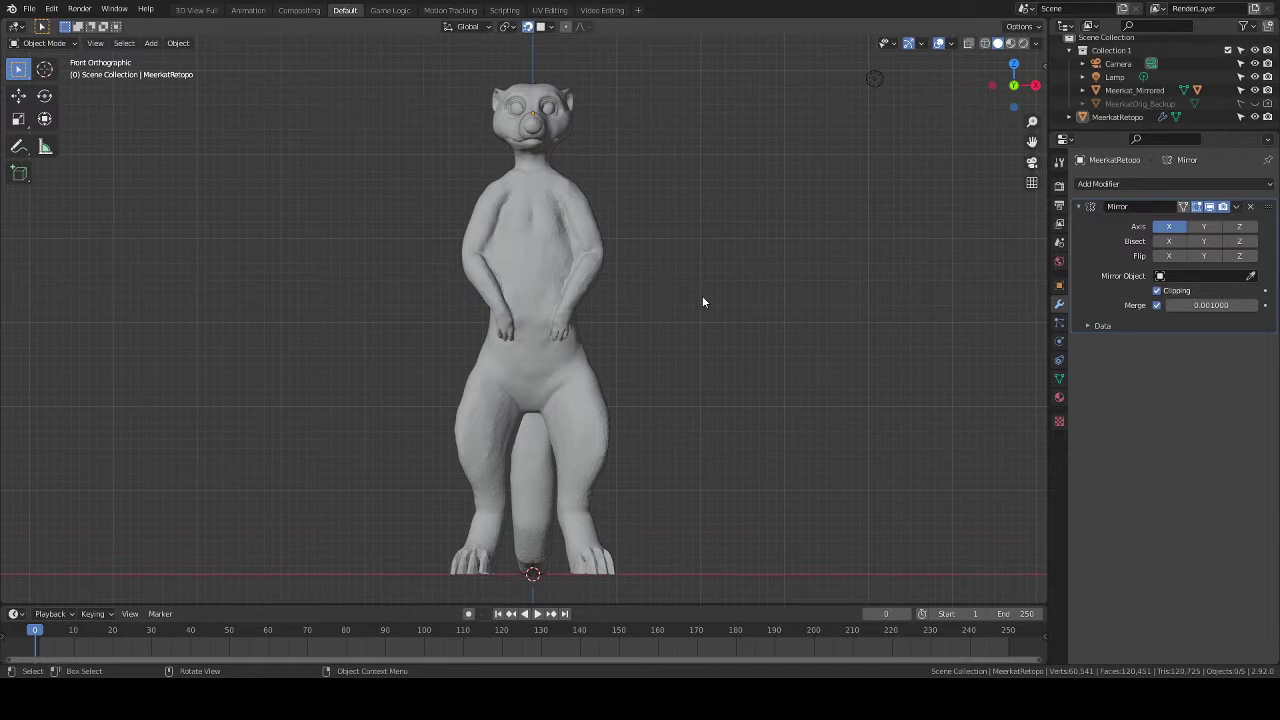
# Inspect the meerkat model from the front around to the side, then examine its face up close.
pyautogui.press('KP_6')
pyautogui.press('KP_5')
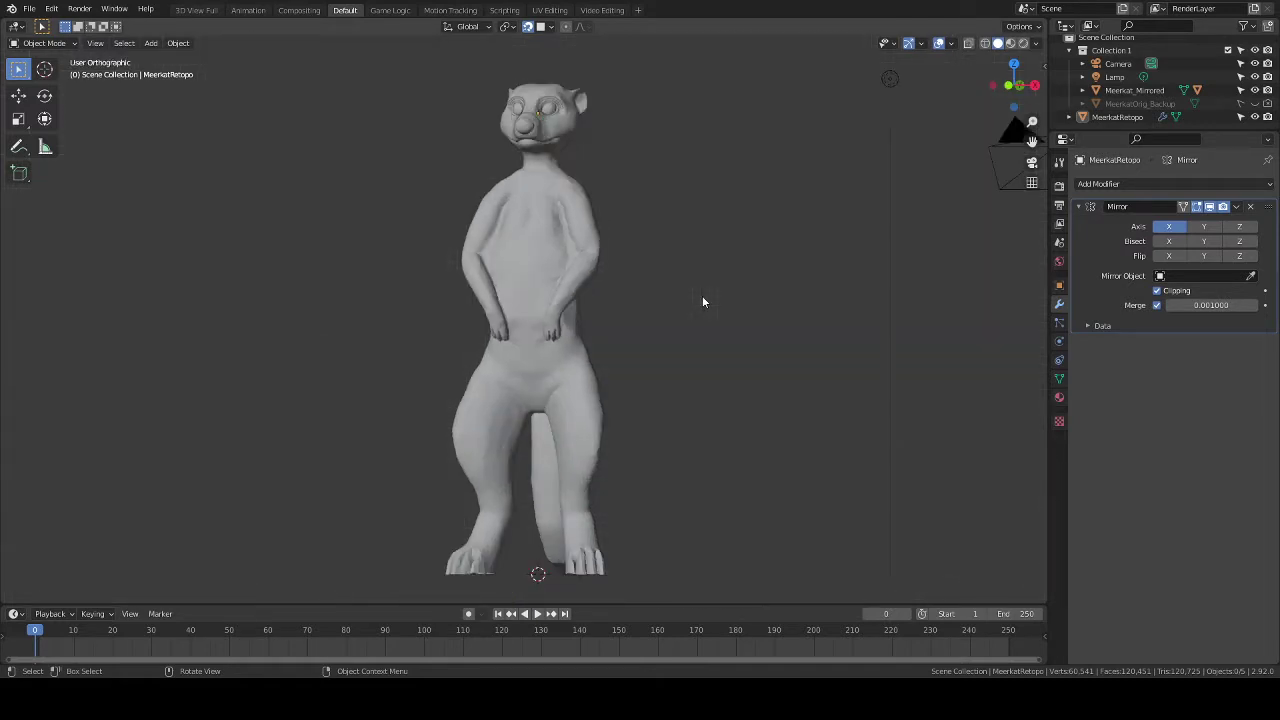
pyautogui.press('KP_6')
pyautogui.press('KP_6')
pyautogui.press('KP_6')
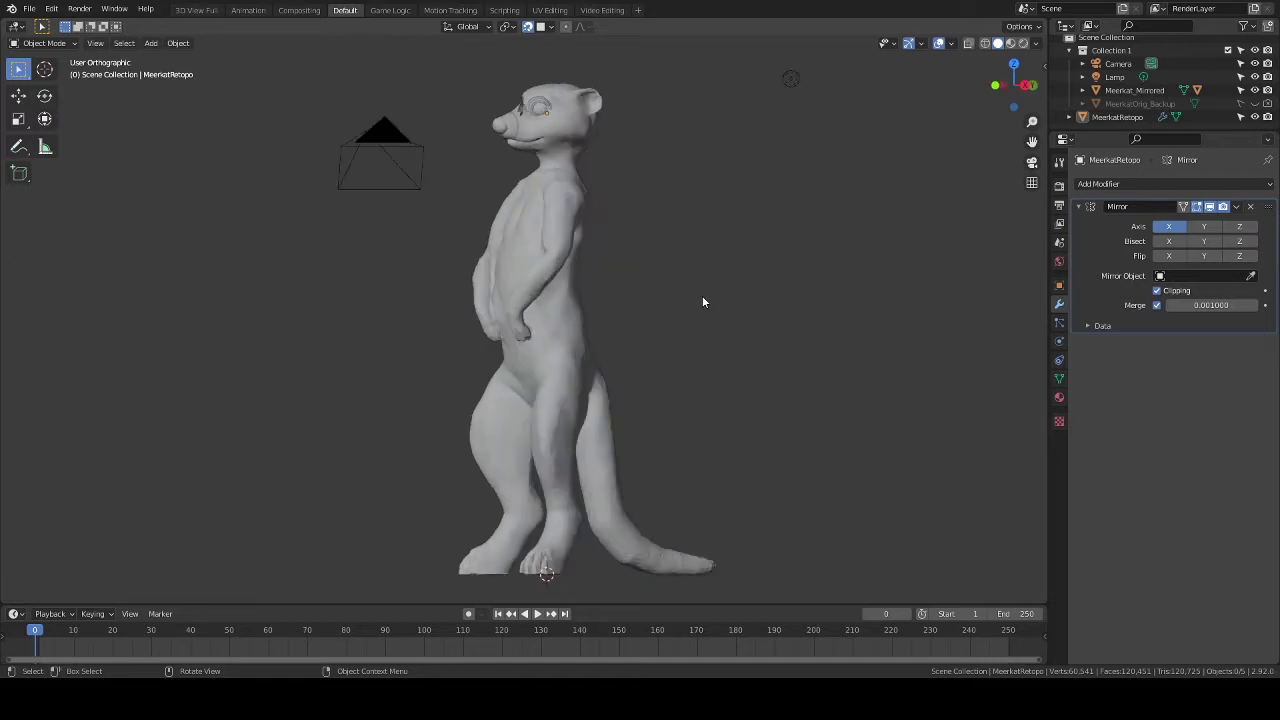
pyautogui.press('KP_6')
pyautogui.press('KP_6')
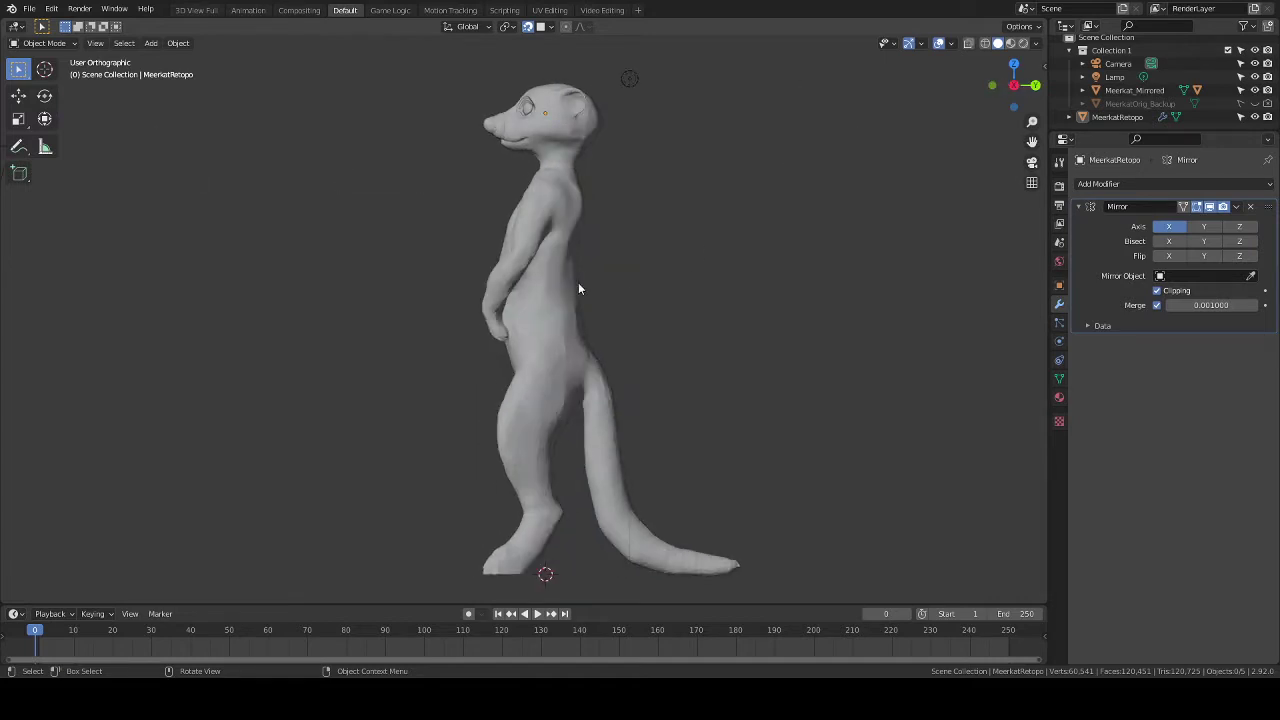
pyautogui.moveTo(562, 238); pyautogui.dragTo(634, 258, button='middle')
pyautogui.keyDown('alt'); pyautogui.middleClick(535, 136); pyautogui.keyUp('alt')
pyautogui.scroll(9, 583, 228)
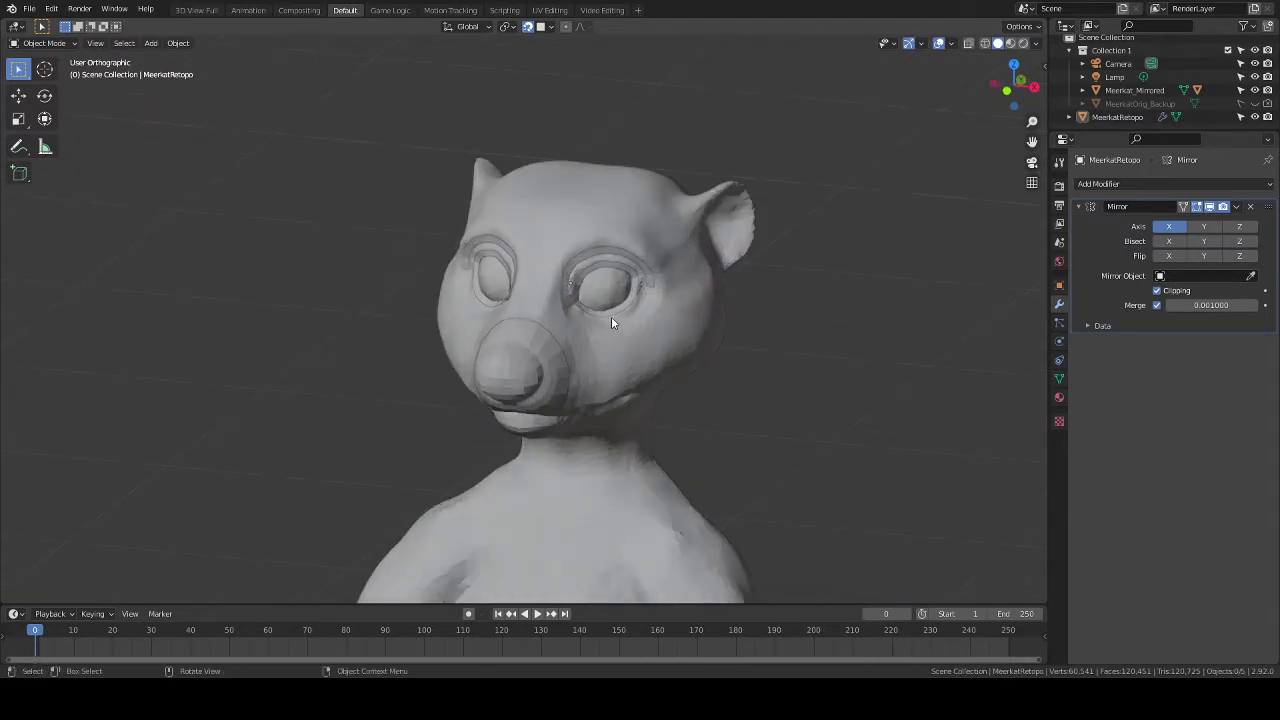
# Enter Edit Mode on MeerkatRetopo and move the open end edge of the outer eye strip slightly toward the eye.
pyautogui.click(534, 367)
pyautogui.press('Tab')
pyautogui.moveTo(534, 366); pyautogui.dragTo(654, 283, button='middle')
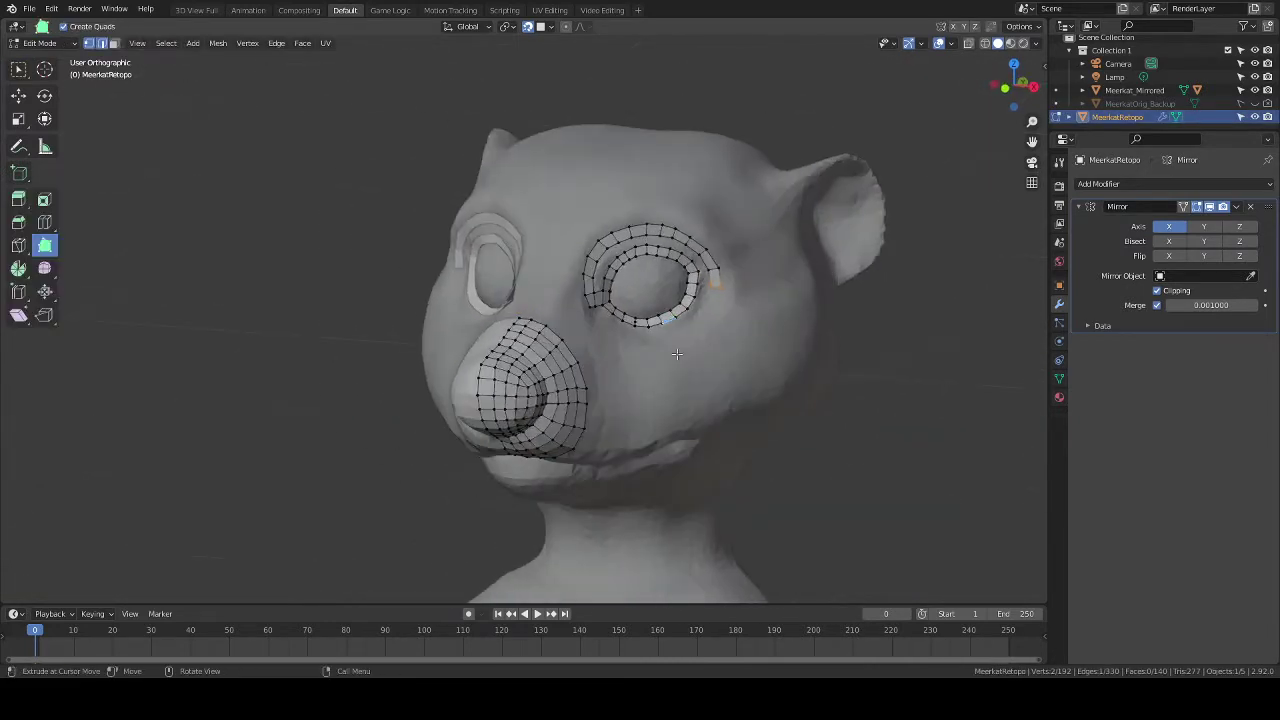
pyautogui.keyDown('alt'); pyautogui.middleClick(648, 288); pyautogui.keyUp('alt')
pyautogui.scroll(5, 640, 320)
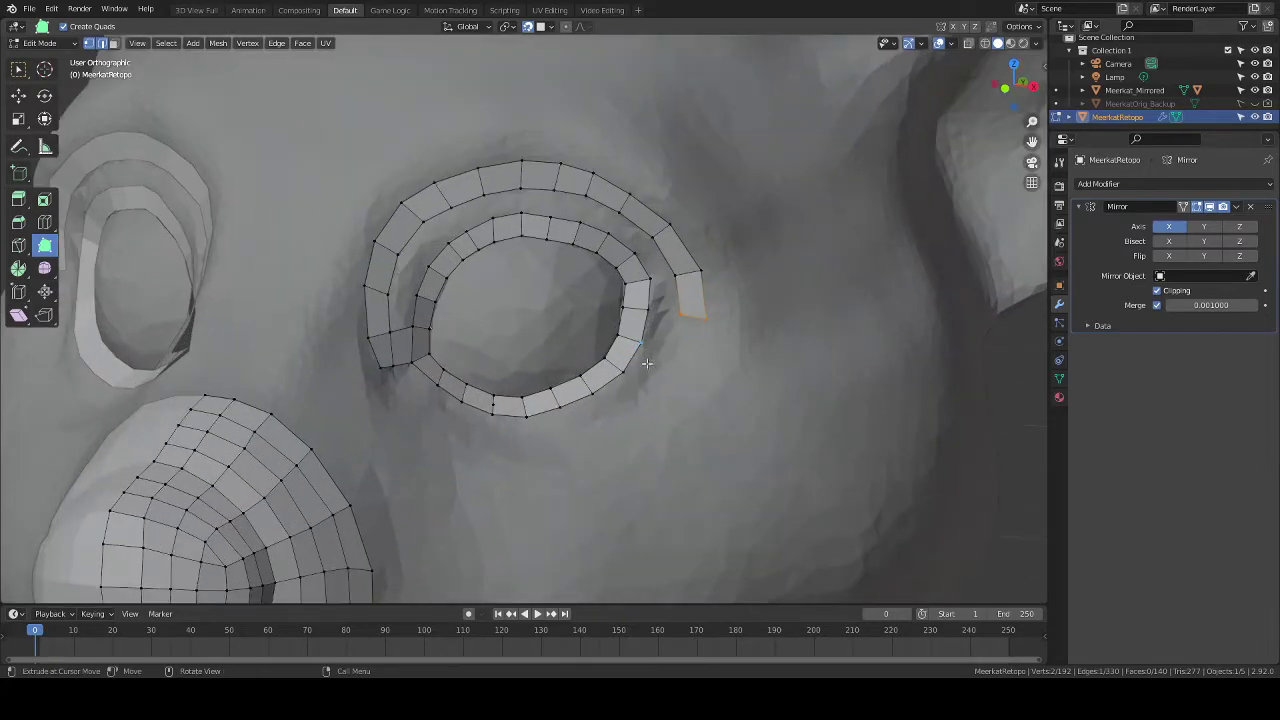
pyautogui.moveTo(584, 334); pyautogui.dragTo(620, 341, button='middle')
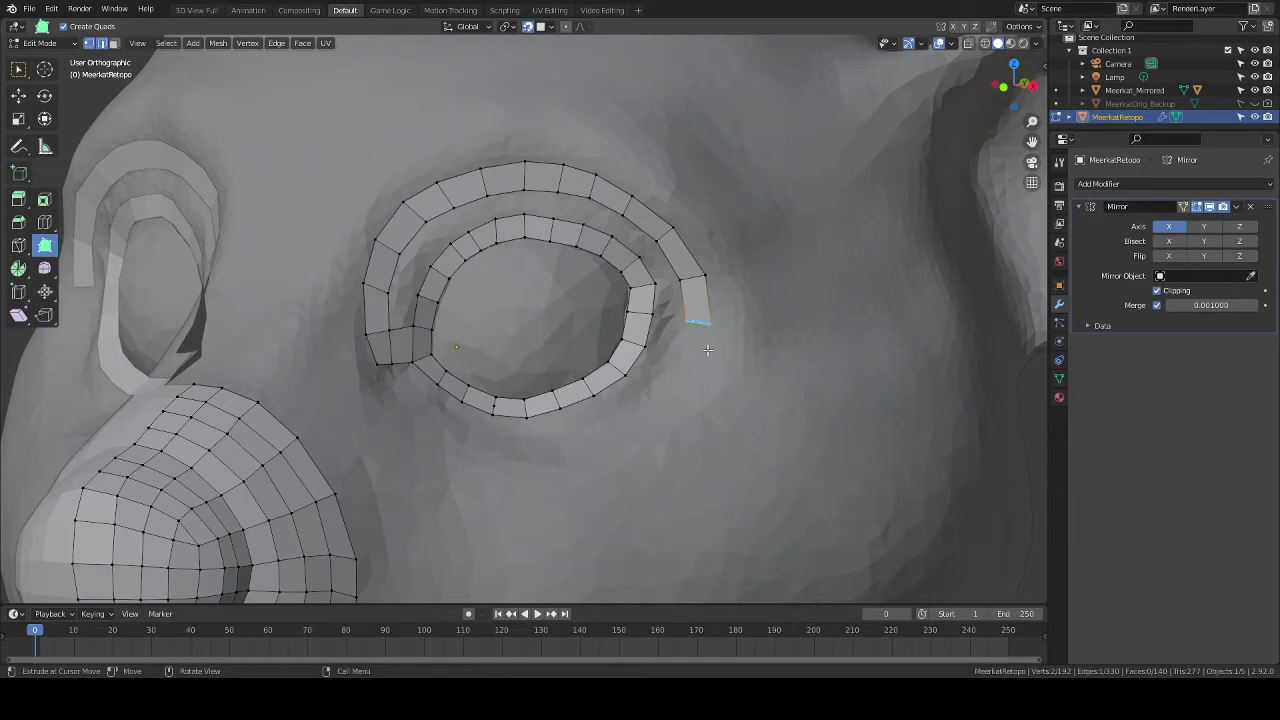
pyautogui.press('g')
pyautogui.click(700, 357)
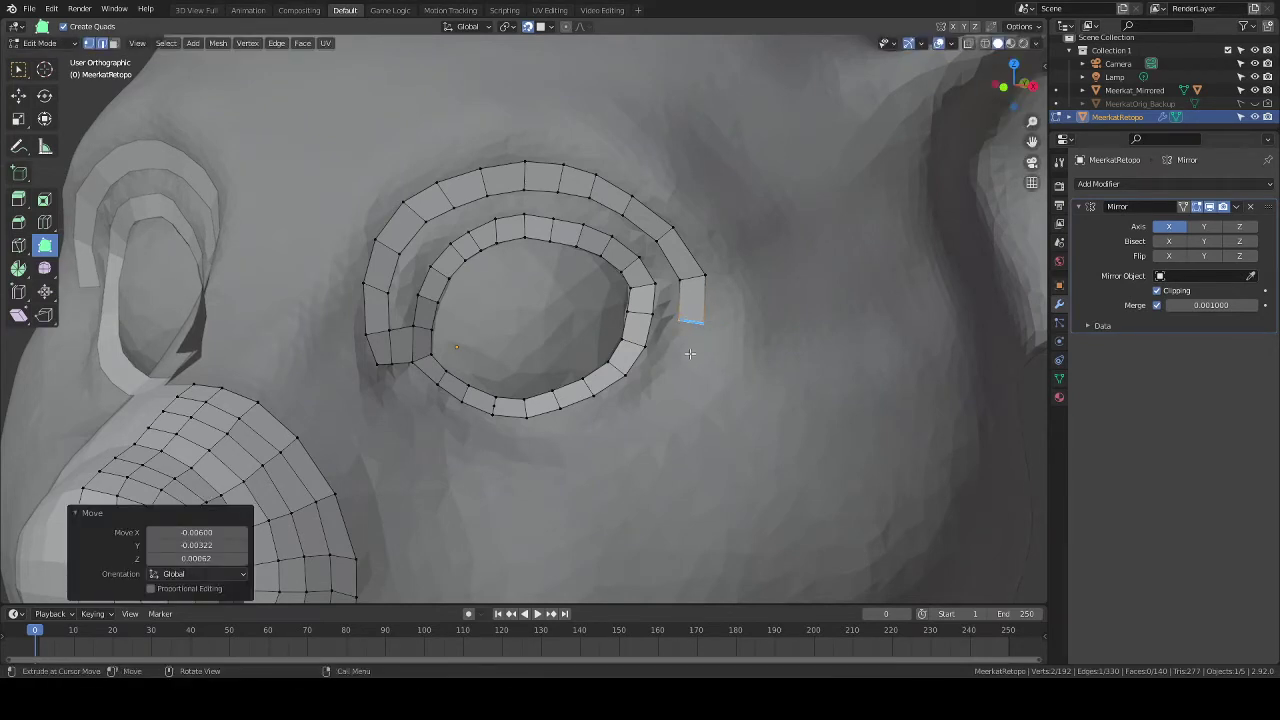
# Extend the outer eye strip around the outer corner and under the eye with five quads, rotating the end edges to follow the curve.
pyautogui.moveTo(690, 353); pyautogui.dragTo(505, 463)
pyautogui.press('r')
pyautogui.click(670, 408)
pyautogui.press('r')
pyautogui.click(634, 437)
pyautogui.press('r')
pyautogui.click(599, 475)
pyautogui.press('r')
pyautogui.click(556, 450)
pyautogui.press('r')
pyautogui.click(495, 505)
pyautogui.press('g')
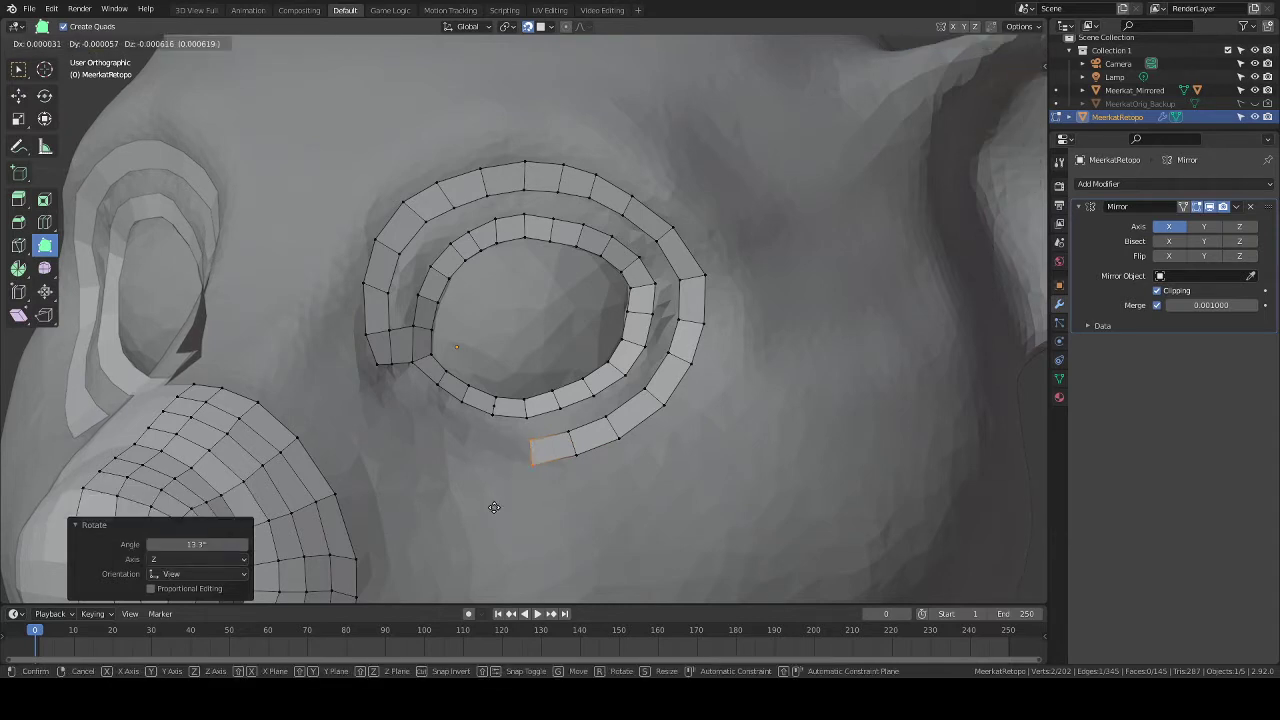
pyautogui.click(491, 507)
# Extrude another quad from the strip's end below the eye, then rotate, scale down and reposition its end edge.
pyautogui.moveTo(495, 461); pyautogui.dragTo(454, 455)
pyautogui.press('r')
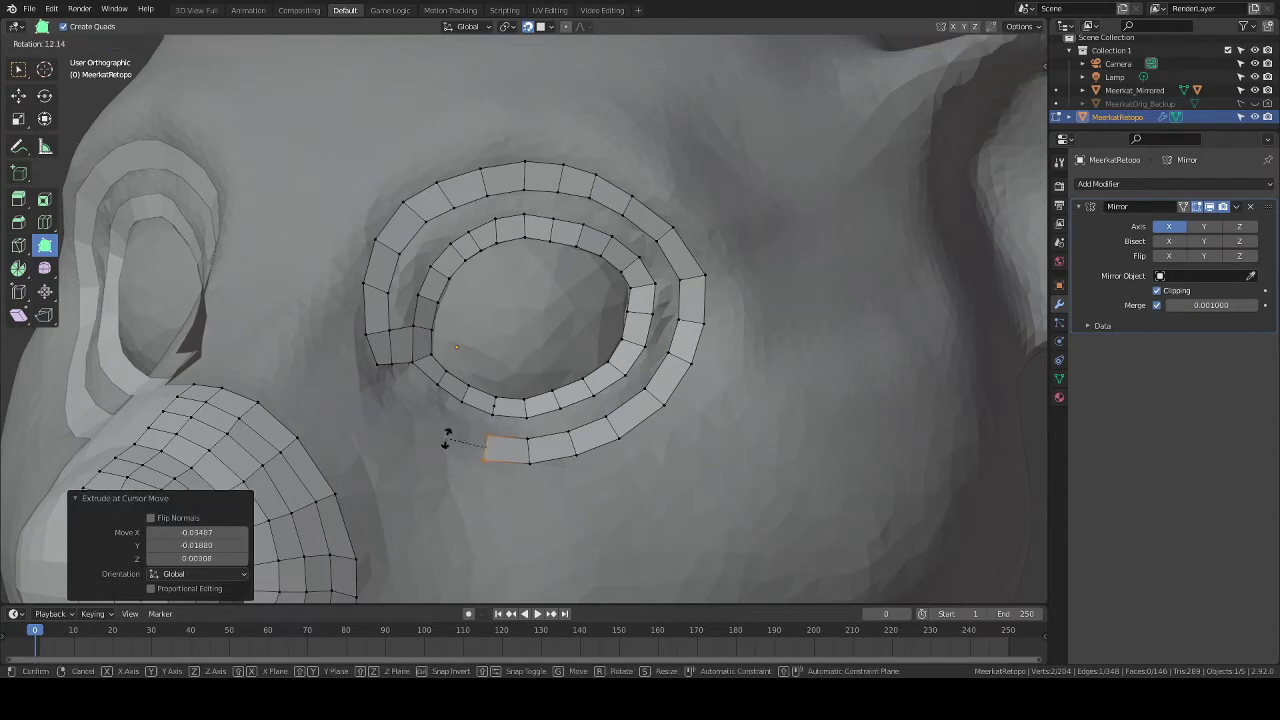
pyautogui.click(446, 429)
pyautogui.press('g')
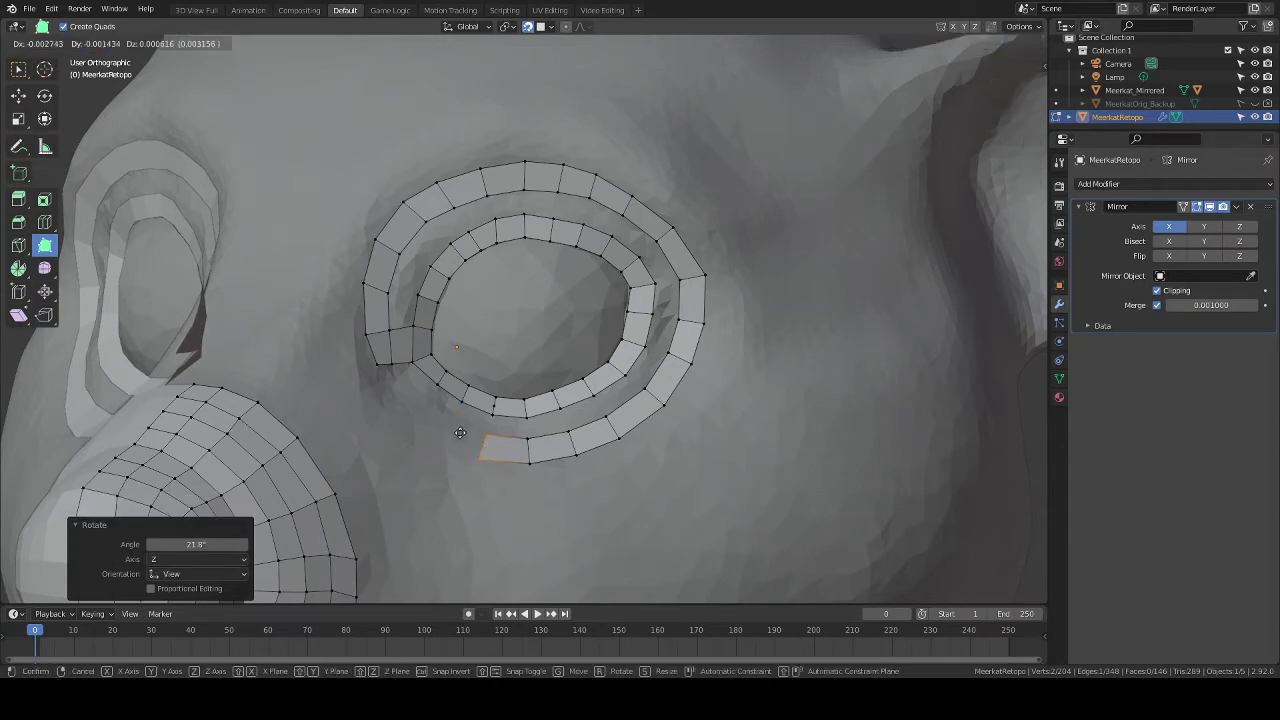
pyautogui.click(460, 432)
pyautogui.moveTo(460, 432); pyautogui.dragTo(543, 448, button='middle')
pyautogui.press('s')
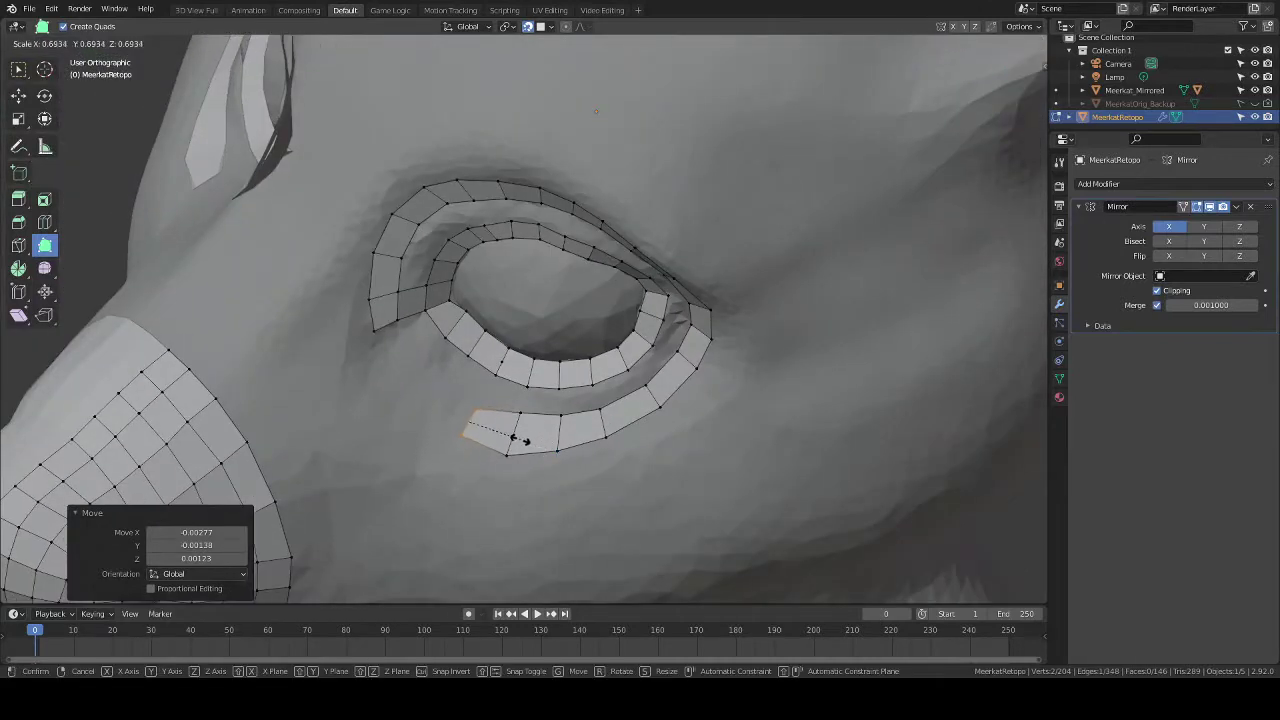
pyautogui.click(518, 439)
pyautogui.press('g')
pyautogui.click(522, 436)
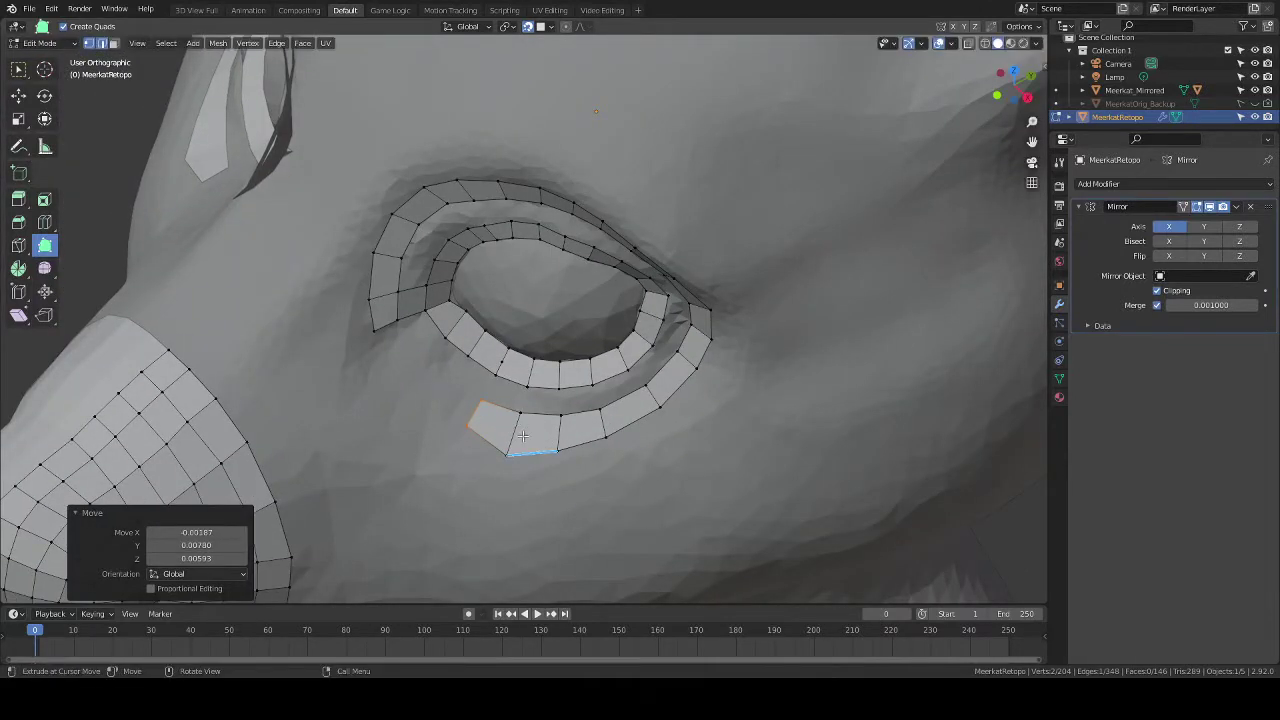
# Scale down the two cross edges behind the strip's end under the eye, and nudge the first one into line.
pyautogui.click(19, 70)
pyautogui.moveTo(498, 402); pyautogui.dragTo(537, 486)
pyautogui.press('s')
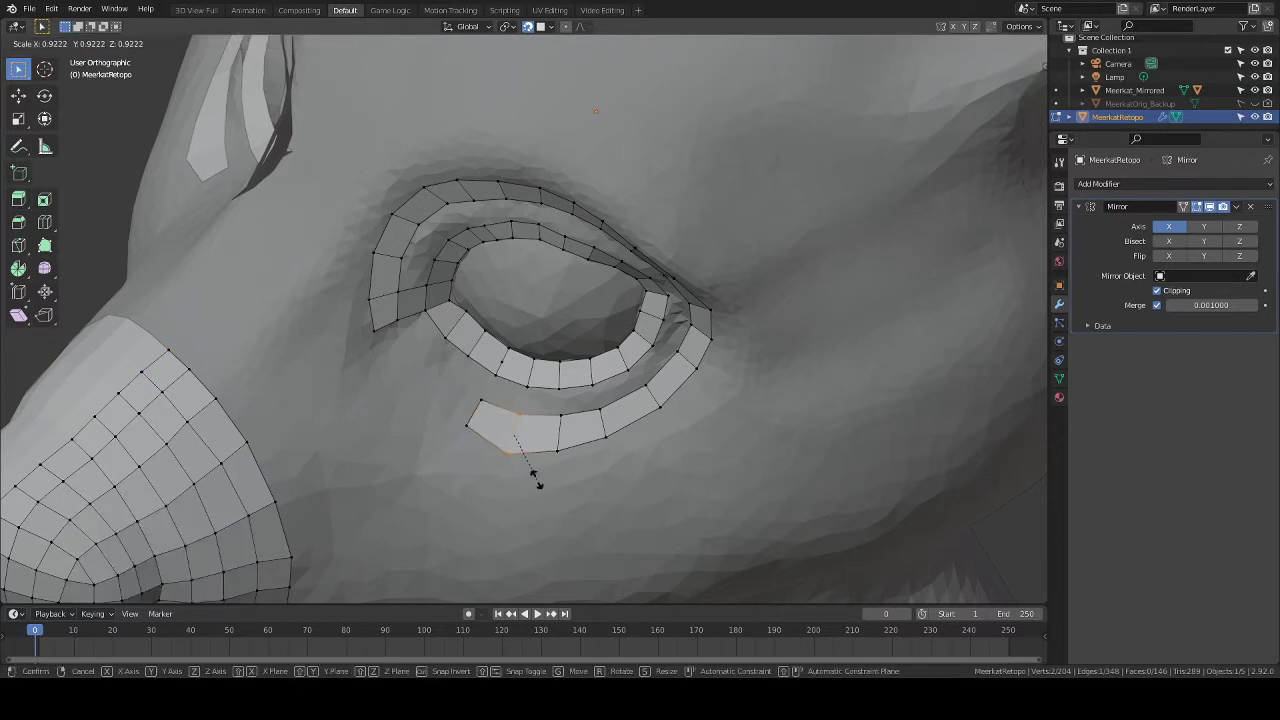
pyautogui.click(527, 473)
pyautogui.press('g')
pyautogui.click(527, 470)
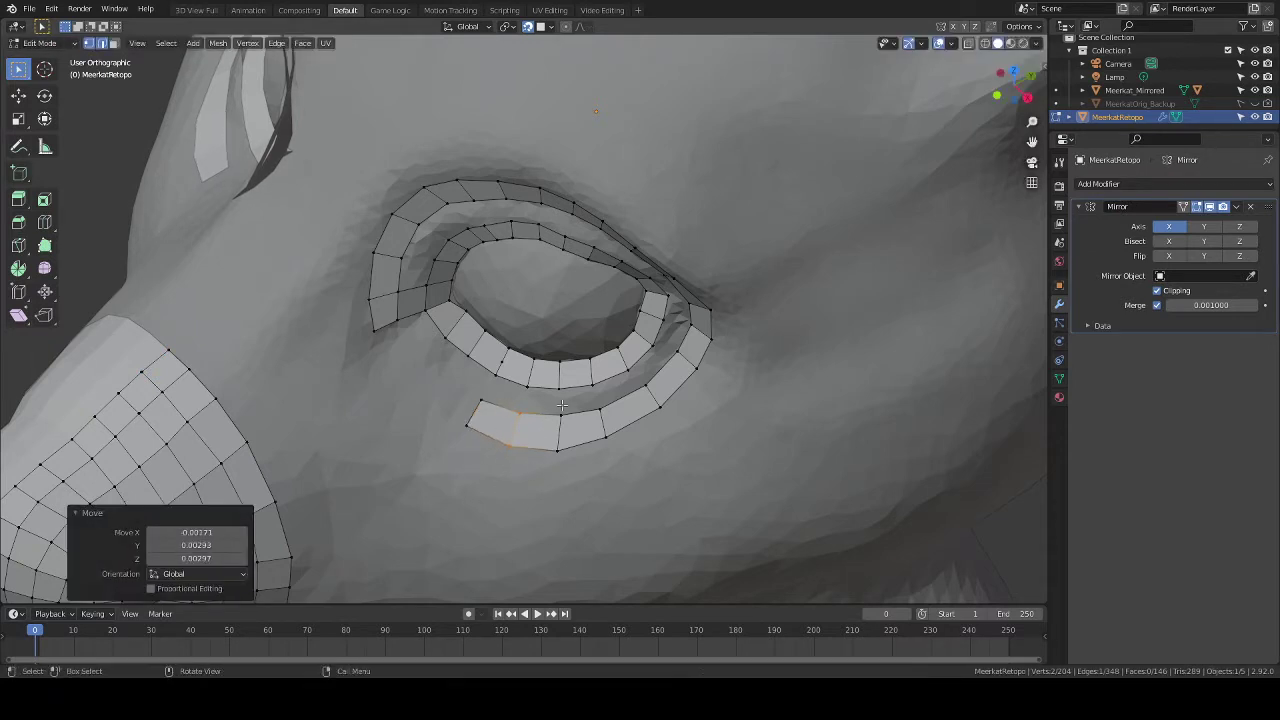
pyautogui.moveTo(545, 403); pyautogui.dragTo(577, 478)
pyautogui.press('s')
pyautogui.click(576, 463)
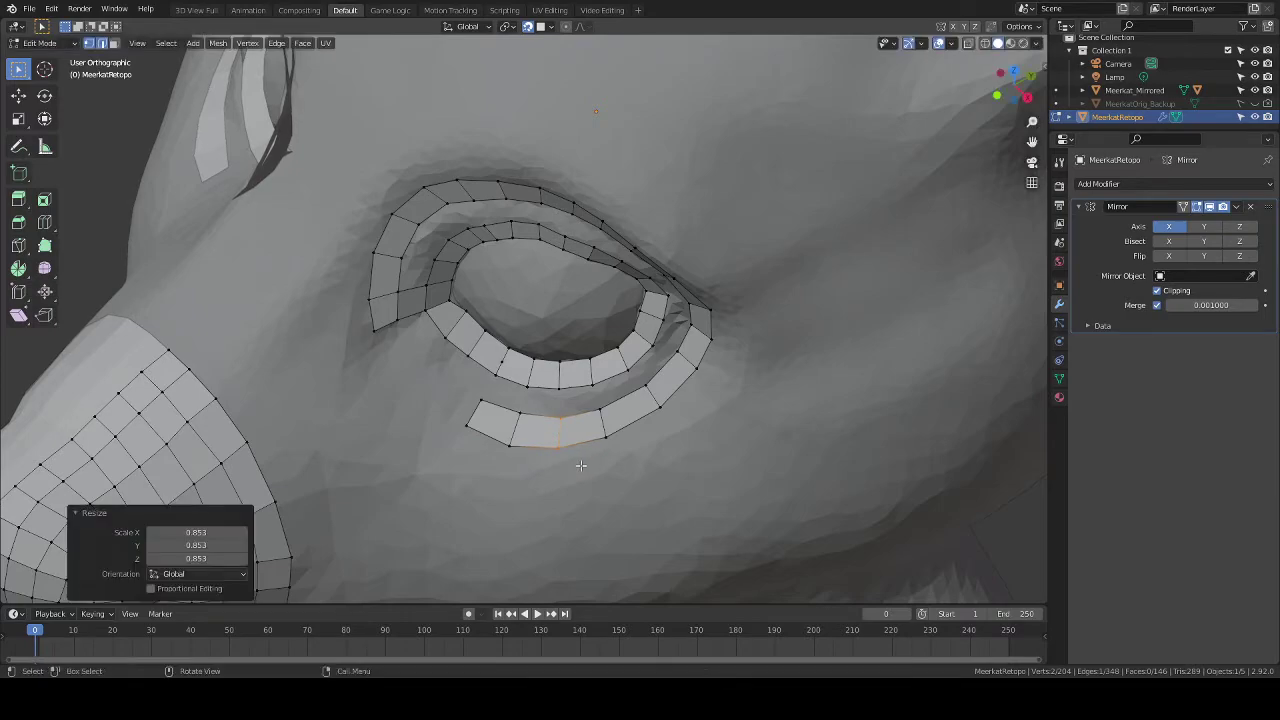
# Extrude two more quads from the strip's end toward the inner eye corner, rotating the first one's end edge.
pyautogui.moveTo(576, 463); pyautogui.dragTo(488, 417, button='middle')
pyautogui.press('2')
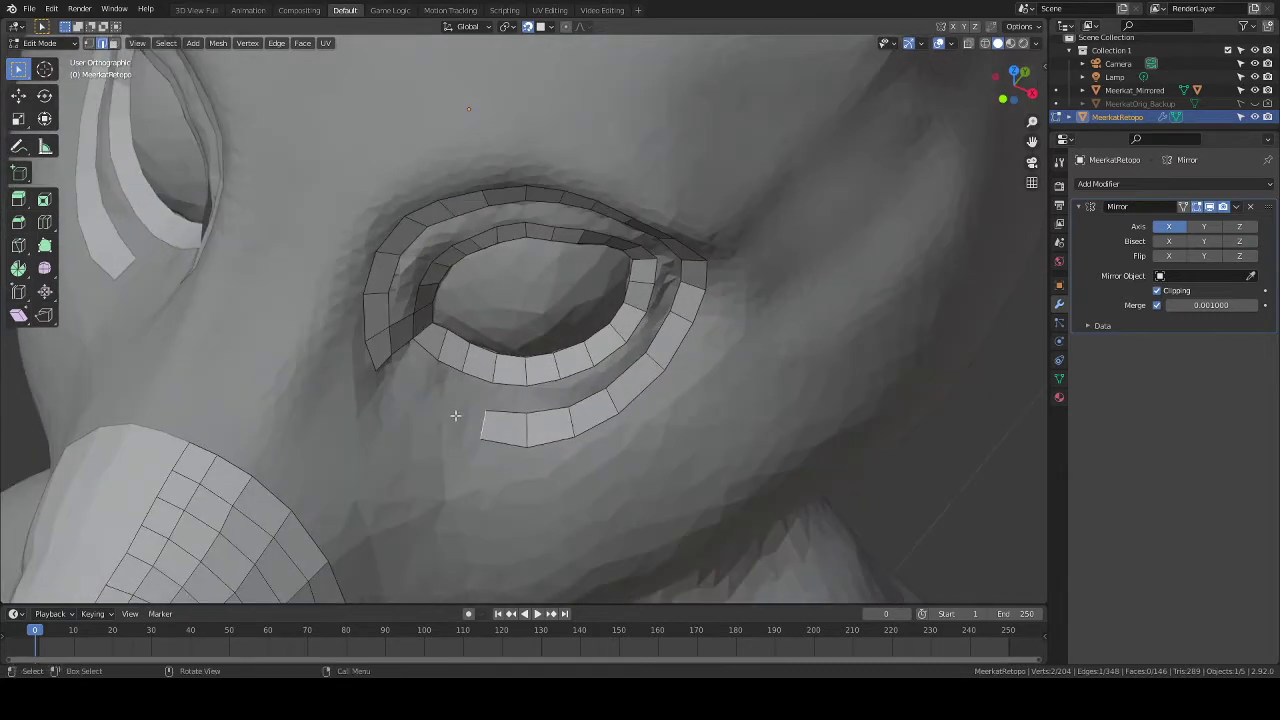
pyautogui.press('e')
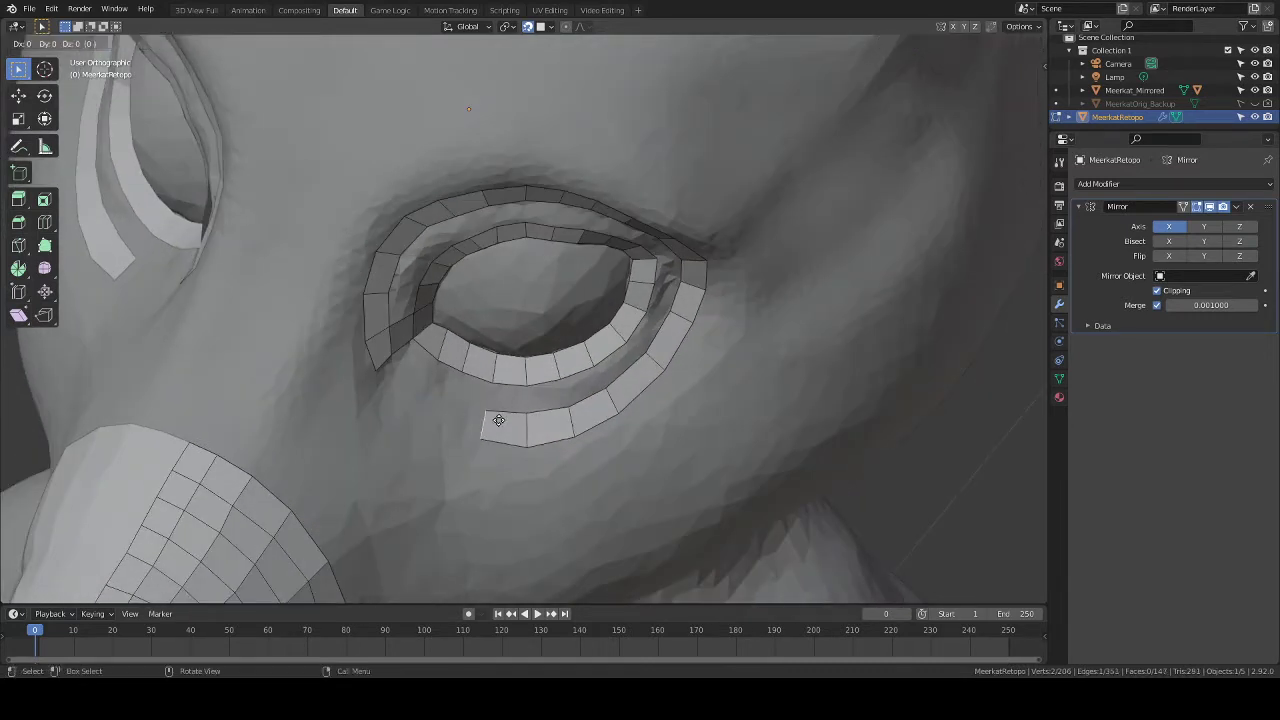
pyautogui.click(467, 411)
pyautogui.moveTo(467, 411); pyautogui.dragTo(528, 405, button='middle')
pyautogui.press('r')
pyautogui.click(532, 403)
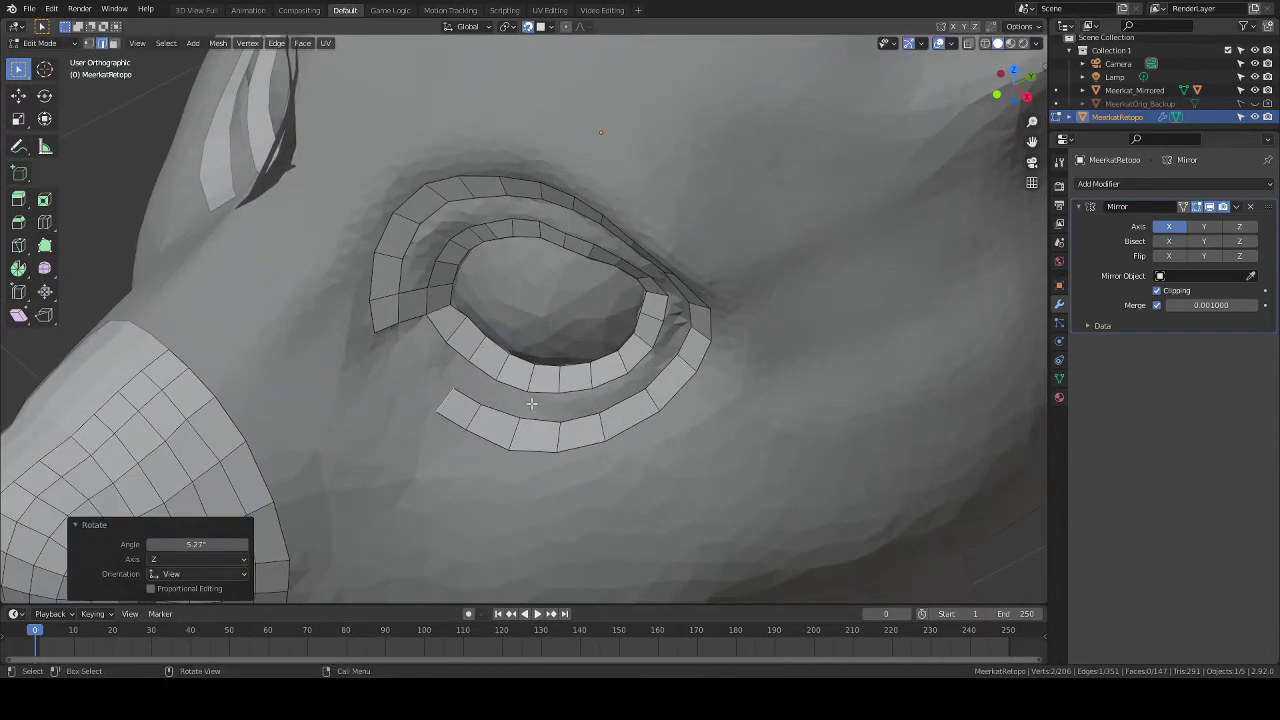
pyautogui.press('g')
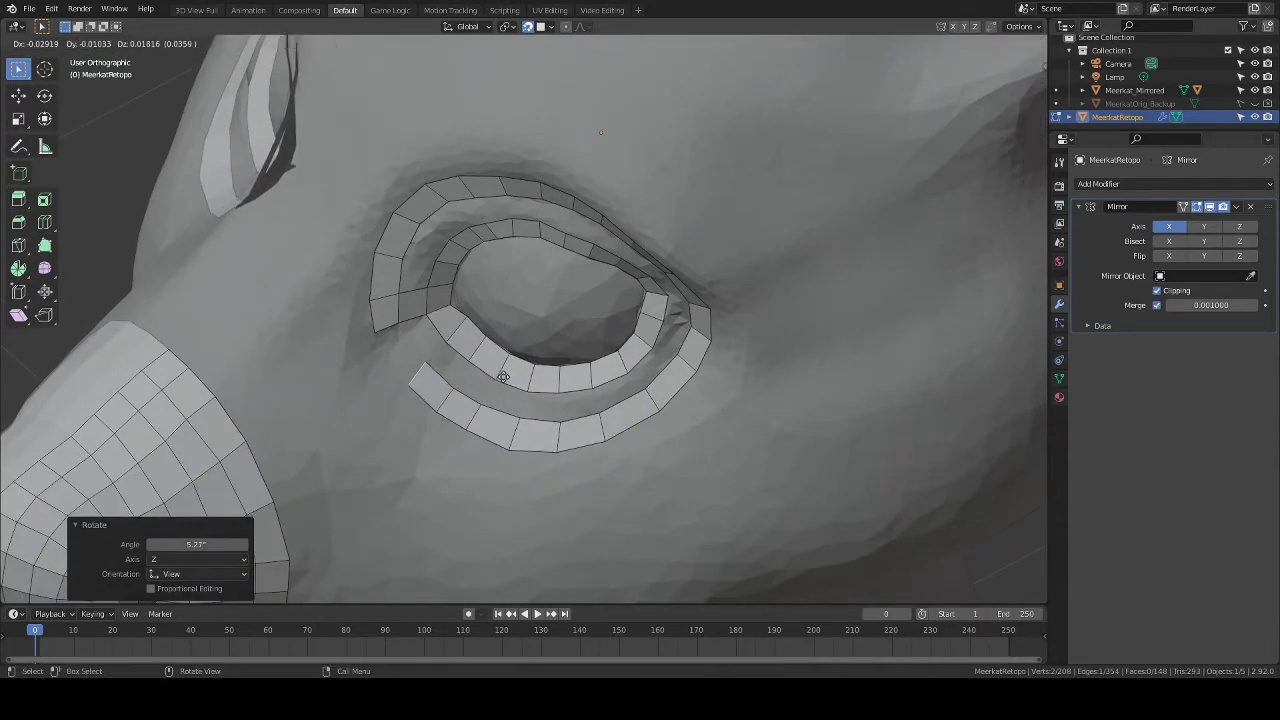
pyautogui.click(499, 376)
pyautogui.press('e')
pyautogui.rightClick(489, 374)
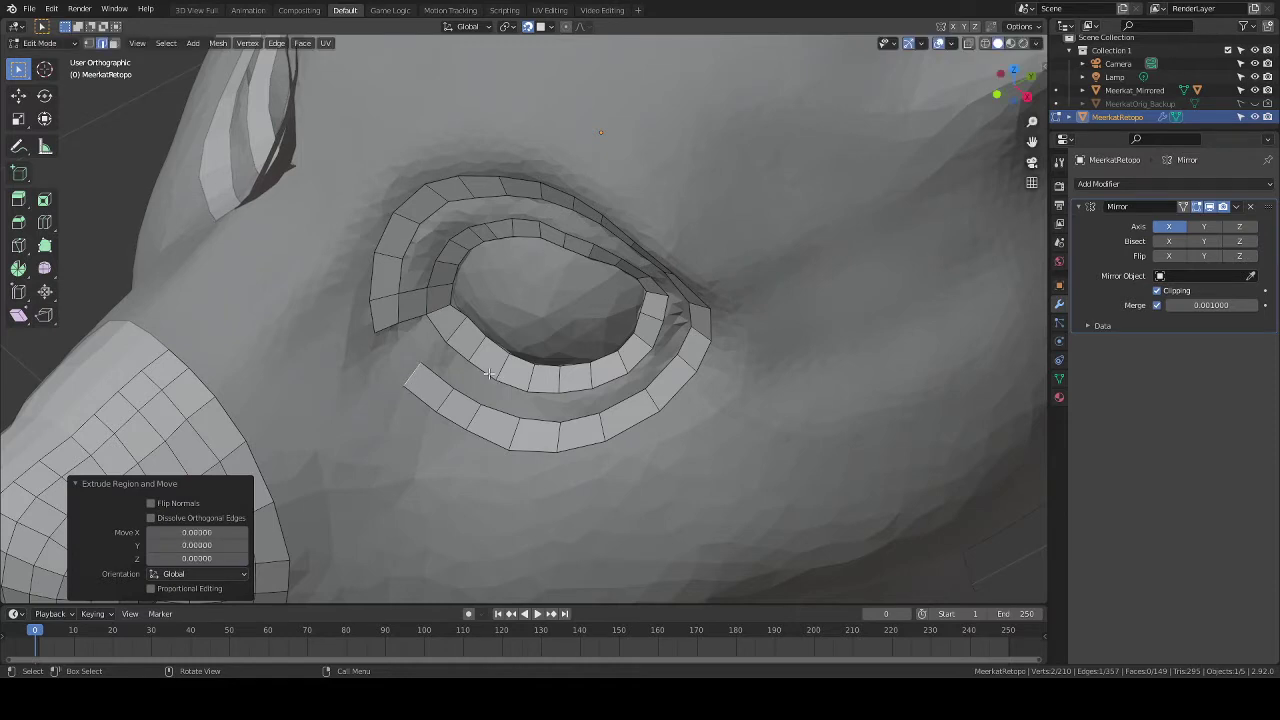
pyautogui.press('x')
pyautogui.click(486, 374)
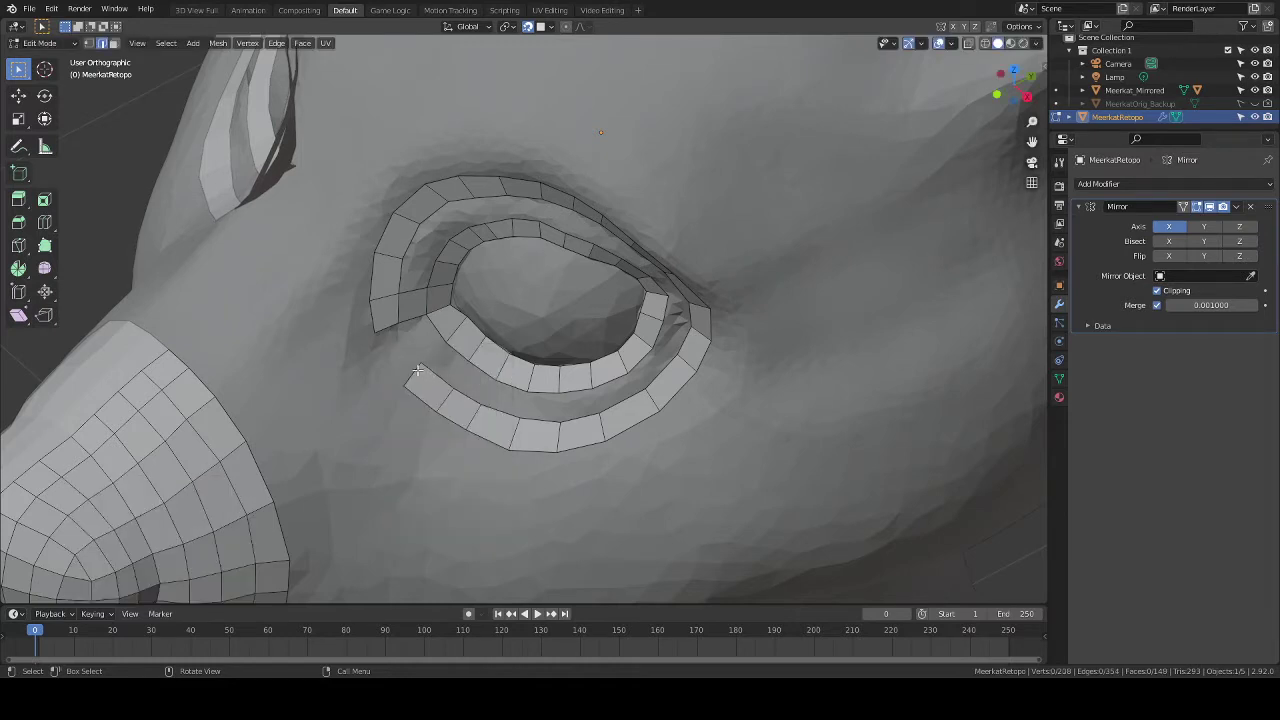
# Rotate the lower open end edge of the outer eye strip toward the strip's upper end using the Poly Build tool.
pyautogui.click(44, 245)
pyautogui.moveTo(480, 405); pyautogui.dragTo(505, 352, button='middle')
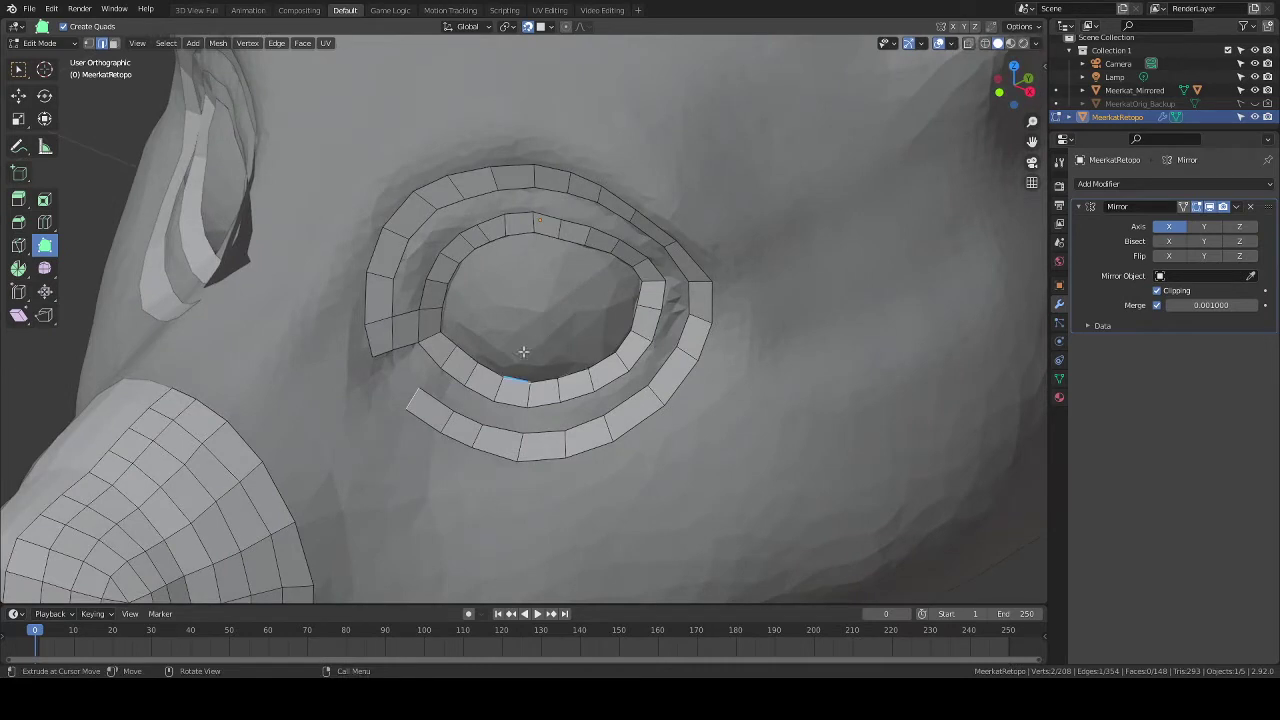
pyautogui.press('r')
pyautogui.click(458, 394)
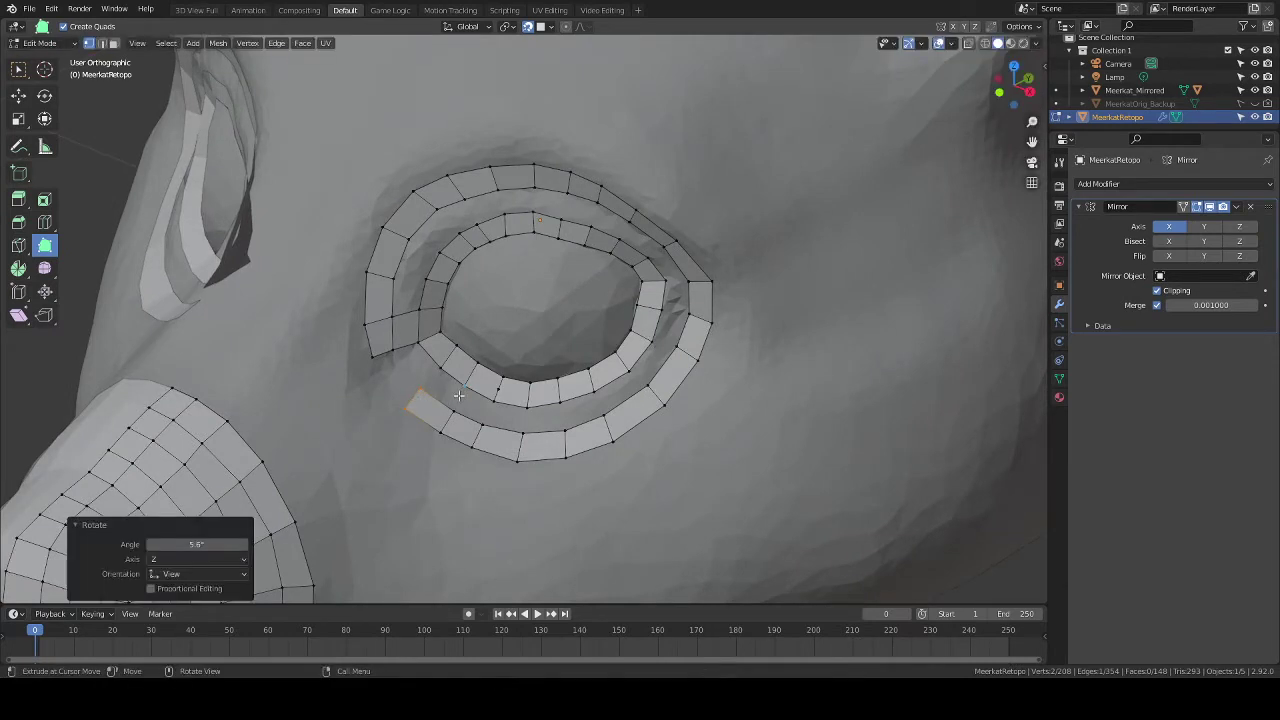
# Select both open ends of the outer eye strip and fill the gap between them with a face.
pyautogui.press('w')
pyautogui.press('c')
pyautogui.rightClick(362, 366)
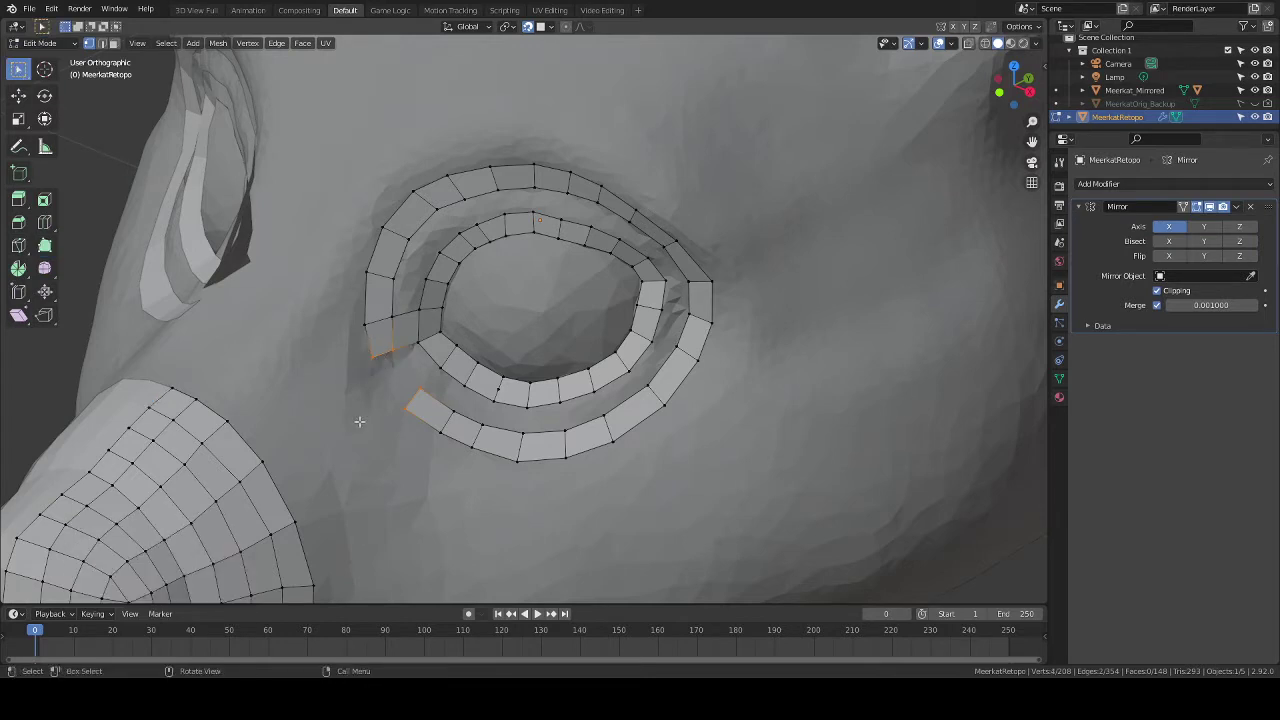
pyautogui.press('f')
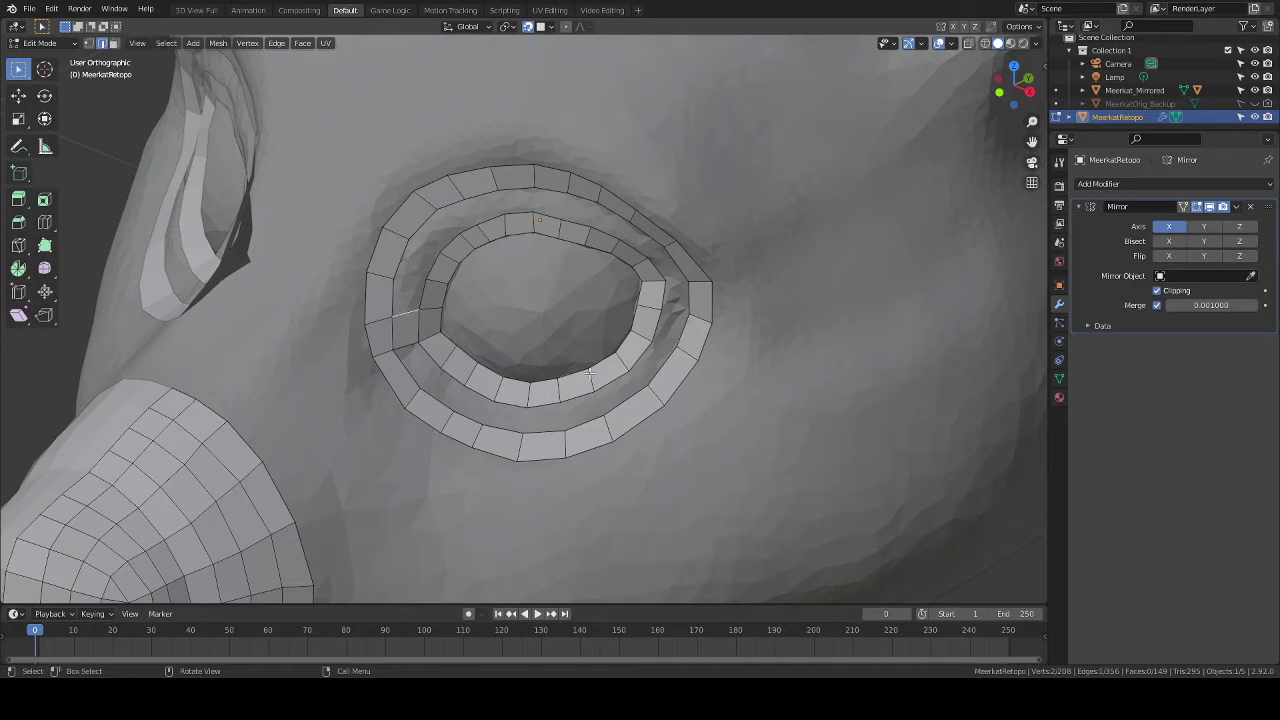
# Fill the gap between the inner and outer eye loops with quads all the way around the eye.
pyautogui.moveTo(590, 373); pyautogui.dragTo(551, 330, button='middle')
pyautogui.press('f')
pyautogui.press('f')
pyautogui.press('f')
pyautogui.press('f')
pyautogui.press('f')
pyautogui.press('f')
pyautogui.press('f')
pyautogui.press('f')
pyautogui.press('f')
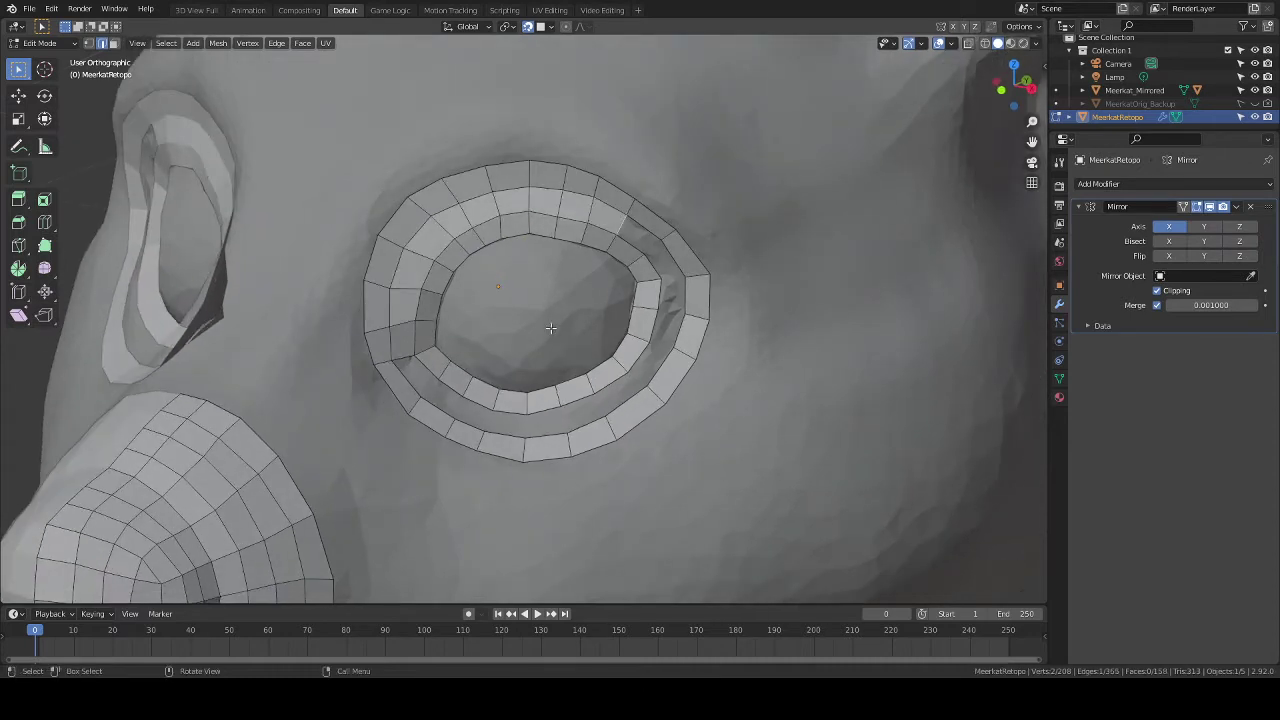
pyautogui.press('f')
pyautogui.press('f')
pyautogui.press('f')
pyautogui.press('f')
pyautogui.press('f')
pyautogui.press('f')
pyautogui.press('f')
pyautogui.press('f')
pyautogui.press('f')
pyautogui.press('f')
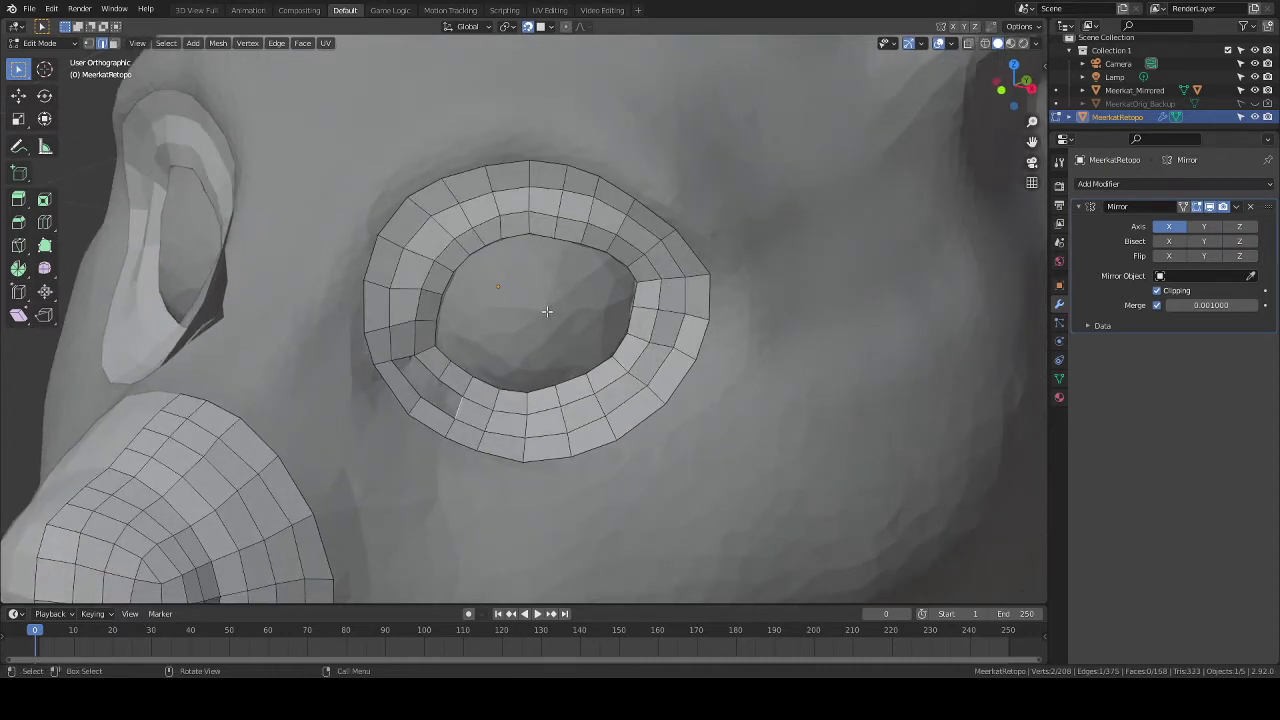
pyautogui.press('f')
pyautogui.press('f')
# Examine the finished eye ring and its mirrored copy from several angles, in both Edit Mode and Object Mode.
pyautogui.scroll(-6, 535, 350)
pyautogui.moveTo(535, 350); pyautogui.dragTo(494, 349, button='middle')
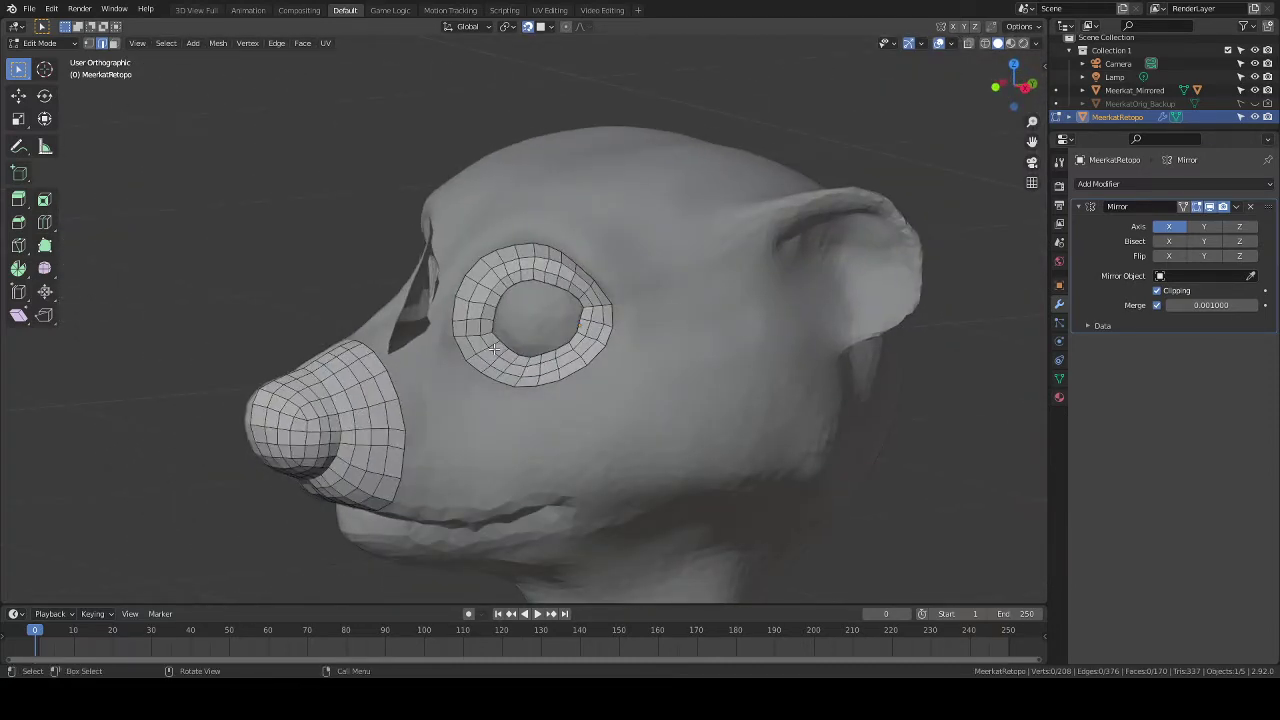
pyautogui.scroll(5, 523, 356)
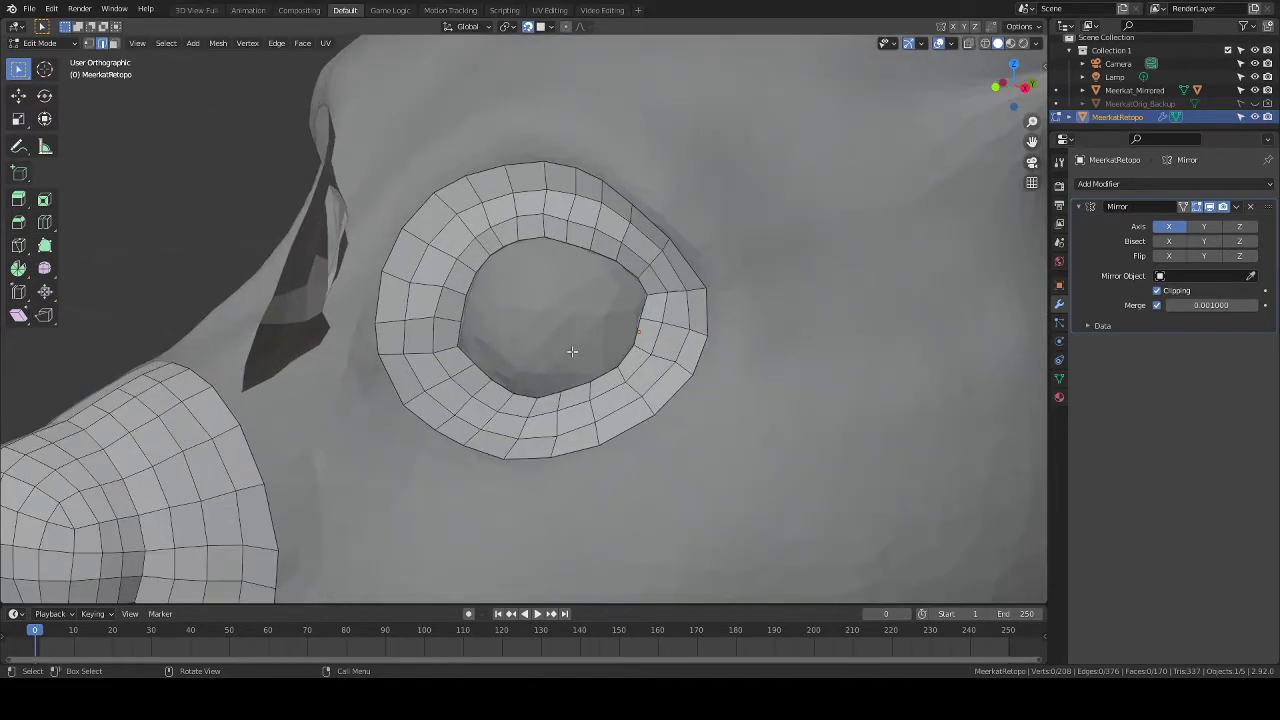
pyautogui.moveTo(571, 351); pyautogui.dragTo(536, 377, button='middle')
pyautogui.scroll(-4, 595, 353)
pyautogui.scroll(5, 449, 389)
pyautogui.scroll(-6, 449, 389)
pyautogui.press('Tab')
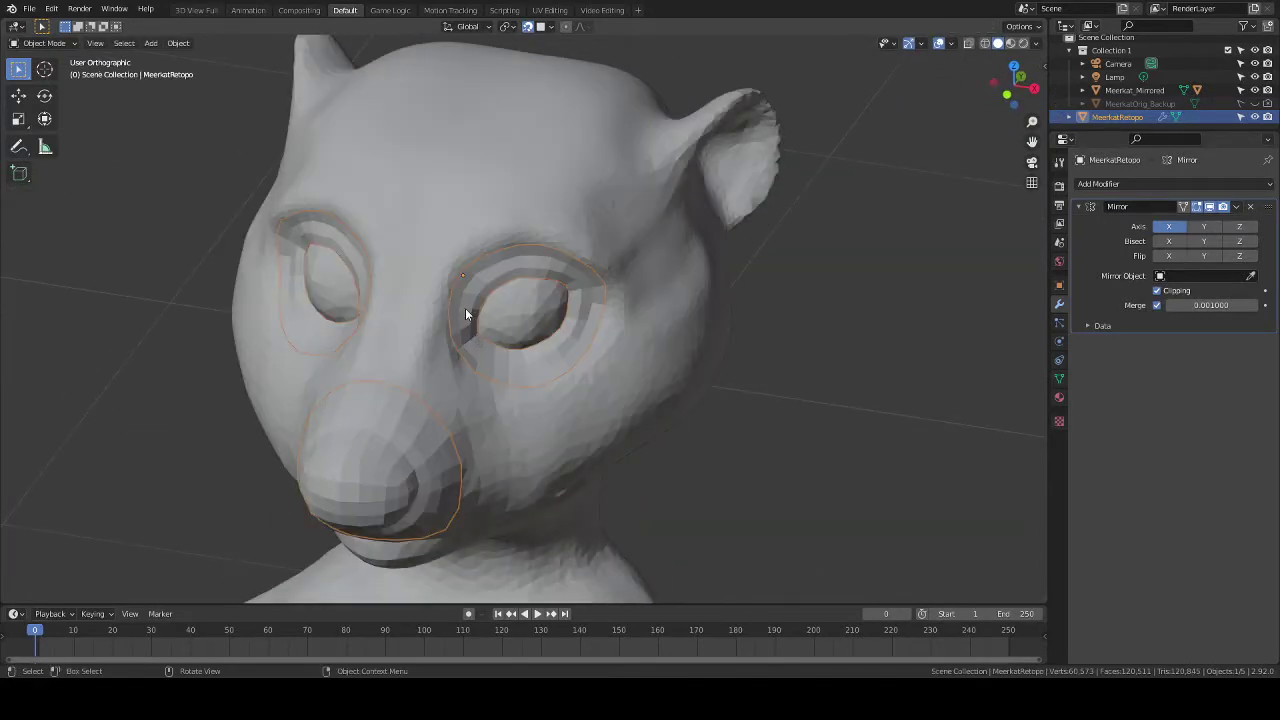
pyautogui.rightClick(465, 308)
pyautogui.press('Escape')
pyautogui.press('Tab')
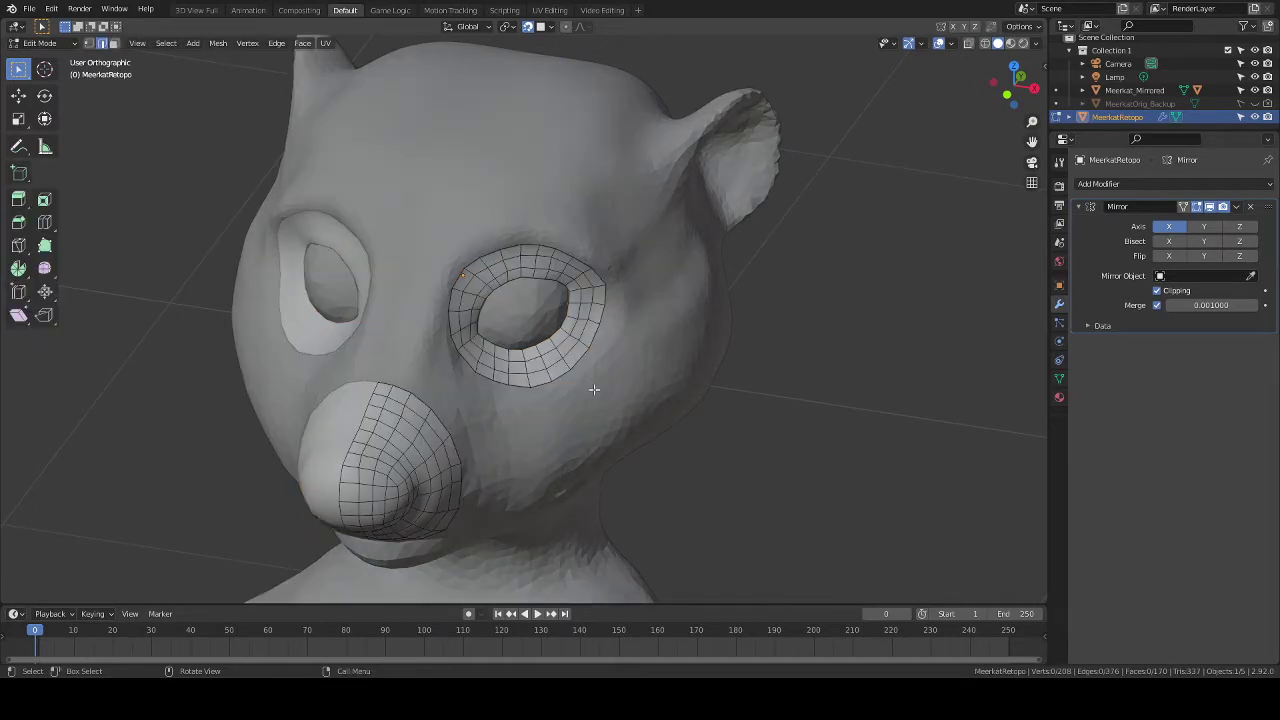
# Extrude the inner boundary edge loop of the eye ring and scale the new loop inward to 0.958.
pyautogui.moveTo(594, 389); pyautogui.dragTo(548, 390, button='middle')
pyautogui.scroll(4, 518, 370)
pyautogui.moveTo(462, 328)
pyautogui.mouseDown(button='middle')
pyautogui.moveTo(512, 268)
pyautogui.moveTo(467, 303)
pyautogui.mouseUp(button='middle')
pyautogui.keyDown('alt'); pyautogui.click(462, 262); pyautogui.keyUp('alt')
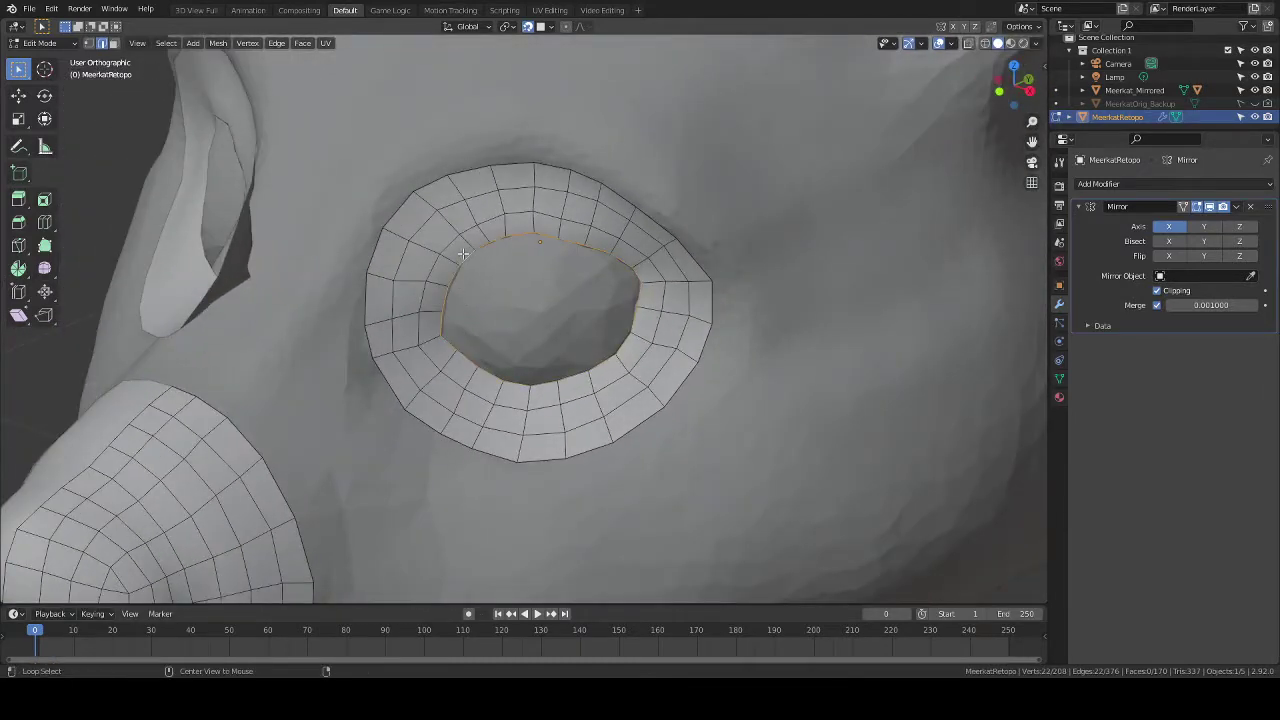
pyautogui.scroll(2, 531, 315)
pyautogui.press('e')
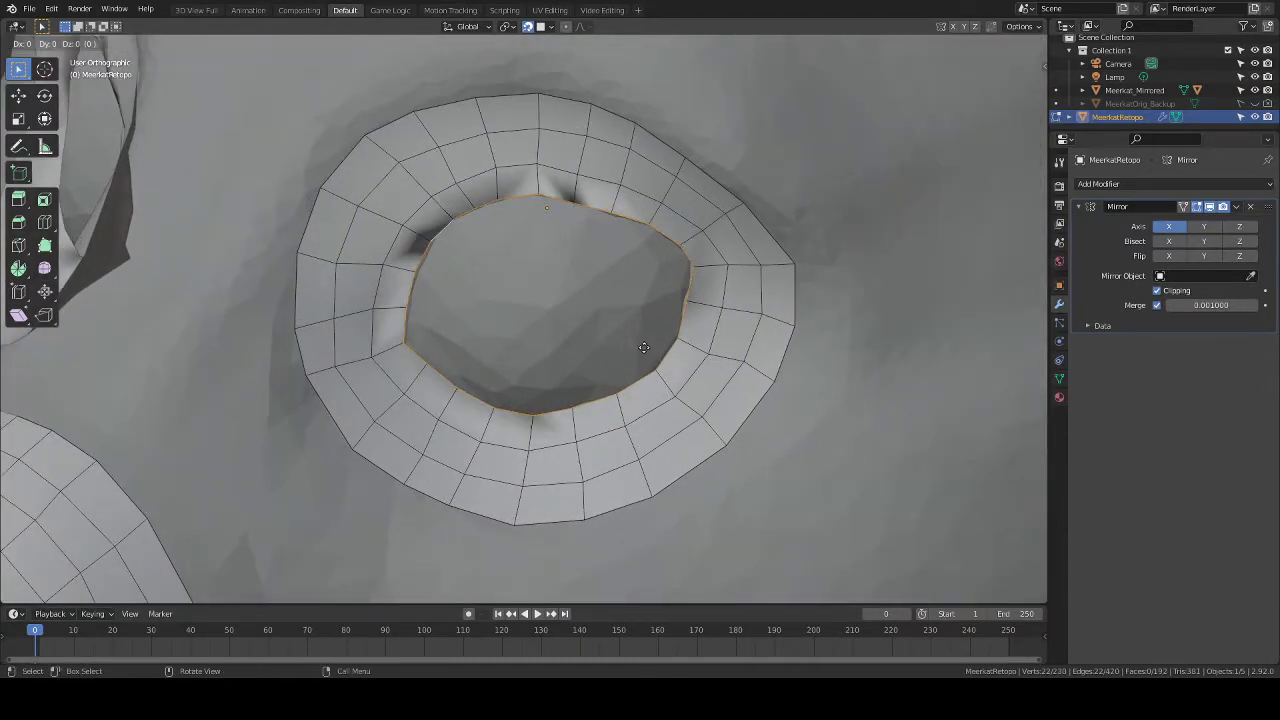
pyautogui.rightClick(640, 348)
pyautogui.press('s')
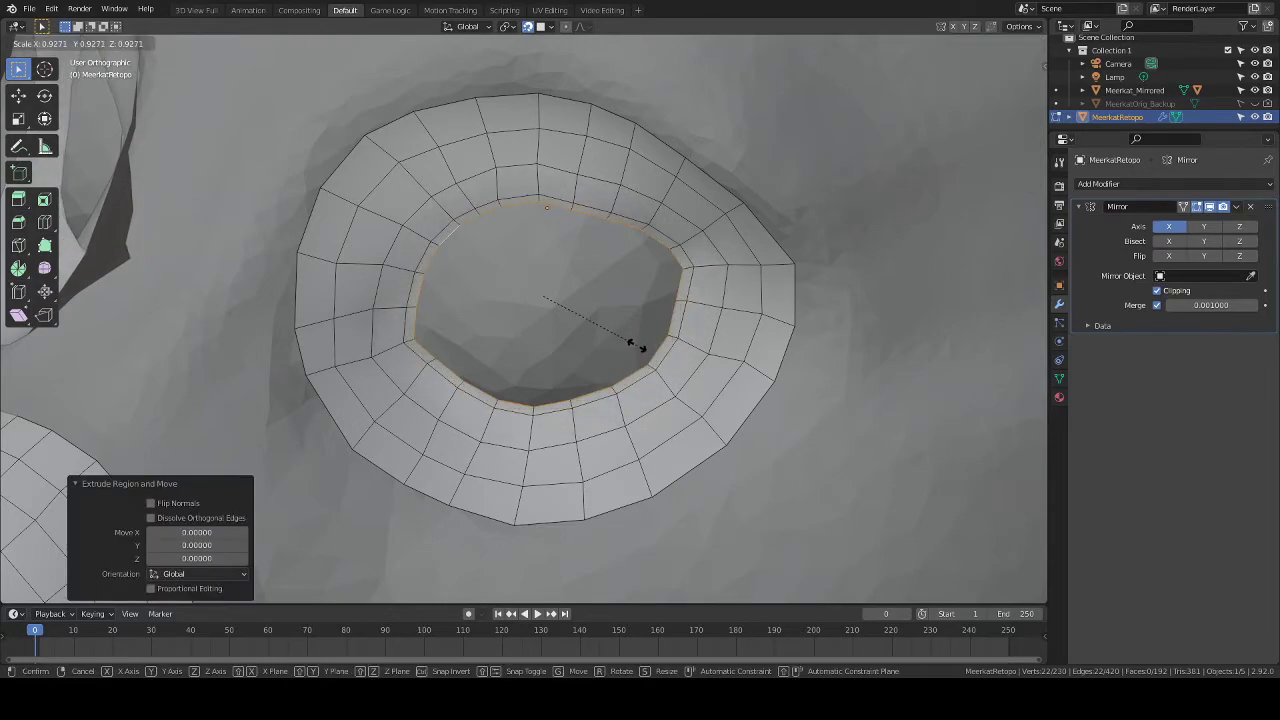
pyautogui.click(634, 329)
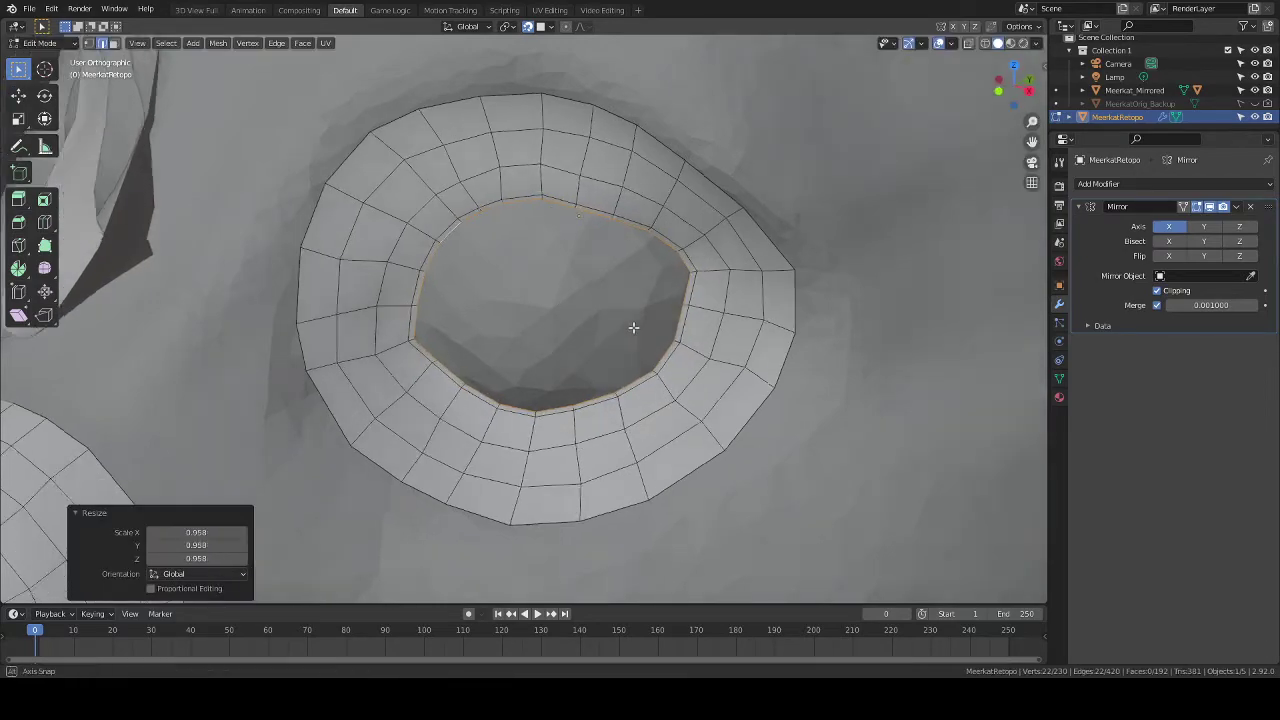
# Try to move the extruded inner eye loop back into the socket, and undo the move.
pyautogui.moveTo(634, 329); pyautogui.dragTo(735, 331, button='middle')
pyautogui.press('g')
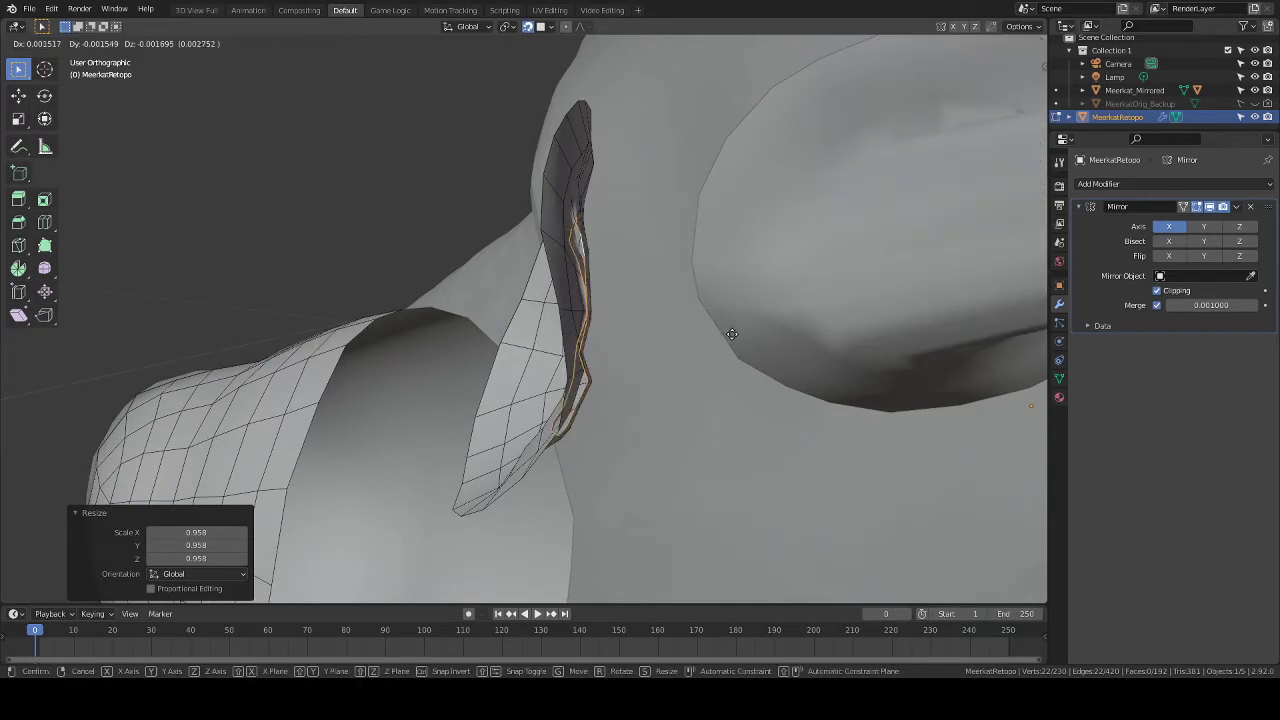
pyautogui.click(732, 336)
pyautogui.moveTo(732, 336); pyautogui.dragTo(660, 329, button='middle')
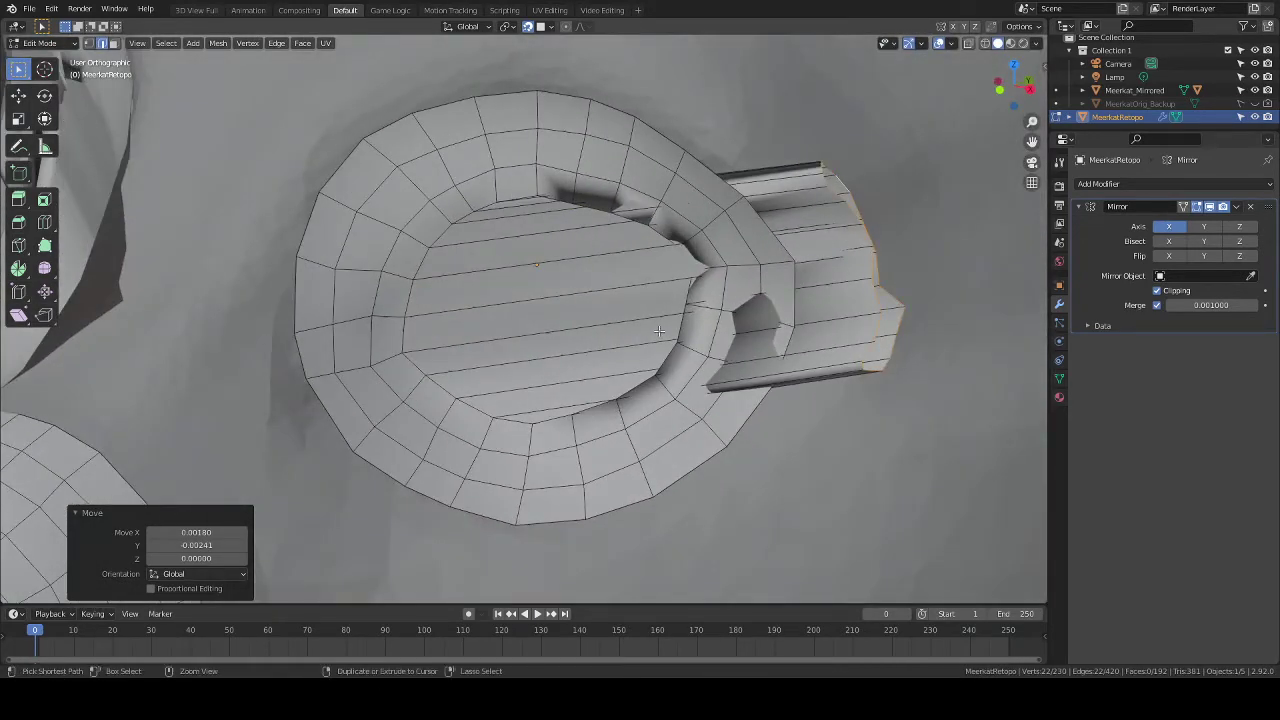
pyautogui.hotkey('ctrl', 'z')
pyautogui.hotkey('ctrl', 'z')
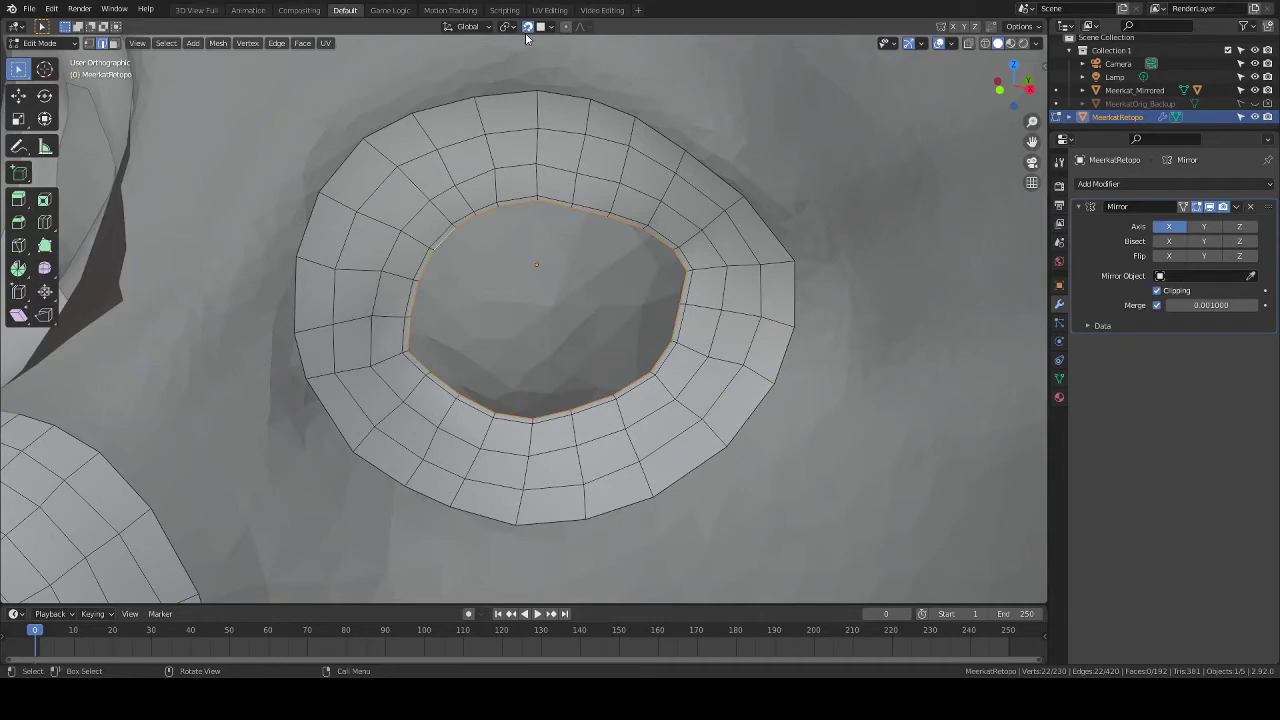
# Move the extruded inner eye loop into the socket by about 0.00346, -0.00439, -0.00127 on X, Y and Z.
pyautogui.moveTo(778, 224); pyautogui.dragTo(671, 246, button='middle')
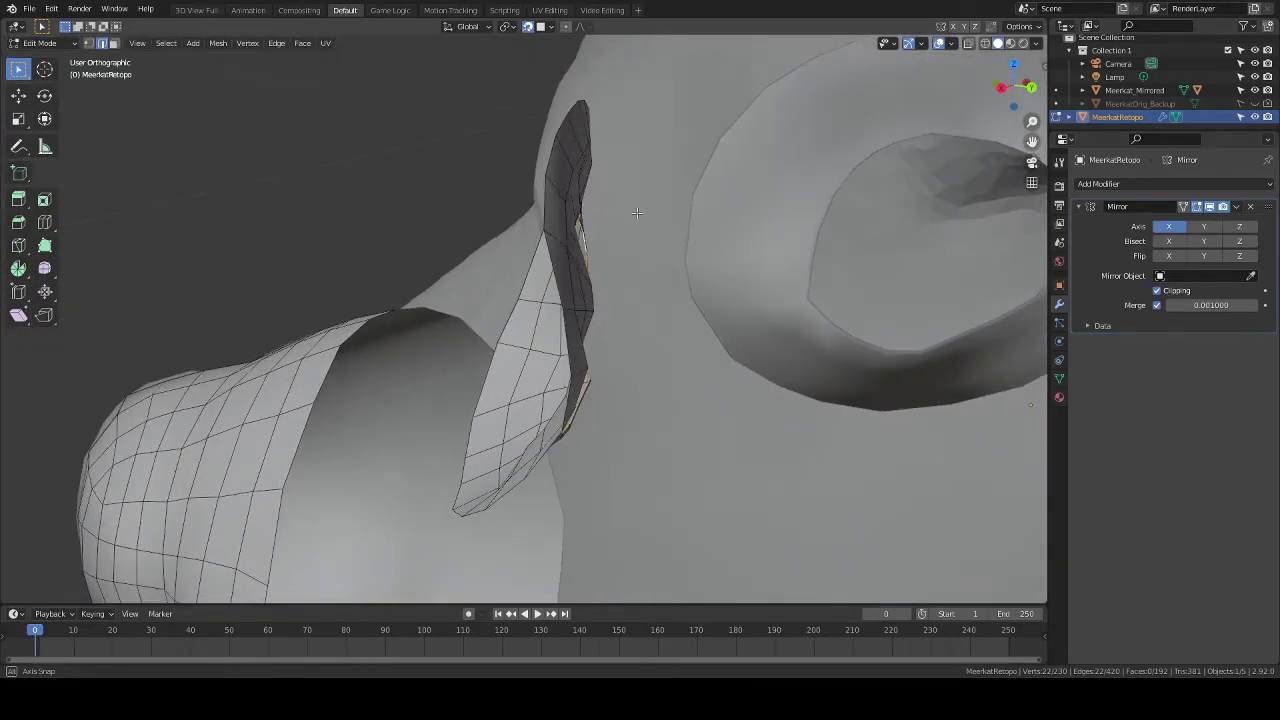
pyautogui.press('g')
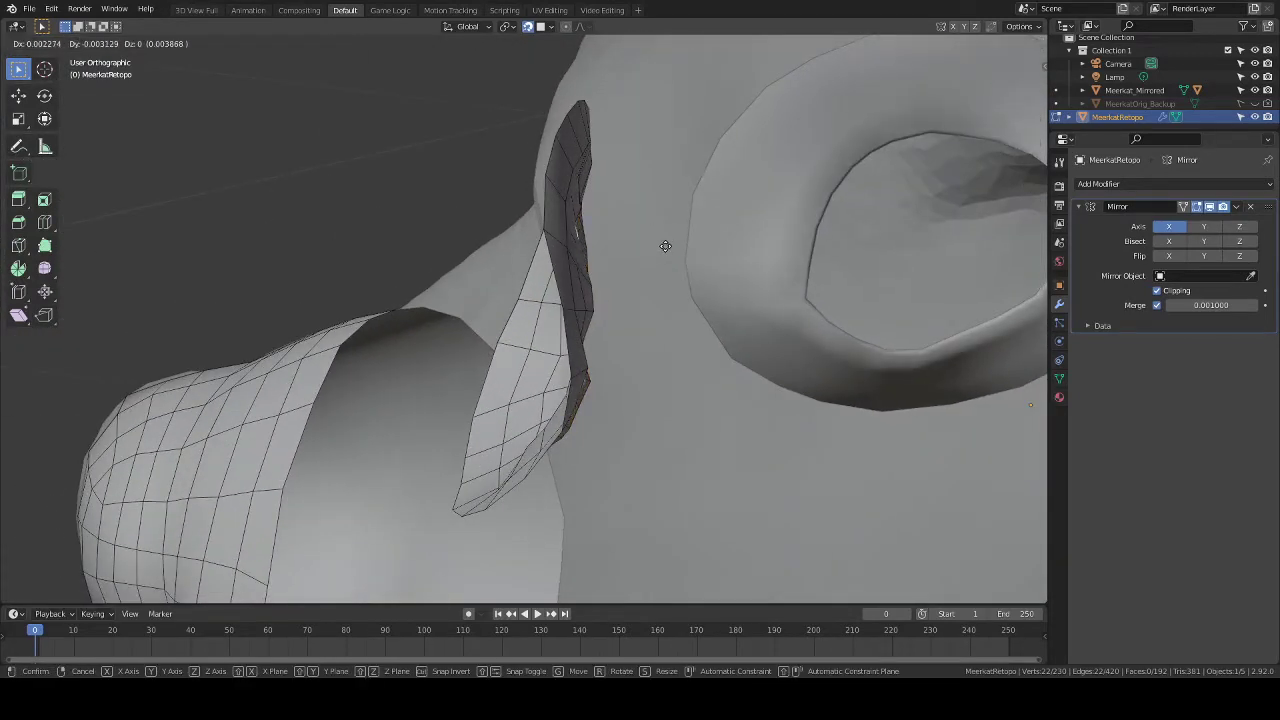
pyautogui.click(662, 247)
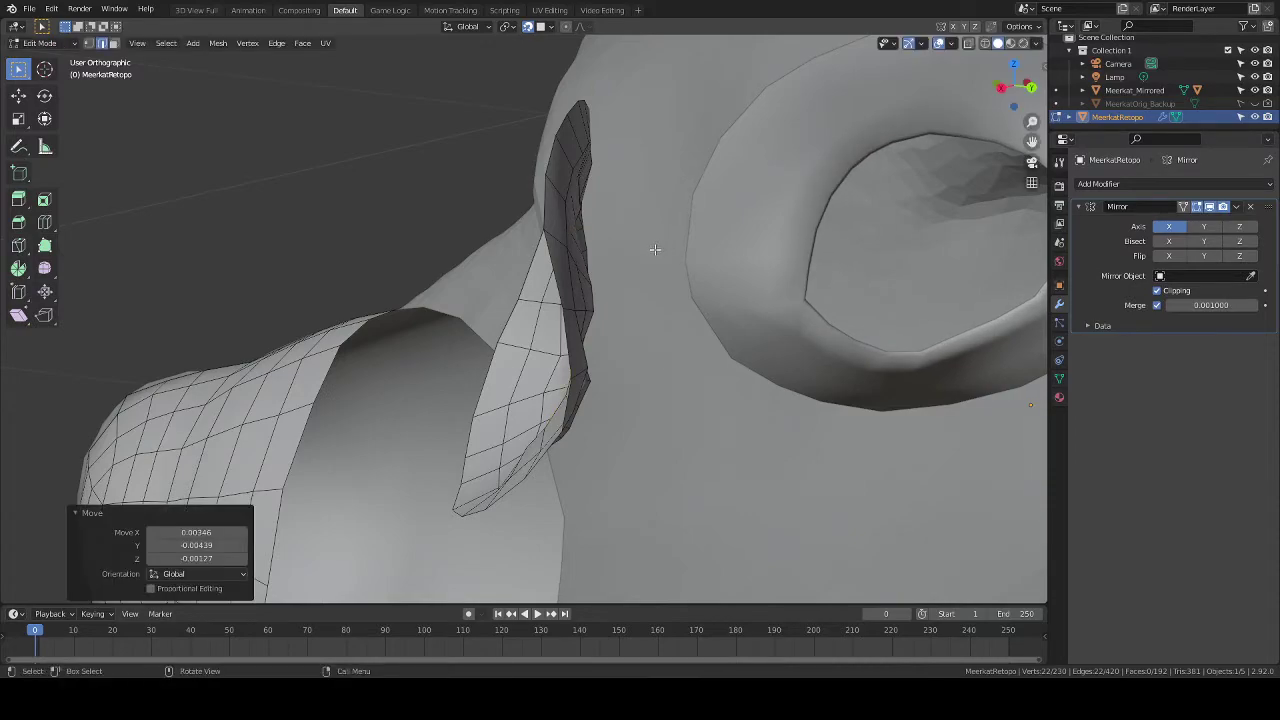
# Scale the inner eye loop to 0.992, and extrude another loop from it scaled inward to 0.933.
pyautogui.moveTo(657, 251); pyautogui.dragTo(755, 292, button='middle')
pyautogui.press('s')
pyautogui.click(745, 284)
pyautogui.press('s')
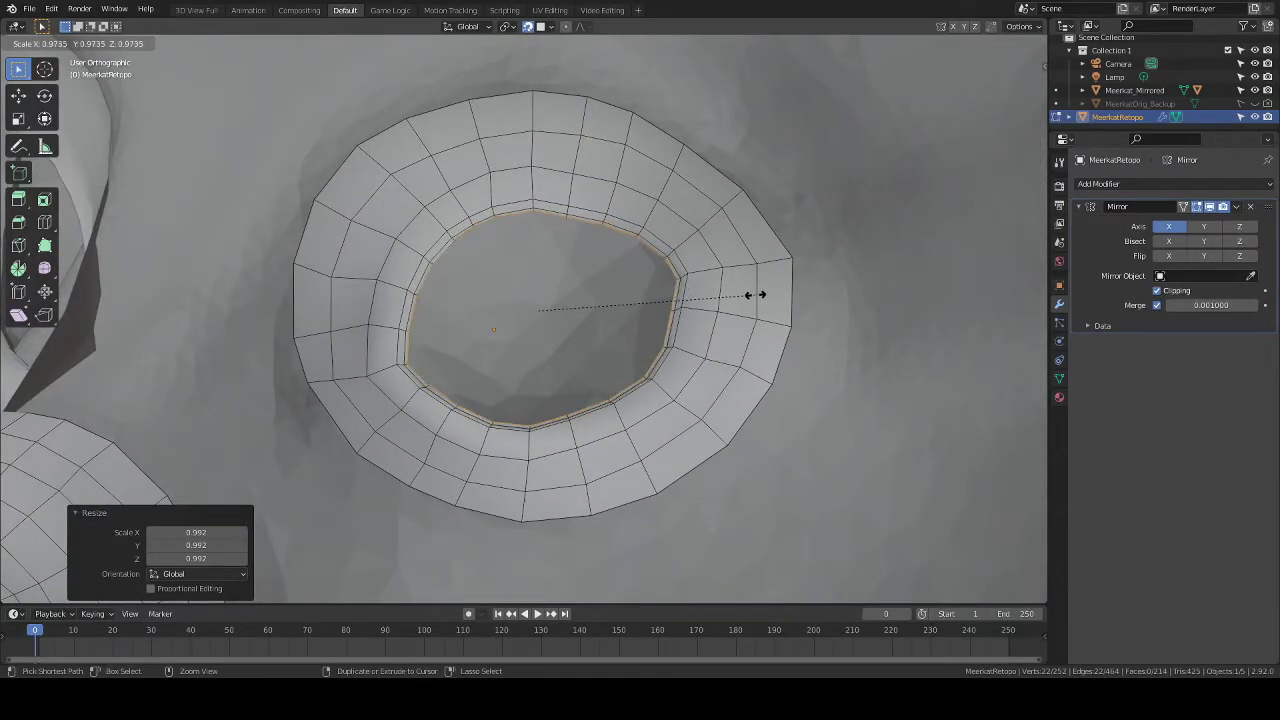
pyautogui.click(745, 292)
# Extrude the innermost eye loop once more, move it deeper into the socket, and deselect the mesh.
pyautogui.moveTo(745, 292); pyautogui.dragTo(597, 289, button='middle')
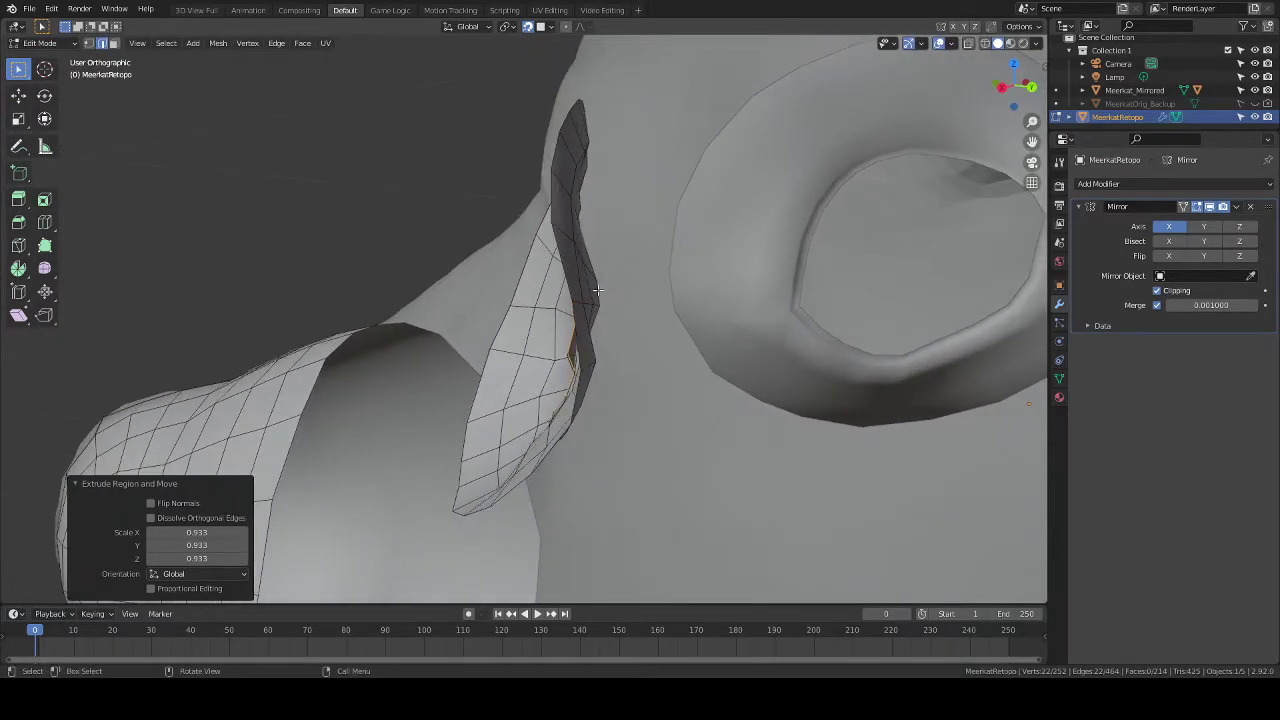
pyautogui.press('e')
pyautogui.press('s')
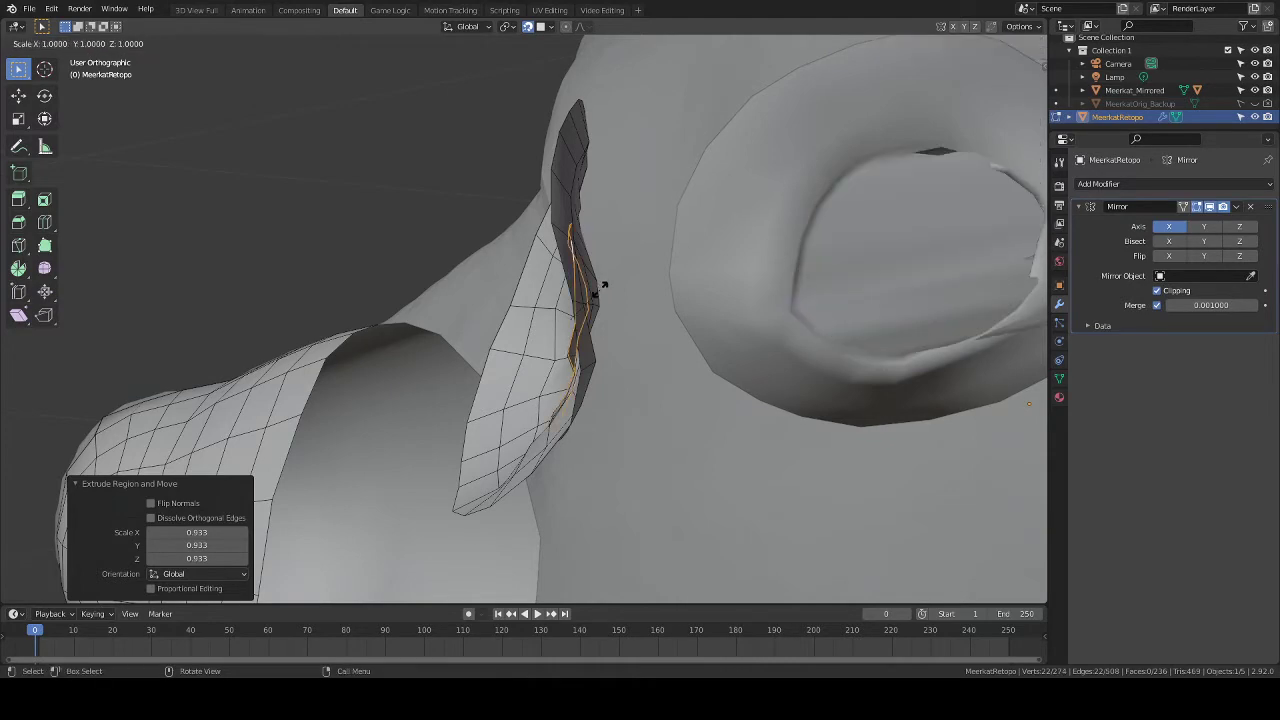
pyautogui.press('Escape')
pyautogui.moveTo(604, 285); pyautogui.dragTo(601, 360, button='middle')
pyautogui.press('g')
pyautogui.click(642, 294)
pyautogui.click(612, 310)
pyautogui.scroll(-5, 612, 310)
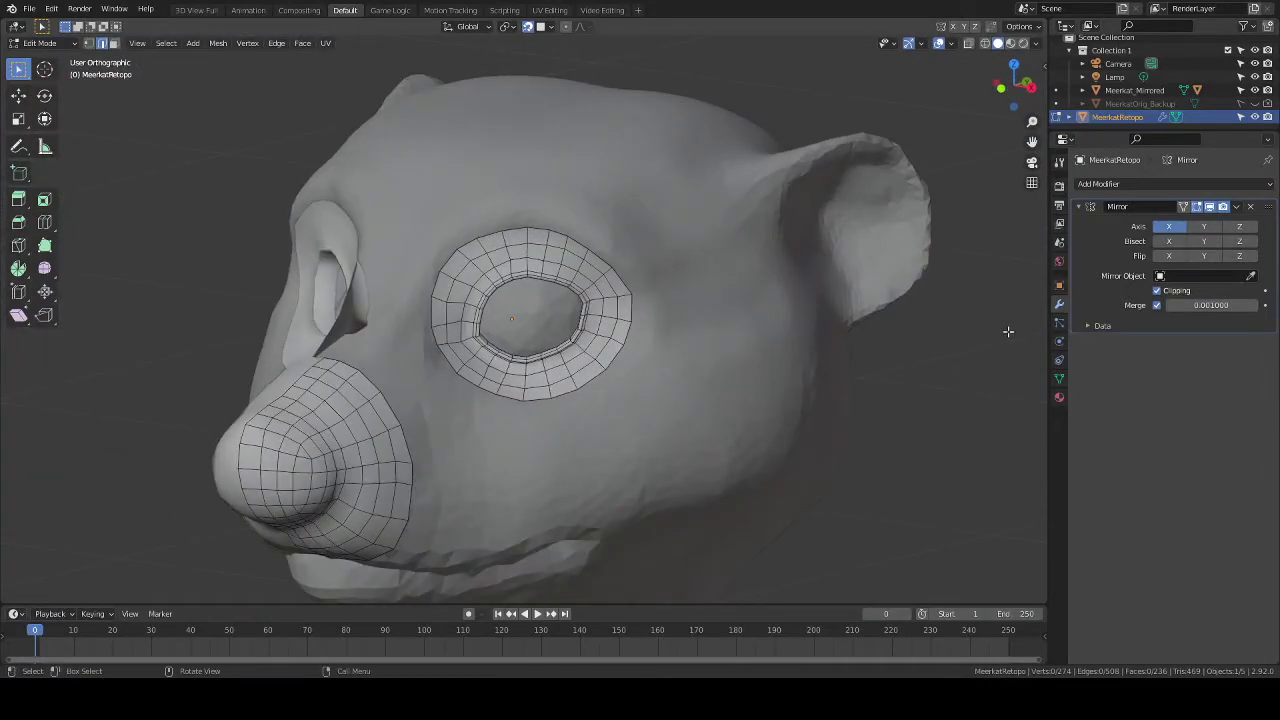
# Leave Edit Mode and turn off In Front in the viewport display settings of MeerkatRetopo.
pyautogui.click(1137, 91)
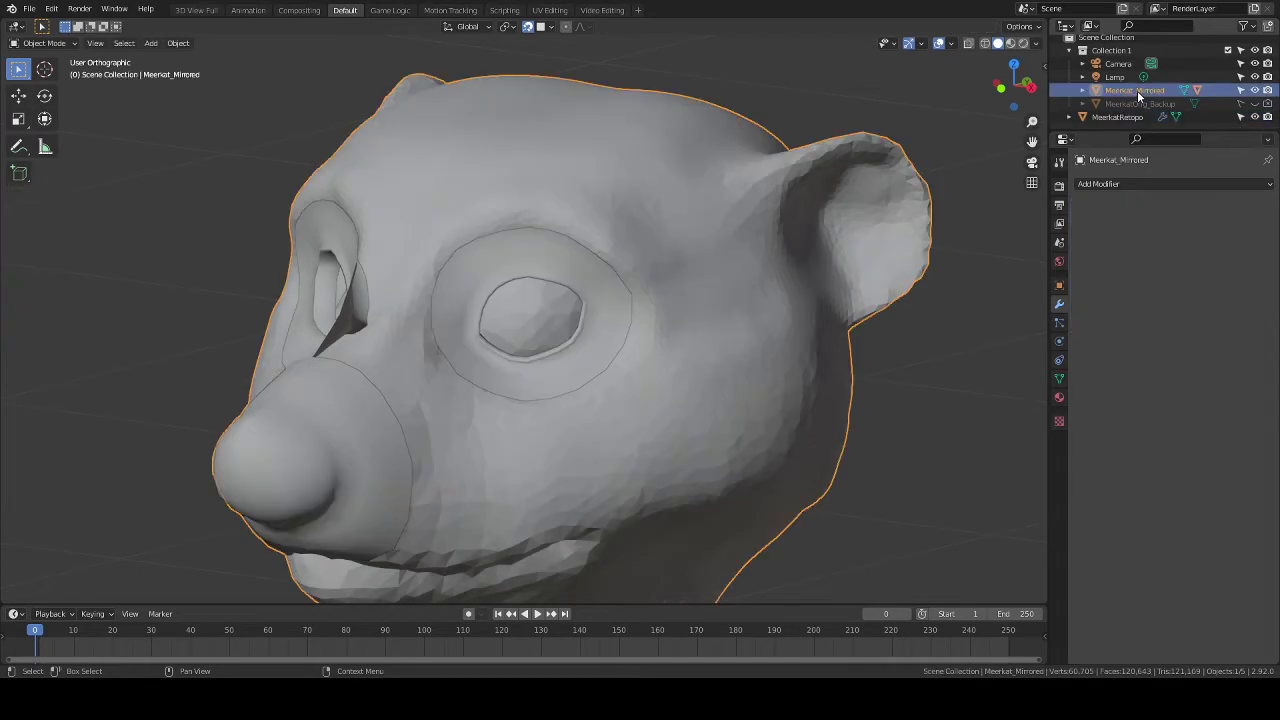
pyautogui.click(1058, 286)
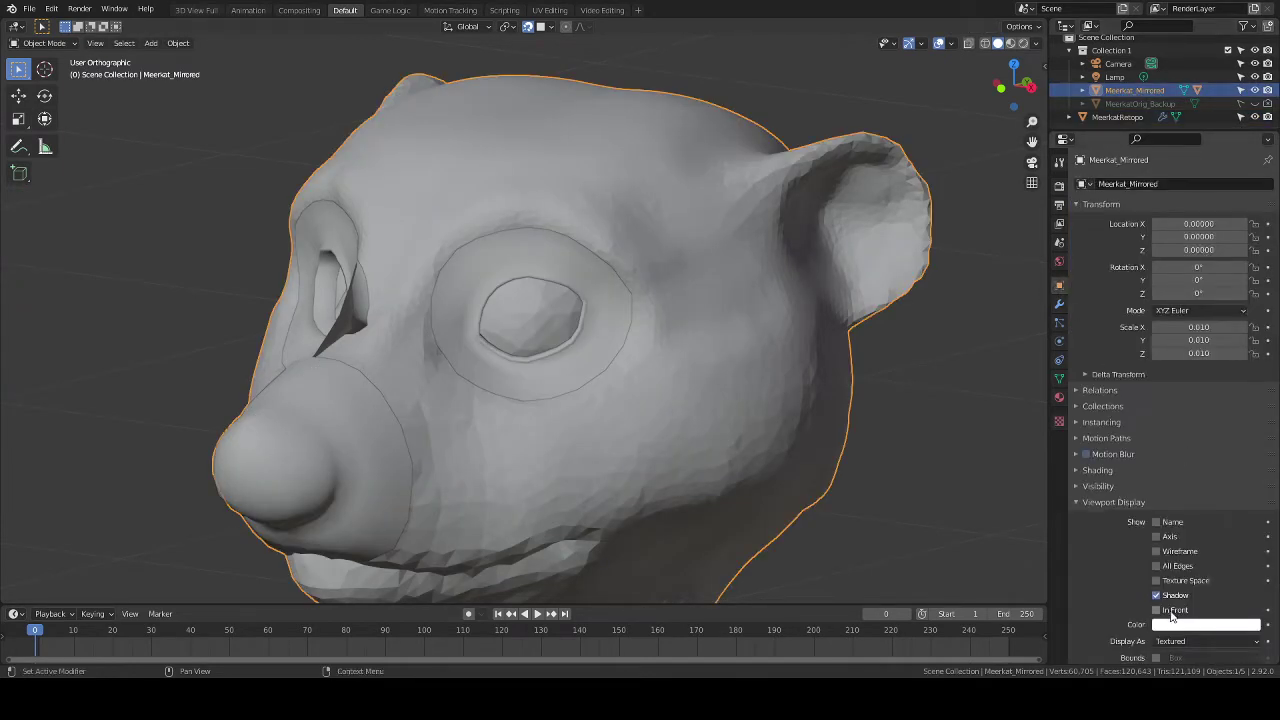
pyautogui.click(1120, 117)
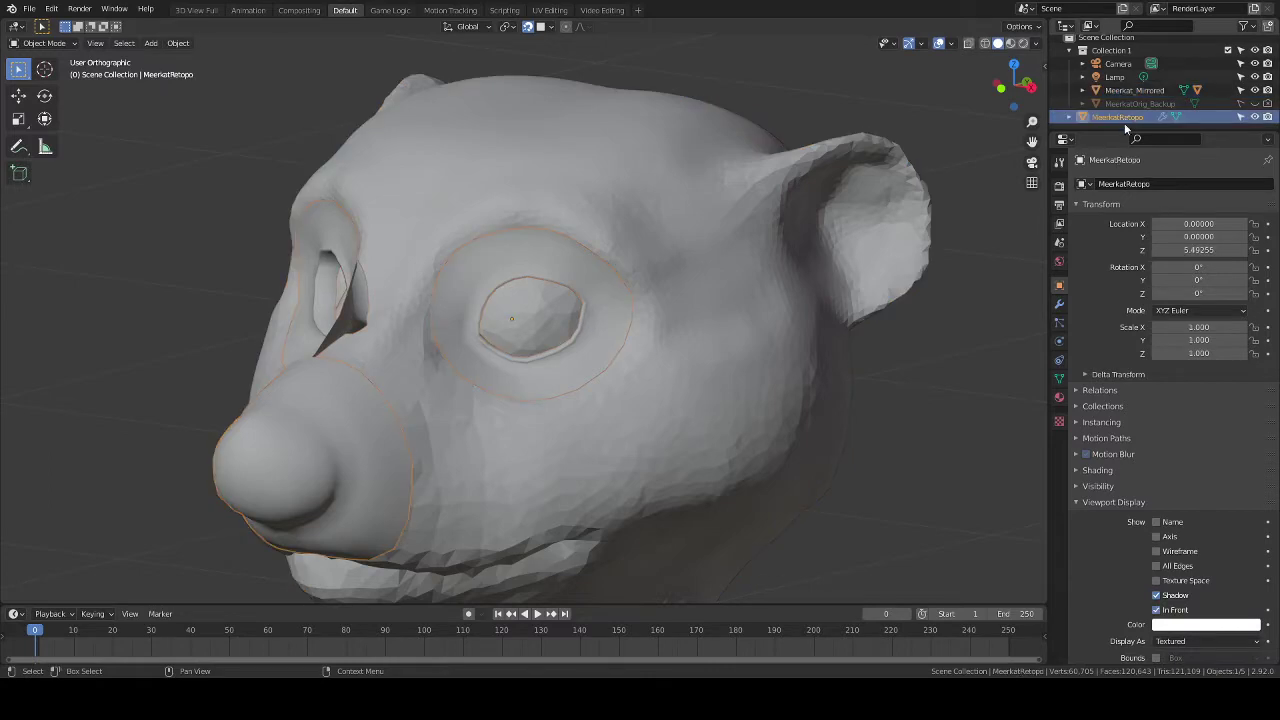
pyautogui.click(1165, 611)
pyautogui.moveTo(745, 437)
pyautogui.mouseDown(button='middle')
pyautogui.moveTo(810, 419)
pyautogui.moveTo(782, 465)
pyautogui.moveTo(697, 436)
pyautogui.moveTo(771, 431)
pyautogui.moveTo(851, 449)
pyautogui.moveTo(768, 438)
pyautogui.mouseUp(button='middle')
pyautogui.scroll(3, 690, 440)
pyautogui.scroll(-5, 768, 437)
pyautogui.scroll(2, 774, 432)
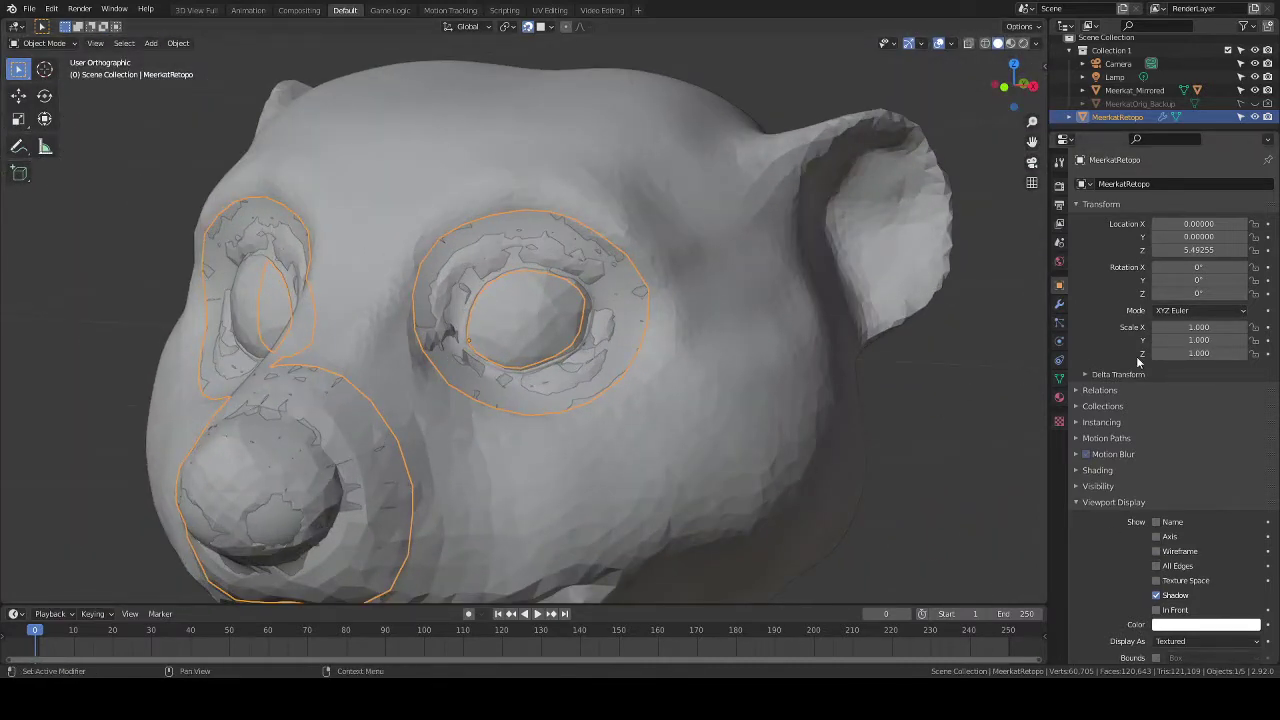
# Add a Shrinkwrap modifier to MeerkatRetopo with Meerkat_Mirrored as its target.
pyautogui.click(1061, 304)
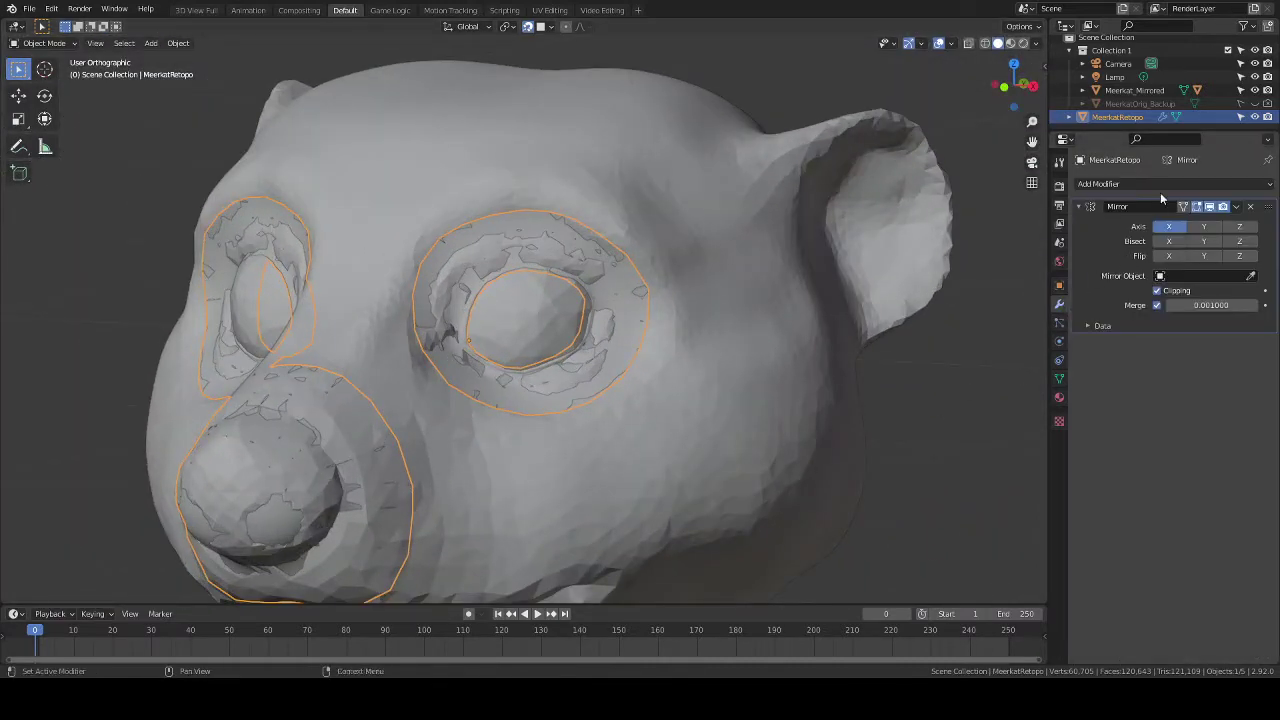
pyautogui.click(1136, 184)
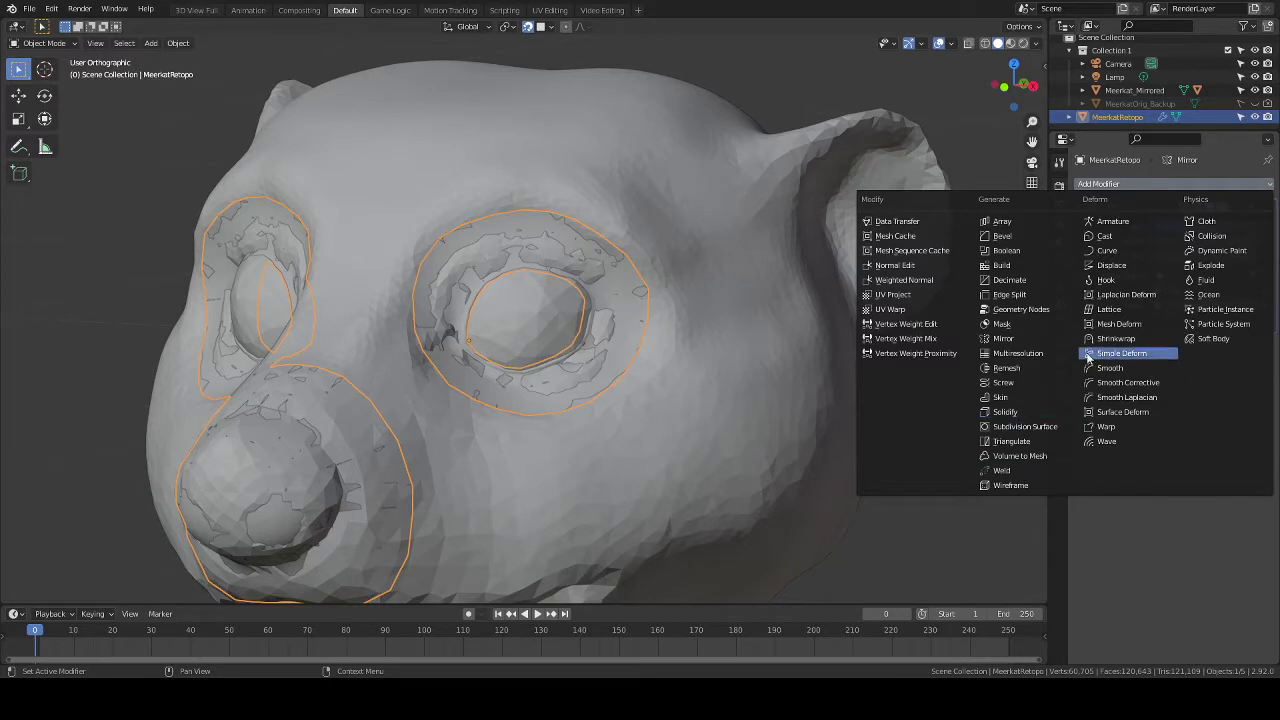
pyautogui.click(1116, 339)
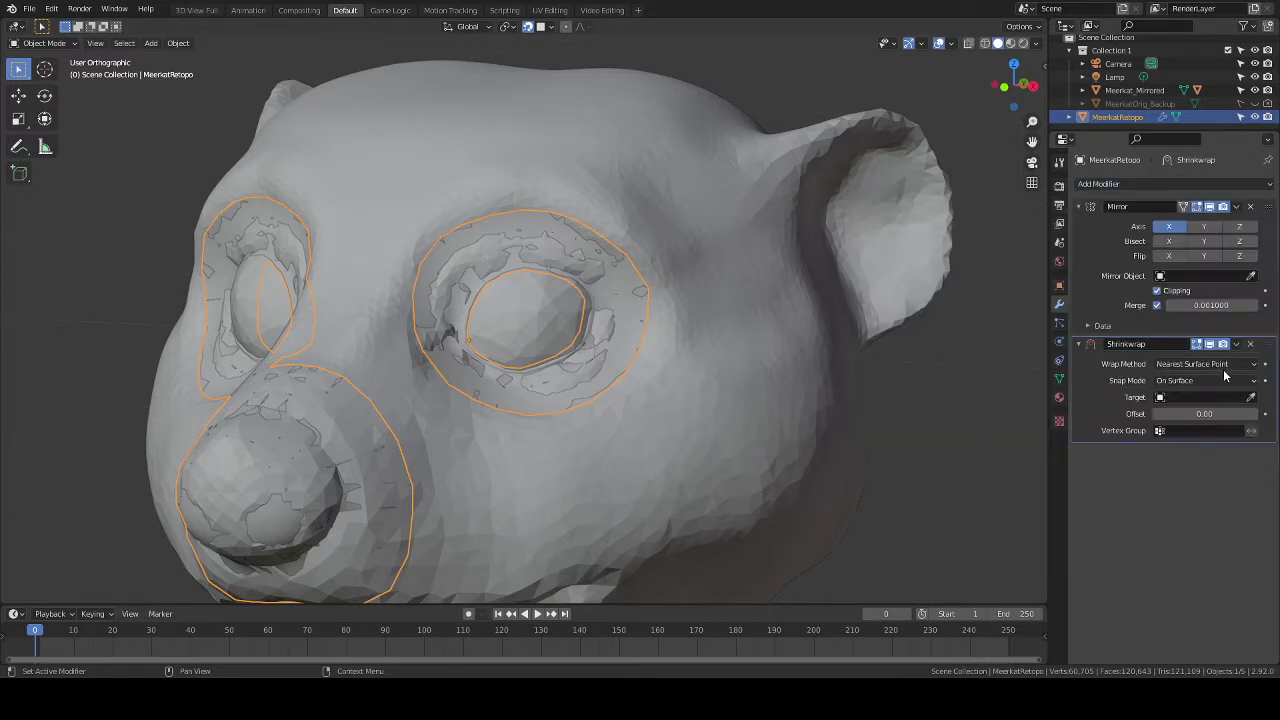
pyautogui.click(1253, 400)
pyautogui.click(726, 334)
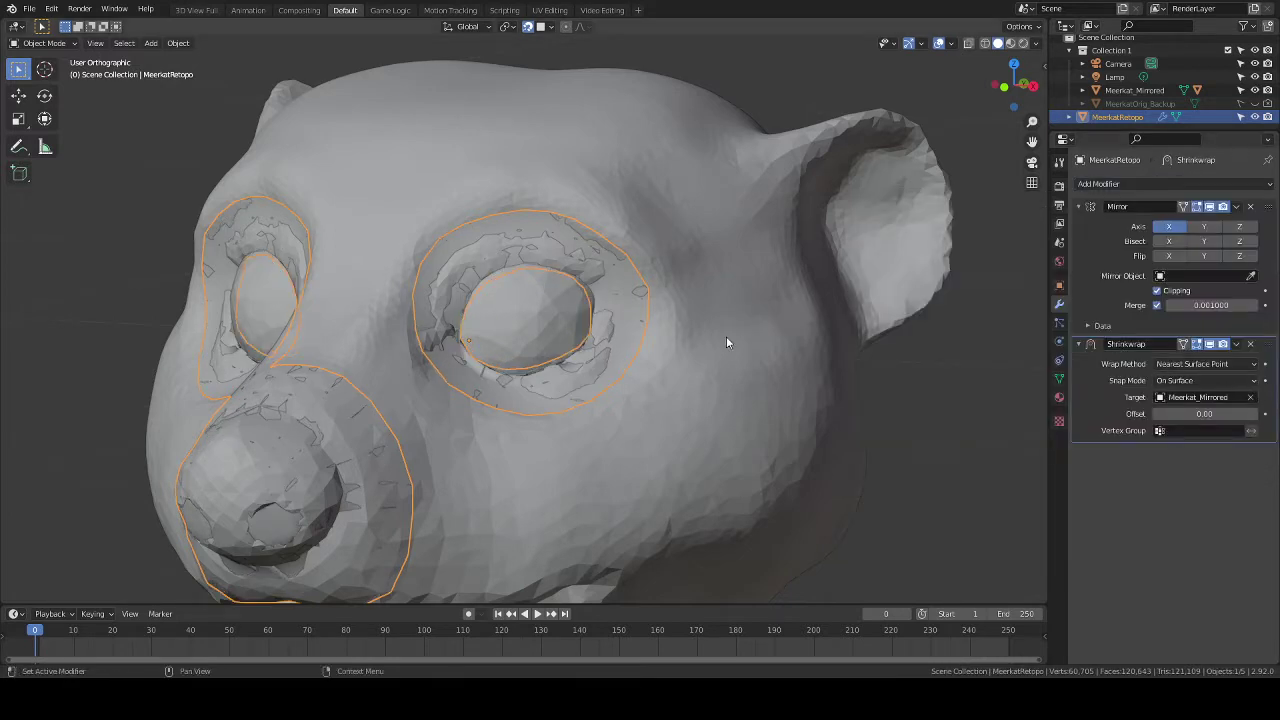
# Try out several positive and negative Shrinkwrap offsets, and reset the offset to 0.
pyautogui.click(1254, 416)
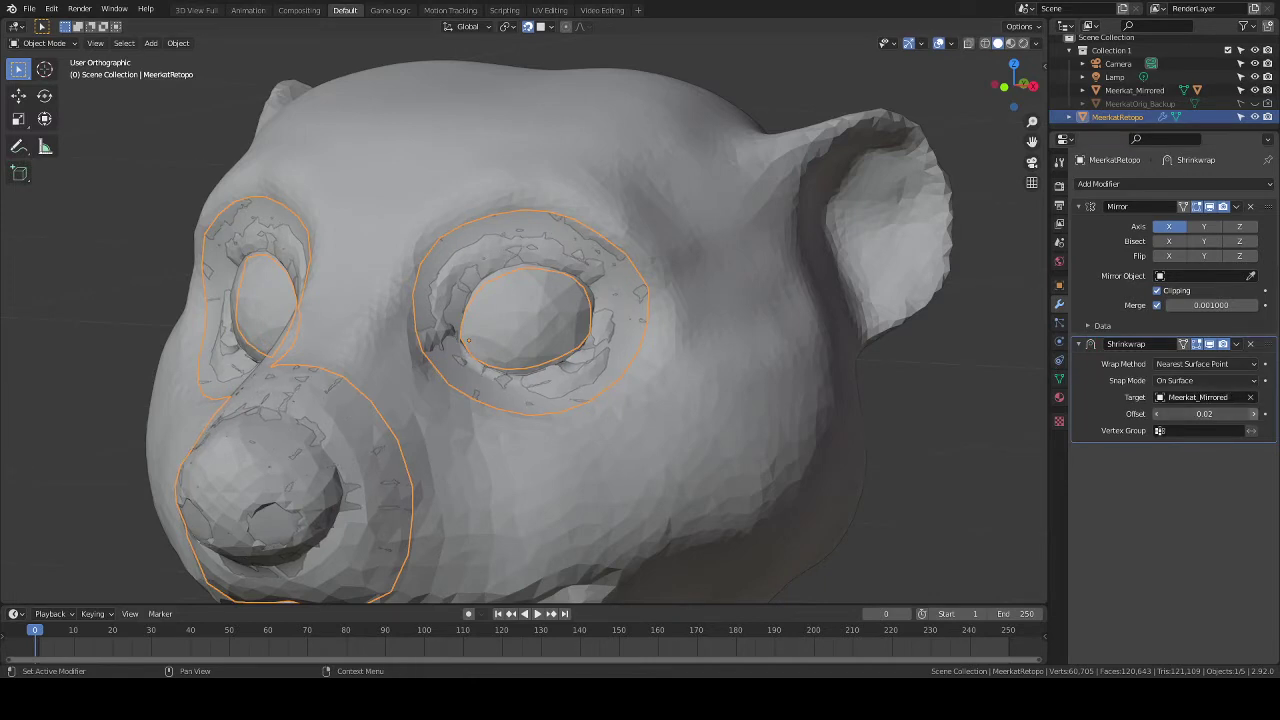
pyautogui.click(1254, 414)
pyautogui.click(1254, 414)
pyautogui.click(1254, 414)
pyautogui.click(1254, 414)
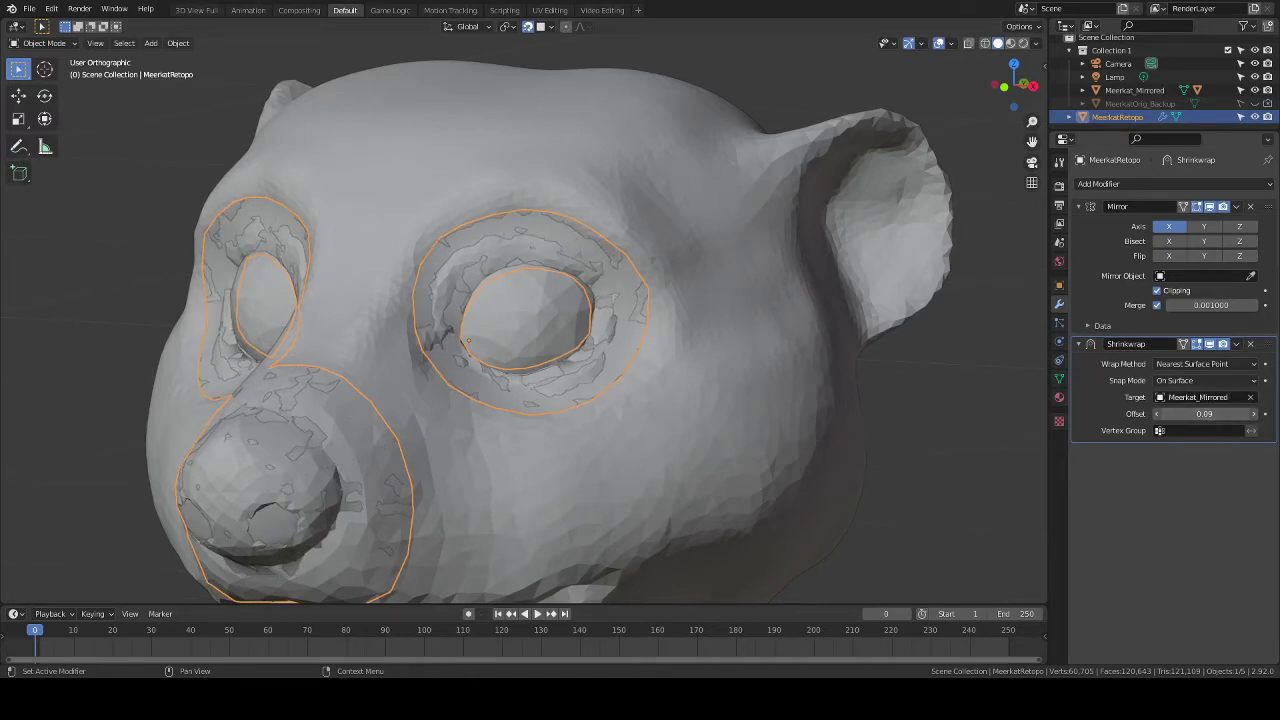
pyautogui.moveTo(1204, 414); pyautogui.dragTo(1166, 414)
pyautogui.click(1203, 412)
pyautogui.write('0')
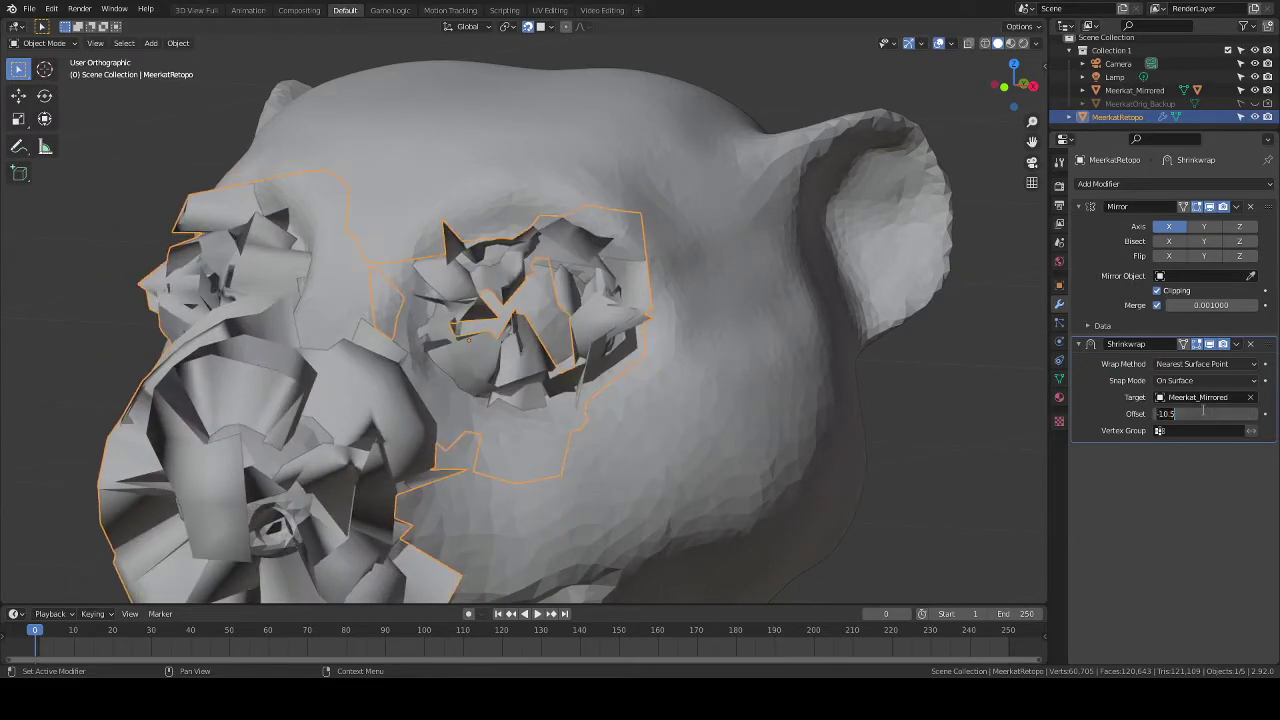
pyautogui.press('Return')
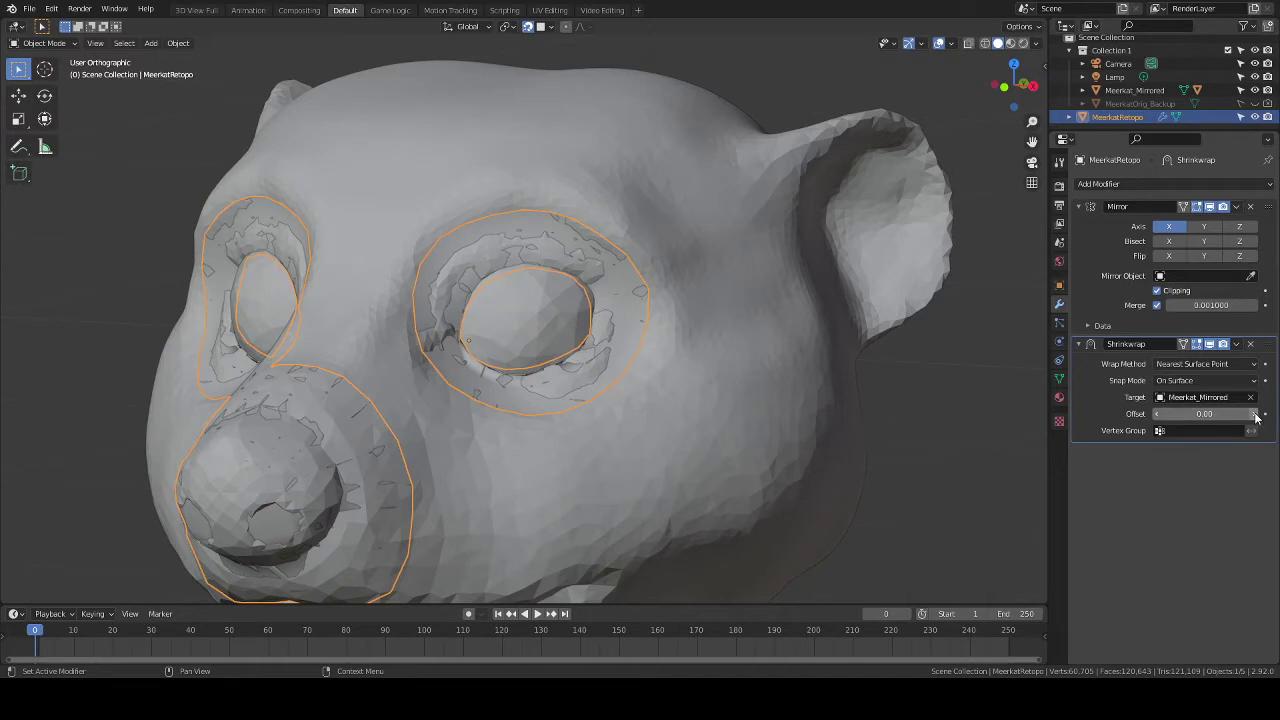
# Change the Shrinkwrap snap mode to Outside and set its offset to 1.
pyautogui.click(1202, 381)
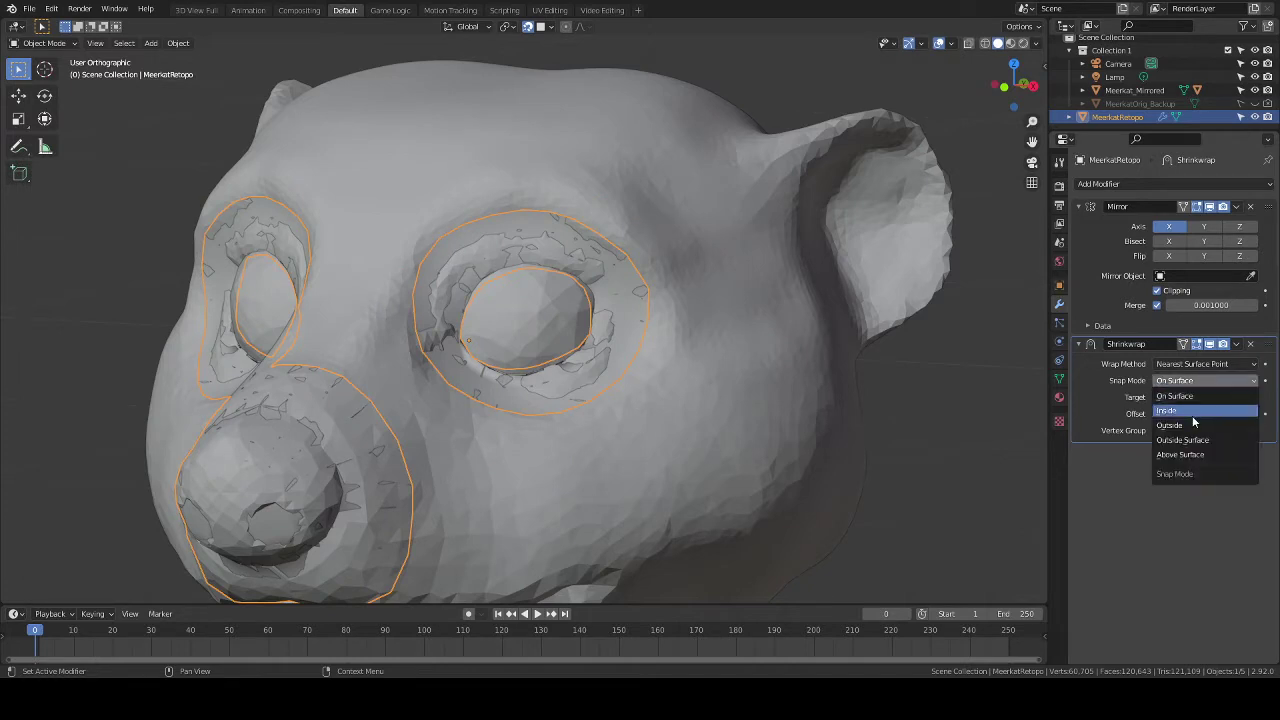
pyautogui.click(1189, 425)
pyautogui.moveTo(1214, 414); pyautogui.dragTo(1274, 414)
pyautogui.click(1204, 414)
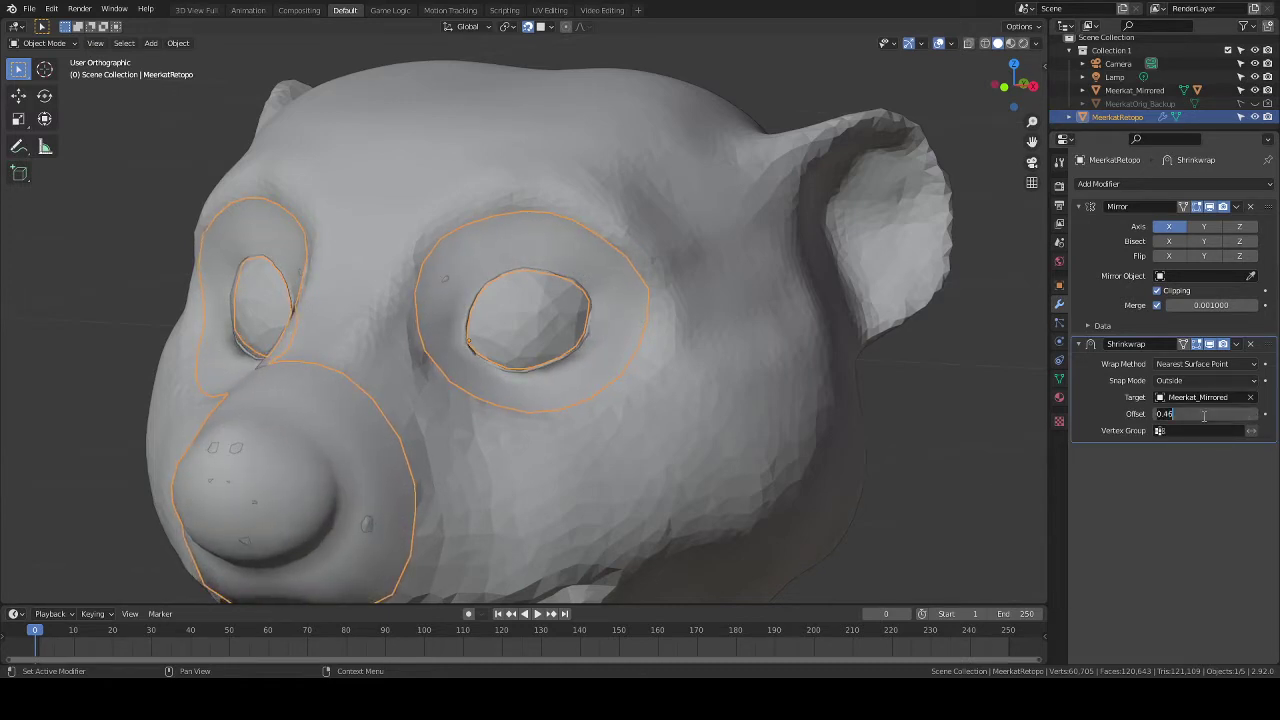
pyautogui.write('1')
pyautogui.press('Return')
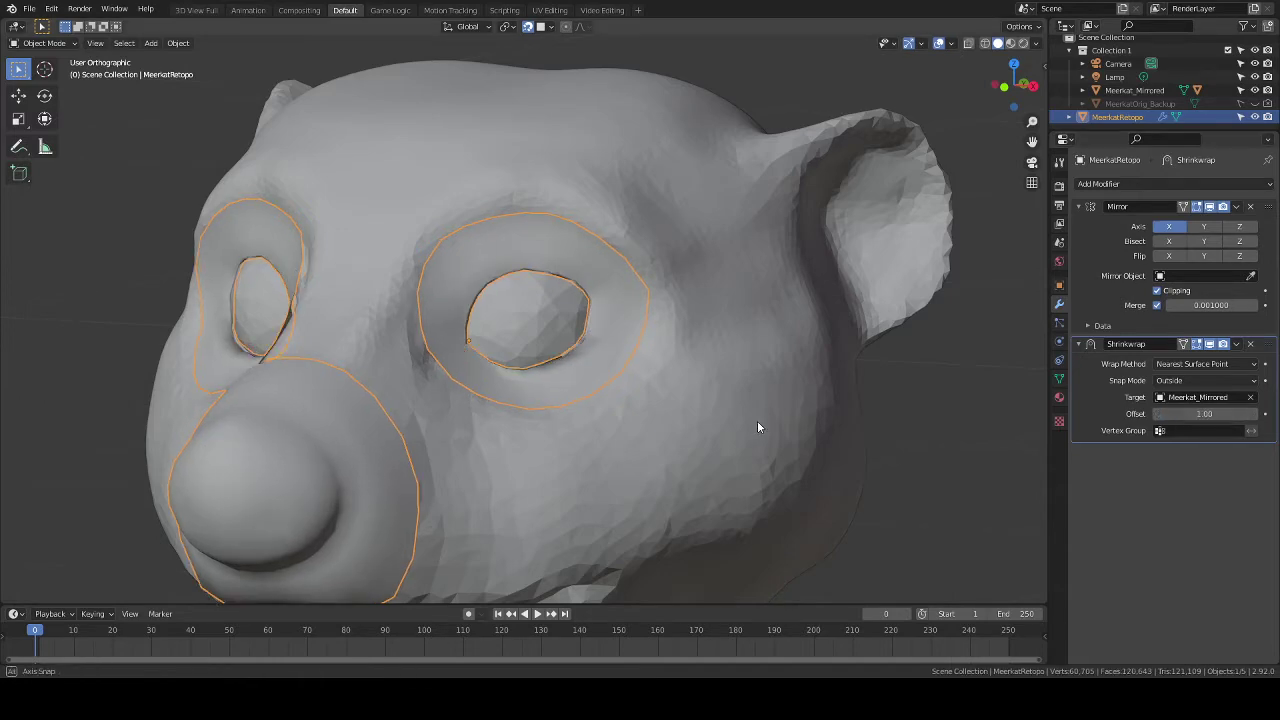
# Check the wrapped mesh from the side and set the Shrinkwrap offset to 0.5.
pyautogui.moveTo(760, 426); pyautogui.dragTo(650, 425, button='middle')
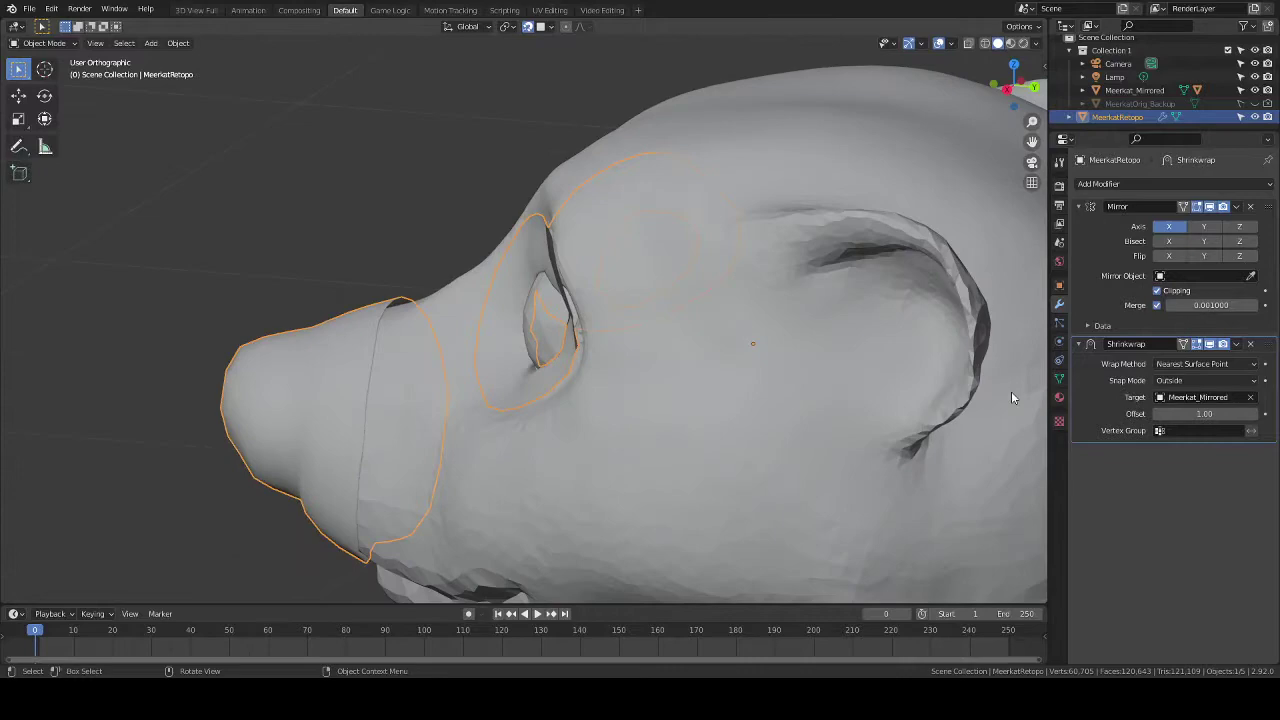
pyautogui.click(1204, 414)
pyautogui.write('.5')
pyautogui.press('Return')
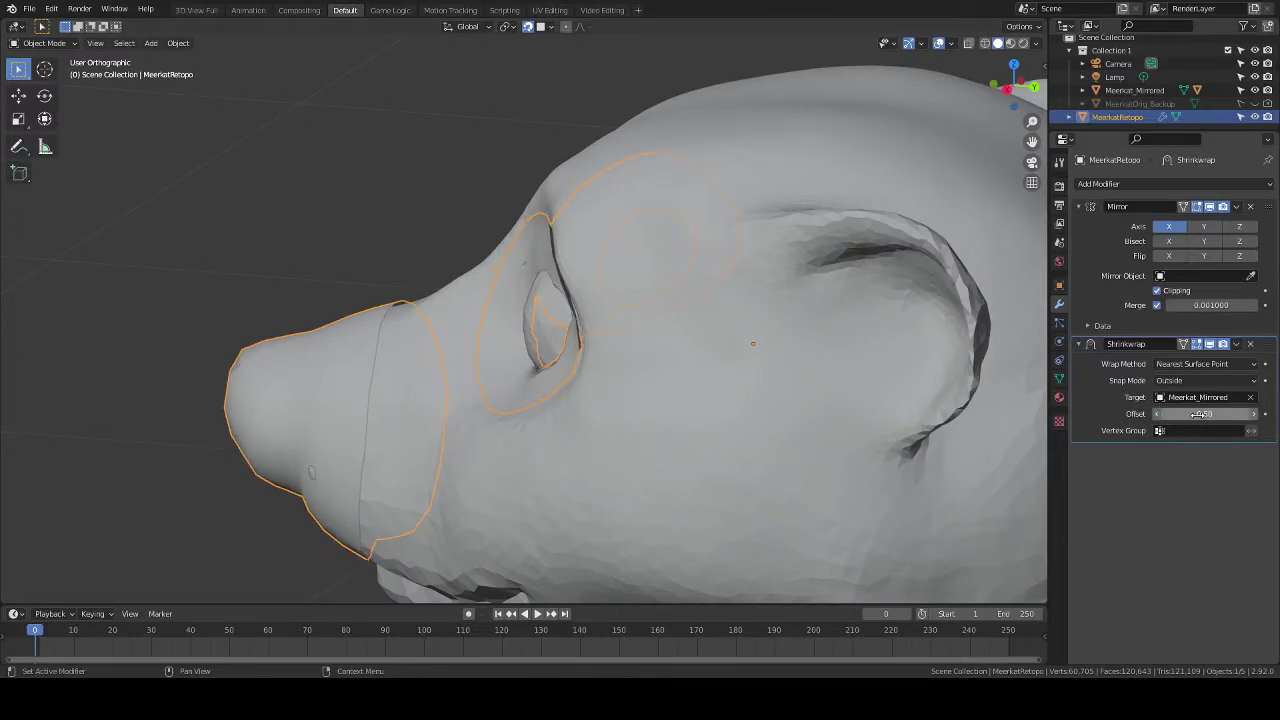
# Reduce the Shrinkwrap offset to 0.25 and raise it in small increments to 0.32.
pyautogui.moveTo(674, 336); pyautogui.dragTo(674, 305, button='middle')
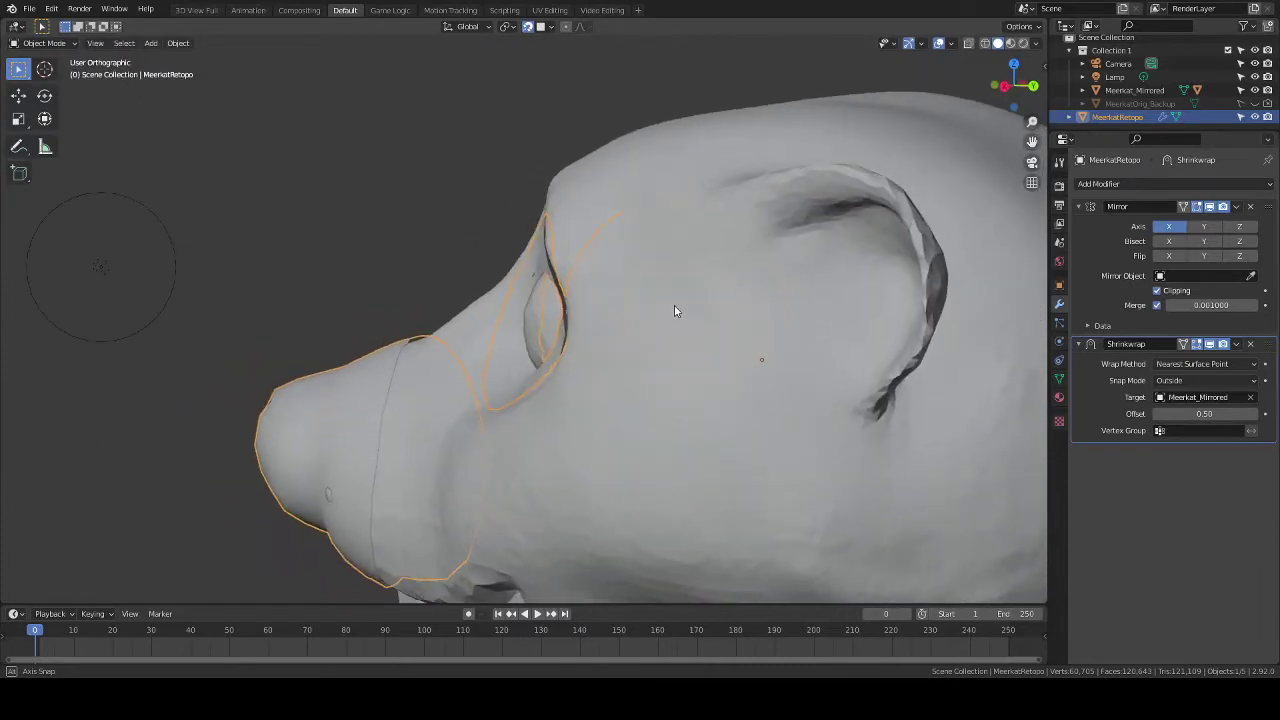
pyautogui.click(1204, 414)
pyautogui.write('.2')
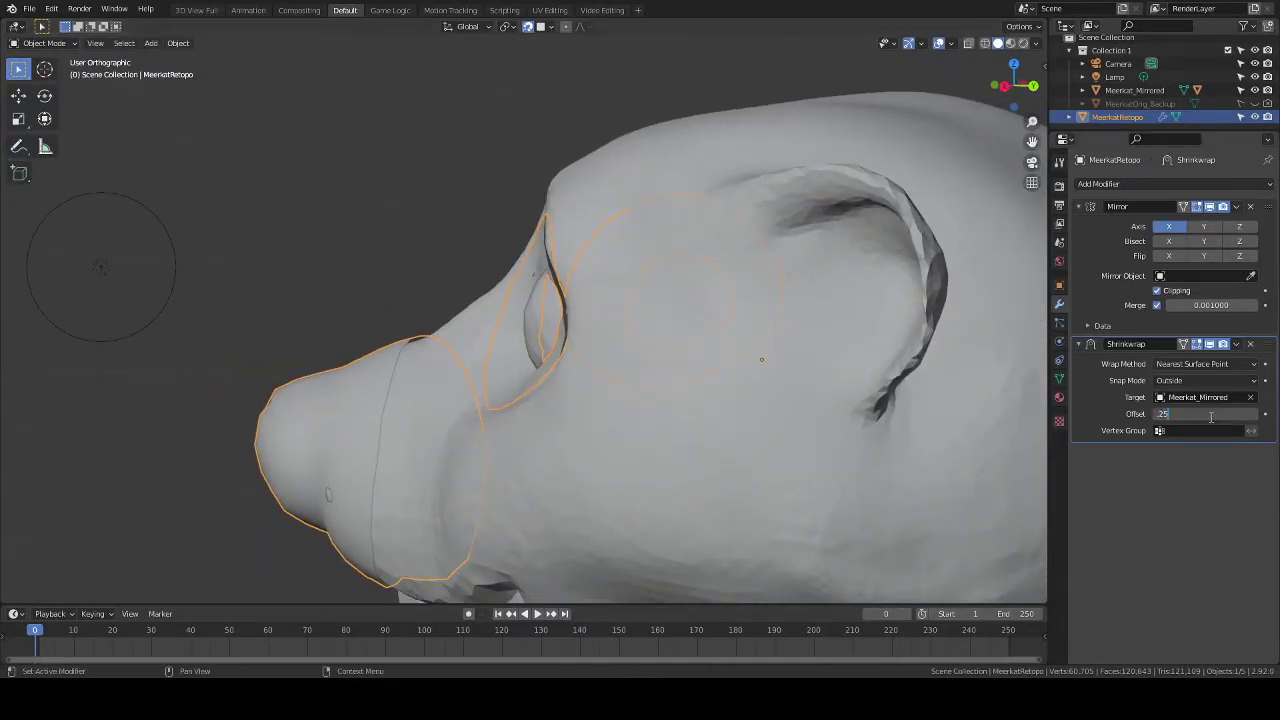
pyautogui.write('5')
pyautogui.press('Return')
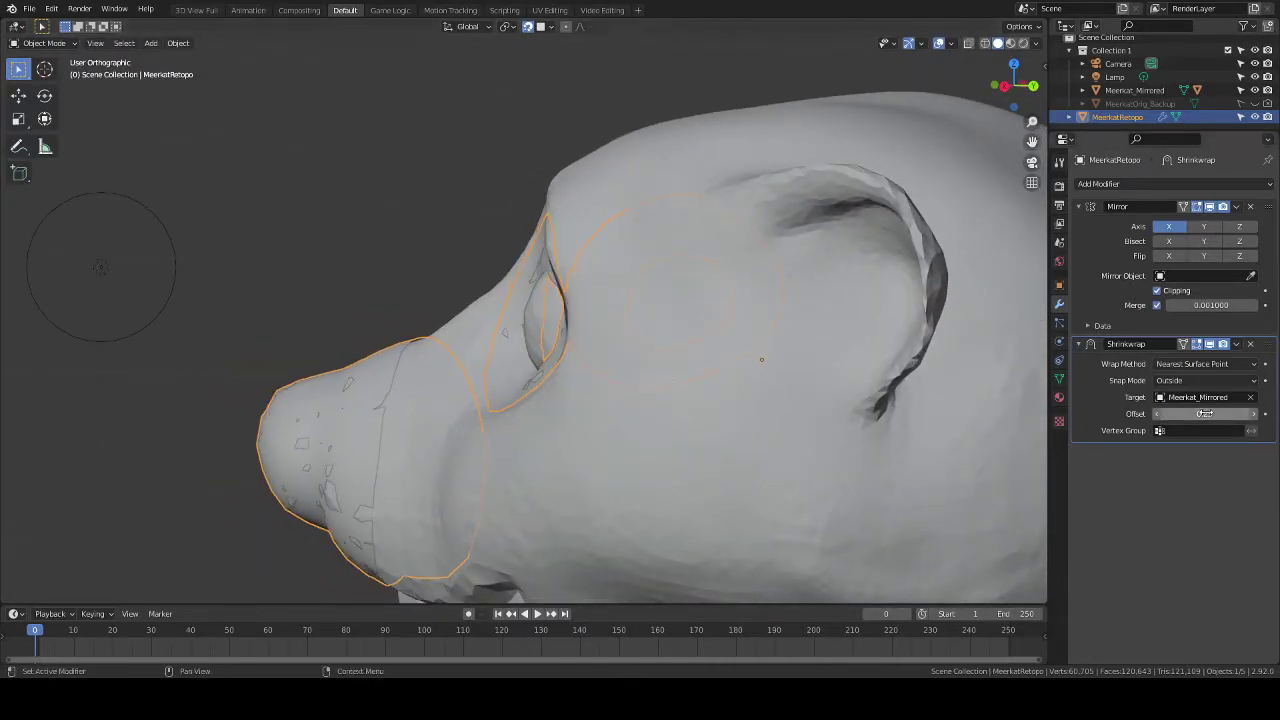
pyautogui.click(1254, 414)
pyautogui.click(1254, 414)
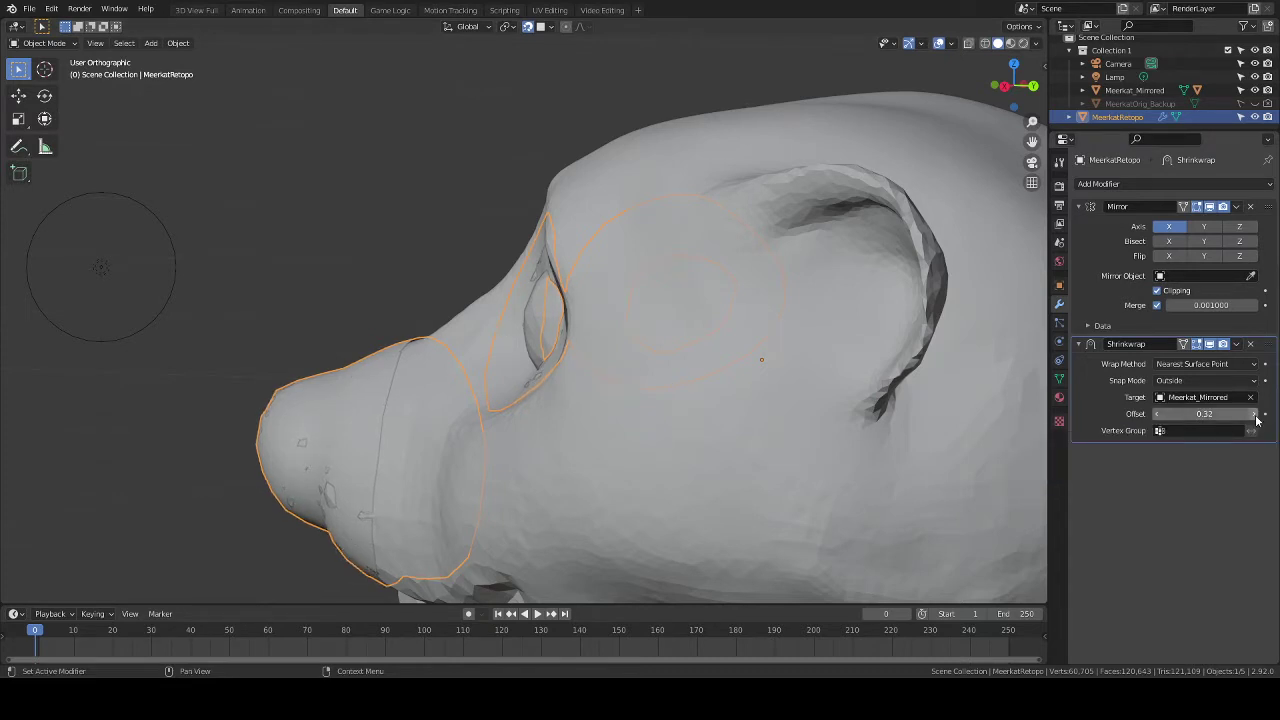
# Raise the Shrinkwrap offset to 0.50.
pyautogui.click(1255, 415)
pyautogui.click(1255, 415)
pyautogui.click(1255, 415)
pyautogui.moveTo(1254, 414); pyautogui.dragTo(1265, 414)
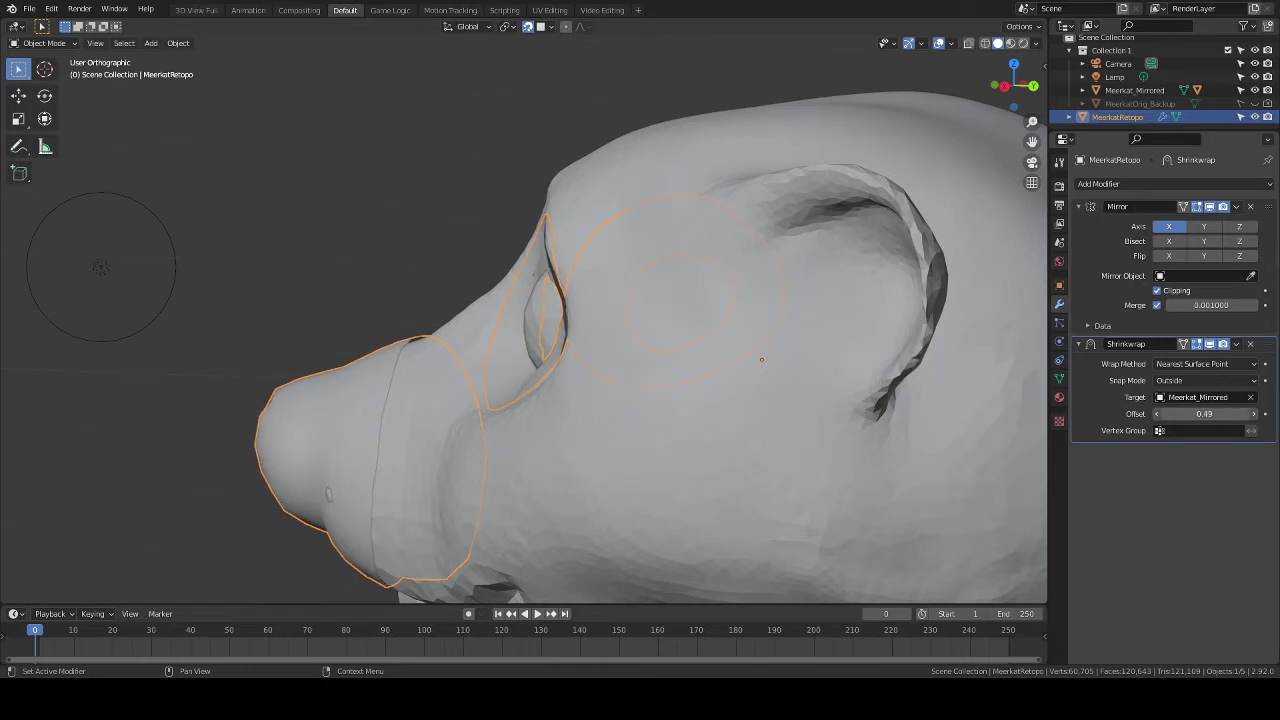
pyautogui.click(1255, 416)
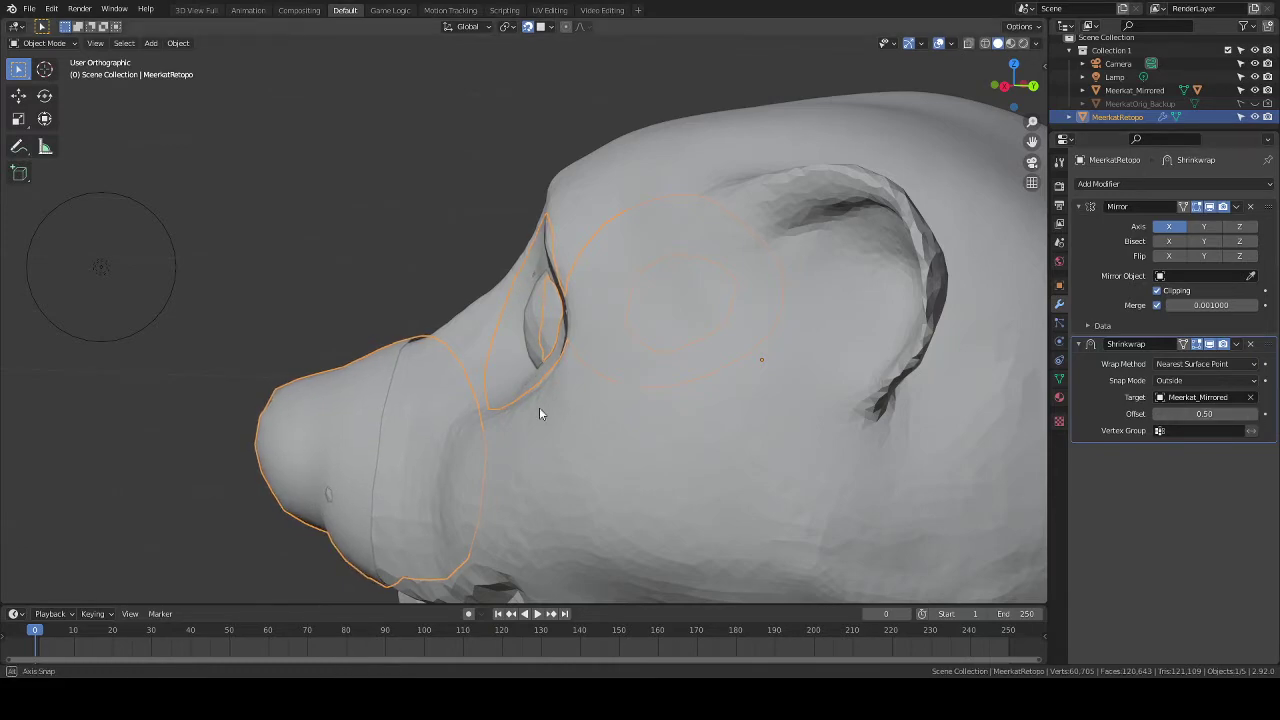
# Enter Edit Mode with vertex selection and compare the eye mesh with the Shrinkwrap's viewport display off and on.
pyautogui.moveTo(540, 409); pyautogui.dragTo(686, 402, button='middle')
pyautogui.scroll(1, 709, 422)
pyautogui.scroll(1, 709, 422)
pyautogui.scroll(-1, 685, 389)
pyautogui.press('Tab')
pyautogui.moveTo(681, 313); pyautogui.dragTo(639, 289, button='middle')
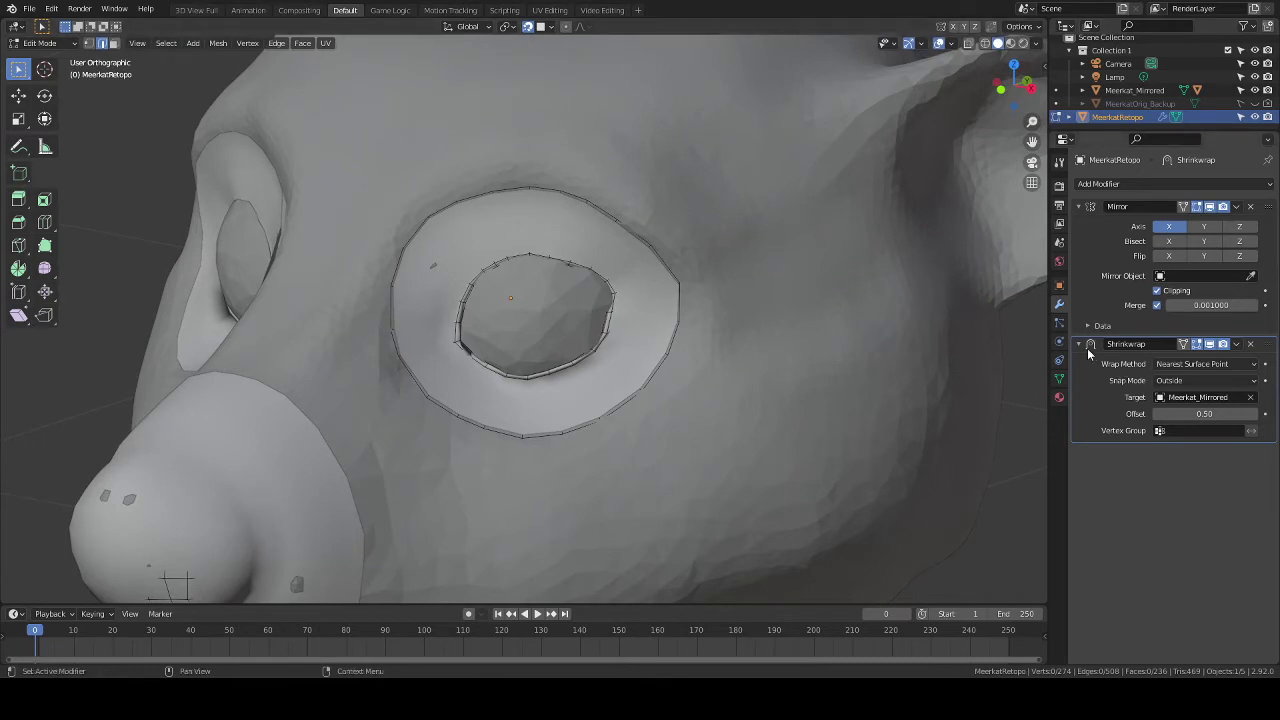
pyautogui.click(1211, 344)
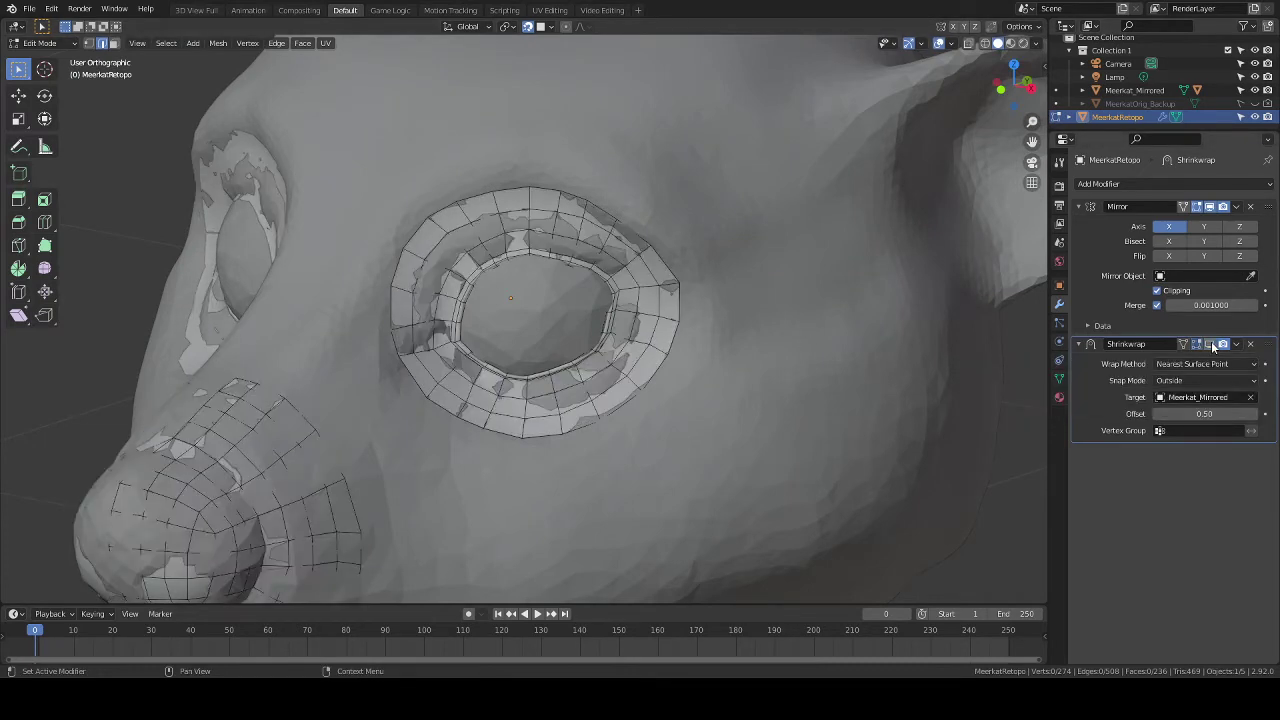
pyautogui.moveTo(754, 306)
pyautogui.mouseDown(button='middle')
pyautogui.moveTo(783, 277)
pyautogui.moveTo(760, 289)
pyautogui.mouseUp(button='middle')
pyautogui.press('1')
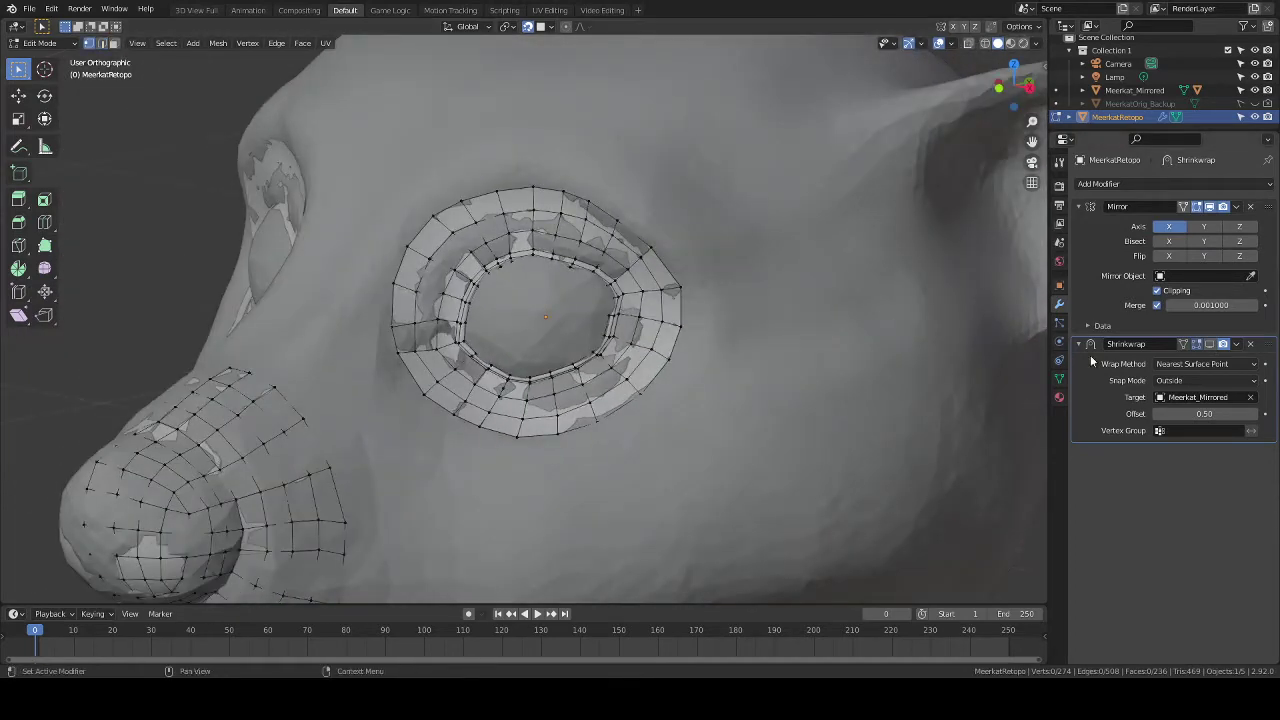
pyautogui.click(1212, 345)
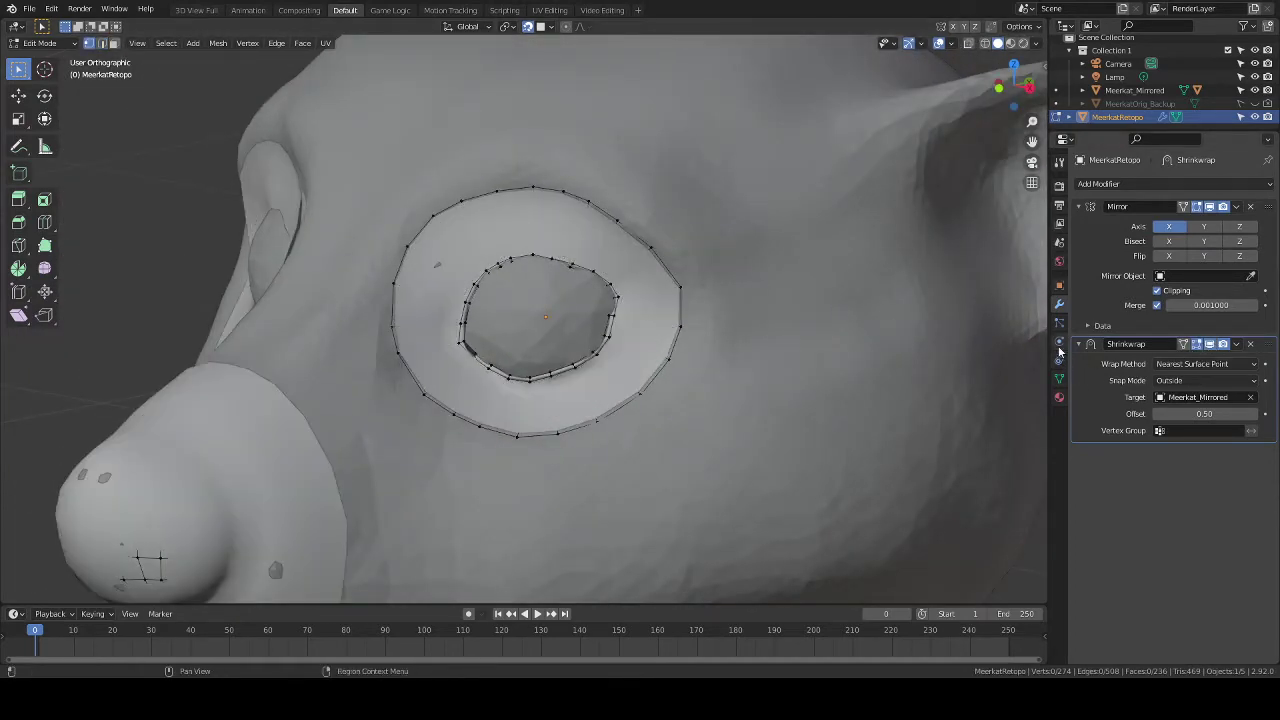
# Try the In Front display option on MeerkatRetopo and switch it off again.
pyautogui.click(1059, 285)
pyautogui.click(1174, 611)
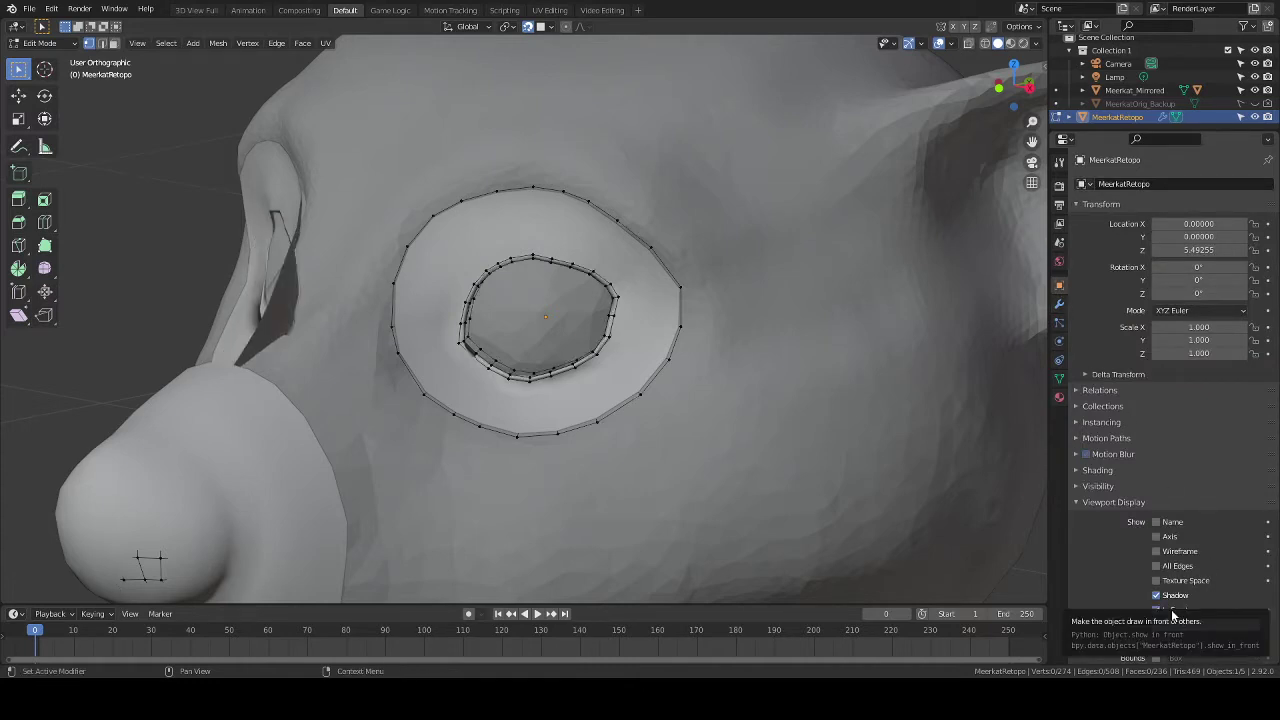
pyautogui.click(1174, 612)
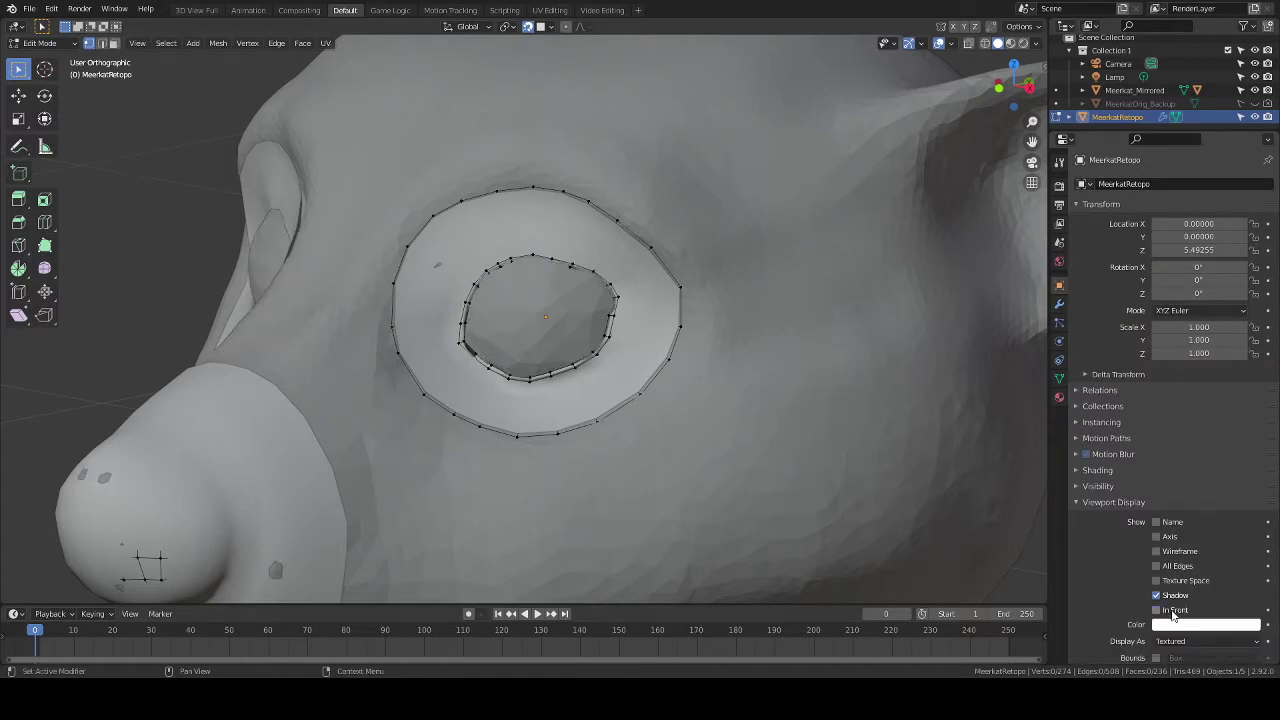
# Enable the Shrinkwrap modifier's On Cage display, comparing the wrapped mesh around the eyes with it on and off.
pyautogui.click(1059, 304)
pyautogui.click(1184, 344)
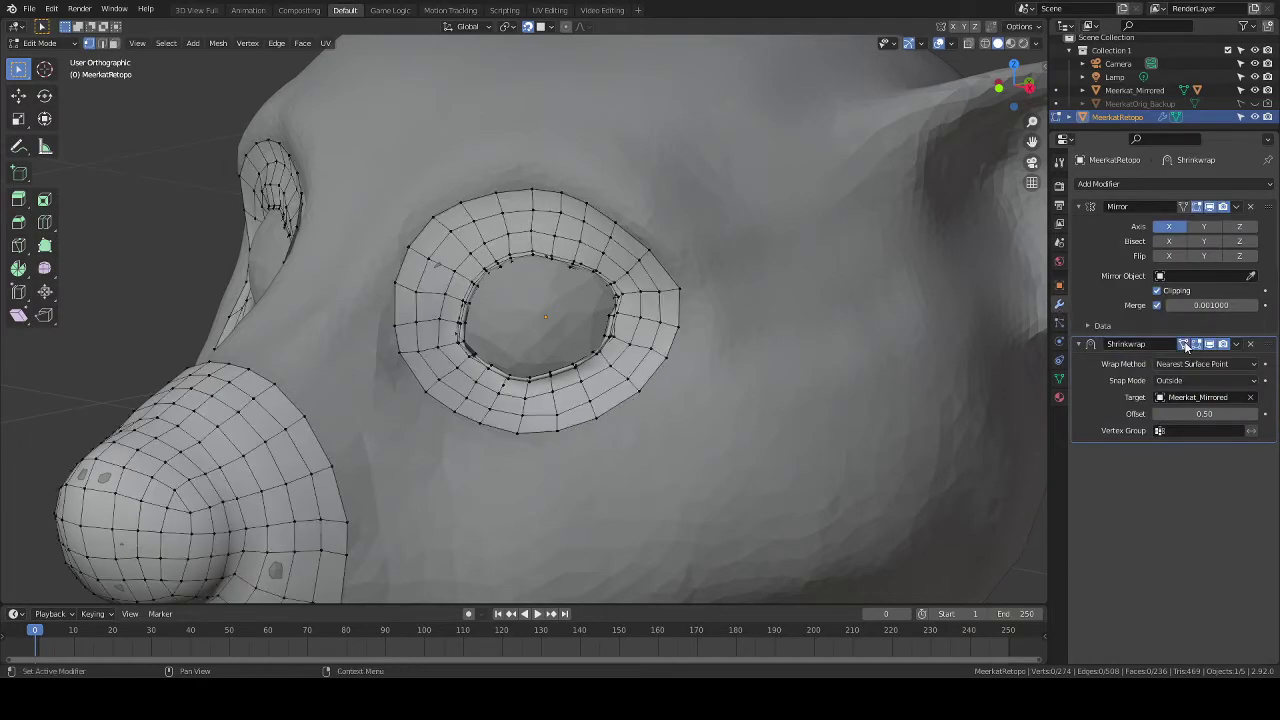
pyautogui.moveTo(560, 355); pyautogui.dragTo(596, 354, button='middle')
pyautogui.click(1059, 286)
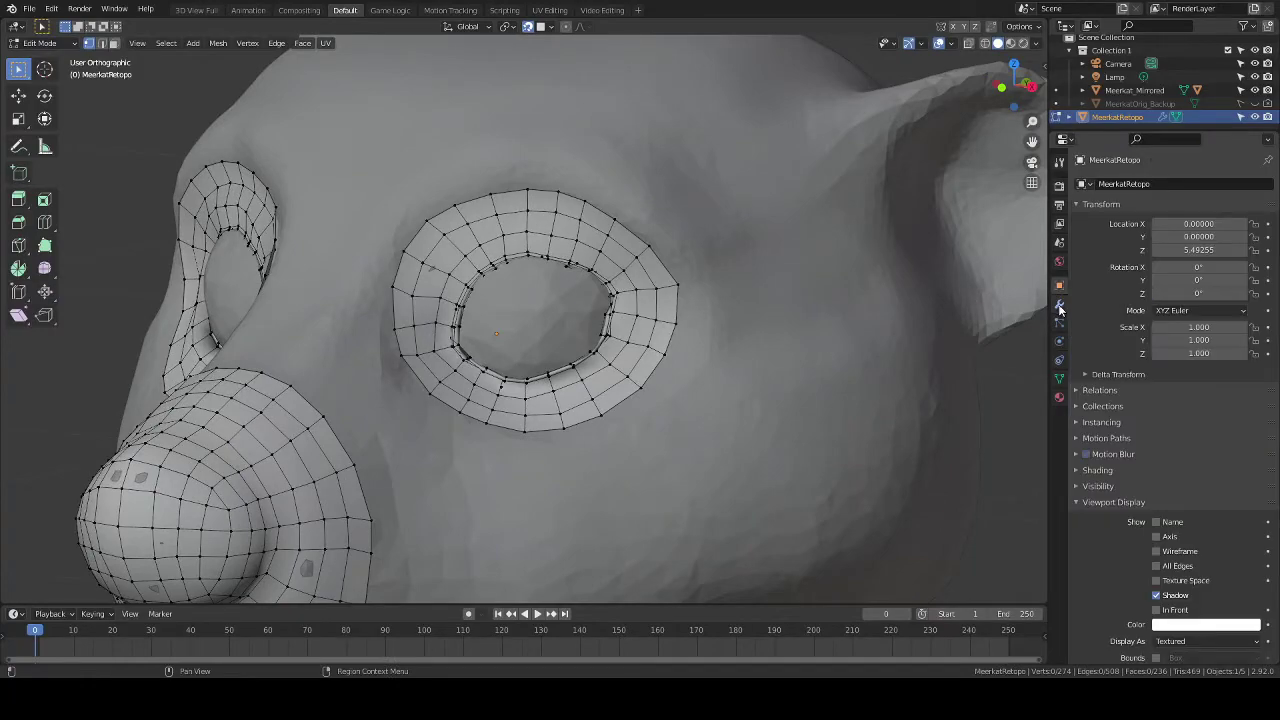
pyautogui.click(1059, 305)
pyautogui.moveTo(520, 360); pyautogui.dragTo(462, 374, button='middle')
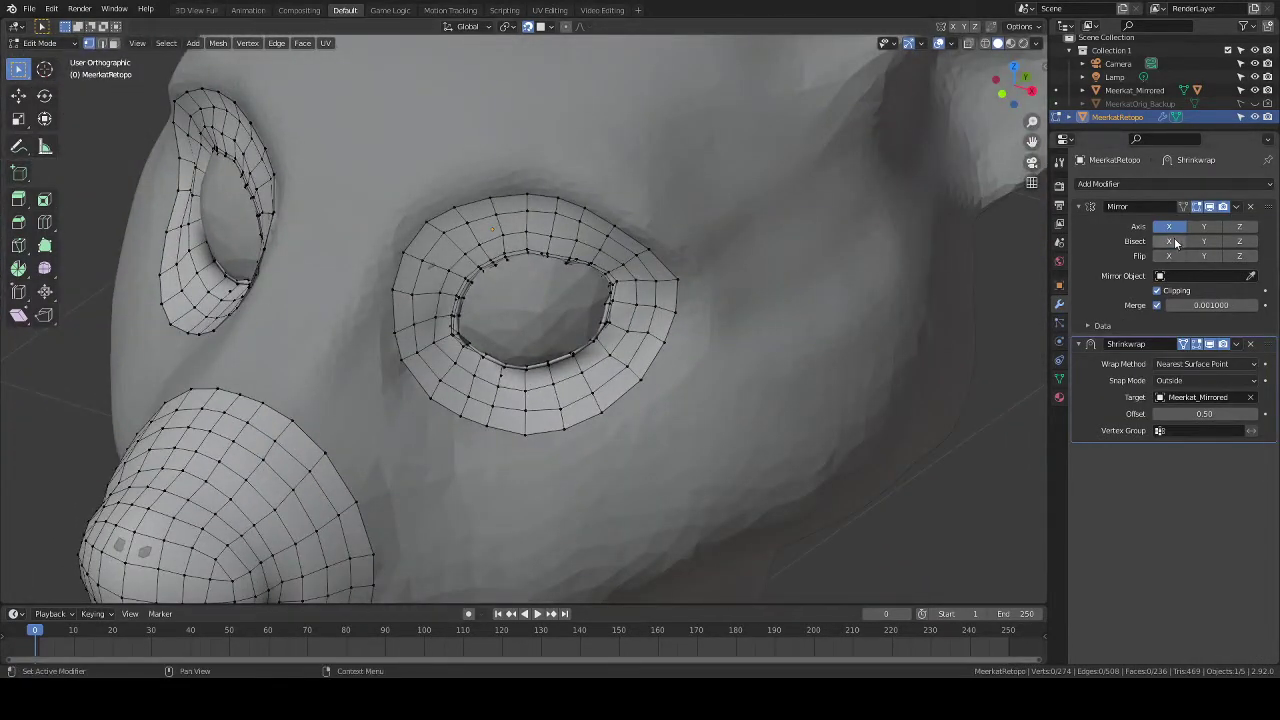
pyautogui.click(1184, 344)
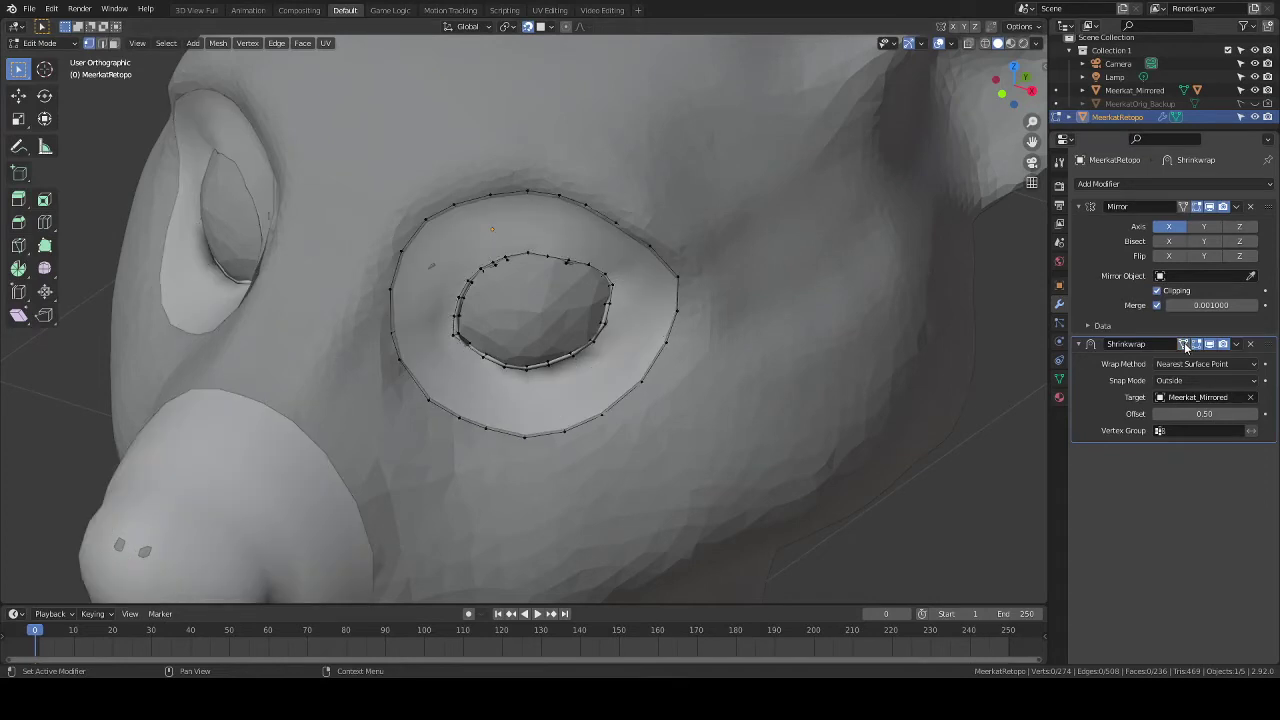
pyautogui.moveTo(700, 380); pyautogui.dragTo(628, 394, button='middle')
pyautogui.click(1183, 345)
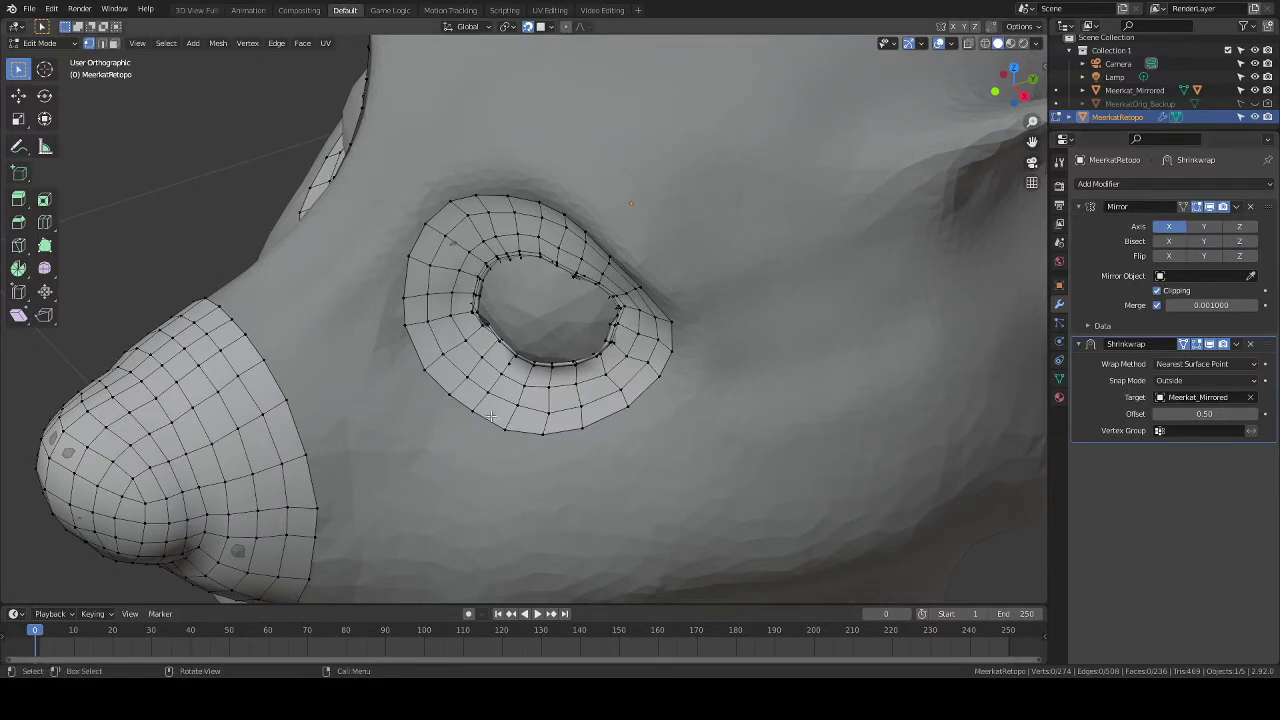
# With Poly Build, extrude a strip of six quads from the muzzle's upper centre edge up the nose bridge.
pyautogui.moveTo(455, 420); pyautogui.dragTo(562, 424, button='middle')
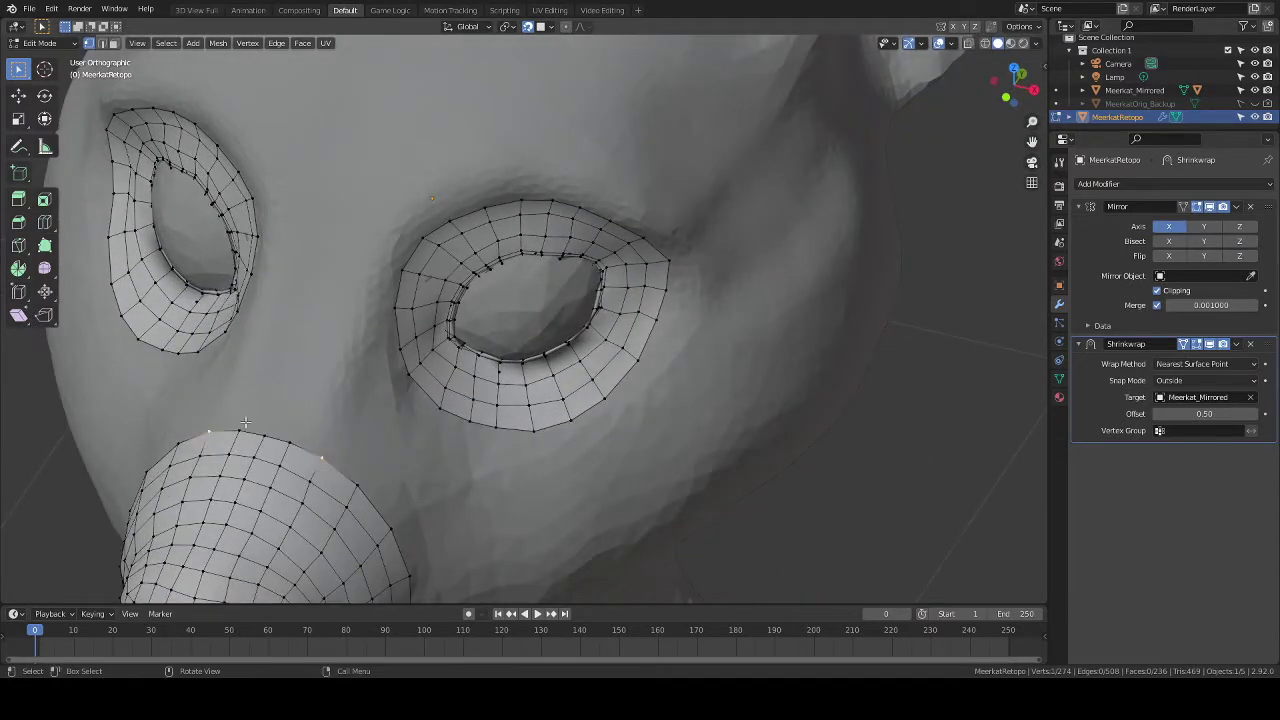
pyautogui.moveTo(245, 423); pyautogui.dragTo(333, 480, button='middle')
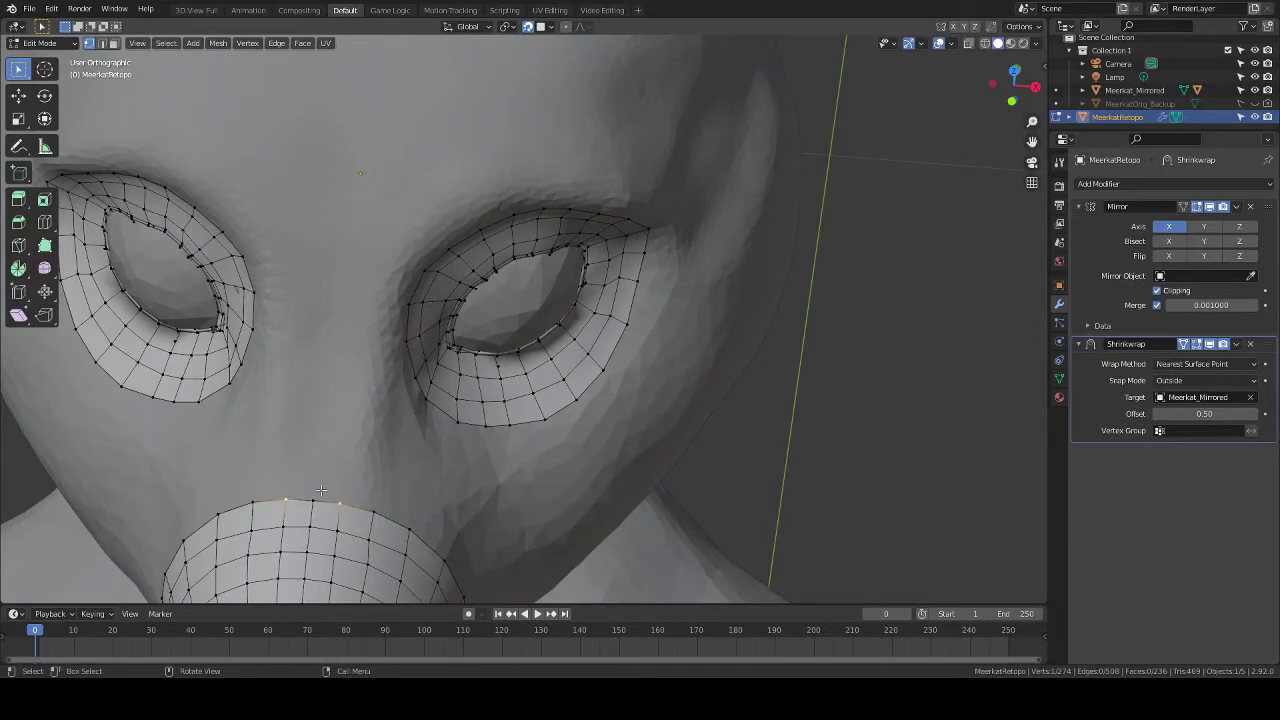
pyautogui.click(49, 251)
pyautogui.moveTo(405, 322); pyautogui.dragTo(462, 437, button='middle')
pyautogui.scroll(-2, 606, 360)
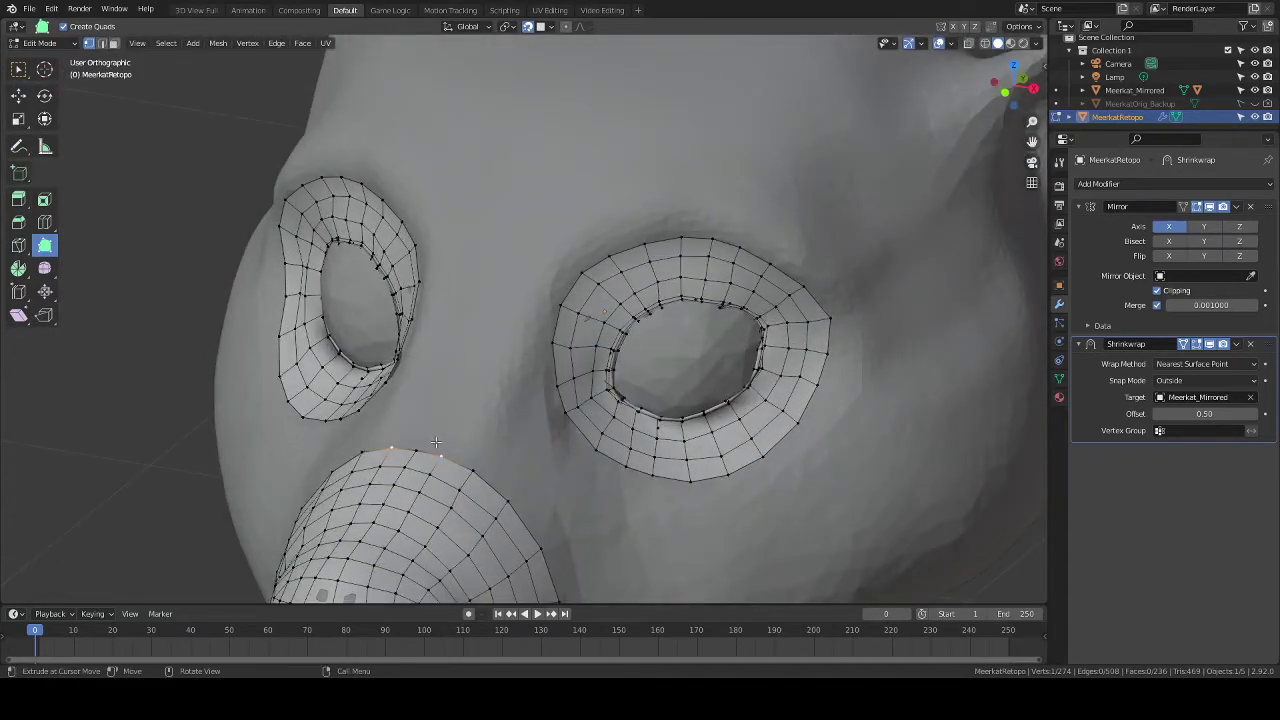
pyautogui.moveTo(450, 392); pyautogui.dragTo(443, 440, button='middle')
pyautogui.moveTo(443, 441); pyautogui.dragTo(493, 314)
pyautogui.moveTo(493, 314)
pyautogui.mouseDown(button='middle')
pyautogui.moveTo(535, 347)
pyautogui.moveTo(548, 384)
pyautogui.moveTo(495, 317)
pyautogui.mouseUp(button='middle')
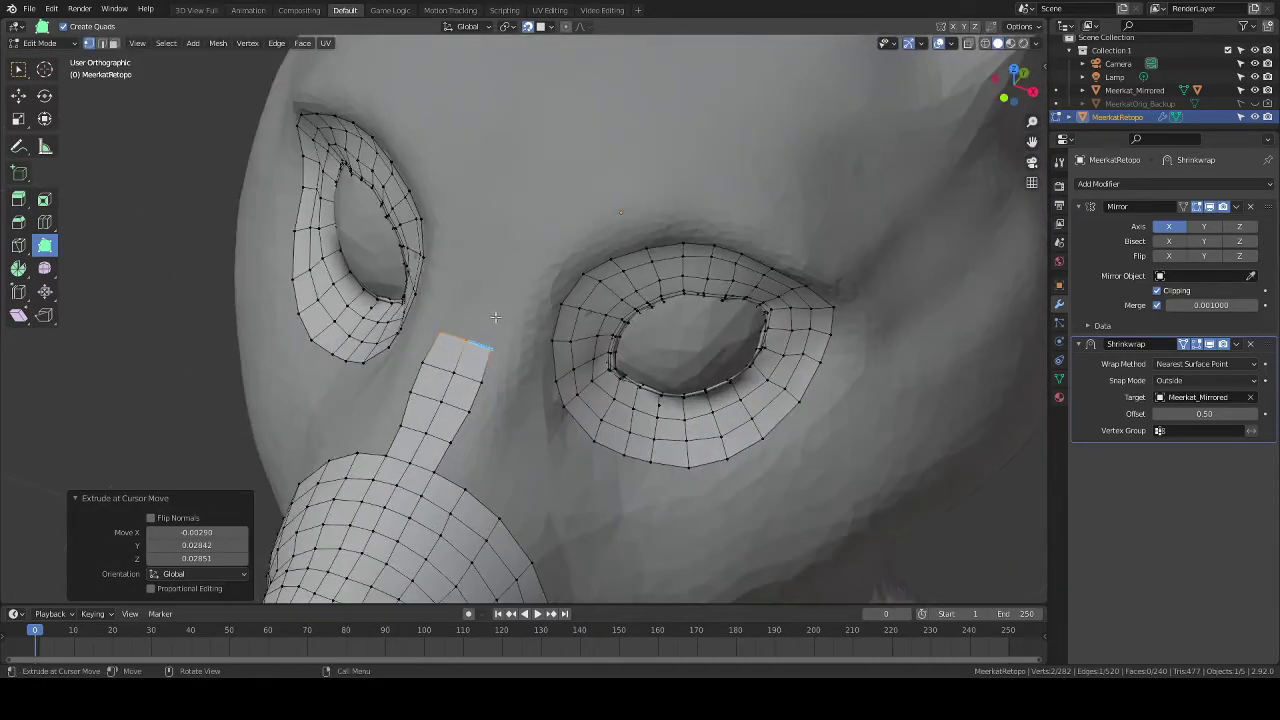
pyautogui.moveTo(491, 320); pyautogui.dragTo(501, 287)
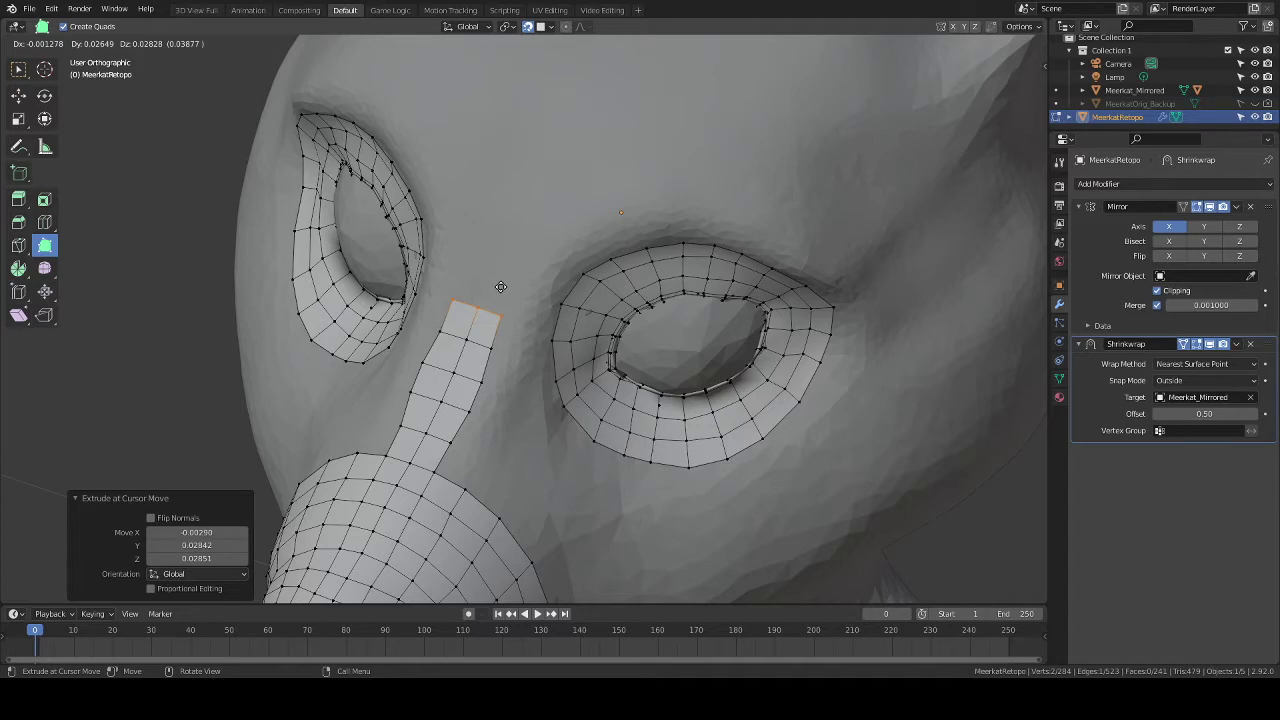
pyautogui.moveTo(501, 287); pyautogui.dragTo(516, 265)
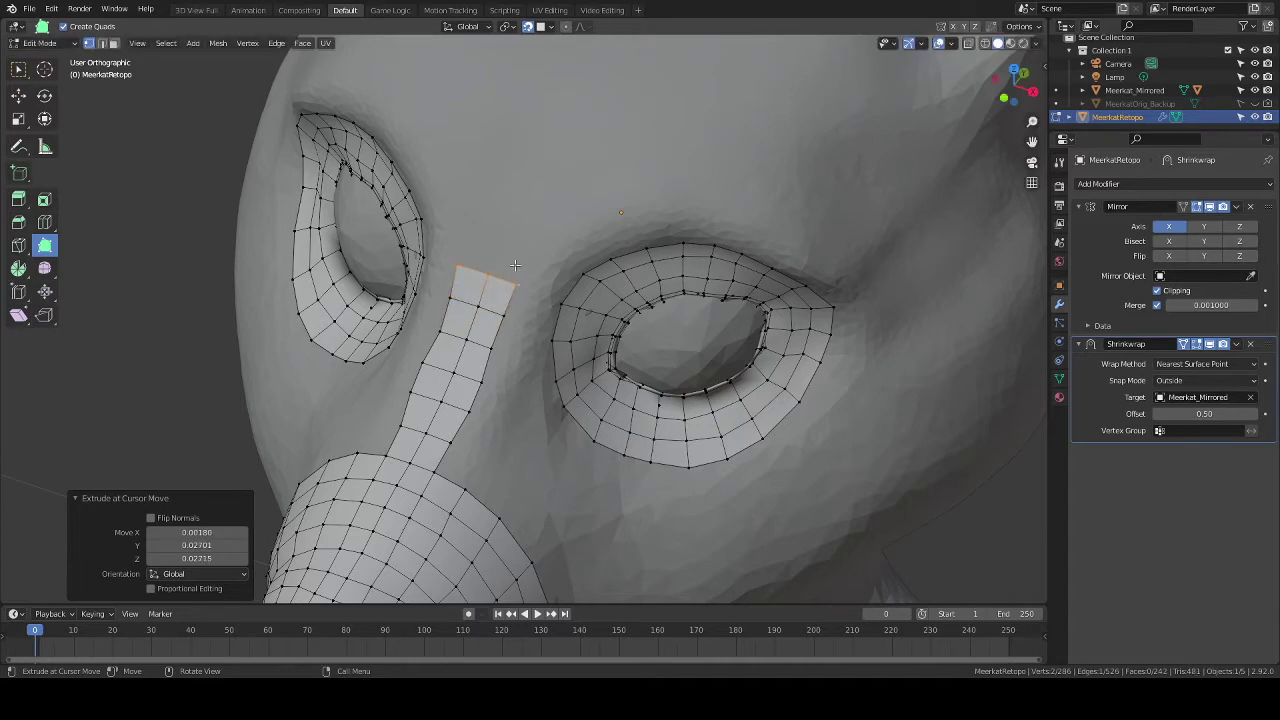
# Extrude a quad from the eye loop's inner edge toward the nose bridge and scale its new edge to 0.818.
pyautogui.moveTo(540, 366); pyautogui.dragTo(519, 333, button='middle')
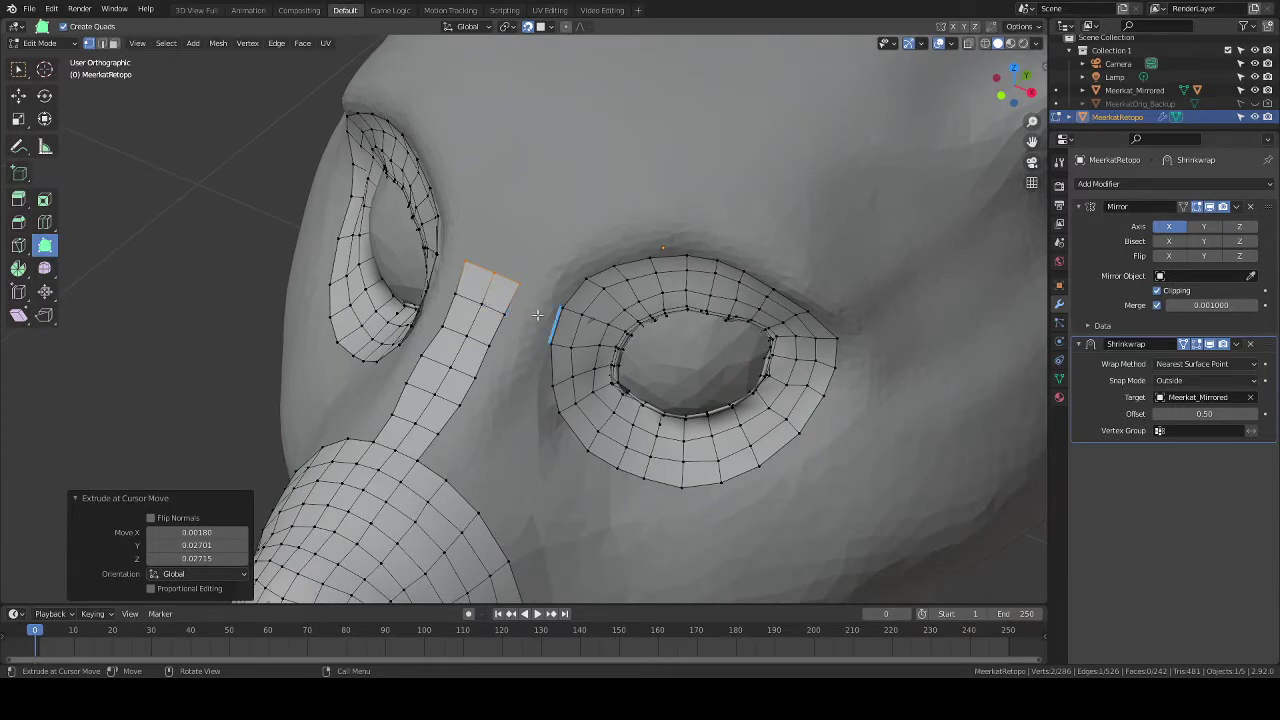
pyautogui.moveTo(537, 315); pyautogui.dragTo(519, 303)
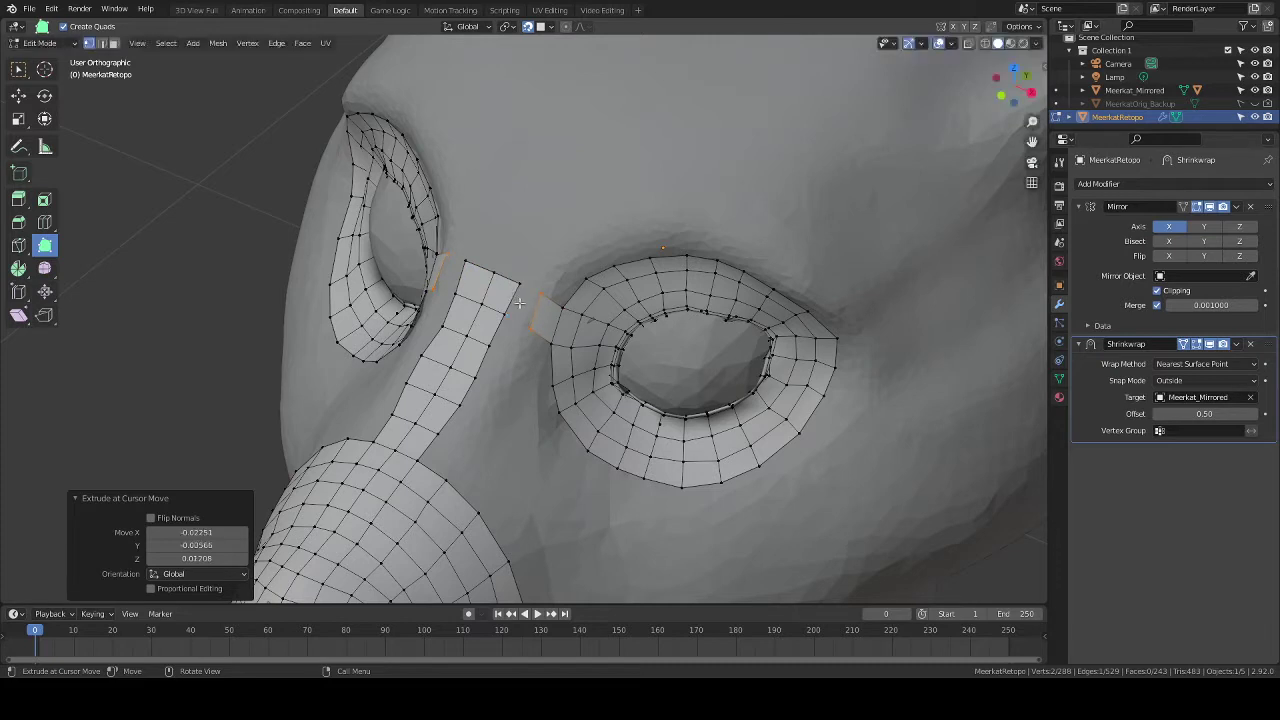
pyautogui.press('s')
pyautogui.click(609, 326)
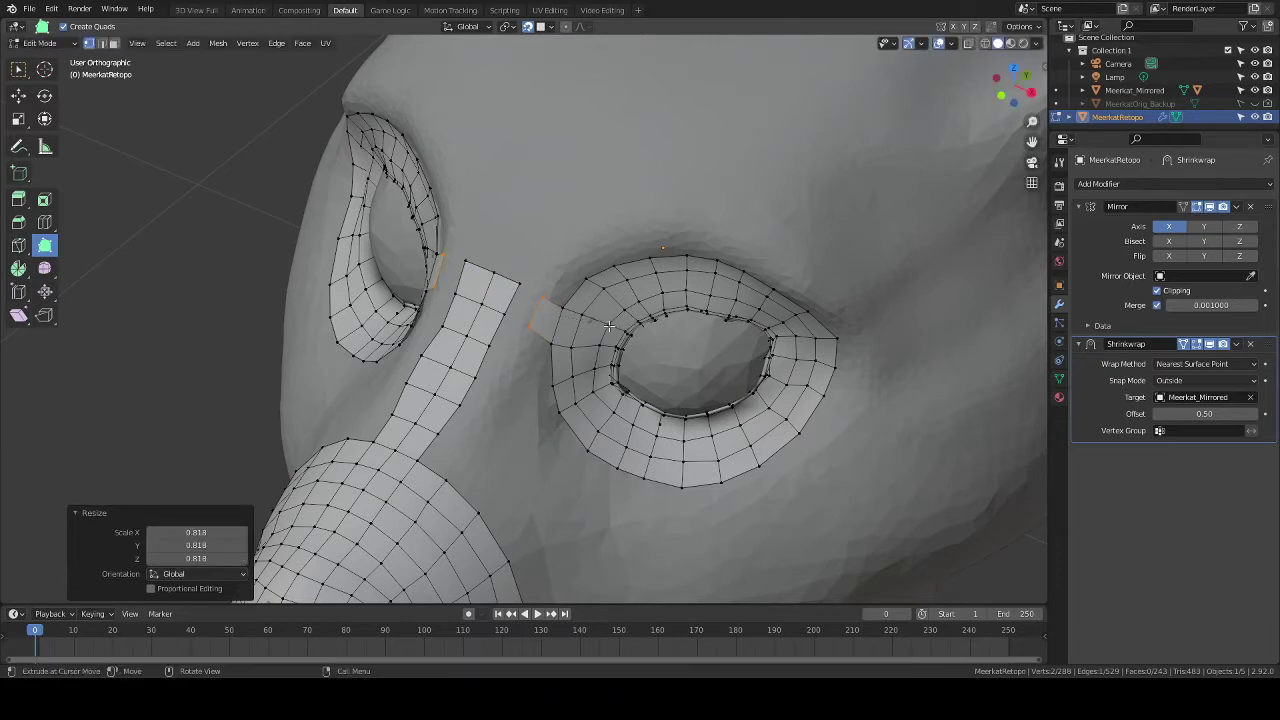
pyautogui.hotkey('ctrl', 'z')
pyautogui.hotkey('ctrl', 'z')
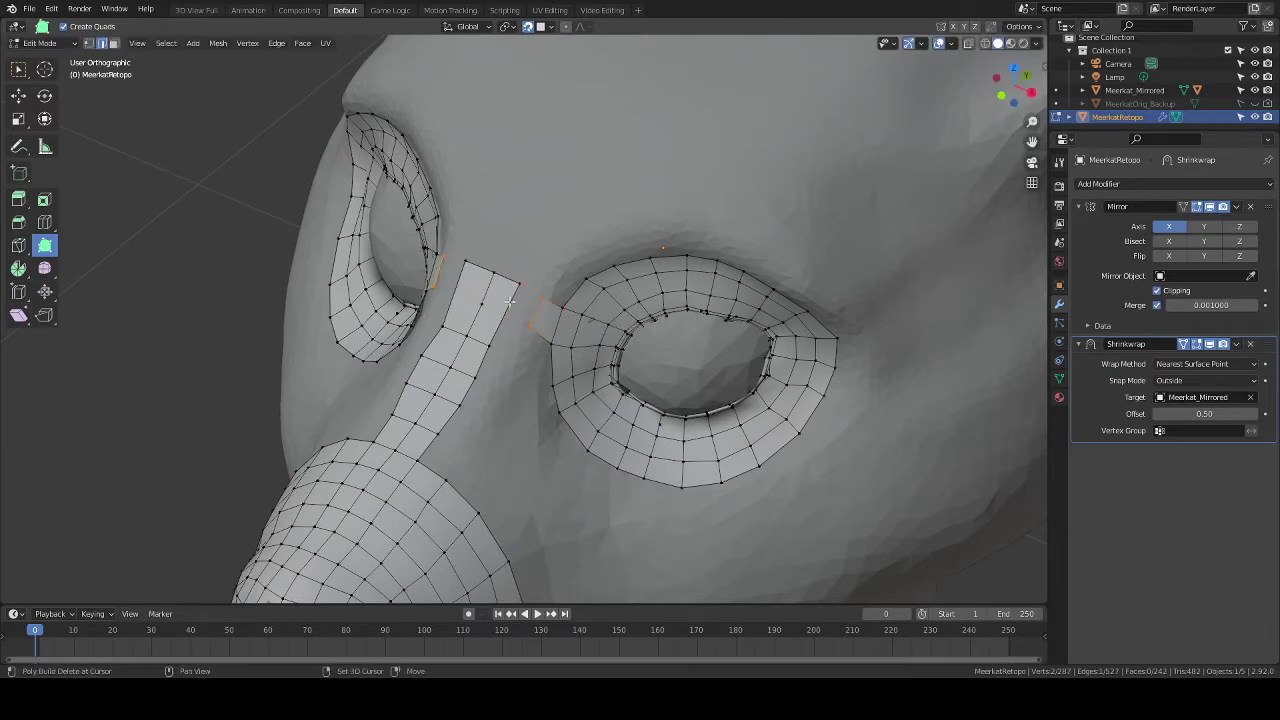
pyautogui.keyDown('ctrl'); pyautogui.rightClick(500, 278); pyautogui.keyUp('ctrl')
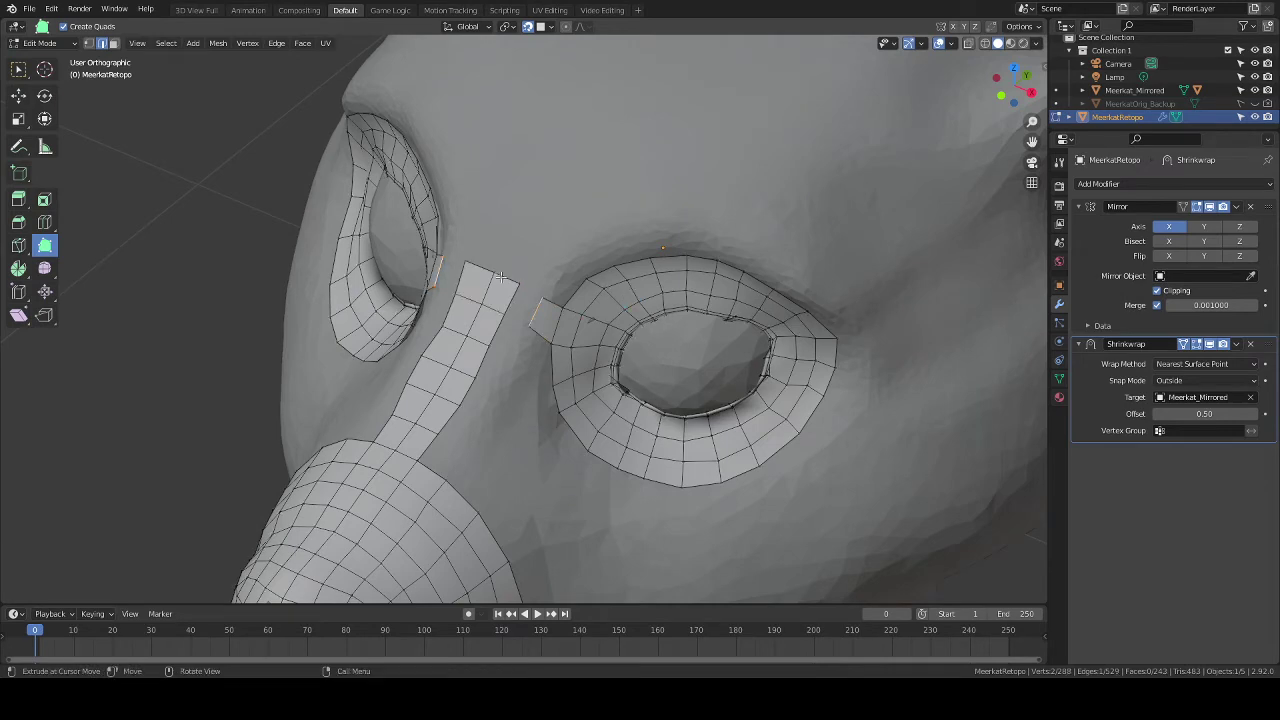
# Fill a face between the eye loop's extruded quad and the upper end of the nose bridge strip.
pyautogui.click(18, 69)
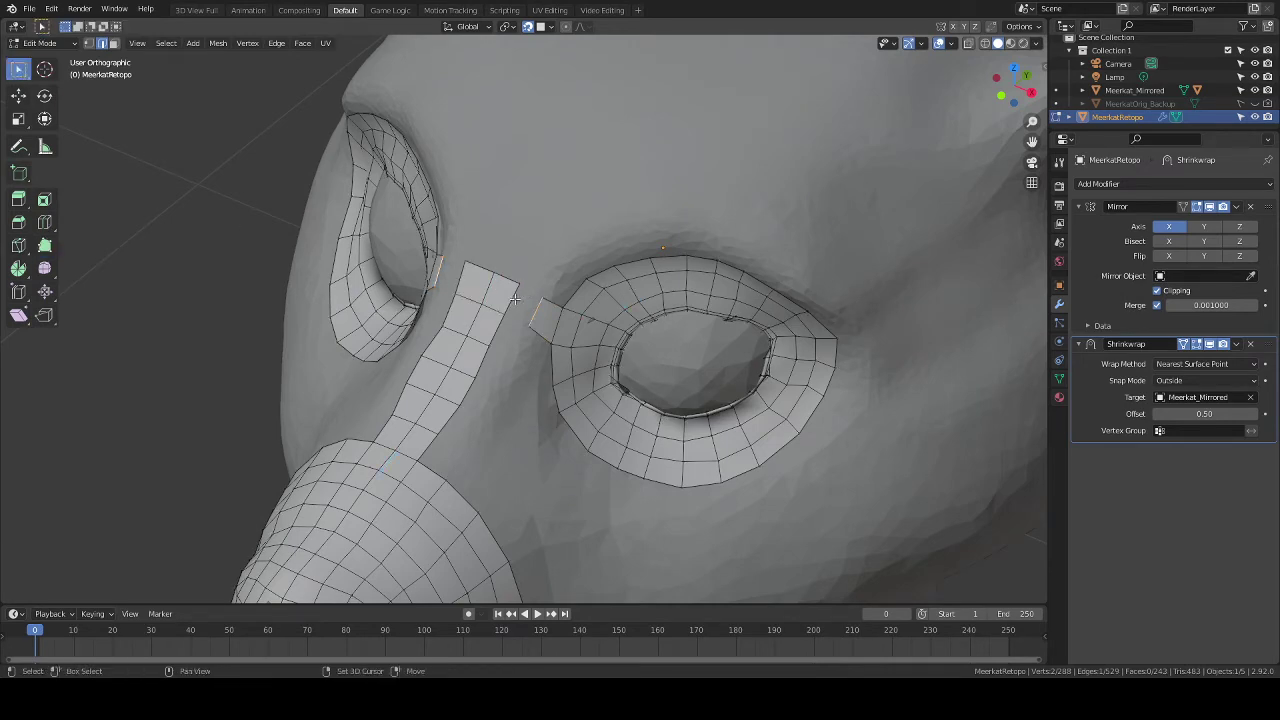
pyautogui.press('f')
pyautogui.hotkey('alt', 'a')
pyautogui.moveTo(550, 346)
pyautogui.mouseDown(button='middle')
pyautogui.moveTo(520, 374)
pyautogui.moveTo(592, 369)
pyautogui.moveTo(571, 352)
pyautogui.mouseUp(button='middle')
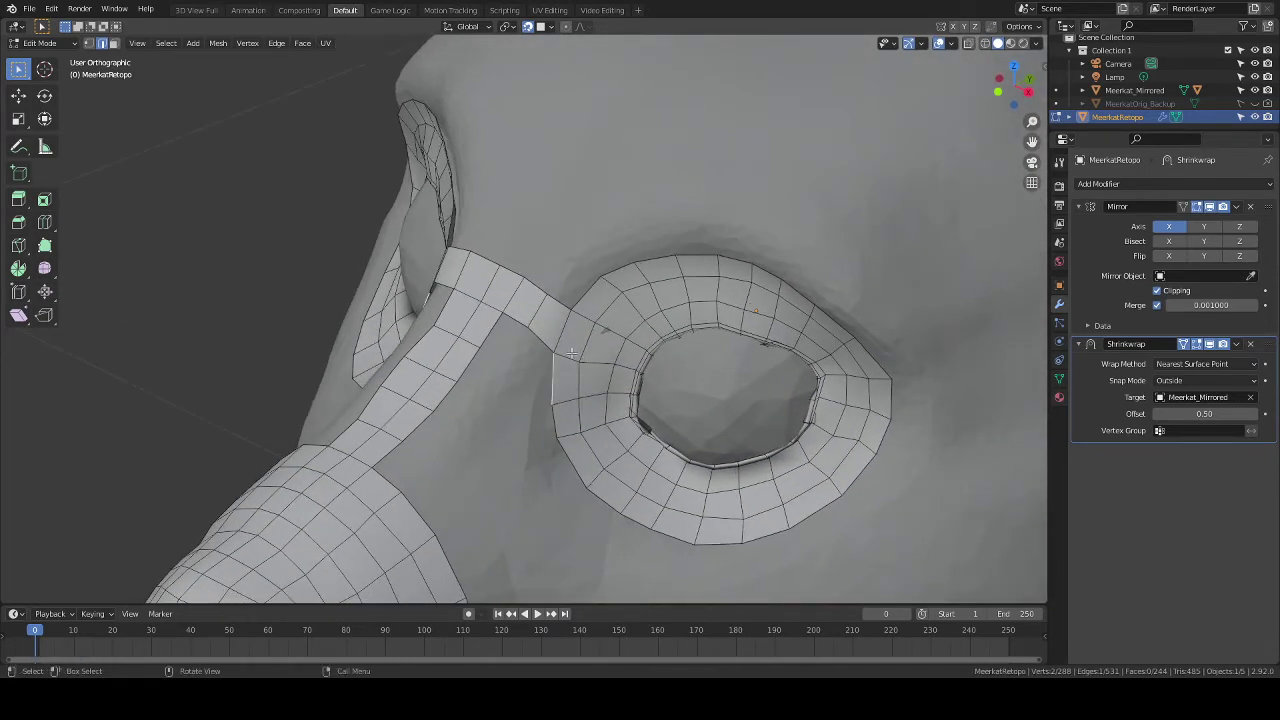
# Add a Poly Build face below the extruded quad, attached to the eye loop's inner edge.
pyautogui.click(45, 250)
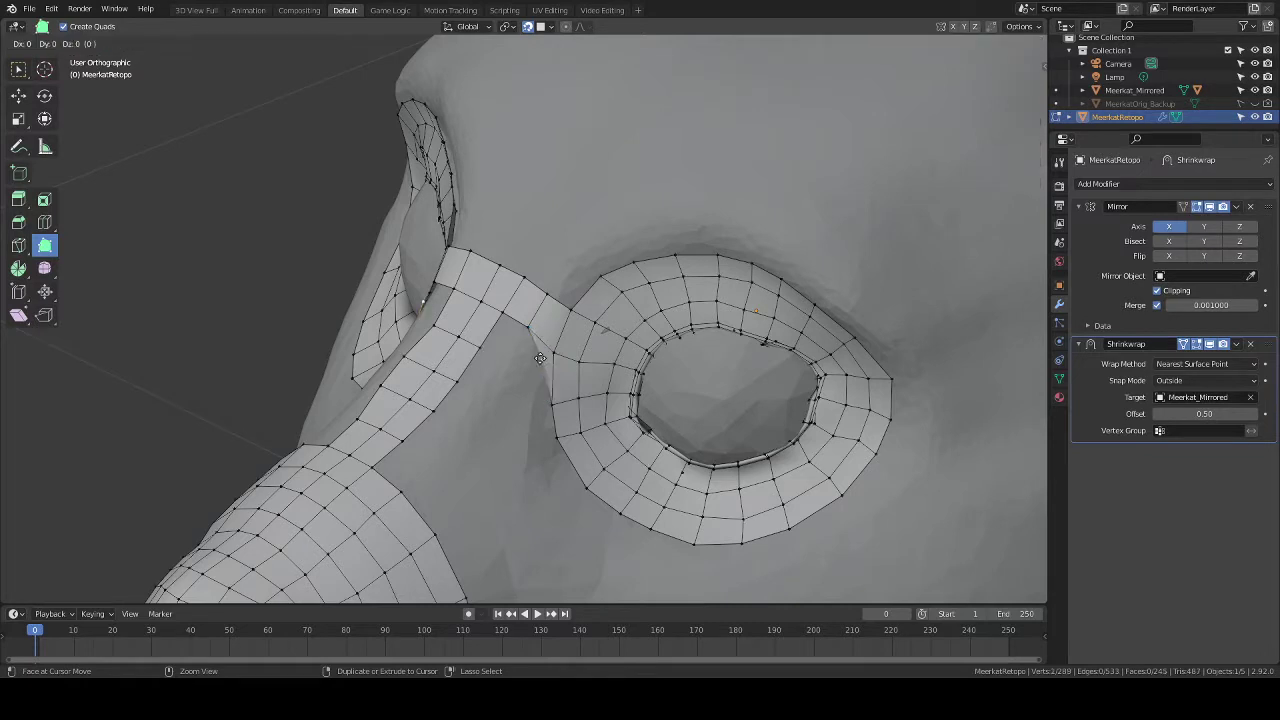
pyautogui.keyDown('ctrl'); pyautogui.moveTo(540, 358); pyautogui.dragTo(511, 366); pyautogui.keyUp('ctrl')
pyautogui.moveTo(487, 396)
pyautogui.mouseDown(button='middle')
pyautogui.moveTo(470, 380)
pyautogui.moveTo(510, 400)
pyautogui.moveTo(480, 395)
pyautogui.moveTo(491, 421)
pyautogui.moveTo(500, 405)
pyautogui.moveTo(523, 420)
pyautogui.moveTo(483, 405)
pyautogui.mouseUp(button='middle')
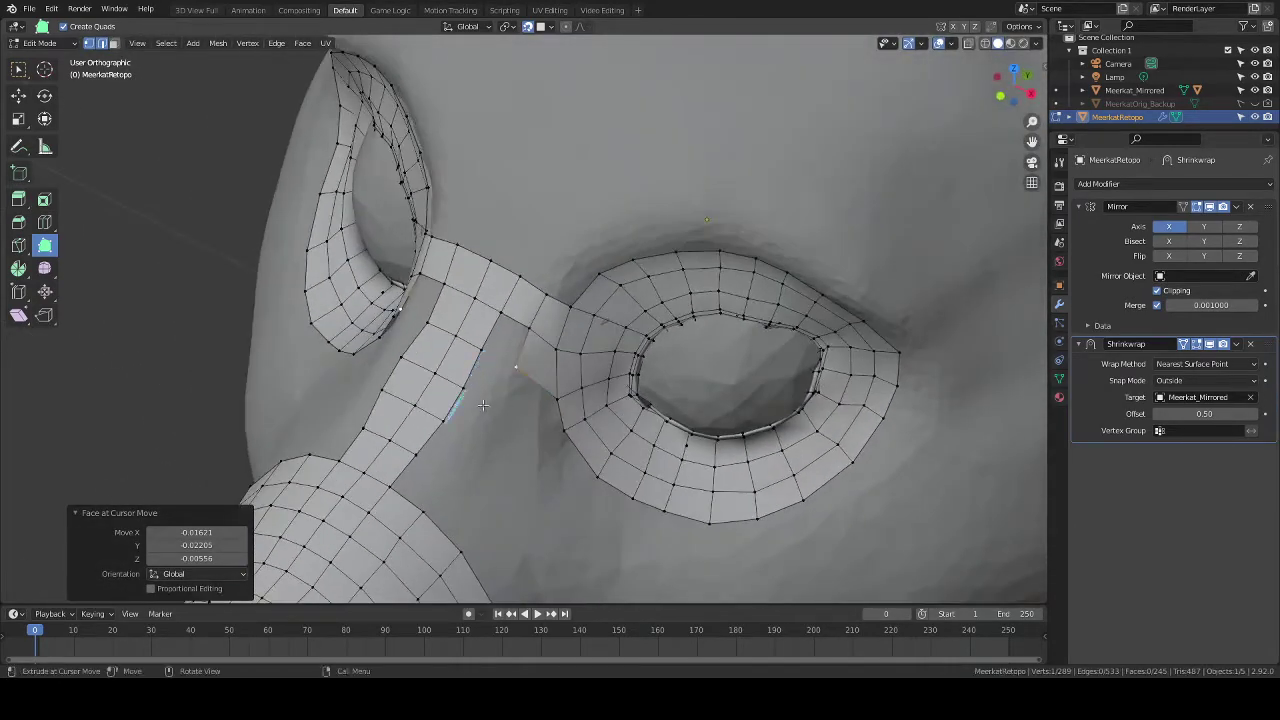
# Fill the remaining gap between the new lower face and the nose bridge strip, completing the second connecting row.
pyautogui.click(24, 70)
pyautogui.press('2')
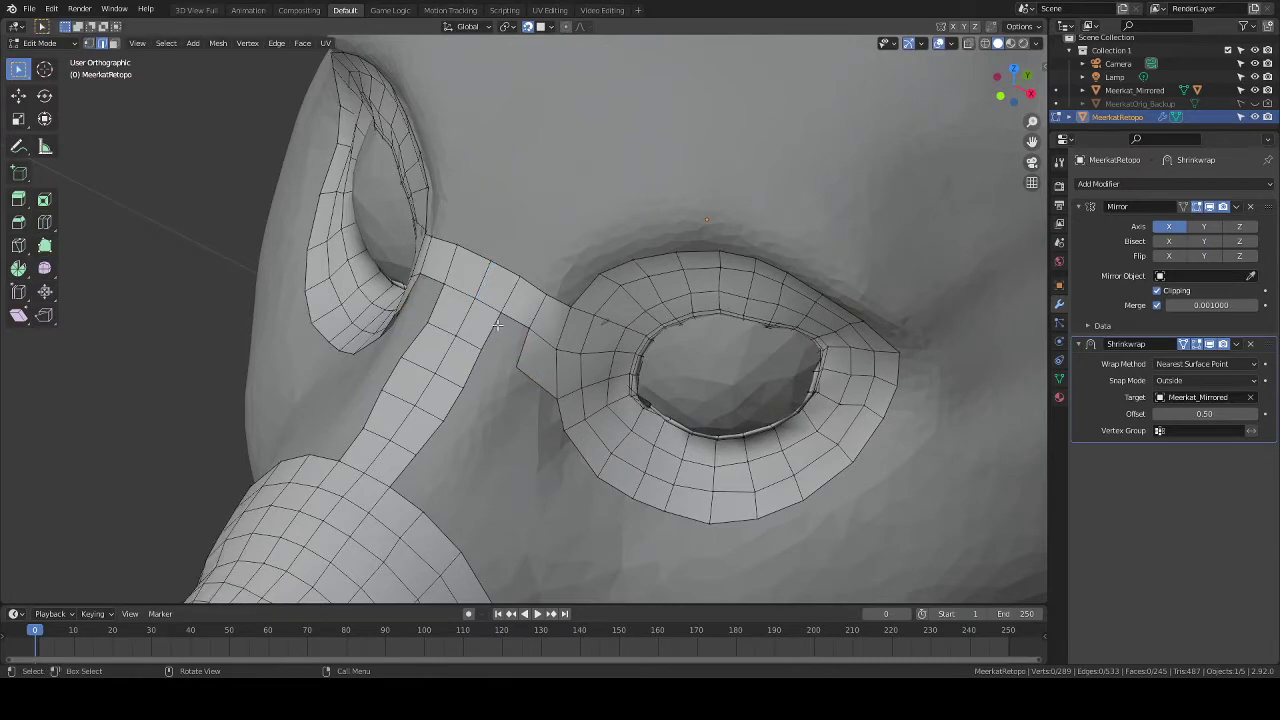
pyautogui.keyDown('shift'); pyautogui.click(493, 328); pyautogui.keyUp('shift')
pyautogui.press('f')
pyautogui.click(507, 400)
# Add two Poly Build faces beneath the nose bridge connection, extending the row down to the eye loop's inner edge.
pyautogui.moveTo(457, 380); pyautogui.dragTo(461, 440, button='middle')
pyautogui.scroll(-6, 507, 428)
pyautogui.scroll(6, 540, 418)
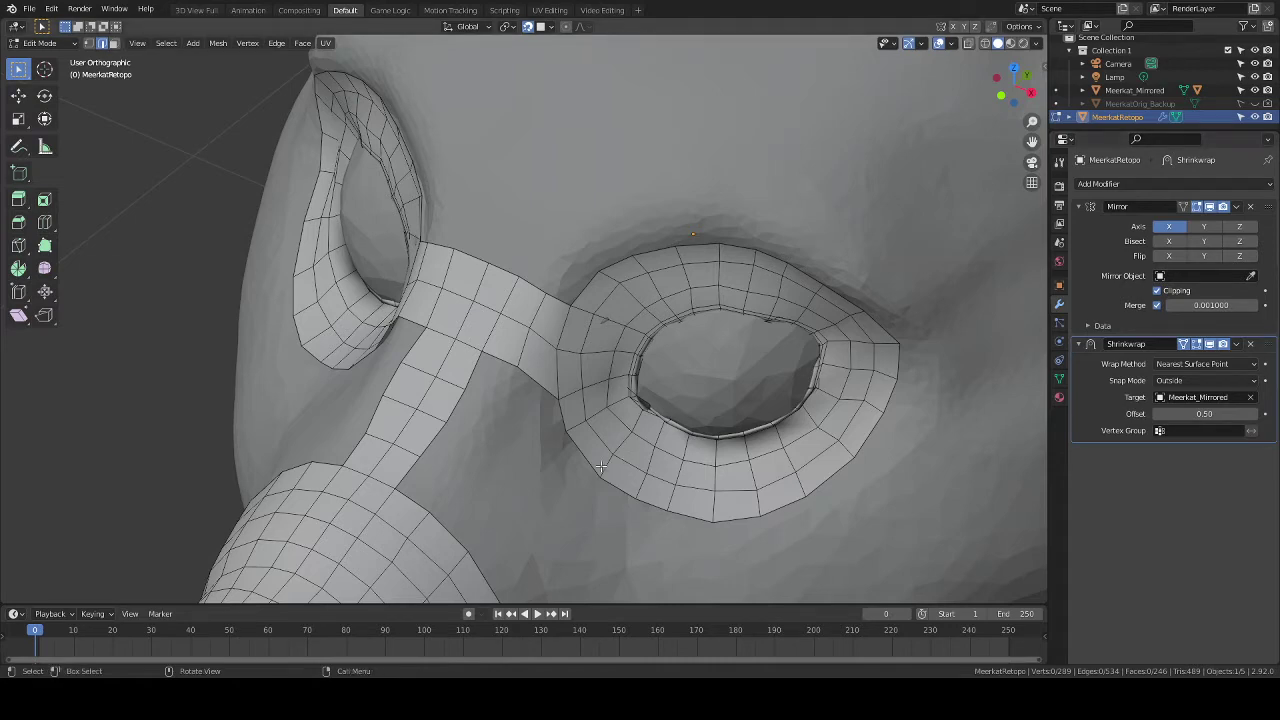
pyautogui.scroll(-2, 601, 466)
pyautogui.keyDown('shift'); pyautogui.moveTo(574, 437); pyautogui.dragTo(584, 332, button='middle'); pyautogui.keyUp('shift')
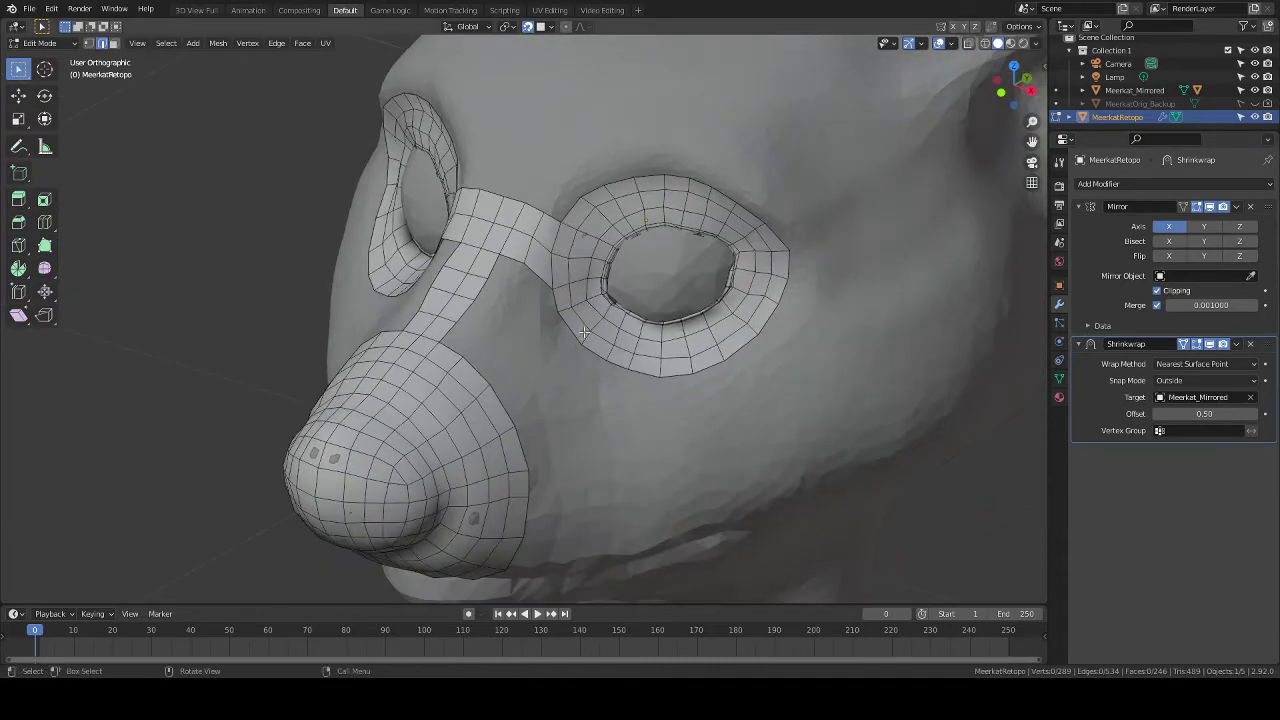
pyautogui.scroll(2, 584, 332)
pyautogui.scroll(-1, 564, 331)
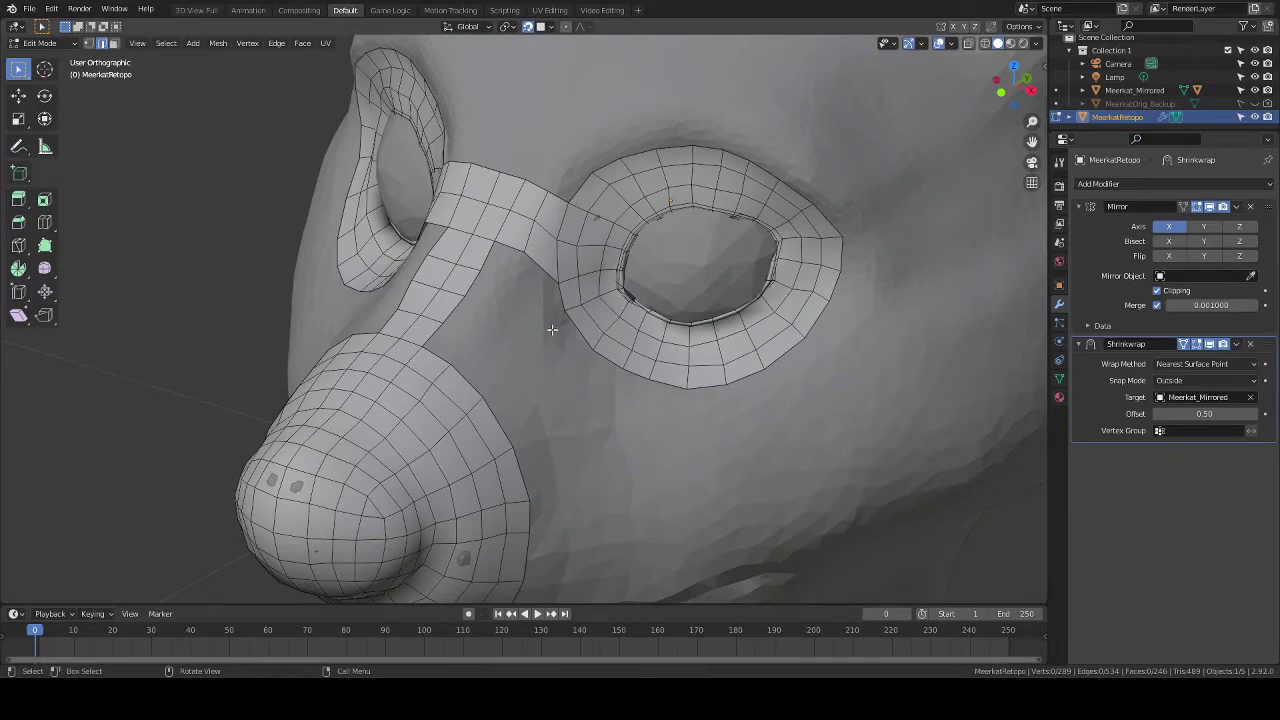
pyautogui.moveTo(517, 331); pyautogui.dragTo(522, 381, button='middle')
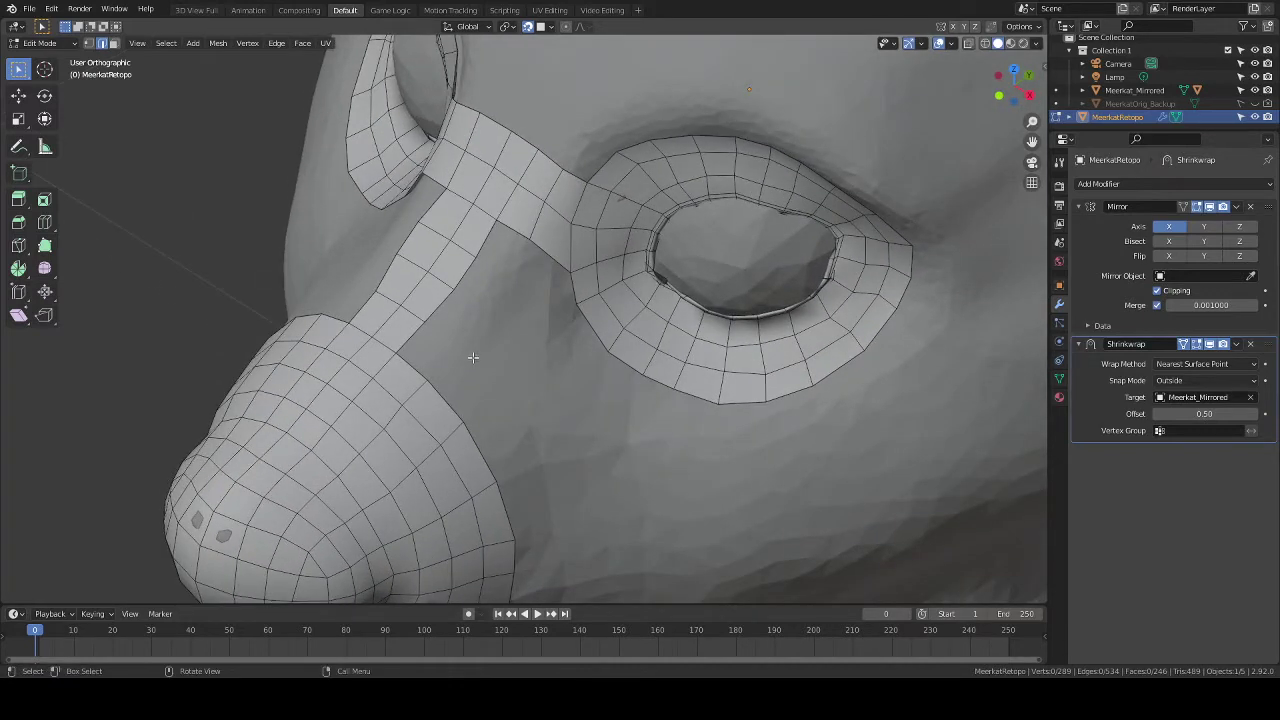
pyautogui.click(46, 248)
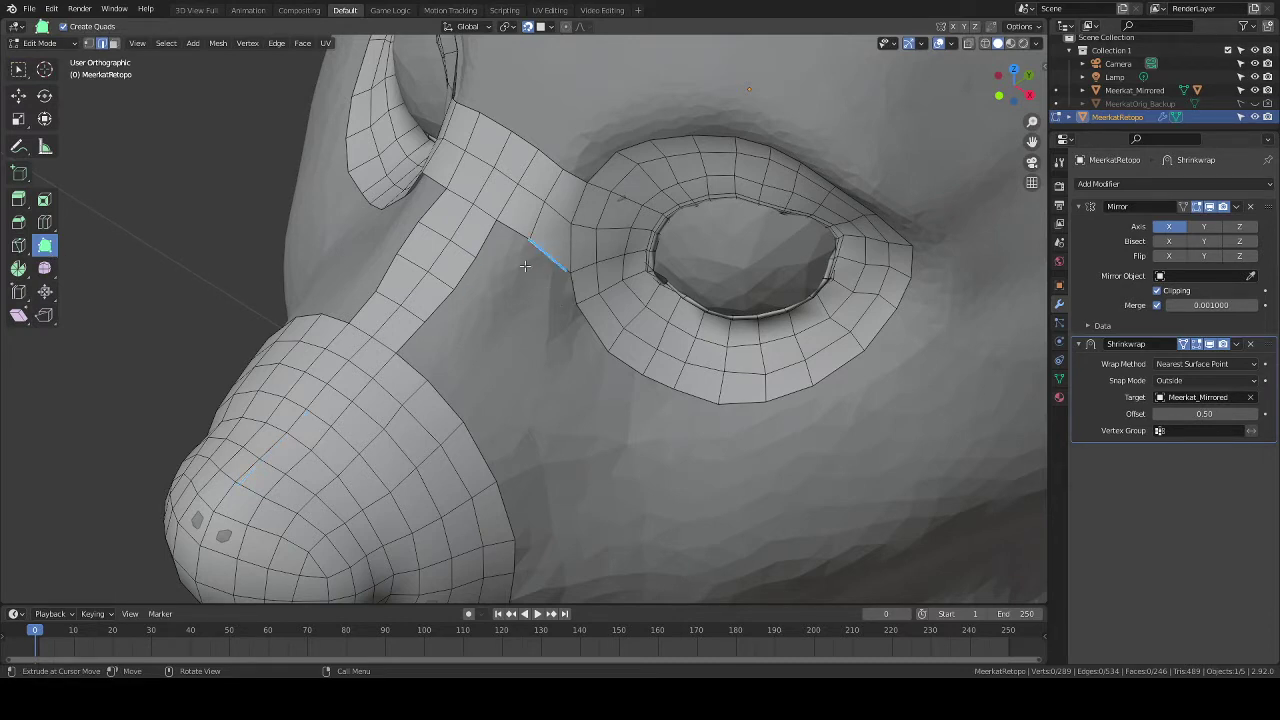
pyautogui.moveTo(497, 234); pyautogui.dragTo(511, 280)
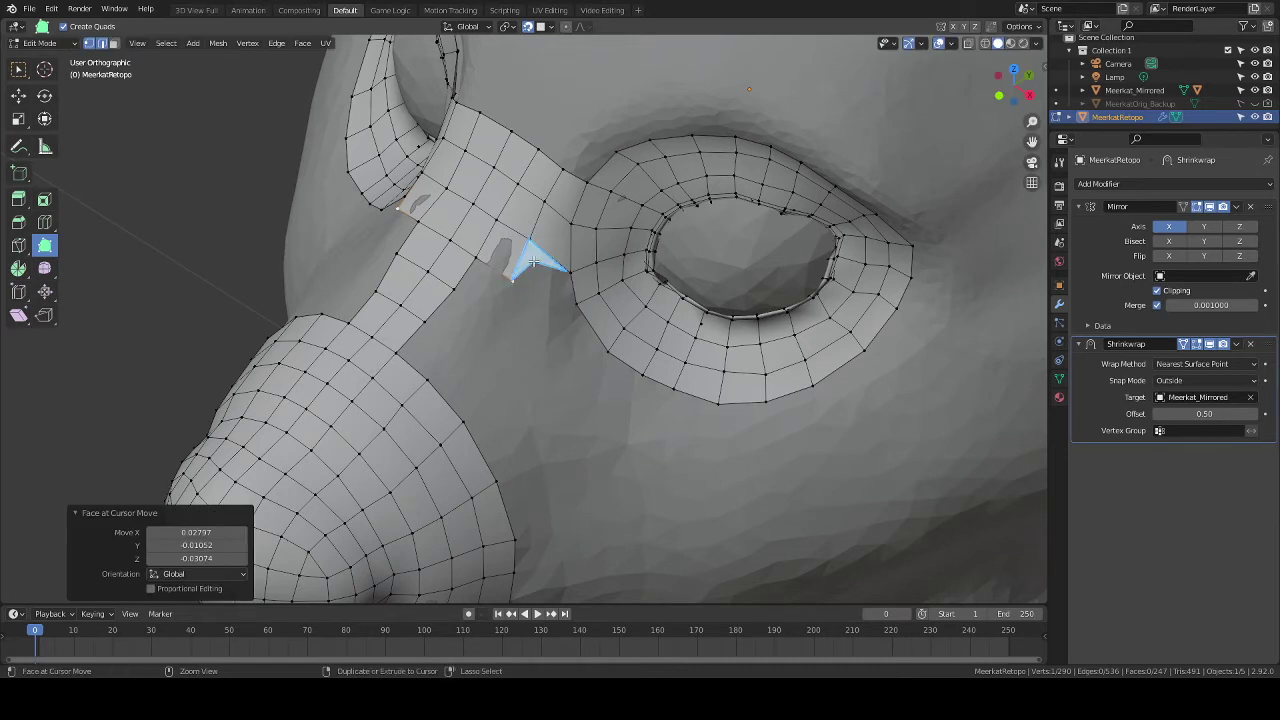
pyautogui.moveTo(533, 261); pyautogui.dragTo(575, 302)
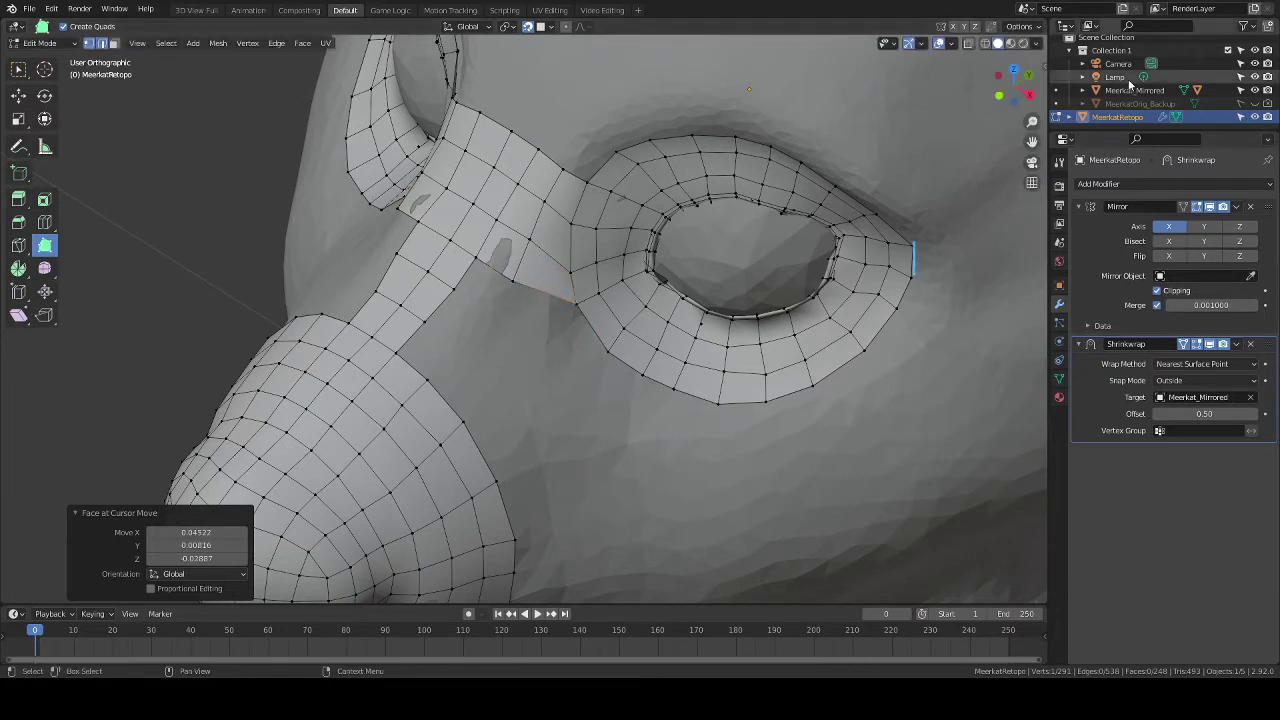
# Turn on Auto Merge and nudge the new lower face's outer corner onto the adjacent eye loop vertex.
pyautogui.click(1022, 27)
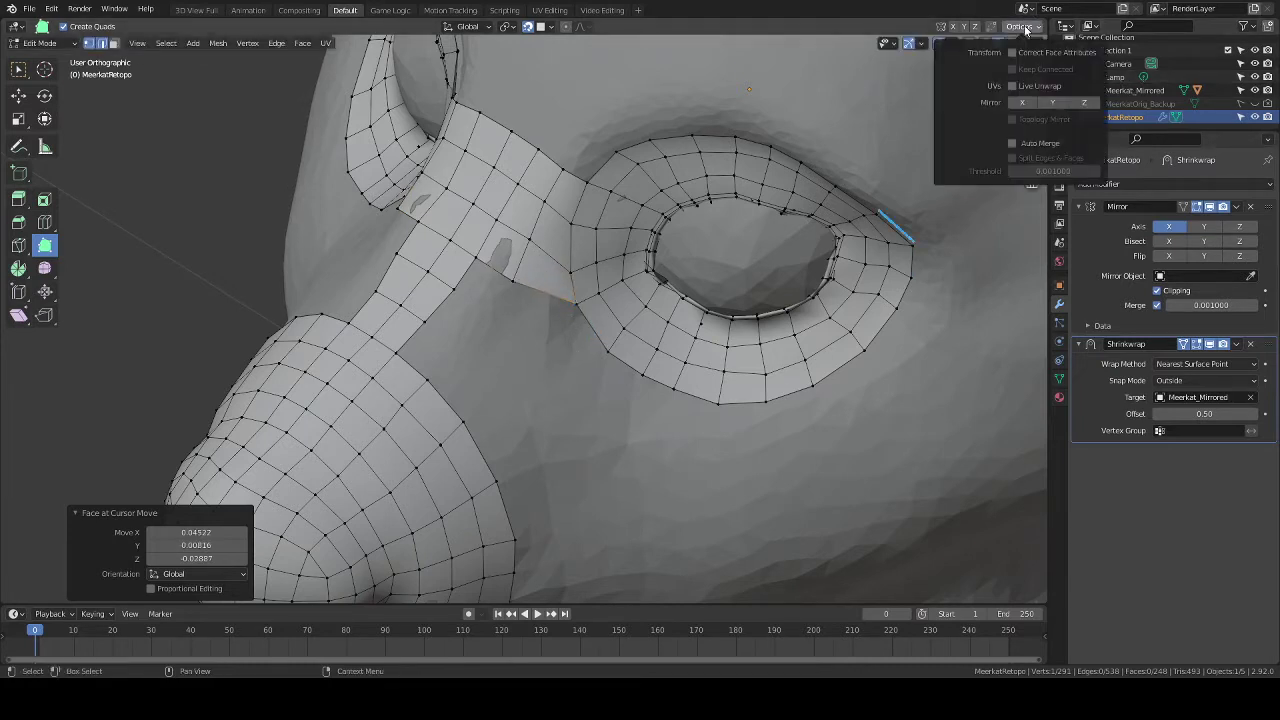
pyautogui.click(1012, 143)
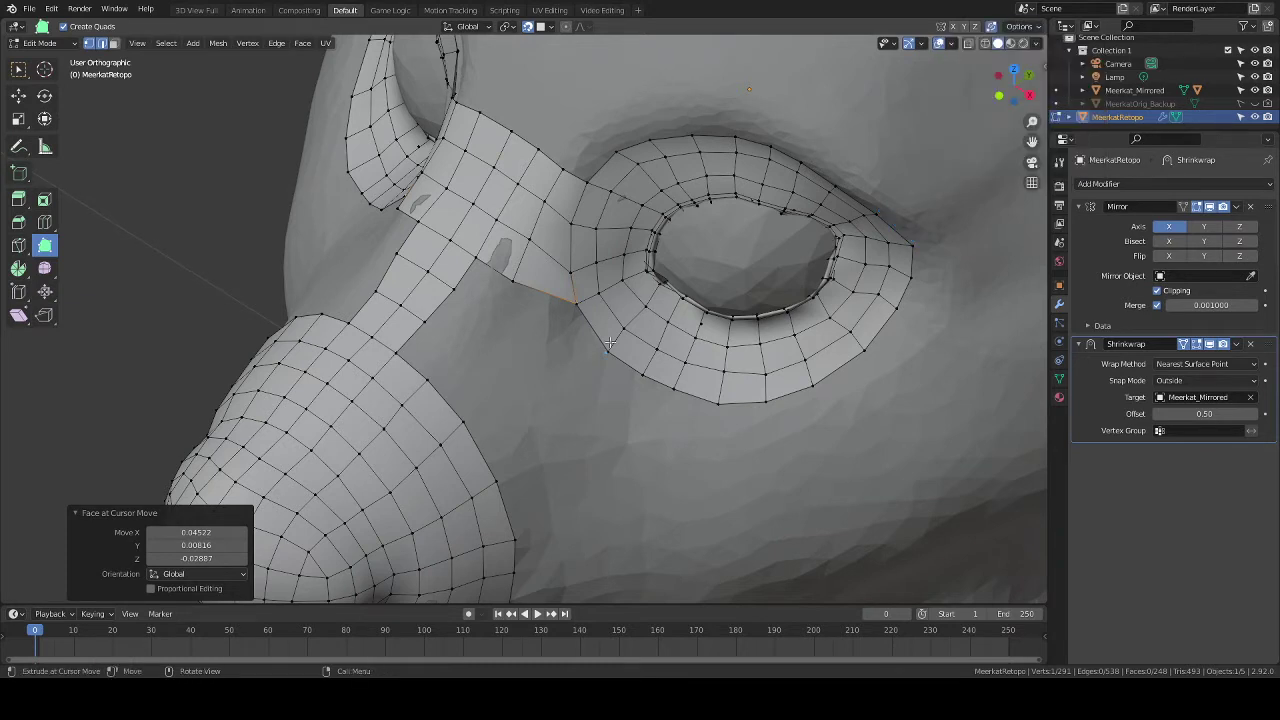
pyautogui.moveTo(587, 315); pyautogui.dragTo(585, 316)
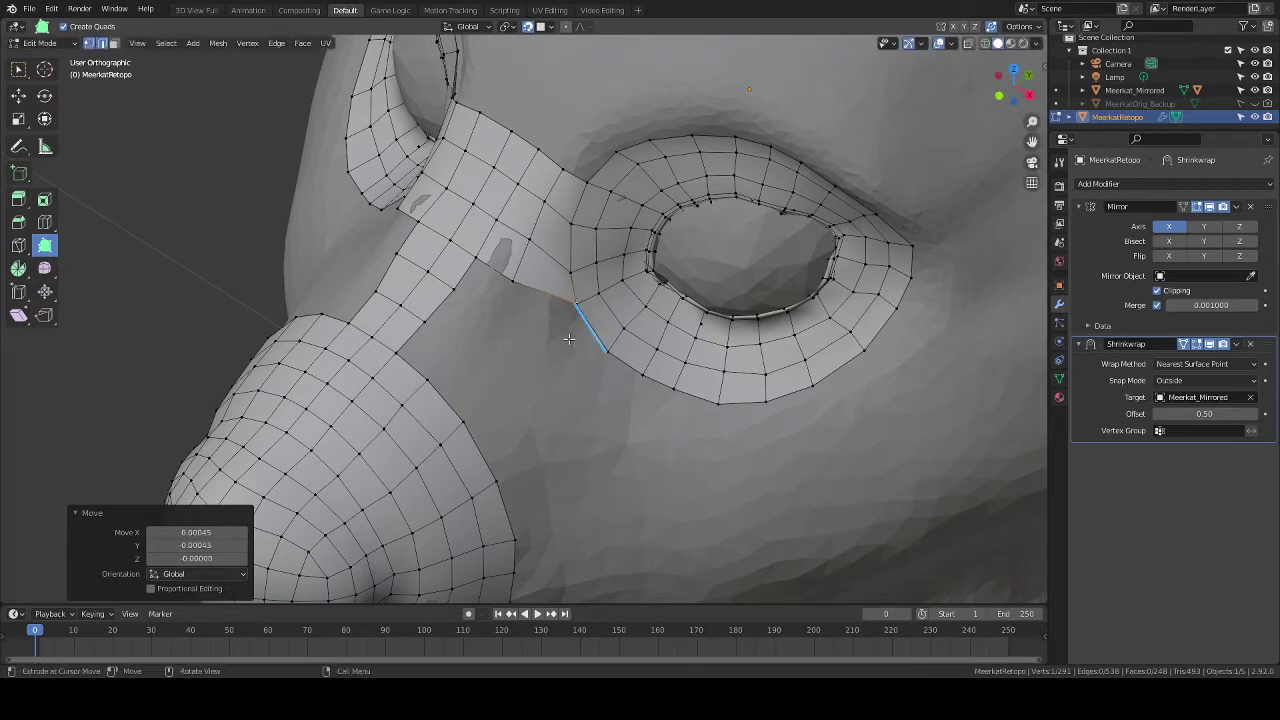
# Adjust the Auto Merge threshold and weld the new face's outer corner to the eye loop vertex.
pyautogui.click(1020, 26)
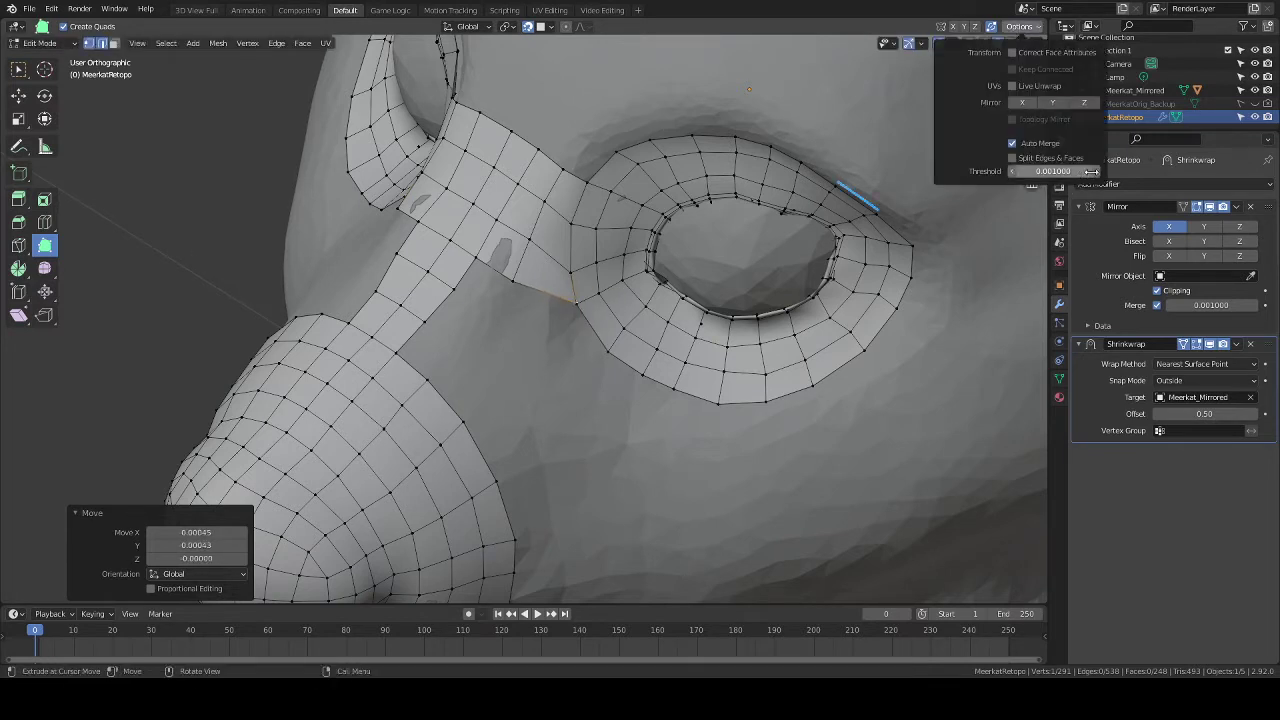
pyautogui.moveTo(1092, 171); pyautogui.dragTo(1078, 171)
pyautogui.click(1068, 172)
pyautogui.press('BackSpace')
pyautogui.press('Return')
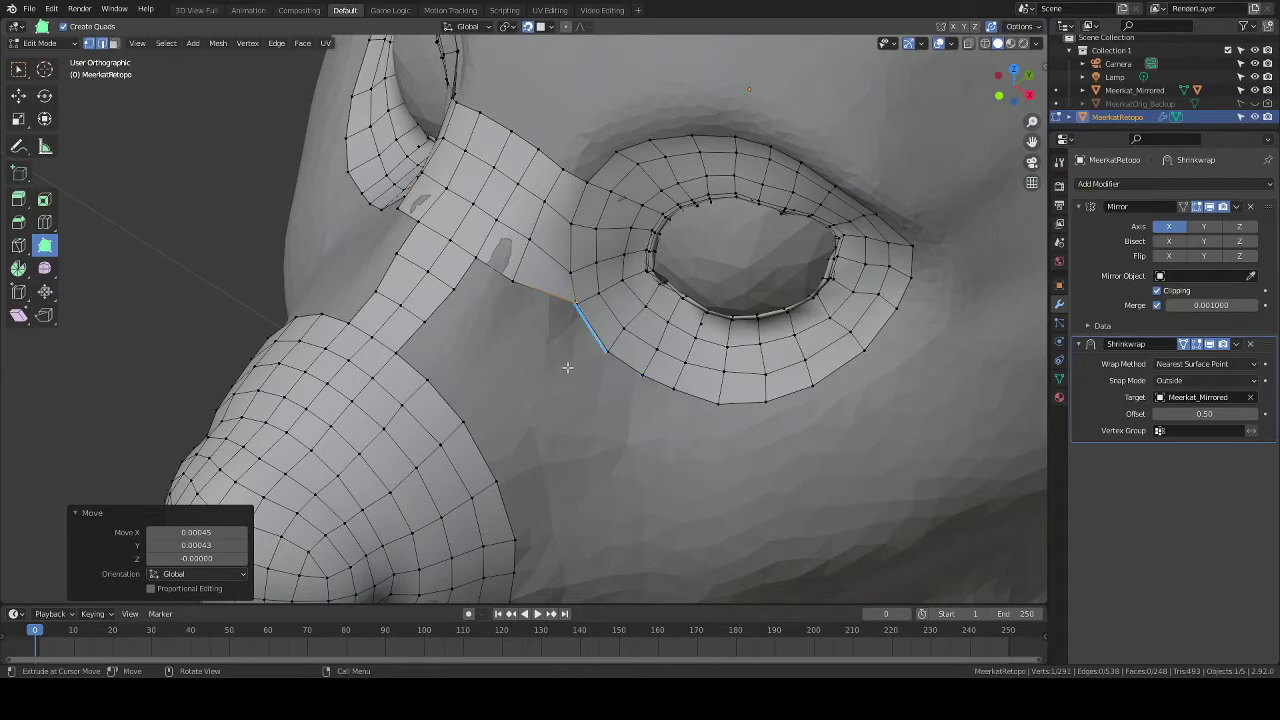
pyautogui.hotkey('ctrl', 'z')
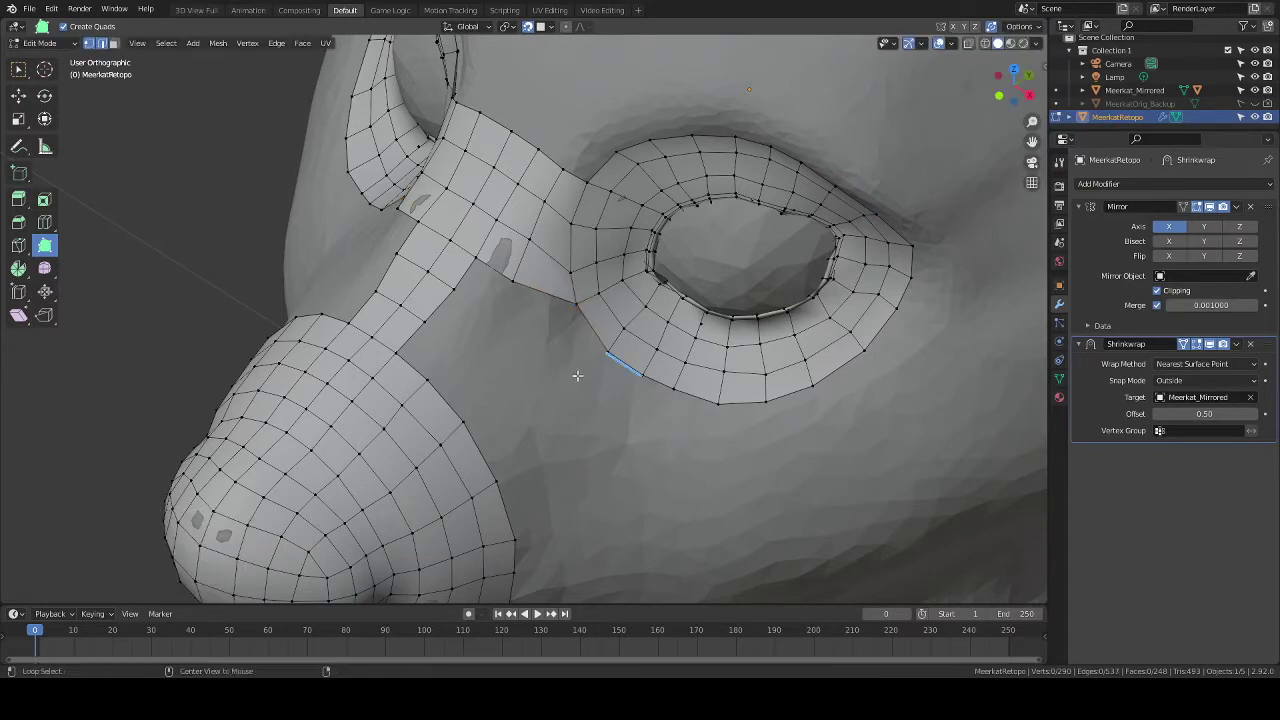
# Slide the lower middle vertex of the new connecting row along its edge by a factor of 0.198.
pyautogui.moveTo(577, 375); pyautogui.dragTo(514, 309, button='middle')
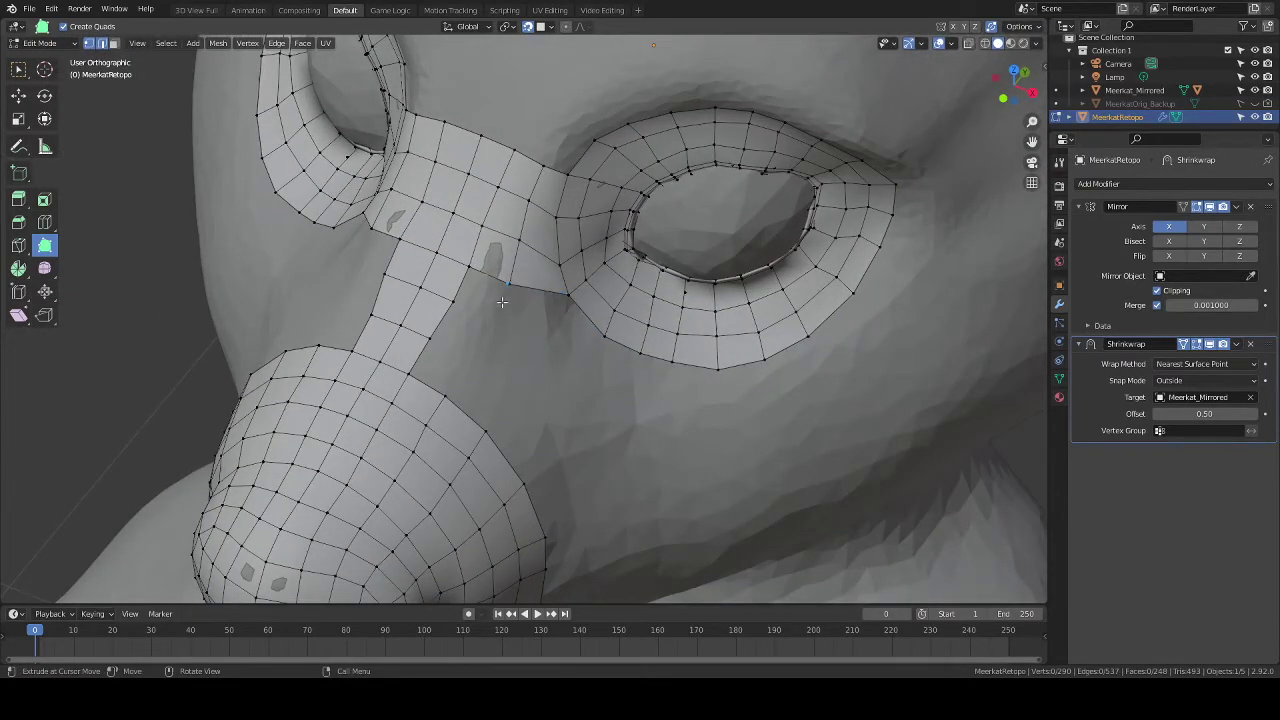
pyautogui.keyDown('ctrl'); pyautogui.click(505, 291); pyautogui.keyUp('ctrl')
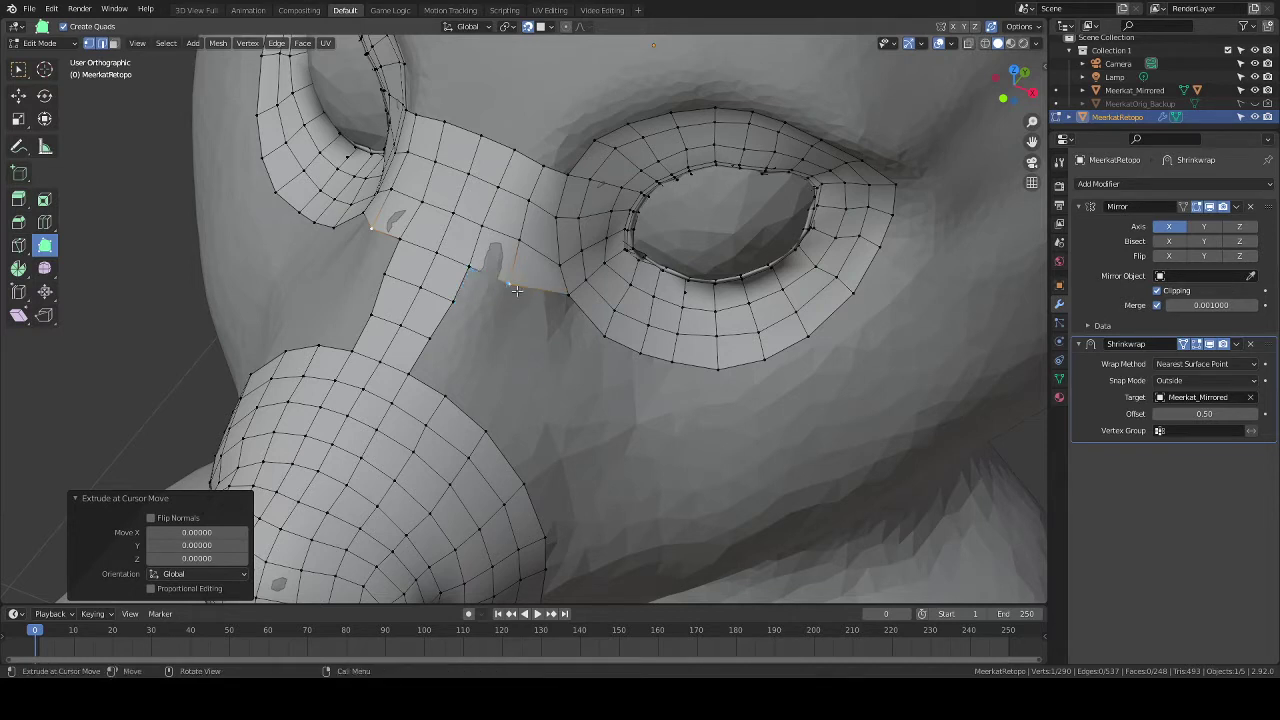
pyautogui.click(18, 76)
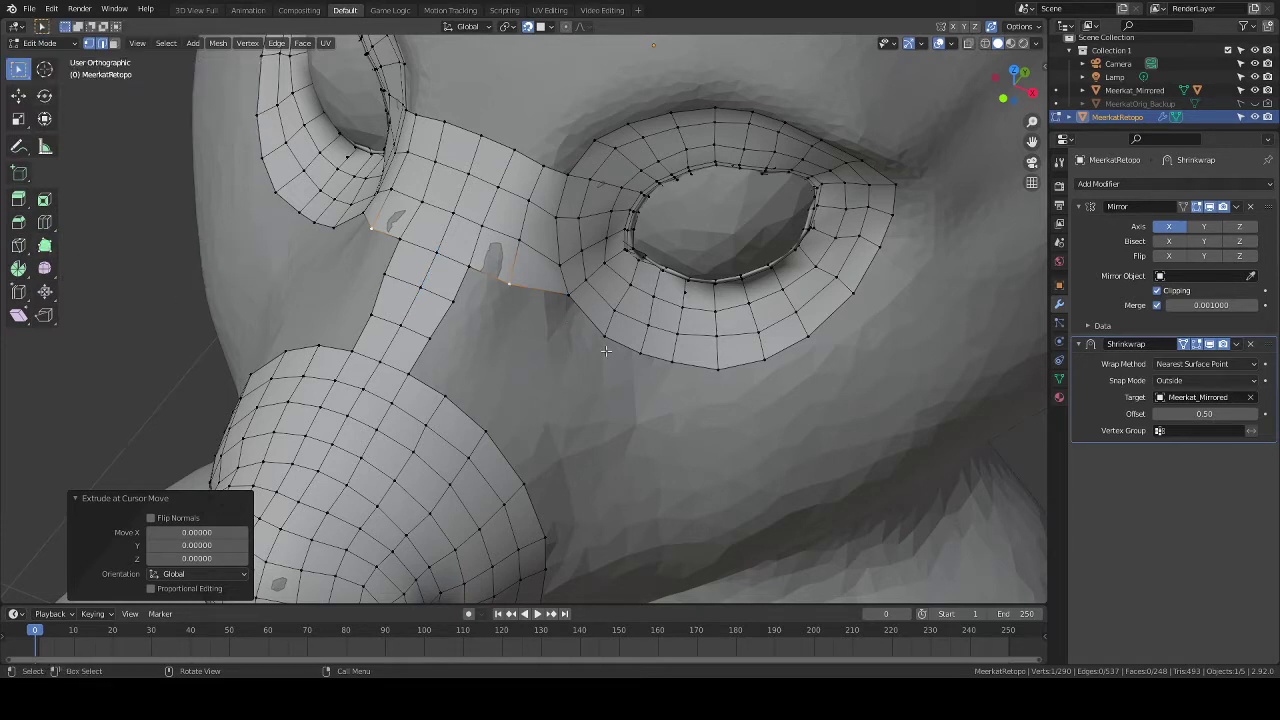
pyautogui.hotkey('shift', 'space')
pyautogui.hotkey('shift', 'v')
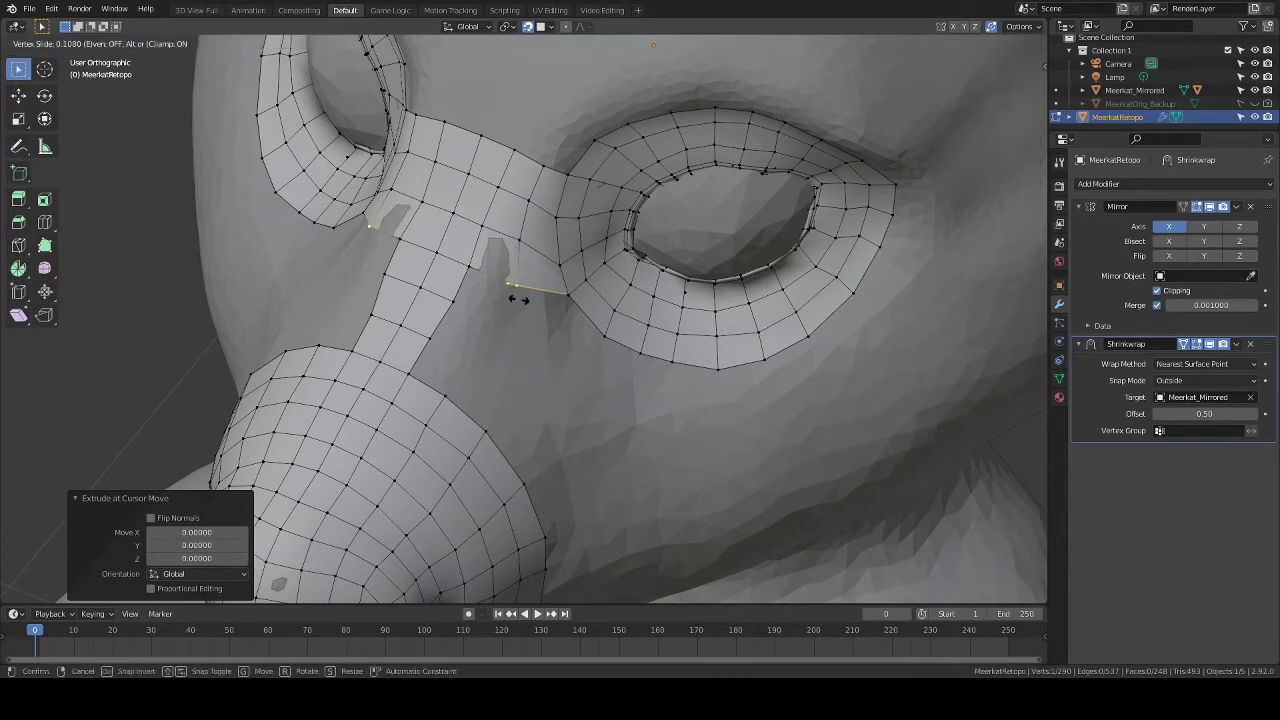
pyautogui.click(518, 298)
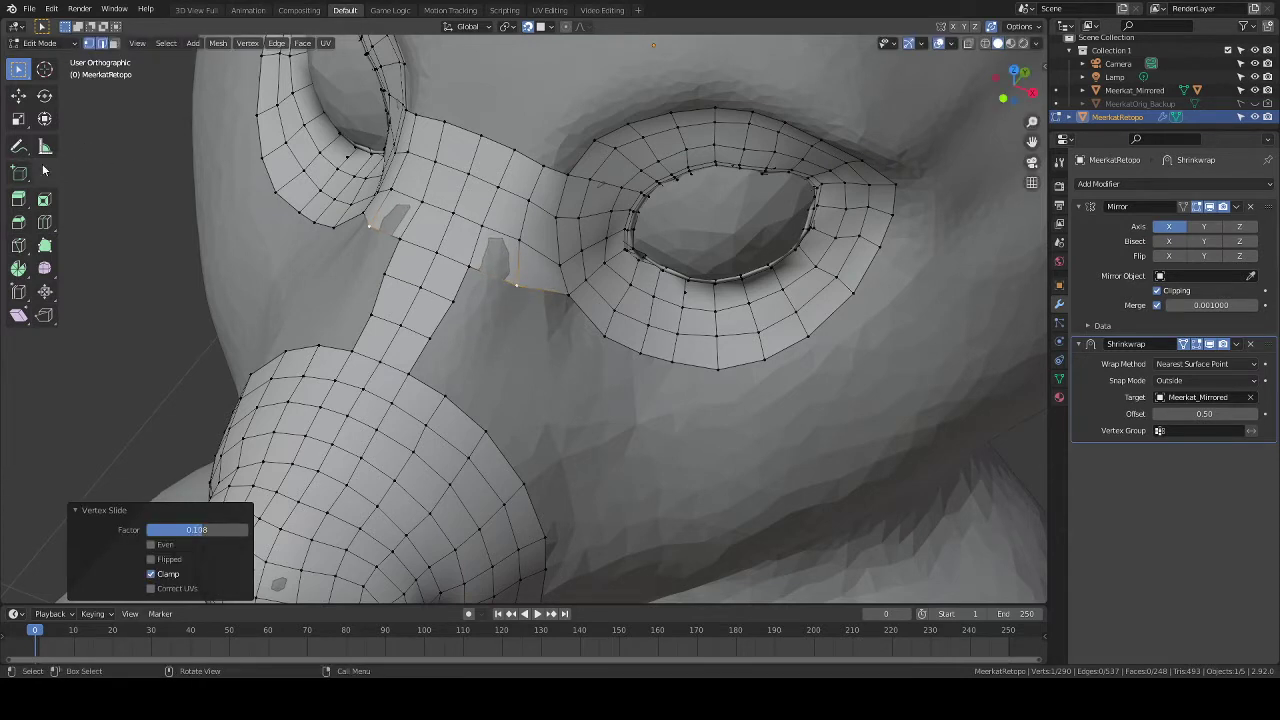
# Build more faces below the connecting row, reaching the next eye loop vertex and joining the nose bridge strip to the muzzle's rear edge.
pyautogui.click(44, 245)
pyautogui.moveTo(494, 284); pyautogui.dragTo(604, 340)
pyautogui.moveTo(600, 352); pyautogui.dragTo(580, 383, button='middle')
pyautogui.moveTo(450, 306); pyautogui.dragTo(432, 388)
# Build two faces off the muzzle's upper rear edge and weld the last vertex to the connecting row's lower corner.
pyautogui.moveTo(592, 391); pyautogui.dragTo(511, 417, button='middle')
pyautogui.scroll(-1, 536, 394)
pyautogui.scroll(-3, 533, 394)
pyautogui.scroll(3, 594, 374)
pyautogui.scroll(-2, 571, 383)
pyautogui.scroll(2, 589, 379)
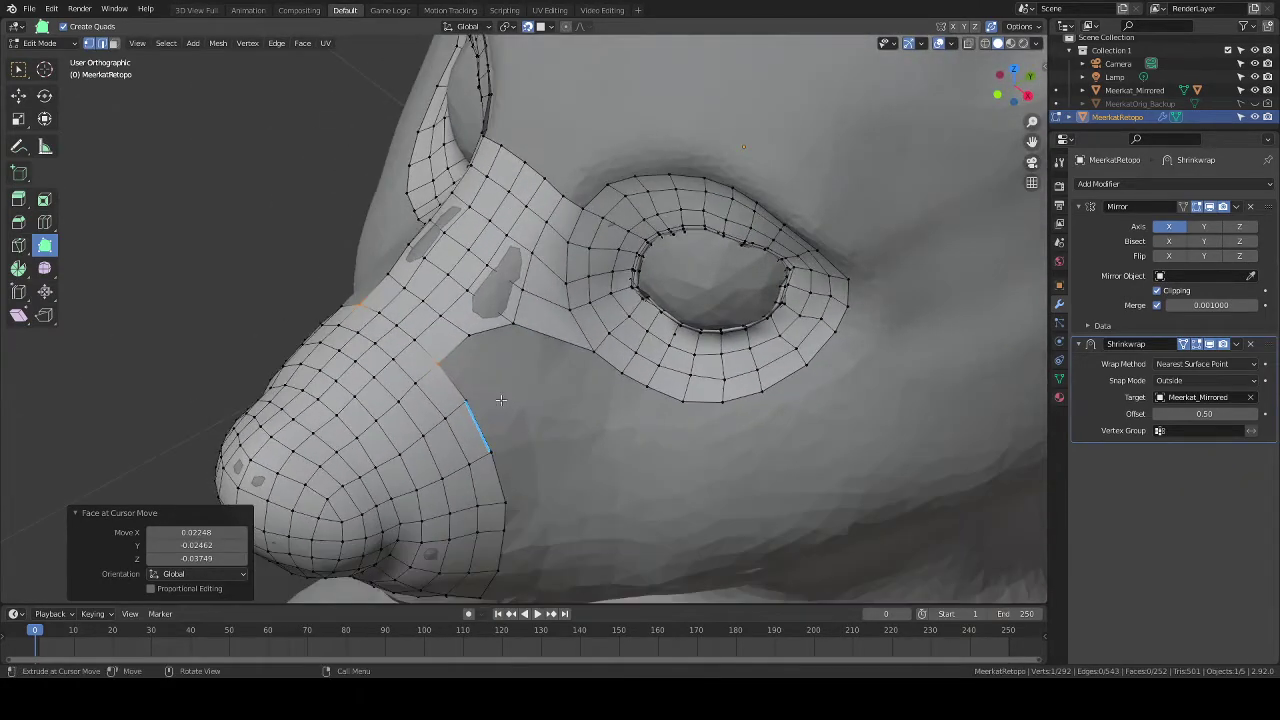
pyautogui.keyDown('ctrl'); pyautogui.moveTo(456, 368); pyautogui.dragTo(500, 366); pyautogui.keyUp('ctrl')
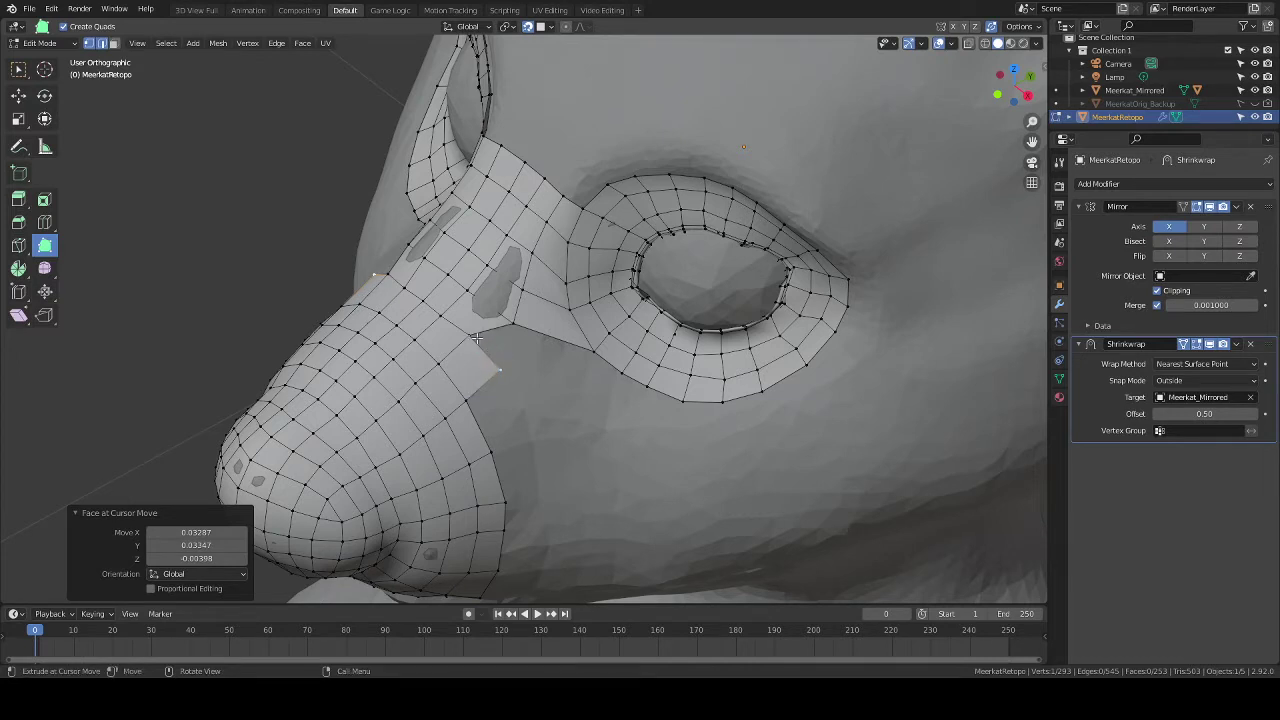
pyautogui.keyDown('ctrl'); pyautogui.moveTo(477, 340); pyautogui.dragTo(497, 349); pyautogui.keyUp('ctrl')
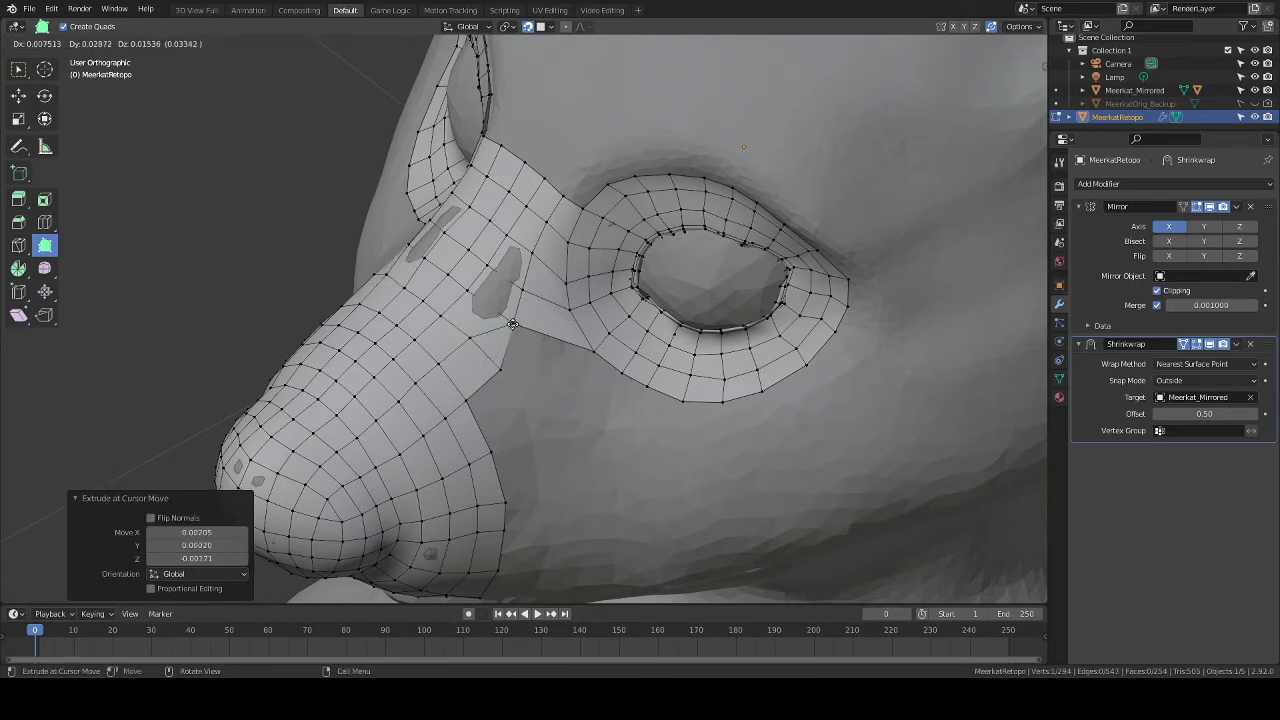
pyautogui.keyDown('ctrl'); pyautogui.click(514, 327); pyautogui.keyUp('ctrl')
# Build three faces between the muzzle's rear edge and the eye loop's lower inner corner.
pyautogui.moveTo(554, 384); pyautogui.dragTo(591, 446, button='middle')
pyautogui.scroll(-5, 577, 415)
pyautogui.scroll(5, 591, 430)
pyautogui.scroll(1, 591, 430)
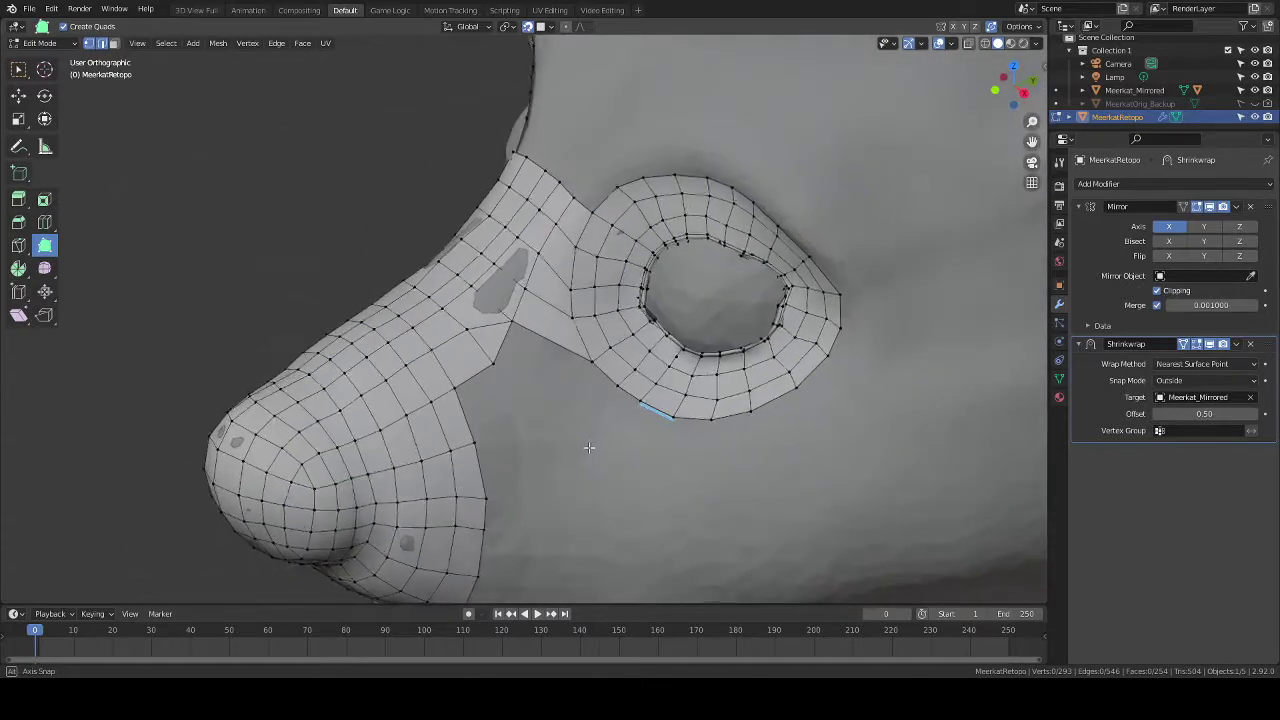
pyautogui.scroll(1, 569, 457)
pyautogui.moveTo(503, 412); pyautogui.dragTo(540, 418, button='middle')
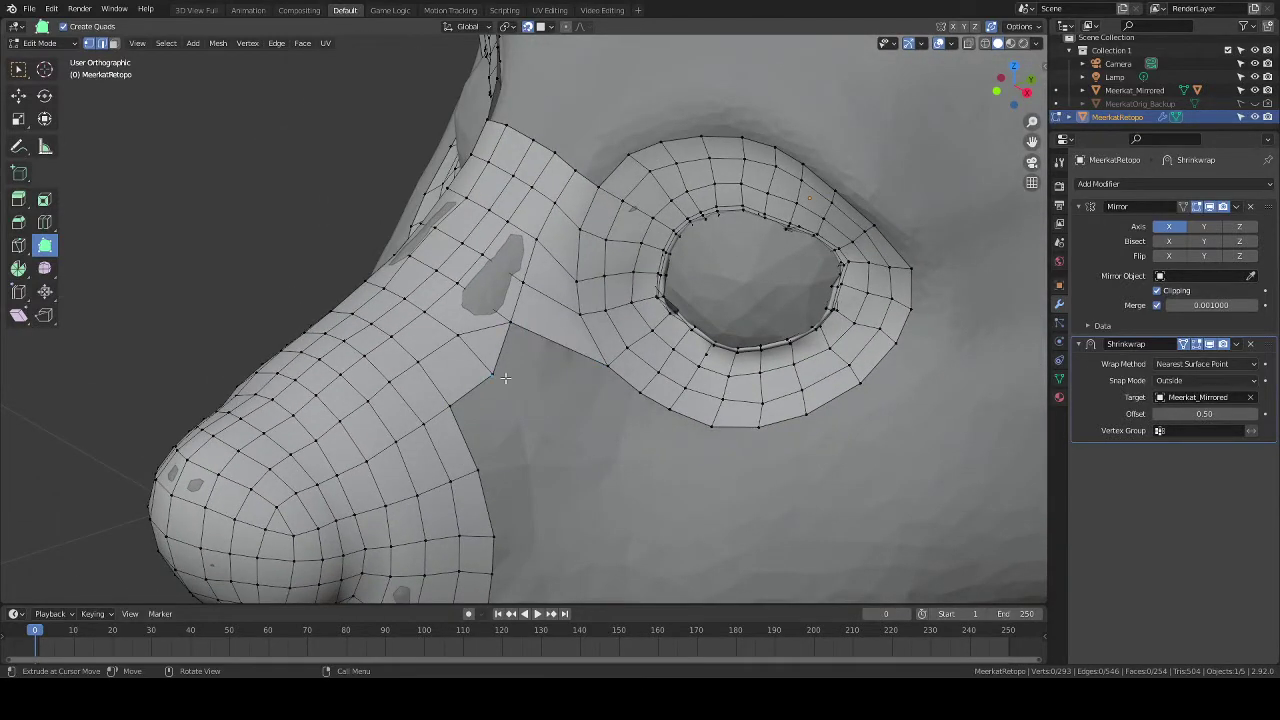
pyautogui.moveTo(512, 330); pyautogui.dragTo(546, 371)
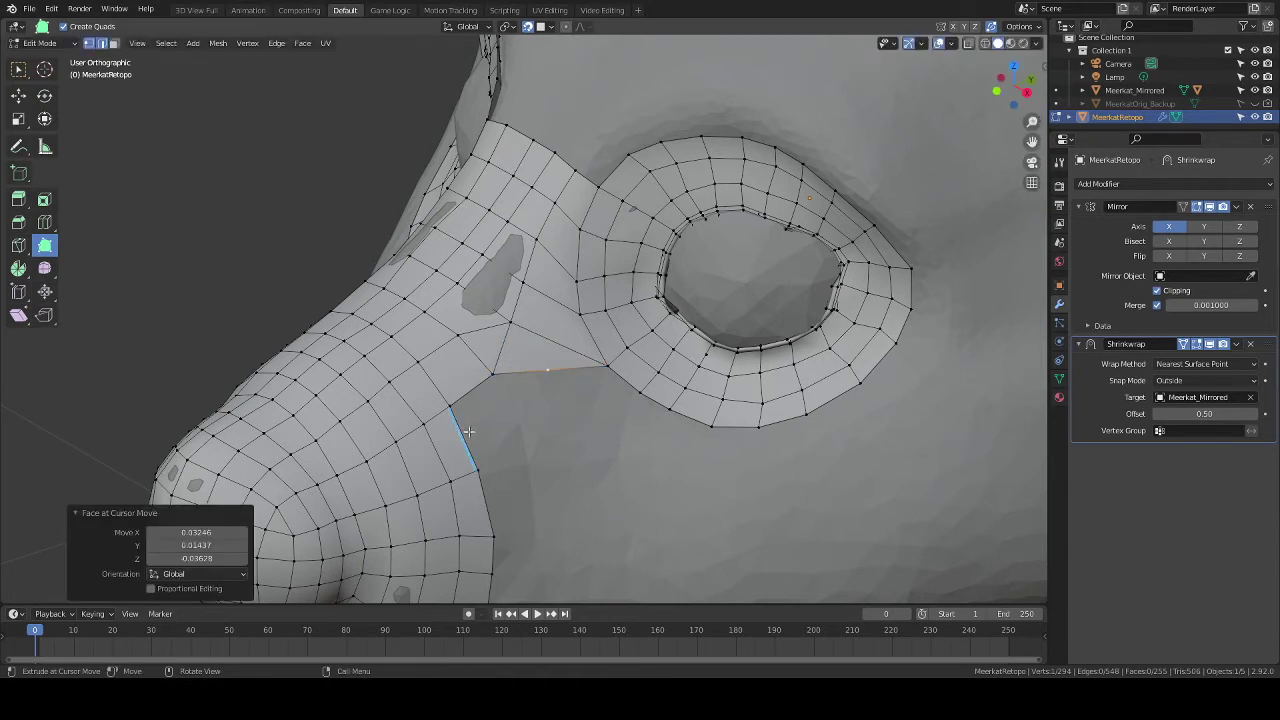
pyautogui.moveTo(472, 420); pyautogui.dragTo(524, 428)
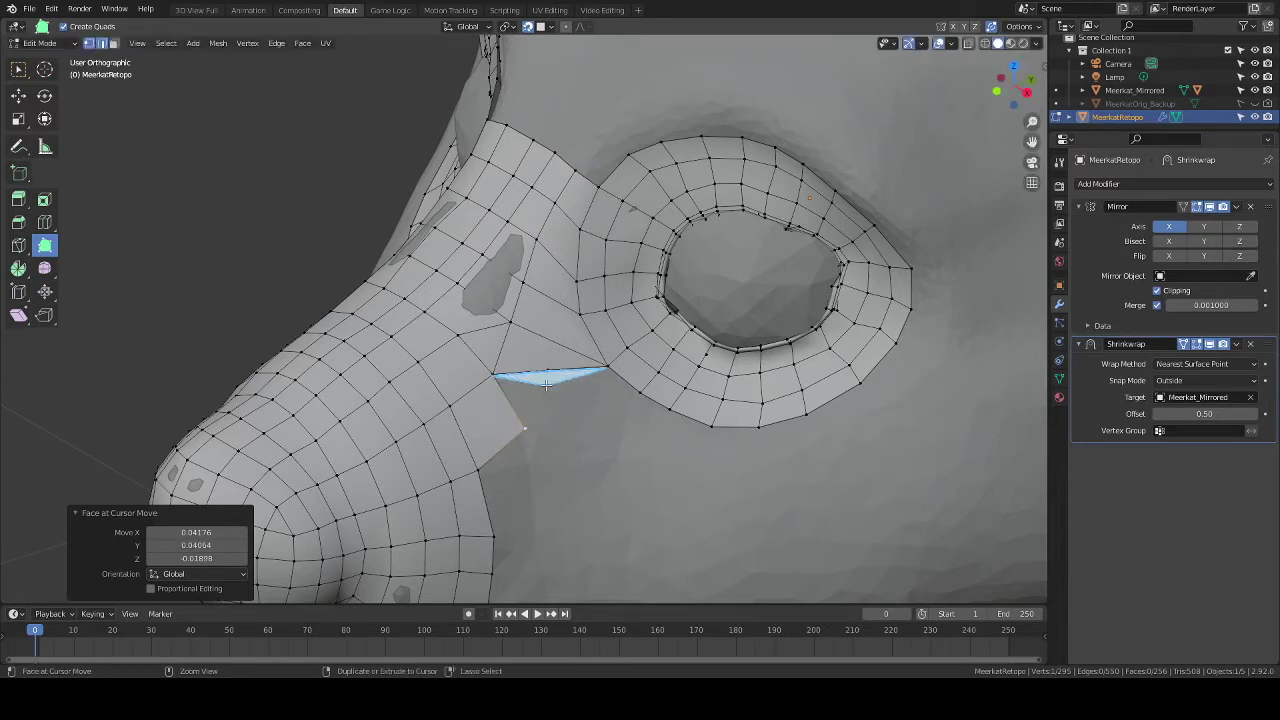
pyautogui.moveTo(545, 385); pyautogui.dragTo(524, 428)
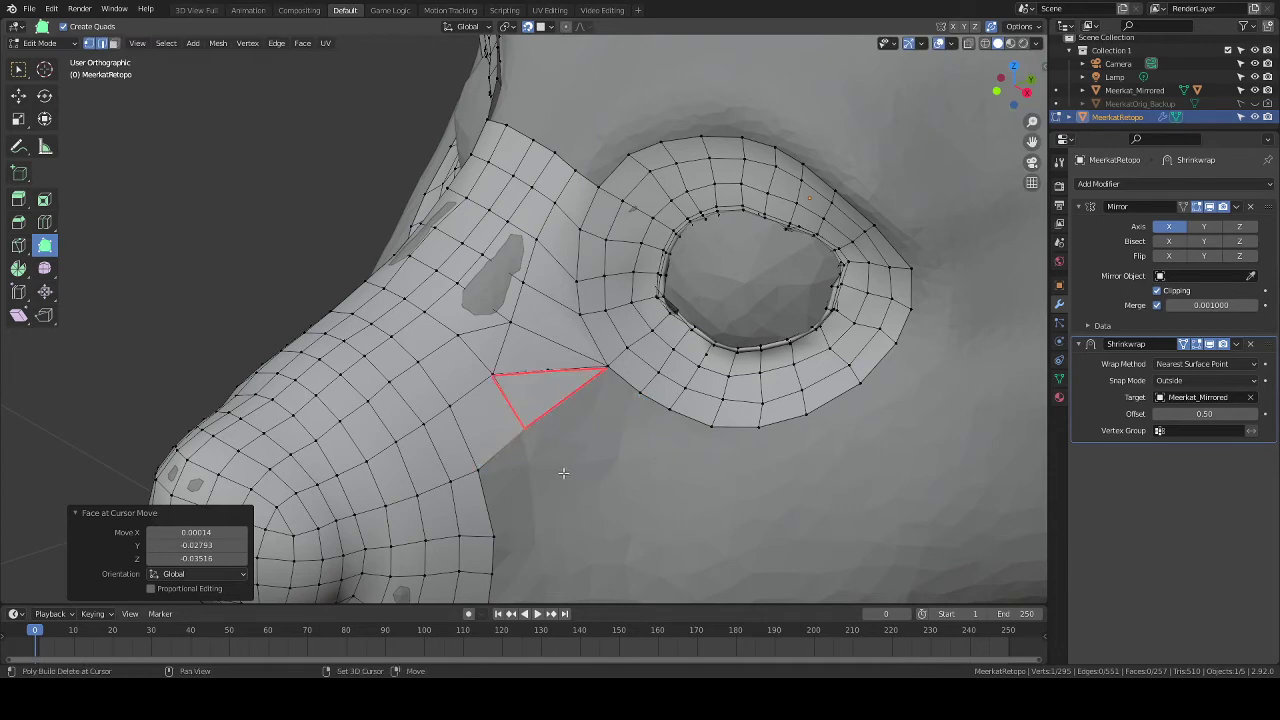
# Reposition the outer corner vertex, then add two faces bridging the muzzle's rear edge and the eye loop below the last row.
pyautogui.moveTo(563, 471); pyautogui.dragTo(591, 420, button='middle')
pyautogui.moveTo(524, 335); pyautogui.dragTo(540, 326)
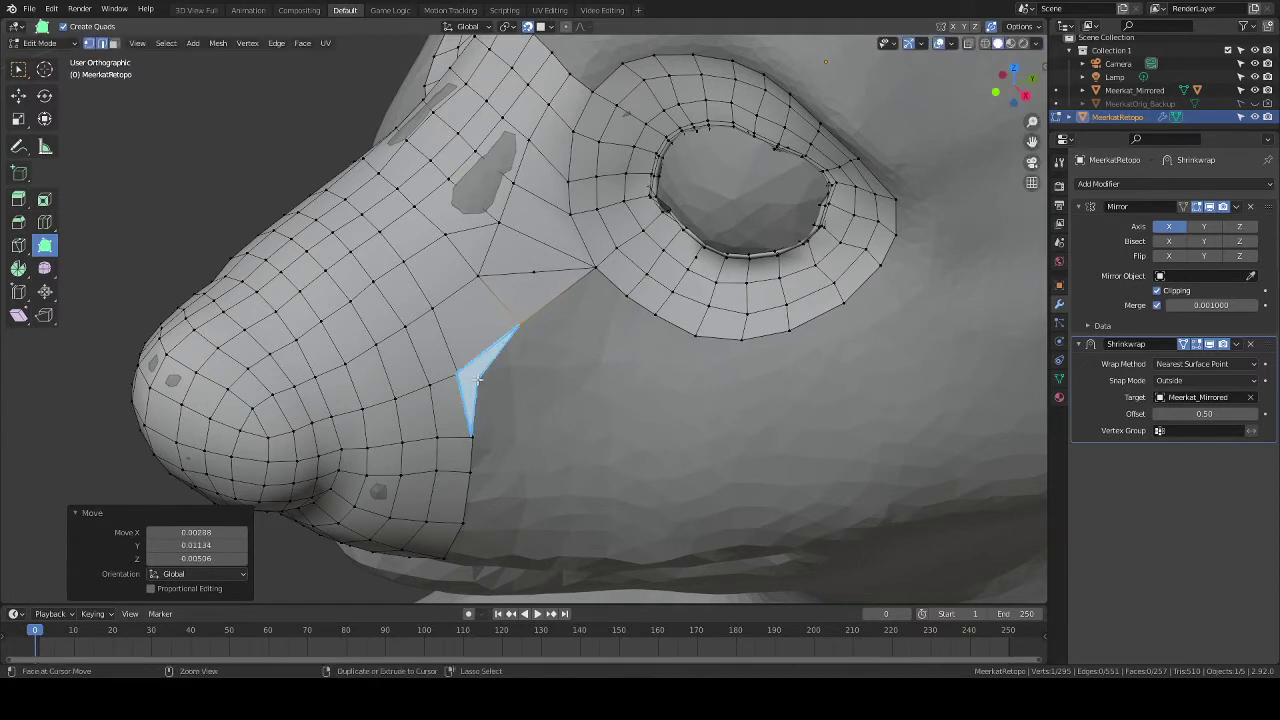
pyautogui.moveTo(488, 418); pyautogui.dragTo(556, 365)
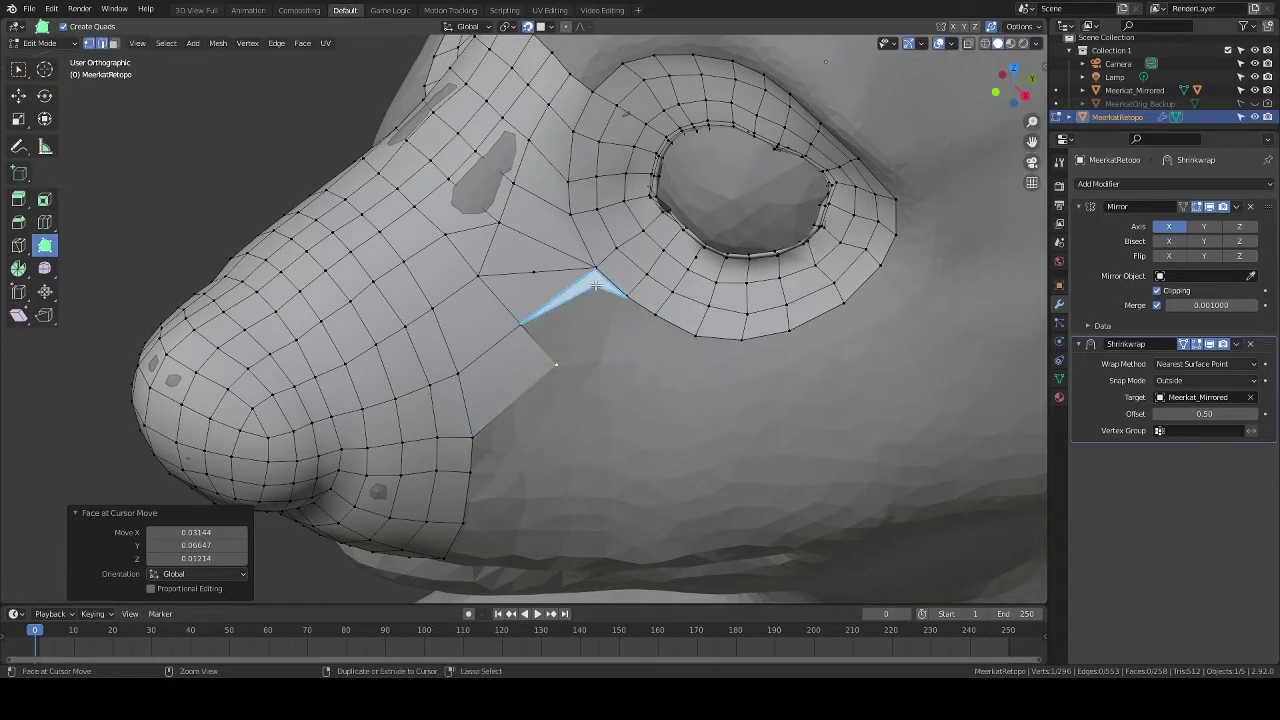
pyautogui.moveTo(576, 308); pyautogui.dragTo(555, 363)
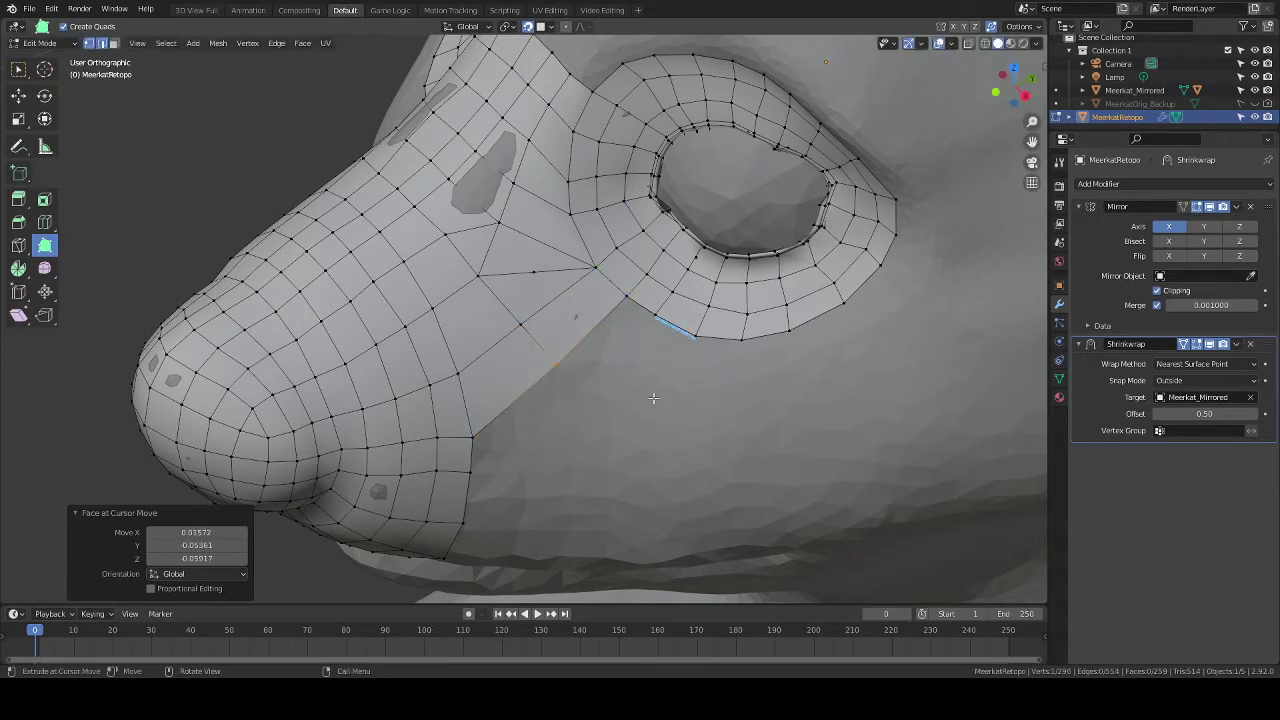
# Add one face along the eye loop's lower inner edge and another along the muzzle's rear edge, both off the last row.
pyautogui.moveTo(566, 378); pyautogui.dragTo(540, 387, button='middle')
pyautogui.scroll(-4, 530, 392)
pyautogui.scroll(1, 552, 406)
pyautogui.scroll(1, 540, 387)
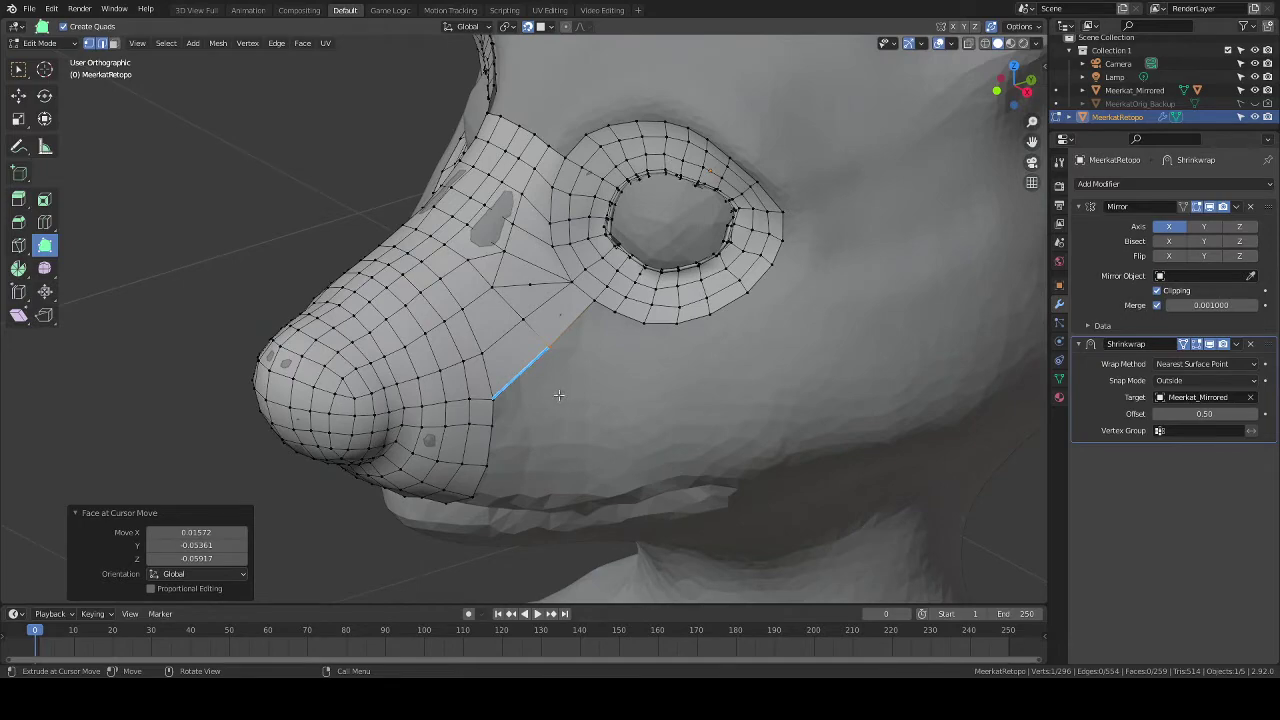
pyautogui.moveTo(571, 380); pyautogui.dragTo(598, 358, button='middle')
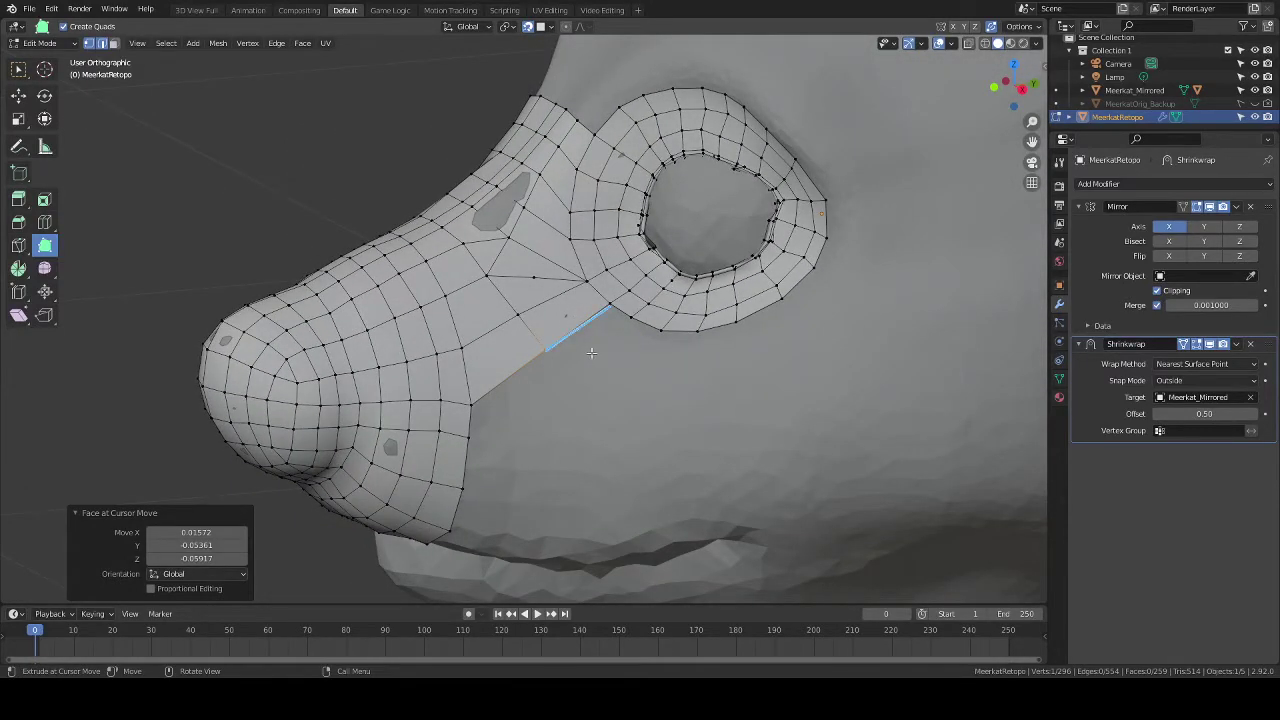
pyautogui.moveTo(591, 353); pyautogui.dragTo(607, 381, button='middle')
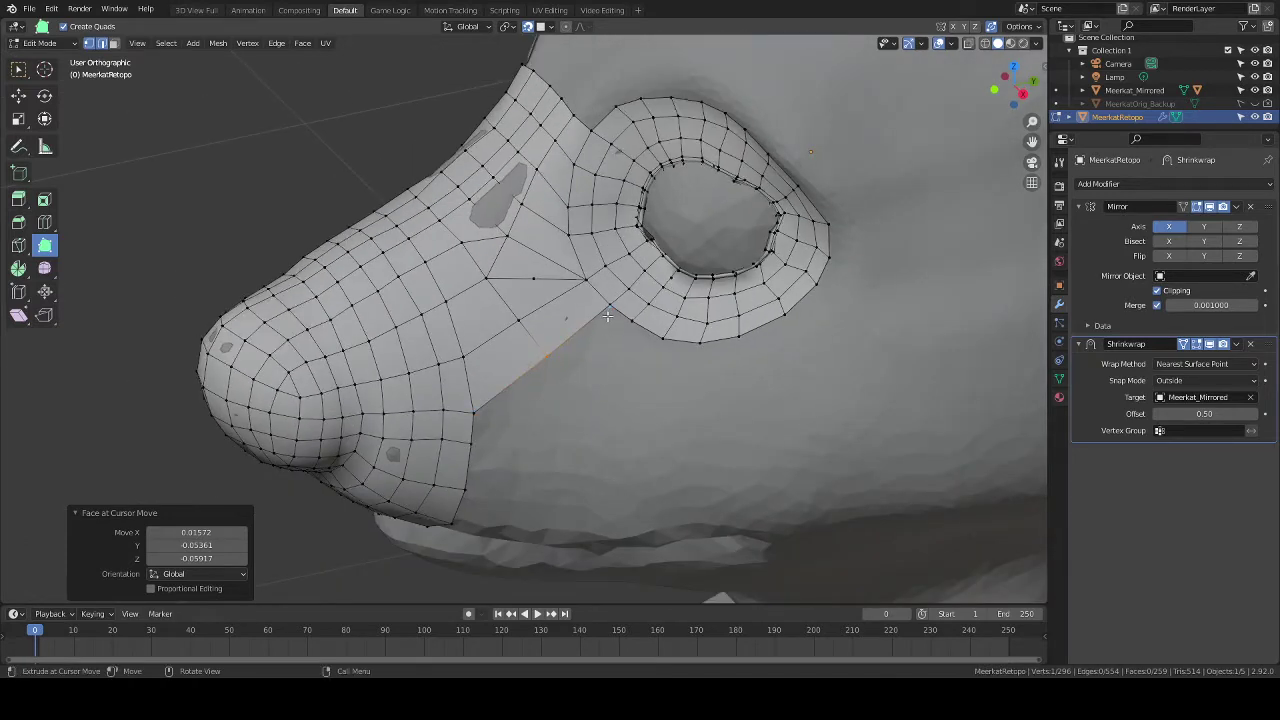
pyautogui.moveTo(607, 316); pyautogui.dragTo(604, 346)
pyautogui.keyDown('ctrl'); pyautogui.moveTo(482, 413); pyautogui.dragTo(516, 404); pyautogui.keyUp('ctrl')
pyautogui.keyDown('ctrl'); pyautogui.moveTo(556, 362); pyautogui.dragTo(535, 434); pyautogui.keyUp('ctrl')
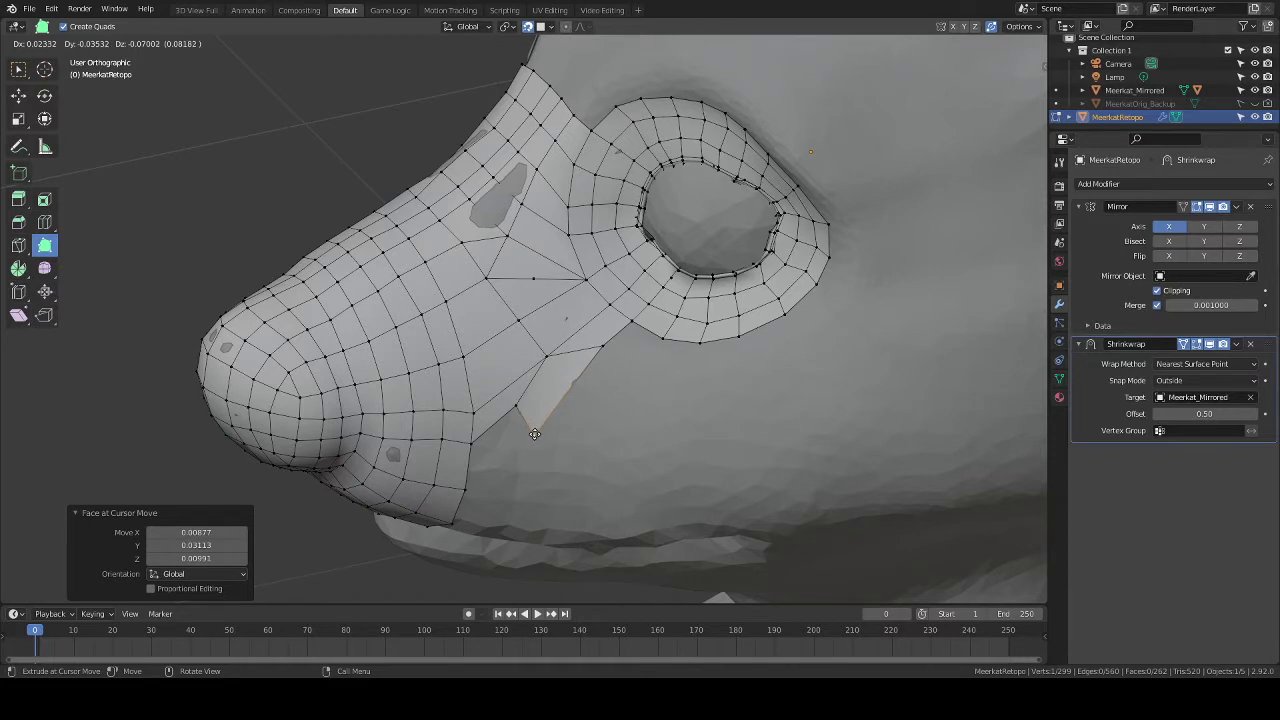
pyautogui.moveTo(535, 434); pyautogui.dragTo(593, 422)
pyautogui.moveTo(518, 412); pyautogui.dragTo(515, 455)
pyautogui.moveTo(651, 423); pyautogui.dragTo(630, 401, button='middle')
pyautogui.scroll(-3, 604, 401)
pyautogui.scroll(4, 630, 401)
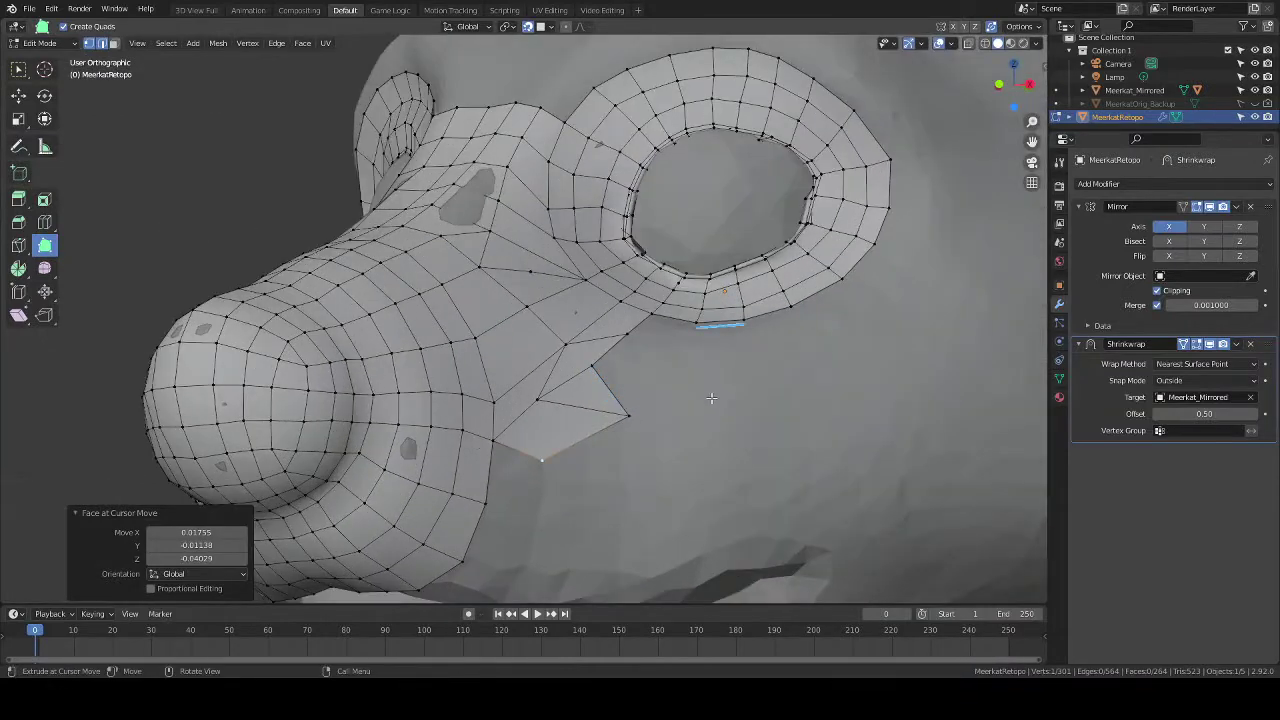
pyautogui.moveTo(718, 408); pyautogui.dragTo(688, 410, button='middle')
pyautogui.scroll(-1, 688, 410)
pyautogui.hotkey('ctrl', 'z')
pyautogui.hotkey('ctrl', 'z')
pyautogui.hotkey('ctrl', 'z')
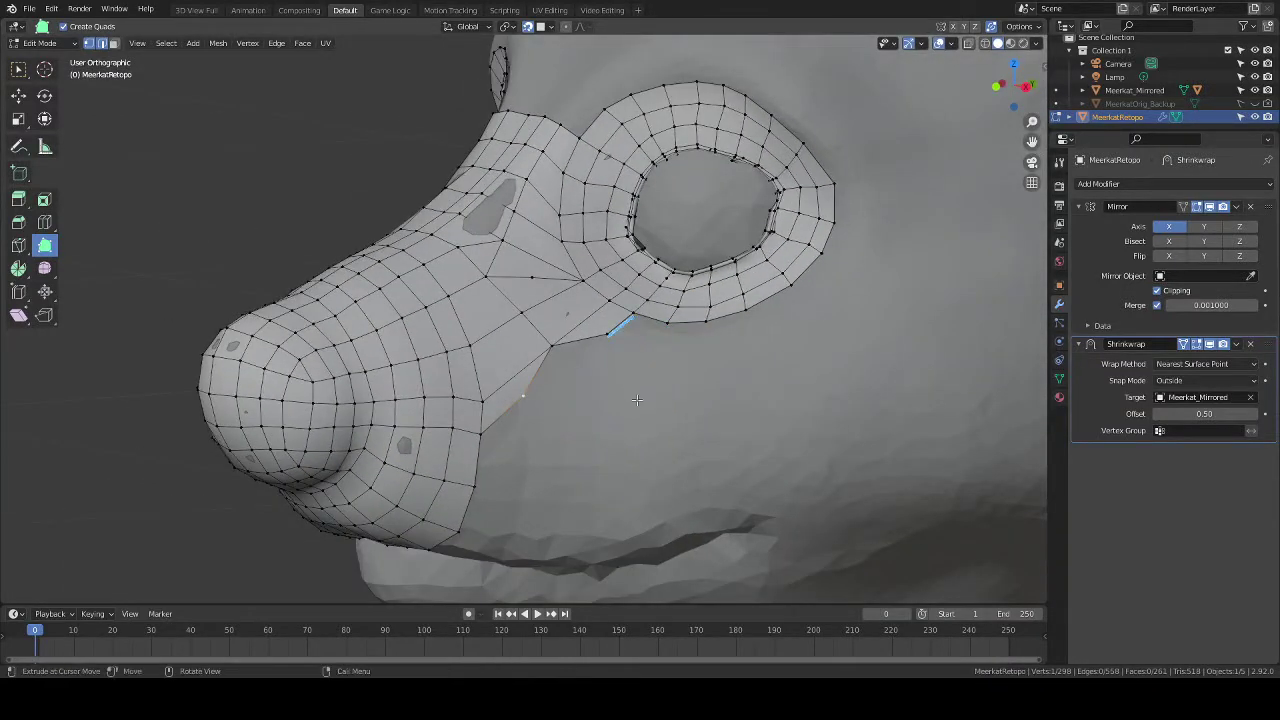
# Undo the last two faces added below the row connecting the muzzle and the eye loop.
pyautogui.hotkey('ctrl', 'z')
pyautogui.hotkey('ctrl', 'z')
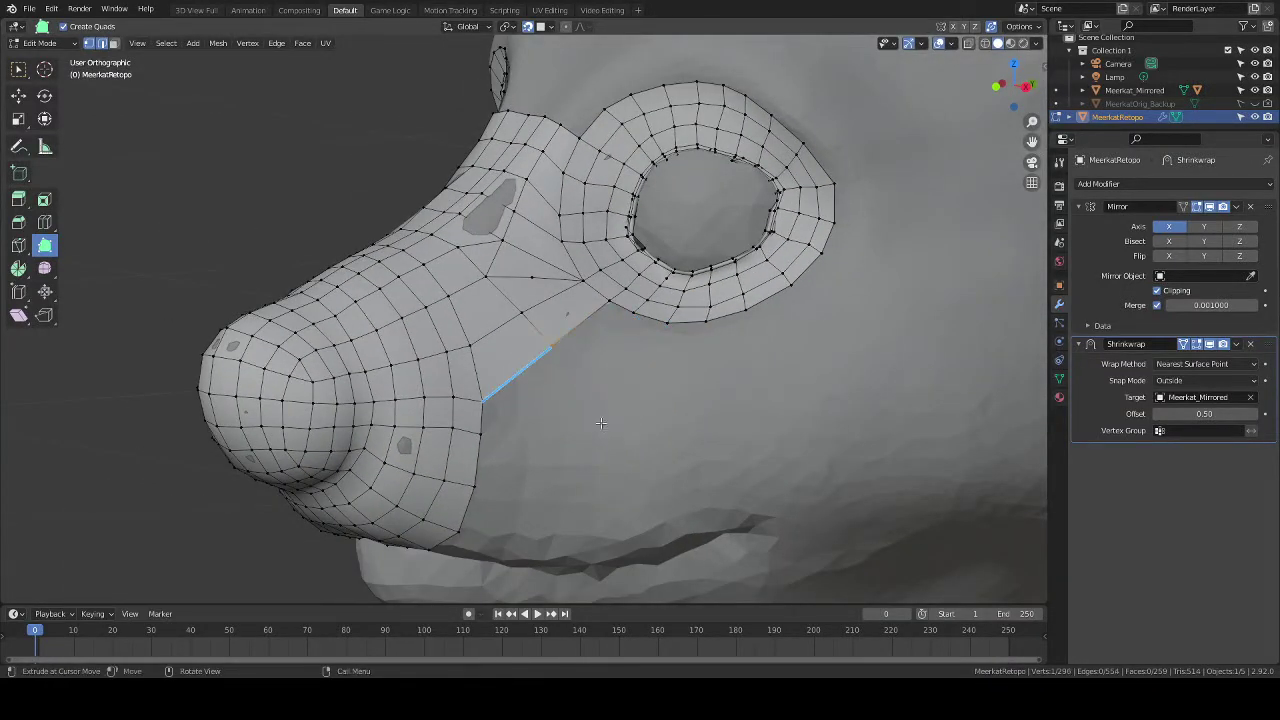
pyautogui.moveTo(600, 418)
pyautogui.mouseDown(button='middle')
pyautogui.moveTo(586, 440)
pyautogui.moveTo(570, 413)
pyautogui.moveTo(580, 420)
pyautogui.moveTo(582, 403)
pyautogui.mouseUp(button='middle')
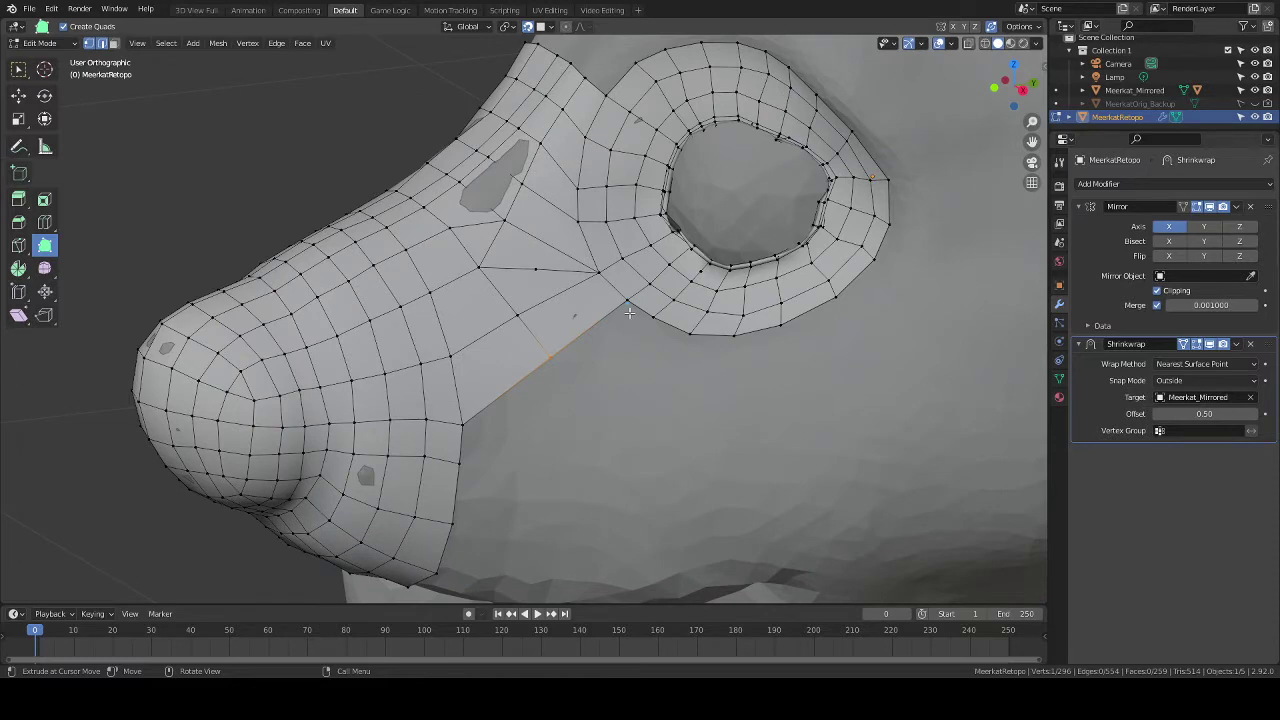
pyautogui.moveTo(614, 354); pyautogui.dragTo(606, 396, button='middle')
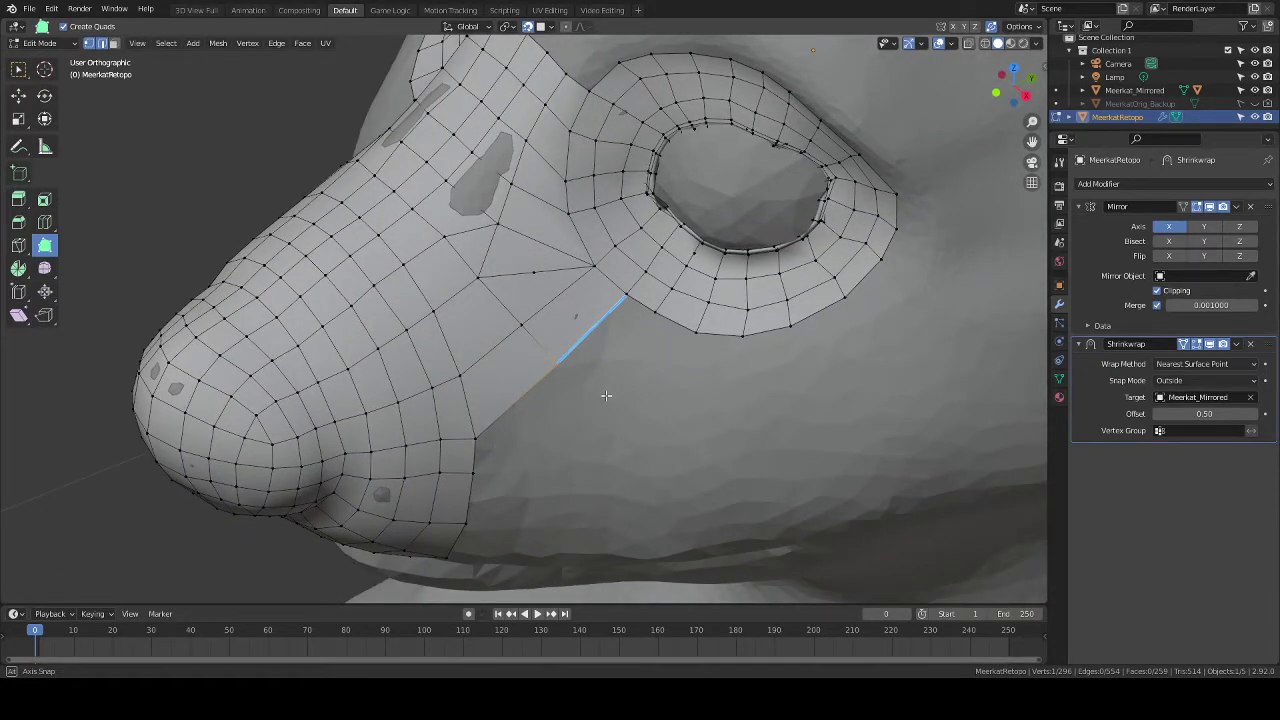
# Delete the stray vertex in the middle of the cheek faces between the muzzle and the eye loop's inner corner.
pyautogui.moveTo(606, 395); pyautogui.dragTo(512, 286, button='middle')
pyautogui.click(536, 272)
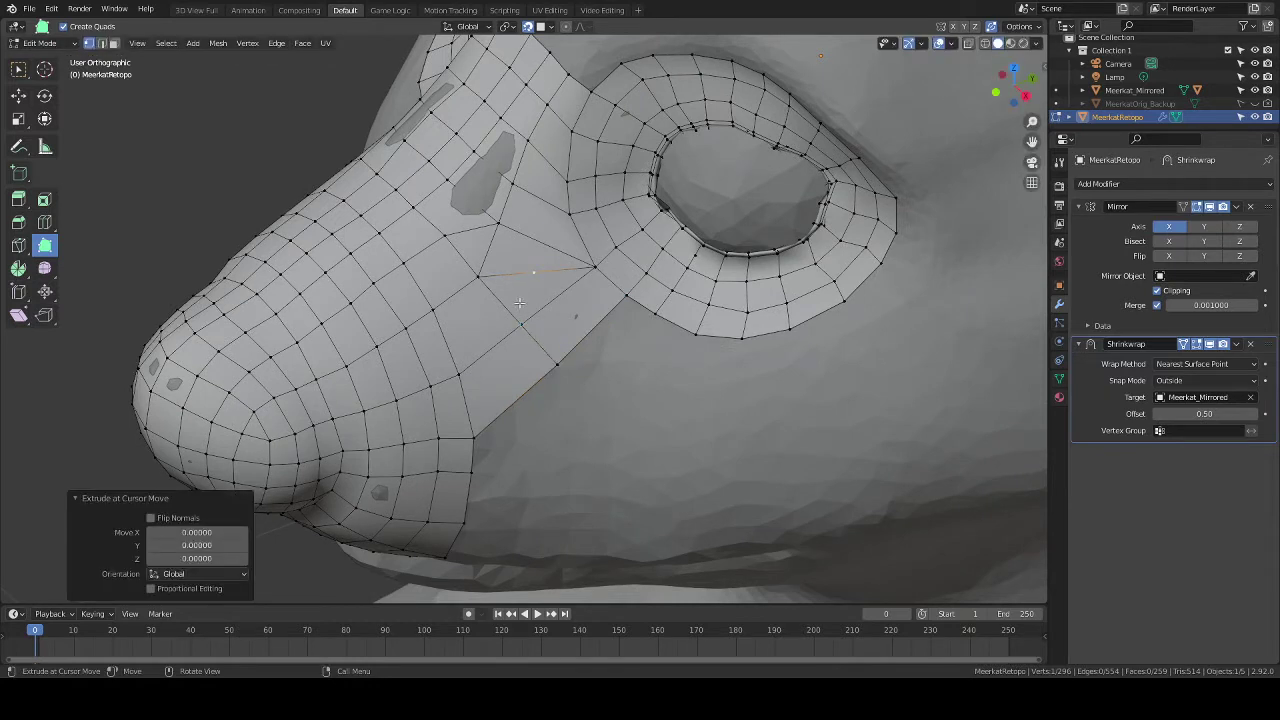
pyautogui.rightClick(525, 291)
pyautogui.click(526, 294)
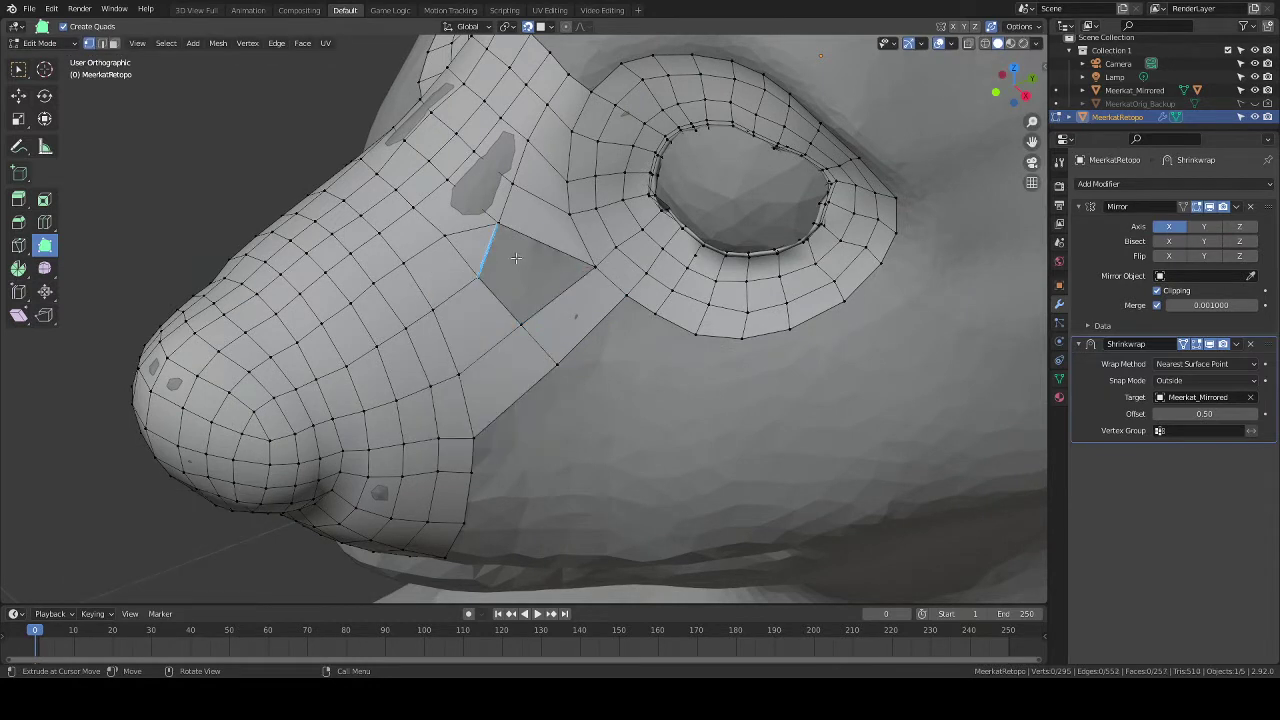
# Fill the hole in the cheek with one face from its four corner vertices, then clear the selection.
pyautogui.press('1')
pyautogui.press('c')
pyautogui.click(500, 226)
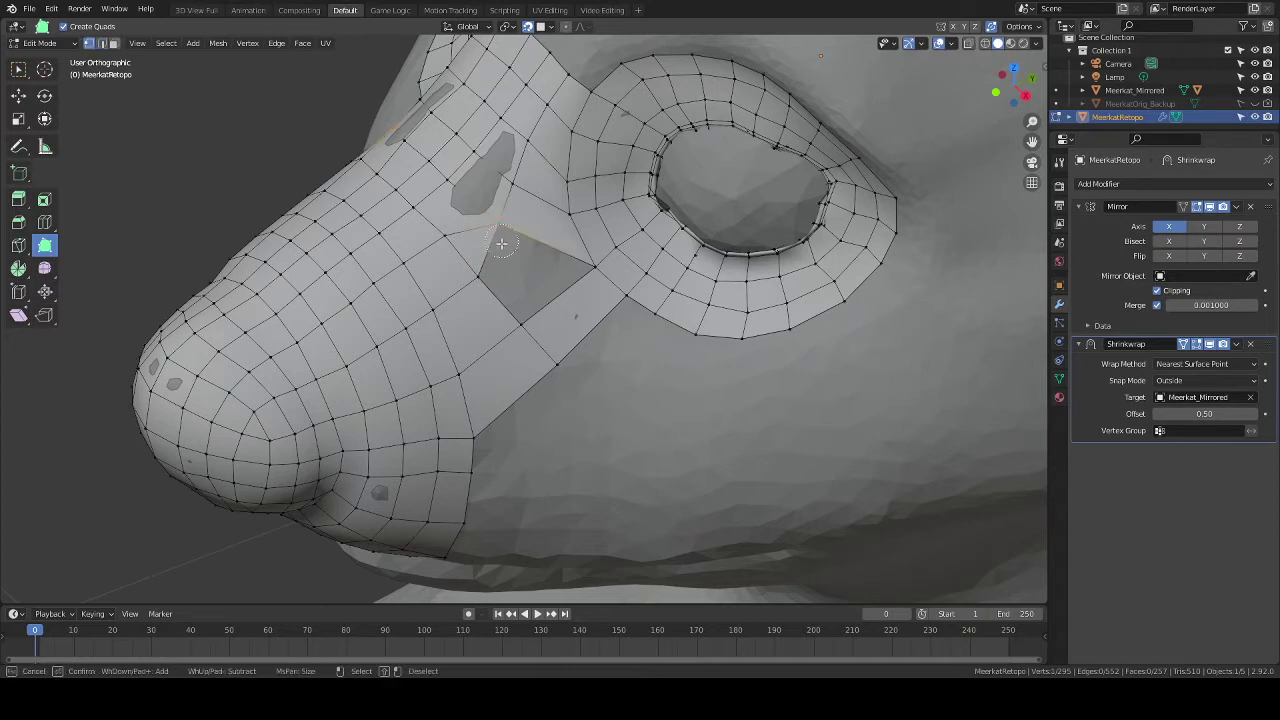
pyautogui.click(480, 277)
pyautogui.click(521, 323)
pyautogui.click(584, 266)
pyautogui.rightClick(584, 266)
pyautogui.press('f')
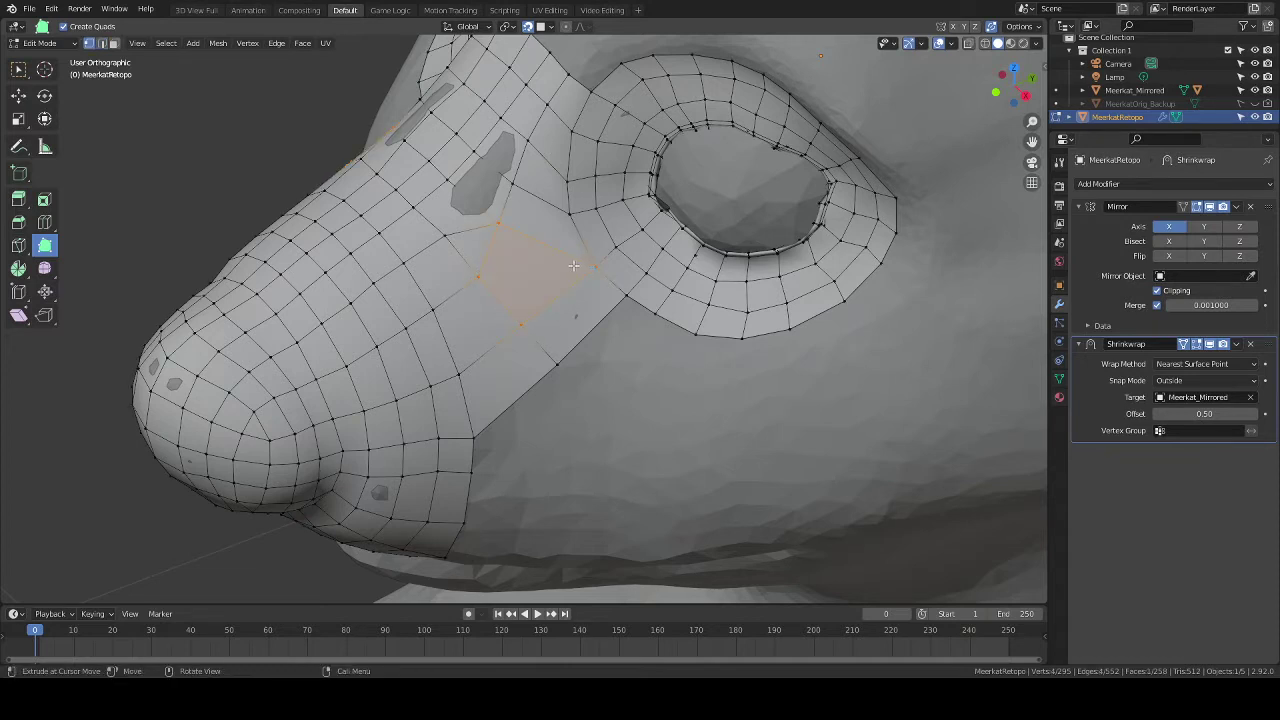
pyautogui.hotkey('alt', 'a')
# Add two triangular faces off the open cheek edge, one beside the eye loop's lower corner and one beside the muzzle's rear corner.
pyautogui.moveTo(666, 366); pyautogui.dragTo(712, 366, button='middle')
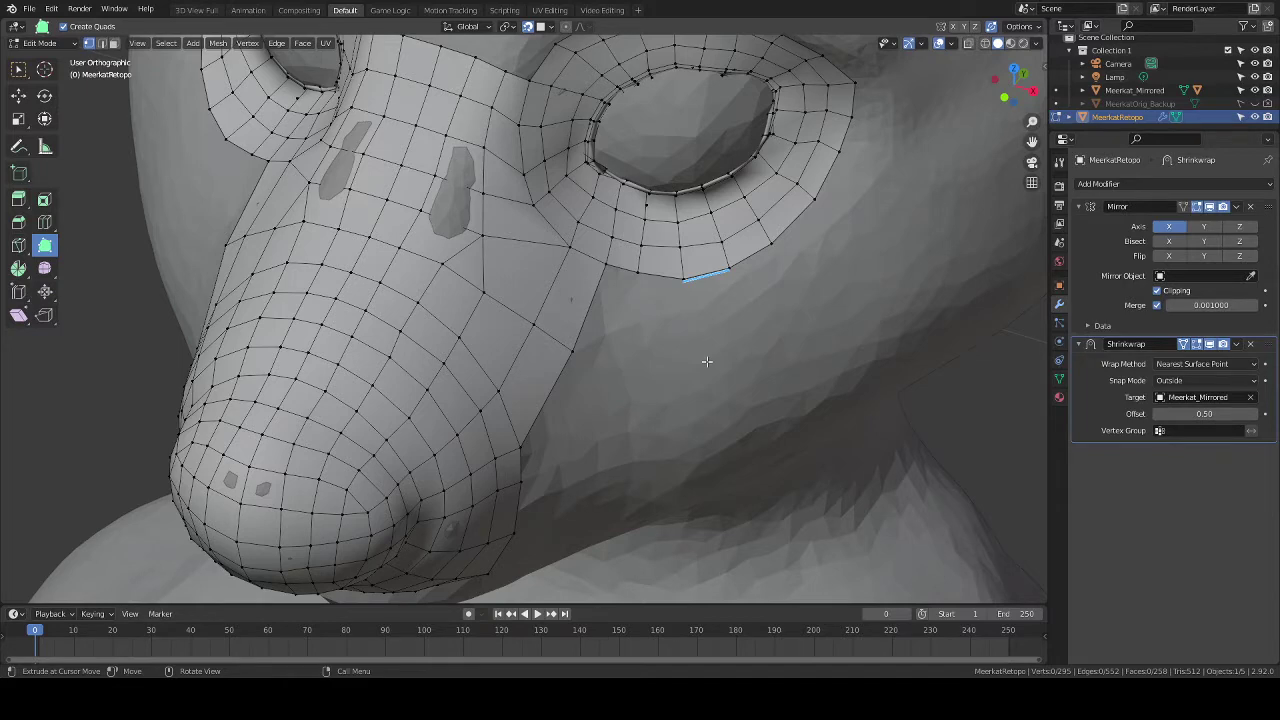
pyautogui.scroll(-2, 700, 336)
pyautogui.moveTo(589, 372); pyautogui.dragTo(545, 336, button='middle')
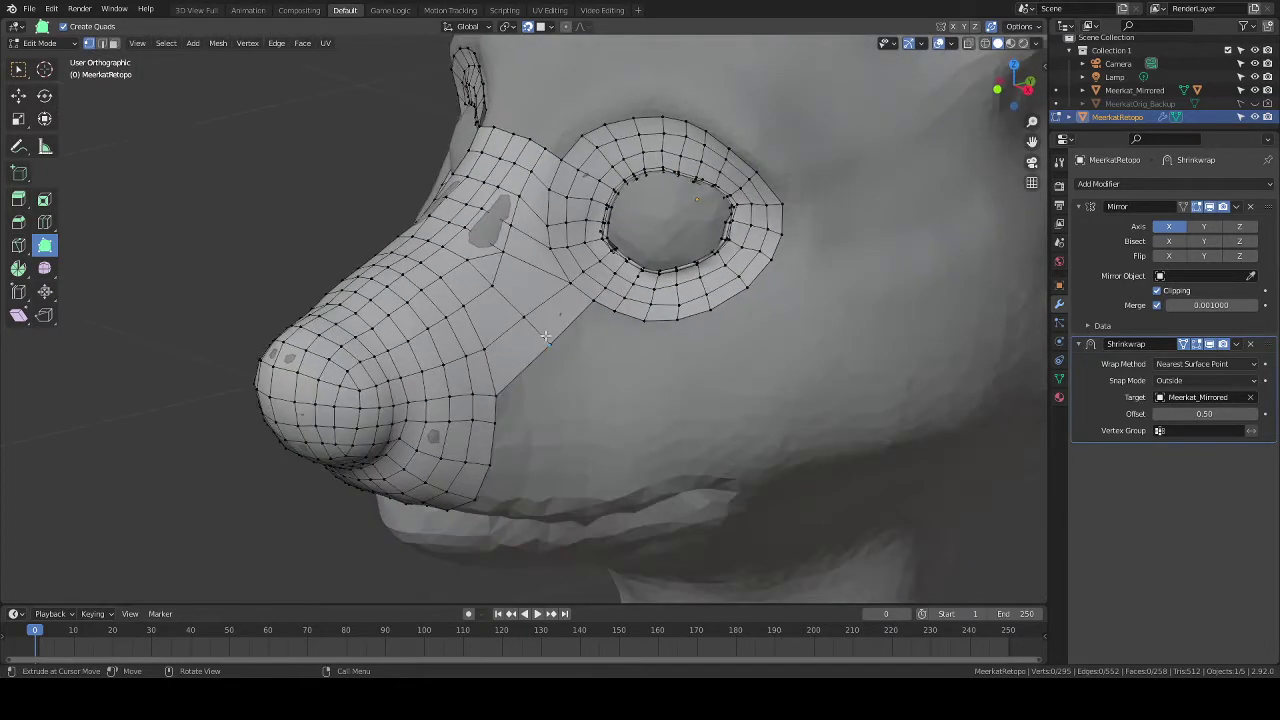
pyautogui.scroll(1, 630, 397)
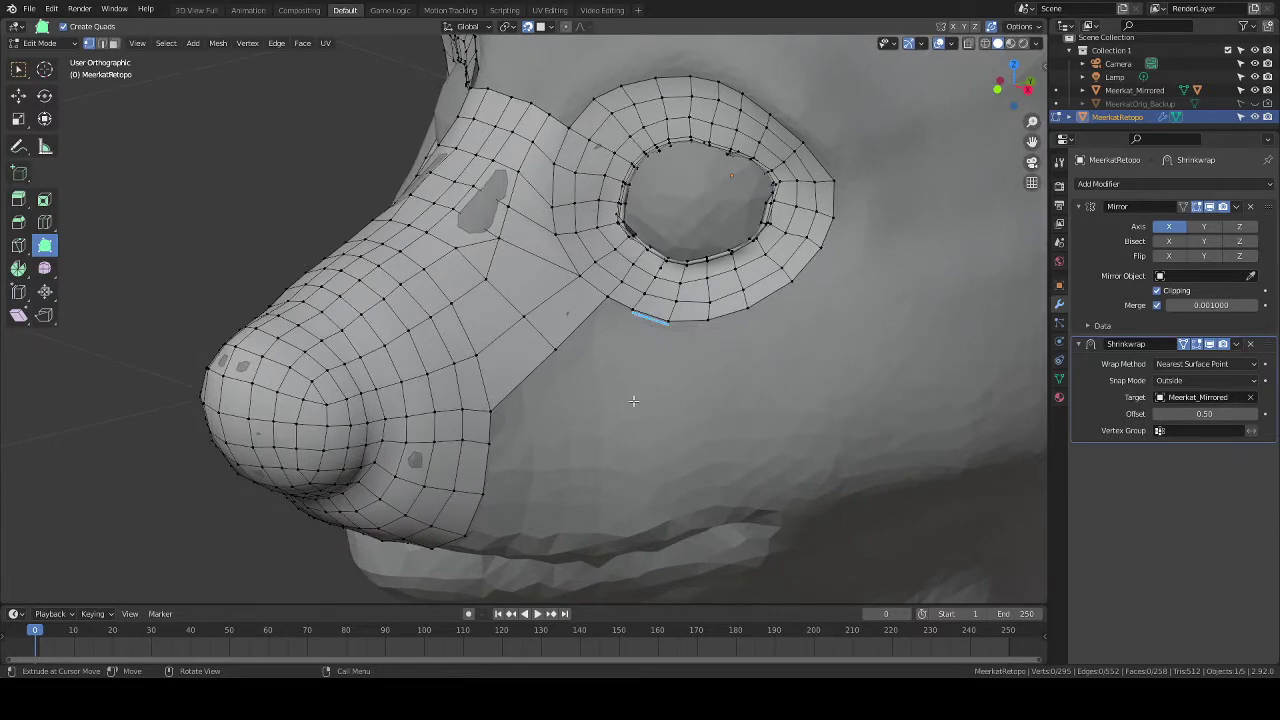
pyautogui.moveTo(633, 400)
pyautogui.mouseDown(button='middle')
pyautogui.moveTo(595, 430)
pyautogui.moveTo(640, 390)
pyautogui.moveTo(655, 407)
pyautogui.moveTo(625, 379)
pyautogui.mouseUp(button='middle')
pyautogui.scroll(-3, 655, 407)
pyautogui.scroll(3, 650, 390)
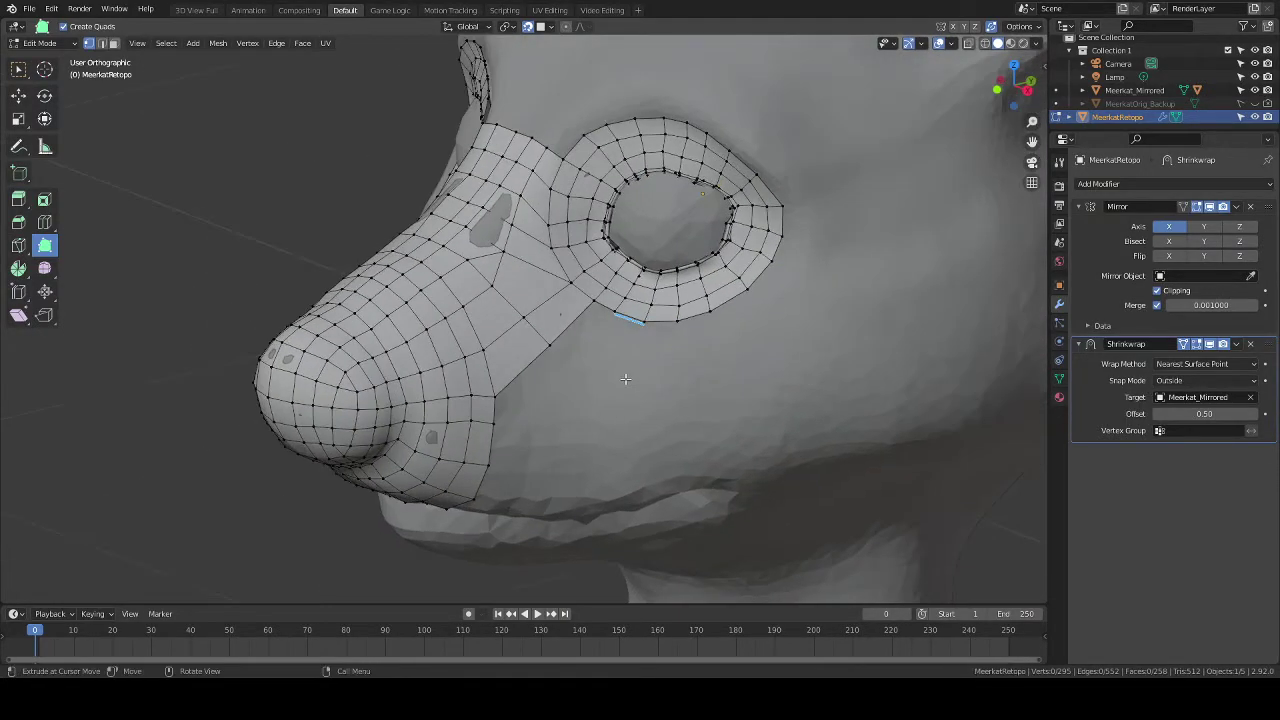
pyautogui.scroll(1, 625, 379)
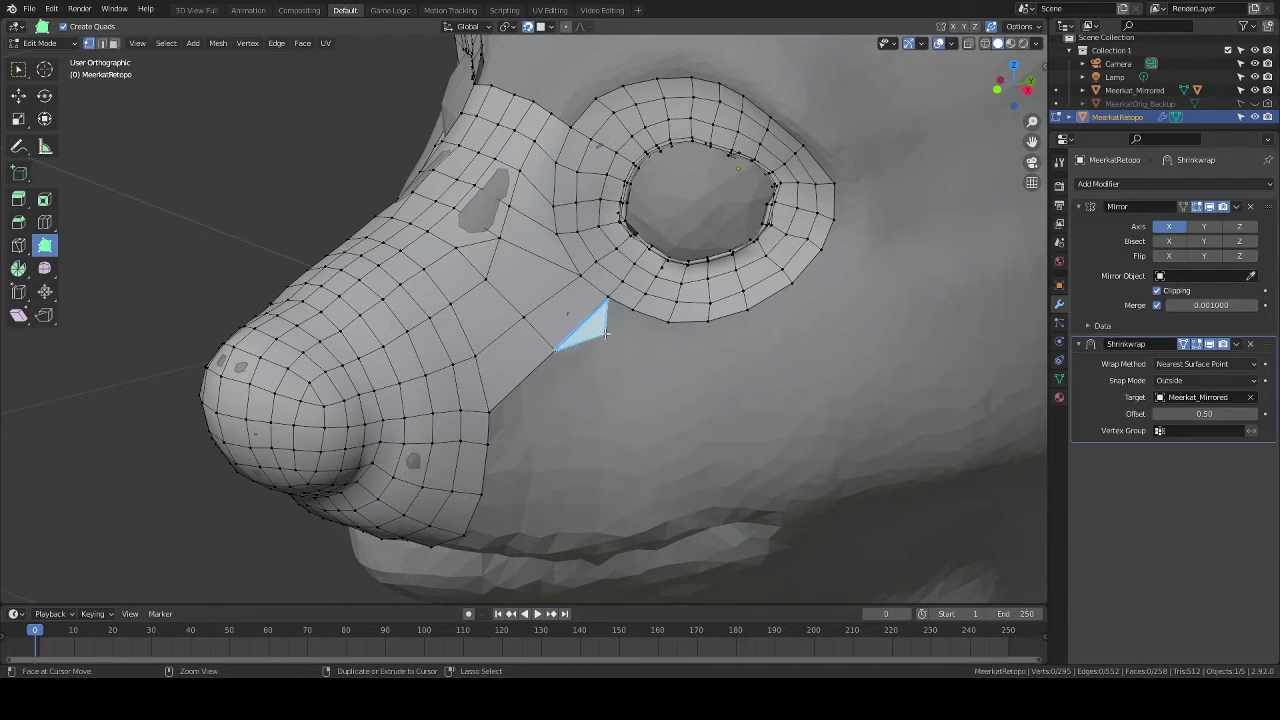
pyautogui.moveTo(605, 333)
pyautogui.keyDown('ctrl'); pyautogui.mouseDown()
pyautogui.moveTo(632, 311)
pyautogui.moveTo(612, 358)
pyautogui.moveTo(592, 364)
pyautogui.moveTo(614, 341)
pyautogui.mouseUp(); pyautogui.keyUp('ctrl')
pyautogui.keyDown('ctrl'); pyautogui.moveTo(549, 401); pyautogui.dragTo(551, 402); pyautogui.keyUp('ctrl')
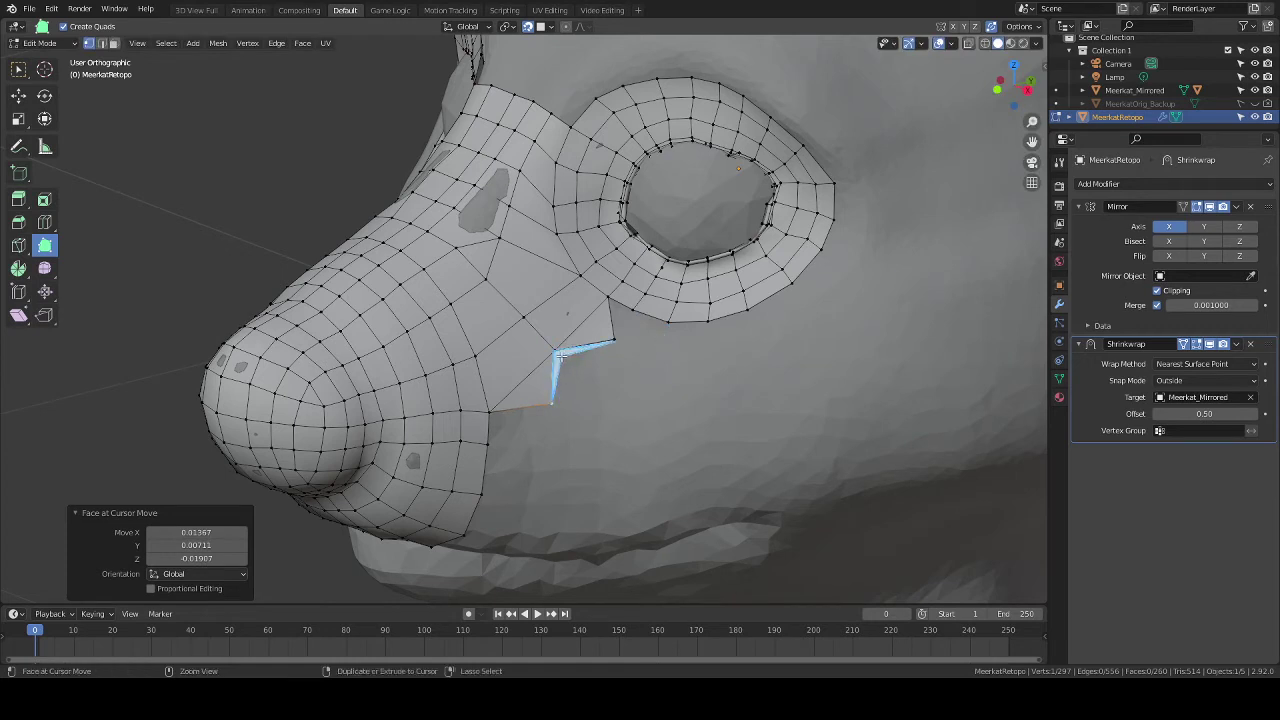
# Bridge the two new triangles with a quad and tie the row's ends to the eye loop and the muzzle's rear edge with faces.
pyautogui.keyDown('ctrl'); pyautogui.moveTo(560, 354); pyautogui.dragTo(541, 404); pyautogui.keyUp('ctrl')
pyautogui.keyDown('ctrl'); pyautogui.click(549, 402); pyautogui.keyUp('ctrl')
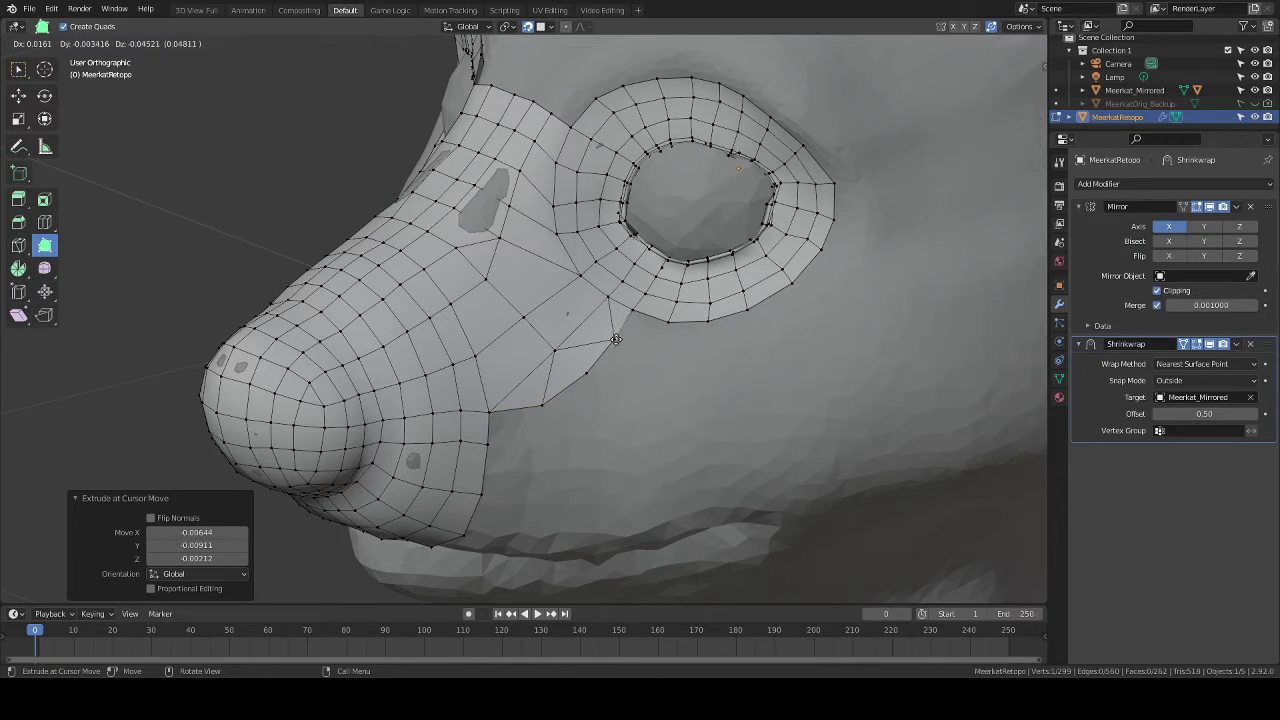
pyautogui.keyDown('ctrl'); pyautogui.click(587, 372); pyautogui.keyUp('ctrl')
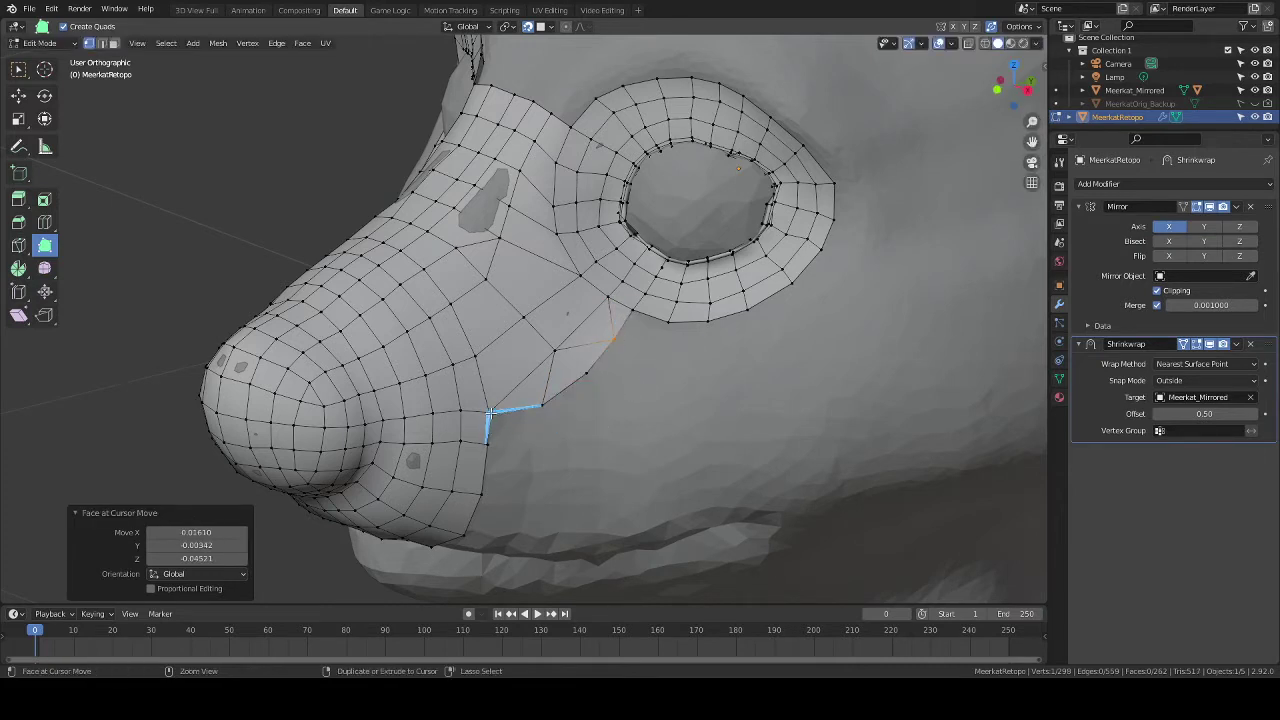
pyautogui.click(497, 445)
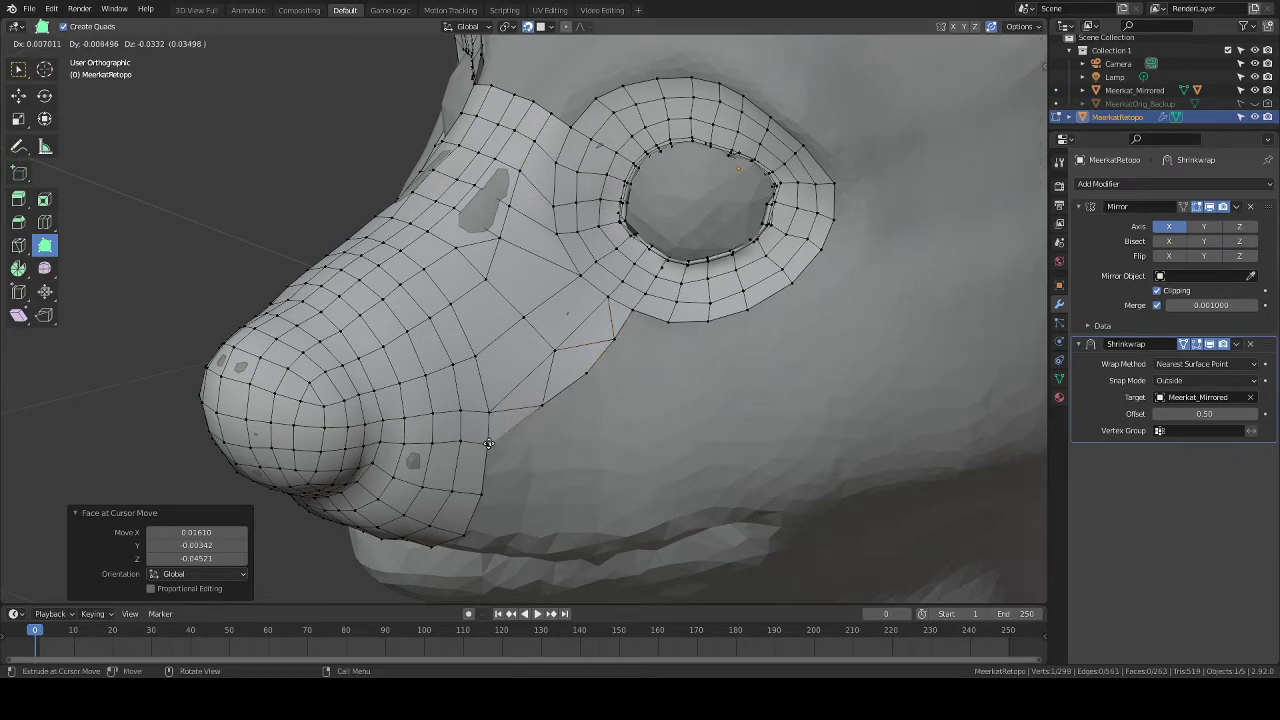
# Build a row of four faces along the open cheek edge, from the eye loop's lower edge to the muzzle's rear edge.
pyautogui.moveTo(627, 451); pyautogui.dragTo(626, 398, button='middle')
pyautogui.scroll(-4, 627, 453)
pyautogui.scroll(3, 661, 435)
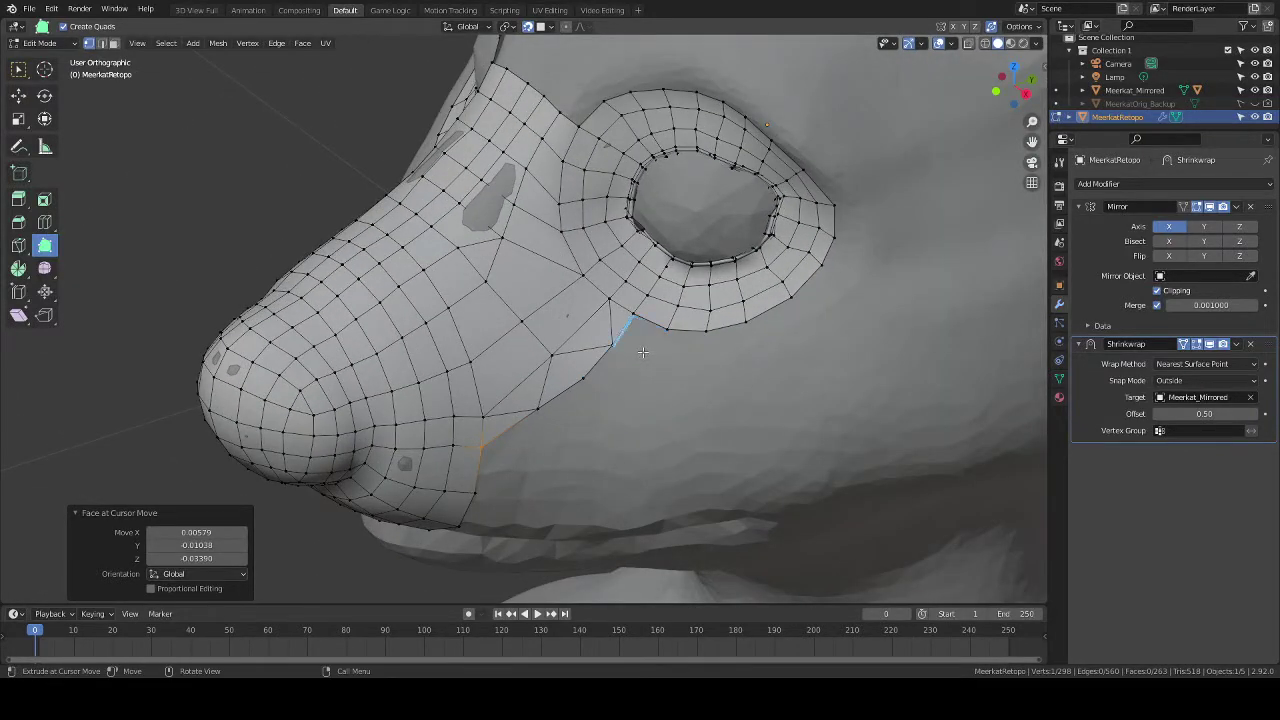
pyautogui.keyDown('ctrl'); pyautogui.moveTo(635, 321); pyautogui.dragTo(504, 482); pyautogui.keyUp('ctrl')
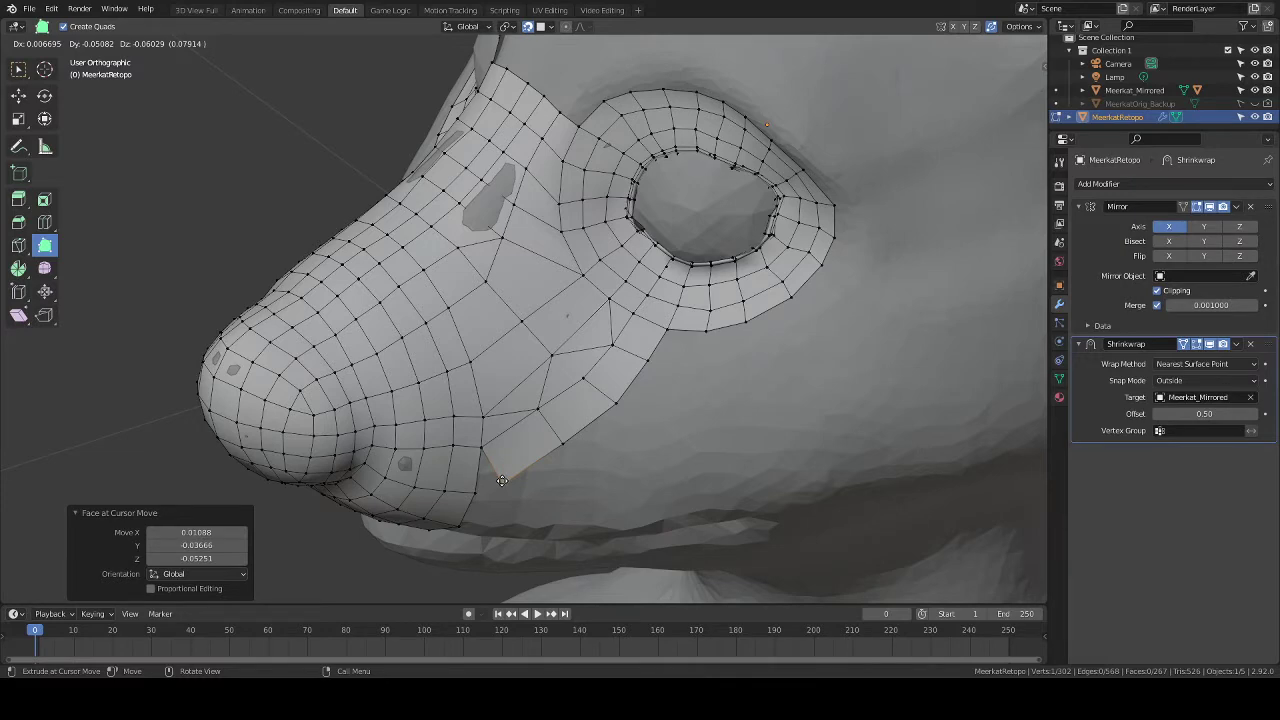
pyautogui.moveTo(502, 481); pyautogui.dragTo(502, 481)
# Close the gap between the new row's lower end and the muzzle's rear edge with a face.
pyautogui.scroll(-5, 645, 388)
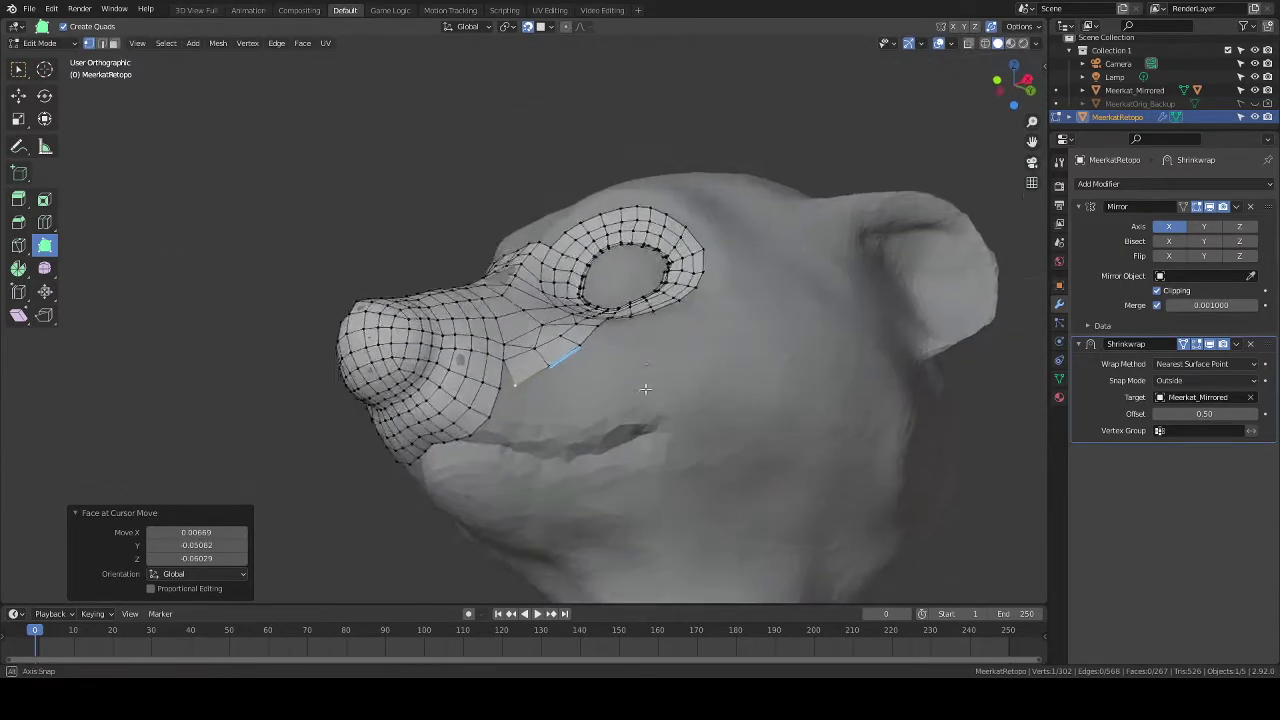
pyautogui.moveTo(646, 389); pyautogui.dragTo(623, 417, button='middle')
pyautogui.scroll(1, 617, 431)
pyautogui.scroll(1, 620, 420)
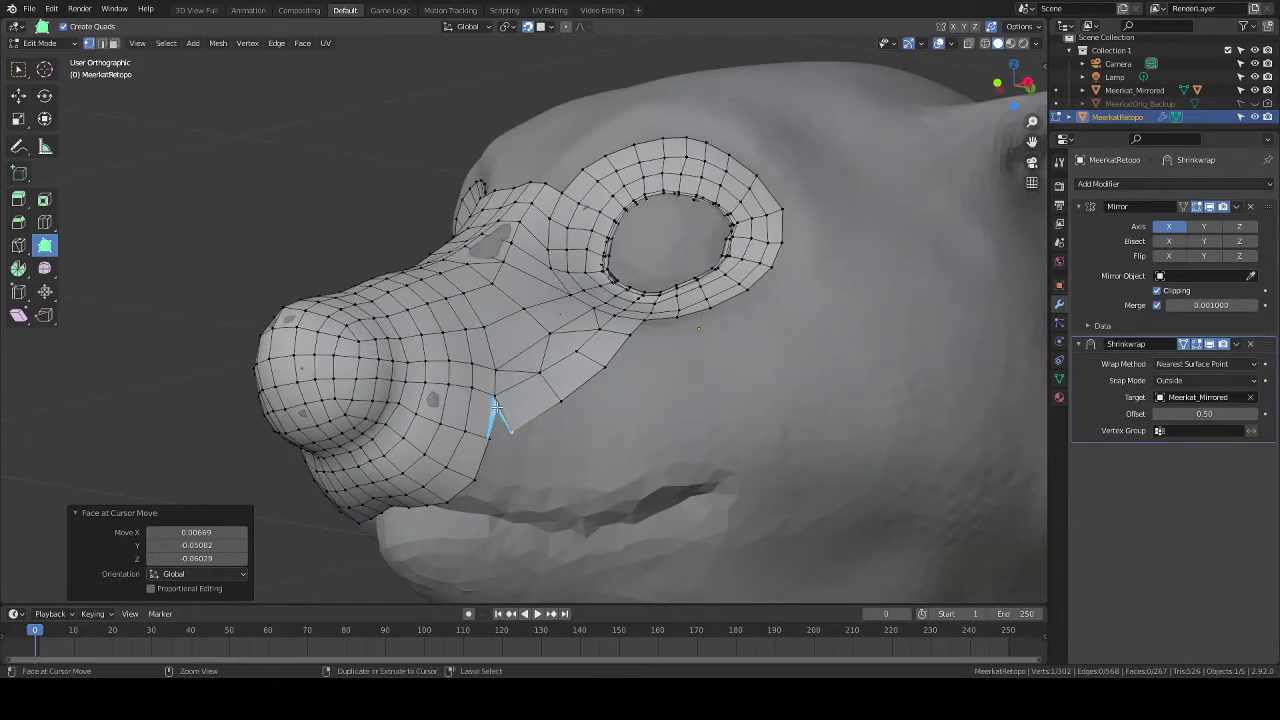
pyautogui.keyDown('ctrl'); pyautogui.moveTo(494, 406); pyautogui.dragTo(490, 440); pyautogui.keyUp('ctrl')
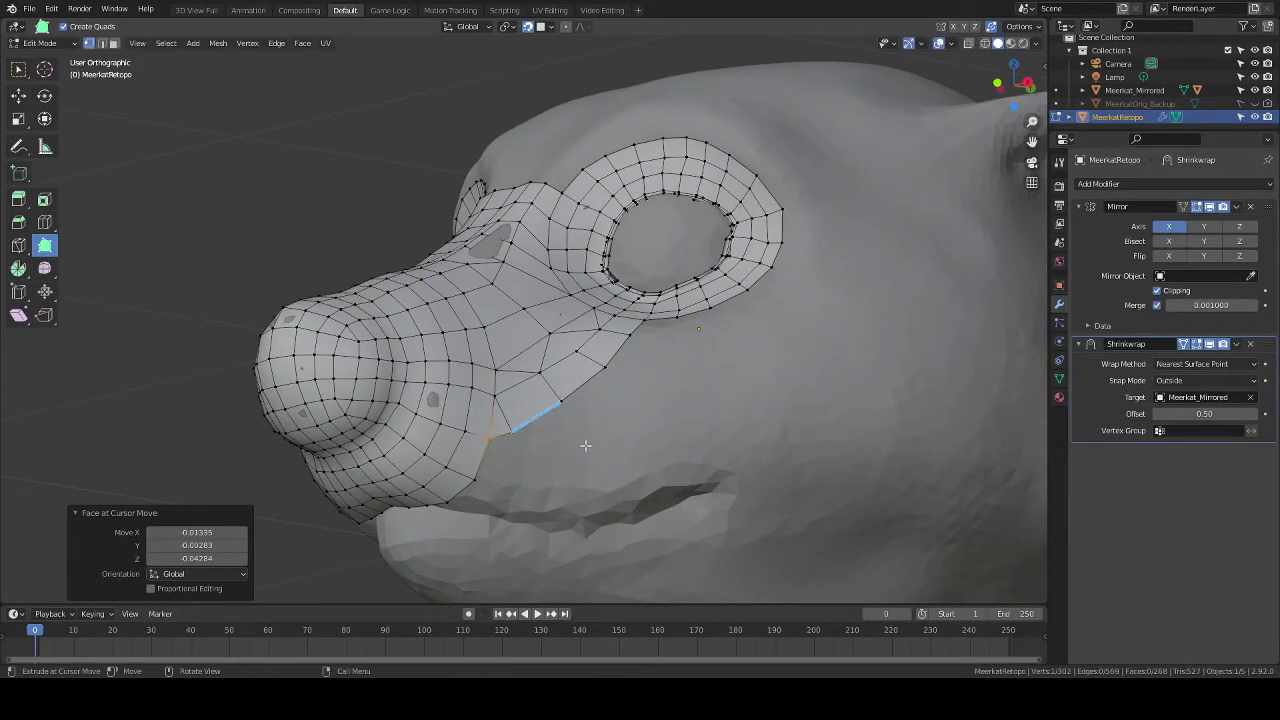
# Extrude the edge beside the centre line at the top of the nose bridge upward by one face.
pyautogui.moveTo(490, 440); pyautogui.dragTo(519, 106, button='middle')
pyautogui.scroll(-1, 620, 447)
pyautogui.scroll(2, 625, 448)
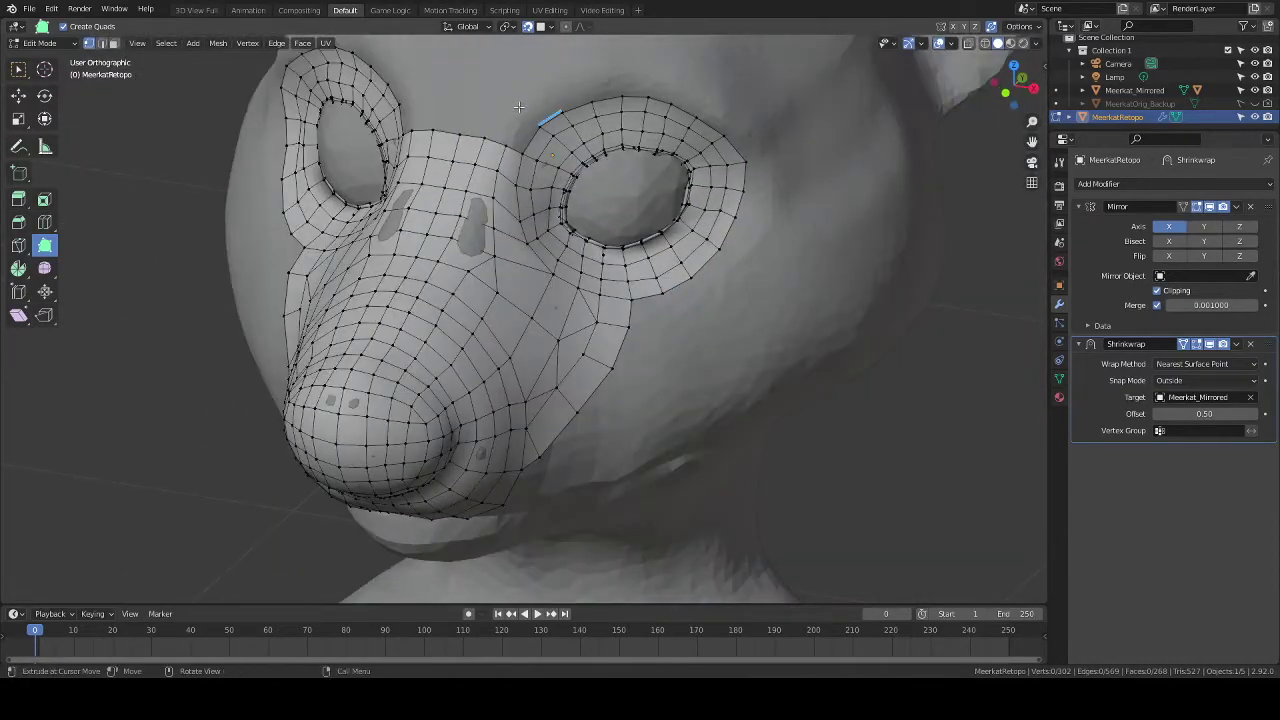
pyautogui.moveTo(760, 430); pyautogui.dragTo(436, 79, button='middle')
pyautogui.scroll(-3, 669, 366)
pyautogui.click(459, 166)
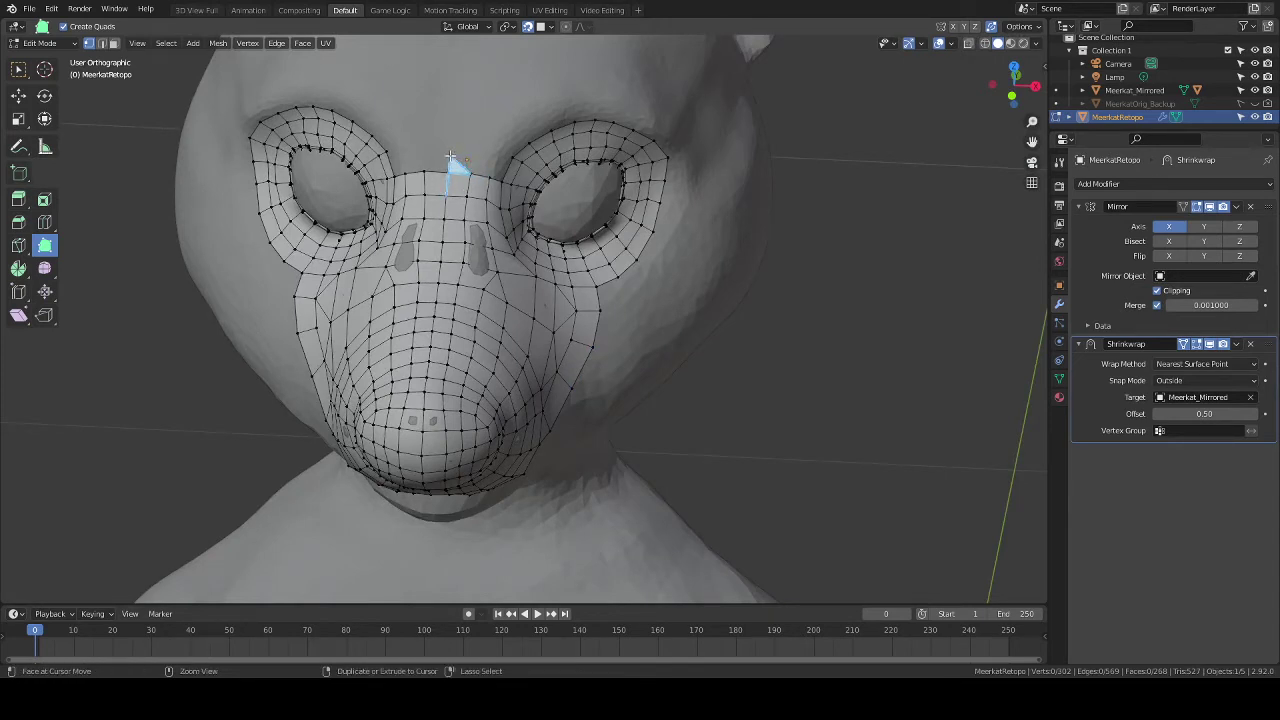
pyautogui.moveTo(459, 131); pyautogui.dragTo(460, 104)
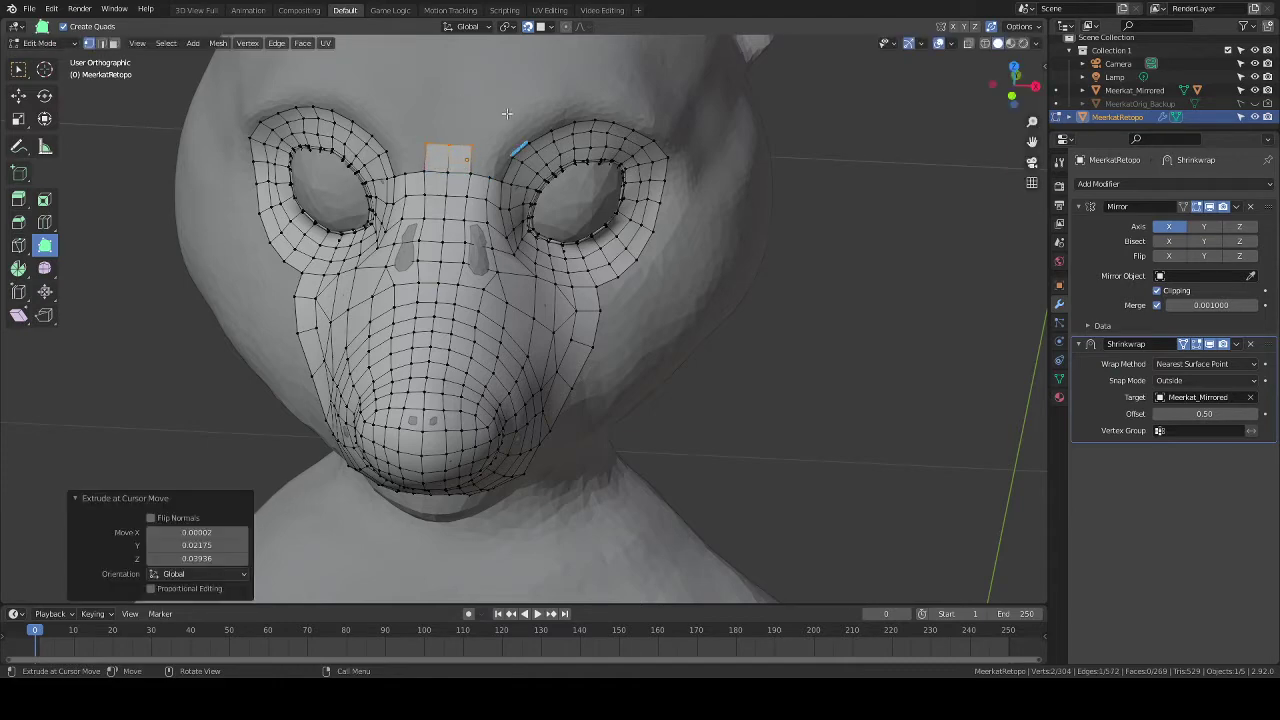
# Extend the new forehead row with two faces out to the eye loop's upper inner edge.
pyautogui.moveTo(528, 130); pyautogui.dragTo(597, 287, button='middle')
pyautogui.scroll(3, 610, 274)
pyautogui.scroll(1, 597, 287)
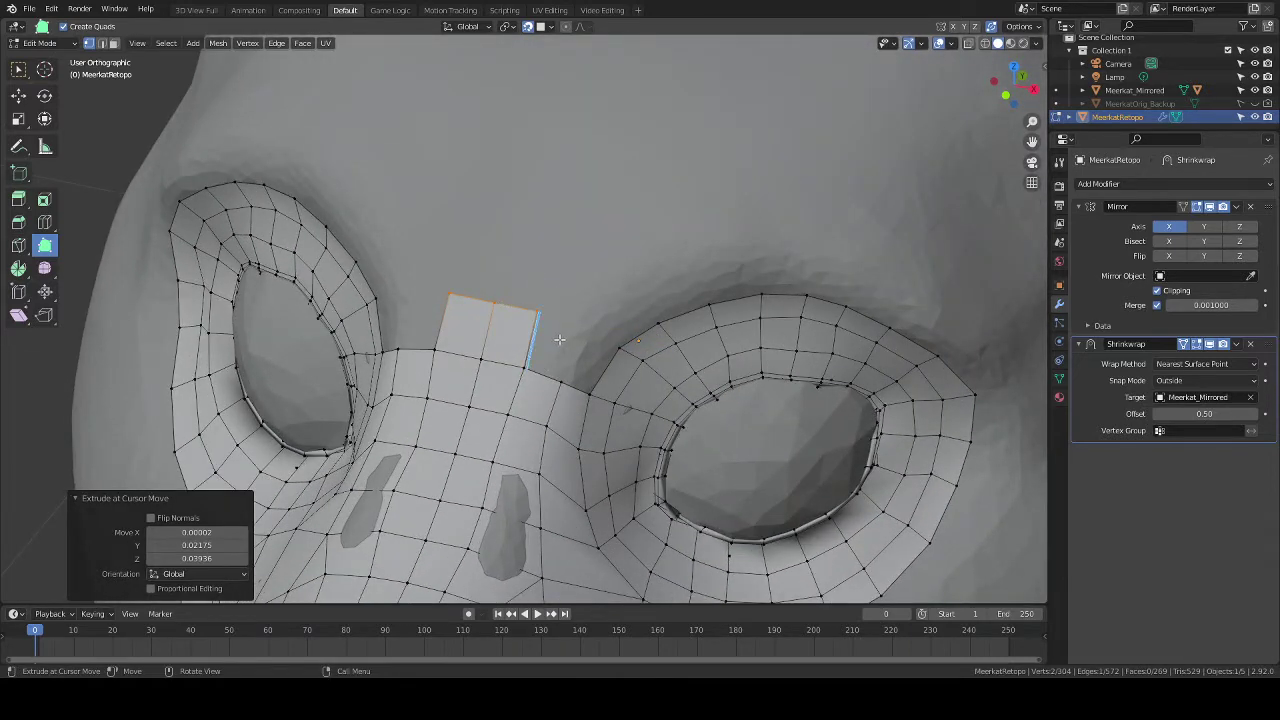
pyautogui.keyDown('ctrl'); pyautogui.moveTo(536, 358); pyautogui.dragTo(577, 326); pyautogui.keyUp('ctrl')
pyautogui.moveTo(572, 383); pyautogui.dragTo(618, 344)
# Build a second forehead row of three faces above the first, reaching the eye loop's upper edge.
pyautogui.moveTo(646, 302)
pyautogui.mouseDown(button='middle')
pyautogui.moveTo(629, 286)
pyautogui.moveTo(652, 283)
pyautogui.mouseUp(button='middle')
pyautogui.scroll(-3, 640, 275)
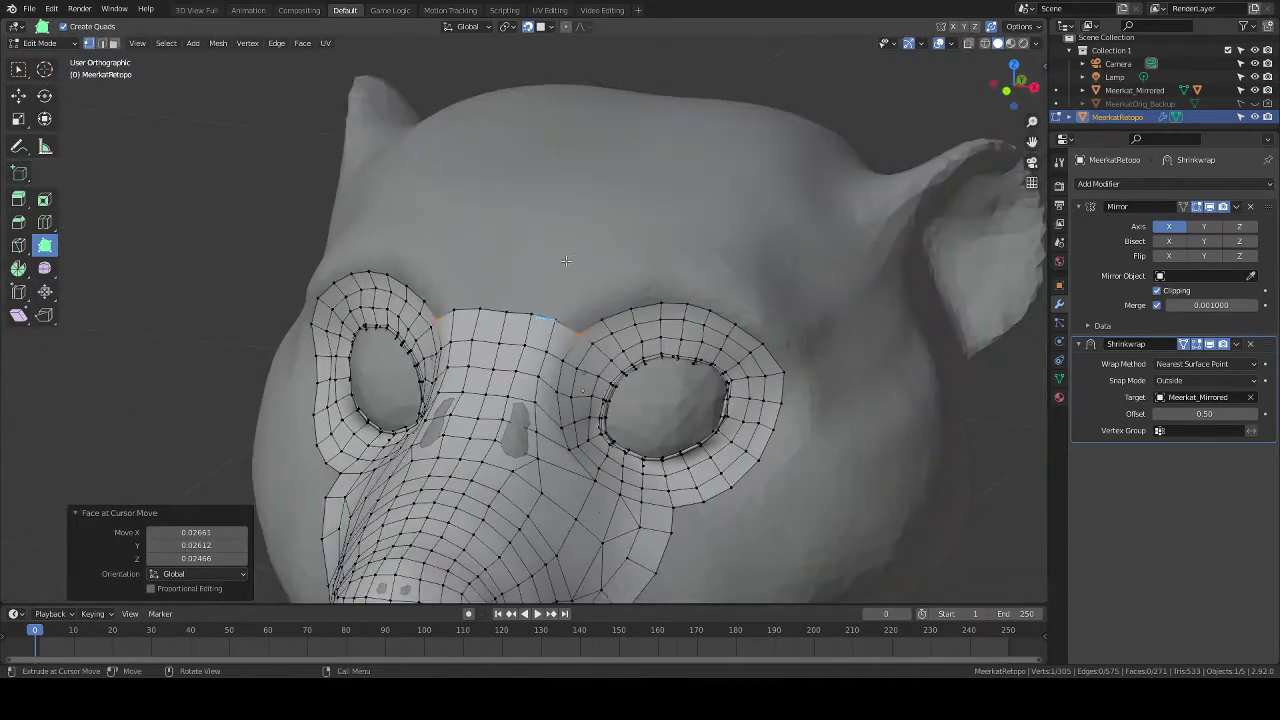
pyautogui.scroll(1, 545, 315)
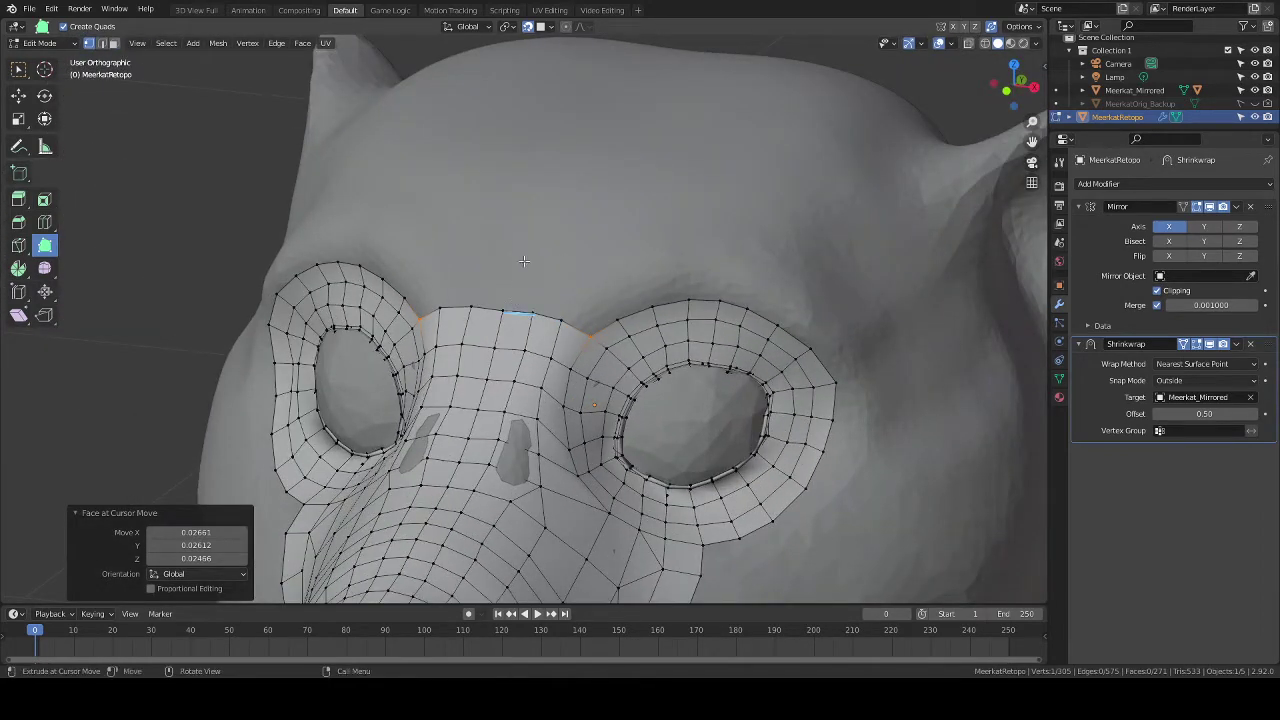
pyautogui.keyDown('ctrl'); pyautogui.moveTo(523, 262); pyautogui.dragTo(540, 240); pyautogui.keyUp('ctrl')
pyautogui.moveTo(553, 300); pyautogui.dragTo(617, 314)
# Switch to the selection tool and slide the nose bridge vertices near the eye loop's inner corner along their edges.
pyautogui.moveTo(658, 246); pyautogui.dragTo(610, 262, button='middle')
pyautogui.keyDown('ctrl'); pyautogui.moveTo(616, 200); pyautogui.dragTo(603, 244, button='middle'); pyautogui.keyUp('ctrl')
pyautogui.scroll(2, 614, 223)
pyautogui.scroll(-3, 677, 241)
pyautogui.scroll(3, 628, 223)
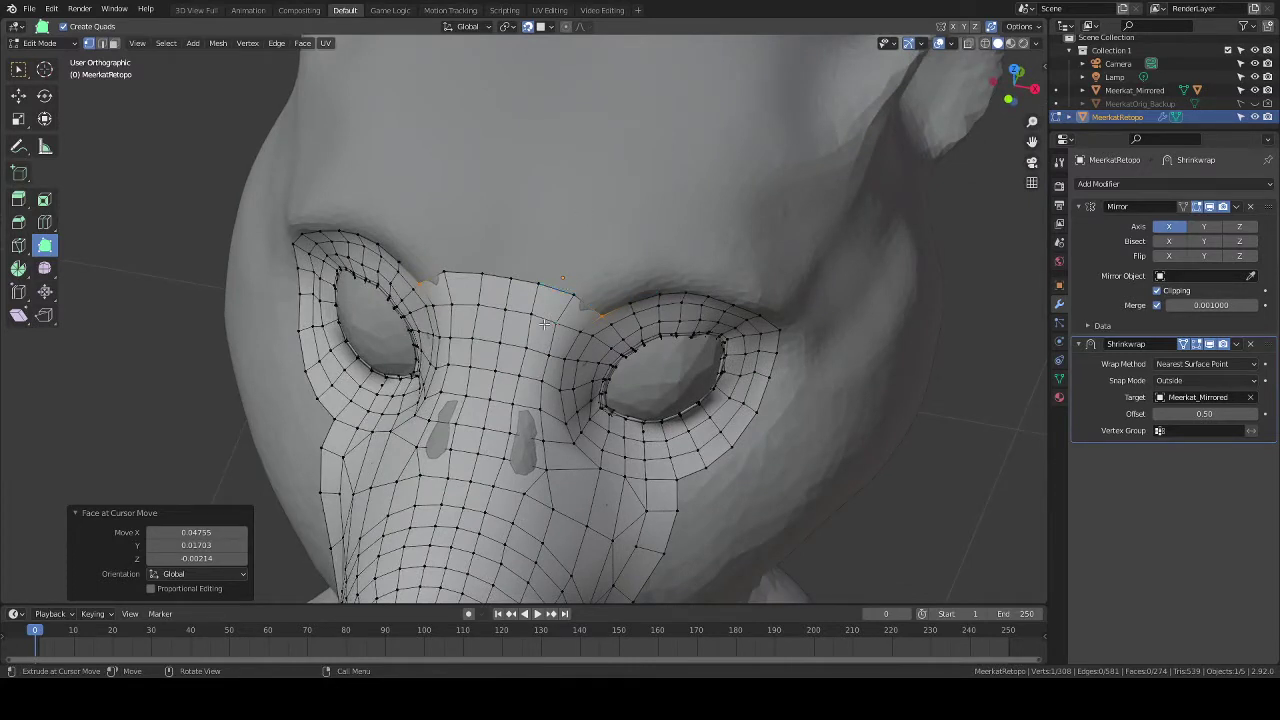
pyautogui.press('w')
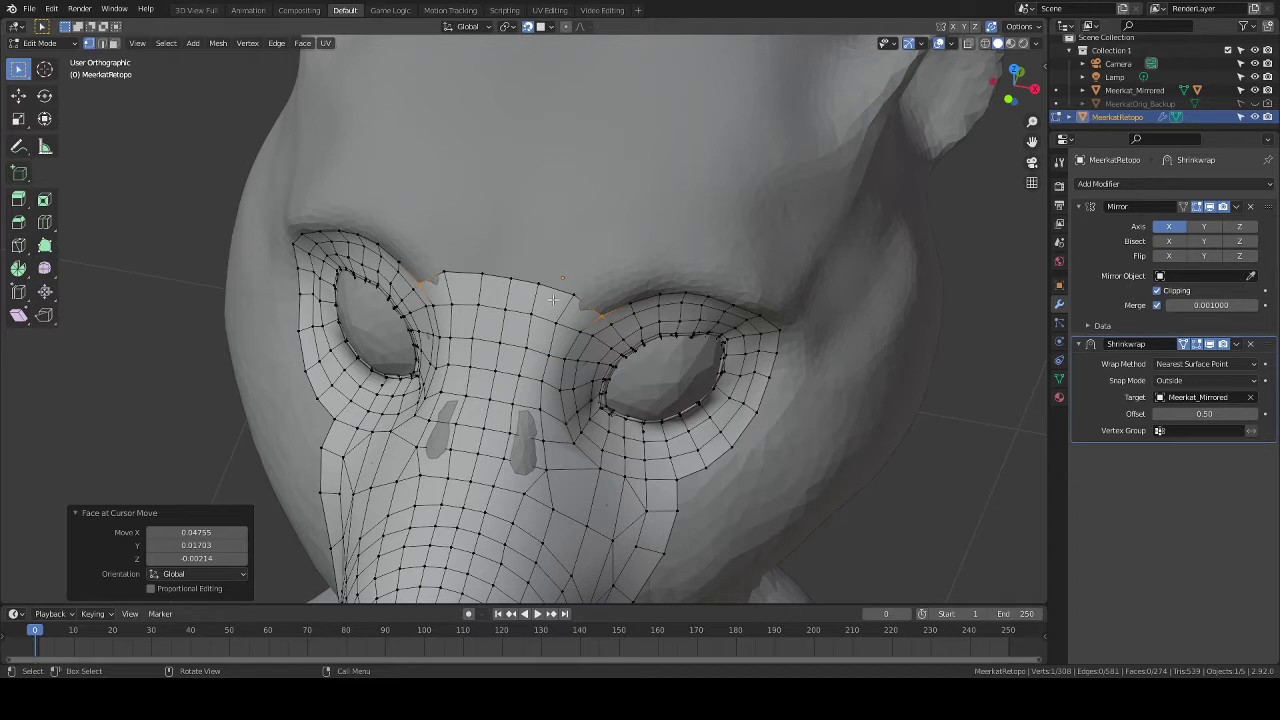
pyautogui.hotkey('ctrl', 'z')
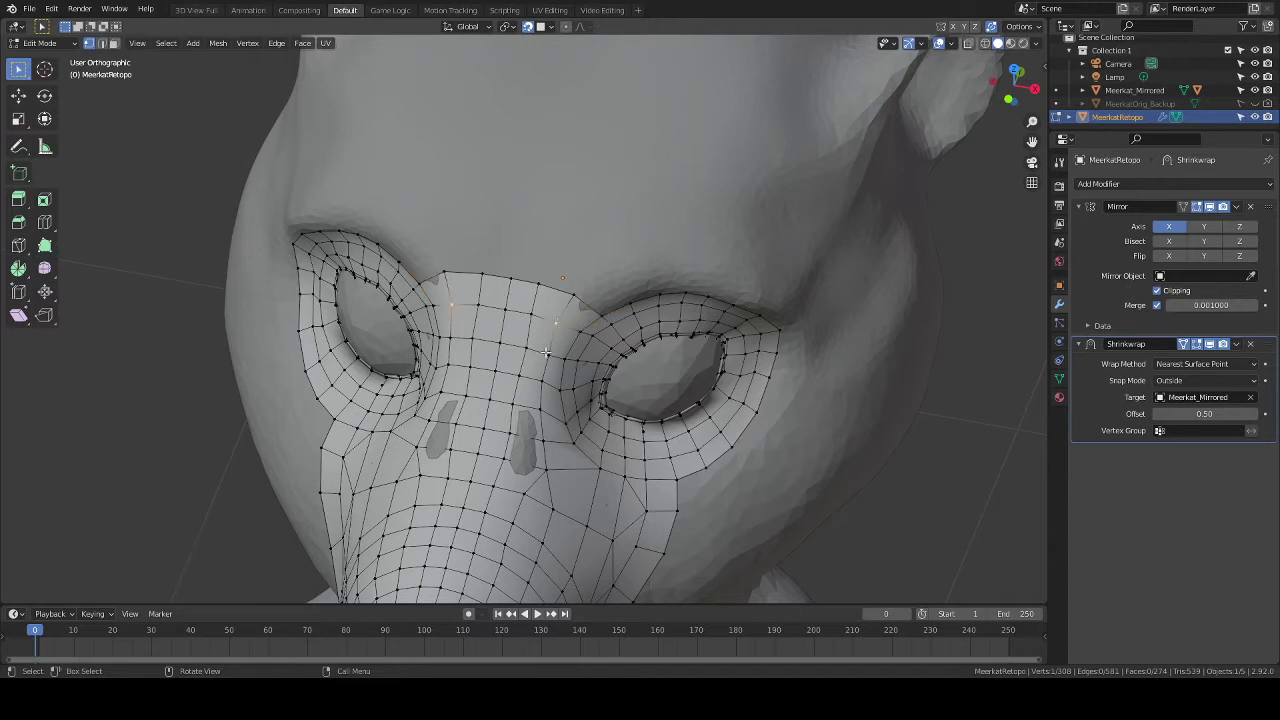
pyautogui.hotkey('shift', 'v')
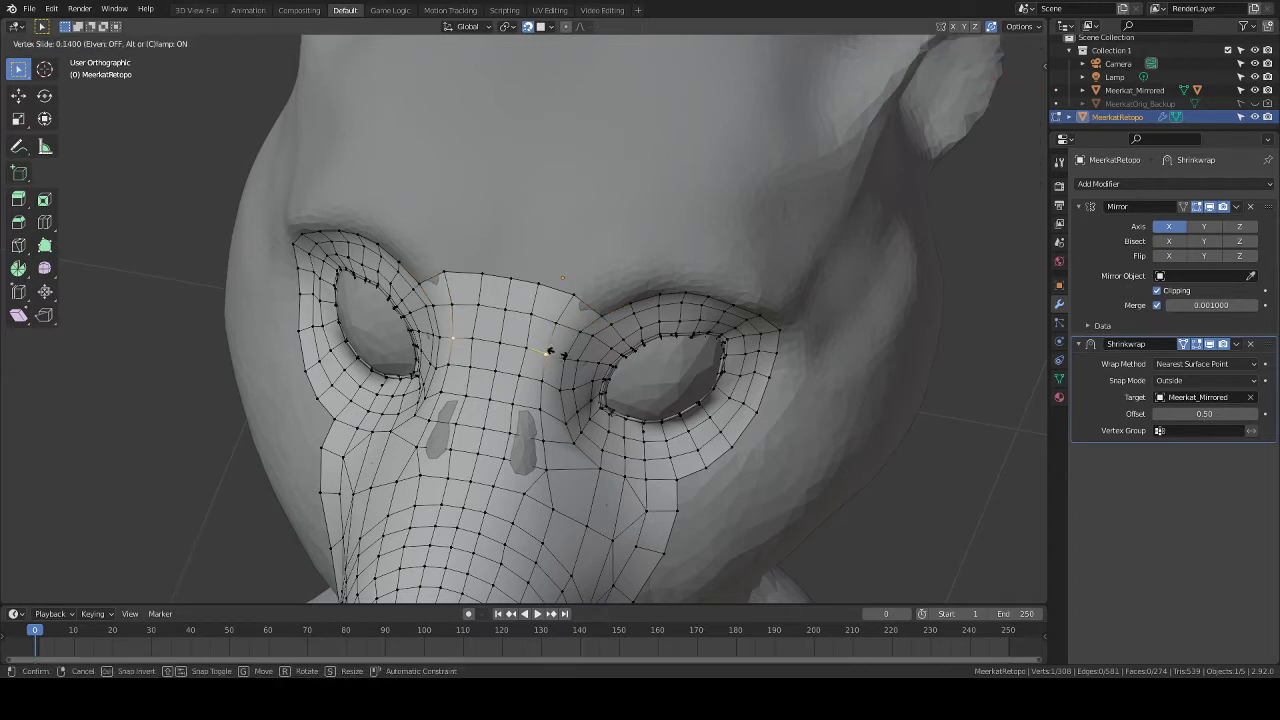
pyautogui.click(550, 352)
pyautogui.hotkey('shift', 'v')
pyautogui.click(522, 343)
pyautogui.hotkey('alt', 'a')
# Switch to Poly Build and add a row of faces along the eye loop's upper edge, from the forehead to the outer brow.
pyautogui.moveTo(643, 254); pyautogui.dragTo(605, 223, button='middle')
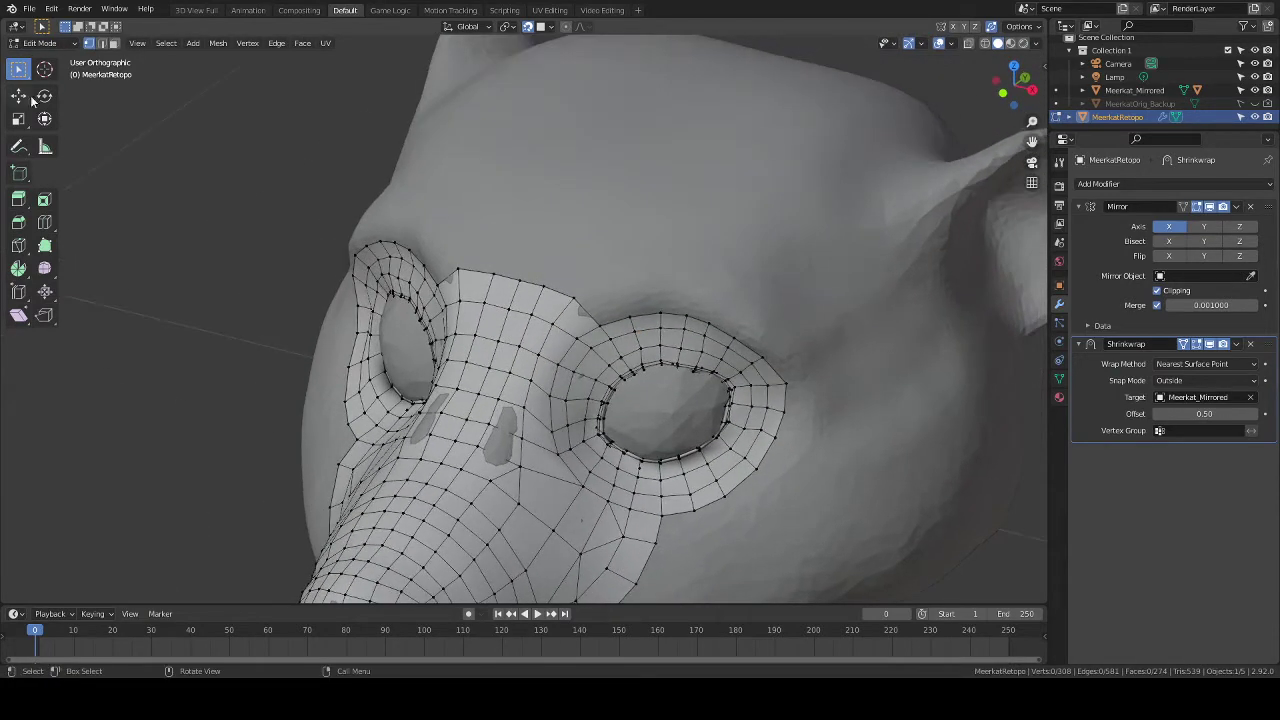
pyautogui.click(48, 246)
pyautogui.moveTo(645, 265); pyautogui.dragTo(626, 284, button='middle')
pyautogui.scroll(-3, 624, 263)
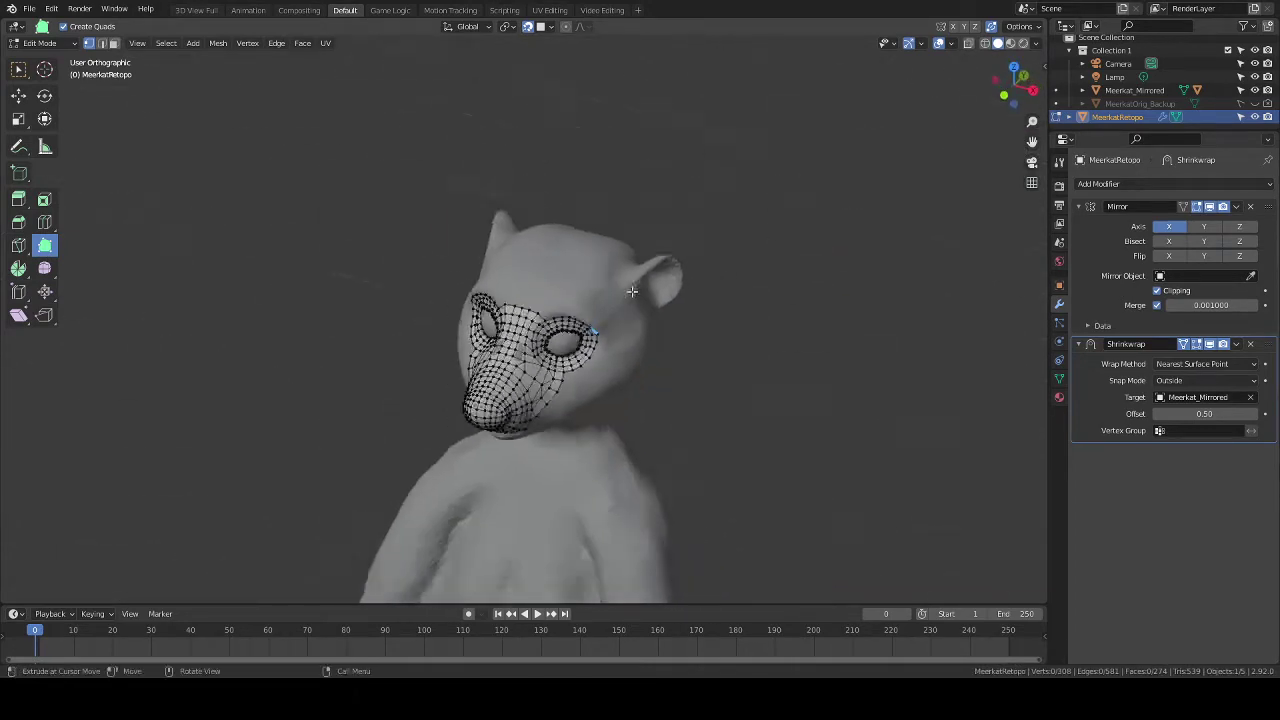
pyautogui.scroll(4, 626, 284)
pyautogui.scroll(2, 626, 284)
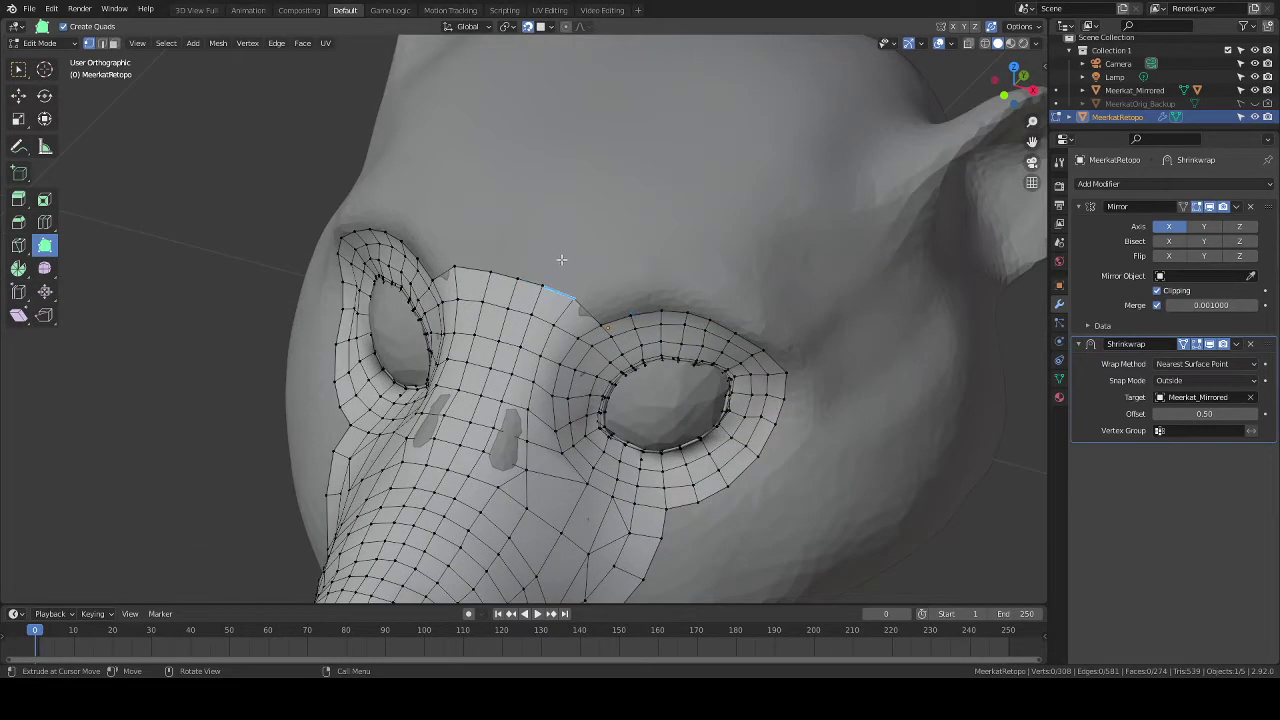
pyautogui.moveTo(534, 263); pyautogui.dragTo(580, 286, button='middle')
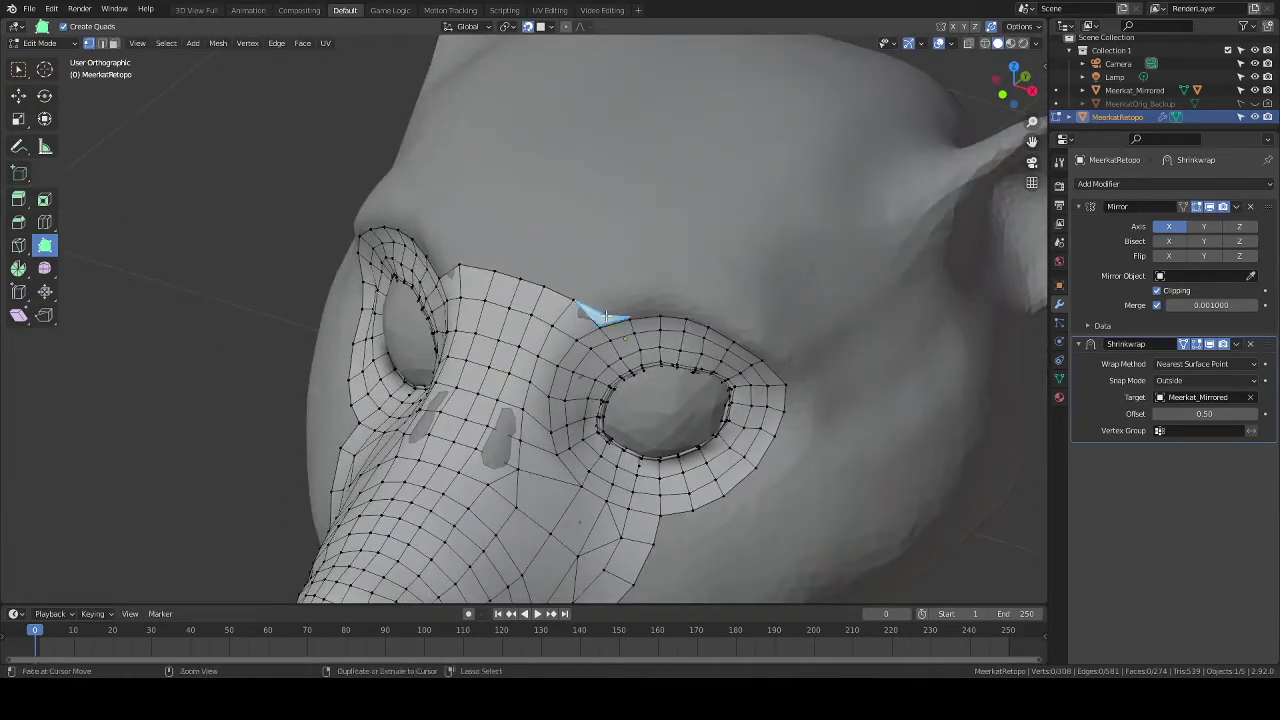
pyautogui.keyDown('ctrl'); pyautogui.moveTo(607, 311); pyautogui.dragTo(614, 287); pyautogui.keyUp('ctrl')
pyautogui.moveTo(706, 314); pyautogui.dragTo(731, 288, button='middle')
pyautogui.keyDown('ctrl'); pyautogui.moveTo(638, 291); pyautogui.dragTo(654, 278); pyautogui.keyUp('ctrl')
pyautogui.moveTo(712, 296); pyautogui.dragTo(668, 296, button='middle')
pyautogui.keyDown('ctrl'); pyautogui.moveTo(668, 296); pyautogui.dragTo(743, 314); pyautogui.keyUp('ctrl')
pyautogui.moveTo(743, 314); pyautogui.dragTo(738, 340, button='middle')
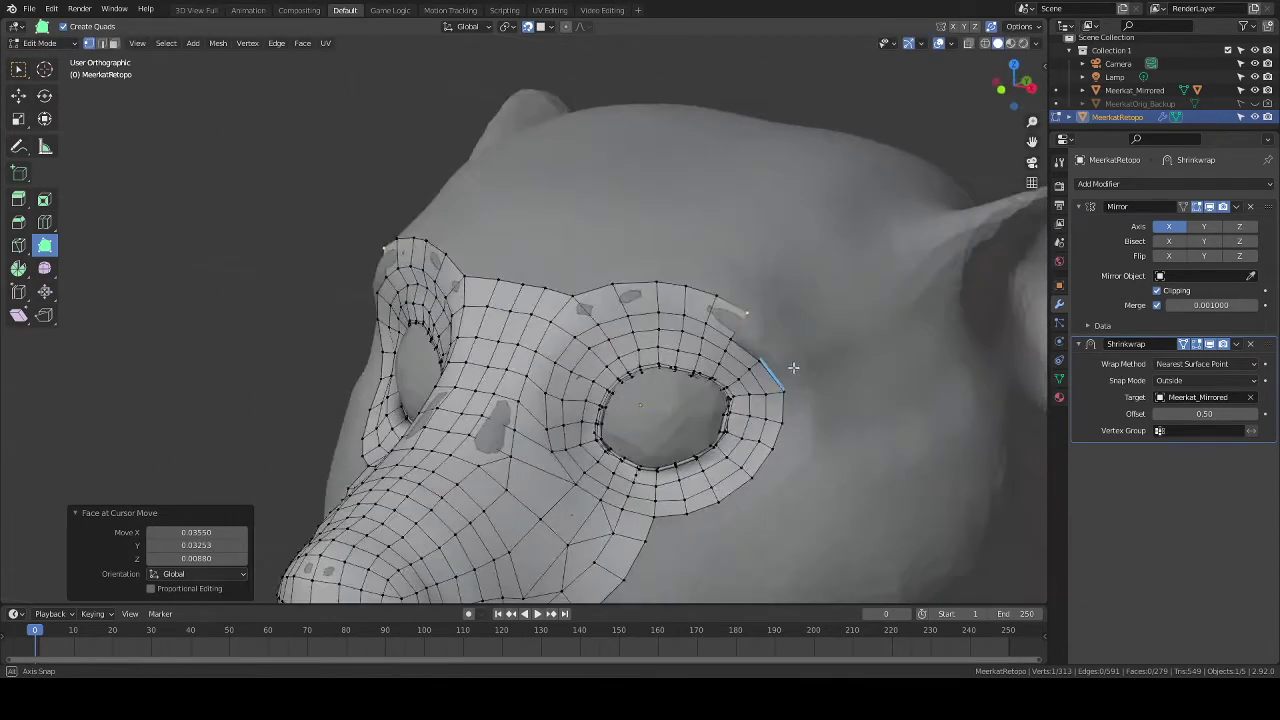
# Continue the new face ring around the eye's outer corner and beneath the eye to the cheek patch beside the snout.
pyautogui.keyDown('ctrl'); pyautogui.moveTo(735, 339); pyautogui.dragTo(807, 374); pyautogui.keyUp('ctrl')
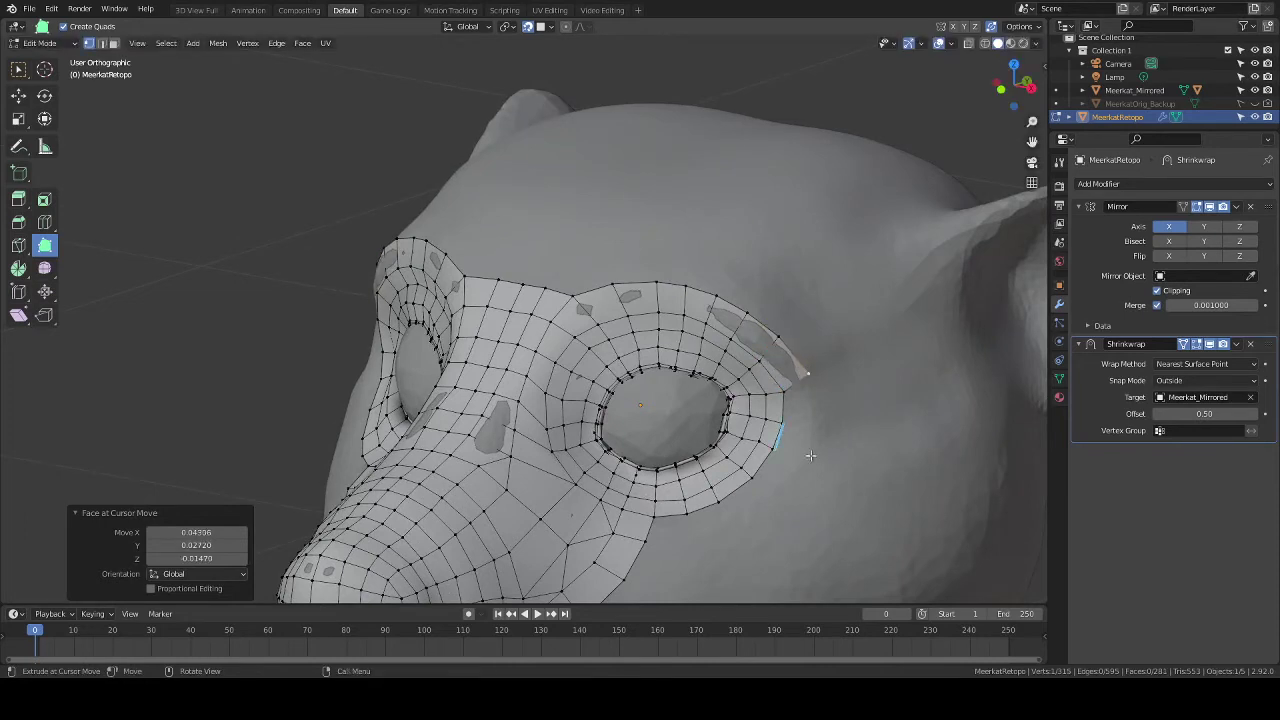
pyautogui.moveTo(807, 458); pyautogui.dragTo(781, 436, button='middle')
pyautogui.keyDown('ctrl'); pyautogui.moveTo(744, 381); pyautogui.dragTo(753, 436); pyautogui.keyUp('ctrl')
pyautogui.keyDown('ctrl'); pyautogui.moveTo(732, 430); pyautogui.dragTo(622, 499); pyautogui.keyUp('ctrl')
pyautogui.moveTo(622, 499); pyautogui.dragTo(686, 480, button='middle')
pyautogui.scroll(4, 686, 478)
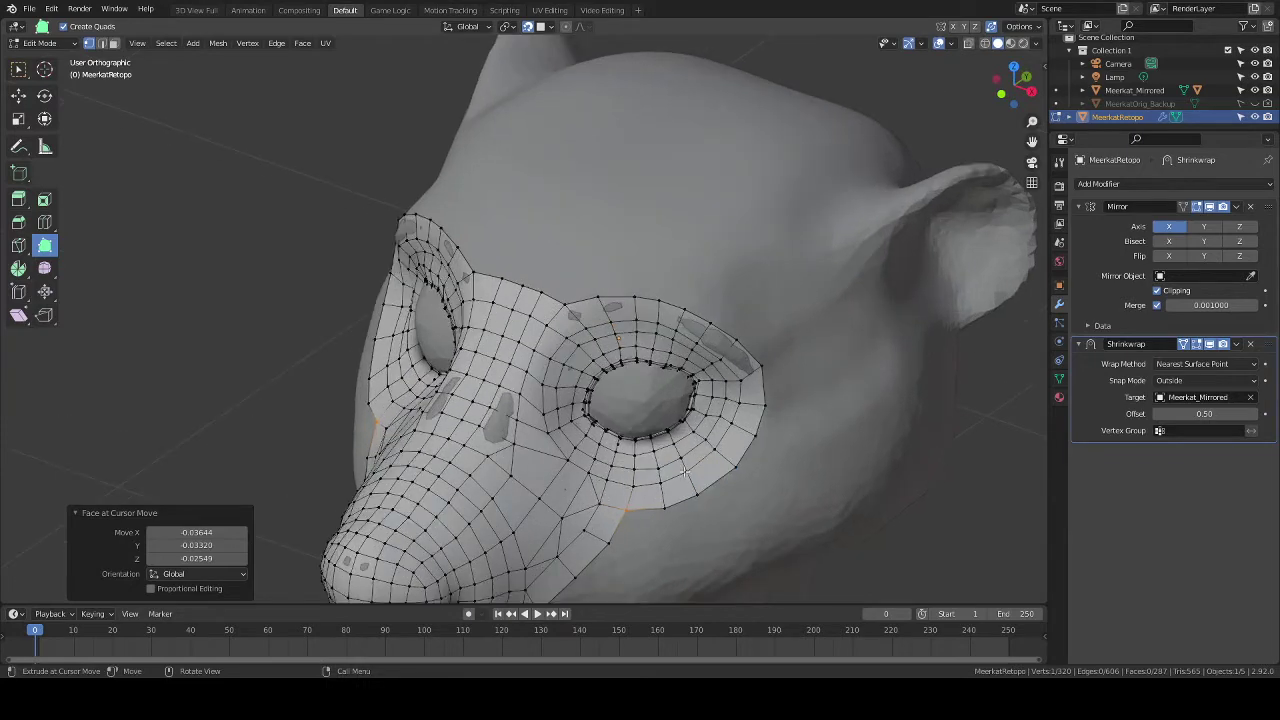
# Start another ring of faces above the brow, building from the forehead's upper corner toward the outer brow.
pyautogui.moveTo(565, 311); pyautogui.dragTo(612, 316, button='middle')
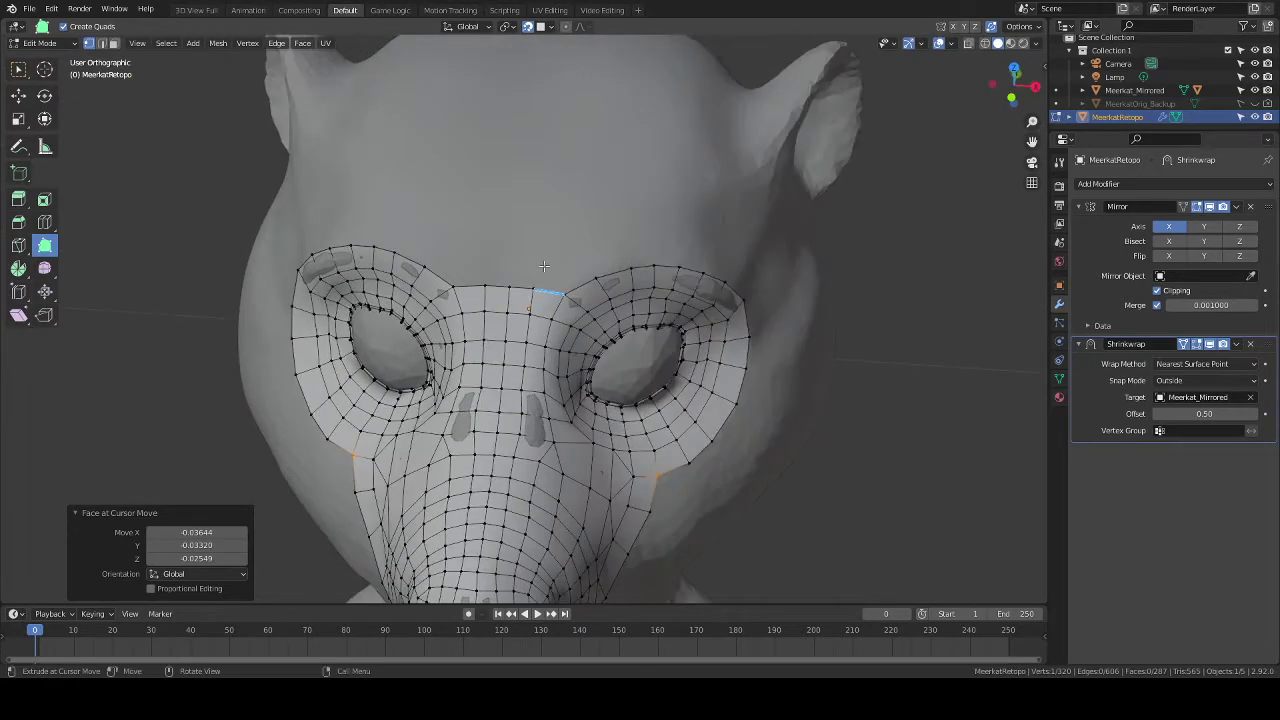
pyautogui.keyDown('ctrl'); pyautogui.moveTo(560, 275); pyautogui.dragTo(553, 259); pyautogui.keyUp('ctrl')
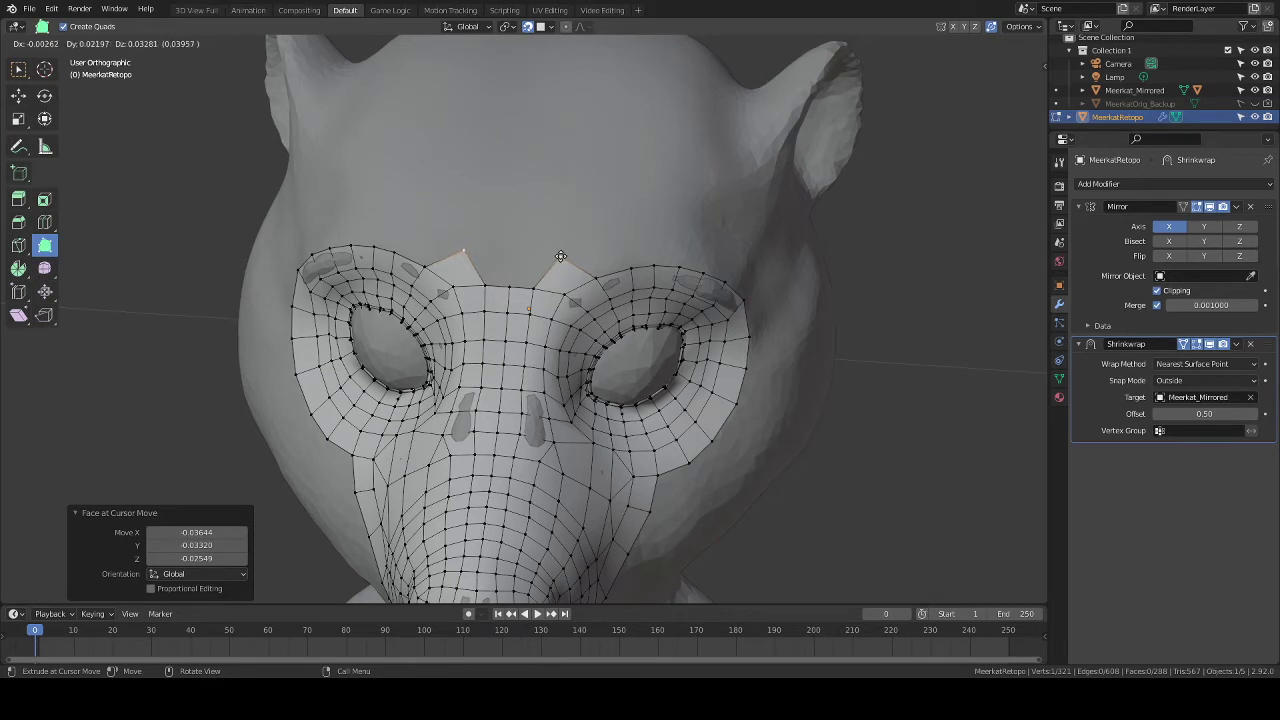
pyautogui.keyDown('ctrl'); pyautogui.moveTo(560, 256); pyautogui.dragTo(611, 238); pyautogui.keyUp('ctrl')
pyautogui.moveTo(705, 270); pyautogui.dragTo(656, 297, button='middle')
pyautogui.keyDown('ctrl'); pyautogui.moveTo(642, 268); pyautogui.dragTo(659, 250); pyautogui.keyUp('ctrl')
pyautogui.keyDown('ctrl'); pyautogui.moveTo(659, 250); pyautogui.dragTo(698, 257); pyautogui.keyUp('ctrl')
pyautogui.keyDown('ctrl'); pyautogui.moveTo(690, 274); pyautogui.dragTo(728, 279); pyautogui.keyUp('ctrl')
pyautogui.moveTo(780, 325); pyautogui.dragTo(700, 300, button='middle')
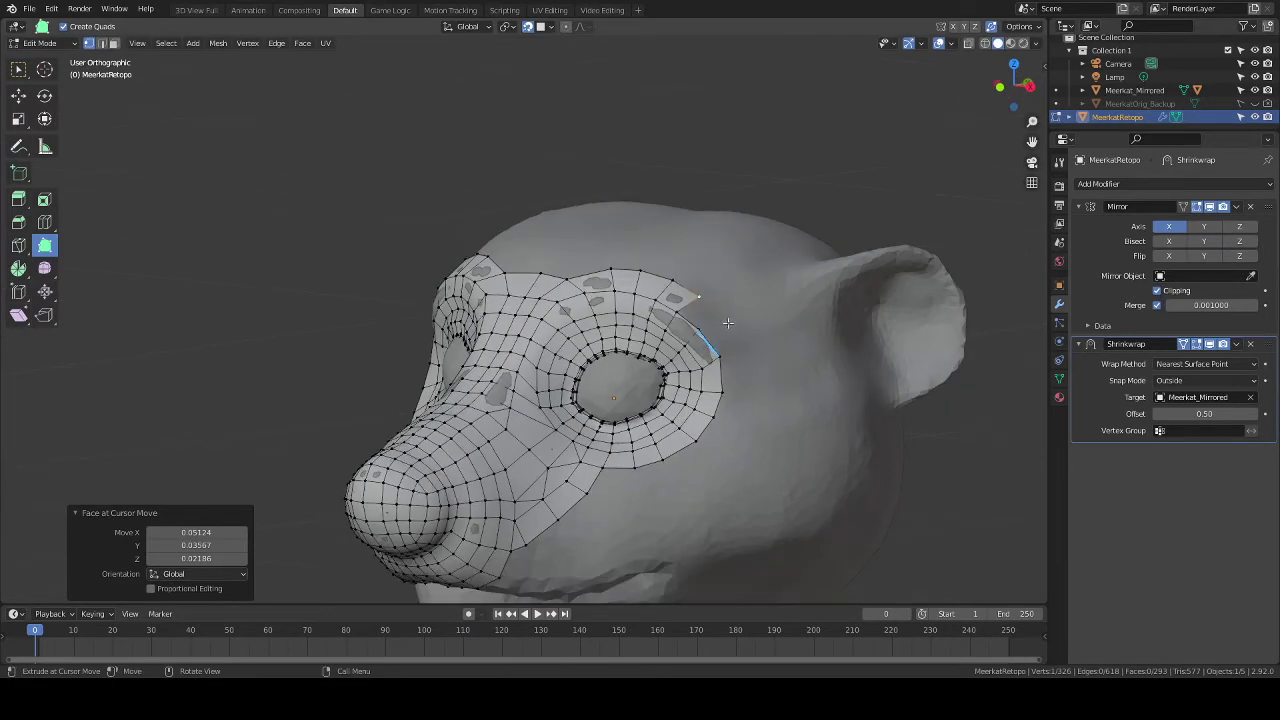
# Carry this outer ring around the eye's outer side and under the eye to the cheek, leaving nothing selected.
pyautogui.keyDown('ctrl'); pyautogui.moveTo(700, 300); pyautogui.dragTo(739, 343); pyautogui.keyUp('ctrl')
pyautogui.keyDown('ctrl'); pyautogui.moveTo(739, 343); pyautogui.dragTo(585, 494); pyautogui.keyUp('ctrl')
pyautogui.moveTo(585, 494); pyautogui.dragTo(634, 490, button='middle')
pyautogui.hotkey('alt', 'a')
# Examine the face mesh against the head sculpt from the right side, the front and above.
pyautogui.scroll(-3, 737, 477)
pyautogui.moveTo(737, 420); pyautogui.dragTo(600, 465, button='middle')
pyautogui.scroll(1, 716, 395)
pyautogui.scroll(3, 636, 454)
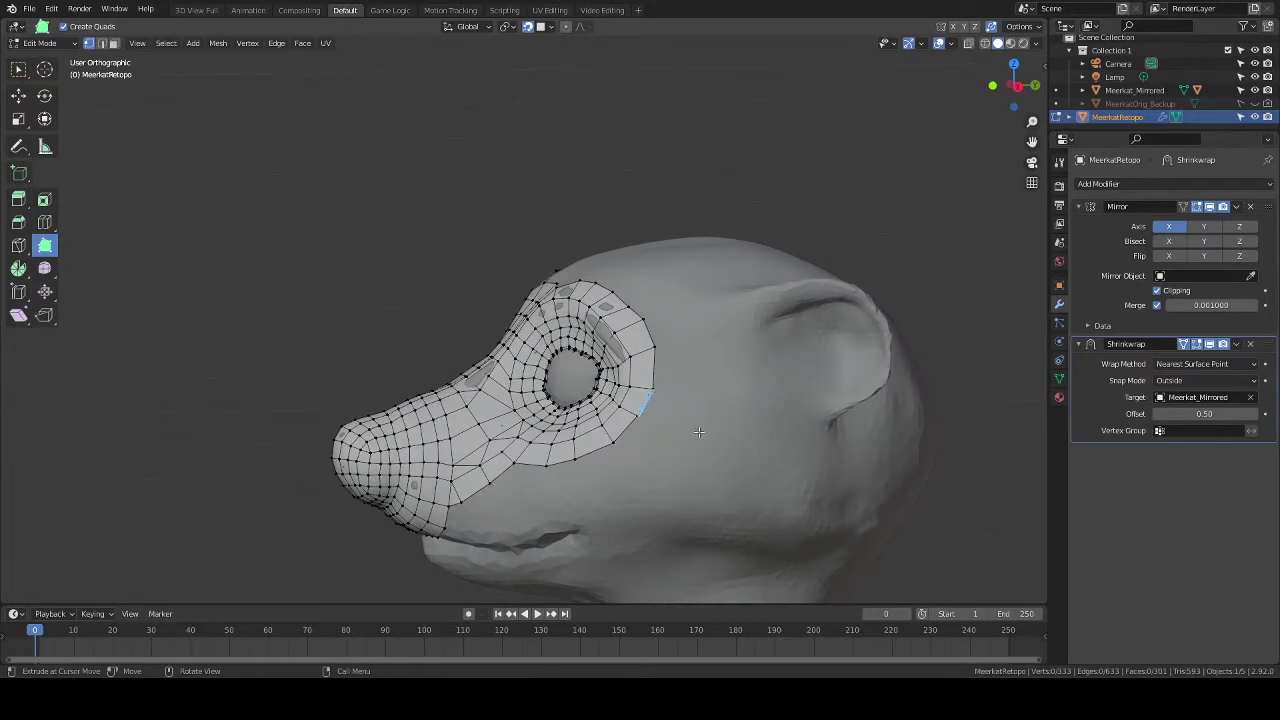
pyautogui.moveTo(698, 432)
pyautogui.mouseDown(button='middle')
pyautogui.moveTo(669, 443)
pyautogui.moveTo(683, 431)
pyautogui.mouseUp(button='middle')
pyautogui.press('KP_3')
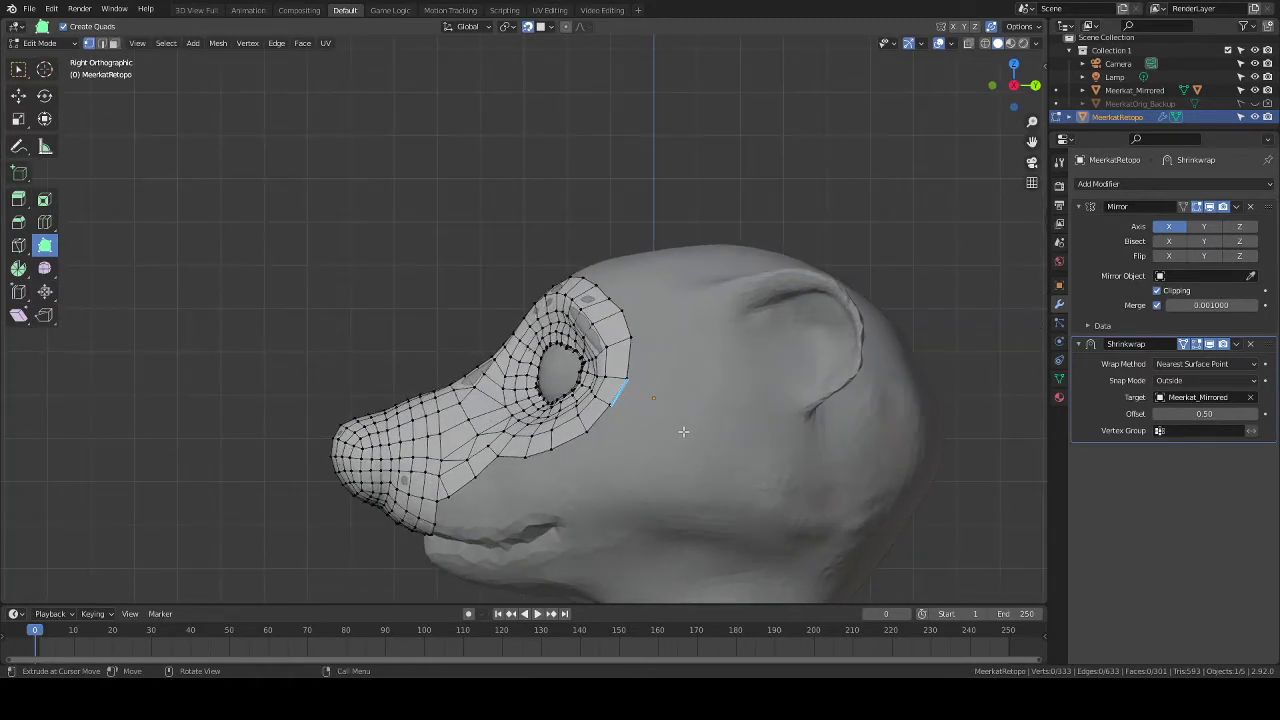
pyautogui.press('KP_1')
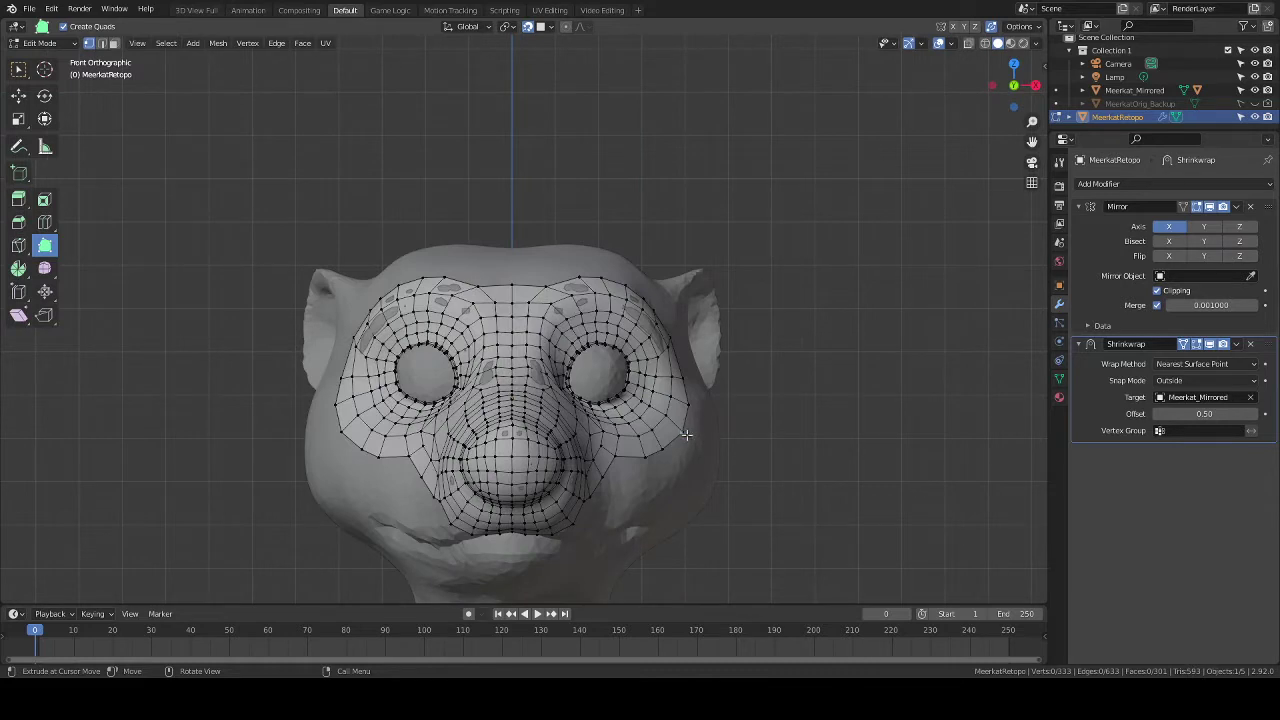
pyautogui.keyDown('shift'); pyautogui.moveTo(742, 452); pyautogui.dragTo(749, 366, button='middle'); pyautogui.keyUp('shift')
pyautogui.press('KP_3')
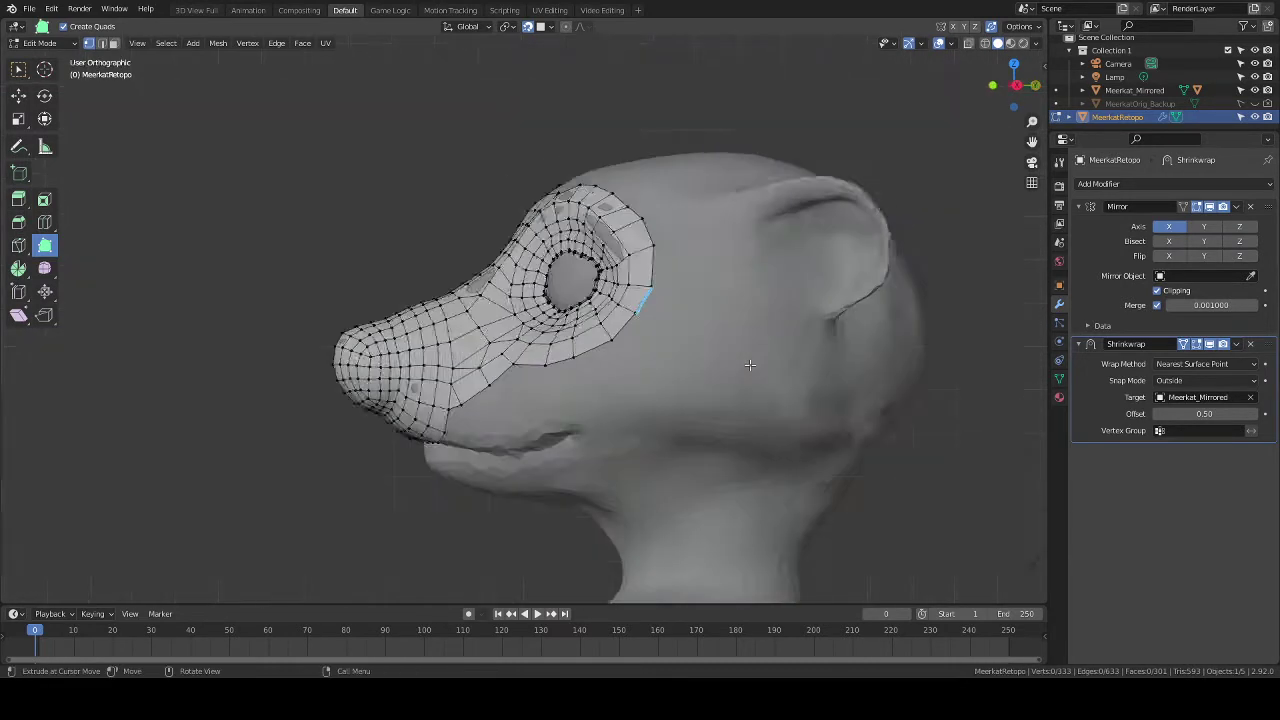
pyautogui.press('KP_3')
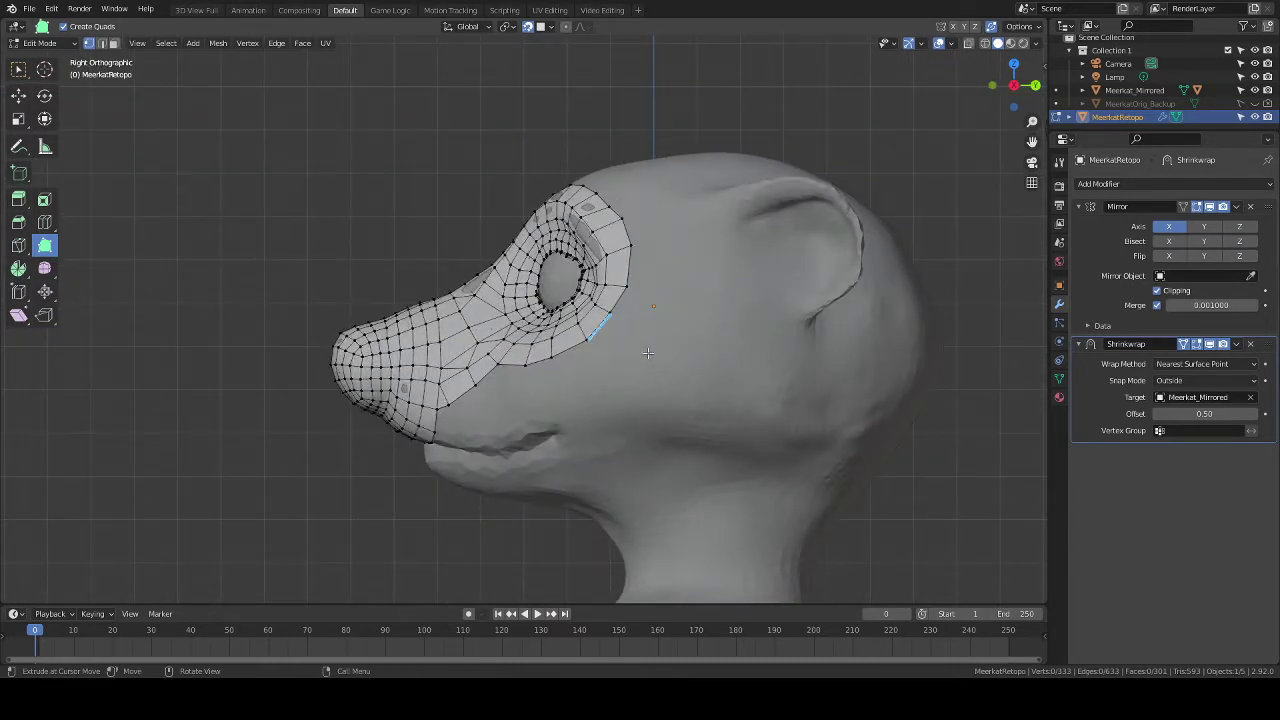
pyautogui.moveTo(616, 362); pyautogui.dragTo(540, 170, button='middle')
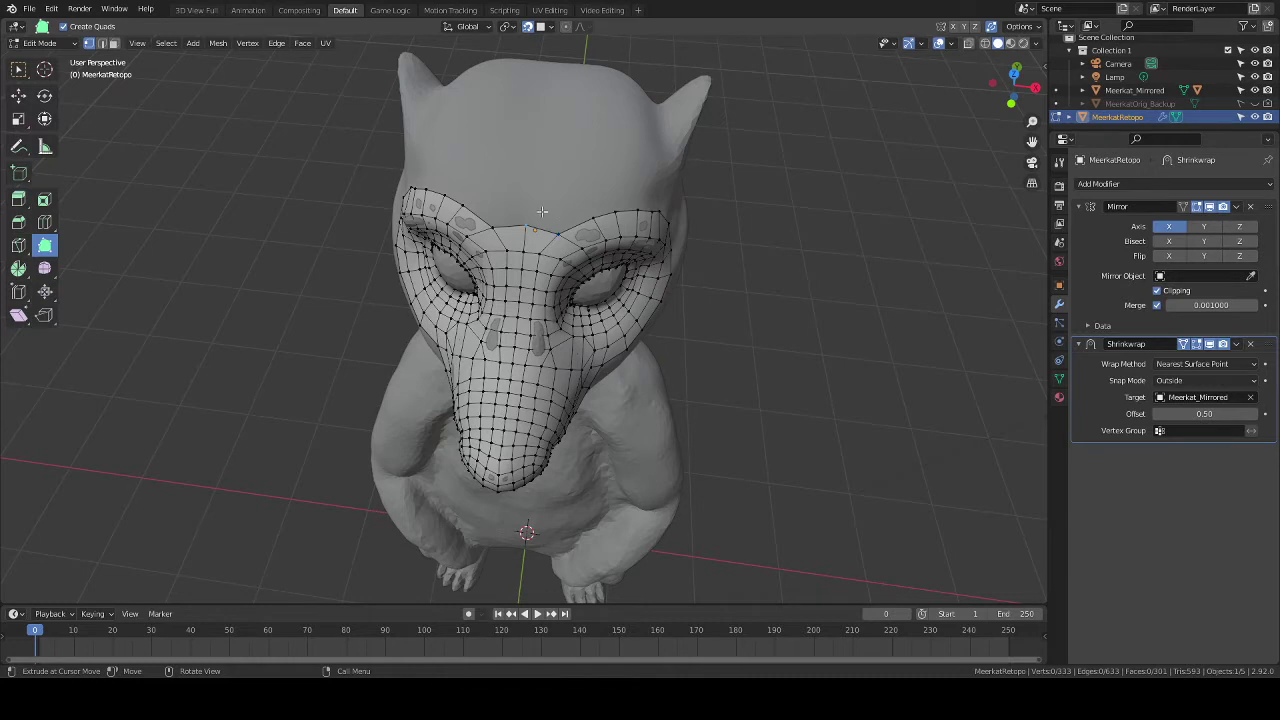
# Extrude the forehead edge beside the centre line upward by one face and rotate the new edge by -22.4°.
pyautogui.moveTo(541, 211); pyautogui.dragTo(554, 153)
pyautogui.press('r')
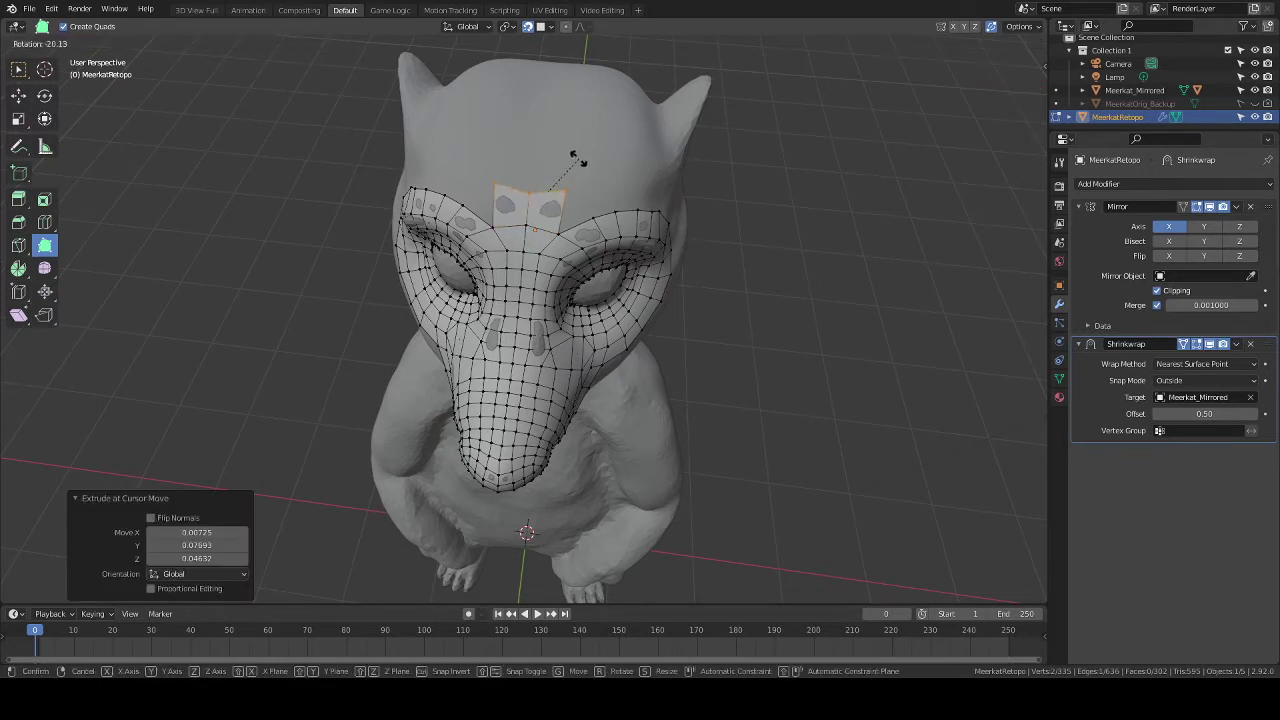
pyautogui.click(575, 157)
pyautogui.moveTo(575, 157); pyautogui.dragTo(497, 126, button='middle')
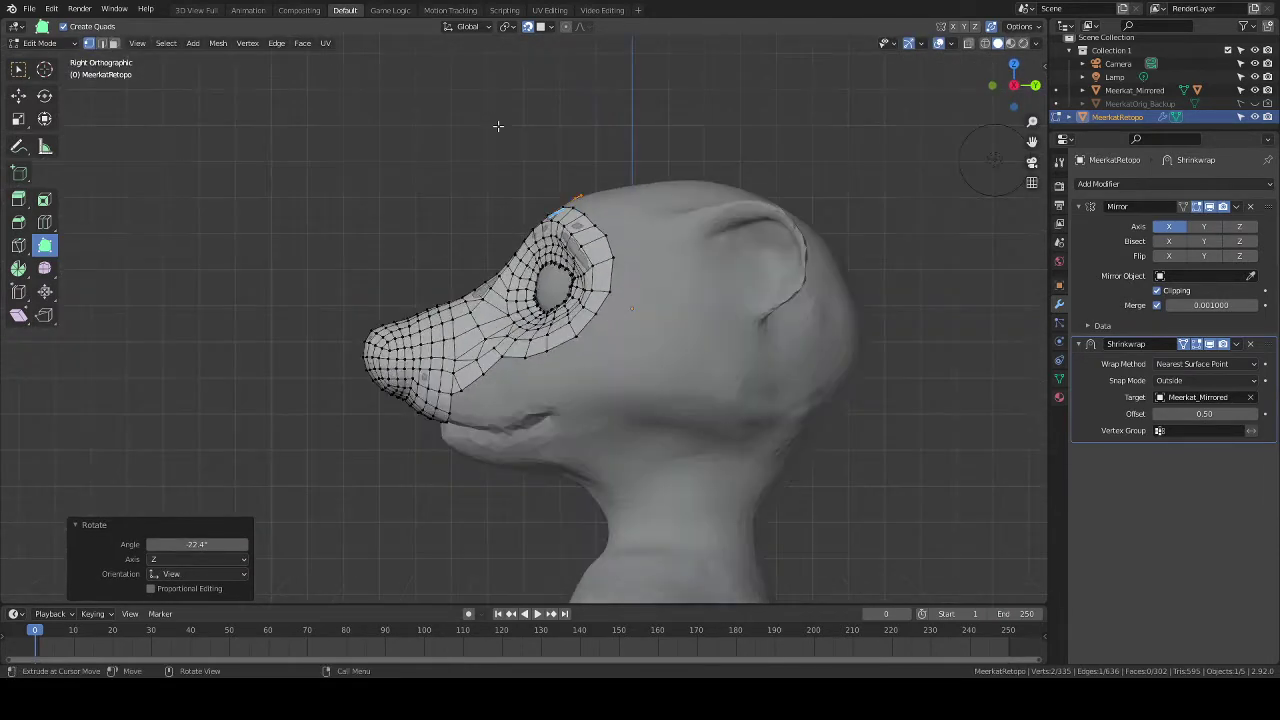
pyautogui.press('KP_1')
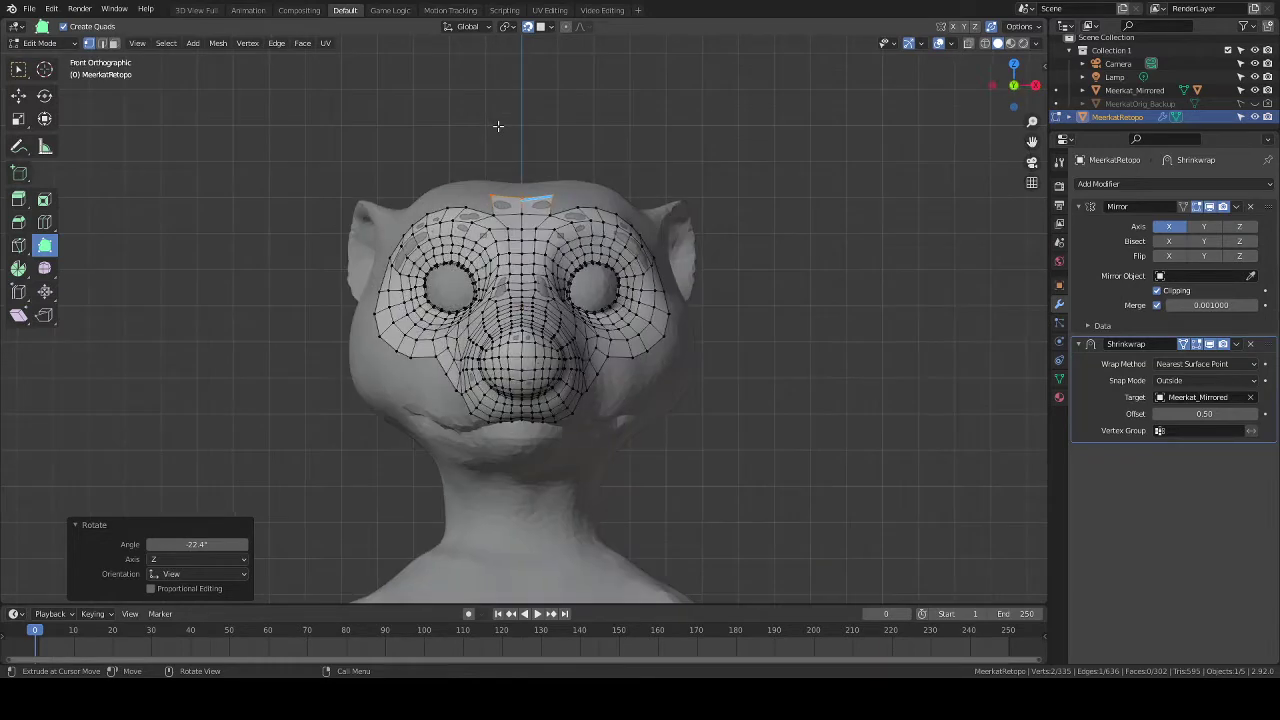
# Build a further row of faces from the new forehead face over the brow to the upper outer side of the eye.
pyautogui.moveTo(805, 194); pyautogui.dragTo(757, 314, button='middle')
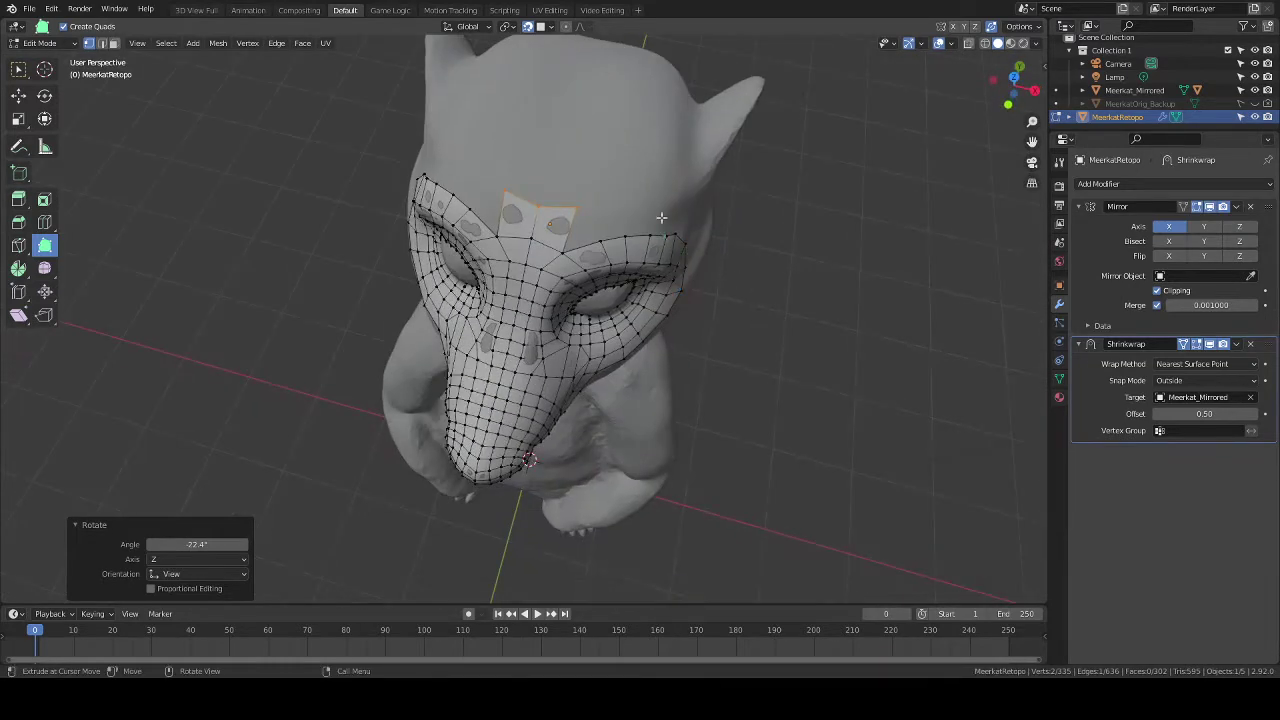
pyautogui.moveTo(661, 217); pyautogui.dragTo(588, 288, button='middle')
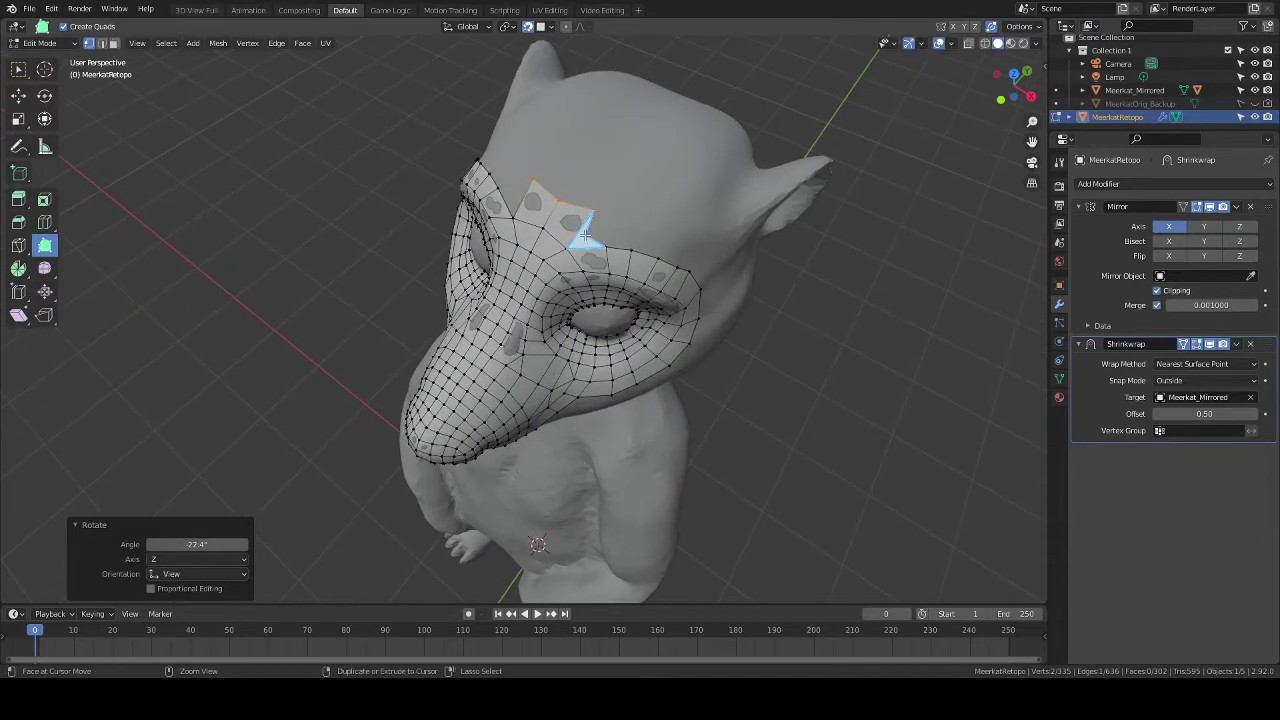
pyautogui.moveTo(585, 236); pyautogui.dragTo(632, 213)
pyautogui.moveTo(688, 260); pyautogui.dragTo(633, 236, button='middle')
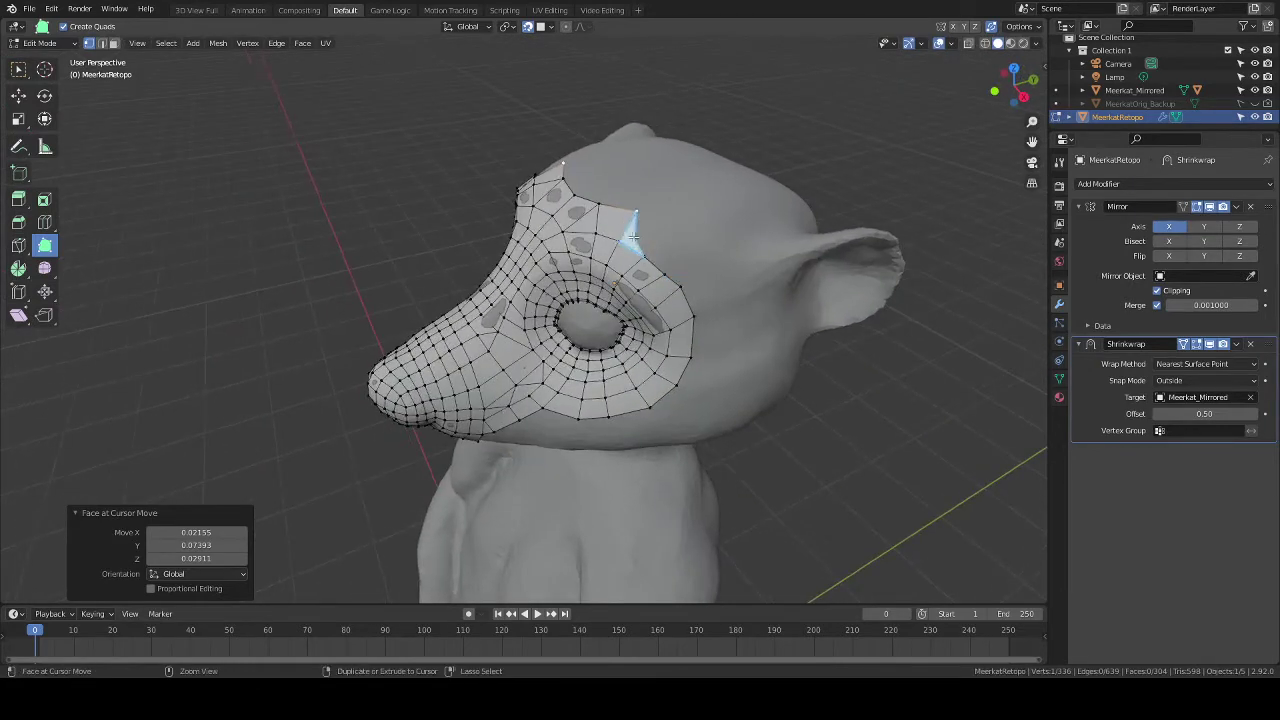
pyautogui.moveTo(633, 236); pyautogui.dragTo(692, 246)
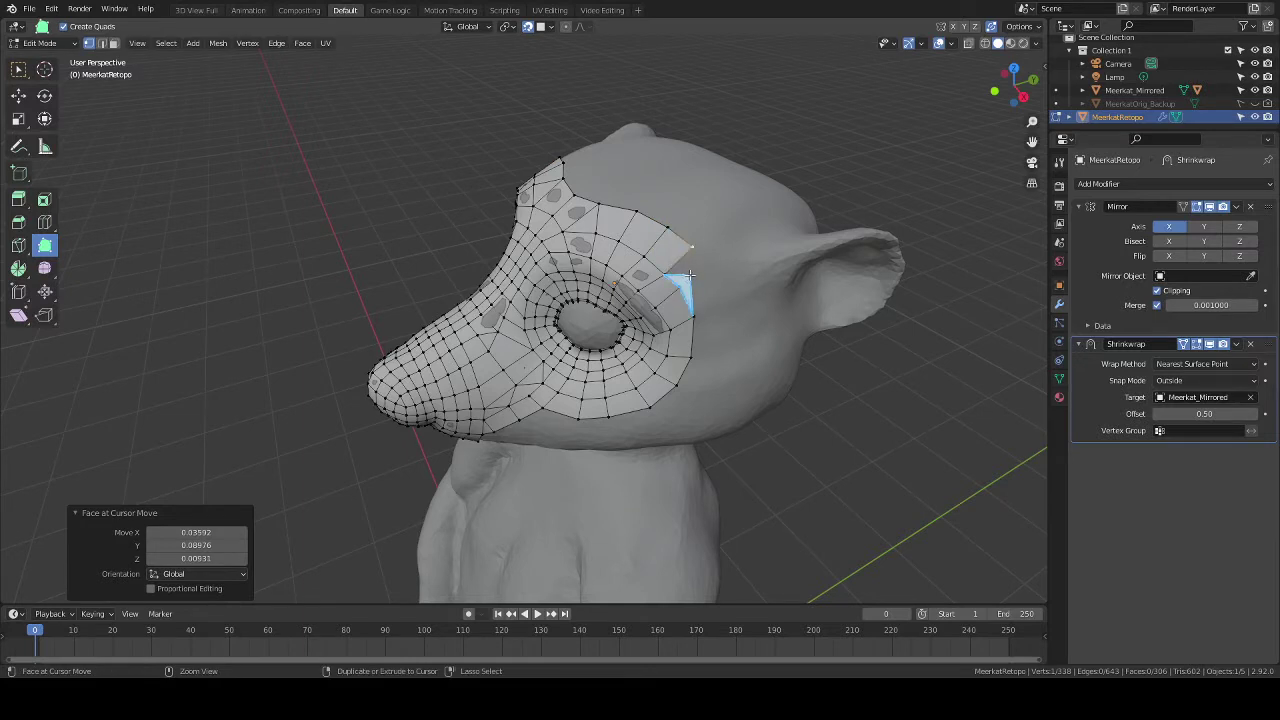
pyautogui.moveTo(690, 275); pyautogui.dragTo(710, 270)
# Switch to the selection tool and slide the vertex beside the row's open end along its edge.
pyautogui.press('w')
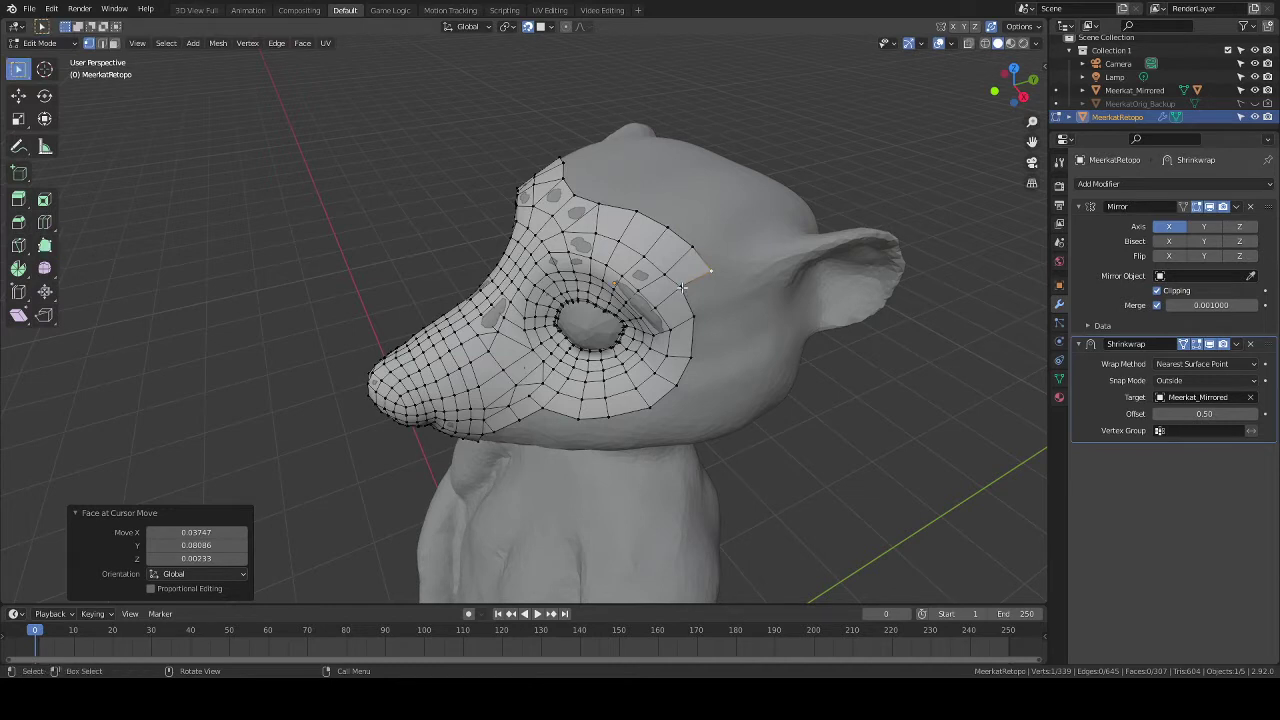
pyautogui.click(683, 289)
pyautogui.hotkey('shift', 'v')
pyautogui.click(691, 298)
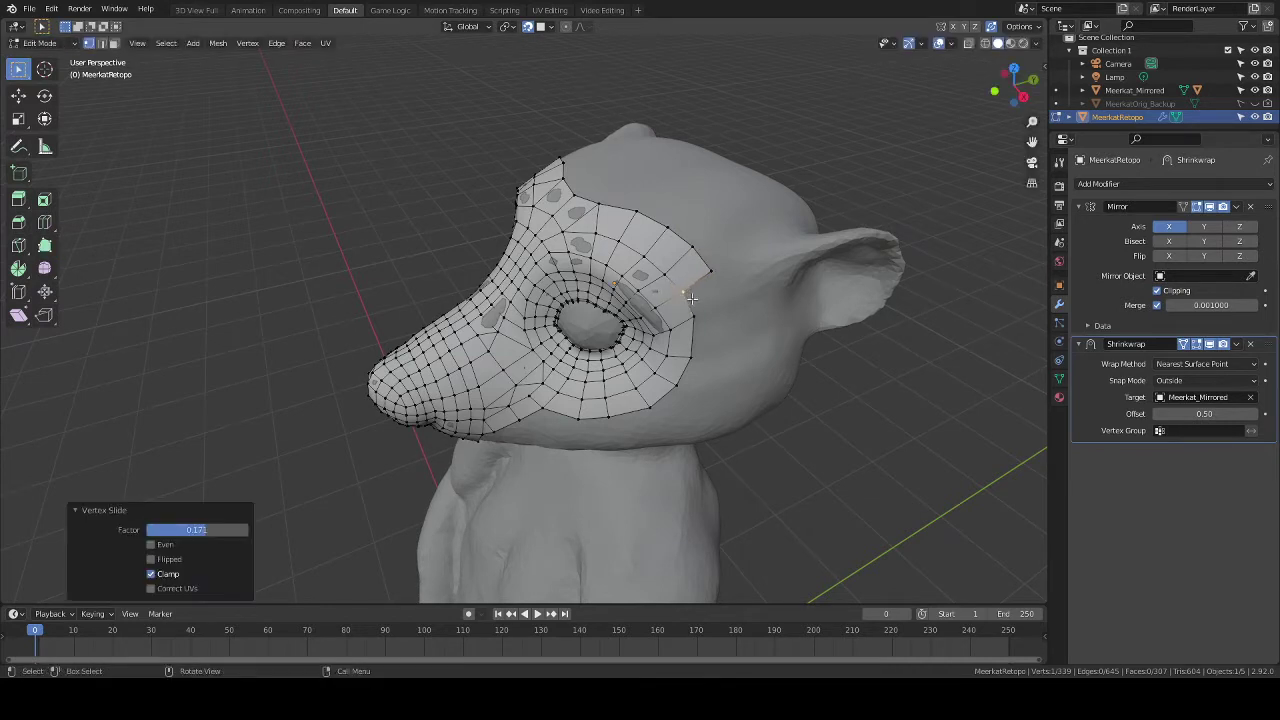
# Resume Poly Build and continue the outermost ring down behind the eye and beneath it to the lower cheek.
pyautogui.click(44, 245)
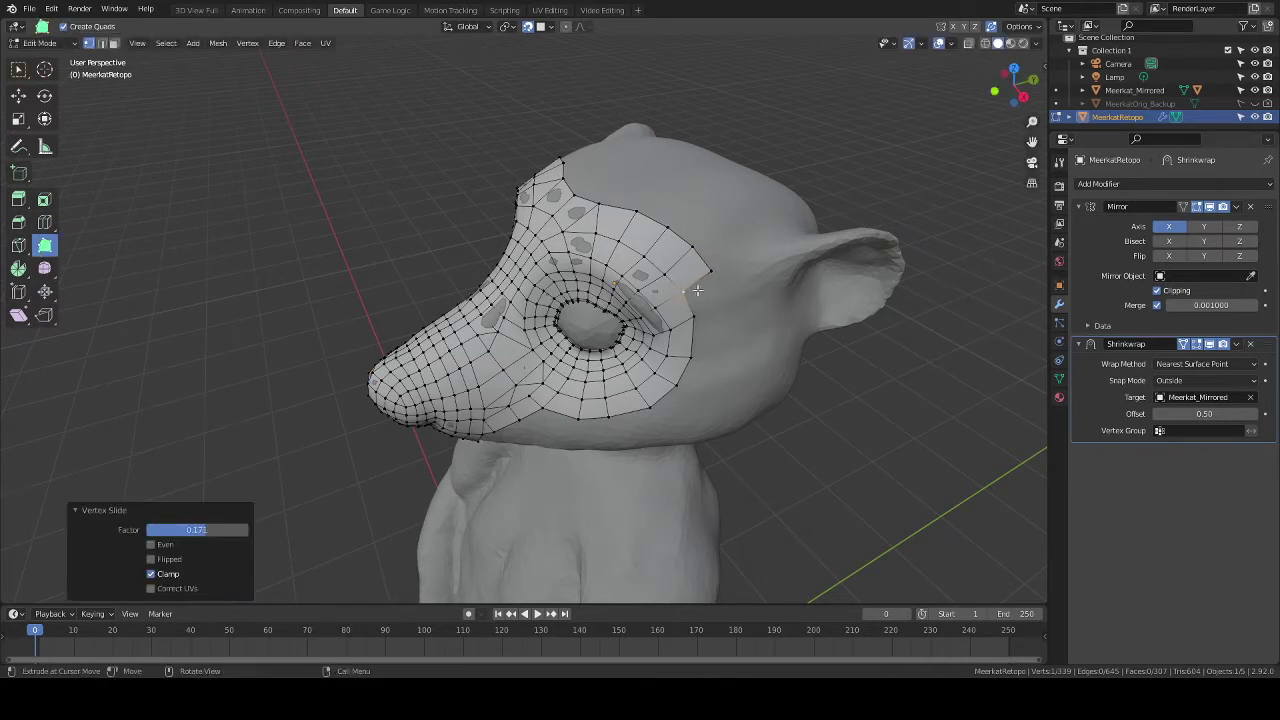
pyautogui.moveTo(697, 290); pyautogui.dragTo(723, 355)
pyautogui.moveTo(750, 367); pyautogui.dragTo(712, 335, button='middle')
pyautogui.moveTo(712, 335); pyautogui.dragTo(512, 393)
pyautogui.moveTo(668, 378); pyautogui.dragTo(680, 374, button='middle')
# Slide the three cheek vertices below the eye along their edges to even out the column running down from the eye.
pyautogui.press('w')
pyautogui.click(583, 405)
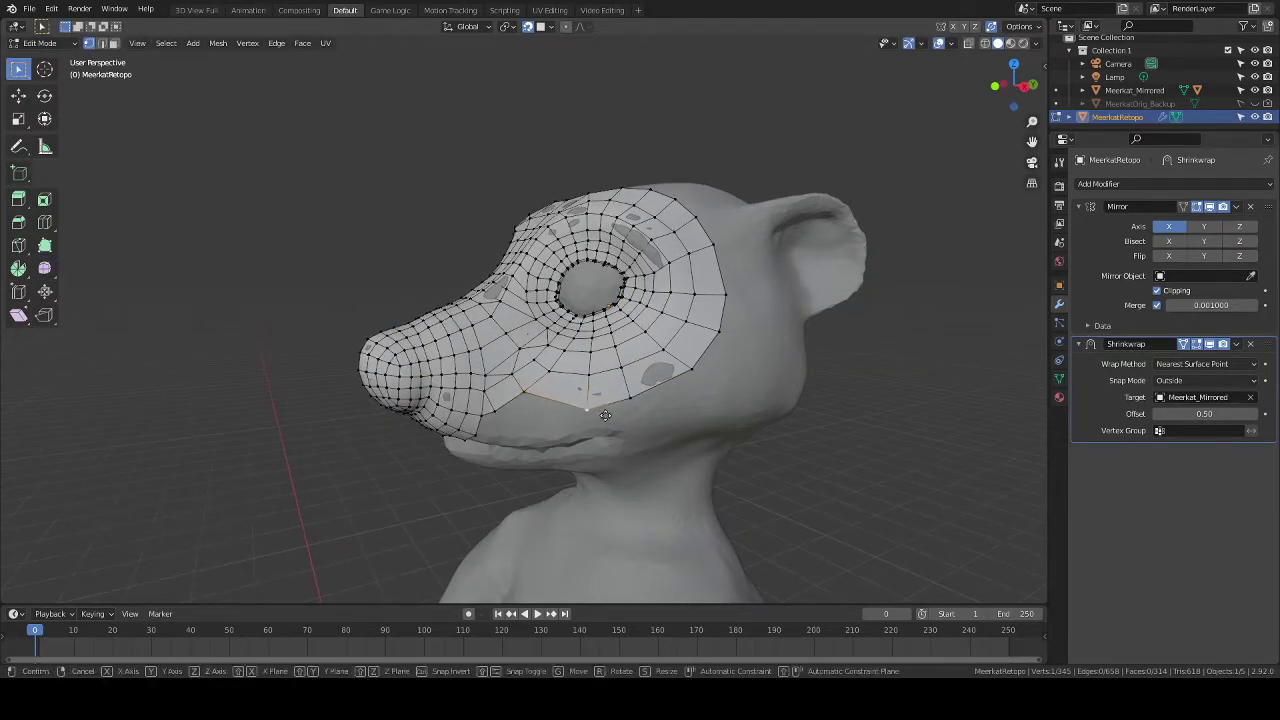
pyautogui.hotkey('shift', 'v')
pyautogui.click(597, 411)
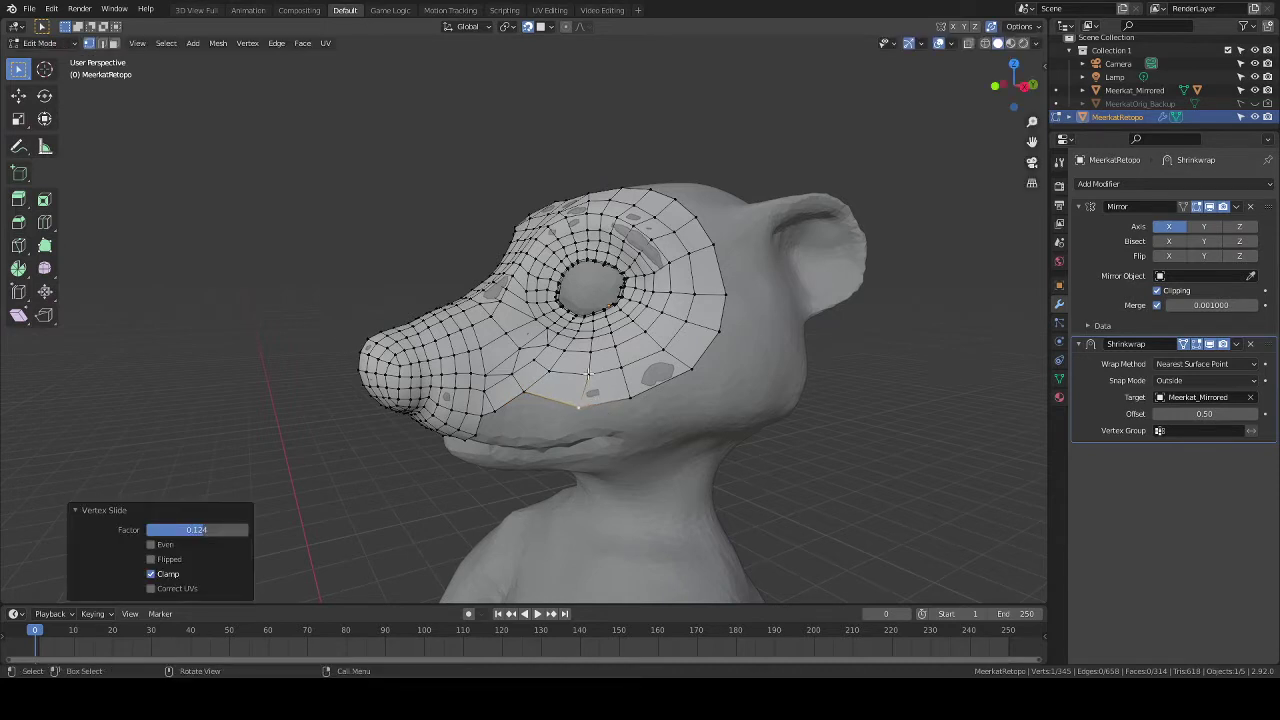
pyautogui.click(589, 374)
pyautogui.press('g')
pyautogui.press('g')
pyautogui.click(598, 379)
pyautogui.click(596, 343)
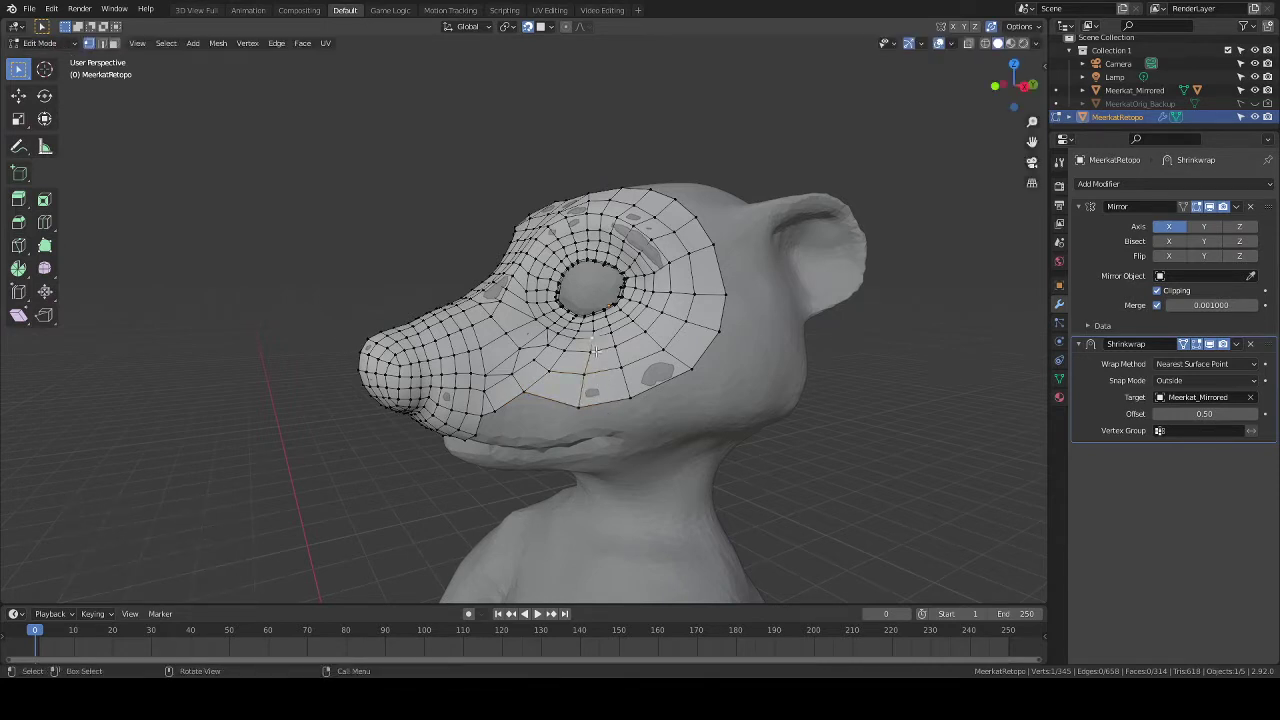
pyautogui.click(596, 349)
pyautogui.hotkey('shift', 'v')
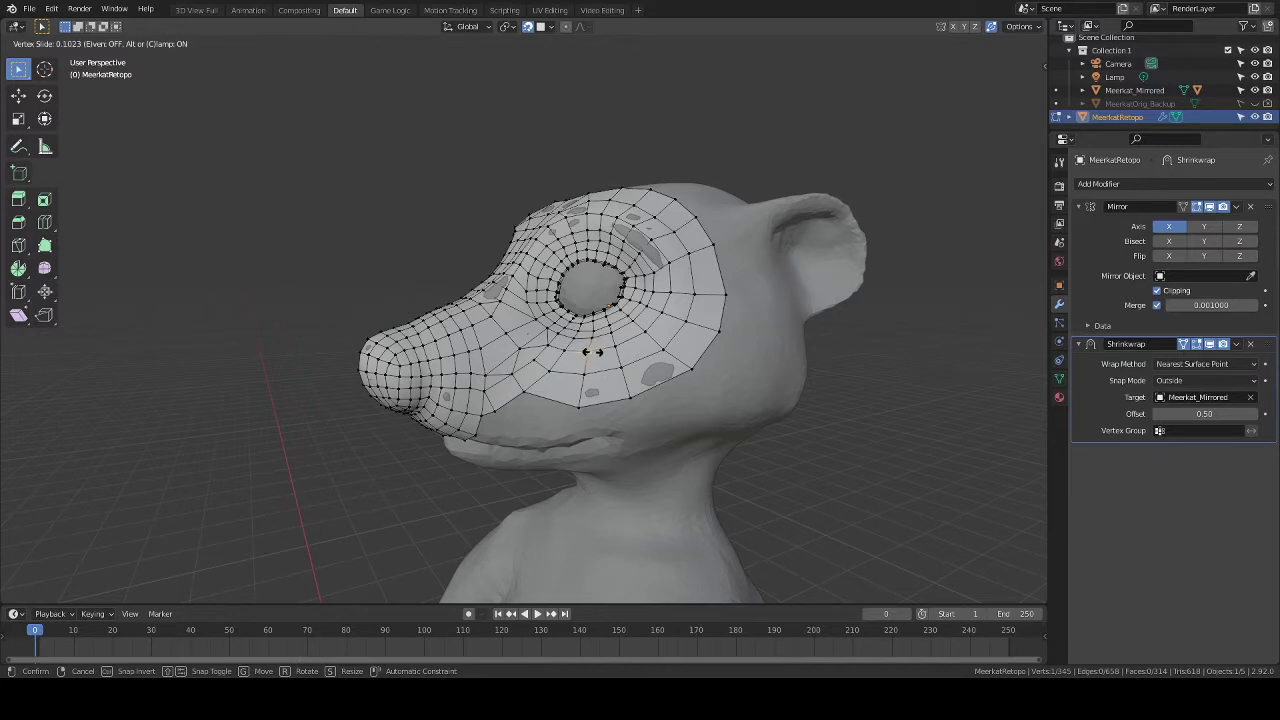
pyautogui.click(594, 352)
# Slide the lower cheek vertex closest to the snout along its edge.
pyautogui.moveTo(594, 352); pyautogui.dragTo(671, 345, button='middle')
pyautogui.moveTo(588, 333); pyautogui.dragTo(485, 369, button='middle')
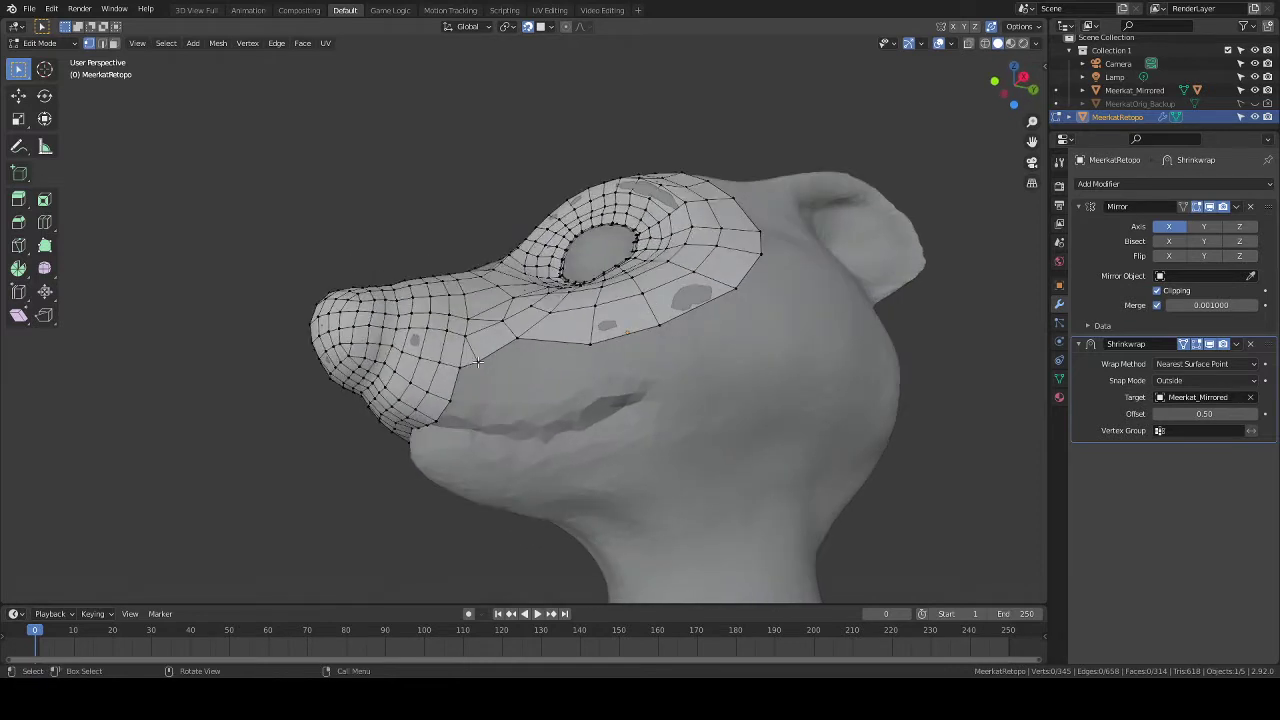
pyautogui.click(478, 362)
pyautogui.hotkey('shift', 'v')
pyautogui.click(511, 357)
# Delete the edges bridging the lower cheek and the snout, along with the leftover vertex between them.
pyautogui.moveTo(511, 357); pyautogui.dragTo(560, 386, button='middle')
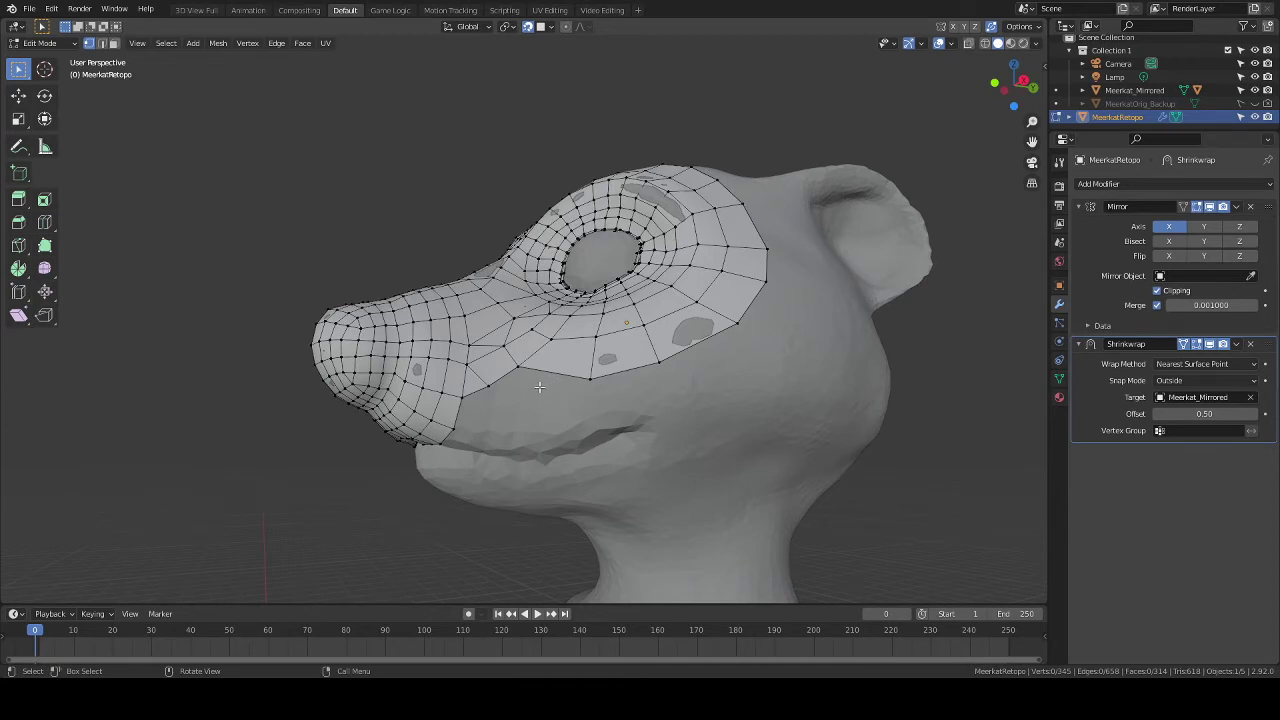
pyautogui.press('2')
pyautogui.keyDown('shift'); pyautogui.click(480, 377); pyautogui.keyUp('shift')
pyautogui.press('x')
pyautogui.click(541, 424)
pyautogui.press('1')
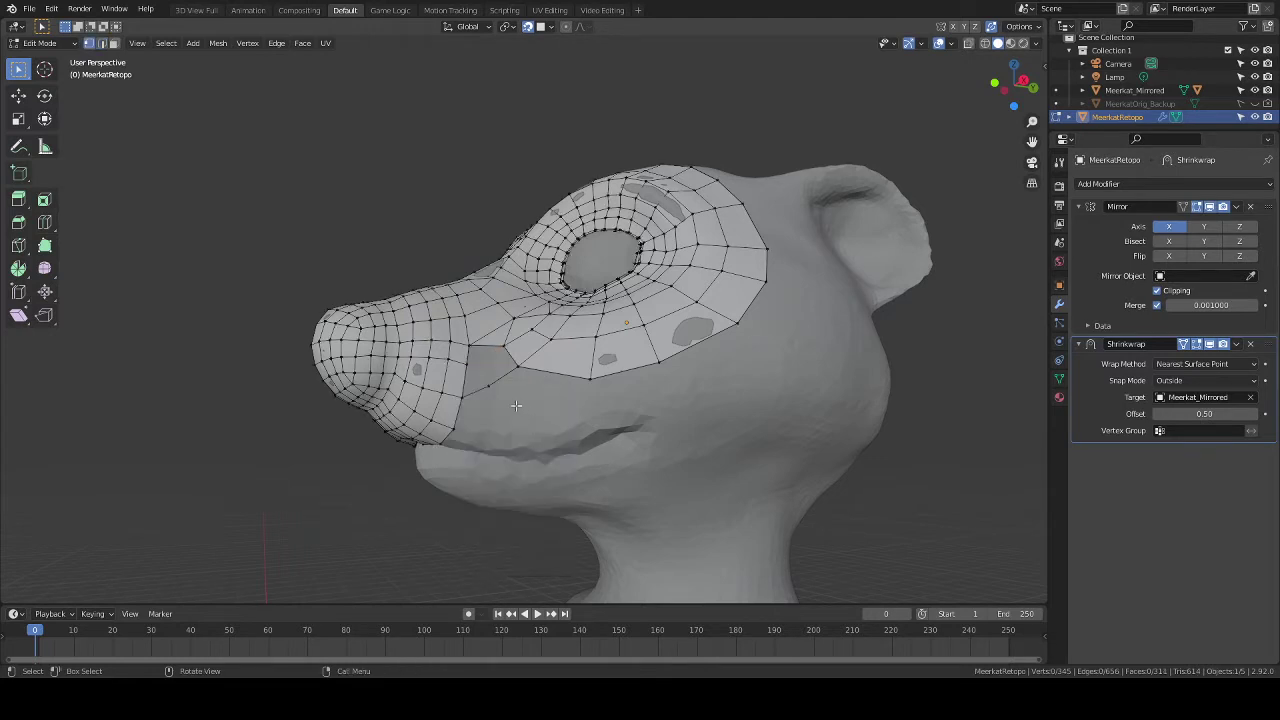
pyautogui.press('x')
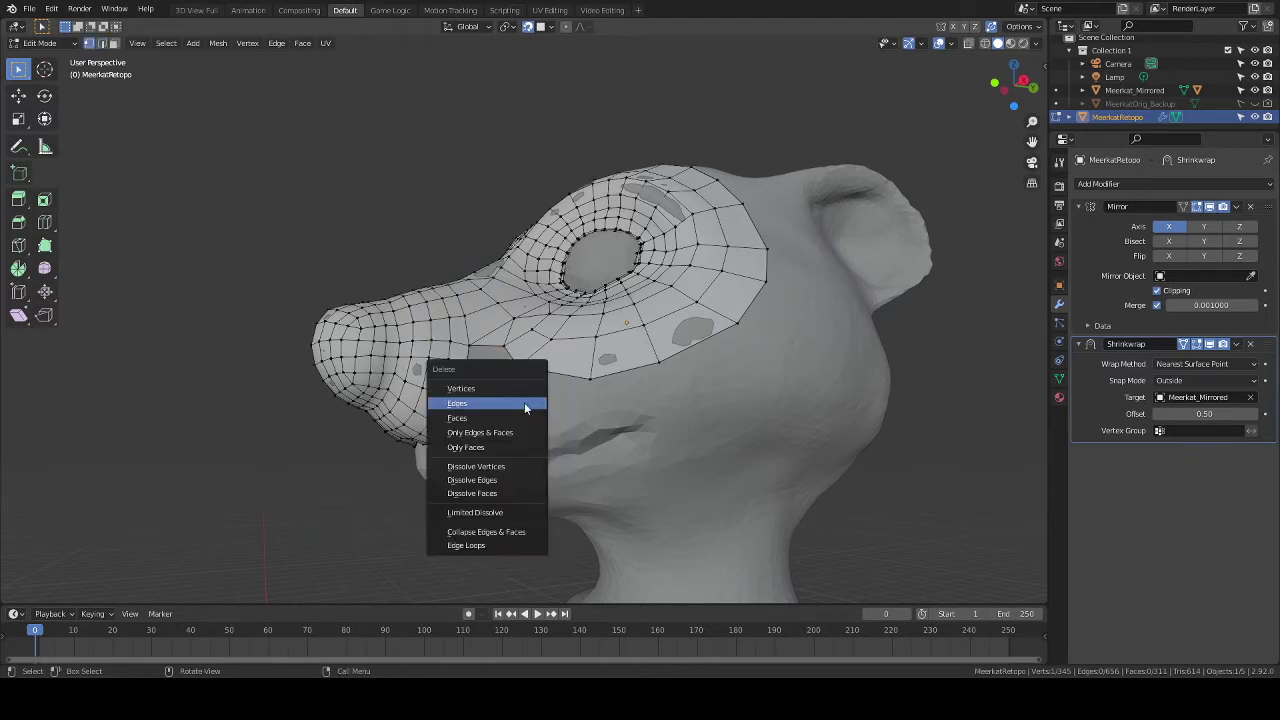
pyautogui.click(506, 382)
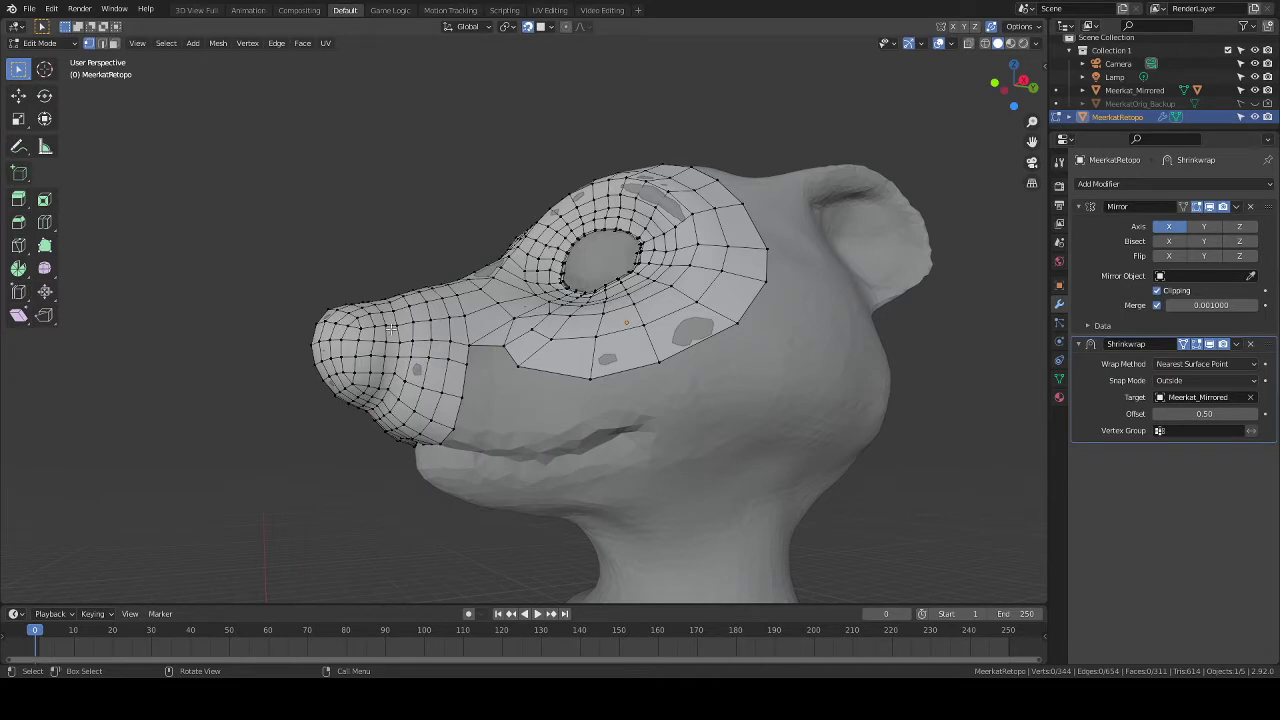
# Bridge the gap between the snout and the lower cheek with two Poly Build quads.
pyautogui.click(48, 244)
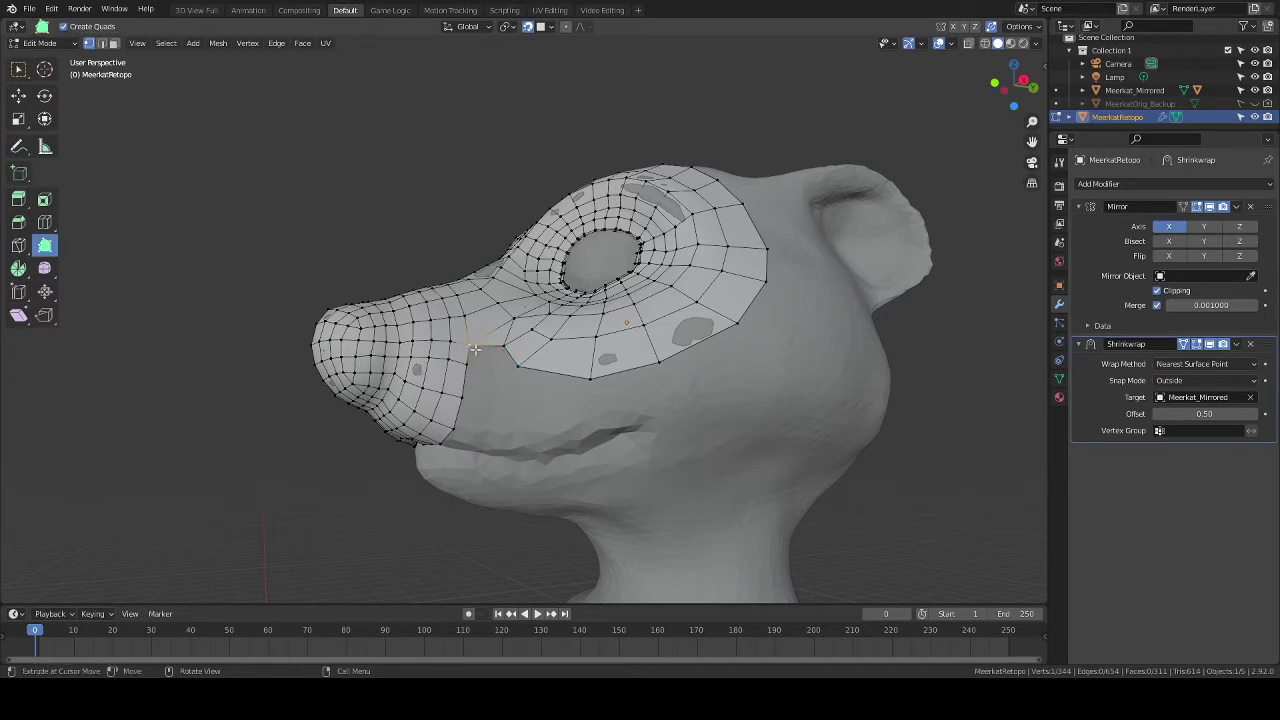
pyautogui.moveTo(474, 348); pyautogui.dragTo(518, 367)
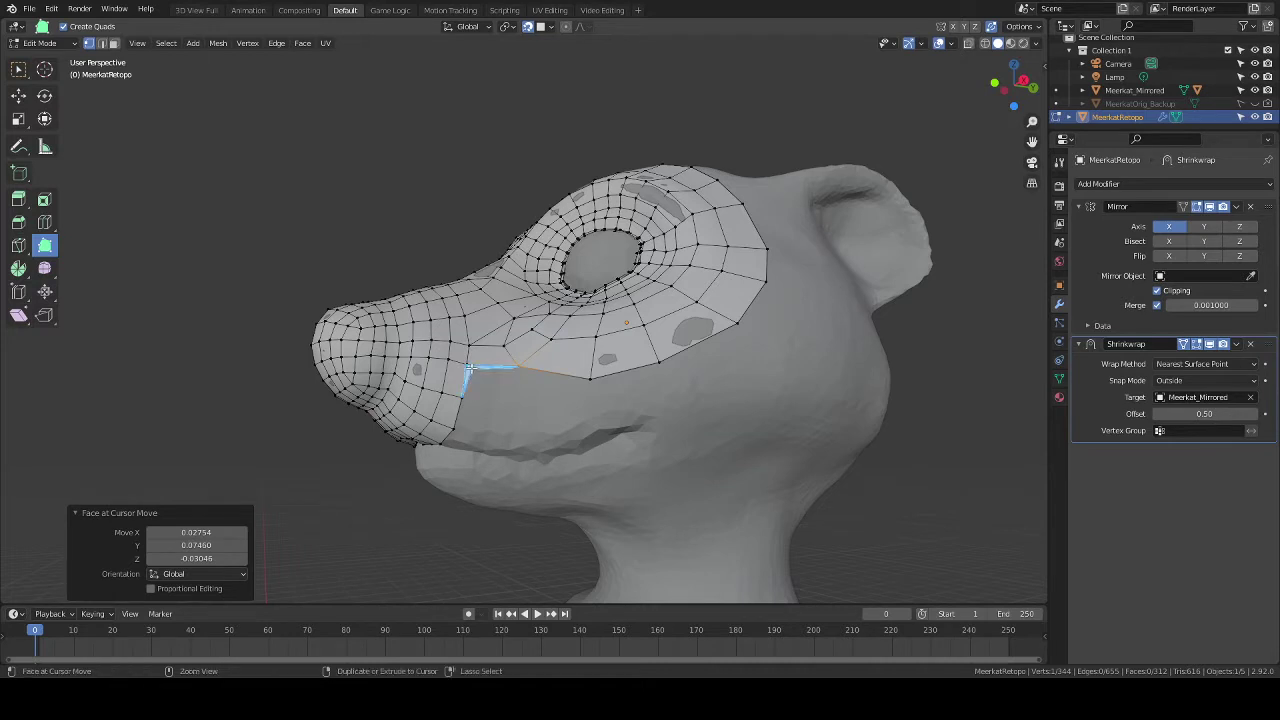
pyautogui.moveTo(470, 387); pyautogui.dragTo(515, 395)
pyautogui.hotkey('ctrl', 'z')
pyautogui.moveTo(566, 423)
pyautogui.mouseDown(button='middle')
pyautogui.moveTo(668, 434)
pyautogui.moveTo(642, 401)
pyautogui.moveTo(671, 423)
pyautogui.moveTo(550, 372)
pyautogui.moveTo(577, 370)
pyautogui.moveTo(563, 398)
pyautogui.mouseUp(button='middle')
pyautogui.hotkey('ctrl', 'z')
pyautogui.scroll(-3, 643, 408)
pyautogui.scroll(5, 585, 383)
pyautogui.scroll(2, 560, 403)
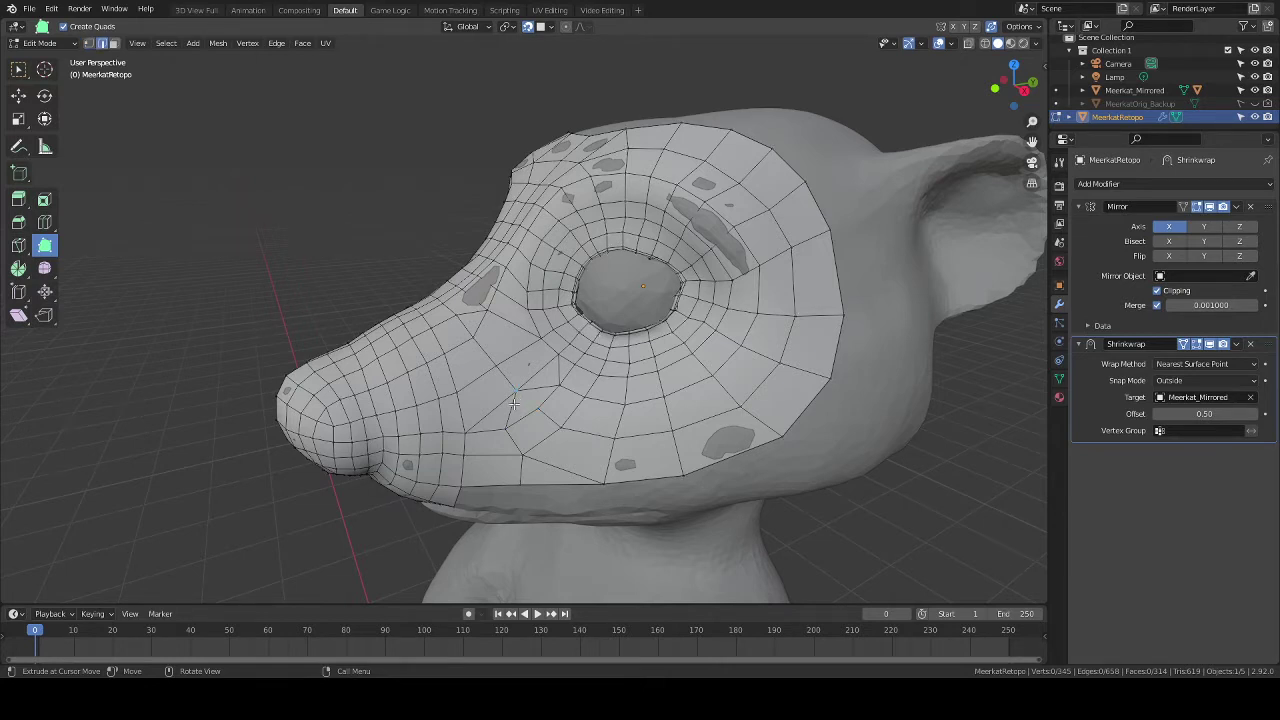
# Delete the edges zigzagging from below the inner eye corner down to the snout's rear edge, opening a narrow gap.
pyautogui.press('1')
pyautogui.click(513, 403)
pyautogui.press('w')
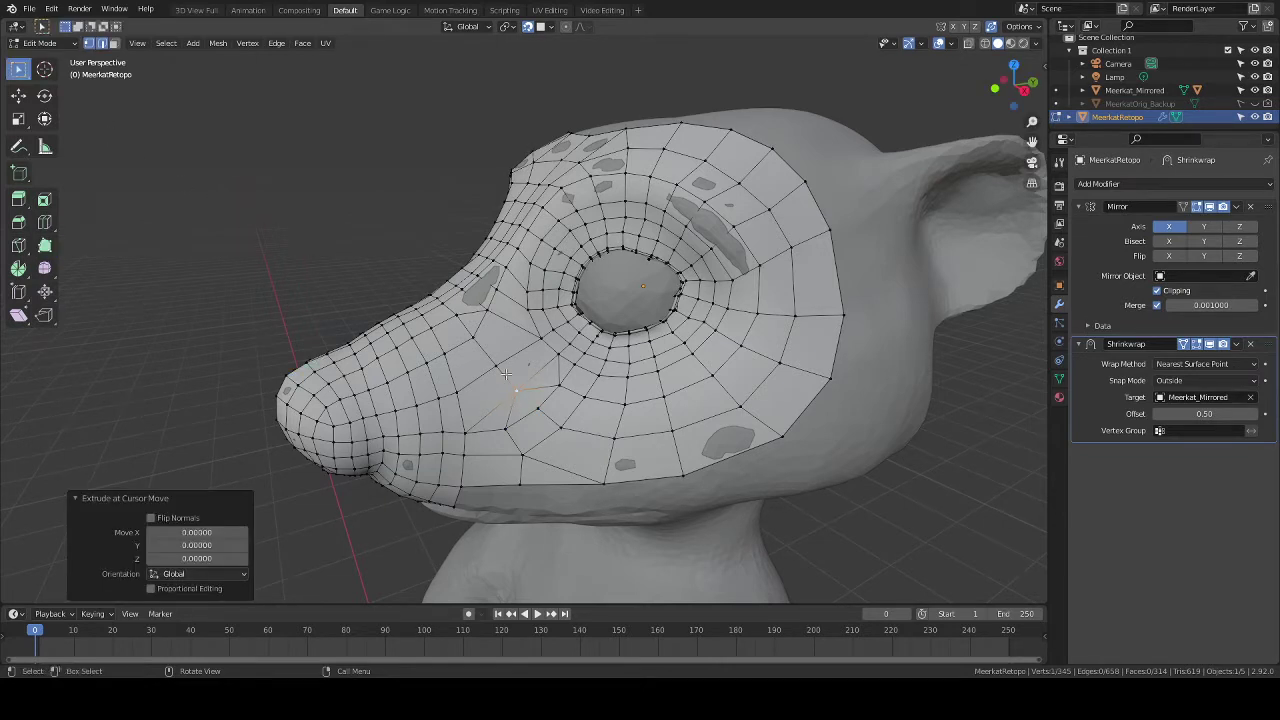
pyautogui.click(513, 413)
pyautogui.click(545, 385)
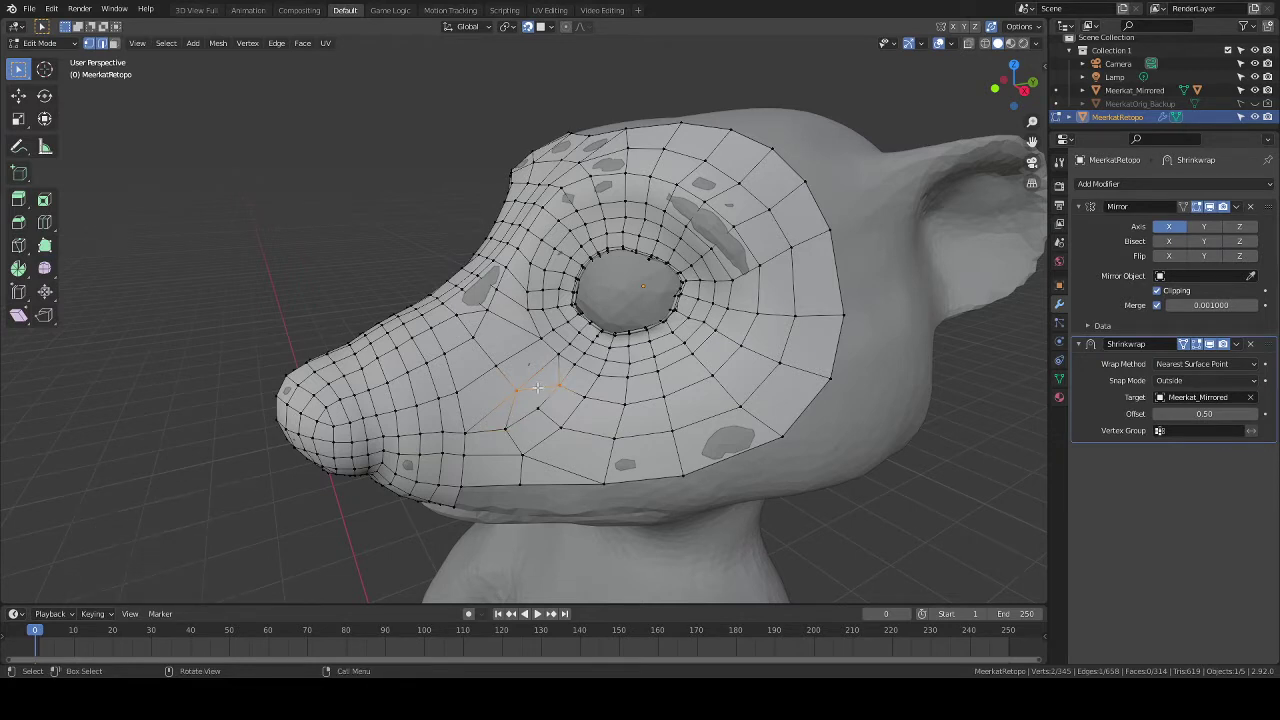
pyautogui.press('2')
pyautogui.click(511, 405)
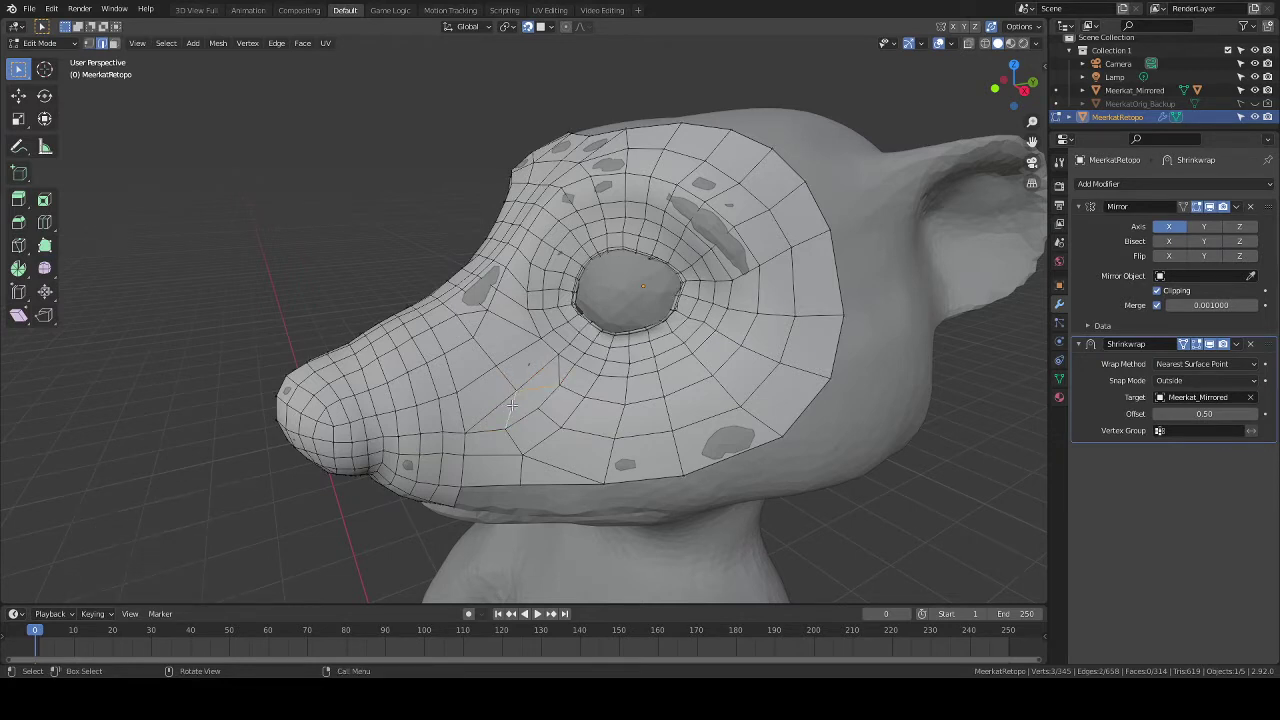
pyautogui.rightClick(551, 355)
pyautogui.click(548, 364)
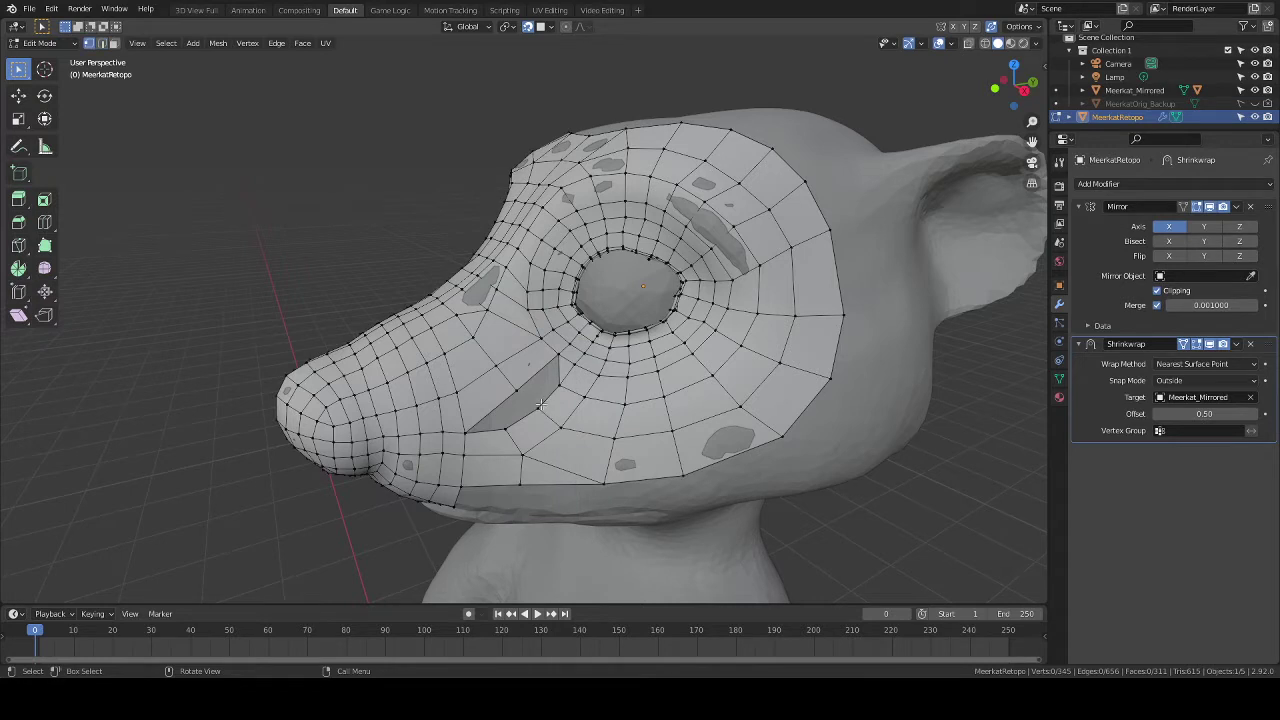
# Fill the narrow gap below the inner eye corner with new Poly Build faces and clear the selection.
pyautogui.click(46, 246)
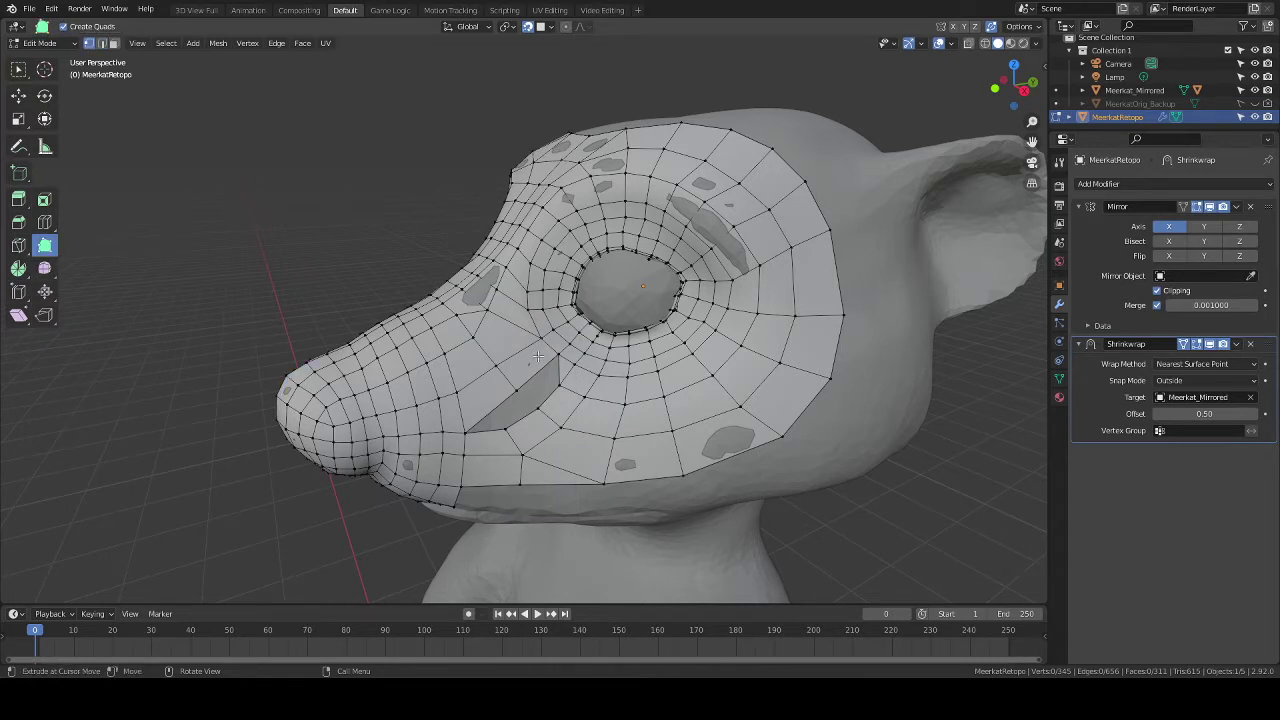
pyautogui.keyDown('ctrl'); pyautogui.moveTo(548, 382); pyautogui.dragTo(519, 393); pyautogui.keyUp('ctrl')
pyautogui.hotkey('alt', 'a')
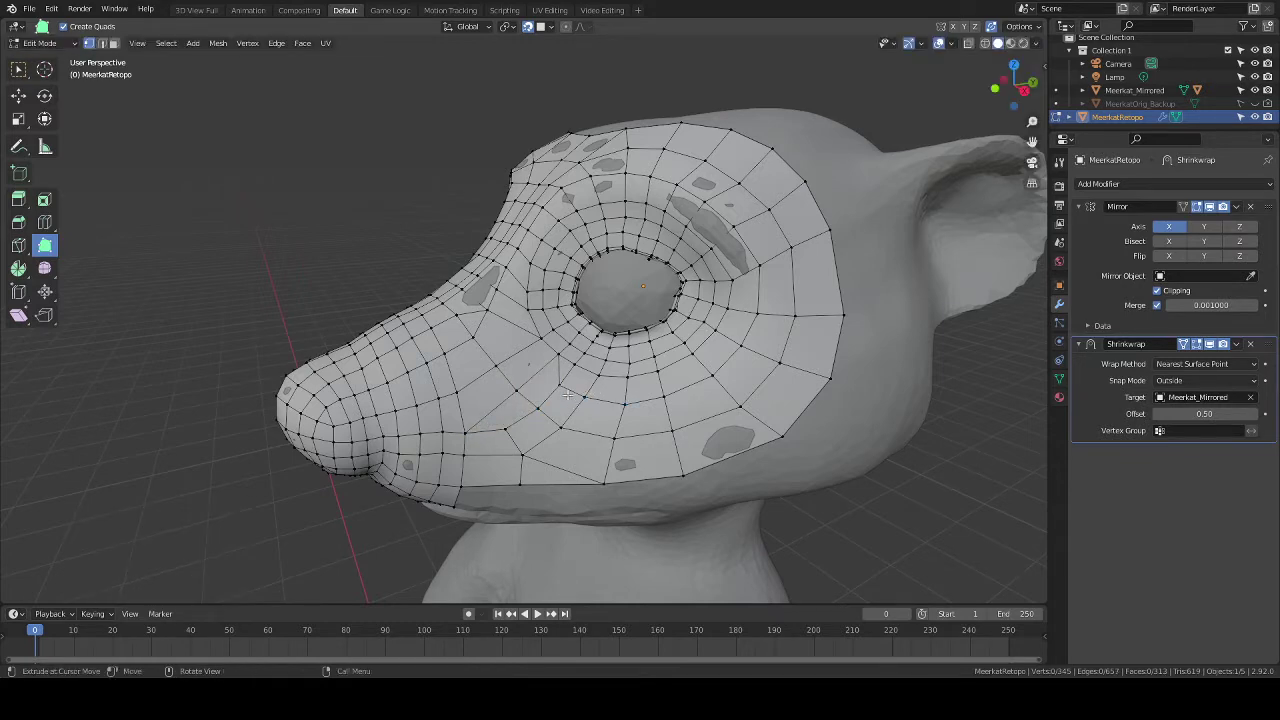
# Extend the mesh from the snout's lower rear edge back along the upper lip with two quads below the cheek.
pyautogui.moveTo(588, 412); pyautogui.dragTo(465, 338, button='middle')
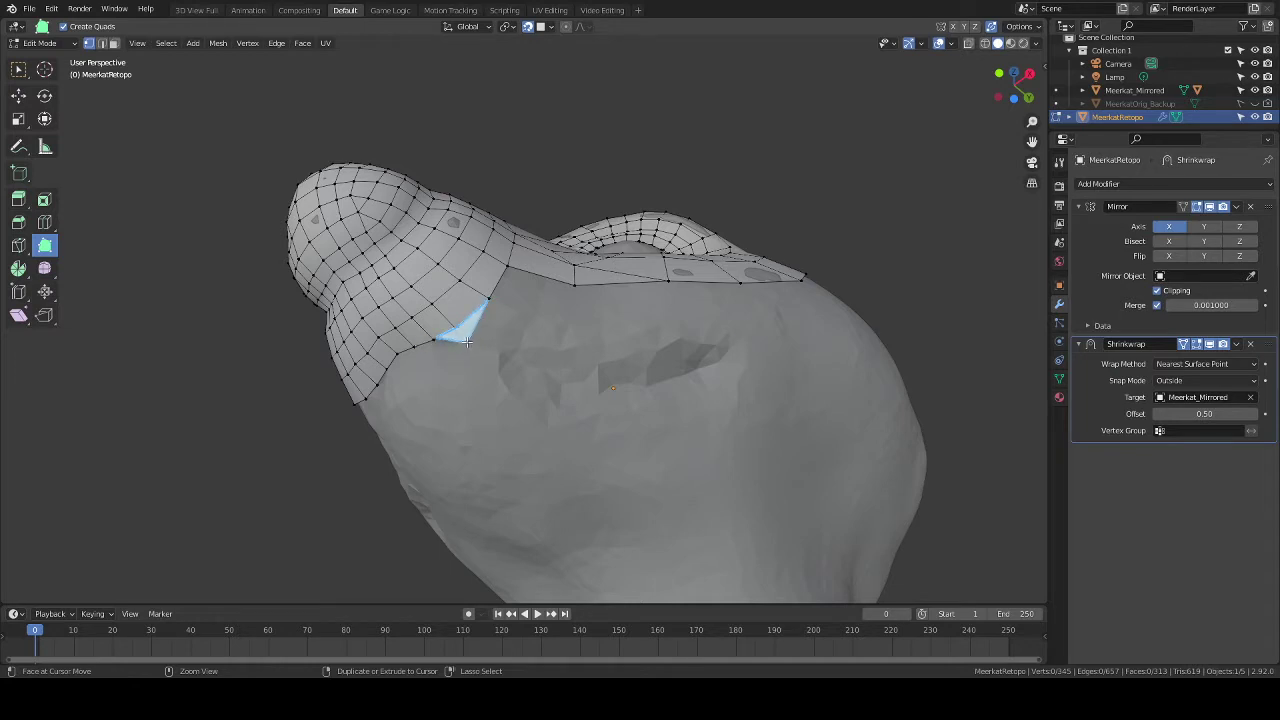
pyautogui.moveTo(467, 341); pyautogui.dragTo(489, 340)
pyautogui.moveTo(489, 340); pyautogui.dragTo(541, 357, button='middle')
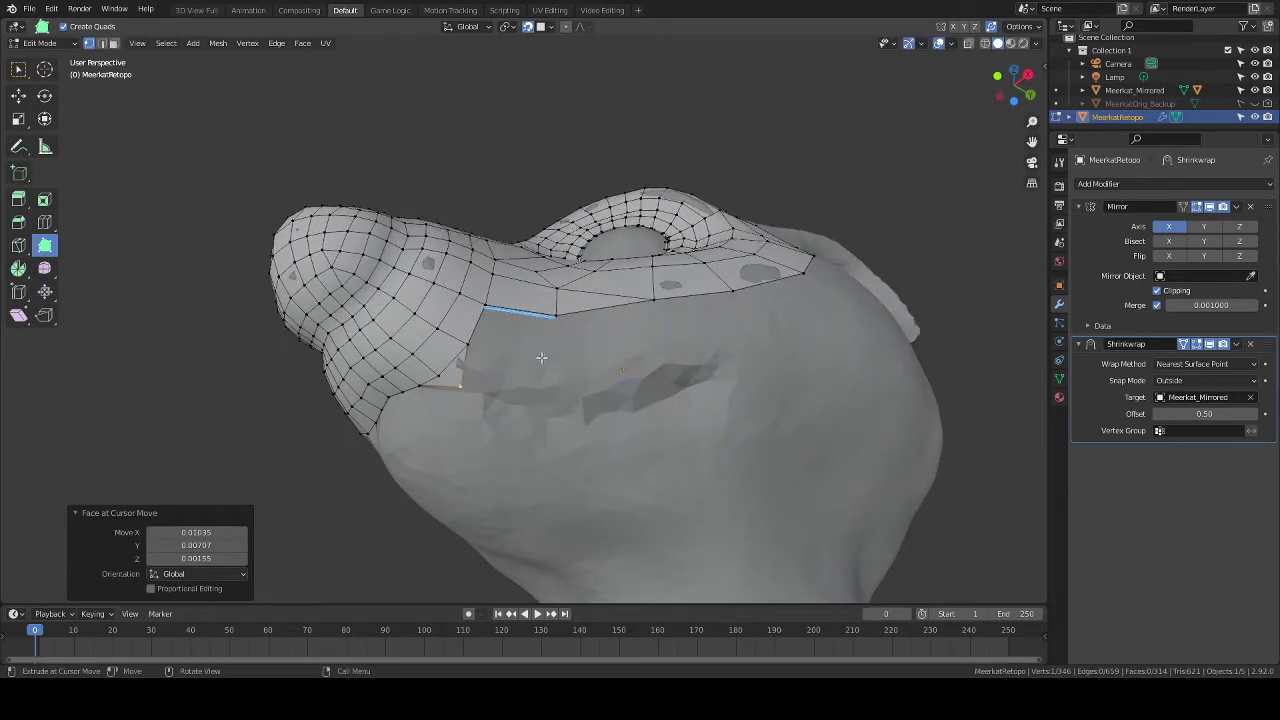
pyautogui.keyDown('ctrl'); pyautogui.moveTo(491, 327); pyautogui.dragTo(525, 387); pyautogui.keyUp('ctrl')
pyautogui.moveTo(525, 387); pyautogui.dragTo(547, 366, button='middle')
pyautogui.keyDown('ctrl'); pyautogui.moveTo(540, 352); pyautogui.dragTo(622, 398); pyautogui.keyUp('ctrl')
pyautogui.moveTo(588, 365)
pyautogui.mouseDown(button='middle')
pyautogui.moveTo(657, 420)
pyautogui.moveTo(607, 368)
pyautogui.moveTo(592, 370)
pyautogui.moveTo(604, 360)
pyautogui.mouseUp(button='middle')
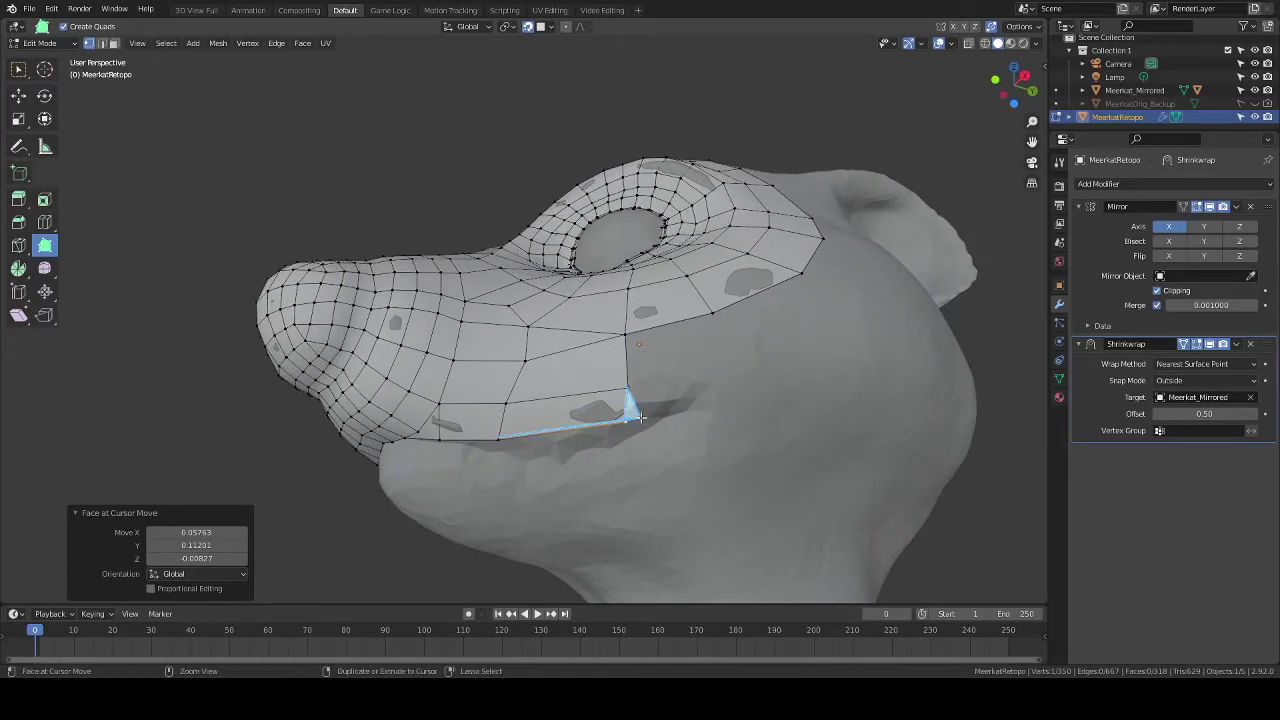
pyautogui.hotkey('ctrl', 'z')
pyautogui.hotkey('ctrl', 'z')
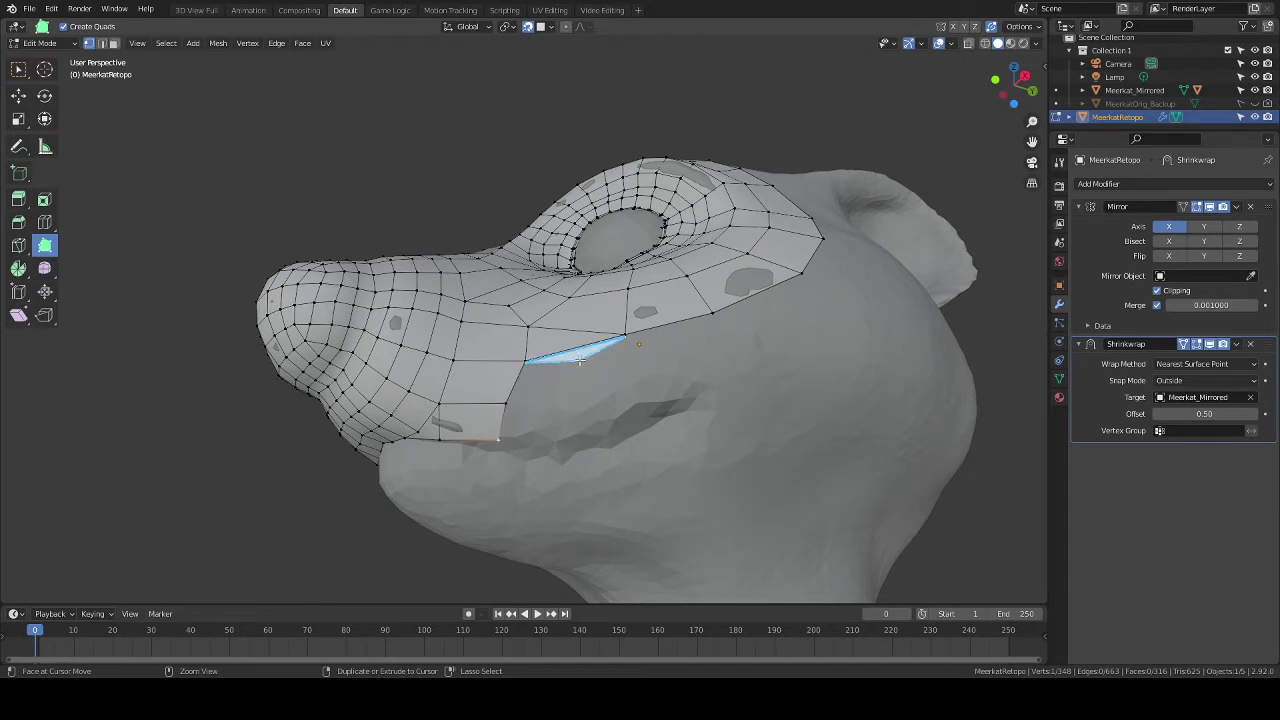
# Build faces joining the lower cheek to the upper lip one column further back, and reposition their shared vertex.
pyautogui.moveTo(580, 360); pyautogui.dragTo(567, 407)
pyautogui.keyDown('ctrl'); pyautogui.moveTo(528, 367); pyautogui.dragTo(599, 387); pyautogui.keyUp('ctrl')
pyautogui.click(569, 406)
pyautogui.moveTo(645, 383)
pyautogui.mouseDown(button='middle')
pyautogui.moveTo(620, 424)
pyautogui.moveTo(650, 400)
pyautogui.moveTo(623, 386)
pyautogui.mouseUp(button='middle')
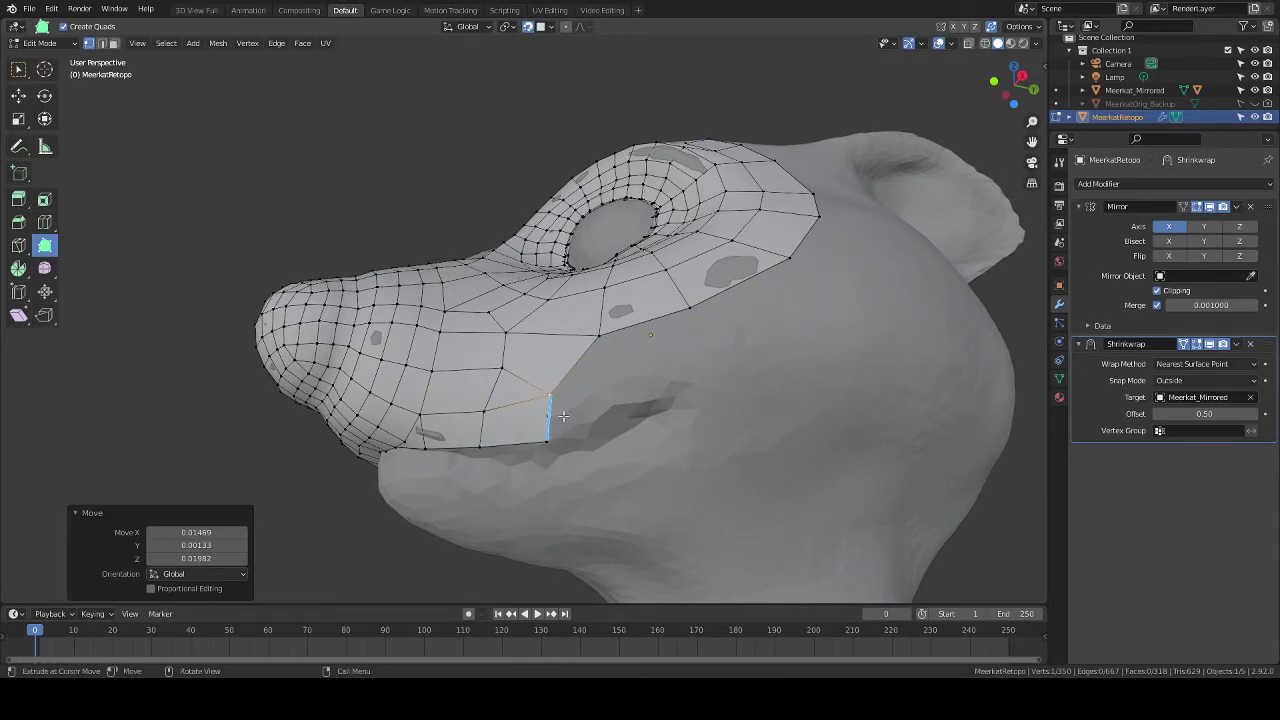
# Extrude the rear edge of the upper lip strip towards the mouth corner, rotate it about 17°, and move it slightly back.
pyautogui.moveTo(563, 416); pyautogui.dragTo(617, 398)
pyautogui.press('r')
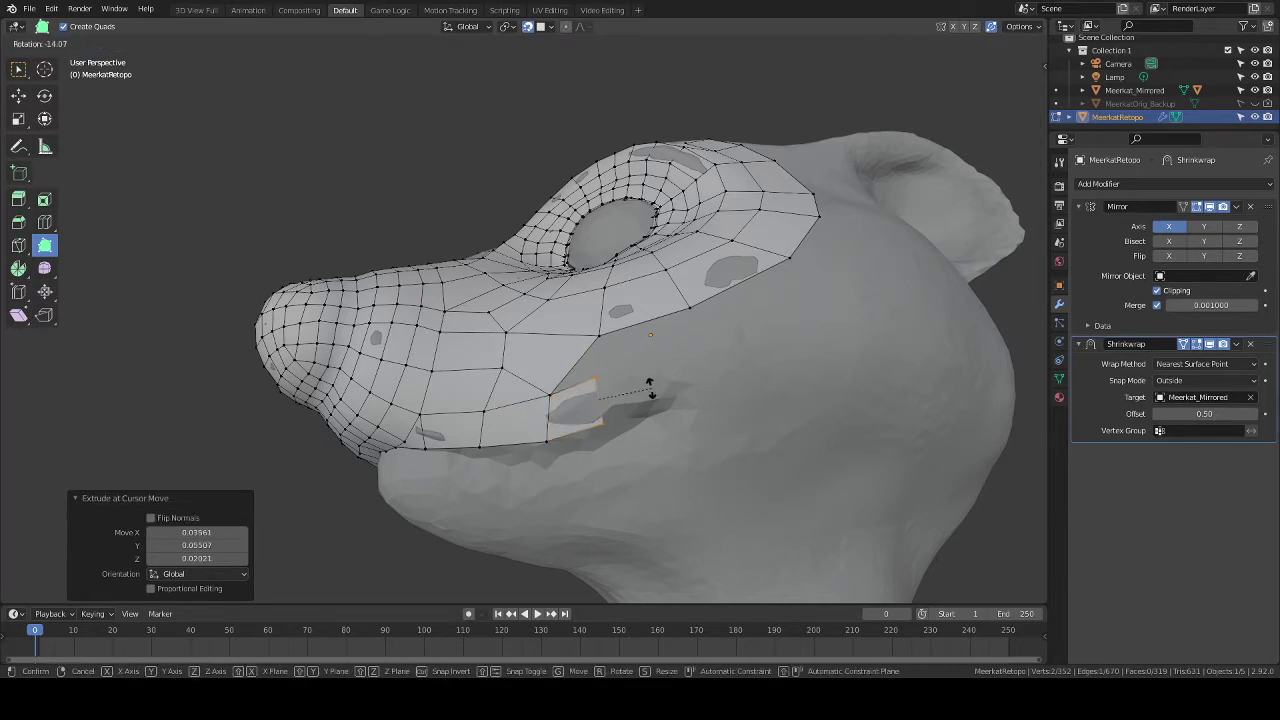
pyautogui.click(650, 390)
pyautogui.press('g')
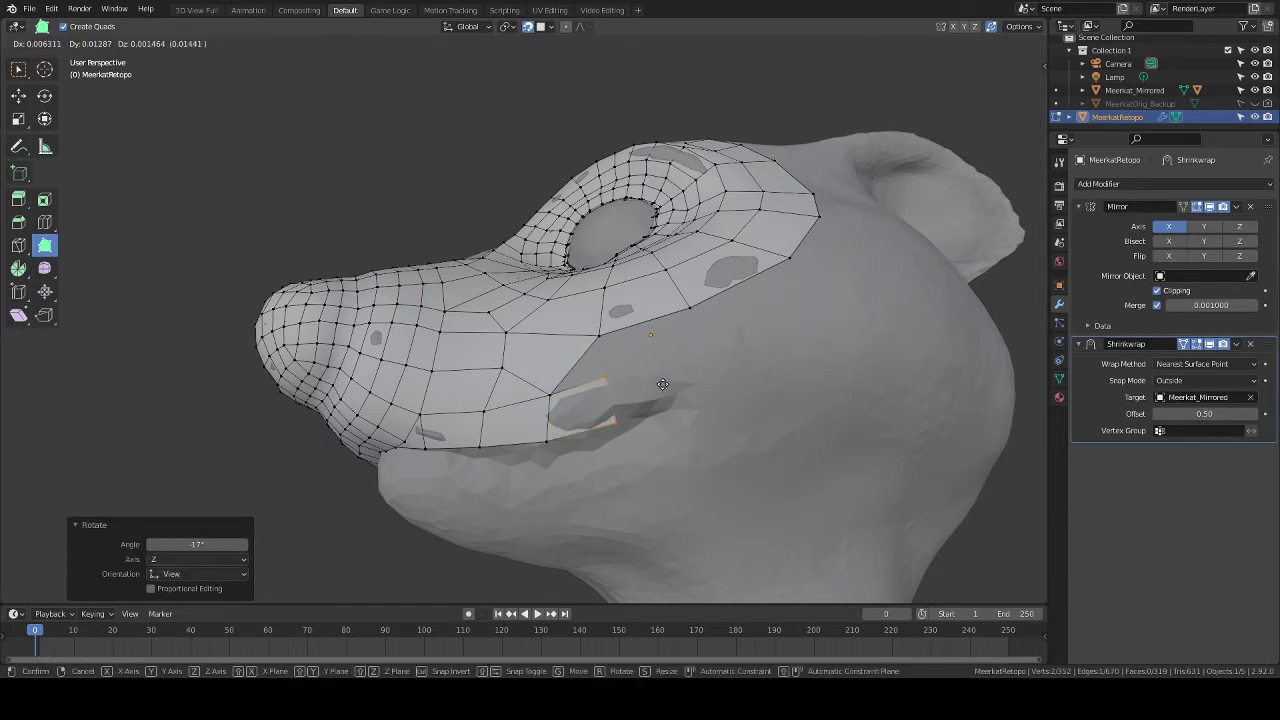
pyautogui.click(663, 384)
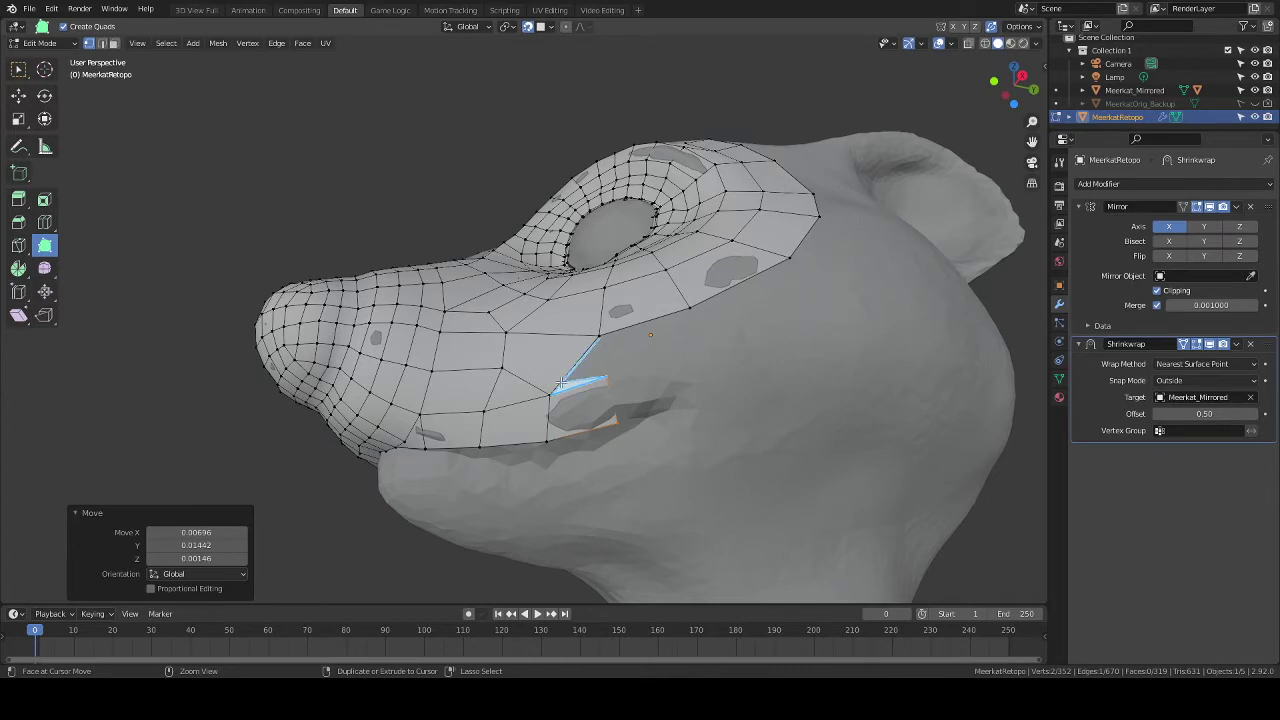
# Fill the triangular notch above the extruded lip face, add two quads behind it down to the mouth corner, and nudge their shared vertex.
pyautogui.moveTo(568, 381); pyautogui.dragTo(600, 340)
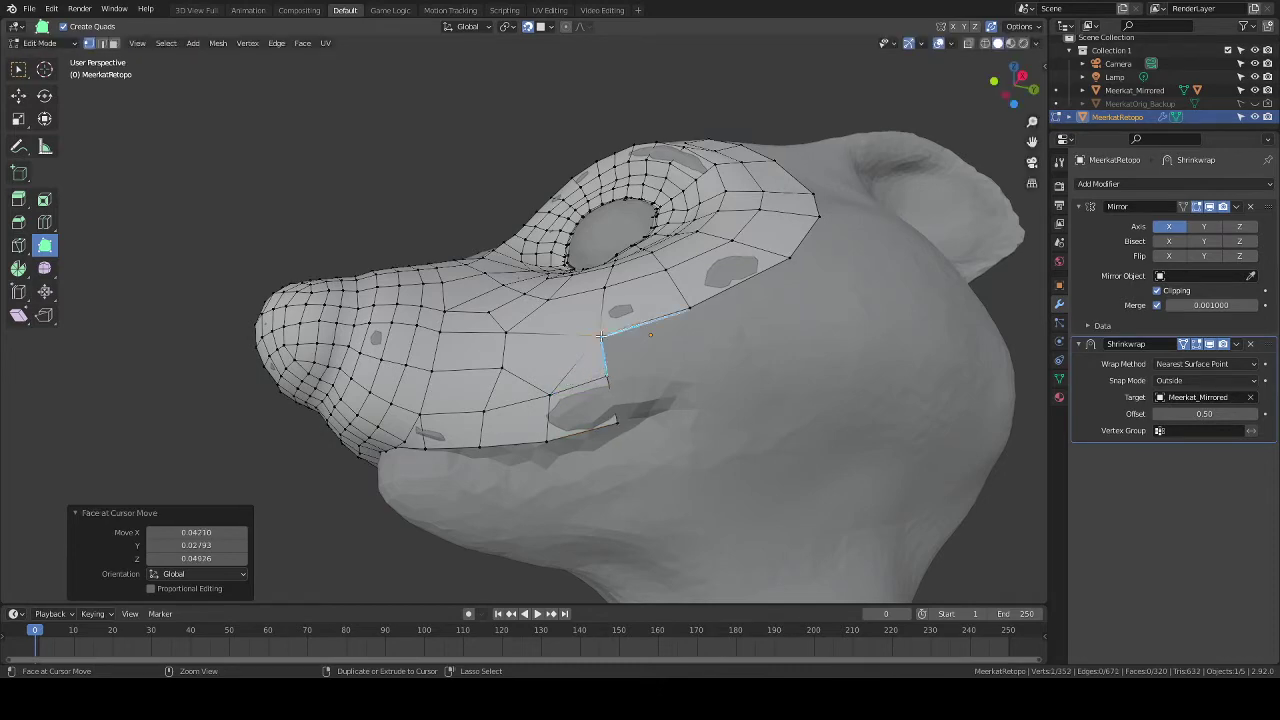
pyautogui.moveTo(600, 340); pyautogui.dragTo(698, 400, button='middle')
pyautogui.scroll(2, 678, 397)
pyautogui.scroll(-3, 678, 397)
pyautogui.scroll(3, 698, 400)
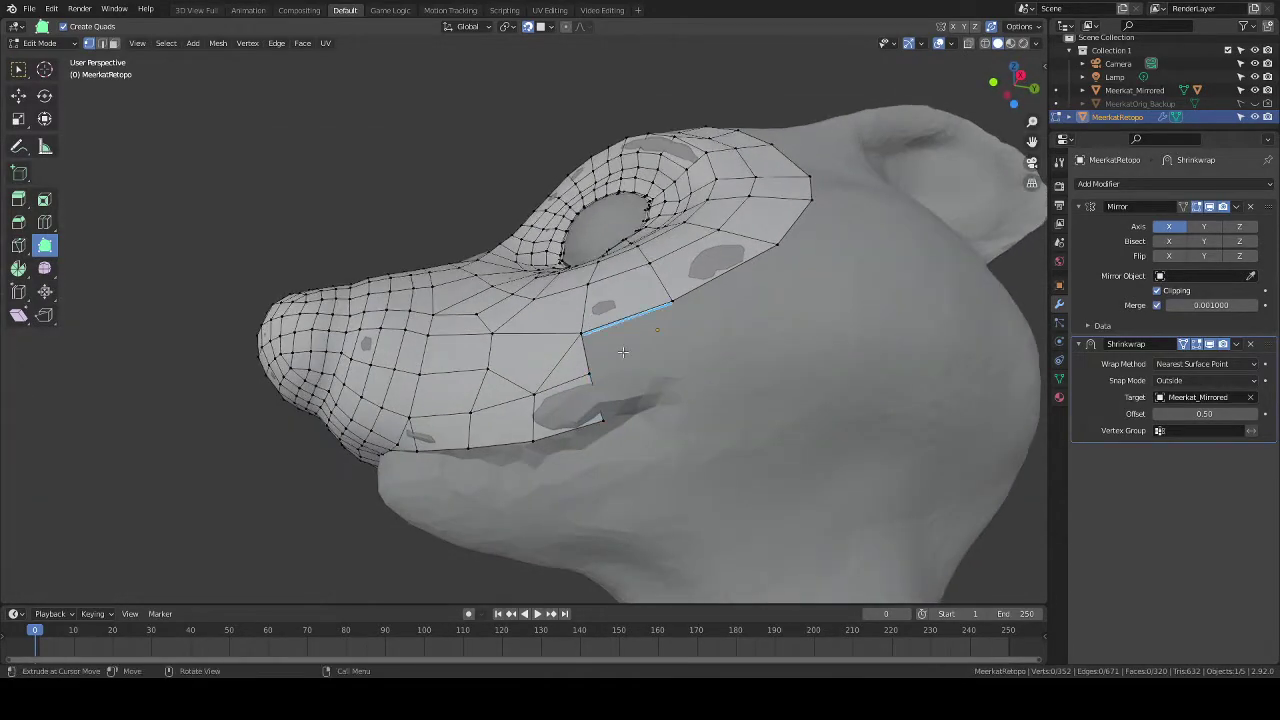
pyautogui.press('e')
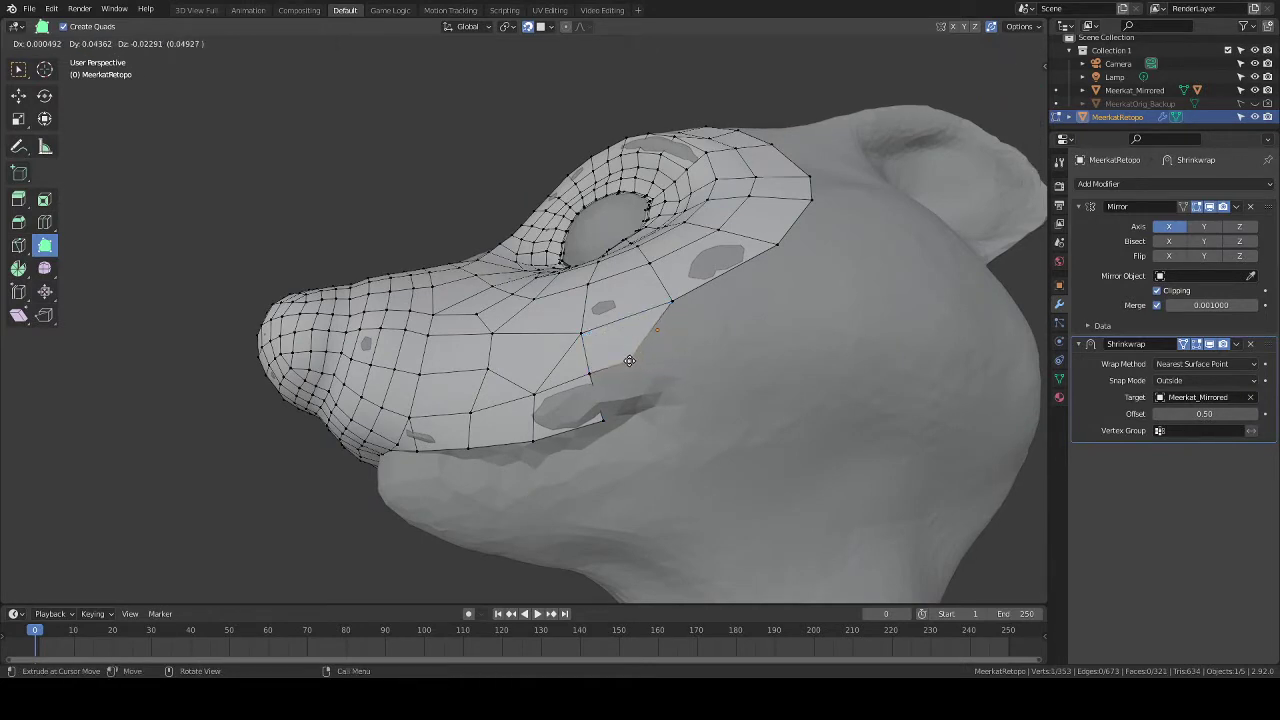
pyautogui.keyDown('ctrl'); pyautogui.moveTo(642, 363); pyautogui.dragTo(658, 399); pyautogui.keyUp('ctrl')
pyautogui.moveTo(691, 368); pyautogui.dragTo(673, 391, button='middle')
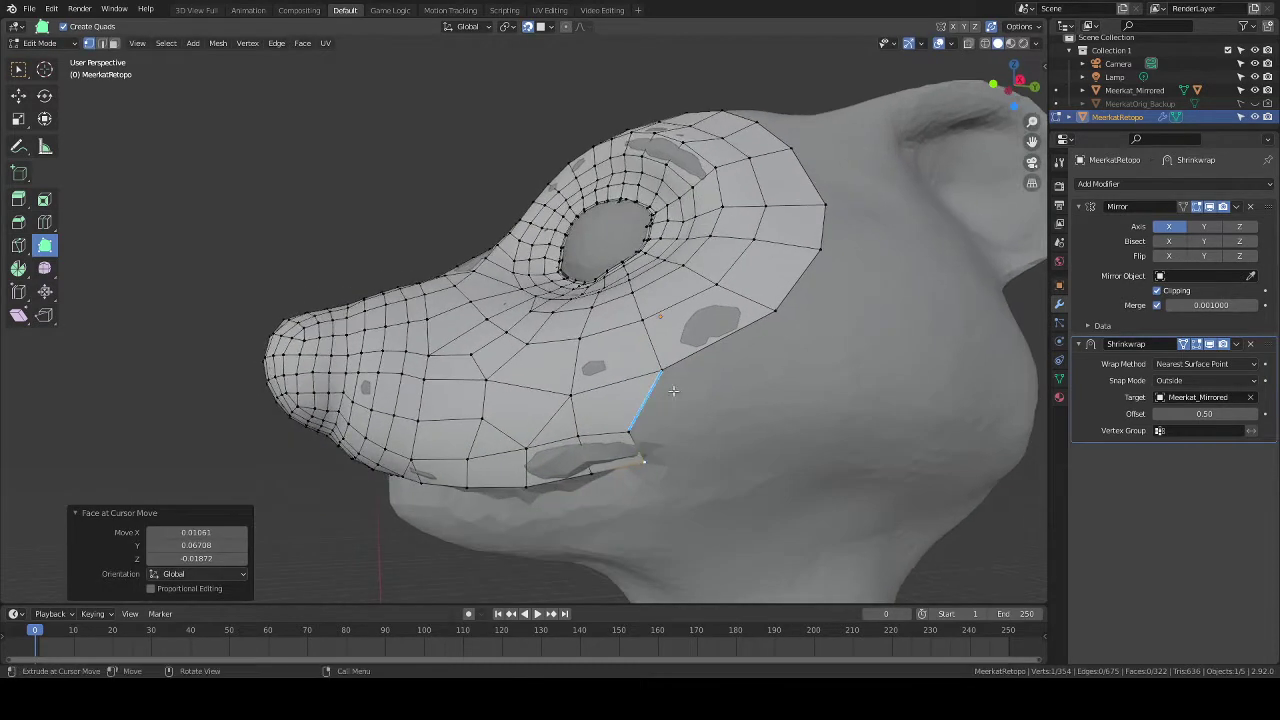
pyautogui.moveTo(637, 426); pyautogui.dragTo(635, 420)
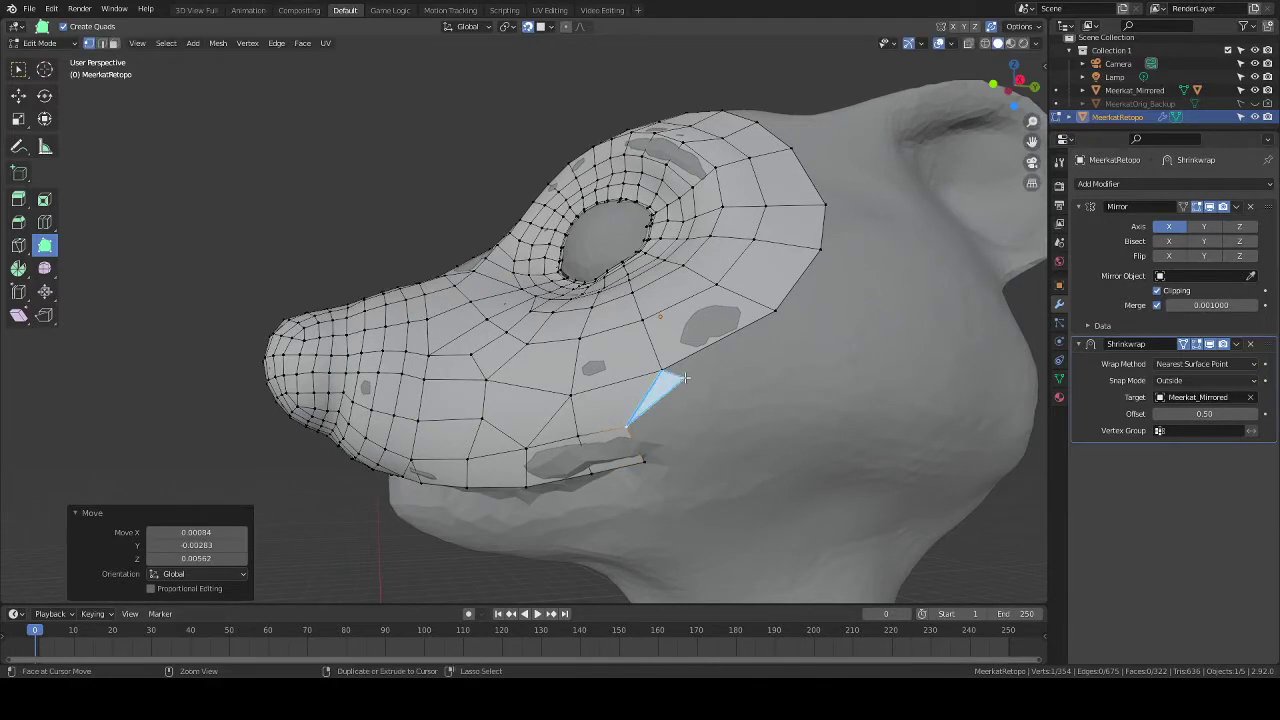
pyautogui.moveTo(677, 380); pyautogui.dragTo(714, 392)
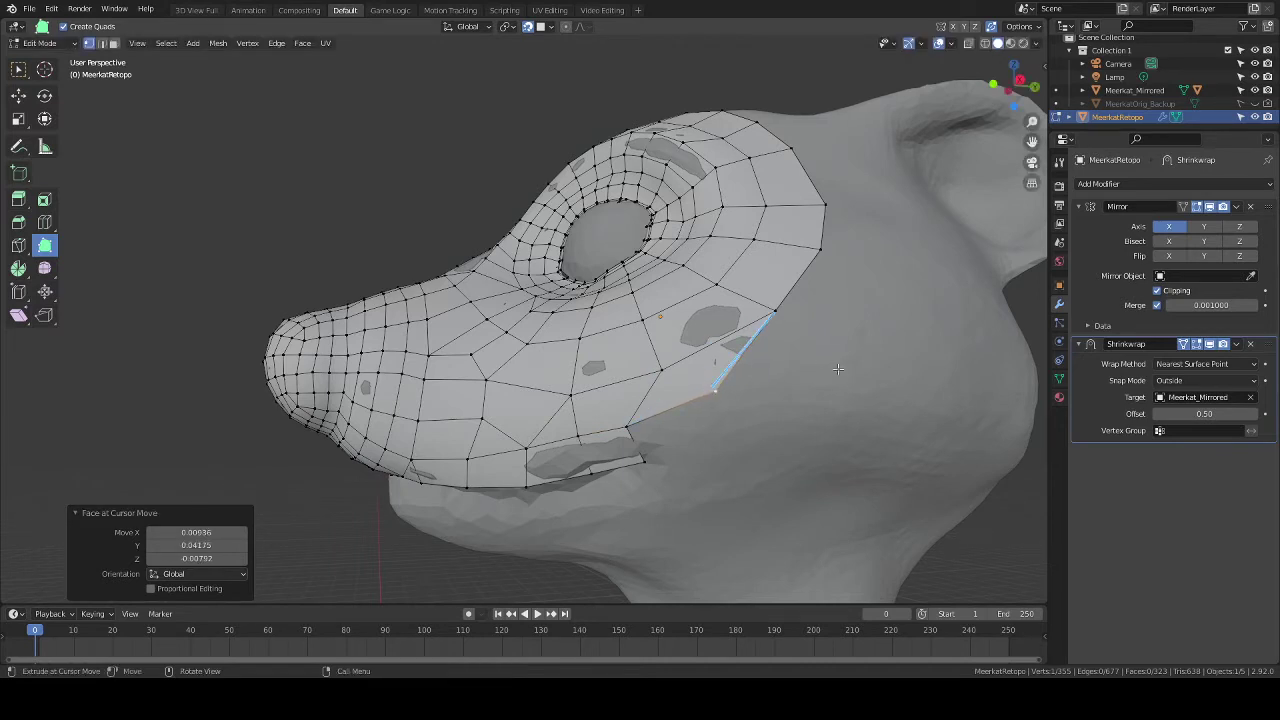
pyautogui.press('x')
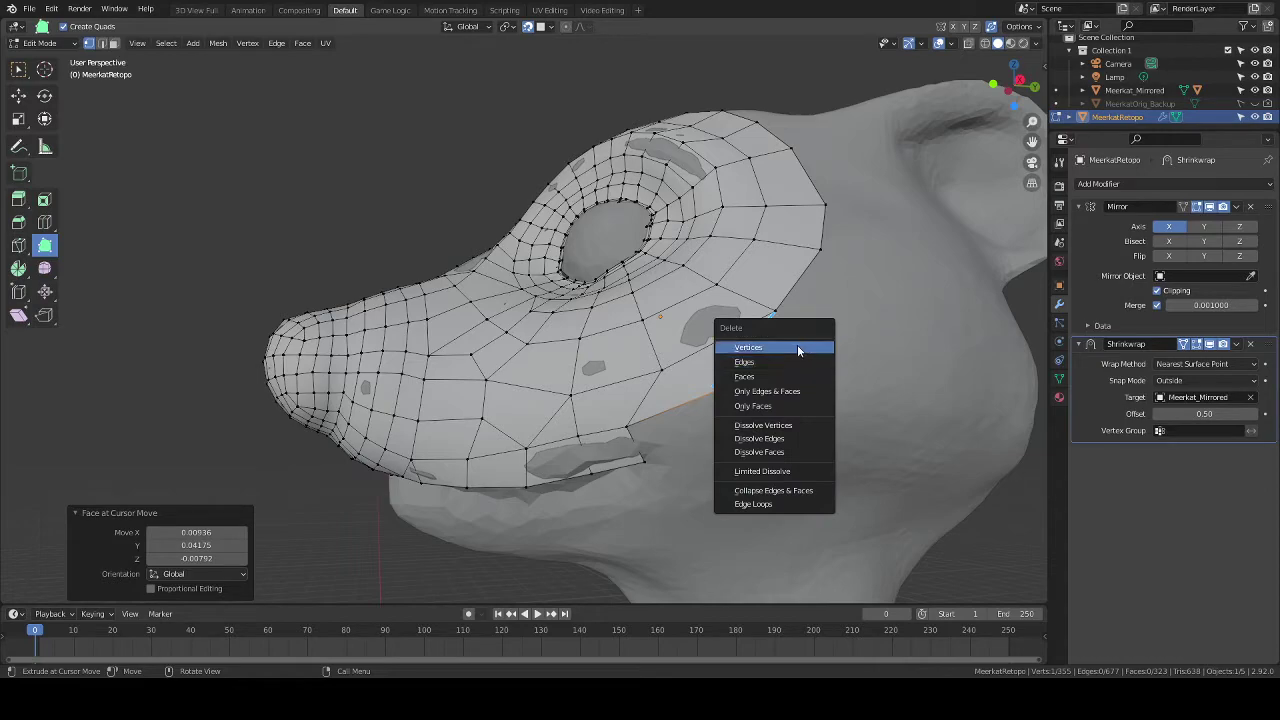
pyautogui.click(797, 344)
# Switch the Shrinkwrap modifier's Edit Mode display off and back on to compare the mesh with and without it.
pyautogui.moveTo(797, 344); pyautogui.dragTo(720, 430, button='middle')
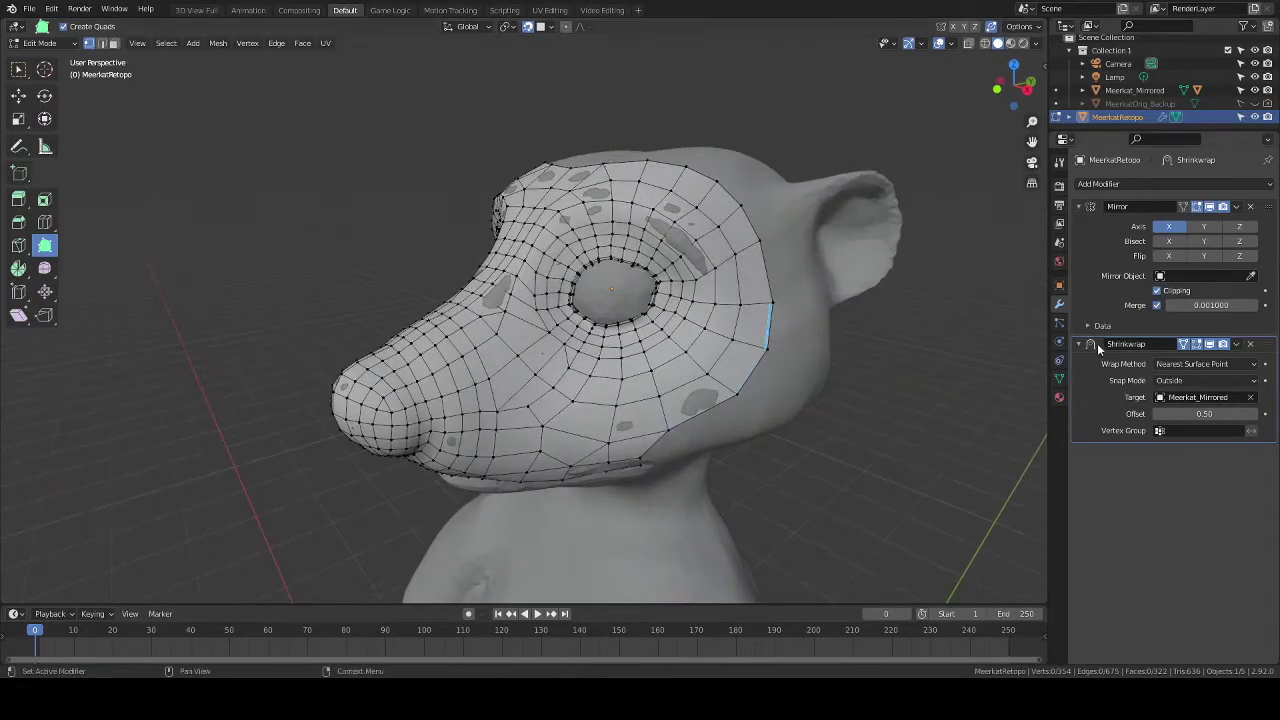
pyautogui.click(1197, 344)
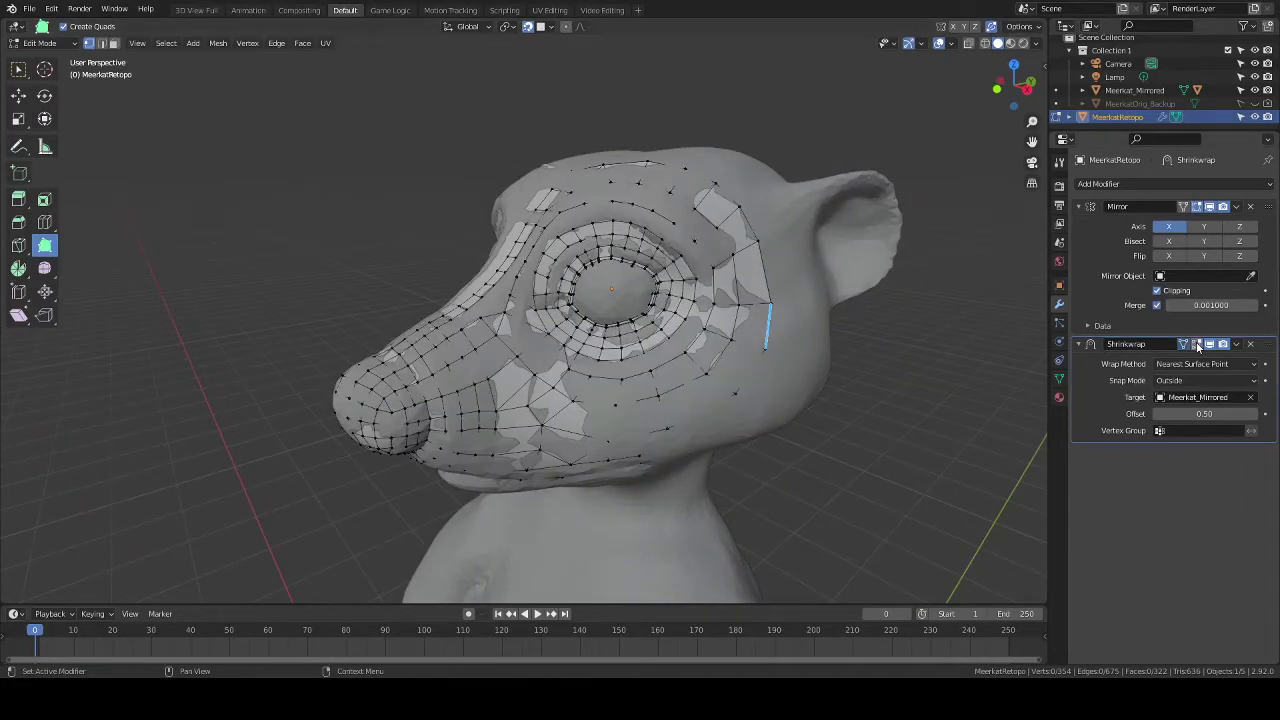
pyautogui.click(1197, 344)
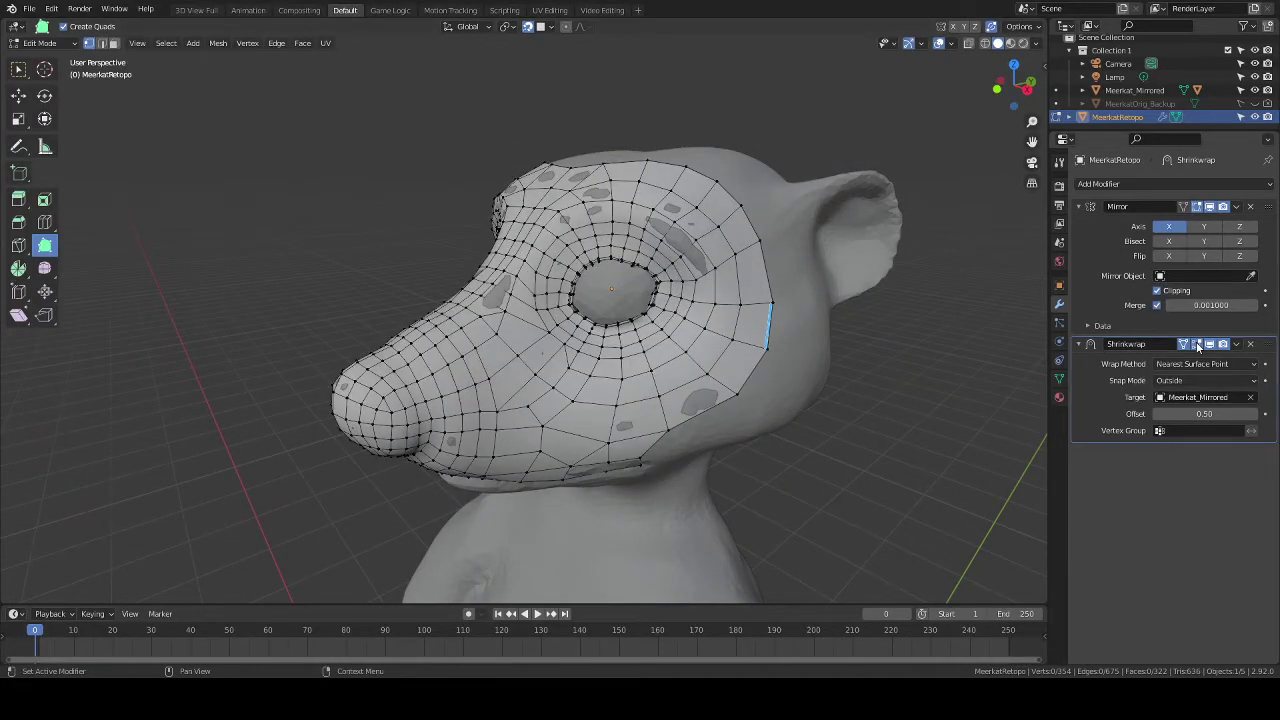
# Add a triangle behind the mouth corner and a quad above it reaching up to the lower cheek.
pyautogui.moveTo(930, 350); pyautogui.dragTo(646, 418, button='middle')
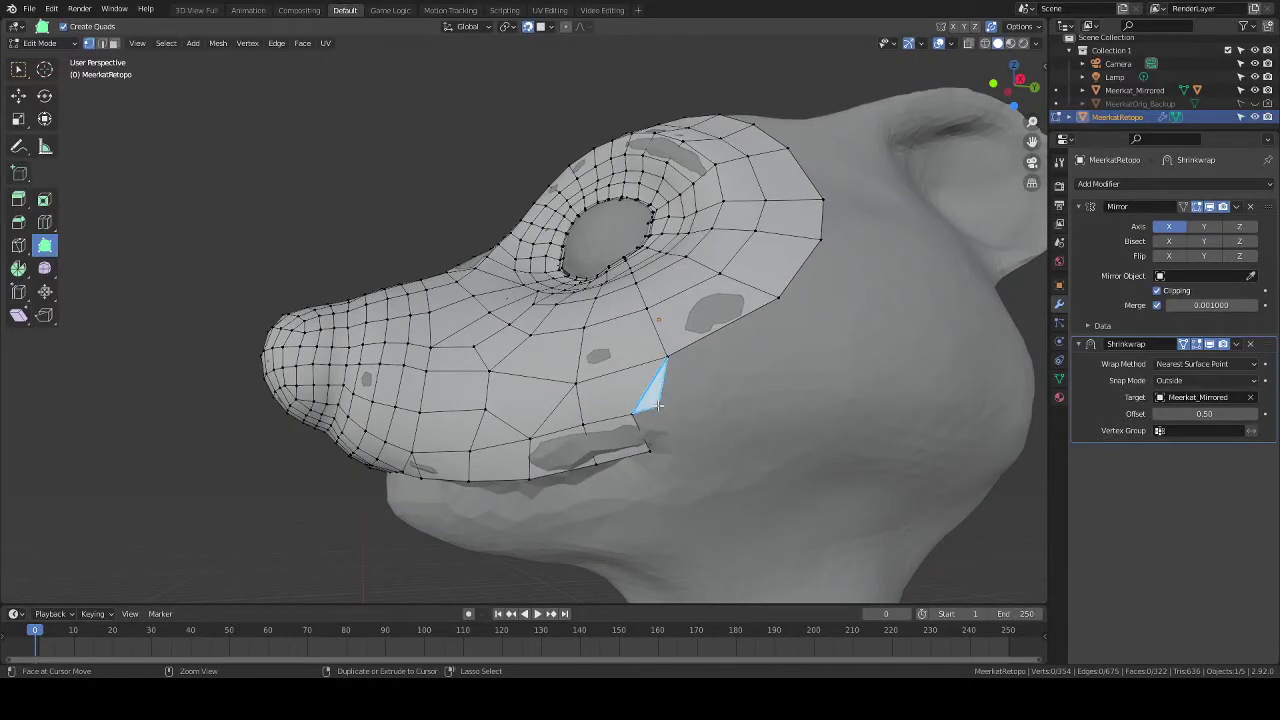
pyautogui.moveTo(733, 452); pyautogui.dragTo(710, 420, button='middle')
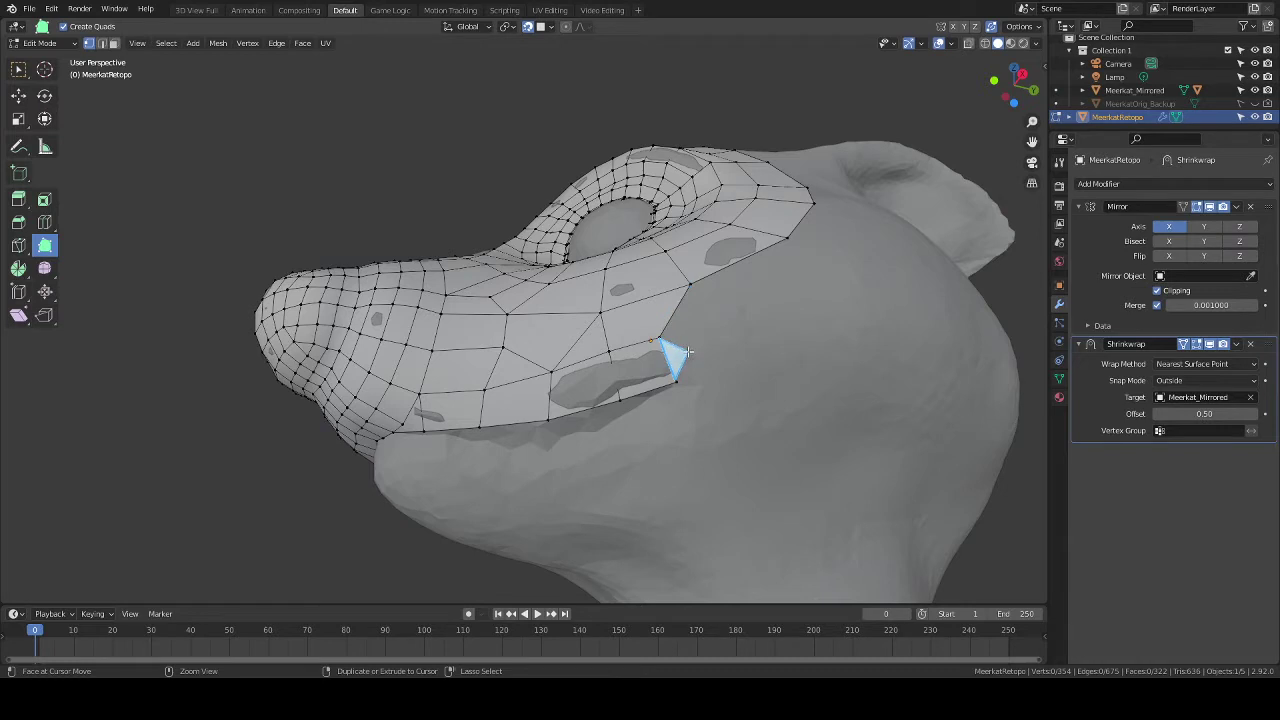
pyautogui.moveTo(688, 352); pyautogui.dragTo(702, 376)
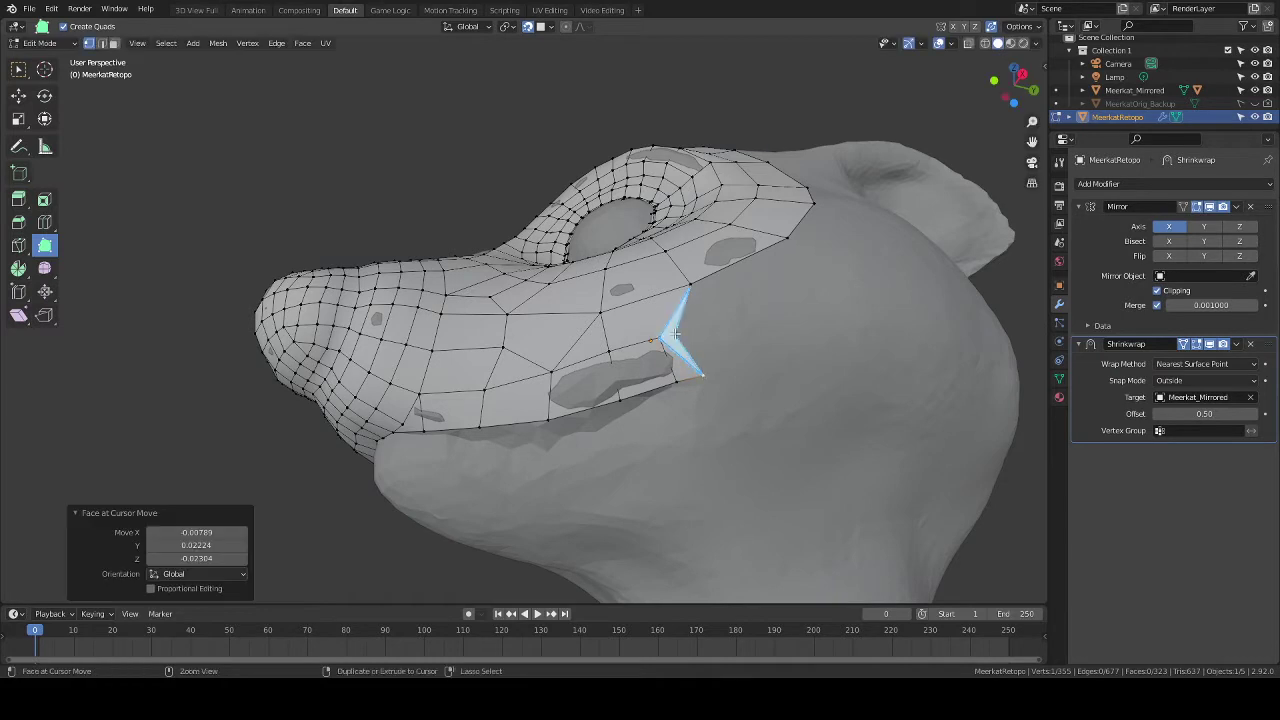
pyautogui.moveTo(676, 334); pyautogui.dragTo(708, 325)
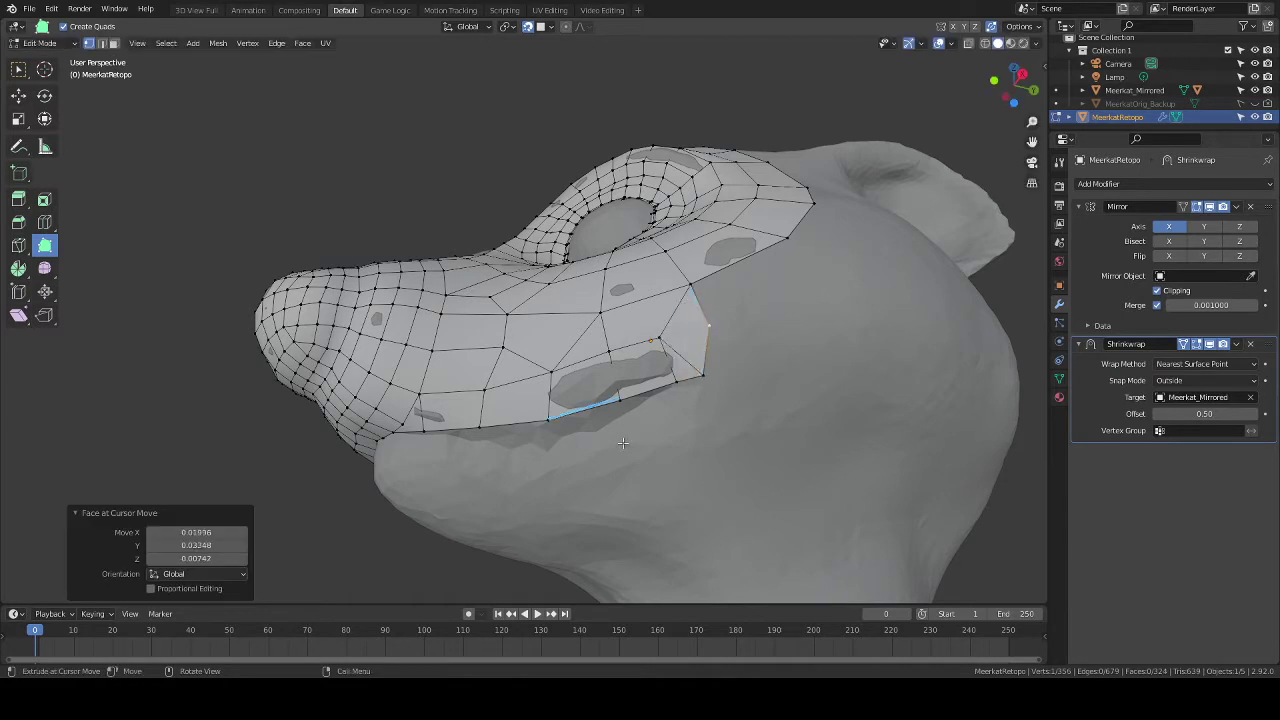
# Extrude the short lower edge behind the mouth corner slightly downwards into a thin quad.
pyautogui.moveTo(622, 442)
pyautogui.mouseDown(button='middle')
pyautogui.moveTo(646, 423)
pyautogui.moveTo(645, 435)
pyautogui.mouseUp(button='middle')
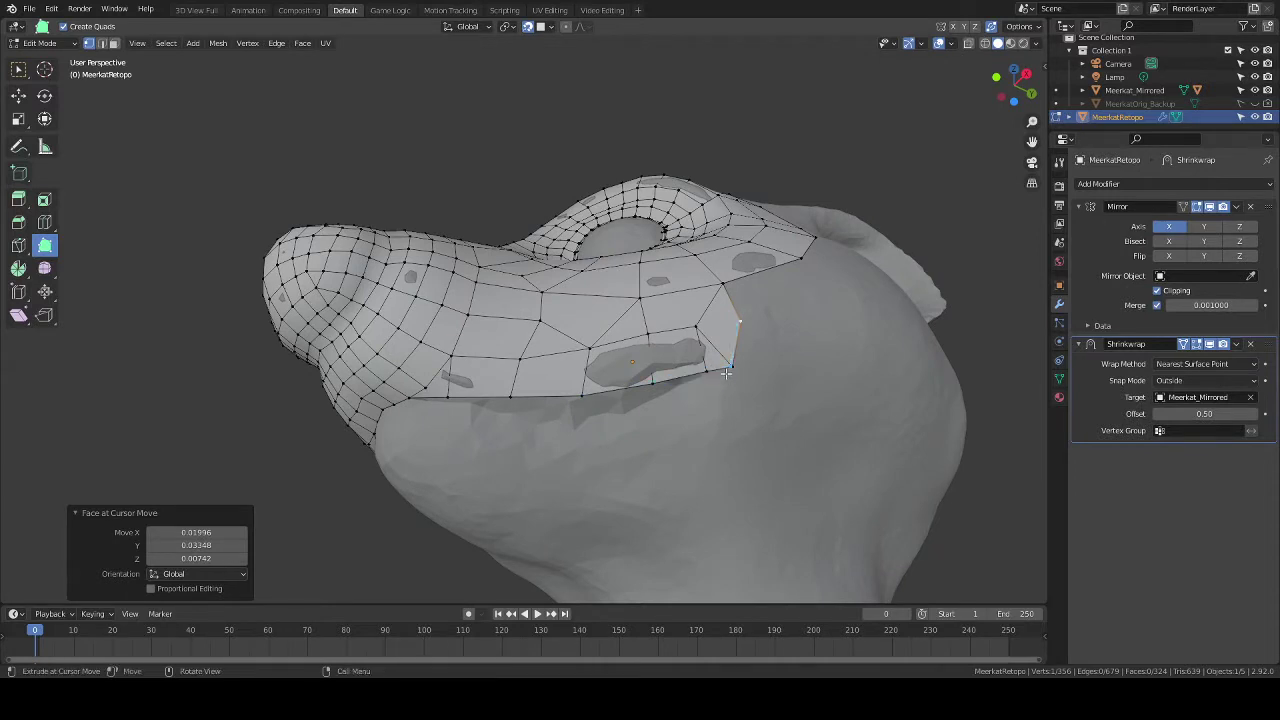
pyautogui.moveTo(722, 401); pyautogui.dragTo(724, 411)
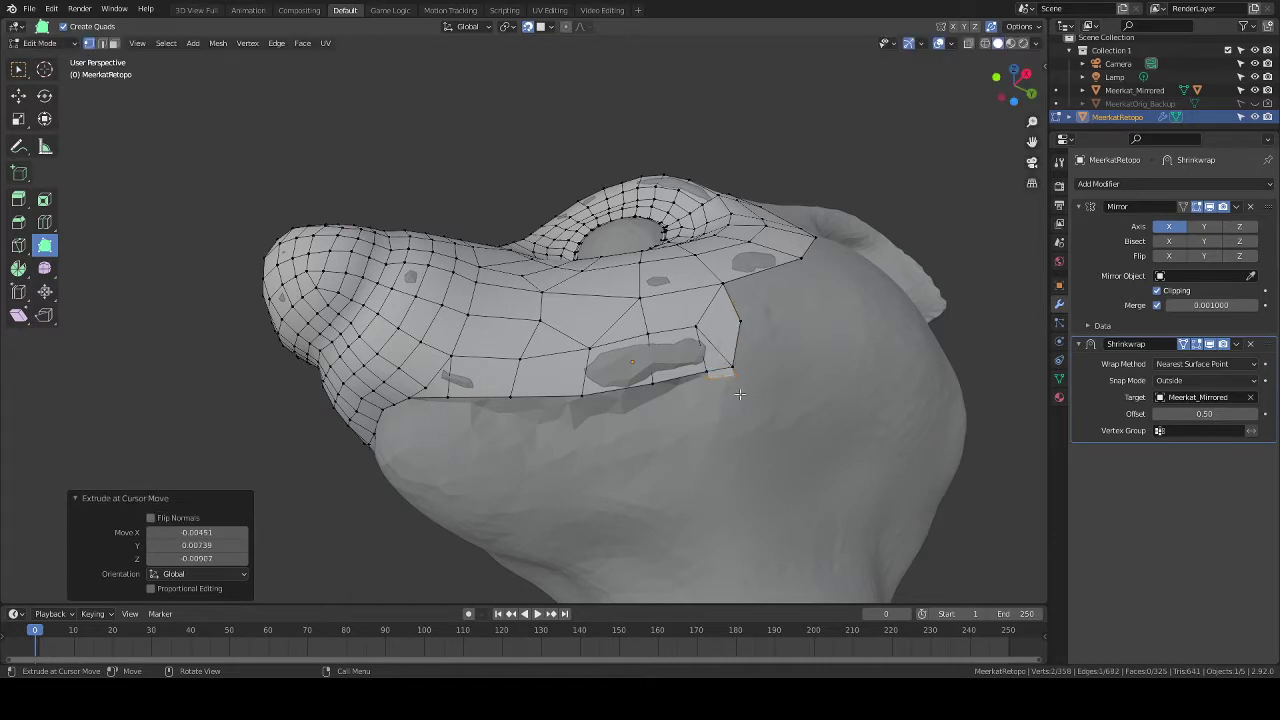
# Try to merge the thin quad's rear vertex with the mouth corner vertex directly above it.
pyautogui.press('c')
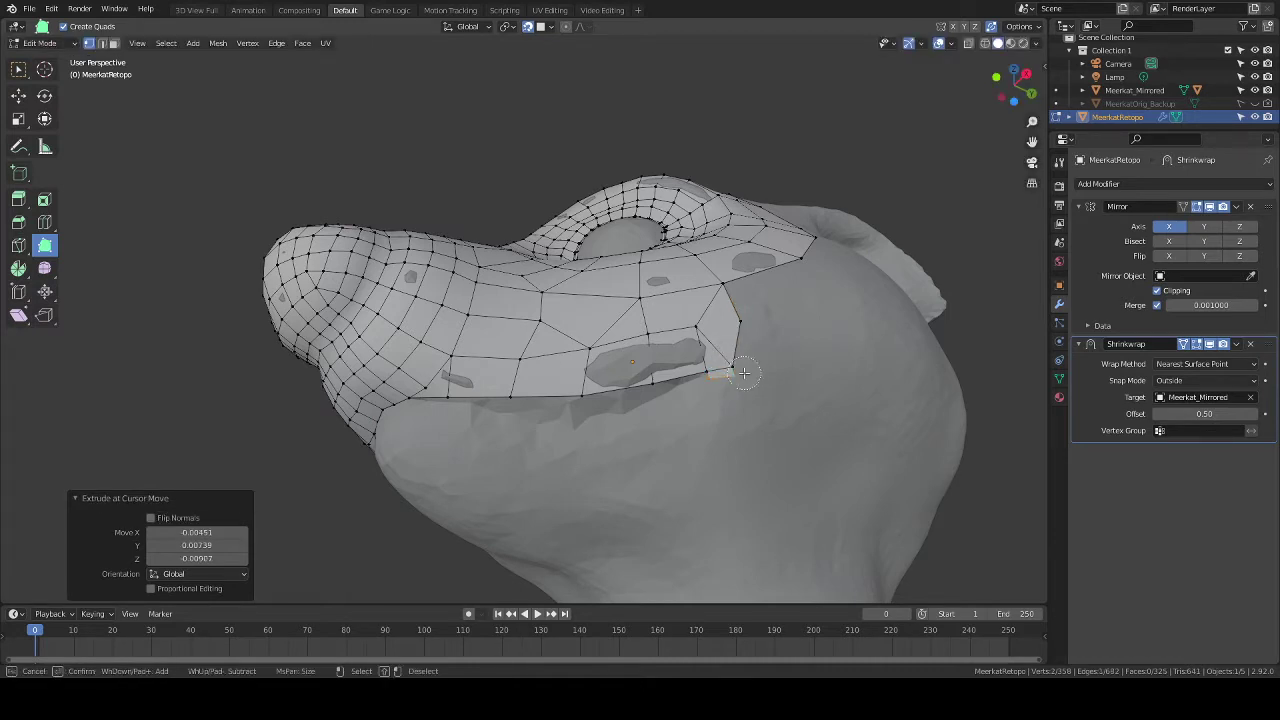
pyautogui.rightClick(743, 372)
pyautogui.hotkey('alt', 'a')
pyautogui.press('c')
pyautogui.click(741, 371)
pyautogui.rightClick(741, 371)
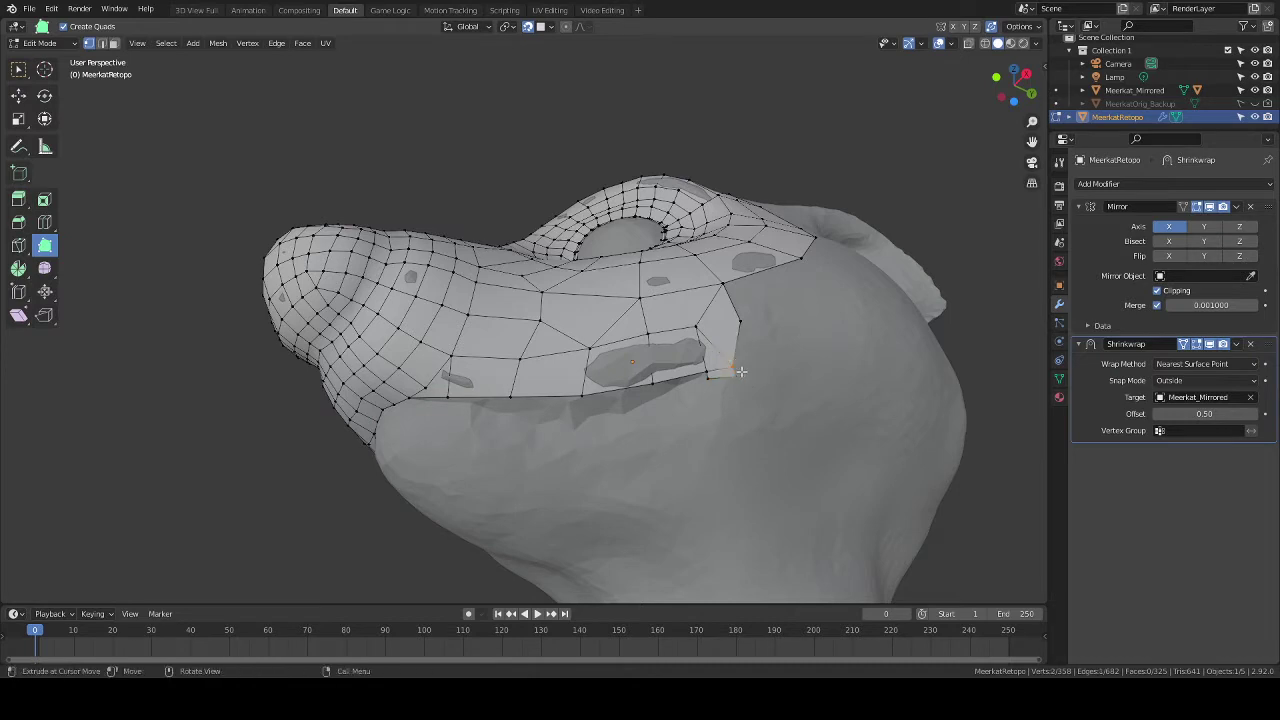
pyautogui.click(738, 376)
pyautogui.keyDown('shift'); pyautogui.click(734, 368); pyautogui.keyUp('shift')
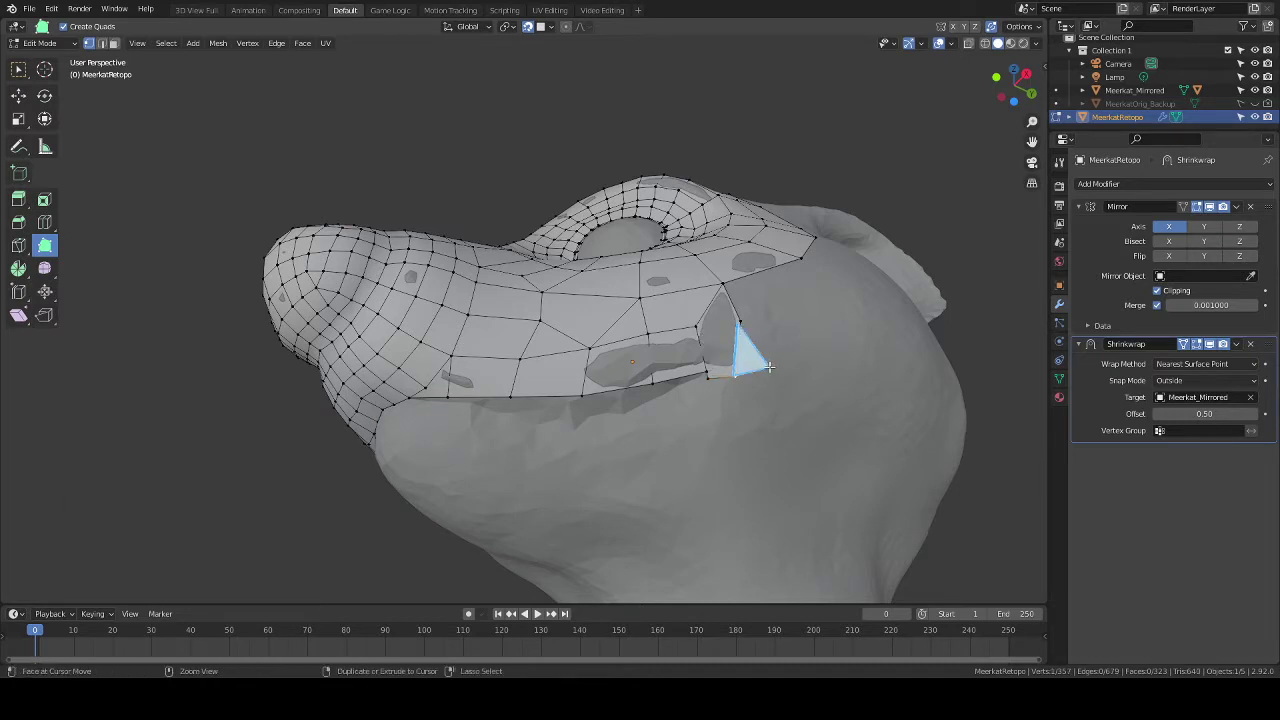
pyautogui.keyDown('ctrl'); pyautogui.click(768, 367); pyautogui.keyUp('ctrl')
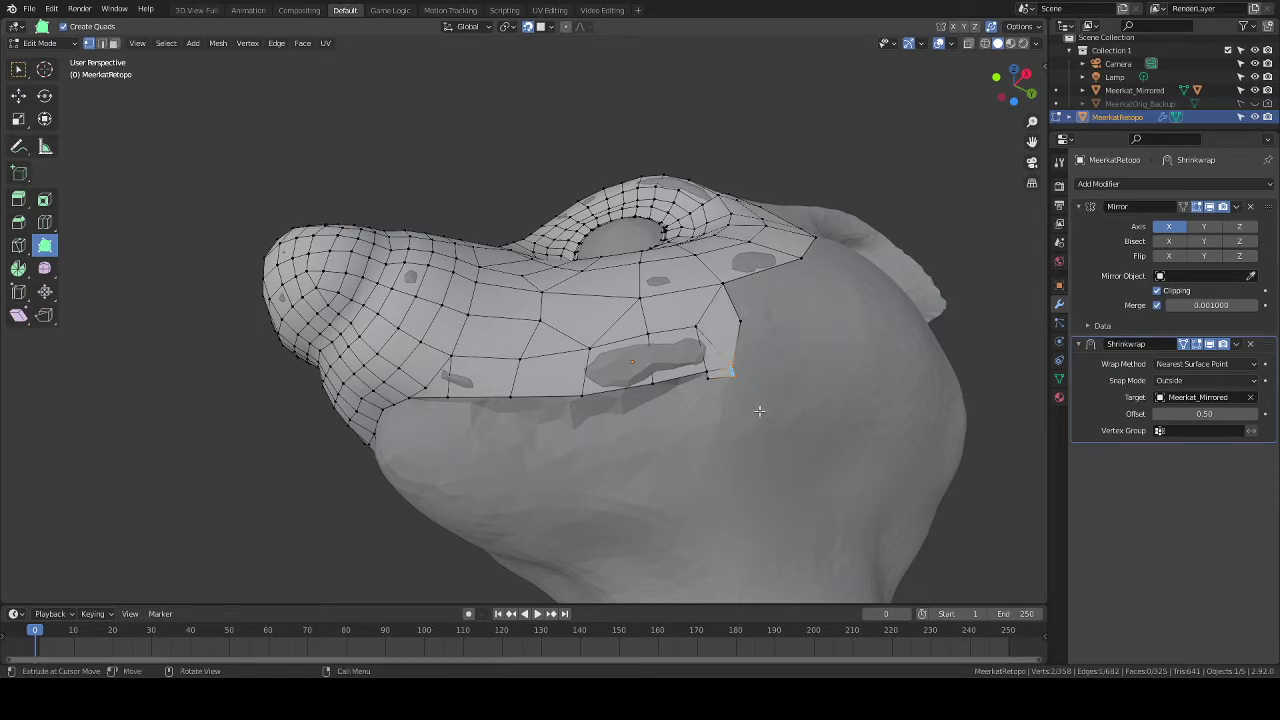
pyautogui.press('w')
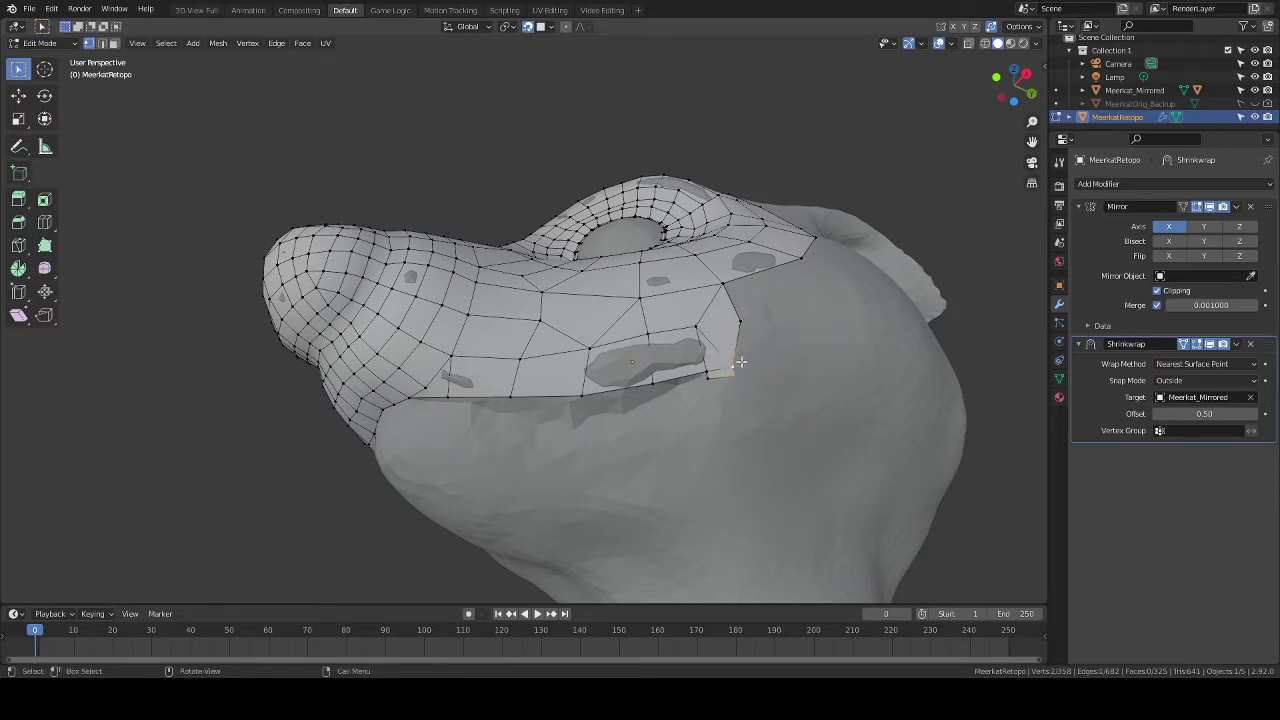
pyautogui.press('m')
pyautogui.click(740, 374)
pyautogui.click(44, 247)
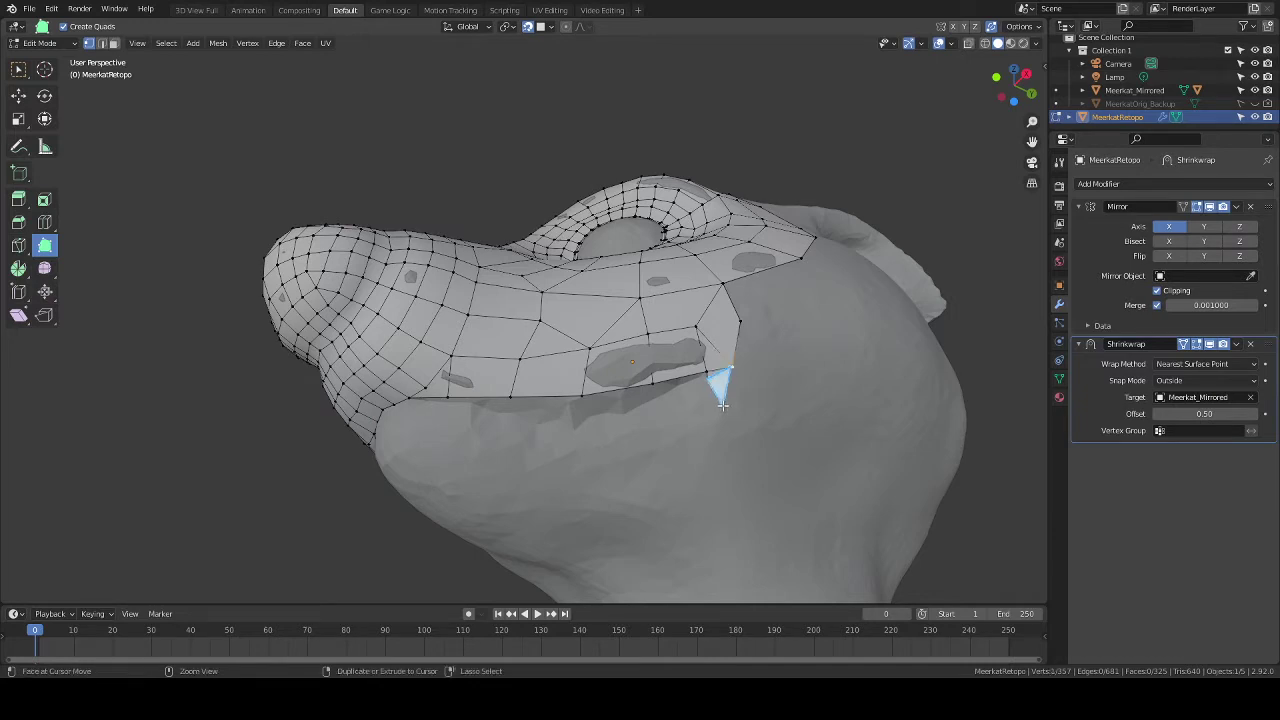
pyautogui.hotkey('ctrl', 'z')
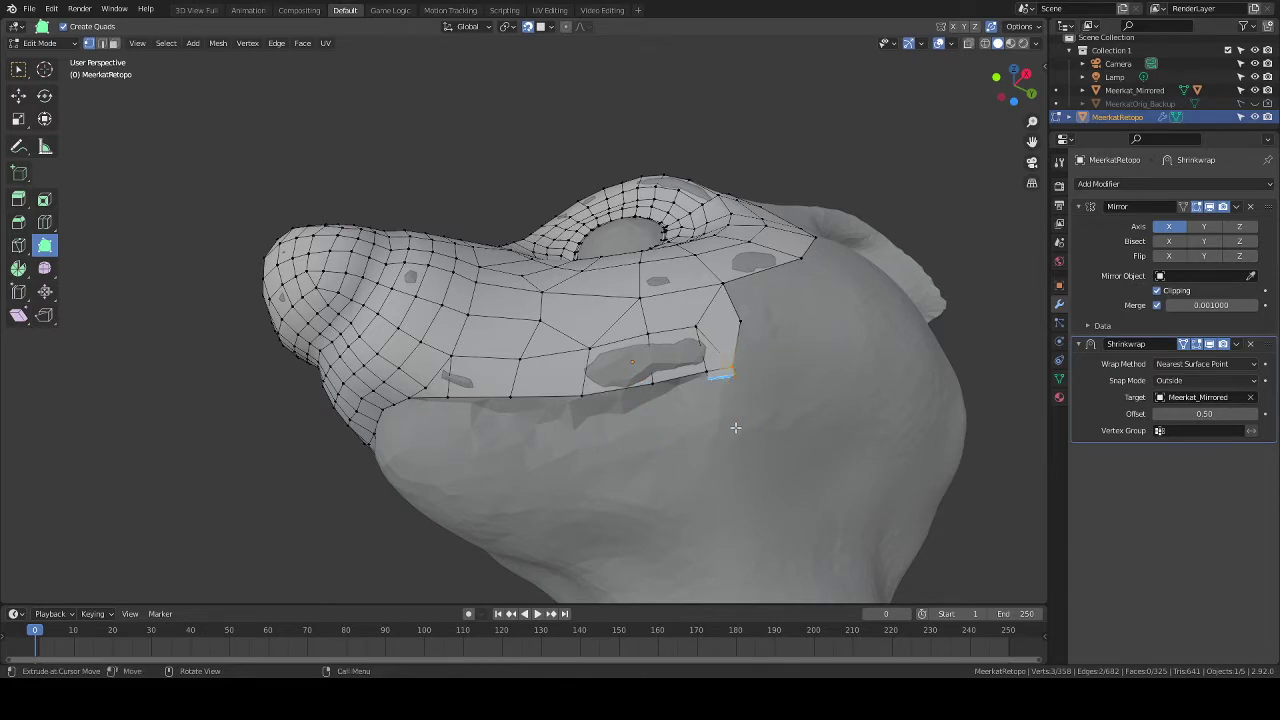
# Extrude a second thin quad down from the mouth corner, and toggle the Shrinkwrap modifier's Edit Mode display off and on to compare.
pyautogui.moveTo(735, 427); pyautogui.dragTo(737, 437)
pyautogui.moveTo(737, 437); pyautogui.dragTo(585, 440, button='middle')
pyautogui.click(1197, 345)
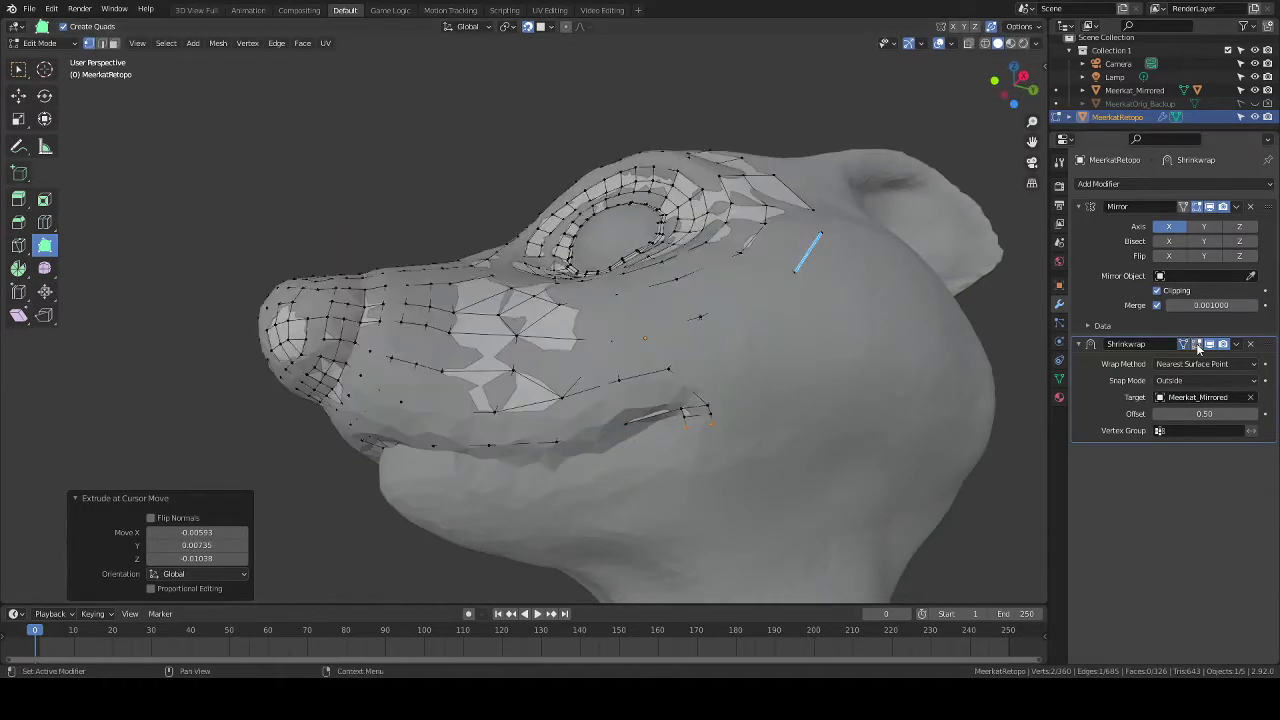
pyautogui.click(1197, 345)
pyautogui.click(1197, 345)
pyautogui.click(1197, 345)
pyautogui.click(1197, 345)
pyautogui.click(1197, 345)
# Extrude the front edge of the lower thin quad forwards to start the lower lip, scale it about 2.77 times, rotate it, and move it down.
pyautogui.moveTo(690, 420); pyautogui.dragTo(704, 427, button='middle')
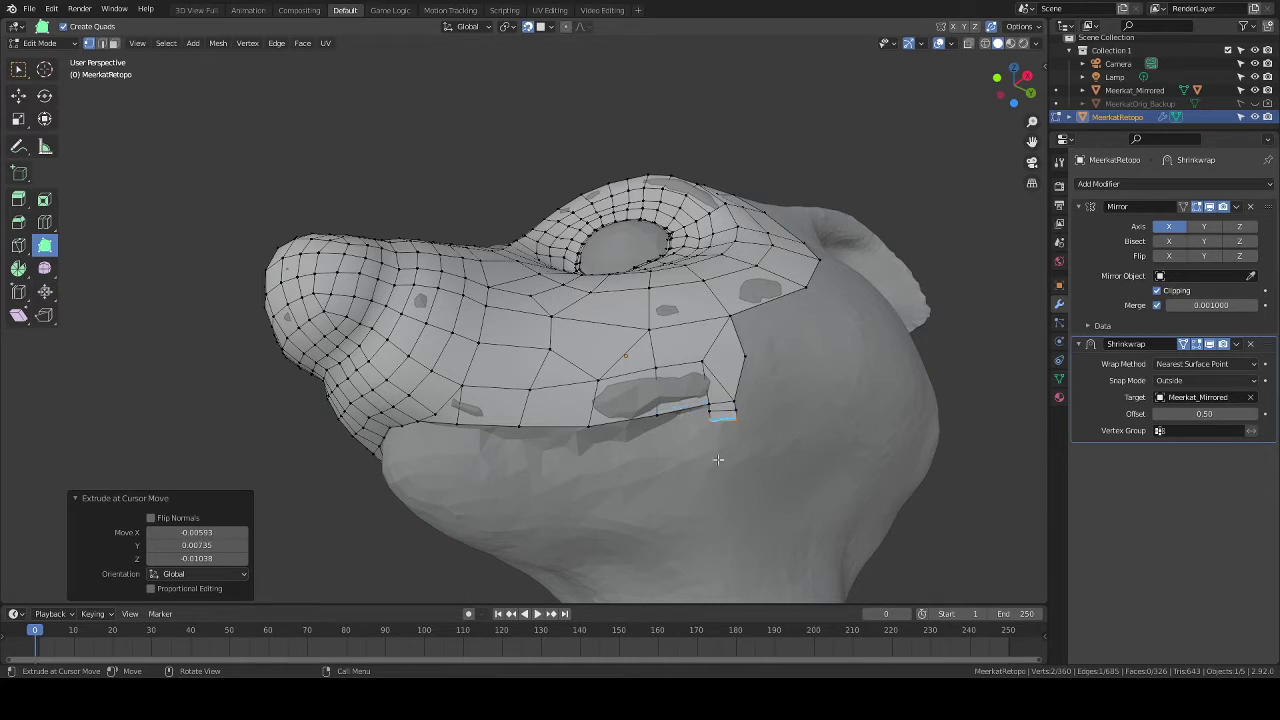
pyautogui.press('g')
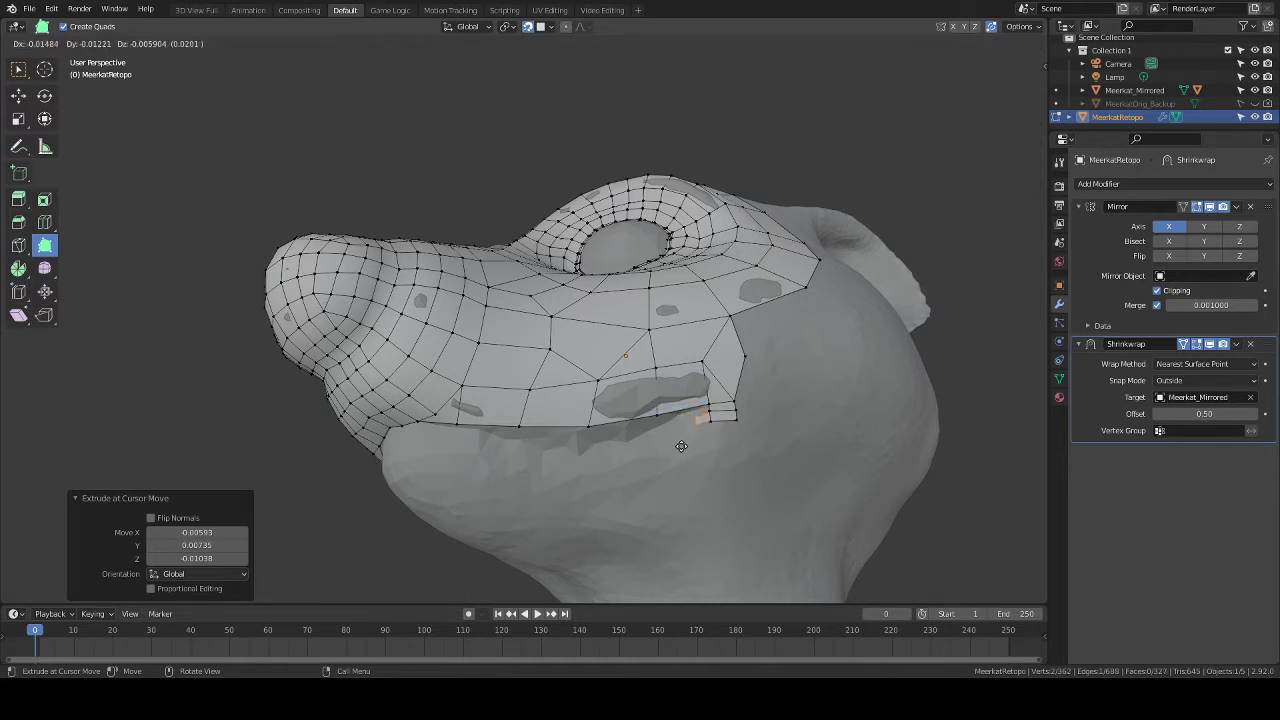
pyautogui.press('s')
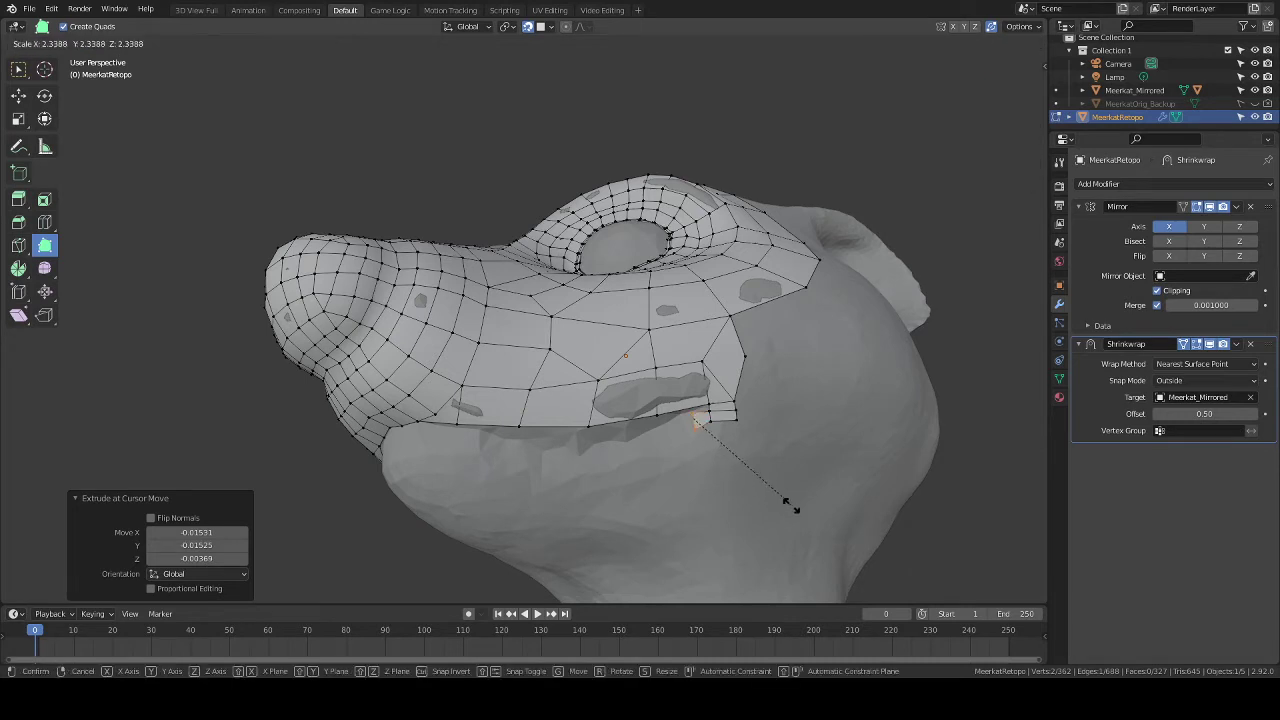
pyautogui.click(798, 532)
pyautogui.press('r')
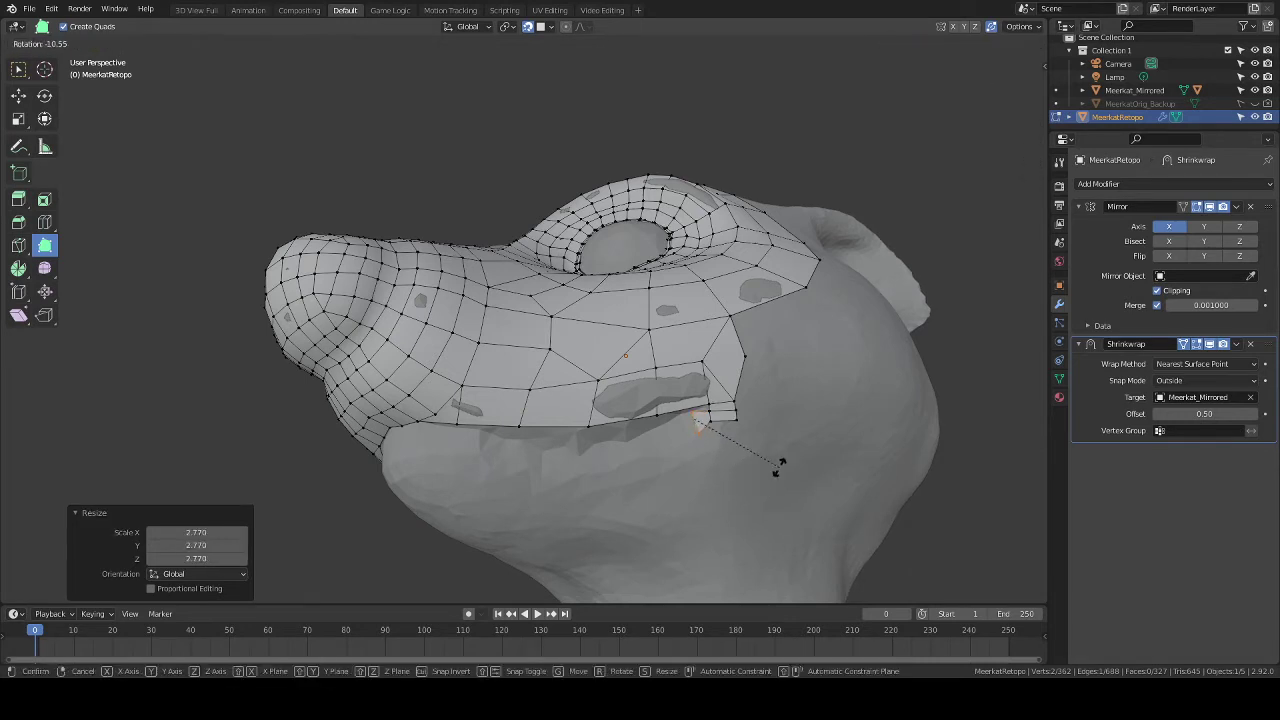
pyautogui.click(777, 470)
pyautogui.press('g')
pyautogui.click(770, 483)
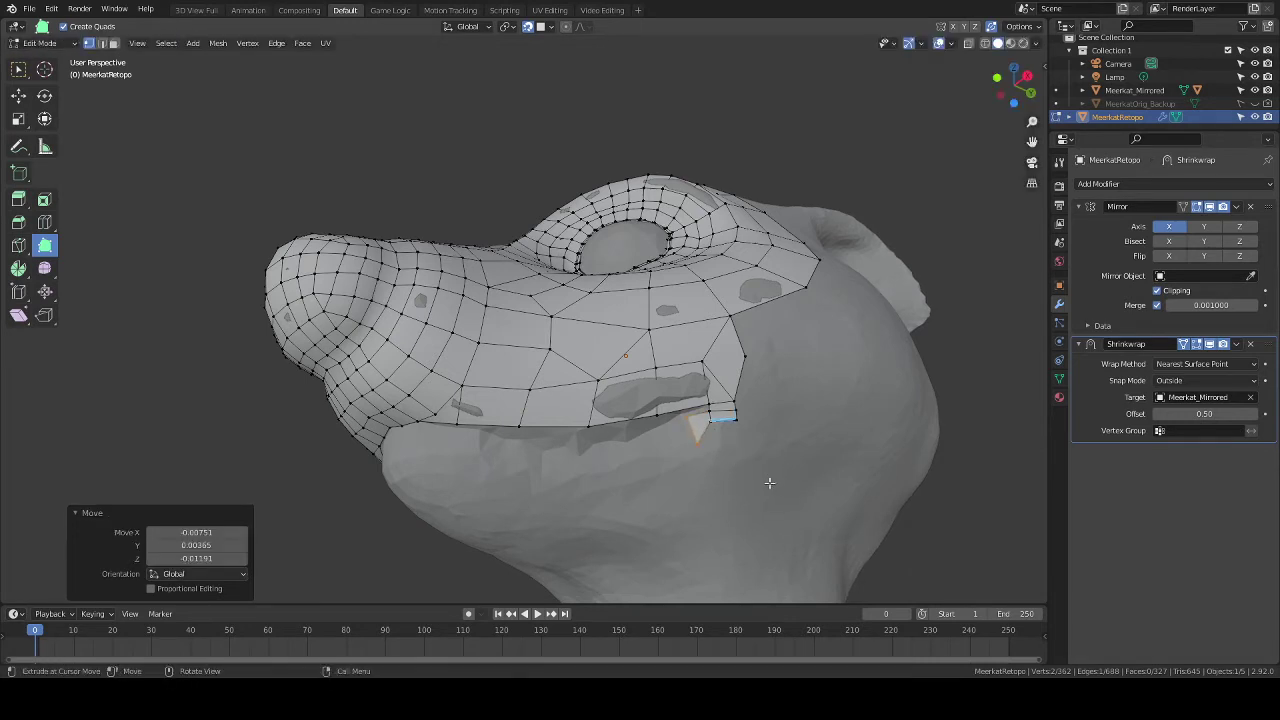
# Move the lower lip's front edge further forwards, rotate it, scale it by about 1.37, and adjust its position below the upper lip.
pyautogui.moveTo(701, 461)
pyautogui.mouseDown(button='middle')
pyautogui.moveTo(660, 458)
pyautogui.moveTo(700, 455)
pyautogui.moveTo(685, 456)
pyautogui.mouseUp(button='middle')
pyautogui.press('g')
pyautogui.click(680, 462)
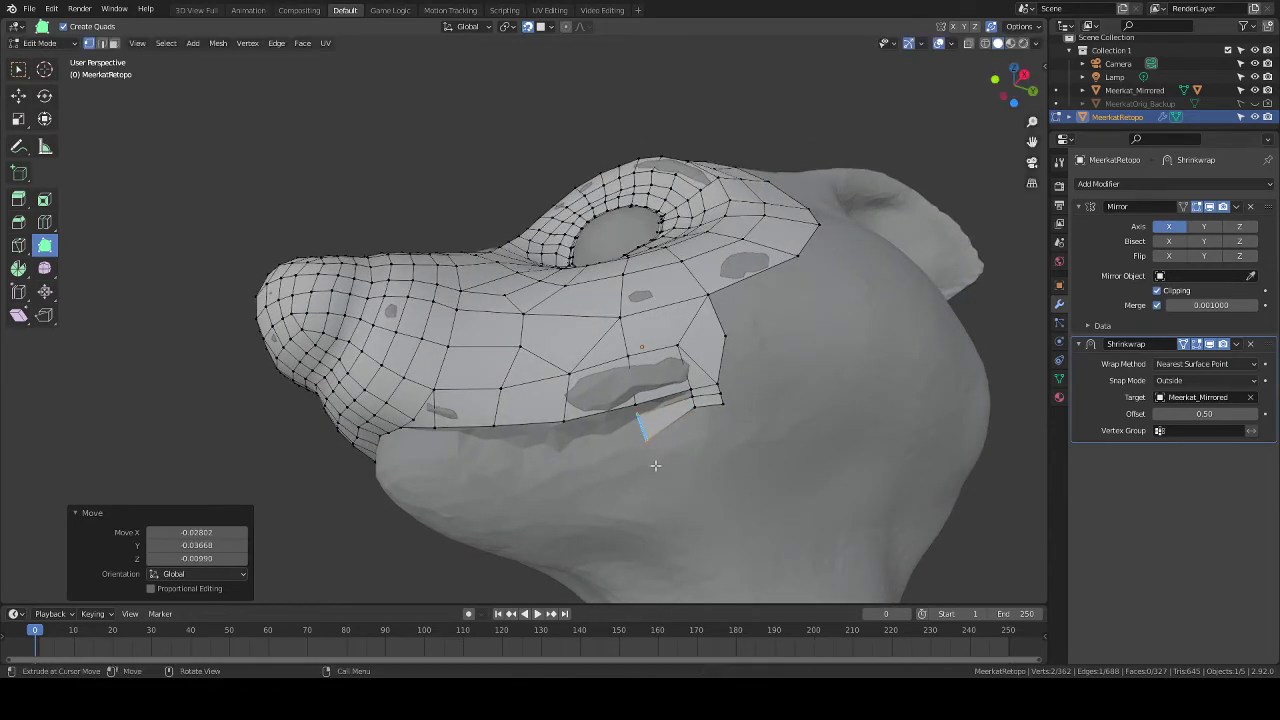
pyautogui.press('r')
pyautogui.click(687, 475)
pyautogui.press('g')
pyautogui.click(683, 477)
pyautogui.press('s')
pyautogui.press('g')
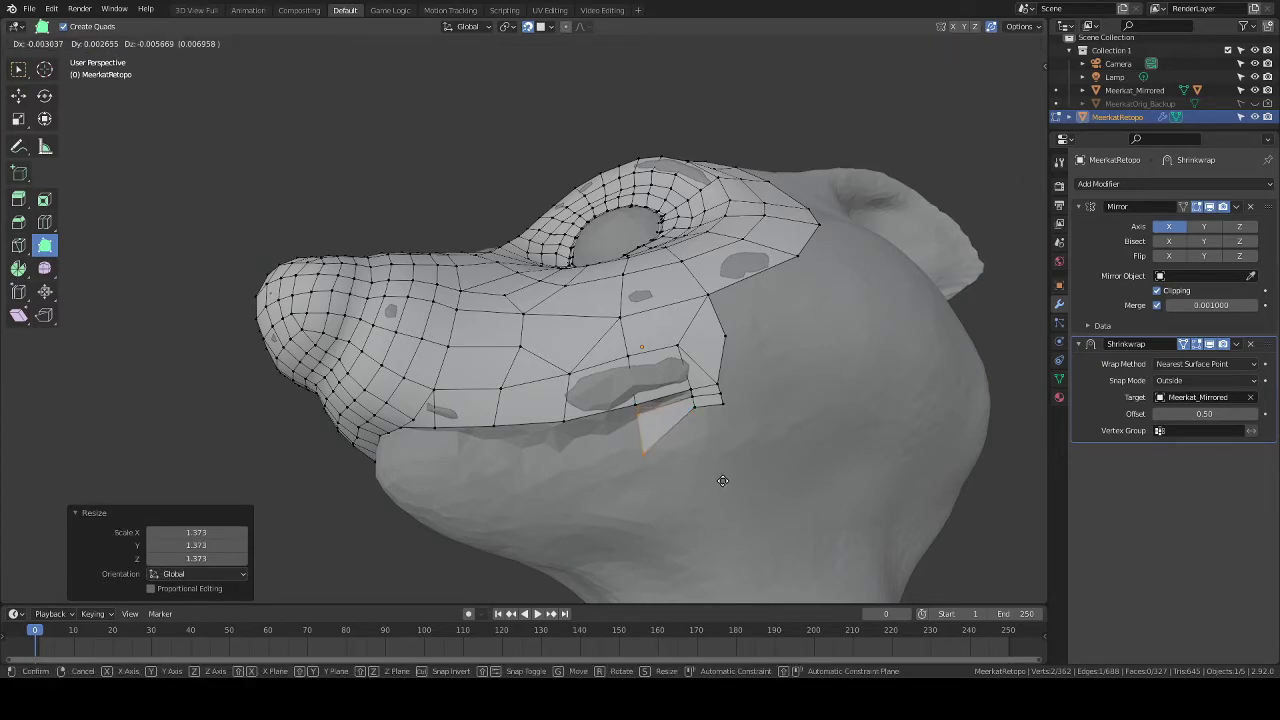
pyautogui.click(721, 480)
# Try to extrude the lower lip's front edge forwards beneath the upper lip.
pyautogui.moveTo(721, 480); pyautogui.dragTo(612, 468, button='middle')
pyautogui.press('g')
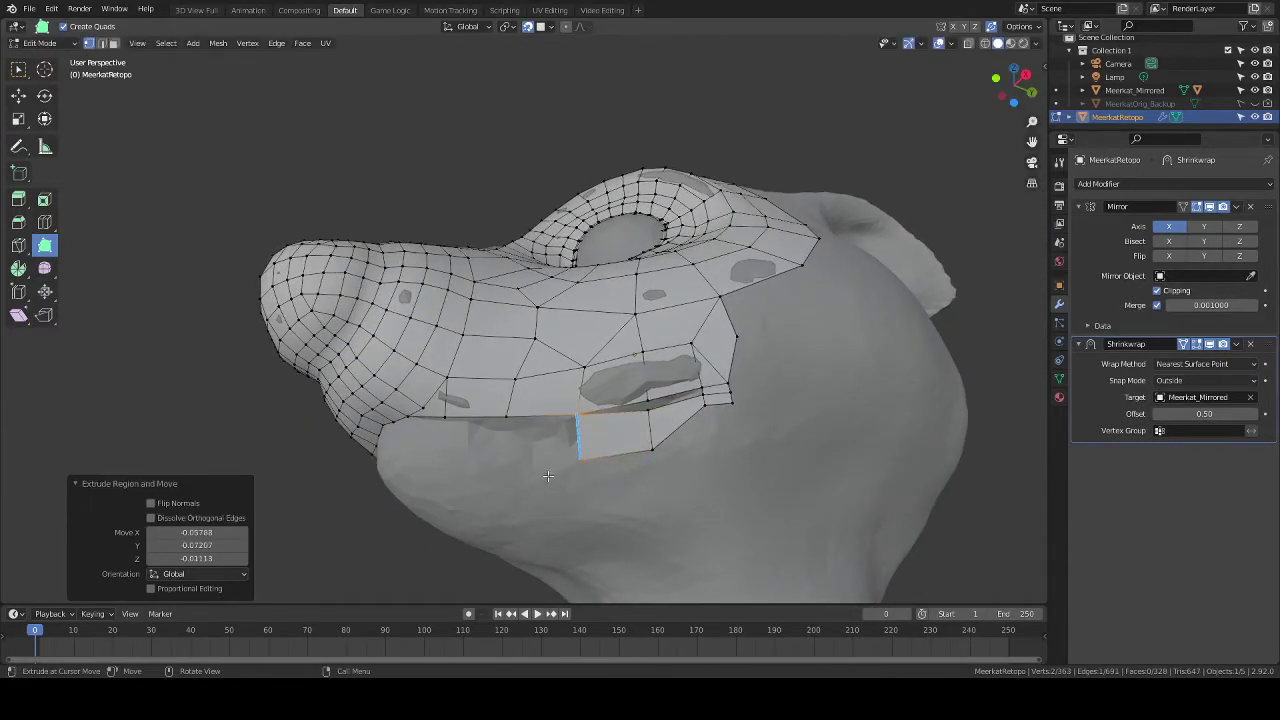
pyautogui.click(548, 476)
pyautogui.hotkey('ctrl', 'z')
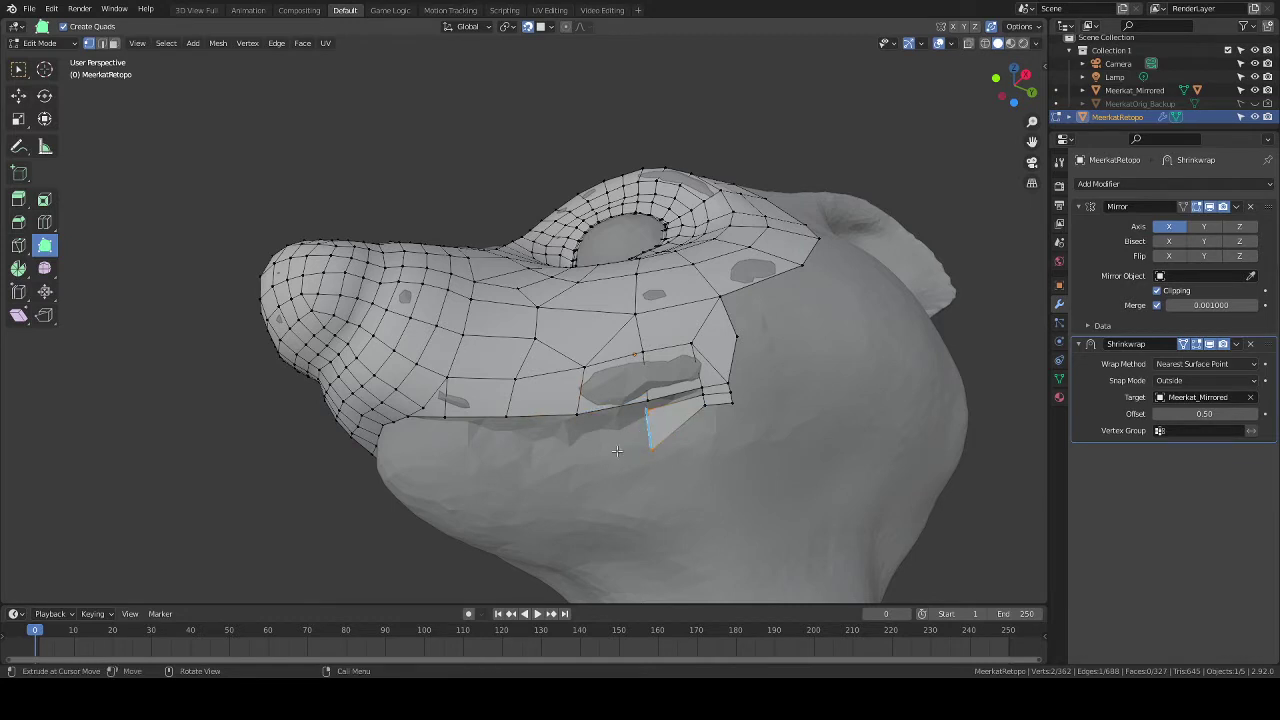
# Lower the Auto Merge threshold so that nearby upper and lower lip vertices stay separate.
pyautogui.keyDown('shift'); pyautogui.click(810, 250); pyautogui.keyUp('shift')
pyautogui.click(1019, 26)
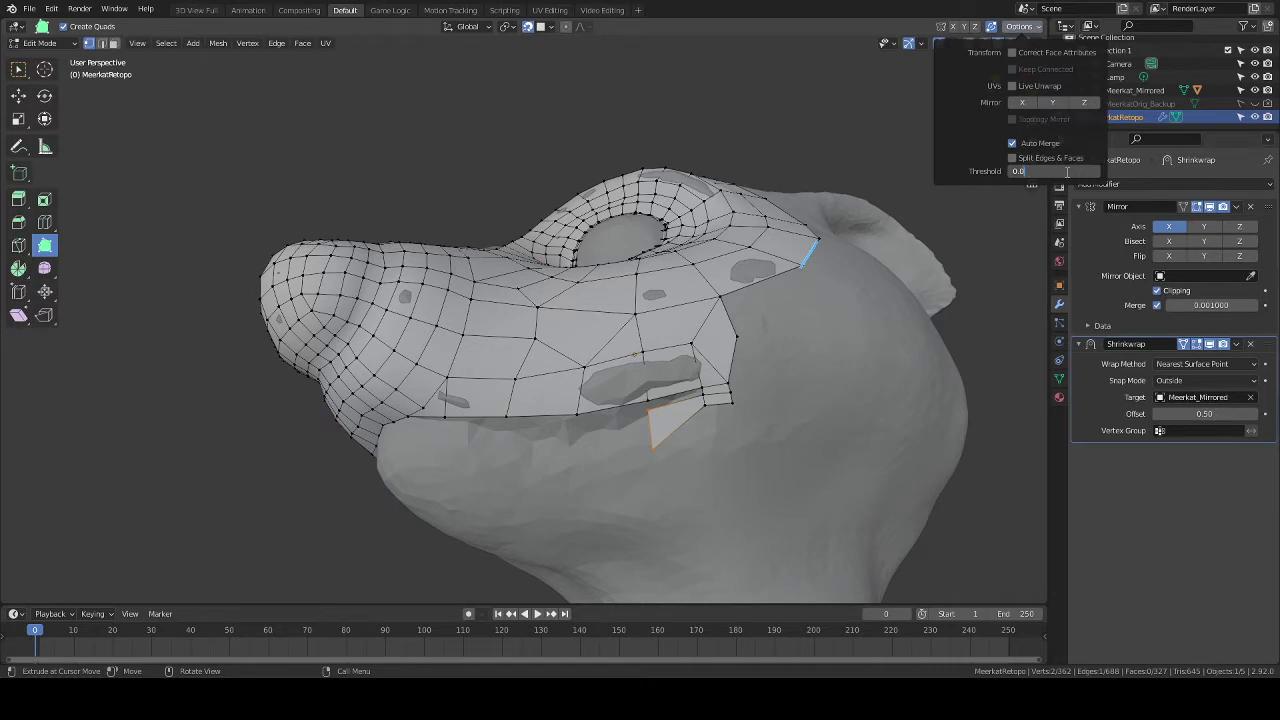
pyautogui.press('Return')
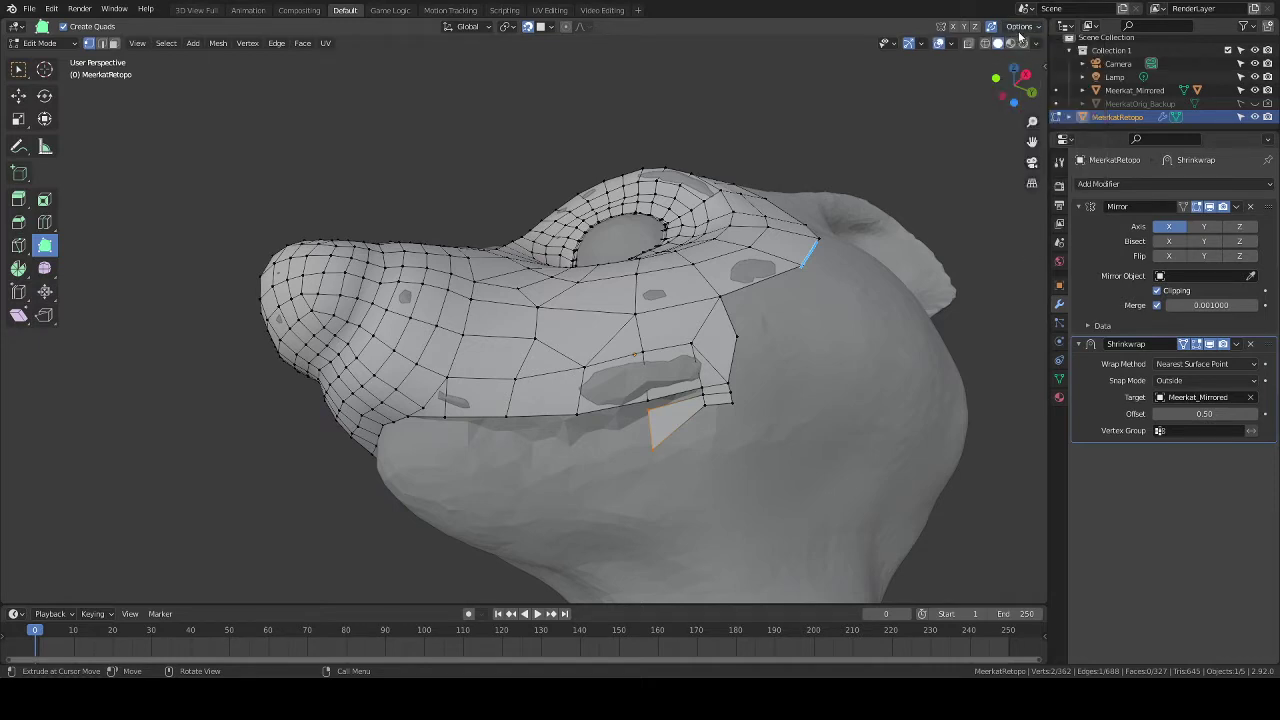
# Extrude the lower lip's front edge forwards by one quad, rotate it about 3.8°, and nudge it up towards the upper lip.
pyautogui.press('e')
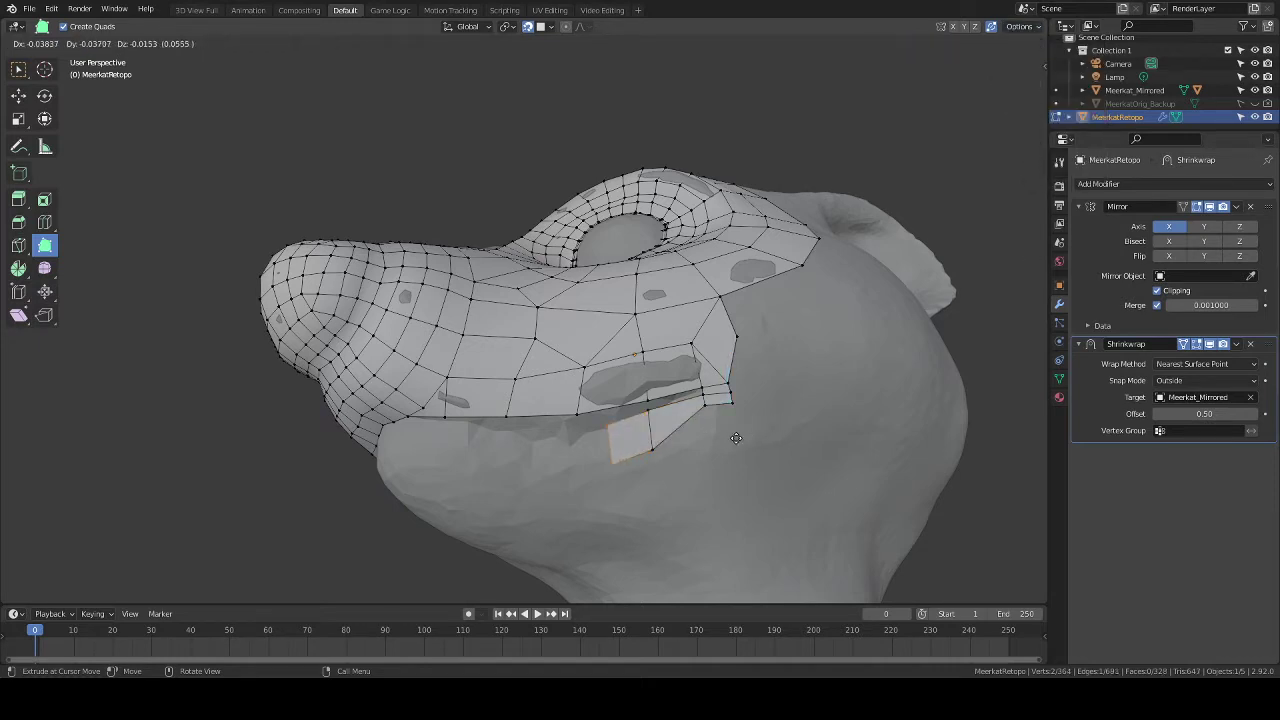
pyautogui.click(708, 440)
pyautogui.press('r')
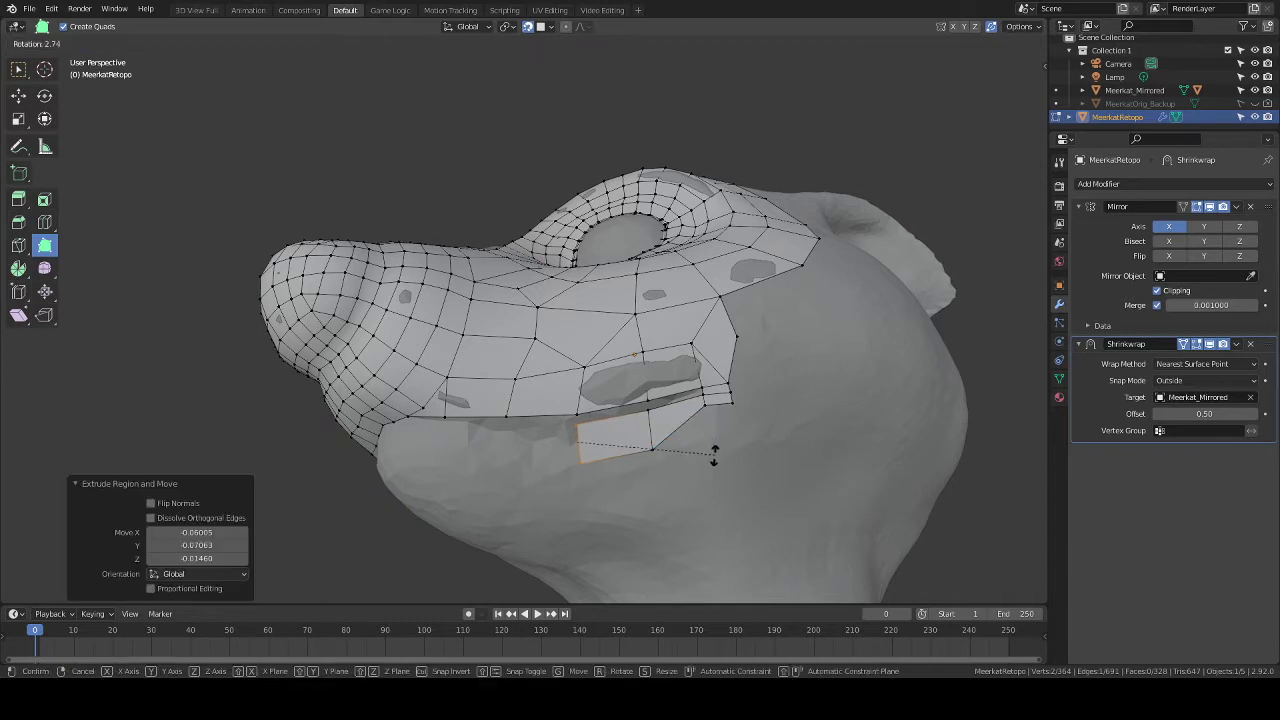
pyautogui.click(714, 452)
pyautogui.press('g')
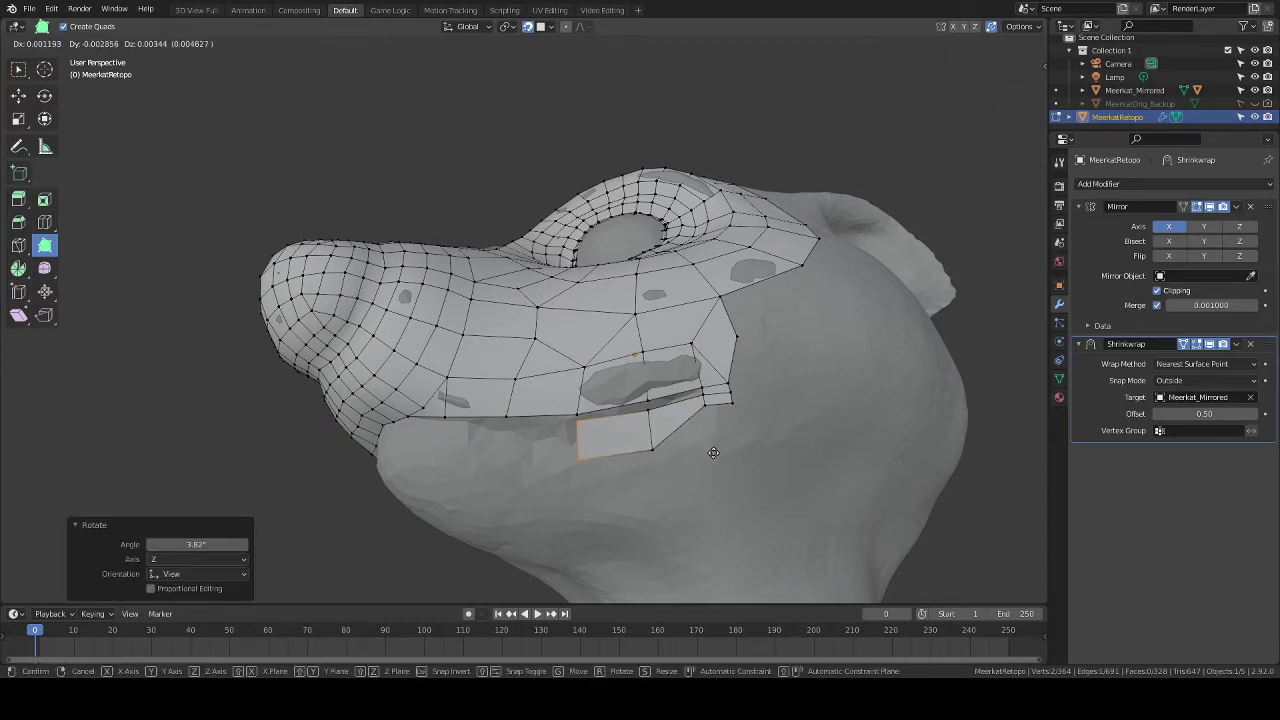
pyautogui.click(712, 448)
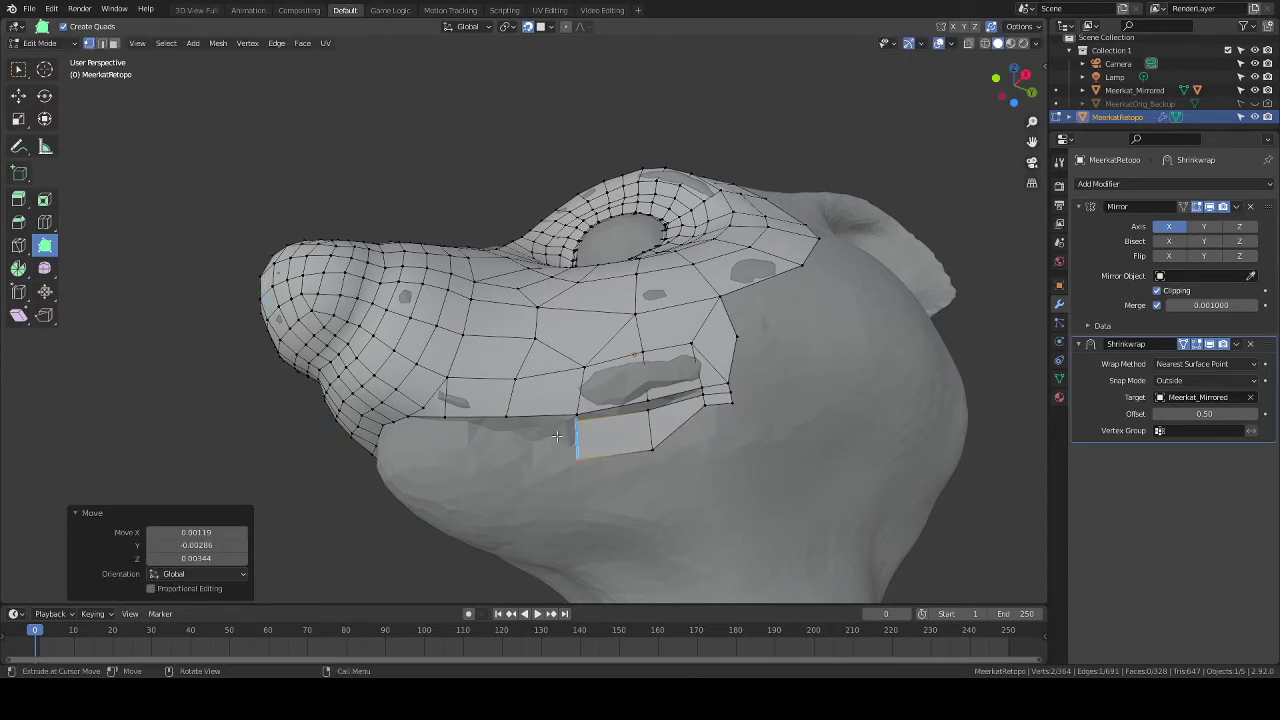
# Extrude another lower lip quad towards the chin and rotate its front edge about 7°.
pyautogui.keyDown('ctrl'); pyautogui.moveTo(556, 436); pyautogui.dragTo(555, 485); pyautogui.keyUp('ctrl')
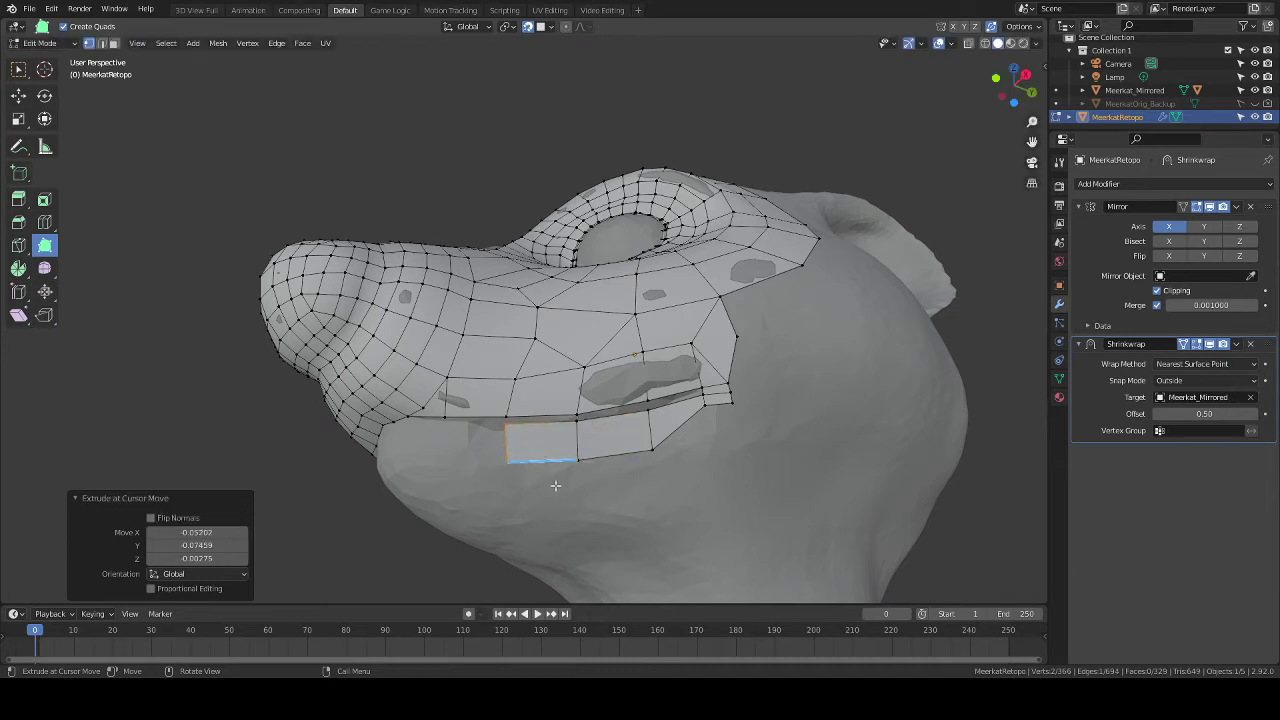
pyautogui.press('r')
pyautogui.click(552, 498)
pyautogui.moveTo(552, 498); pyautogui.dragTo(570, 468, button='middle')
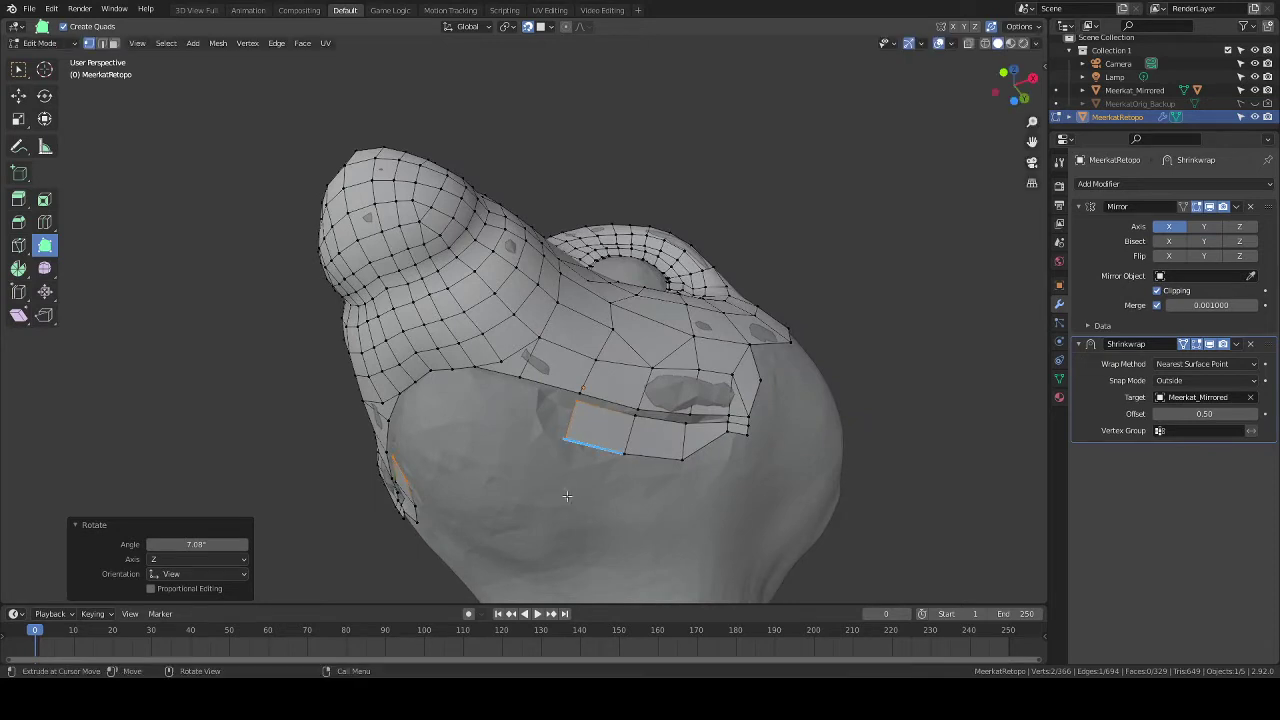
# Extrude the next lower lip quad around the side of the chin, then scale, rotate and move its front edge to follow the lip.
pyautogui.keyDown('ctrl'); pyautogui.moveTo(522, 424); pyautogui.dragTo(472, 416); pyautogui.keyUp('ctrl')
pyautogui.moveTo(606, 474); pyautogui.dragTo(543, 492, button='middle')
pyautogui.press('s')
pyautogui.click(537, 456)
pyautogui.press('g')
pyautogui.click(531, 443)
pyautogui.press('r')
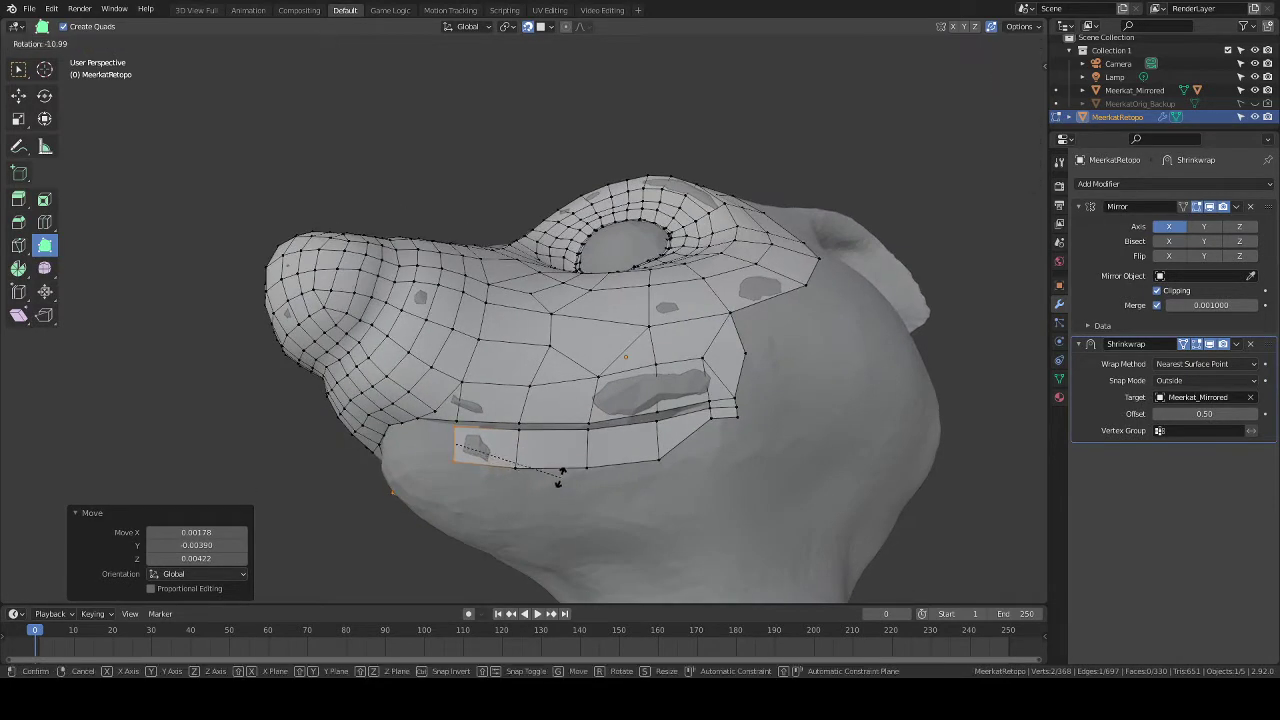
pyautogui.click(561, 477)
pyautogui.press('g')
pyautogui.click(562, 476)
# Extrude a lower lip quad onto the front of the chin, scale its leading edge to about 0.81, and nudge it into place.
pyautogui.moveTo(443, 468); pyautogui.dragTo(505, 461, button='middle')
pyautogui.moveTo(518, 435); pyautogui.dragTo(480, 424)
pyautogui.press('s')
pyautogui.click(490, 460)
pyautogui.press('g')
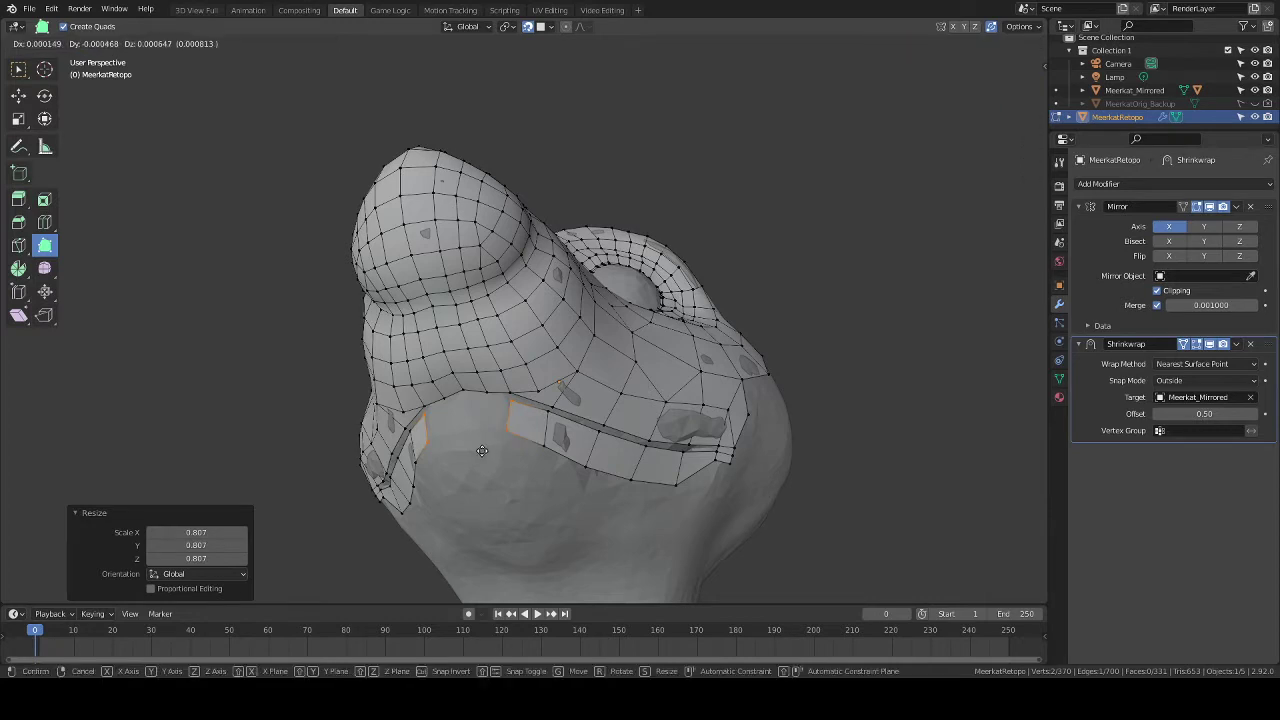
pyautogui.click(481, 449)
# Extrude a narrow lower lip quad towards the chin's centre, rotate its leading edge about 12°, and move it slightly.
pyautogui.moveTo(481, 449)
pyautogui.mouseDown(button='middle')
pyautogui.moveTo(470, 448)
pyautogui.moveTo(500, 444)
pyautogui.moveTo(485, 433)
pyautogui.mouseUp(button='middle')
pyautogui.moveTo(497, 450); pyautogui.dragTo(478, 446)
pyautogui.press('r')
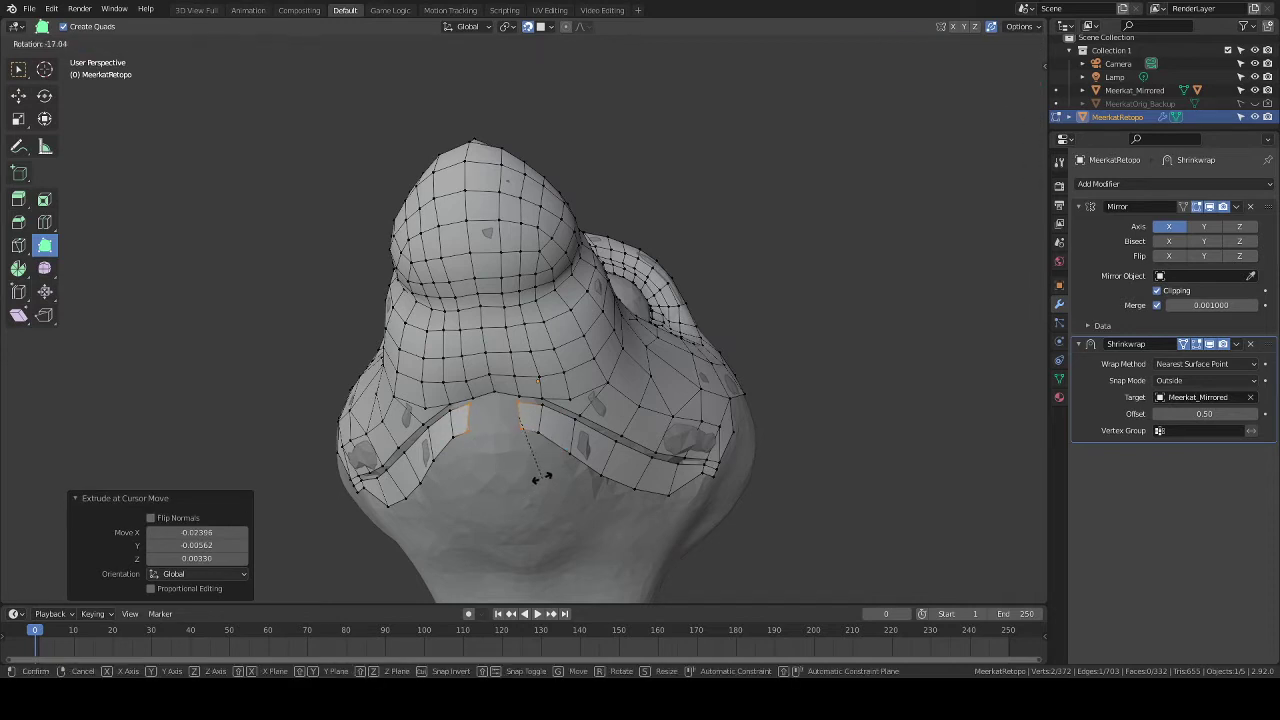
pyautogui.click(539, 478)
pyautogui.press('g')
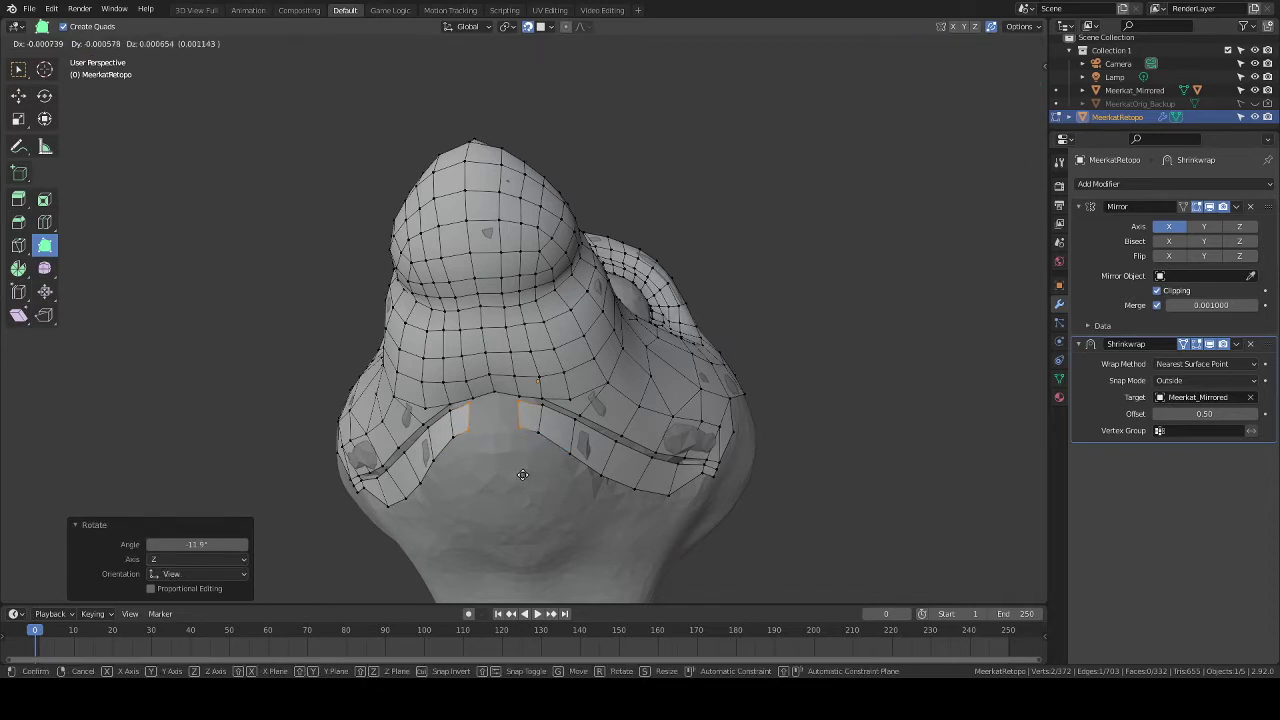
pyautogui.click(522, 474)
# Extrude the leading edge to the mirror centreline to close the lower lip strip, and clear the selection.
pyautogui.press('e')
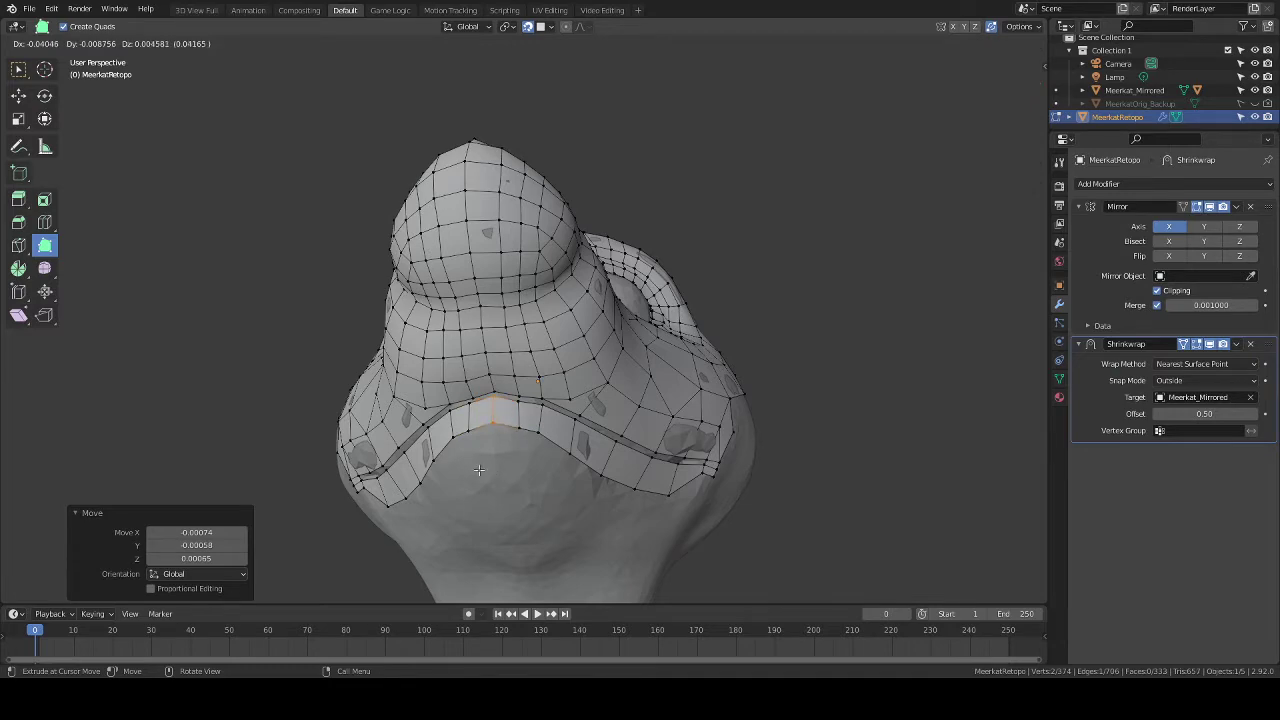
pyautogui.click(479, 470)
pyautogui.moveTo(549, 480); pyautogui.dragTo(380, 570, button='middle')
pyautogui.hotkey('alt', 'a')
pyautogui.scroll(-2, 531, 508)
pyautogui.scroll(3, 500, 490)
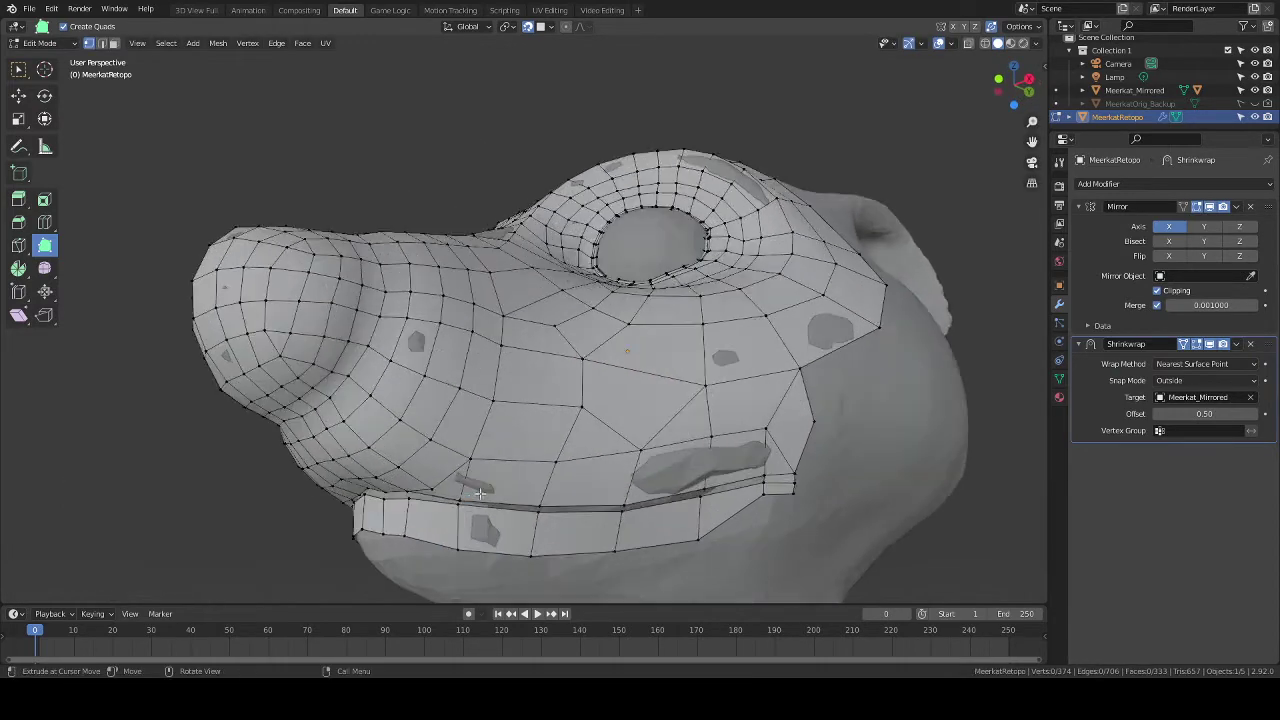
# Slide the lower lip strip's cross edge along the front of the chin and nudge it to even out the quads.
pyautogui.moveTo(480, 492); pyautogui.dragTo(483, 506, button='middle')
pyautogui.press('2')
pyautogui.keyDown('alt'); pyautogui.click(483, 507); pyautogui.keyUp('alt')
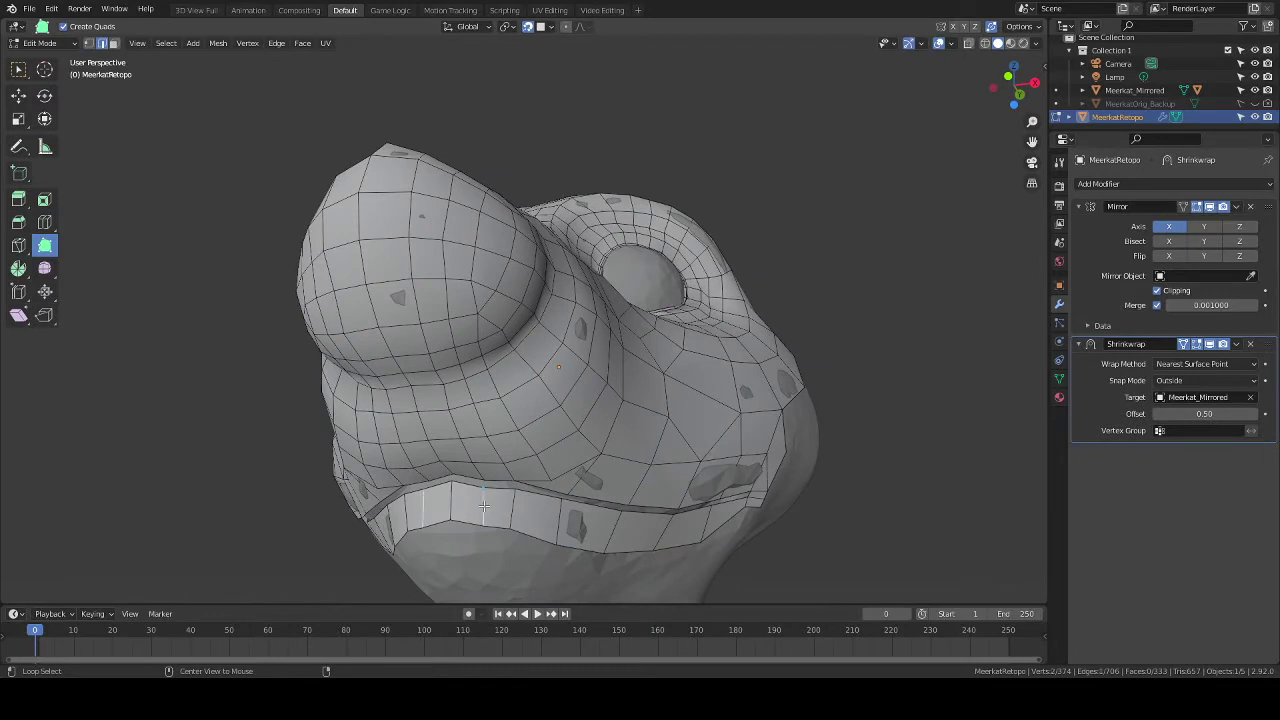
pyautogui.press('g')
pyautogui.press('g')
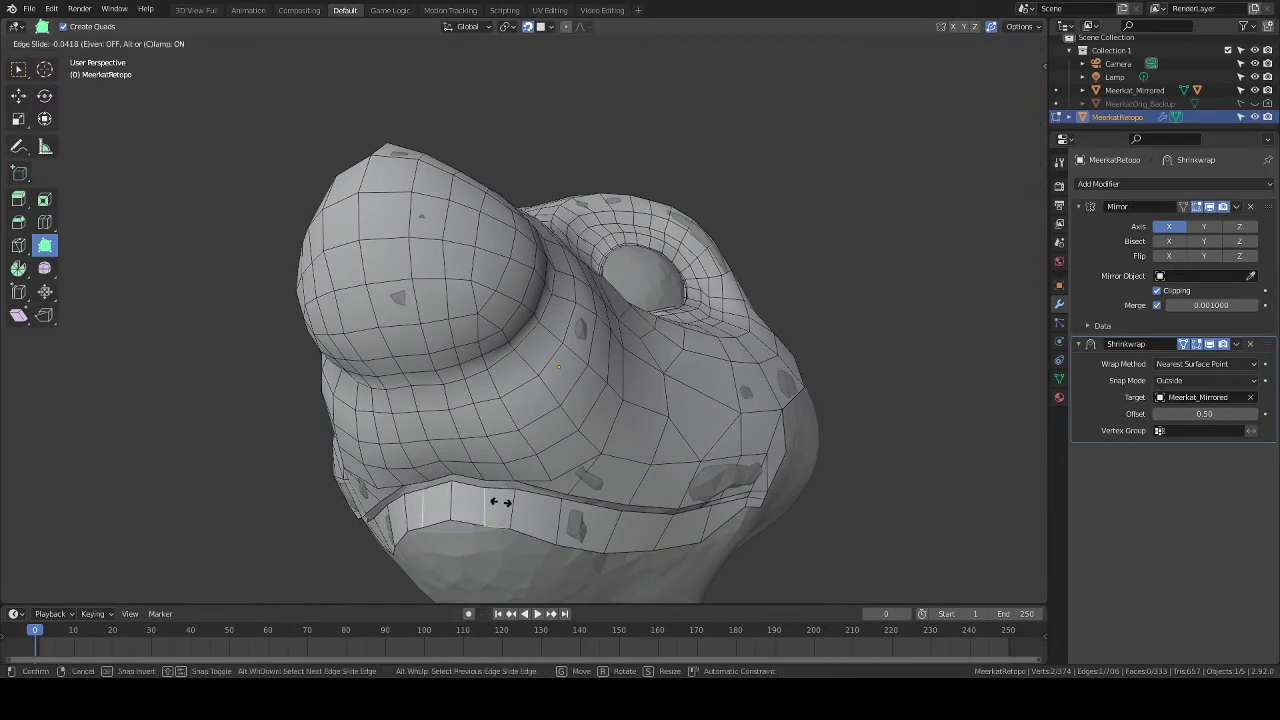
pyautogui.click(498, 502)
pyautogui.press('g')
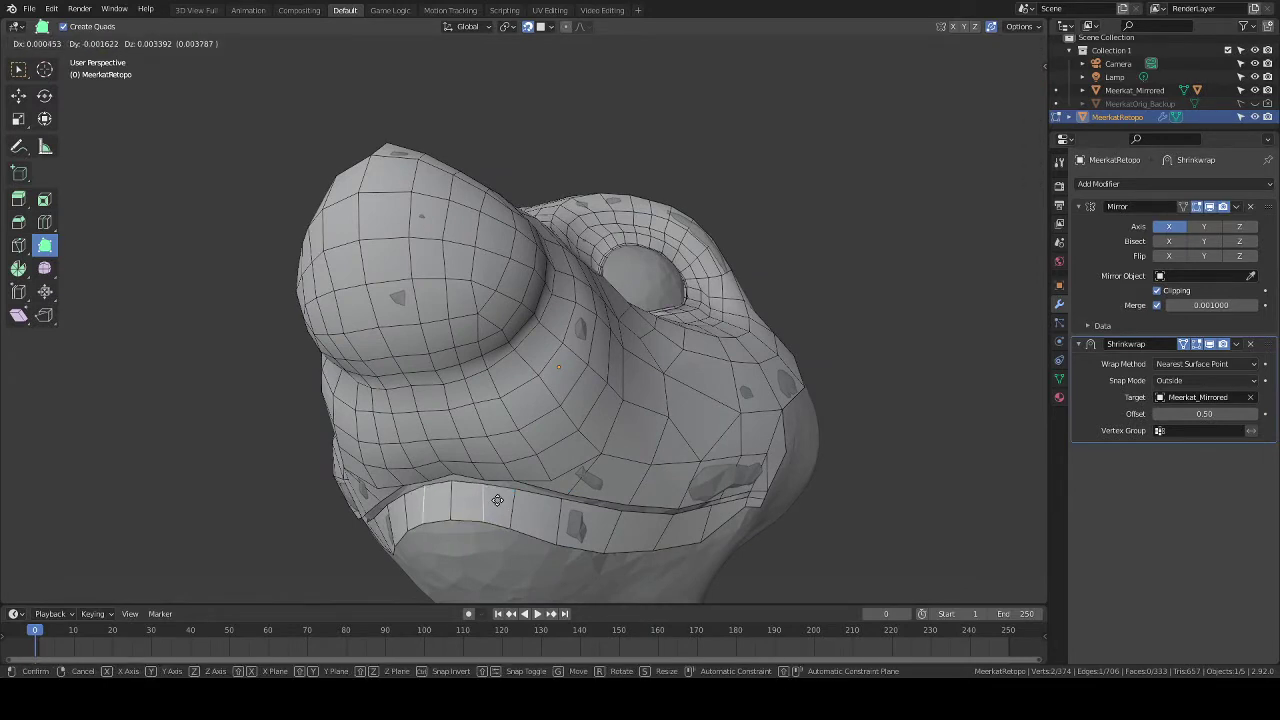
pyautogui.click(497, 500)
# Move the lip strip's lower edge beneath the mouth corner downward, reposition its rear vertex, and clear the selection.
pyautogui.moveTo(497, 500); pyautogui.dragTo(577, 454, button='middle')
pyautogui.moveTo(601, 465); pyautogui.dragTo(619, 485, button='middle')
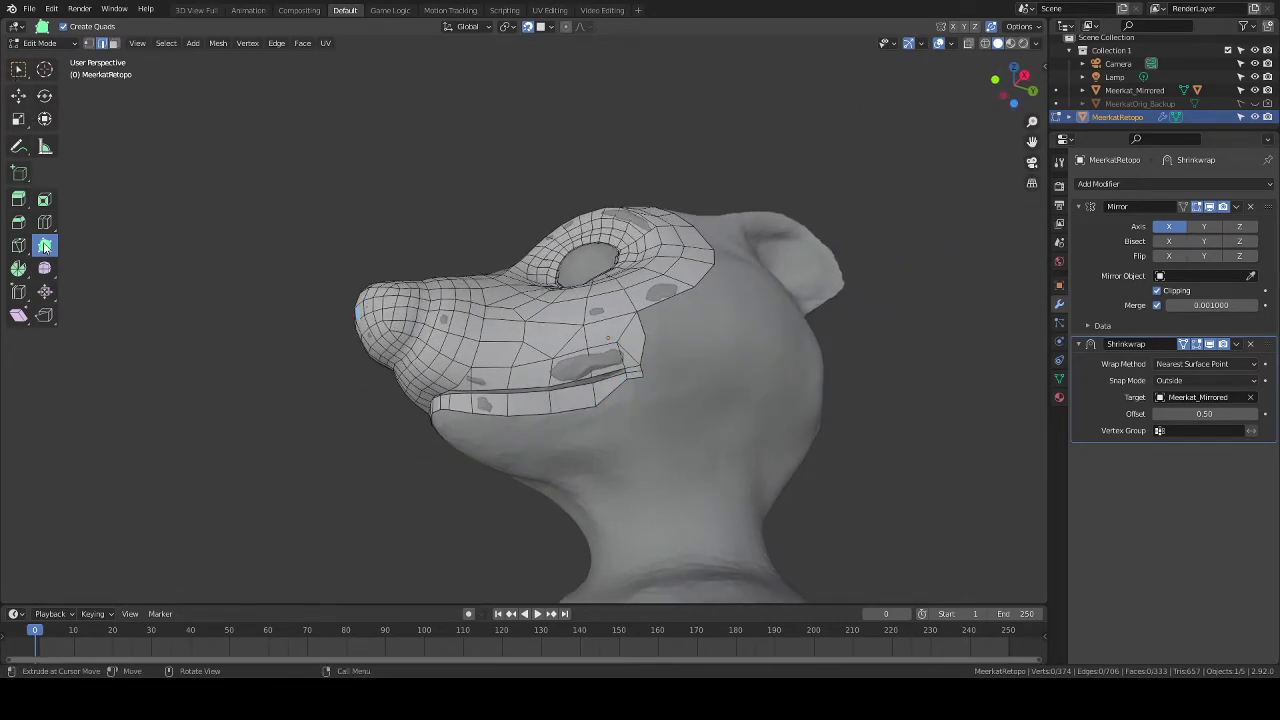
pyautogui.press('1')
pyautogui.scroll(1, 663, 414)
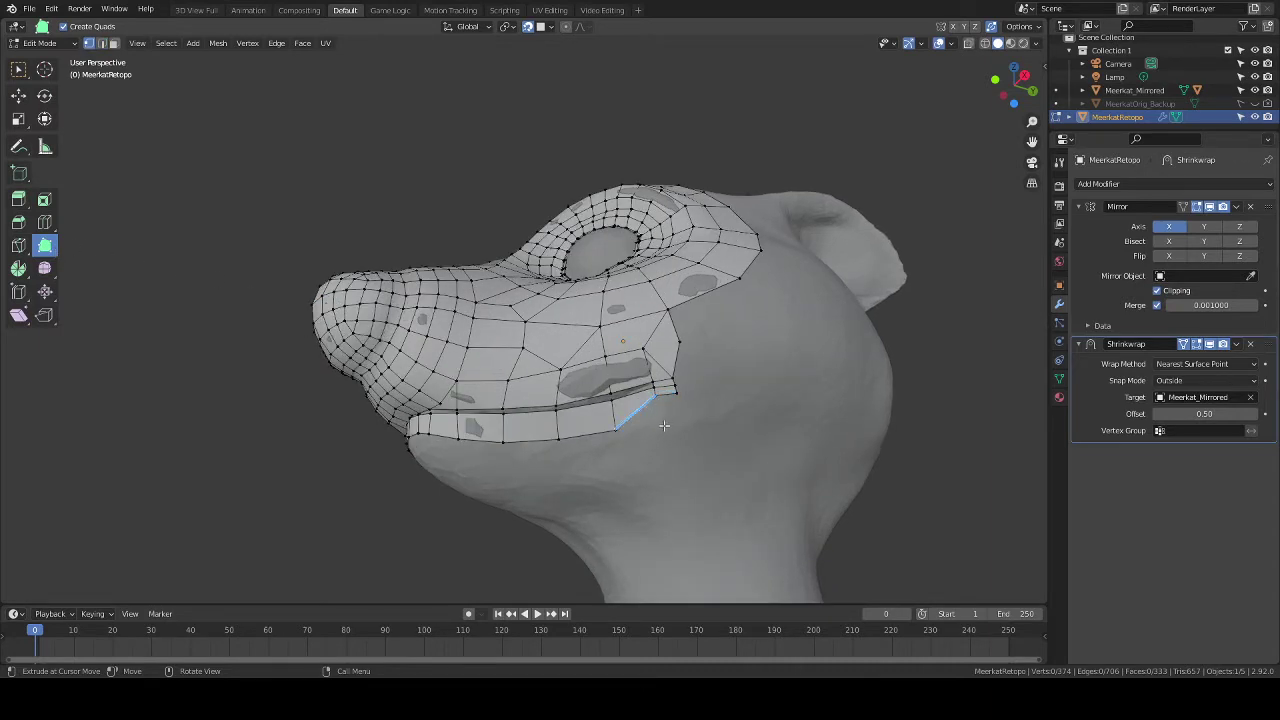
pyautogui.press('w')
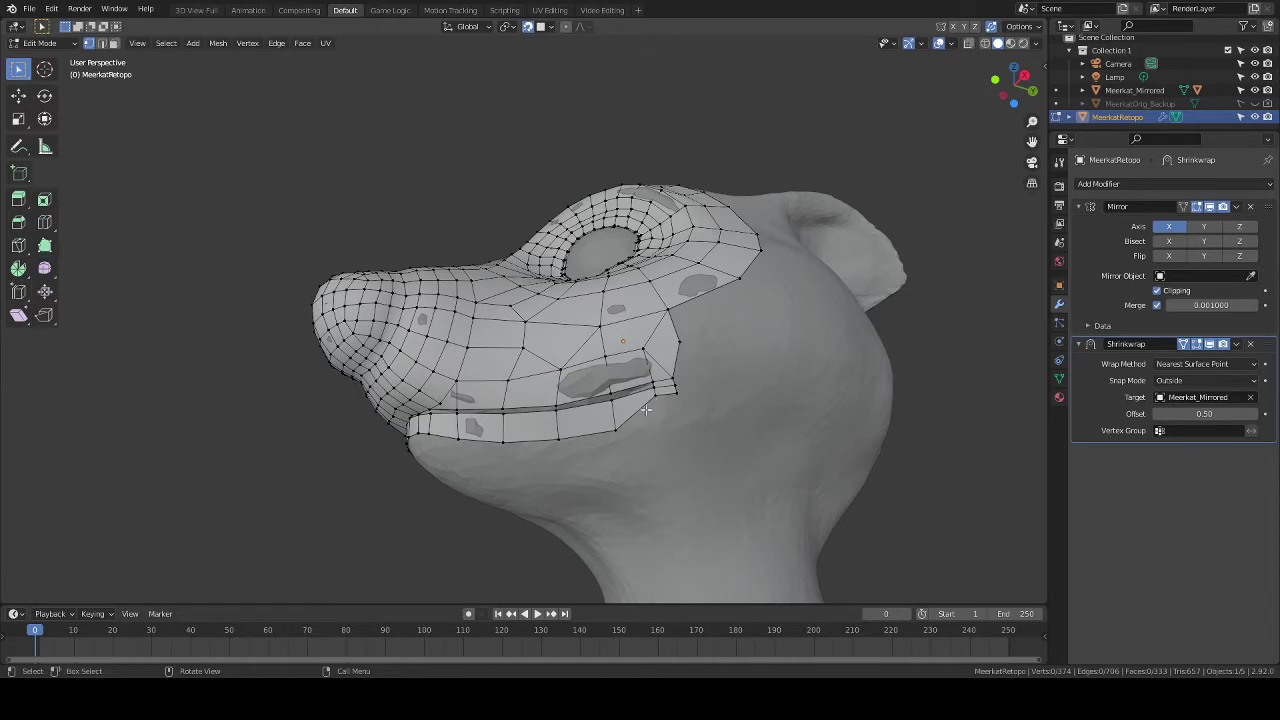
pyautogui.click(670, 404)
pyautogui.press('g')
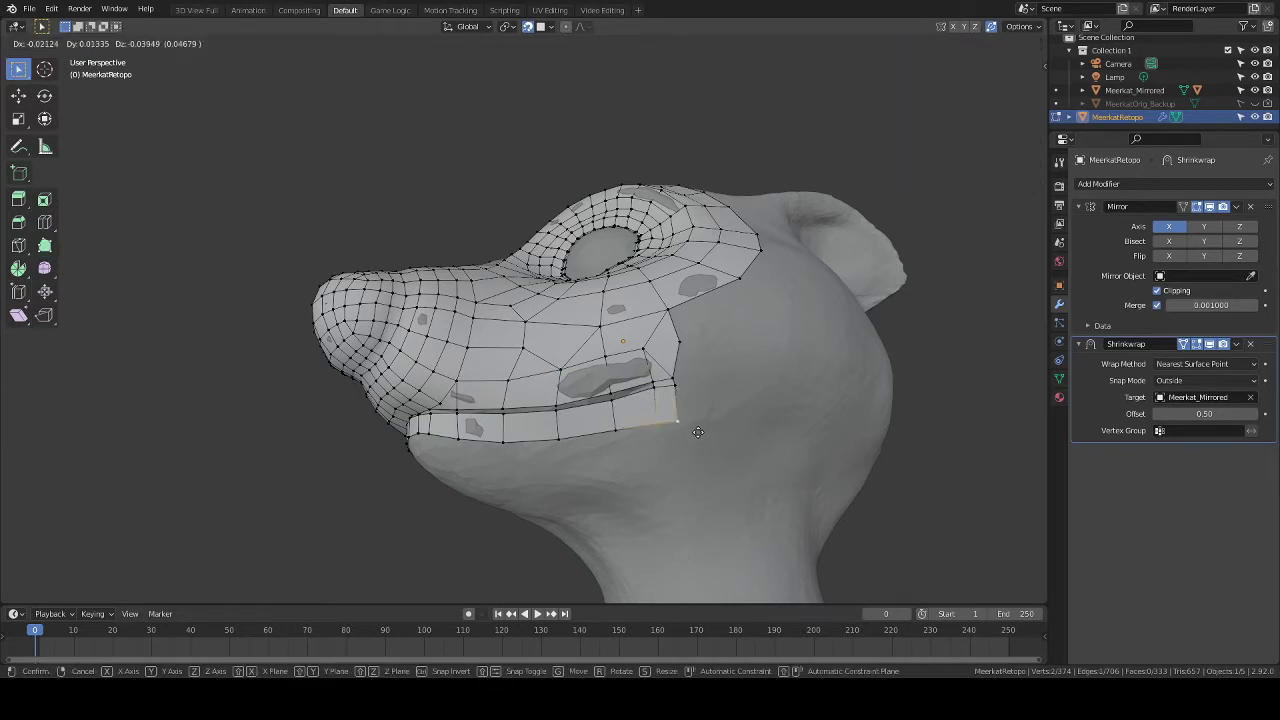
pyautogui.click(701, 430)
pyautogui.click(689, 416)
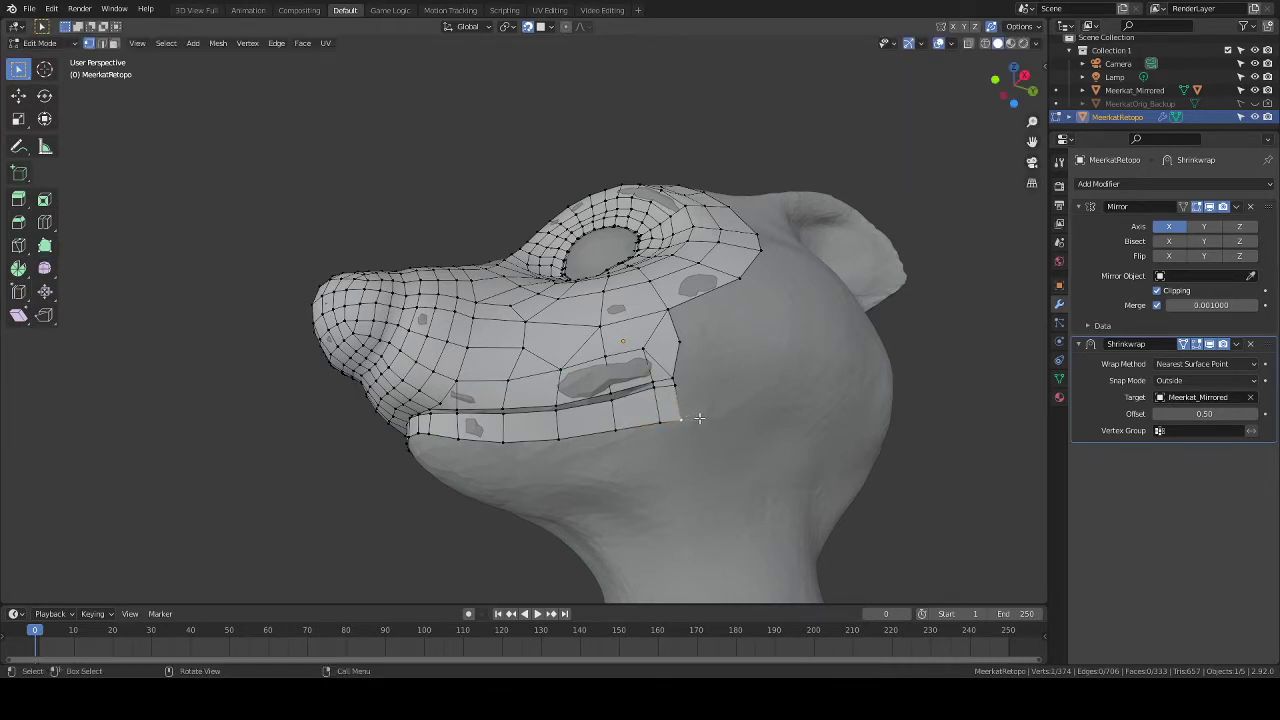
pyautogui.press('g')
pyautogui.click(697, 401)
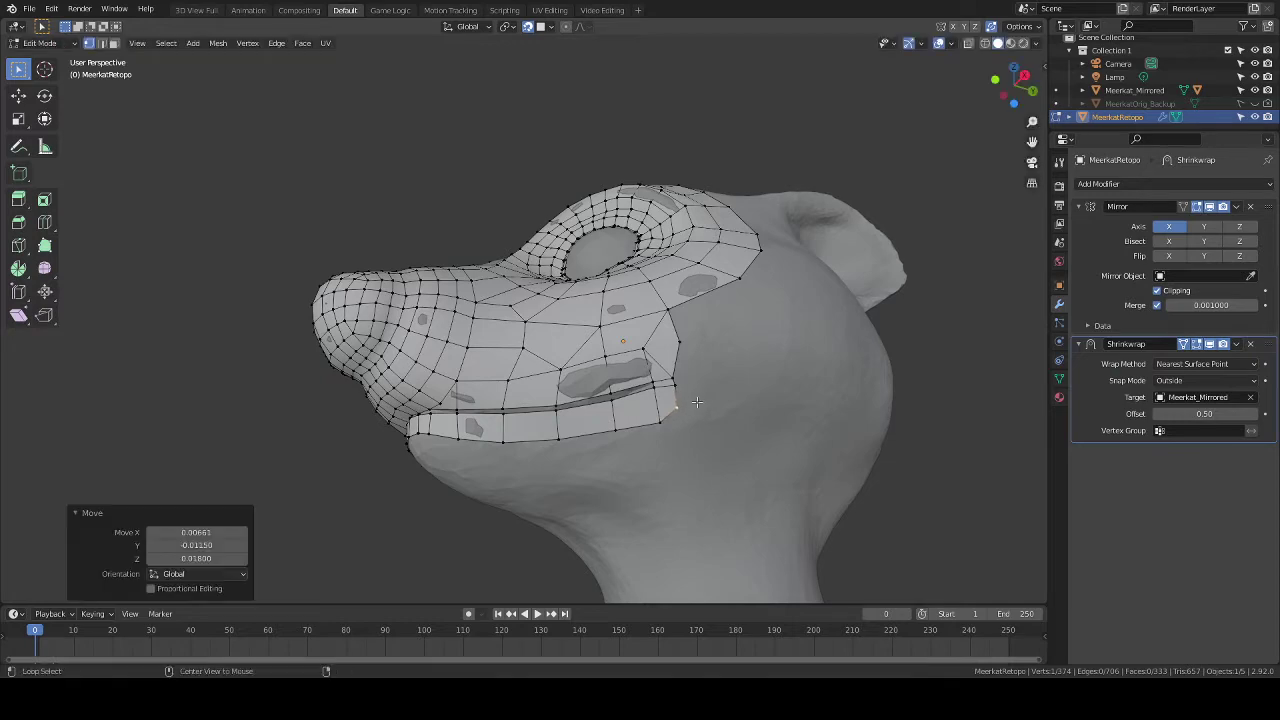
pyautogui.hotkey('alt', 'a')
# Start a second row of quads below the lower lip strip at the front of the chin with Poly Build.
pyautogui.moveTo(573, 452)
pyautogui.mouseDown(button='middle')
pyautogui.moveTo(560, 457)
pyautogui.moveTo(633, 441)
pyautogui.moveTo(614, 429)
pyautogui.moveTo(686, 457)
pyautogui.moveTo(506, 467)
pyautogui.moveTo(757, 460)
pyautogui.moveTo(597, 450)
pyautogui.moveTo(594, 461)
pyautogui.mouseUp(button='middle')
pyautogui.scroll(-5, 506, 467)
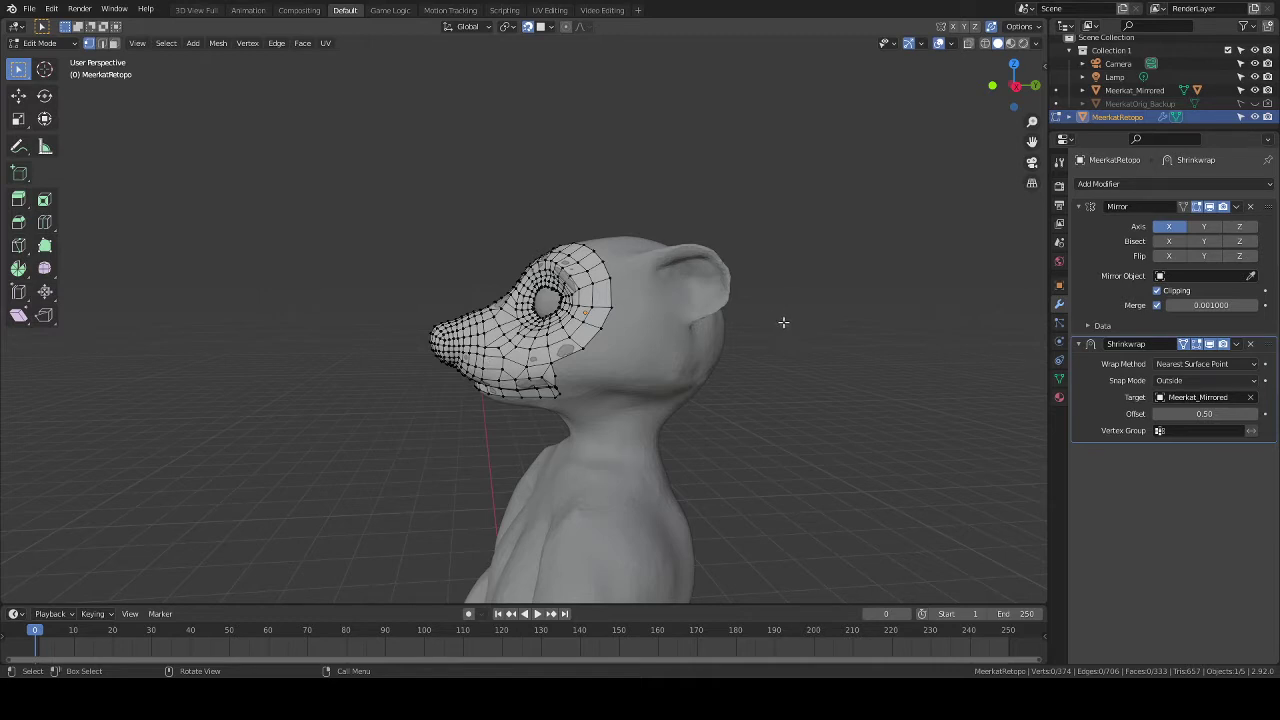
pyautogui.scroll(4, 768, 350)
pyautogui.moveTo(635, 428); pyautogui.dragTo(721, 368, button='middle')
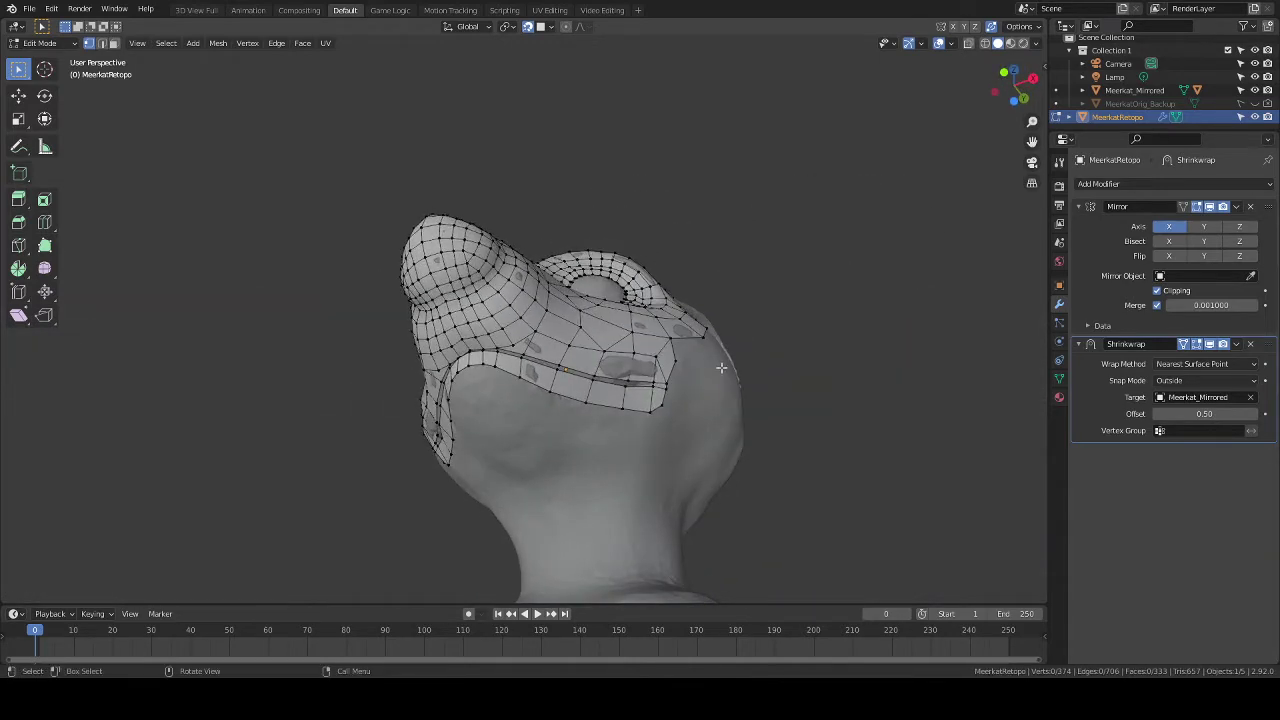
pyautogui.click(44, 249)
pyautogui.moveTo(723, 434); pyautogui.dragTo(505, 404, button='middle')
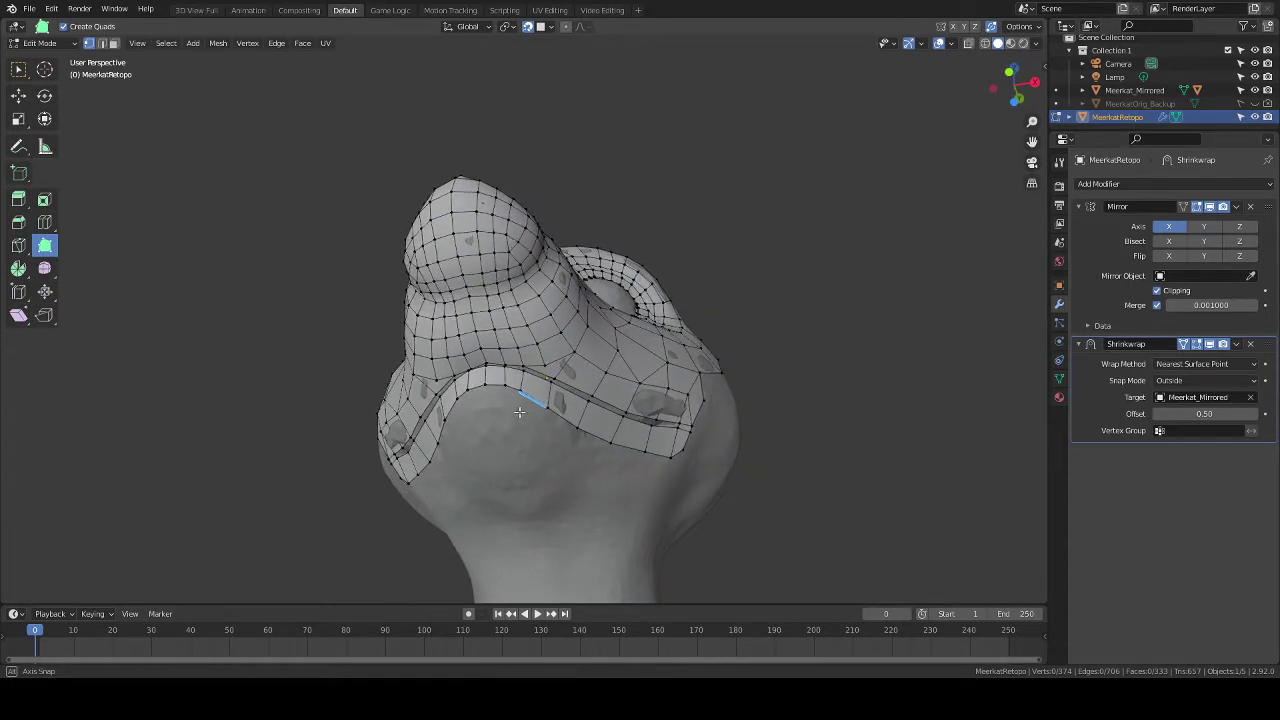
pyautogui.moveTo(501, 401); pyautogui.dragTo(527, 432)
pyautogui.moveTo(527, 432); pyautogui.dragTo(534, 462, button='middle')
# Continue the second quad row back along the jaw to beneath the mouth corner, shaping its rear end.
pyautogui.moveTo(500, 468); pyautogui.dragTo(522, 466)
pyautogui.moveTo(522, 466); pyautogui.dragTo(555, 450, button='middle')
pyautogui.keyDown('ctrl'); pyautogui.moveTo(512, 428); pyautogui.dragTo(624, 426); pyautogui.keyUp('ctrl')
pyautogui.moveTo(624, 426); pyautogui.dragTo(668, 440, button='middle')
pyautogui.moveTo(586, 423); pyautogui.dragTo(656, 413)
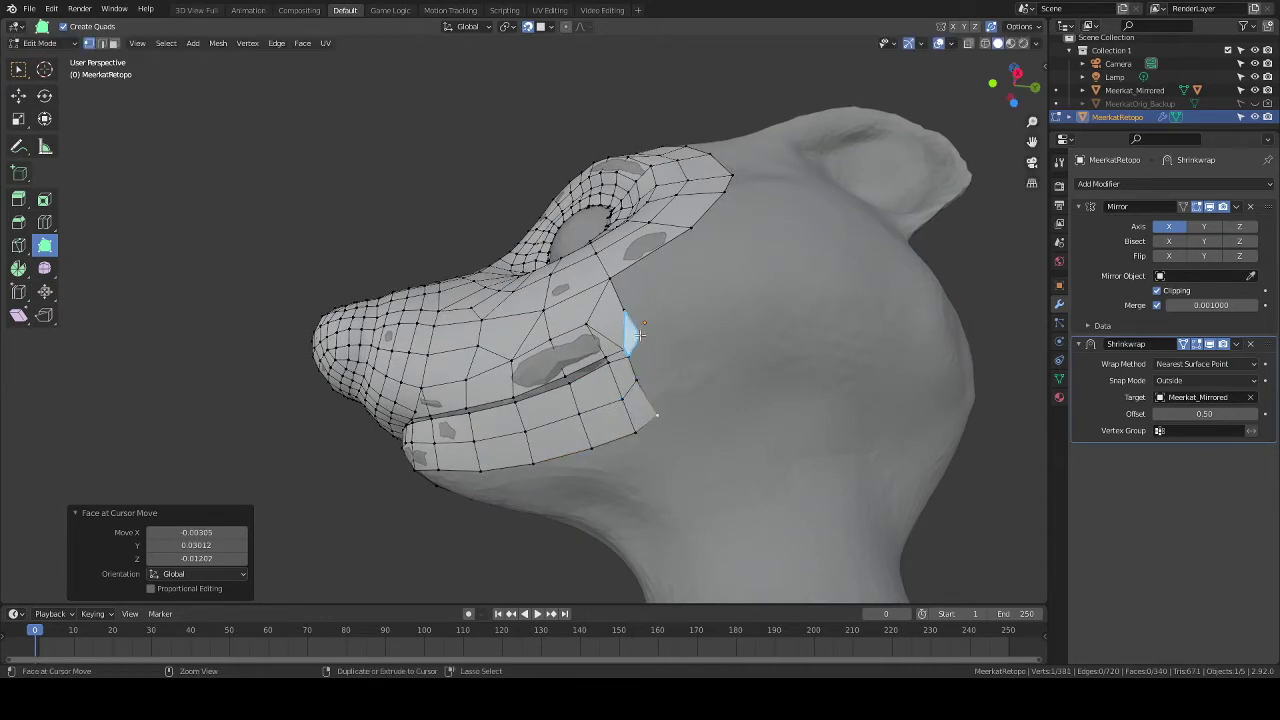
pyautogui.moveTo(636, 336); pyautogui.dragTo(679, 399)
# Extrude the second row's lower edge under the chin across to the mirror centreline.
pyautogui.moveTo(679, 361); pyautogui.dragTo(796, 319, button='middle')
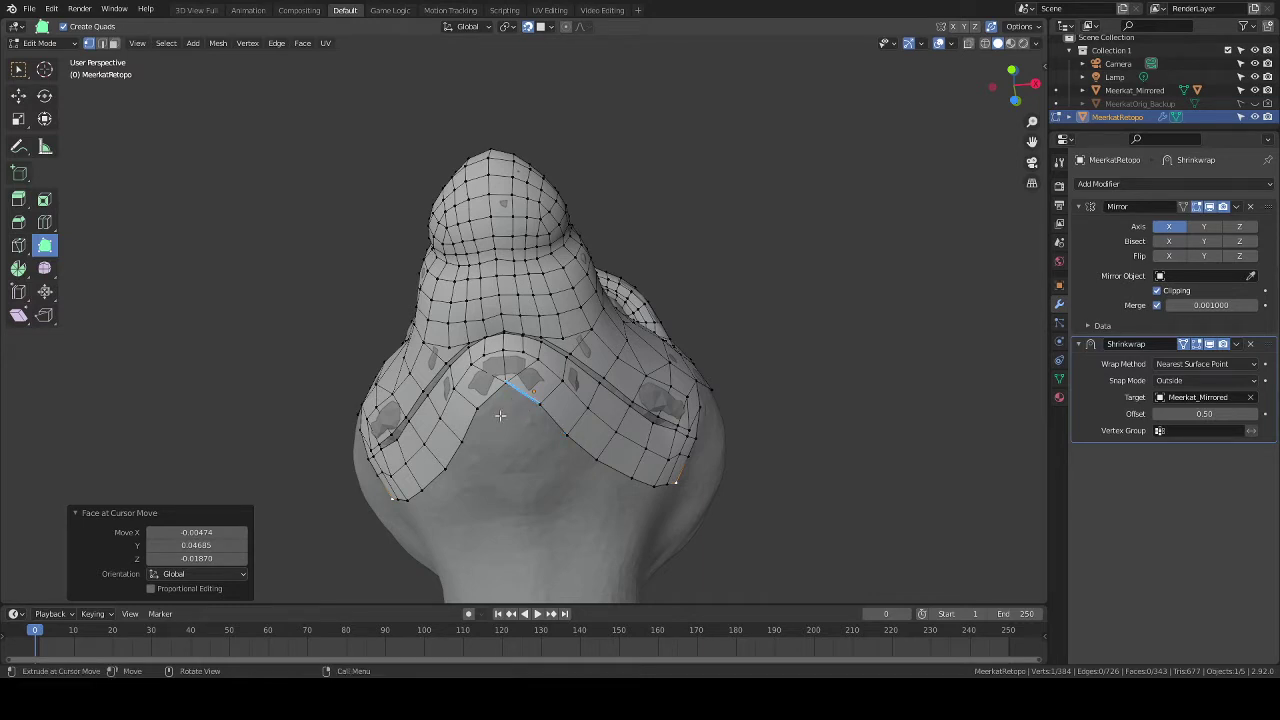
pyautogui.moveTo(500, 415); pyautogui.dragTo(458, 437)
pyautogui.moveTo(458, 437); pyautogui.dragTo(505, 412, button='middle')
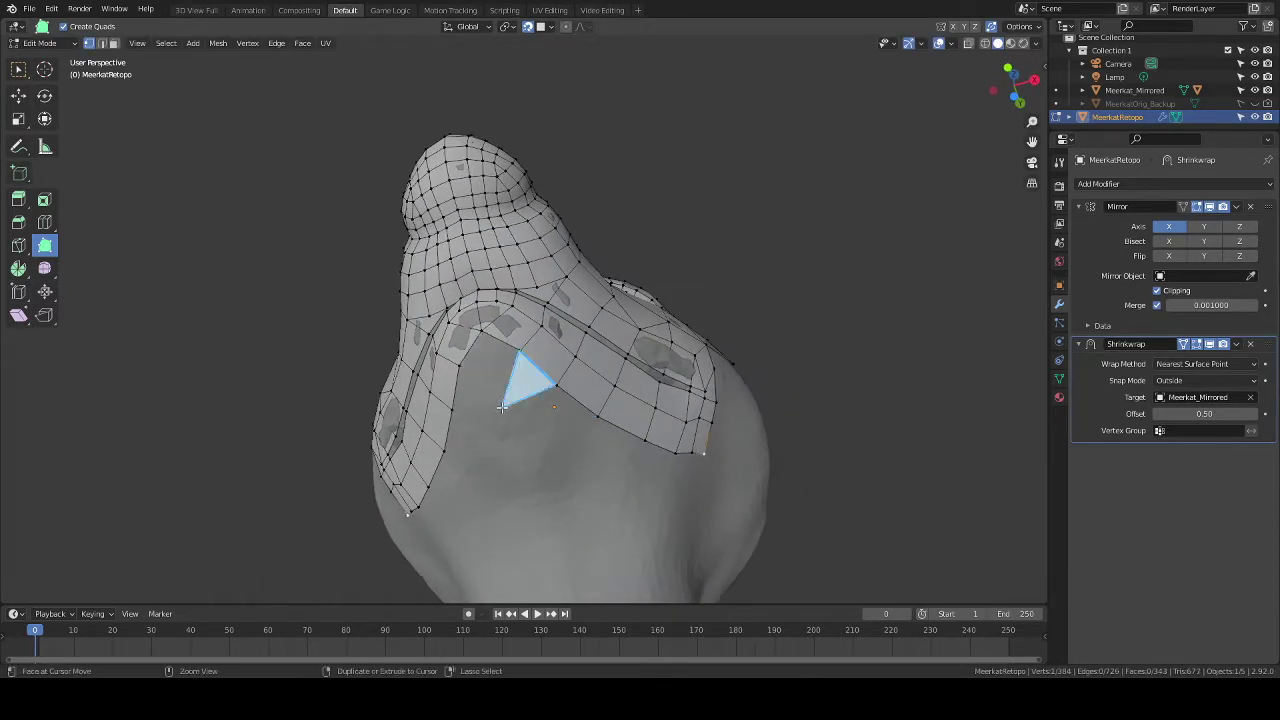
pyautogui.keyDown('shift'); pyautogui.click(522, 388); pyautogui.keyUp('shift')
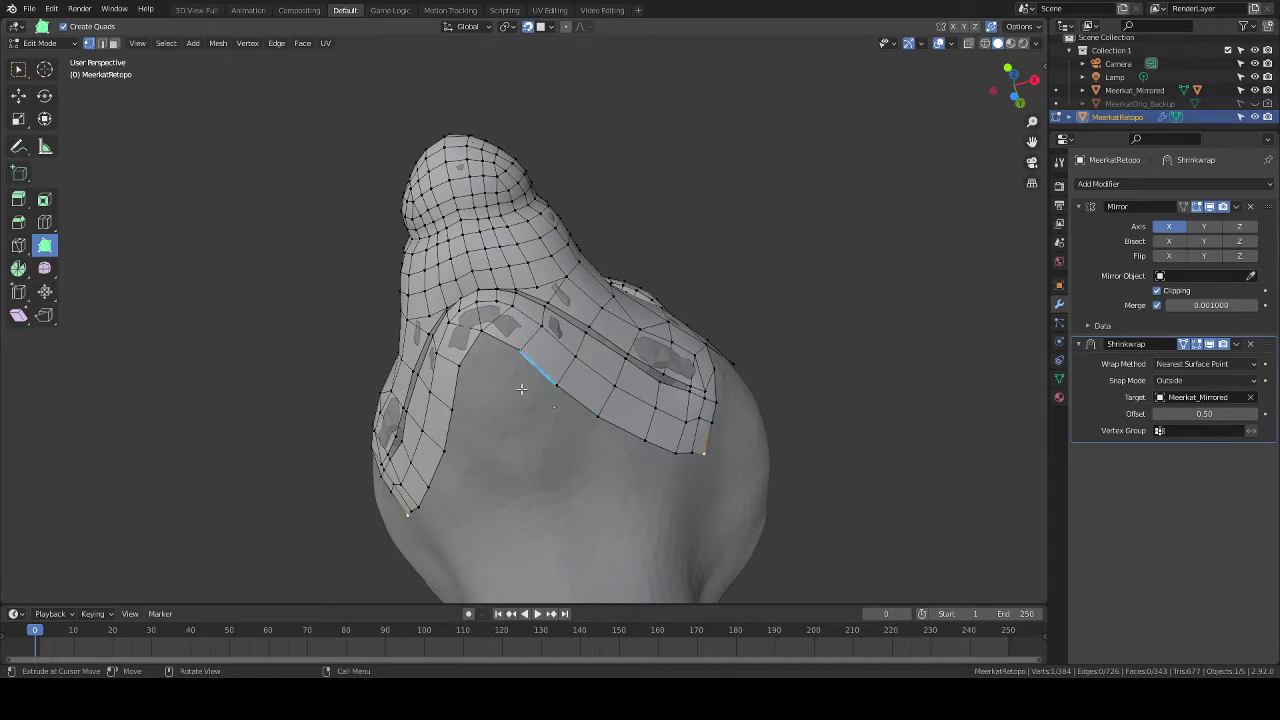
pyautogui.moveTo(522, 388); pyautogui.dragTo(443, 424)
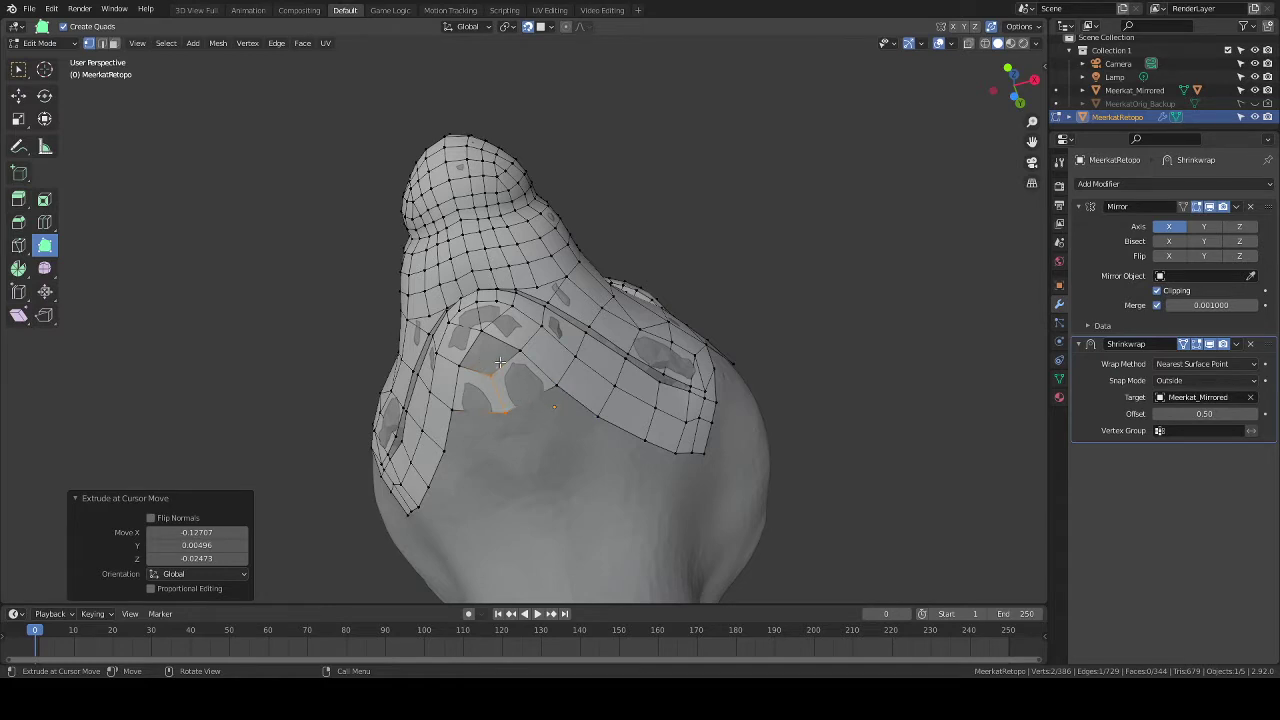
# Fill the remaining gap beside the centreline at the front of the chin with a face and clear the selection.
pyautogui.press('w')
pyautogui.hotkey('alt', 'a')
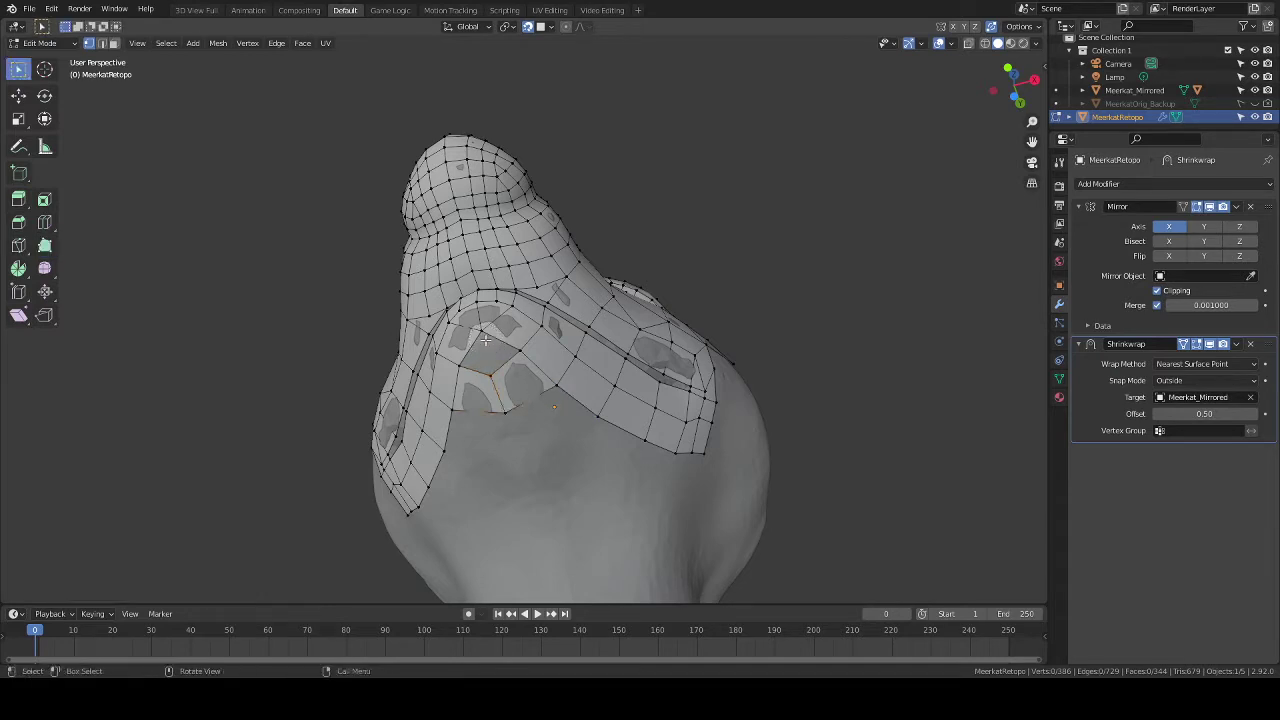
pyautogui.keyDown('shift'); pyautogui.click(482, 331); pyautogui.keyUp('shift')
pyautogui.keyDown('shift'); pyautogui.click(519, 350); pyautogui.keyUp('shift')
pyautogui.keyDown('shift'); pyautogui.click(491, 374); pyautogui.keyUp('shift')
pyautogui.press('f')
pyautogui.hotkey('alt', 'a')
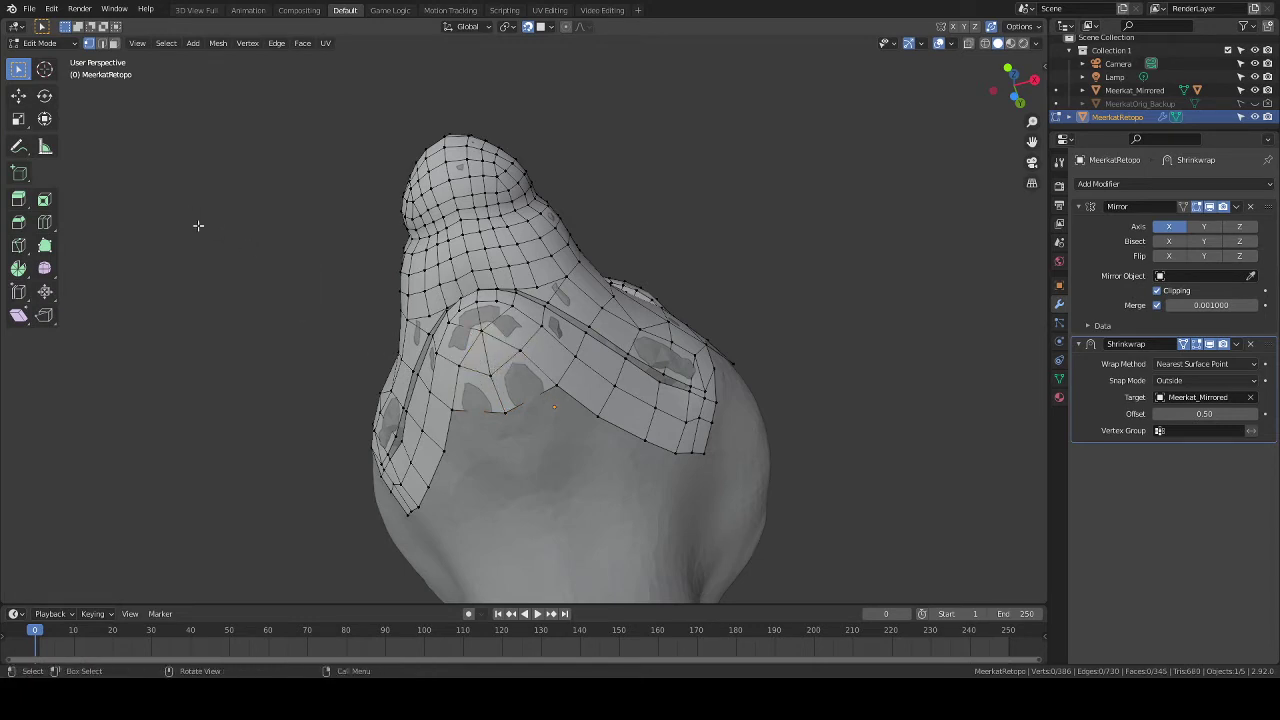
# Add the next quad beside the centreline under the chin with Poly Build, and move the centreline vertex slightly forward.
pyautogui.click(44, 245)
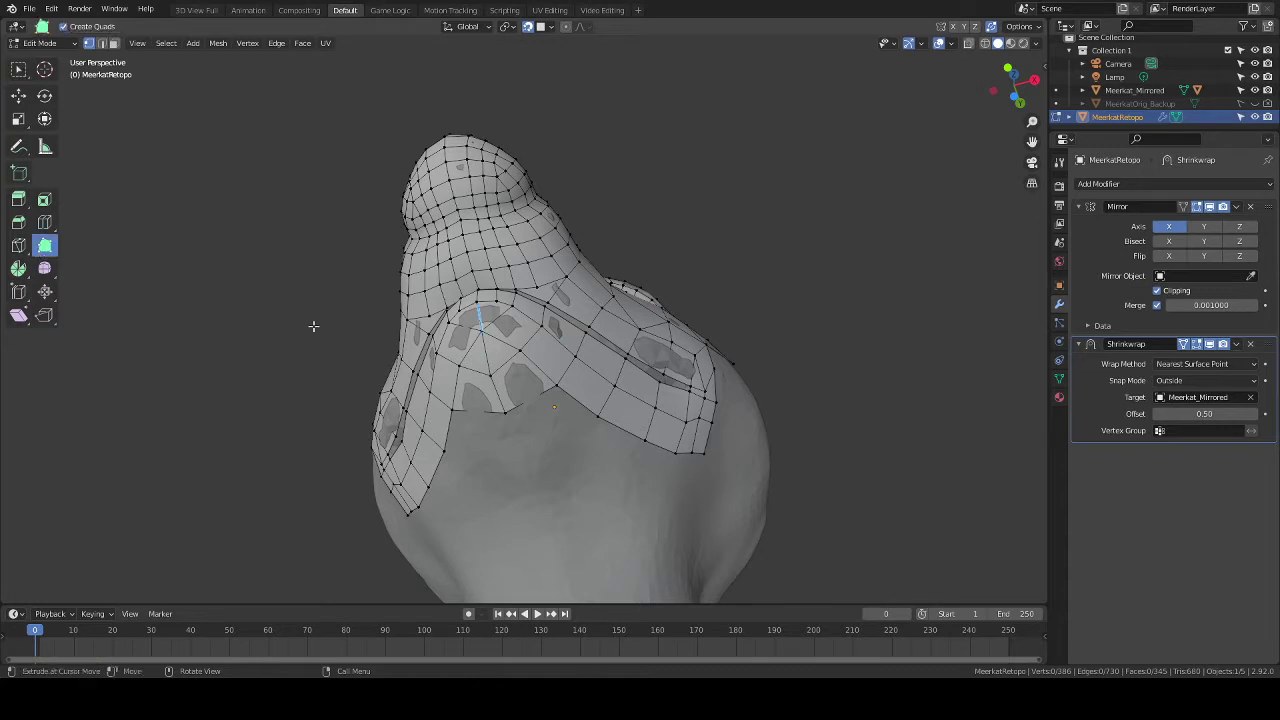
pyautogui.moveTo(530, 395); pyautogui.dragTo(575, 408, button='middle')
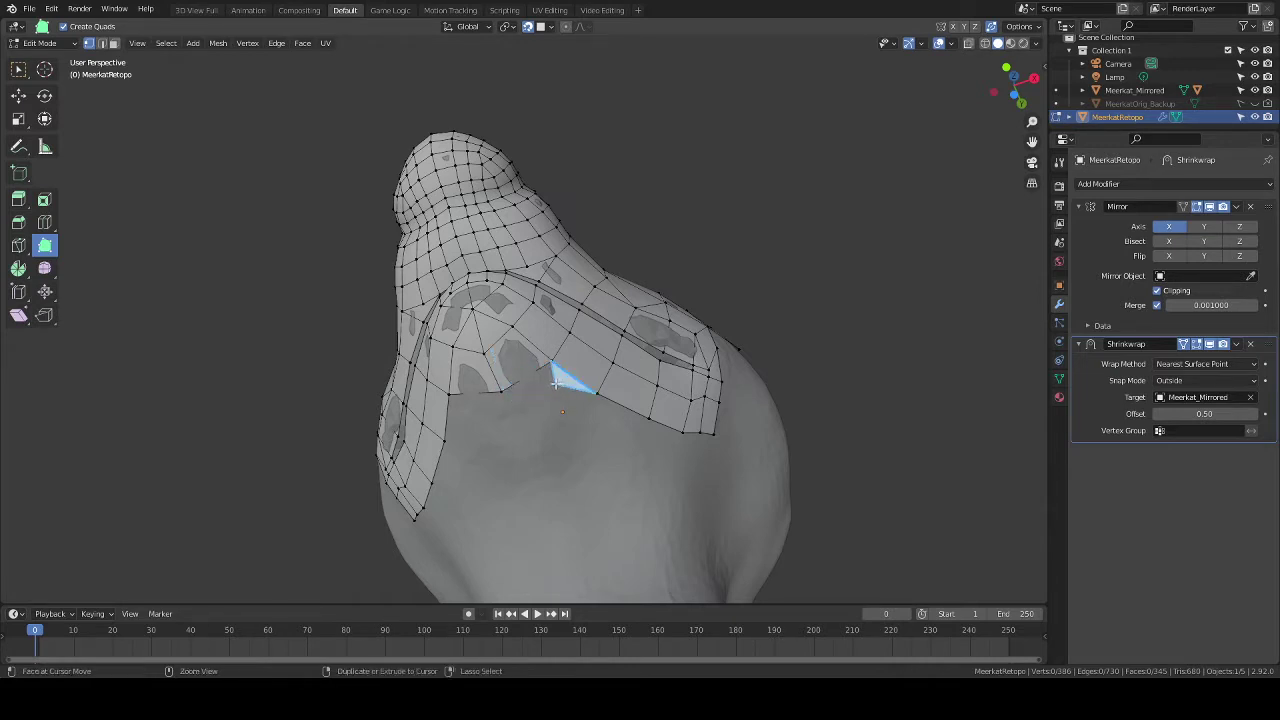
pyautogui.moveTo(551, 375); pyautogui.dragTo(552, 421)
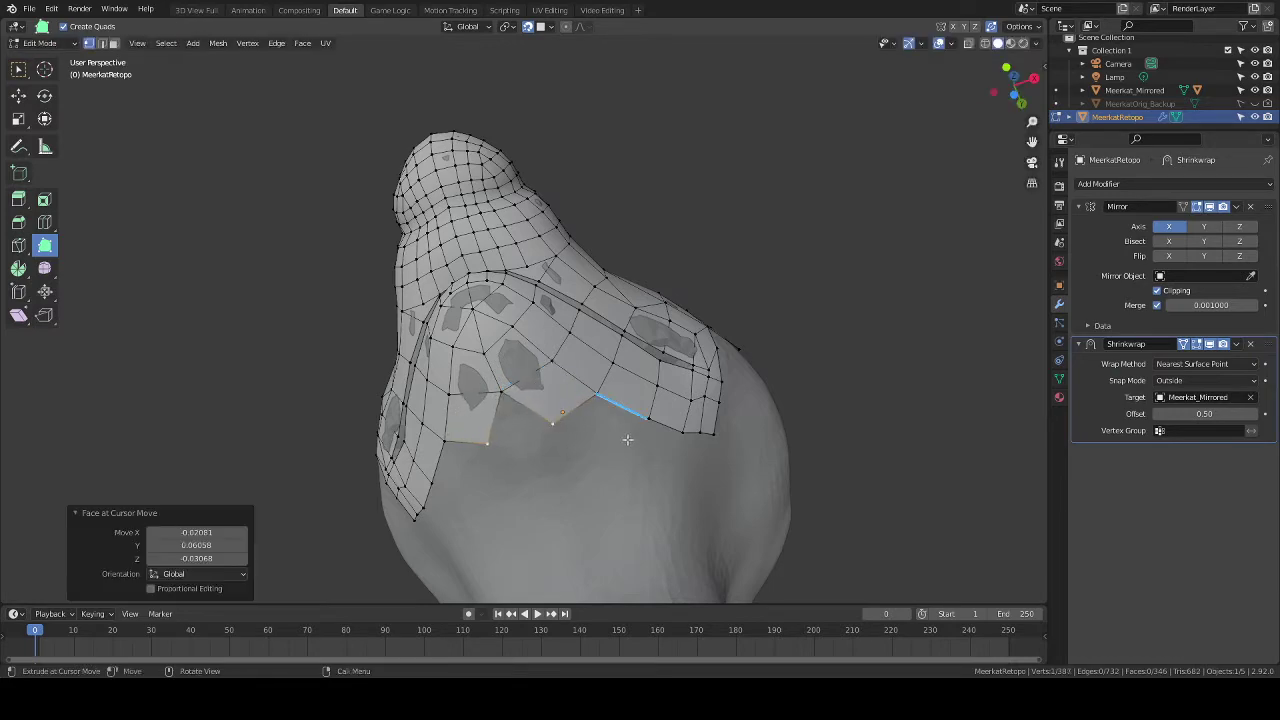
pyautogui.moveTo(552, 421); pyautogui.dragTo(645, 434, button='middle')
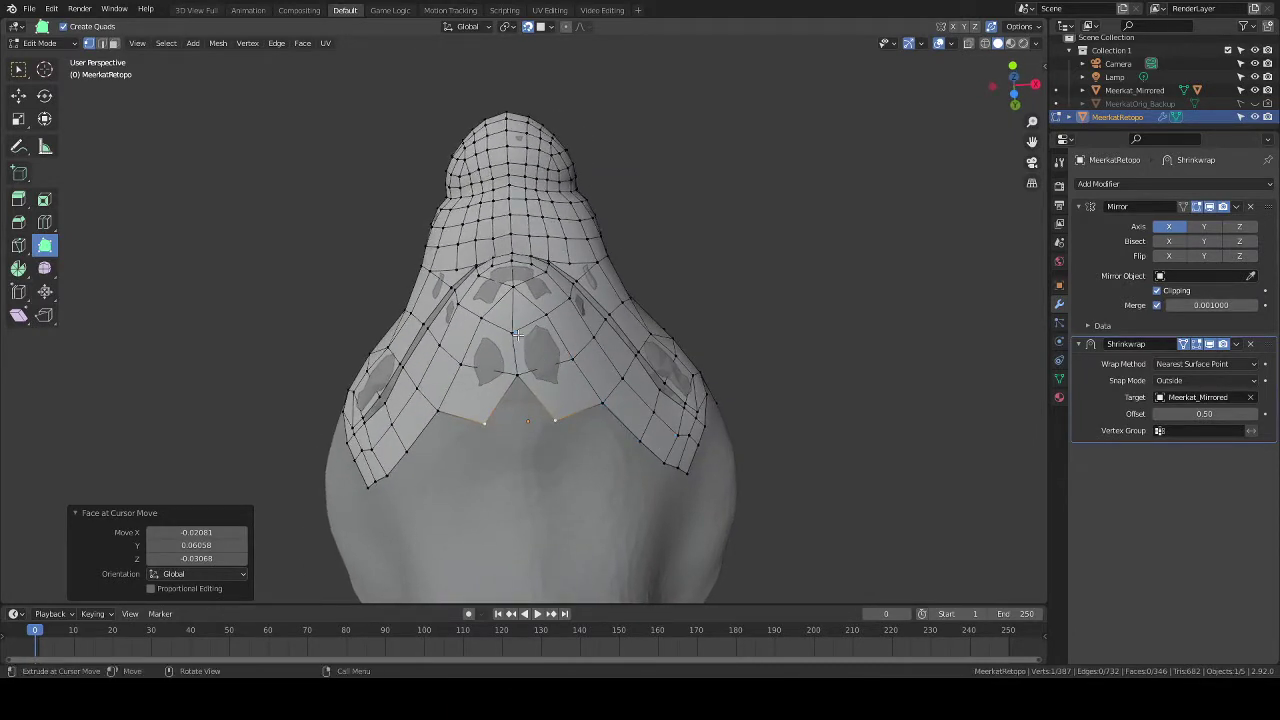
pyautogui.press('g')
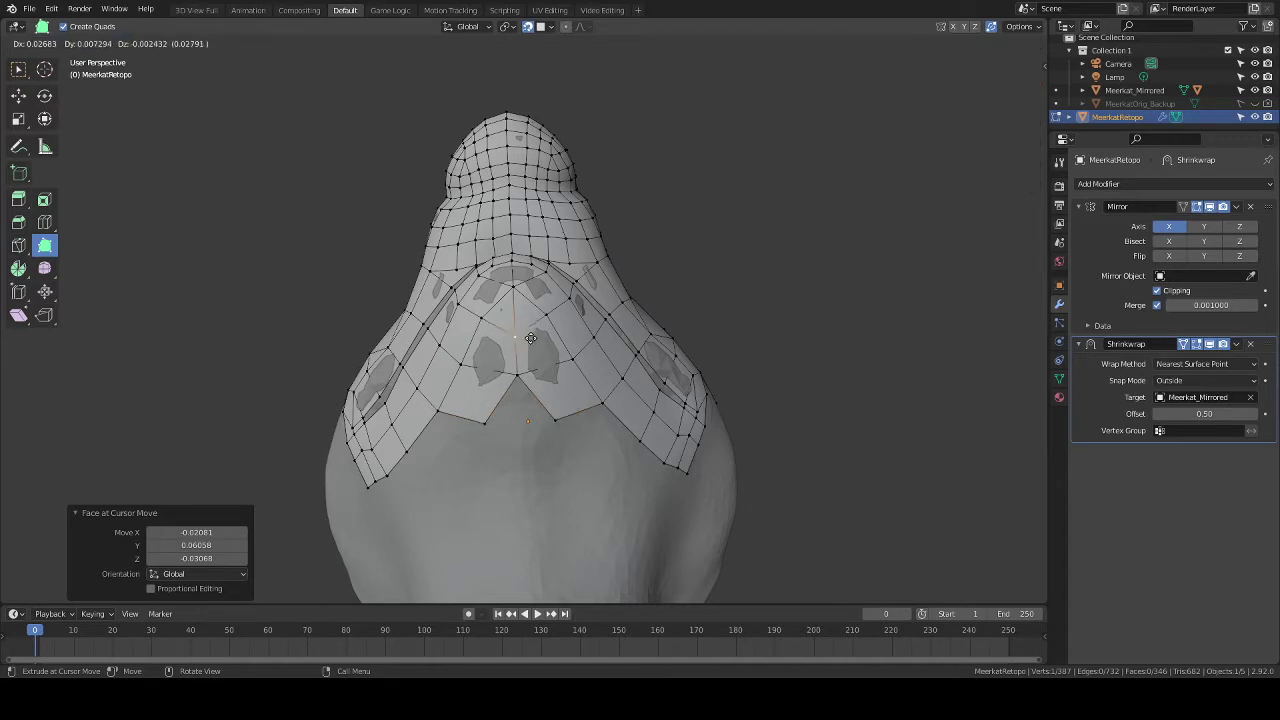
pyautogui.moveTo(535, 334); pyautogui.dragTo(536, 330)
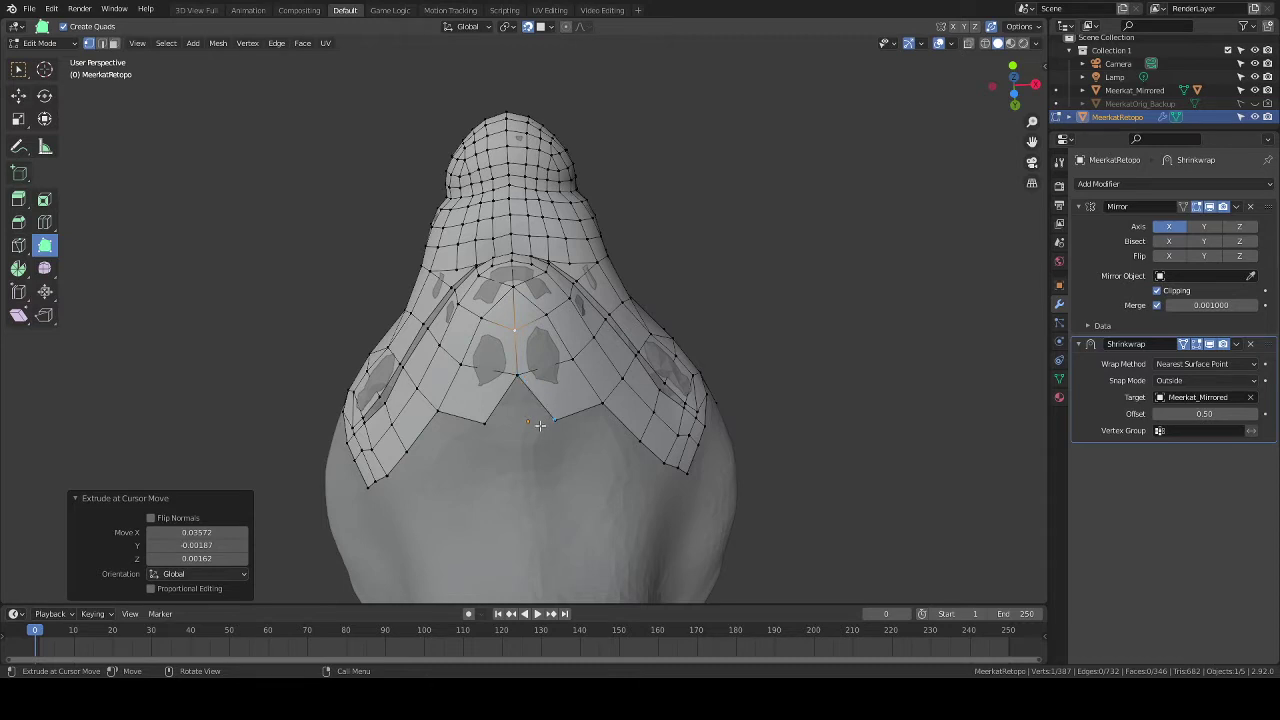
# Extend the third quad row back along the underside of the jaw to its rear corner.
pyautogui.moveTo(605, 424); pyautogui.dragTo(591, 469)
pyautogui.moveTo(591, 469); pyautogui.dragTo(650, 443, button='middle')
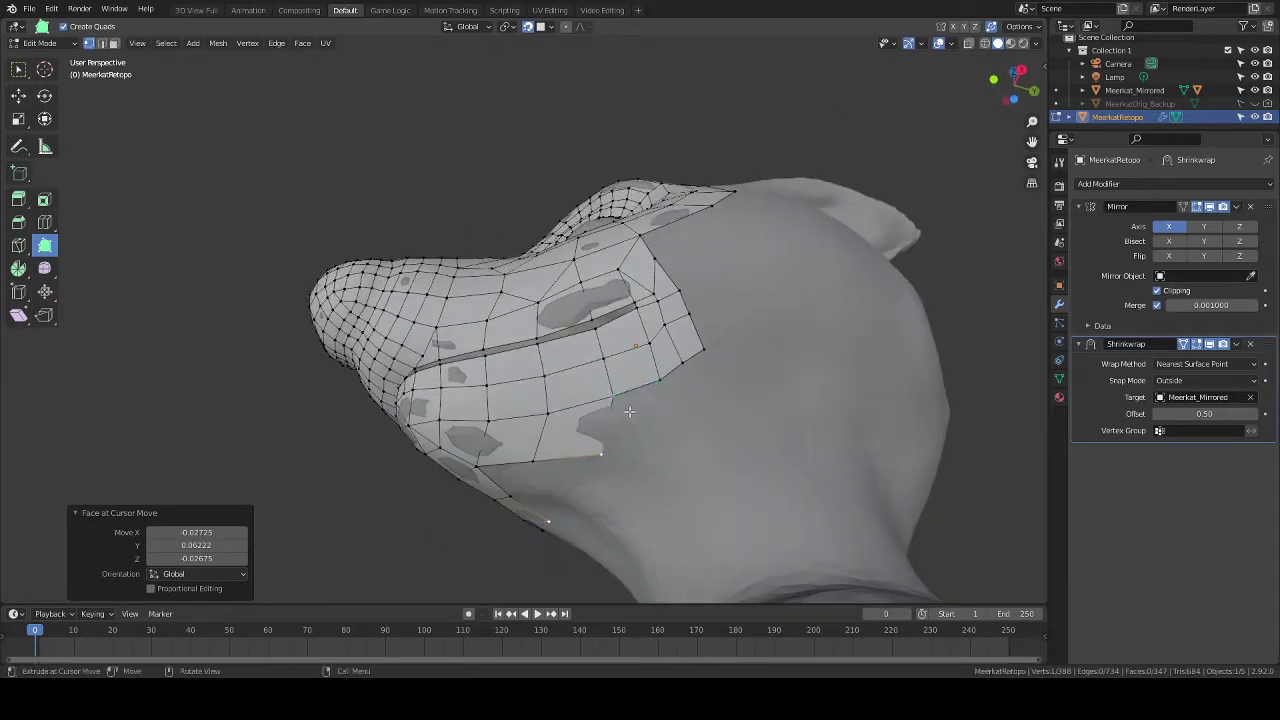
pyautogui.keyDown('ctrl'); pyautogui.moveTo(648, 440); pyautogui.dragTo(676, 427); pyautogui.keyUp('ctrl')
pyautogui.moveTo(676, 427); pyautogui.dragTo(662, 419, button='middle')
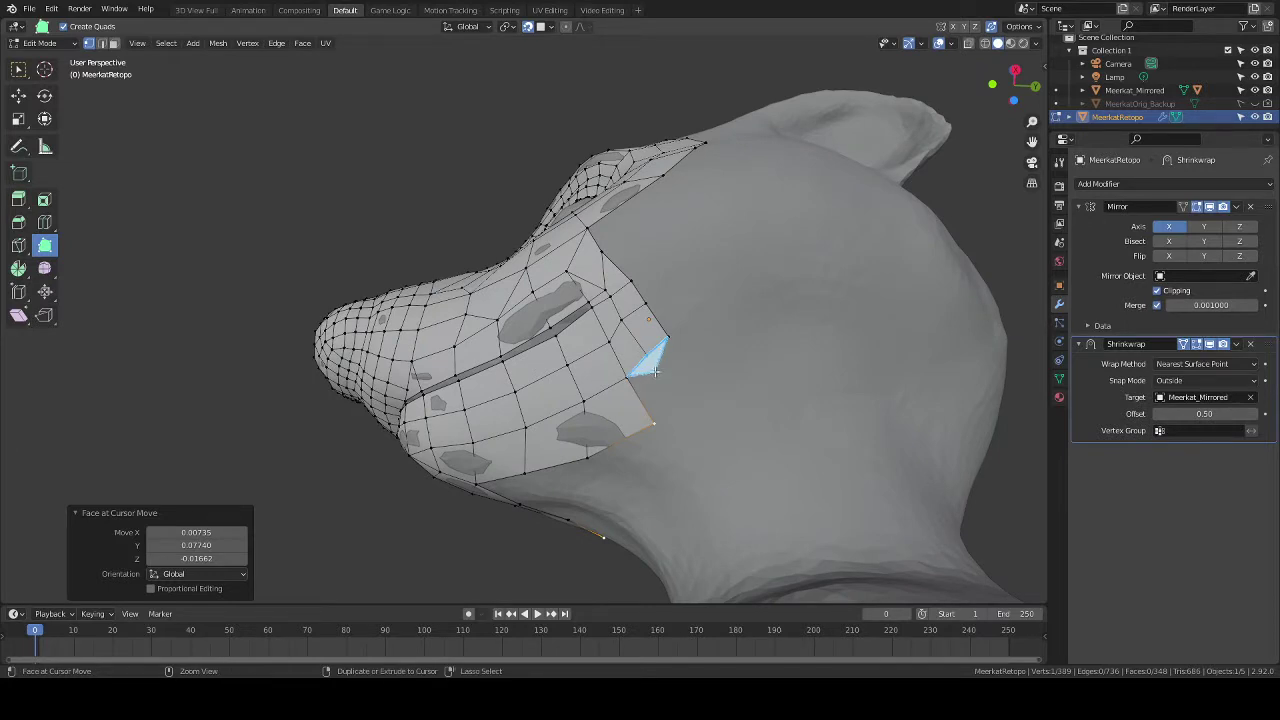
pyautogui.keyDown('ctrl'); pyautogui.moveTo(654, 371); pyautogui.dragTo(699, 390); pyautogui.keyUp('ctrl')
# Extrude the third row's lower edge beneath the jaw across to the mirror centreline.
pyautogui.moveTo(620, 436); pyautogui.dragTo(579, 428, button='middle')
pyautogui.scroll(1, 553, 438)
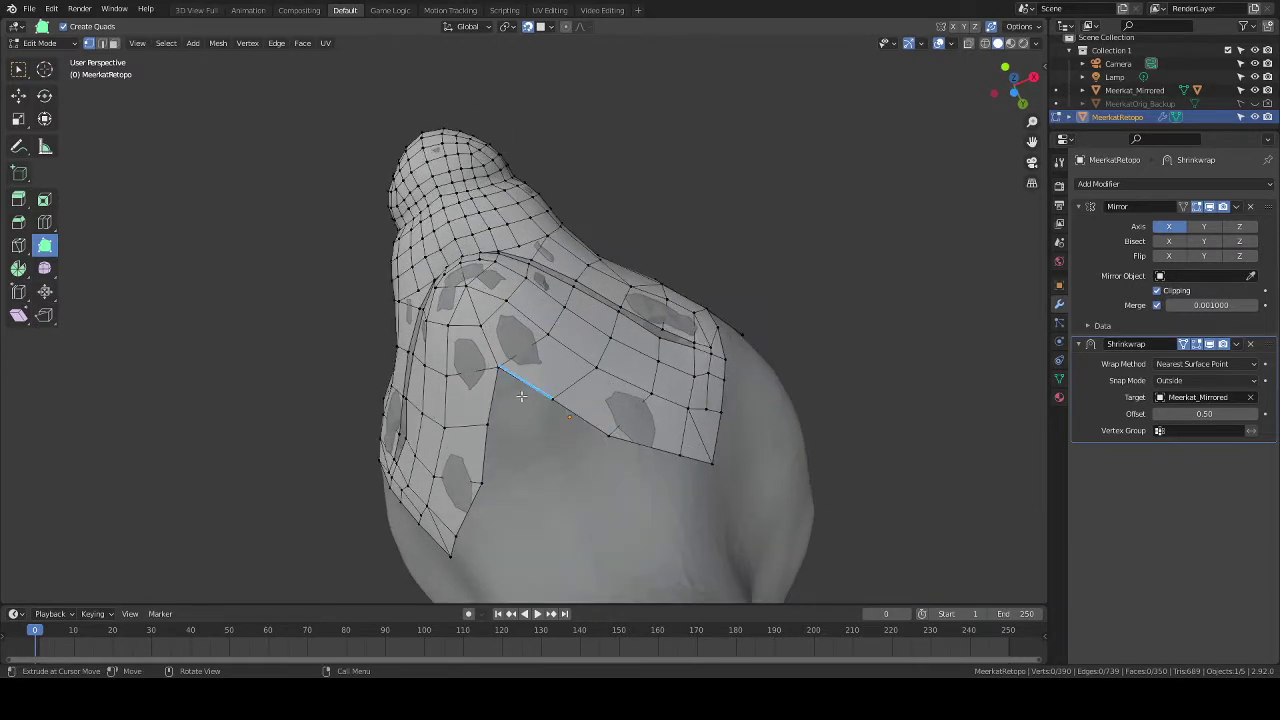
pyautogui.moveTo(595, 428); pyautogui.dragTo(575, 418, button='middle')
pyautogui.click(575, 418)
pyautogui.moveTo(564, 410); pyautogui.dragTo(484, 455)
# Extrude the rear edge at the centreline back toward the throat and rotate it about 7.8°.
pyautogui.moveTo(575, 430); pyautogui.dragTo(575, 473, button='middle')
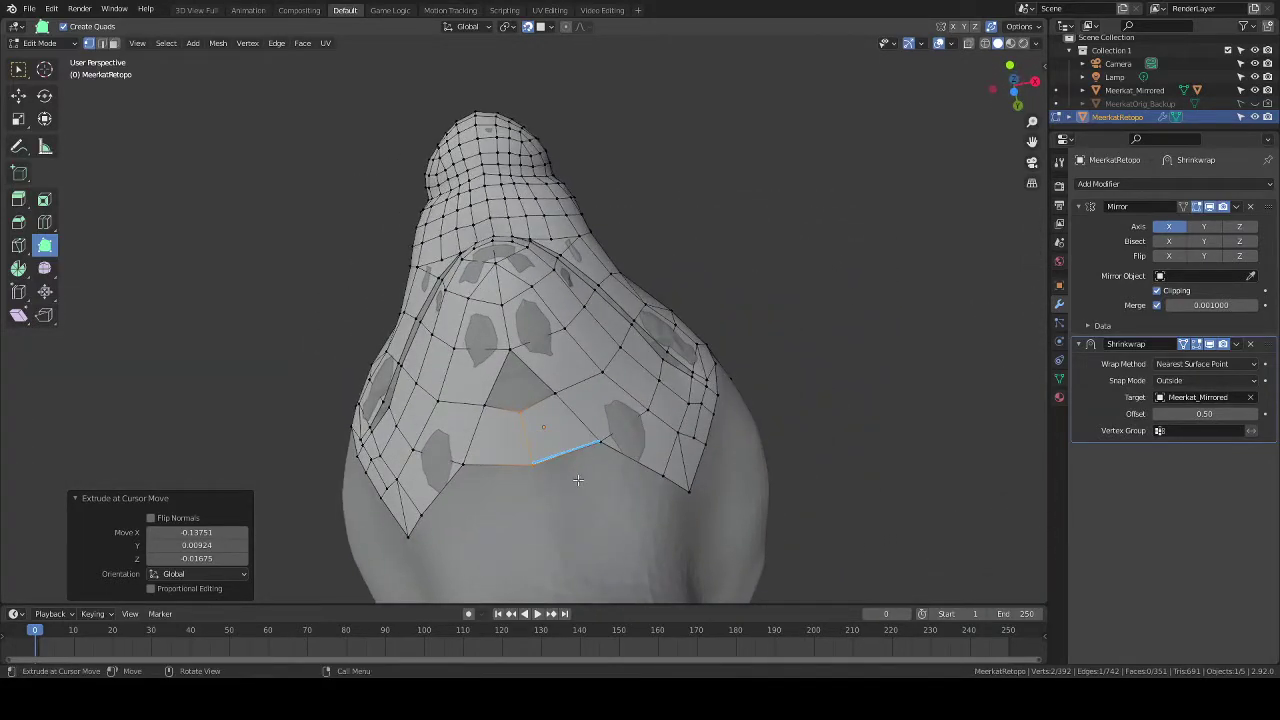
pyautogui.moveTo(578, 480); pyautogui.dragTo(603, 563)
pyautogui.press('r')
pyautogui.moveTo(633, 547); pyautogui.dragTo(671, 514, button='middle')
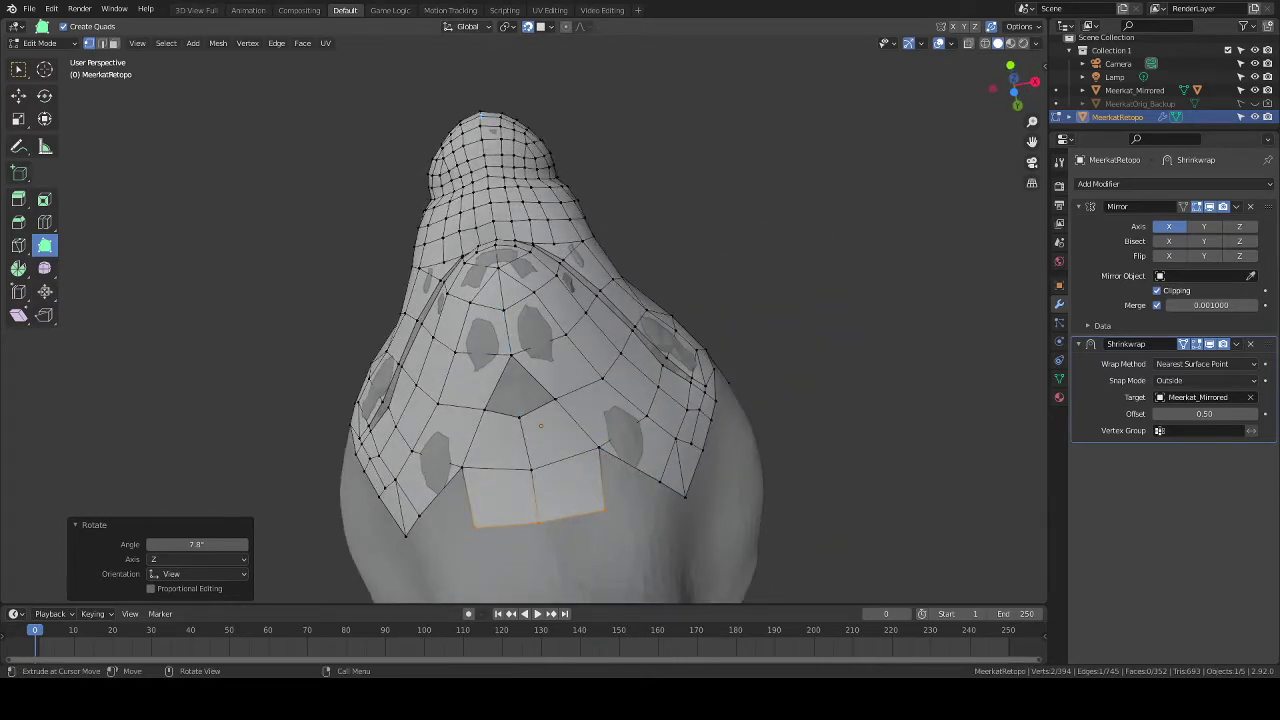
# Try to fill the gap at the centreline under the jaw with a face, and undo it.
pyautogui.press('w')
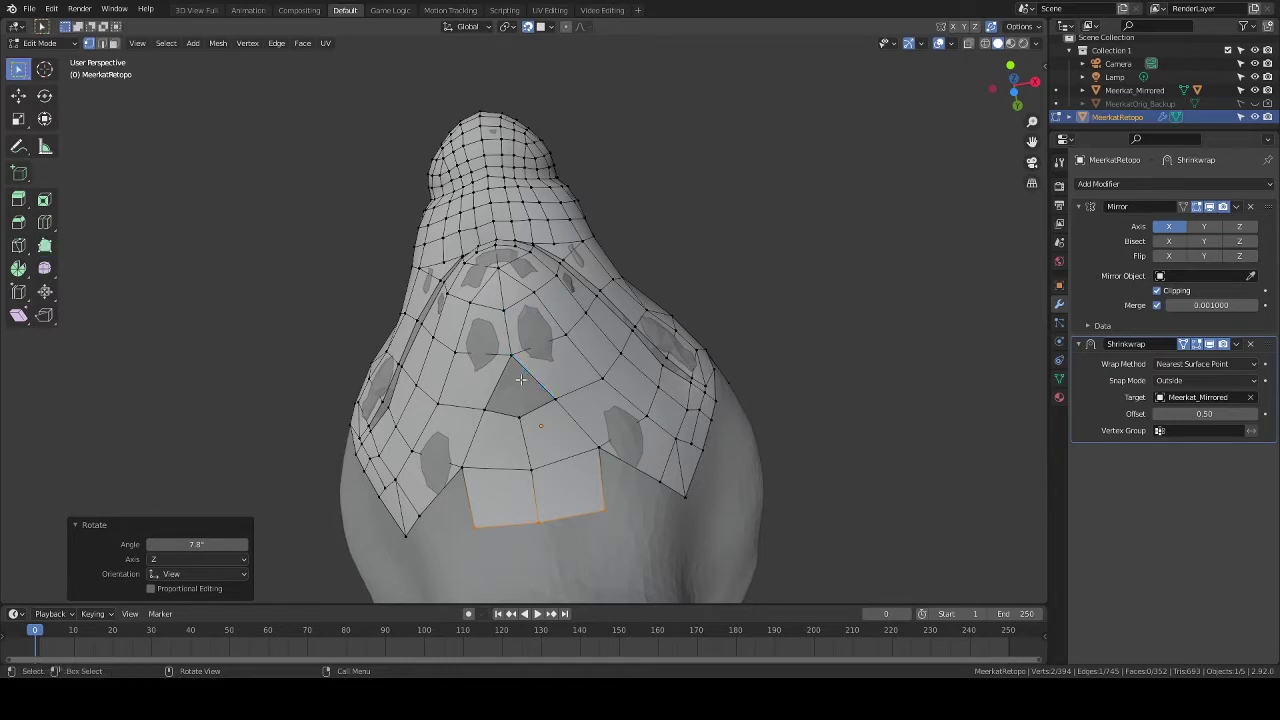
pyautogui.press('c')
pyautogui.click(523, 408)
pyautogui.rightClick(523, 408)
pyautogui.press('f')
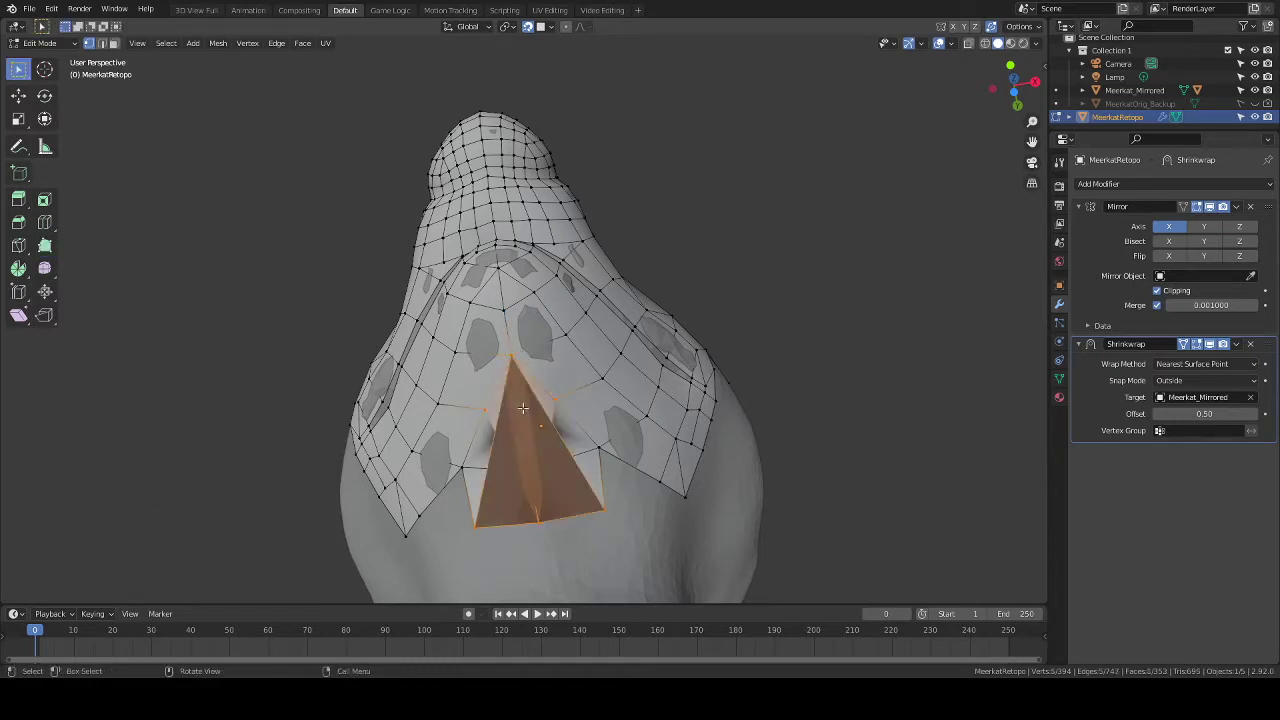
pyautogui.hotkey('ctrl', 'z')
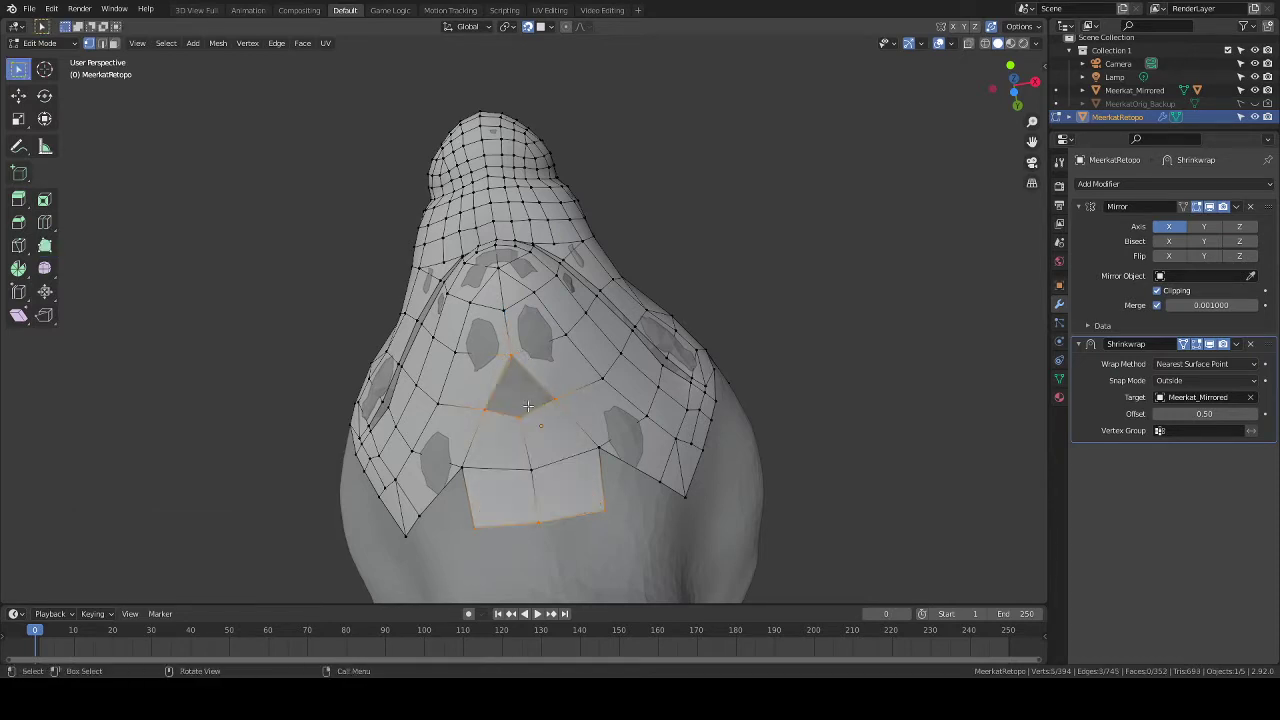
# Fill the triangular gap beside the centreline under the jaw using only its corner vertices, and clear the selection.
pyautogui.press('c')
pyautogui.click(514, 368)
pyautogui.press('Escape')
pyautogui.press('f')
pyautogui.hotkey('alt', 'a')
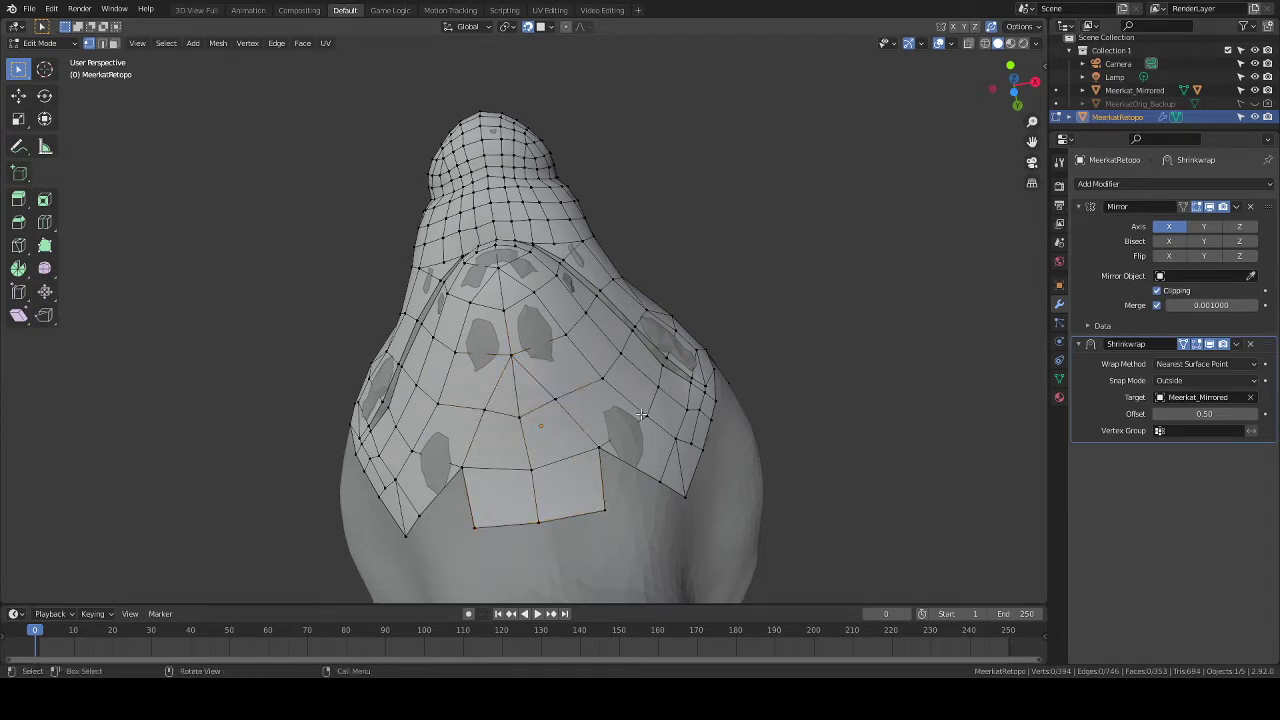
pyautogui.moveTo(641, 413); pyautogui.dragTo(518, 398, button='middle')
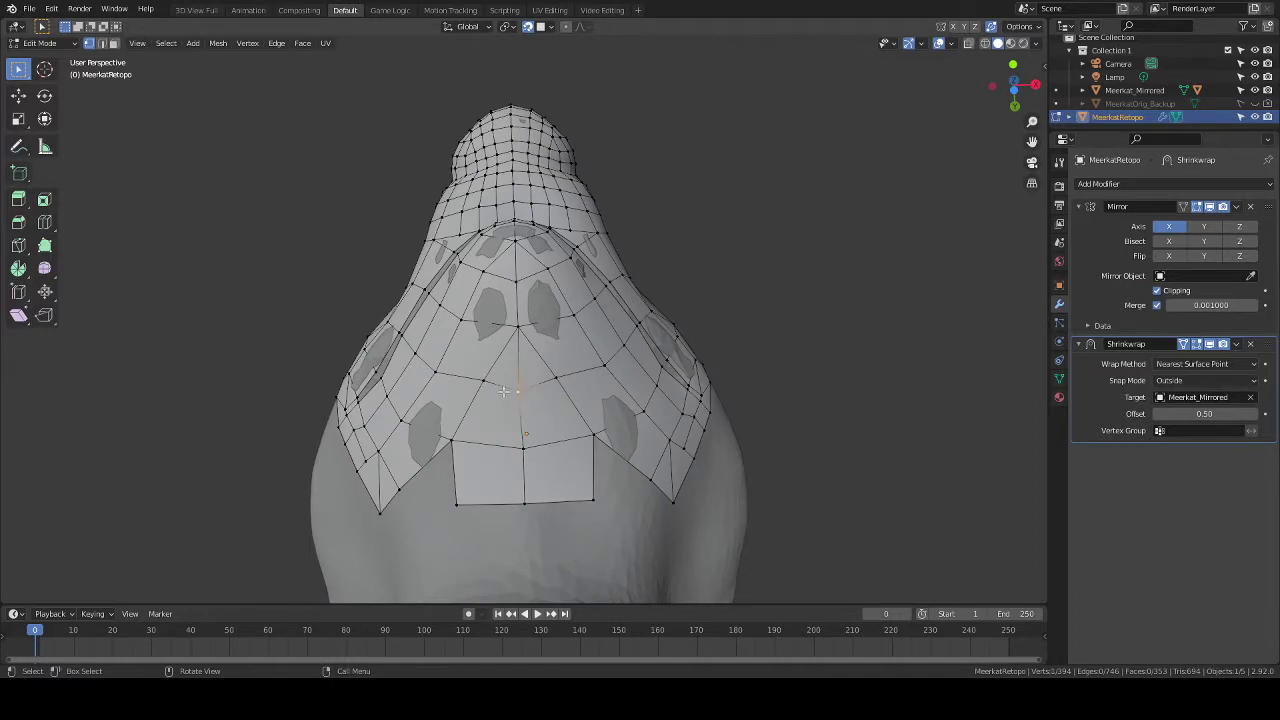
# Nudge the centreline vertex under the jaw, and fill the notch in the mesh border below the jaw with a Poly Build quad.
pyautogui.press('g')
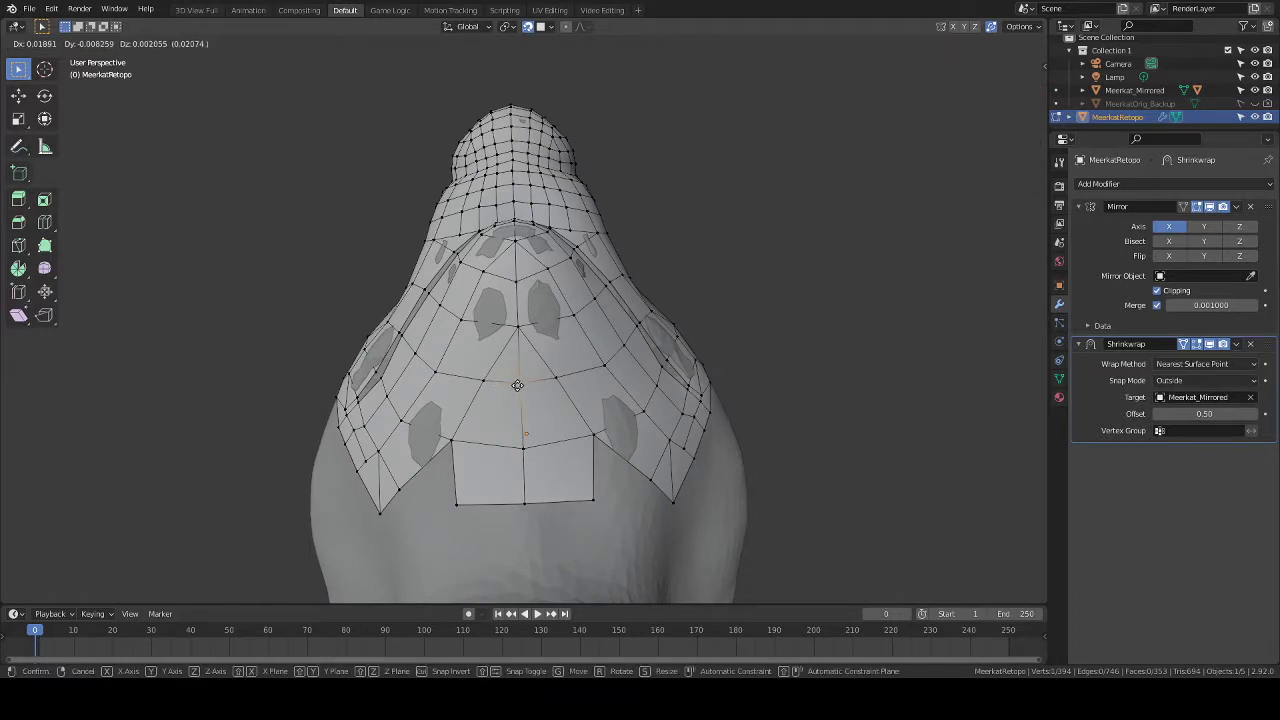
pyautogui.click(519, 387)
pyautogui.moveTo(699, 388); pyautogui.dragTo(638, 353, button='middle')
pyautogui.click(44, 245)
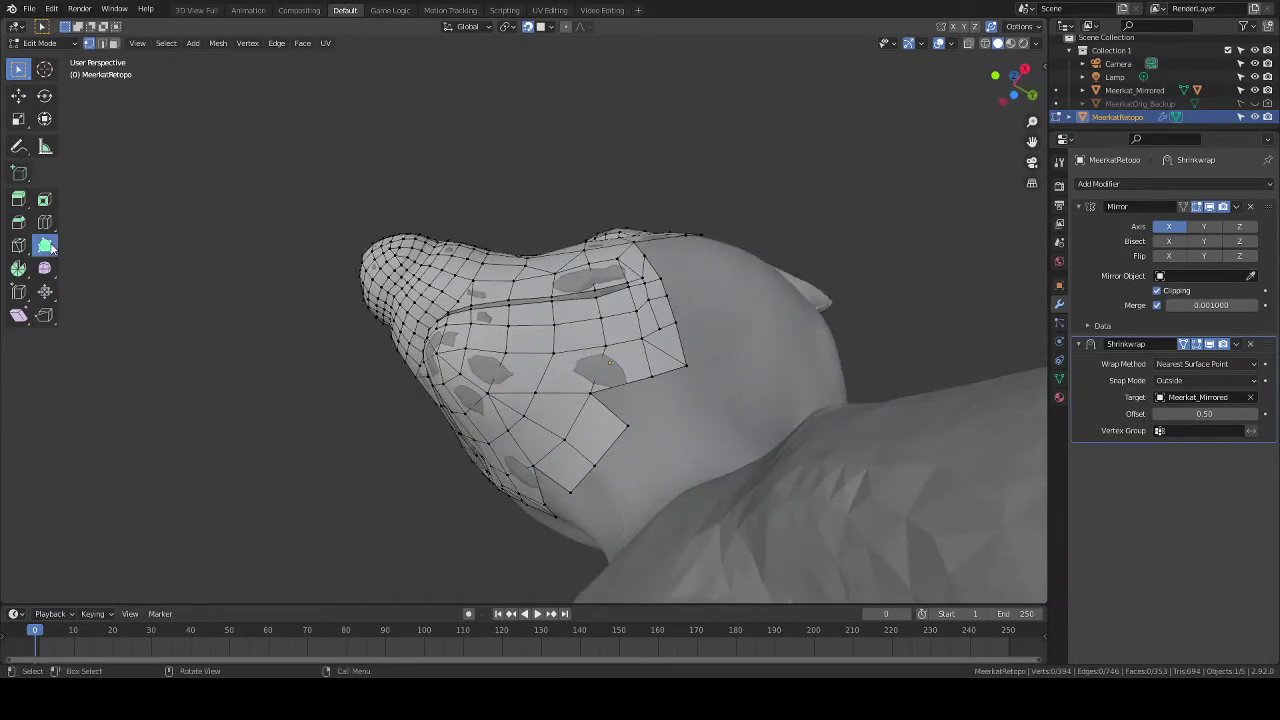
pyautogui.scroll(2, 634, 410)
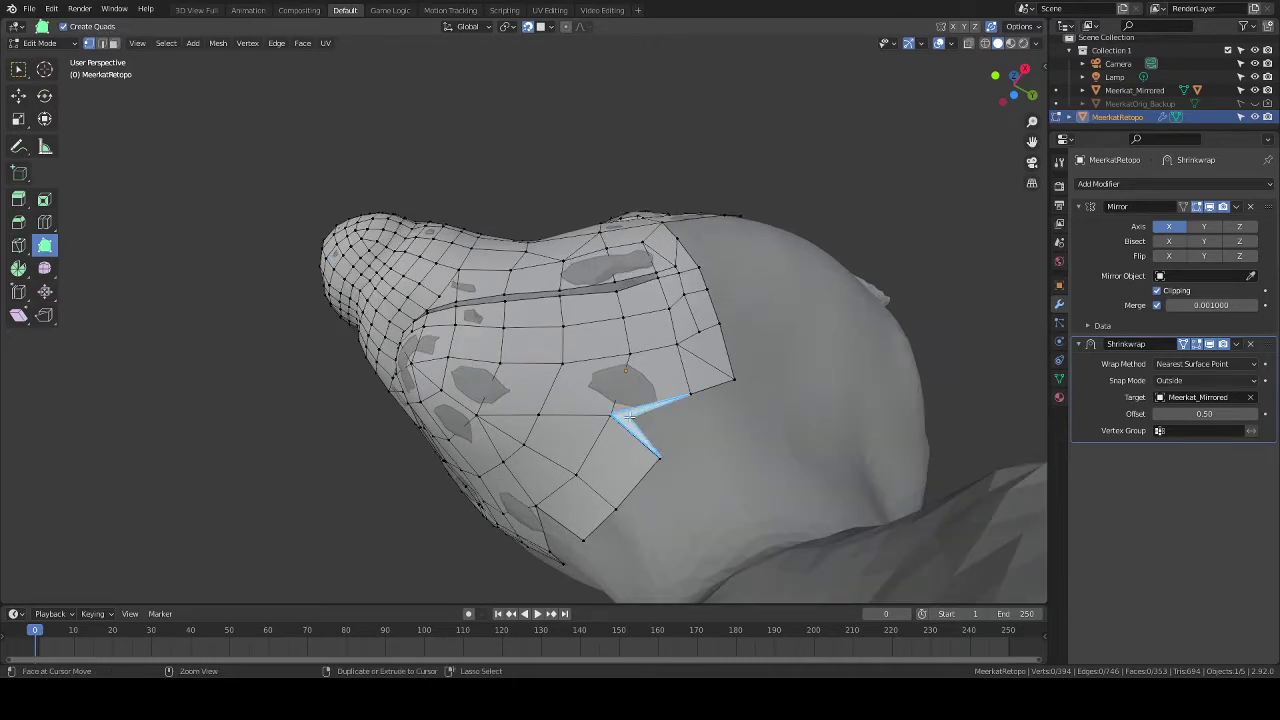
pyautogui.moveTo(628, 416)
pyautogui.mouseDown(button='middle')
pyautogui.moveTo(570, 425)
pyautogui.moveTo(635, 430)
pyautogui.mouseUp(button='middle')
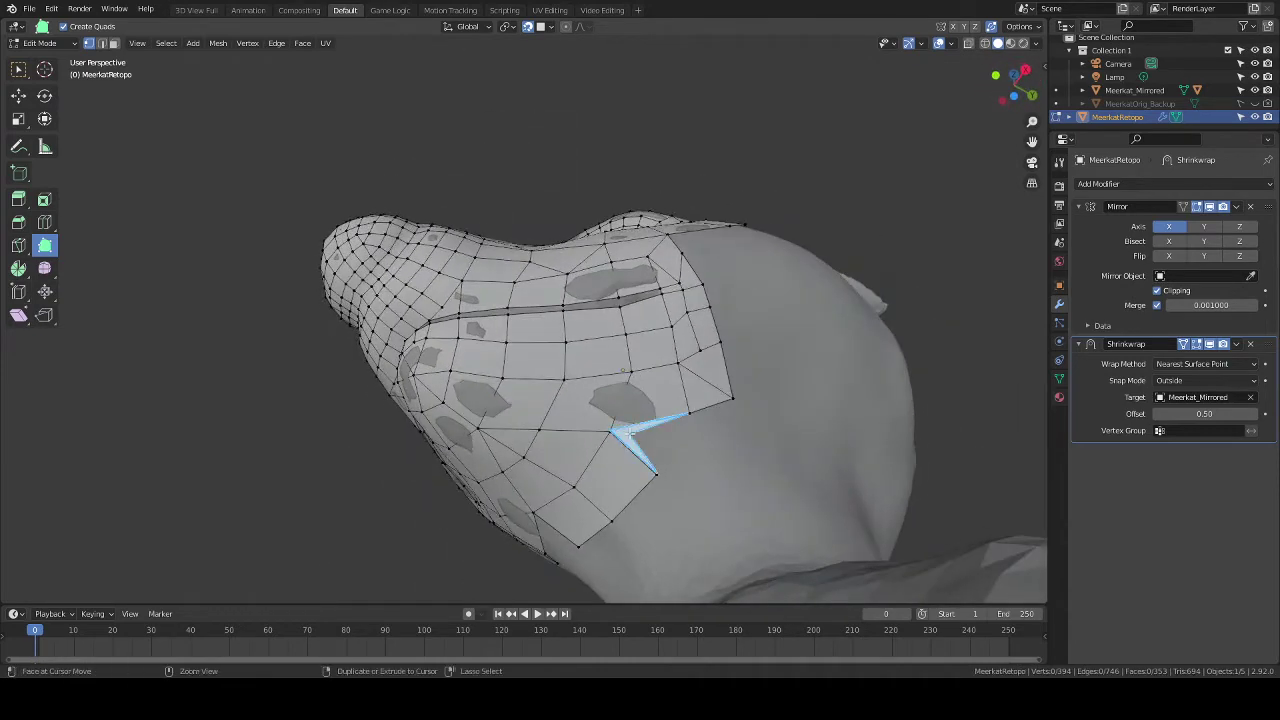
pyautogui.keyDown('ctrl'); pyautogui.moveTo(624, 433); pyautogui.dragTo(688, 412); pyautogui.keyUp('ctrl')
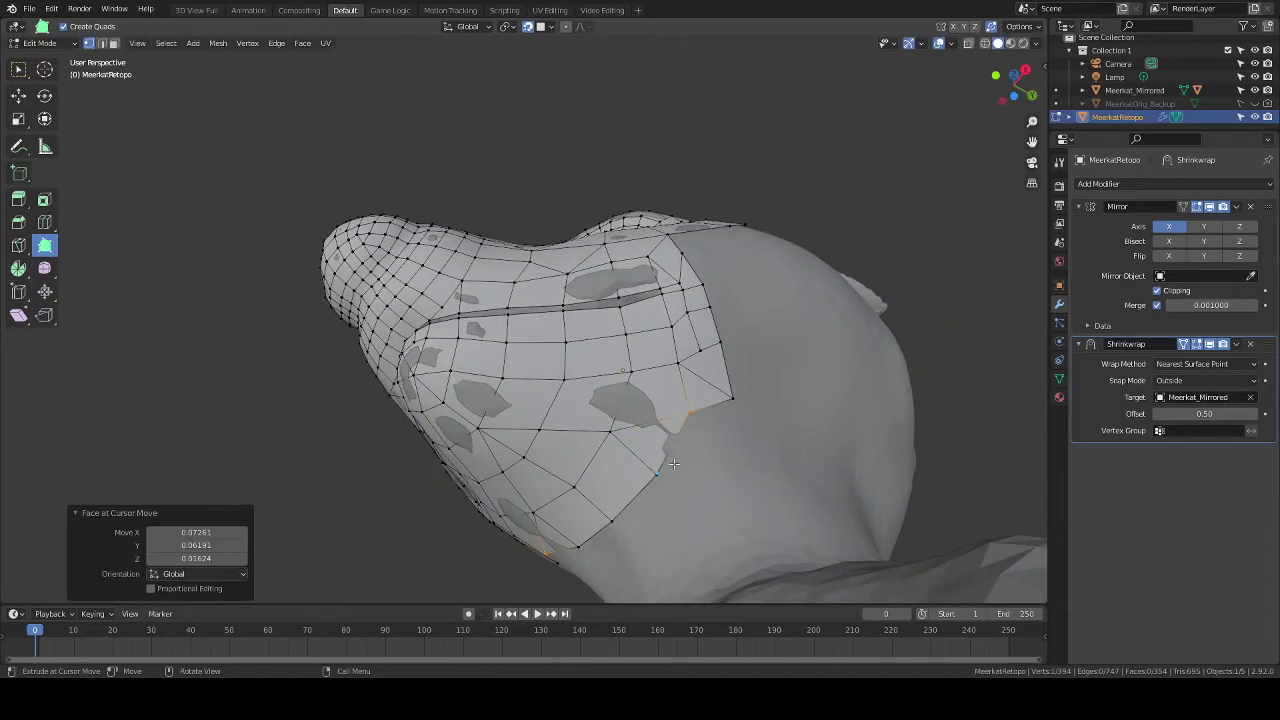
pyautogui.moveTo(688, 413); pyautogui.dragTo(713, 273, button='middle')
pyautogui.hotkey('ctrl', 'z')
# Extrude two quads from the rear border of the brow toward the ear and scale the end edge to about 0.779.
pyautogui.scroll(-1, 700, 431)
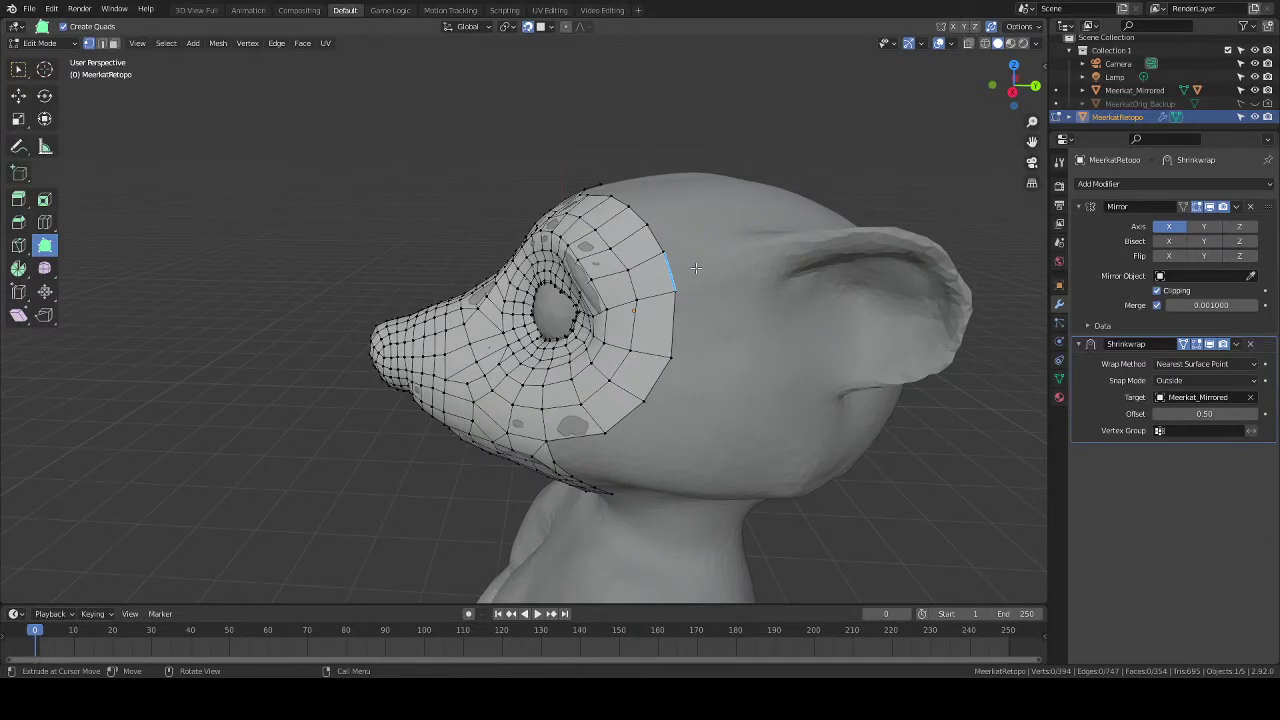
pyautogui.moveTo(696, 268); pyautogui.dragTo(765, 264)
pyautogui.press('s')
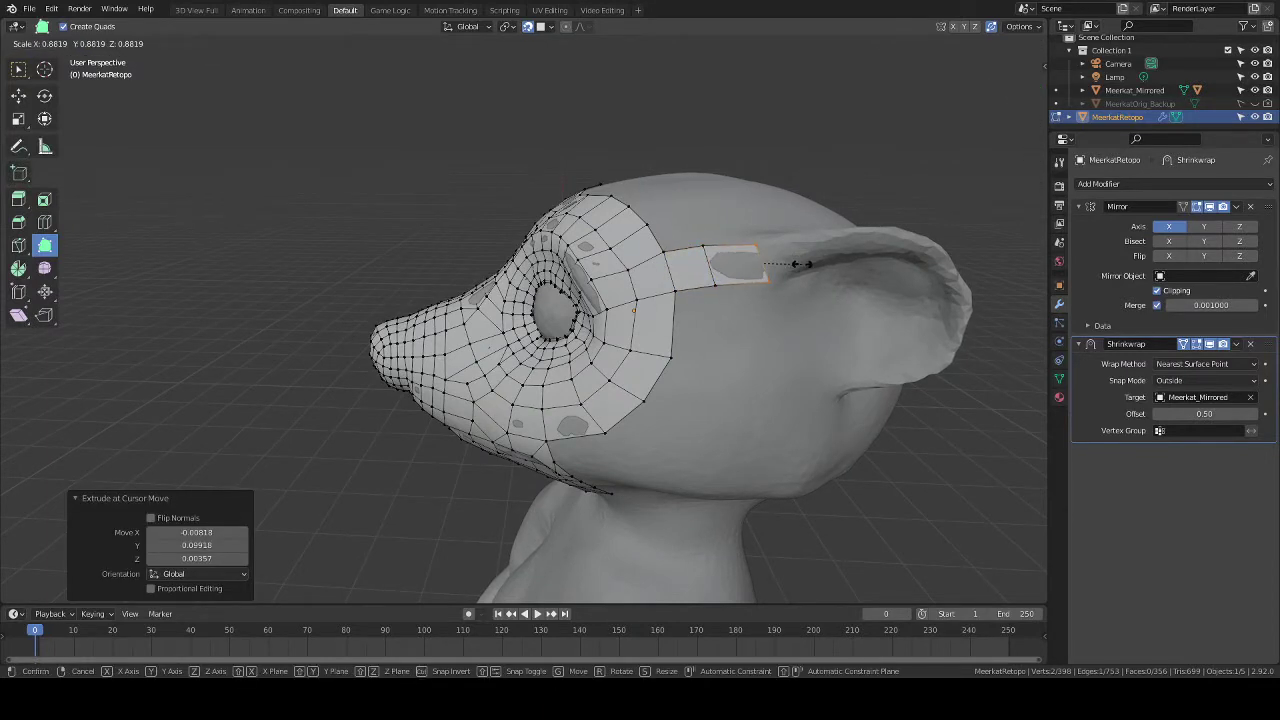
pyautogui.click(797, 264)
# Extrude the strip's end edge onto the front of the ear's upper rim and scale the new edge down slightly.
pyautogui.press('KP_3')
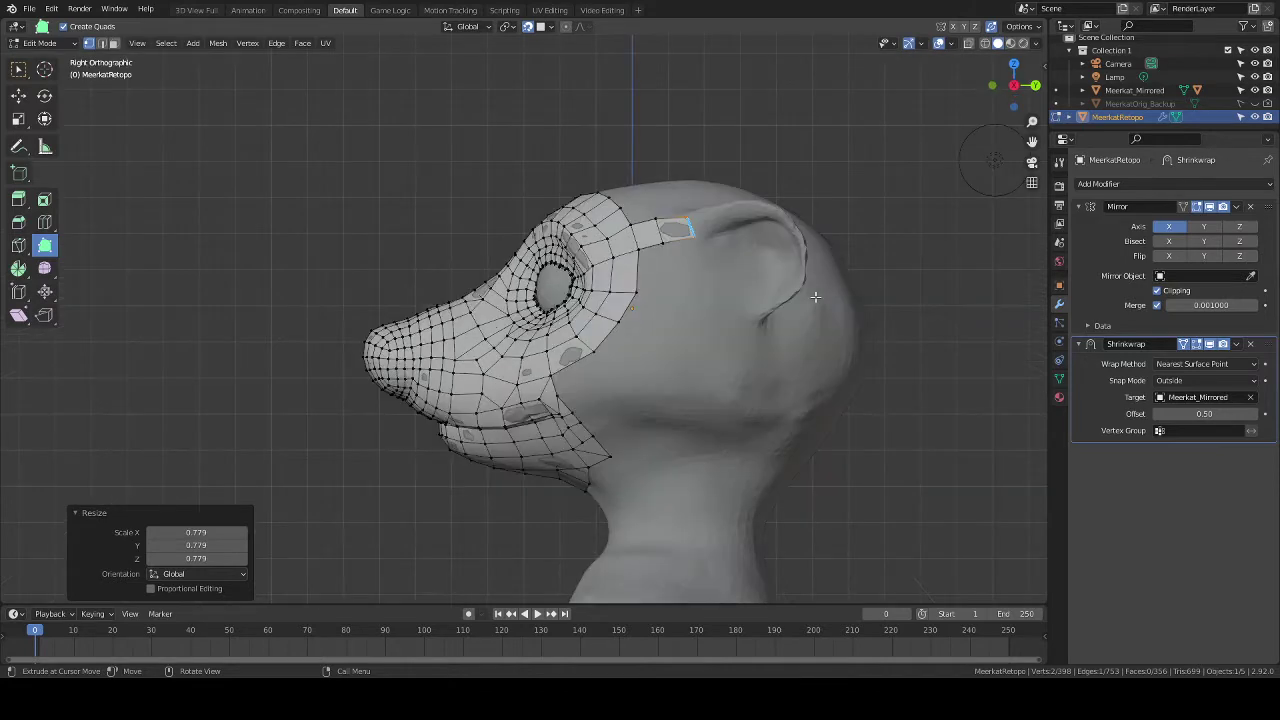
pyautogui.scroll(4, 944, 182)
pyautogui.keyDown('shift'); pyautogui.moveTo(944, 182); pyautogui.dragTo(604, 313, button='middle'); pyautogui.keyUp('shift')
pyautogui.scroll(1, 603, 313)
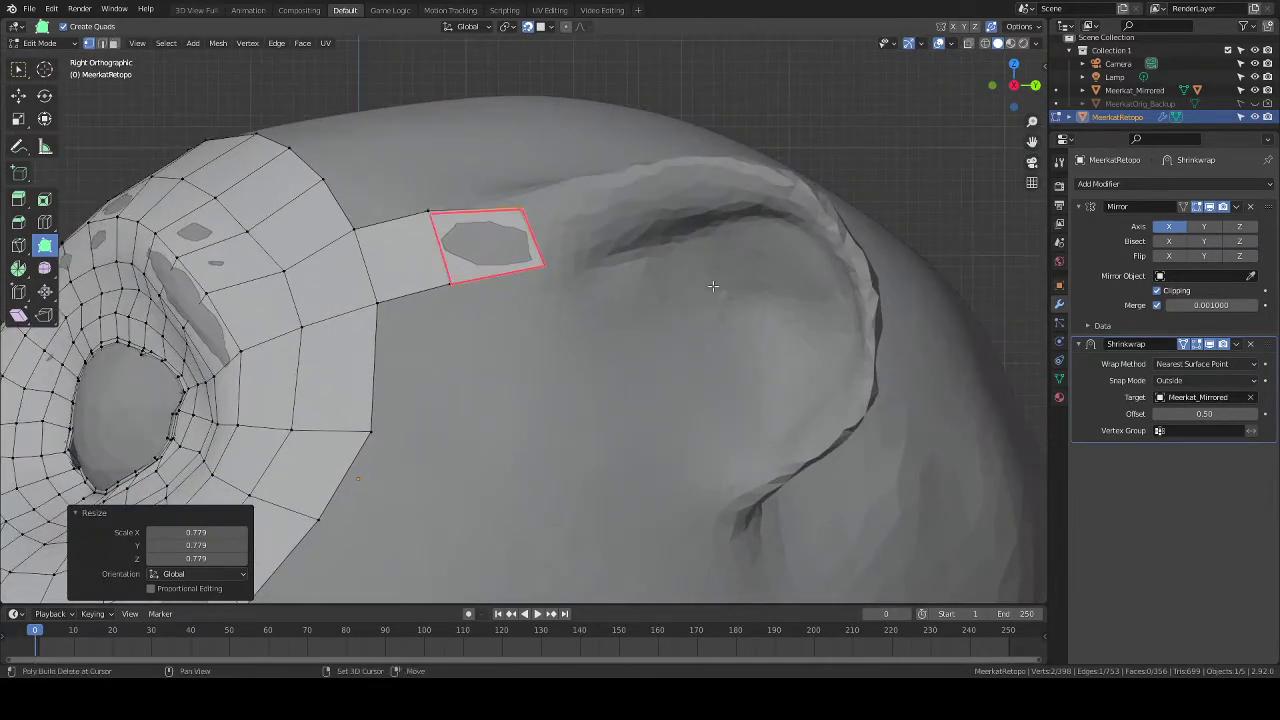
pyautogui.keyDown('shift'); pyautogui.moveTo(645, 268); pyautogui.dragTo(658, 321, button='middle'); pyautogui.keyUp('shift')
pyautogui.keyDown('alt'); pyautogui.middleClick(651, 337); pyautogui.keyUp('alt')
pyautogui.scroll(6, 537, 257)
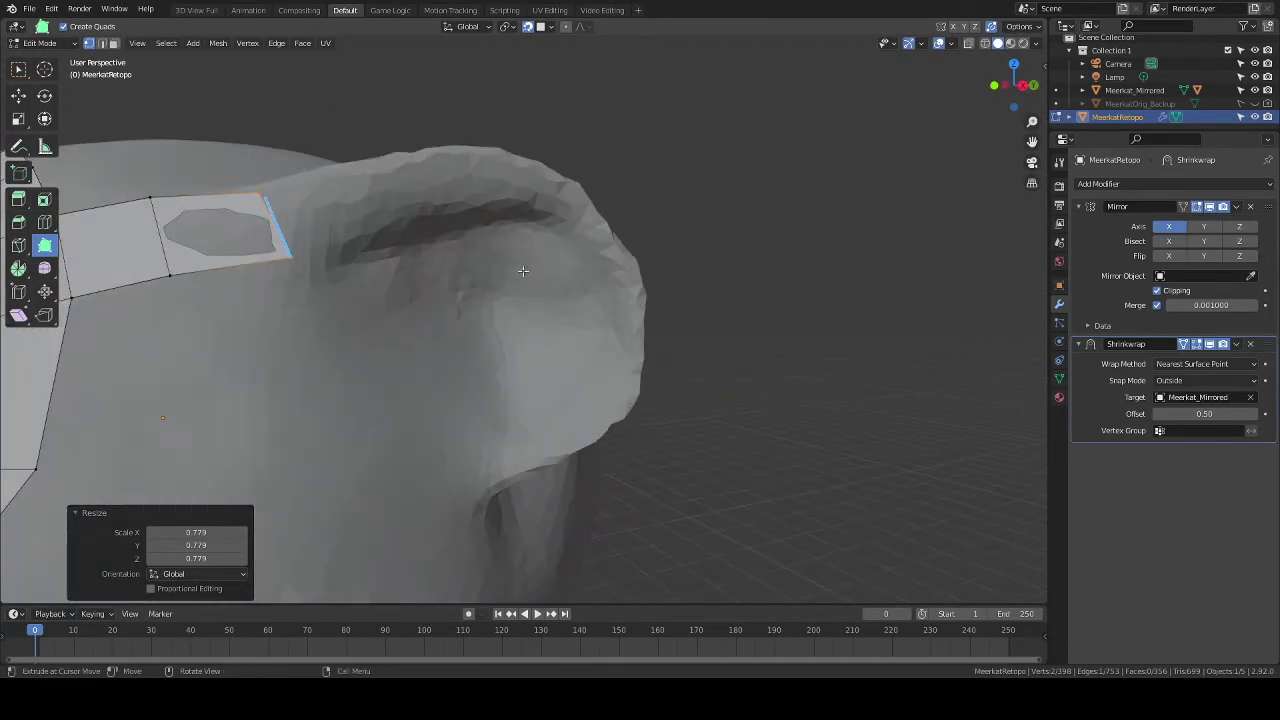
pyautogui.scroll(-4, 494, 270)
pyautogui.moveTo(493, 270); pyautogui.dragTo(455, 256, button='middle')
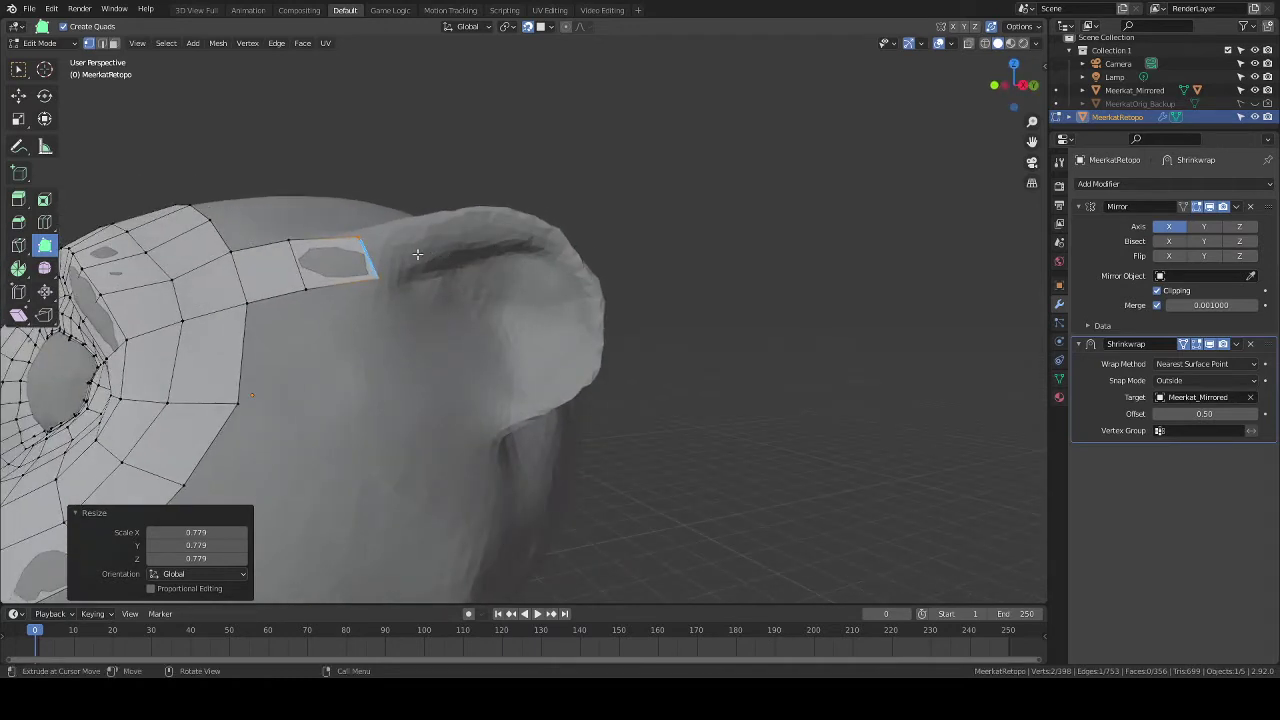
pyautogui.press('e')
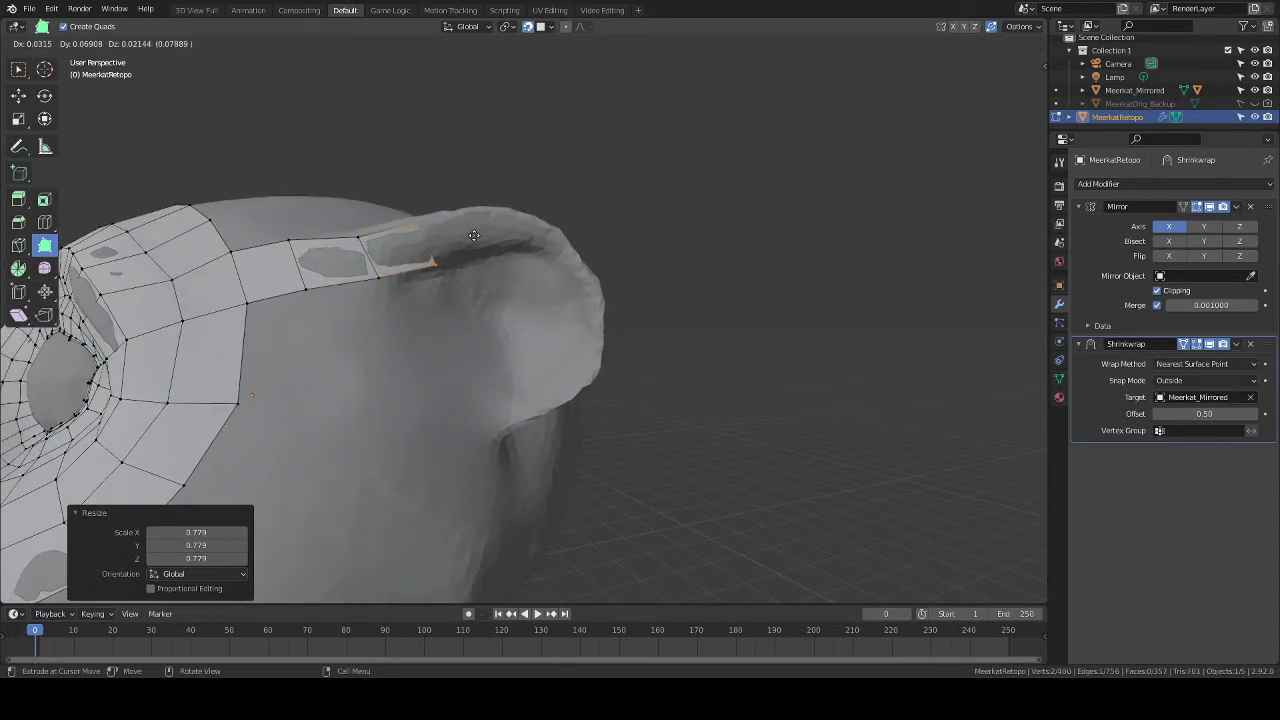
pyautogui.click(476, 237)
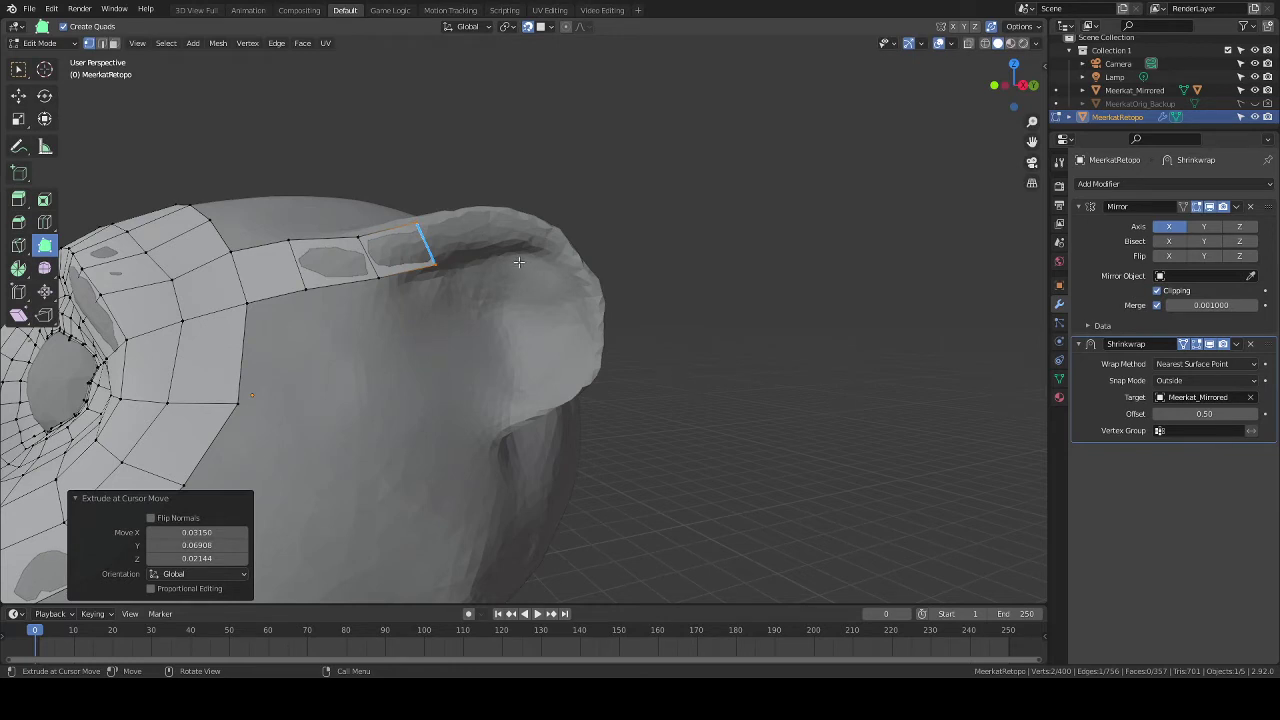
pyautogui.moveTo(519, 262); pyautogui.dragTo(535, 250, button='middle')
pyautogui.press('s')
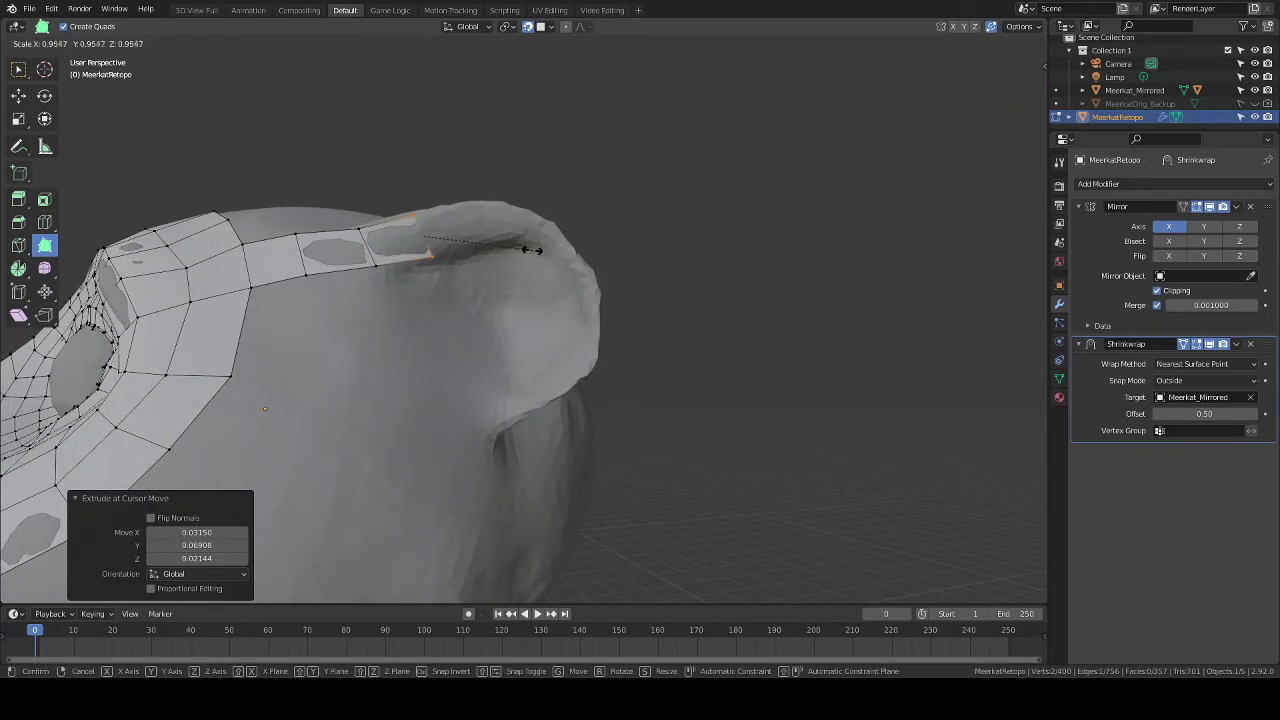
pyautogui.click(521, 254)
# Extrude the strip further along the upper ear rim, rotating the new edge to follow the curve and scaling it down.
pyautogui.moveTo(481, 234); pyautogui.dragTo(530, 228)
pyautogui.moveTo(530, 228); pyautogui.dragTo(590, 262, button='middle')
pyautogui.press('r')
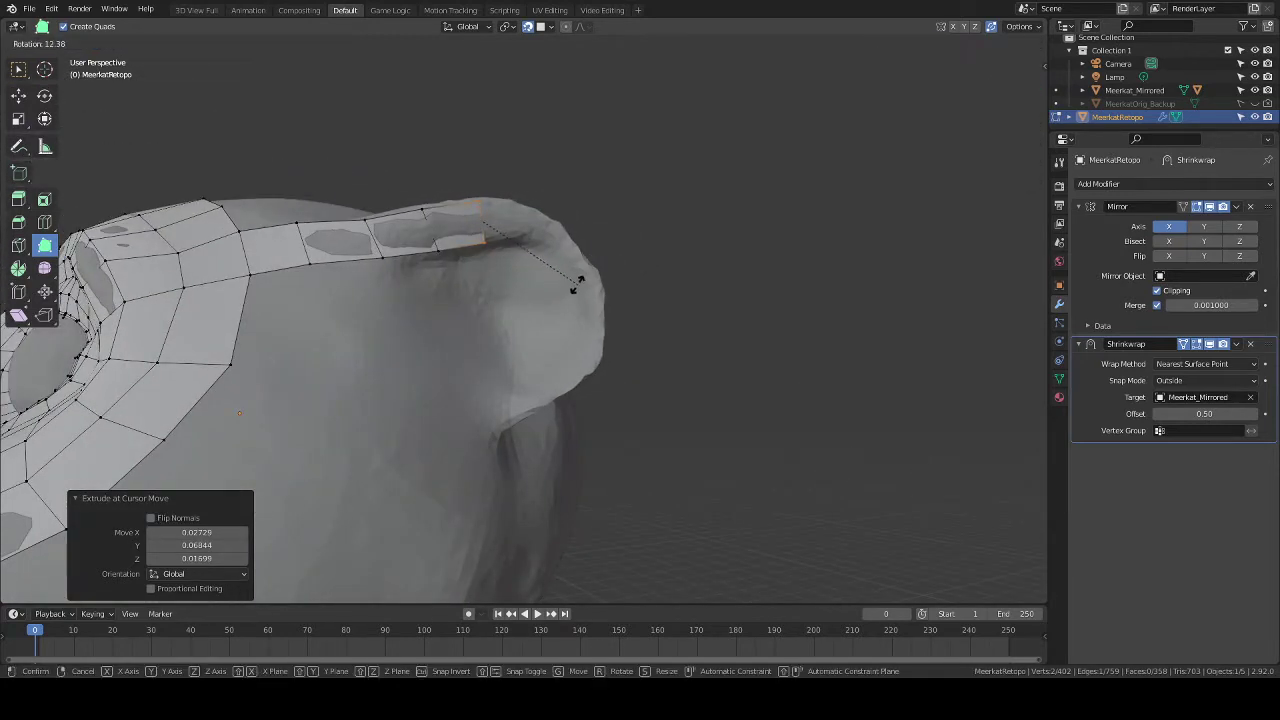
pyautogui.click(573, 289)
pyautogui.press('s')
pyautogui.click(556, 278)
# Extrude another quad toward the ear's upper rear curve, rotate its end edge about 16.8° and scale it to about 0.826.
pyautogui.moveTo(482, 226); pyautogui.dragTo(530, 229)
pyautogui.press('r')
pyautogui.click(568, 290)
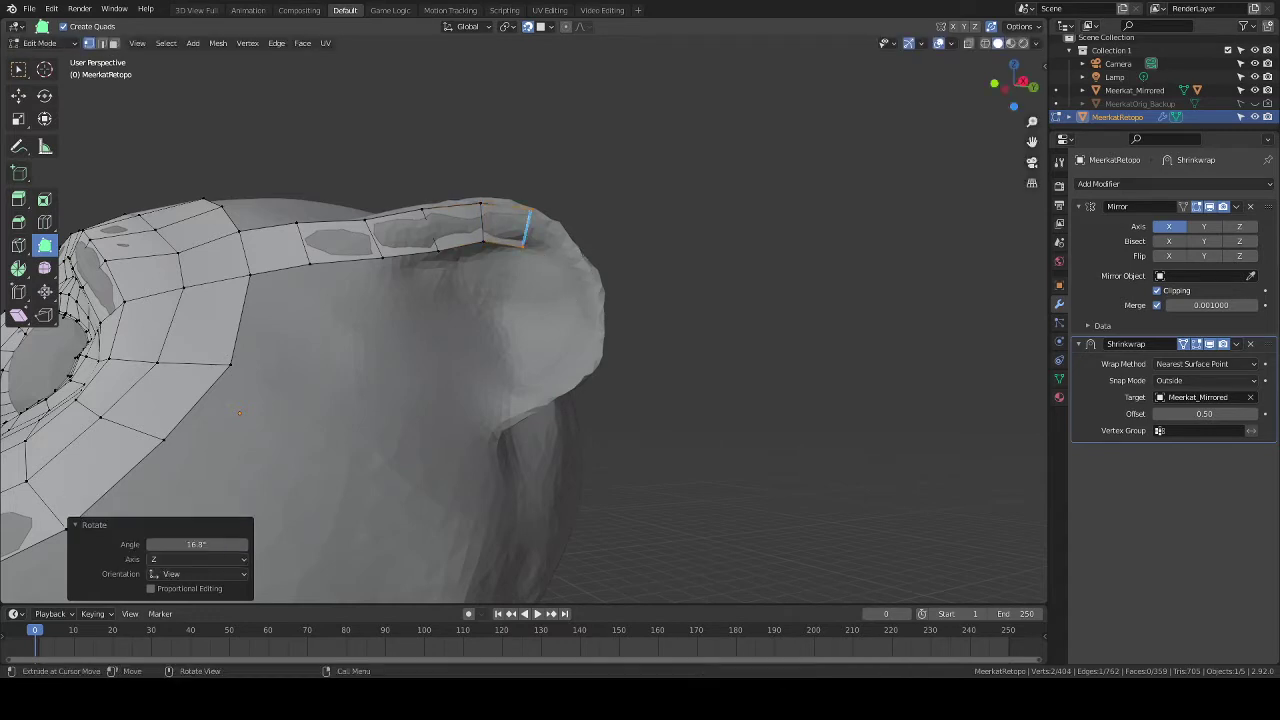
pyautogui.press('s')
pyautogui.click(560, 286)
# Extrude the strip around the ear's upper rear corner, scaling the end edge to about 0.762 and rotating it about 12.1°.
pyautogui.moveTo(560, 286); pyautogui.dragTo(589, 281, button='middle')
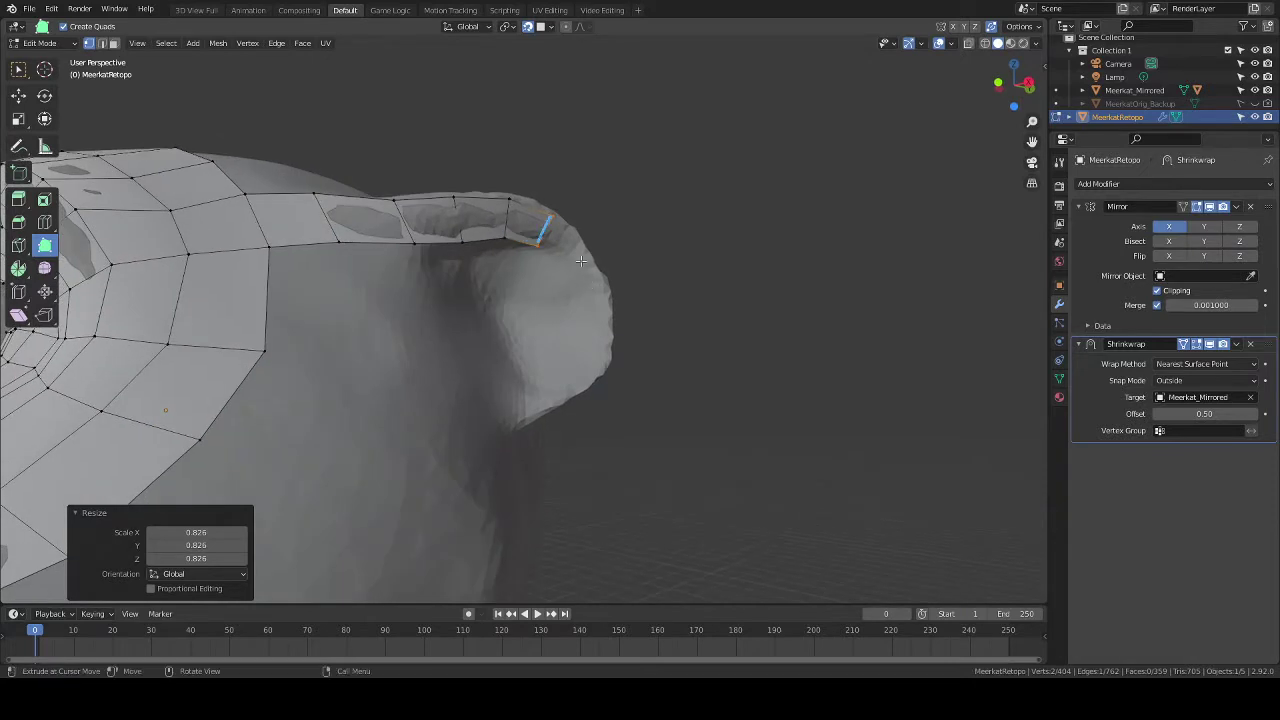
pyautogui.moveTo(581, 261); pyautogui.dragTo(614, 291)
pyautogui.press('s')
pyautogui.click(617, 294)
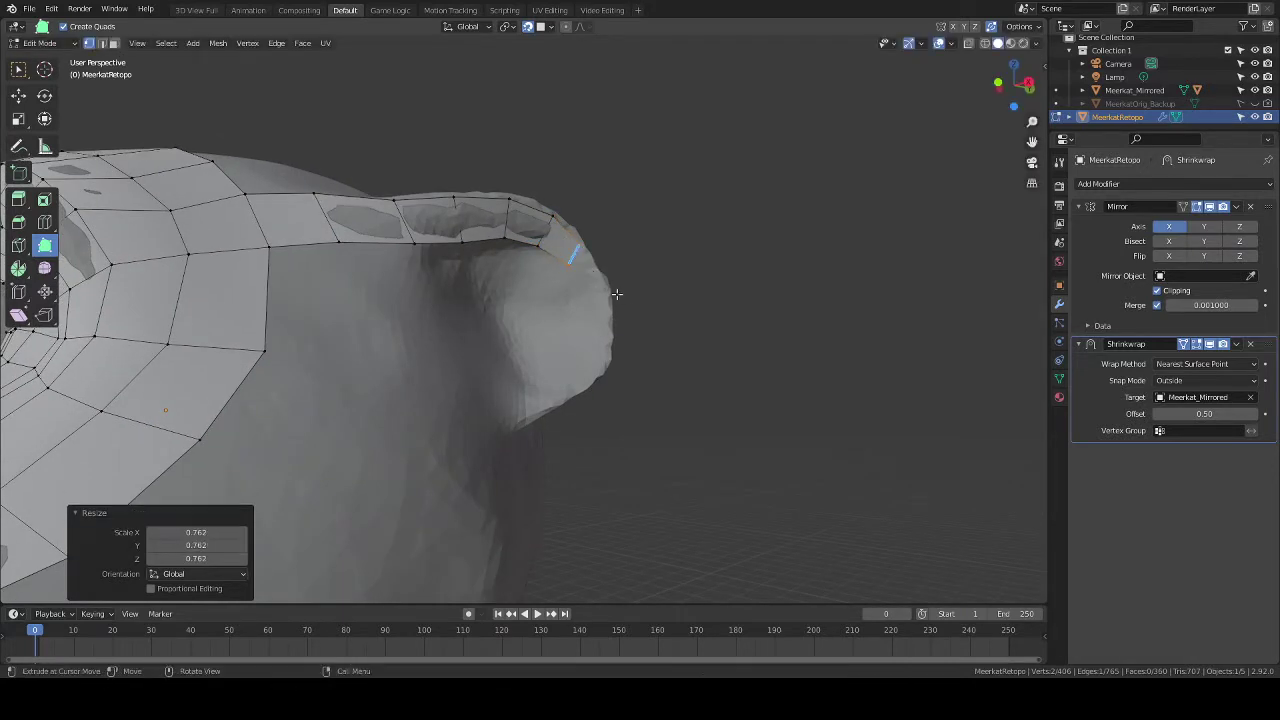
pyautogui.press('r')
pyautogui.click(617, 320)
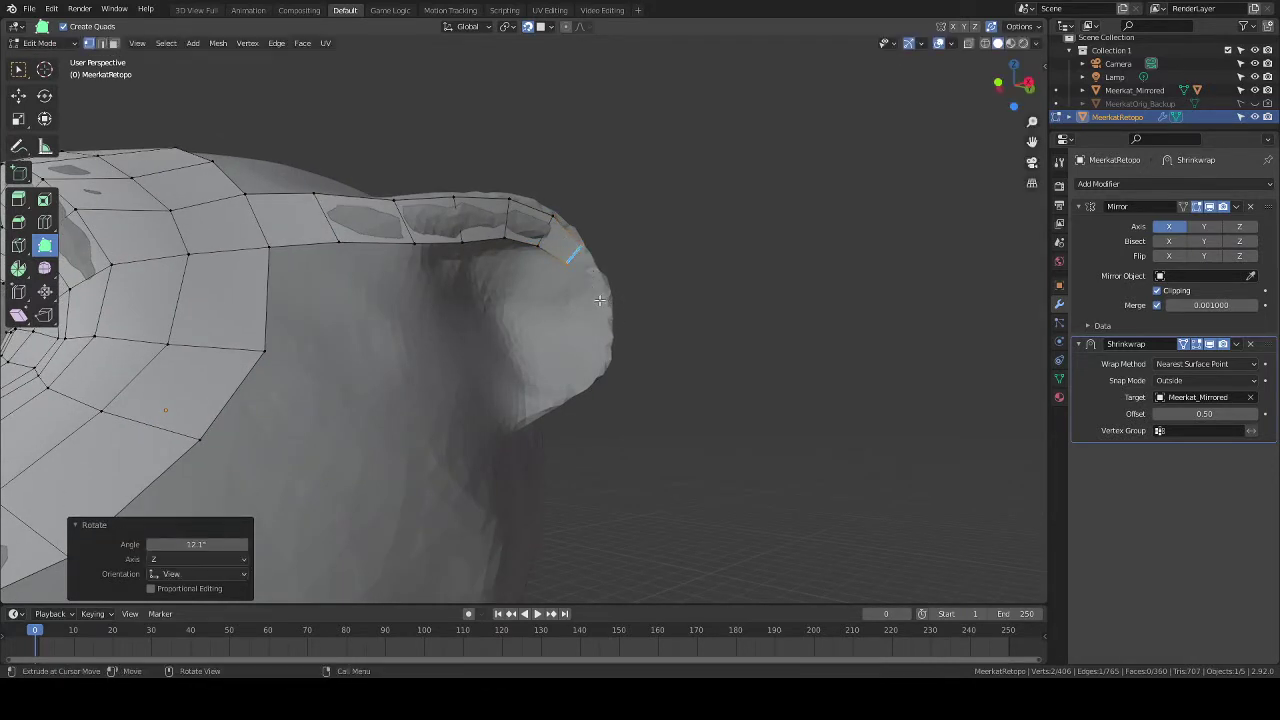
# Extrude the end edge down the rear rim of the ear and rotate it about 24°.
pyautogui.moveTo(600, 300); pyautogui.dragTo(614, 329)
pyautogui.press('r')
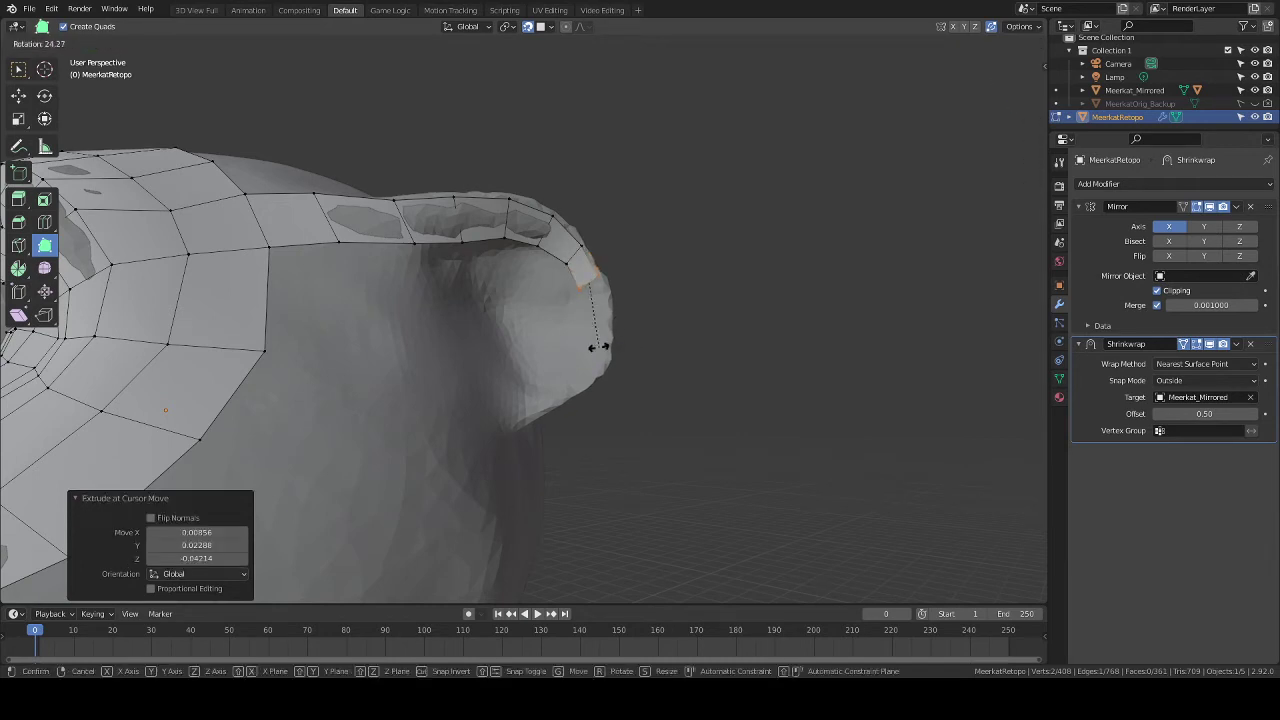
pyautogui.click(598, 347)
# Edge-slide the crosswise edge before the strip's last quad by a factor of about -0.159.
pyautogui.click(572, 250)
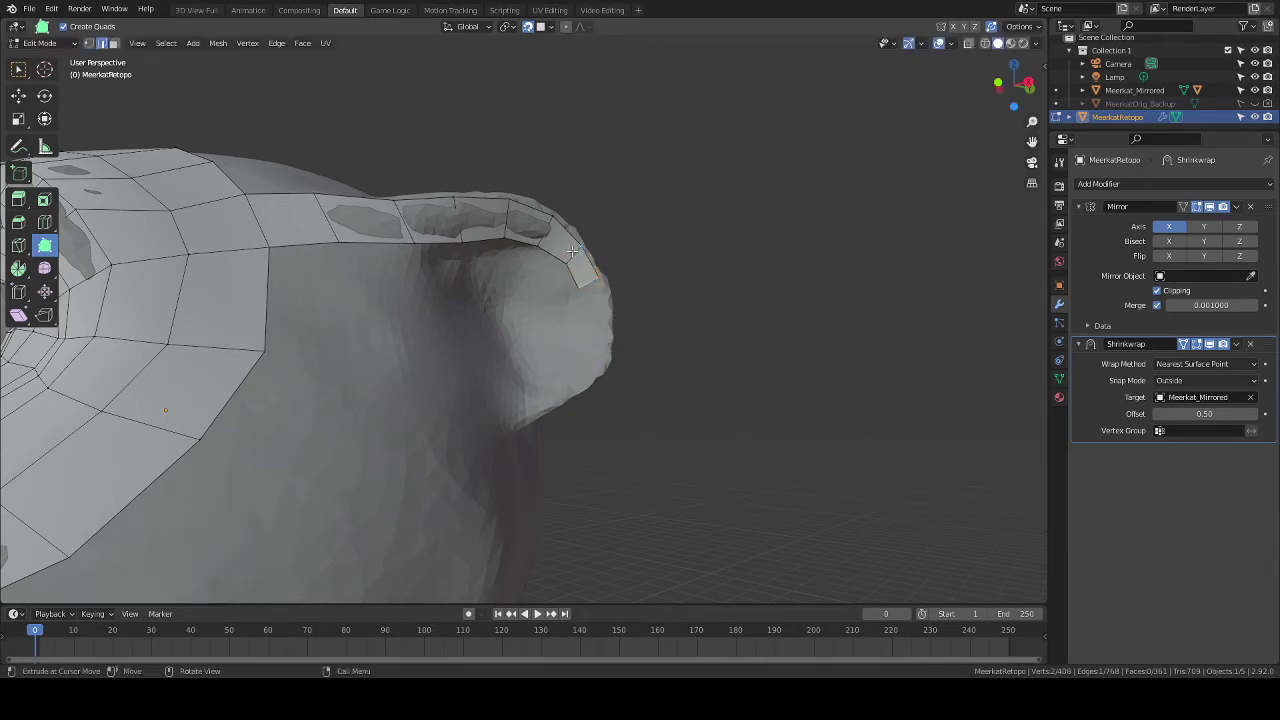
pyautogui.press('w')
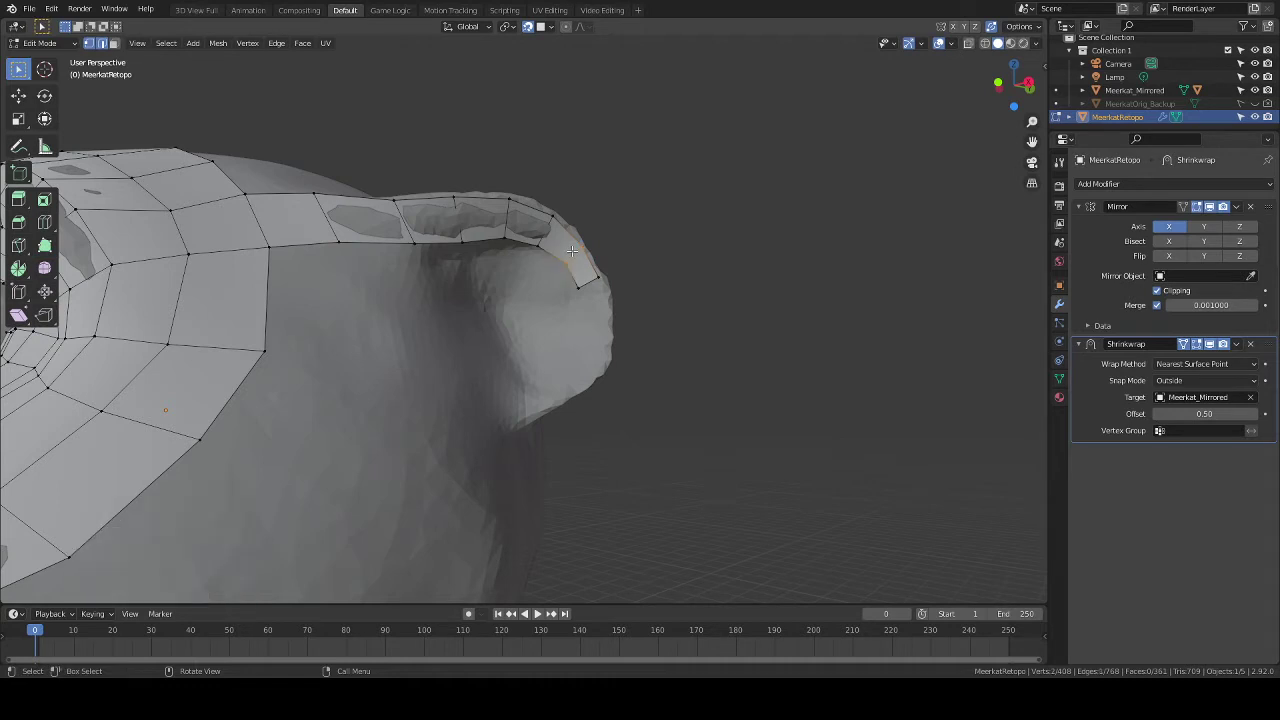
pyautogui.press('g')
pyautogui.press('g')
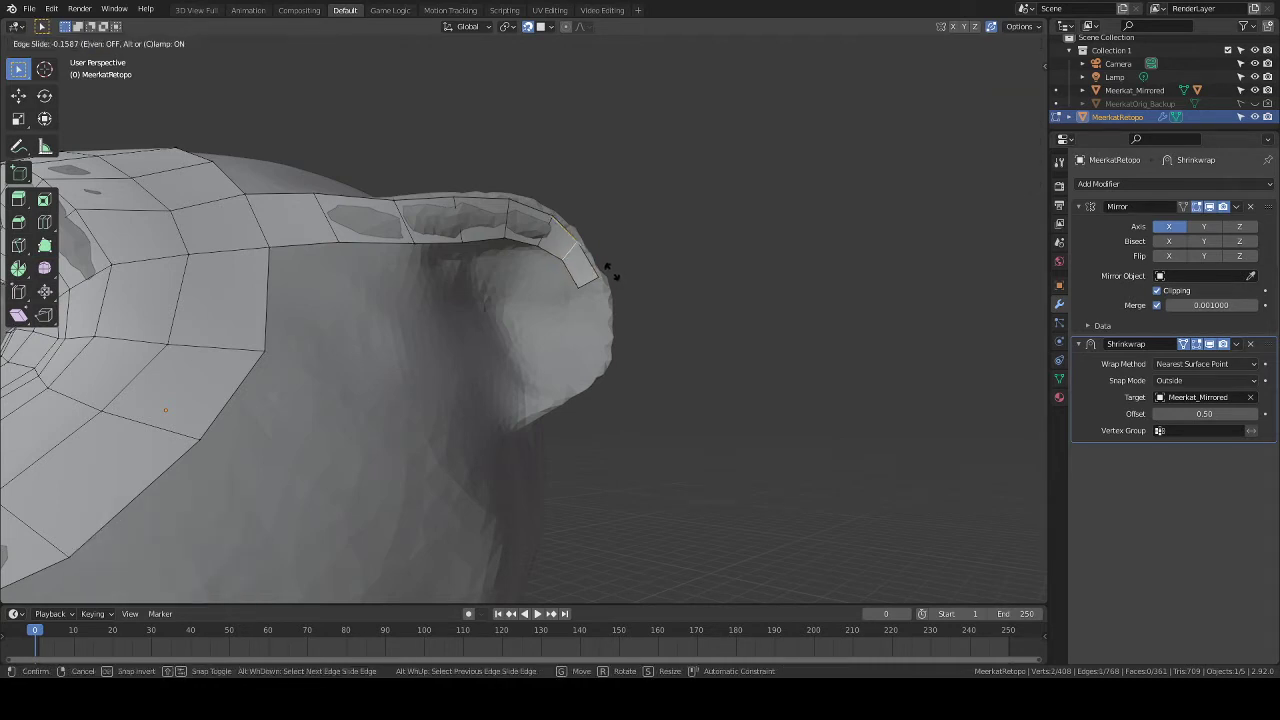
pyautogui.click(607, 267)
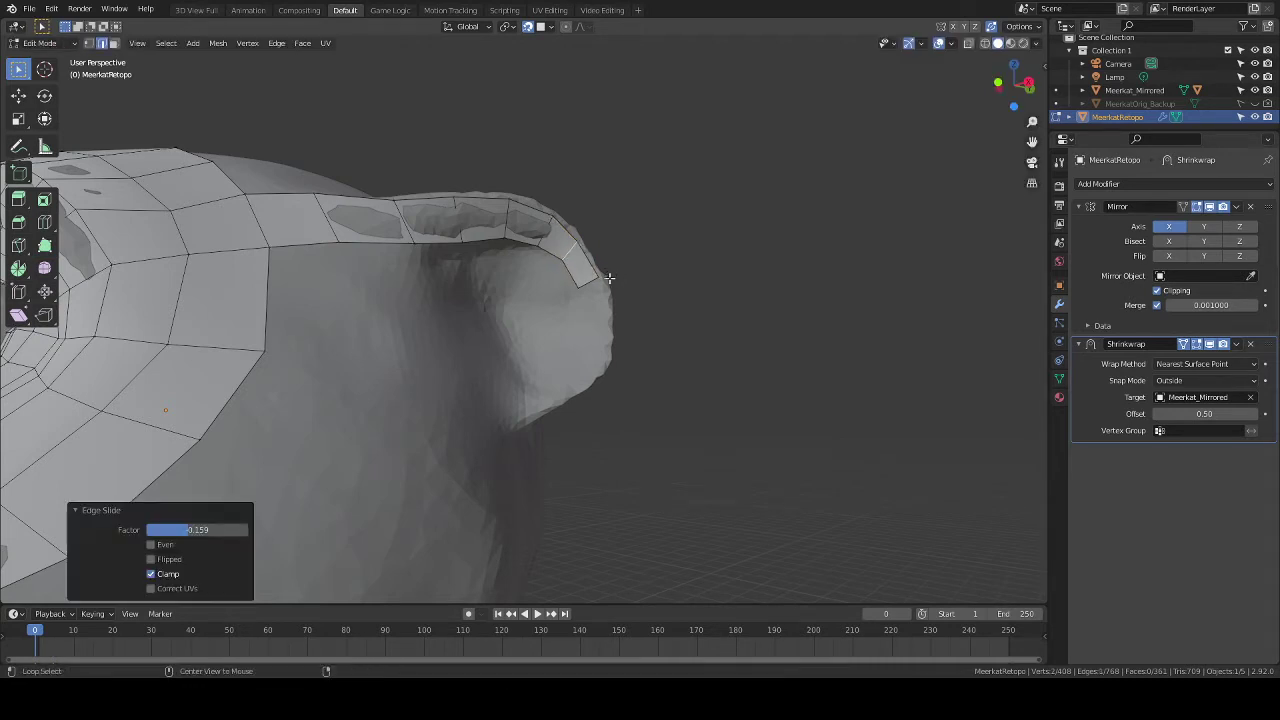
# Extrude the strip's end edge further down the ear's rear rim with Poly Build and rotate it about 24.6°.
pyautogui.click(48, 246)
pyautogui.moveTo(596, 307); pyautogui.dragTo(601, 358)
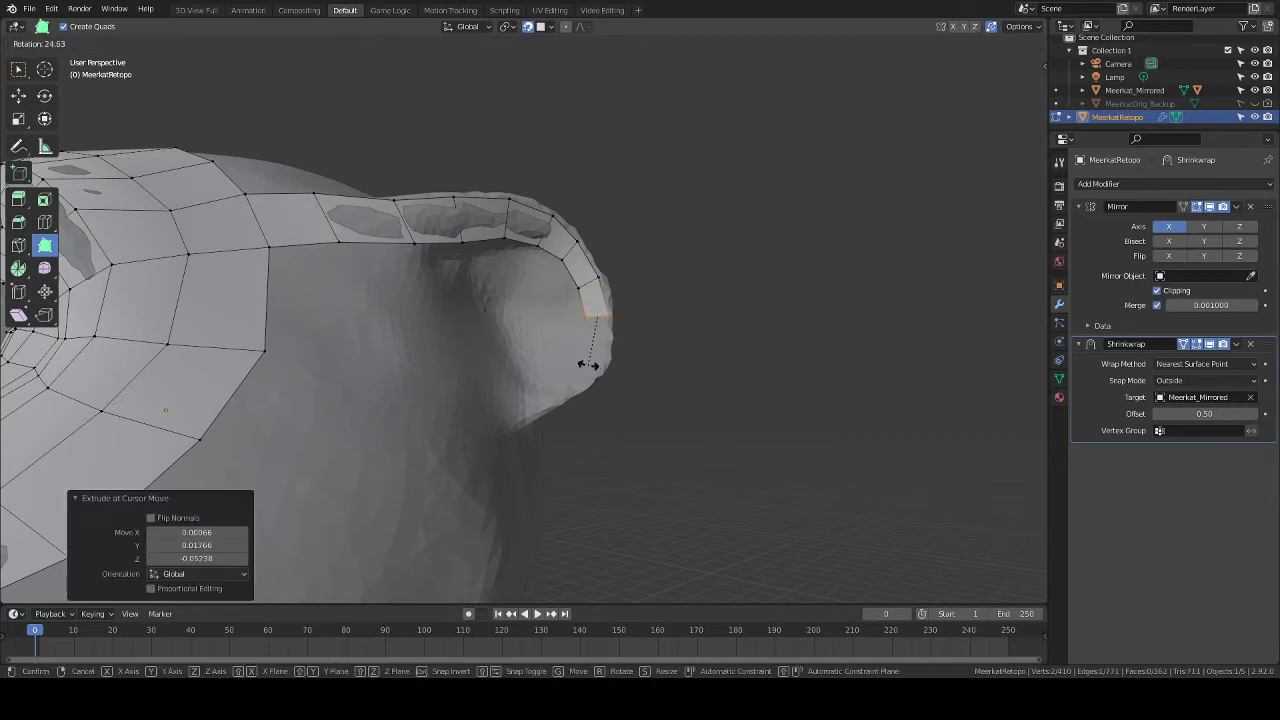
pyautogui.click(587, 364)
# Extrude two more quads around the ear's lower rear rim, rotating each new end edge to follow the curve.
pyautogui.moveTo(628, 372); pyautogui.dragTo(669, 419, button='middle')
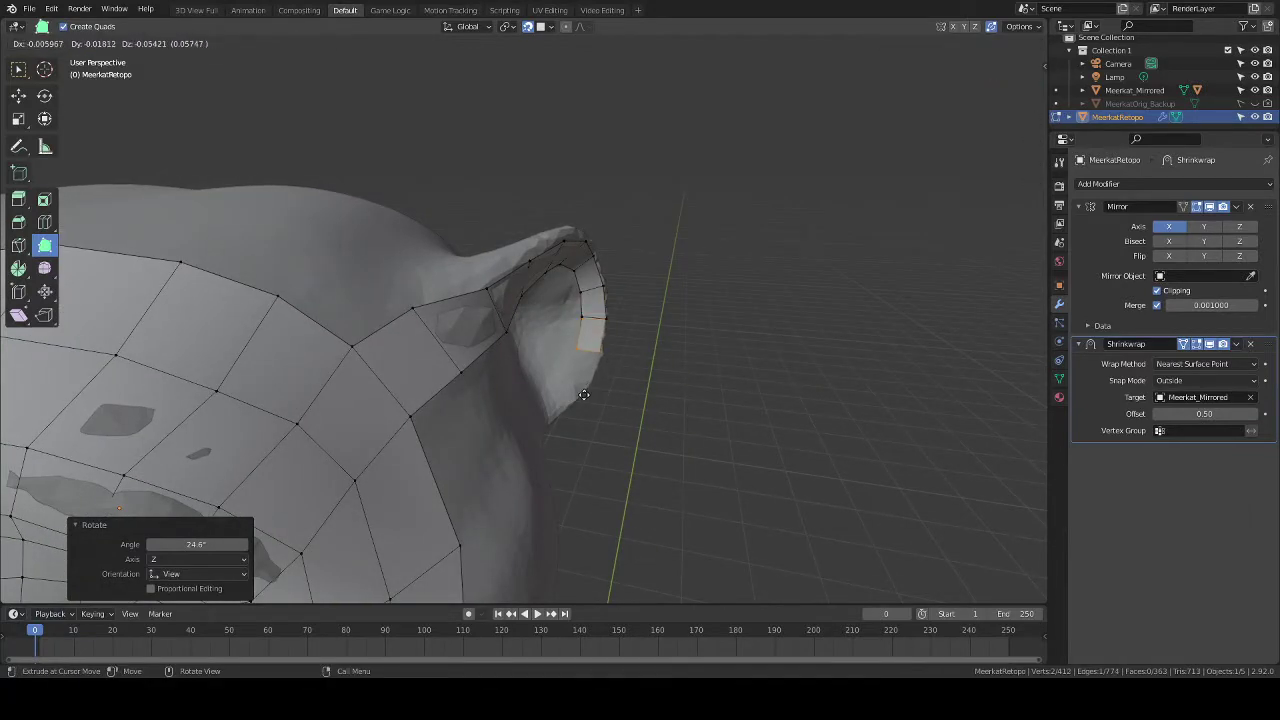
pyautogui.keyDown('ctrl'); pyautogui.rightClick(621, 356); pyautogui.keyUp('ctrl')
pyautogui.moveTo(621, 356); pyautogui.dragTo(587, 413, button='middle')
pyautogui.press('r')
pyautogui.click(620, 408)
pyautogui.moveTo(587, 413); pyautogui.dragTo(561, 446)
pyautogui.press('r')
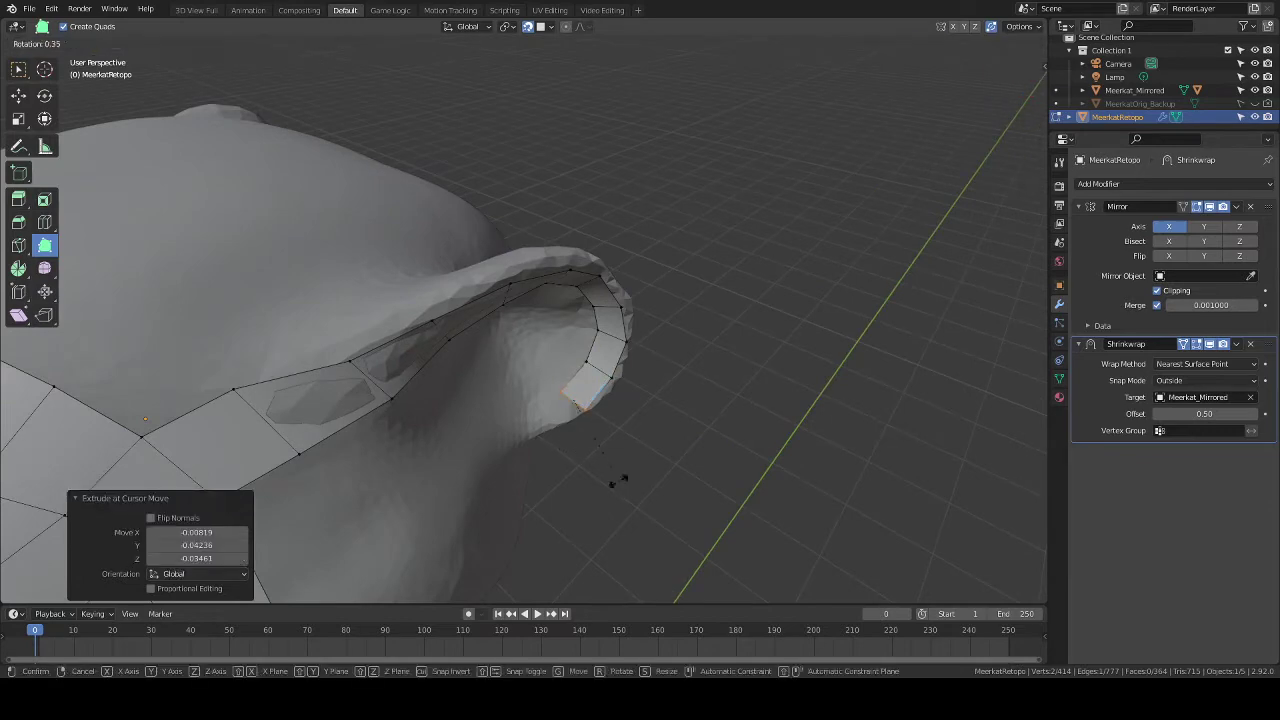
pyautogui.click(583, 488)
# Extrude the end edge forward along the ear's lower rim and rotate it in line with the rim.
pyautogui.moveTo(600, 480); pyautogui.dragTo(600, 362, button='middle')
pyautogui.scroll(3, 600, 362)
pyautogui.moveTo(563, 400); pyautogui.dragTo(555, 429, button='middle')
pyautogui.moveTo(539, 425); pyautogui.dragTo(495, 440)
pyautogui.press('r')
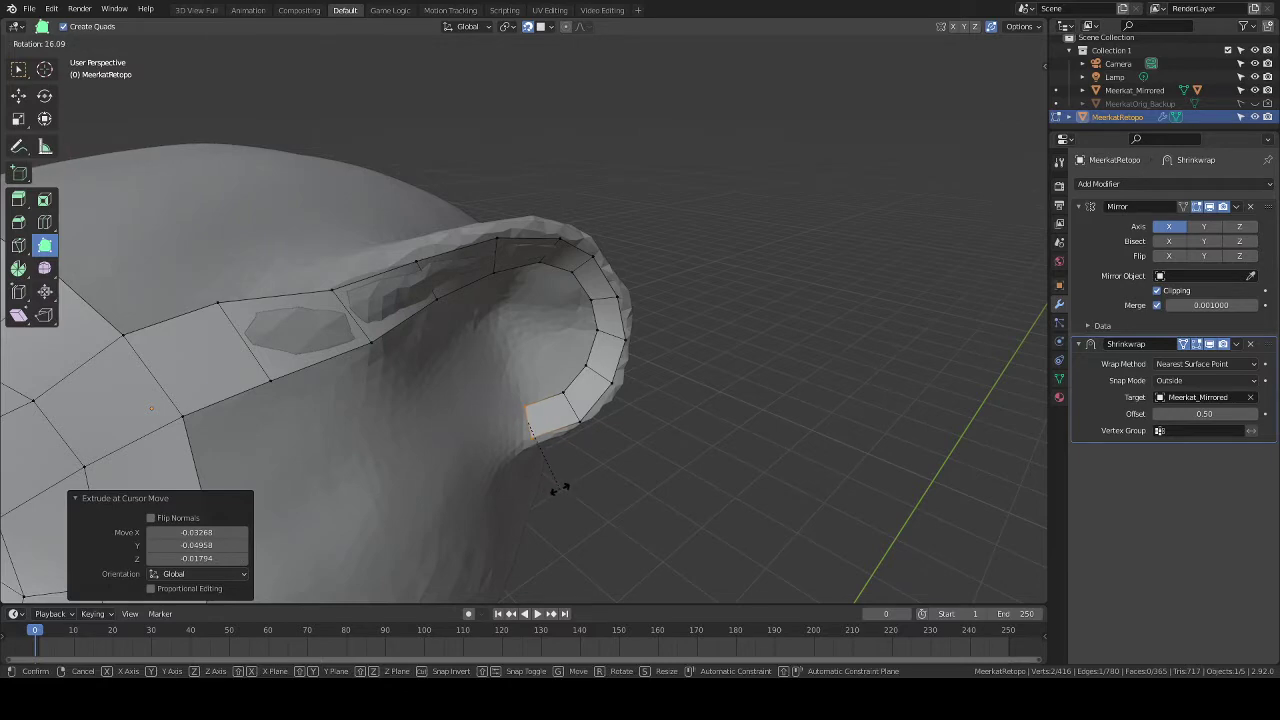
pyautogui.click(561, 476)
# Extrude a final quad to the front end of the ear's lower rim and rotate its end edge about -27°.
pyautogui.moveTo(563, 466); pyautogui.dragTo(489, 411, button='middle')
pyautogui.moveTo(489, 411); pyautogui.dragTo(450, 424)
pyautogui.press('r')
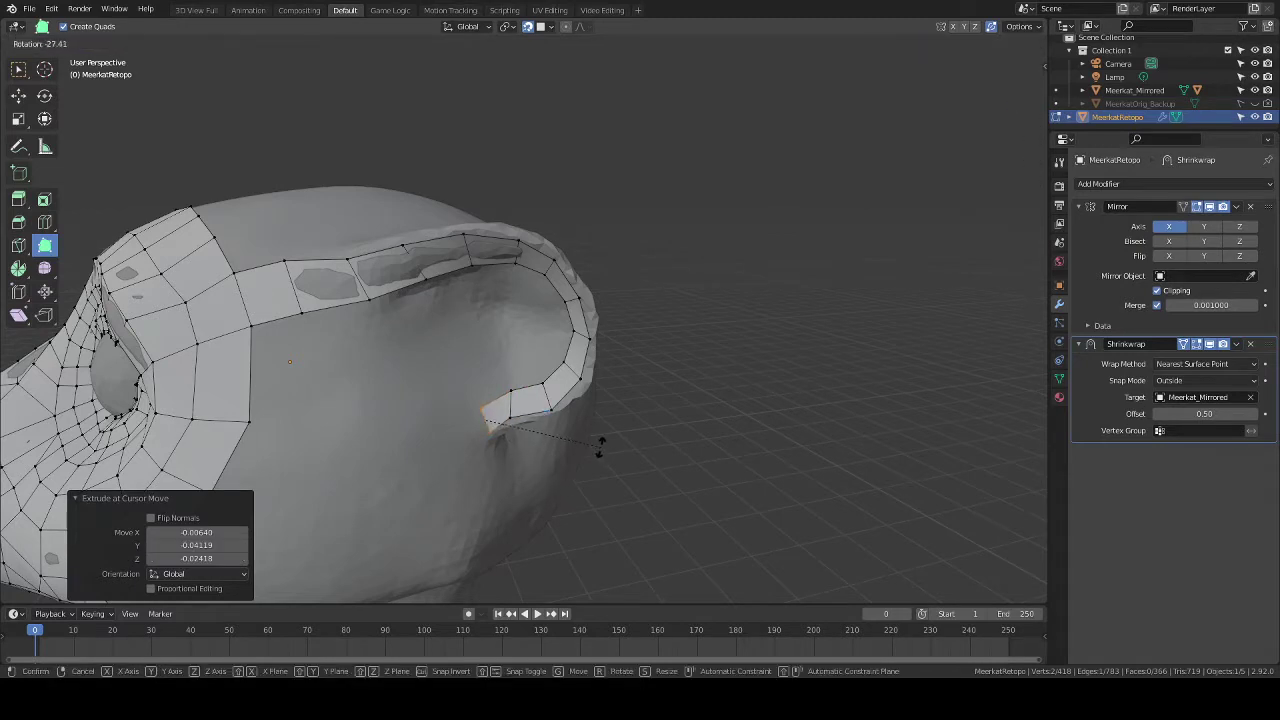
pyautogui.click(597, 443)
# Rotate the crosswise edge before the last lower-rim quad about -20° and clear the selection.
pyautogui.press('2')
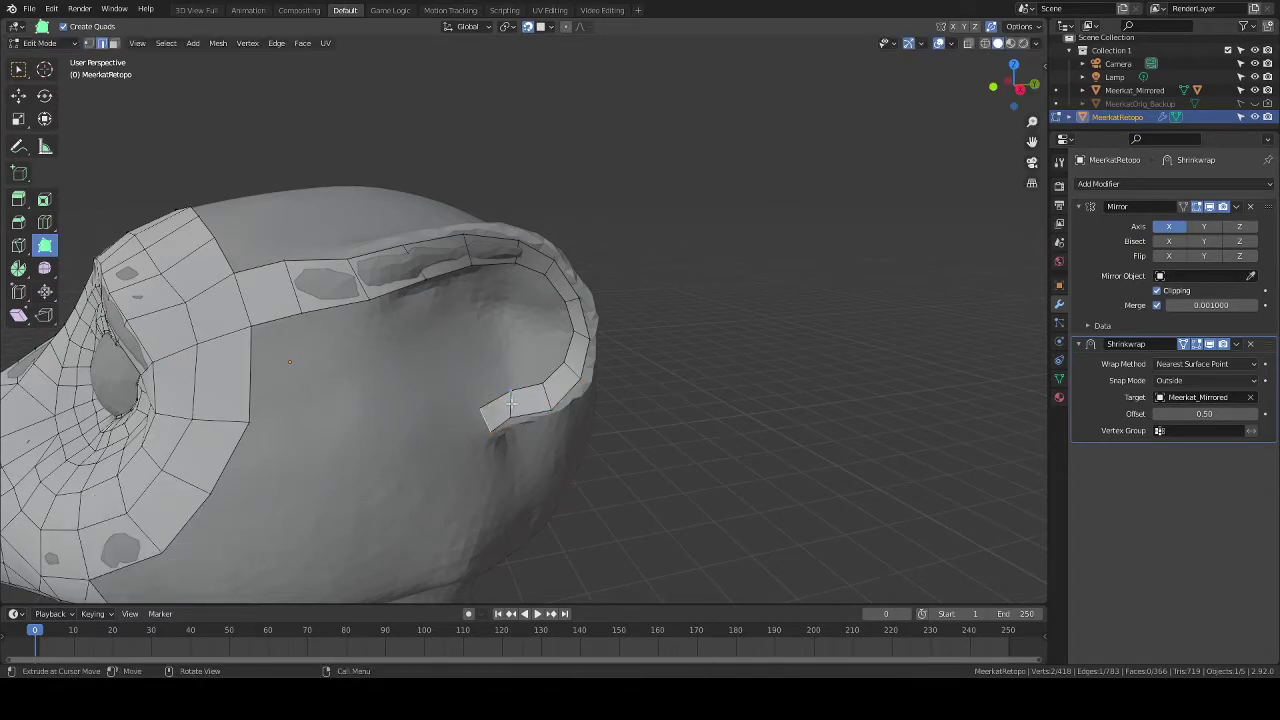
pyautogui.press('w')
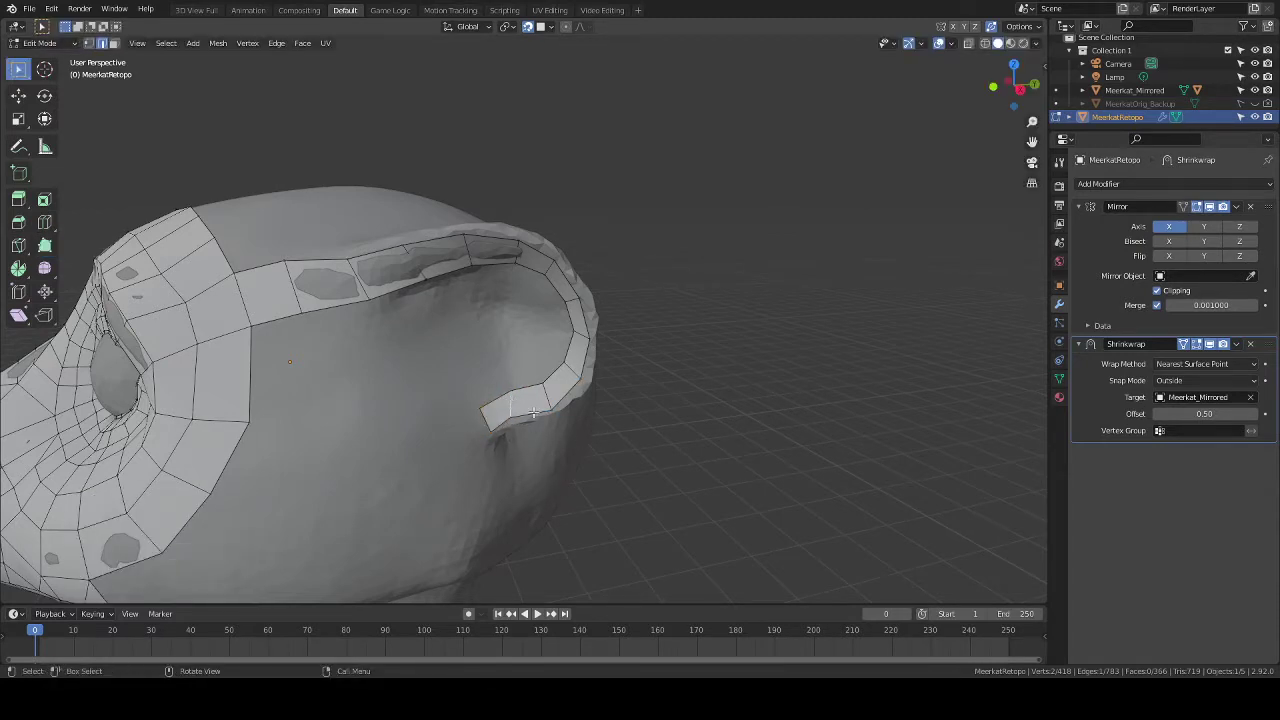
pyautogui.press('r')
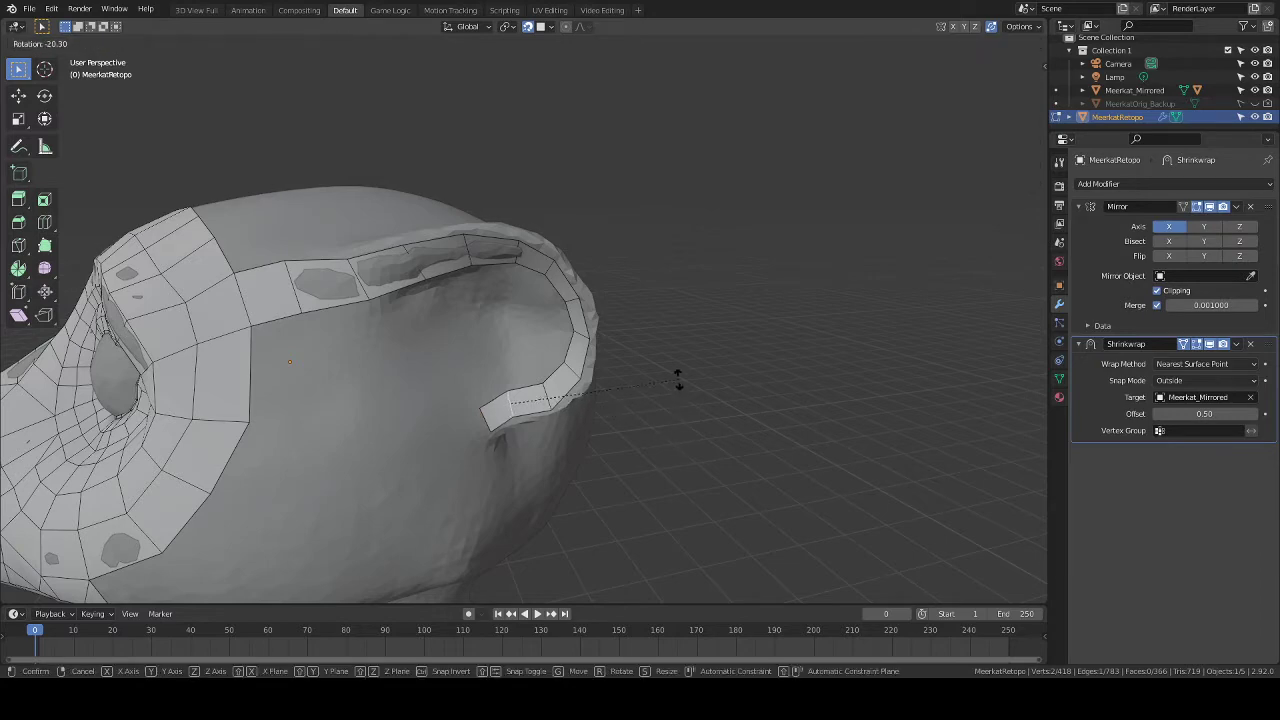
pyautogui.click(676, 375)
pyautogui.moveTo(606, 431); pyautogui.dragTo(535, 407, button='middle')
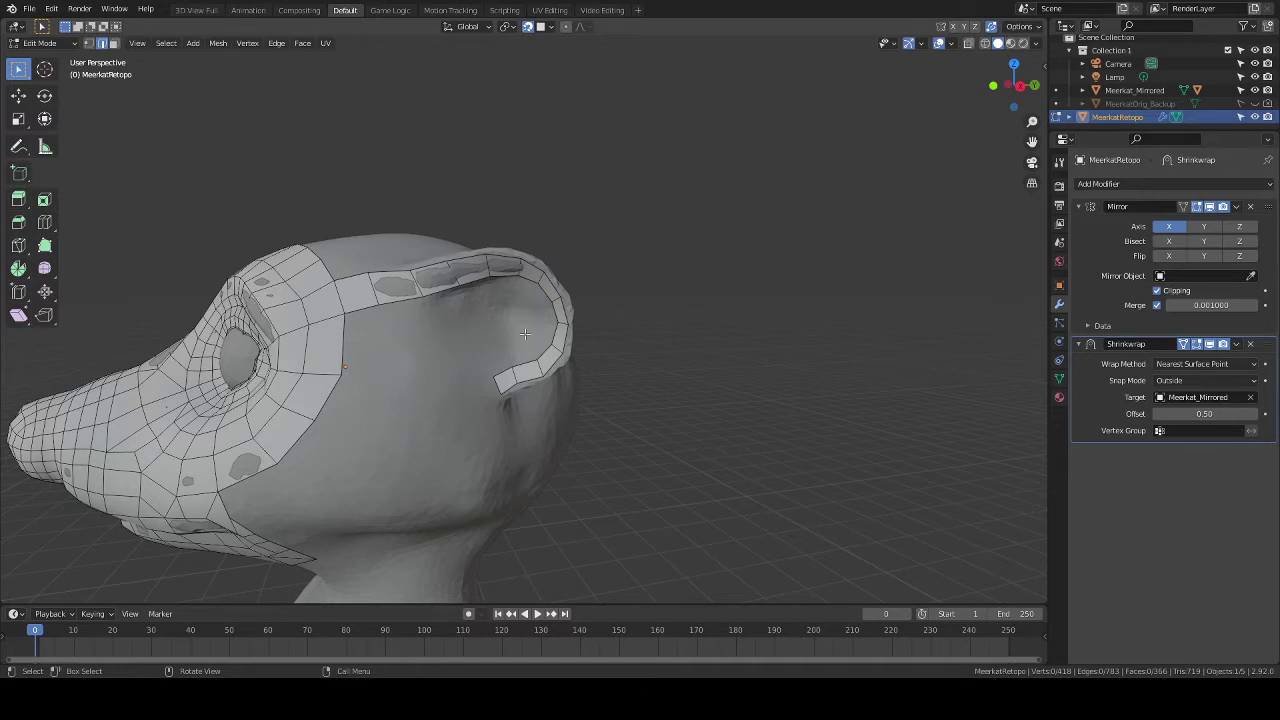
# Build a strip of four quads from the ear's rear rim forward across its inner bowl with Poly Build, rotating the end edge about -11.4°.
pyautogui.click(44, 248)
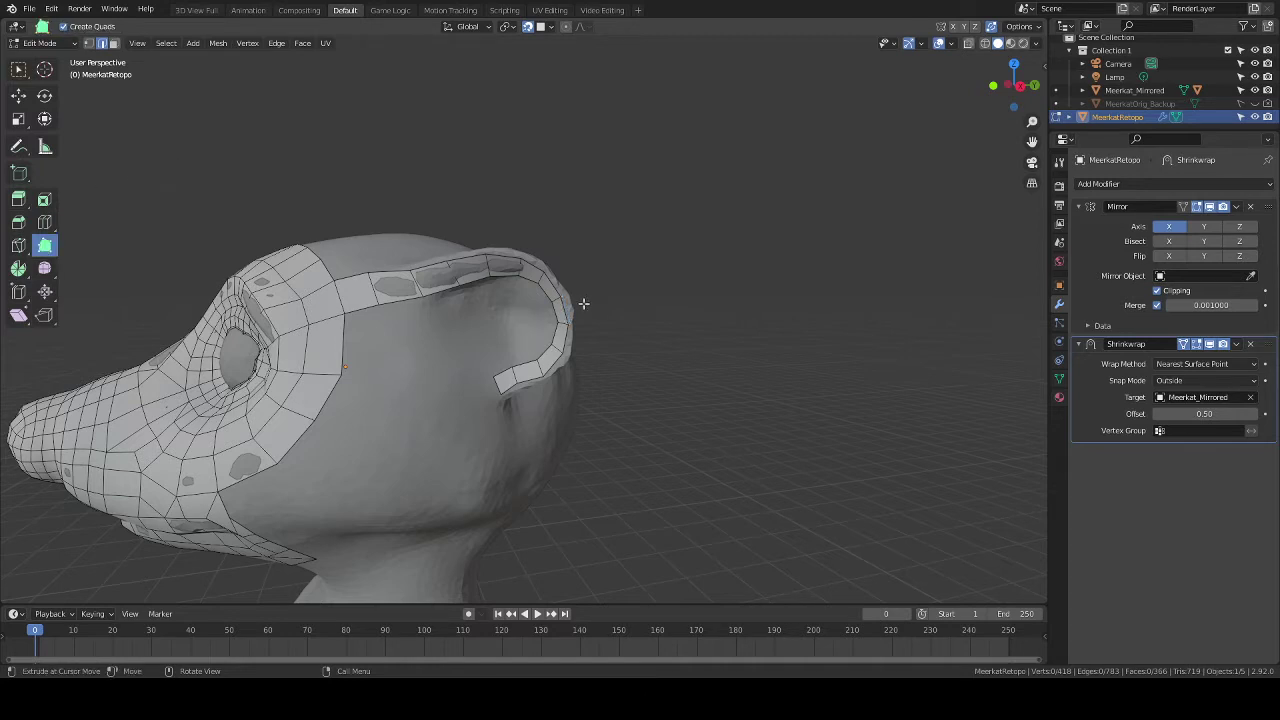
pyautogui.scroll(3, 584, 304)
pyautogui.moveTo(484, 304)
pyautogui.mouseDown(button='middle')
pyautogui.moveTo(440, 306)
pyautogui.moveTo(482, 303)
pyautogui.mouseUp(button='middle')
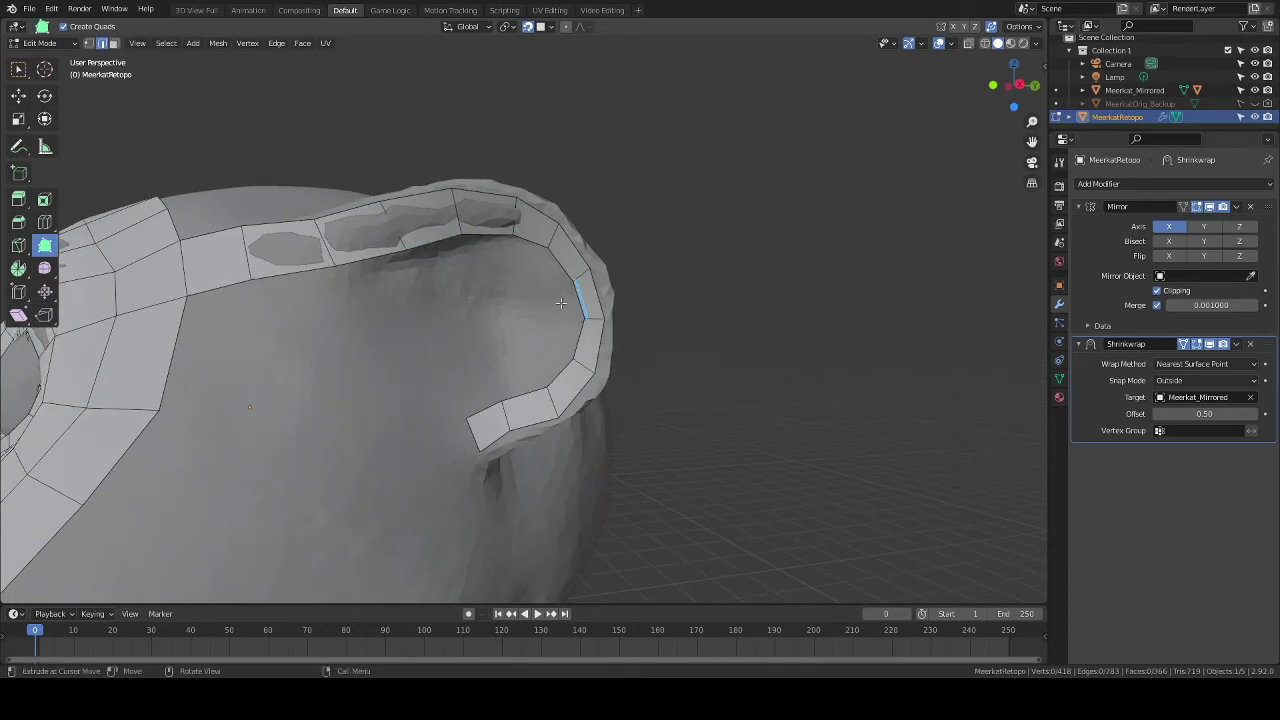
pyautogui.moveTo(558, 303); pyautogui.dragTo(404, 347)
pyautogui.press('r')
pyautogui.click(508, 369)
pyautogui.moveTo(508, 369); pyautogui.dragTo(563, 349, button='middle')
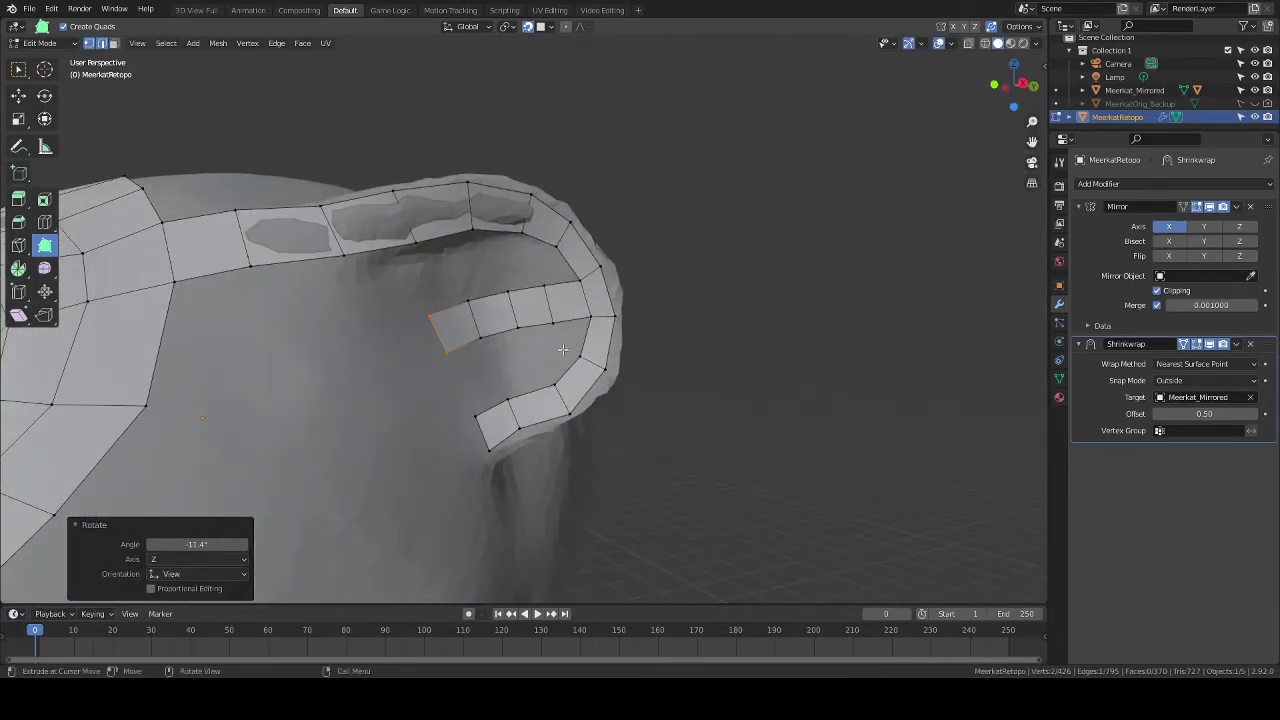
# Fill the triangular corner faces above and below the inner-ear strip where it meets the rear rim.
pyautogui.press('w')
pyautogui.press('1')
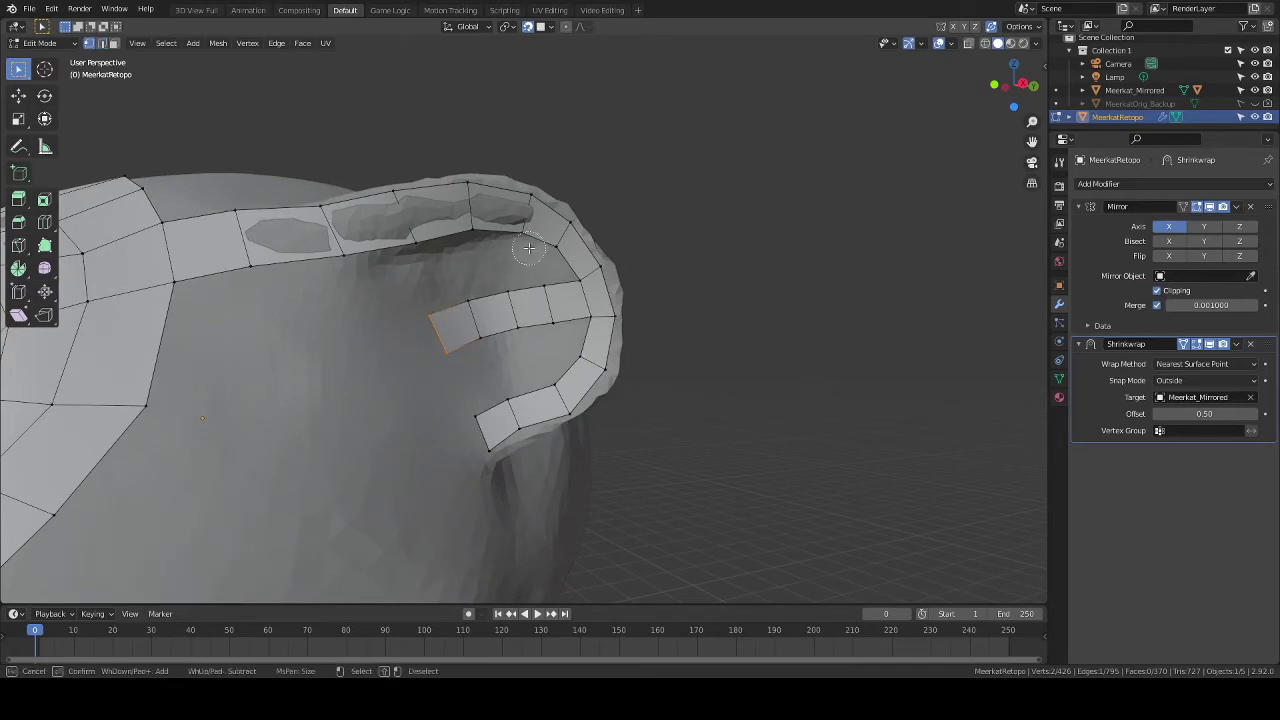
pyautogui.hotkey('alt', 'a')
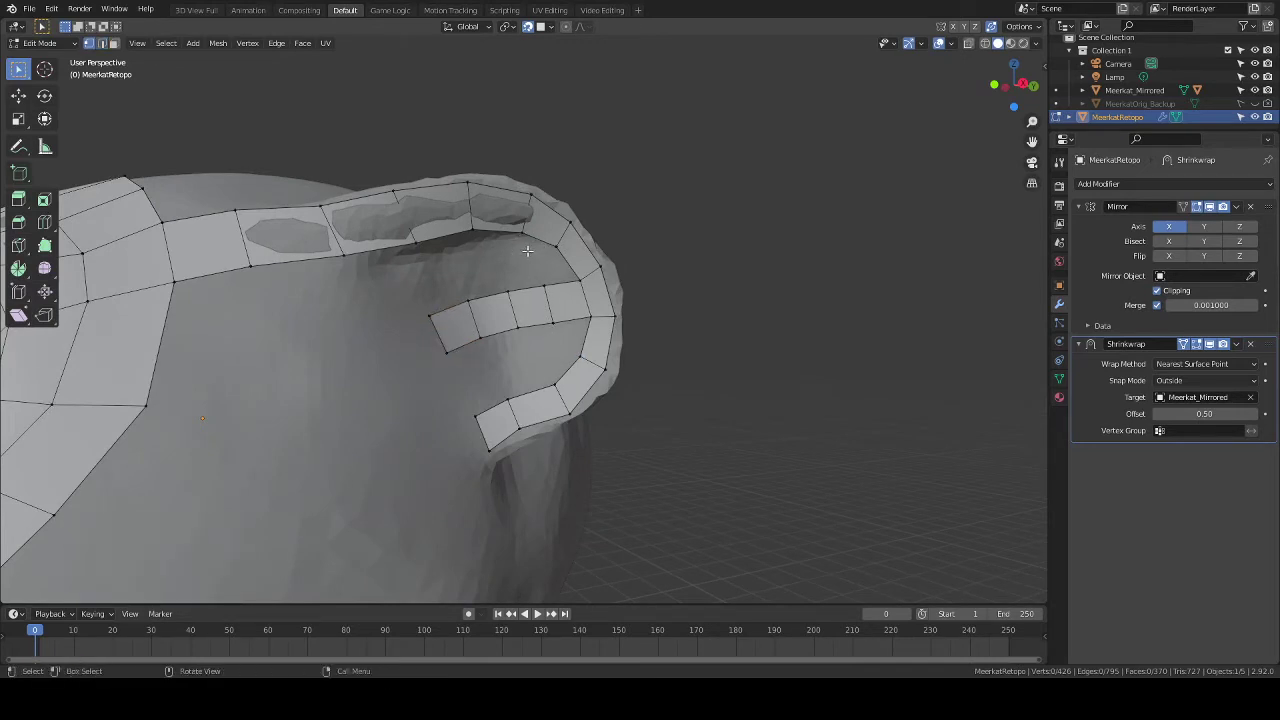
pyautogui.press('c')
pyautogui.moveTo(556, 248); pyautogui.dragTo(552, 280)
pyautogui.rightClick(552, 280)
pyautogui.press('f')
pyautogui.hotkey('alt', 'a')
pyautogui.press('c')
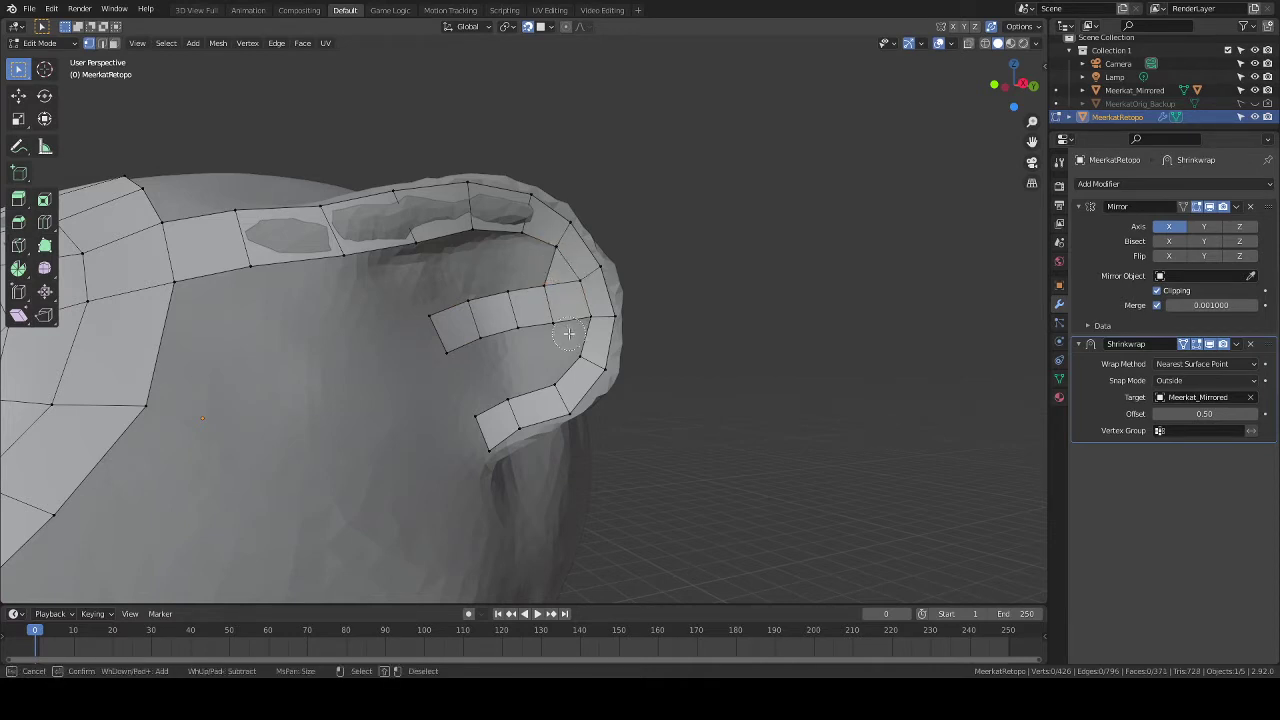
pyautogui.moveTo(575, 340); pyautogui.dragTo(591, 314)
pyautogui.rightClick(591, 314)
pyautogui.press('f')
pyautogui.hotkey('alt', 'a')
# Fill the remaining gaps above and below the inner-ear strip with quads out to the upper and lower rim.
pyautogui.press('c')
pyautogui.moveTo(545, 251); pyautogui.dragTo(528, 244)
pyautogui.rightClick(523, 242)
pyautogui.hotkey('alt', 'a')
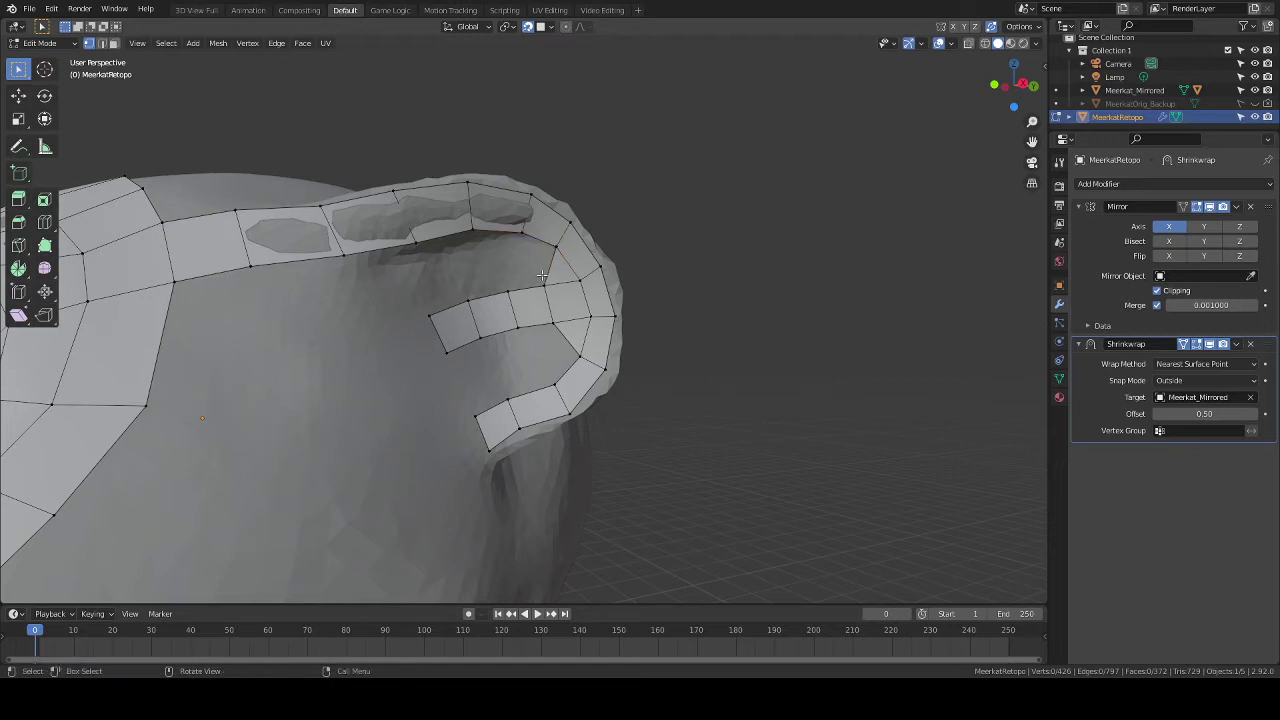
pyautogui.press('f')
pyautogui.press('f')
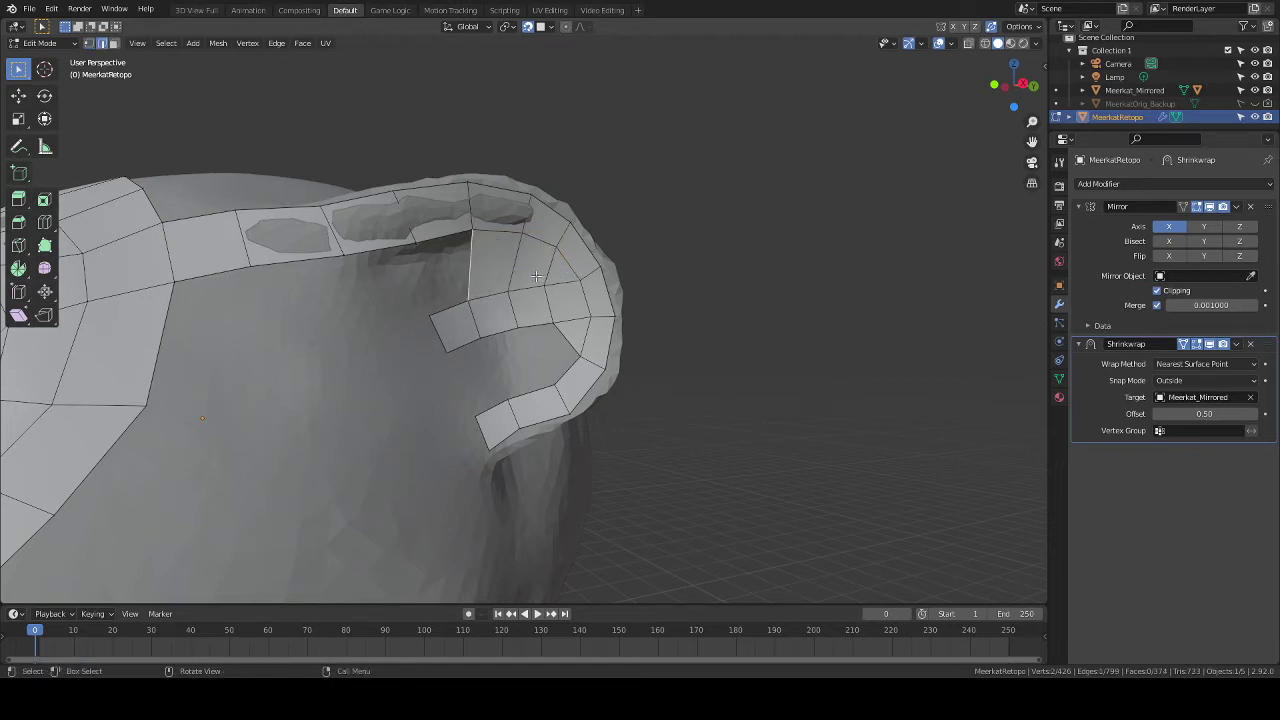
pyautogui.press('f')
pyautogui.press('f')
pyautogui.press('f')
pyautogui.press('f')
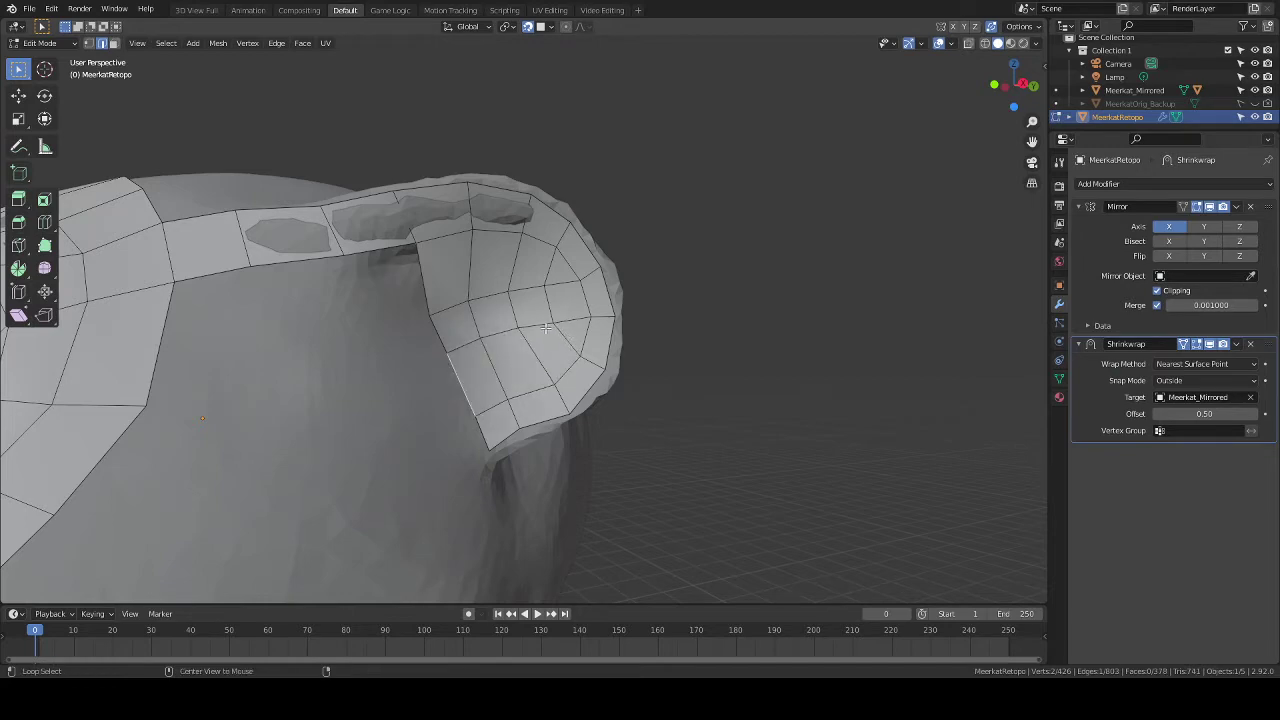
# Extrude the ear rim's outer edge chain from its upper front to its lower end and scale it outward by about 1.146.
pyautogui.moveTo(566, 345); pyautogui.dragTo(524, 362, button='middle')
pyautogui.moveTo(428, 414); pyautogui.dragTo(387, 249, button='middle')
pyautogui.scroll(4, 517, 332)
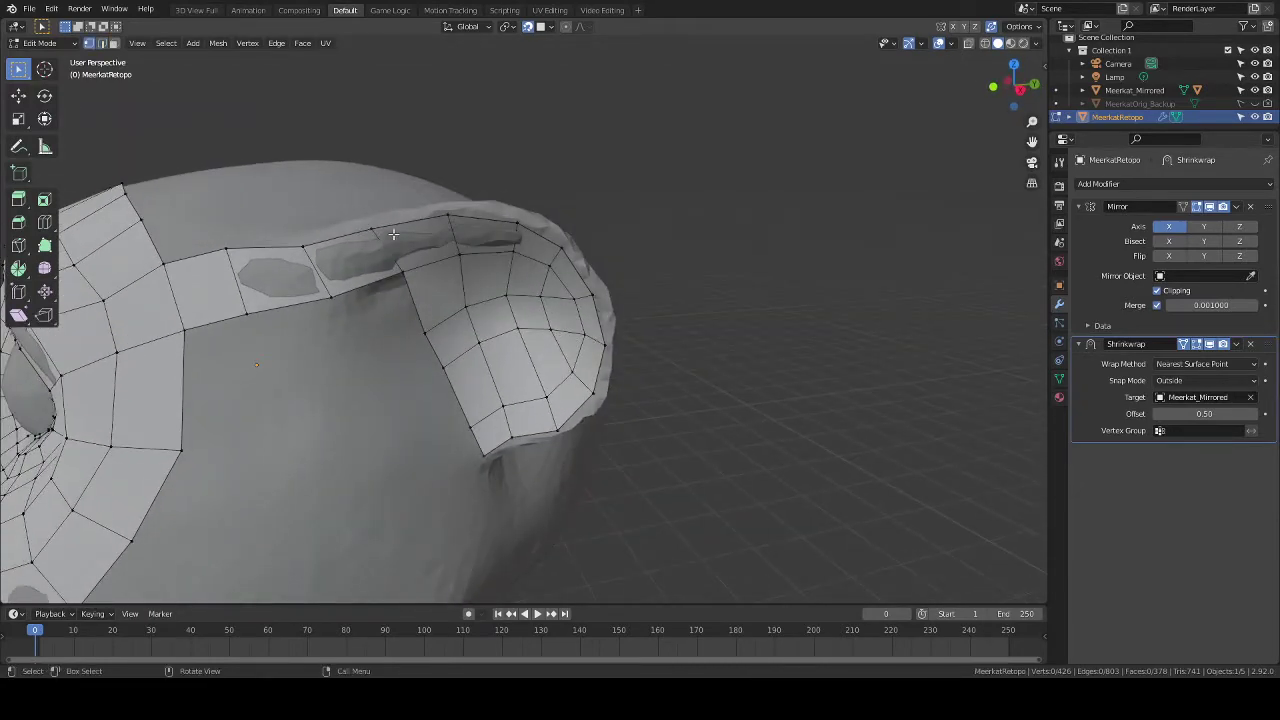
pyautogui.keyDown('alt'); pyautogui.click(378, 220); pyautogui.keyUp('alt')
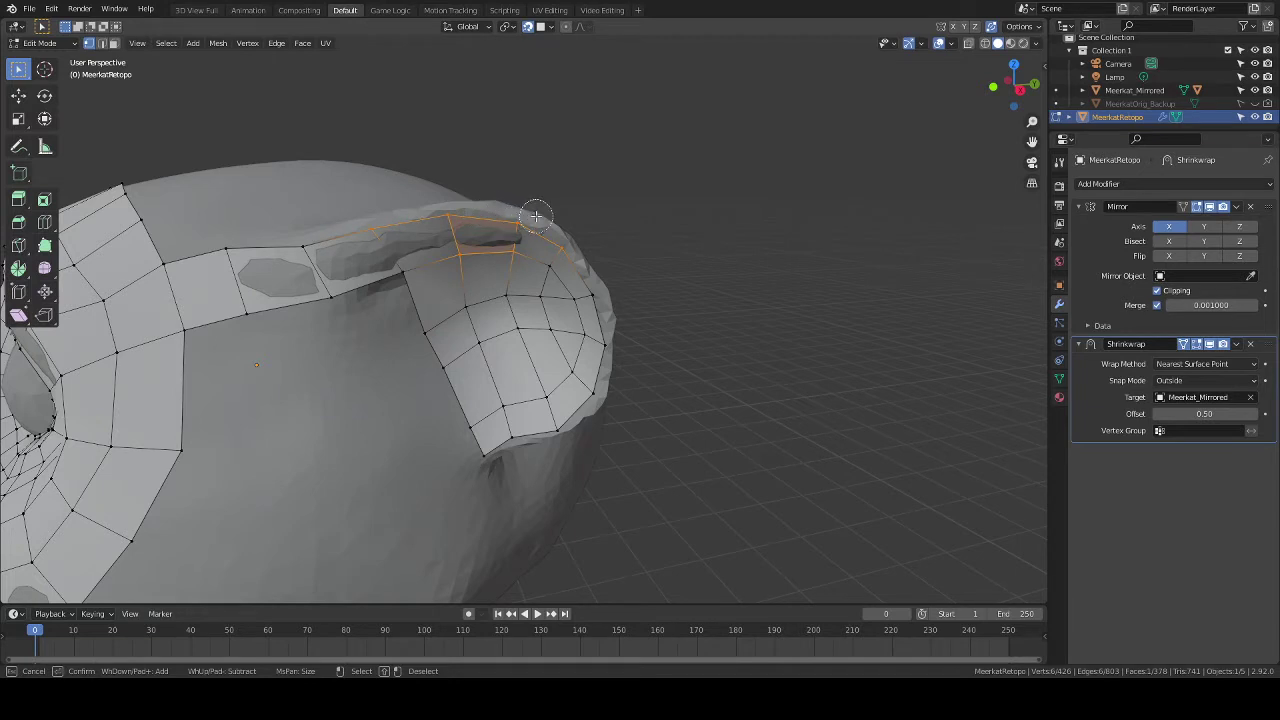
pyautogui.press('c')
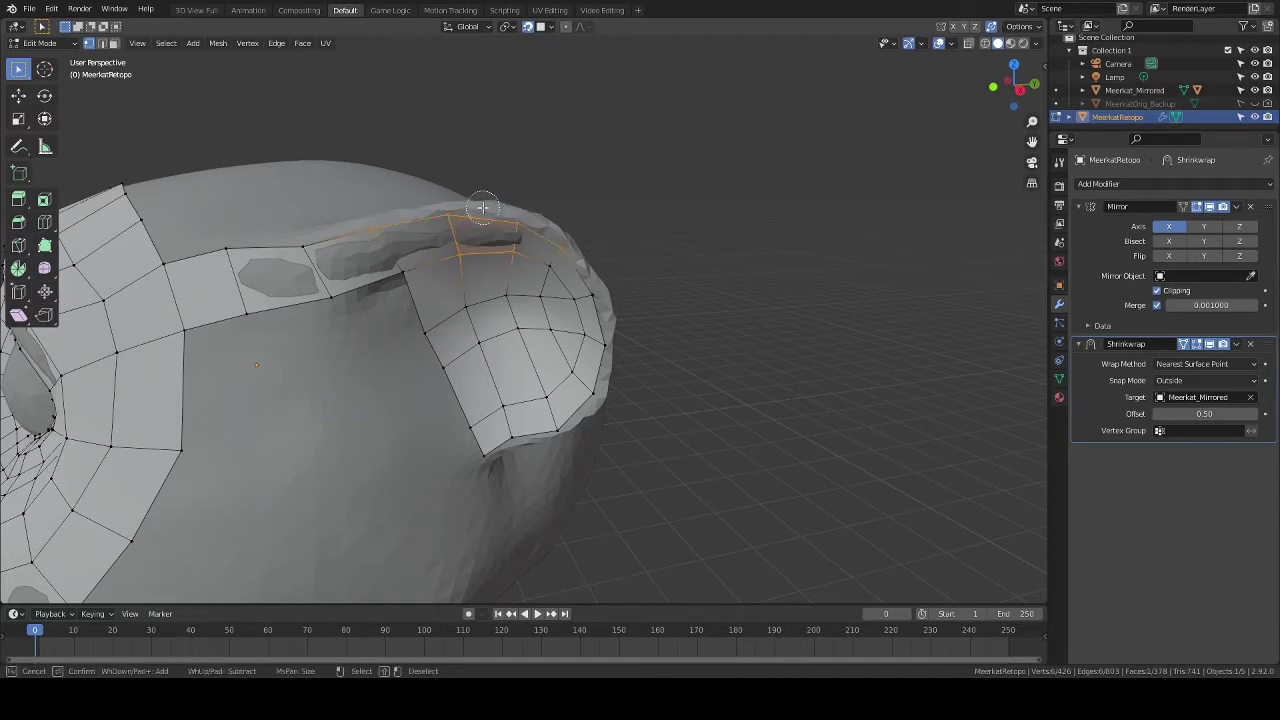
pyautogui.moveTo(467, 249); pyautogui.dragTo(514, 265, button='middle')
pyautogui.moveTo(515, 265)
pyautogui.mouseDown()
pyautogui.moveTo(592, 262)
pyautogui.moveTo(608, 378)
pyautogui.moveTo(483, 455)
pyautogui.mouseUp()
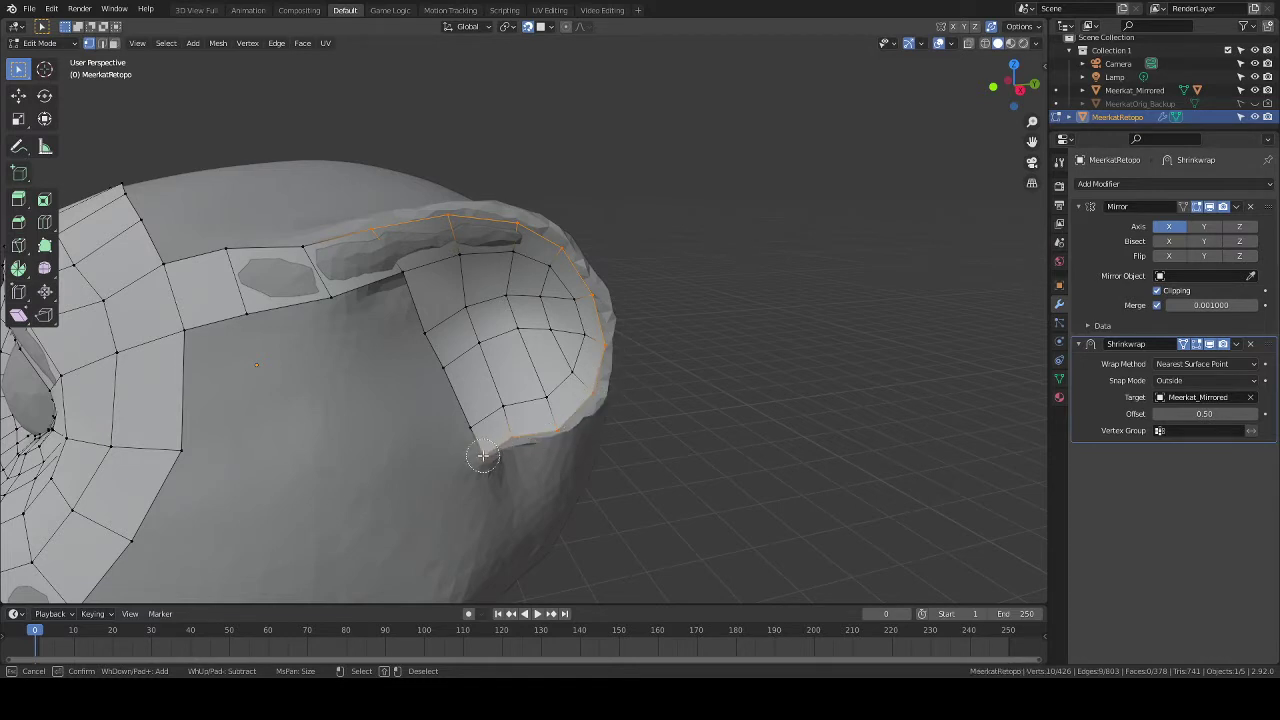
pyautogui.rightClick(483, 455)
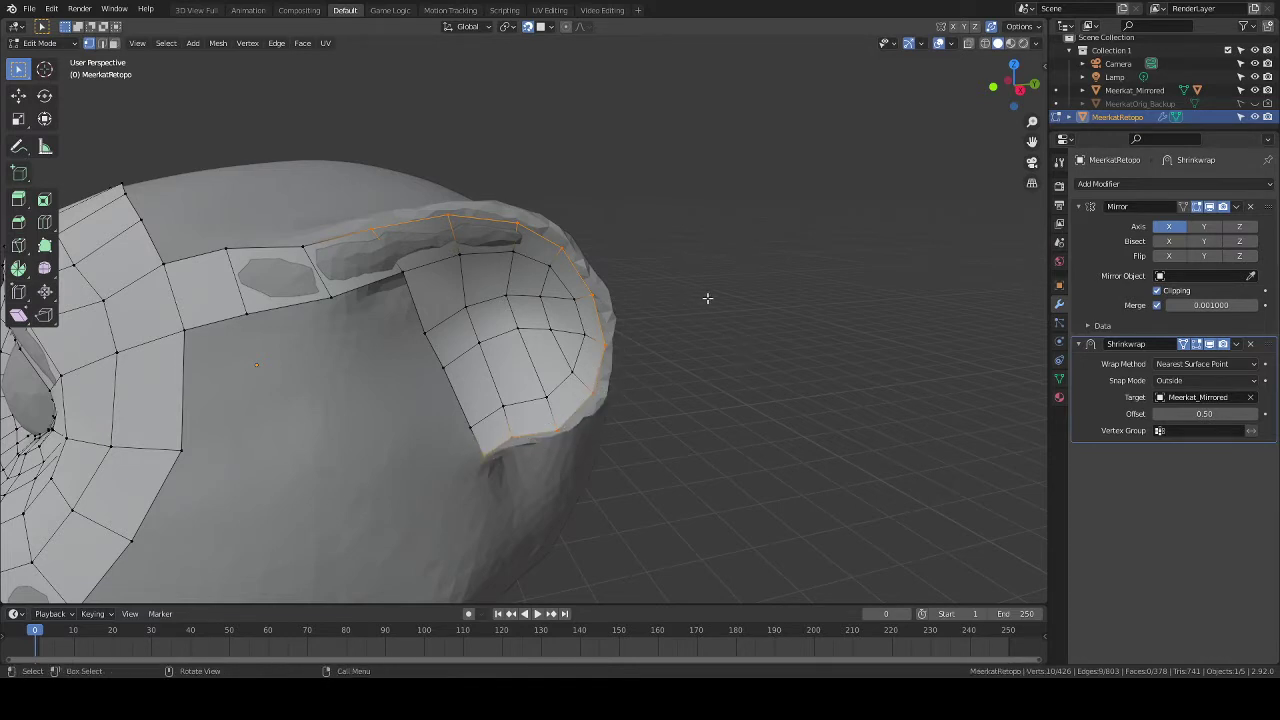
pyautogui.press('s')
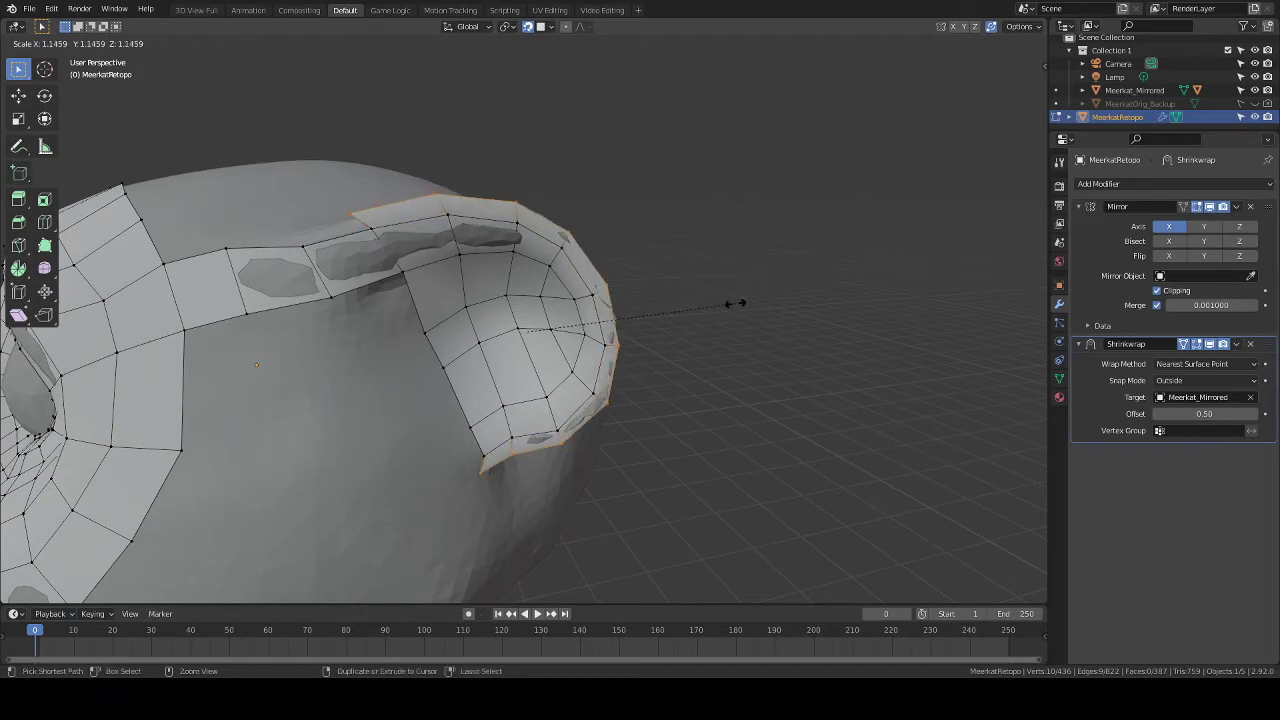
pyautogui.click(735, 303)
pyautogui.moveTo(735, 305)
pyautogui.mouseDown(button='middle')
pyautogui.moveTo(734, 320)
pyautogui.moveTo(609, 343)
pyautogui.moveTo(714, 303)
pyautogui.moveTo(755, 307)
pyautogui.mouseUp(button='middle')
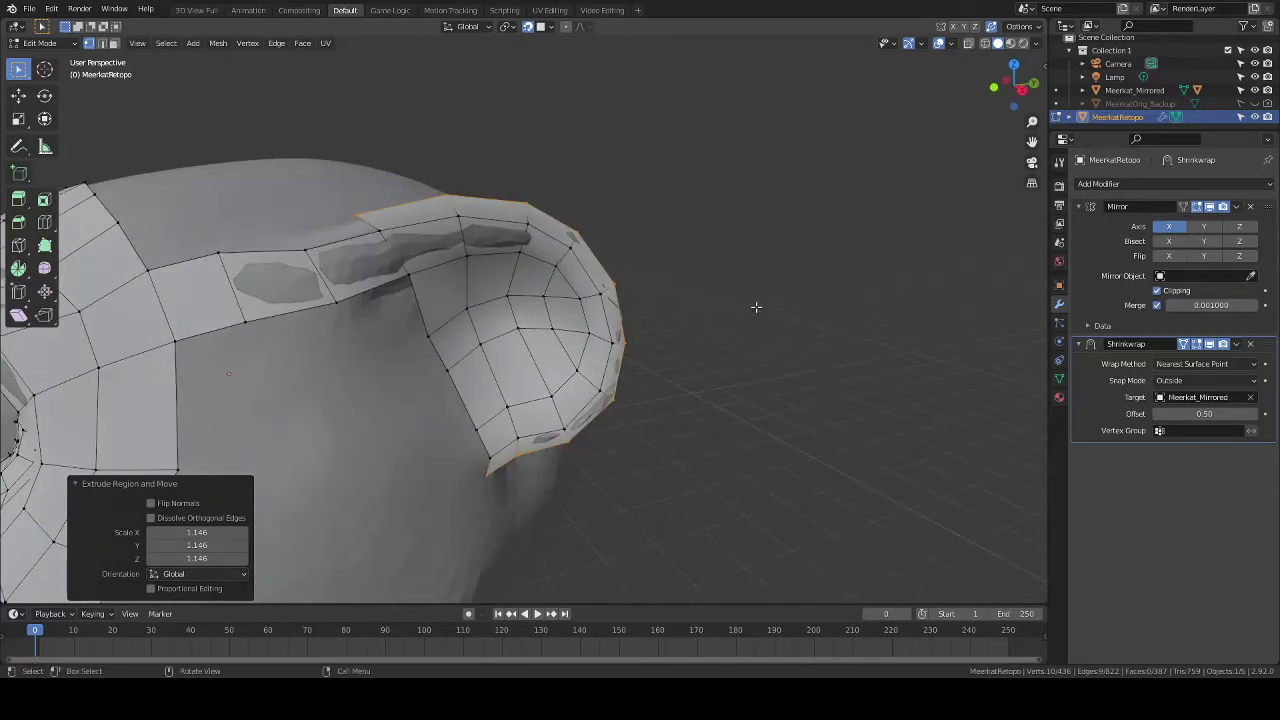
pyautogui.hotkey('alt', 'a')
# Move the two frontmost upper vertices of the extruded outer rim loop along the sculpt's upper ear edge.
pyautogui.moveTo(684, 276); pyautogui.dragTo(775, 342, button='middle')
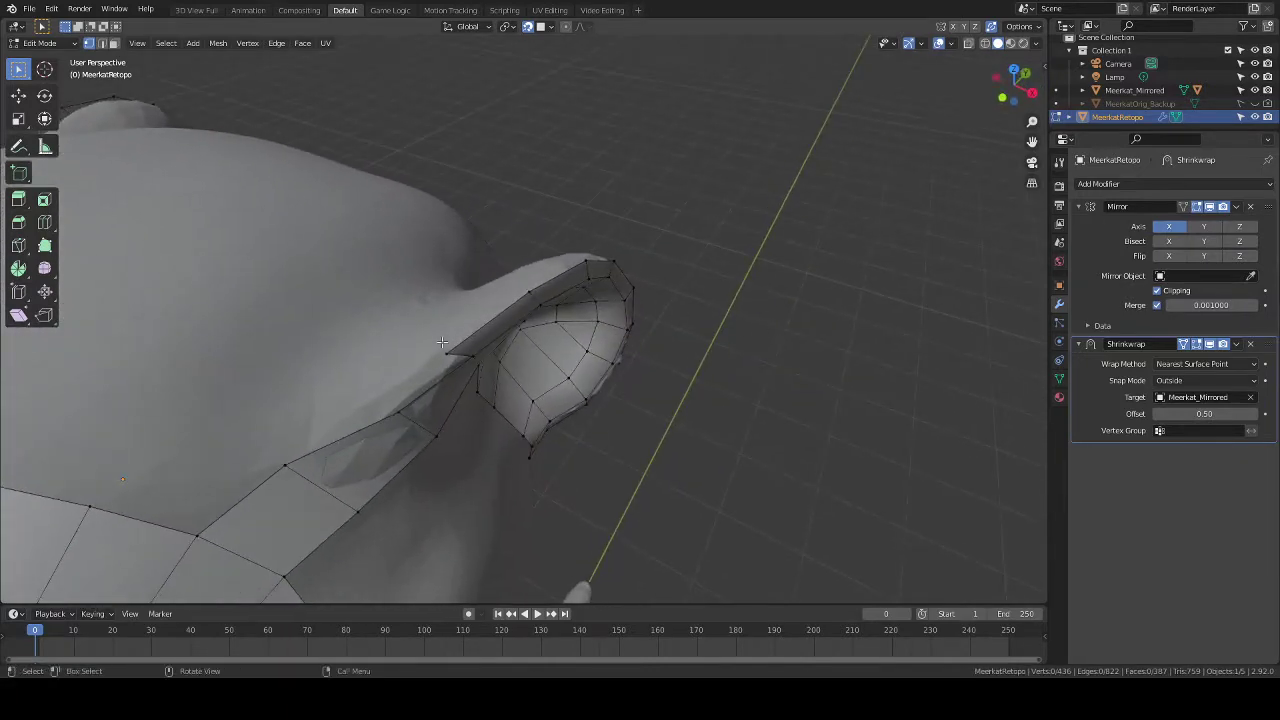
pyautogui.moveTo(442, 342)
pyautogui.mouseDown(button='middle')
pyautogui.moveTo(465, 325)
pyautogui.moveTo(458, 338)
pyautogui.mouseUp(button='middle')
pyautogui.click(400, 302)
pyautogui.press('g')
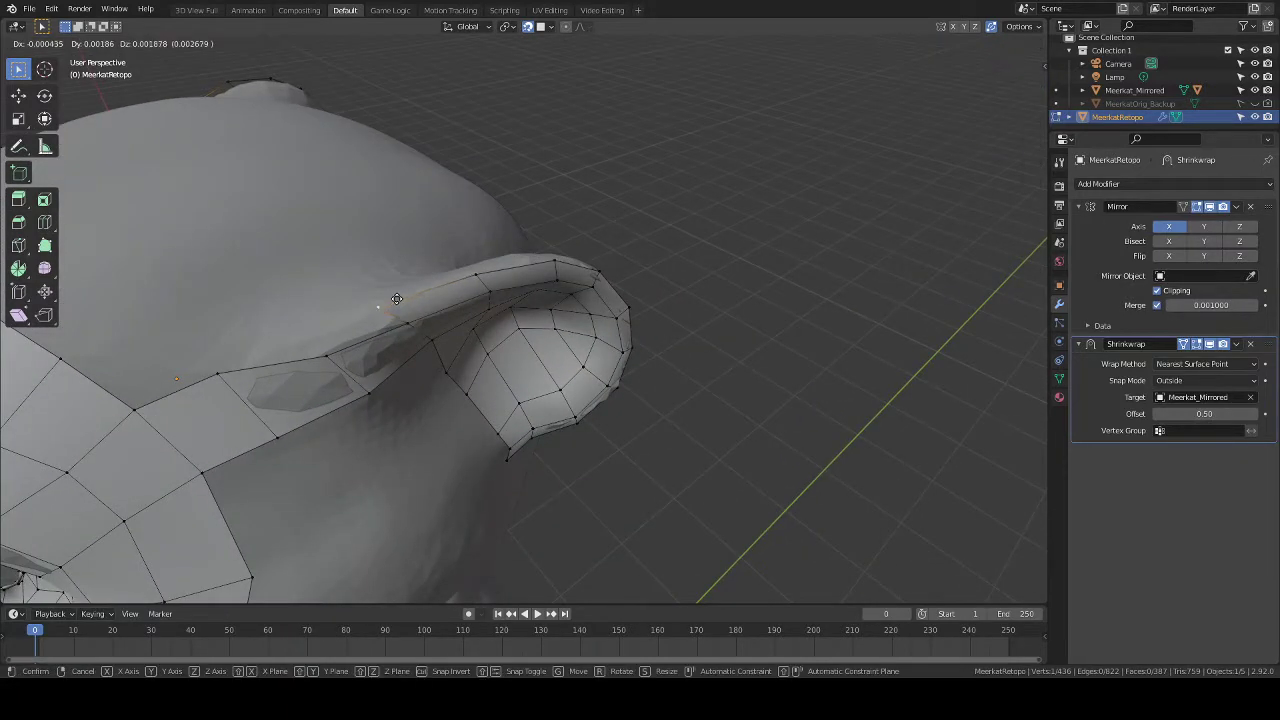
pyautogui.click(420, 297)
pyautogui.click(472, 269)
pyautogui.press('g')
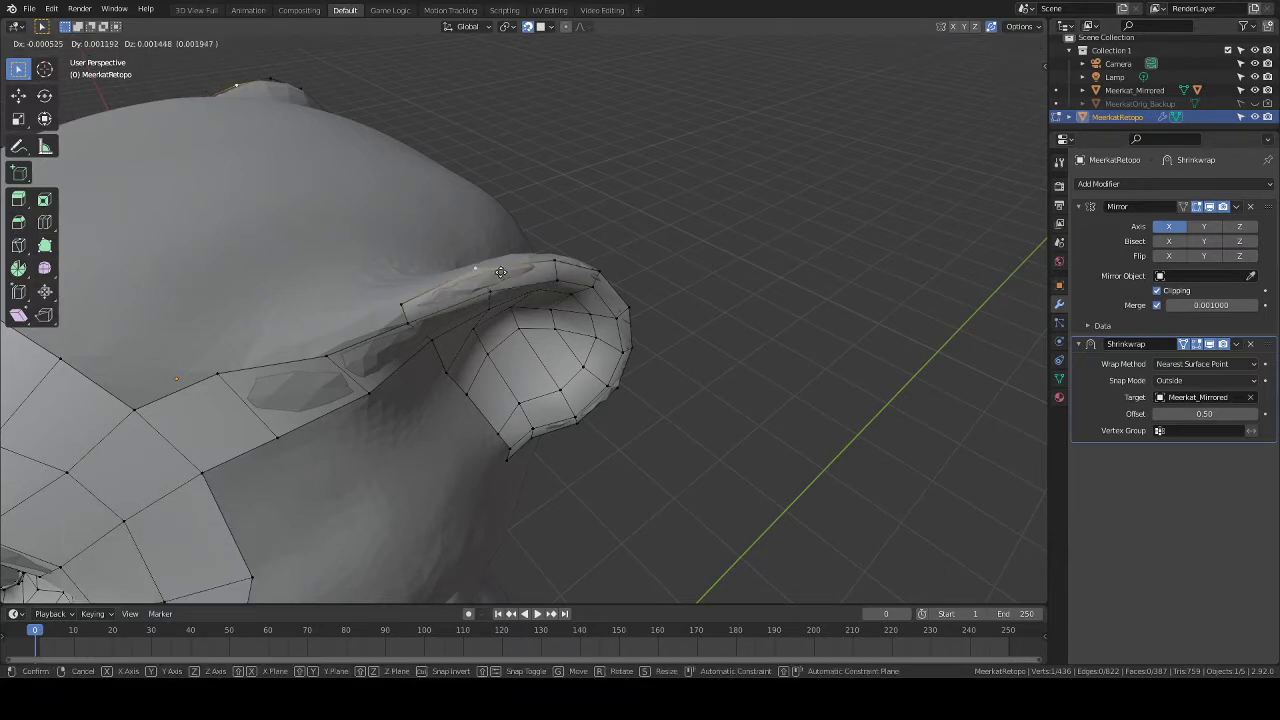
pyautogui.click(488, 268)
# Reposition the outer rim loop's vertices over the top and rear of the ear onto its back surface.
pyautogui.moveTo(488, 268); pyautogui.dragTo(505, 315, button='middle')
pyautogui.press('g')
pyautogui.click(506, 337)
pyautogui.press('g')
pyautogui.click(555, 285)
pyautogui.press('g')
pyautogui.click(597, 340)
pyautogui.click(484, 341)
pyautogui.press('g')
pyautogui.rightClick(493, 343)
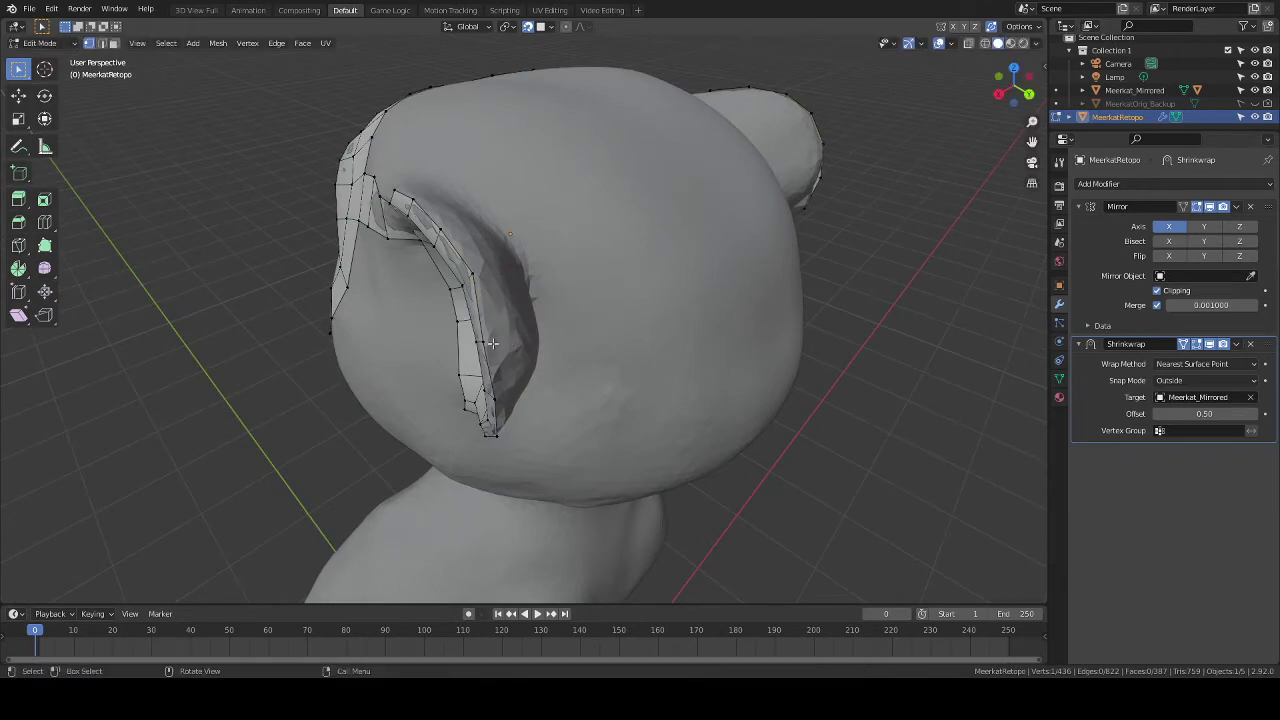
pyautogui.press('g')
pyautogui.click(482, 318)
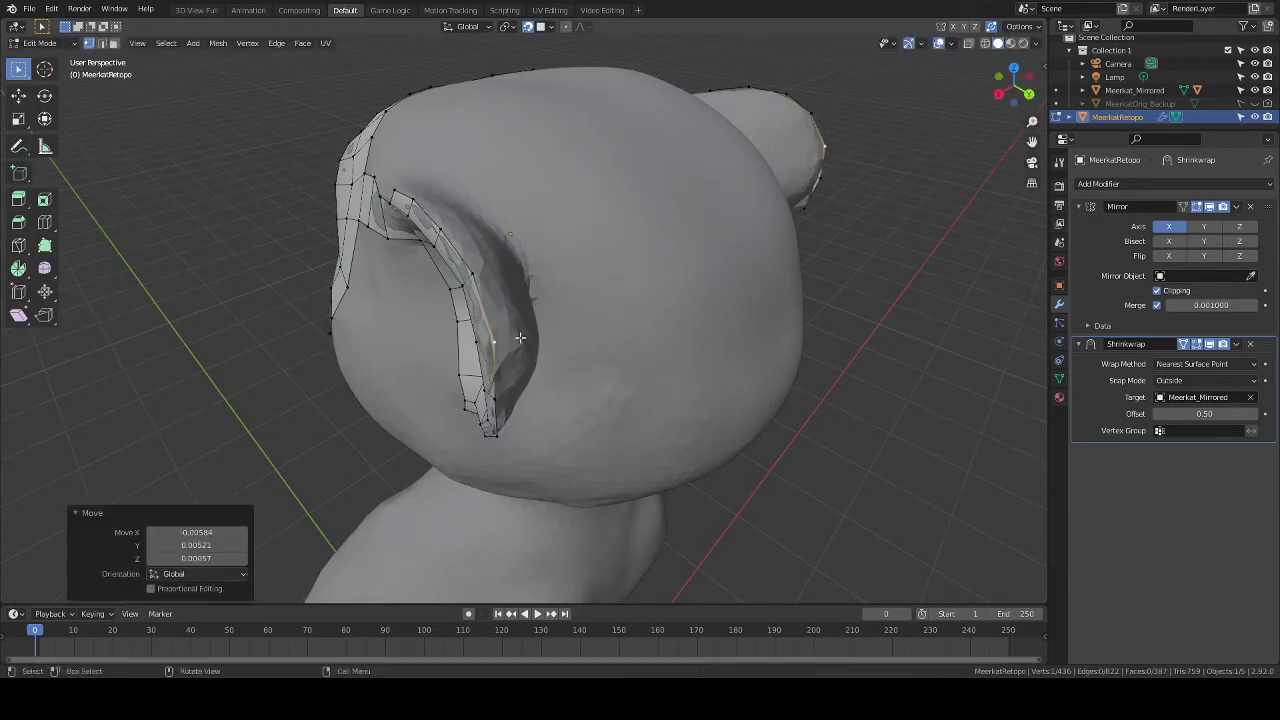
# Adjust the outer rim loop's vertices further down the rear of the ear to follow the sculpt.
pyautogui.moveTo(470, 358); pyautogui.dragTo(537, 323, button='middle')
pyautogui.press('g')
pyautogui.click(528, 348)
pyautogui.press('g')
pyautogui.click(508, 345)
pyautogui.press('g')
pyautogui.click(530, 336)
# Move the last two vertices at the lower front end of the outer rim loop toward the ear's base.
pyautogui.click(493, 319)
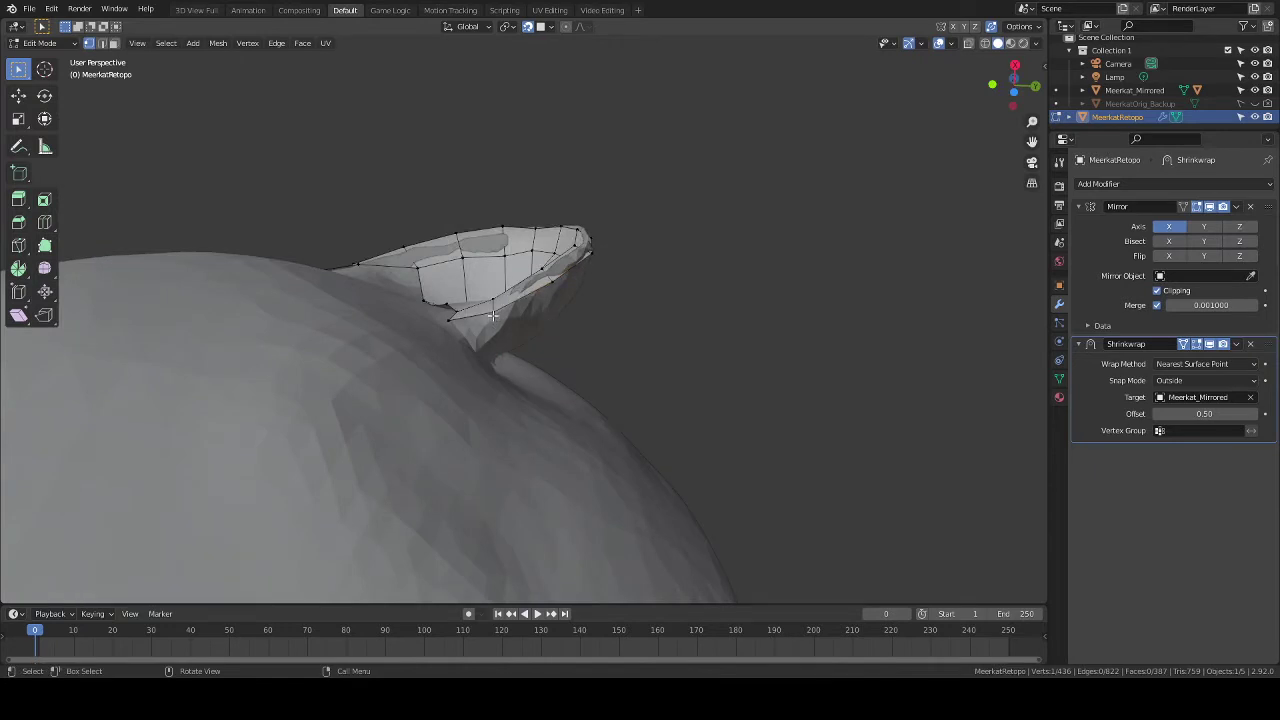
pyautogui.press('g')
pyautogui.click(508, 321)
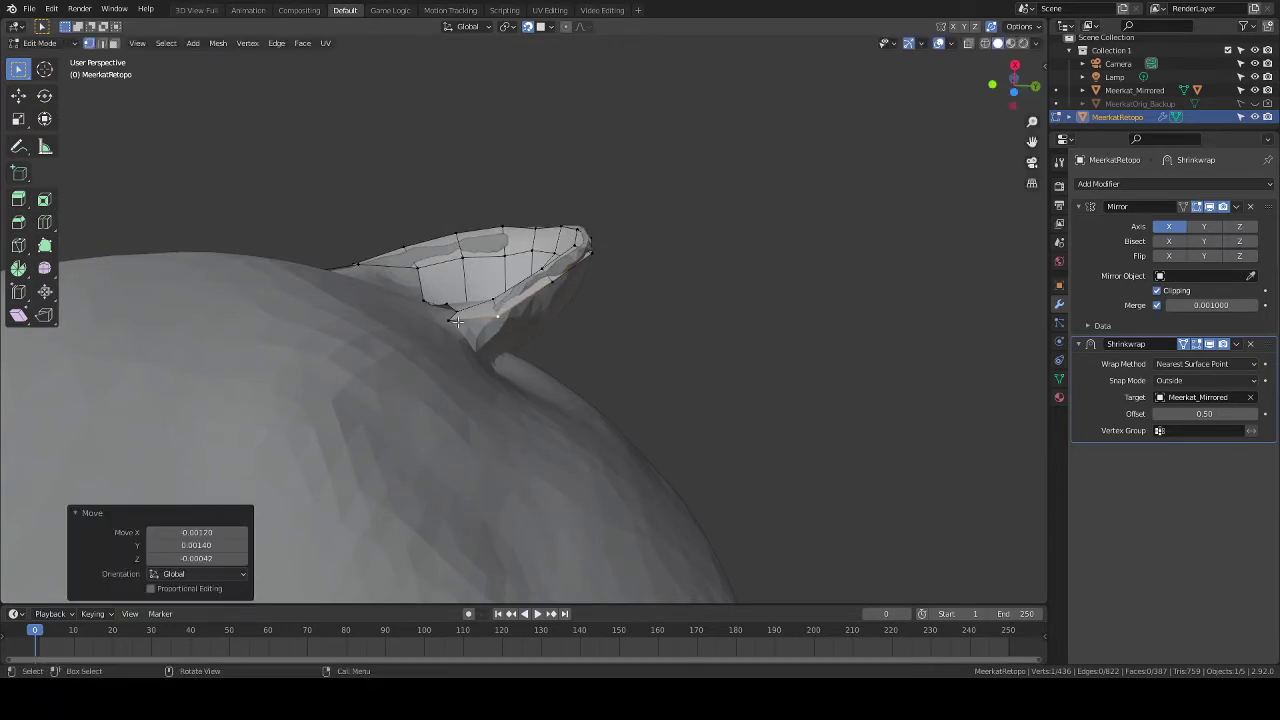
pyautogui.moveTo(508, 321); pyautogui.dragTo(495, 358, button='middle')
pyautogui.press('g')
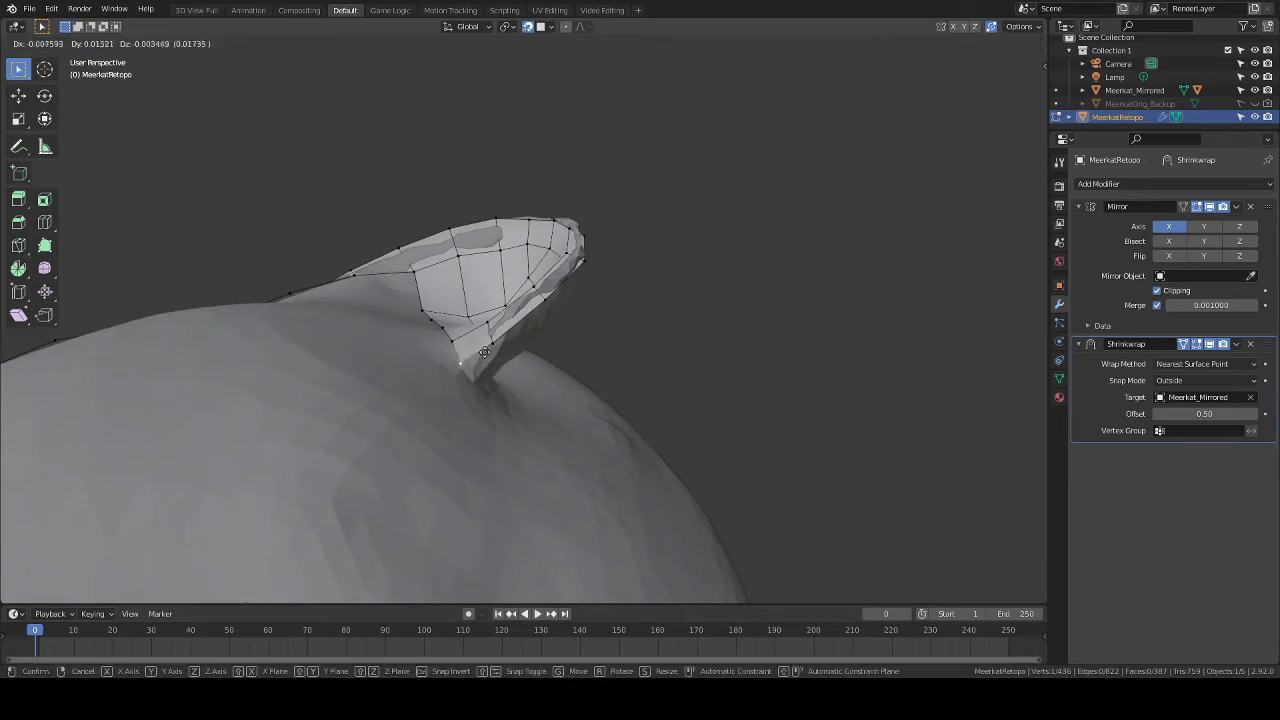
pyautogui.click(480, 350)
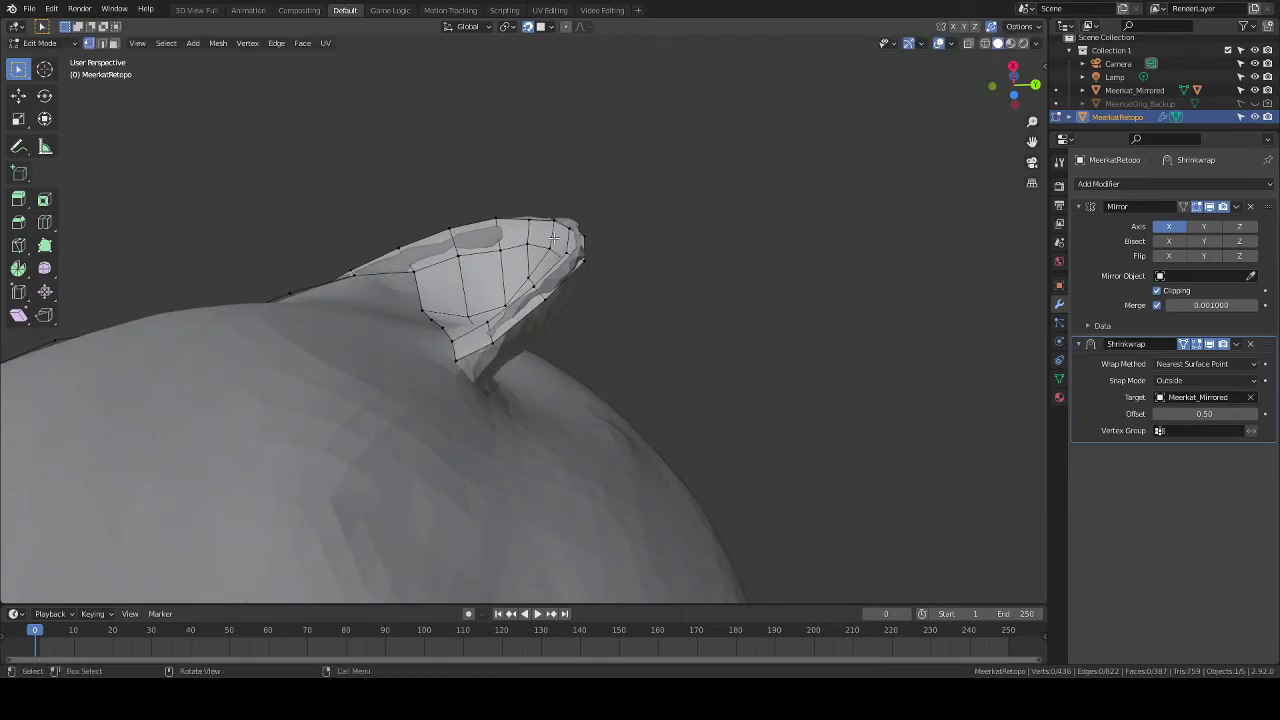
# Fill a triangular face joining the outer rim loop's upper front end to the brow-to-ear band.
pyautogui.moveTo(480, 350); pyautogui.dragTo(541, 331, button='middle')
pyautogui.scroll(3, 530, 334)
pyautogui.moveTo(408, 311); pyautogui.dragTo(418, 320, button='middle')
pyautogui.press('c')
pyautogui.click(418, 320)
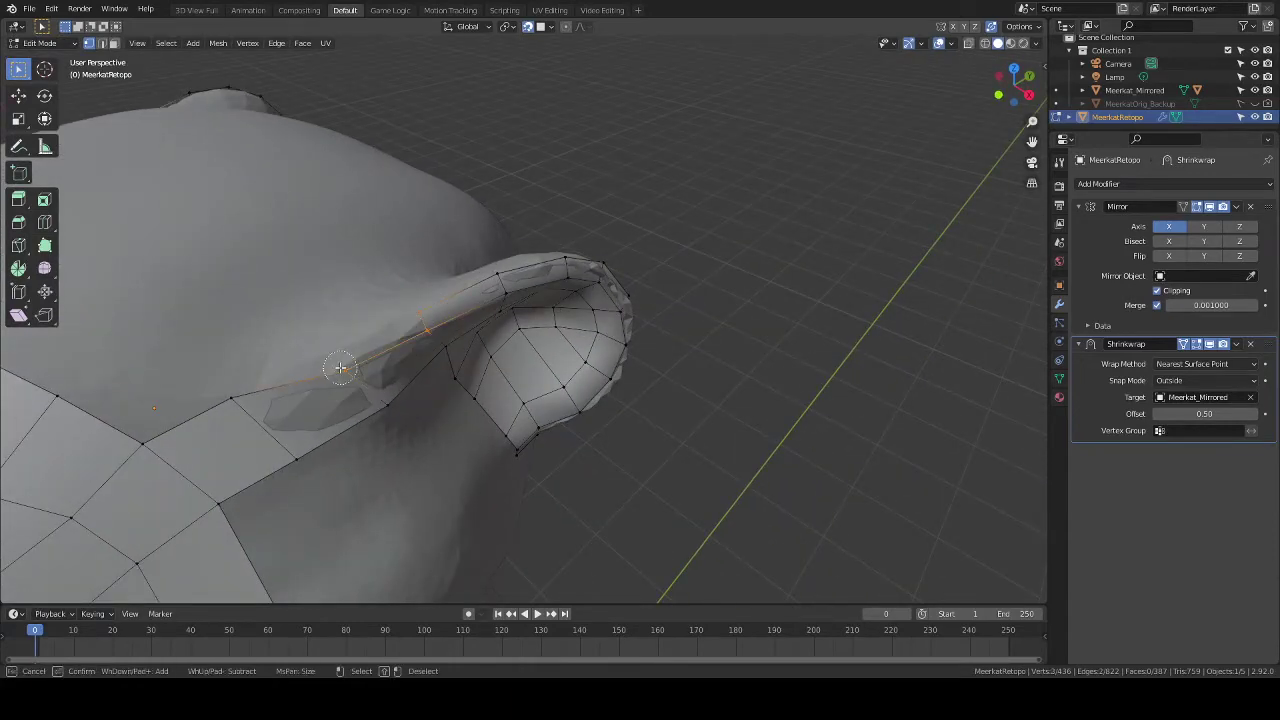
pyautogui.rightClick(341, 368)
pyautogui.press('f')
pyautogui.hotkey('alt', 'a')
# Add a triangular face with Poly Build from the vertical edge behind the eye toward the ear.
pyautogui.moveTo(341, 368); pyautogui.dragTo(305, 357, button='middle')
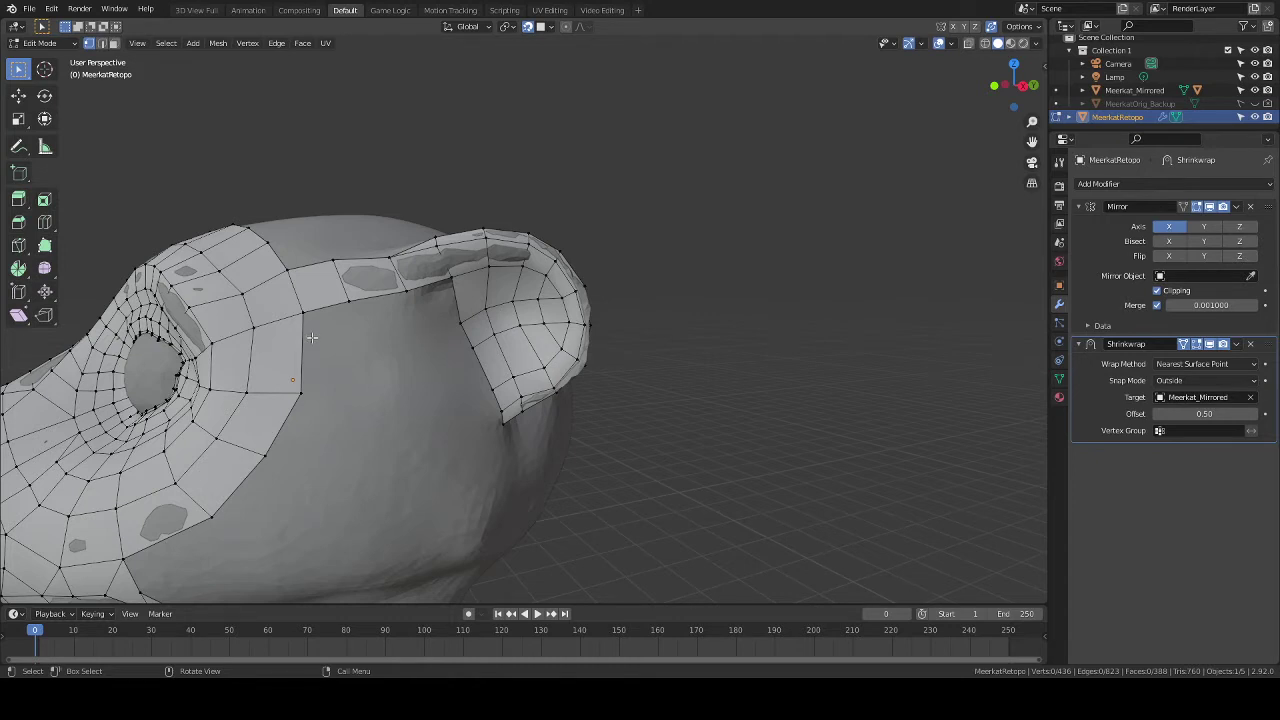
pyautogui.click(45, 250)
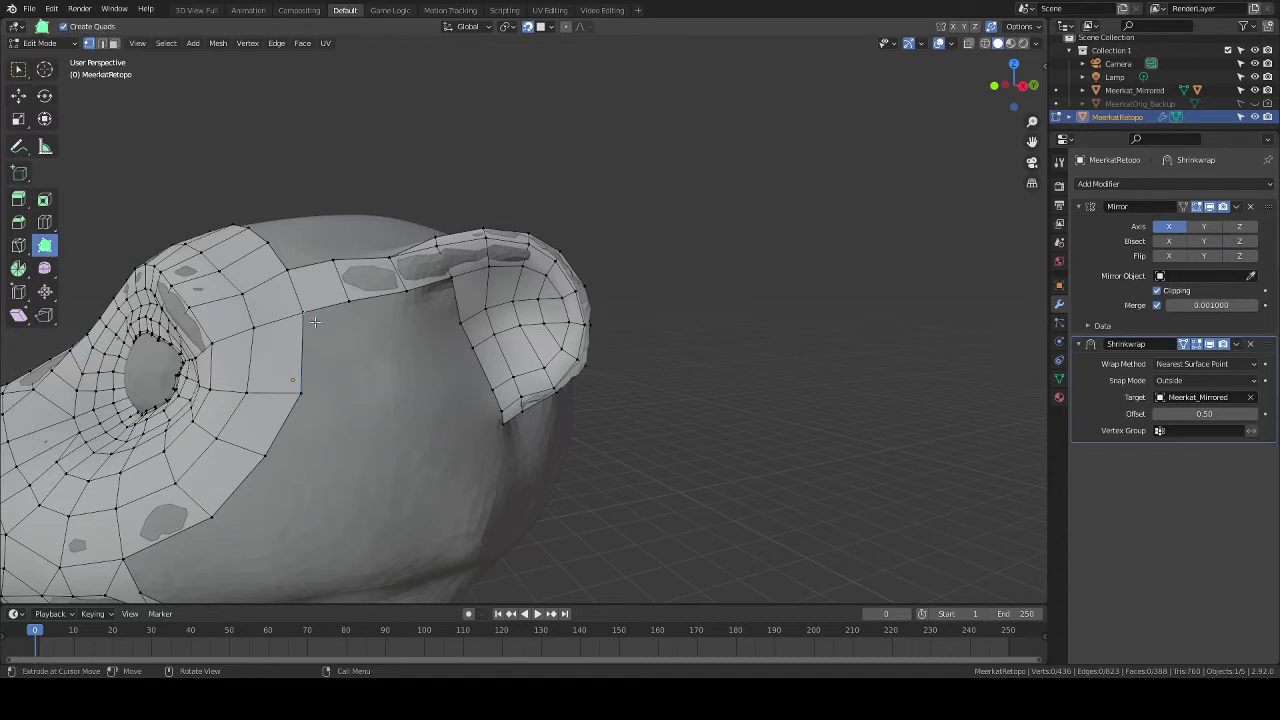
pyautogui.moveTo(313, 345); pyautogui.dragTo(343, 346)
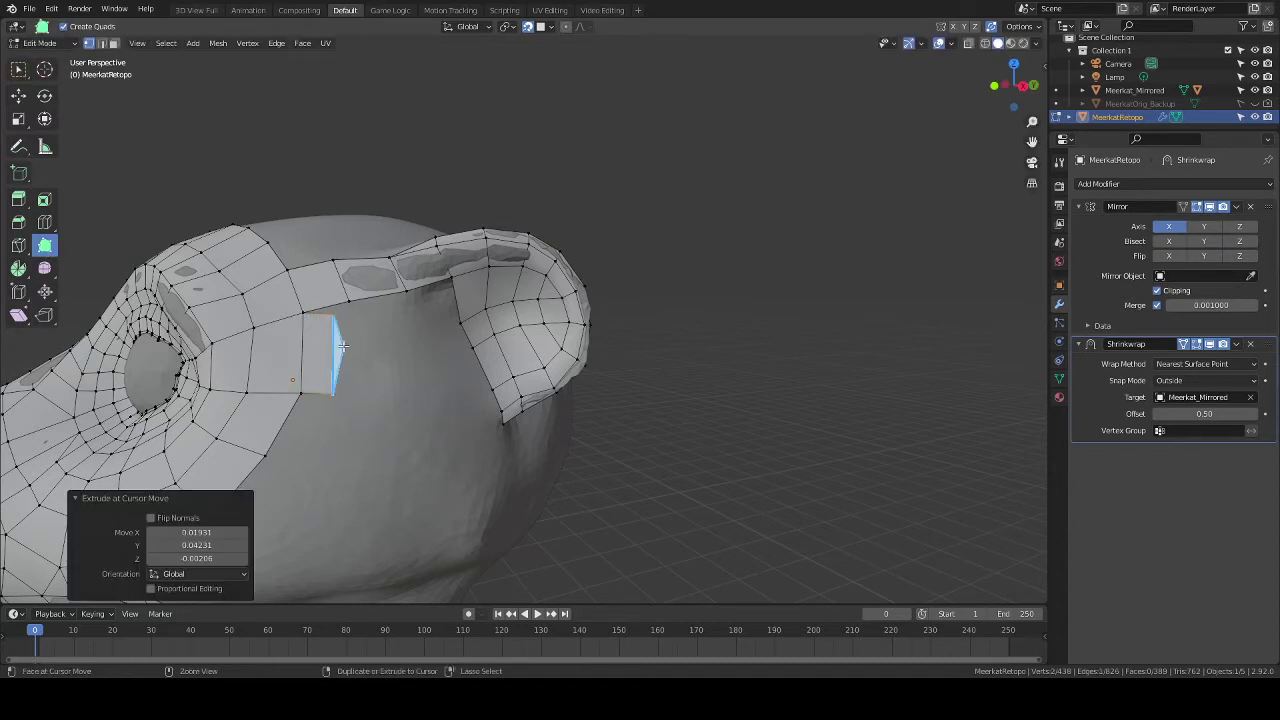
pyautogui.hotkey('ctrl', 'z')
pyautogui.moveTo(322, 348); pyautogui.dragTo(356, 344)
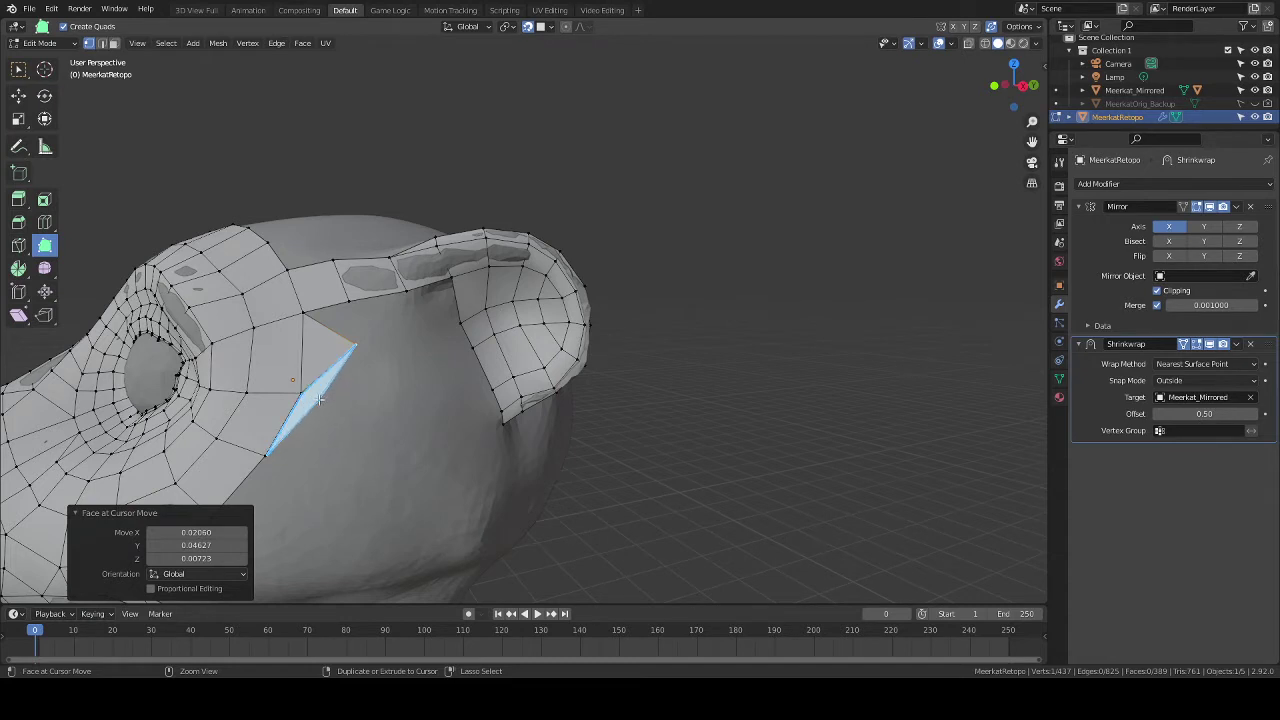
pyautogui.moveTo(318, 400); pyautogui.dragTo(366, 410)
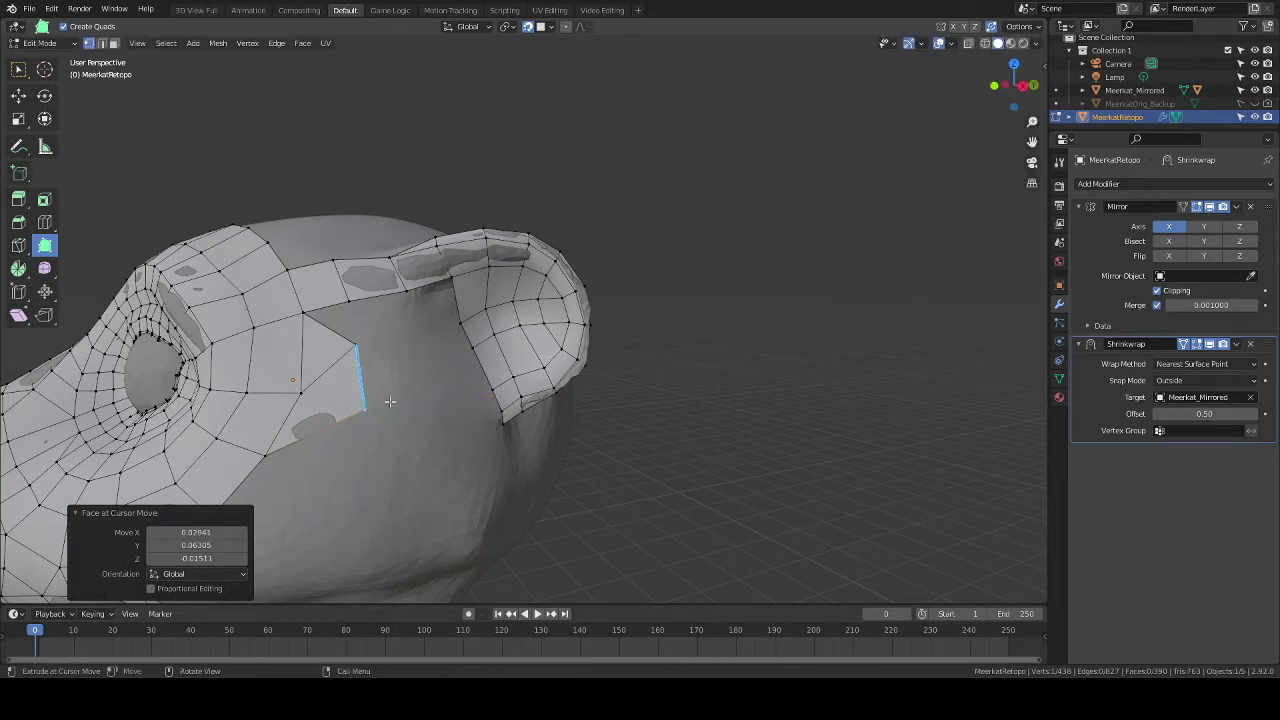
pyautogui.keyDown('shift'); pyautogui.click(366, 350); pyautogui.keyUp('shift')
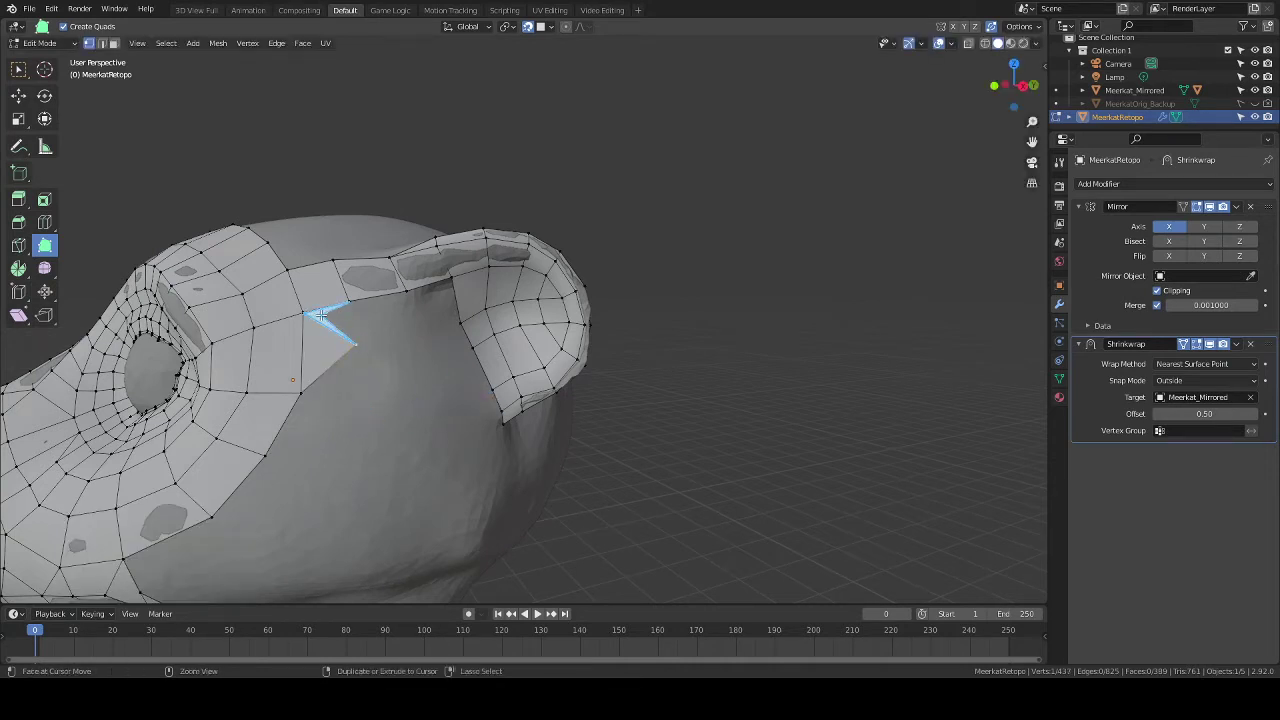
# Extend the row of faces beneath the brow-to-ear band and join its end vertex to the ear's front edge.
pyautogui.moveTo(308, 312); pyautogui.dragTo(461, 323)
pyautogui.moveTo(461, 323); pyautogui.dragTo(460, 437, button='middle')
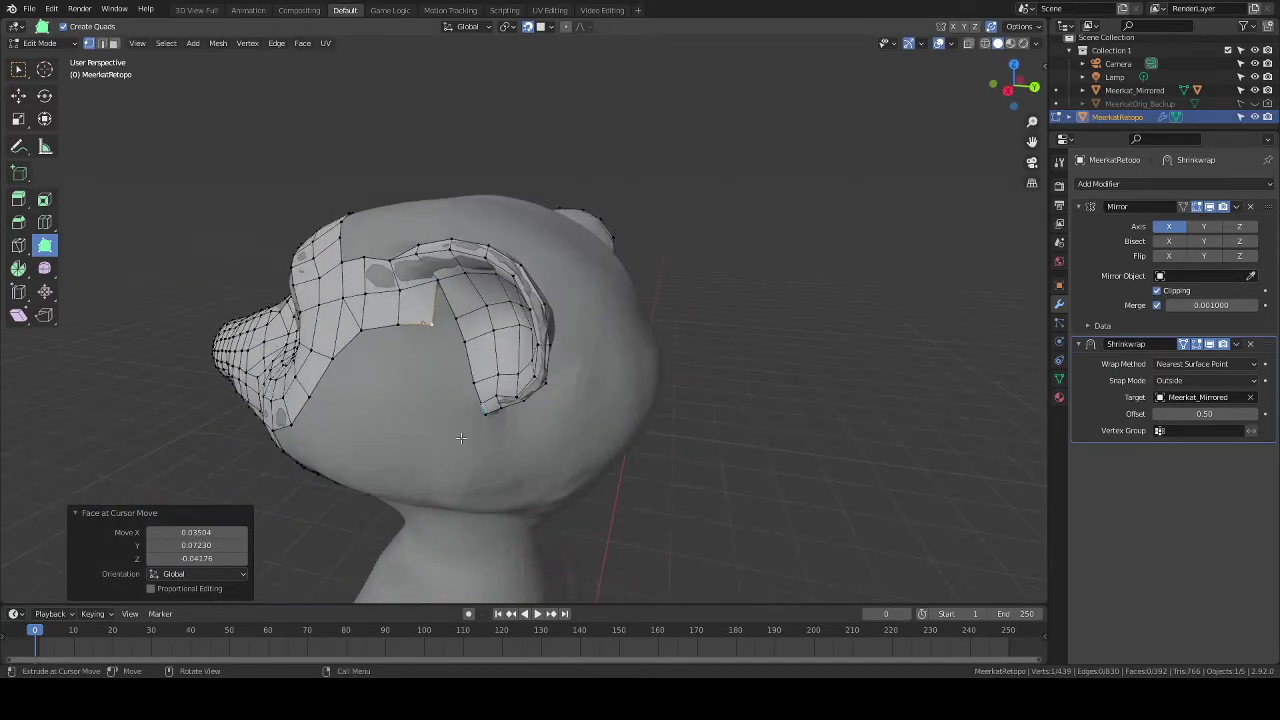
pyautogui.moveTo(441, 321); pyautogui.dragTo(460, 318)
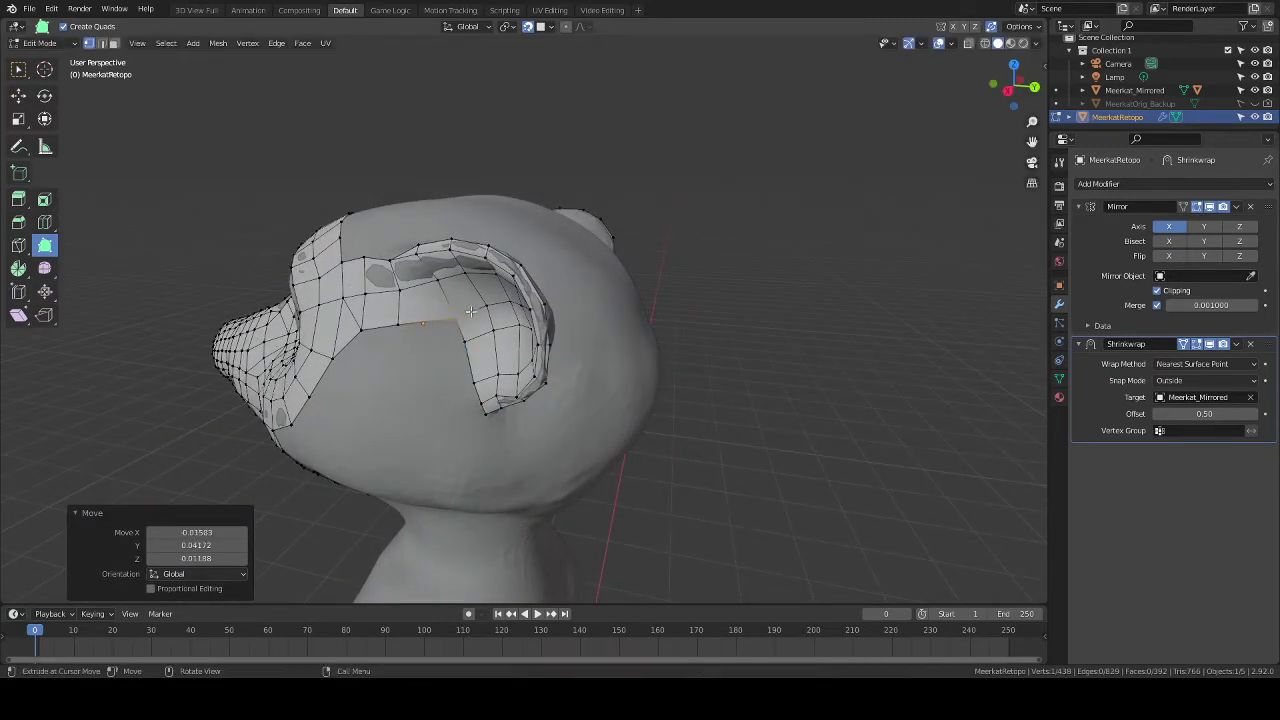
# Dissolve the diagonal edge in the side-of-head faces between the eye and the ear.
pyautogui.moveTo(411, 403)
pyautogui.mouseDown(button='middle')
pyautogui.moveTo(443, 400)
pyautogui.moveTo(429, 426)
pyautogui.moveTo(338, 397)
pyautogui.moveTo(229, 394)
pyautogui.moveTo(271, 437)
pyautogui.moveTo(450, 365)
pyautogui.moveTo(399, 400)
pyautogui.mouseUp(button='middle')
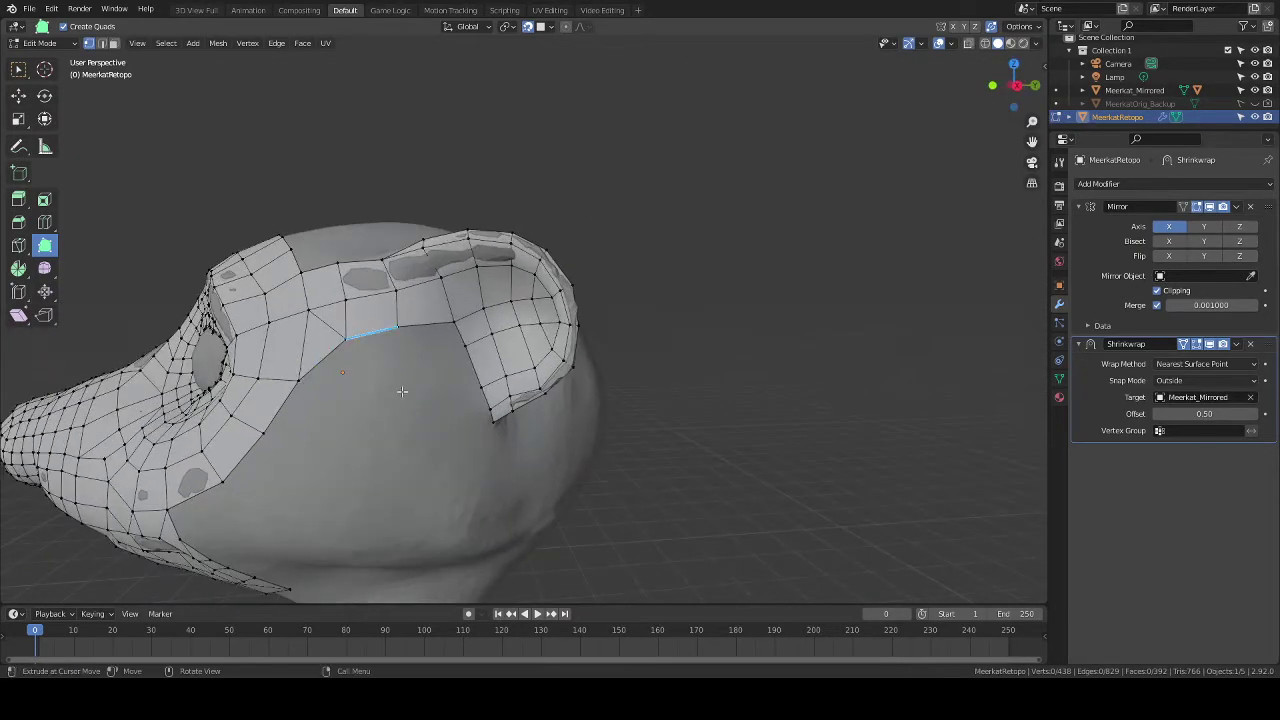
pyautogui.press('ctrl')
pyautogui.press('w')
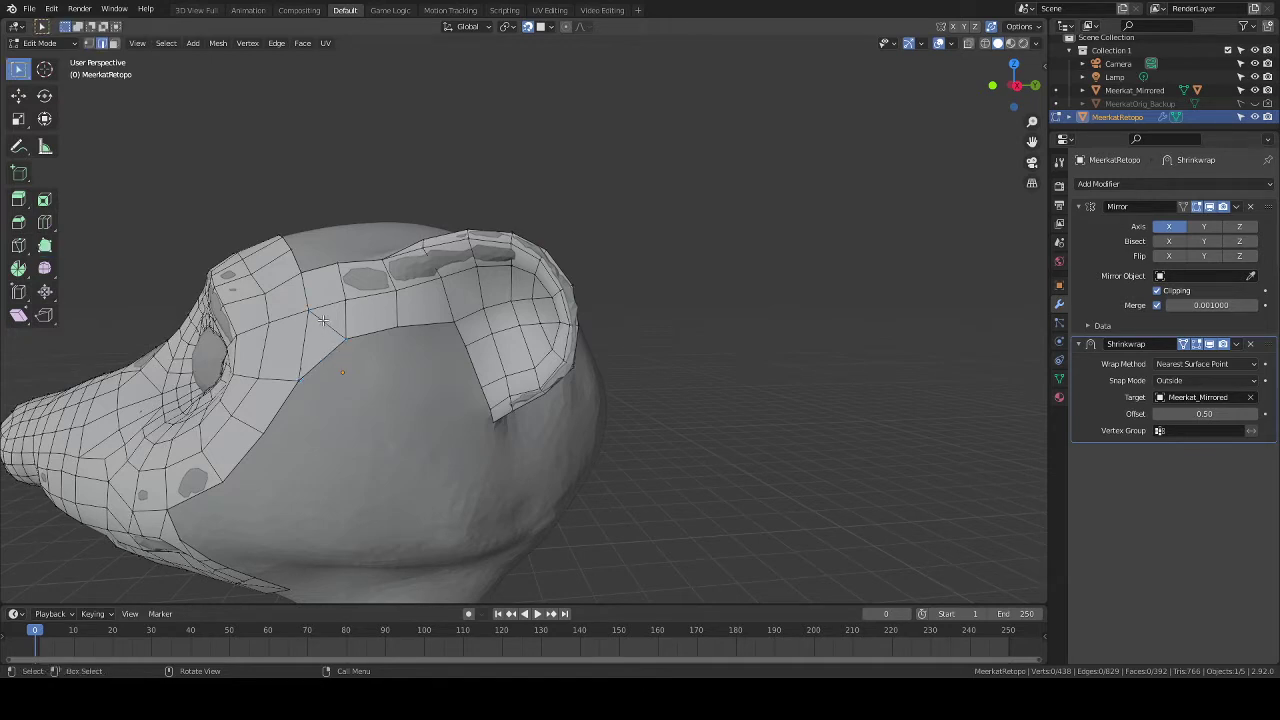
pyautogui.hotkey('ctrl', 'x')
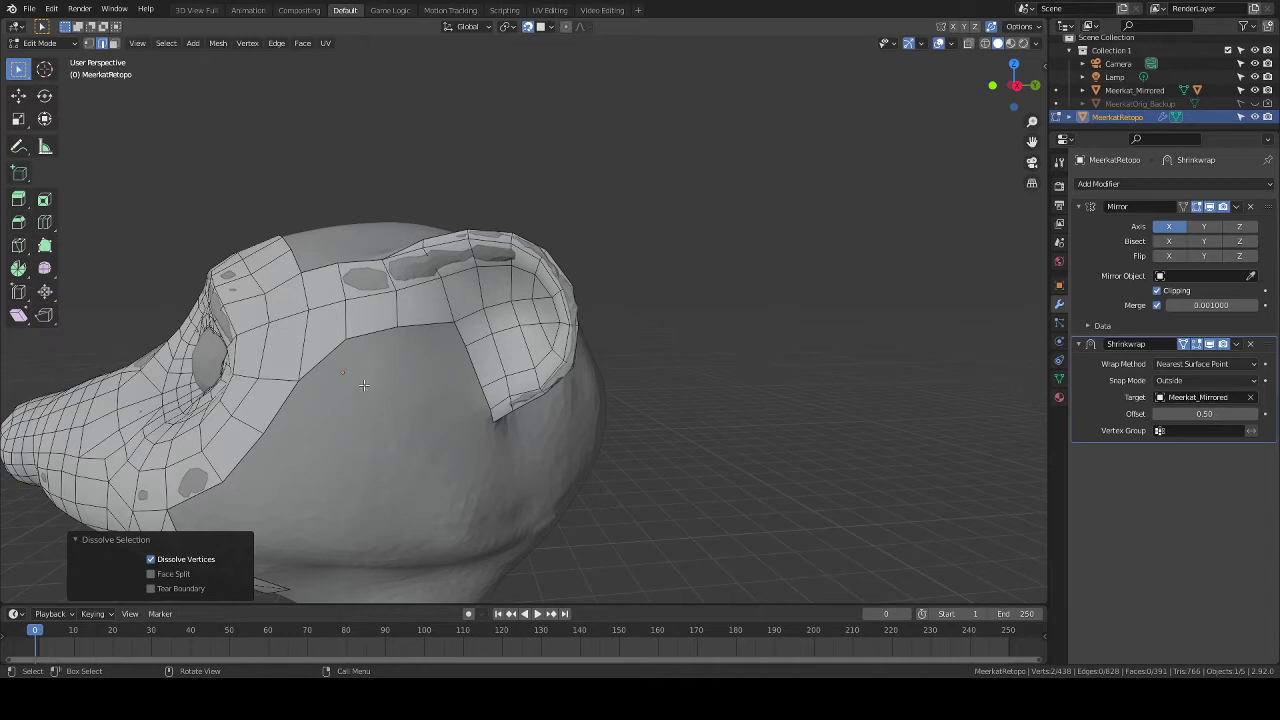
# Build a strip of three quads with Poly Build along the lower mesh boundary between the eye and the ear, then clear the selection.
pyautogui.click(44, 245)
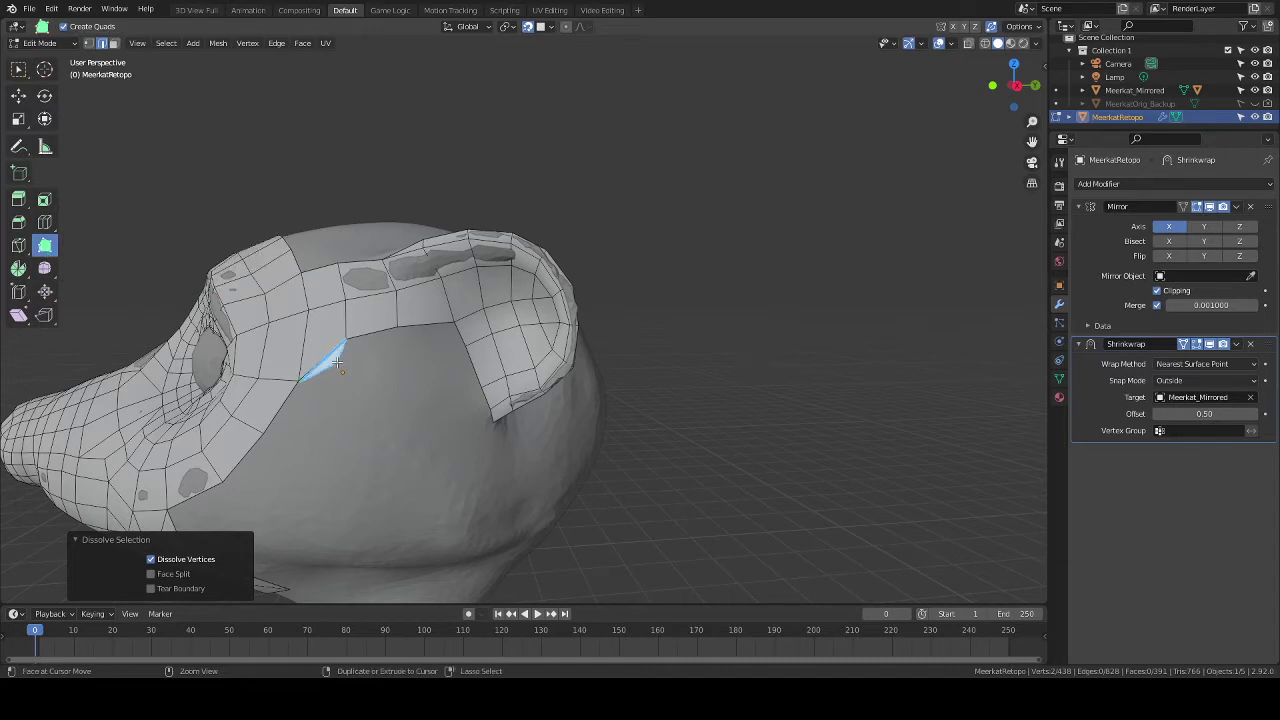
pyautogui.keyDown('ctrl'); pyautogui.moveTo(348, 366); pyautogui.dragTo(464, 346); pyautogui.keyUp('ctrl')
pyautogui.moveTo(464, 346); pyautogui.dragTo(494, 385, button='middle')
pyautogui.hotkey('alt', 'a')
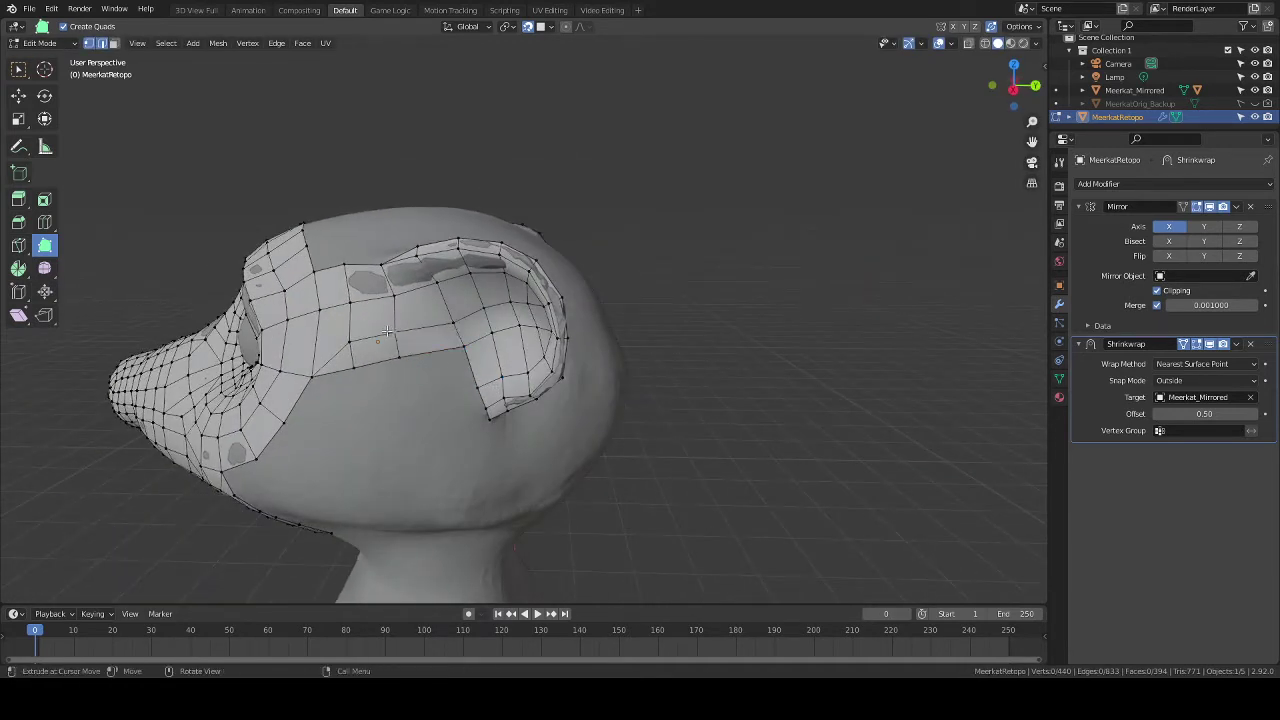
# Slide the inner vertices along the new strip's upper and lower edges toward the ear.
pyautogui.press('w')
pyautogui.hotkey('shift', 'v')
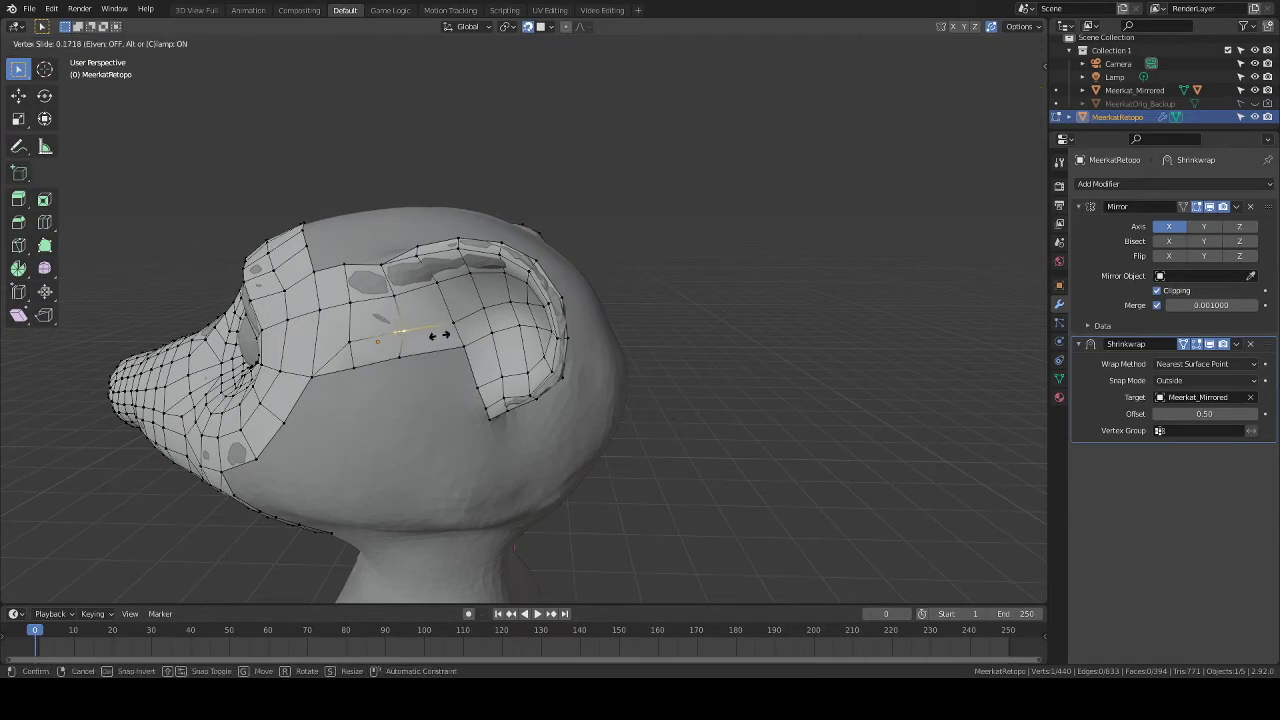
pyautogui.click(437, 336)
pyautogui.hotkey('shift', 'v')
pyautogui.click(412, 353)
pyautogui.hotkey('shift', 'v')
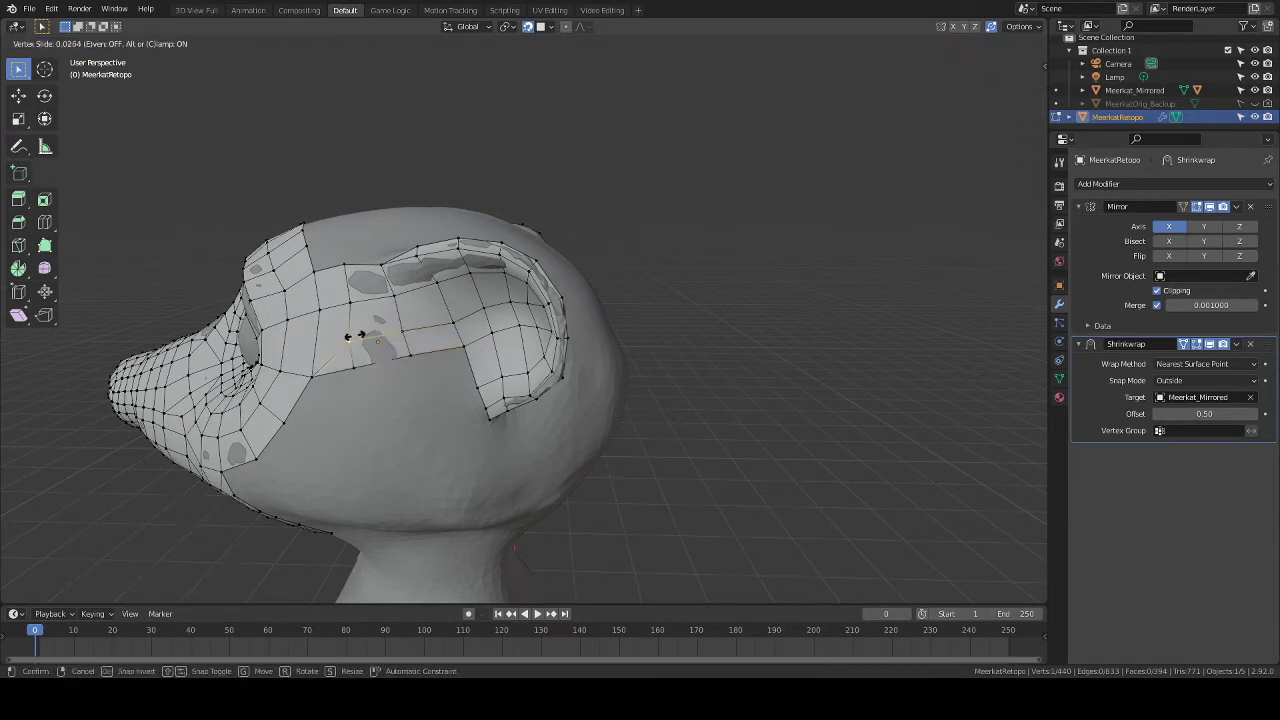
pyautogui.click(363, 337)
pyautogui.hotkey('shift', 'v')
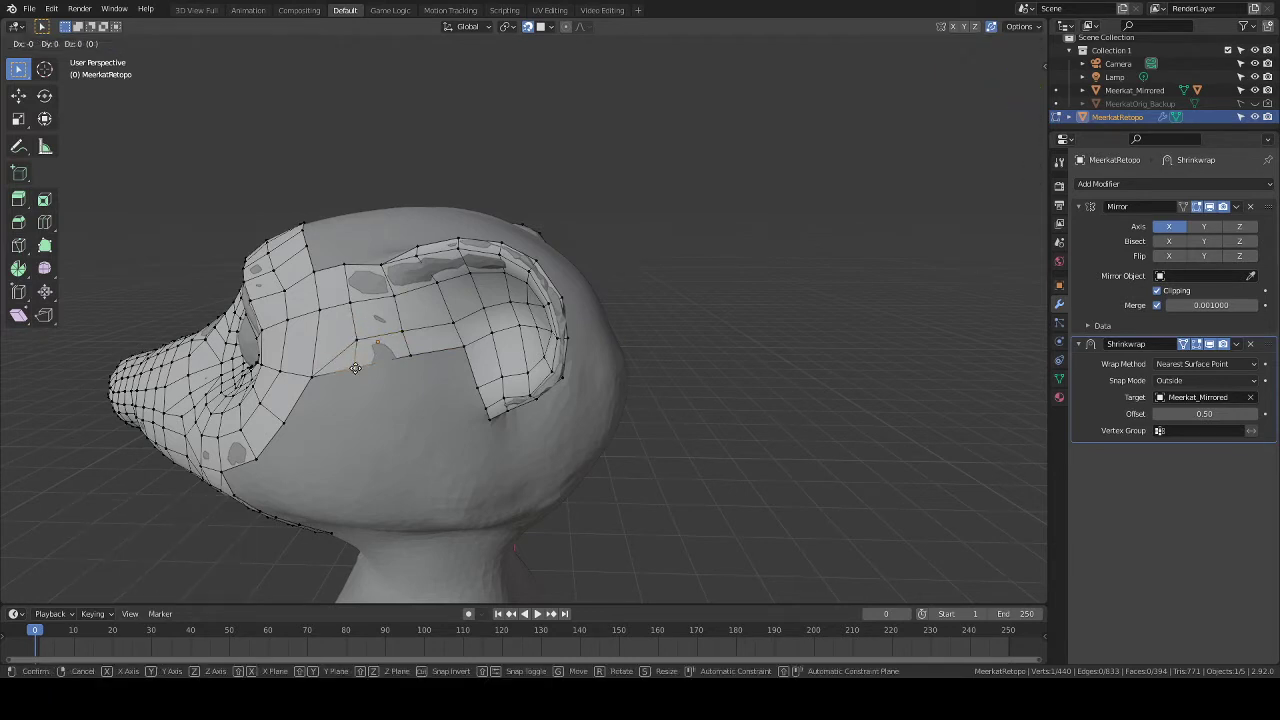
pyautogui.click(407, 343)
# Slide the strip's cross edge nearest the ear and its two end vertices further toward the ear.
pyautogui.hotkey('shift', 'v')
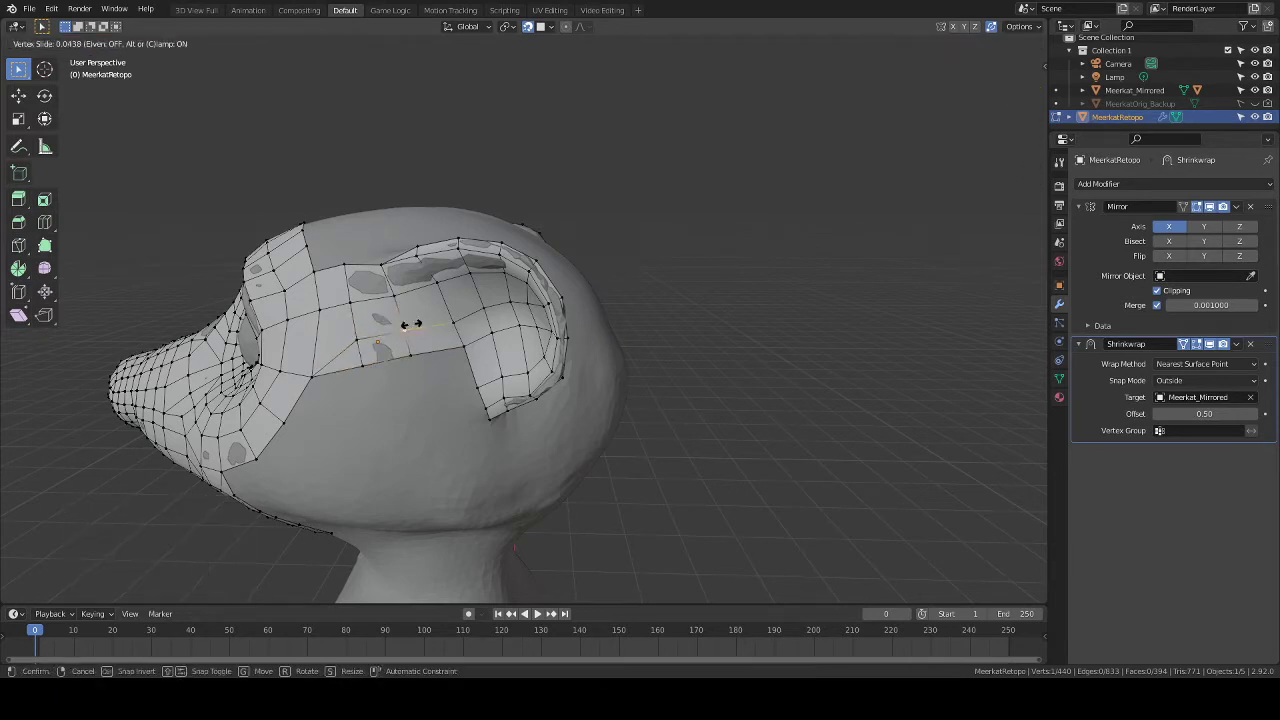
pyautogui.click(416, 325)
pyautogui.keyDown('shift'); pyautogui.click(411, 354); pyautogui.keyUp('shift')
pyautogui.press('g')
pyautogui.press('g')
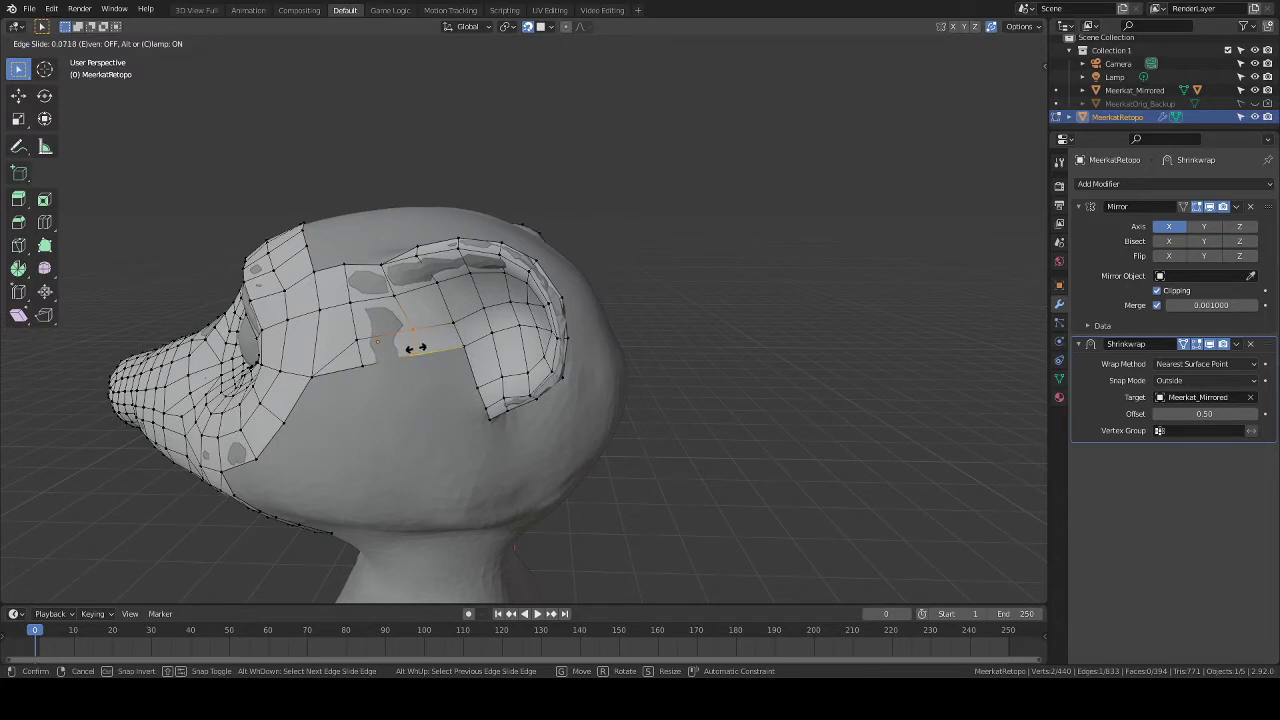
pyautogui.click(407, 327)
pyautogui.hotkey('shift', 'v')
pyautogui.click(428, 356)
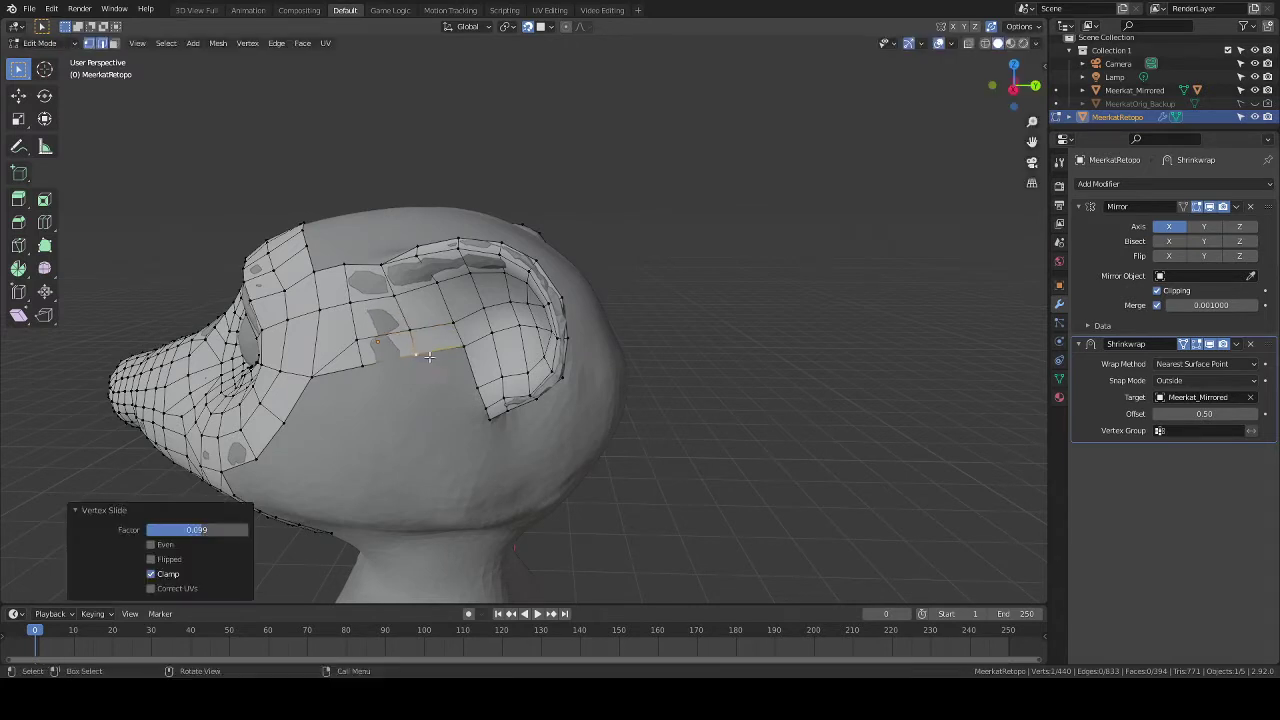
# Slide two vertices in the row above the strip and the strip's front upper vertex toward the ear to even out the quads.
pyautogui.click(396, 295)
pyautogui.press('g')
pyautogui.press('g')
pyautogui.click(401, 292)
pyautogui.click(355, 302)
pyautogui.press('g')
pyautogui.press('g')
pyautogui.click(363, 302)
pyautogui.click(356, 342)
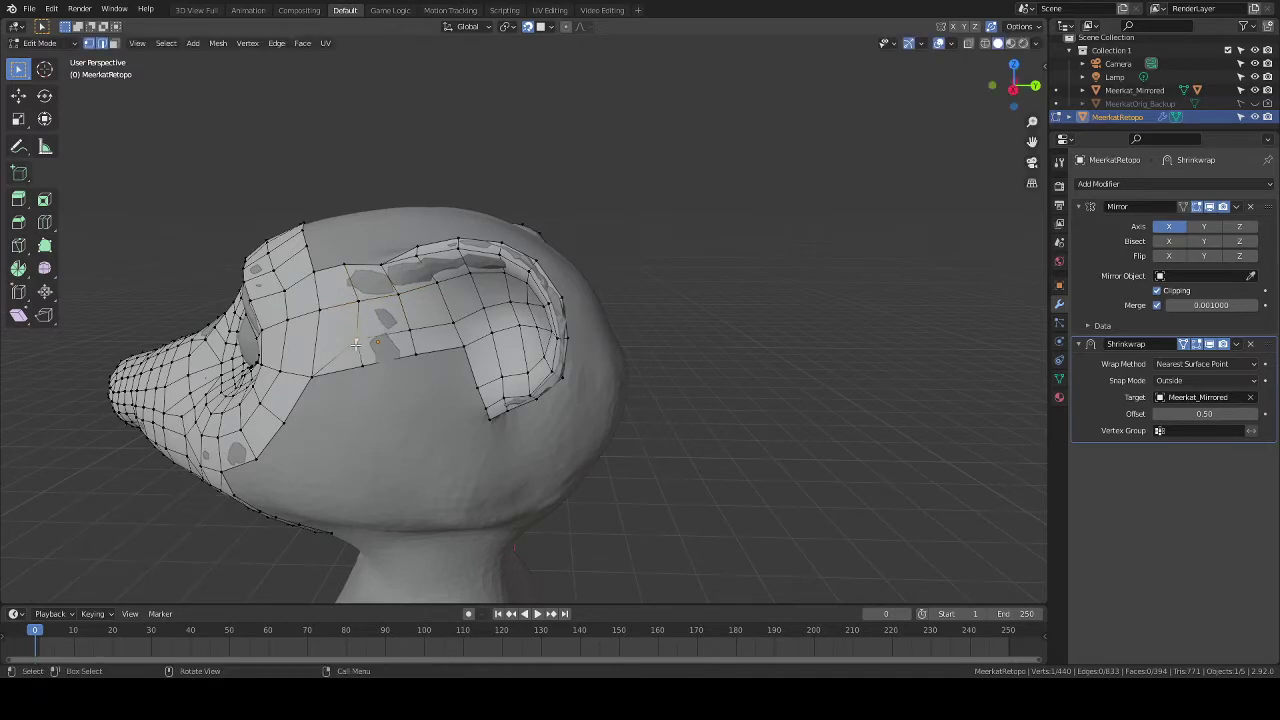
pyautogui.press('g')
pyautogui.press('g')
pyautogui.click(366, 342)
# Build another row of three quads with Poly Build below the strip, from the lower front of the ear toward the eye.
pyautogui.moveTo(384, 390)
pyautogui.mouseDown(button='middle')
pyautogui.moveTo(423, 371)
pyautogui.moveTo(394, 387)
pyautogui.mouseUp(button='middle')
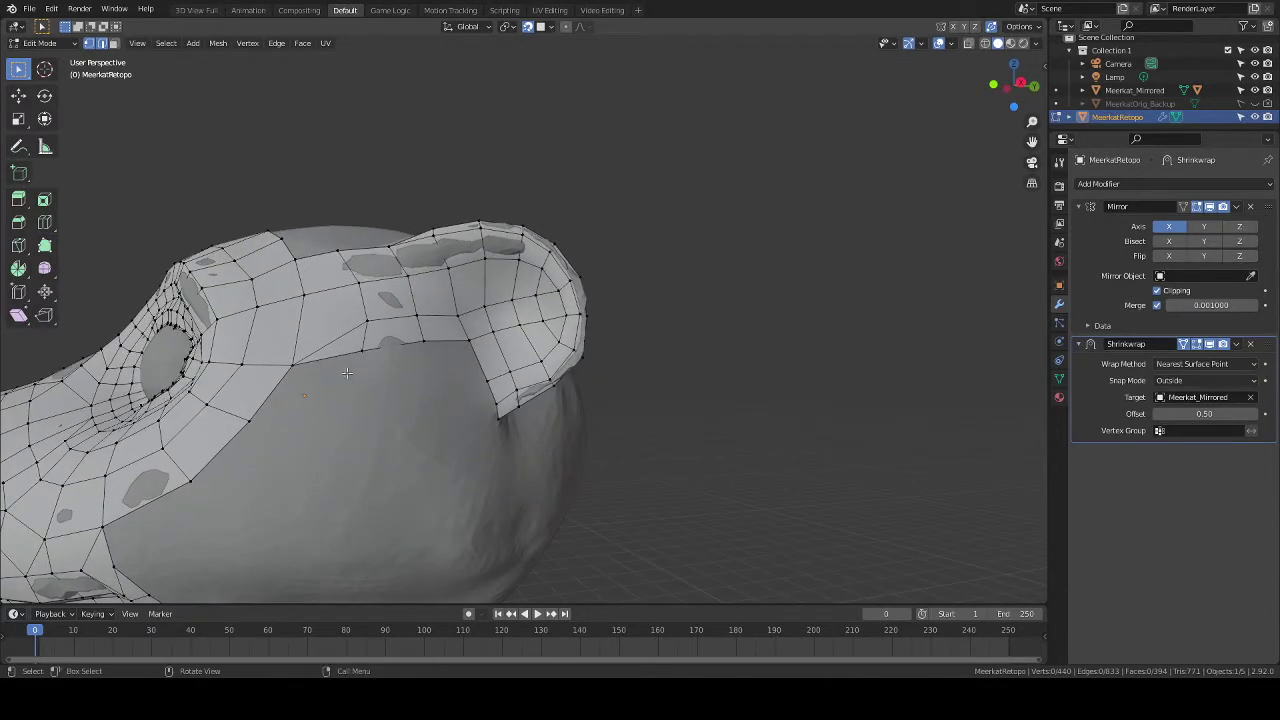
pyautogui.click(45, 249)
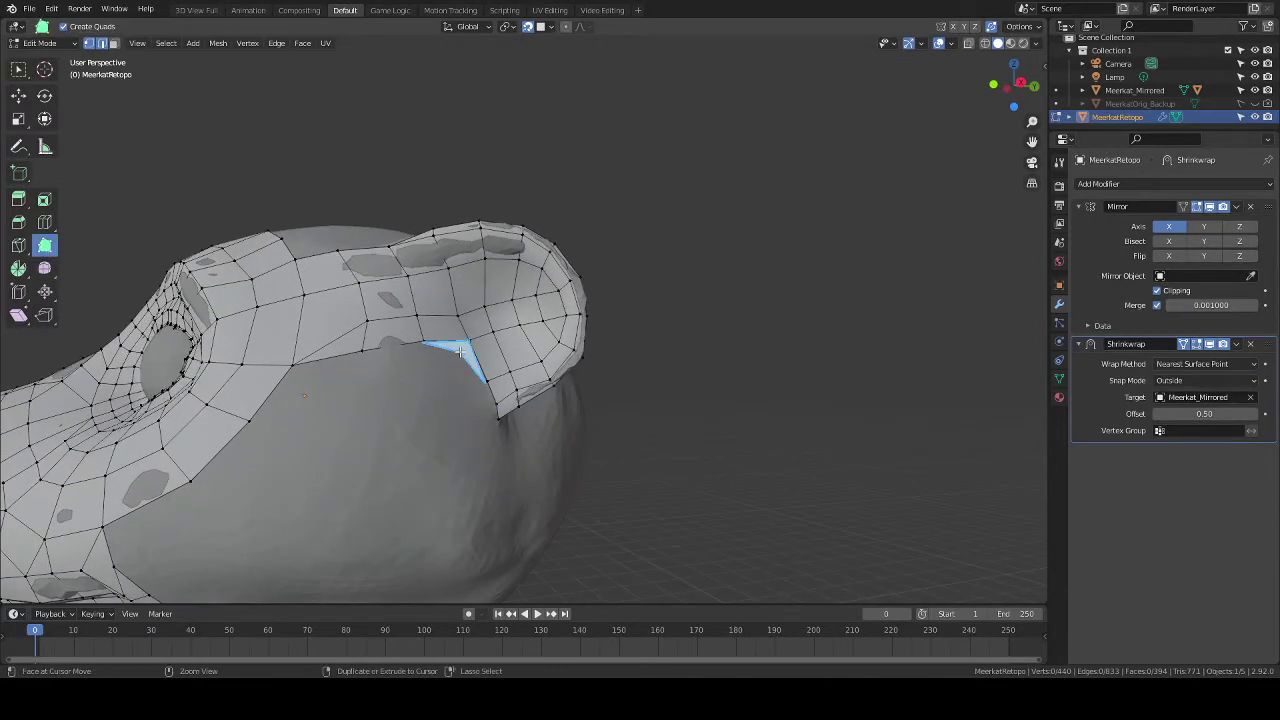
pyautogui.moveTo(460, 353); pyautogui.dragTo(291, 416)
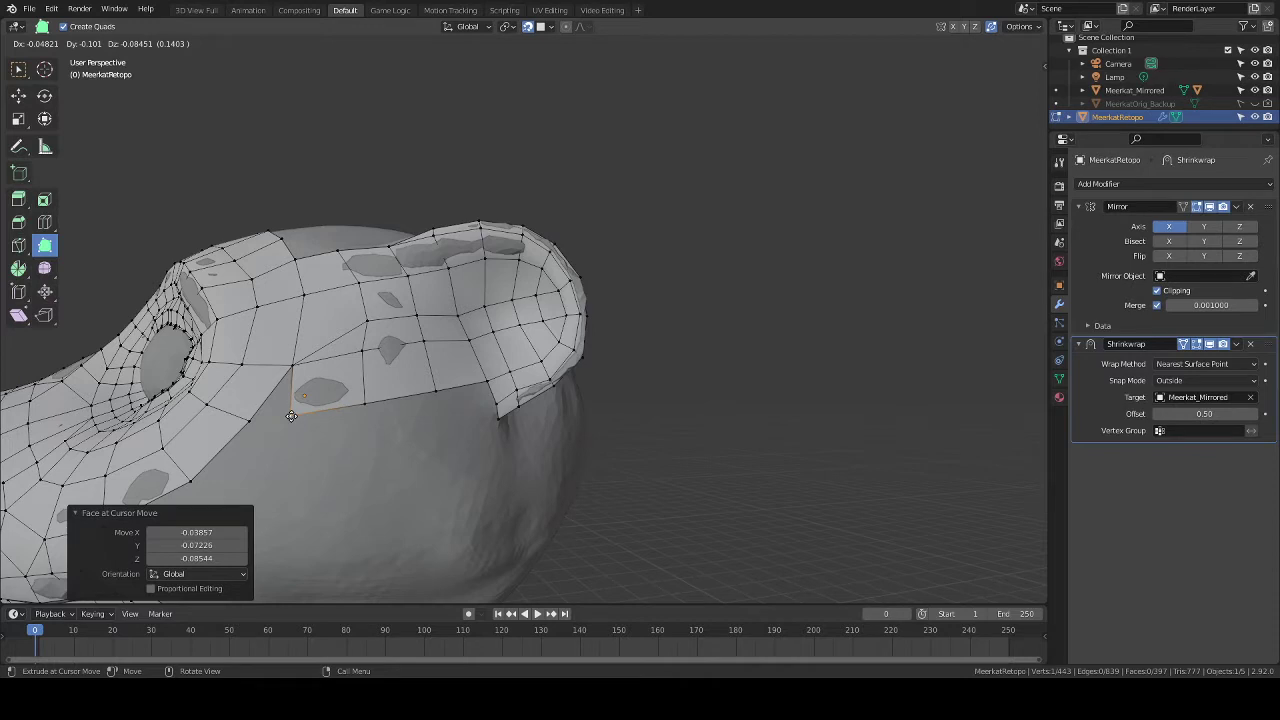
pyautogui.moveTo(291, 416); pyautogui.dragTo(249, 424)
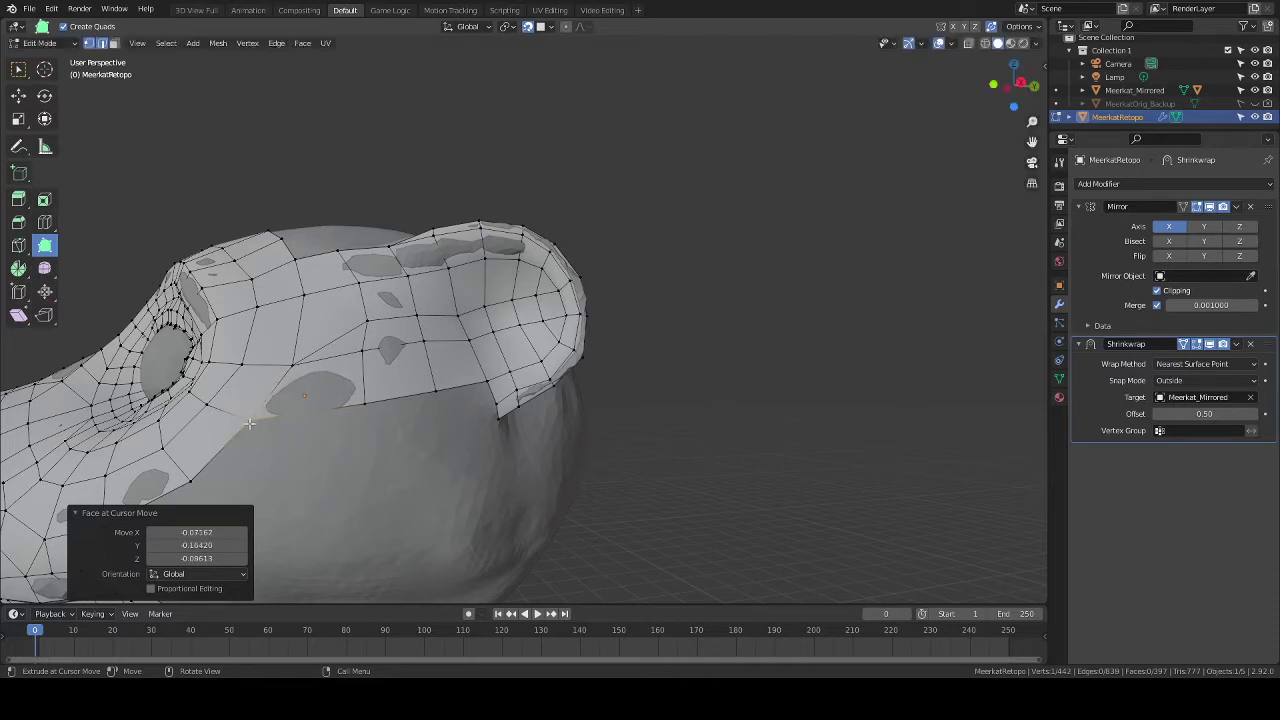
pyautogui.moveTo(354, 462); pyautogui.dragTo(354, 477, button='middle')
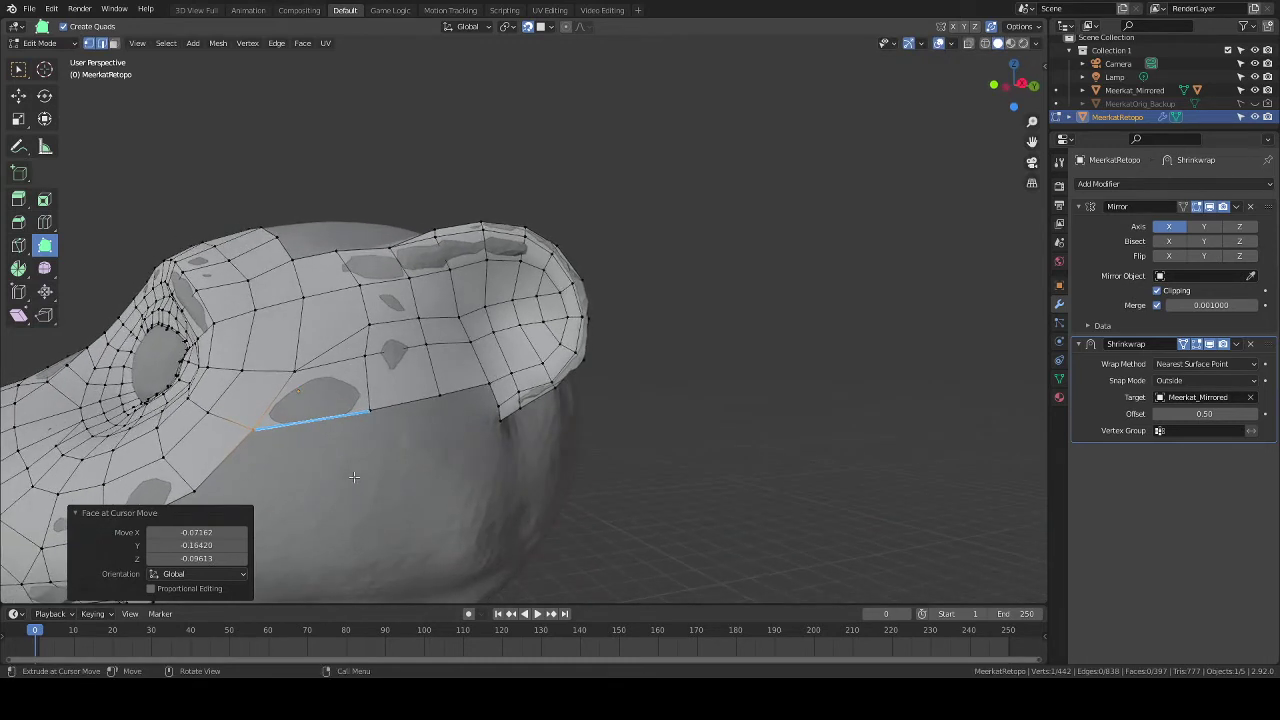
pyautogui.hotkey('ctrl', 'z')
# Fill the triangular gap at the front end of the row and build a further row of five faces below it across the cheek.
pyautogui.keyDown('ctrl'); pyautogui.moveTo(358, 376); pyautogui.dragTo(289, 402); pyautogui.keyUp('ctrl')
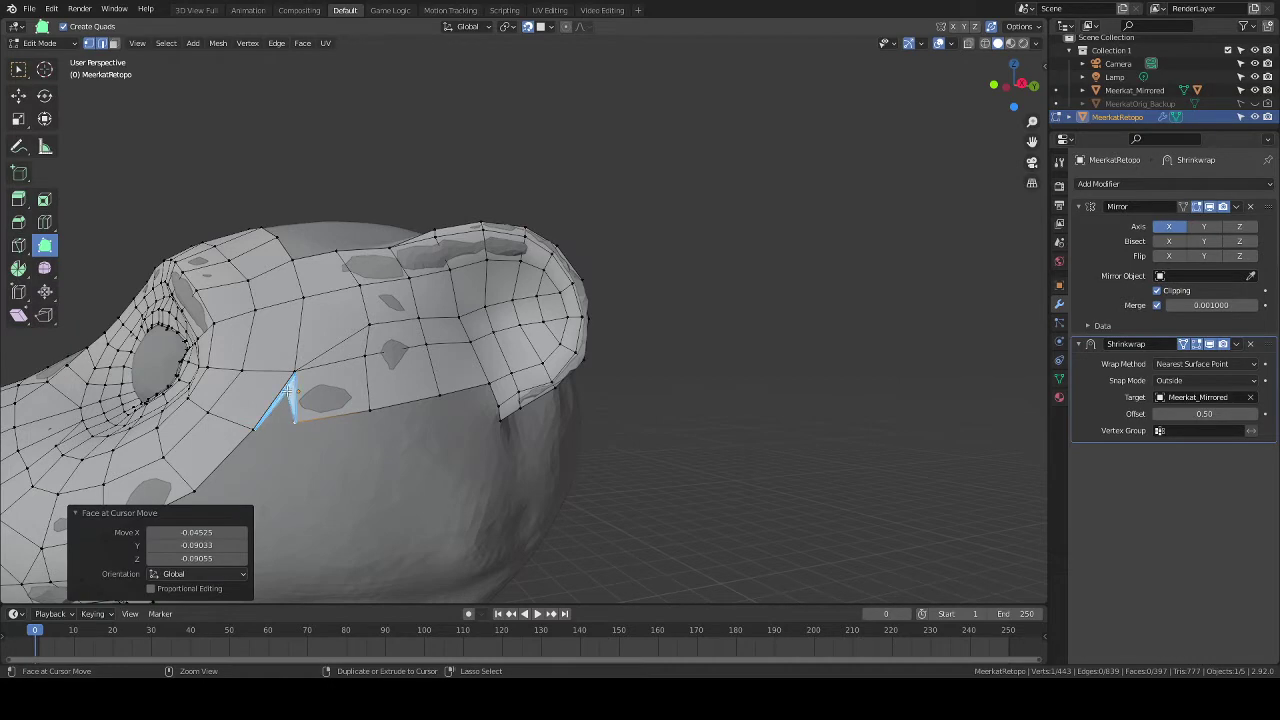
pyautogui.click(290, 392)
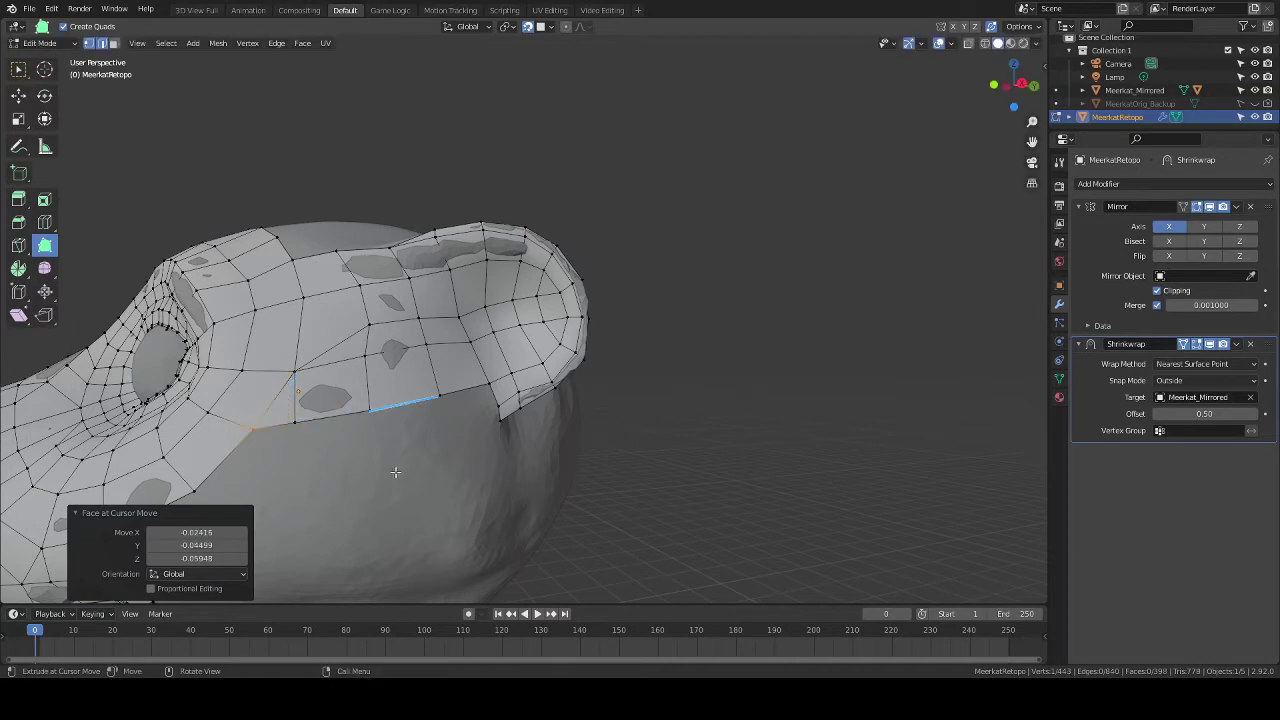
pyautogui.moveTo(395, 472); pyautogui.dragTo(445, 435, button='middle')
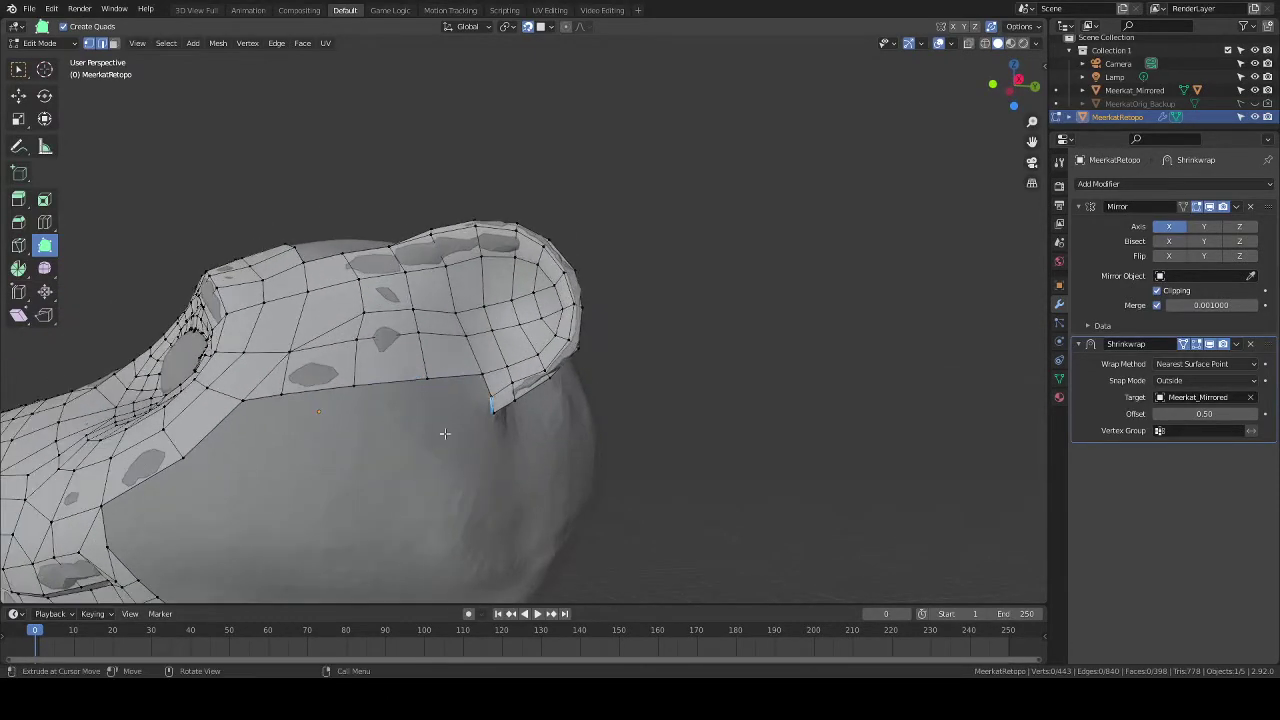
pyautogui.moveTo(474, 399); pyautogui.dragTo(183, 458)
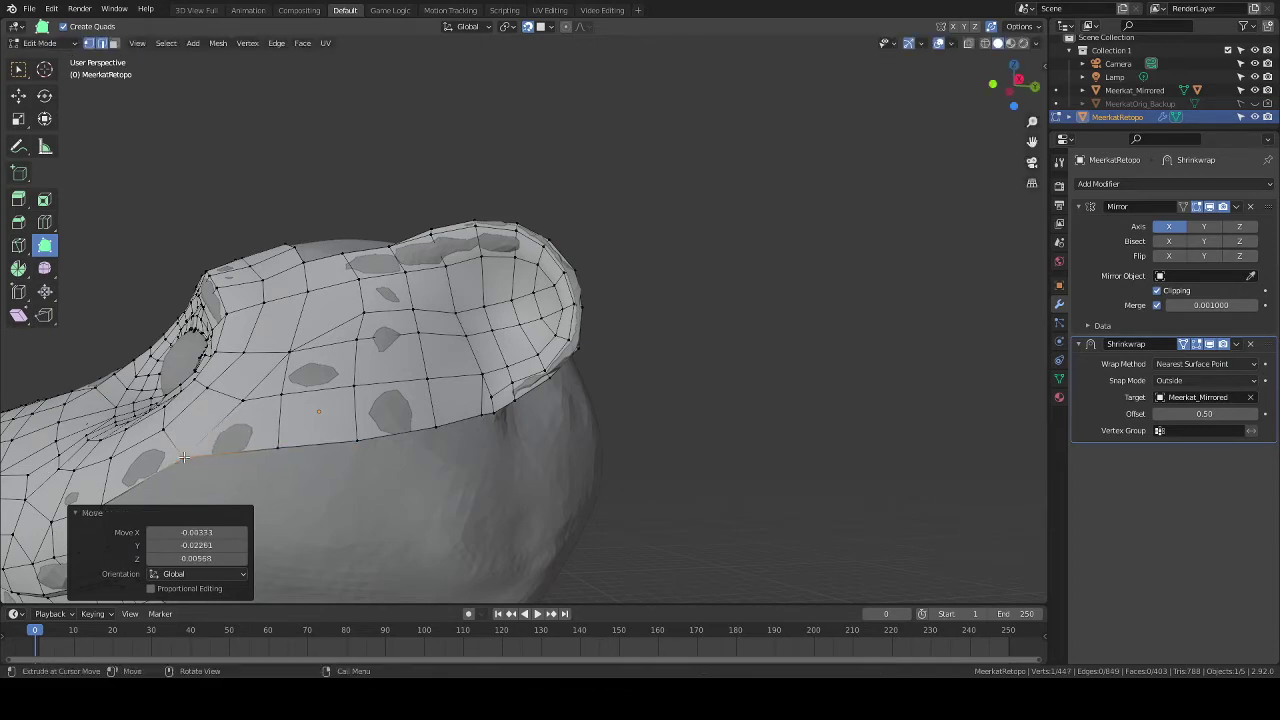
# Build two quads with Poly Build above the temple, filling the corner between the forehead mesh and the top of the ear.
pyautogui.moveTo(350, 460); pyautogui.dragTo(562, 464, button='middle')
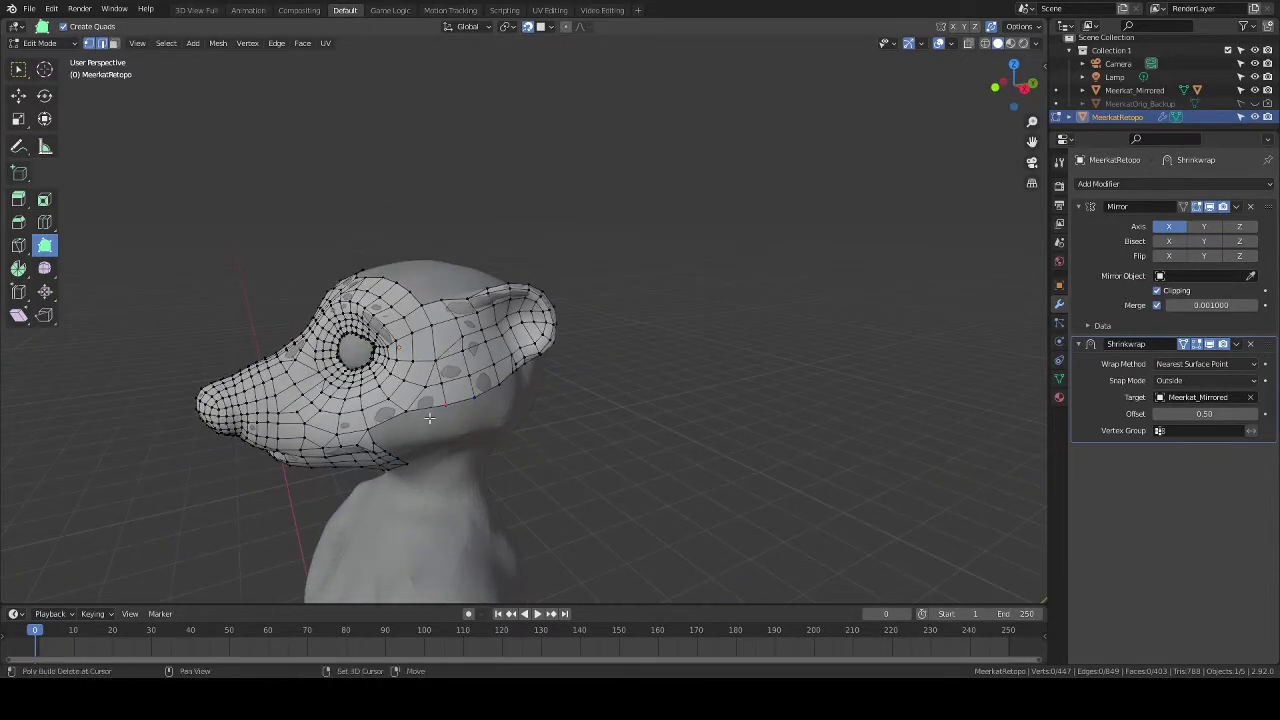
pyautogui.keyDown('shift'); pyautogui.moveTo(429, 418); pyautogui.dragTo(550, 378, button='middle'); pyautogui.keyUp('shift')
pyautogui.scroll(3, 543, 414)
pyautogui.moveTo(640, 460); pyautogui.dragTo(543, 457, button='middle')
pyautogui.moveTo(610, 375); pyautogui.dragTo(658, 361, button='middle')
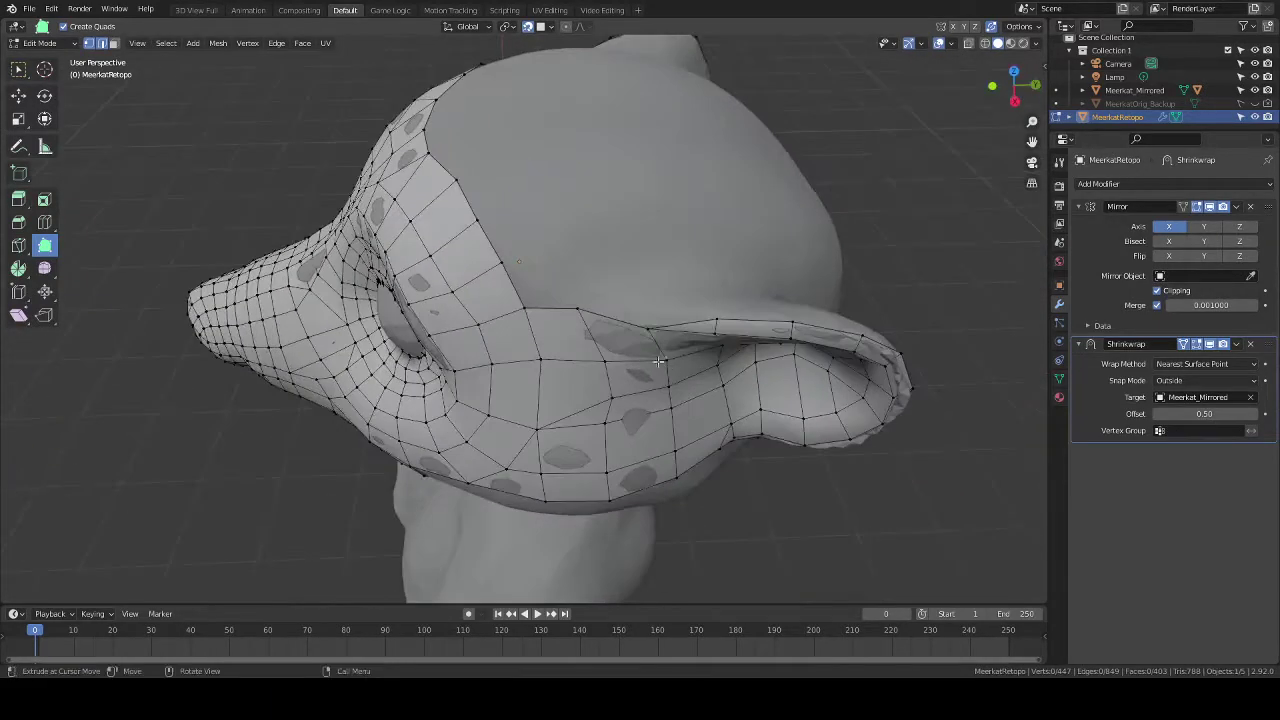
pyautogui.keyDown('ctrl'); pyautogui.moveTo(541, 288); pyautogui.dragTo(582, 261); pyautogui.keyUp('ctrl')
pyautogui.hotkey('ctrl', 'z')
pyautogui.keyDown('ctrl'); pyautogui.moveTo(539, 288); pyautogui.dragTo(575, 256); pyautogui.keyUp('ctrl')
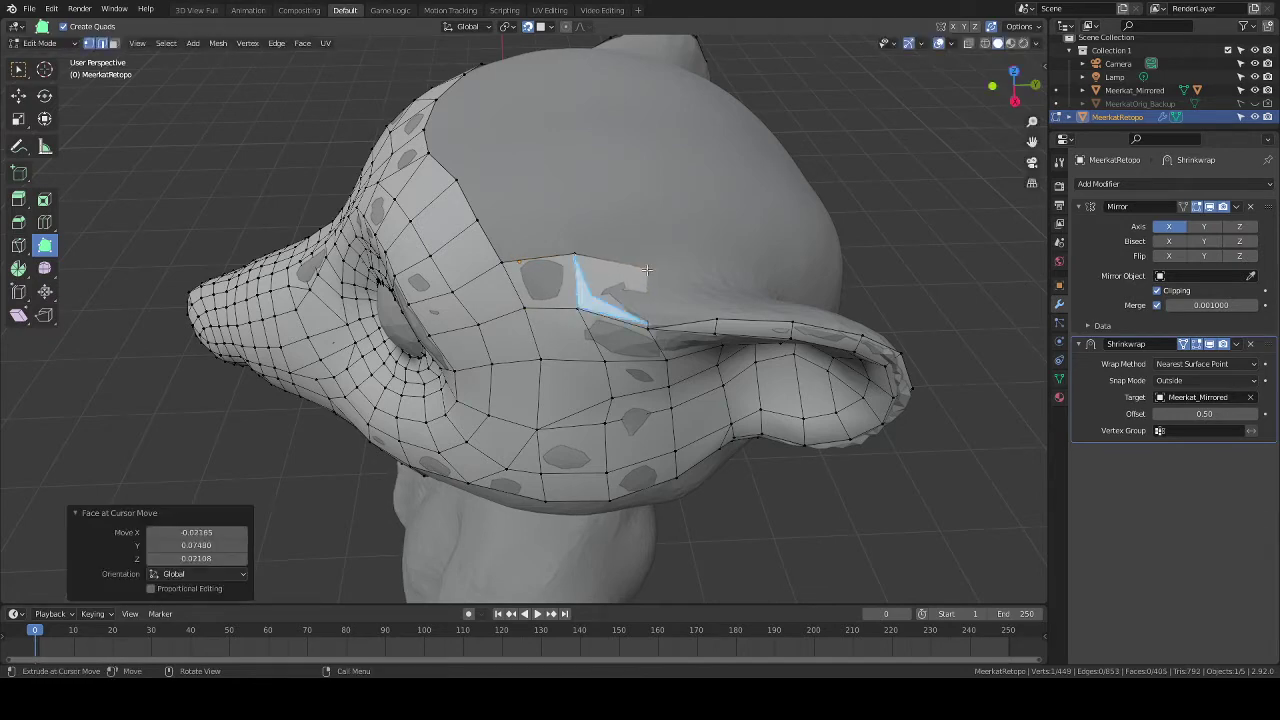
# Add a quad where the top of the ear meets the head and adjust its outer vertex.
pyautogui.moveTo(646, 270); pyautogui.dragTo(646, 311, button='middle')
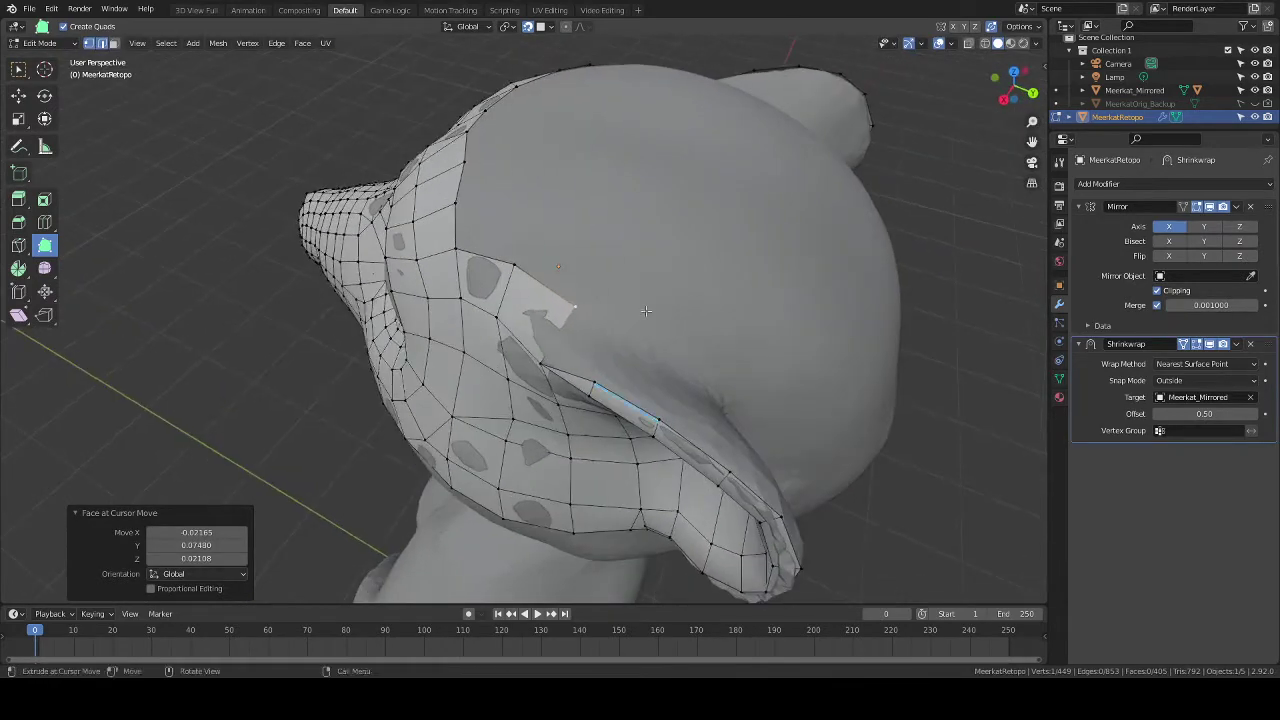
pyautogui.keyDown('ctrl'); pyautogui.moveTo(574, 354); pyautogui.dragTo(606, 344); pyautogui.keyUp('ctrl')
pyautogui.moveTo(656, 358); pyautogui.dragTo(574, 362, button='middle')
pyautogui.moveTo(440, 372); pyautogui.dragTo(435, 379)
pyautogui.moveTo(435, 379)
pyautogui.mouseDown(button='middle')
pyautogui.moveTo(486, 400)
pyautogui.moveTo(427, 369)
pyautogui.mouseUp(button='middle')
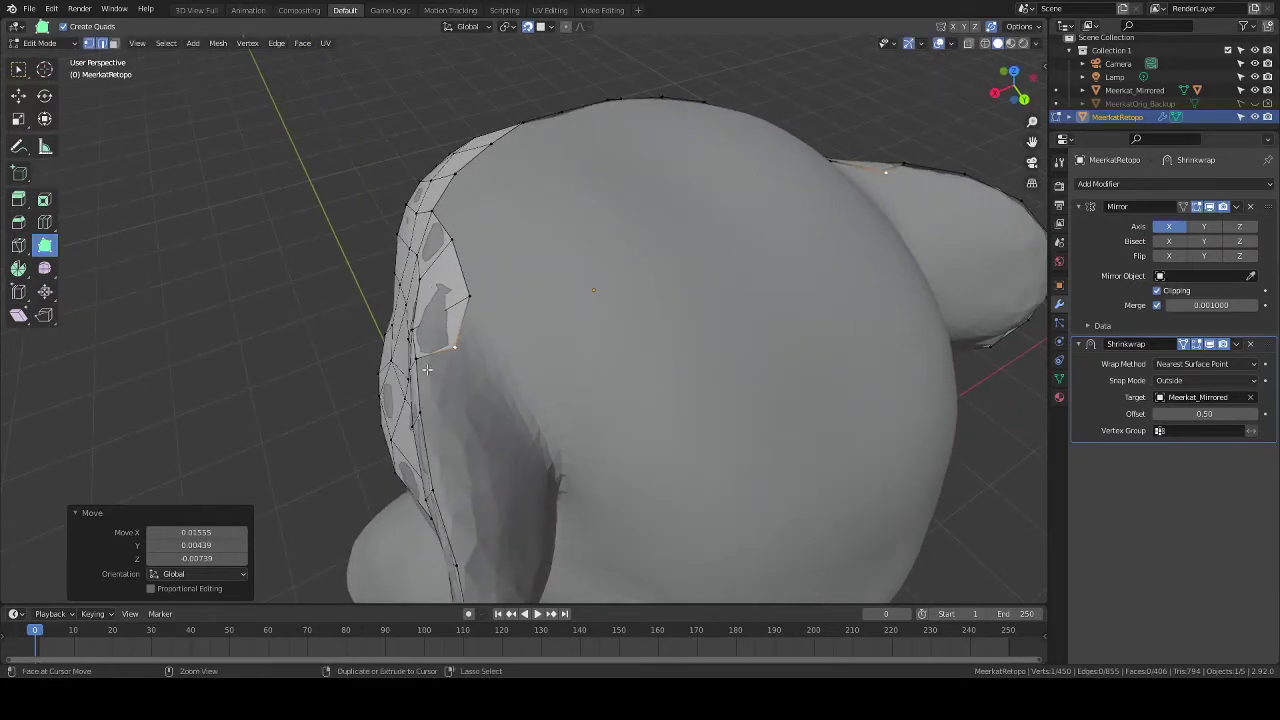
# Build three quads along the upper back of the ear rim, continuing from the quad at its base.
pyautogui.moveTo(419, 362); pyautogui.dragTo(463, 423)
pyautogui.moveTo(463, 423); pyautogui.dragTo(610, 408, button='middle')
pyautogui.moveTo(600, 408); pyautogui.dragTo(645, 429)
pyautogui.moveTo(645, 429); pyautogui.dragTo(570, 405, button='middle')
pyautogui.moveTo(393, 356); pyautogui.dragTo(409, 412)
pyautogui.moveTo(409, 412); pyautogui.dragTo(429, 366, button='middle')
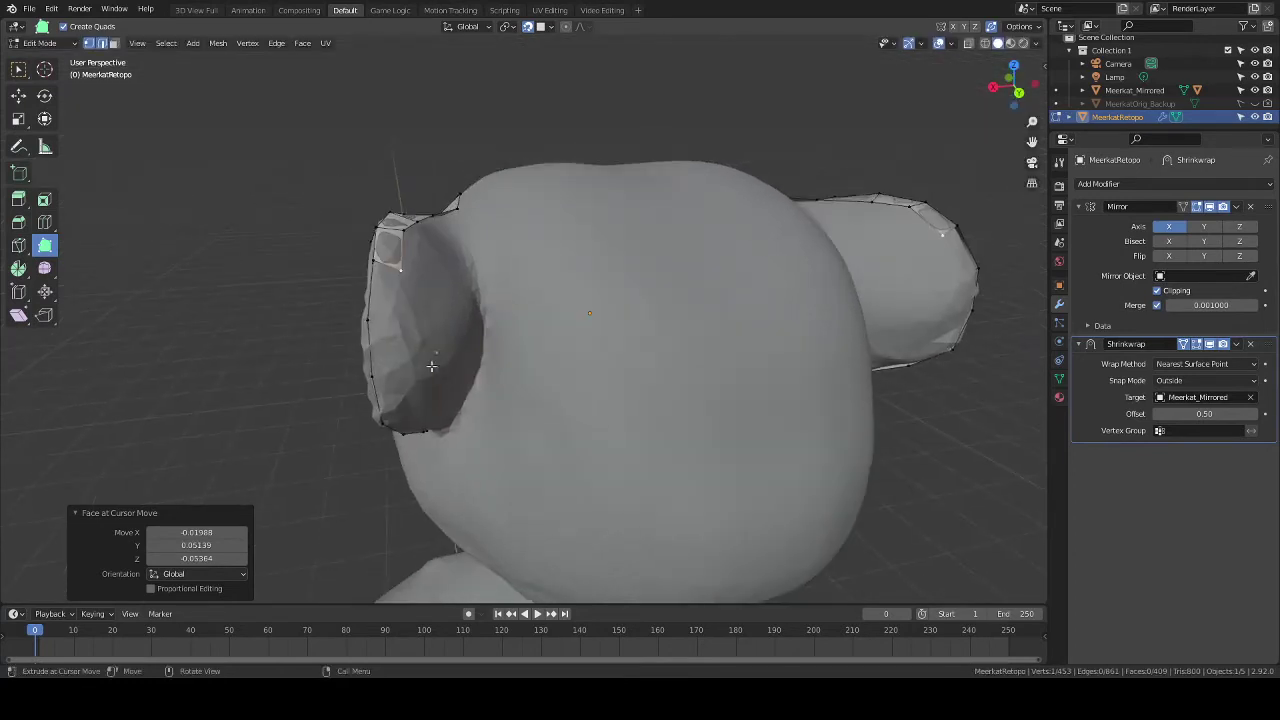
# Continue the strip on the back of the ear with three more quads down along the outer rim.
pyautogui.moveTo(381, 268); pyautogui.dragTo(400, 372)
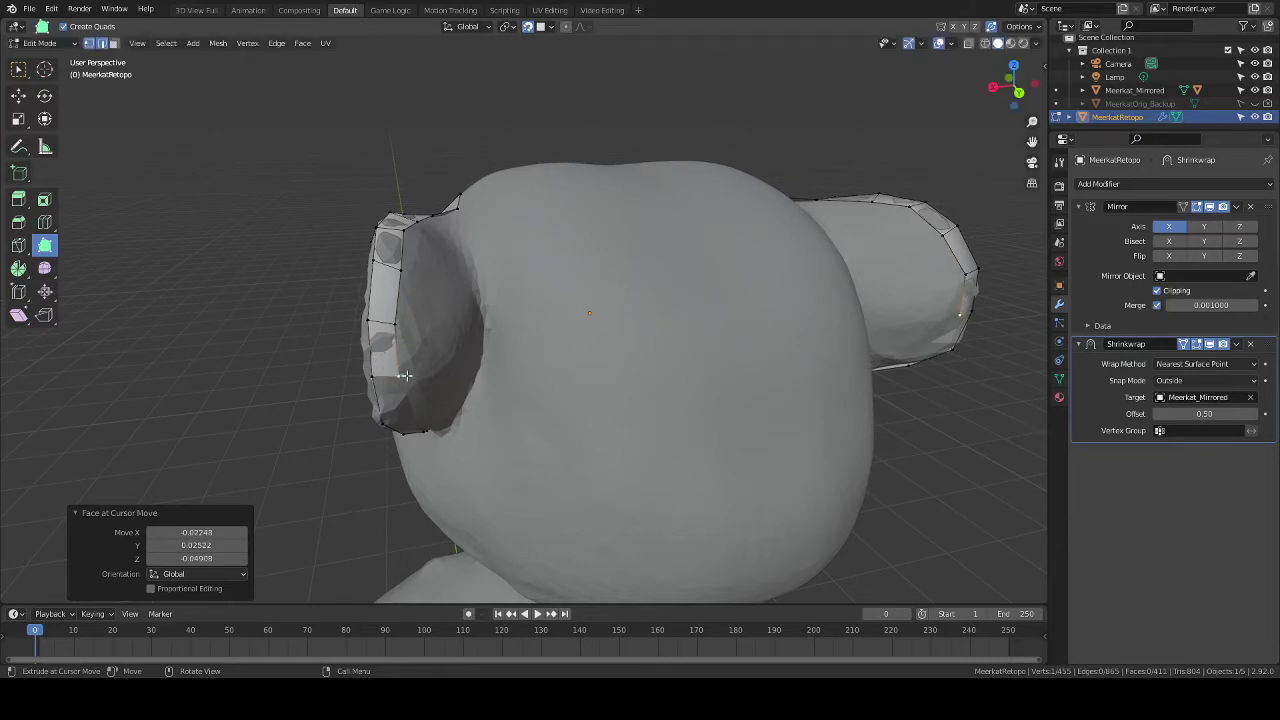
pyautogui.moveTo(400, 372); pyautogui.dragTo(410, 190, button='middle')
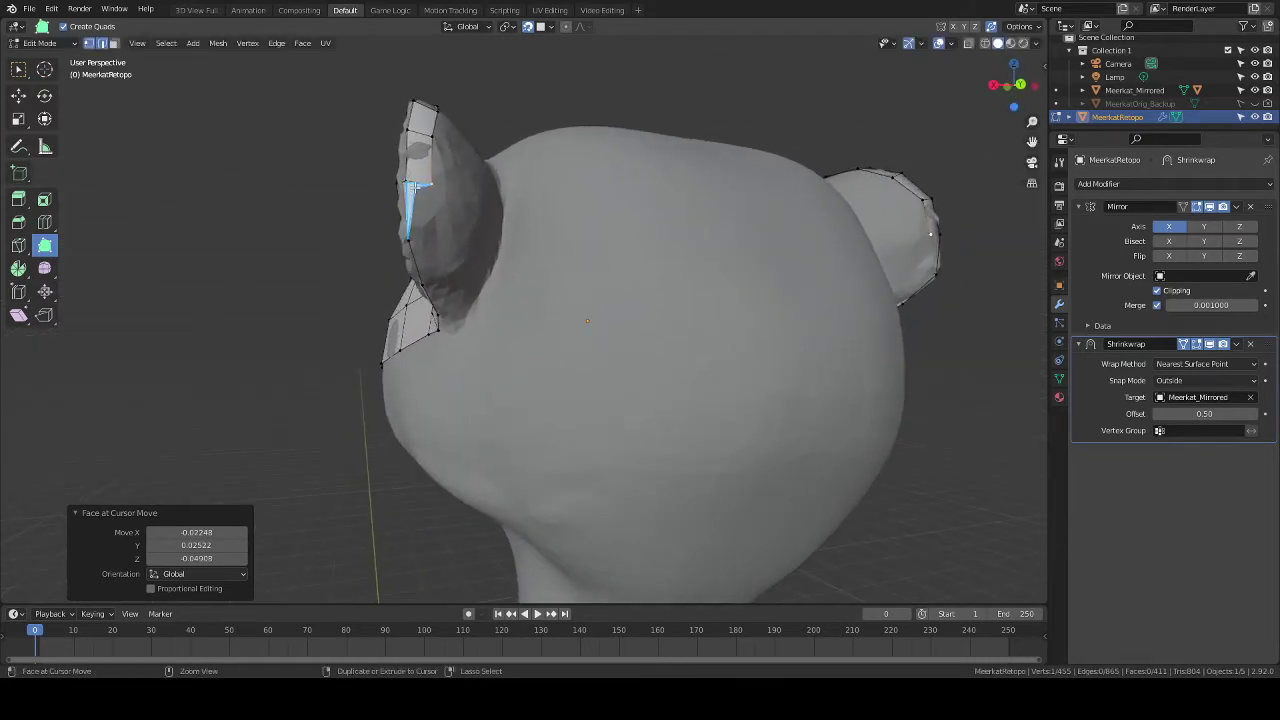
pyautogui.moveTo(418, 186); pyautogui.dragTo(435, 240)
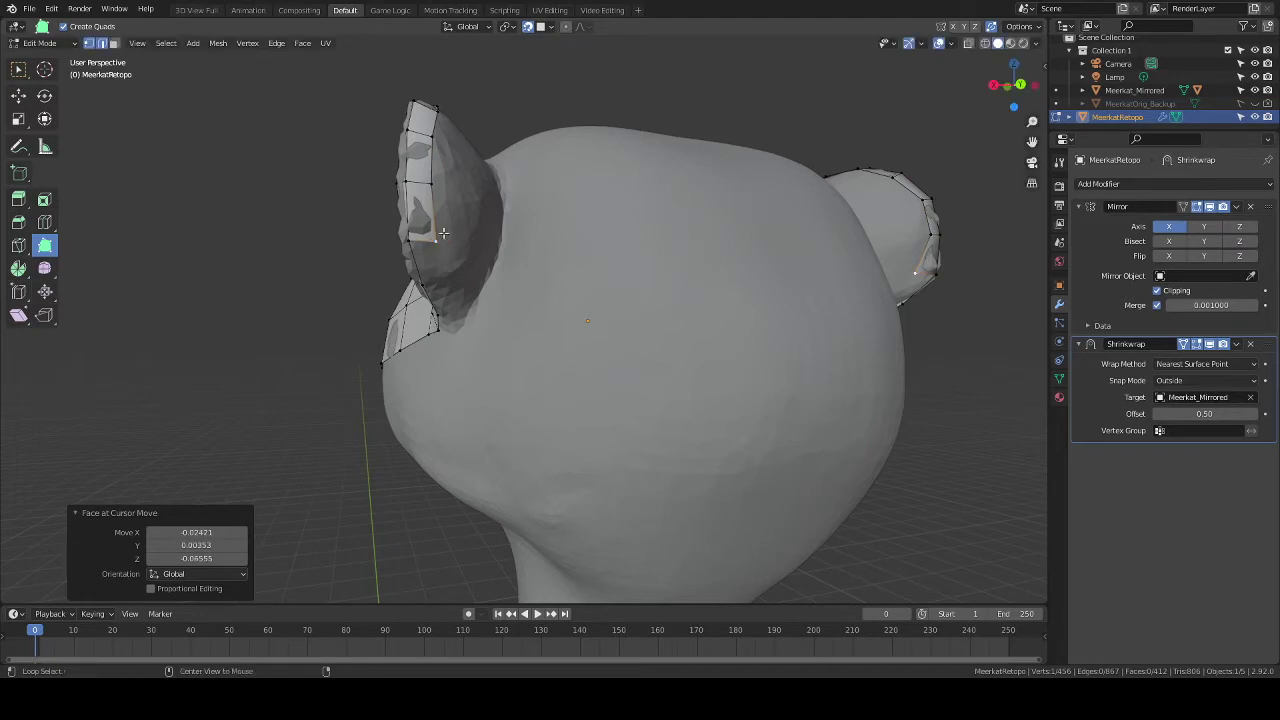
# Extend the back-of-ear strip with three more quads around the lower rim to the ear's bottom end.
pyautogui.keyDown('alt'); pyautogui.middleClick(443, 233); pyautogui.keyUp('alt')
pyautogui.scroll(4, 466, 311)
pyautogui.moveTo(550, 330); pyautogui.dragTo(503, 284, button='middle')
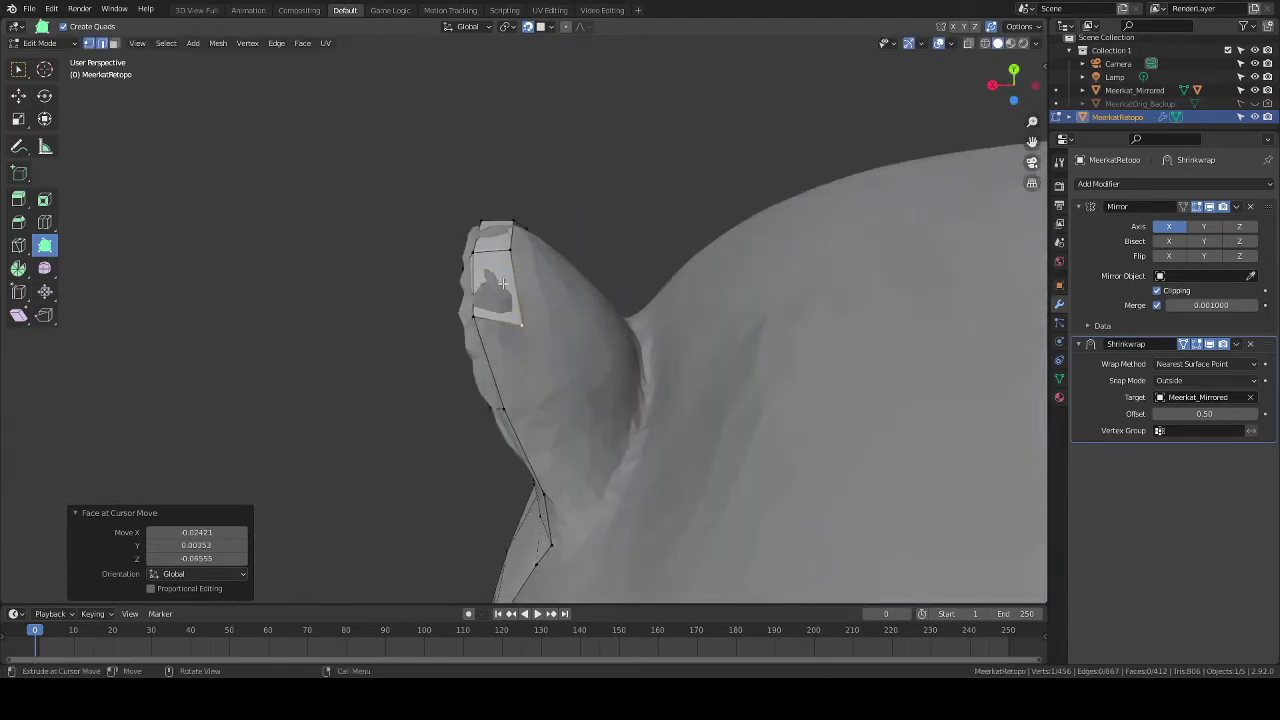
pyautogui.moveTo(479, 320); pyautogui.dragTo(541, 402)
pyautogui.moveTo(538, 366); pyautogui.dragTo(494, 365, button='middle')
pyautogui.moveTo(495, 366); pyautogui.dragTo(525, 498)
# Extrude a quad inward from an upper inner edge of the back-of-ear strip and rotate its free edge about -17.7°.
pyautogui.moveTo(525, 498); pyautogui.dragTo(655, 212, button='middle')
pyautogui.keyDown('alt'); pyautogui.middleClick(556, 237); pyautogui.keyUp('alt')
pyautogui.scroll(3, 556, 237)
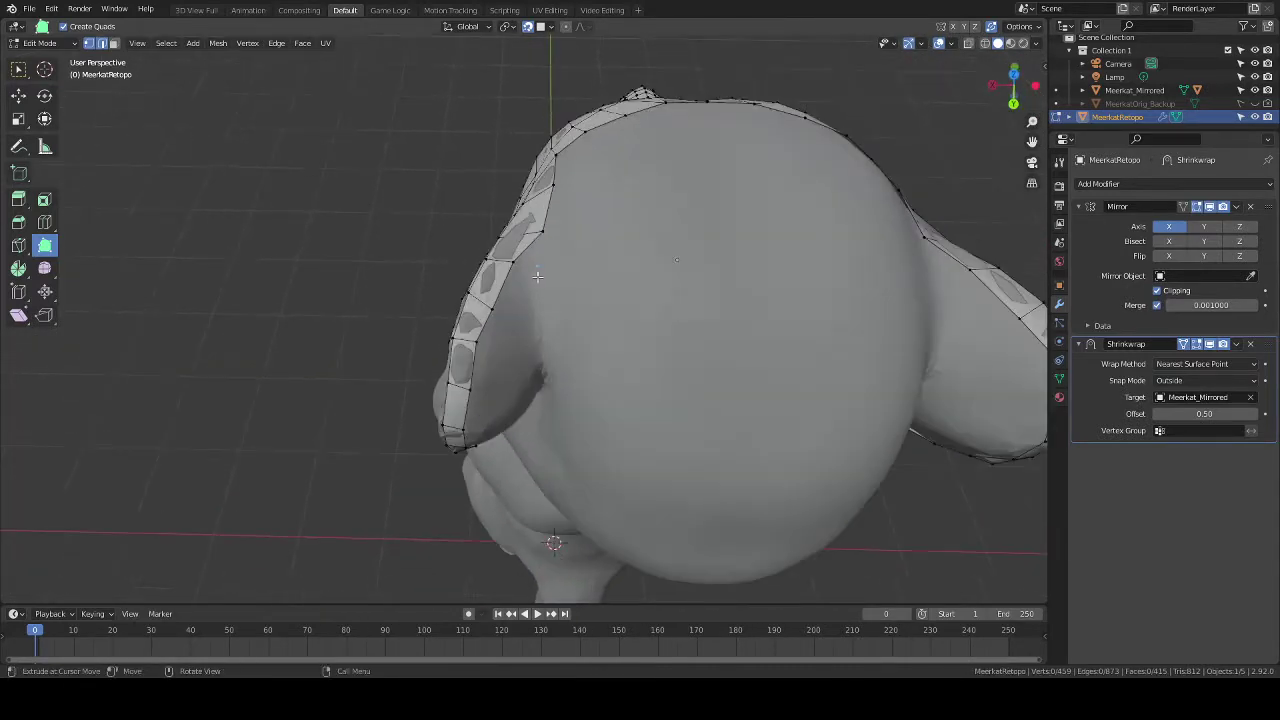
pyautogui.moveTo(537, 250)
pyautogui.mouseDown(button='middle')
pyautogui.moveTo(531, 271)
pyautogui.moveTo(533, 226)
pyautogui.mouseUp(button='middle')
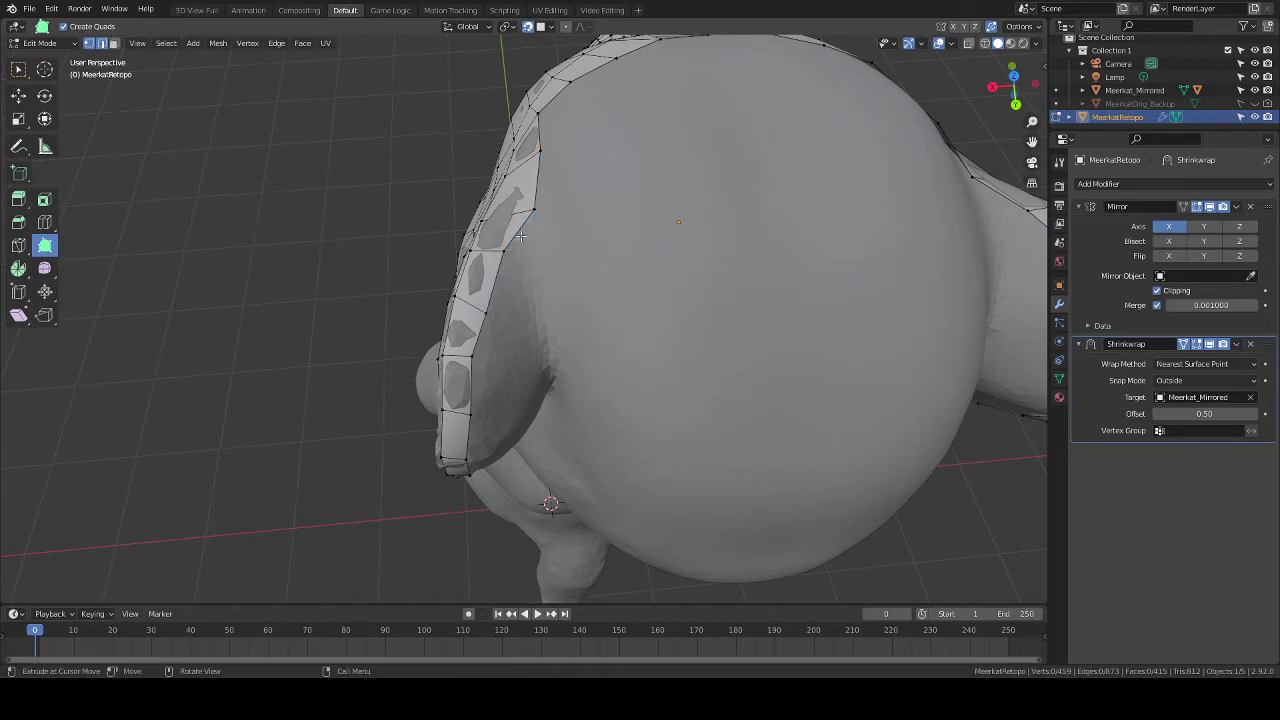
pyautogui.moveTo(524, 248); pyautogui.dragTo(529, 289, button='middle')
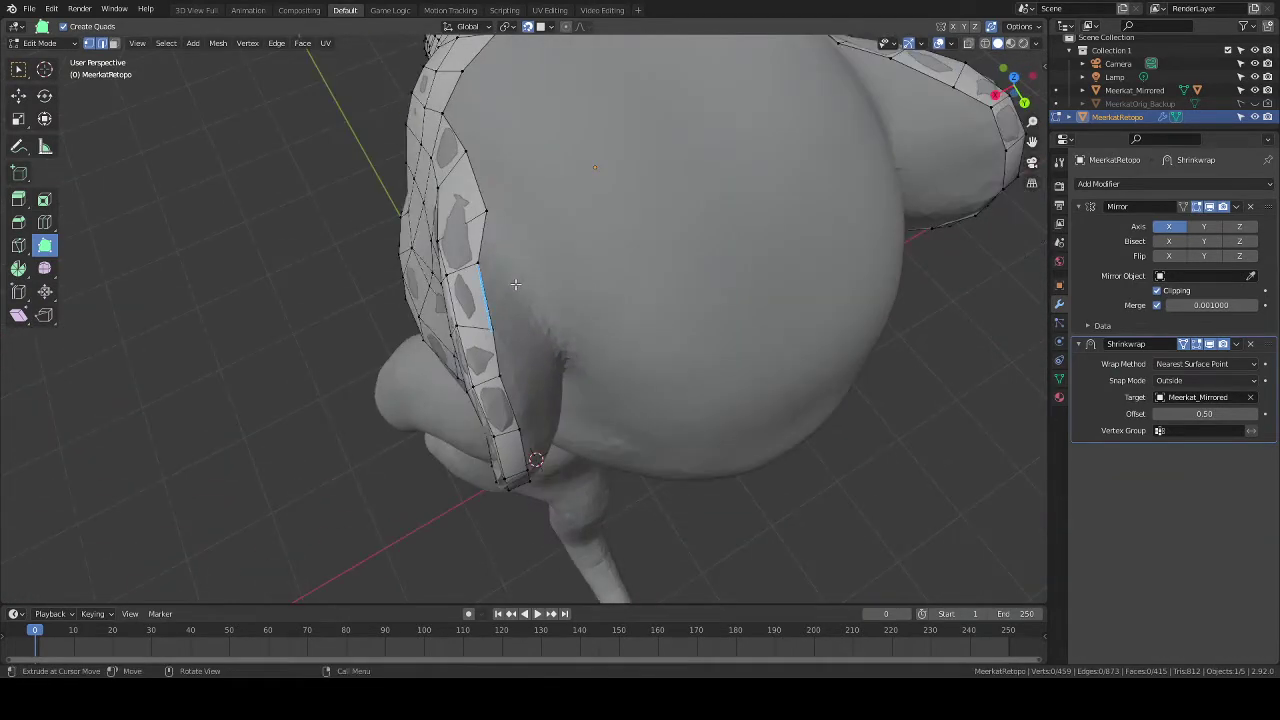
pyautogui.moveTo(515, 284); pyautogui.dragTo(557, 274)
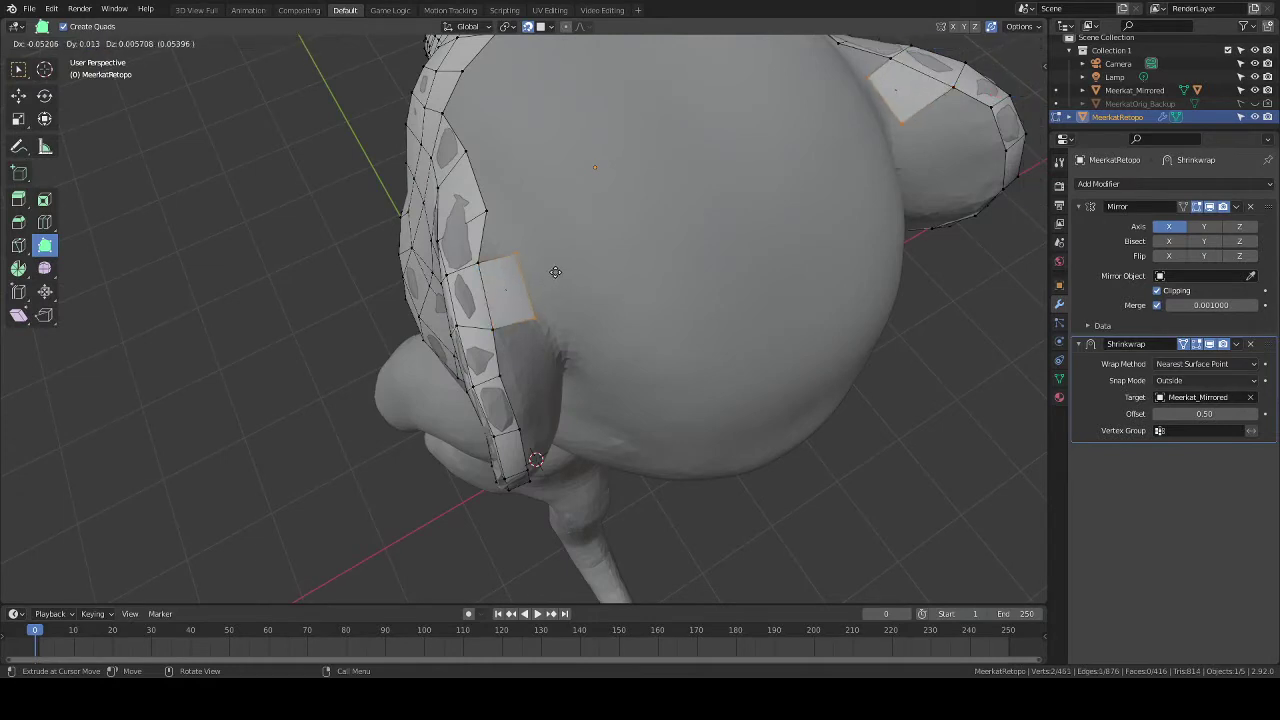
pyautogui.press('r')
pyautogui.click(571, 247)
pyautogui.moveTo(571, 247); pyautogui.dragTo(528, 246, button='middle')
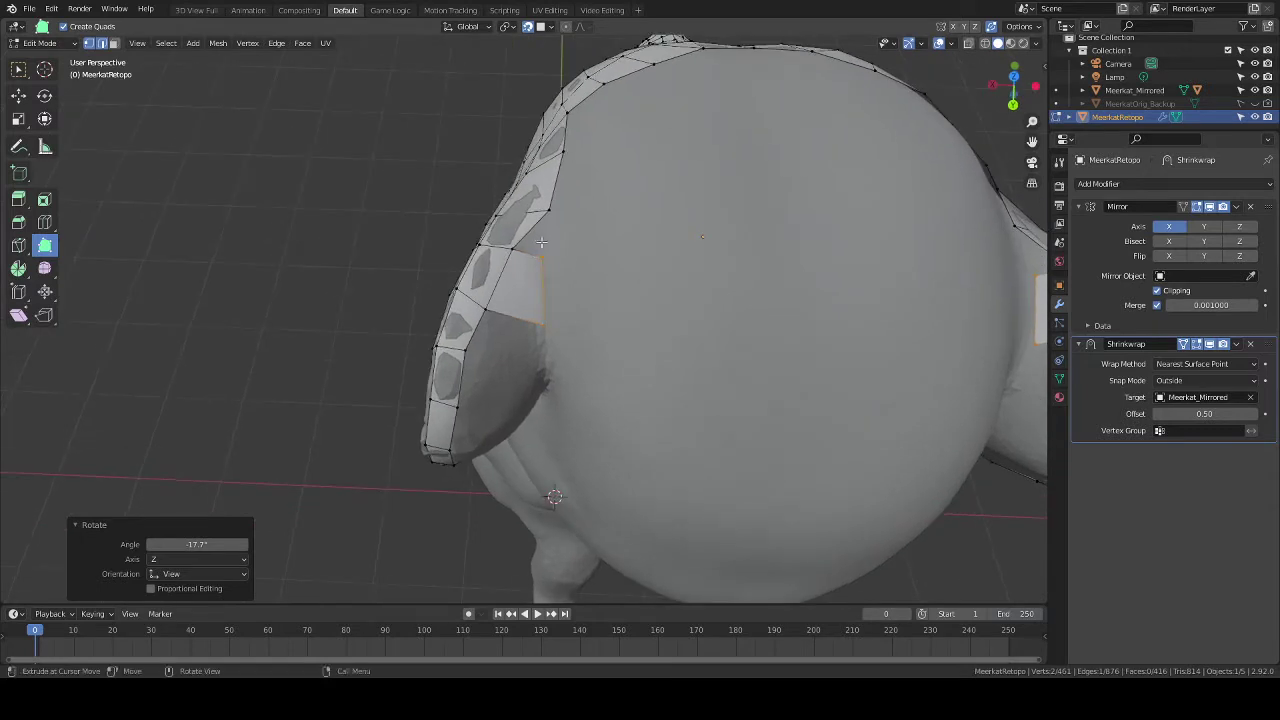
pyautogui.moveTo(528, 246); pyautogui.dragTo(541, 258)
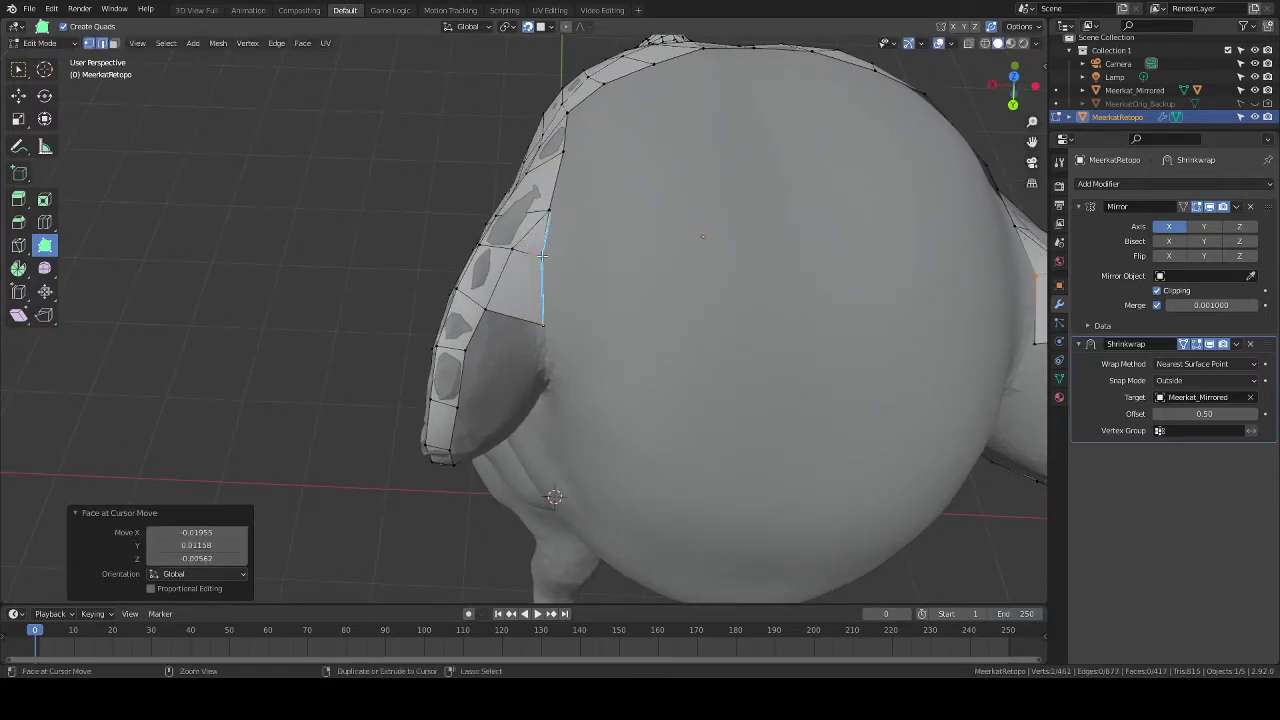
pyautogui.press('g')
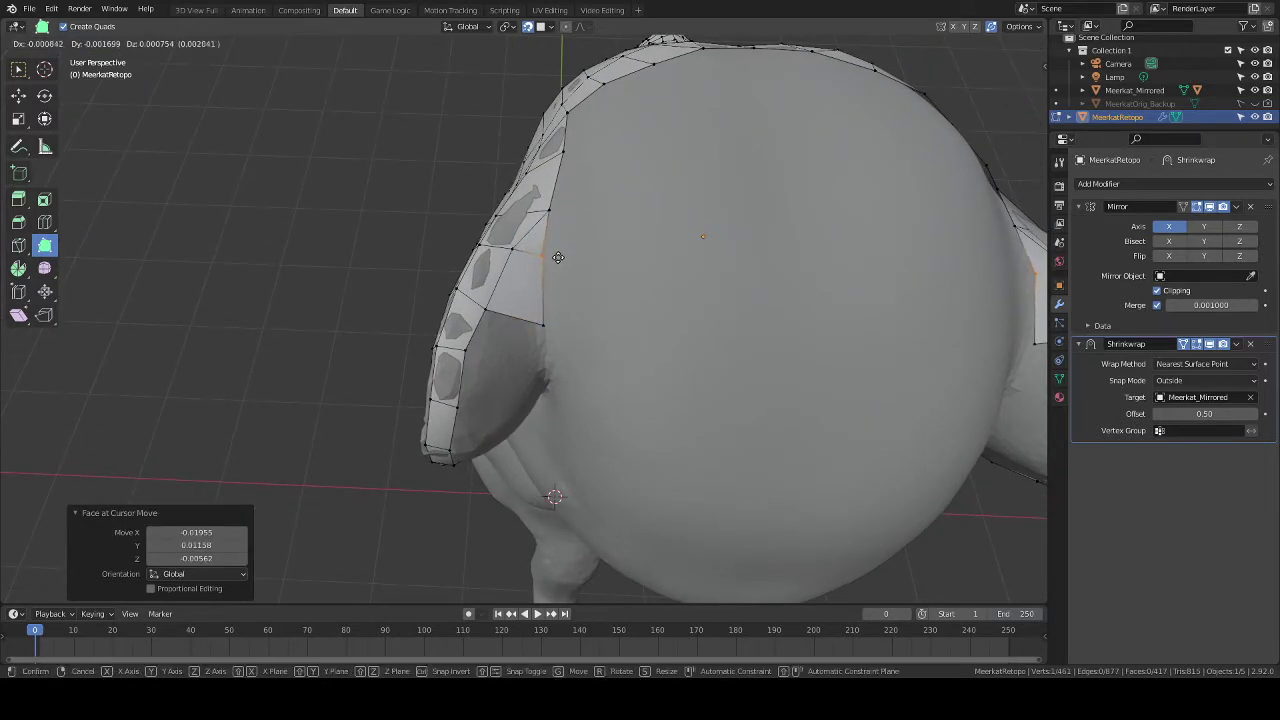
pyautogui.click(558, 258)
pyautogui.moveTo(558, 258); pyautogui.dragTo(528, 311, button='middle')
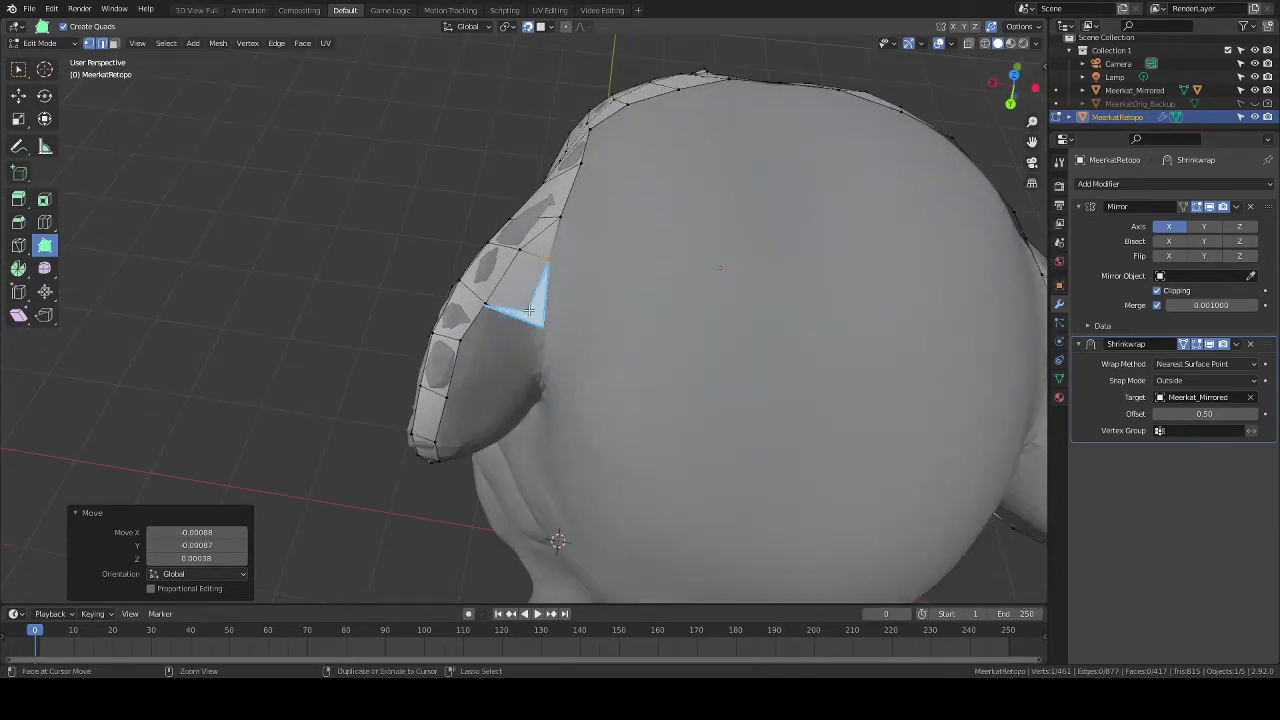
pyautogui.hotkey('ctrl', 'z')
pyautogui.hotkey('ctrl', 'z')
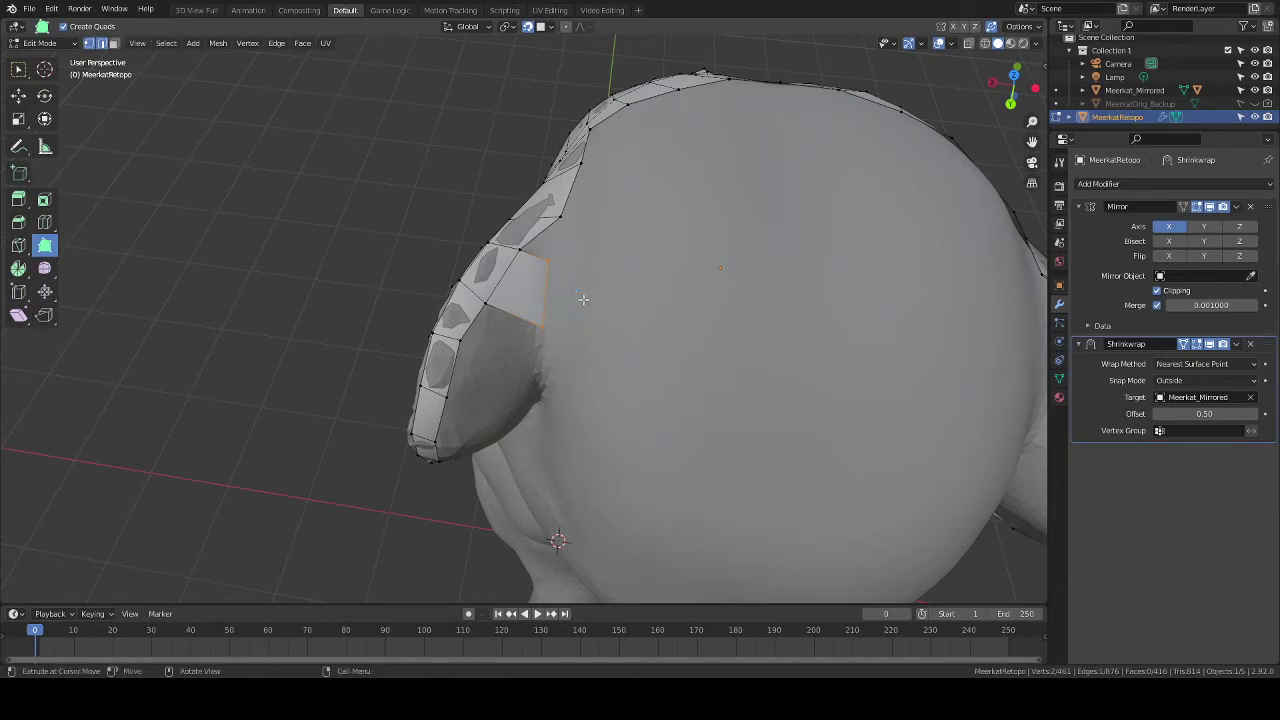
# Reposition the new quad's two free vertices closer to the strip and fill the triangular gap above it.
pyautogui.keyDown('ctrl'); pyautogui.moveTo(583, 299); pyautogui.dragTo(567, 295); pyautogui.keyUp('ctrl')
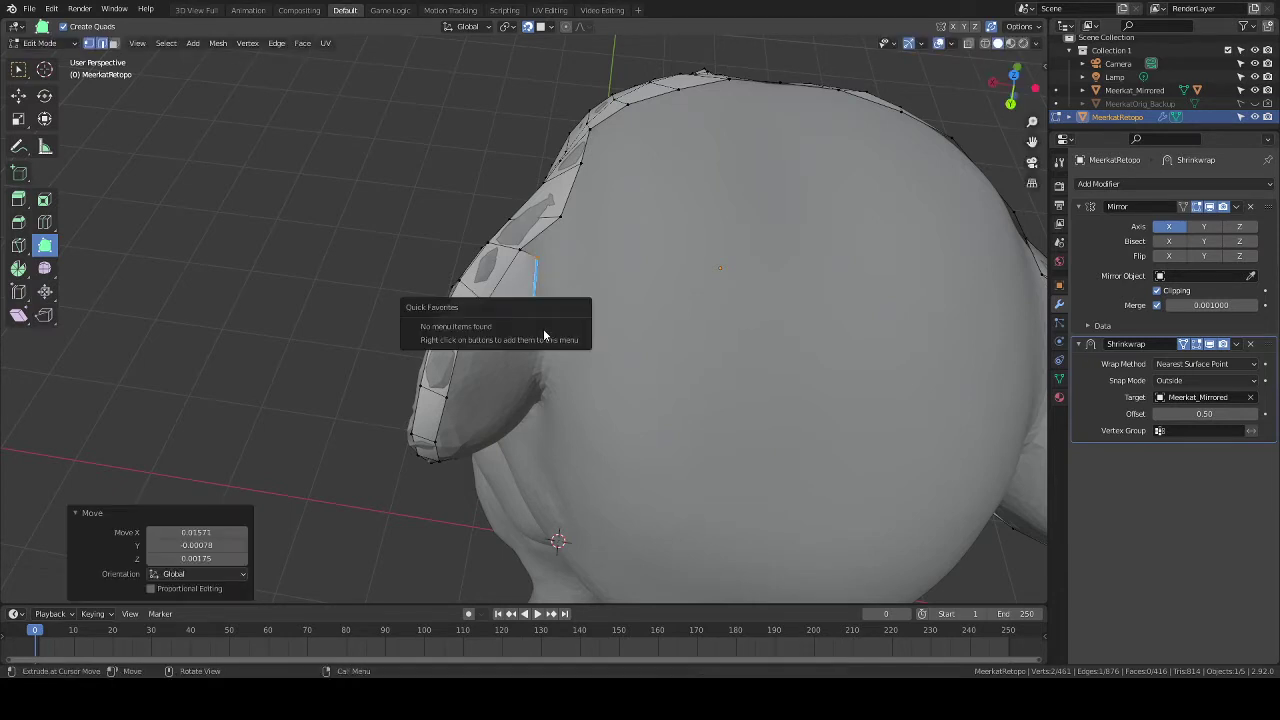
pyautogui.press('w')
pyautogui.press('g')
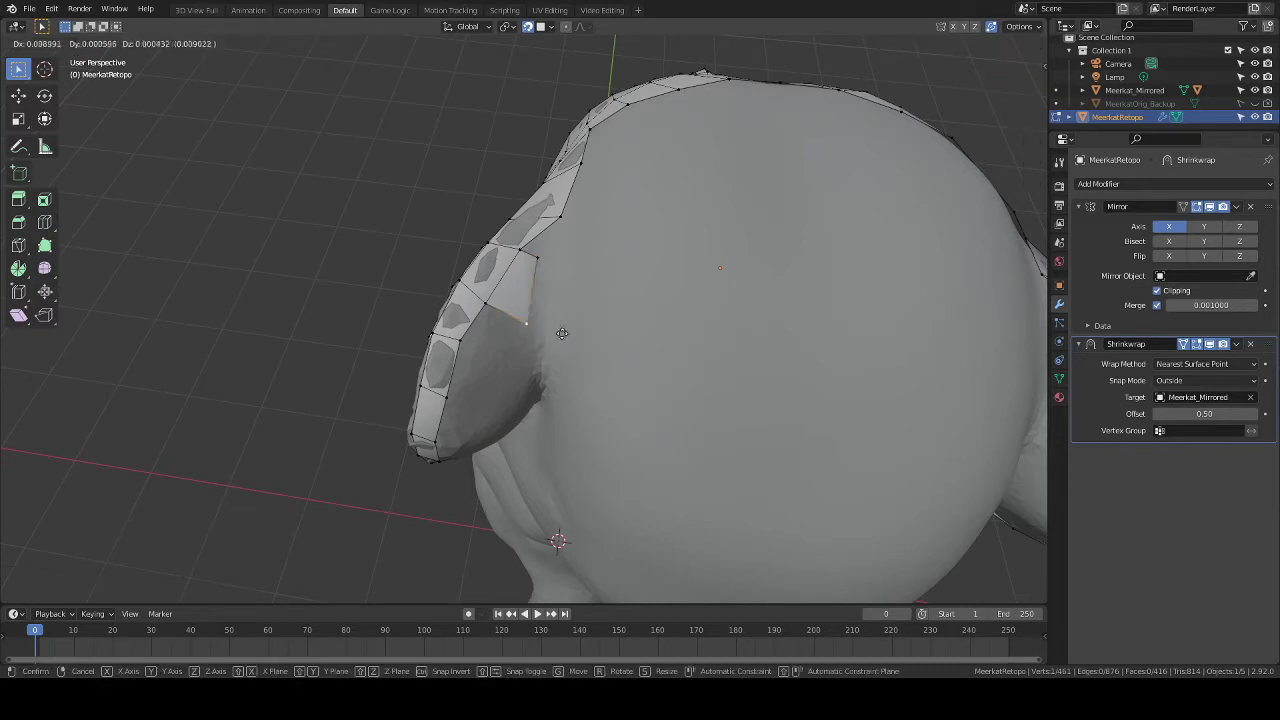
pyautogui.click(553, 328)
pyautogui.moveTo(553, 328); pyautogui.dragTo(562, 248, button='middle')
pyautogui.click(567, 260)
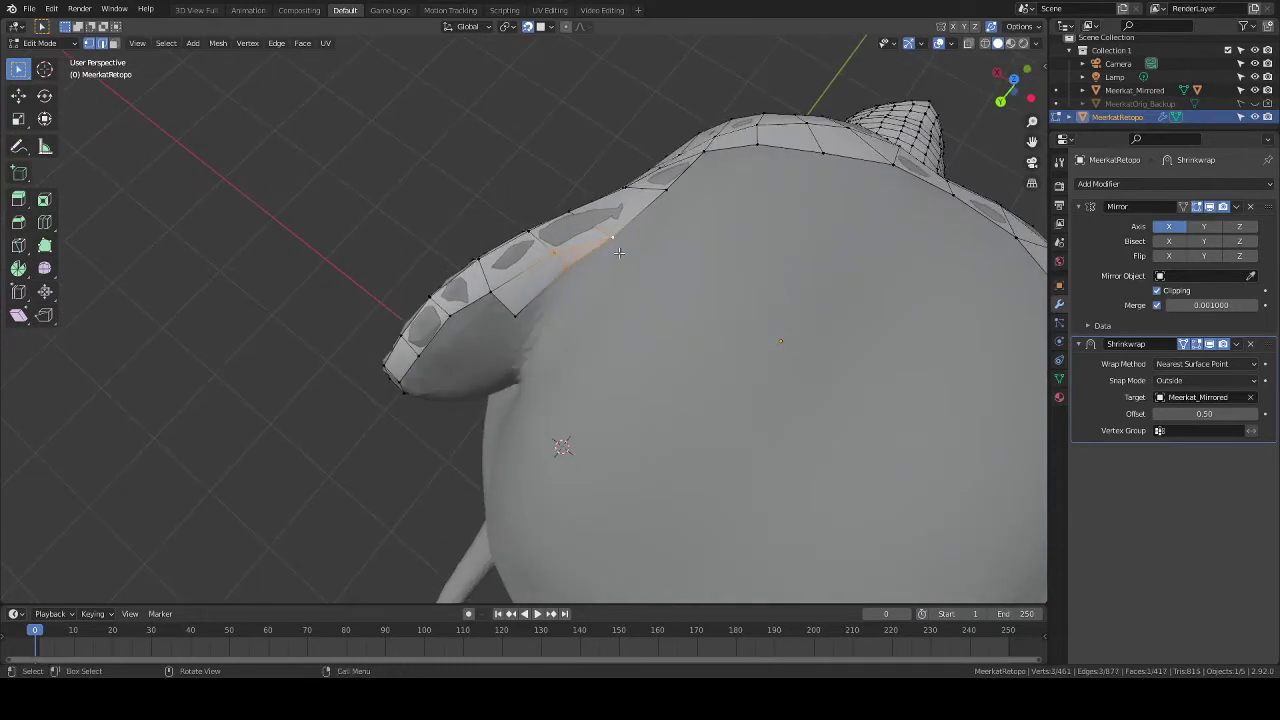
pyautogui.moveTo(509, 351); pyautogui.dragTo(553, 272, button='middle')
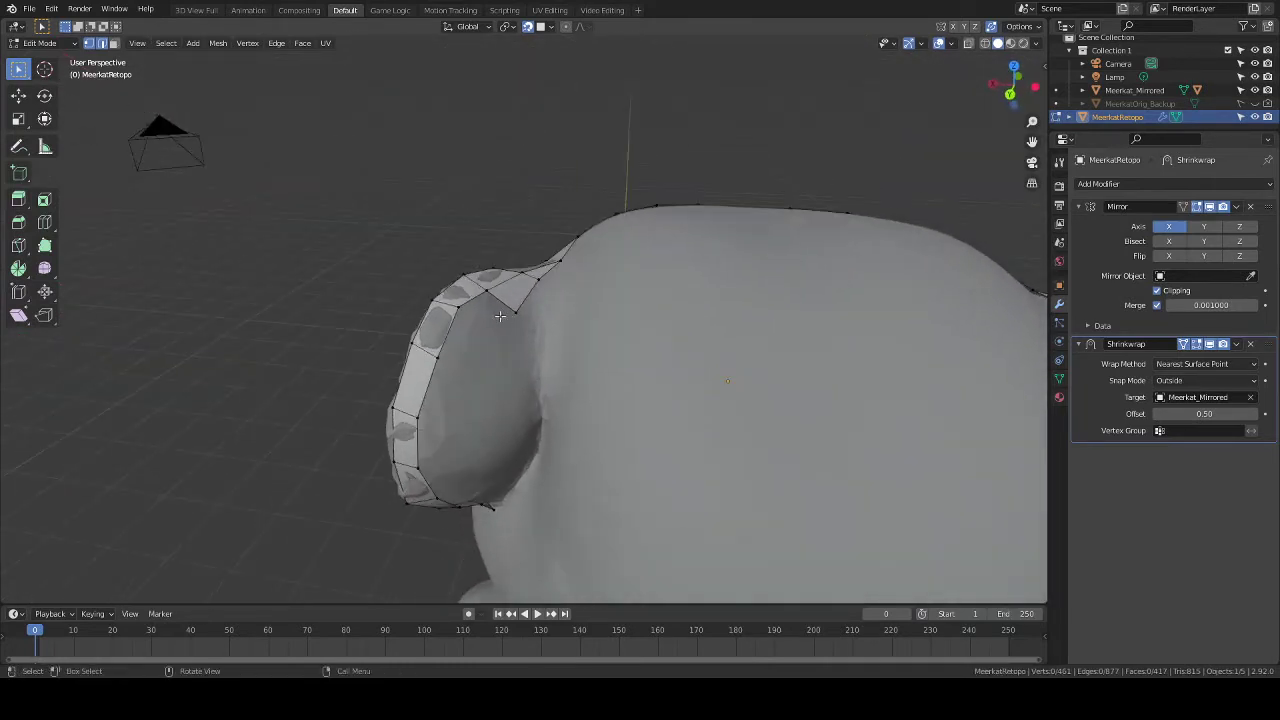
# Build four quads down the back of the ear as a second row inside the rim strip, and adjust the lowest ones' vertices.
pyautogui.click(45, 247)
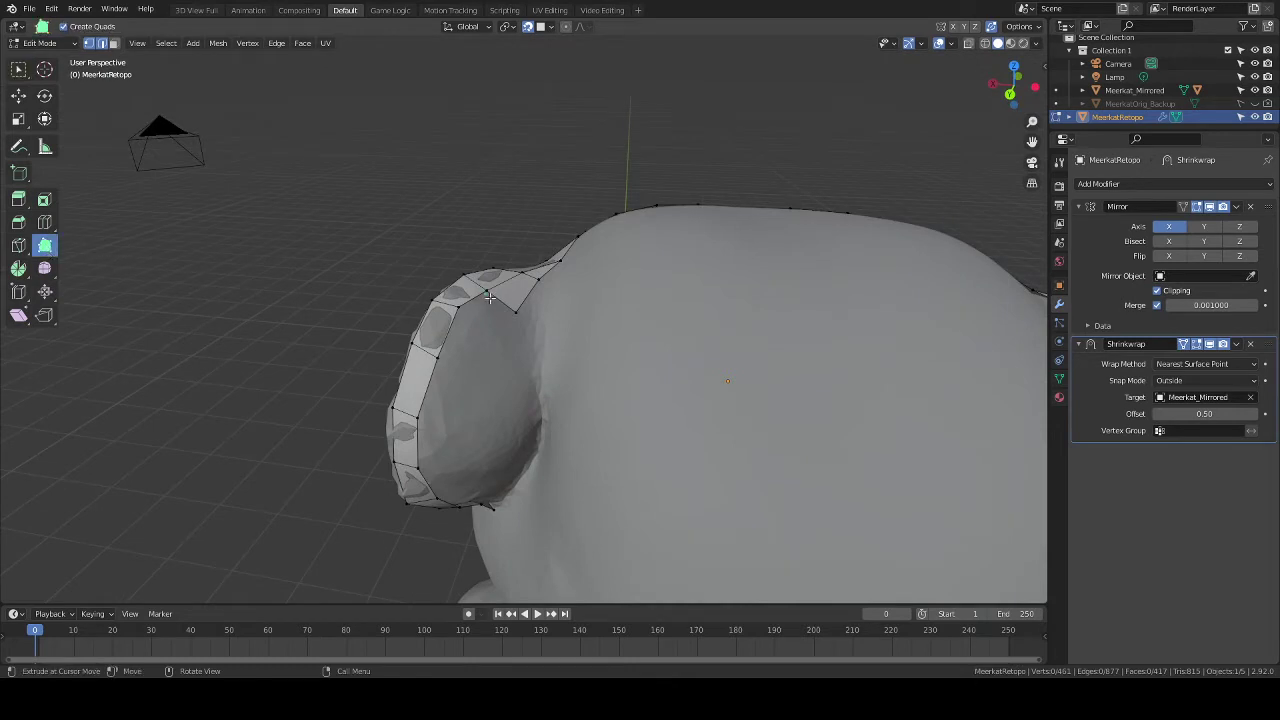
pyautogui.moveTo(490, 297); pyautogui.dragTo(470, 374)
pyautogui.moveTo(470, 374); pyautogui.dragTo(419, 350, button='middle')
pyautogui.moveTo(428, 340); pyautogui.dragTo(448, 418)
pyautogui.moveTo(448, 418); pyautogui.dragTo(404, 353, button='middle')
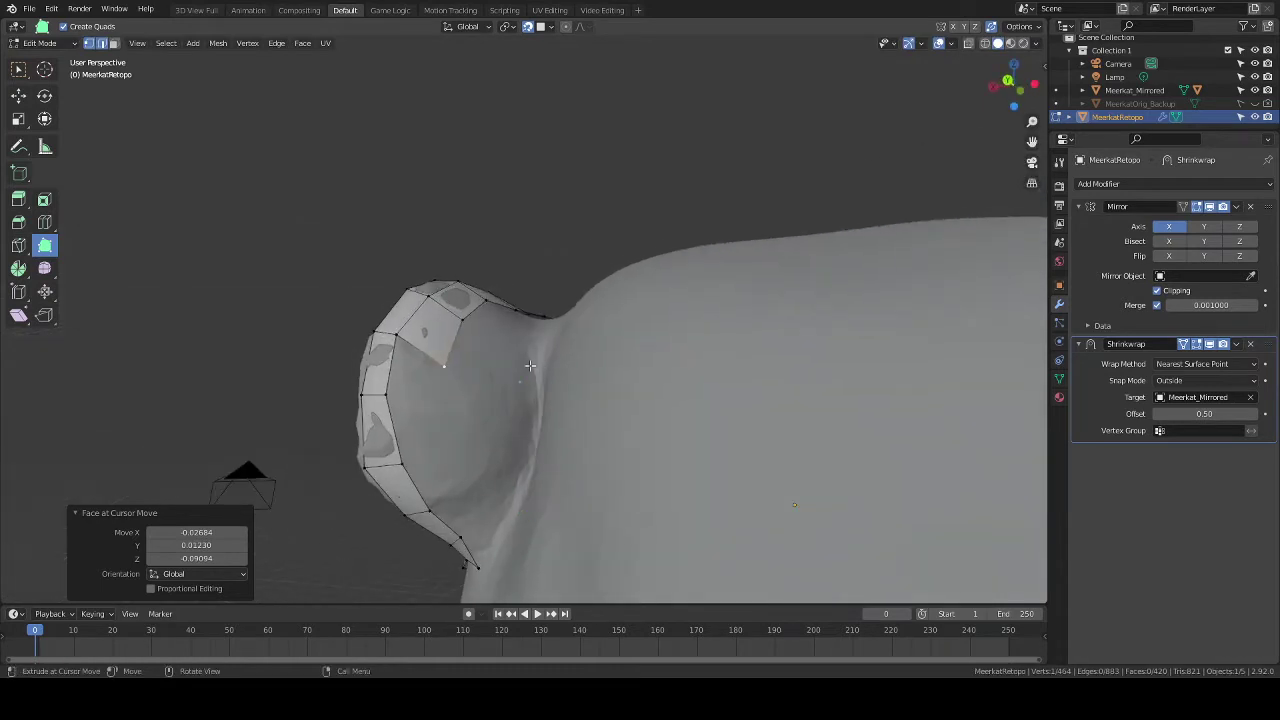
pyautogui.moveTo(440, 362)
pyautogui.mouseDown()
pyautogui.moveTo(448, 421)
pyautogui.moveTo(451, 351)
pyautogui.mouseUp()
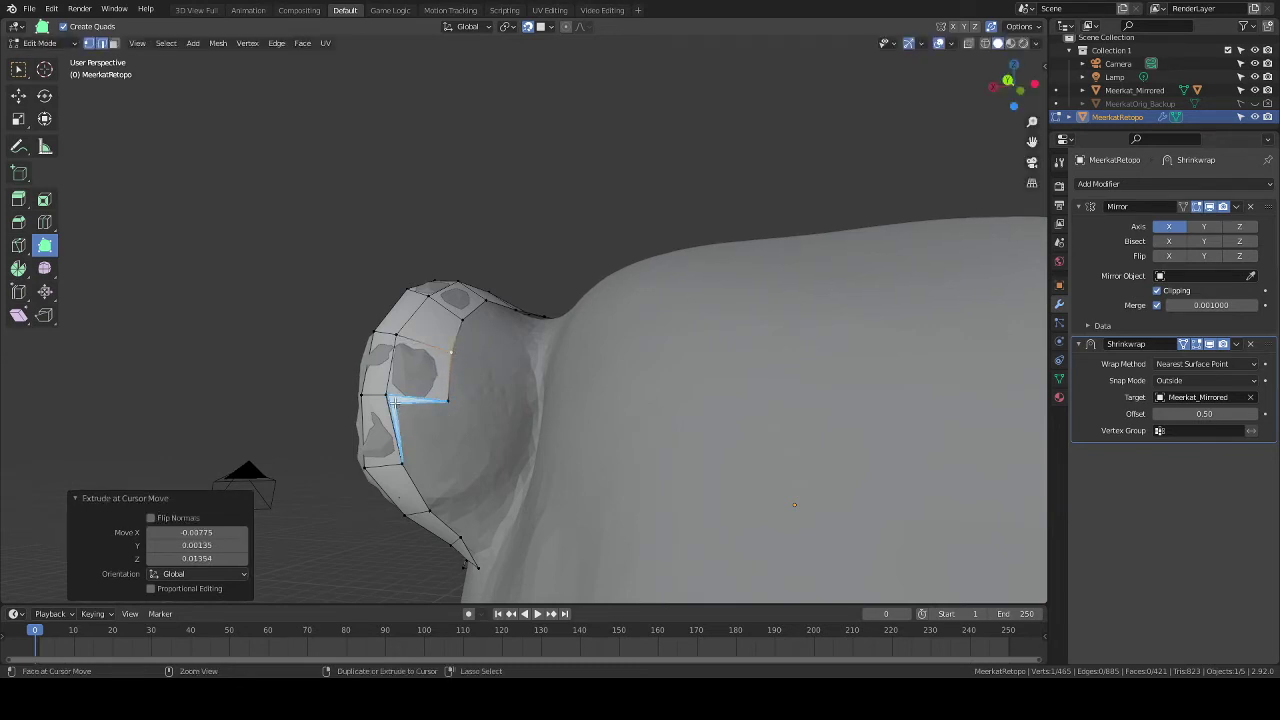
# Continue the second row on the back of the ear with four more quads down to its lower end.
pyautogui.moveTo(395, 401); pyautogui.dragTo(460, 447)
pyautogui.moveTo(498, 452); pyautogui.dragTo(486, 440, button='middle')
pyautogui.moveTo(486, 440); pyautogui.dragTo(519, 464)
pyautogui.moveTo(519, 464); pyautogui.dragTo(690, 425, button='middle')
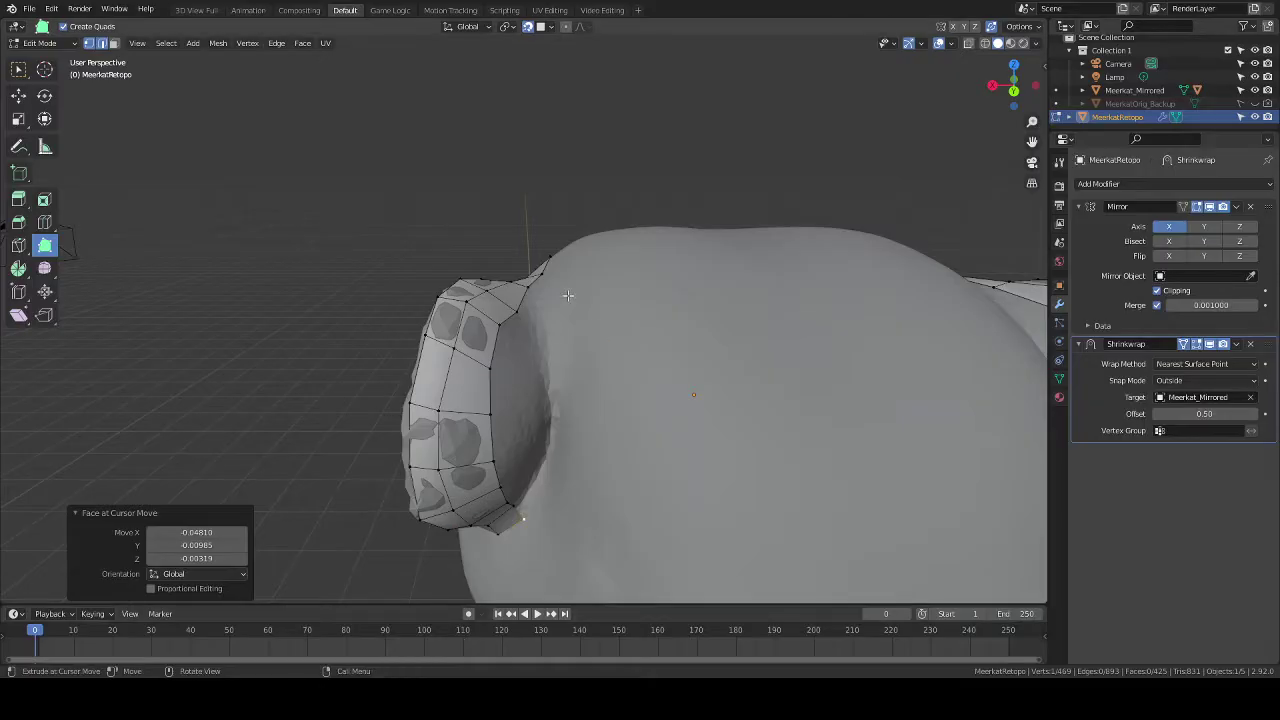
pyautogui.moveTo(549, 382); pyautogui.dragTo(499, 457, button='middle')
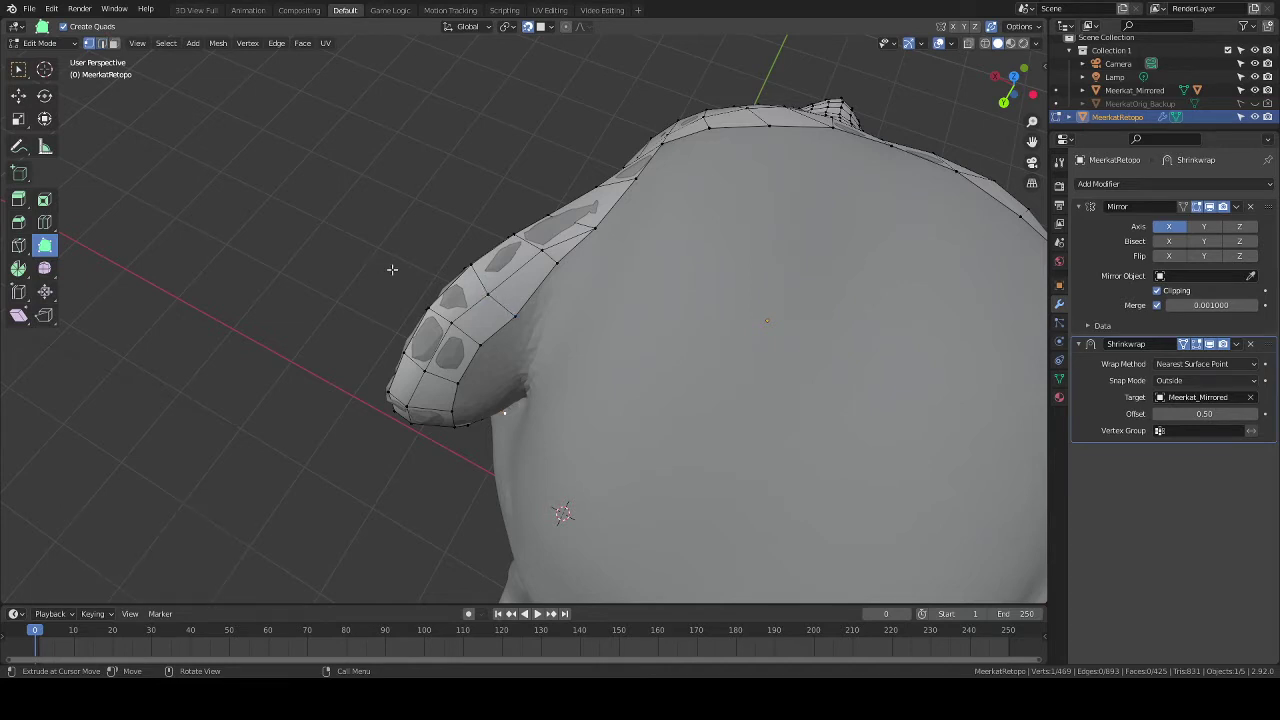
# Move the upper vertices of the second row on the back of the ear toward the head to even out the quads.
pyautogui.click(18, 69)
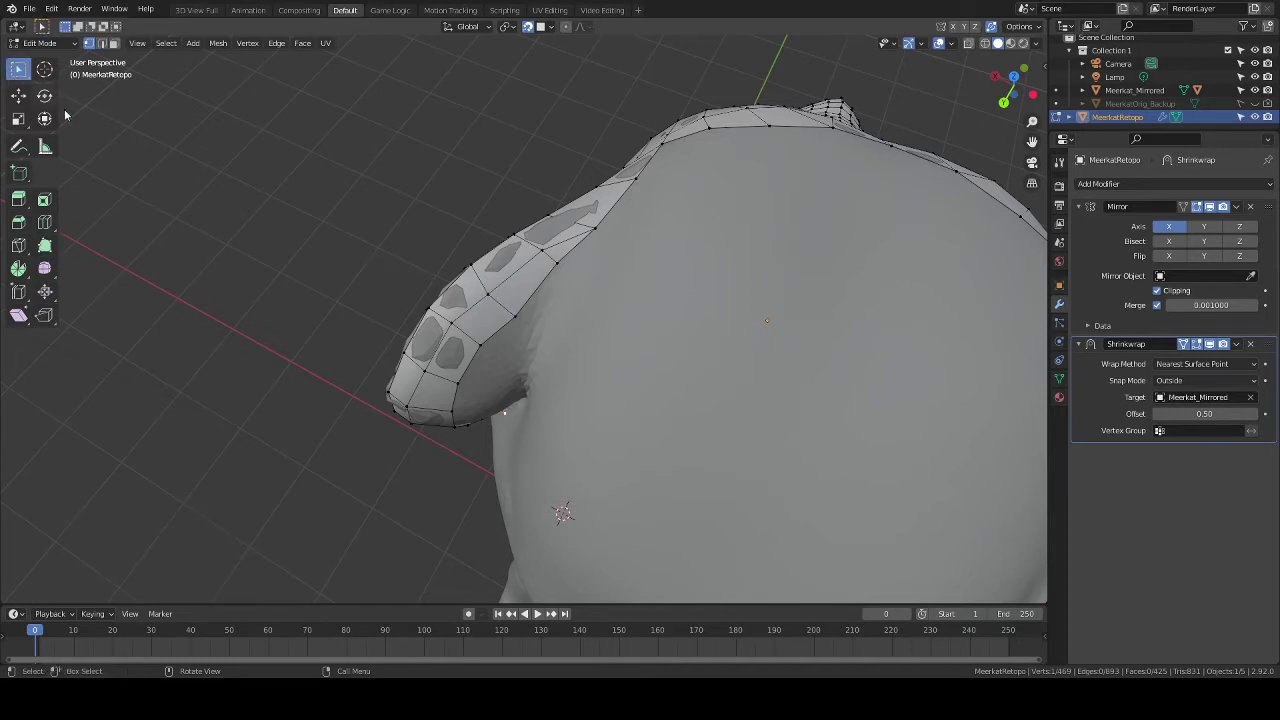
pyautogui.click(483, 297)
pyautogui.press('g')
pyautogui.click(528, 267)
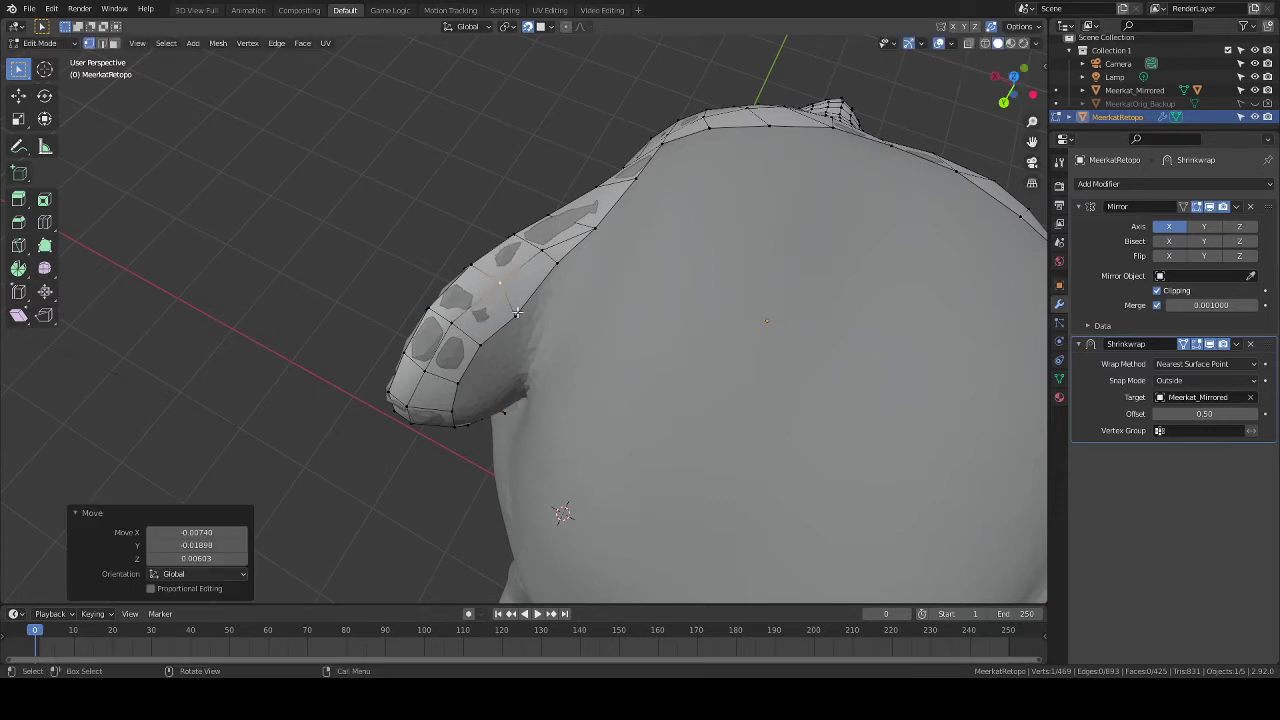
pyautogui.click(518, 312)
pyautogui.press('g')
pyautogui.click(537, 296)
pyautogui.moveTo(537, 296)
pyautogui.mouseDown(button='middle')
pyautogui.moveTo(561, 250)
pyautogui.moveTo(543, 234)
pyautogui.moveTo(550, 330)
pyautogui.moveTo(536, 319)
pyautogui.mouseUp(button='middle')
pyautogui.press('g')
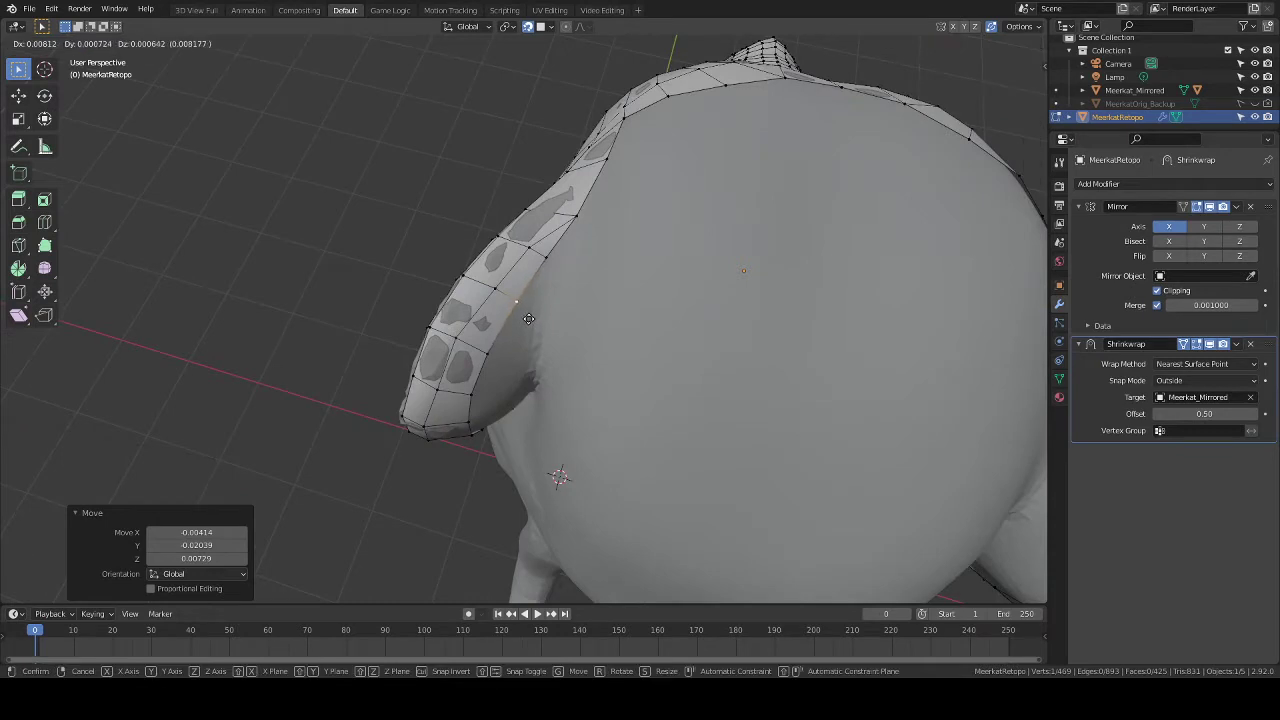
pyautogui.click(530, 319)
pyautogui.click(549, 249)
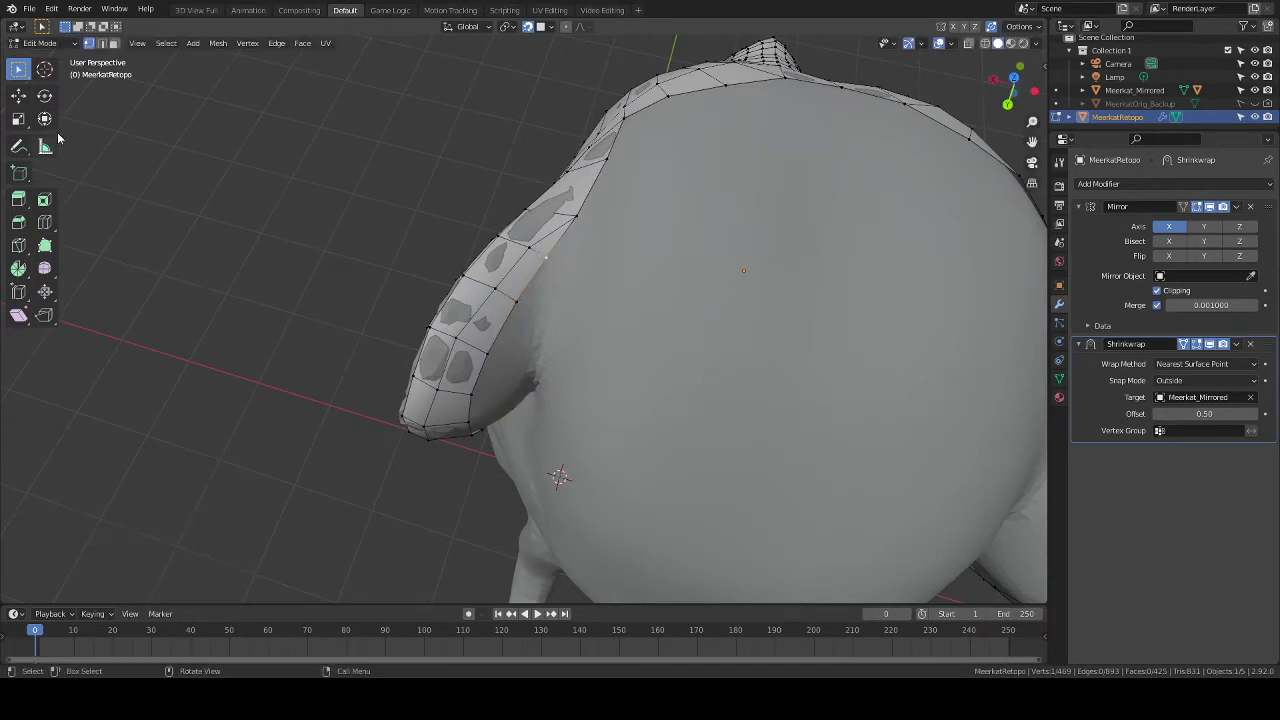
# Extrude a face from the second row's upper edge toward the head, rotate its free edge and fit its vertices into the ear crease.
pyautogui.click(44, 245)
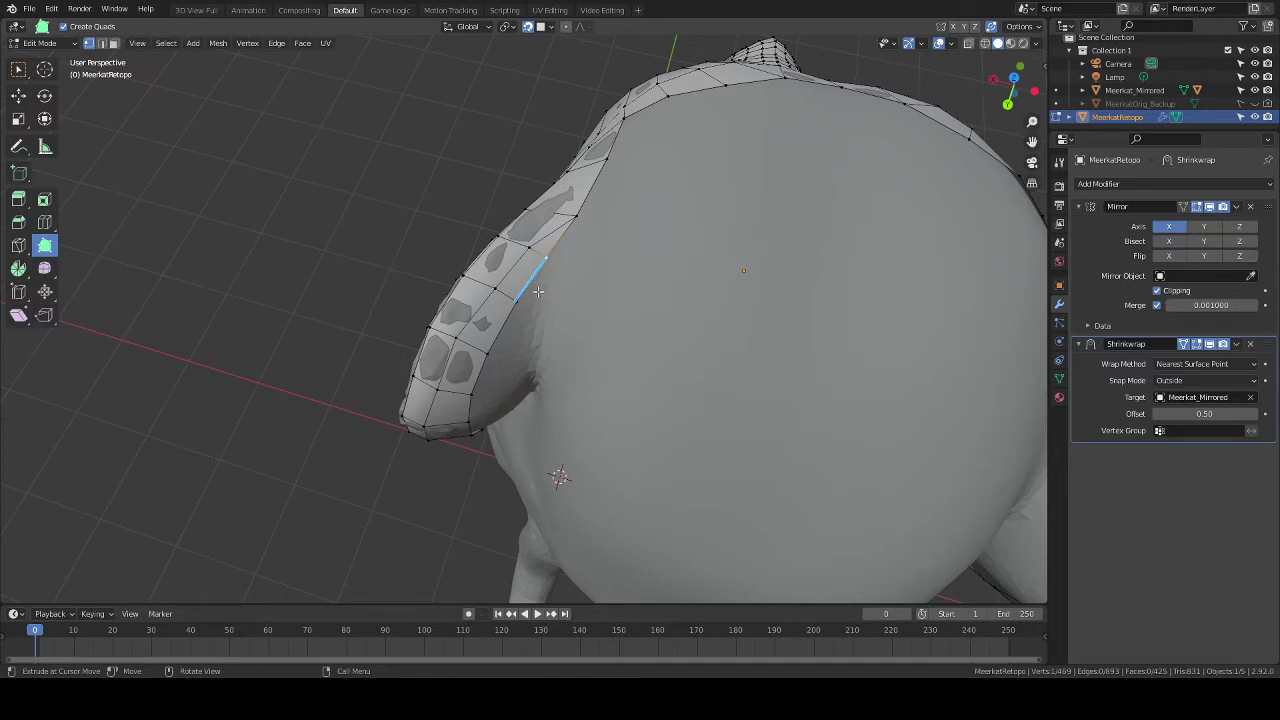
pyautogui.moveTo(538, 291); pyautogui.dragTo(552, 268)
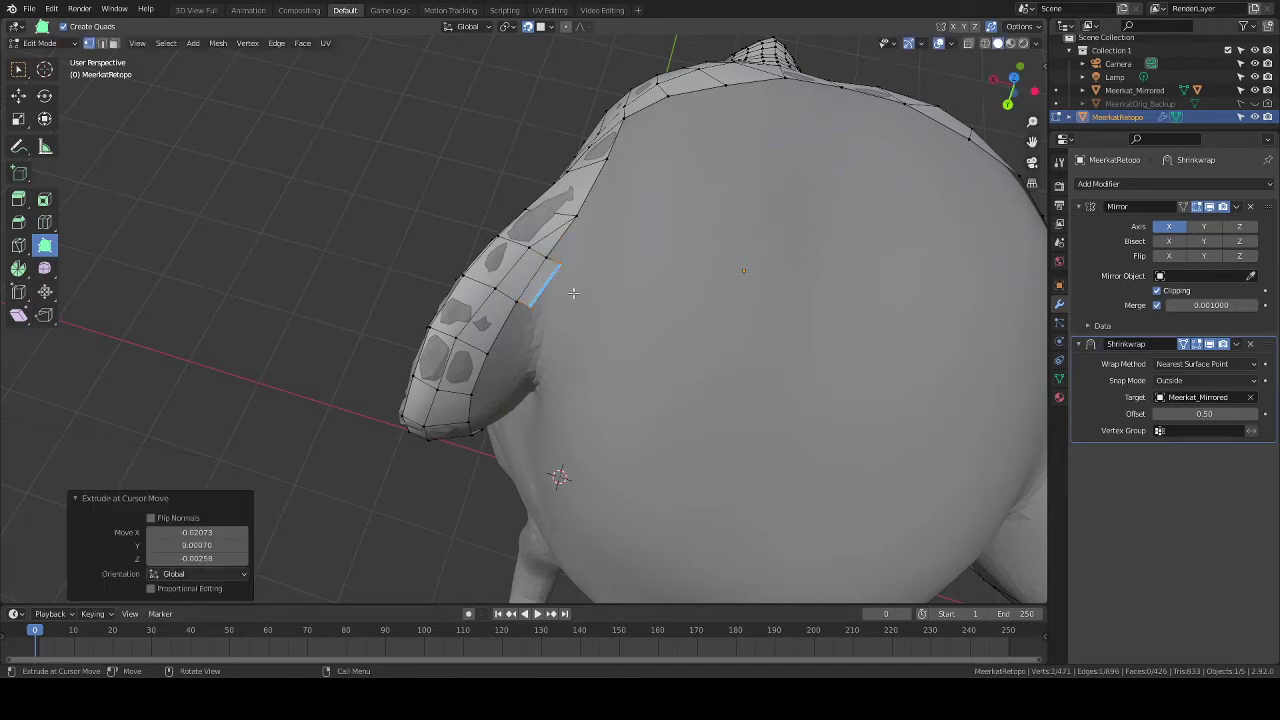
pyautogui.press('r')
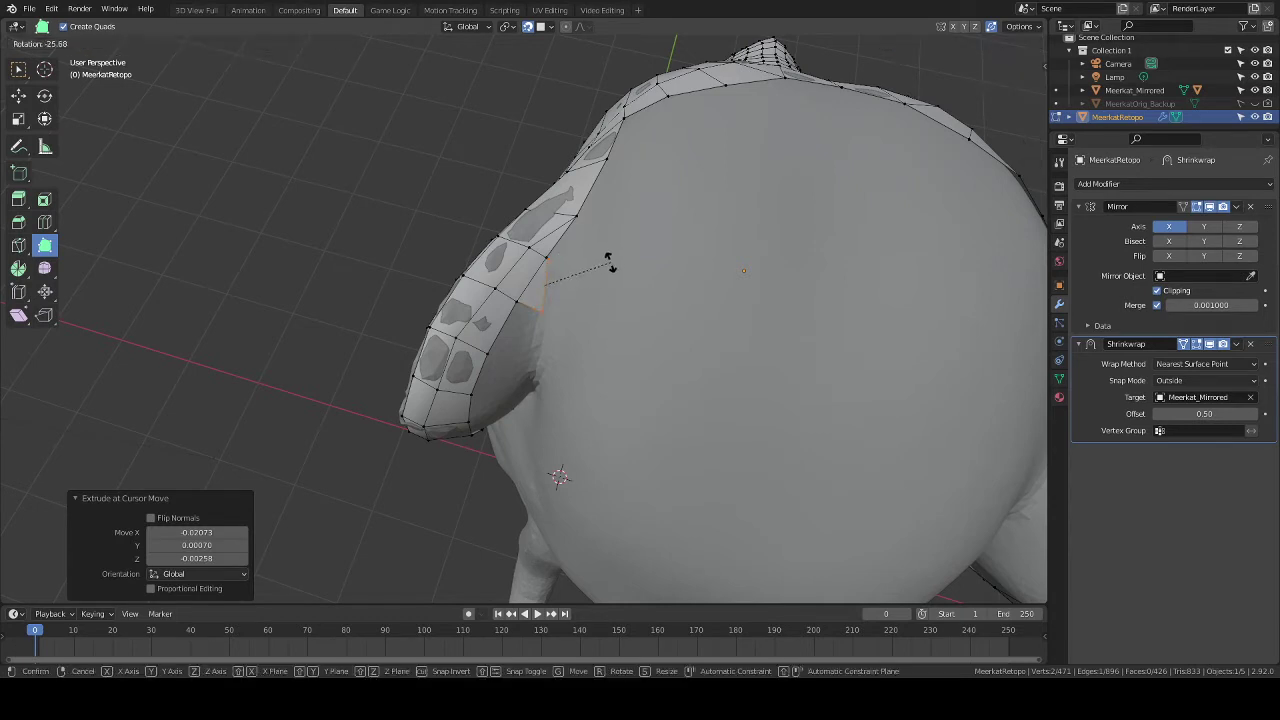
pyautogui.click(605, 266)
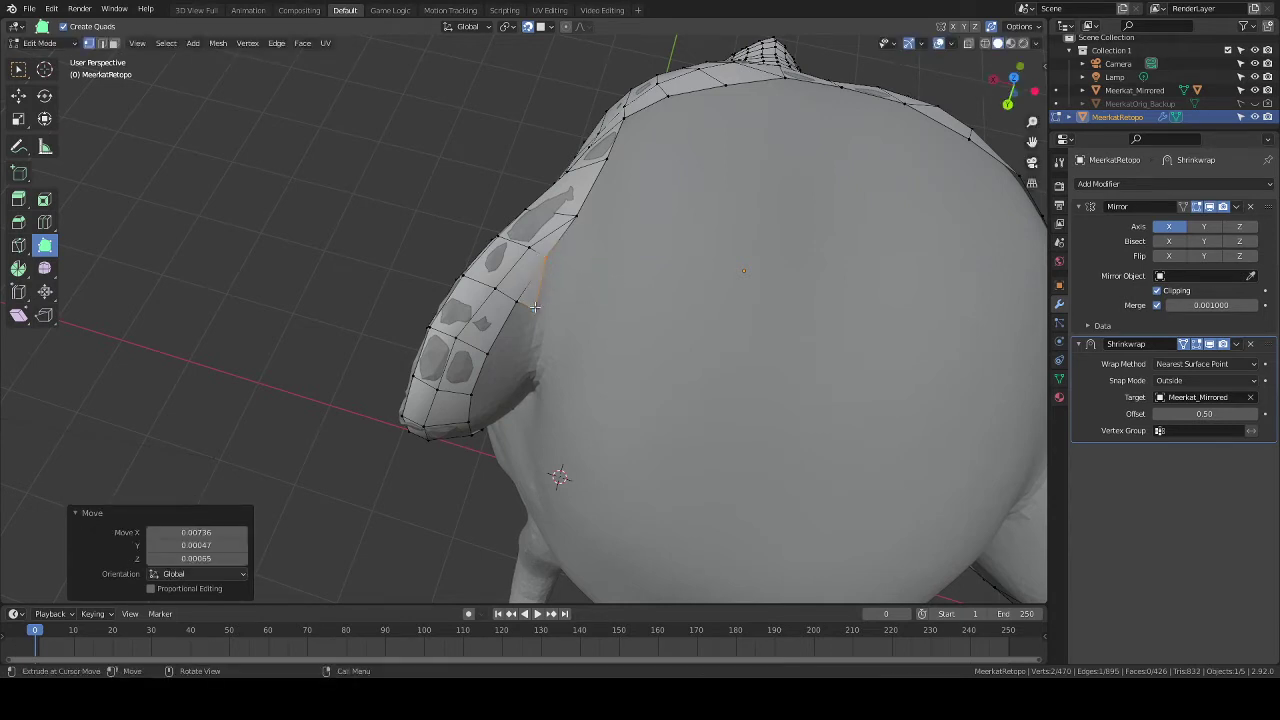
pyautogui.moveTo(536, 309); pyautogui.dragTo(539, 313)
pyautogui.moveTo(539, 313); pyautogui.dragTo(583, 268, button='middle')
# Build three quads down along the crease between ear and head, and adjust the lowest vertex.
pyautogui.moveTo(524, 307); pyautogui.dragTo(529, 427)
pyautogui.moveTo(566, 376); pyautogui.dragTo(580, 335, button='middle')
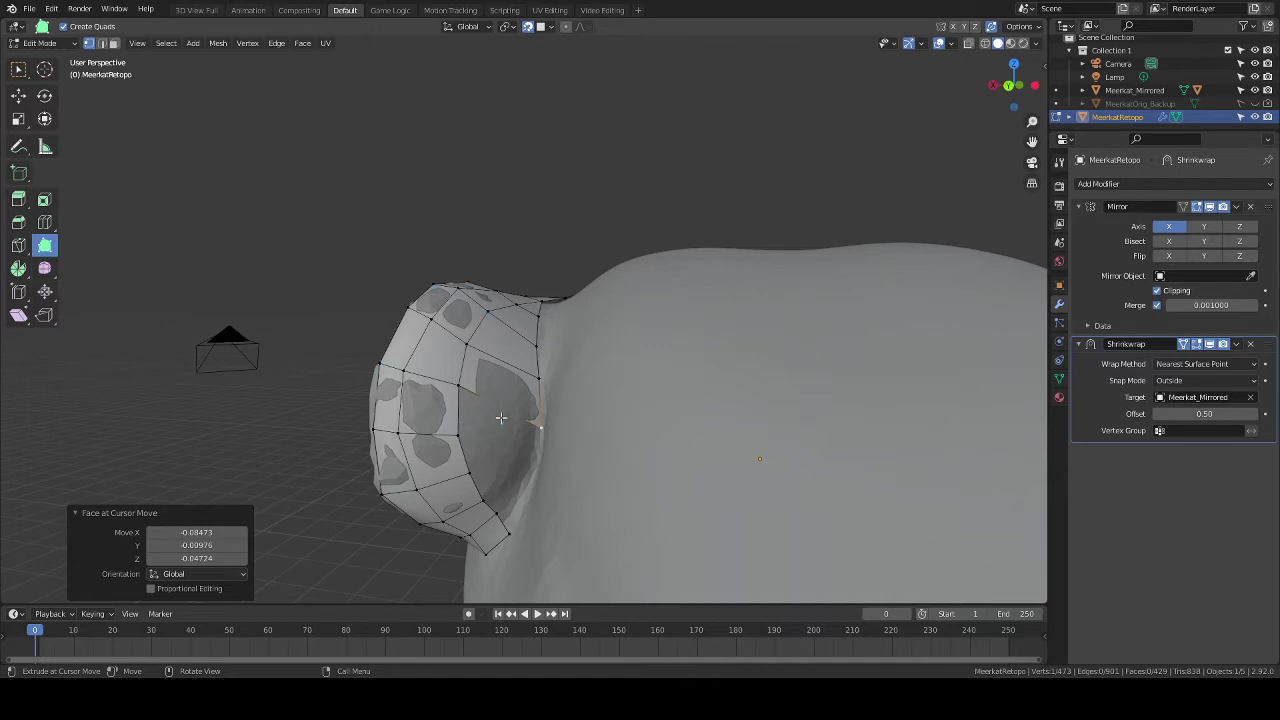
pyautogui.moveTo(502, 420); pyautogui.dragTo(492, 431, button='middle')
pyautogui.press('g')
pyautogui.click(550, 439)
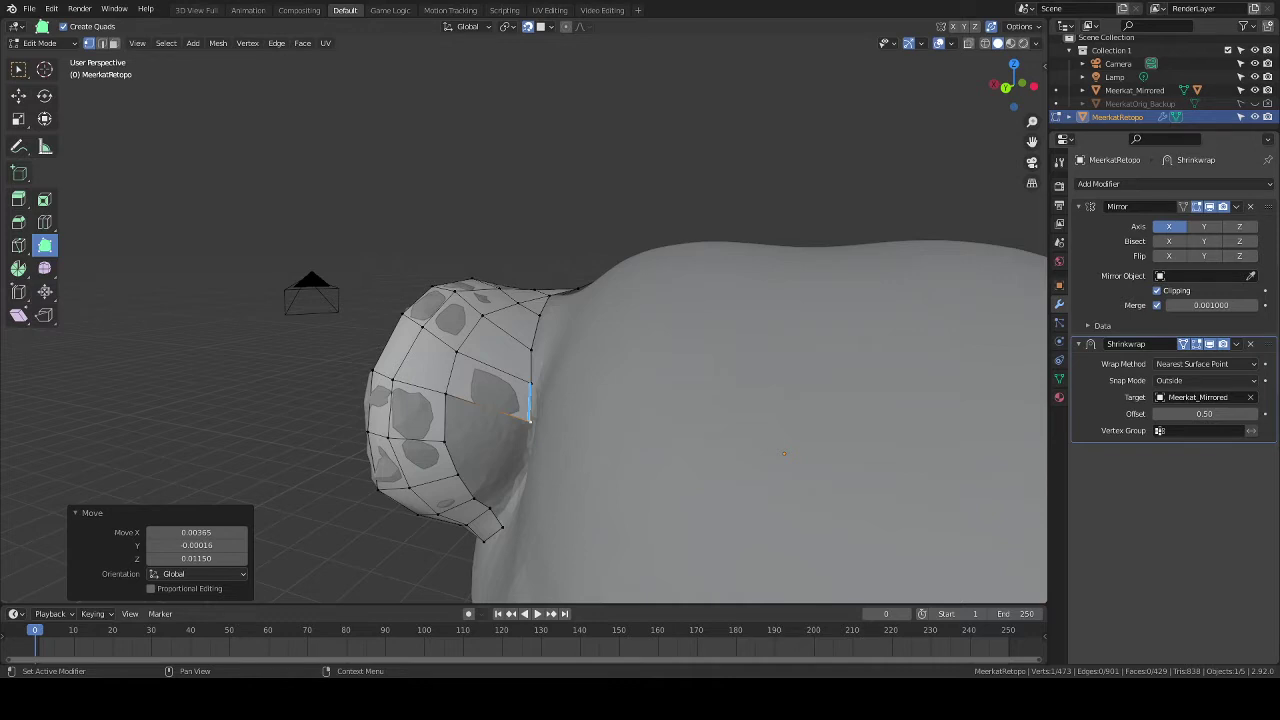
# Fill the remaining gap behind the lower ear with four quads along the crease, adjusting their vertices to the head.
pyautogui.moveTo(448, 397); pyautogui.dragTo(520, 450)
pyautogui.moveTo(520, 450)
pyautogui.mouseDown(button='middle')
pyautogui.moveTo(505, 433)
pyautogui.moveTo(531, 423)
pyautogui.moveTo(500, 451)
pyautogui.moveTo(521, 437)
pyautogui.mouseUp(button='middle')
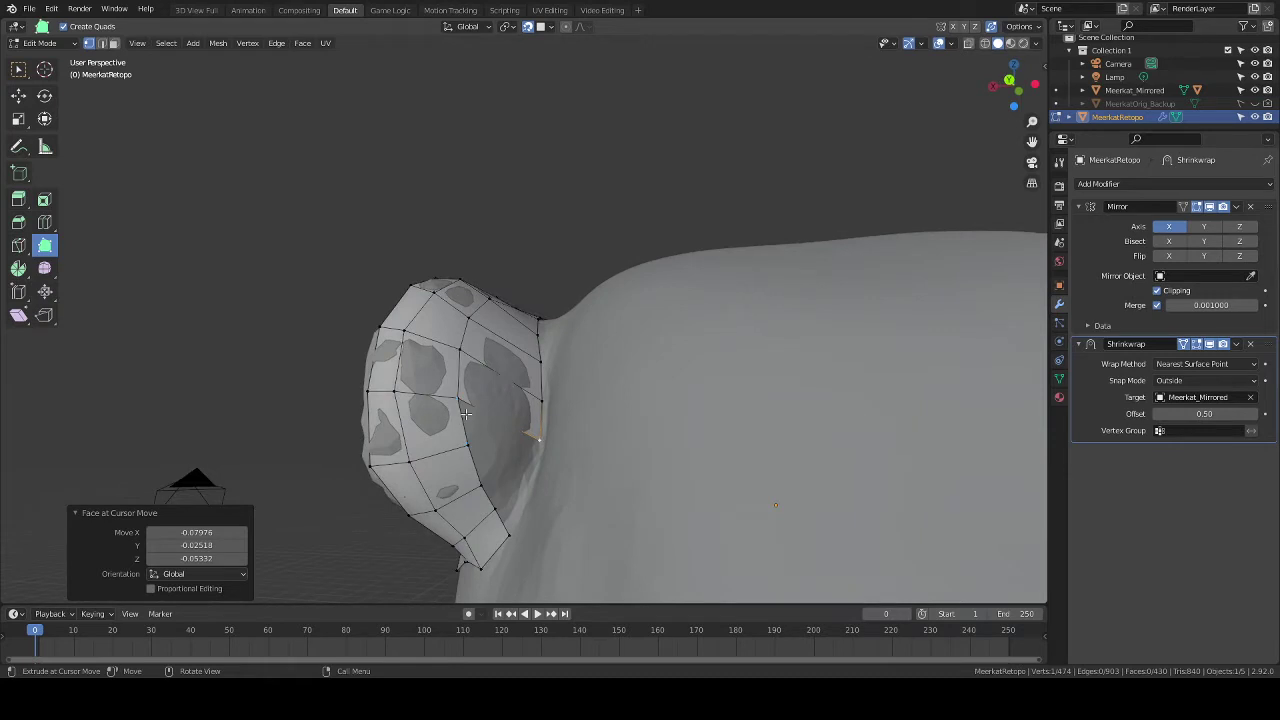
pyautogui.keyDown('ctrl'); pyautogui.moveTo(515, 440); pyautogui.dragTo(535, 480); pyautogui.keyUp('ctrl')
pyautogui.click(535, 437)
pyautogui.moveTo(535, 480); pyautogui.dragTo(506, 481, button='middle')
pyautogui.press('g')
pyautogui.click(536, 462)
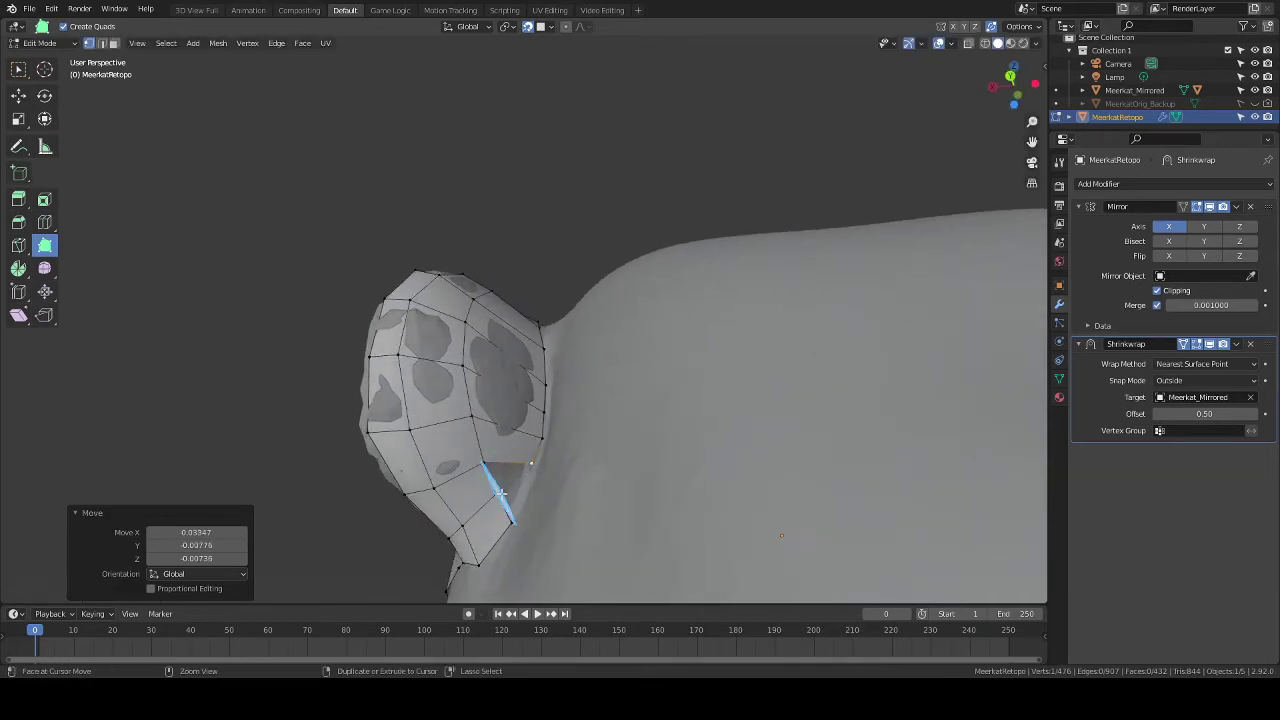
pyautogui.keyDown('ctrl'); pyautogui.moveTo(498, 492); pyautogui.dragTo(594, 456); pyautogui.keyUp('ctrl')
pyautogui.moveTo(594, 456); pyautogui.dragTo(631, 413, button='middle')
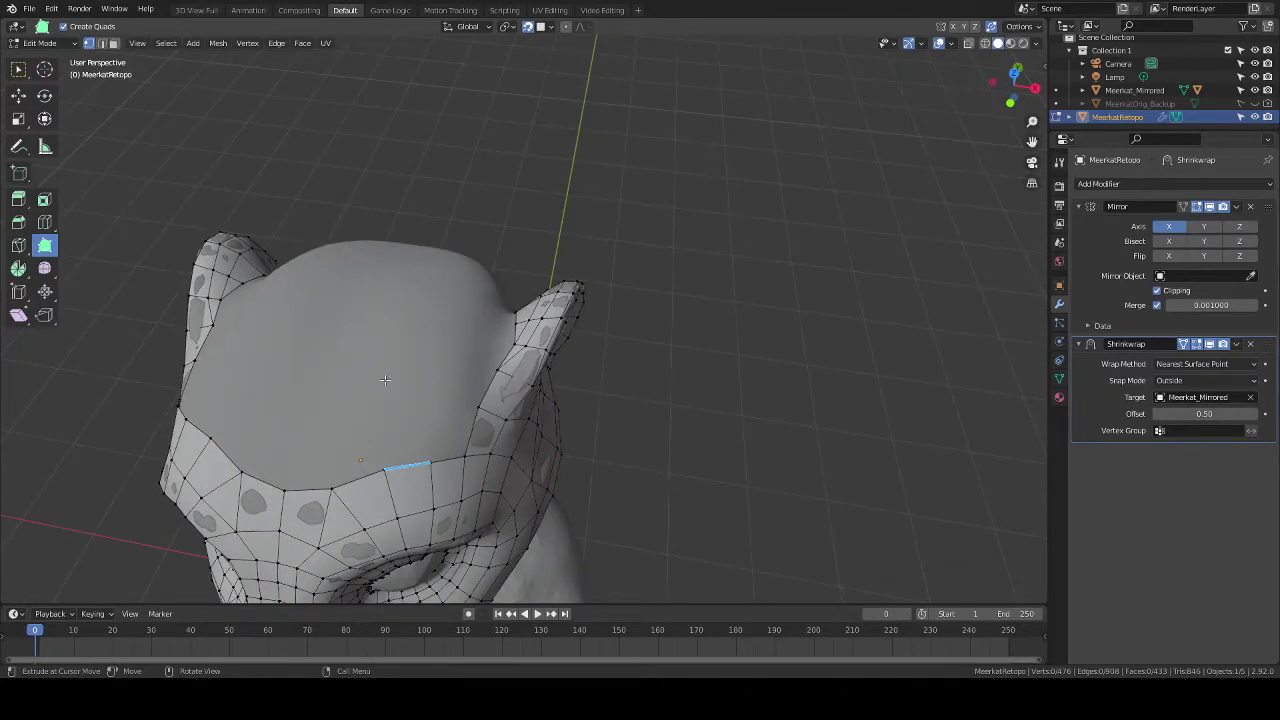
# Add a row of four quads across the top of the forehead, from beside the ear to the mirrored centre line.
pyautogui.moveTo(436, 435)
pyautogui.mouseDown(button='middle')
pyautogui.moveTo(423, 394)
pyautogui.moveTo(418, 424)
pyautogui.mouseUp(button='middle')
pyautogui.keyDown('ctrl'); pyautogui.moveTo(463, 461); pyautogui.dragTo(349, 444); pyautogui.keyUp('ctrl')
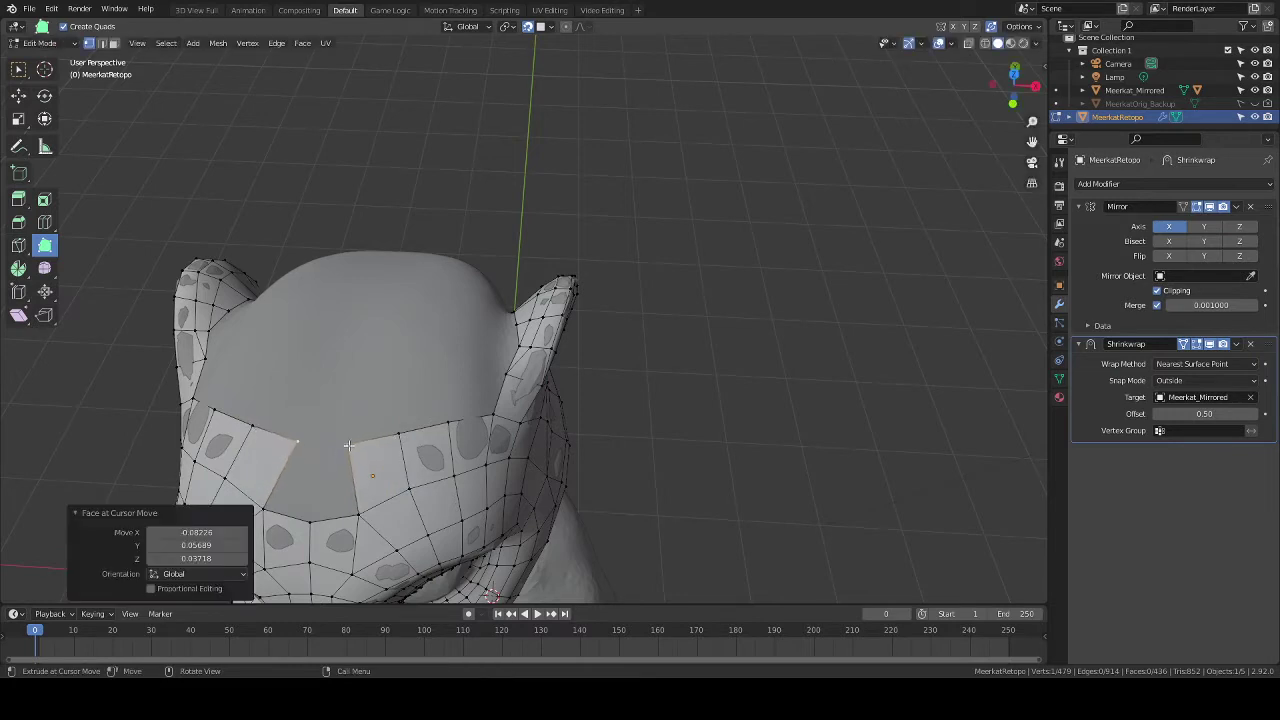
pyautogui.keyDown('ctrl'); pyautogui.moveTo(336, 503); pyautogui.dragTo(306, 445); pyautogui.keyUp('ctrl')
pyautogui.moveTo(306, 445); pyautogui.dragTo(551, 420, button='middle')
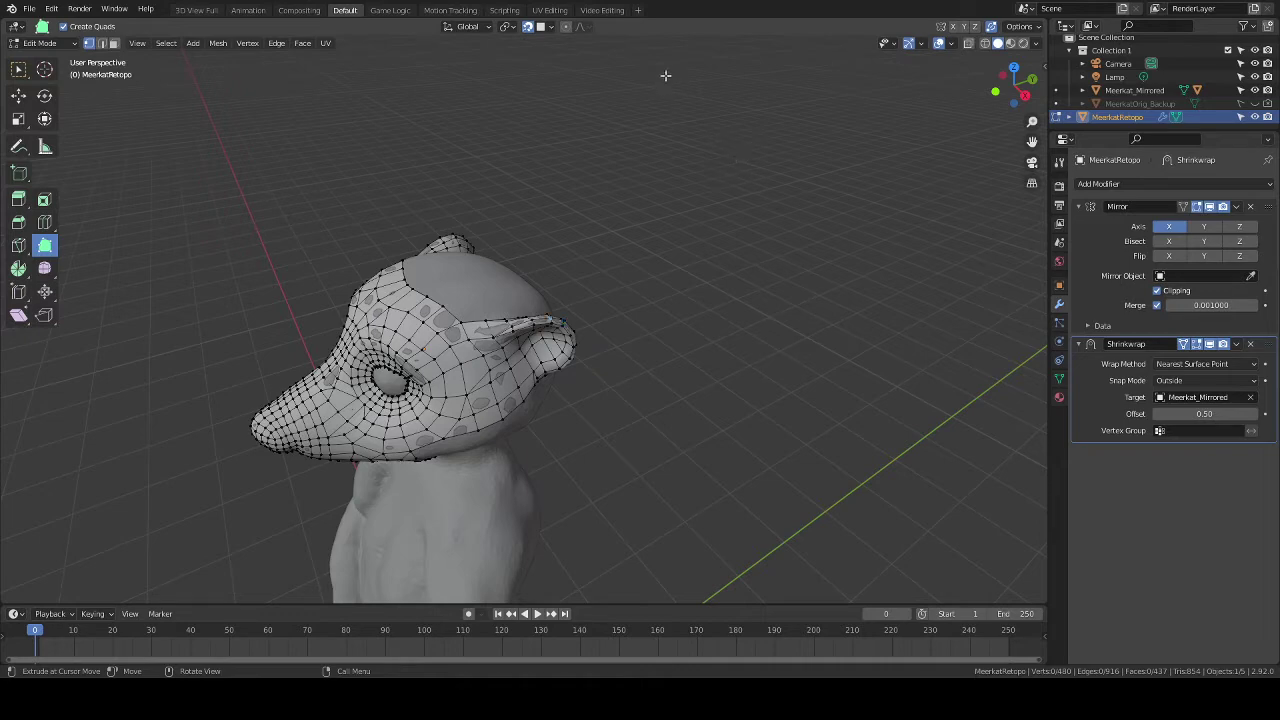
pyautogui.moveTo(646, 274); pyautogui.dragTo(671, 257, button='middle')
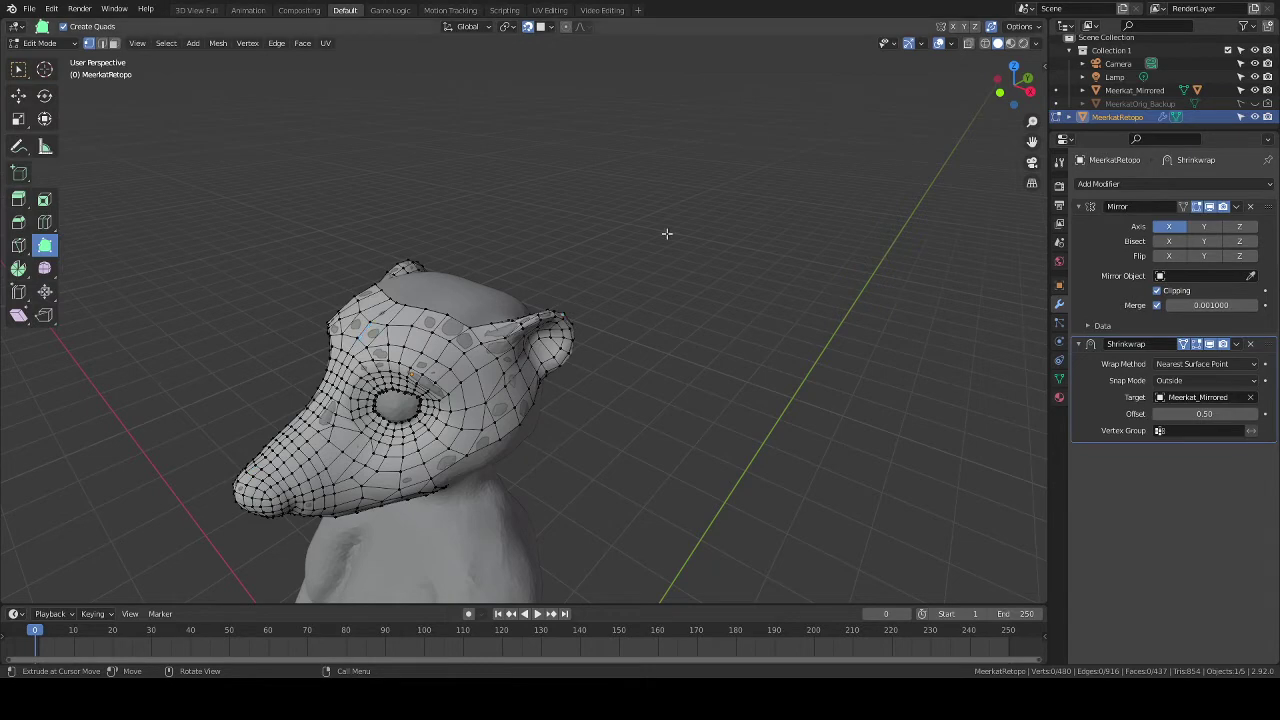
pyautogui.moveTo(614, 351); pyautogui.dragTo(515, 330, button='middle')
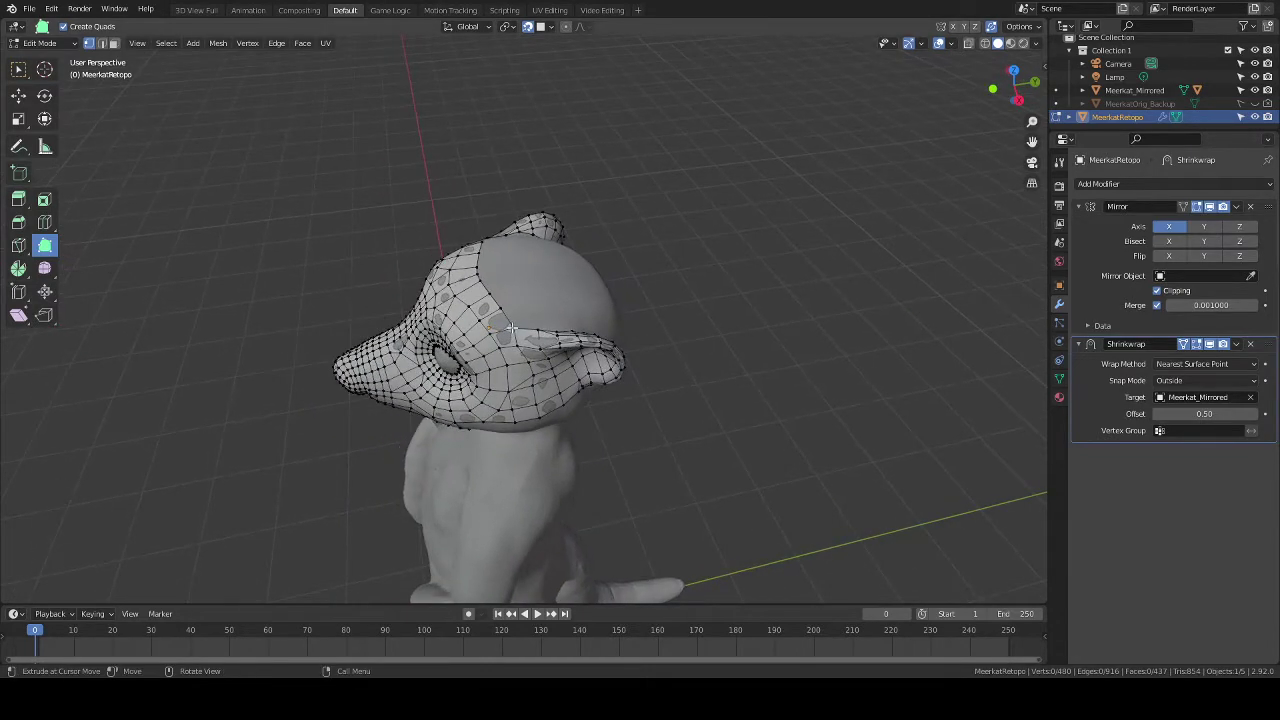
# Add two quads along the open lower edge of the cheek, starting at the jaw corner.
pyautogui.scroll(5, 512, 328)
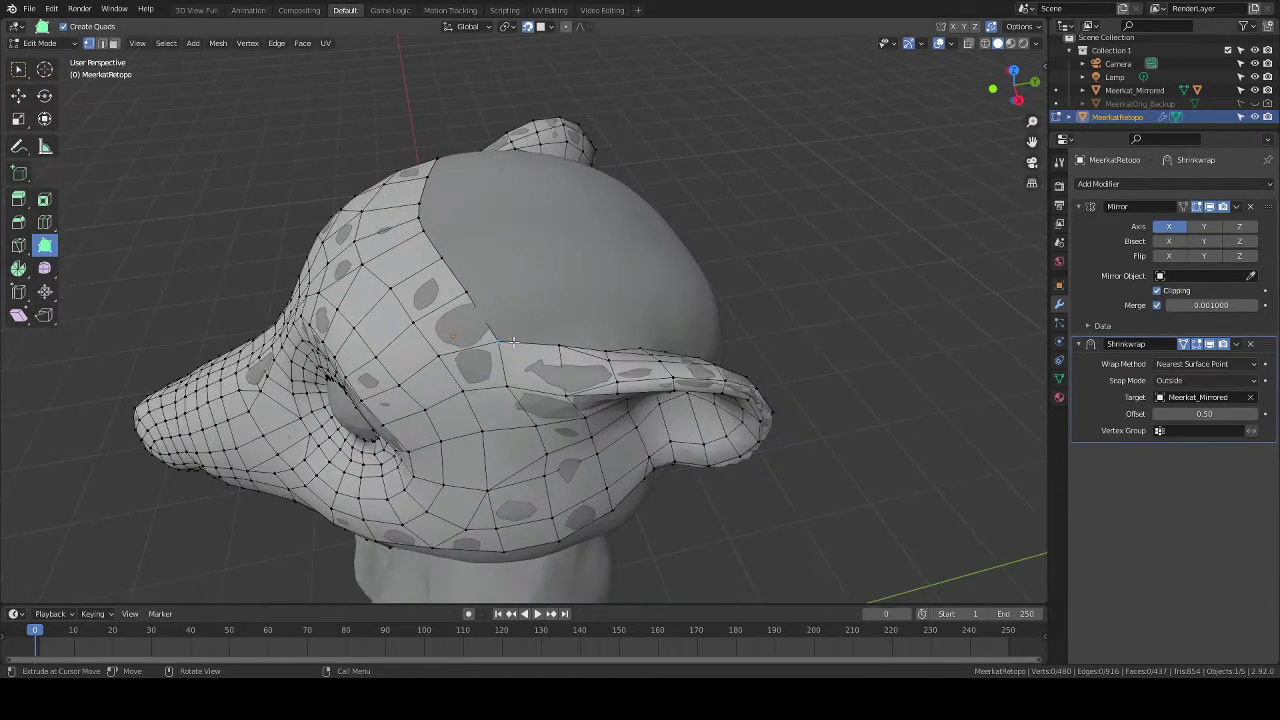
pyautogui.moveTo(510, 340); pyautogui.dragTo(666, 406, button='middle')
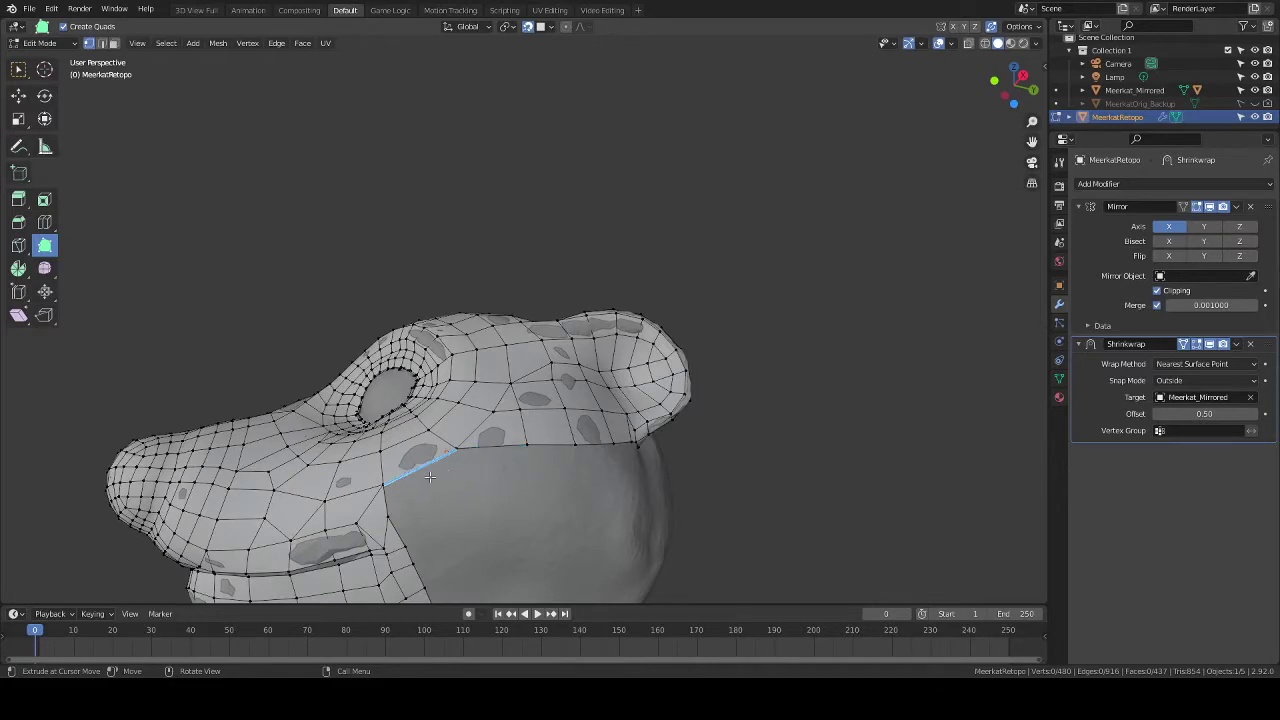
pyautogui.moveTo(434, 475); pyautogui.dragTo(452, 467, button='middle')
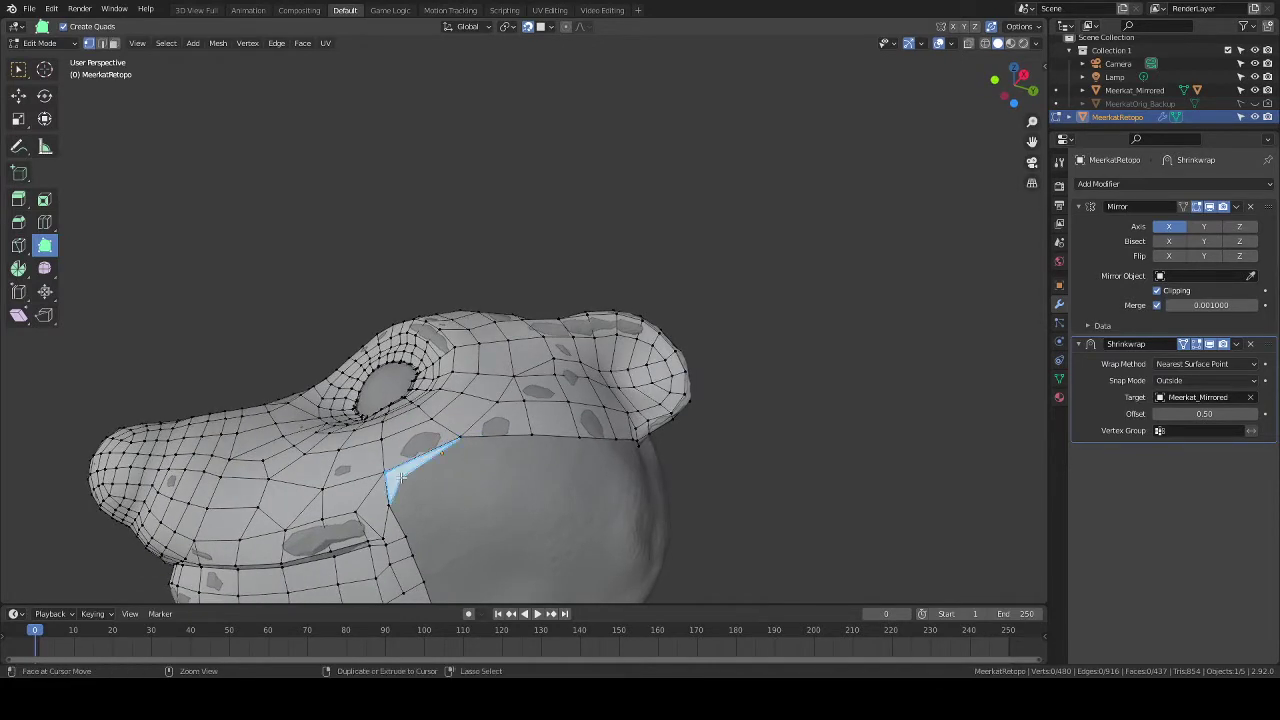
pyautogui.moveTo(452, 467); pyautogui.dragTo(494, 463)
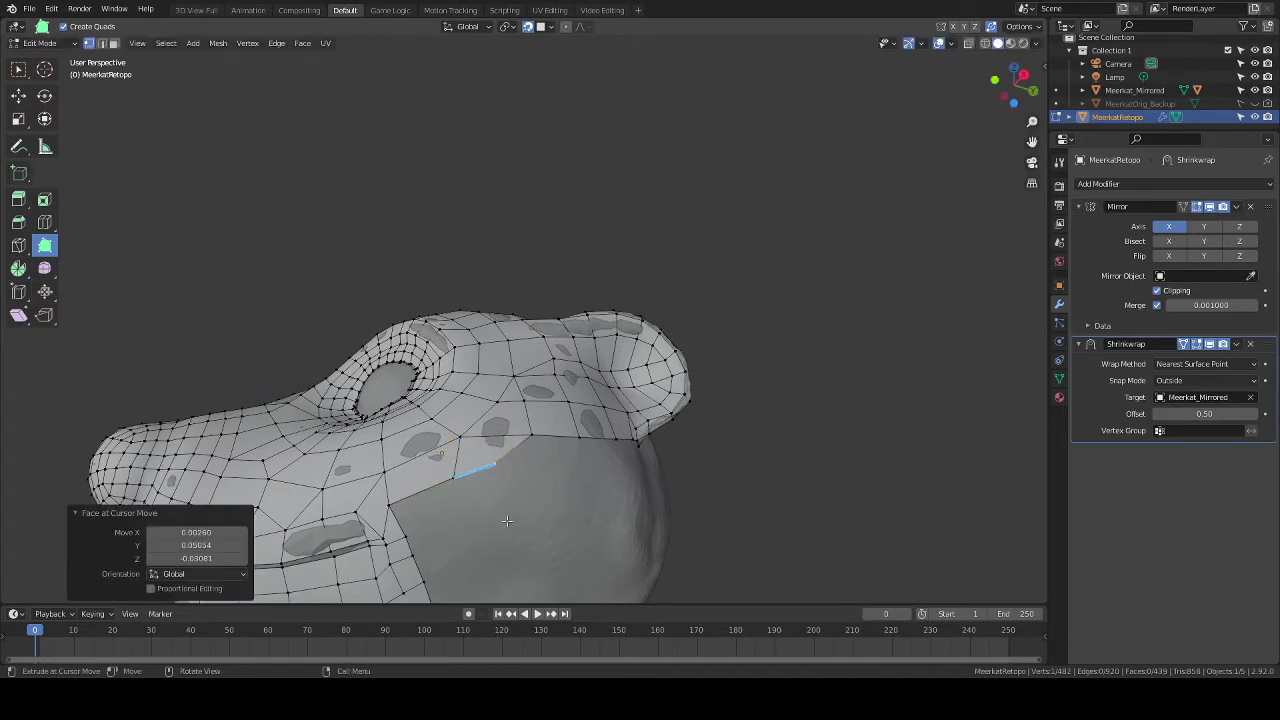
pyautogui.moveTo(507, 521); pyautogui.dragTo(535, 363, button='middle')
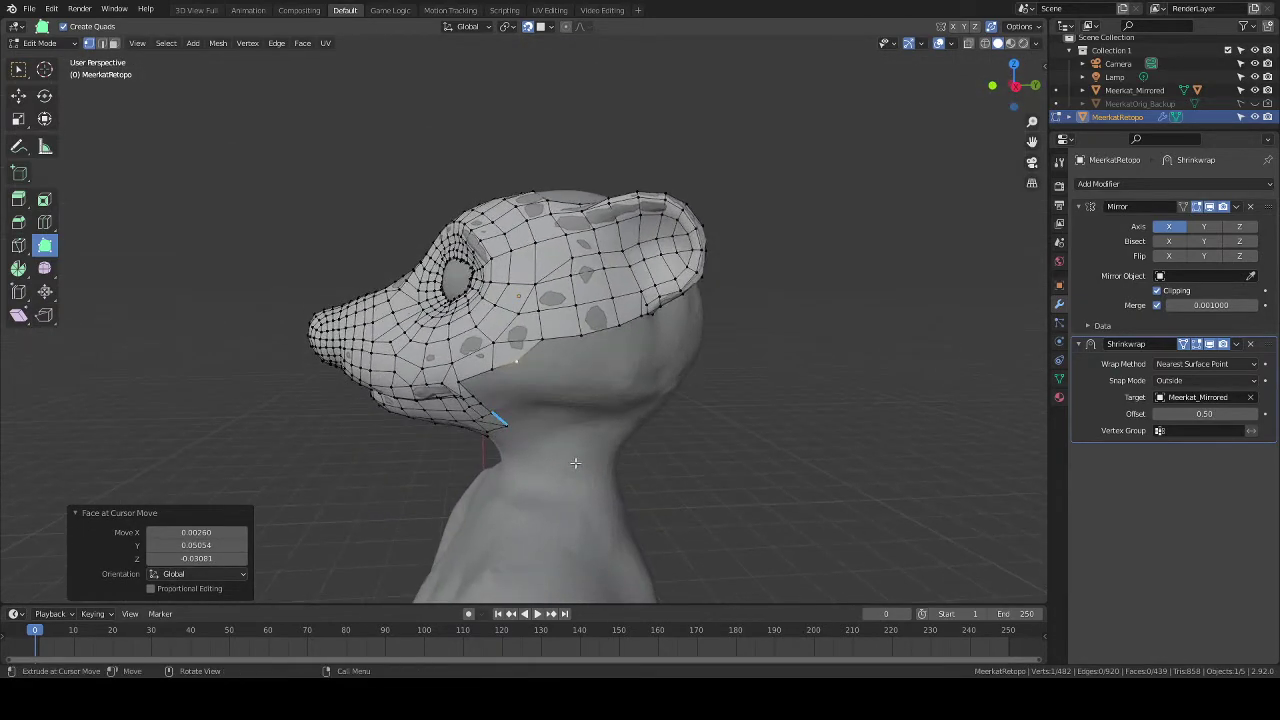
pyautogui.scroll(2, 575, 463)
pyautogui.scroll(1, 574, 451)
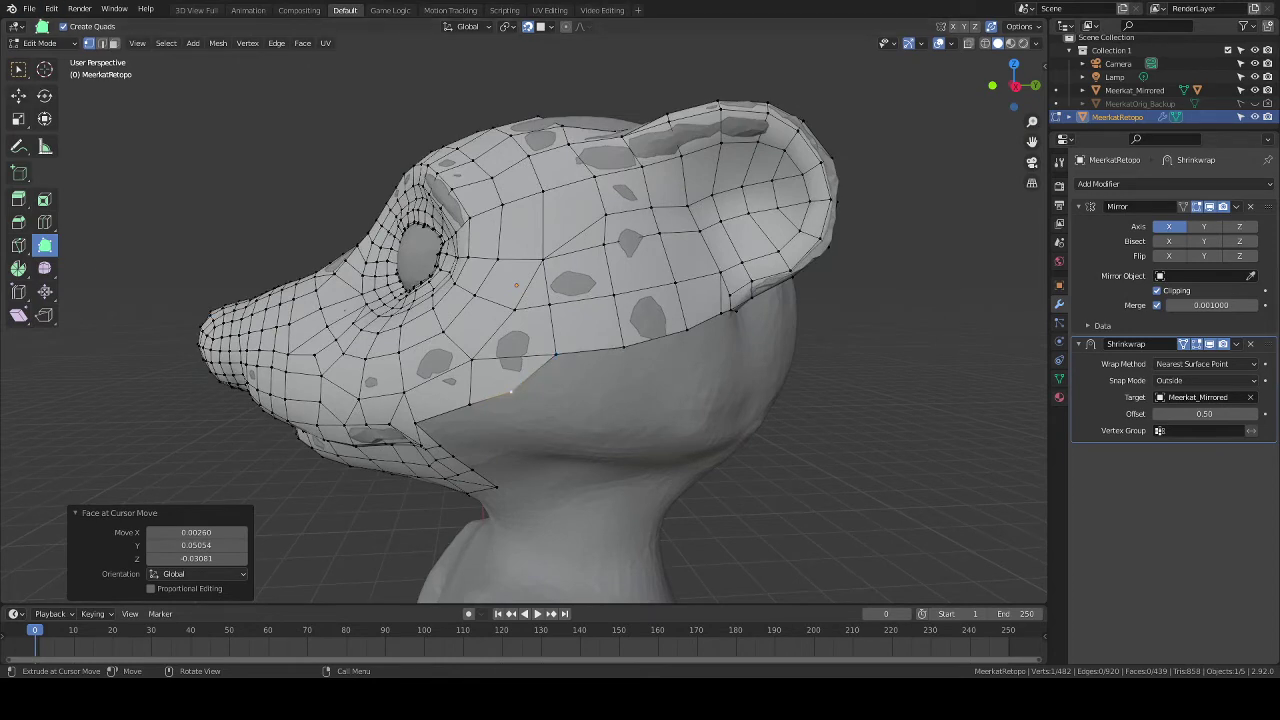
# Slide the middle border vertex of the new cheek quads along its edges to even out their spacing.
pyautogui.moveTo(586, 352); pyautogui.dragTo(452, 404, button='middle')
pyautogui.press('w')
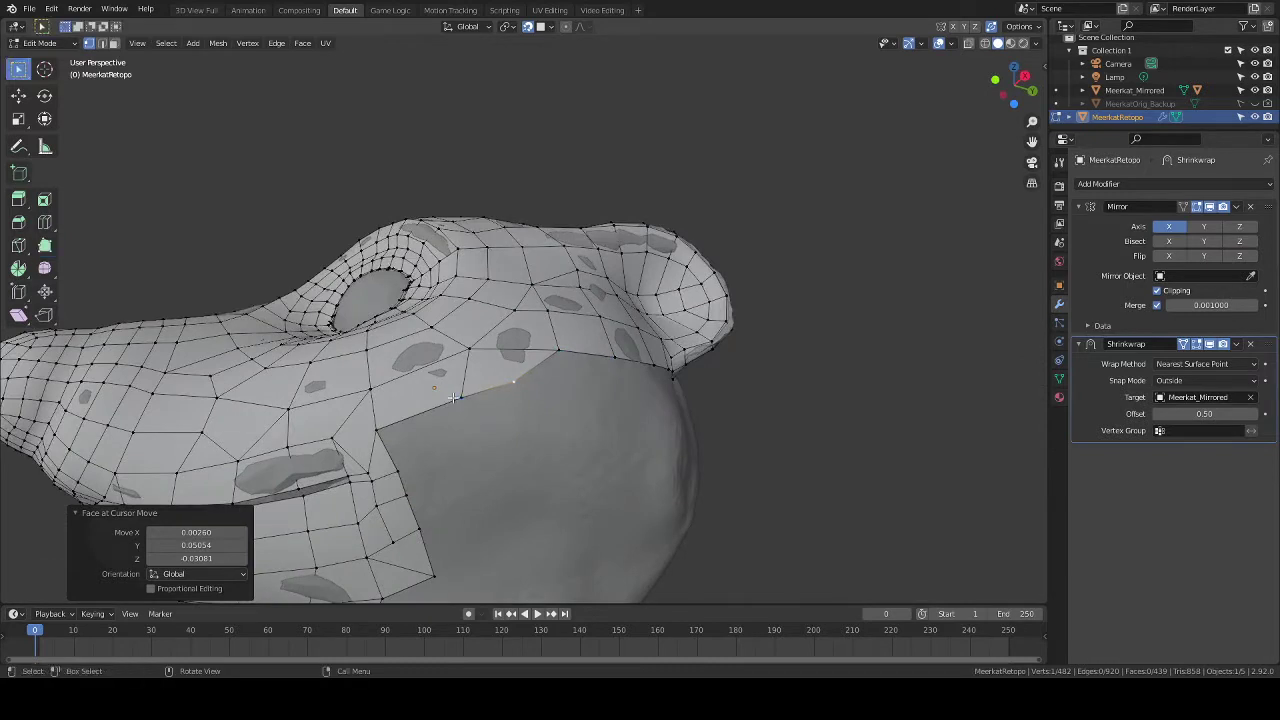
pyautogui.click(453, 399)
pyautogui.hotkey('shift', 'v')
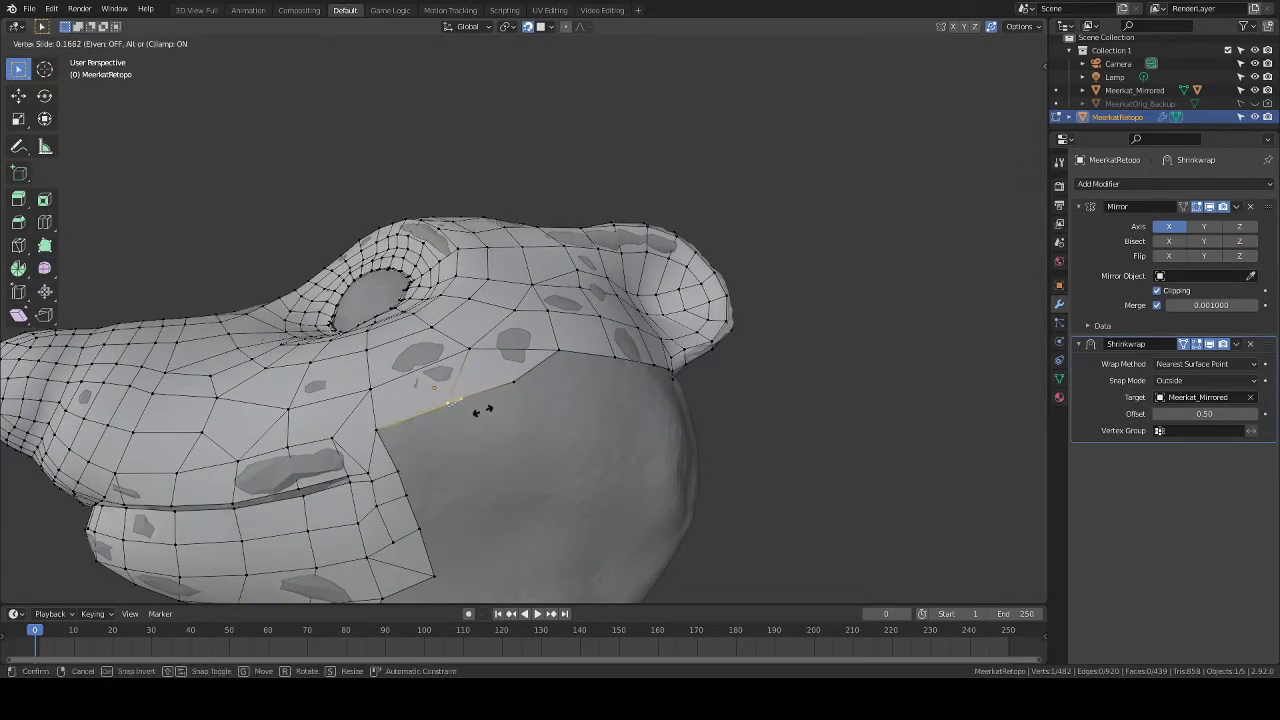
pyautogui.click(481, 411)
pyautogui.hotkey('shift', 'v')
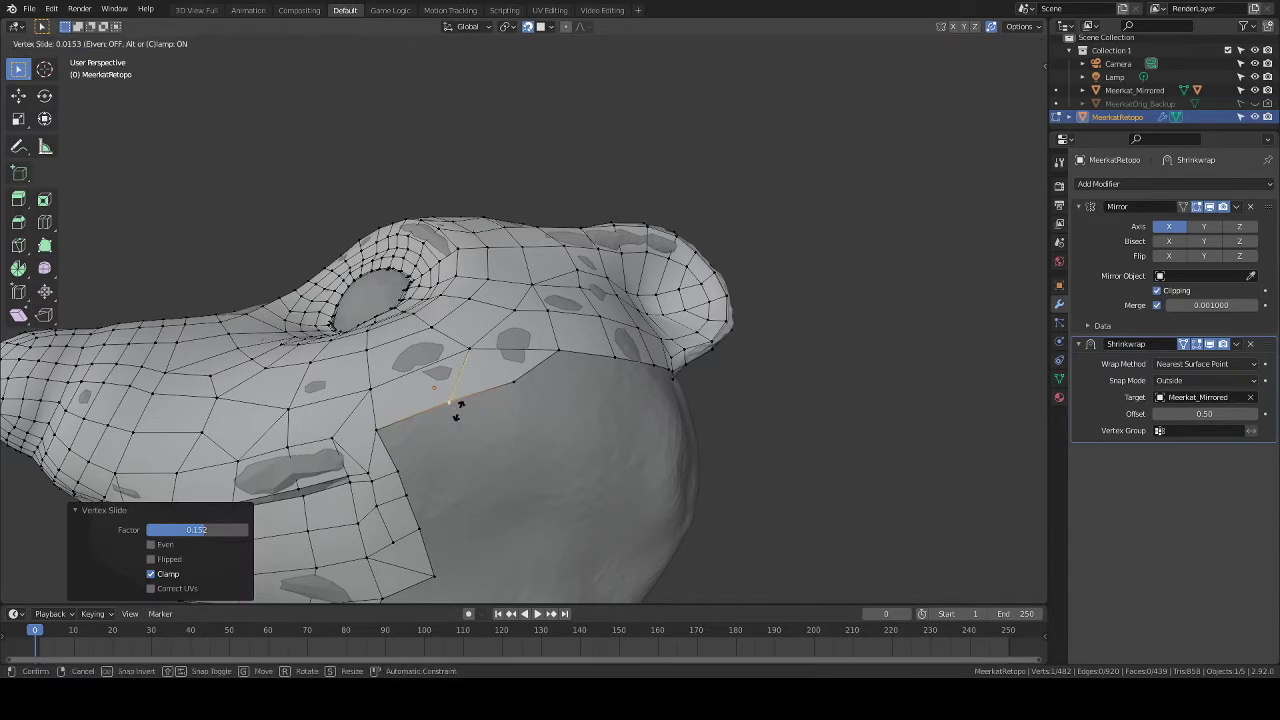
pyautogui.click(457, 409)
# Start a new row of quads over the skull with three quads beside the base of the ear.
pyautogui.moveTo(603, 423); pyautogui.dragTo(600, 509, button='middle')
pyautogui.moveTo(626, 465); pyautogui.dragTo(590, 449, button='middle')
pyautogui.moveTo(699, 314); pyautogui.dragTo(494, 371, button='middle')
pyautogui.click(44, 245)
pyautogui.keyDown('ctrl'); pyautogui.moveTo(480, 220); pyautogui.dragTo(526, 296, button='middle'); pyautogui.keyUp('ctrl')
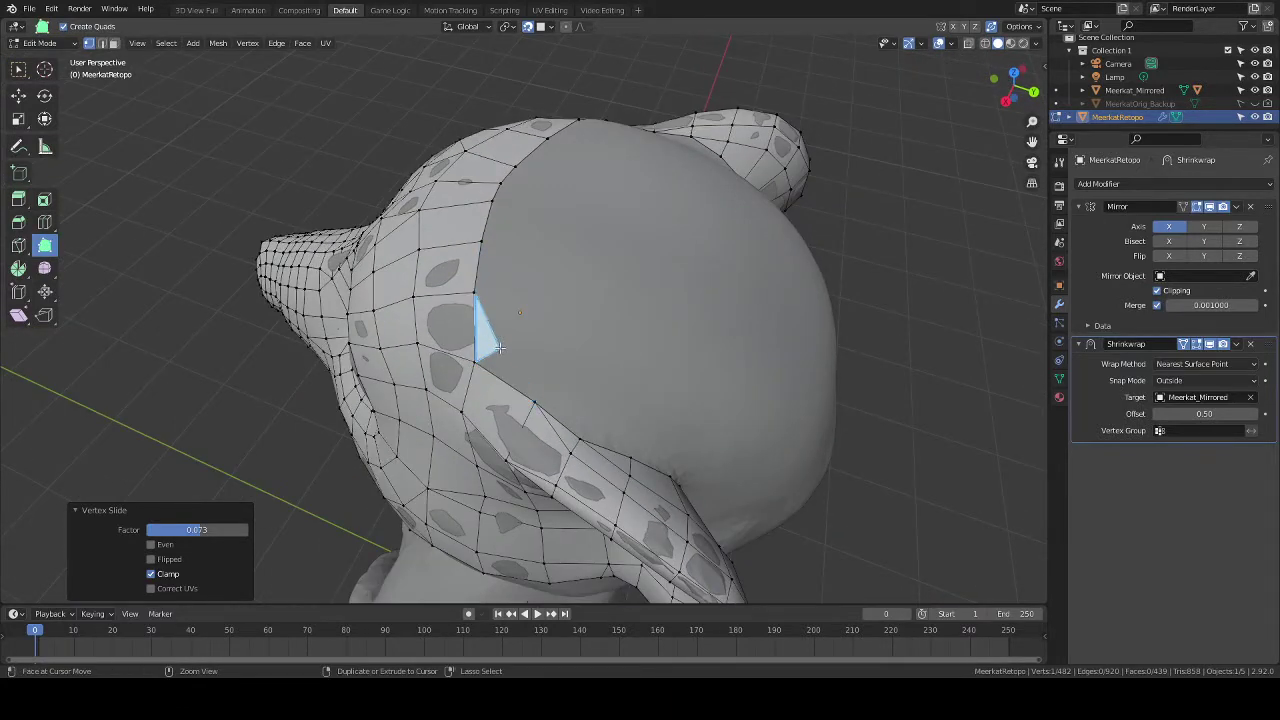
pyautogui.moveTo(500, 335); pyautogui.dragTo(601, 377)
pyautogui.moveTo(601, 377); pyautogui.dragTo(538, 385, button='middle')
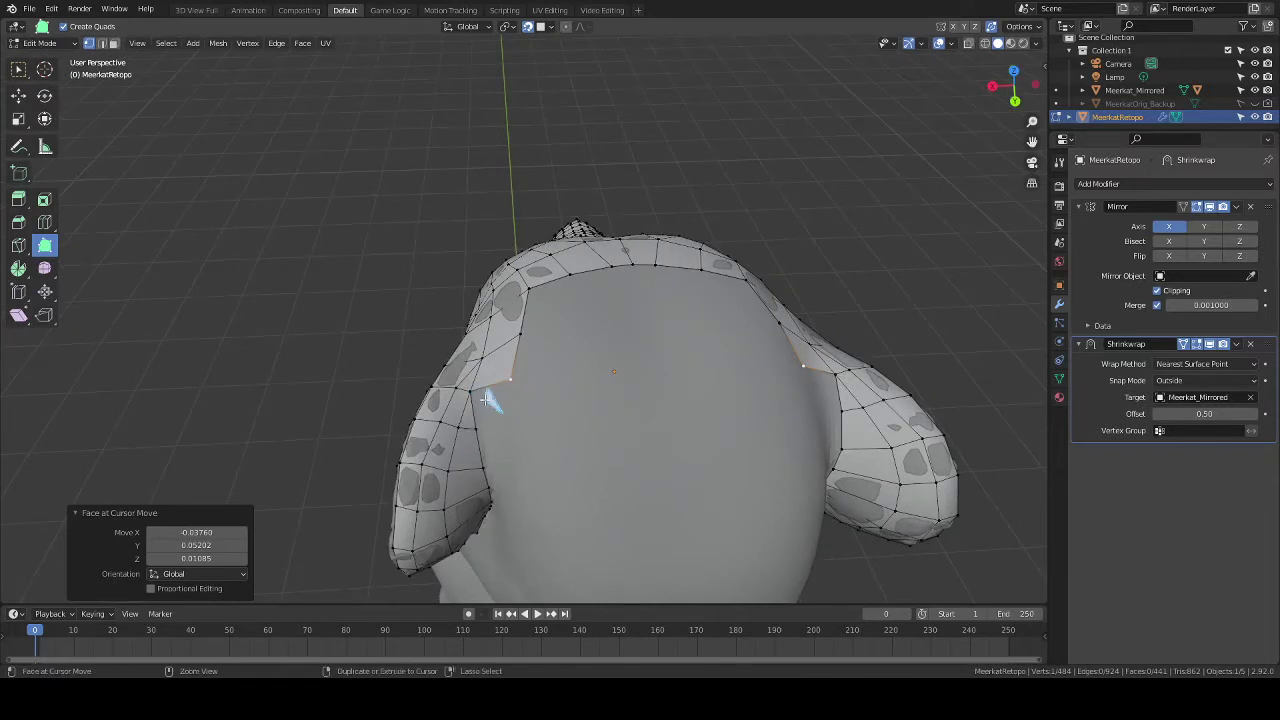
pyautogui.moveTo(474, 395); pyautogui.dragTo(505, 428)
pyautogui.moveTo(505, 428); pyautogui.dragTo(546, 433, button='middle')
# Continue the skull row with three more quads up to the mirrored centre line.
pyautogui.scroll(2, 561, 375)
pyautogui.keyDown('ctrl'); pyautogui.moveTo(566, 441); pyautogui.dragTo(544, 380); pyautogui.keyUp('ctrl')
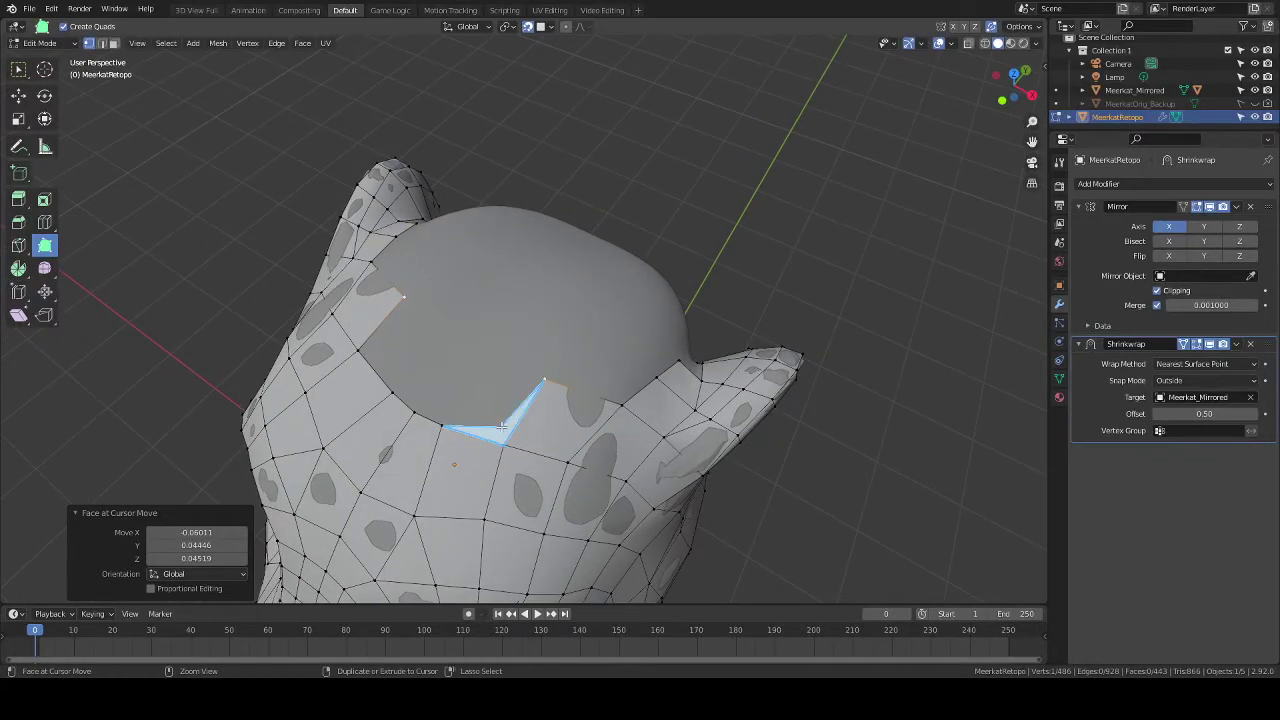
pyautogui.moveTo(498, 422); pyautogui.dragTo(486, 373)
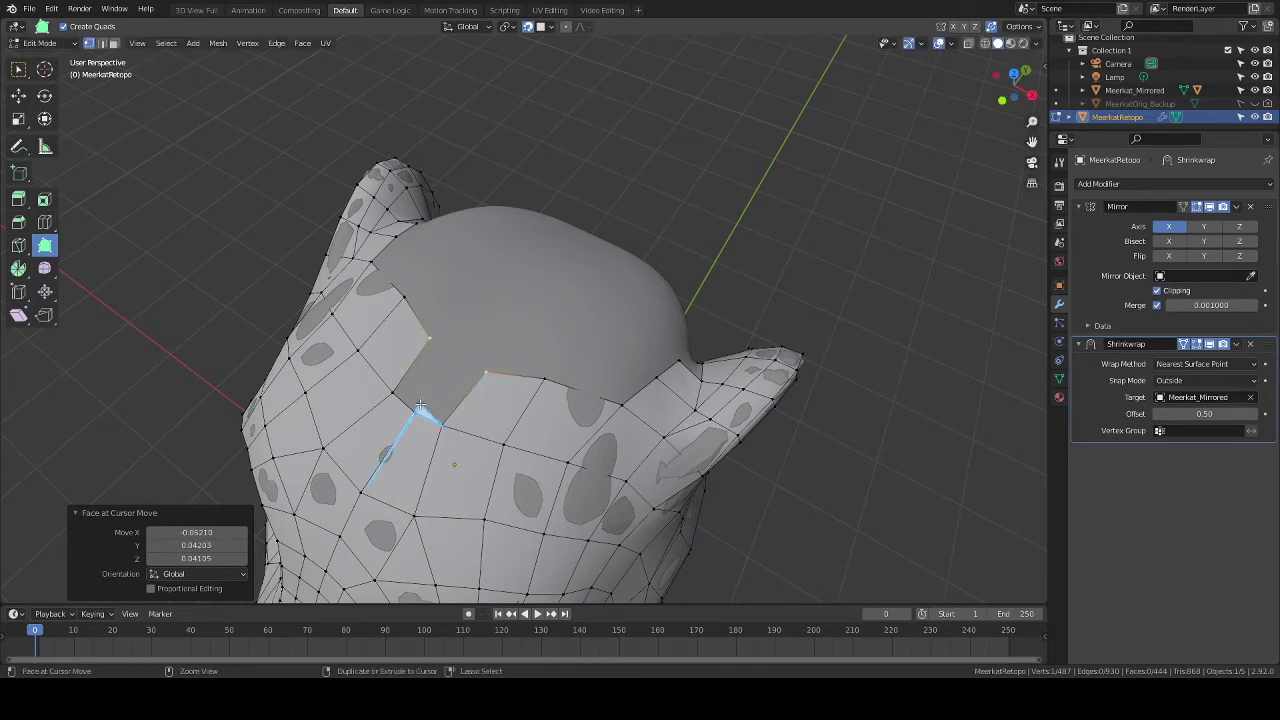
pyautogui.moveTo(430, 410); pyautogui.dragTo(447, 361)
pyautogui.moveTo(447, 361); pyautogui.dragTo(518, 484, button='middle')
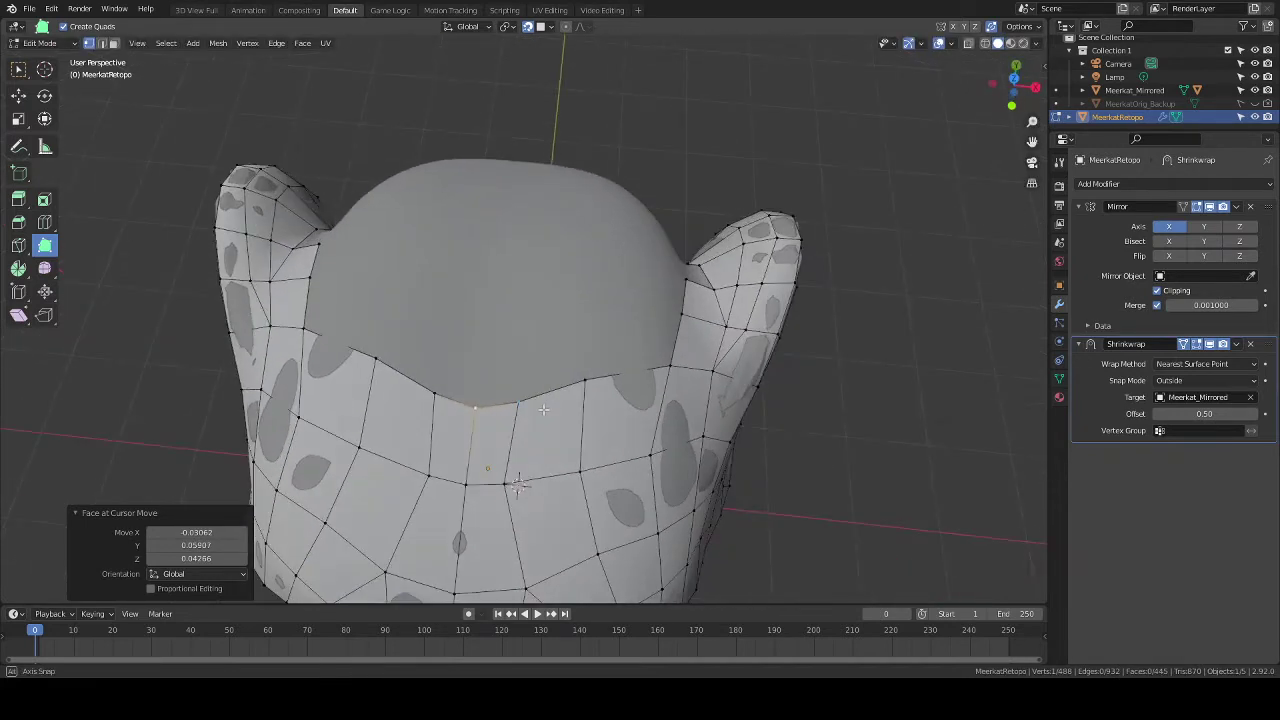
# Slide the forehead vertex beside the centre line, one row below the open edge, outward along its edge.
pyautogui.press('w')
pyautogui.click(506, 483)
pyautogui.press('g')
pyautogui.press('g')
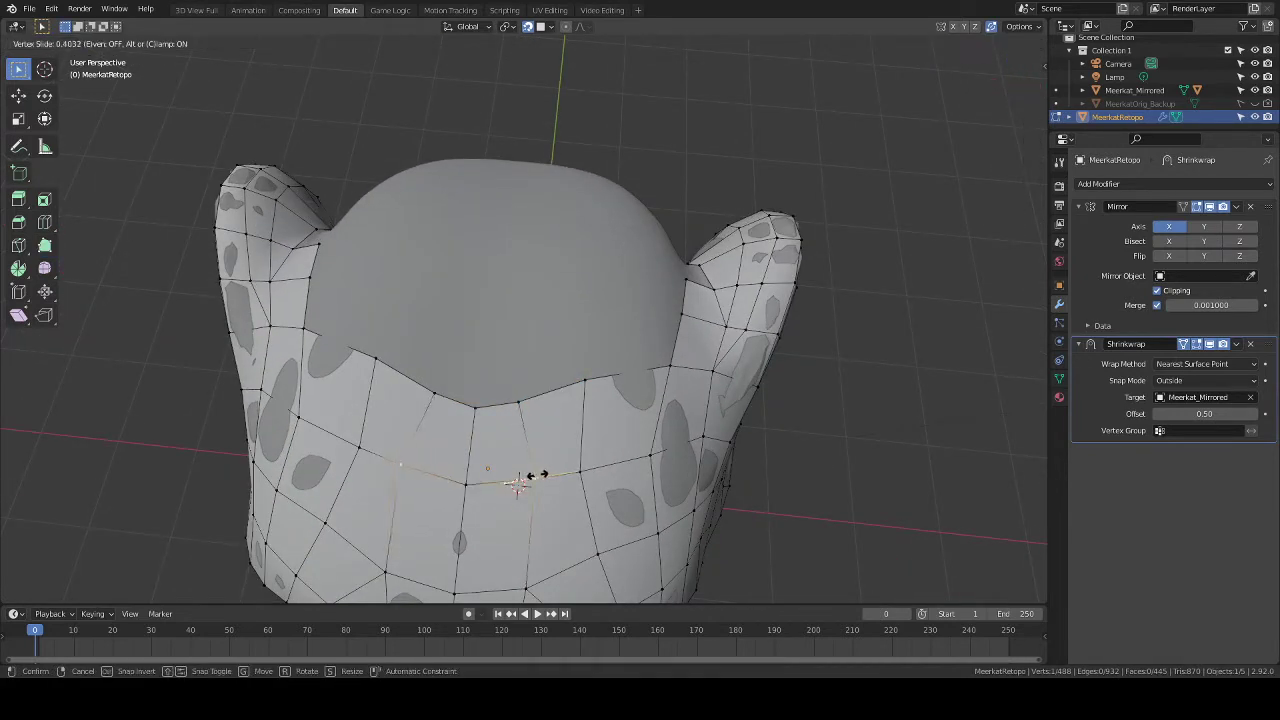
pyautogui.click(520, 478)
pyautogui.scroll(-2, 540, 472)
pyautogui.scroll(2, 577, 361)
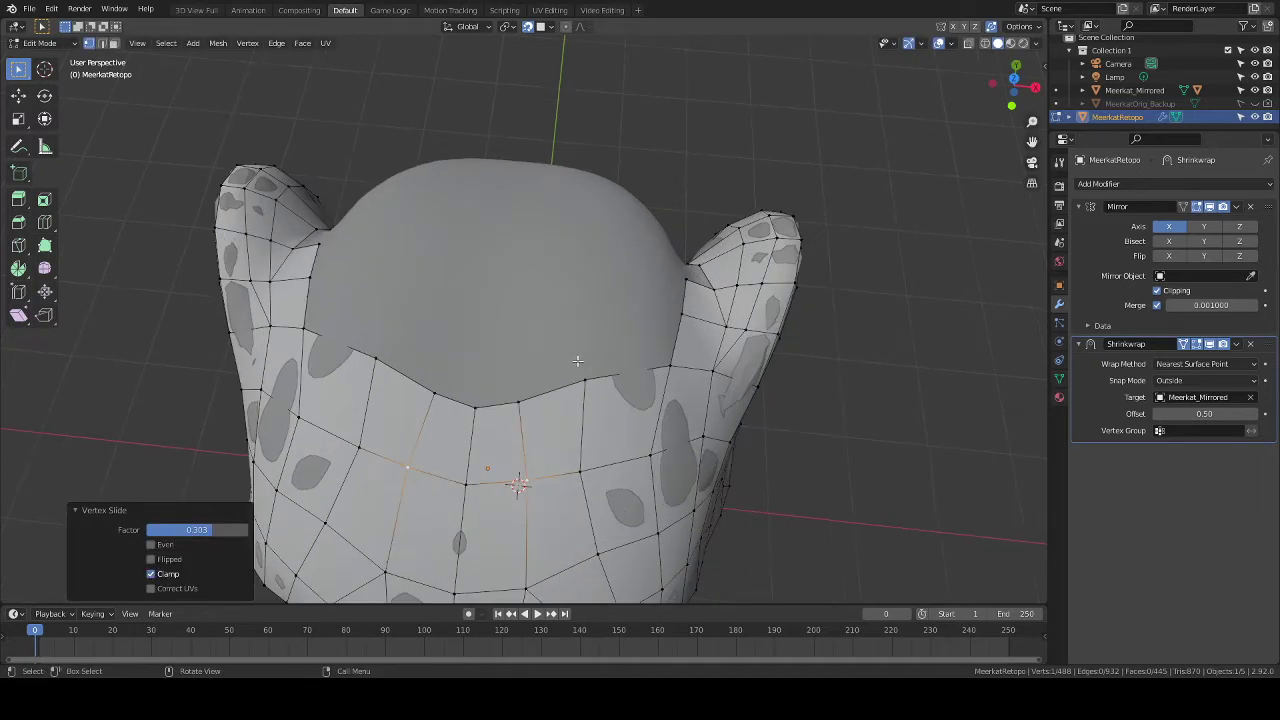
# Slide the second column of three forehead vertices sideways, and slide the vertex below them along its edge.
pyautogui.click(599, 548)
pyautogui.keyDown('shift'); pyautogui.click(581, 472); pyautogui.keyUp('shift')
pyautogui.keyDown('shift'); pyautogui.click(585, 384); pyautogui.keyUp('shift')
pyautogui.scroll(-2, 585, 400)
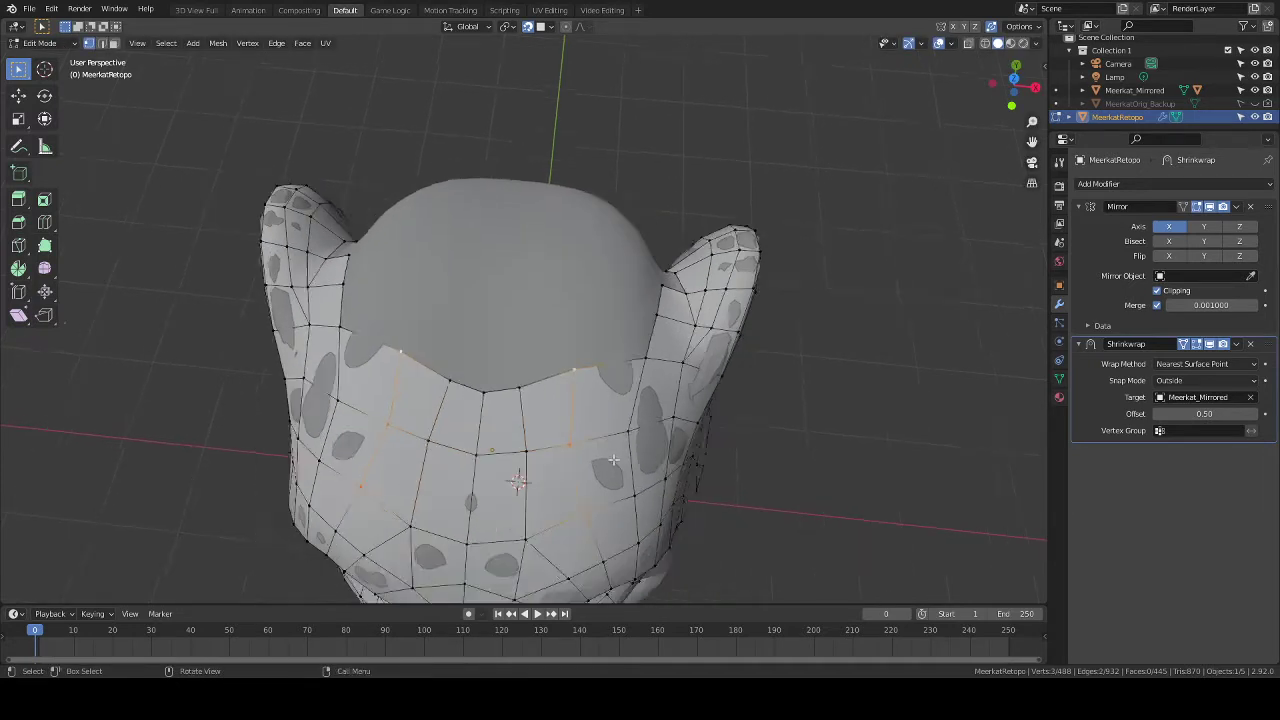
pyautogui.press('g')
pyautogui.press('g')
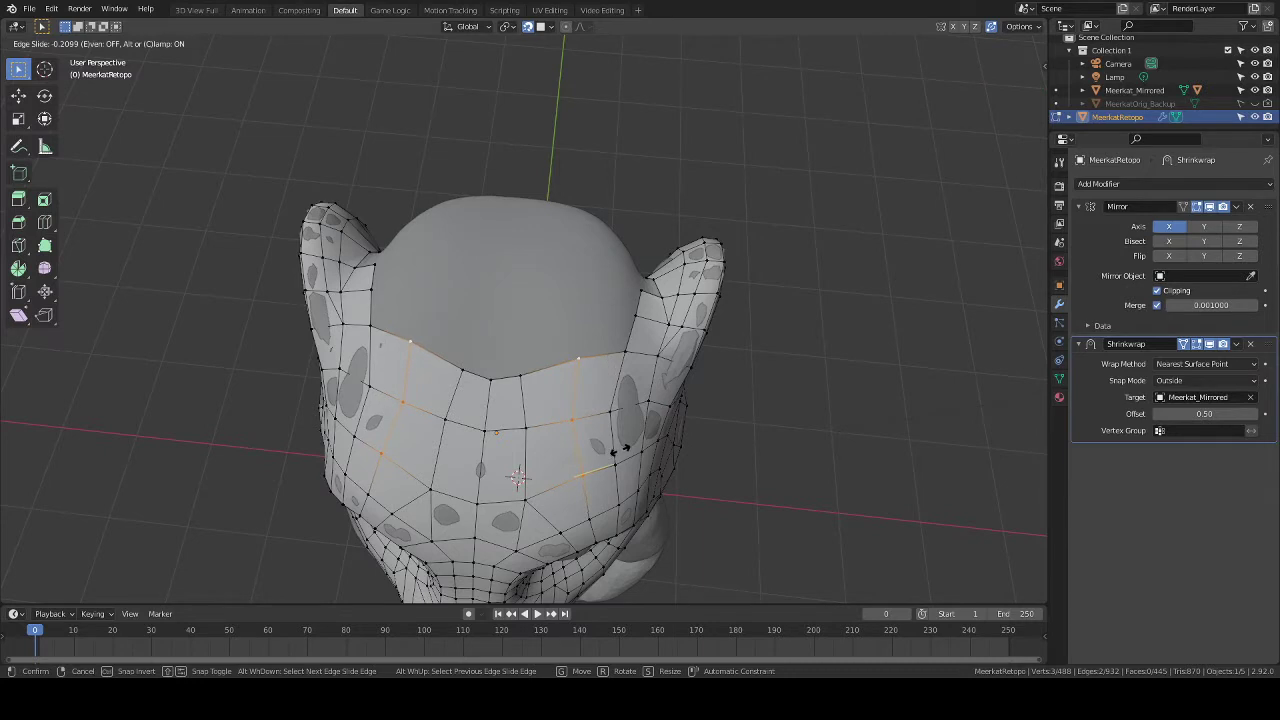
pyautogui.click(617, 450)
pyautogui.hotkey('shift', 'v')
pyautogui.click(600, 512)
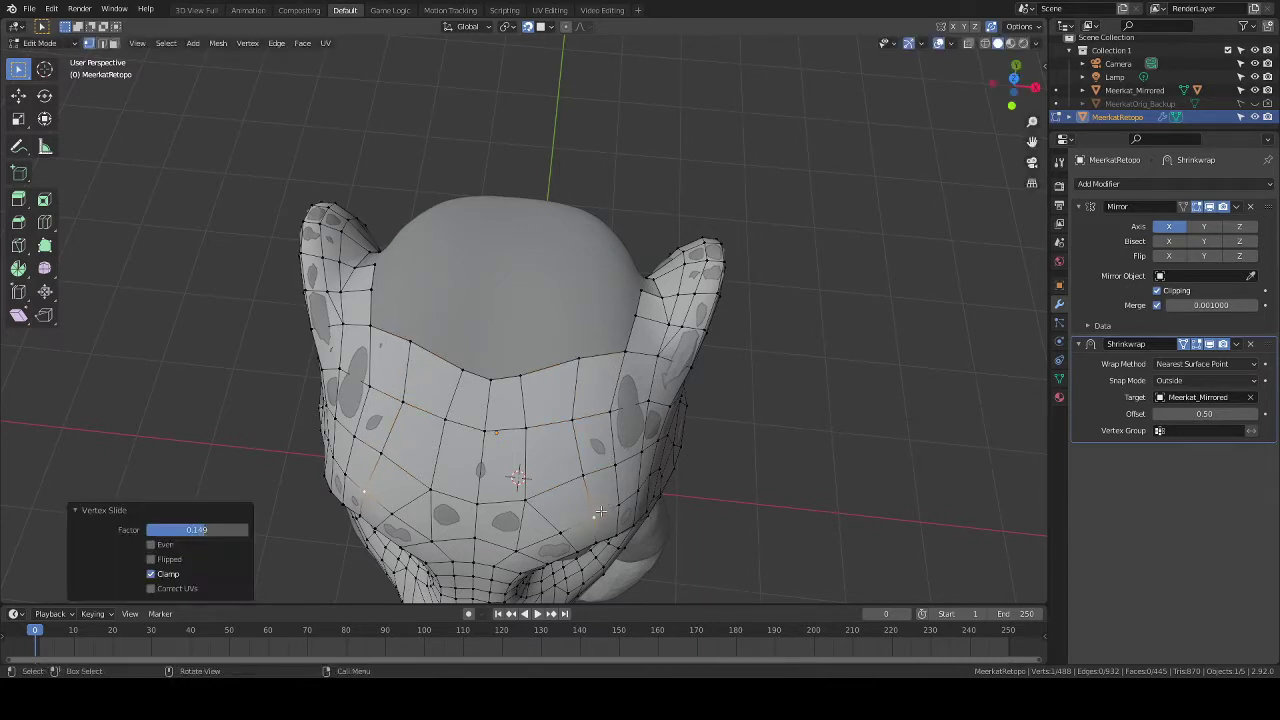
# Slide the lower forehead vertex beside the centre line outward, and edge-slide the two vertices above it to match.
pyautogui.click(527, 477)
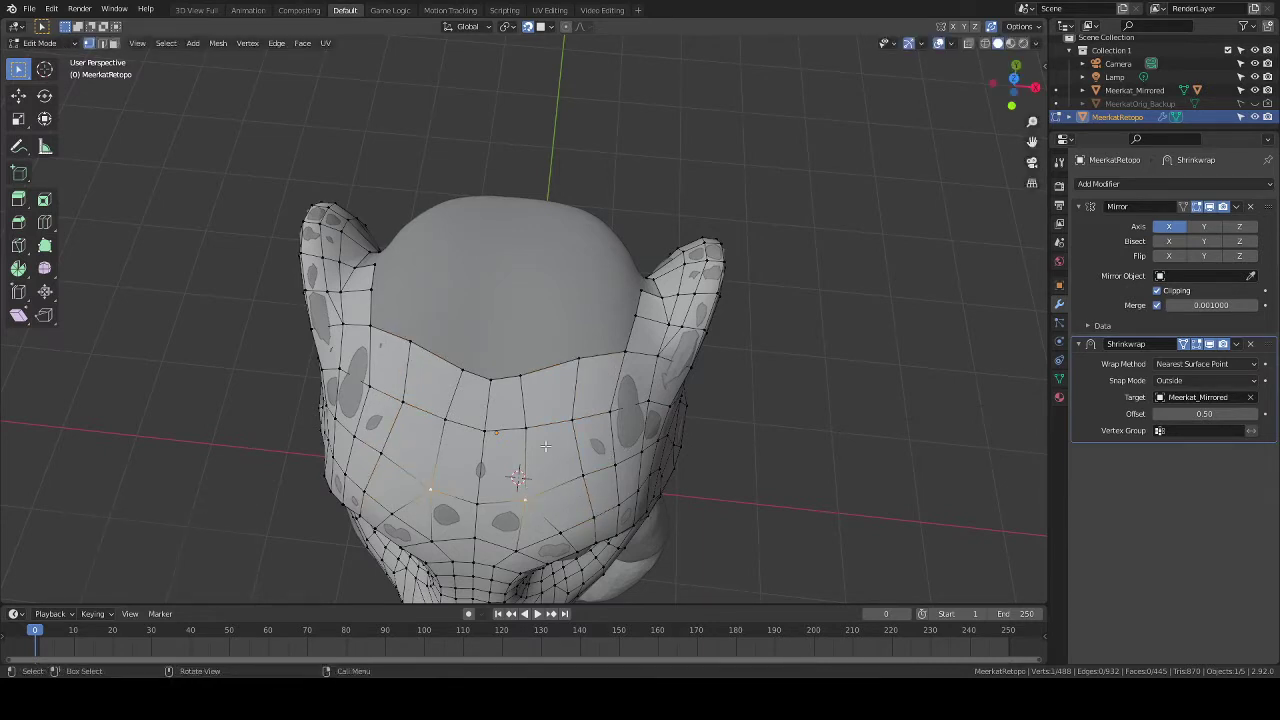
pyautogui.hotkey('shift', 'v')
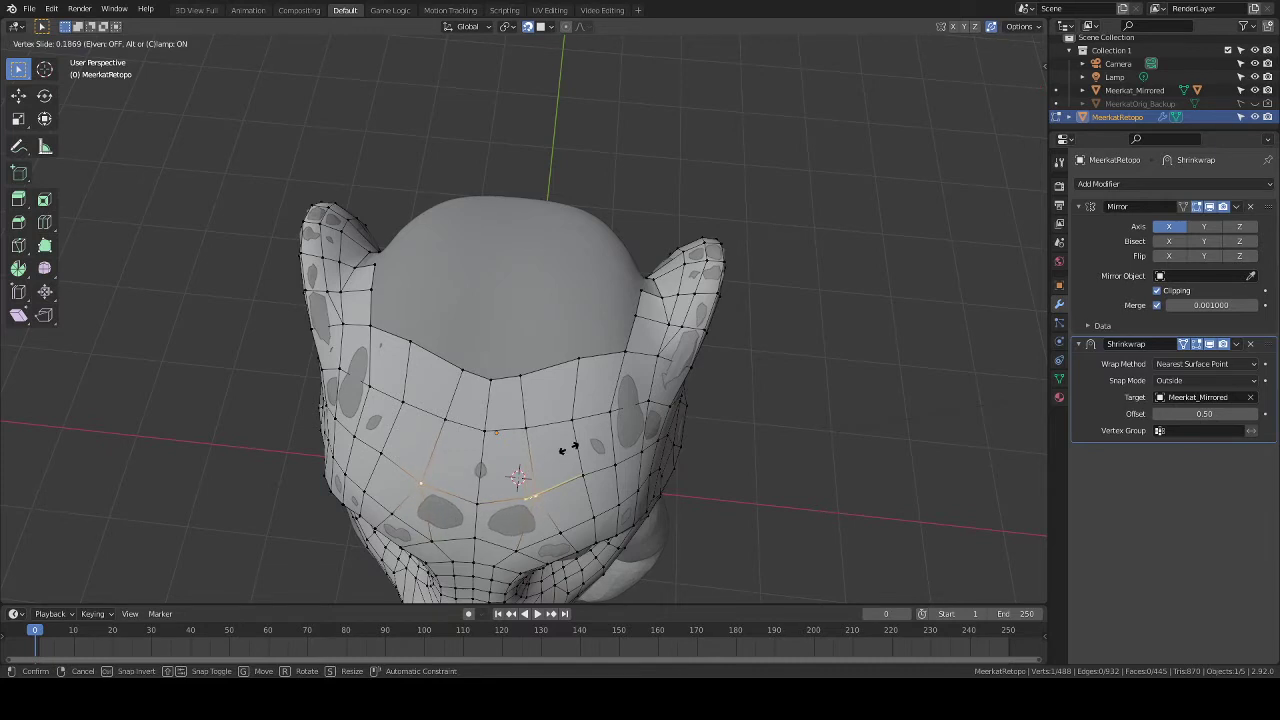
pyautogui.click(556, 446)
pyautogui.click(528, 426)
pyautogui.keyDown('shift'); pyautogui.click(522, 377); pyautogui.keyUp('shift')
pyautogui.press('g')
pyautogui.press('g')
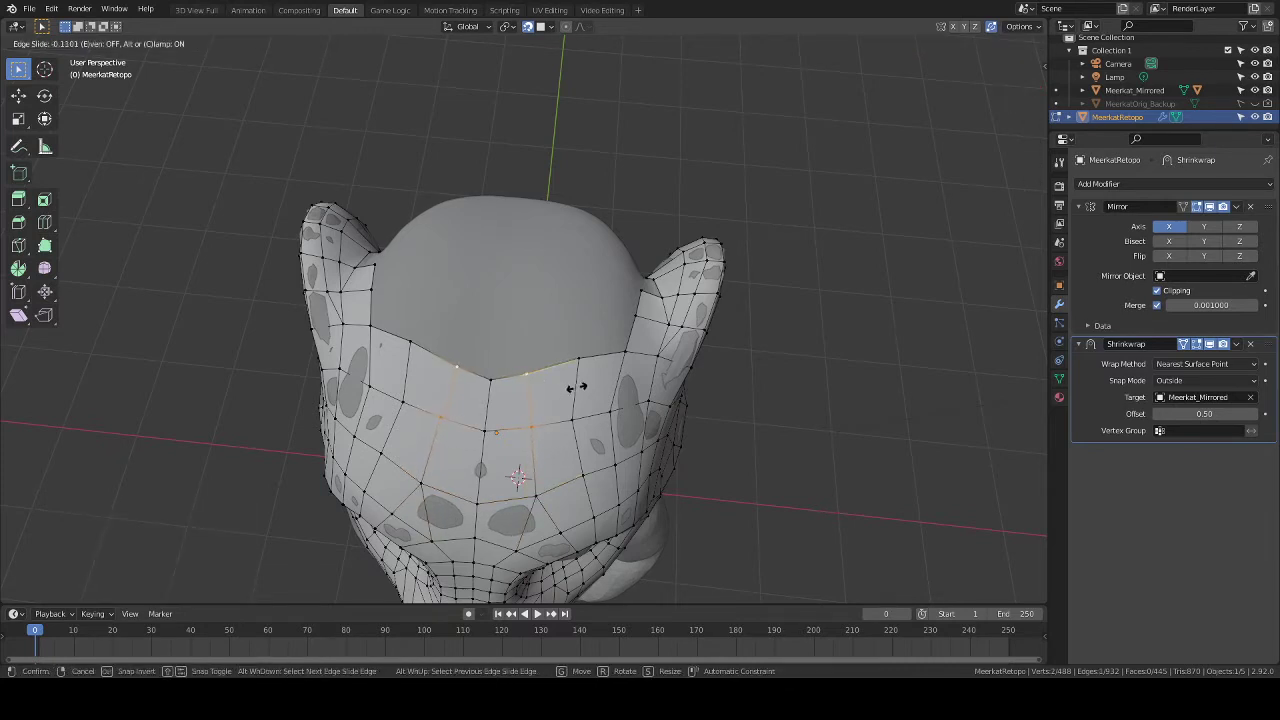
pyautogui.click(570, 387)
# Slide the open-edge vertex beside the centre line outward and move it slightly back over the skull.
pyautogui.click(540, 370)
pyautogui.hotkey('shift', 'v')
pyautogui.click(543, 362)
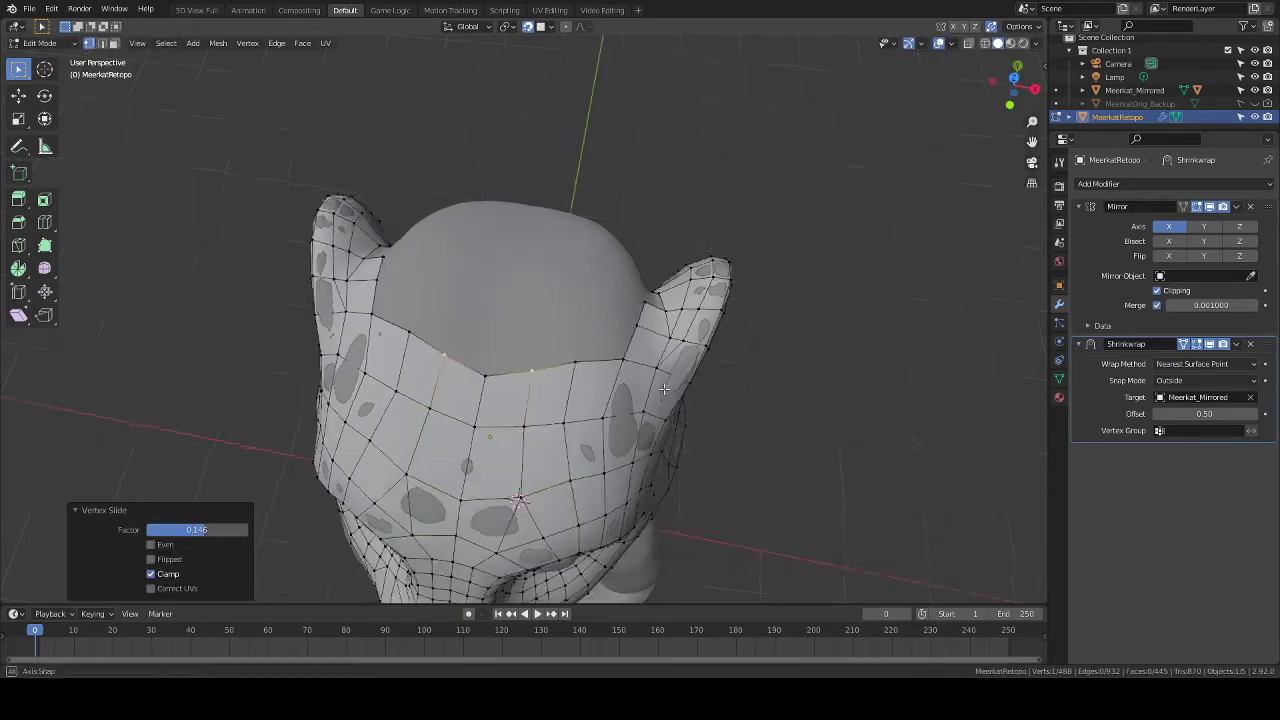
pyautogui.moveTo(543, 362); pyautogui.dragTo(512, 356, button='middle')
pyautogui.click(460, 318)
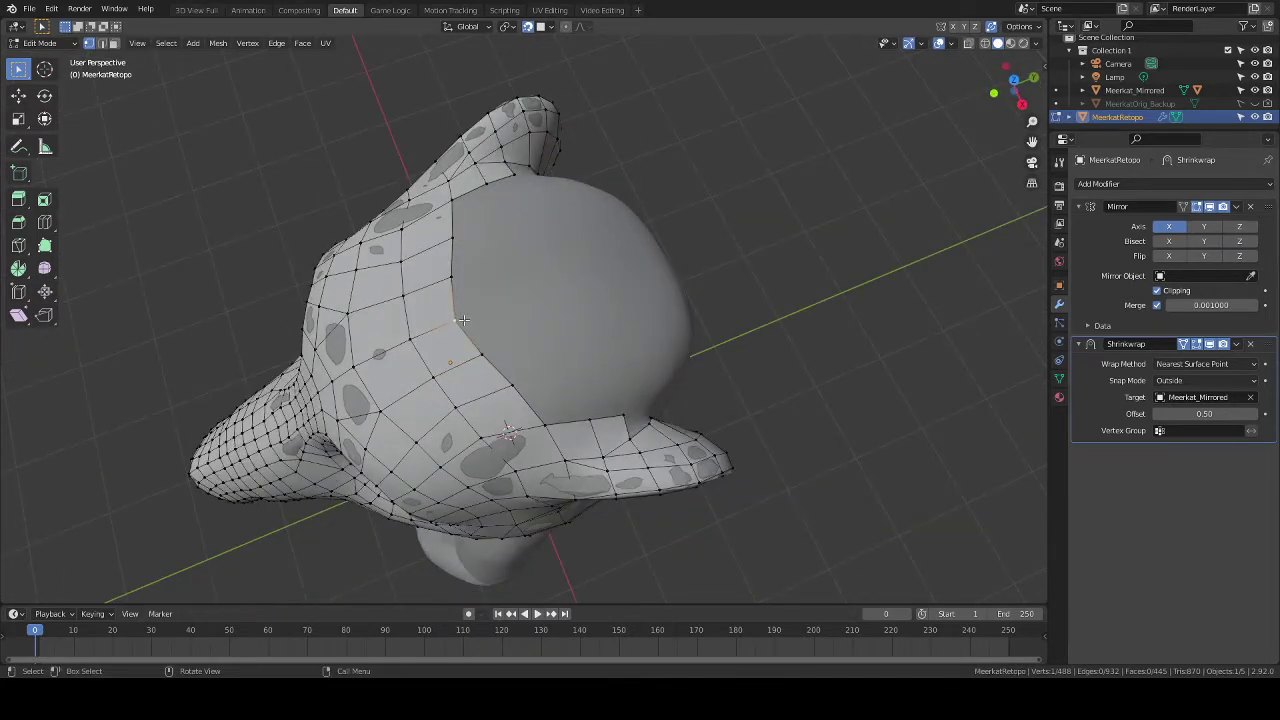
pyautogui.hotkey('shift', 'v')
pyautogui.press('g')
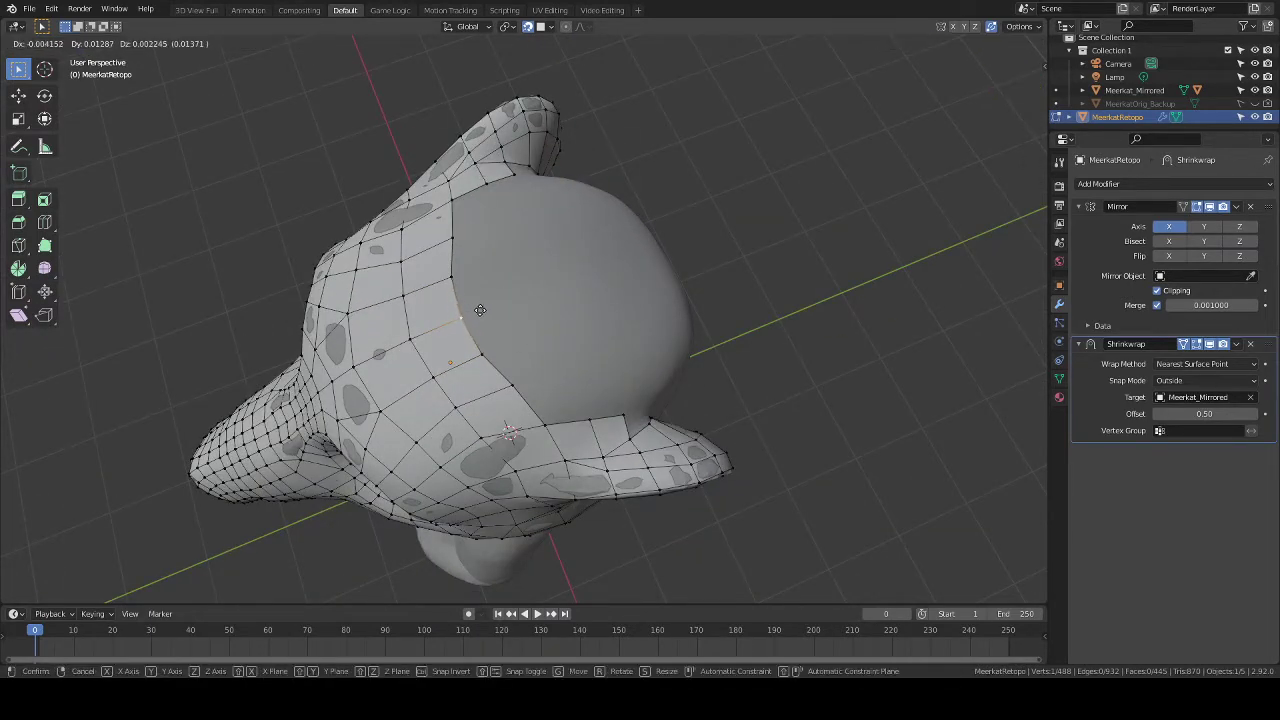
pyautogui.click(479, 310)
# Fill the corner behind the ear's base with two quads and adjust the border vertex in the ear crease.
pyautogui.moveTo(479, 310); pyautogui.dragTo(270, 312, button='middle')
pyautogui.click(45, 246)
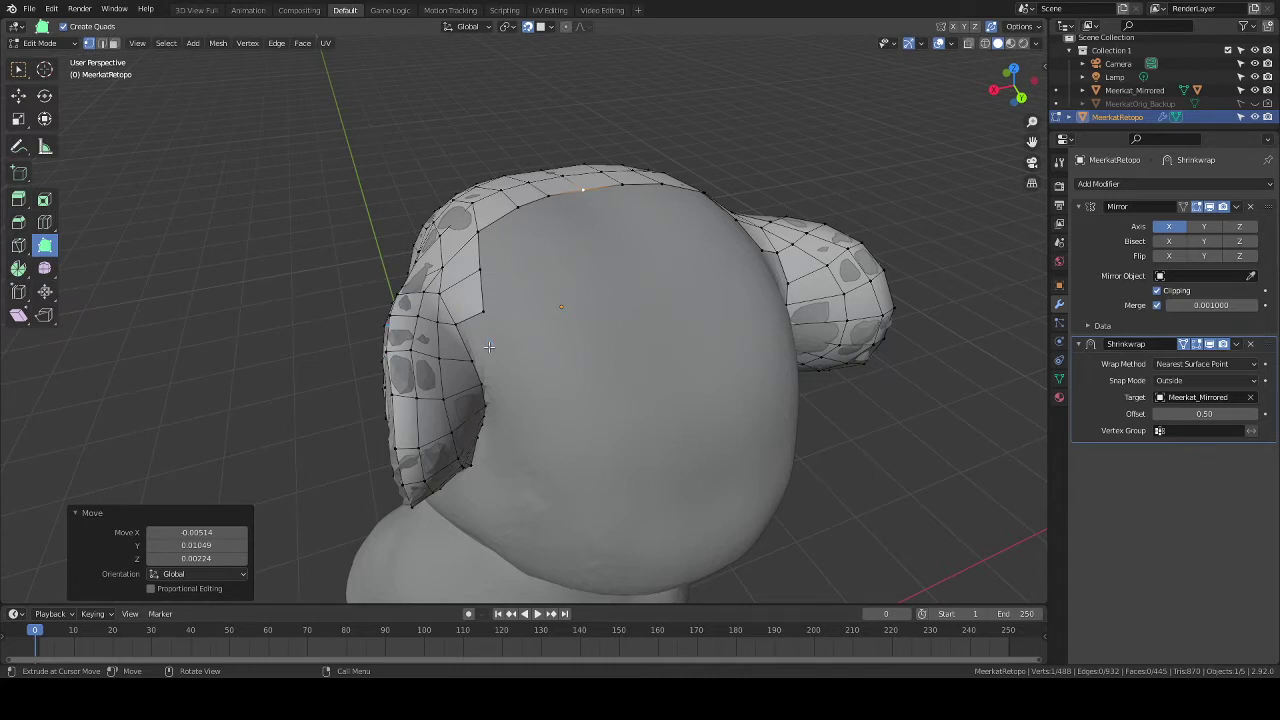
pyautogui.moveTo(489, 347); pyautogui.dragTo(462, 340, button='middle')
pyautogui.scroll(2, 476, 342)
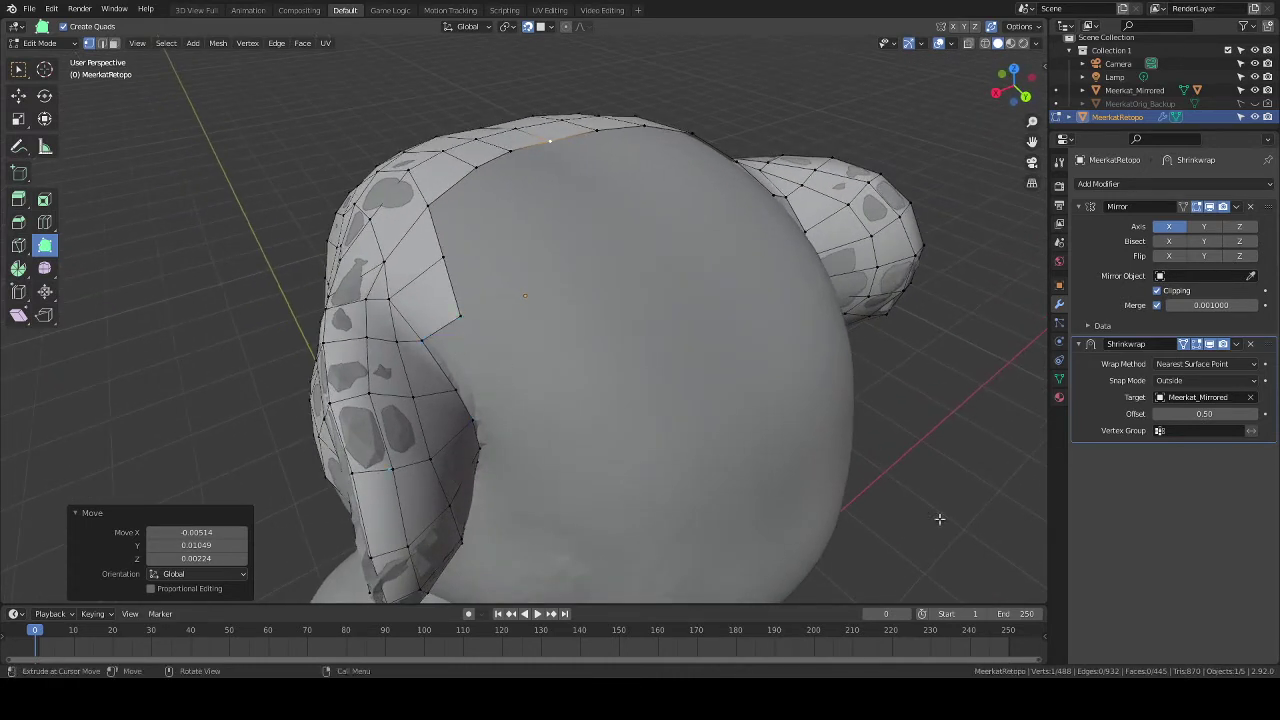
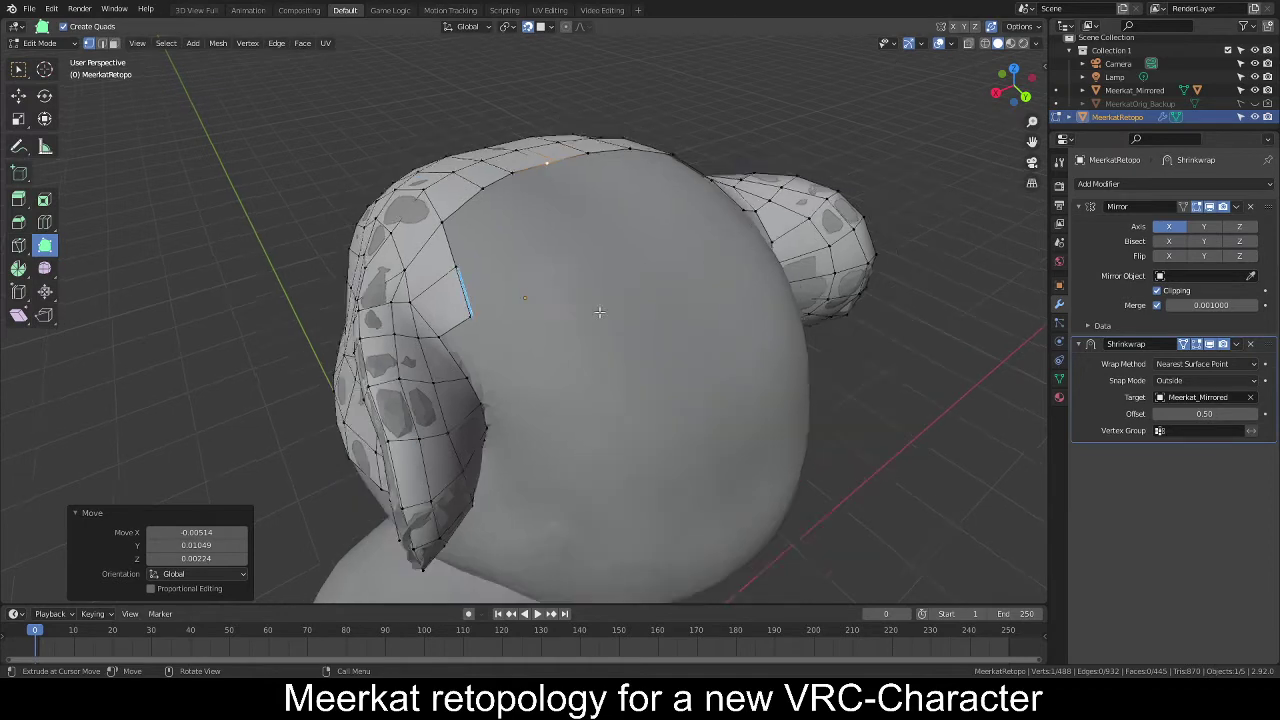
pyautogui.scroll(1, 484, 368)
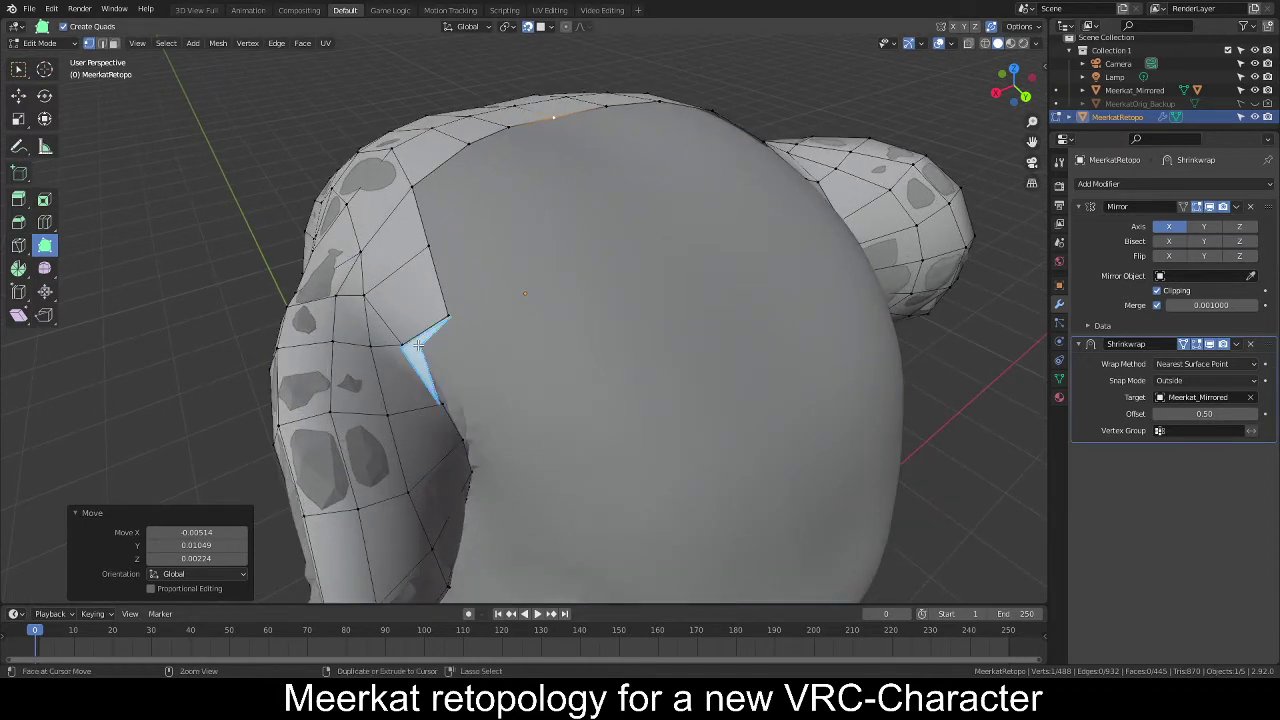
pyautogui.keyDown('ctrl'); pyautogui.moveTo(415, 349); pyautogui.dragTo(467, 392); pyautogui.keyUp('ctrl')
pyautogui.scroll(-1, 571, 405)
pyautogui.moveTo(571, 405); pyautogui.dragTo(500, 375, button='middle')
pyautogui.moveTo(463, 370); pyautogui.dragTo(468, 396)
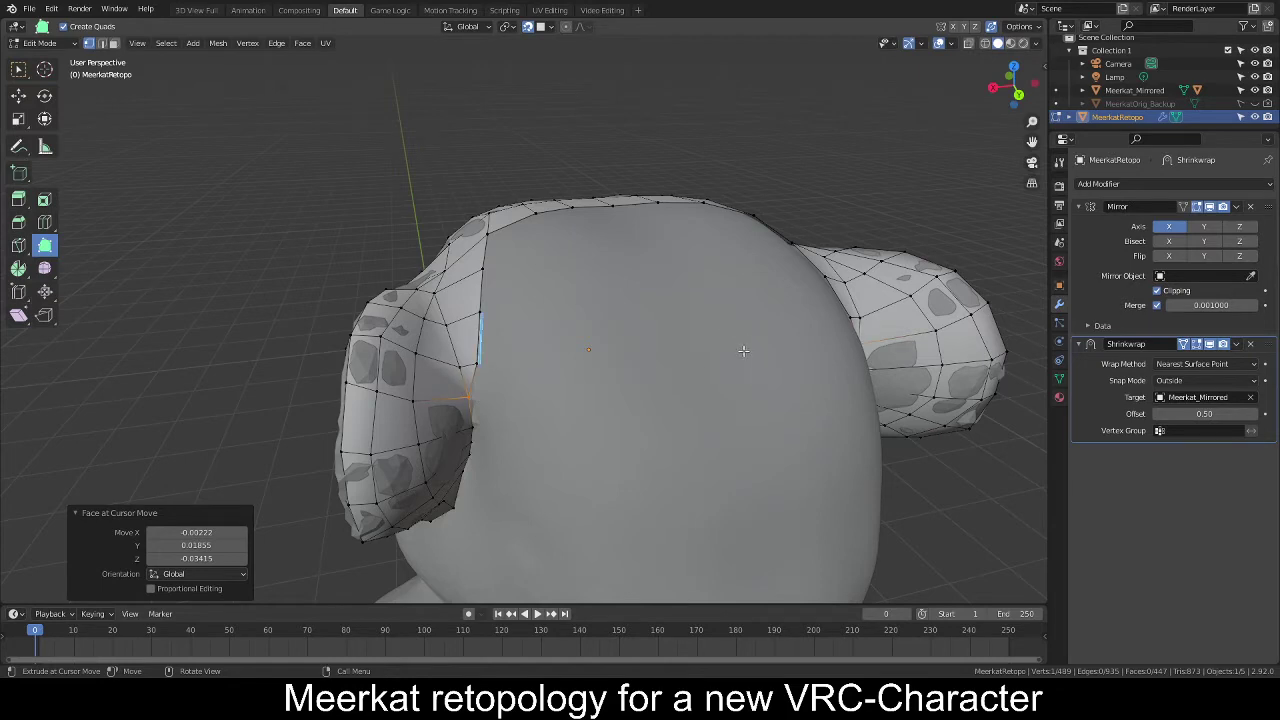
pyautogui.moveTo(730, 345); pyautogui.dragTo(513, 353, button='middle')
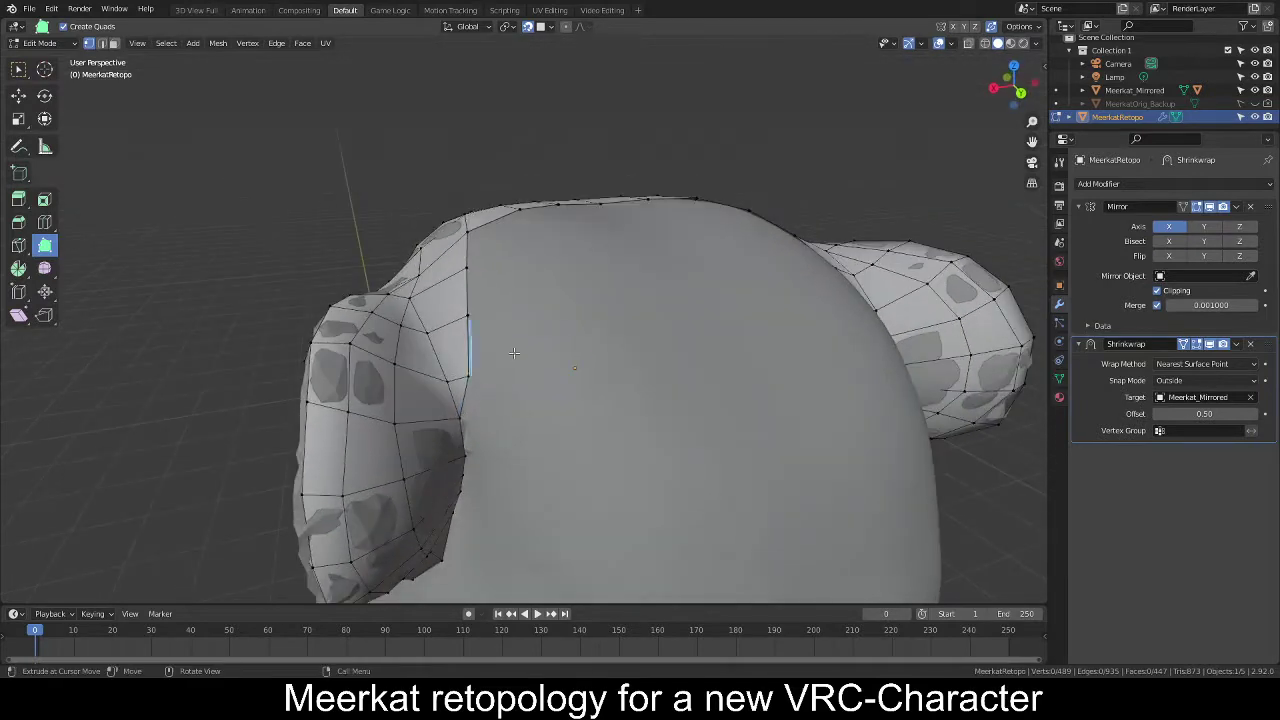
pyautogui.moveTo(461, 417); pyautogui.dragTo(472, 421)
# Add three quads in the next row across the top of the skull, reaching the mirrored centre line.
pyautogui.moveTo(472, 421); pyautogui.dragTo(580, 418, button='middle')
pyautogui.scroll(3, 567, 406)
pyautogui.scroll(-1, 545, 404)
pyautogui.moveTo(585, 421); pyautogui.dragTo(500, 354)
pyautogui.keyDown('ctrl'); pyautogui.moveTo(467, 413); pyautogui.dragTo(443, 333); pyautogui.keyUp('ctrl')
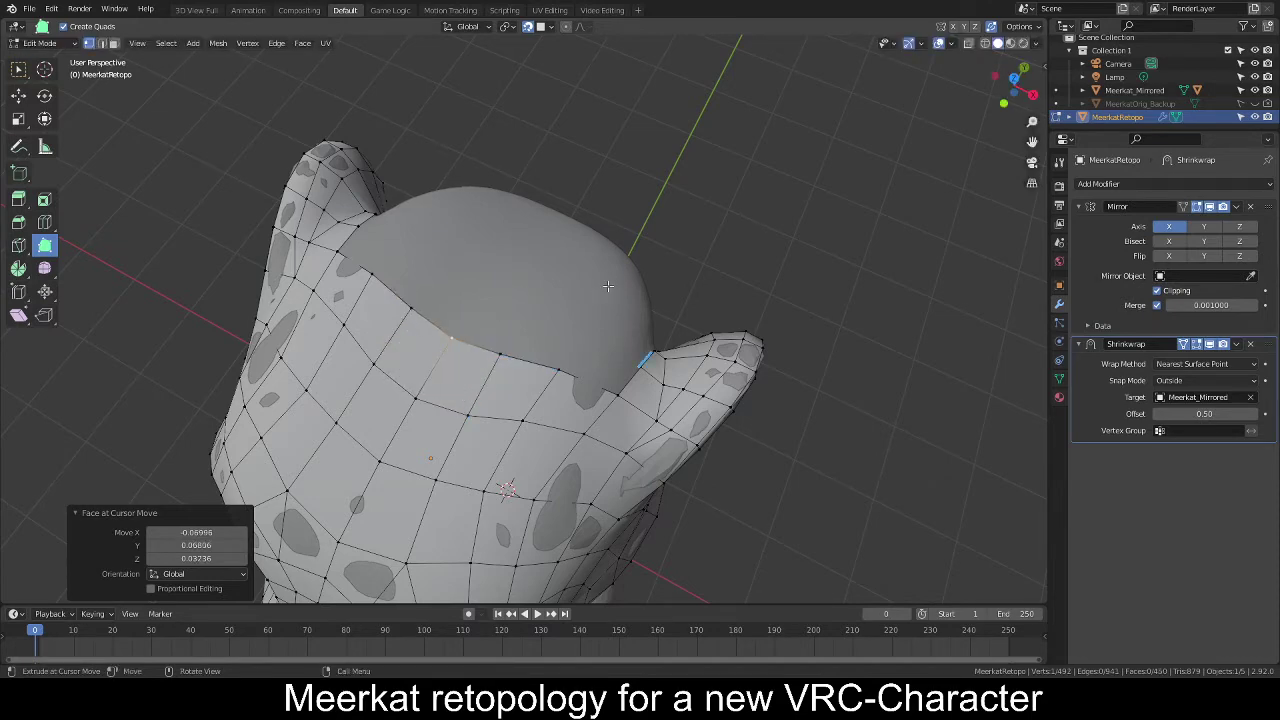
# Add three quads in the next row behind the ears across the skull, closing the row at the mirrored centre line.
pyautogui.moveTo(608, 286); pyautogui.dragTo(517, 243, button='middle')
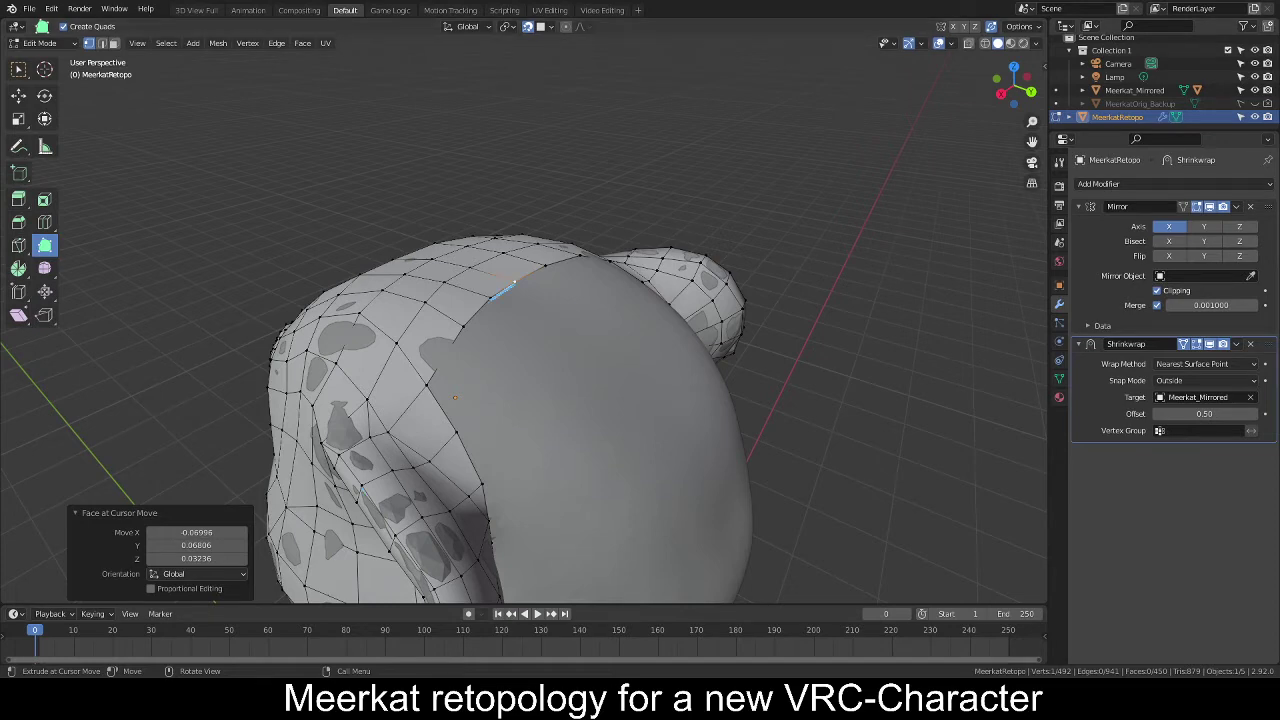
pyautogui.moveTo(584, 347); pyautogui.dragTo(570, 388, button='middle')
pyautogui.moveTo(436, 388); pyautogui.dragTo(497, 393)
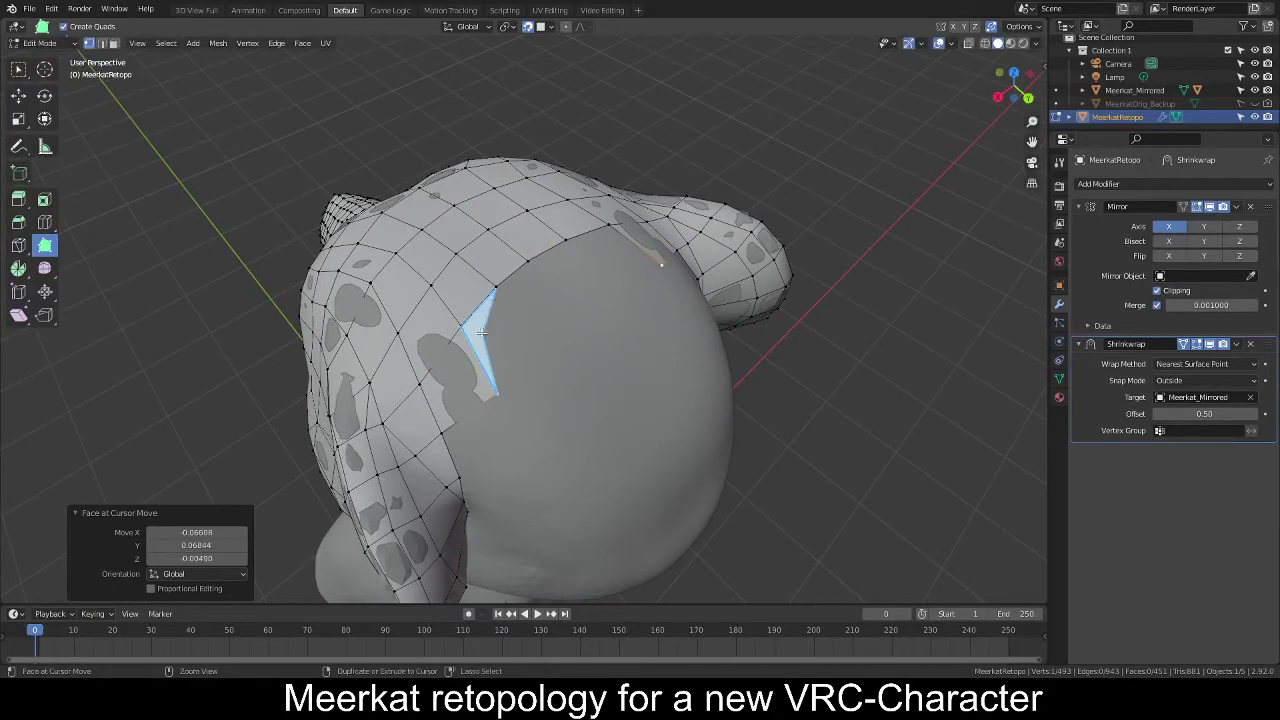
pyautogui.moveTo(469, 329); pyautogui.dragTo(549, 356)
pyautogui.moveTo(594, 328); pyautogui.dragTo(549, 339, button='middle')
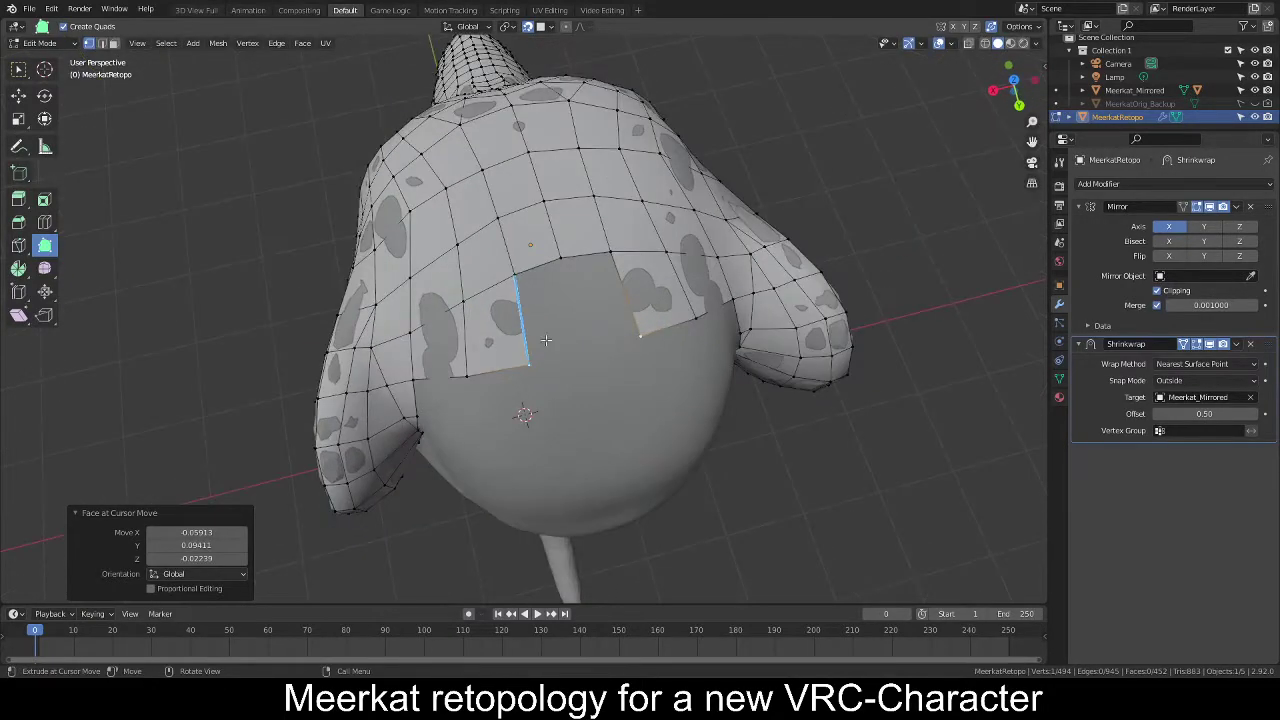
pyautogui.keyDown('ctrl'); pyautogui.moveTo(532, 291); pyautogui.dragTo(600, 343); pyautogui.keyUp('ctrl')
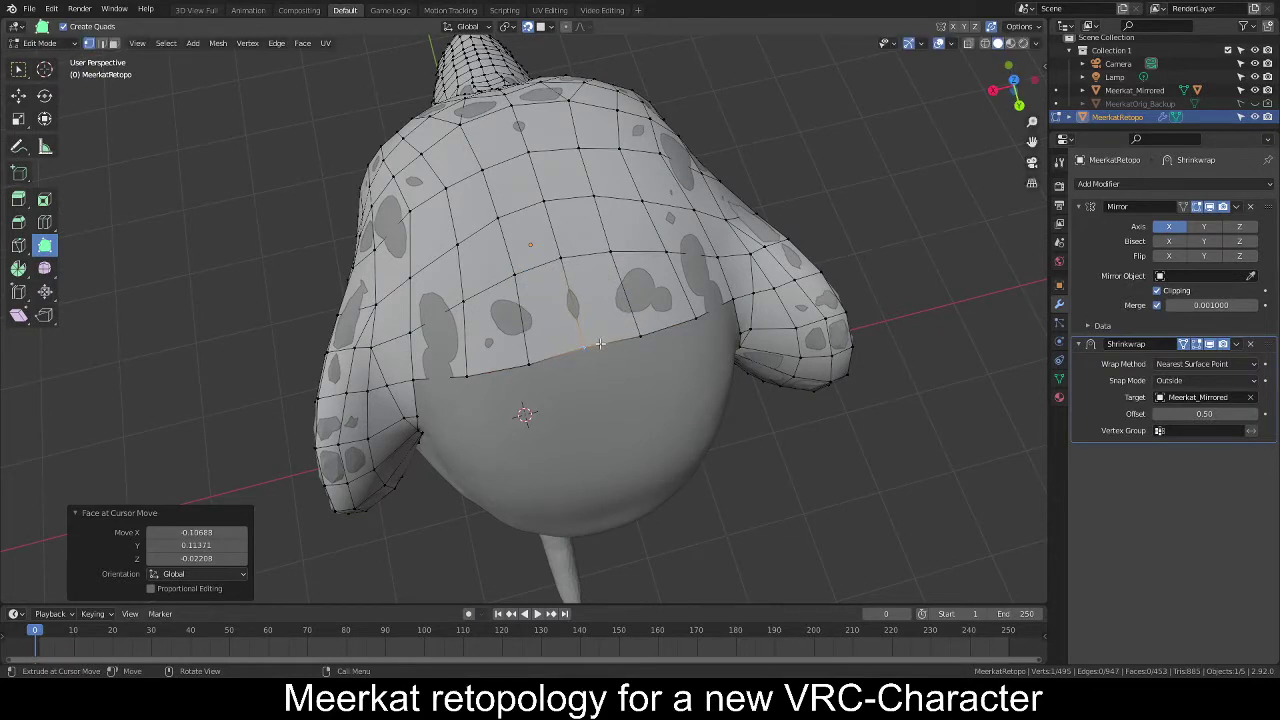
# Edge-slide the two rear border vertices beside the centre line slightly forward, and move the centre vertex into line with them.
pyautogui.press('w')
pyautogui.click(530, 366)
pyautogui.keyDown('shift'); pyautogui.click(469, 374); pyautogui.keyUp('shift')
pyautogui.press('g')
pyautogui.press('g')
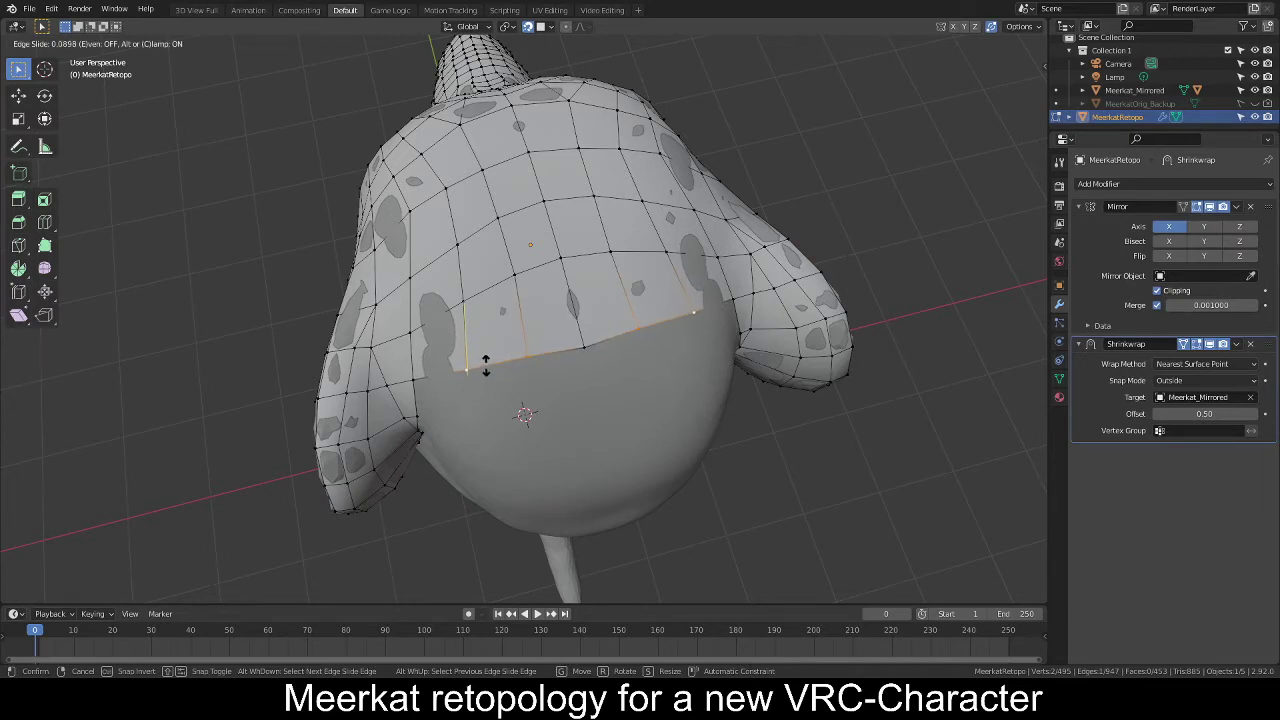
pyautogui.click(486, 365)
pyautogui.click(594, 344)
pyautogui.press('g')
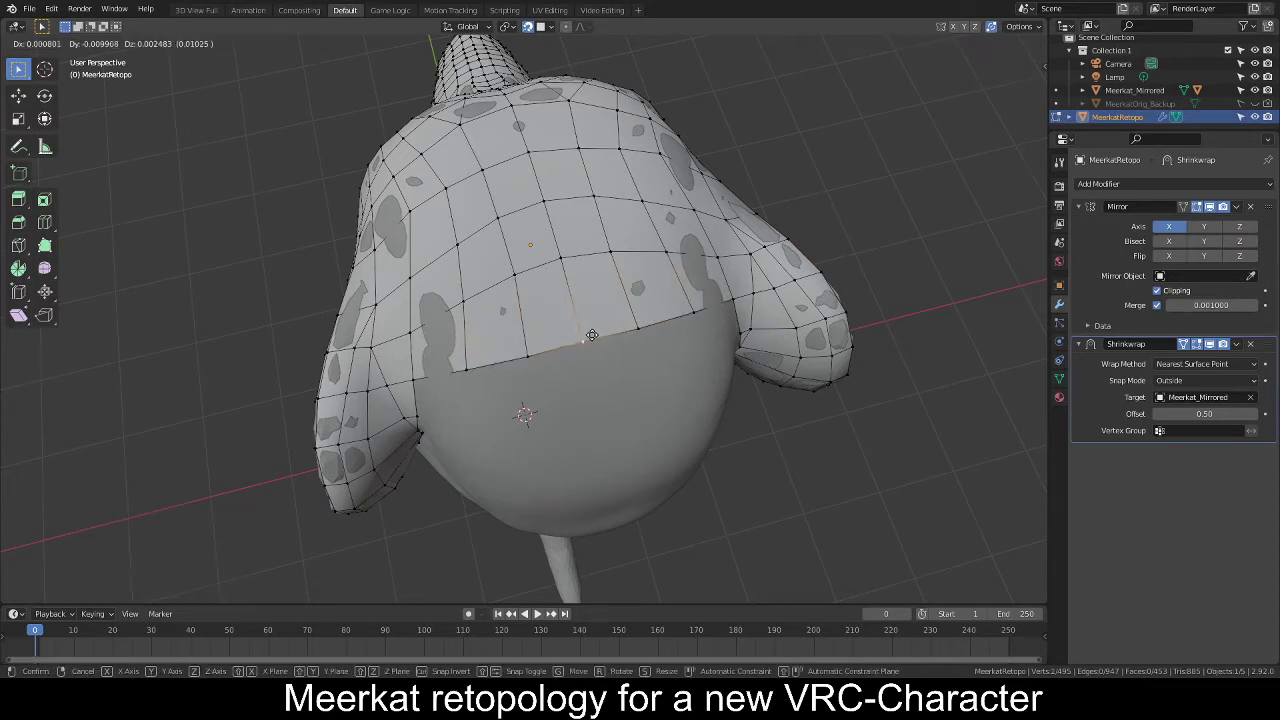
pyautogui.click(588, 337)
# Switch to Object Mode and look over the retopologized head on the full meerkat figure.
pyautogui.scroll(-3, 534, 419)
pyautogui.moveTo(527, 413); pyautogui.dragTo(467, 406, button='middle')
pyautogui.keyDown('alt'); pyautogui.middleClick(474, 396); pyautogui.keyUp('alt')
pyautogui.keyDown('alt'); pyautogui.middleClick(474, 358); pyautogui.keyUp('alt')
pyautogui.scroll(-6, 469, 486)
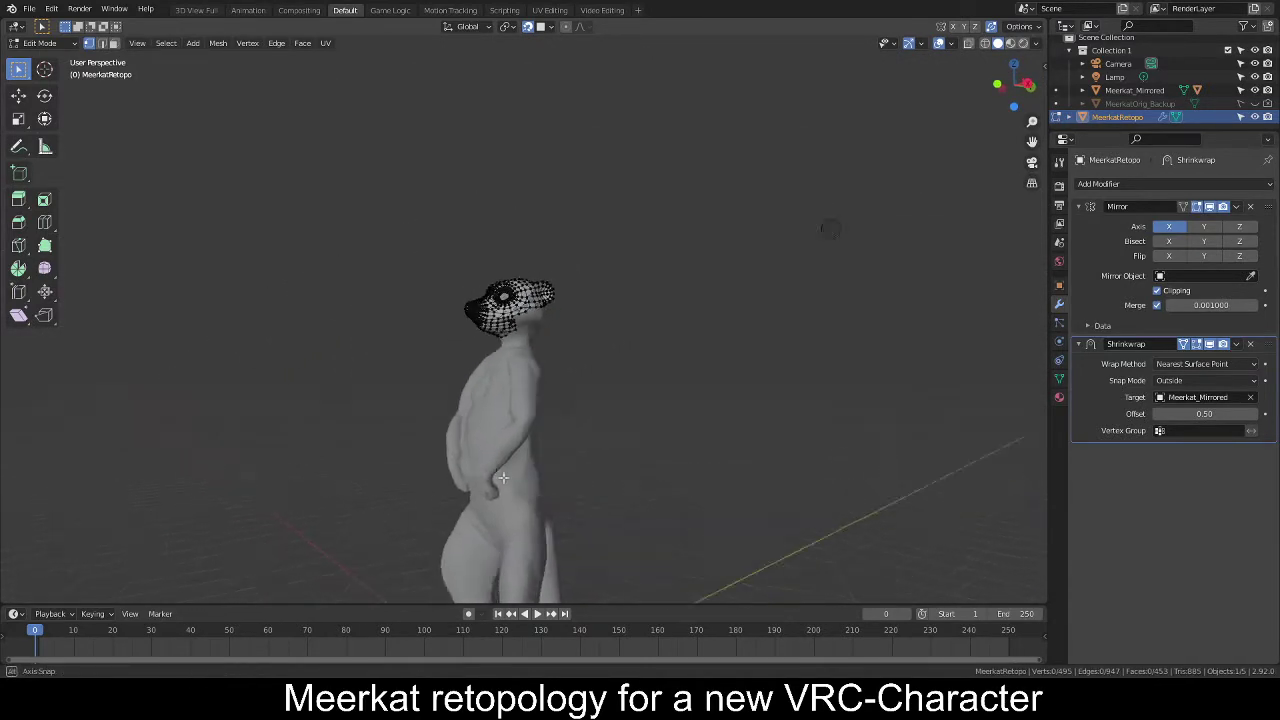
pyautogui.moveTo(469, 486); pyautogui.dragTo(580, 512, button='middle')
pyautogui.press('Tab')
pyautogui.moveTo(621, 430); pyautogui.dragTo(551, 443, button='middle')
pyautogui.scroll(4, 511, 400)
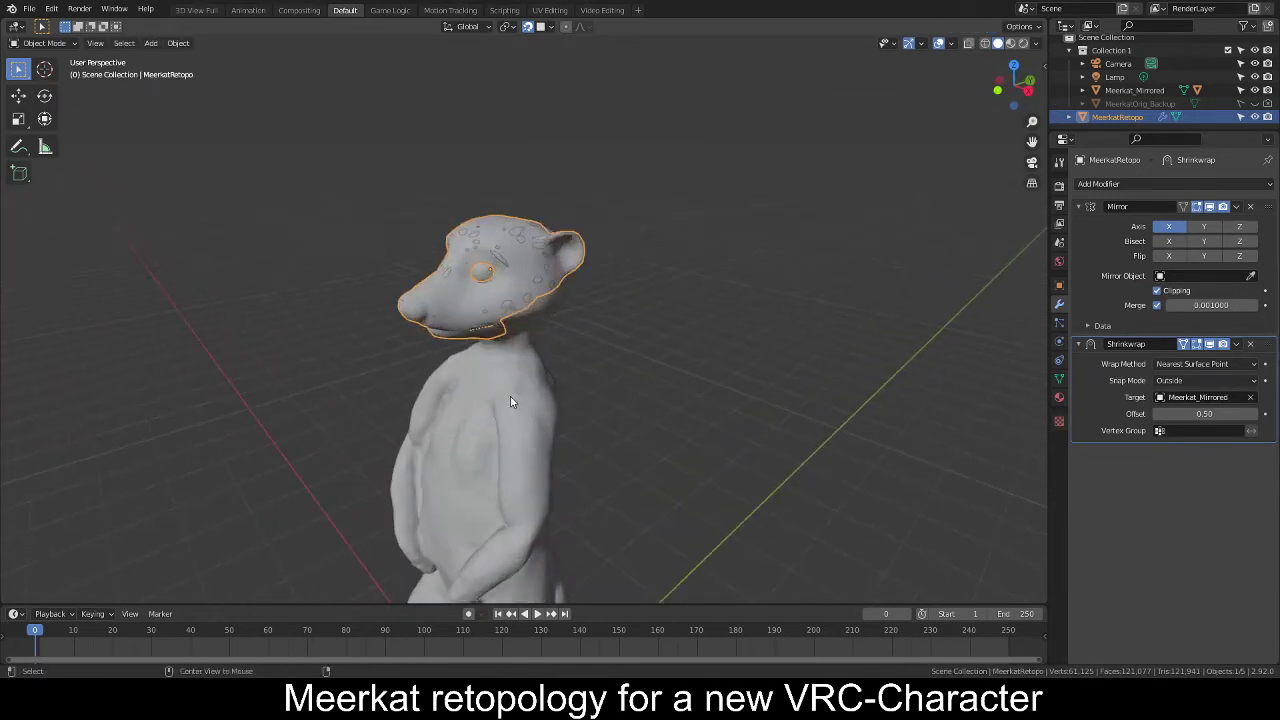
pyautogui.moveTo(494, 396); pyautogui.dragTo(620, 368, button='middle')
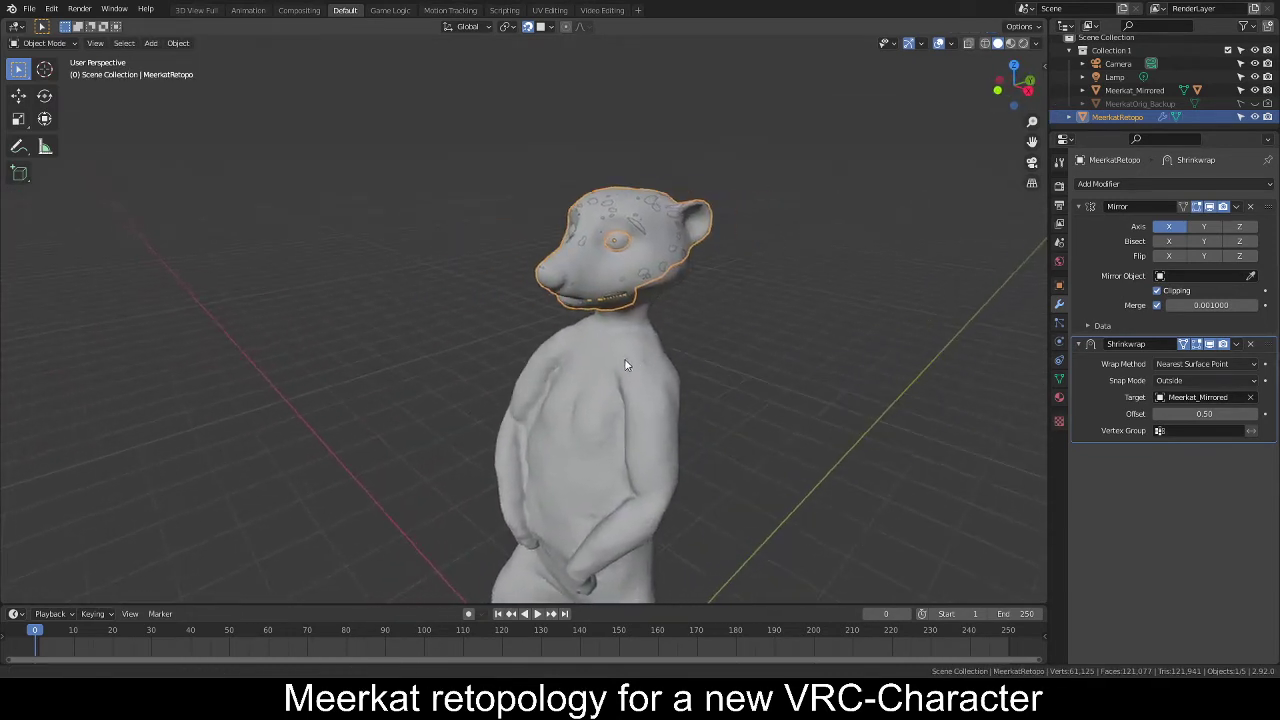
# Set the viewport shading colour to Random so the retopology mesh and the sculpt have different colours.
pyautogui.click(1036, 43)
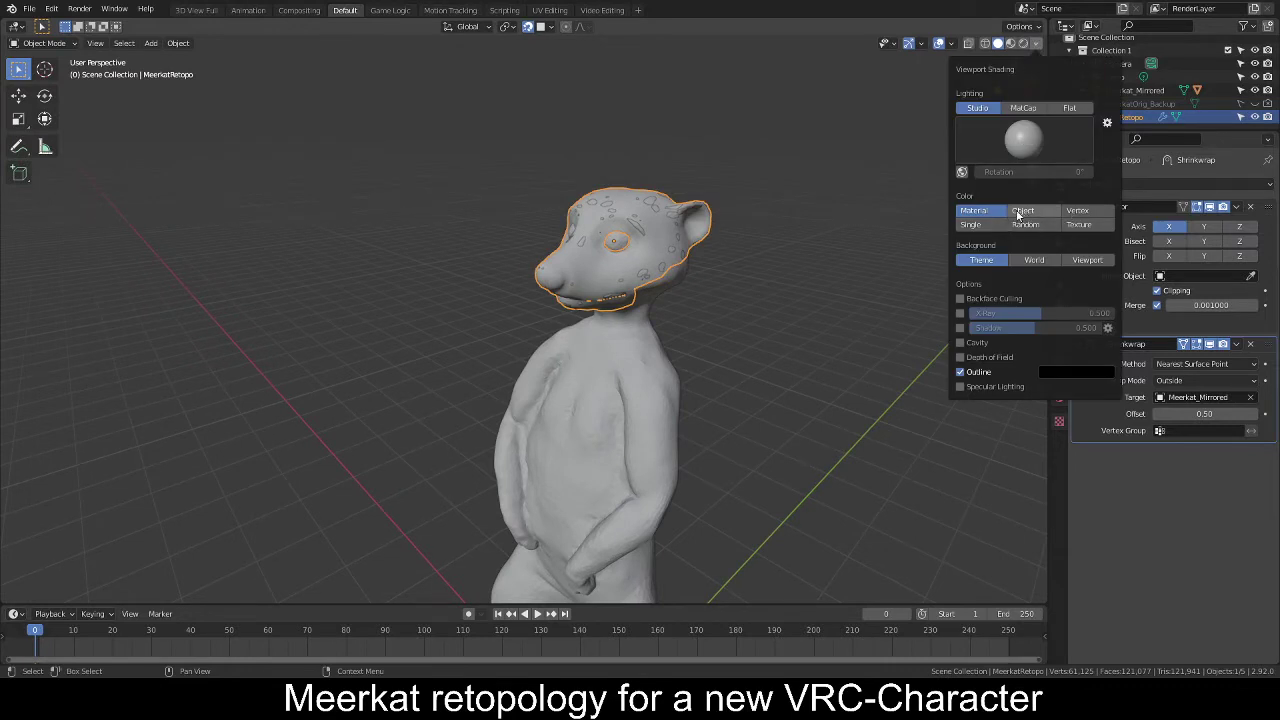
pyautogui.click(1022, 213)
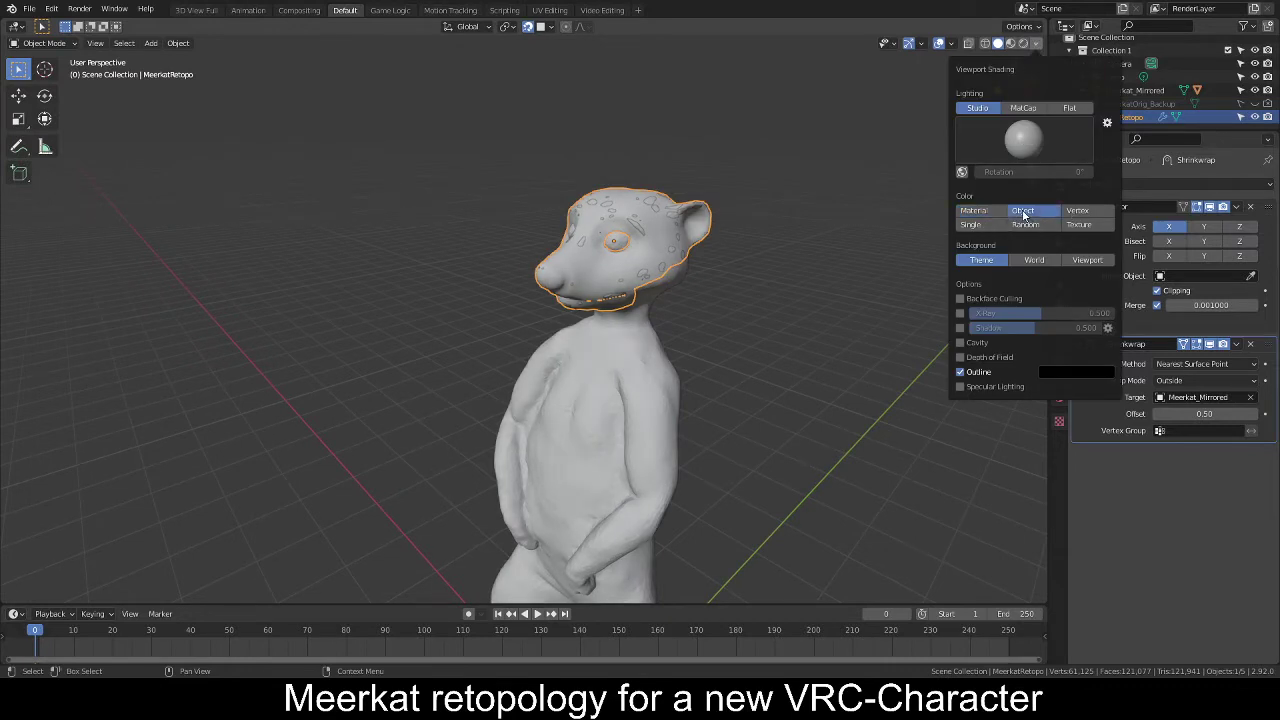
pyautogui.click(972, 224)
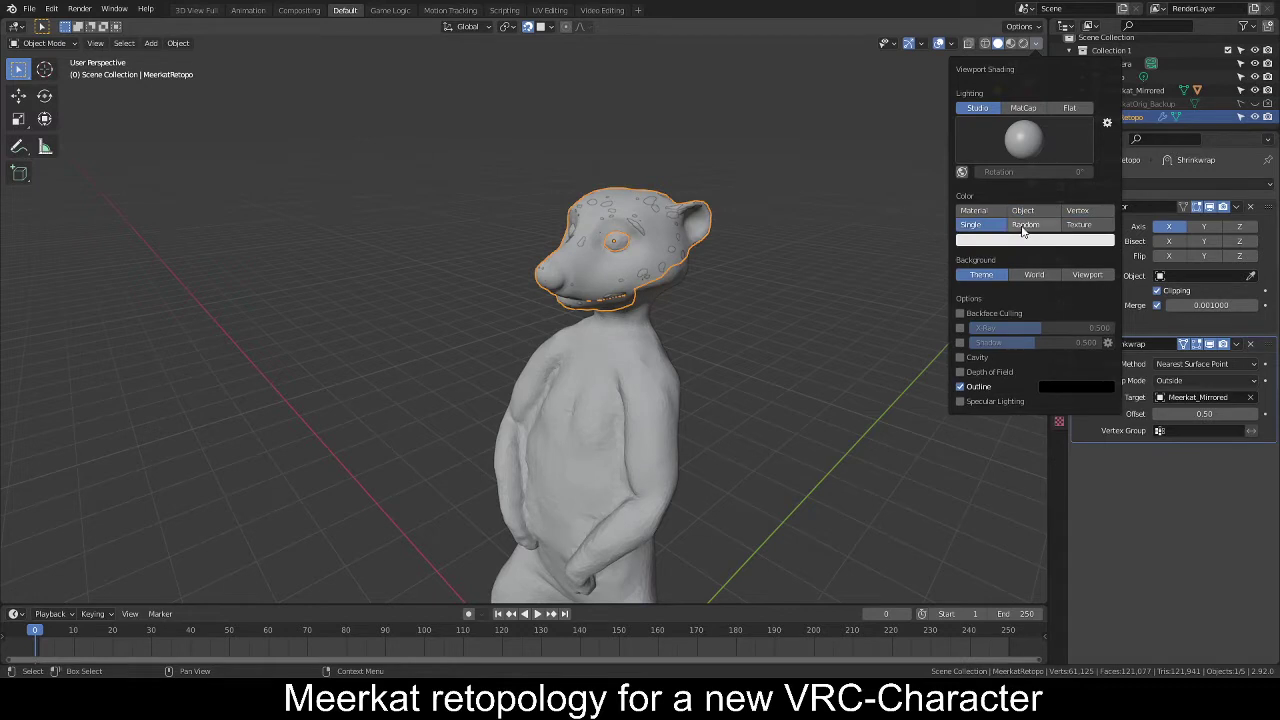
pyautogui.click(1024, 225)
pyautogui.click(736, 389)
pyautogui.moveTo(736, 389)
pyautogui.mouseDown(button='middle')
pyautogui.moveTo(676, 397)
pyautogui.moveTo(760, 434)
pyautogui.moveTo(680, 420)
pyautogui.moveTo(720, 385)
pyautogui.moveTo(670, 328)
pyautogui.moveTo(618, 343)
pyautogui.moveTo(653, 334)
pyautogui.mouseUp(button='middle')
pyautogui.scroll(4, 708, 355)
pyautogui.scroll(3, 617, 404)
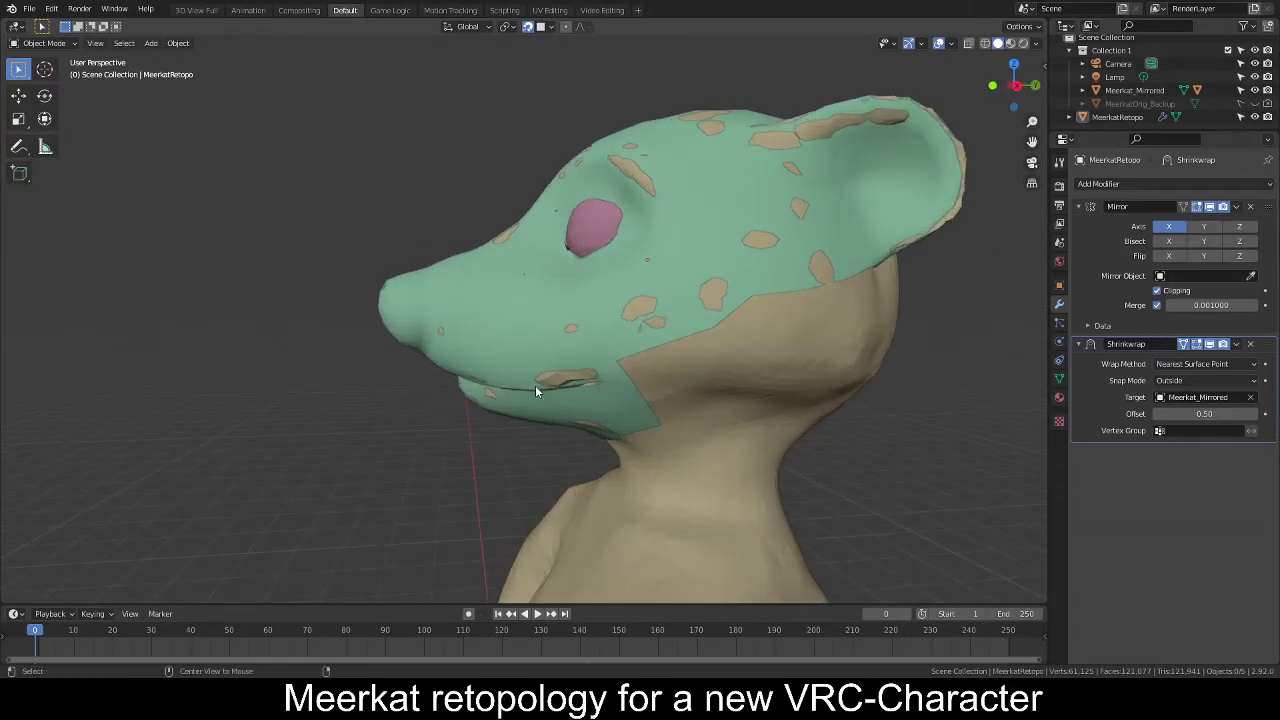
pyautogui.moveTo(520, 394); pyautogui.dragTo(601, 373, button='middle')
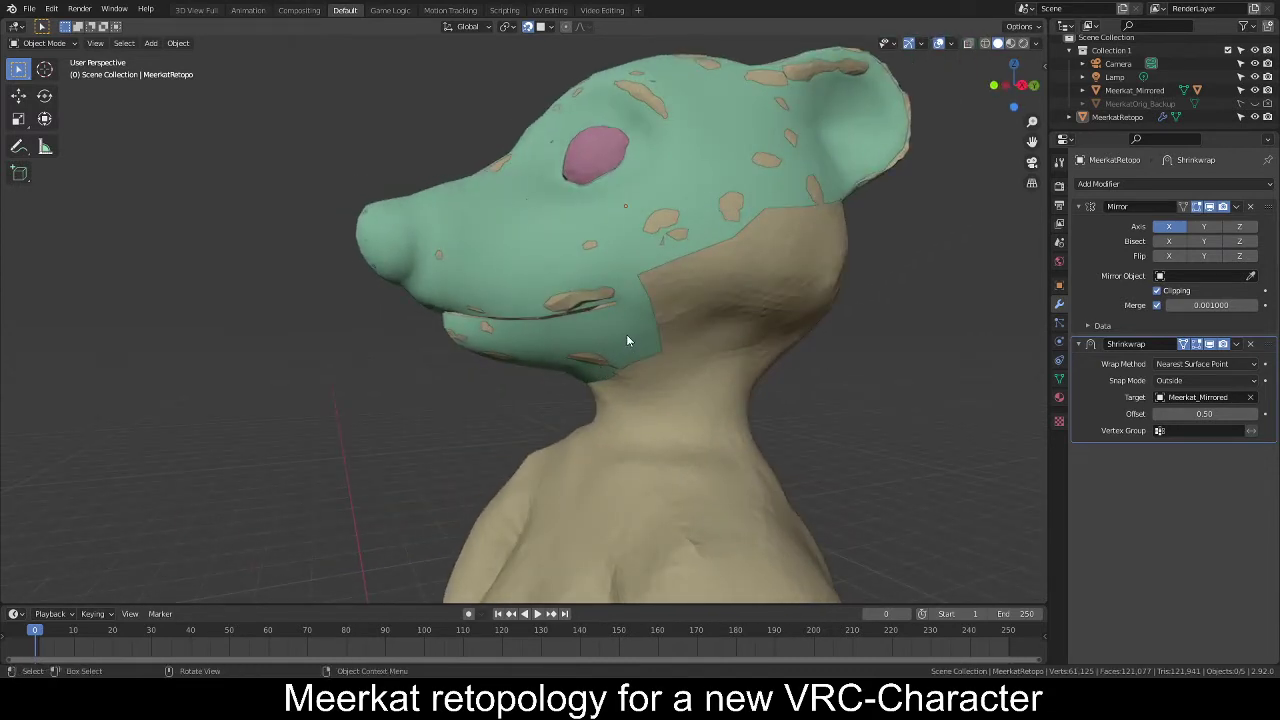
pyautogui.moveTo(700, 306); pyautogui.dragTo(627, 334, button='middle')
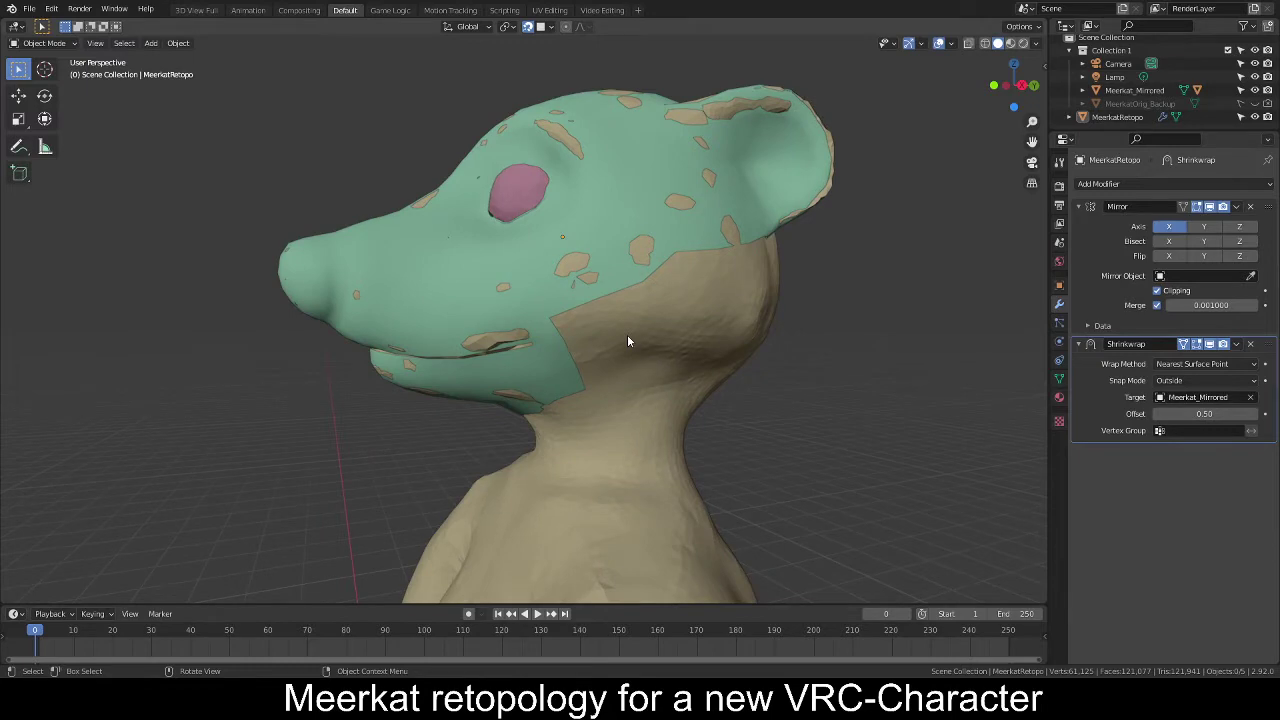
# Select the MeerkatRetopo mesh and return to Edit Mode with a close side view of the cheek border.
pyautogui.click(602, 213)
pyautogui.press('Tab')
pyautogui.scroll(-3, 664, 257)
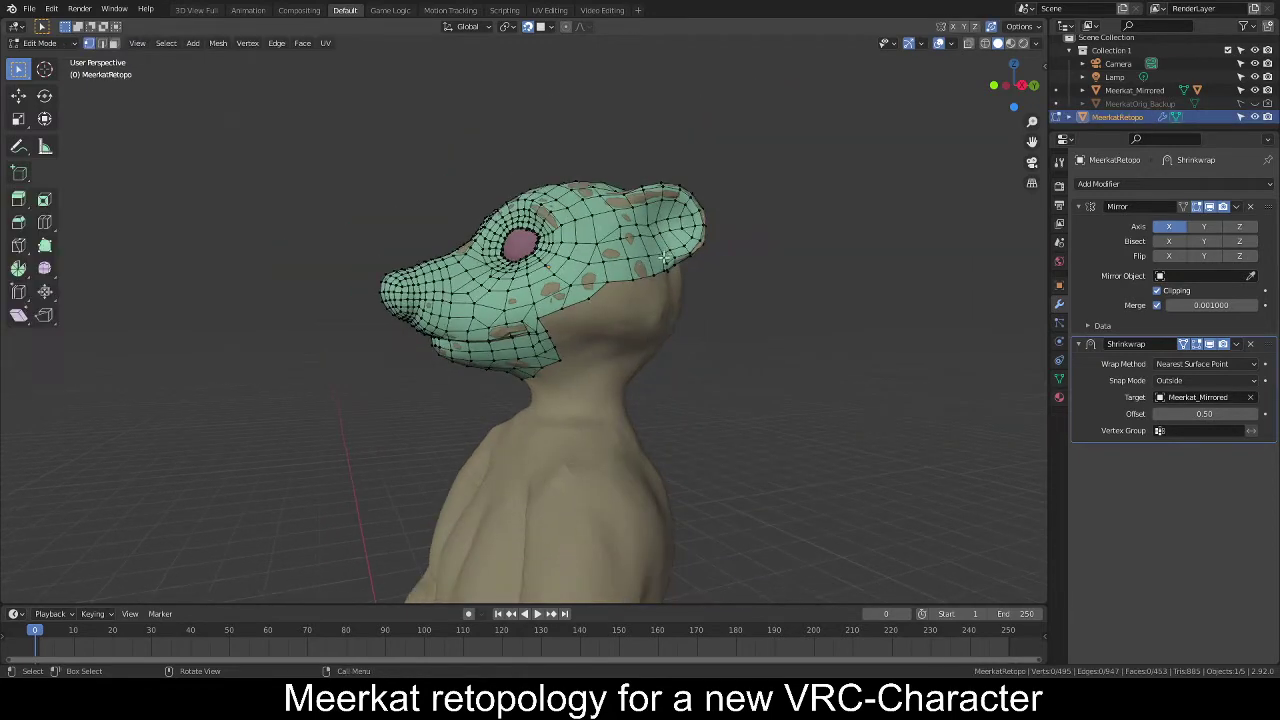
pyautogui.moveTo(664, 258); pyautogui.dragTo(694, 241, button='middle')
pyautogui.scroll(3, 500, 280)
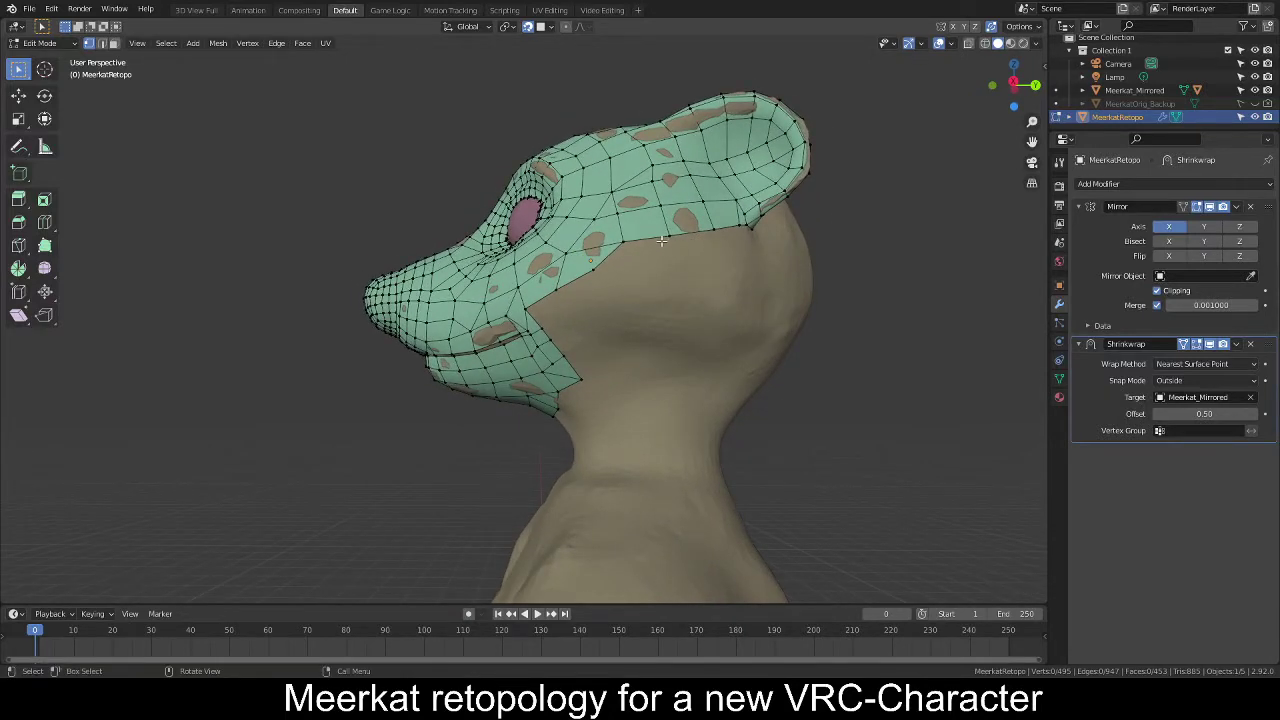
pyautogui.scroll(1, 559, 303)
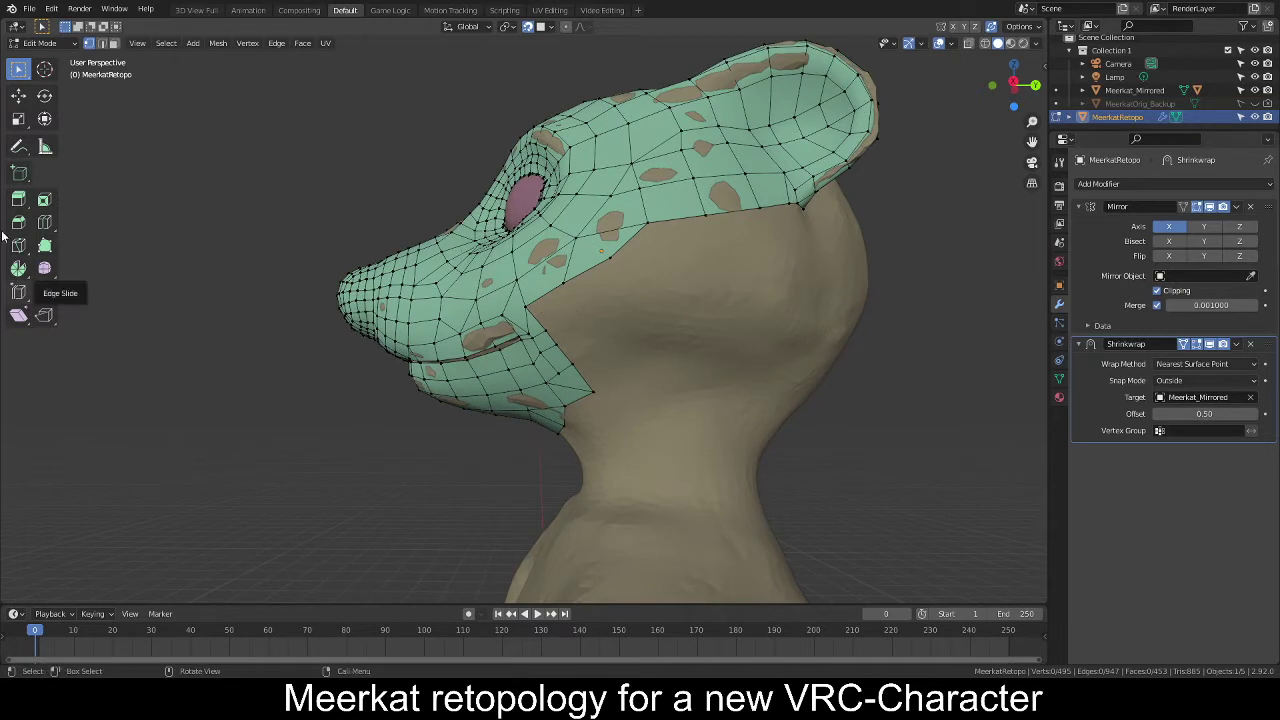
# Extend the cheek border with new quads from behind the mouth corner toward the ear, plus one quad in the row below.
pyautogui.click(44, 245)
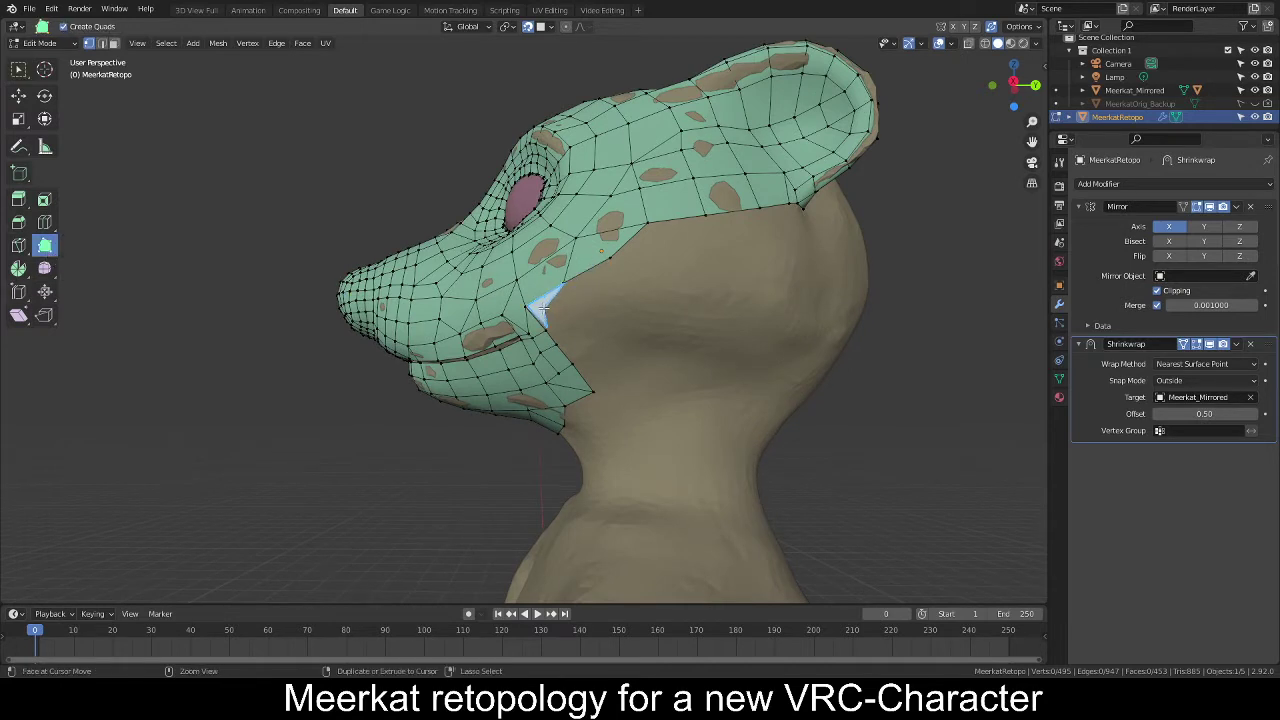
pyautogui.moveTo(545, 308); pyautogui.dragTo(564, 281)
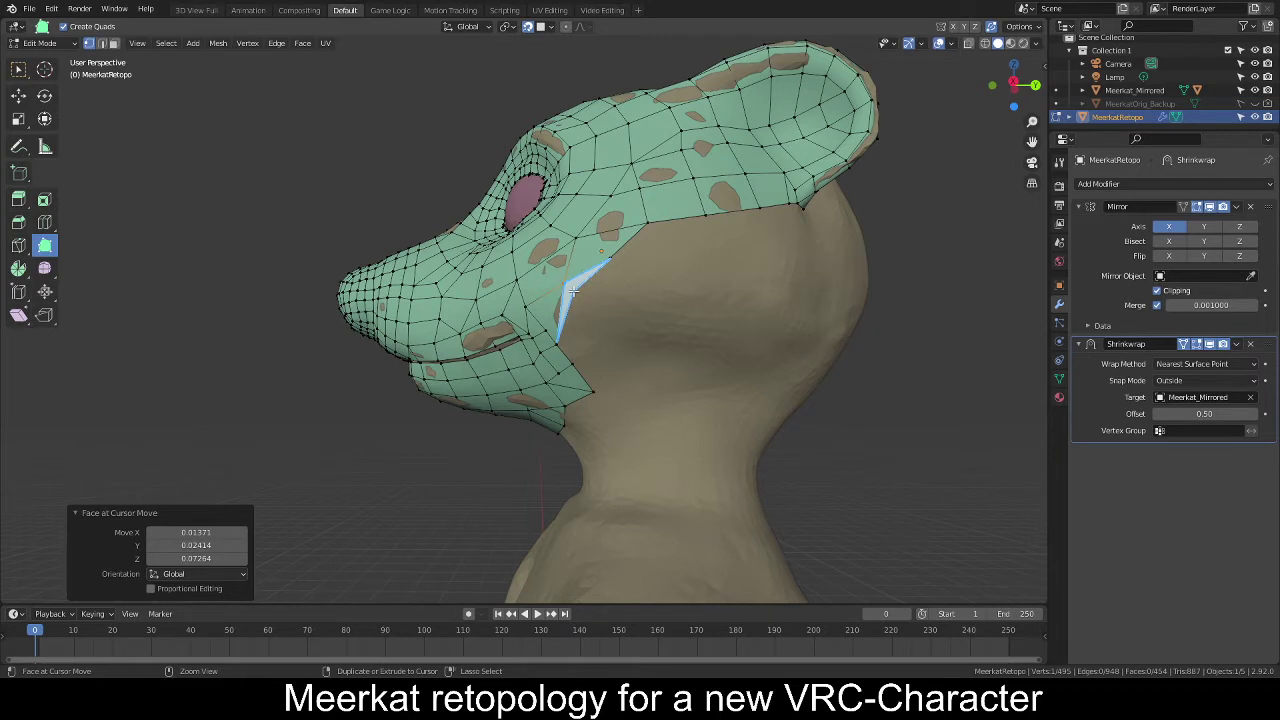
pyautogui.moveTo(573, 291); pyautogui.dragTo(620, 302)
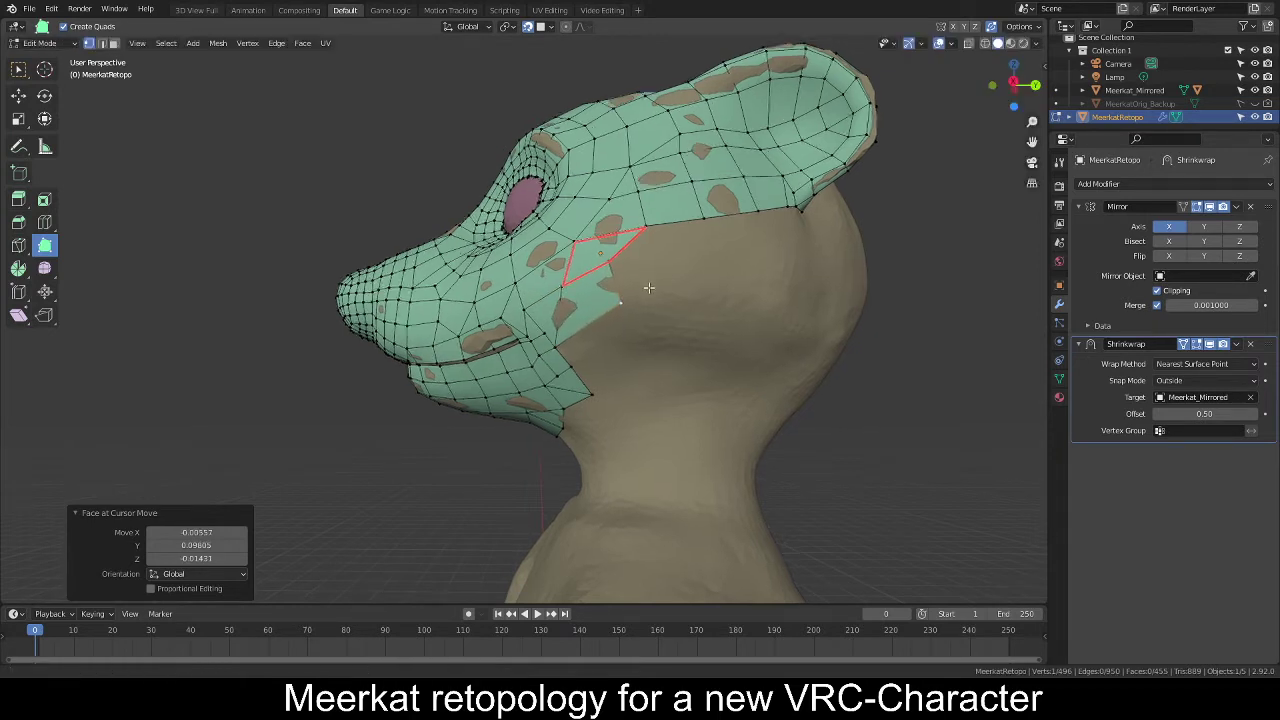
pyautogui.moveTo(649, 288); pyautogui.dragTo(600, 300, button='middle')
pyautogui.moveTo(598, 302); pyautogui.dragTo(670, 270)
pyautogui.moveTo(708, 328); pyautogui.dragTo(722, 308, button='middle')
pyautogui.moveTo(672, 344); pyautogui.dragTo(648, 350, button='middle')
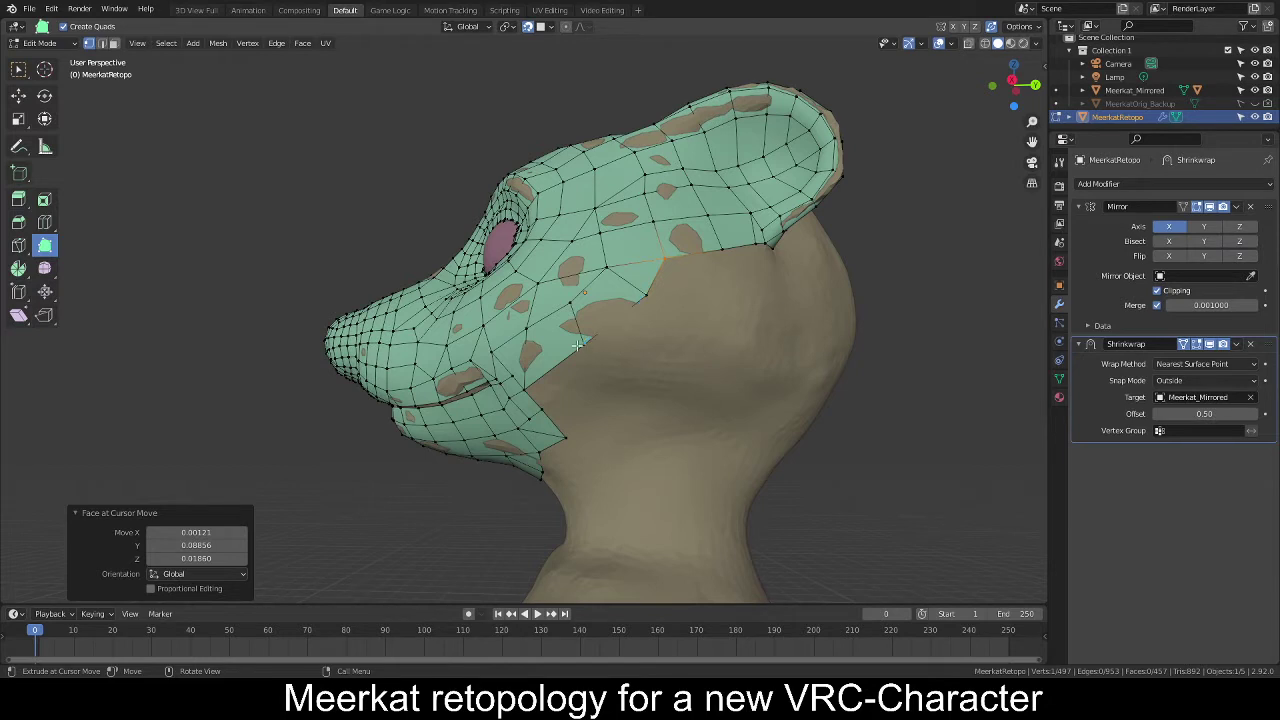
pyautogui.moveTo(579, 346); pyautogui.dragTo(590, 332, button='middle')
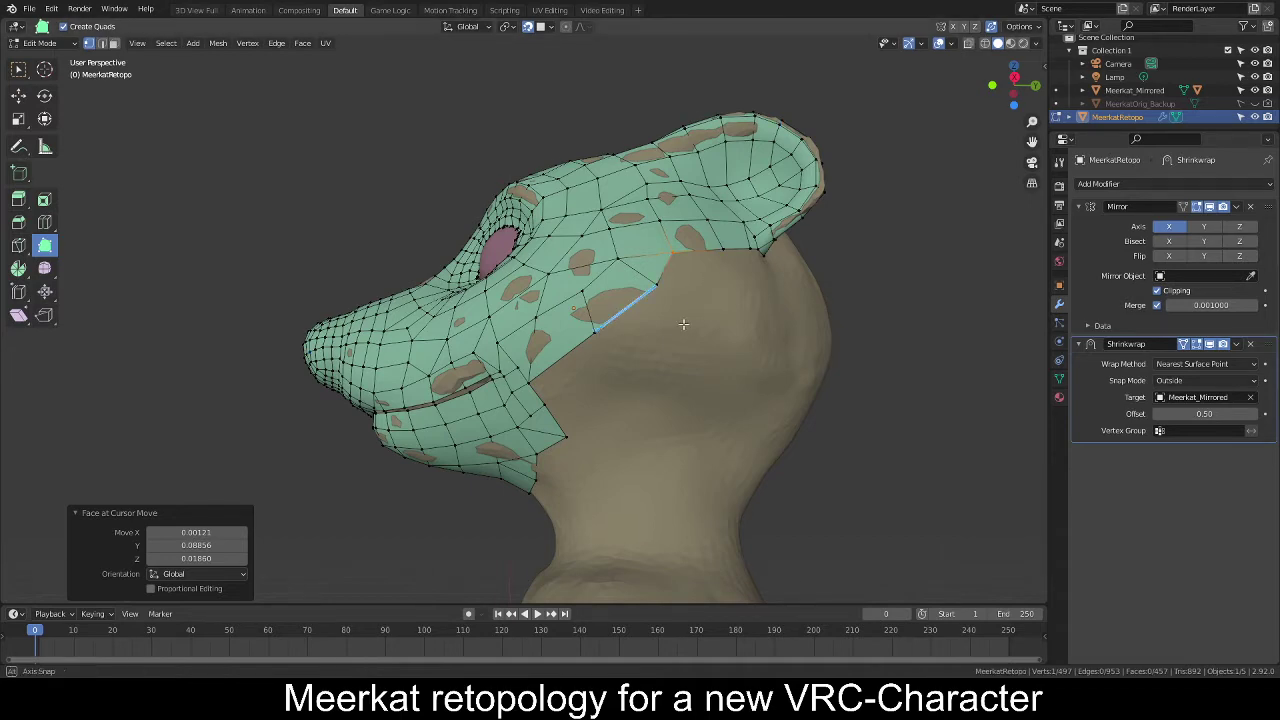
pyautogui.moveTo(680, 323); pyautogui.dragTo(587, 372, button='middle')
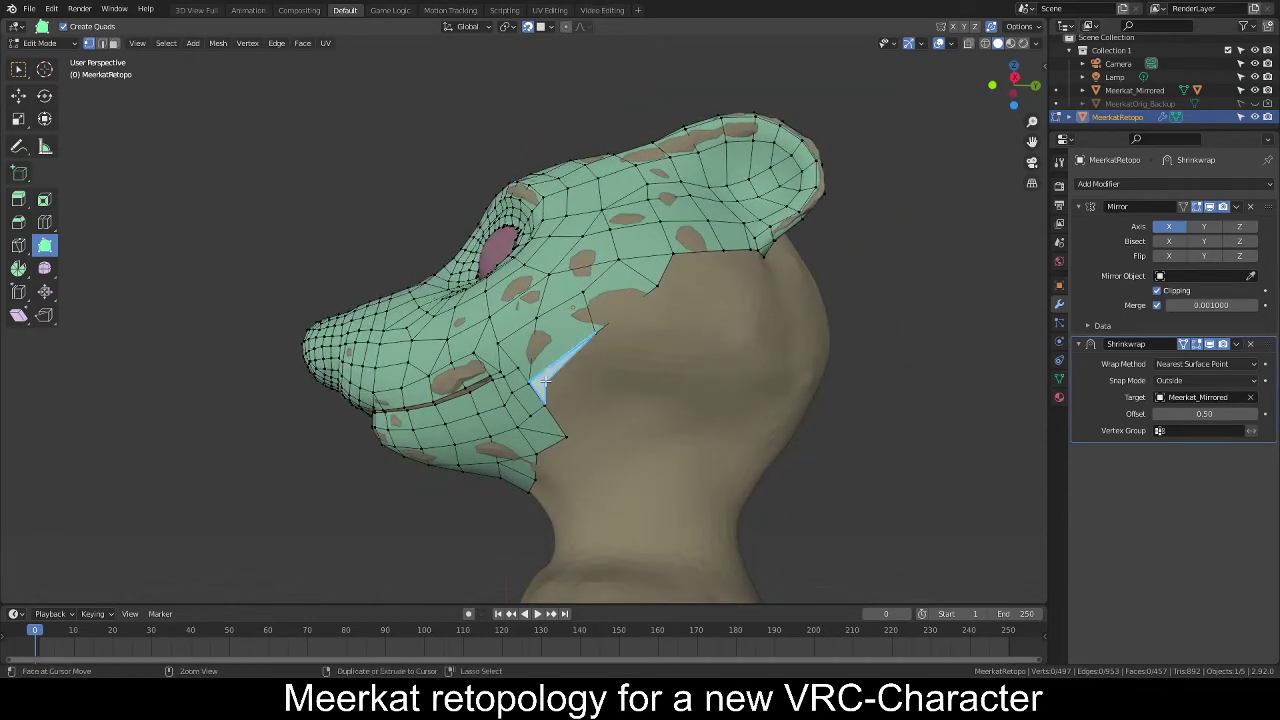
pyautogui.keyDown('ctrl'); pyautogui.moveTo(543, 380); pyautogui.dragTo(607, 361); pyautogui.keyUp('ctrl')
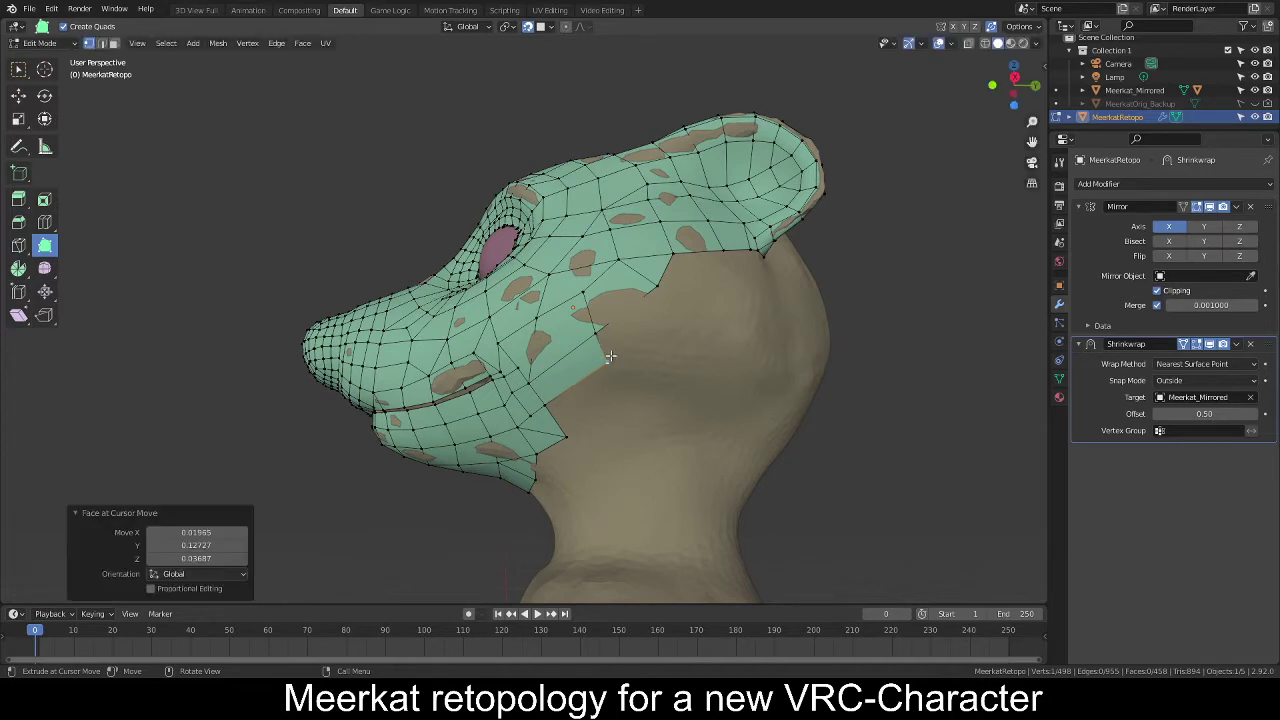
pyautogui.moveTo(610, 355)
pyautogui.mouseDown(button='middle')
pyautogui.moveTo(616, 370)
pyautogui.moveTo(621, 349)
pyautogui.moveTo(638, 348)
pyautogui.moveTo(634, 371)
pyautogui.moveTo(634, 357)
pyautogui.moveTo(612, 351)
pyautogui.mouseUp(button='middle')
# Delete the vertex in the middle of the cheek below the eye together with its surrounding faces.
pyautogui.press('1')
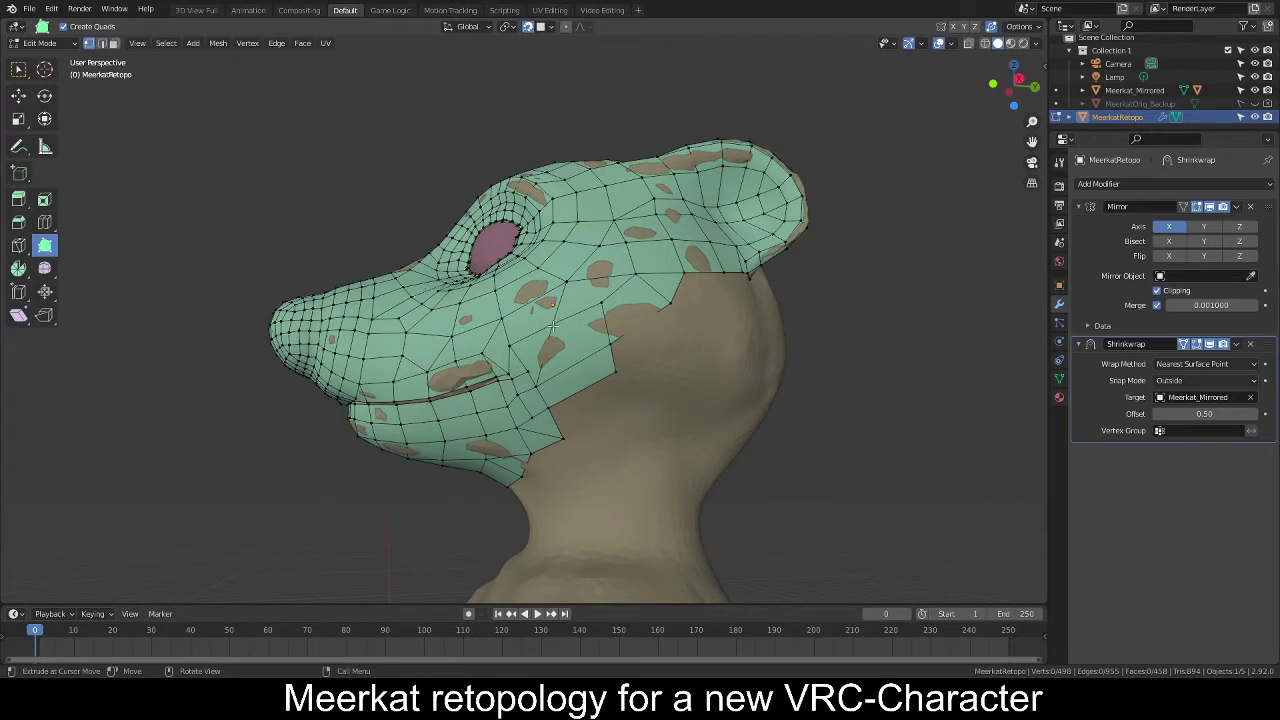
pyautogui.press('2')
pyautogui.press('3')
pyautogui.press('1')
pyautogui.press('w')
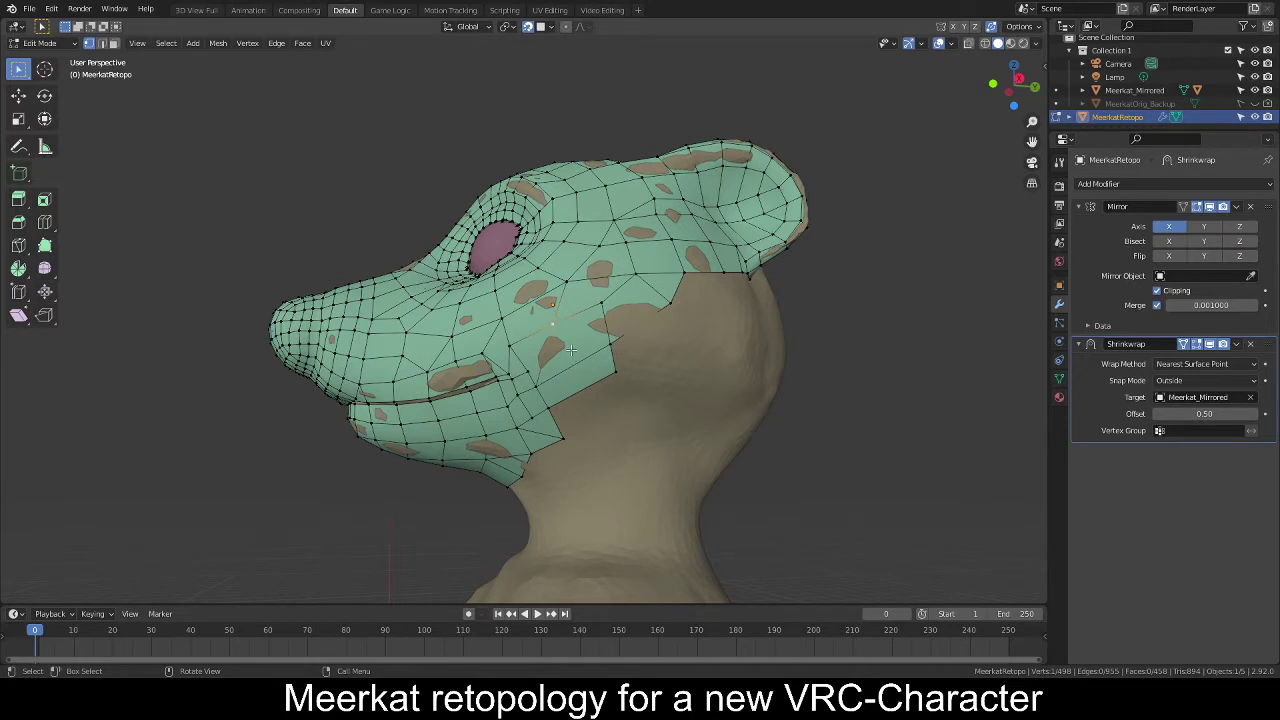
pyautogui.press('x')
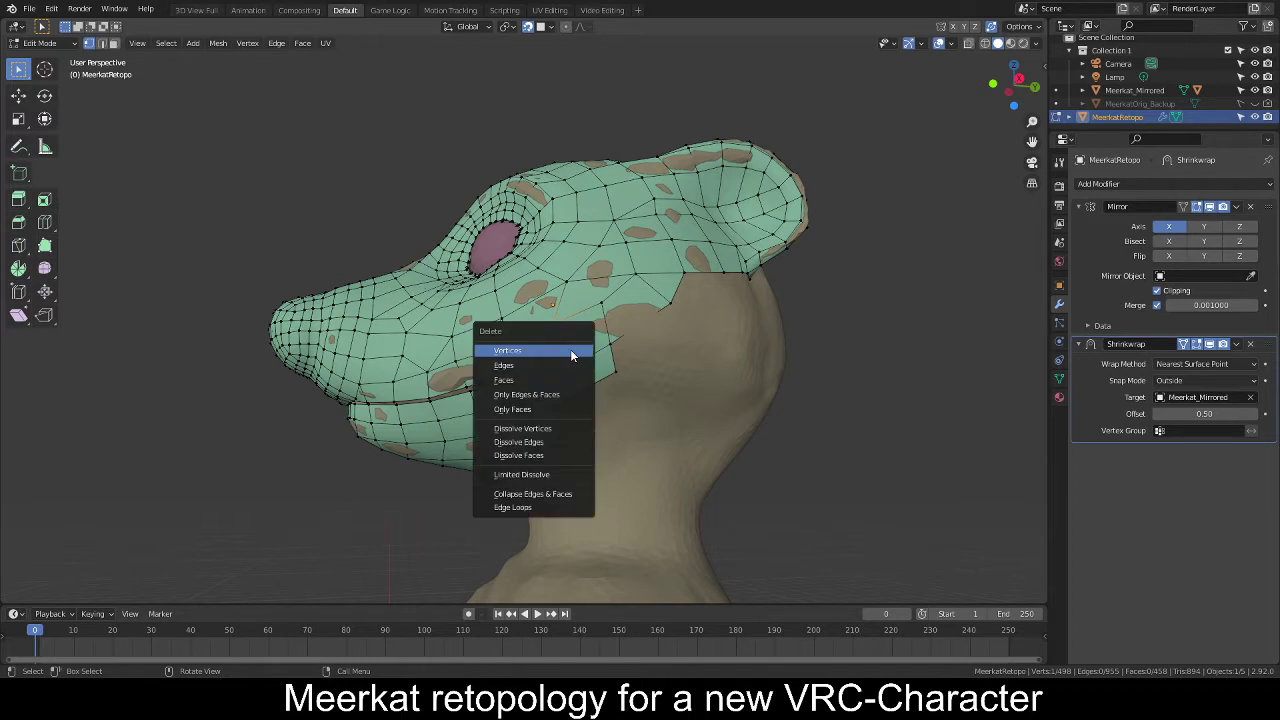
pyautogui.click(572, 356)
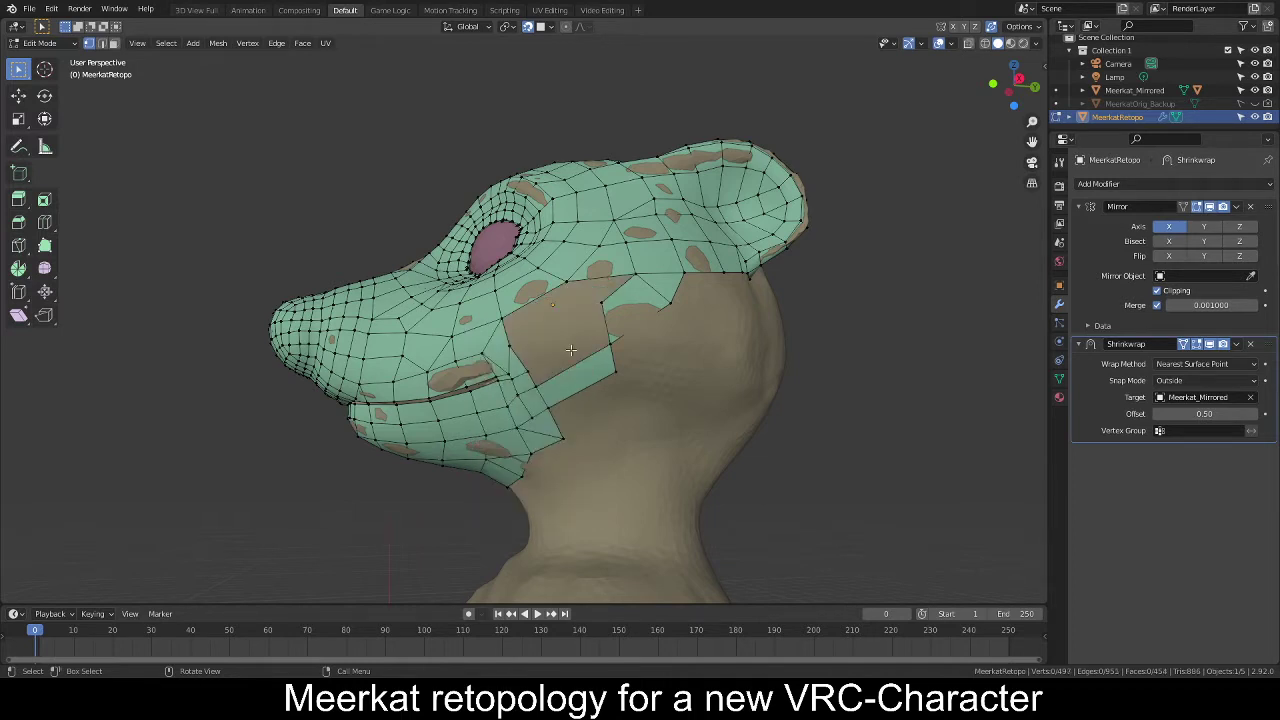
# Delete the vertices of the leftover quad strip on the lower cheek behind the mouth corner.
pyautogui.press('3')
pyautogui.click(576, 370)
pyautogui.press('x')
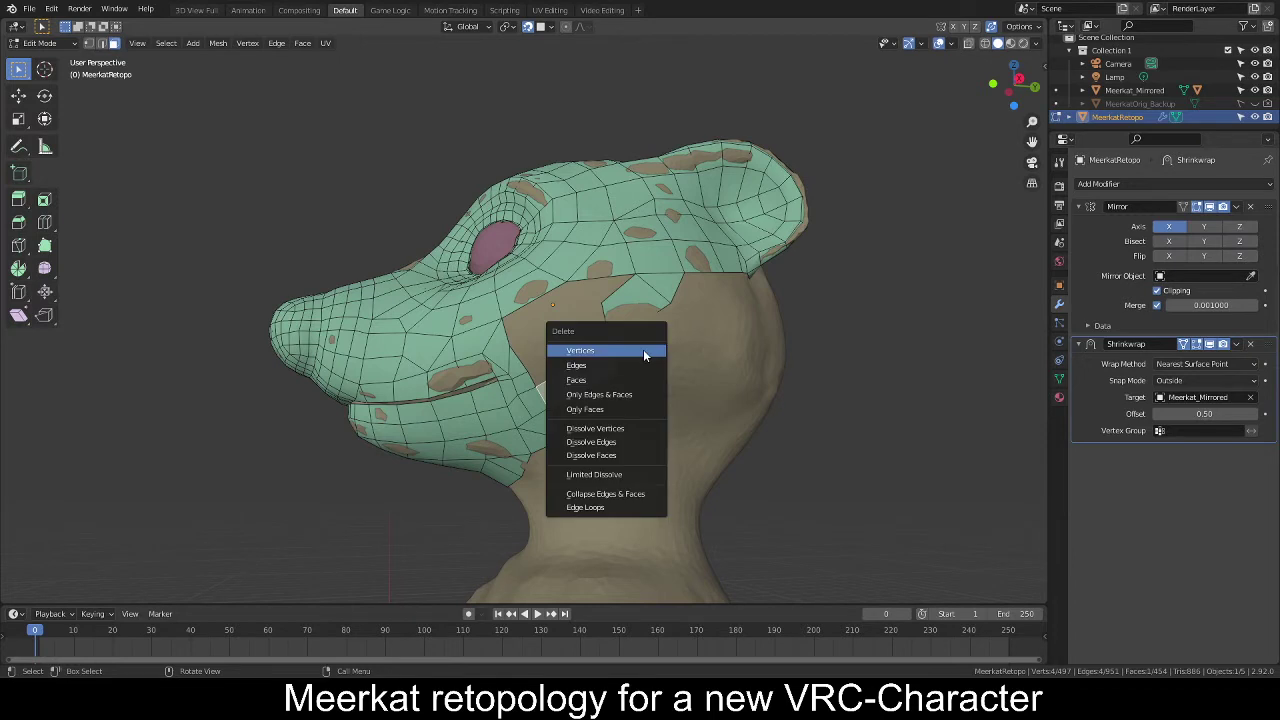
pyautogui.click(638, 355)
# Delete the vertices of the loose edge hanging from the cheek border between the eye and the ear.
pyautogui.press('2')
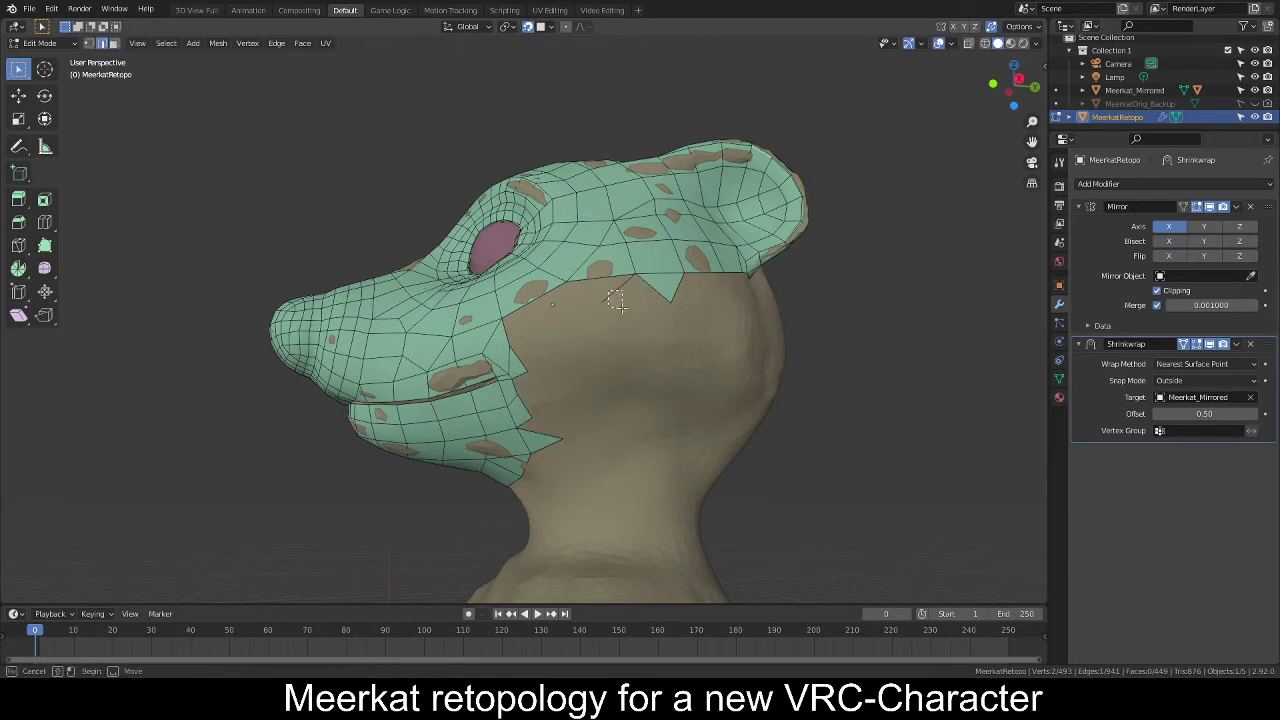
pyautogui.moveTo(608, 300); pyautogui.dragTo(574, 388, button='middle')
pyautogui.click(562, 352)
pyautogui.press('x')
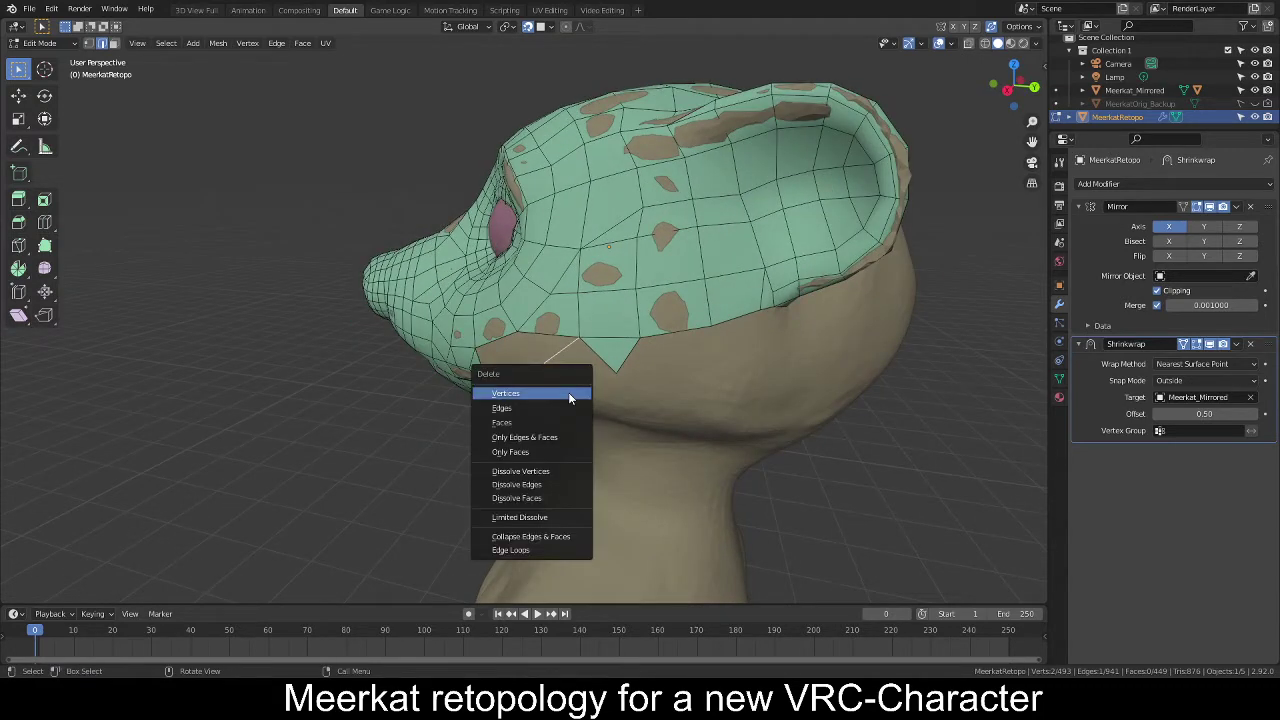
pyautogui.click(569, 394)
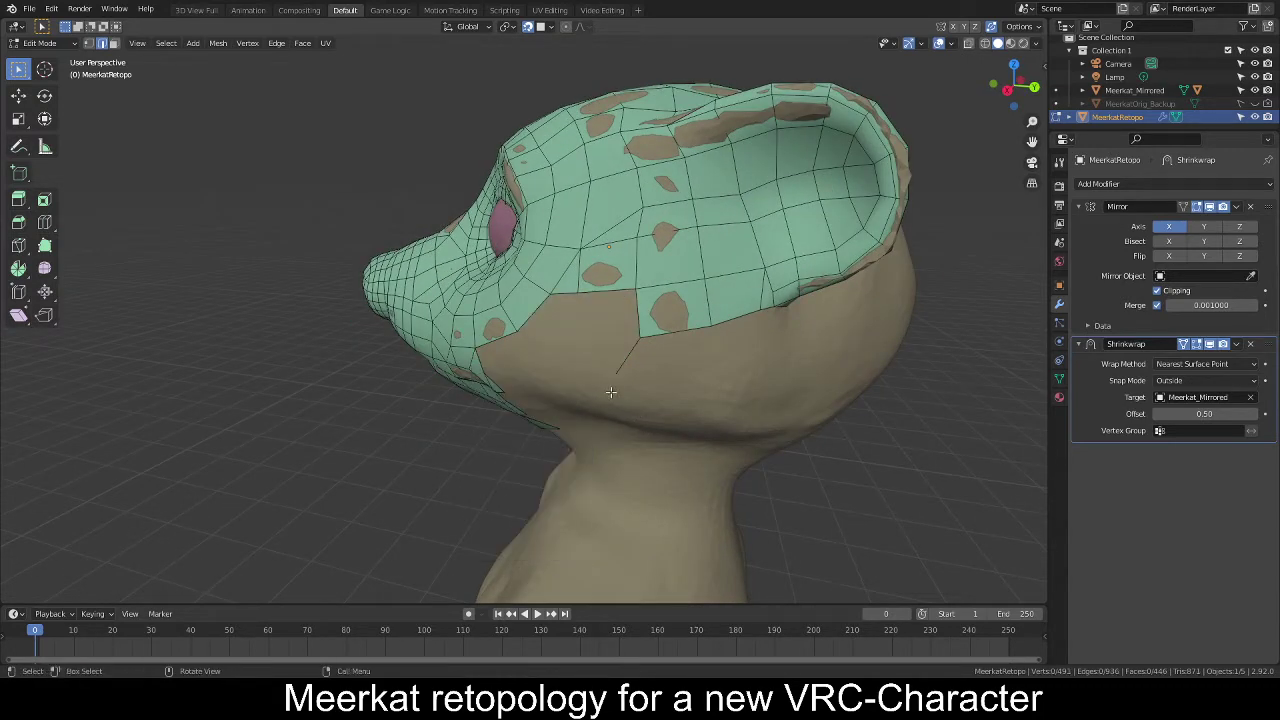
# Delete the remaining loose edge hanging from the mesh border below the ear.
pyautogui.moveTo(610, 395); pyautogui.dragTo(654, 357, button='middle')
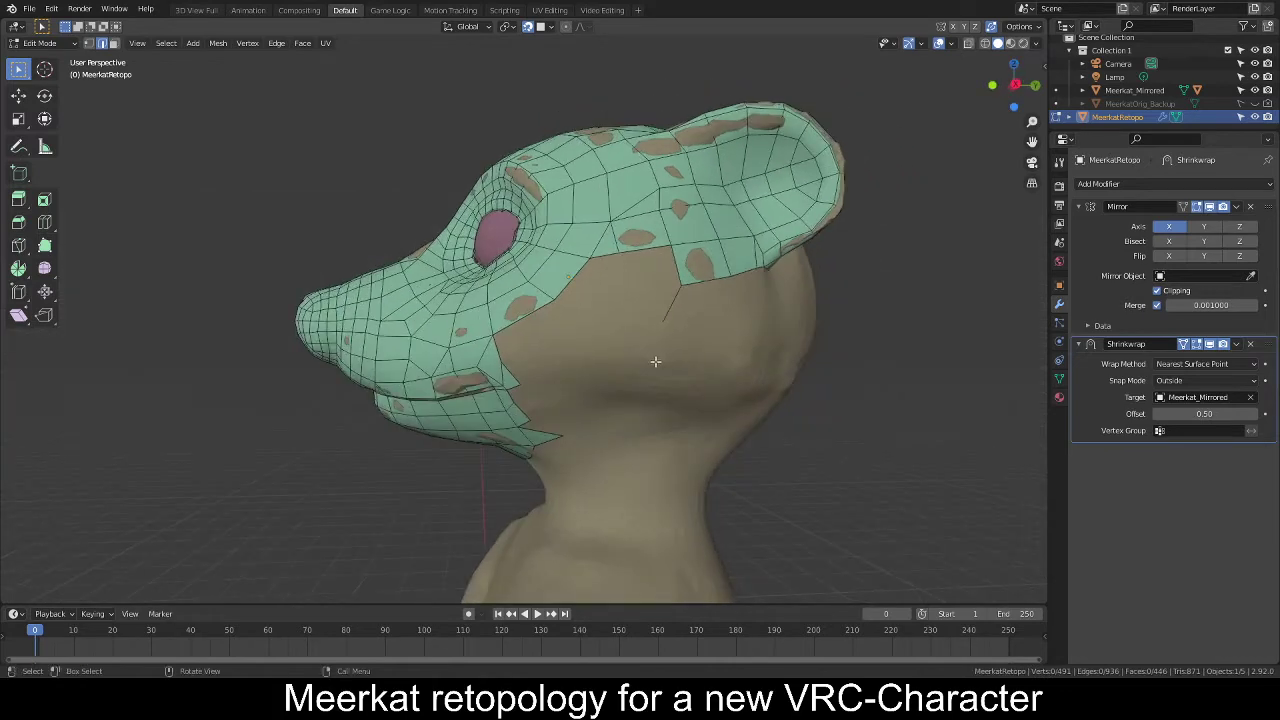
pyautogui.click(676, 311)
pyautogui.press('x')
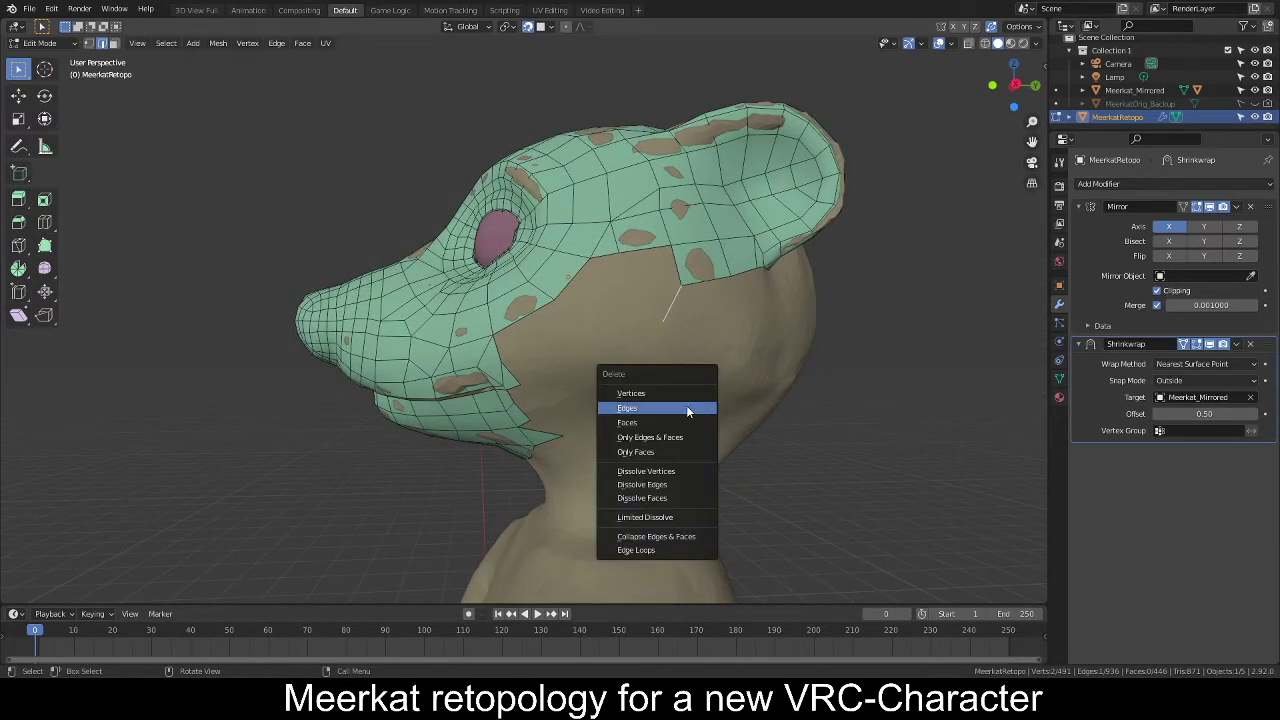
pyautogui.click(690, 408)
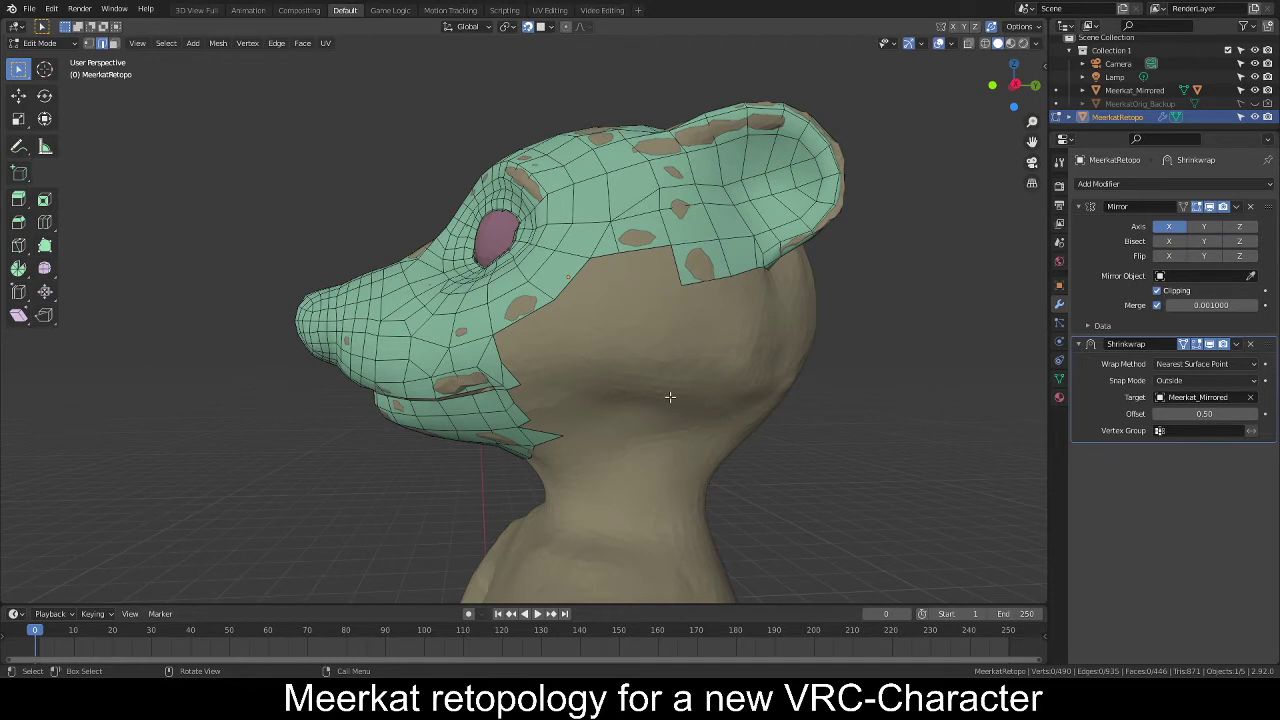
# Fill the notch in the upper cheek border between eye and ear with two Poly Build quads, and clear the selection.
pyautogui.press('ctrl')
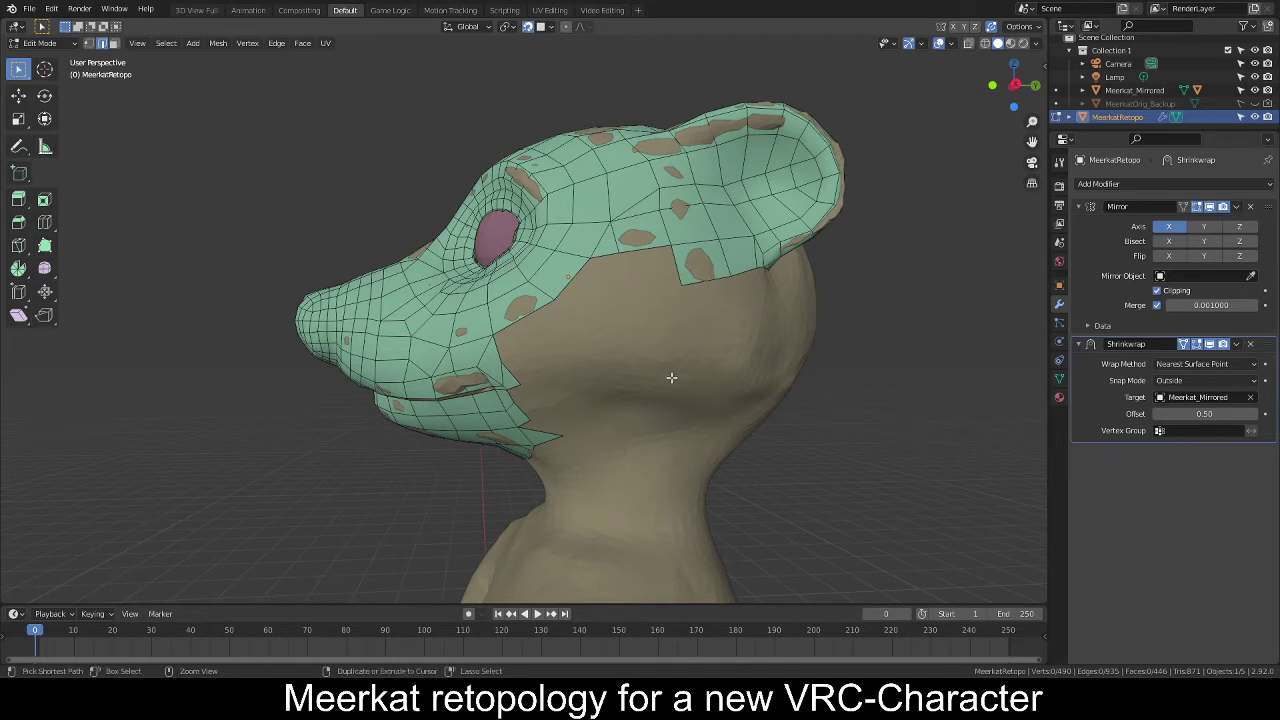
pyautogui.click(44, 245)
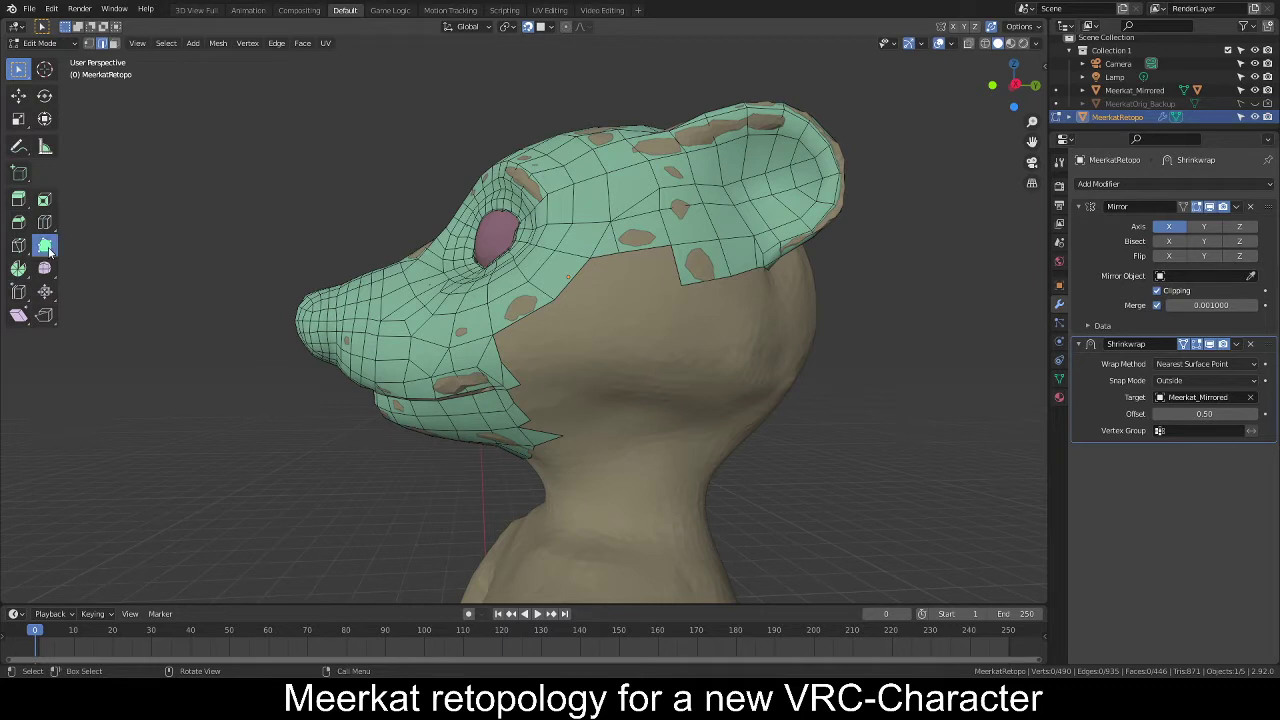
pyautogui.keyDown('ctrl'); pyautogui.click(657, 263); pyautogui.keyUp('ctrl')
pyautogui.moveTo(657, 263); pyautogui.dragTo(556, 300)
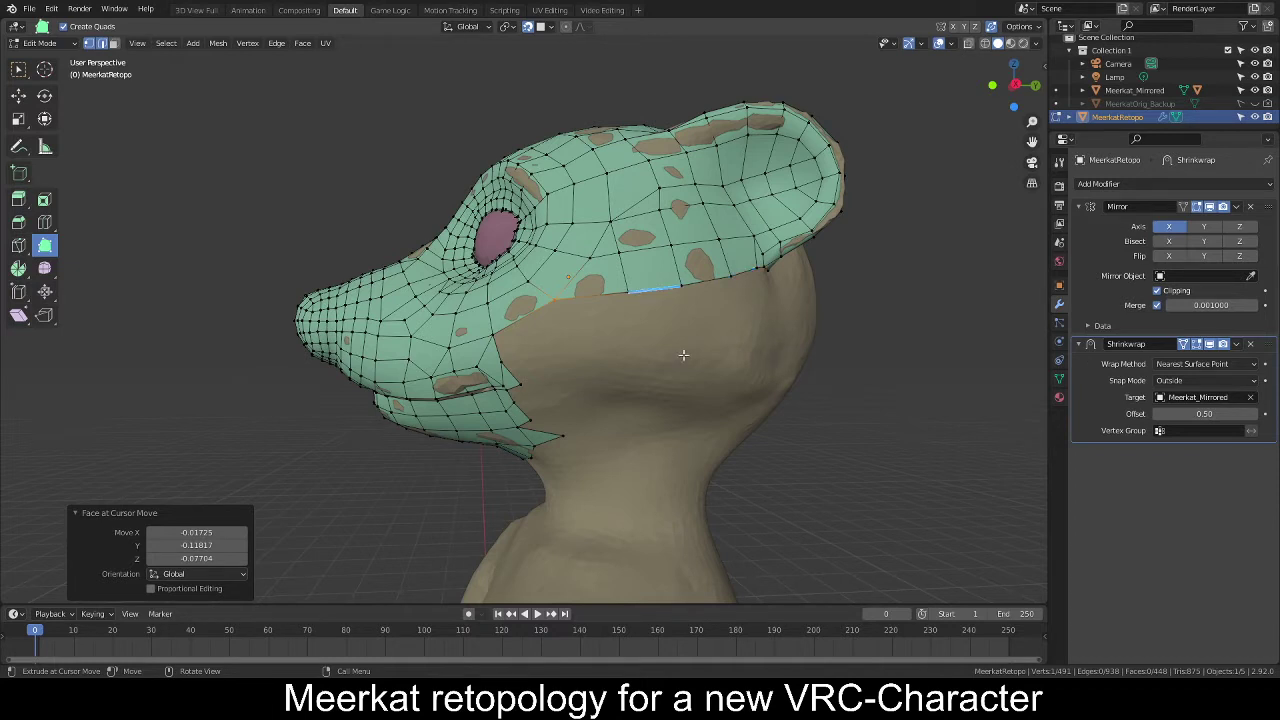
pyautogui.moveTo(686, 351); pyautogui.dragTo(683, 338, button='middle')
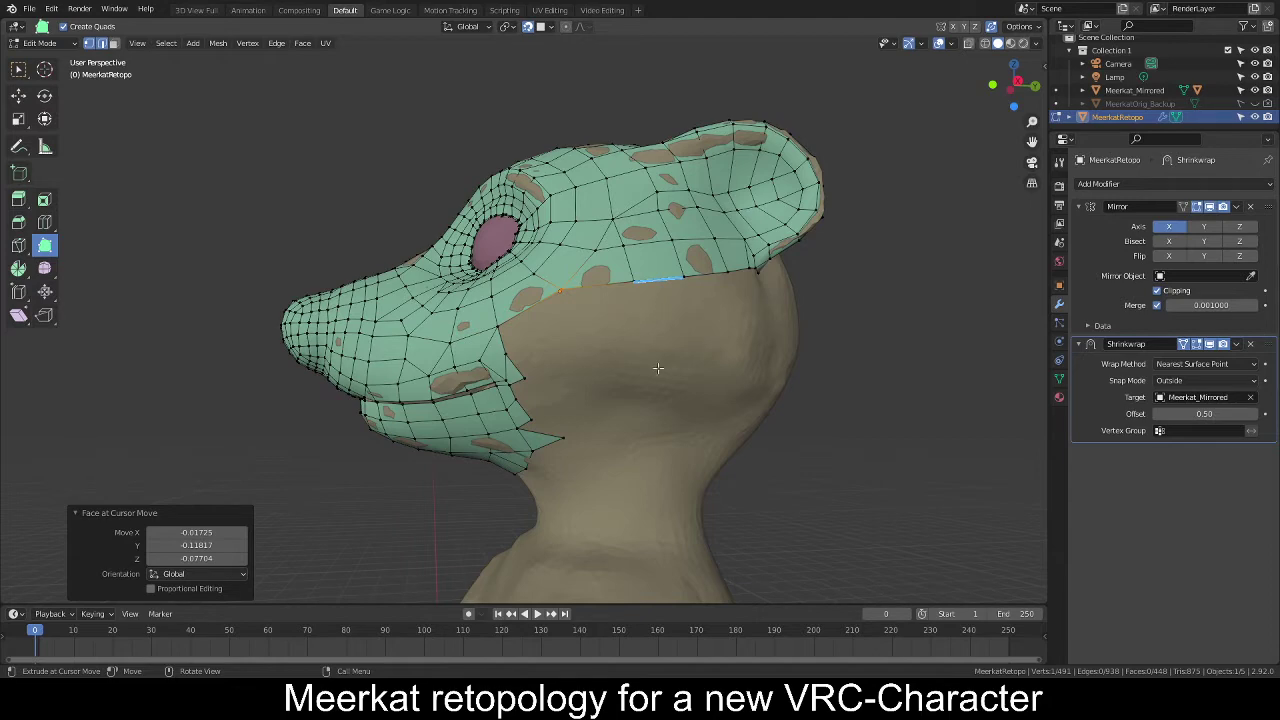
pyautogui.hotkey('alt', 'a')
# Build a strip of three quads from the mouth corner up to the cheek border, plus one face at the jaw behind the mouth.
pyautogui.moveTo(624, 353); pyautogui.dragTo(666, 318, button='middle')
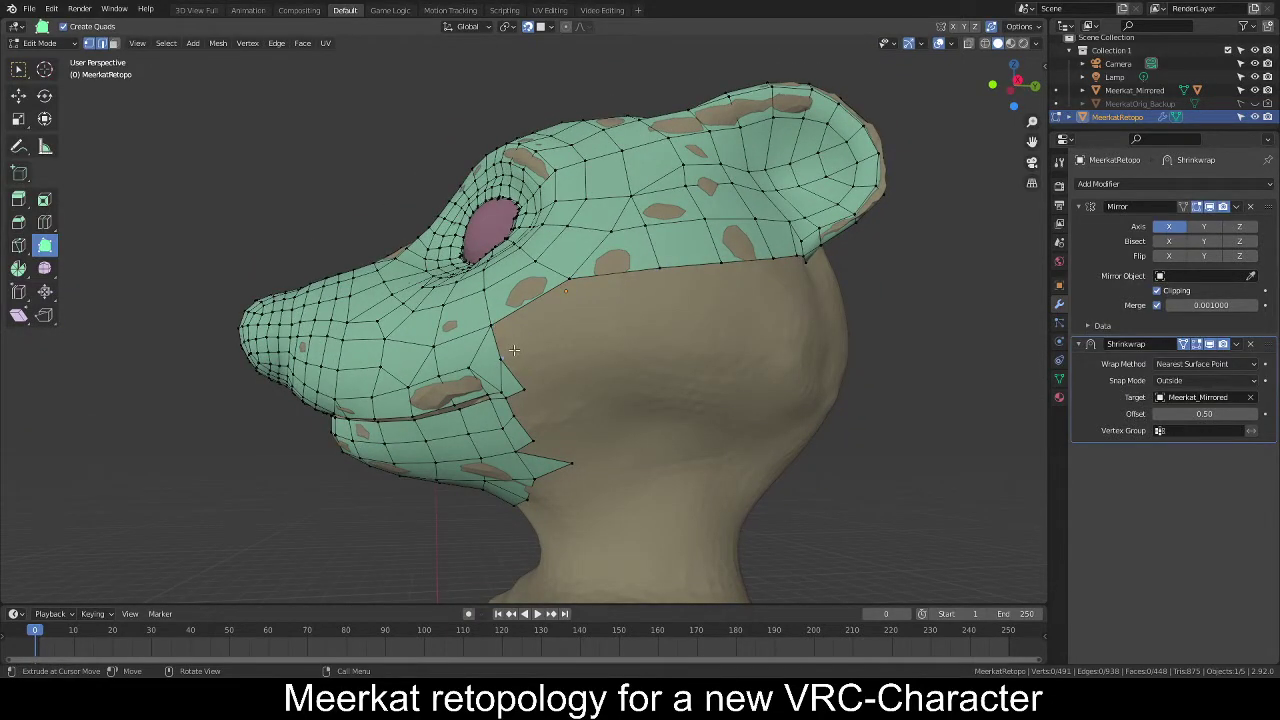
pyautogui.moveTo(513, 349); pyautogui.dragTo(648, 304)
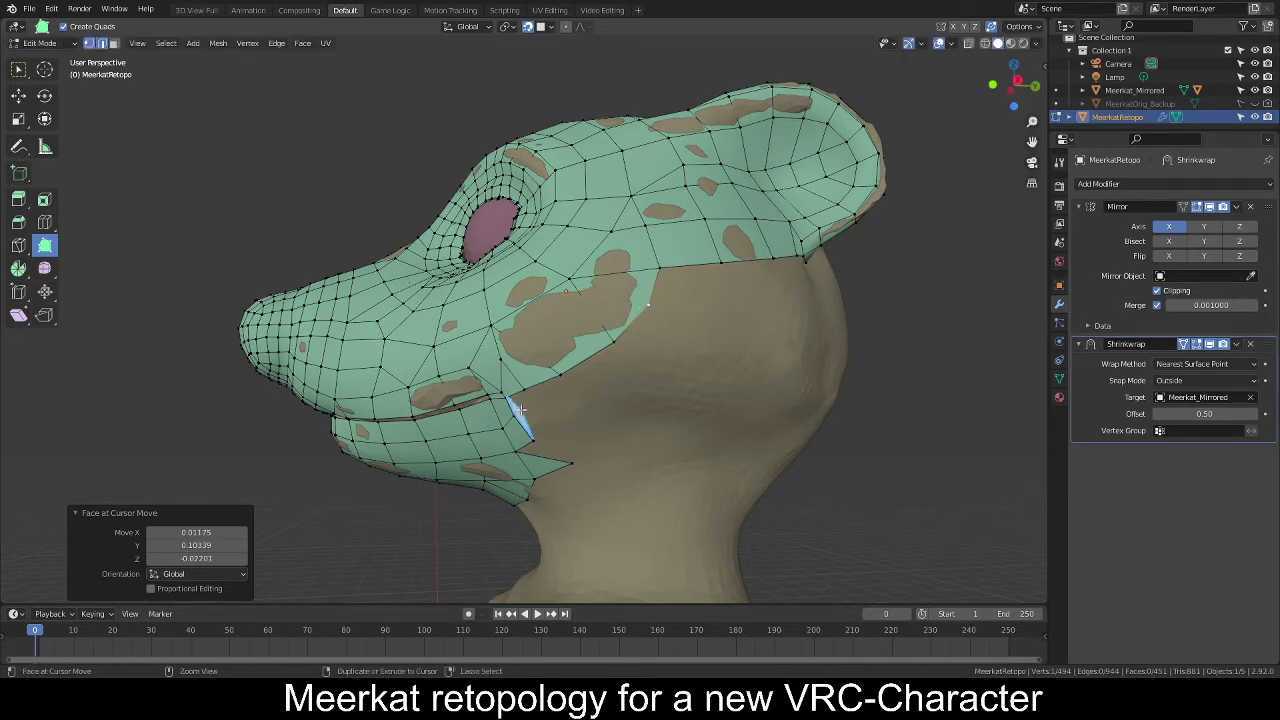
pyautogui.moveTo(519, 408); pyautogui.dragTo(552, 403)
pyautogui.click(574, 412)
pyautogui.press('g')
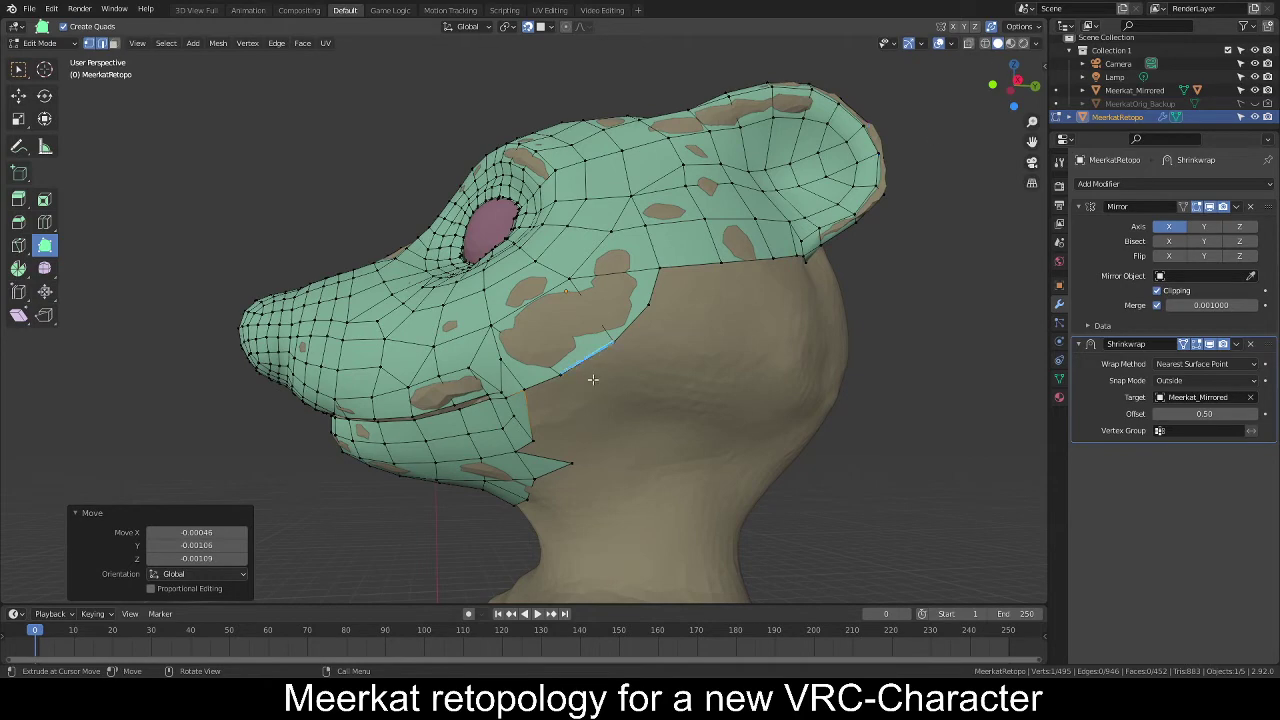
# Merge the two neighbouring vertices on the border behind the mouth corner at the last selected one.
pyautogui.moveTo(586, 371); pyautogui.dragTo(618, 369, button='middle')
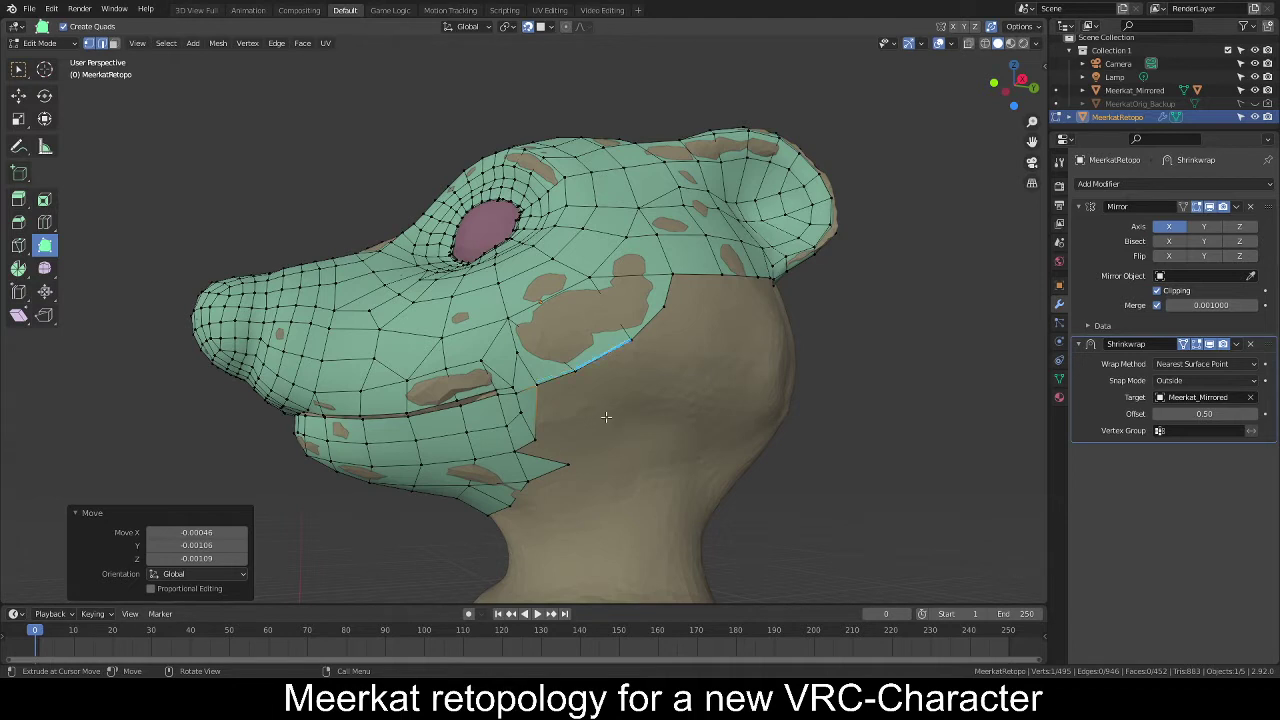
pyautogui.press('g')
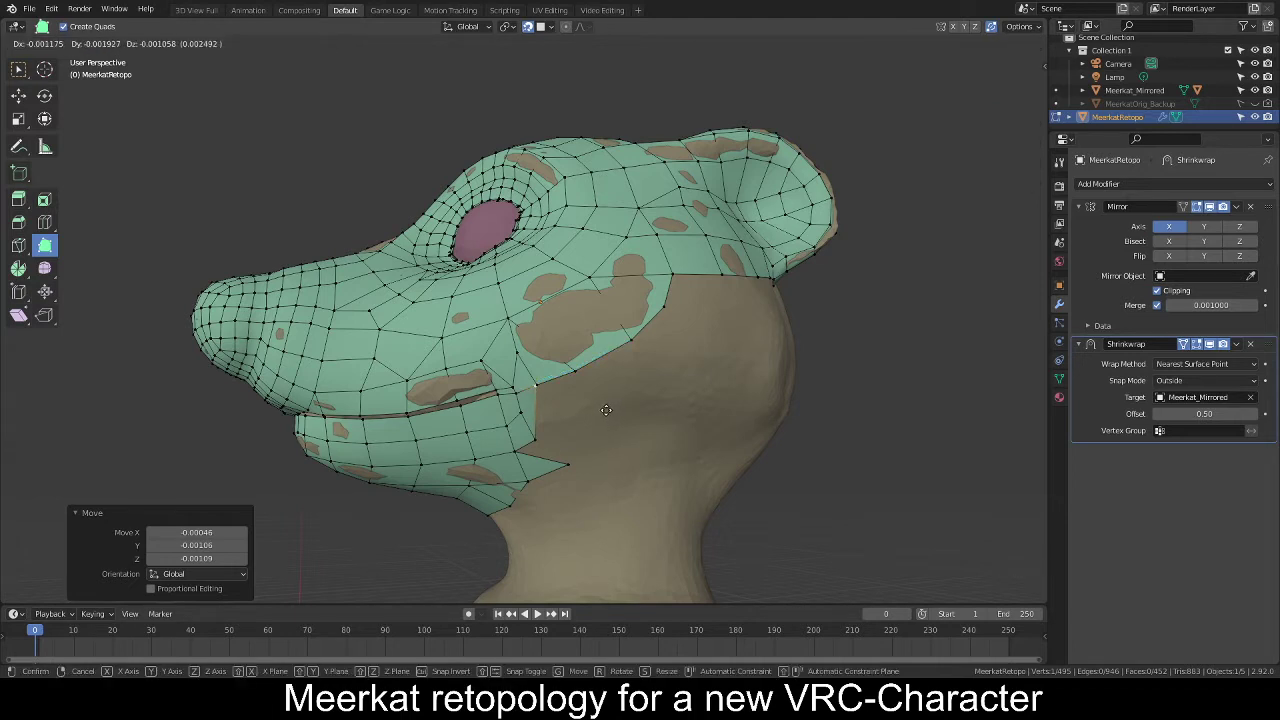
pyautogui.press('Escape')
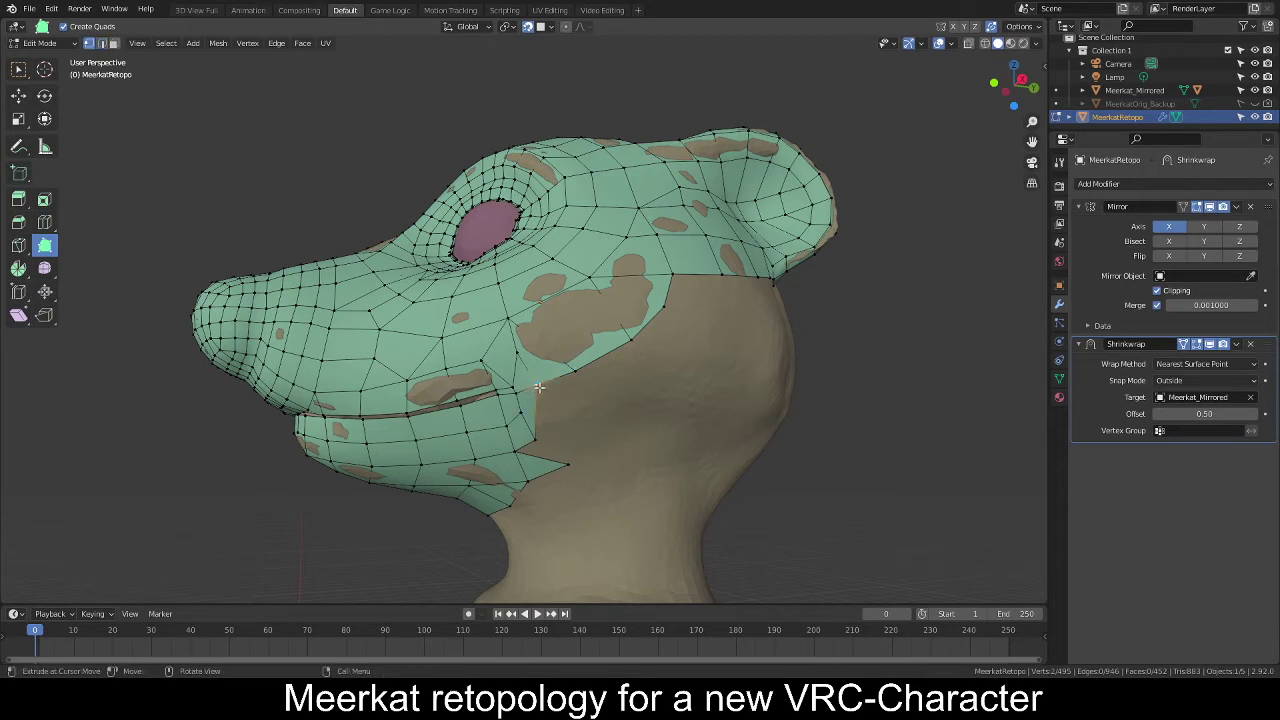
pyautogui.hotkey('alt', 'm')
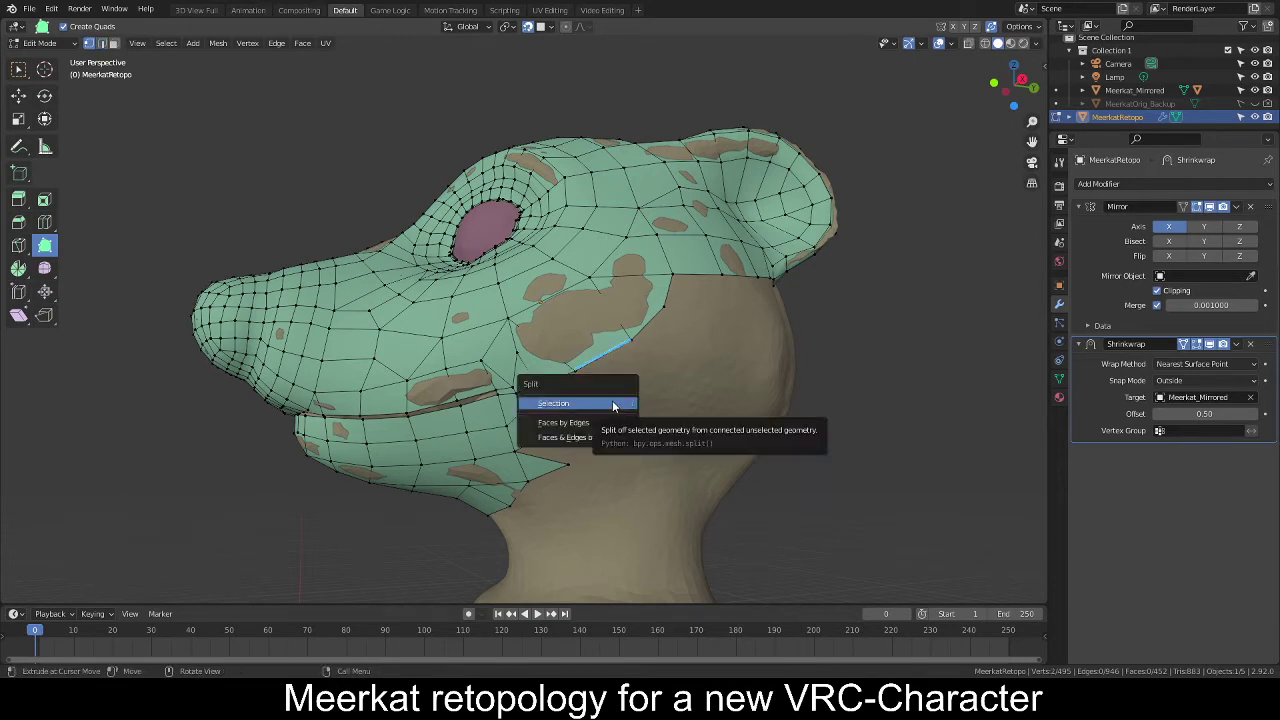
pyautogui.click(616, 404)
pyautogui.keyDown('shift'); pyautogui.click(632, 339); pyautogui.keyUp('shift')
pyautogui.press('m')
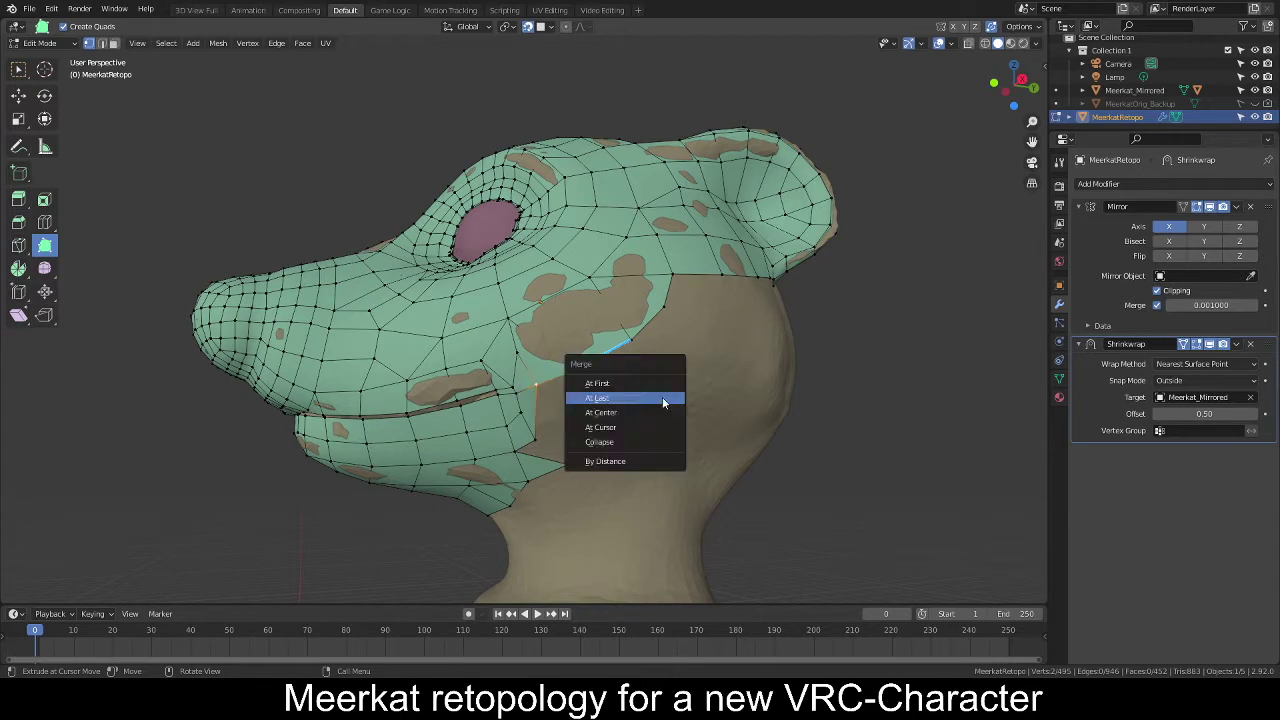
pyautogui.click(663, 402)
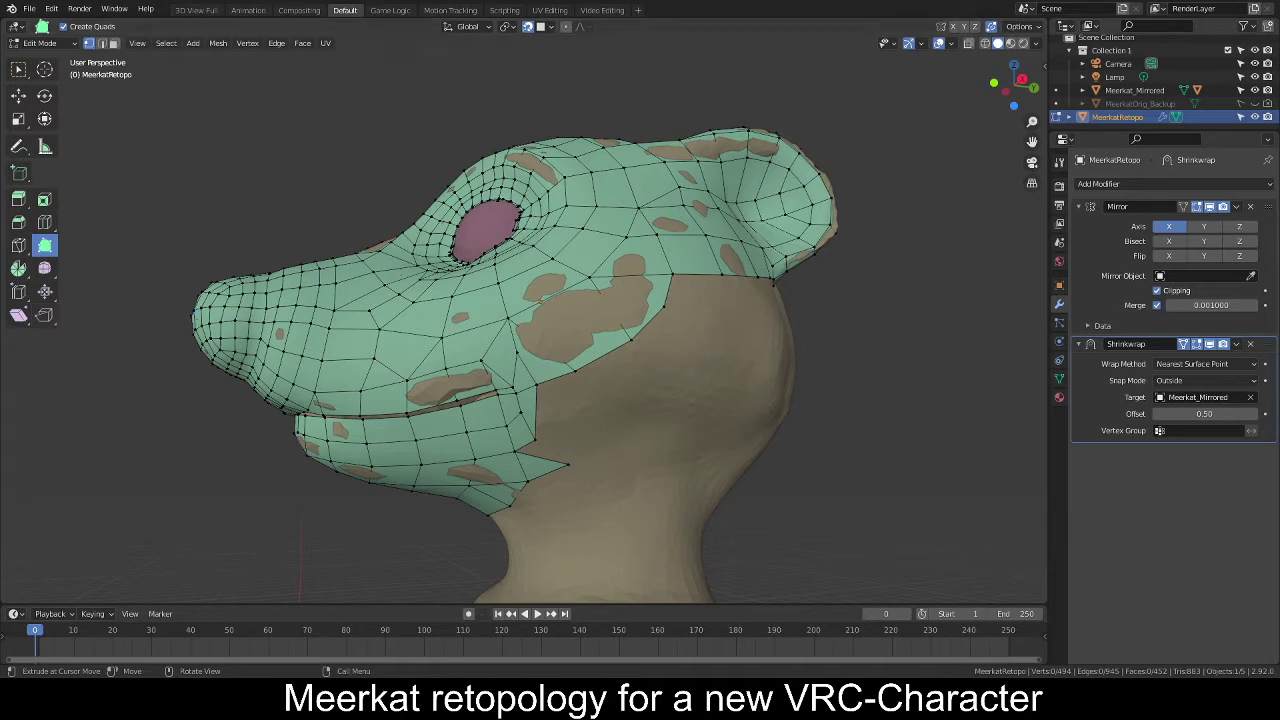
# Delete the vertex of the pointed face sticking out from the lower jaw border.
pyautogui.moveTo(662, 372)
pyautogui.mouseDown(button='middle')
pyautogui.moveTo(663, 403)
pyautogui.moveTo(663, 371)
pyautogui.mouseUp(button='middle')
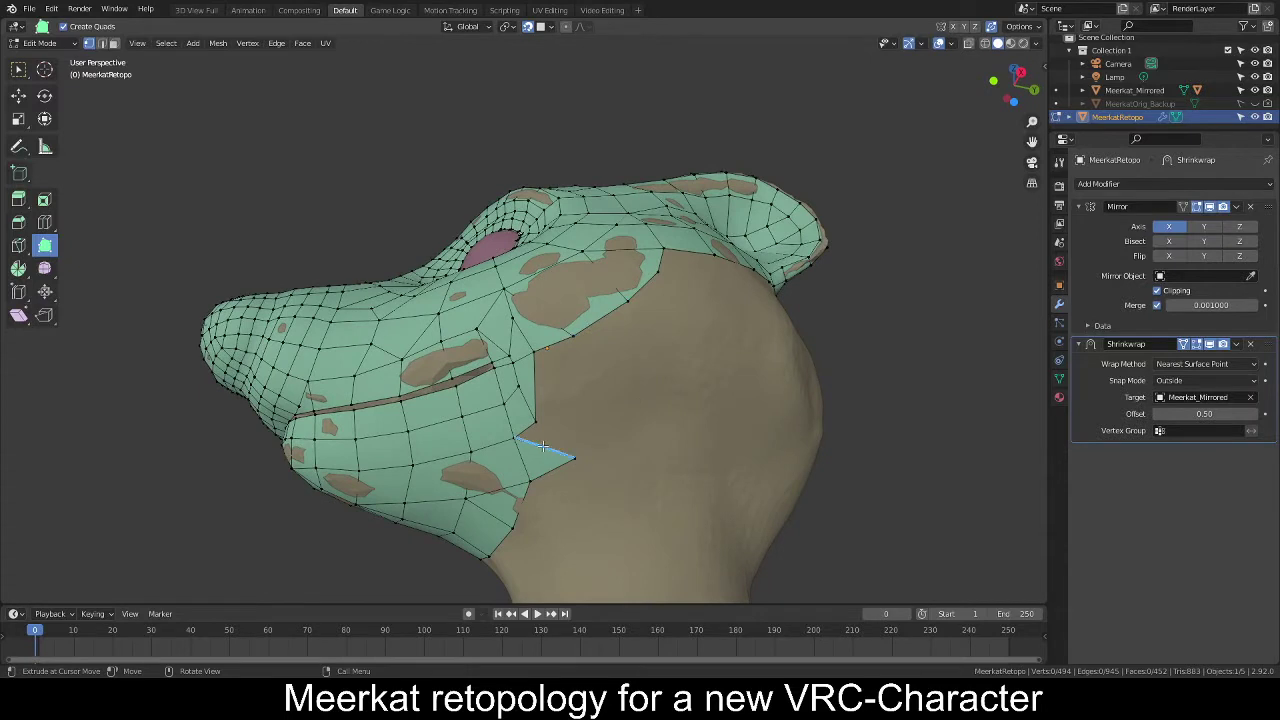
pyautogui.keyDown('ctrl'); pyautogui.click(578, 457); pyautogui.keyUp('ctrl')
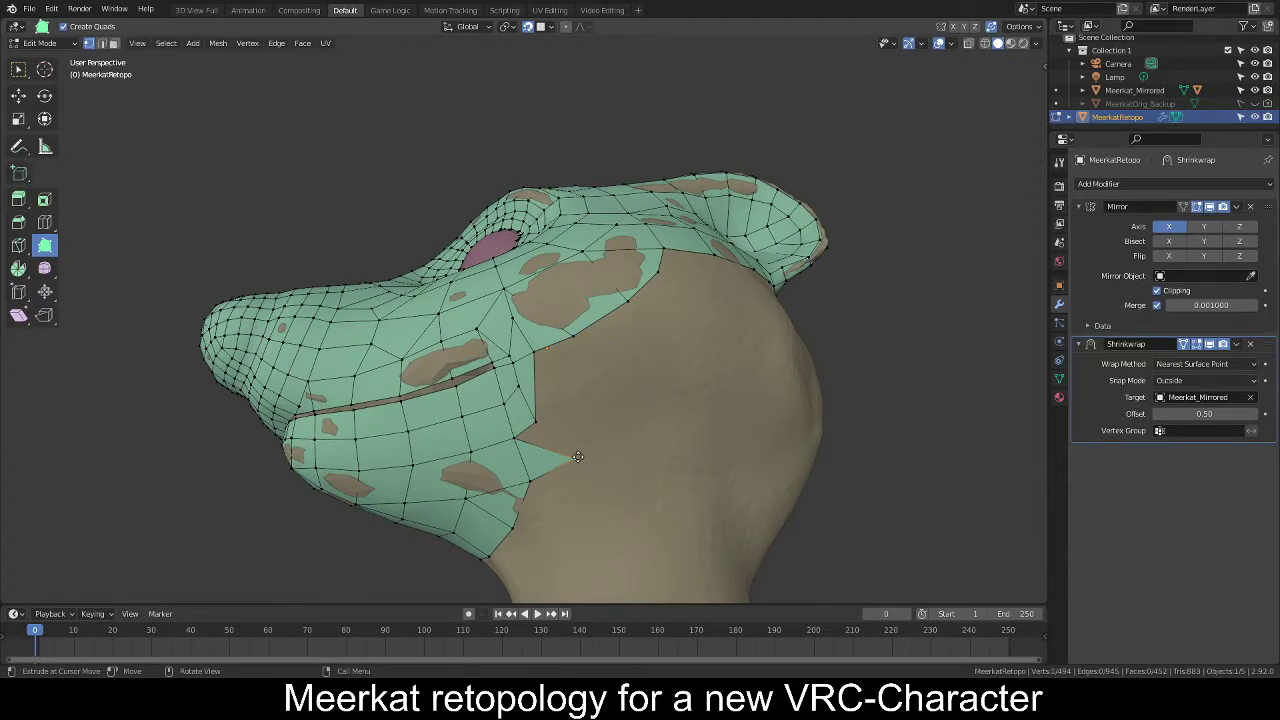
pyautogui.press('x')
pyautogui.press('Escape')
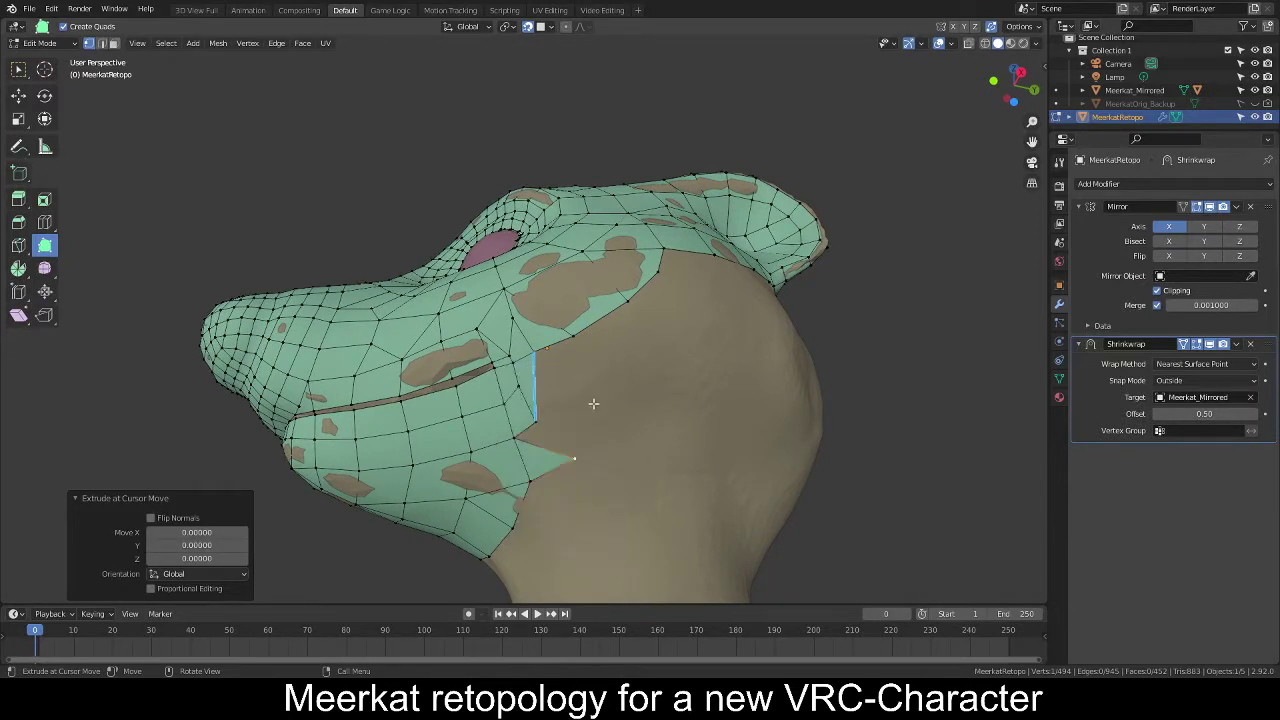
pyautogui.press('x')
pyautogui.click(590, 390)
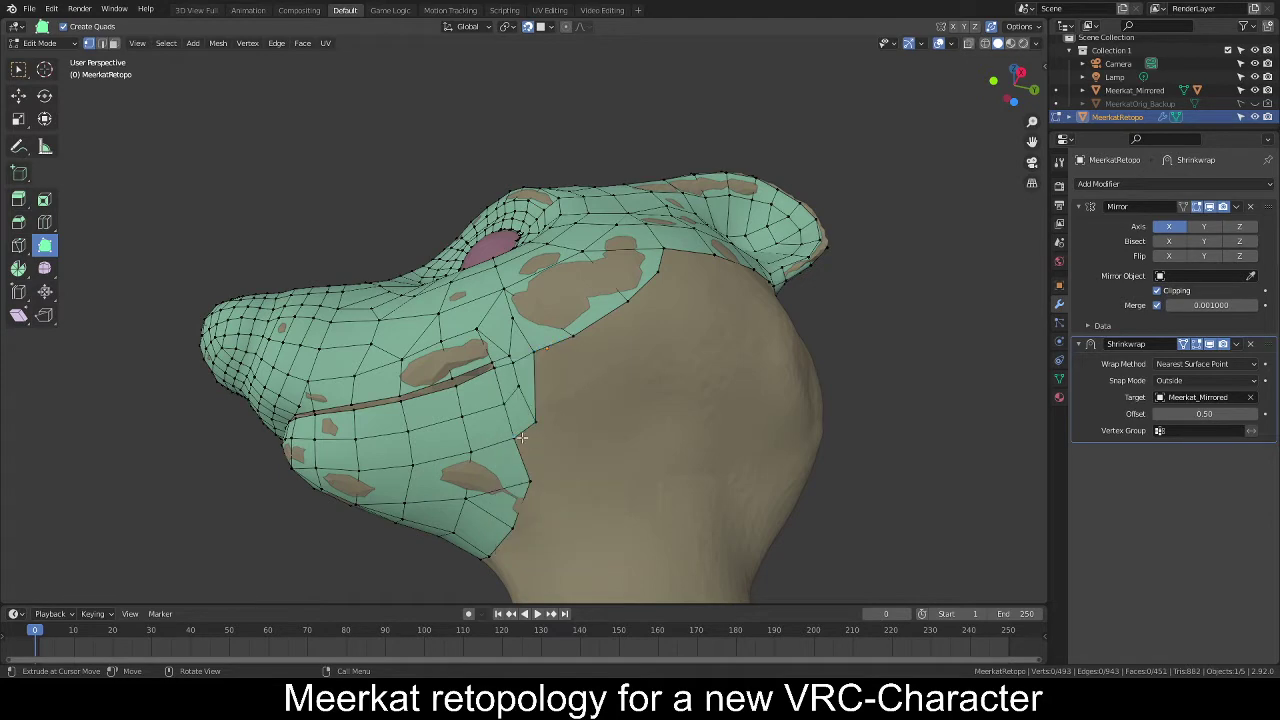
# Build a row of five quads along the cheek border from the lower jaw up toward the ear.
pyautogui.moveTo(522, 437); pyautogui.dragTo(557, 473)
pyautogui.moveTo(600, 380)
pyautogui.mouseDown(button='middle')
pyautogui.moveTo(603, 400)
pyautogui.moveTo(646, 389)
pyautogui.moveTo(627, 398)
pyautogui.moveTo(623, 376)
pyautogui.mouseUp(button='middle')
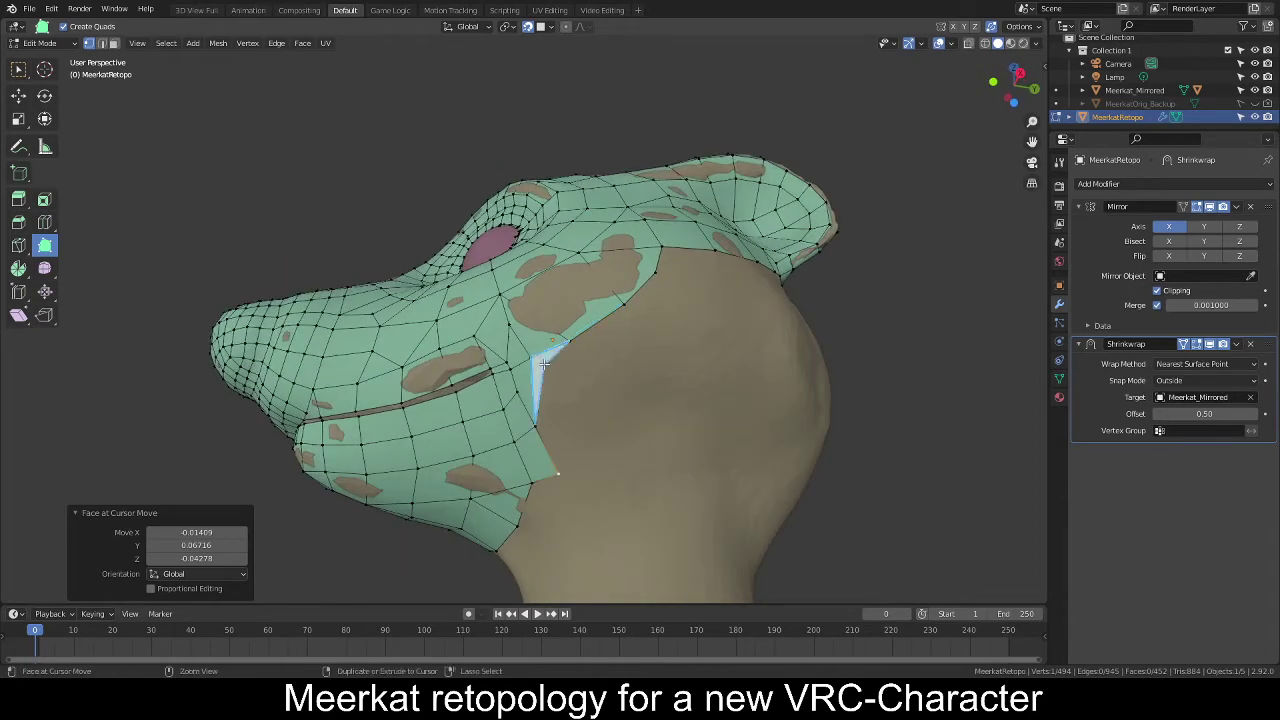
pyautogui.moveTo(557, 382); pyautogui.dragTo(592, 395)
pyautogui.moveTo(591, 395); pyautogui.dragTo(583, 375, button='middle')
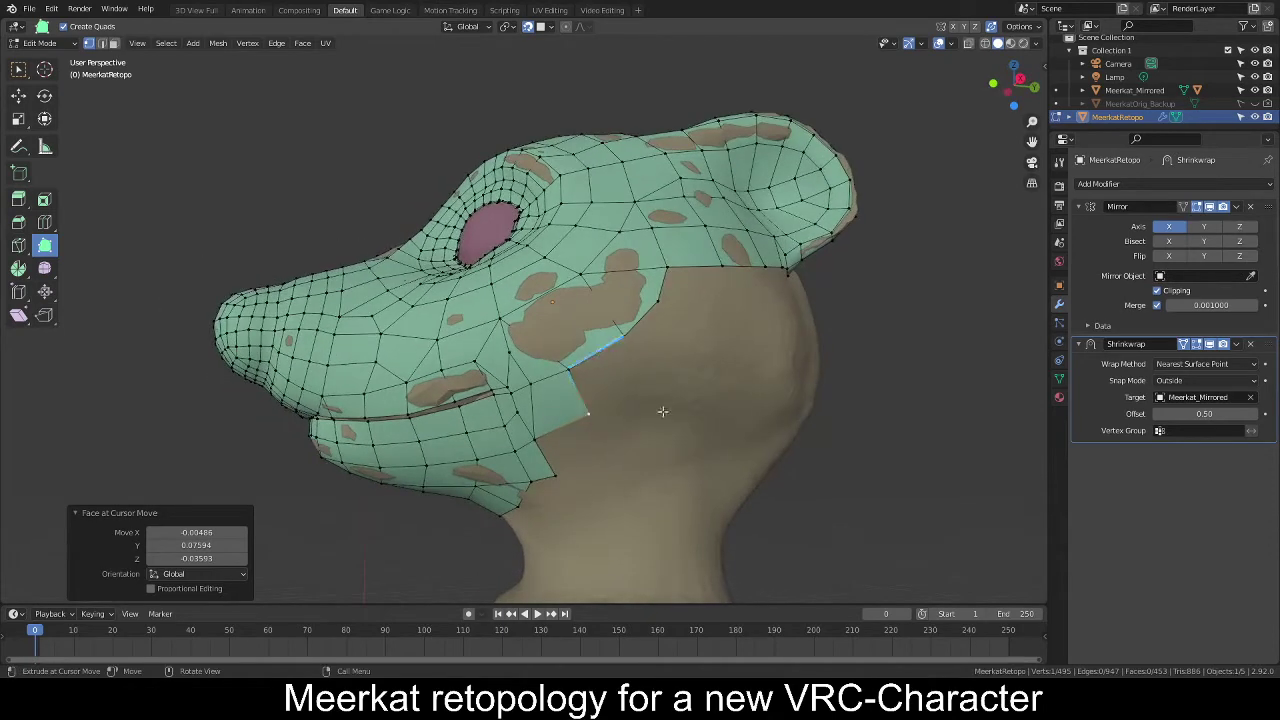
pyautogui.moveTo(583, 373); pyautogui.dragTo(648, 384)
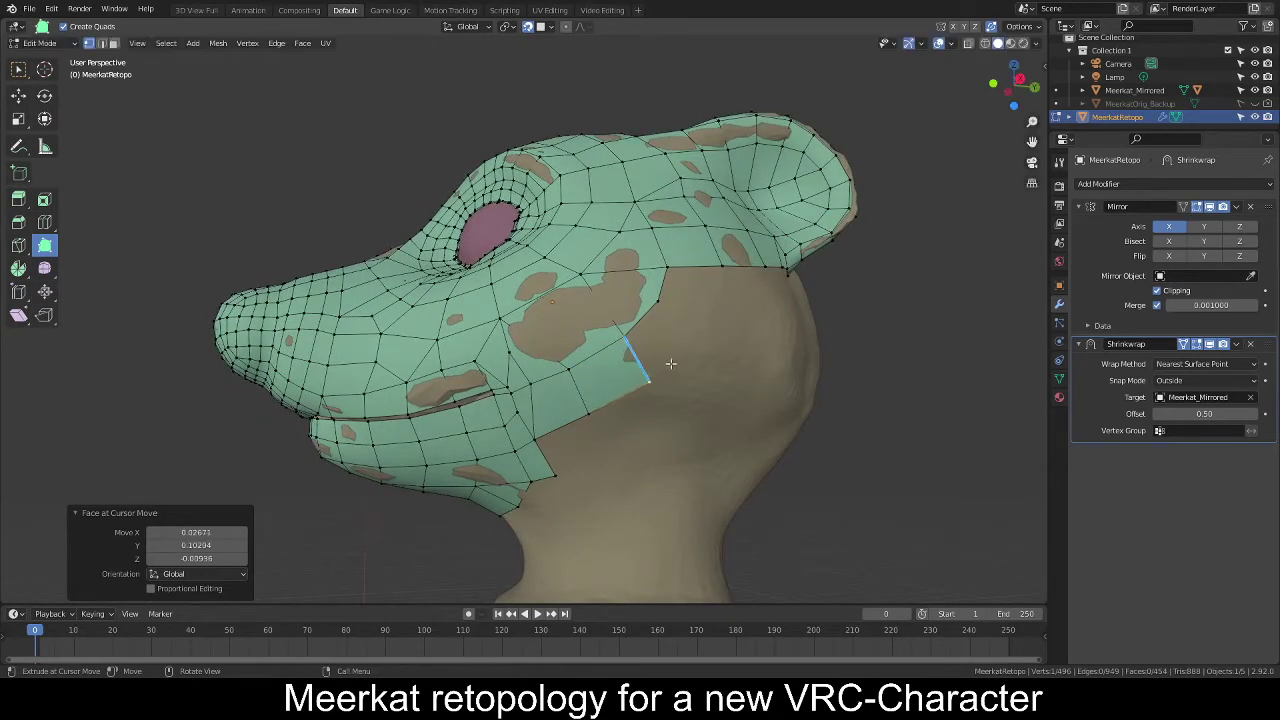
pyautogui.moveTo(648, 384); pyautogui.dragTo(616, 368, button='middle')
pyautogui.moveTo(616, 368); pyautogui.dragTo(716, 272)
pyautogui.moveTo(737, 363); pyautogui.dragTo(712, 386, button='middle')
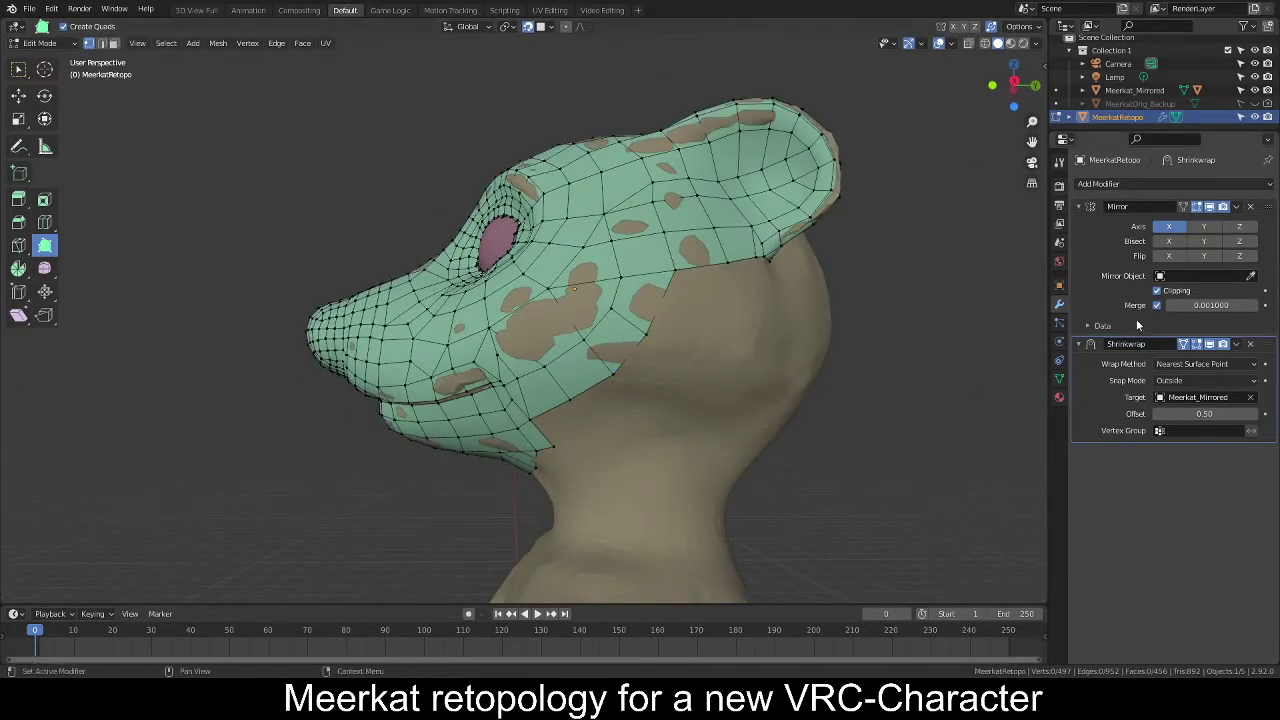
# Turn the Shrinkwrap modifier's viewport display off and on again to compare the mesh with the sculpt.
pyautogui.click(1210, 345)
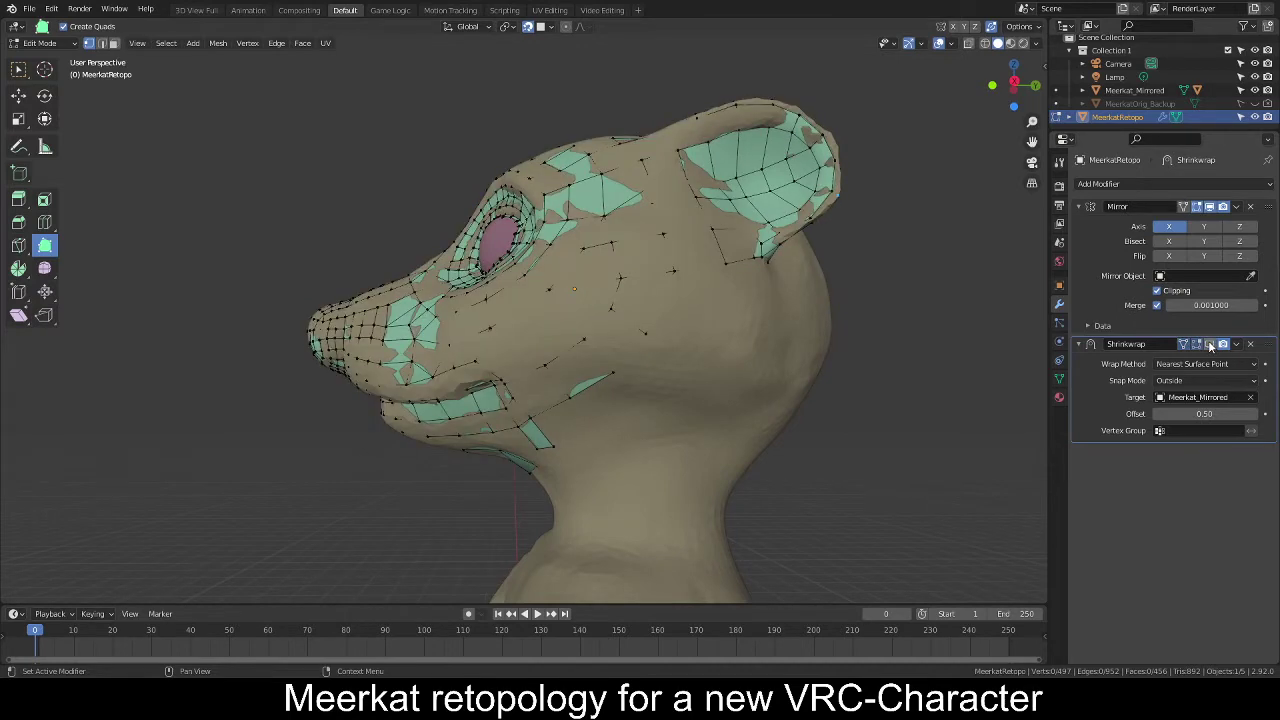
pyautogui.click(1210, 345)
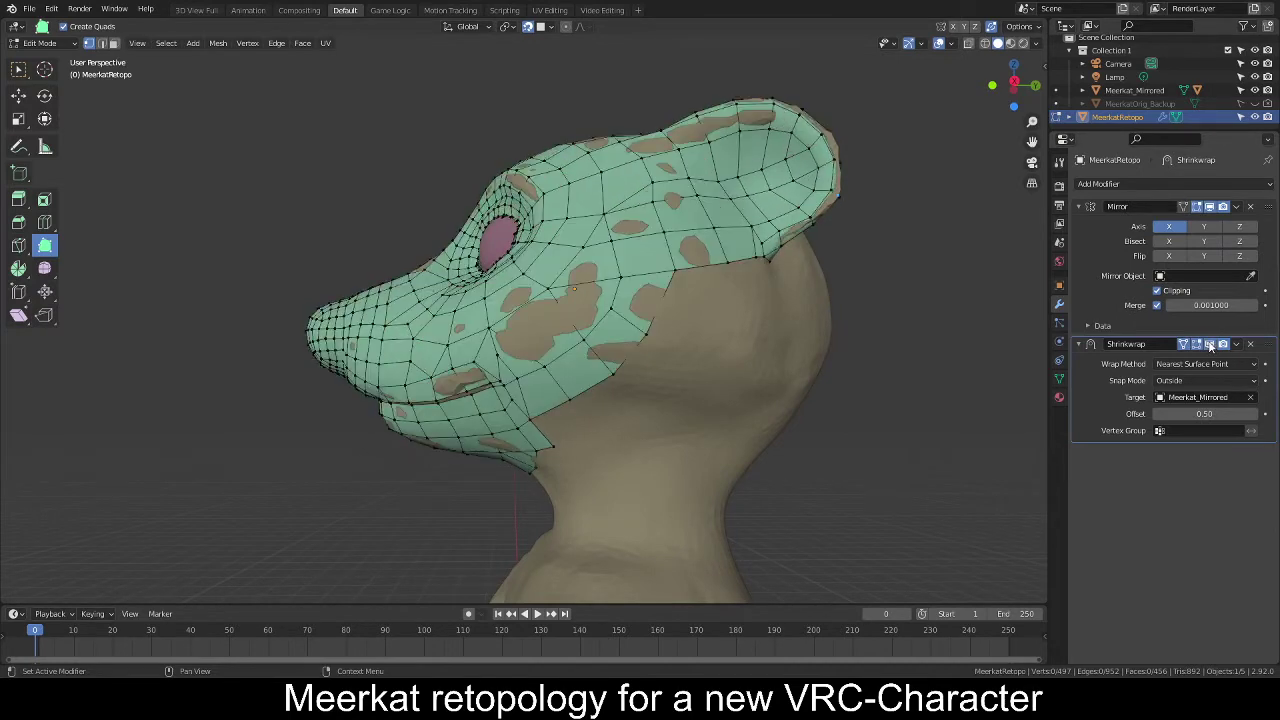
pyautogui.moveTo(777, 286)
pyautogui.mouseDown(button='middle')
pyautogui.moveTo(661, 367)
pyautogui.moveTo(626, 363)
pyautogui.moveTo(794, 294)
pyautogui.moveTo(760, 278)
pyautogui.mouseUp(button='middle')
pyautogui.scroll(-5, 626, 363)
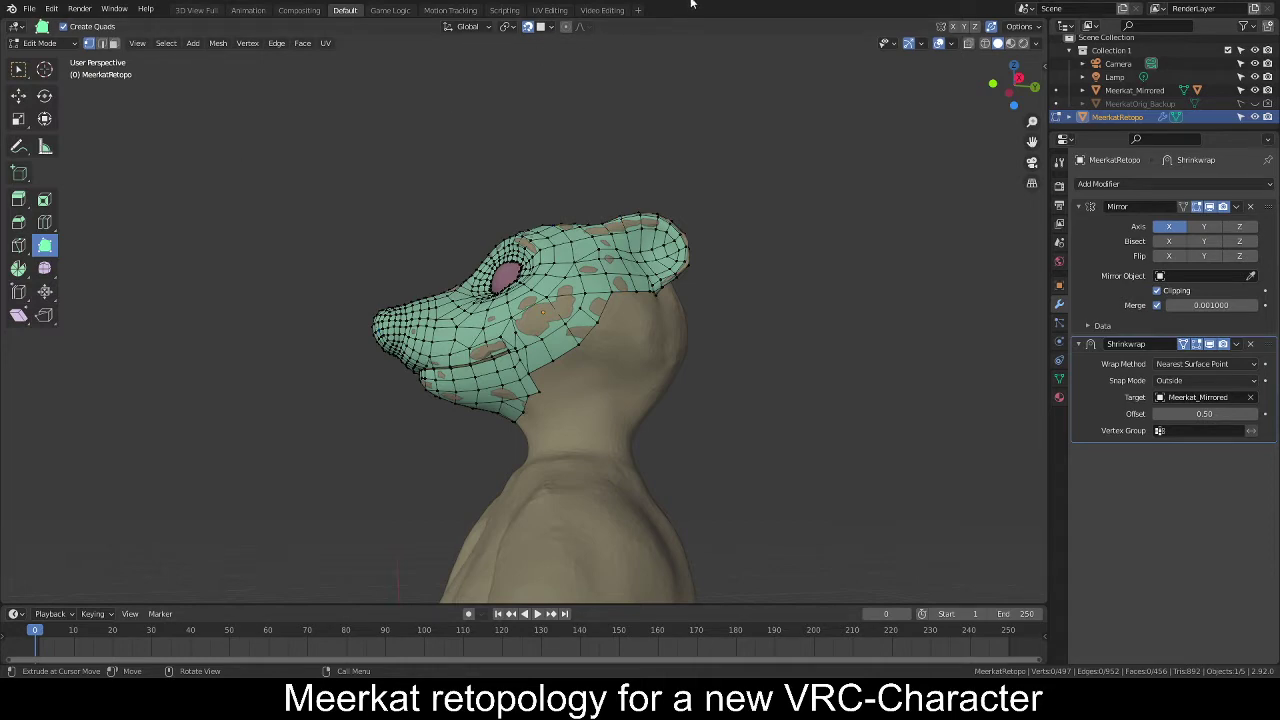
# Build another row of five quads behind the cheek, from the lower jaw up to the border below the ear.
pyautogui.moveTo(562, 398); pyautogui.dragTo(527, 382, button='middle')
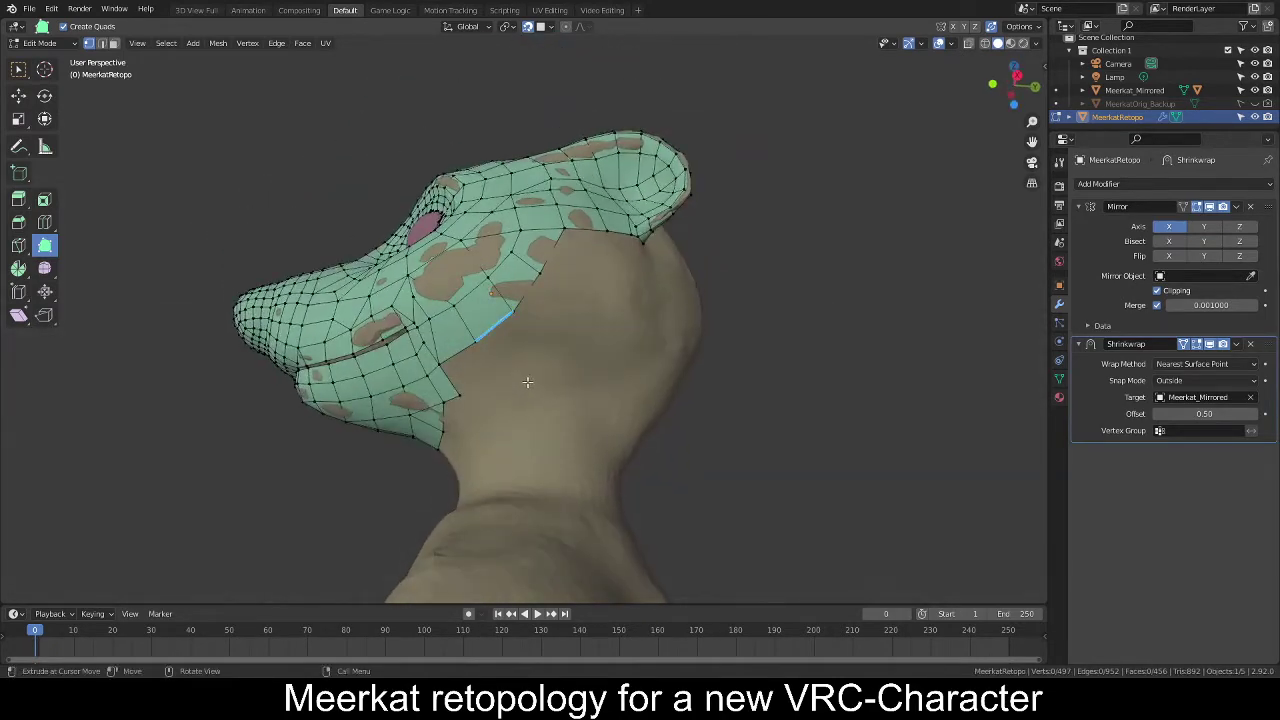
pyautogui.scroll(1, 527, 382)
pyautogui.moveTo(445, 372); pyautogui.dragTo(542, 347)
pyautogui.moveTo(548, 250); pyautogui.dragTo(590, 332, button='middle')
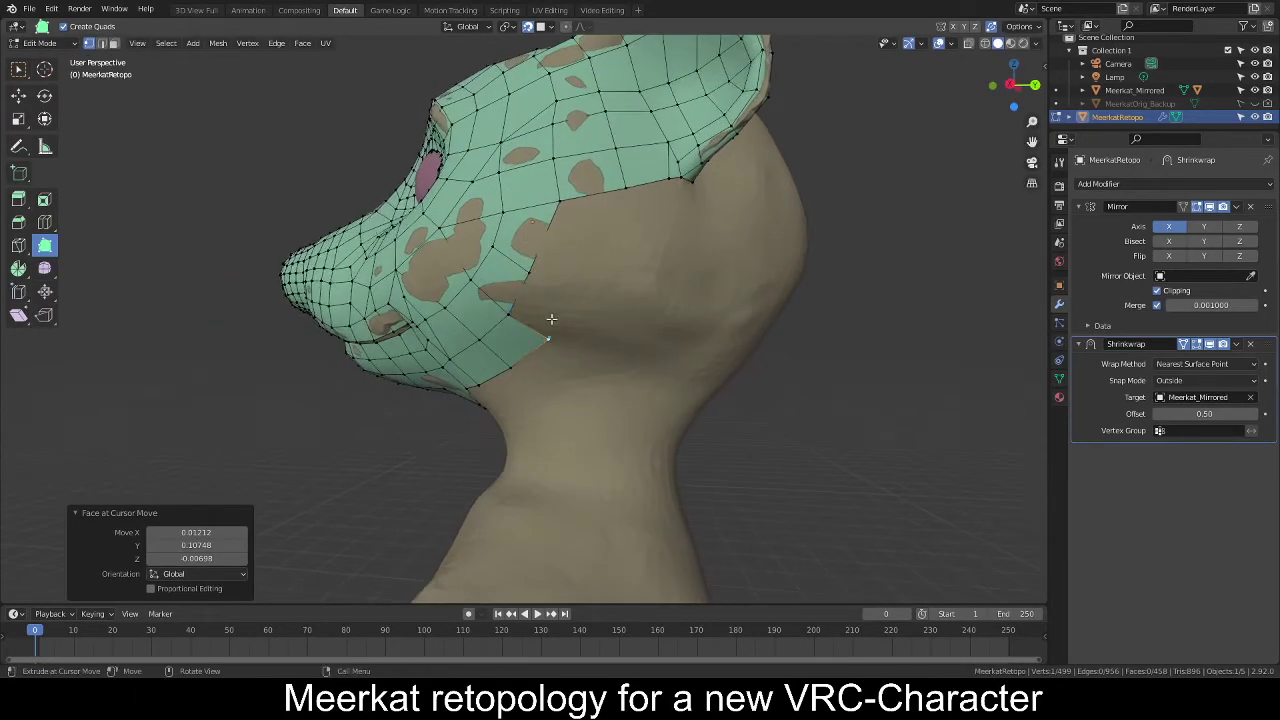
pyautogui.keyDown('ctrl'); pyautogui.moveTo(521, 311); pyautogui.dragTo(628, 192); pyautogui.keyUp('ctrl')
pyautogui.moveTo(640, 205); pyautogui.dragTo(666, 309, button='middle')
# Examine the whole meerkat figure in orthographic view from the side and from the front.
pyautogui.press('KP_3')
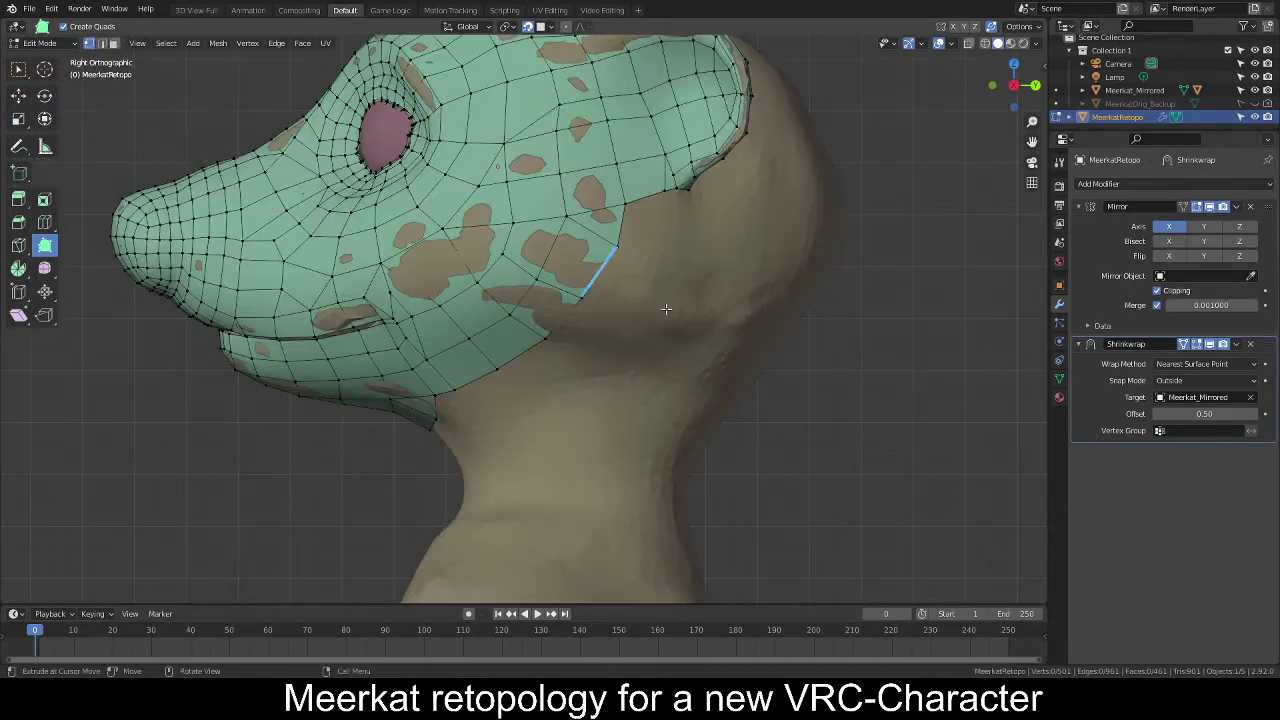
pyautogui.scroll(-5, 686, 304)
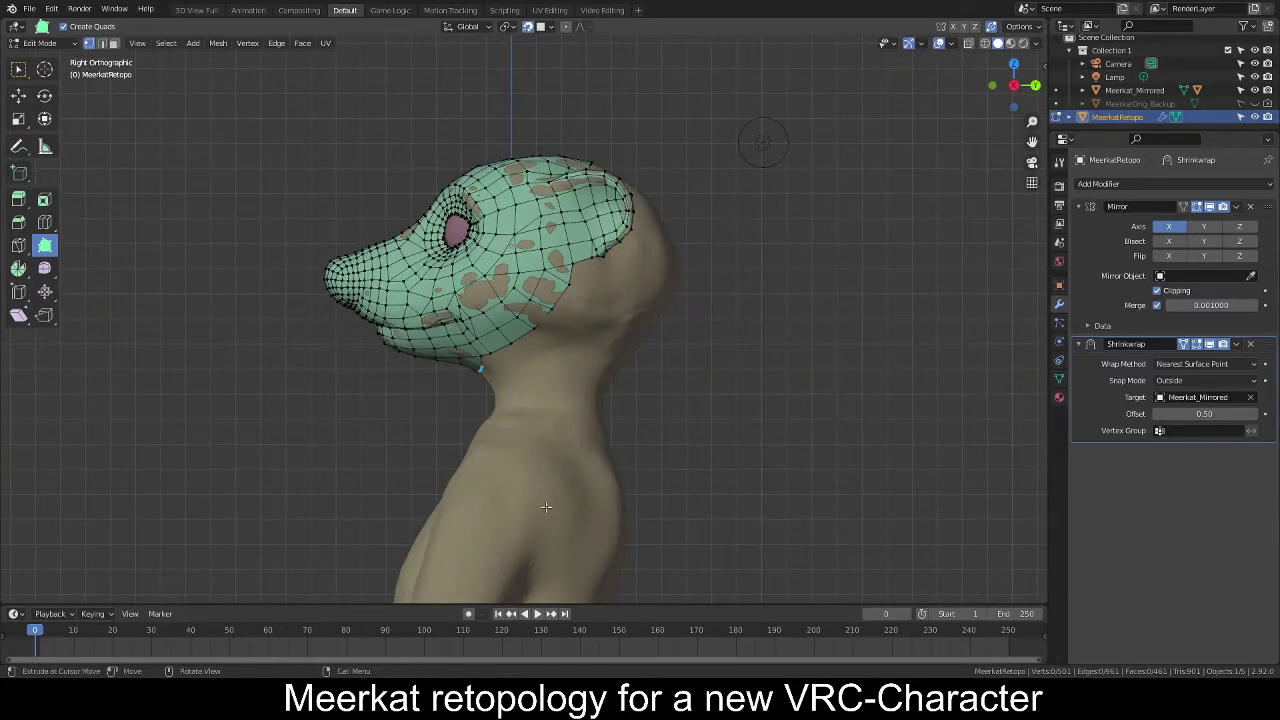
pyautogui.scroll(-6, 573, 484)
pyautogui.keyDown('shift'); pyautogui.moveTo(640, 491); pyautogui.dragTo(680, 320, button='middle'); pyautogui.keyUp('shift')
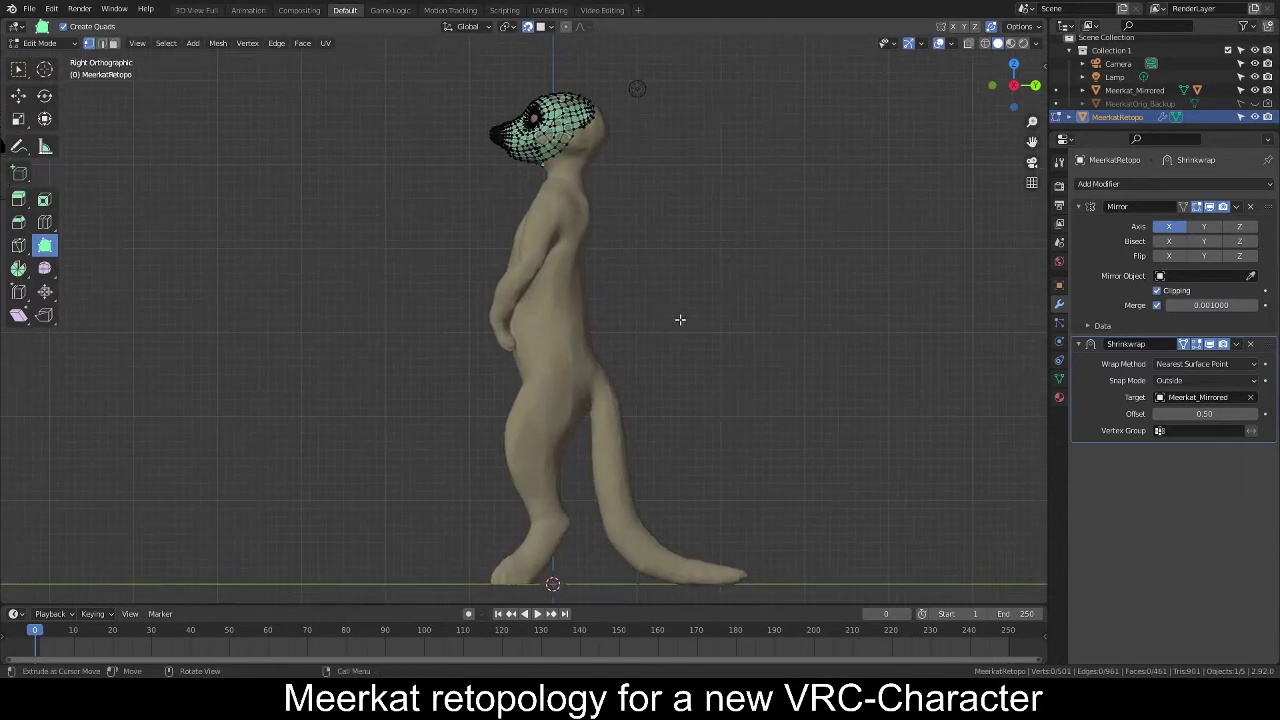
pyautogui.press('KP_4')
pyautogui.press('KP_4')
pyautogui.press('KP_4')
pyautogui.press('KP_4')
pyautogui.press('KP_4')
pyautogui.press('KP_4')
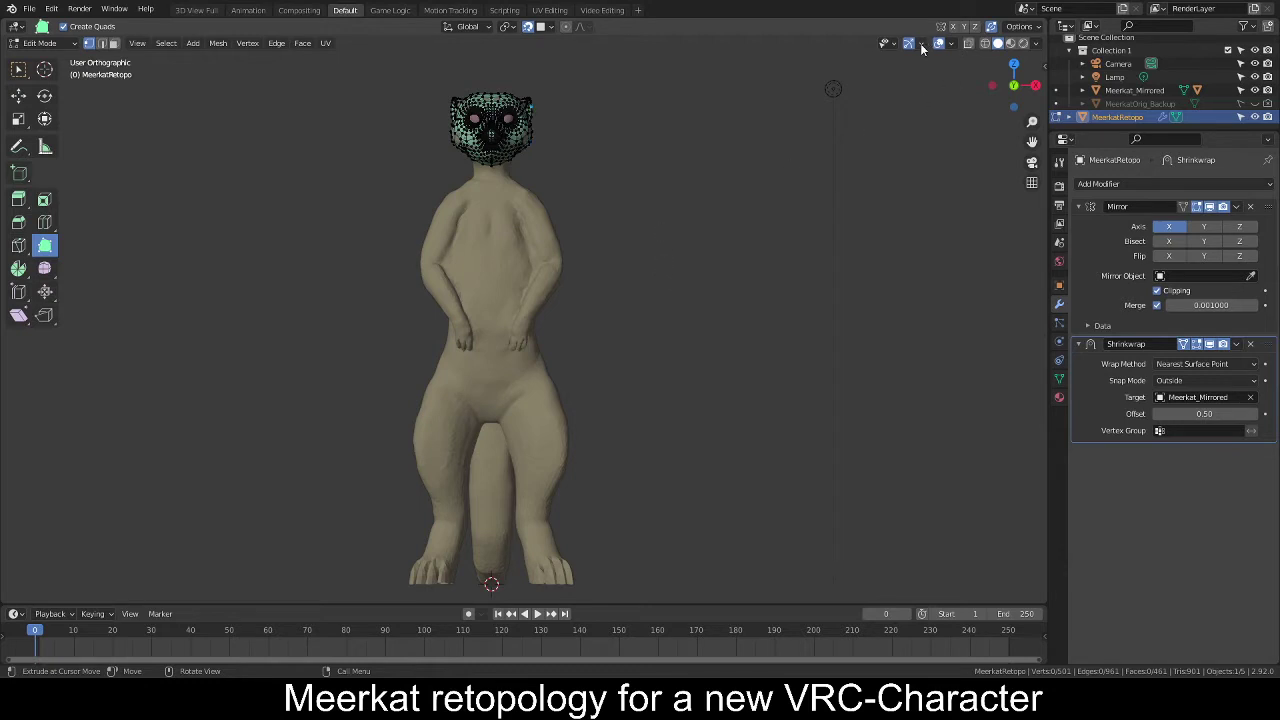
# Switch to Object Mode and deselect the retopology mesh.
pyautogui.press('Tab')
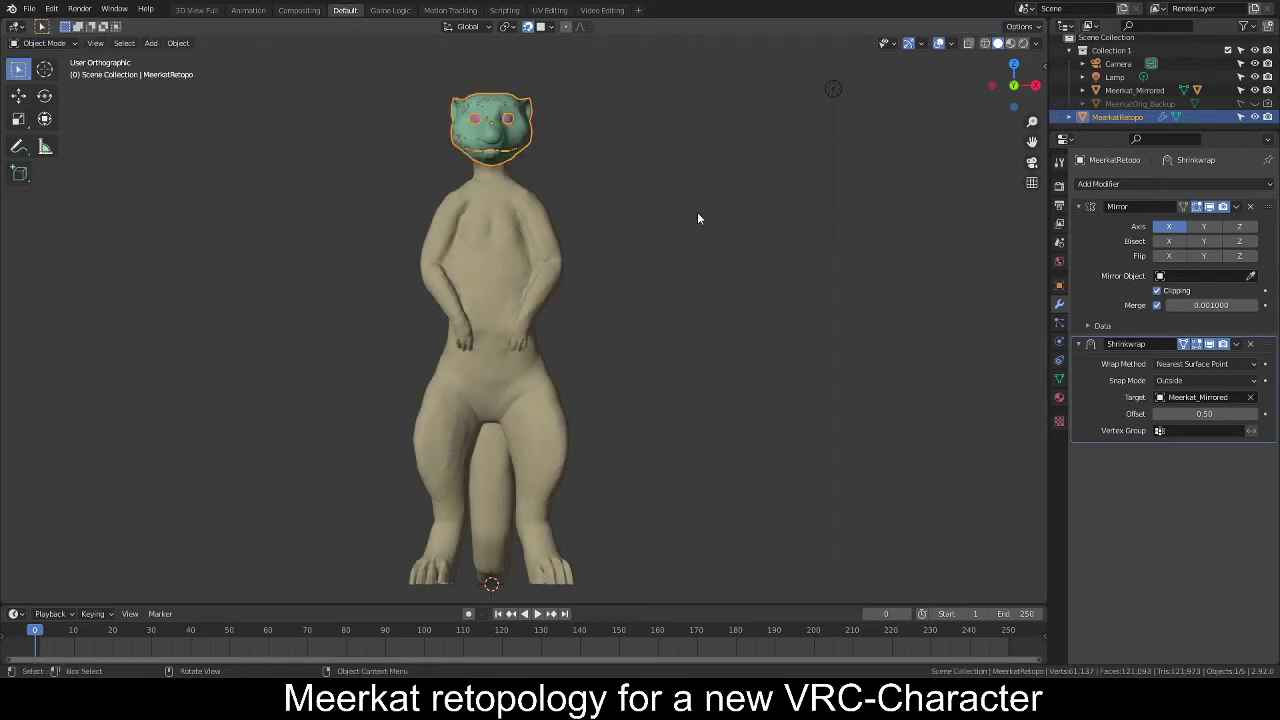
pyautogui.click(761, 176)
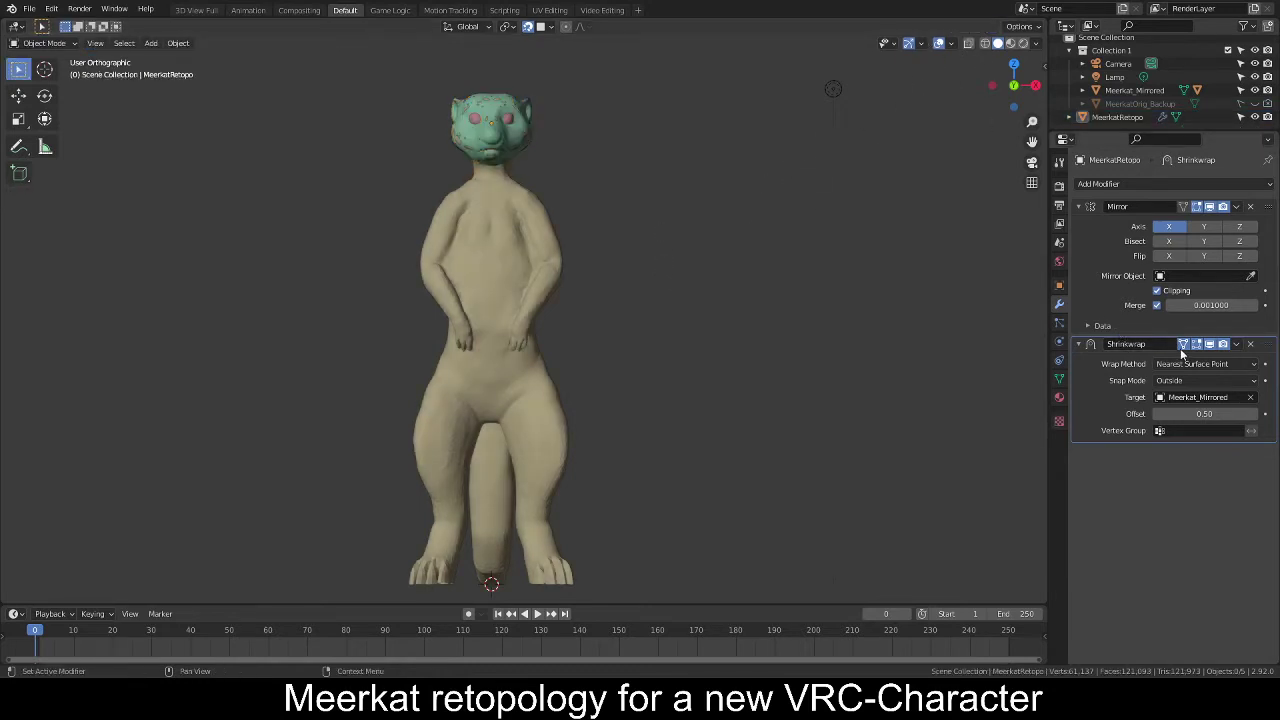
# Inspect the head against the sculpt in right orthographic view and return the retopology mesh to Edit Mode.
pyautogui.moveTo(812, 303); pyautogui.dragTo(652, 295, button='middle')
pyautogui.keyDown('shift'); pyautogui.moveTo(553, 144); pyautogui.dragTo(610, 350, button='middle'); pyautogui.keyUp('shift')
pyautogui.scroll(6, 628, 364)
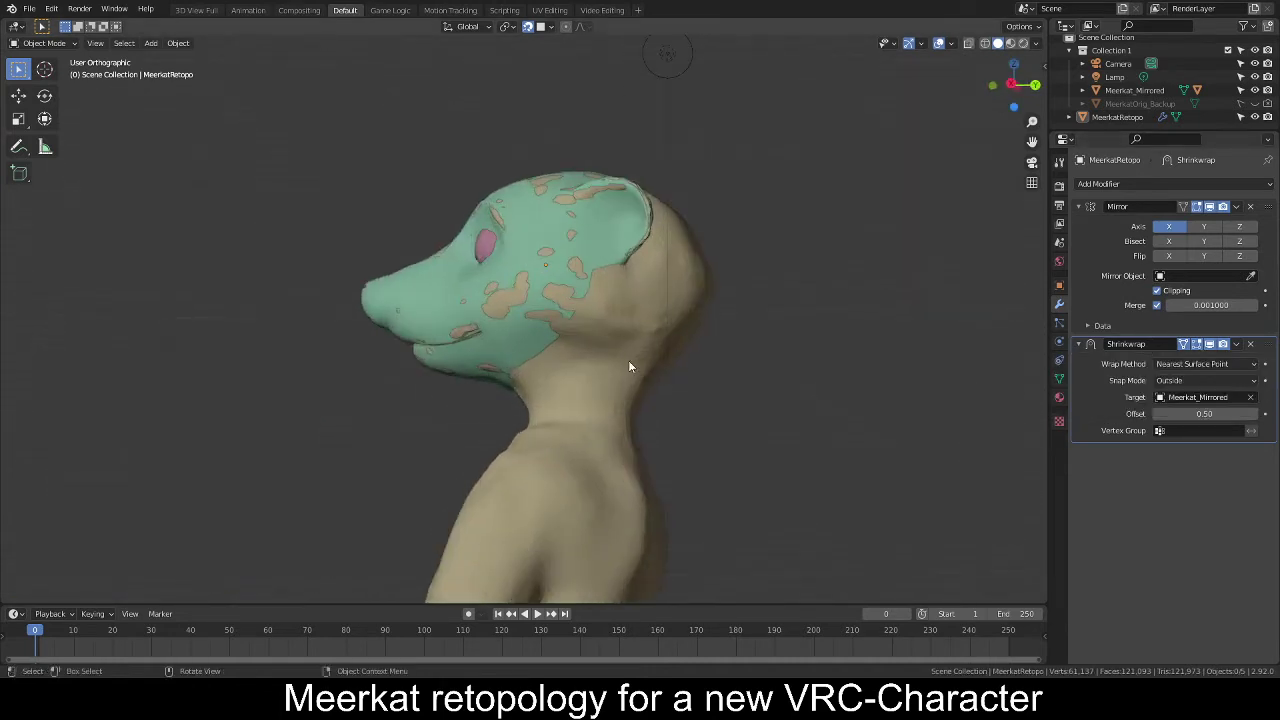
pyautogui.scroll(4, 610, 323)
pyautogui.press('KP_3')
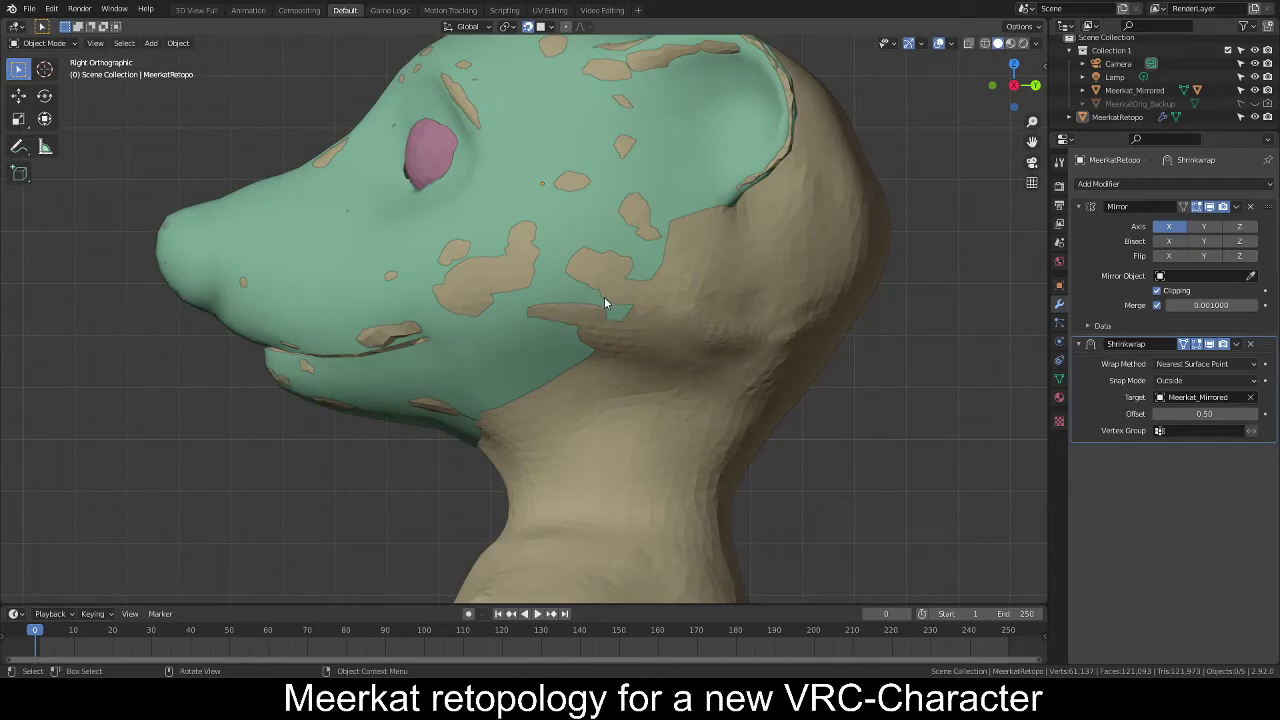
pyautogui.scroll(-3, 583, 360)
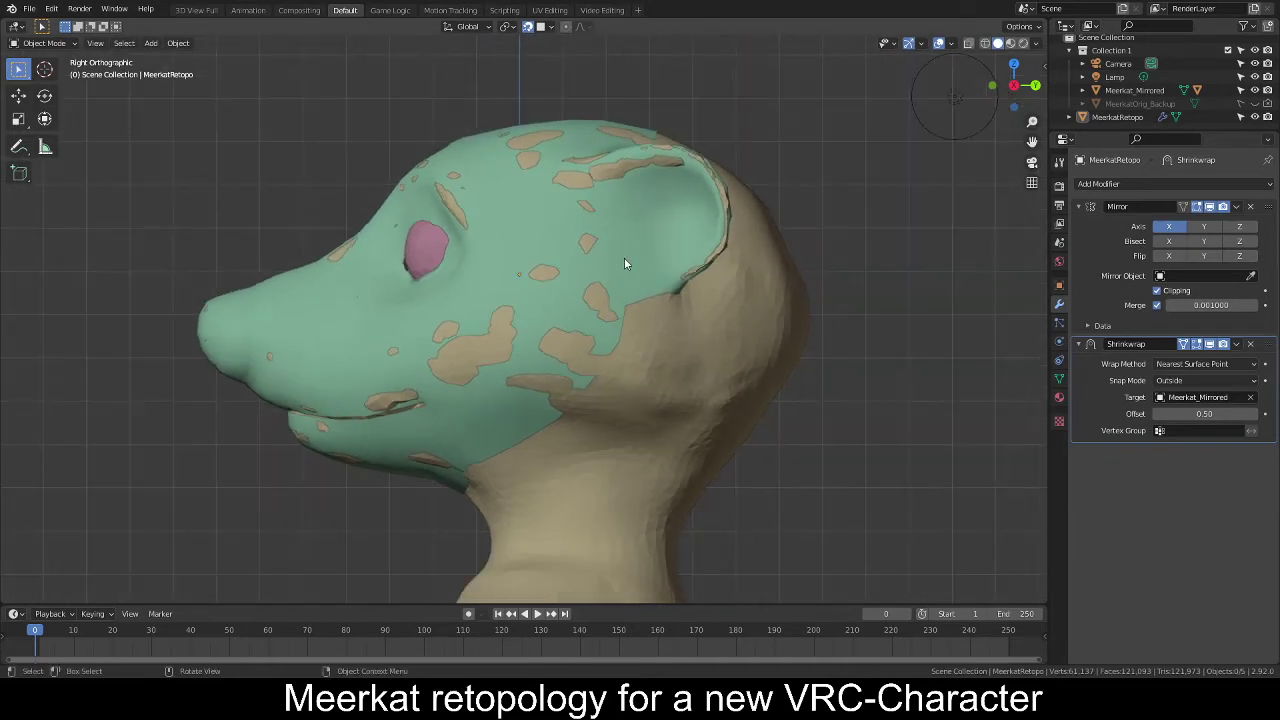
pyautogui.press('Tab')
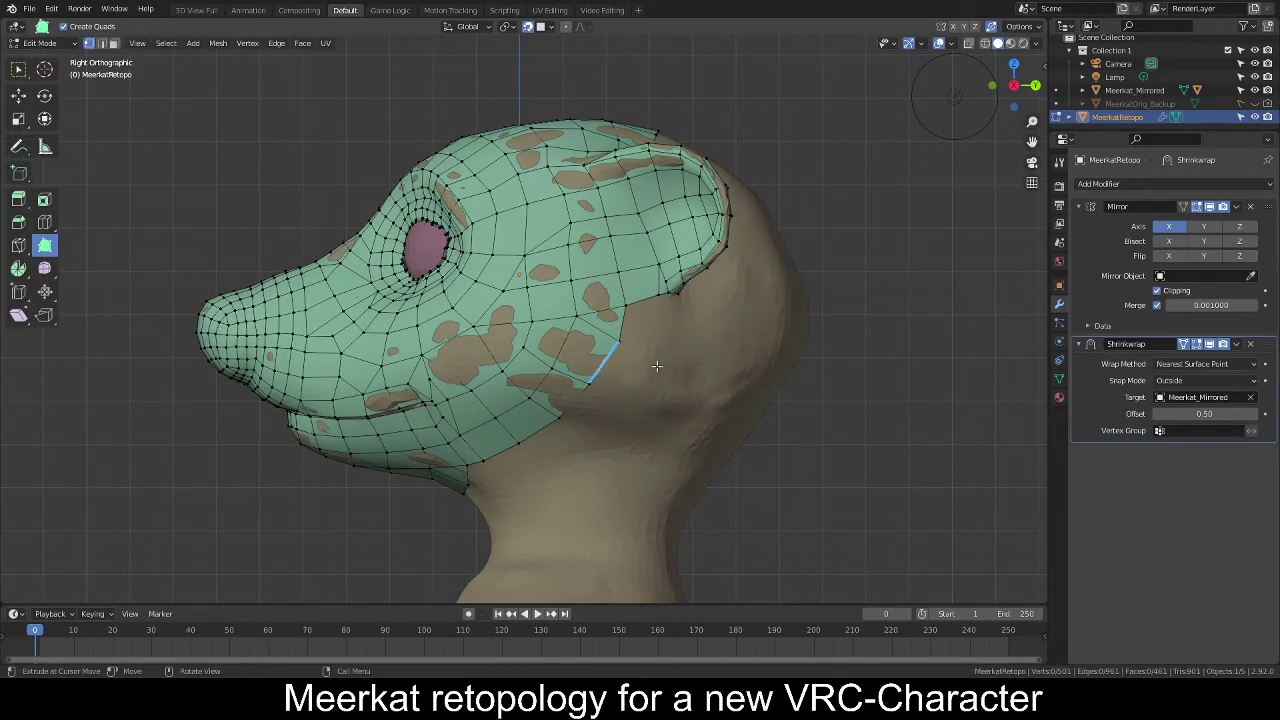
# Add three quads behind the upper cheek, starting at the open border just below the ear.
pyautogui.moveTo(686, 365); pyautogui.dragTo(636, 308, button='middle')
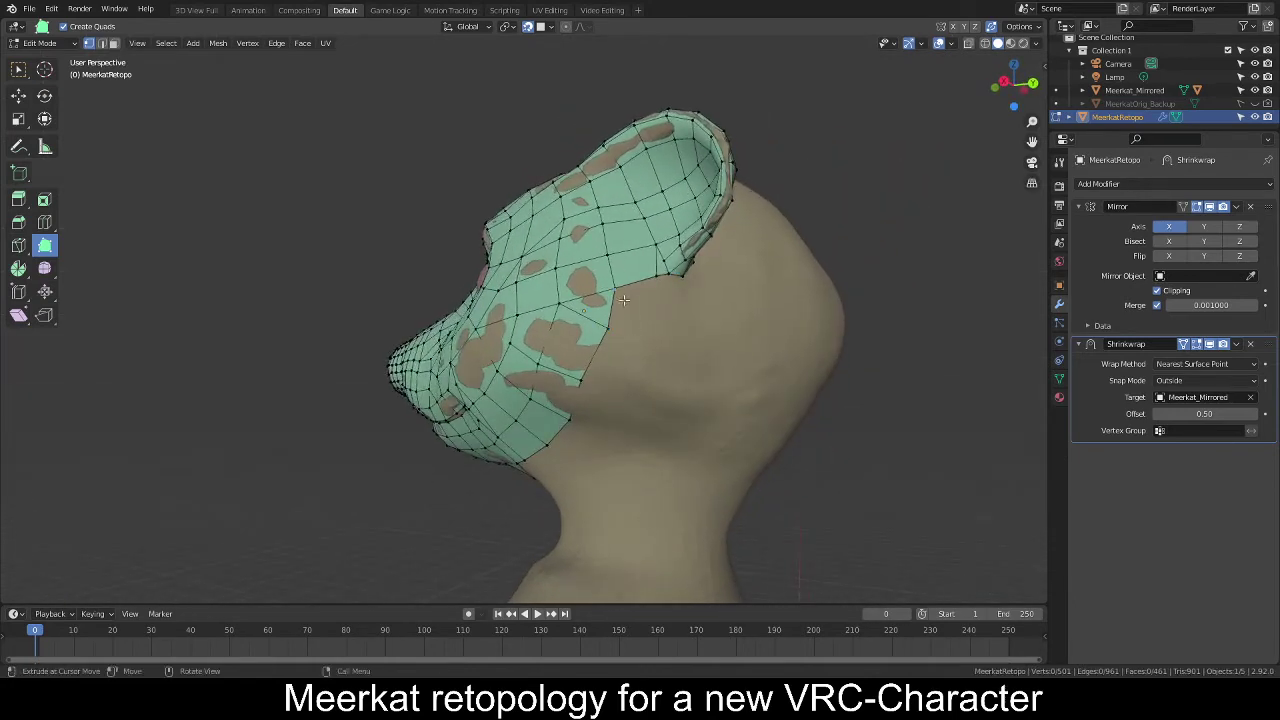
pyautogui.moveTo(636, 304); pyautogui.dragTo(657, 329)
pyautogui.moveTo(657, 329)
pyautogui.mouseDown(button='middle')
pyautogui.moveTo(643, 350)
pyautogui.moveTo(643, 310)
pyautogui.mouseUp(button='middle')
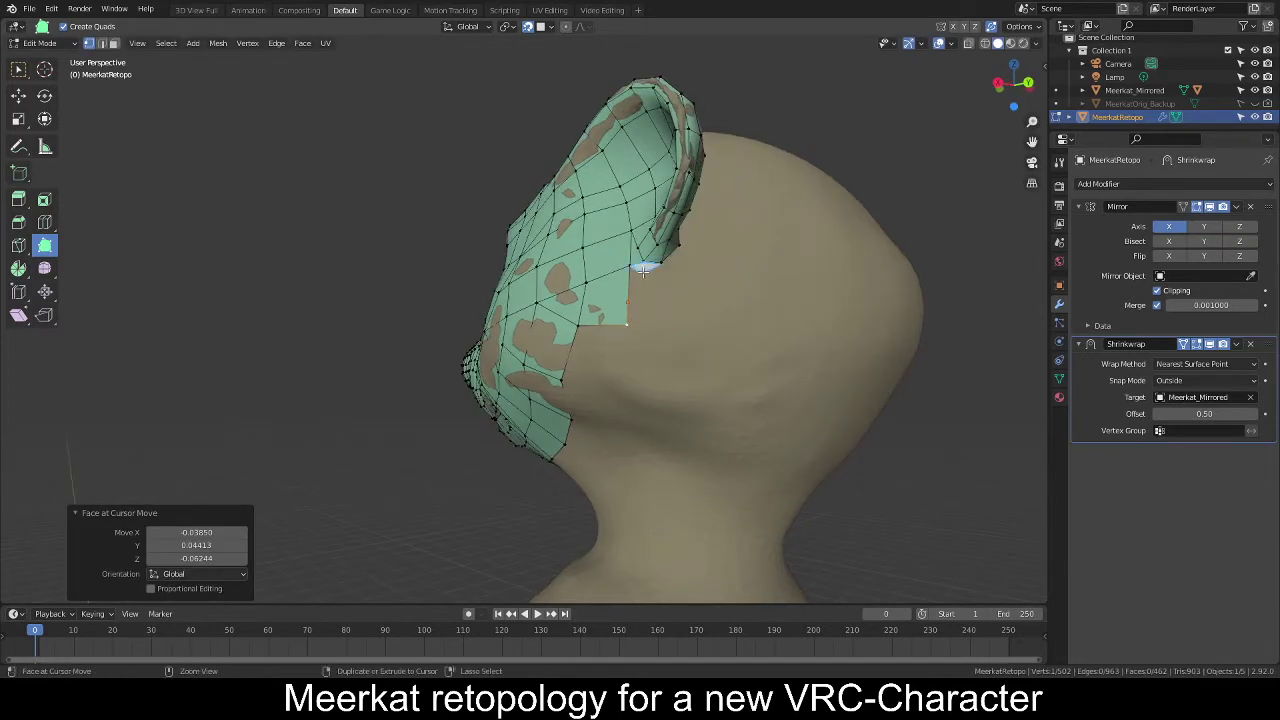
pyautogui.moveTo(643, 270); pyautogui.dragTo(629, 341)
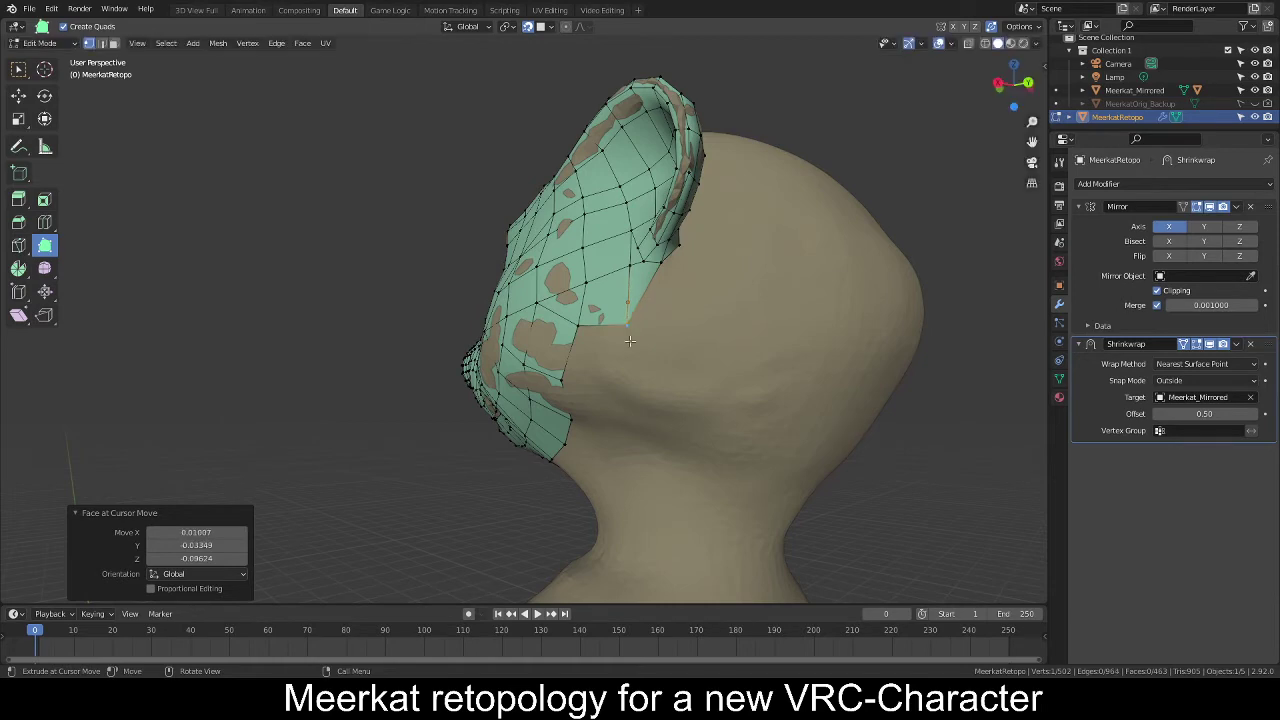
pyautogui.moveTo(520, 430); pyautogui.dragTo(611, 394, button='middle')
pyautogui.moveTo(625, 325); pyautogui.dragTo(628, 375)
# Continue the new row of quads along the cheek's rear border down to the lower jaw.
pyautogui.moveTo(628, 375); pyautogui.dragTo(605, 379, button='middle')
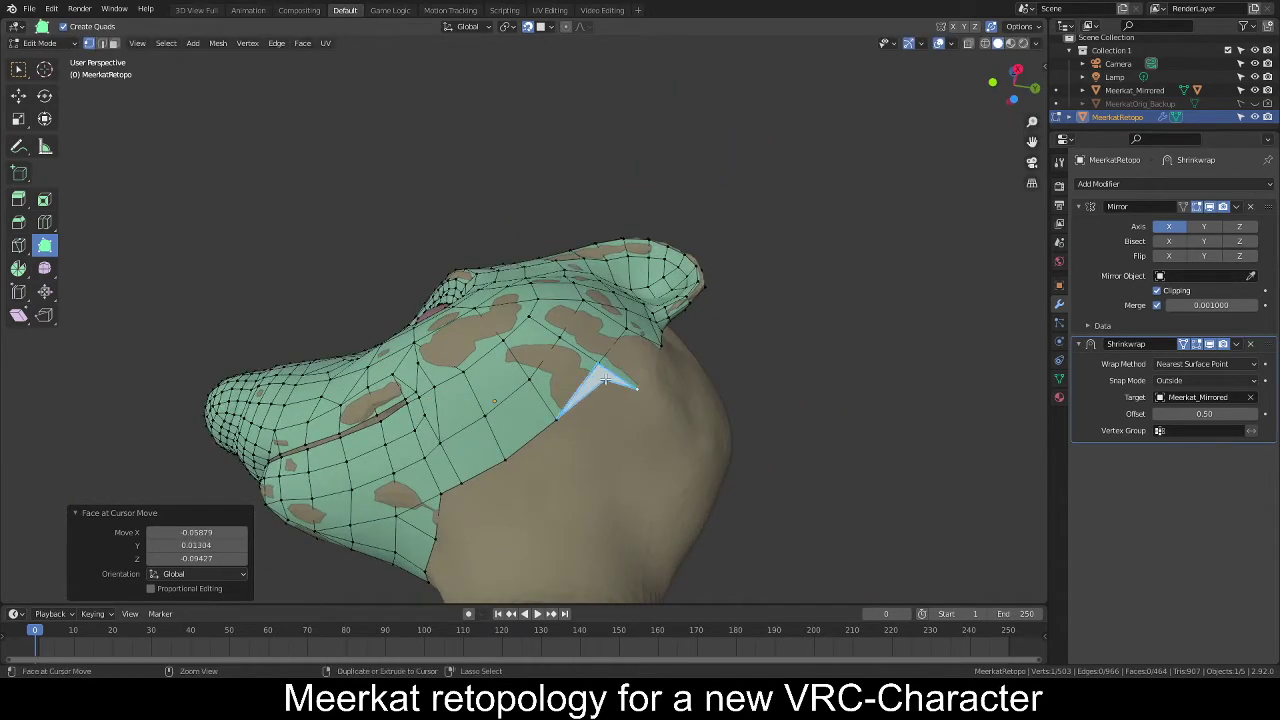
pyautogui.moveTo(605, 379); pyautogui.dragTo(576, 446)
pyautogui.moveTo(576, 446); pyautogui.dragTo(557, 434, button='middle')
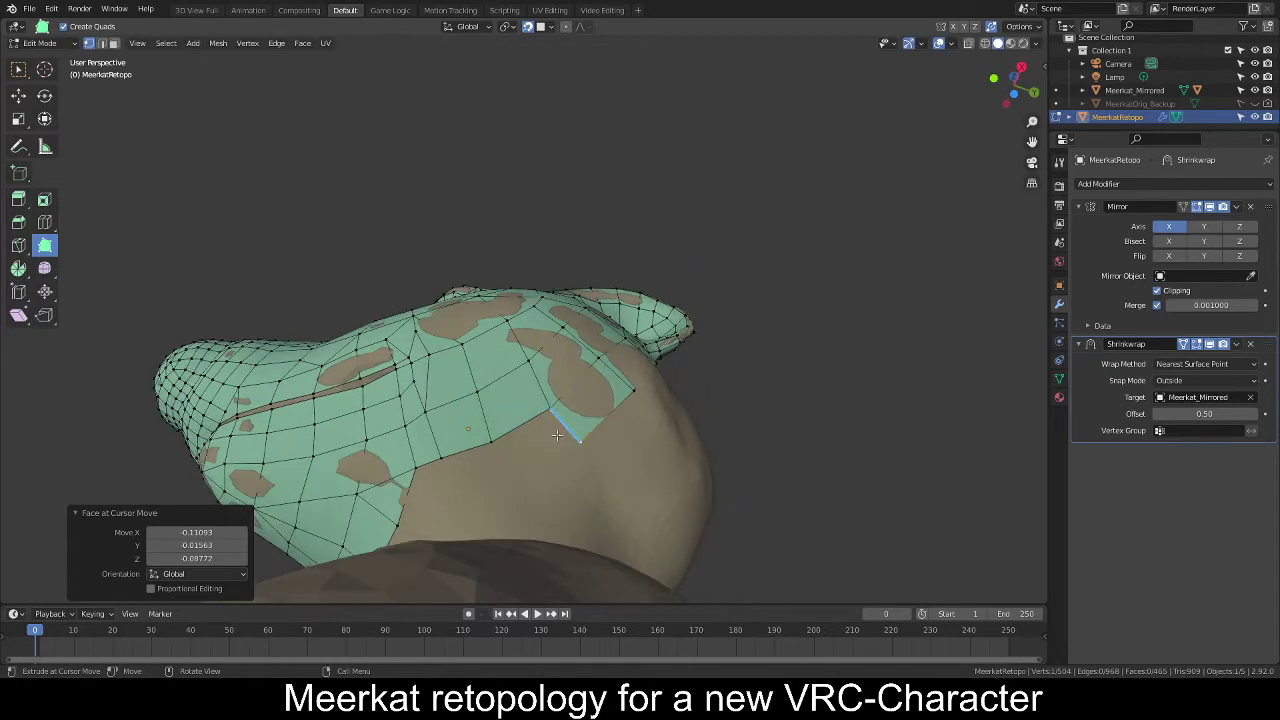
pyautogui.moveTo(557, 434); pyautogui.dragTo(503, 483)
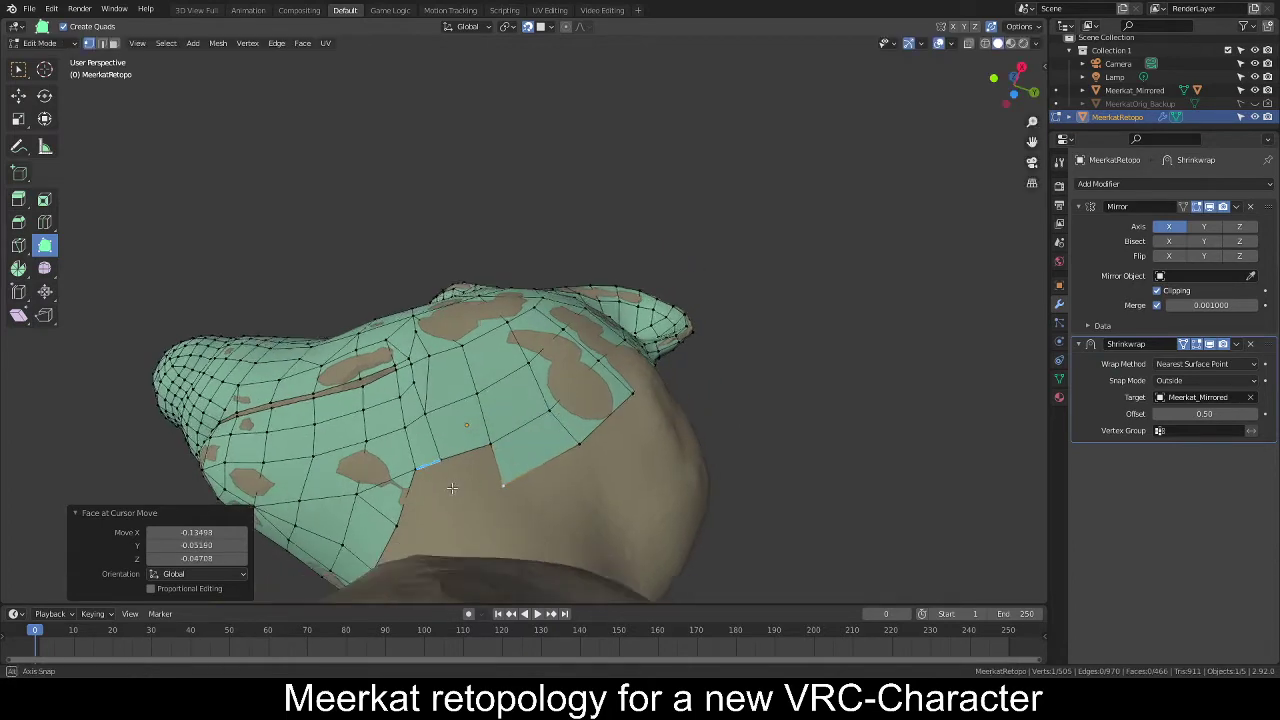
pyautogui.moveTo(503, 483); pyautogui.dragTo(455, 472, button='middle')
pyautogui.moveTo(455, 472); pyautogui.dragTo(373, 505)
pyautogui.moveTo(373, 505); pyautogui.dragTo(554, 460, button='middle')
# Extrude the border edge beside the centre line under the jaw down onto the throat and adjust its outer vertex.
pyautogui.scroll(7, 486, 428)
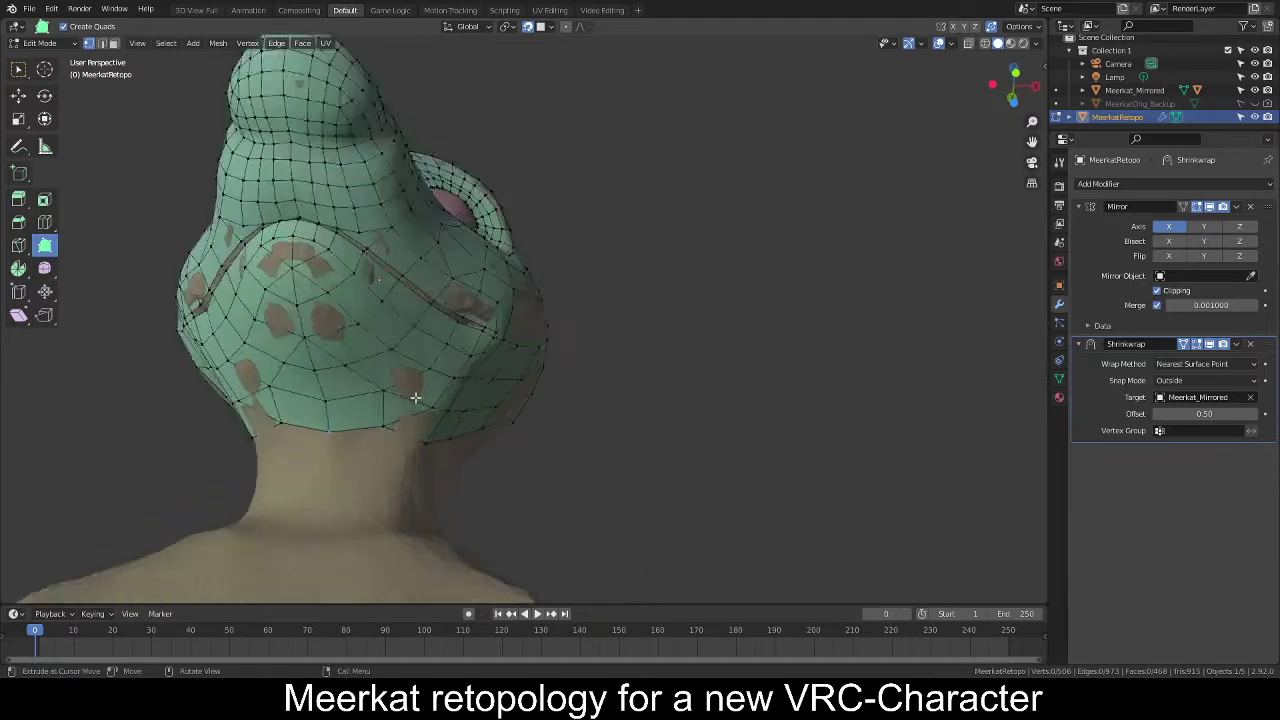
pyautogui.scroll(-5, 356, 448)
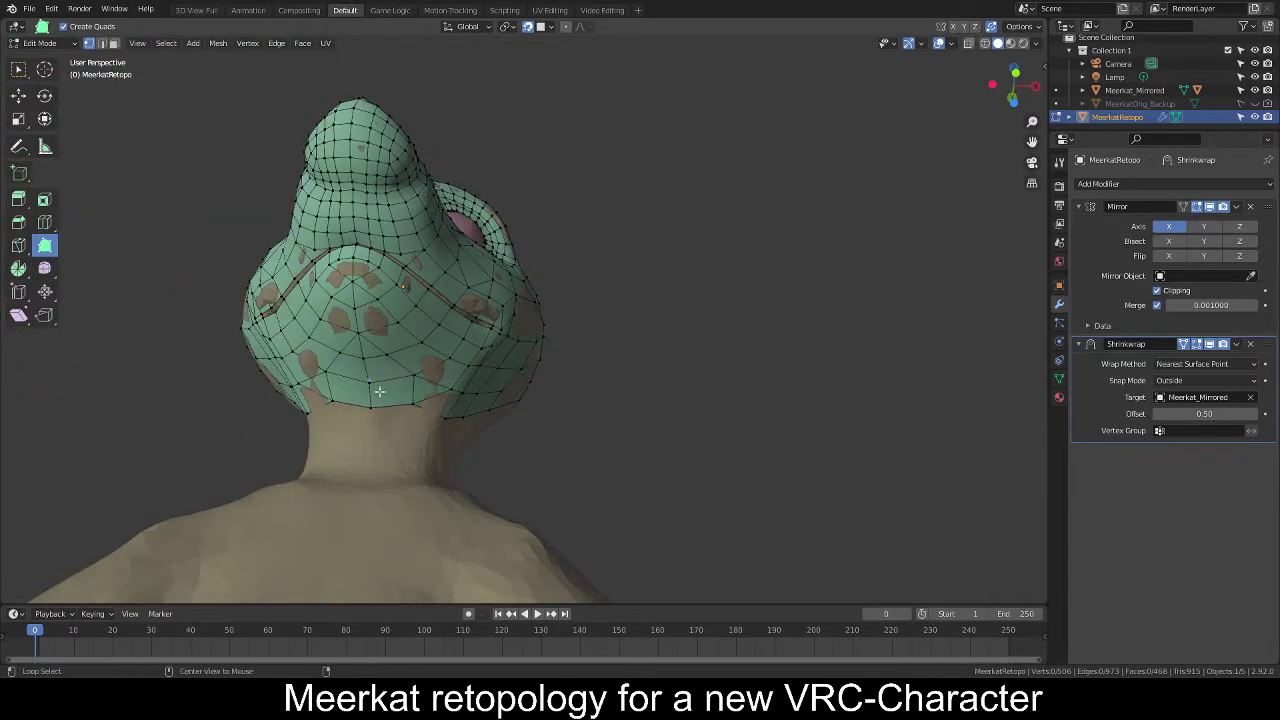
pyautogui.keyDown('shift'); pyautogui.moveTo(540, 461); pyautogui.dragTo(656, 398, button='middle'); pyautogui.keyUp('shift')
pyautogui.scroll(-1, 656, 398)
pyautogui.scroll(5, 656, 397)
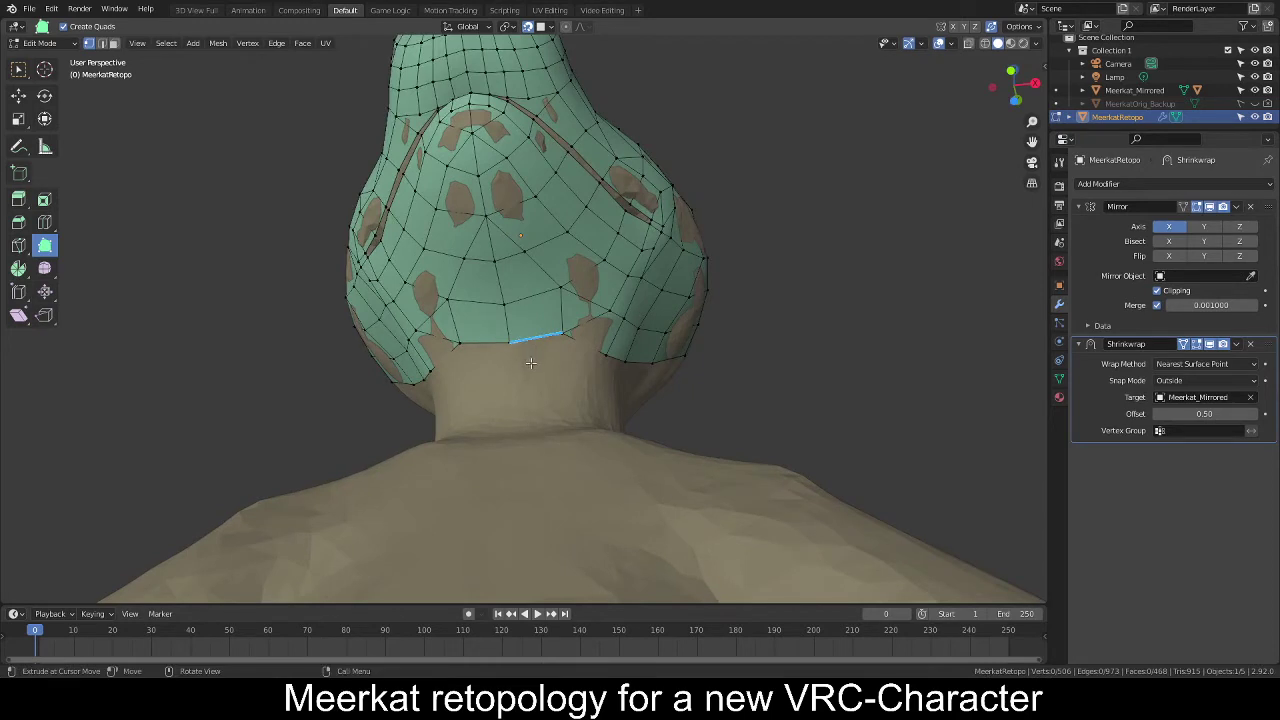
pyautogui.moveTo(531, 363); pyautogui.dragTo(530, 410)
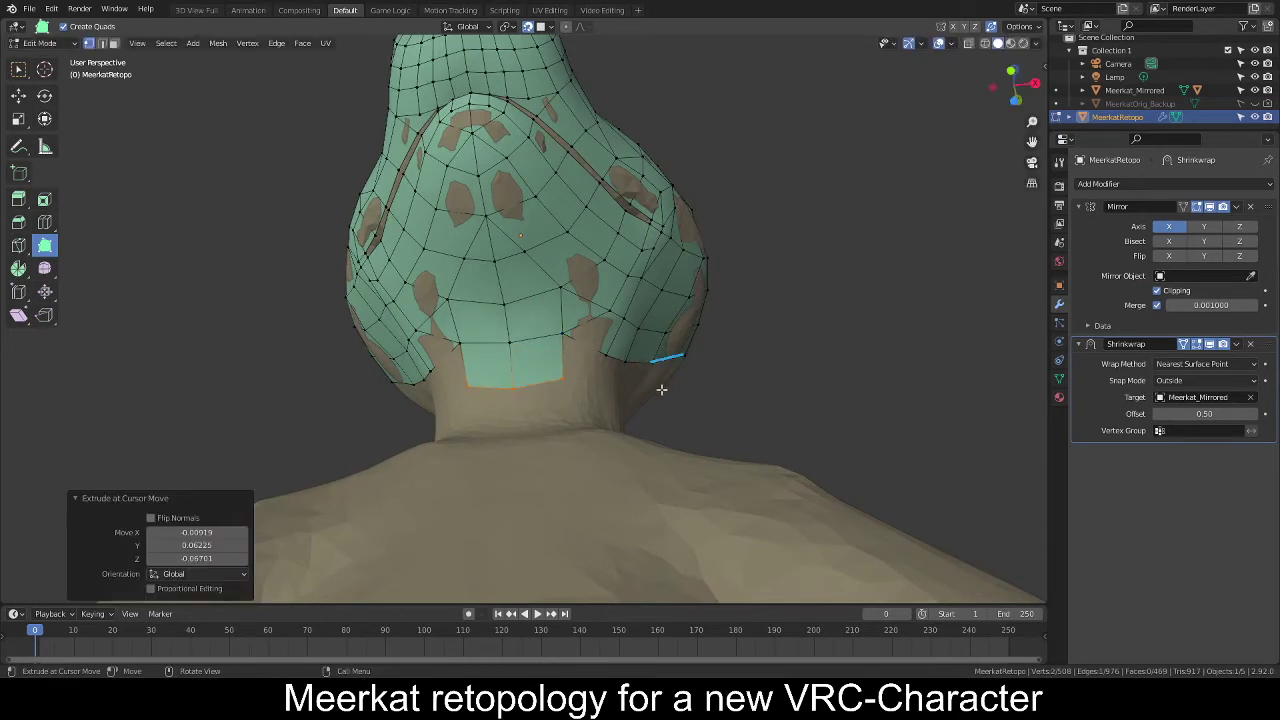
pyautogui.moveTo(660, 389); pyautogui.dragTo(671, 420, button='middle')
pyautogui.moveTo(556, 377); pyautogui.dragTo(561, 384)
# Add quads outward from the throat face along the jaw border around the side of the neck, evening out the vertex spacing.
pyautogui.moveTo(690, 352); pyautogui.dragTo(602, 334, button='middle')
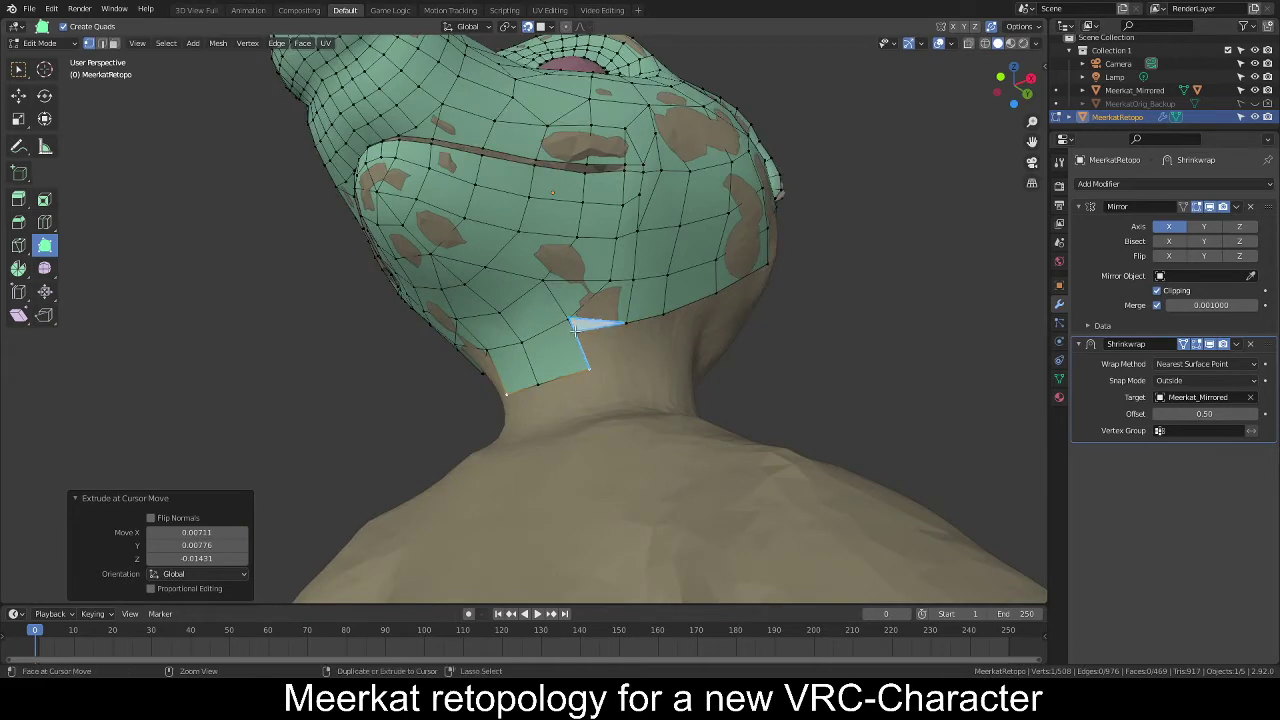
pyautogui.moveTo(578, 325); pyautogui.dragTo(626, 368)
pyautogui.moveTo(714, 366)
pyautogui.mouseDown(button='middle')
pyautogui.moveTo(666, 397)
pyautogui.moveTo(735, 368)
pyautogui.mouseUp(button='middle')
pyautogui.moveTo(590, 367); pyautogui.dragTo(582, 368)
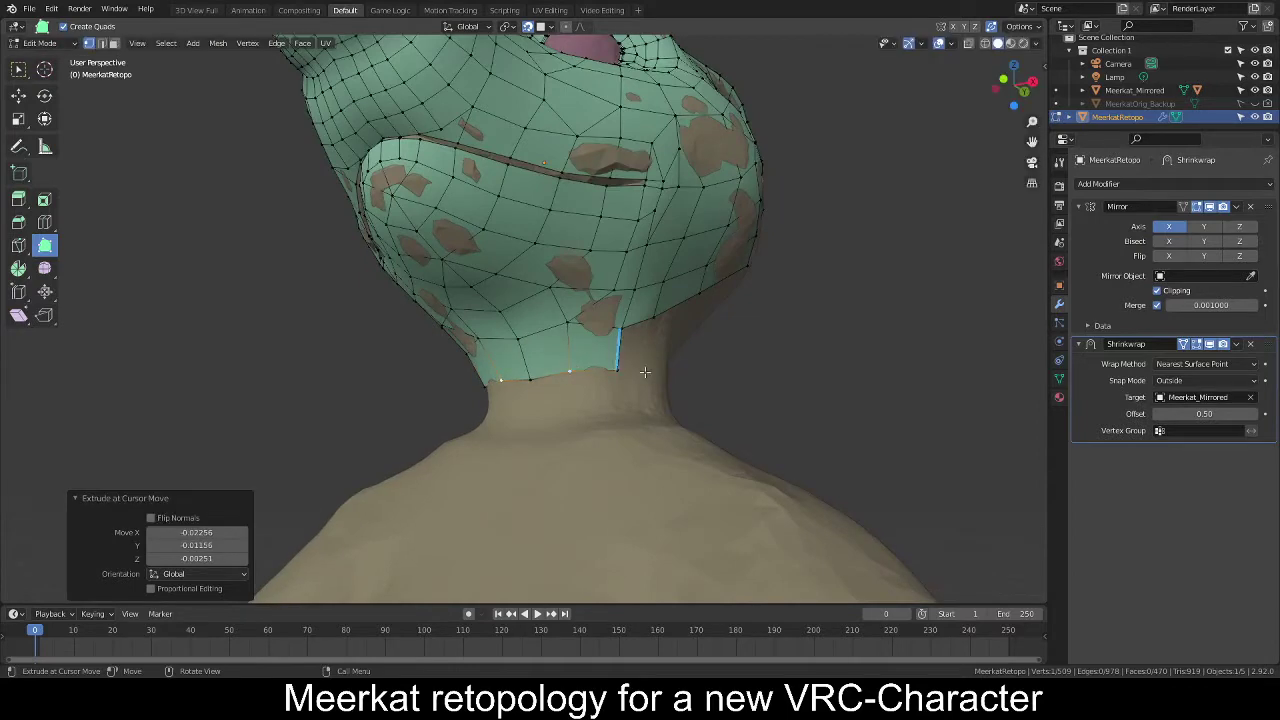
pyautogui.moveTo(582, 368); pyautogui.dragTo(625, 318, button='middle')
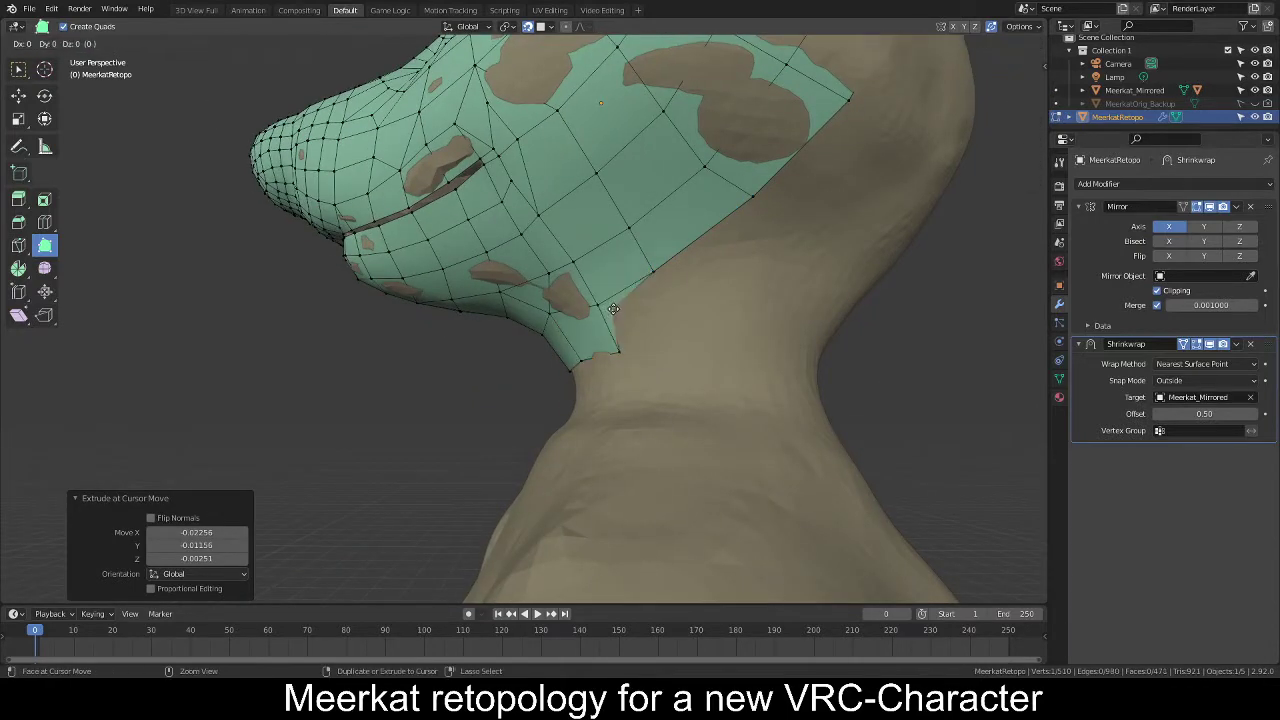
pyautogui.moveTo(612, 308); pyautogui.dragTo(676, 342)
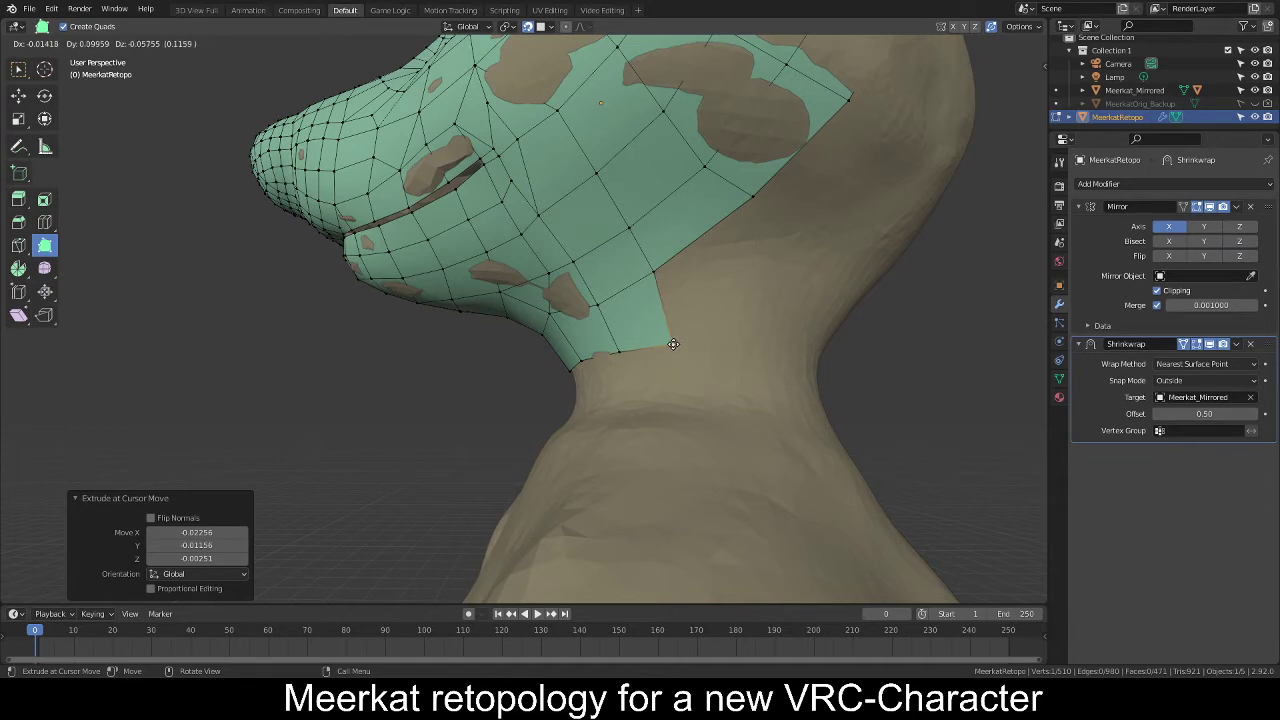
pyautogui.moveTo(673, 344); pyautogui.dragTo(673, 344)
# Extend the row on the side of the neck further back along the cheek's rear border.
pyautogui.moveTo(756, 344); pyautogui.dragTo(669, 303, button='middle')
pyautogui.scroll(-5, 707, 340)
pyautogui.scroll(3, 683, 334)
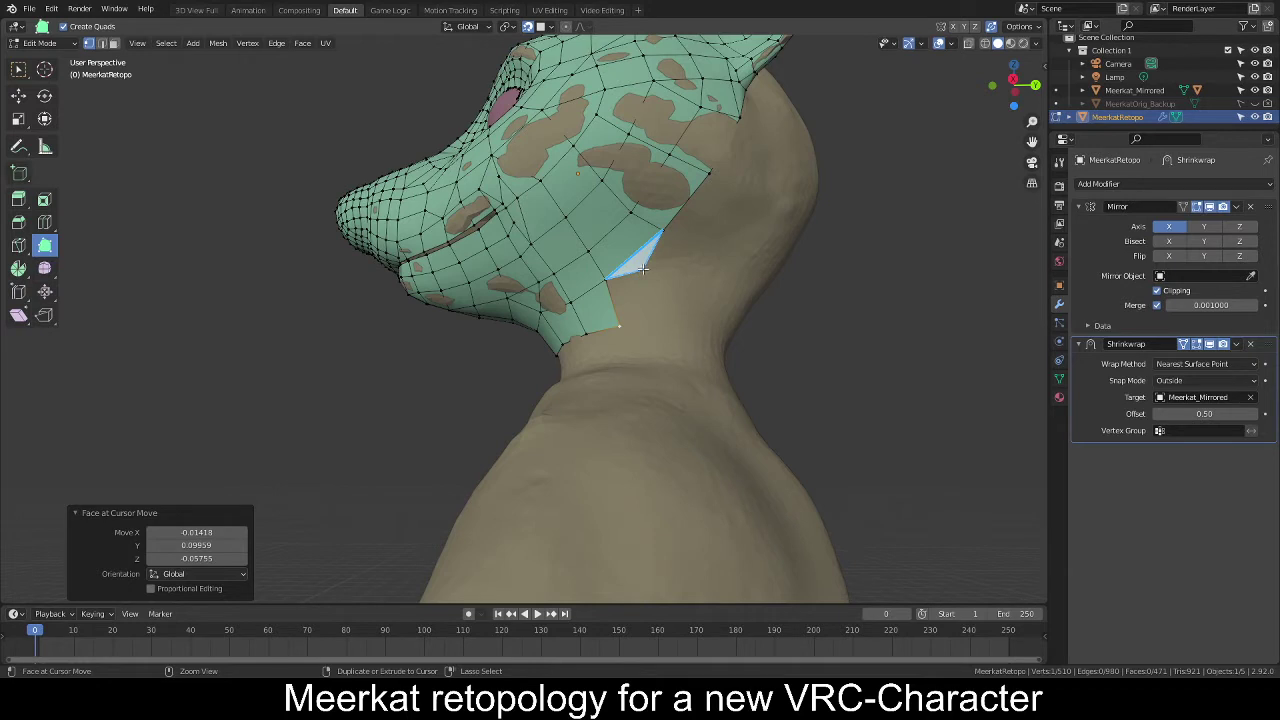
pyautogui.moveTo(642, 269); pyautogui.dragTo(653, 324)
pyautogui.moveTo(653, 324); pyautogui.dragTo(659, 263, button='middle')
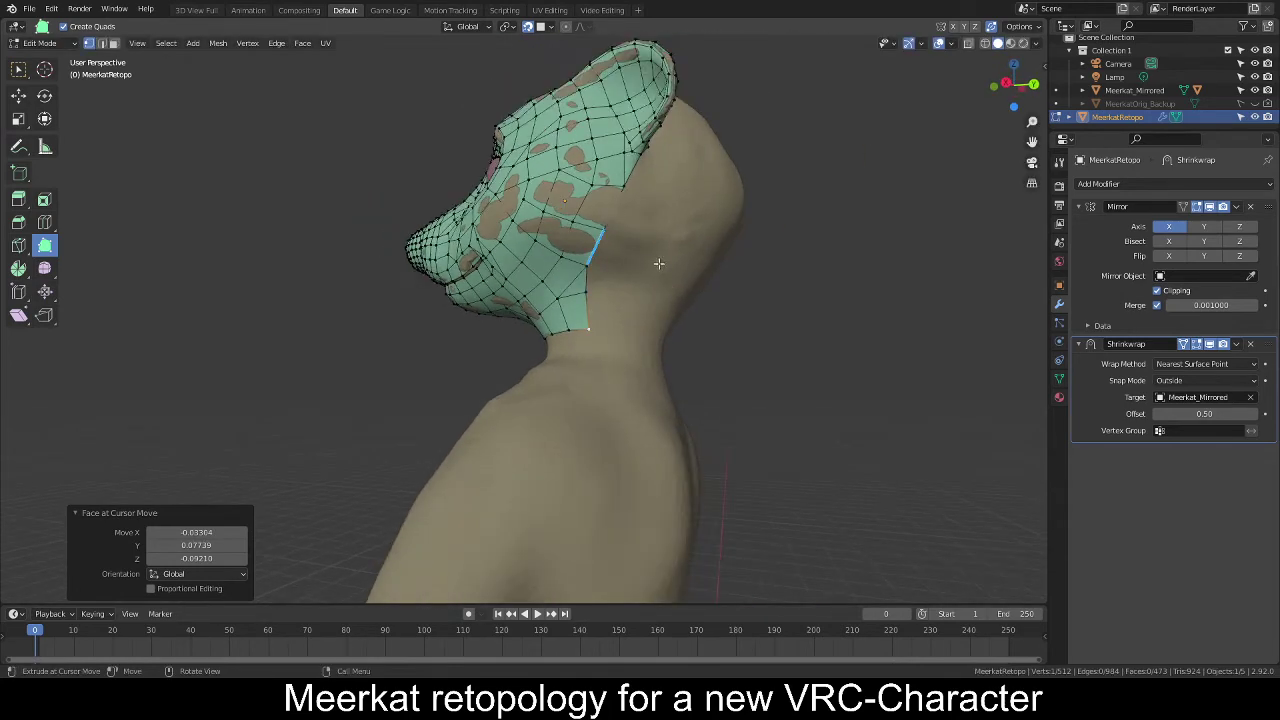
pyautogui.scroll(2, 620, 286)
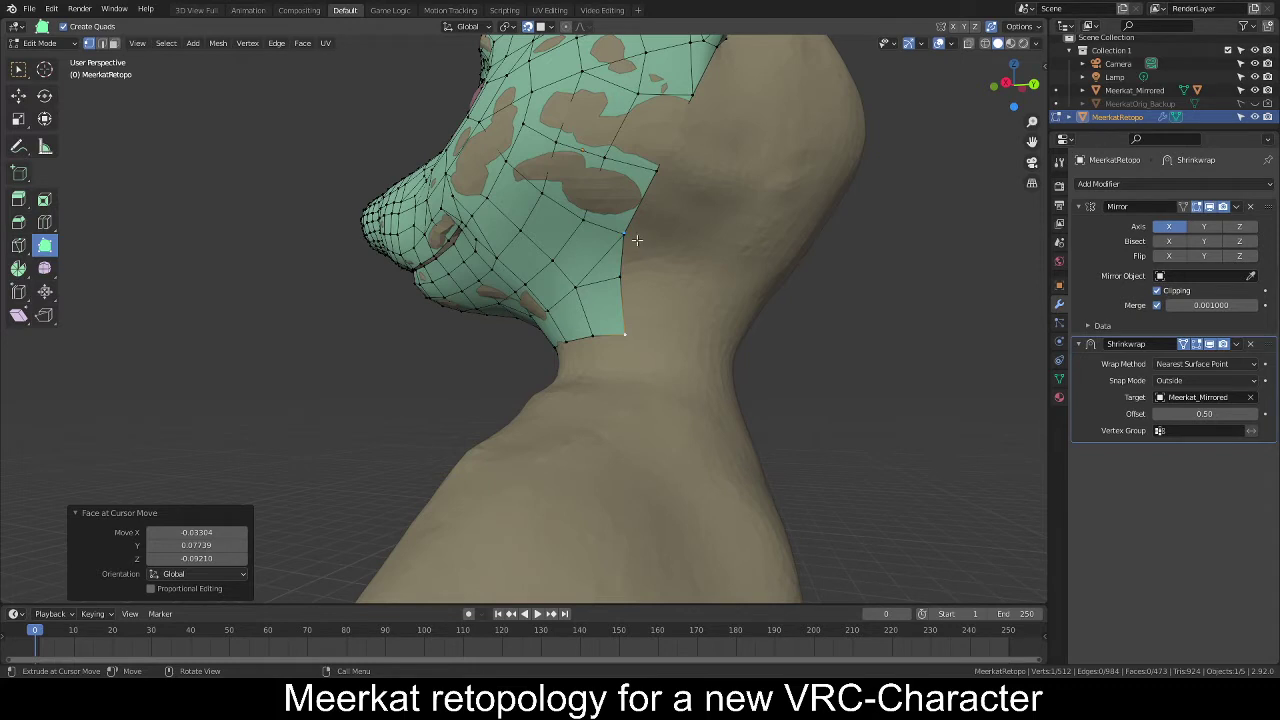
pyautogui.moveTo(642, 239); pyautogui.dragTo(671, 231)
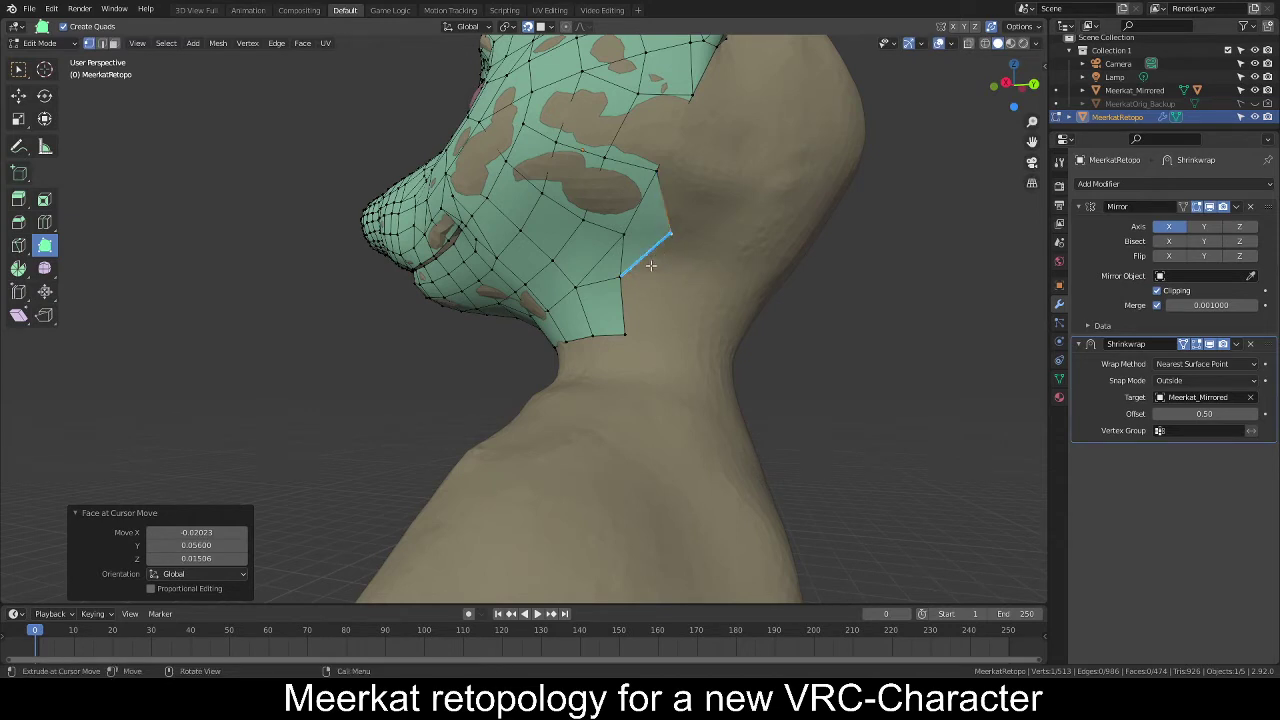
pyautogui.moveTo(656, 262); pyautogui.dragTo(670, 282)
pyautogui.hotkey('ctrl', 'z')
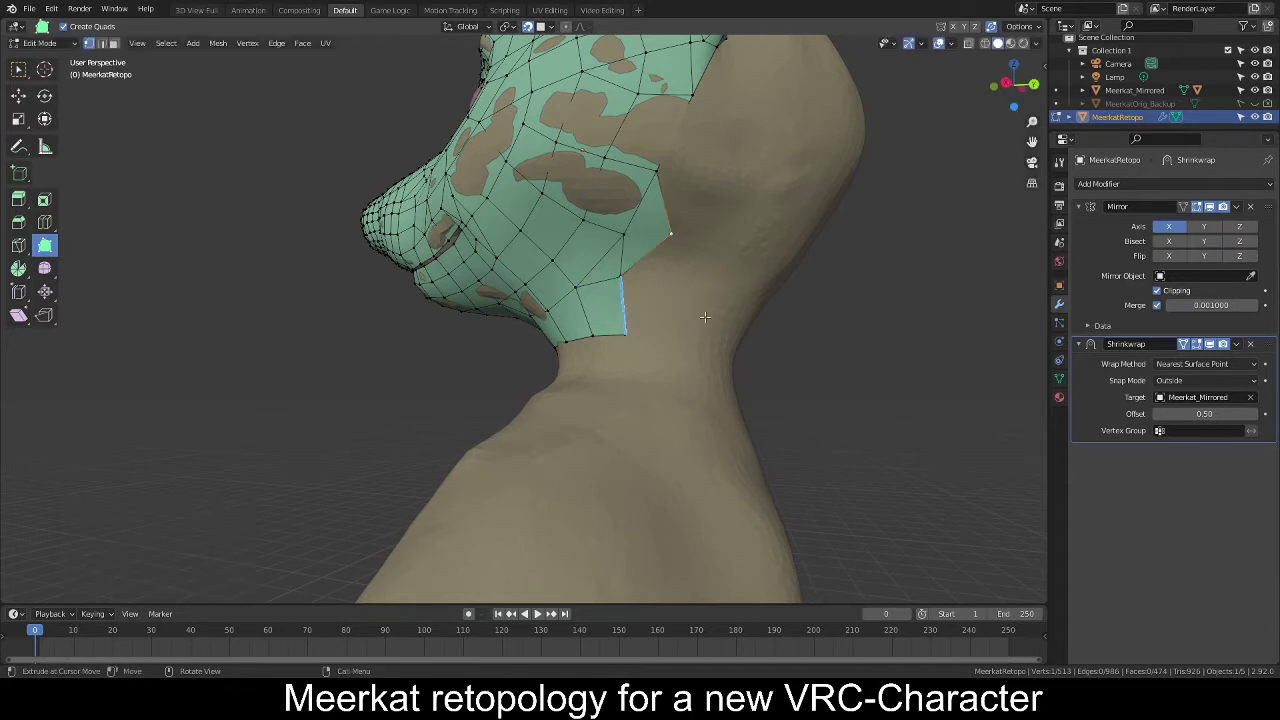
pyautogui.hotkey('ctrl', 'z')
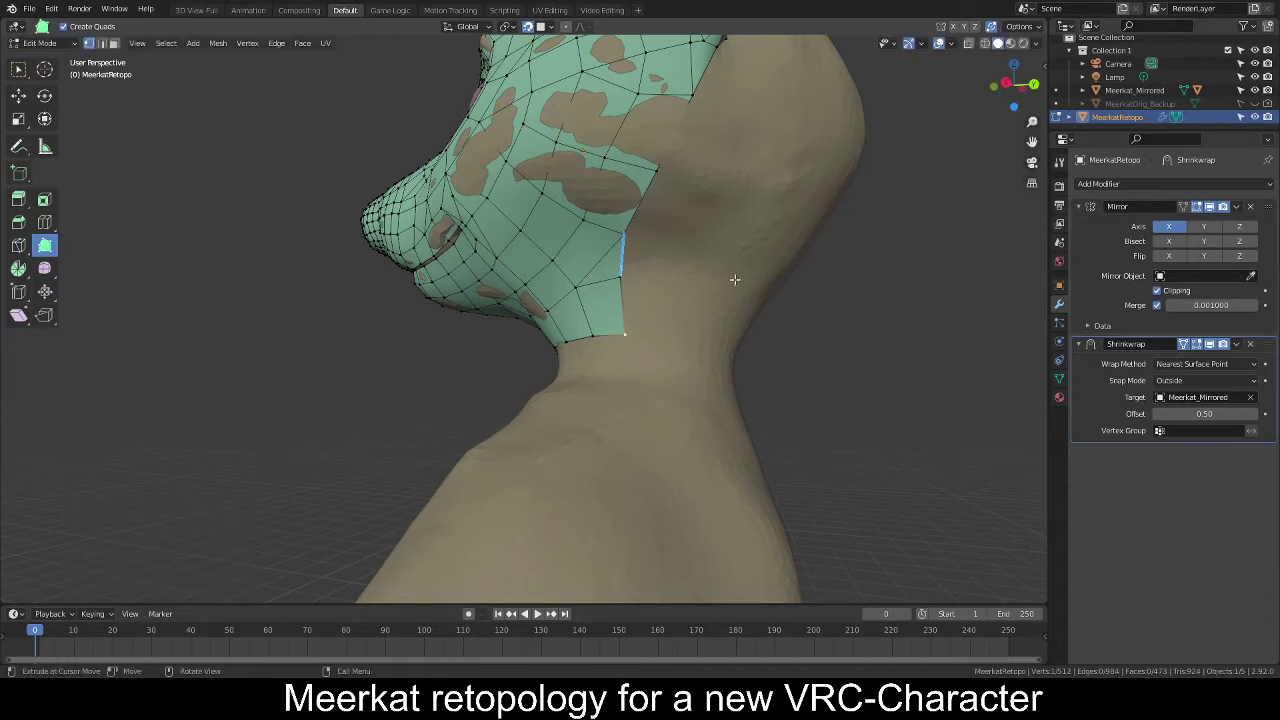
# Extrude the central border edge at the back of the crown down over the back of the head.
pyautogui.moveTo(694, 272); pyautogui.dragTo(708, 287, button='middle')
pyautogui.scroll(-4, 703, 266)
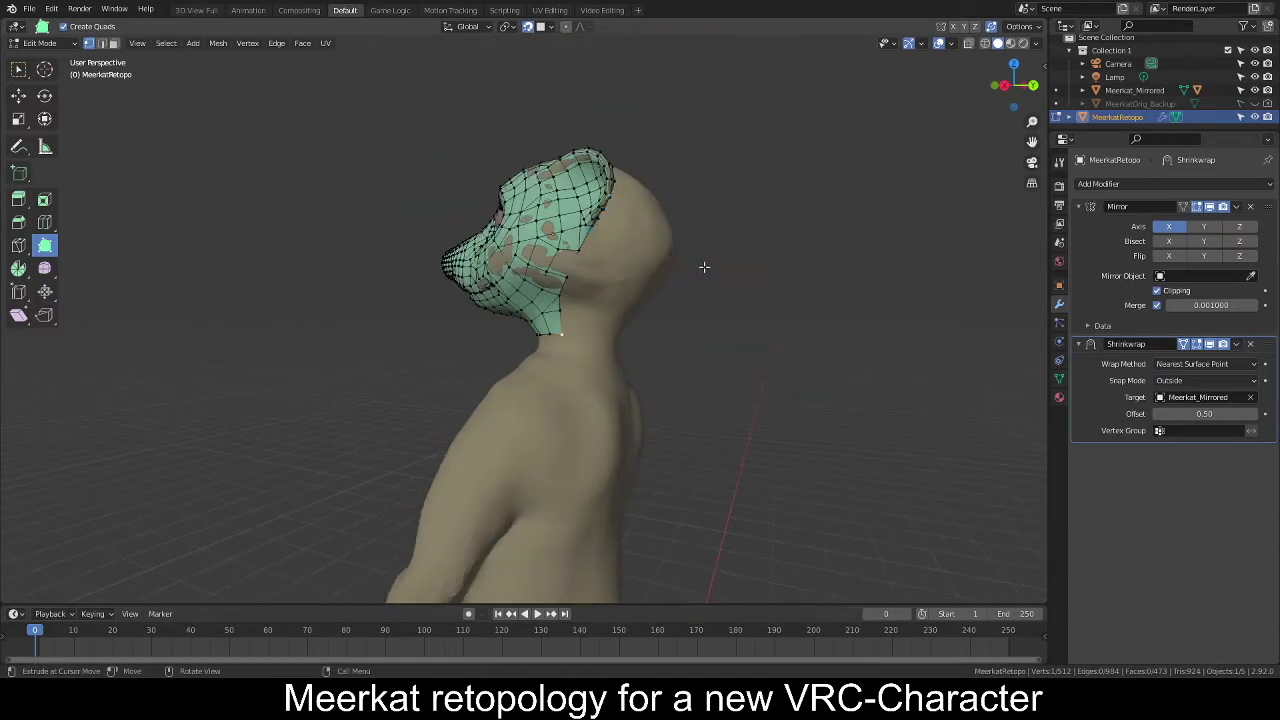
pyautogui.moveTo(703, 266); pyautogui.dragTo(568, 292, button='middle')
pyautogui.moveTo(555, 275); pyautogui.dragTo(560, 309)
pyautogui.hotkey('ctrl', 'z')
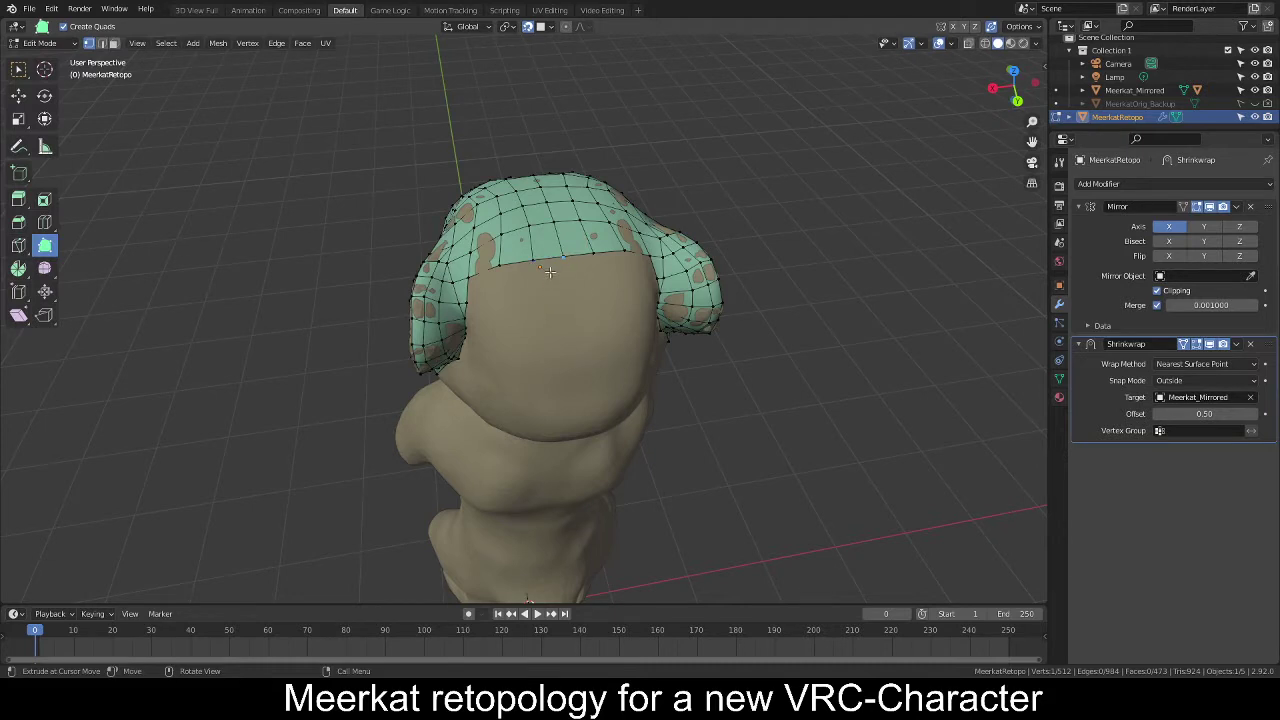
pyautogui.moveTo(551, 286); pyautogui.dragTo(556, 320)
# Fill the rest of the new crown row with quads from the centre face out to the ear.
pyautogui.moveTo(556, 320); pyautogui.dragTo(548, 275, button='middle')
pyautogui.scroll(3, 549, 276)
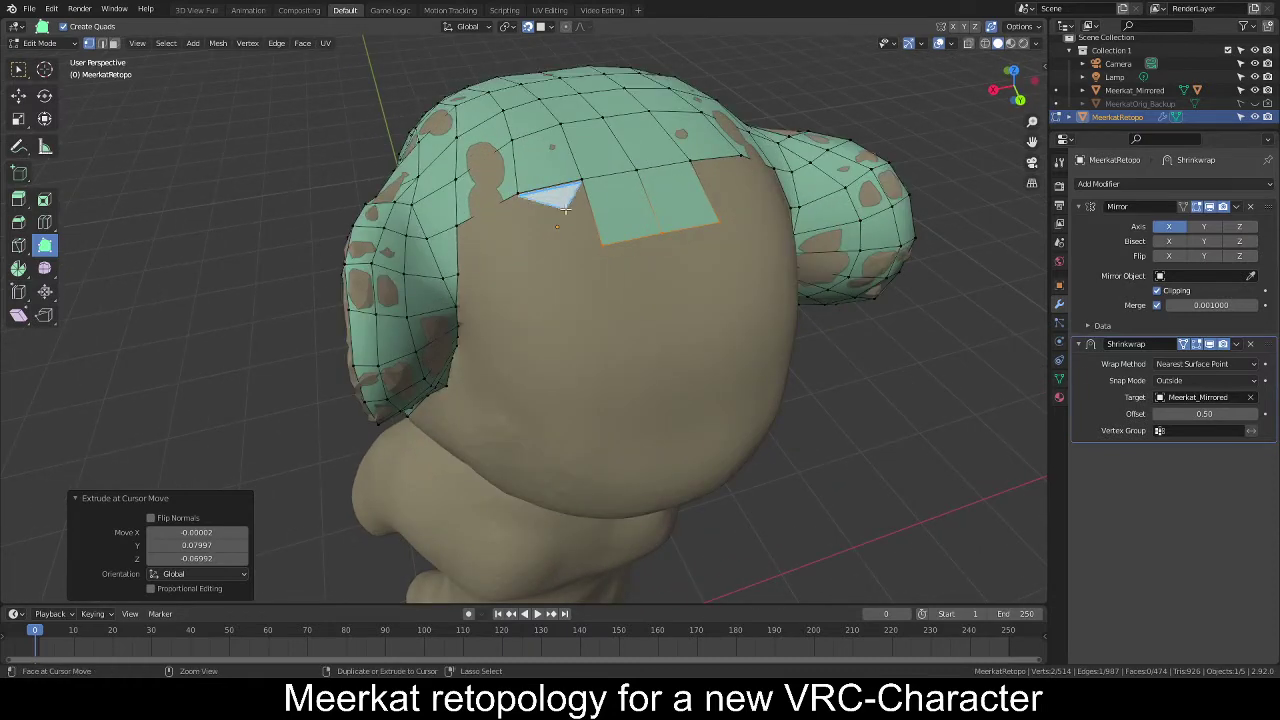
pyautogui.keyDown('ctrl'); pyautogui.moveTo(568, 203); pyautogui.dragTo(567, 203); pyautogui.keyUp('ctrl')
pyautogui.moveTo(567, 203); pyautogui.dragTo(542, 273, button='middle')
pyautogui.keyDown('ctrl'); pyautogui.moveTo(541, 274); pyautogui.dragTo(535, 277); pyautogui.keyUp('ctrl')
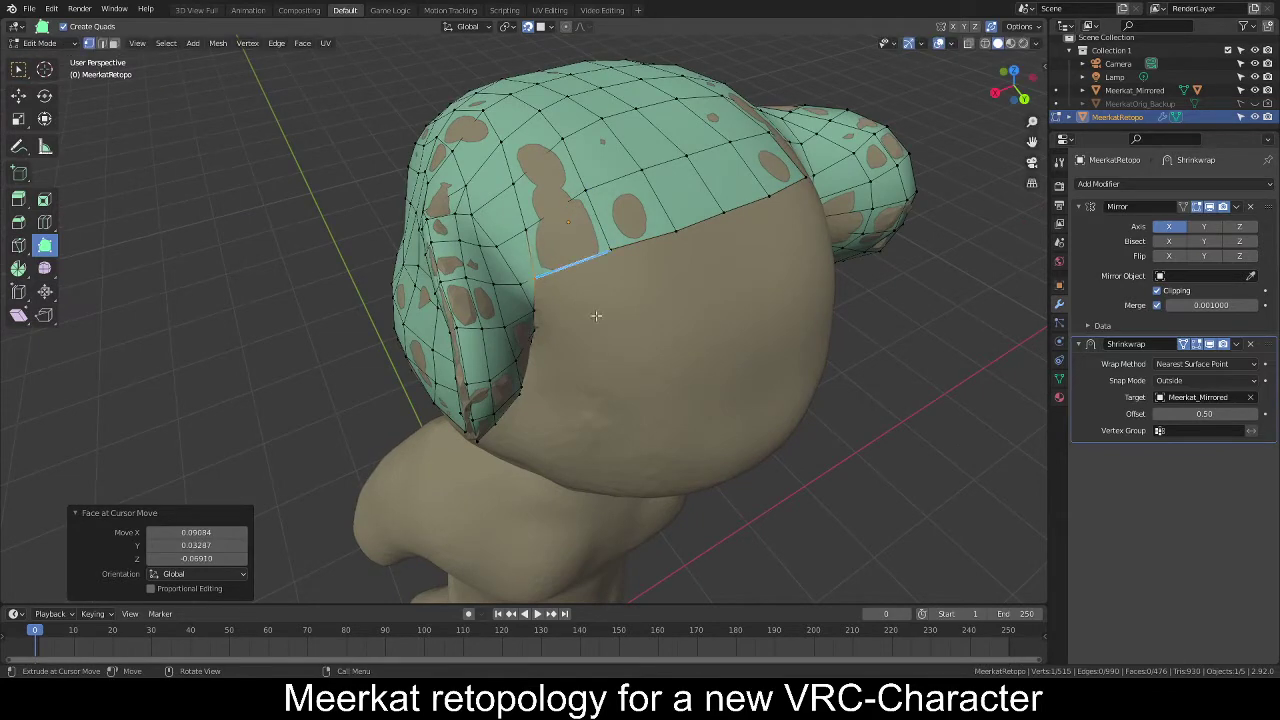
# Build a second row on the back of the head from the centre edge to the ear, closing the gap beside it.
pyautogui.moveTo(535, 277); pyautogui.dragTo(575, 279, button='middle')
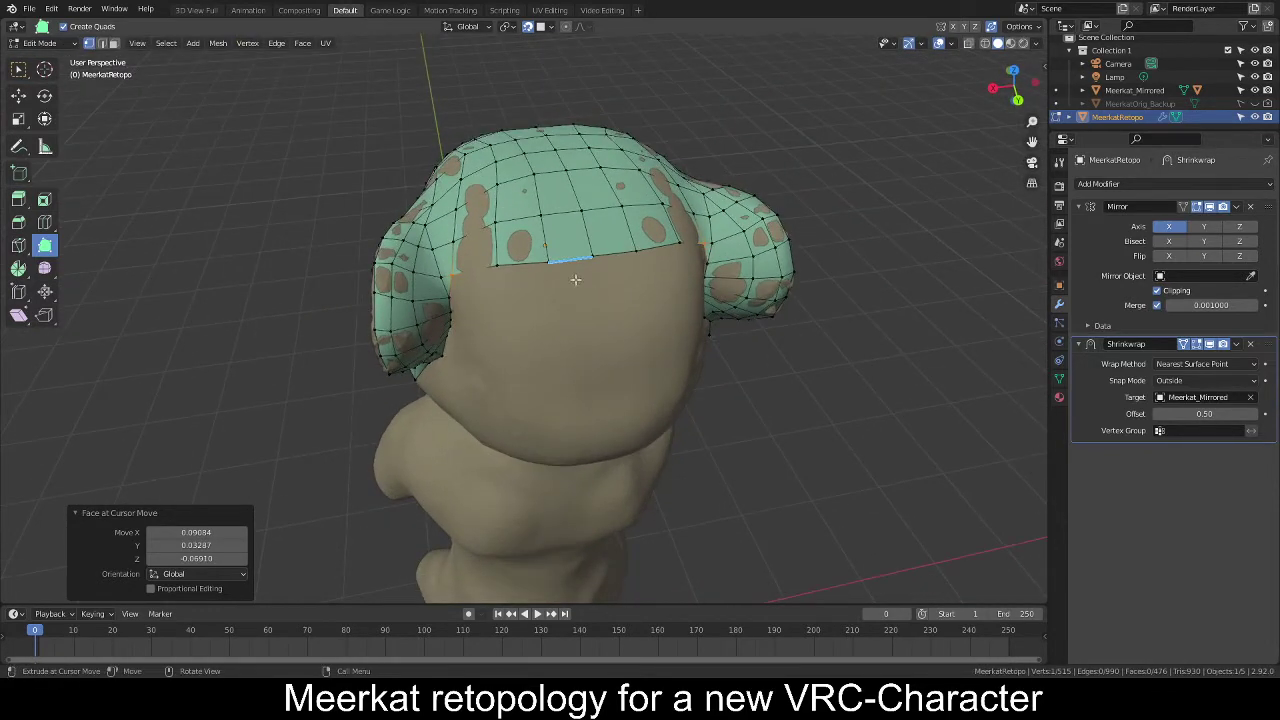
pyautogui.keyDown('ctrl'); pyautogui.moveTo(567, 275); pyautogui.dragTo(563, 331); pyautogui.keyUp('ctrl')
pyautogui.moveTo(540, 330); pyautogui.dragTo(583, 314, button='middle')
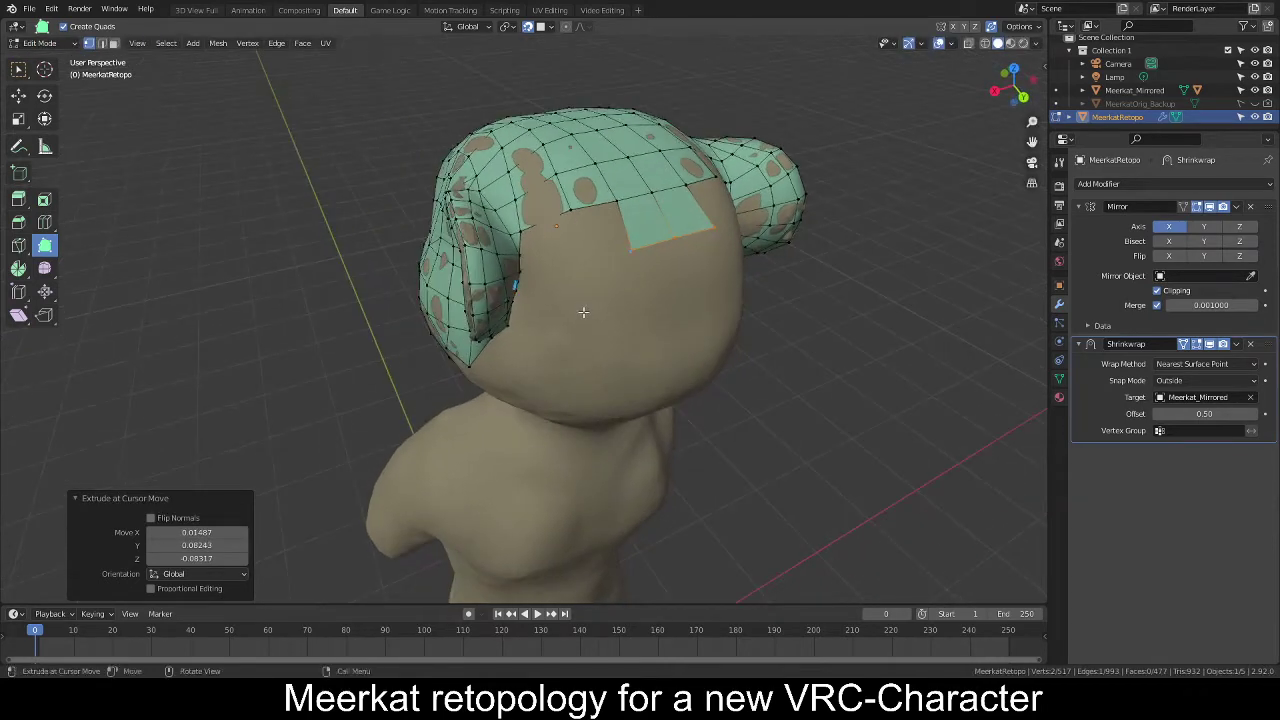
pyautogui.keyDown('ctrl'); pyautogui.moveTo(590, 214); pyautogui.dragTo(521, 254); pyautogui.keyUp('ctrl')
pyautogui.hotkey('ctrl', 'z')
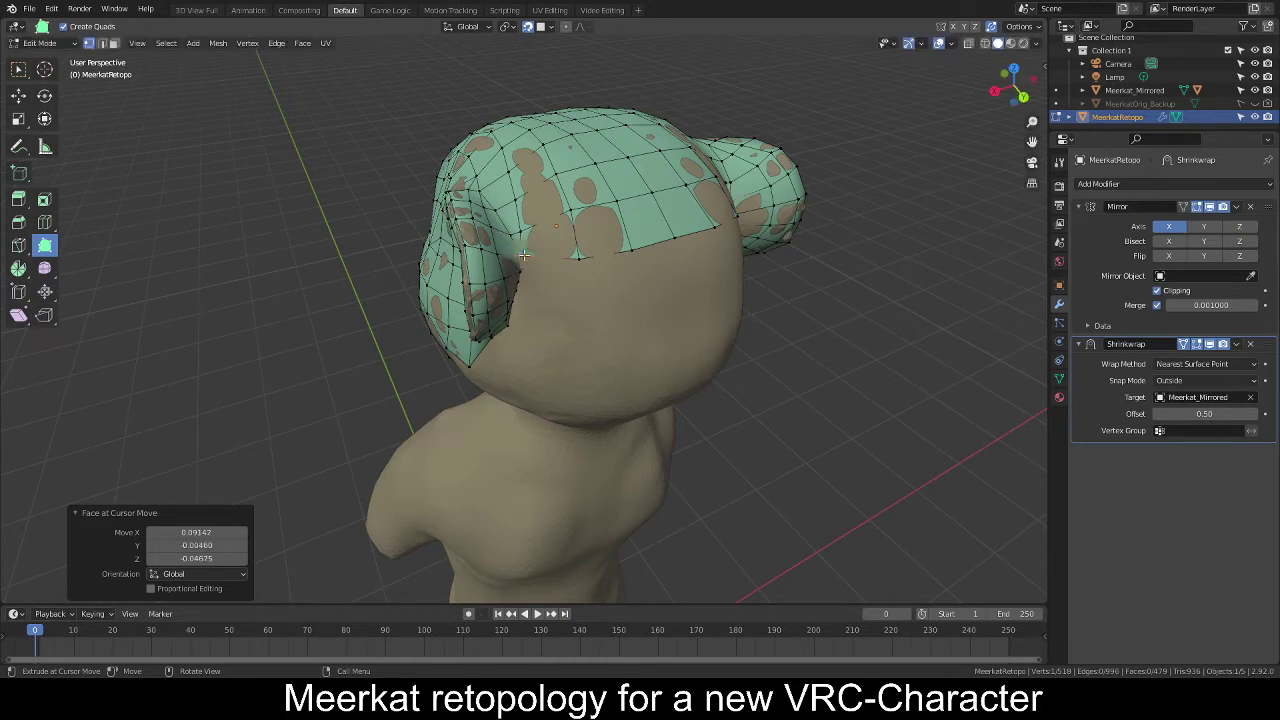
pyautogui.scroll(4, 578, 257)
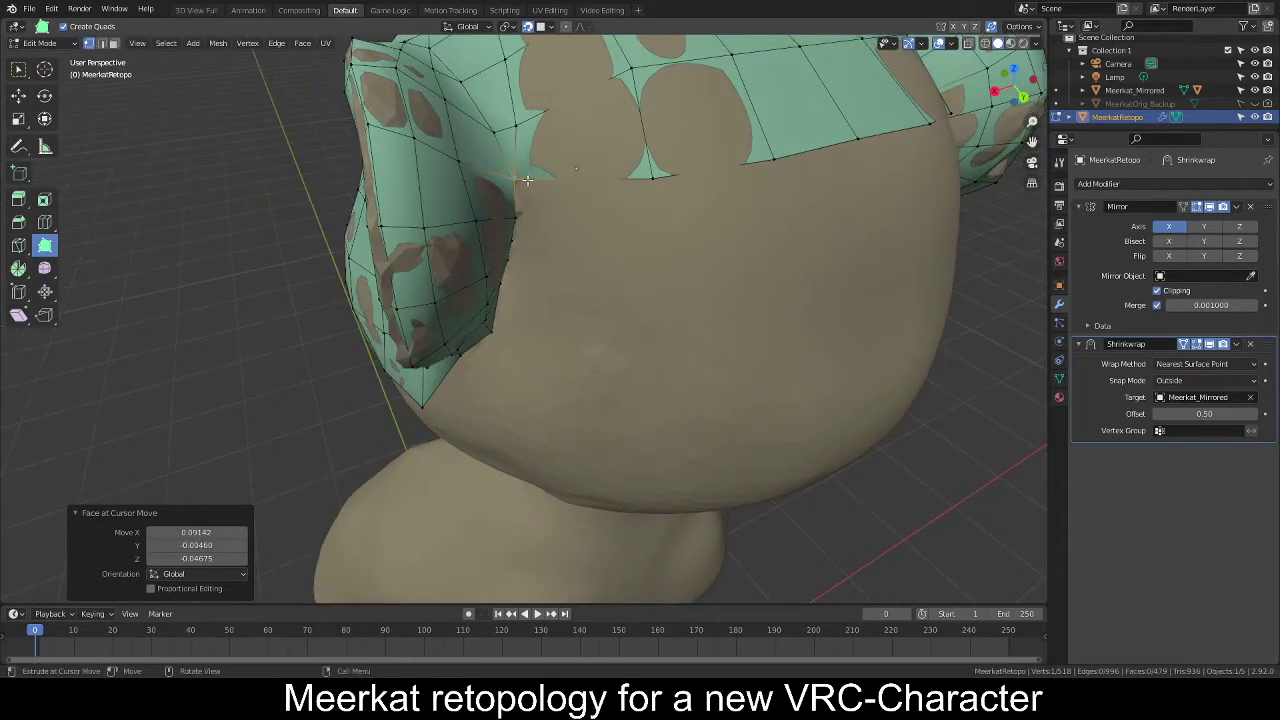
pyautogui.keyDown('ctrl'); pyautogui.moveTo(522, 181); pyautogui.dragTo(652, 186); pyautogui.keyUp('ctrl')
pyautogui.scroll(-4, 661, 283)
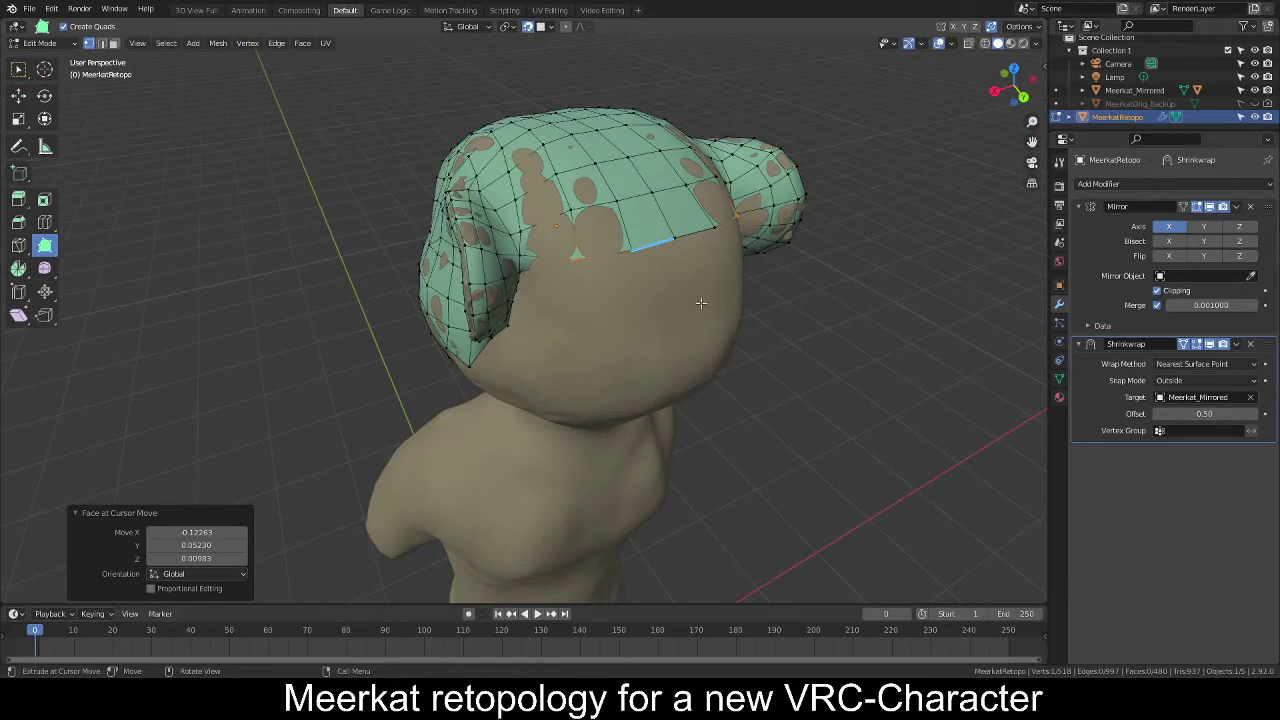
# Set the Shrinkwrap modifier's offset to 1.00.
pyautogui.moveTo(681, 296); pyautogui.dragTo(652, 284, button='middle')
pyautogui.scroll(2, 652, 284)
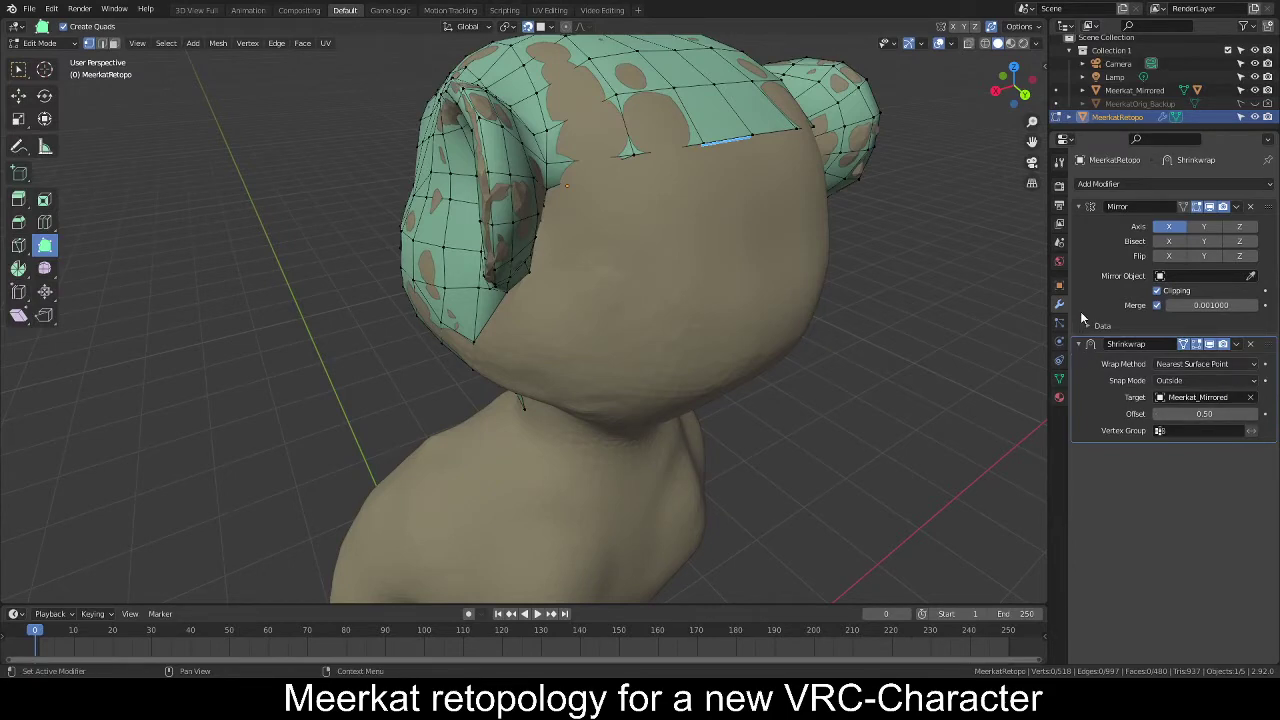
pyautogui.moveTo(857, 400); pyautogui.dragTo(845, 282, button='middle')
pyautogui.moveTo(1204, 413); pyautogui.dragTo(1253, 413)
pyautogui.click(1253, 414)
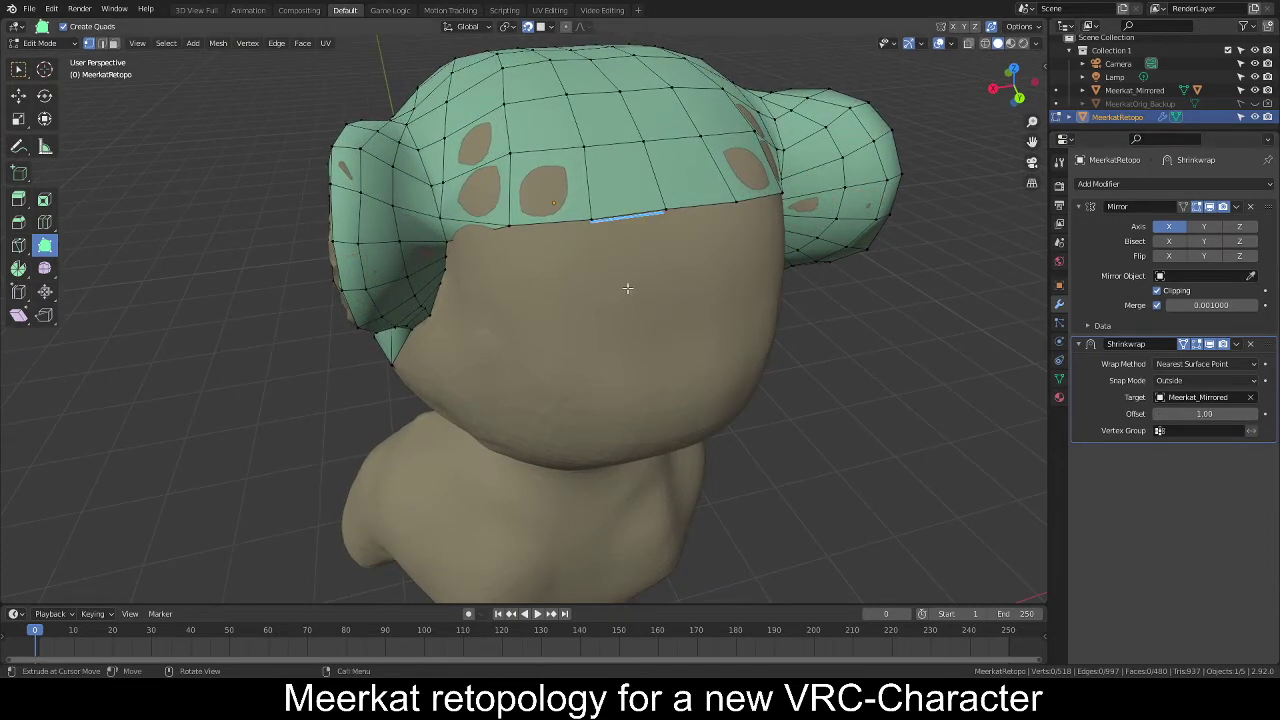
# Turn off the Shrinkwrap modifier's Edit Mode display and set its offset to 0.50.
pyautogui.moveTo(623, 286); pyautogui.dragTo(515, 195, button='middle')
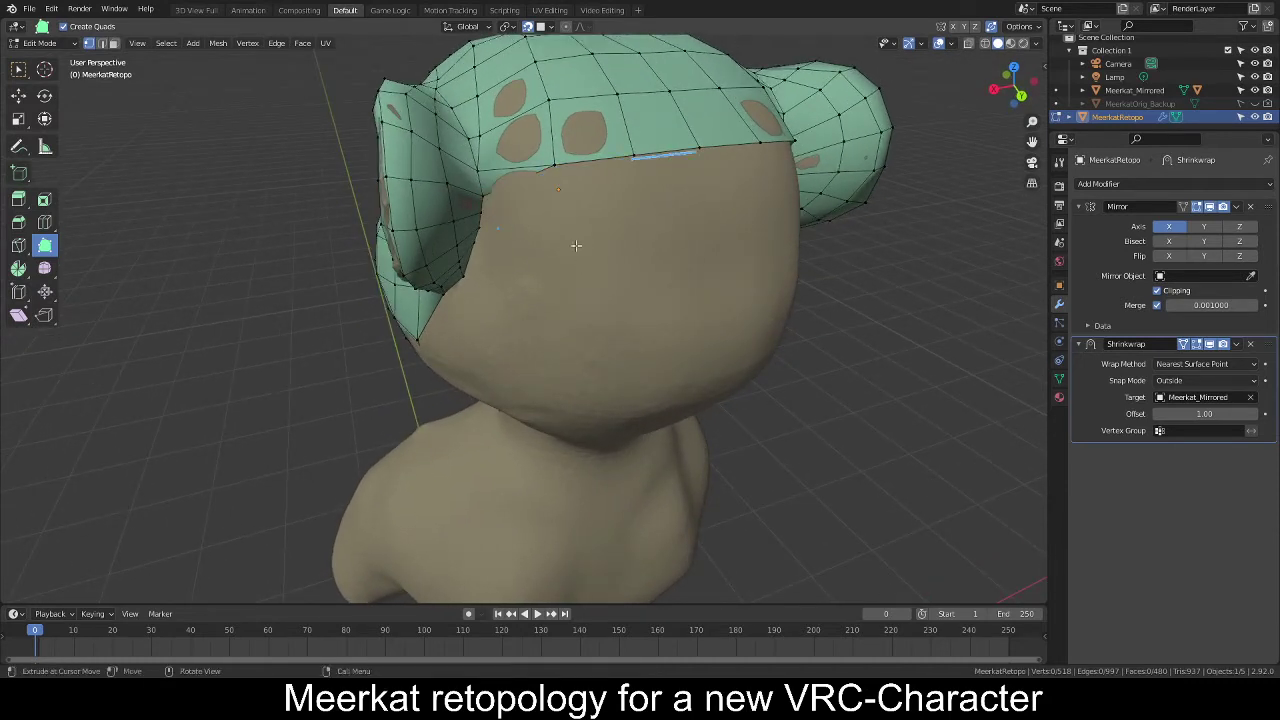
pyautogui.click(1196, 345)
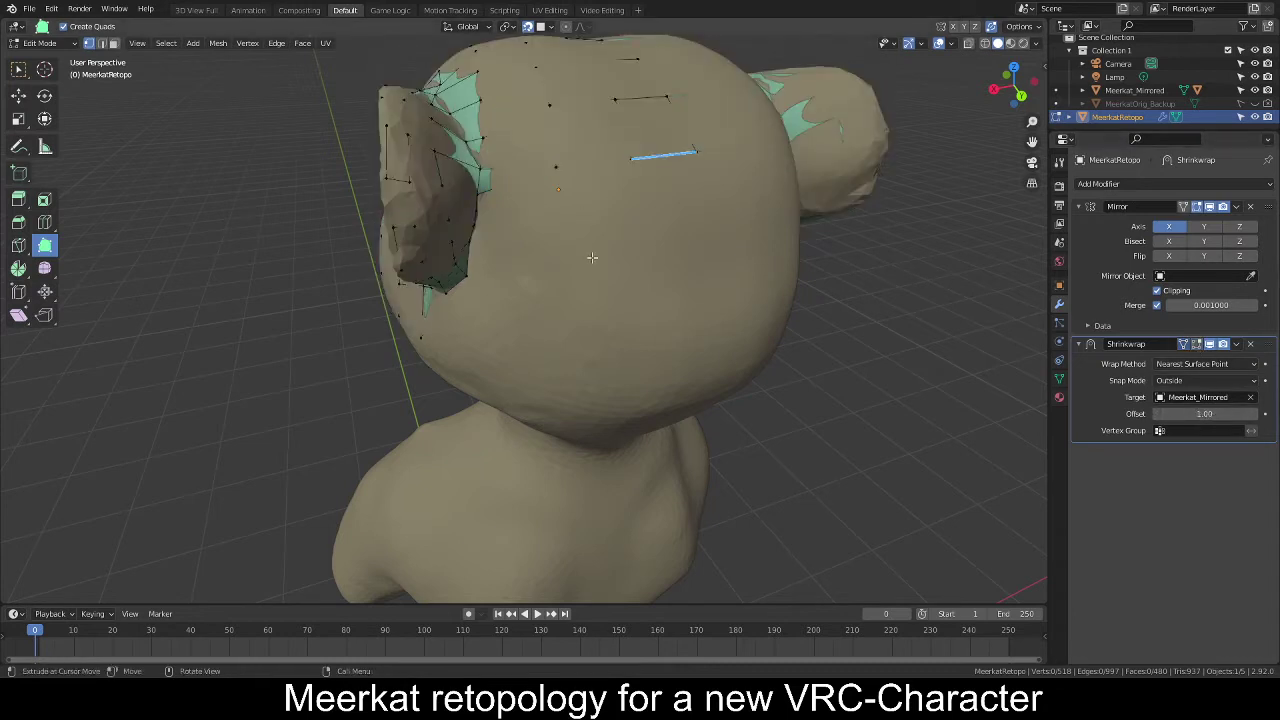
pyautogui.click(1060, 287)
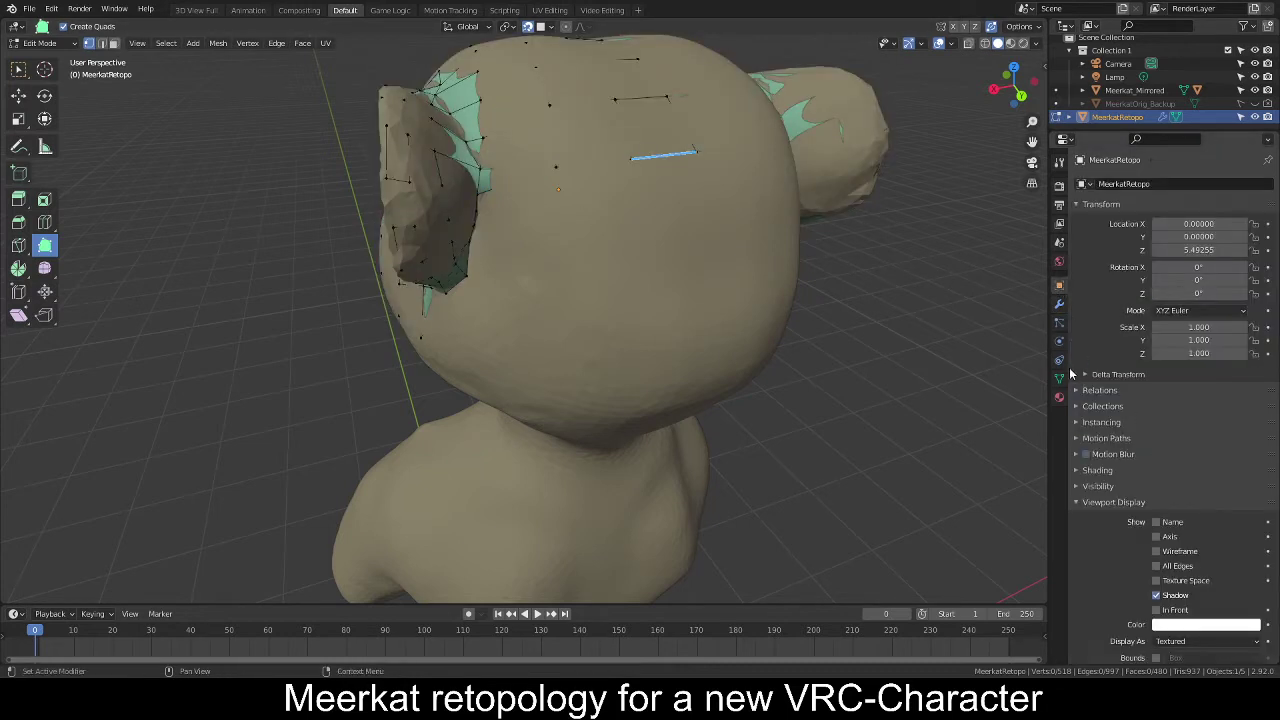
pyautogui.click(1059, 303)
pyautogui.click(1189, 414)
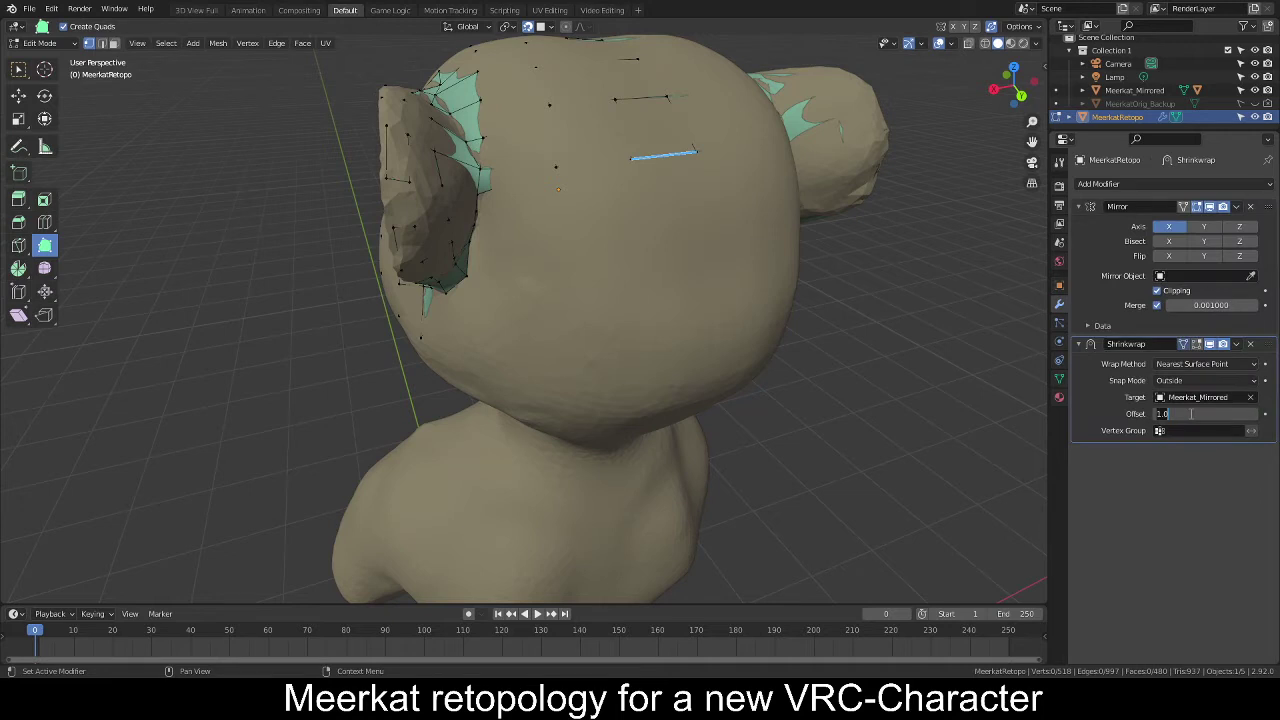
pyautogui.write('0.5')
pyautogui.press('Return')
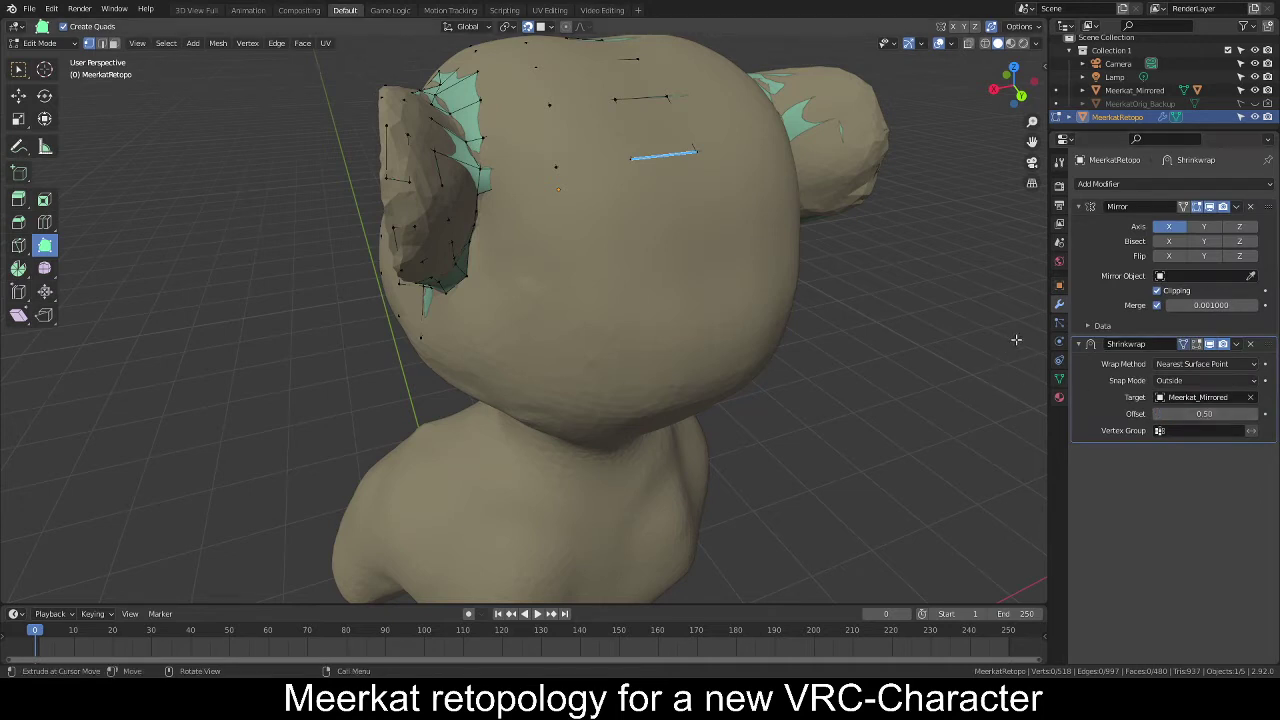
# Display the retopology mesh in front of the sculpt and add a quad at the back border corner beside the ear.
pyautogui.click(1060, 287)
pyautogui.click(1158, 610)
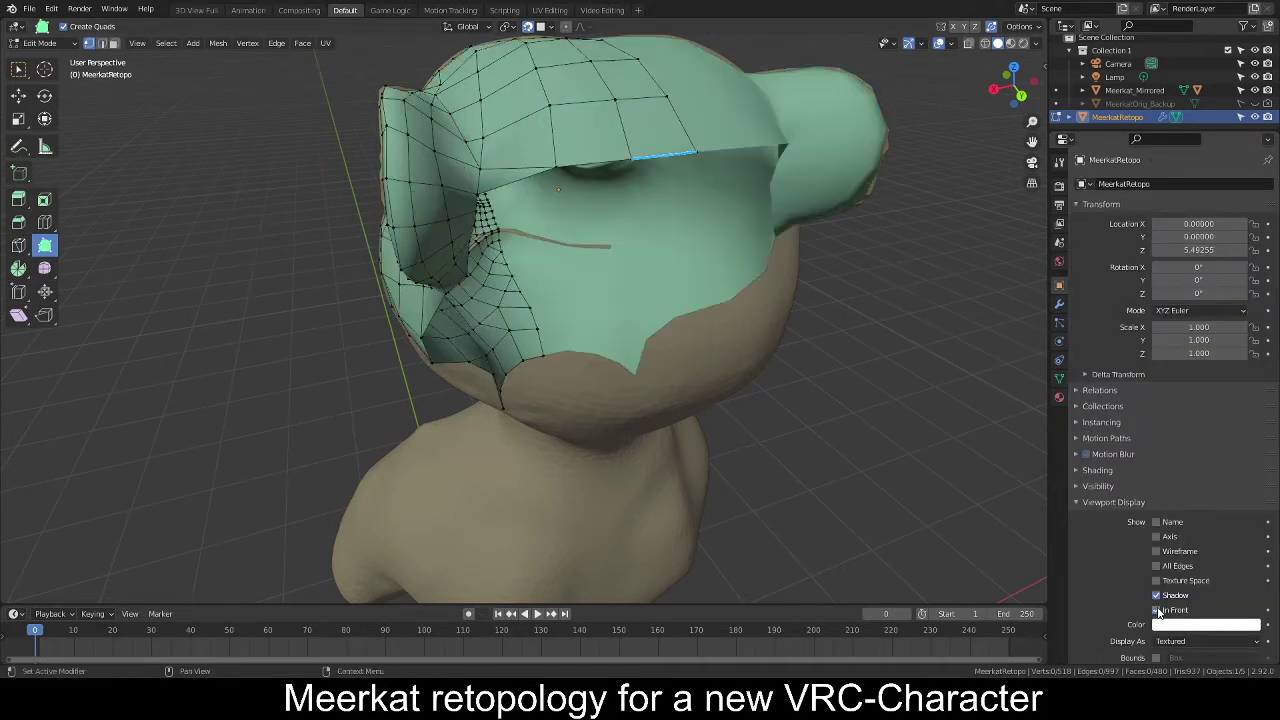
pyautogui.moveTo(790, 380)
pyautogui.mouseDown(button='middle')
pyautogui.moveTo(694, 380)
pyautogui.moveTo(661, 357)
pyautogui.mouseUp(button='middle')
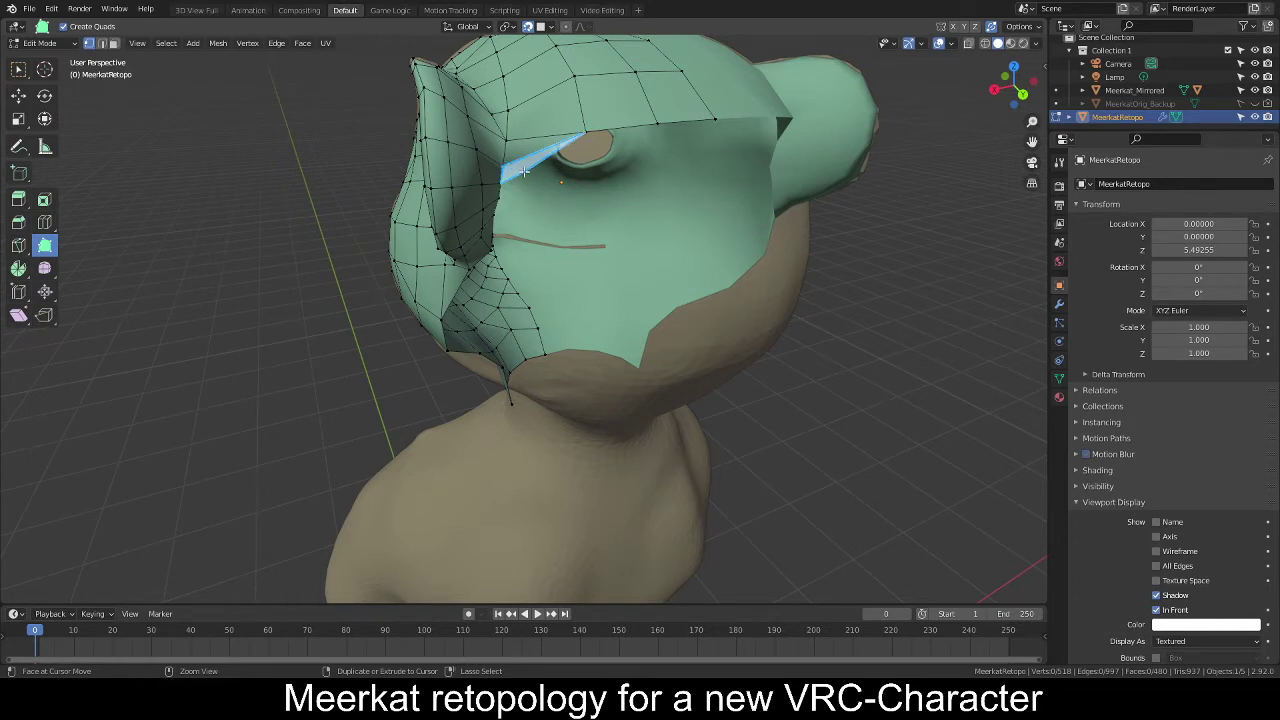
pyautogui.moveTo(523, 172); pyautogui.dragTo(539, 178)
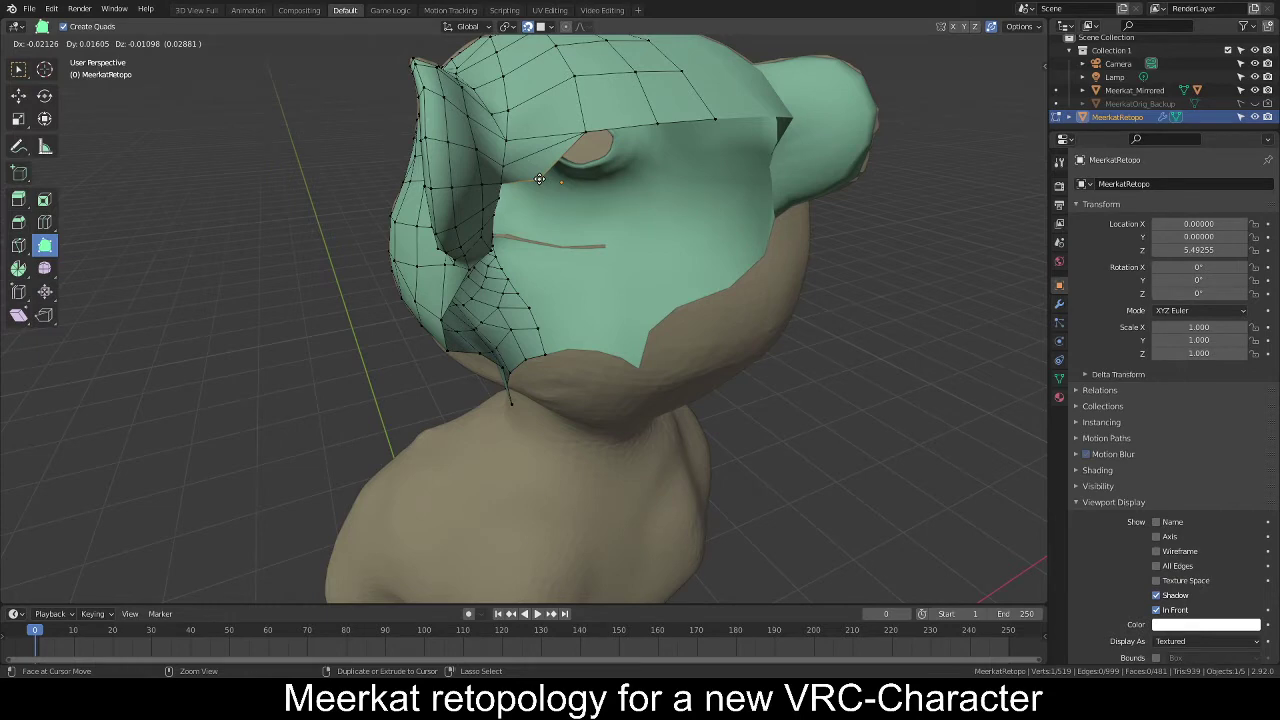
pyautogui.moveTo(539, 178); pyautogui.dragTo(540, 178)
pyautogui.moveTo(600, 190); pyautogui.dragTo(655, 233, button='middle')
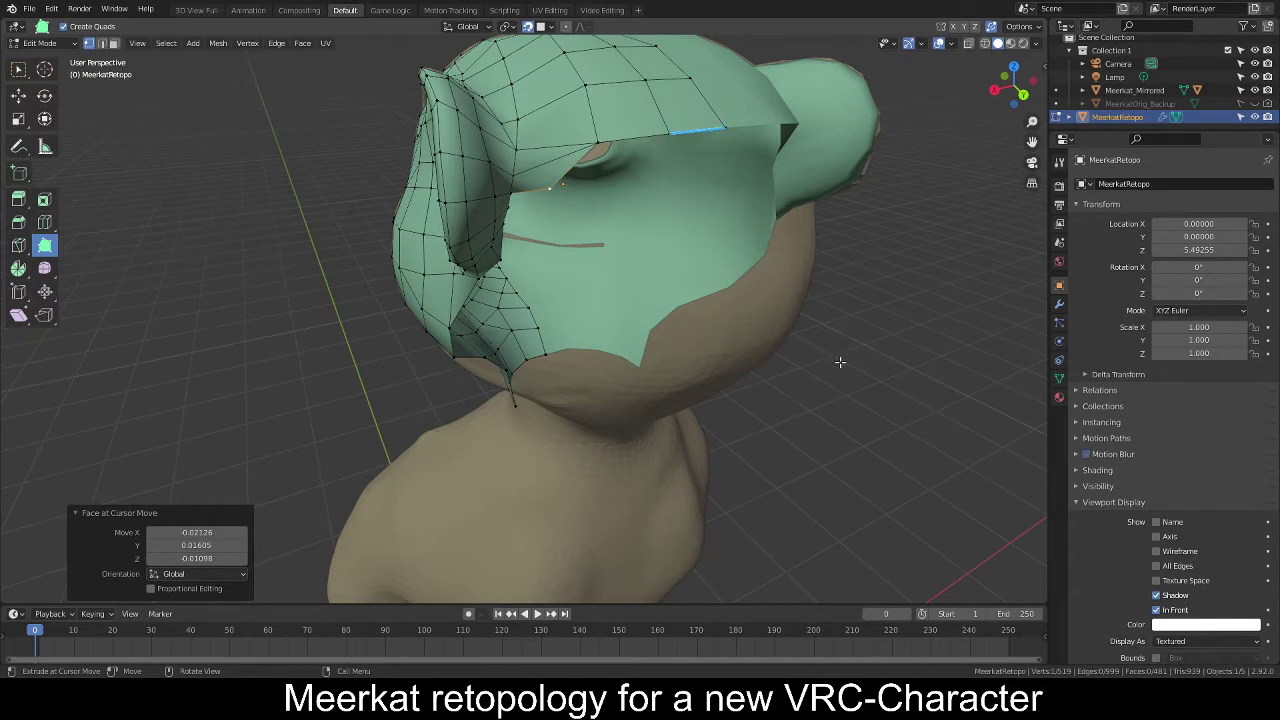
# Turn the Shrinkwrap modifier's Edit Mode display on while keeping the retopology mesh displayed in front.
pyautogui.click(1156, 610)
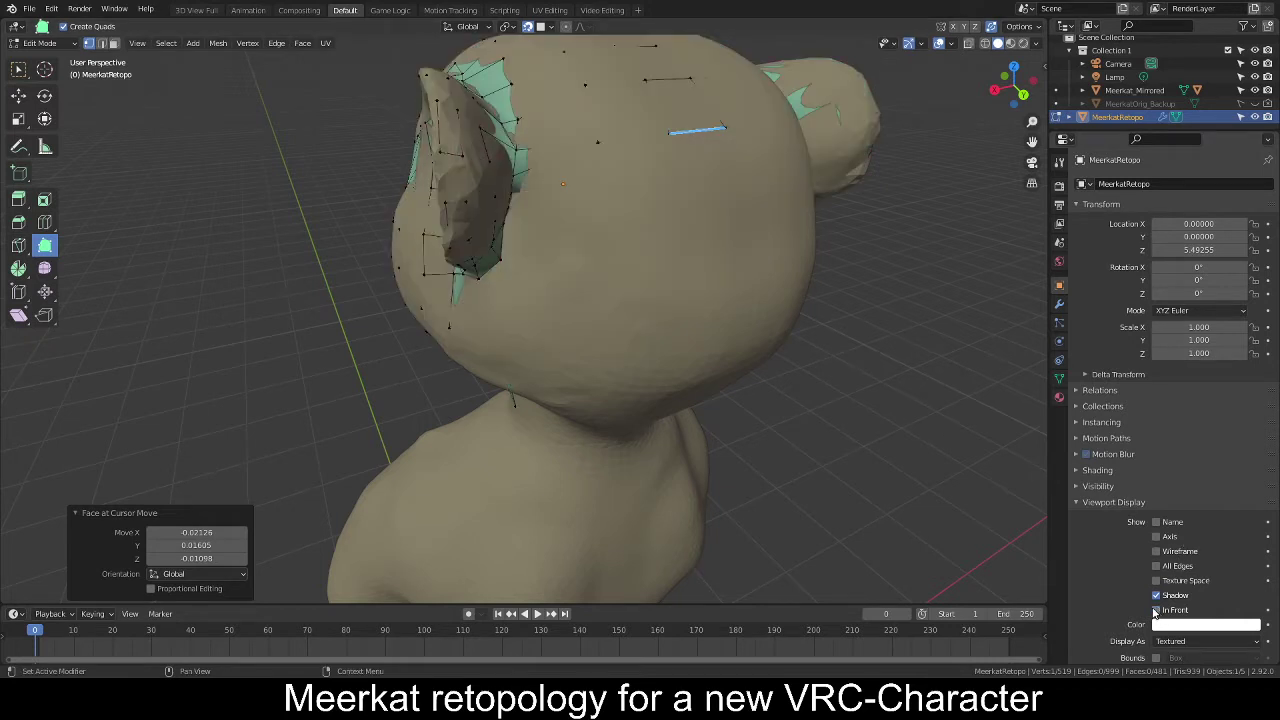
pyautogui.click(1059, 305)
pyautogui.click(1197, 344)
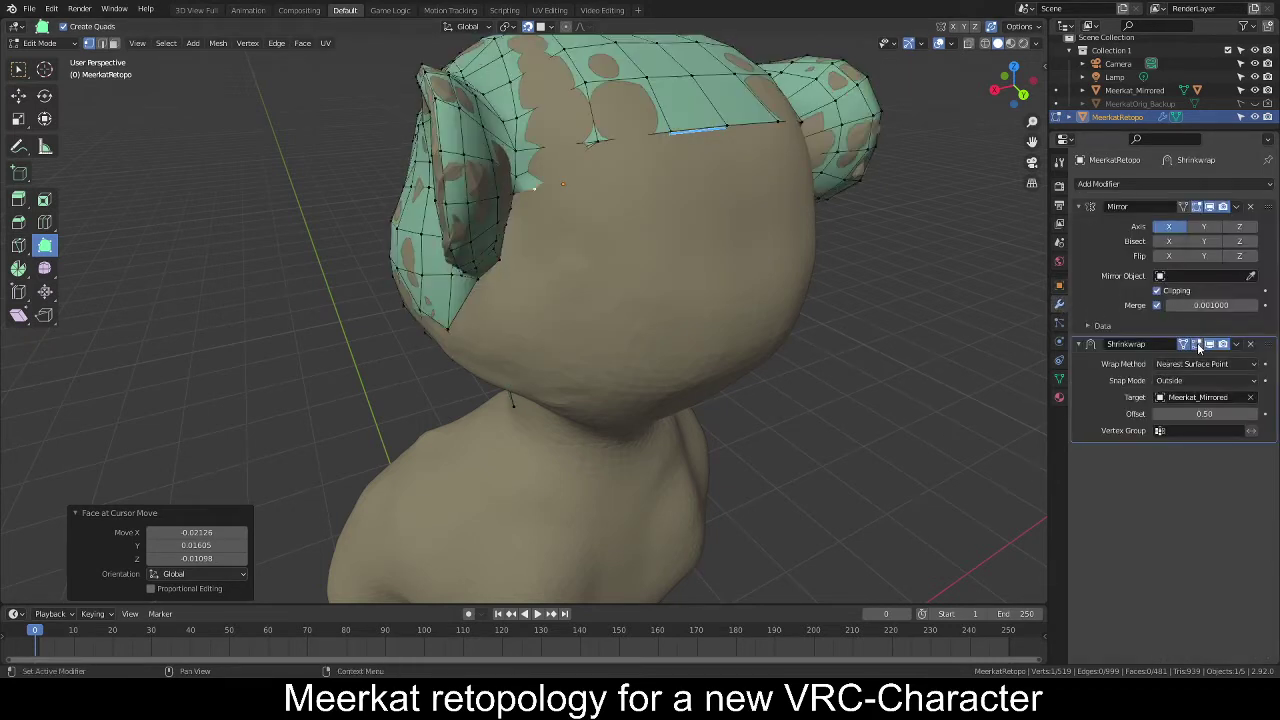
pyautogui.moveTo(580, 213); pyautogui.dragTo(640, 215, button='middle')
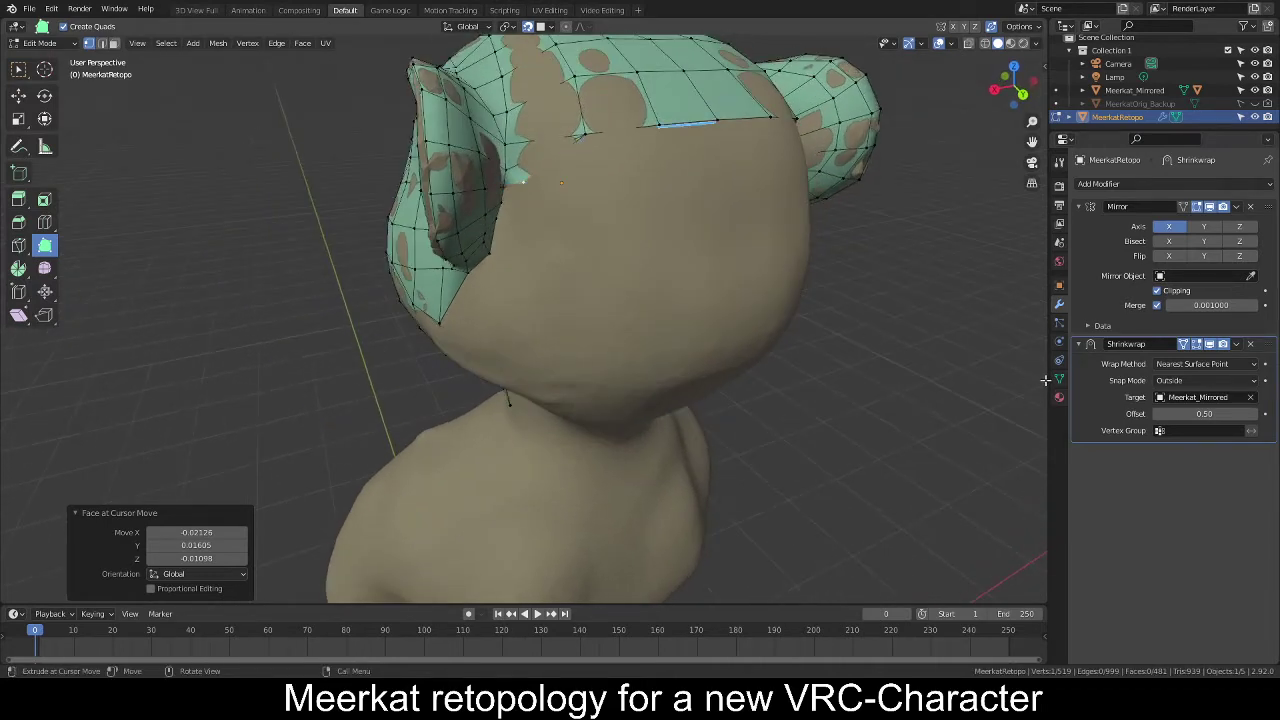
pyautogui.click(1059, 287)
pyautogui.click(1157, 610)
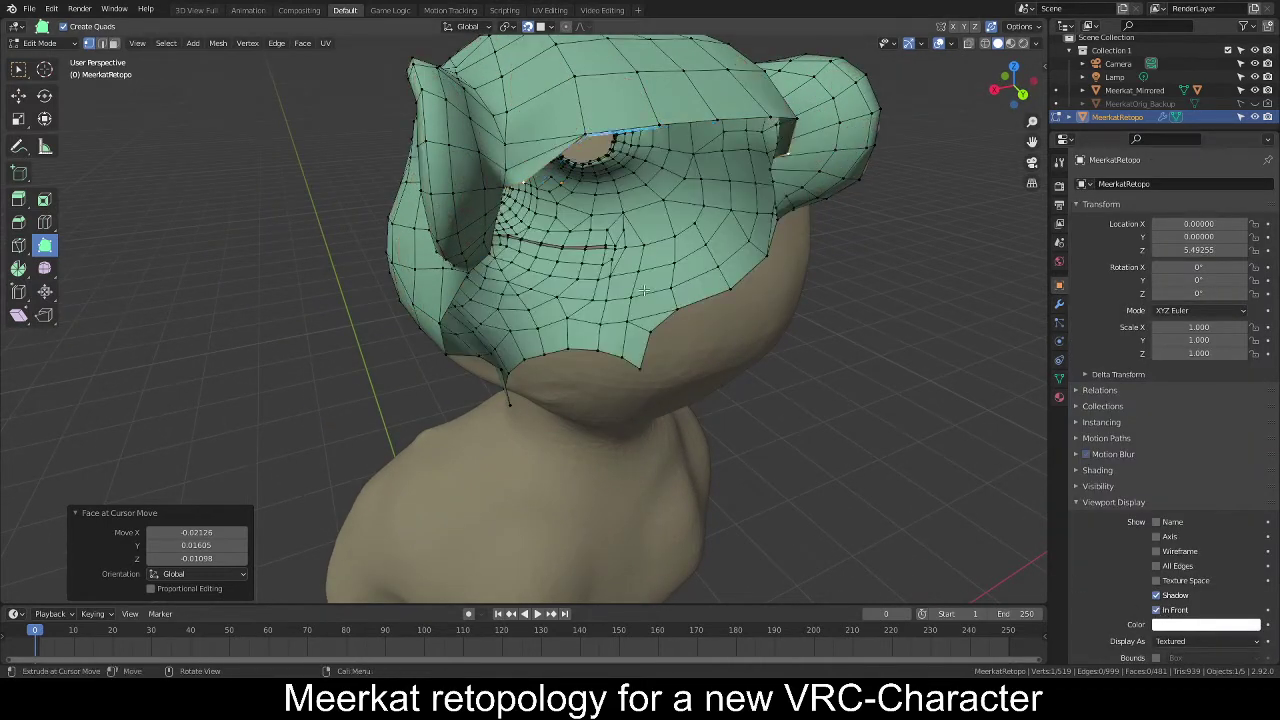
# Add two more quads down the border behind the ear, one below the other.
pyautogui.moveTo(640, 300)
pyautogui.mouseDown(button='middle')
pyautogui.moveTo(600, 290)
pyautogui.moveTo(646, 275)
pyautogui.moveTo(610, 265)
pyautogui.mouseUp(button='middle')
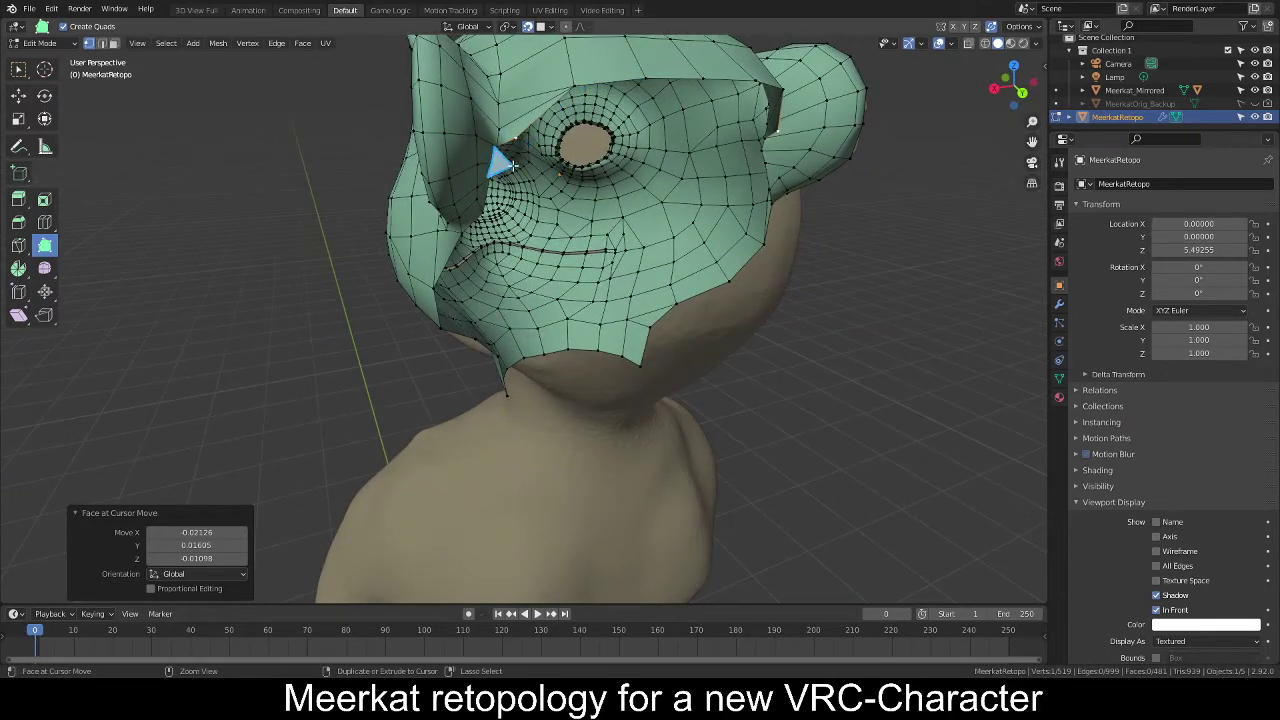
pyautogui.moveTo(512, 158); pyautogui.dragTo(636, 269, button='middle')
pyautogui.scroll(-4, 591, 337)
pyautogui.scroll(4, 590, 338)
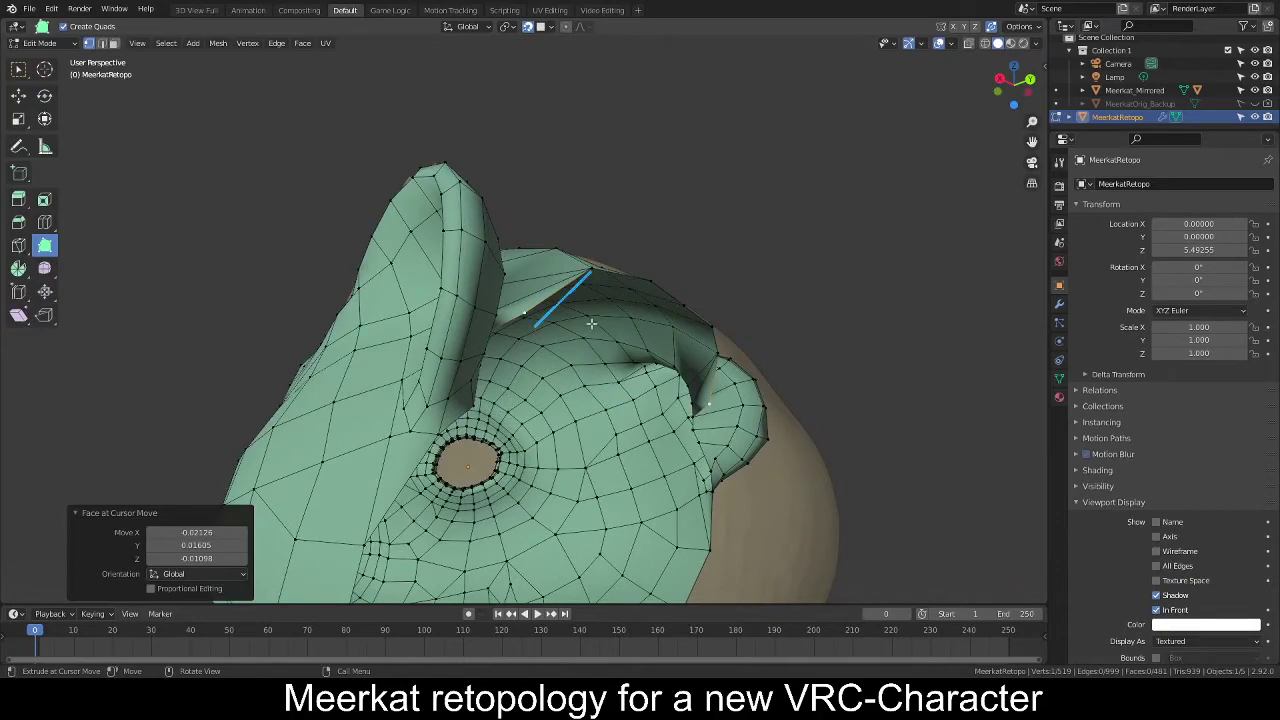
pyautogui.moveTo(591, 323); pyautogui.dragTo(517, 338, button='middle')
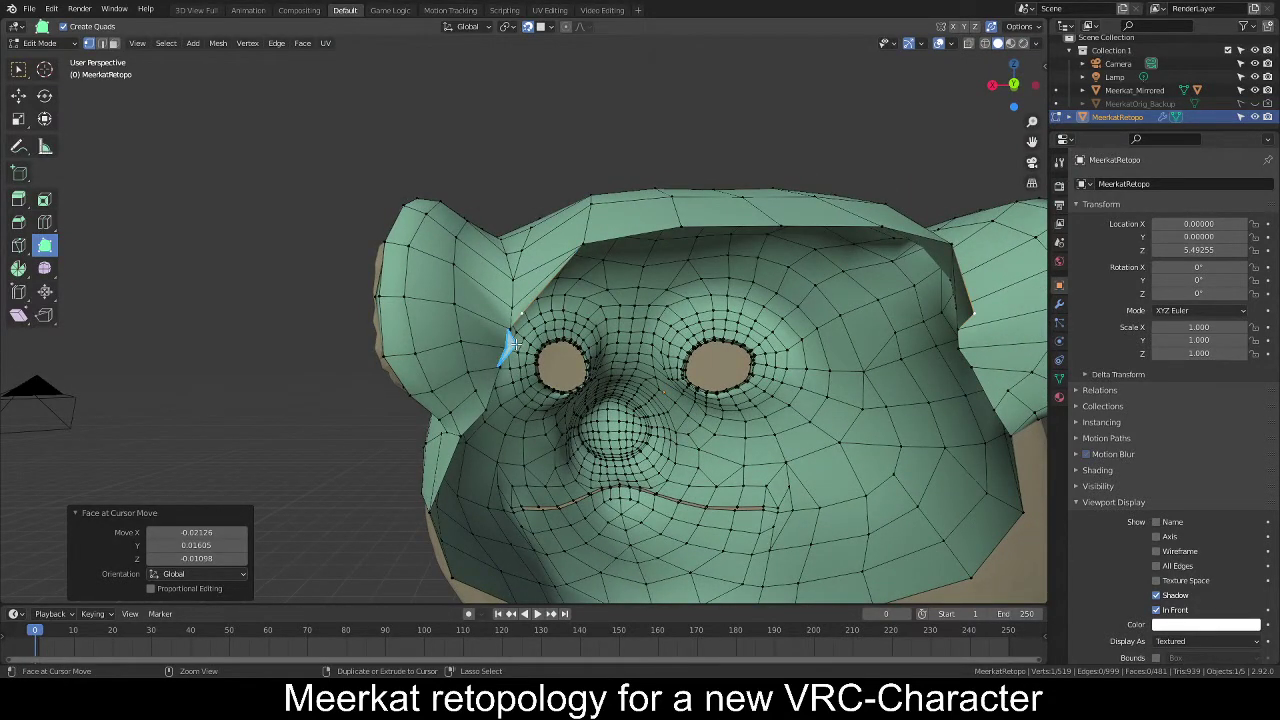
pyautogui.moveTo(515, 340)
pyautogui.mouseDown(button='middle')
pyautogui.moveTo(561, 367)
pyautogui.moveTo(507, 340)
pyautogui.mouseUp(button='middle')
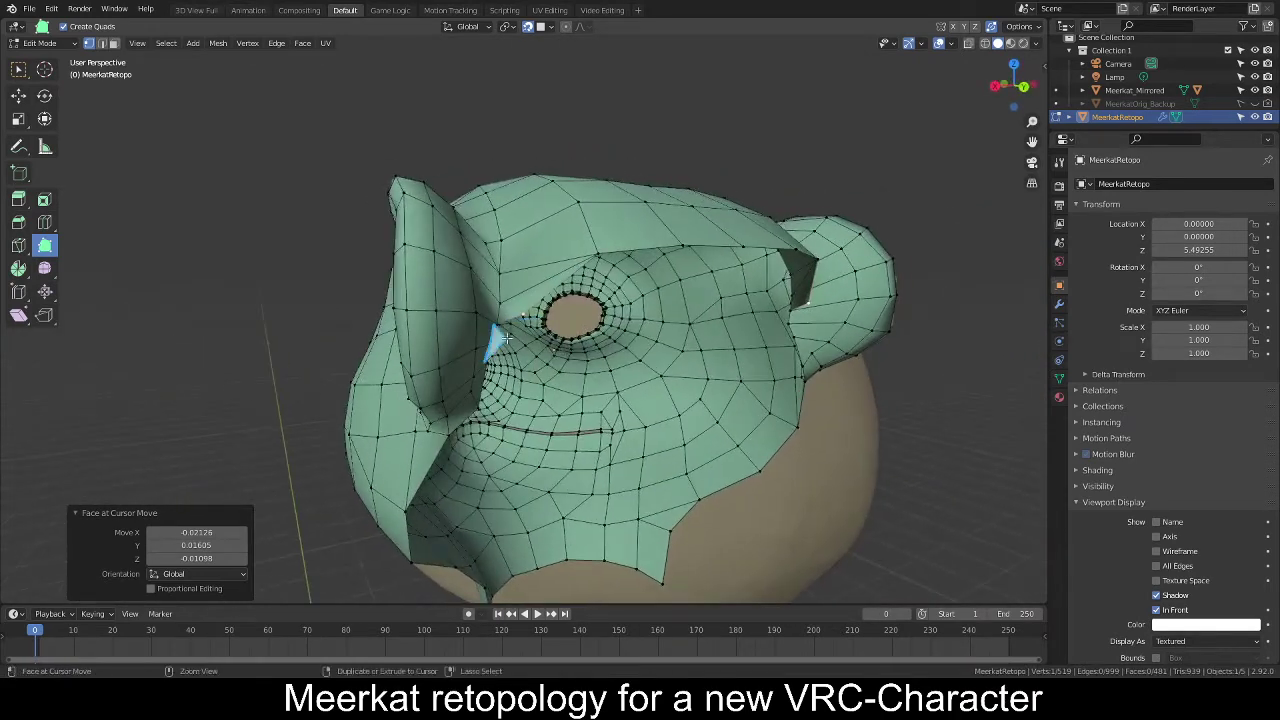
pyautogui.keyDown('ctrl'); pyautogui.moveTo(495, 330); pyautogui.dragTo(524, 343); pyautogui.keyUp('ctrl')
pyautogui.moveTo(524, 343); pyautogui.dragTo(495, 355, button='middle')
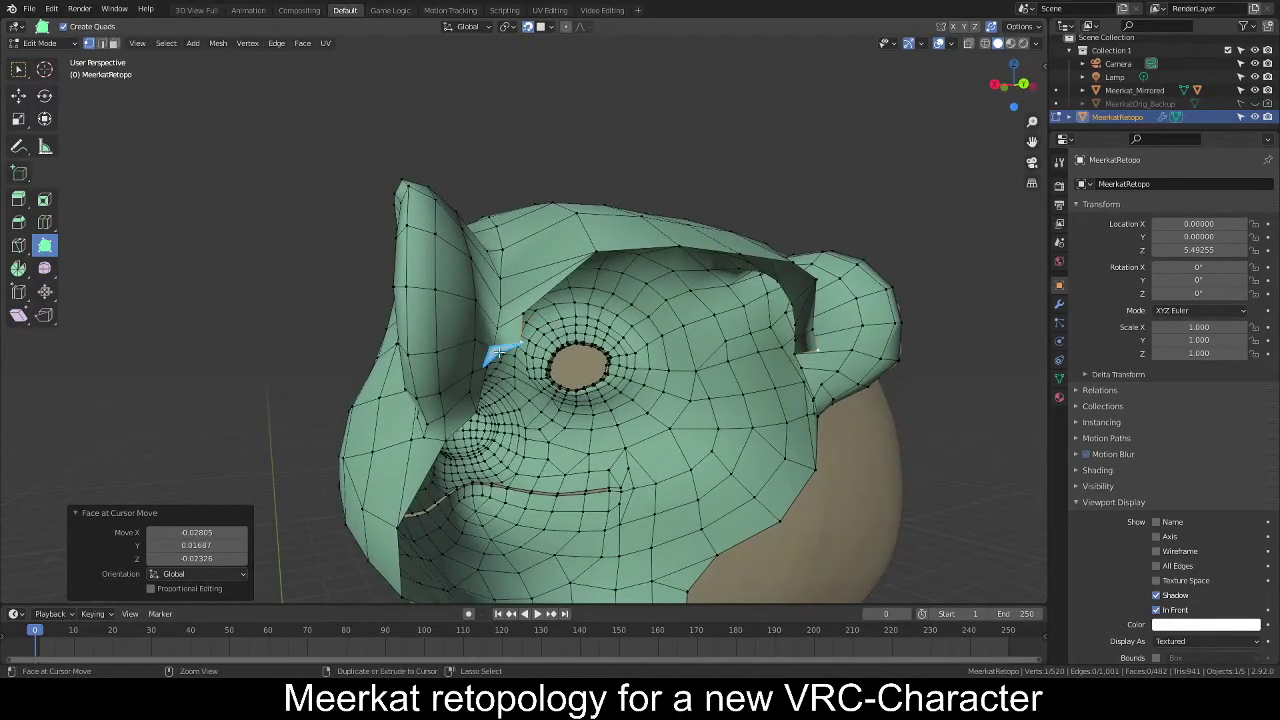
pyautogui.keyDown('ctrl'); pyautogui.moveTo(497, 352); pyautogui.dragTo(522, 372); pyautogui.keyUp('ctrl')
pyautogui.moveTo(522, 372); pyautogui.dragTo(600, 388, button='middle')
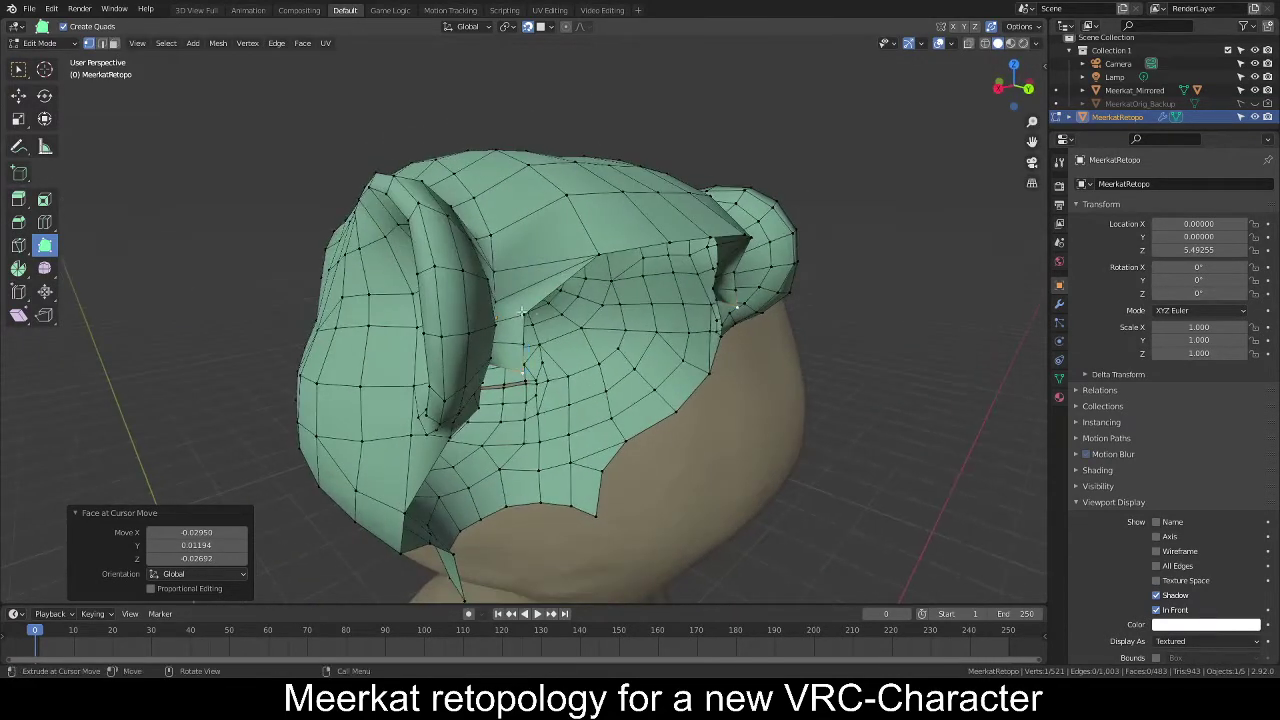
# Adjust the outer vertex of the strip behind the ear and add another quad below it.
pyautogui.moveTo(524, 314); pyautogui.dragTo(521, 365)
pyautogui.moveTo(521, 365)
pyautogui.mouseDown(button='middle')
pyautogui.moveTo(599, 335)
pyautogui.moveTo(501, 363)
pyautogui.mouseUp(button='middle')
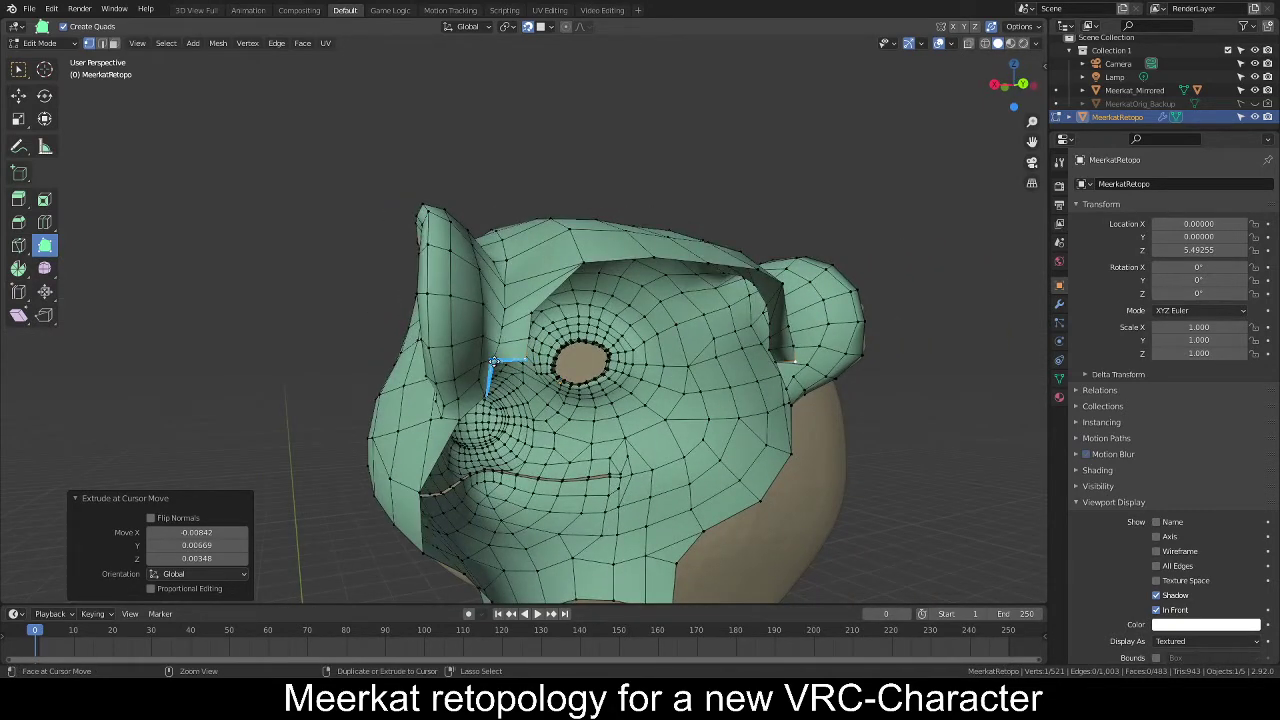
pyautogui.keyDown('ctrl'); pyautogui.moveTo(494, 361); pyautogui.dragTo(522, 397); pyautogui.keyUp('ctrl')
pyautogui.moveTo(522, 397); pyautogui.dragTo(645, 443, button='middle')
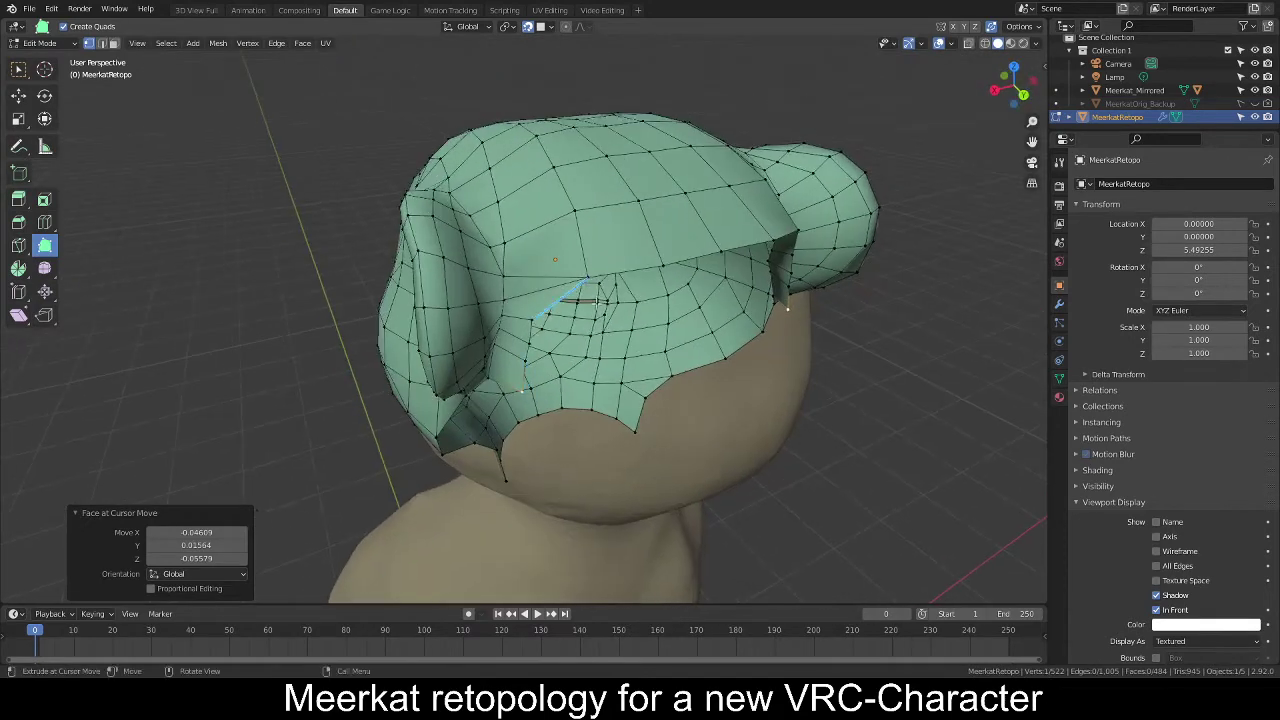
# Fill the gap between the ear strip and the back border, adjust its vertex, and continue the quad row across to the centreline.
pyautogui.keyDown('ctrl'); pyautogui.moveTo(565, 300); pyautogui.dragTo(591, 326); pyautogui.keyUp('ctrl')
pyautogui.moveTo(618, 382)
pyautogui.mouseDown(button='middle')
pyautogui.moveTo(636, 382)
pyautogui.moveTo(626, 360)
pyautogui.mouseUp(button='middle')
pyautogui.moveTo(583, 314); pyautogui.dragTo(584, 311)
pyautogui.moveTo(584, 311); pyautogui.dragTo(625, 320, button='middle')
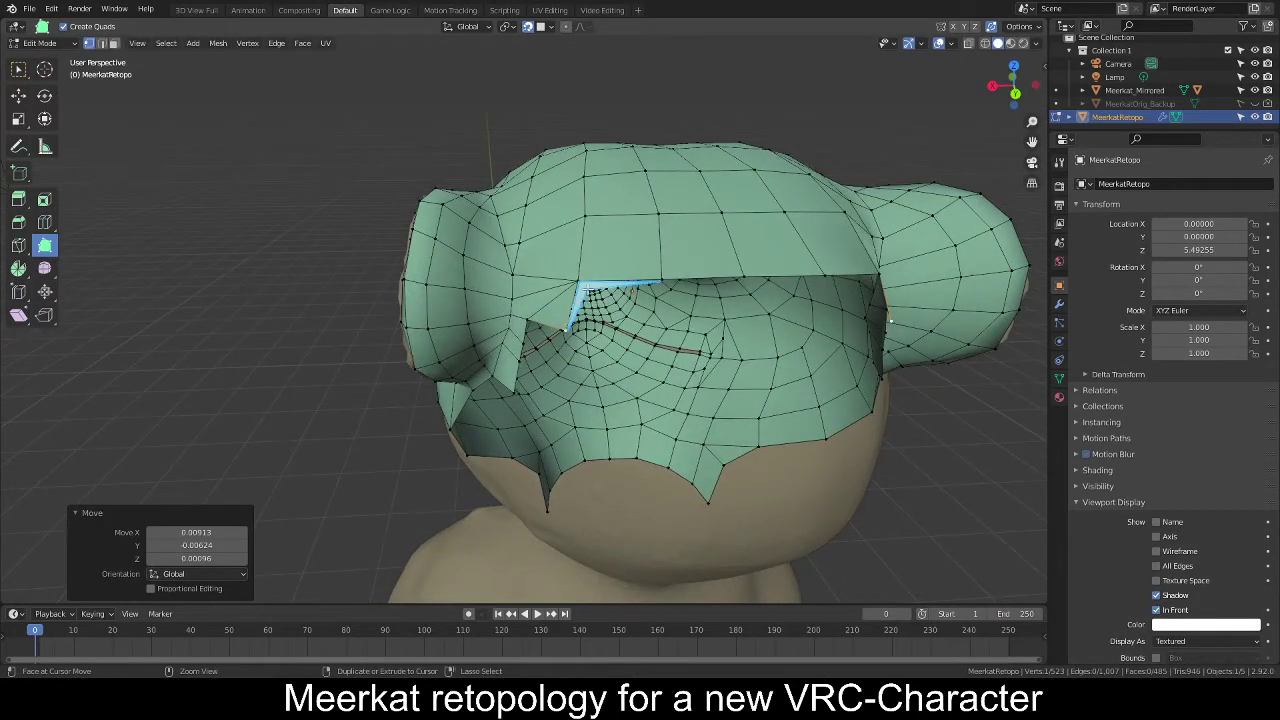
pyautogui.keyDown('ctrl'); pyautogui.moveTo(628, 323); pyautogui.dragTo(781, 327); pyautogui.keyUp('ctrl')
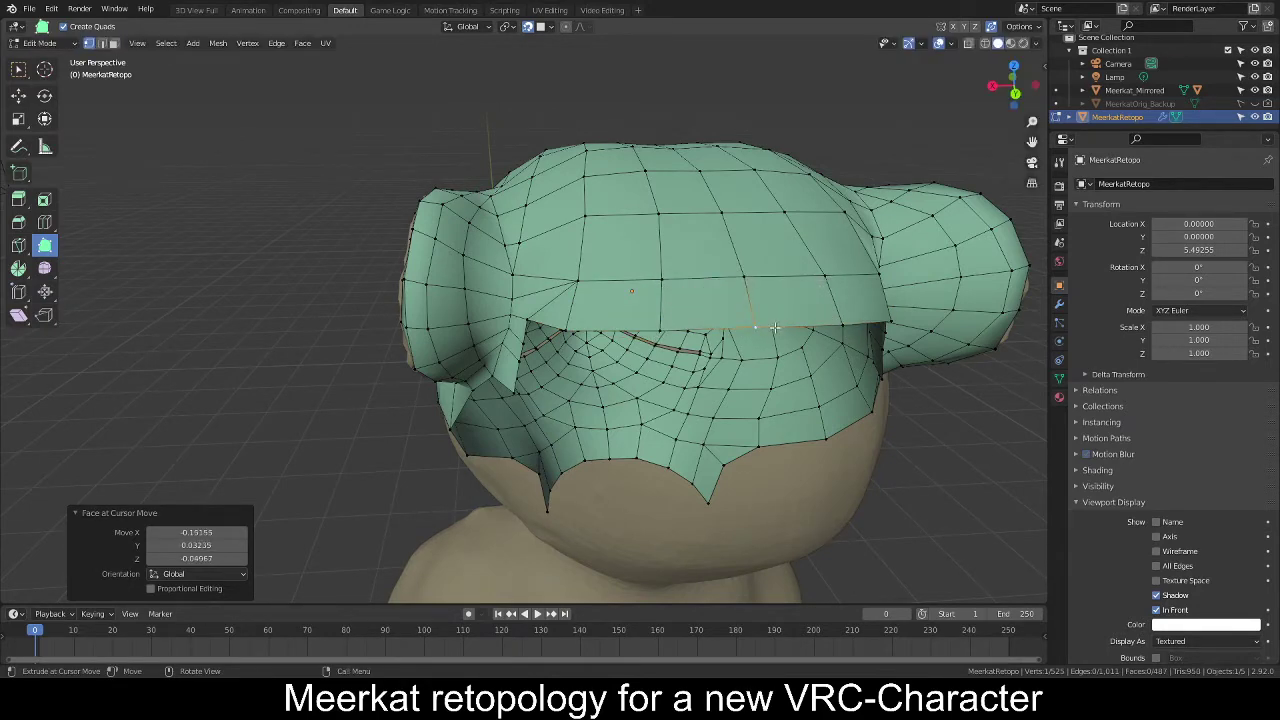
# Add a column of three quads beside the strip behind the ear, reaching down to its lower edge.
pyautogui.moveTo(781, 327); pyautogui.dragTo(596, 358, button='middle')
pyautogui.scroll(2, 579, 361)
pyautogui.moveTo(600, 315); pyautogui.dragTo(624, 355)
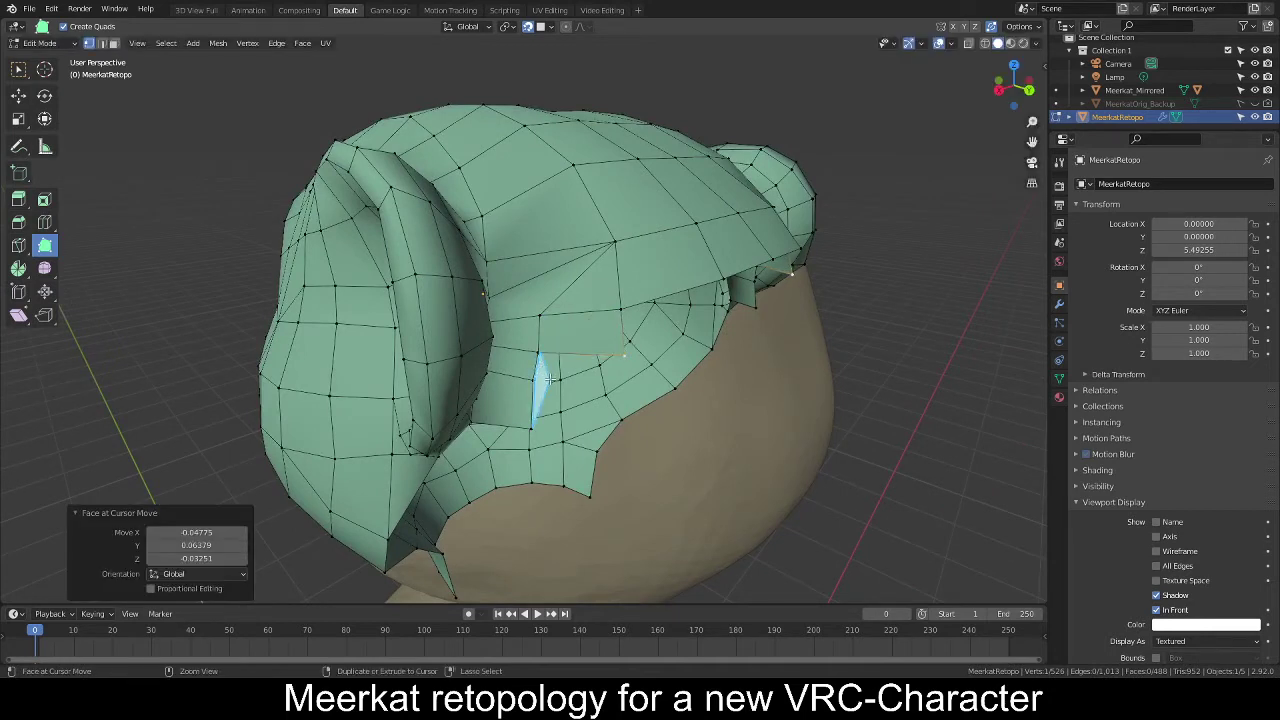
pyautogui.moveTo(546, 362); pyautogui.dragTo(616, 441)
pyautogui.moveTo(616, 441); pyautogui.dragTo(511, 229, button='middle')
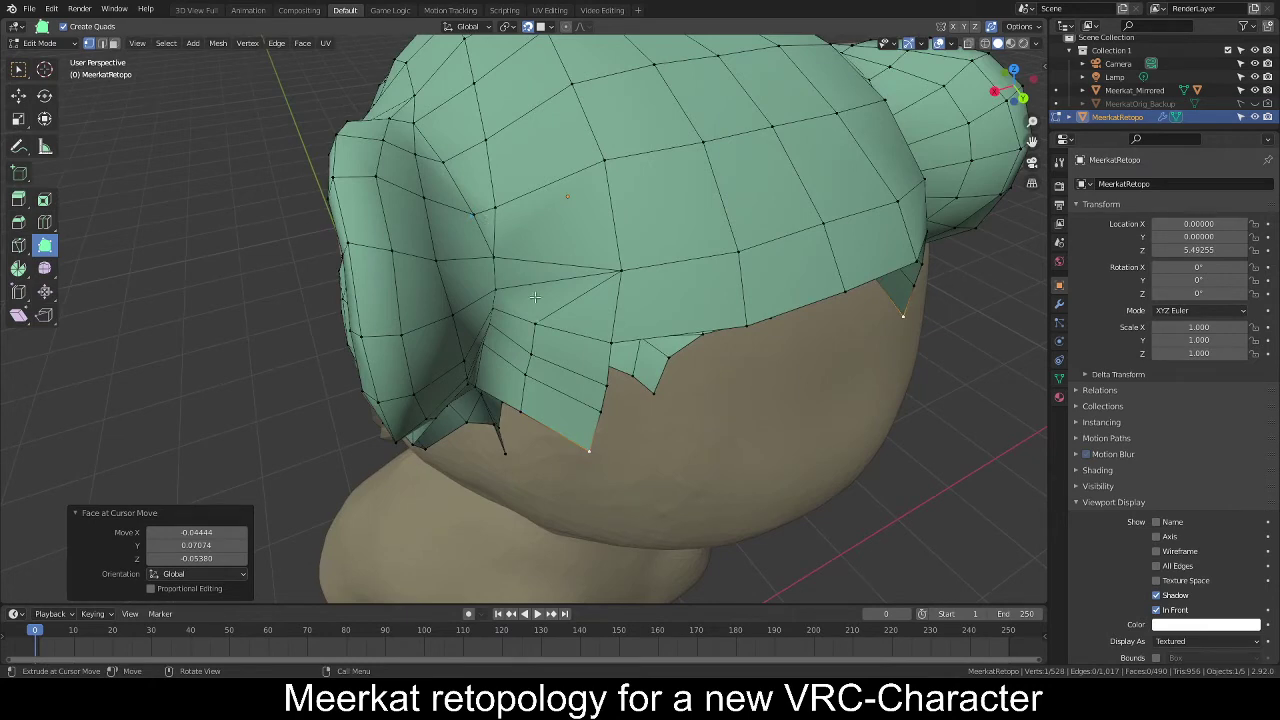
pyautogui.moveTo(527, 269)
pyautogui.mouseDown(button='middle')
pyautogui.moveTo(528, 222)
pyautogui.moveTo(527, 265)
pyautogui.mouseUp(button='middle')
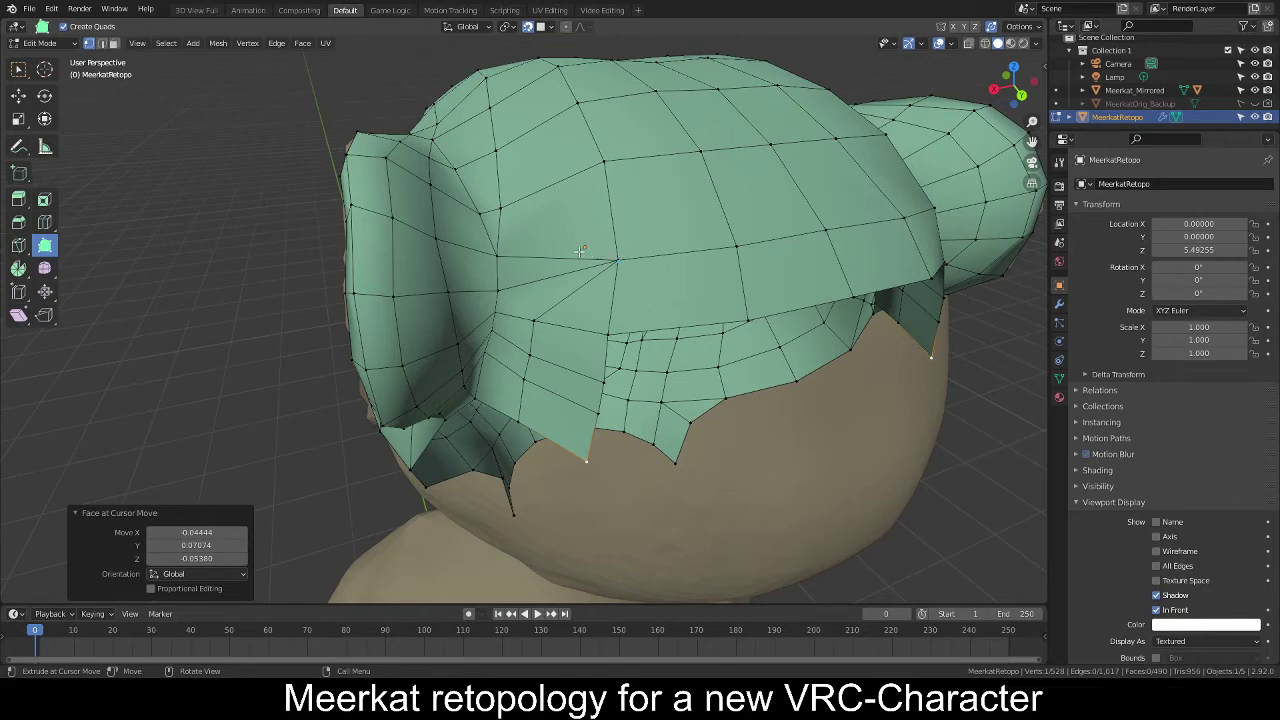
# Fill the next two columns on the back of the head with three quads each, reaching the centreline.
pyautogui.moveTo(555, 256); pyautogui.dragTo(542, 328, button='middle')
pyautogui.scroll(1, 528, 340)
pyautogui.keyDown('ctrl'); pyautogui.moveTo(593, 312); pyautogui.dragTo(697, 344); pyautogui.keyUp('ctrl')
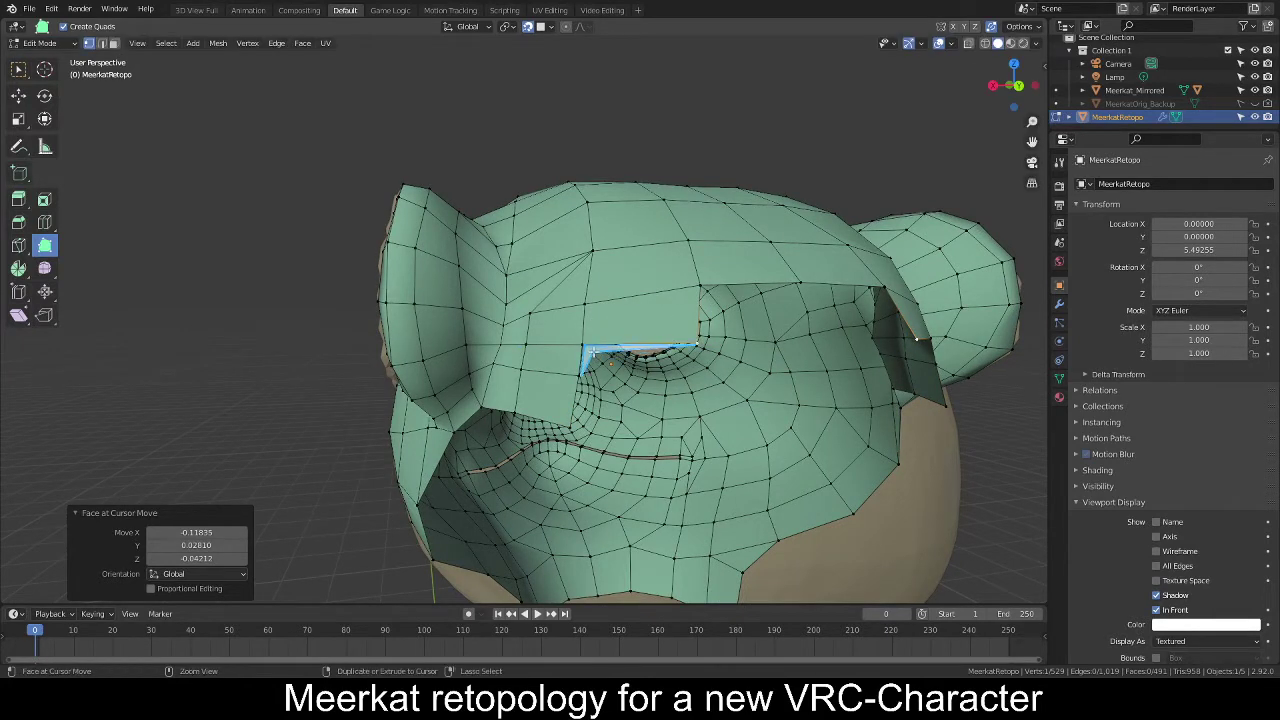
pyautogui.keyDown('ctrl'); pyautogui.moveTo(593, 352); pyautogui.dragTo(690, 440); pyautogui.keyUp('ctrl')
pyautogui.moveTo(690, 440); pyautogui.dragTo(688, 328, button='middle')
pyautogui.scroll(-1, 685, 322)
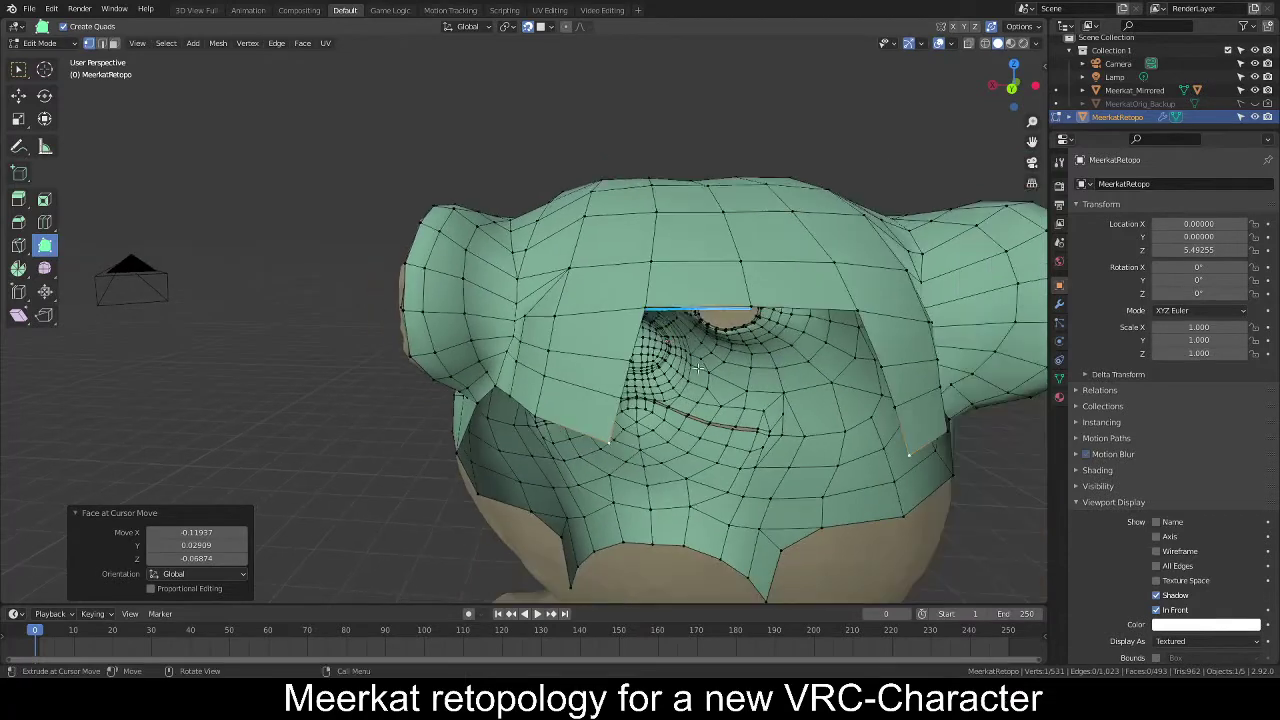
pyautogui.keyDown('ctrl'); pyautogui.moveTo(657, 318); pyautogui.dragTo(760, 445); pyautogui.keyUp('ctrl')
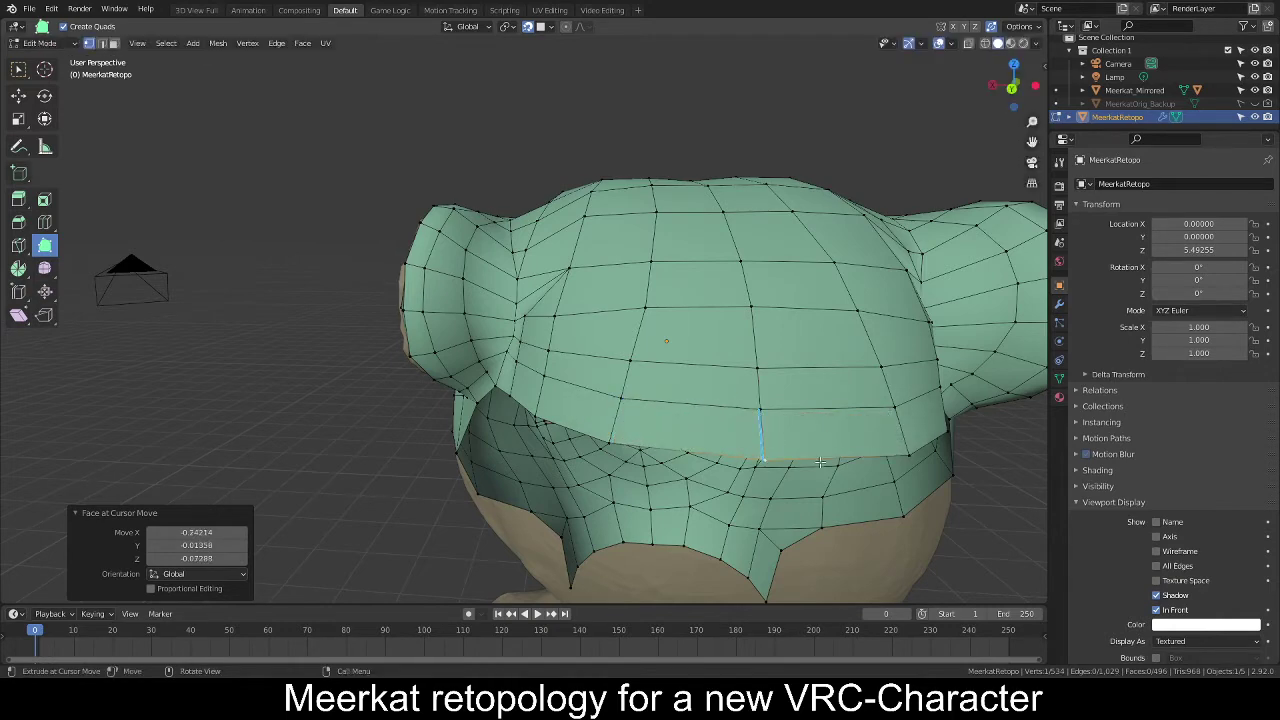
pyautogui.moveTo(760, 445); pyautogui.dragTo(671, 437, button='middle')
# Leave Edit Mode, turn off the retopology mesh's In Front display, and deselect it to check its fit on the sculpt.
pyautogui.press('Tab')
pyautogui.click(1059, 303)
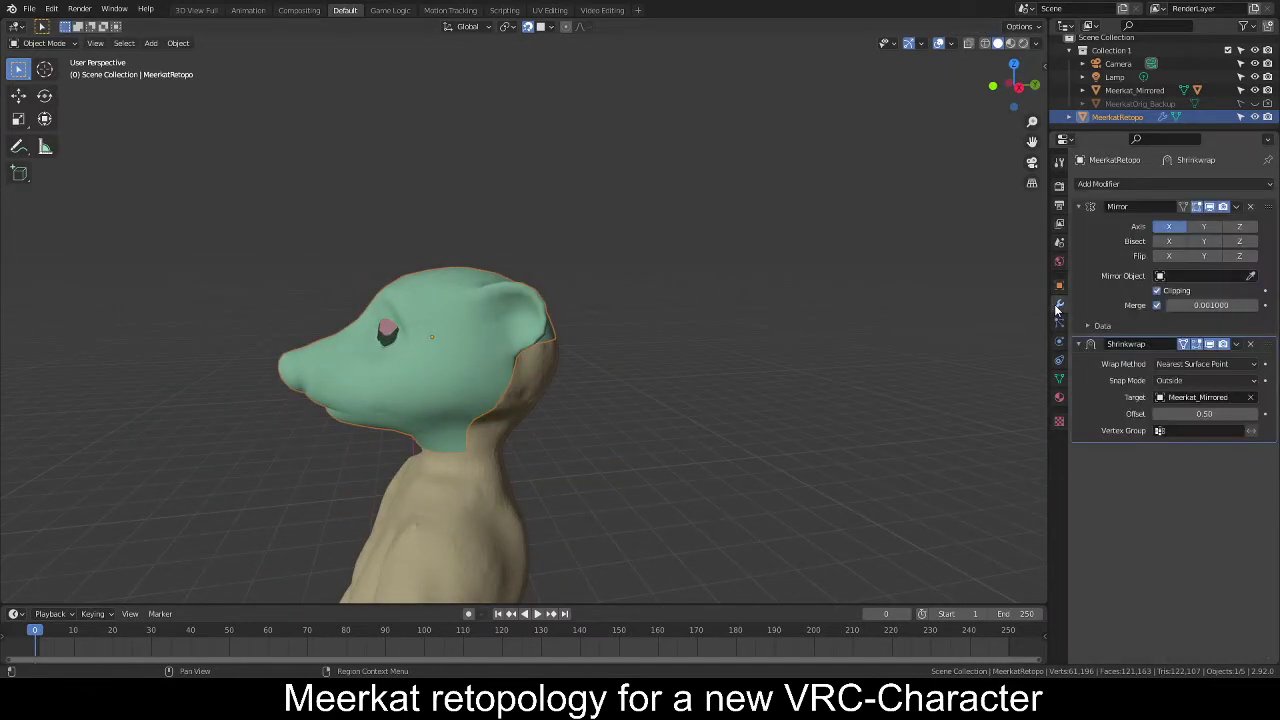
pyautogui.moveTo(634, 377); pyautogui.dragTo(745, 366, button='middle')
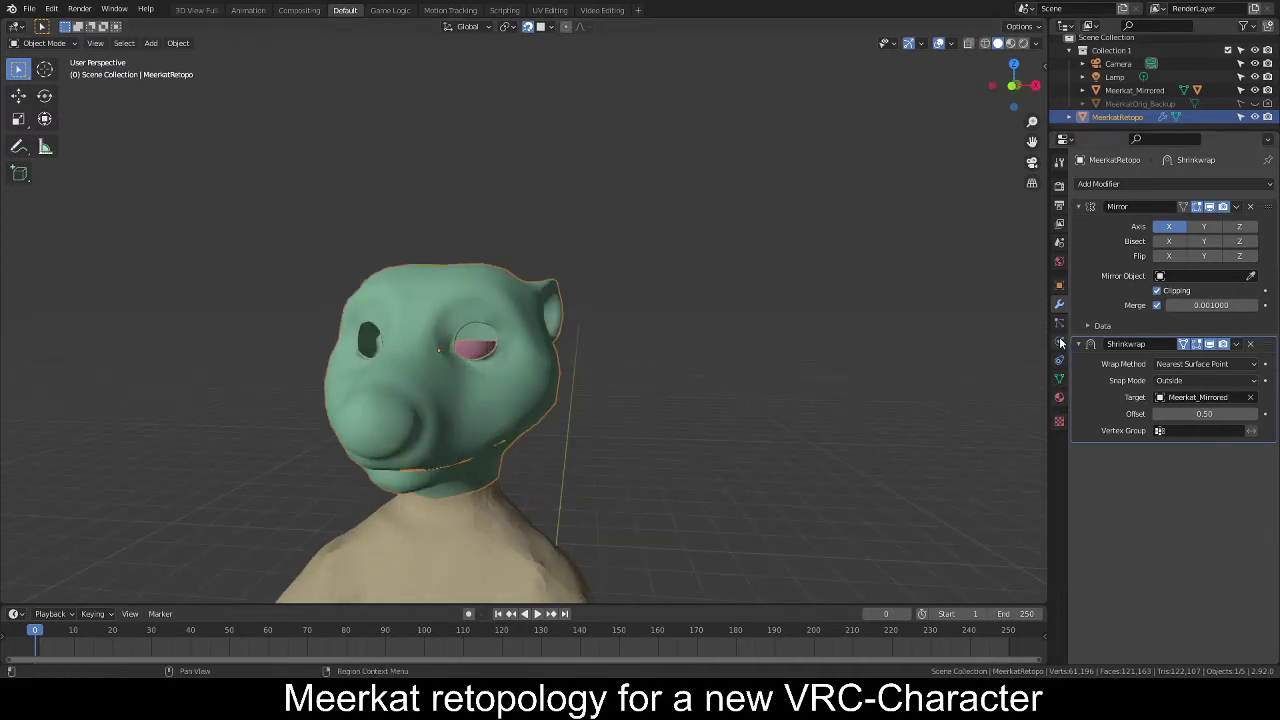
pyautogui.click(1062, 343)
pyautogui.click(1060, 322)
pyautogui.click(1059, 305)
pyautogui.click(1059, 285)
pyautogui.click(1157, 610)
pyautogui.click(1157, 610)
pyautogui.moveTo(820, 350); pyautogui.dragTo(708, 430, button='middle')
pyautogui.click(673, 394)
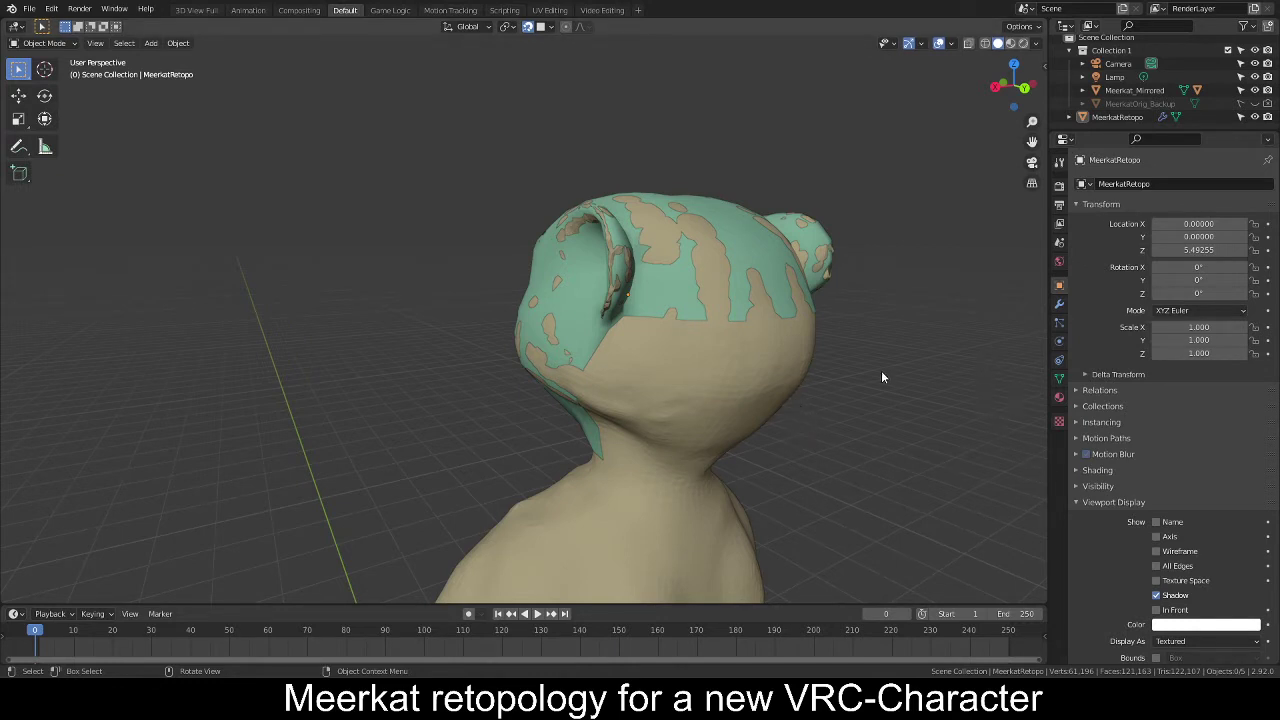
# Return the retopology mesh to Edit Mode and slide the lowest two vertices beside the centreline on the back of the head inward.
pyautogui.moveTo(881, 377); pyautogui.dragTo(735, 368, button='middle')
pyautogui.click(596, 308)
pyautogui.press('Tab')
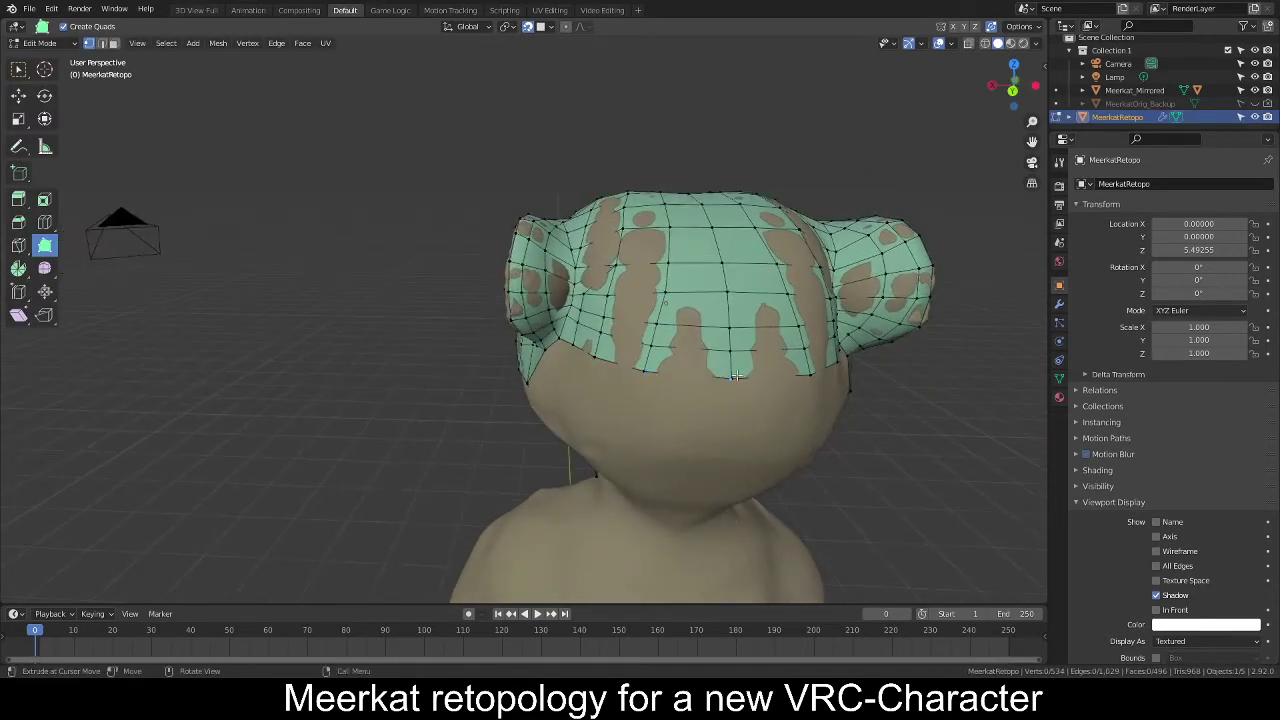
pyautogui.press('w')
pyautogui.keyDown('alt'); pyautogui.click(648, 372); pyautogui.keyUp('alt')
pyautogui.hotkey('shift', 'v')
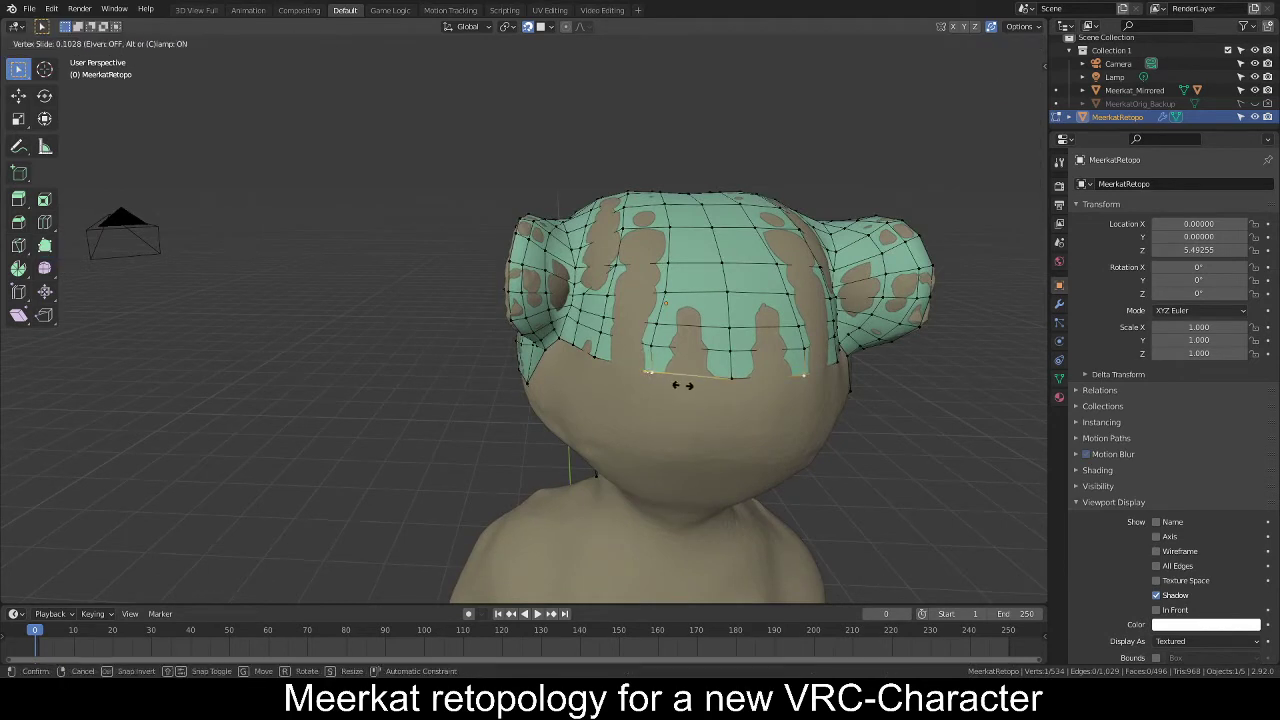
pyautogui.click(682, 385)
pyautogui.hotkey('shift', 'v')
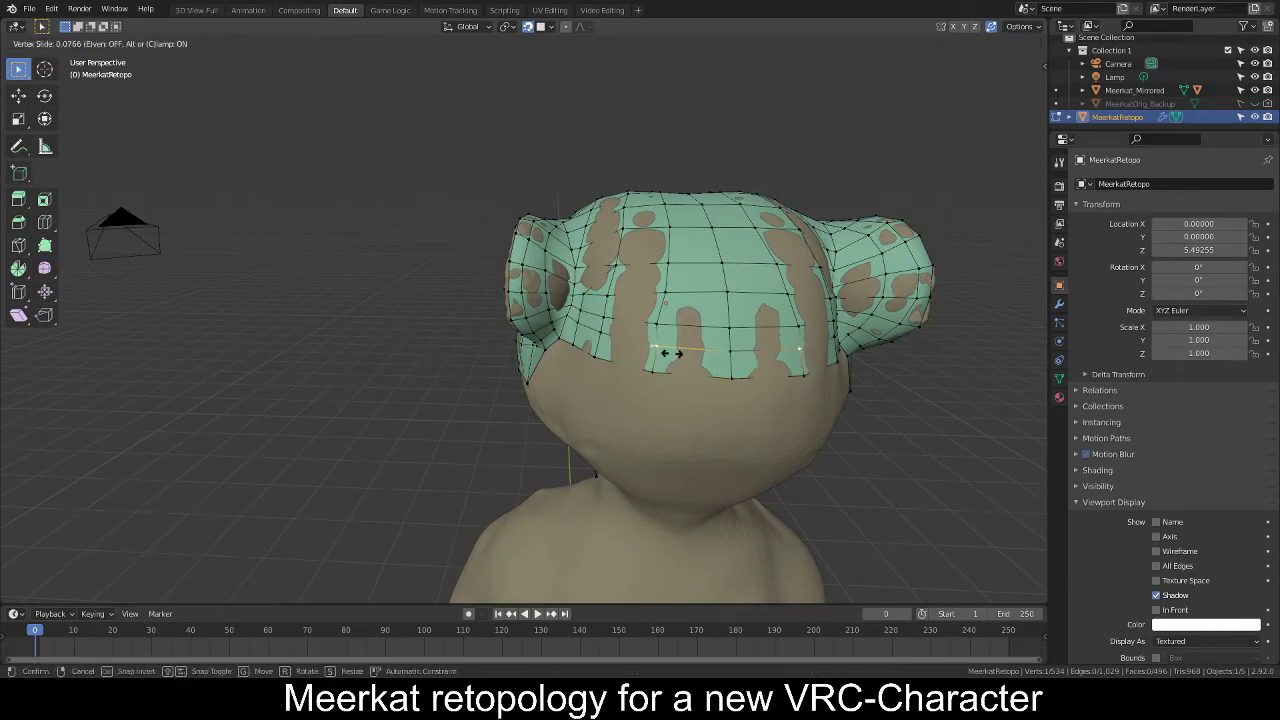
pyautogui.click(670, 350)
# Slide the third-lowest vertex beside the centreline inward and slightly up, and slide the matching centreline vertex up to level the row.
pyautogui.keyDown('alt'); pyautogui.click(661, 320); pyautogui.keyUp('alt')
pyautogui.hotkey('shift', 'v')
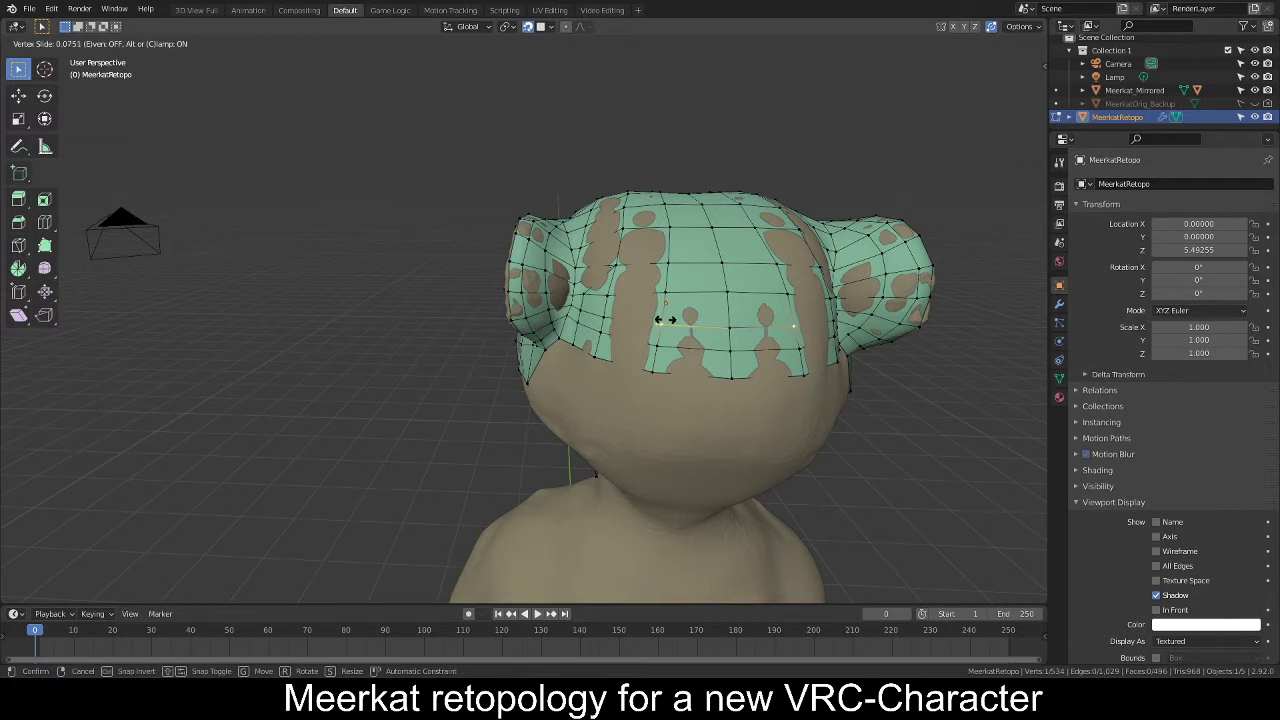
pyautogui.click(665, 320)
pyautogui.hotkey('shift', 'v')
pyautogui.click(684, 316)
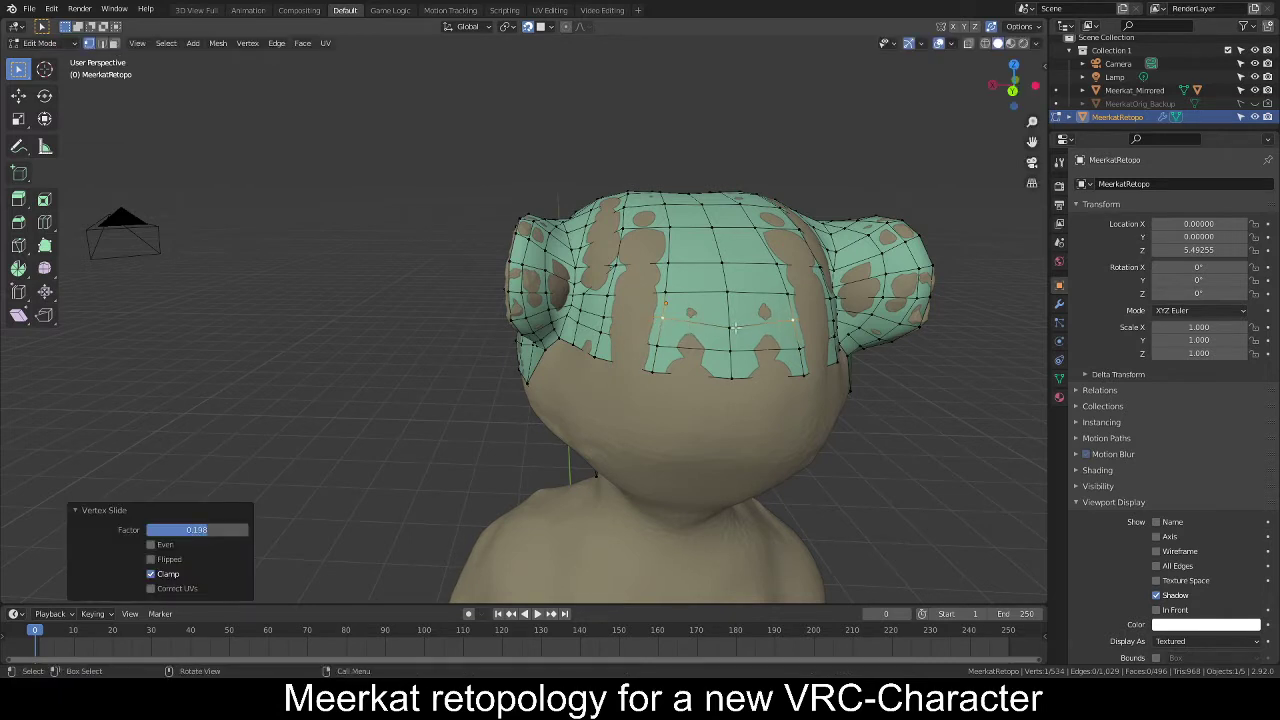
pyautogui.click(732, 328)
pyautogui.hotkey('shift', 'v')
pyautogui.click(754, 314)
pyautogui.hotkey('alt', 'a')
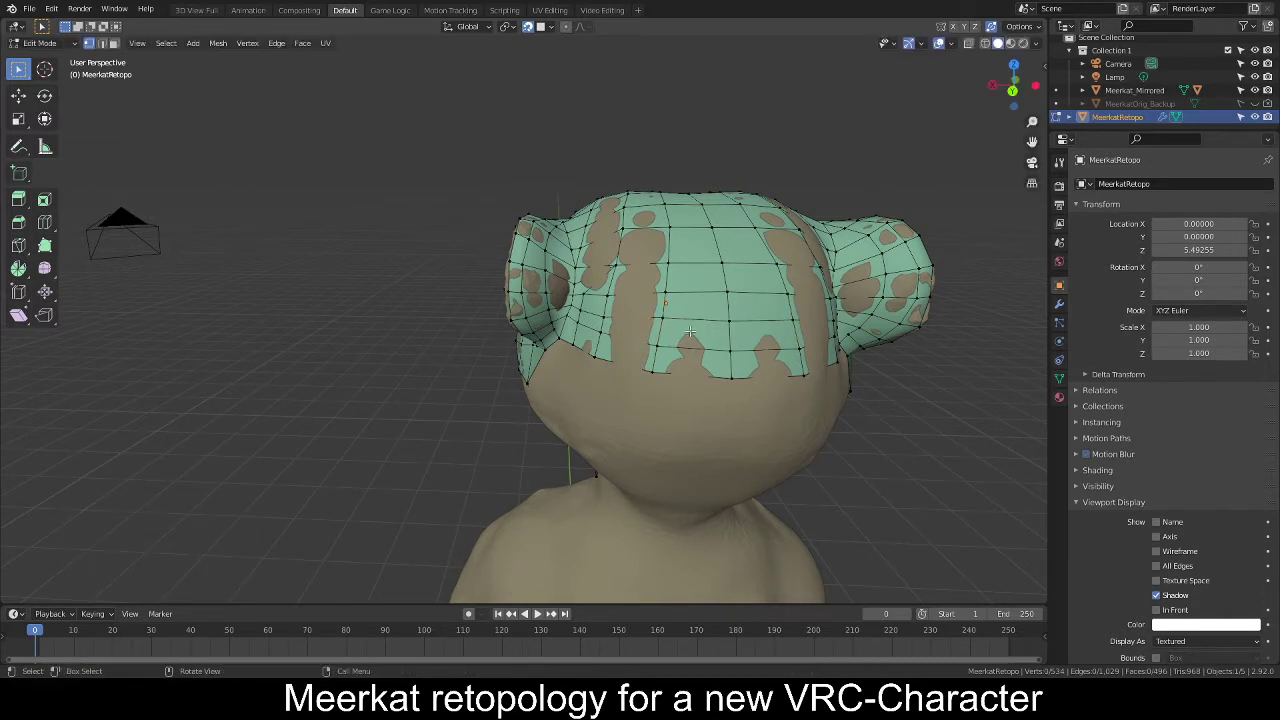
# Add three quads down the side of the head behind the ear, using Poly Build to extend the open border toward the jaw.
pyautogui.moveTo(690, 330); pyautogui.dragTo(726, 354, button='middle')
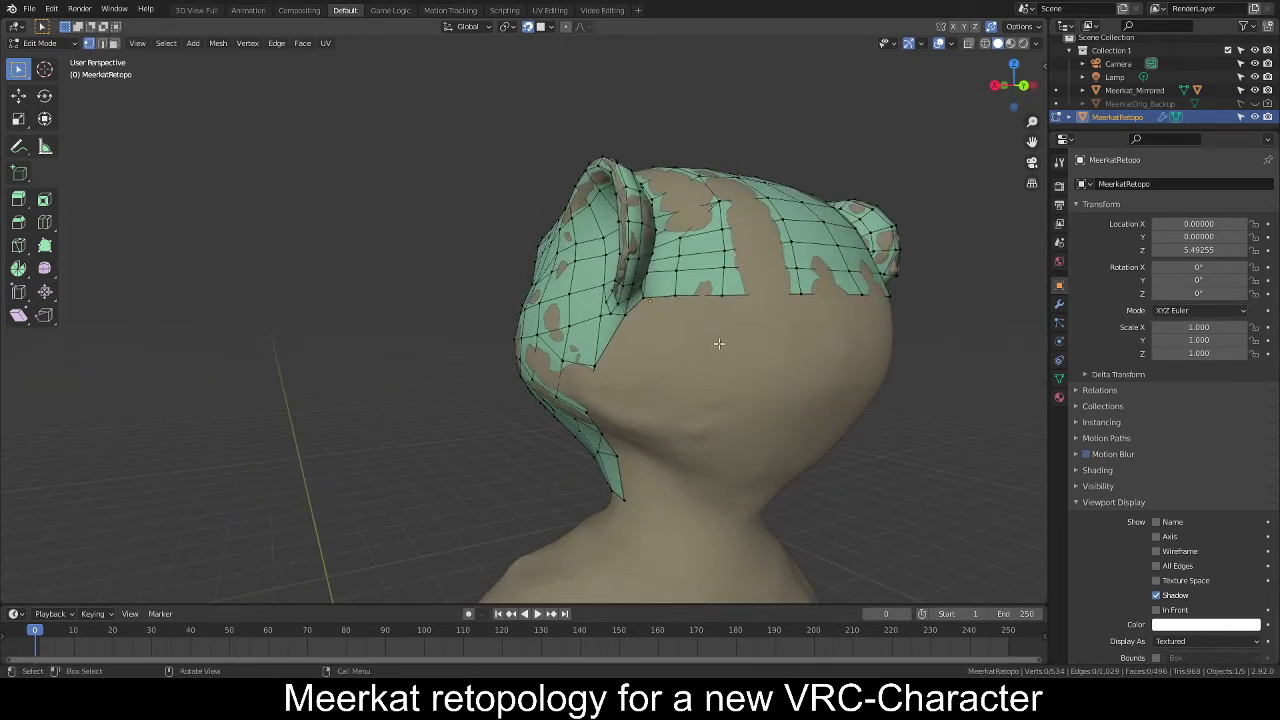
pyautogui.click(46, 250)
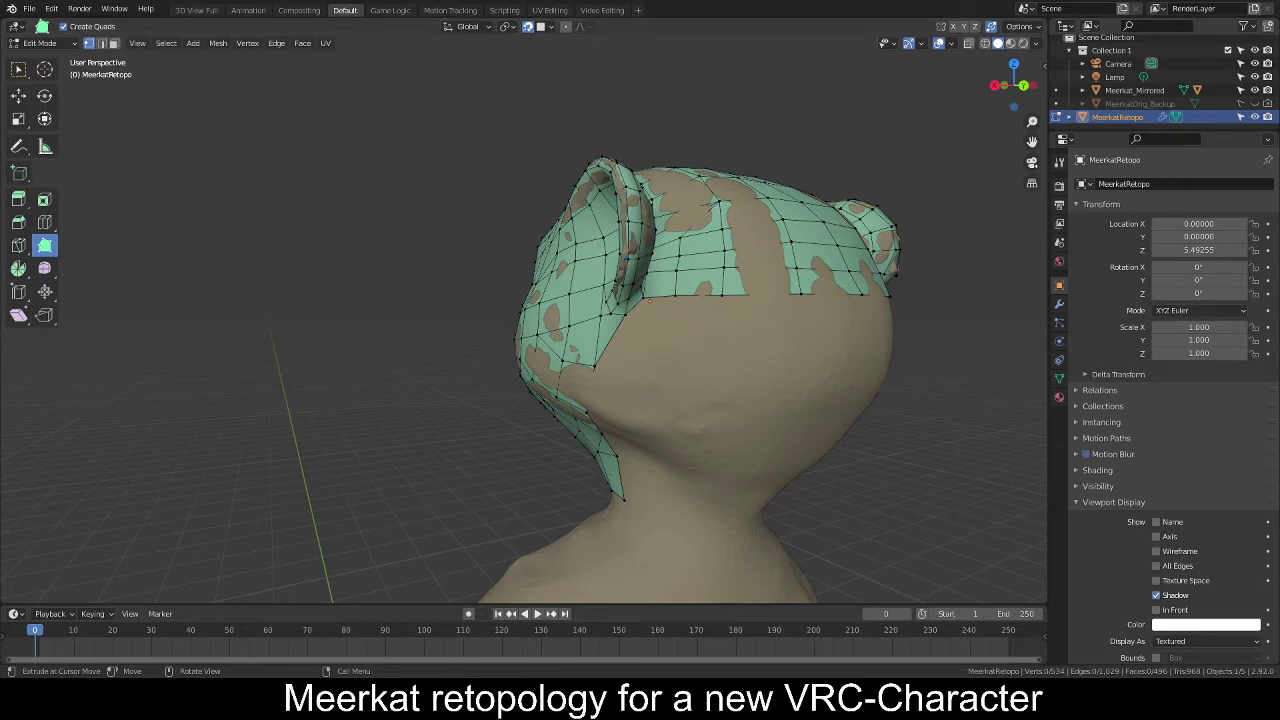
pyautogui.moveTo(678, 374); pyautogui.dragTo(667, 348, button='middle')
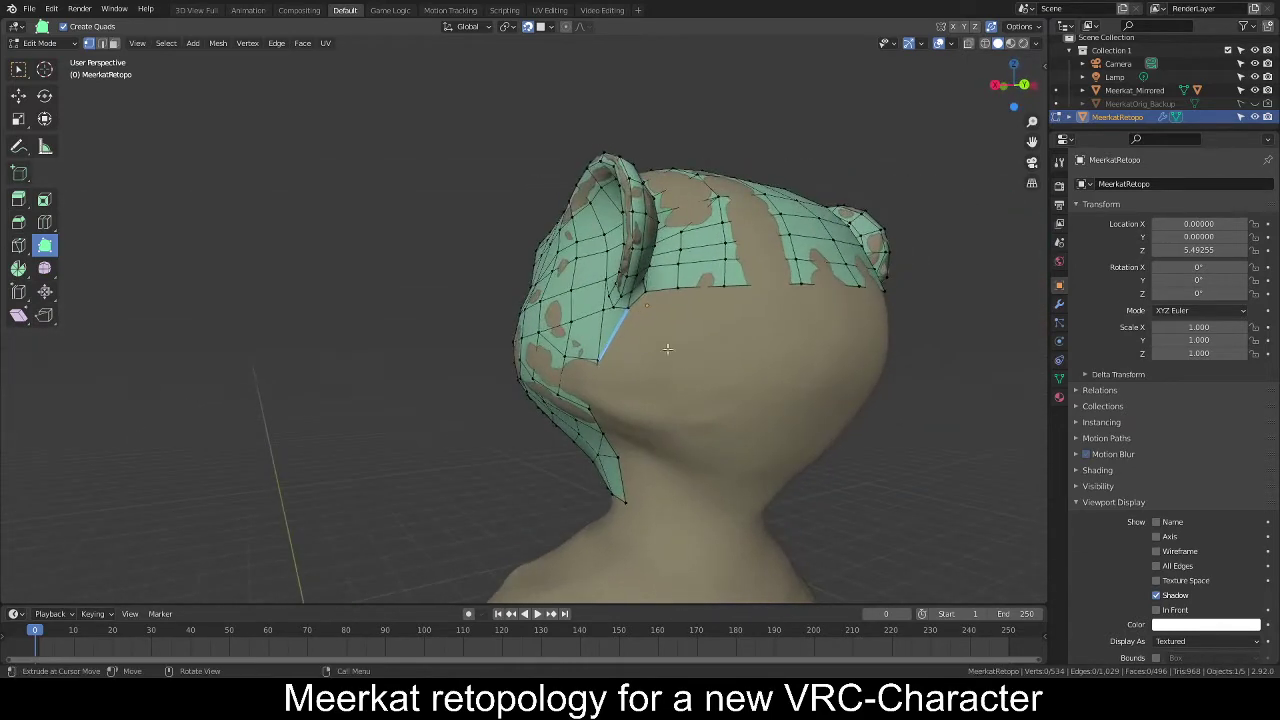
pyautogui.click(655, 305)
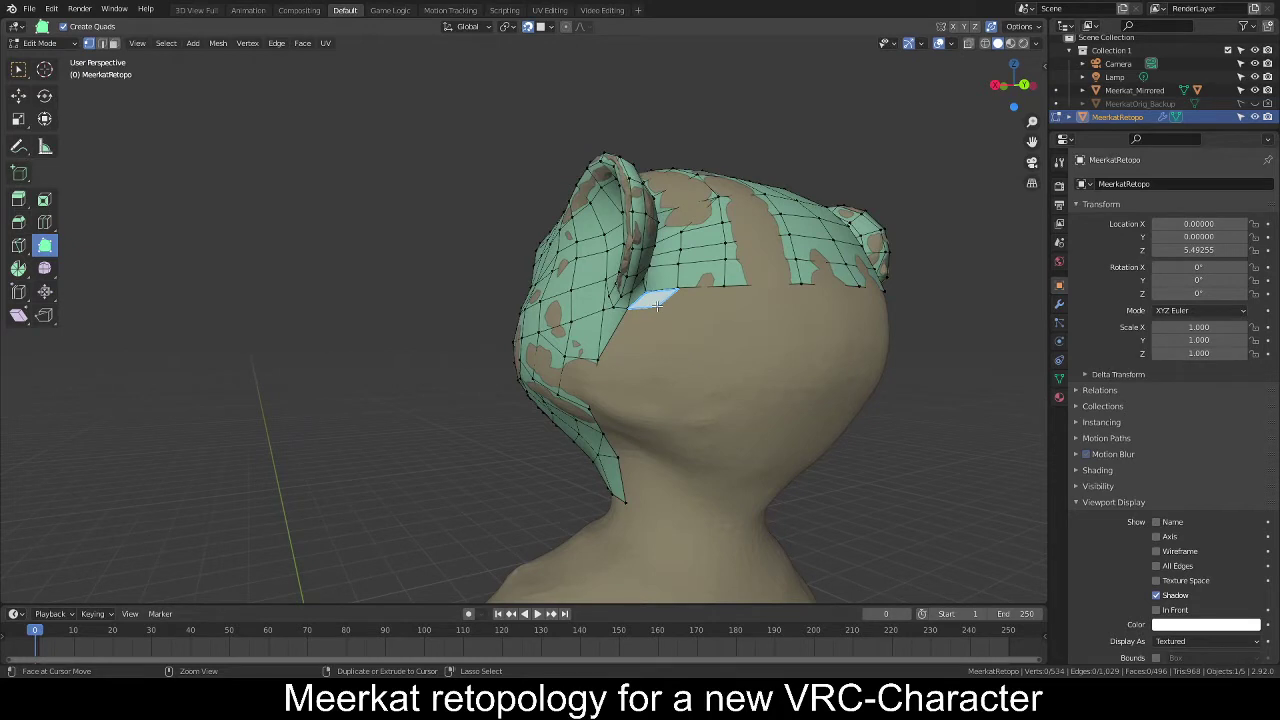
pyautogui.moveTo(657, 305); pyautogui.dragTo(663, 370)
pyautogui.moveTo(623, 397); pyautogui.dragTo(646, 358, button='middle')
pyautogui.keyDown('ctrl'); pyautogui.moveTo(637, 355); pyautogui.dragTo(673, 397); pyautogui.keyUp('ctrl')
pyautogui.moveTo(673, 397); pyautogui.dragTo(698, 394, button='middle')
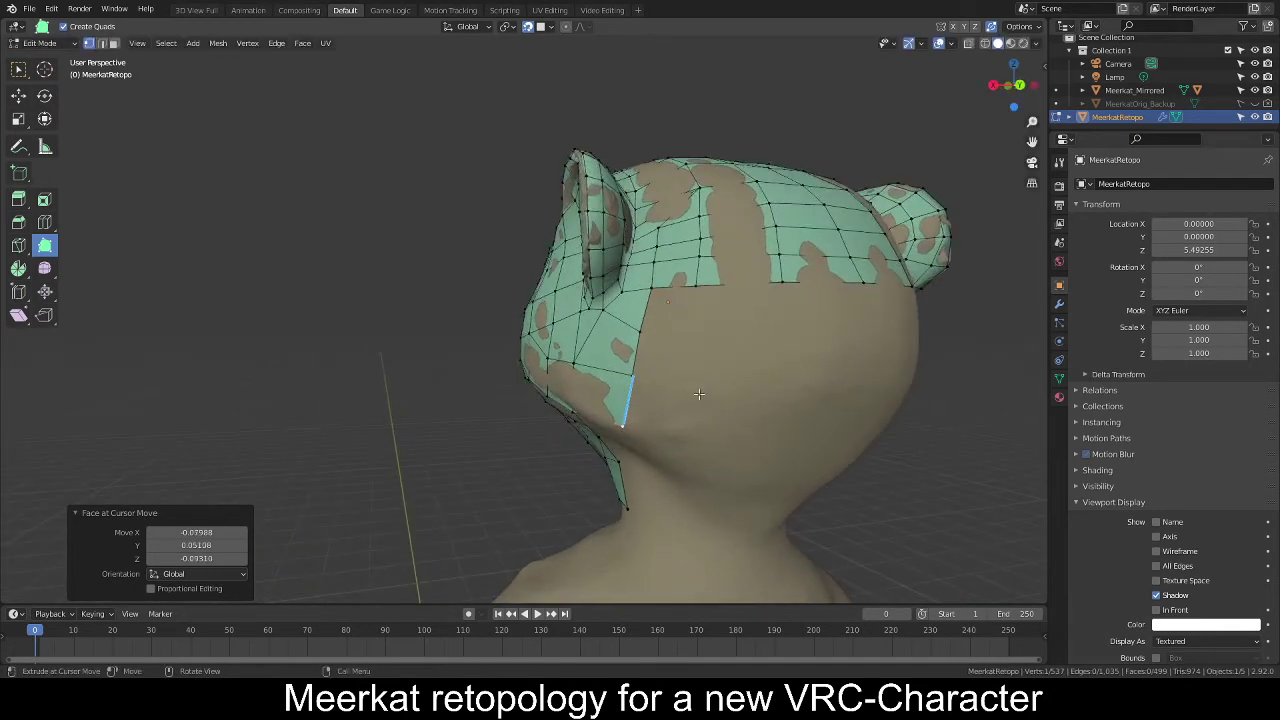
# Slide the lower outer edge vertices of the strip behind the ear, and the vertex above them, toward the centreline.
pyautogui.press('w')
pyautogui.click(693, 283)
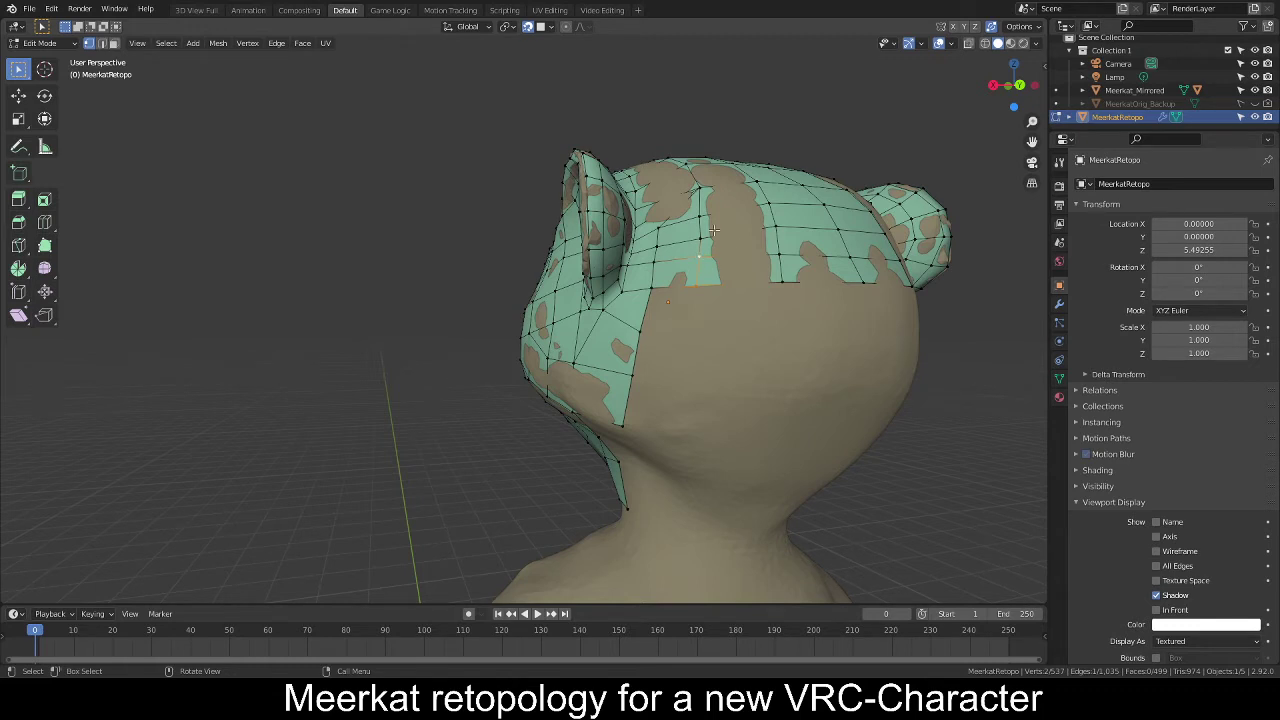
pyautogui.moveTo(712, 262); pyautogui.dragTo(737, 291, button='middle')
pyautogui.press('g')
pyautogui.press('g')
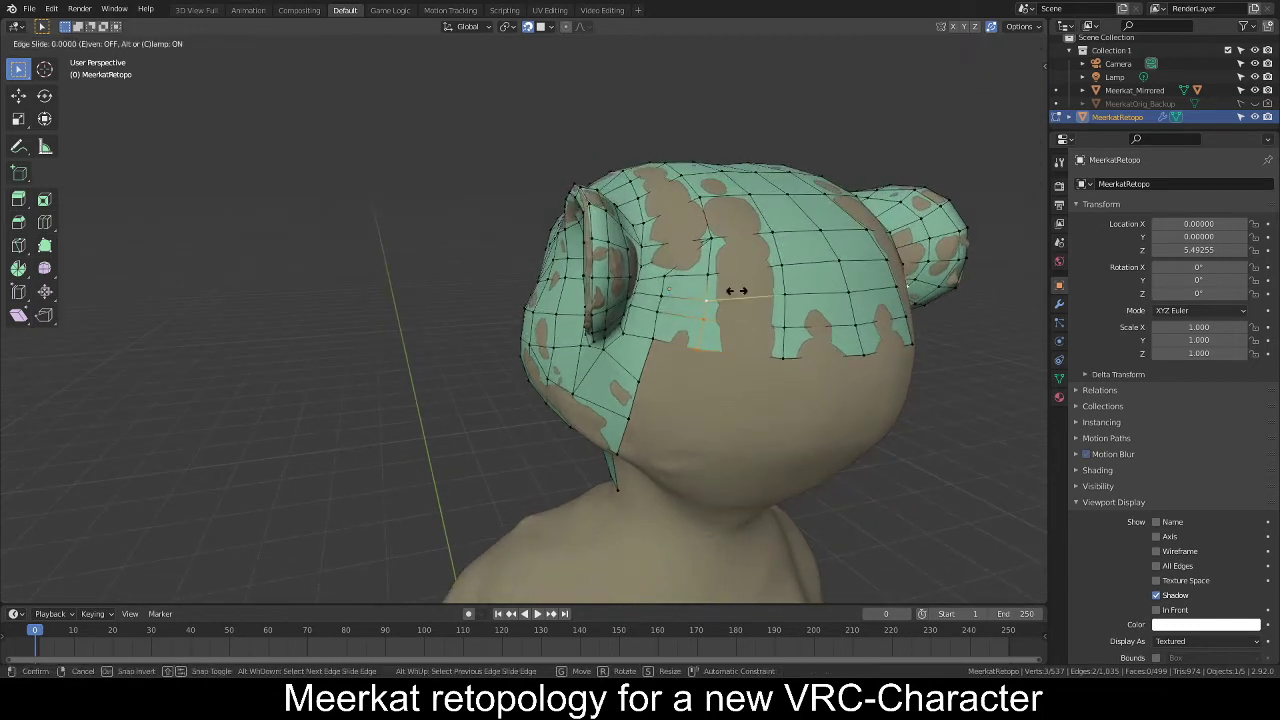
pyautogui.click(737, 289)
pyautogui.click(716, 272)
pyautogui.press('g')
pyautogui.press('g')
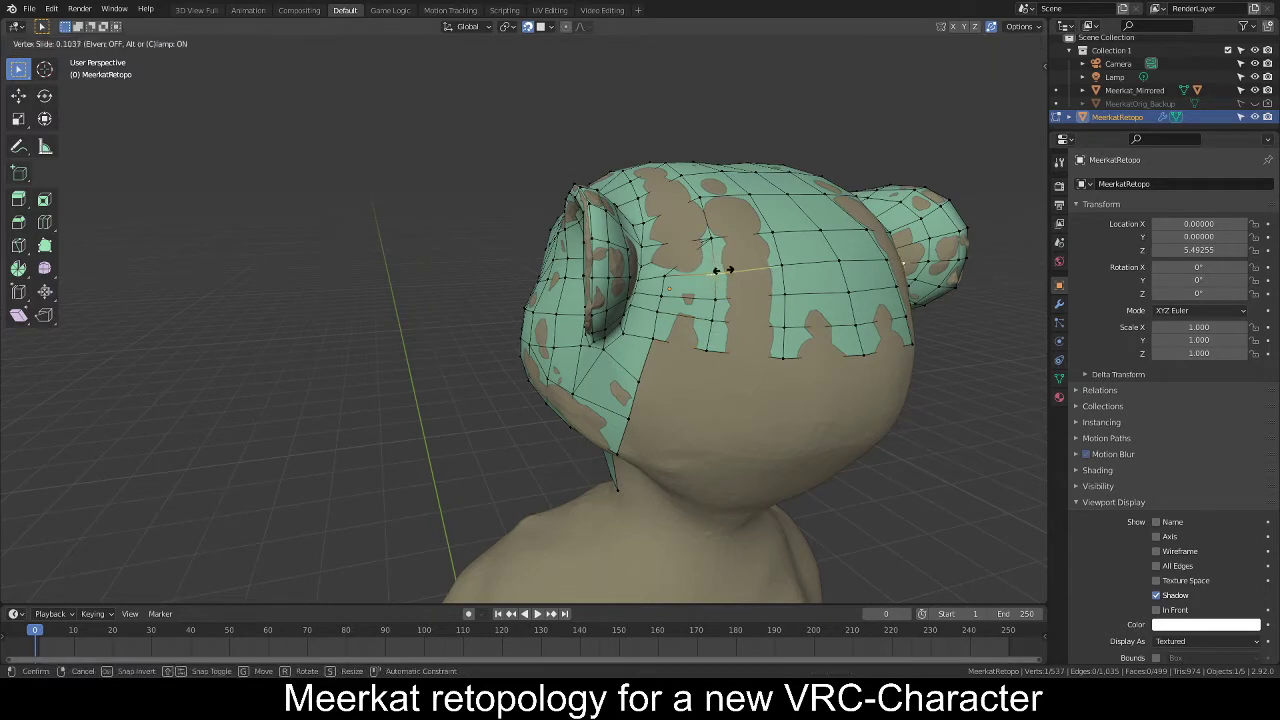
pyautogui.click(731, 269)
pyautogui.hotkey('alt', 'a')
# Slide the upper-row vertex beside the centreline slightly inward on the back of the head.
pyautogui.moveTo(762, 336); pyautogui.dragTo(658, 358, button='middle')
pyautogui.scroll(-3, 704, 330)
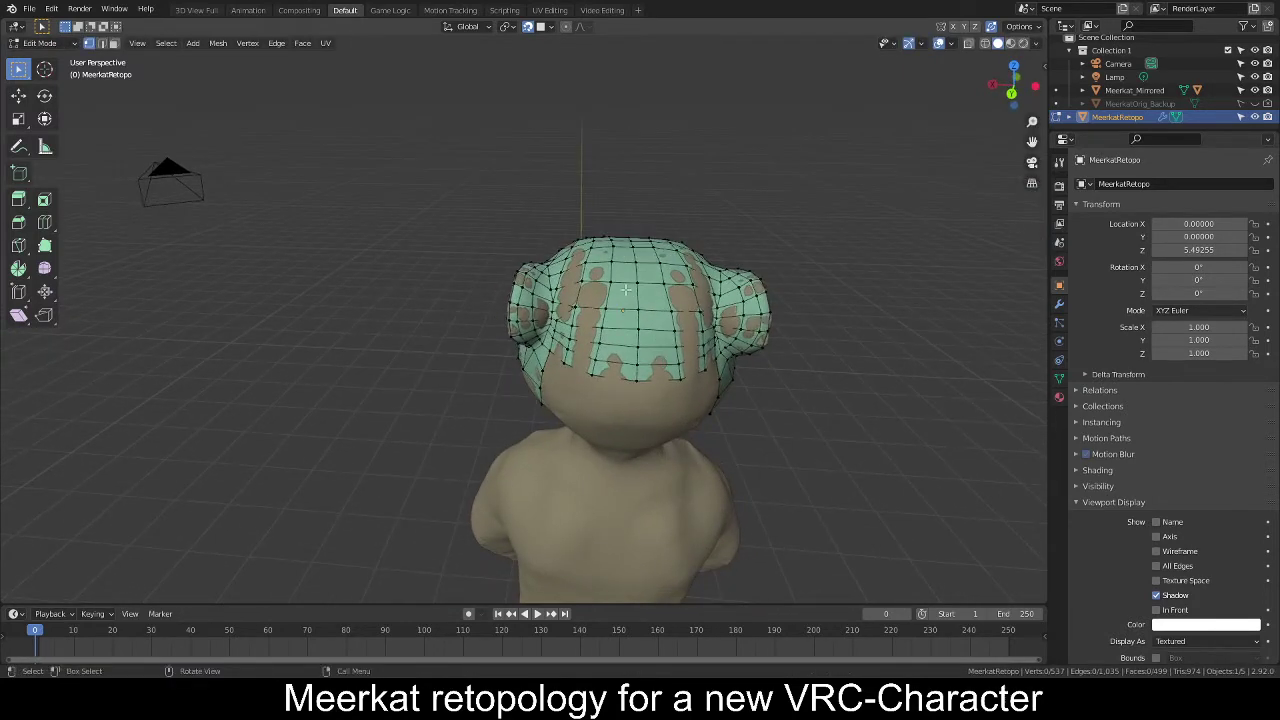
pyautogui.click(624, 285)
pyautogui.press('g')
pyautogui.press('g')
pyautogui.click(626, 284)
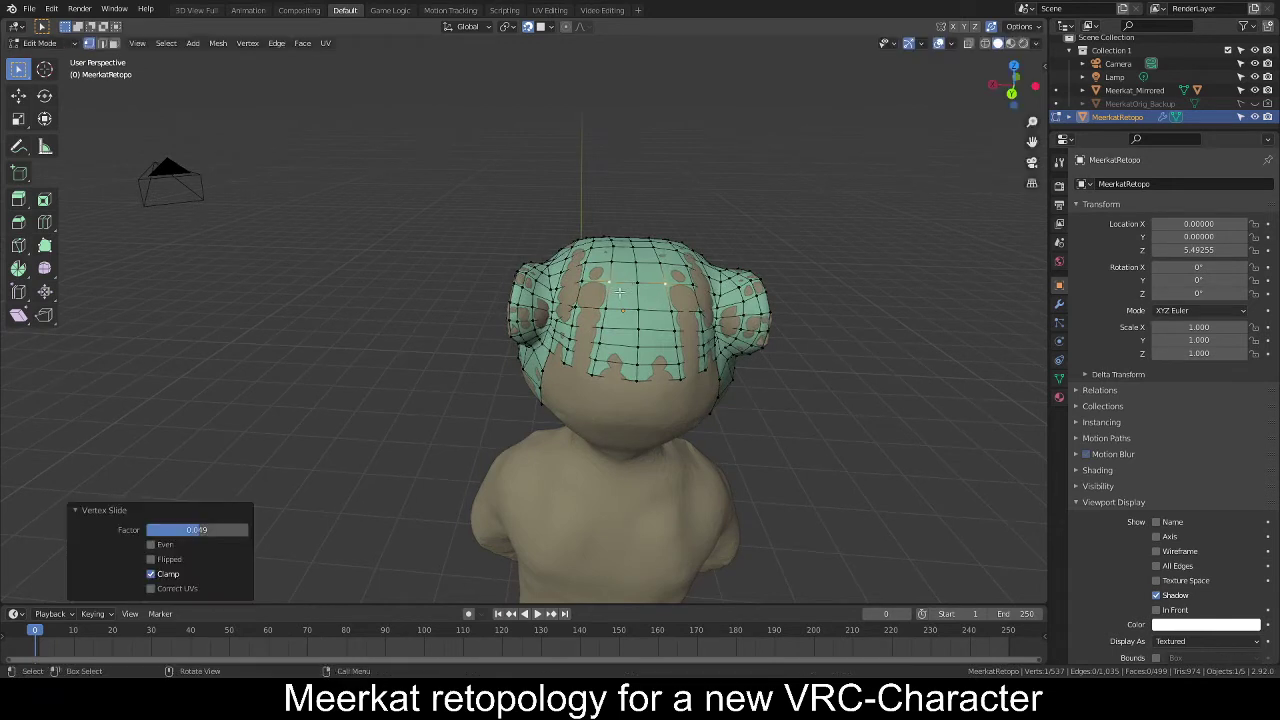
# Turn off proportional editing and slide the lowest vertices beside the centreline inward, working upward from the back border.
pyautogui.click(596, 366)
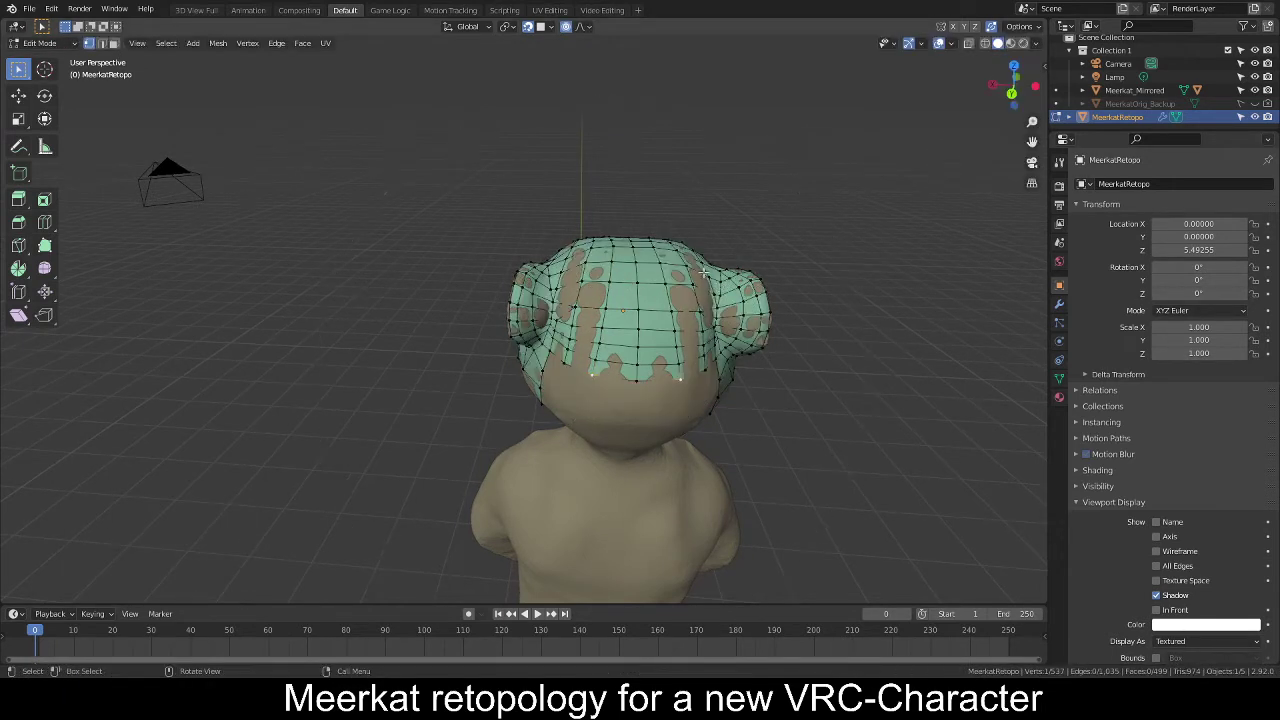
pyautogui.click(579, 28)
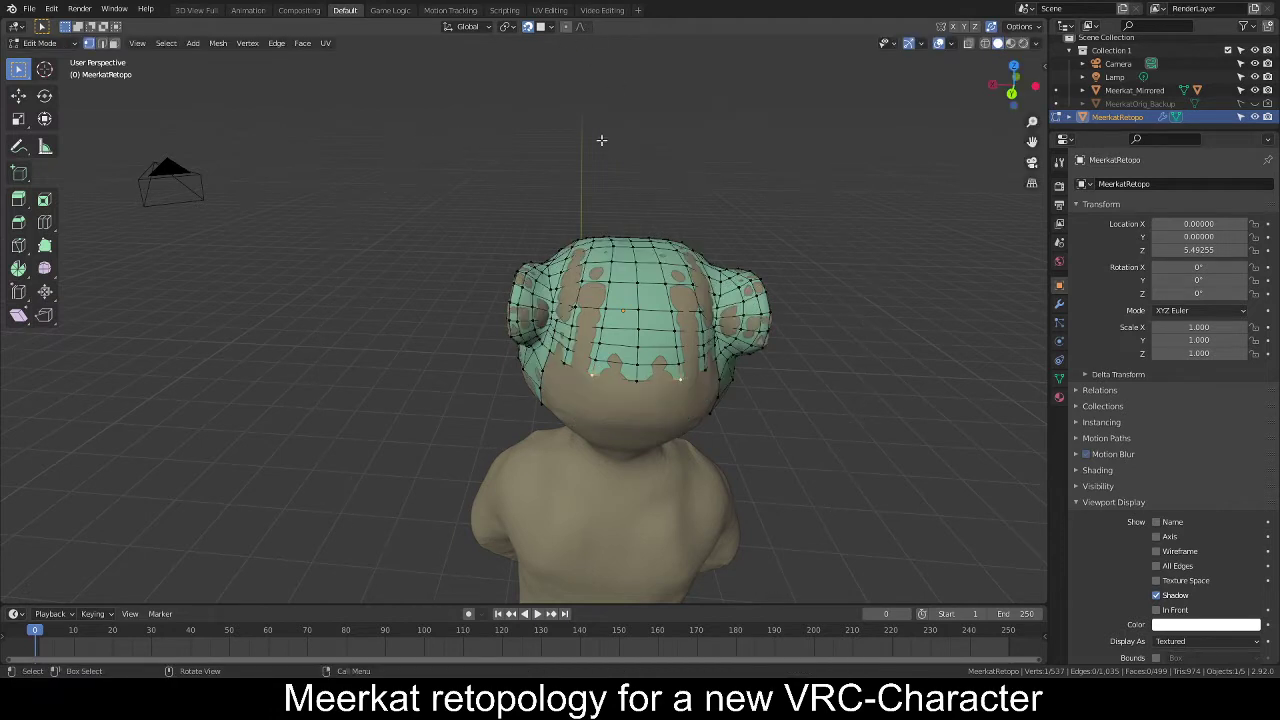
pyautogui.press('g')
pyautogui.press('g')
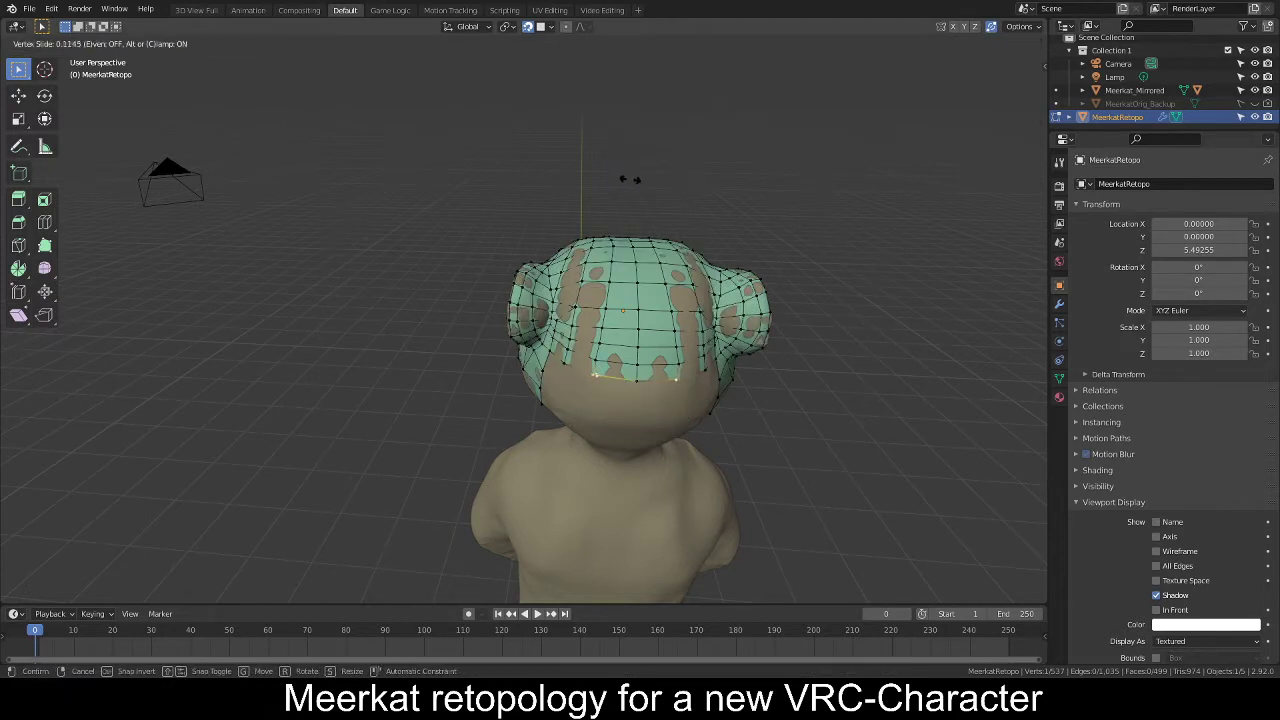
pyautogui.click(625, 181)
pyautogui.press('g')
pyautogui.press('g')
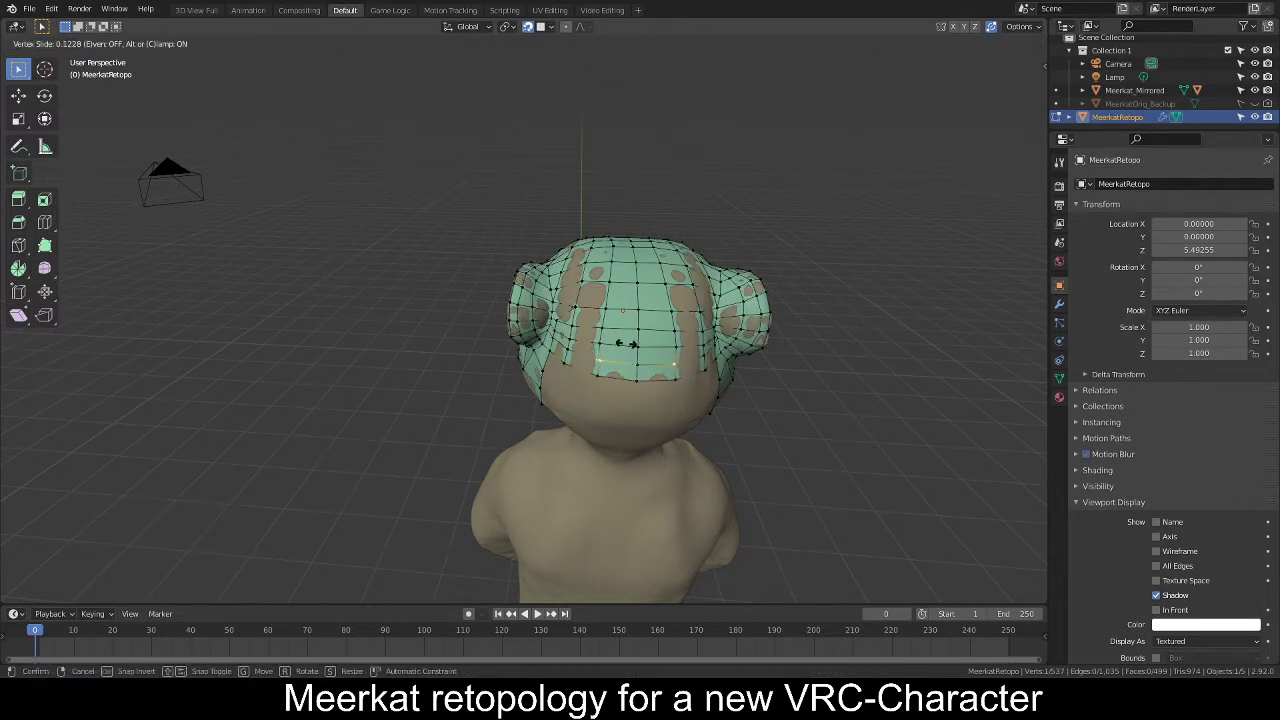
pyautogui.click(619, 343)
pyautogui.press('g')
pyautogui.press('g')
pyautogui.click(599, 341)
pyautogui.press('g')
pyautogui.press('g')
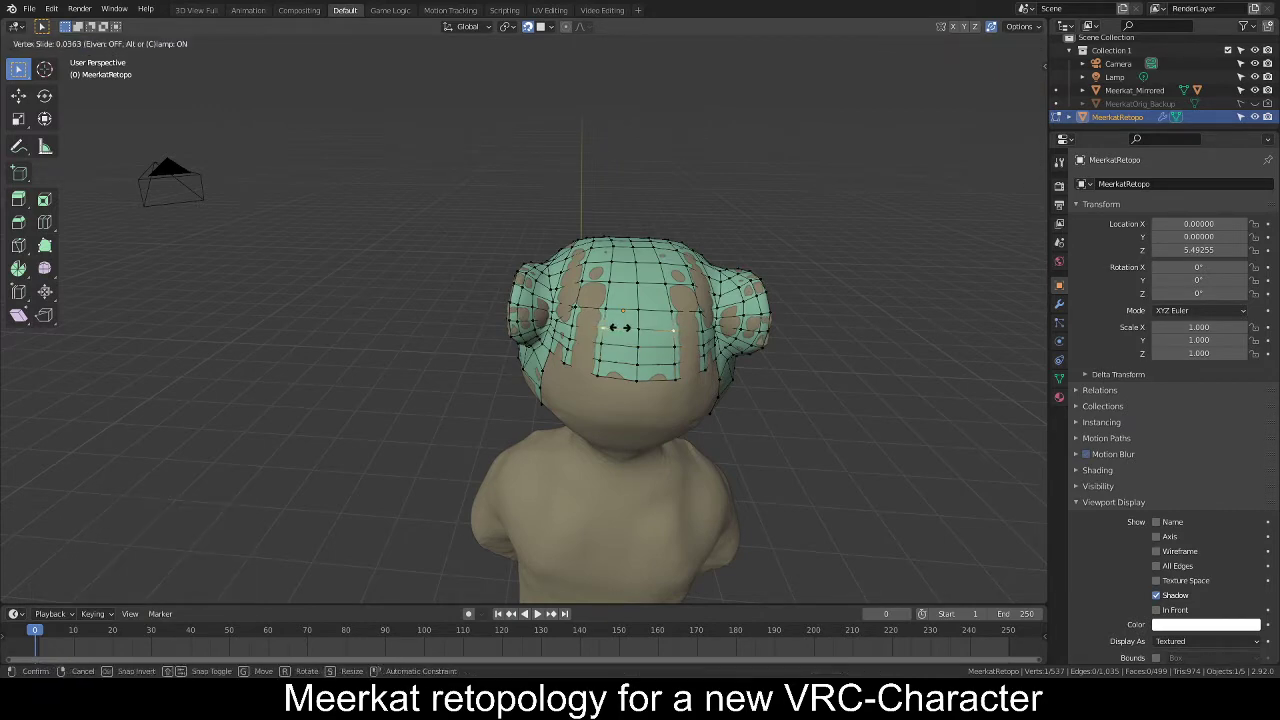
pyautogui.click(619, 327)
# Check the retopology mesh's fit on the sculpt in a right orthographic view, first in Object Mode and again in Edit Mode.
pyautogui.moveTo(619, 330); pyautogui.dragTo(223, 385, button='middle')
pyautogui.press('Tab')
pyautogui.scroll(2, 640, 380)
pyautogui.press('KP_3')
pyautogui.keyDown('shift'); pyautogui.moveTo(520, 340); pyautogui.dragTo(476, 283, button='middle'); pyautogui.keyUp('shift')
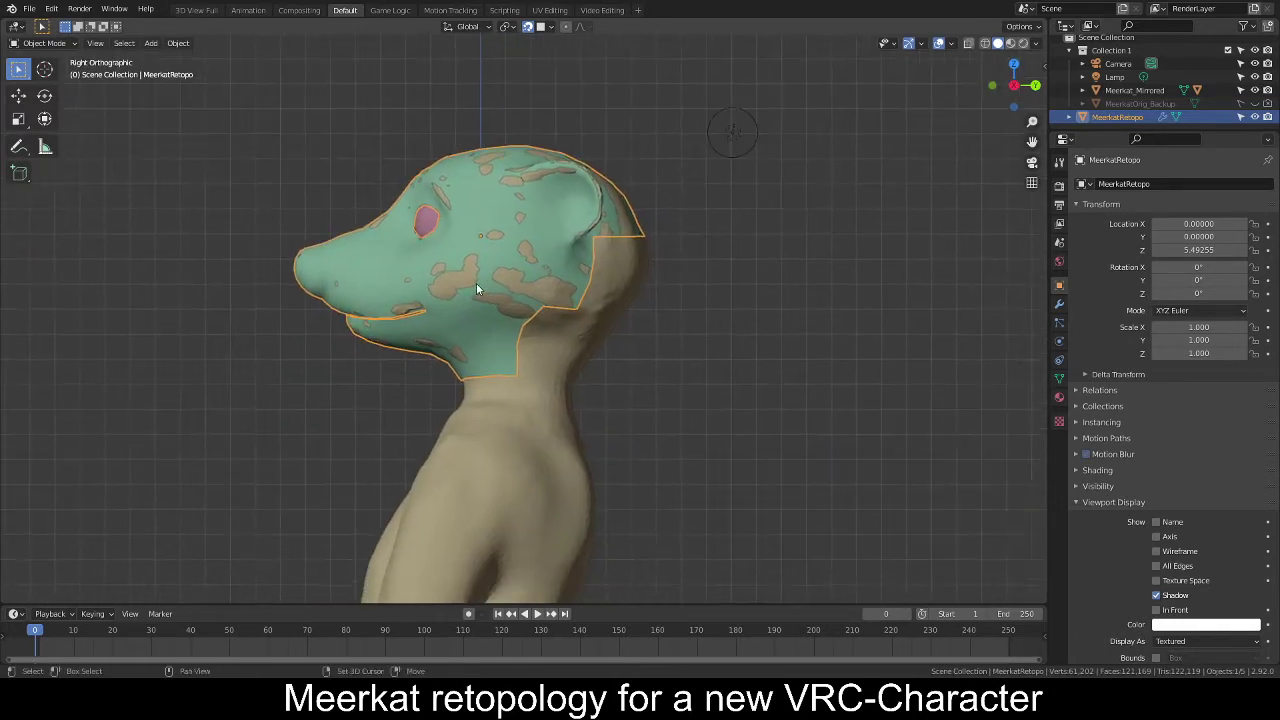
pyautogui.press('Tab')
pyautogui.scroll(2, 592, 330)
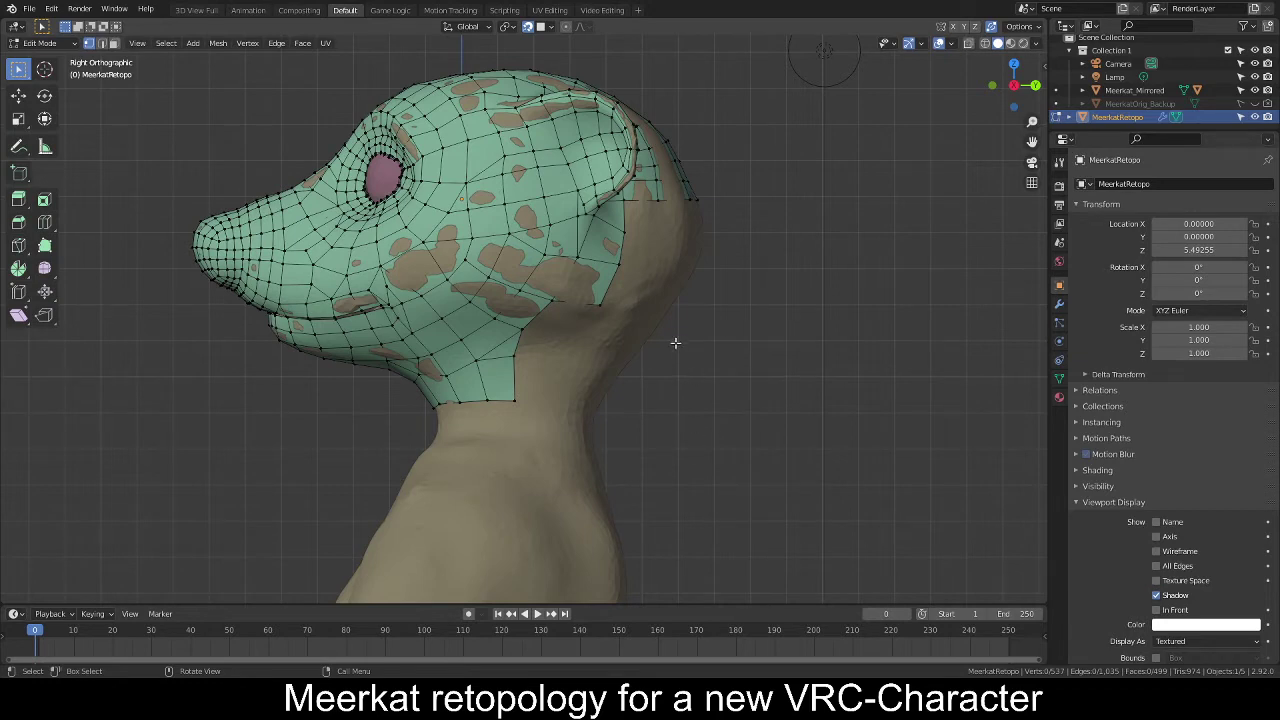
# Add a row of three quads below the back border, from the strip behind the ear across to the centreline.
pyautogui.moveTo(654, 334); pyautogui.dragTo(573, 359, button='middle')
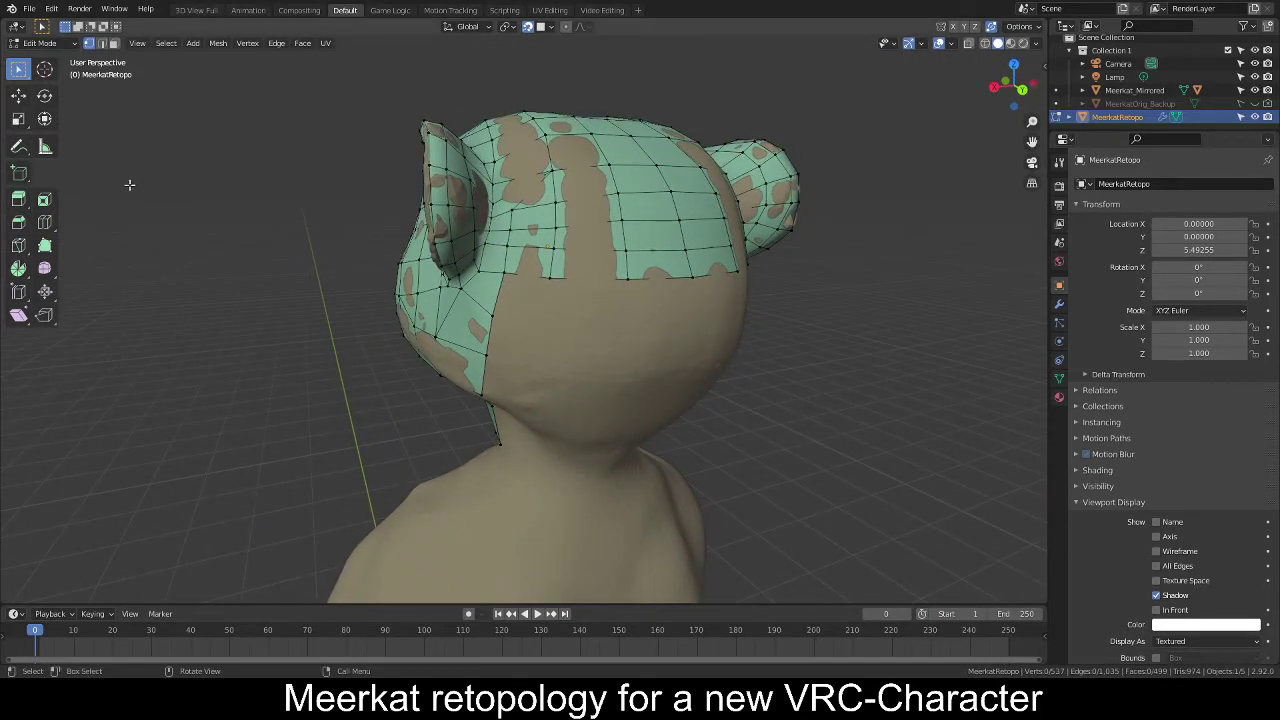
pyautogui.click(44, 245)
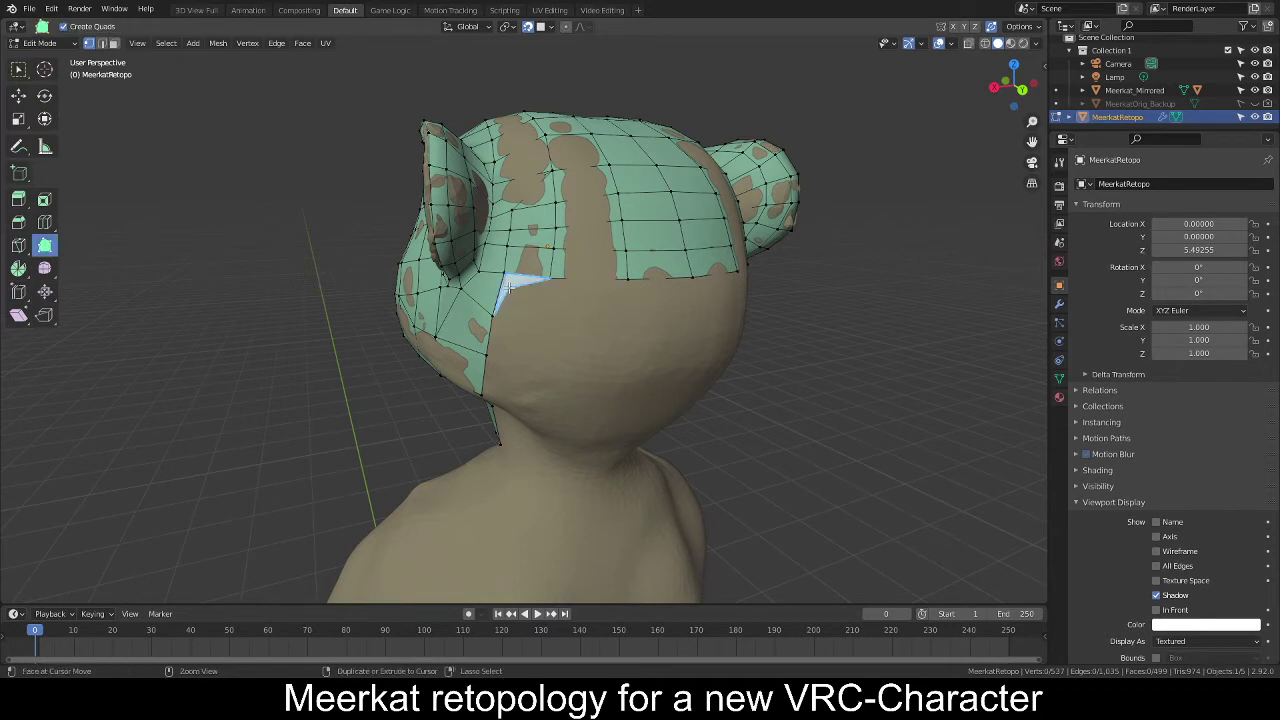
pyautogui.keyDown('ctrl'); pyautogui.moveTo(530, 306); pyautogui.dragTo(638, 331); pyautogui.keyUp('ctrl')
pyautogui.moveTo(638, 331); pyautogui.dragTo(570, 292, button='middle')
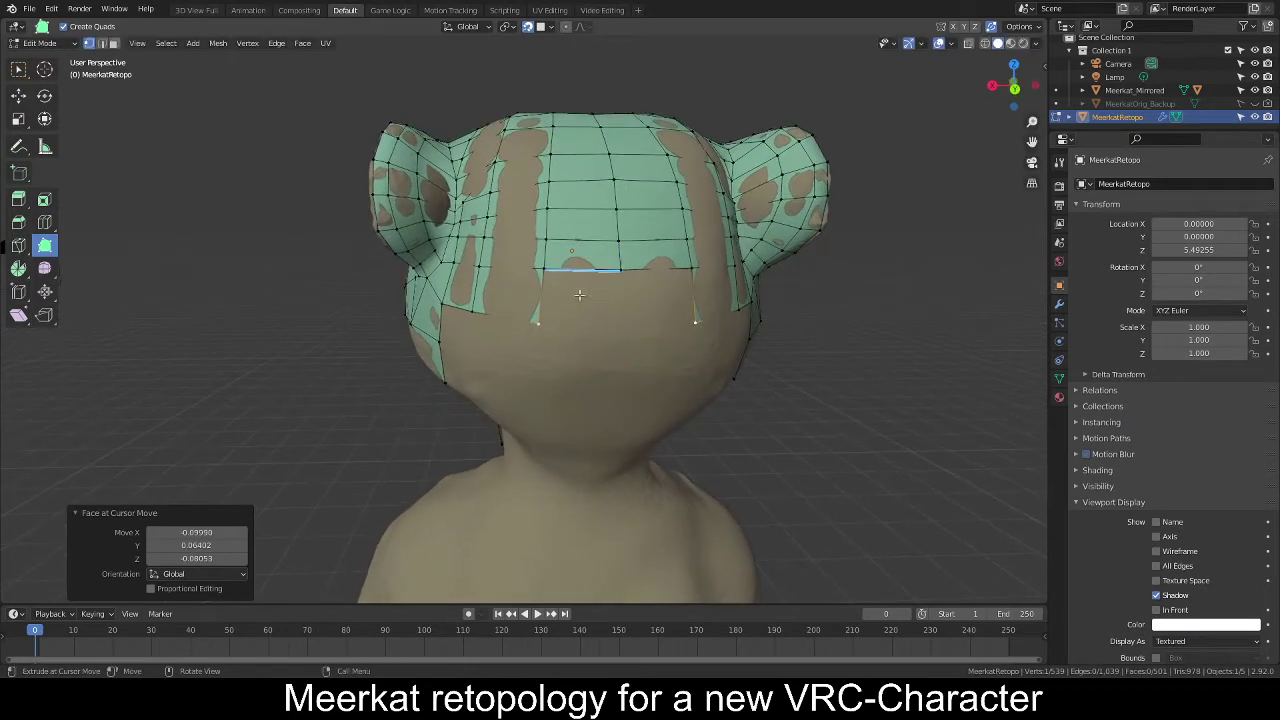
pyautogui.keyDown('ctrl'); pyautogui.moveTo(556, 278); pyautogui.dragTo(610, 335); pyautogui.keyUp('ctrl')
# Add a second row of three quads beneath the new row, reaching the centreline on the back of the head.
pyautogui.moveTo(440, 380); pyautogui.dragTo(556, 346, button='middle')
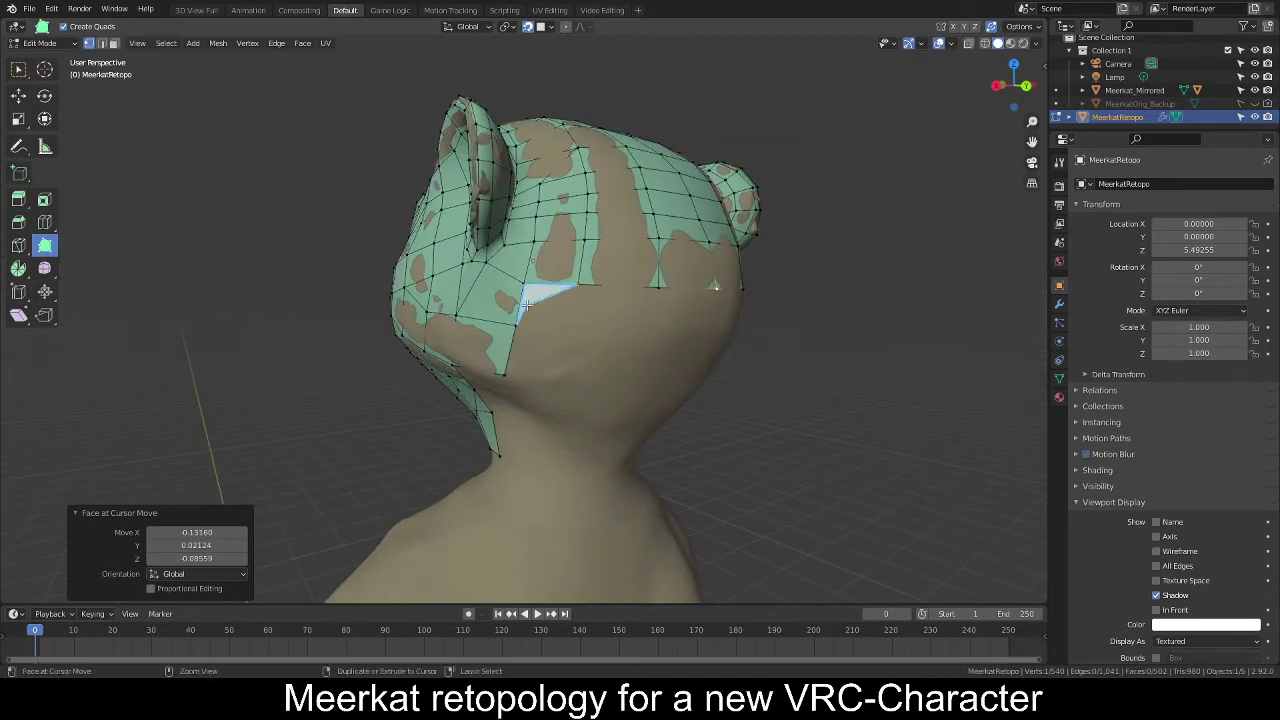
pyautogui.keyDown('ctrl'); pyautogui.moveTo(558, 293); pyautogui.dragTo(650, 330); pyautogui.keyUp('ctrl')
pyautogui.moveTo(650, 330); pyautogui.dragTo(527, 302, button='middle')
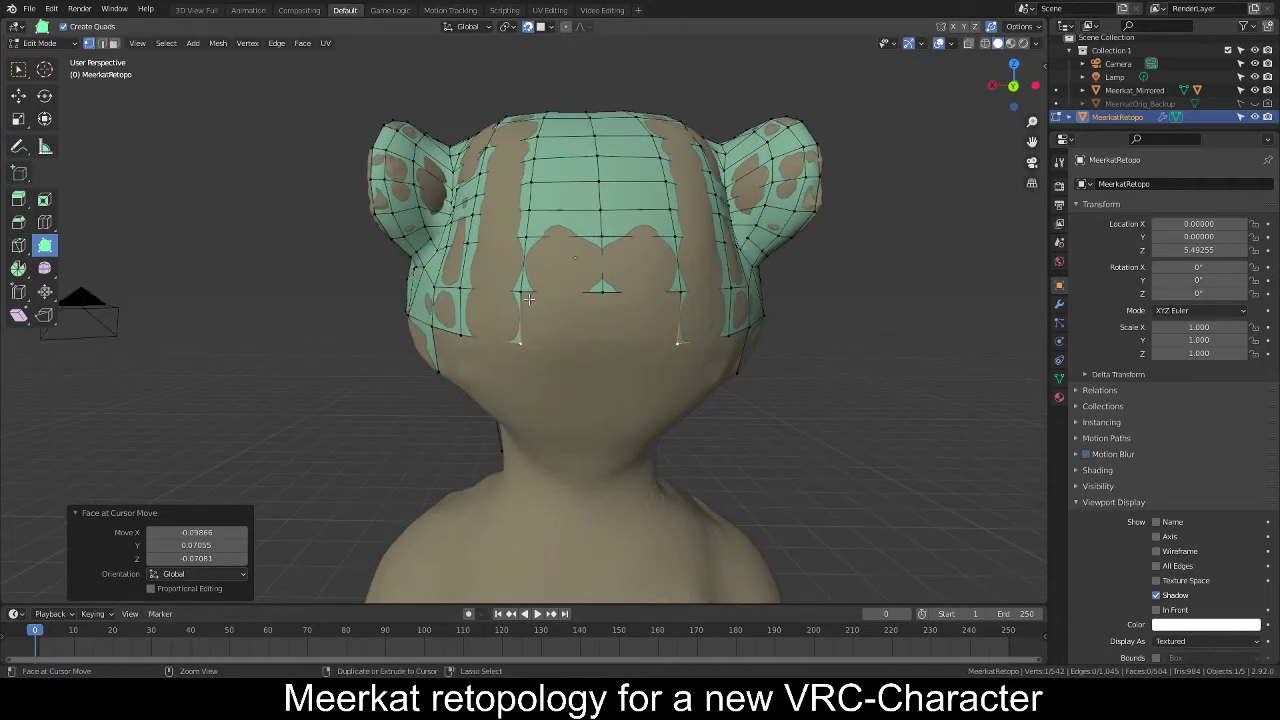
pyautogui.keyDown('ctrl'); pyautogui.moveTo(550, 316); pyautogui.dragTo(622, 343); pyautogui.keyUp('ctrl')
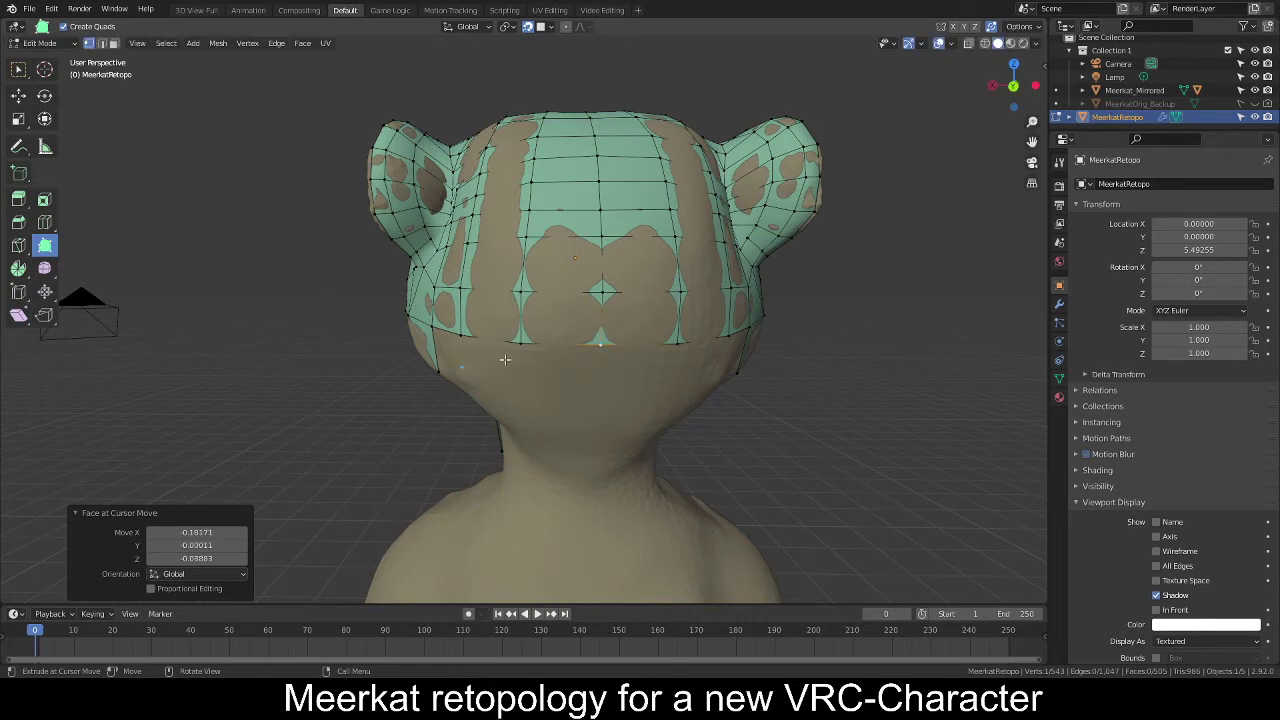
# Add a third row of three quads across to the centreline, shifting the vertex beside the centreline outward to even the spacing.
pyautogui.moveTo(622, 343); pyautogui.dragTo(563, 348, button='middle')
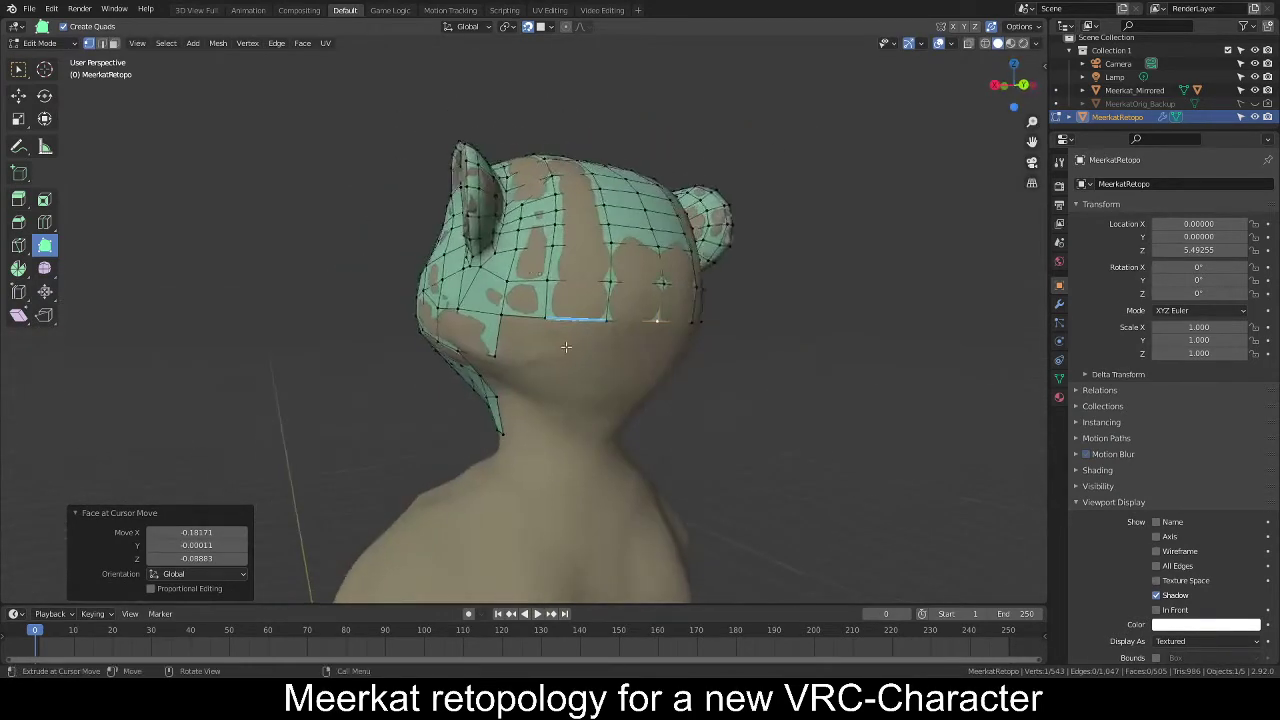
pyautogui.scroll(1, 550, 355)
pyautogui.keyDown('ctrl'); pyautogui.moveTo(530, 363); pyautogui.dragTo(547, 371); pyautogui.keyUp('ctrl')
pyautogui.keyDown('ctrl'); pyautogui.moveTo(627, 323); pyautogui.dragTo(621, 373); pyautogui.keyUp('ctrl')
pyautogui.moveTo(762, 362); pyautogui.dragTo(641, 352, button='middle')
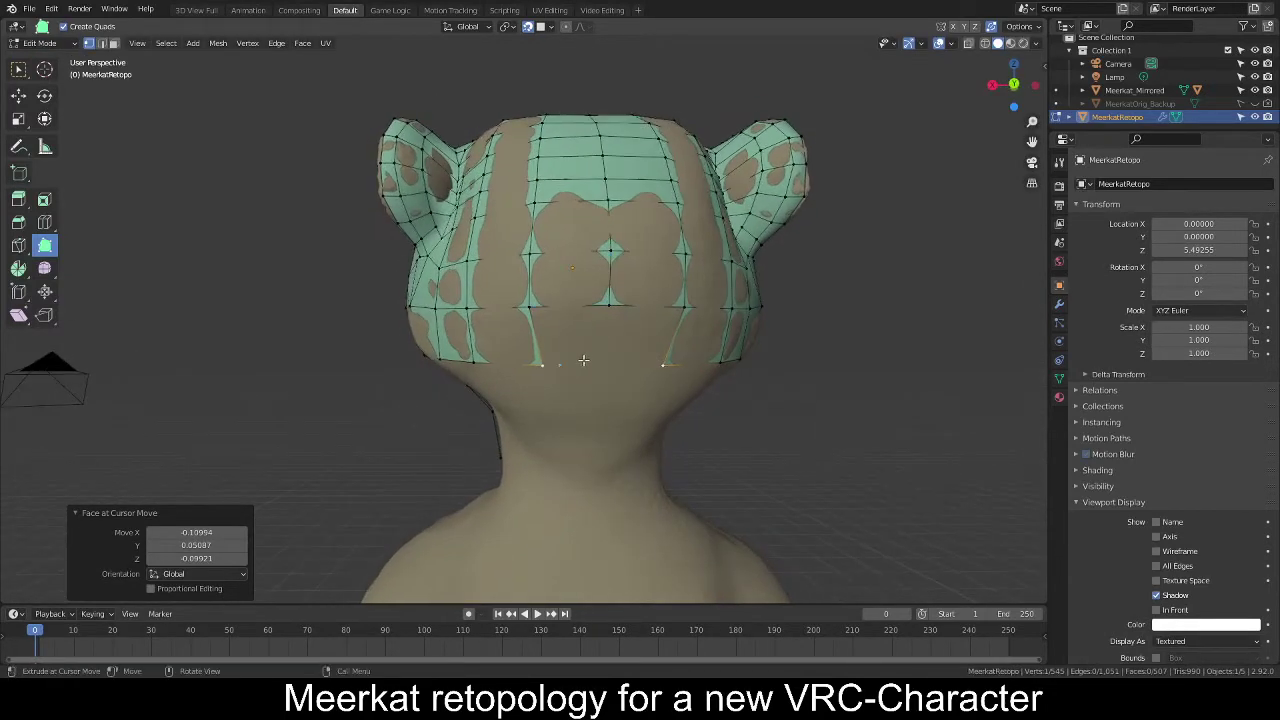
pyautogui.moveTo(564, 359); pyautogui.dragTo(570, 358)
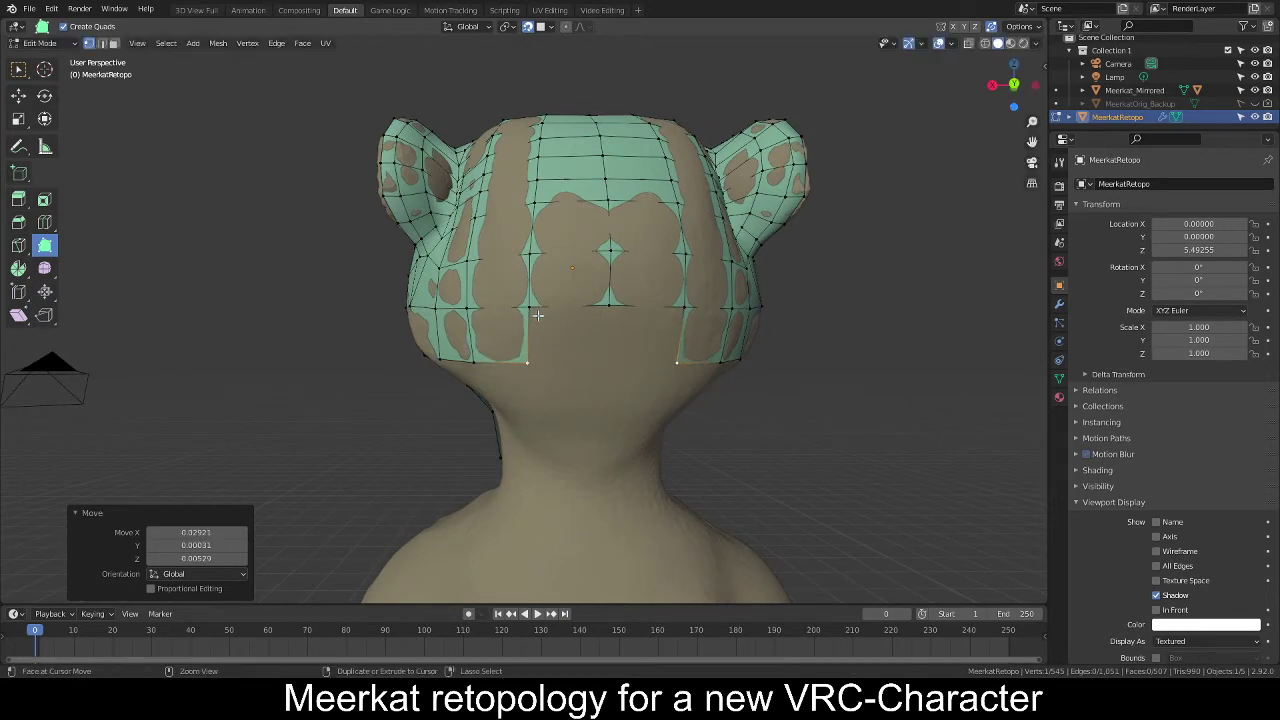
pyautogui.keyDown('ctrl'); pyautogui.moveTo(532, 308); pyautogui.dragTo(636, 360); pyautogui.keyUp('ctrl')
# Add a fourth row of quads below the back border, from the strip behind the ear across to the centreline.
pyautogui.moveTo(636, 360); pyautogui.dragTo(614, 312, button='middle')
pyautogui.keyDown('ctrl'); pyautogui.moveTo(575, 322); pyautogui.dragTo(561, 359); pyautogui.keyUp('ctrl')
pyautogui.moveTo(640, 369); pyautogui.dragTo(580, 371, button='middle')
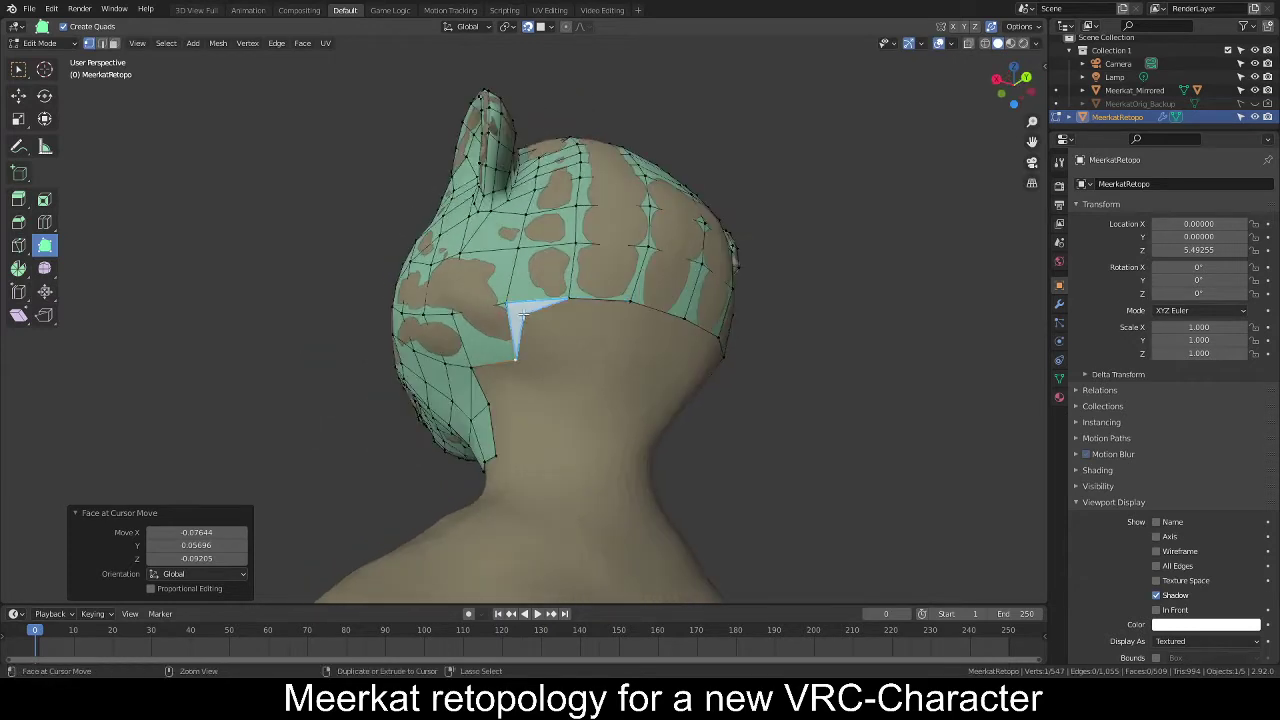
pyautogui.keyDown('ctrl'); pyautogui.moveTo(521, 314); pyautogui.dragTo(566, 352); pyautogui.keyUp('ctrl')
pyautogui.keyDown('ctrl'); pyautogui.moveTo(579, 308); pyautogui.dragTo(617, 353); pyautogui.keyUp('ctrl')
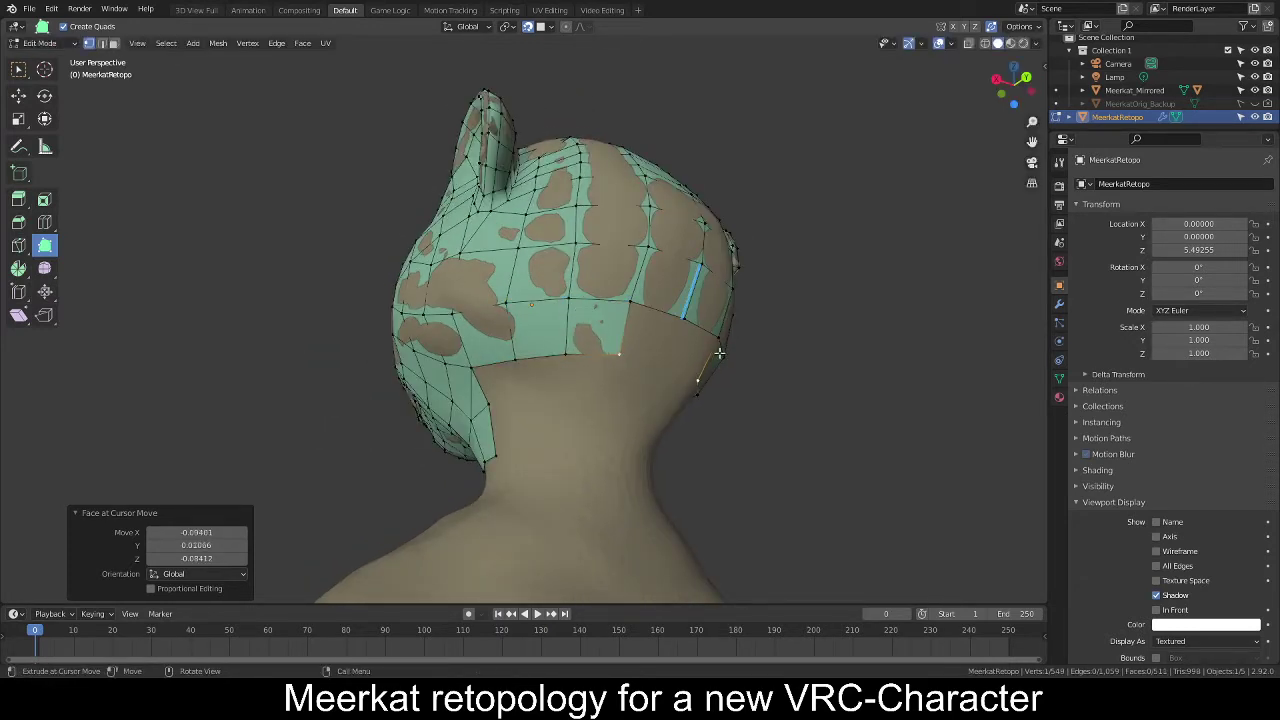
pyautogui.moveTo(705, 325); pyautogui.dragTo(537, 300, button='middle')
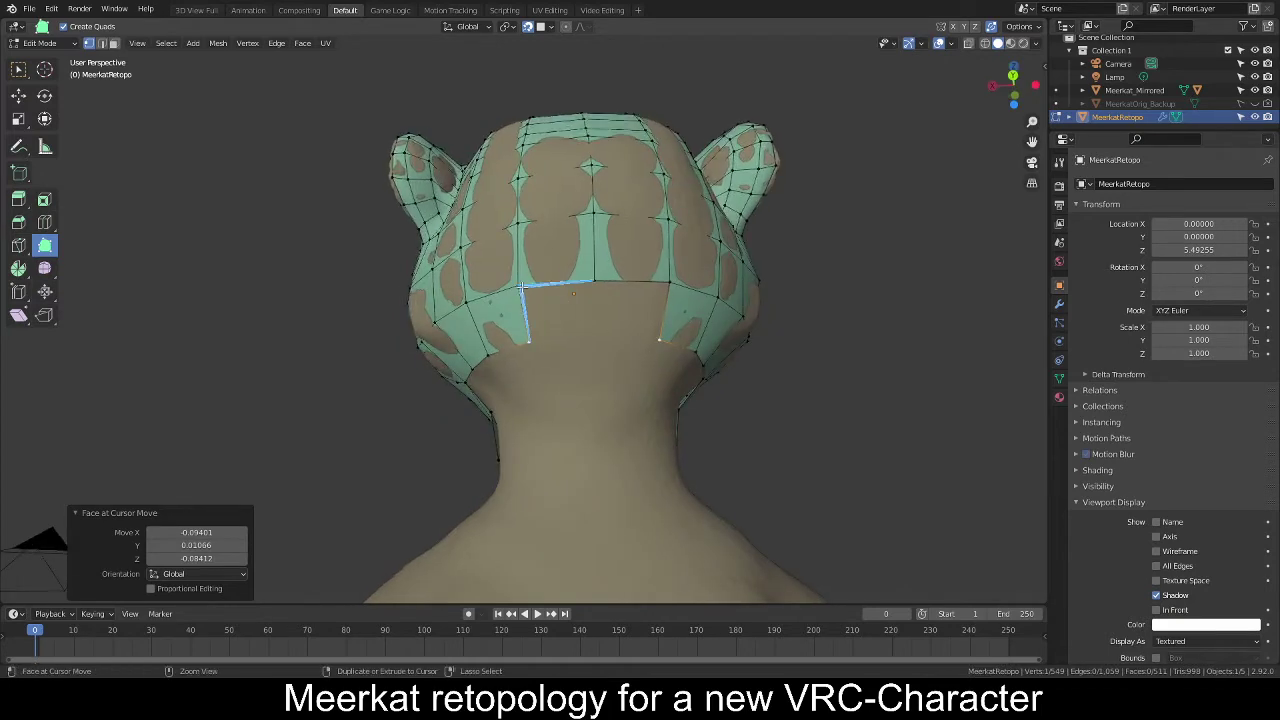
pyautogui.keyDown('ctrl'); pyautogui.moveTo(526, 290); pyautogui.dragTo(612, 345); pyautogui.keyUp('ctrl')
pyautogui.moveTo(612, 345); pyautogui.dragTo(602, 380, button='middle')
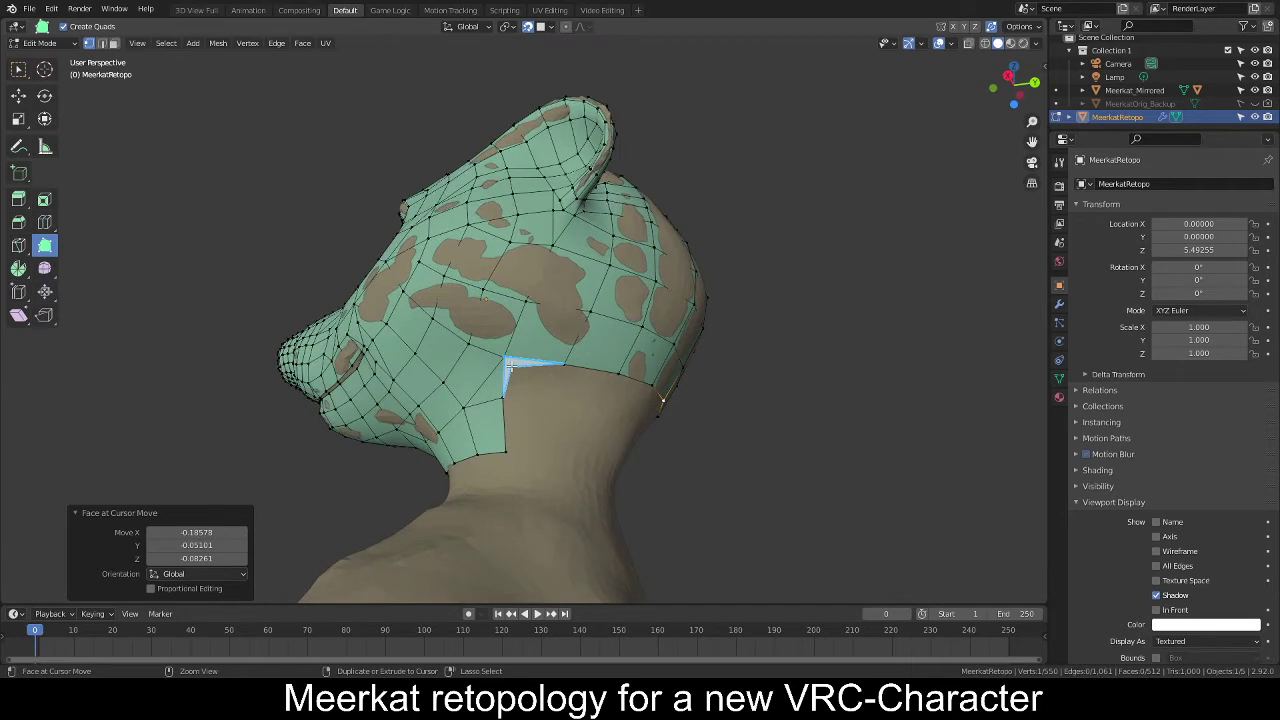
# Add another row of four quads beneath it at the nape, reaching the centreline, and display the mesh's modifier settings.
pyautogui.keyDown('ctrl'); pyautogui.moveTo(510, 368); pyautogui.dragTo(555, 400); pyautogui.keyUp('ctrl')
pyautogui.moveTo(555, 400); pyautogui.dragTo(520, 380, button='middle')
pyautogui.keyDown('ctrl'); pyautogui.moveTo(515, 378); pyautogui.dragTo(594, 385); pyautogui.keyUp('ctrl')
pyautogui.moveTo(594, 385); pyautogui.dragTo(548, 371, button='middle')
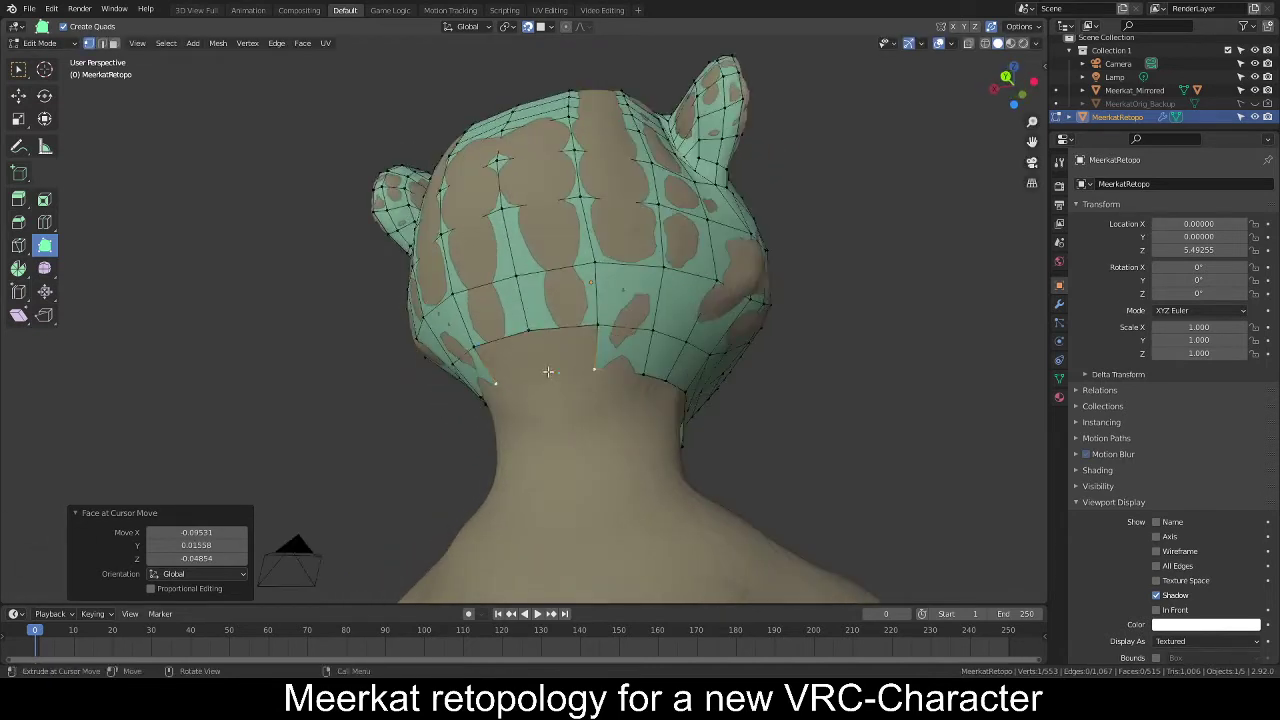
pyautogui.keyDown('ctrl'); pyautogui.moveTo(530, 366); pyautogui.dragTo(560, 366); pyautogui.keyUp('ctrl')
pyautogui.click(1061, 305)
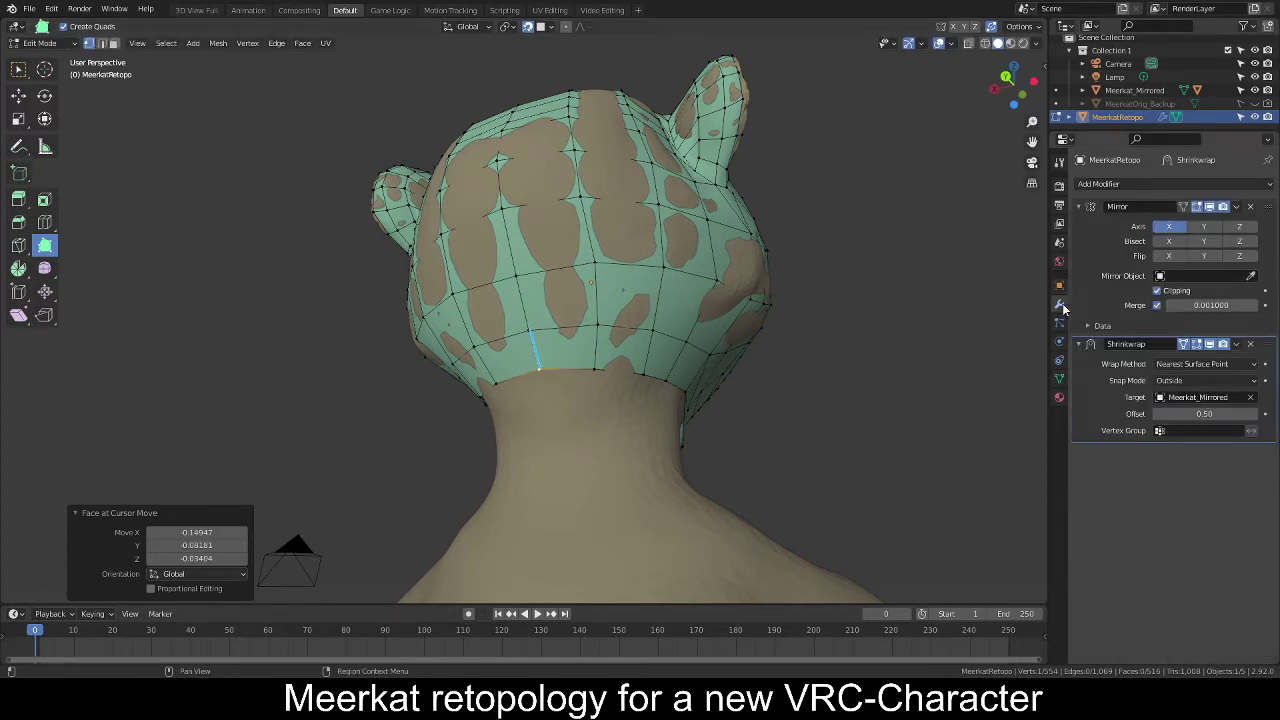
# Add a row of four quads around the neck from the throat strip to the back centreline, levelling the lower border.
pyautogui.moveTo(750, 342); pyautogui.dragTo(748, 406, button='middle')
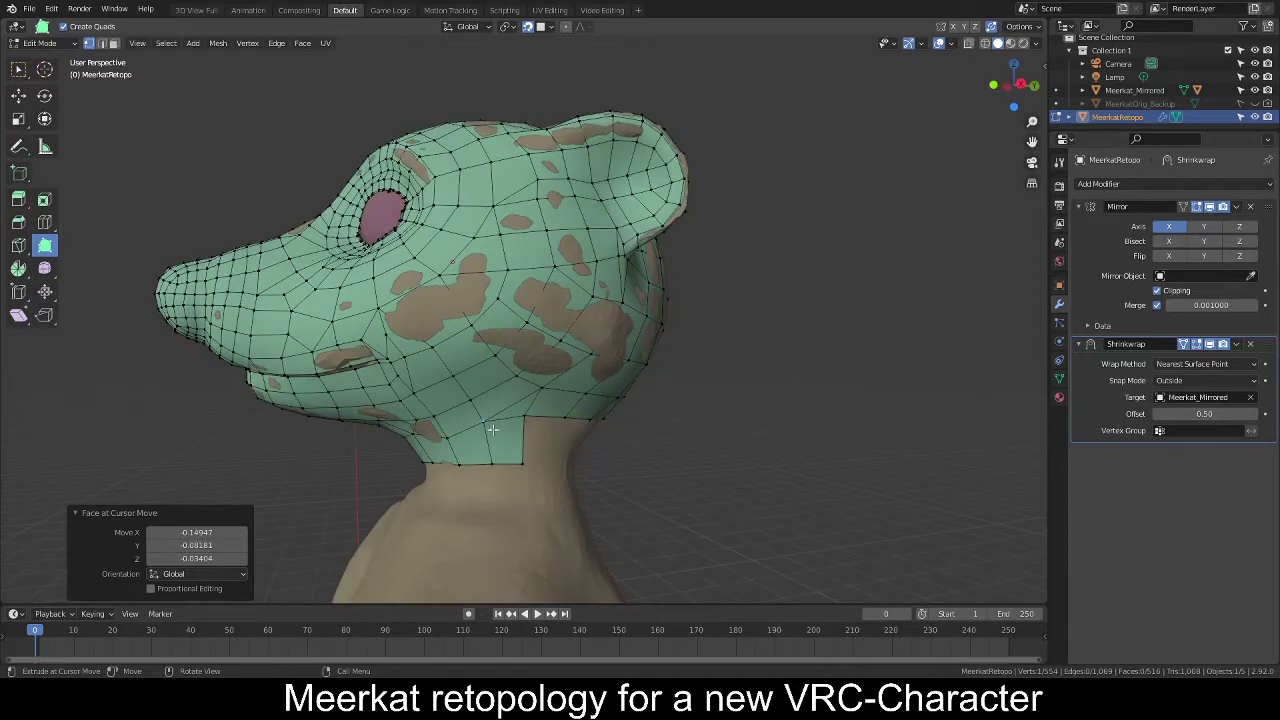
pyautogui.moveTo(576, 433); pyautogui.dragTo(542, 432, button='middle')
pyautogui.keyDown('ctrl'); pyautogui.moveTo(523, 426); pyautogui.dragTo(554, 465); pyautogui.keyUp('ctrl')
pyautogui.moveTo(554, 465); pyautogui.dragTo(606, 446, button='middle')
pyautogui.keyDown('ctrl'); pyautogui.moveTo(556, 433); pyautogui.dragTo(578, 466); pyautogui.keyUp('ctrl')
pyautogui.moveTo(578, 466); pyautogui.dragTo(580, 429, button='middle')
pyautogui.moveTo(580, 429); pyautogui.dragTo(598, 467)
pyautogui.moveTo(570, 463); pyautogui.dragTo(559, 418, button='middle')
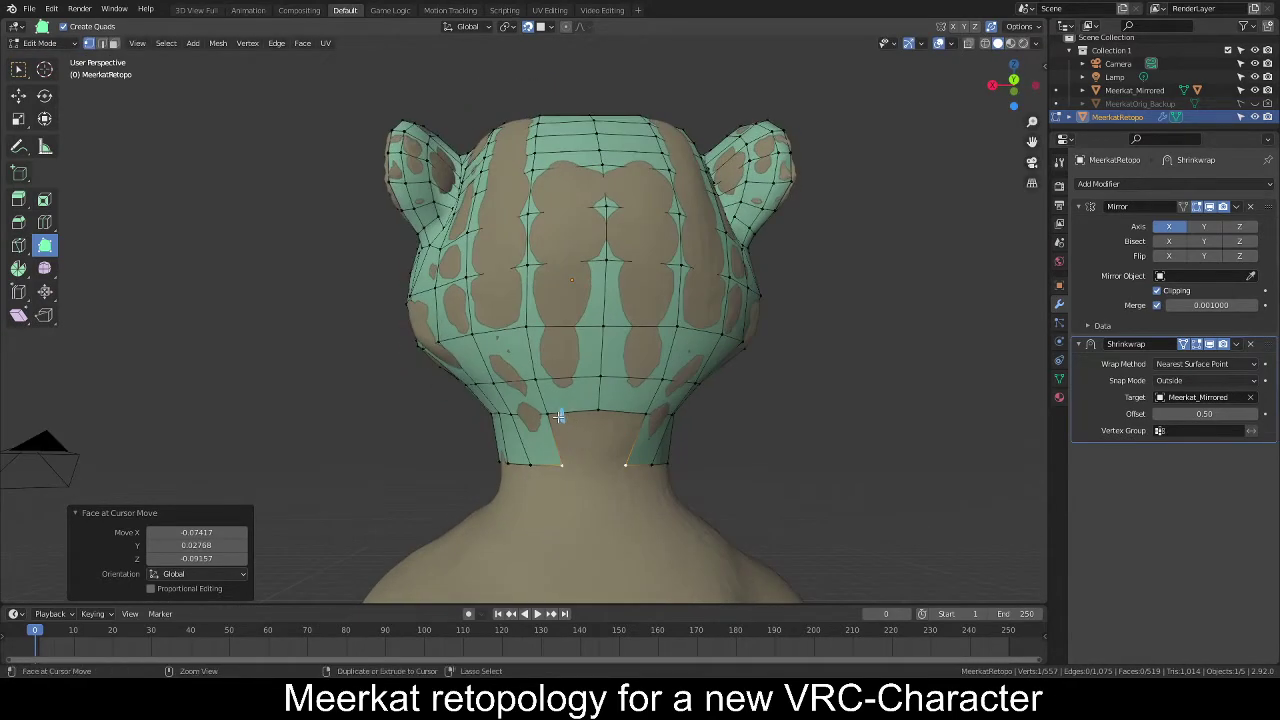
pyautogui.moveTo(595, 464); pyautogui.dragTo(618, 460)
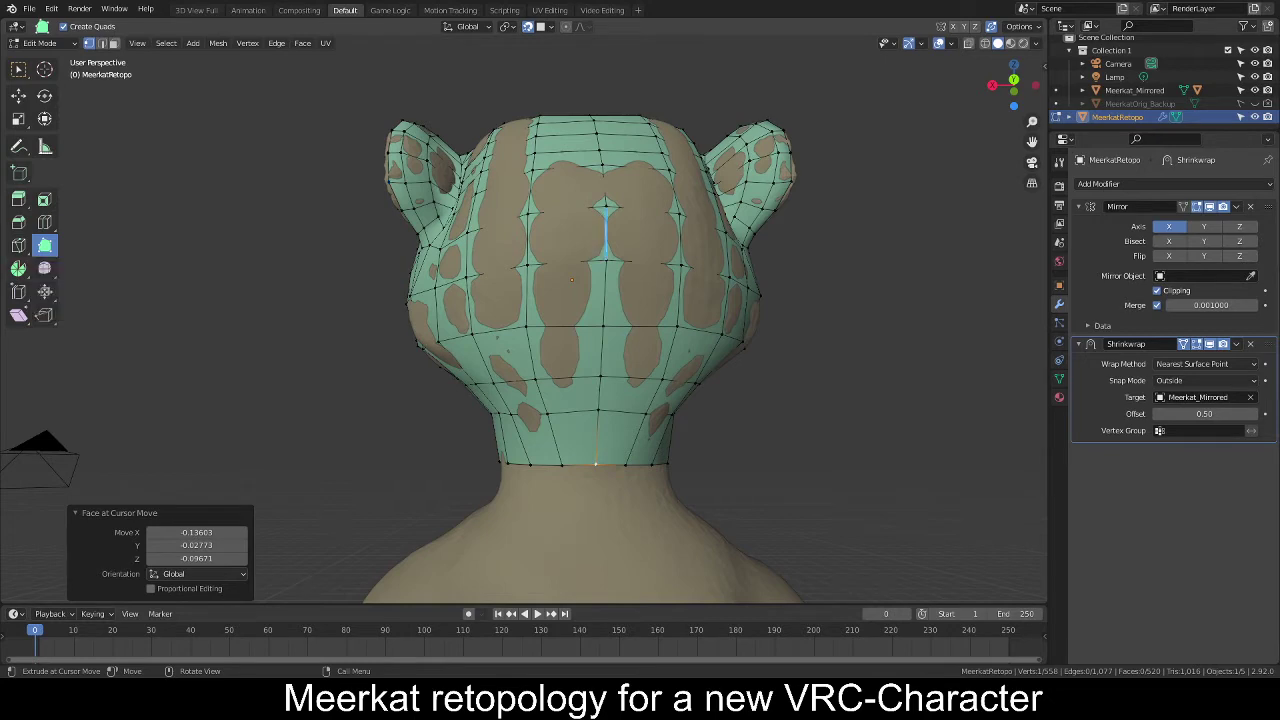
# Clear the selection and examine the mouth line and lower jaw topology from the side in right orthographic view.
pyautogui.moveTo(480, 271); pyautogui.dragTo(700, 271, button='middle')
pyautogui.moveTo(512, 371); pyautogui.dragTo(495, 321, button='middle')
pyautogui.press('KP_3')
pyautogui.scroll(6, 460, 328)
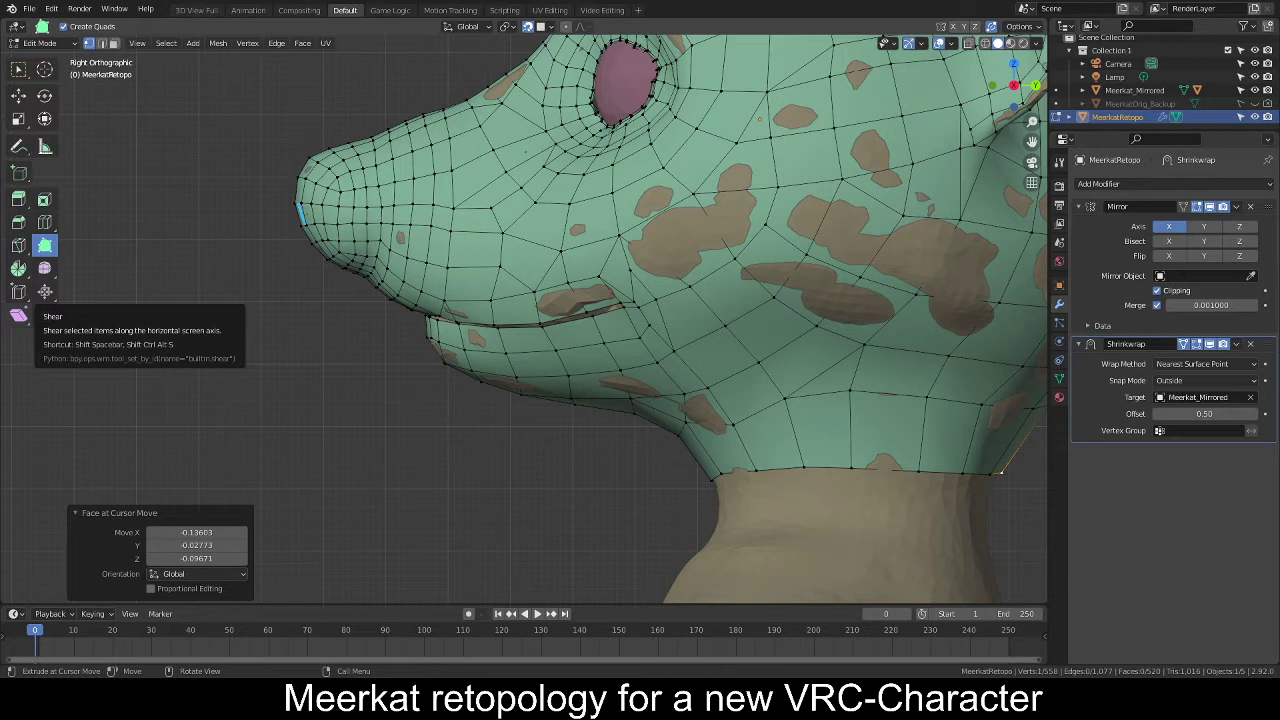
pyautogui.hotkey('alt', 'a')
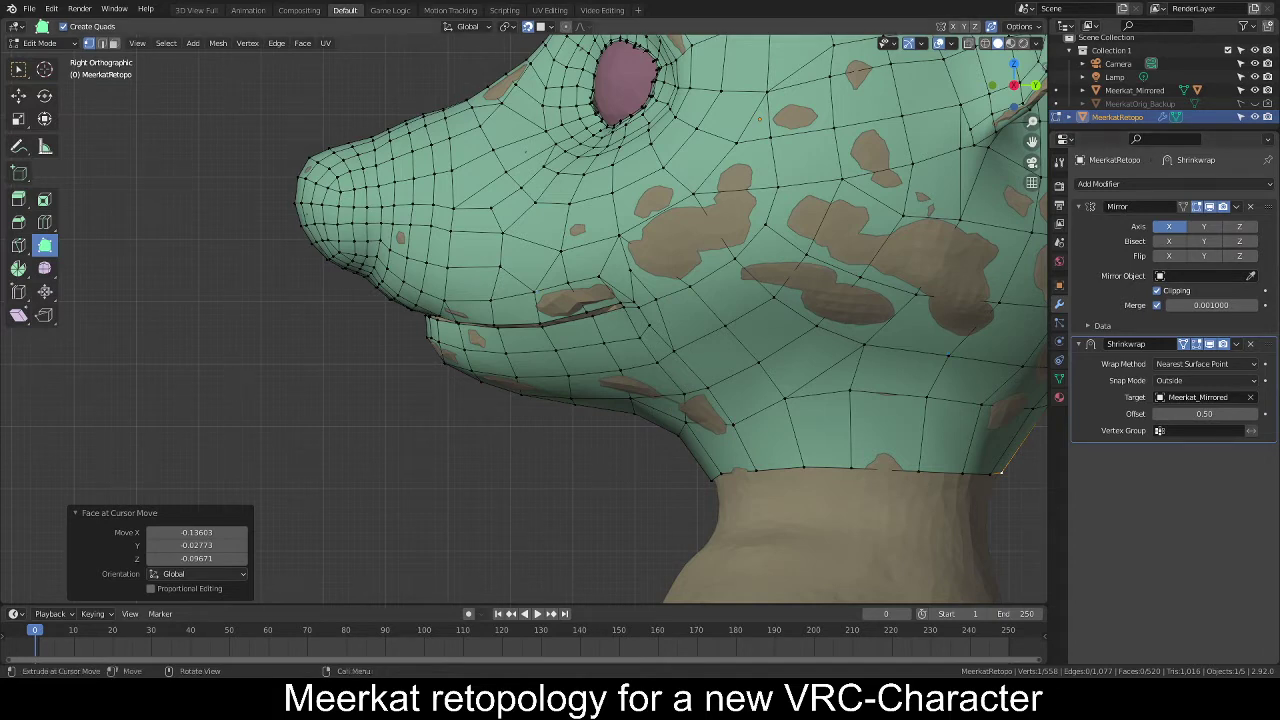
pyautogui.moveTo(700, 350); pyautogui.dragTo(770, 365, button='middle')
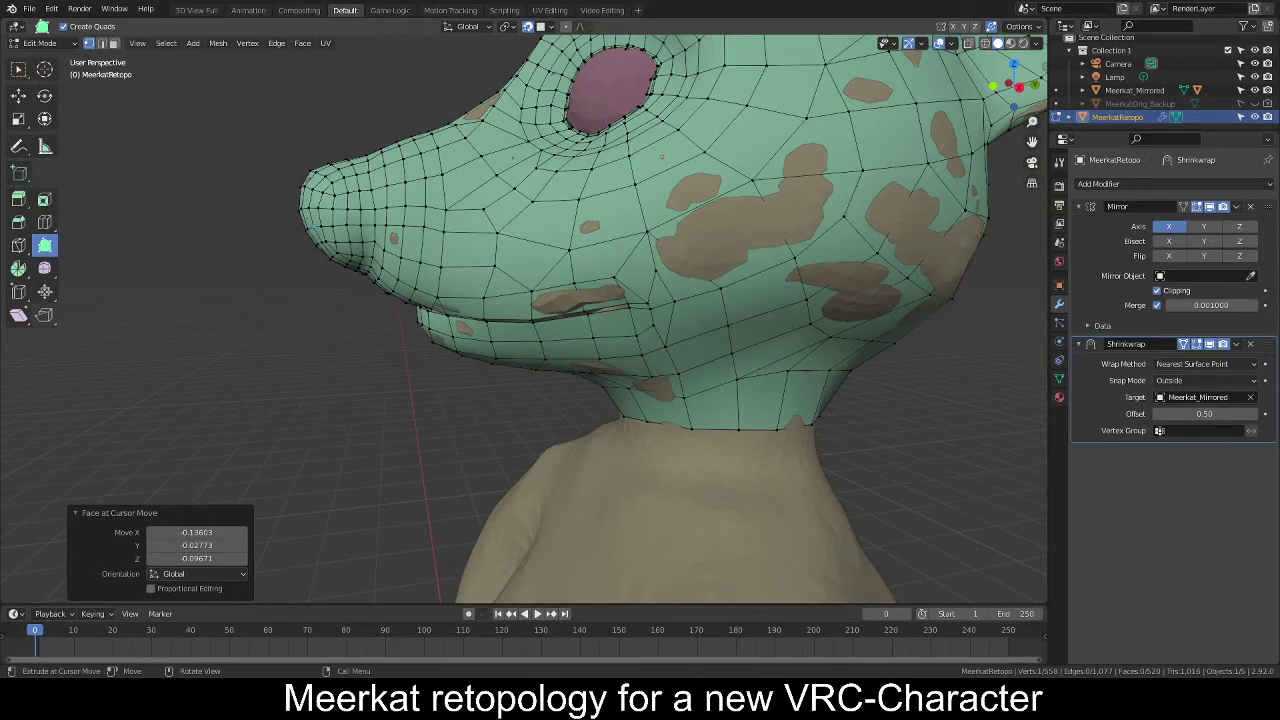
pyautogui.moveTo(660, 340); pyautogui.dragTo(725, 345, button='middle')
pyautogui.press('KP_3')
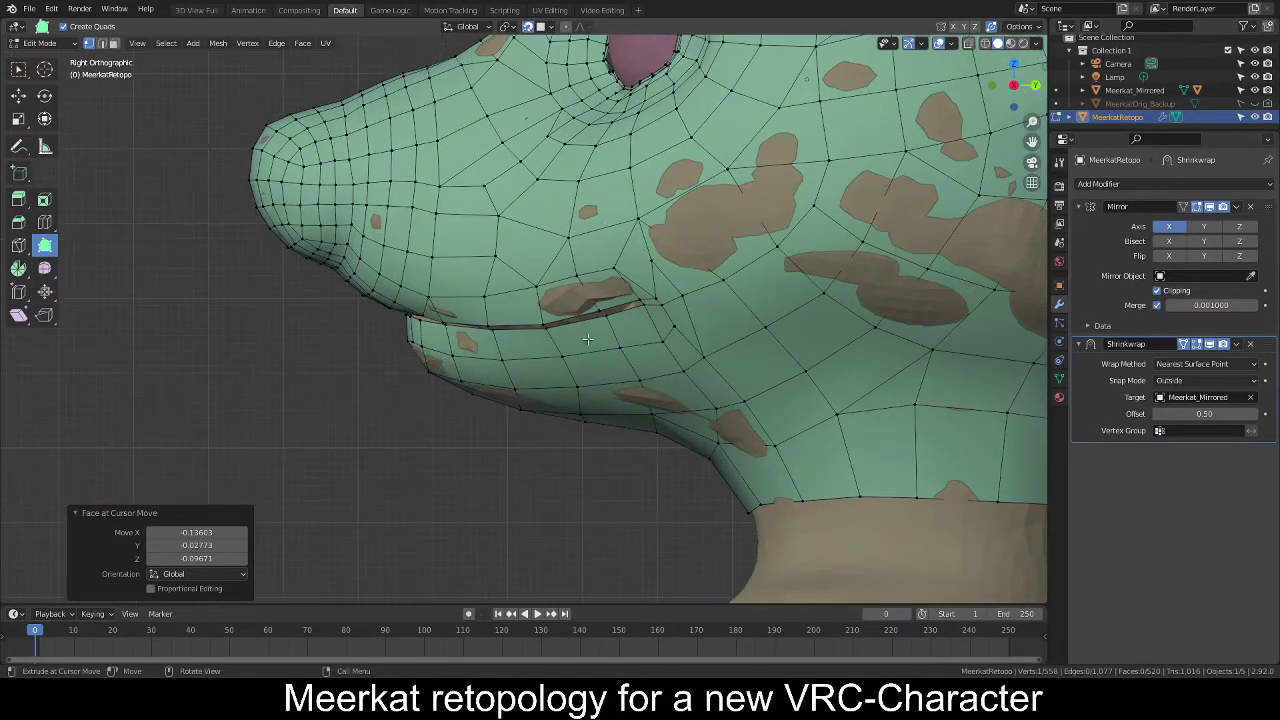
# Activate the box selection tool, enable X-ray, and place the 3D cursor just behind the mouth corner as the jaw hinge.
pyautogui.click(18, 69)
pyautogui.click(969, 44)
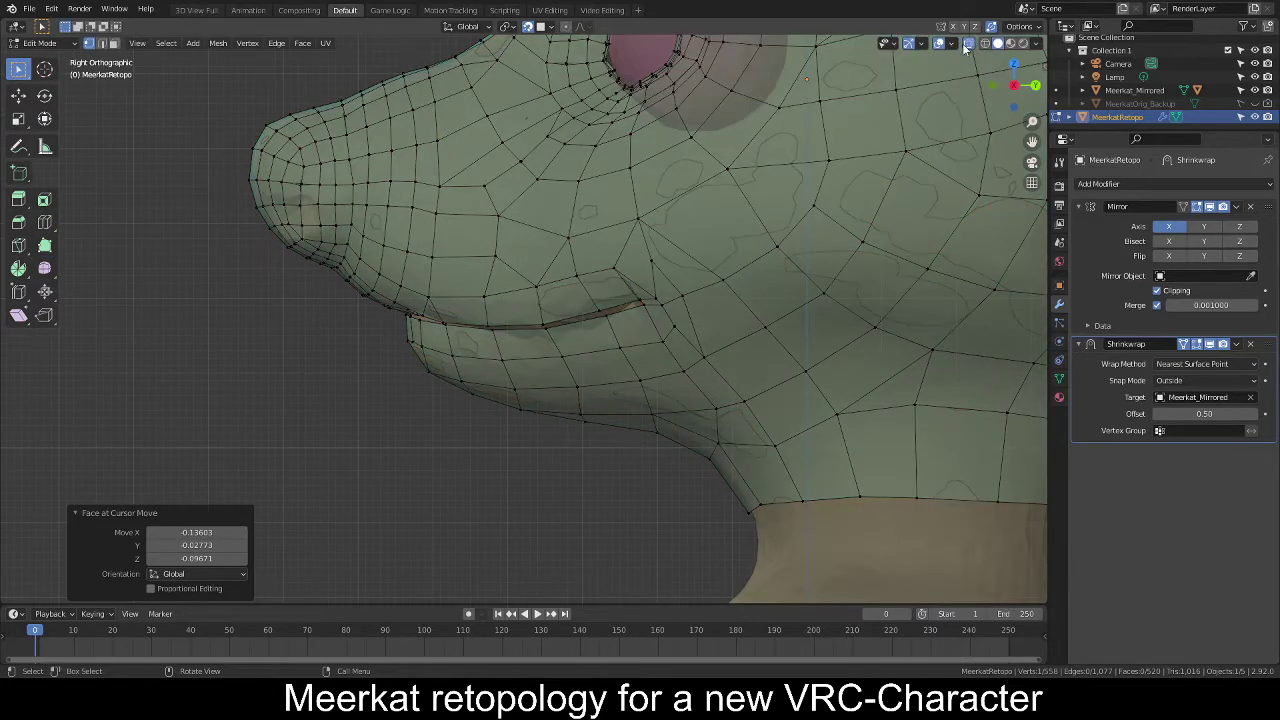
pyautogui.keyDown('shift'); pyautogui.click(677, 326); pyautogui.keyUp('shift')
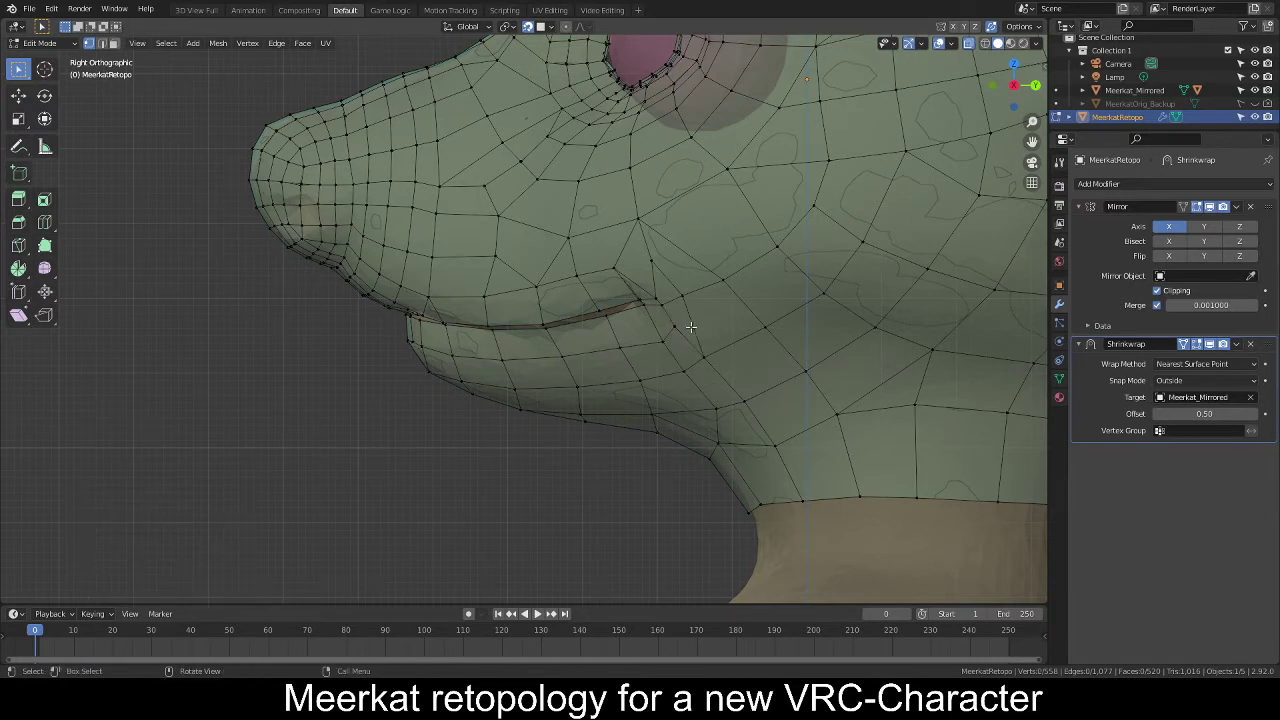
pyautogui.keyDown('shift'); pyautogui.rightClick(685, 326); pyautogui.keyUp('shift')
# Circle-select the front vertices of the lower lip and drop the stray upper-lip vertex from the selection.
pyautogui.scroll(4, 745, 306)
pyautogui.press('c')
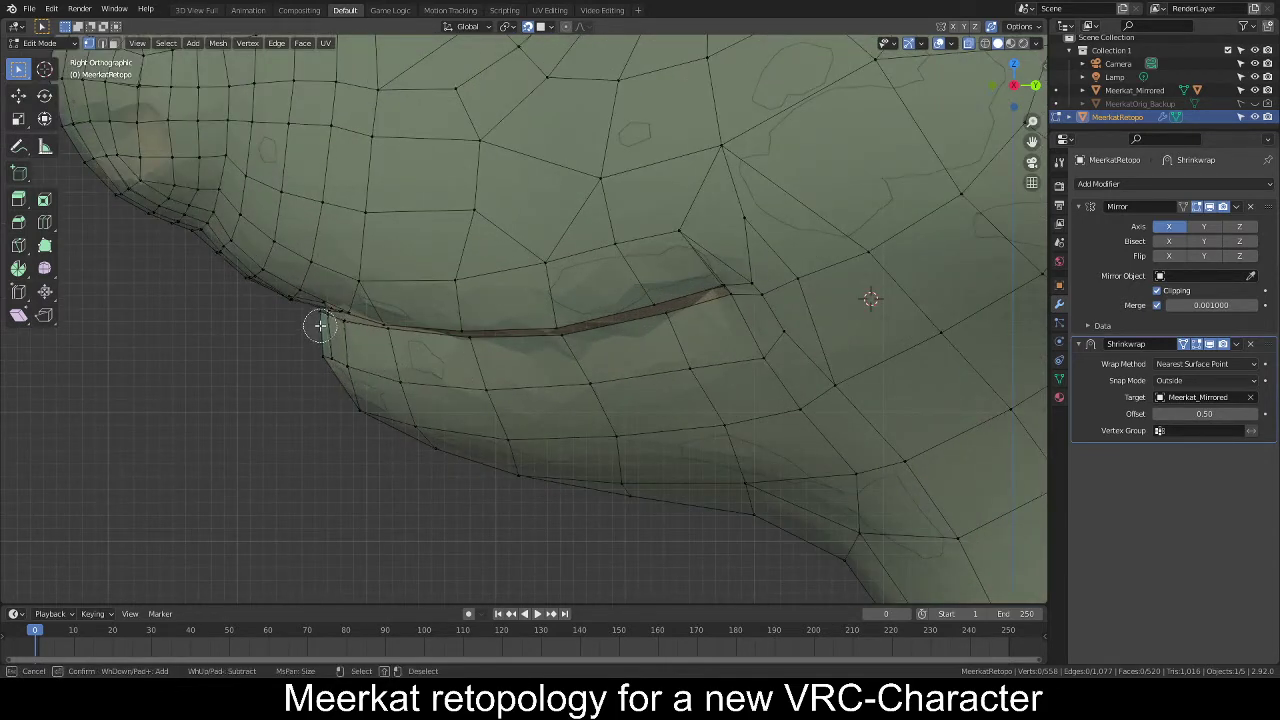
pyautogui.click(323, 316)
pyautogui.rightClick(336, 292)
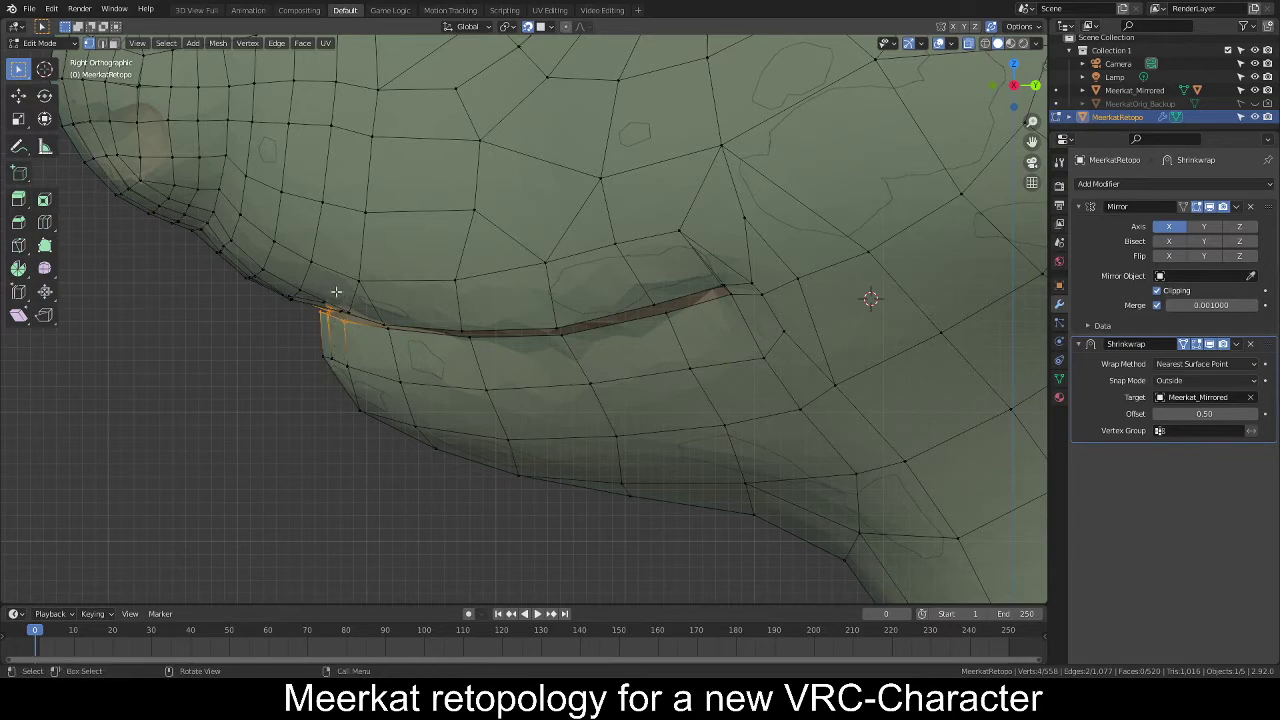
pyautogui.moveTo(386, 320)
pyautogui.mouseDown(button='middle')
pyautogui.moveTo(381, 303)
pyautogui.moveTo(530, 330)
pyautogui.mouseUp(button='middle')
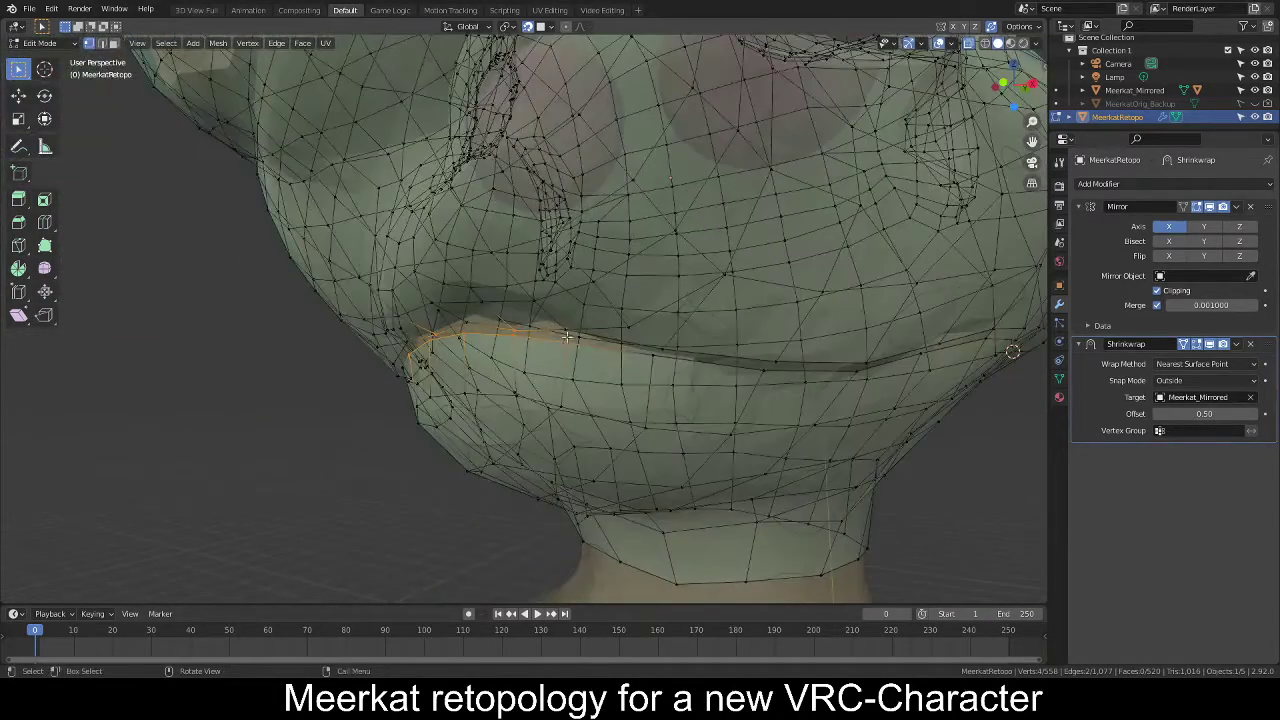
pyautogui.scroll(2, 530, 330)
pyautogui.press('c')
pyautogui.middleClick(511, 319)
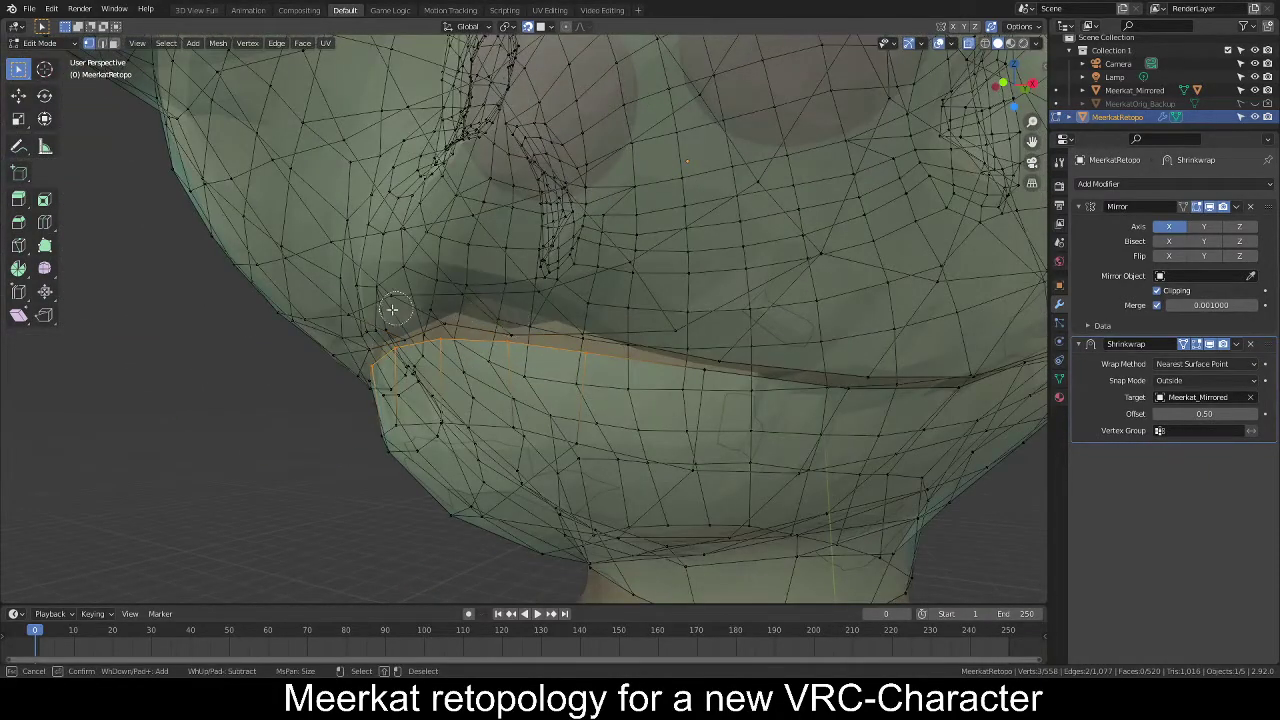
pyautogui.rightClick(398, 316)
# Extend the circle selection over the rest of the lower jaw in right orthographic view, up to just before the mouth corner.
pyautogui.press('KP_3')
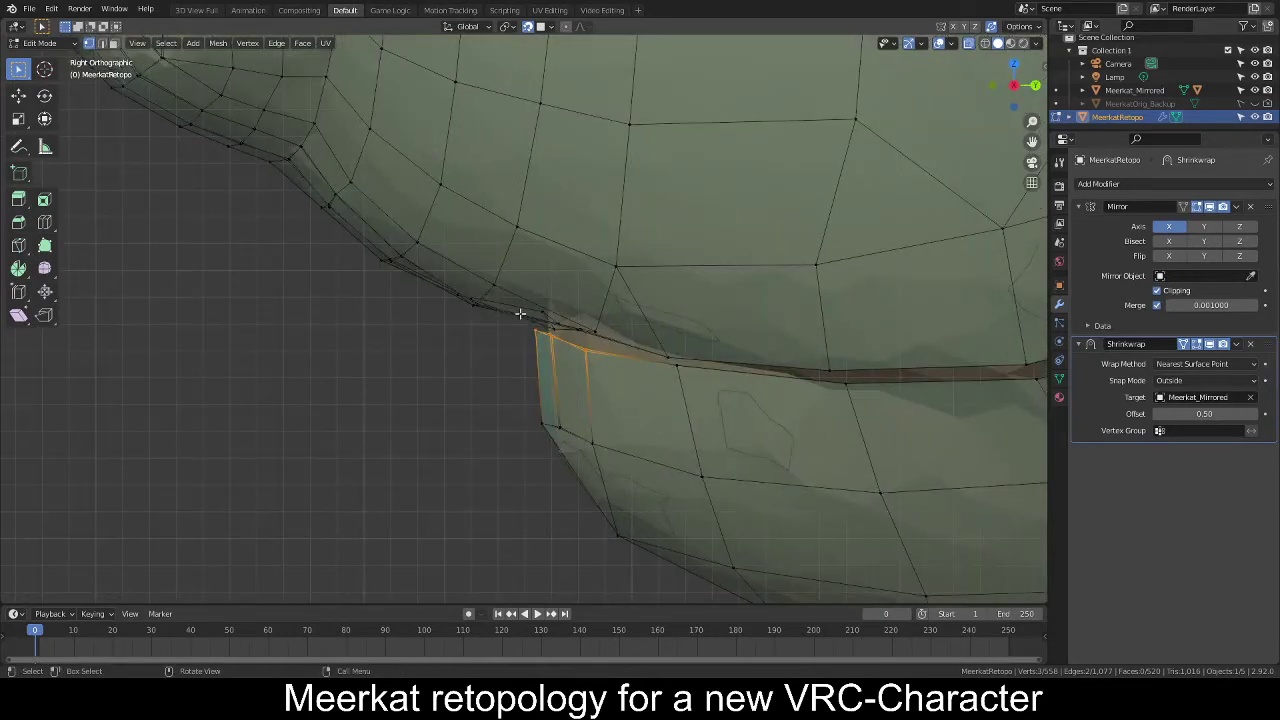
pyautogui.scroll(-3, 523, 314)
pyautogui.keyDown('shift'); pyautogui.moveTo(756, 338); pyautogui.dragTo(613, 258, button='middle'); pyautogui.keyUp('shift')
pyautogui.scroll(2, 613, 258)
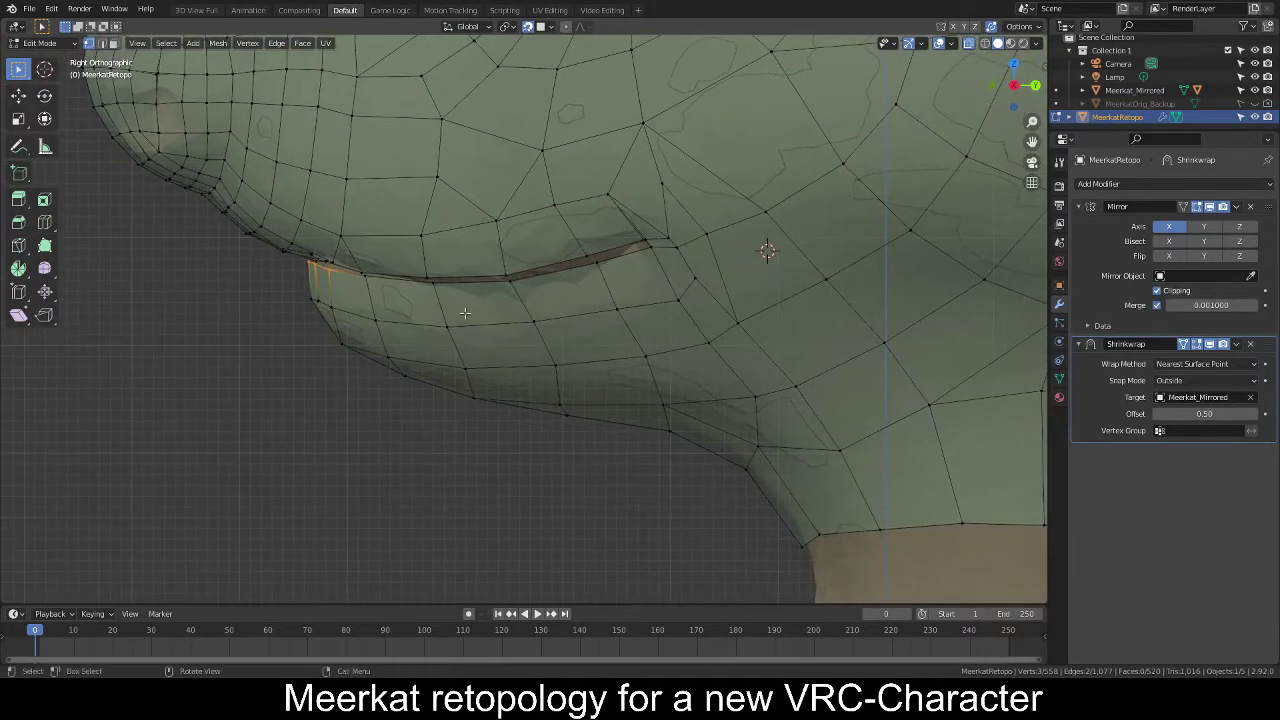
pyautogui.press('c')
pyautogui.moveTo(365, 291)
pyautogui.mouseDown()
pyautogui.moveTo(477, 300)
pyautogui.moveTo(609, 274)
pyautogui.moveTo(672, 437)
pyautogui.moveTo(563, 409)
pyautogui.moveTo(486, 329)
pyautogui.moveTo(460, 397)
pyautogui.moveTo(314, 297)
pyautogui.moveTo(349, 371)
pyautogui.mouseUp()
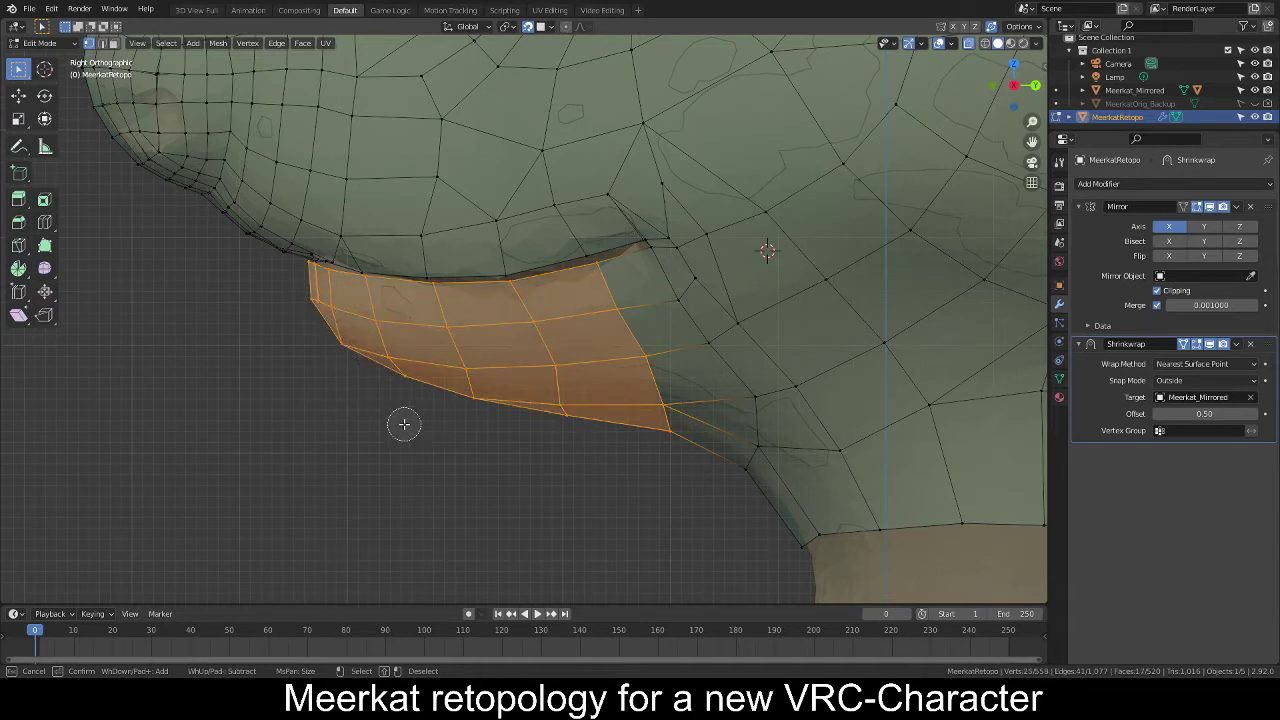
pyautogui.press('Escape')
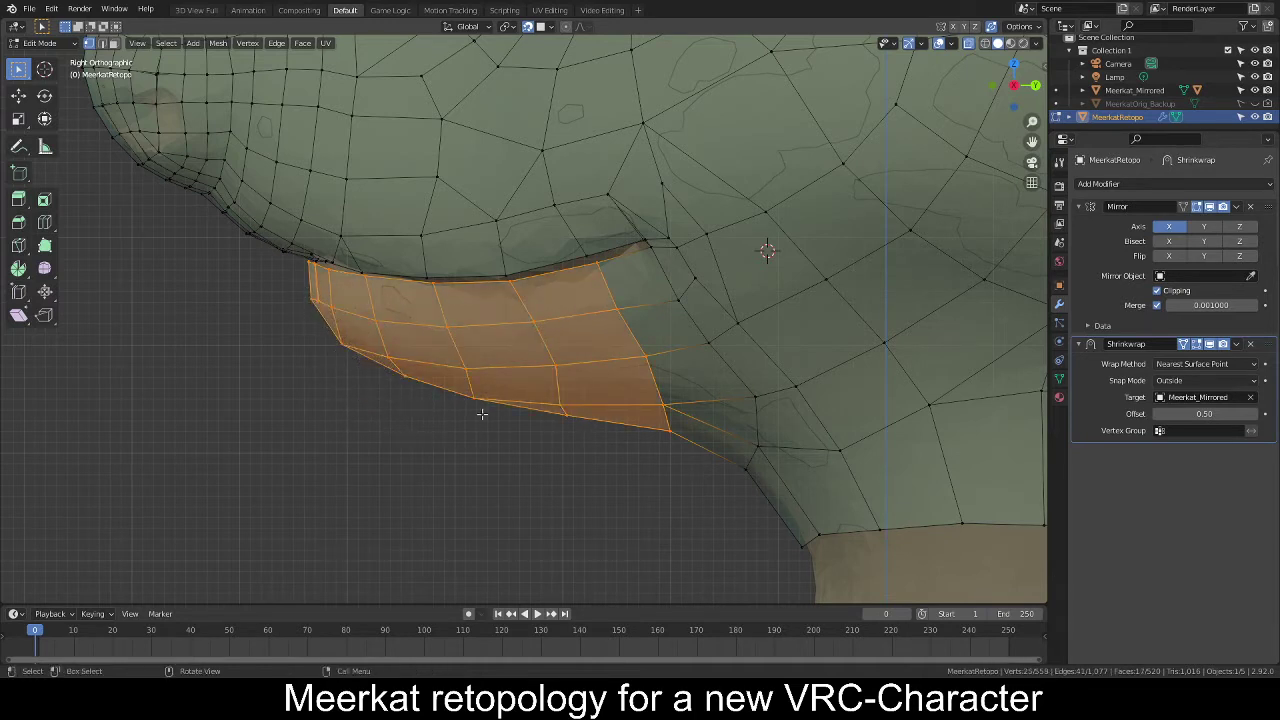
# Turn off snapping, set the pivot point to 3D Cursor, rotate the lower jaw open by about -7.5°, and clear the selection.
pyautogui.click(527, 27)
pyautogui.click(507, 27)
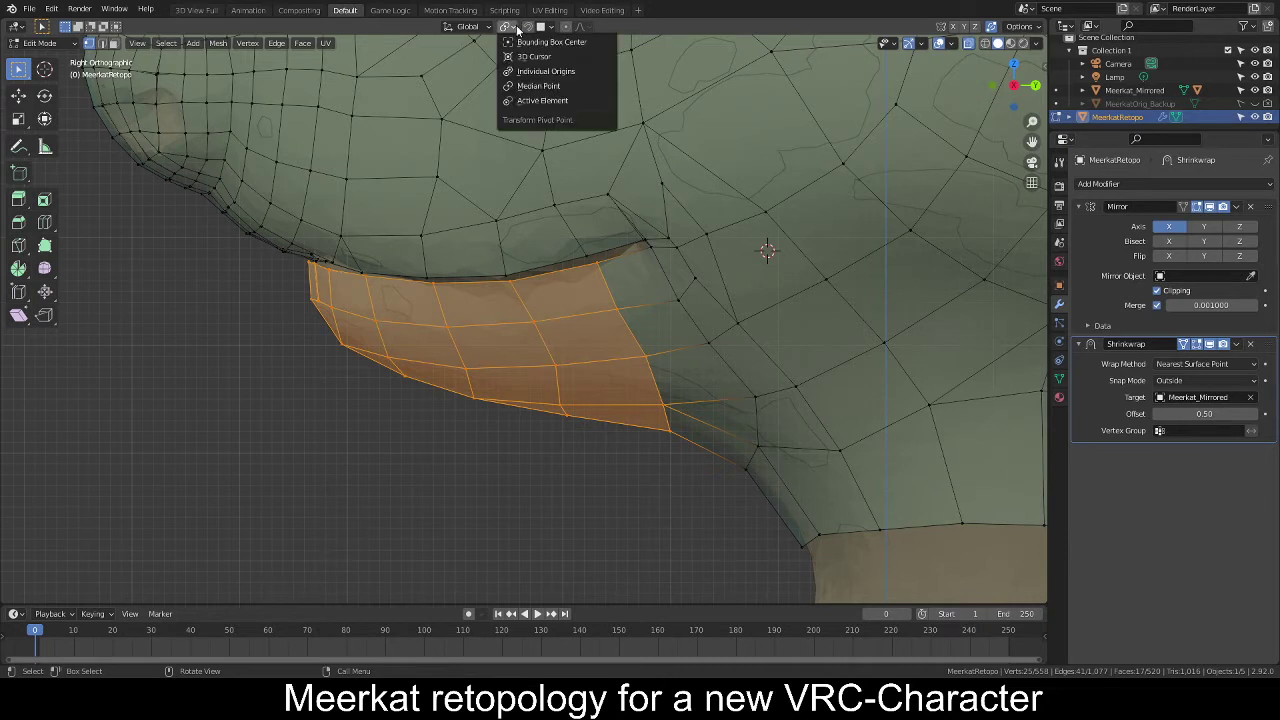
pyautogui.click(537, 57)
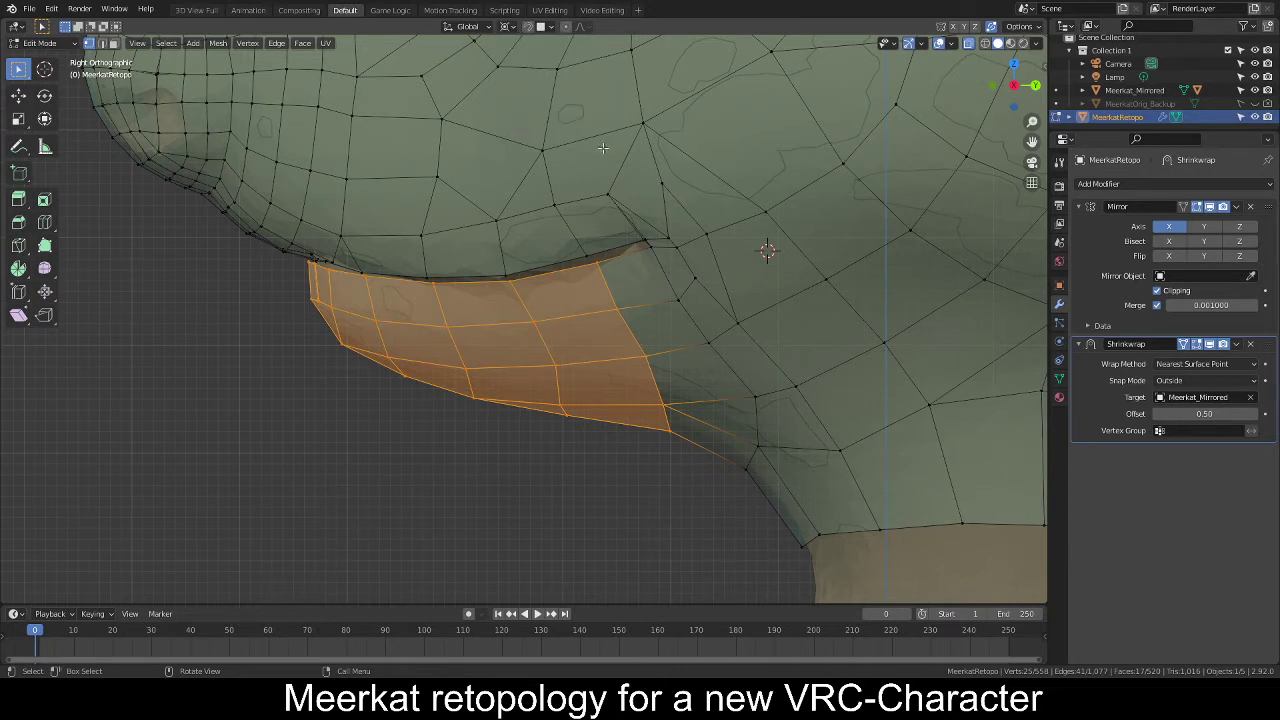
pyautogui.press('r')
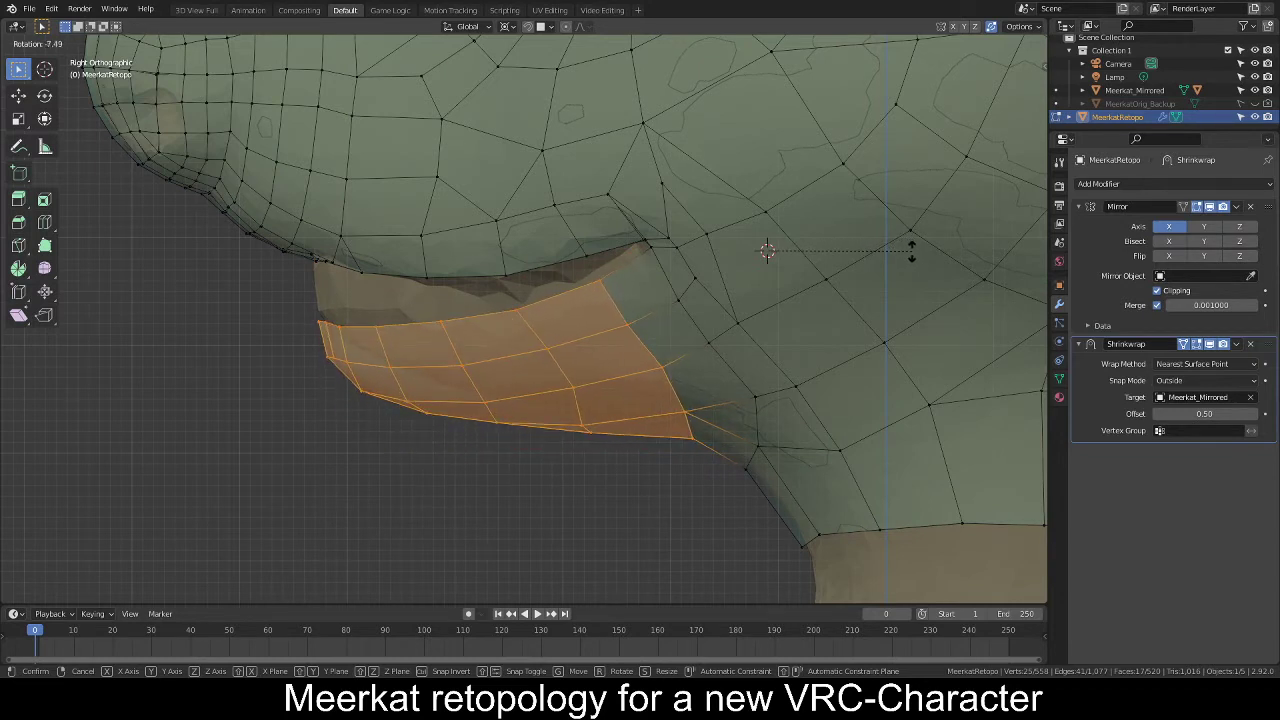
pyautogui.click(911, 252)
pyautogui.hotkey('alt', 'a')
pyautogui.scroll(-4, 629, 309)
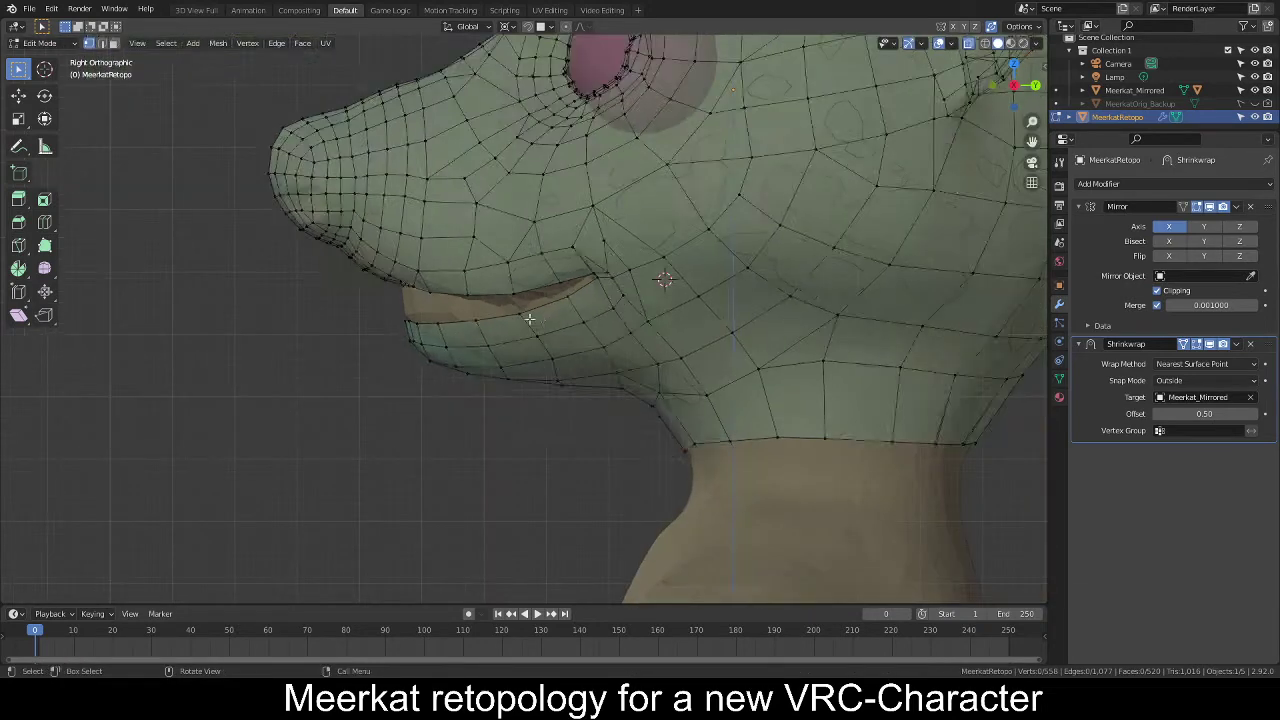
# Return to Object Mode, hide the Meerkat_Mirrored sculpt, and turn off X-ray.
pyautogui.press('Tab')
pyautogui.moveTo(467, 325); pyautogui.dragTo(542, 327, button='middle')
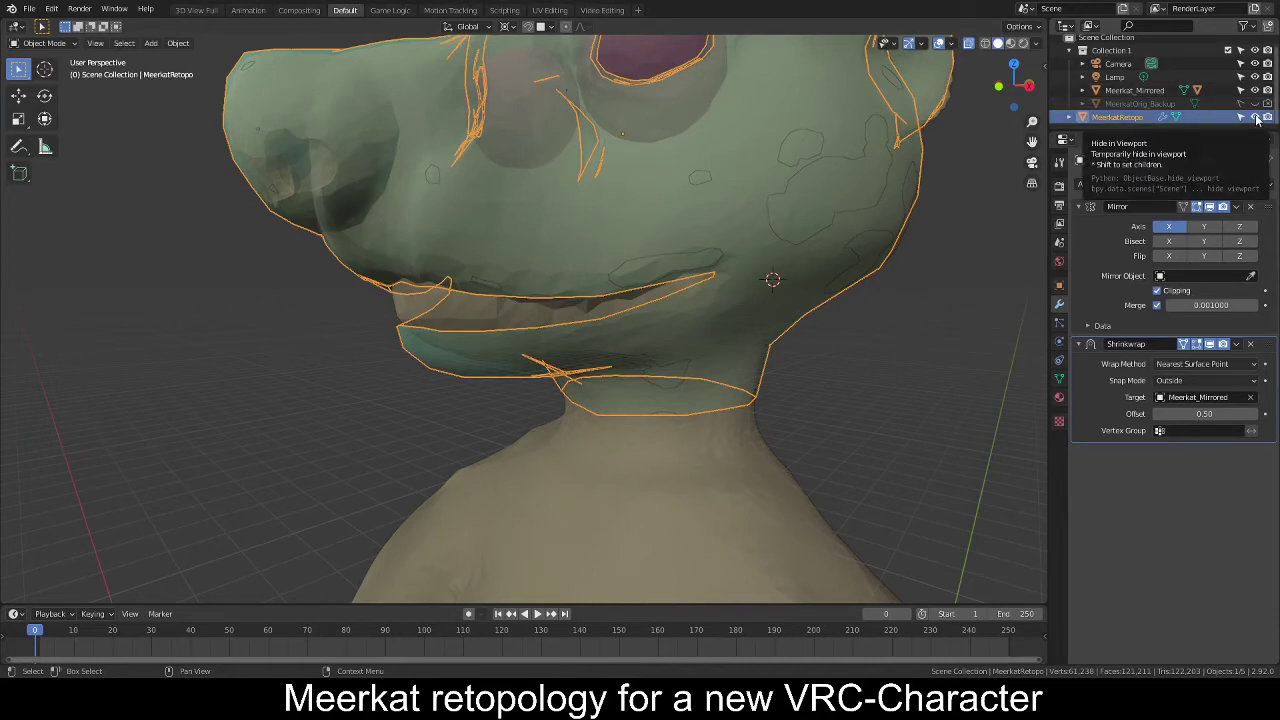
pyautogui.click(1255, 90)
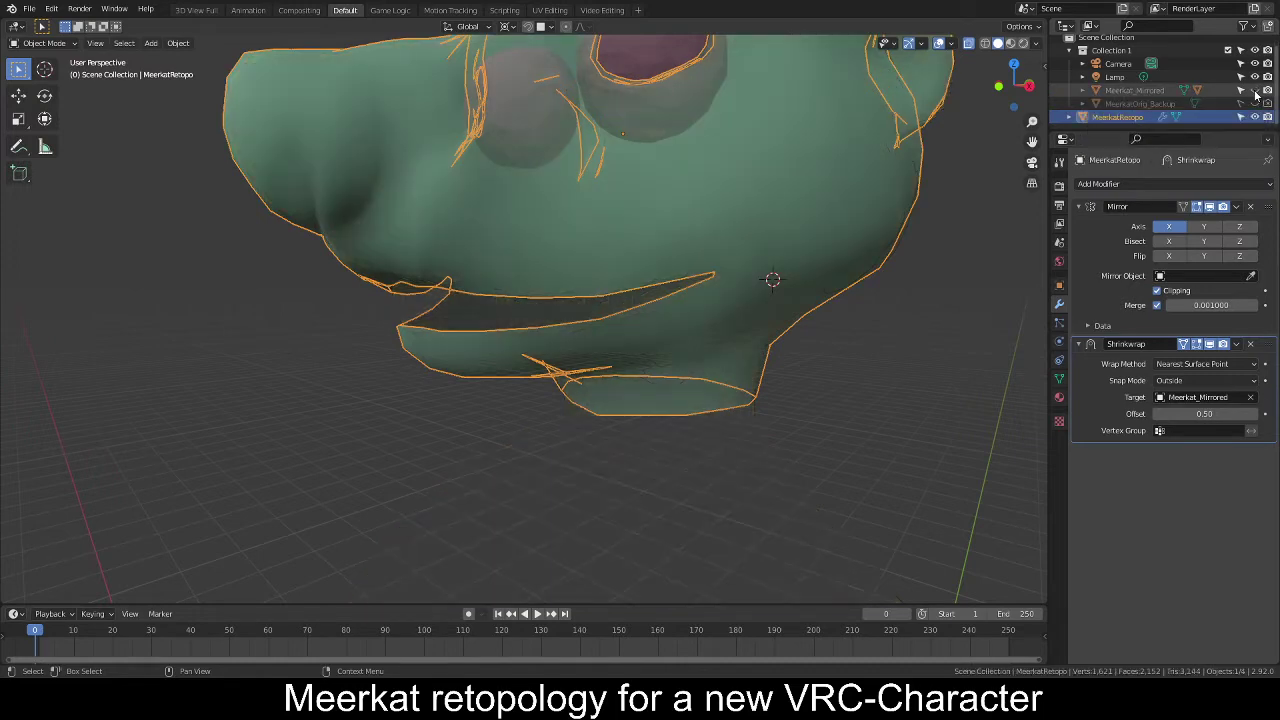
pyautogui.scroll(2, 394, 303)
pyautogui.scroll(-8, 501, 321)
pyautogui.moveTo(780, 310); pyautogui.dragTo(748, 318, button='middle')
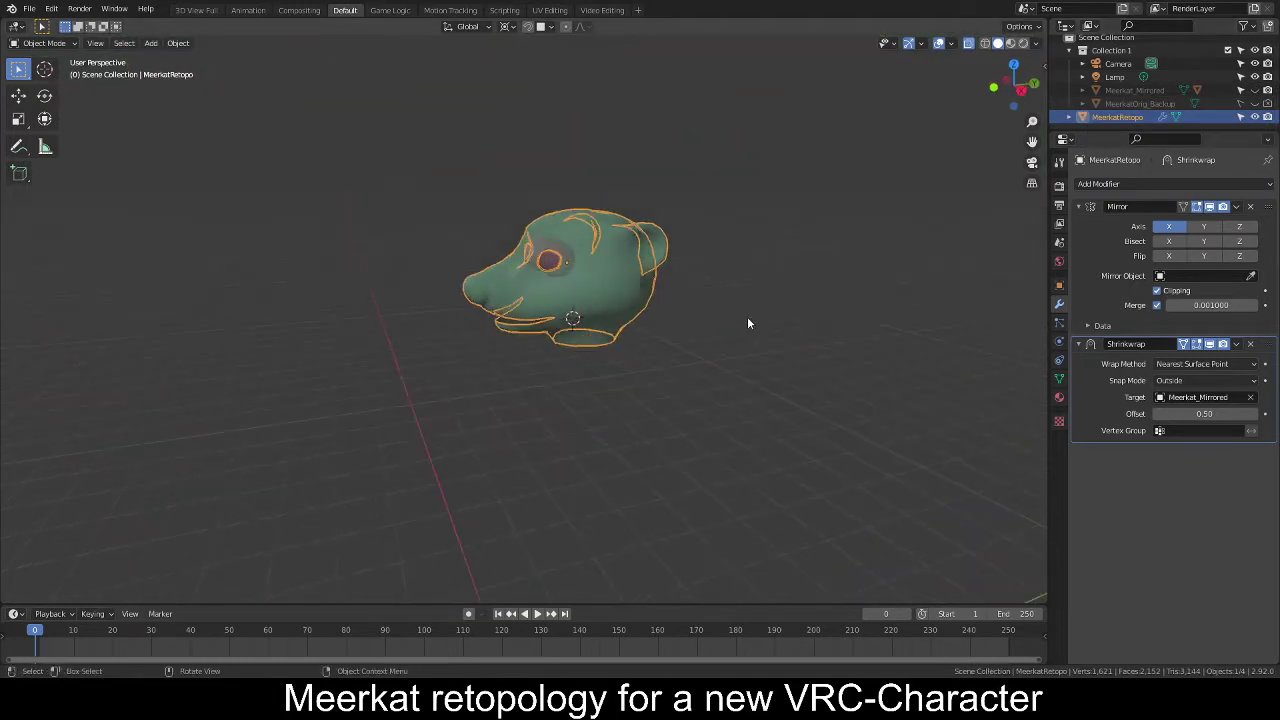
pyautogui.click(970, 43)
# Inspect the opened mouth and lip borders up close from several angles, first in Object Mode and again in Edit Mode.
pyautogui.moveTo(866, 207); pyautogui.dragTo(672, 337, button='middle')
pyautogui.scroll(2, 625, 390)
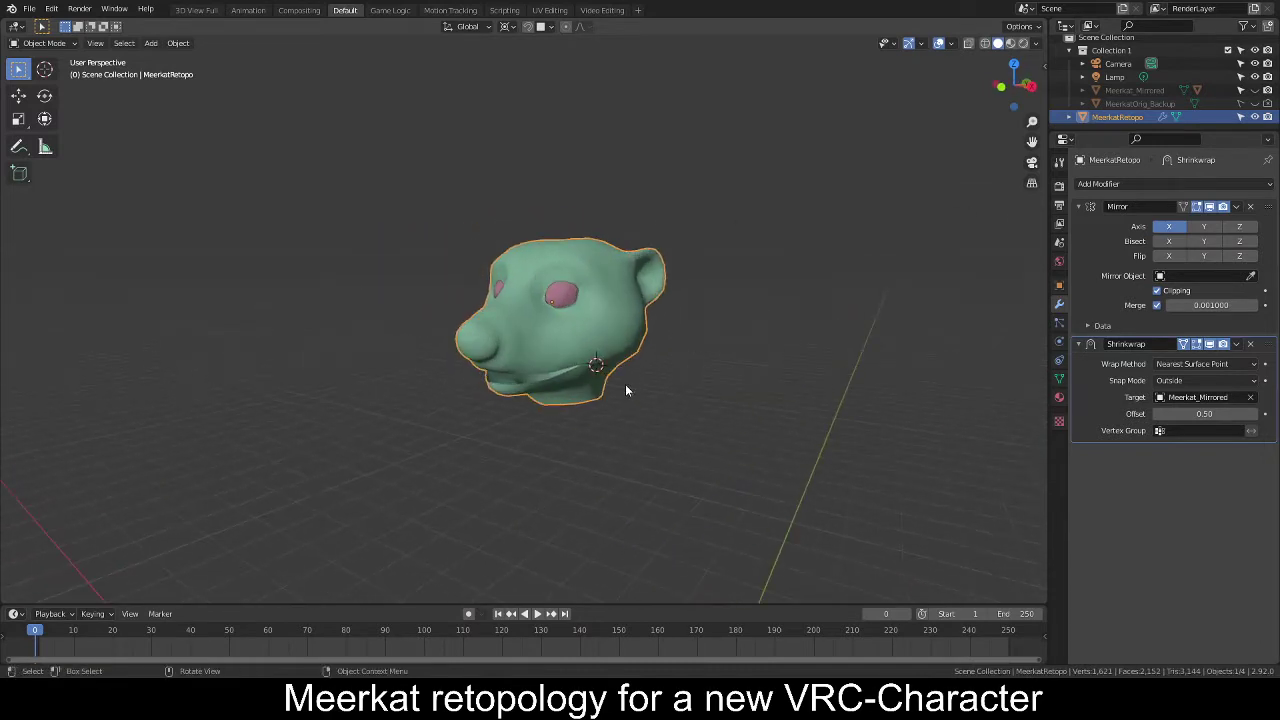
pyautogui.scroll(1, 506, 384)
pyautogui.scroll(1, 509, 378)
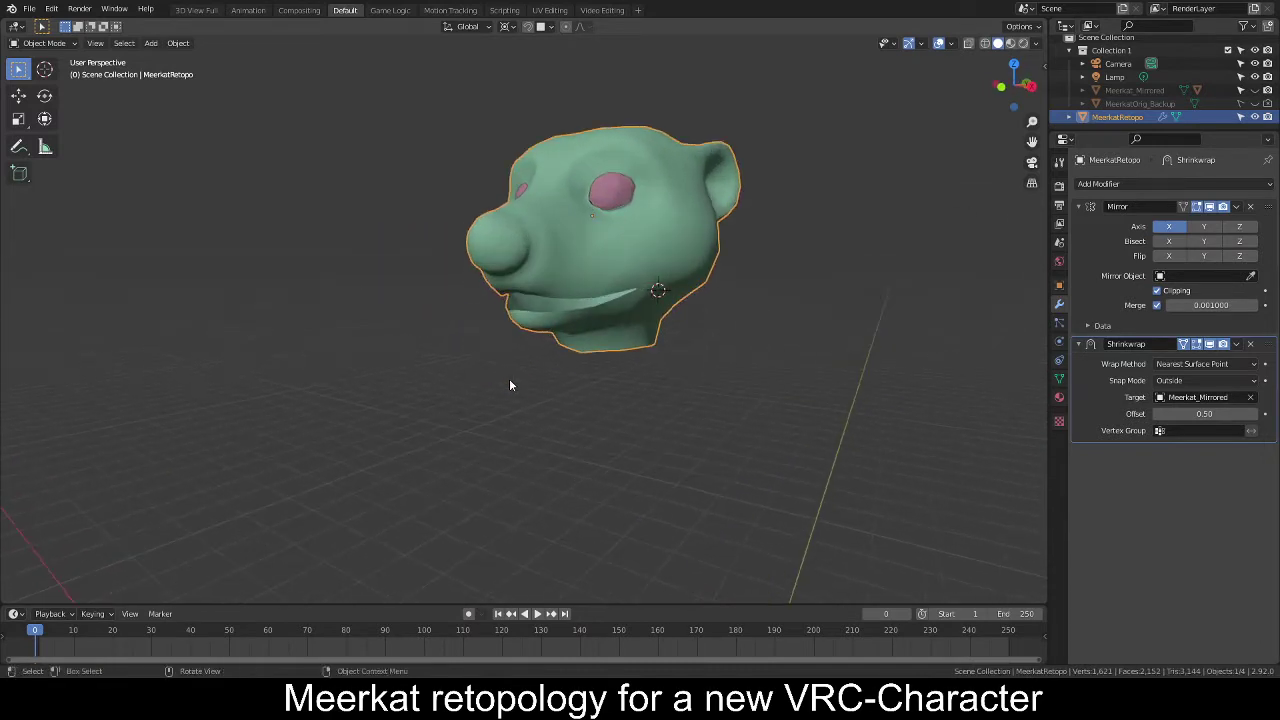
pyautogui.scroll(2, 509, 384)
pyautogui.scroll(2, 509, 385)
pyautogui.moveTo(509, 385); pyautogui.dragTo(589, 296, button='middle')
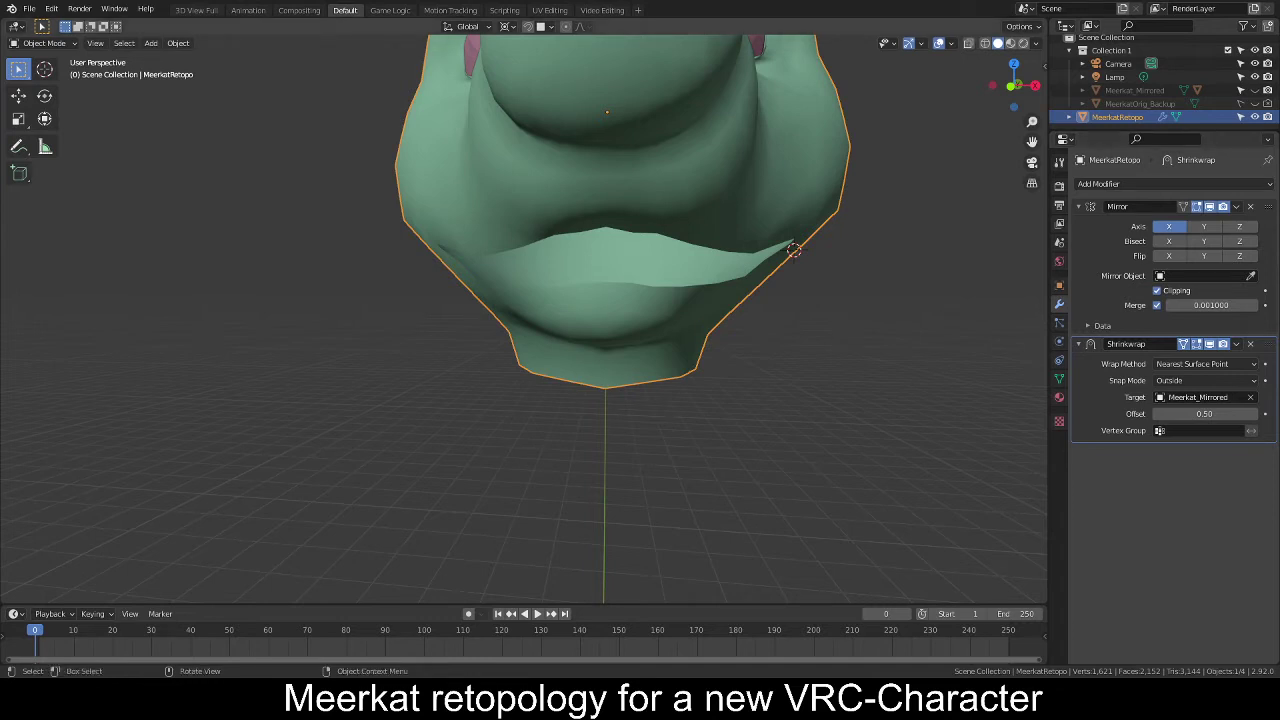
pyautogui.moveTo(730, 300); pyautogui.dragTo(797, 167, button='middle')
pyautogui.press('Tab')
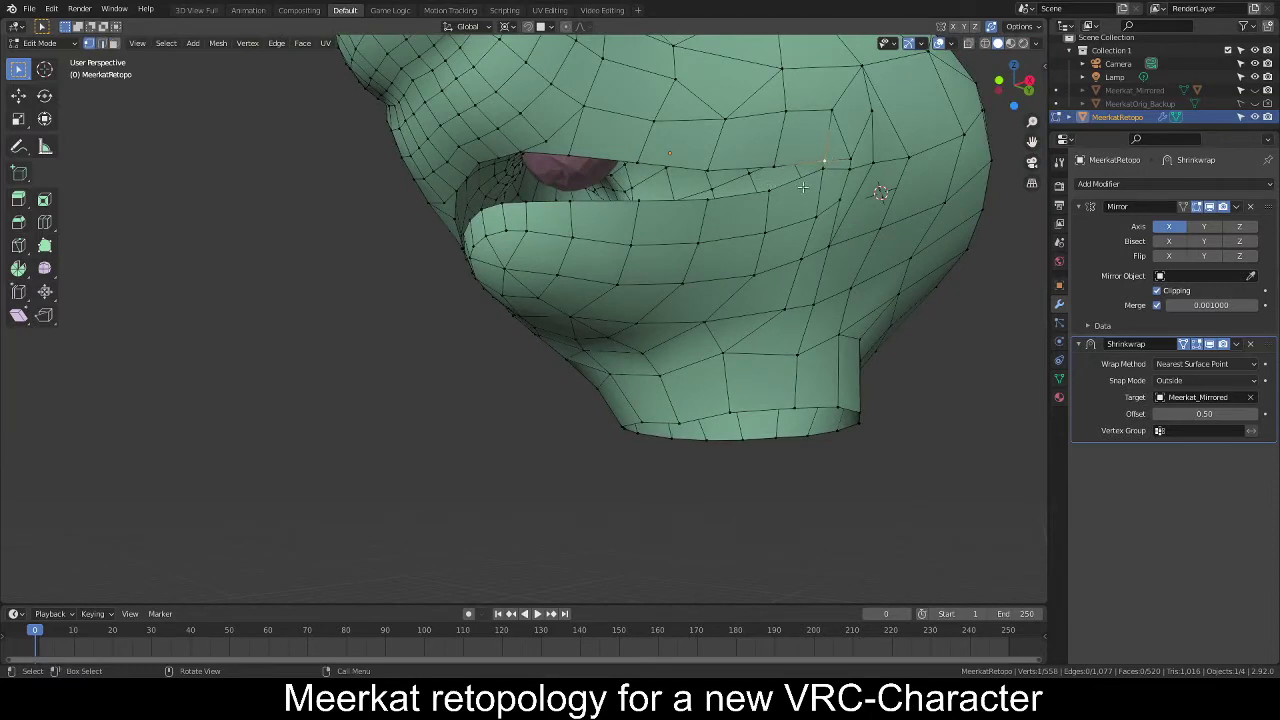
pyautogui.moveTo(751, 179); pyautogui.dragTo(595, 166, button='middle')
pyautogui.moveTo(877, 231); pyautogui.dragTo(791, 252, button='middle')
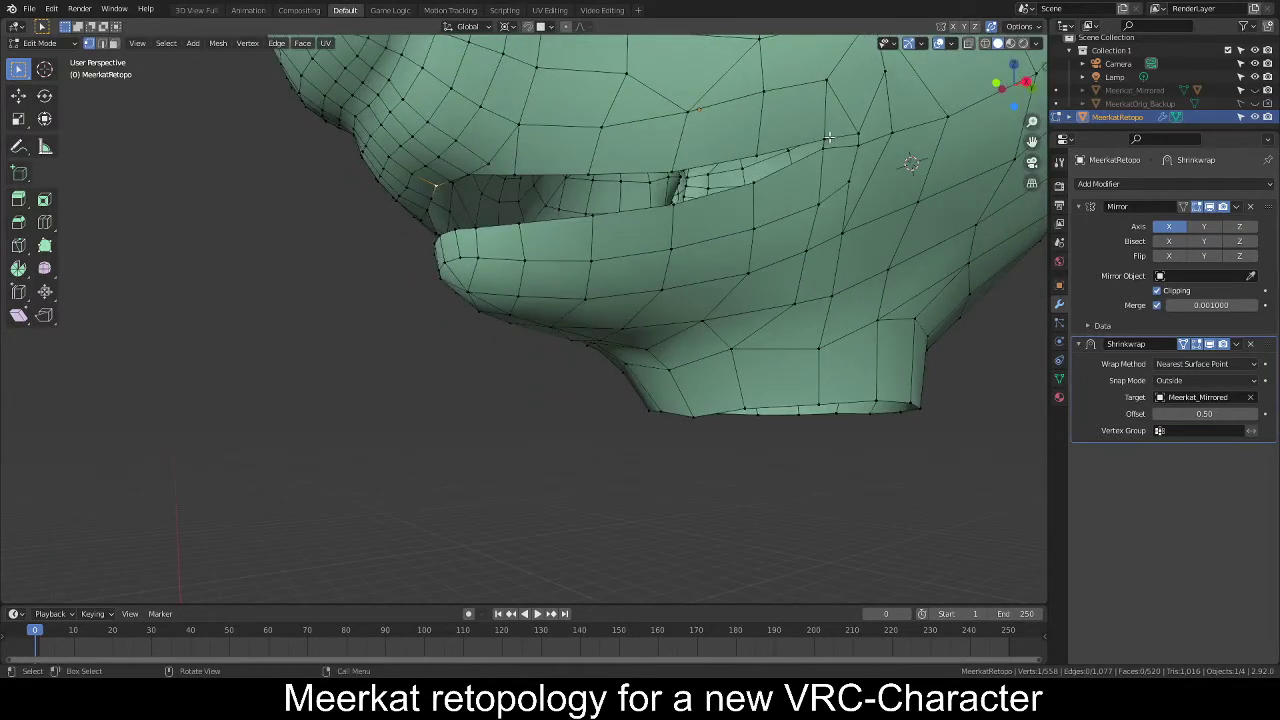
# Select the whole mouth border from corner to front, extrude it, and try scaling the new loop inward around the 3D cursor.
pyautogui.keyDown('ctrl'); pyautogui.click(829, 136); pyautogui.keyUp('ctrl')
pyautogui.moveTo(824, 151); pyautogui.dragTo(797, 316, button='middle')
pyautogui.keyDown('ctrl'); pyautogui.click(625, 280); pyautogui.keyUp('ctrl')
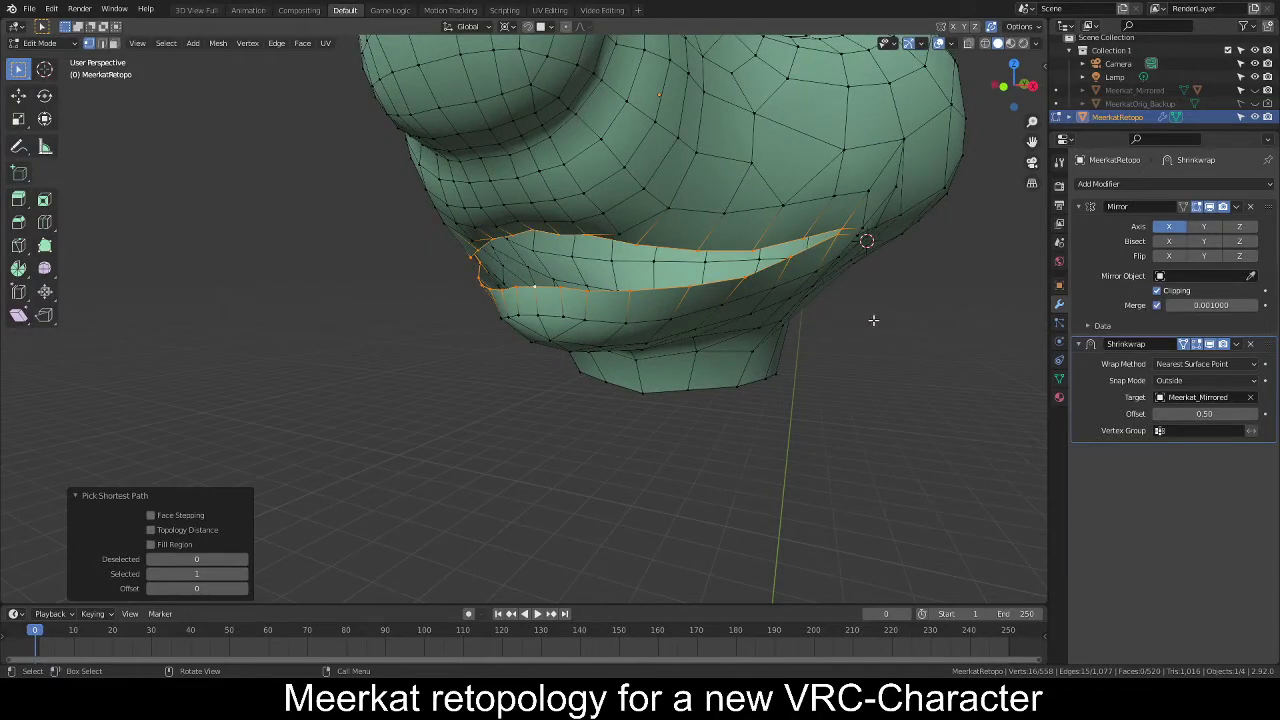
pyautogui.moveTo(849, 322); pyautogui.dragTo(894, 303, button='middle')
pyautogui.press('g')
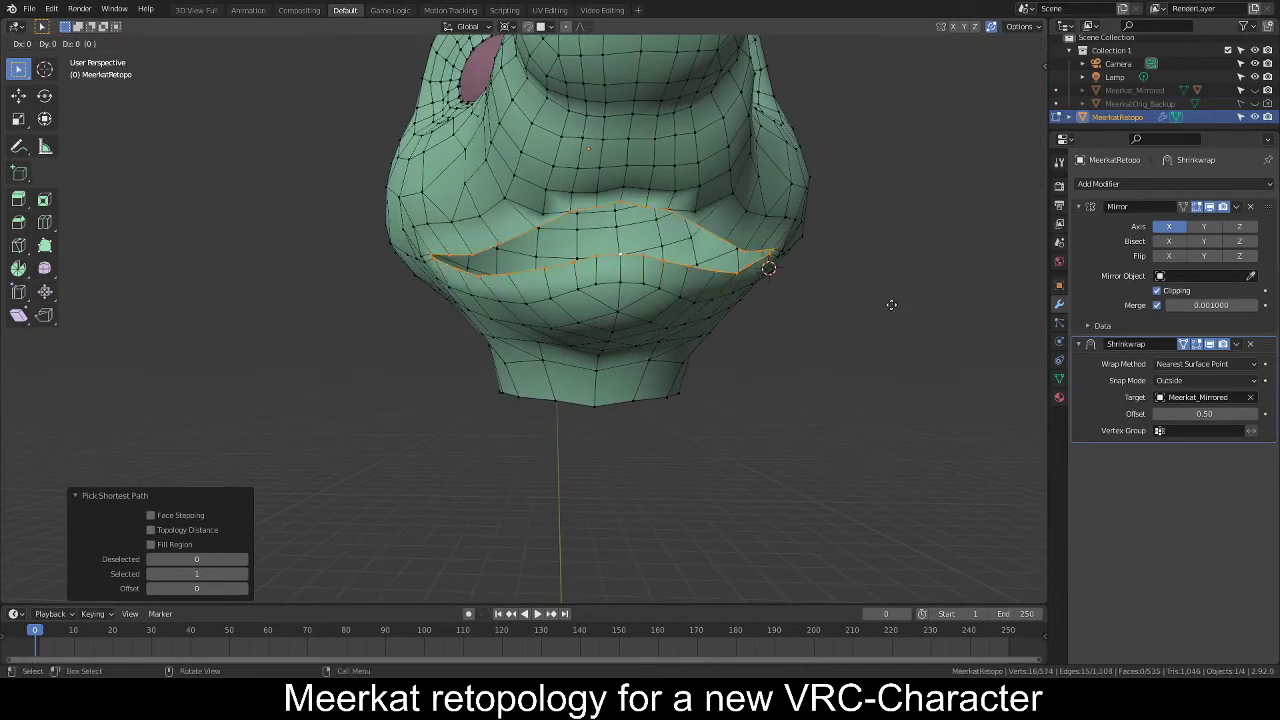
pyautogui.press('s')
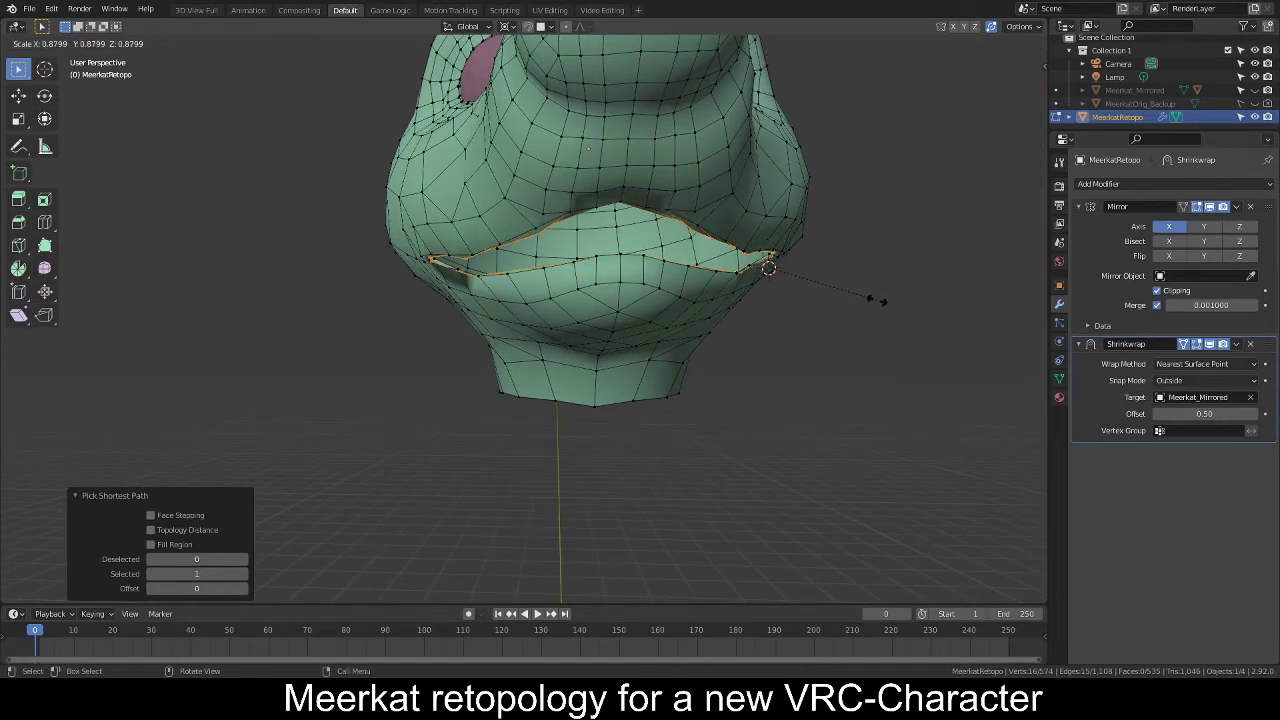
pyautogui.click(880, 300)
# Try to pull the extruded mouth border inward with Shrink/Fatten by an offset of about -0.021.
pyautogui.press('e')
pyautogui.rightClick(880, 296)
pyautogui.hotkey('alt', 's')
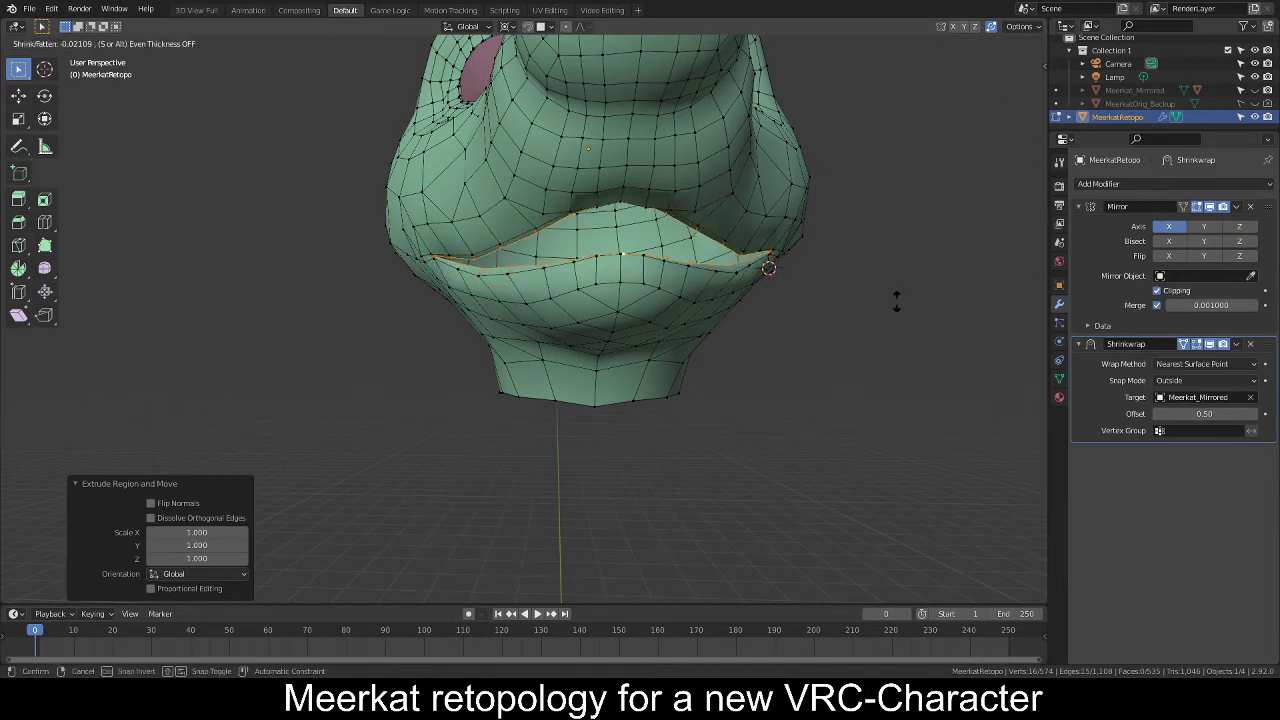
pyautogui.click(897, 300)
# Try to reposition individual inner border vertices at the front of the upper lip, seen from inside the mouth.
pyautogui.moveTo(897, 300); pyautogui.dragTo(698, 276, button='middle')
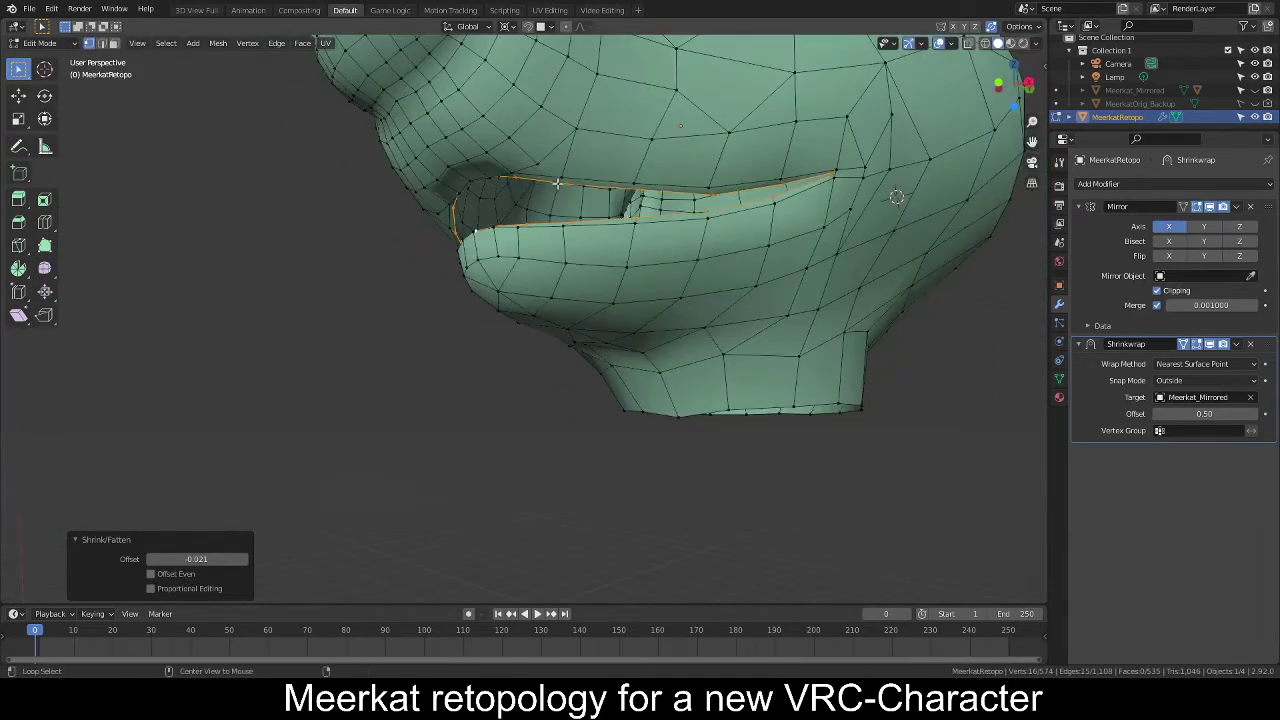
pyautogui.keyDown('alt'); pyautogui.middleClick(570, 174); pyautogui.keyUp('alt')
pyautogui.scroll(4, 702, 332)
pyautogui.moveTo(702, 332); pyautogui.dragTo(419, 411, button='middle')
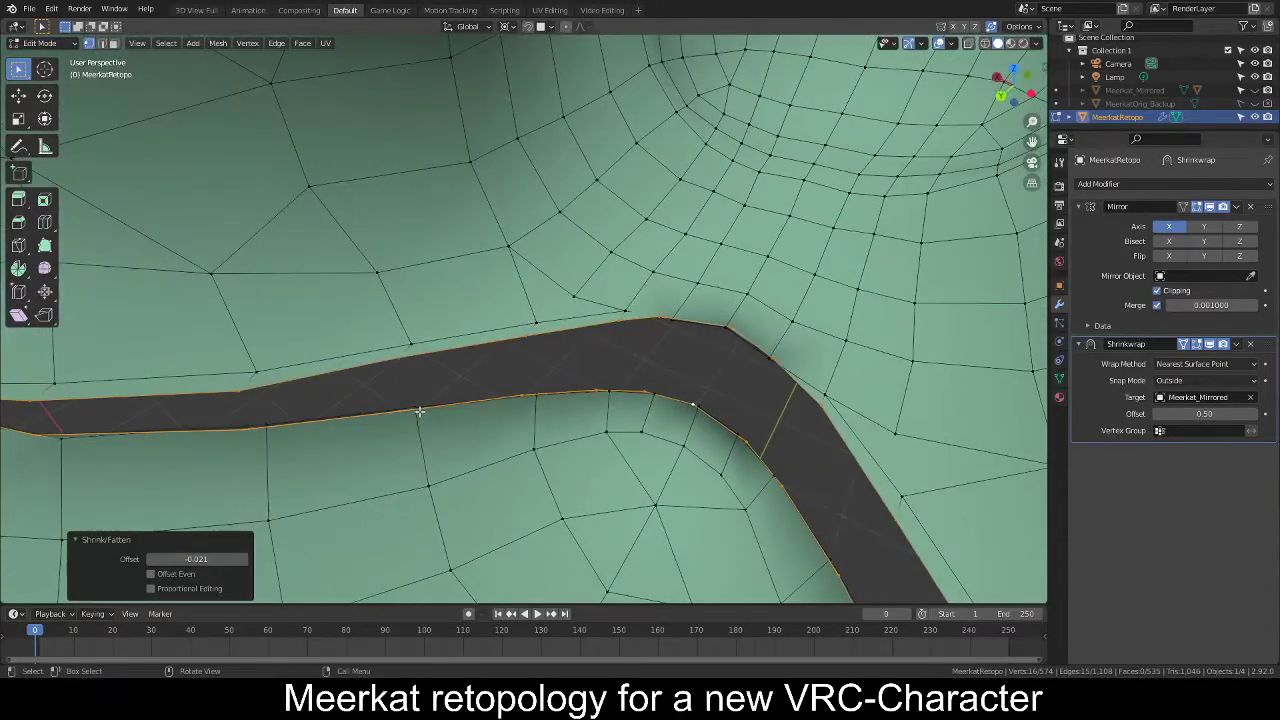
pyautogui.click(779, 348)
pyautogui.keyDown('shift'); pyautogui.click(734, 316); pyautogui.keyUp('shift')
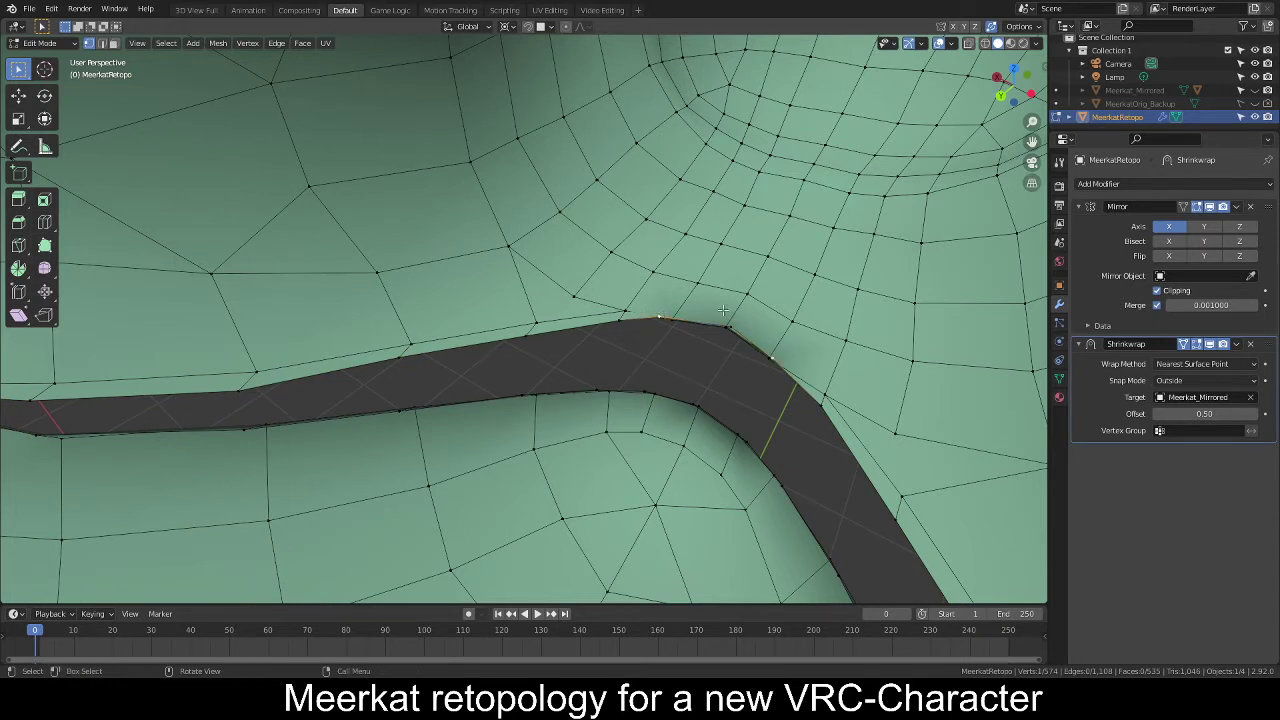
pyautogui.hotkey('alt', 'a')
pyautogui.moveTo(730, 318); pyautogui.dragTo(714, 369, button='middle')
pyautogui.press('g')
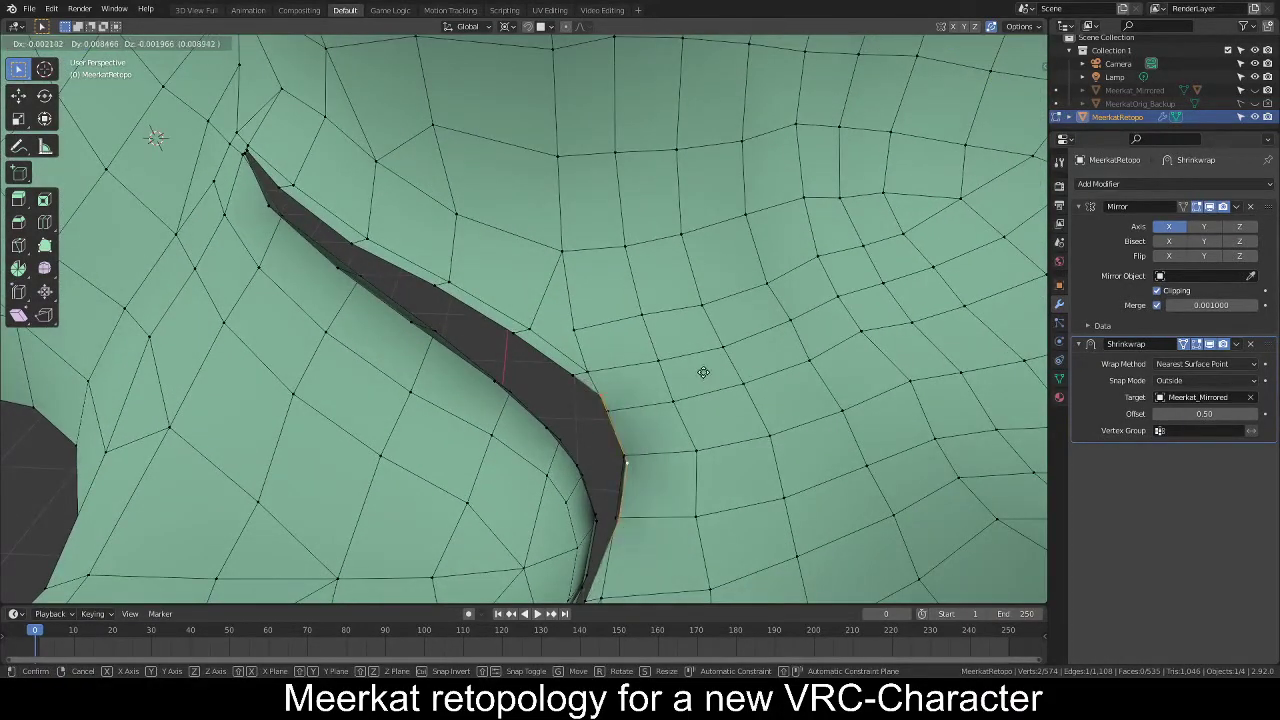
pyautogui.click(693, 372)
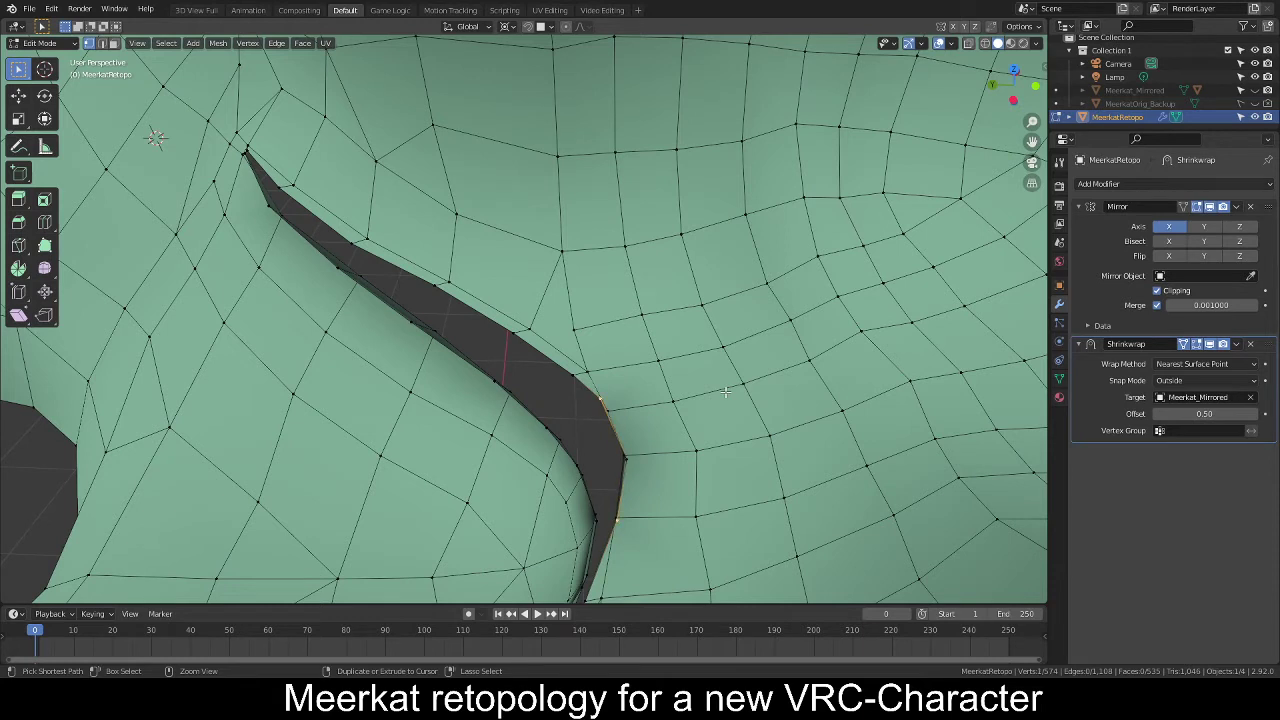
# Undo the upper-lip vertex edits, retry Shrink/Fatten on the extruded mouth border, and undo back to before the extrusion.
pyautogui.hotkey('ctrl', 'z')
pyautogui.hotkey('ctrl', 'z')
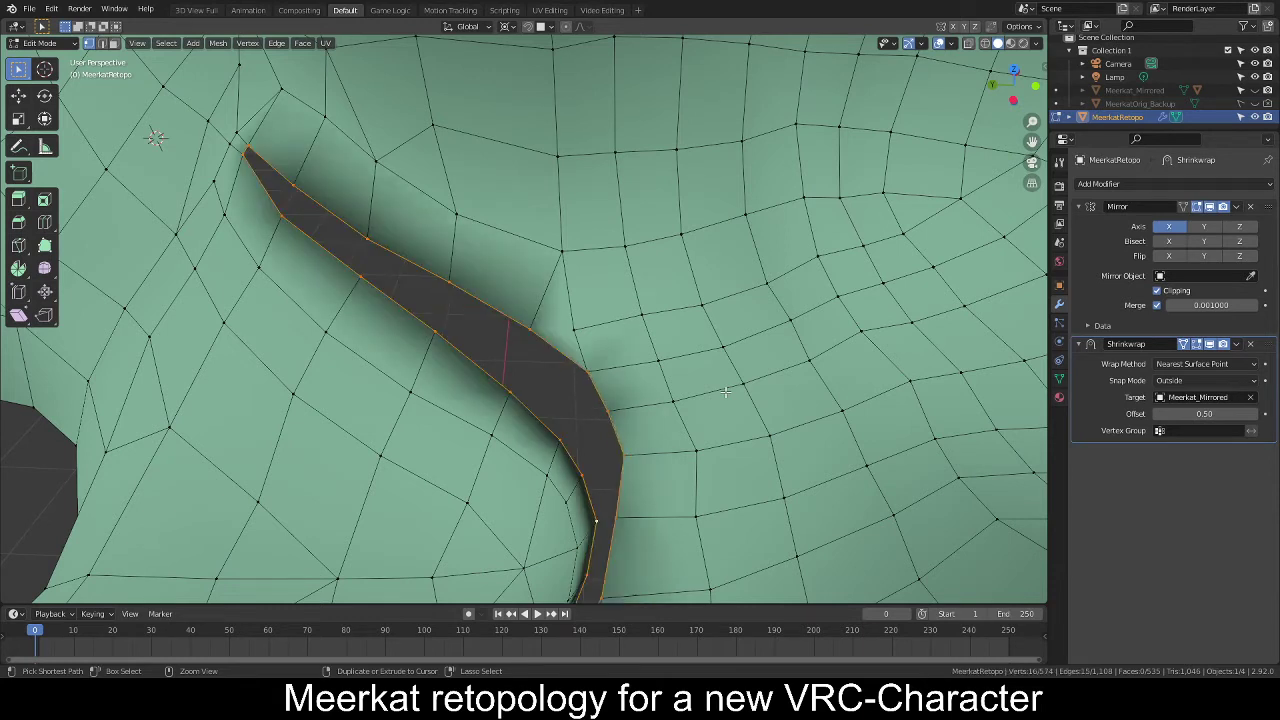
pyautogui.hotkey('alt', 's')
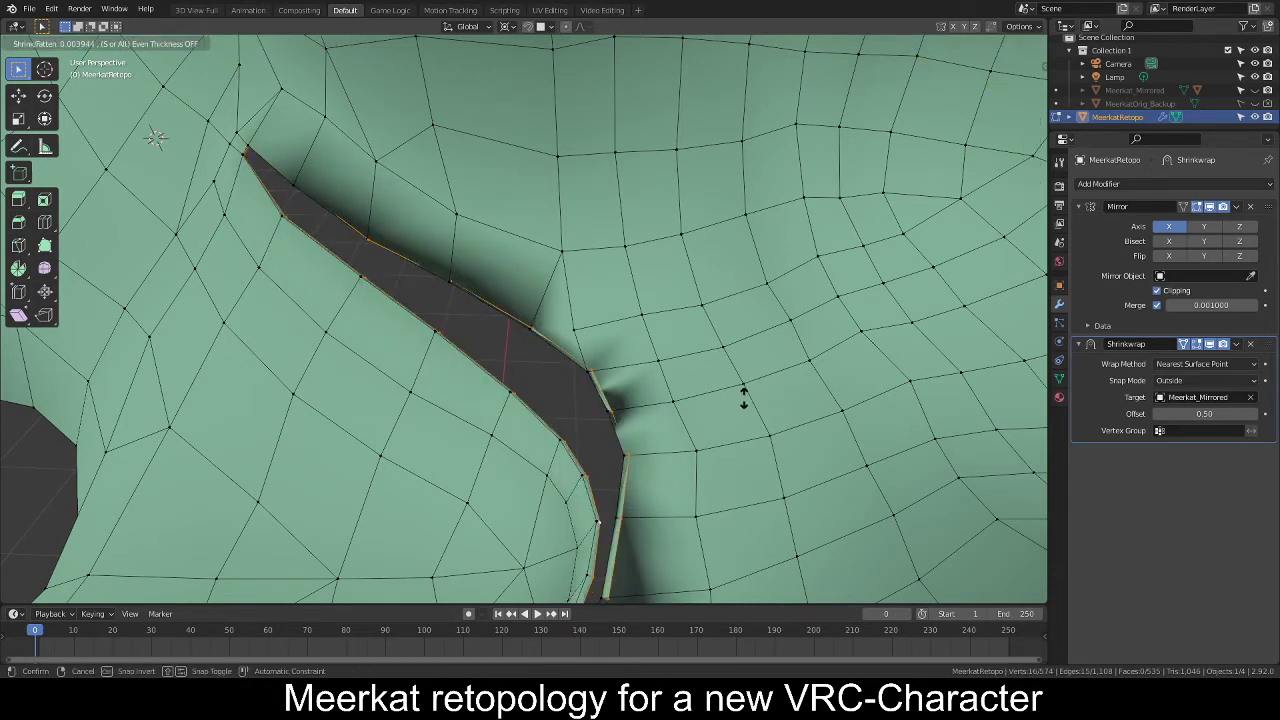
pyautogui.click(669, 426)
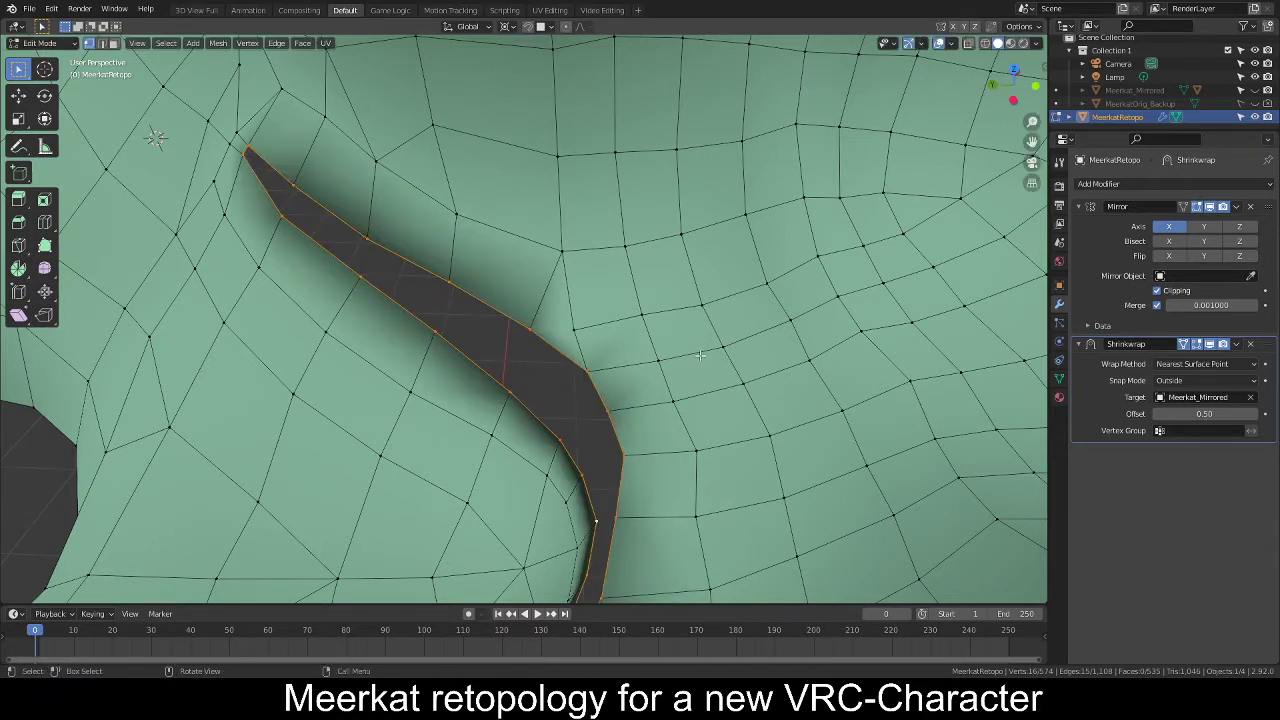
pyautogui.hotkey('ctrl', 'z')
pyautogui.hotkey('ctrl', 'z')
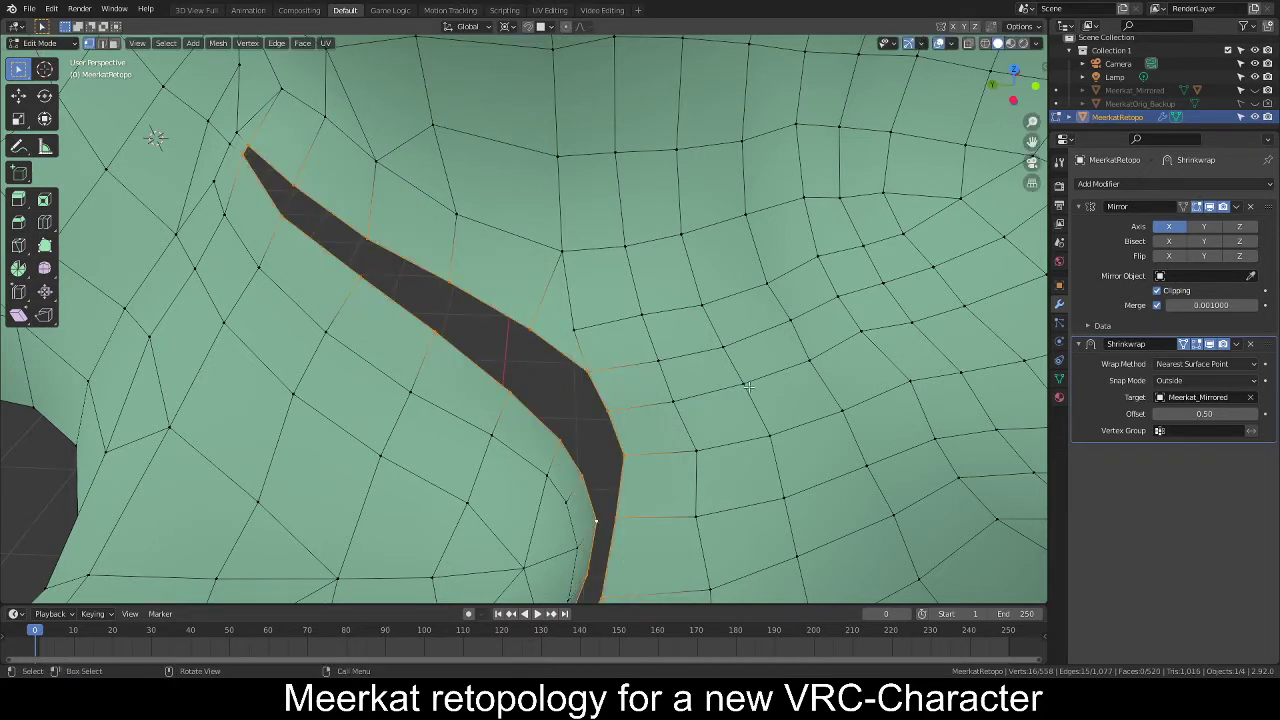
# Select only the lower-lip border, from its front centre vertex back to just before the mouth corner.
pyautogui.moveTo(516, 450); pyautogui.dragTo(542, 355, button='middle')
pyautogui.click(333, 407)
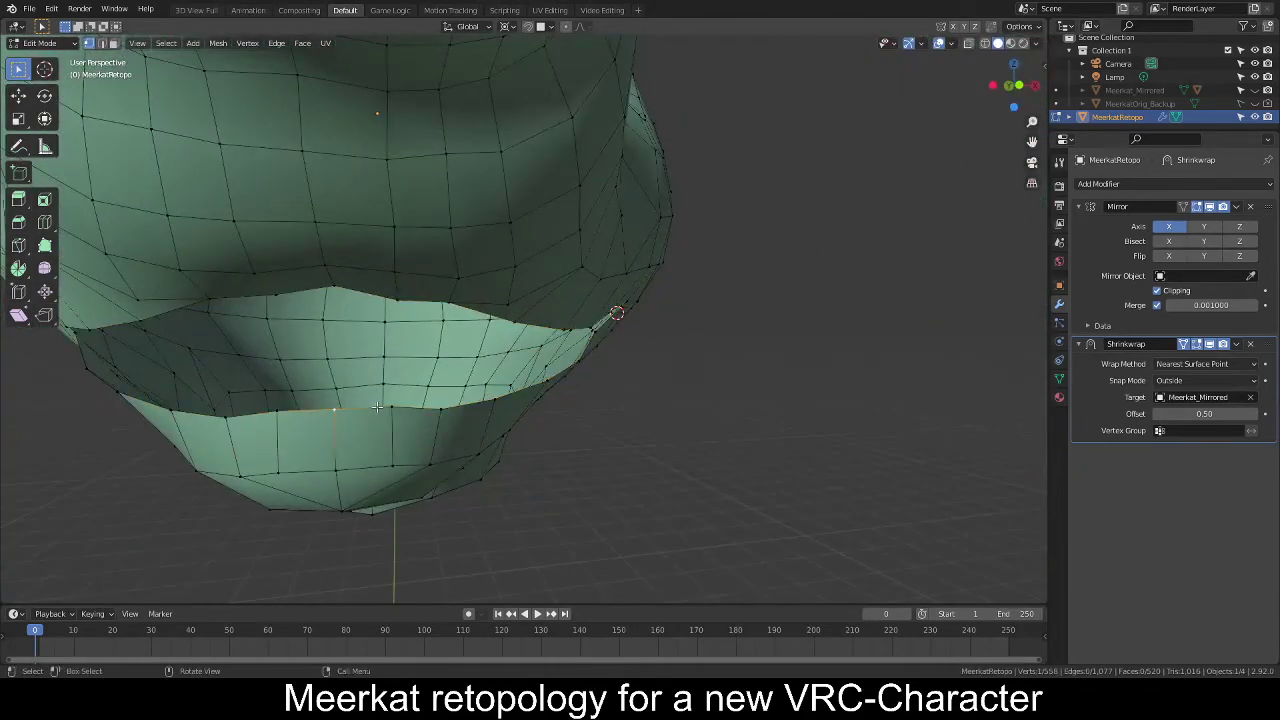
pyautogui.moveTo(399, 403); pyautogui.dragTo(517, 381, button='middle')
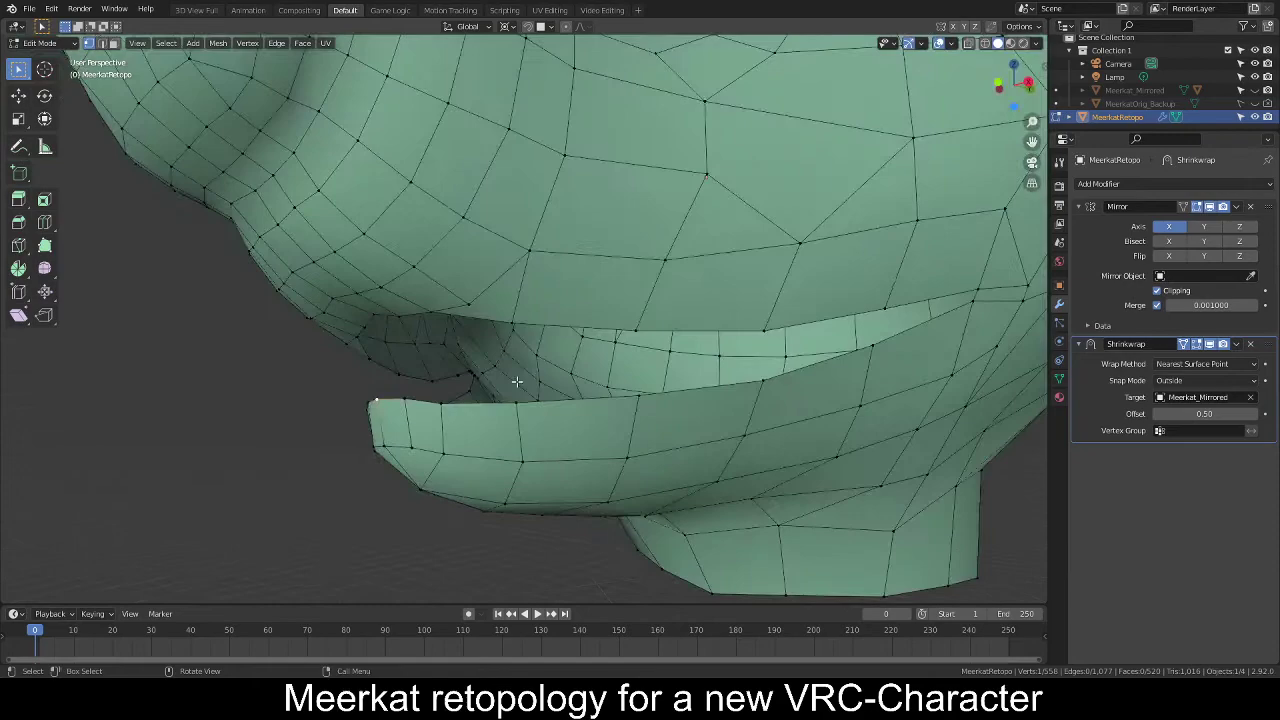
pyautogui.keyDown('ctrl'); pyautogui.click(958, 310); pyautogui.keyUp('ctrl')
pyautogui.moveTo(958, 310); pyautogui.dragTo(810, 412, button='middle')
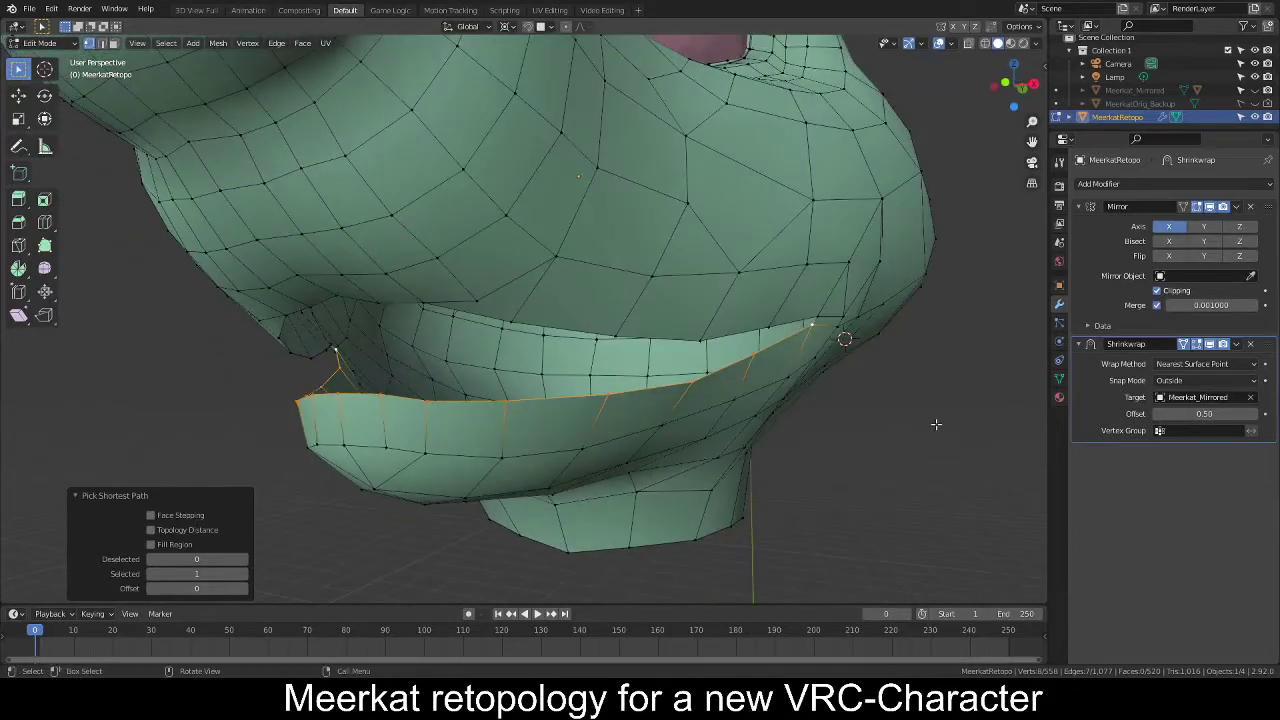
# Extrude the lower-lip border in place without scaling it, and set the transform pivot to Median Point.
pyautogui.press('s')
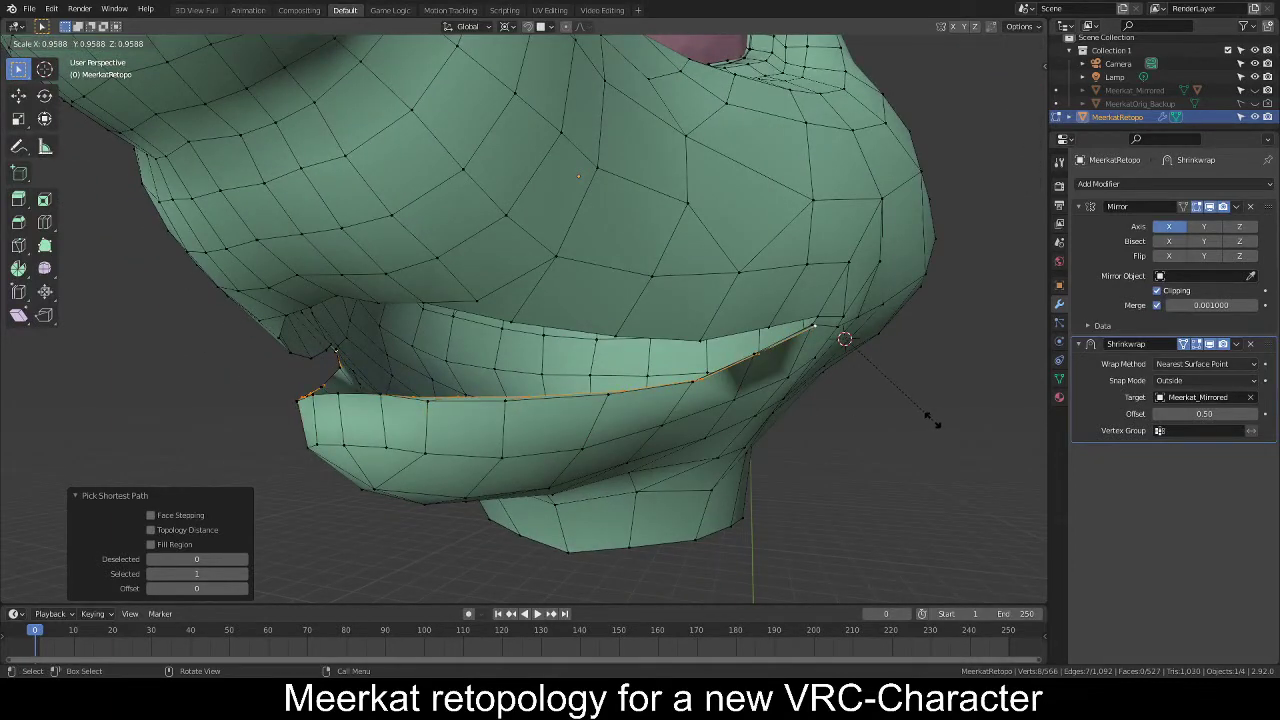
pyautogui.rightClick(932, 416)
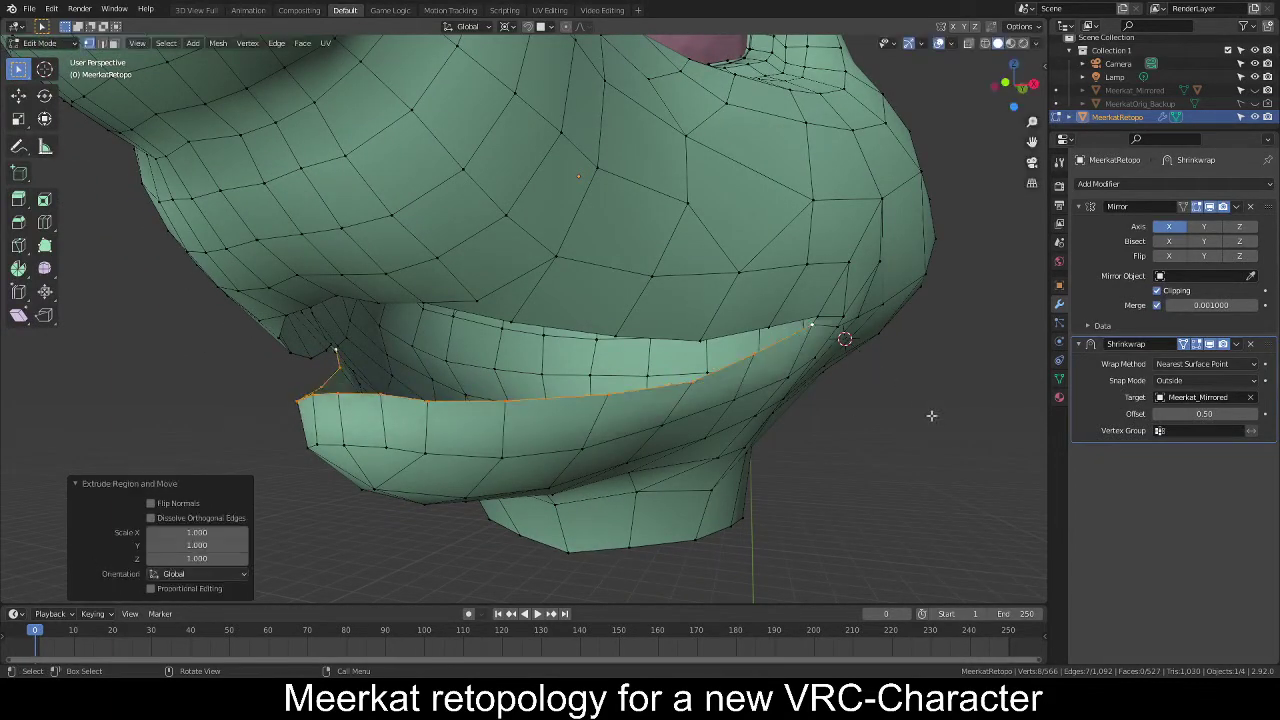
pyautogui.click(509, 26)
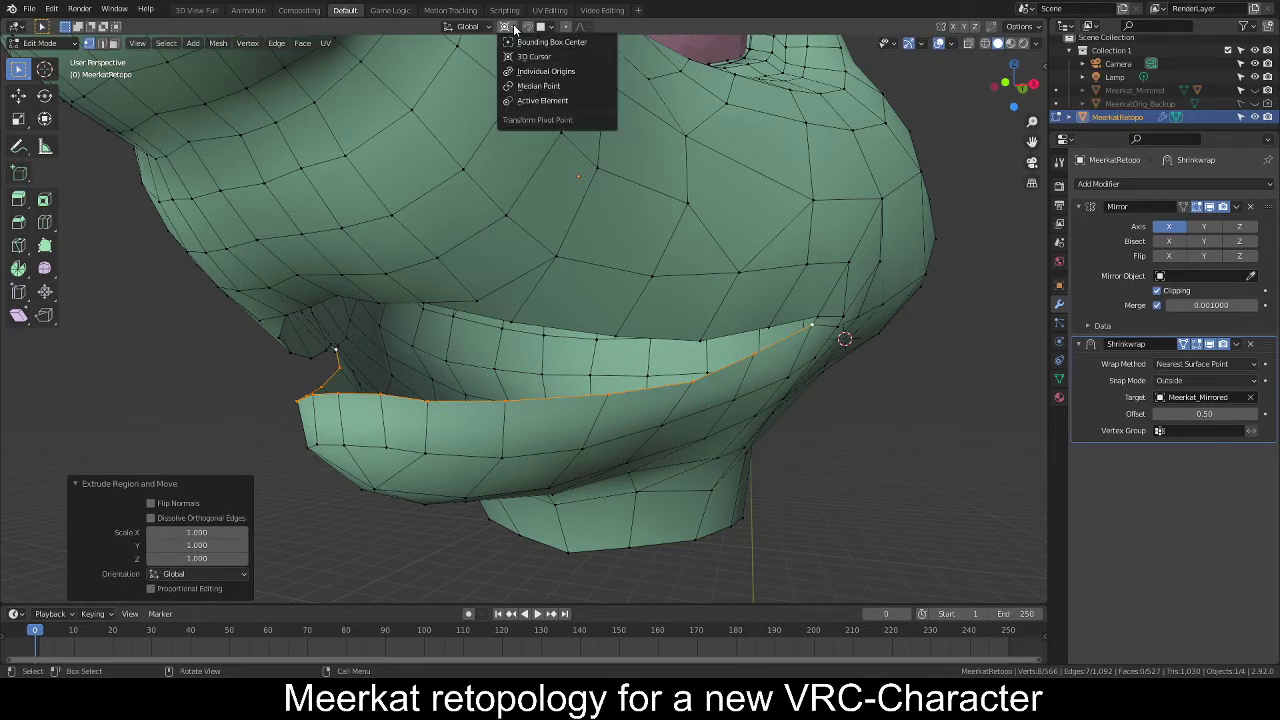
pyautogui.click(540, 87)
# Try scaling the extruded lower-lip border inward around its median point, ending with a factor of 0.742.
pyautogui.press('s')
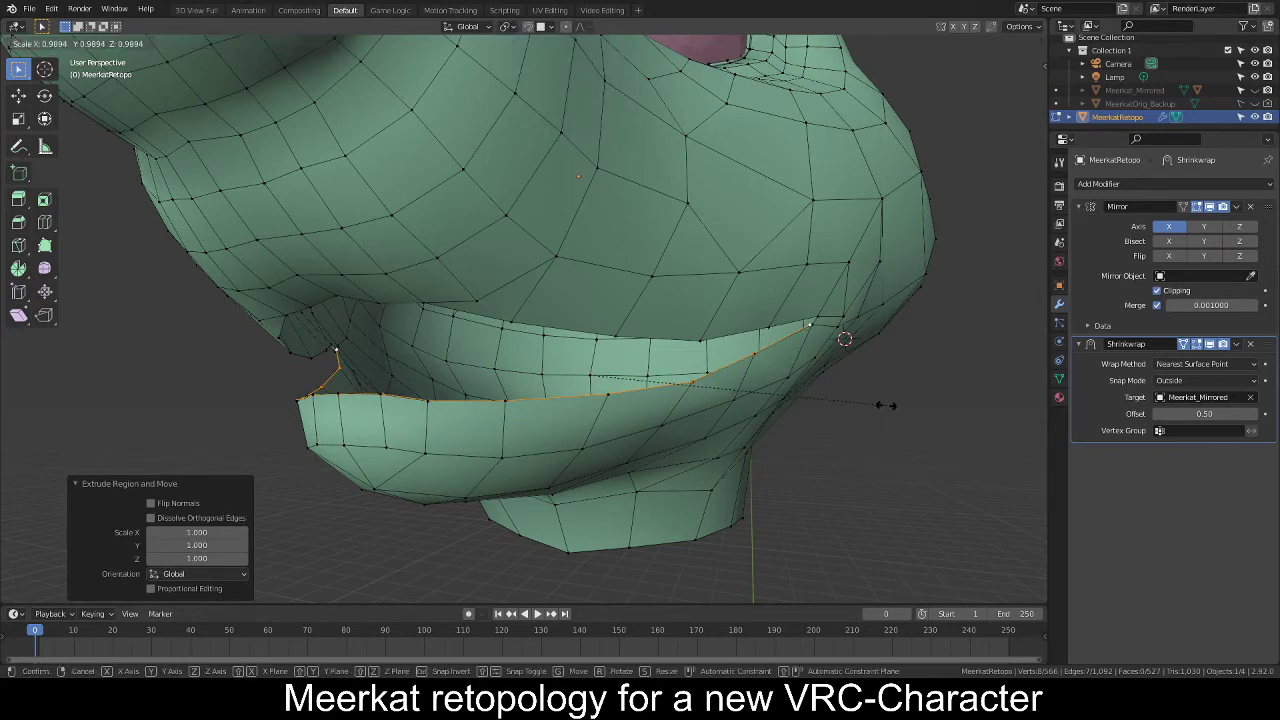
pyautogui.click(873, 396)
pyautogui.moveTo(791, 409); pyautogui.dragTo(853, 452, button='middle')
pyautogui.press('s')
pyautogui.click(750, 394)
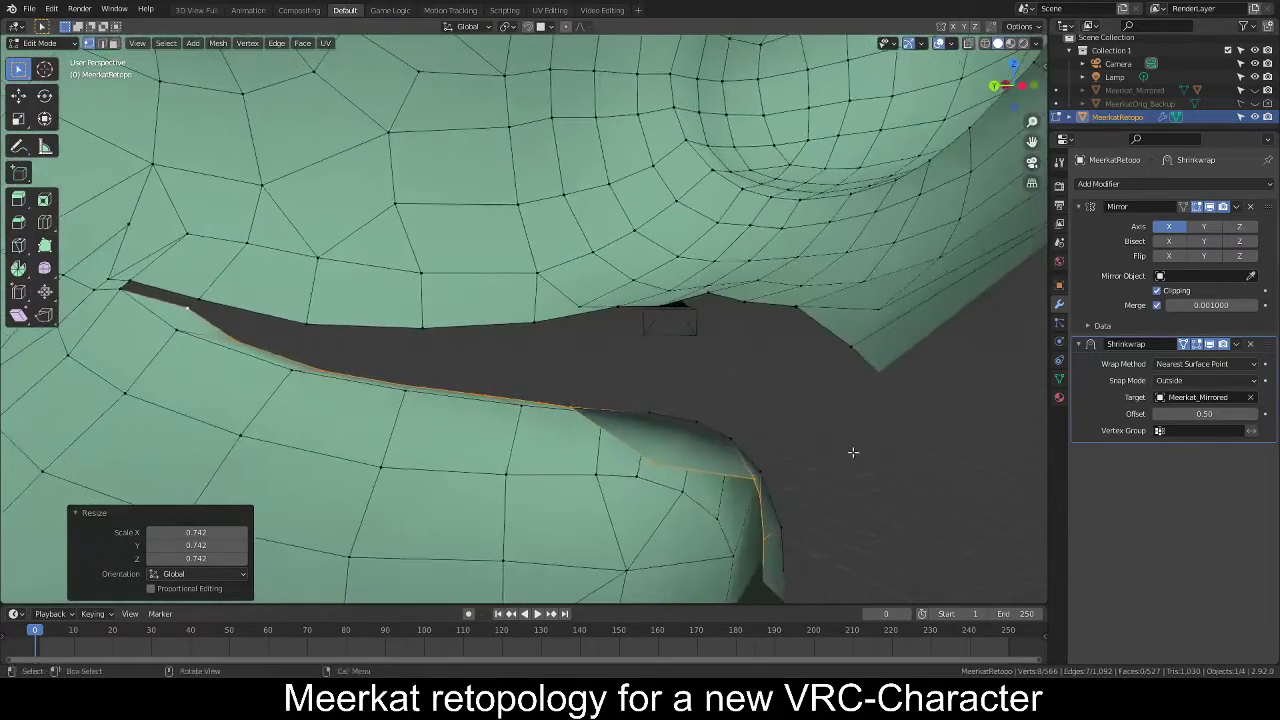
# Try to lift the folded-over inner vertex near the front of the lower lip above the lip edge.
pyautogui.click(645, 461)
pyautogui.moveTo(645, 461); pyautogui.dragTo(751, 469, button='middle')
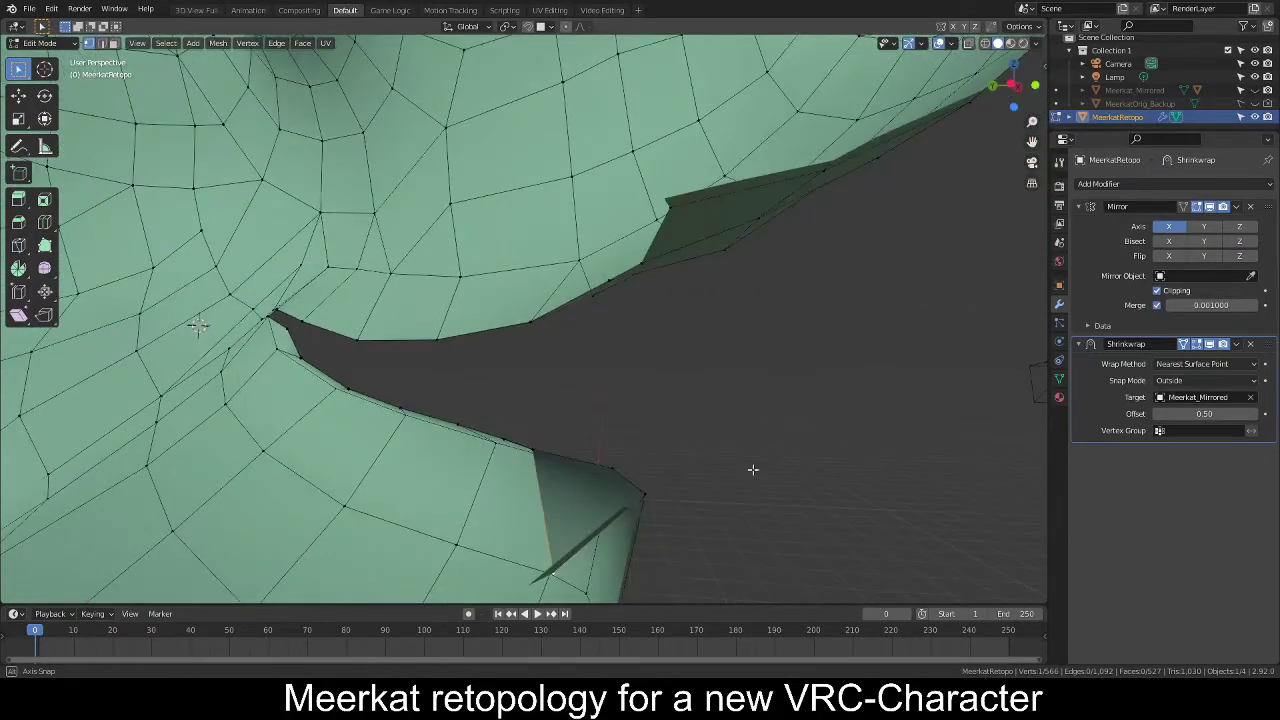
pyautogui.press('g')
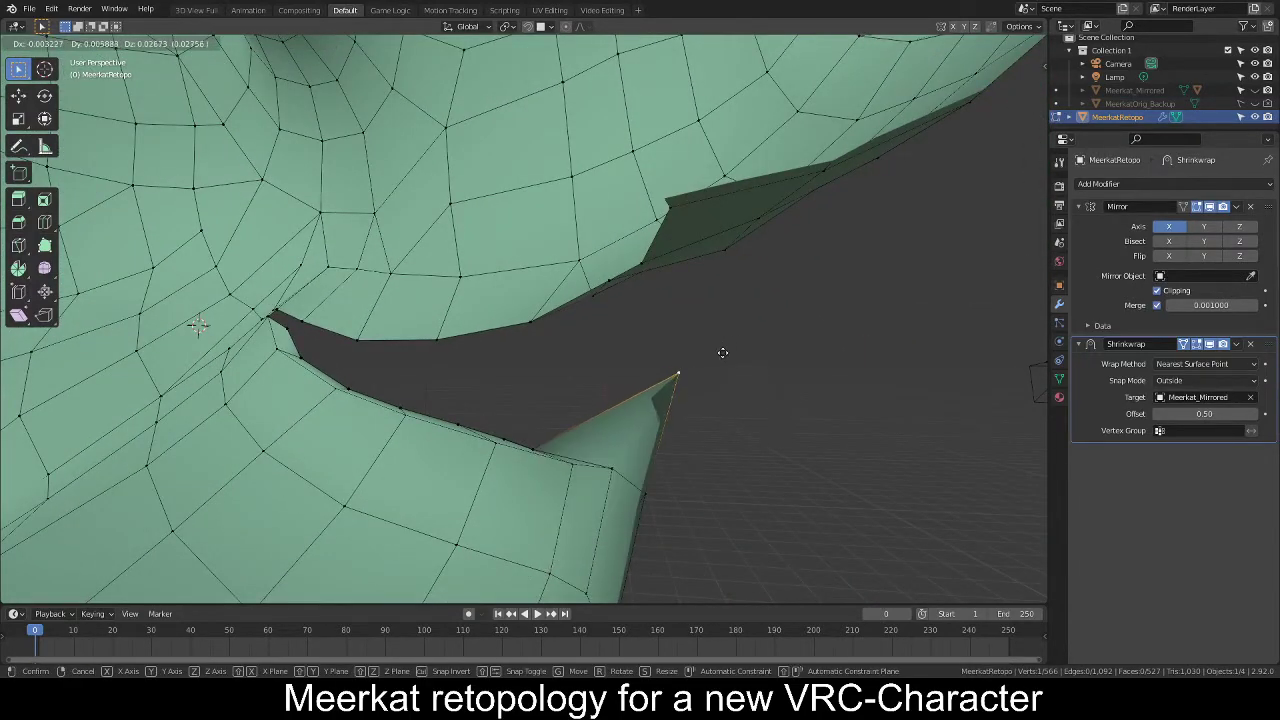
pyautogui.click(700, 399)
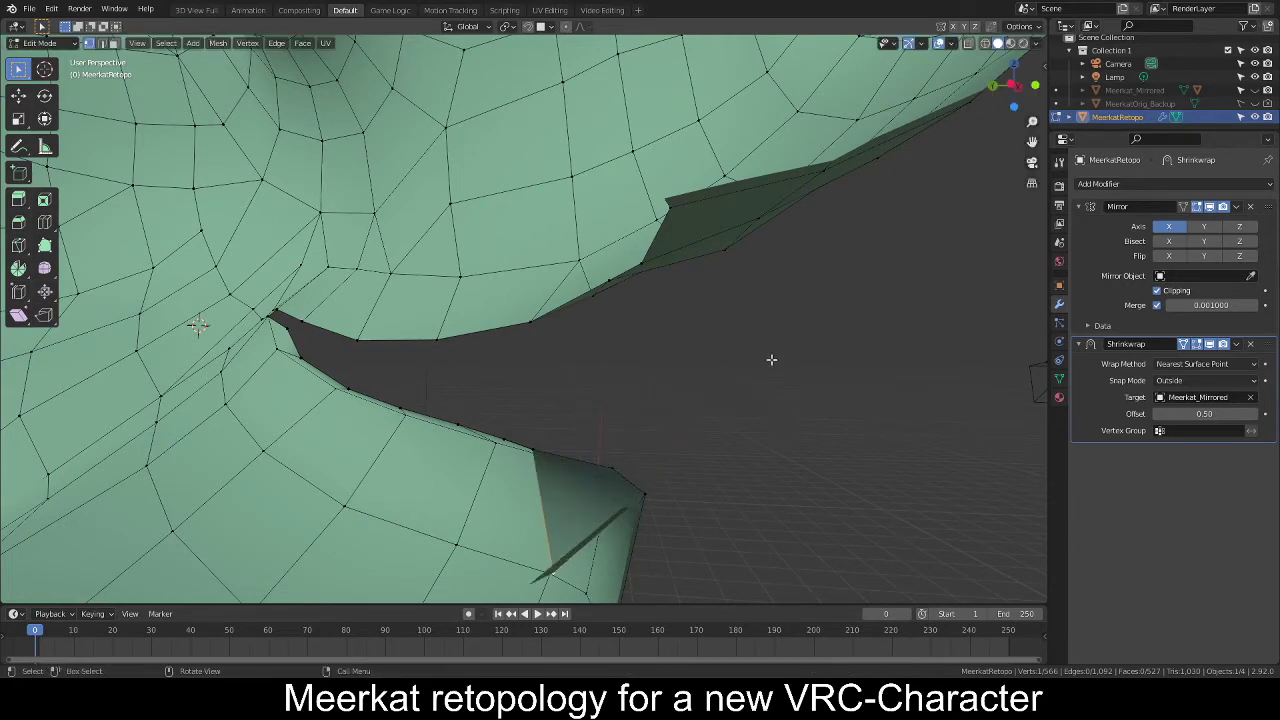
pyautogui.moveTo(771, 359); pyautogui.dragTo(631, 349, button='middle')
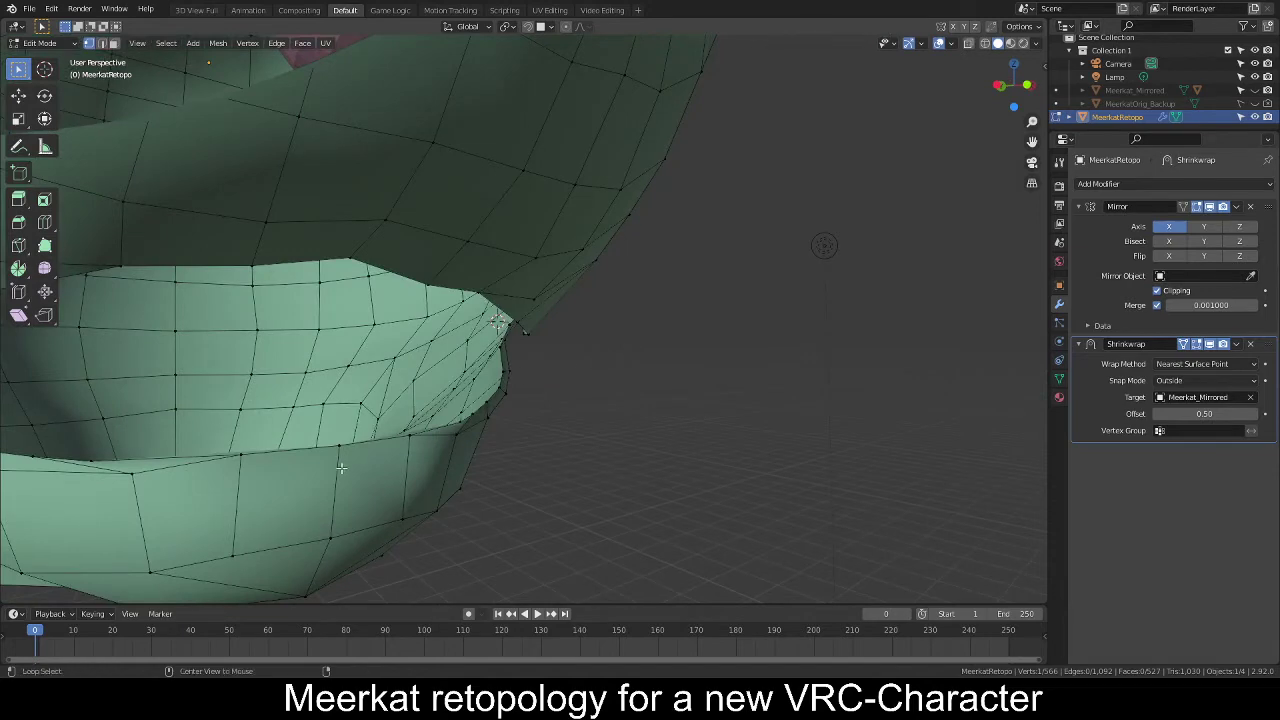
pyautogui.moveTo(341, 468); pyautogui.dragTo(608, 300, button='middle')
pyautogui.press('g')
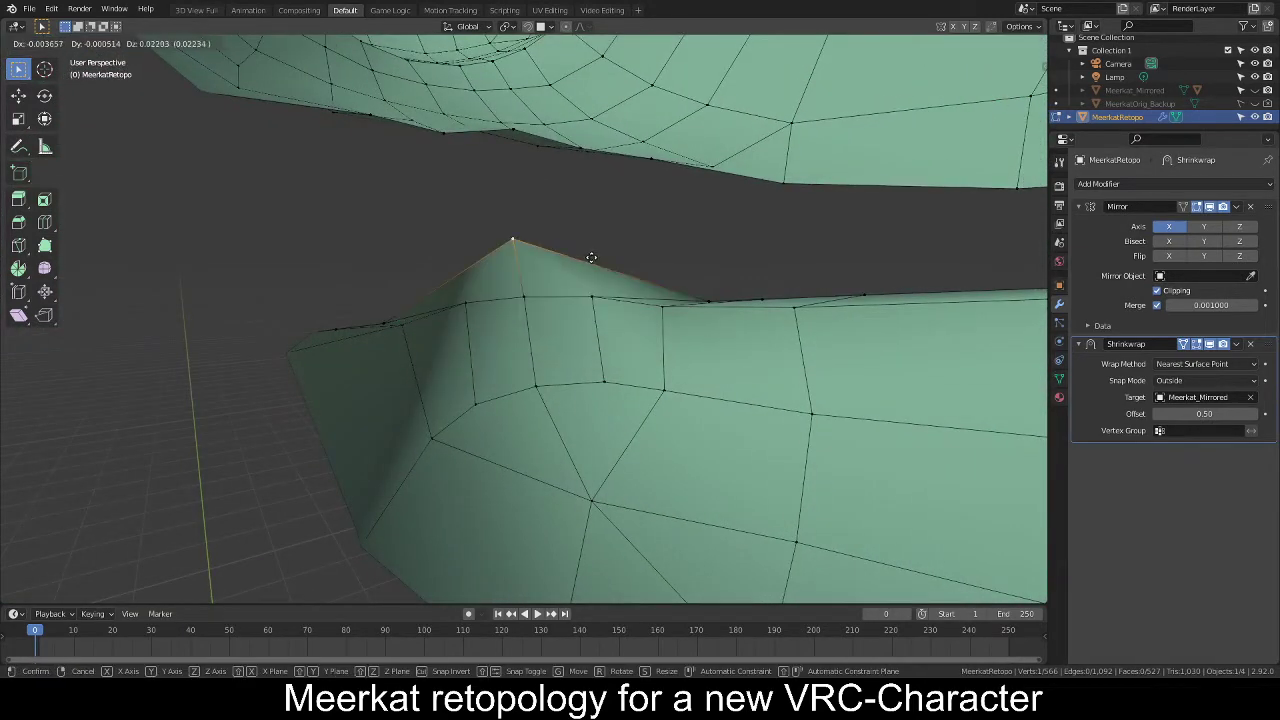
pyautogui.rightClick(613, 260)
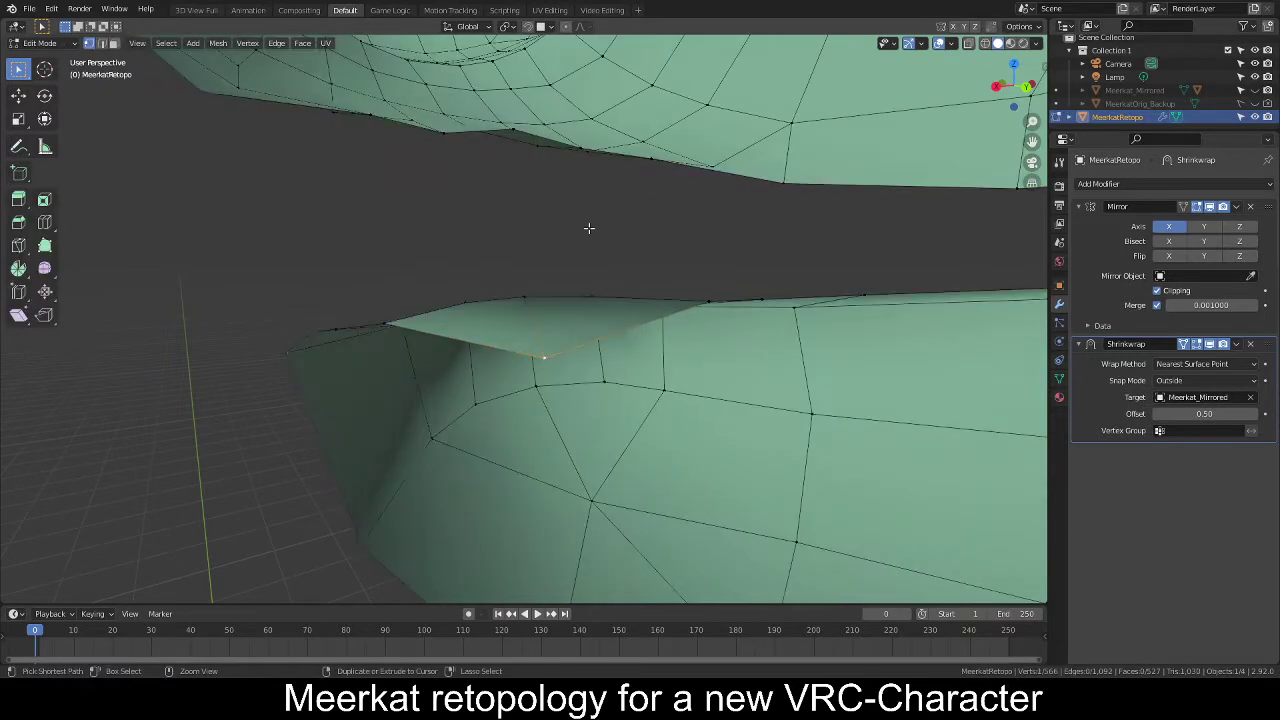
# Undo the vertex selection and the last scaling of the extruded lower-lip border.
pyautogui.hotkey('ctrl', 'z')
pyautogui.hotkey('ctrl', 'z')
pyautogui.hotkey('ctrl', 'z')
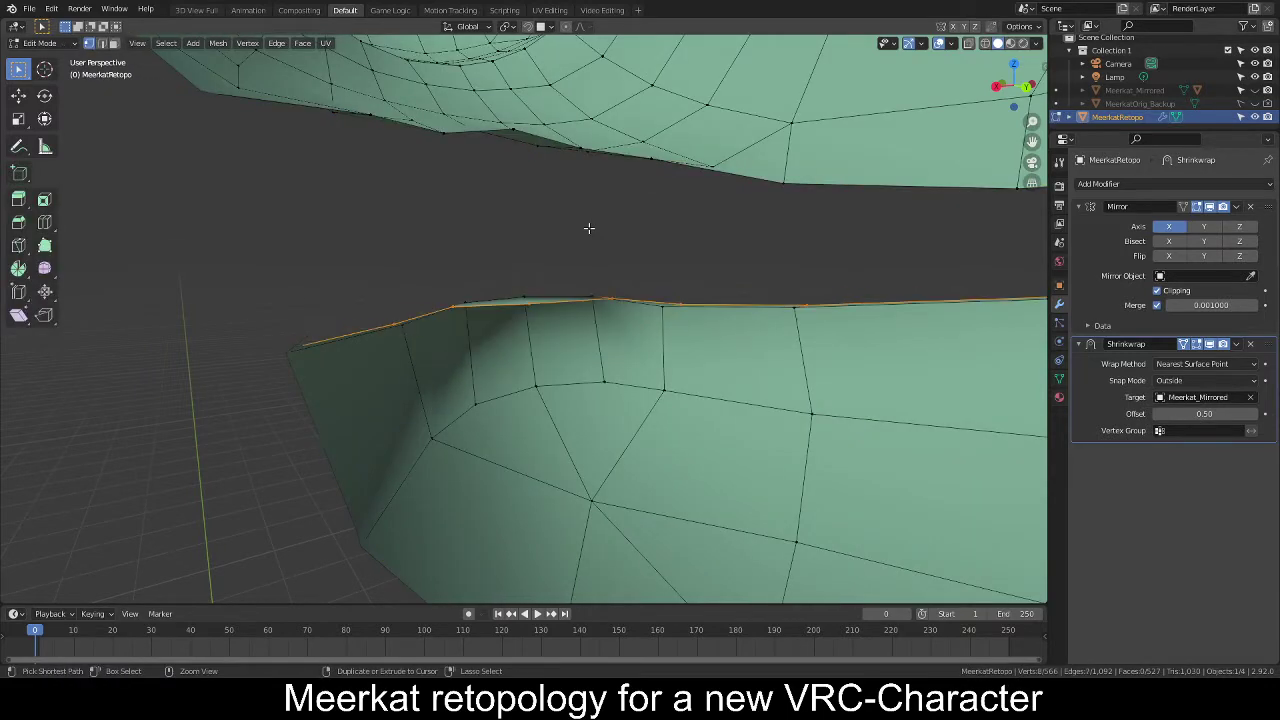
# Use Poly Build to extrude a new face about 0.014 upward from the border edge at the lower lip's front centre.
pyautogui.moveTo(546, 231); pyautogui.dragTo(683, 277, button='middle')
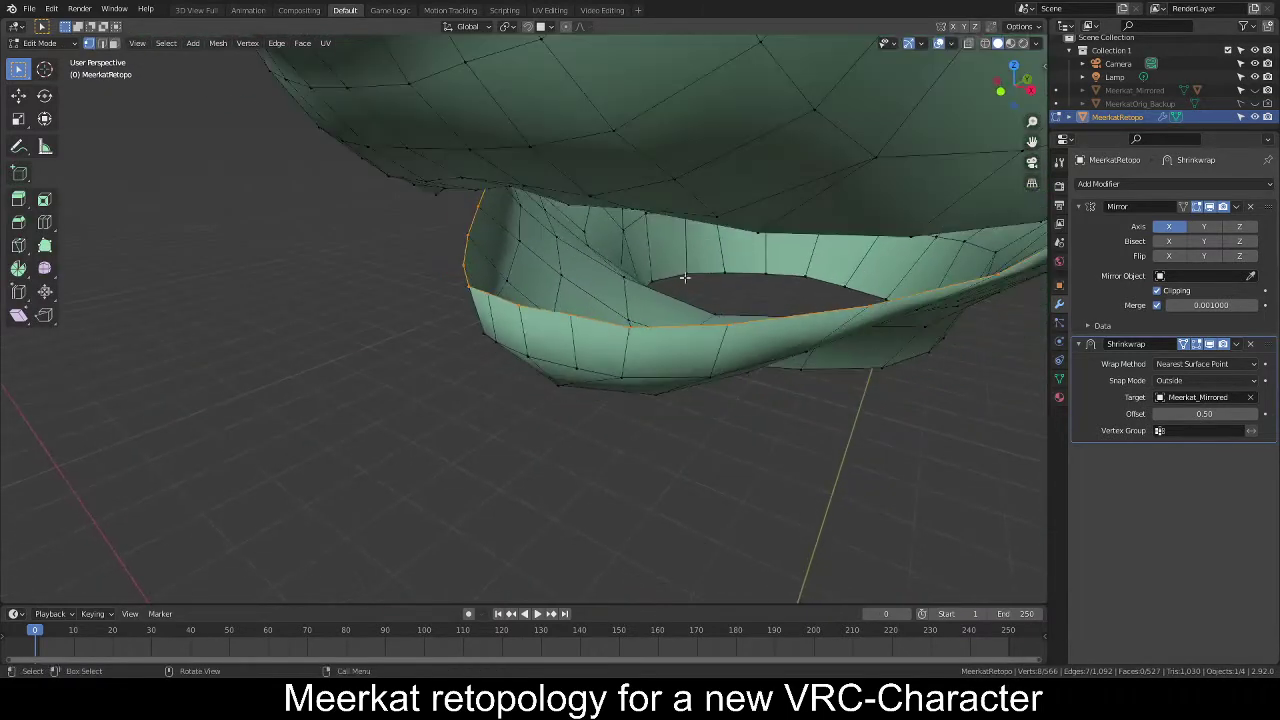
pyautogui.moveTo(590, 326); pyautogui.dragTo(596, 278, button='middle')
pyautogui.click(526, 302)
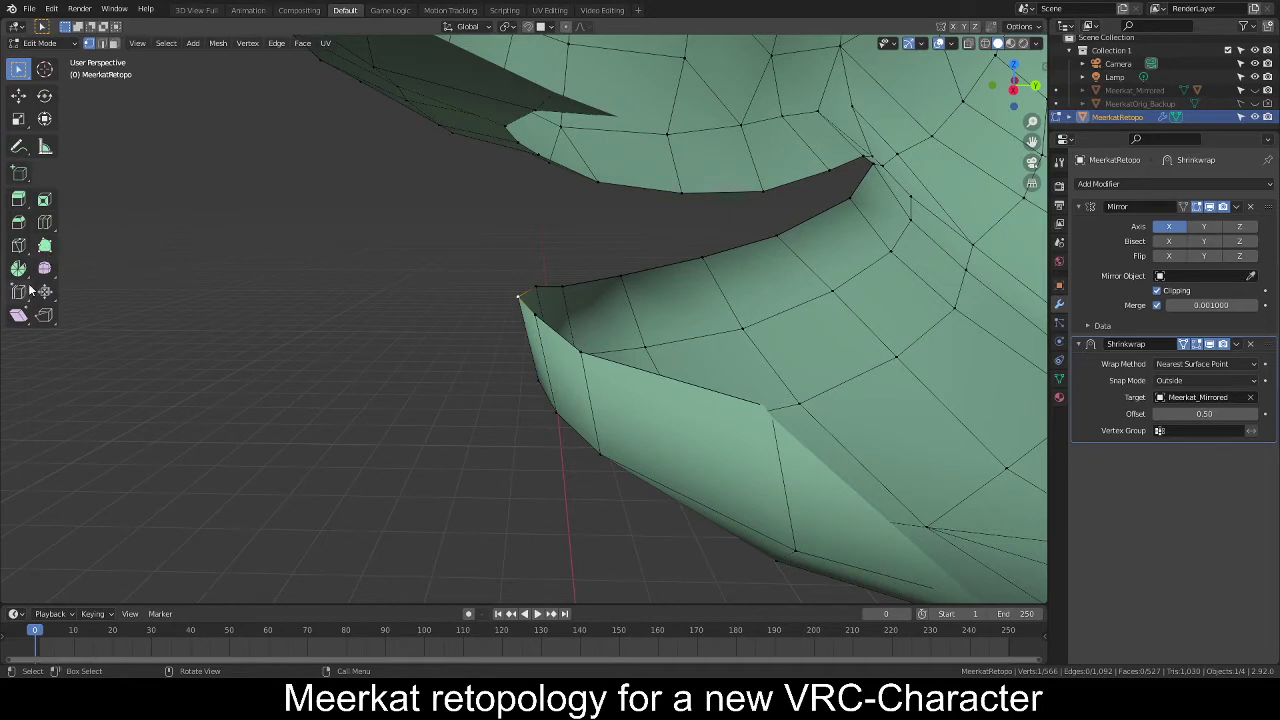
pyautogui.click(44, 245)
pyautogui.moveTo(470, 330); pyautogui.dragTo(562, 280, button='middle')
pyautogui.moveTo(551, 258); pyautogui.dragTo(542, 220)
pyautogui.moveTo(542, 220); pyautogui.dragTo(568, 201, button='middle')
# Turn off the Shrinkwrap modifier's viewport display and move the new face's upper edge about 0.003 in Y and -0.006 in Z.
pyautogui.press('g')
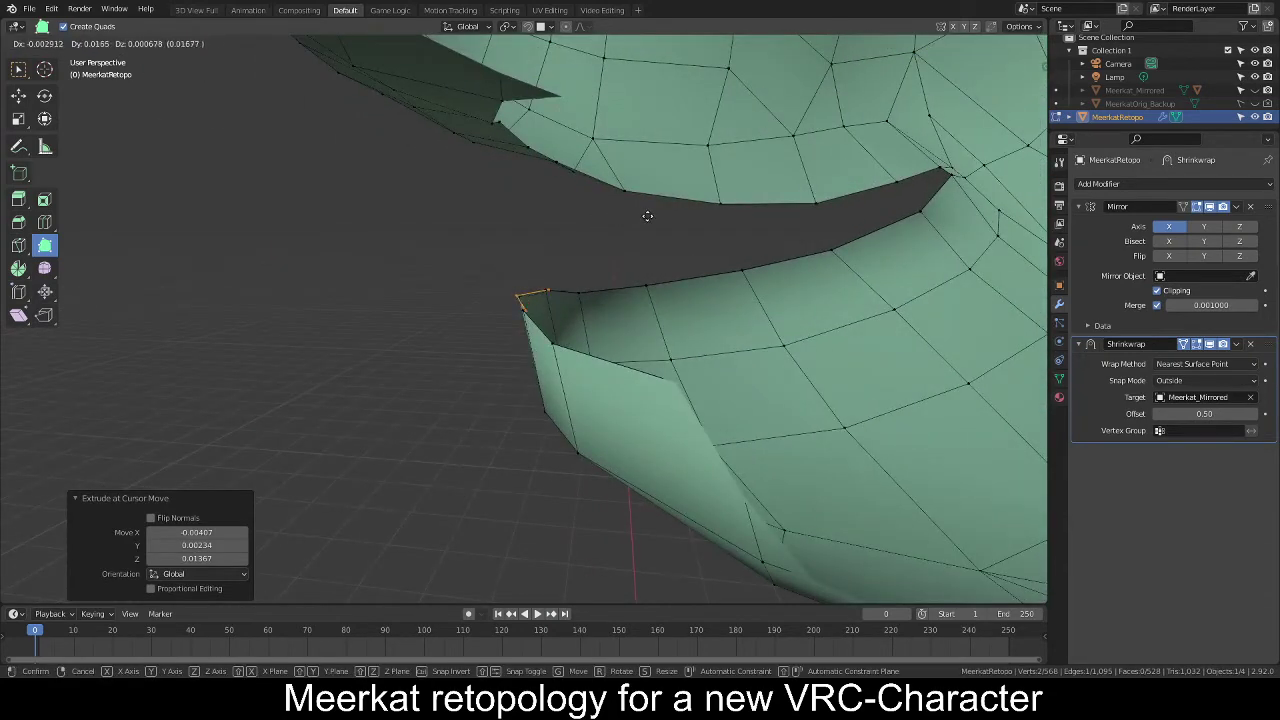
pyautogui.rightClick(610, 215)
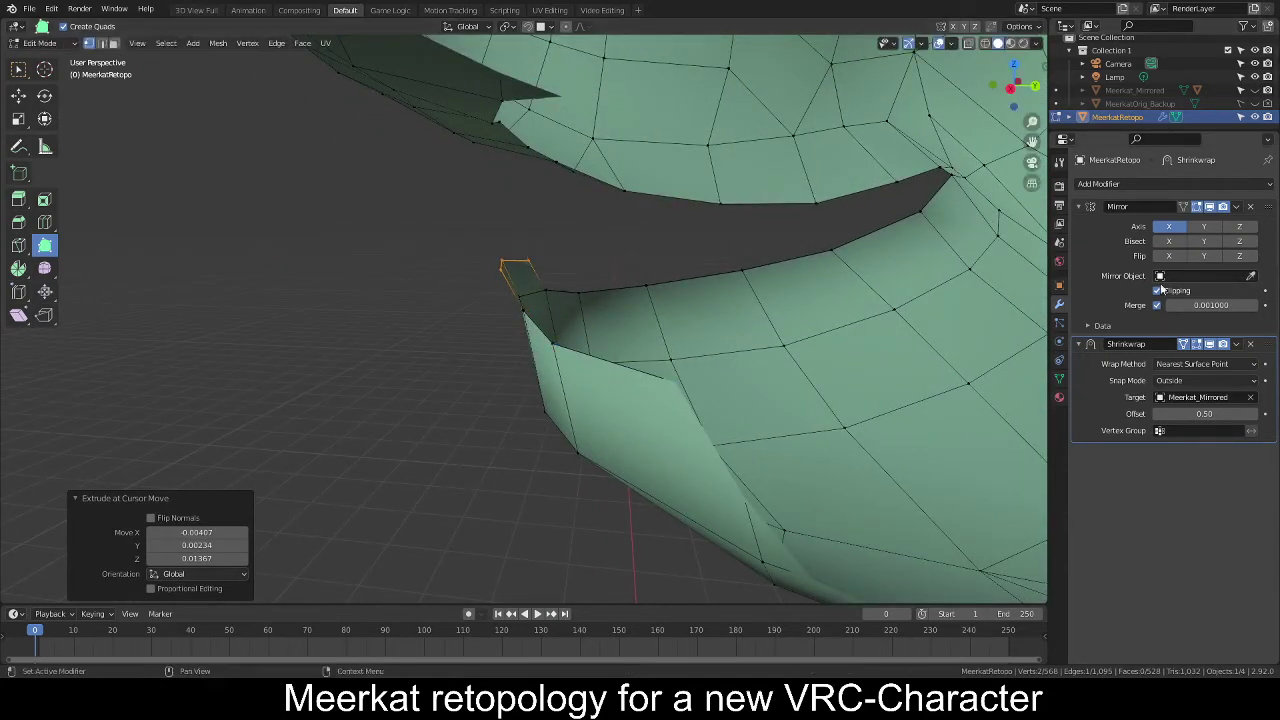
pyautogui.click(1210, 345)
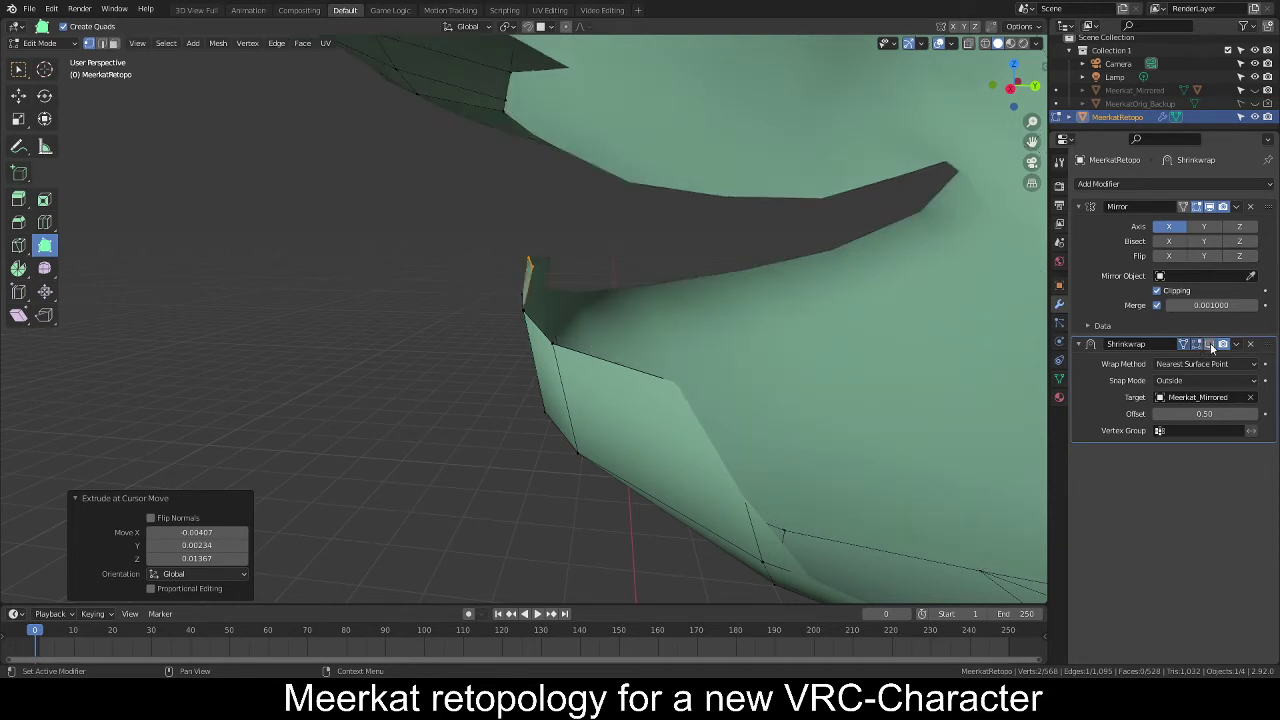
pyautogui.press('g')
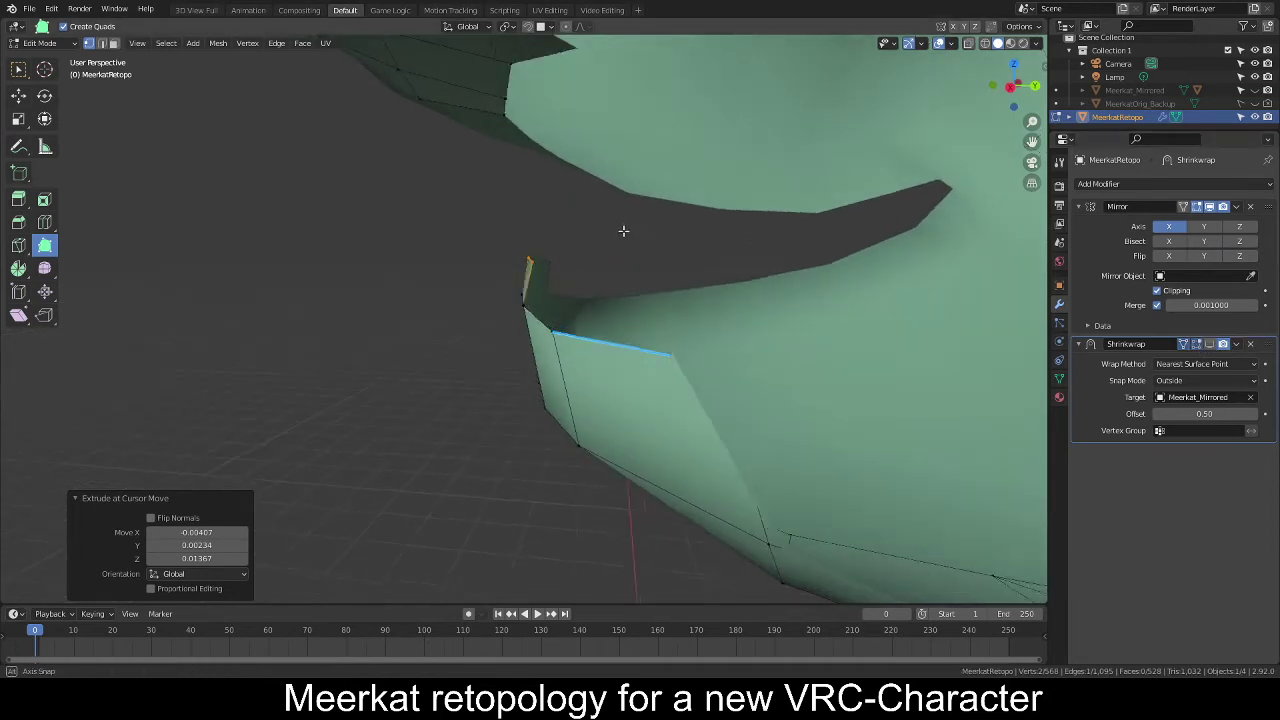
pyautogui.click(632, 241)
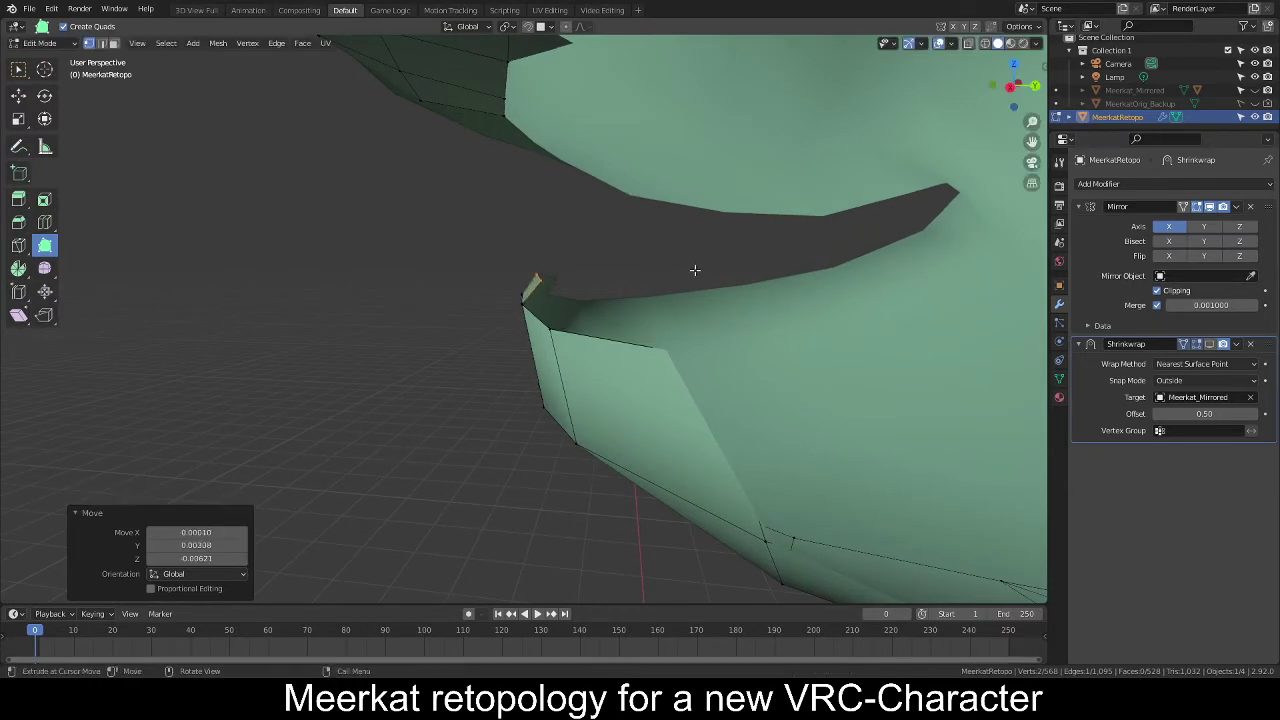
# Shift the outer upper corner vertex of the new face at the lower lip's front about 0.003 in X and 0.0007 in Y.
pyautogui.moveTo(696, 270)
pyautogui.mouseDown(button='middle')
pyautogui.moveTo(571, 289)
pyautogui.moveTo(680, 272)
pyautogui.mouseUp(button='middle')
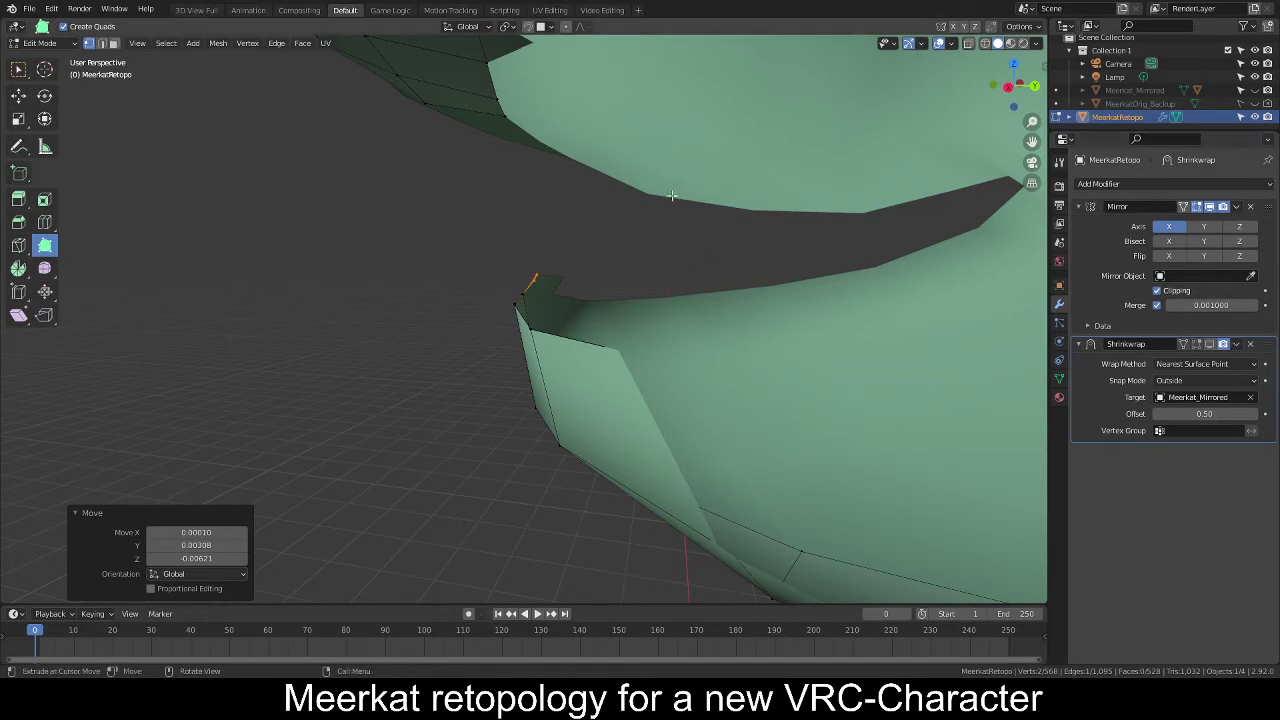
pyautogui.moveTo(561, 285); pyautogui.dragTo(719, 320, button='middle')
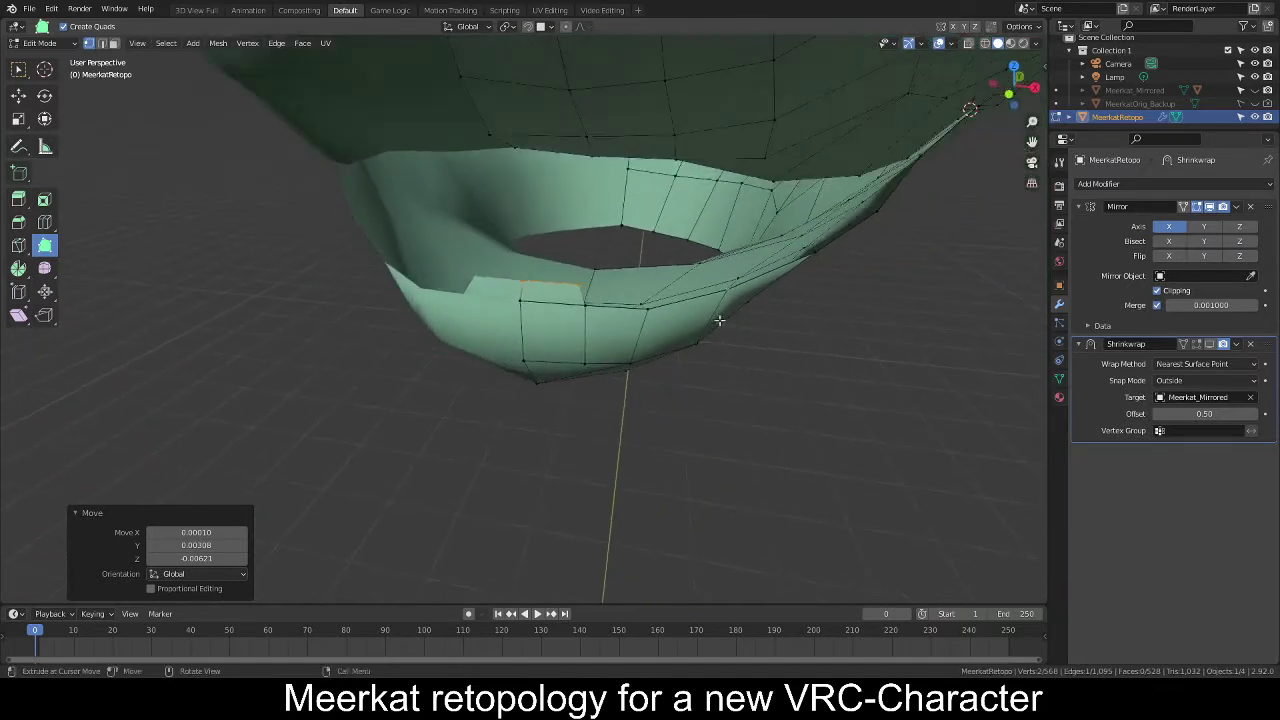
pyautogui.moveTo(577, 280); pyautogui.dragTo(588, 281)
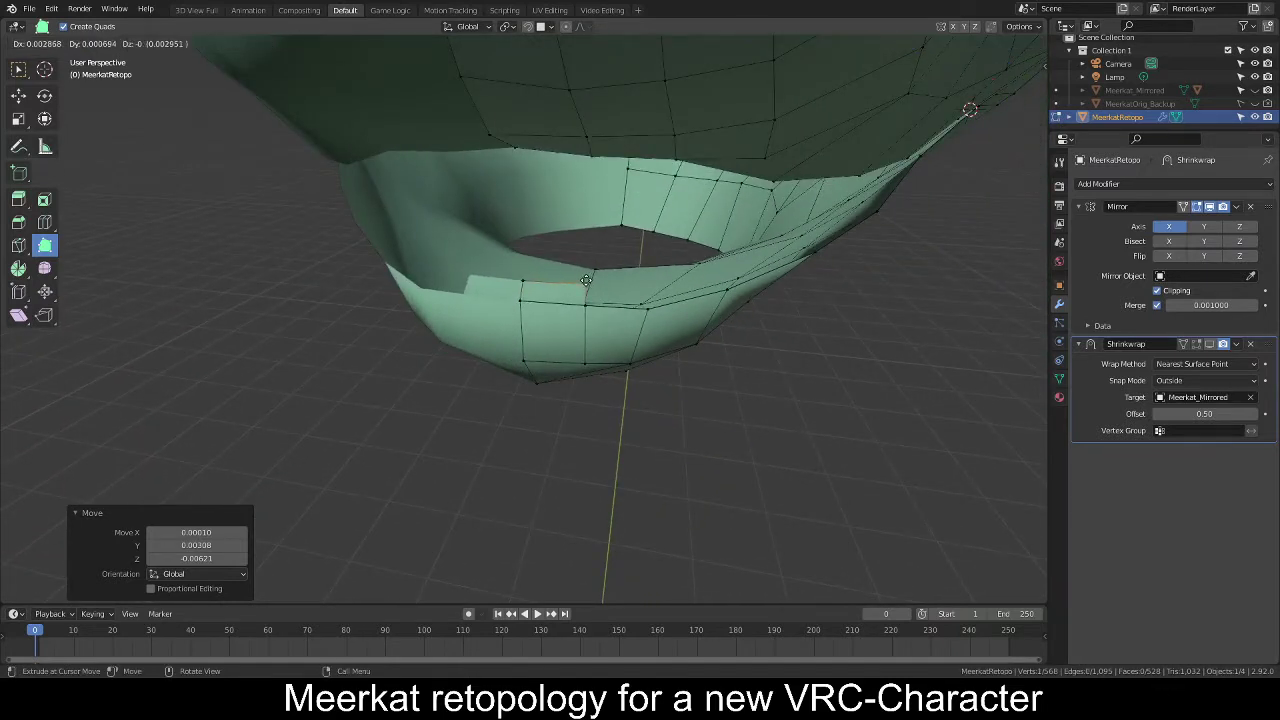
pyautogui.keyDown('ctrl'); pyautogui.click(591, 285); pyautogui.keyUp('ctrl')
pyautogui.click(597, 289)
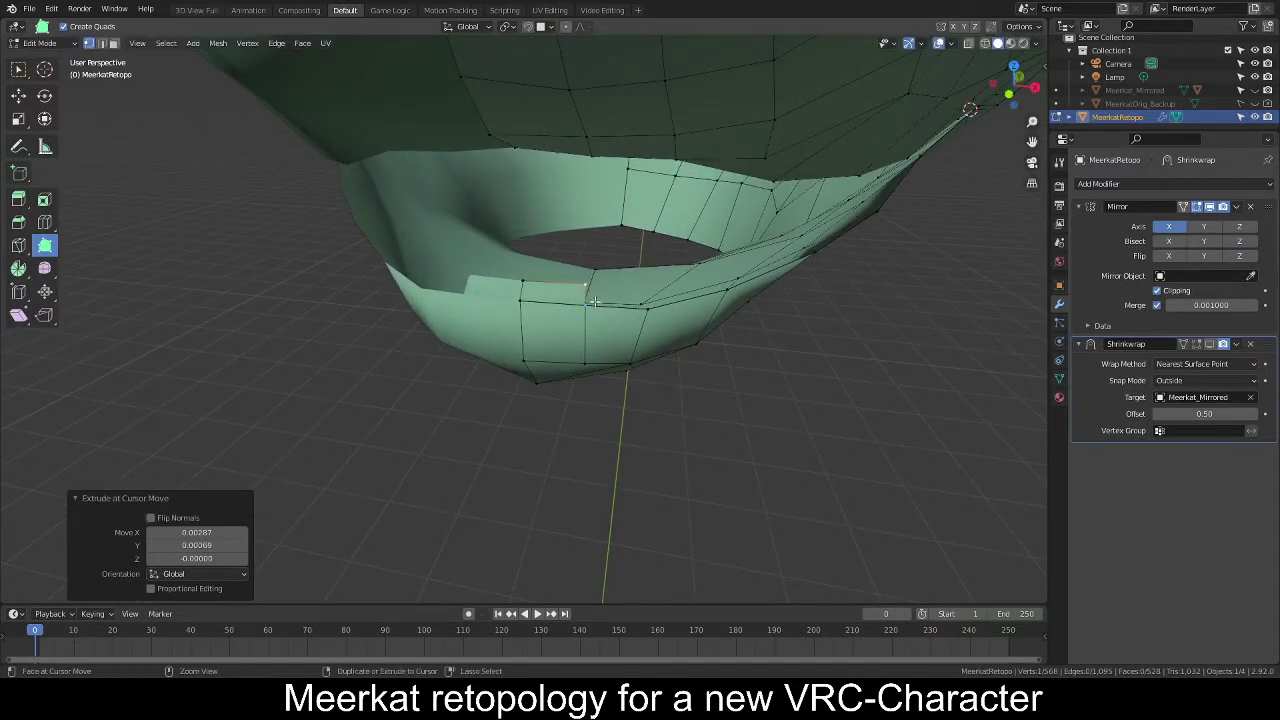
# Try to build a Poly Build face from the side edge of the new lower-lip face toward the mouth interior.
pyautogui.moveTo(590, 301); pyautogui.dragTo(450, 296, button='middle')
pyautogui.scroll(3, 575, 285)
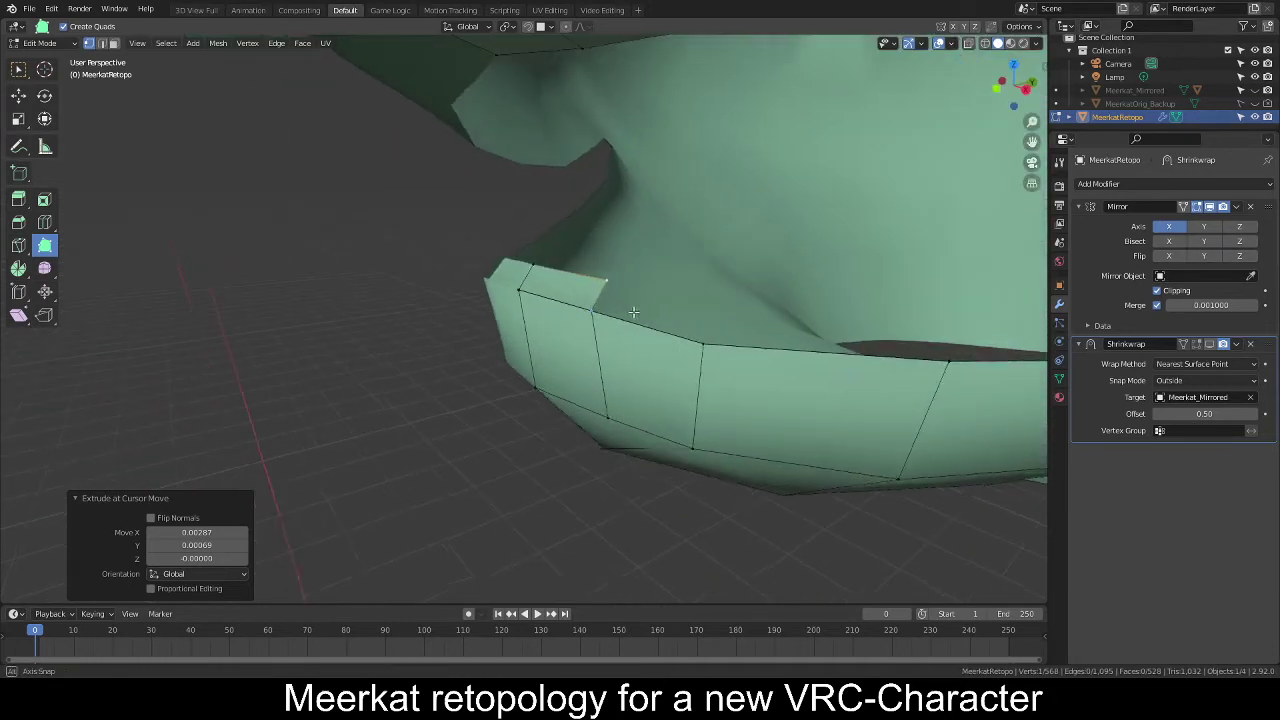
pyautogui.moveTo(620, 296); pyautogui.dragTo(596, 318, button='middle')
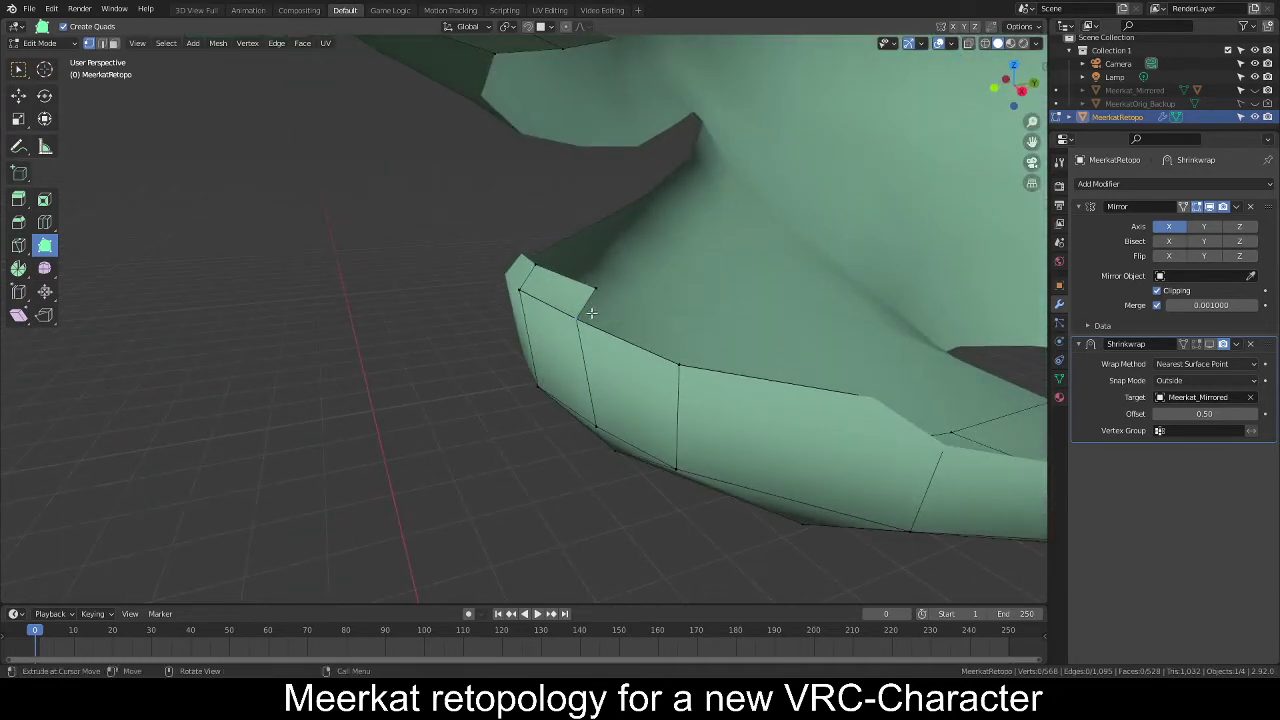
pyautogui.keyDown('ctrl'); pyautogui.click(632, 308); pyautogui.keyUp('ctrl')
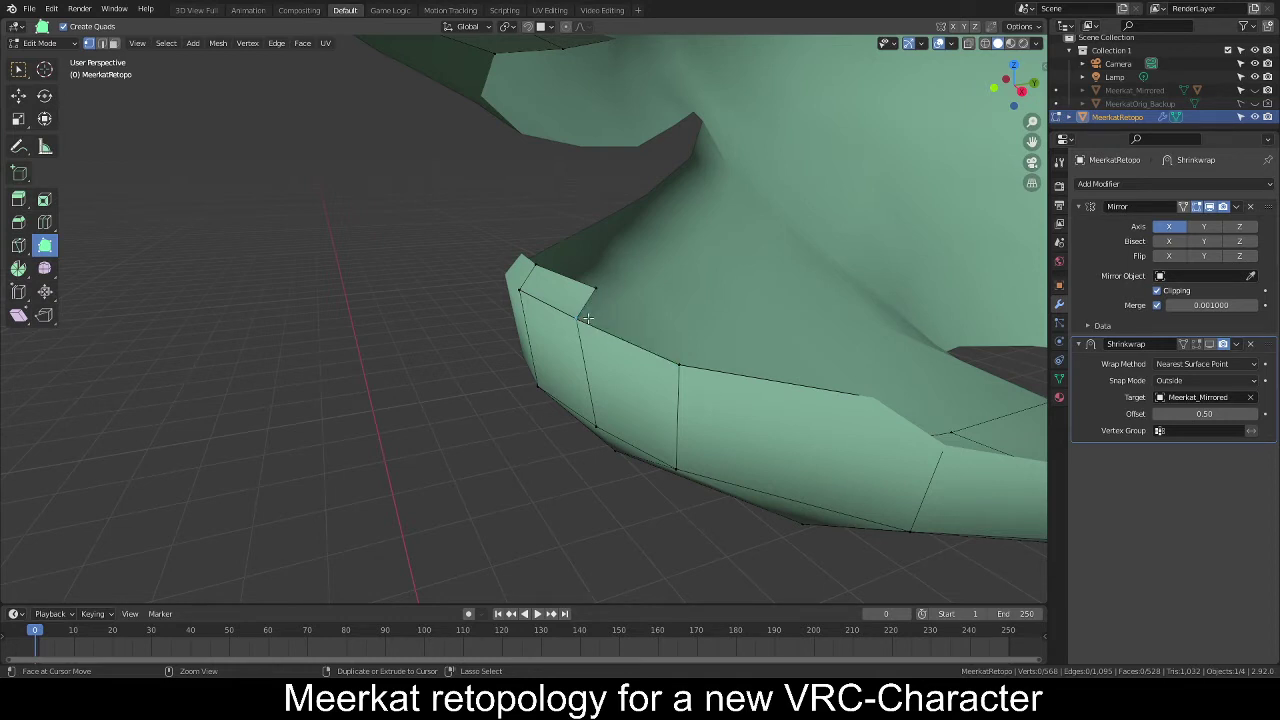
pyautogui.moveTo(578, 316); pyautogui.dragTo(625, 295, button='middle')
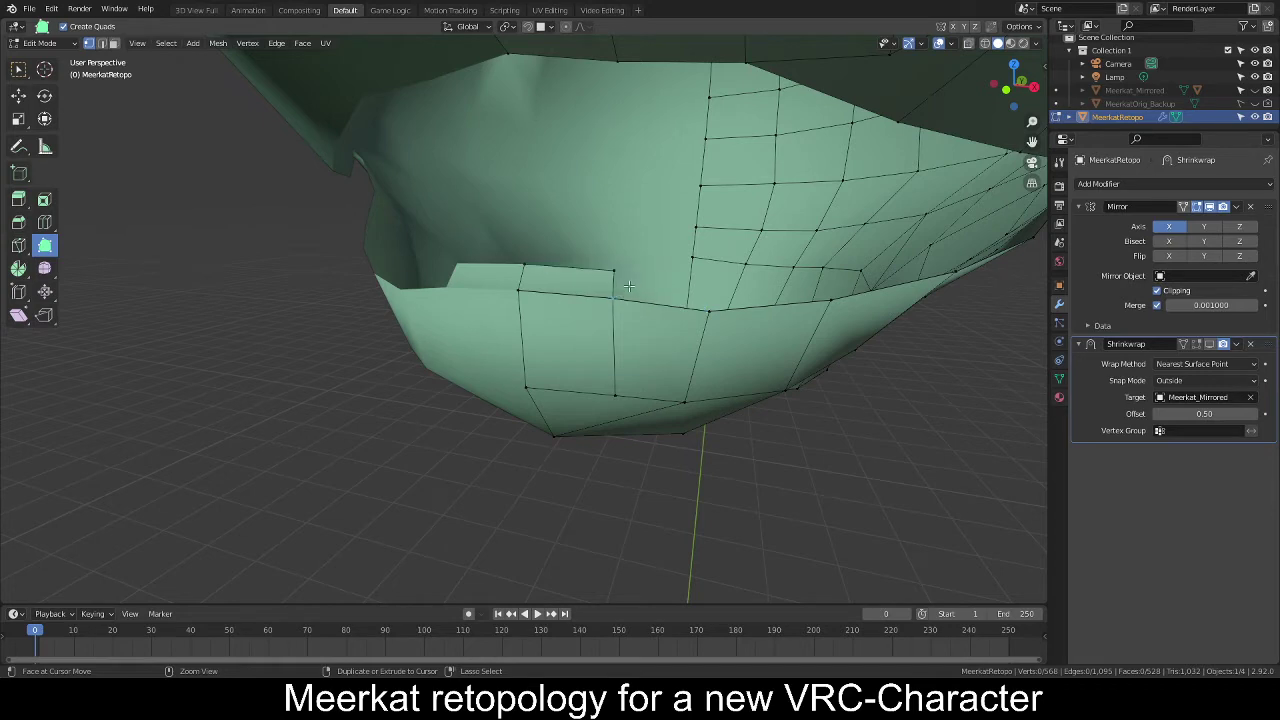
pyautogui.moveTo(685, 268); pyautogui.dragTo(391, 260, button='middle')
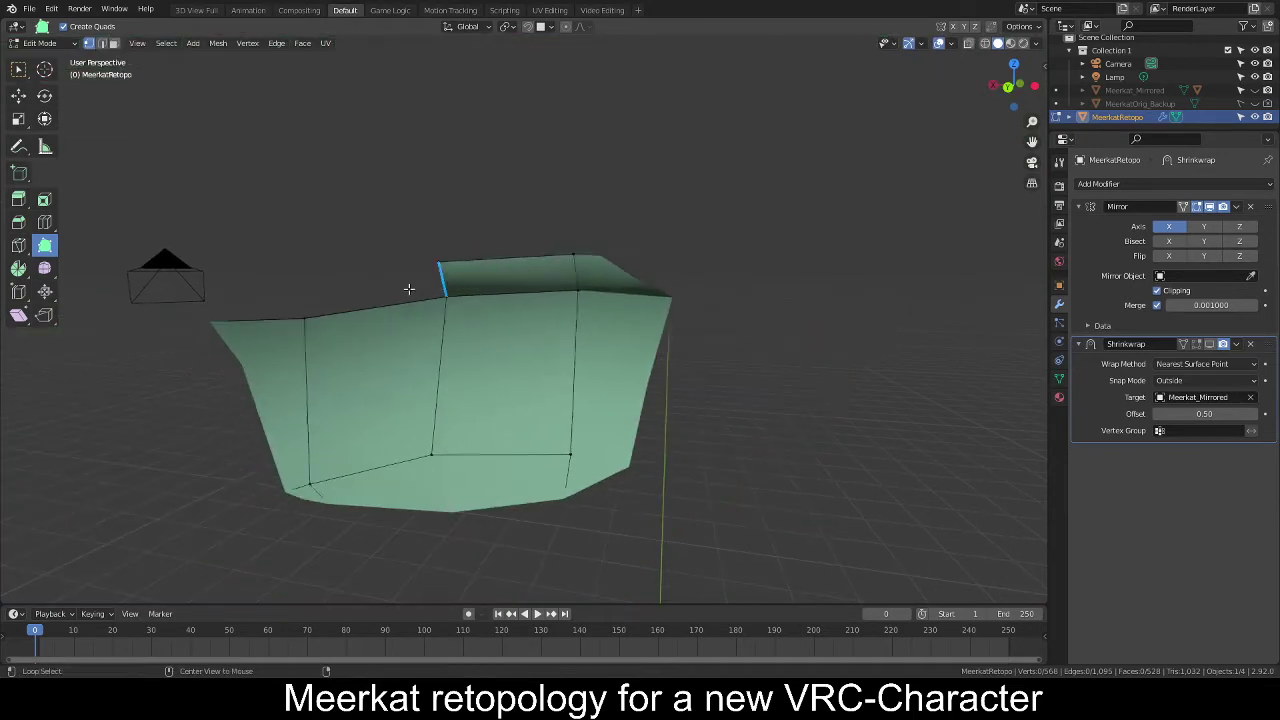
pyautogui.keyDown('alt'); pyautogui.middleClick(409, 289); pyautogui.keyUp('alt')
pyautogui.moveTo(455, 335); pyautogui.dragTo(515, 320, button='middle')
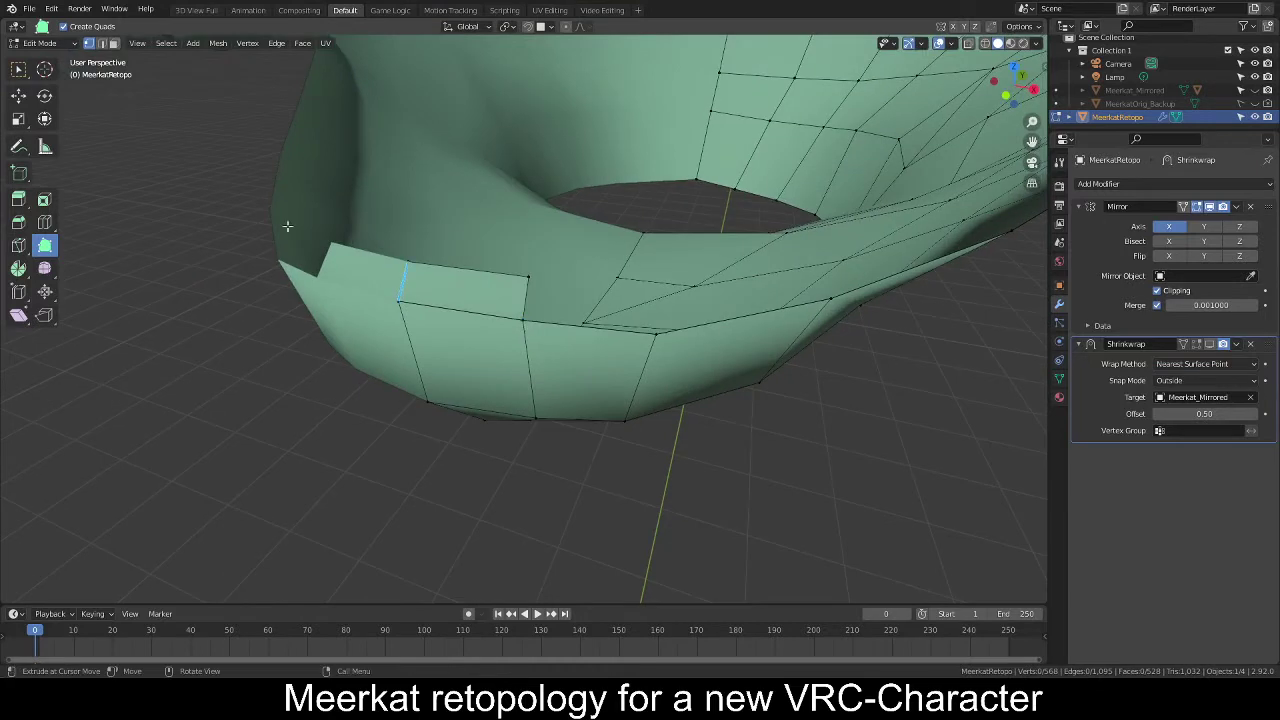
pyautogui.keyDown('ctrl'); pyautogui.moveTo(548, 316); pyautogui.dragTo(571, 143); pyautogui.keyUp('ctrl')
pyautogui.click(570, 143)
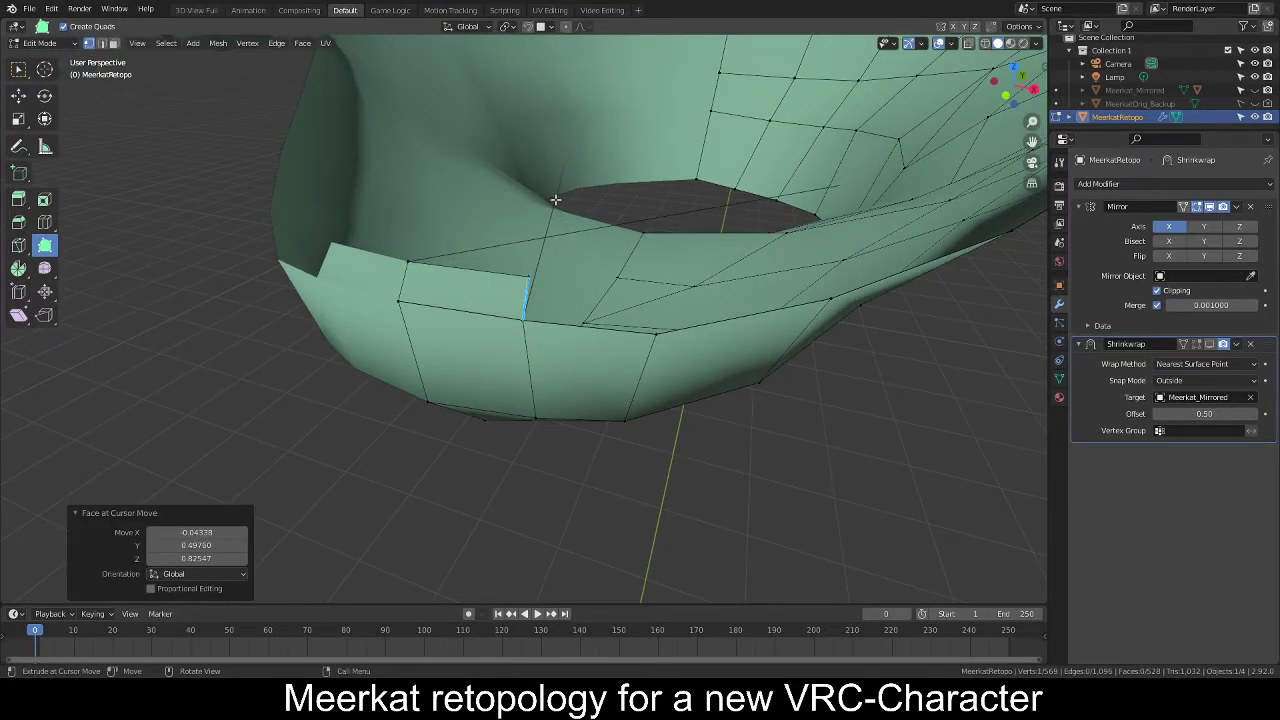
pyautogui.press('x')
pyautogui.click(552, 199)
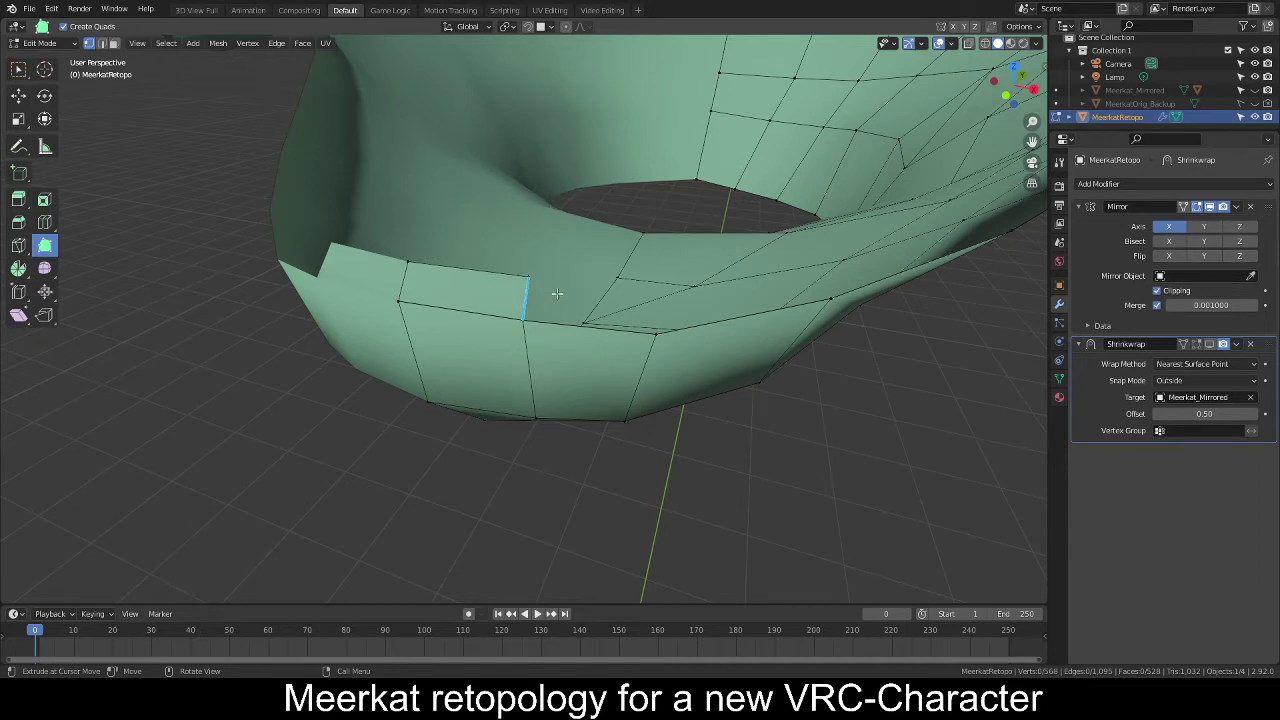
# Extrude the new face's side edge about 0.027 in X and 0.010 in Y and merge its lower end into the next lip border vertex.
pyautogui.press('e')
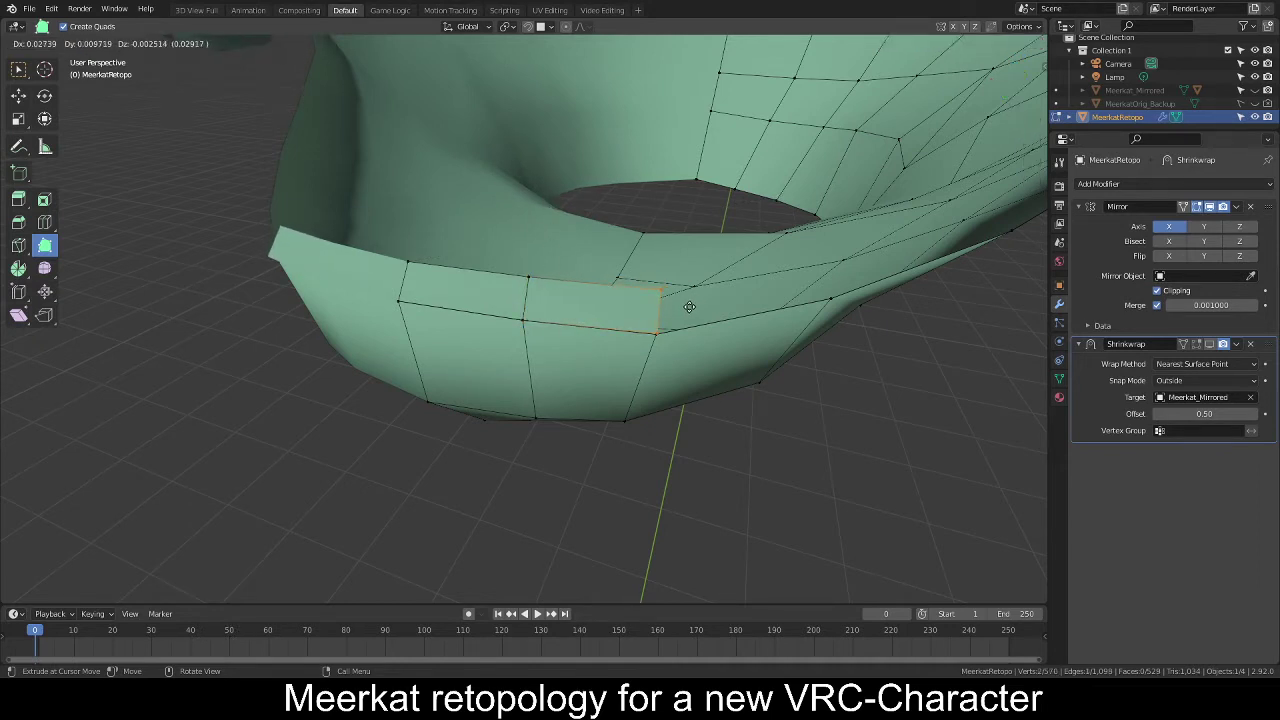
pyautogui.click(689, 306)
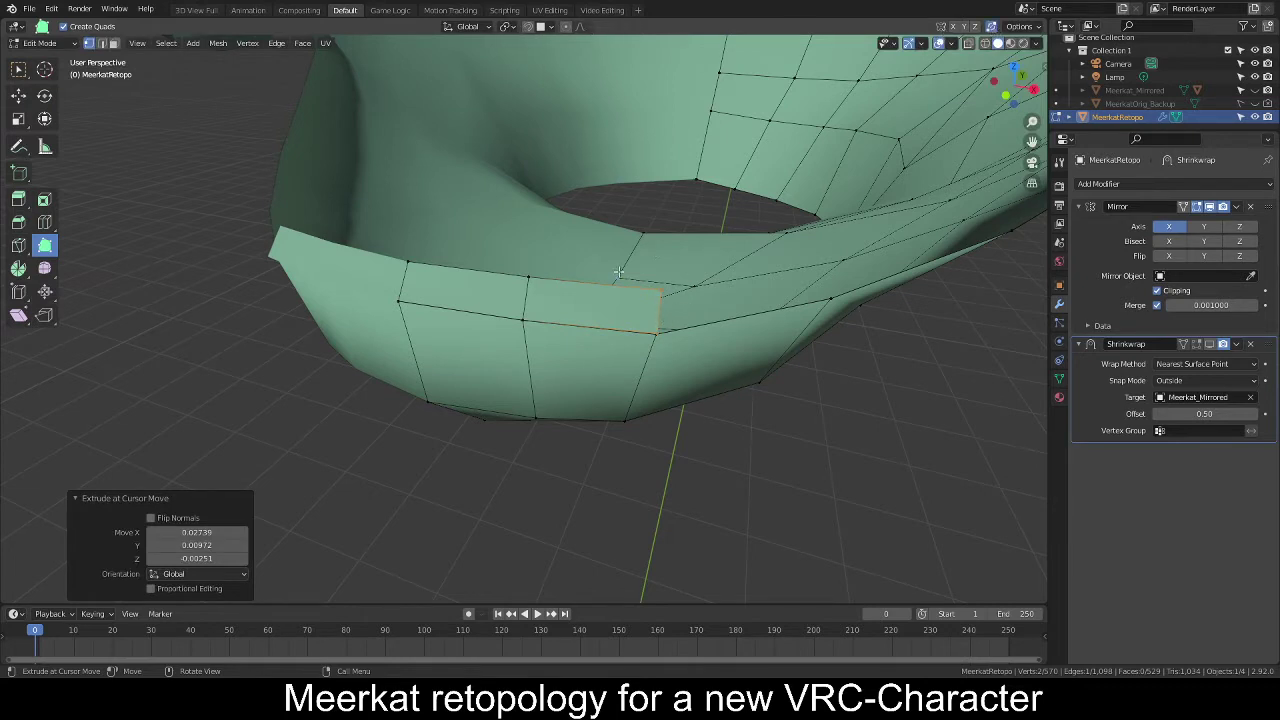
pyautogui.press('g')
pyautogui.click(716, 288)
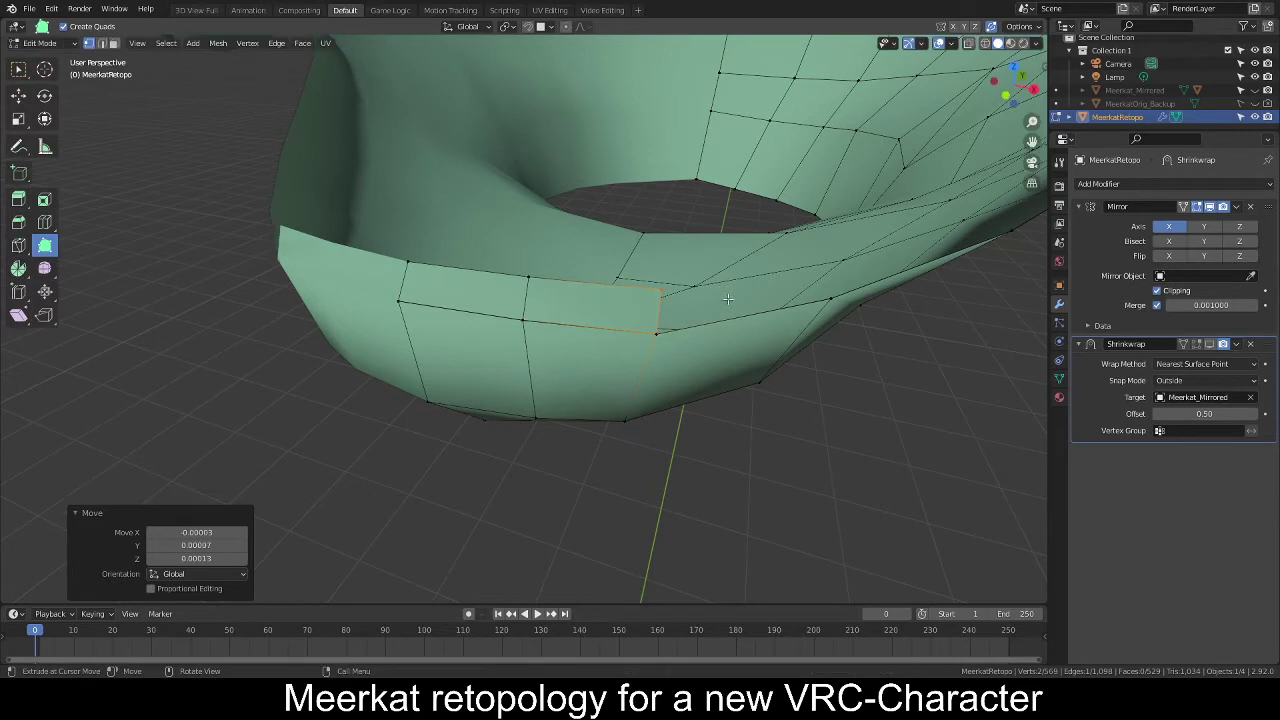
# Nudge the extruded face's upper corner vertex slightly and weld the doubled lip border vertex between the two new faces.
pyautogui.moveTo(716, 288); pyautogui.dragTo(680, 284, button='middle')
pyautogui.press('g')
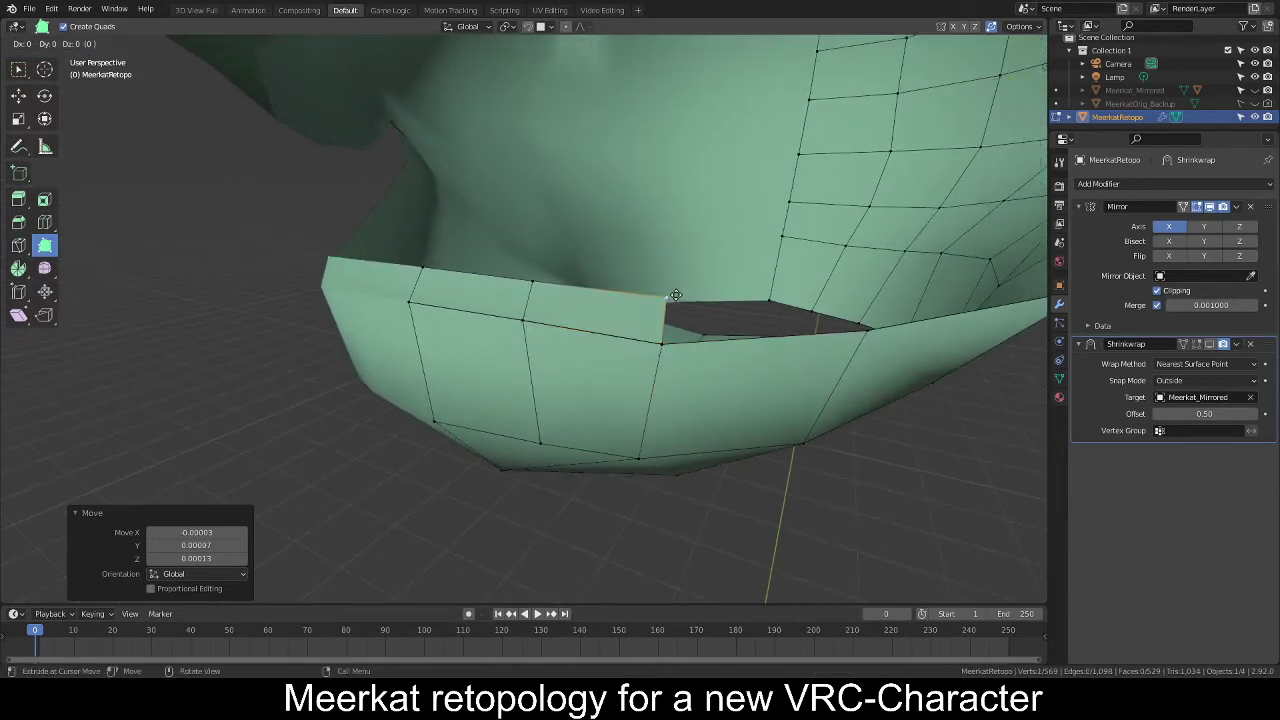
pyautogui.moveTo(672, 294); pyautogui.dragTo(681, 303)
pyautogui.moveTo(681, 303); pyautogui.dragTo(670, 322, button='middle')
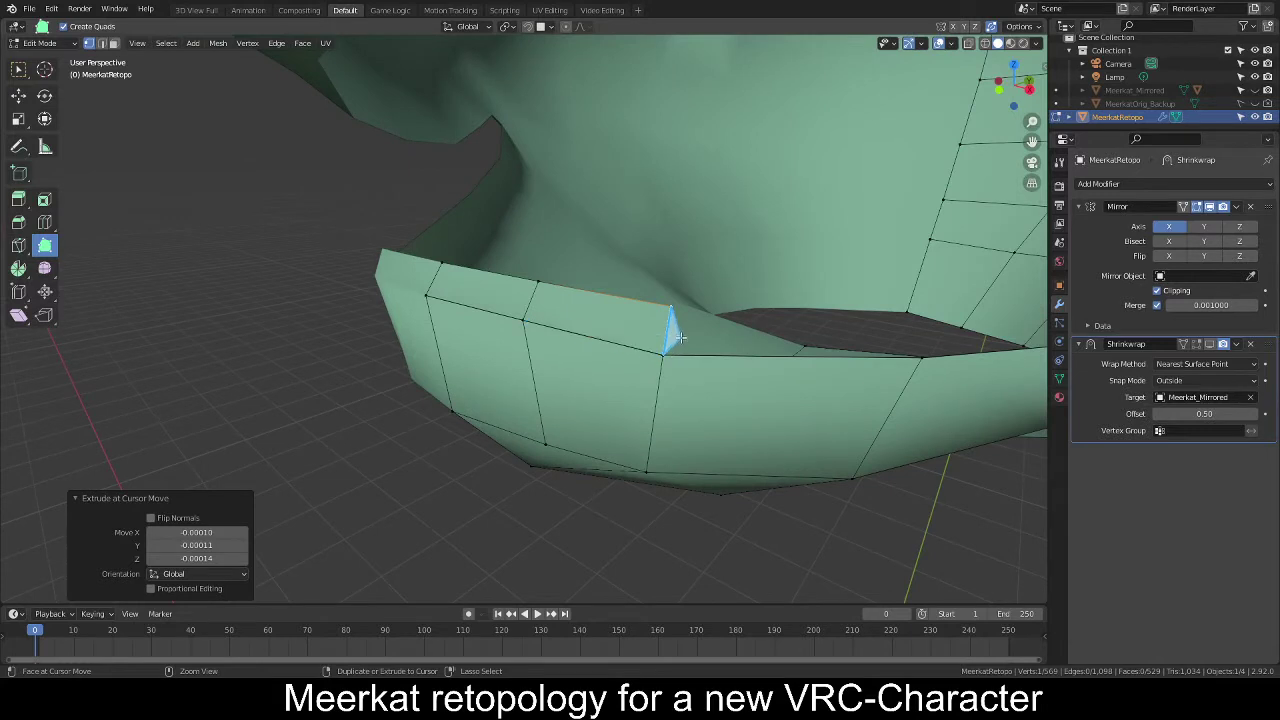
pyautogui.moveTo(524, 320); pyautogui.dragTo(525, 322)
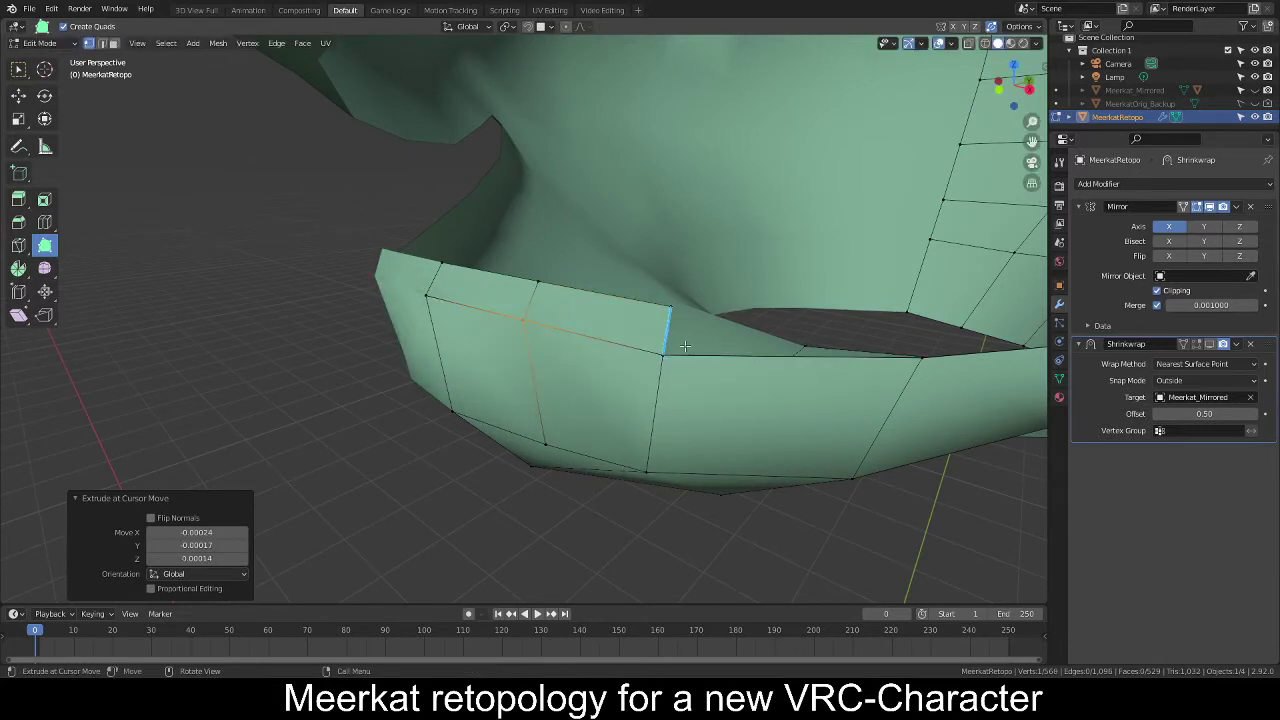
pyautogui.moveTo(661, 357); pyautogui.dragTo(917, 313)
pyautogui.moveTo(917, 313); pyautogui.dragTo(740, 344, button='middle')
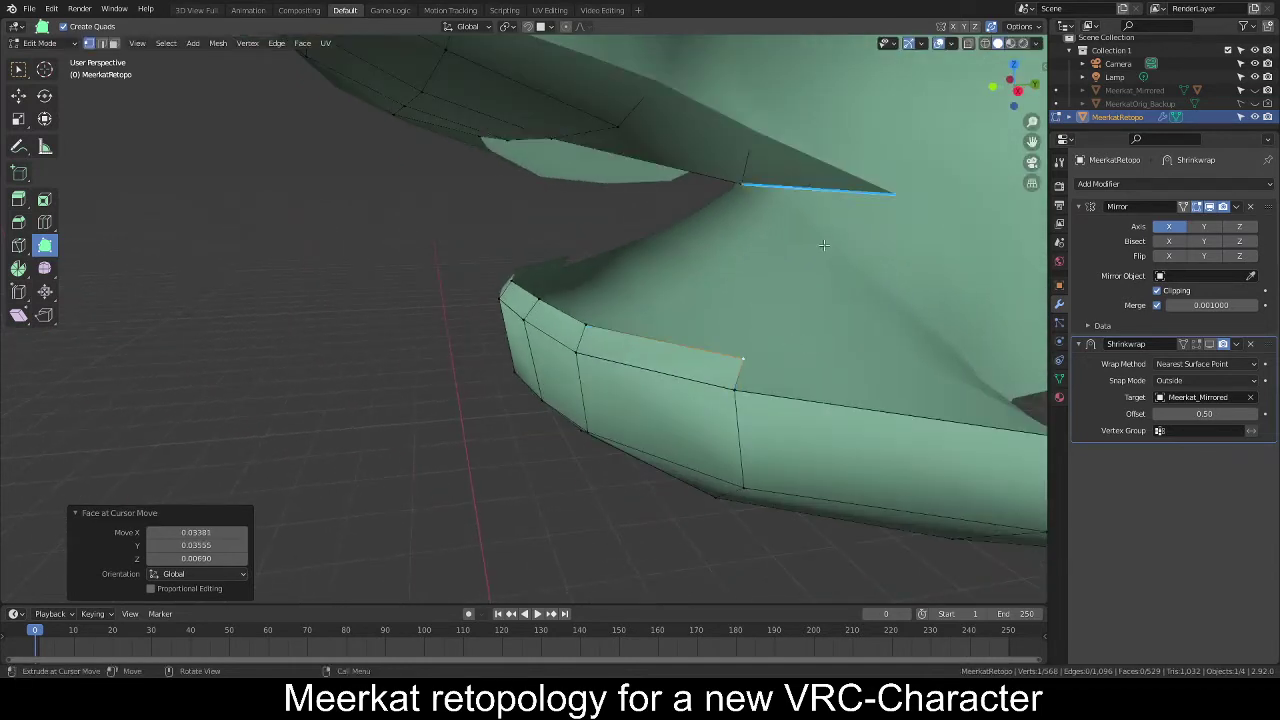
# Set the 3D view's clip start to 0.001.
pyautogui.click(1037, 43)
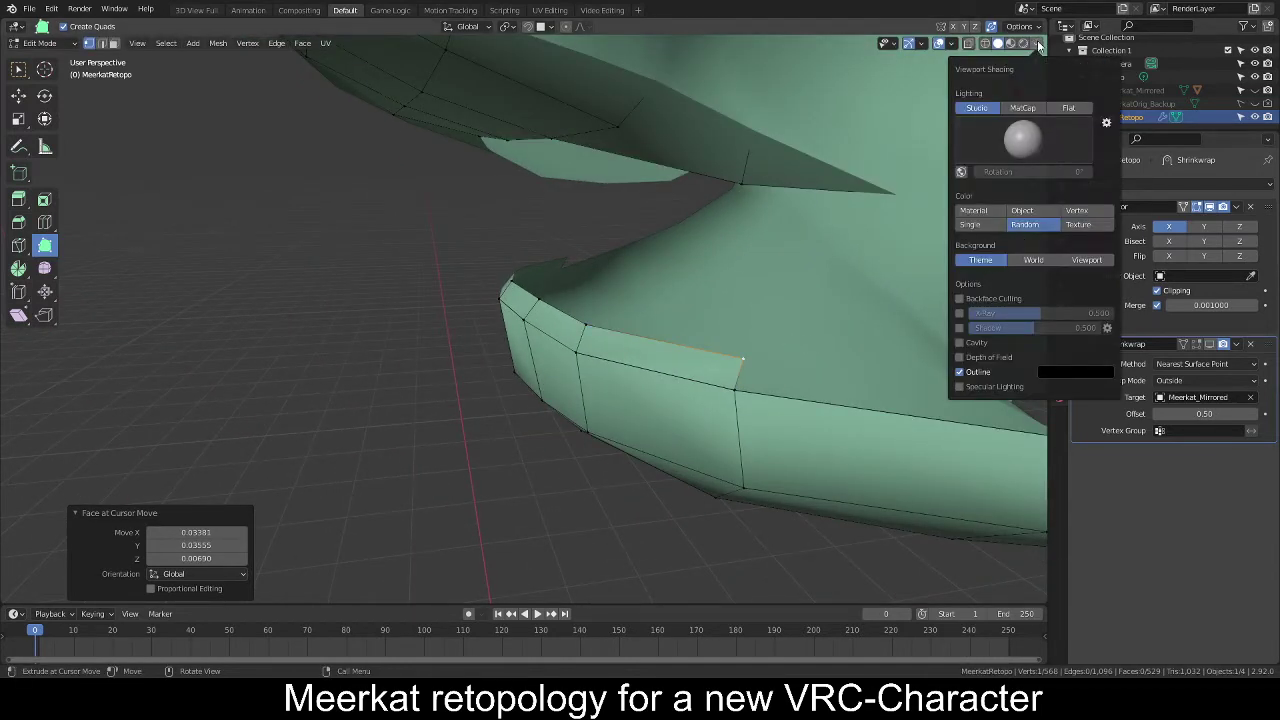
pyautogui.click(1045, 63)
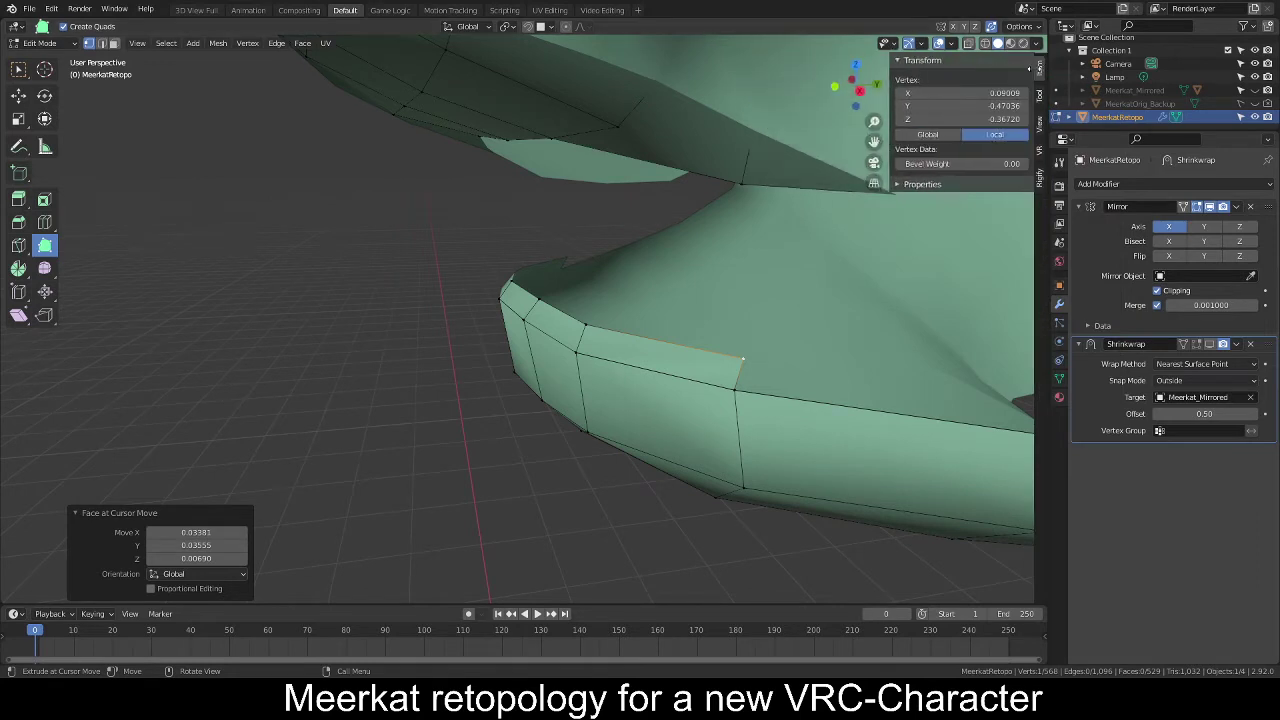
pyautogui.click(1041, 122)
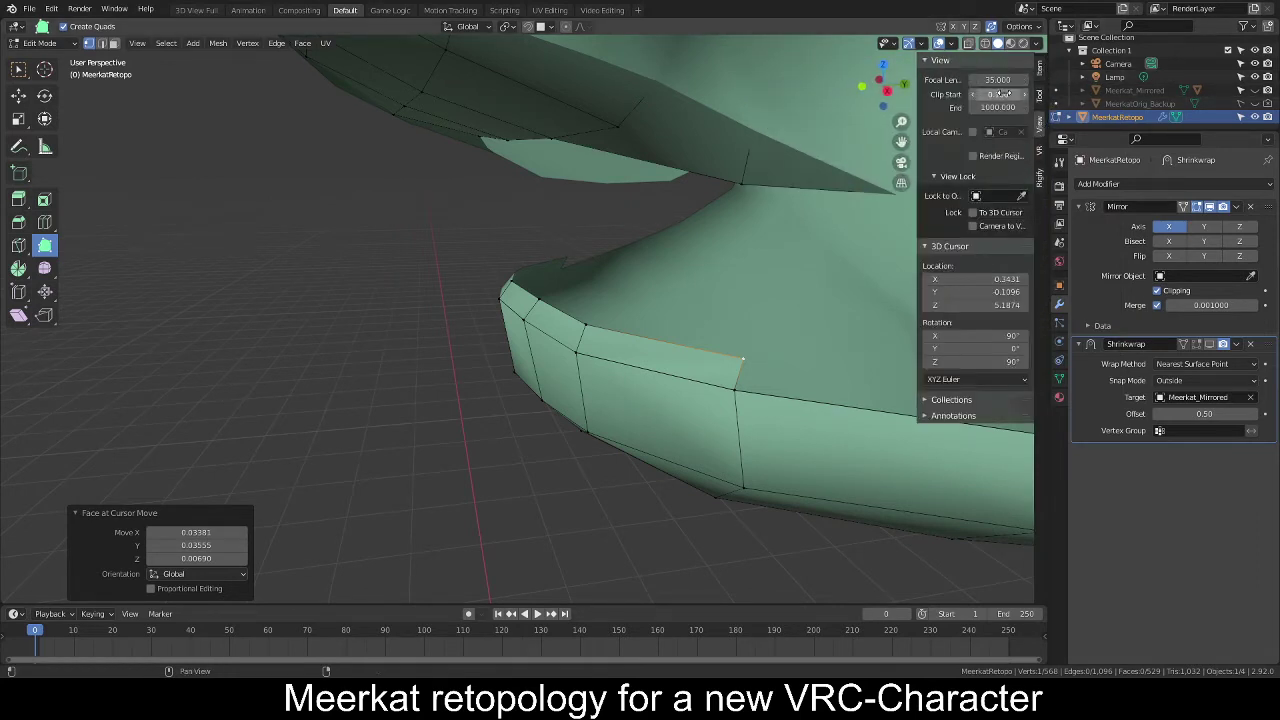
pyautogui.click(976, 97)
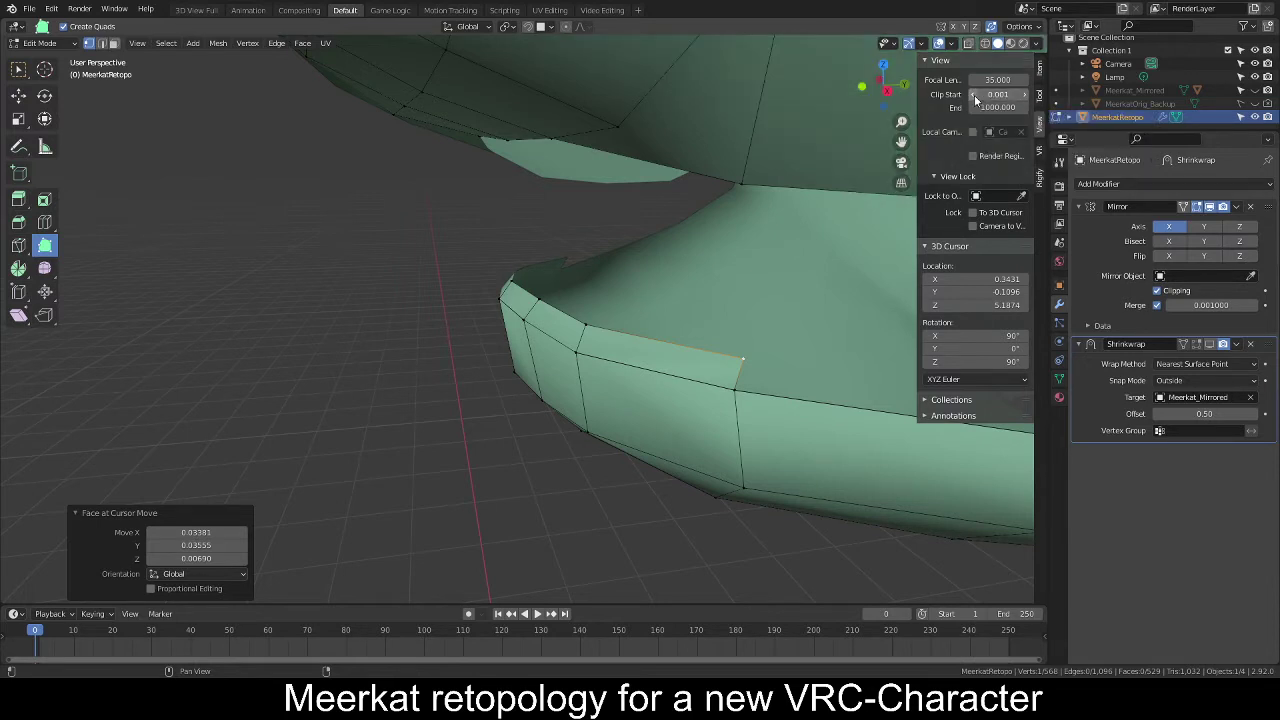
pyautogui.click(1024, 95)
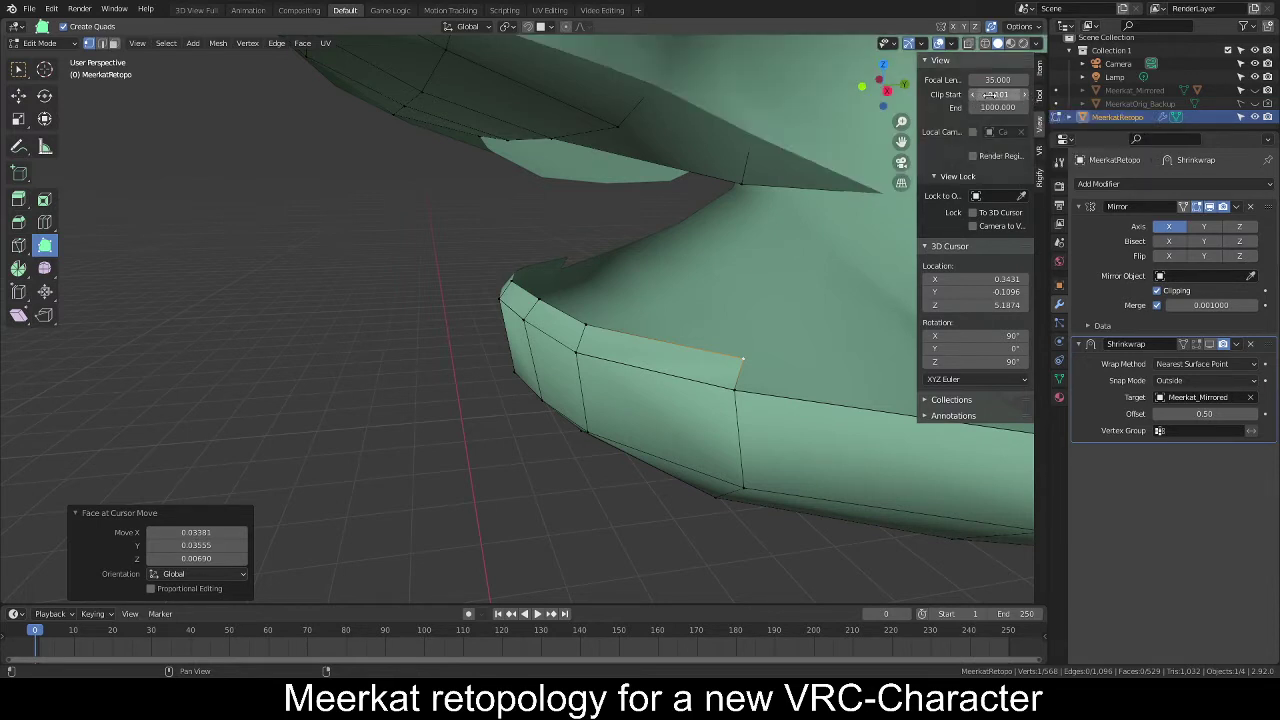
pyautogui.moveTo(975, 97); pyautogui.dragTo(962, 97)
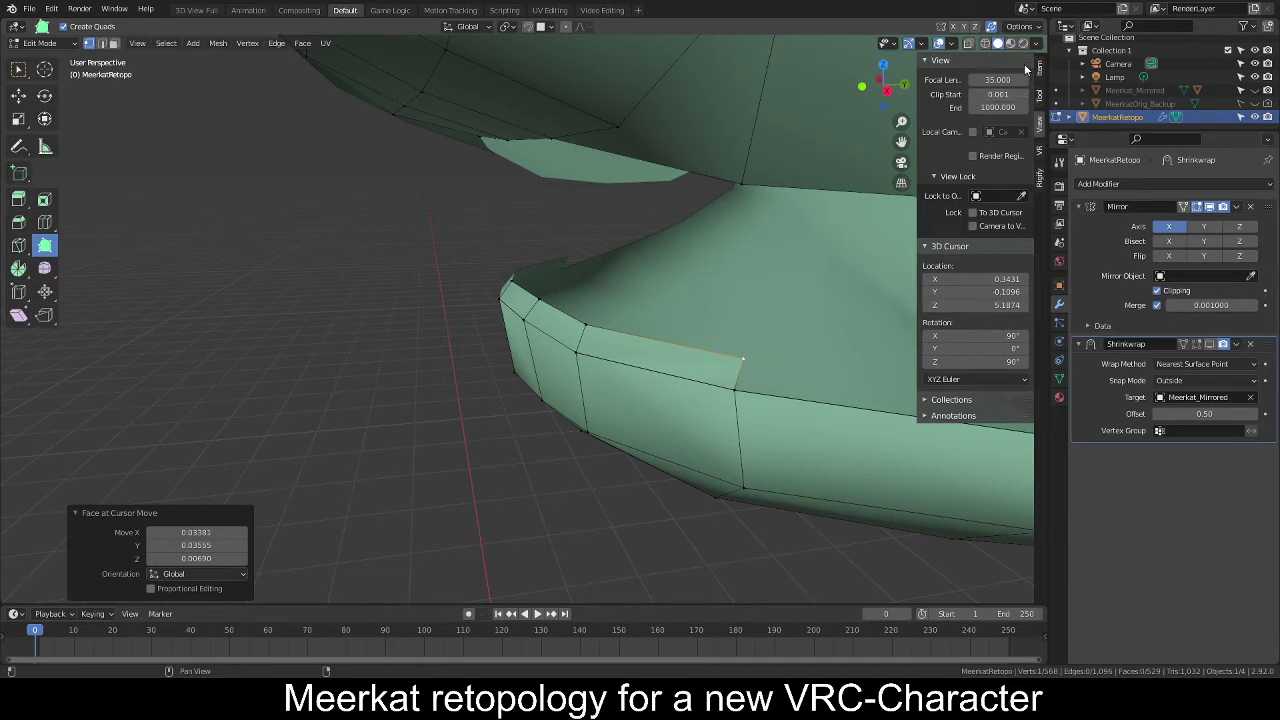
pyautogui.press('n')
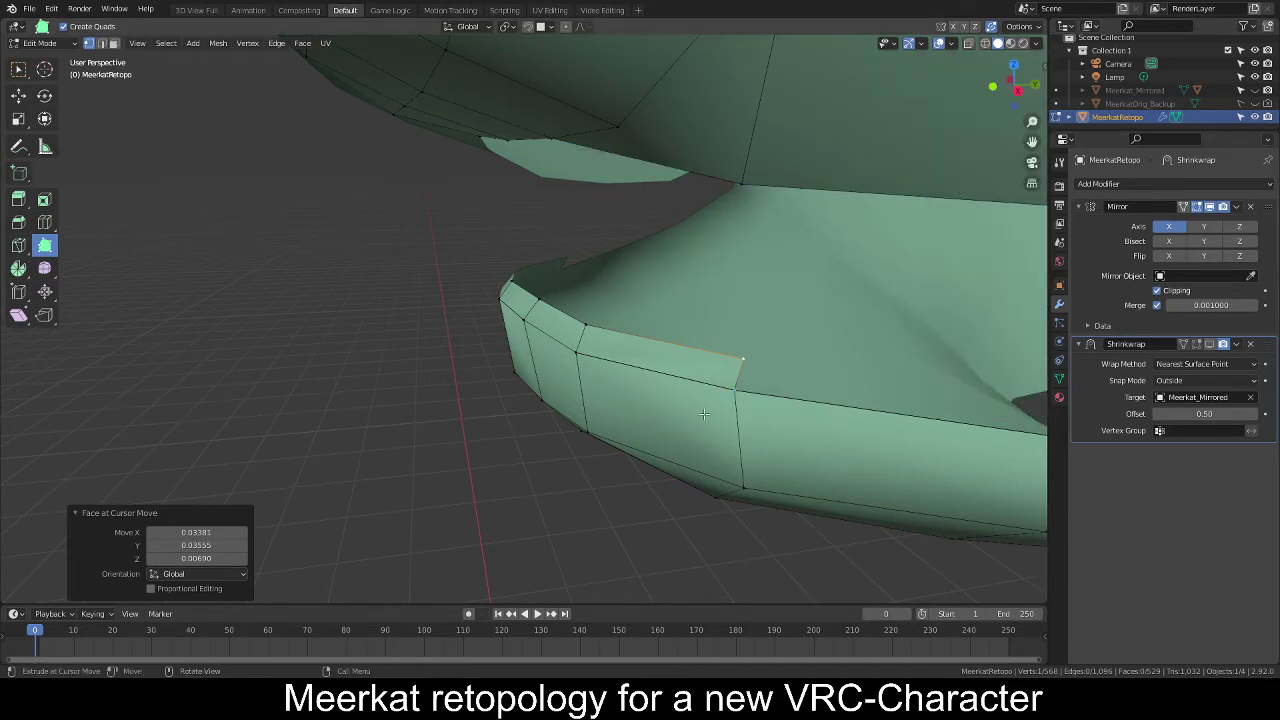
# Extend the new inner strip along the lower lip with another face reaching the next lip border vertex.
pyautogui.keyDown('alt'); pyautogui.middleClick(773, 389); pyautogui.keyUp('alt')
pyautogui.scroll(-7, 540, 376)
pyautogui.scroll(-4, 452, 300)
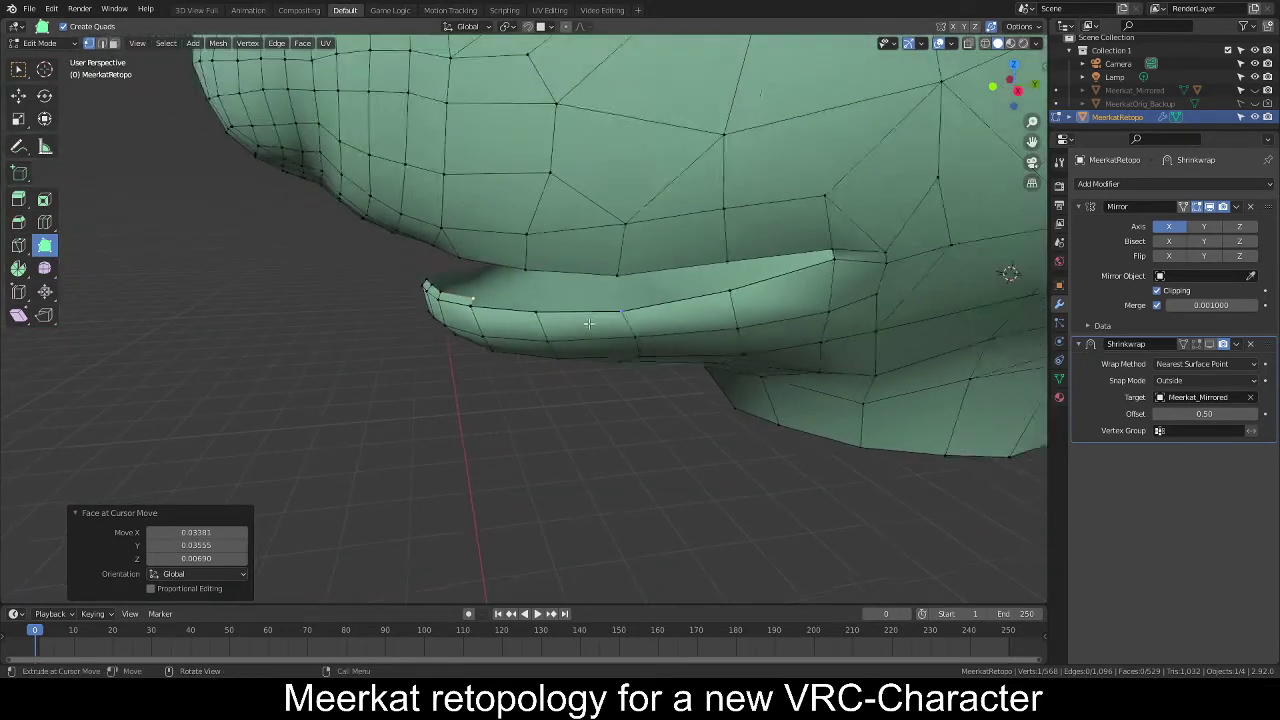
pyautogui.scroll(4, 567, 353)
pyautogui.scroll(2, 490, 329)
pyautogui.moveTo(502, 332); pyautogui.dragTo(532, 336, button='middle')
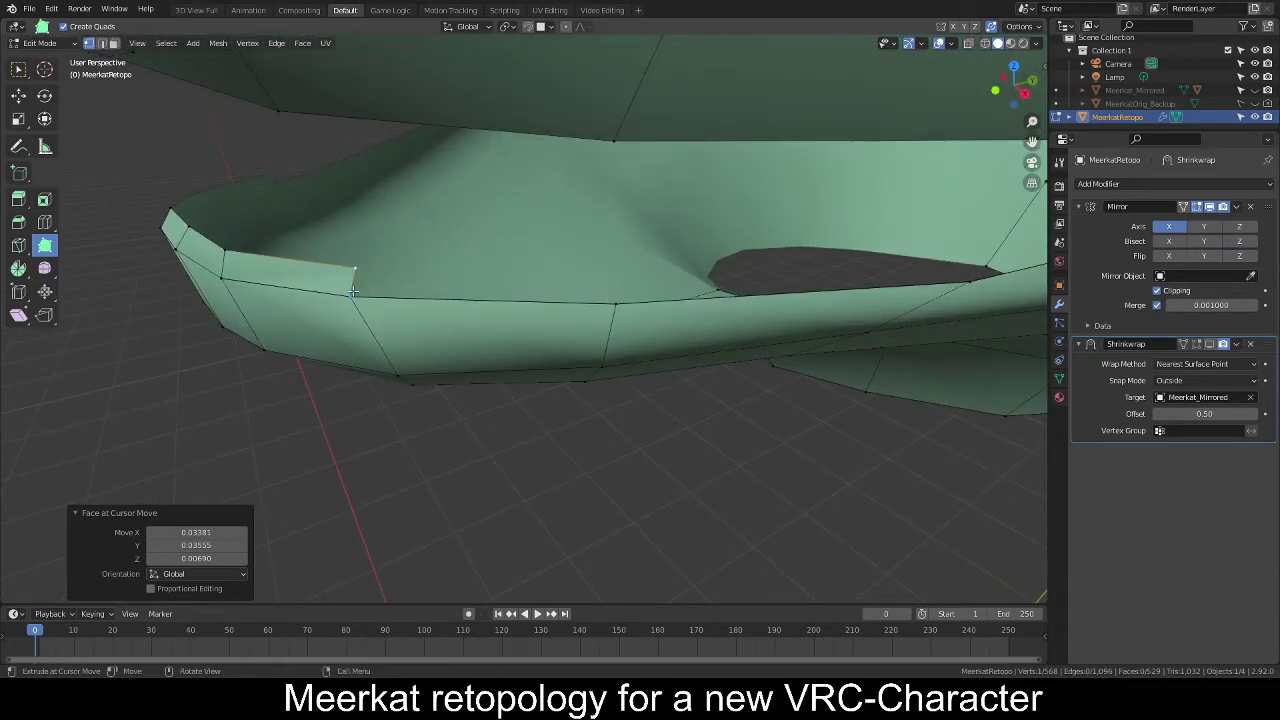
pyautogui.moveTo(350, 296); pyautogui.dragTo(615, 303)
# Adjust the newest lip face's upper outer vertex, finishing with a move of about -0.001 in Y and -0.002 in Z.
pyautogui.moveTo(658, 314); pyautogui.dragTo(543, 277, button='middle')
pyautogui.moveTo(540, 272); pyautogui.dragTo(523, 263)
pyautogui.moveTo(523, 263); pyautogui.dragTo(600, 300, button='middle')
pyautogui.moveTo(514, 263); pyautogui.dragTo(514, 263)
pyautogui.moveTo(514, 263); pyautogui.dragTo(694, 320, button='middle')
pyautogui.press('g')
pyautogui.click(691, 332)
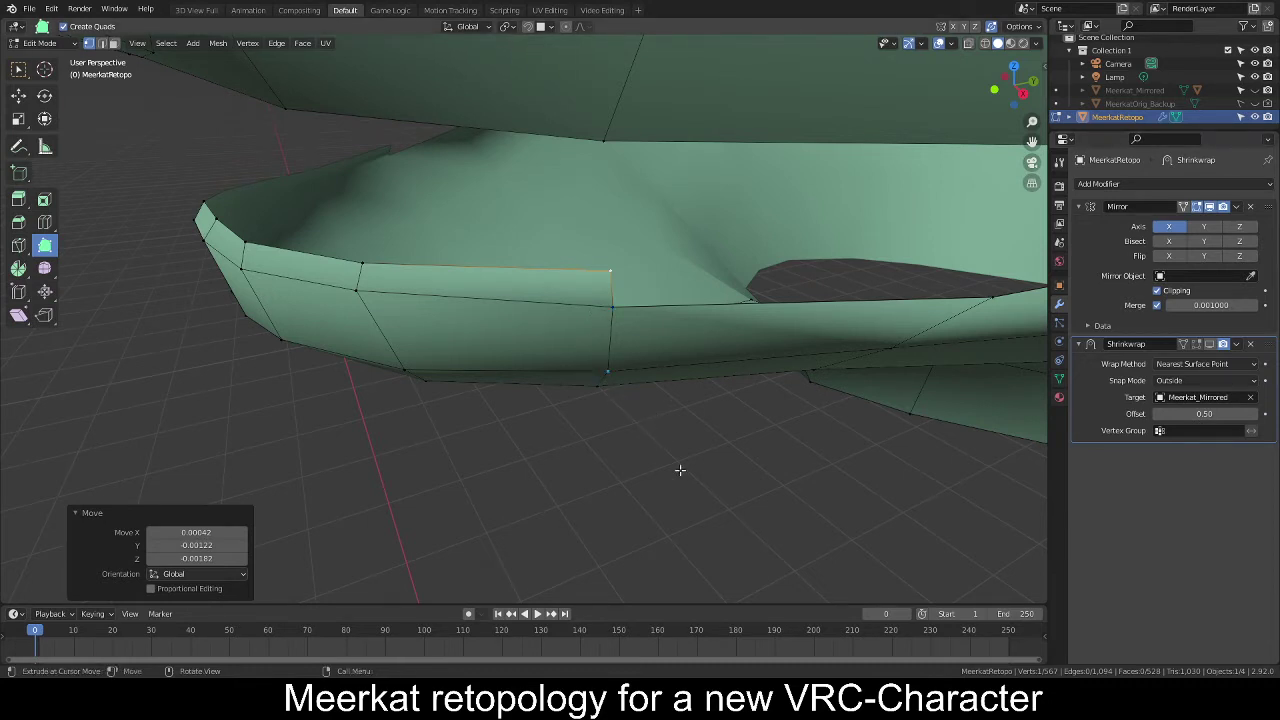
# Nudge the free vertex of the newest inner lower-lip face by about 0.001 in X, 0.0005 in Y and -0.0012 in Z.
pyautogui.moveTo(666, 370); pyautogui.dragTo(771, 363, button='middle')
pyautogui.press('g')
pyautogui.click(677, 370)
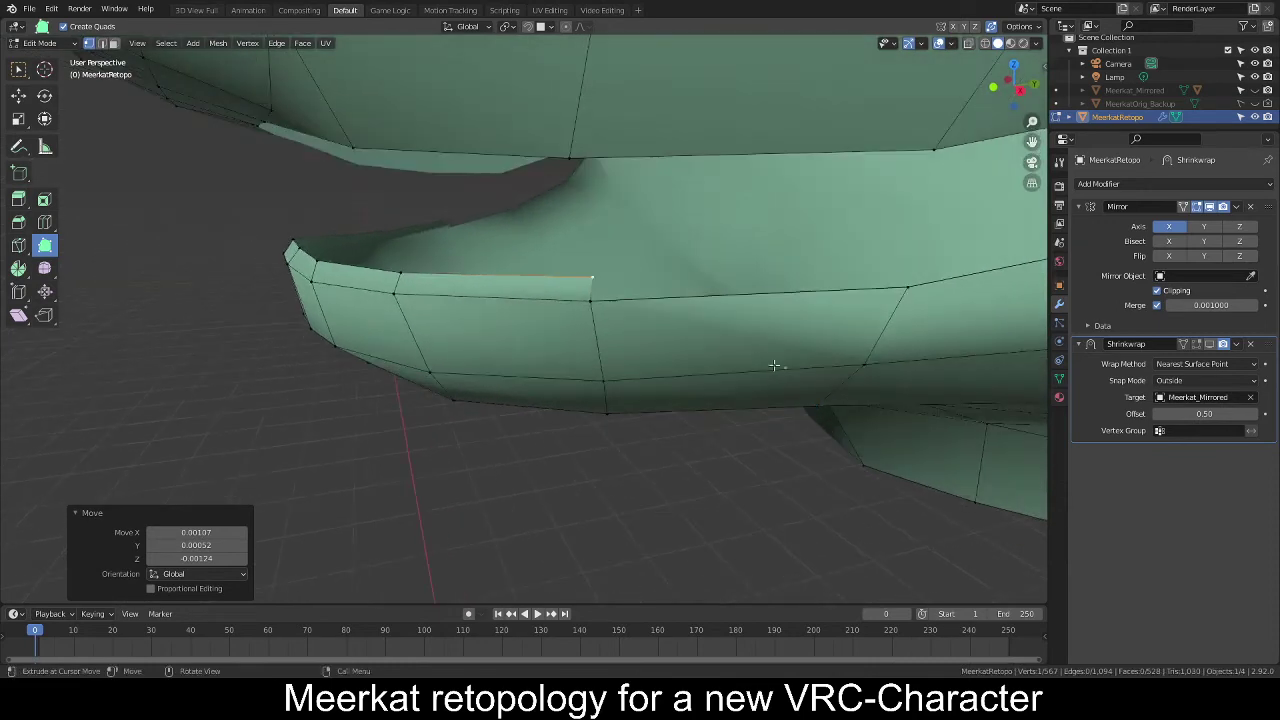
# Extend the inner lower-lip strip with another Poly Build face and fit its free vertex just inside the lip edge.
pyautogui.keyDown('ctrl'); pyautogui.moveTo(595, 291); pyautogui.dragTo(906, 261); pyautogui.keyUp('ctrl')
pyautogui.moveTo(906, 261); pyautogui.dragTo(752, 326, button='middle')
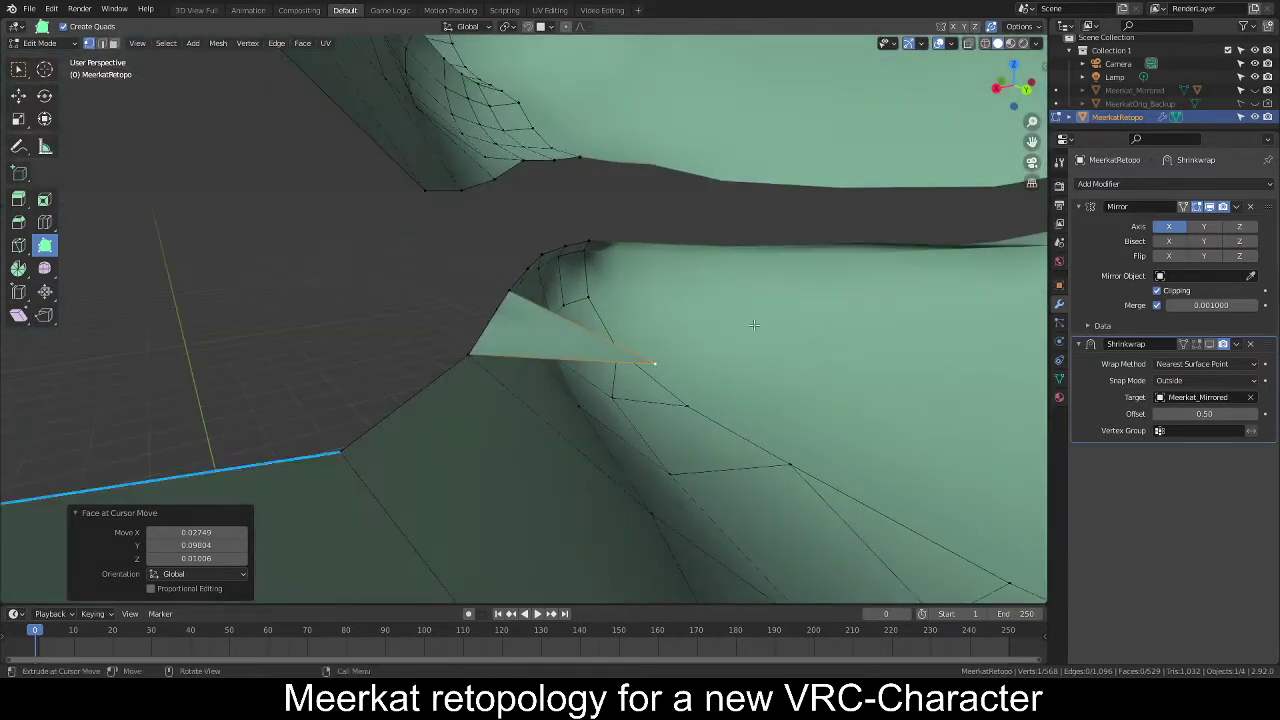
pyautogui.moveTo(714, 340); pyautogui.dragTo(561, 295)
pyautogui.click(563, 298)
pyautogui.moveTo(563, 303); pyautogui.dragTo(697, 327, button='middle')
pyautogui.press('g')
pyautogui.moveTo(697, 327); pyautogui.dragTo(662, 340)
pyautogui.moveTo(662, 340); pyautogui.dragTo(850, 202, button='middle')
pyautogui.press('g')
pyautogui.click(653, 344)
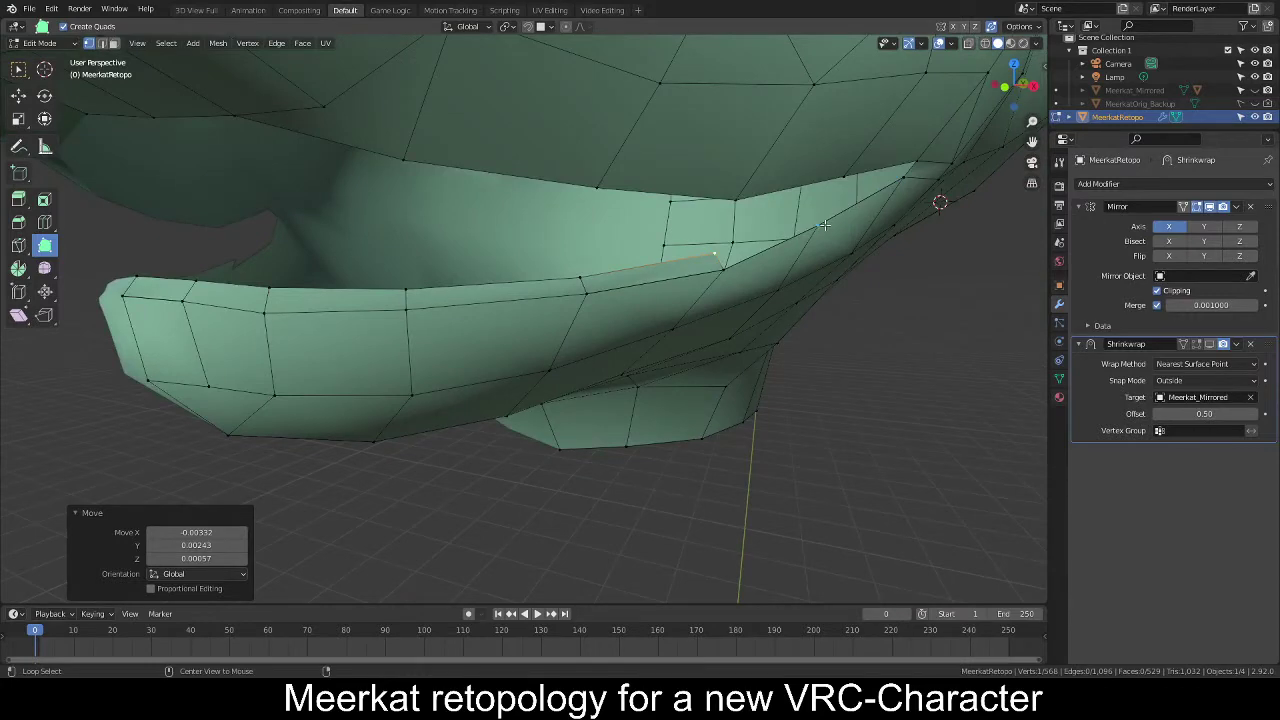
# Build the following inner-lip face toward the mouth corner and adjust its free vertex to follow the lip's contour.
pyautogui.keyDown('alt'); pyautogui.middleClick(825, 225); pyautogui.keyUp('alt')
pyautogui.scroll(4, 754, 317)
pyautogui.moveTo(594, 377); pyautogui.dragTo(569, 375, button='middle')
pyautogui.scroll(-2, 437, 362)
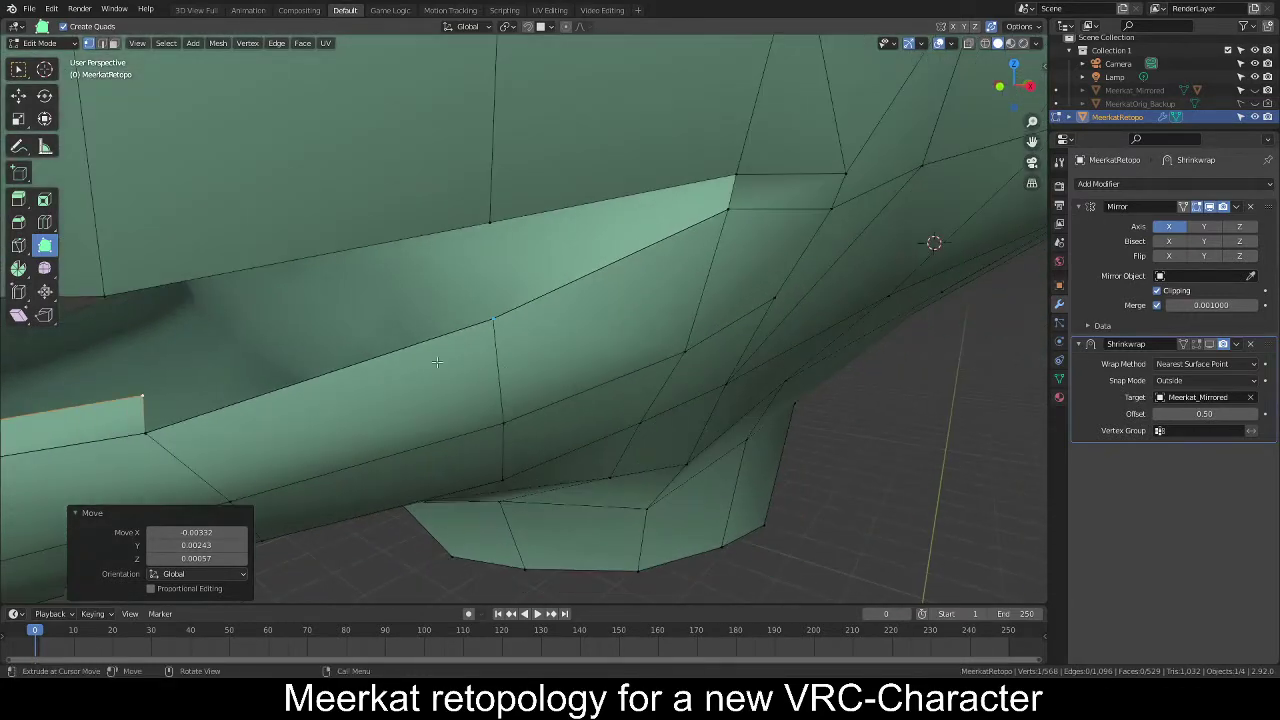
pyautogui.keyDown('ctrl'); pyautogui.click(148, 429); pyautogui.keyUp('ctrl')
pyautogui.moveTo(148, 429); pyautogui.dragTo(486, 291)
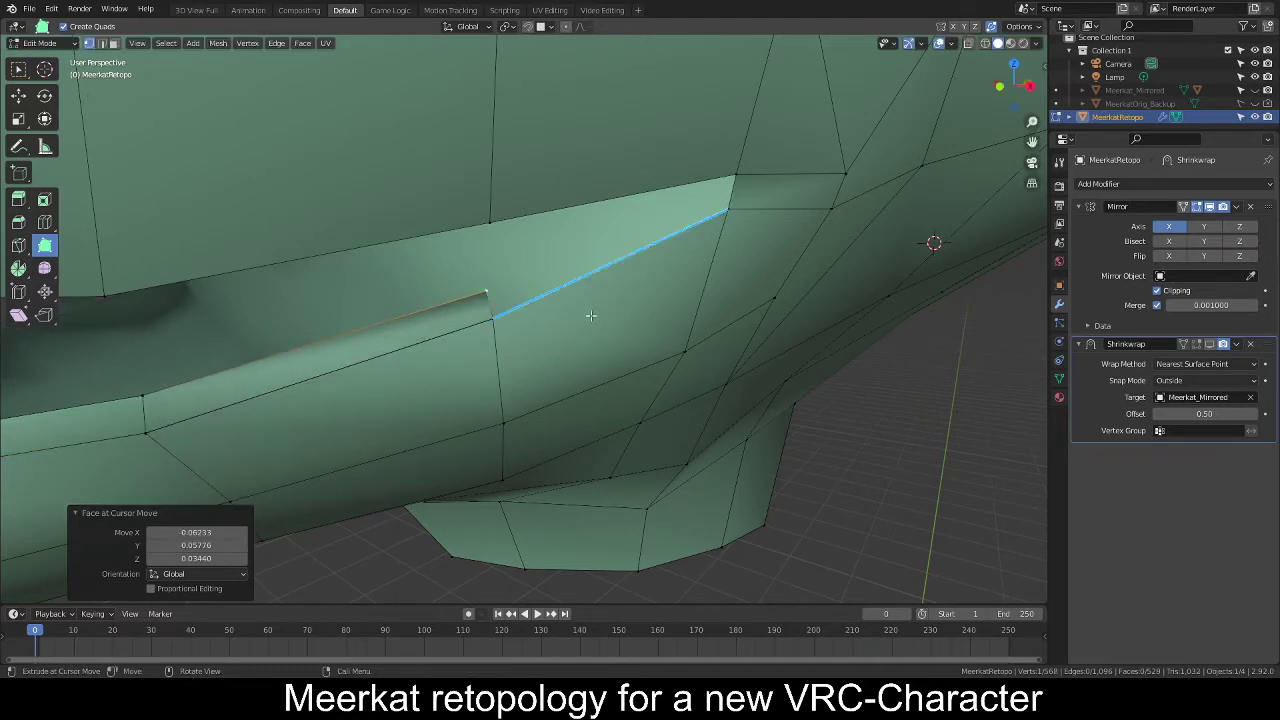
pyautogui.moveTo(591, 314); pyautogui.dragTo(539, 334, button='middle')
pyautogui.press('g')
pyautogui.click(654, 290)
pyautogui.press('g')
pyautogui.click(686, 310)
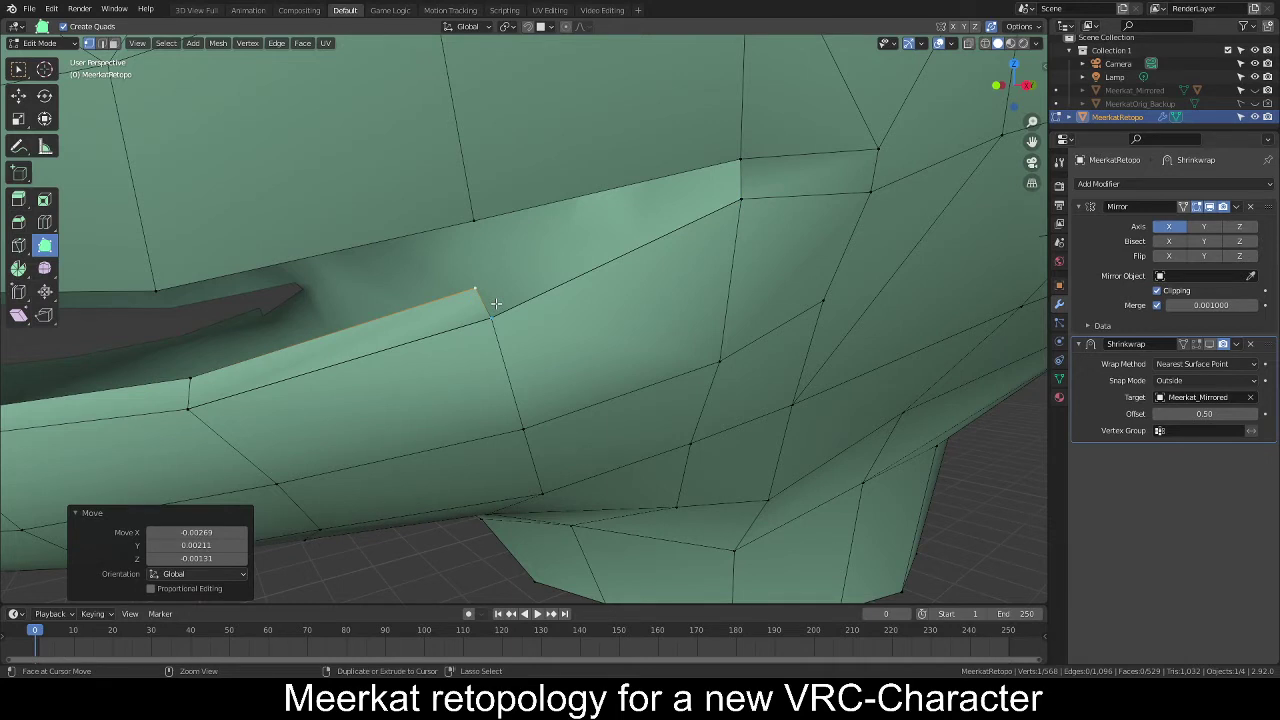
pyautogui.keyDown('ctrl'); pyautogui.click(510, 273); pyautogui.keyUp('ctrl')
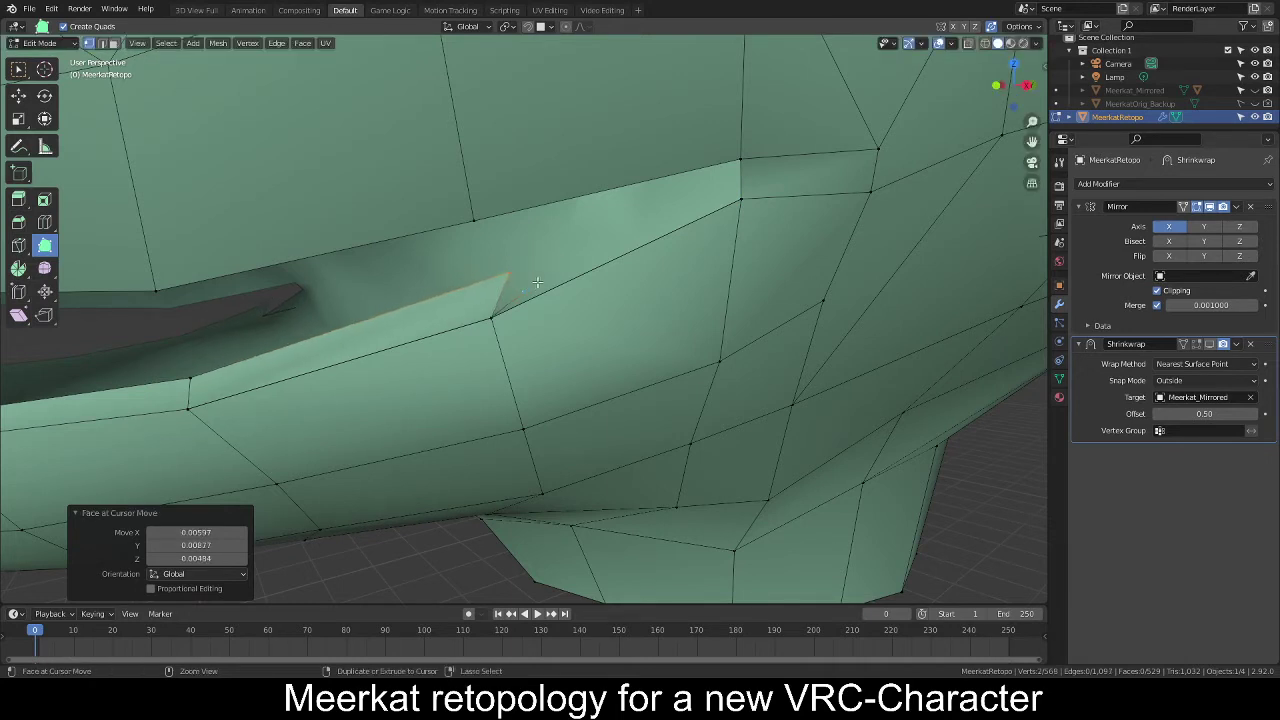
pyautogui.hotkey('ctrl', 'z')
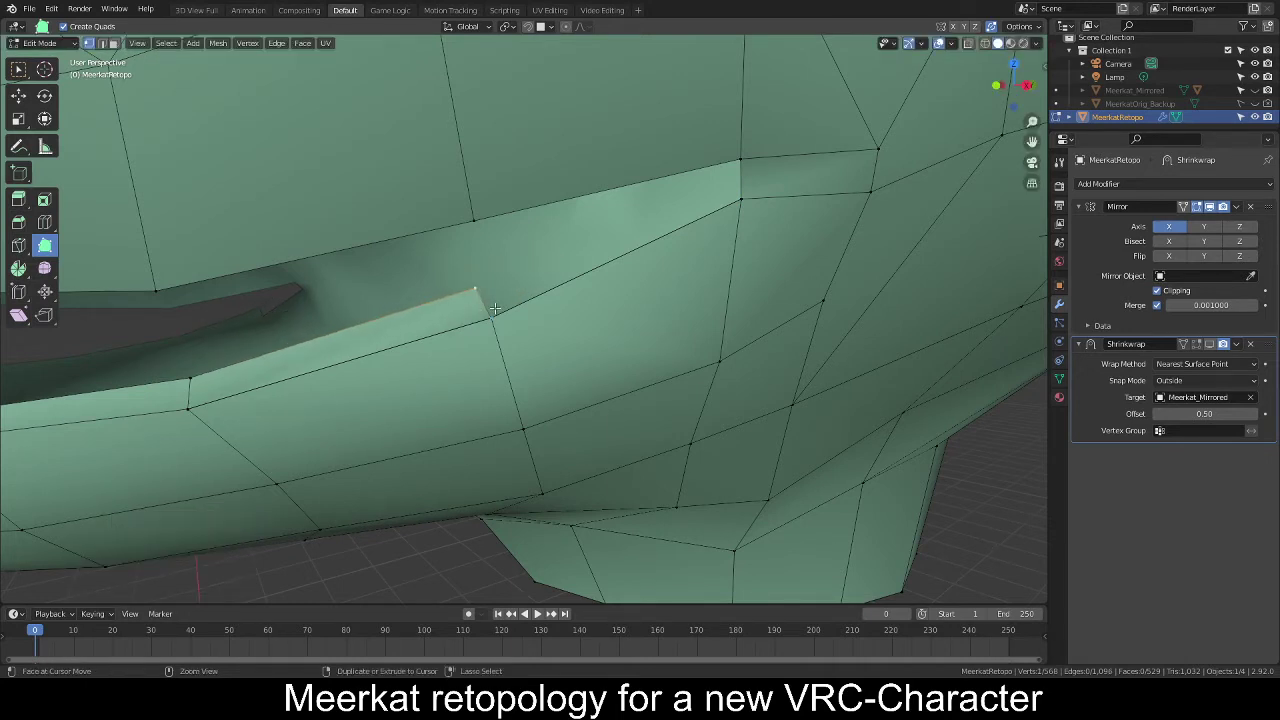
pyautogui.keyDown('ctrl'); pyautogui.click(497, 308); pyautogui.keyUp('ctrl')
pyautogui.hotkey('ctrl', 'z')
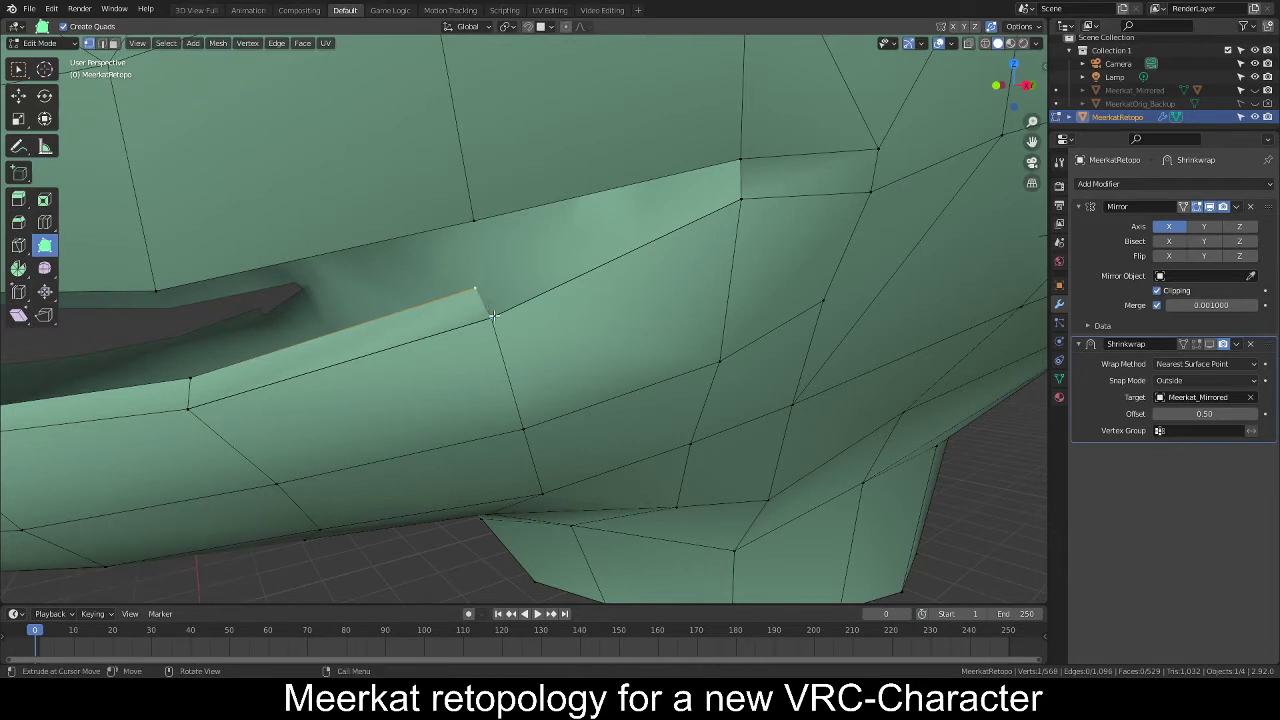
# Extend the lip strip to the vertex just before the mouth corner and merge the face's free vertex into it with snapping temporarily enabled.
pyautogui.moveTo(493, 316); pyautogui.dragTo(742, 199)
pyautogui.moveTo(742, 199); pyautogui.dragTo(746, 291, button='middle')
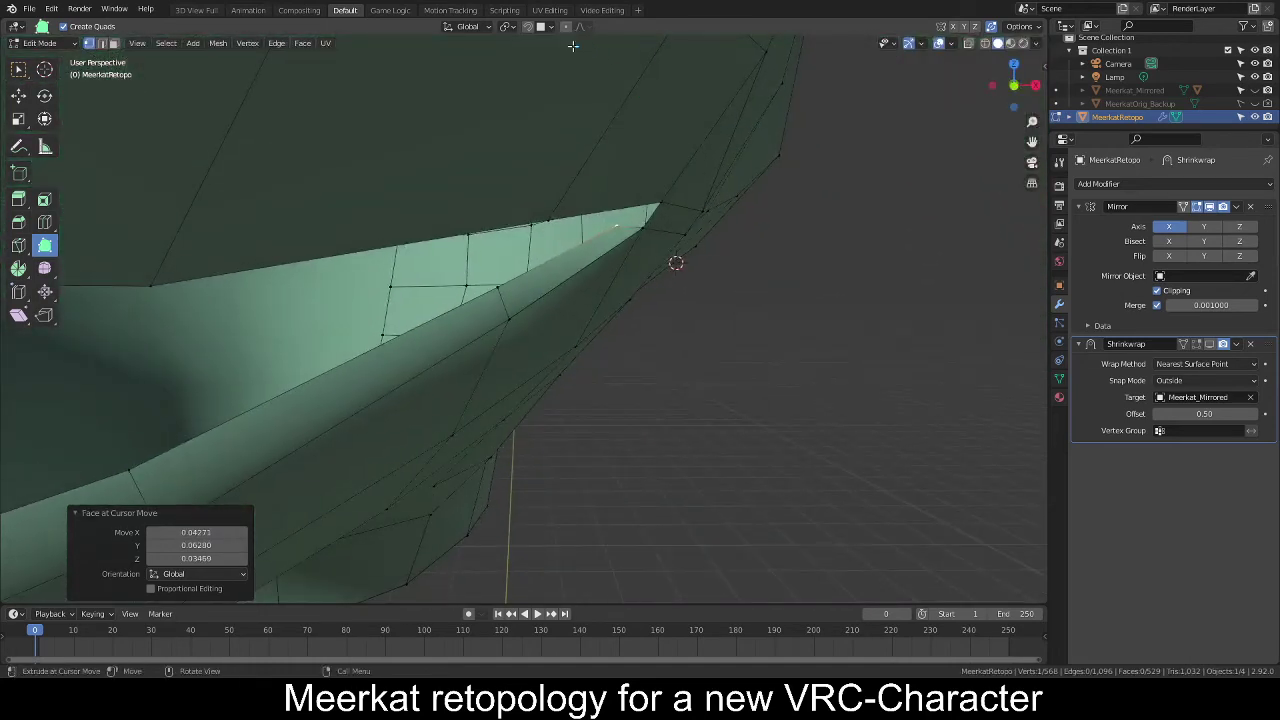
pyautogui.click(529, 27)
pyautogui.moveTo(857, 250); pyautogui.dragTo(737, 257, button='middle')
pyautogui.moveTo(750, 222)
pyautogui.mouseDown()
pyautogui.moveTo(757, 209)
pyautogui.moveTo(745, 217)
pyautogui.mouseUp()
pyautogui.moveTo(730, 266); pyautogui.dragTo(626, 288, button='middle')
pyautogui.click(527, 25)
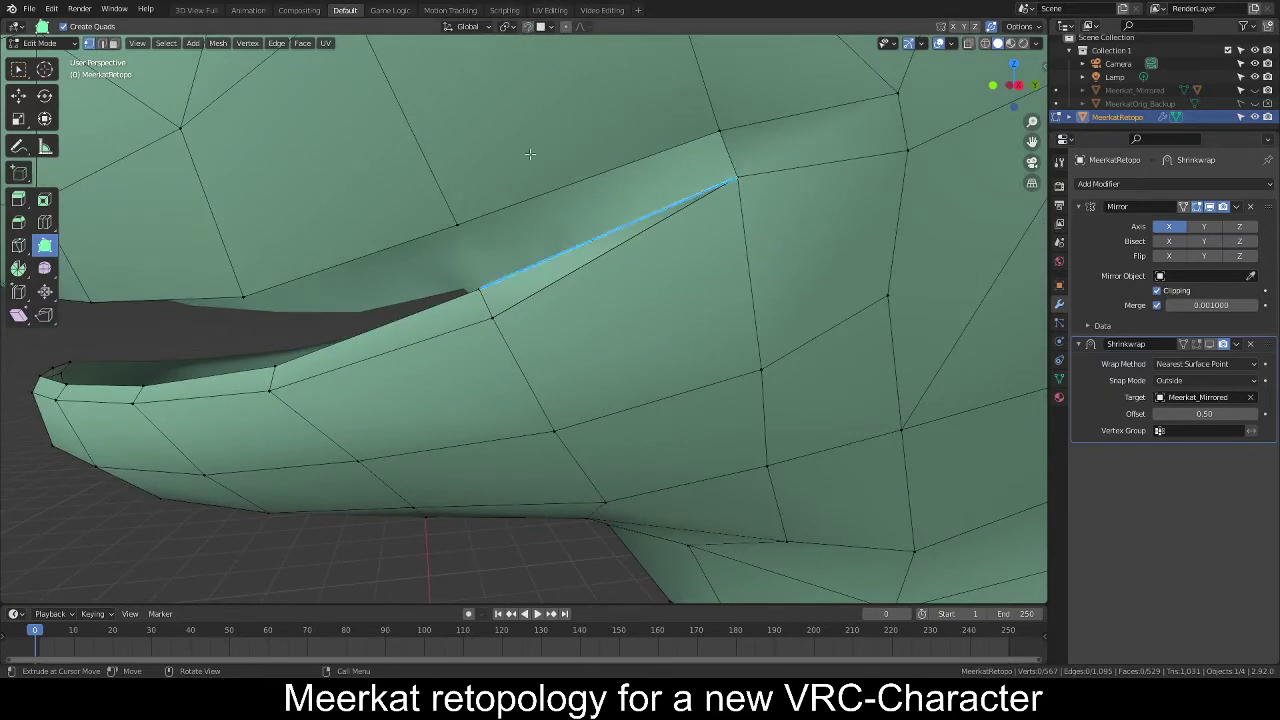
# Move the lip vertex near the mouth corner by about -0.003 in X, 0.002 in Y and -0.001 in Z.
pyautogui.moveTo(530, 153); pyautogui.dragTo(620, 331, button='middle')
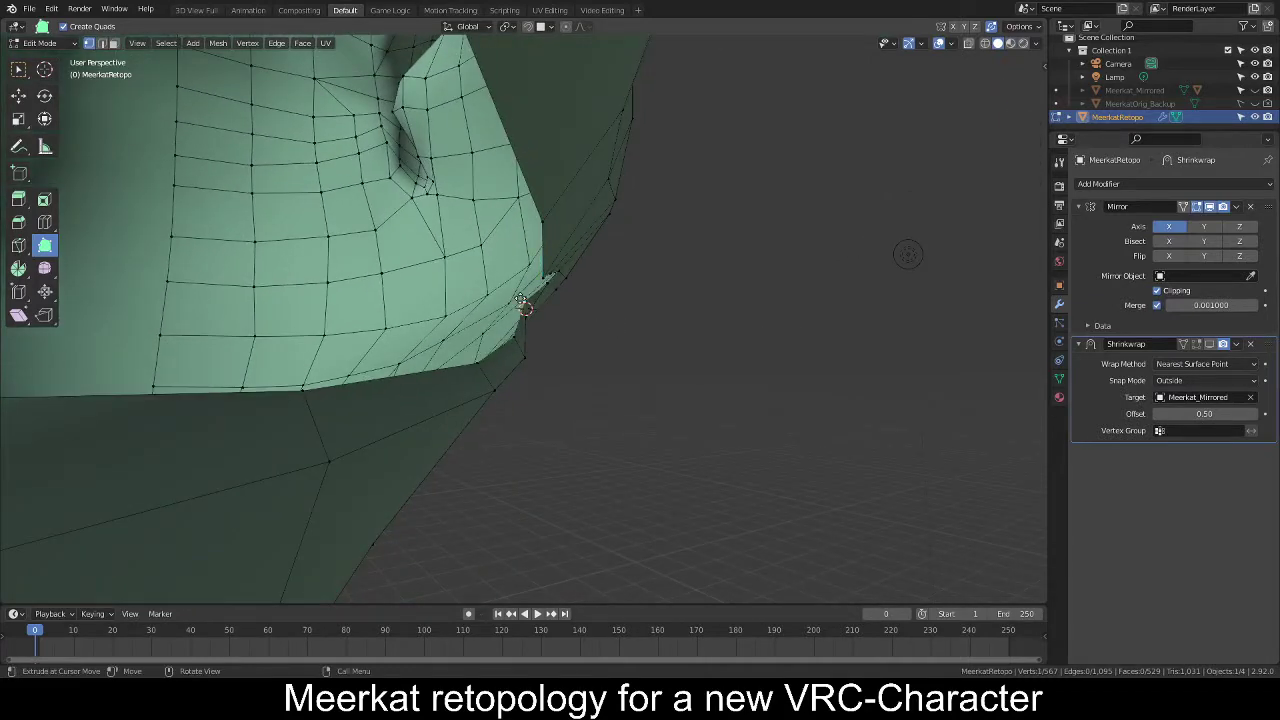
pyautogui.moveTo(520, 300); pyautogui.dragTo(677, 329)
pyautogui.moveTo(677, 329); pyautogui.dragTo(559, 329, button='middle')
pyautogui.moveTo(469, 358); pyautogui.dragTo(571, 340, button='middle')
pyautogui.scroll(-7, 637, 331)
pyautogui.scroll(5, 562, 355)
pyautogui.scroll(3, 514, 359)
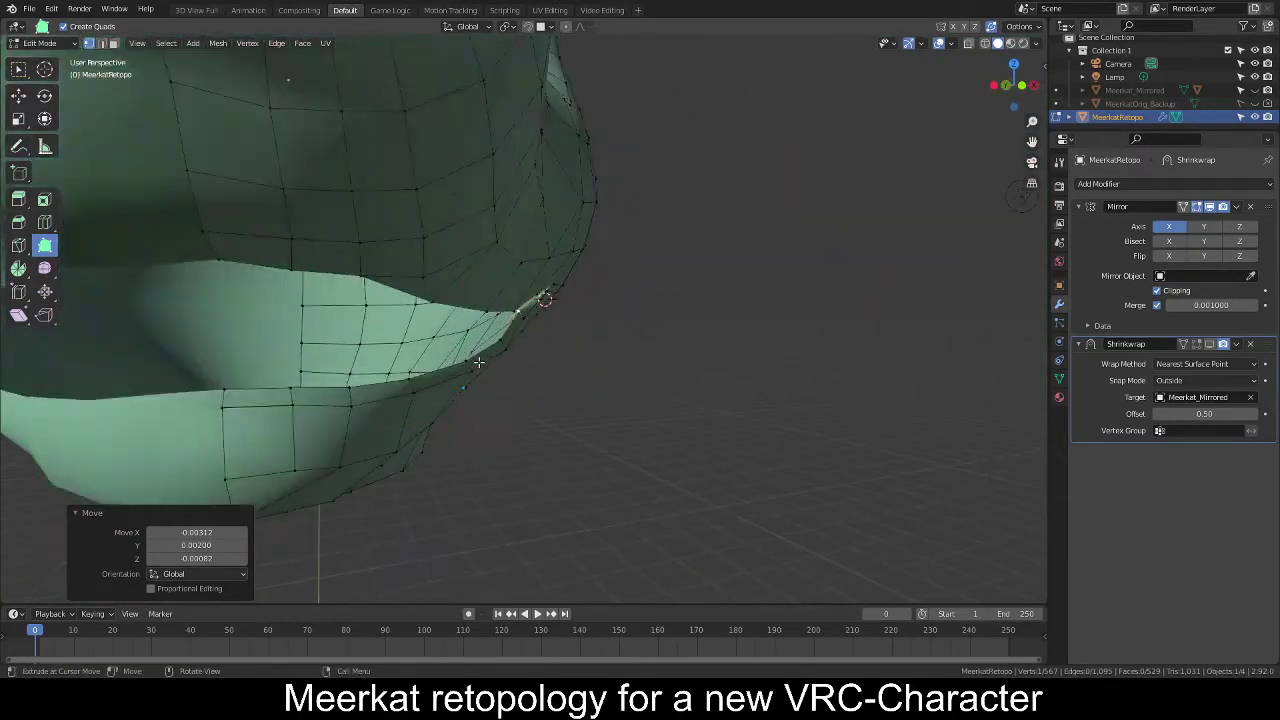
# Select the shortest inner-lip path from the mouth corner to the centre, extrude it and shrink it inward by about 0.013.
pyautogui.moveTo(468, 366)
pyautogui.mouseDown(button='middle')
pyautogui.moveTo(360, 356)
pyautogui.moveTo(499, 367)
pyautogui.moveTo(527, 337)
pyautogui.moveTo(494, 320)
pyautogui.moveTo(380, 337)
pyautogui.moveTo(429, 371)
pyautogui.moveTo(481, 372)
pyautogui.mouseUp(button='middle')
pyautogui.press('w')
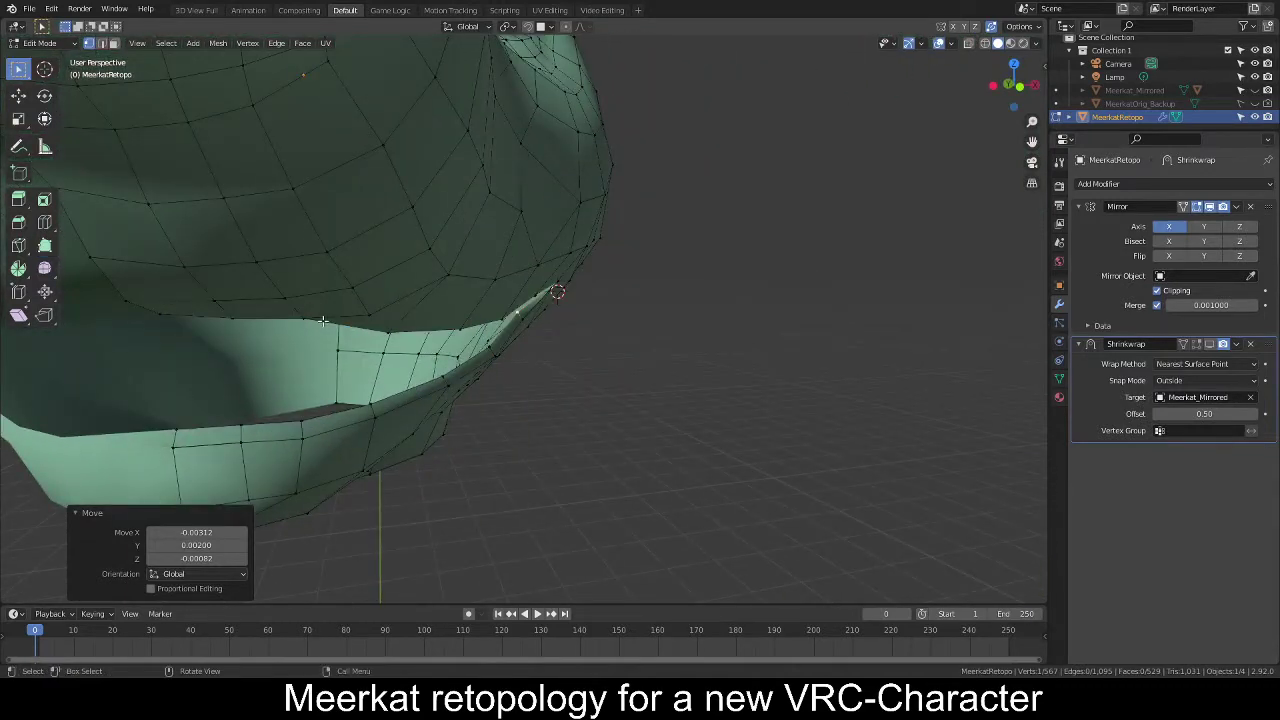
pyautogui.keyDown('ctrl'); pyautogui.click(201, 428); pyautogui.keyUp('ctrl')
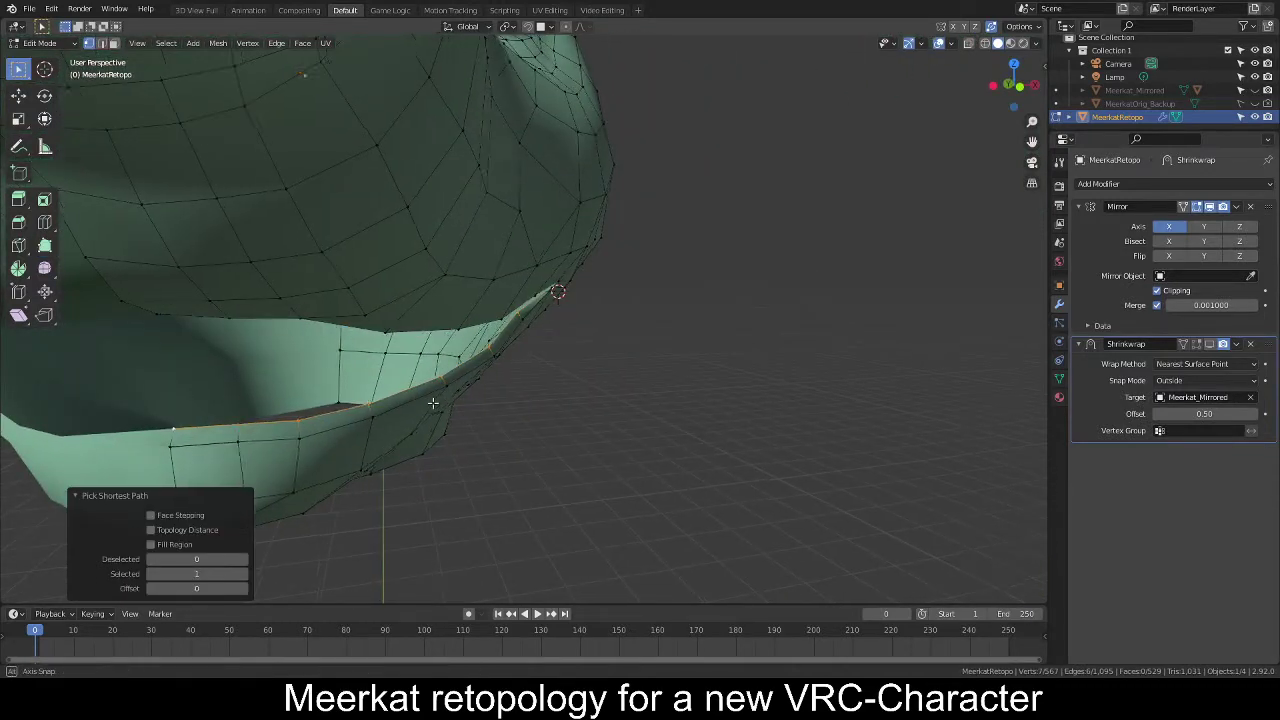
pyautogui.moveTo(429, 400); pyautogui.dragTo(786, 386, button='middle')
pyautogui.press('e')
pyautogui.press('s')
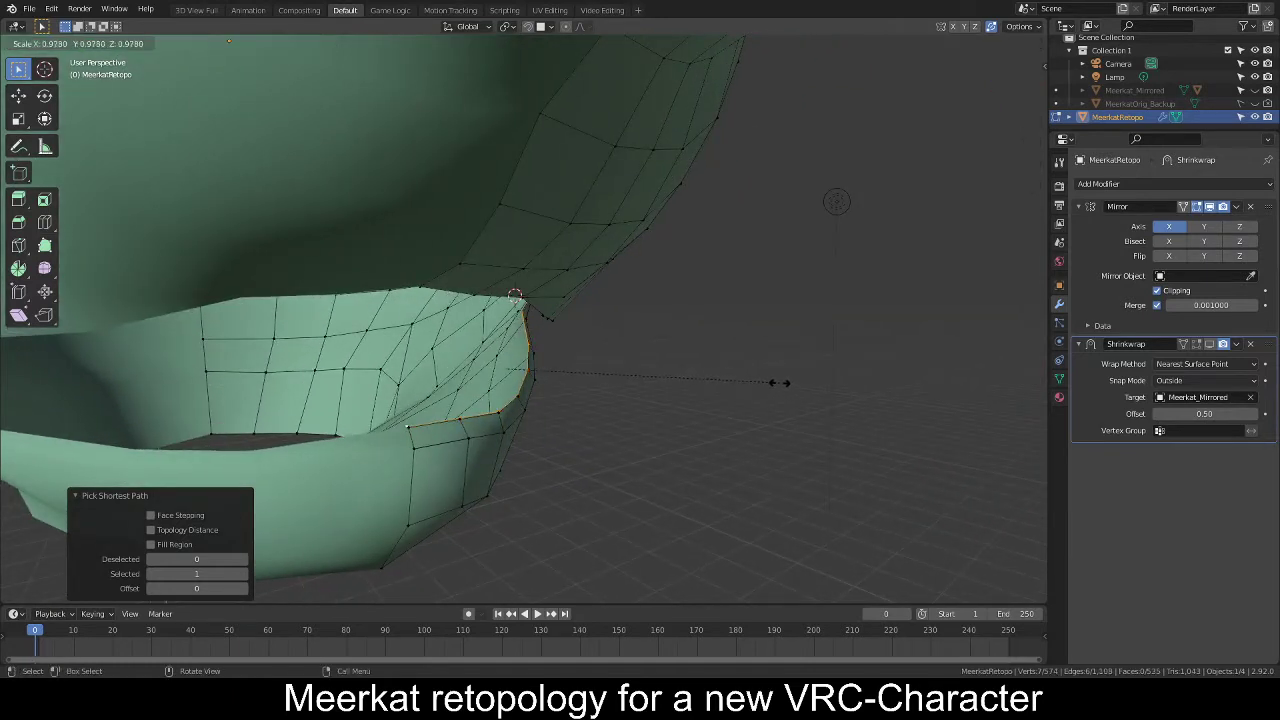
pyautogui.rightClick(713, 363)
pyautogui.hotkey('alt', 's')
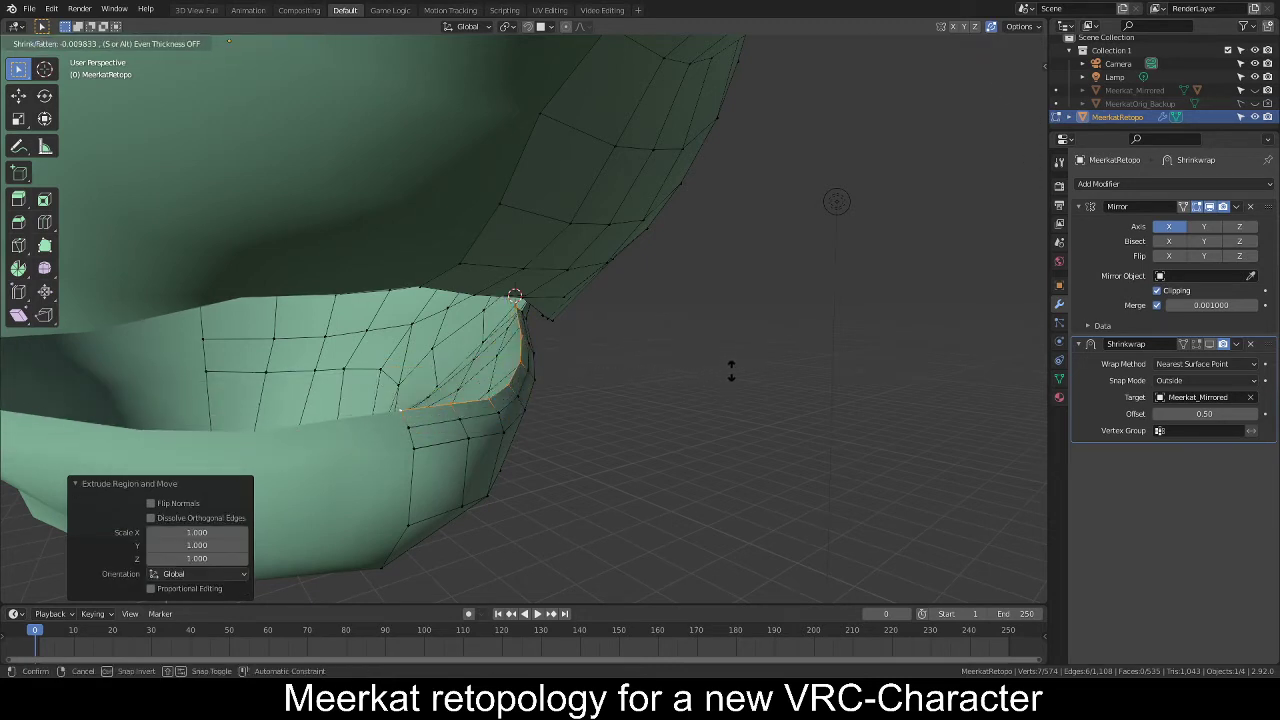
pyautogui.click(731, 372)
# Lower the extruded inner-lip edge row by about 0.012 along the global Z axis.
pyautogui.moveTo(731, 372); pyautogui.dragTo(672, 369, button='middle')
pyautogui.press('g')
pyautogui.press('y')
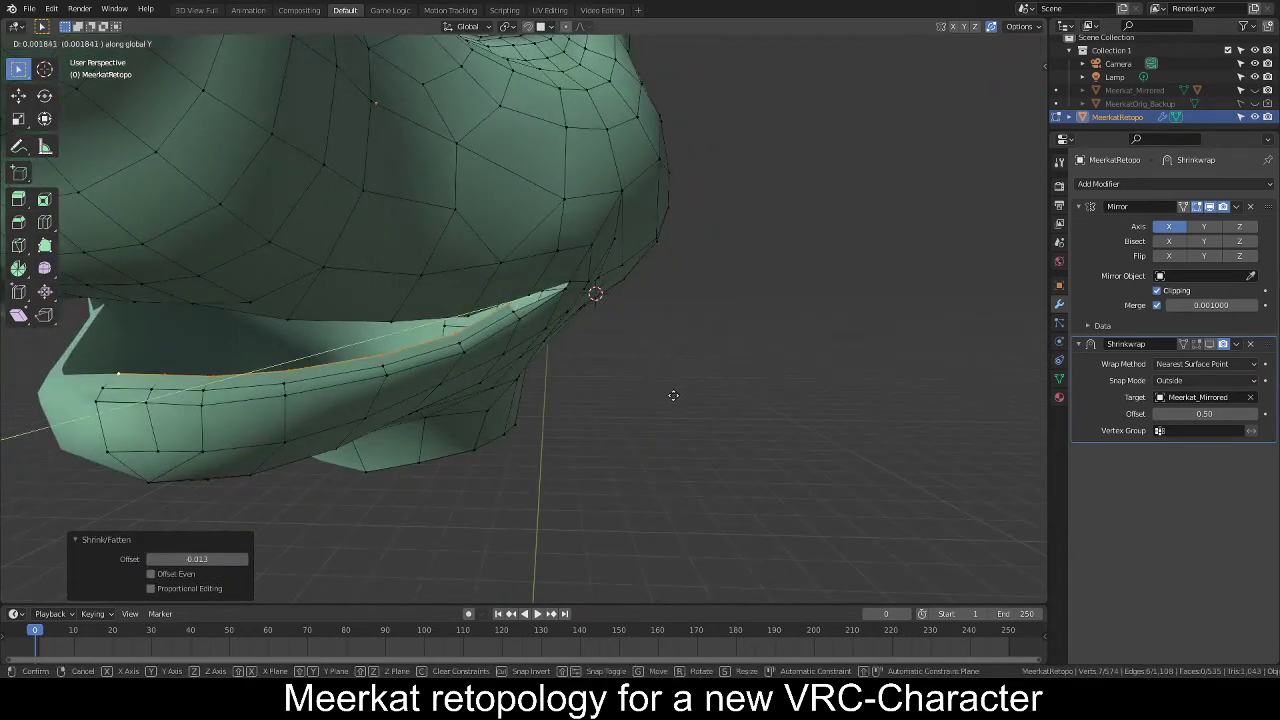
pyautogui.press('z')
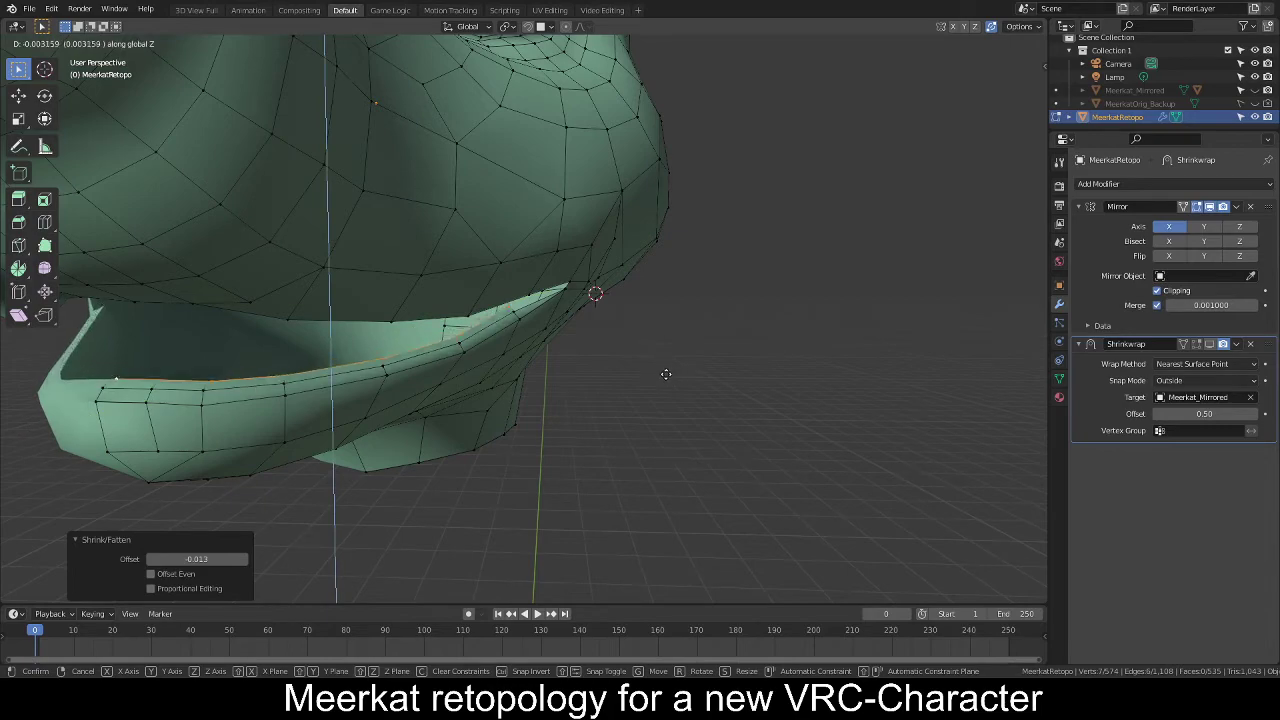
pyautogui.click(667, 384)
# Extrude the inner-lip edge row again into the mouth, about -0.004 in X and 0.009 in Y.
pyautogui.moveTo(523, 377); pyautogui.dragTo(508, 400, button='middle')
pyautogui.keyDown('alt'); pyautogui.click(508, 400); pyautogui.keyUp('alt')
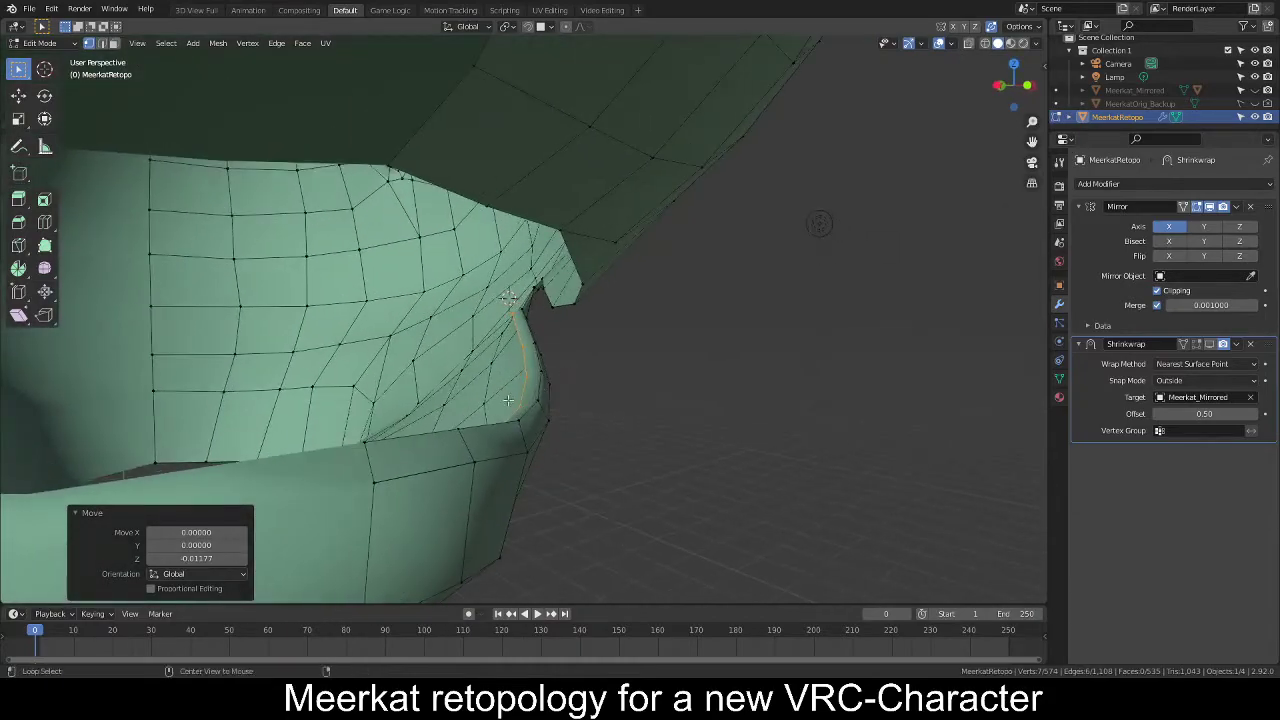
pyautogui.scroll(-4, 636, 378)
pyautogui.moveTo(636, 378); pyautogui.dragTo(693, 366, button='middle')
pyautogui.scroll(2, 644, 358)
pyautogui.scroll(2, 626, 363)
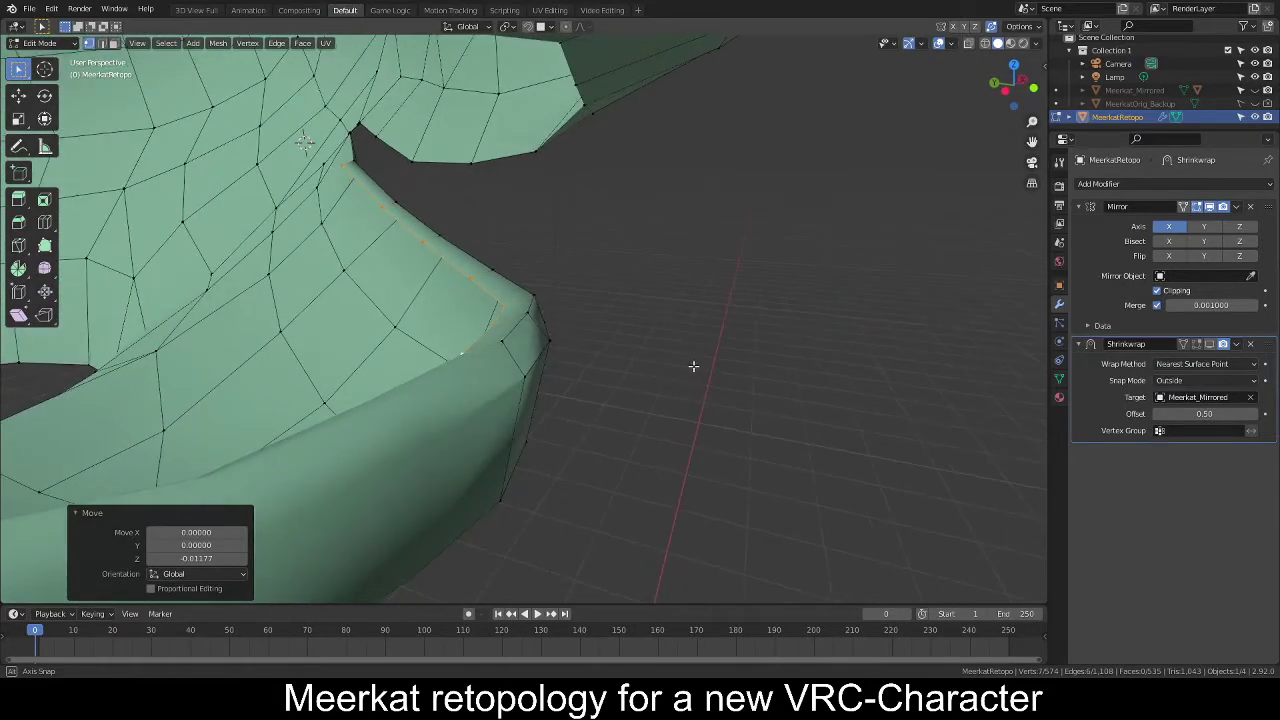
pyautogui.press('g')
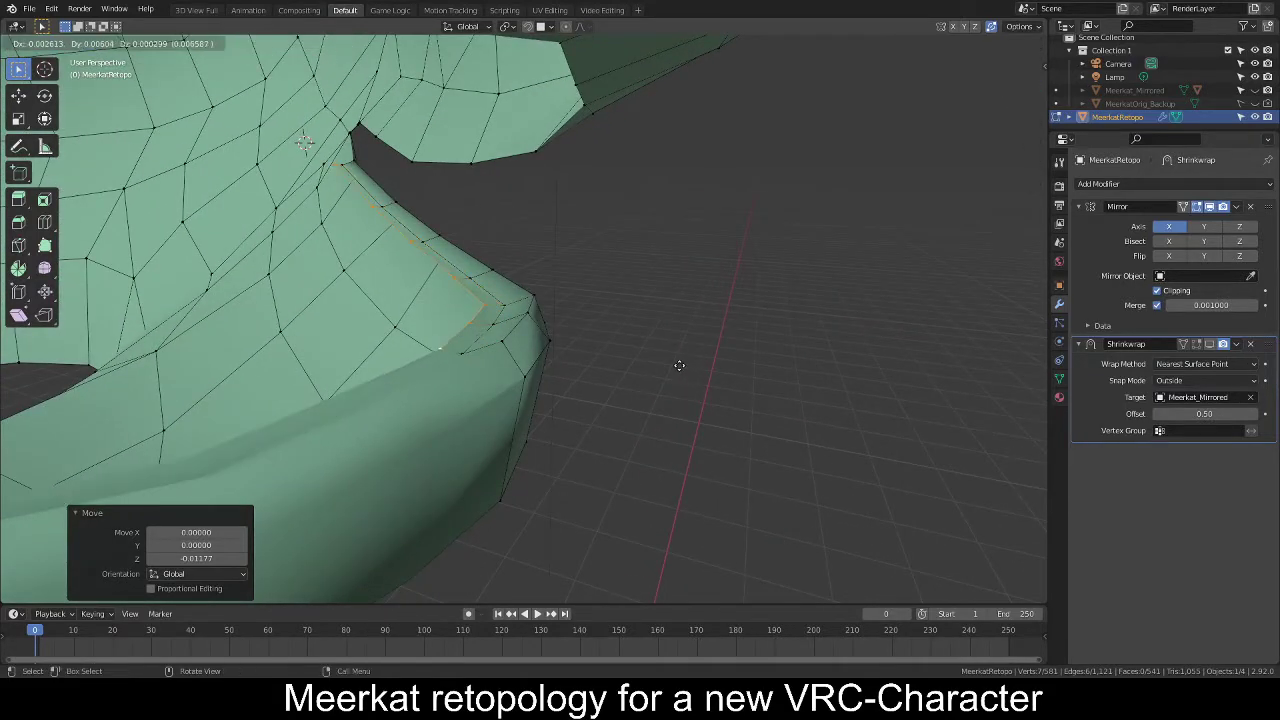
pyautogui.click(673, 365)
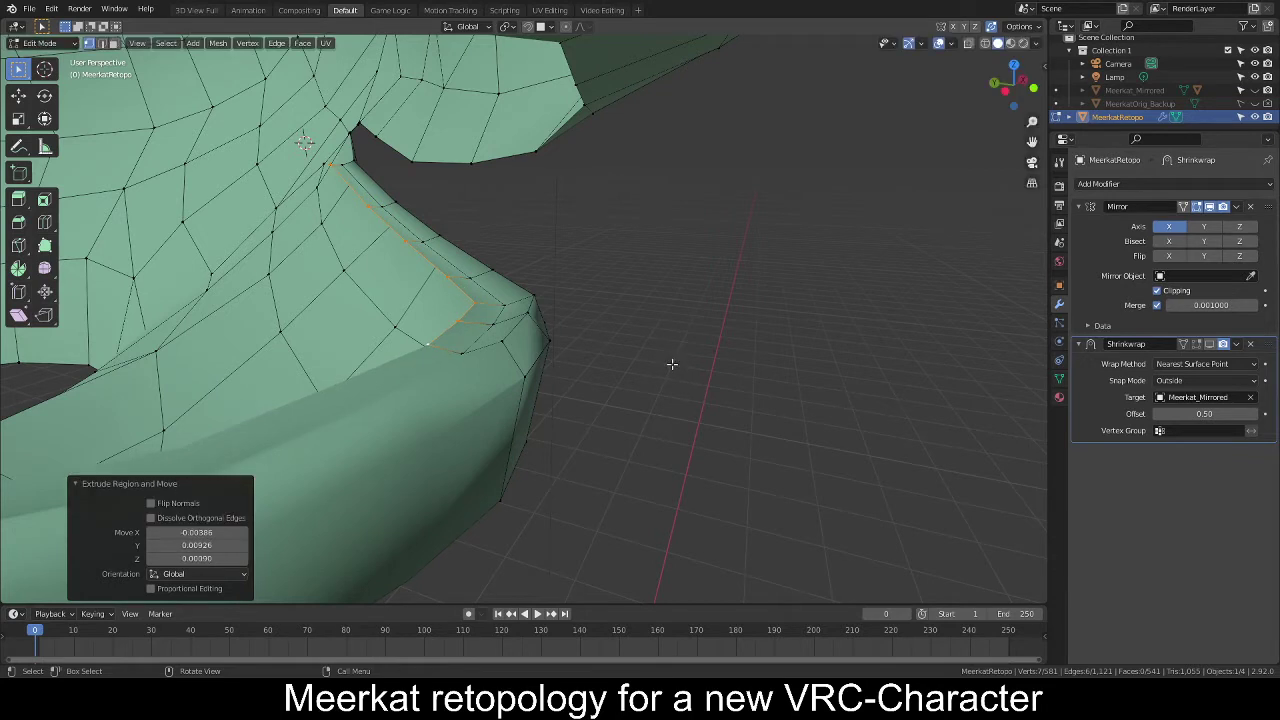
# Lower the second extruded edge row along the global Z axis so it runs down the mouth's inner wall.
pyautogui.press('g')
pyautogui.press('y')
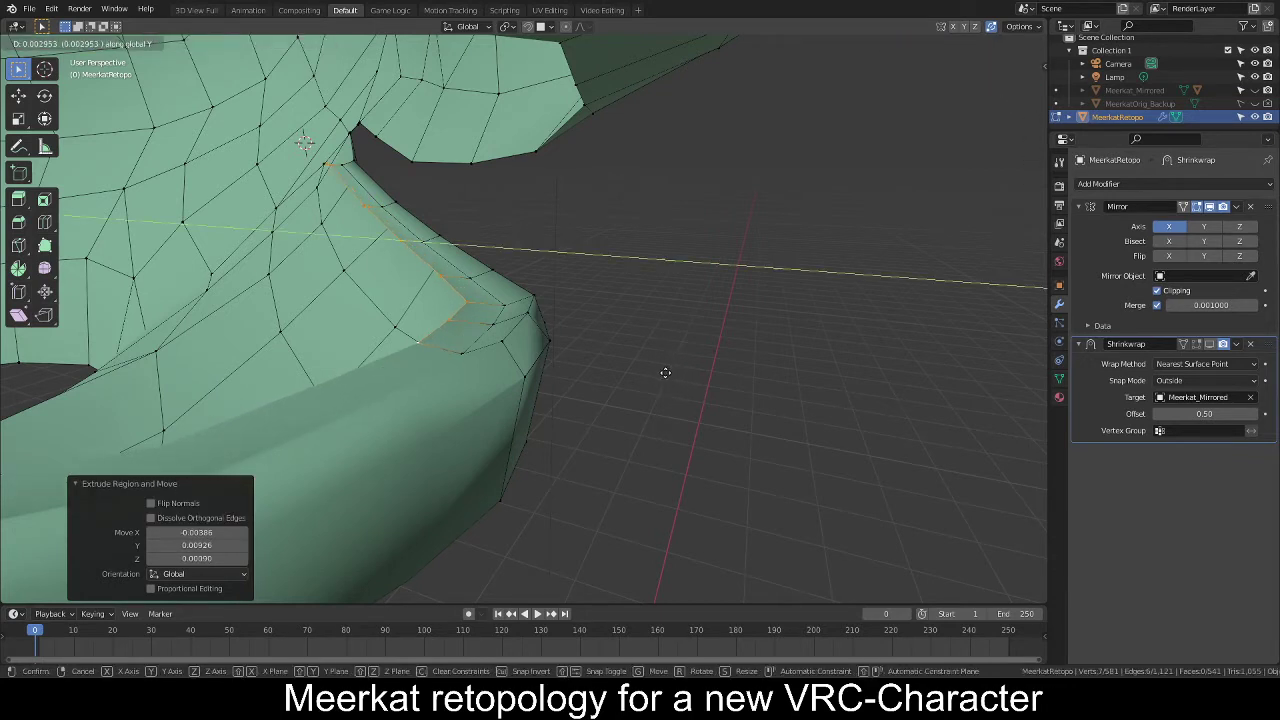
pyautogui.press('z')
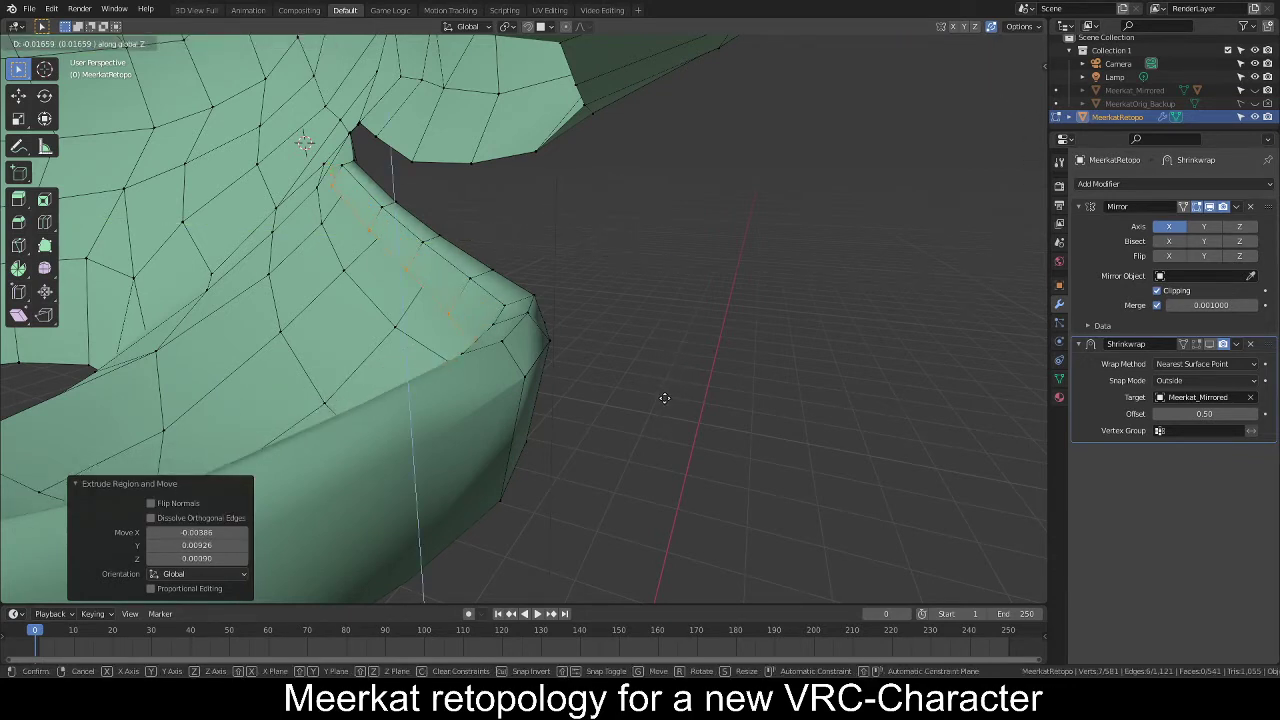
pyautogui.click(664, 403)
pyautogui.moveTo(674, 386)
pyautogui.mouseDown(button='middle')
pyautogui.moveTo(629, 371)
pyautogui.moveTo(629, 266)
pyautogui.moveTo(709, 346)
pyautogui.moveTo(634, 325)
pyautogui.moveTo(645, 384)
pyautogui.moveTo(680, 351)
pyautogui.moveTo(663, 337)
pyautogui.moveTo(674, 381)
pyautogui.mouseUp(button='middle')
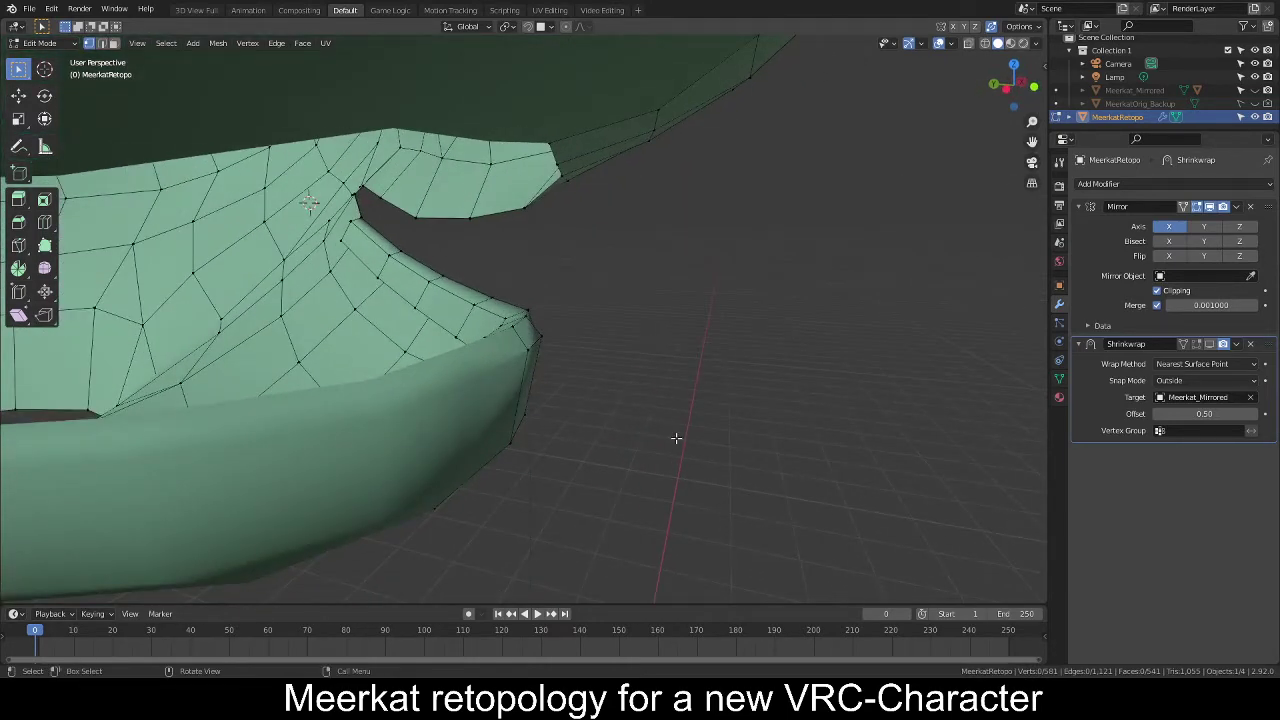
# Select the lowest vertex row of the new inner-lip strip from the mouth corner to the front centre.
pyautogui.moveTo(553, 389); pyautogui.dragTo(680, 368, button='middle')
pyautogui.scroll(3, 534, 380)
pyautogui.moveTo(464, 344); pyautogui.dragTo(190, 146, button='middle')
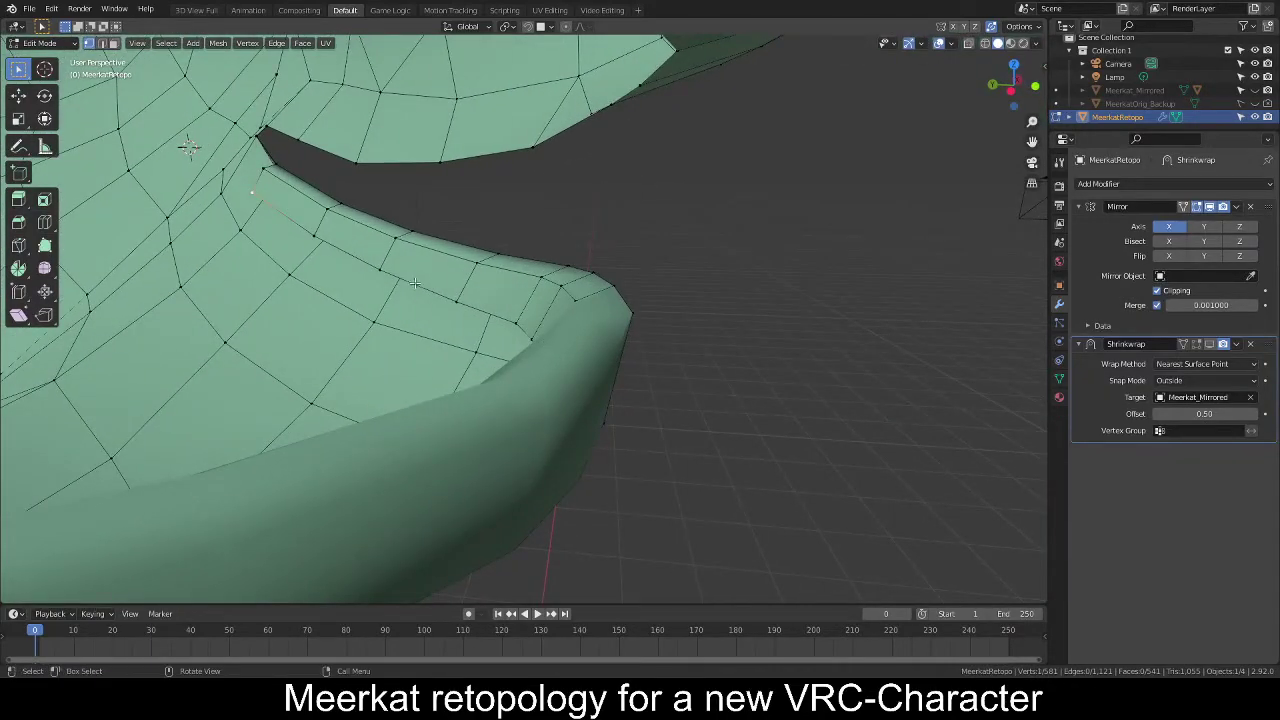
pyautogui.moveTo(415, 283); pyautogui.dragTo(642, 318, button='middle')
pyautogui.keyDown('ctrl'); pyautogui.click(651, 314); pyautogui.keyUp('ctrl')
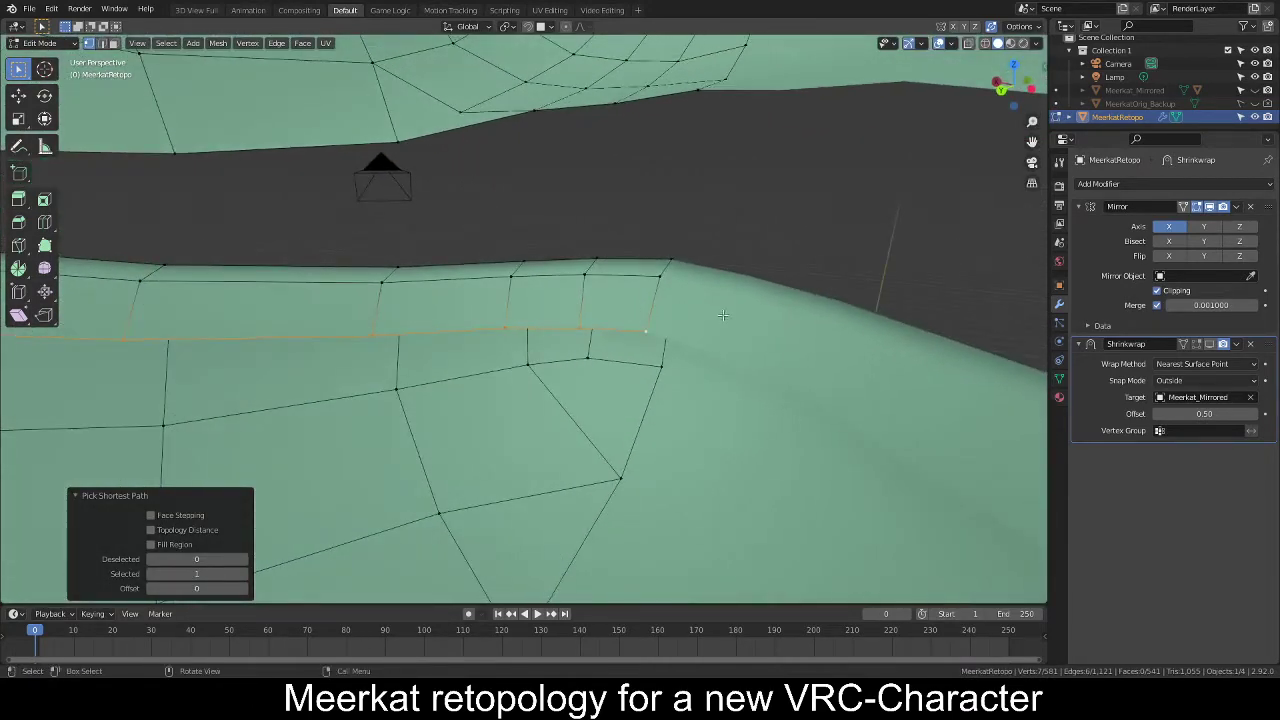
# Slide two vertices near the front centre of the strip's lowest row along their edges to even out the spacing.
pyautogui.moveTo(723, 315); pyautogui.dragTo(755, 340, button='middle')
pyautogui.click(580, 321)
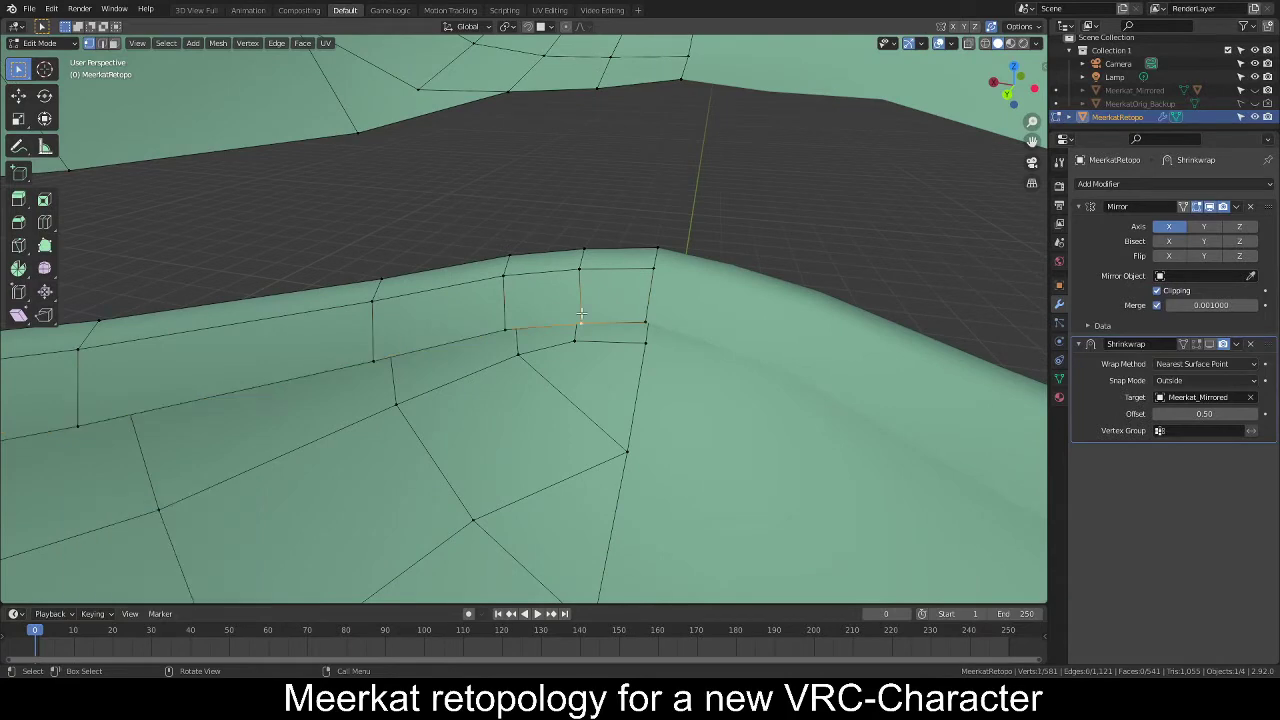
pyautogui.moveTo(582, 318); pyautogui.dragTo(612, 310, button='middle')
pyautogui.press('g')
pyautogui.press('g')
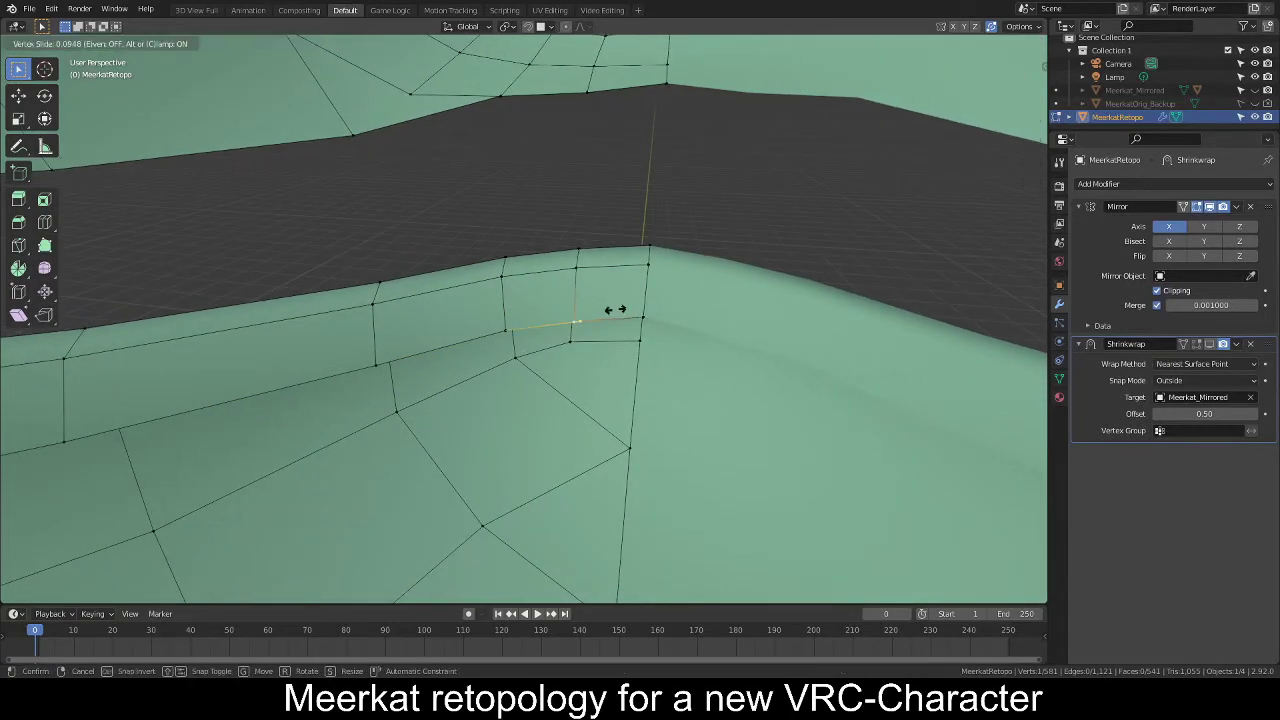
pyautogui.click(615, 310)
pyautogui.click(502, 322)
pyautogui.moveTo(502, 322); pyautogui.dragTo(567, 277, button='middle')
pyautogui.hotkey('shift', 'v')
pyautogui.click(540, 317)
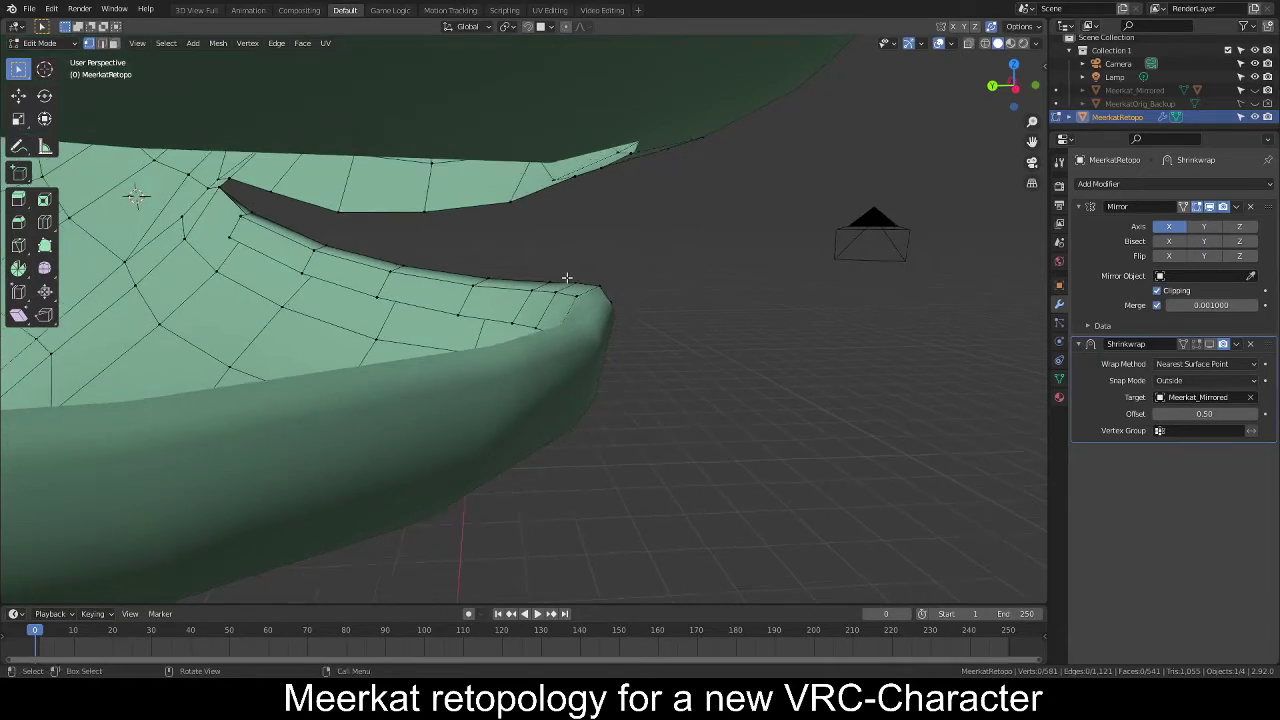
# Fill a face between the end edge of the inner-lip strip and the vertex at the mouth corner.
pyautogui.keyDown('alt'); pyautogui.middleClick(233, 210); pyautogui.keyUp('alt')
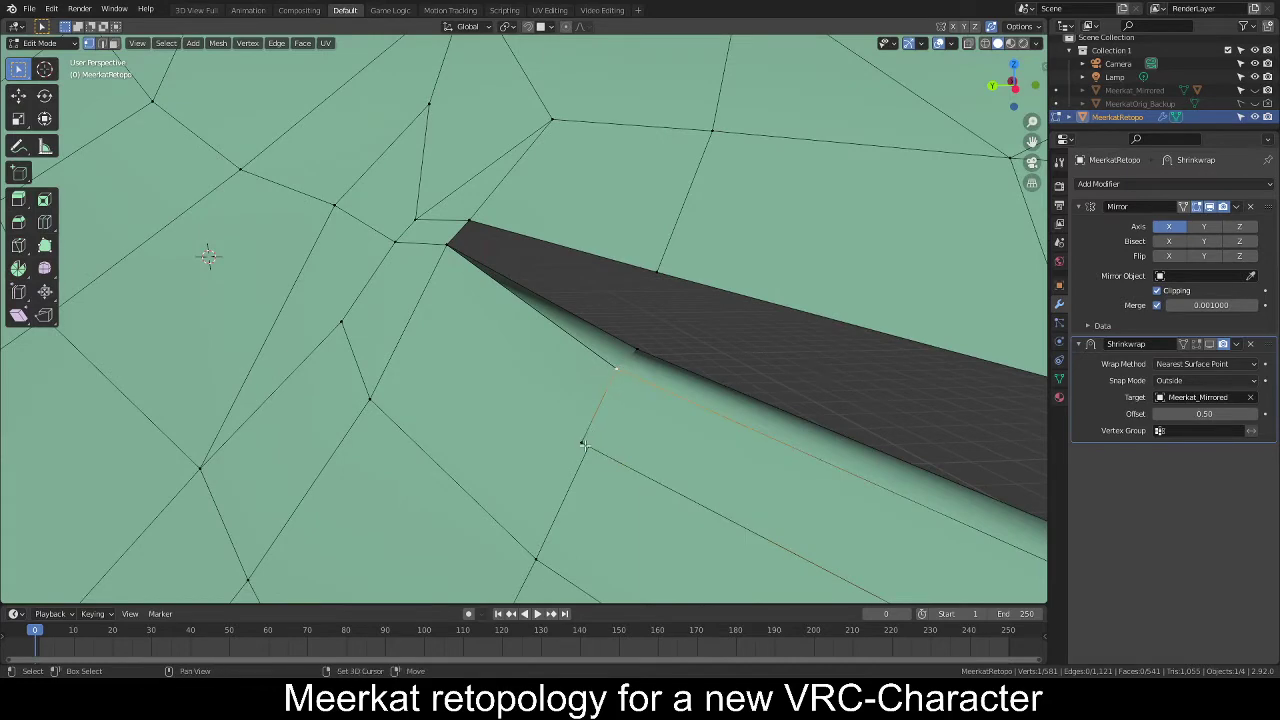
pyautogui.moveTo(693, 320); pyautogui.dragTo(500, 402, button='middle')
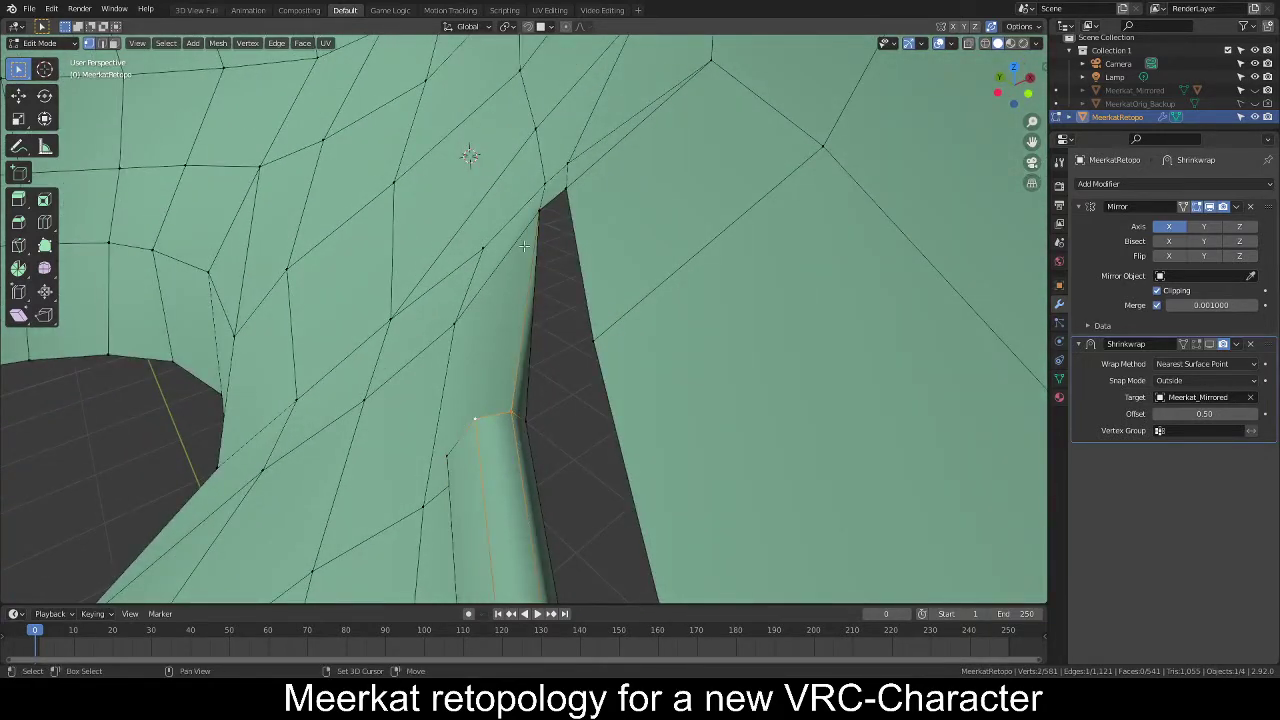
pyautogui.rightClick(585, 326)
pyautogui.click(585, 326)
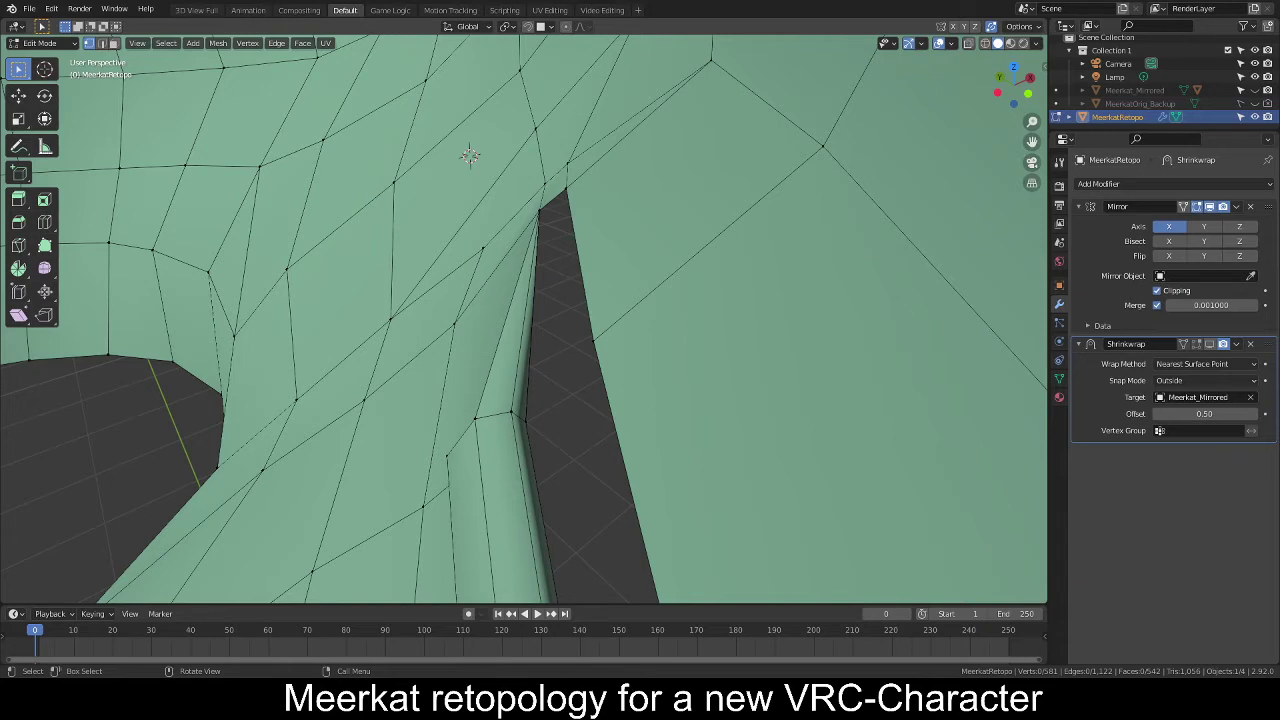
pyautogui.moveTo(589, 357); pyautogui.dragTo(699, 357, button='middle')
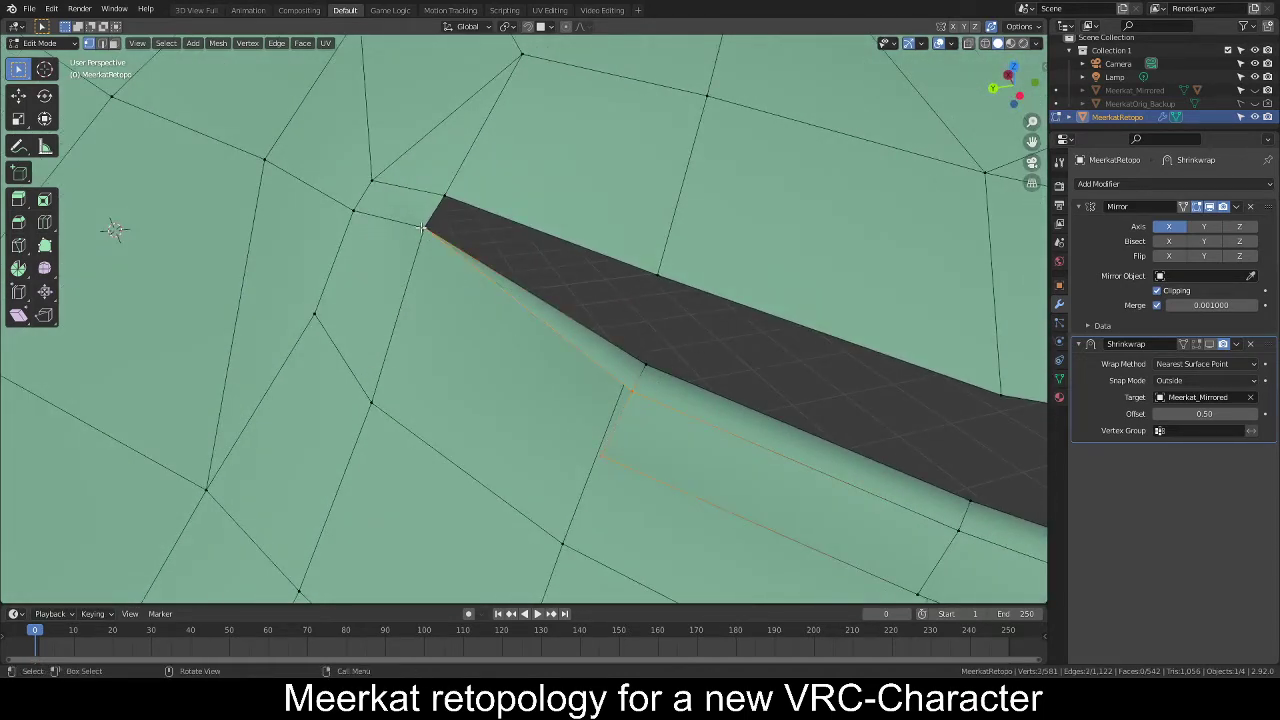
# Close the remaining gap beside the mouth corner with a face and clear the selection.
pyautogui.press('f')
pyautogui.hotkey('alt', 'a')
# Inspect the whole head and the lower lip from the side to check the filled mouth corner.
pyautogui.moveTo(686, 340); pyautogui.dragTo(520, 361, button='middle')
pyautogui.scroll(-4, 601, 312)
pyautogui.scroll(-6, 523, 363)
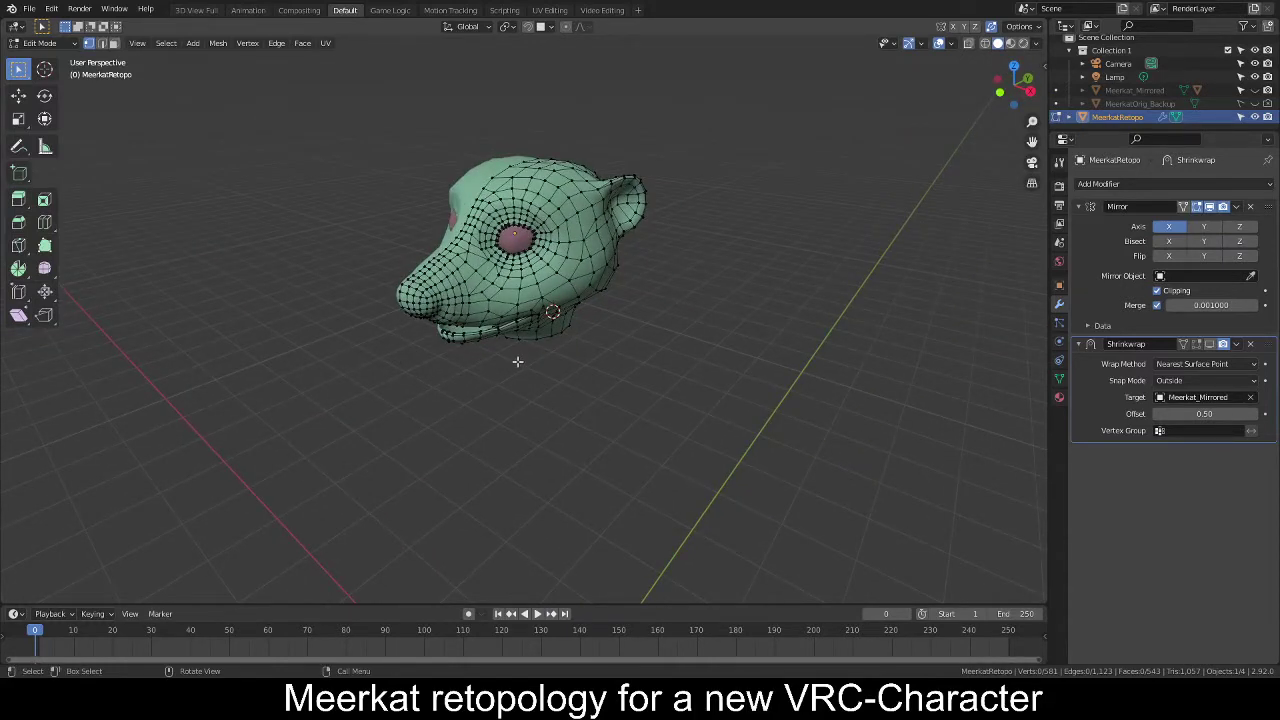
pyautogui.moveTo(579, 311); pyautogui.dragTo(531, 306, button='middle')
pyautogui.scroll(8, 686, 286)
pyautogui.scroll(-6, 608, 341)
pyautogui.scroll(5, 471, 313)
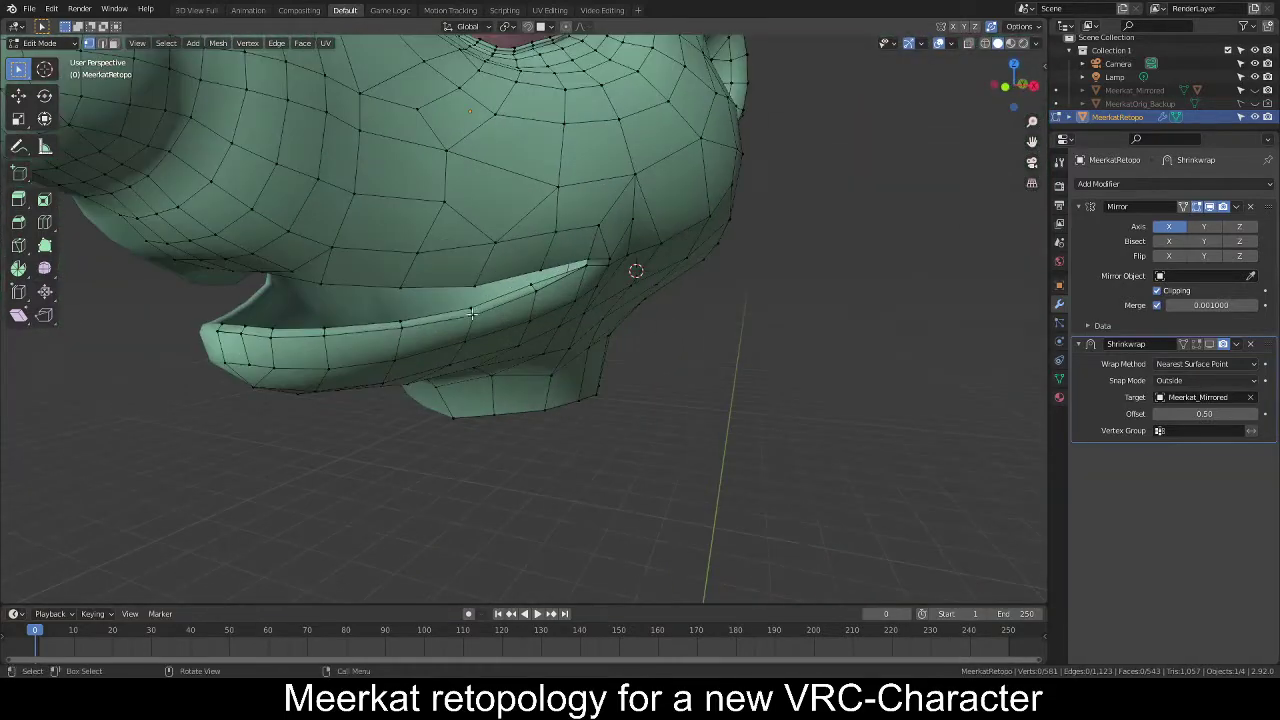
# Delete the dart-shaped face on the upper lip's edge near the front of the mouth.
pyautogui.keyDown('alt'); pyautogui.middleClick(348, 337); pyautogui.keyUp('alt')
pyautogui.scroll(2, 651, 314)
pyautogui.moveTo(880, 300); pyautogui.dragTo(624, 293, button='middle')
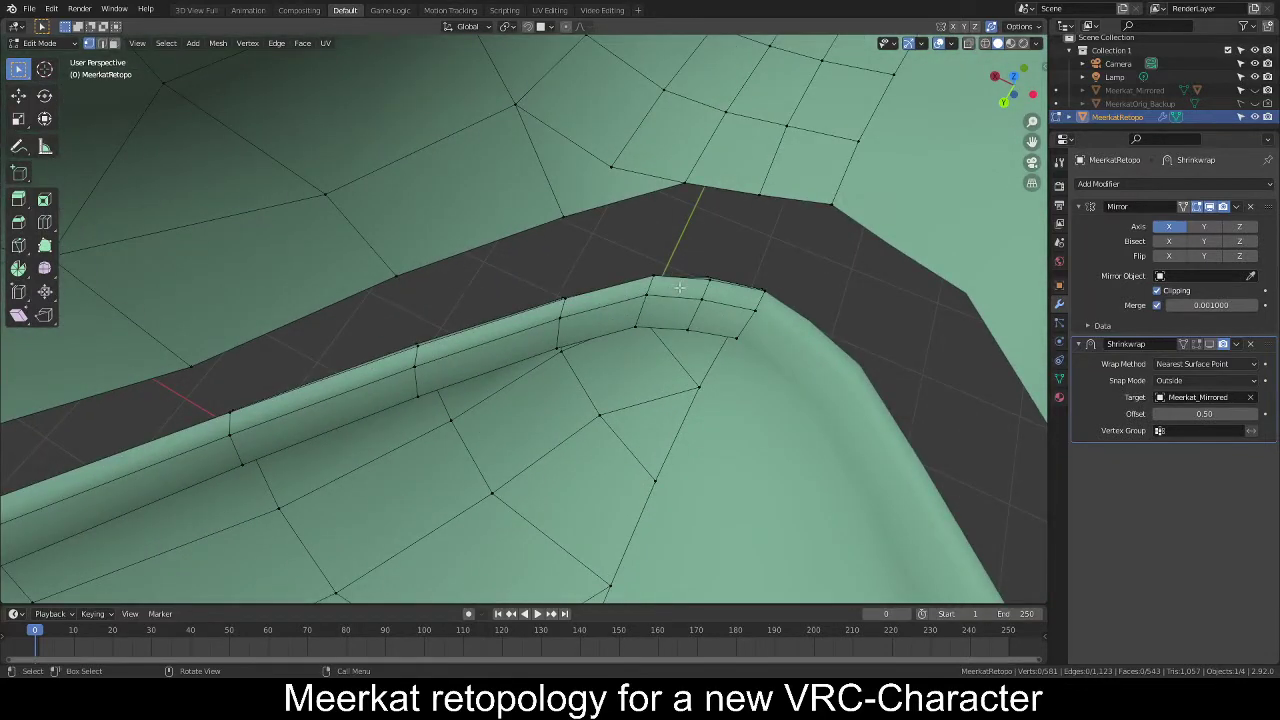
pyautogui.click(617, 193)
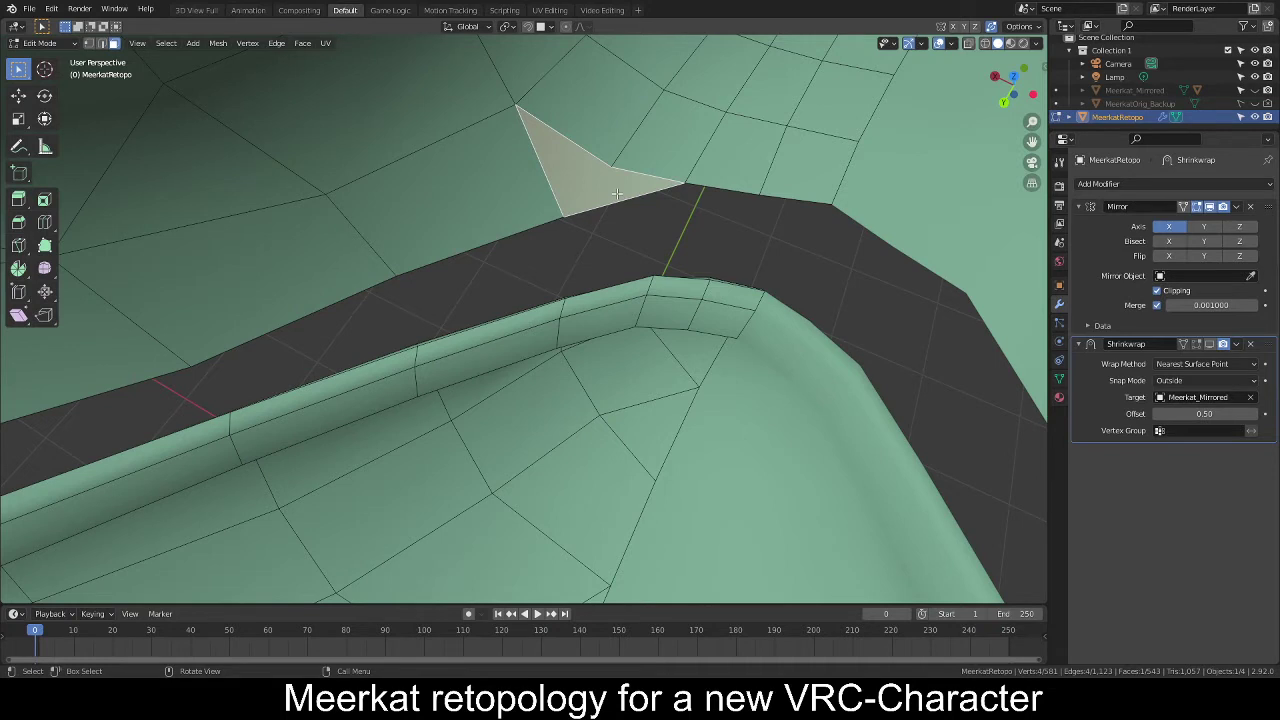
pyautogui.press('x')
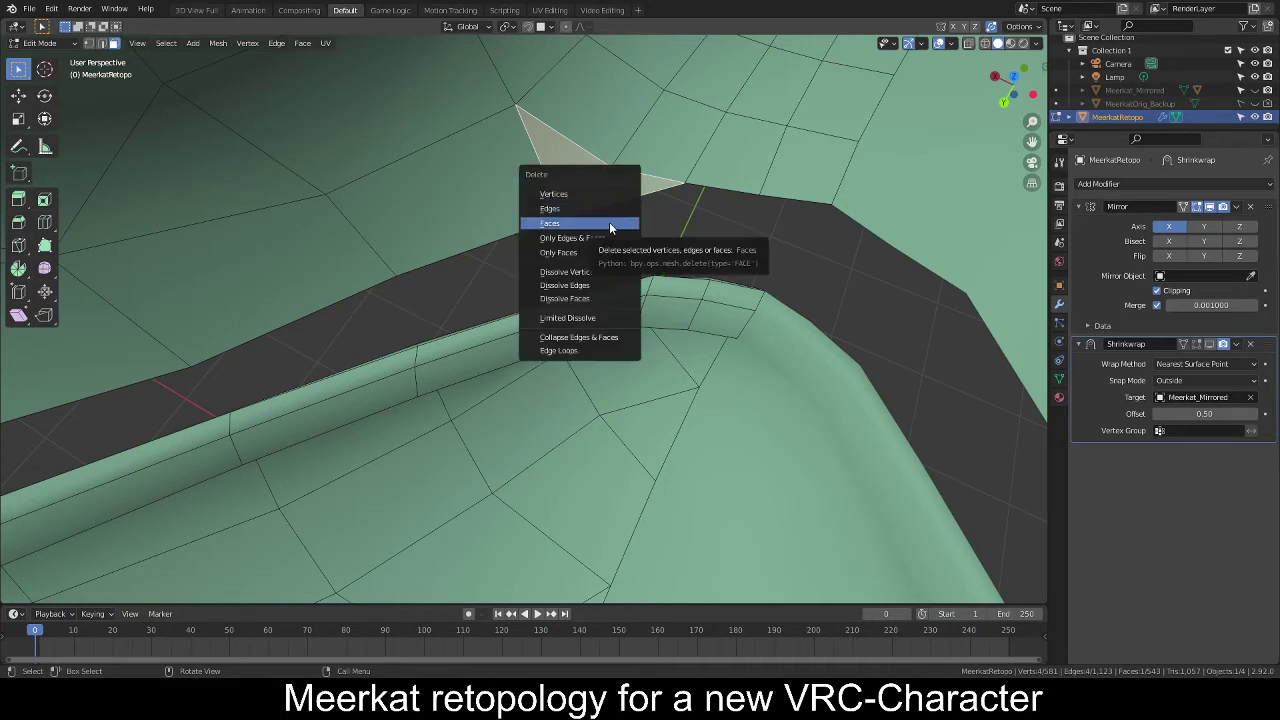
pyautogui.click(609, 223)
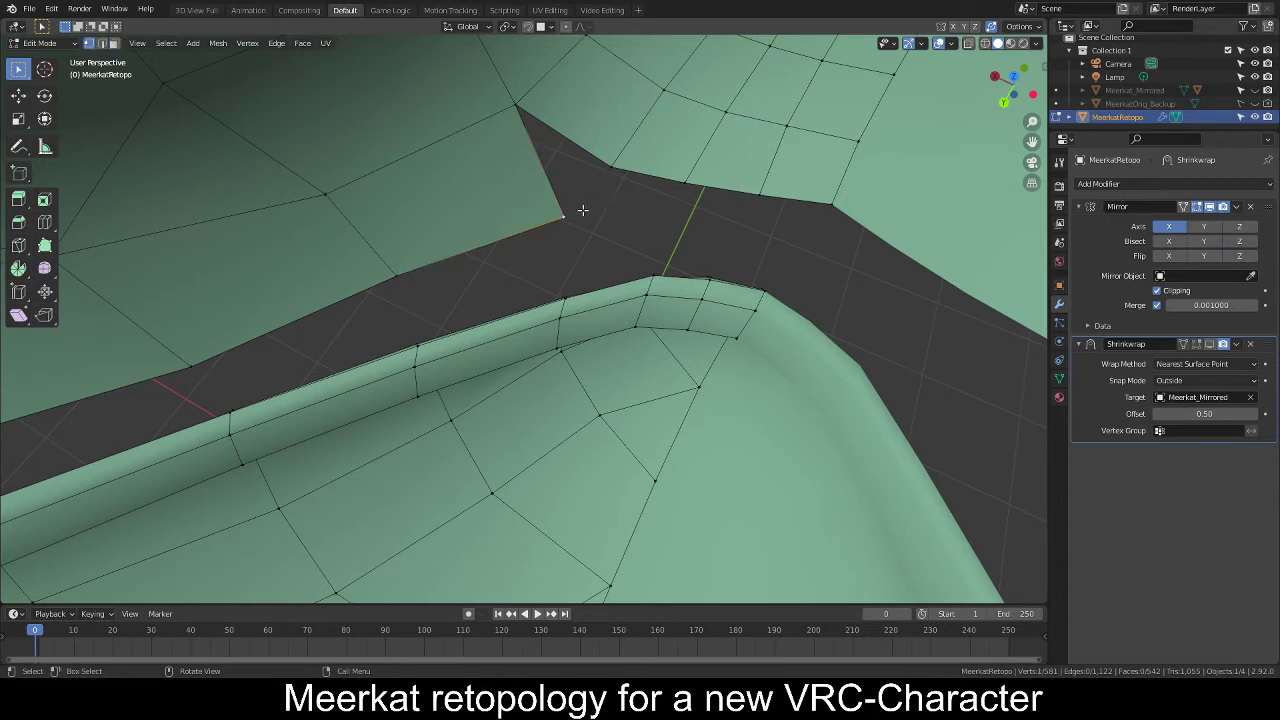
# Refill the gap on the upper lip's edge with two triangular faces, starting from its rear edge.
pyautogui.keyDown('shift'); pyautogui.click(514, 109); pyautogui.keyUp('shift')
pyautogui.press('f')
pyautogui.click(644, 195)
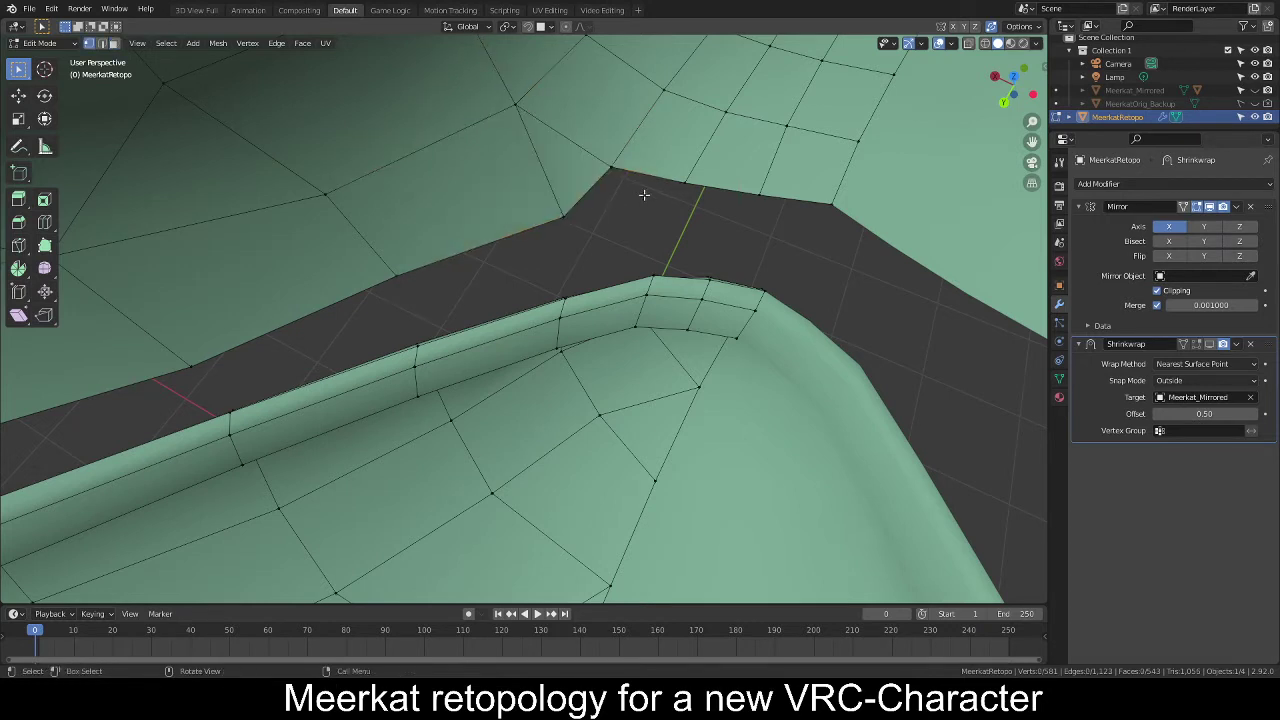
pyautogui.press('c')
pyautogui.press('Escape')
pyautogui.press('f')
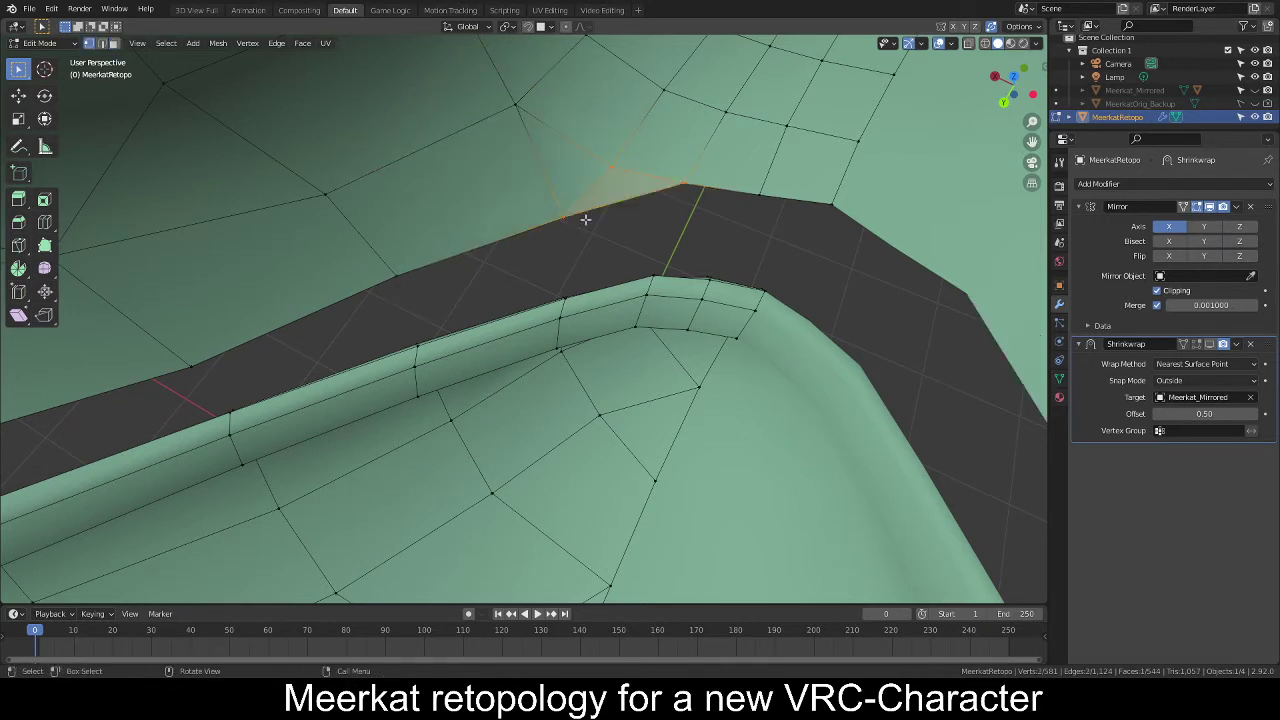
# Examine the inside of the lower jaw and how the inner-lip strip runs towards the mouth corner.
pyautogui.moveTo(735, 249); pyautogui.dragTo(613, 218, button='middle')
pyautogui.scroll(-5, 640, 190)
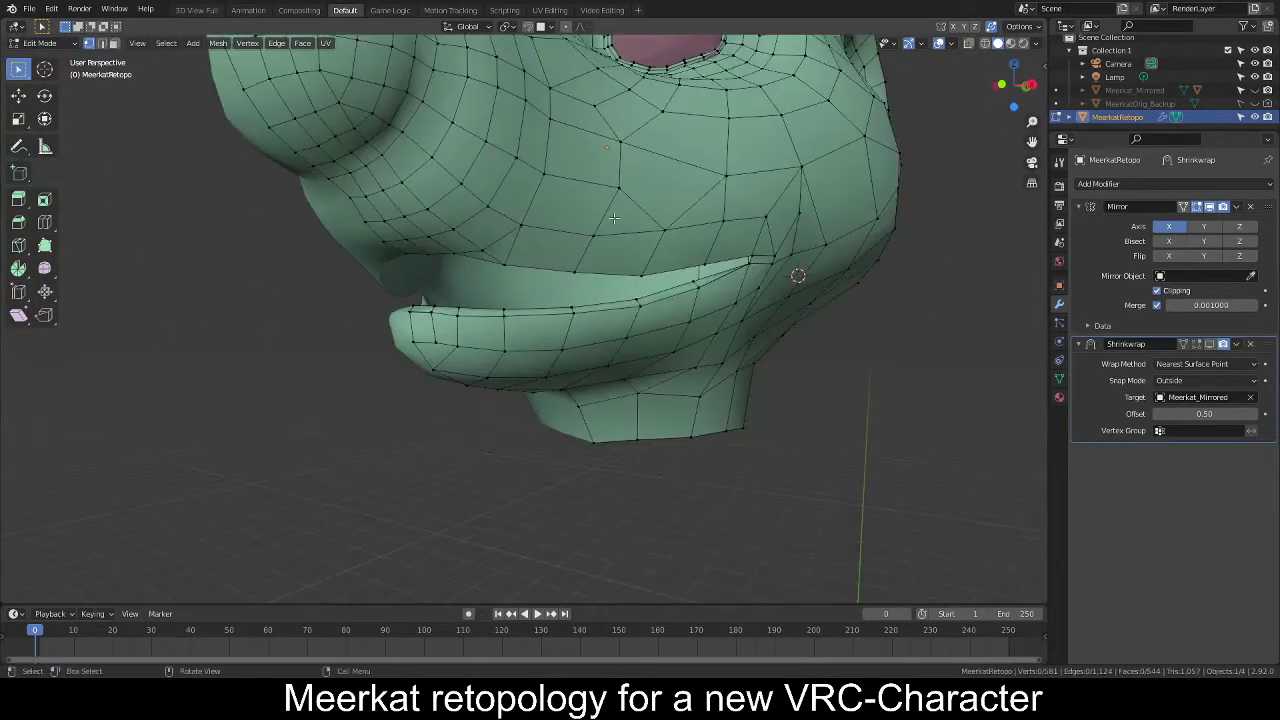
pyautogui.scroll(2, 609, 285)
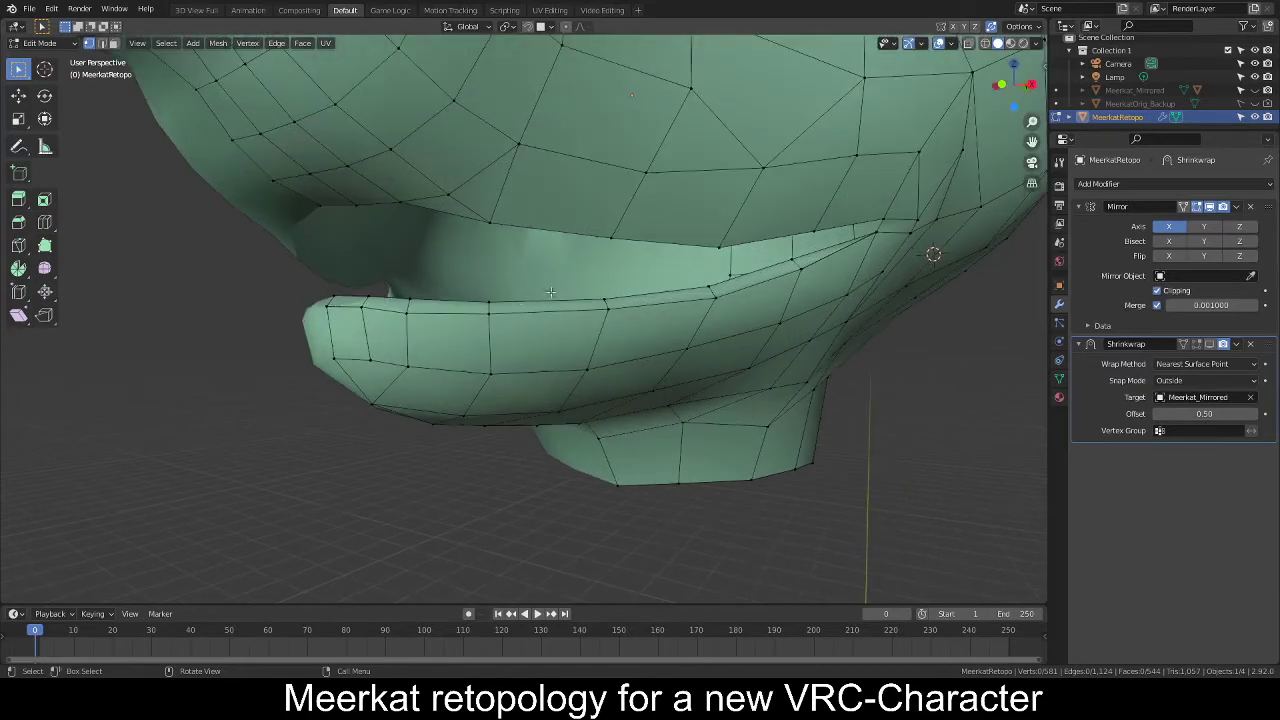
pyautogui.moveTo(389, 289); pyautogui.dragTo(551, 326, button='middle')
pyautogui.scroll(3, 638, 330)
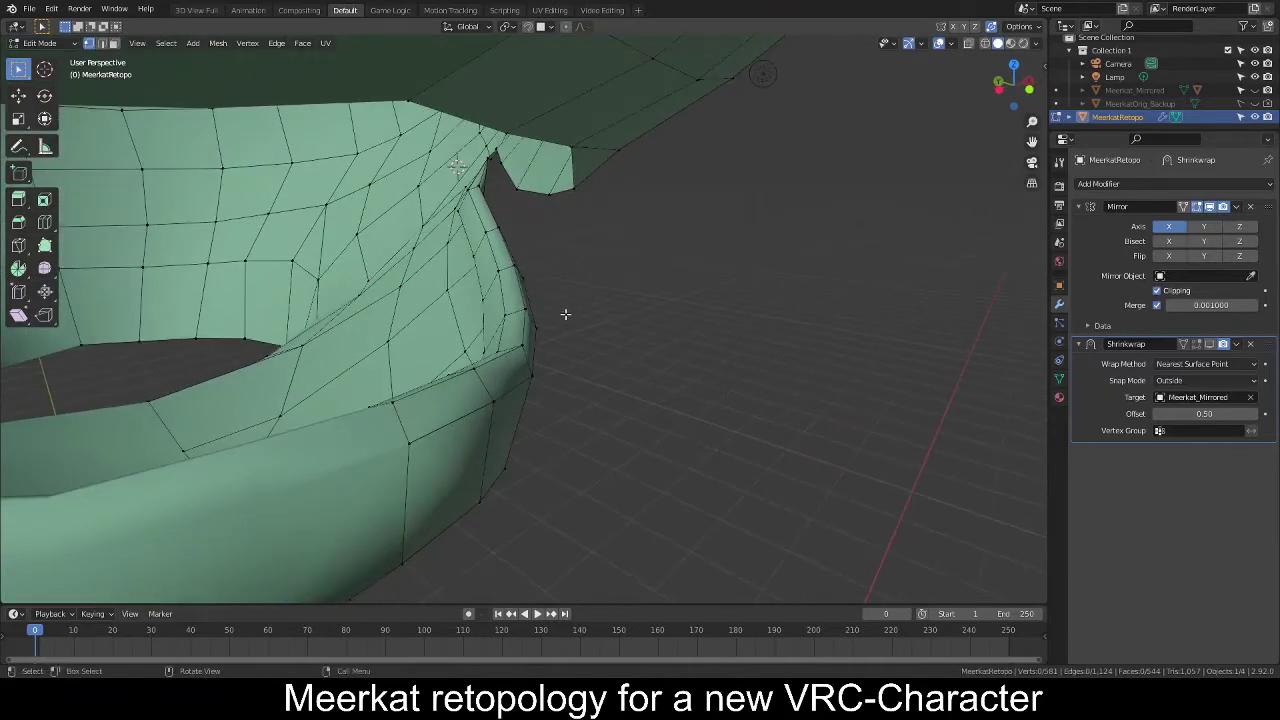
pyautogui.scroll(-4, 622, 300)
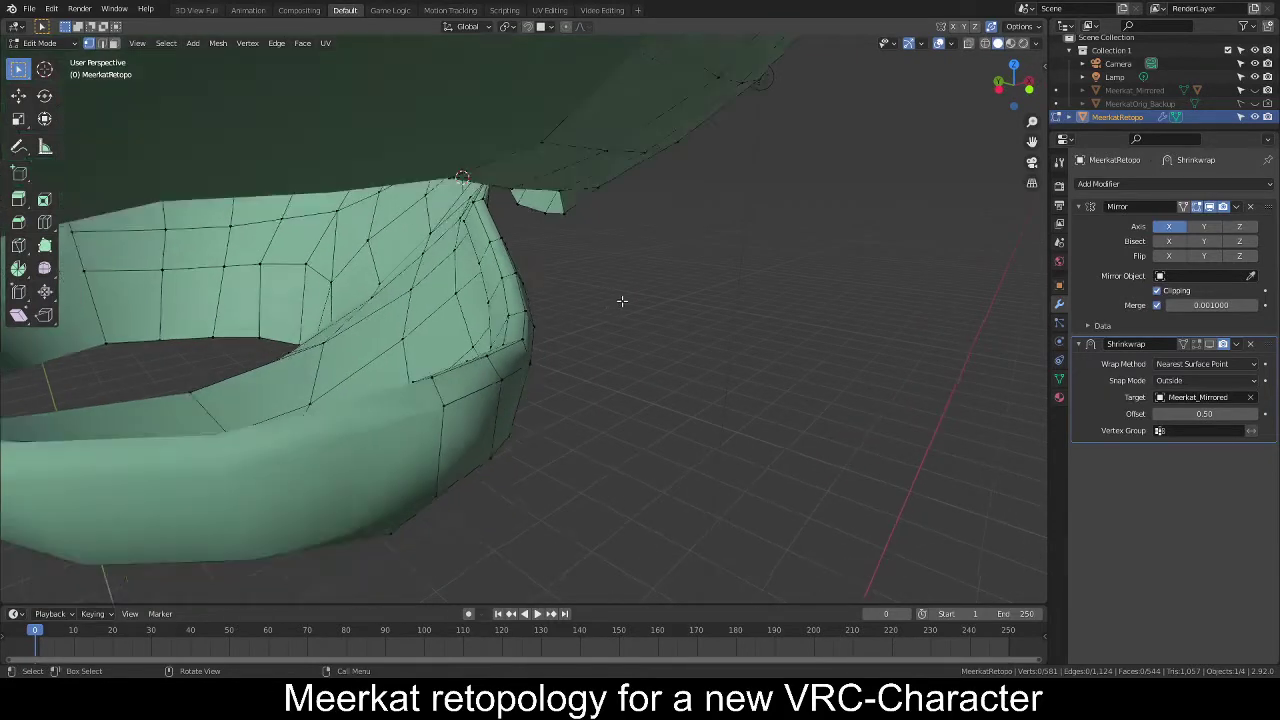
pyautogui.scroll(3, 648, 301)
pyautogui.scroll(-3, 648, 301)
pyautogui.moveTo(647, 300); pyautogui.dragTo(561, 315, button='middle')
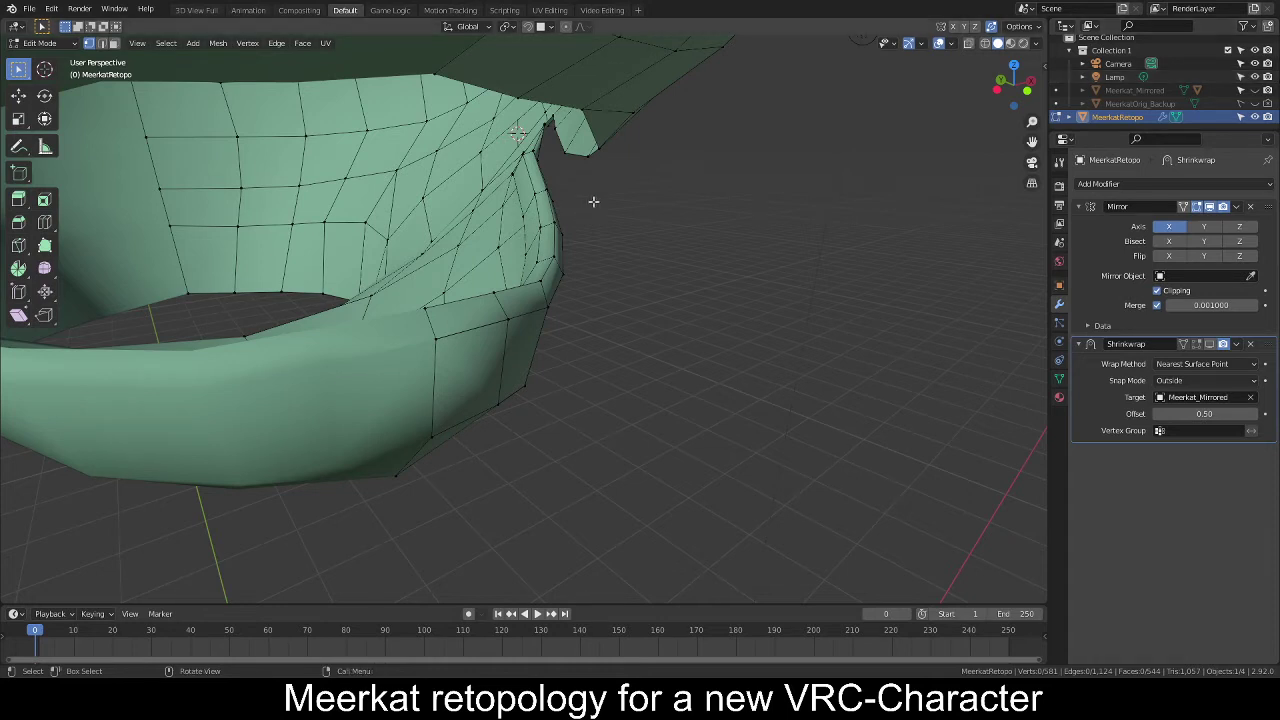
pyautogui.moveTo(516, 230); pyautogui.dragTo(536, 266, button='middle')
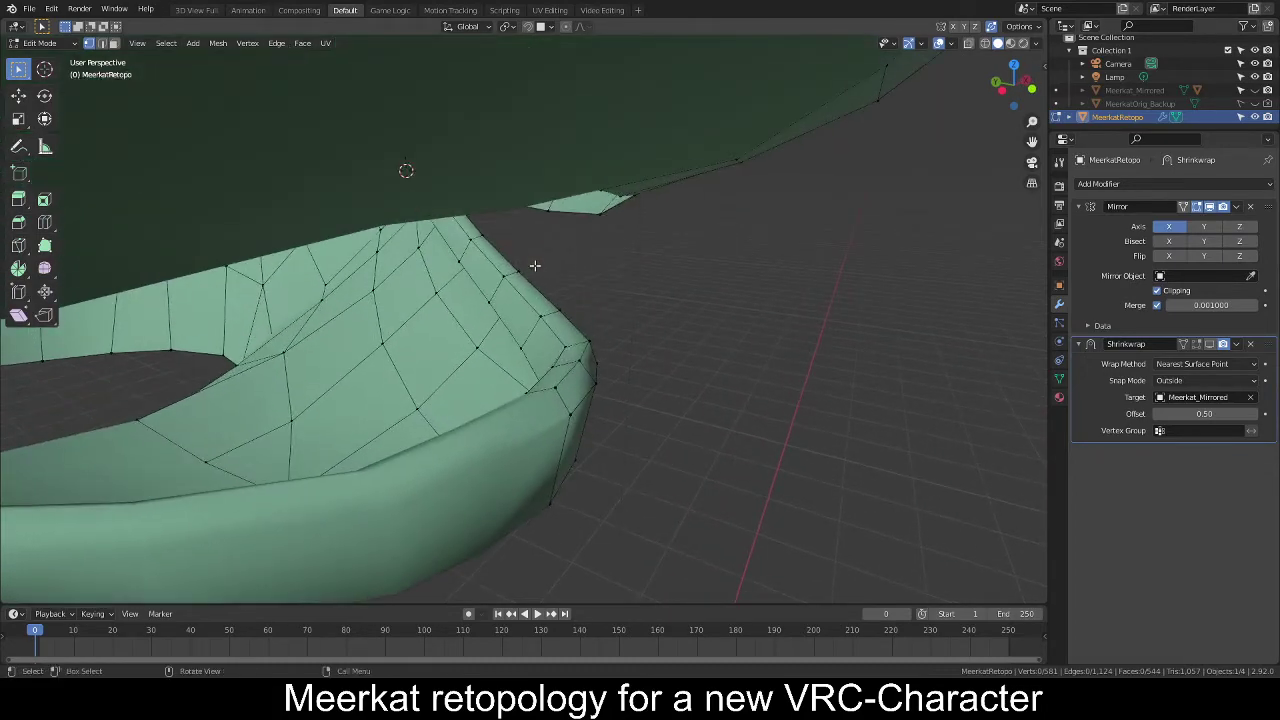
pyautogui.moveTo(665, 277)
pyautogui.mouseDown(button='middle')
pyautogui.moveTo(605, 278)
pyautogui.moveTo(509, 249)
pyautogui.moveTo(626, 274)
pyautogui.moveTo(711, 263)
pyautogui.moveTo(634, 274)
pyautogui.moveTo(675, 274)
pyautogui.moveTo(654, 289)
pyautogui.mouseUp(button='middle')
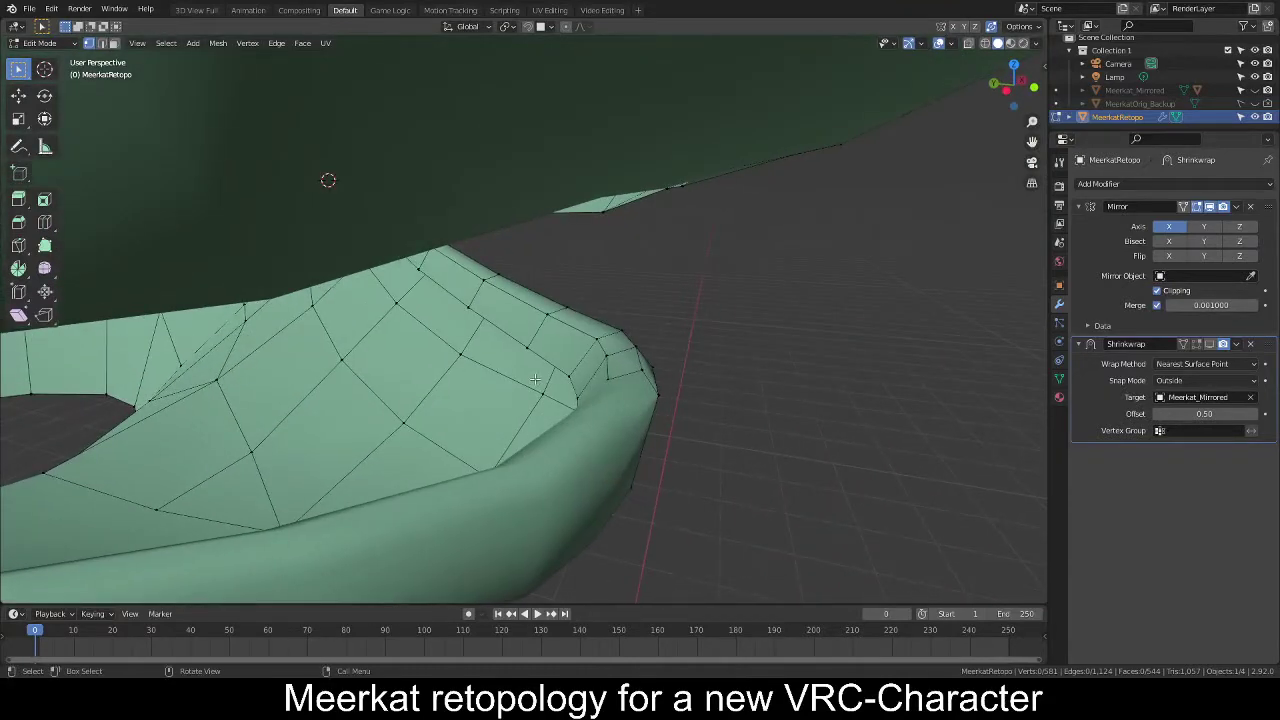
# Extrude the inner-lip strip's lowest vertex row in place, from mouth corner to front centre, and shrink/fatten it by -0.020.
pyautogui.scroll(8, 775, 352)
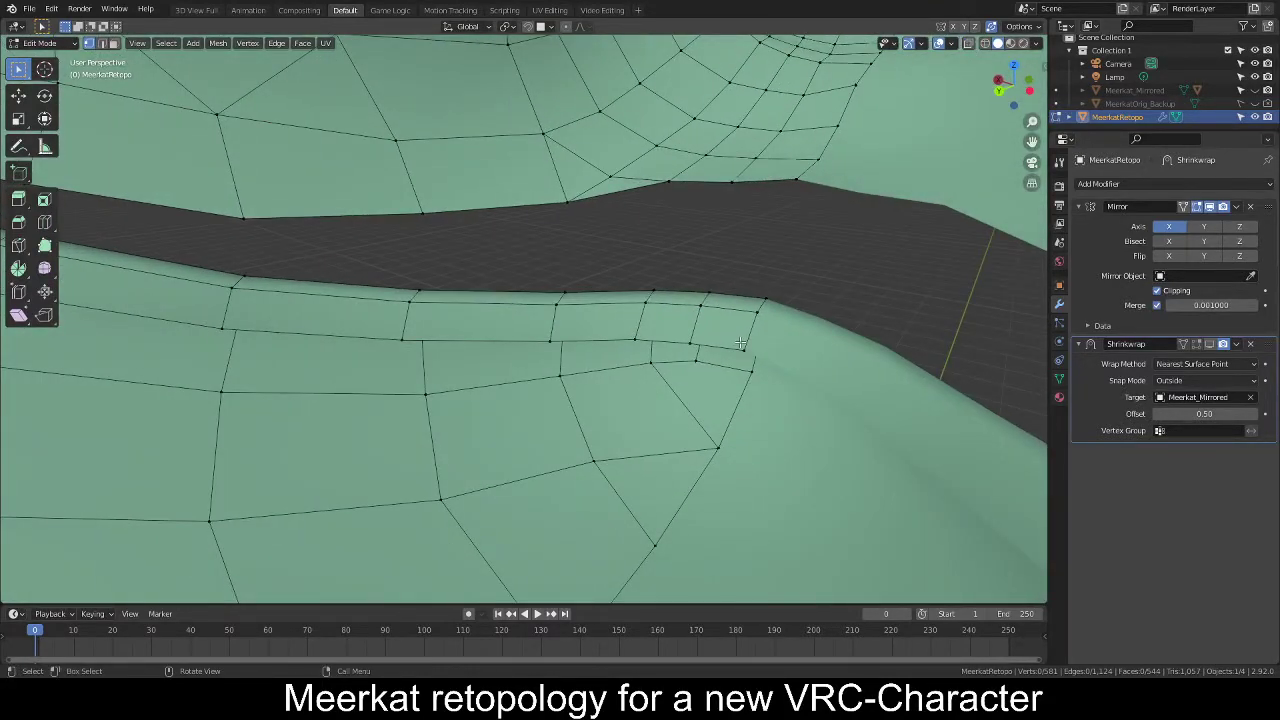
pyautogui.moveTo(693, 343); pyautogui.dragTo(305, 246, button='middle')
pyautogui.keyDown('ctrl'); pyautogui.click(290, 260); pyautogui.keyUp('ctrl')
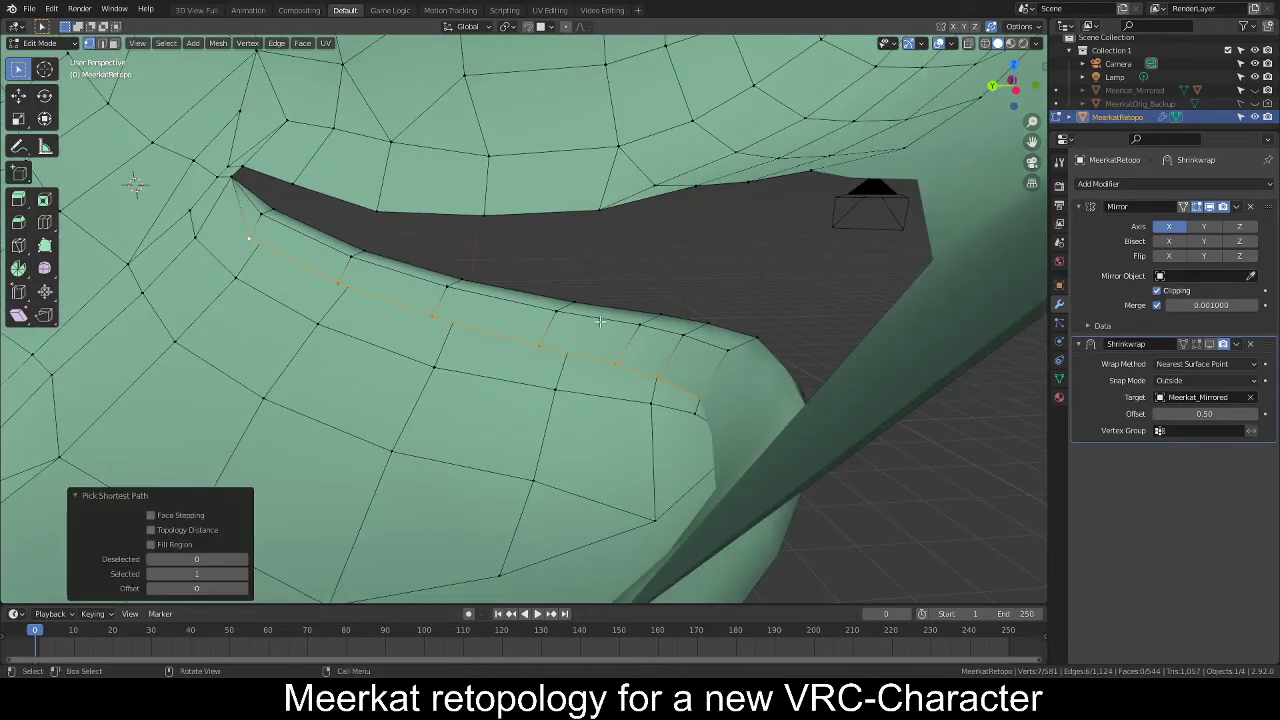
pyautogui.press('g')
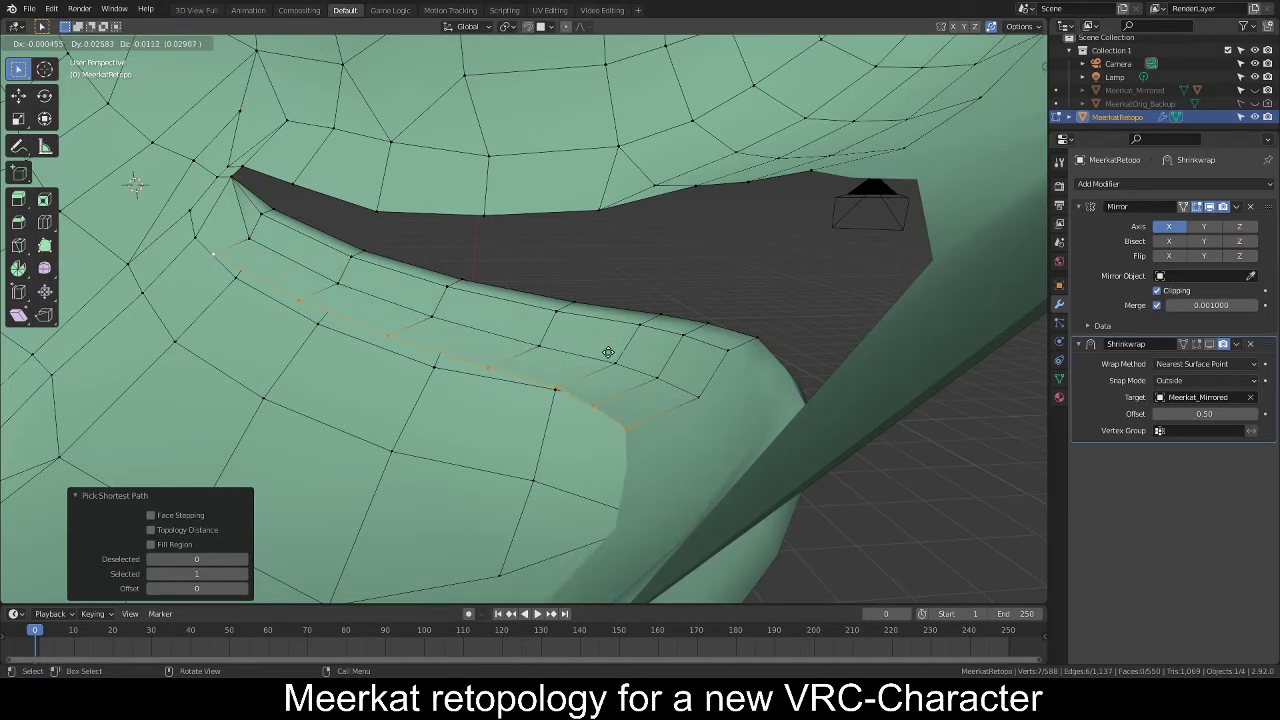
pyautogui.rightClick(608, 352)
pyautogui.press('e')
pyautogui.rightClick(814, 314)
pyautogui.hotkey('alt', 's')
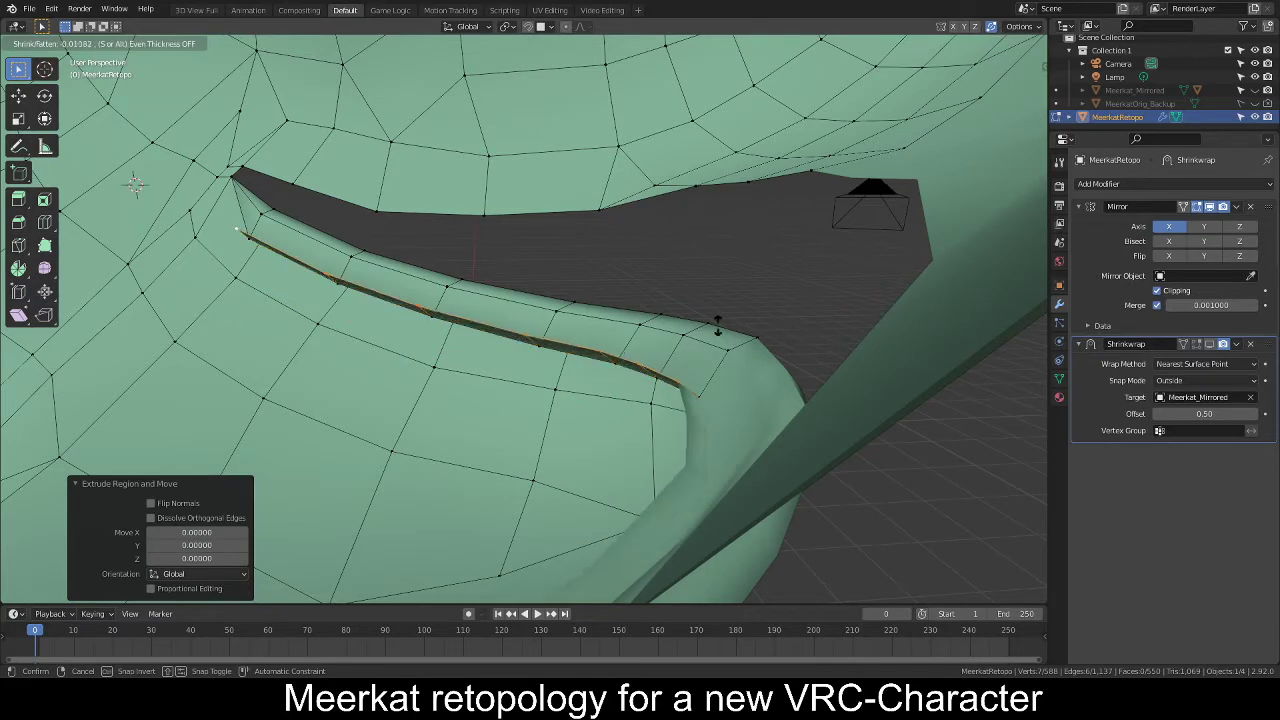
pyautogui.click(734, 324)
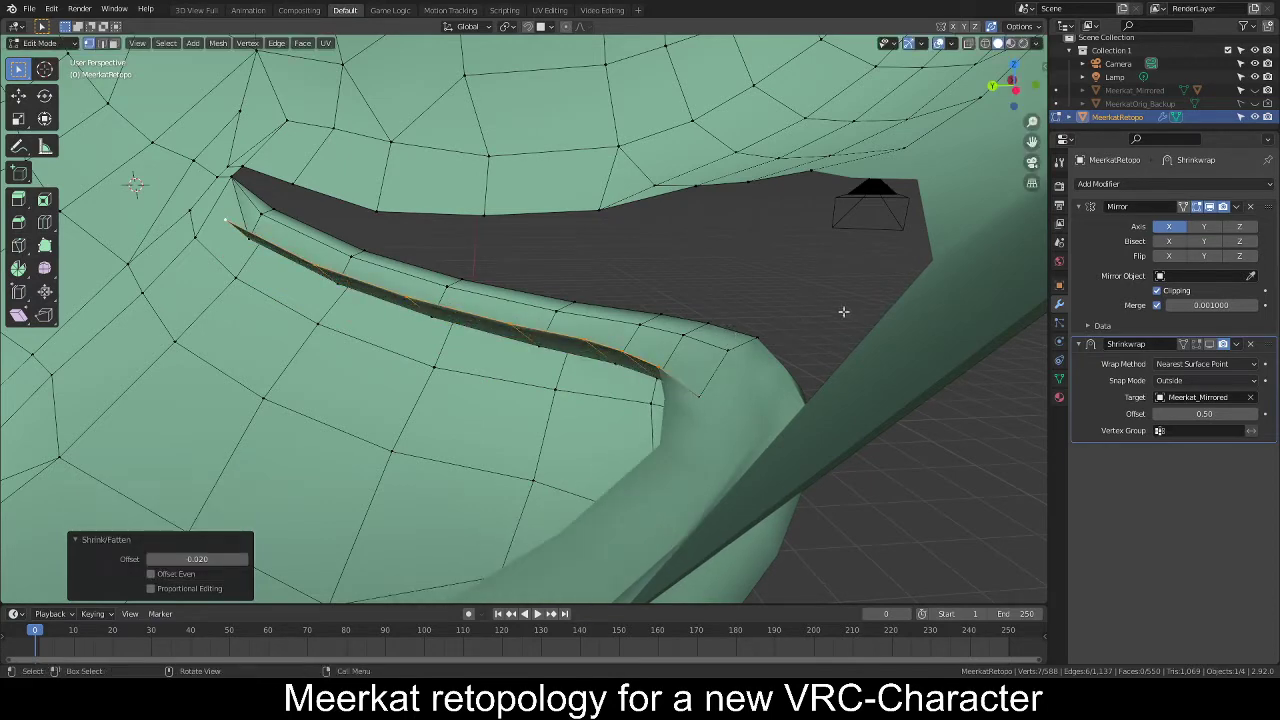
# Lower the extruded row by 0.02861 along the global Z axis.
pyautogui.moveTo(843, 311); pyautogui.dragTo(760, 306, button='middle')
pyautogui.press('g')
pyautogui.press('y')
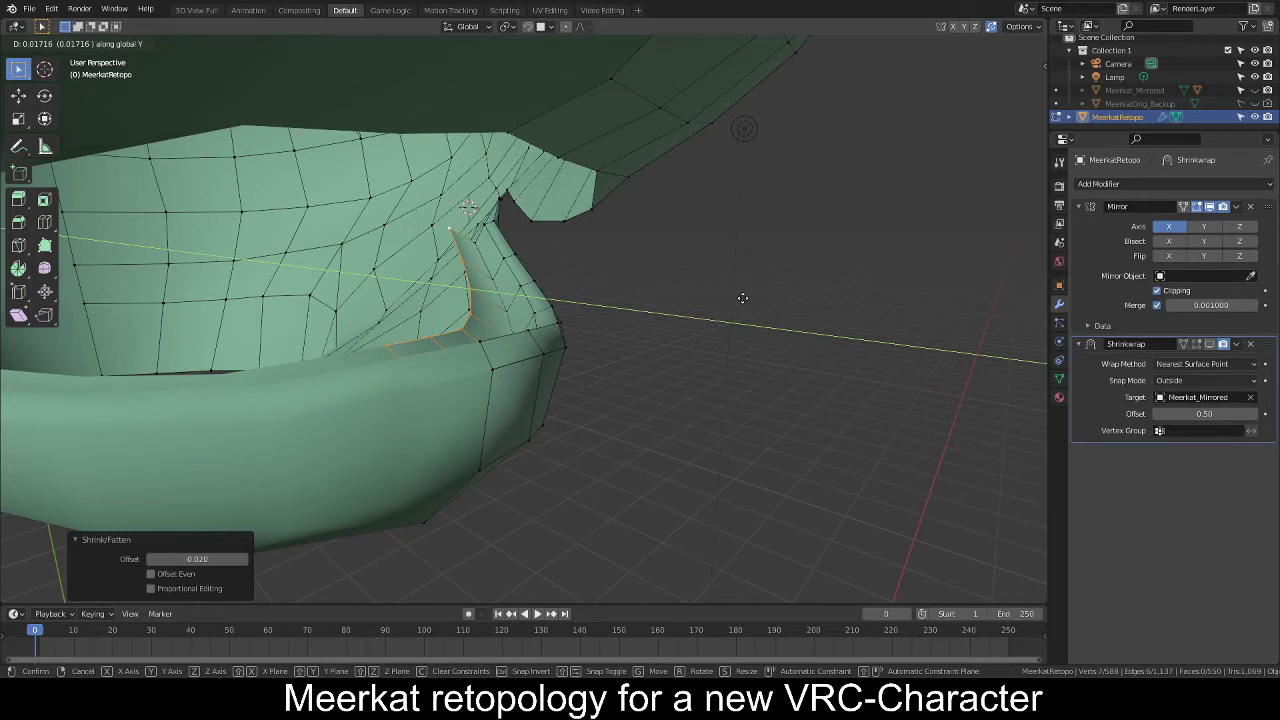
pyautogui.press('z')
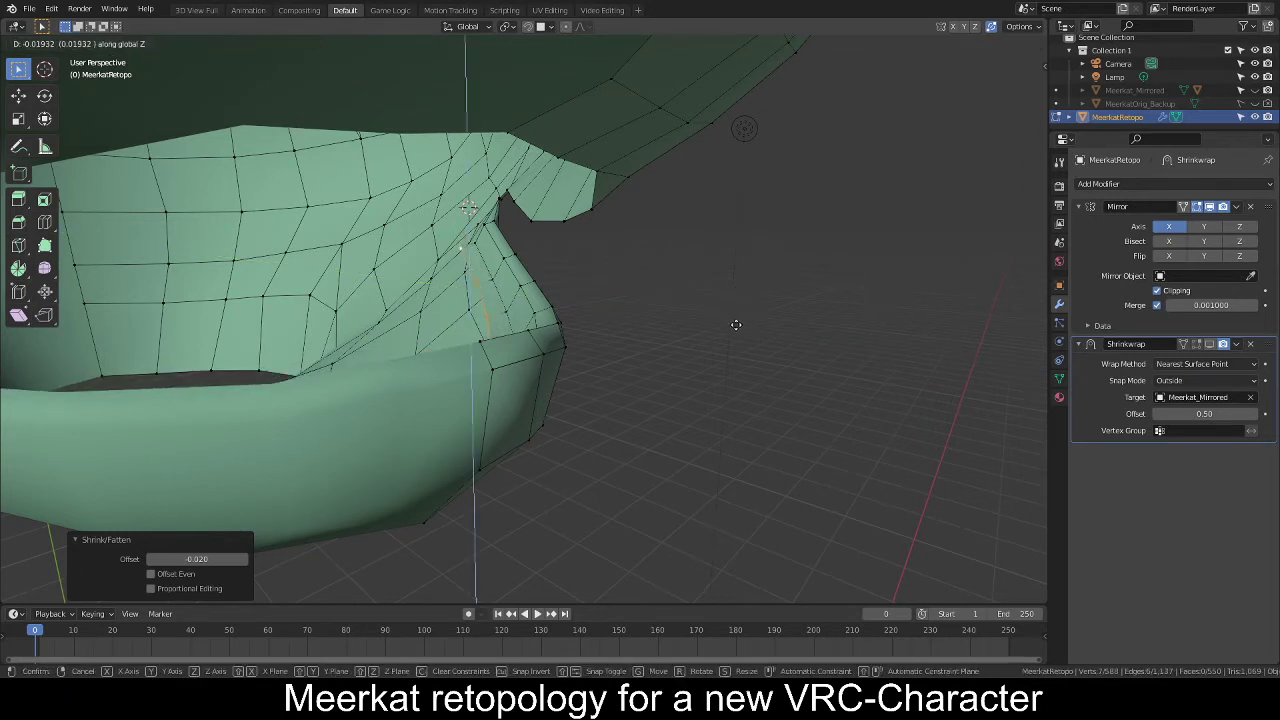
pyautogui.click(734, 340)
pyautogui.moveTo(634, 309); pyautogui.dragTo(675, 316, button='middle')
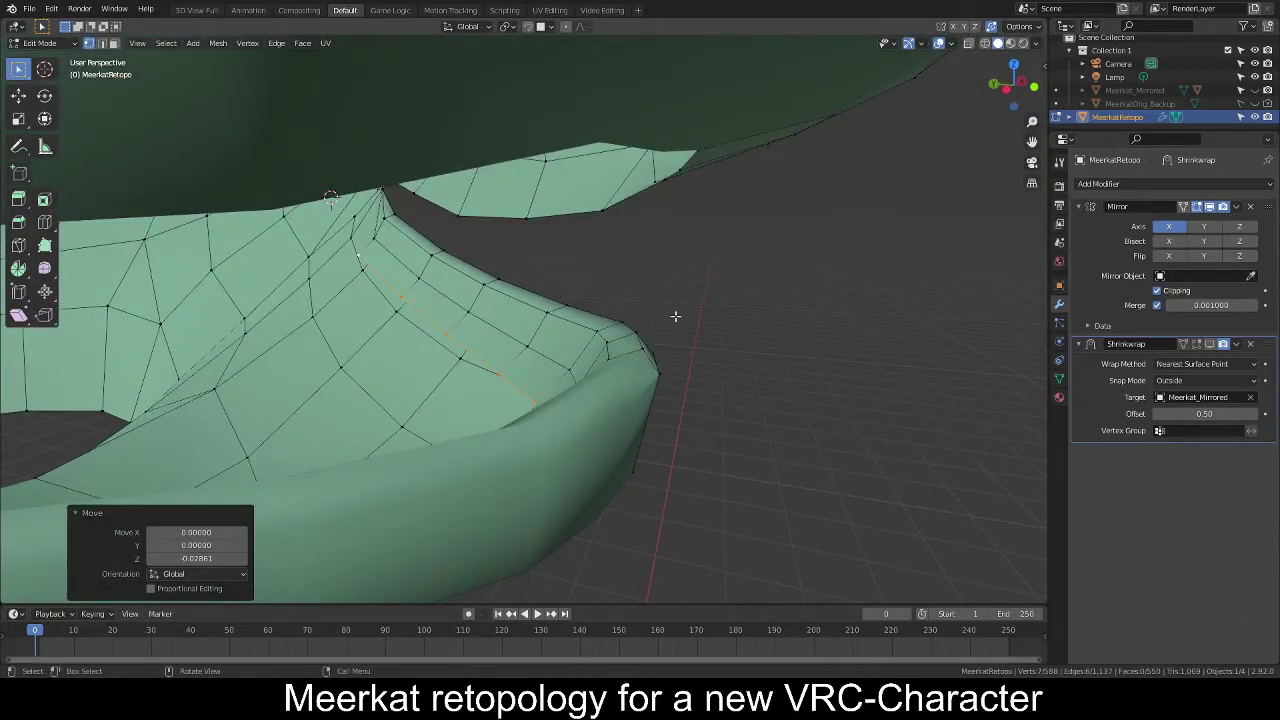
# Extrude the lowered row again in place and shrink/fatten the new row by -0.007.
pyautogui.press('g')
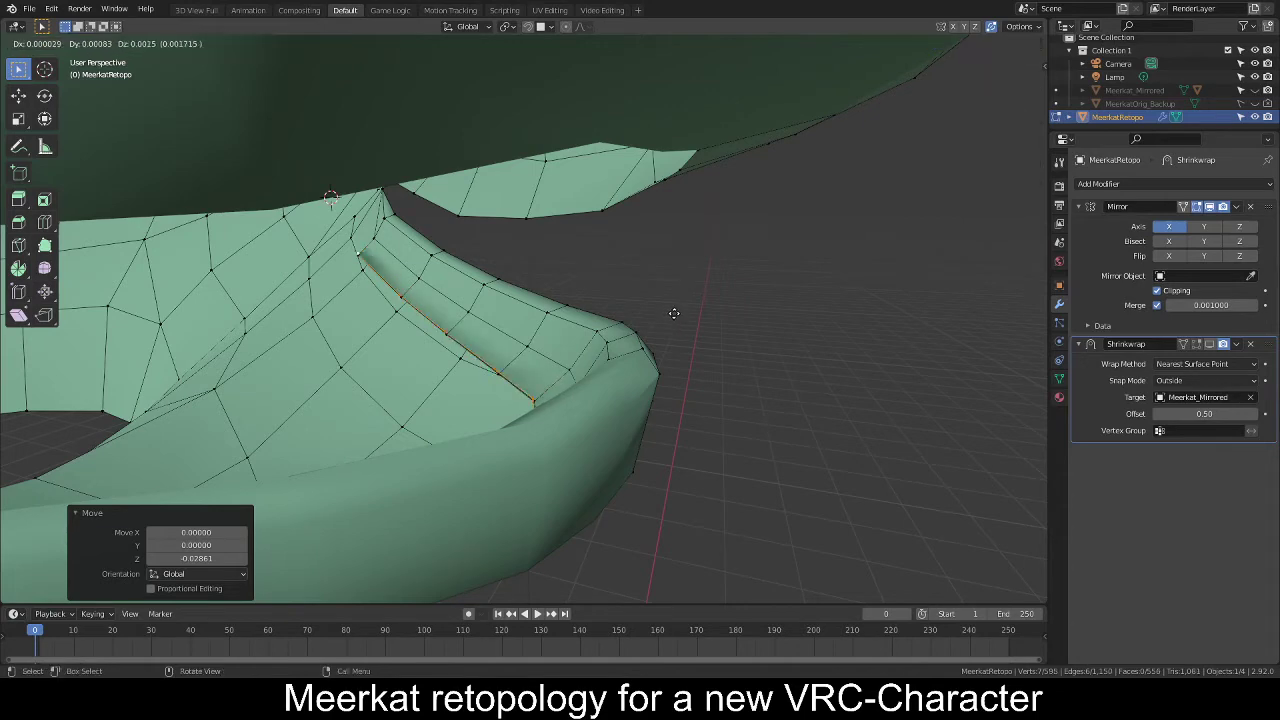
pyautogui.rightClick(670, 301)
pyautogui.press('e')
pyautogui.rightClick(760, 295)
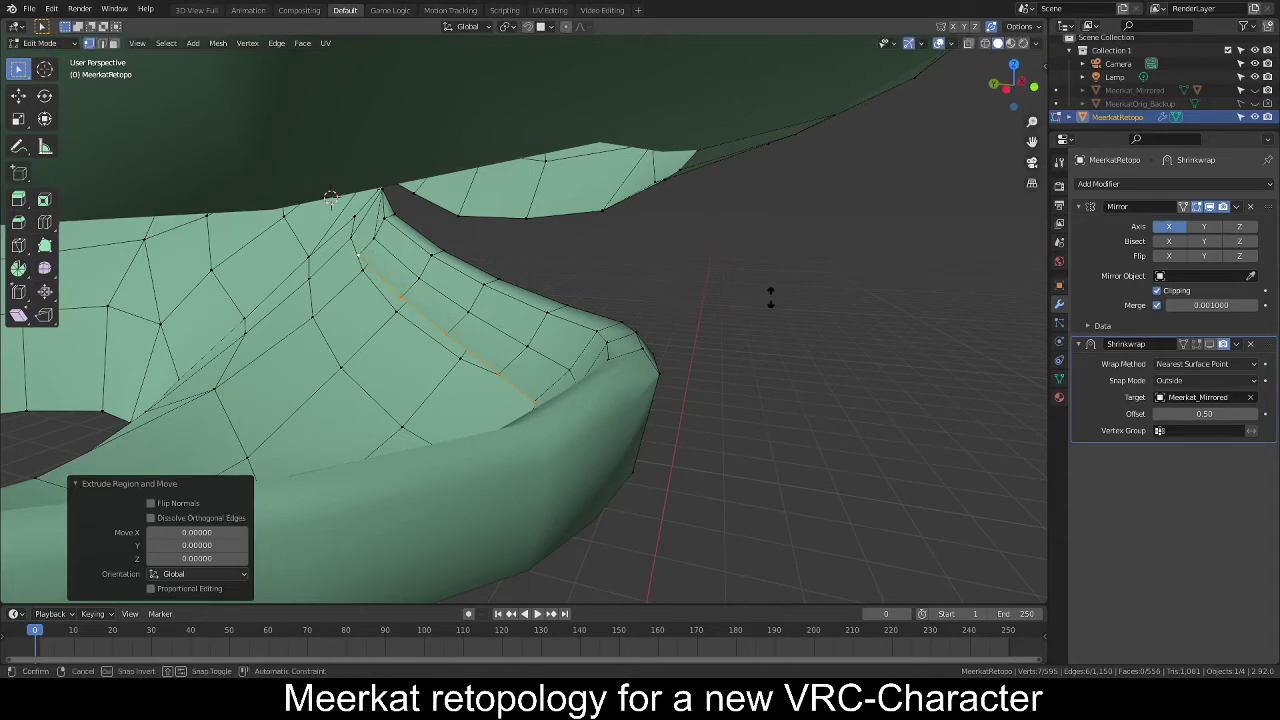
pyautogui.hotkey('alt', 's')
pyautogui.click(720, 300)
# Try lowering the newest row by 0.00536 along the global Z axis and undo the move.
pyautogui.moveTo(720, 300); pyautogui.dragTo(716, 322, button='middle')
pyautogui.press('g')
pyautogui.press('z')
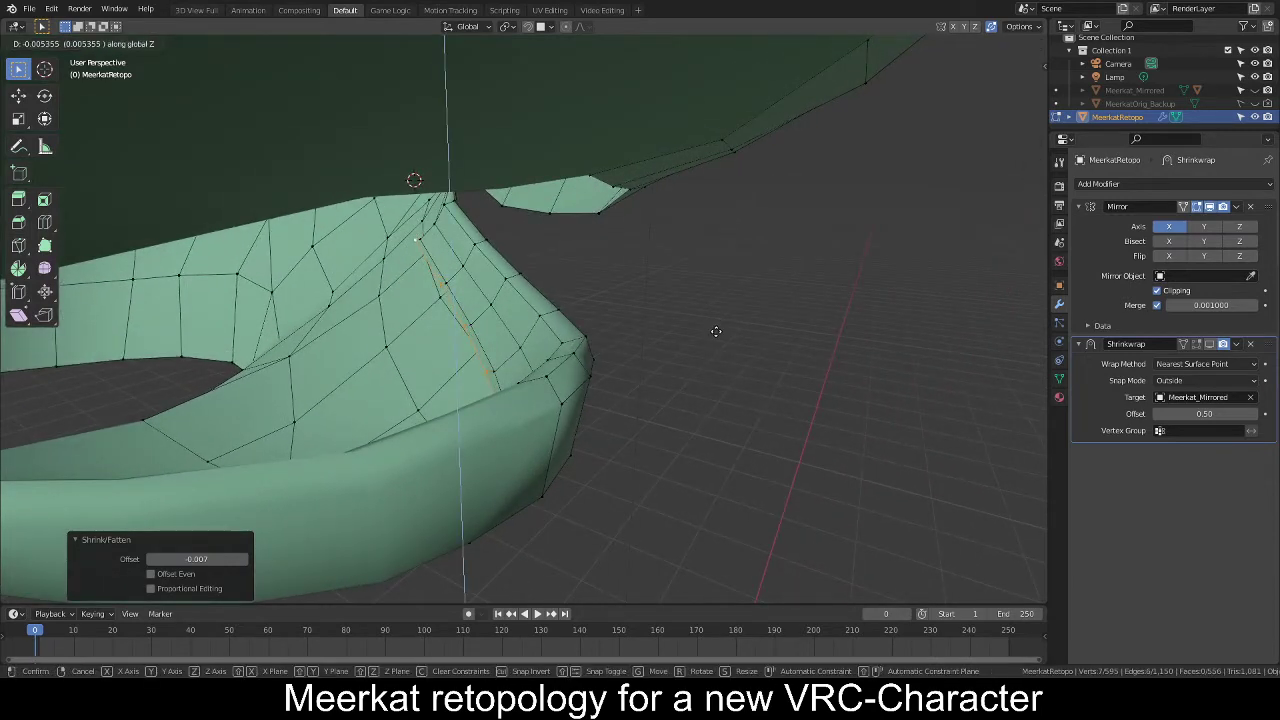
pyautogui.click(716, 331)
pyautogui.moveTo(710, 328); pyautogui.dragTo(680, 323, button='middle')
pyautogui.scroll(3, 589, 309)
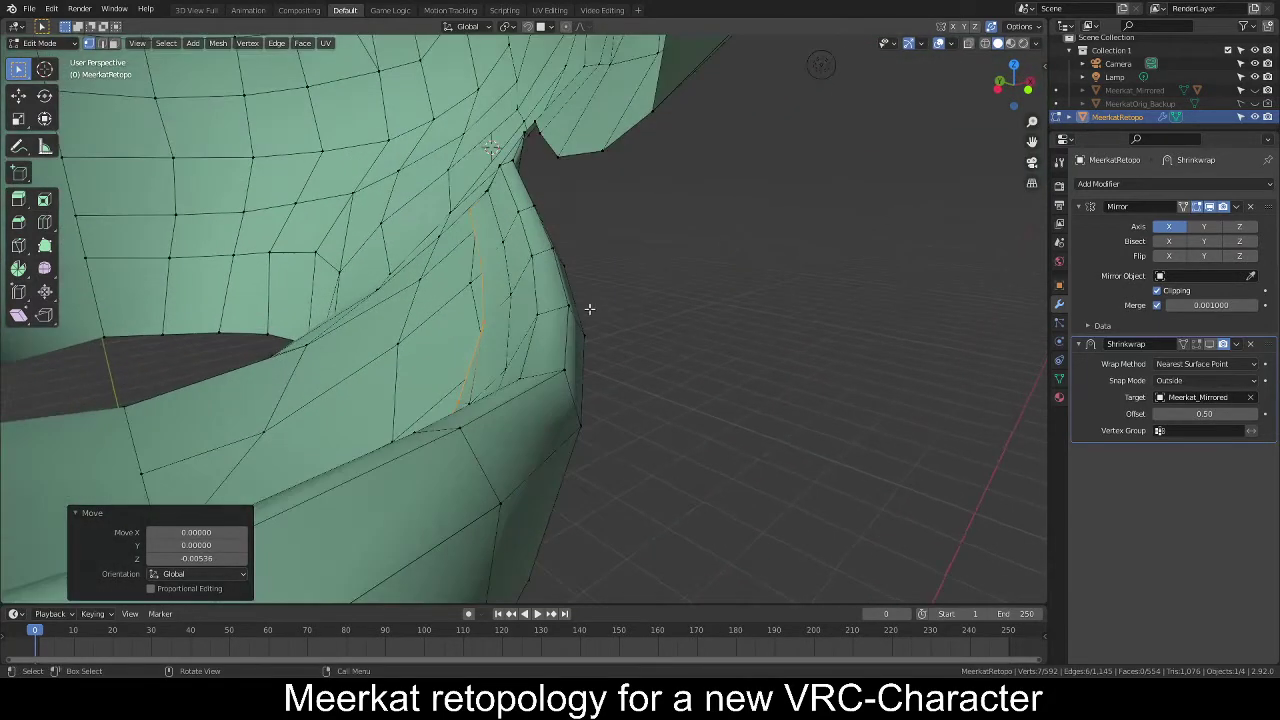
pyautogui.moveTo(532, 316); pyautogui.dragTo(611, 328, button='middle')
pyautogui.press('g')
pyautogui.rightClick(508, 313)
pyautogui.scroll(-2, 611, 327)
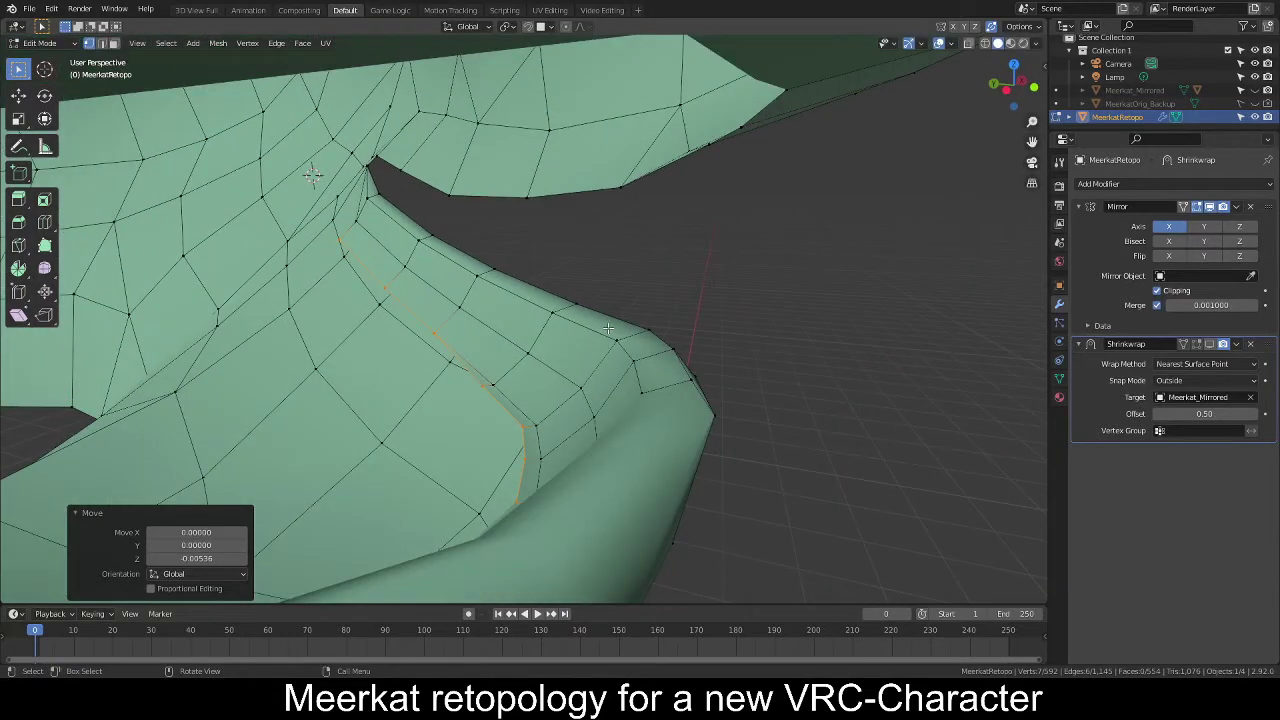
pyautogui.hotkey('ctrl', 'z')
# Lower the newest row by 0.00551 along the global Z axis.
pyautogui.moveTo(624, 322); pyautogui.dragTo(604, 324, button='middle')
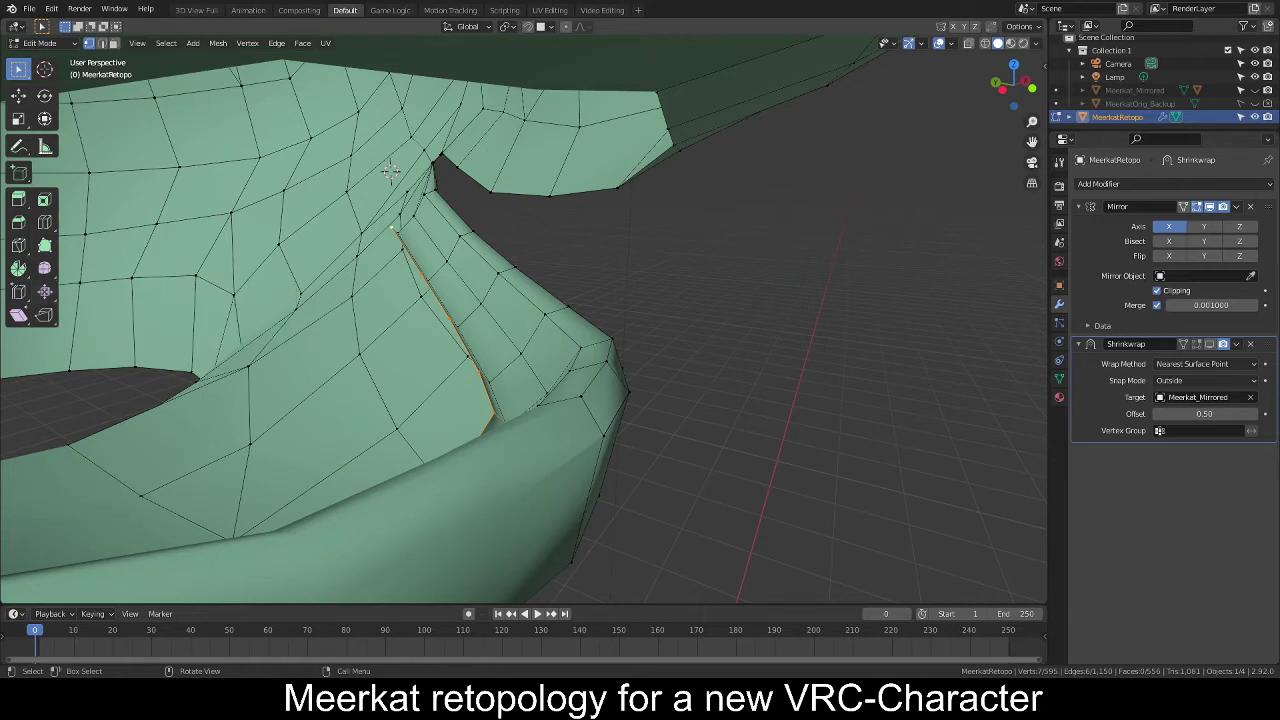
pyautogui.moveTo(548, 348)
pyautogui.mouseDown(button='middle')
pyautogui.moveTo(592, 336)
pyautogui.moveTo(406, 123)
pyautogui.moveTo(544, 354)
pyautogui.moveTo(551, 344)
pyautogui.mouseUp(button='middle')
pyautogui.press('g')
pyautogui.press('z')
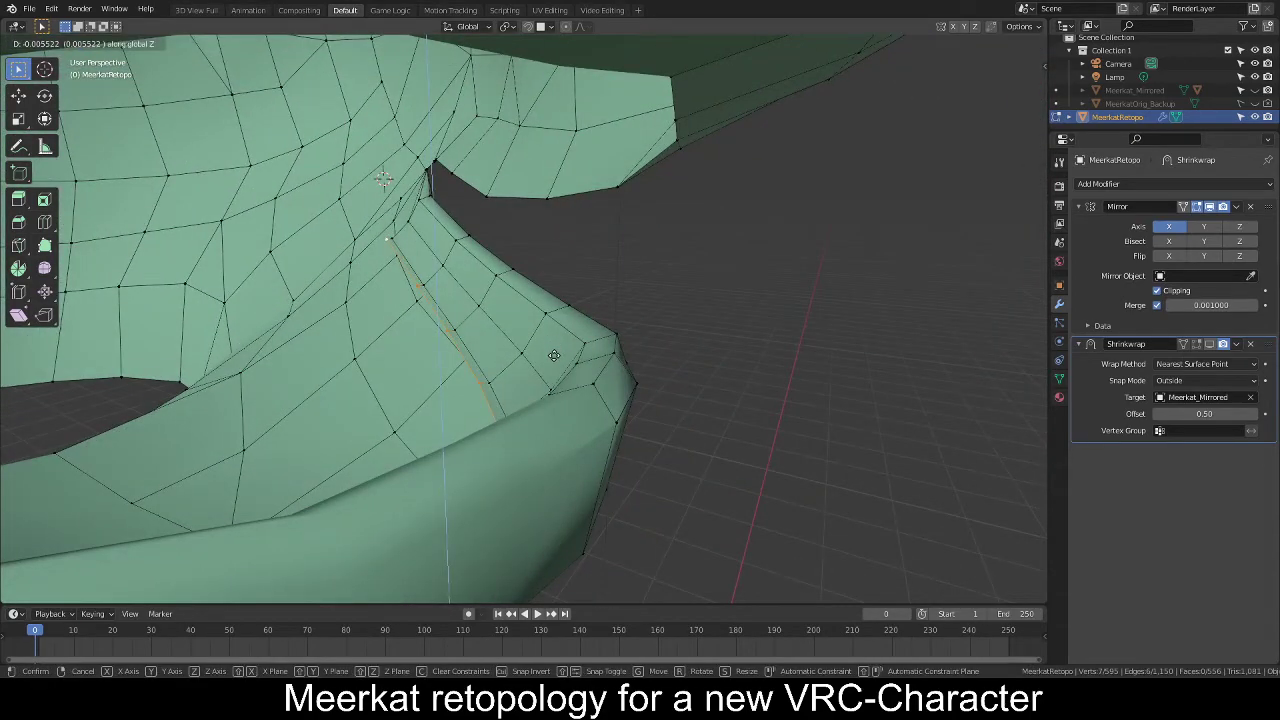
pyautogui.click(554, 356)
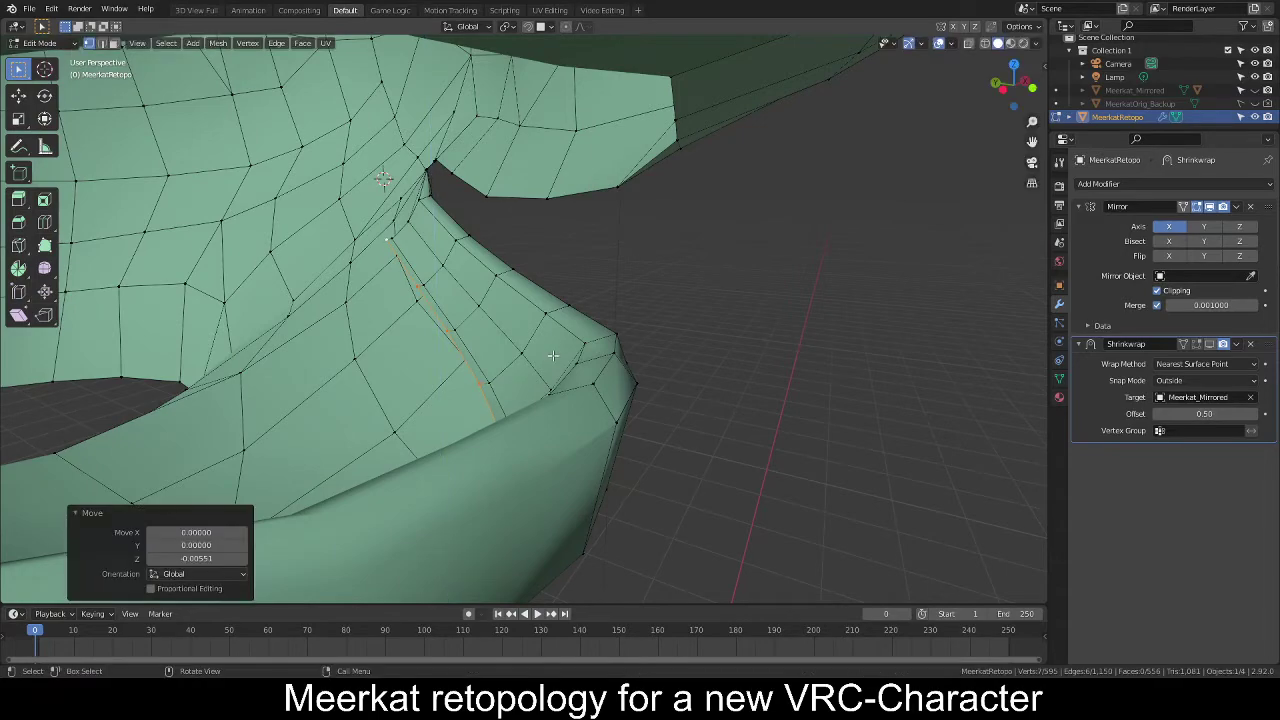
# Extrude the row 0.01334 upward along the global Z axis and shrink/fatten it by about -0.007 into the mouth.
pyautogui.moveTo(571, 356)
pyautogui.mouseDown(button='middle')
pyautogui.moveTo(680, 350)
pyautogui.moveTo(621, 370)
pyautogui.moveTo(555, 361)
pyautogui.mouseUp(button='middle')
pyautogui.press('e')
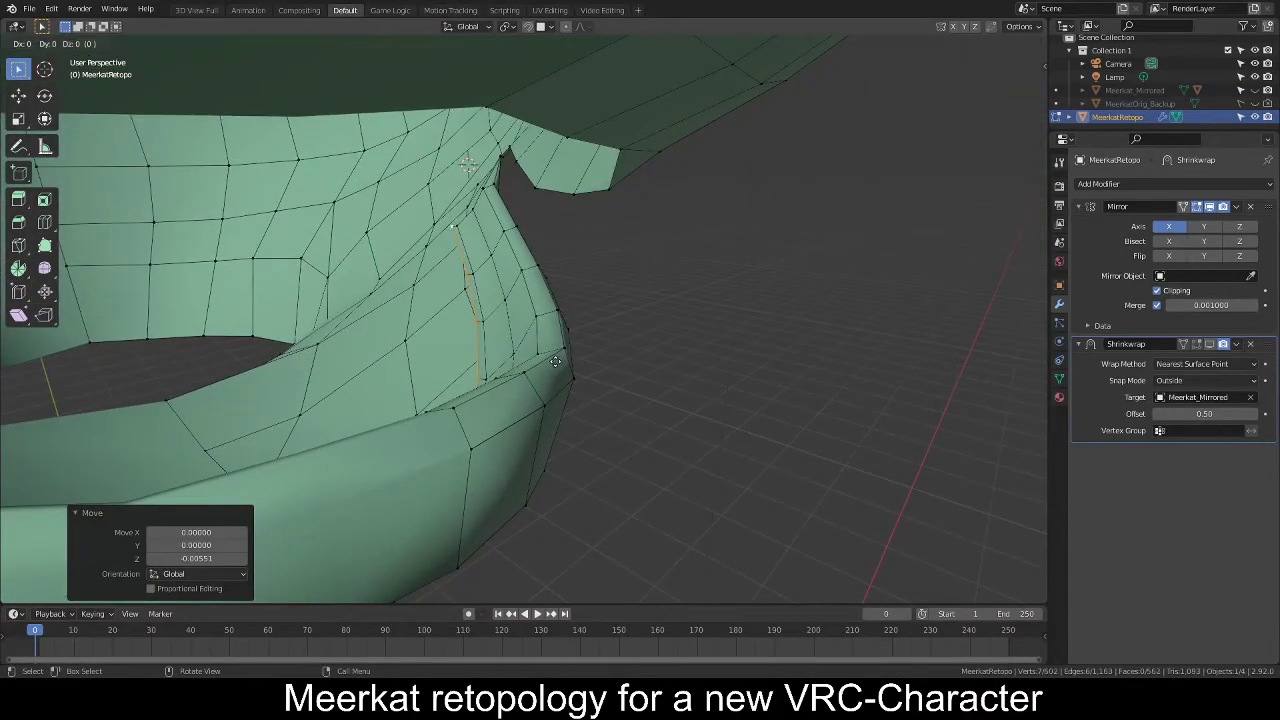
pyautogui.press('z')
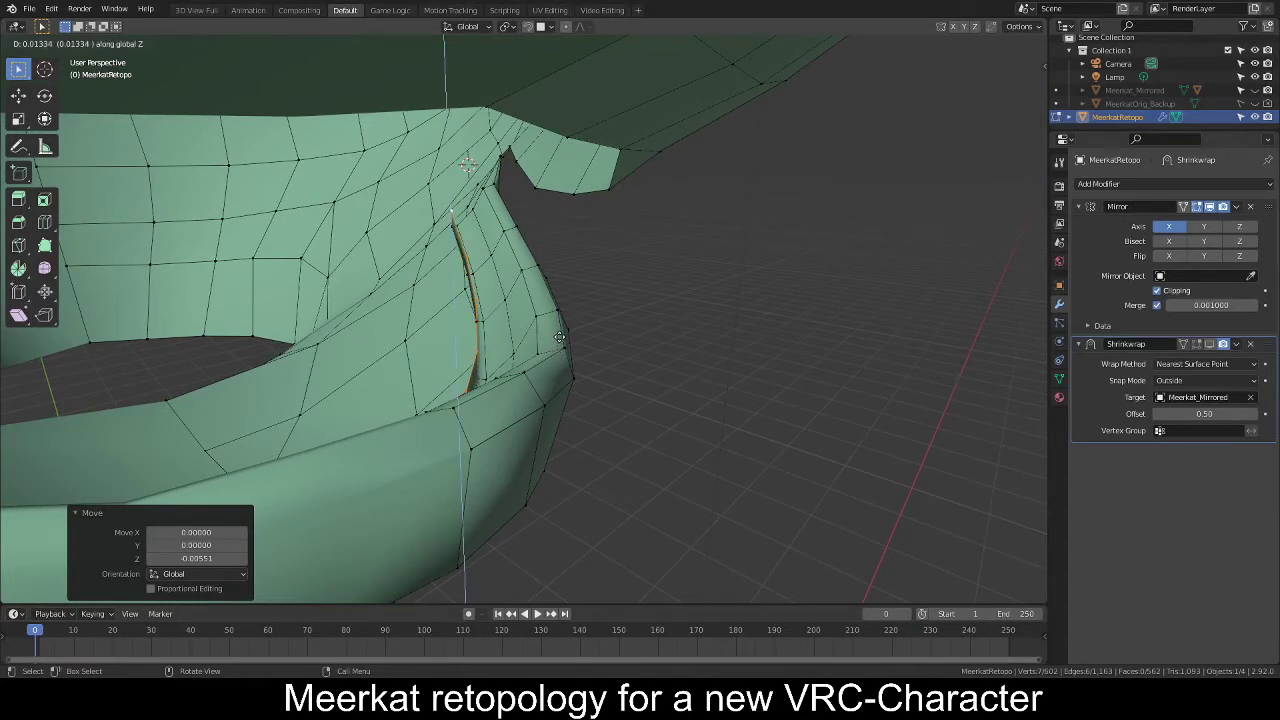
pyautogui.click(587, 336)
pyautogui.hotkey('alt', 's')
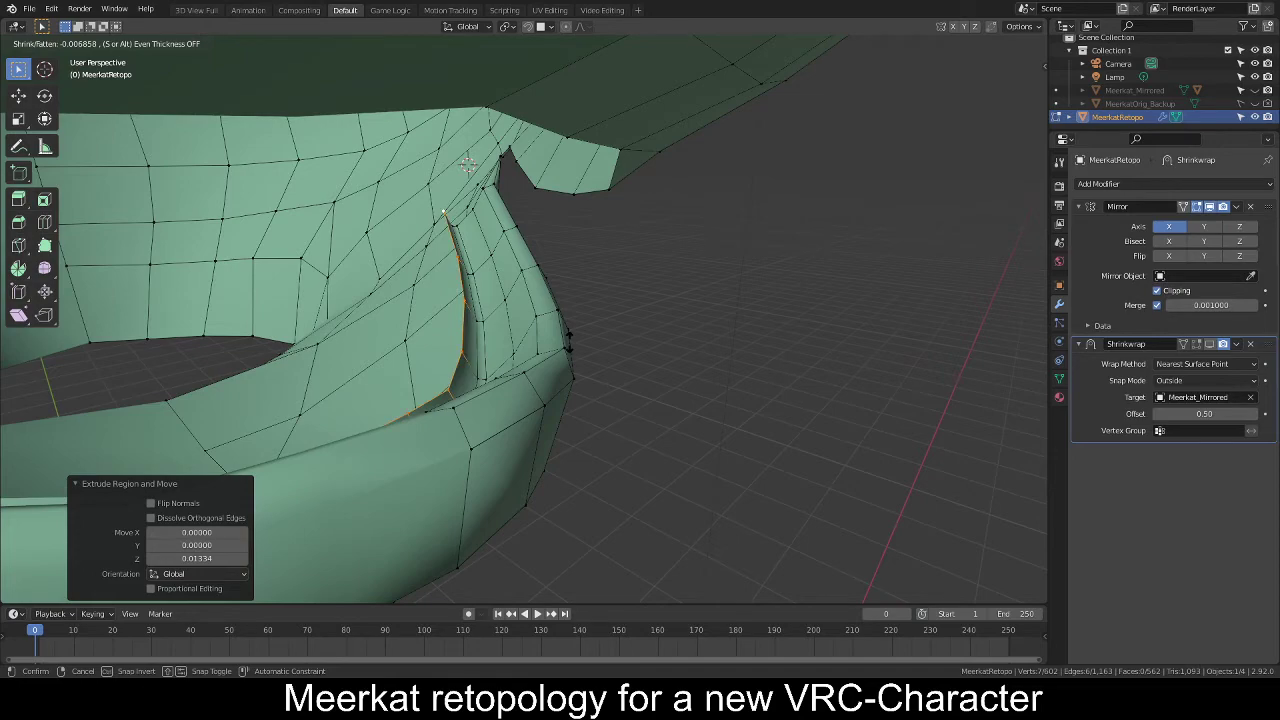
pyautogui.click(568, 337)
# Raise the newest row of the mouth interior by 0.00533 along the global Z axis.
pyautogui.moveTo(591, 343); pyautogui.dragTo(636, 320, button='middle')
pyautogui.press('g')
pyautogui.press('z')
pyautogui.click(614, 330)
# Extrude the raised row in place and shrink/fatten the new row by a small negative amount.
pyautogui.press('g')
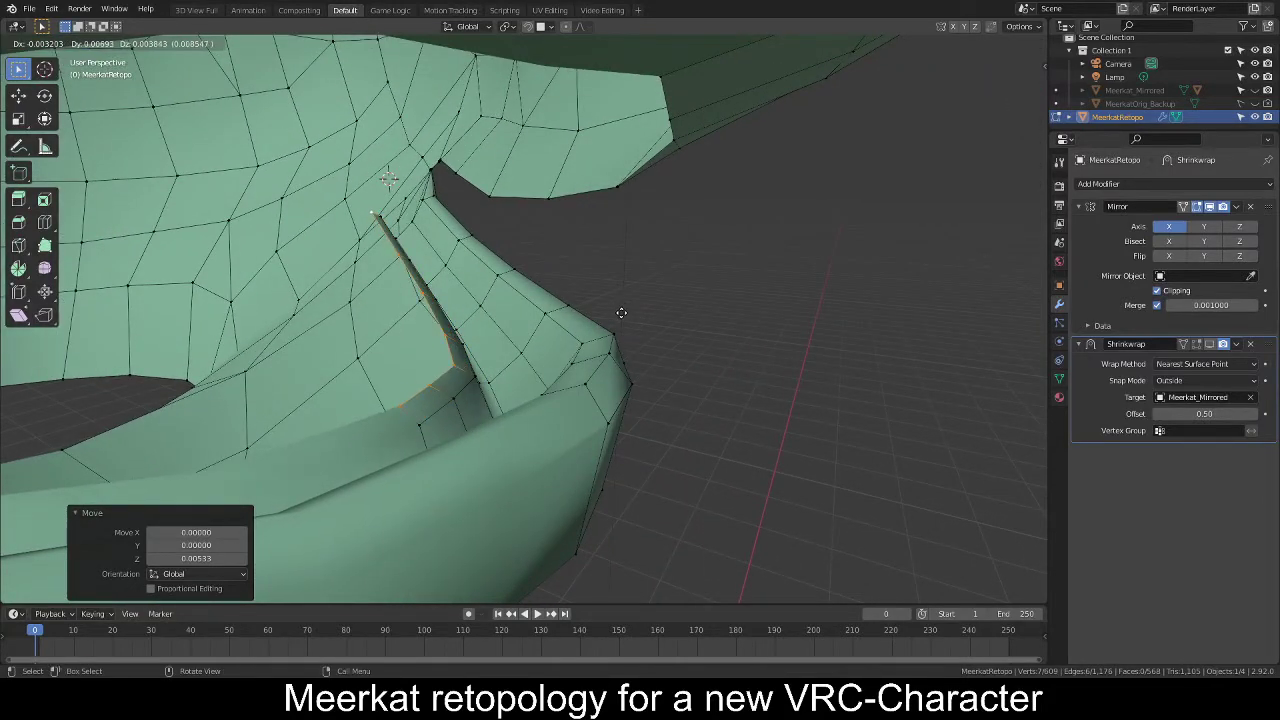
pyautogui.press('e')
pyautogui.rightClick(612, 311)
pyautogui.hotkey('alt', 's')
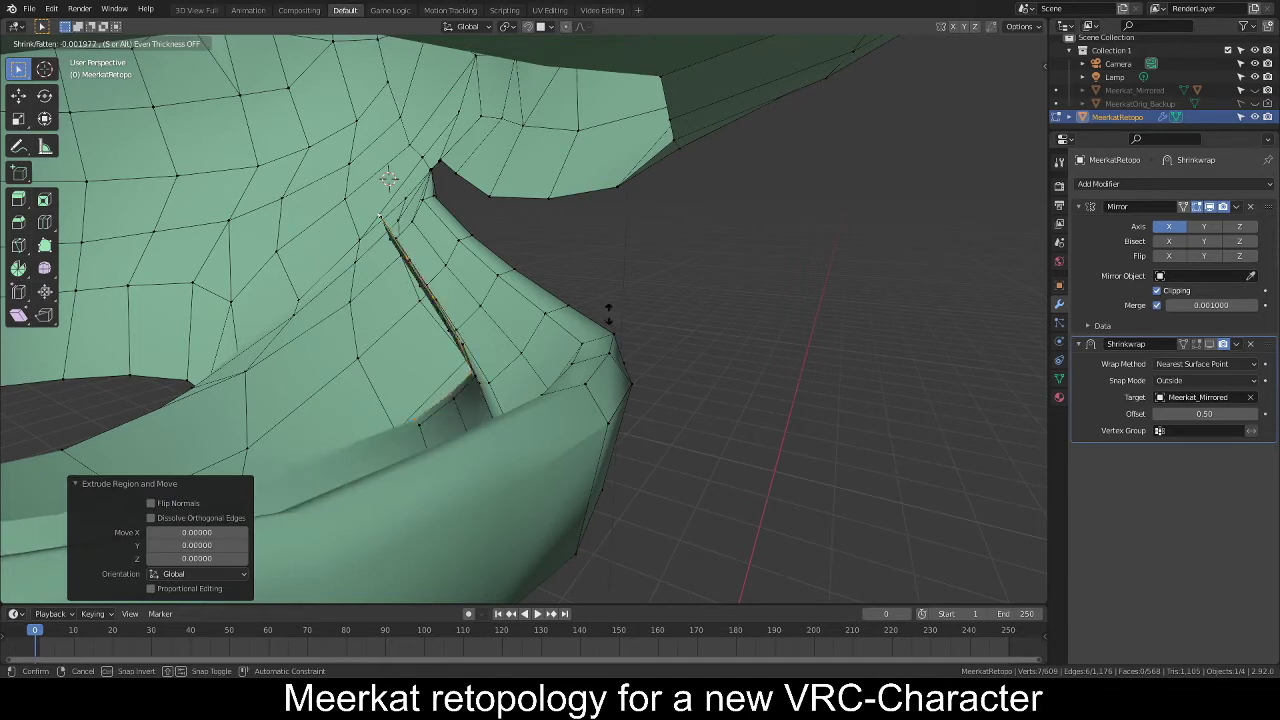
pyautogui.click(645, 330)
# Lower the newly extruded row by 0.00781 along the global Z axis.
pyautogui.moveTo(649, 331); pyautogui.dragTo(569, 283, button='middle')
pyautogui.press('g')
pyautogui.press('z')
pyautogui.click(706, 336)
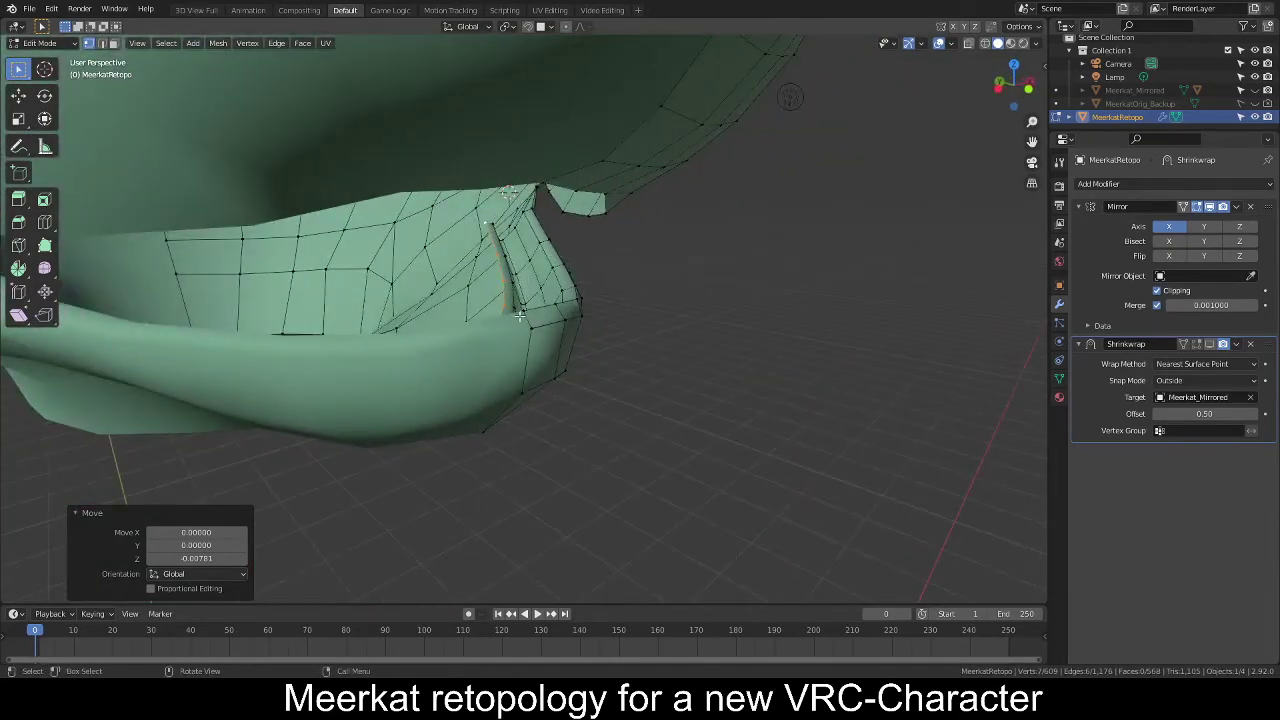
pyautogui.moveTo(492, 314); pyautogui.dragTo(655, 335, button='middle')
pyautogui.press('g')
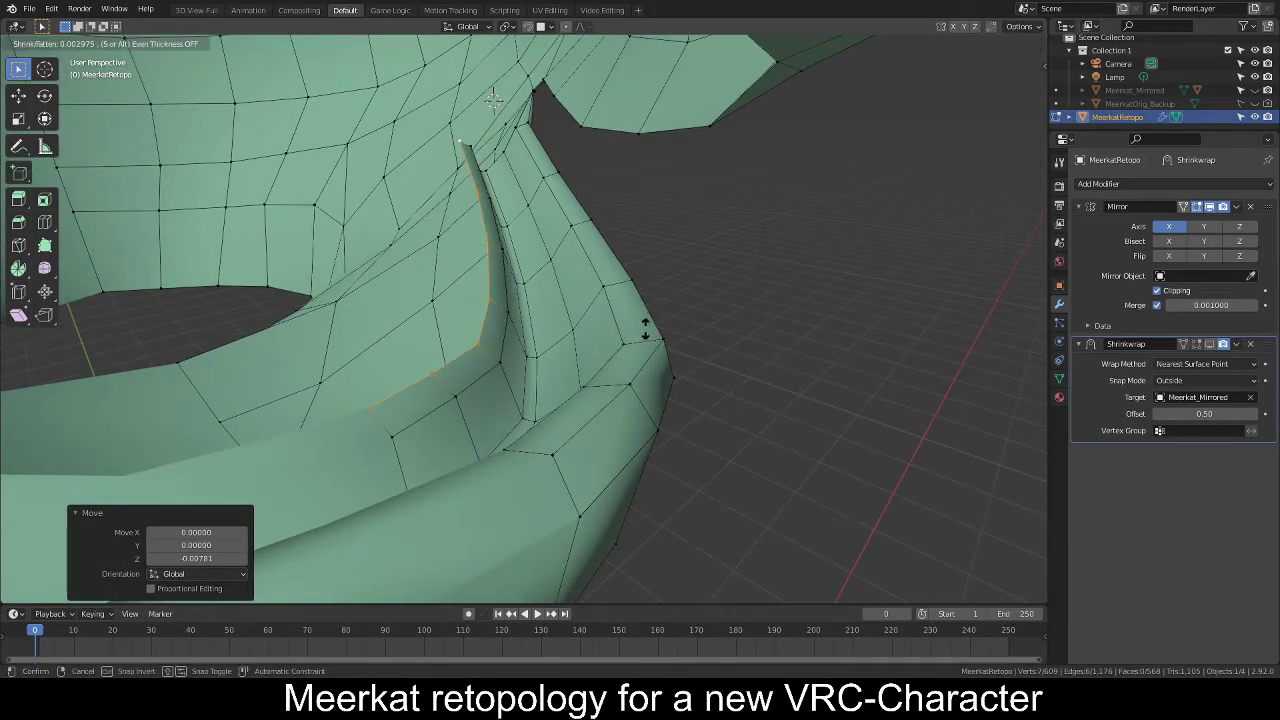
pyautogui.rightClick(649, 333)
pyautogui.hotkey('alt', 's')
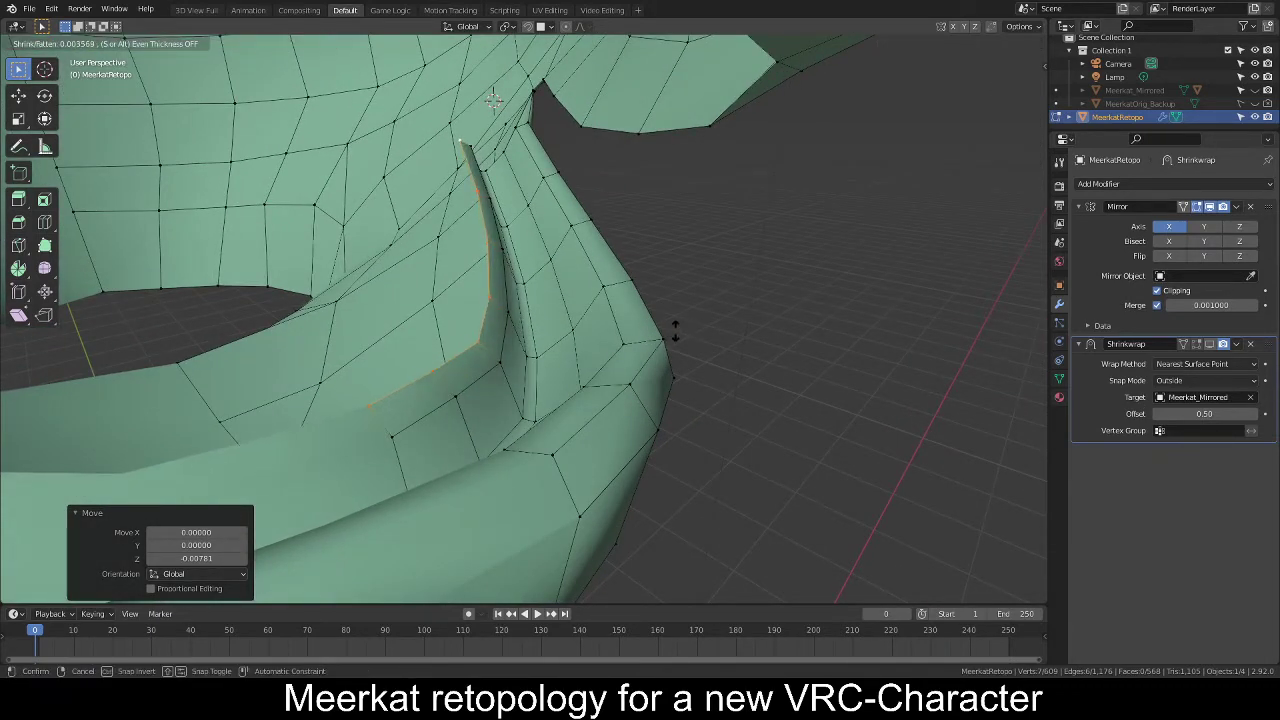
pyautogui.rightClick(711, 329)
pyautogui.press('s')
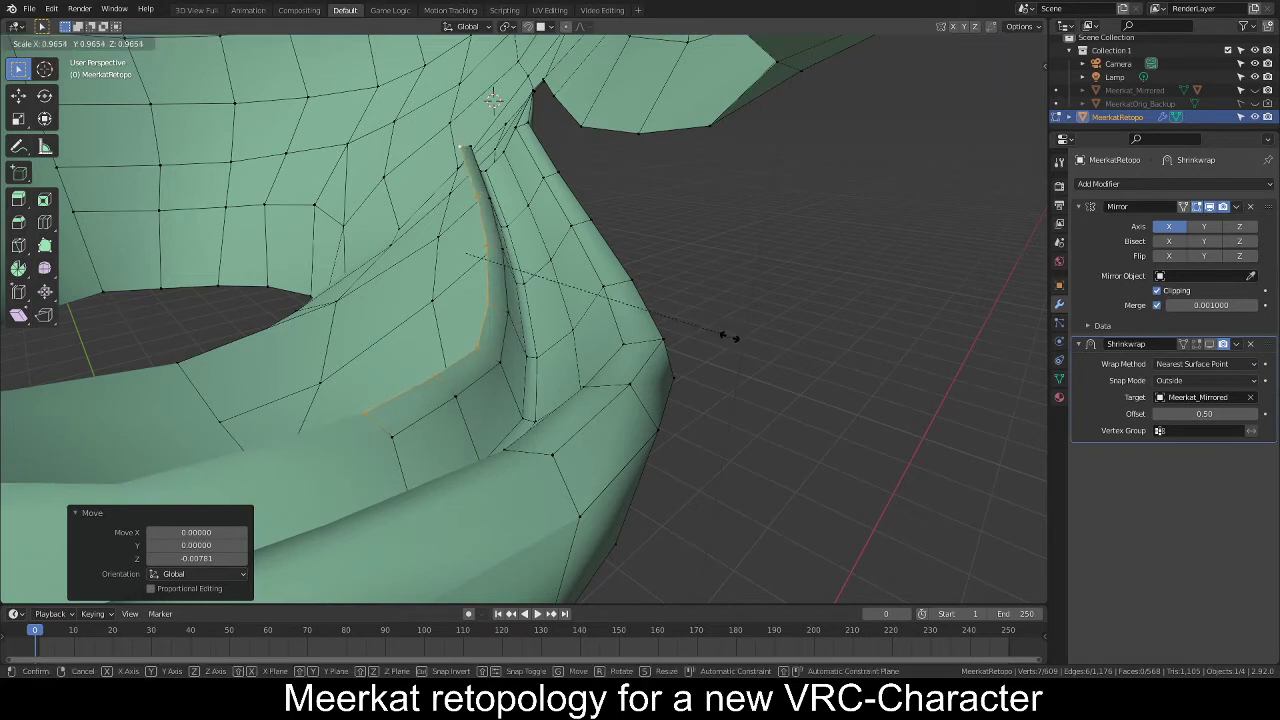
pyautogui.rightClick(724, 334)
pyautogui.hotkey('alt', 's')
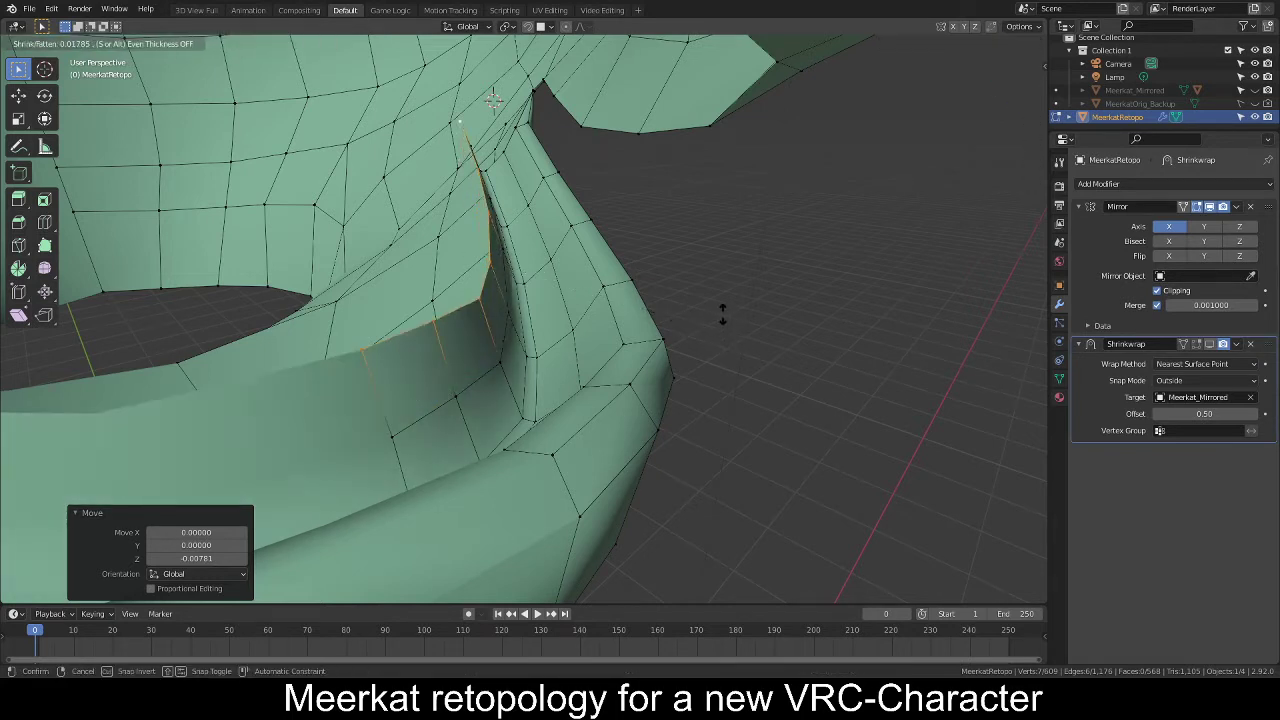
pyautogui.rightClick(722, 330)
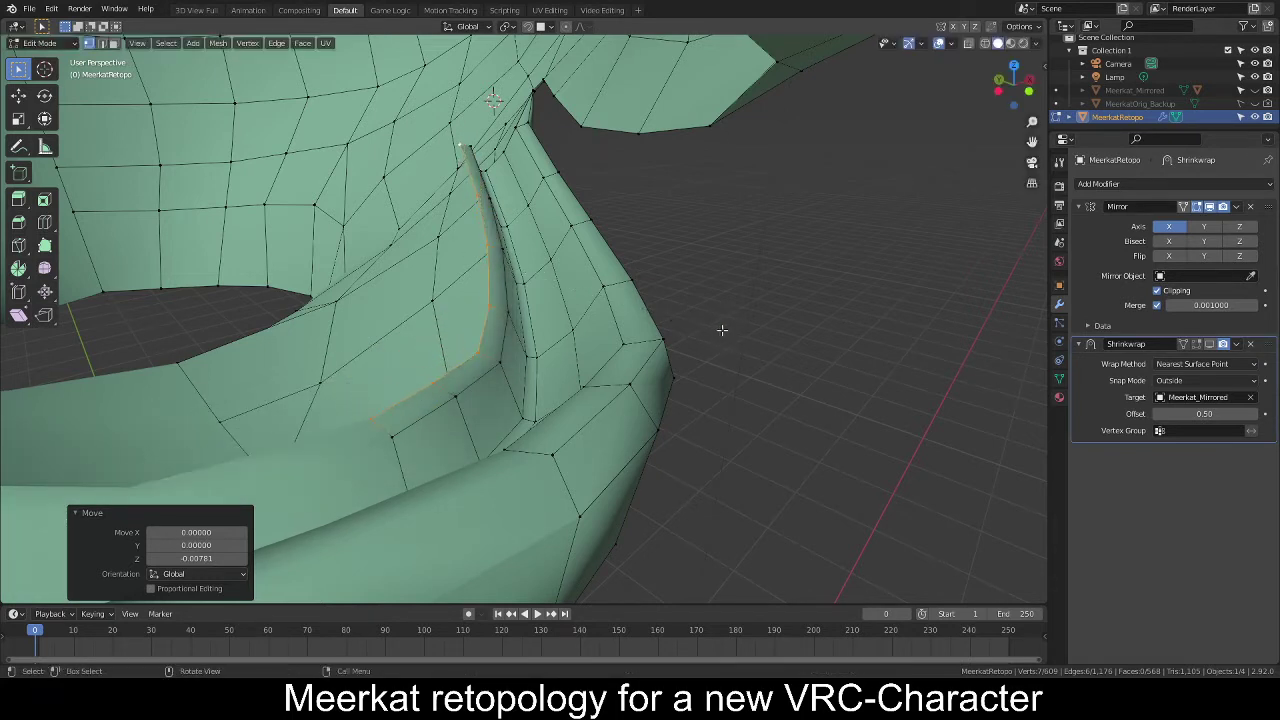
# Try extruding the row by X -0.00440, Y 0.00530, Z 0.00193 and lowering it 0.00349 along Z, and undo both.
pyautogui.press('g')
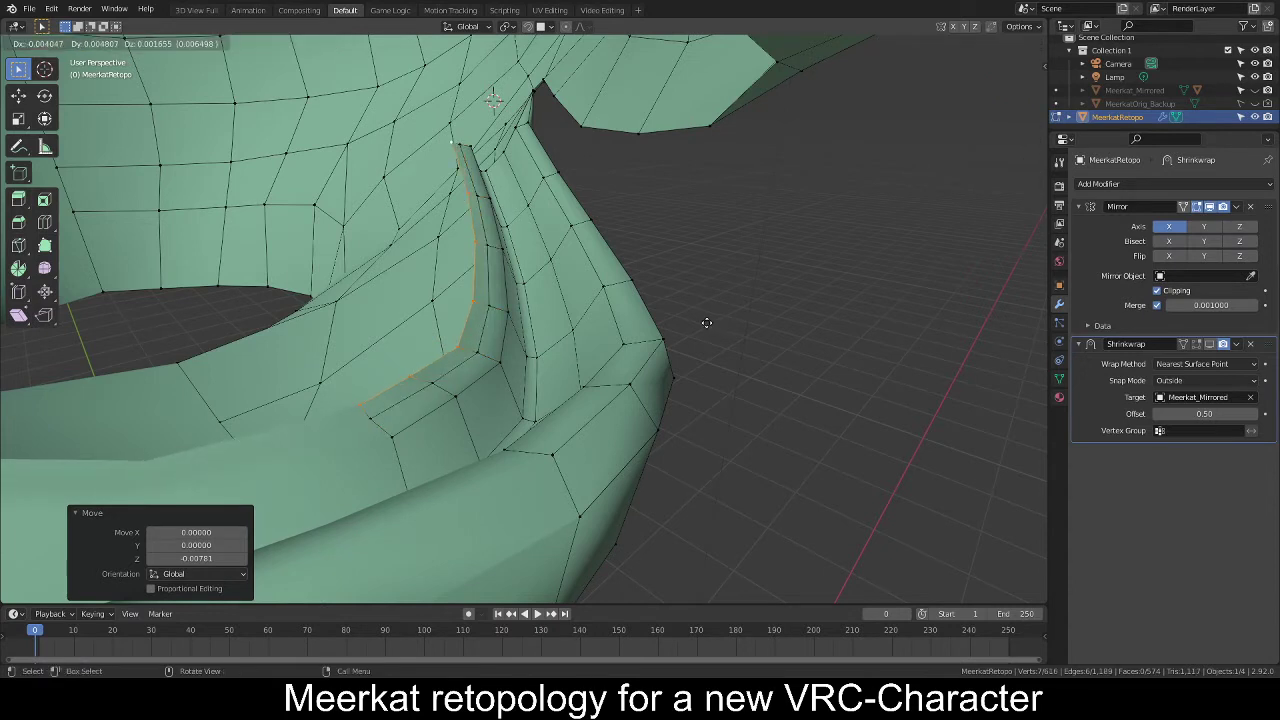
pyautogui.click(705, 322)
pyautogui.press('s')
pyautogui.rightClick(705, 320)
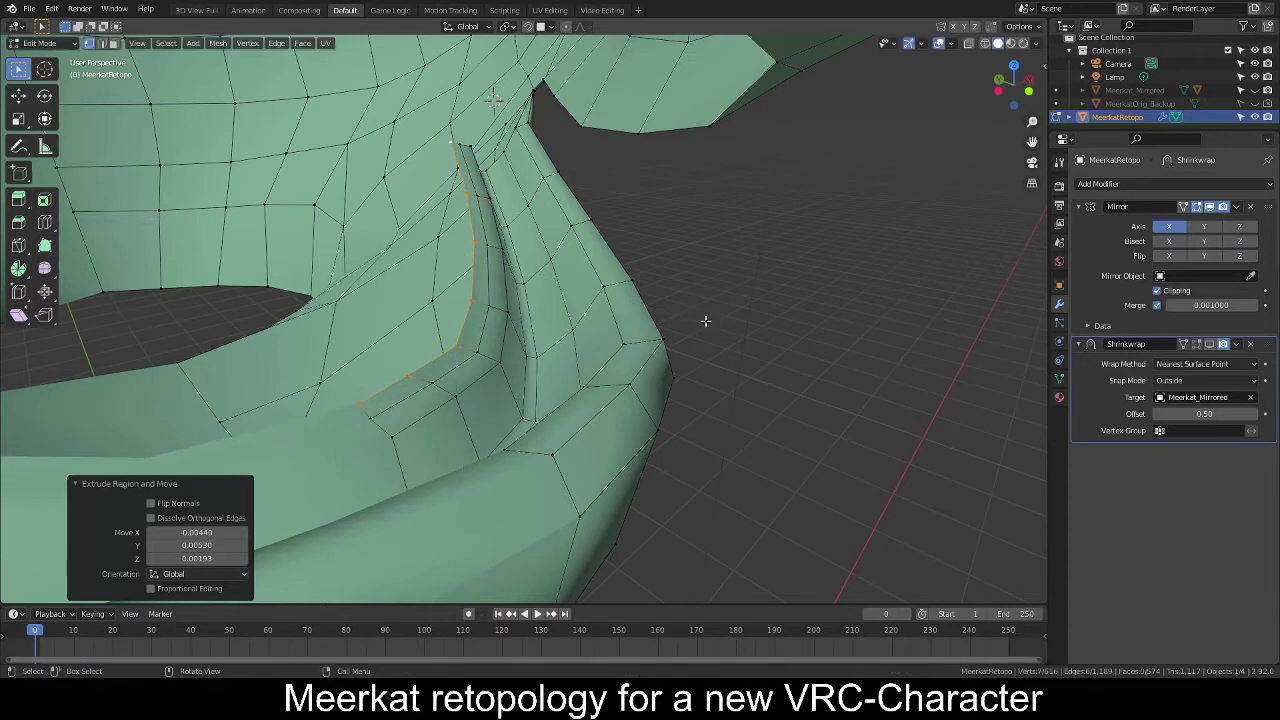
pyautogui.press('g')
pyautogui.press('z')
pyautogui.moveTo(663, 327)
pyautogui.mouseDown(button='middle')
pyautogui.moveTo(690, 324)
pyautogui.moveTo(679, 335)
pyautogui.mouseUp(button='middle')
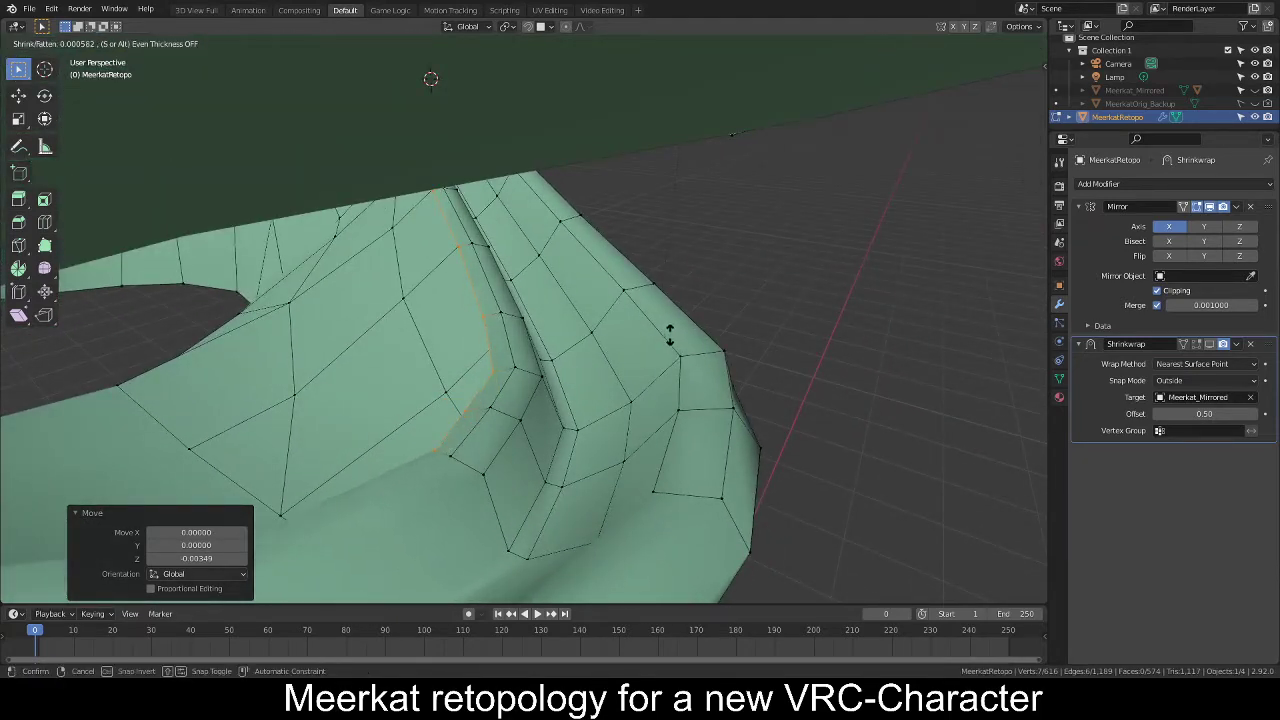
pyautogui.hotkey('ctrl', 'z')
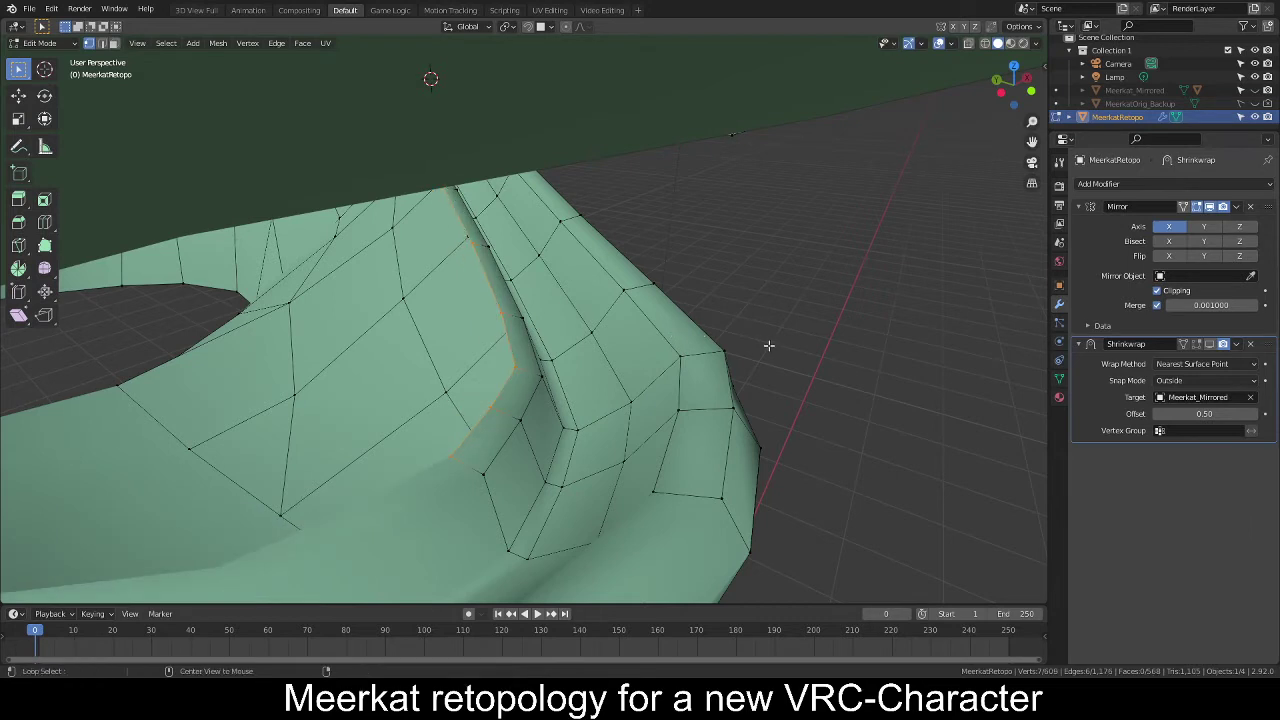
pyautogui.hotkey('alt', 's')
pyautogui.rightClick(748, 342)
# Extrude the row inward by X -0.00825, Y 0.01193, Z 0.00105 and lower the new row slightly along global Z.
pyautogui.press('e')
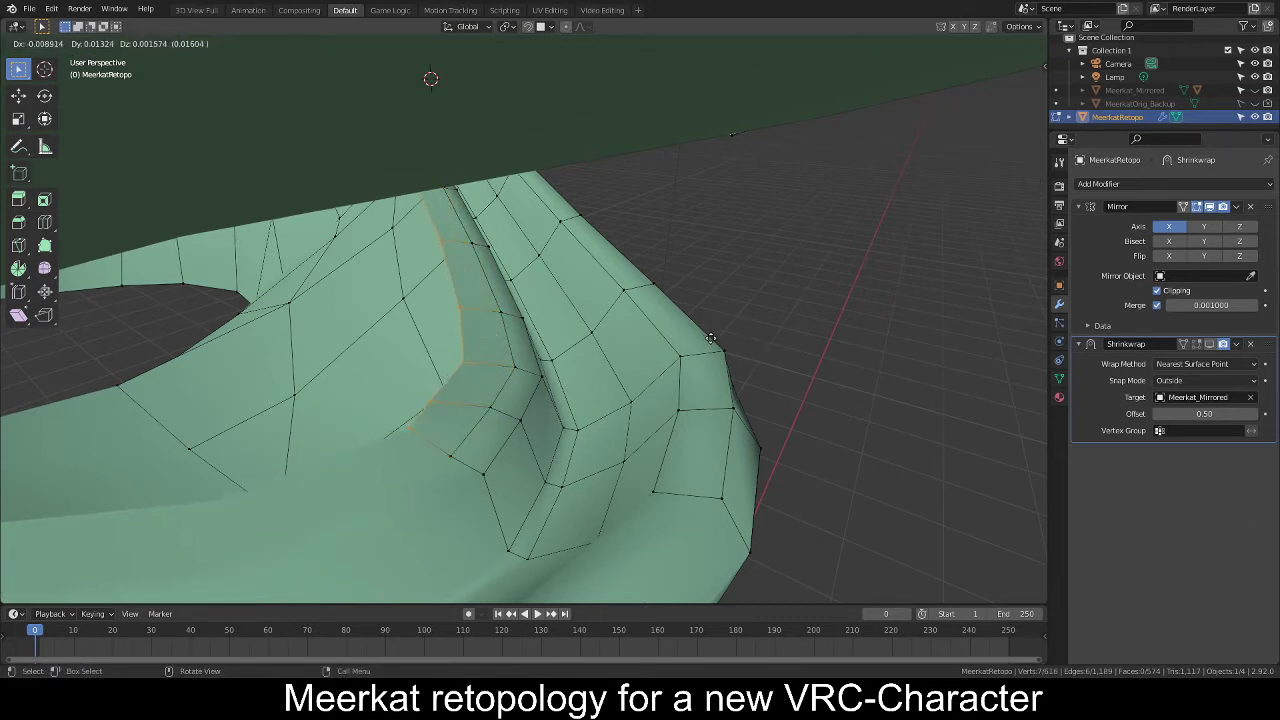
pyautogui.click(714, 340)
pyautogui.moveTo(582, 366); pyautogui.dragTo(686, 343, button='middle')
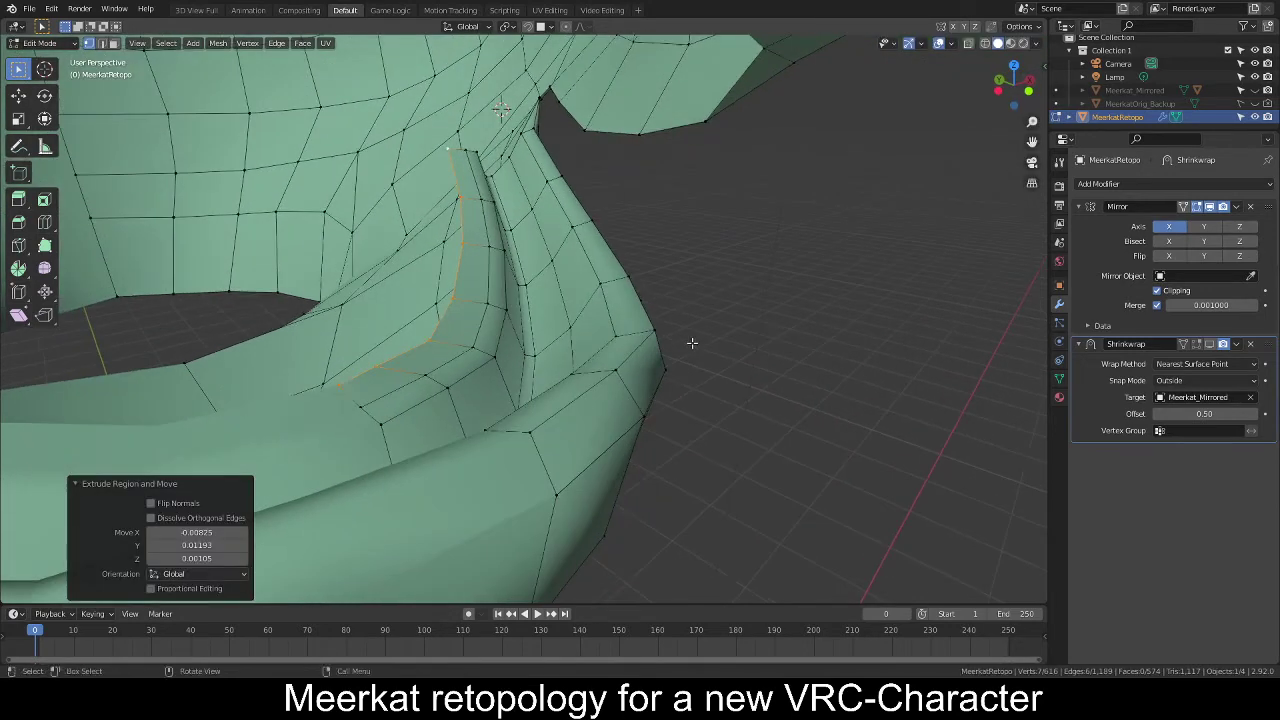
pyautogui.press('g')
pyautogui.press('z')
pyautogui.click(688, 352)
# Select the edge row just before the innermost one and edge-slide it by a factor of about 0.18.
pyautogui.hotkey('alt', 'a')
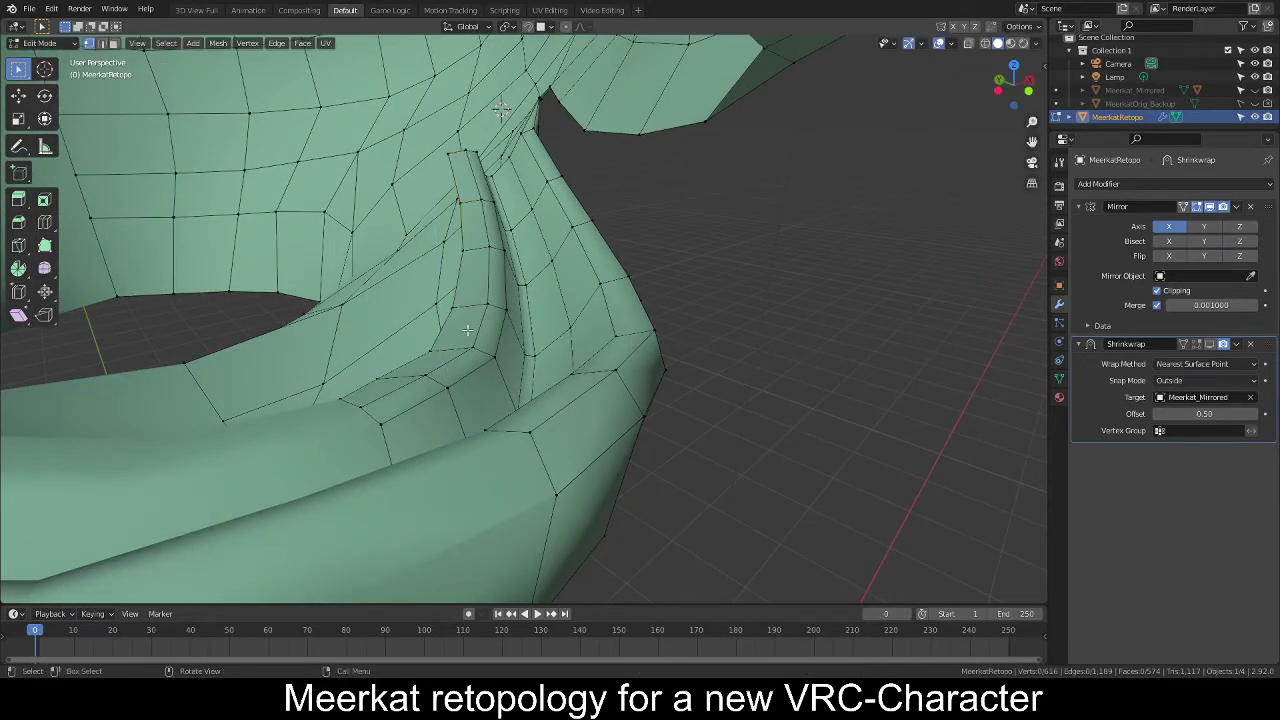
pyautogui.moveTo(447, 155); pyautogui.dragTo(593, 331, button='middle')
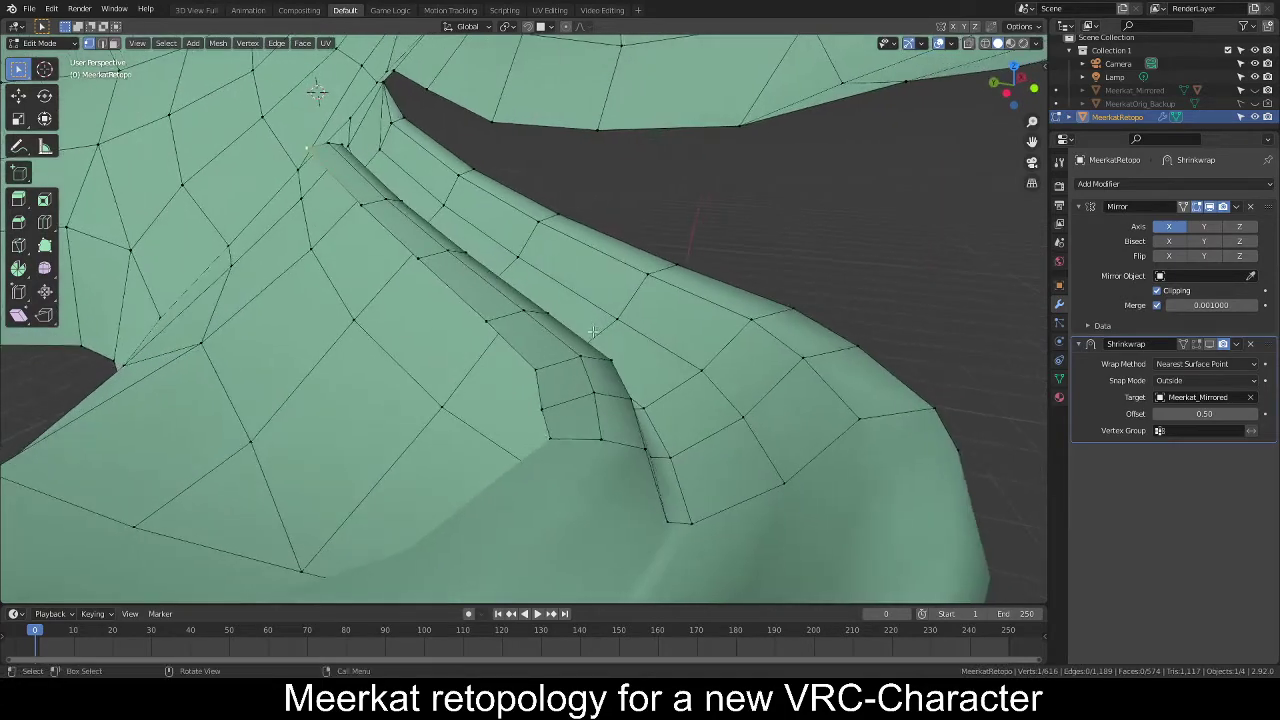
pyautogui.keyDown('ctrl'); pyautogui.click(547, 440); pyautogui.keyUp('ctrl')
pyautogui.moveTo(547, 440); pyautogui.dragTo(504, 398, button='middle')
pyautogui.moveTo(497, 318); pyautogui.dragTo(490, 236, button='middle')
pyautogui.click(460, 152)
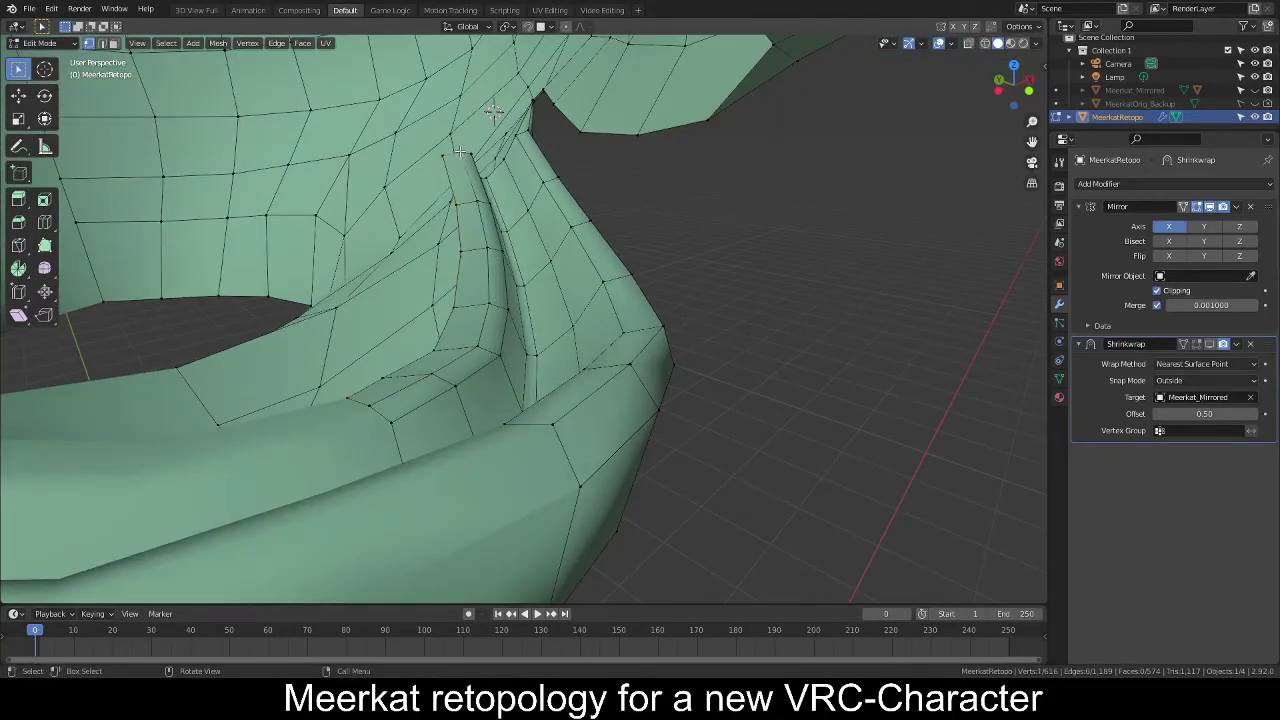
pyautogui.keyDown('ctrl'); pyautogui.click(377, 411); pyautogui.keyUp('ctrl')
pyautogui.moveTo(377, 411); pyautogui.dragTo(527, 410, button='middle')
pyautogui.press('g')
pyautogui.press('g')
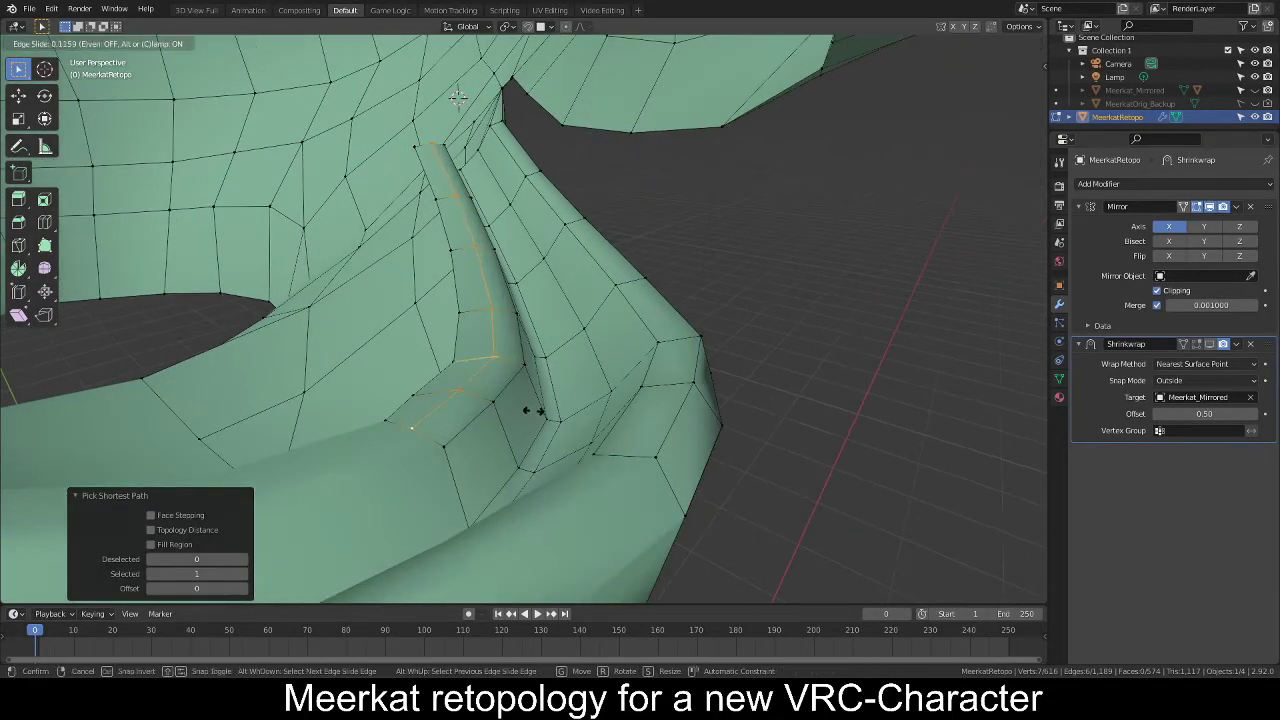
pyautogui.click(530, 410)
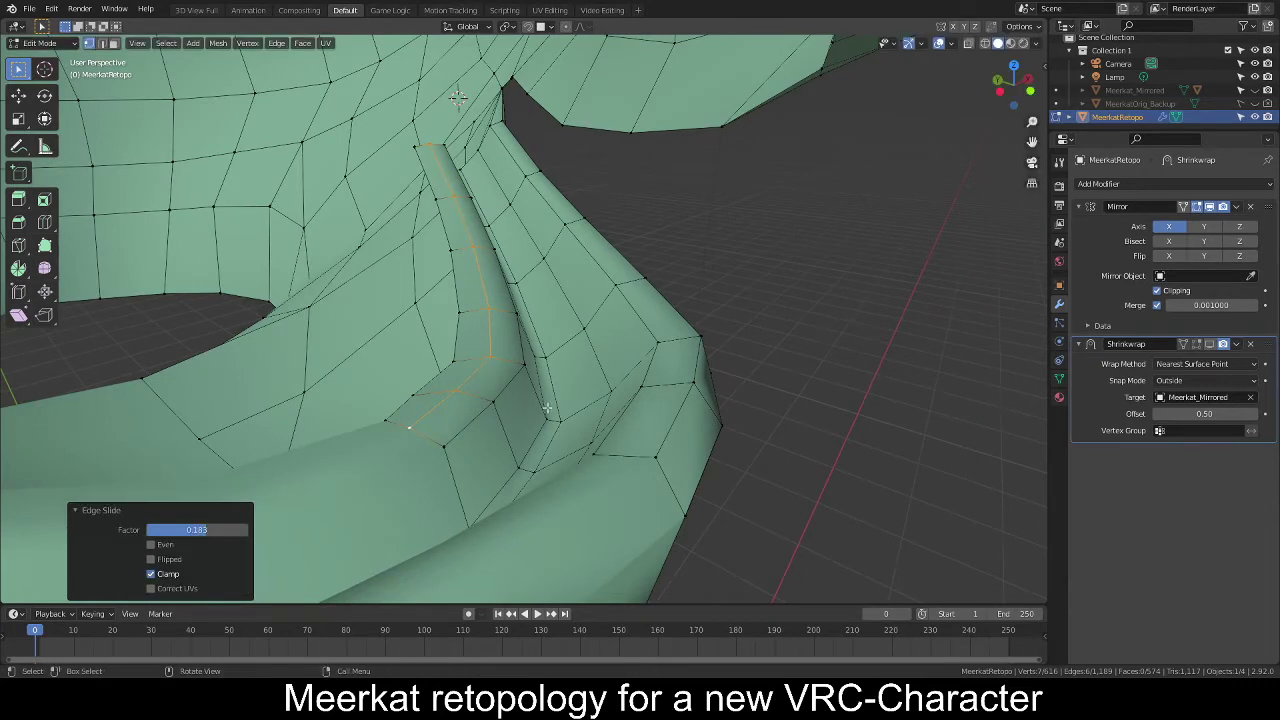
# Raise the slid edge row by about 0.002 along the global Z axis.
pyautogui.press('g')
pyautogui.press('z')
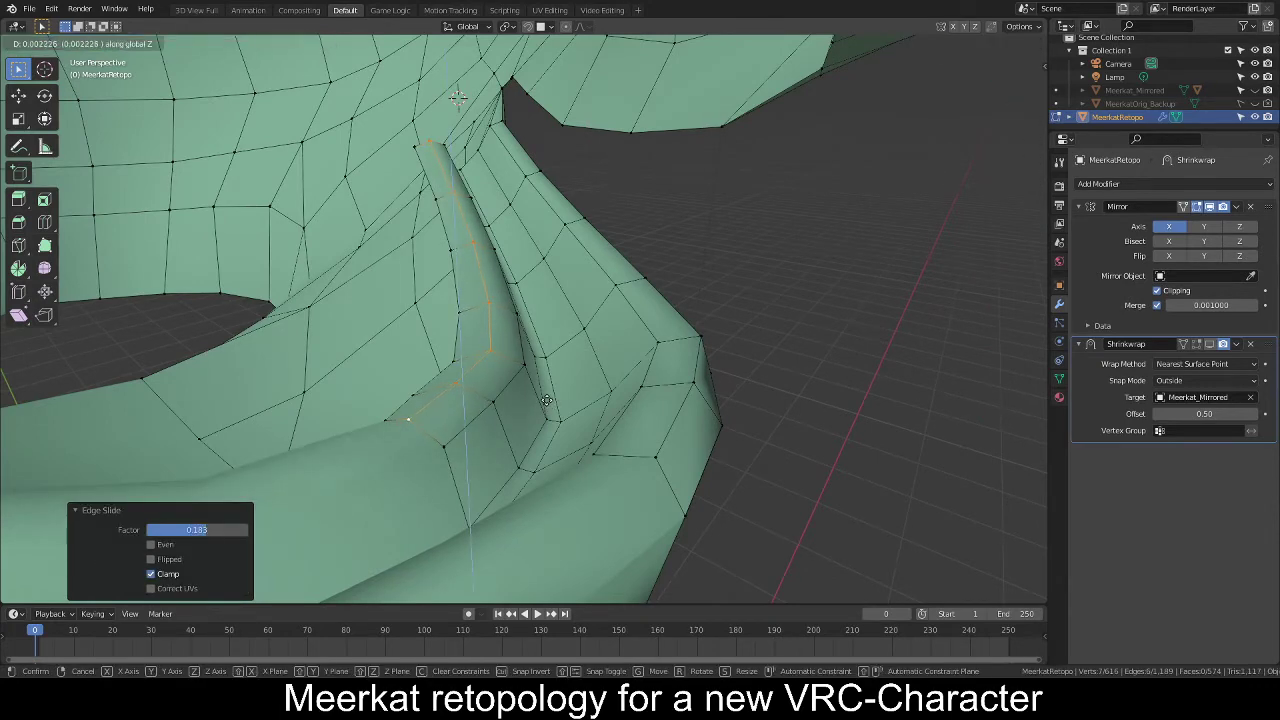
pyautogui.click(546, 400)
# Select the innermost boundary row and extrude it by X -0.00432, Y 0.00811, Z -0.00027.
pyautogui.moveTo(546, 400); pyautogui.dragTo(605, 425, button='middle')
pyautogui.hotkey('alt', 'a')
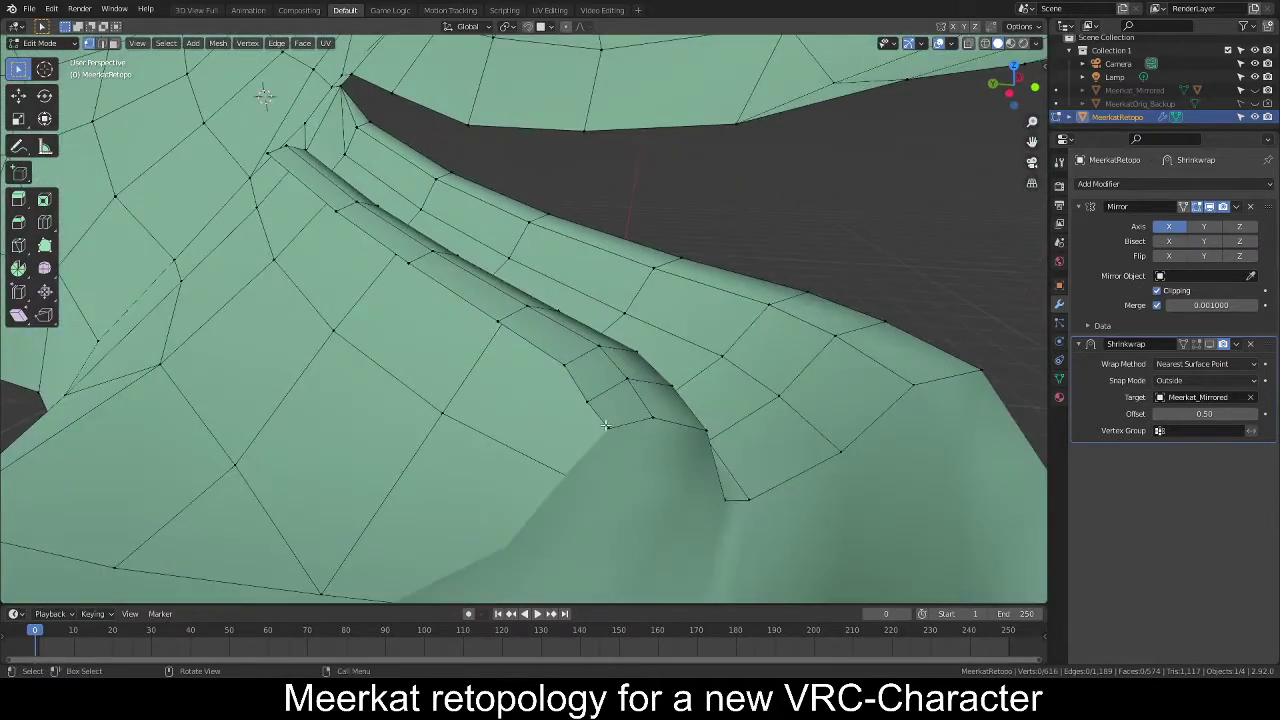
pyautogui.keyDown('ctrl'); pyautogui.click(268, 154); pyautogui.keyUp('ctrl')
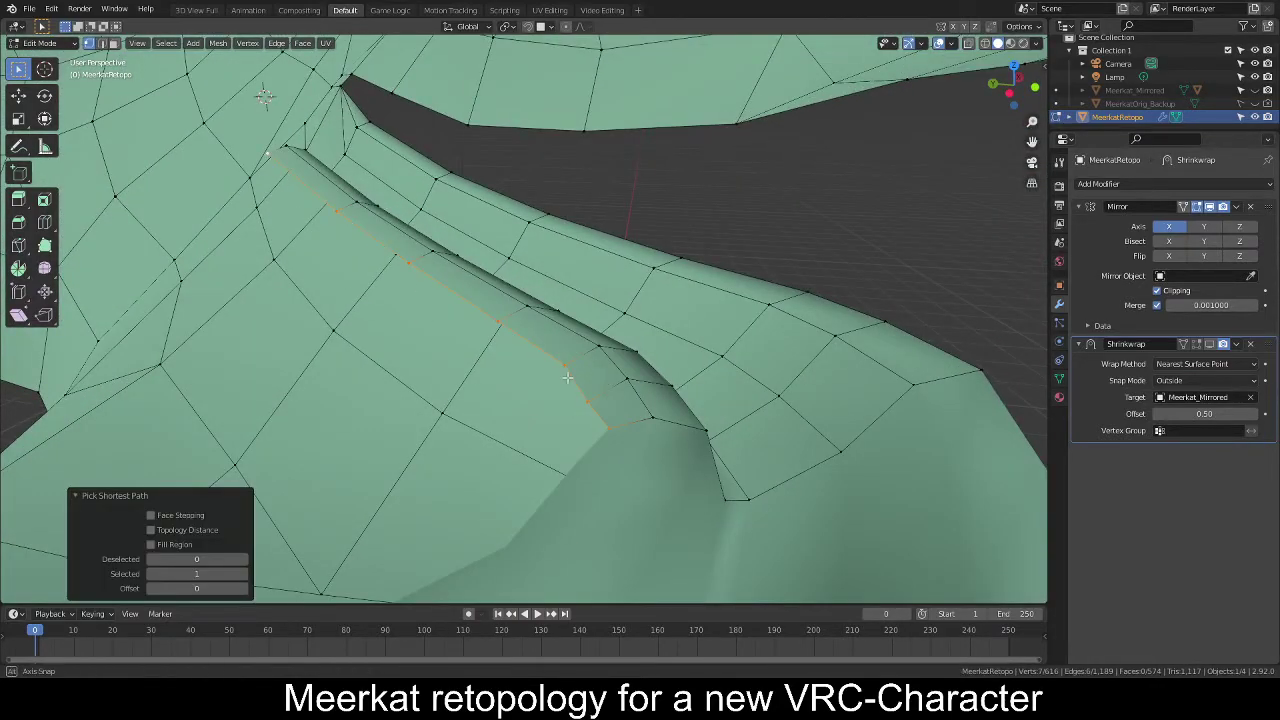
pyautogui.moveTo(268, 154); pyautogui.dragTo(542, 376, button='middle')
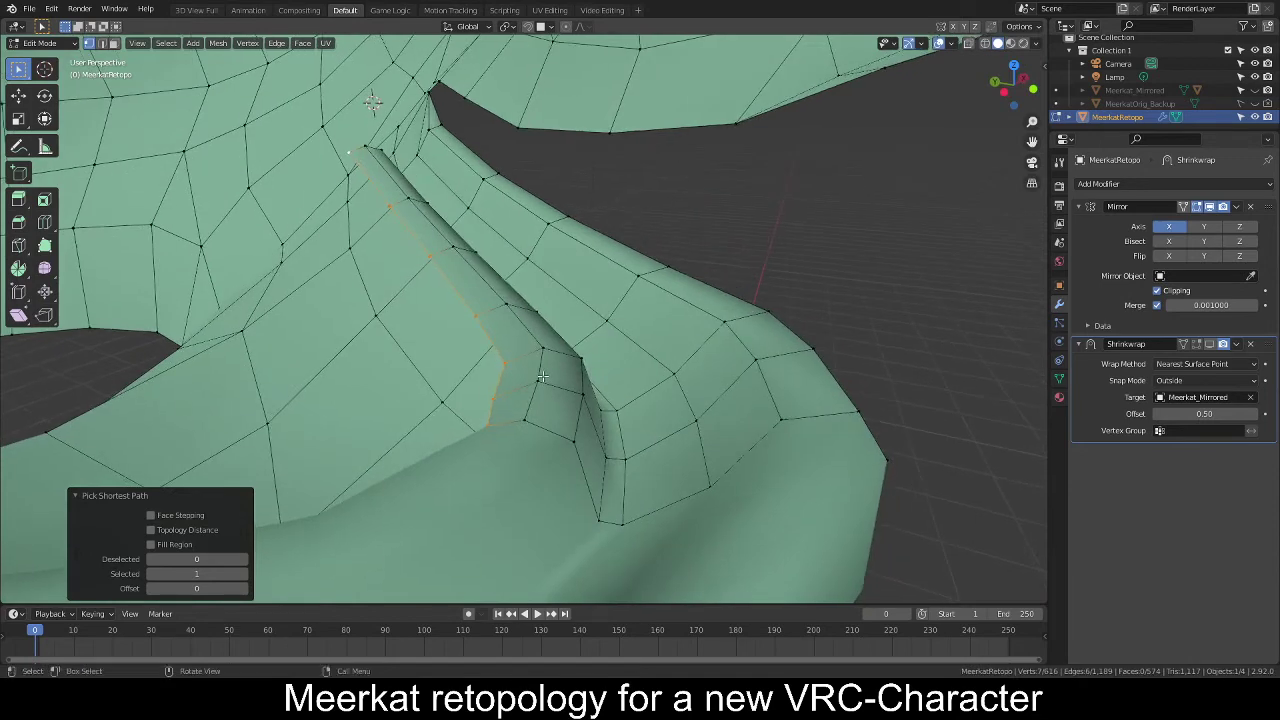
pyautogui.press('e')
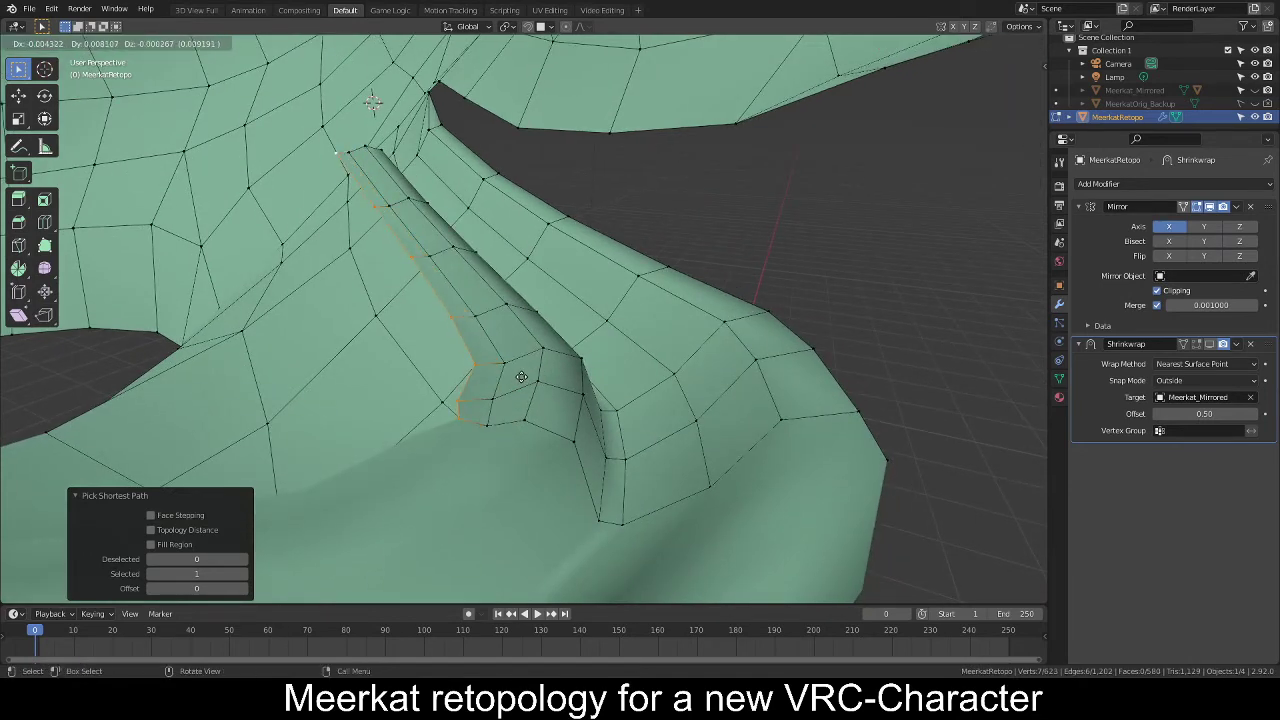
pyautogui.click(522, 378)
# Lower the extruded boundary row by 0.03991 along the global Z axis to form the inner mouth wall.
pyautogui.moveTo(522, 378); pyautogui.dragTo(675, 410, button='middle')
pyautogui.press('g')
pyautogui.press('z')
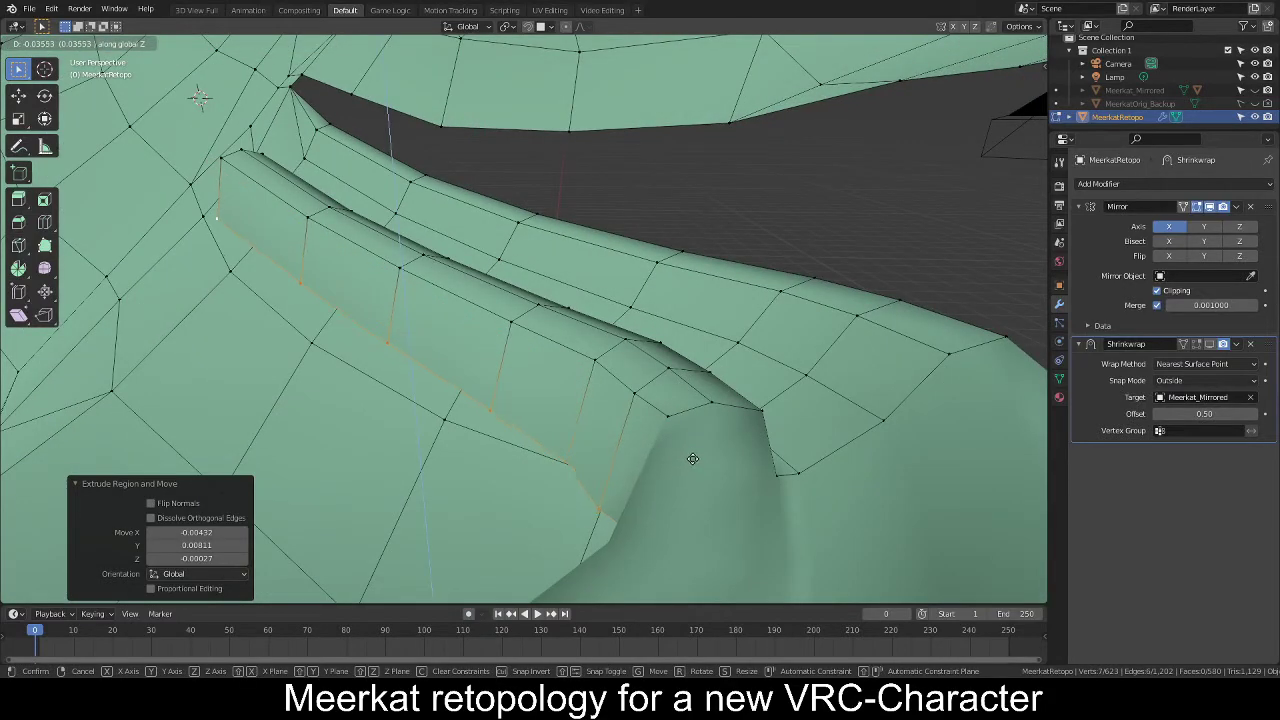
pyautogui.click(695, 468)
# Vertex-slide the lowered row's vertex beside the mirror centerline and the vertex directly above it along their rows.
pyautogui.moveTo(698, 440); pyautogui.dragTo(540, 410, button='middle')
pyautogui.moveTo(257, 374); pyautogui.dragTo(601, 354, button='middle')
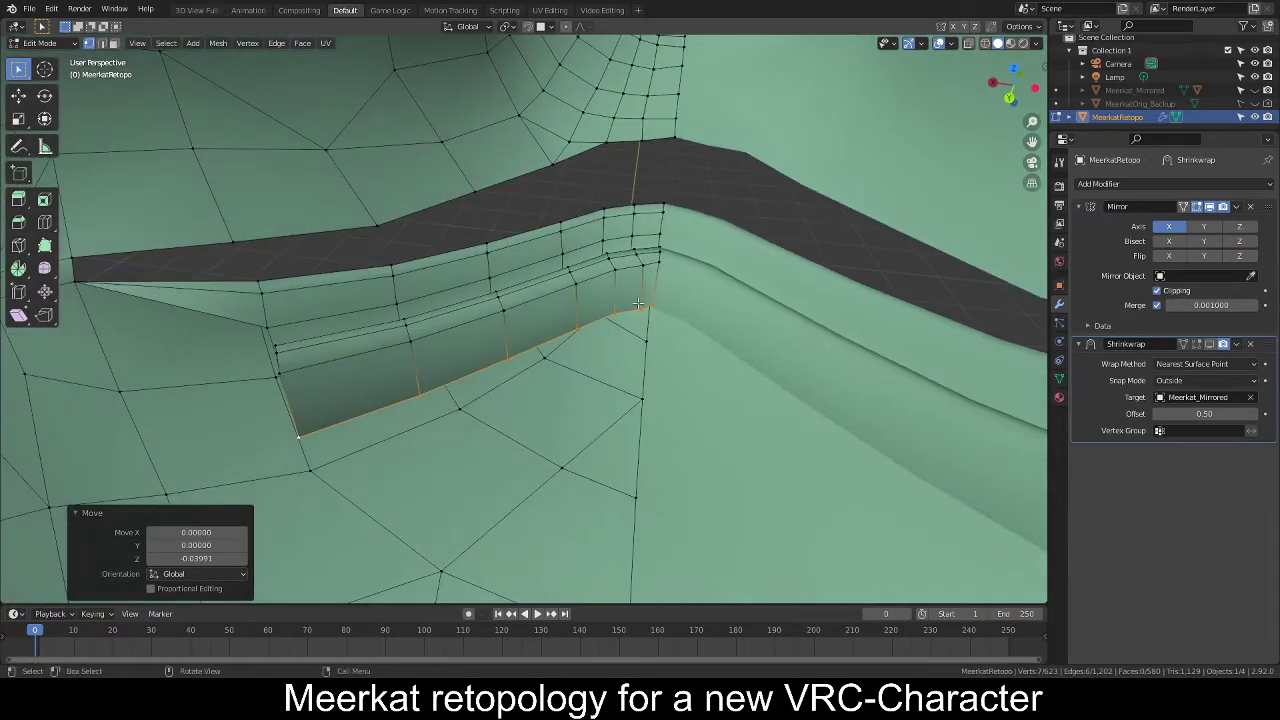
pyautogui.click(643, 306)
pyautogui.hotkey('shift', 'v')
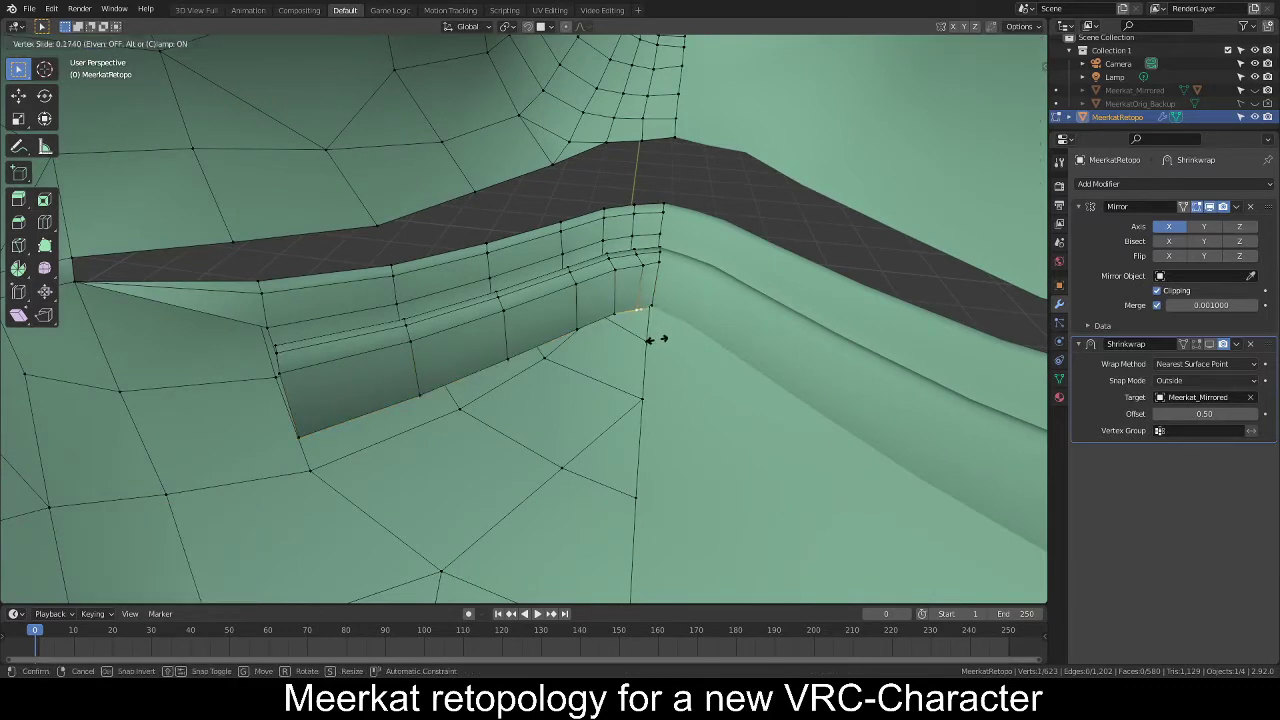
pyautogui.click(657, 339)
pyautogui.click(643, 266)
pyautogui.hotkey('shift', 'v')
pyautogui.click(661, 281)
# Move the lowered row's vertex beside the centerline by X 0.00317 and Y -0.00530 with Z locked.
pyautogui.hotkey('alt', 'a')
pyautogui.moveTo(526, 396); pyautogui.dragTo(417, 367, button='middle')
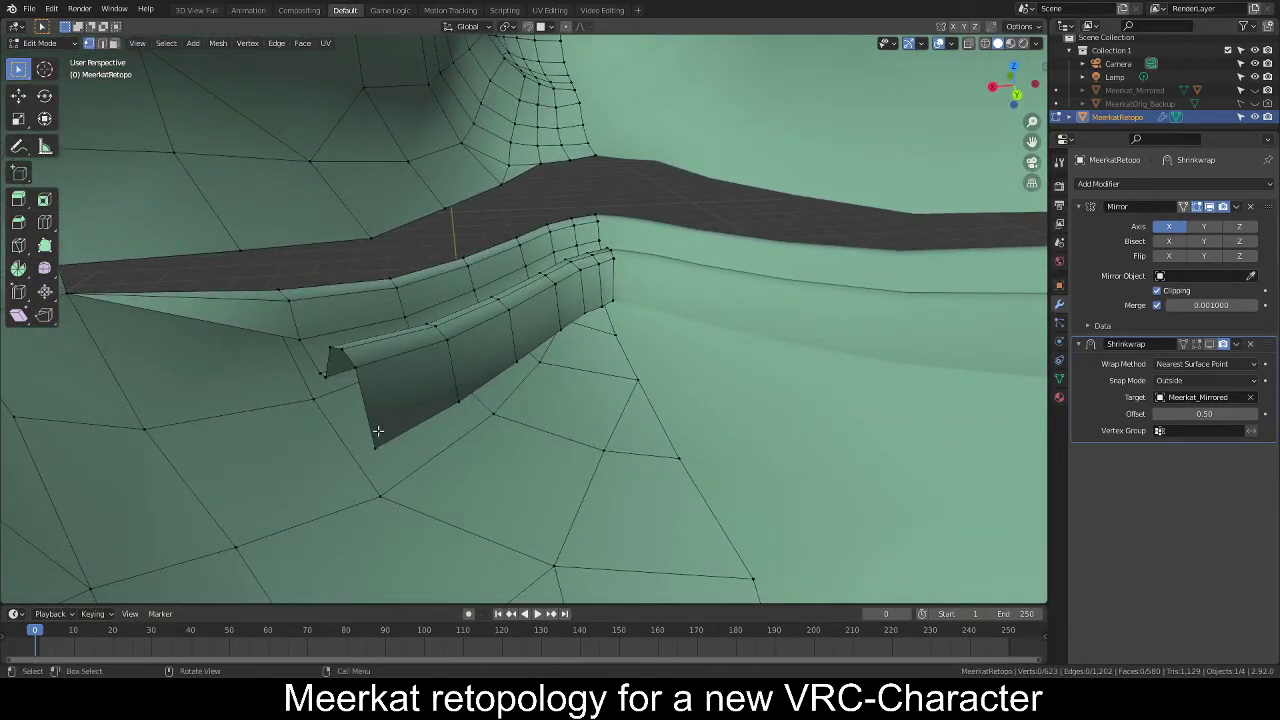
pyautogui.keyDown('ctrl'); pyautogui.click(614, 298); pyautogui.keyUp('ctrl')
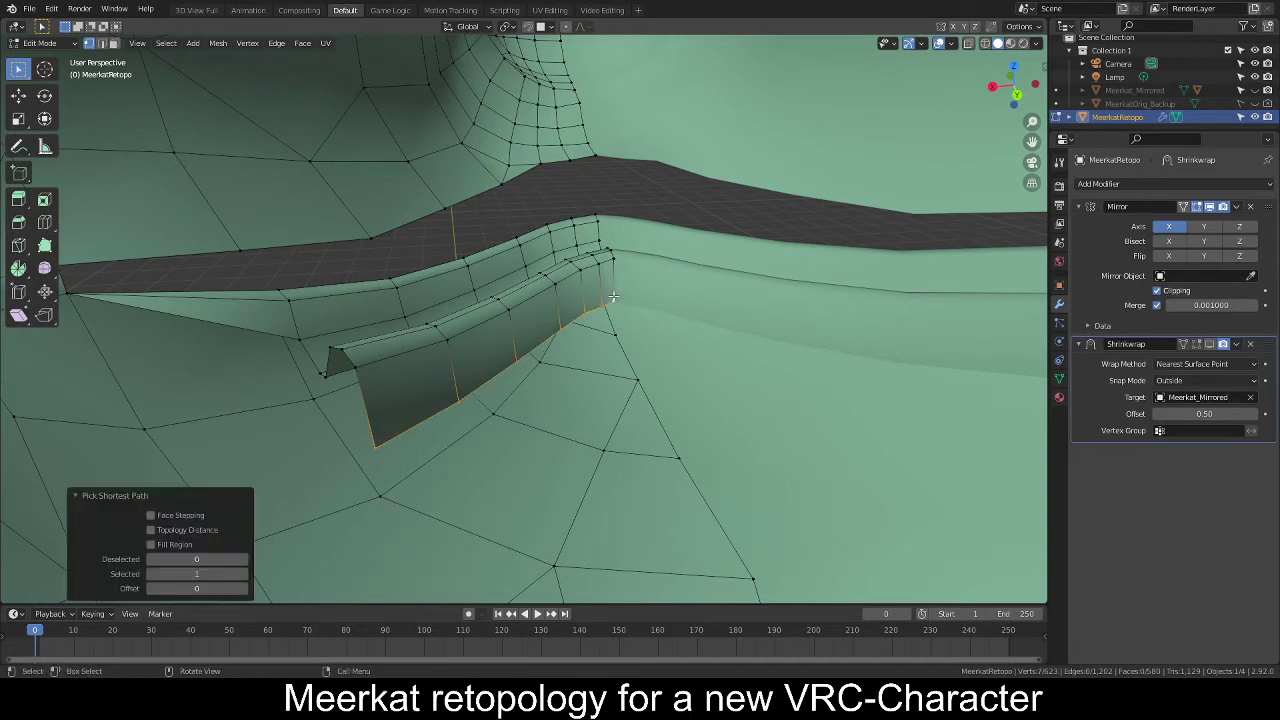
pyautogui.click(602, 305)
pyautogui.moveTo(602, 305); pyautogui.dragTo(612, 364, button='middle')
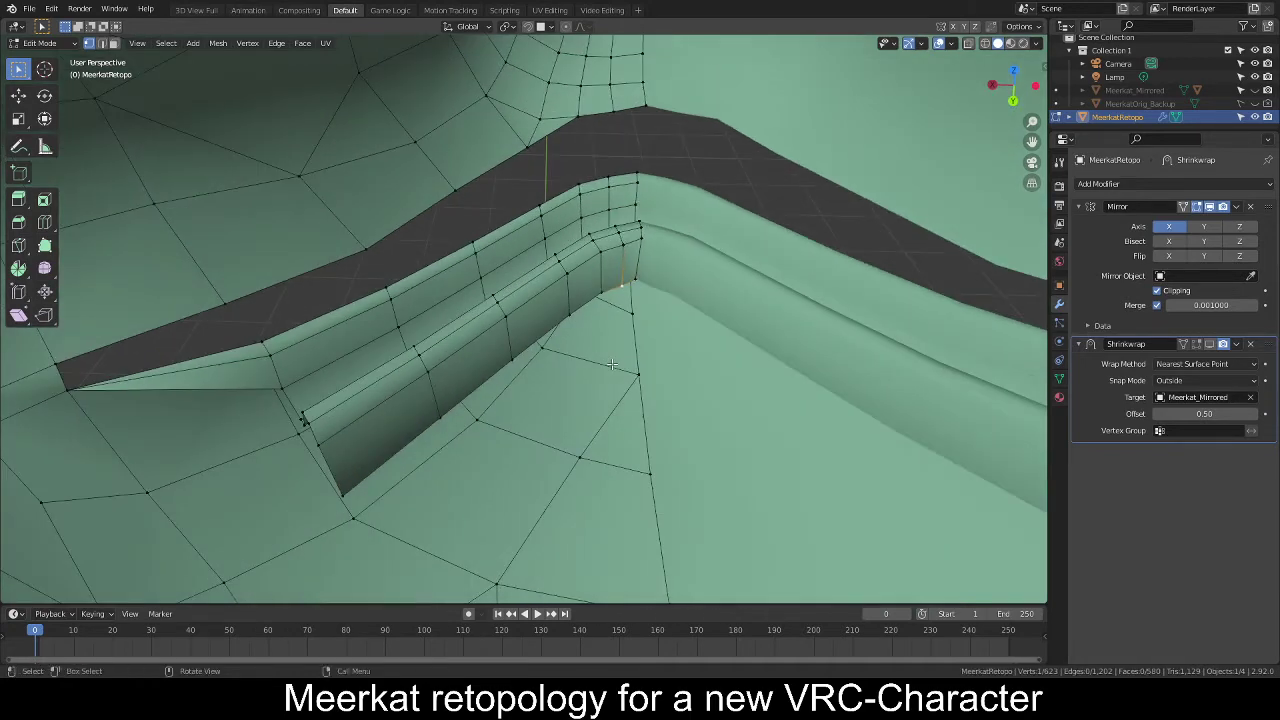
pyautogui.press('g')
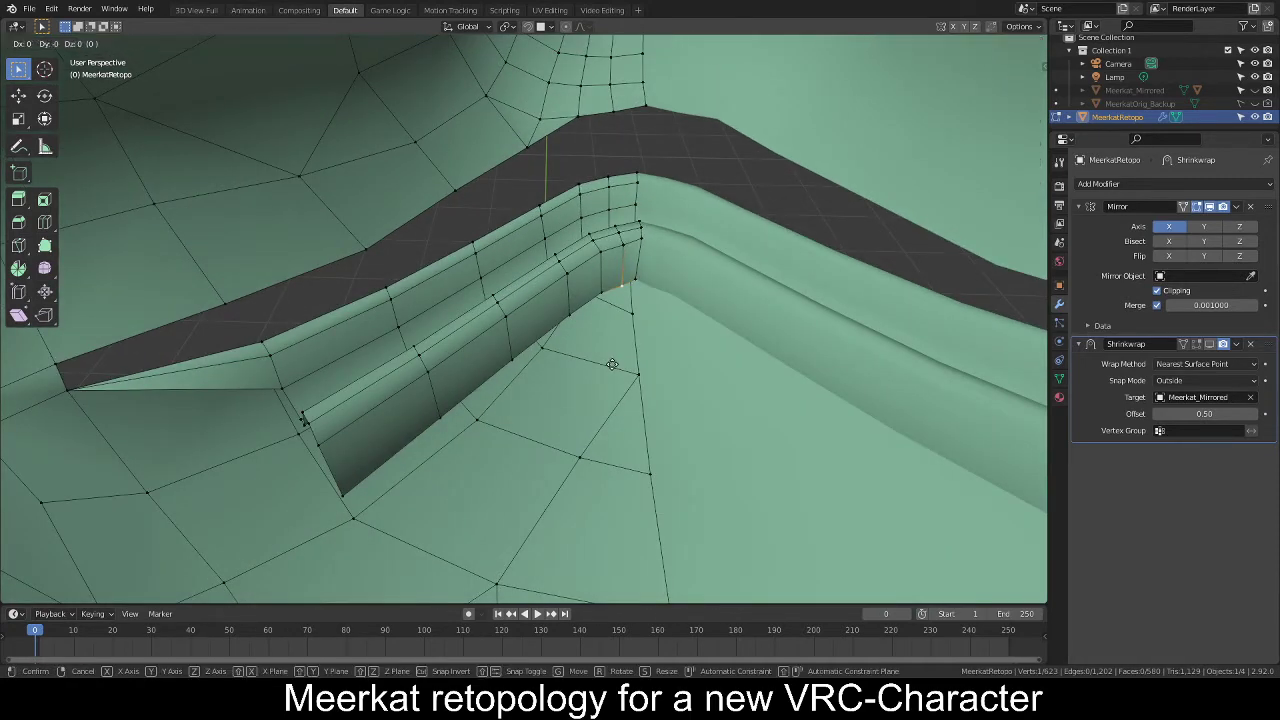
pyautogui.hotkey('shift', 'z')
pyautogui.click(608, 360)
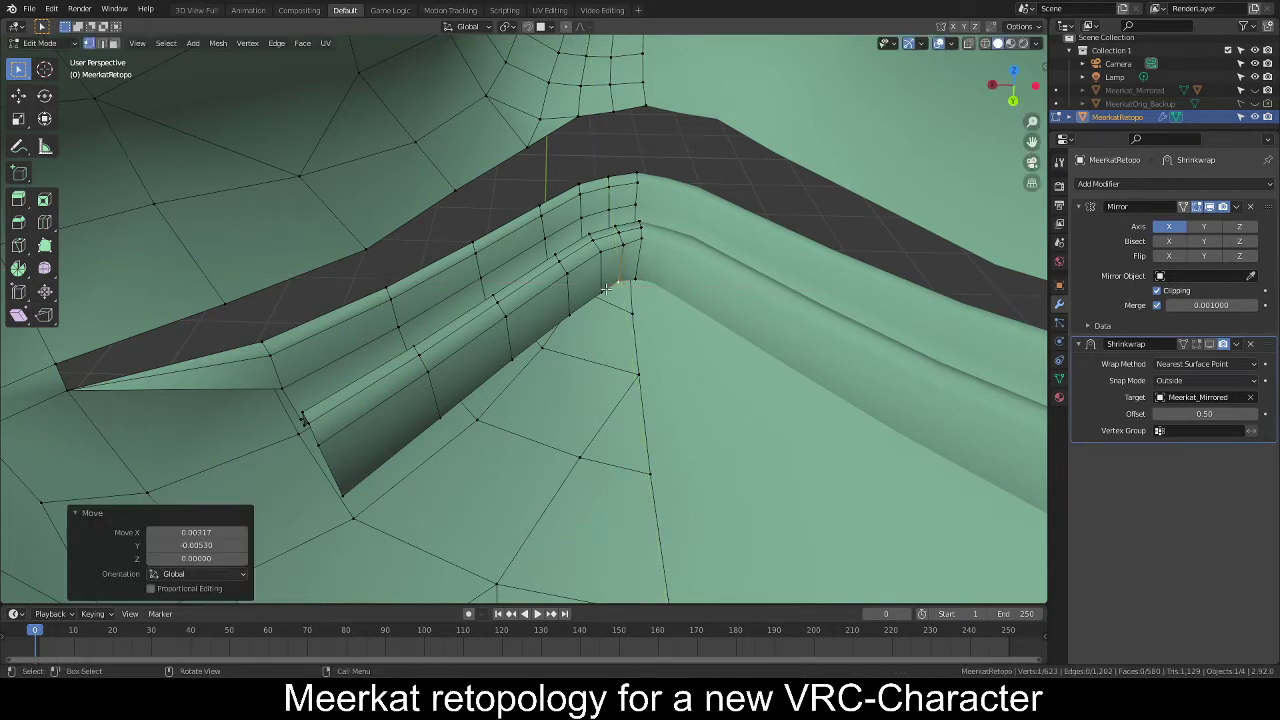
# Reposition the lowered row's third and fourth vertices from the centerline with Z locked, moving the fourth by X 0.00284, Y -0.00232.
pyautogui.click(601, 291)
pyautogui.press('g')
pyautogui.hotkey('shift', 'z')
pyautogui.click(621, 324)
pyautogui.click(602, 326)
pyautogui.press('g')
pyautogui.hotkey('shift', 'z')
pyautogui.click(600, 327)
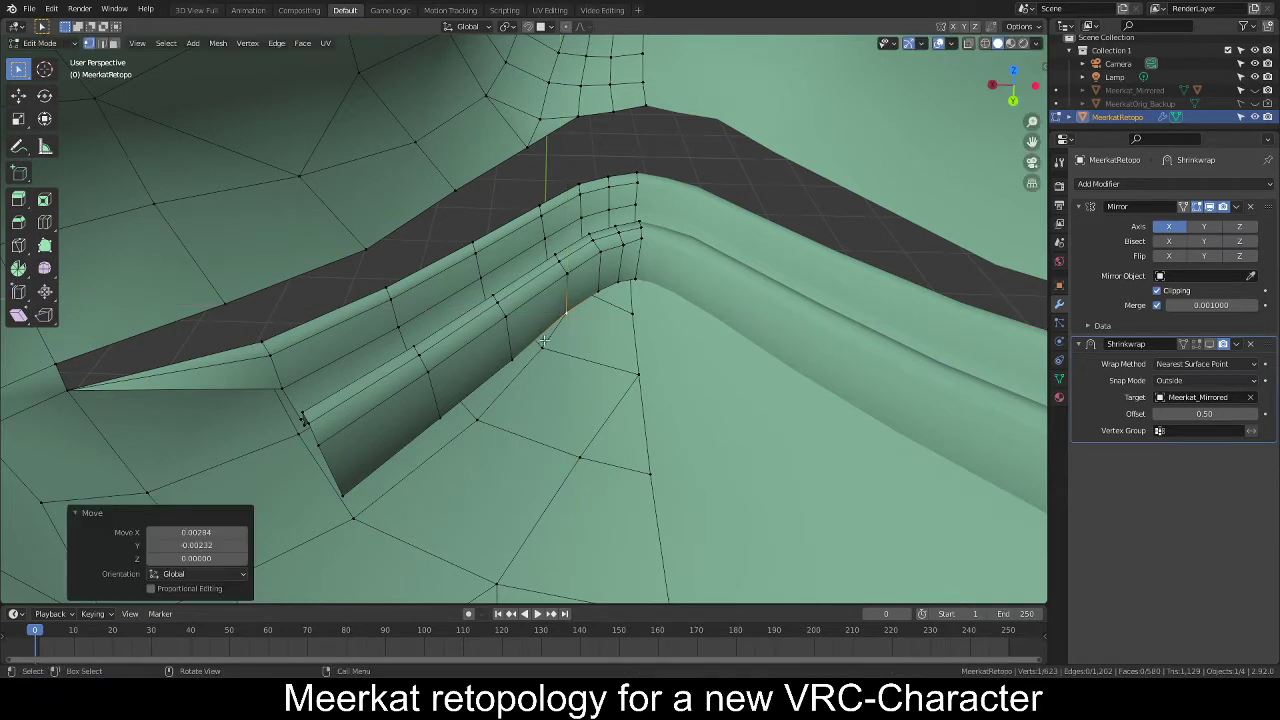
# Move the lowered row's fifth vertex from the centerline by X 0.00382 and Y -0.00255 with Z locked.
pyautogui.click(545, 368)
pyautogui.press('g')
pyautogui.hotkey('shift', 'z')
pyautogui.click(540, 365)
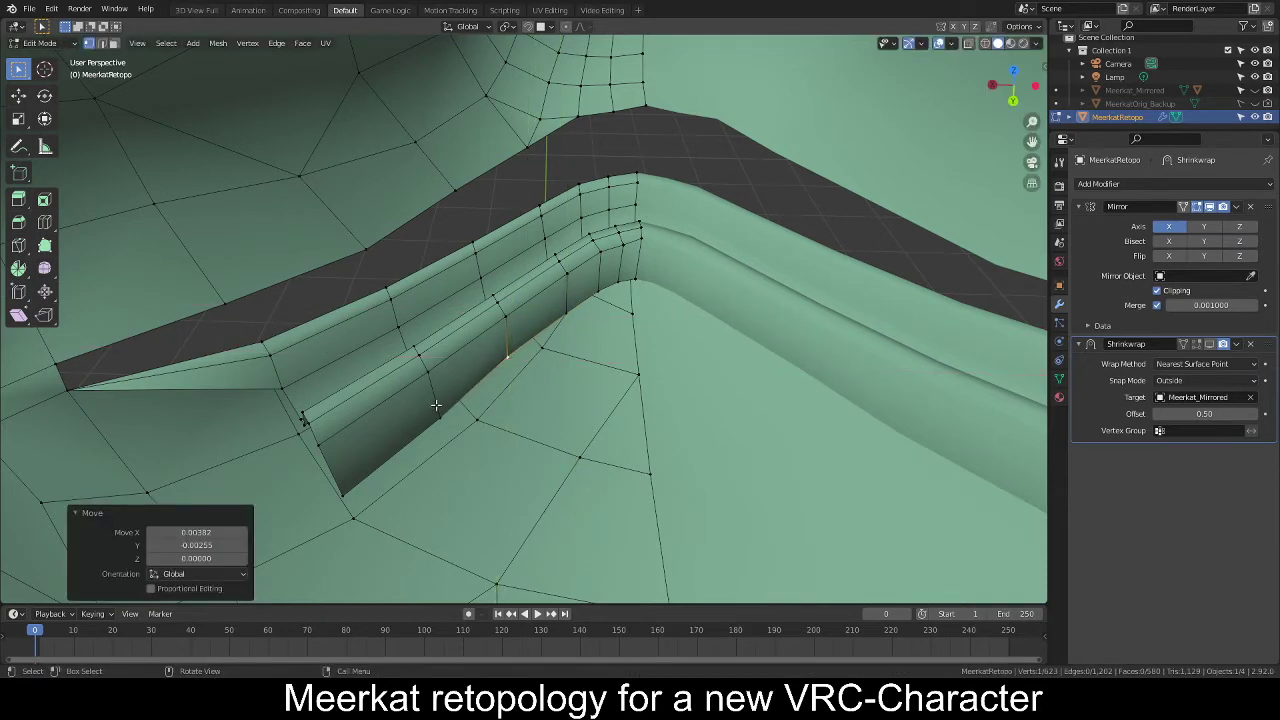
# Move the lowered row's sixth vertex from the centerline by about X 0.0041 and Y -0.0020 with Z locked.
pyautogui.click(487, 416)
pyautogui.press('g')
pyautogui.hotkey('shift', 'z')
pyautogui.hotkey('shift', 'z')
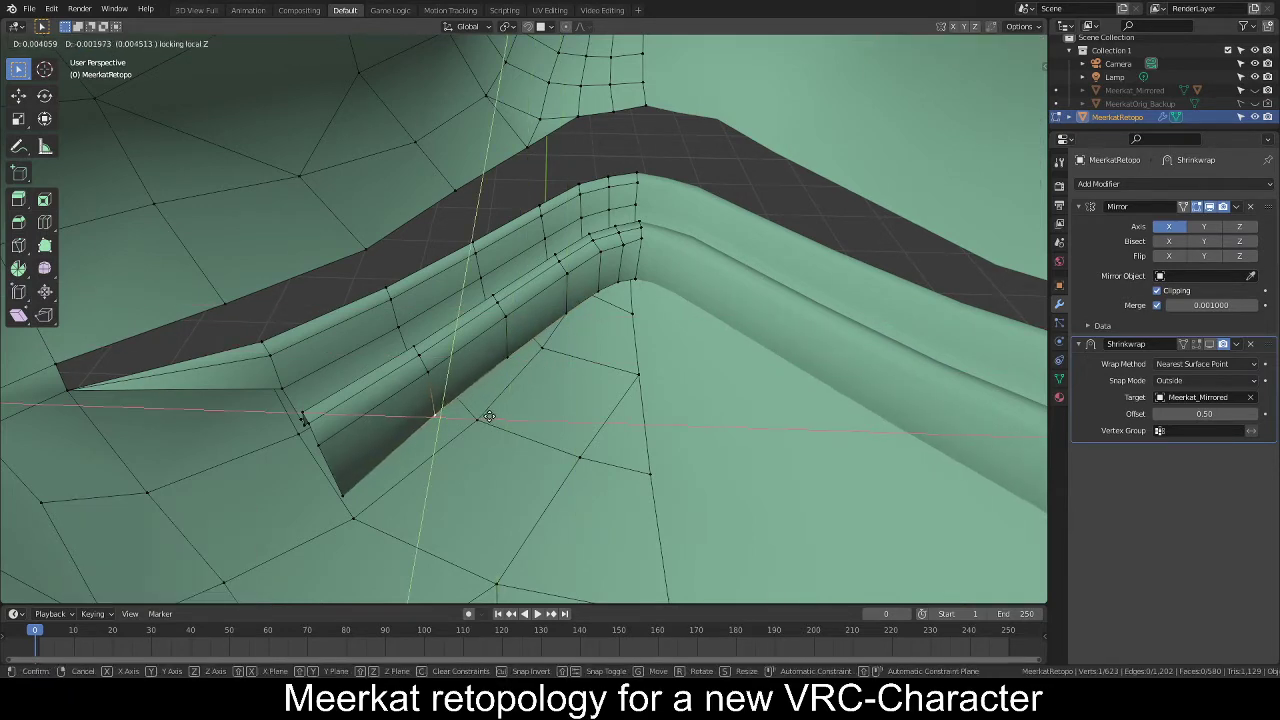
pyautogui.click(489, 416)
# Extrude the vertex path at the inner lip strip's open end toward the mouth corner by X 0.08142, Y 0.01804, Z 0.01581.
pyautogui.moveTo(490, 414)
pyautogui.mouseDown(button='middle')
pyautogui.moveTo(567, 389)
pyautogui.moveTo(480, 393)
pyautogui.mouseUp(button='middle')
pyautogui.click(382, 361)
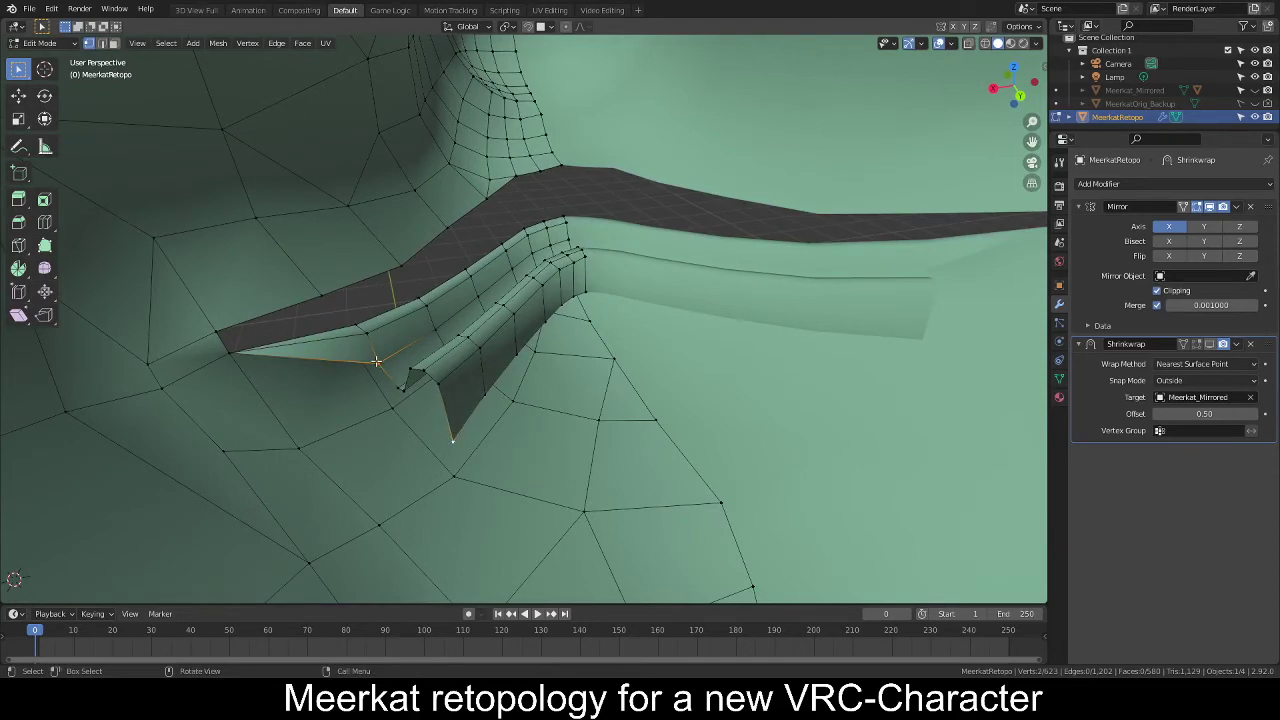
pyautogui.keyDown('ctrl'); pyautogui.click(457, 430); pyautogui.keyUp('ctrl')
pyautogui.moveTo(457, 430); pyautogui.dragTo(441, 405, button='middle')
pyautogui.press('e')
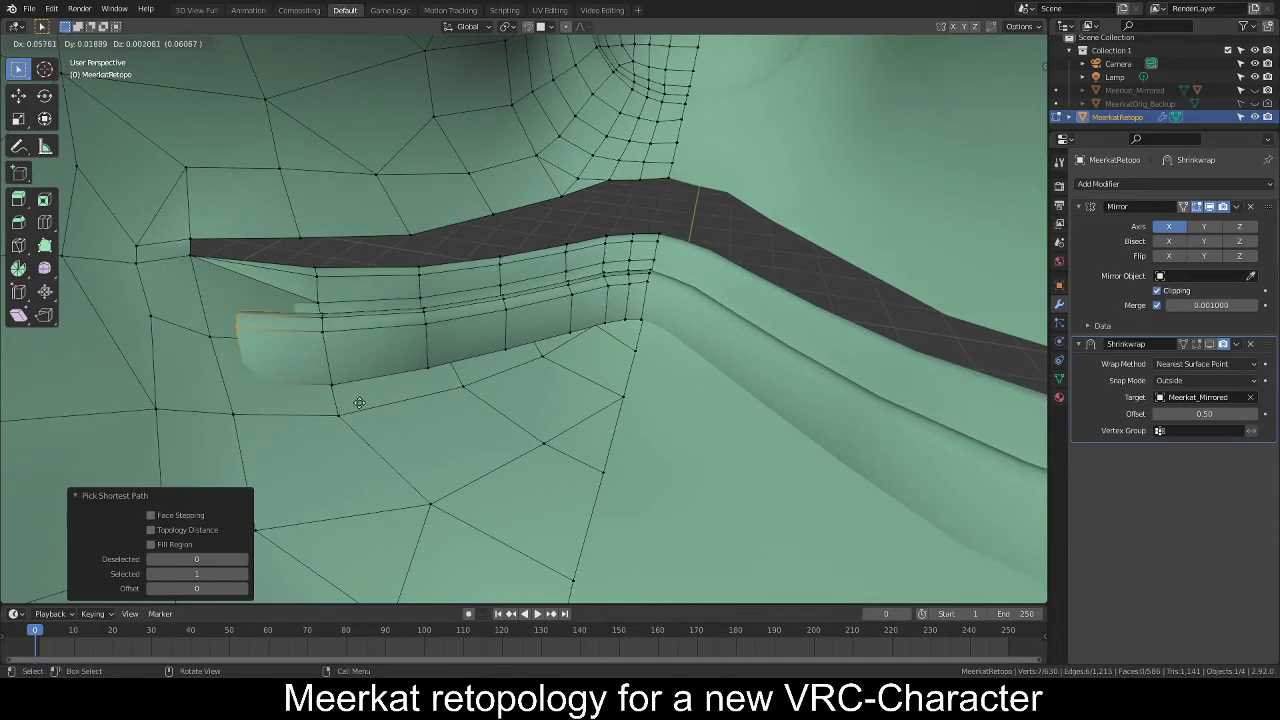
pyautogui.click(329, 381)
# Move the extruded end profile by X -0.05784, Y 0.03211, Z 0.01513.
pyautogui.moveTo(329, 381); pyautogui.dragTo(197, 317, button='middle')
pyautogui.press('g')
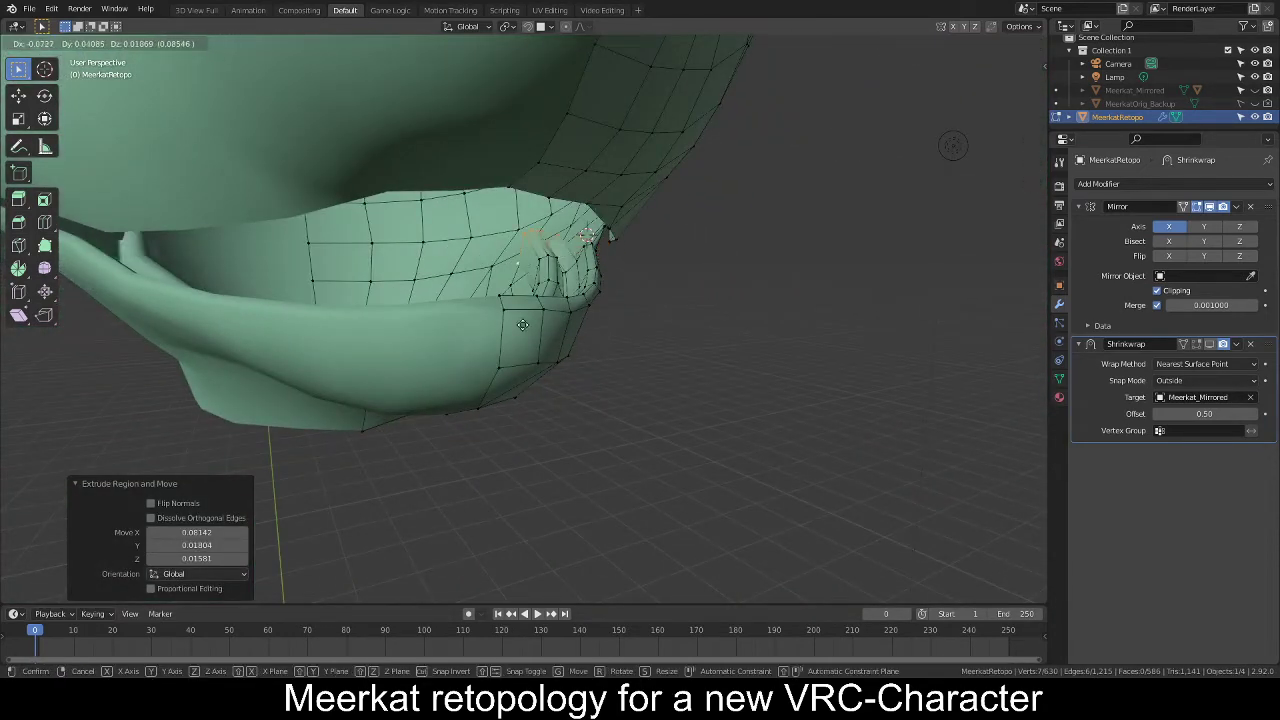
pyautogui.click(537, 328)
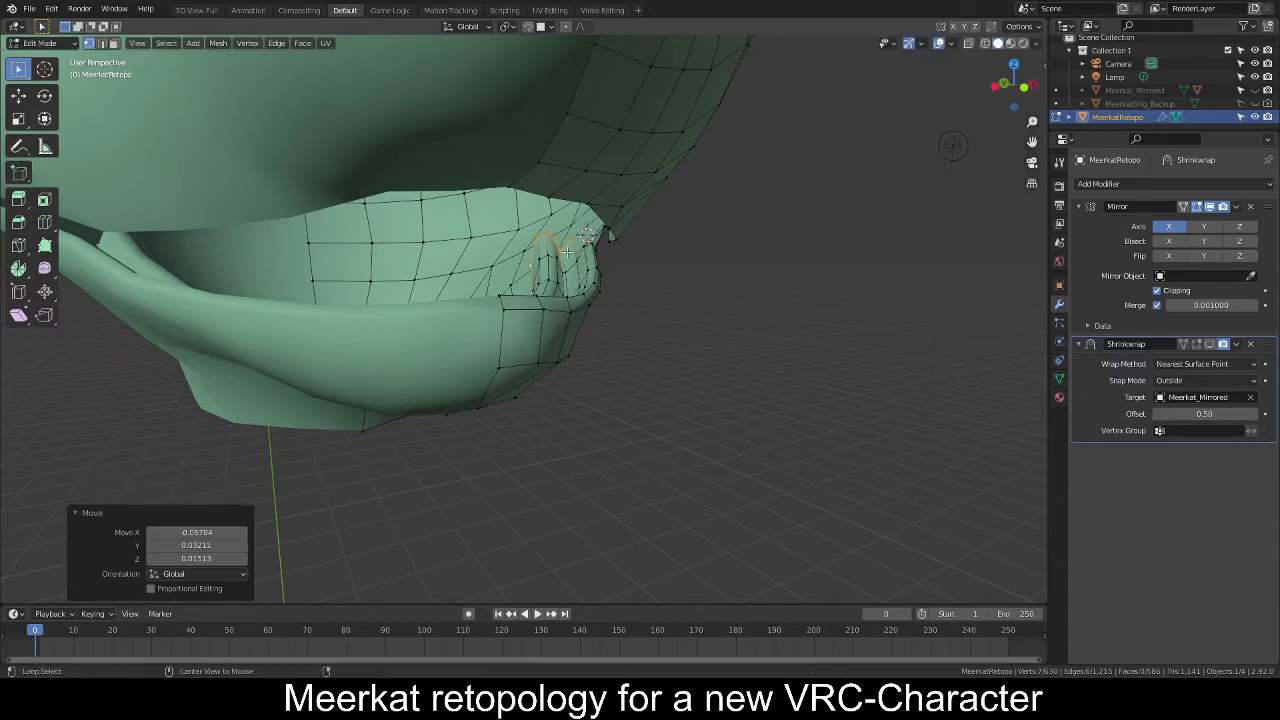
# Delete the edge running from the mouth corner to the inner lip row and fill a face from the corner to the row's end vertex.
pyautogui.keyDown('alt'); pyautogui.middleClick(566, 252); pyautogui.keyUp('alt')
pyautogui.moveTo(566, 252); pyautogui.dragTo(568, 382, button='middle')
pyautogui.hotkey('alt', 'a')
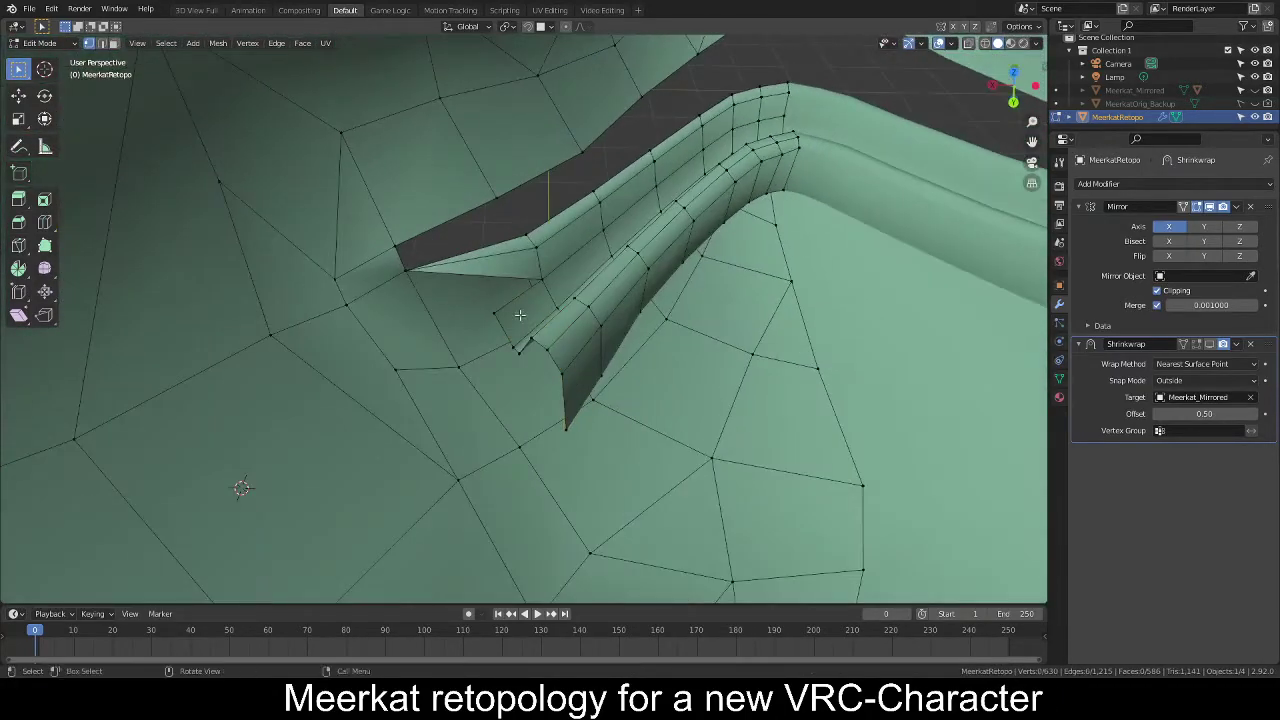
pyautogui.rightClick(639, 301)
pyautogui.click(637, 290)
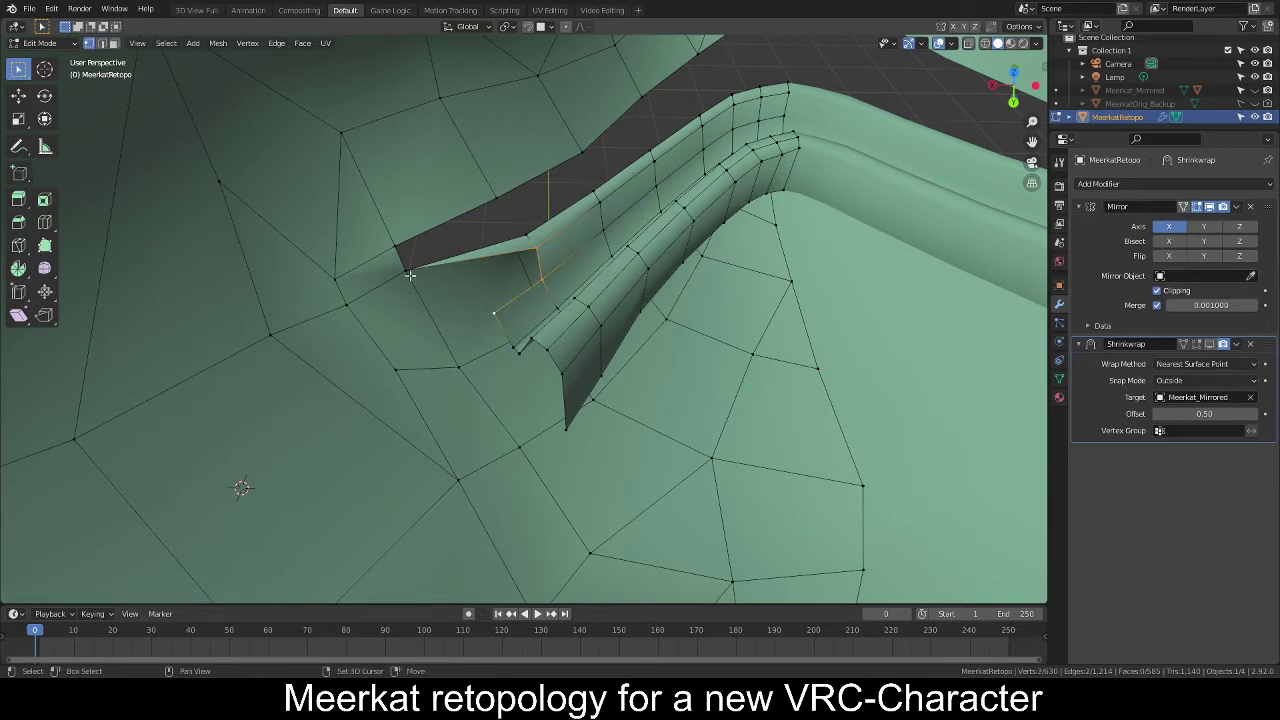
pyautogui.press('f')
pyautogui.hotkey('alt', 'a')
# Examine the lower jaw and mouth interior from several sides, in Object Mode and in Edit Mode.
pyautogui.moveTo(664, 326); pyautogui.dragTo(726, 318, button='middle')
pyautogui.scroll(-10, 640, 306)
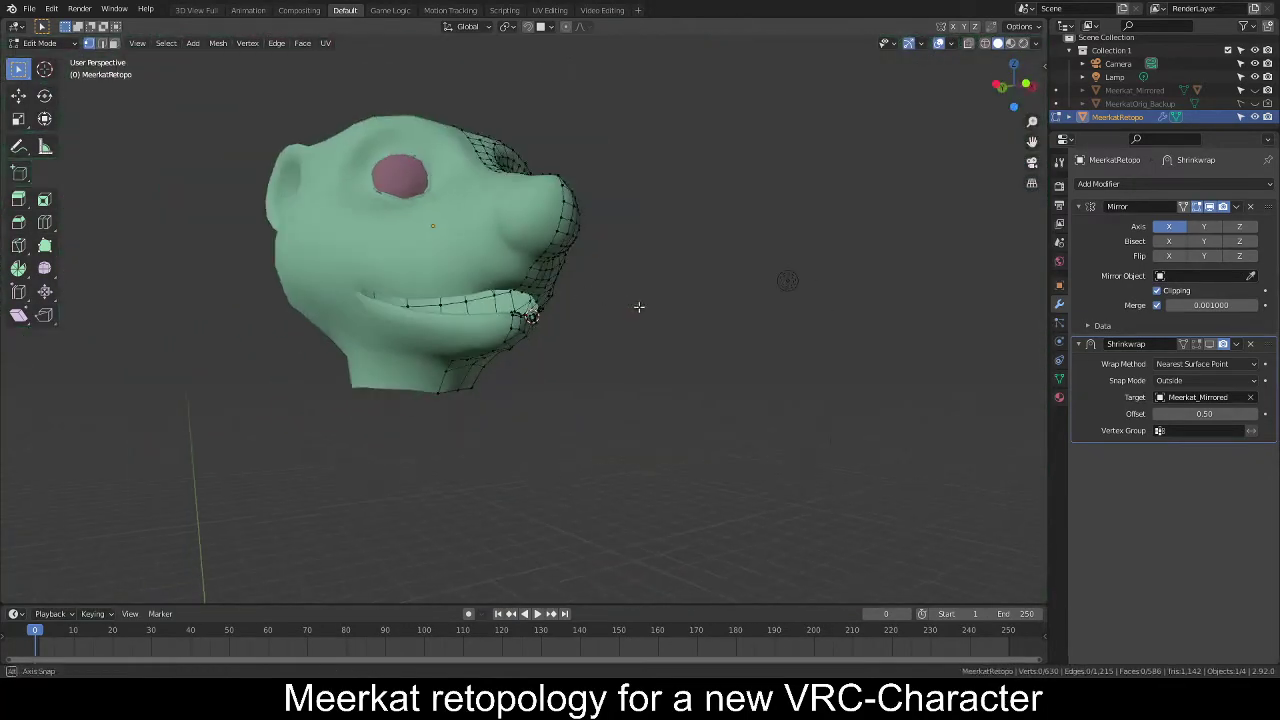
pyautogui.moveTo(640, 306); pyautogui.dragTo(505, 300, button='middle')
pyautogui.scroll(-1, 603, 332)
pyautogui.press('Tab')
pyautogui.scroll(4, 675, 335)
pyautogui.moveTo(675, 335); pyautogui.dragTo(560, 356, button='middle')
pyautogui.scroll(3, 560, 356)
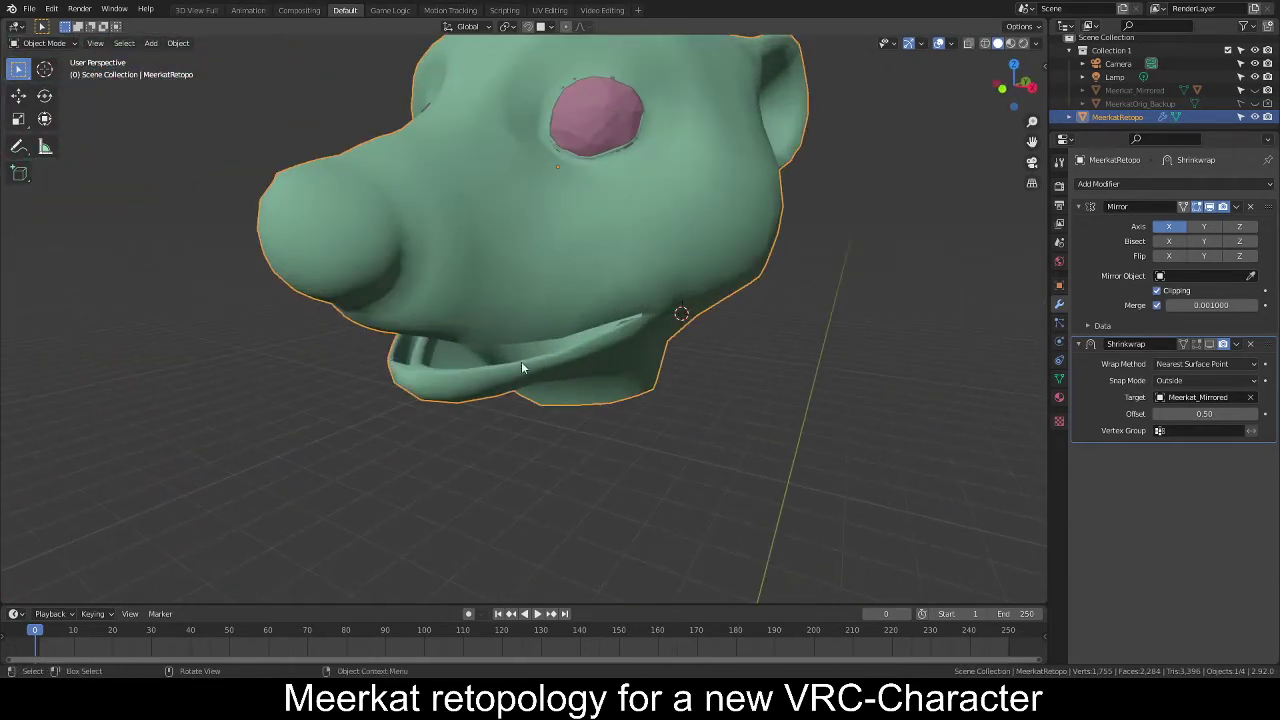
pyautogui.keyDown('alt'); pyautogui.middleClick(440, 356); pyautogui.keyUp('alt')
pyautogui.scroll(6, 529, 357)
pyautogui.press('Tab')
pyautogui.moveTo(651, 277); pyautogui.dragTo(723, 223, button='middle')
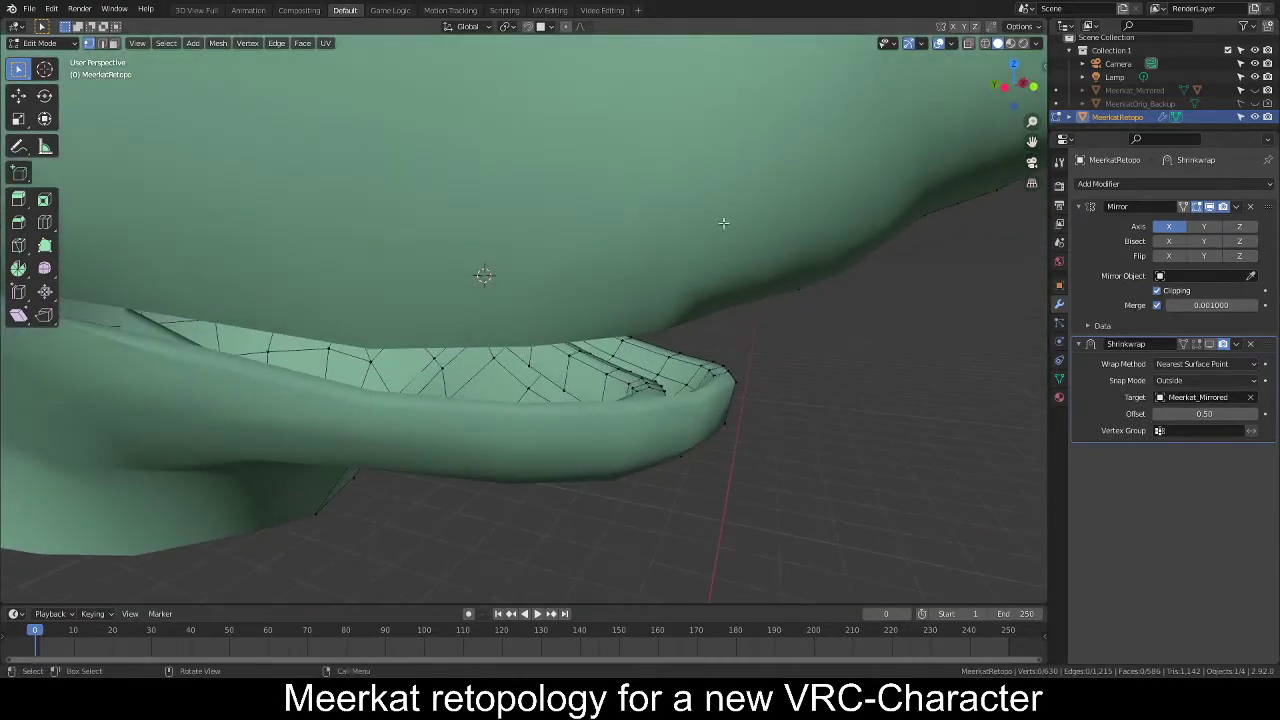
pyautogui.keyDown('alt'); pyautogui.middleClick(544, 349); pyautogui.keyUp('alt')
pyautogui.scroll(4, 544, 349)
pyautogui.moveTo(545, 356); pyautogui.dragTo(524, 414, button='middle')
pyautogui.scroll(-3, 600, 355)
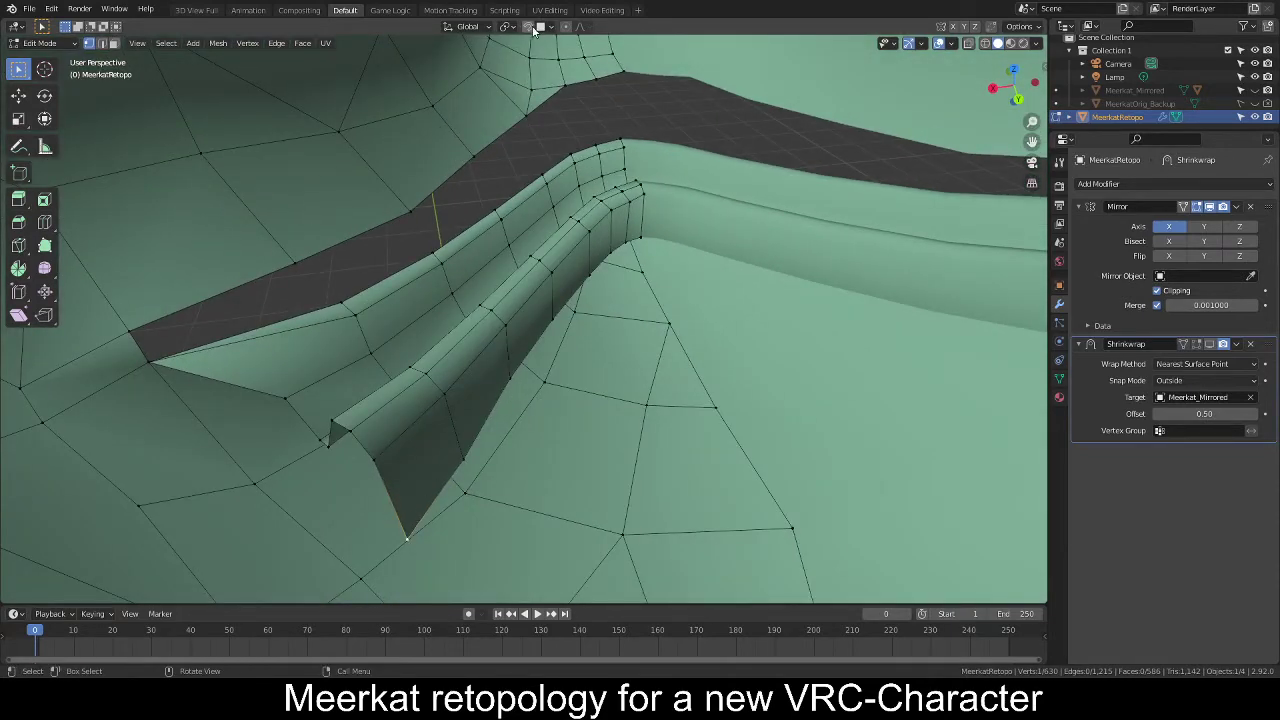
# With Smooth, Connected Only proportional editing at size 0.084, move the lowered row's three outermost vertices by X -0.00956, Y 0.00622 with Z locked.
pyautogui.click(586, 27)
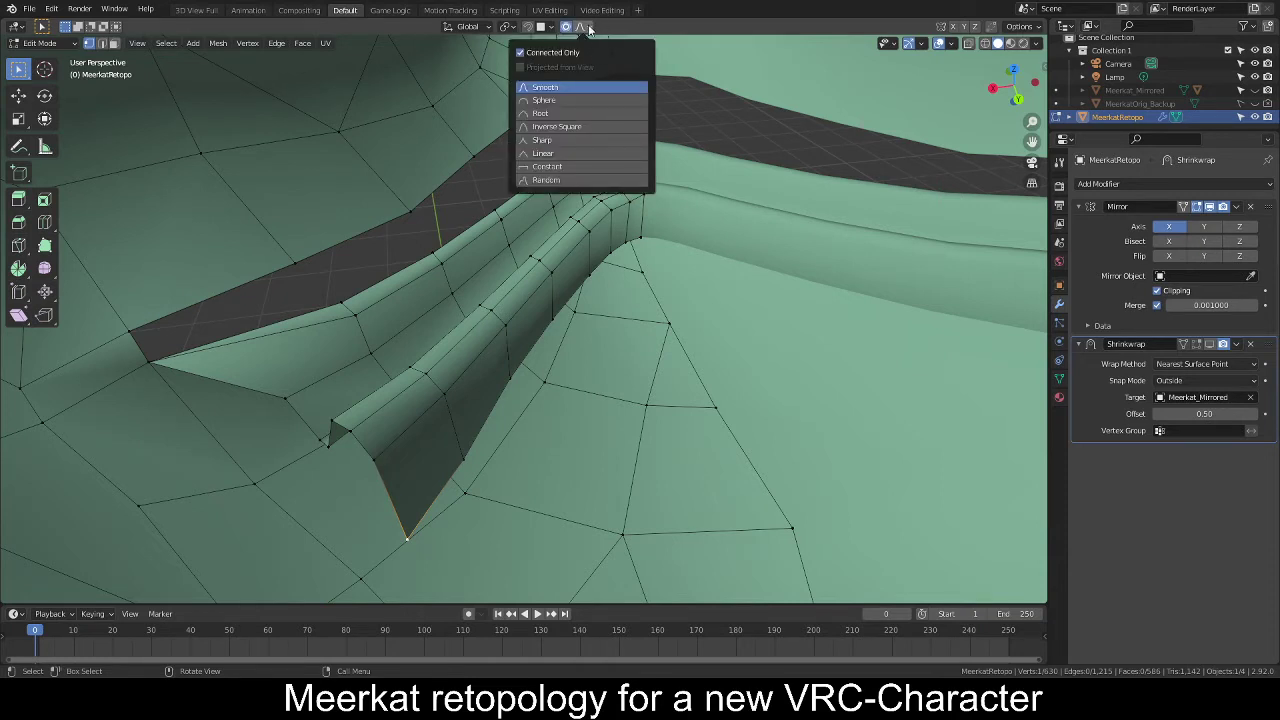
pyautogui.moveTo(566, 418); pyautogui.dragTo(531, 396, button='middle')
pyautogui.keyDown('ctrl'); pyautogui.click(513, 381); pyautogui.keyUp('ctrl')
pyautogui.press('g')
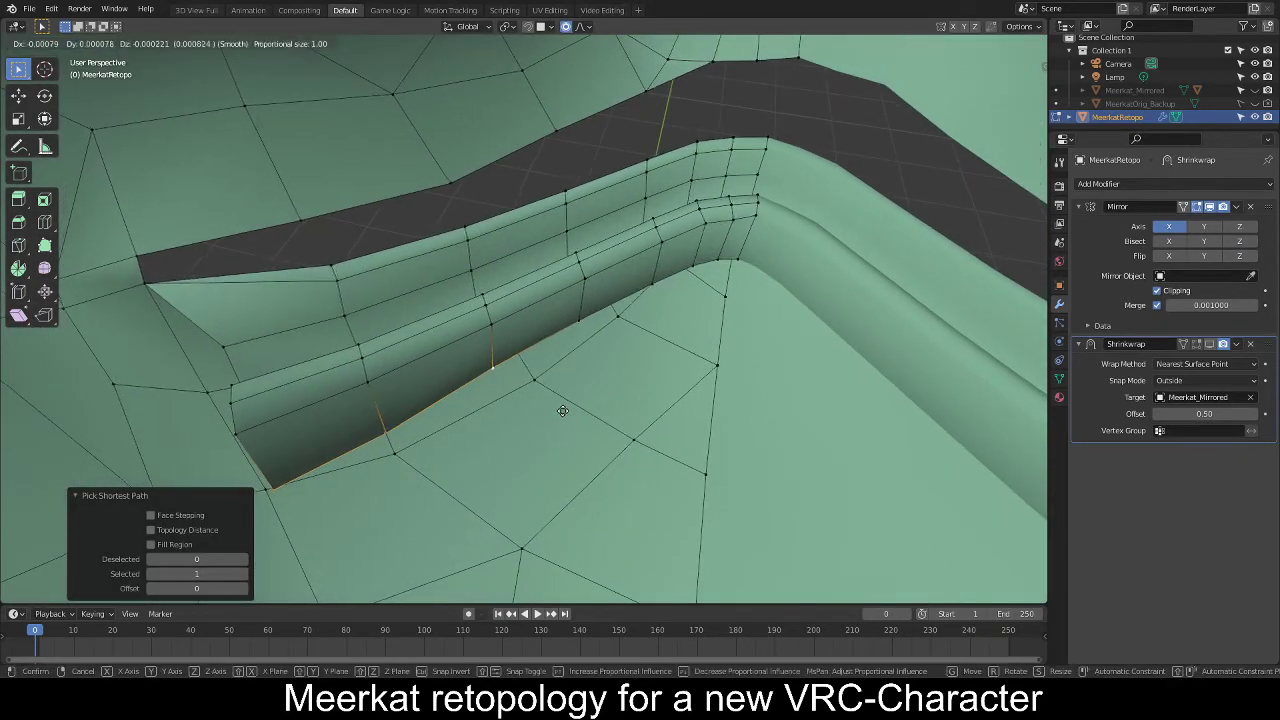
pyautogui.scroll(12, 565, 409)
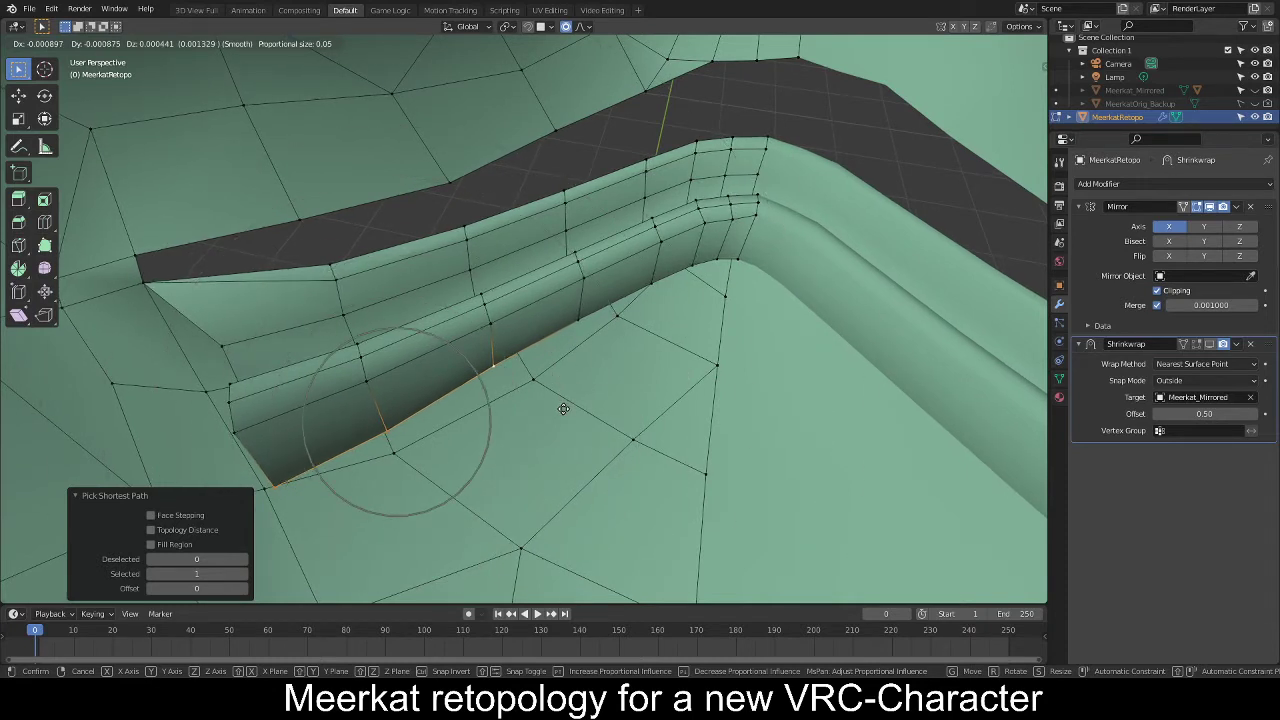
pyautogui.hotkey('shift', 'z')
pyautogui.scroll(-8, 565, 421)
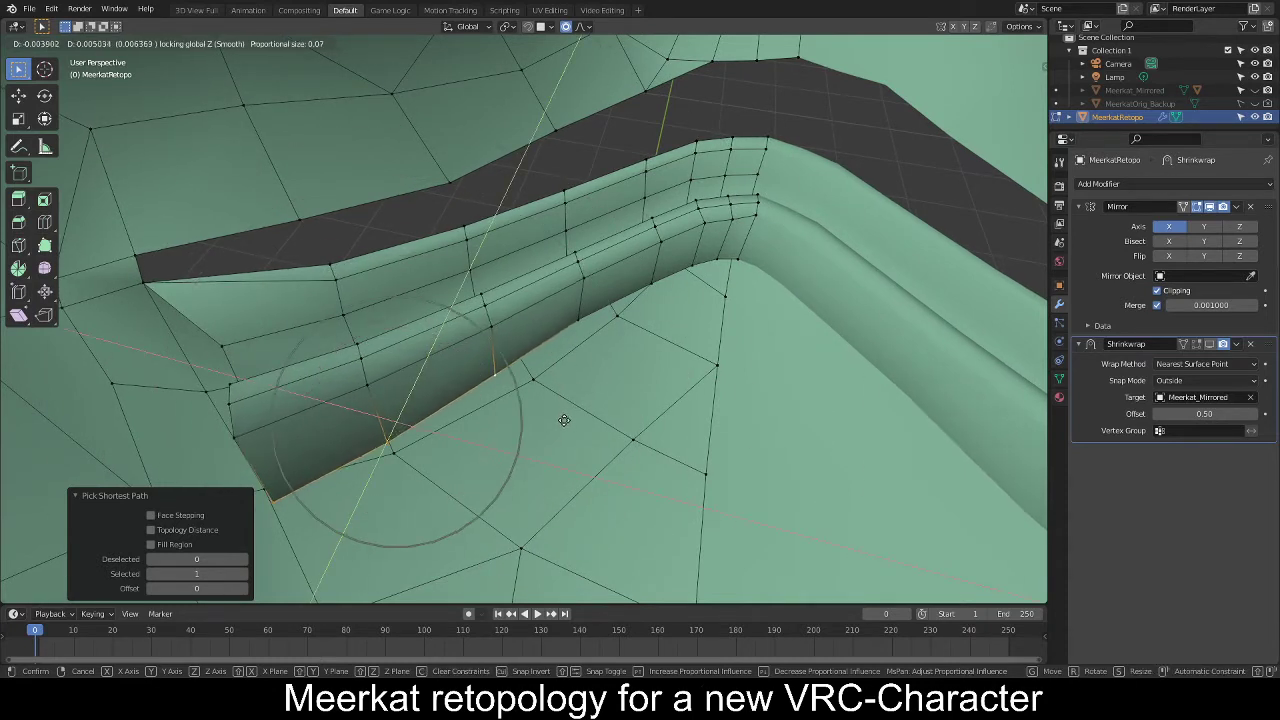
pyautogui.scroll(4, 571, 423)
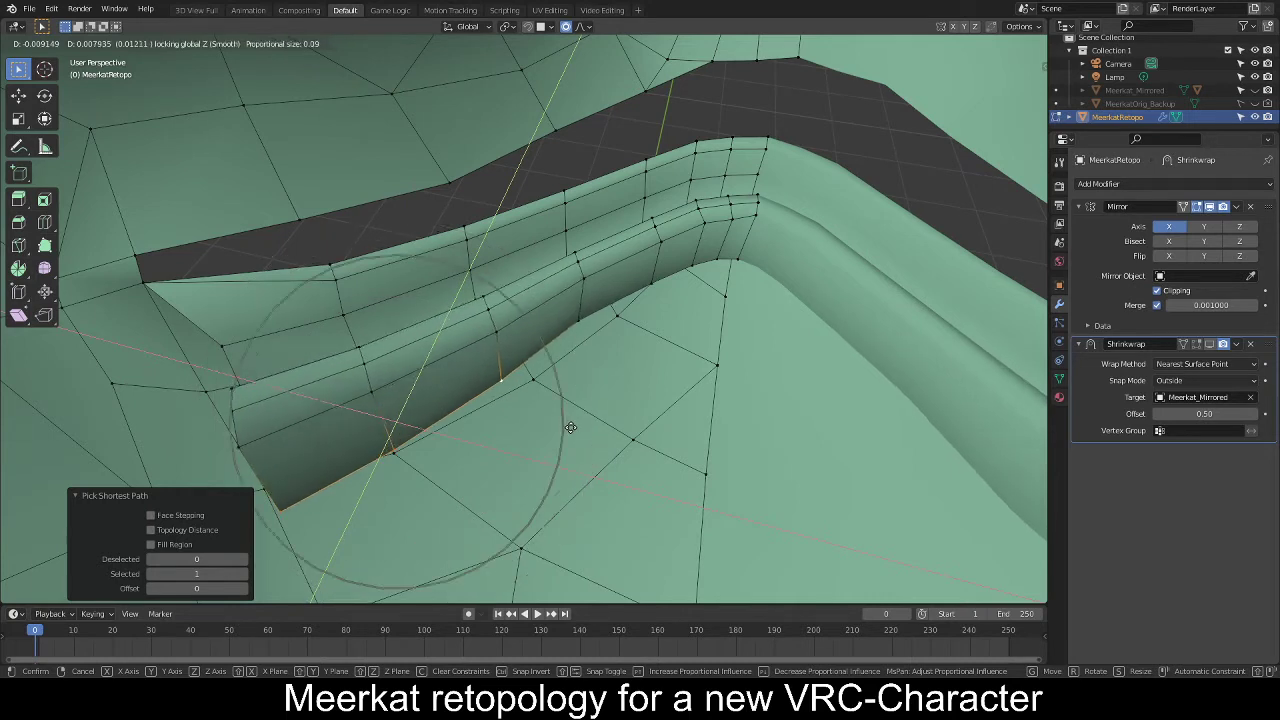
pyautogui.click(572, 425)
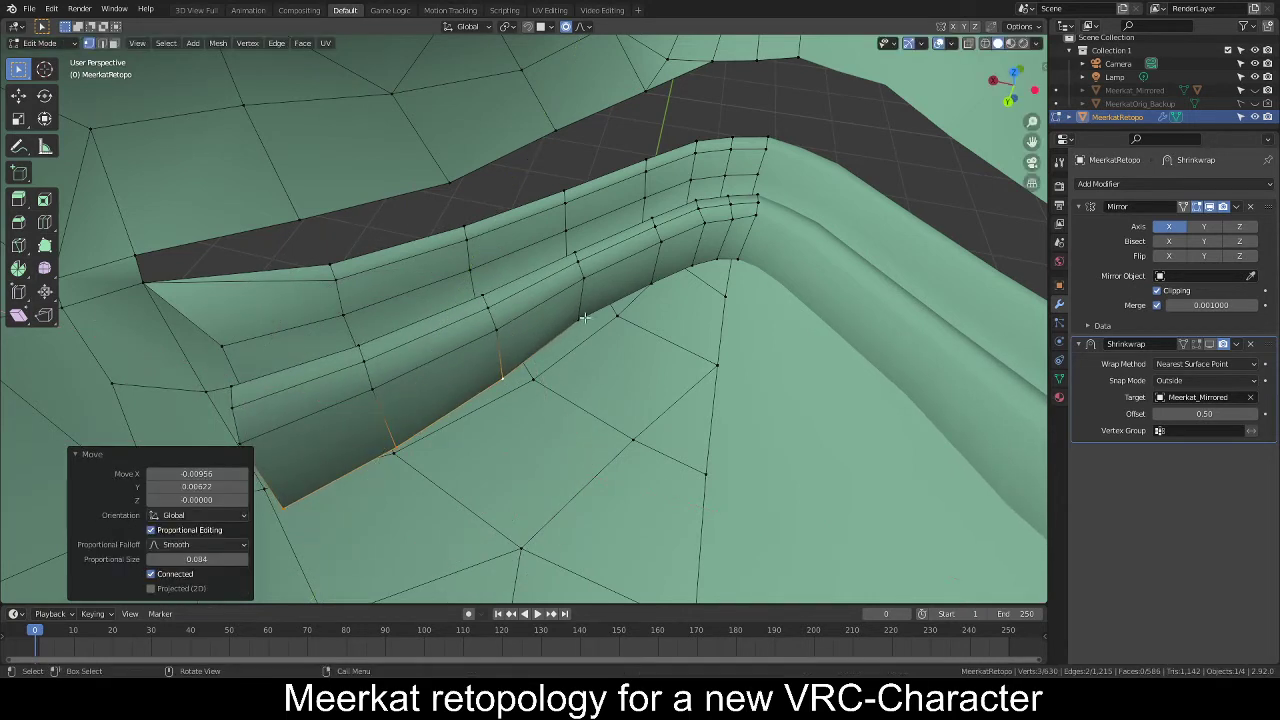
# Move the lowered row's next three vertices toward the mouth floor with the same proportional falloff.
pyautogui.keyDown('ctrl'); pyautogui.click(681, 265); pyautogui.keyUp('ctrl')
pyautogui.press('g')
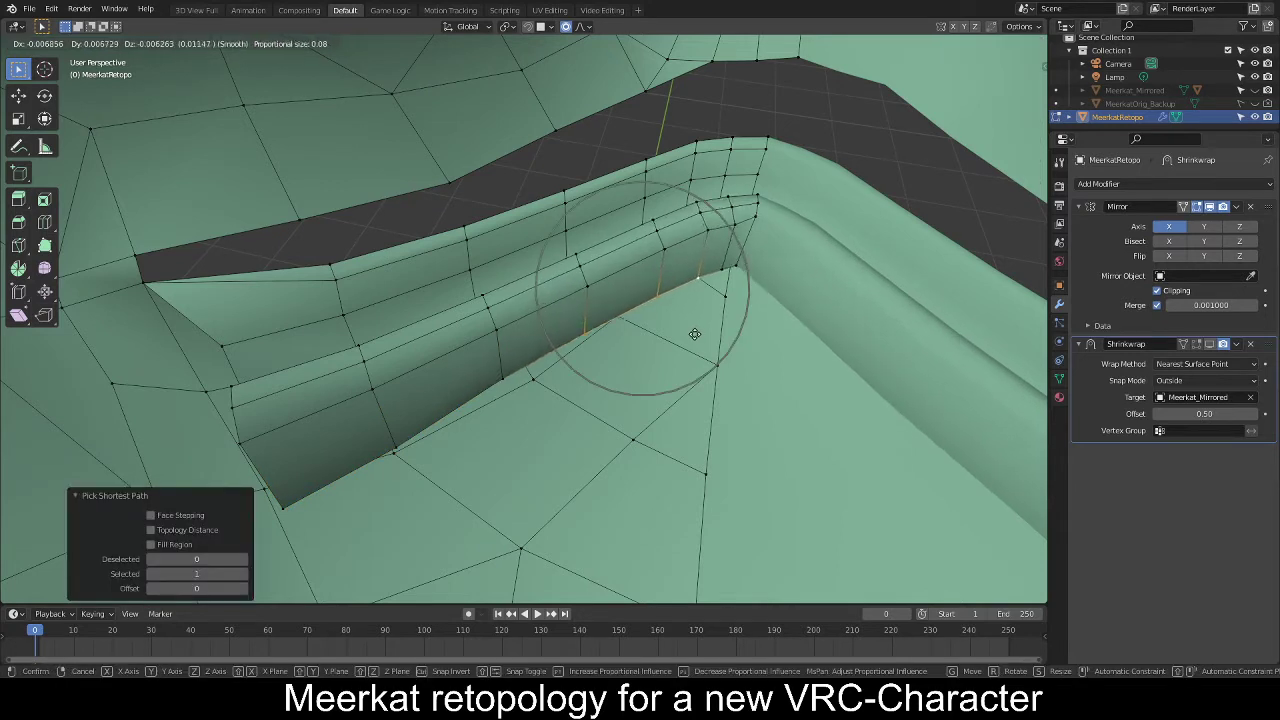
pyautogui.click(693, 335)
# Move the lowered row's centerline vertex by X 0.00768 and Y 0.01958 with Z locked, then turn off proportional editing.
pyautogui.click(736, 265)
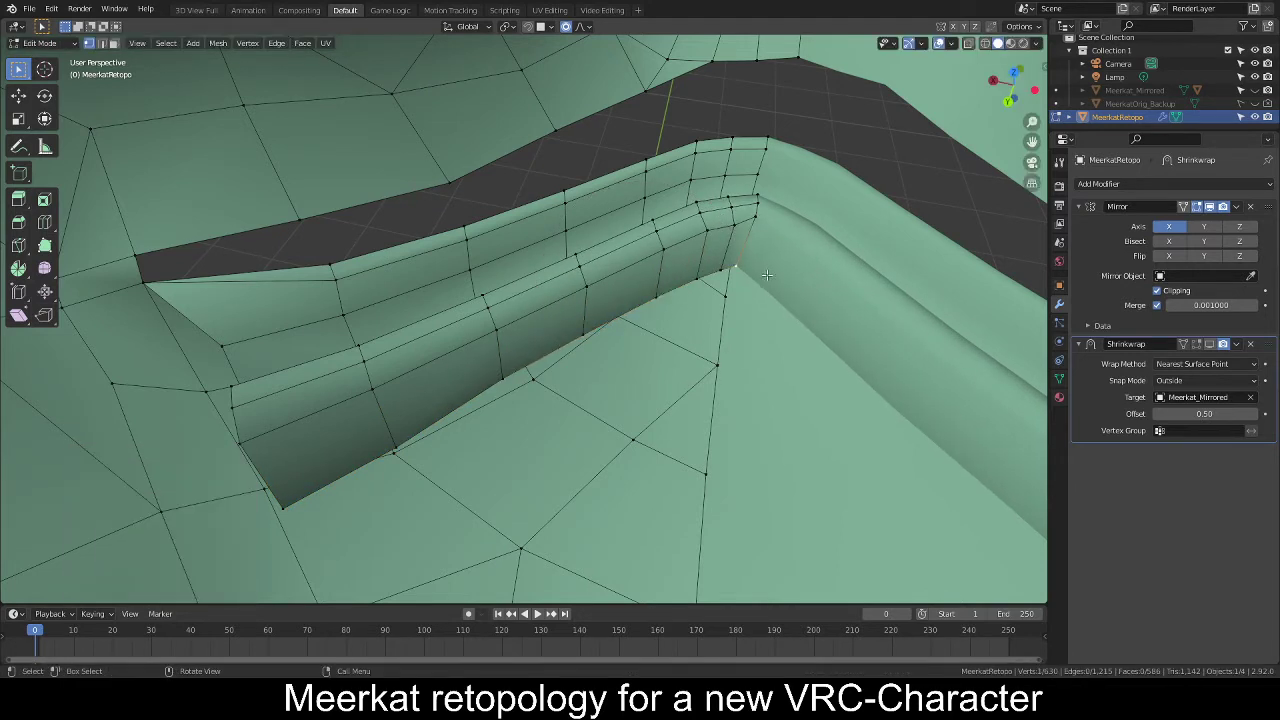
pyautogui.press('g')
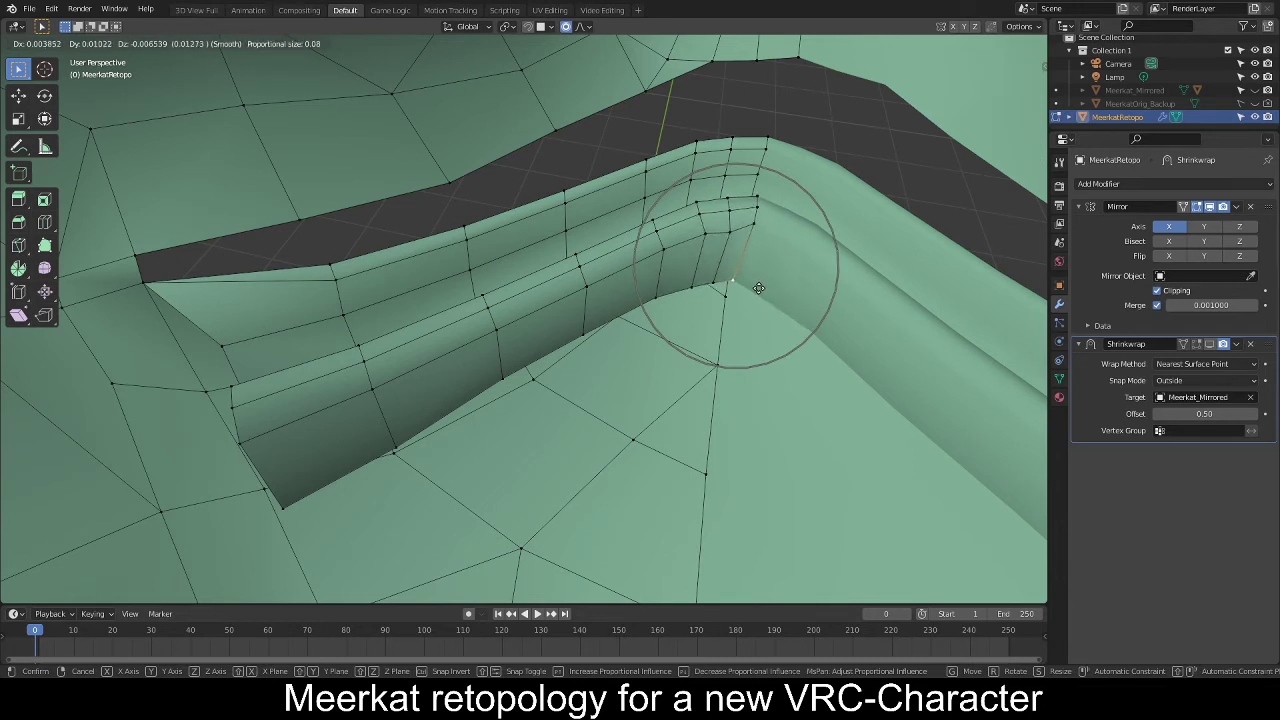
pyautogui.hotkey('shift', 'z')
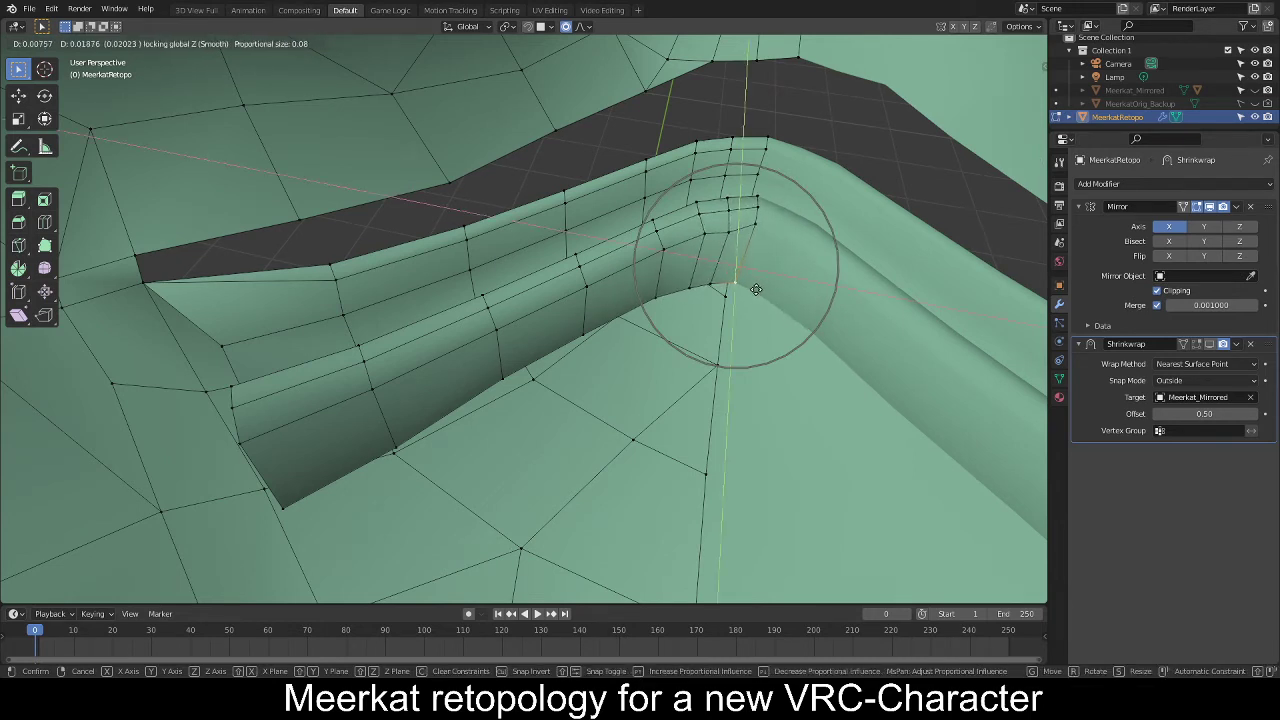
pyautogui.click(756, 287)
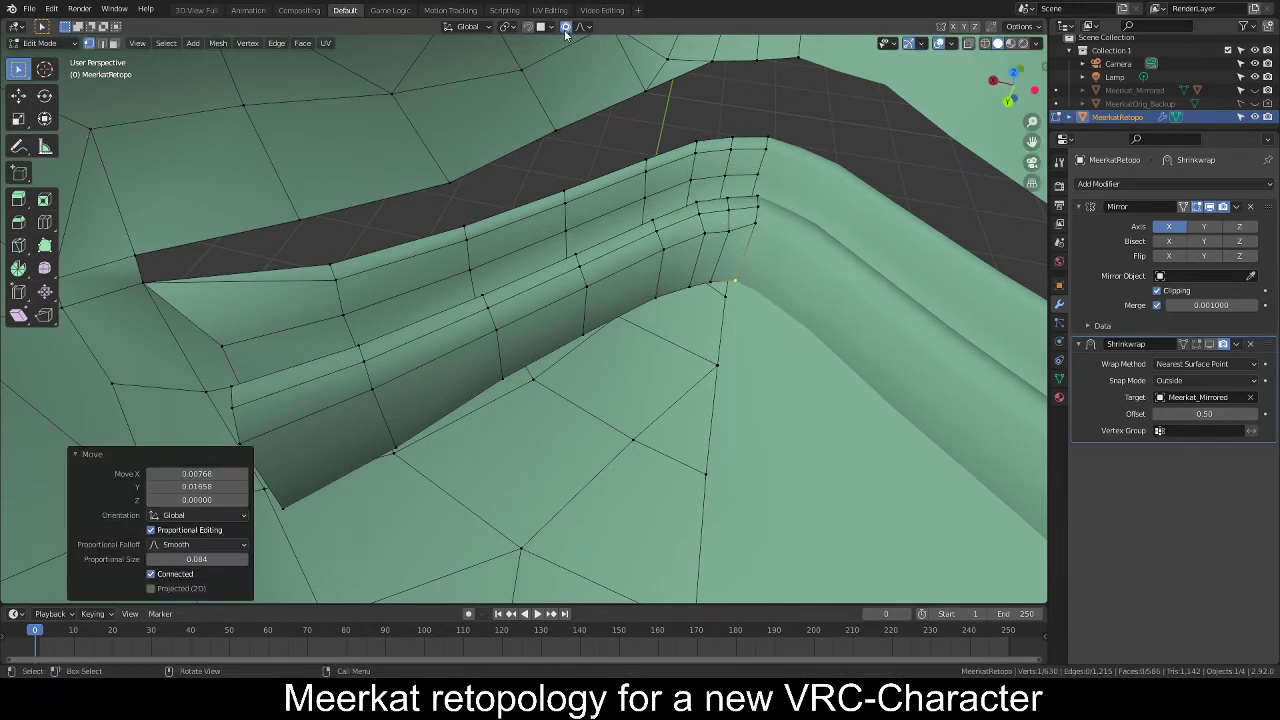
# Examine the reshaped inner lip strip across the whole mouth, in Object Mode and in Edit Mode.
pyautogui.click(727, 230)
pyautogui.moveTo(727, 230); pyautogui.dragTo(555, 258, button='middle')
pyautogui.scroll(-4, 555, 258)
pyautogui.press('Tab')
pyautogui.scroll(-4, 666, 274)
pyautogui.moveTo(666, 274); pyautogui.dragTo(437, 384, button='middle')
pyautogui.scroll(3, 687, 263)
pyautogui.scroll(4, 446, 320)
pyautogui.scroll(-3, 675, 307)
pyautogui.press('Tab')
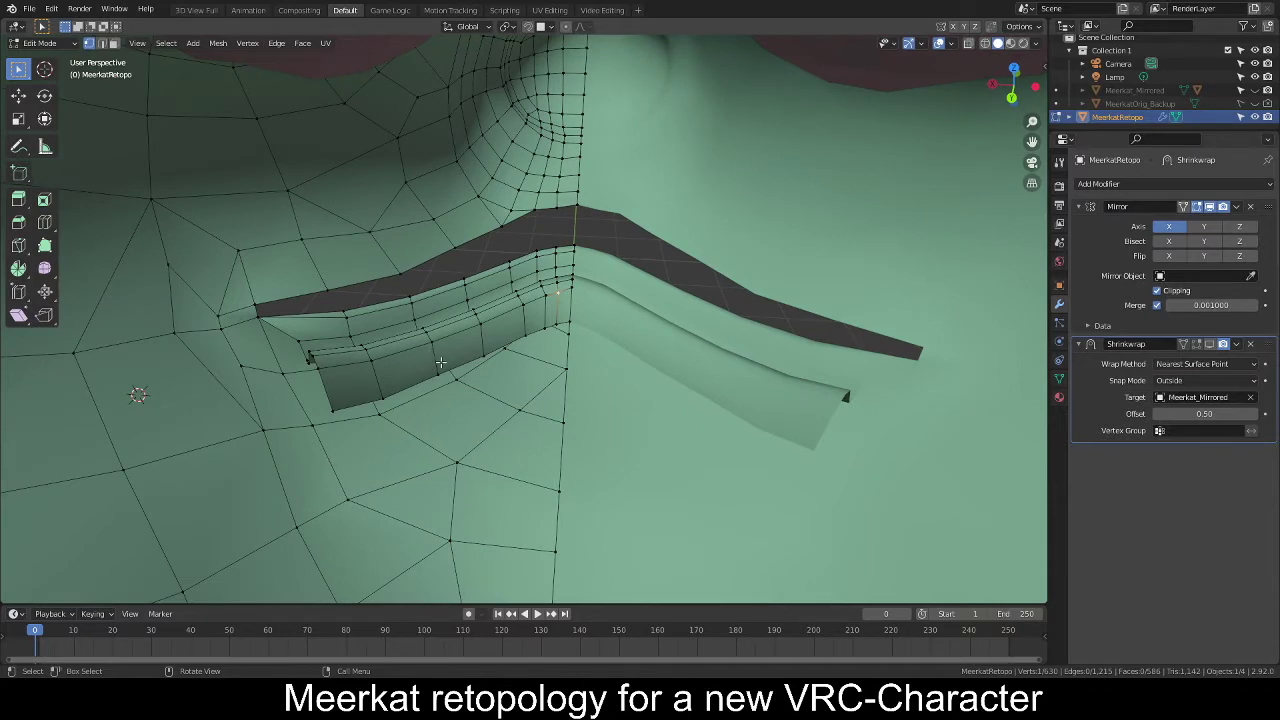
pyautogui.moveTo(478, 350); pyautogui.dragTo(536, 366, button='middle')
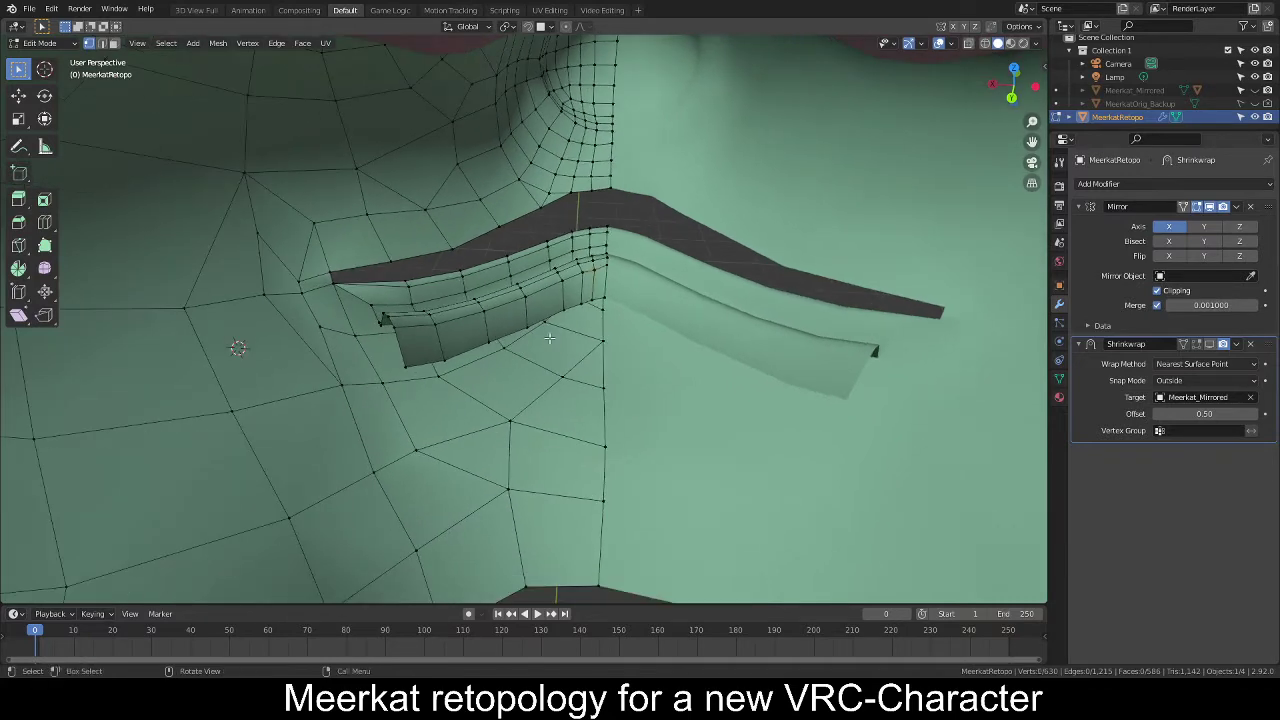
# Vertex-slide two neighbouring inner lip vertices along the mirror centerline, the lower one by a factor of 0.127, and clear the selection.
pyautogui.scroll(3, 549, 339)
pyautogui.moveTo(590, 314); pyautogui.dragTo(686, 262, button='middle')
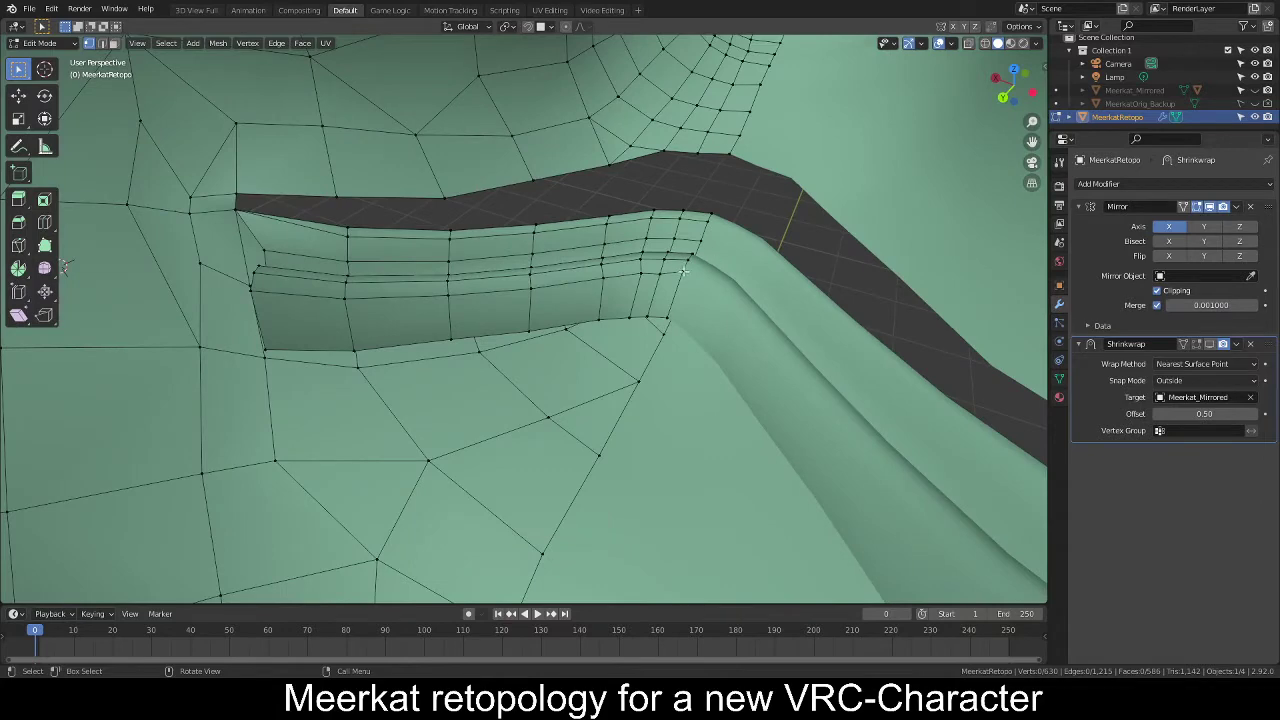
pyautogui.press('g')
pyautogui.press('g')
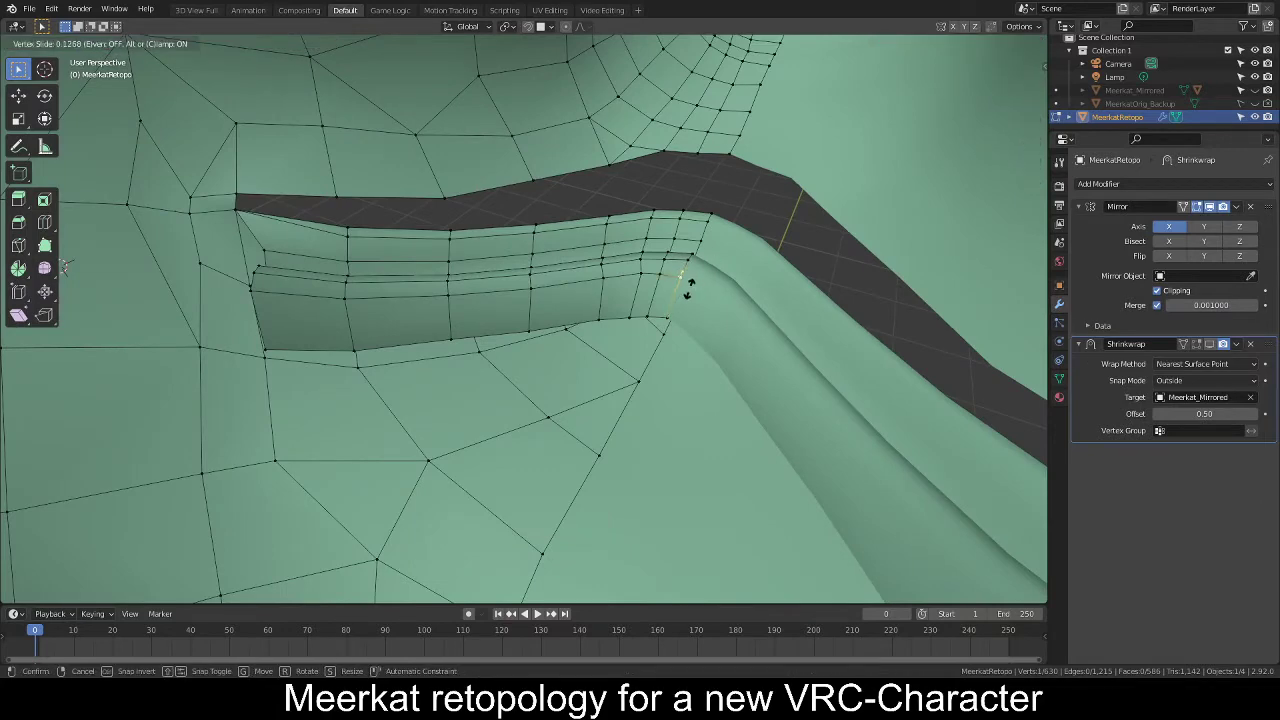
pyautogui.click(688, 289)
pyautogui.moveTo(688, 289)
pyautogui.mouseDown(button='middle')
pyautogui.moveTo(664, 301)
pyautogui.moveTo(692, 315)
pyautogui.moveTo(704, 280)
pyautogui.mouseUp(button='middle')
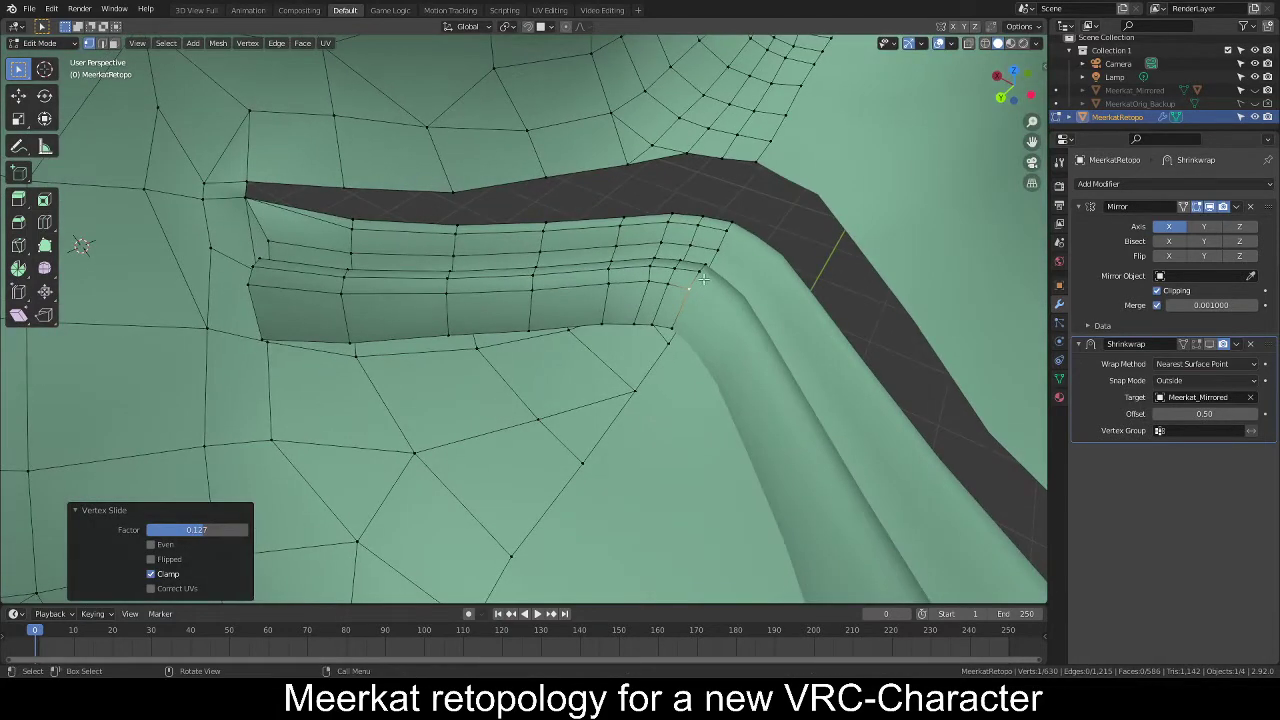
pyautogui.click(700, 274)
pyautogui.press('g')
pyautogui.press('g')
pyautogui.click(712, 282)
pyautogui.hotkey('alt', 'a')
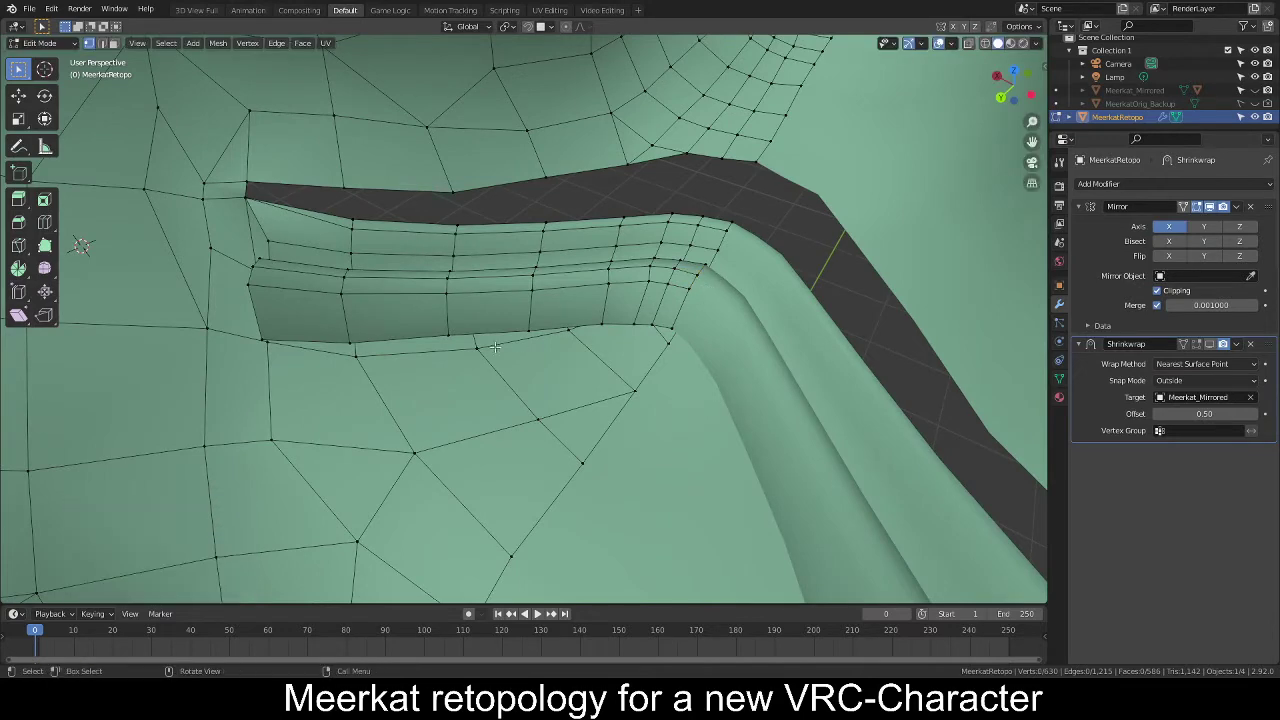
# Use Poly Build to add a face below the lowered row's outer end, moving its new vertex X -0.00249, Y 0.02124 with Z locked.
pyautogui.moveTo(494, 346); pyautogui.dragTo(539, 336, button='middle')
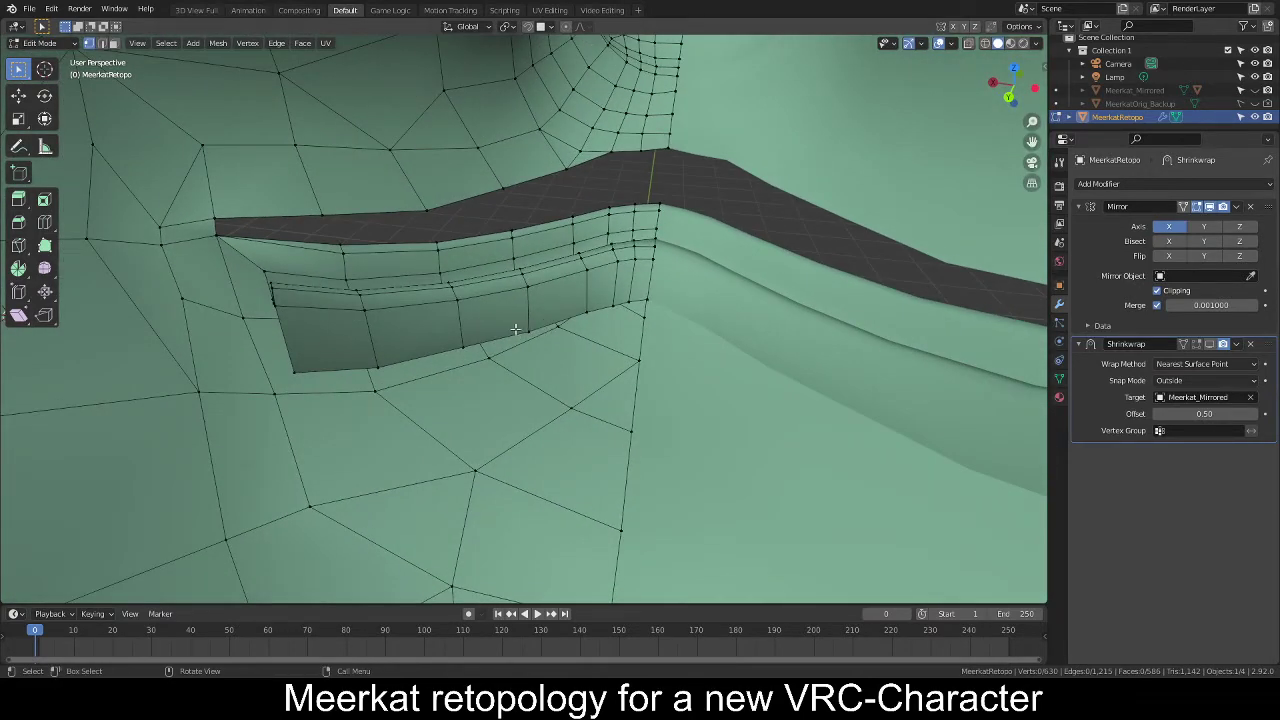
pyautogui.moveTo(444, 341); pyautogui.dragTo(401, 337, button='middle')
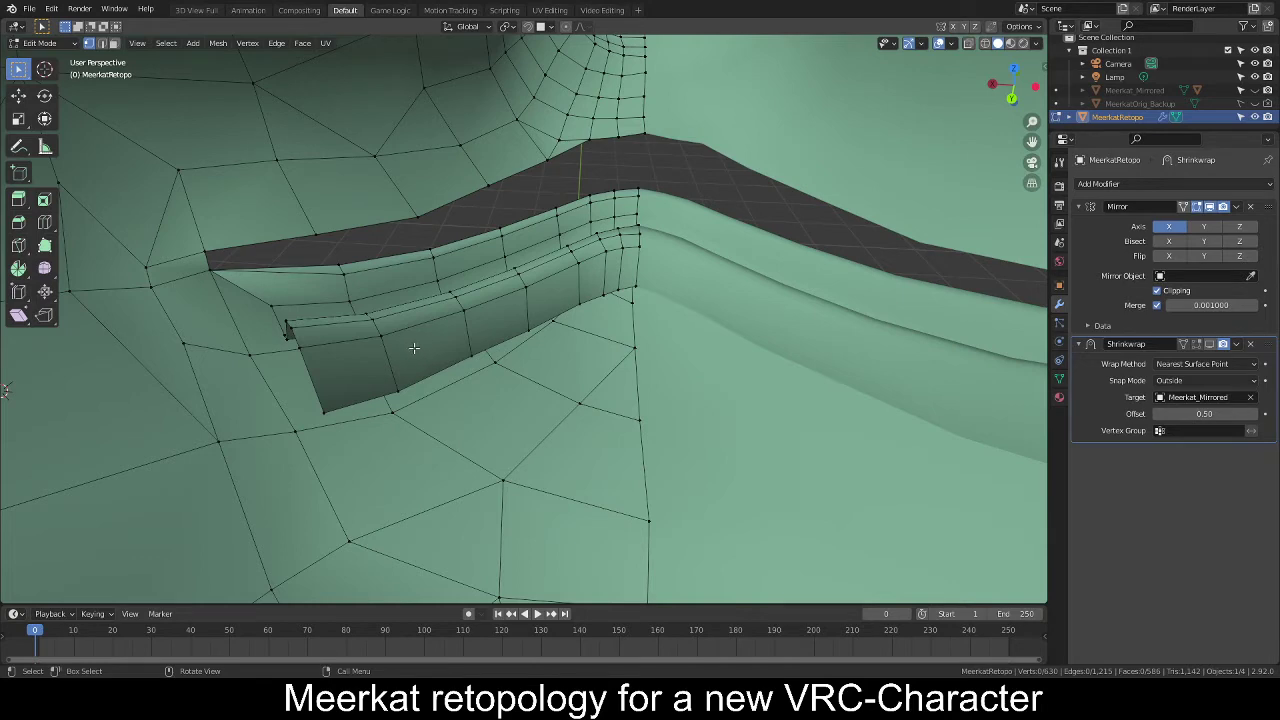
pyautogui.moveTo(423, 351); pyautogui.dragTo(383, 430, button='middle')
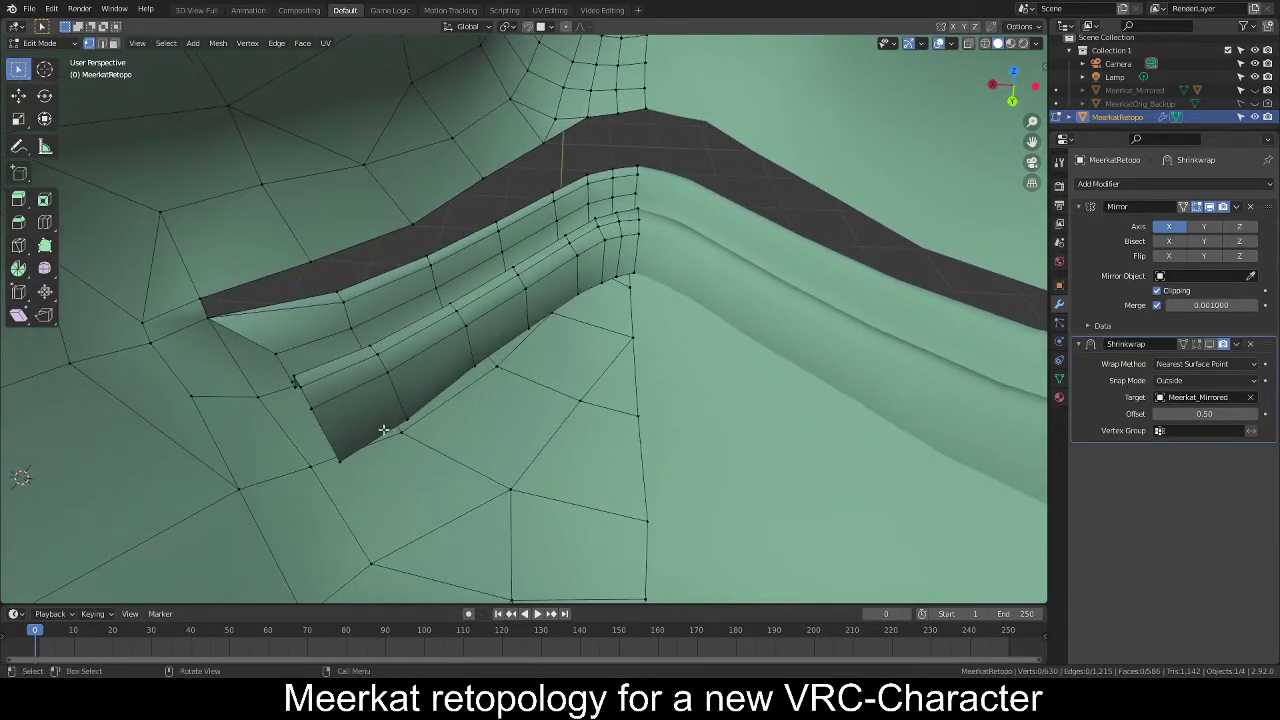
pyautogui.click(44, 245)
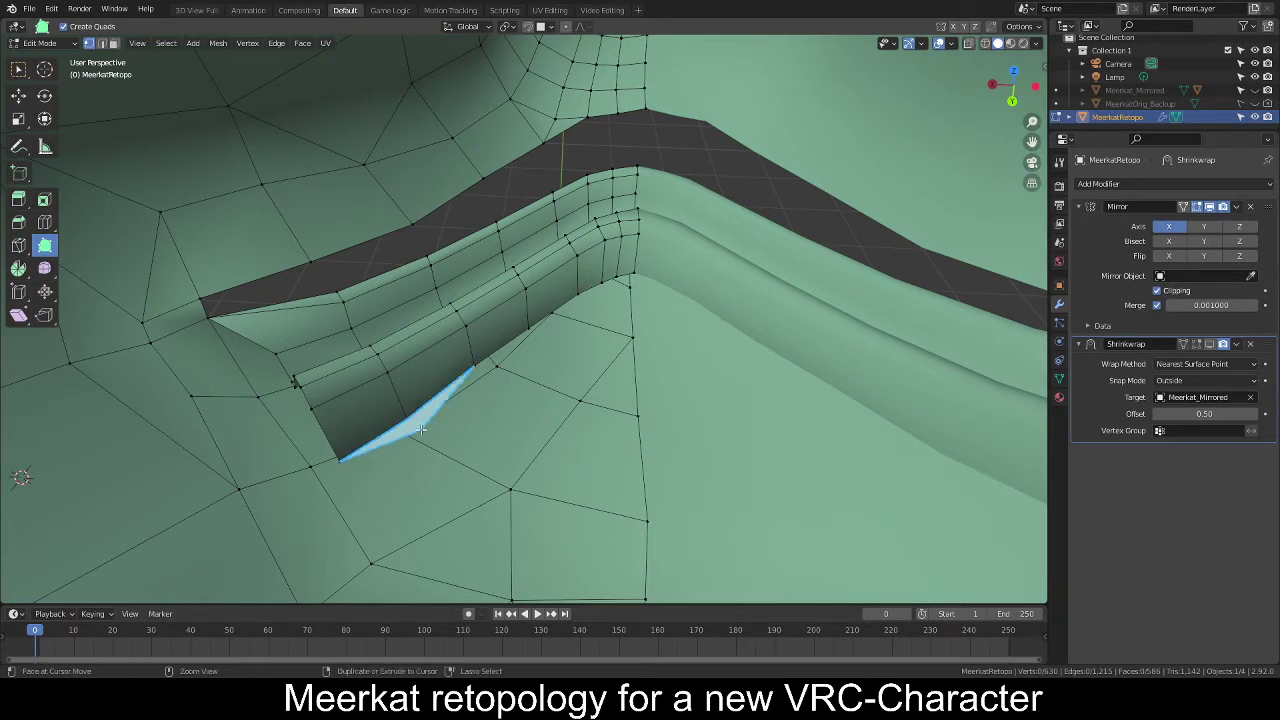
pyautogui.keyDown('ctrl'); pyautogui.moveTo(420, 428); pyautogui.dragTo(413, 457); pyautogui.keyUp('ctrl')
pyautogui.hotkey('shift', 'z')
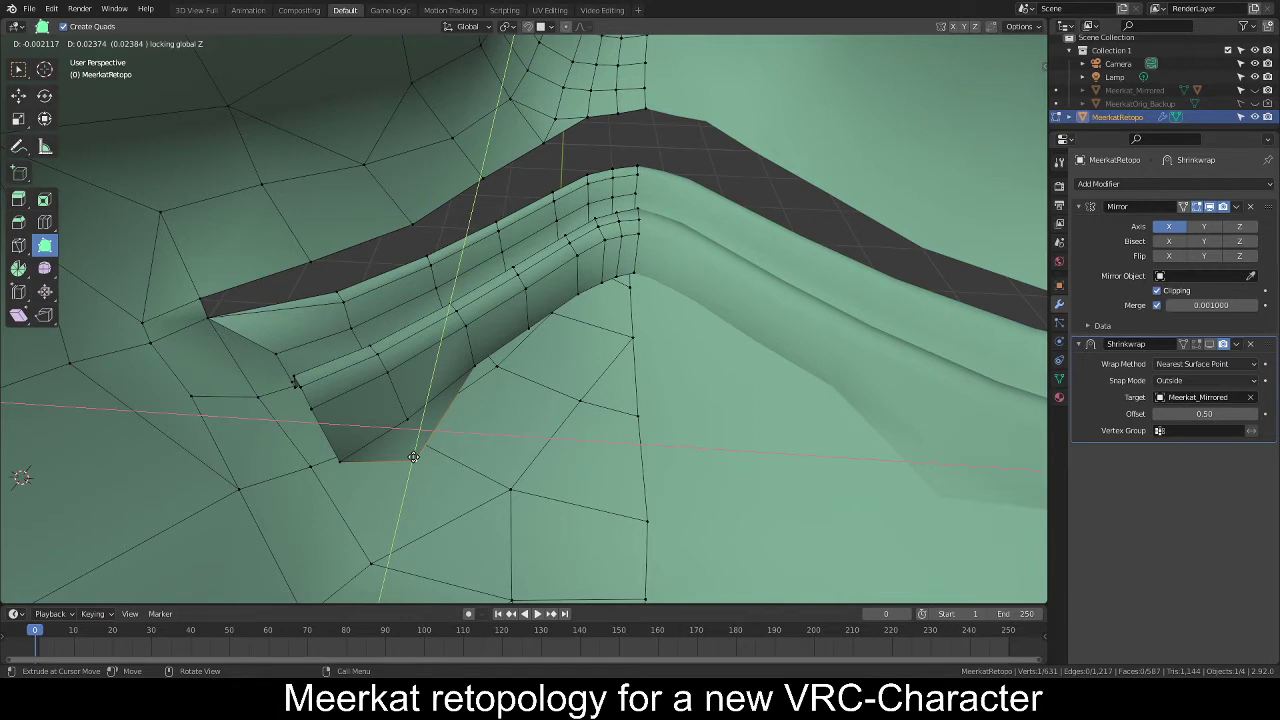
pyautogui.keyDown('ctrl'); pyautogui.moveTo(414, 453); pyautogui.dragTo(418, 452); pyautogui.keyUp('ctrl')
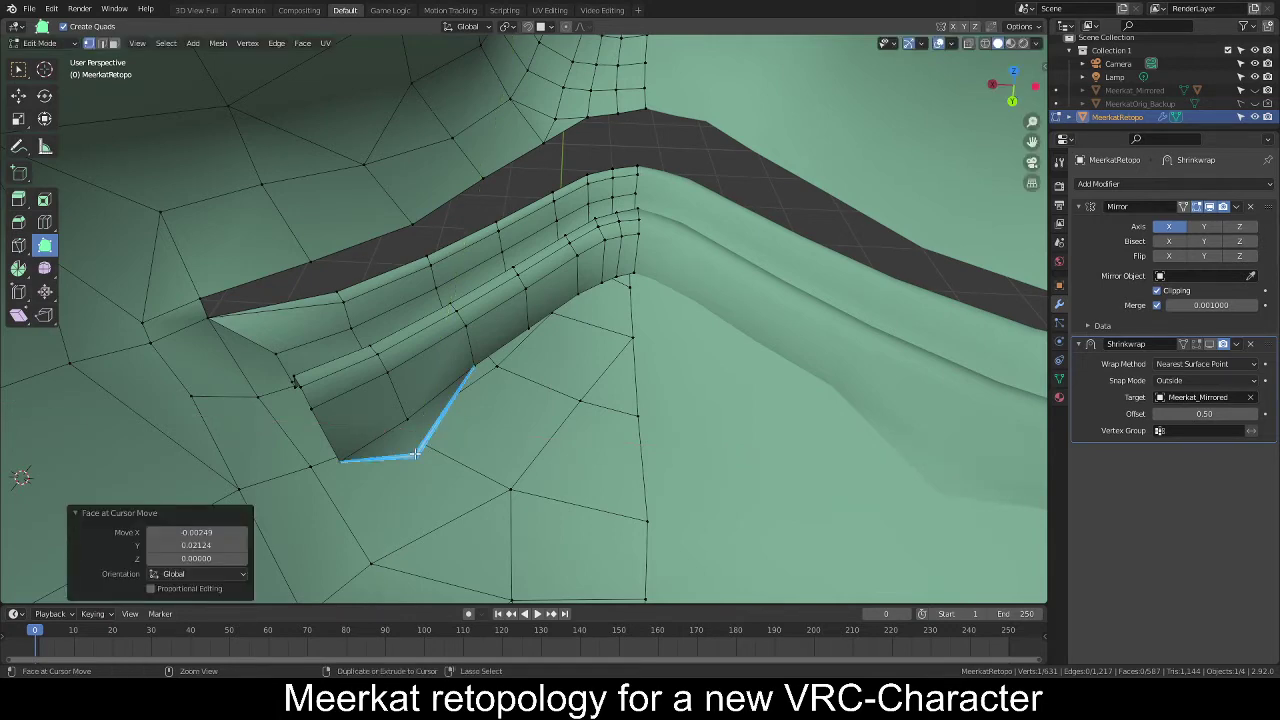
pyautogui.hotkey('shift', 'z')
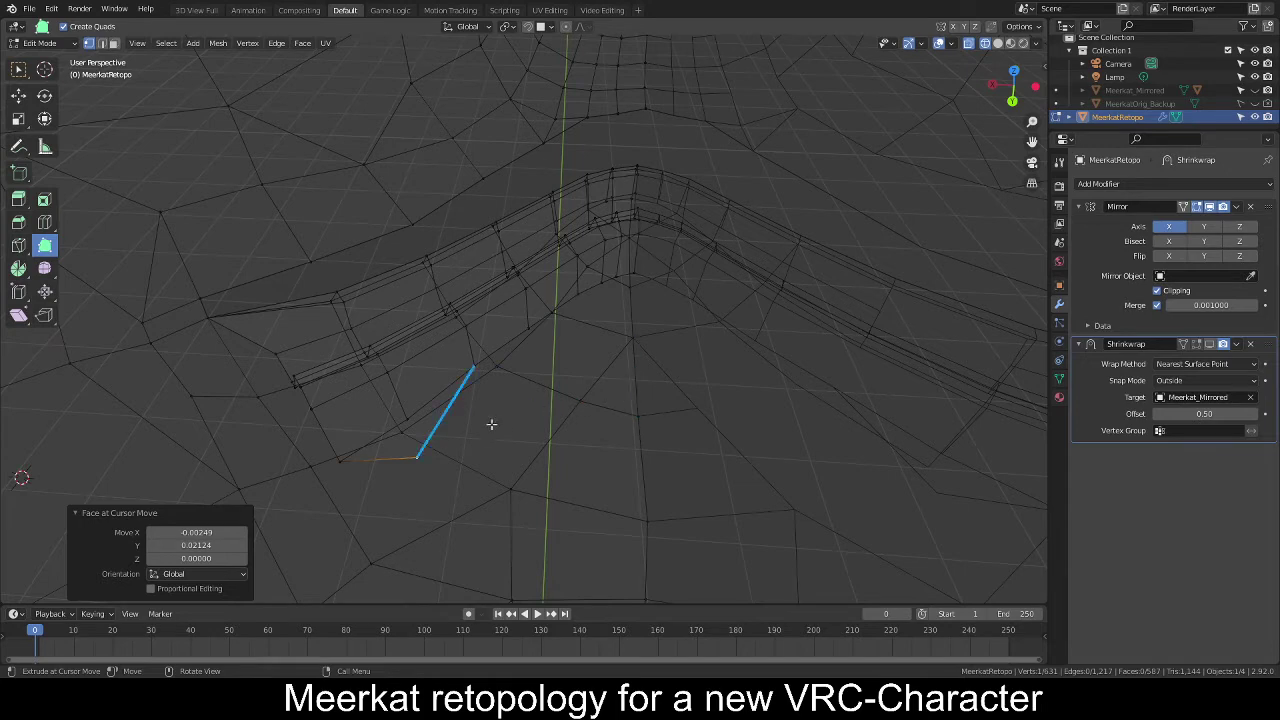
# In solid shading, delete the last face's new vertex and extrude the lowered row's outer edge by X -0.02636, Y -0.00096, Z -0.00089.
pyautogui.click(999, 44)
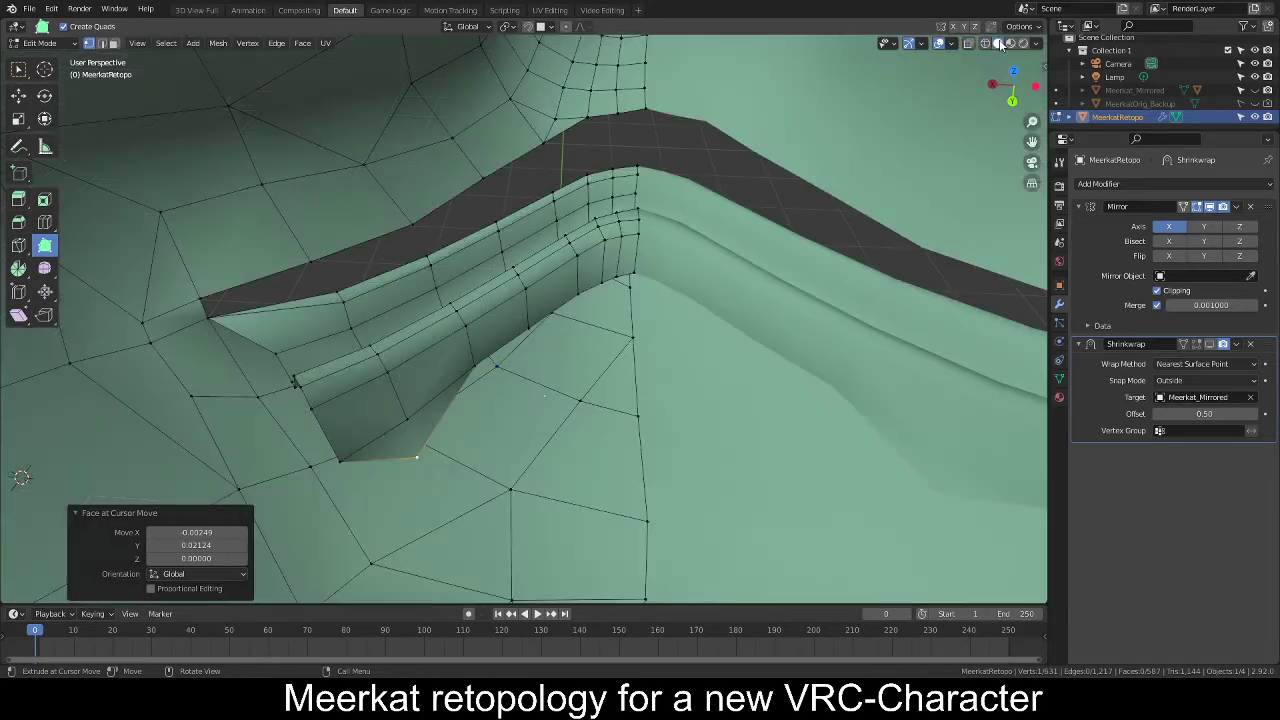
pyautogui.keyDown('shift'); pyautogui.click(490, 440); pyautogui.keyUp('shift')
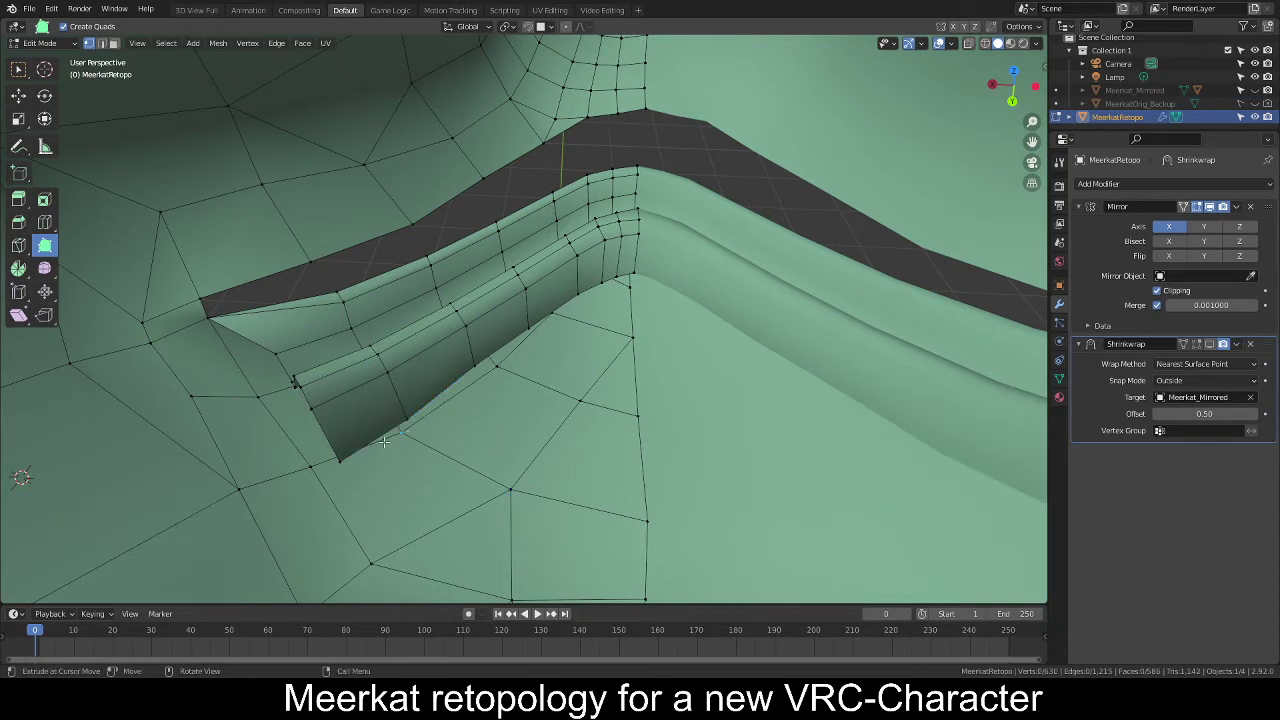
pyautogui.moveTo(409, 473); pyautogui.dragTo(449, 476)
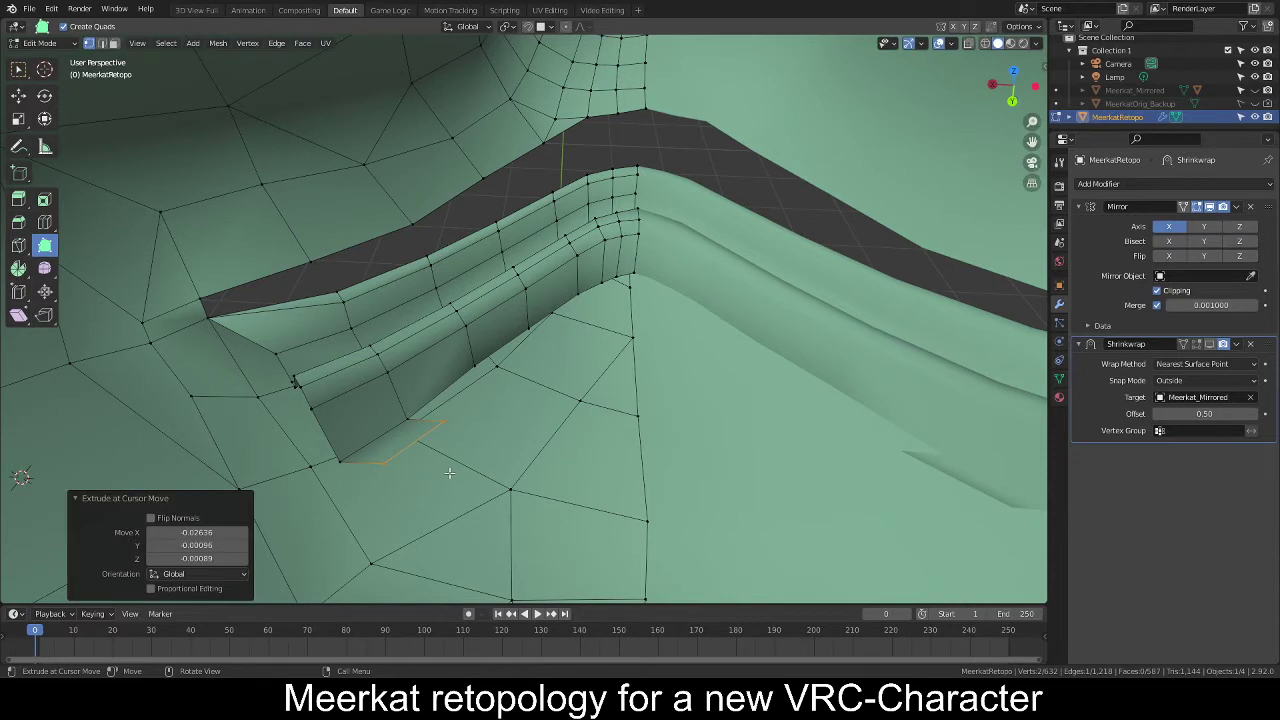
# Rotate the extruded edge 42.6° about Z and move it until its upper end meets the lip strip's lower vertex.
pyautogui.press('r')
pyautogui.press('z')
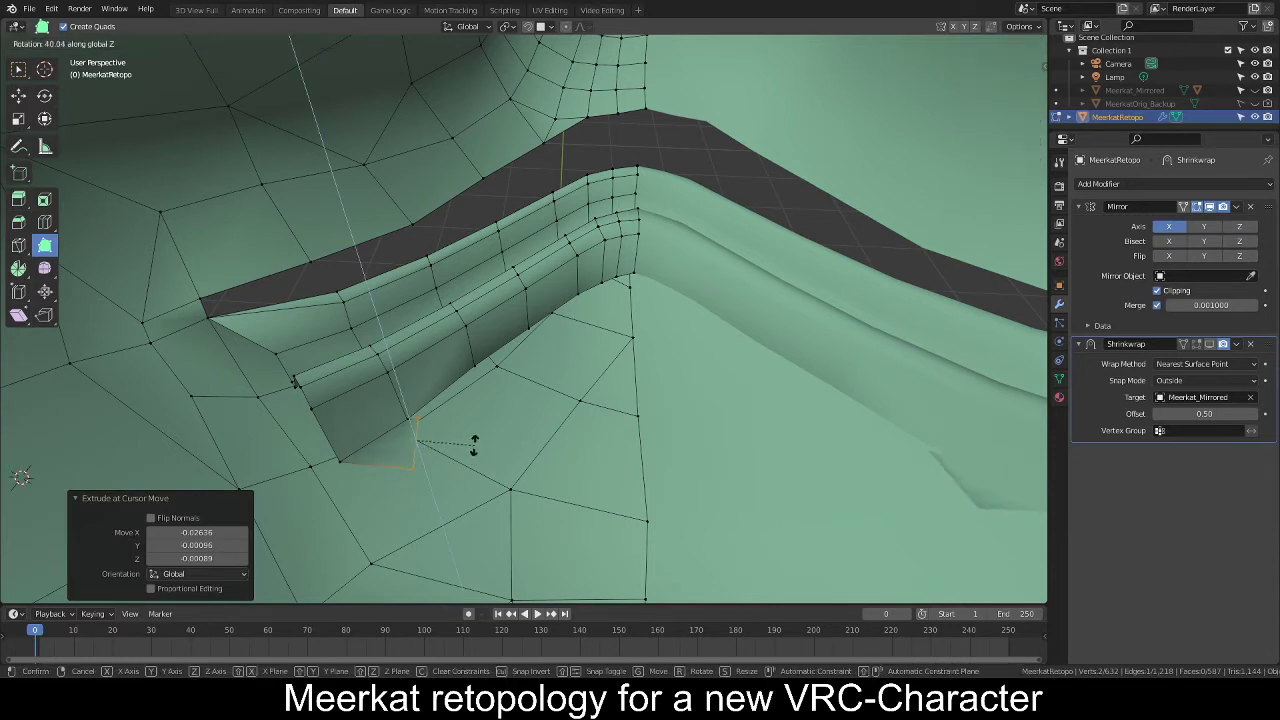
pyautogui.click(475, 442)
pyautogui.press('g')
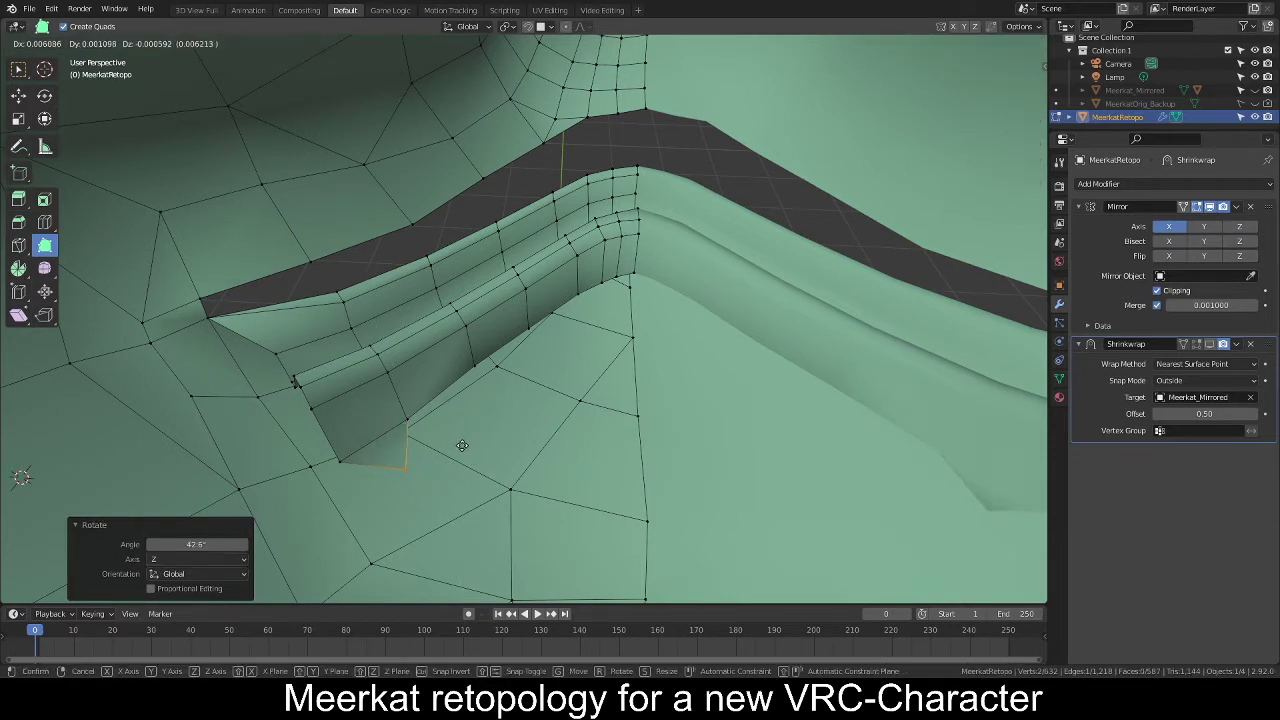
pyautogui.click(461, 446)
pyautogui.press('g')
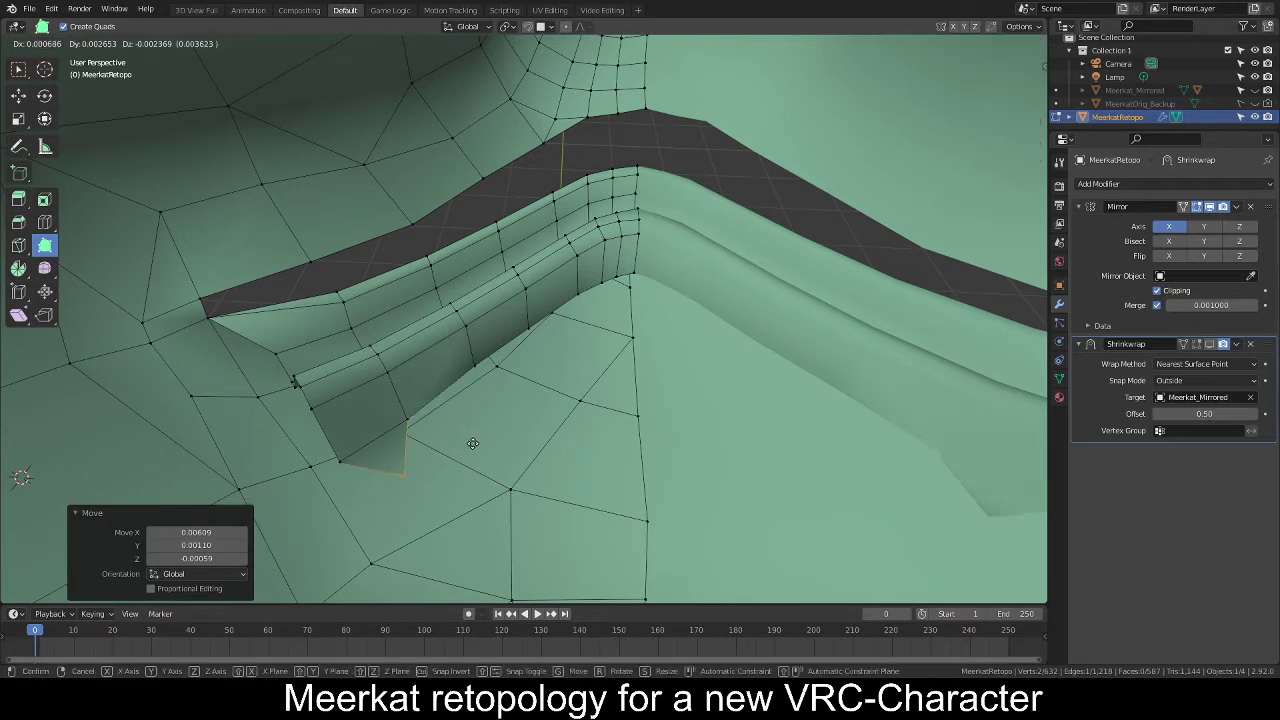
pyautogui.click(475, 437)
# Enable Auto Merge and nudge the extruded edge by Z 0.00117 and X 0.00041 so its upper vertex merges with the lip strip.
pyautogui.moveTo(483, 432); pyautogui.dragTo(495, 374, button='middle')
pyautogui.press('g')
pyautogui.click(495, 373)
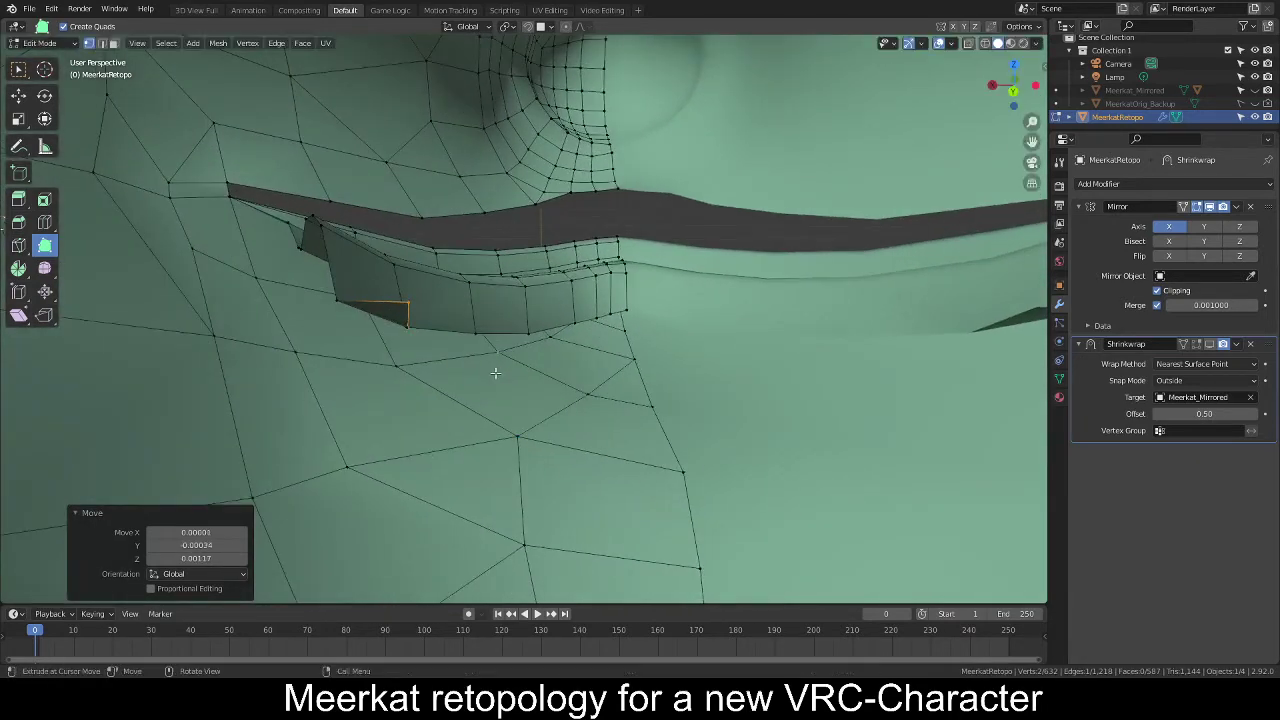
pyautogui.press('g')
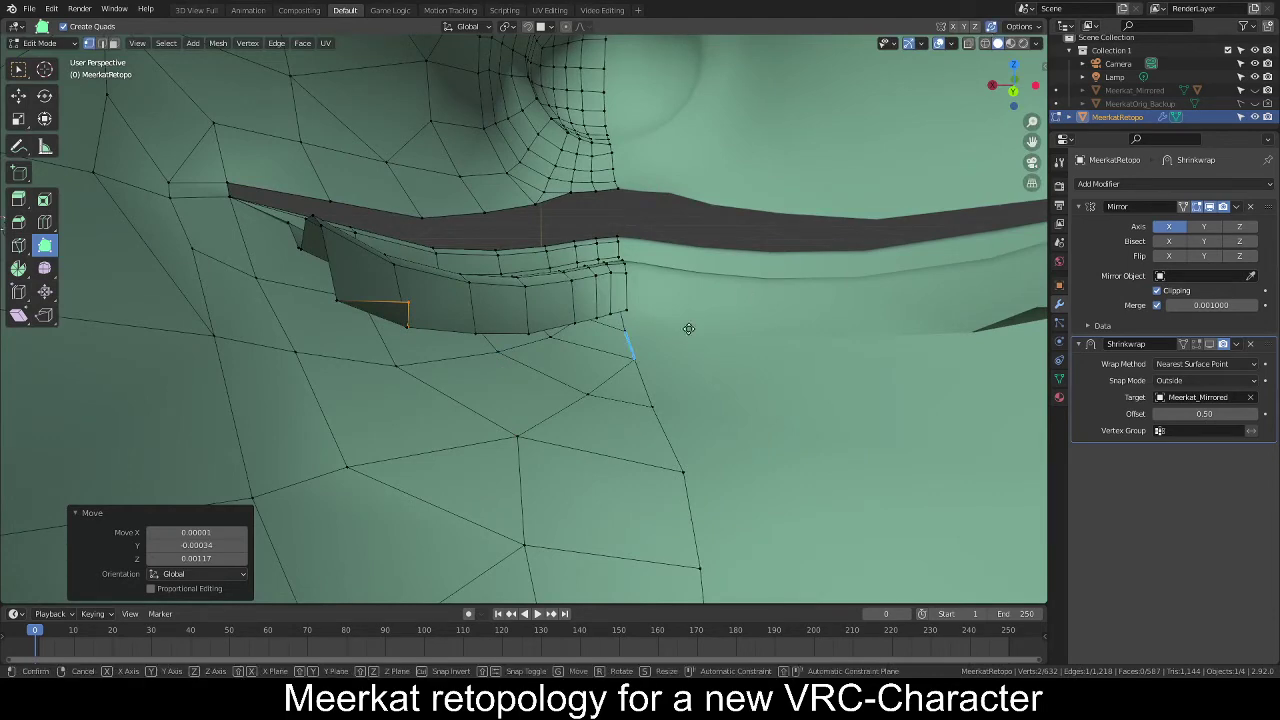
pyautogui.click(686, 329)
pyautogui.moveTo(686, 329); pyautogui.dragTo(637, 401, button='middle')
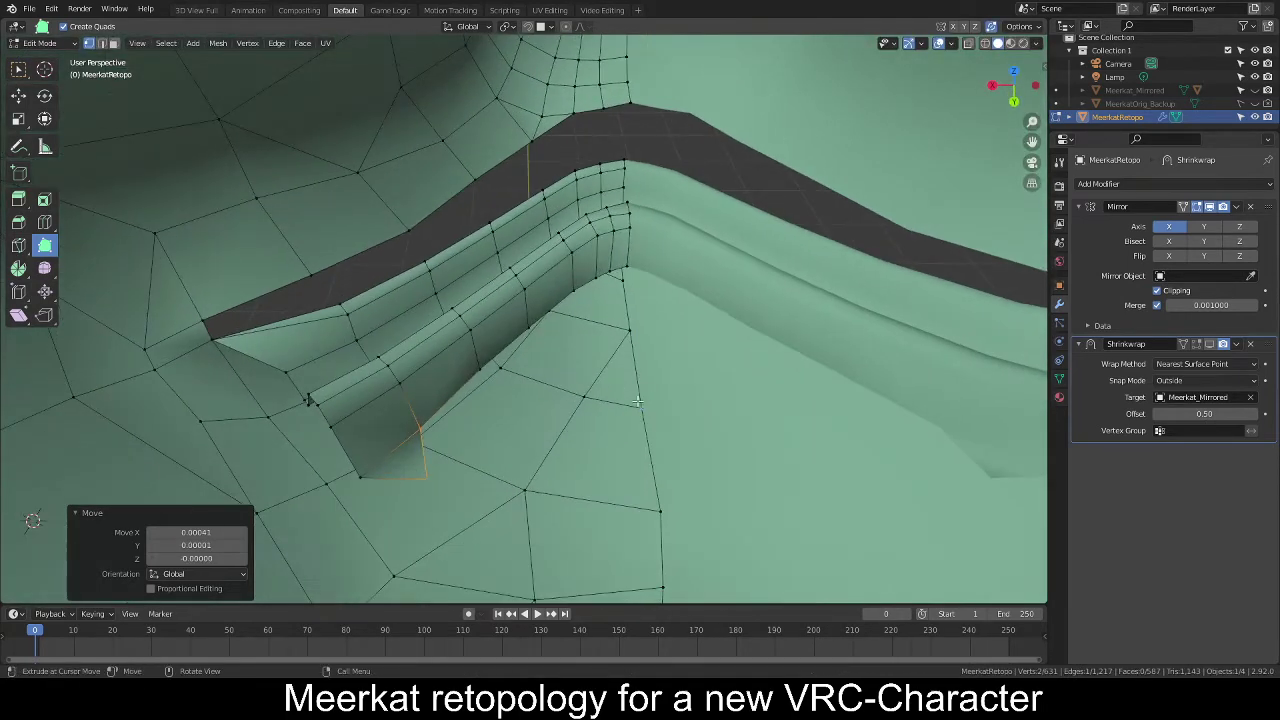
# Move the resulting triangle's lower vertex by X 0.01205, Y 0.00483 and Z -0.02022.
pyautogui.keyDown('ctrl'); pyautogui.rightClick(419, 477); pyautogui.keyUp('ctrl')
pyautogui.moveTo(423, 477); pyautogui.dragTo(533, 421, button='middle')
pyautogui.press('g')
pyautogui.click(470, 409)
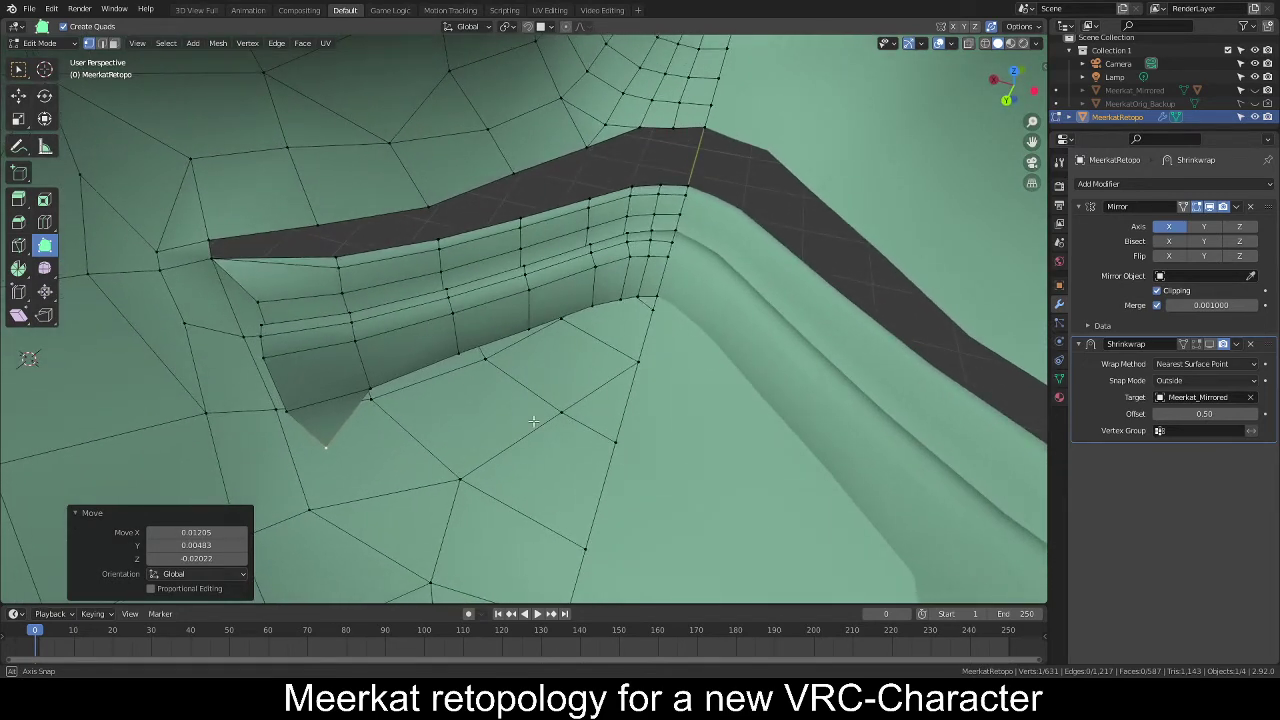
# Use Poly Build to extrude the triangle's free edge toward the centerline by X -0.05064, Y -0.00532, Z -0.01124.
pyautogui.keyDown('ctrl'); pyautogui.click(373, 392); pyautogui.keyUp('ctrl')
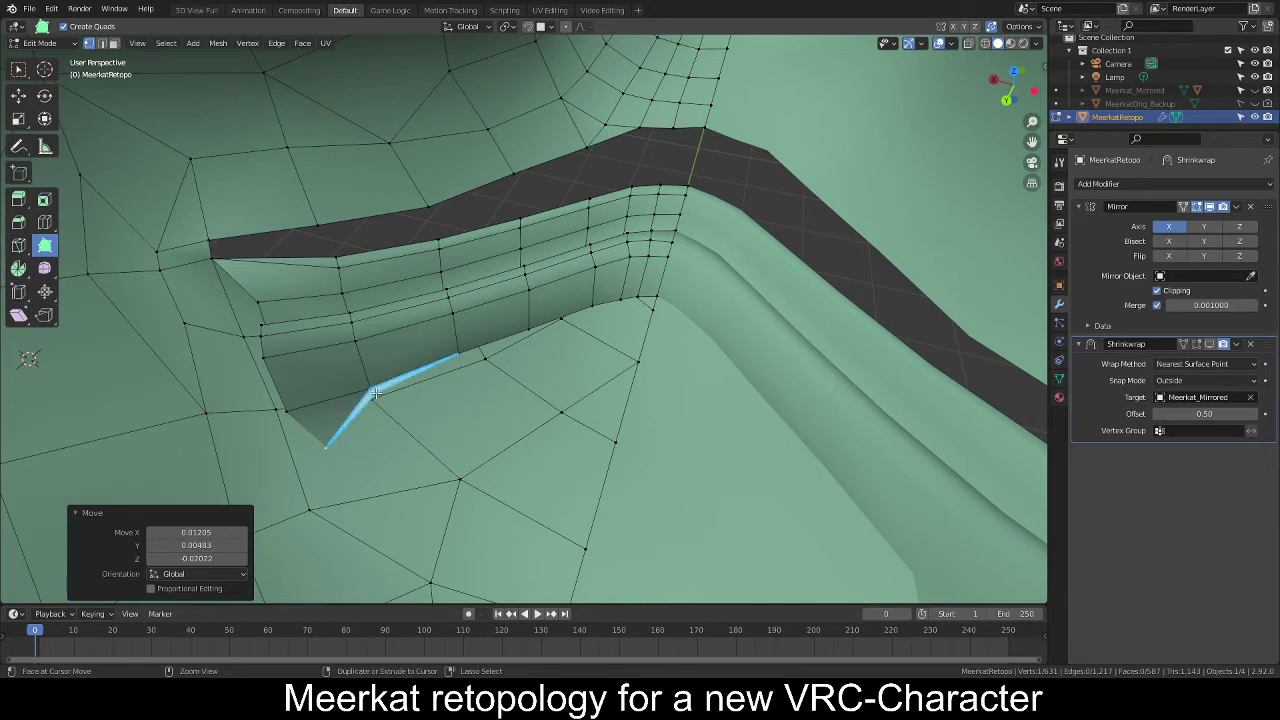
pyautogui.click(373, 395)
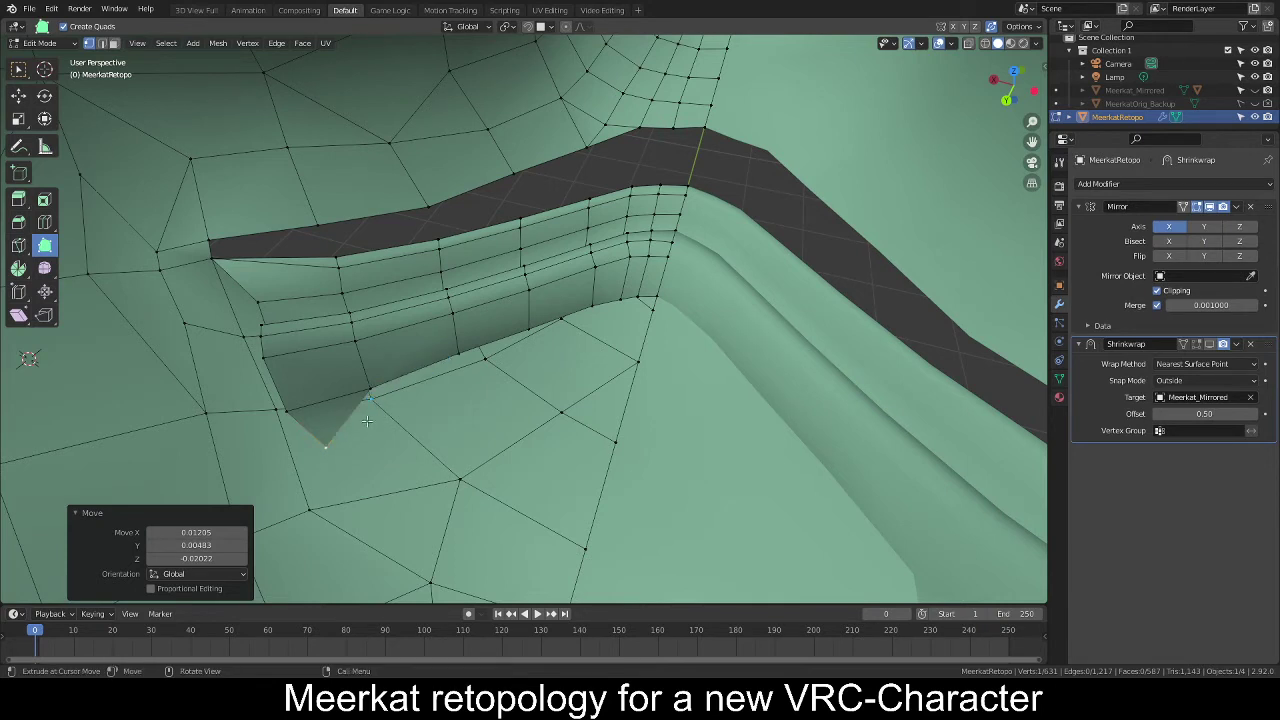
pyautogui.keyDown('ctrl'); pyautogui.rightClick(415, 446); pyautogui.keyUp('ctrl')
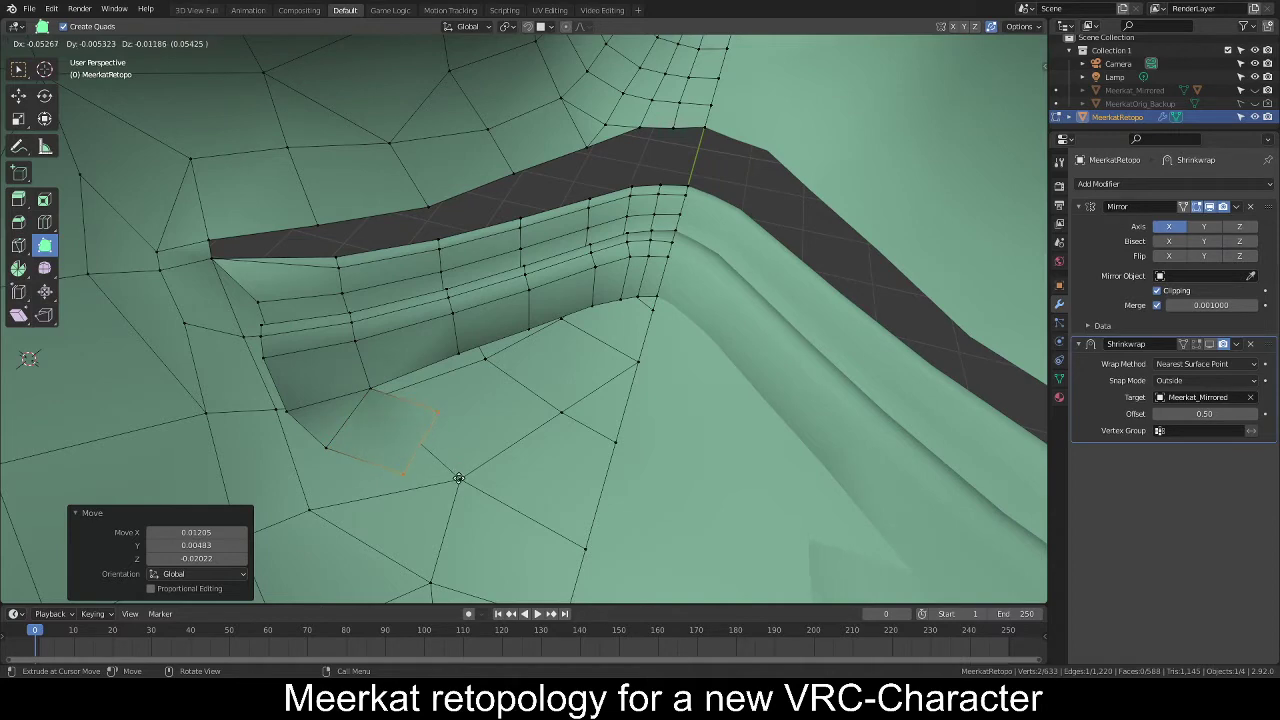
pyautogui.moveTo(456, 477); pyautogui.dragTo(552, 448, button='middle')
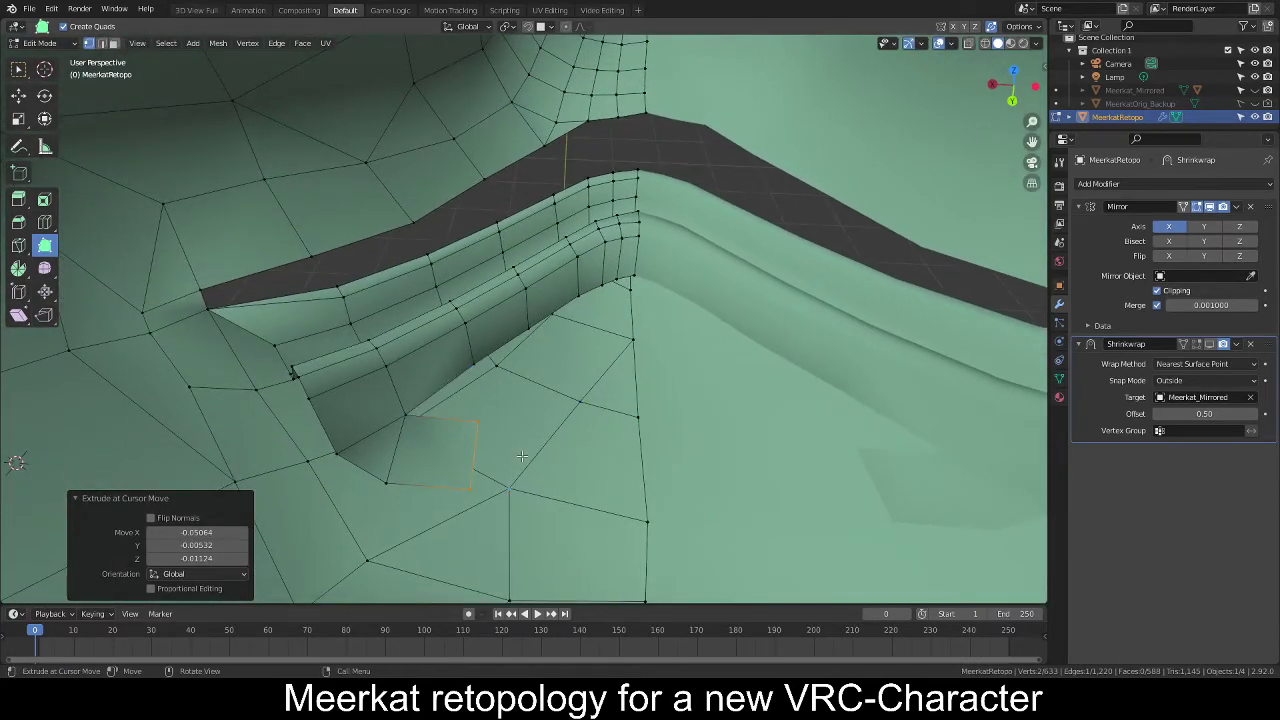
# Extrude the floor strip's end edge twice more up to the mirror centerline, first by X -0.05334, Y -0.00036, Z -0.00379.
pyautogui.press('e')
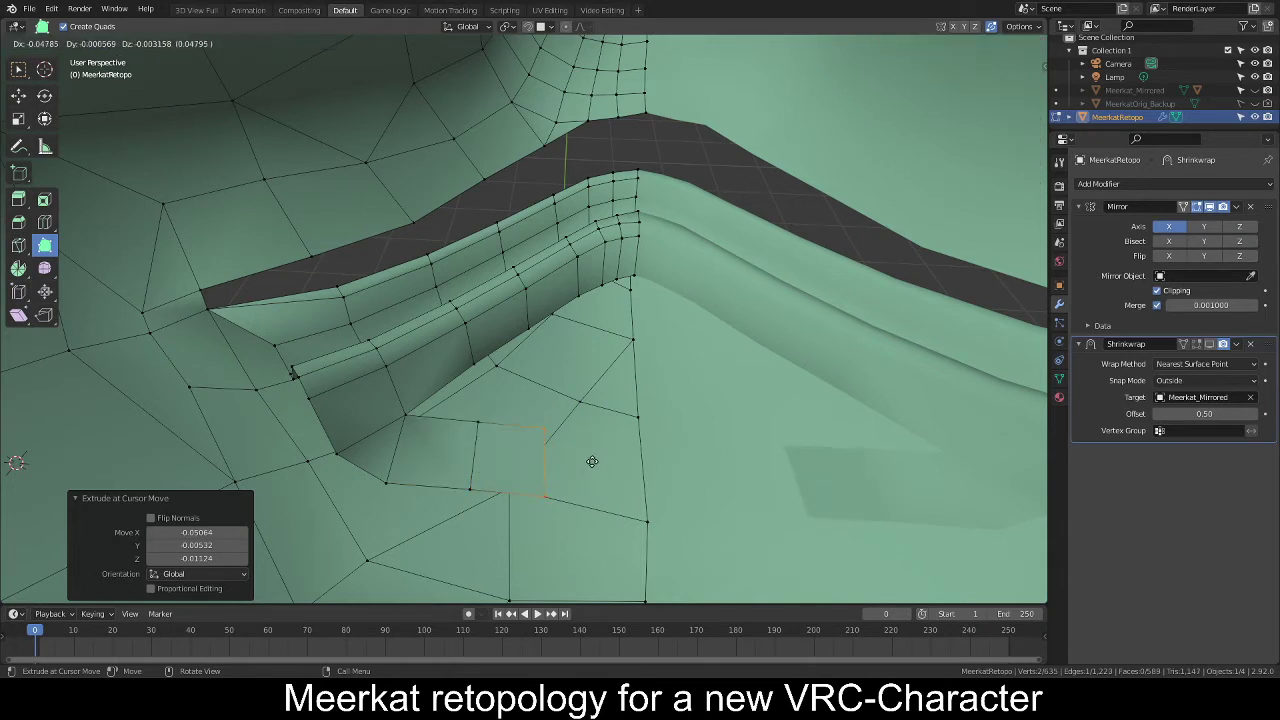
pyautogui.click(605, 463)
pyautogui.press('e')
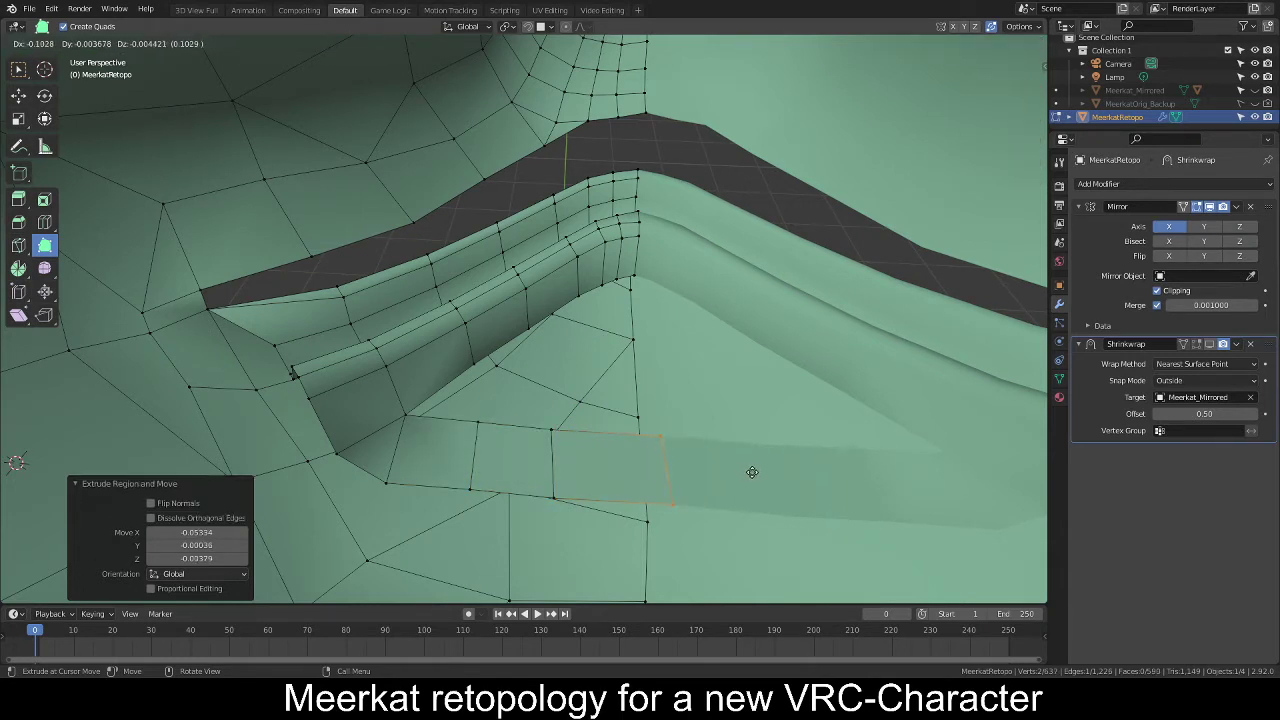
pyautogui.click(764, 473)
# Edge-slide the floor strip's cross edge nearest the centerline slightly toward the centerline.
pyautogui.click(552, 448)
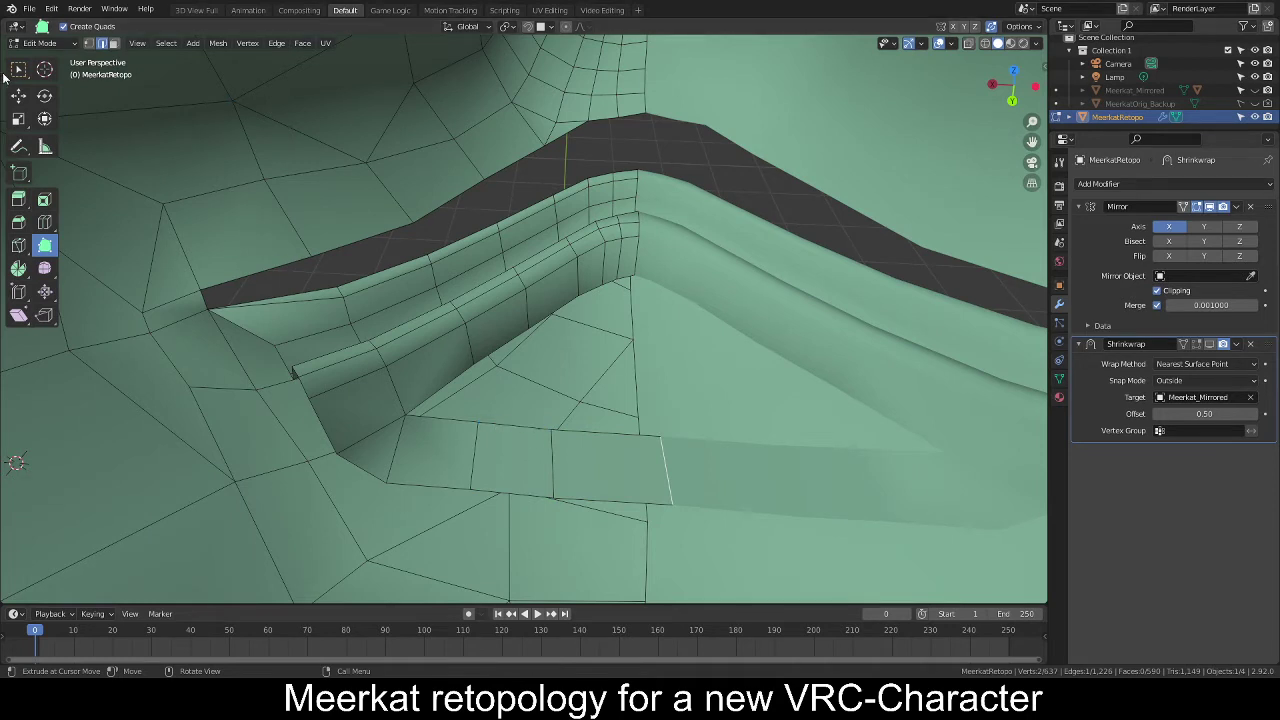
pyautogui.press('w')
pyautogui.press('g')
pyautogui.press('g')
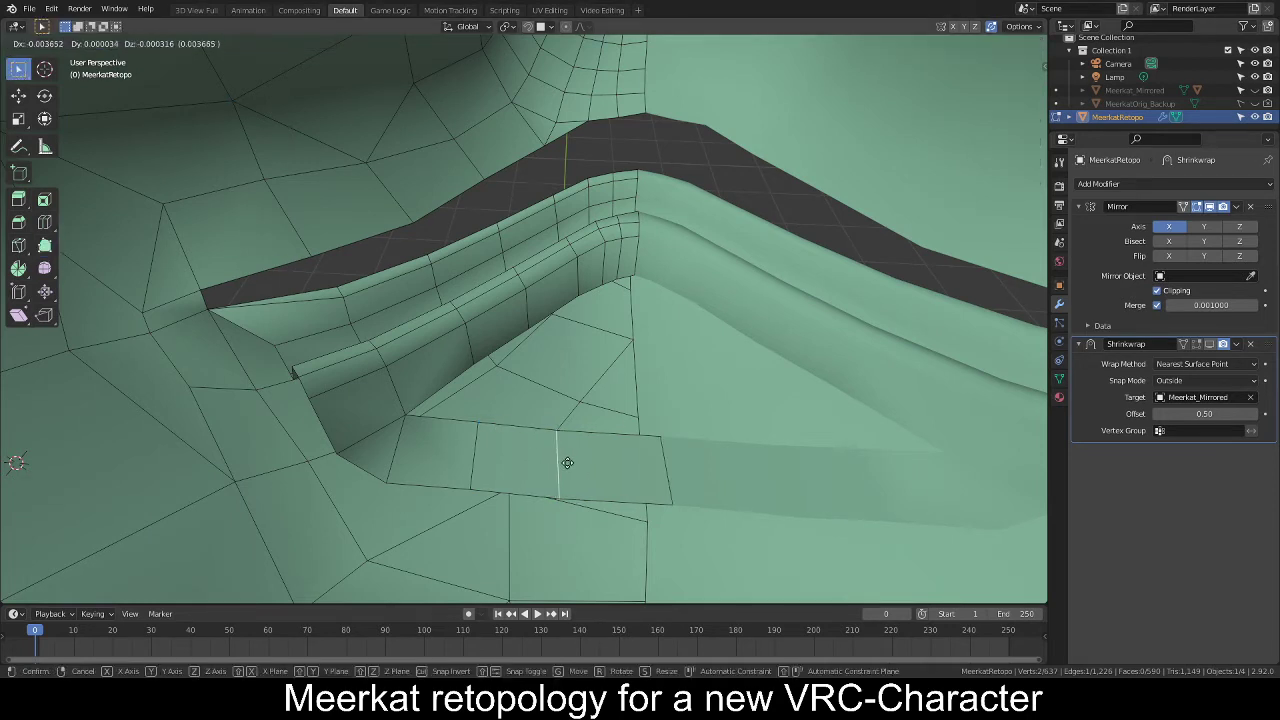
pyautogui.rightClick(554, 452)
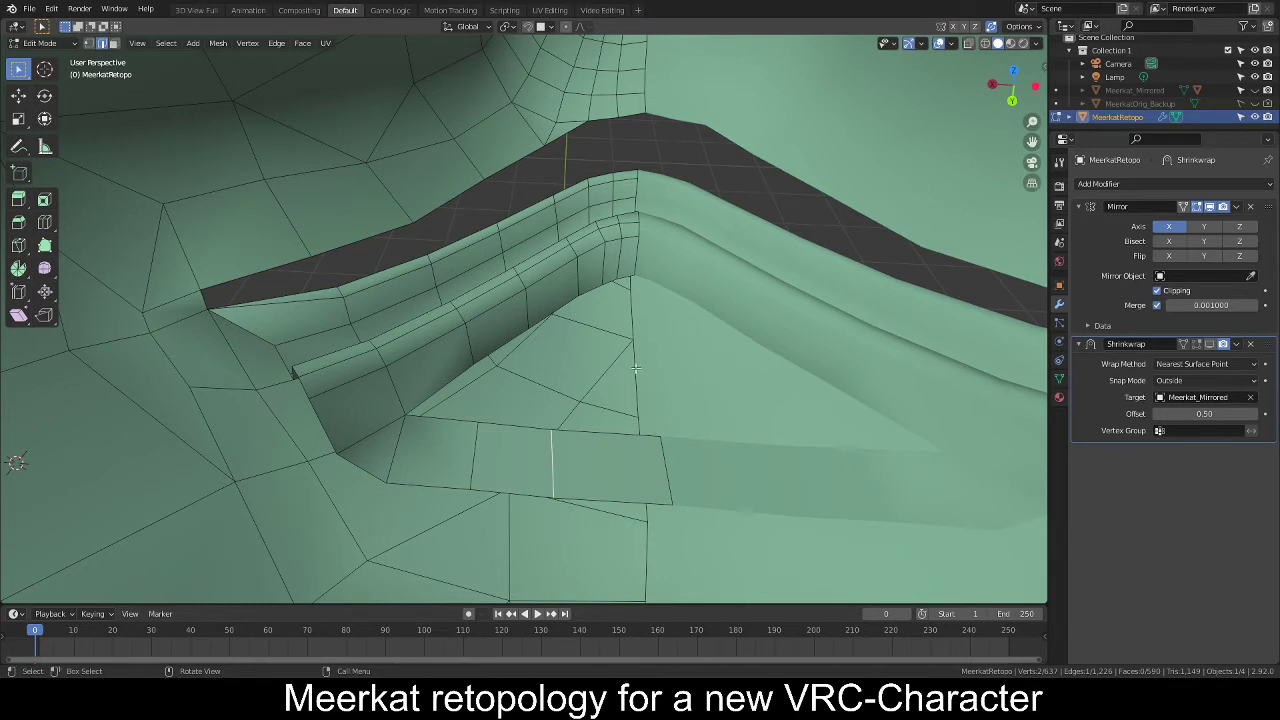
pyautogui.press('g')
pyautogui.press('g')
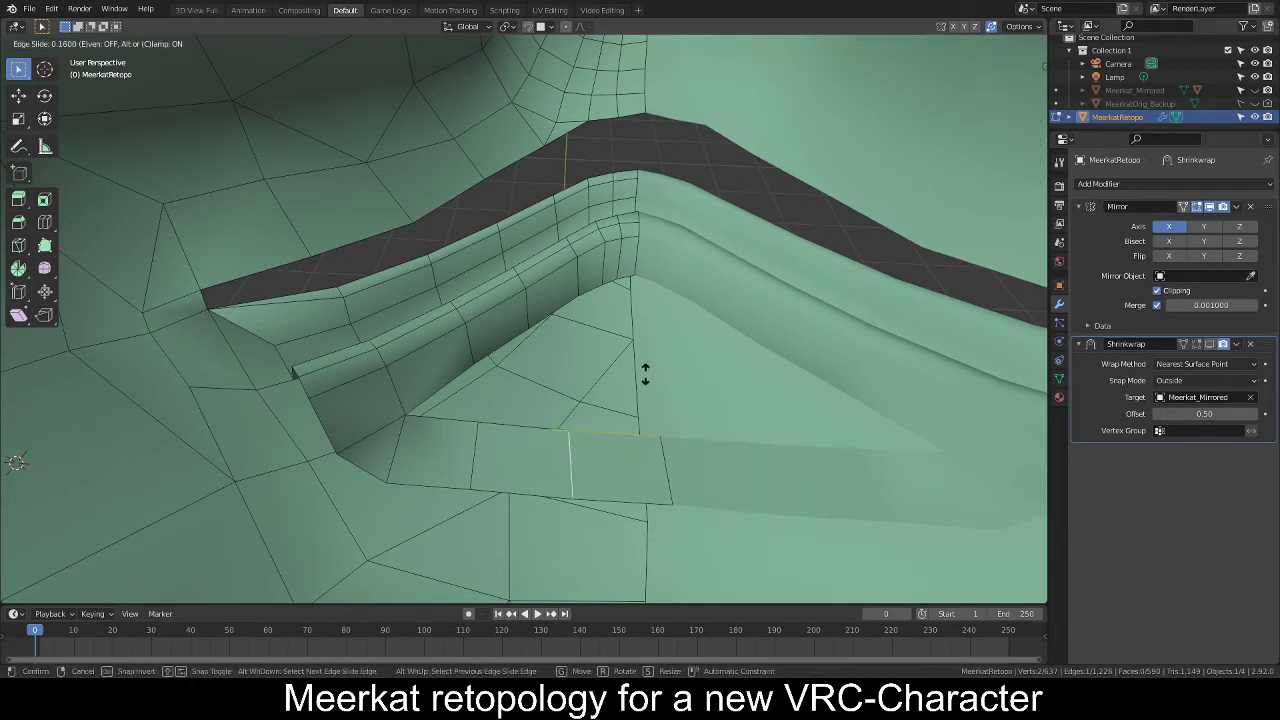
pyautogui.click(647, 372)
# Edge-slide the neighbouring outer cross edge toward the centerline by a factor of about 0.1.
pyautogui.click(488, 441)
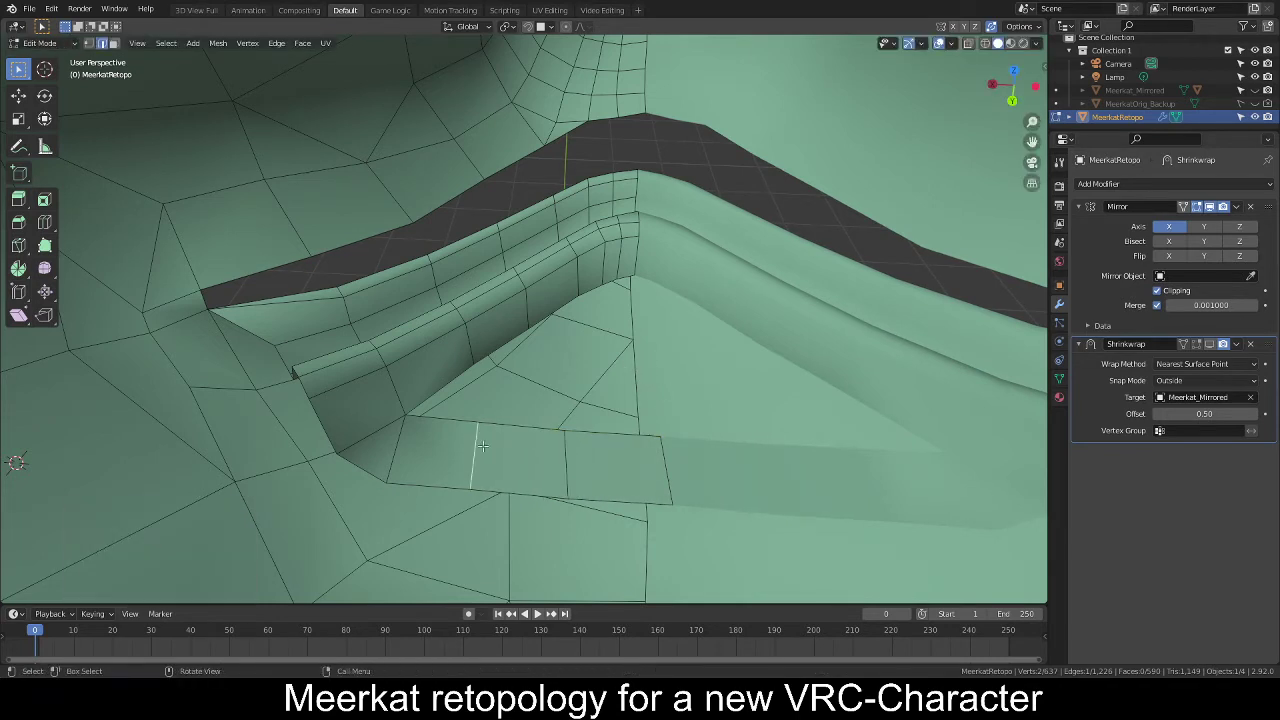
pyautogui.press('g')
pyautogui.press('g')
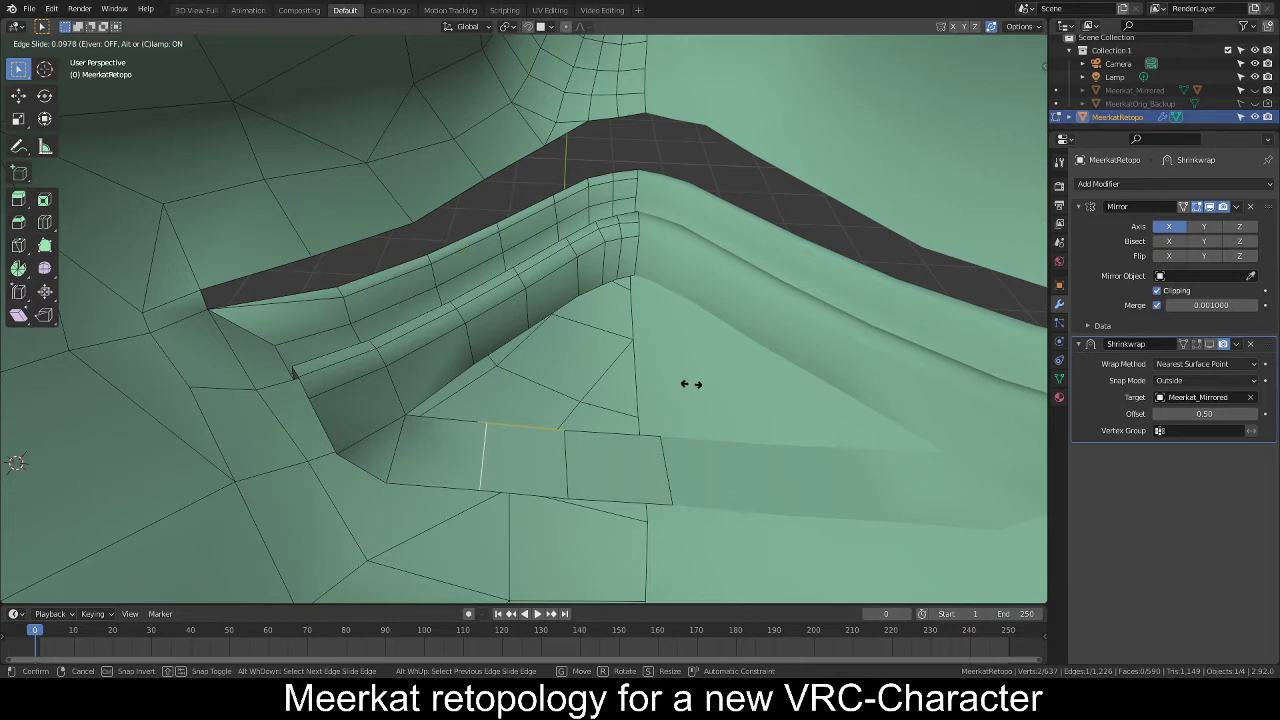
pyautogui.click(689, 382)
# Fill a triangular face between the inner lip's lower edge and the floor strip's outer section, and clear the selection.
pyautogui.moveTo(689, 382); pyautogui.dragTo(484, 330, button='middle')
pyautogui.press('1')
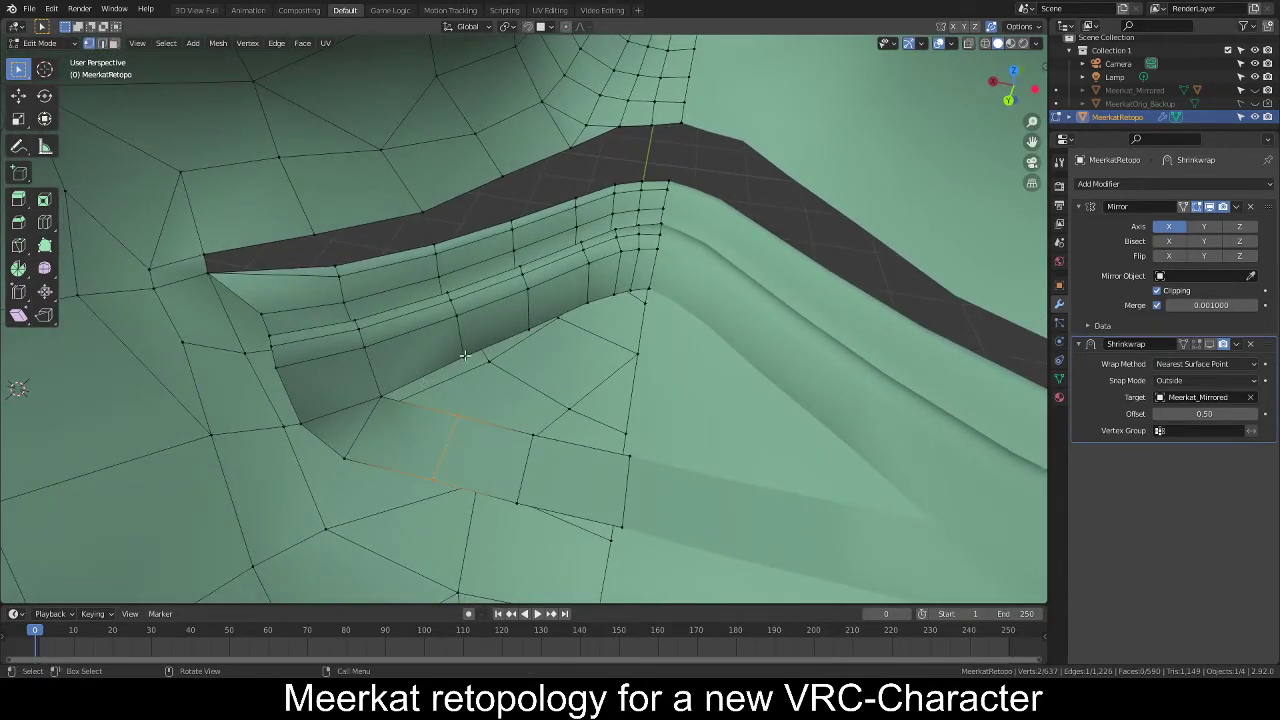
pyautogui.click(465, 355)
pyautogui.keyDown('shift'); pyautogui.click(452, 424); pyautogui.keyUp('shift')
pyautogui.keyDown('shift'); pyautogui.click(380, 398); pyautogui.keyUp('shift')
pyautogui.press('f')
pyautogui.hotkey('alt', 'a')
pyautogui.moveTo(505, 385); pyautogui.dragTo(457, 355, button='middle')
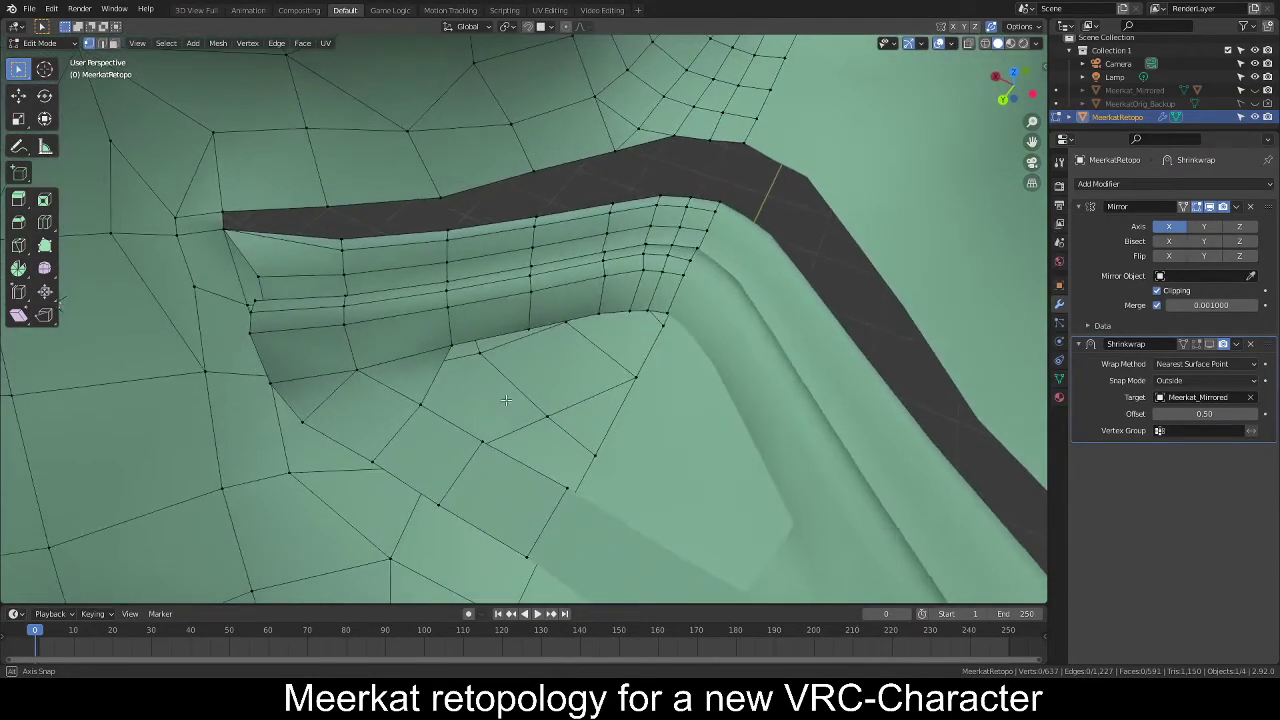
# Use Poly Build to add a face in the corner beside the new triangle and adjust its new vertex along Z.
pyautogui.click(45, 247)
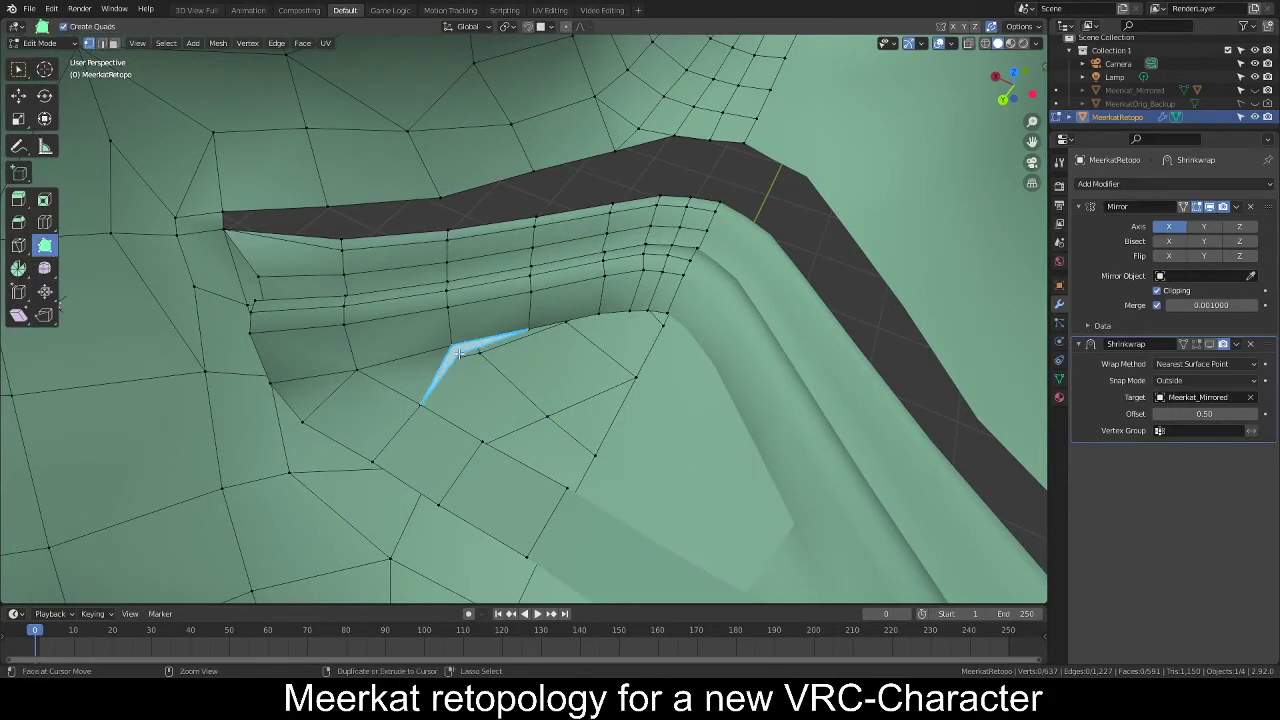
pyautogui.moveTo(457, 352)
pyautogui.mouseDown()
pyautogui.moveTo(517, 378)
pyautogui.moveTo(467, 362)
pyautogui.mouseUp()
pyautogui.moveTo(555, 372); pyautogui.dragTo(435, 403, button='middle')
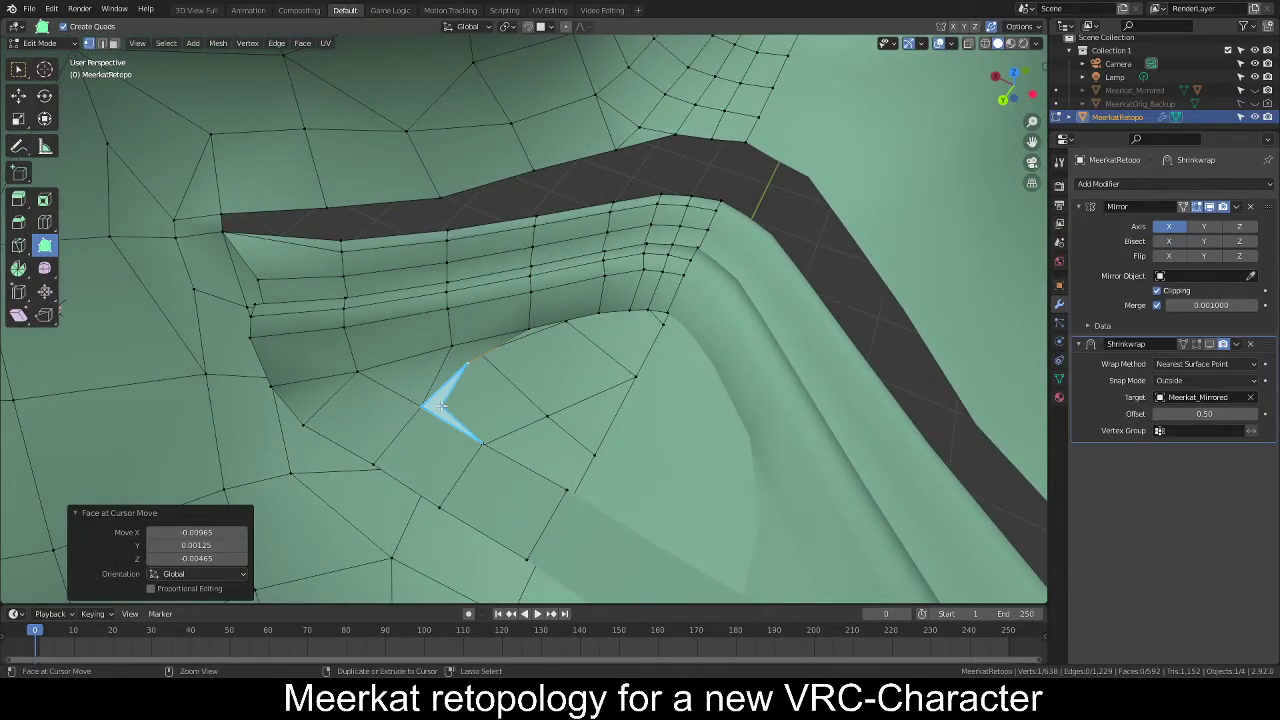
pyautogui.moveTo(523, 394); pyautogui.dragTo(466, 374, button='middle')
pyautogui.press('g')
pyautogui.press('z')
pyautogui.click(610, 388)
# Add the next face of the second floor row along the inner lip and move its new vertex -0.00758 along Z.
pyautogui.keyDown('ctrl'); pyautogui.moveTo(459, 368); pyautogui.dragTo(573, 374); pyautogui.keyUp('ctrl')
pyautogui.moveTo(571, 371); pyautogui.dragTo(567, 397, button='middle')
pyautogui.press('g')
pyautogui.press('z')
pyautogui.click(643, 322)
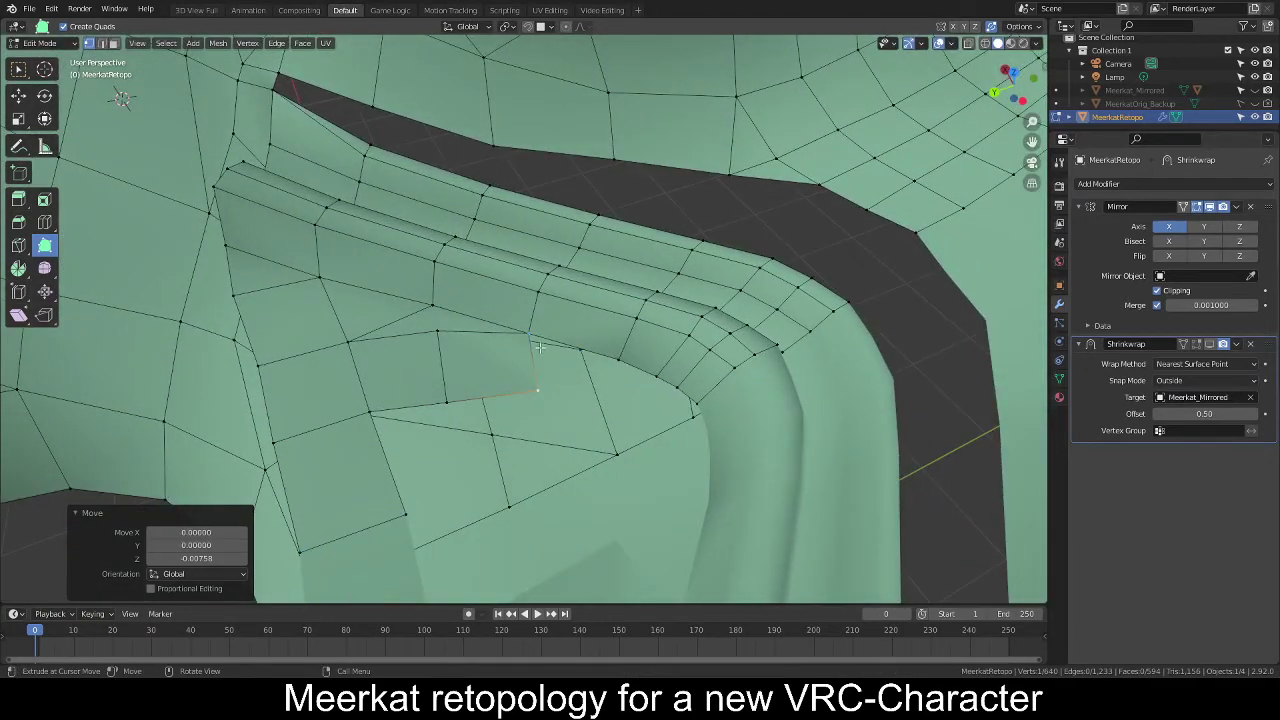
# Fill a triangular face between the second floor row's end edge and the next inner lip vertex, and clear the selection.
pyautogui.click(21, 69)
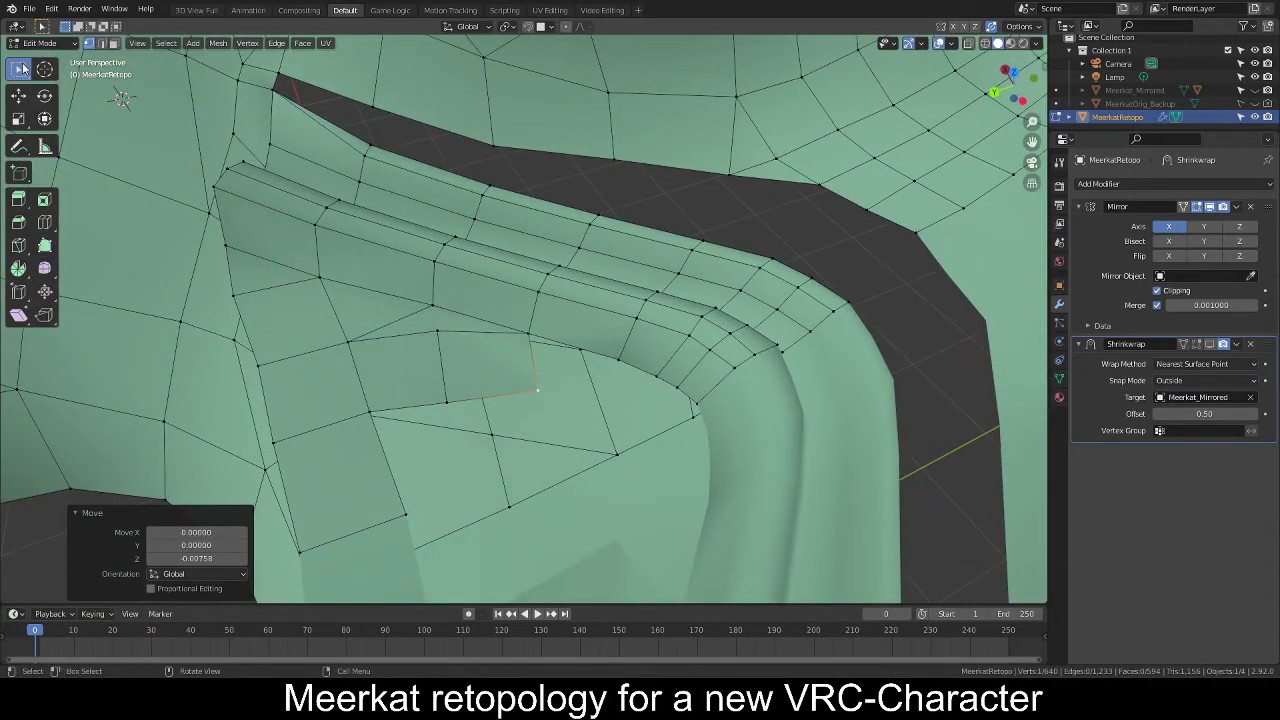
pyautogui.click(622, 358)
pyautogui.keyDown('shift'); pyautogui.click(528, 327); pyautogui.keyUp('shift')
pyautogui.press('f')
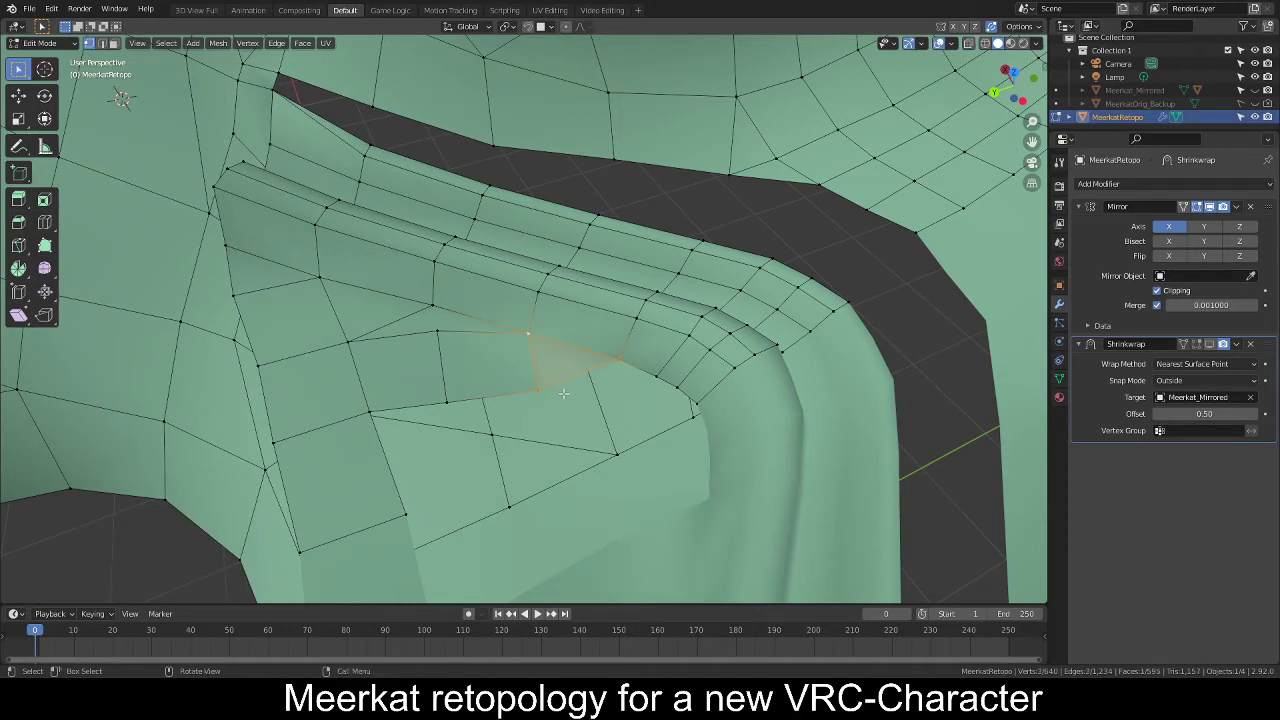
pyautogui.hotkey('alt', 'a')
pyautogui.moveTo(520, 428); pyautogui.dragTo(621, 397, button='middle')
pyautogui.hotkey('shift', 'v')
pyautogui.click(619, 371)
pyautogui.hotkey('alt', 'a')
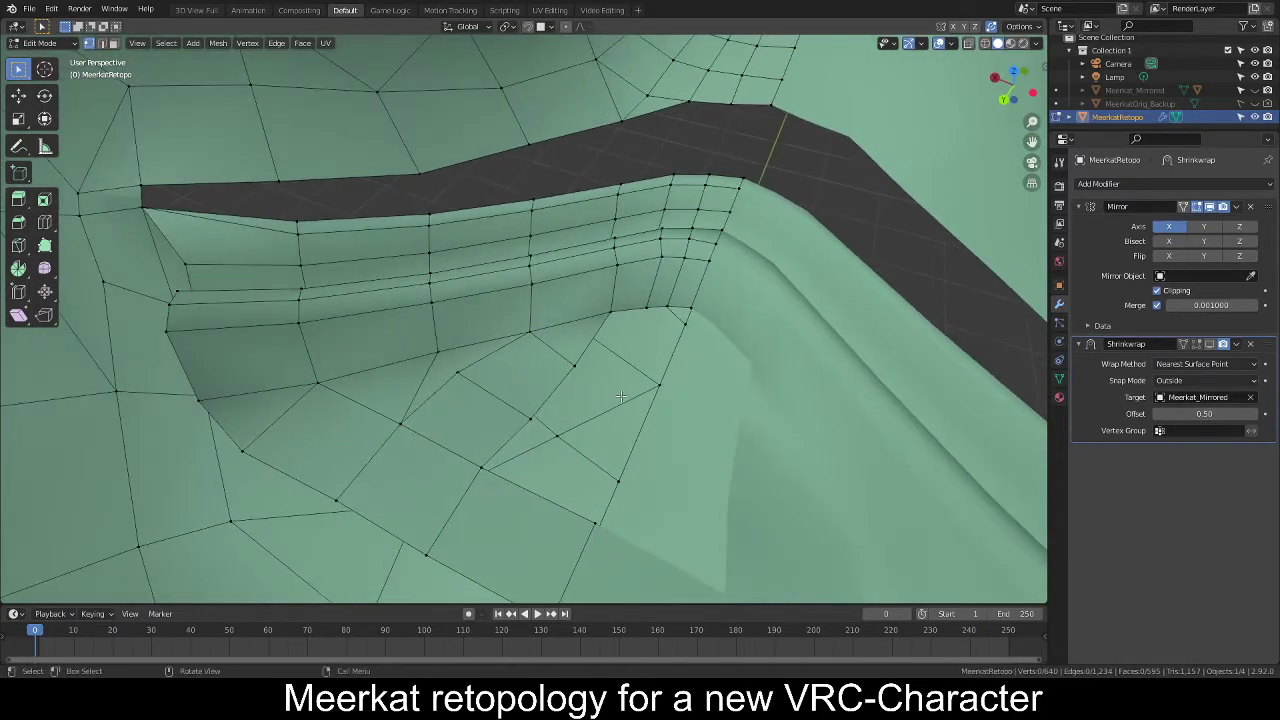
# Use Poly Build to add faces below the inner lip's front near the centerline, extending them down toward the floor strip.
pyautogui.click(44, 245)
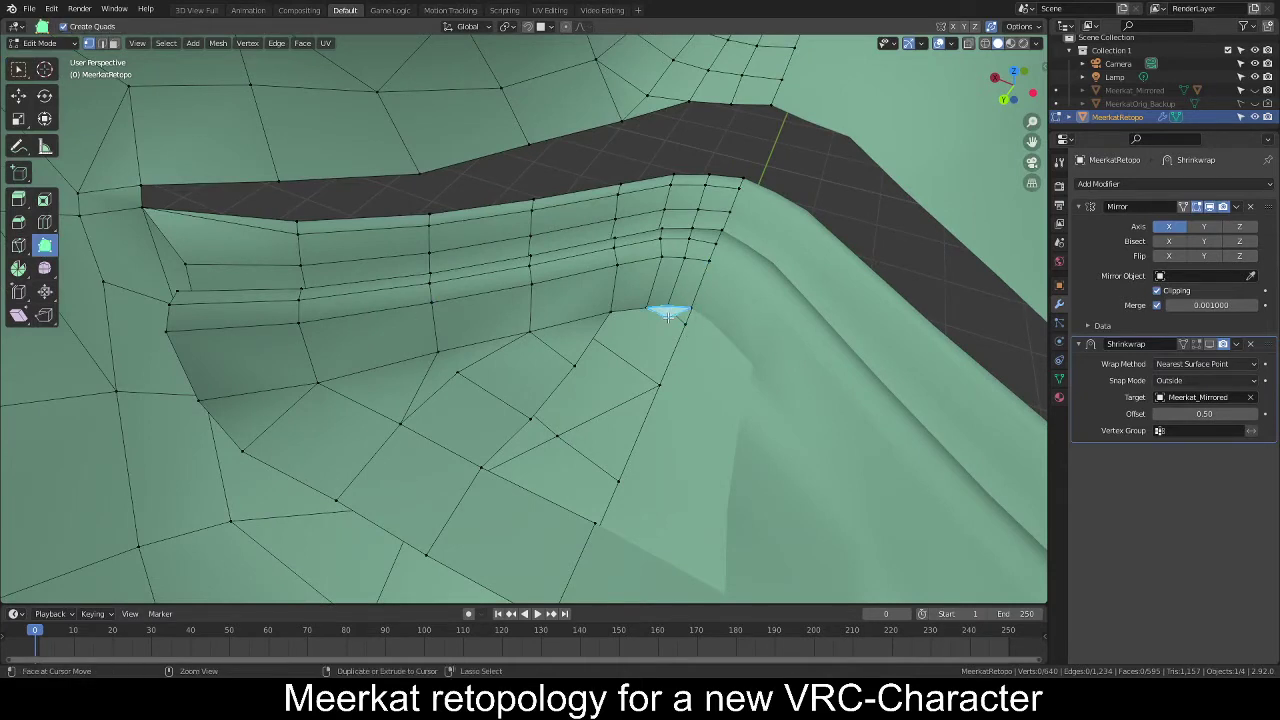
pyautogui.moveTo(667, 316); pyautogui.dragTo(701, 333)
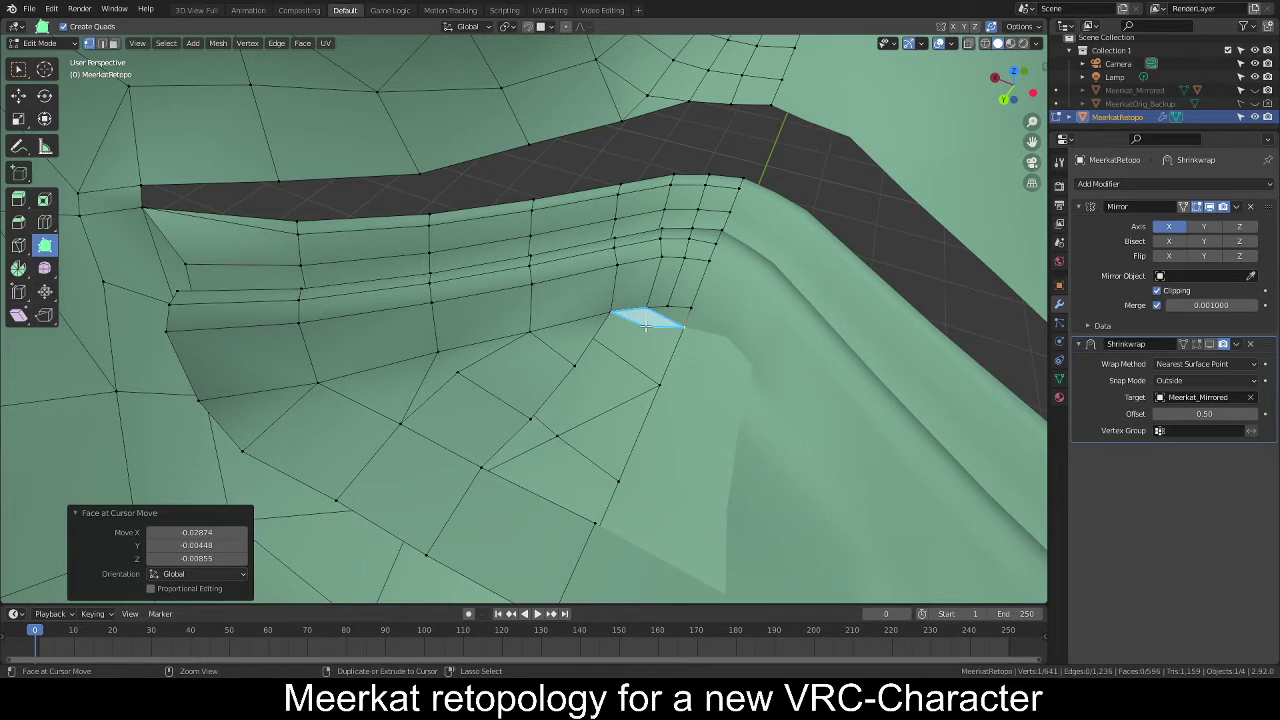
pyautogui.moveTo(645, 325); pyautogui.dragTo(668, 423)
pyautogui.moveTo(668, 423); pyautogui.dragTo(720, 363, button='middle')
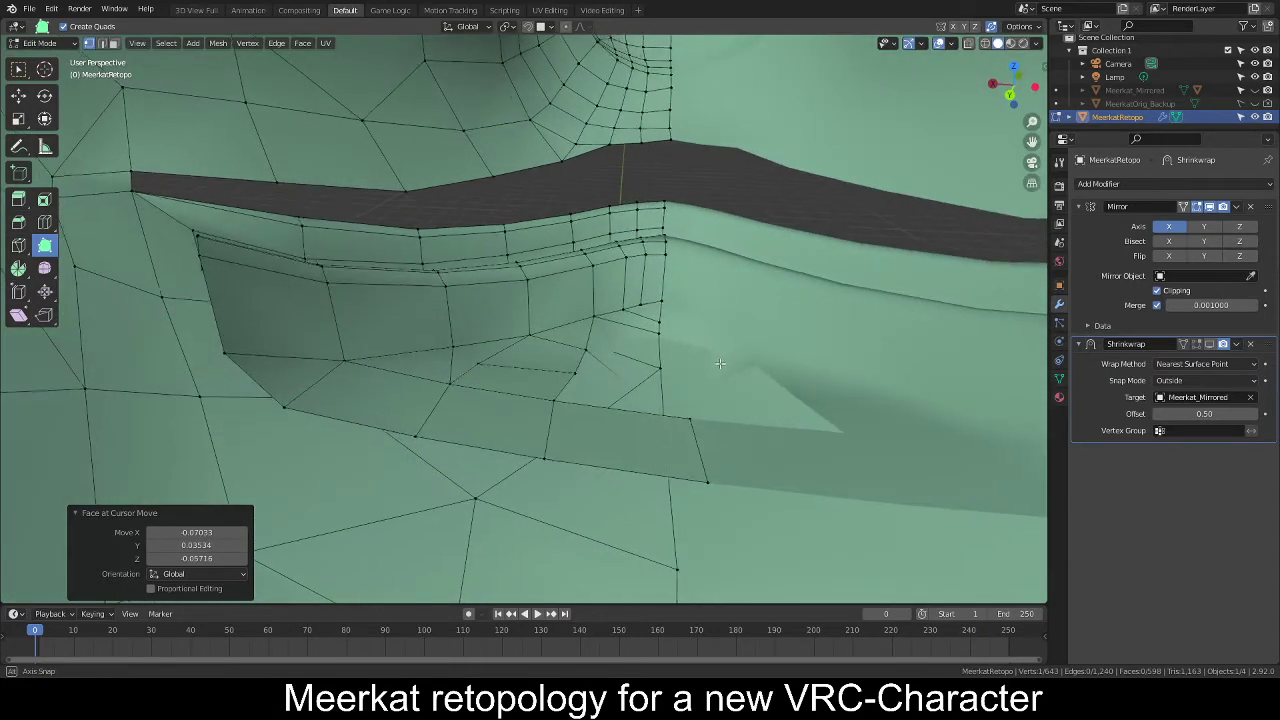
# Raise the last added face's new vertex along Z and adjust its position along Y.
pyautogui.press('g')
pyautogui.press('y')
pyautogui.press('z')
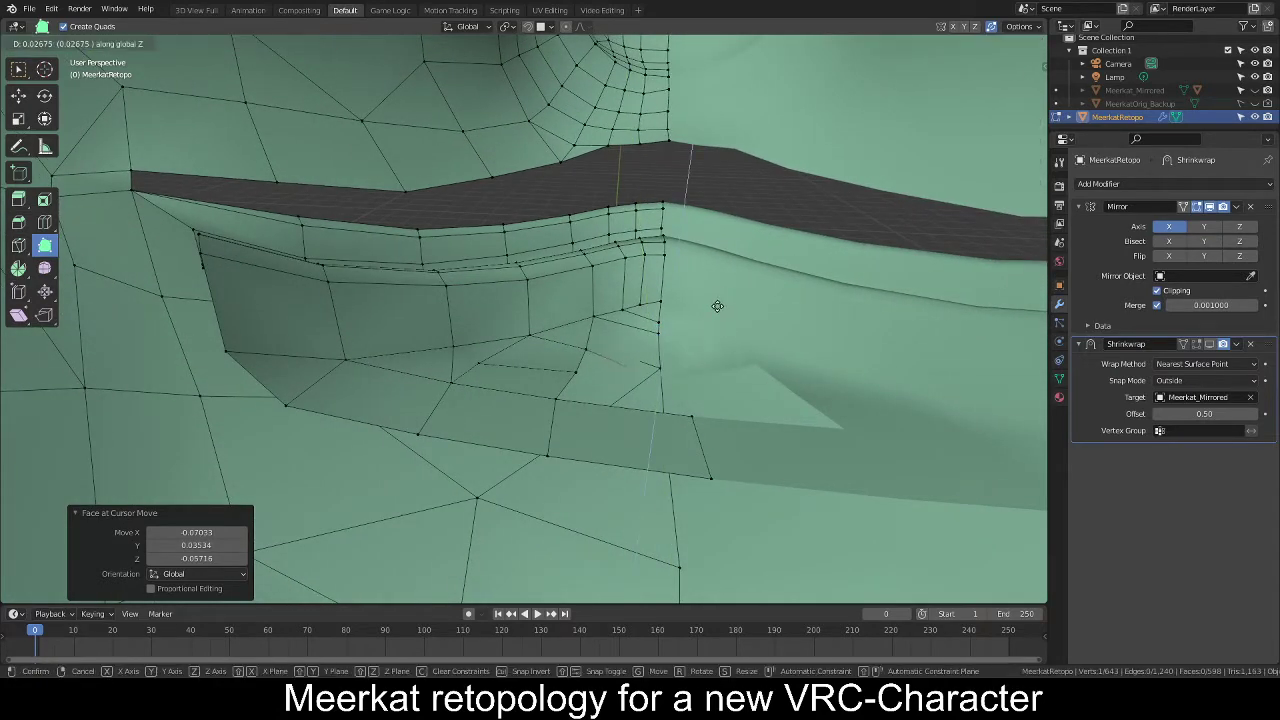
pyautogui.click(714, 295)
pyautogui.moveTo(714, 295); pyautogui.dragTo(491, 427, button='middle')
pyautogui.press('g')
pyautogui.press('y')
pyautogui.click(617, 333)
# Lower the mouth floor strip's inner vertex along Z, and move the strip's end edge -0.00701 along Z.
pyautogui.click(491, 427)
pyautogui.press('g')
pyautogui.press('y')
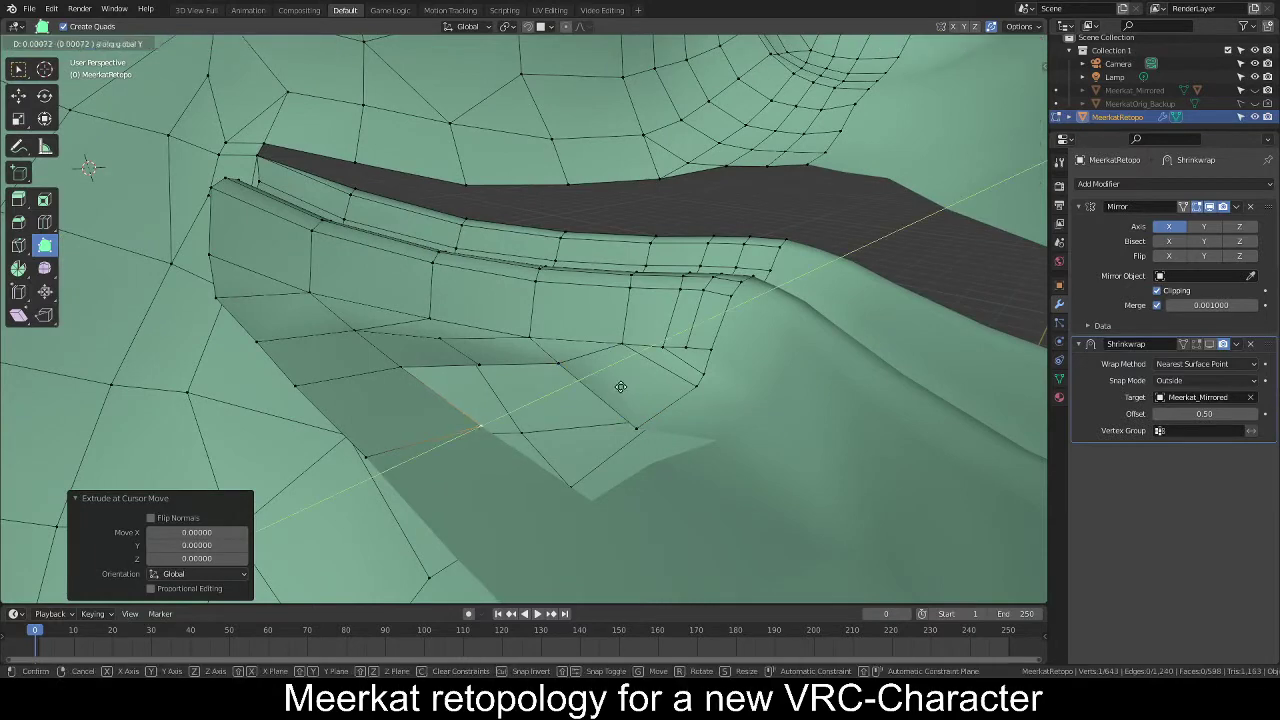
pyautogui.rightClick(612, 377)
pyautogui.press('g')
pyautogui.press('z')
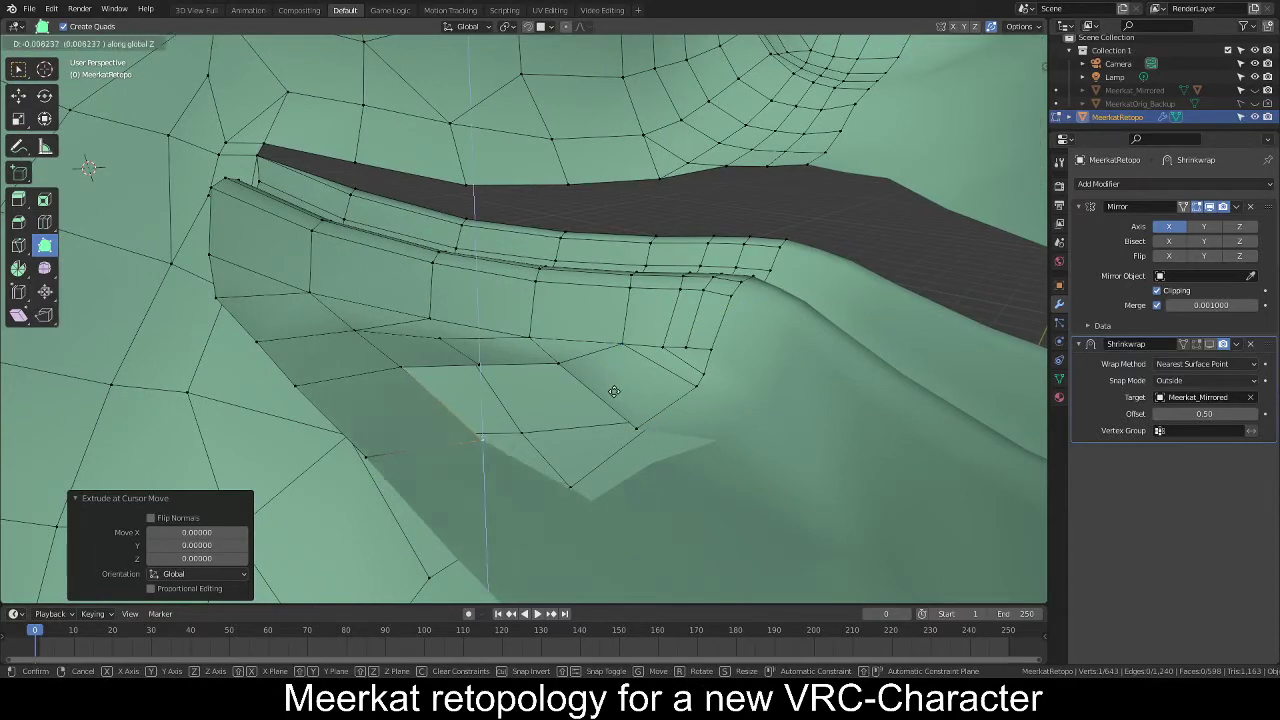
pyautogui.click(616, 408)
pyautogui.click(598, 396)
pyautogui.press('g')
pyautogui.press('z')
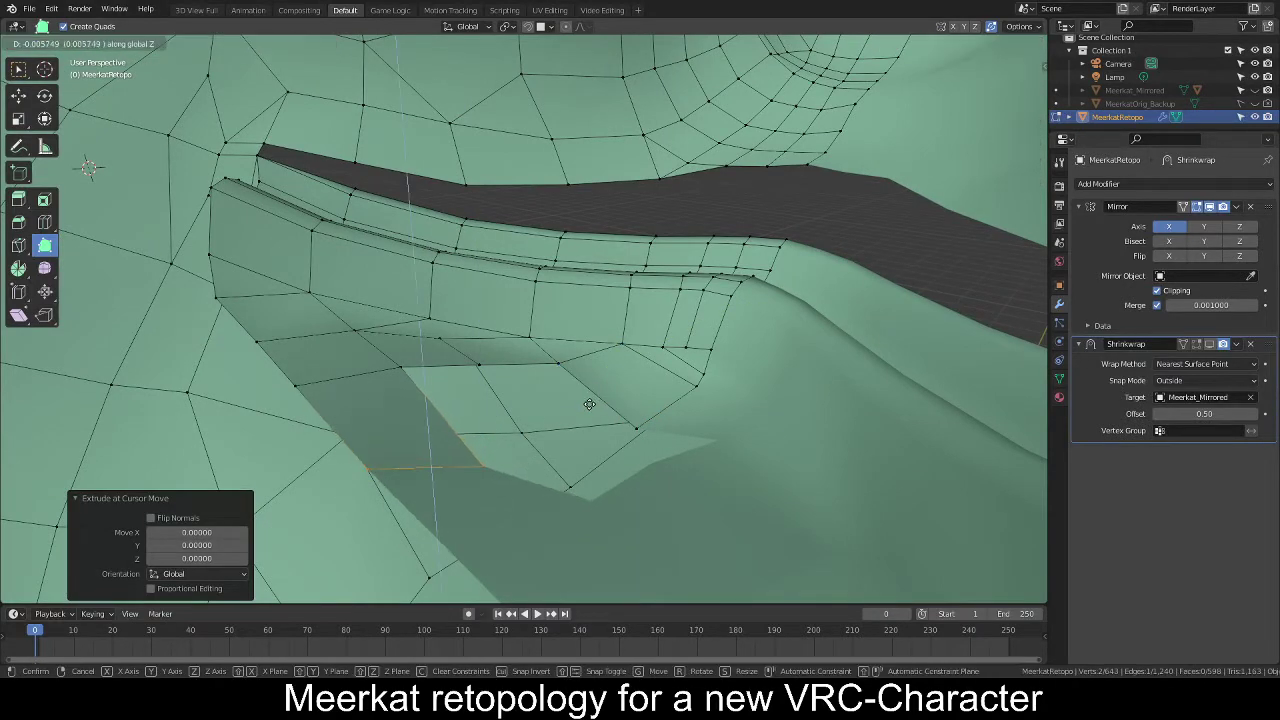
pyautogui.click(587, 405)
# Use Poly Build to fill the remaining floor gap with two faces toward the centerline and join the new vertex to the strip's corner.
pyautogui.moveTo(510, 380); pyautogui.dragTo(575, 380, button='middle')
pyautogui.keyDown('ctrl'); pyautogui.click(575, 380); pyautogui.keyUp('ctrl')
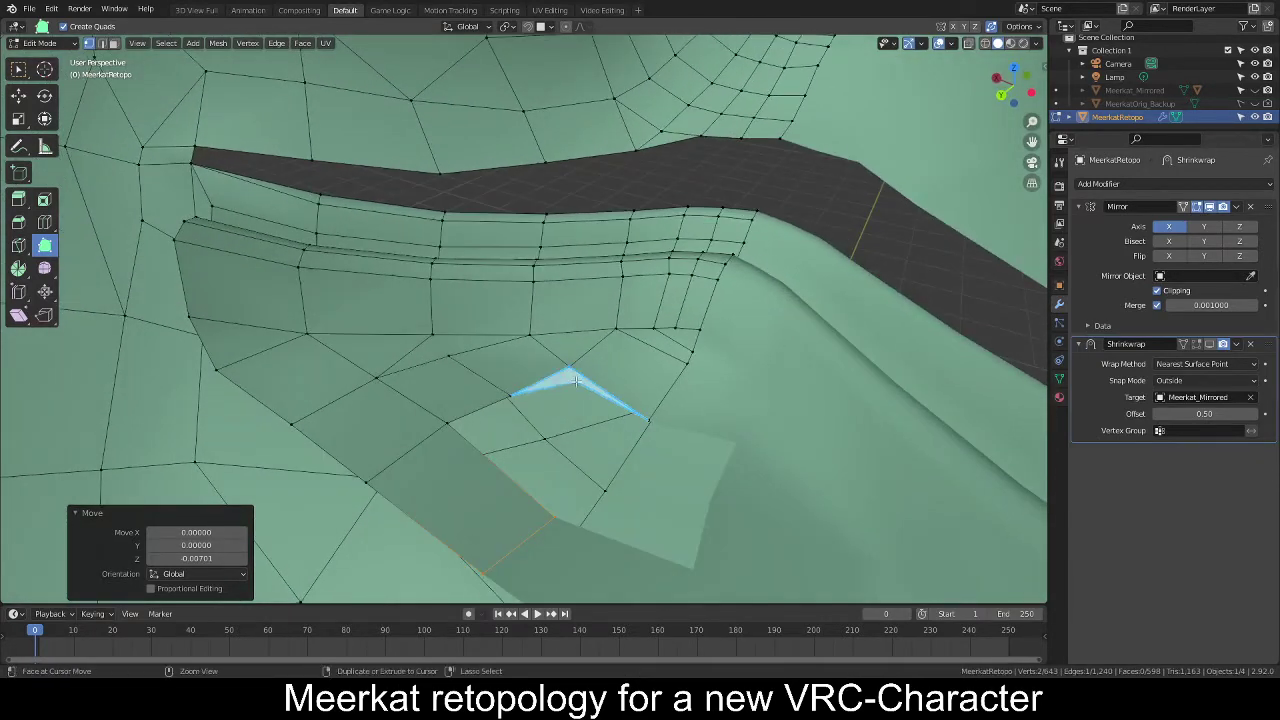
pyautogui.keyDown('ctrl'); pyautogui.moveTo(572, 376); pyautogui.dragTo(612, 467); pyautogui.keyUp('ctrl')
pyautogui.moveTo(612, 467); pyautogui.dragTo(525, 422, button='middle')
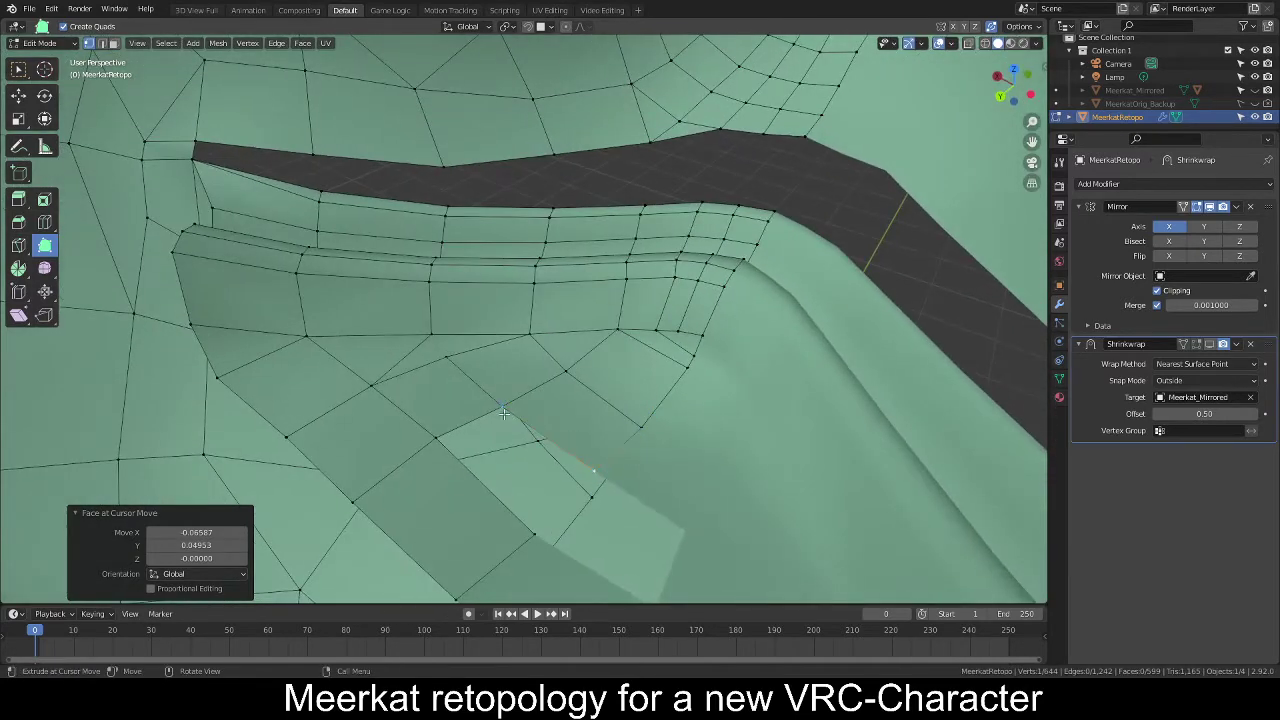
pyautogui.moveTo(503, 416); pyautogui.dragTo(528, 489)
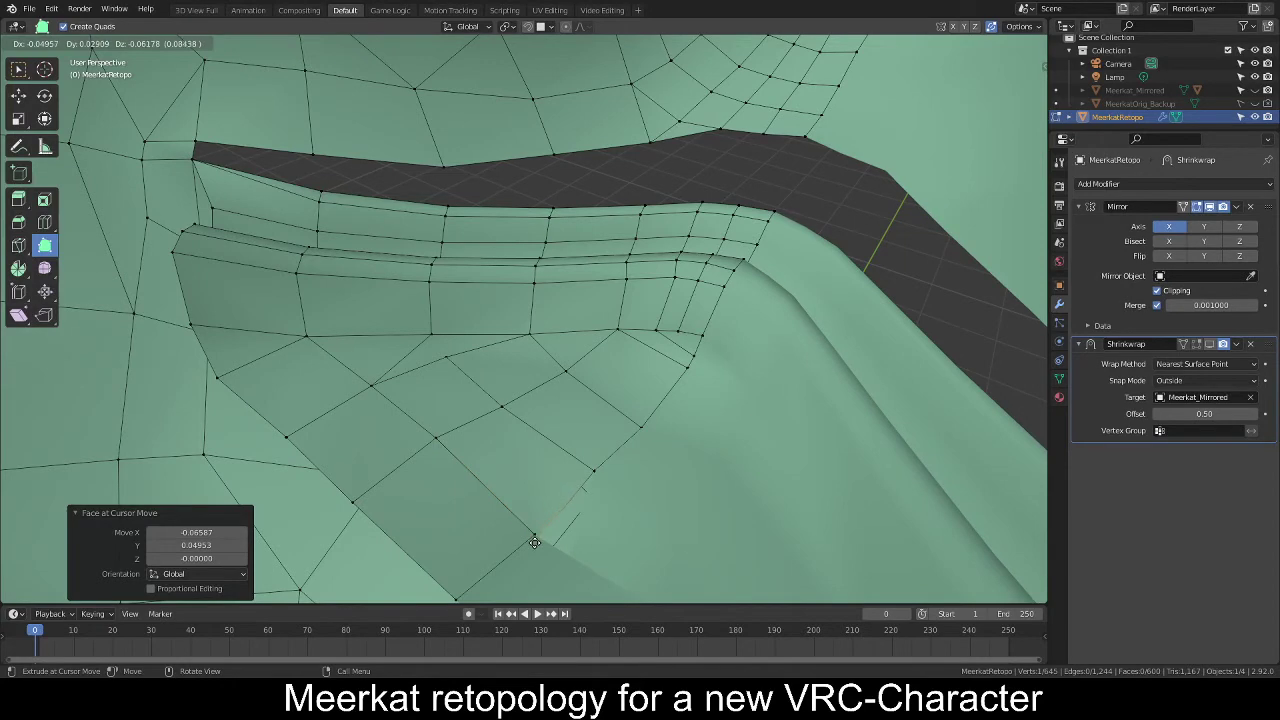
pyautogui.moveTo(534, 542)
pyautogui.mouseDown()
pyautogui.moveTo(555, 540)
pyautogui.moveTo(535, 522)
pyautogui.mouseUp()
pyautogui.hotkey('shift', 'z')
pyautogui.moveTo(535, 522); pyautogui.dragTo(617, 373, button='middle')
pyautogui.press('g')
pyautogui.click(583, 444)
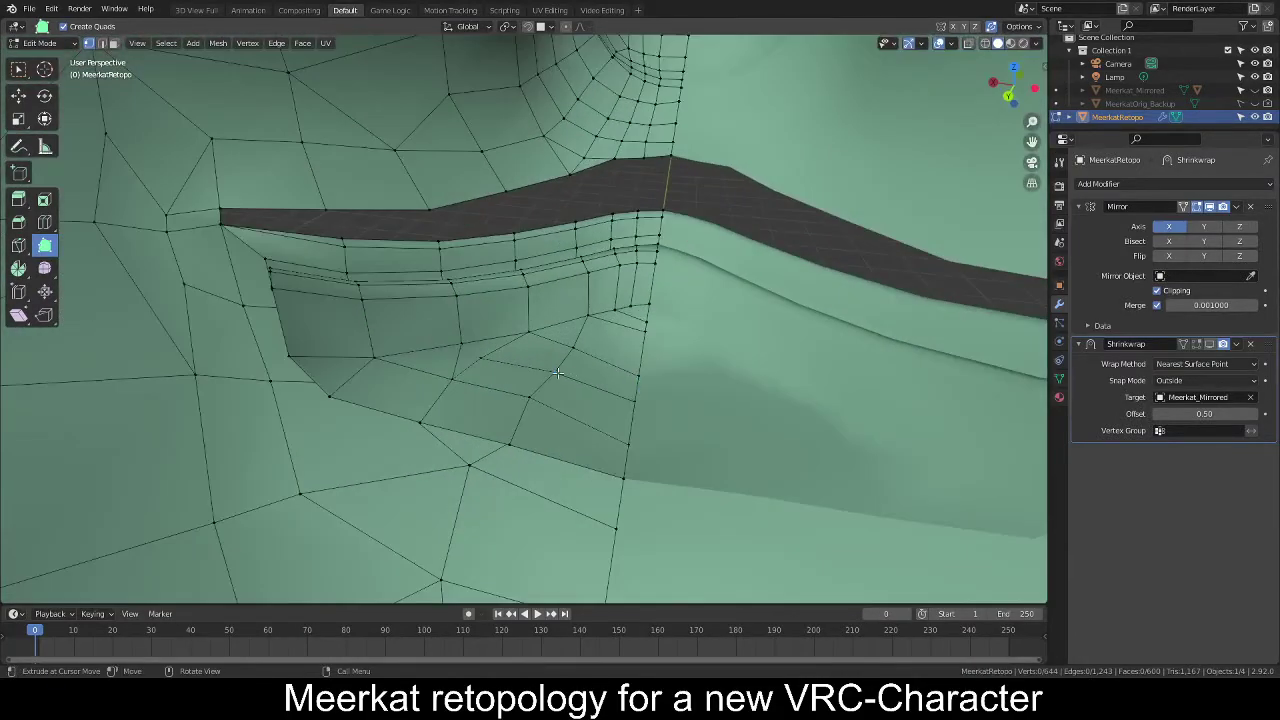
# Select the two middle vertices of the newly filled mouth floor faces and move them -0.01429 along Z.
pyautogui.press('w')
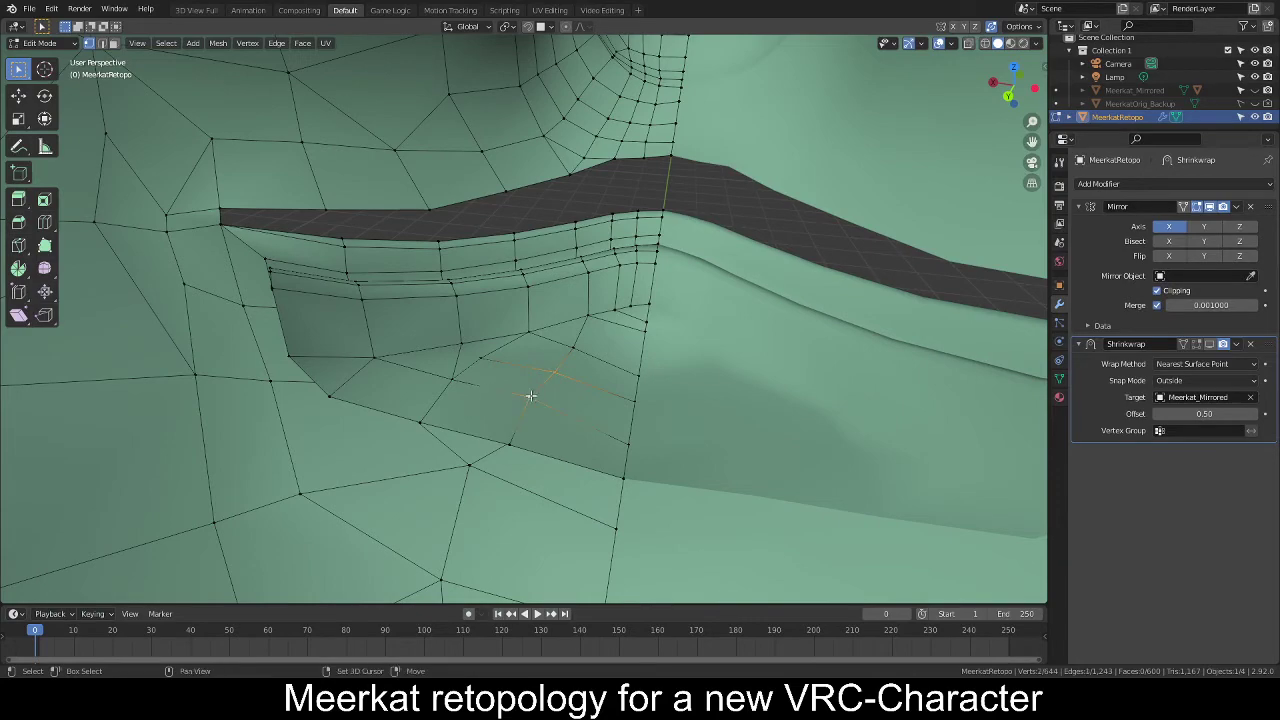
pyautogui.moveTo(558, 375); pyautogui.dragTo(568, 388, button='middle')
pyautogui.press('g')
pyautogui.press('z')
pyautogui.click(566, 388)
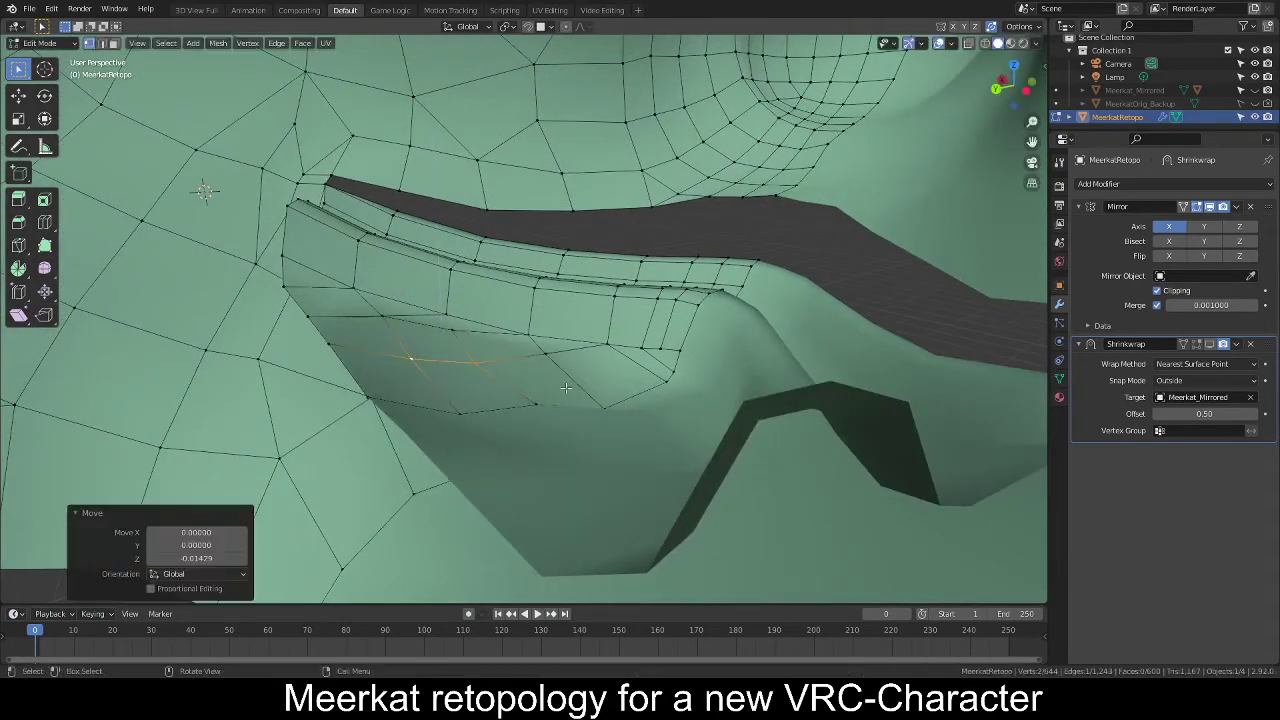
# Refine the height of the two middle floor vertices along Z and shift them along Y.
pyautogui.moveTo(387, 321); pyautogui.dragTo(678, 303, button='middle')
pyautogui.press('g')
pyautogui.press('z')
pyautogui.click(580, 351)
pyautogui.press('g')
pyautogui.press('z')
pyautogui.click(585, 388)
pyautogui.press('g')
pyautogui.press('y')
pyautogui.click(691, 300)
# Adjust a single mouth floor vertex along Y and fine-tune its height along Z.
pyautogui.click(525, 268)
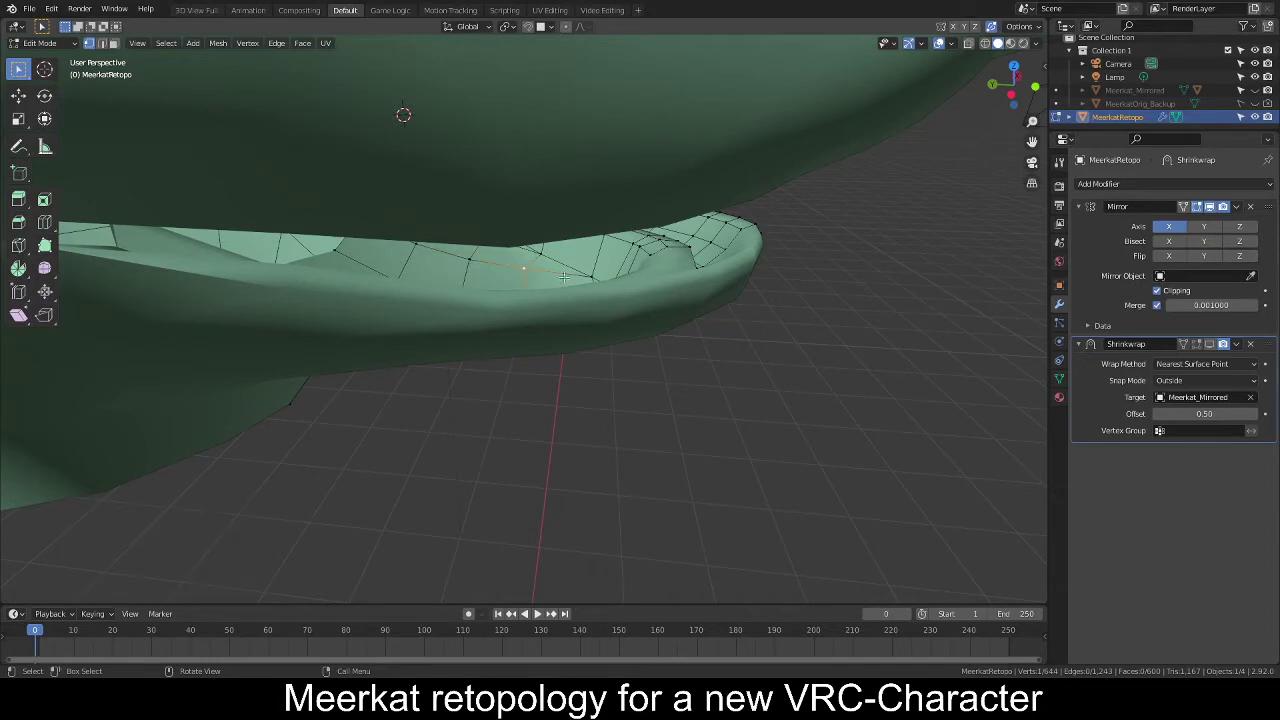
pyautogui.press('g')
pyautogui.press('y')
pyautogui.click(678, 295)
pyautogui.moveTo(680, 294); pyautogui.dragTo(777, 294, button='middle')
pyautogui.press('g')
pyautogui.press('z')
pyautogui.click(677, 311)
pyautogui.press('g')
pyautogui.press('z')
pyautogui.click(677, 294)
# Move the neighbouring mouth floor vertex -0.00363 along Z.
pyautogui.click(565, 281)
pyautogui.press('g')
pyautogui.press('z')
pyautogui.click(665, 289)
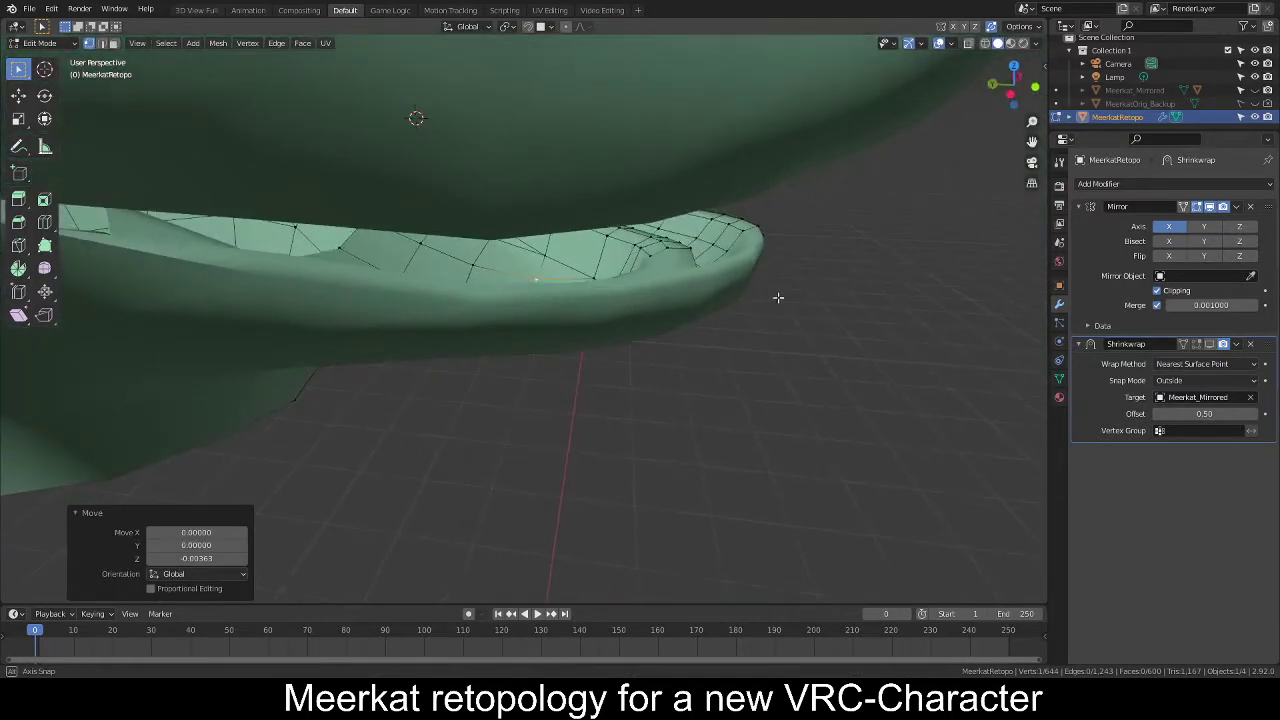
# Raise the floor vertex near the front of the inner lip by 0.00450 along Z and adjust its position along Y.
pyautogui.click(643, 257)
pyautogui.press('g')
pyautogui.press('z')
pyautogui.click(766, 261)
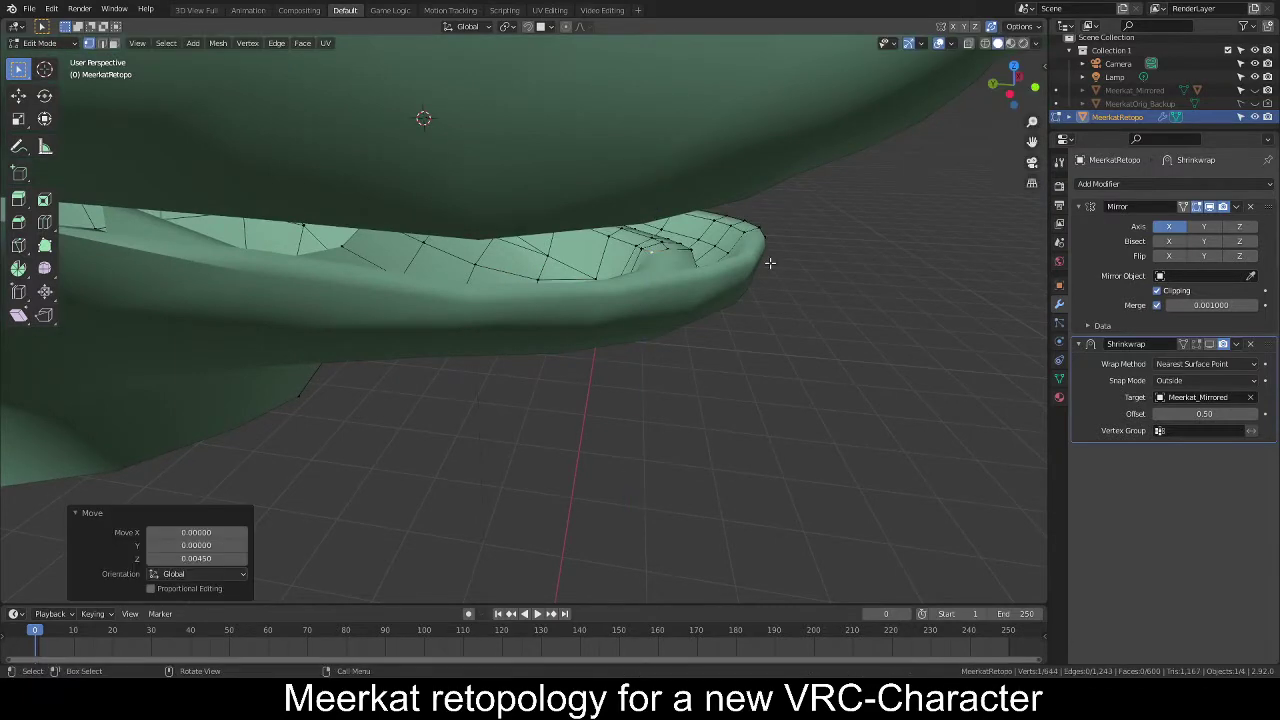
pyautogui.press('g')
pyautogui.press('y')
pyautogui.click(763, 263)
# Inspect the whole head in Object Mode, and examine the mouth floor and inner lip mesh in Edit Mode.
pyautogui.moveTo(763, 263)
pyautogui.mouseDown(button='middle')
pyautogui.moveTo(681, 268)
pyautogui.moveTo(753, 271)
pyautogui.mouseUp(button='middle')
pyautogui.scroll(-4, 753, 271)
pyautogui.moveTo(780, 317); pyautogui.dragTo(663, 353, button='middle')
pyautogui.press('Tab')
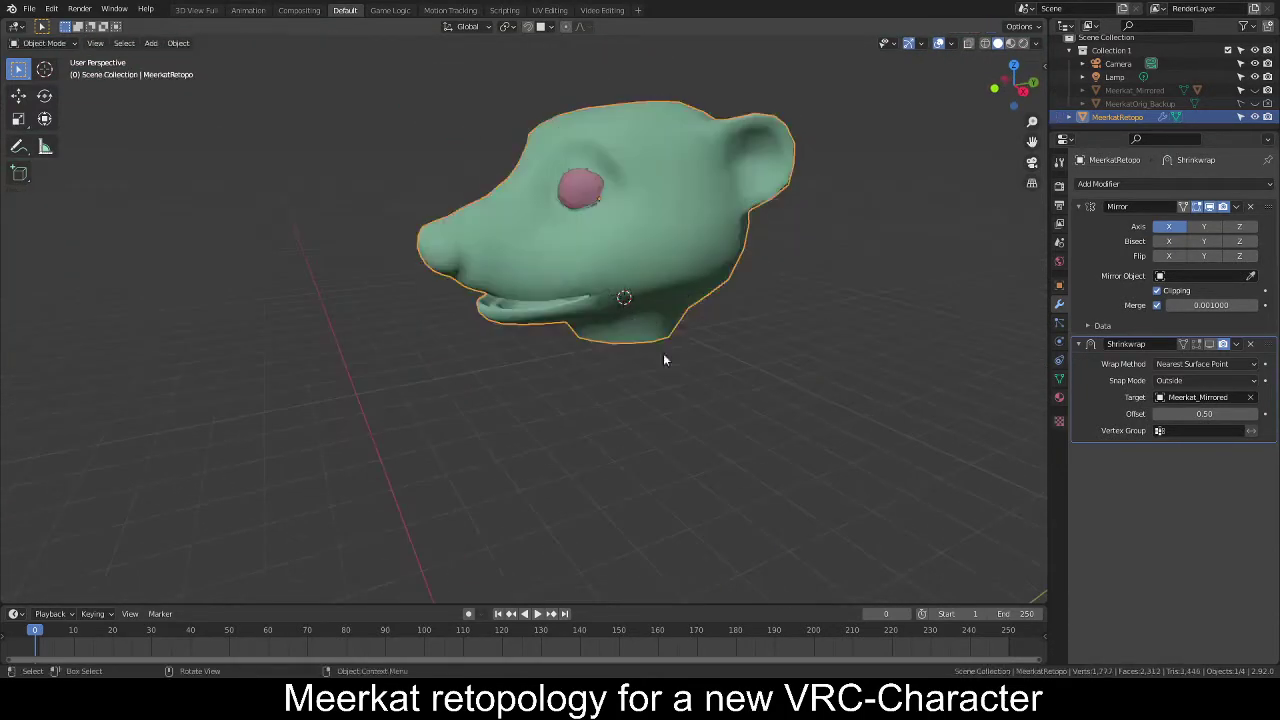
pyautogui.moveTo(550, 360); pyautogui.dragTo(749, 386, button='middle')
pyautogui.press('Tab')
pyautogui.scroll(7, 580, 349)
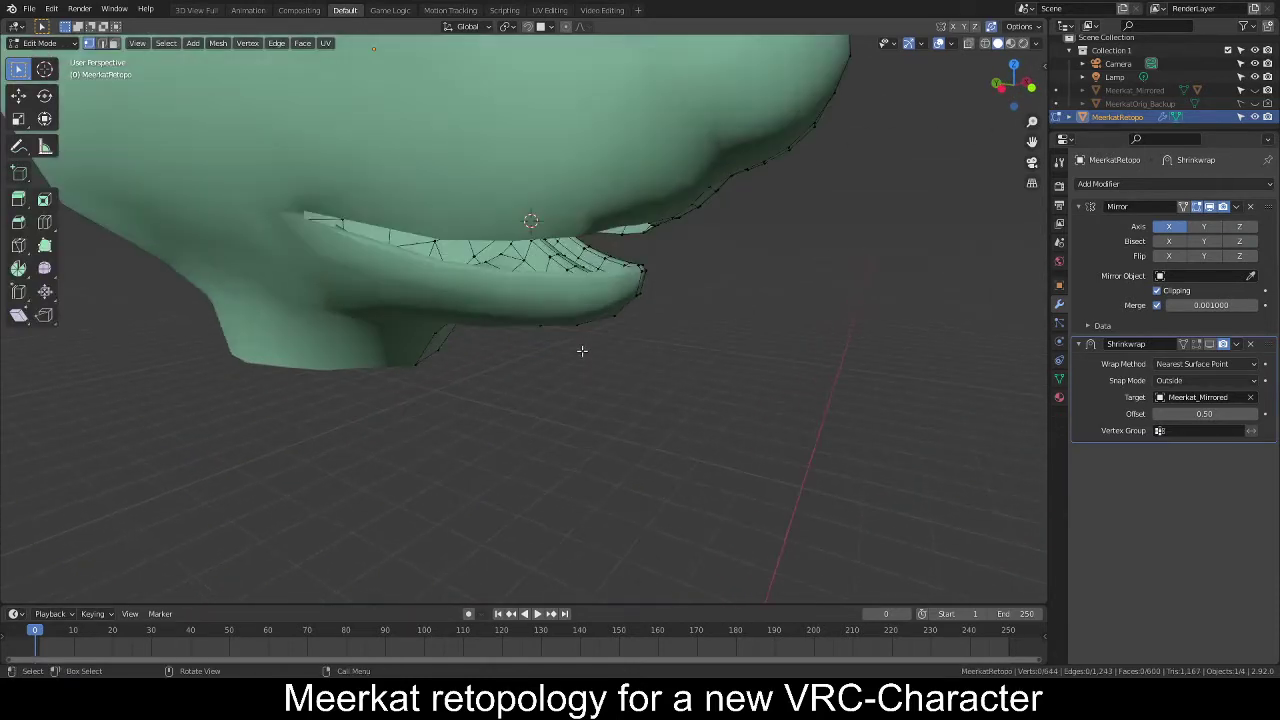
pyautogui.moveTo(650, 305)
pyautogui.mouseDown(button='middle')
pyautogui.moveTo(629, 317)
pyautogui.moveTo(714, 287)
pyautogui.moveTo(663, 277)
pyautogui.moveTo(680, 284)
pyautogui.moveTo(691, 234)
pyautogui.moveTo(686, 271)
pyautogui.moveTo(720, 260)
pyautogui.moveTo(692, 262)
pyautogui.moveTo(686, 226)
pyautogui.moveTo(703, 263)
pyautogui.moveTo(670, 316)
pyautogui.mouseUp(button='middle')
pyautogui.scroll(2, 670, 315)
pyautogui.moveTo(588, 322); pyautogui.dragTo(836, 371, button='middle')
pyautogui.moveTo(421, 297); pyautogui.dragTo(519, 314, button='middle')
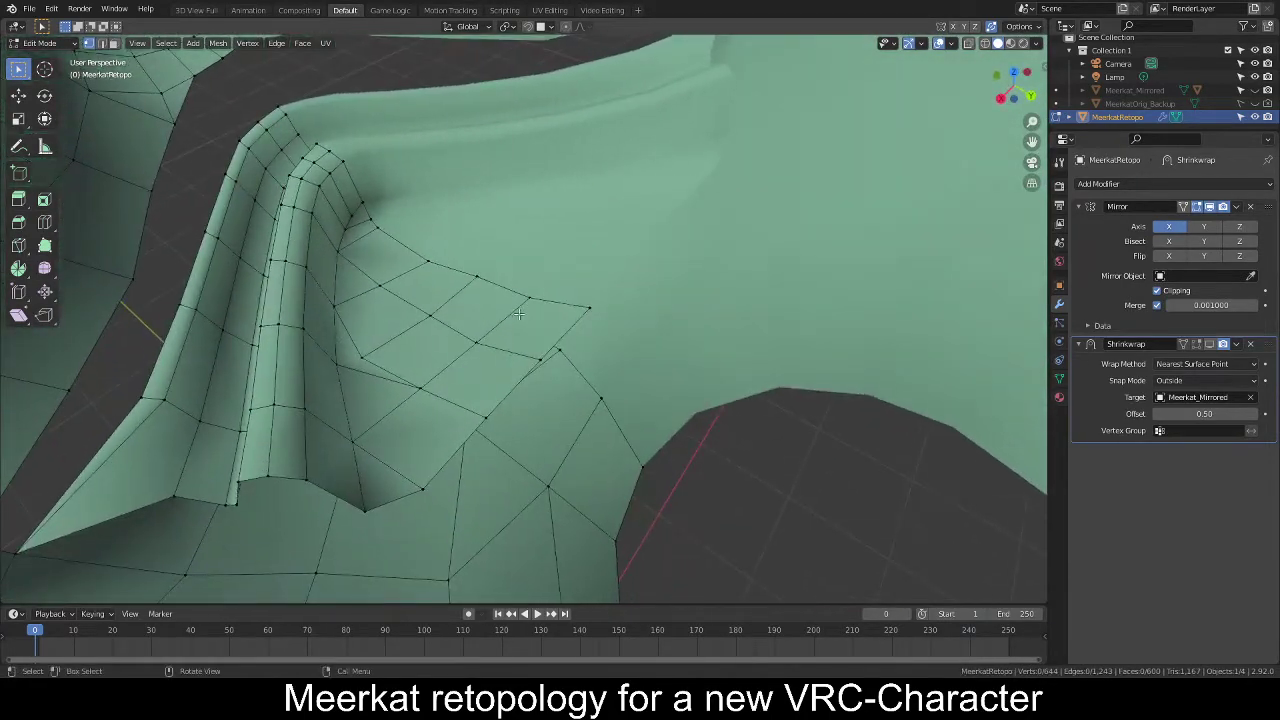
# Select the mouth floor and inner lip faces by growing the selection outward from the floor's end vertex at the centerline.
pyautogui.click(590, 309)
pyautogui.press('ctrl+KP_Add')
pyautogui.press('ctrl+KP_Add')
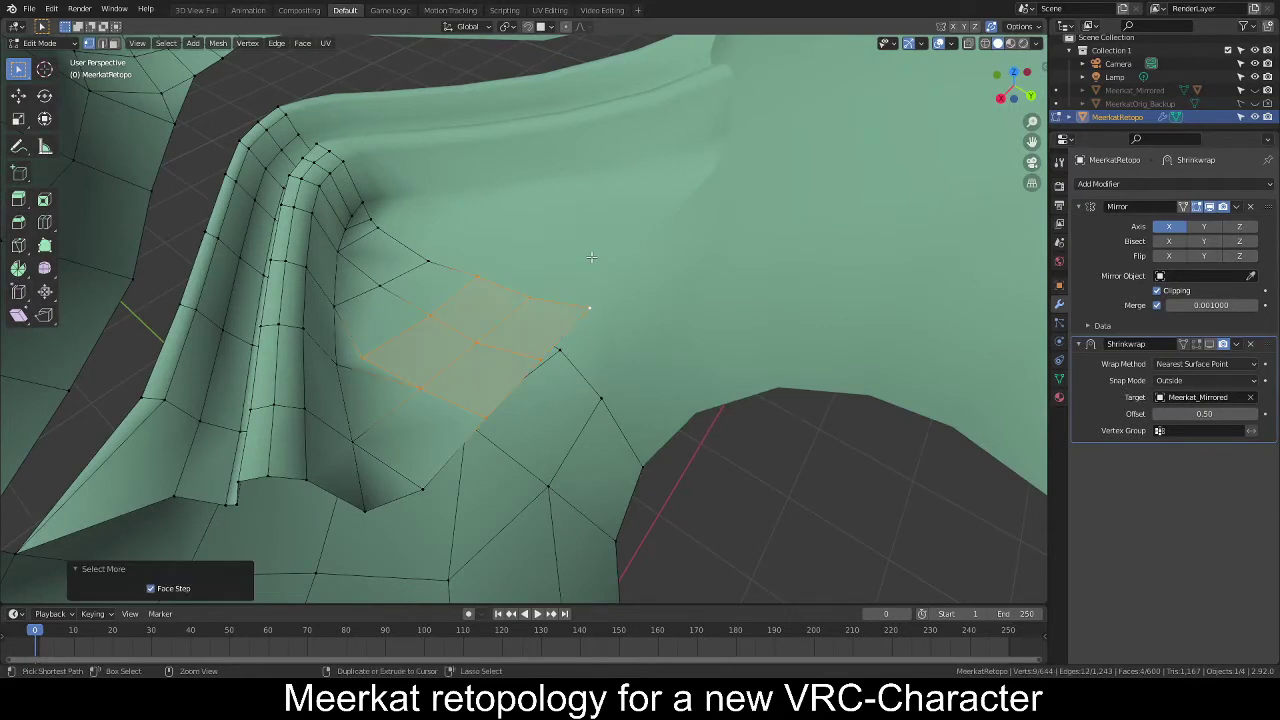
pyautogui.press('ctrl+KP_Add')
pyautogui.press('ctrl+KP_Add')
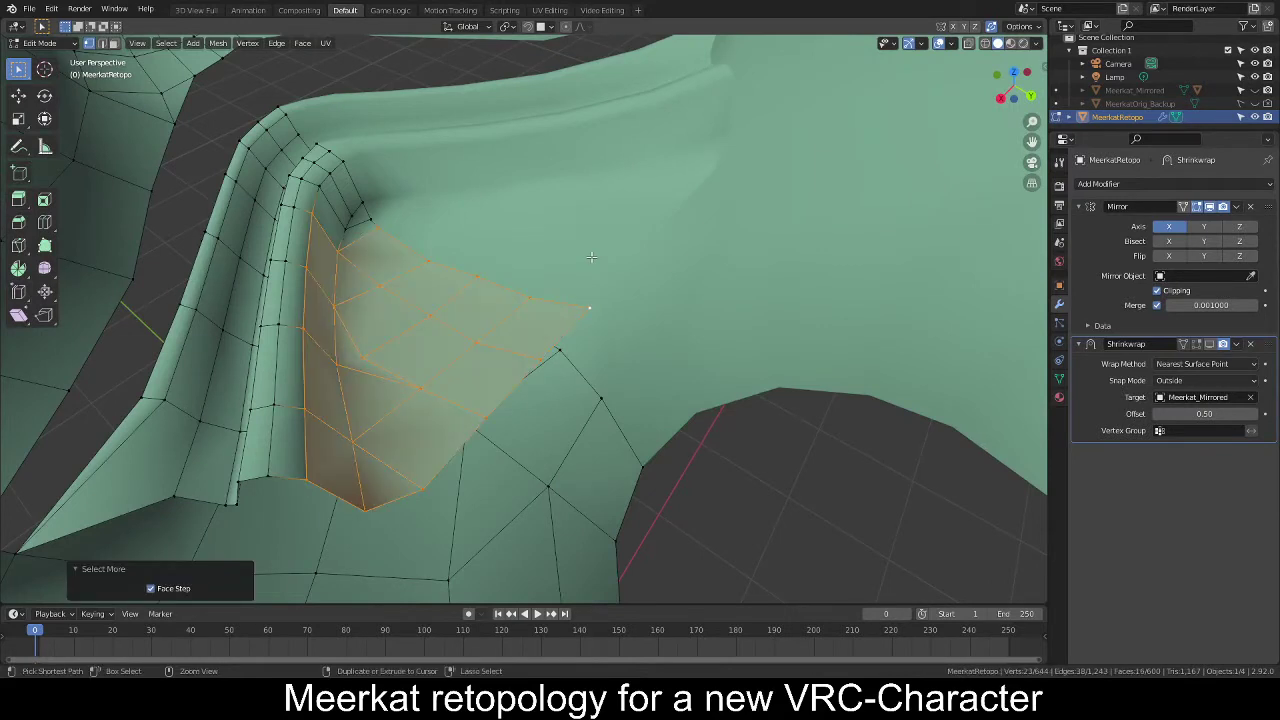
pyautogui.press('c')
pyautogui.moveTo(353, 213)
pyautogui.mouseDown()
pyautogui.moveTo(333, 180)
pyautogui.moveTo(340, 225)
pyautogui.moveTo(365, 209)
pyautogui.mouseUp()
pyautogui.rightClick(366, 210)
pyautogui.moveTo(375, 270); pyautogui.dragTo(412, 265, button='middle')
pyautogui.press('ctrl+KP_Add')
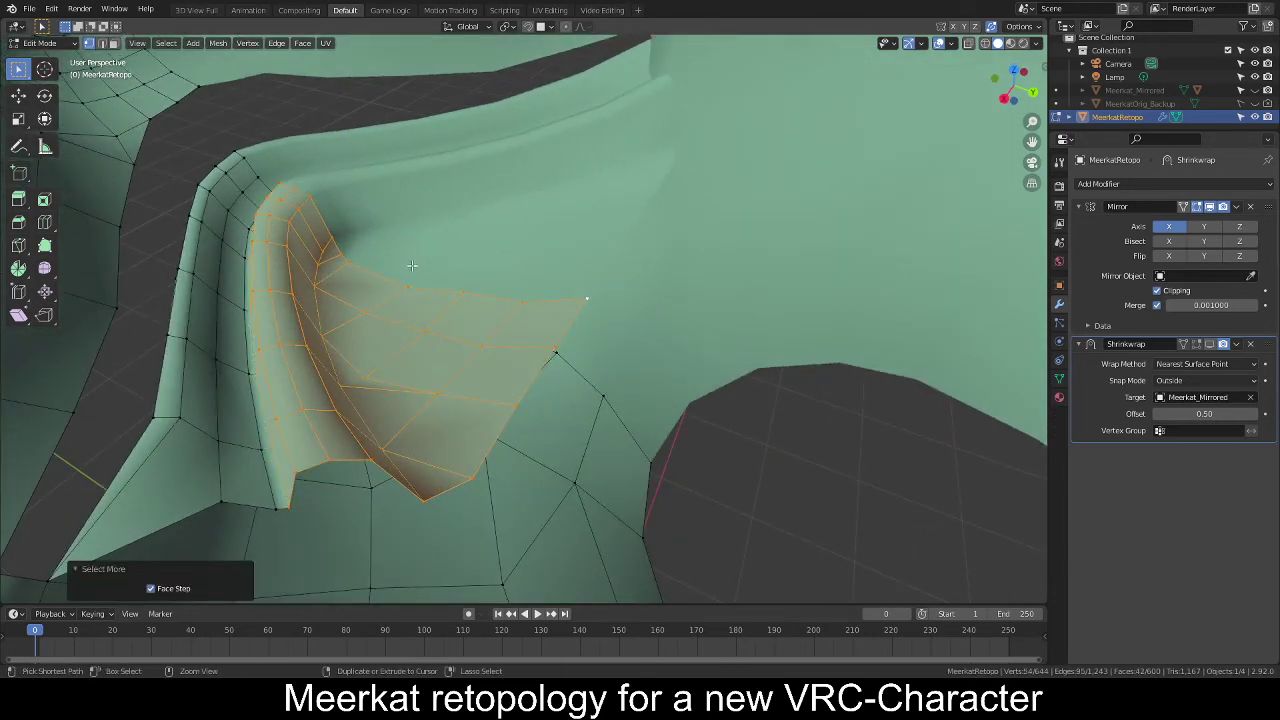
pyautogui.press('ctrl+KP_Add')
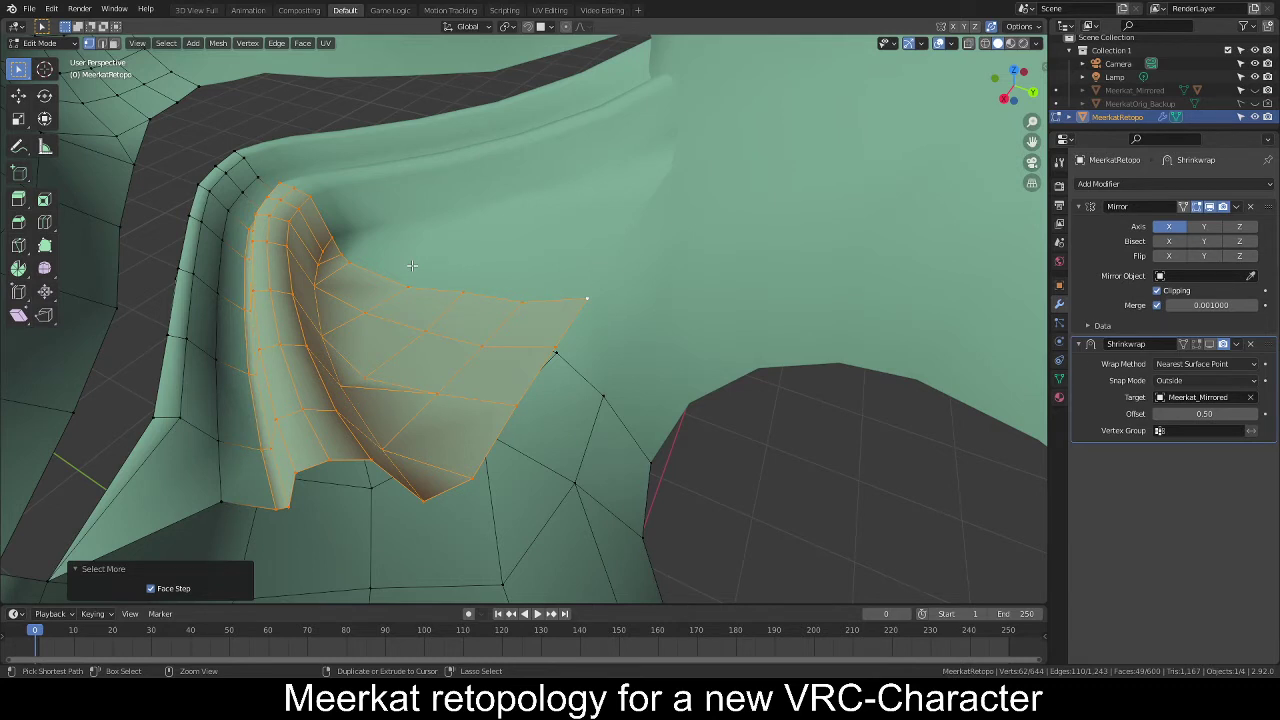
pyautogui.press('ctrl+KP_Add')
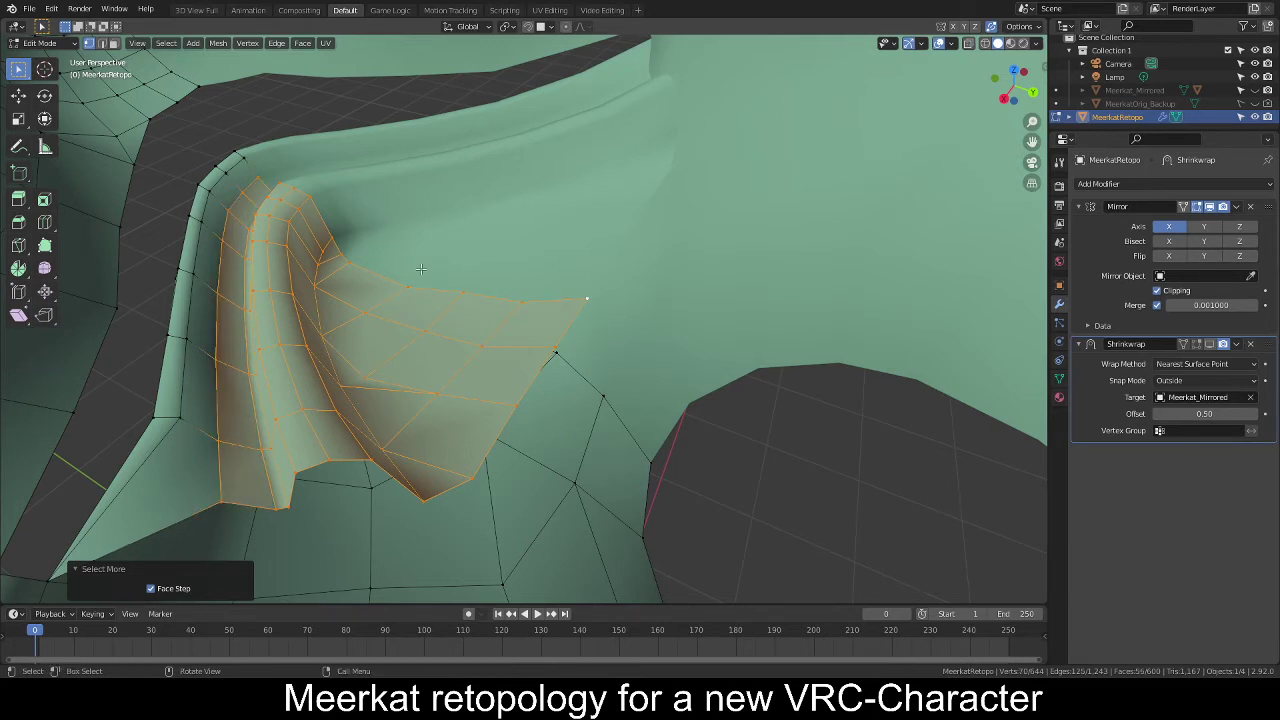
# Duplicate the selected mouth floor and inner lip faces in the right orthographic view, moving the copy 0.04436 along Z.
pyautogui.moveTo(527, 326); pyautogui.dragTo(309, 314, button='middle')
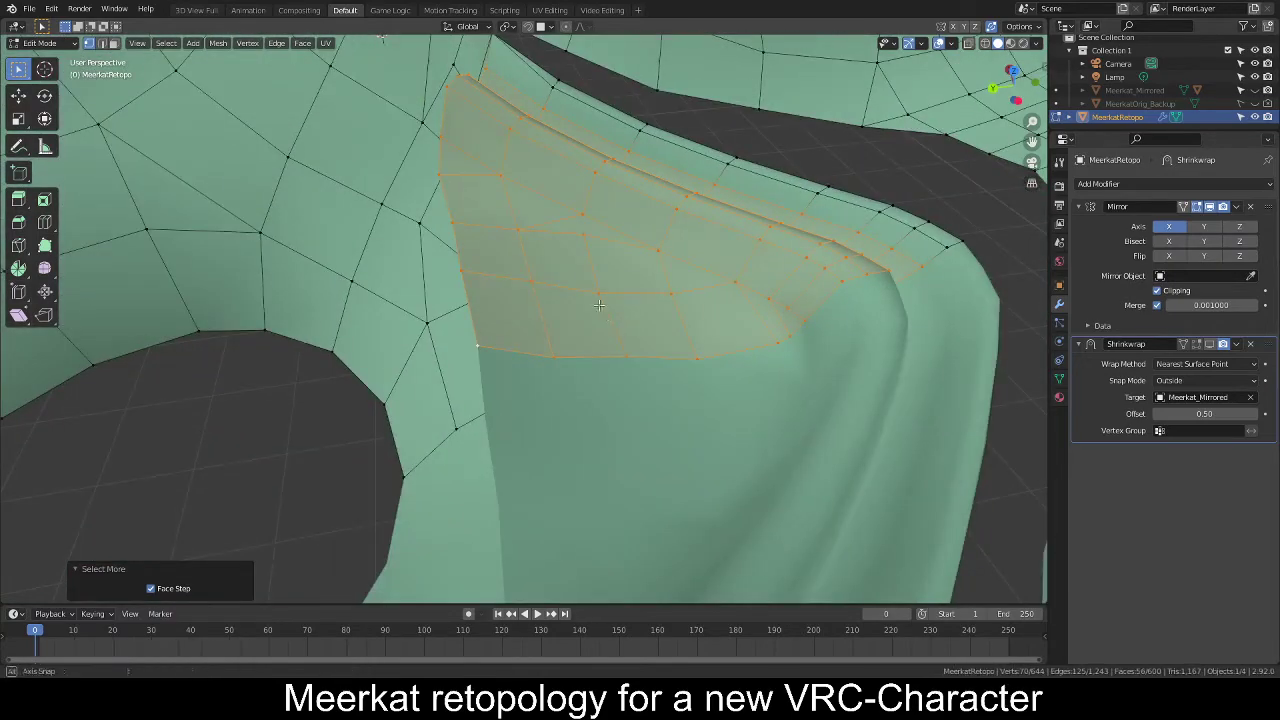
pyautogui.moveTo(612, 330); pyautogui.dragTo(597, 270, button='middle')
pyautogui.press('KP_3')
pyautogui.scroll(-5, 590, 270)
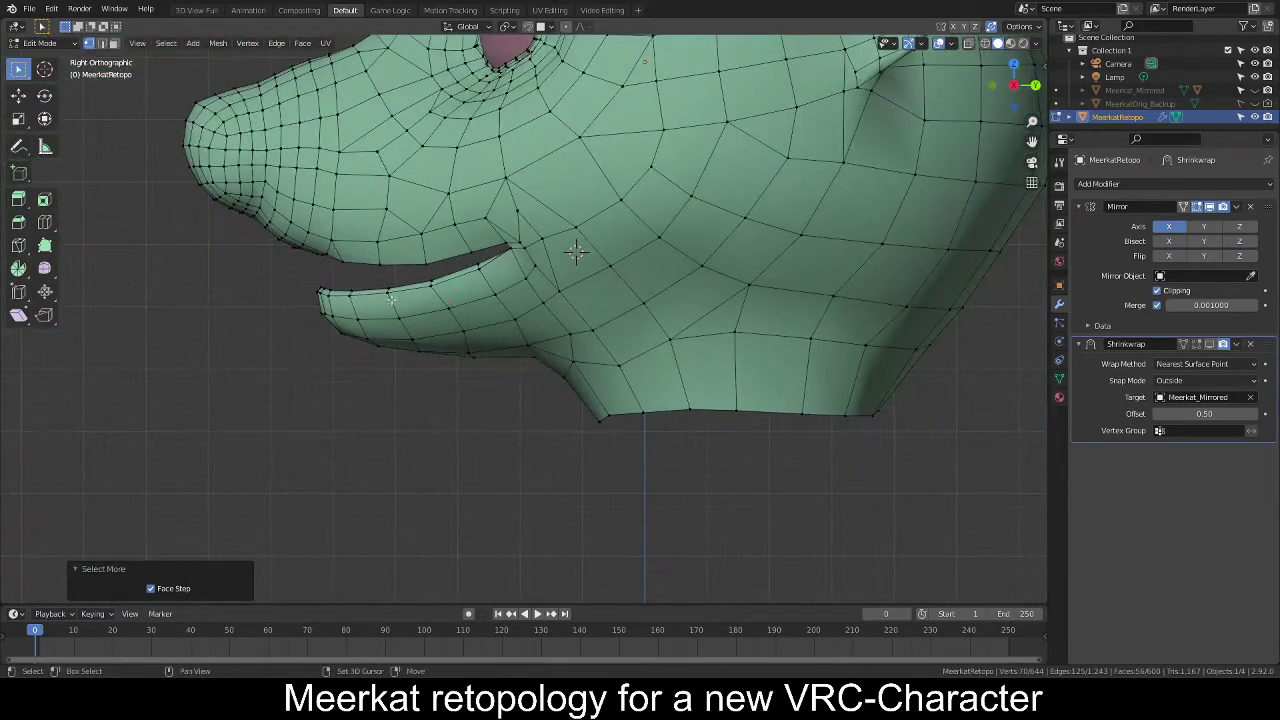
pyautogui.scroll(4, 527, 345)
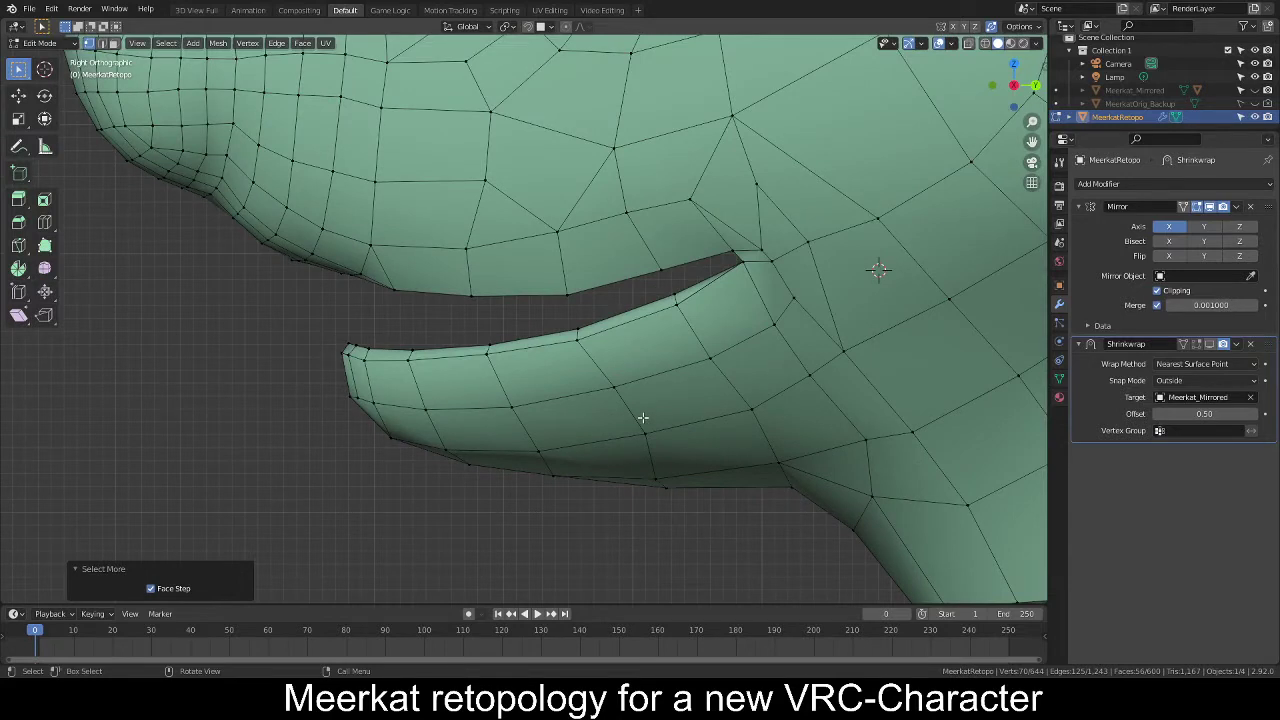
pyautogui.press('shift')
pyautogui.hotkey('shift', 'd')
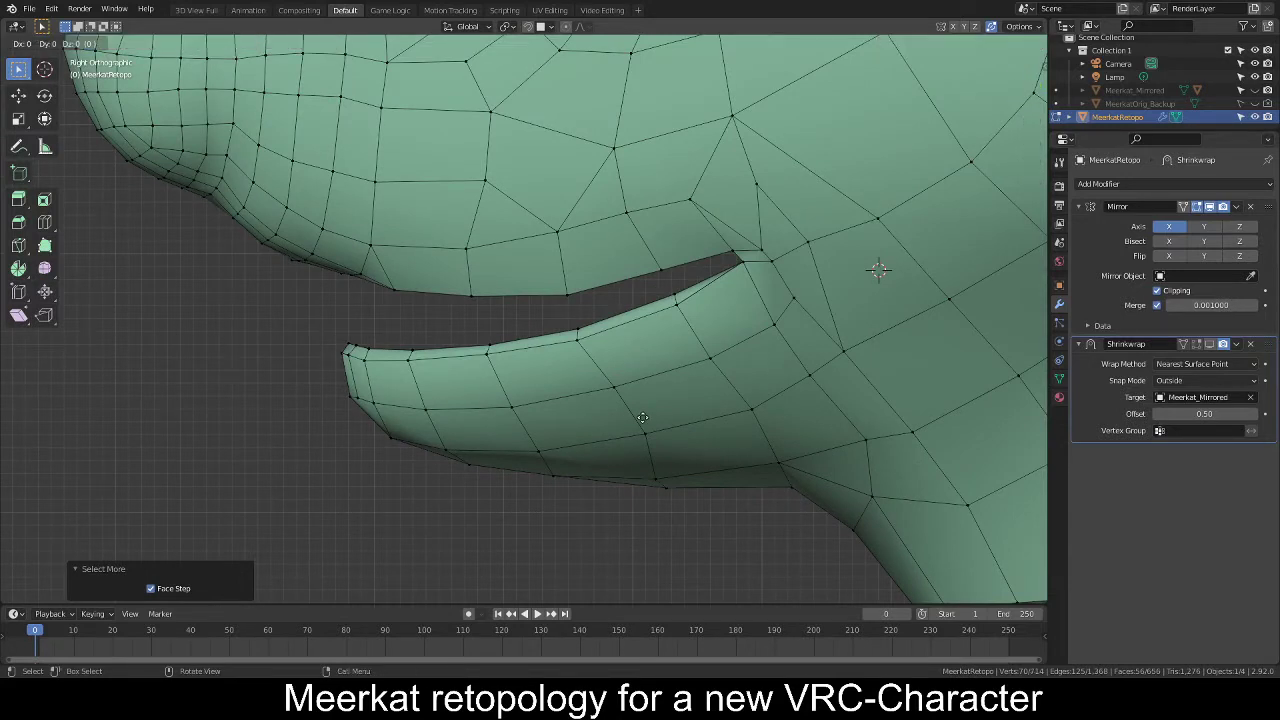
pyautogui.press('z')
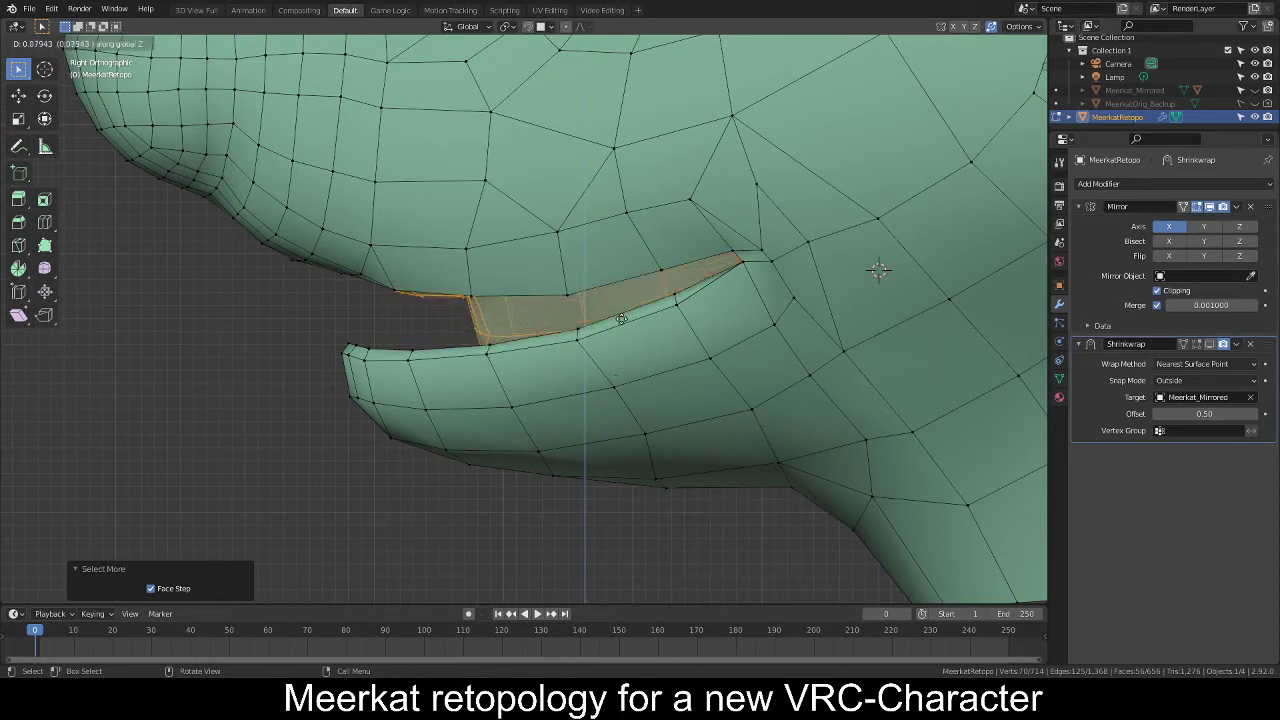
pyautogui.click(611, 359)
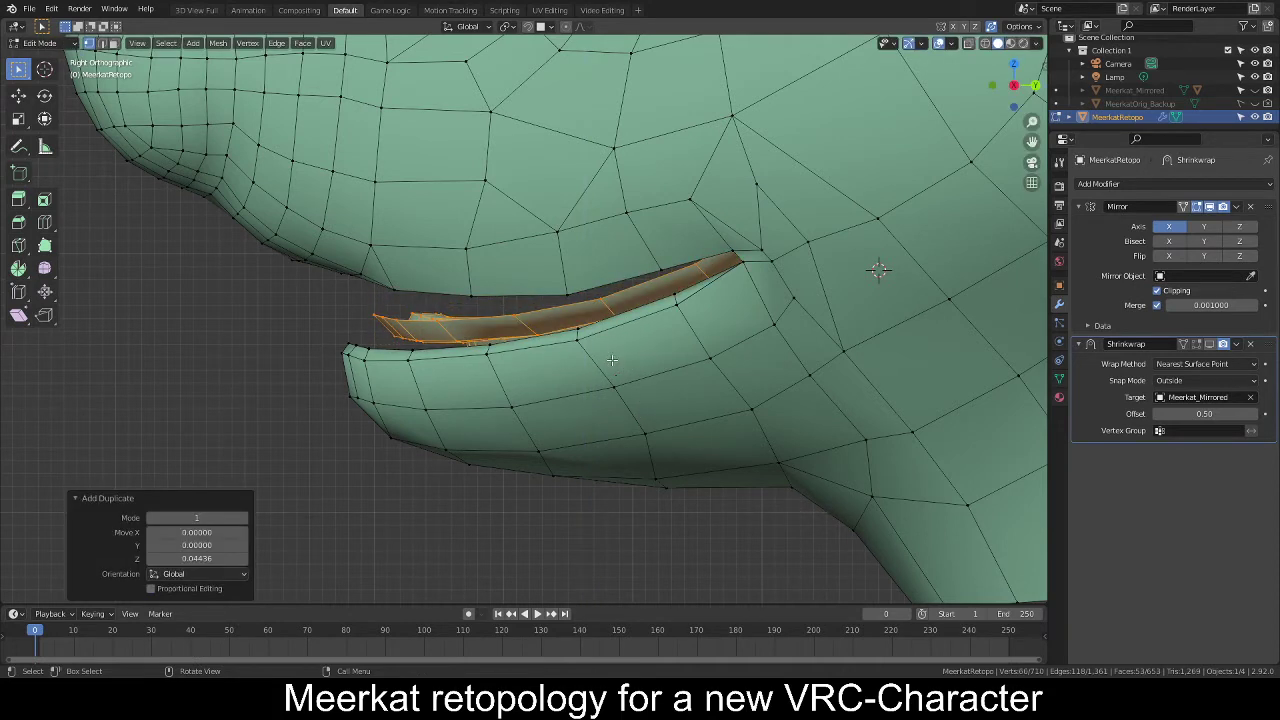
# Rename the retopology object as mirror.
pyautogui.press('F2')
pyautogui.write('mir')
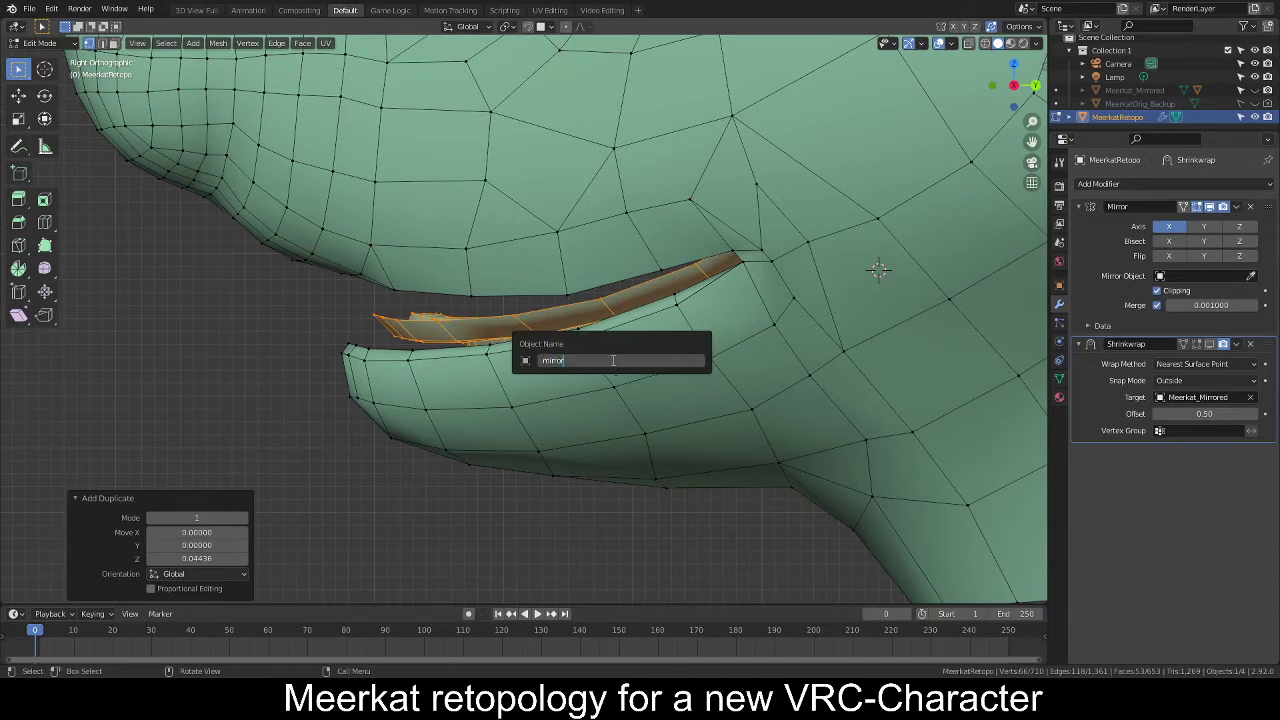
pyautogui.write('ror')
pyautogui.press('Return')
pyautogui.hotkey('shift', 'z')
pyautogui.hotkey('shift', 'z')
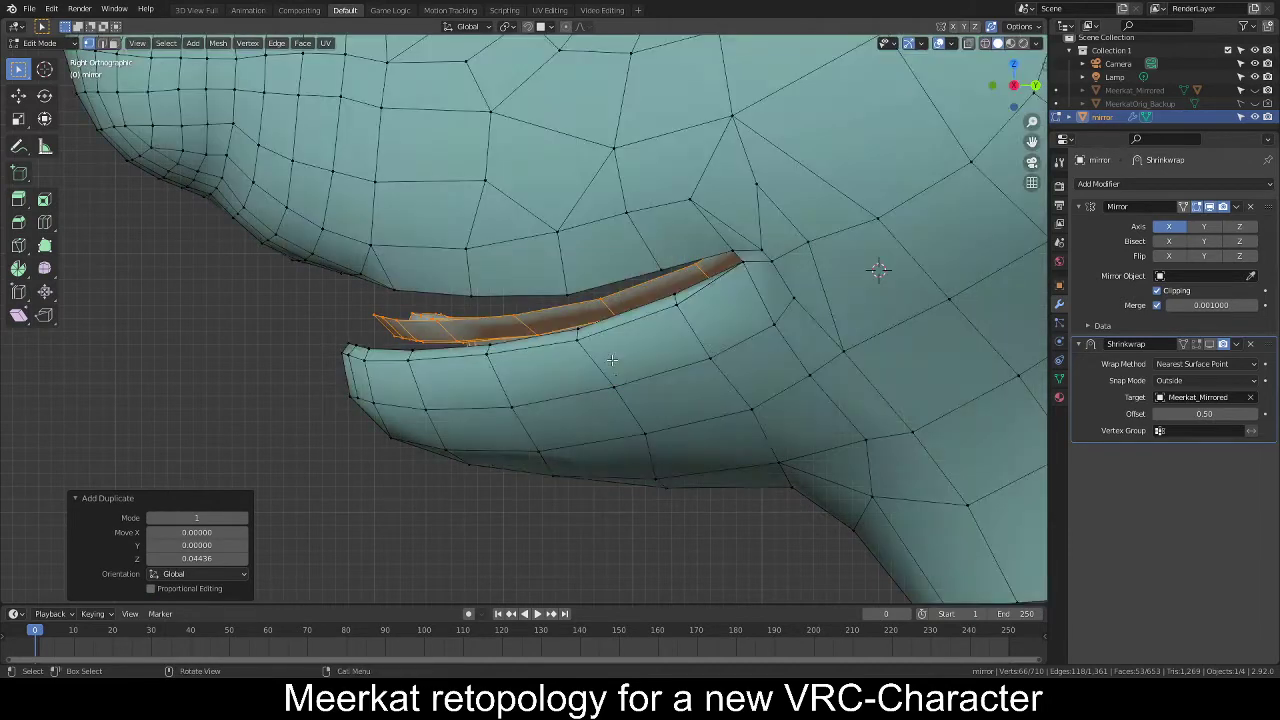
pyautogui.press('z')
pyautogui.press('z')
pyautogui.press('F2')
pyautogui.write('mirror')
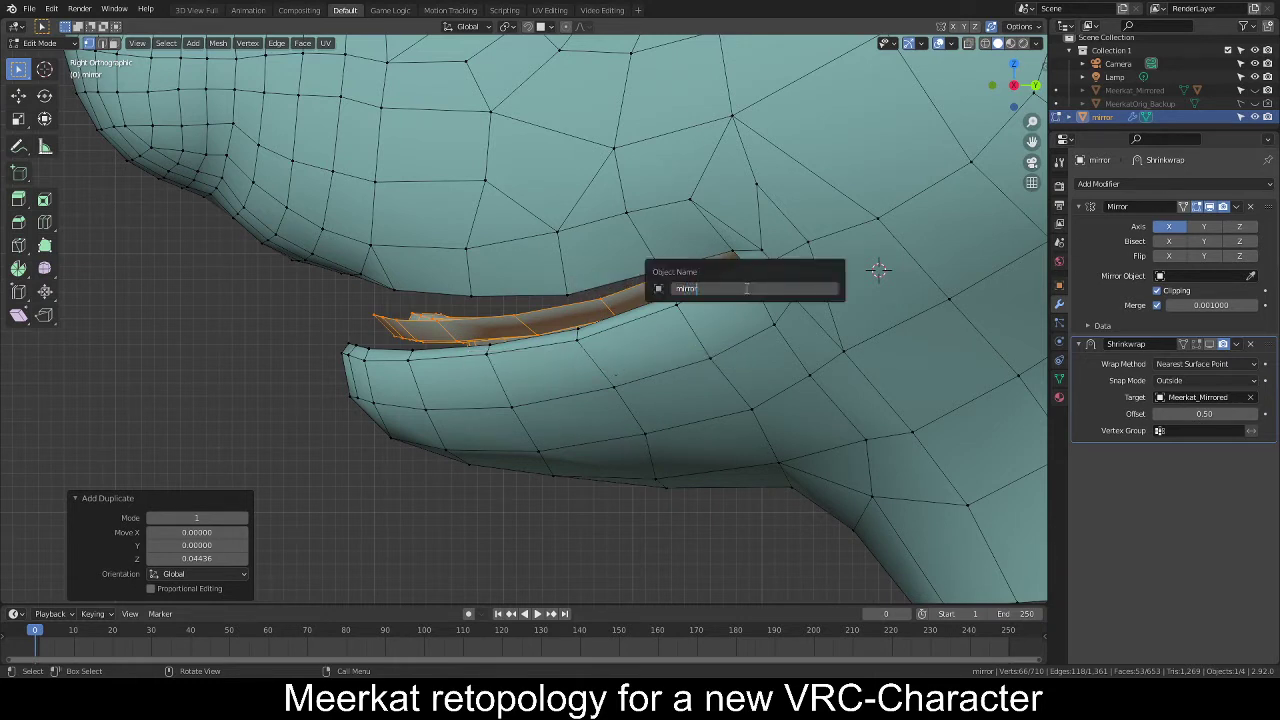
pyautogui.press('Return')
pyautogui.press('z')
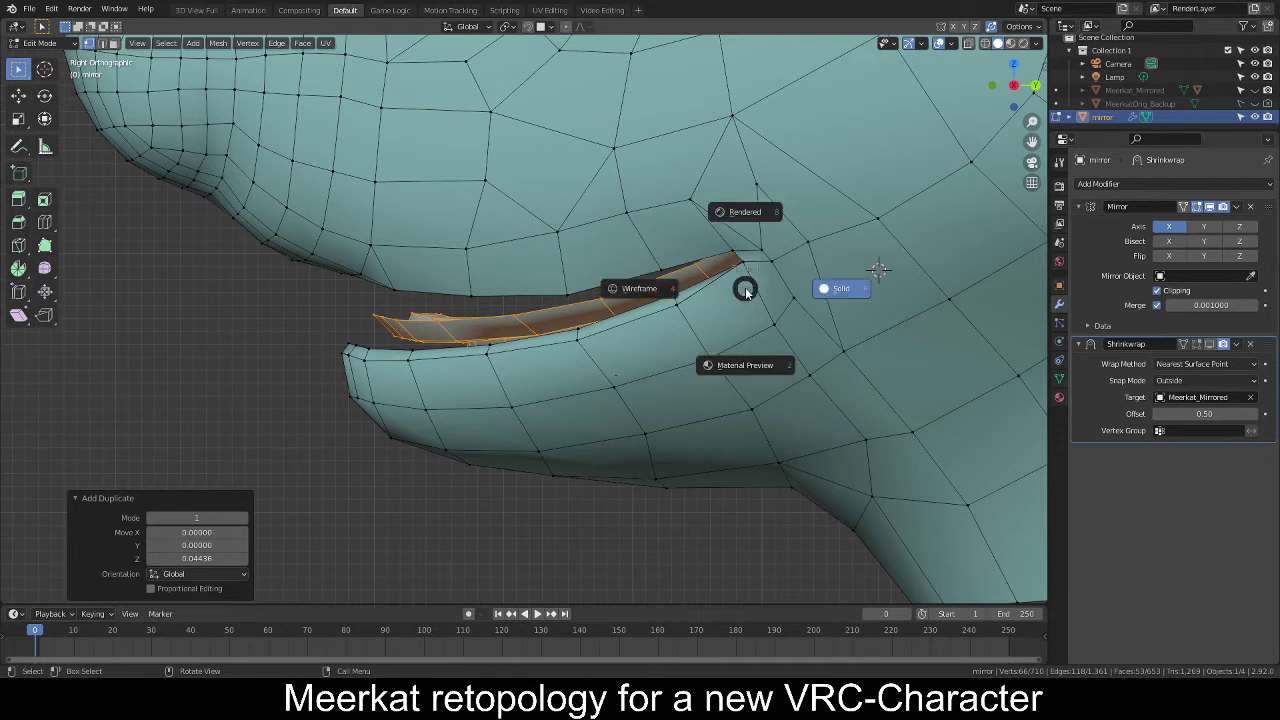
pyautogui.press('Escape')
pyautogui.press('F2')
pyautogui.write('mirror')
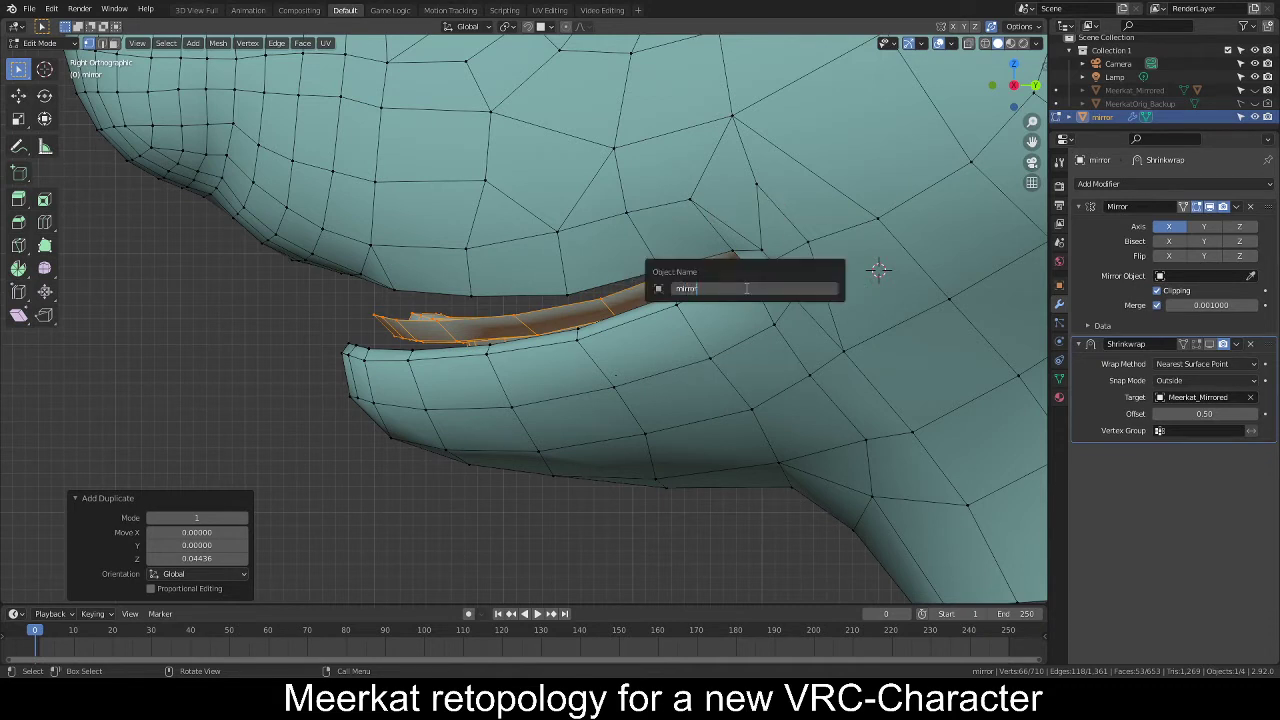
pyautogui.press('Return')
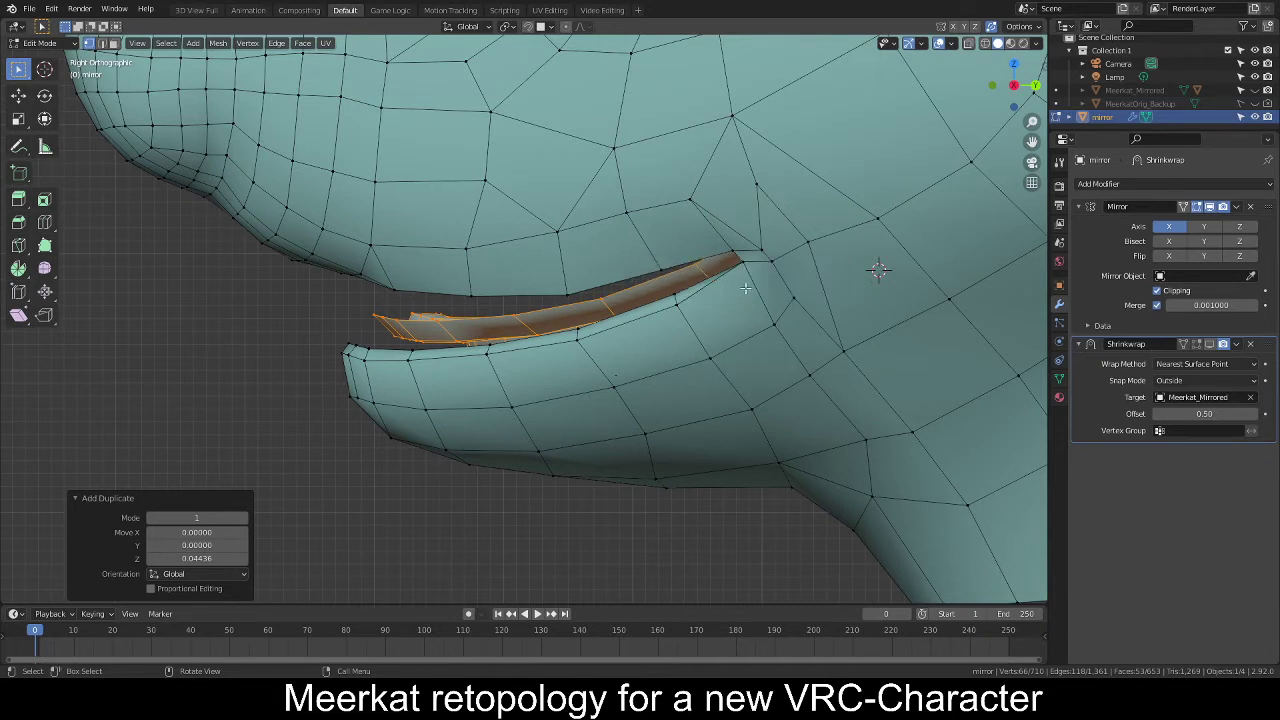
# Rename the retopology object as Meerkat_Retopo.
pyautogui.press('F2')
pyautogui.write('M')
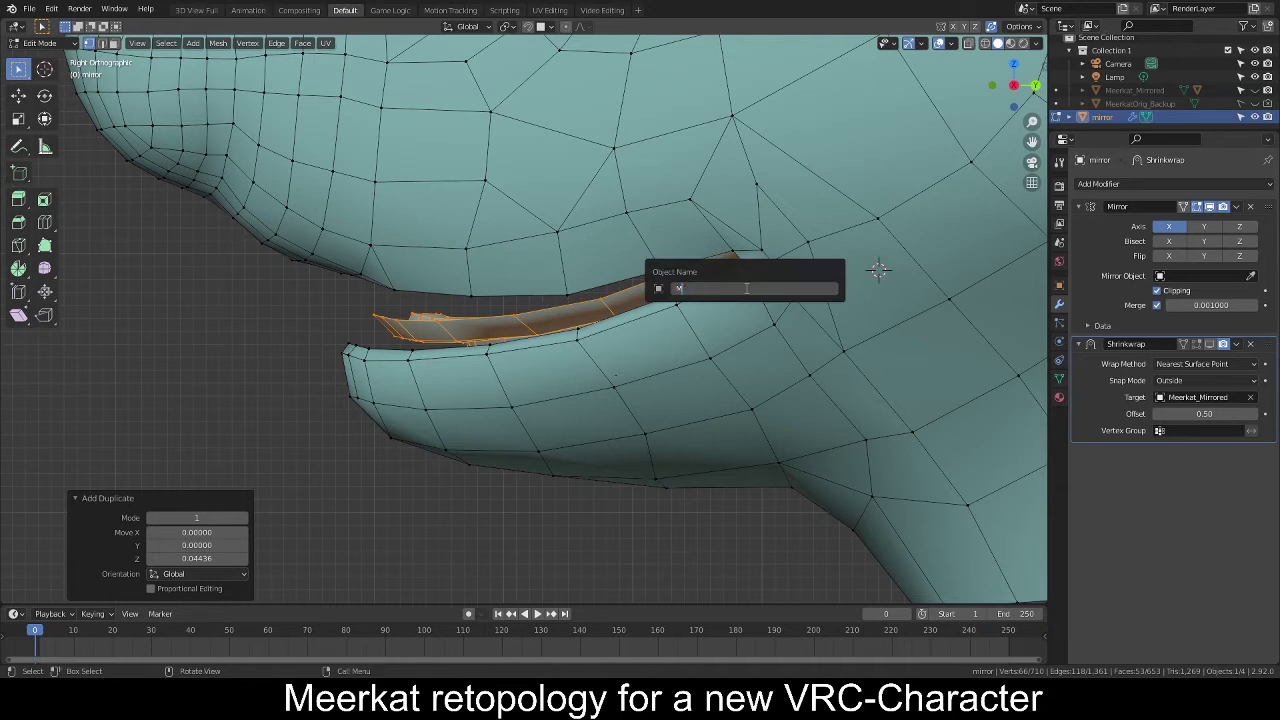
pyautogui.write('eerkat_Retopo')
pyautogui.press('Return')
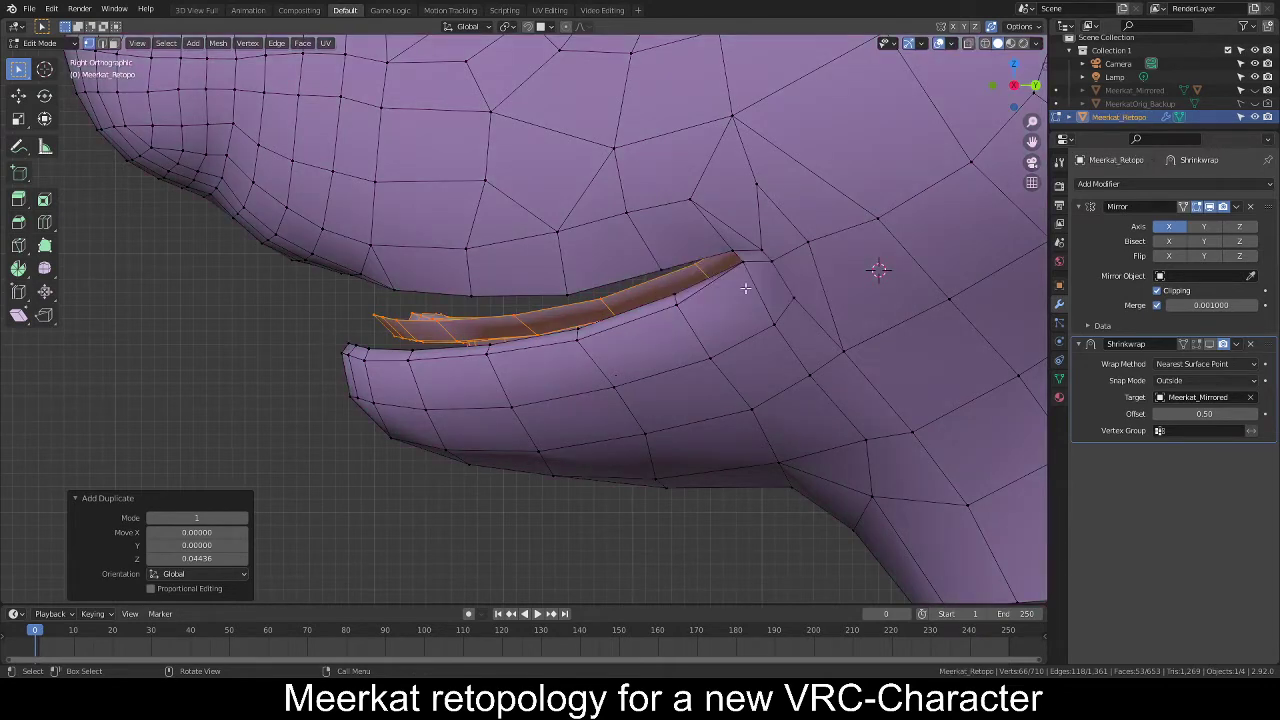
# Try to mirror the duplicated mouth faces along the global Z axis with Interactive Mirror.
pyautogui.press('F3')
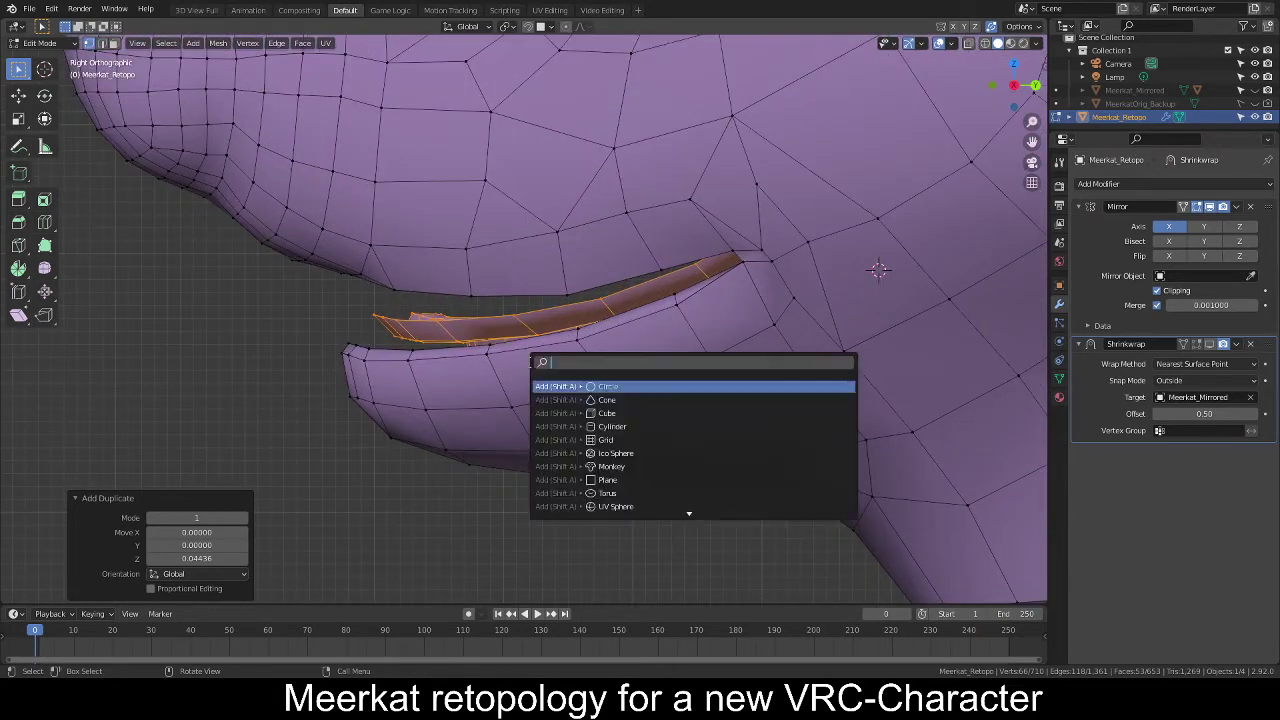
pyautogui.write('m')
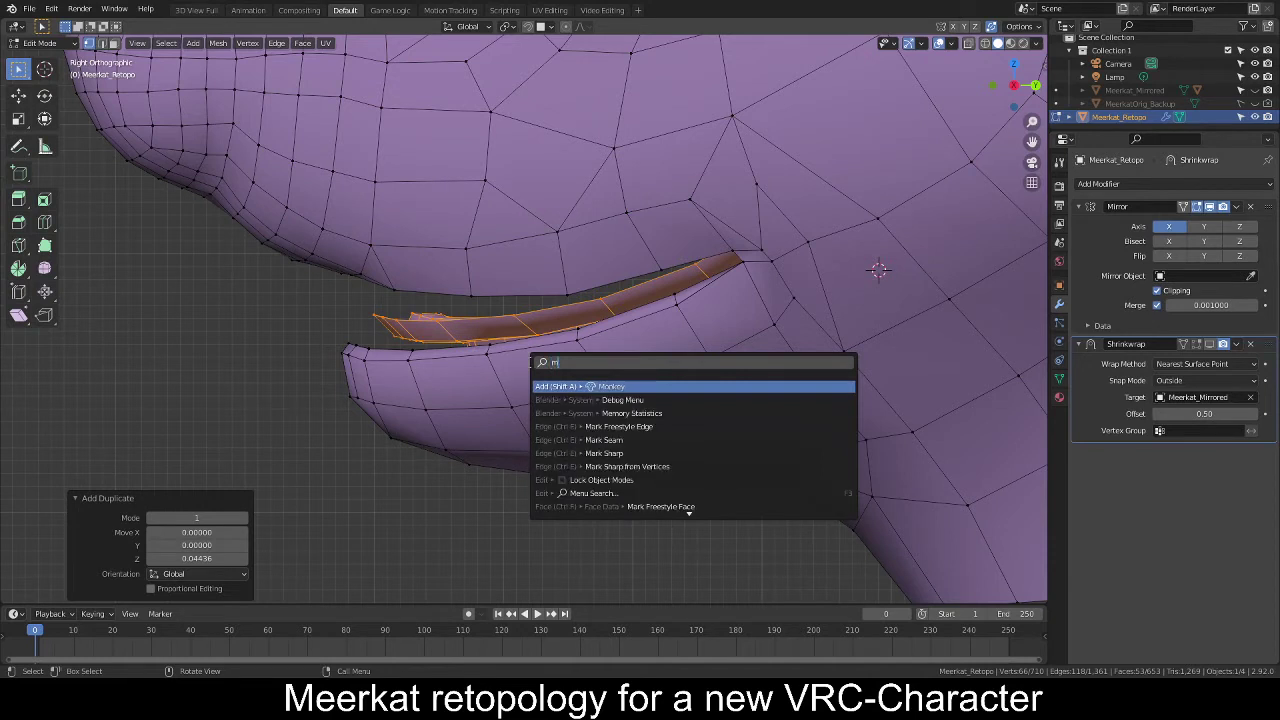
pyautogui.write('irror')
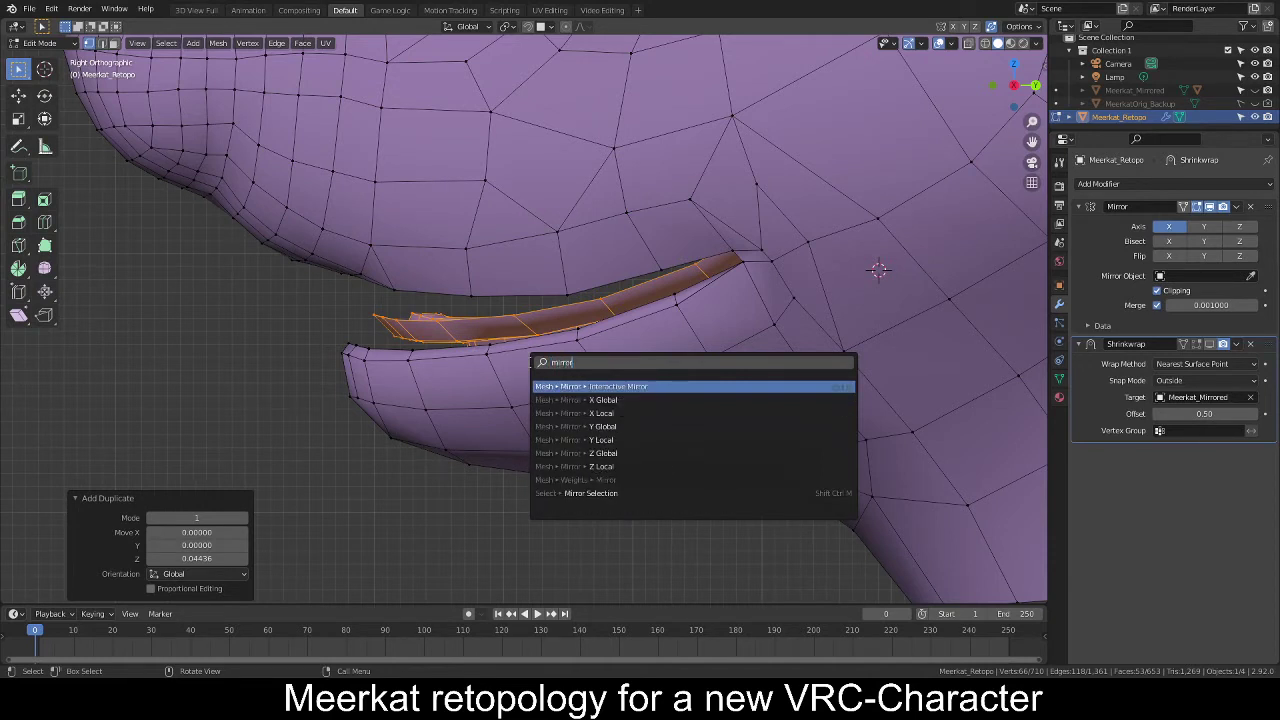
pyautogui.press('Down')
pyautogui.press('Down')
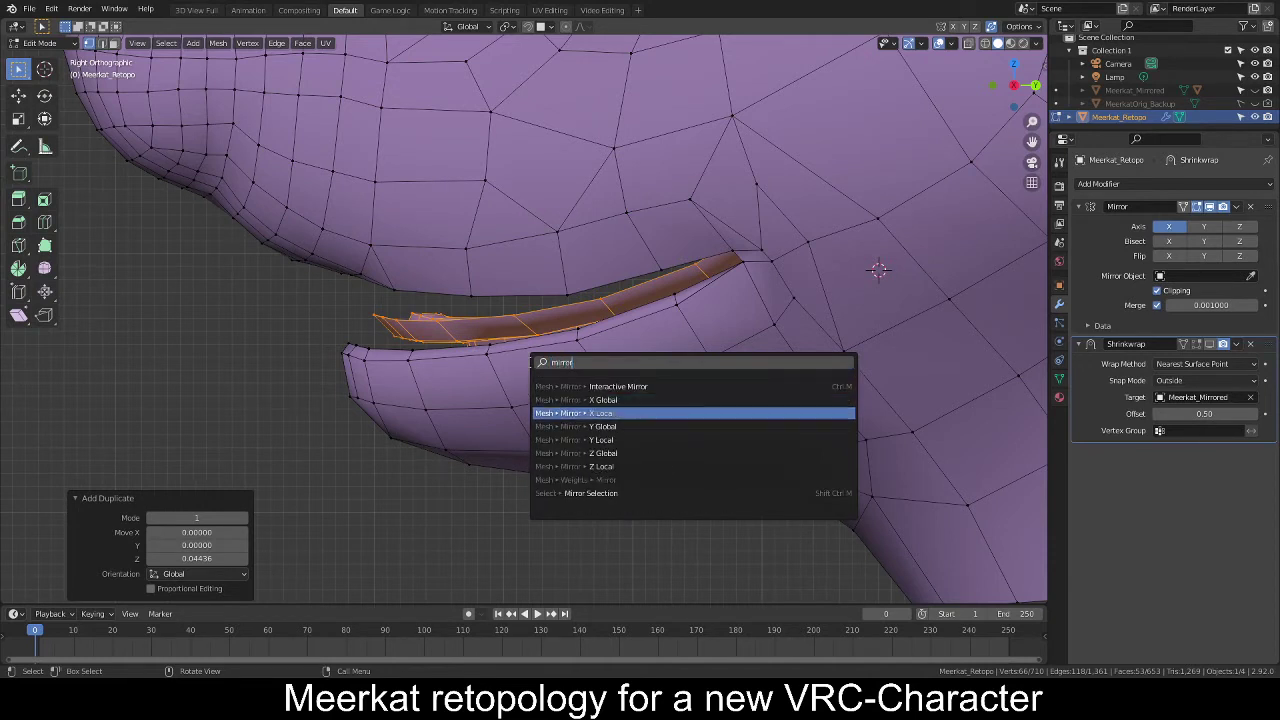
pyautogui.press('Up')
pyautogui.press('Up')
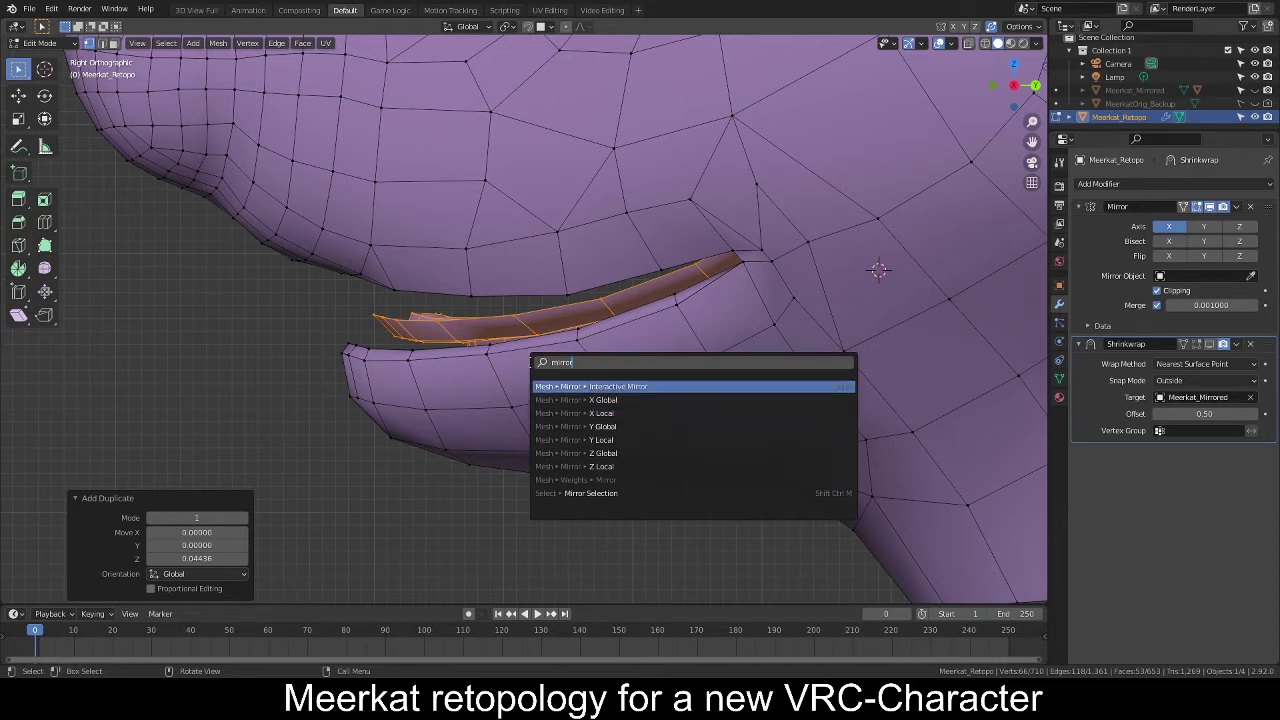
pyautogui.press('Return')
pyautogui.press('z')
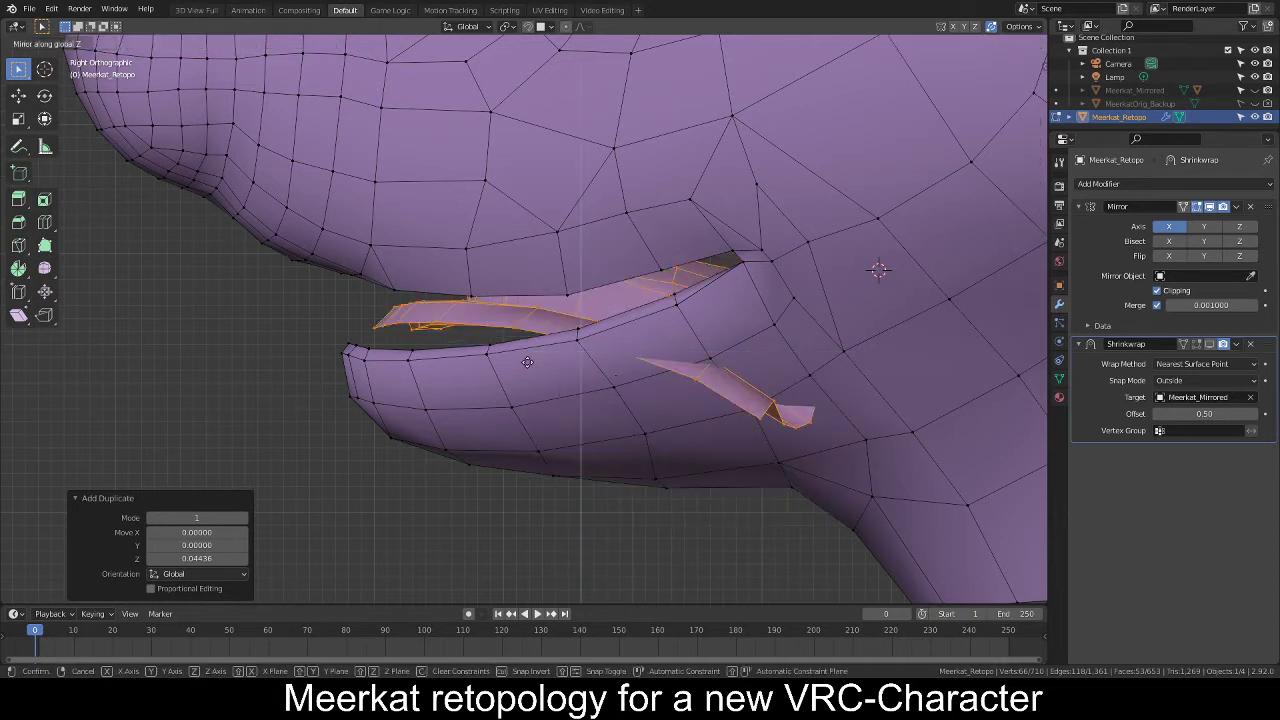
pyautogui.press('Return')
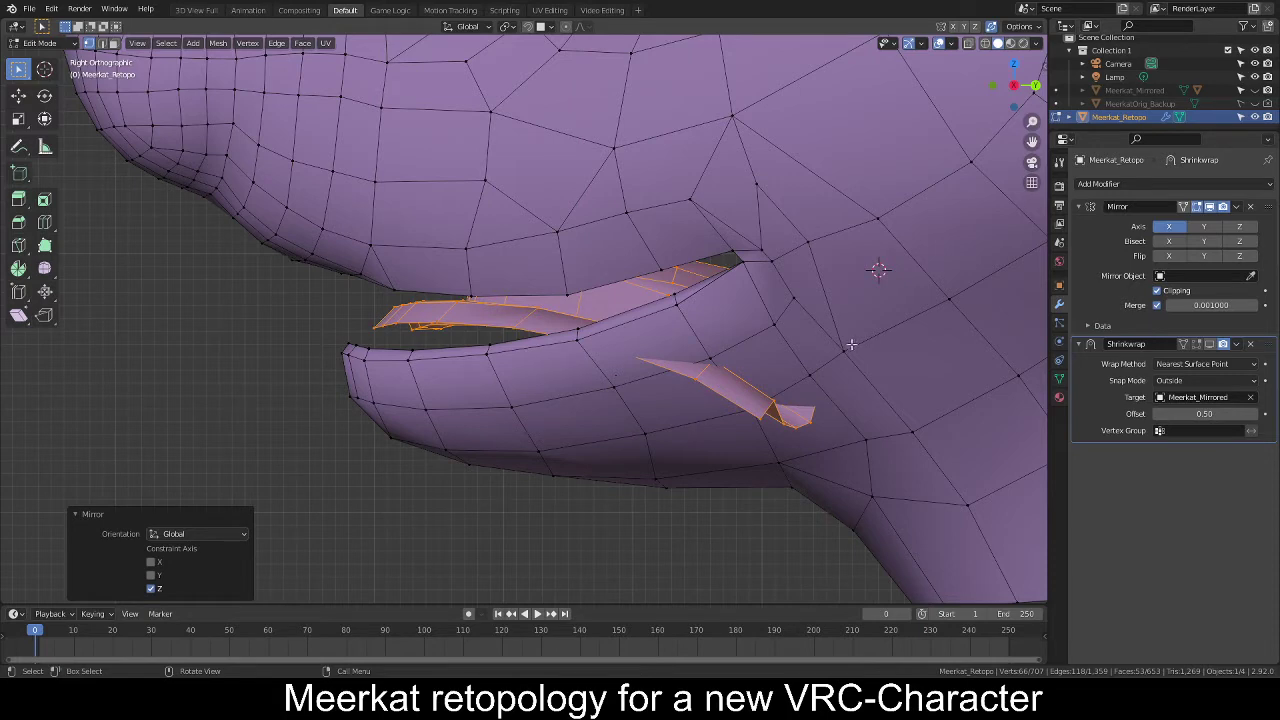
# Rotate the mirrored mouth faces by -23.7° in the right view and try to raise them along Z in wireframe display.
pyautogui.press('r')
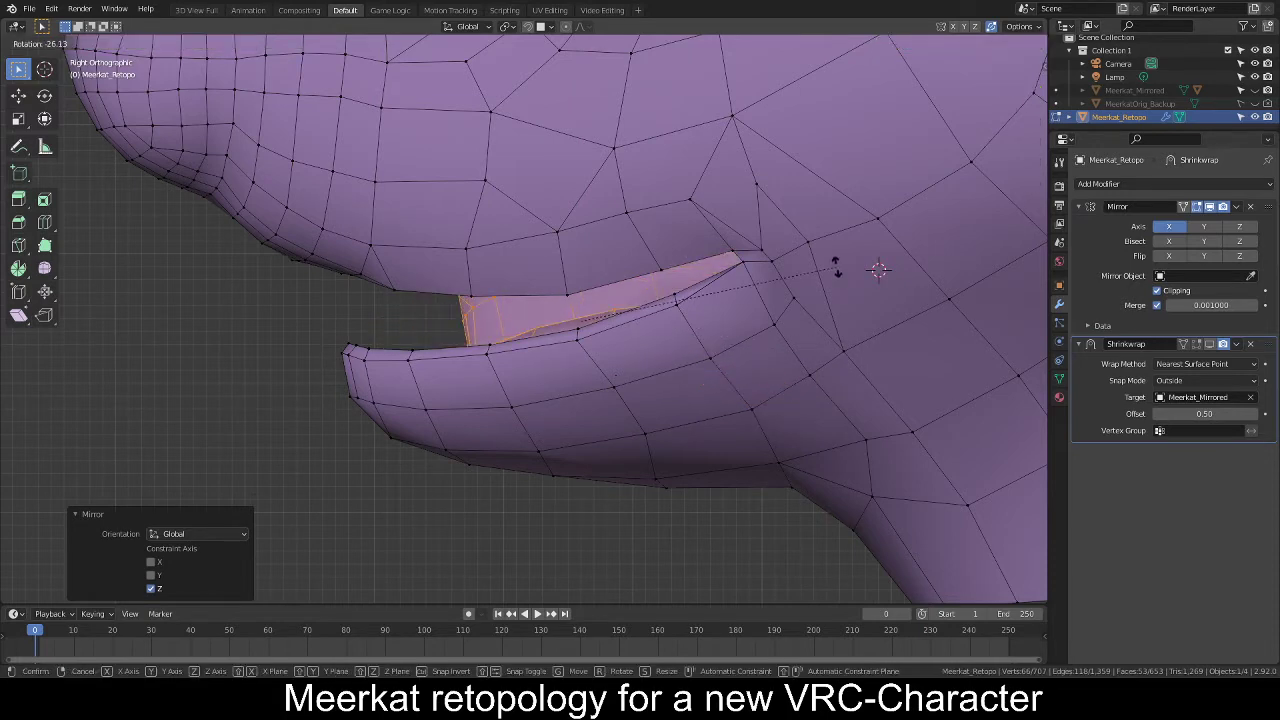
pyautogui.click(837, 278)
pyautogui.click(985, 44)
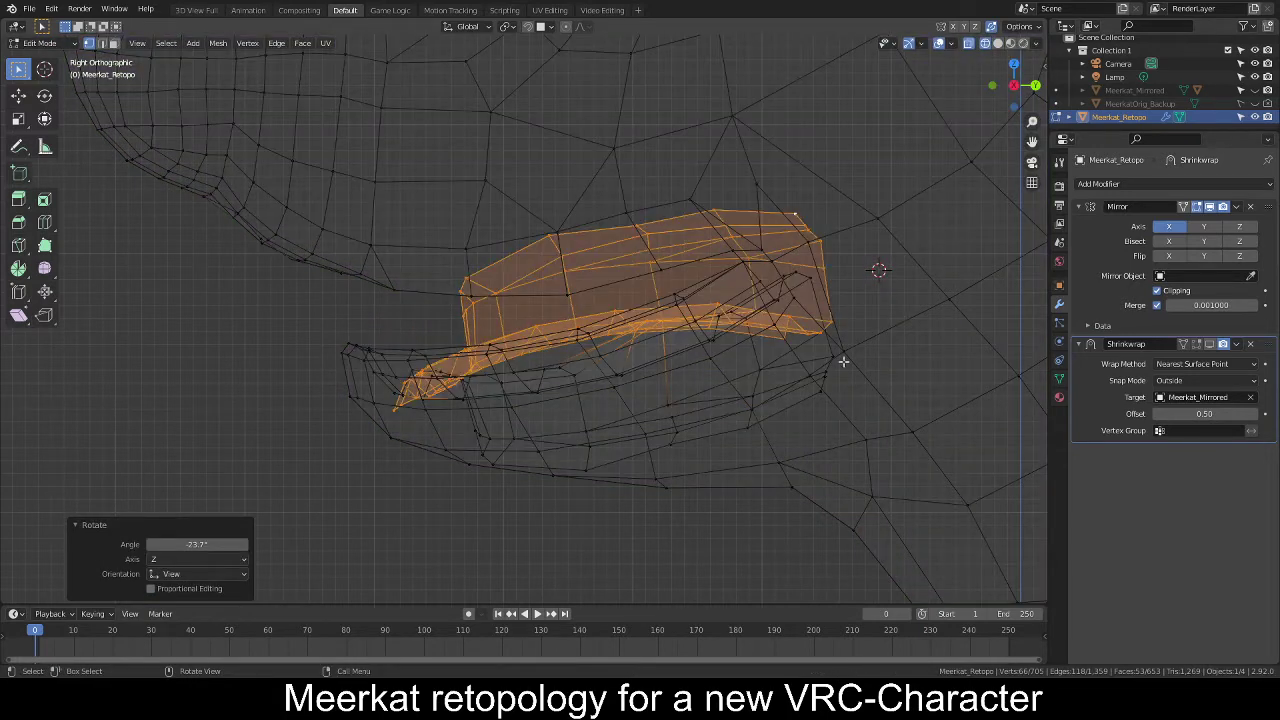
pyautogui.press('g')
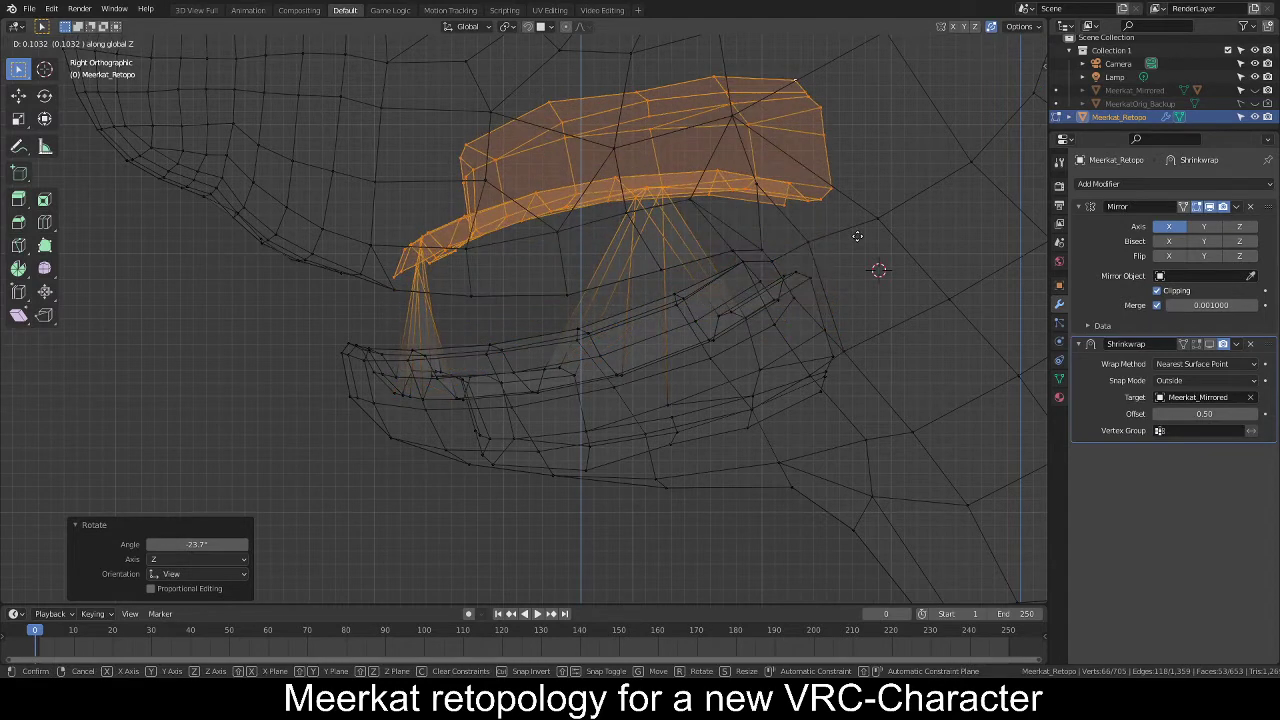
pyautogui.rightClick(857, 236)
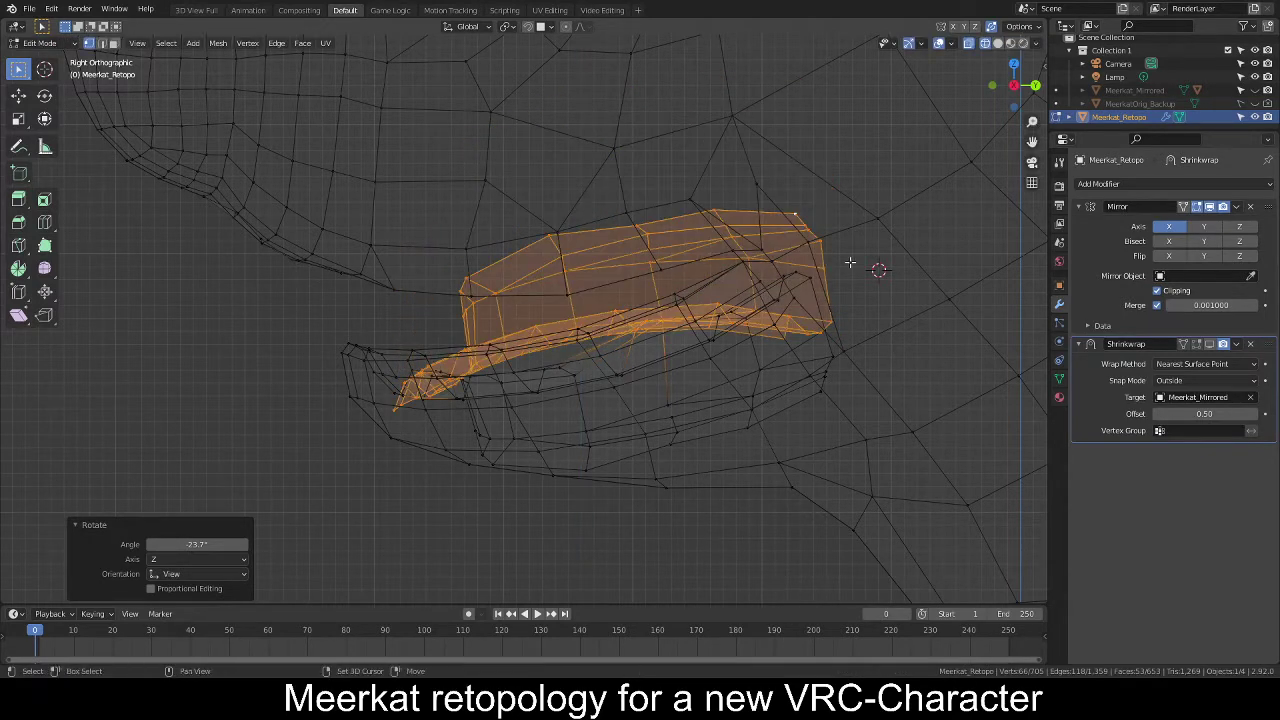
# Undo the rotation and the Z mirroring of the duplicated mouth faces.
pyautogui.hotkey('shift', 'z')
pyautogui.hotkey('shift', 'z')
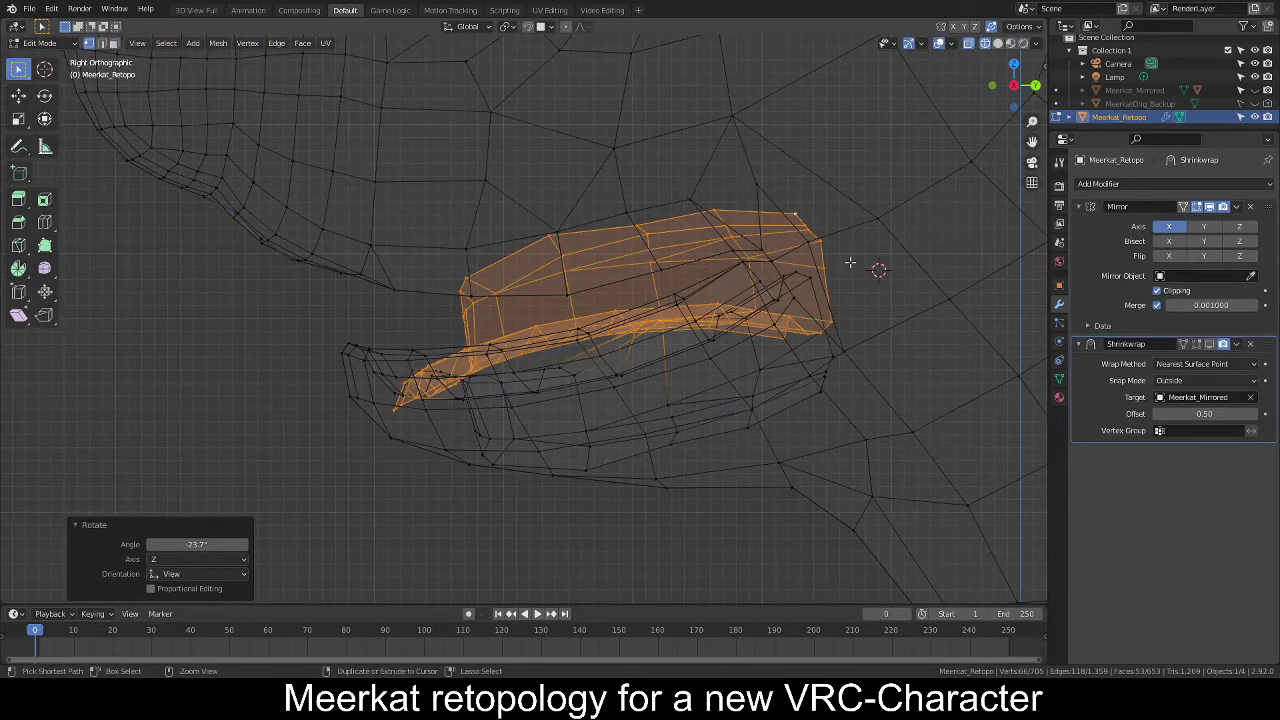
pyautogui.hotkey('ctrl', 'z')
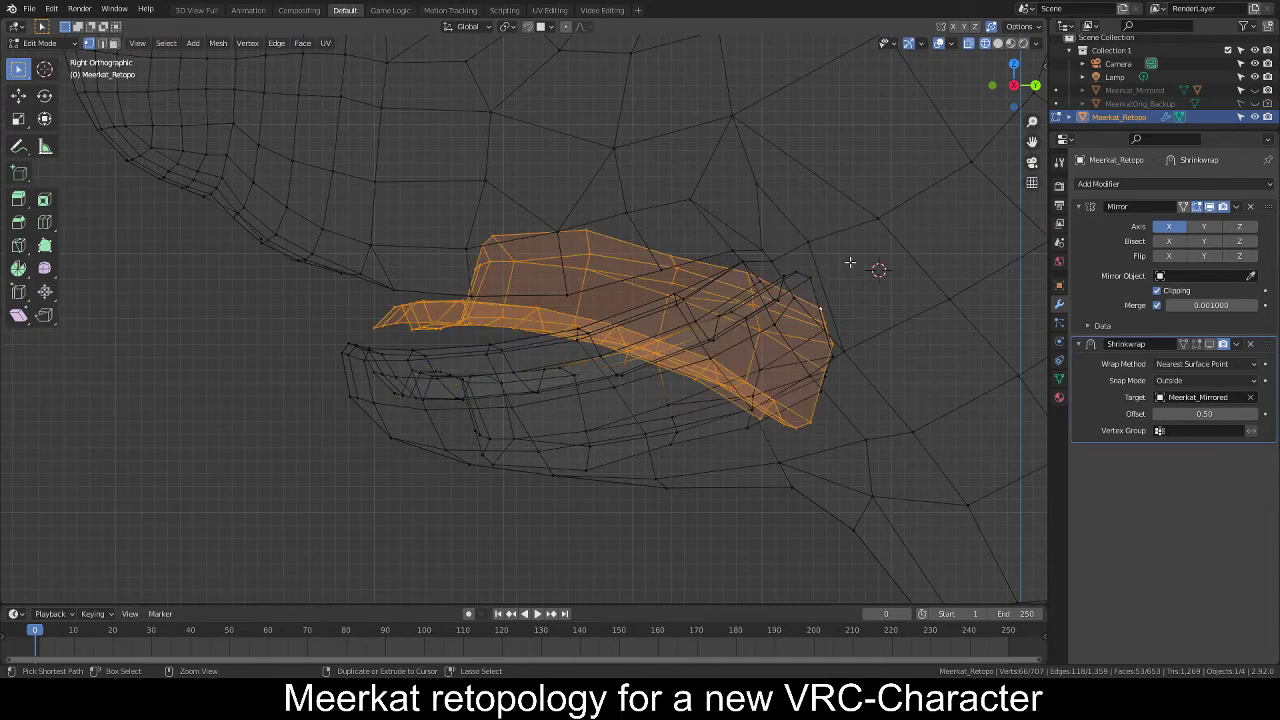
pyautogui.hotkey('ctrl', 'z')
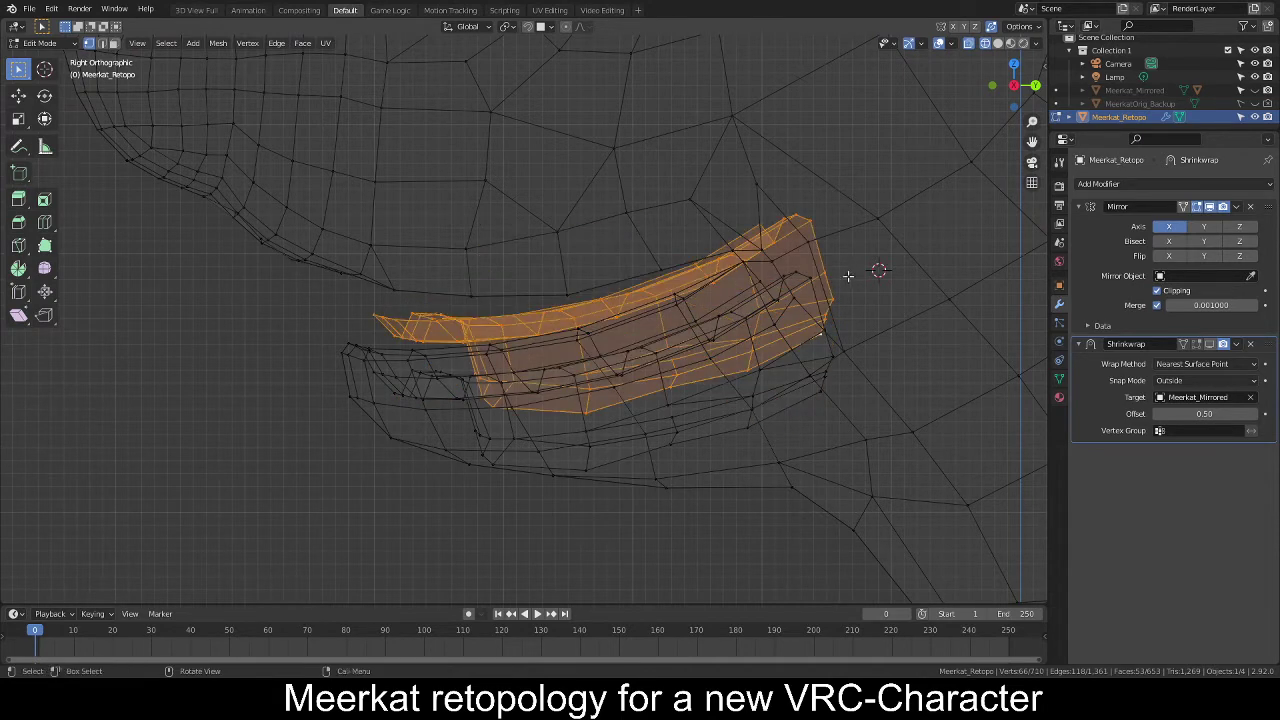
# Move the duplicated mouth faces 0.10057 along Z, clear of the lower mouth geometry.
pyautogui.press('g')
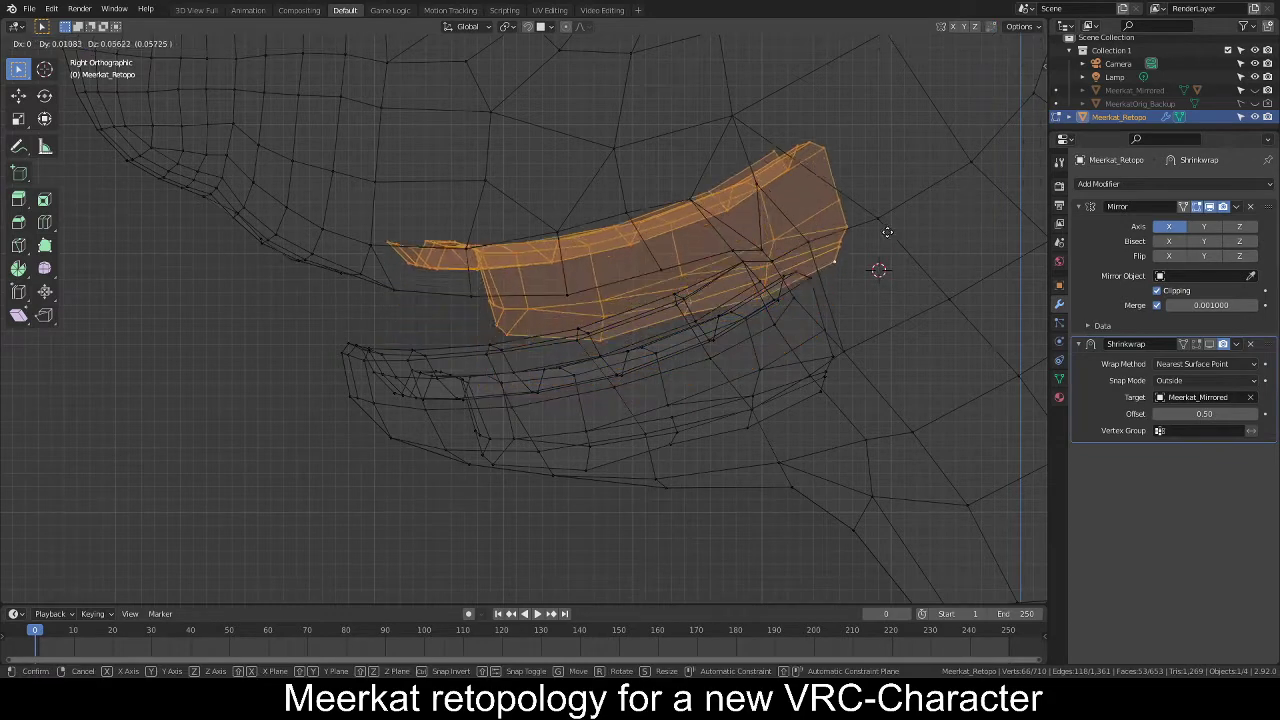
pyautogui.press('z')
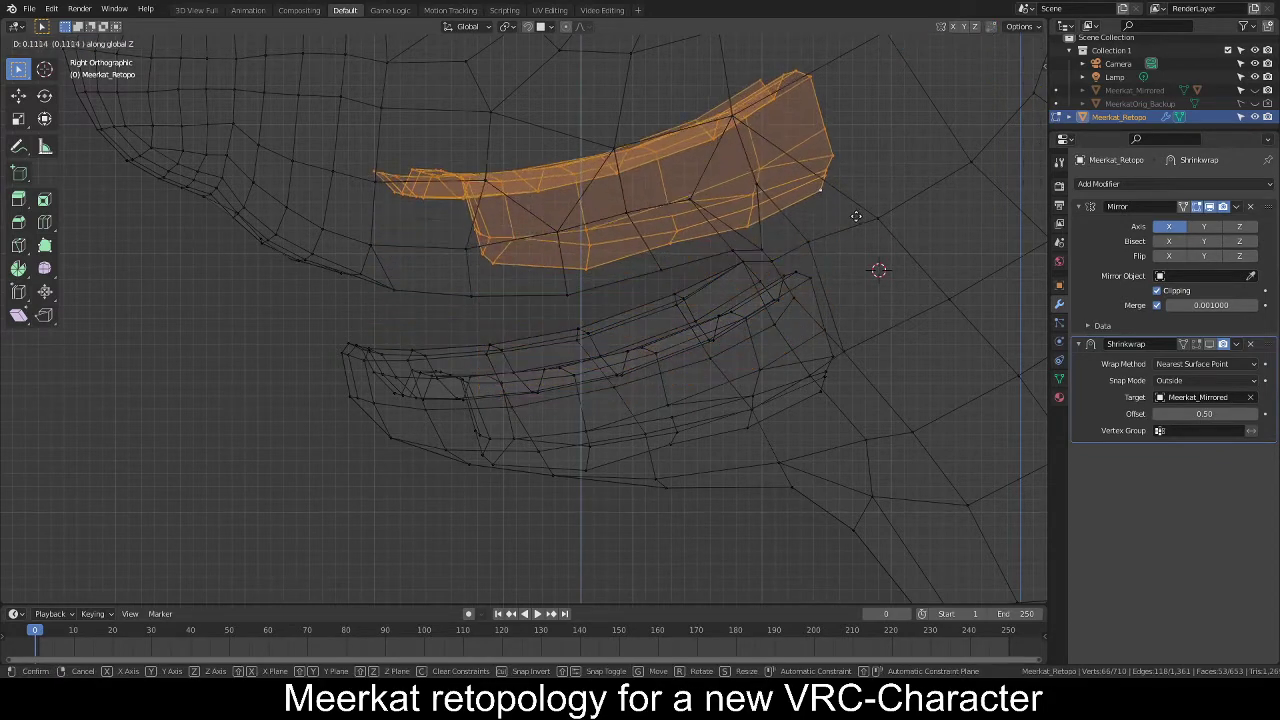
pyautogui.click(863, 236)
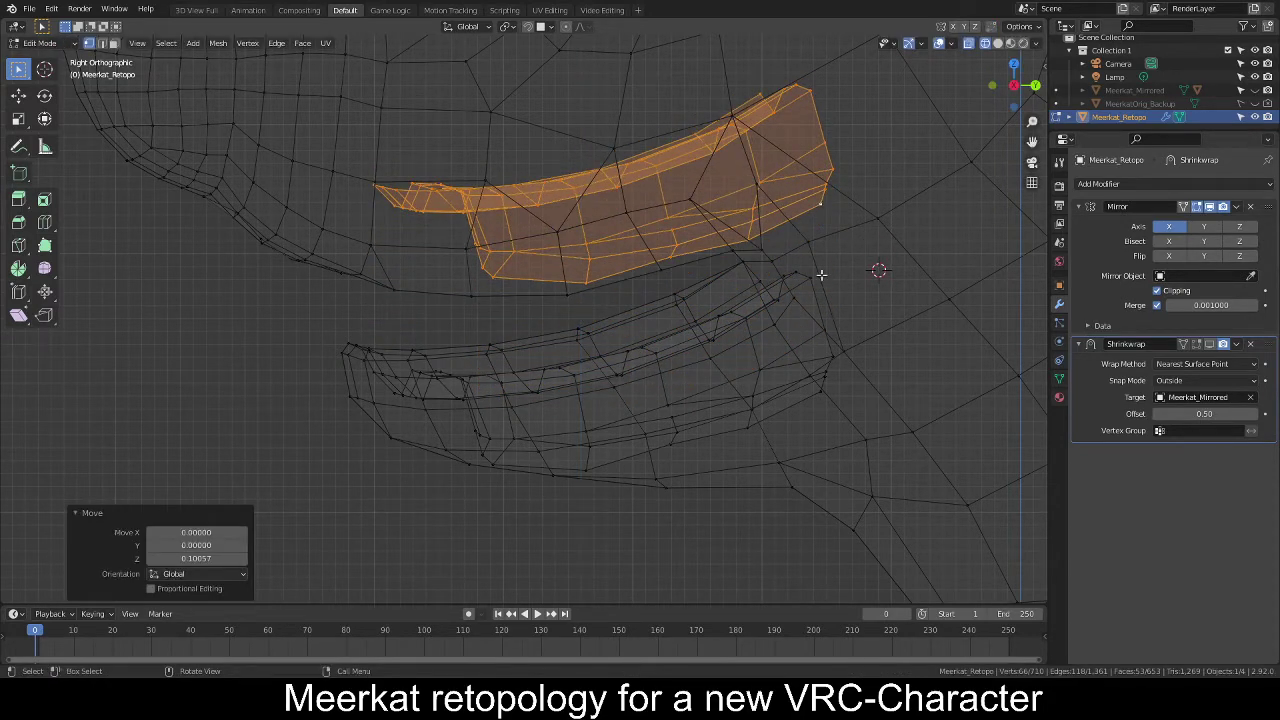
# Mirror the raised mouth copy along global Z and rotate it by -21.6° to follow the upper jaw.
pyautogui.press('F3')
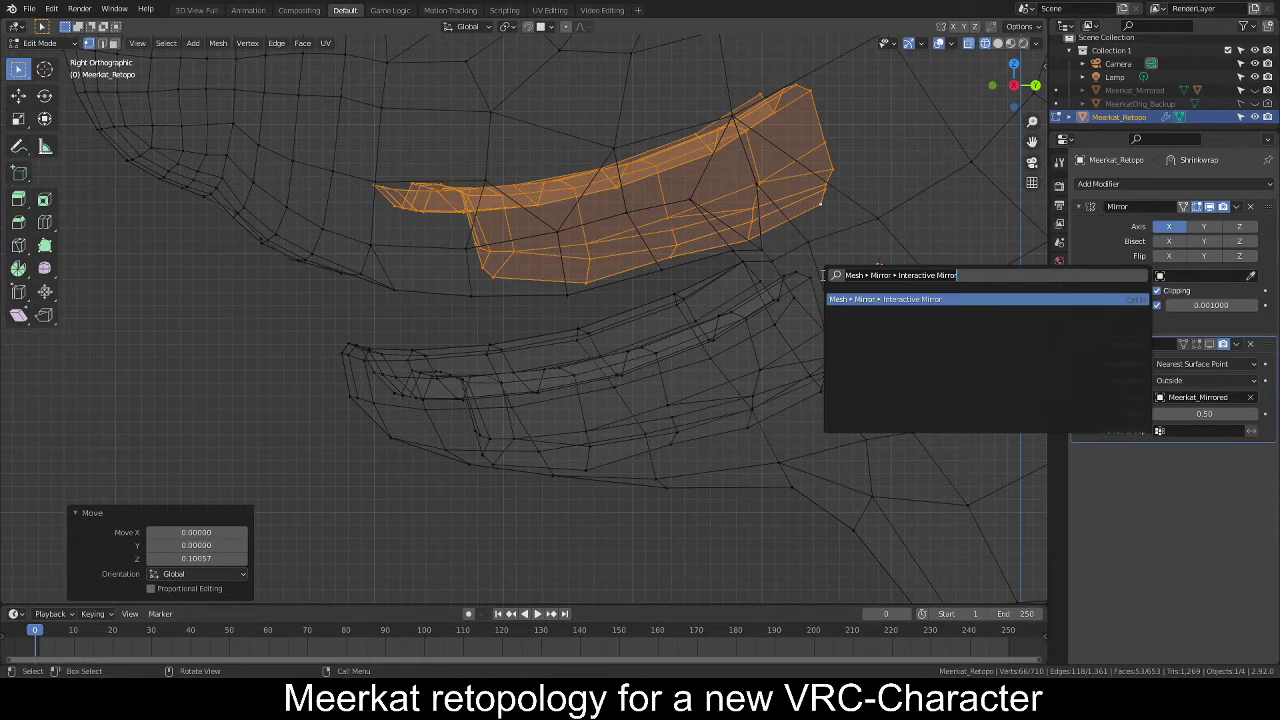
pyautogui.press('Return')
pyautogui.press('z')
pyautogui.click(821, 275)
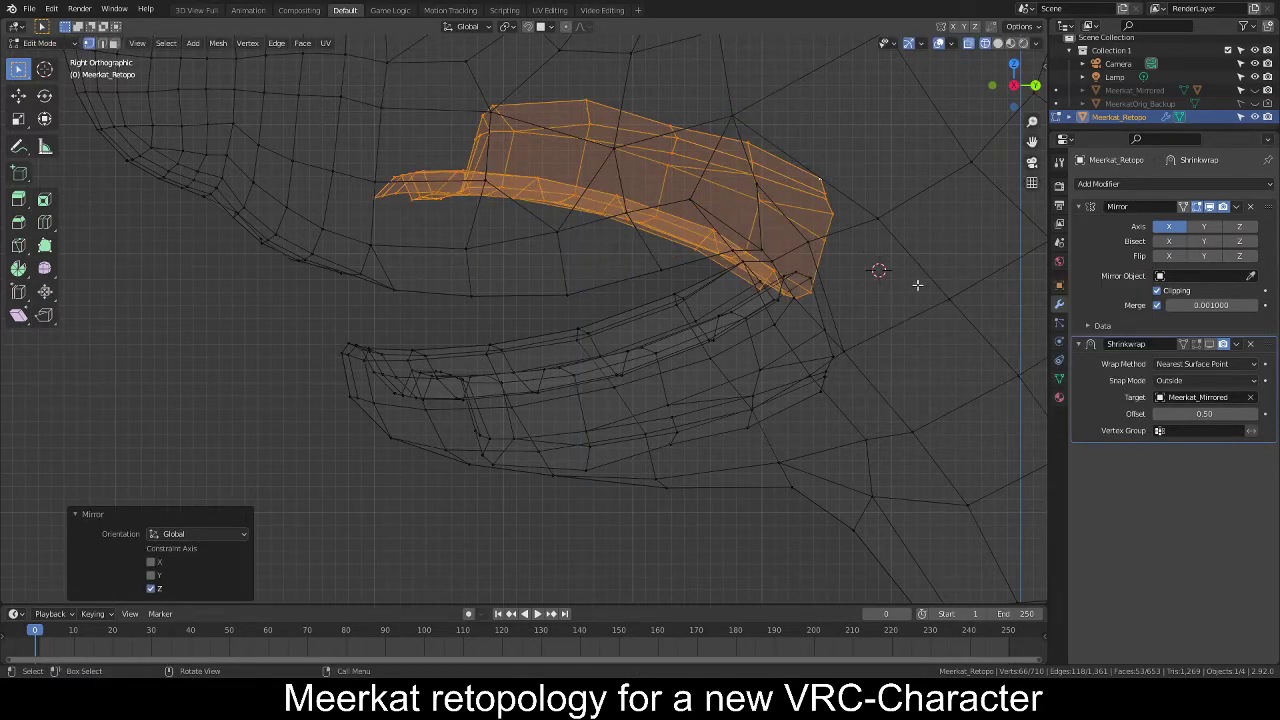
pyautogui.press('r')
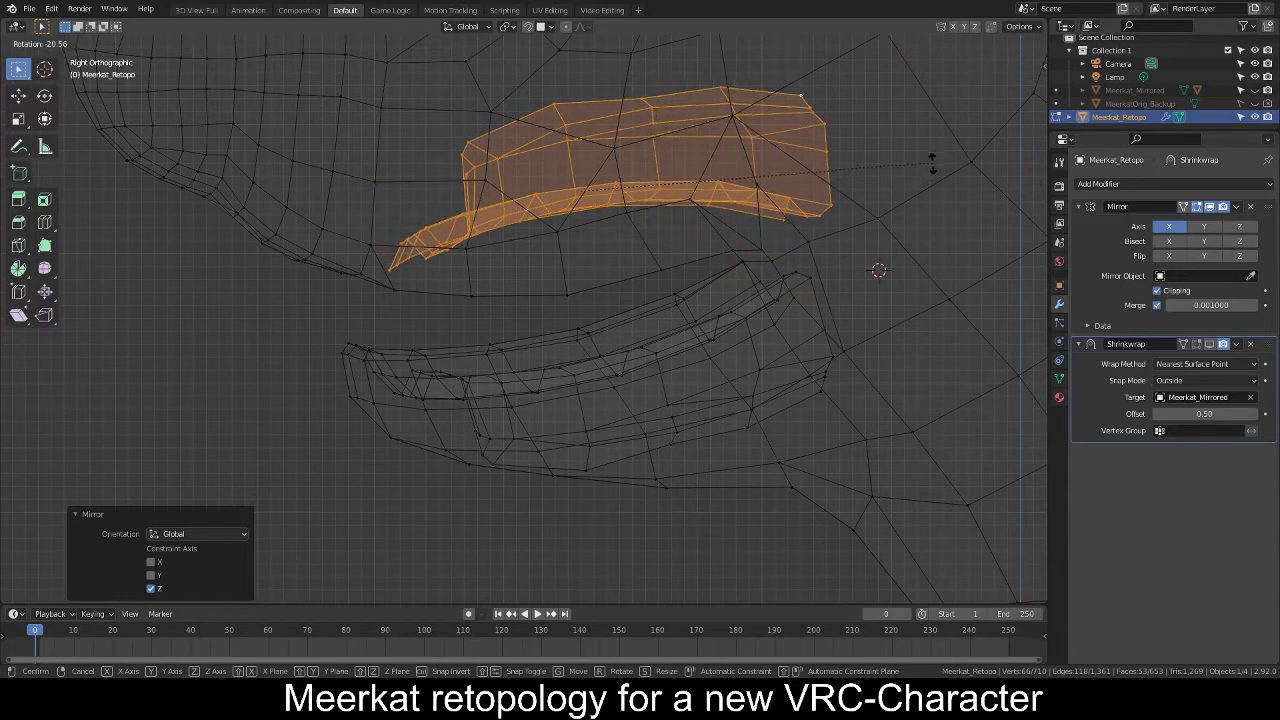
pyautogui.click(932, 155)
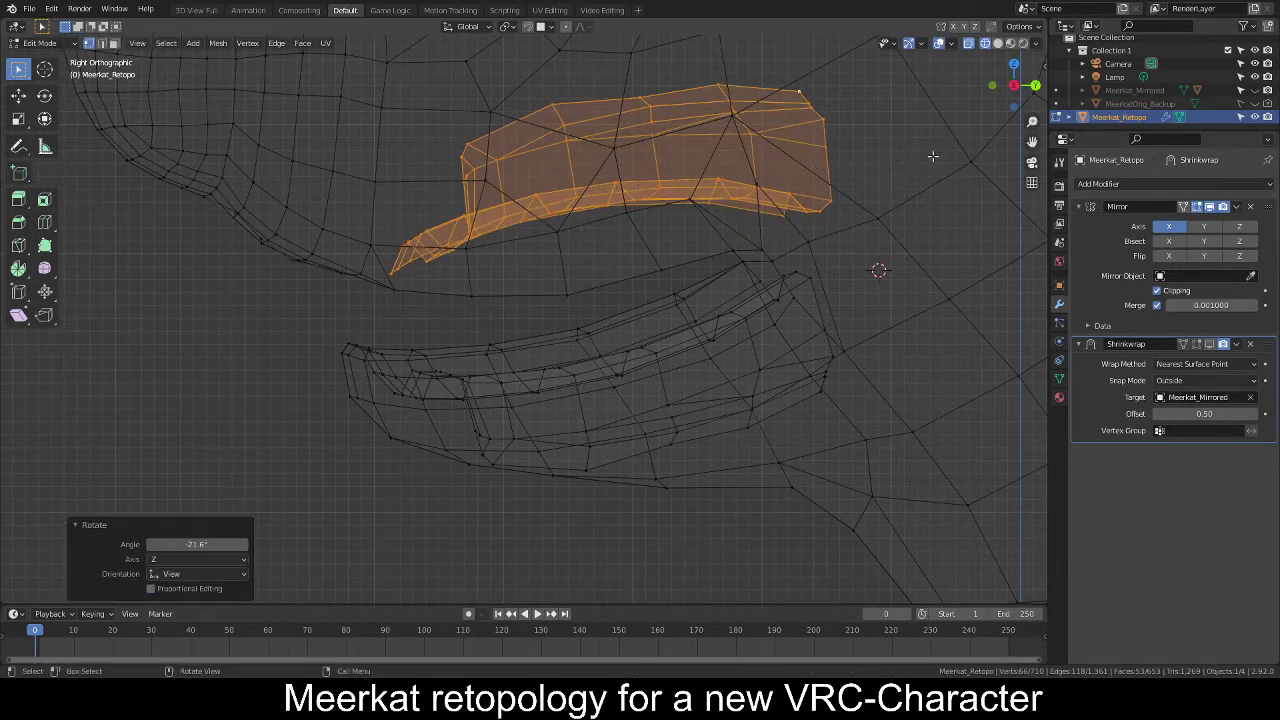
# Apply Shrink/Fatten with an offset of 0.023 to the mirrored mouth copy, checking it in the bottom orthographic wireframe view.
pyautogui.click(997, 45)
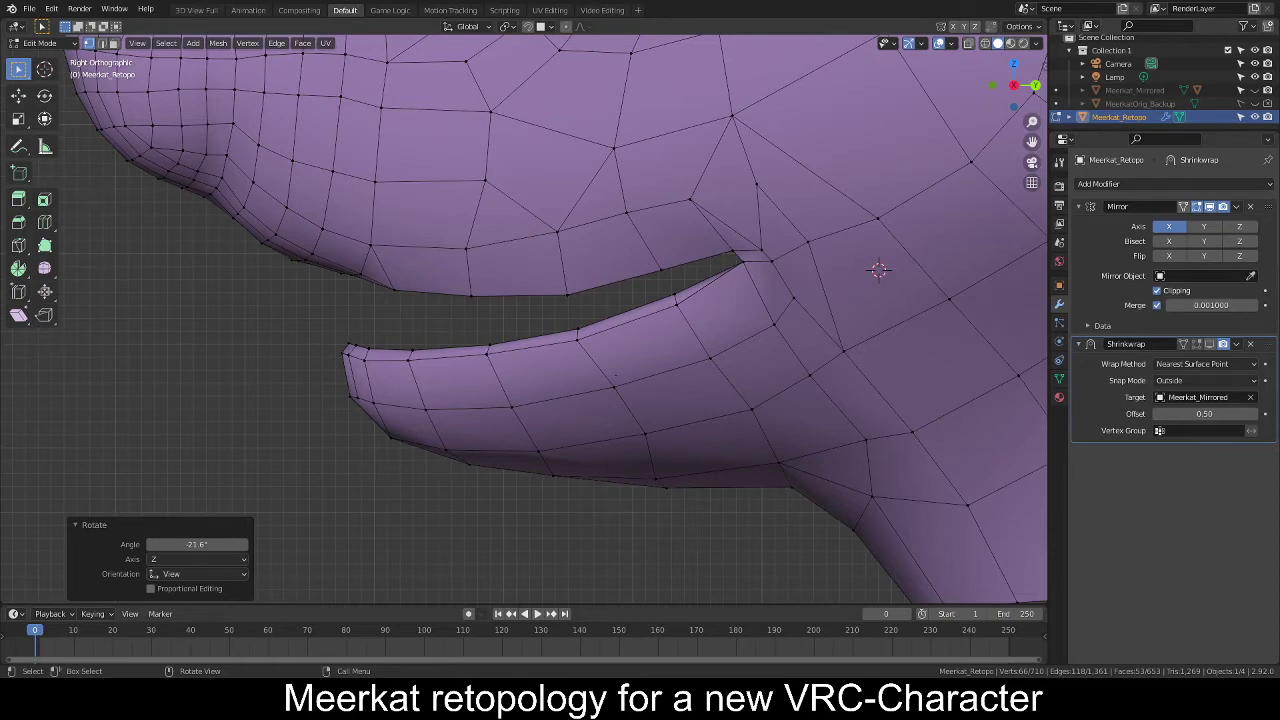
pyautogui.moveTo(578, 326); pyautogui.dragTo(686, 257, button='middle')
pyautogui.scroll(1, 606, 251)
pyautogui.moveTo(606, 251); pyautogui.dragTo(551, 253, button='middle')
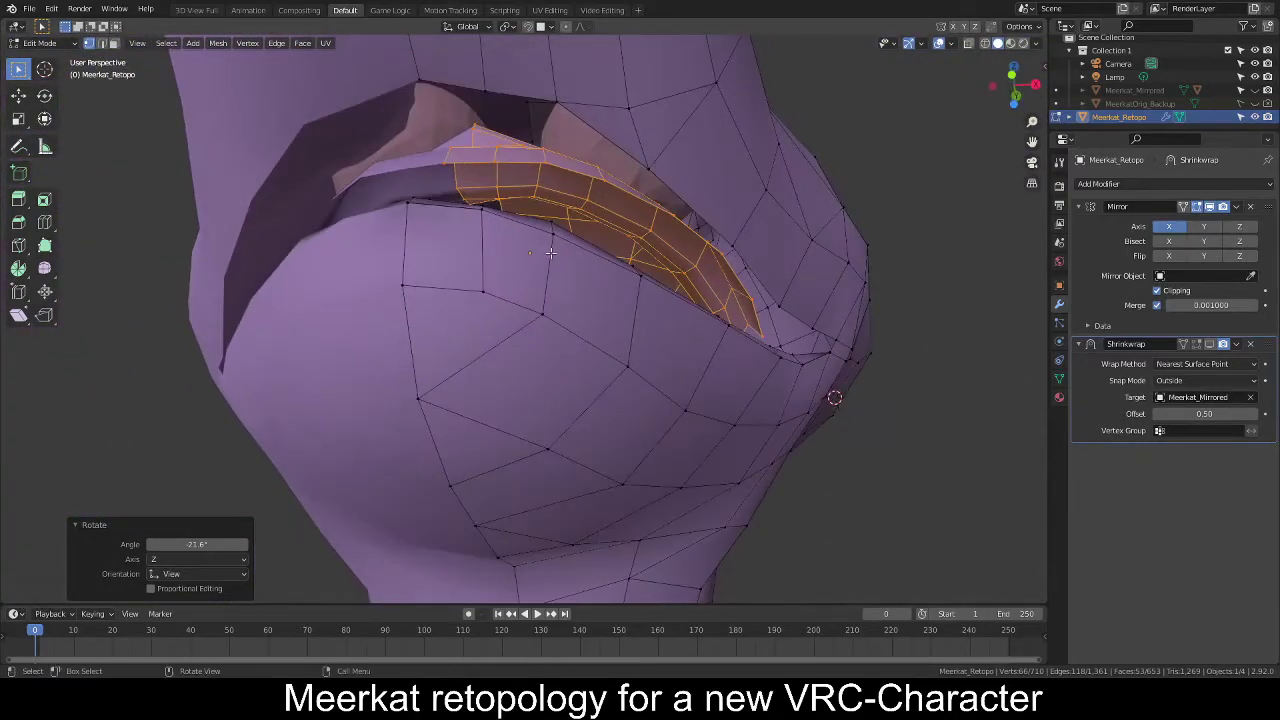
pyautogui.press('ctrl+KP_7')
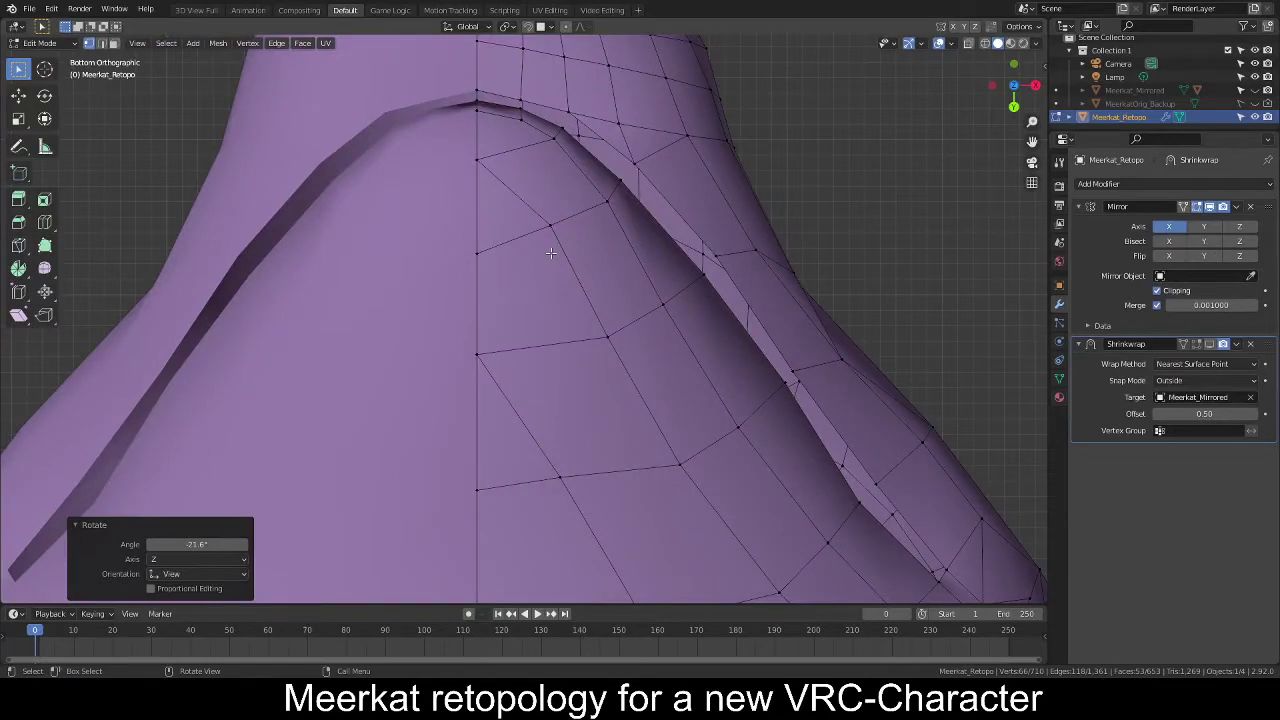
pyautogui.click(985, 44)
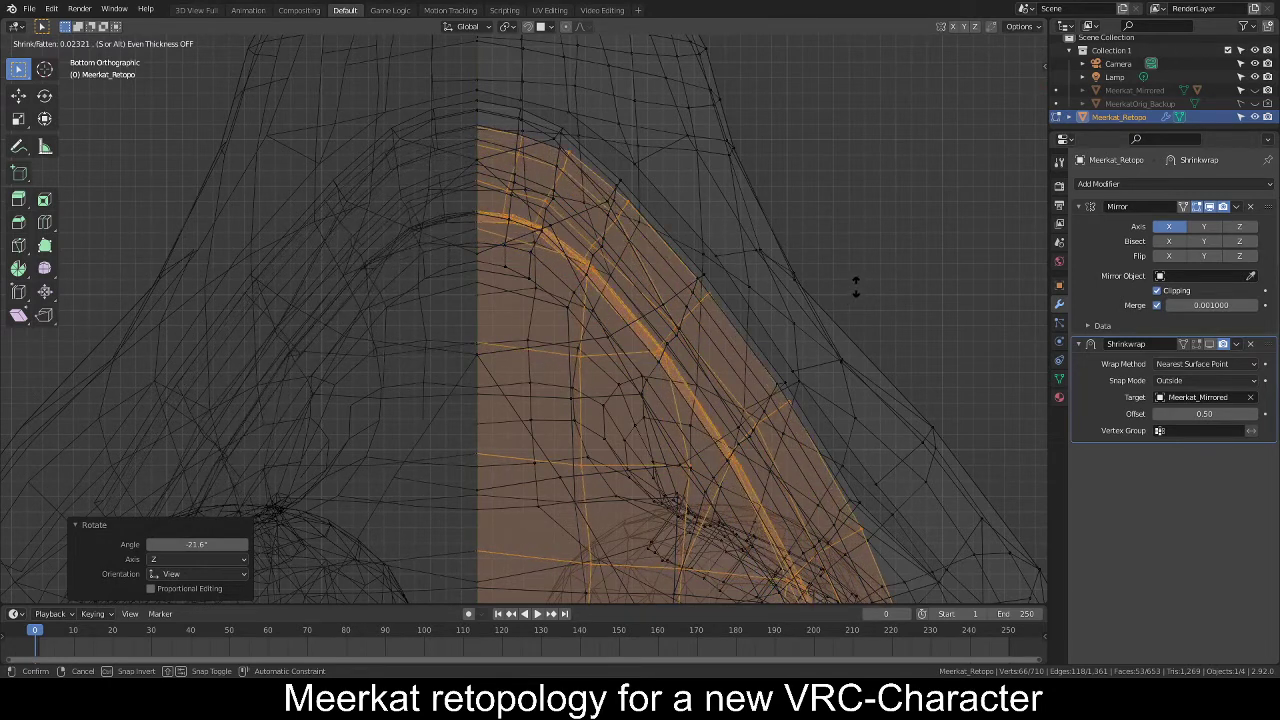
pyautogui.click(997, 43)
# Select the centerline vertex column of the upper mouth copy by shortest path and move it -0.03027 along Y and 0.01228 along Z.
pyautogui.moveTo(955, 225)
pyautogui.mouseDown(button='middle')
pyautogui.moveTo(880, 310)
pyautogui.moveTo(768, 381)
pyautogui.moveTo(823, 346)
pyautogui.moveTo(974, 354)
pyautogui.moveTo(1013, 373)
pyautogui.moveTo(948, 363)
pyautogui.mouseUp(button='middle')
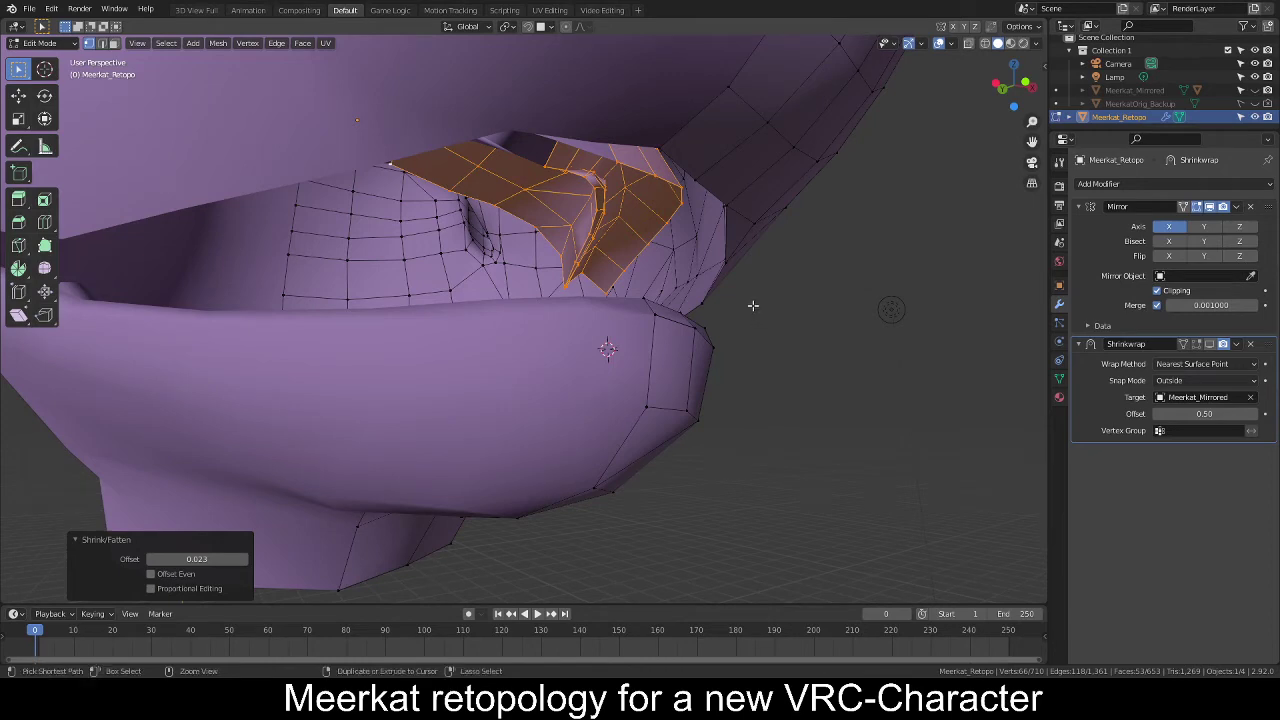
pyautogui.scroll(2, 735, 293)
pyautogui.moveTo(735, 293); pyautogui.dragTo(652, 212, button='middle')
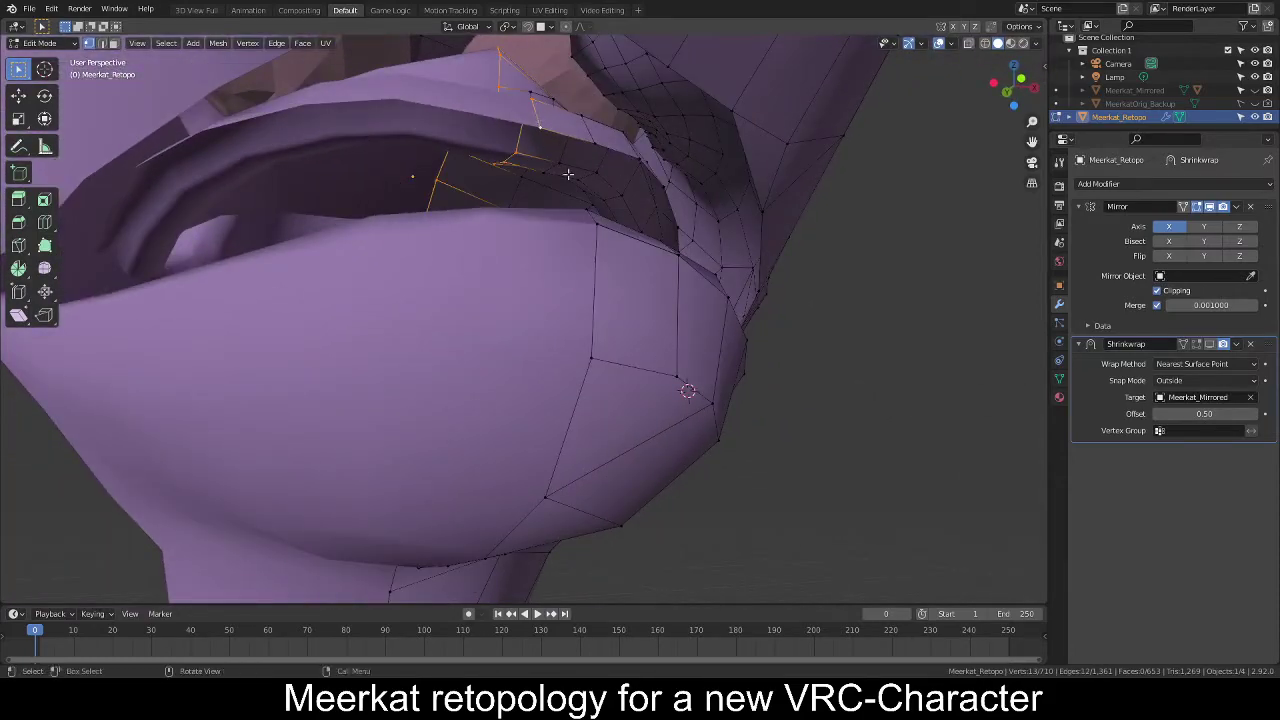
pyautogui.moveTo(567, 174); pyautogui.dragTo(861, 250, button='middle')
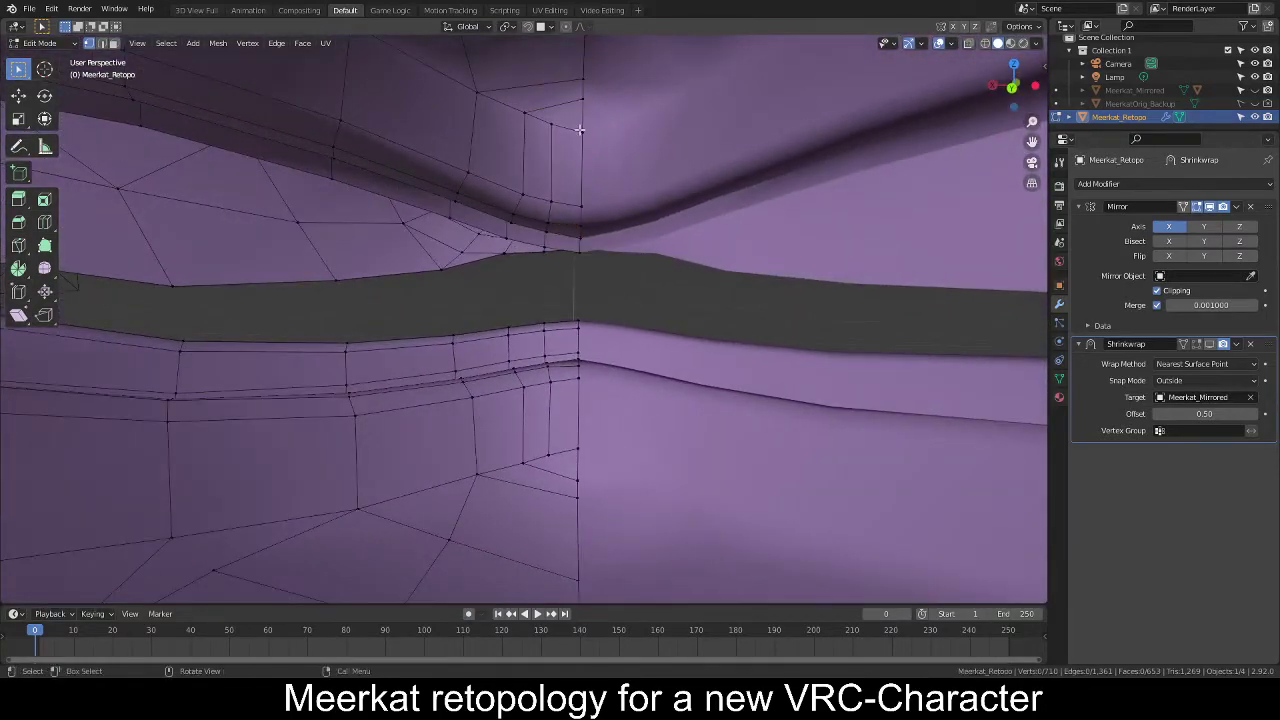
pyautogui.moveTo(580, 130); pyautogui.dragTo(479, 172, button='middle')
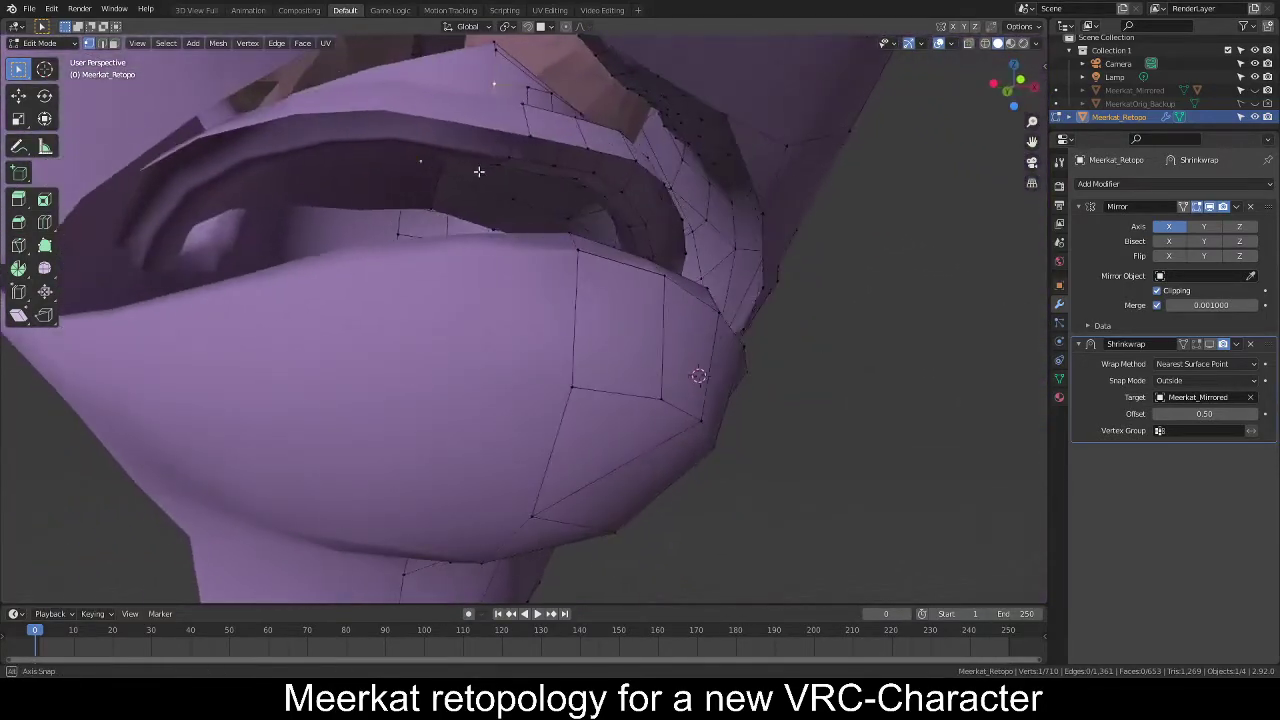
pyautogui.keyDown('ctrl'); pyautogui.click(522, 134); pyautogui.keyUp('ctrl')
pyautogui.moveTo(522, 134); pyautogui.dragTo(782, 251, button='middle')
pyautogui.click(716, 209)
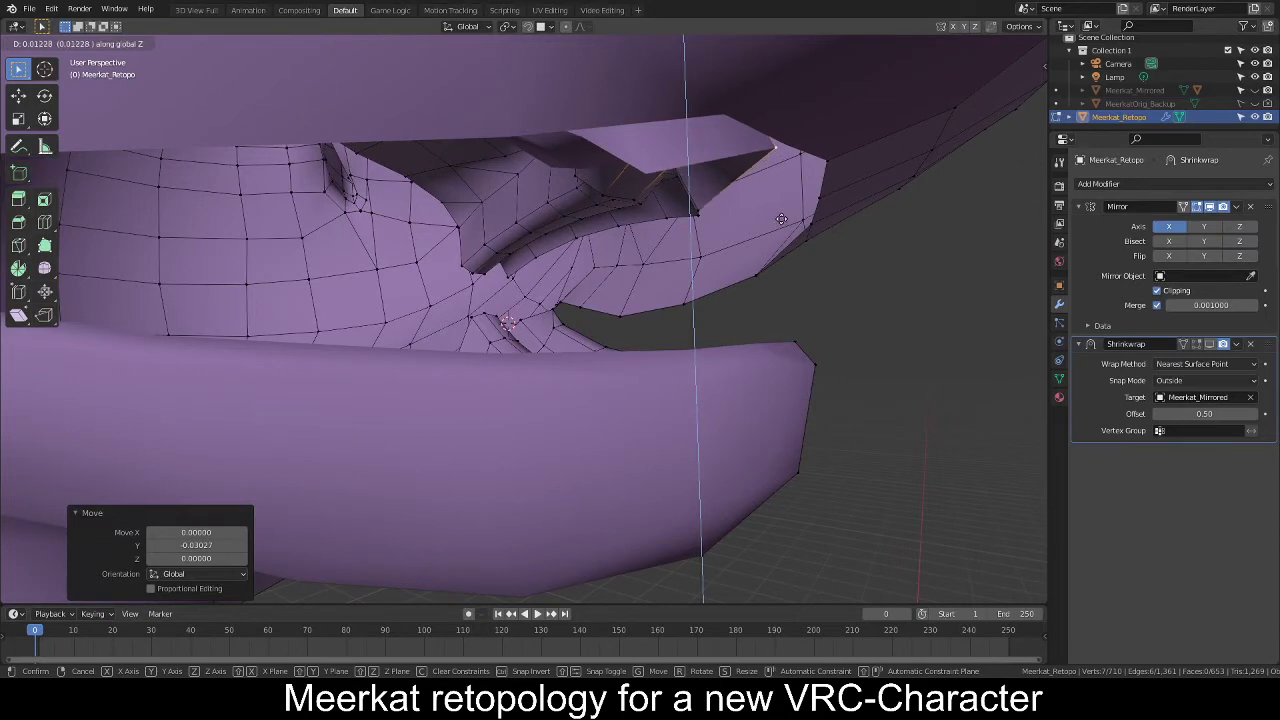
# Select the vertex column next to the upper mouth copy's centerline by shortest path and adjust its position.
pyautogui.moveTo(678, 216); pyautogui.dragTo(606, 126, button='middle')
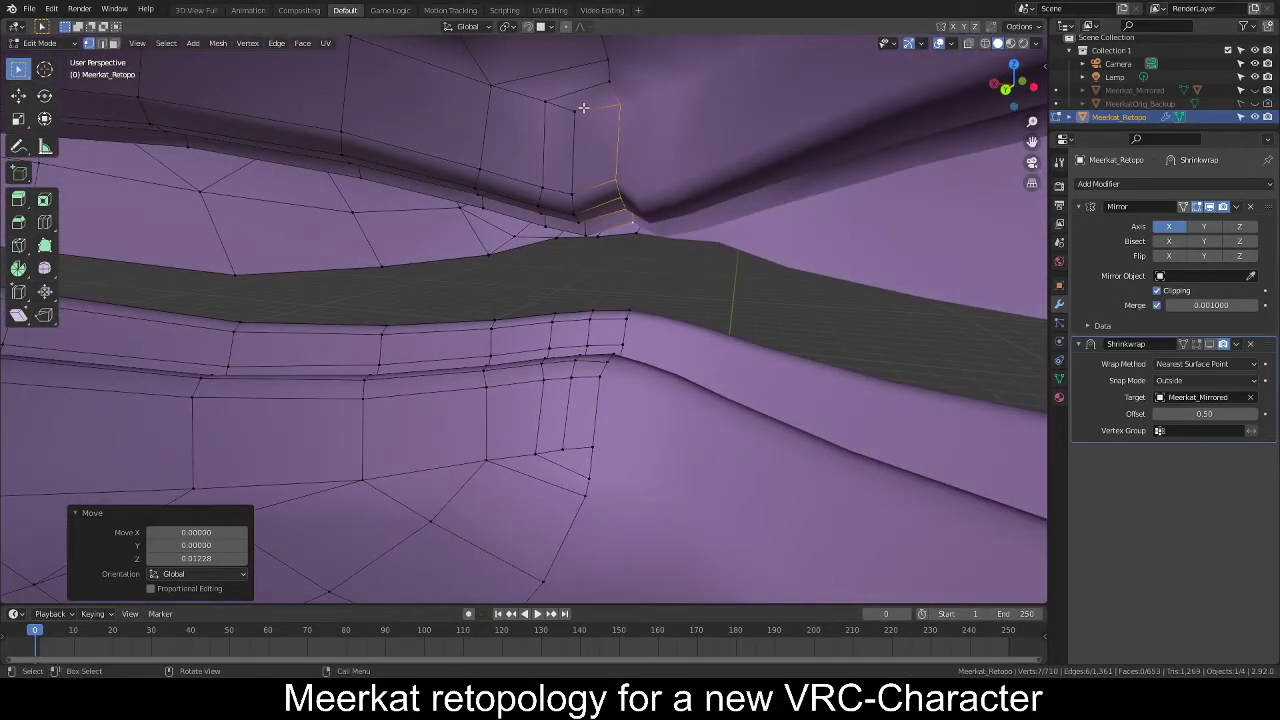
pyautogui.moveTo(623, 214); pyautogui.dragTo(379, 166, button='middle')
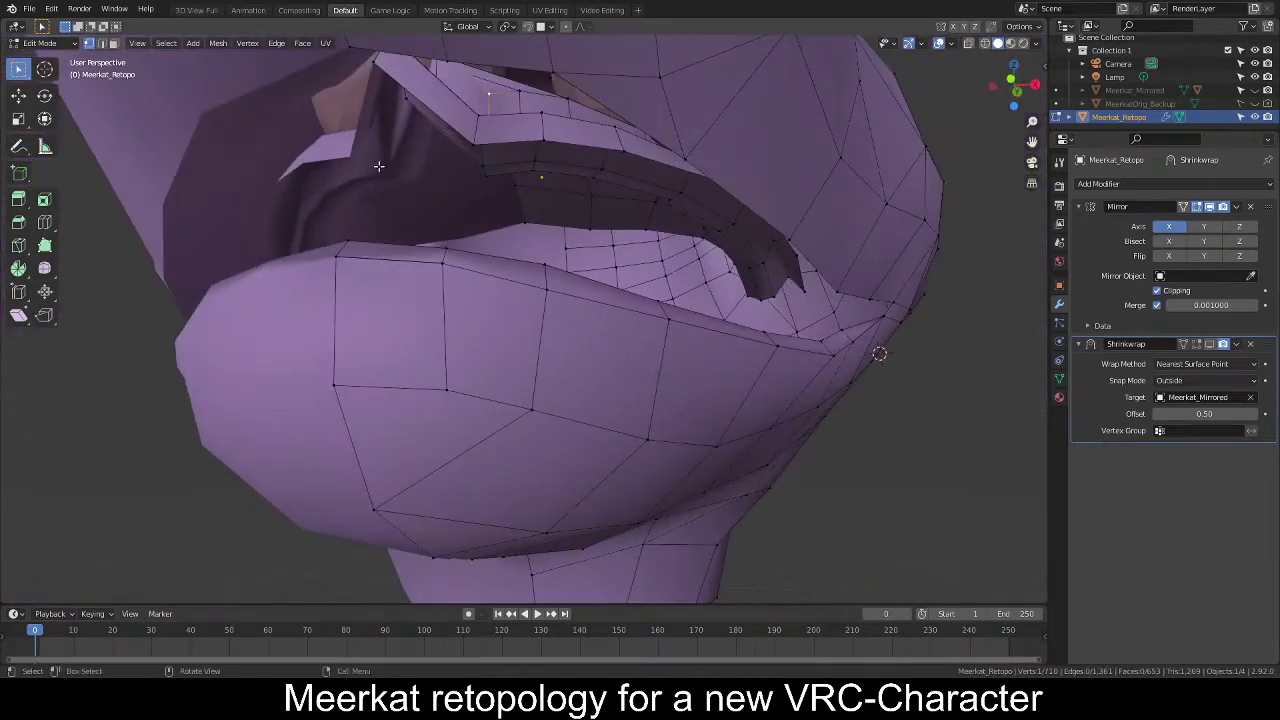
pyautogui.keyDown('ctrl'); pyautogui.click(471, 140); pyautogui.keyUp('ctrl')
pyautogui.moveTo(480, 150); pyautogui.dragTo(617, 195, button='middle')
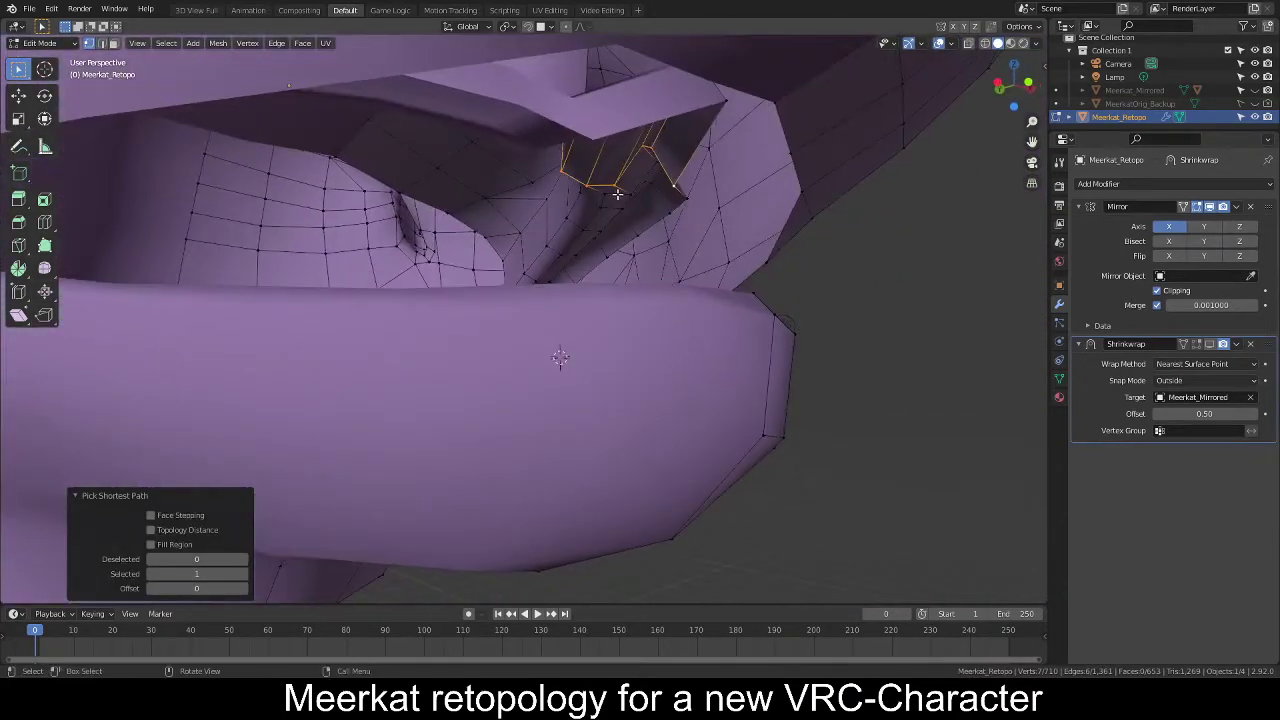
pyautogui.click(677, 189)
pyautogui.moveTo(700, 200); pyautogui.dragTo(646, 215, button='middle')
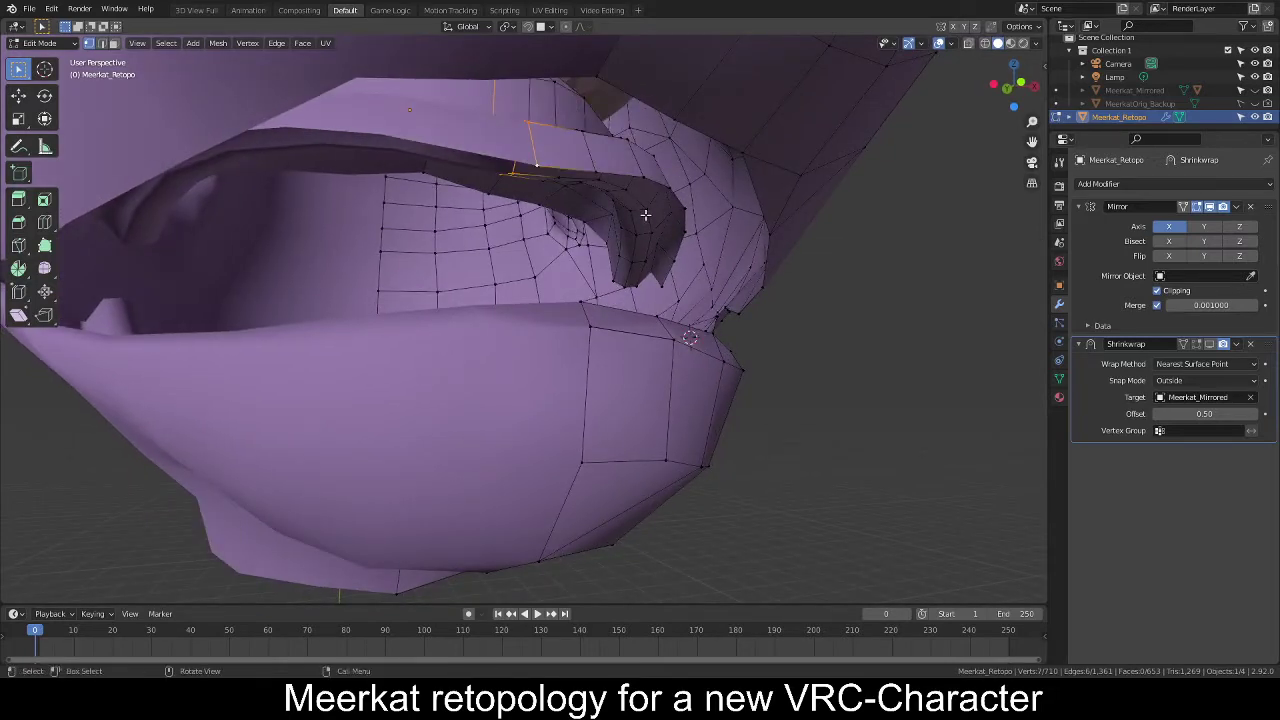
pyautogui.moveTo(603, 217); pyautogui.dragTo(646, 249, button='middle')
pyautogui.scroll(-3, 797, 246)
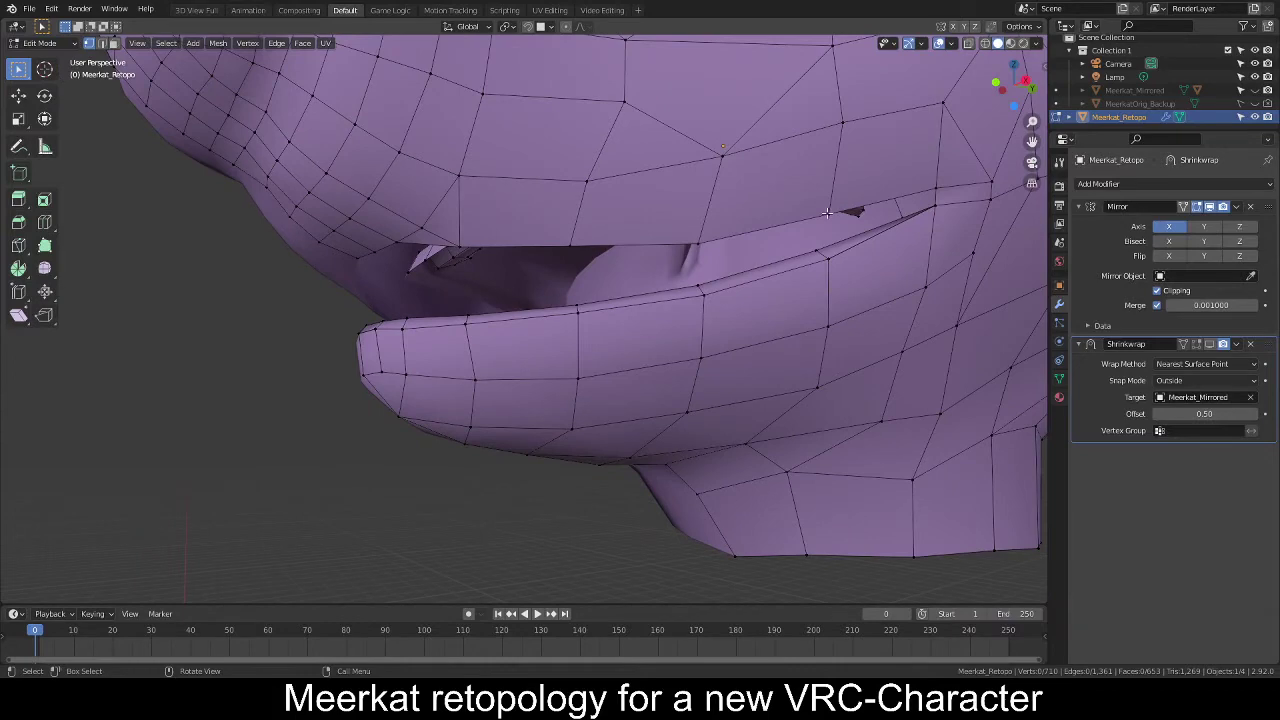
# Select the upper lip's border vertices by shortest path and extrude them into a new narrow strip.
pyautogui.moveTo(826, 212); pyautogui.dragTo(663, 251, button='middle')
pyautogui.keyDown('ctrl'); pyautogui.click(601, 207); pyautogui.keyUp('ctrl')
pyautogui.press('g')
pyautogui.click(678, 271)
# Slide two vertices near the front of the extruded upper lip strip along their edges to even the spacing.
pyautogui.press('g')
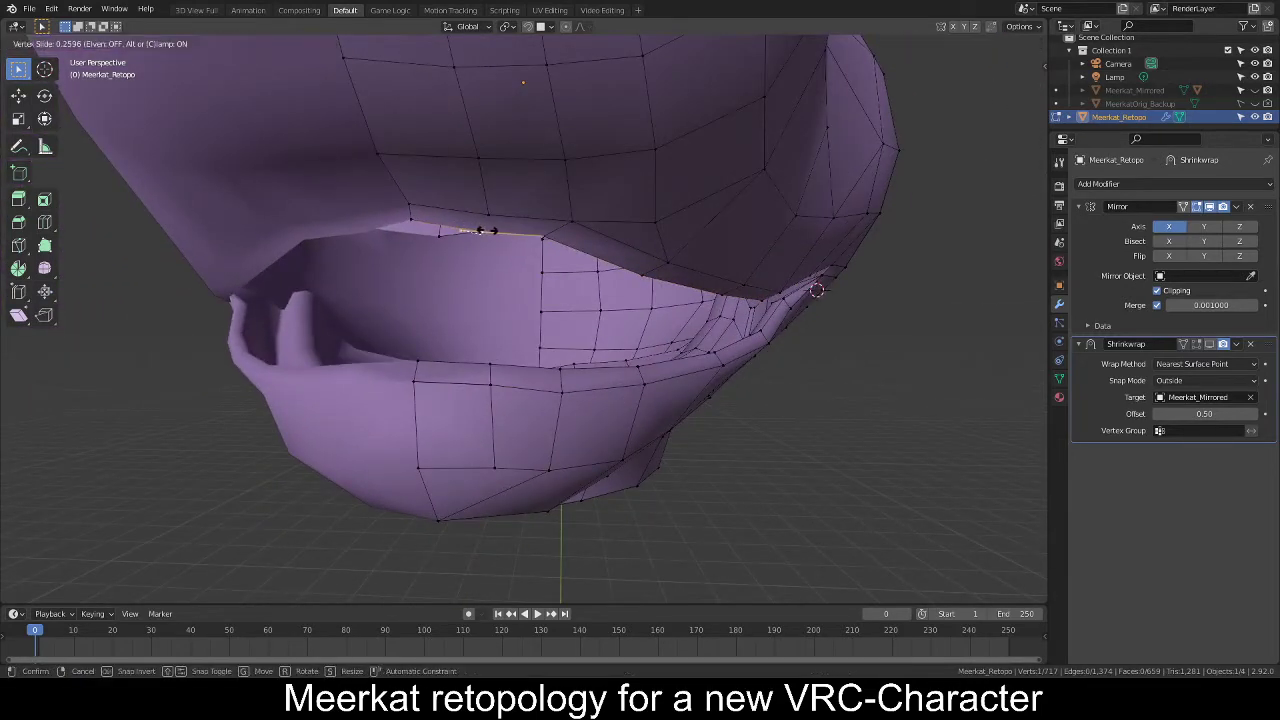
pyautogui.click(490, 230)
pyautogui.press('g')
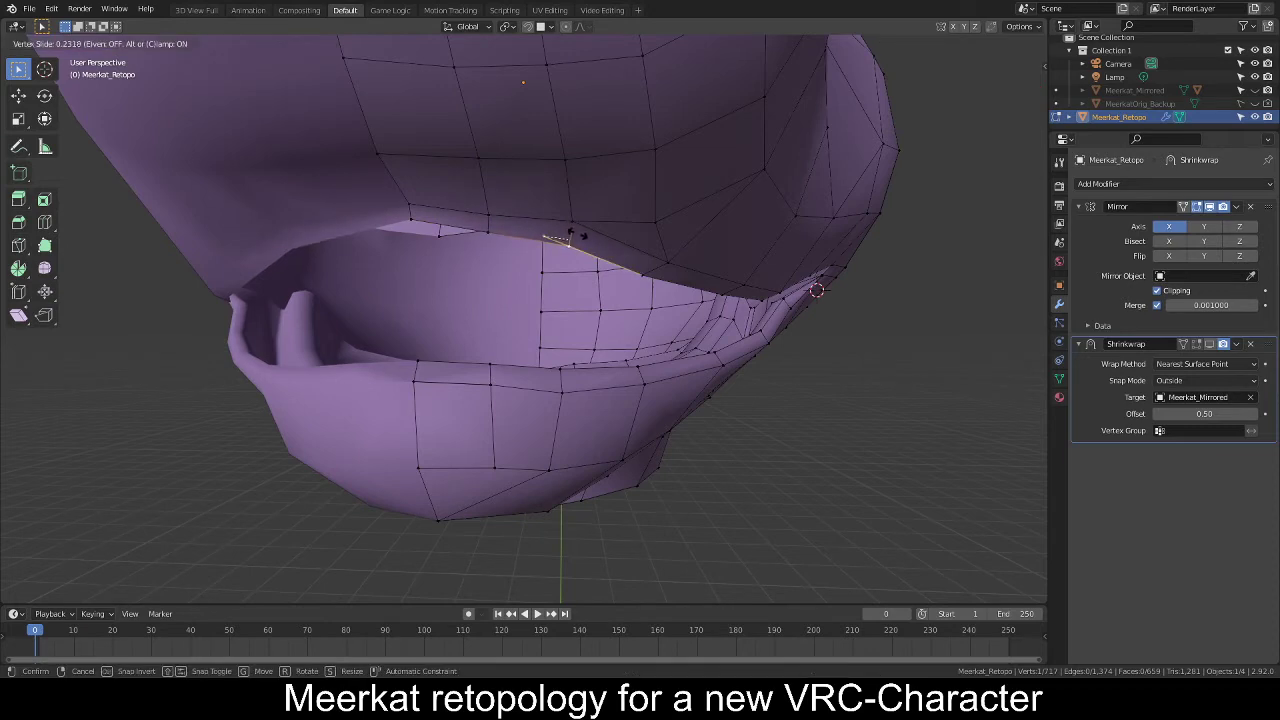
pyautogui.click(576, 234)
pyautogui.moveTo(685, 268); pyautogui.dragTo(583, 240, button='middle')
# Slide the next vertex farther back on the extruded upper lip strip along its edge.
pyautogui.click(626, 249)
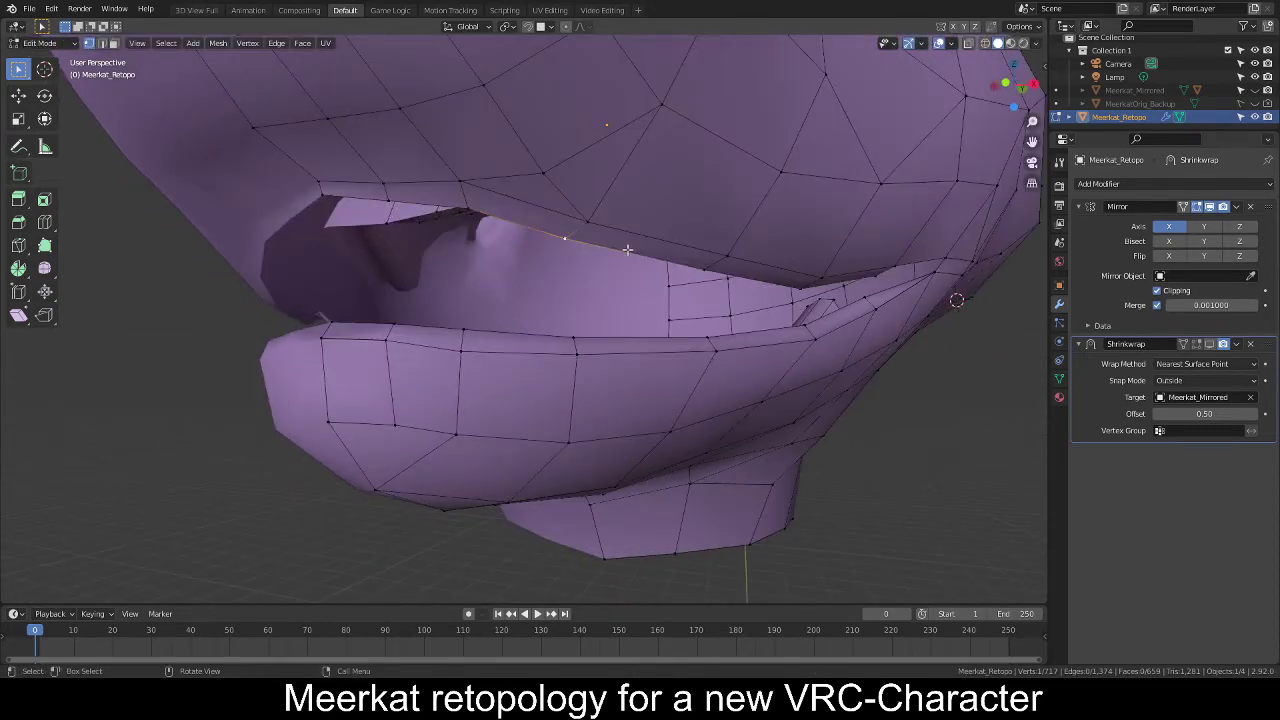
pyautogui.moveTo(696, 258); pyautogui.dragTo(793, 179, button='middle')
pyautogui.click(630, 250)
pyautogui.press('g')
pyautogui.press('g')
pyautogui.click(679, 258)
# Move the rear vertex of the extruded upper lip strip by 0.00044 X, 0.00557 Y and 0.00289 Z and refine its position.
pyautogui.click(712, 197)
pyautogui.moveTo(680, 232); pyautogui.dragTo(697, 231, button='middle')
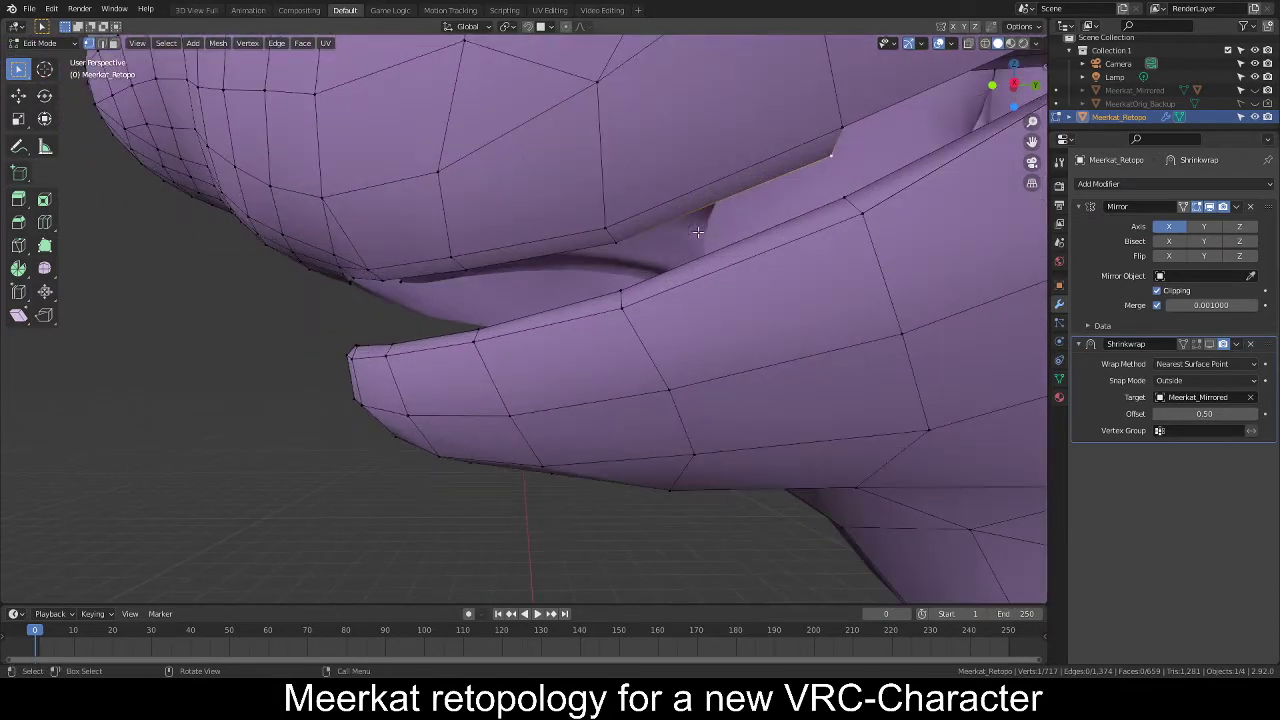
pyautogui.click(771, 219)
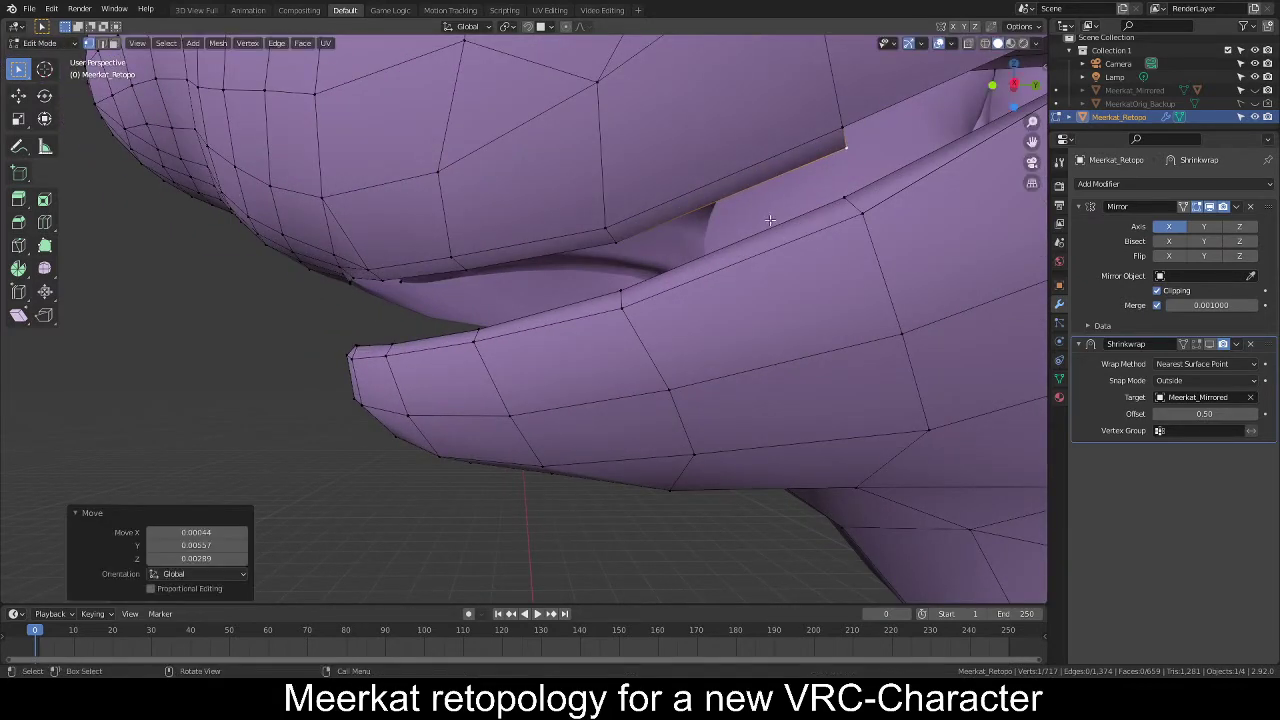
pyautogui.press('g')
pyautogui.click(854, 186)
# Select the upper lip's inner border by shortest path from the front centre and apply Shrink/Fatten with an offset of 0.007.
pyautogui.scroll(-3, 640, 263)
pyautogui.hotkey('alt', 'a')
pyautogui.scroll(2, 477, 309)
pyautogui.moveTo(404, 320); pyautogui.dragTo(563, 283, button='middle')
pyautogui.scroll(-8, 687, 292)
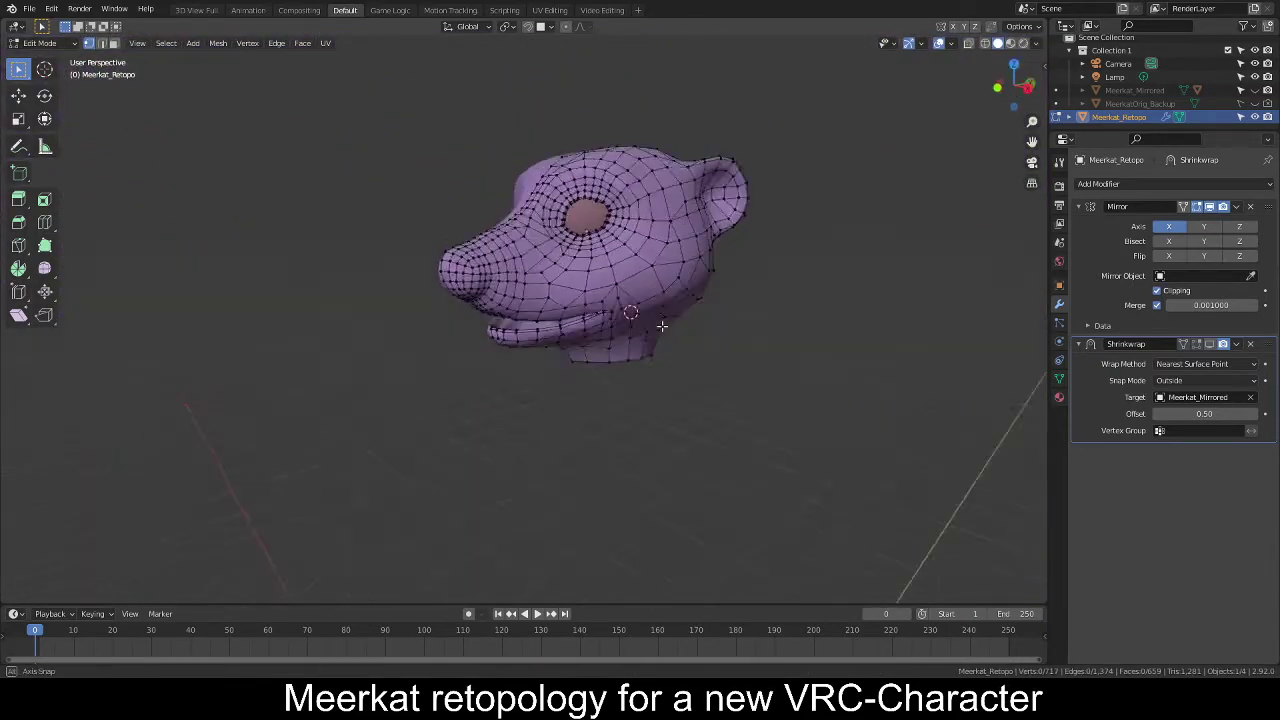
pyautogui.moveTo(661, 386); pyautogui.dragTo(575, 293, button='middle')
pyautogui.scroll(6, 596, 314)
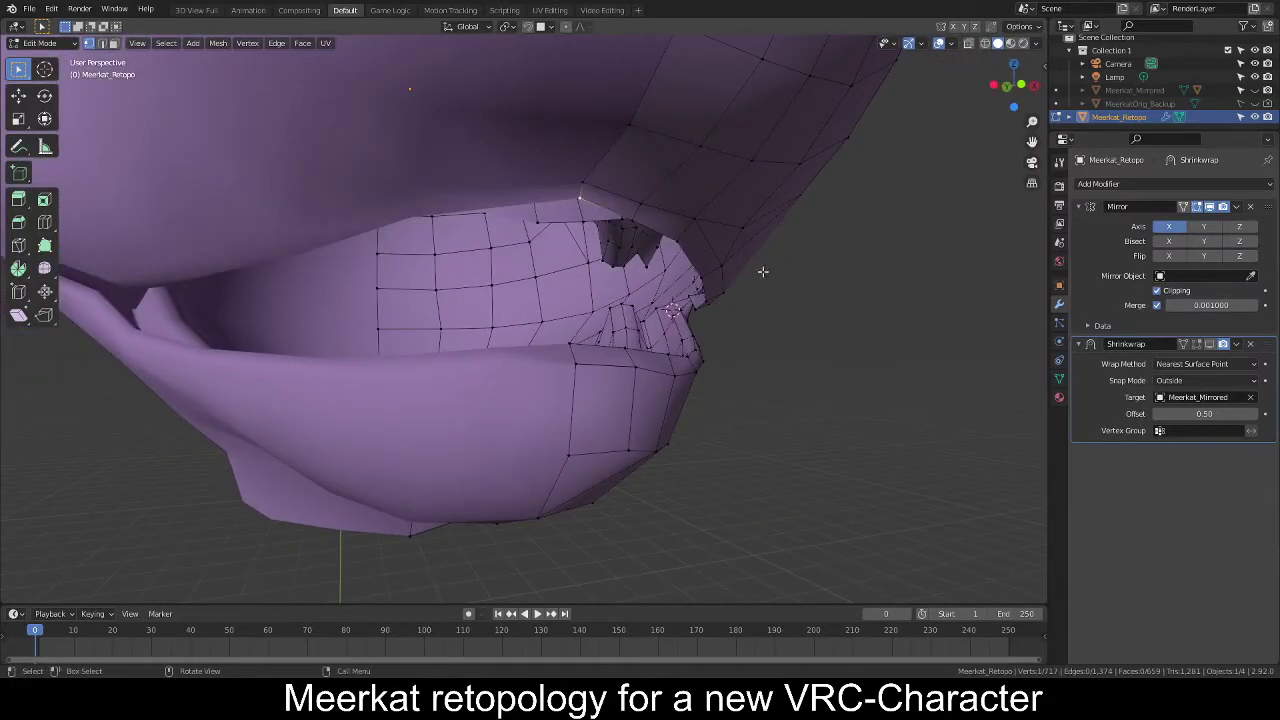
pyautogui.moveTo(763, 271); pyautogui.dragTo(837, 212, button='middle')
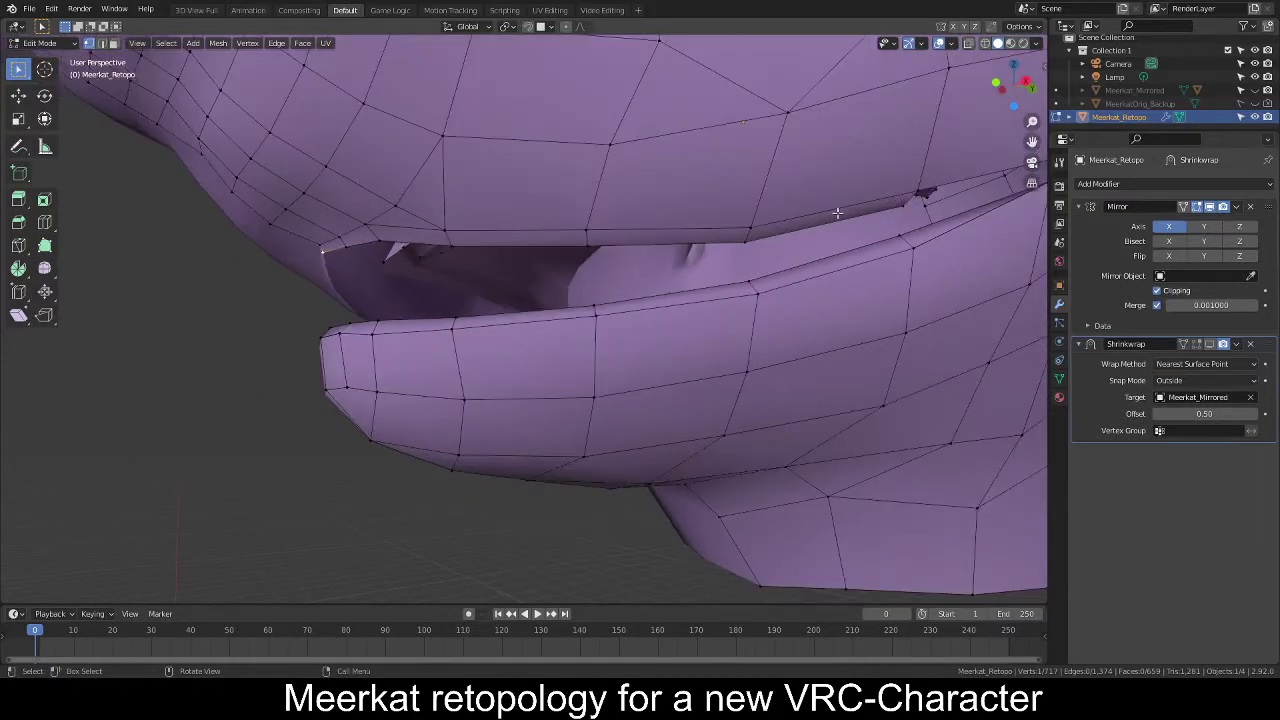
pyautogui.keyDown('ctrl'); pyautogui.click(898, 204); pyautogui.keyUp('ctrl')
pyautogui.scroll(1, 661, 275)
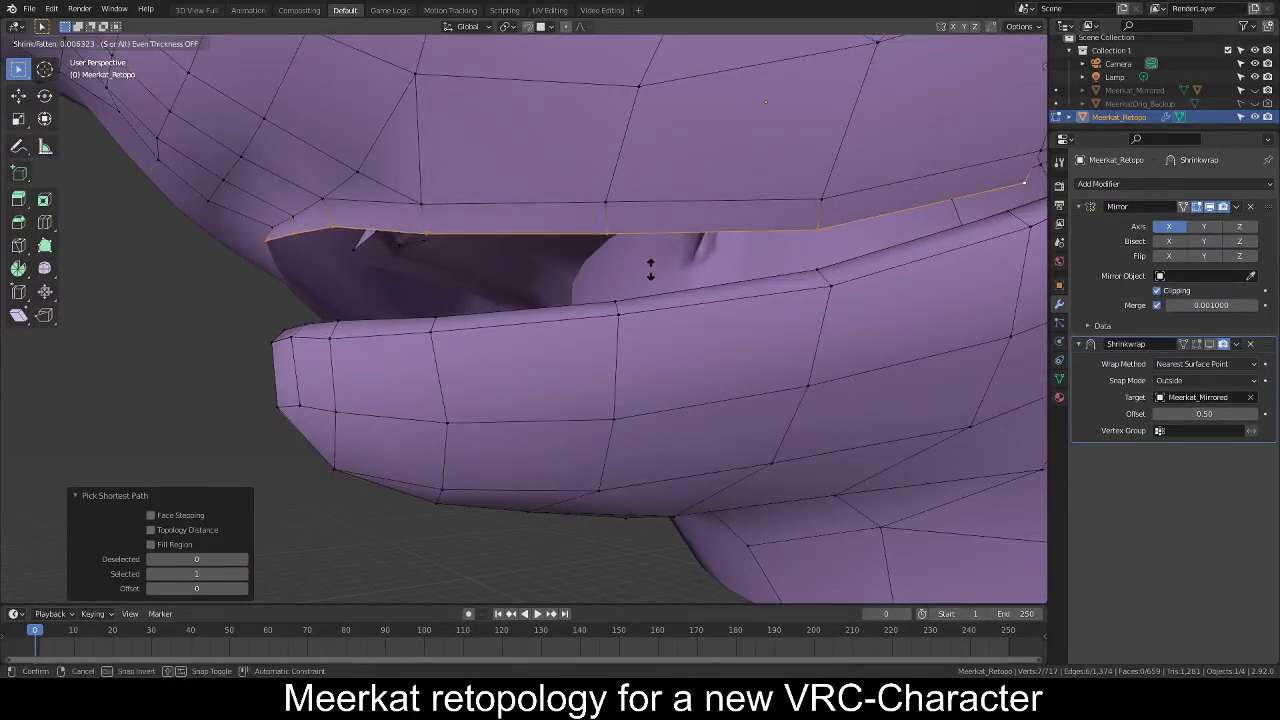
pyautogui.click(650, 268)
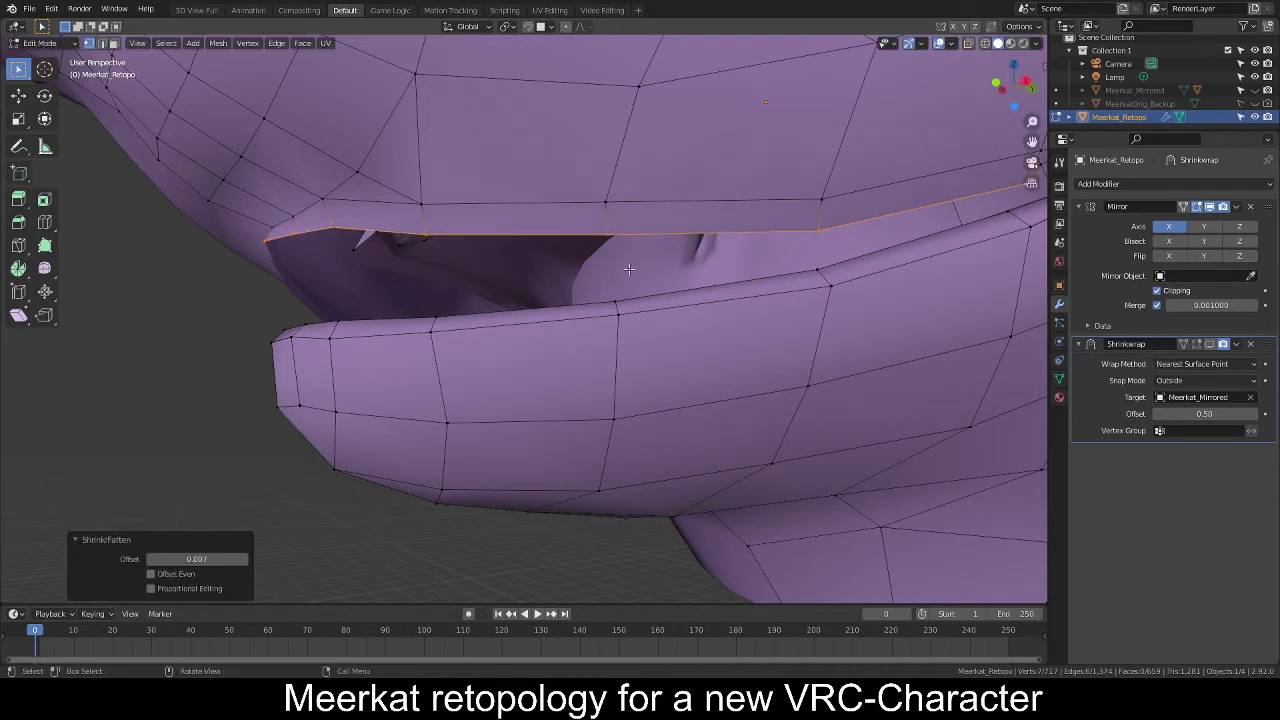
# Move the front vertex of the upper lip's inner border by 0.00284 X, 0.00845 Y and -0.00161 Z, and reposition its neighbour.
pyautogui.moveTo(469, 260); pyautogui.dragTo(441, 175, button='middle')
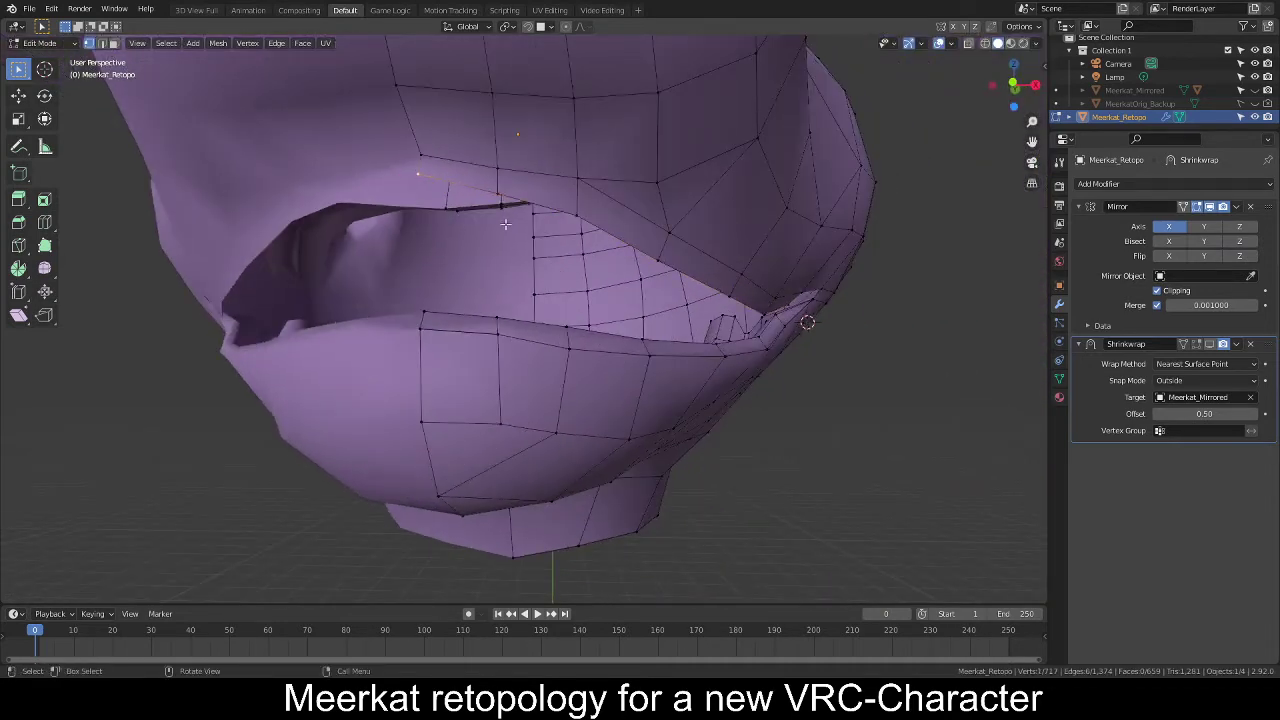
pyautogui.moveTo(505, 224); pyautogui.dragTo(445, 253, button='middle')
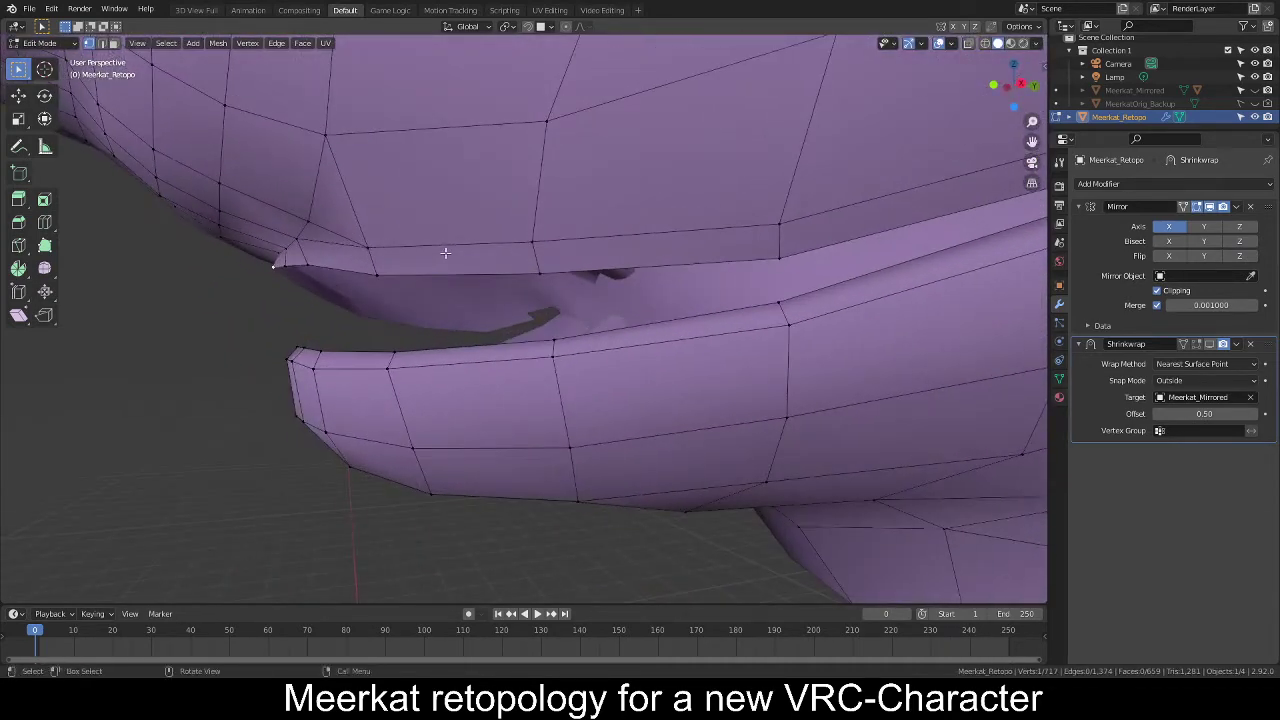
pyautogui.click(460, 256)
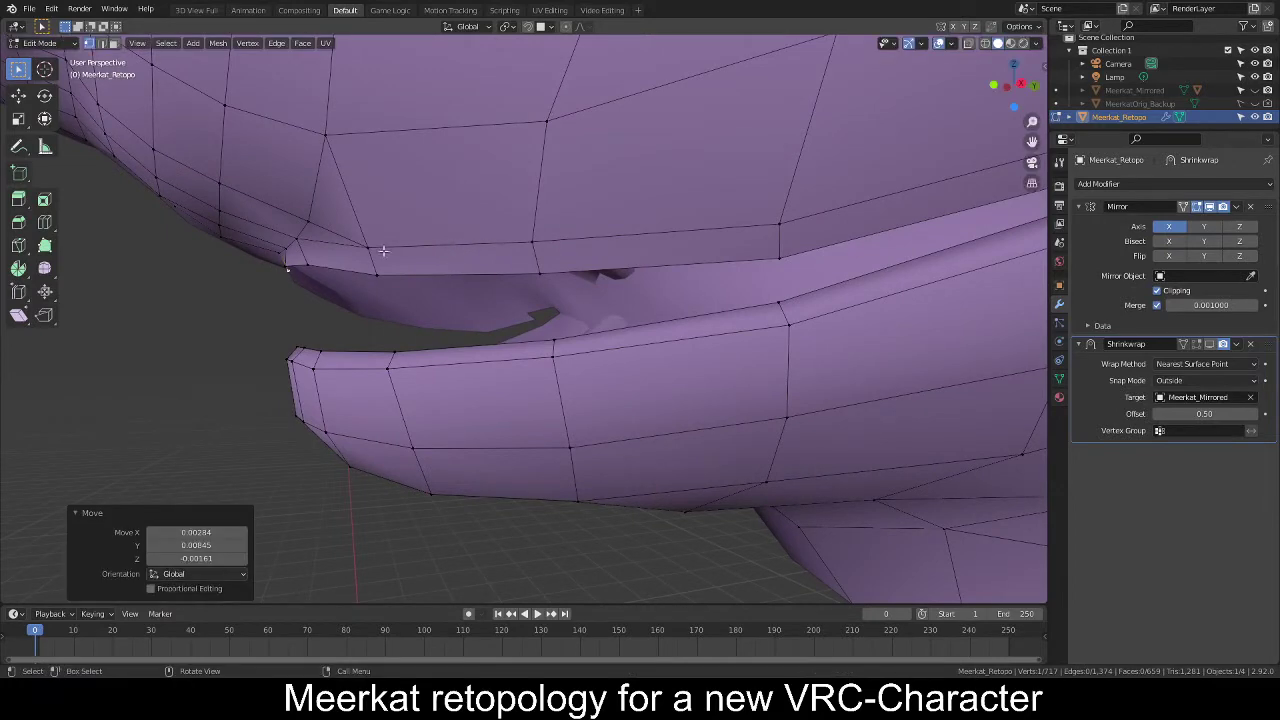
pyautogui.moveTo(287, 263); pyautogui.dragTo(480, 252, button='middle')
pyautogui.press('g')
pyautogui.click(398, 267)
pyautogui.click(452, 271)
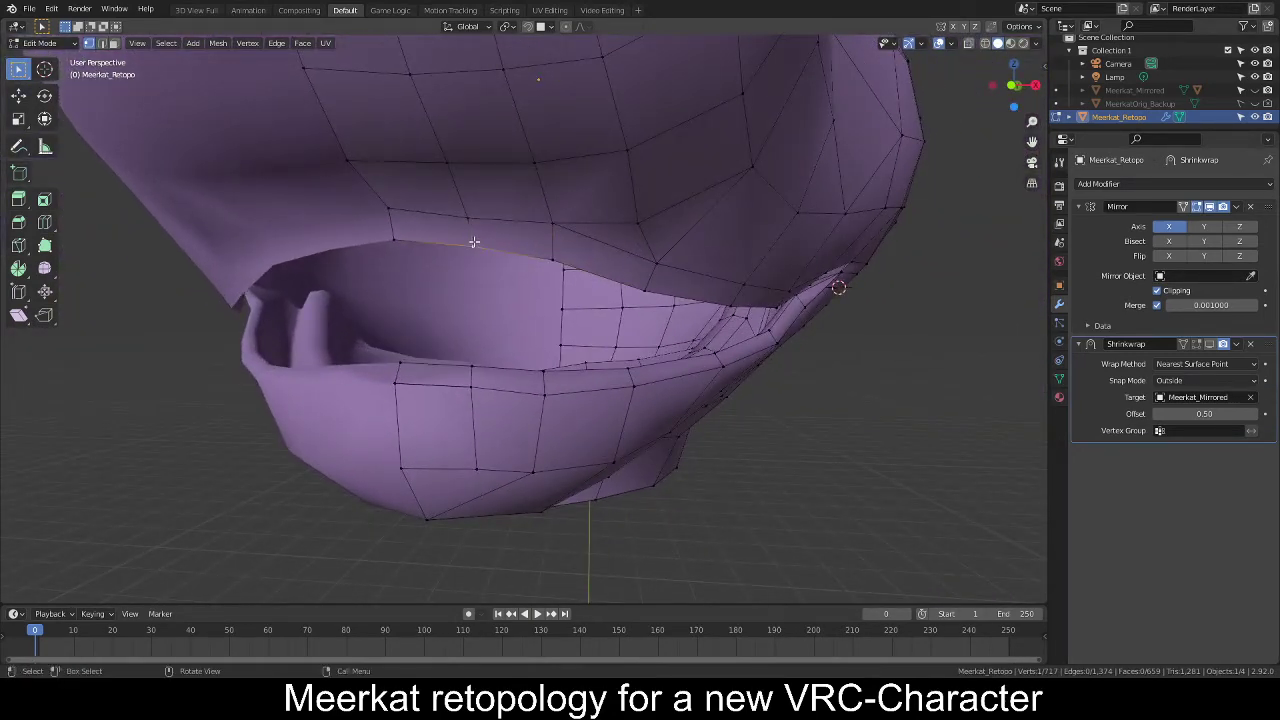
# Adjust the vertices at the front of the upper lip's inner border, lowering the centre one by 0.00151 along Z.
pyautogui.click(472, 247)
pyautogui.click(396, 241)
pyautogui.press('g')
pyautogui.click(398, 250)
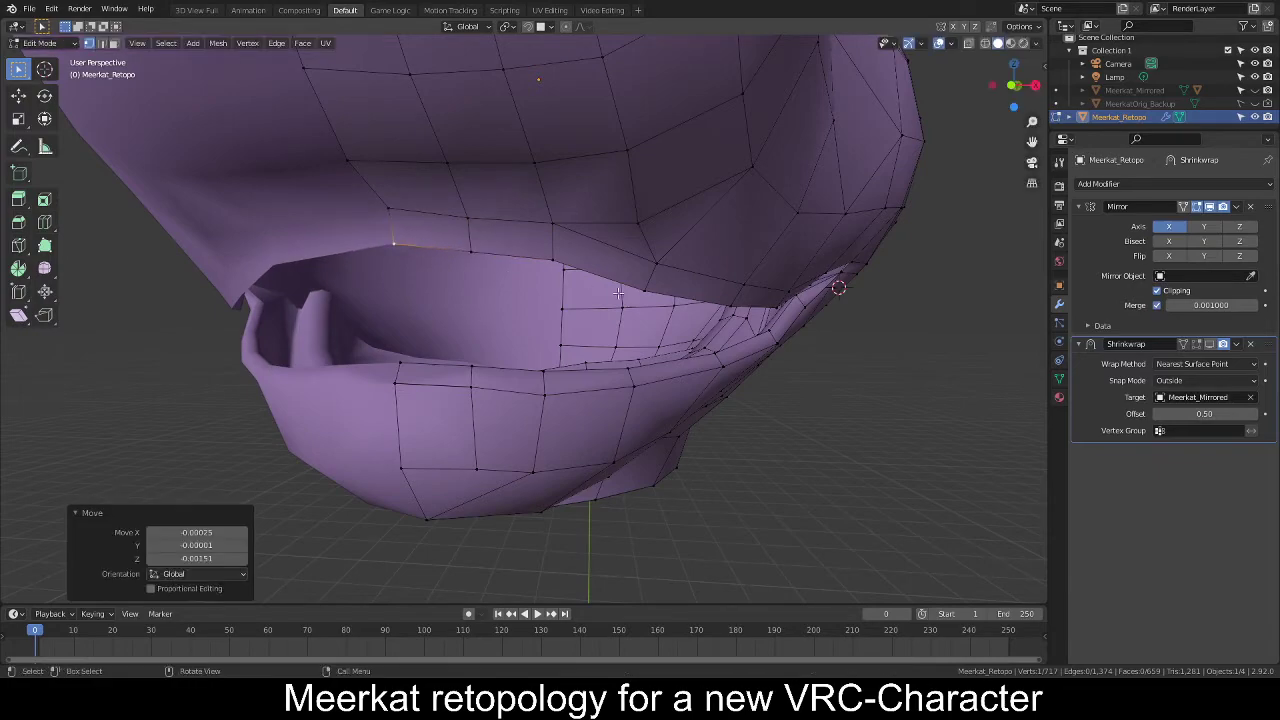
# Extrude the upper lip's inner border into the mouth once more and raise the new row 0.00532 along Z.
pyautogui.moveTo(398, 250); pyautogui.dragTo(675, 295, button='middle')
pyautogui.click(813, 226)
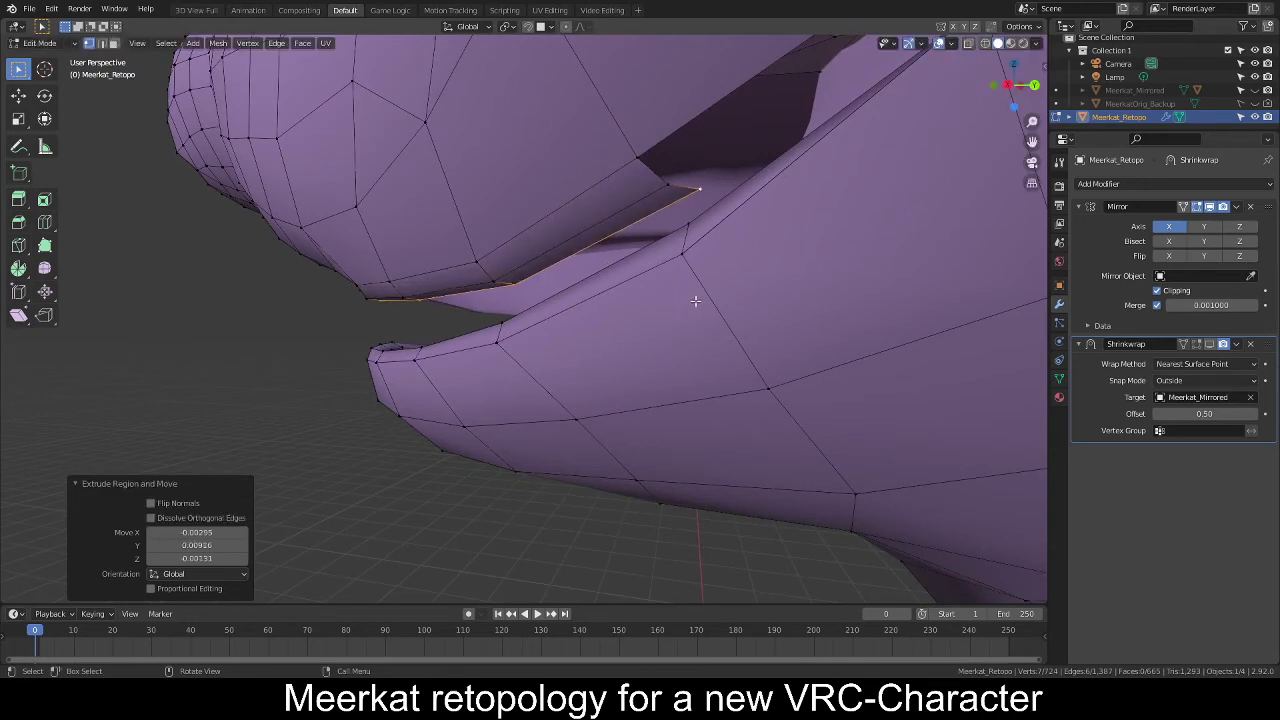
pyautogui.moveTo(704, 303); pyautogui.dragTo(672, 300, button='middle')
pyautogui.click(697, 301)
# Move the new row's end vertex near the mouth corner by -0.00290 X, -0.00516 Y and -0.00053 Z.
pyautogui.scroll(4, 672, 300)
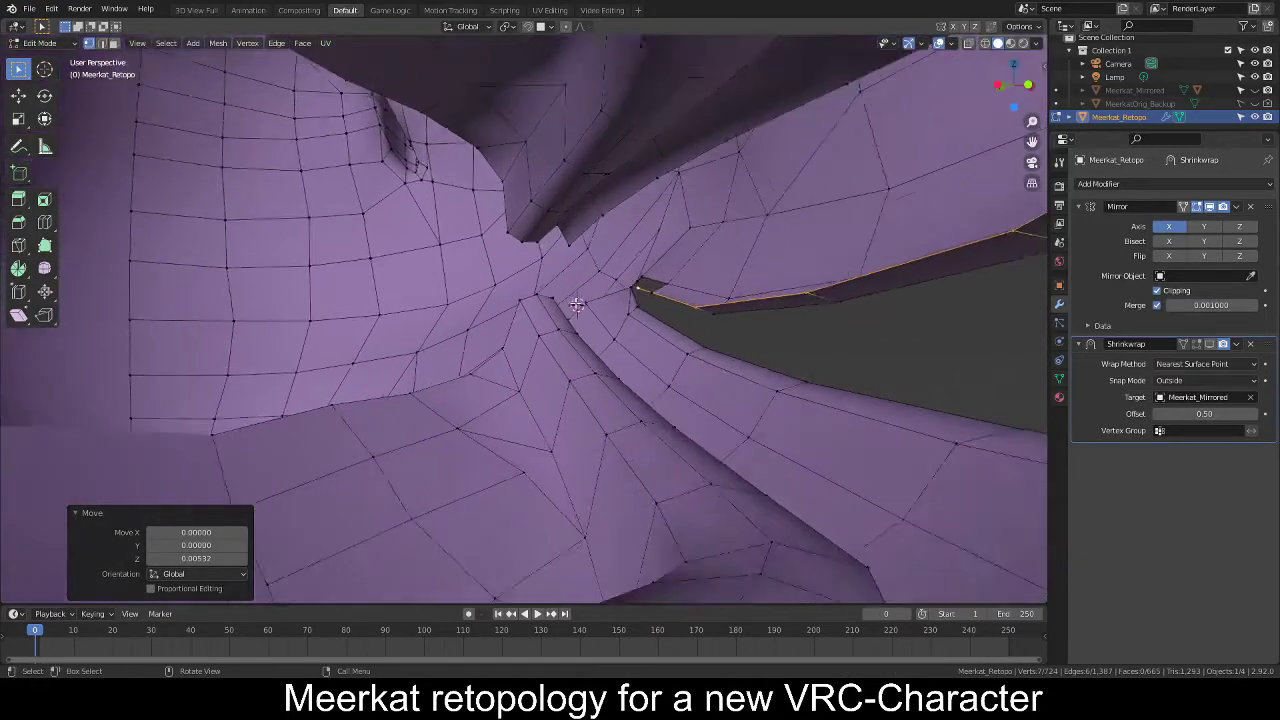
pyautogui.moveTo(577, 304); pyautogui.dragTo(530, 279, button='middle')
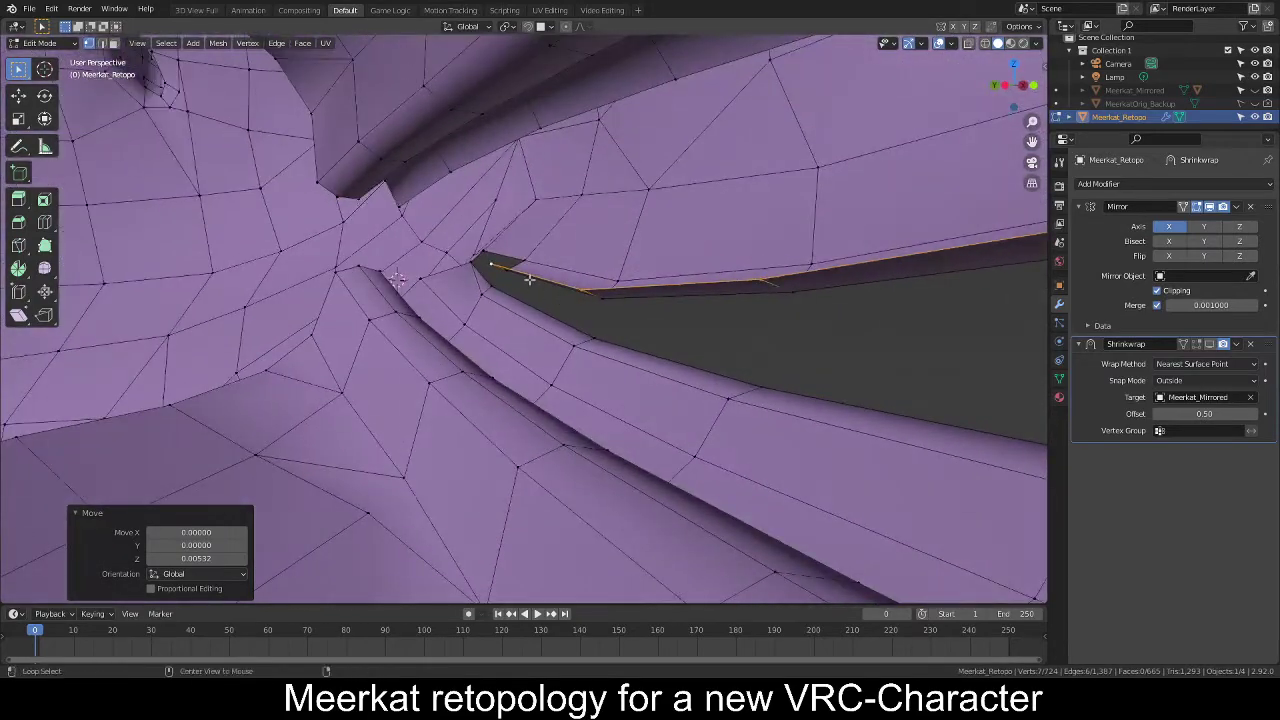
pyautogui.keyDown('alt'); pyautogui.middleClick(467, 260); pyautogui.keyUp('alt')
pyautogui.moveTo(451, 289); pyautogui.dragTo(570, 323, button='middle')
pyautogui.scroll(-6, 651, 346)
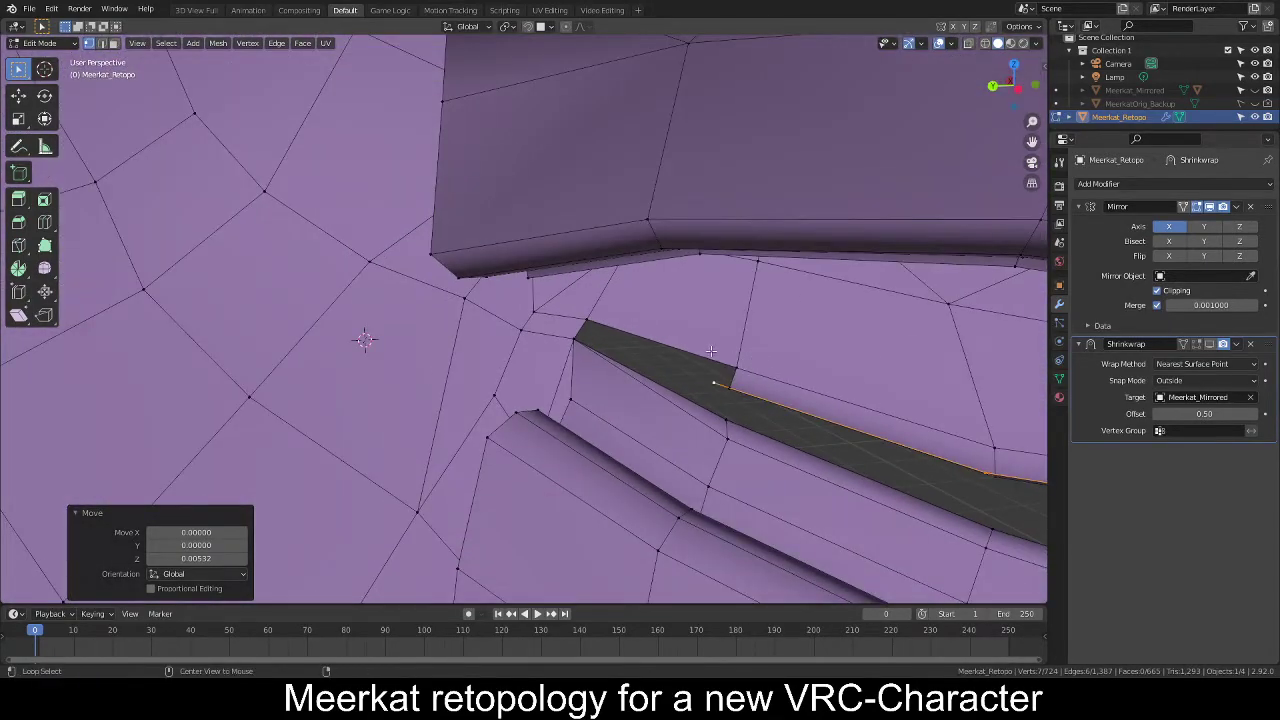
pyautogui.moveTo(710, 351); pyautogui.dragTo(503, 354, button='middle')
pyautogui.moveTo(548, 368); pyautogui.dragTo(580, 329, button='middle')
pyautogui.press('g')
pyautogui.click(650, 360)
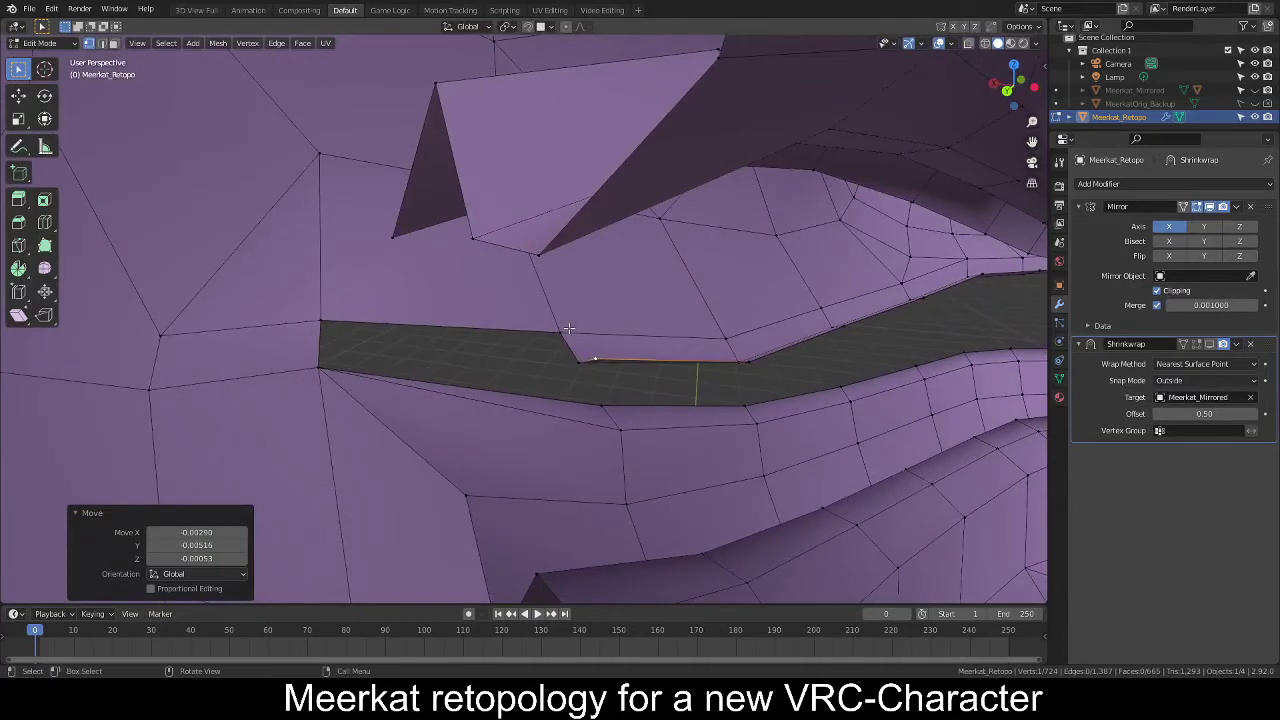
# Fill the gap between the end of the upper lip strip and the mouth corner with faces.
pyautogui.click(568, 328)
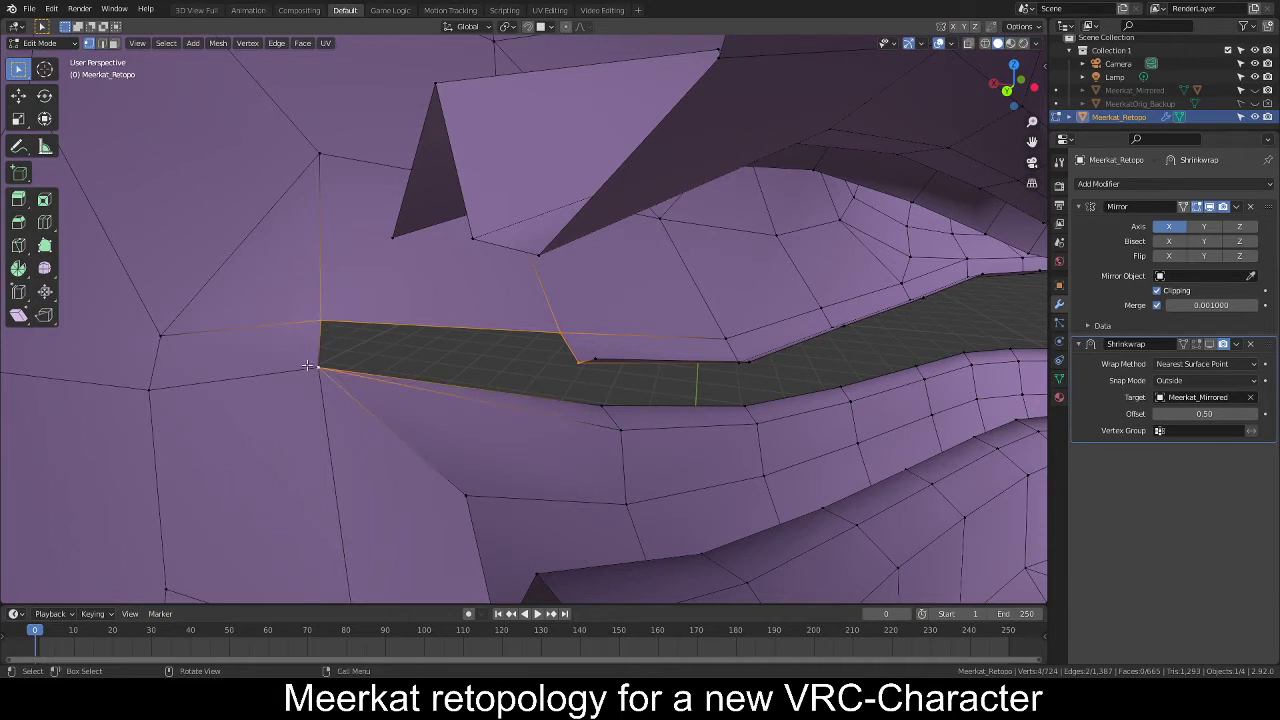
pyautogui.press('f')
pyautogui.hotkey('alt', 'a')
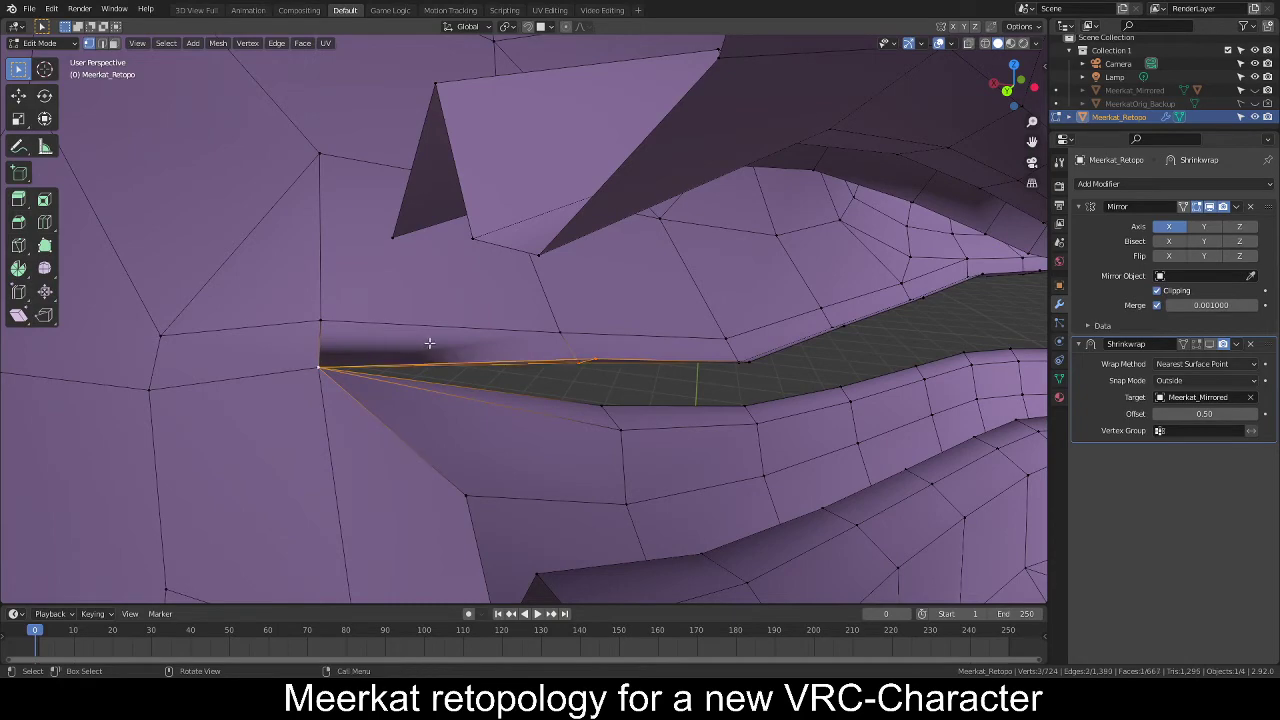
pyautogui.hotkey('alt', 'a')
# Fill a face near the mouth corner joining the upper lip's inner edge to the upper mouth interior.
pyautogui.moveTo(534, 331); pyautogui.dragTo(692, 298, button='middle')
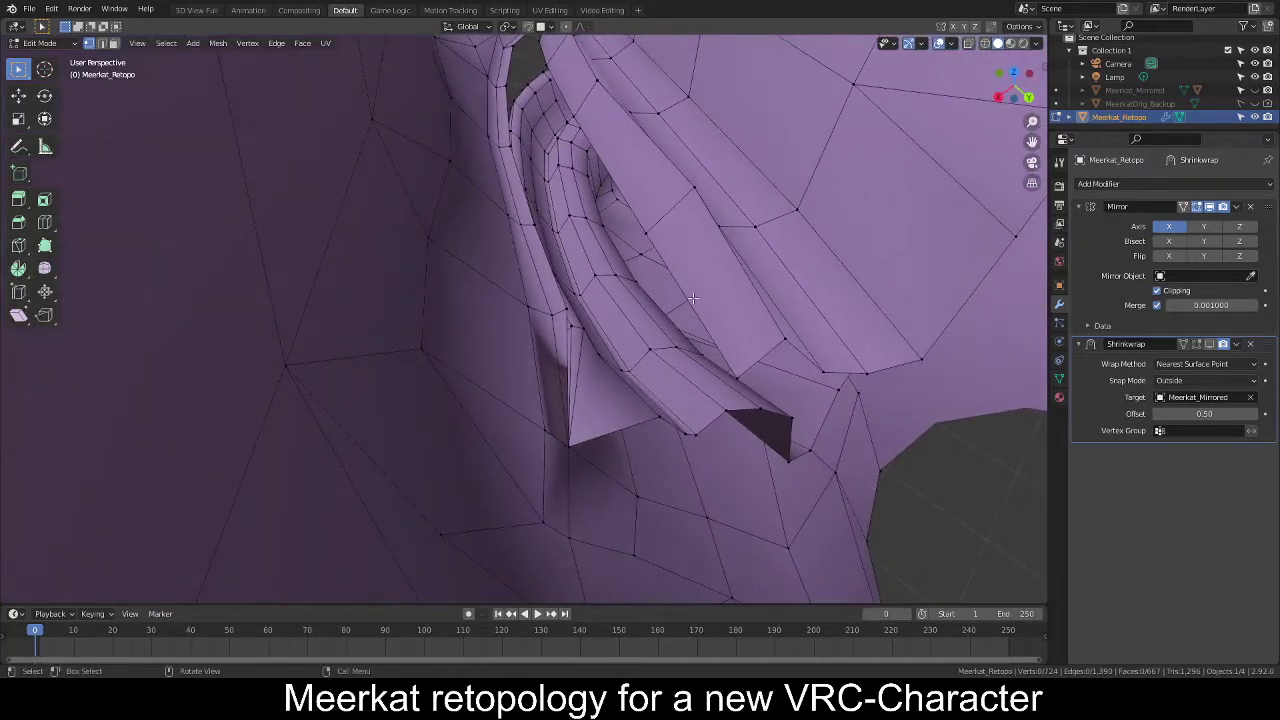
pyautogui.moveTo(564, 347); pyautogui.dragTo(646, 336, button='middle')
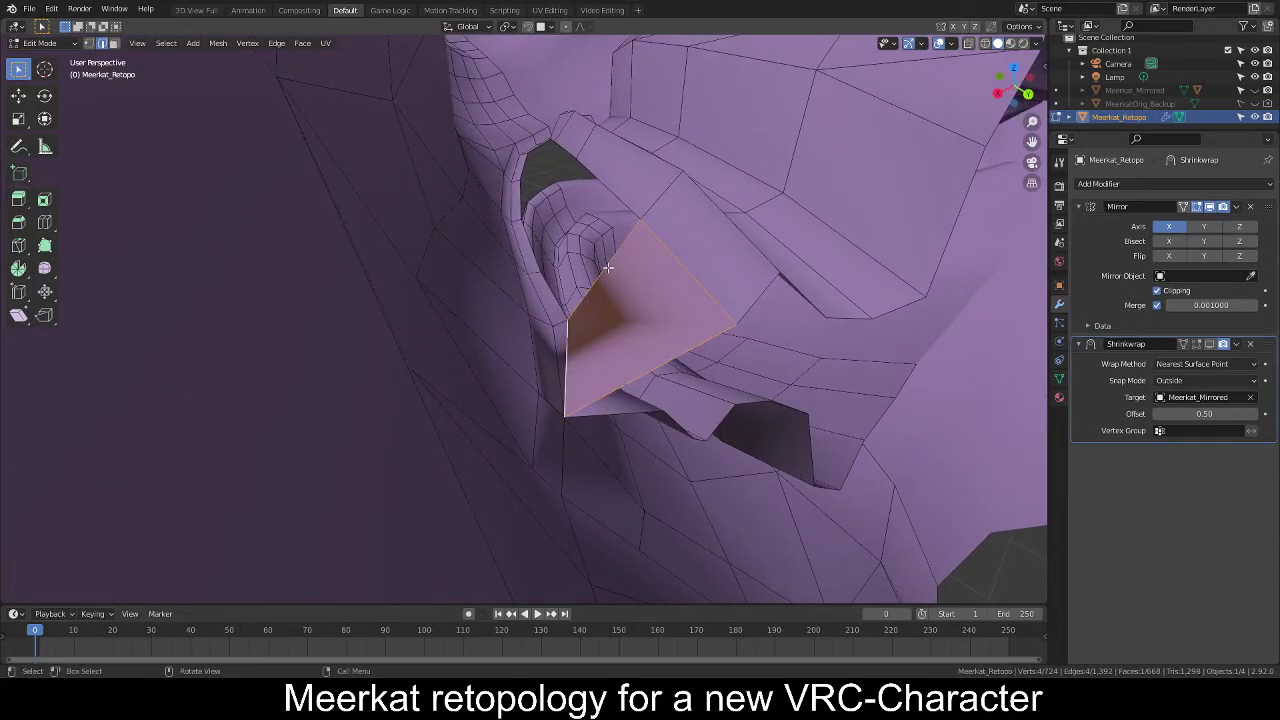
pyautogui.moveTo(605, 268); pyautogui.dragTo(609, 316, button='middle')
pyautogui.scroll(-6, 609, 316)
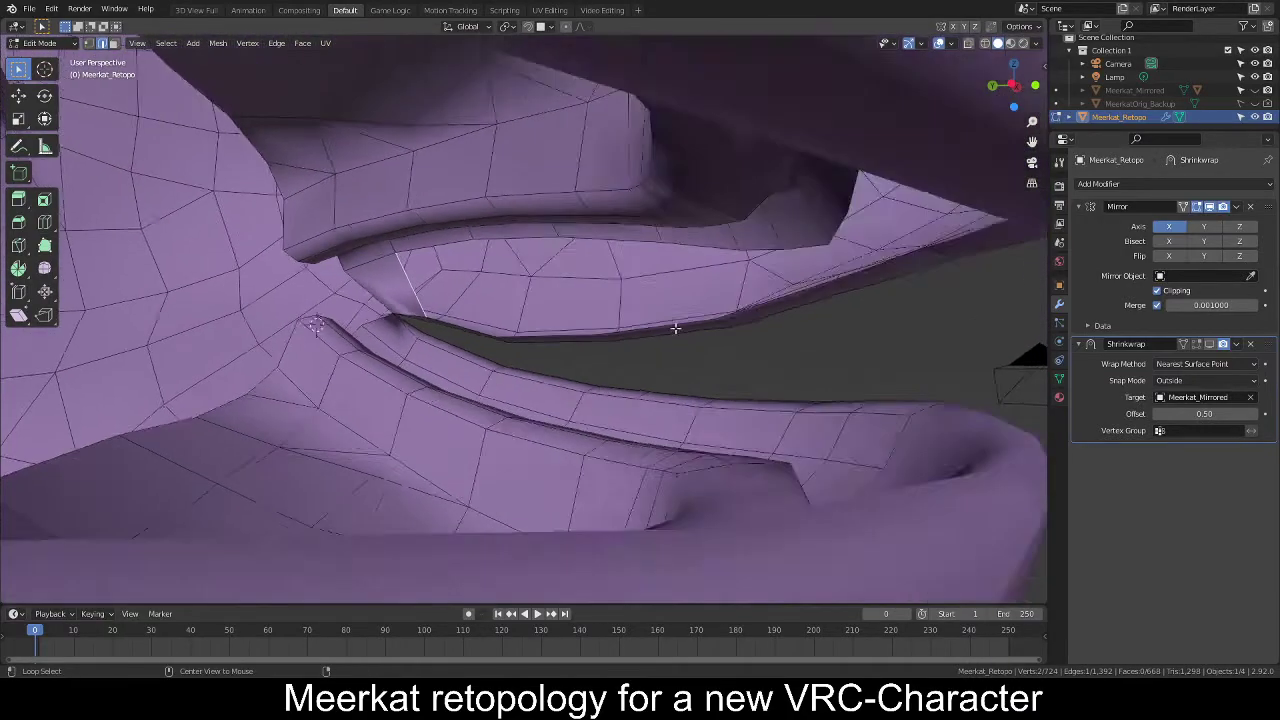
# Continue filling faces between the upper lip's inner edge and the upper mouth interior toward the front.
pyautogui.moveTo(430, 326); pyautogui.dragTo(607, 331, button='middle')
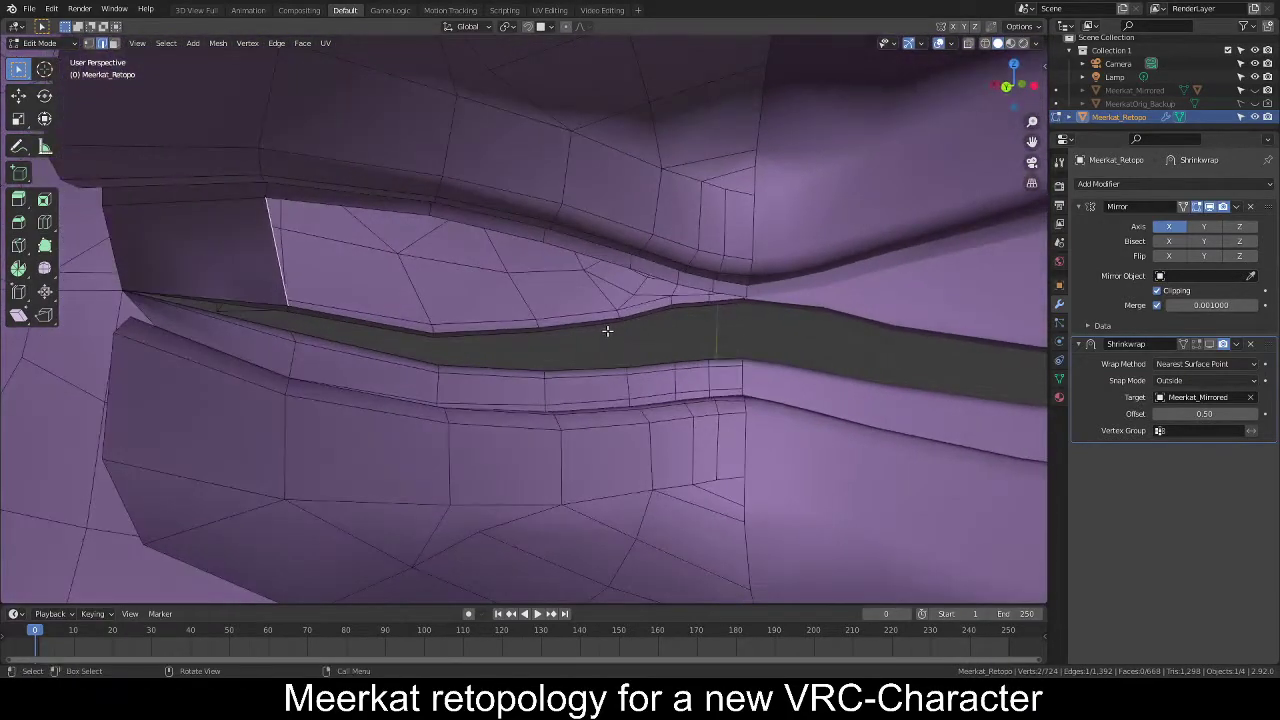
pyautogui.moveTo(683, 347); pyautogui.dragTo(678, 284, button='middle')
pyautogui.scroll(1, 621, 308)
pyautogui.press('3')
# Lower the short rim edge beside the upper mouth interior's centerline along global Z with smooth proportional editing.
pyautogui.scroll(-2, 630, 294)
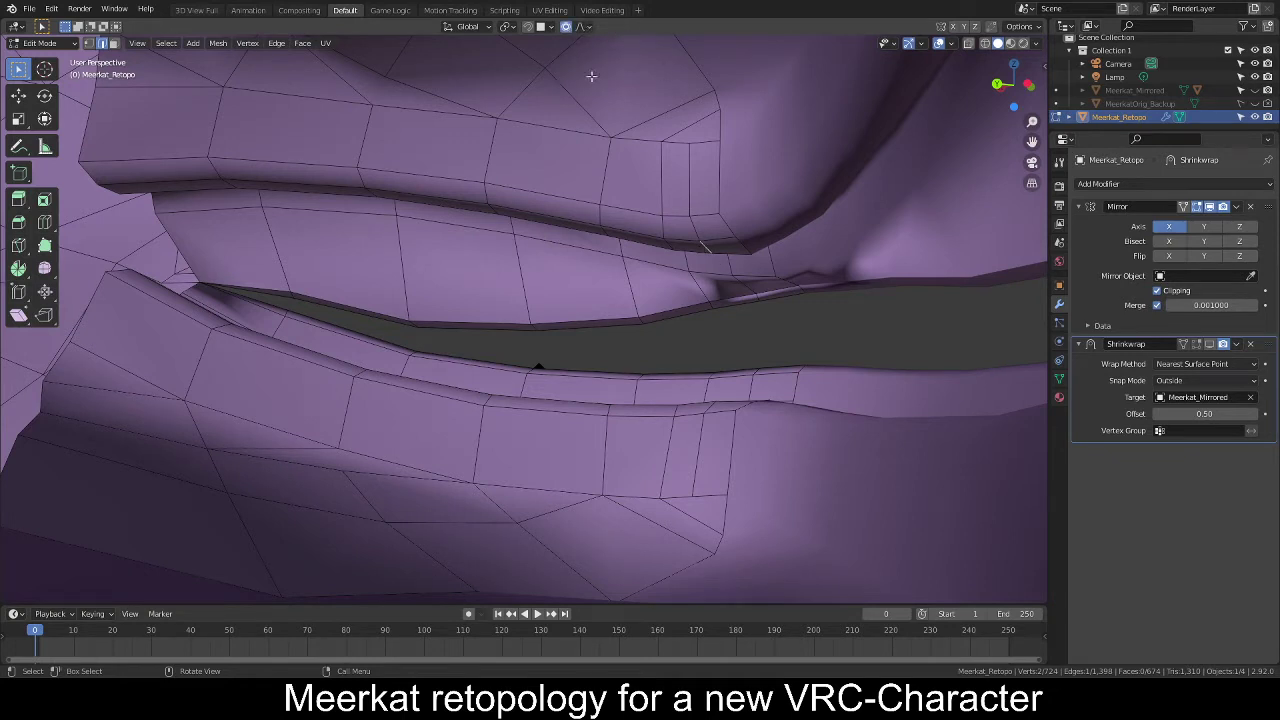
pyautogui.press('g')
pyautogui.press('z')
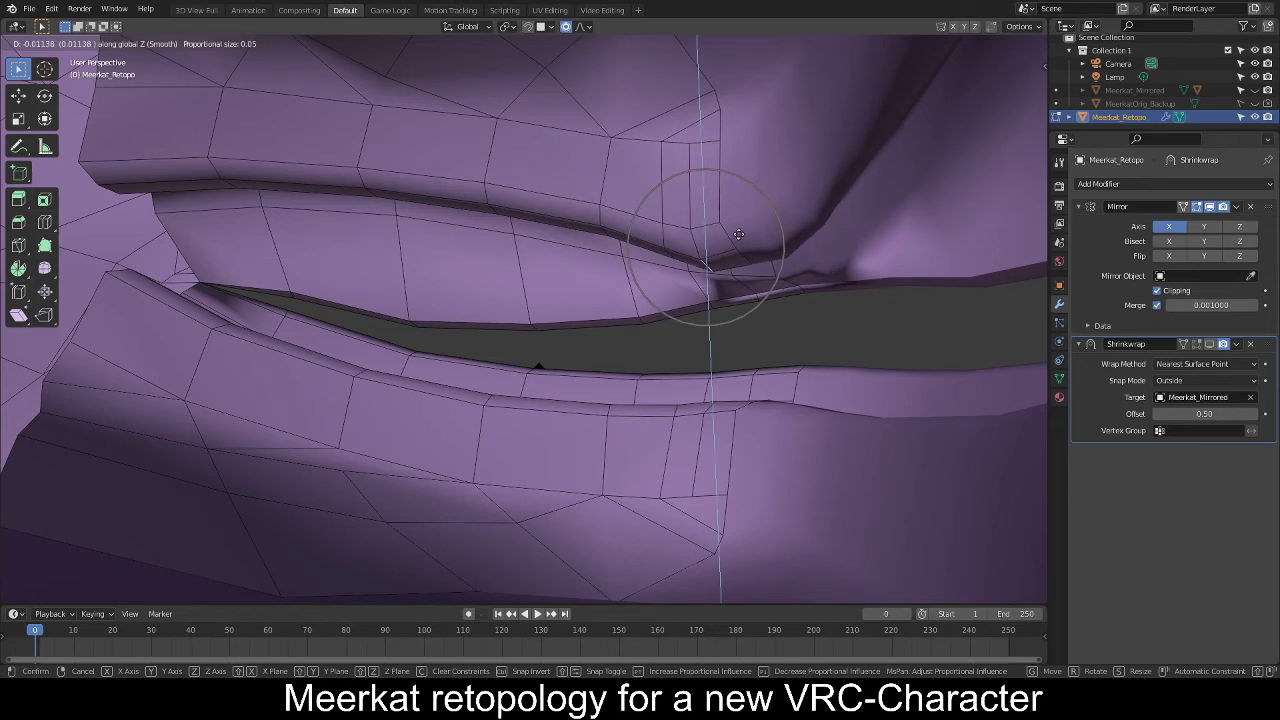
pyautogui.click(718, 214)
# Lower the same front rim edge another 0.00512 along Z with a proportional size of 0.047.
pyautogui.moveTo(691, 184); pyautogui.dragTo(481, 308, button='middle')
pyautogui.scroll(-8, 481, 308)
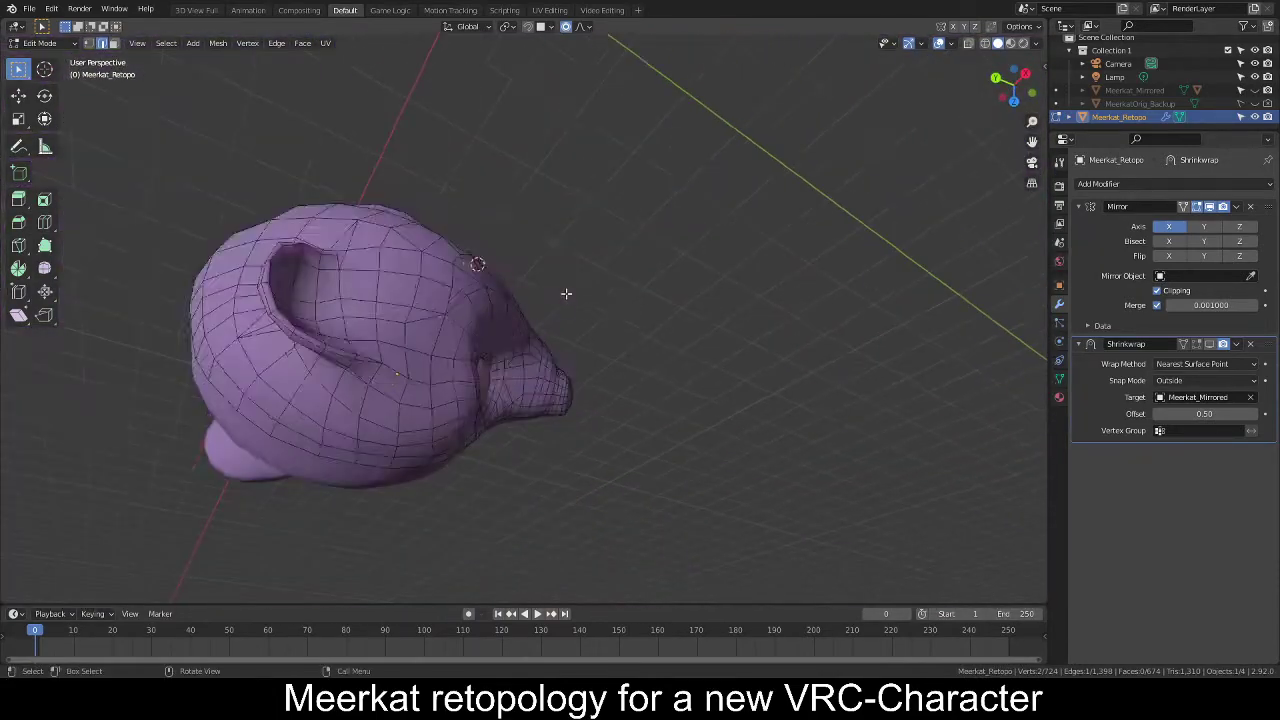
pyautogui.moveTo(566, 289); pyautogui.dragTo(749, 320, button='middle')
pyautogui.scroll(10, 537, 335)
pyautogui.keyDown('alt'); pyautogui.middleClick(431, 235); pyautogui.keyUp('alt')
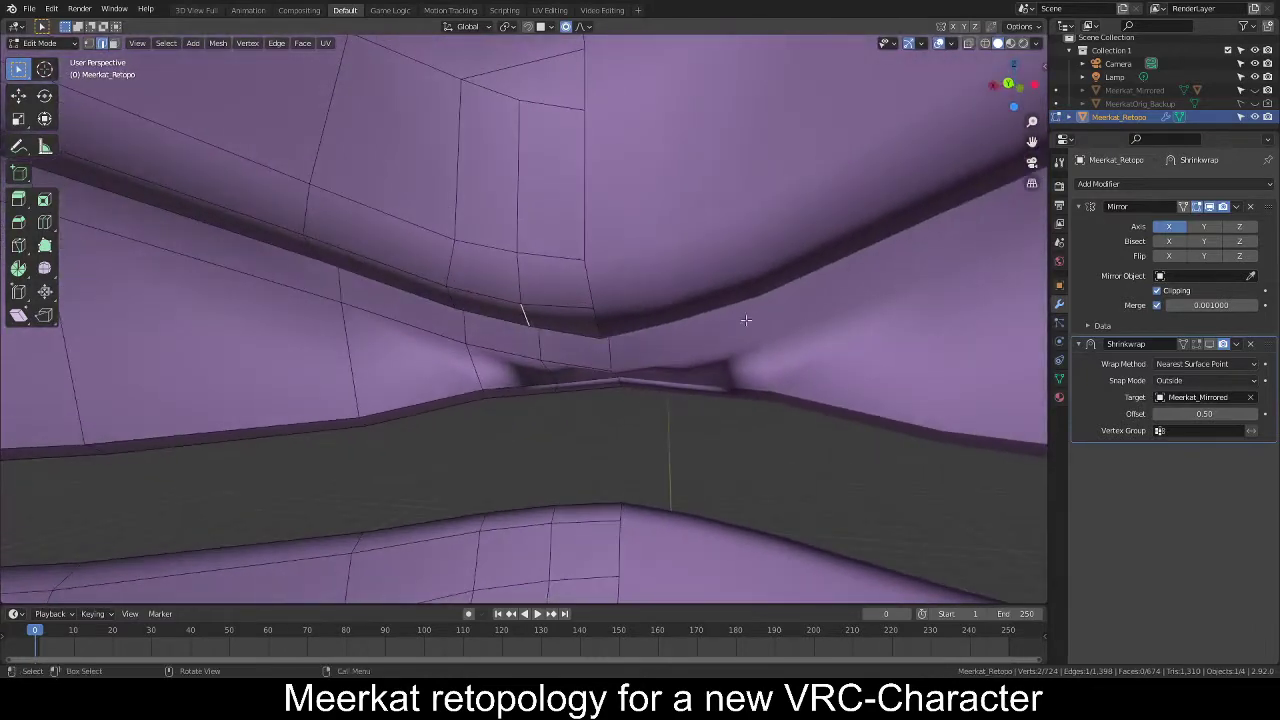
pyautogui.press('g')
pyautogui.press('z')
pyautogui.click(751, 338)
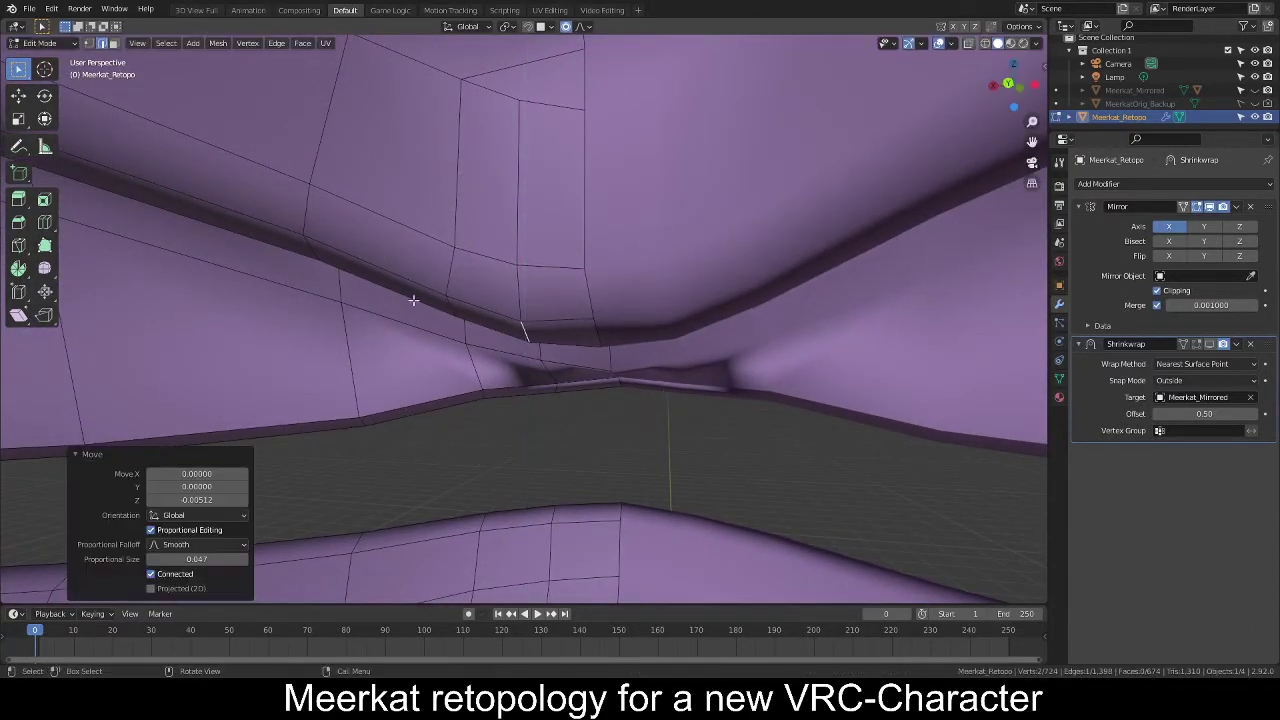
# Lower a rim edge farther out on the upper mouth interior along global Z with proportional editing.
pyautogui.click(311, 255)
pyautogui.moveTo(423, 280); pyautogui.dragTo(426, 263, button='middle')
pyautogui.press('g')
pyautogui.press('z')
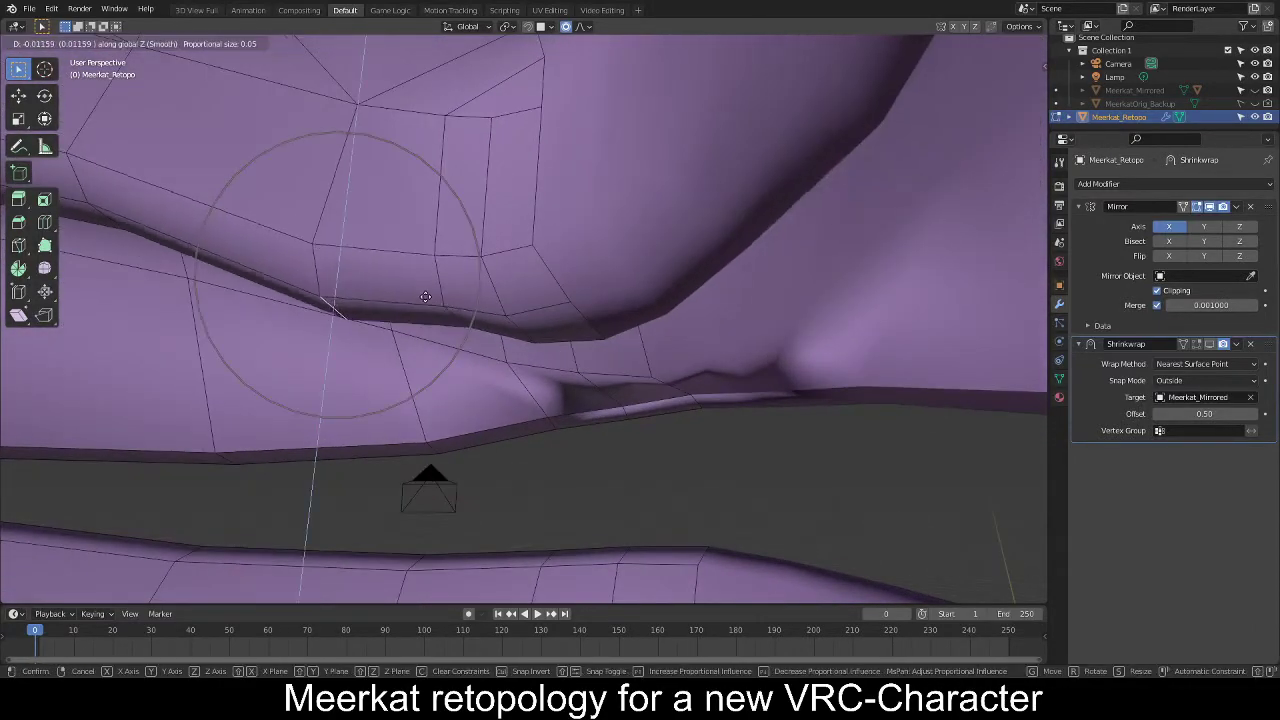
pyautogui.click(432, 346)
# Lower the rim edge between the two adjusted ones by 0.01039 along Z with proportional editing.
pyautogui.click(466, 323)
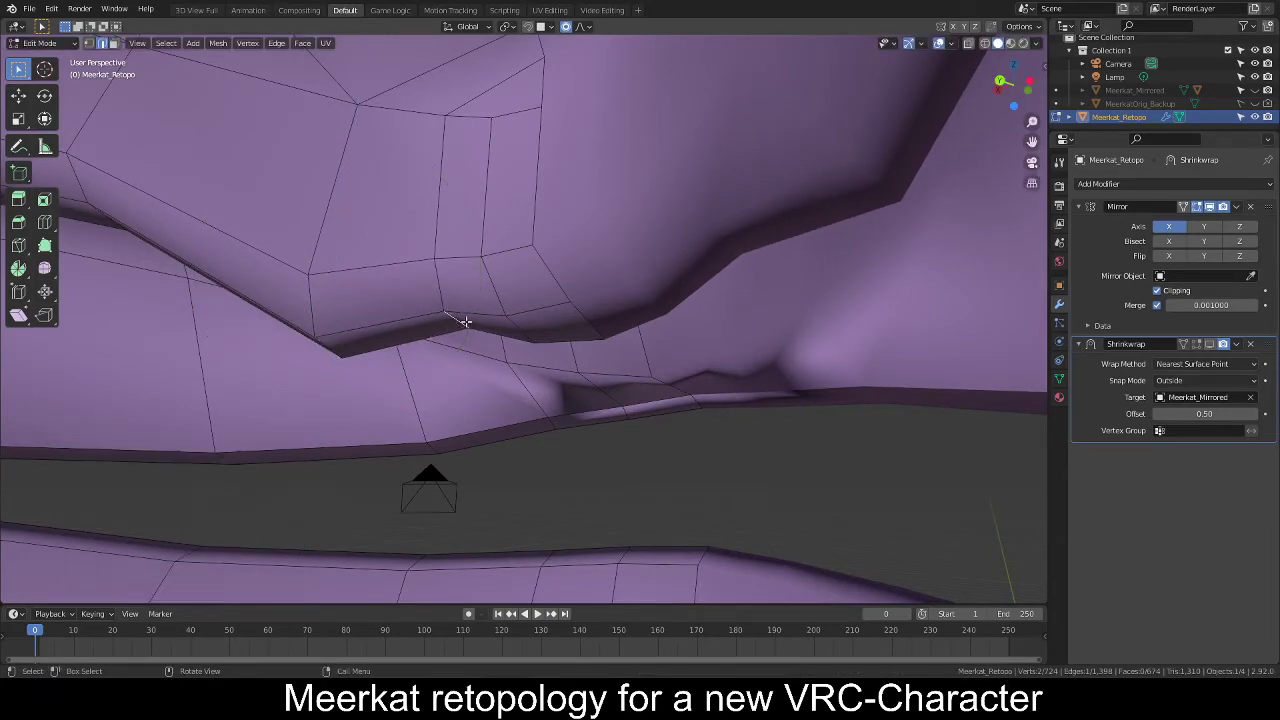
pyautogui.press('g')
pyautogui.press('z')
pyautogui.click(467, 351)
pyautogui.moveTo(466, 343); pyautogui.dragTo(398, 319, button='middle')
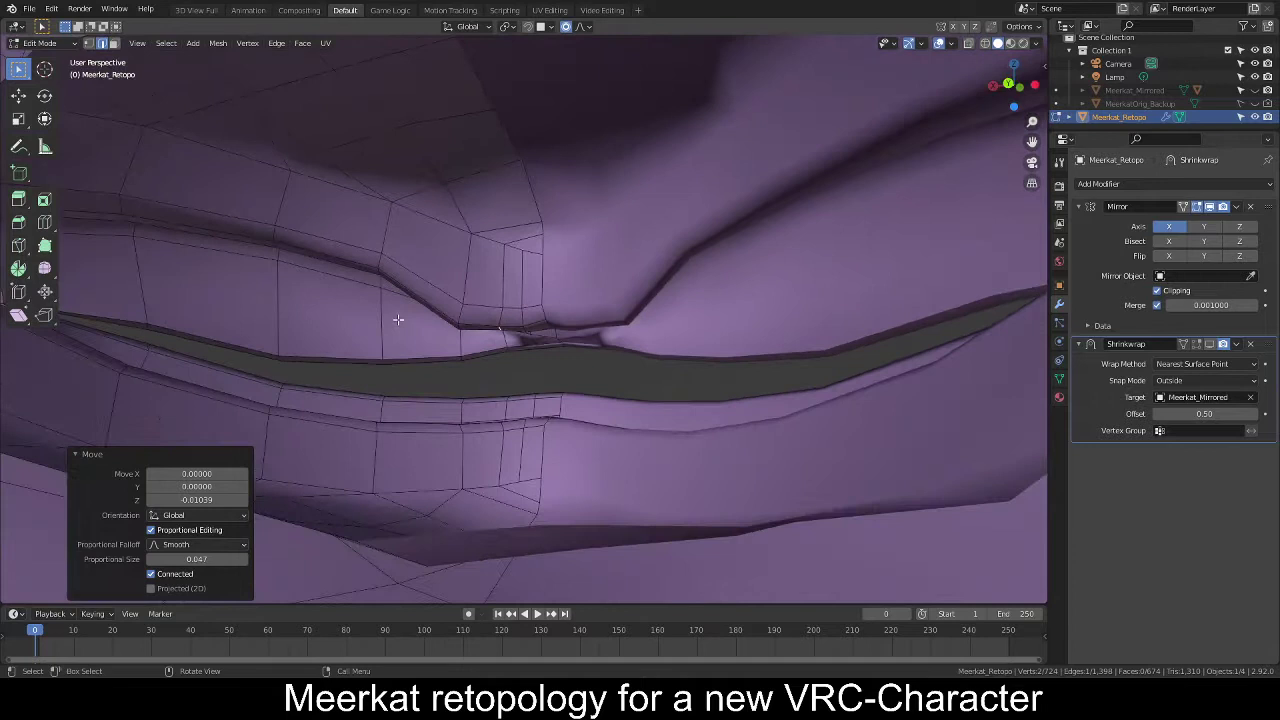
# Lower the next rim edge outward on the upper mouth interior by 0.04586 along global Z with smooth proportional editing.
pyautogui.click(376, 272)
pyautogui.press('g')
pyautogui.press('z')
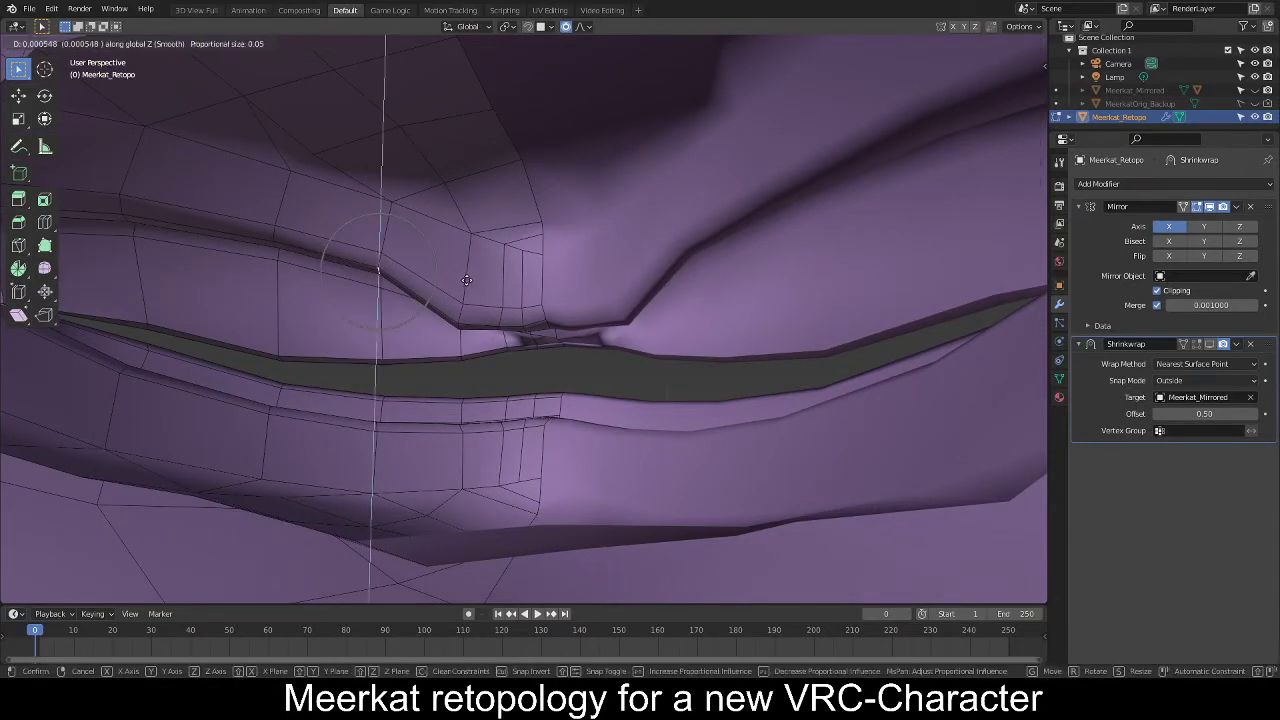
pyautogui.click(465, 336)
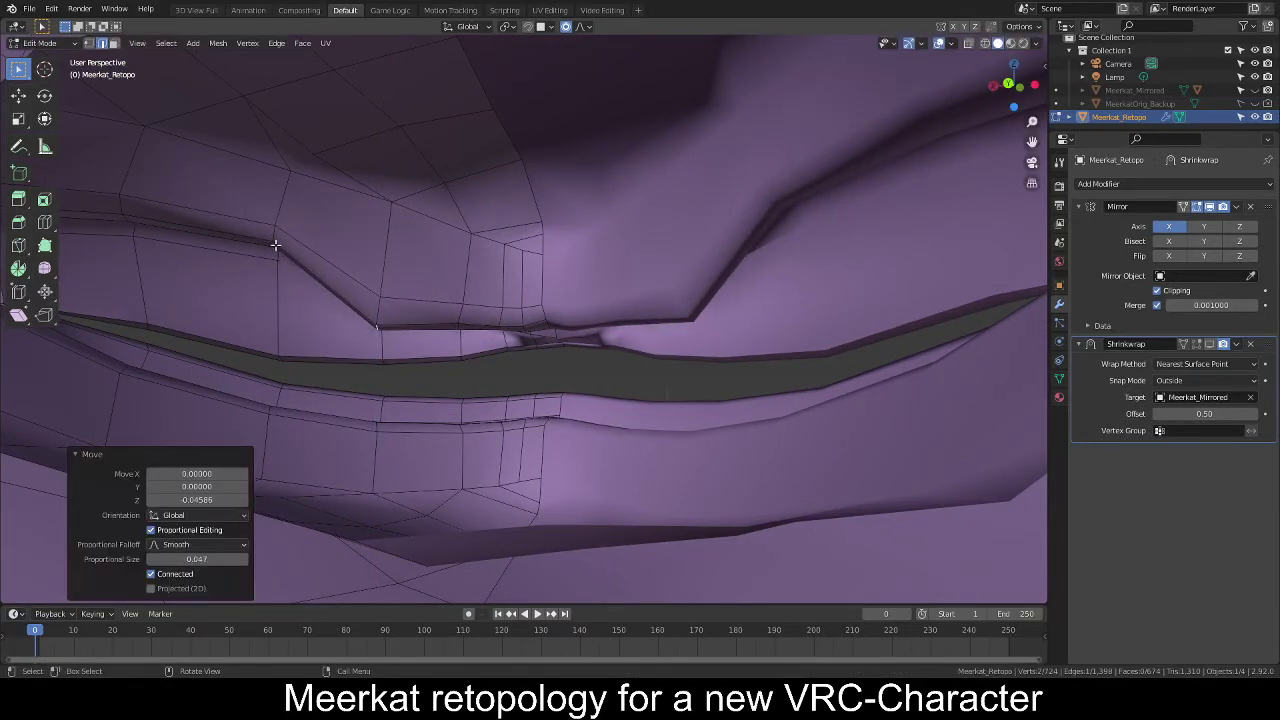
# Lower the following rim edge toward the mouth corner by 0.05297 along global Z with proportional editing.
pyautogui.click(275, 244)
pyautogui.press('g')
pyautogui.press('z')
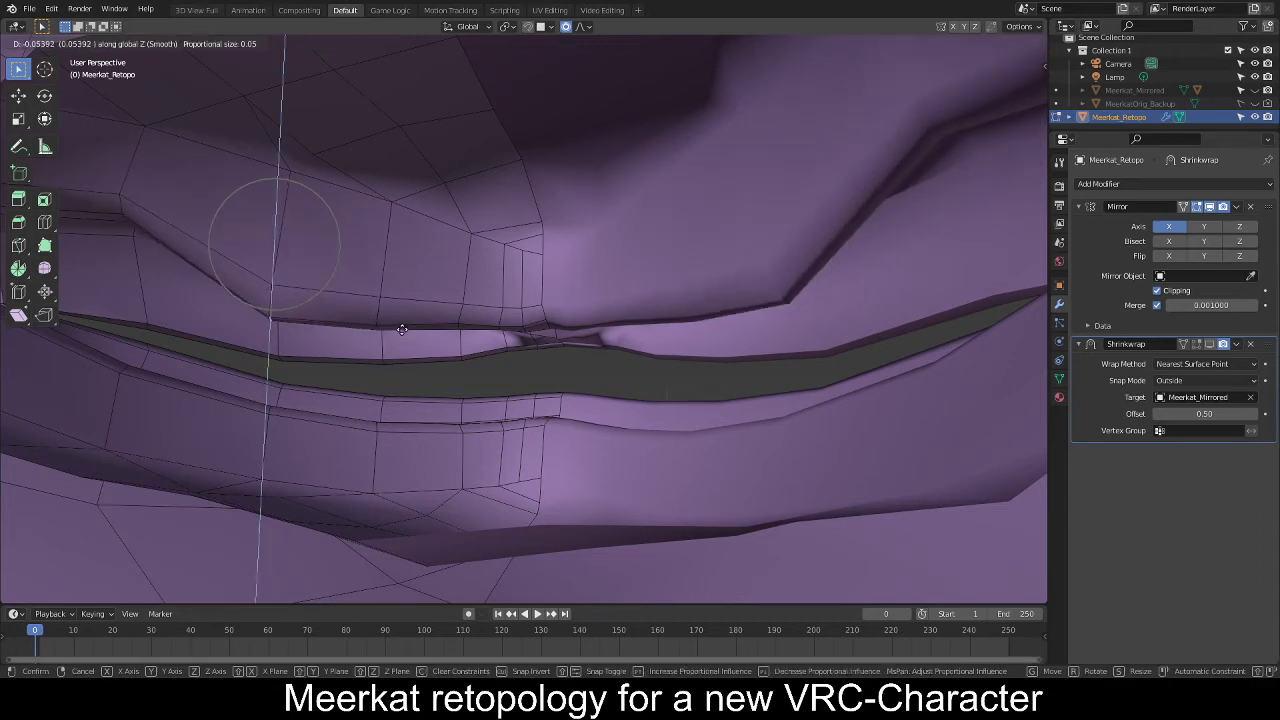
pyautogui.click(400, 328)
# Lower the rim edge at the kink near the mouth corner along global Z to continue the upper mouth interior's smooth line.
pyautogui.keyDown('alt'); pyautogui.middleClick(119, 219); pyautogui.keyUp('alt')
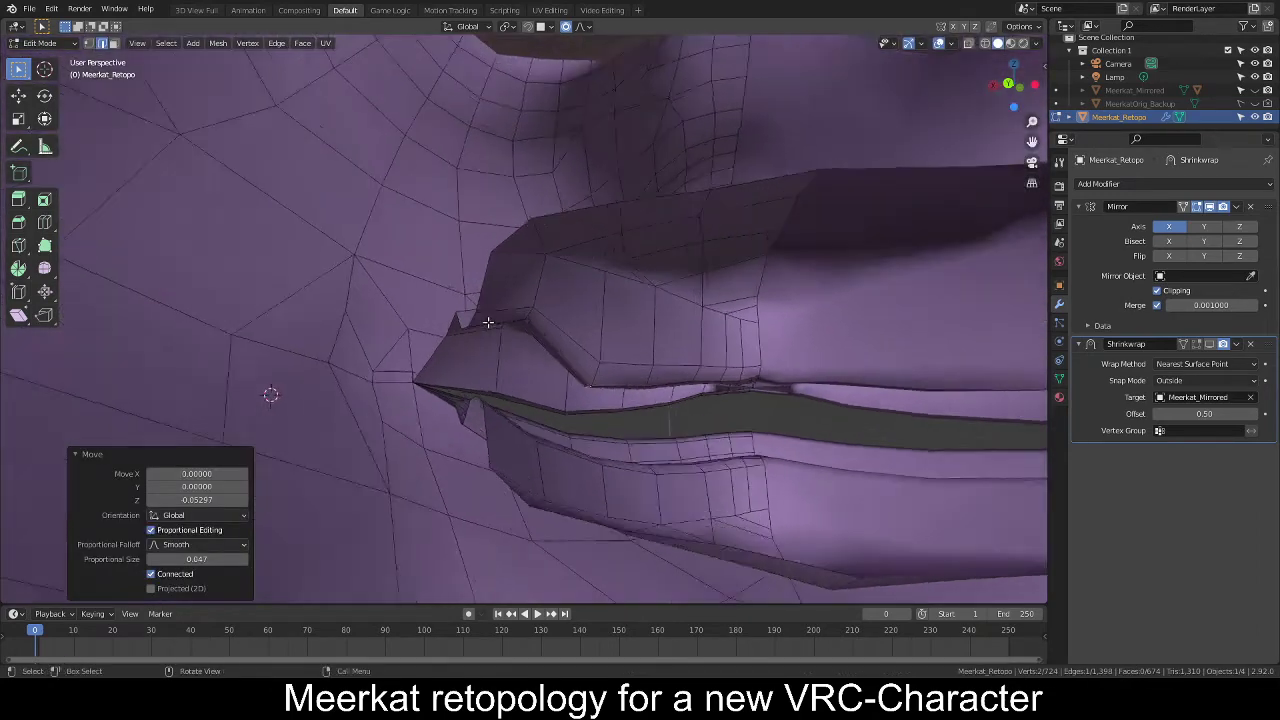
pyautogui.scroll(6, 514, 323)
pyautogui.moveTo(514, 323); pyautogui.dragTo(505, 295, button='middle')
pyautogui.click(523, 329)
pyautogui.scroll(-3, 560, 345)
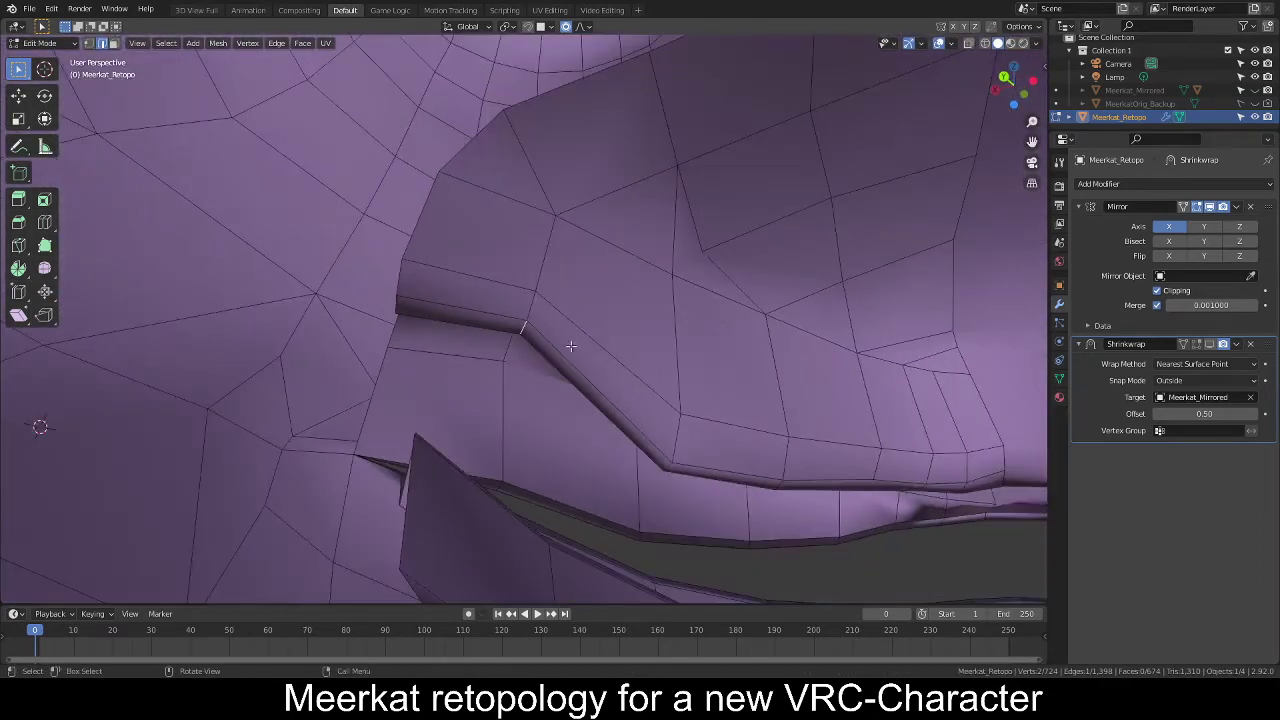
pyautogui.moveTo(571, 349)
pyautogui.mouseDown(button='middle')
pyautogui.moveTo(586, 363)
pyautogui.moveTo(563, 366)
pyautogui.mouseUp(button='middle')
pyautogui.press('g')
pyautogui.press('z')
pyautogui.click(560, 380)
# Lower the outermost rim edge at the mouth corner by 0.01213 along global Z with a proportional size of 0.047.
pyautogui.moveTo(483, 311); pyautogui.dragTo(457, 360, button='middle')
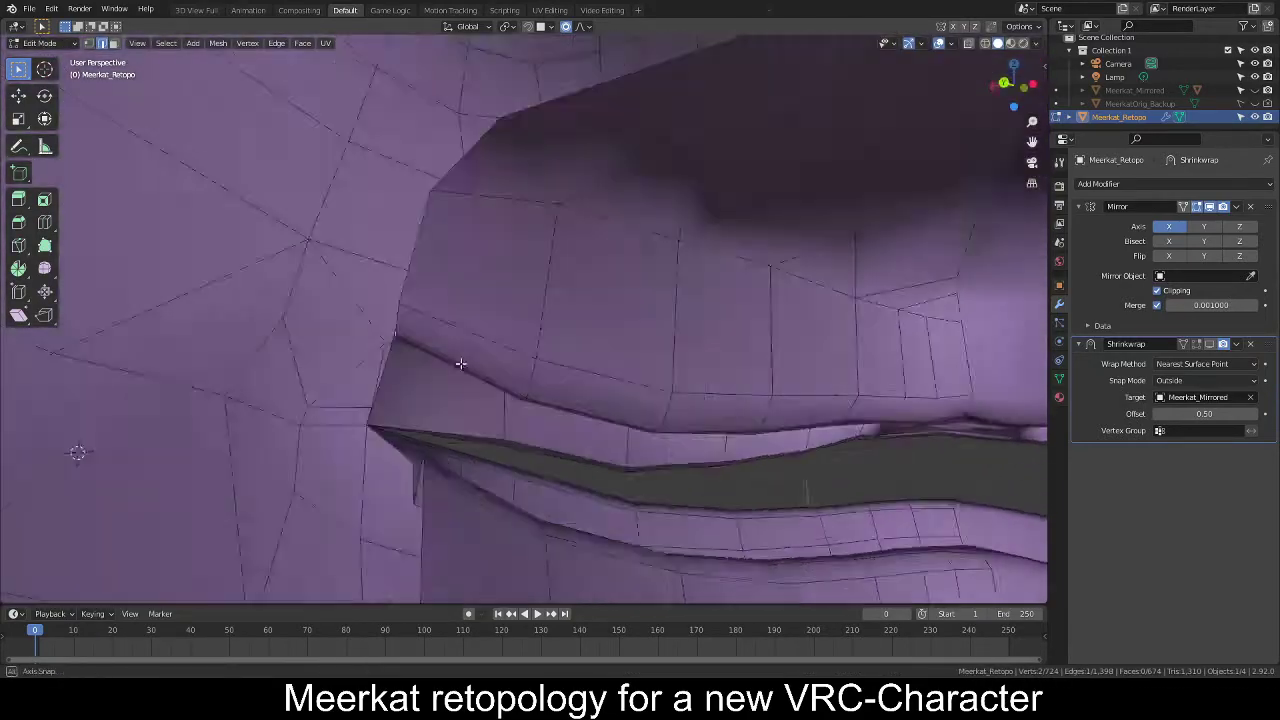
pyautogui.scroll(2, 457, 360)
pyautogui.press('g')
pyautogui.press('z')
pyautogui.click(438, 372)
pyautogui.scroll(-1, 560, 380)
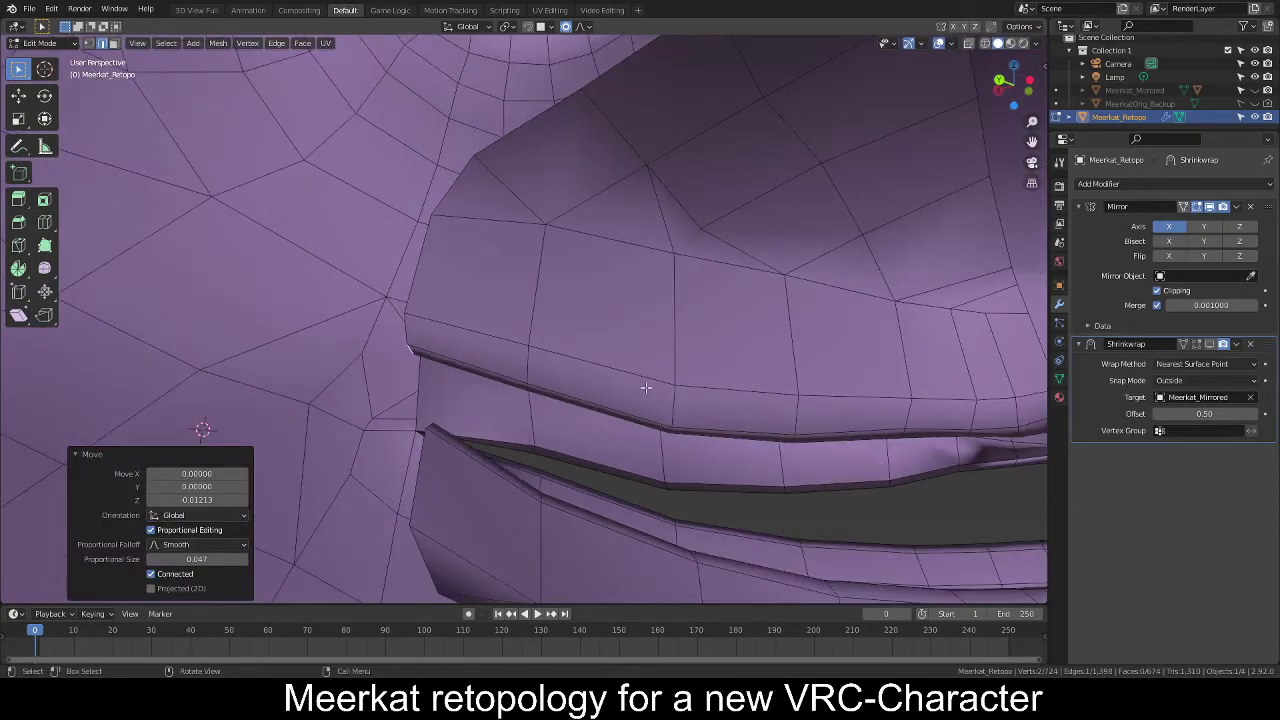
# Lower the short rim edges just beside the upper mouth interior's centerline along global Z with smooth proportional editing.
pyautogui.moveTo(646, 387); pyautogui.dragTo(586, 409, button='middle')
pyautogui.hotkey('alt', 'a')
pyautogui.scroll(-2, 706, 402)
pyautogui.moveTo(702, 397); pyautogui.dragTo(592, 338, button='middle')
pyautogui.press('g')
pyautogui.press('z')
pyautogui.click(603, 374)
pyautogui.click(590, 340)
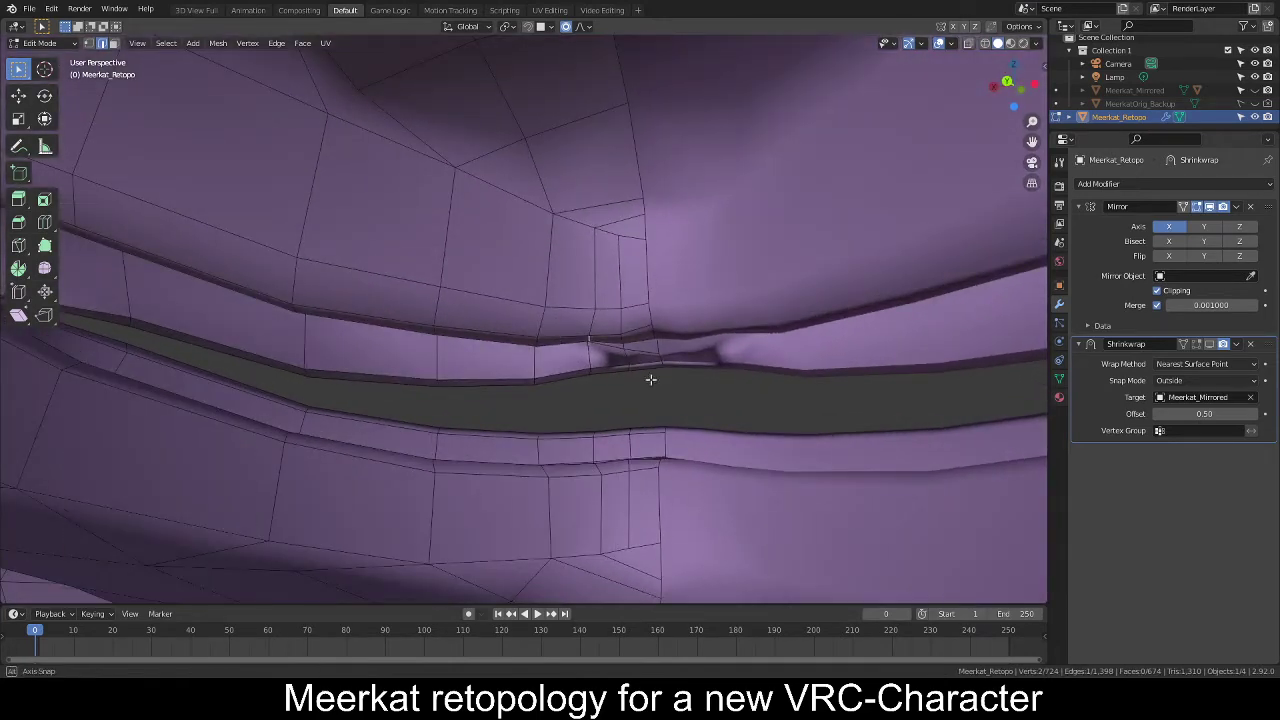
pyautogui.moveTo(651, 374); pyautogui.dragTo(666, 340, button='middle')
pyautogui.press('g')
pyautogui.press('z')
pyautogui.click(660, 389)
# Lower the centerline rim edge about 0.0045 along global Z with a proportional size of 0.029 and clear the selection.
pyautogui.press('g')
pyautogui.press('z')
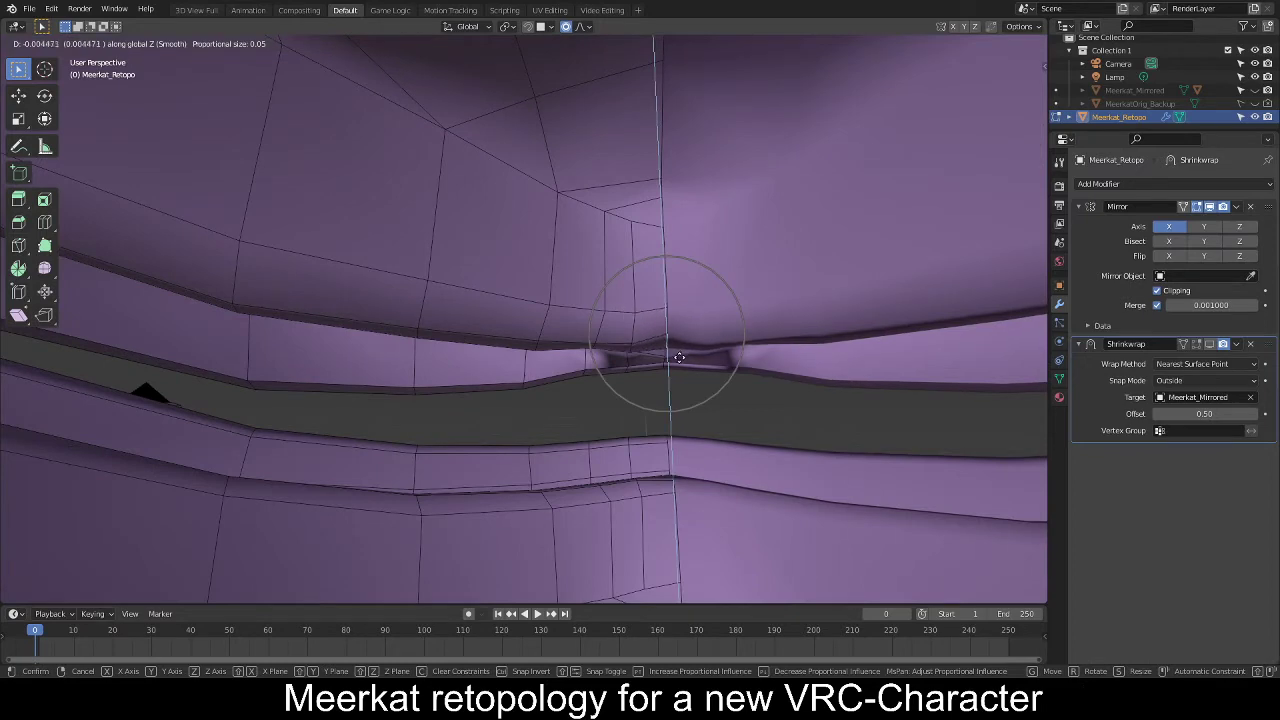
pyautogui.scroll(5, 680, 352)
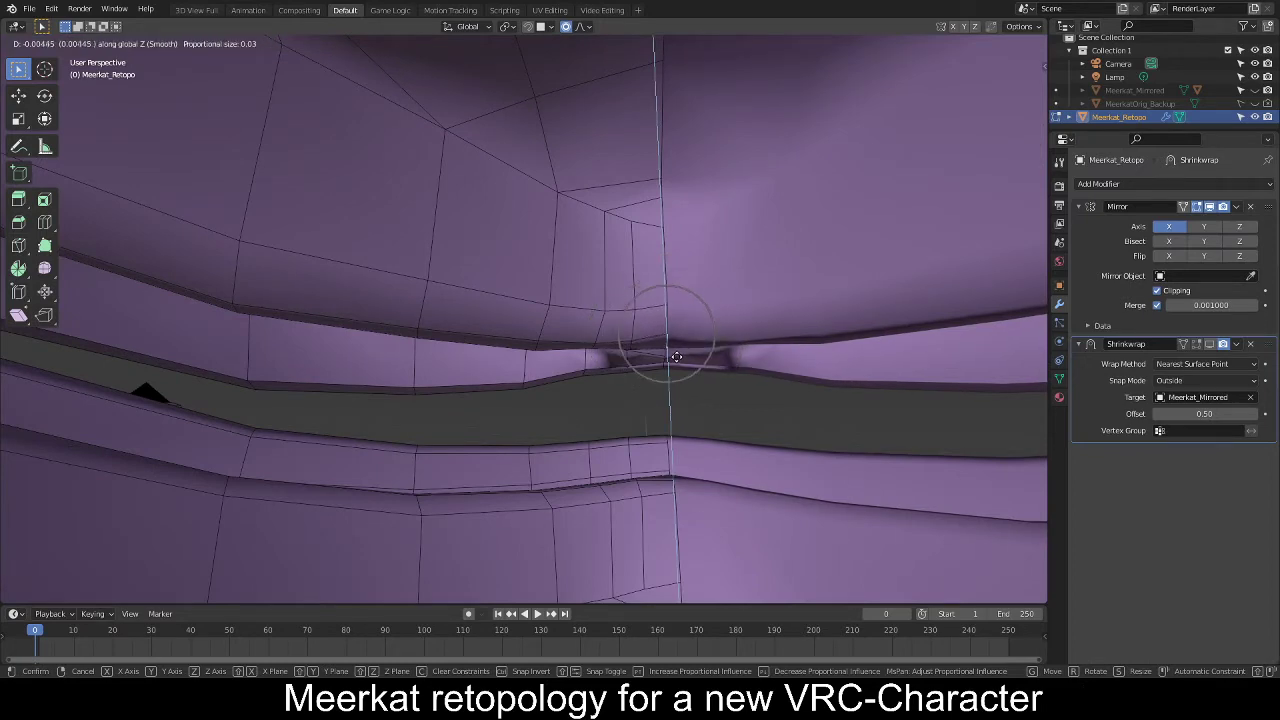
pyautogui.click(676, 357)
pyautogui.scroll(-4, 676, 357)
pyautogui.hotkey('alt', 'a')
pyautogui.moveTo(630, 356); pyautogui.dragTo(688, 379, button='middle')
pyautogui.scroll(-4, 688, 379)
# Try to add a cube at the 3D cursor and scale it down by 0.288 and 0.167.
pyautogui.hotkey('shift', 'a')
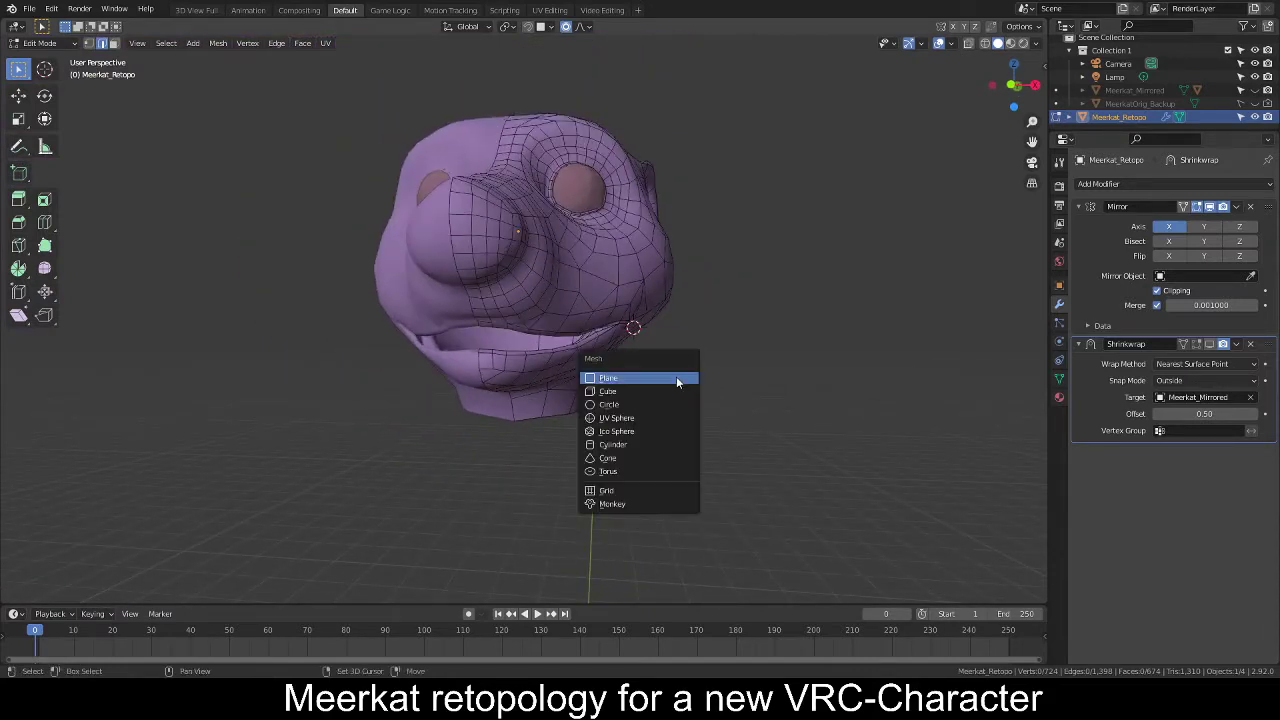
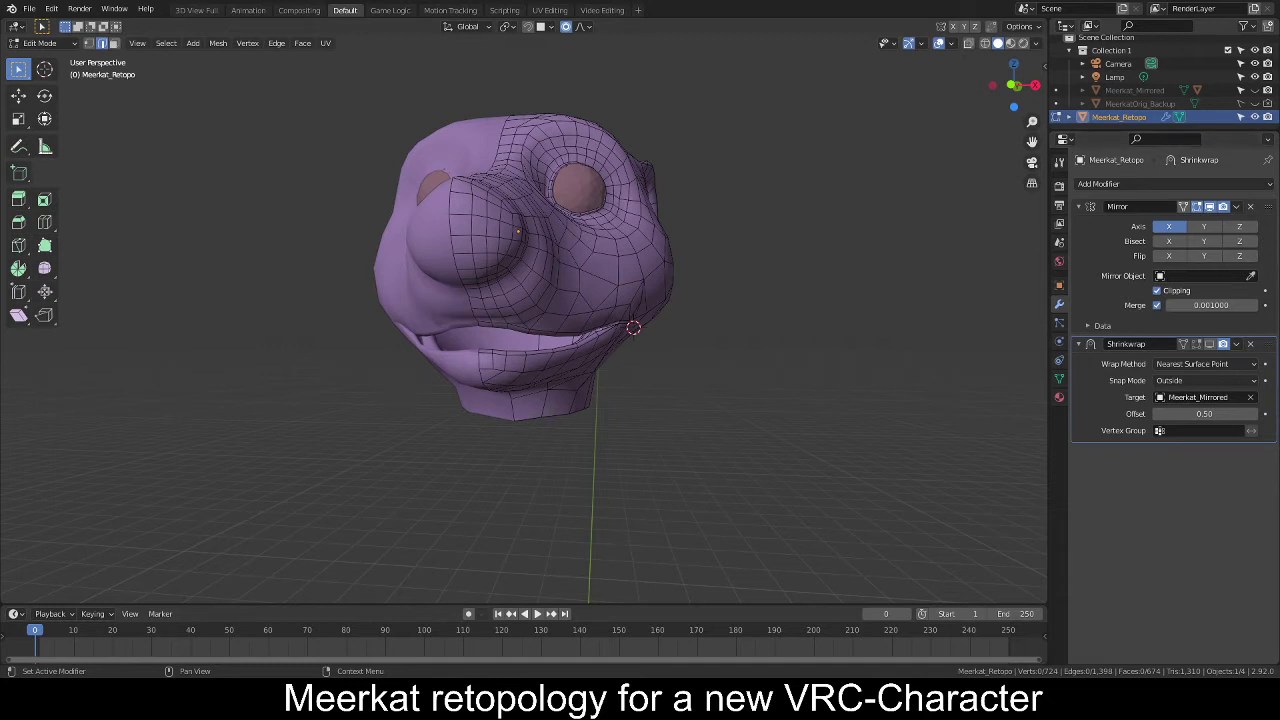
pyautogui.hotkey('shift', 'a')
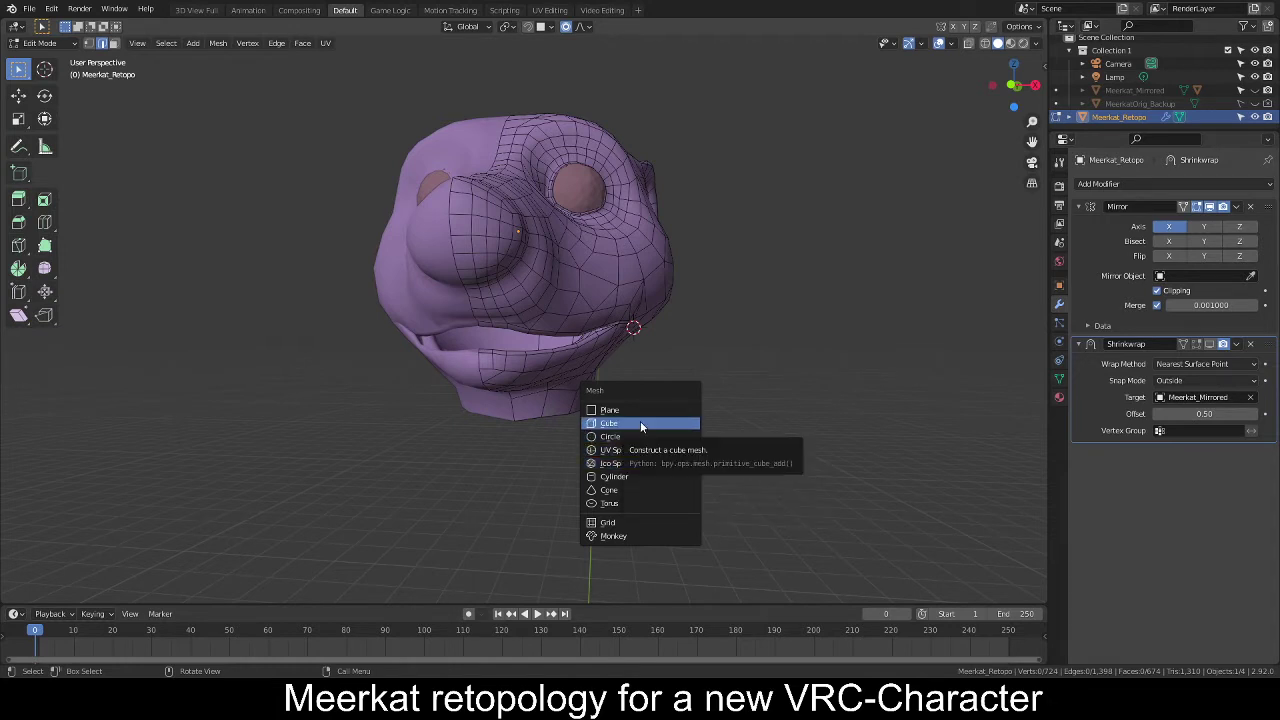
pyautogui.click(640, 421)
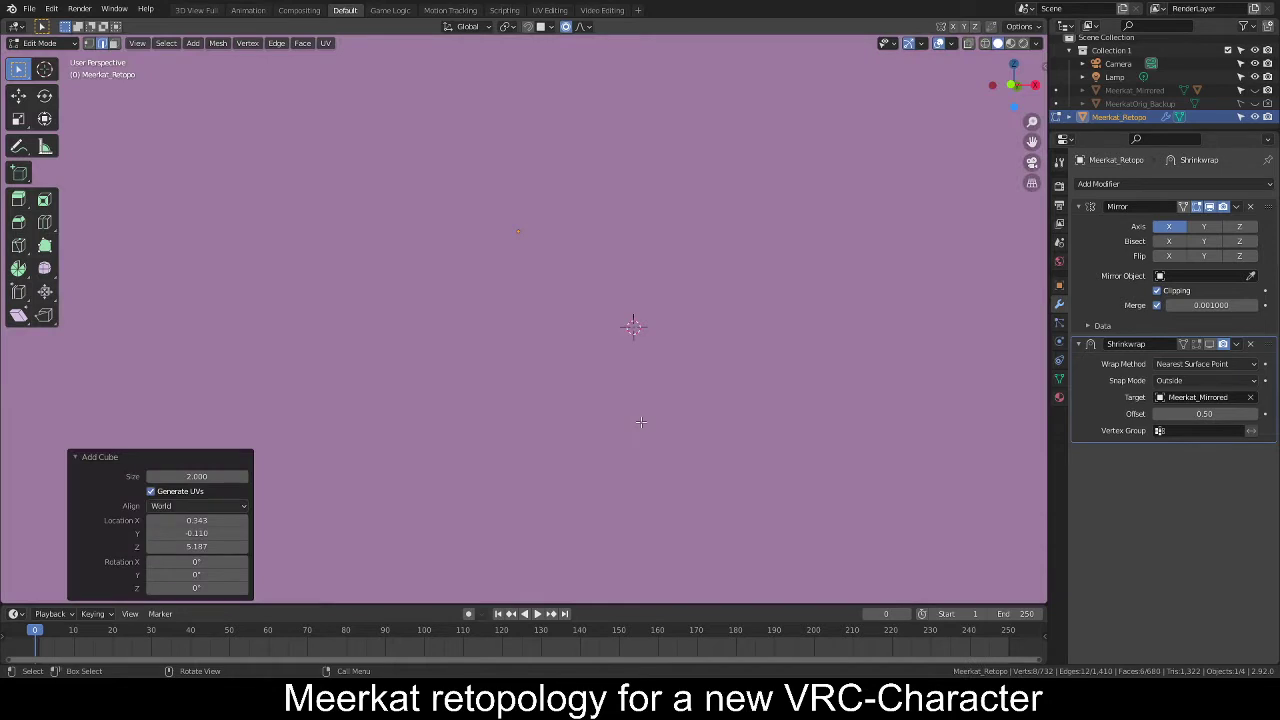
pyautogui.scroll(-5, 646, 420)
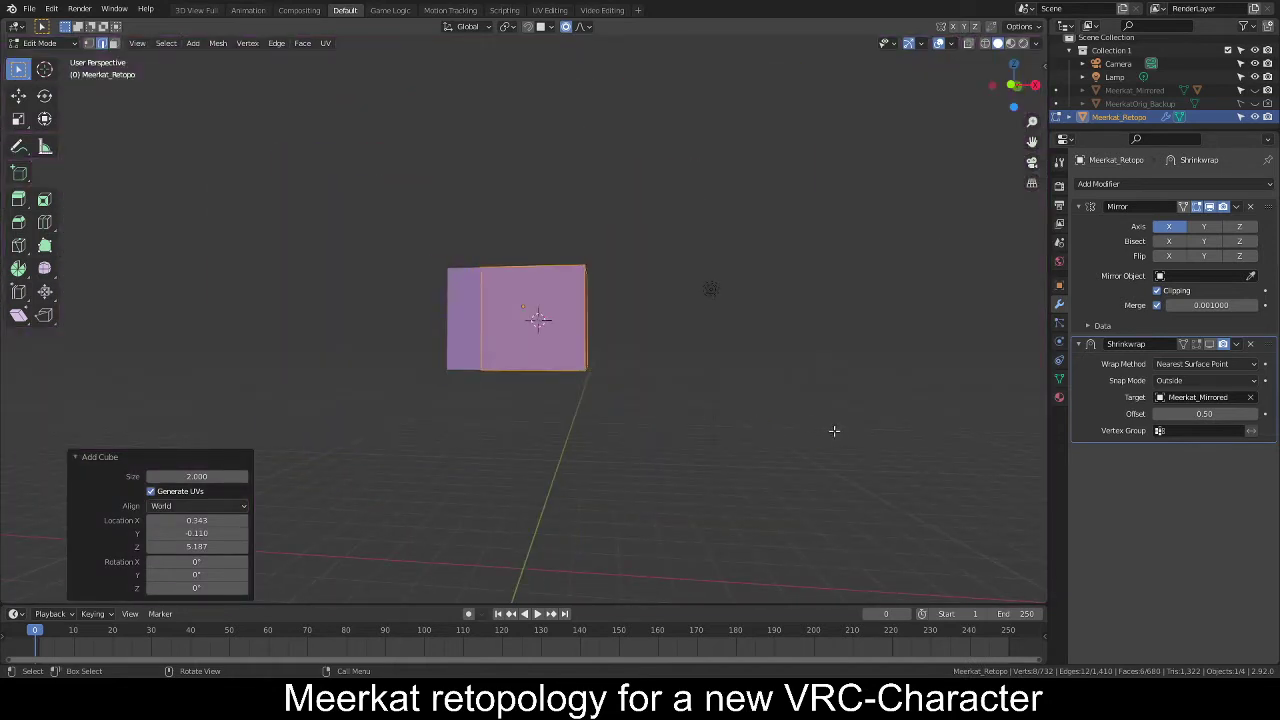
pyautogui.press('s')
pyautogui.click(641, 330)
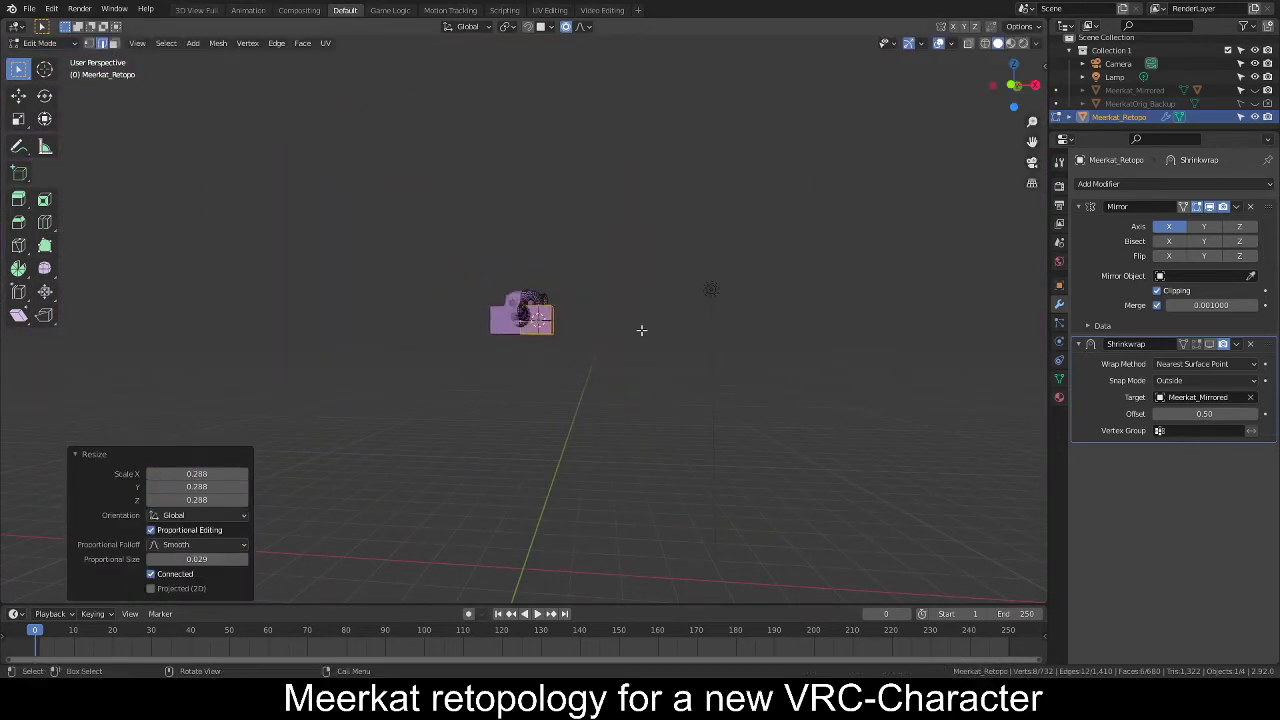
pyautogui.scroll(8, 641, 330)
pyautogui.press('s')
pyautogui.click(695, 380)
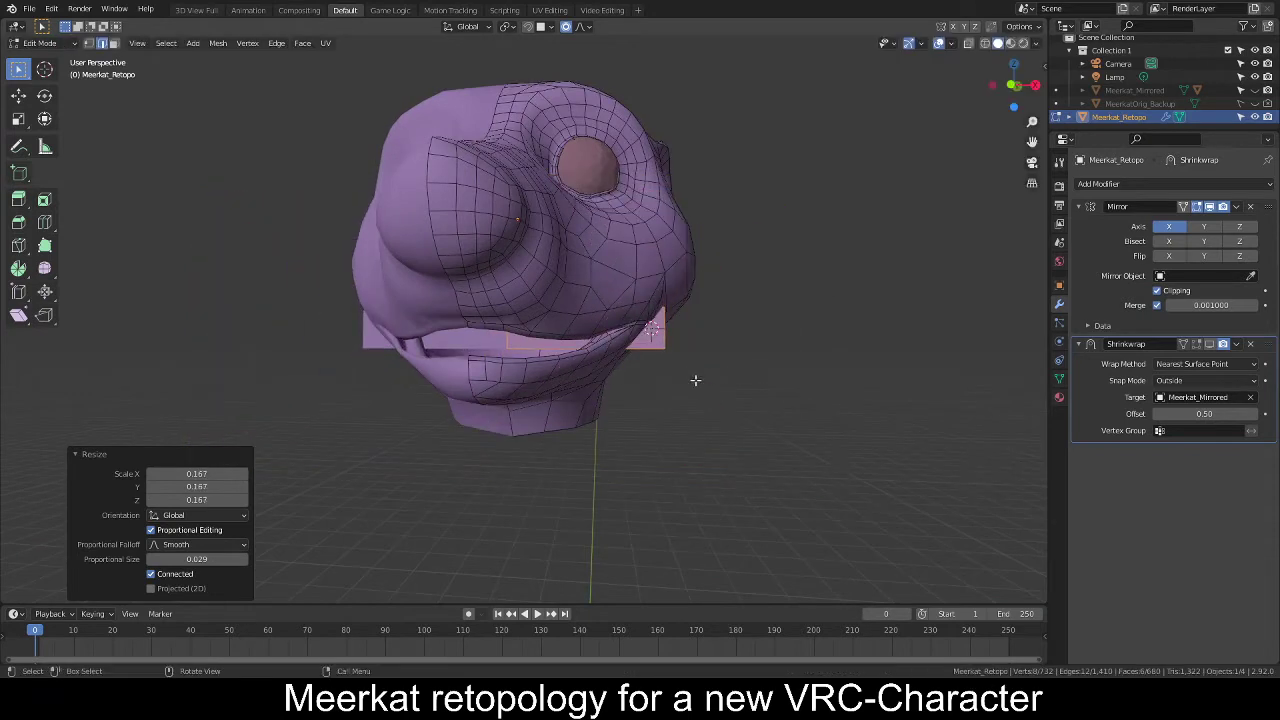
pyautogui.scroll(-4, 799, 389)
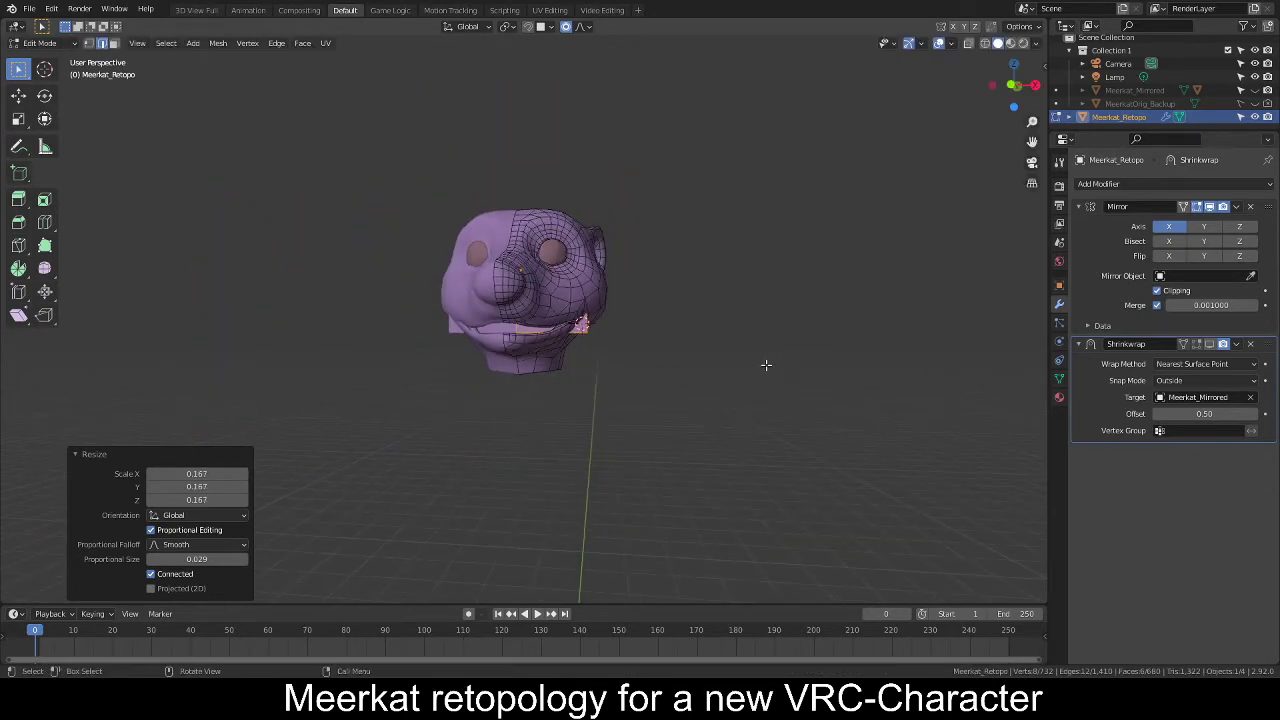
pyautogui.hotkey('ctrl', 'z')
pyautogui.hotkey('ctrl', 'z')
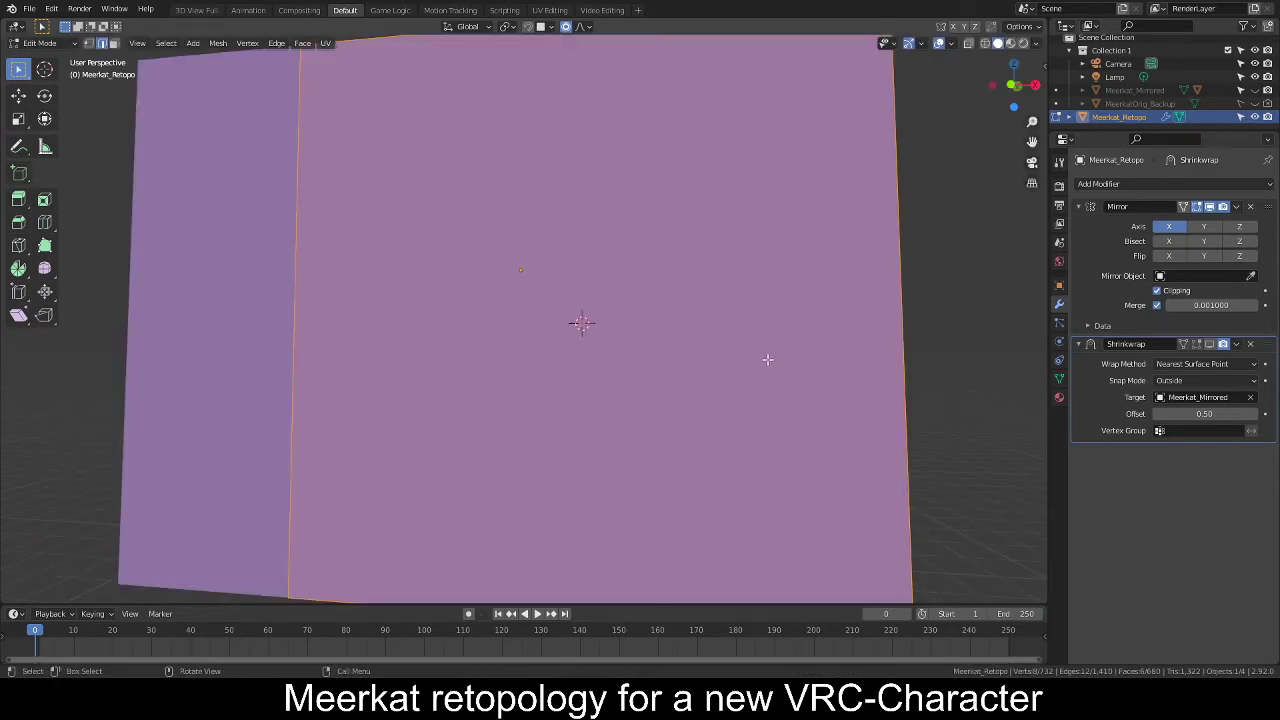
# Try to move the large cube along single axes with the Mirror modifier's Merge turned off.
pyautogui.press('g')
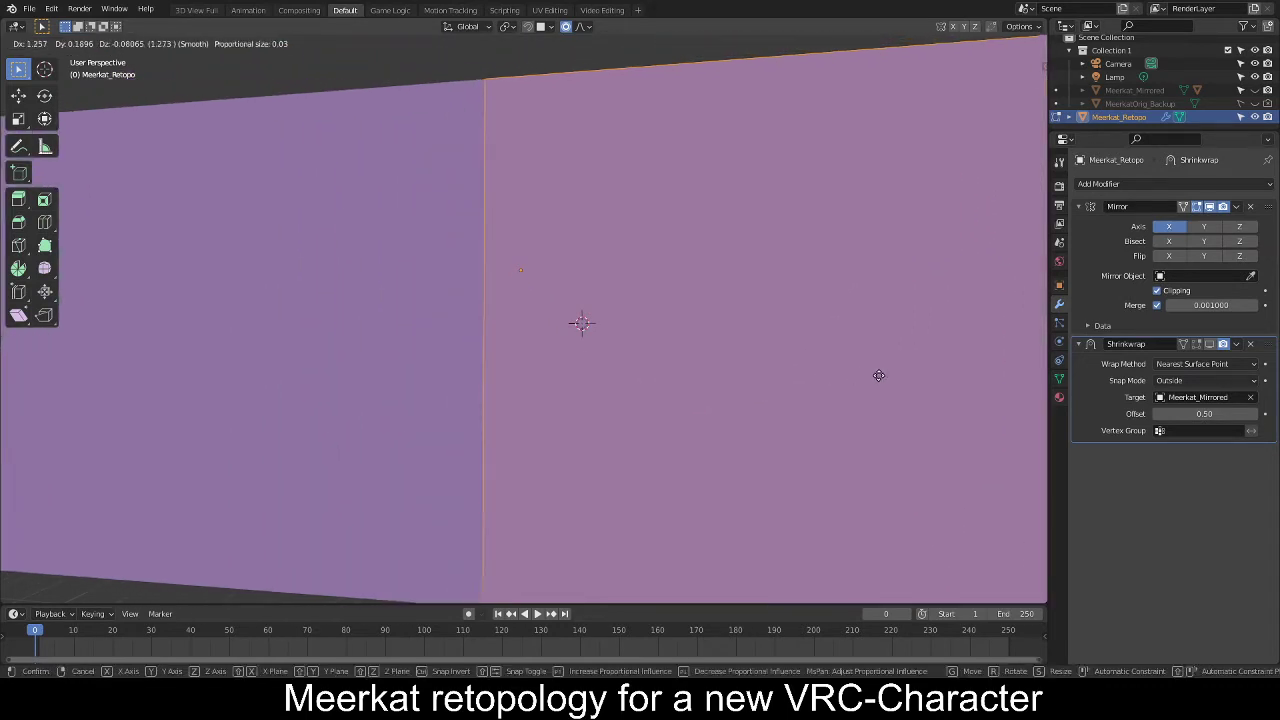
pyautogui.rightClick(831, 356)
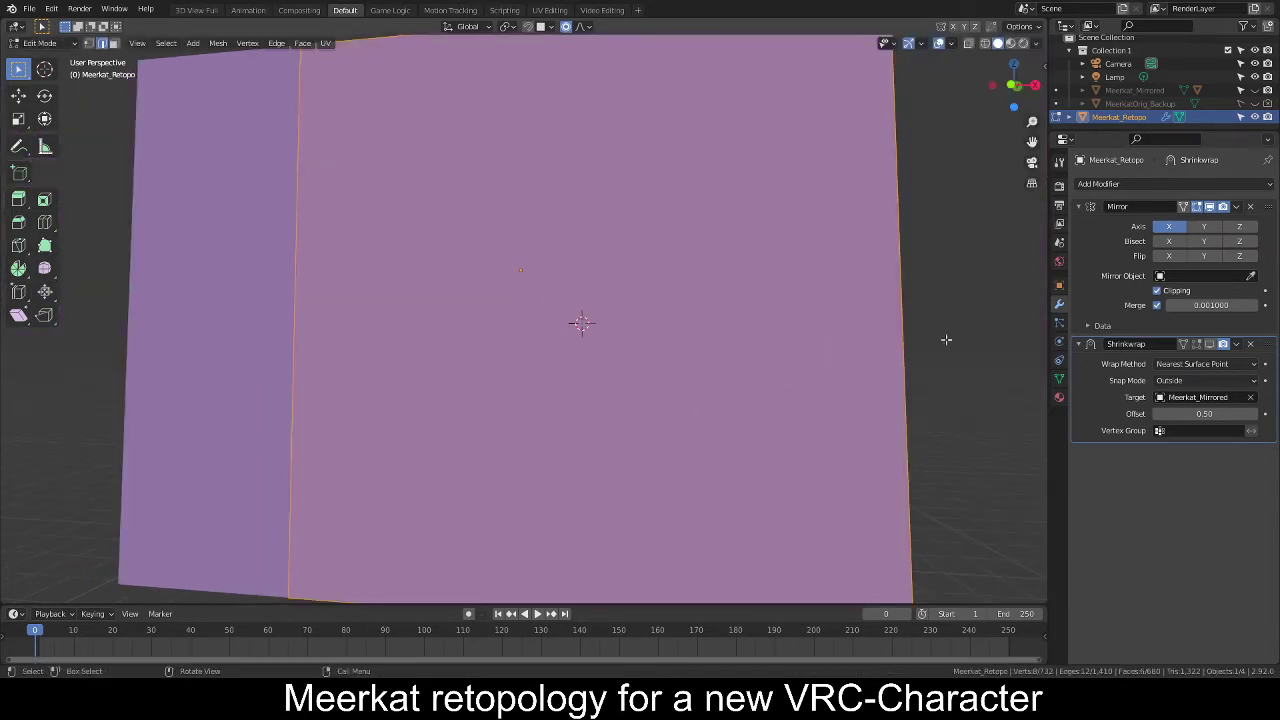
pyautogui.click(1156, 305)
pyautogui.press('g')
pyautogui.press('z')
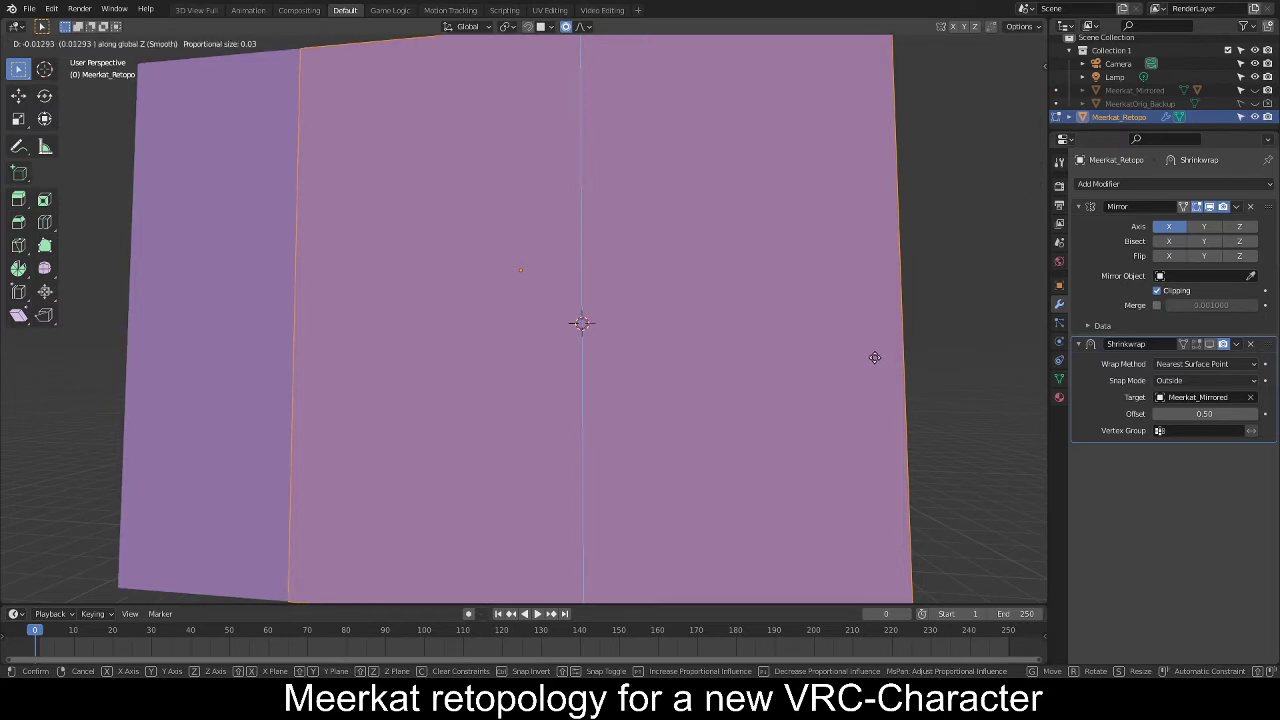
pyautogui.press('y')
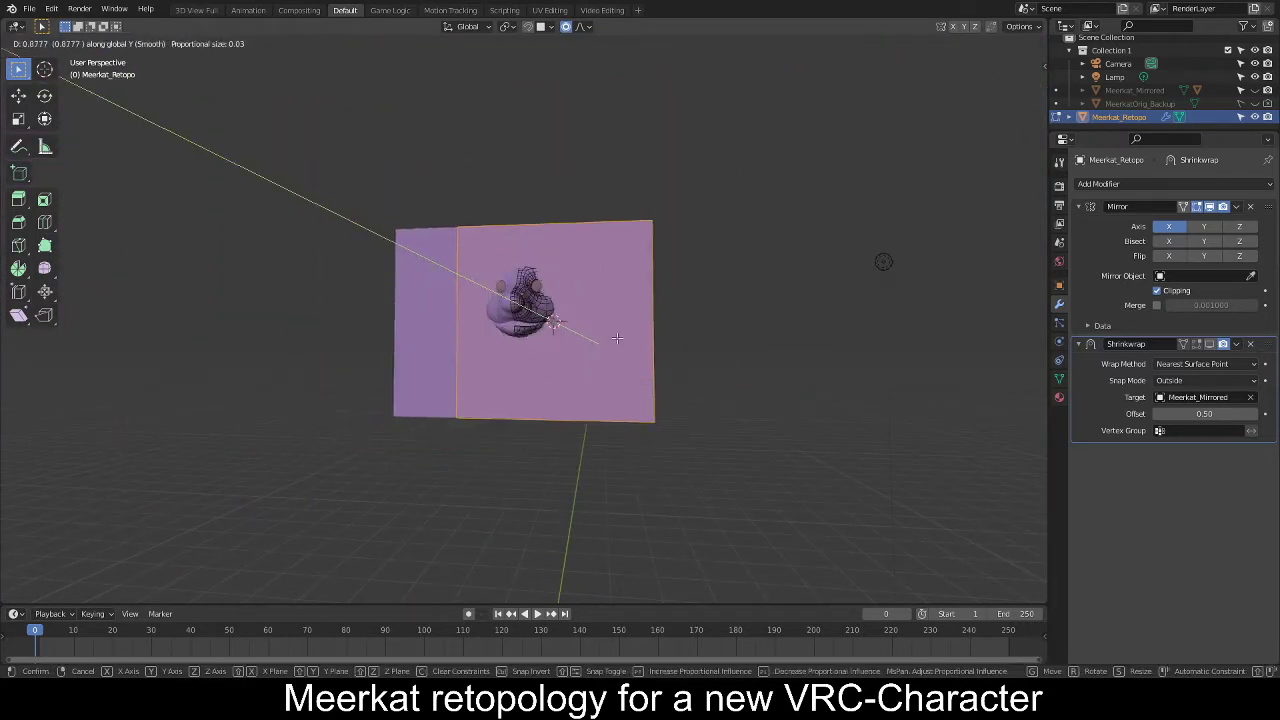
pyautogui.rightClick(617, 338)
pyautogui.press('g')
pyautogui.press('x')
pyautogui.rightClick(746, 342)
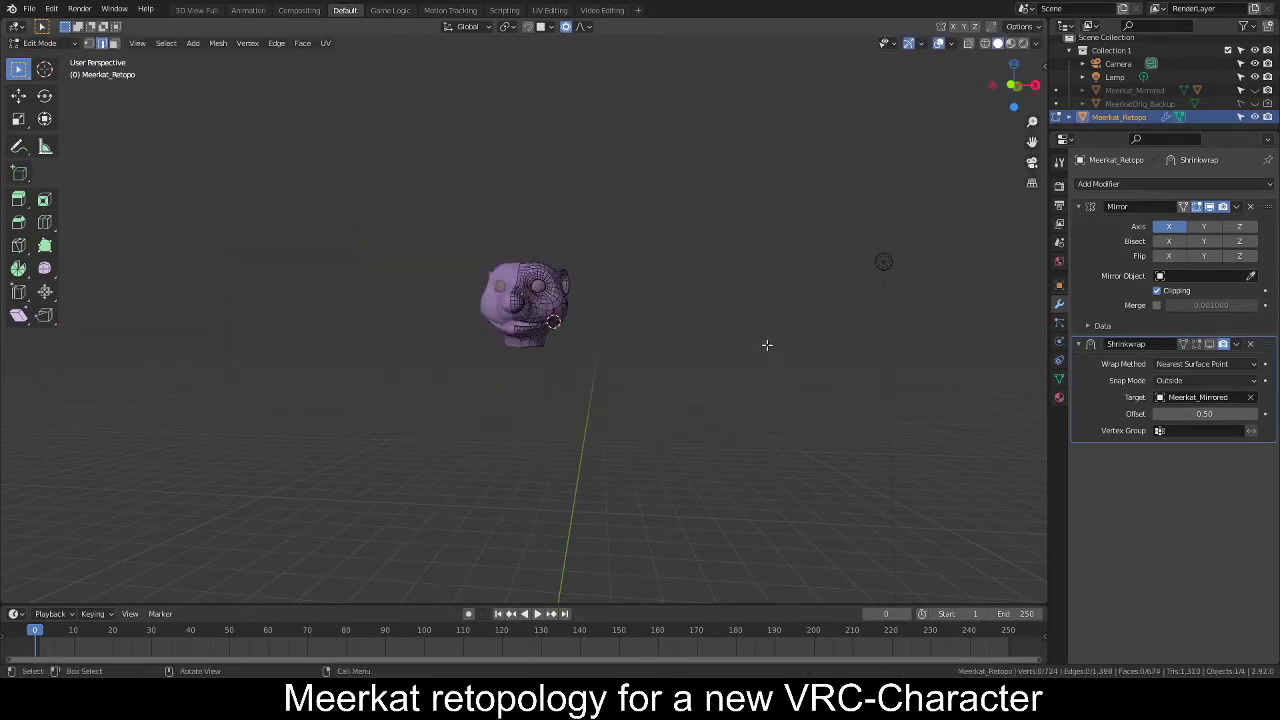
# With the Mirror modifier's Clipping off, add a cube of size 2 at the 3D cursor and move it 0.93103 along X.
pyautogui.scroll(3, 695, 348)
pyautogui.hotkey('shift', 'a')
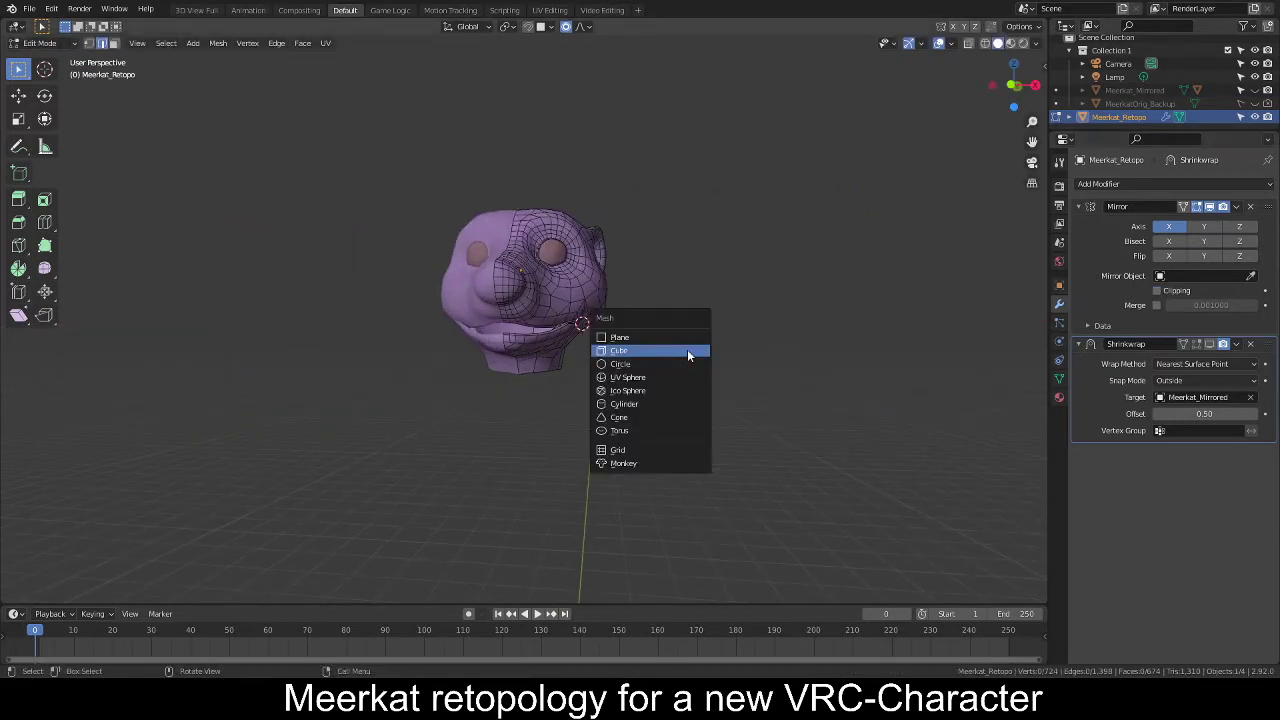
pyautogui.click(687, 349)
pyautogui.press('g')
pyautogui.press('z')
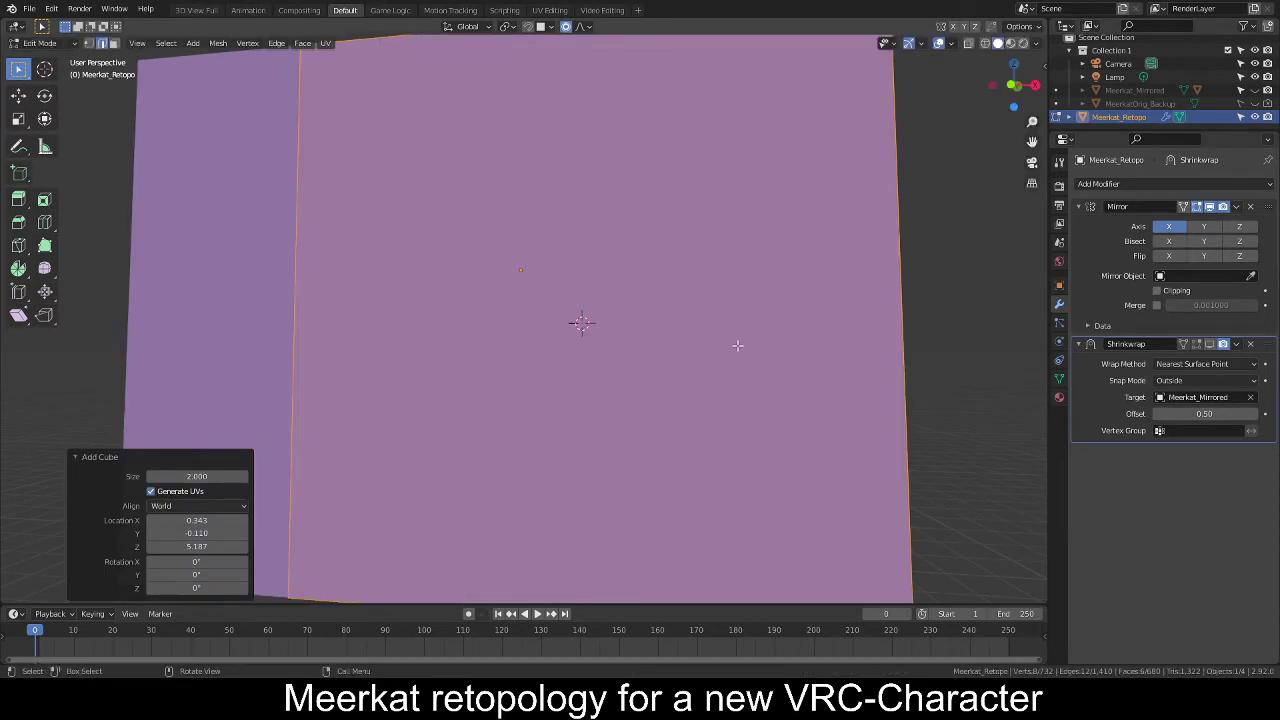
pyautogui.press('x')
pyautogui.click(895, 344)
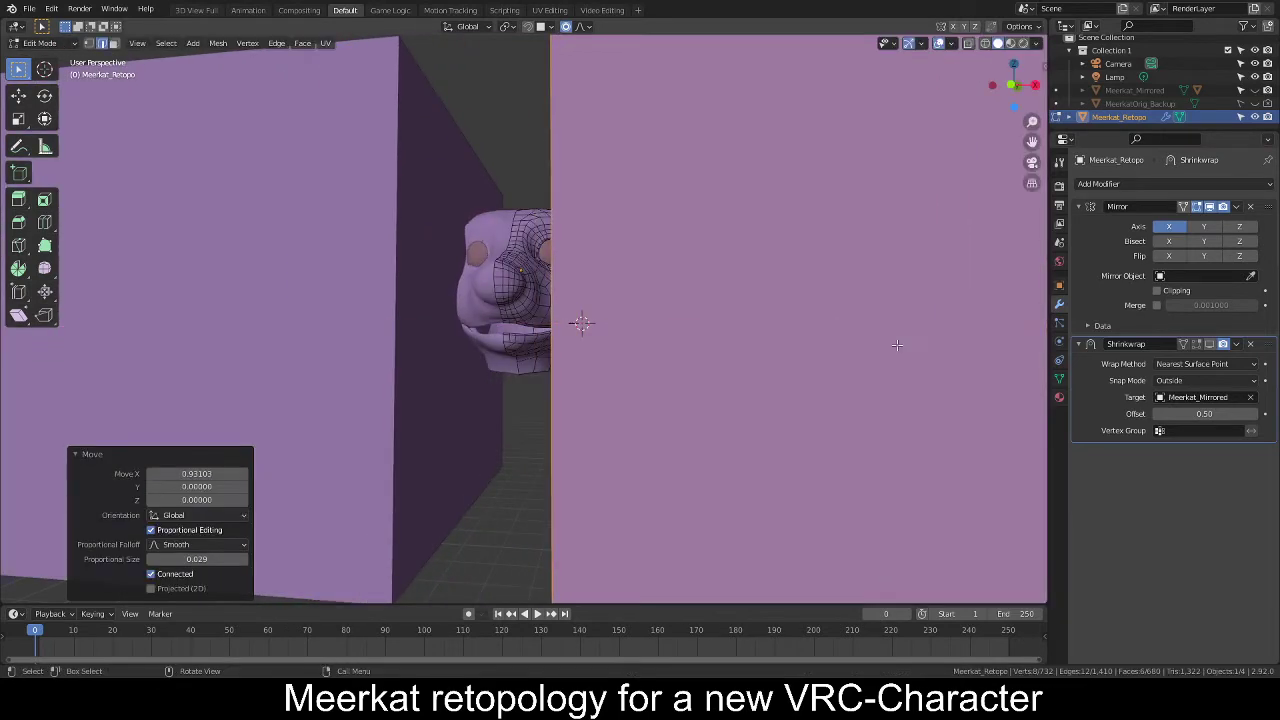
# Turn Clipping and Merge back on in the Mirror modifier and scale the cube by 0.081.
pyautogui.click(1157, 290)
pyautogui.click(1157, 305)
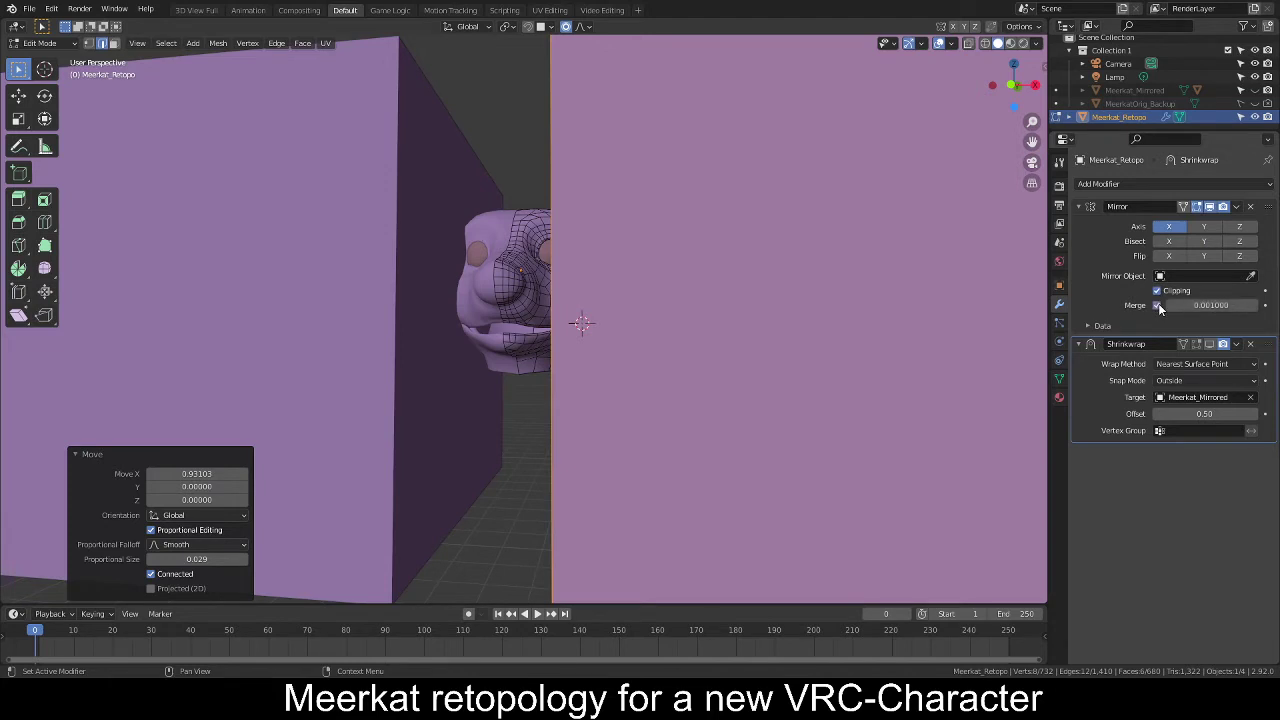
pyautogui.press('s')
pyautogui.click(768, 338)
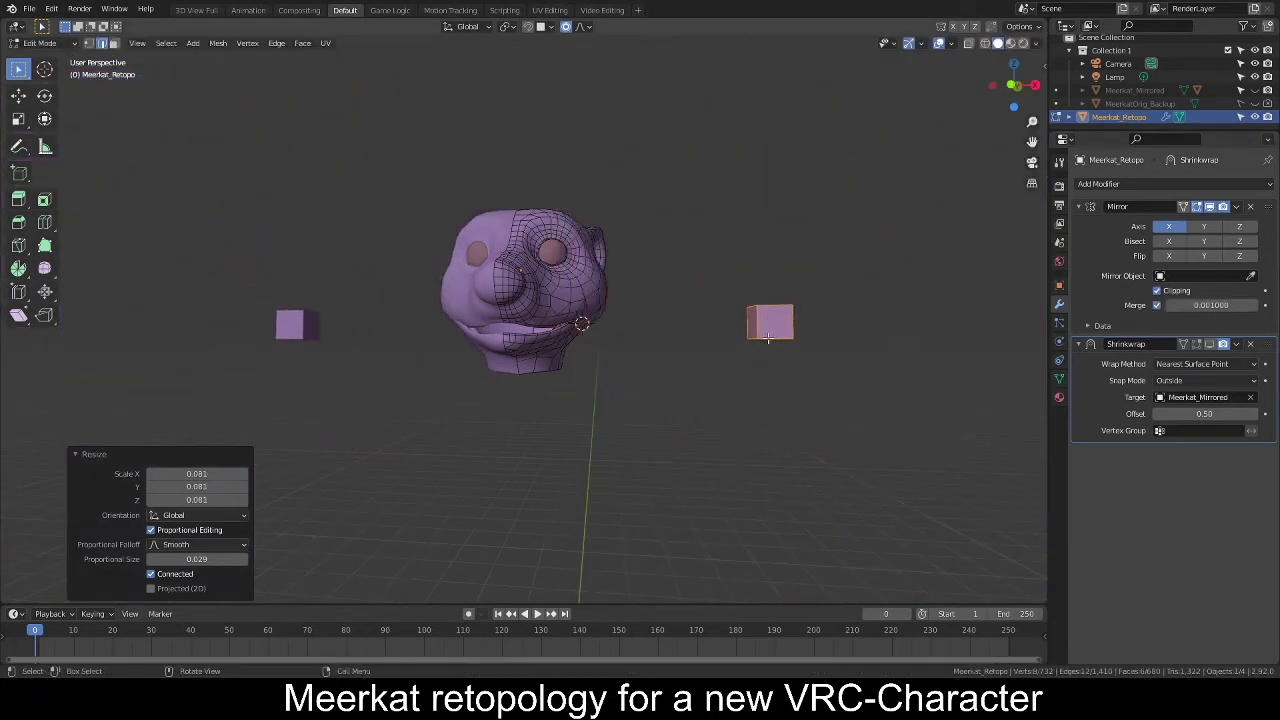
# In front view, move the small cube -0.65786 along X and -0.19161 along Z toward the head.
pyautogui.press('KP_1')
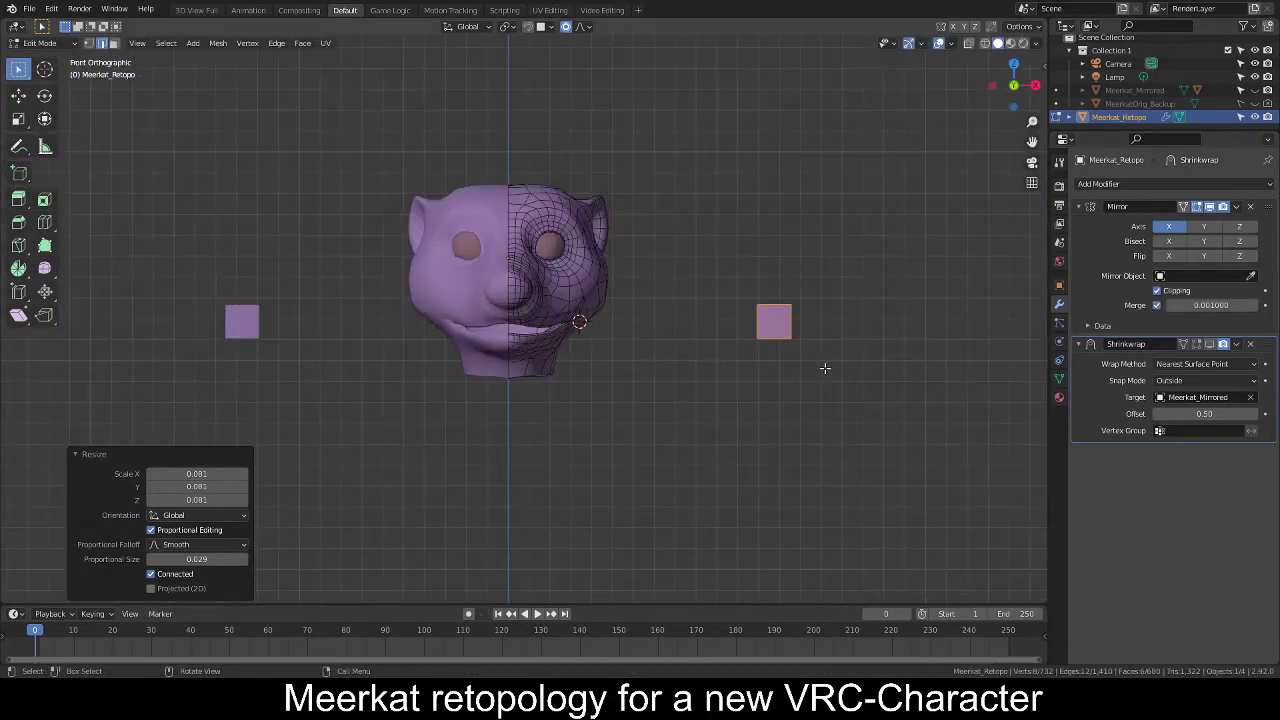
pyautogui.press('g')
pyautogui.click(651, 409)
pyautogui.scroll(4, 658, 405)
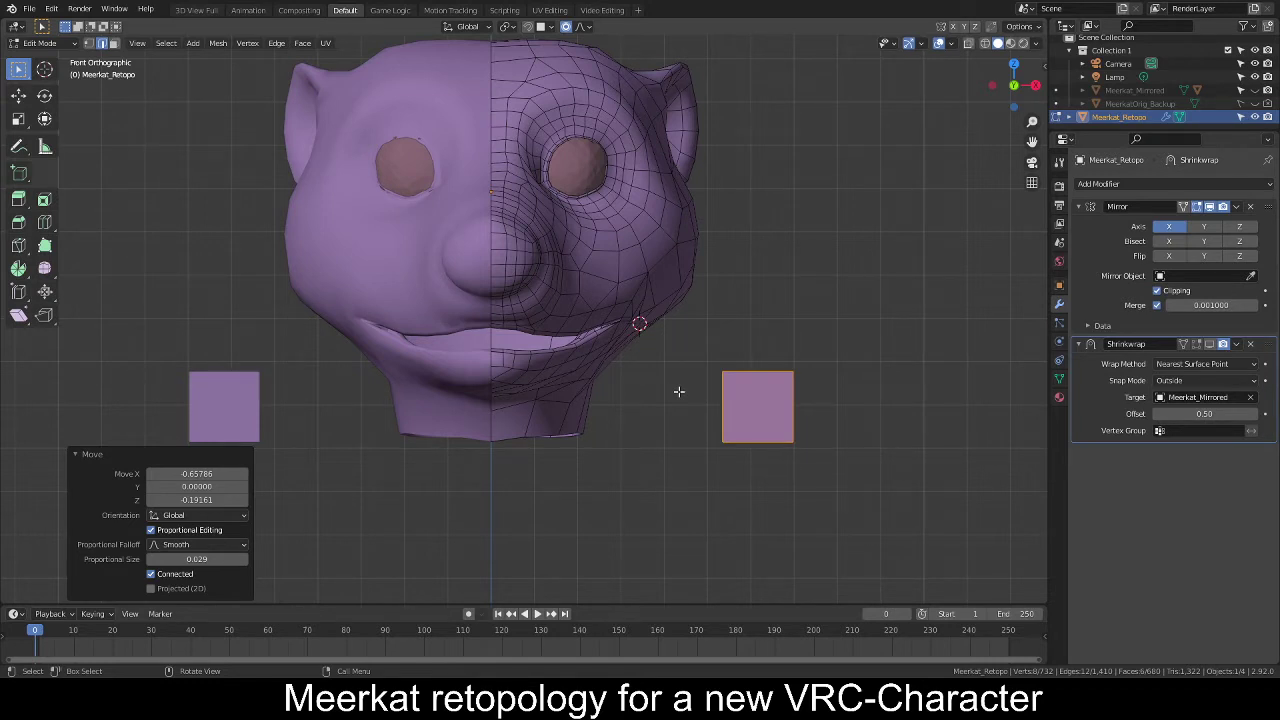
pyautogui.scroll(2, 705, 406)
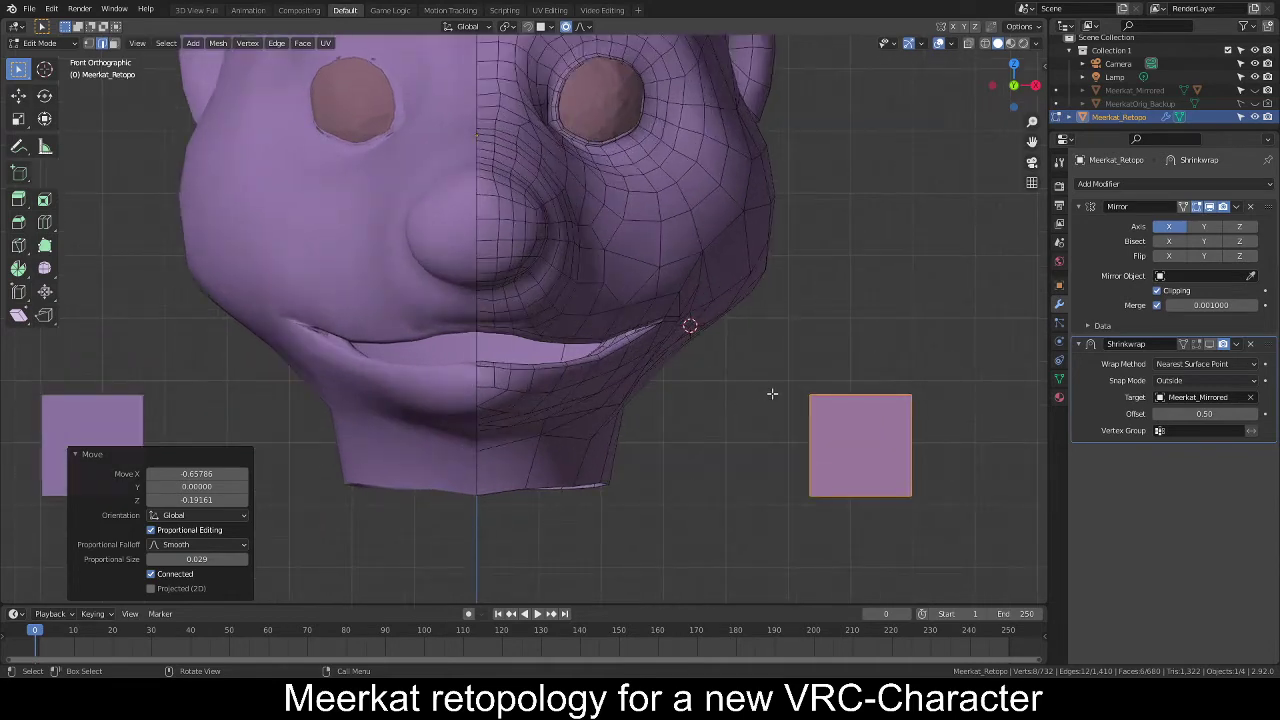
# Move the cube -0.15187 along X and 0.06952 along Z beside the jaw, and scale it by 0.228.
pyautogui.keyDown('shift'); pyautogui.moveTo(933, 379); pyautogui.dragTo(728, 348, button='middle'); pyautogui.keyUp('shift')
pyautogui.press('g')
pyautogui.click(600, 361)
pyautogui.scroll(3, 595, 360)
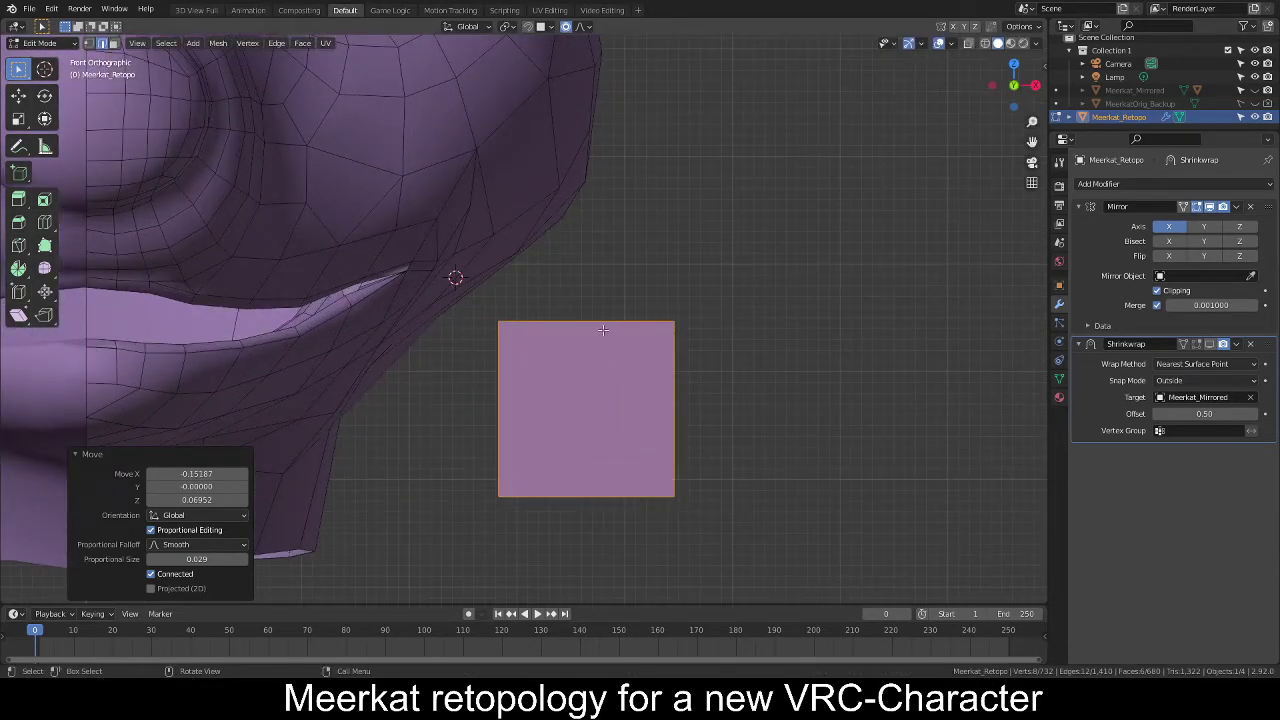
pyautogui.press('s')
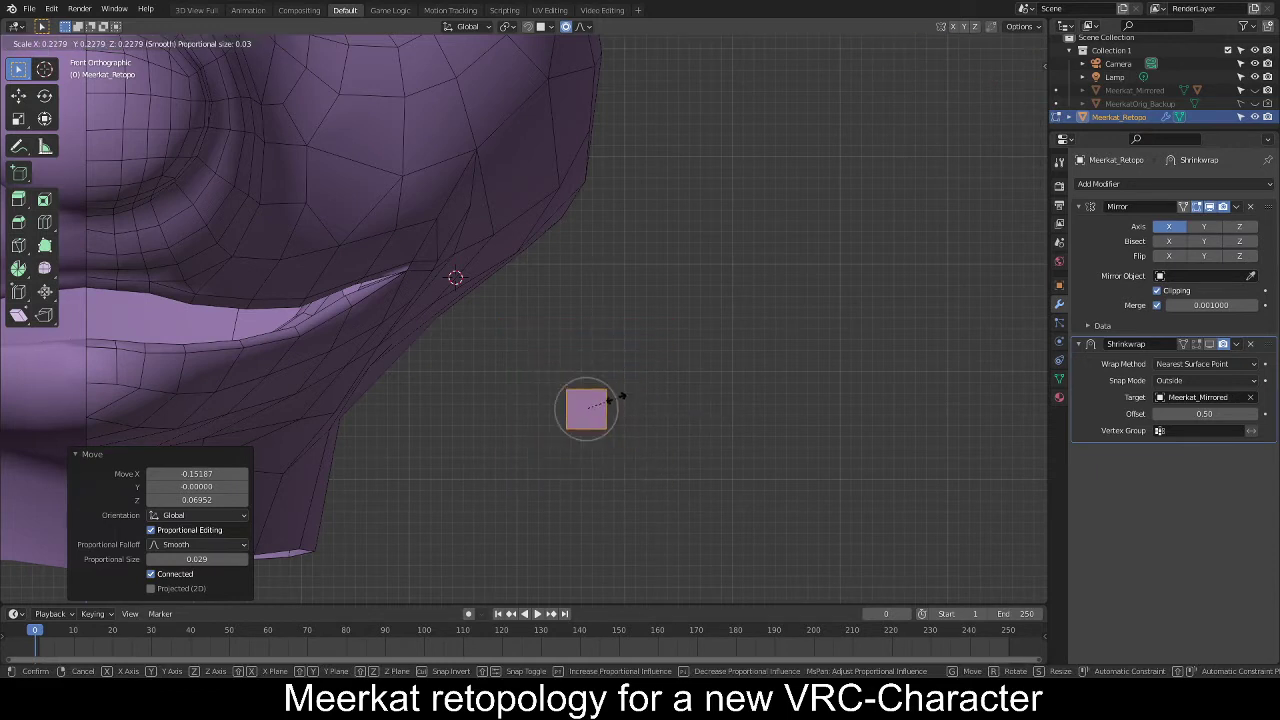
pyautogui.click(616, 398)
pyautogui.scroll(3, 612, 422)
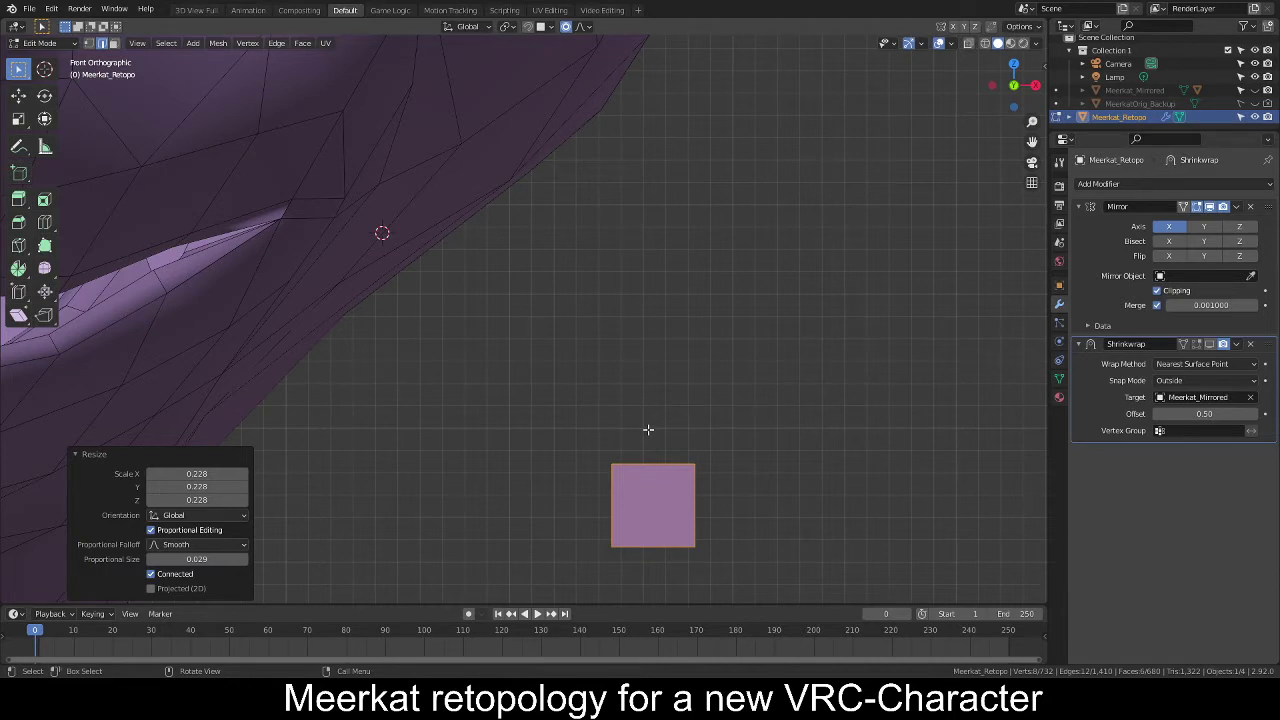
# Add three evenly spaced vertical loop cuts across the small cube's width.
pyautogui.hotkey('ctrl', 'r')
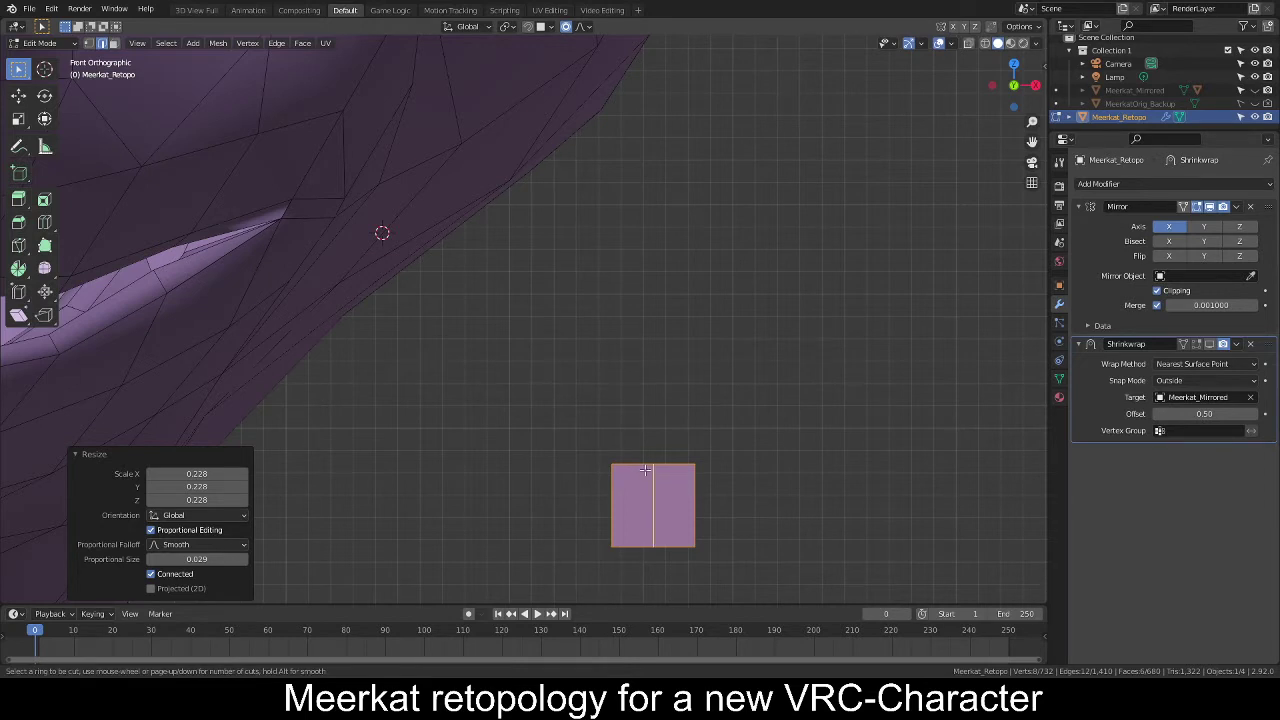
pyautogui.scroll(1, 645, 470)
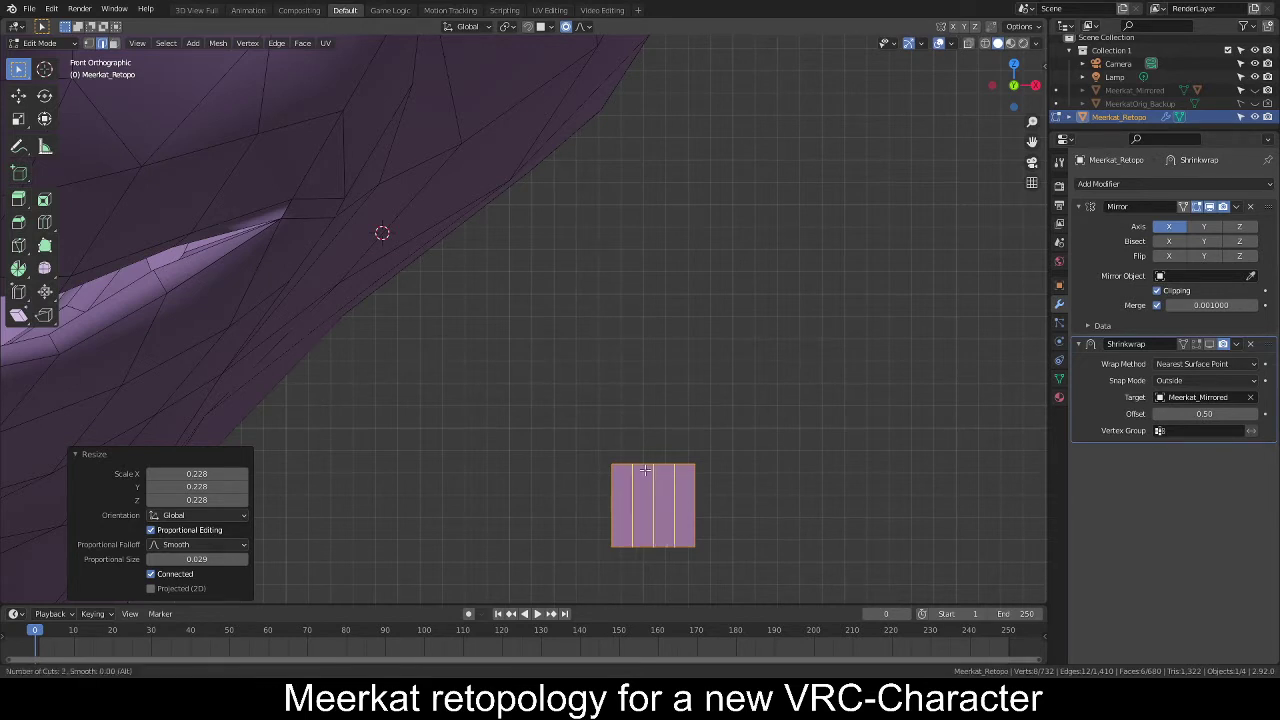
pyautogui.click(645, 470)
pyautogui.rightClick(645, 471)
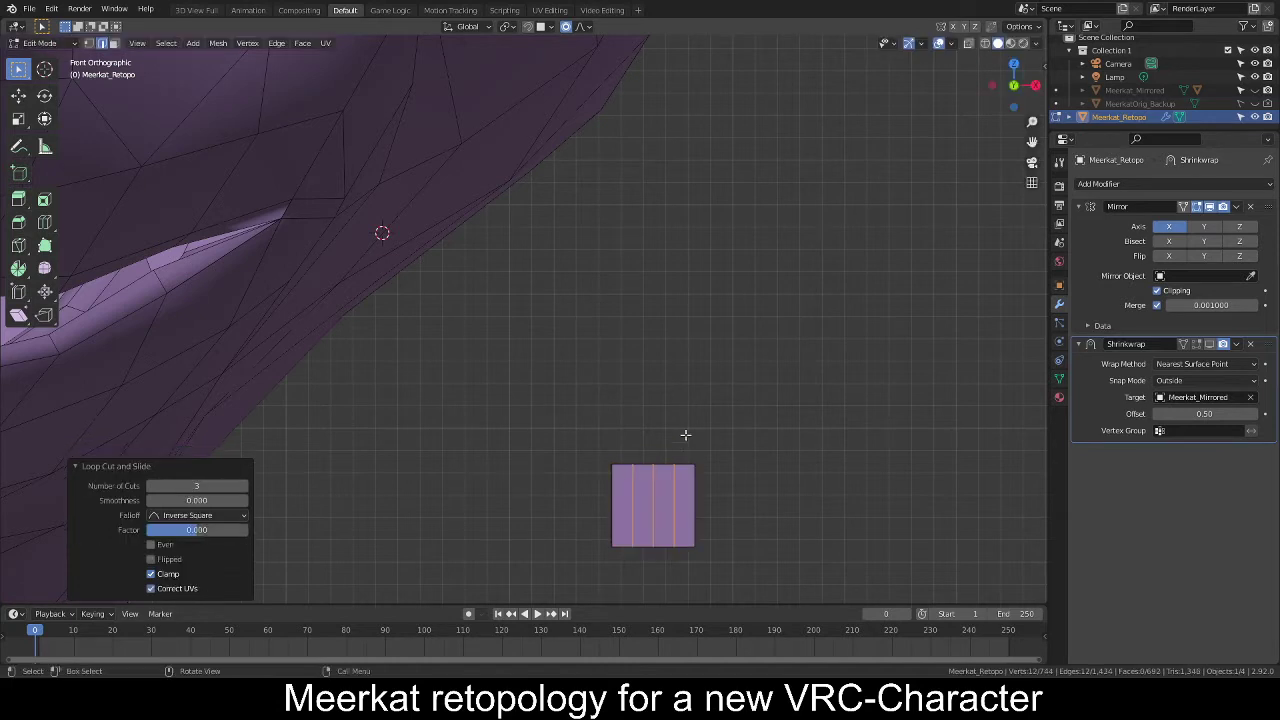
# In top view, add one centred loop cut that divides the cube's depth in half.
pyautogui.press('KP_7')
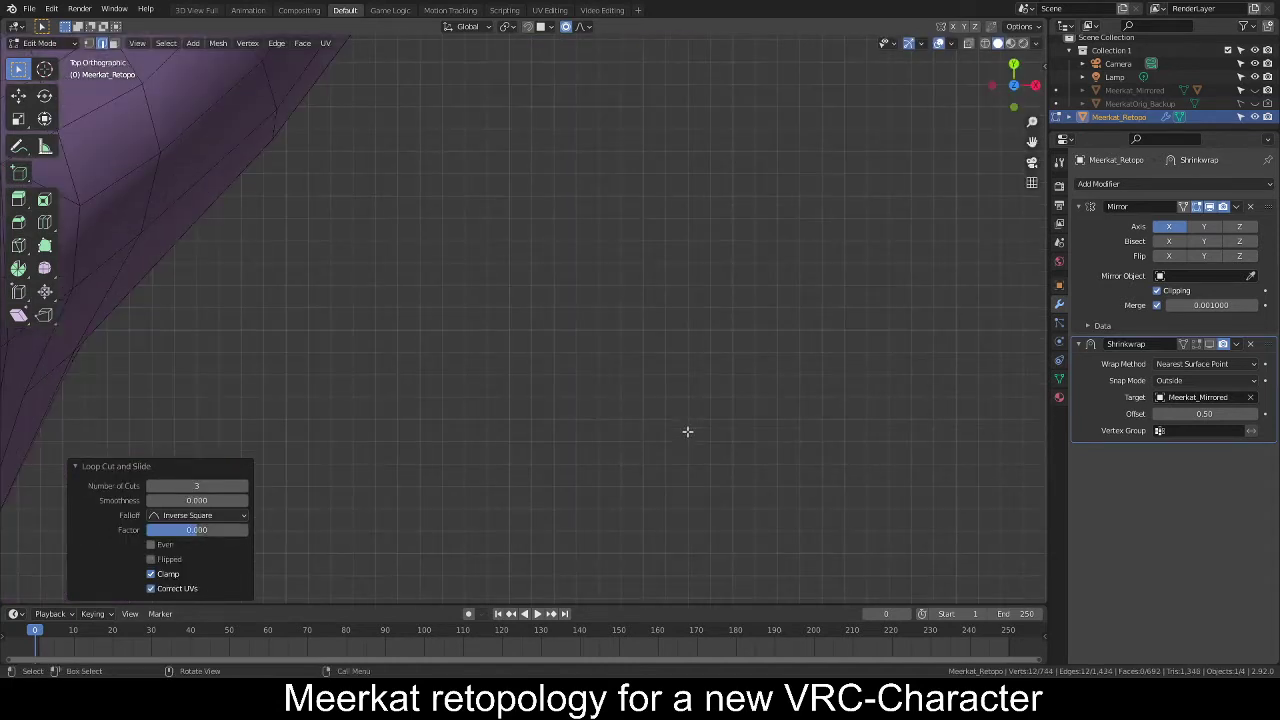
pyautogui.press('KP_Decimal')
pyautogui.scroll(-5, 674, 452)
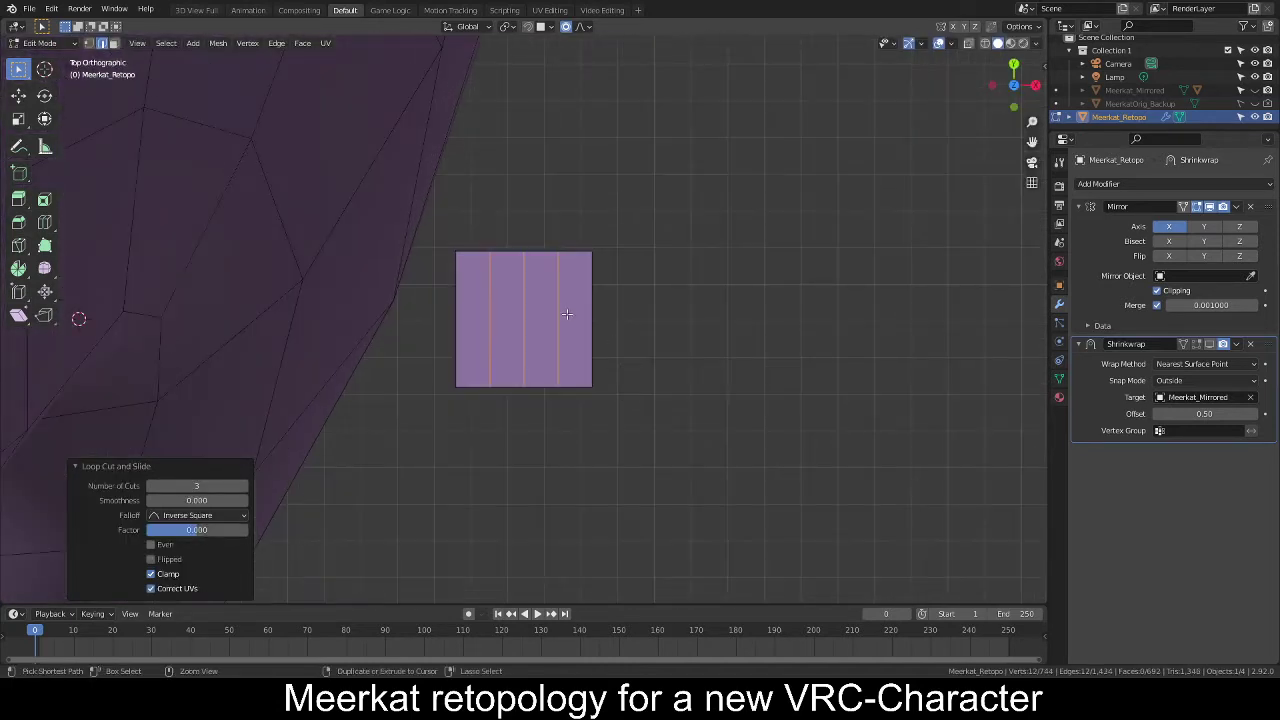
pyautogui.hotkey('ctrl', 'r')
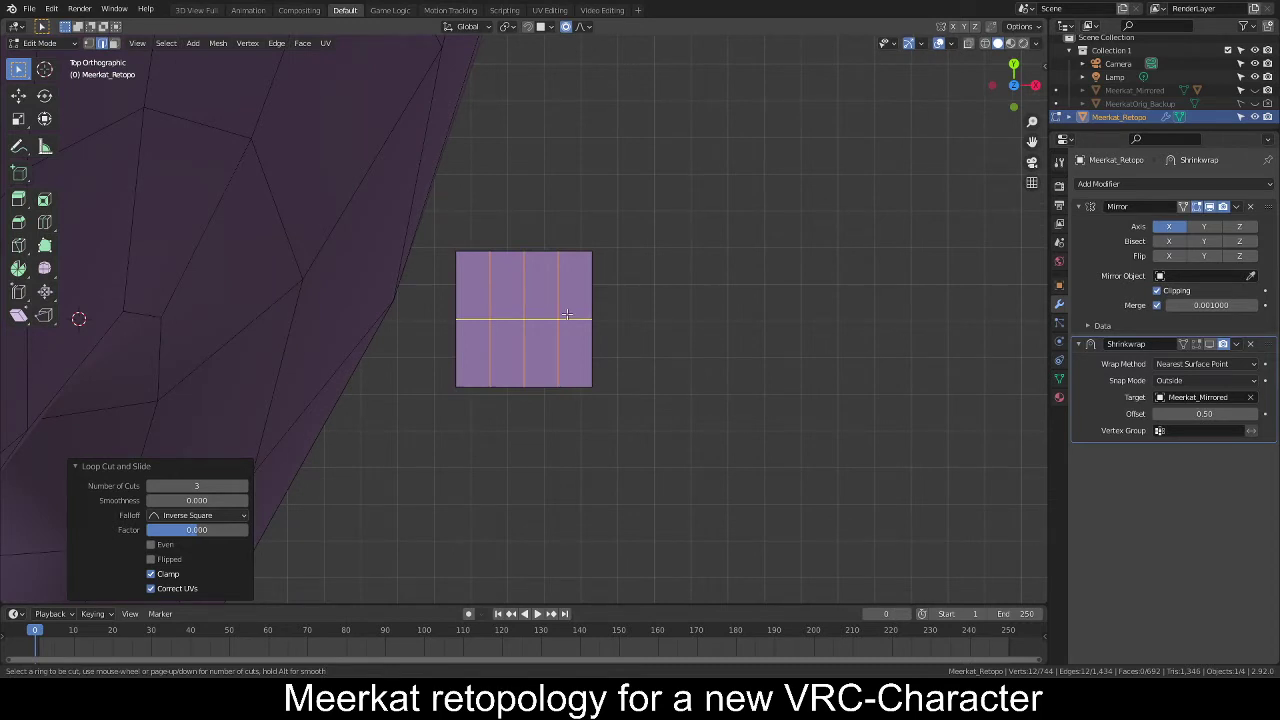
pyautogui.click(567, 315)
pyautogui.rightClick(567, 315)
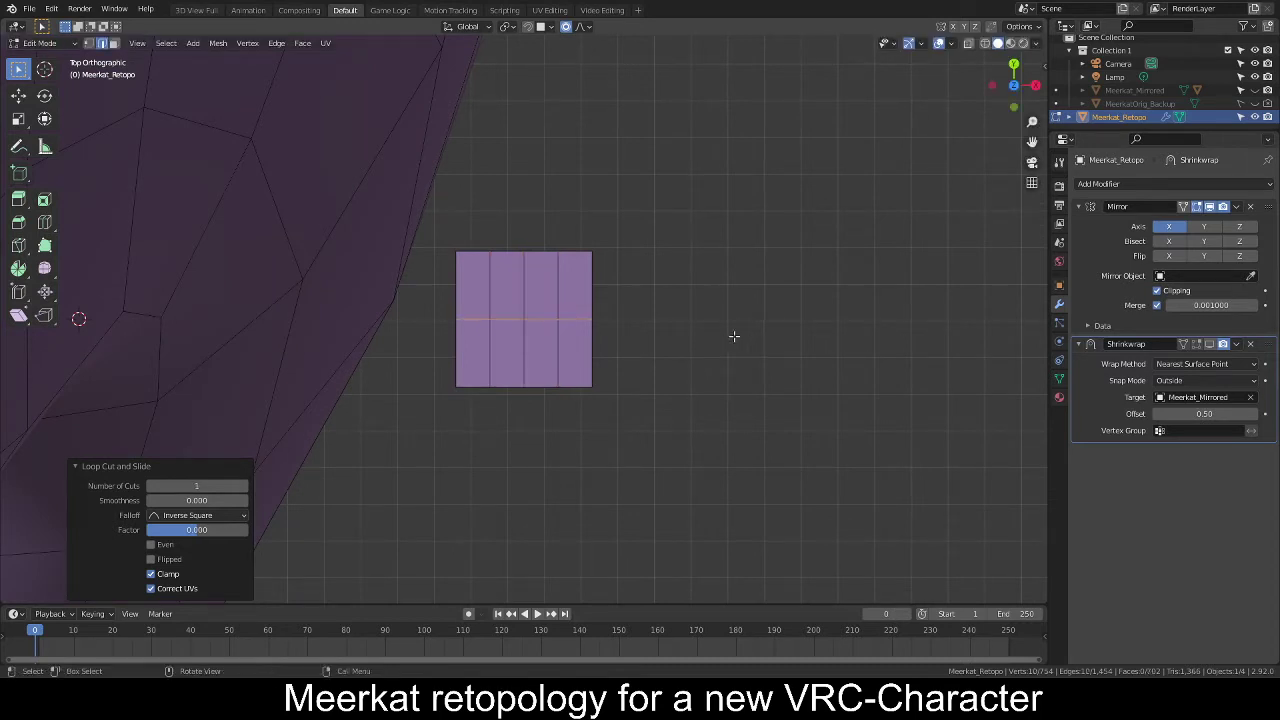
pyautogui.moveTo(734, 336); pyautogui.dragTo(585, 349, button='middle')
pyautogui.hotkey('ctrl', 'r')
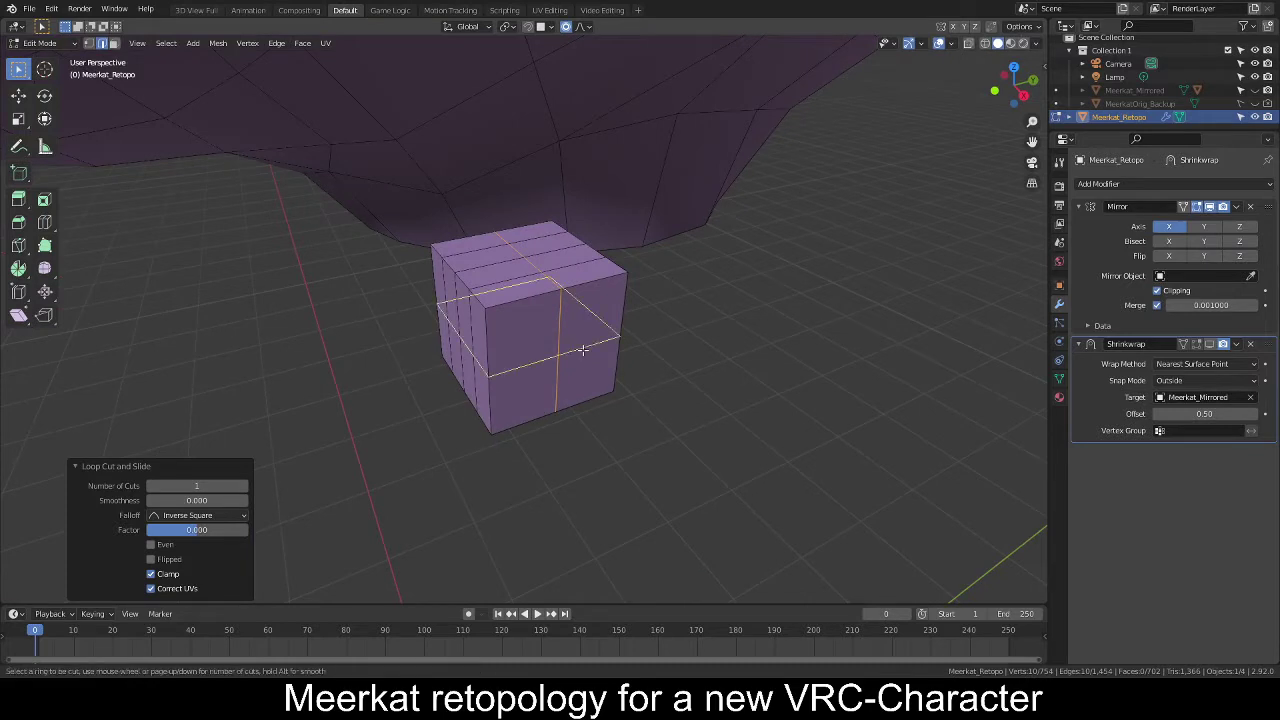
pyautogui.click(582, 349)
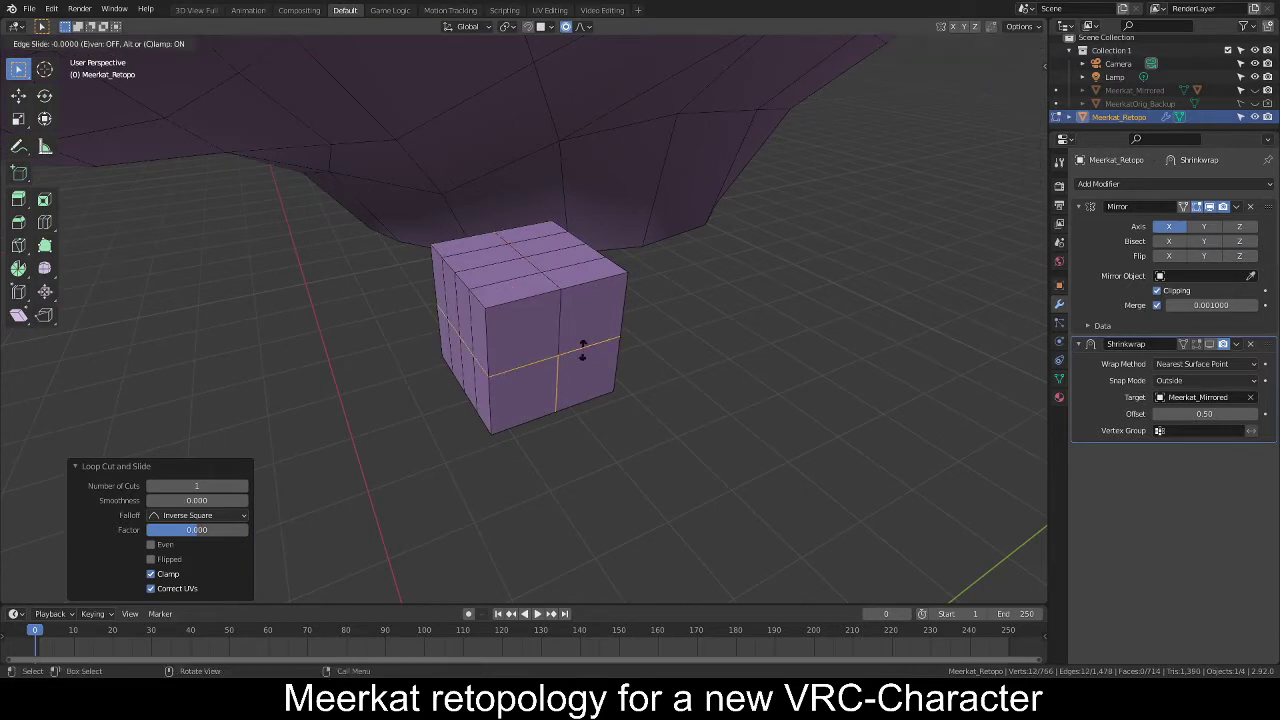
pyautogui.rightClick(582, 349)
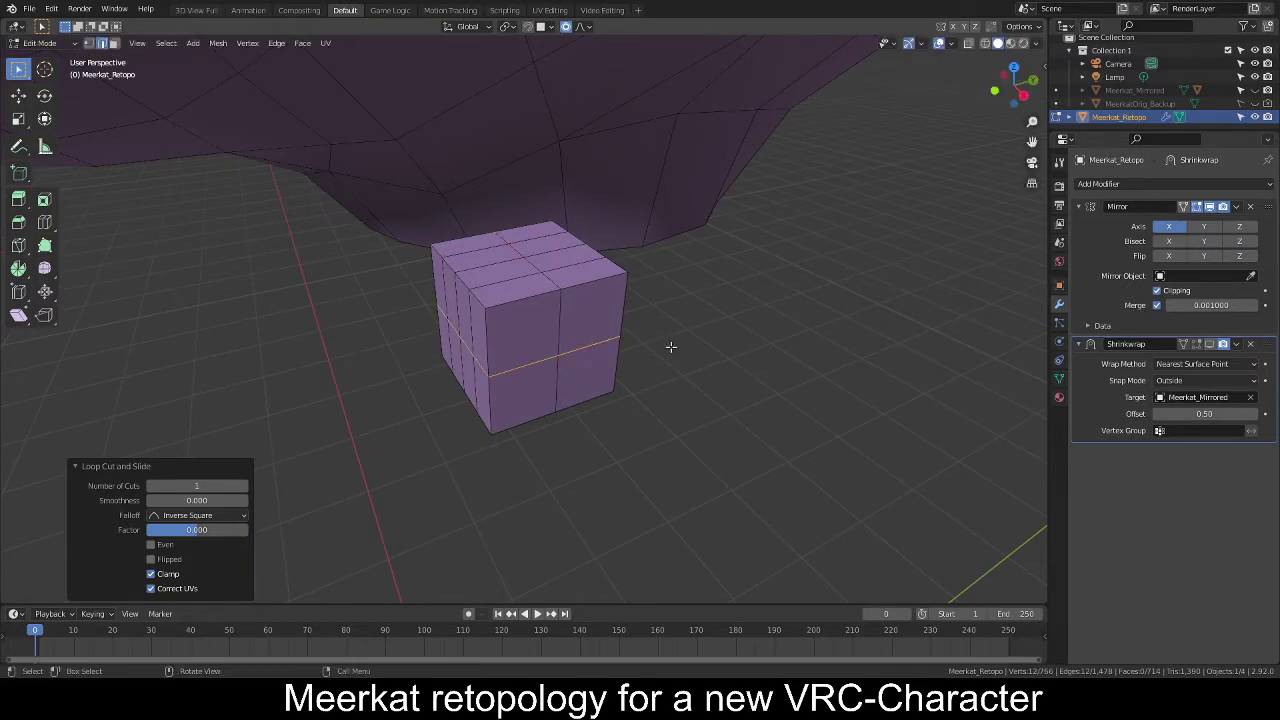
pyautogui.hotkey('ctrl', 'z')
# Add two evenly spaced horizontal loop cuts around the cube's height and clear the selection.
pyautogui.hotkey('ctrl', 'r')
pyautogui.scroll(1, 608, 347)
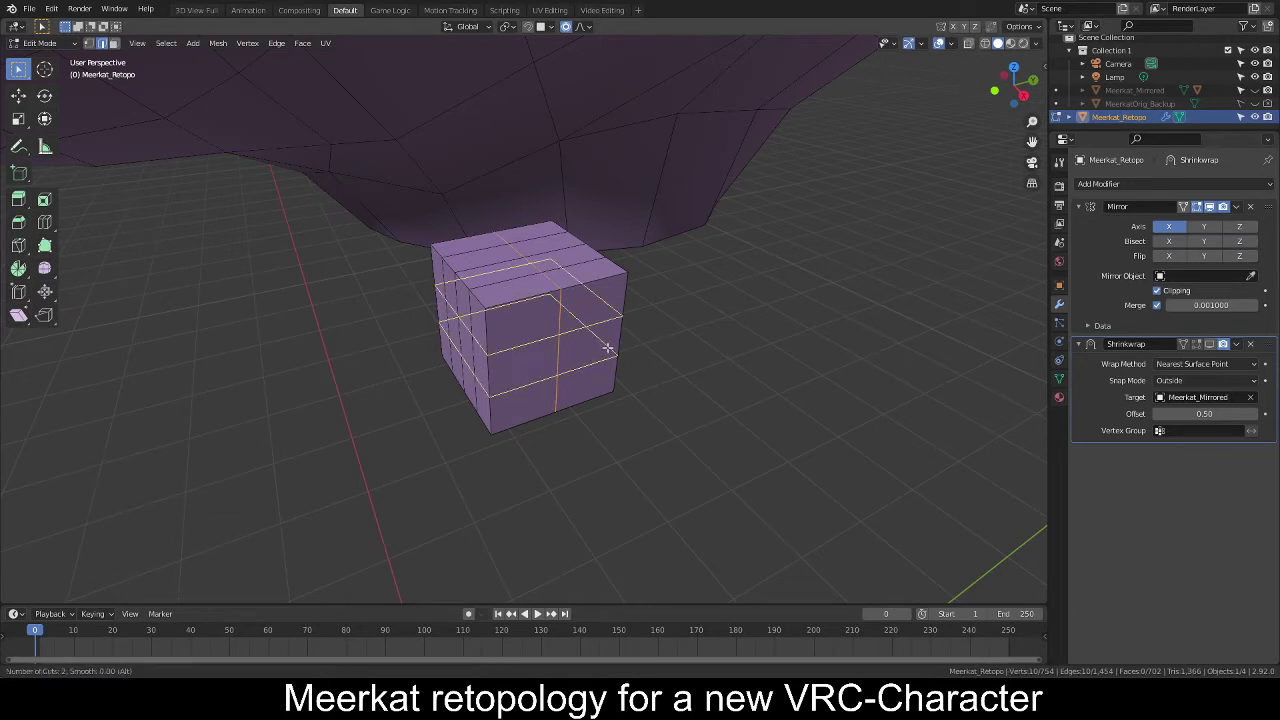
pyautogui.click(608, 347)
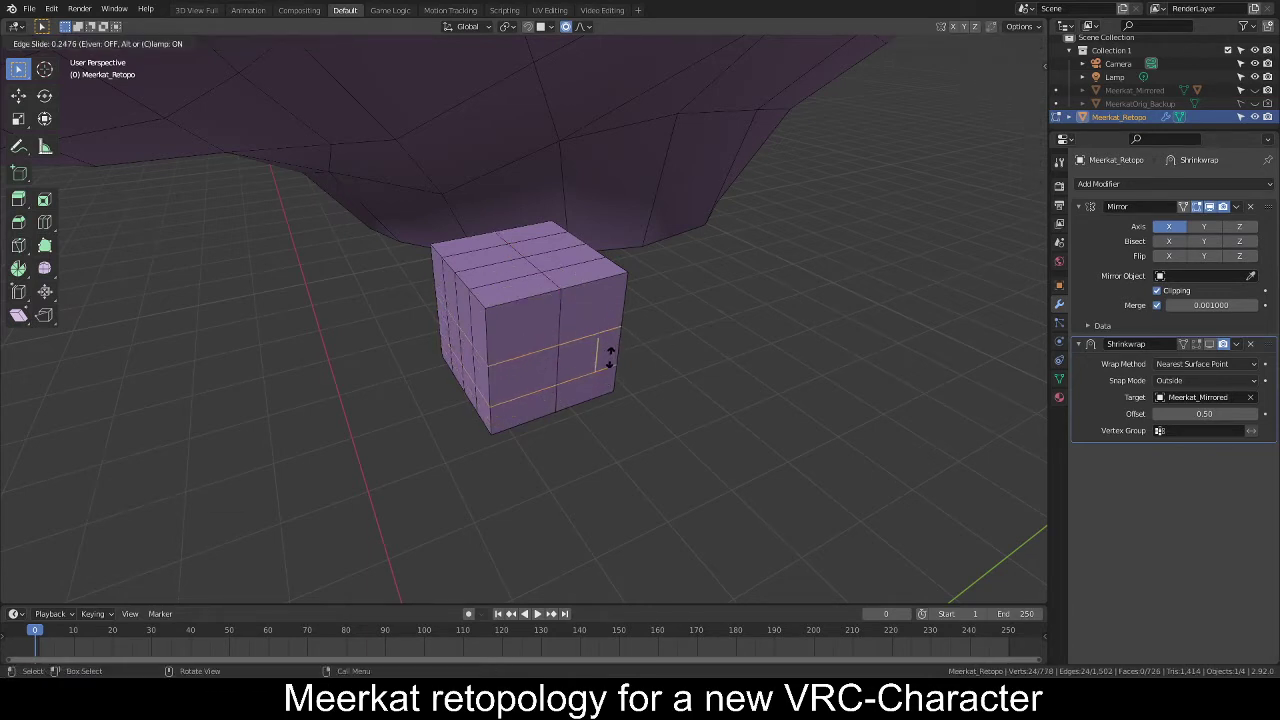
pyautogui.rightClick(611, 372)
pyautogui.click(651, 348)
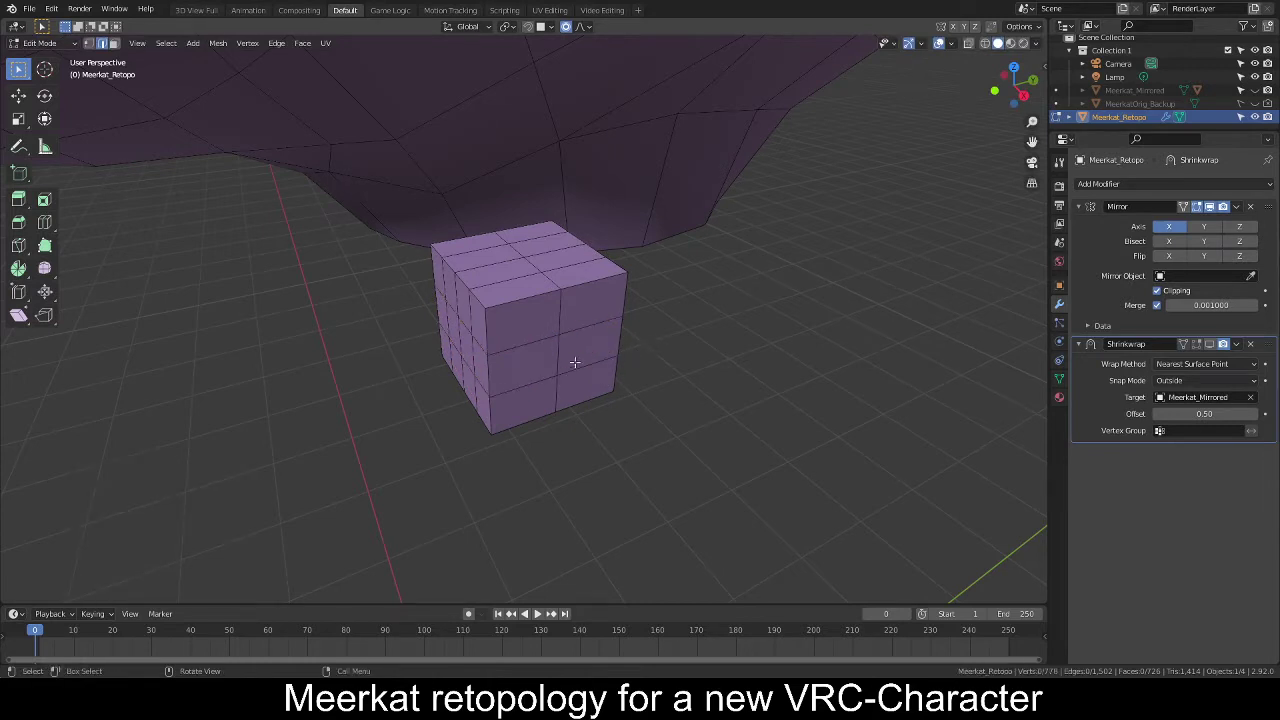
# In vertex select mode, select the bottom middle vertex of the cube's outer side and try moving it along X.
pyautogui.moveTo(574, 363); pyautogui.dragTo(620, 381, button='middle')
pyautogui.press('1')
pyautogui.press('g')
pyautogui.press('z')
pyautogui.rightClick(711, 286)
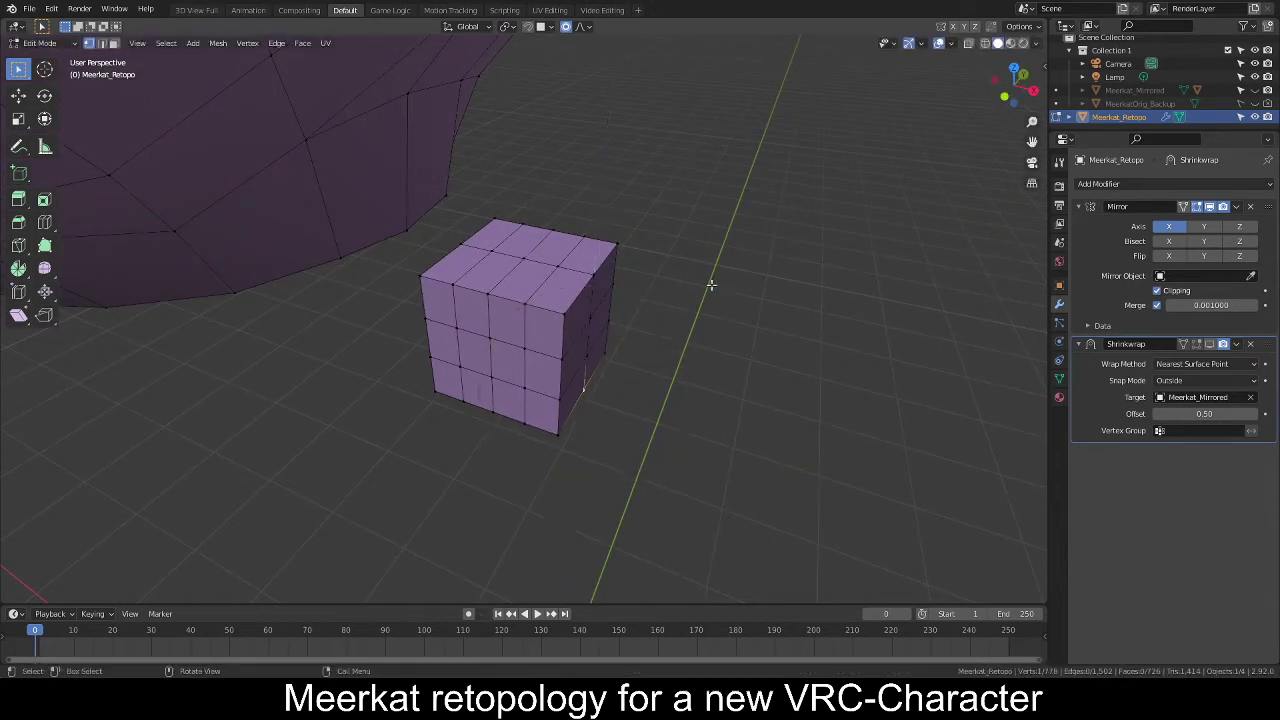
pyautogui.press('g')
pyautogui.press('x')
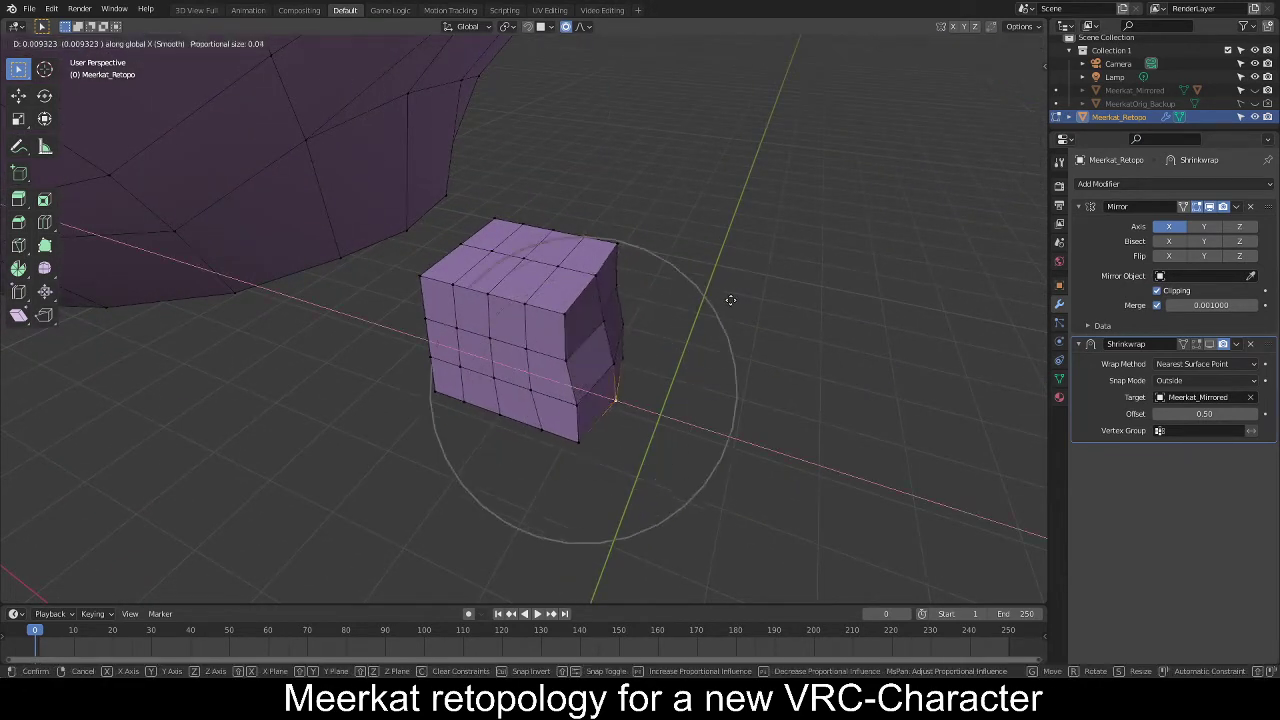
pyautogui.press('Escape')
# Select the middle vertex column on the cube's outer side and move it outward about 0.014 along X with proportional editing.
pyautogui.keyDown('ctrl'); pyautogui.click(589, 275); pyautogui.keyUp('ctrl')
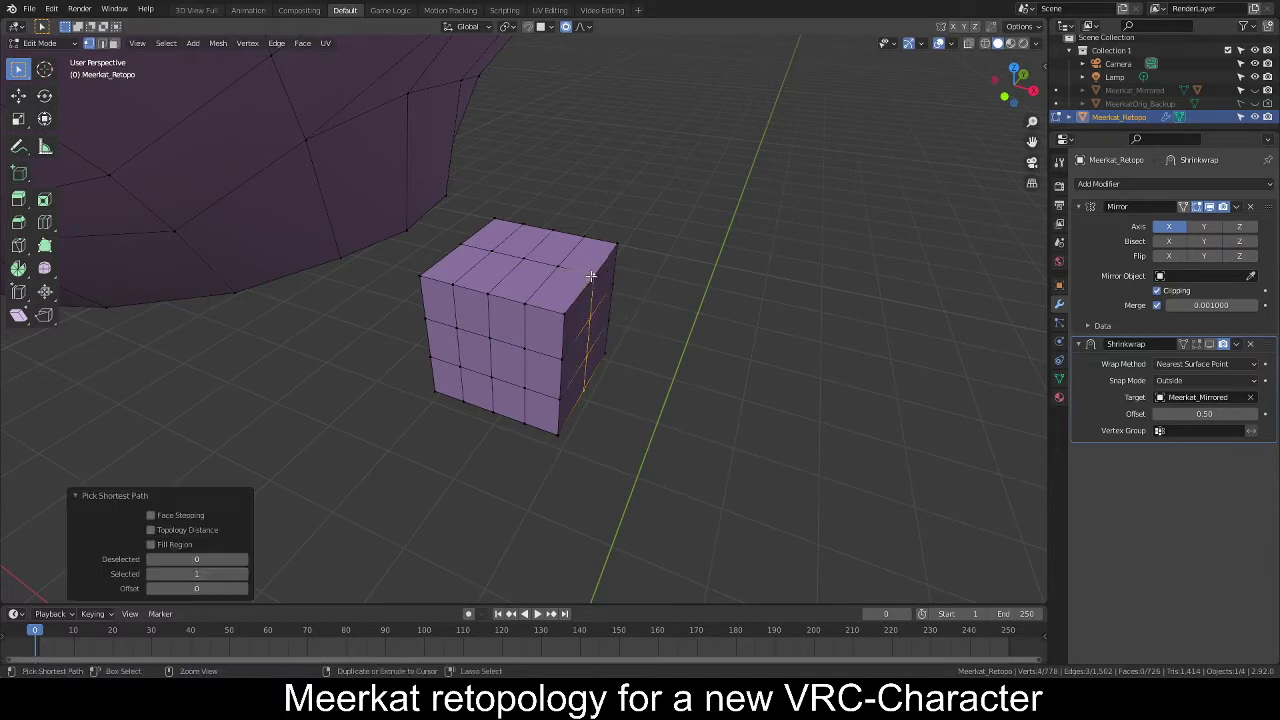
pyautogui.press('g')
pyautogui.press('Escape')
pyautogui.press('g')
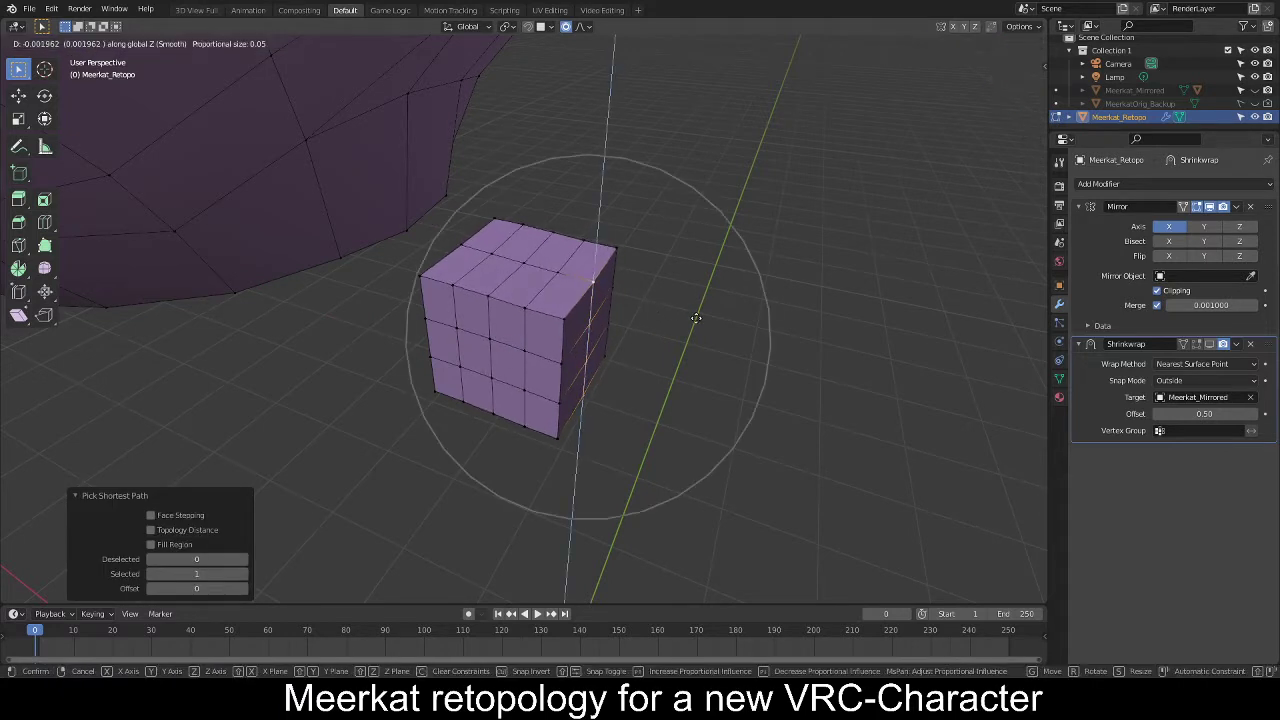
pyautogui.press('Escape')
pyautogui.press('g')
pyautogui.press('x')
pyautogui.scroll(3, 694, 309)
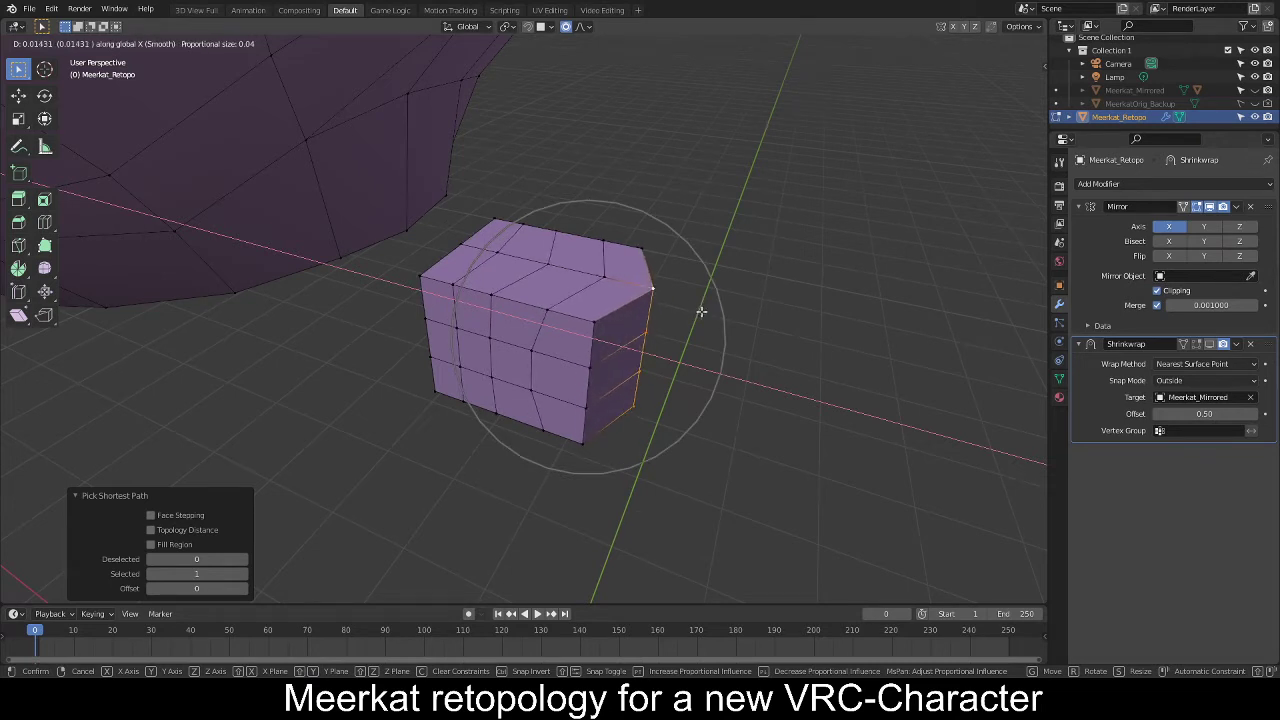
pyautogui.click(700, 309)
# Select the middle vertex column on the cube's head-facing side and pull it outward along X.
pyautogui.moveTo(700, 309); pyautogui.dragTo(451, 317, button='middle')
pyautogui.click(464, 289)
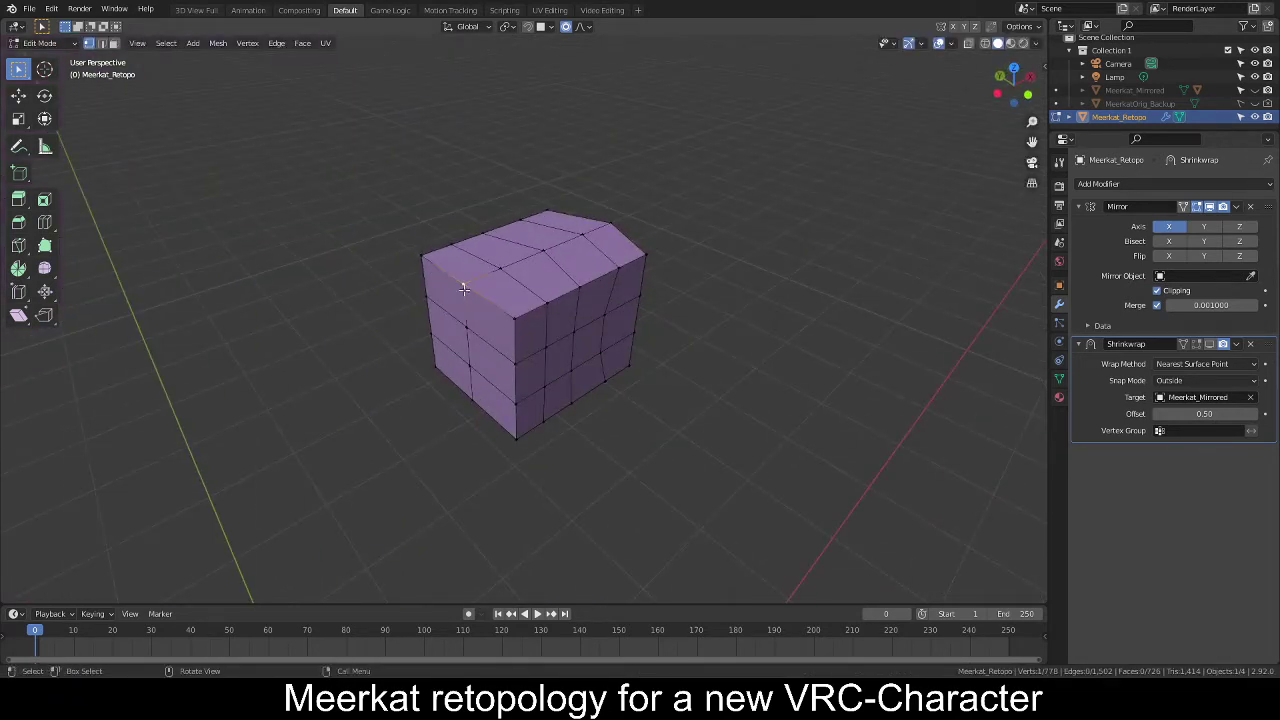
pyautogui.keyDown('ctrl'); pyautogui.click(465, 388); pyautogui.keyUp('ctrl')
pyautogui.press('g')
pyautogui.press('x')
pyautogui.click(626, 357)
# In top view with X-ray on, circle-select the rear head-side corner vertices and move them inward using a smaller proportional radius.
pyautogui.moveTo(626, 357); pyautogui.dragTo(597, 369, button='middle')
pyautogui.click(419, 322)
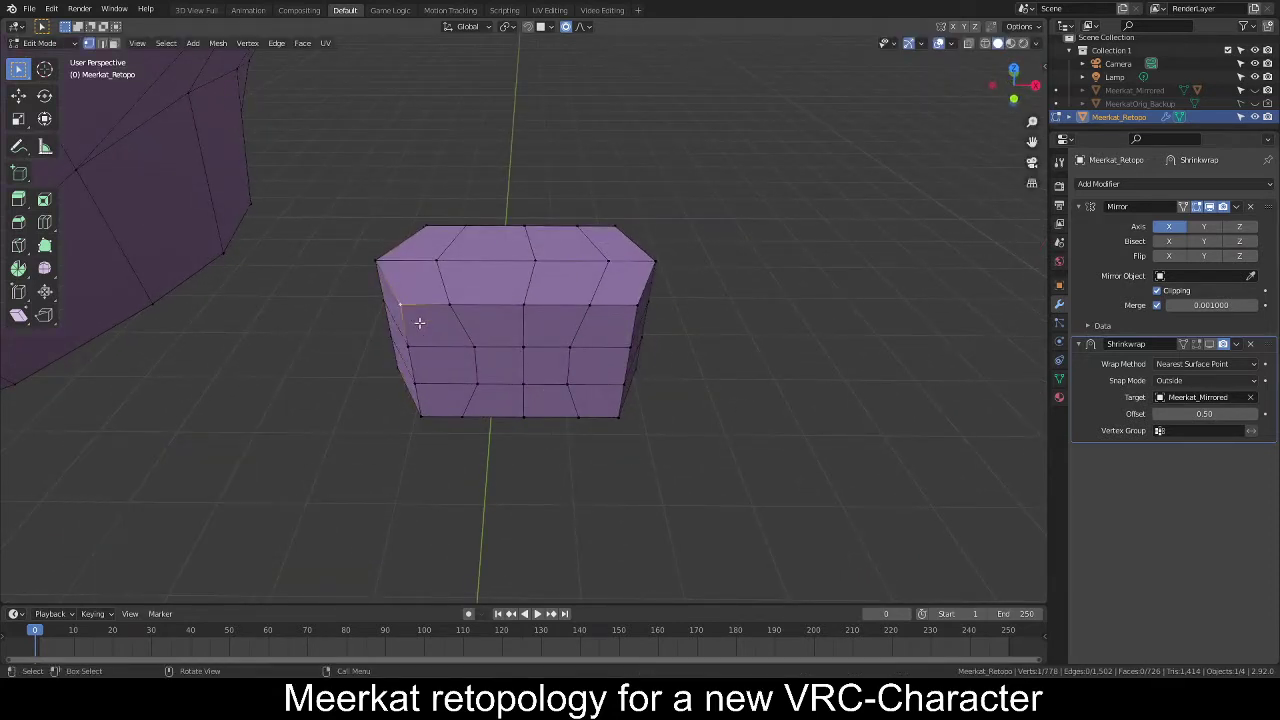
pyautogui.press('KP_7')
pyautogui.scroll(2, 493, 351)
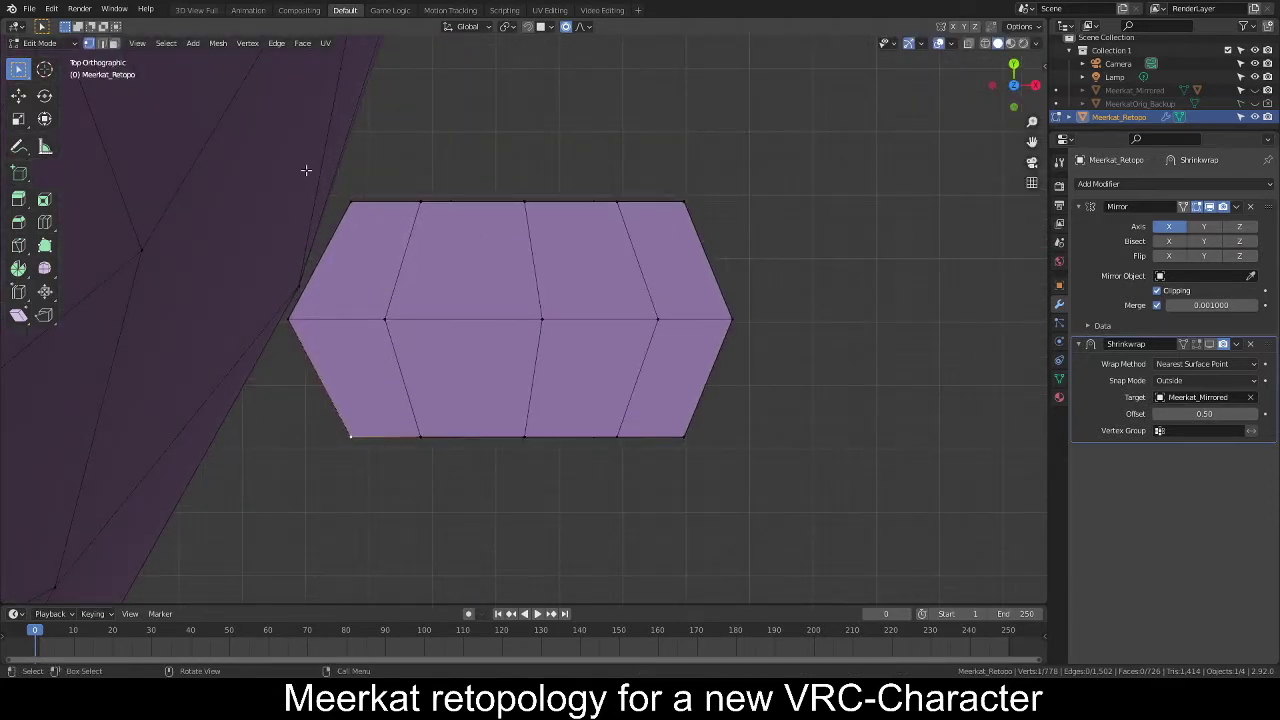
pyautogui.click(967, 43)
pyautogui.hotkey('alt', 'a')
pyautogui.press('c')
pyautogui.click(359, 199)
pyautogui.press('Escape')
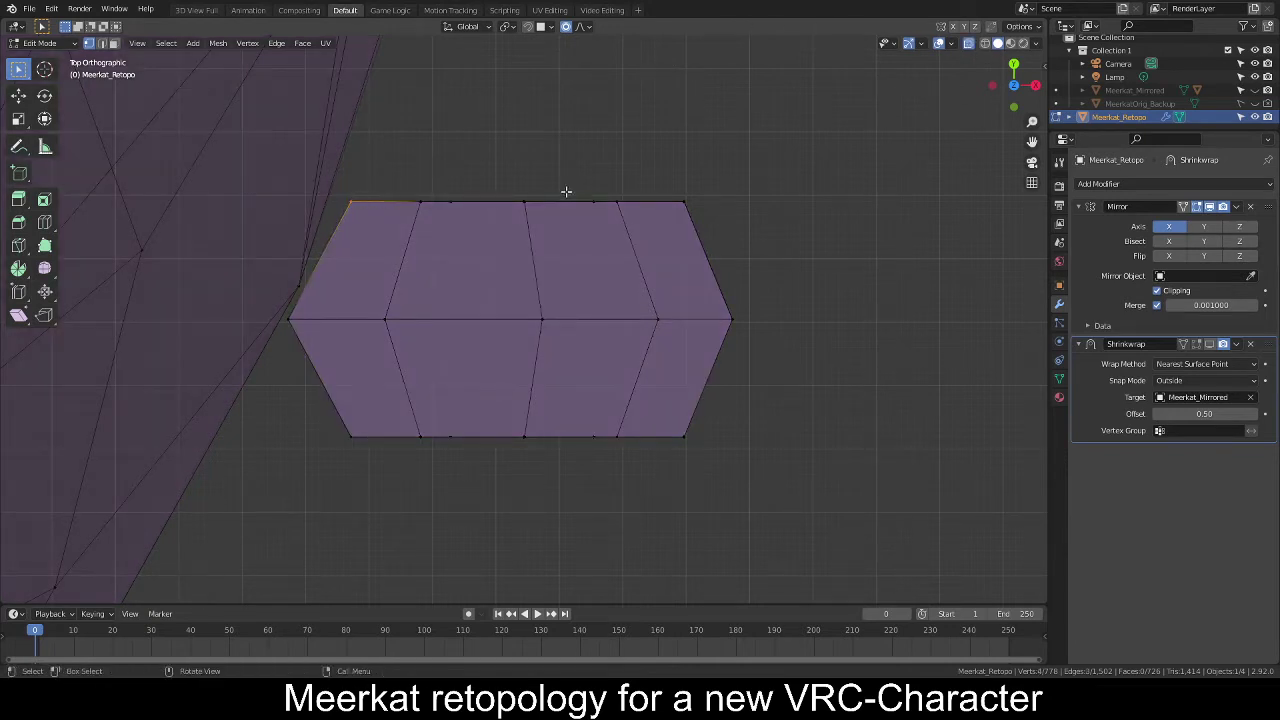
pyautogui.press('g')
pyautogui.scroll(5, 531, 198)
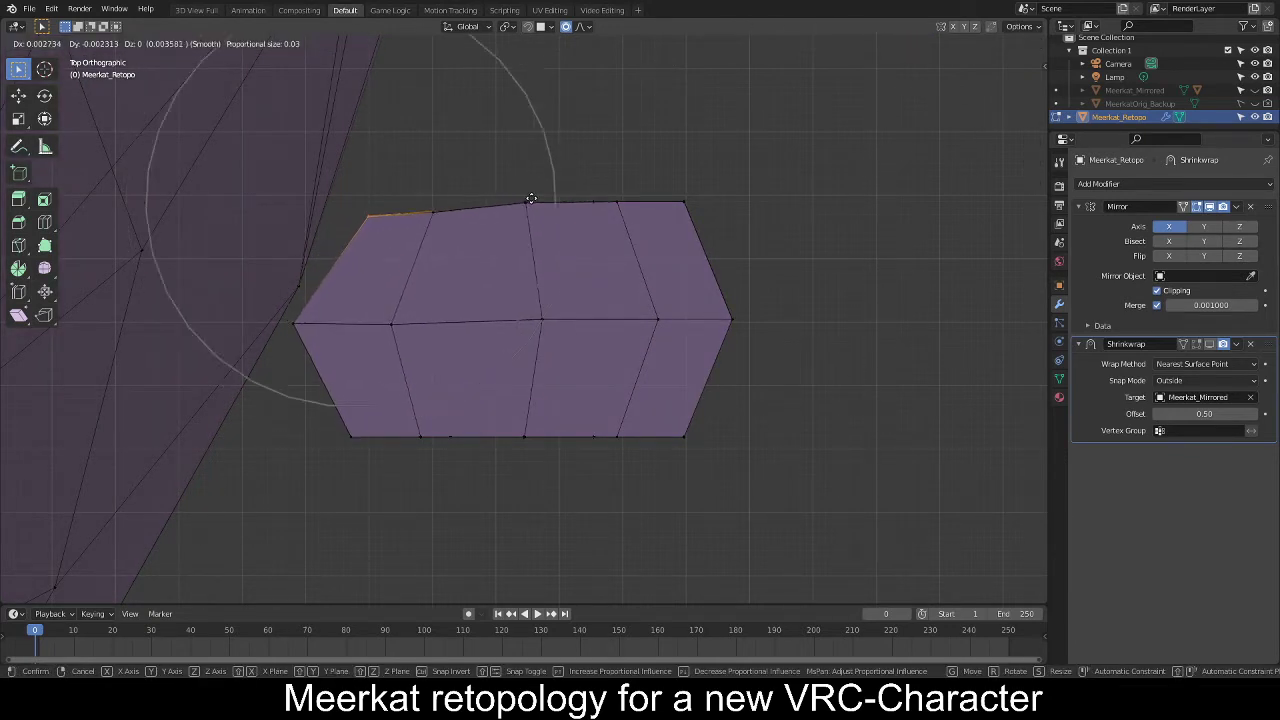
pyautogui.click(537, 203)
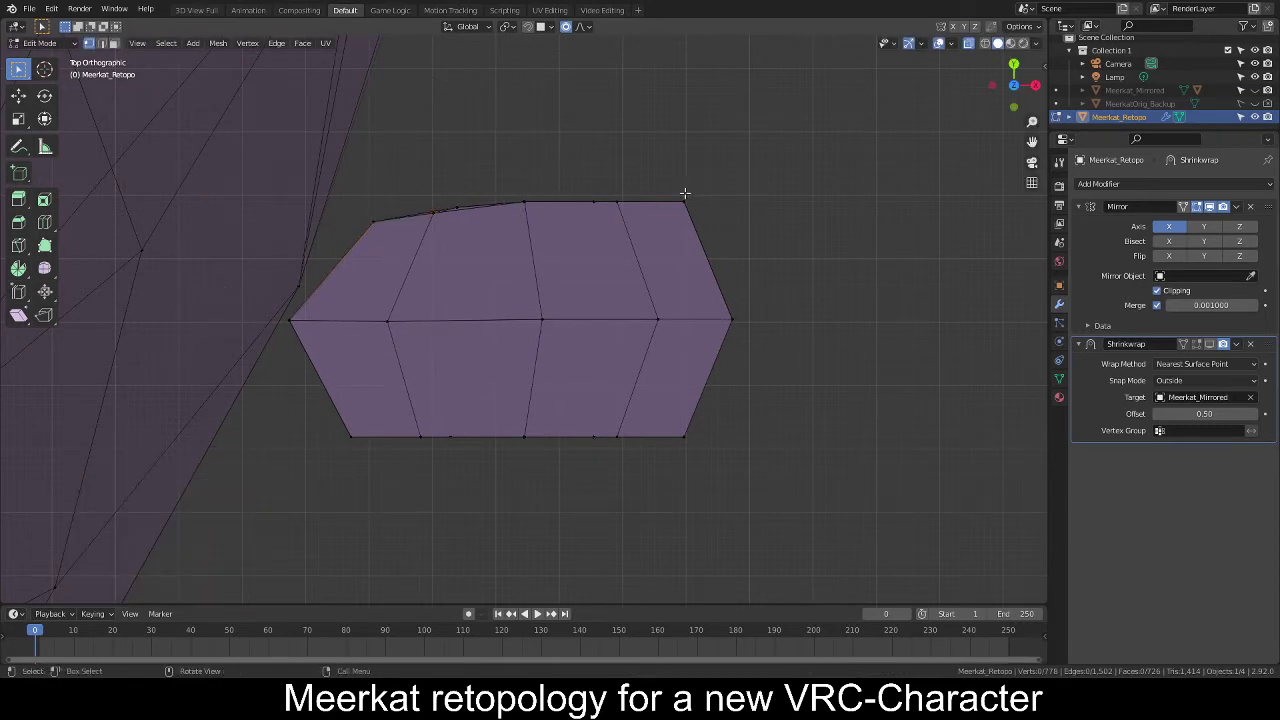
# Pull the remaining three corner vertex columns inward in top view to give the shape a rounded outline.
pyautogui.click(680, 201)
pyautogui.press('g')
pyautogui.click(743, 224)
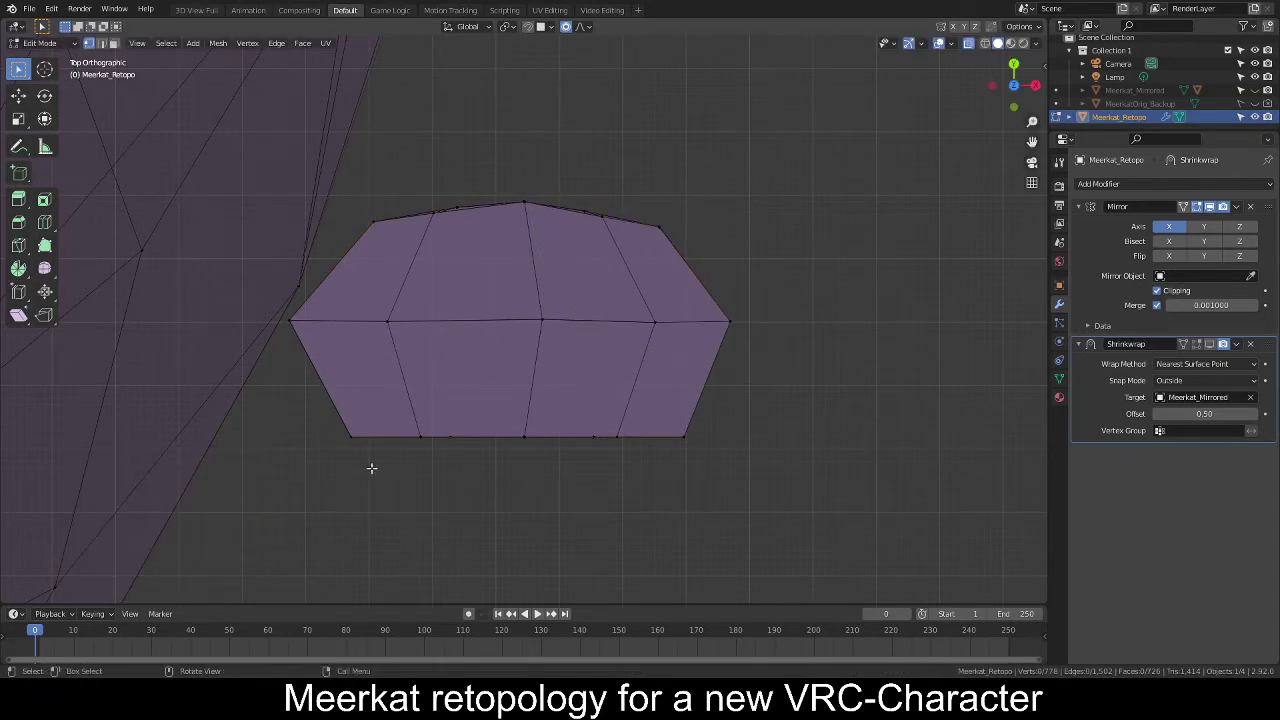
pyautogui.click(396, 428)
pyautogui.press('g')
pyautogui.click(510, 388)
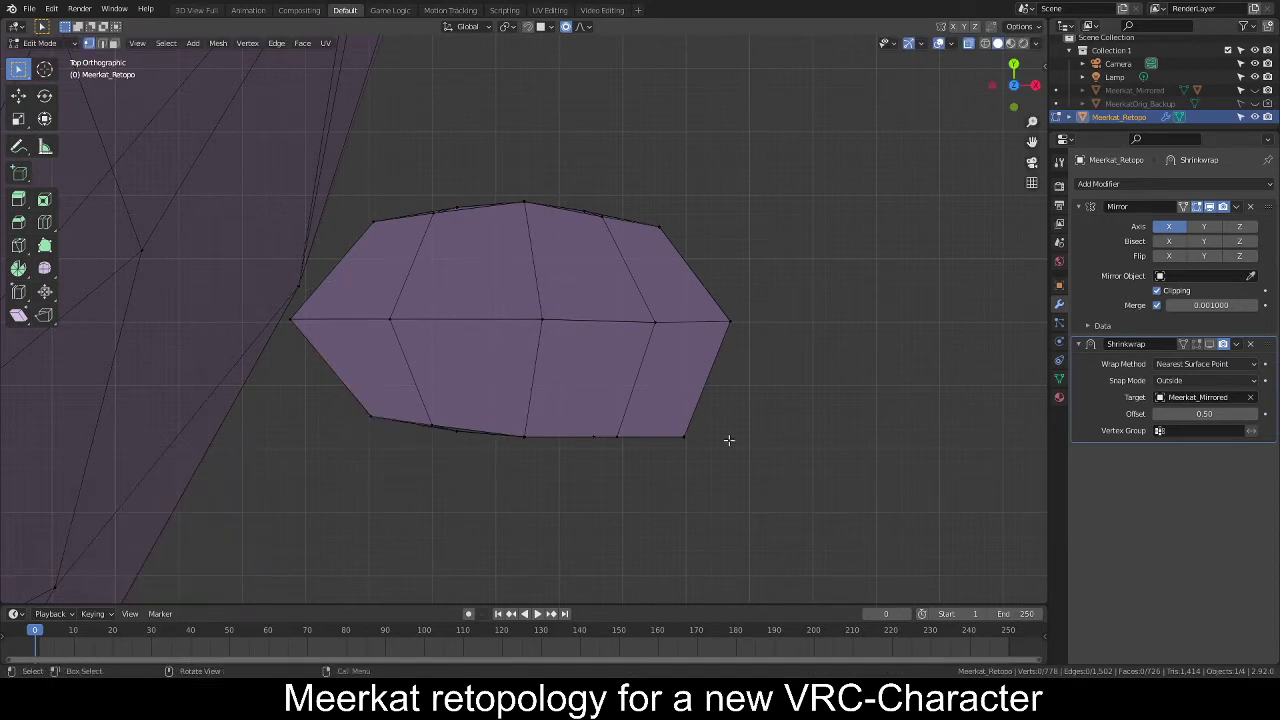
pyautogui.click(694, 437)
pyautogui.press('g')
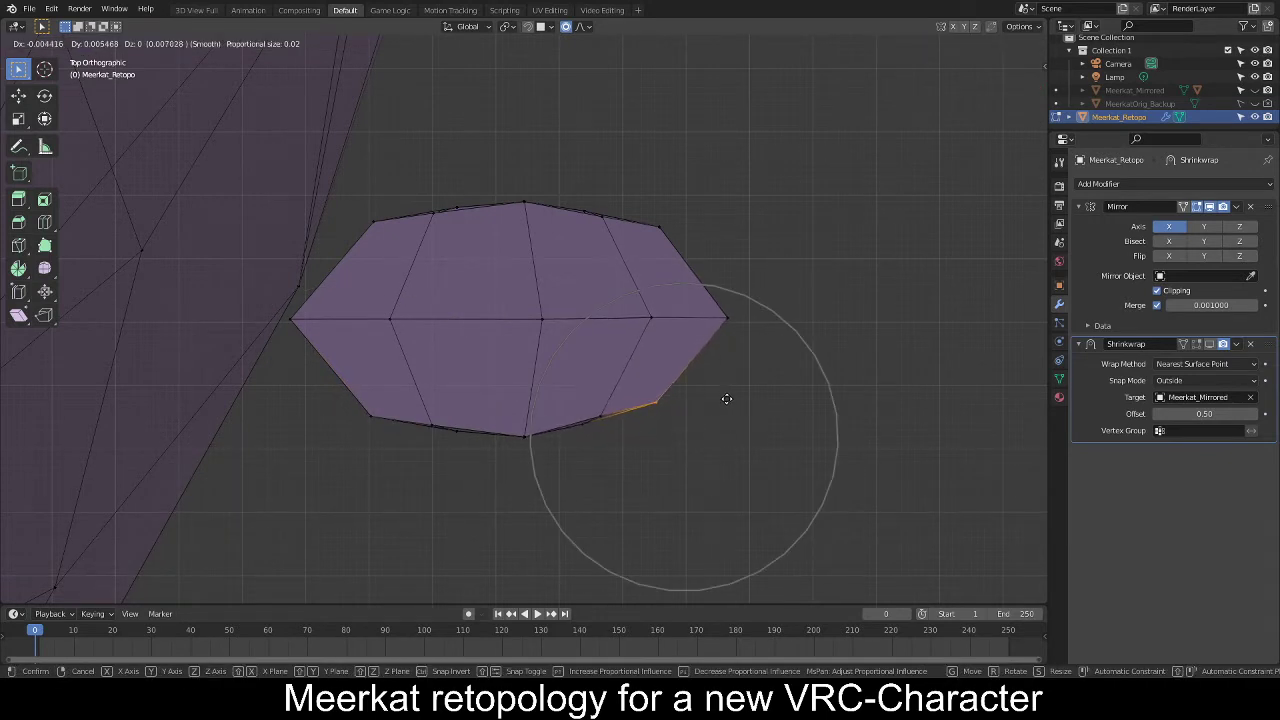
pyautogui.click(725, 399)
# Add a centred loop cut in both the rear and the front half of the shape.
pyautogui.hotkey('ctrl', 'r')
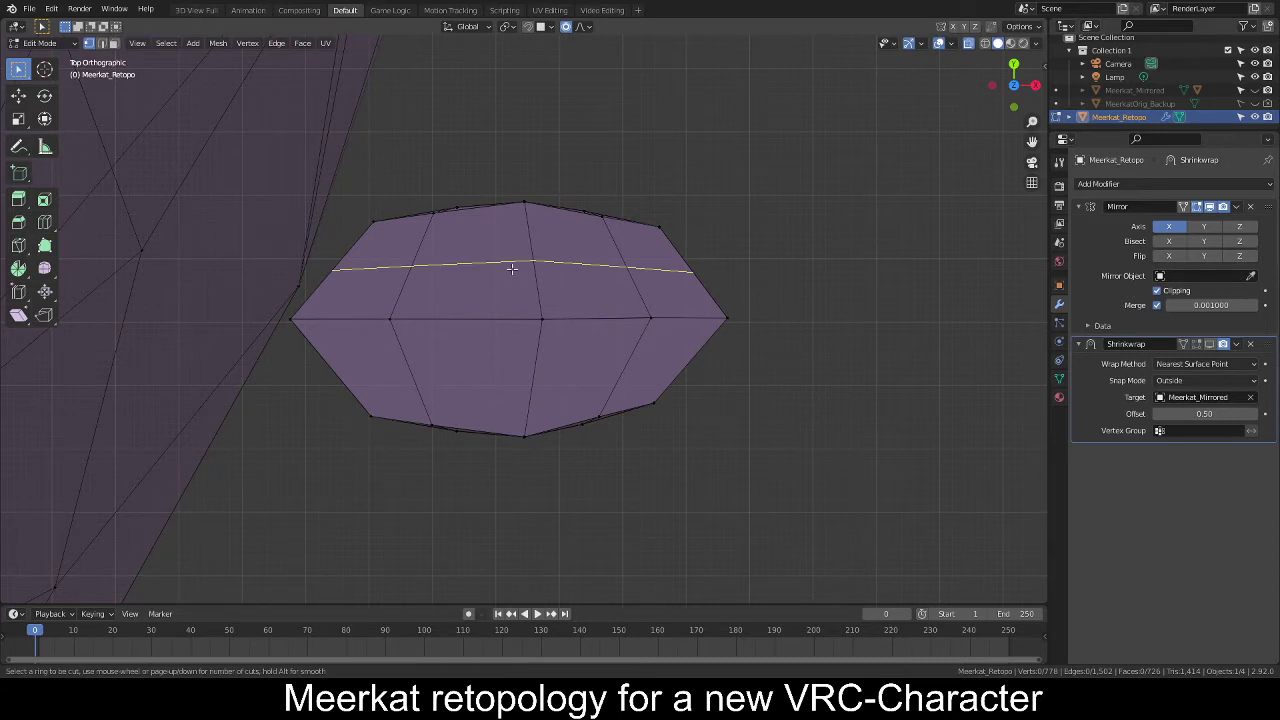
pyautogui.click(511, 268)
pyautogui.rightClick(511, 268)
pyautogui.hotkey('ctrl', 'r')
pyautogui.click(522, 374)
pyautogui.rightClick(522, 374)
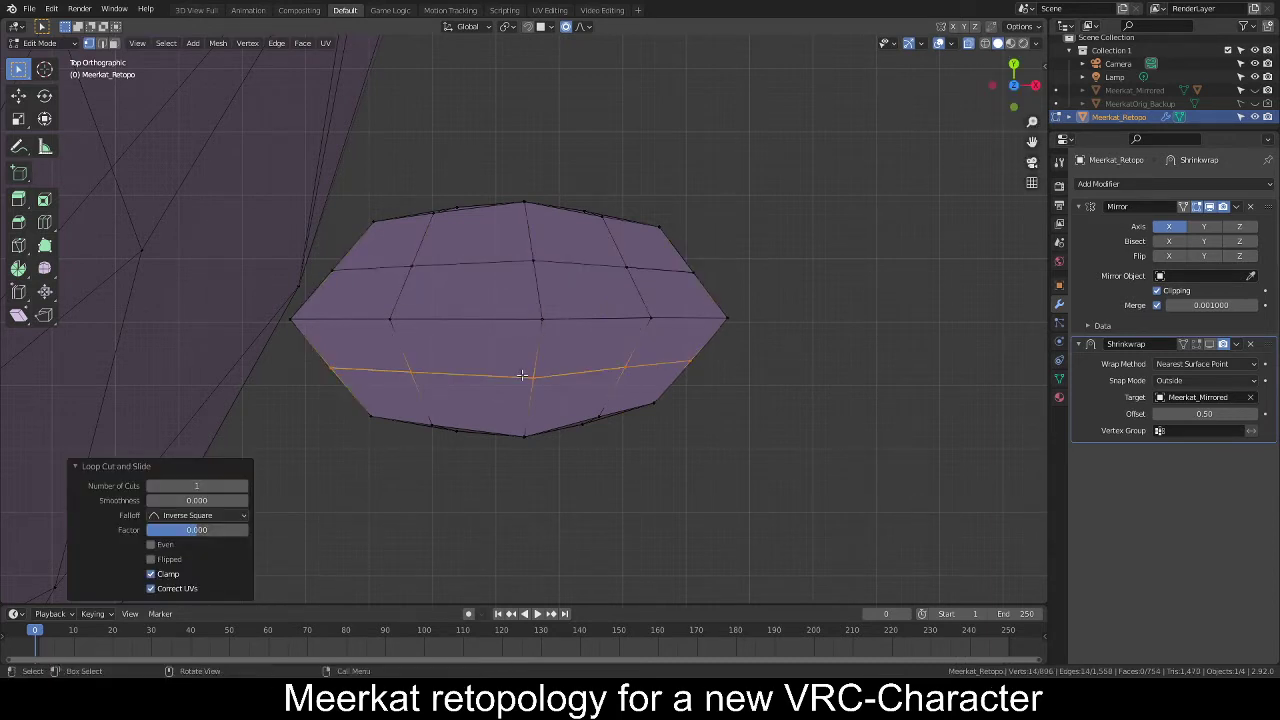
# Select both new edge loops and scale them by 1.079 with the proportional size reduced to 0.002.
pyautogui.keyDown('ctrl'); pyautogui.click(570, 265); pyautogui.keyUp('ctrl')
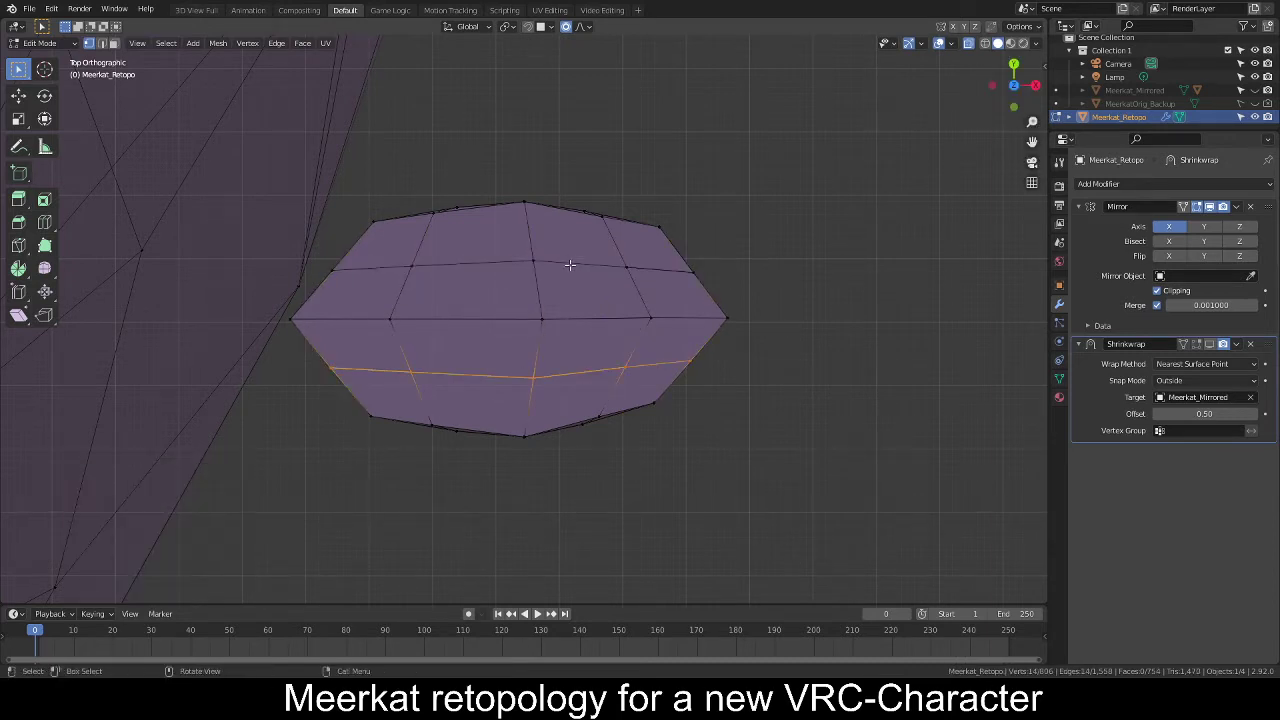
pyautogui.keyDown('ctrl'); pyautogui.keyDown('shift'); pyautogui.click(570, 265); pyautogui.keyUp('shift'); pyautogui.keyUp('ctrl')
pyautogui.hotkey('alt', 'a')
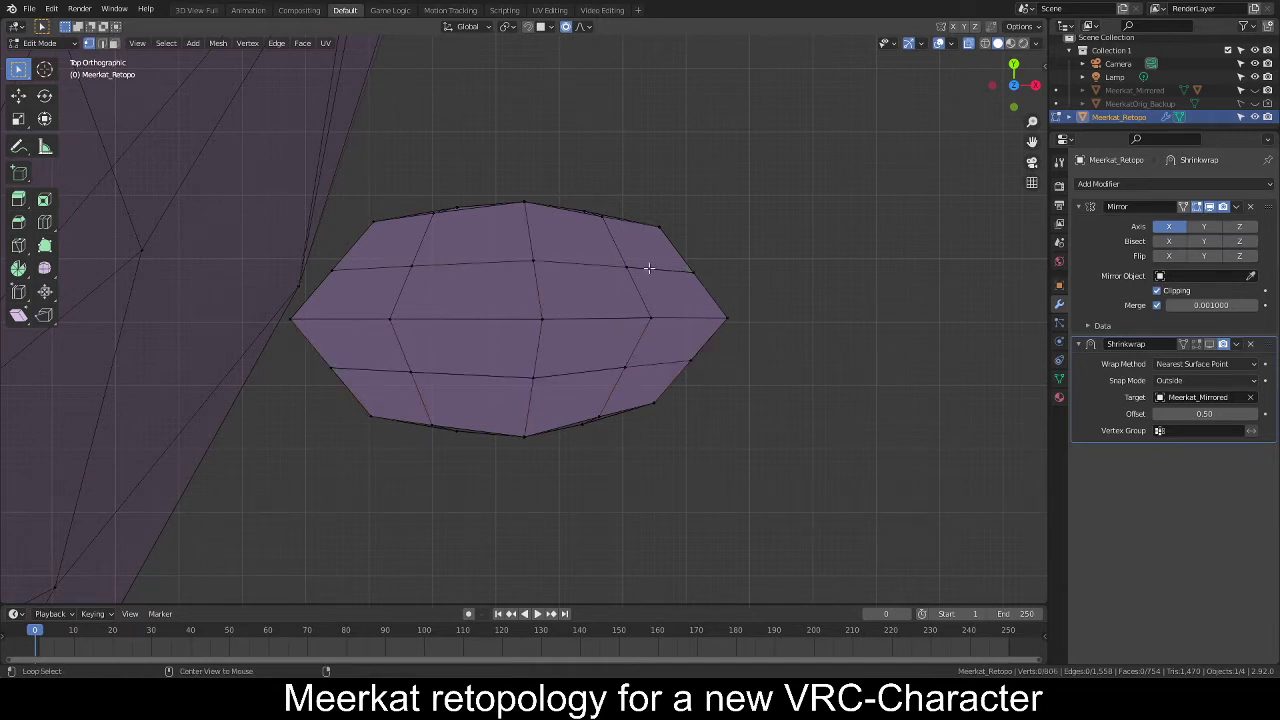
pyautogui.keyDown('alt'); pyautogui.click(649, 269); pyautogui.keyUp('alt')
pyautogui.keyDown('alt'); pyautogui.keyDown('shift'); pyautogui.click(578, 367); pyautogui.keyUp('shift'); pyautogui.keyUp('alt')
pyautogui.press('s')
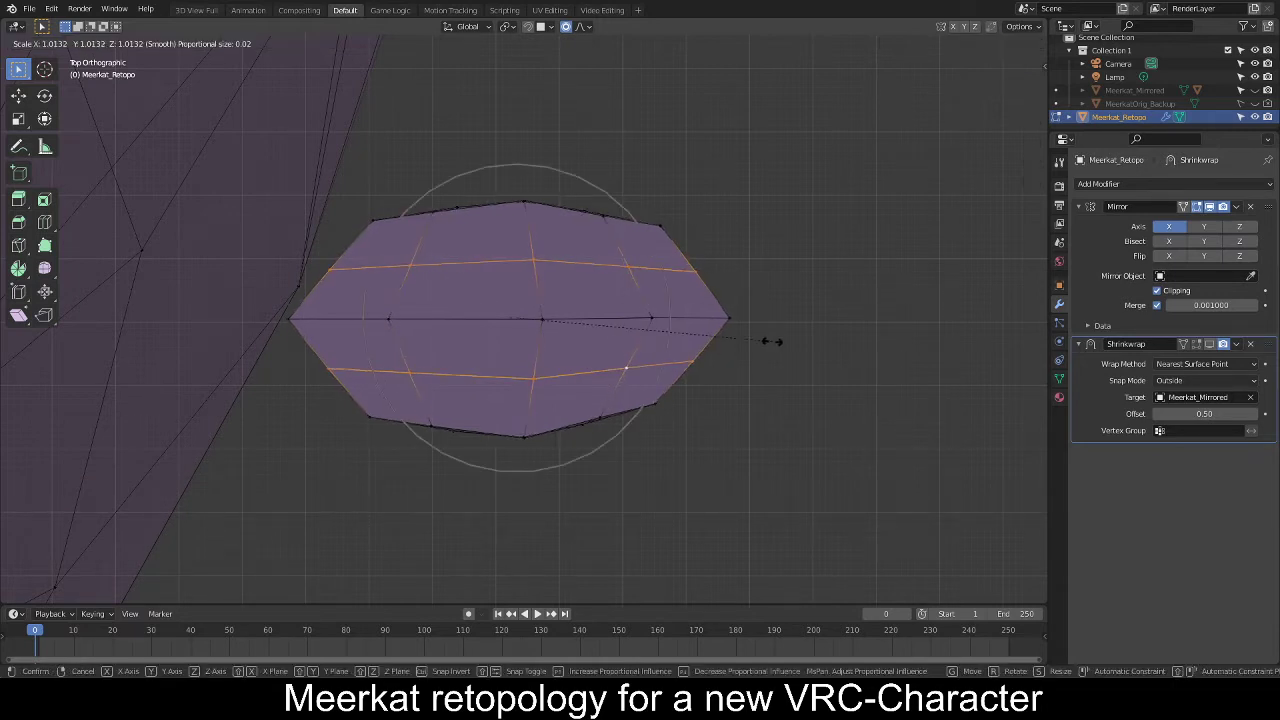
pyautogui.scroll(7, 785, 338)
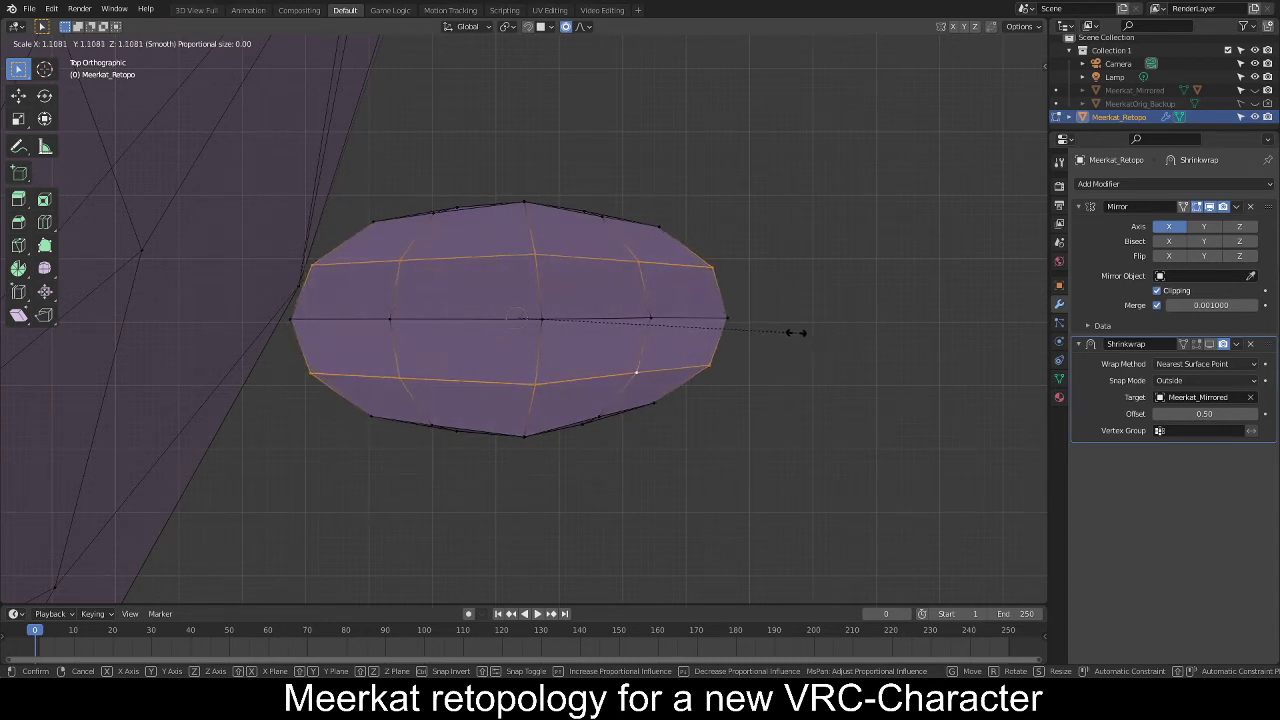
pyautogui.click(789, 334)
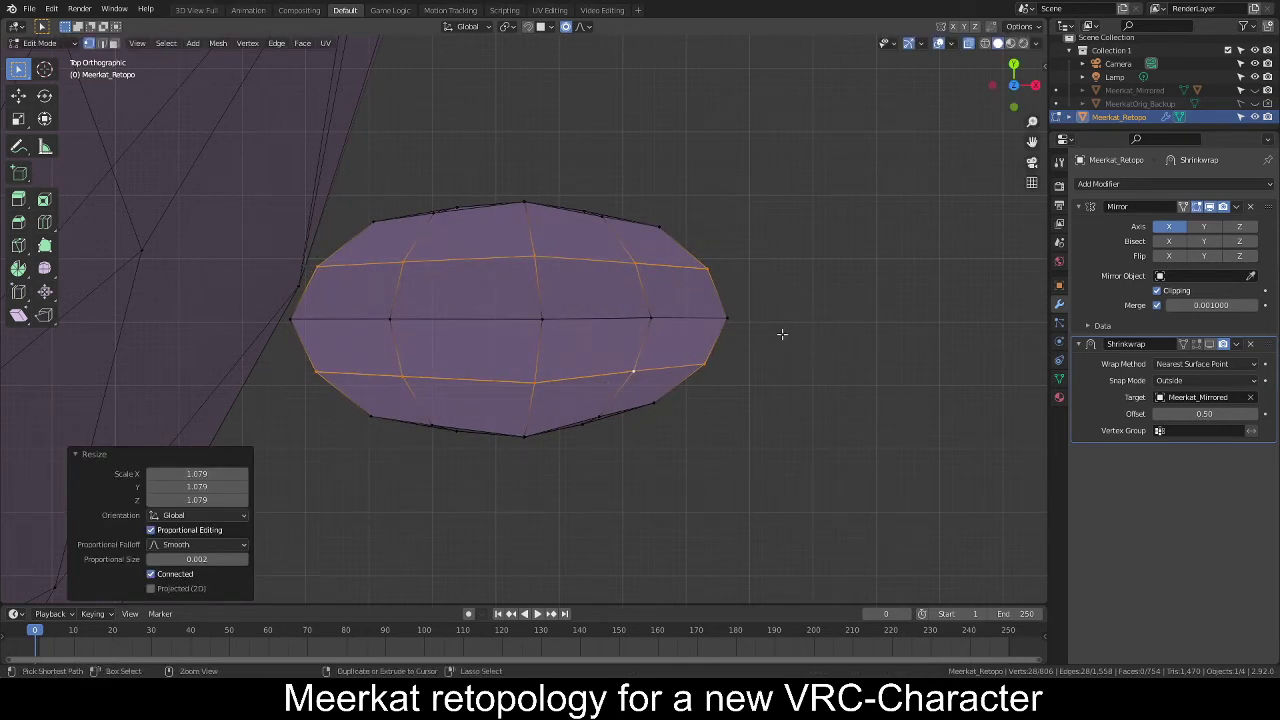
# Select the whole linked piece beside the jaw, scale it to 0.570 along Y, and clear the selection.
pyautogui.hotkey('ctrl', 'l')
pyautogui.press('s')
pyautogui.press('y')
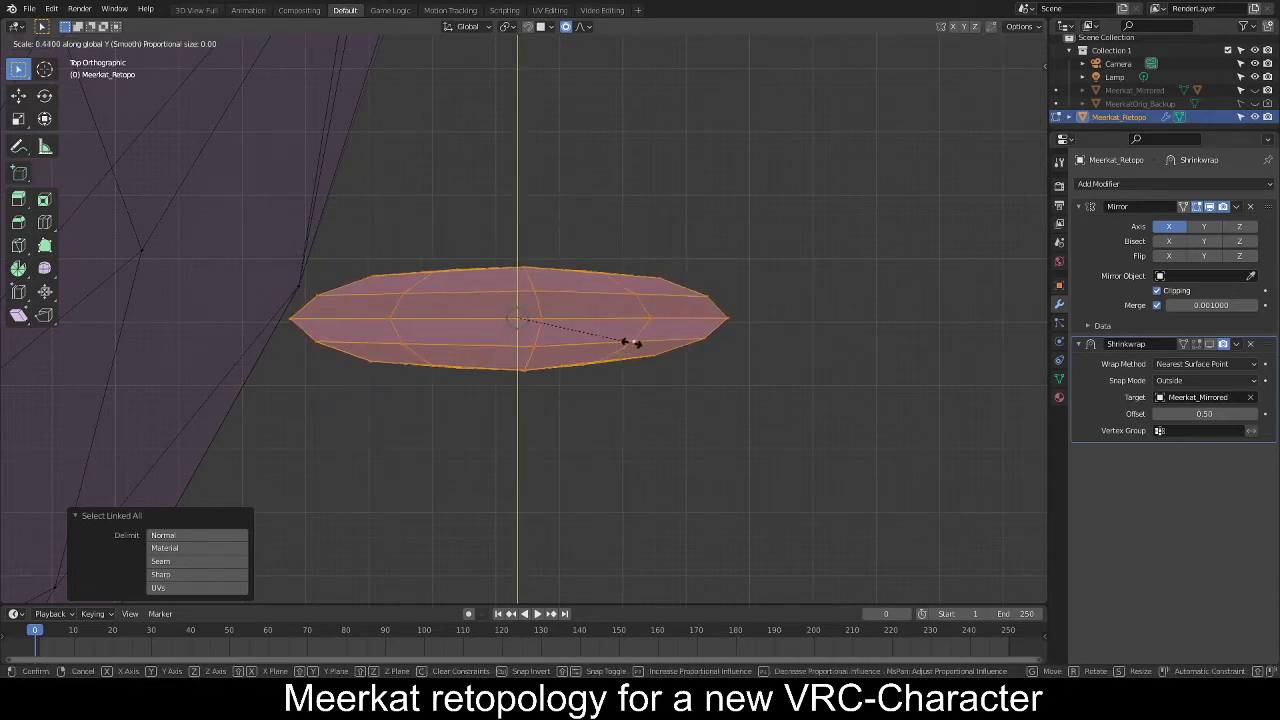
pyautogui.click(667, 346)
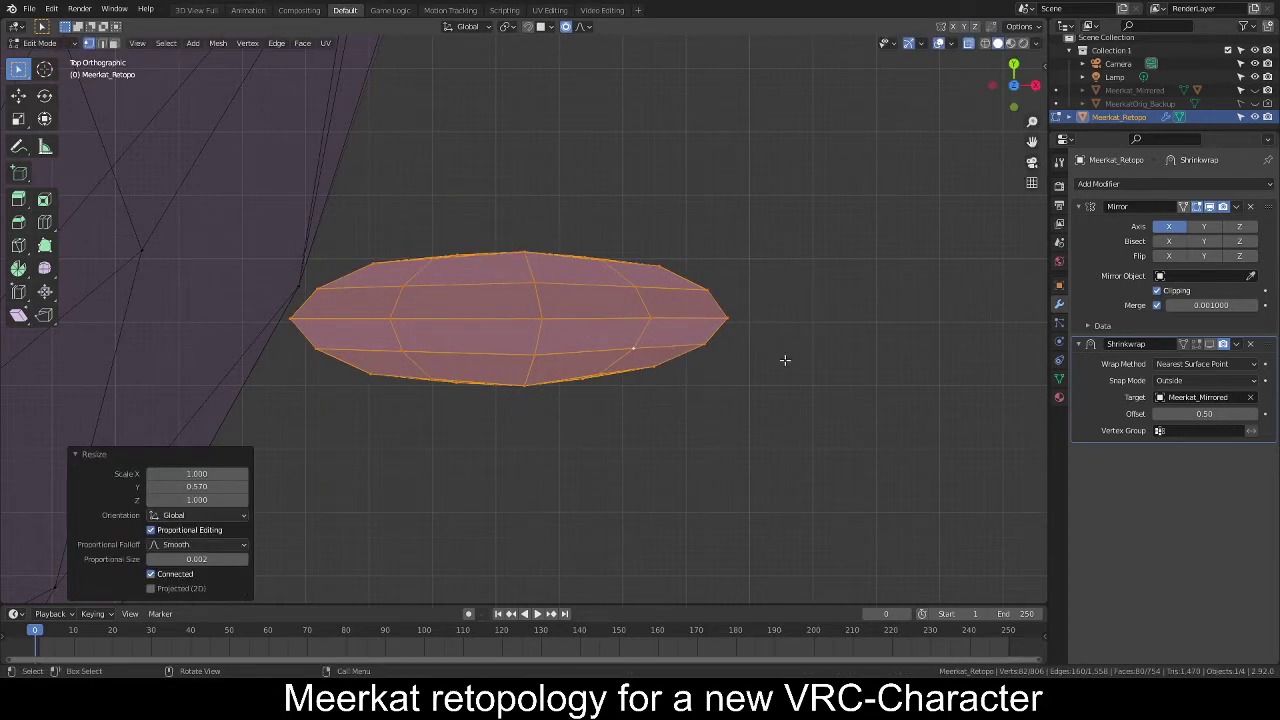
pyautogui.hotkey('alt', 'a')
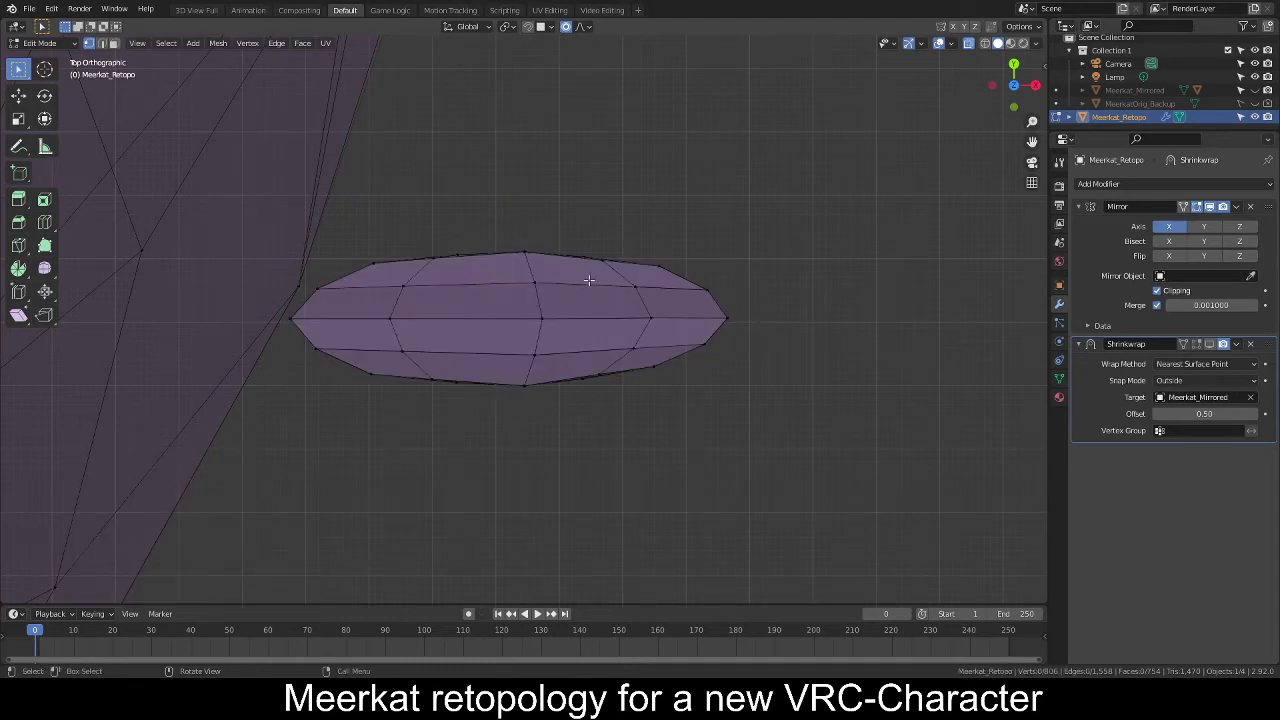
pyautogui.scroll(-6, 710, 338)
pyautogui.press('KP_1')
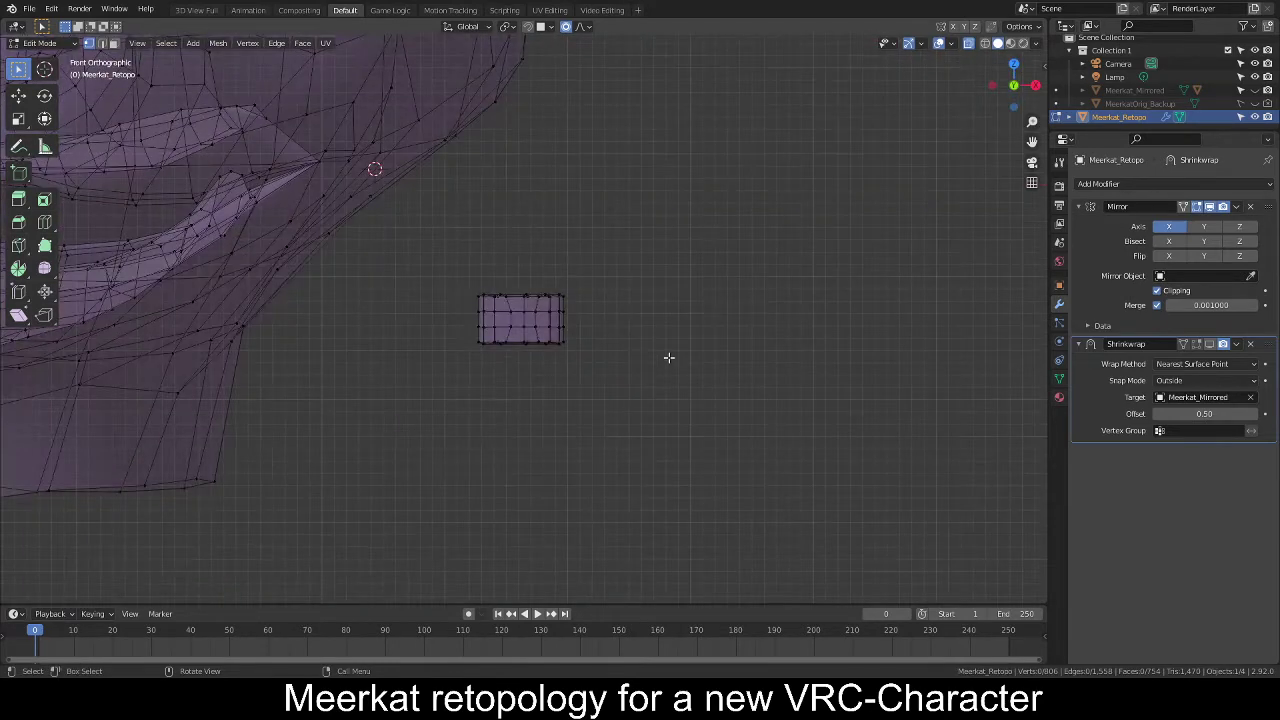
pyautogui.scroll(5, 669, 357)
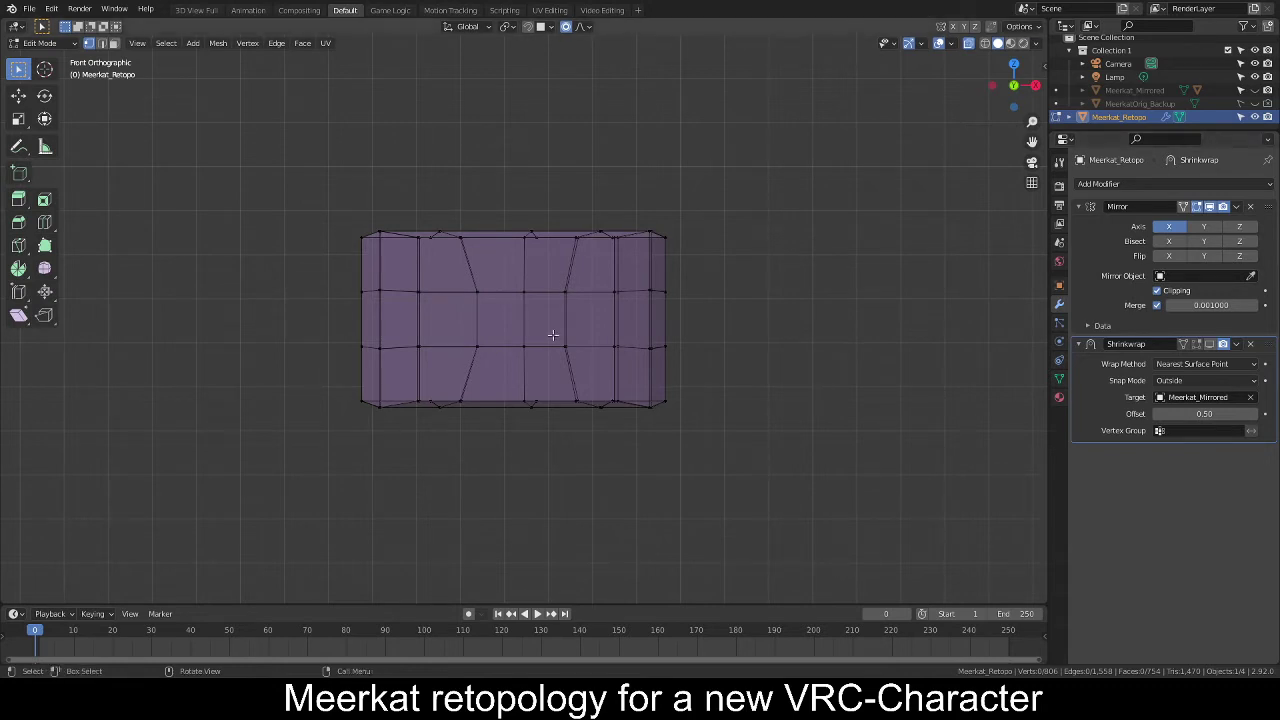
pyautogui.press('a')
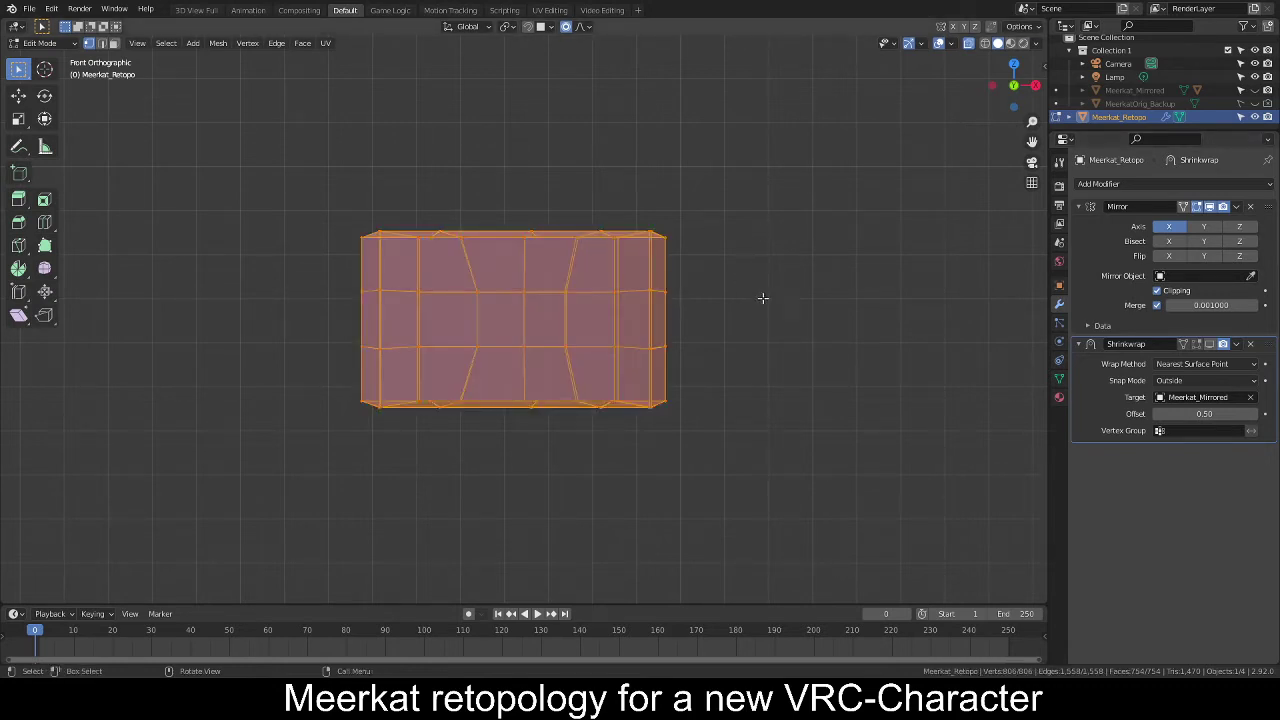
pyautogui.press('s')
pyautogui.rightClick(765, 300)
pyautogui.scroll(-10, 765, 300)
pyautogui.hotkey('alt', 'a')
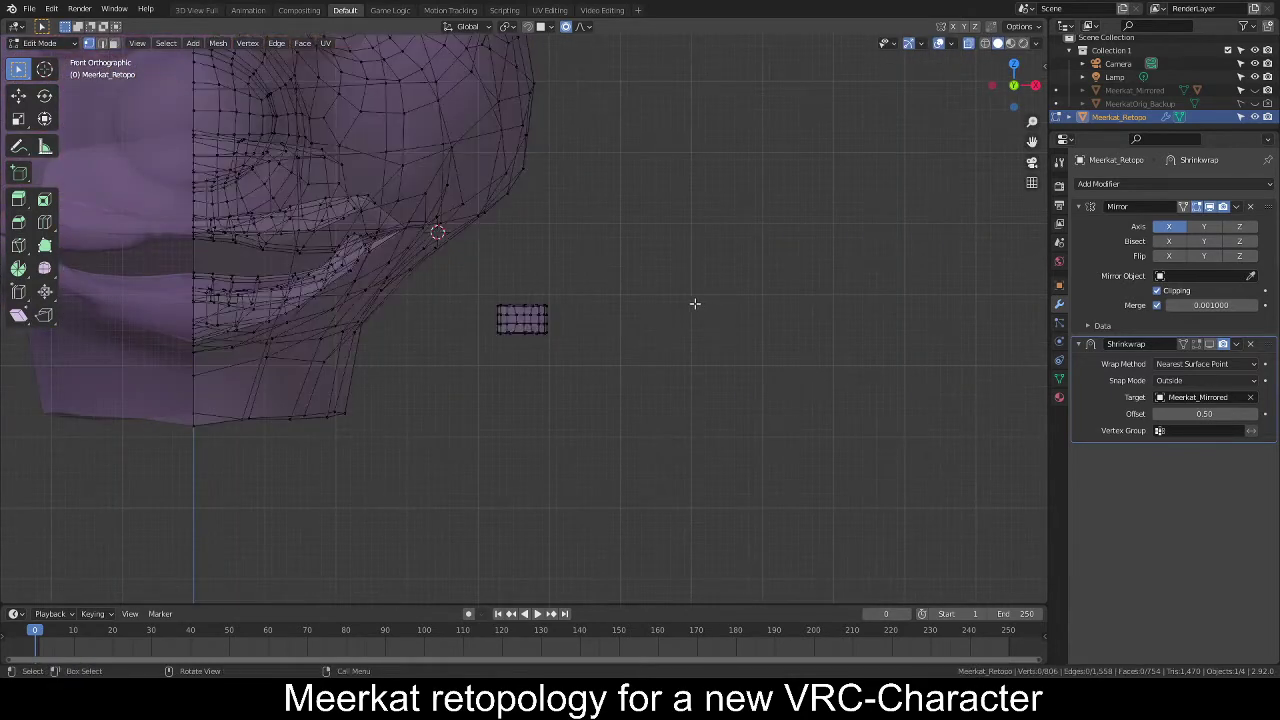
# In top view, select only the linked small piece and scale it to 0.522 along X.
pyautogui.scroll(8, 695, 303)
pyautogui.press('KP_7')
pyautogui.scroll(3, 692, 307)
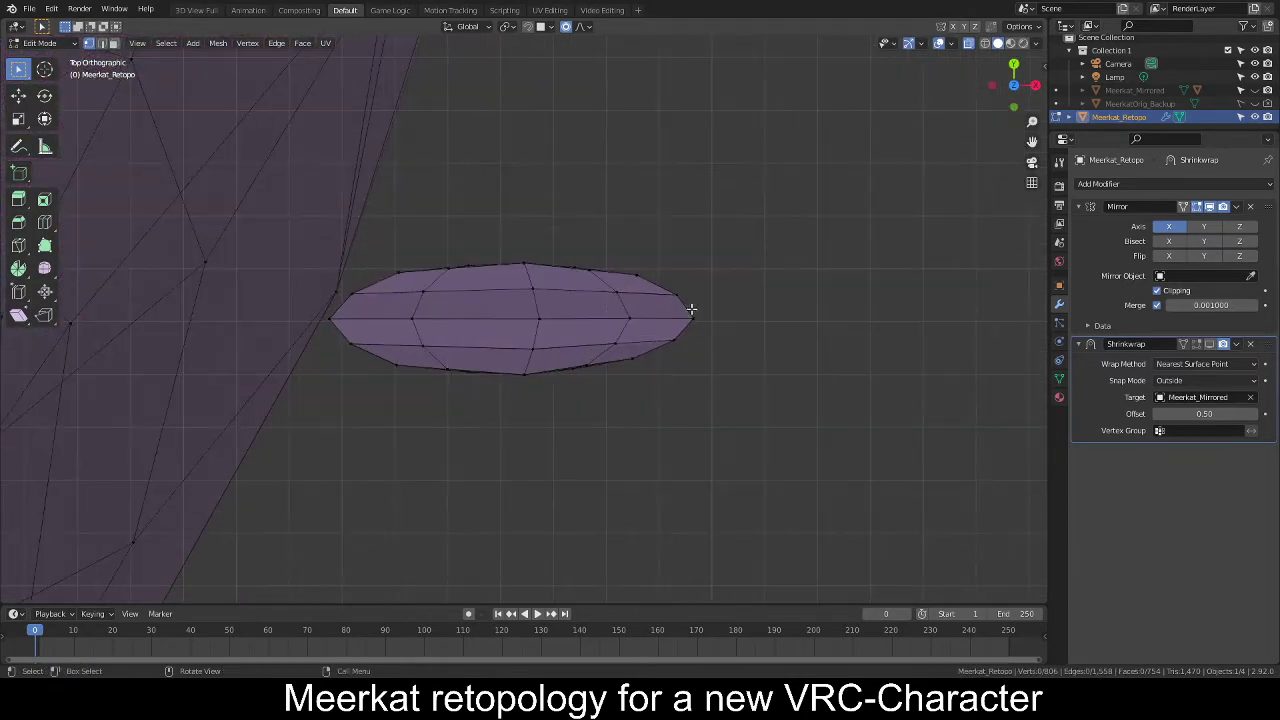
pyautogui.press('l')
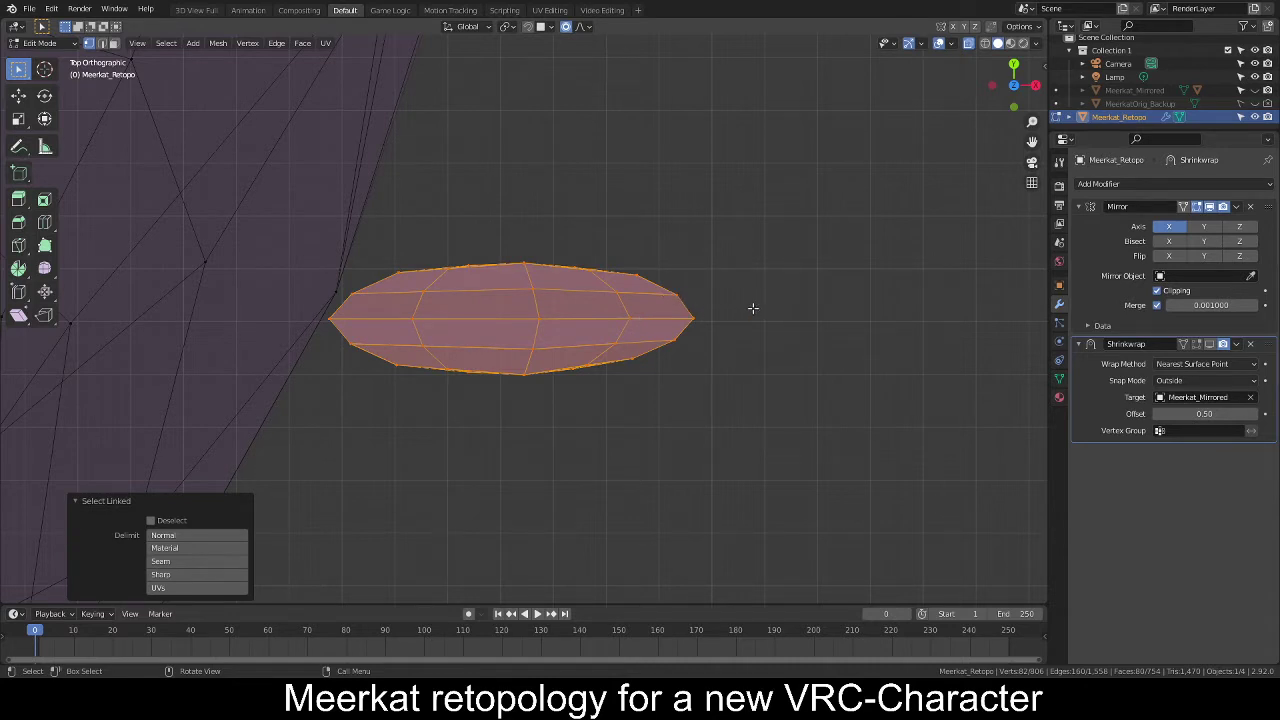
pyautogui.press('s')
pyautogui.press('x')
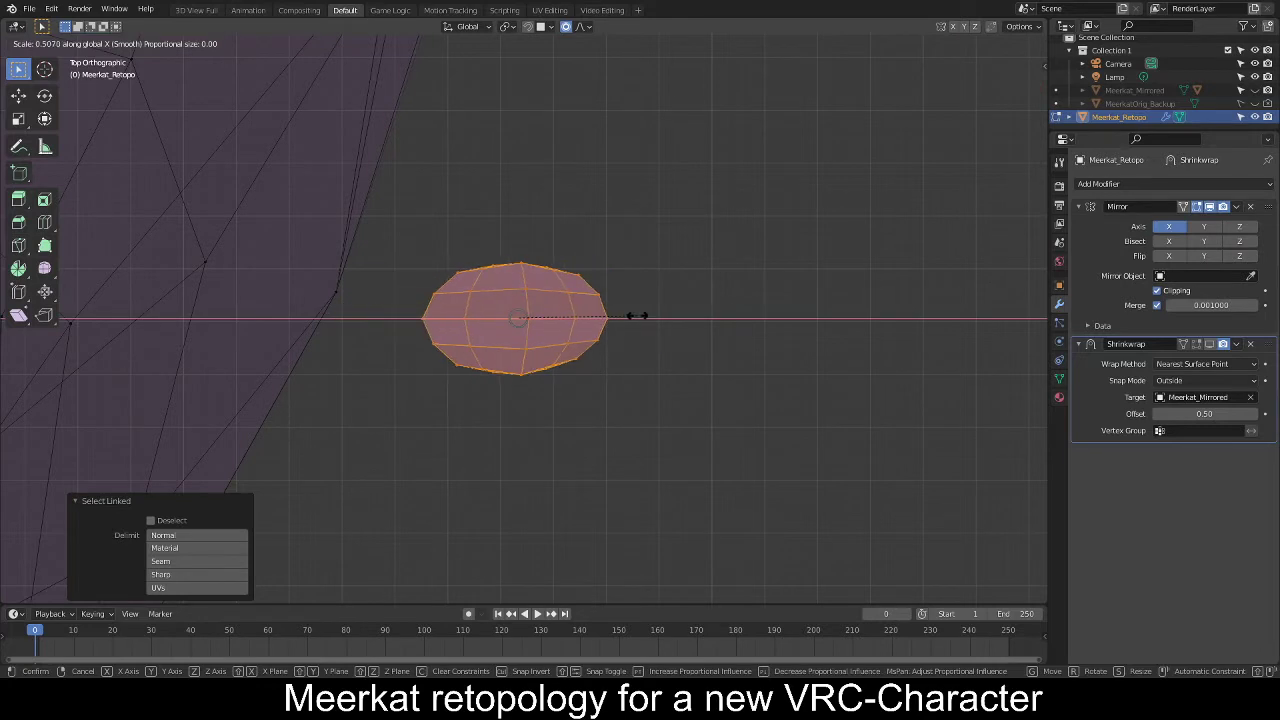
pyautogui.click(663, 324)
# In front view, circle-select the piece's top vertex rows and scale them to 0.312 along X with a proportional size of 0.020.
pyautogui.press('KP_1')
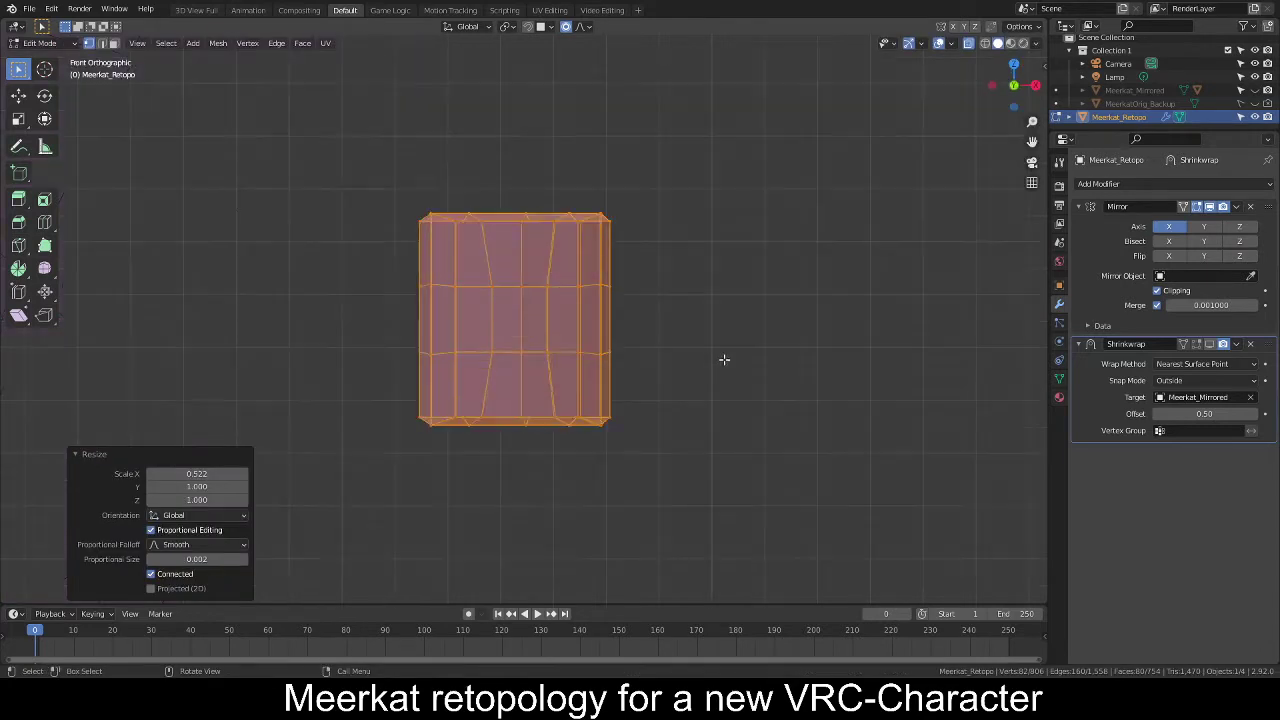
pyautogui.hotkey('alt', 'a')
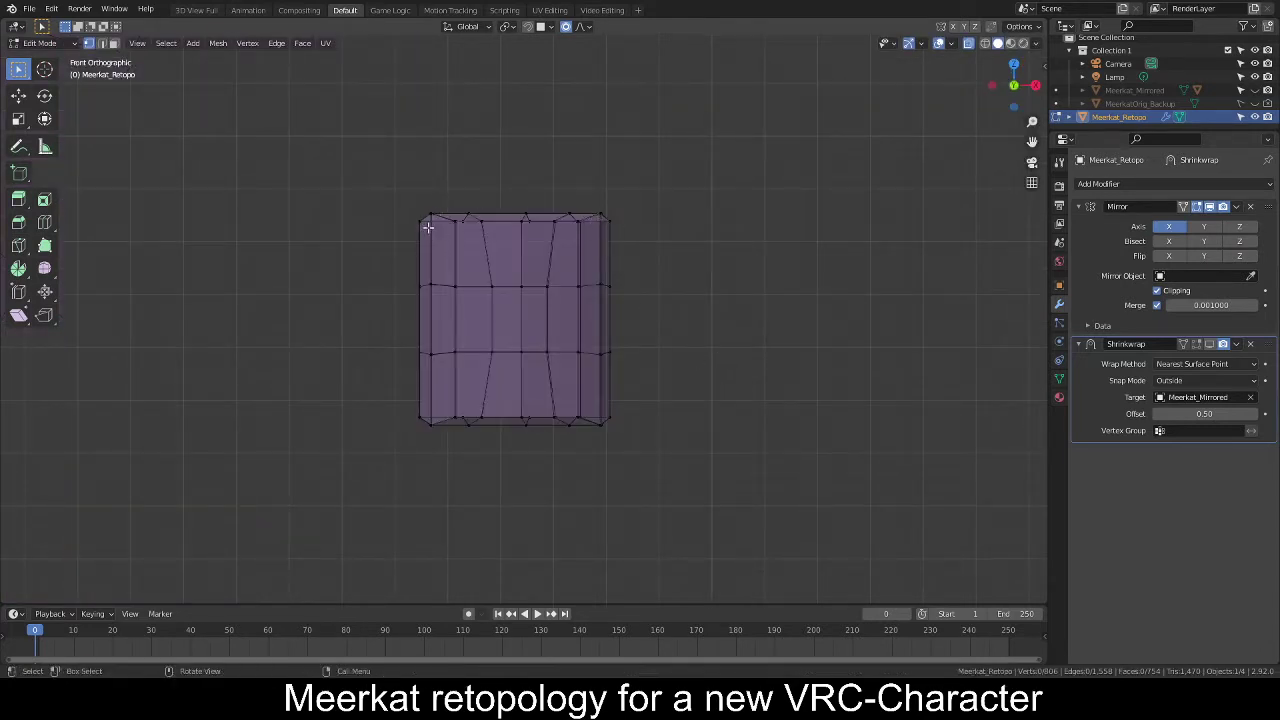
pyautogui.press('c')
pyautogui.moveTo(436, 216); pyautogui.dragTo(574, 191)
pyautogui.press('Escape')
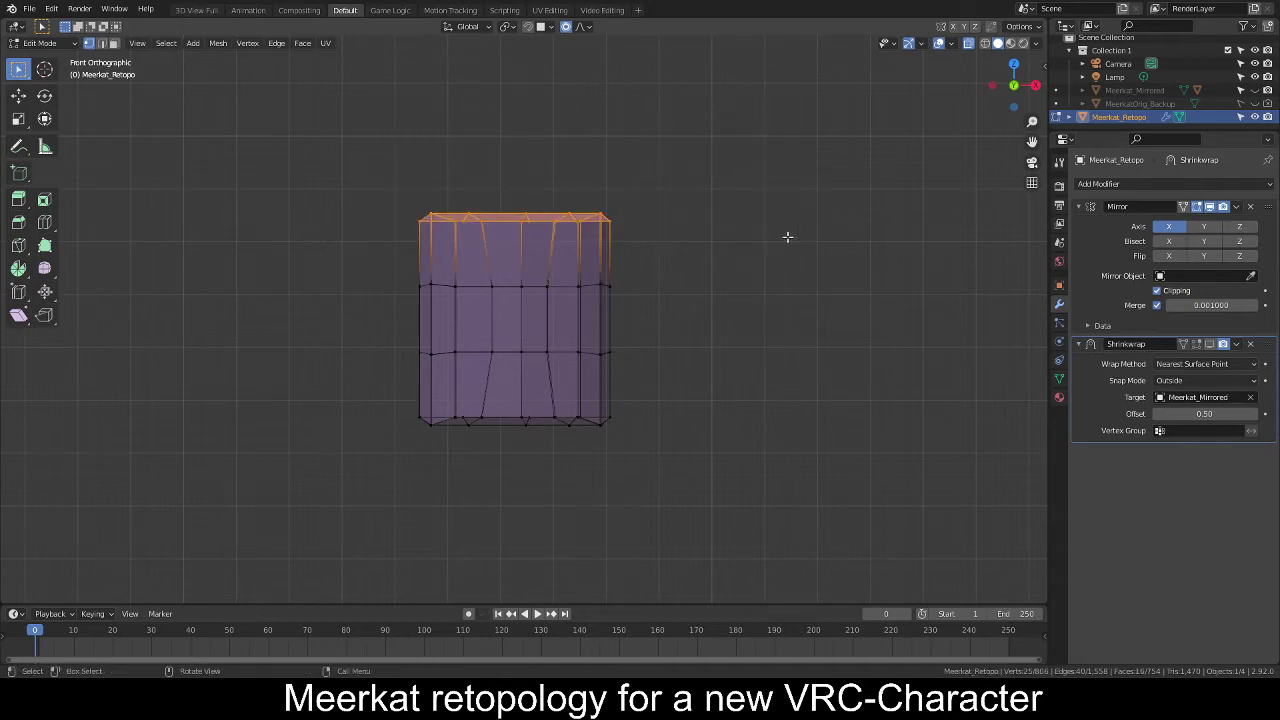
pyautogui.press('s')
pyautogui.press('x')
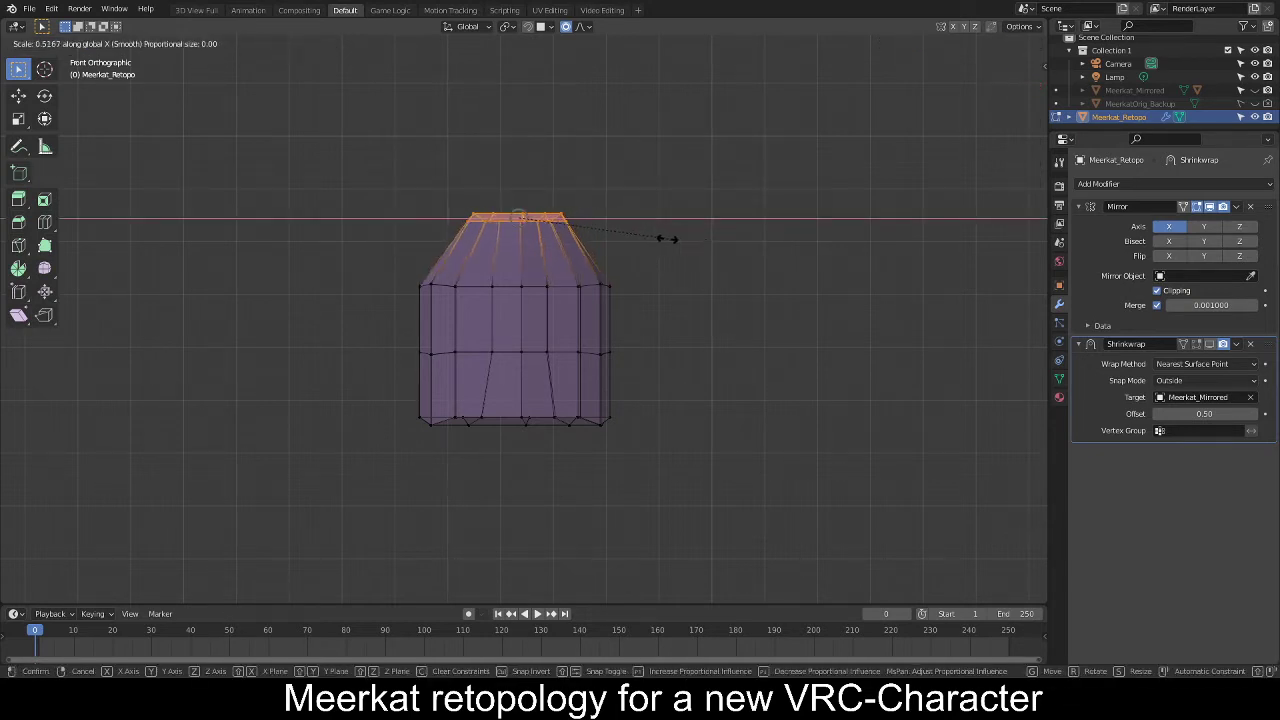
pyautogui.scroll(-6, 666, 238)
pyautogui.scroll(-10, 664, 238)
pyautogui.scroll(4, 658, 238)
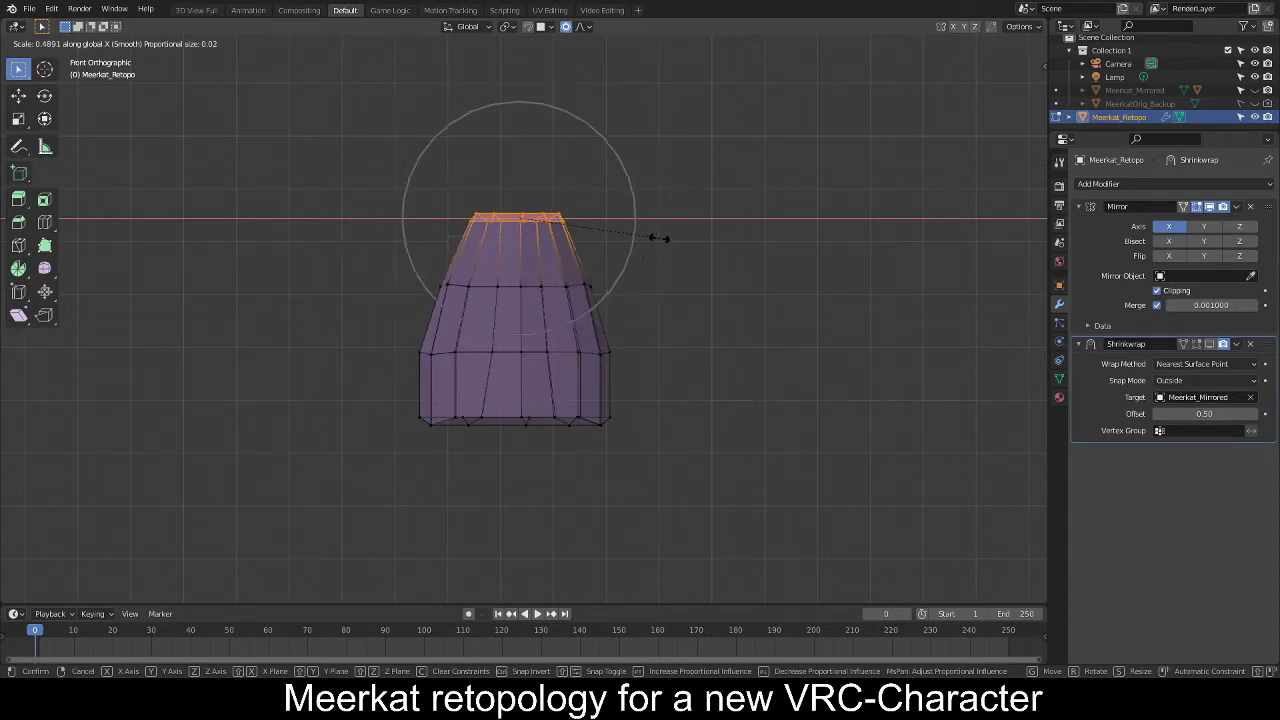
pyautogui.scroll(1, 548, 248)
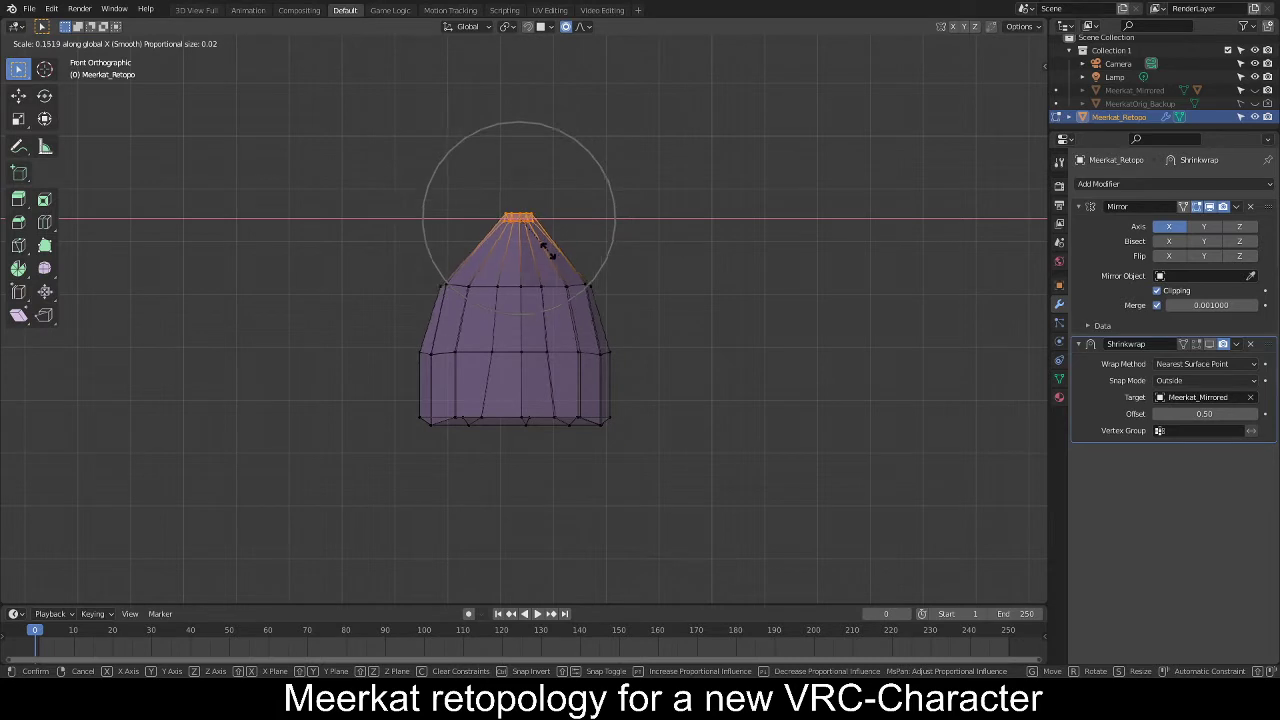
pyautogui.scroll(-3, 548, 248)
pyautogui.scroll(2, 550, 254)
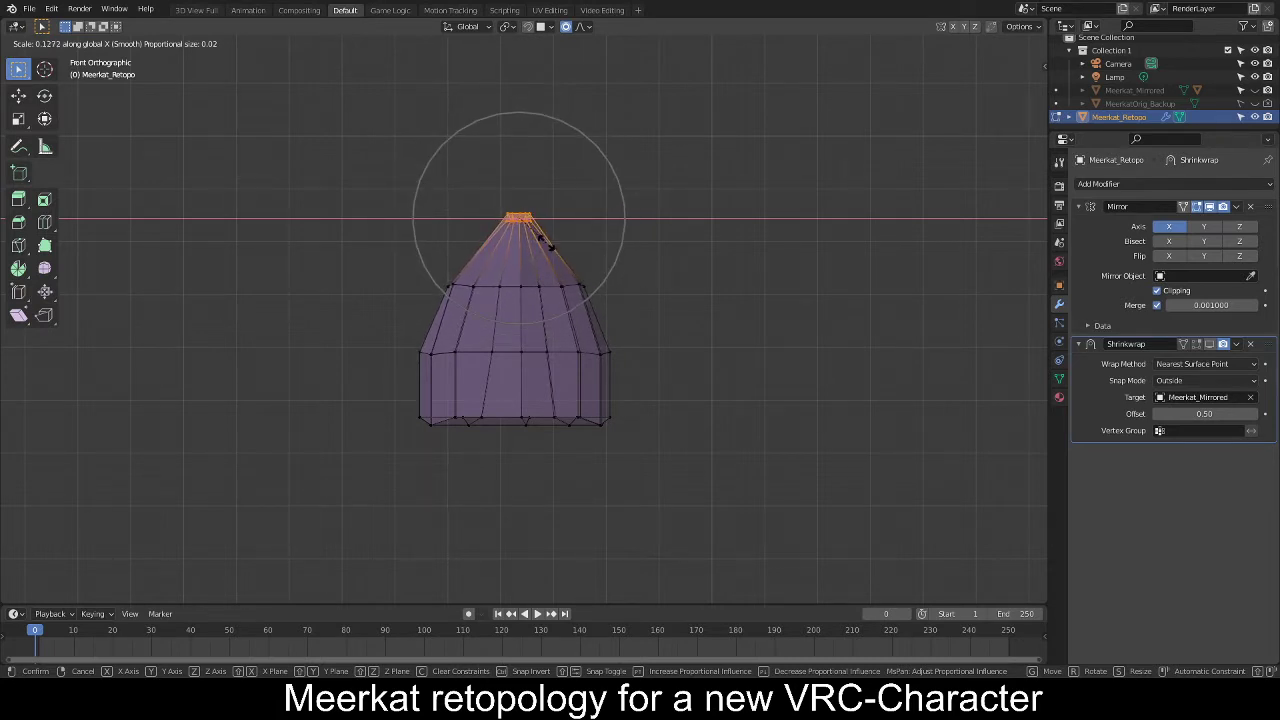
pyautogui.click(604, 244)
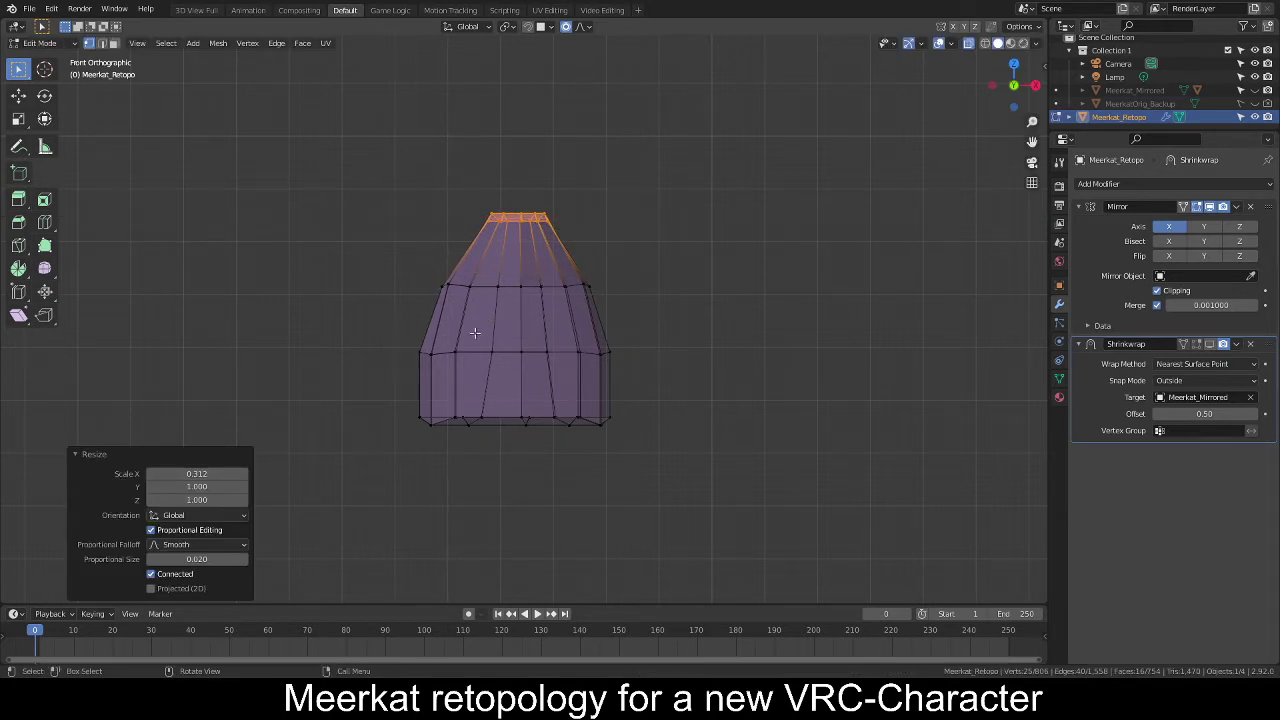
# Select the entire linked tapered piece and narrow it along X.
pyautogui.hotkey('ctrl', 'l')
pyautogui.press('s')
pyautogui.press('x')
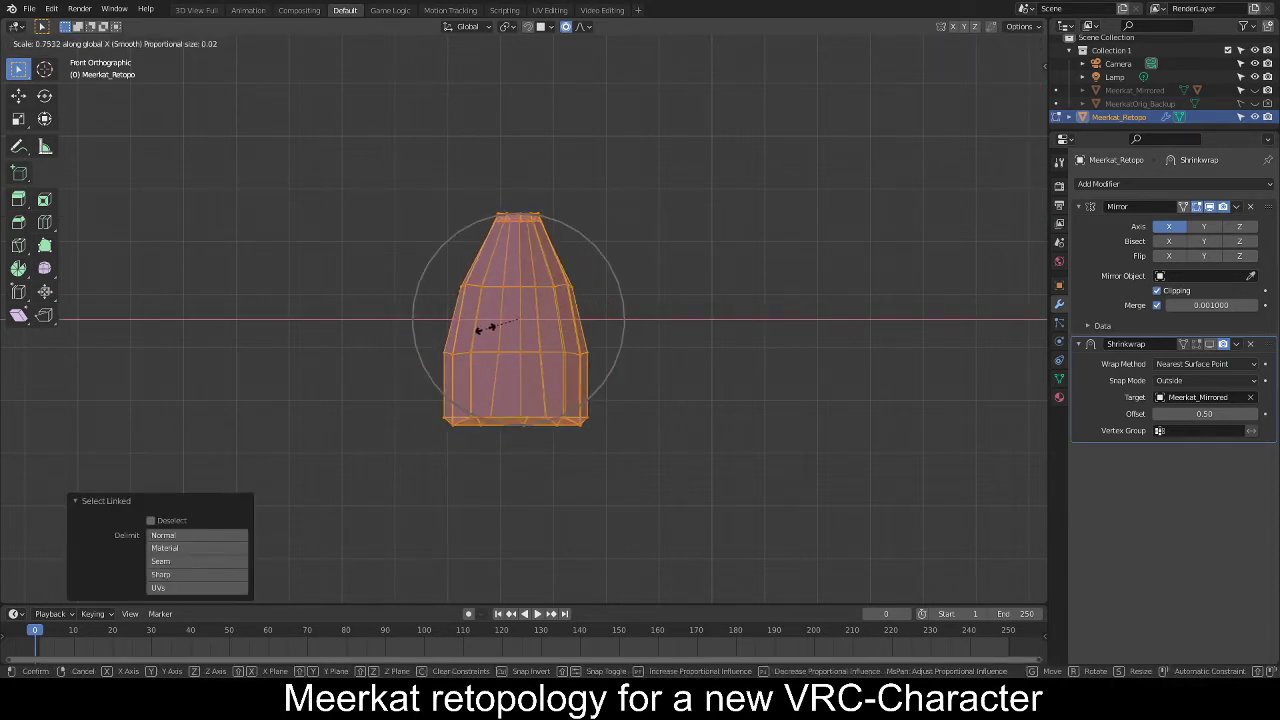
# Narrow the linked tapered piece to about 0.66 along X and check its shape from the side and from above.
pyautogui.click(491, 326)
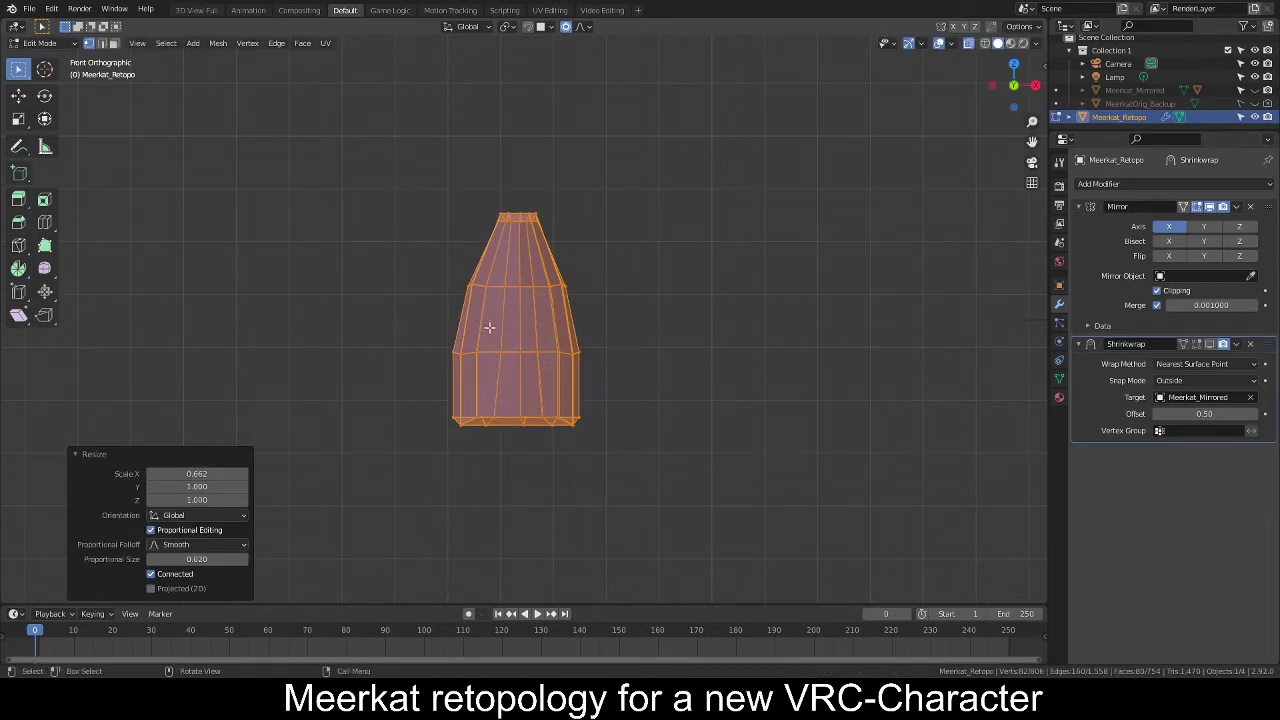
pyautogui.hotkey('alt', 'a')
pyautogui.moveTo(589, 280); pyautogui.dragTo(757, 309, button='middle')
pyautogui.moveTo(525, 243); pyautogui.dragTo(701, 257, button='middle')
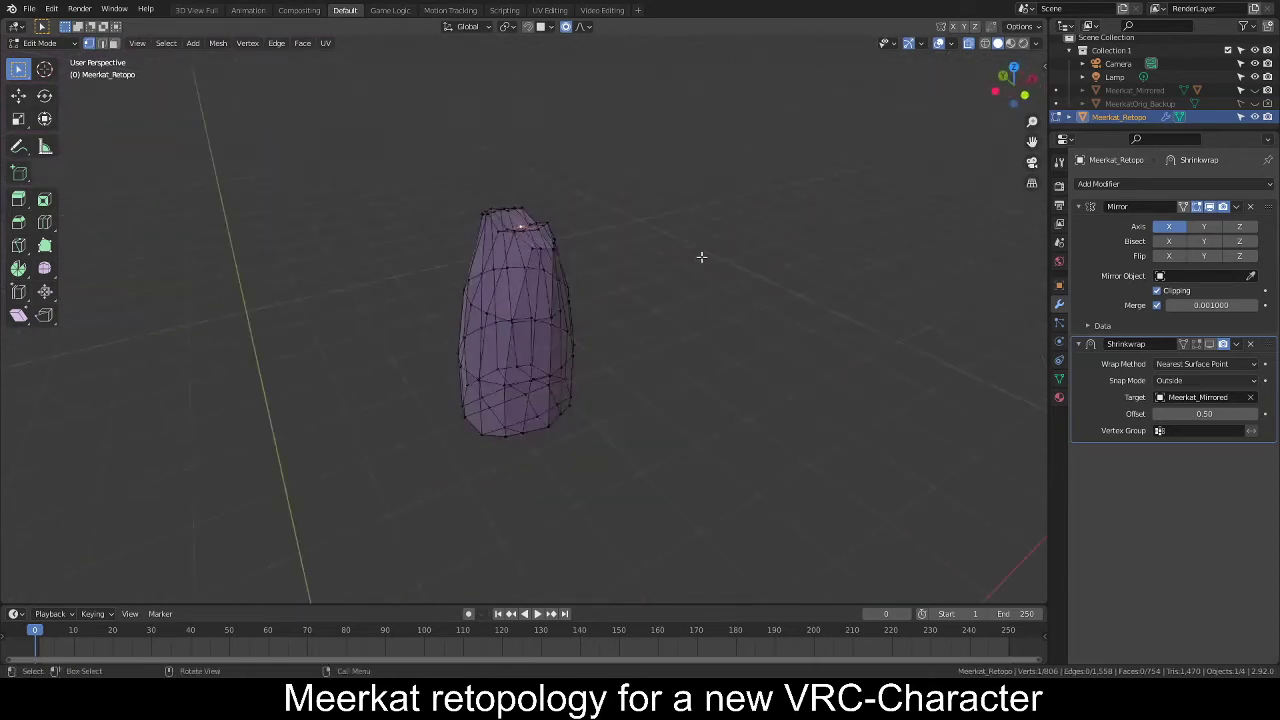
pyautogui.press('KP_3')
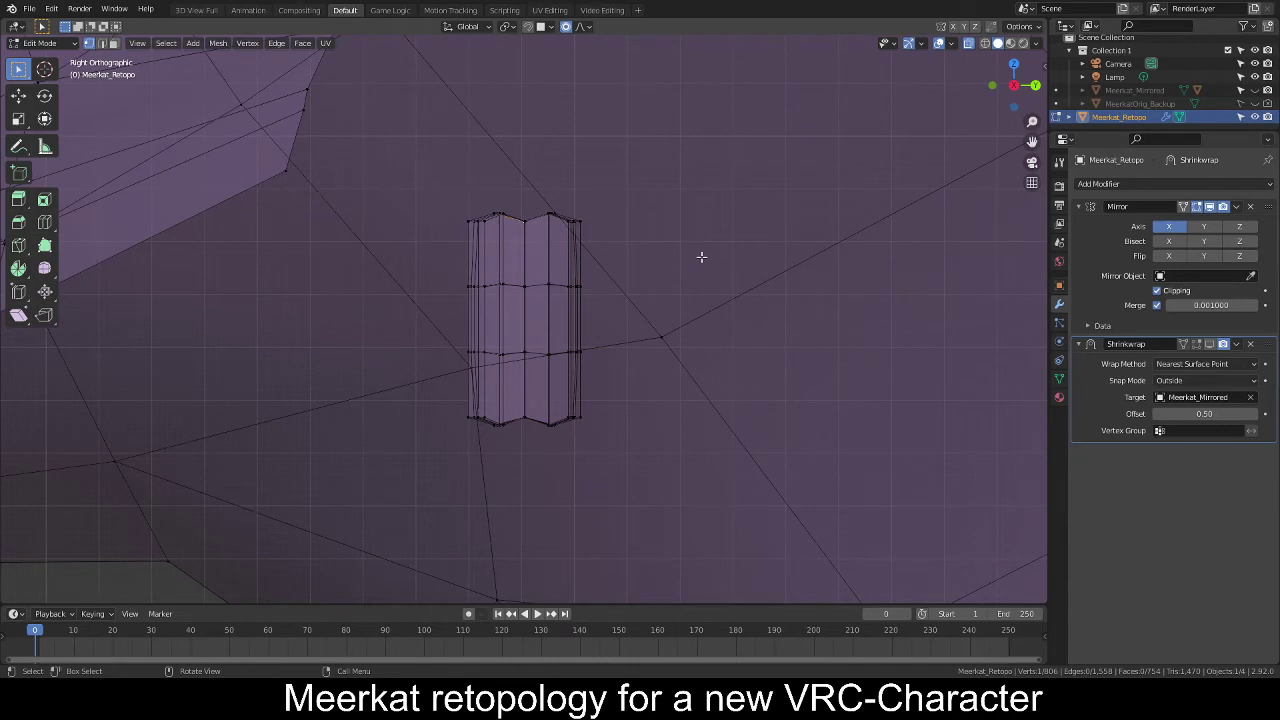
pyautogui.scroll(2, 701, 257)
pyautogui.moveTo(569, 211); pyautogui.dragTo(616, 323, button='middle')
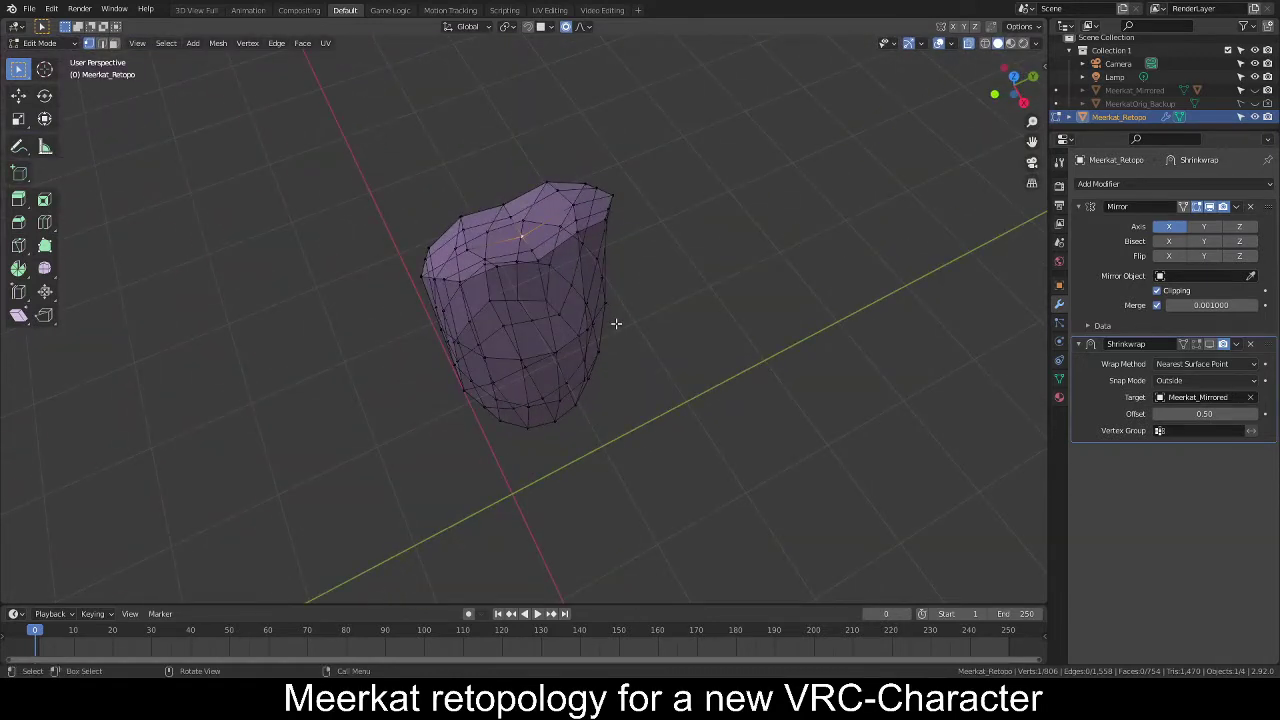
pyautogui.press('KP_7')
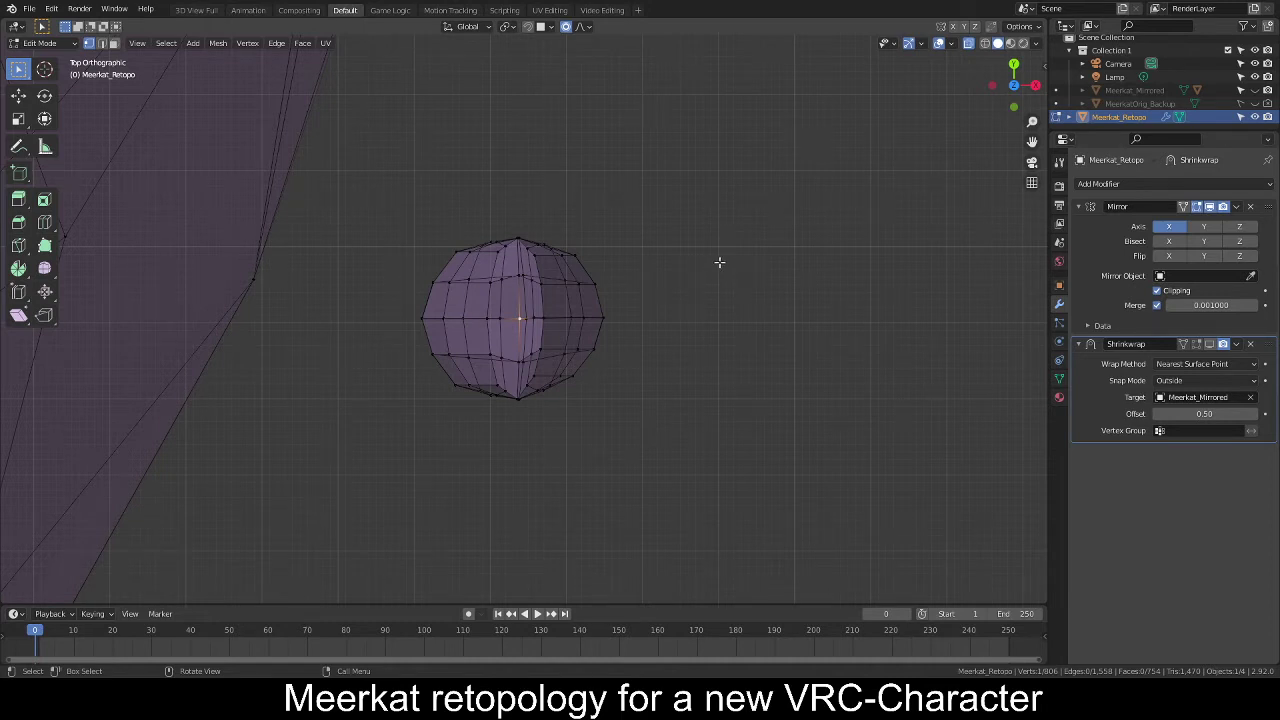
pyautogui.scroll(-5, 690, 302)
pyautogui.scroll(7, 645, 311)
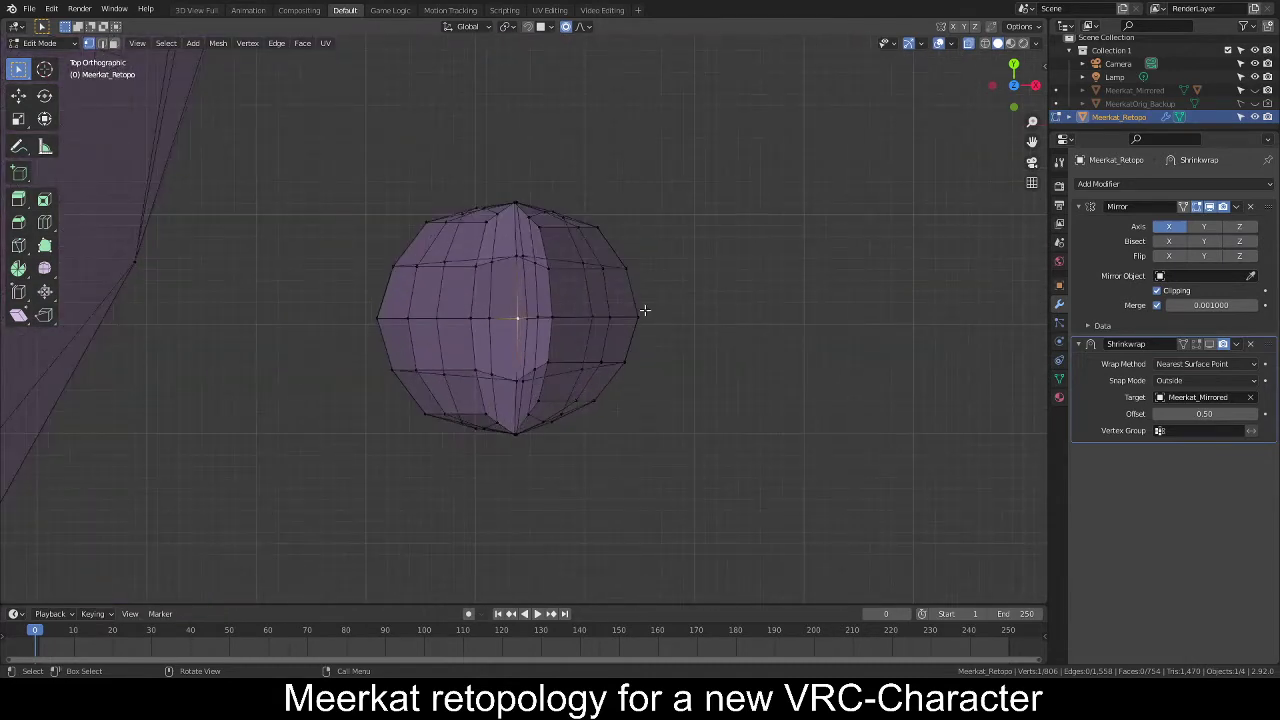
# Delete all vertices of the linked tapered piece beside the meerkat head.
pyautogui.hotkey('ctrl', 'l')
pyautogui.hotkey('alt', 'a')
pyautogui.hotkey('ctrl', 'l')
pyautogui.press('x')
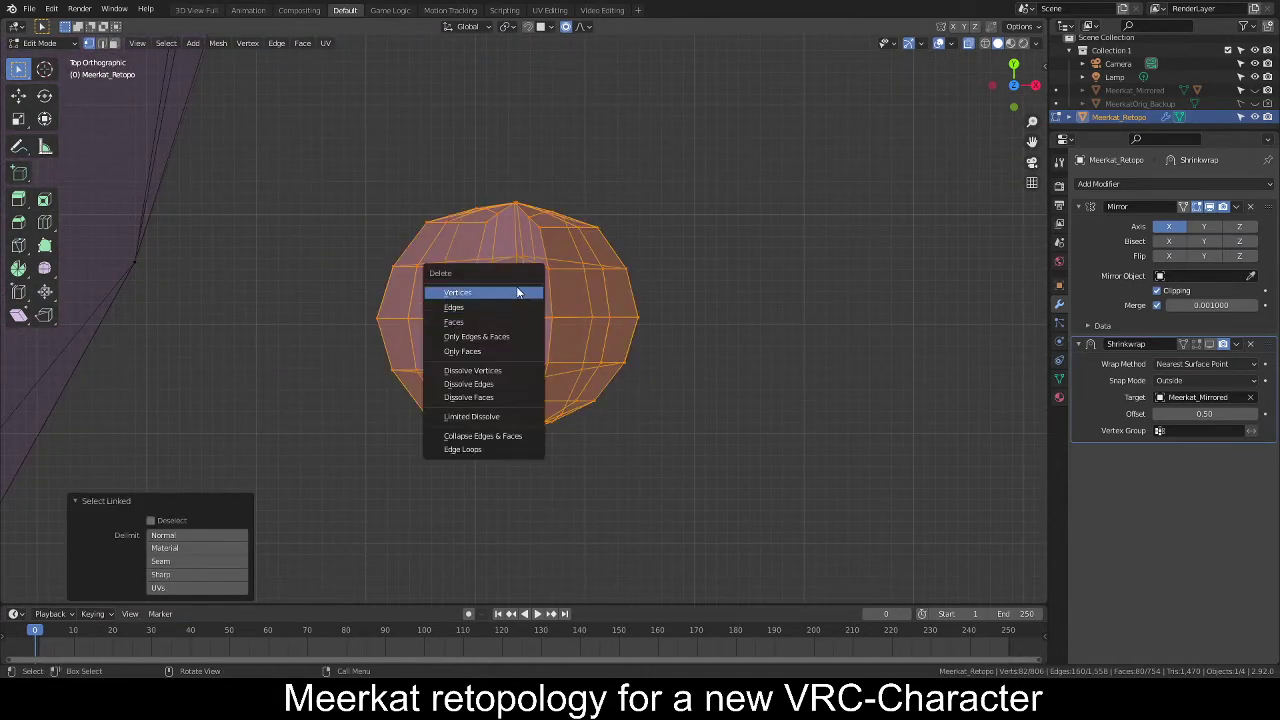
pyautogui.click(500, 289)
# Leave mesh editing, deselect everything and add a new cube at the 3D cursor.
pyautogui.scroll(-6, 672, 326)
pyautogui.moveTo(640, 371); pyautogui.dragTo(620, 277, button='middle')
pyautogui.press('Tab')
pyautogui.hotkey('alt', 'a')
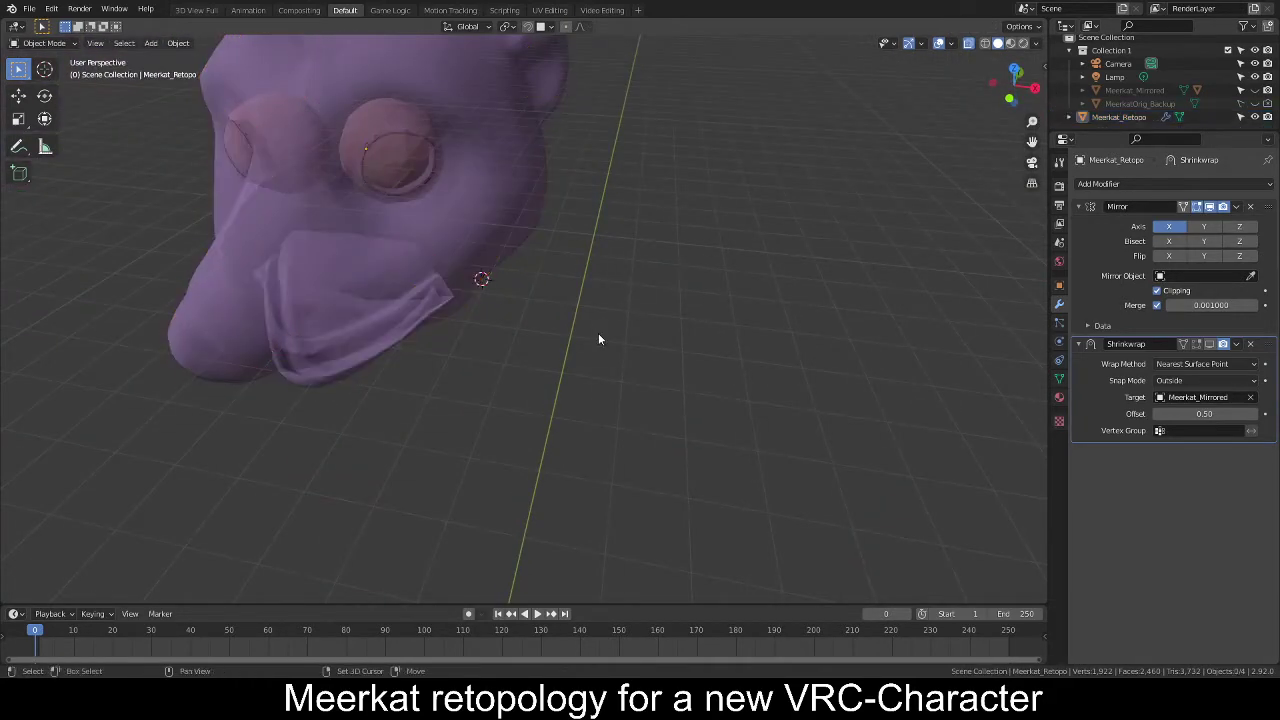
pyautogui.hotkey('shift', 'a')
pyautogui.click(652, 347)
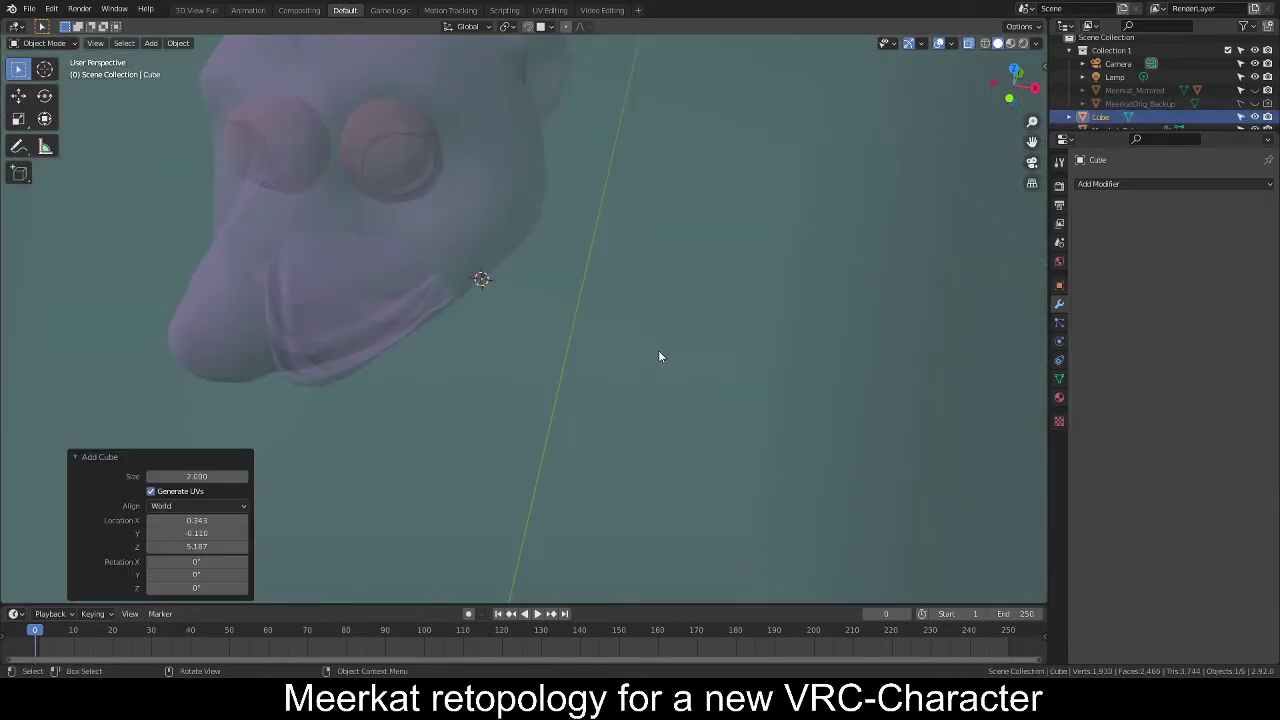
# Shrink the new cube uniformly to about 0.102 and again by about 0.191.
pyautogui.scroll(-8, 663, 334)
pyautogui.press('s')
pyautogui.click(546, 340)
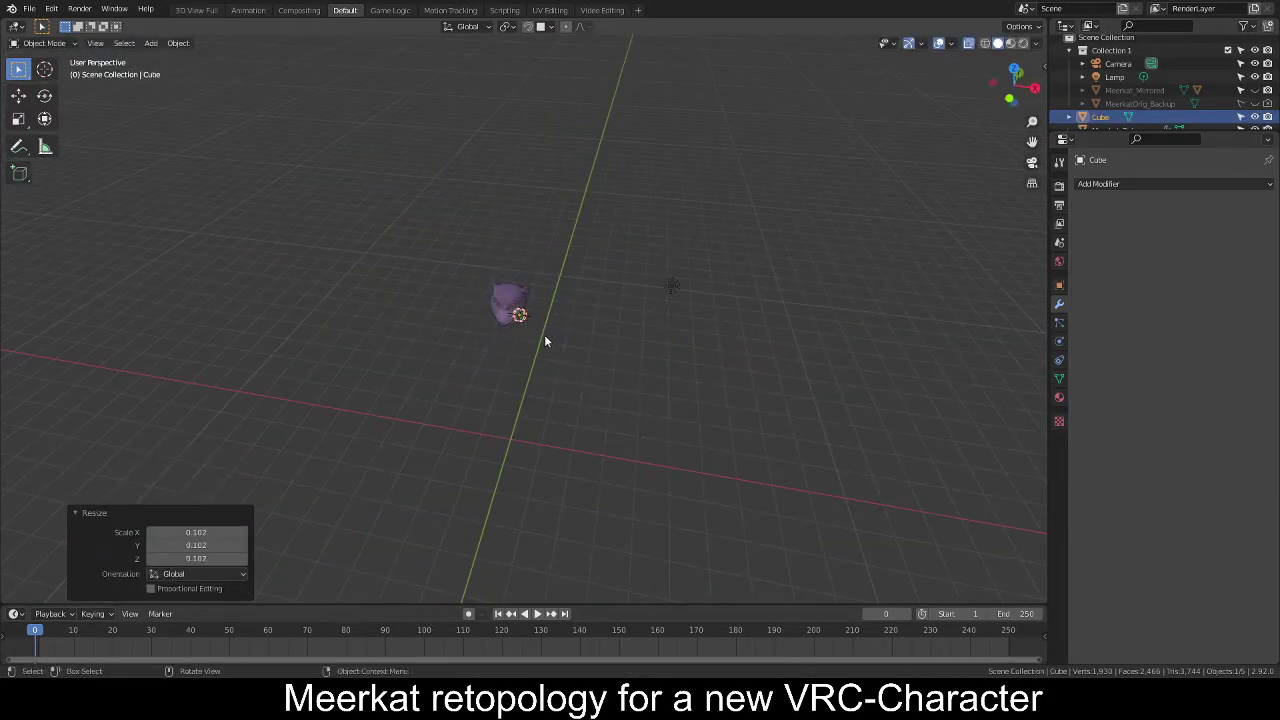
pyautogui.scroll(8, 550, 360)
pyautogui.press('s')
pyautogui.click(481, 276)
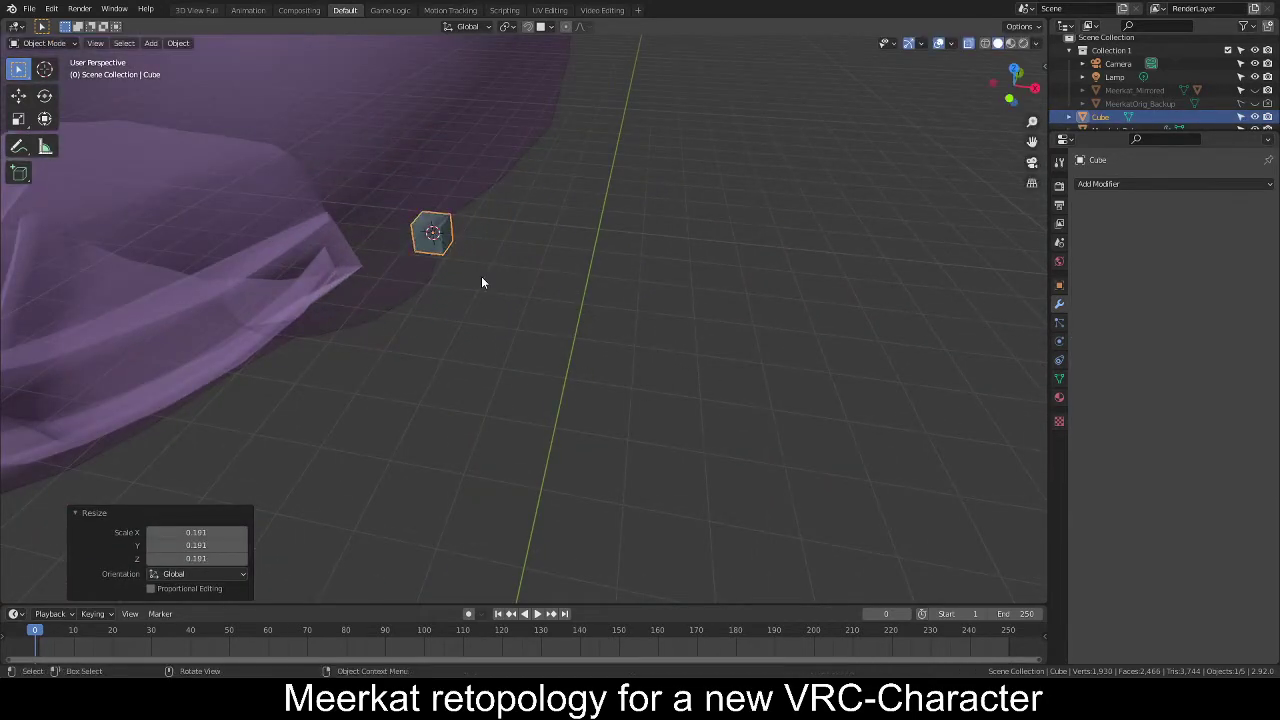
# Move the small cube about 0.161 along X, away from the head.
pyautogui.press('g')
pyautogui.press('z')
pyautogui.press('Escape')
pyautogui.press('g')
pyautogui.press('x')
pyautogui.click(662, 315)
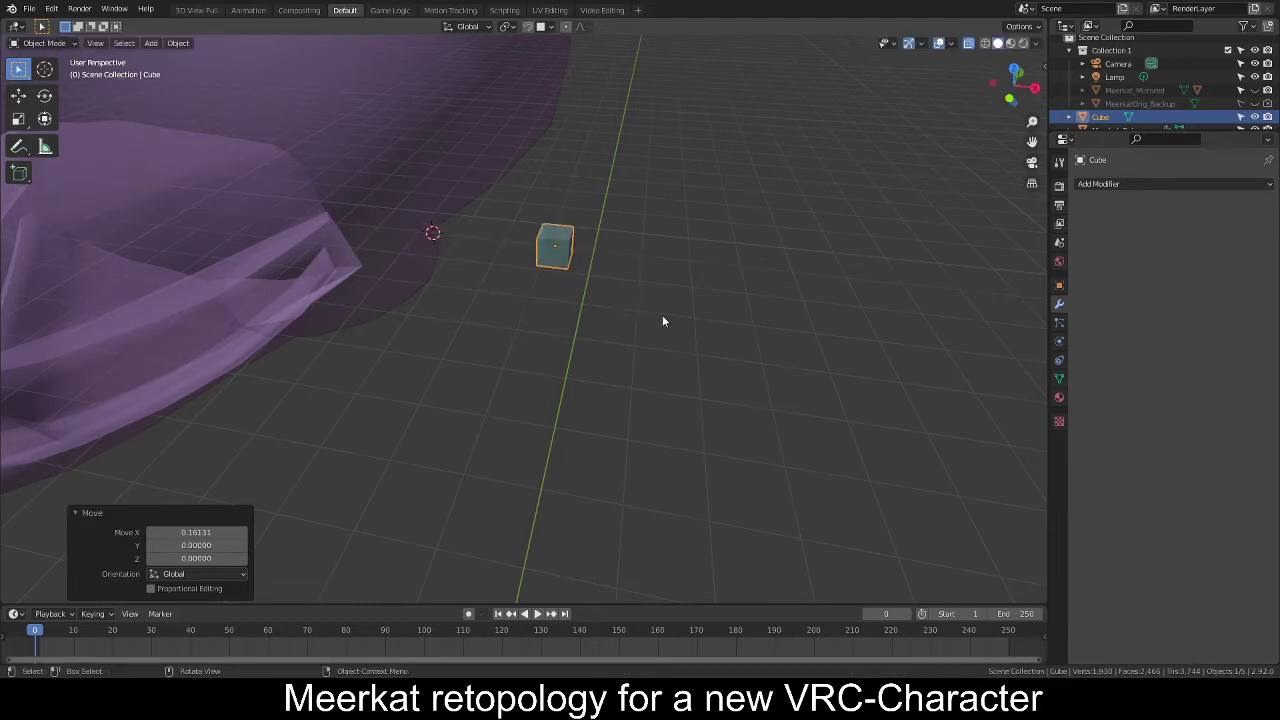
# Add a Subdivision Surface modifier to the cube with viewport and render levels of 1.
pyautogui.press('KP_7')
pyautogui.click(1118, 184)
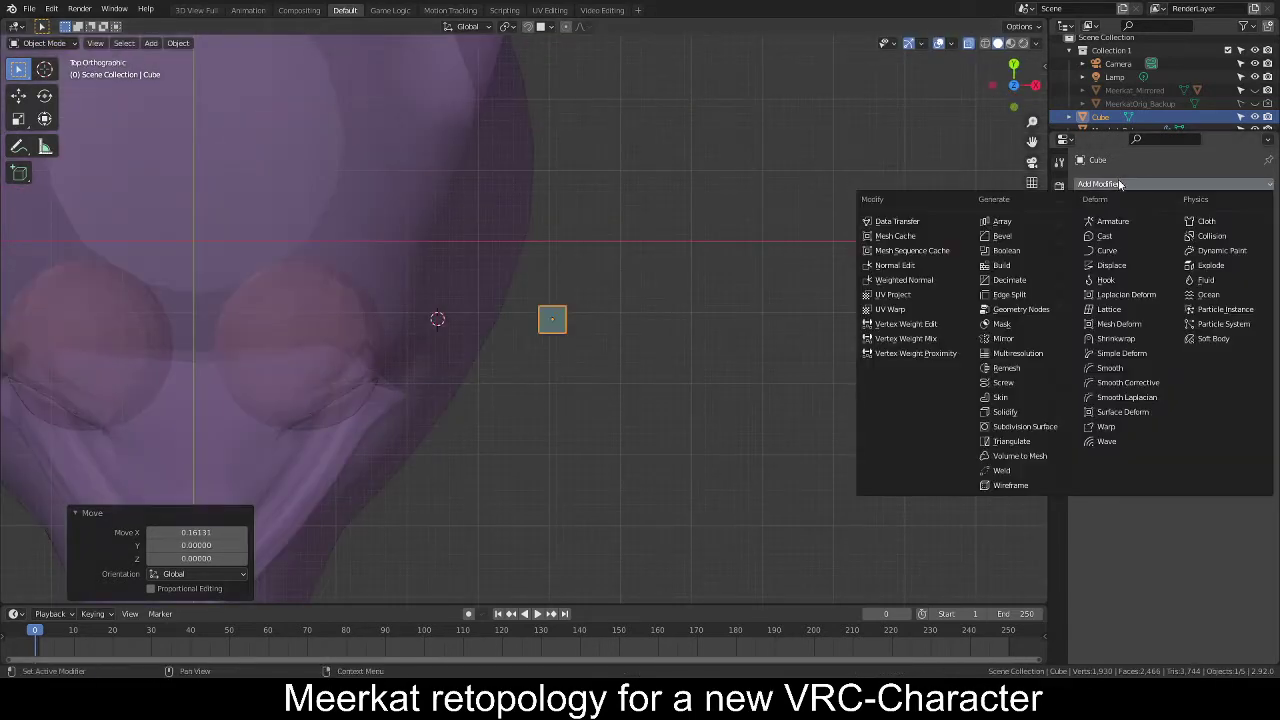
pyautogui.click(1030, 427)
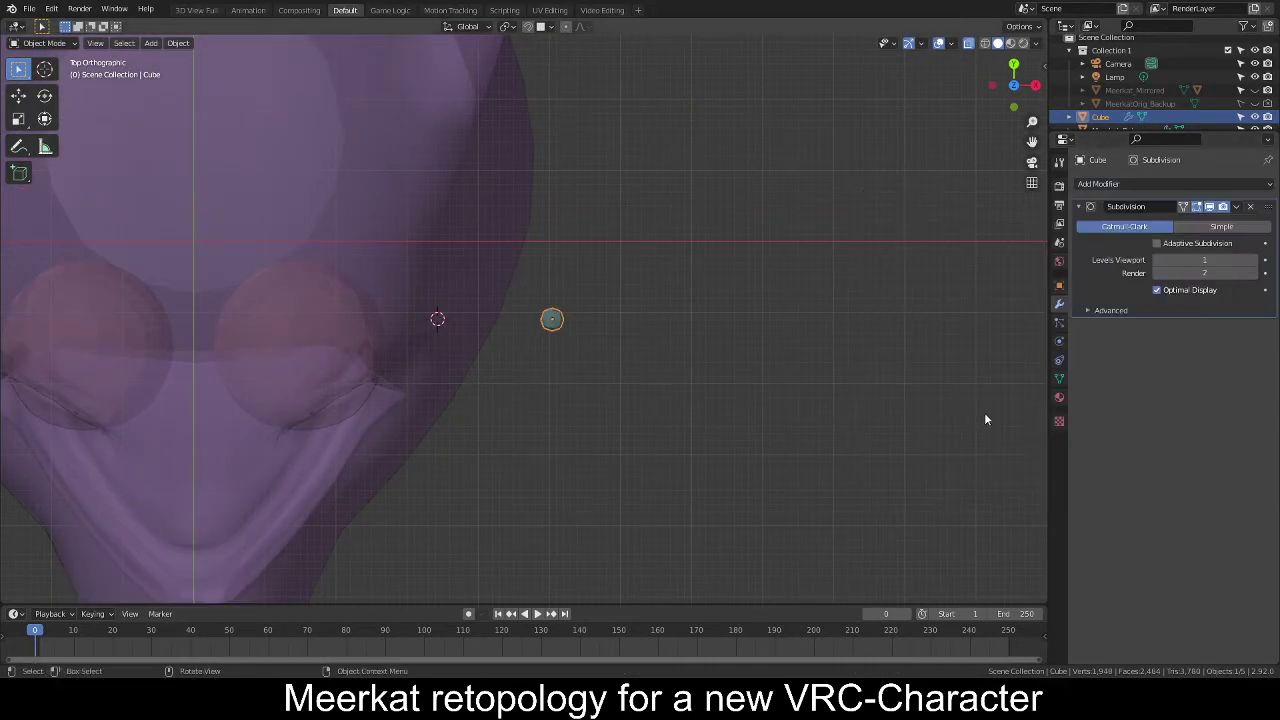
pyautogui.scroll(6, 707, 392)
pyautogui.scroll(4, 707, 392)
pyautogui.keyDown('shift'); pyautogui.moveTo(853, 371); pyautogui.dragTo(703, 369, button='middle'); pyautogui.keyUp('shift')
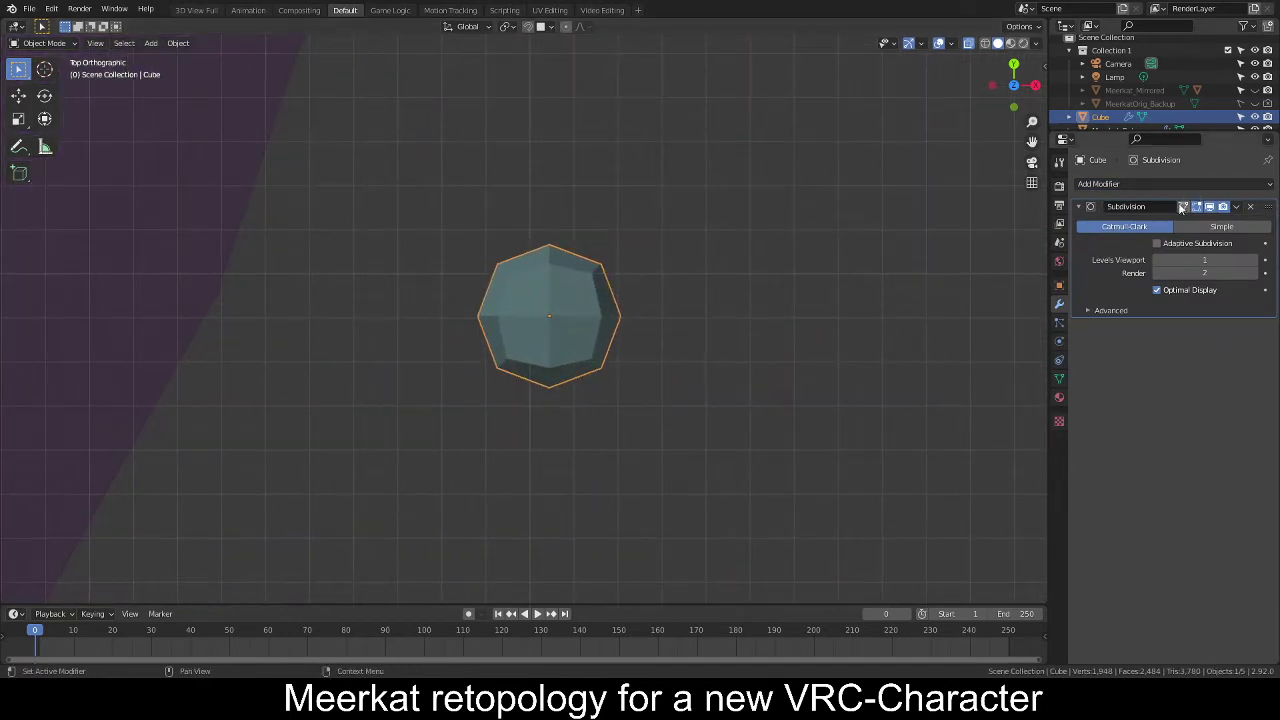
pyautogui.click(1253, 260)
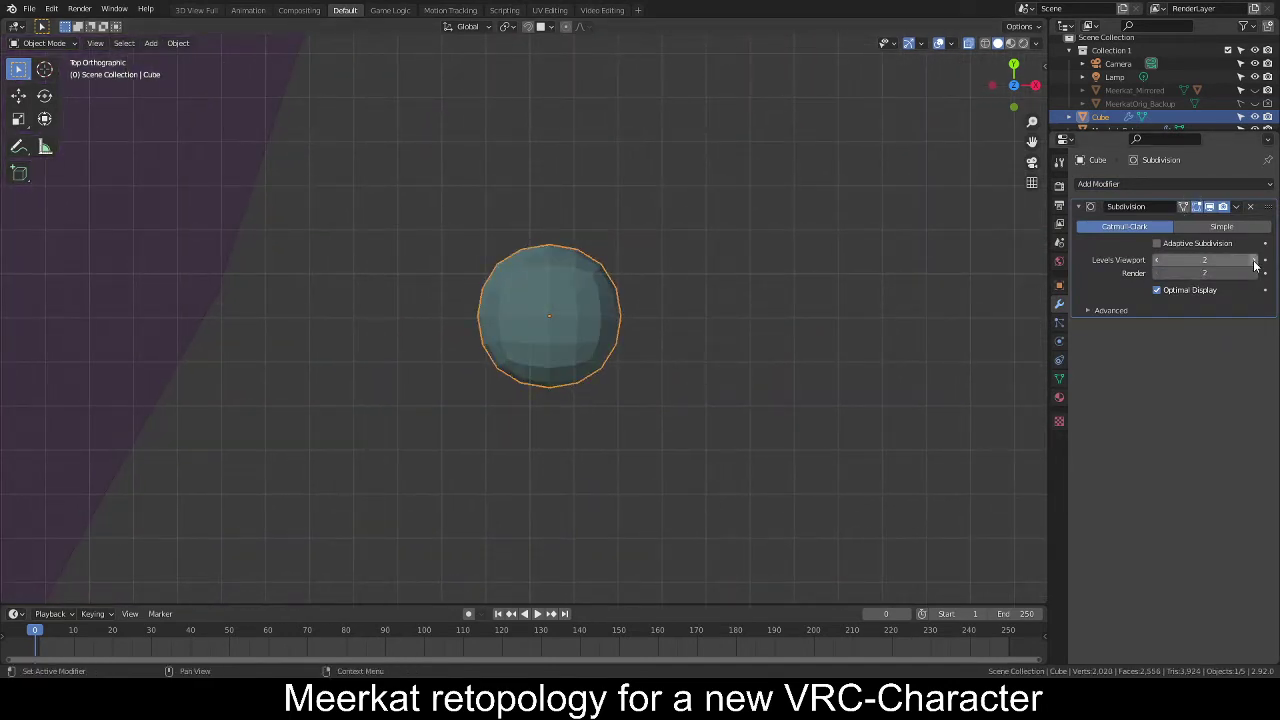
pyautogui.click(1156, 261)
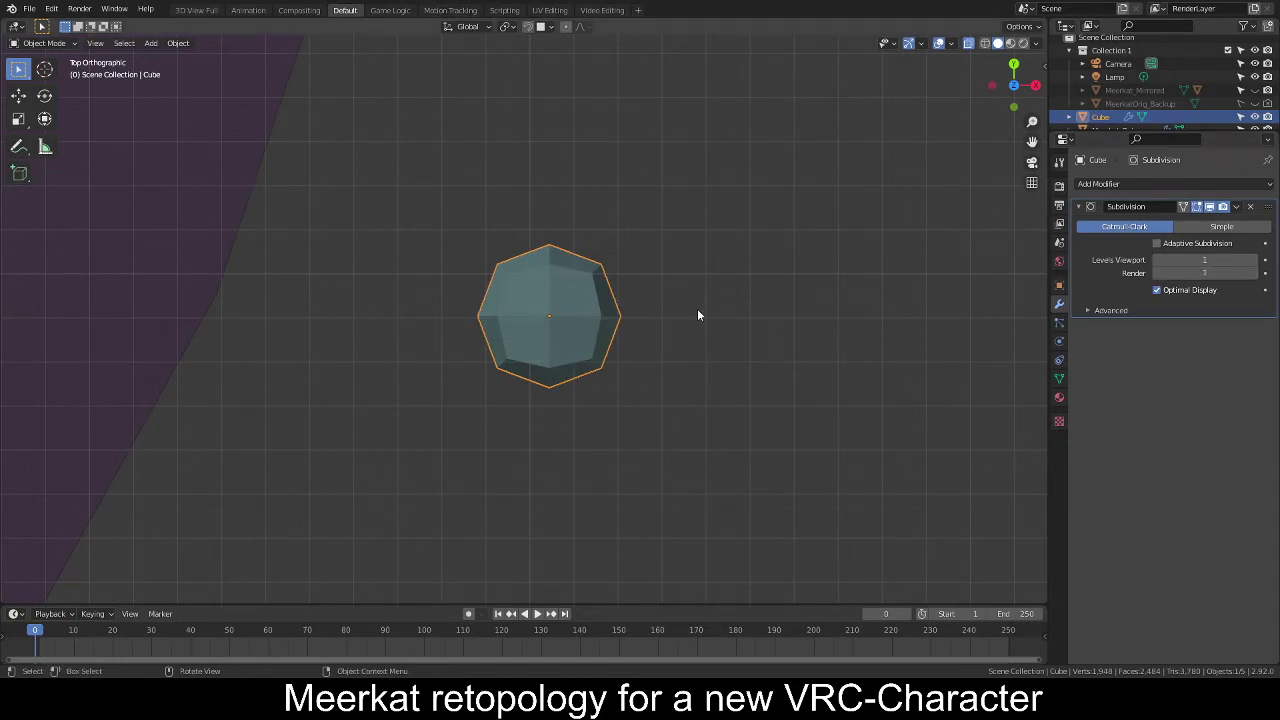
# Flatten the cube's mesh in edit mode by scaling it to about 0.545 along Y.
pyautogui.scroll(1, 642, 340)
pyautogui.press('Tab')
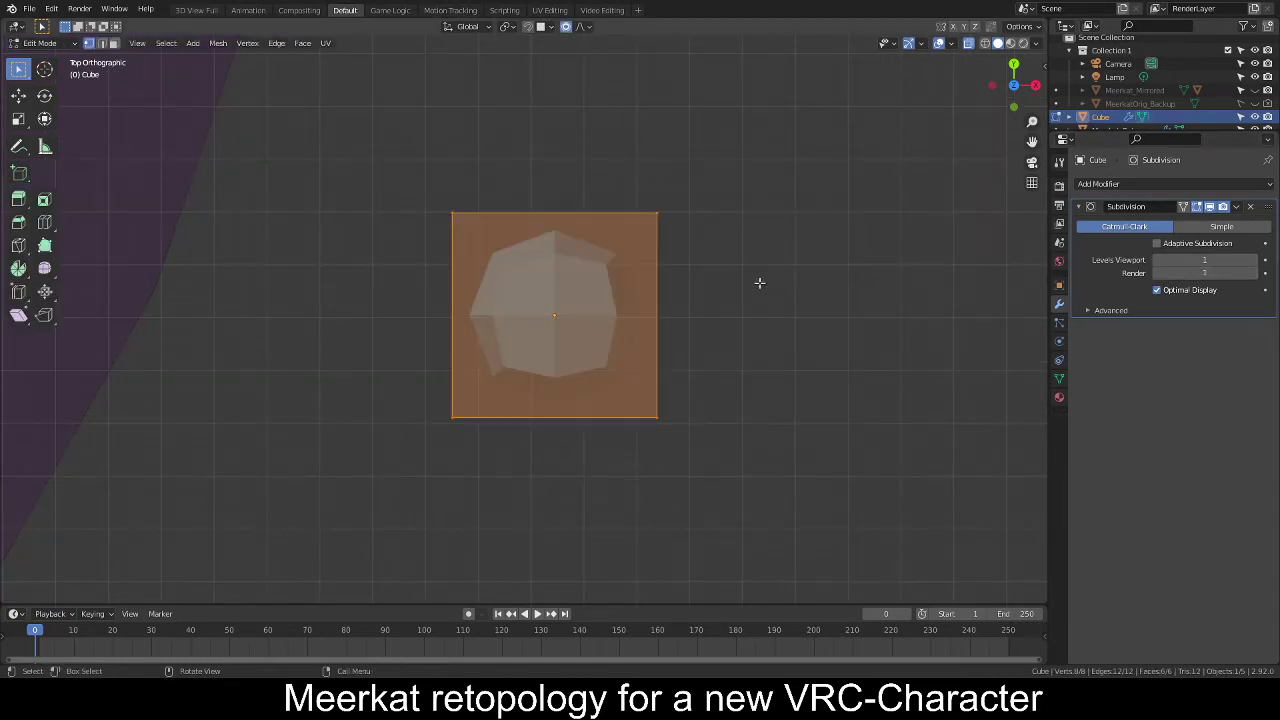
pyautogui.press('s')
pyautogui.press('z')
pyautogui.click(820, 267)
pyautogui.press('s')
pyautogui.press('x')
pyautogui.rightClick(820, 280)
pyautogui.press('s')
pyautogui.press('y')
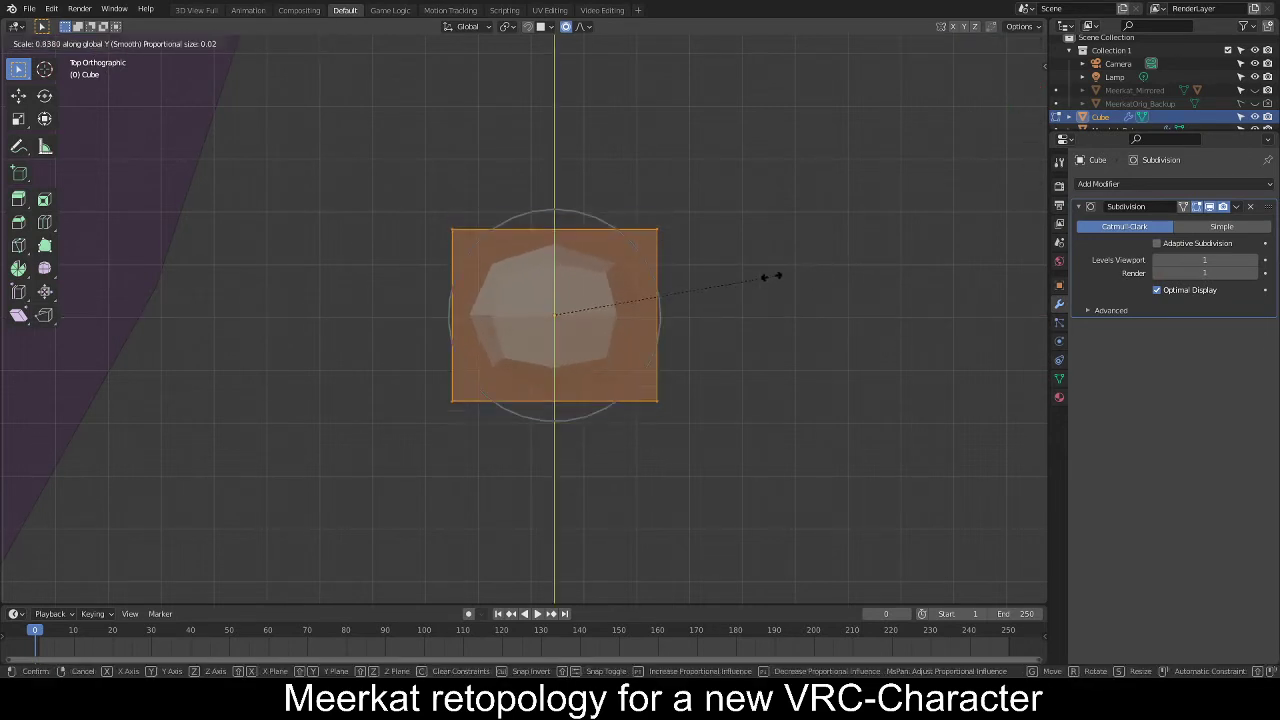
pyautogui.click(695, 280)
# Add a horizontal loop cut around the cube in front view and slide it close to the bottom edge.
pyautogui.press('KP_1')
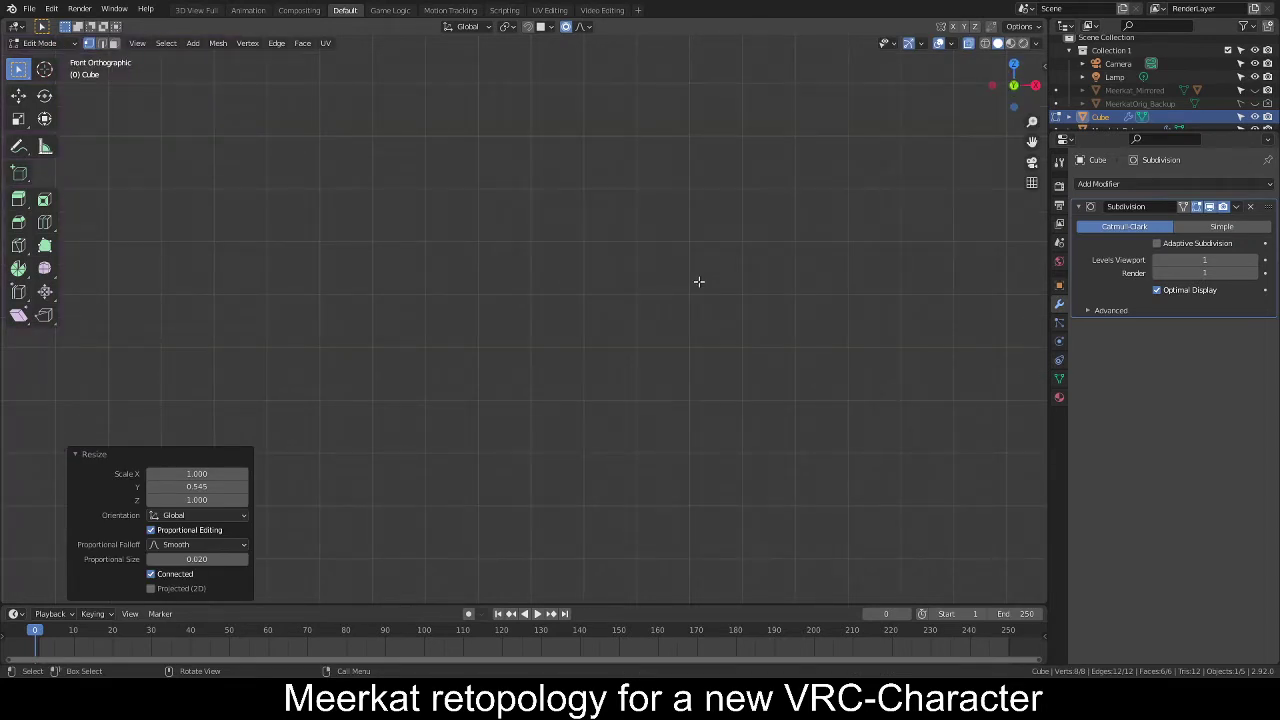
pyautogui.press('KP_Decimal')
pyautogui.scroll(-6, 692, 280)
pyautogui.scroll(3, 660, 325)
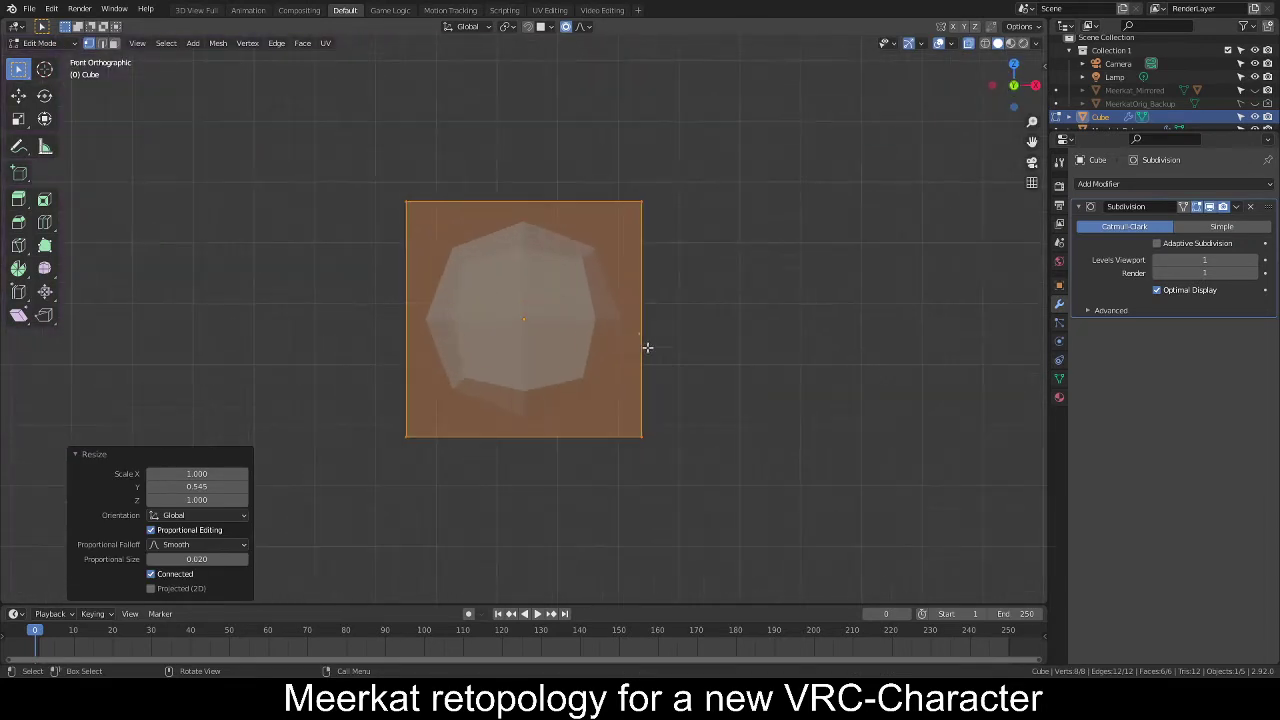
pyautogui.hotkey('ctrl', 'r')
pyautogui.click(651, 332)
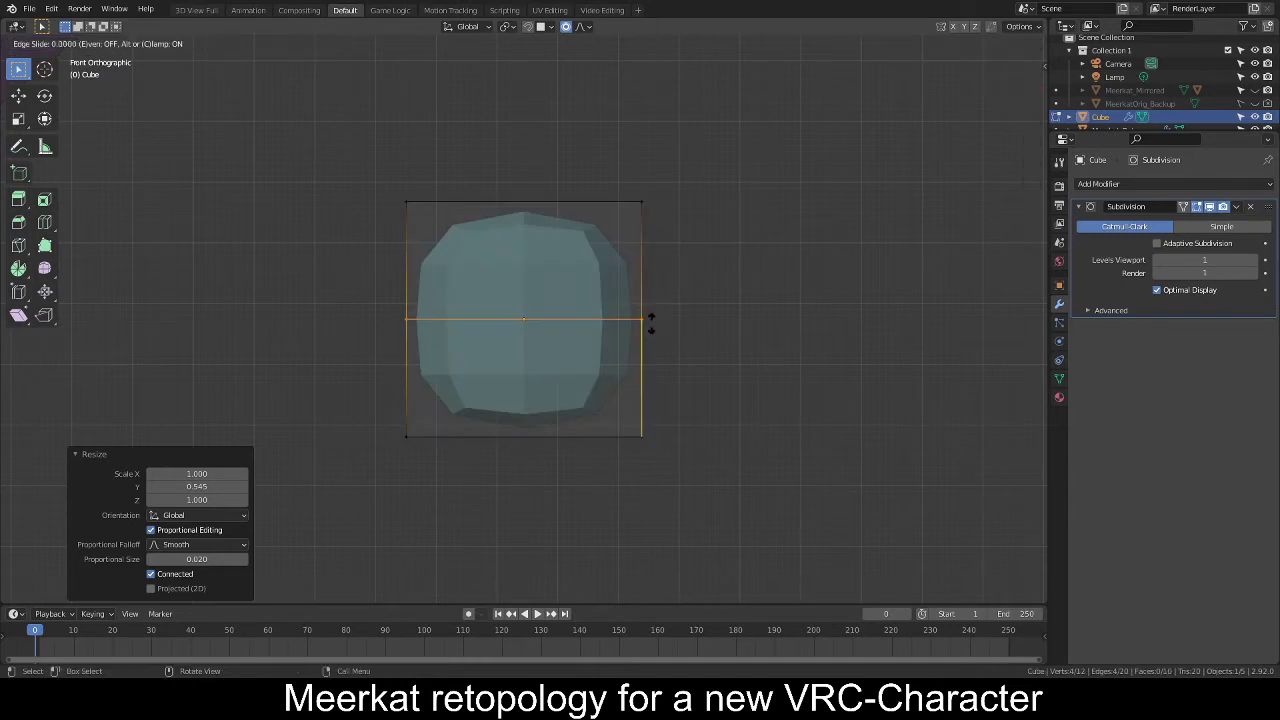
pyautogui.click(645, 400)
# Select only the cube's top vertices and scale them inward to taper the shape upward.
pyautogui.hotkey('alt', 'a')
pyautogui.press('c')
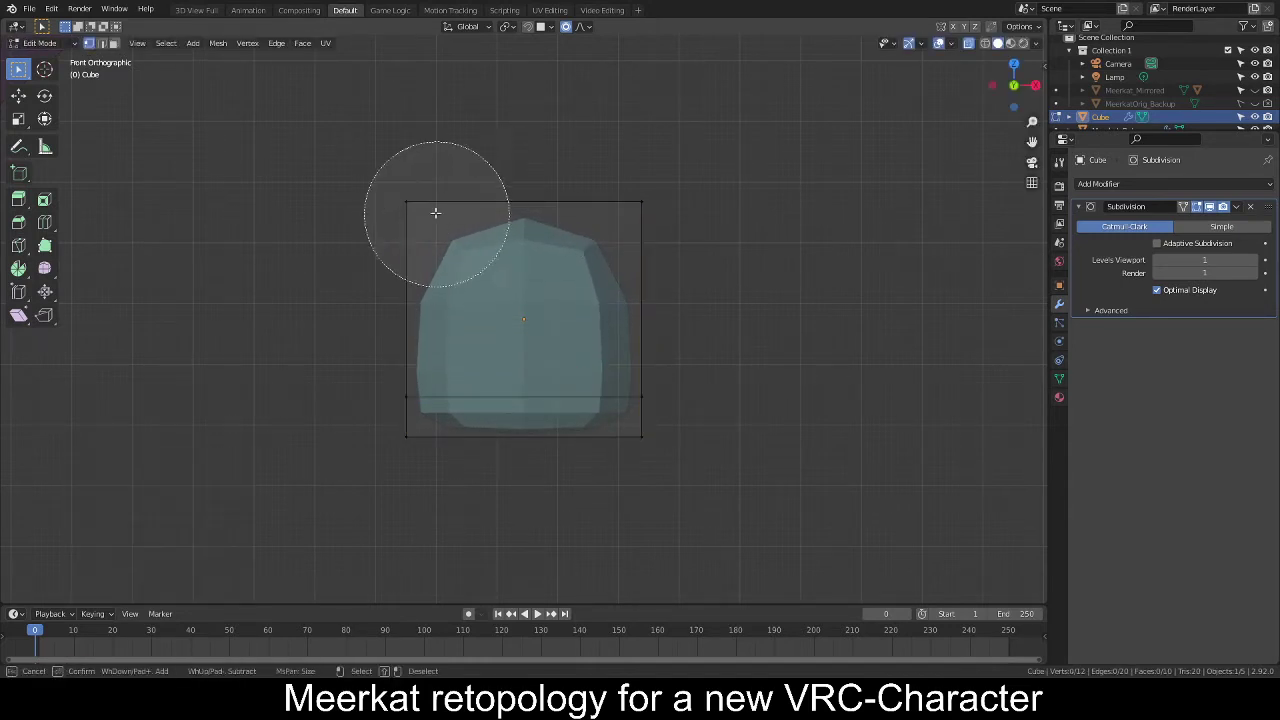
pyautogui.moveTo(434, 212); pyautogui.dragTo(720, 214)
pyautogui.rightClick(721, 214)
pyautogui.press('s')
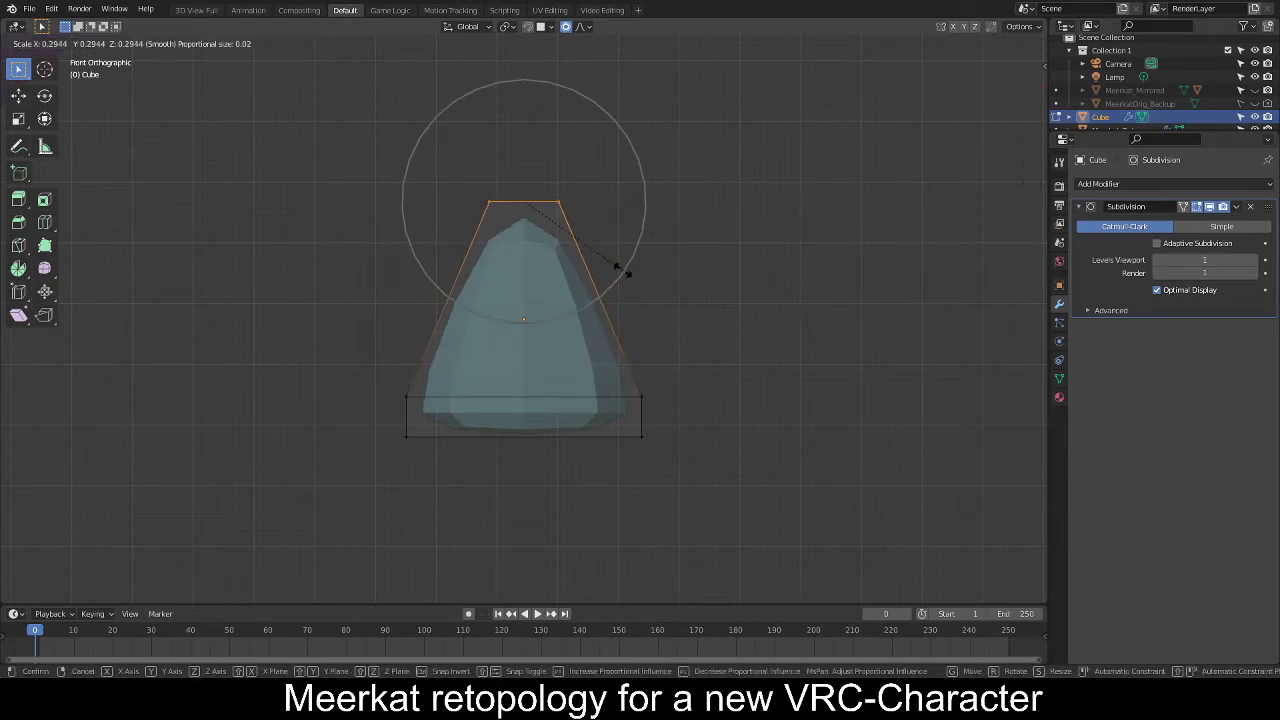
pyautogui.click(723, 270)
# Select the whole tapered mesh and narrow it to about 0.655 along X in front view.
pyautogui.moveTo(723, 271); pyautogui.dragTo(686, 315, button='middle')
pyautogui.press('KP_1')
pyautogui.press('a')
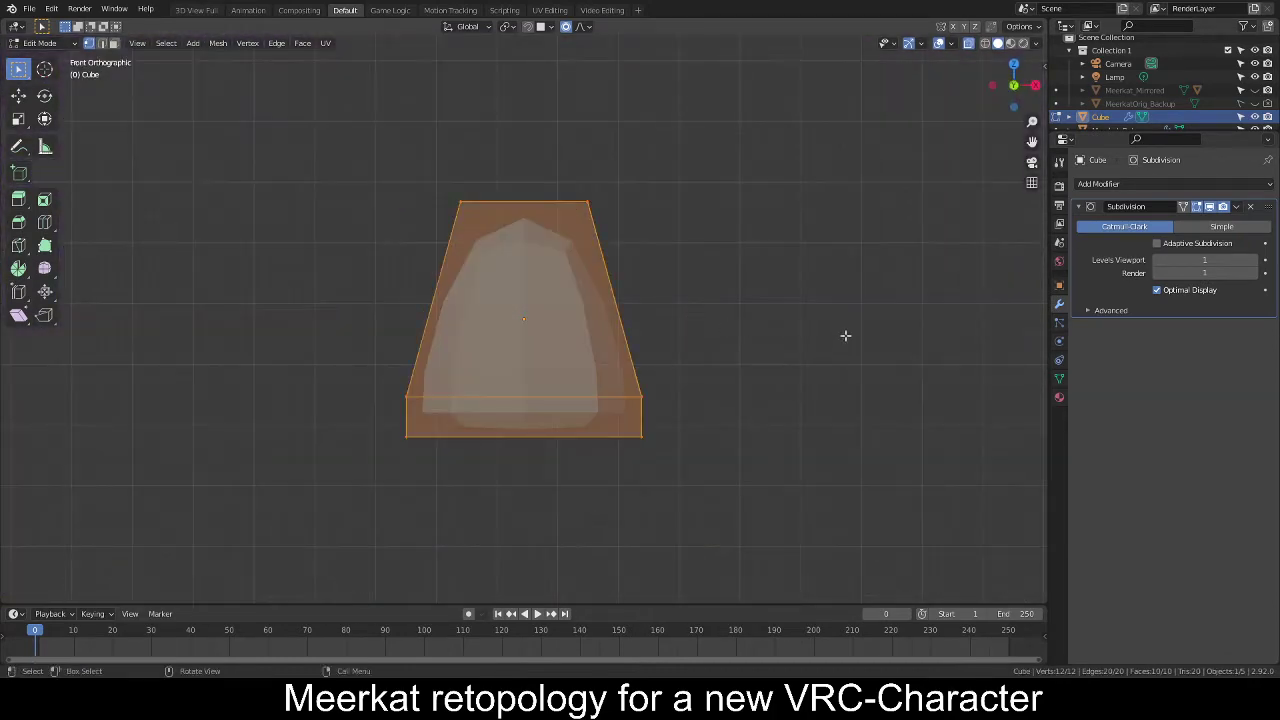
pyautogui.press('KP_Divide')
pyautogui.press('KP_Divide')
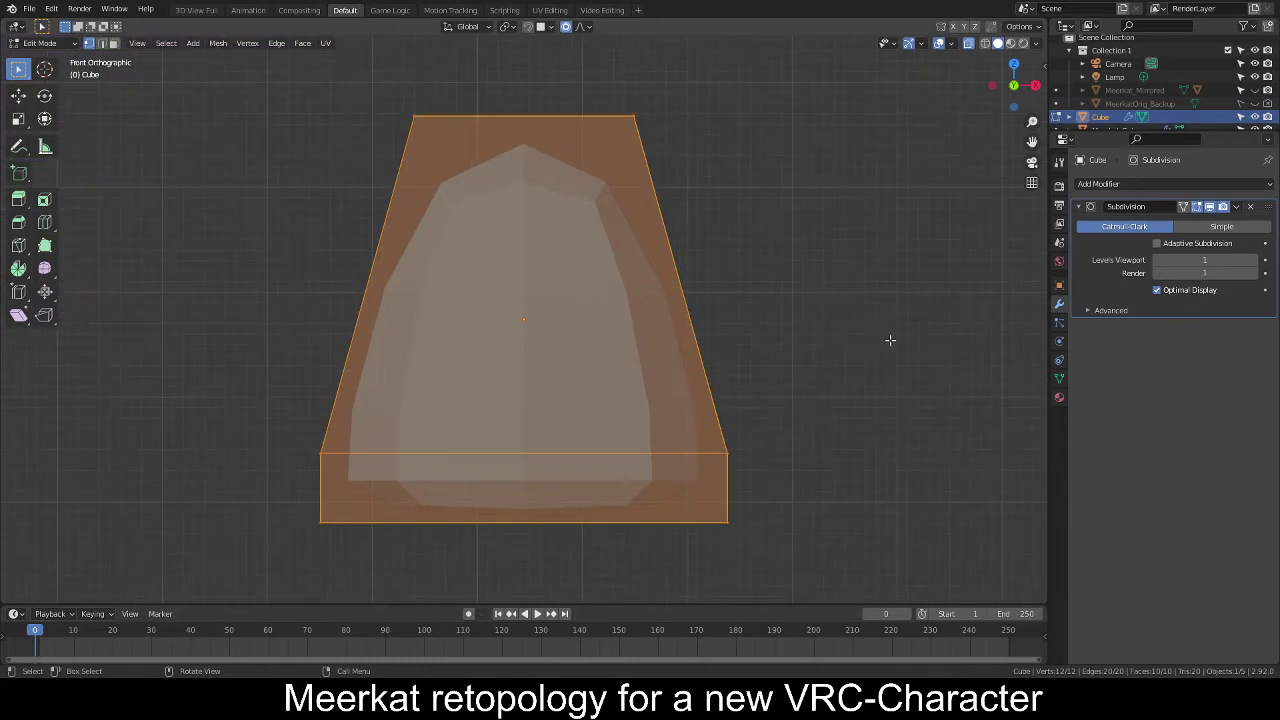
pyautogui.press('s')
pyautogui.press('x')
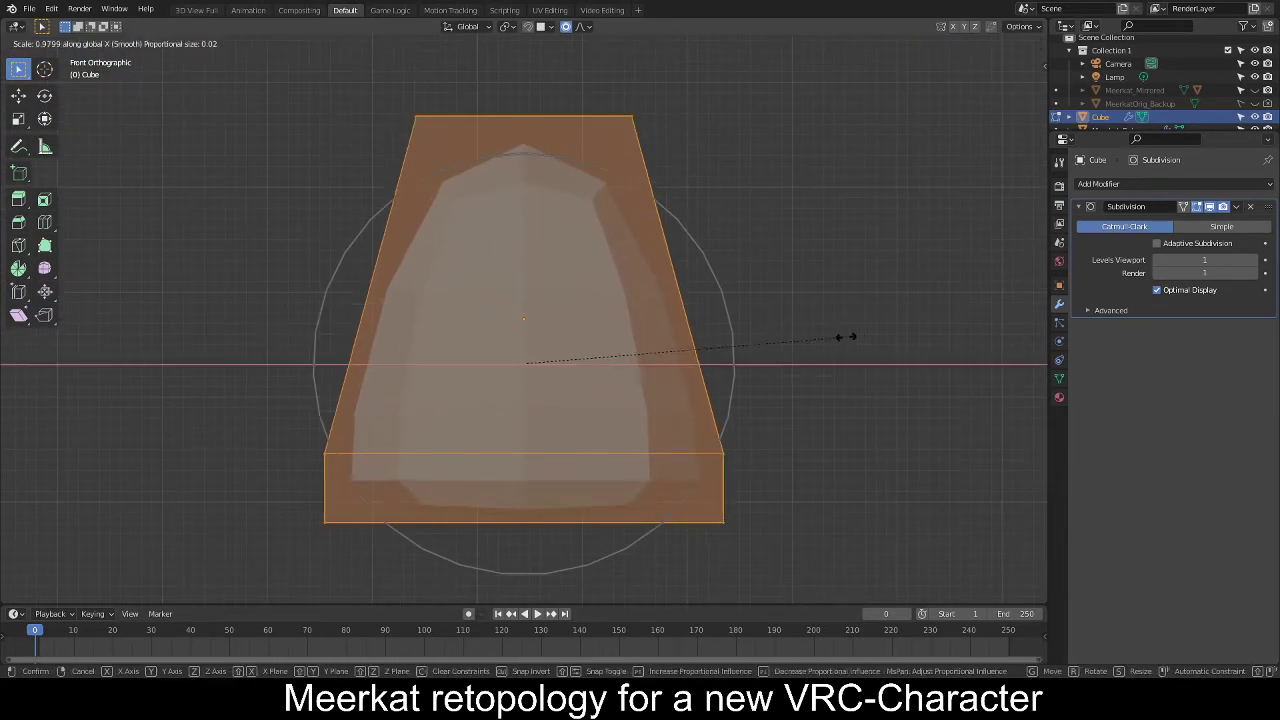
pyautogui.click(738, 338)
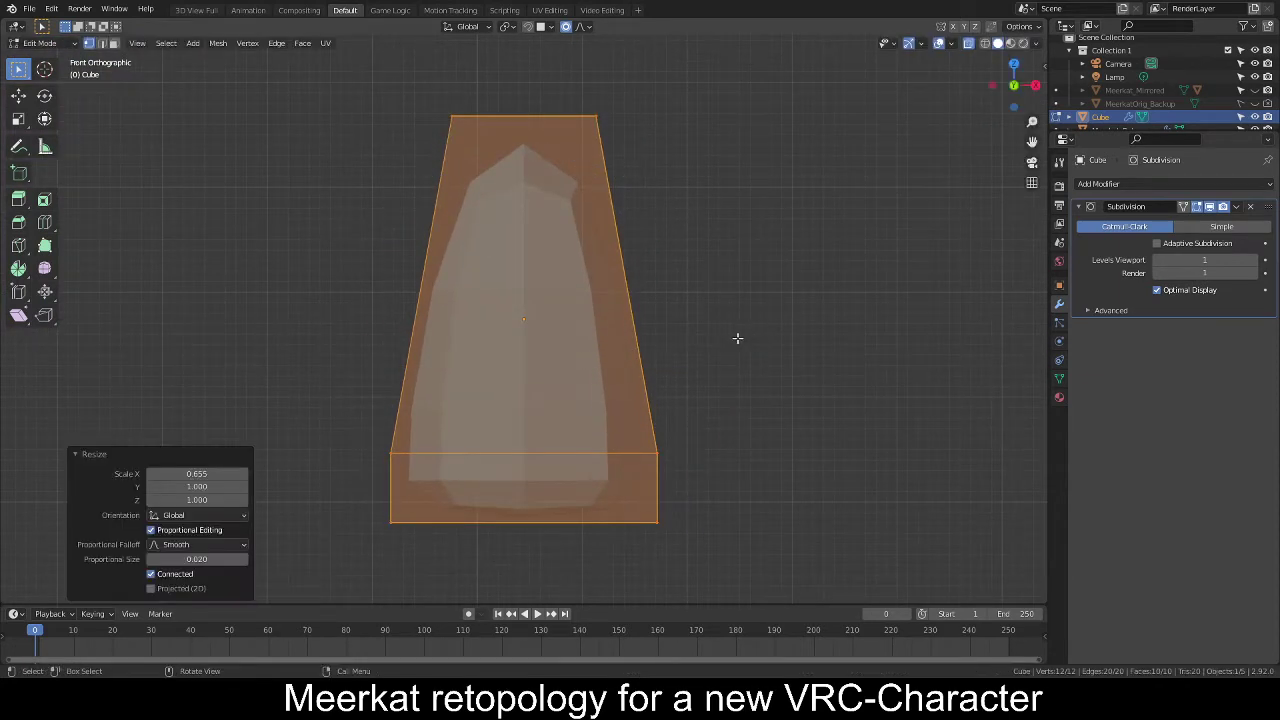
# Thin the whole tapered mesh to about 0.605 along Y in the right side view.
pyautogui.scroll(-8, 709, 357)
pyautogui.scroll(3, 655, 348)
pyautogui.press('KP_3')
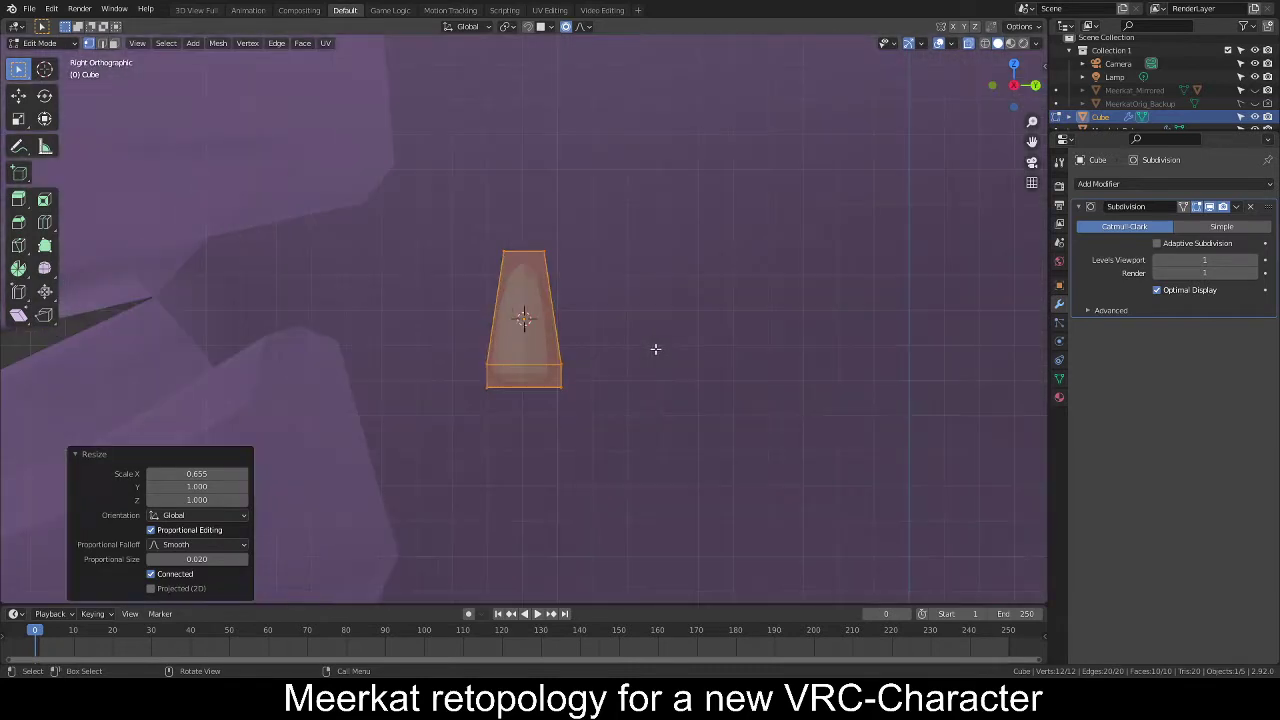
pyautogui.press('s')
pyautogui.press('z')
pyautogui.rightClick(644, 352)
pyautogui.press('s')
pyautogui.press('y')
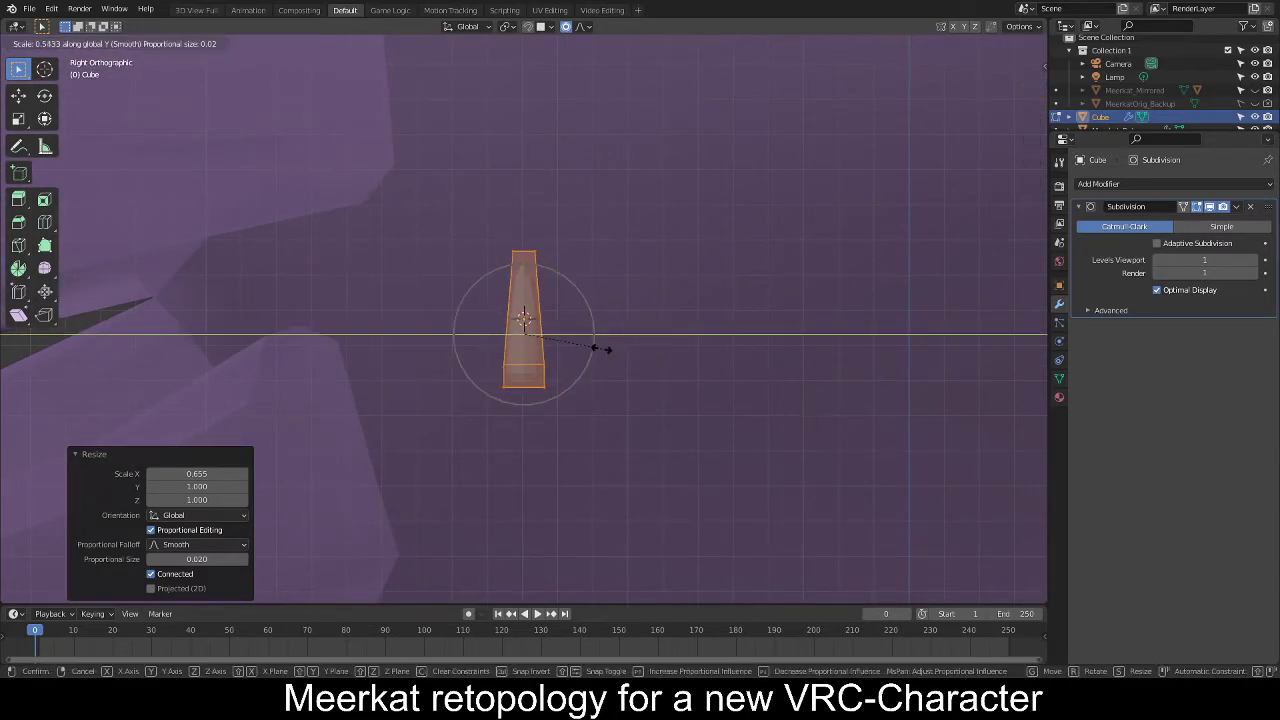
pyautogui.click(606, 349)
# Add two evenly spaced horizontal loop cuts across the tapered mesh's body, between its top and the lower edge loop.
pyautogui.scroll(-6, 595, 360)
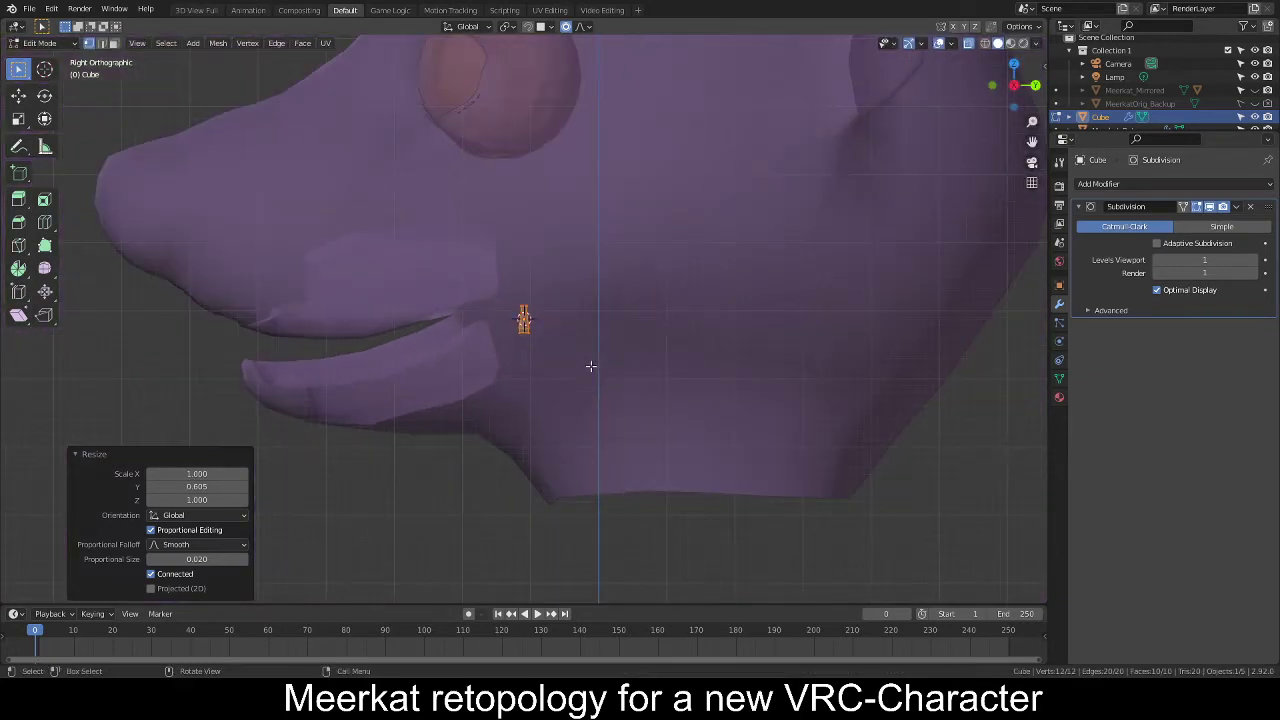
pyautogui.scroll(8, 590, 366)
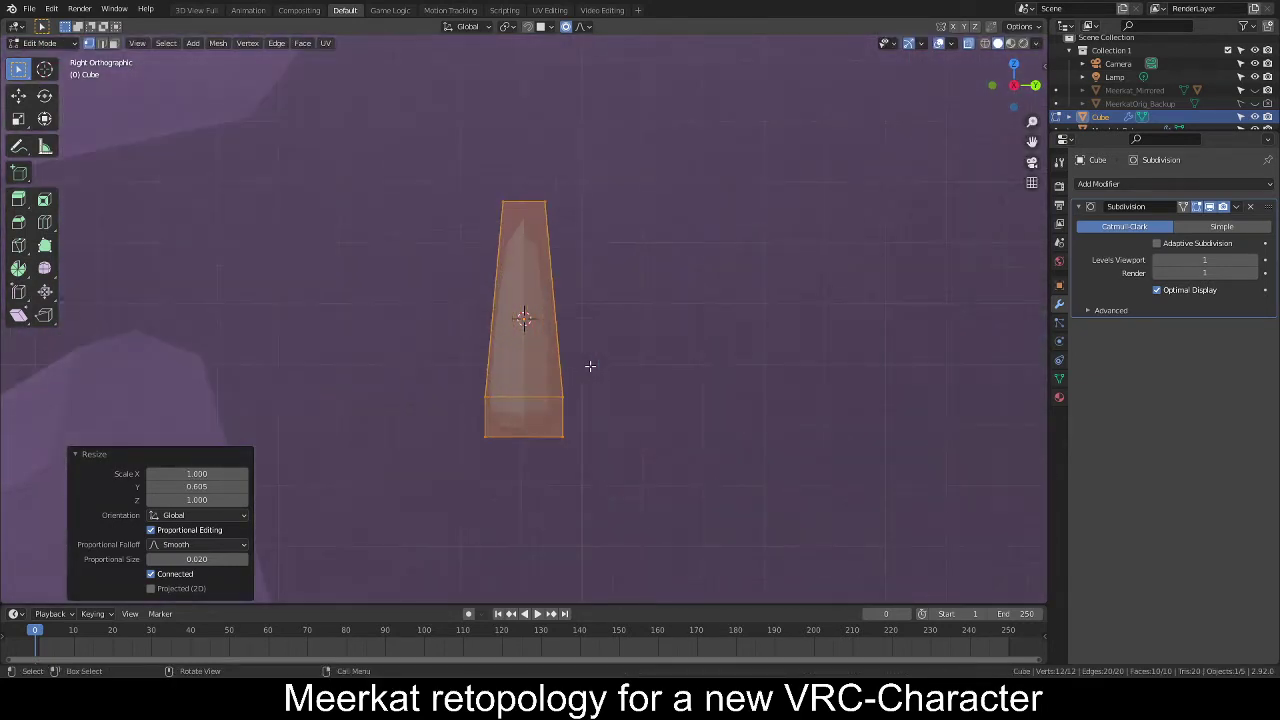
pyautogui.hotkey('ctrl', 'r')
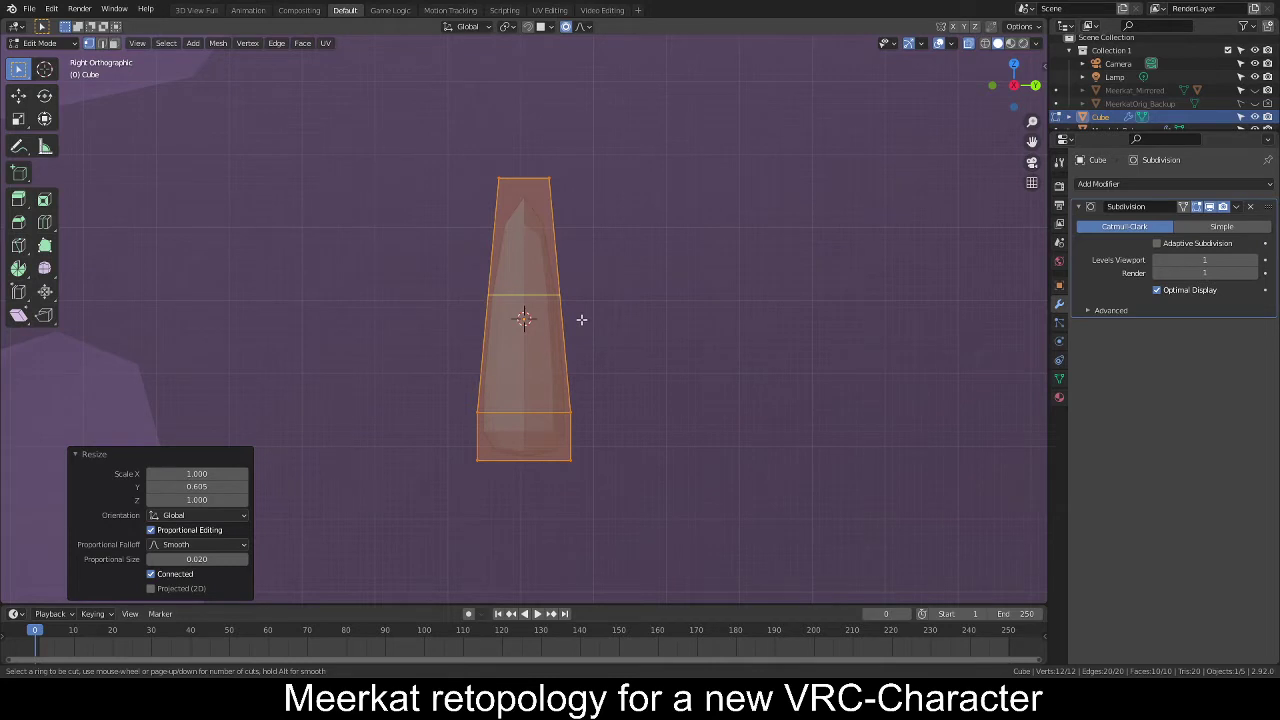
pyautogui.scroll(1, 581, 319)
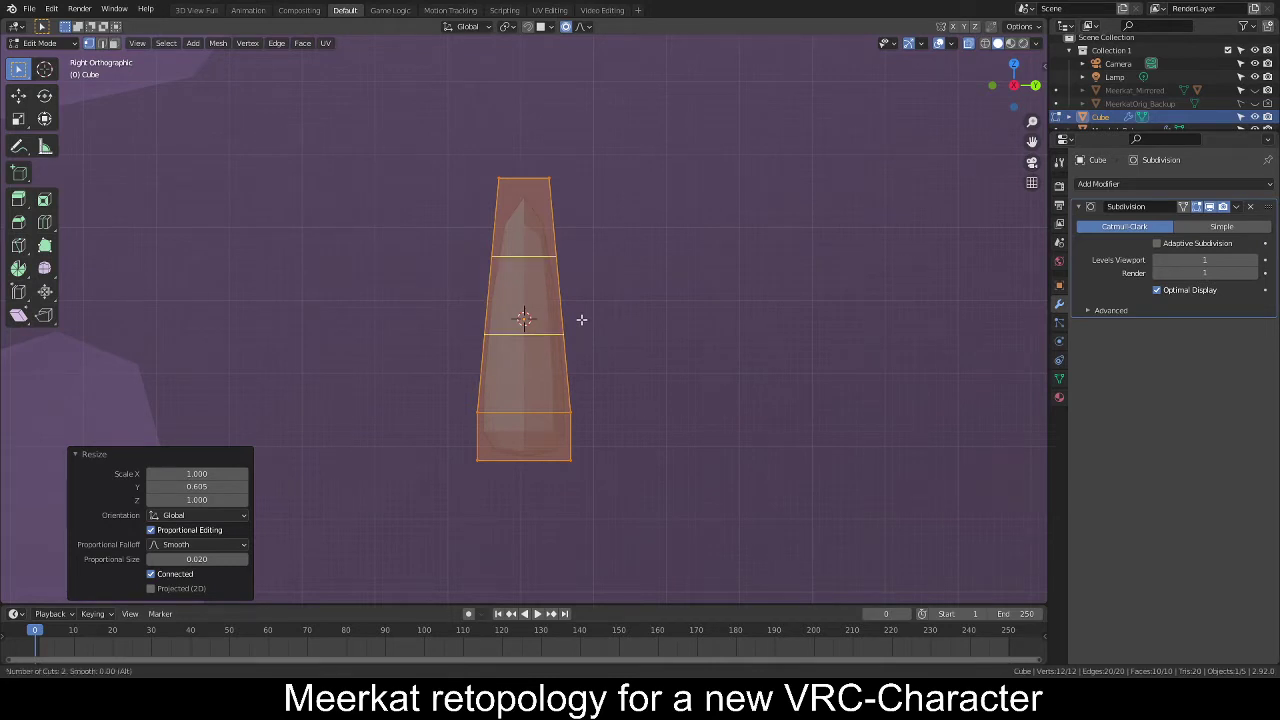
pyautogui.click(581, 319)
# Shift the two new middle loops about -0.003 along Y with proportional editing to bend the piece, and return to Object Mode.
pyautogui.press('g')
pyautogui.press('x')
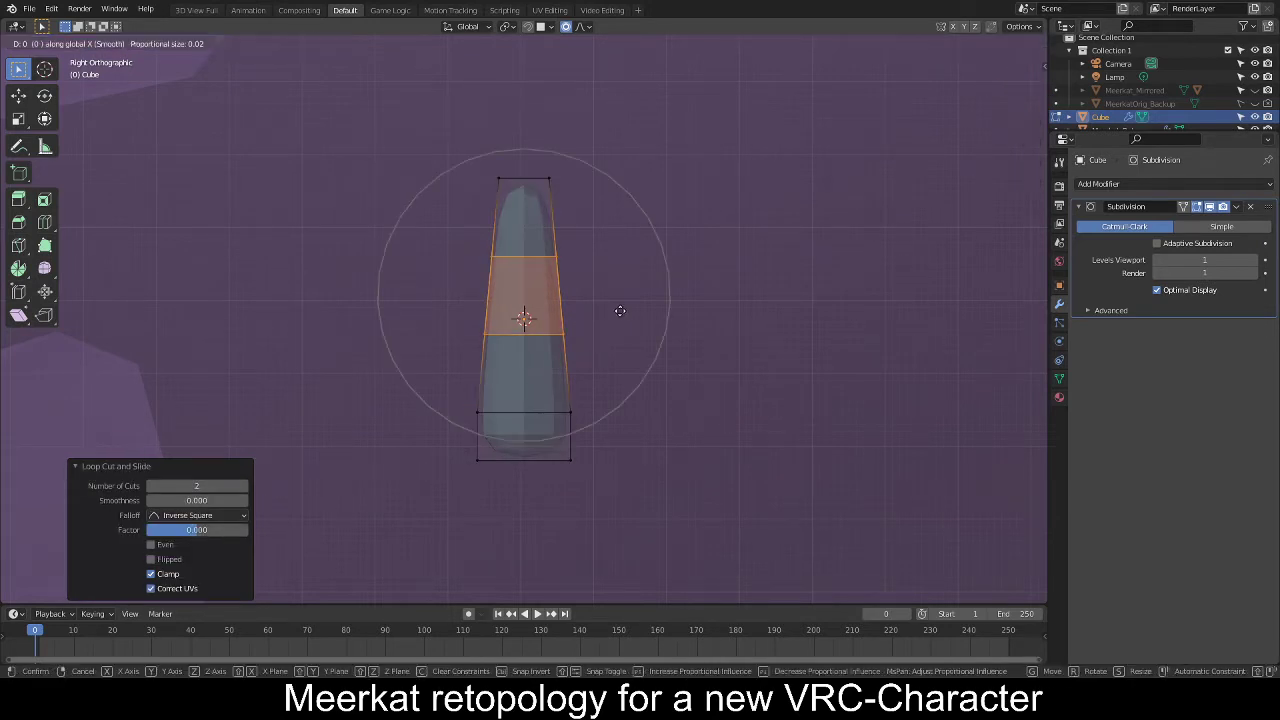
pyautogui.rightClick(609, 311)
pyautogui.press('g')
pyautogui.press('z')
pyautogui.rightClick(622, 312)
pyautogui.press('g')
pyautogui.press('y')
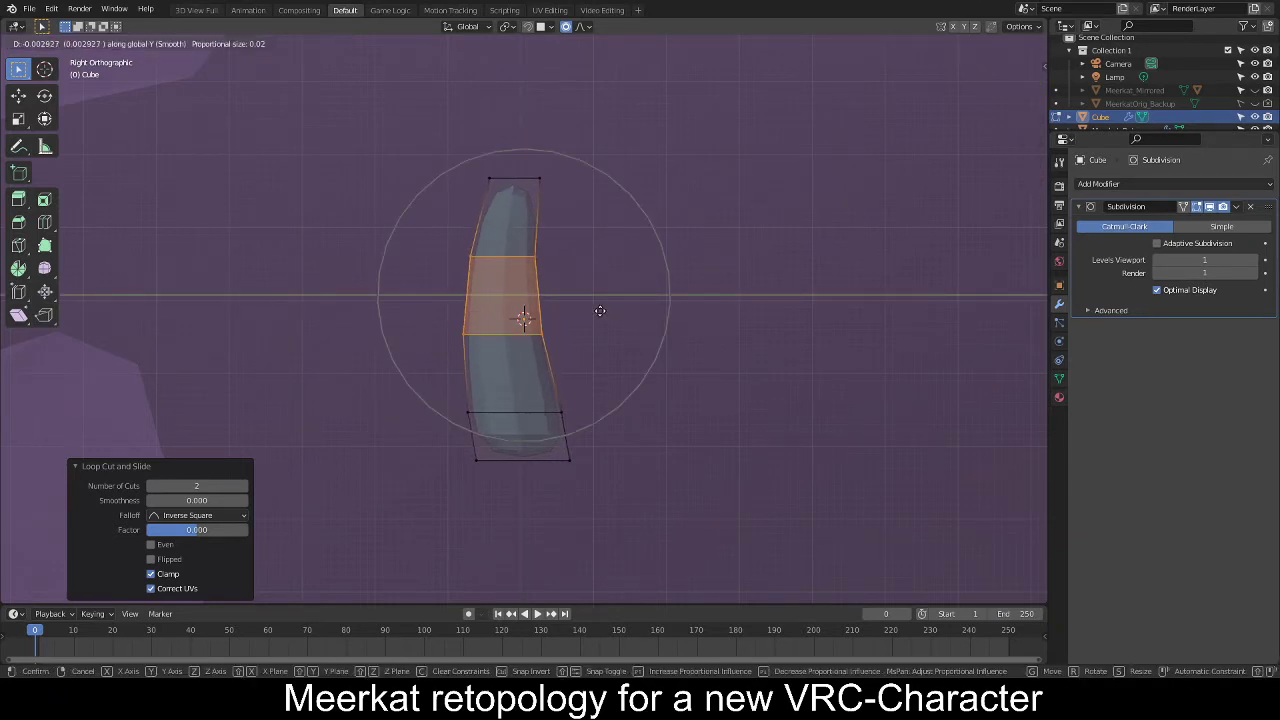
pyautogui.click(602, 312)
pyautogui.scroll(-4, 601, 325)
pyautogui.press('Tab')
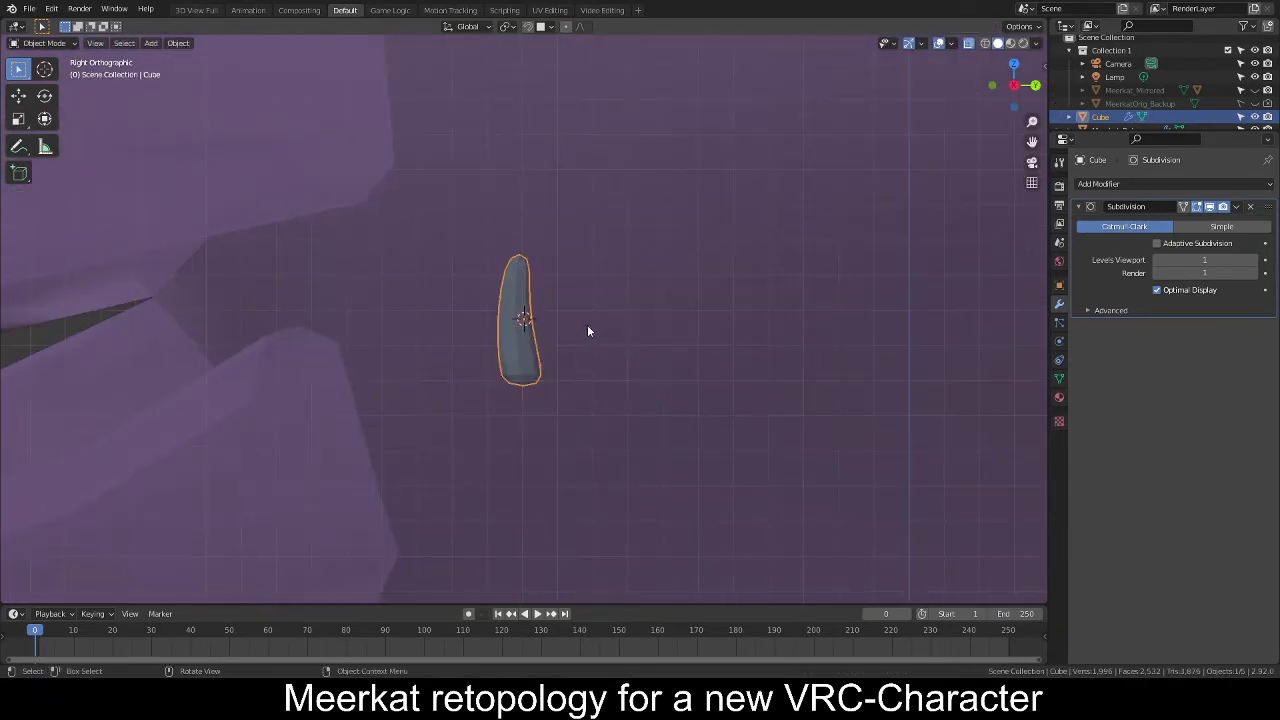
# Turn off X-ray display and shade the curved piece smooth.
pyautogui.moveTo(587, 324); pyautogui.dragTo(740, 341, button='middle')
pyautogui.click(967, 45)
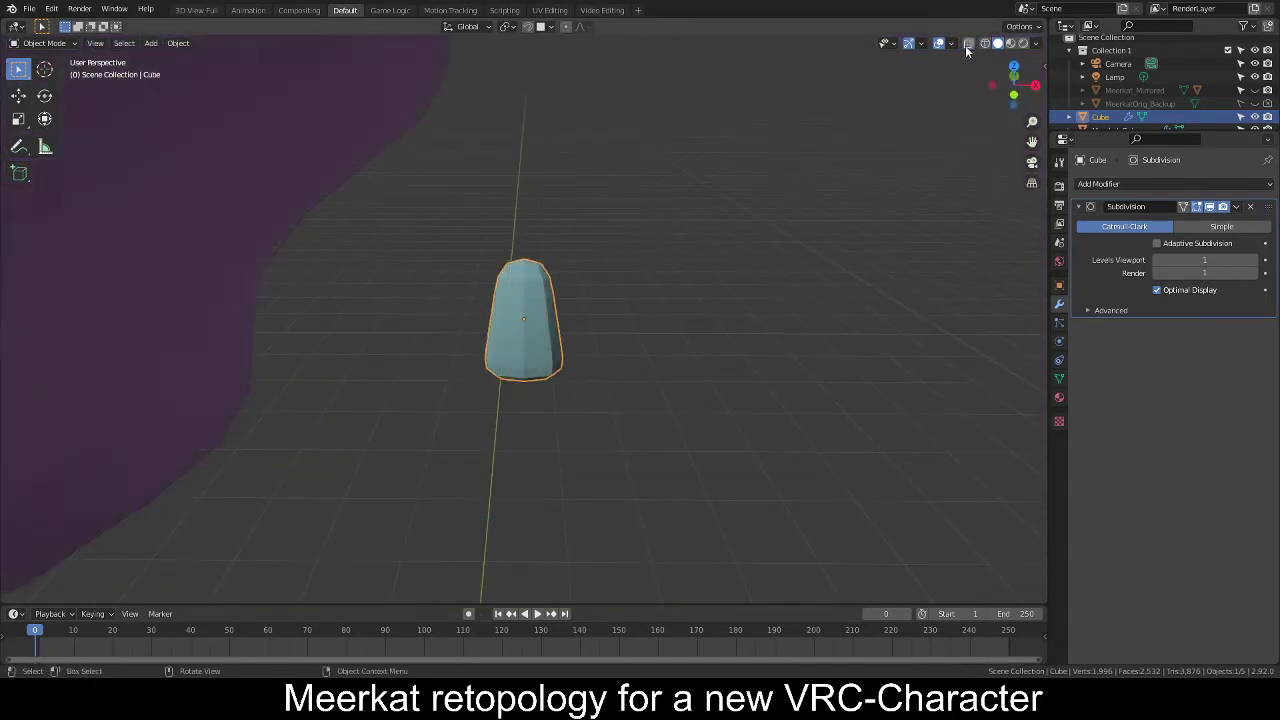
pyautogui.scroll(-4, 598, 331)
pyautogui.moveTo(598, 331); pyautogui.dragTo(566, 336, button='middle')
pyautogui.rightClick(527, 312)
pyautogui.click(526, 311)
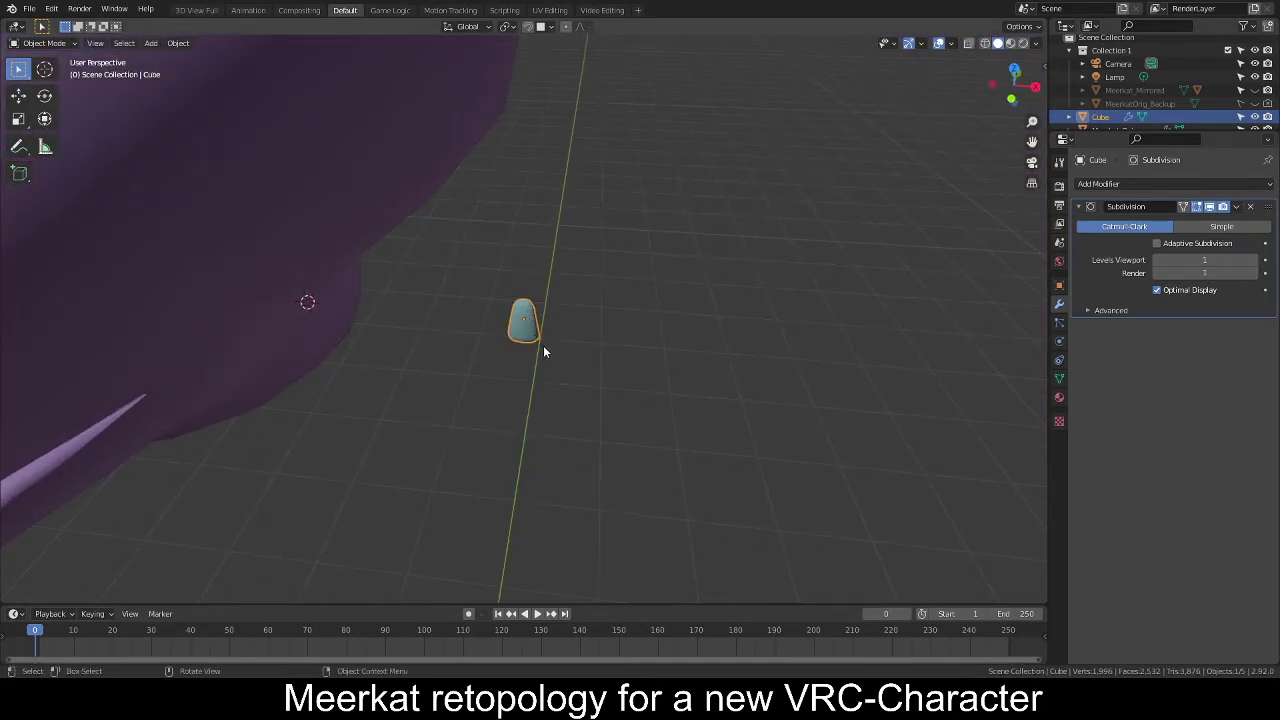
pyautogui.scroll(7, 560, 345)
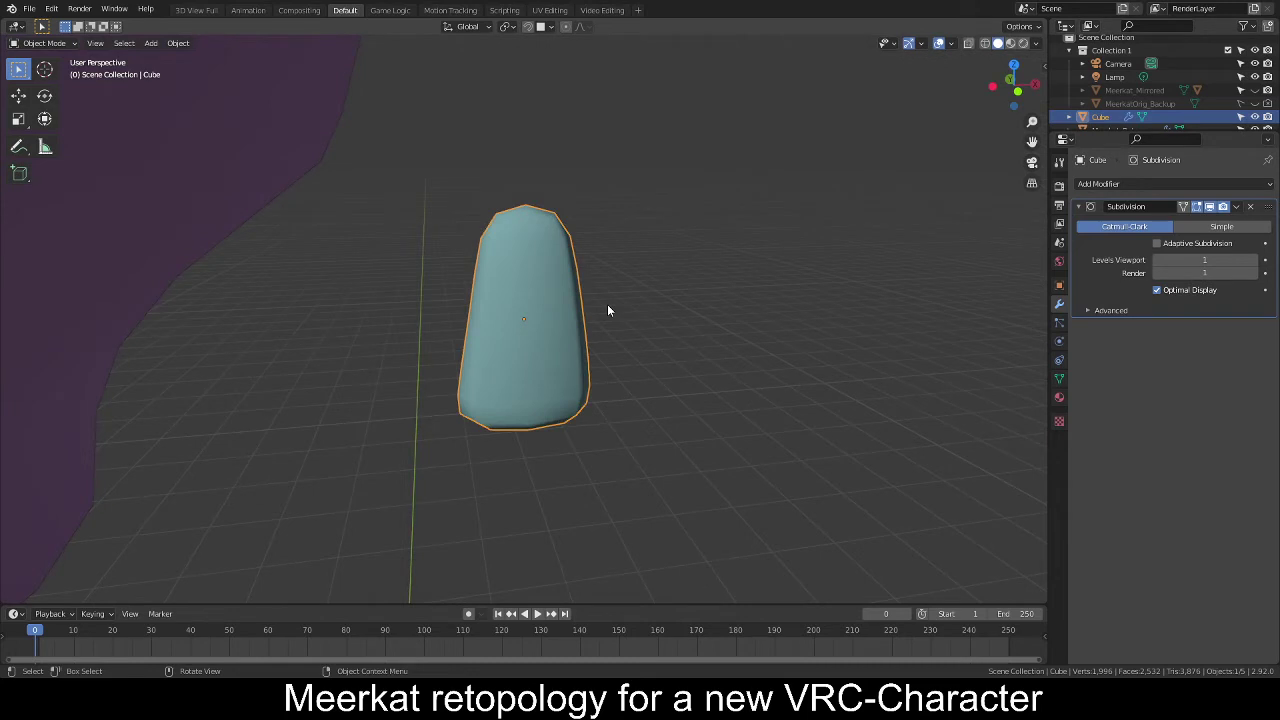
# Select only the piece's four top vertices in Edit Mode and scale them to about 0.276 to form a pointed tip.
pyautogui.press('KP_1')
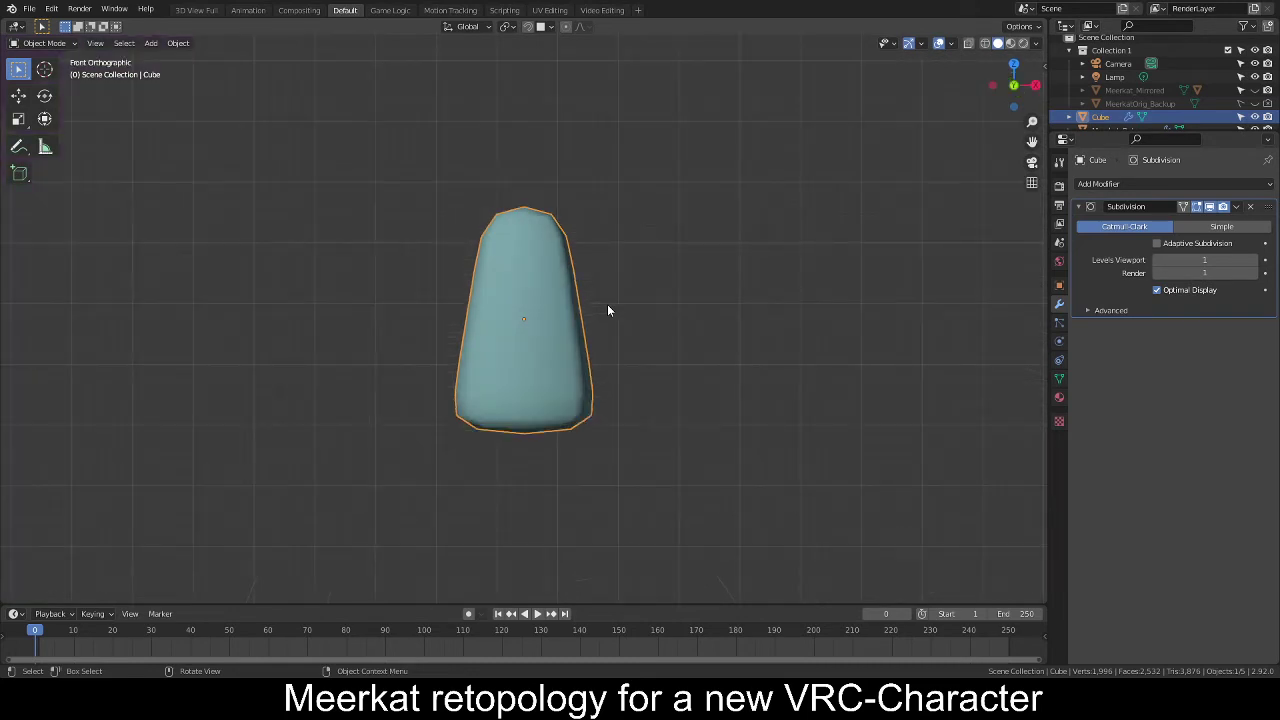
pyautogui.press('Tab')
pyautogui.hotkey('alt', 'a')
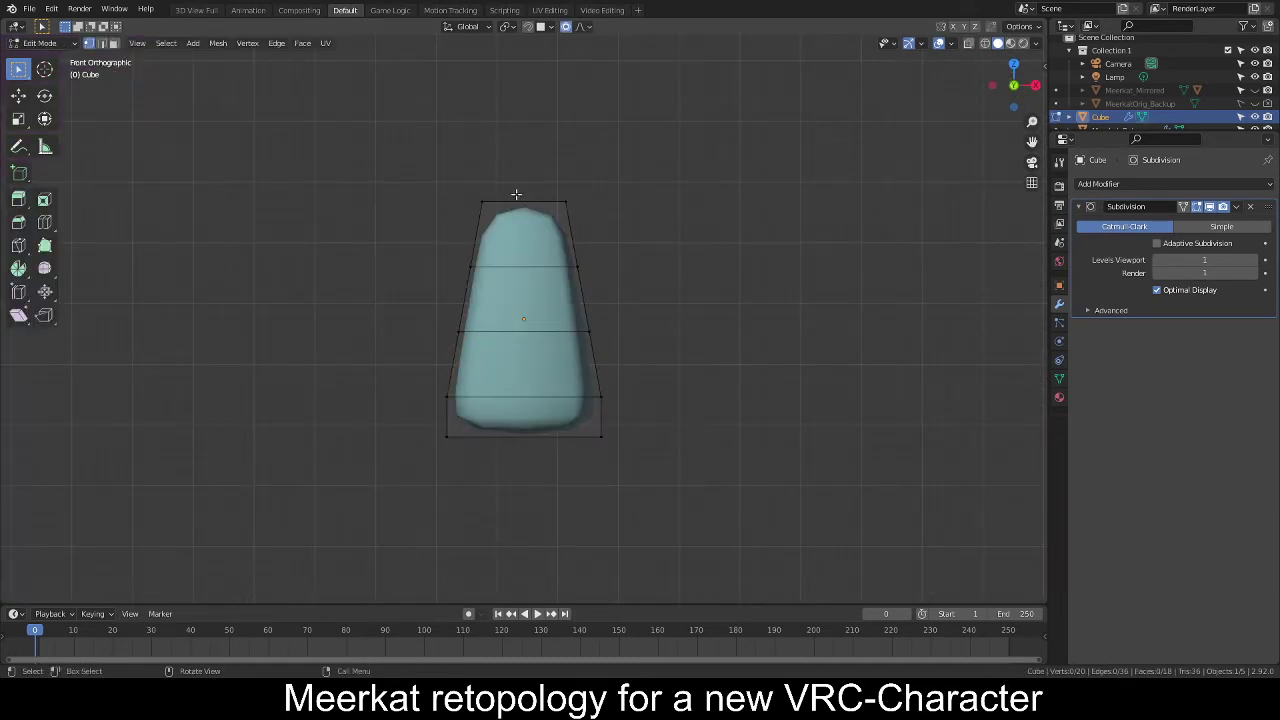
pyautogui.press('c')
pyautogui.click(512, 166)
pyautogui.rightClick(515, 164)
pyautogui.moveTo(684, 230); pyautogui.dragTo(651, 251, button='middle')
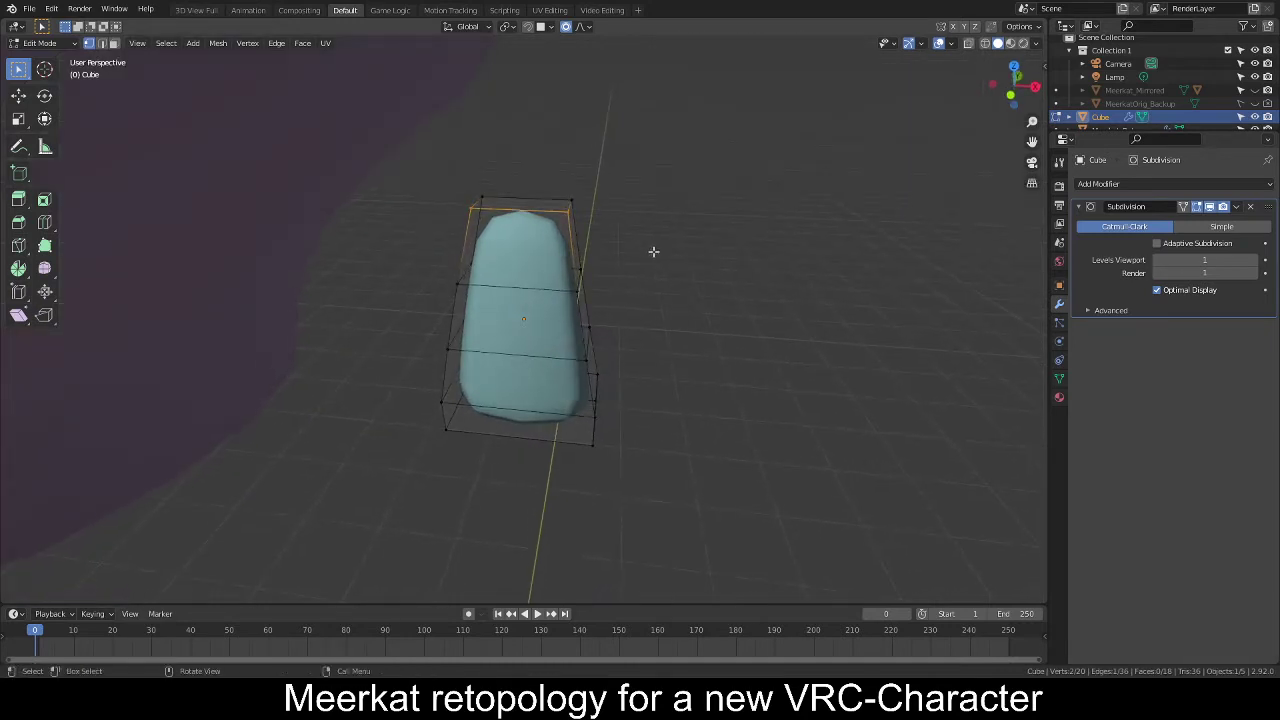
pyautogui.press('c')
pyautogui.moveTo(480, 177); pyautogui.dragTo(600, 170)
pyautogui.rightClick(603, 170)
pyautogui.press('KP_1')
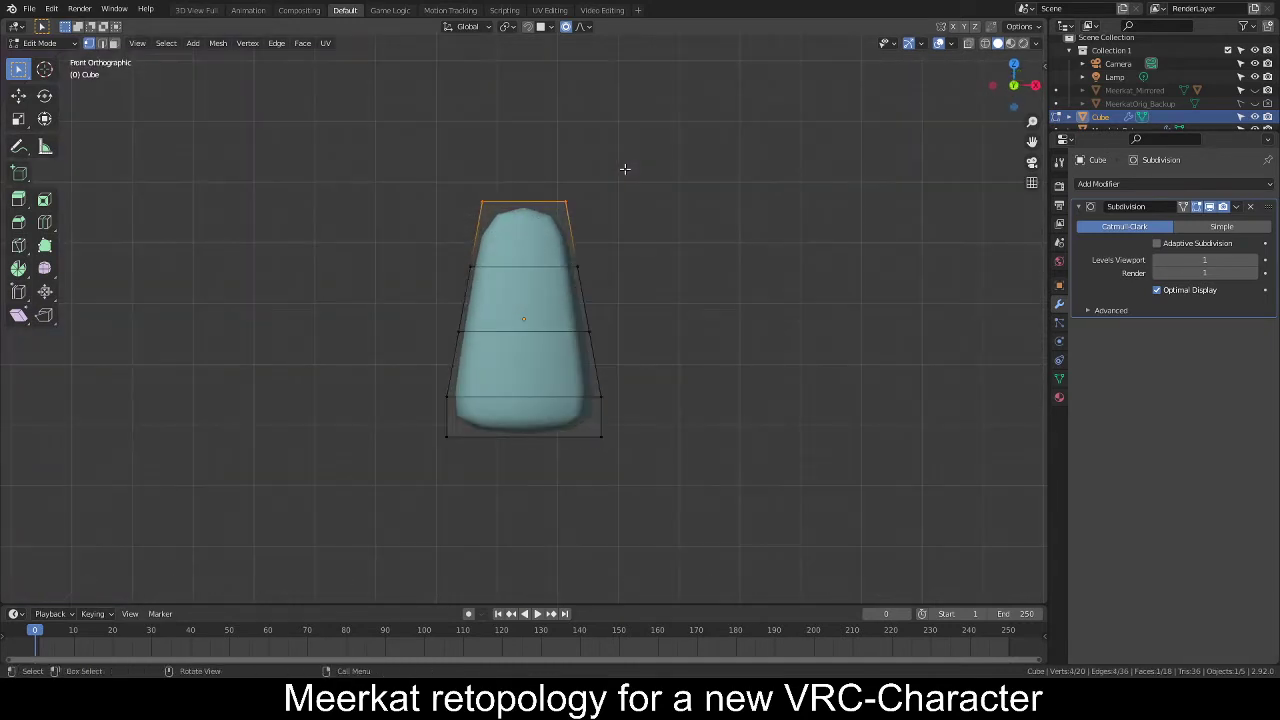
pyautogui.press('s')
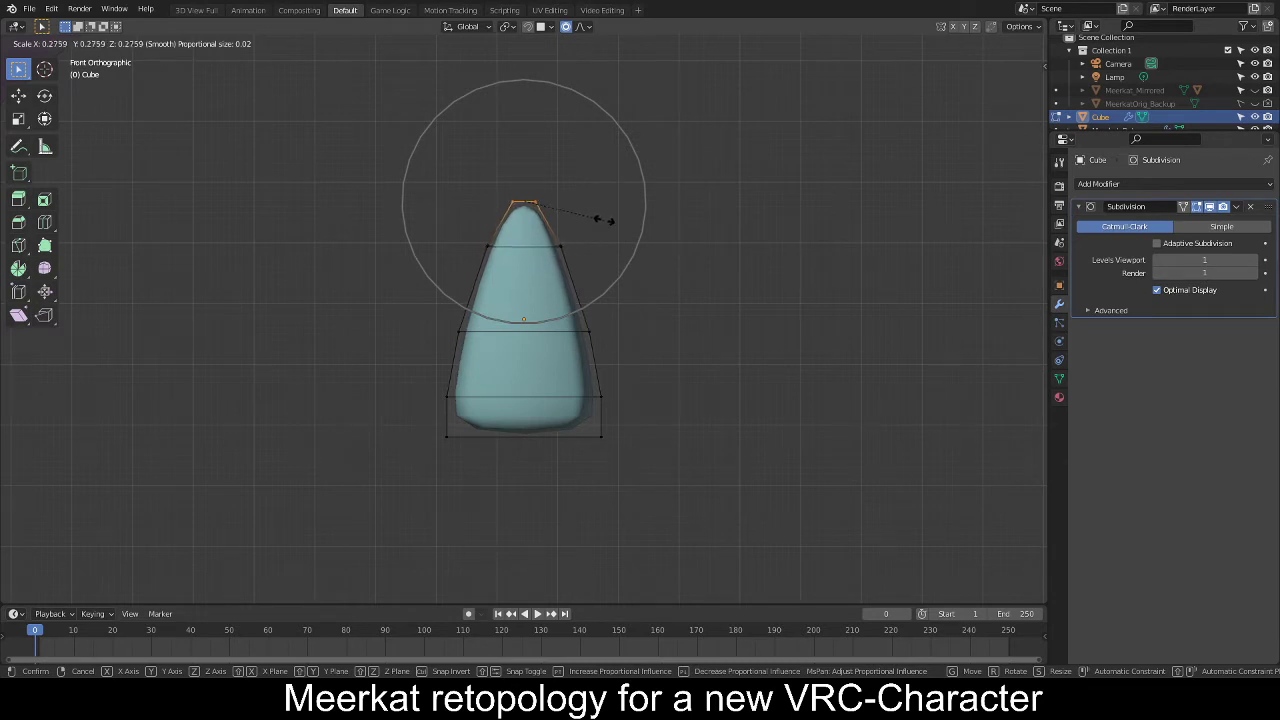
pyautogui.click(604, 221)
pyautogui.hotkey('alt', 'a')
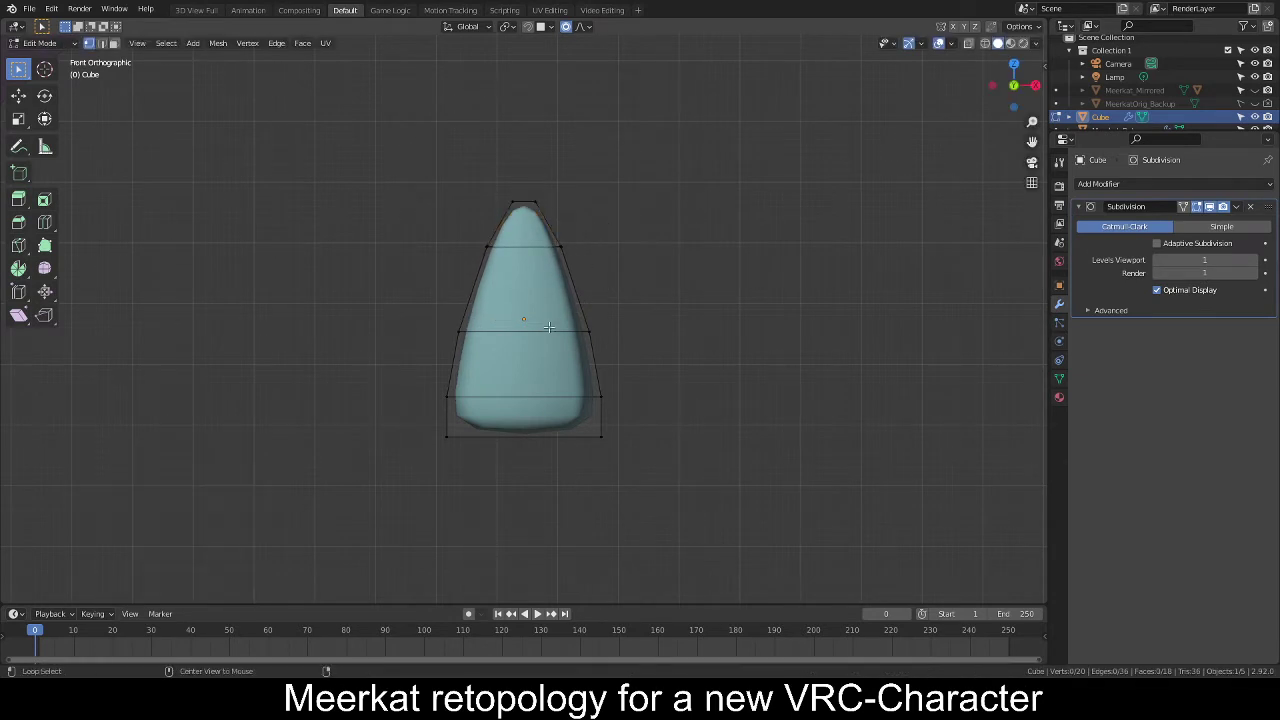
# Select all loops below the tip with X-ray on, narrow them to about 0.69 along X, and return to Object Mode.
pyautogui.press('c')
pyautogui.moveTo(487, 343)
pyautogui.mouseDown()
pyautogui.moveTo(560, 417)
pyautogui.moveTo(540, 309)
pyautogui.moveTo(486, 284)
pyautogui.mouseUp()
pyautogui.rightClick(486, 284)
pyautogui.click(969, 44)
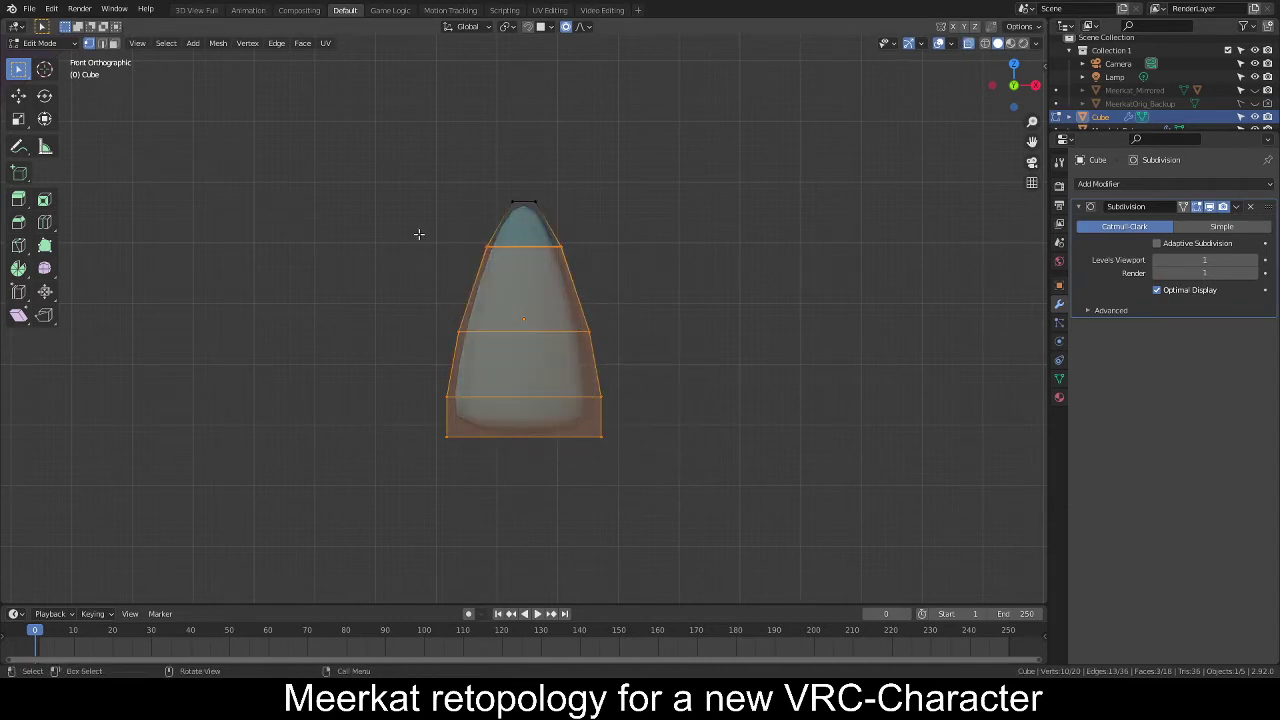
pyautogui.moveTo(419, 234); pyautogui.dragTo(683, 497)
pyautogui.press('s')
pyautogui.rightClick(781, 446)
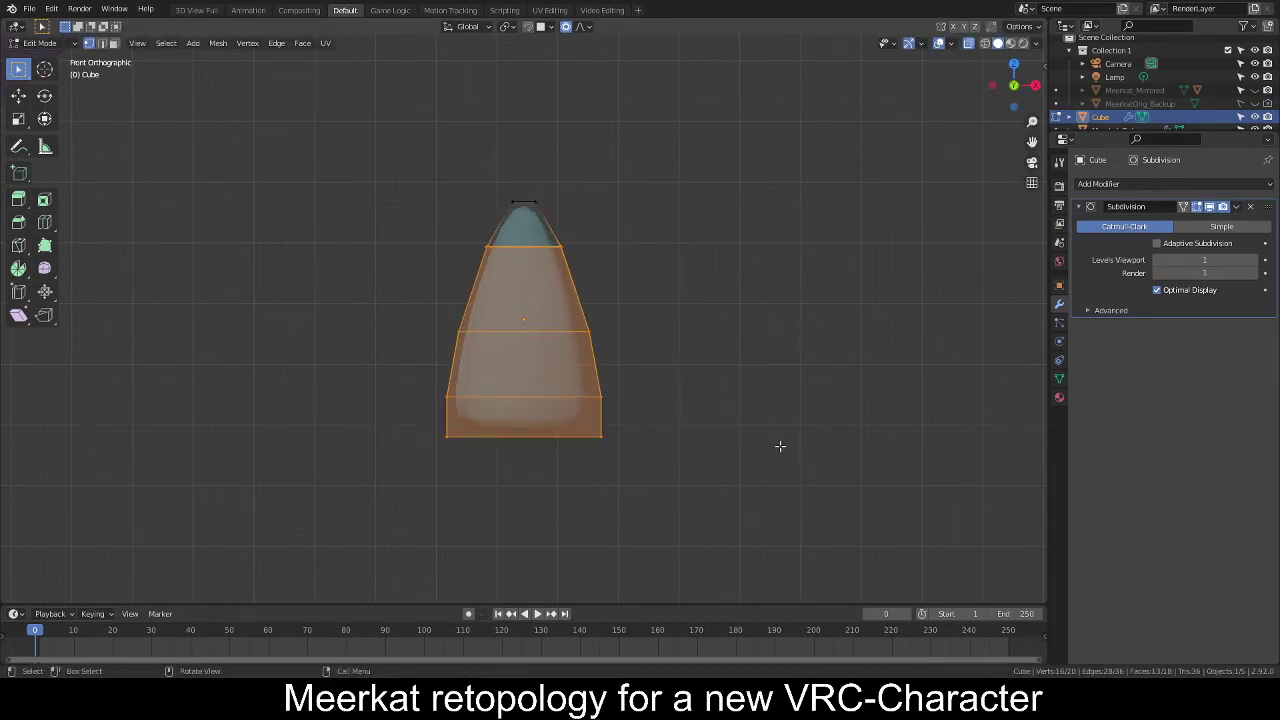
pyautogui.press('s')
pyautogui.rightClick(757, 437)
pyautogui.press('s')
pyautogui.press('x')
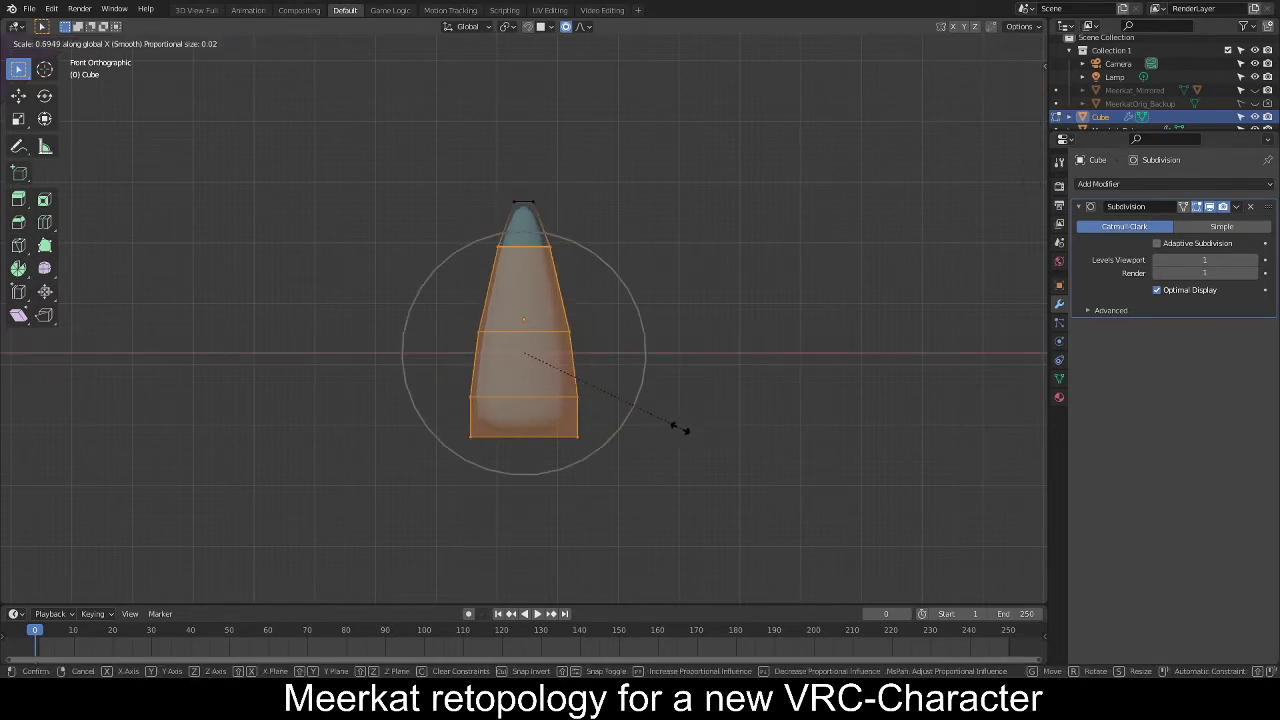
pyautogui.click(677, 426)
pyautogui.press('Tab')
# Turn off X-ray and move the piece about -0.425 along X and -0.046 along Z into the mouth opening above the lower lip.
pyautogui.scroll(-4, 711, 371)
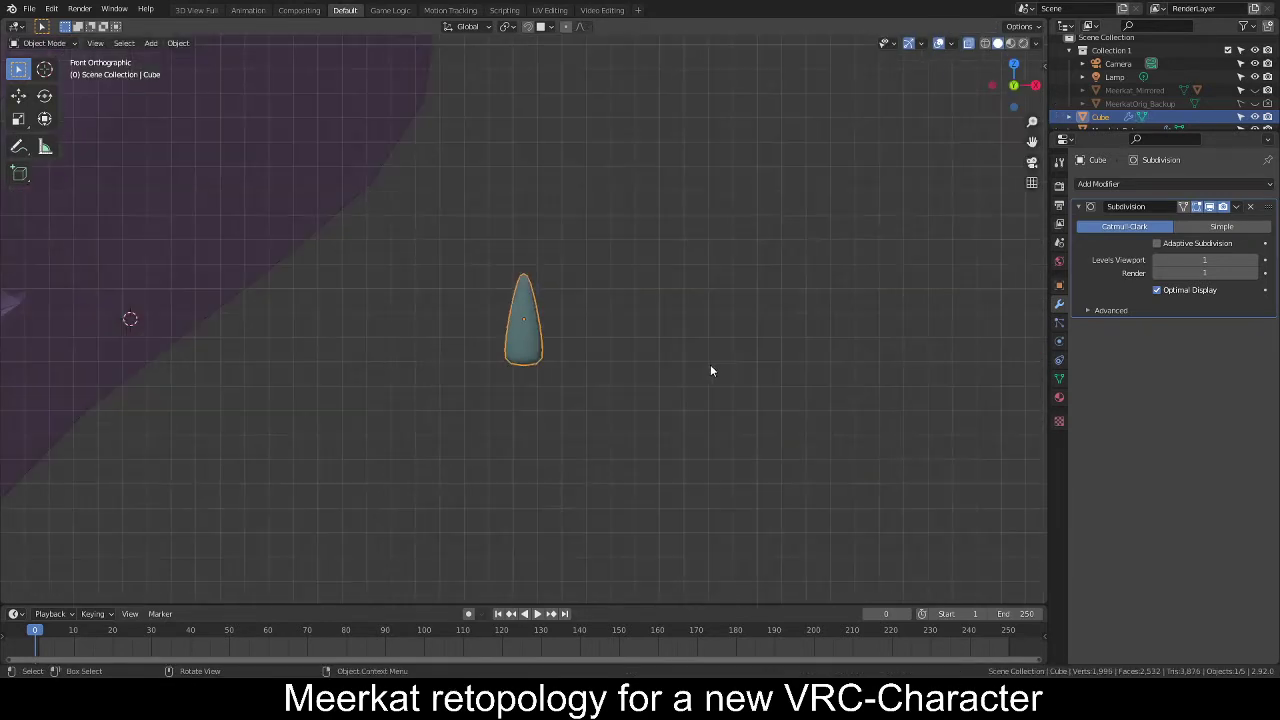
pyautogui.scroll(-6, 635, 398)
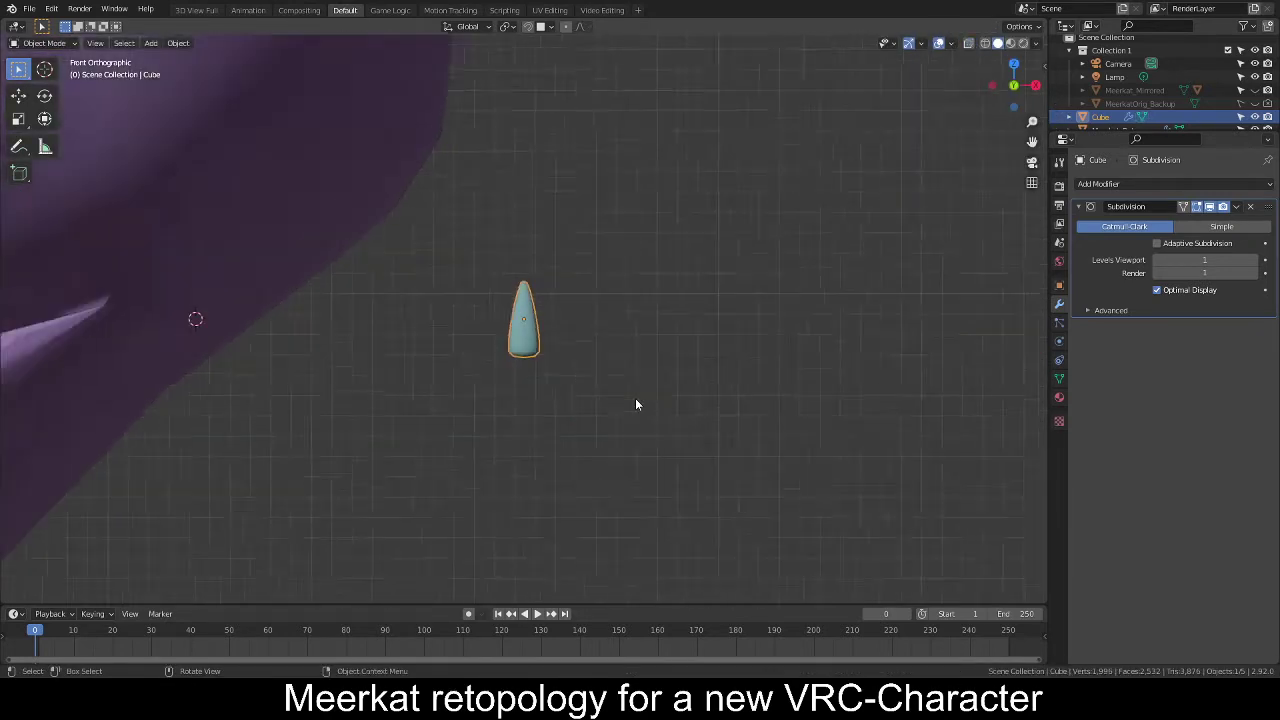
pyautogui.press('g')
pyautogui.click(277, 391)
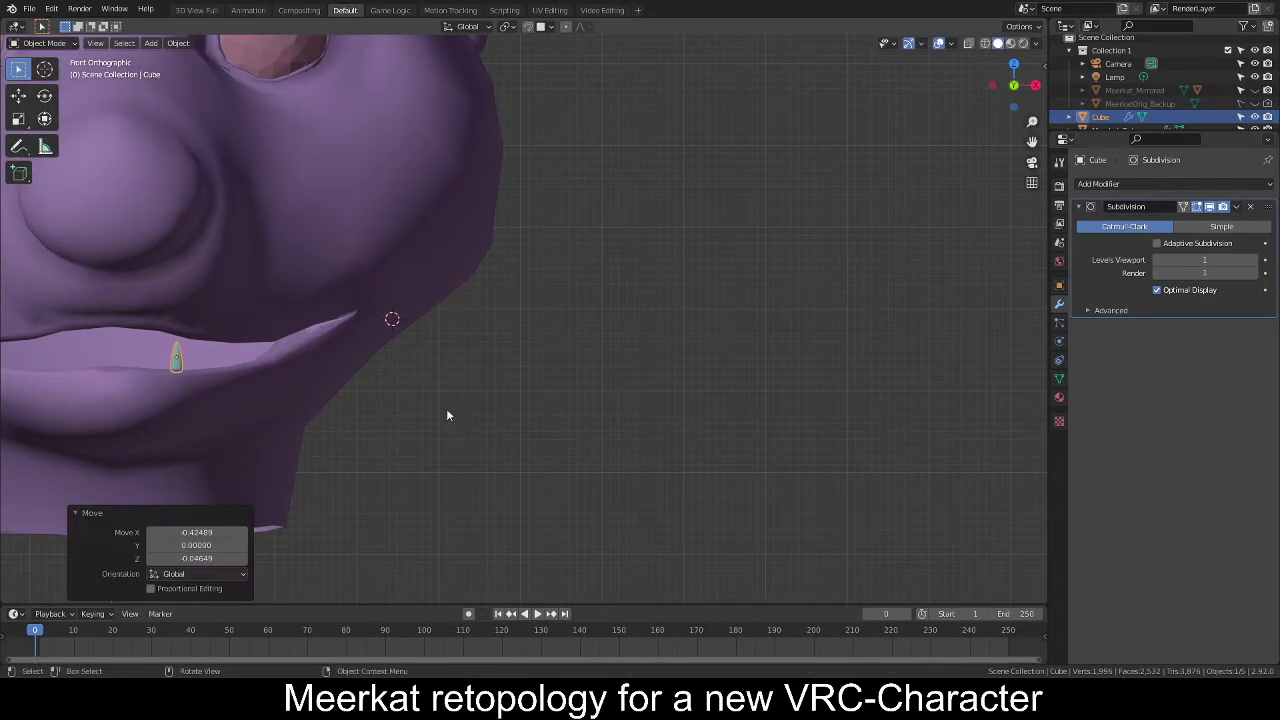
pyautogui.keyDown('shift'); pyautogui.moveTo(446, 417); pyautogui.dragTo(647, 387, button='middle'); pyautogui.keyUp('shift')
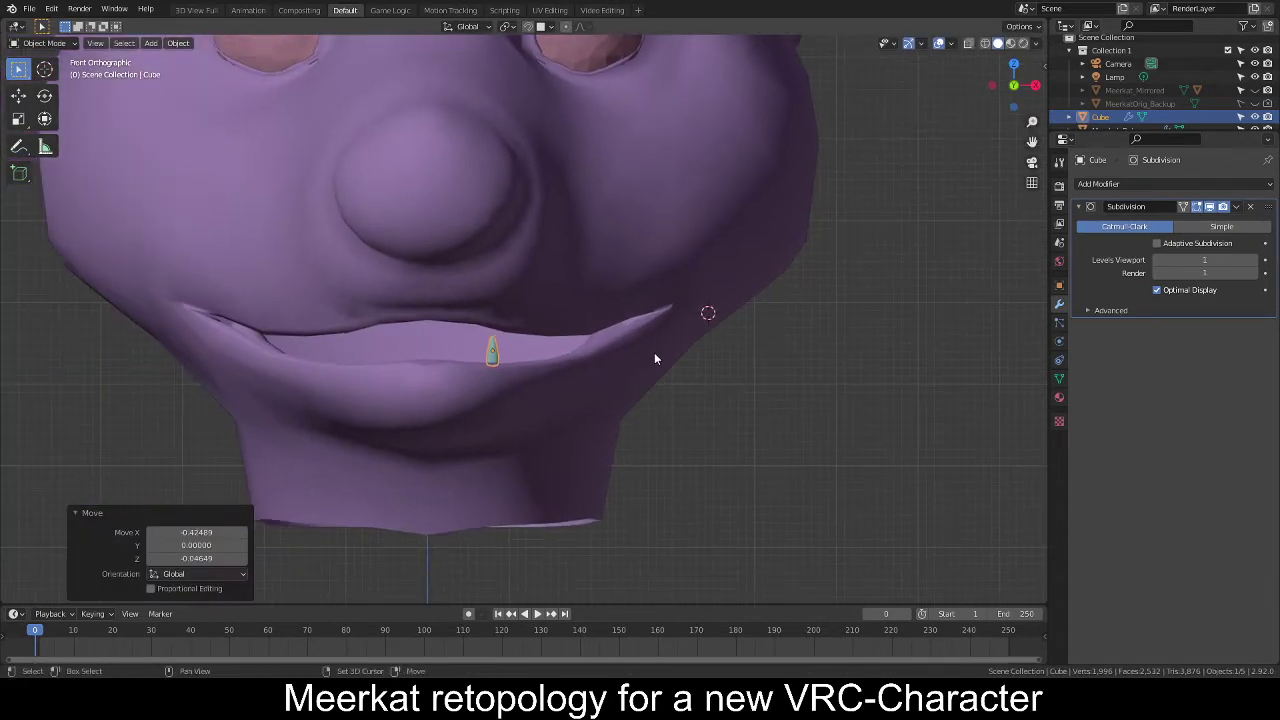
# Select the retopologised head and snap the 3D cursor to the world origin.
pyautogui.scroll(-10, 684, 371)
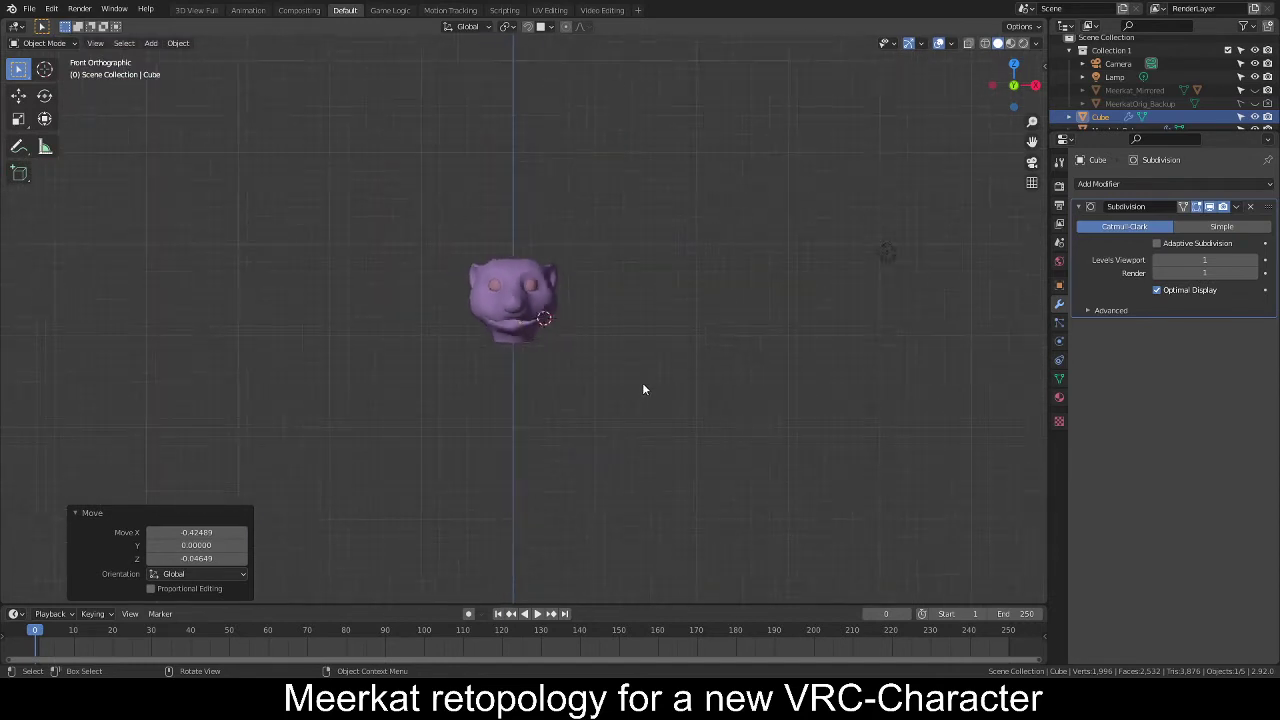
pyautogui.keyDown('shift'); pyautogui.moveTo(611, 404); pyautogui.dragTo(599, 324, button='middle'); pyautogui.keyUp('shift')
pyautogui.click(507, 228)
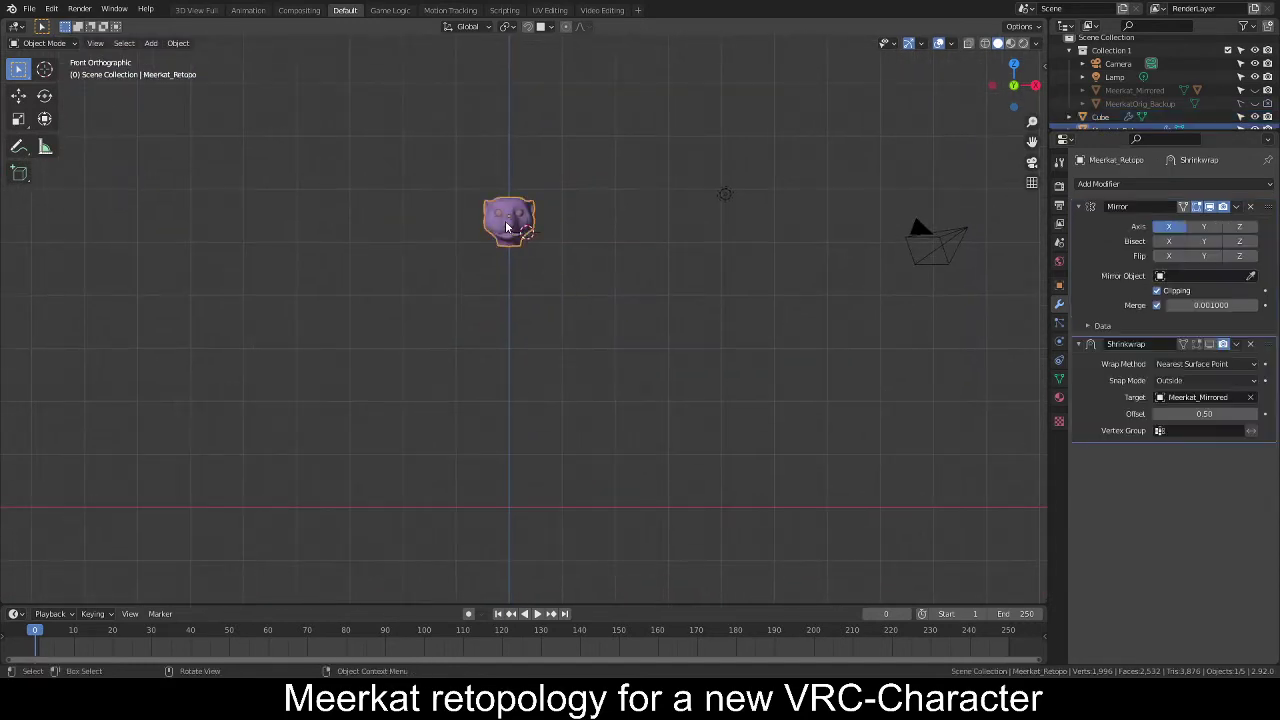
pyautogui.scroll(5, 698, 312)
pyautogui.keyDown('shift'); pyautogui.moveTo(695, 307); pyautogui.dragTo(676, 281, button='middle'); pyautogui.keyUp('shift')
pyautogui.scroll(-5, 676, 281)
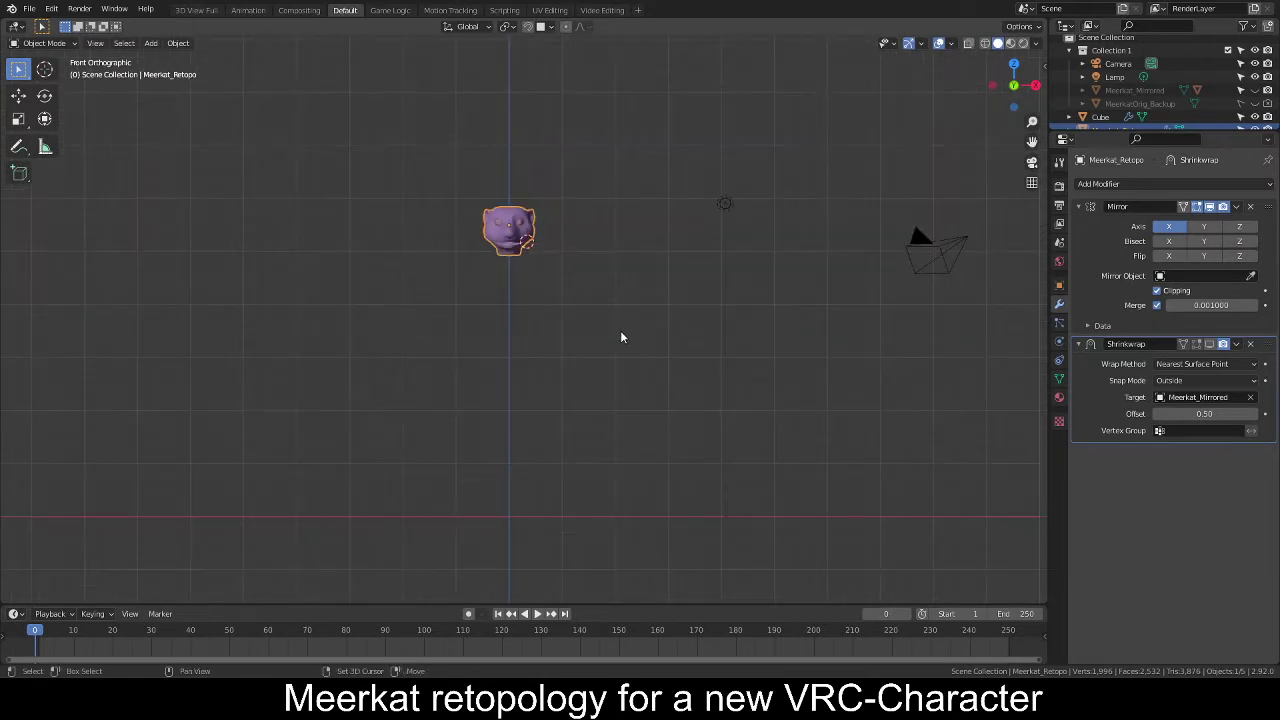
pyautogui.hotkey('shift', 's')
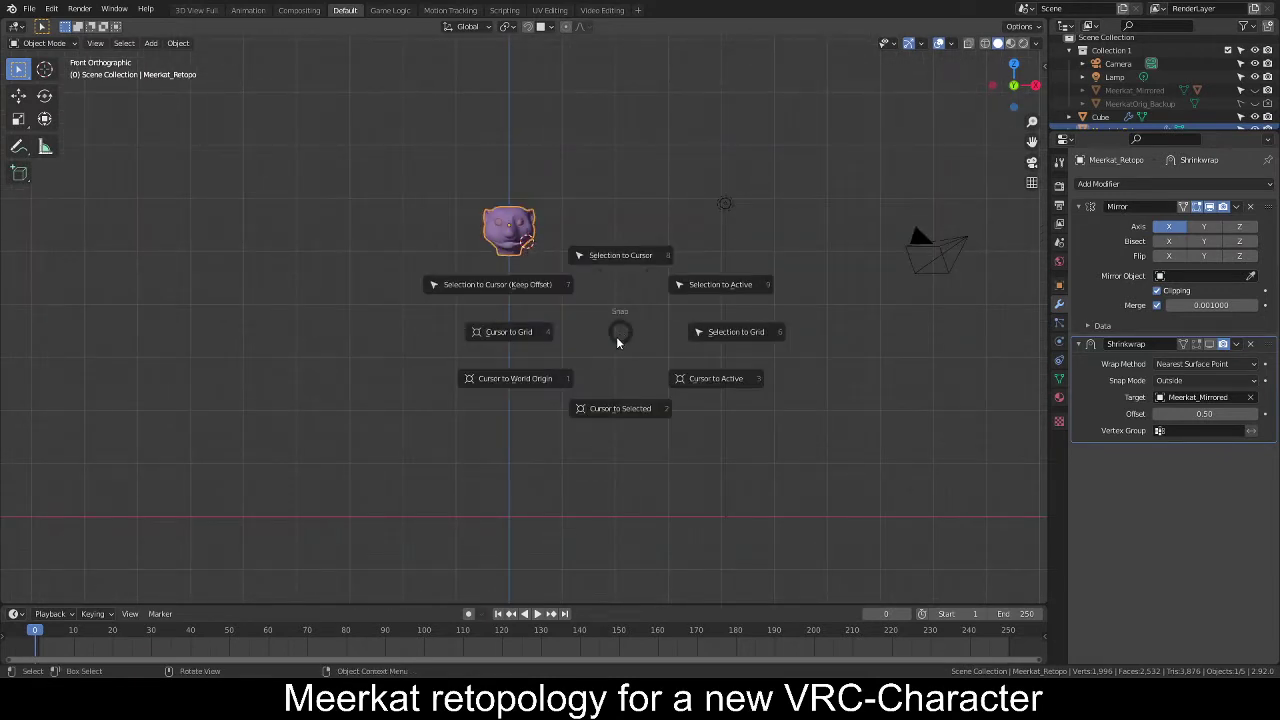
pyautogui.click(526, 380)
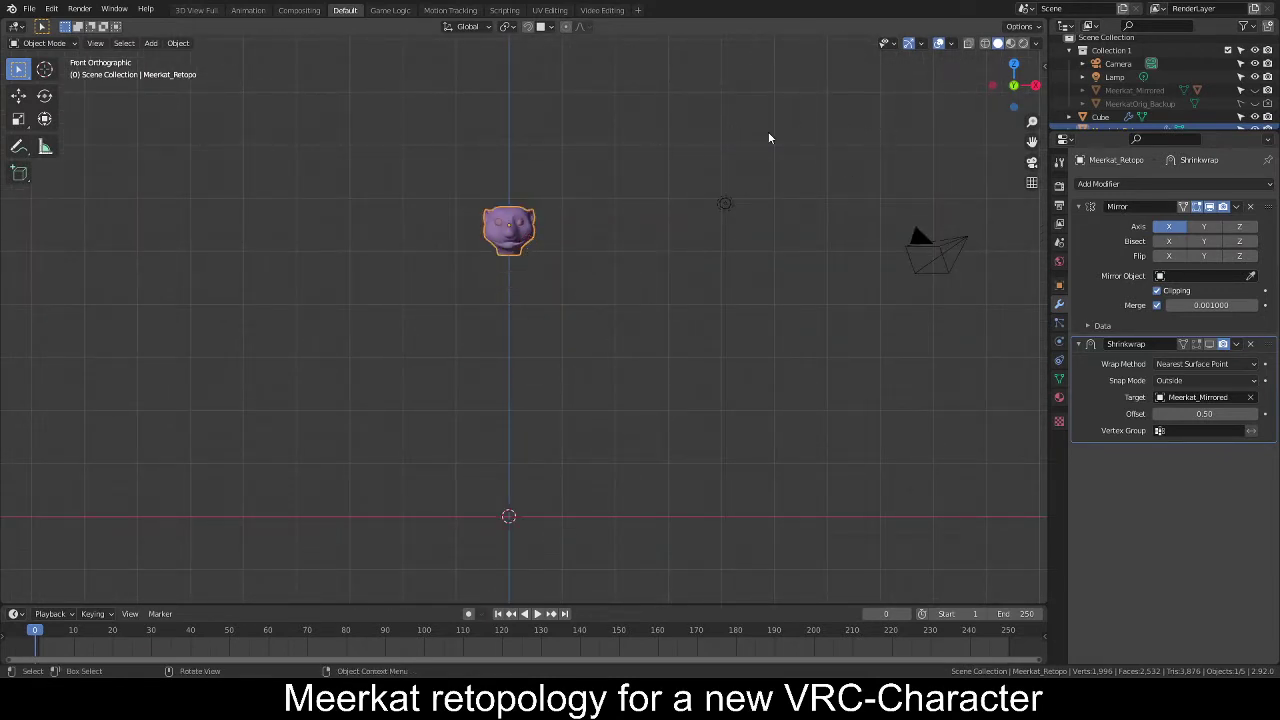
# Restrict transforms to origins only and snap the selected head's origin to the 3D cursor.
pyautogui.click(1022, 26)
pyautogui.click(1022, 69)
pyautogui.hotkey('shift', 's')
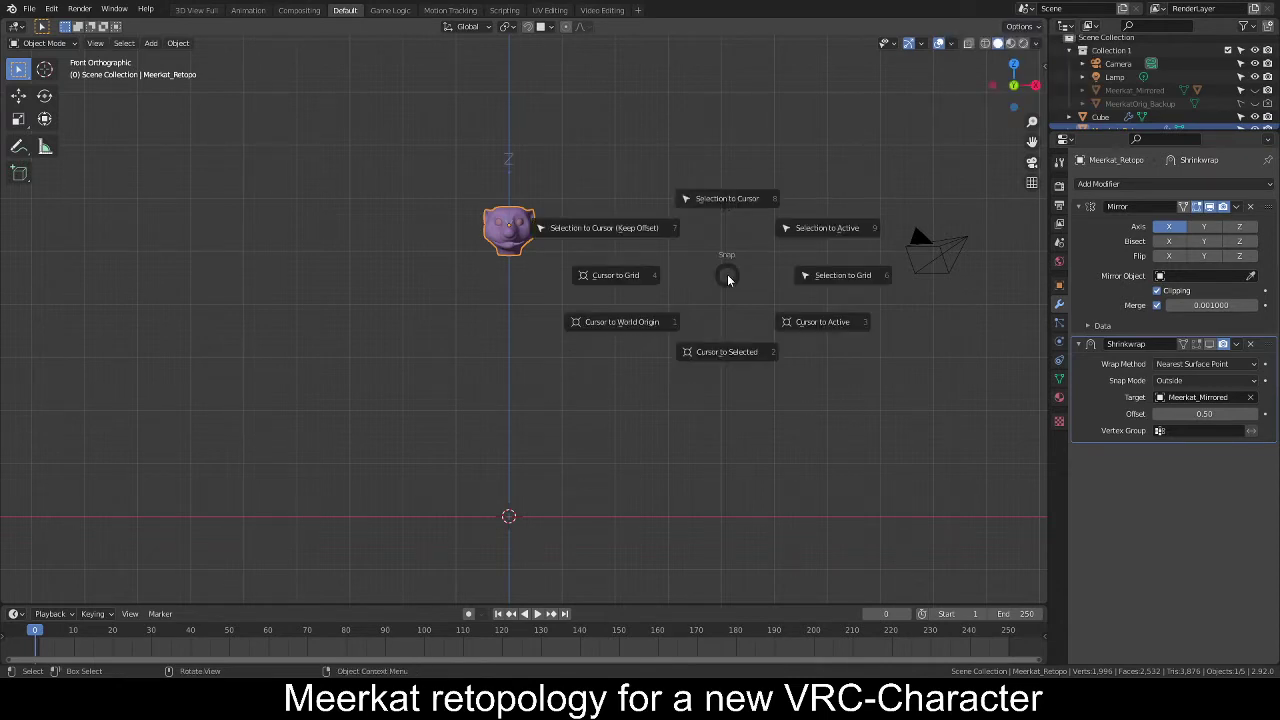
pyautogui.click(734, 202)
pyautogui.scroll(5, 604, 267)
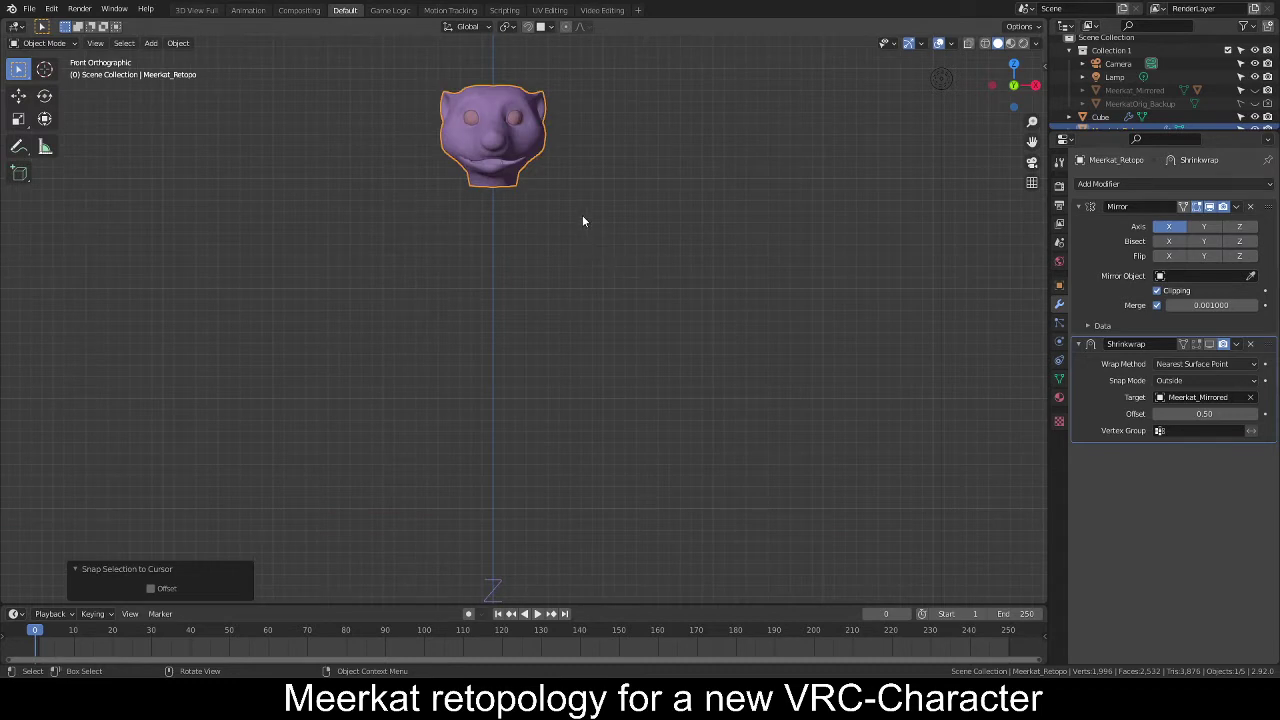
# Select the tooth piece in the mouth and rename the object Cut-Tooth.
pyautogui.click(502, 163)
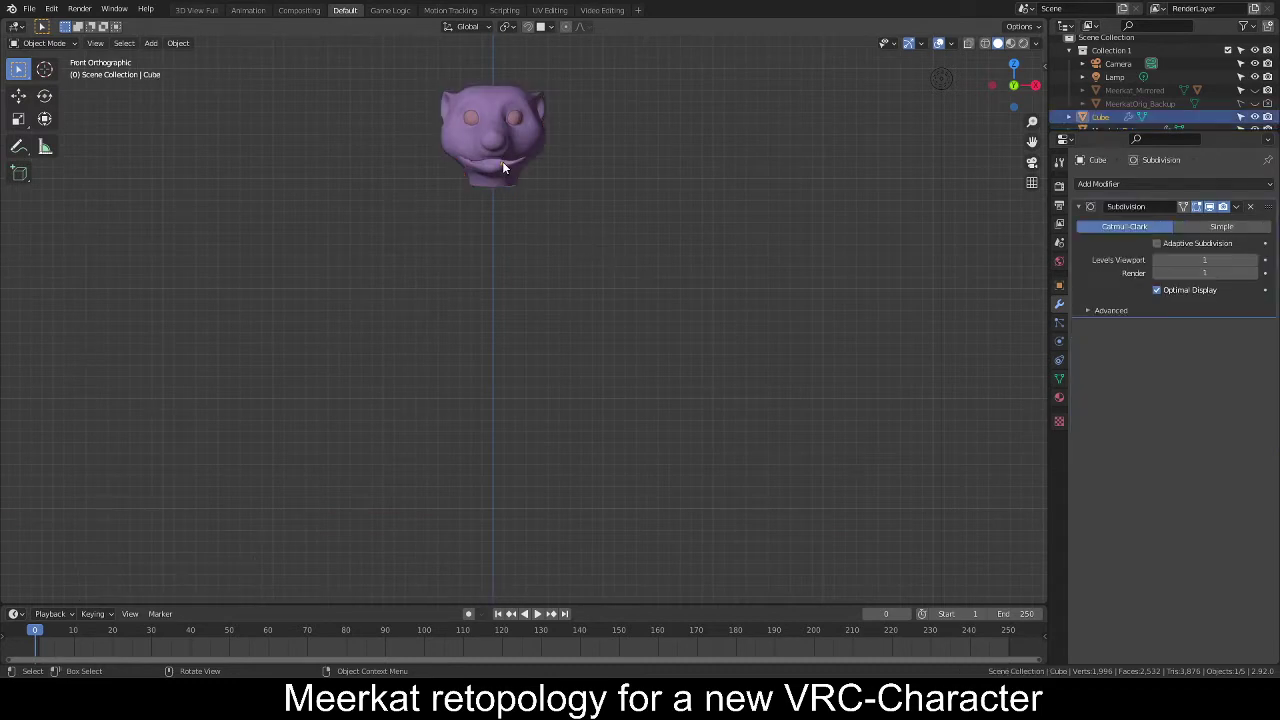
pyautogui.press('F2')
pyautogui.write('Tooth')
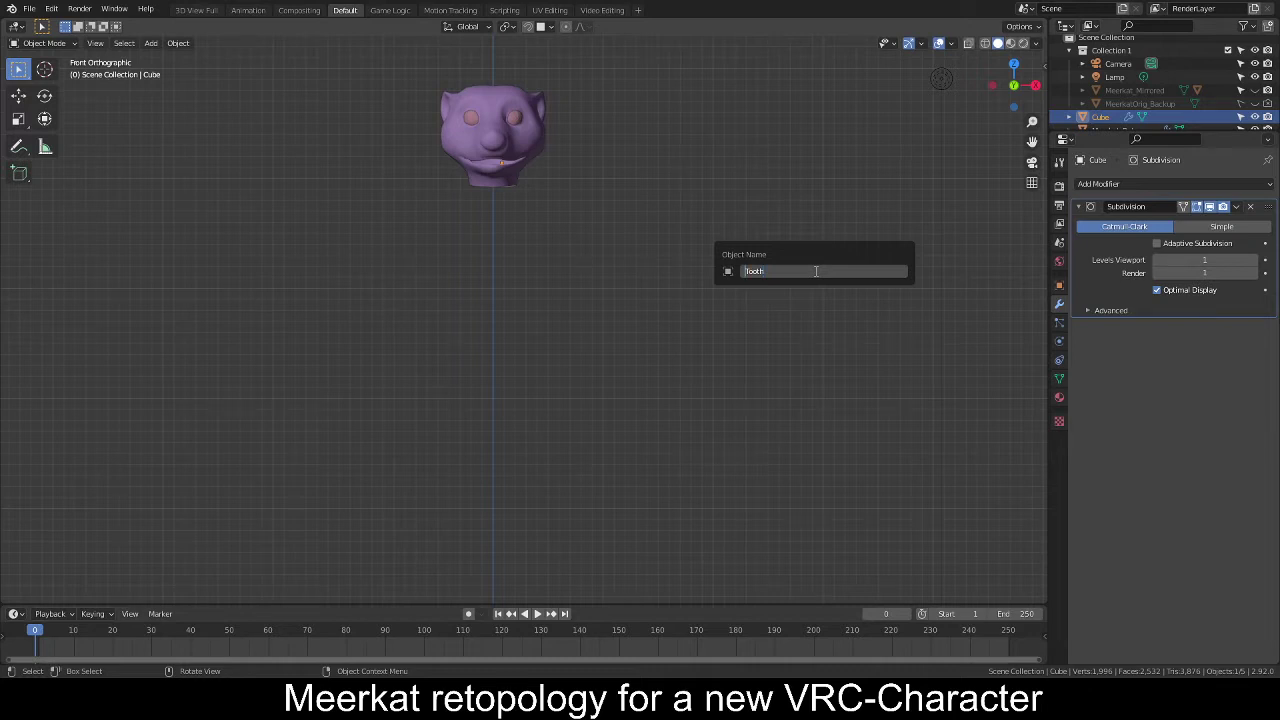
pyautogui.press('Home')
pyautogui.write('Cu')
pyautogui.write('t')
pyautogui.press('Return')
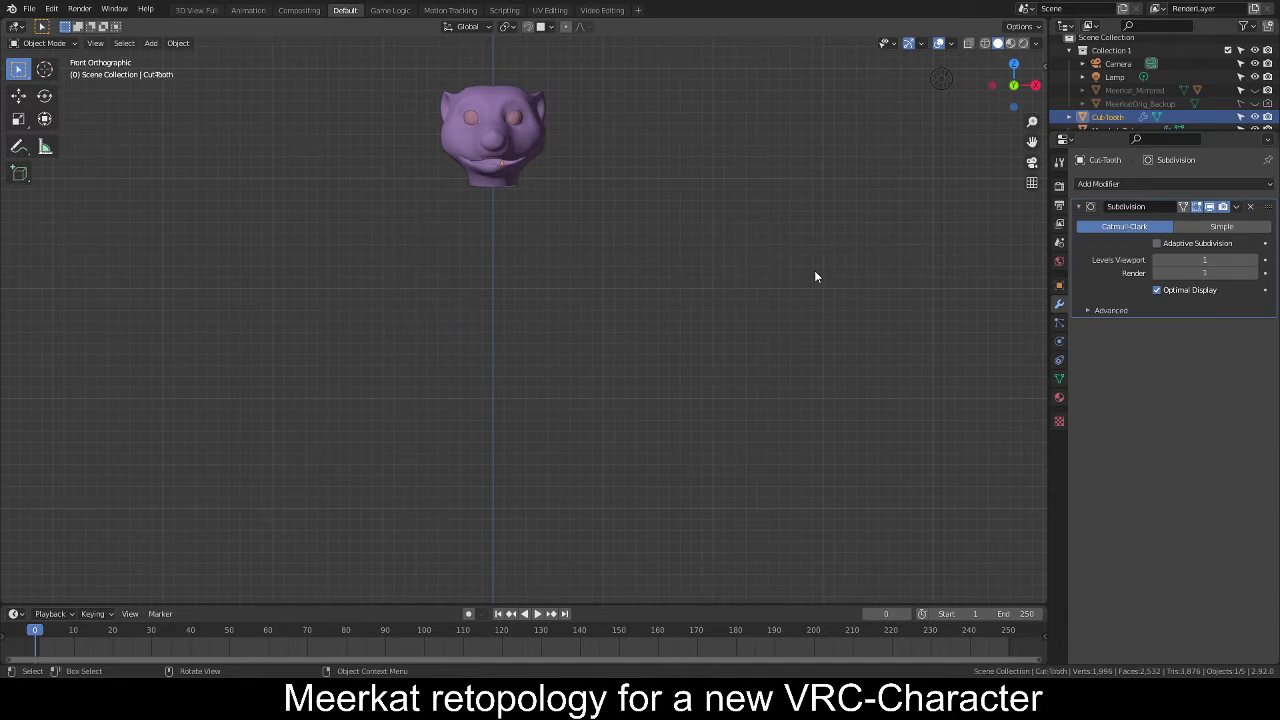
pyautogui.keyDown('shift'); pyautogui.moveTo(507, 157); pyautogui.dragTo(522, 266, button='middle'); pyautogui.keyUp('shift')
pyautogui.scroll(7, 522, 266)
pyautogui.keyDown('shift'); pyautogui.moveTo(513, 172); pyautogui.dragTo(546, 339, button='middle'); pyautogui.keyUp('shift')
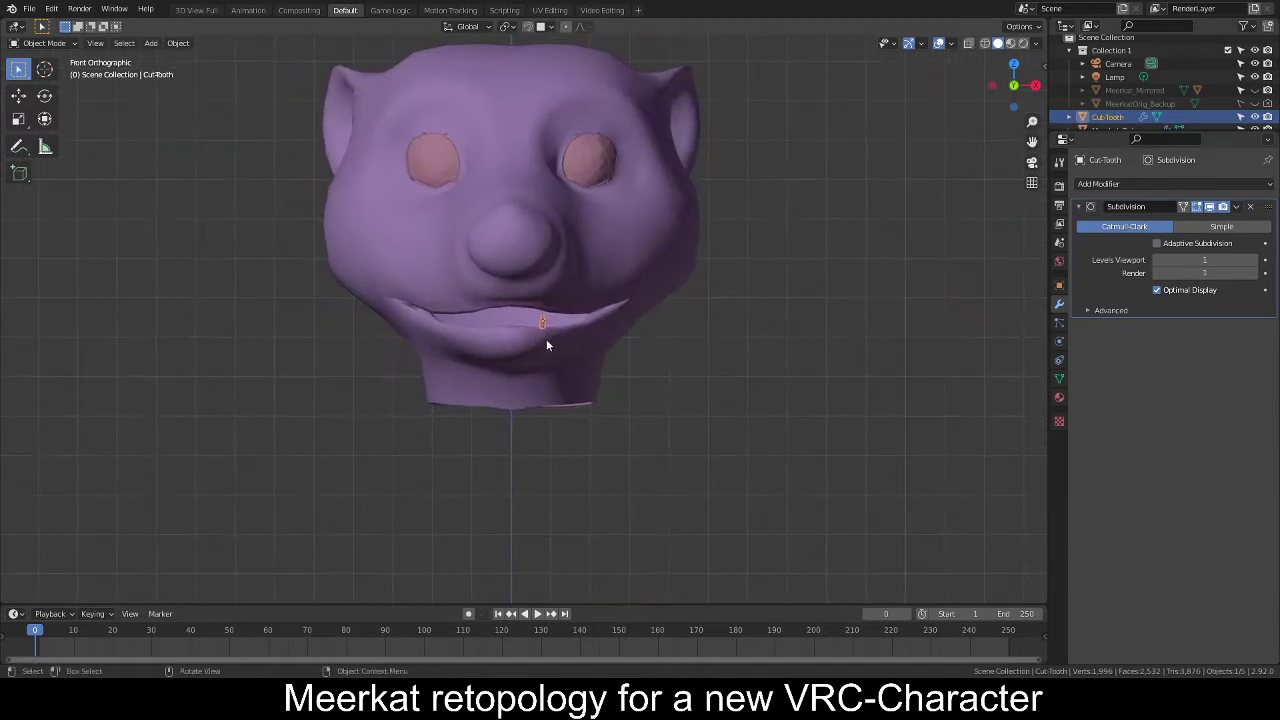
pyautogui.scroll(6, 545, 330)
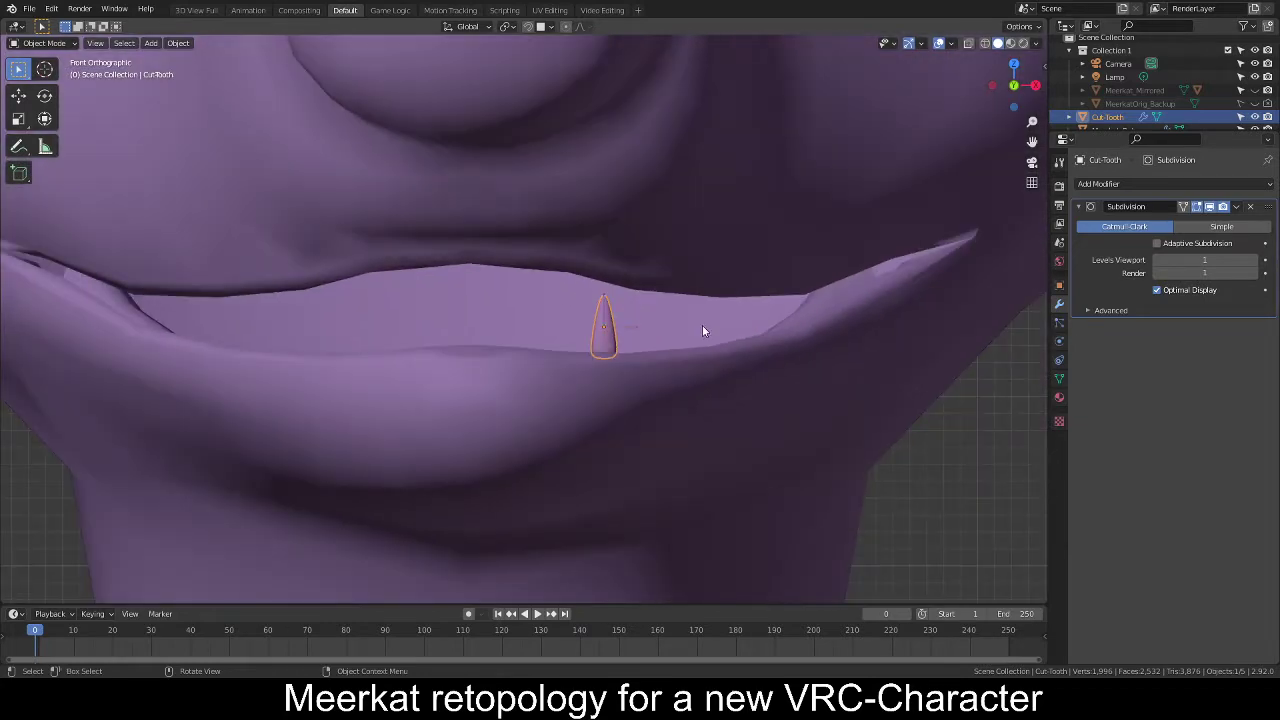
# Restrict transforms to origins only and lower the Cut-Tooth origin about 0.014 along Z.
pyautogui.moveTo(709, 332); pyautogui.dragTo(514, 393, button='middle')
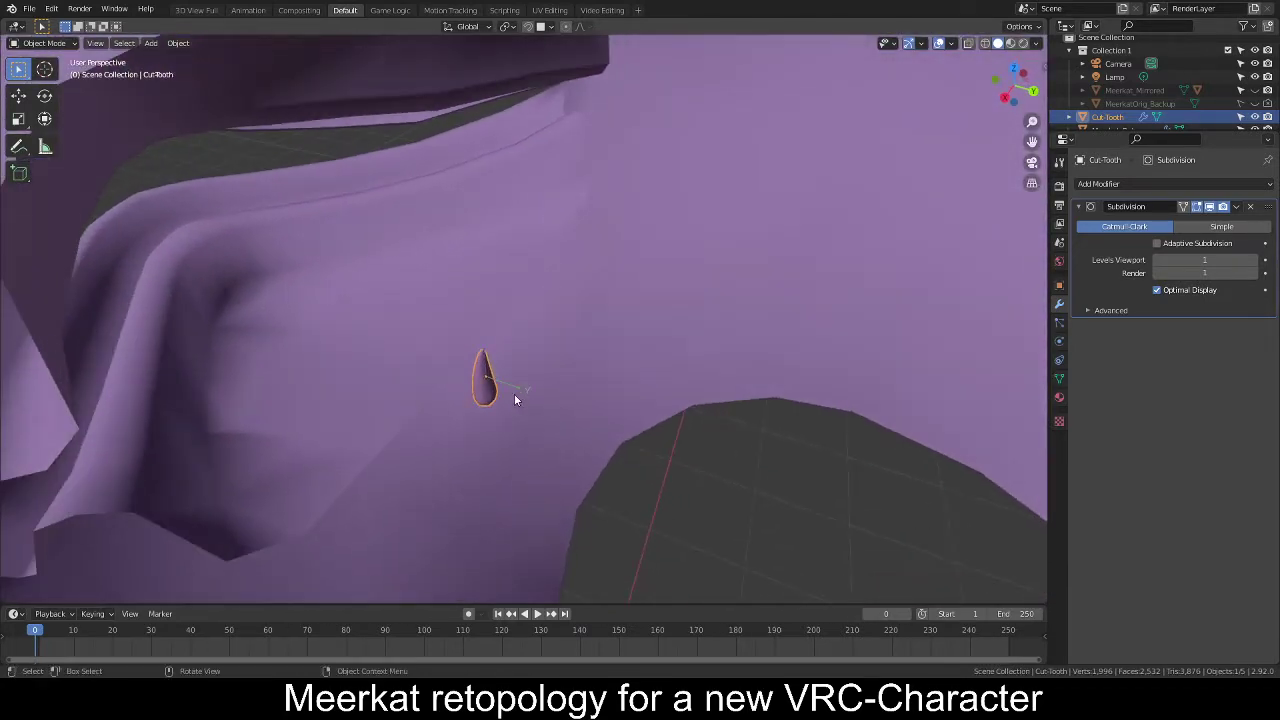
pyautogui.click(1020, 28)
pyautogui.click(1020, 27)
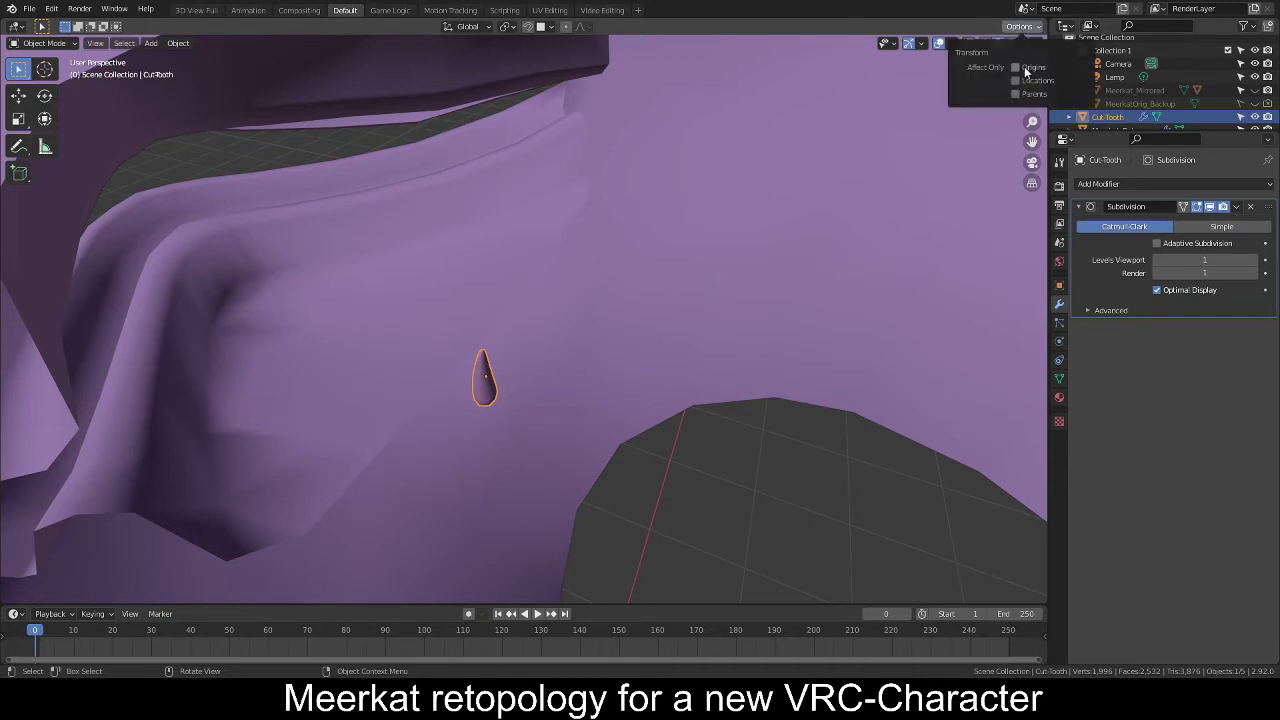
pyautogui.click(1015, 67)
pyautogui.press('g')
pyautogui.press('z')
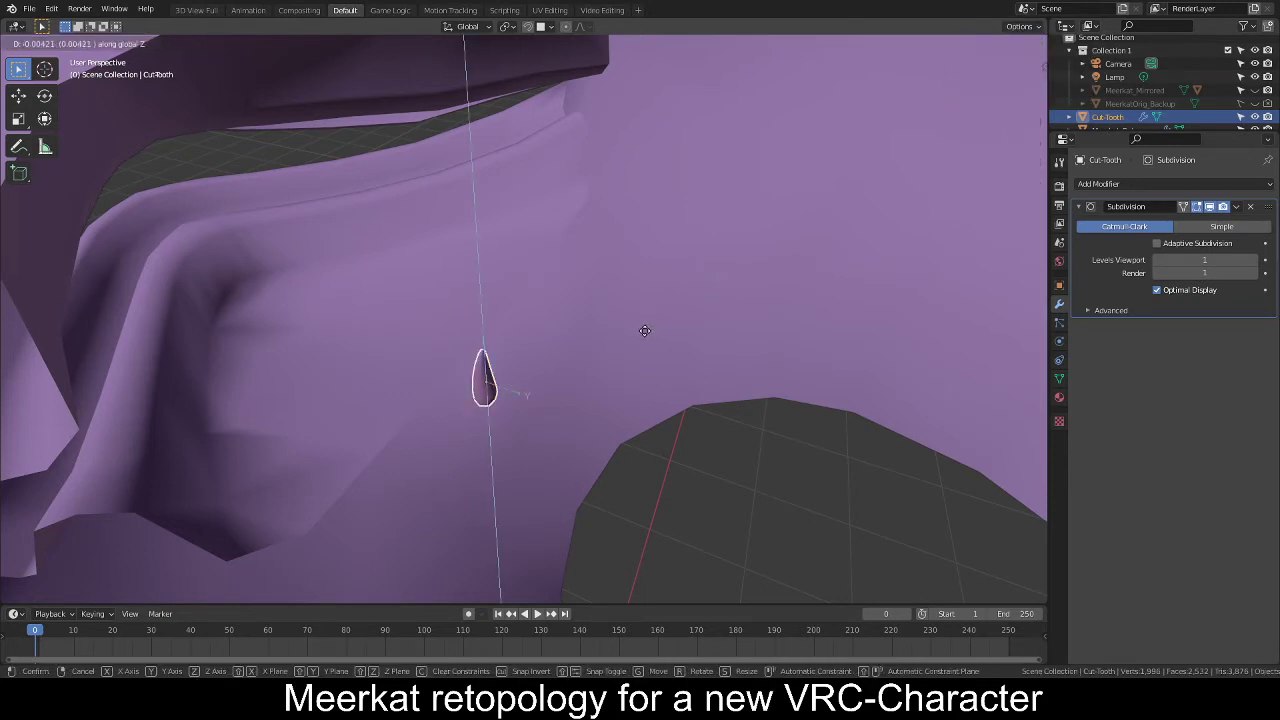
pyautogui.click(645, 345)
# In the right side view, lower the tooth's origin about 0.002 more along Z to its base and turn off the origins-only restriction.
pyautogui.press('KP_Decimal')
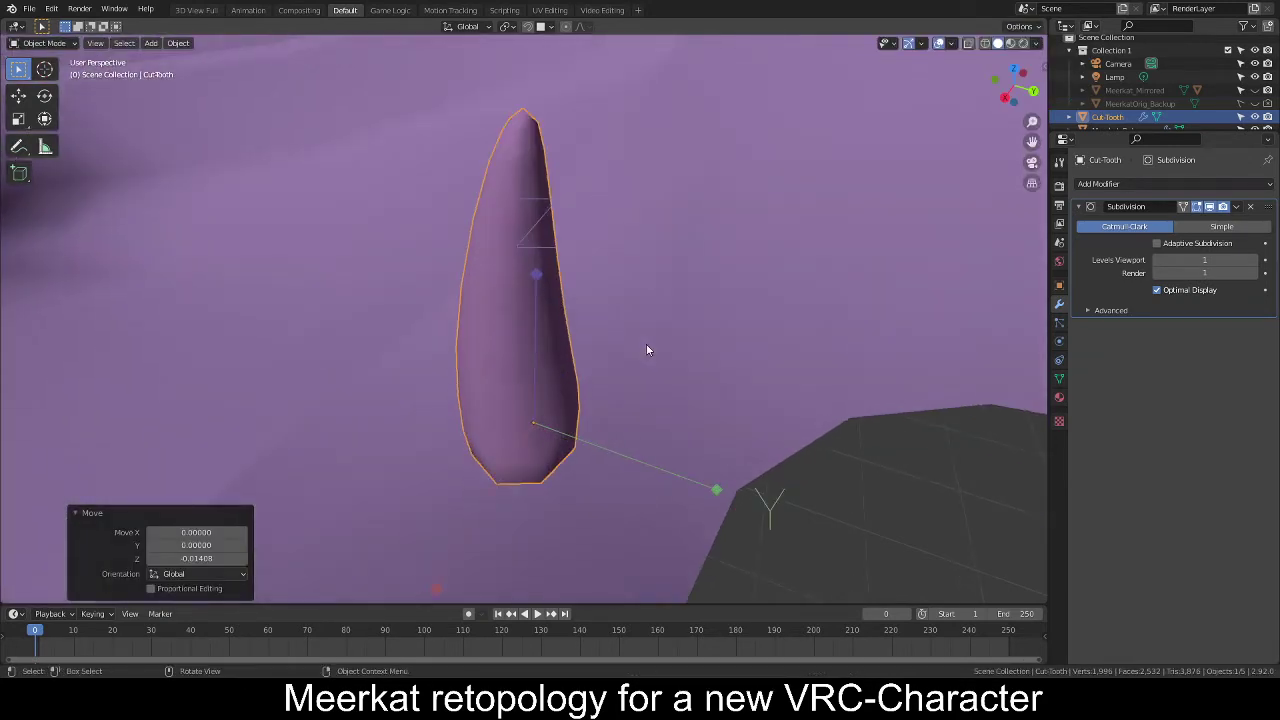
pyautogui.press('KP_3')
pyautogui.press('g')
pyautogui.press('z')
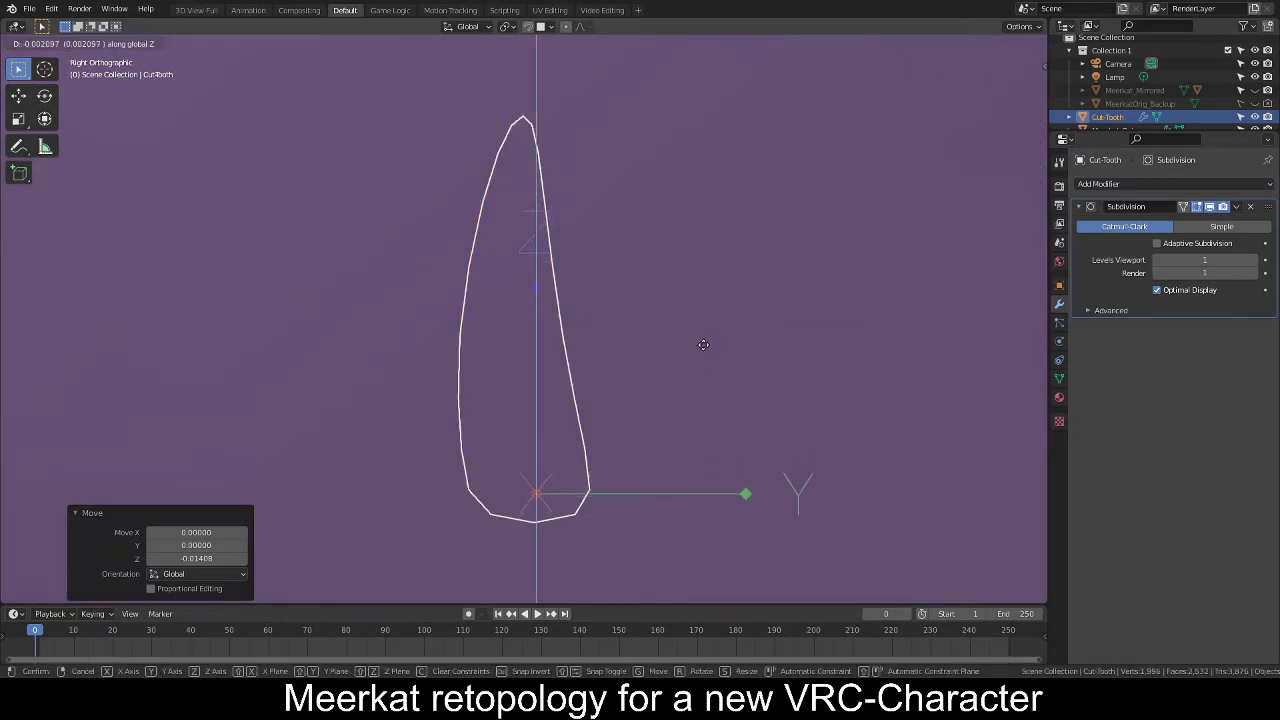
pyautogui.click(704, 347)
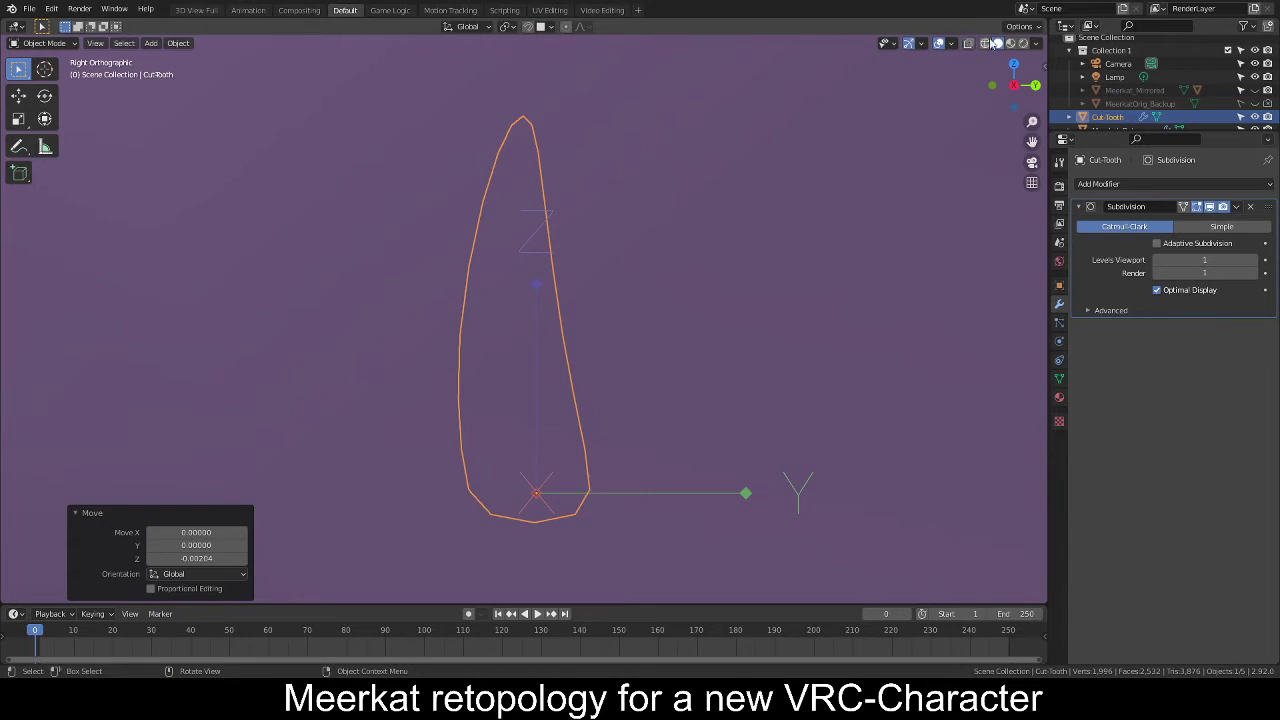
pyautogui.click(1025, 26)
pyautogui.click(1016, 67)
# Move the tooth down onto the front of the lower jaw and scale it to about 0.7.
pyautogui.moveTo(814, 303); pyautogui.dragTo(589, 394, button='middle')
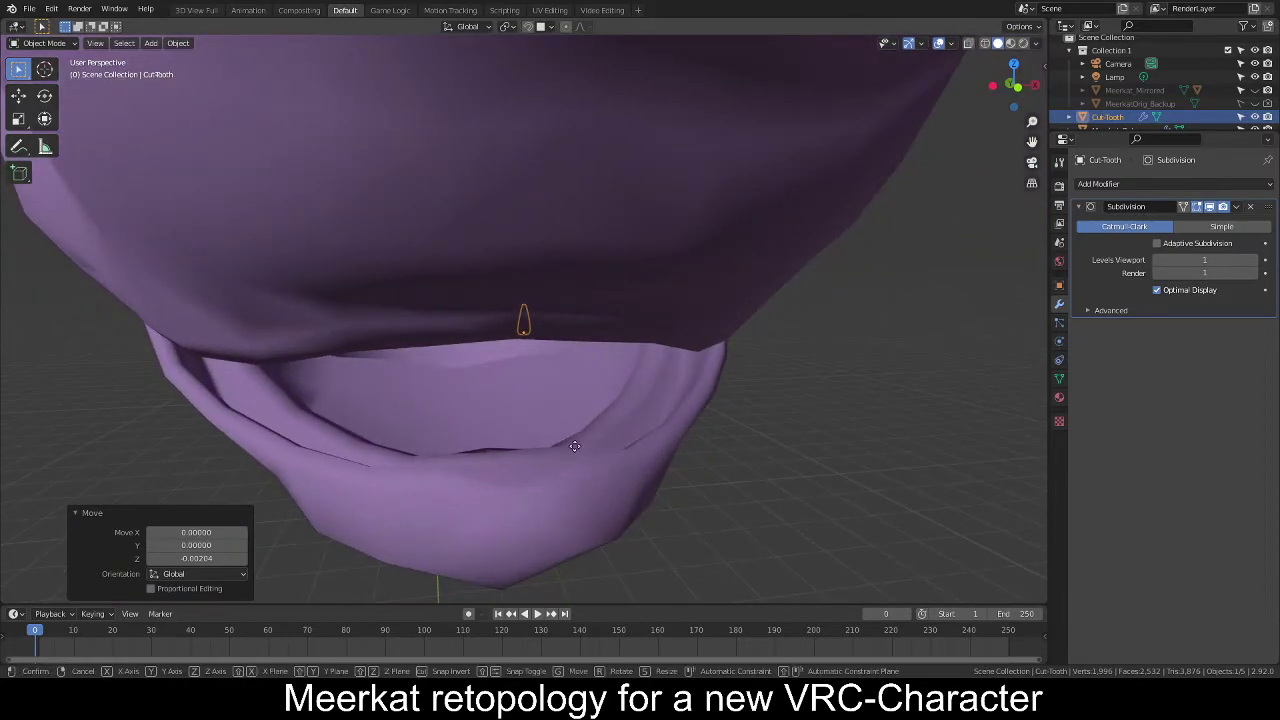
pyautogui.press('g')
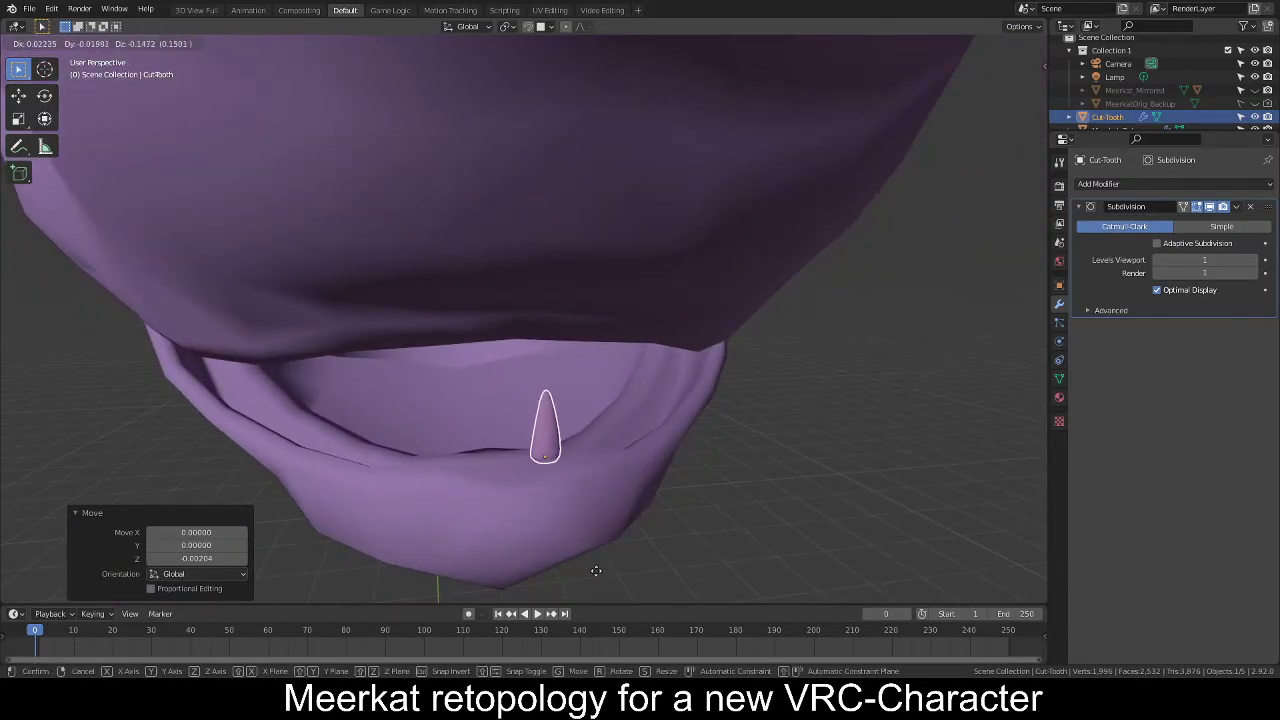
pyautogui.click(593, 533)
pyautogui.moveTo(642, 462); pyautogui.dragTo(587, 465, button='middle')
pyautogui.press('s')
pyautogui.click(586, 468)
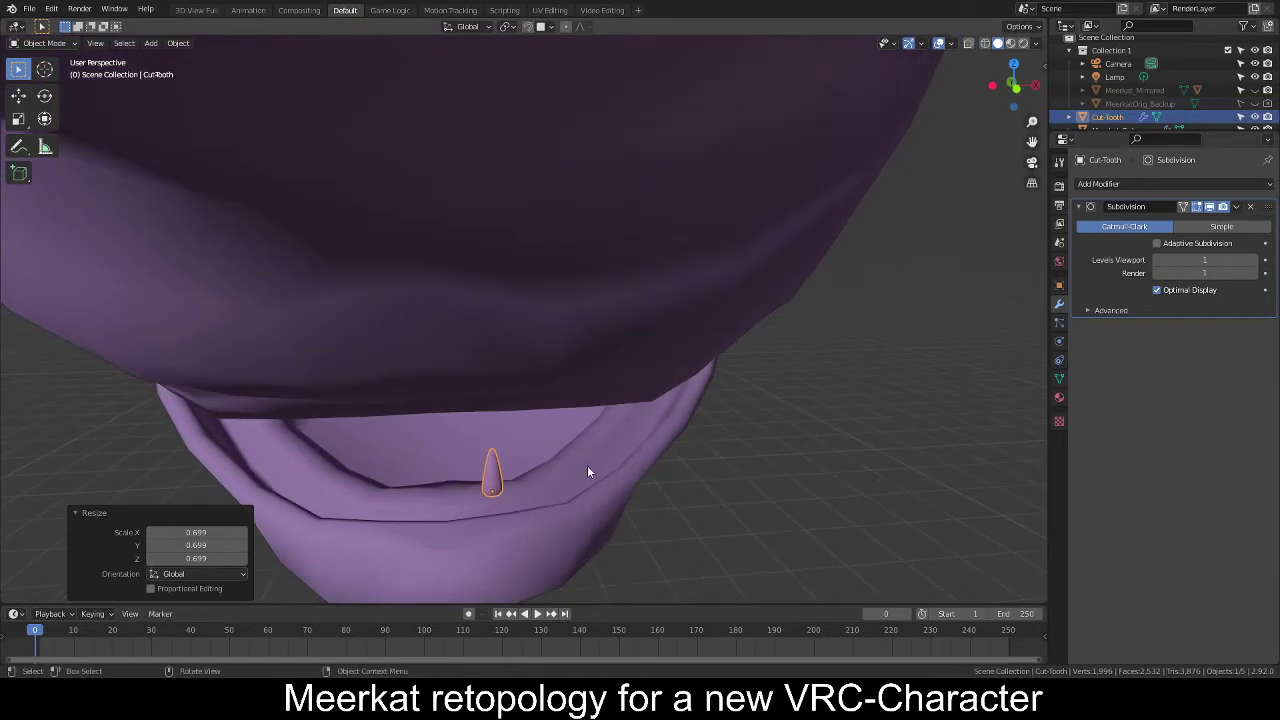
# Shift the tooth about -0.009 along X towards the middle of the lower jaw.
pyautogui.press('g')
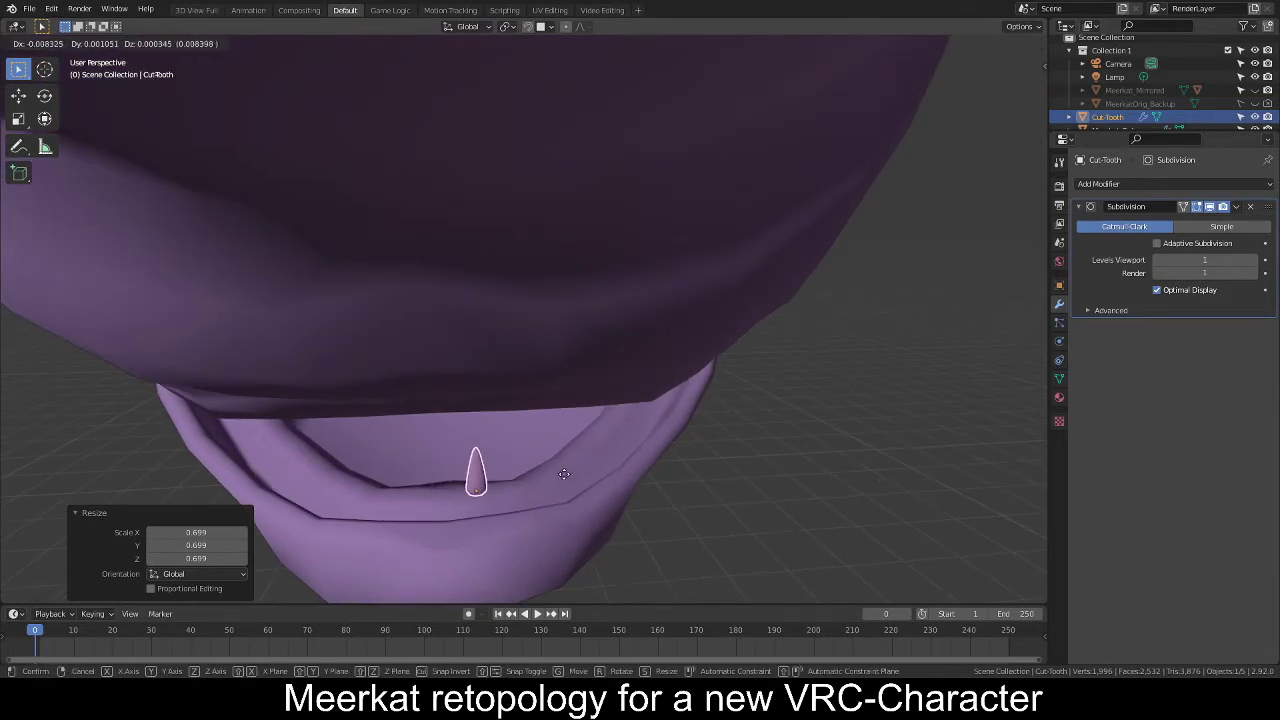
pyautogui.click(561, 474)
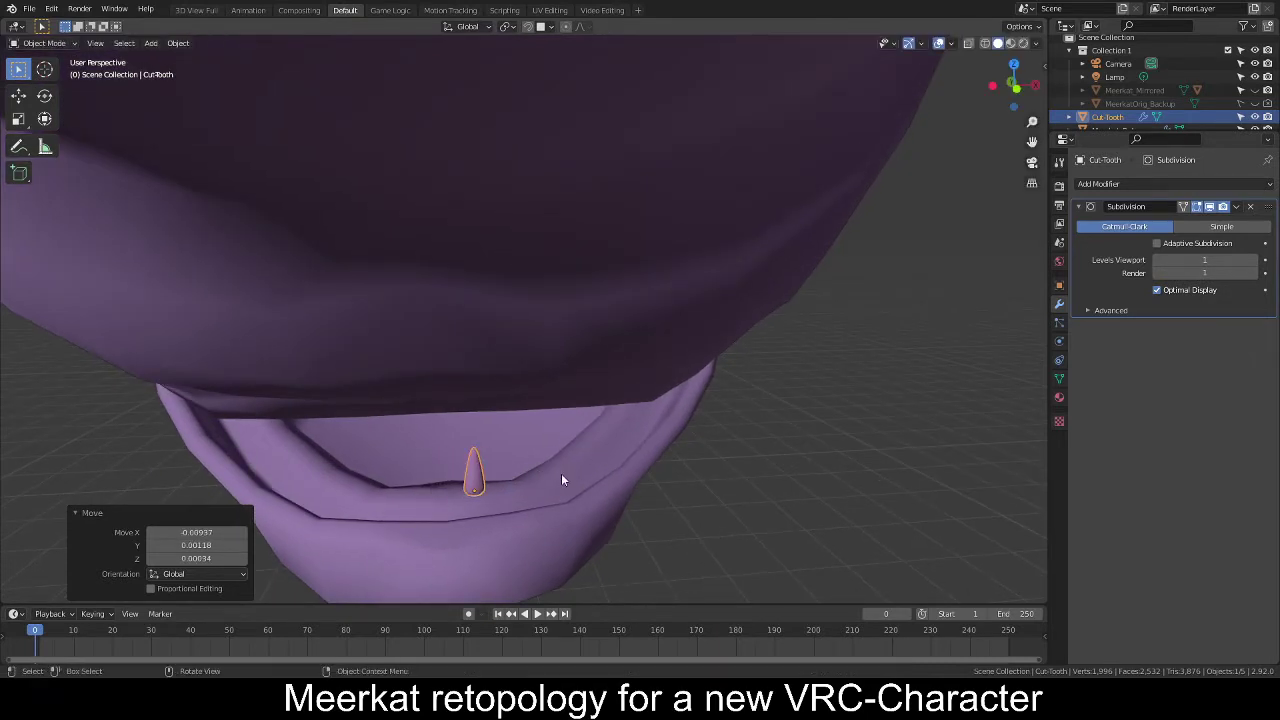
pyautogui.scroll(-5, 560, 460)
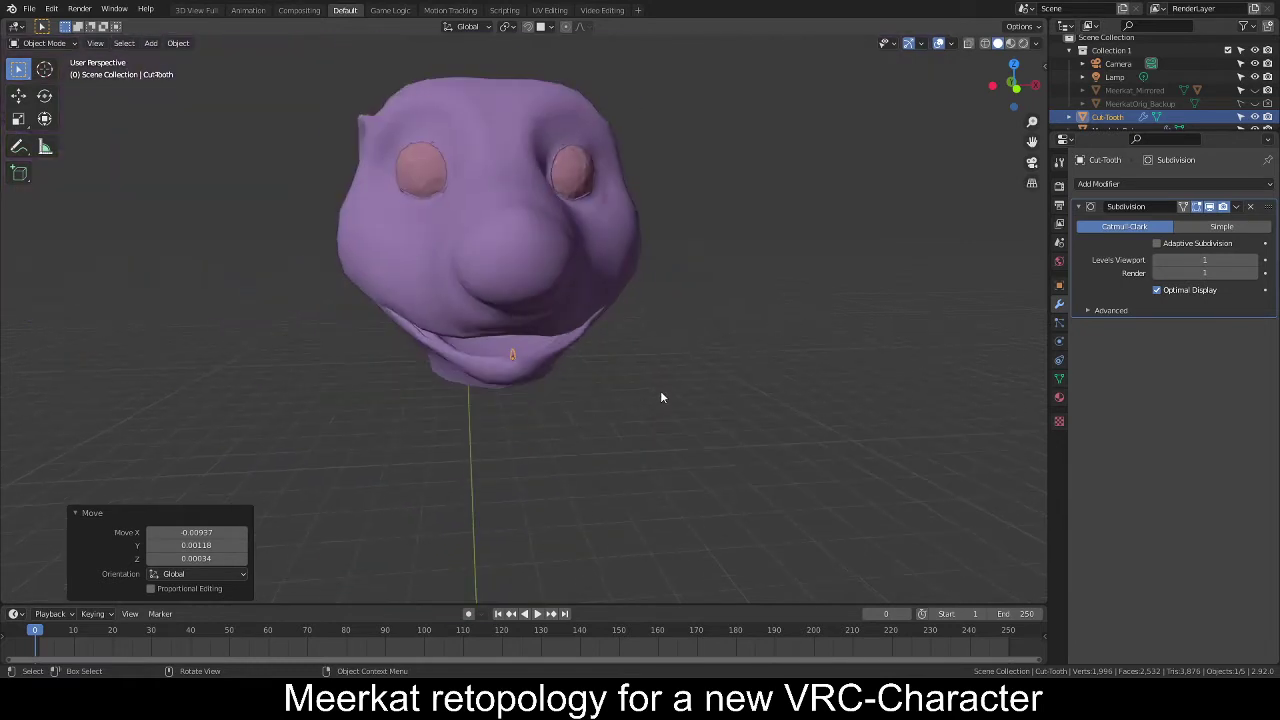
pyautogui.scroll(6, 660, 390)
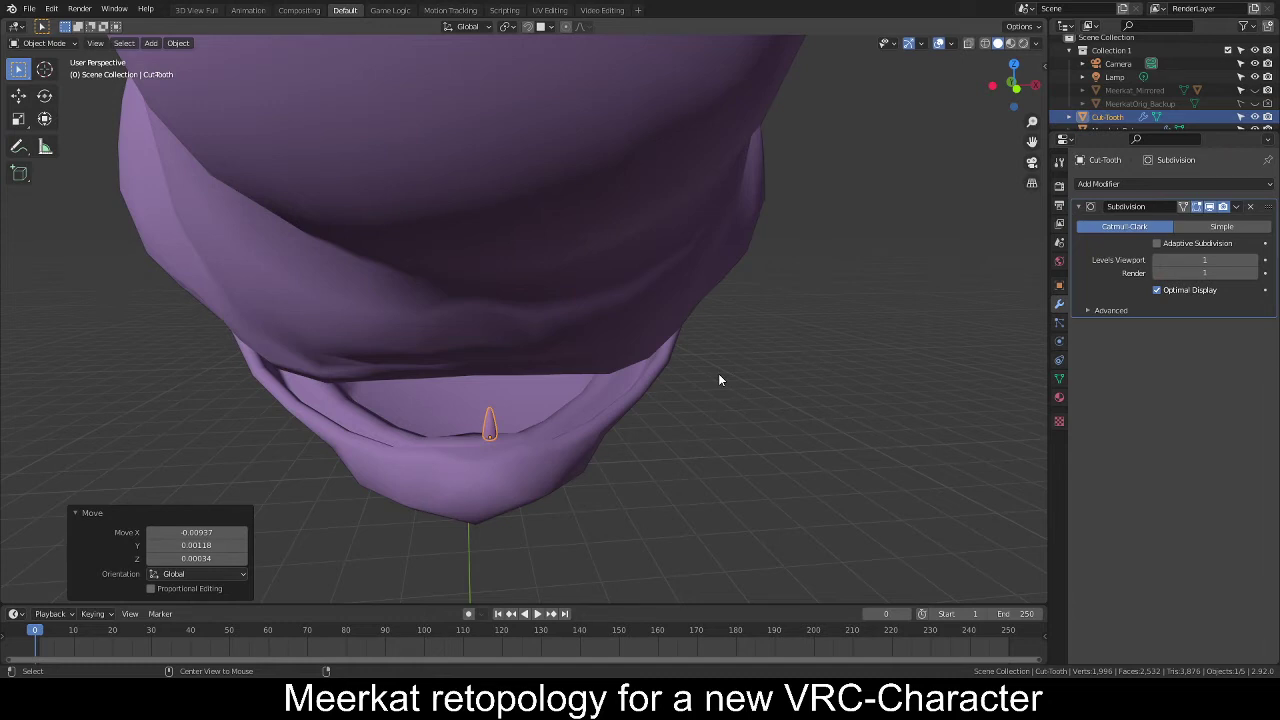
# Clear the tooth's location and try raising its selected vertices about 4.39 along Z in Edit Mode.
pyautogui.hotkey('alt', 'g')
pyautogui.scroll(-10, 718, 379)
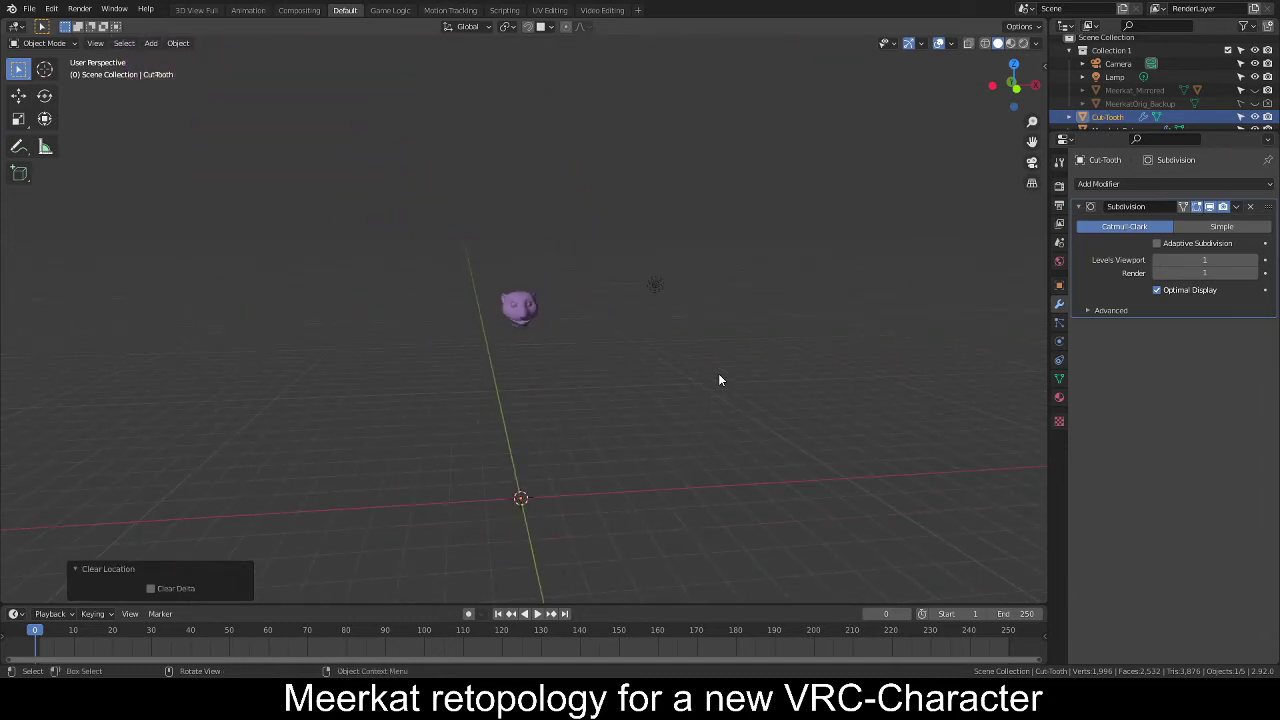
pyautogui.press('Tab')
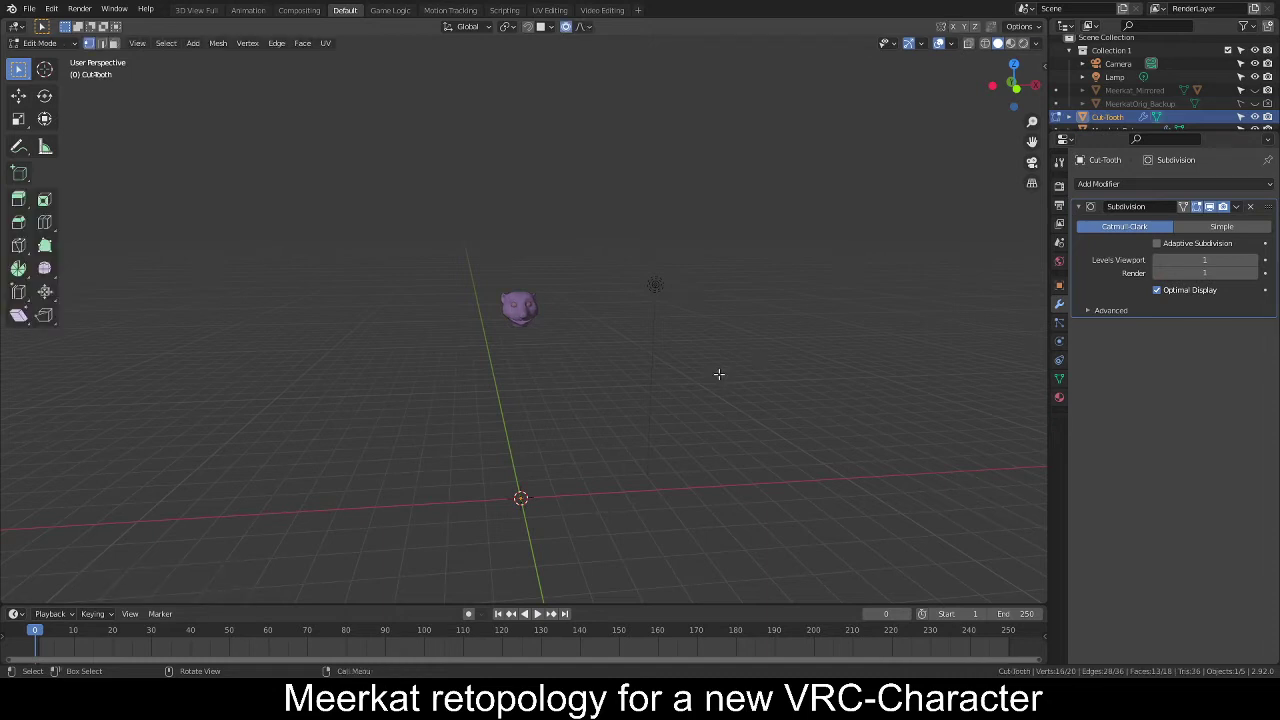
pyautogui.press('g')
pyautogui.press('z')
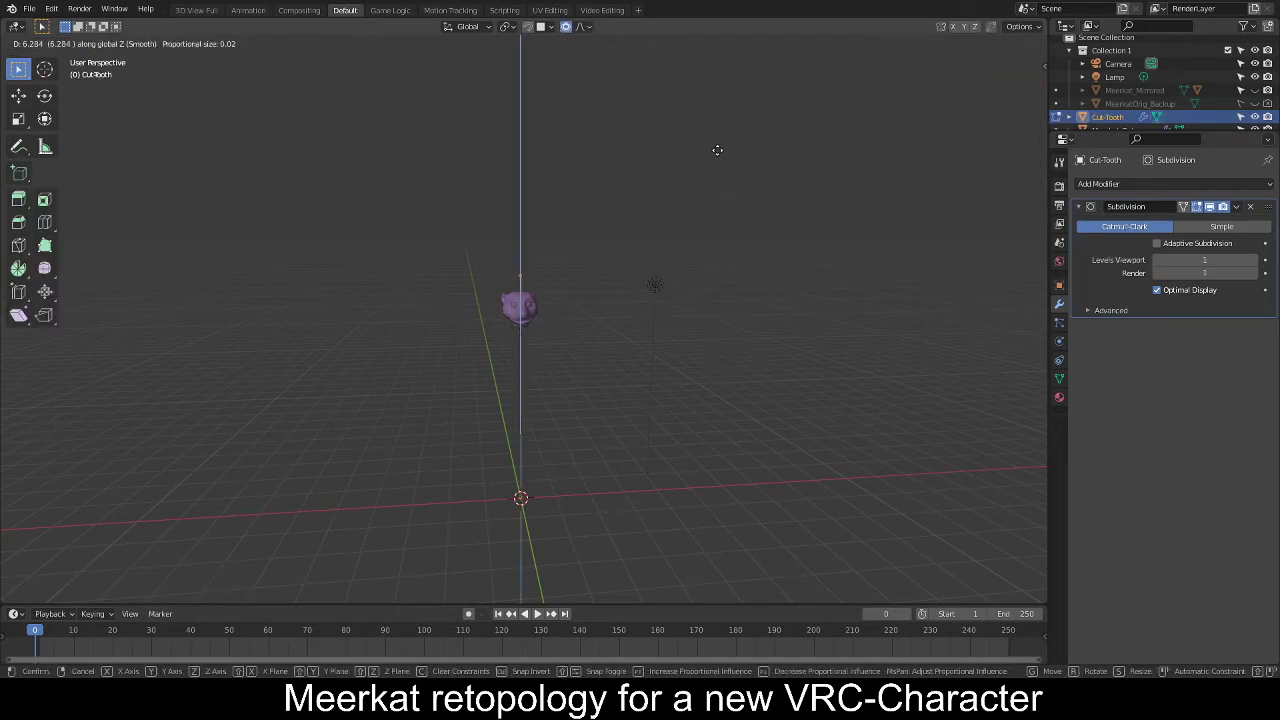
pyautogui.click(702, 221)
pyautogui.scroll(3, 563, 387)
pyautogui.scroll(-3, 617, 347)
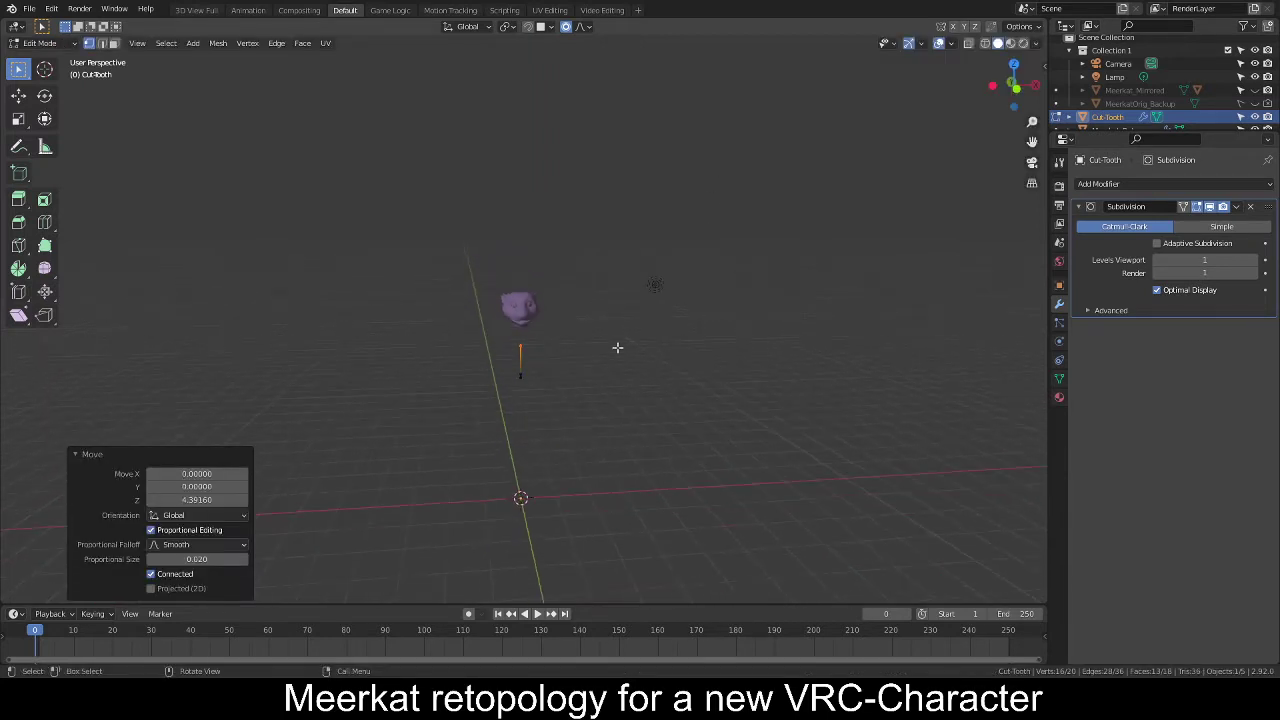
# Undo the partial move, select the tooth's whole mesh, and raise it about 5.22 along Z, less about 0.15, towards the mouth.
pyautogui.hotkey('alt', 'a')
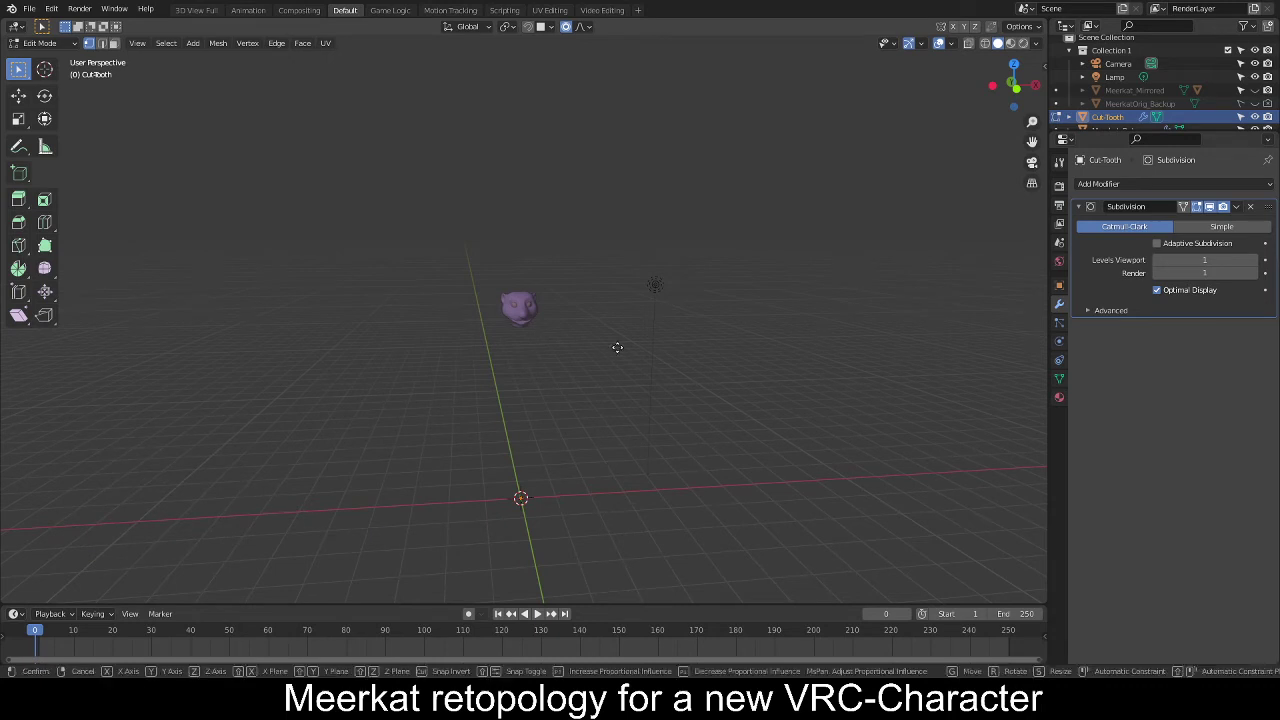
pyautogui.press('g')
pyautogui.press('z')
pyautogui.click(615, 195)
pyautogui.scroll(8, 600, 250)
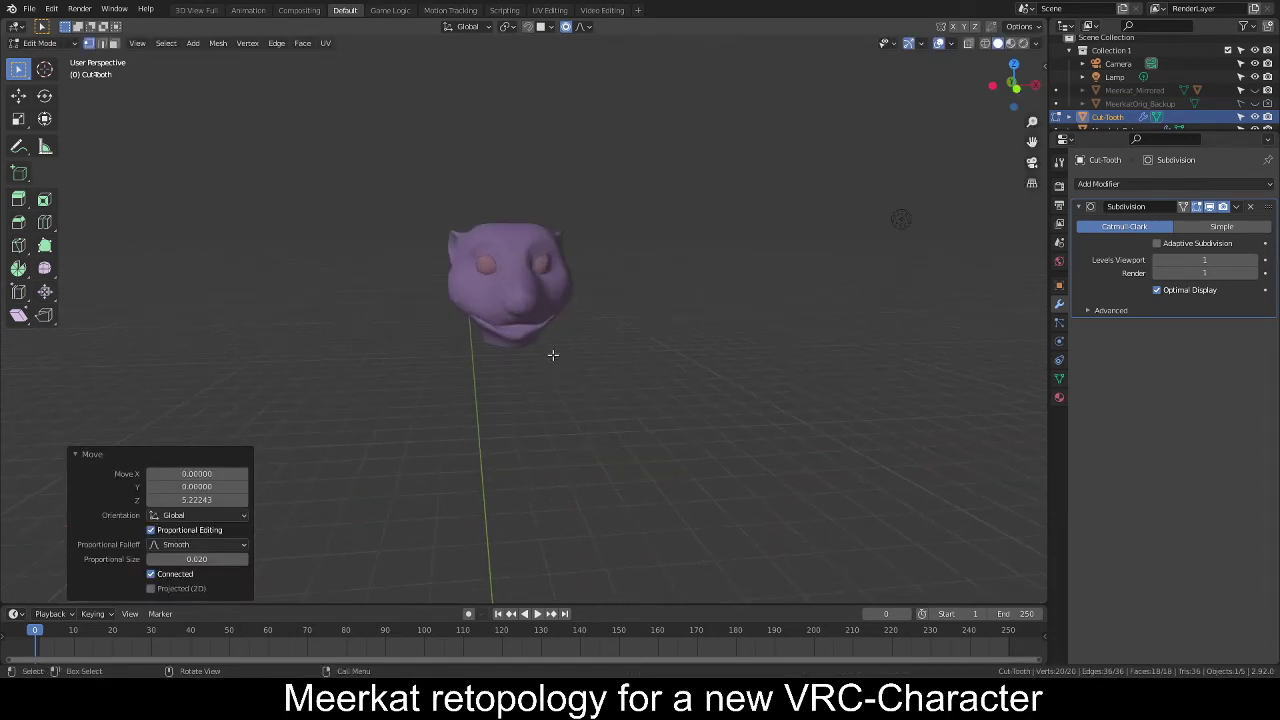
pyautogui.press('g')
pyautogui.press('z')
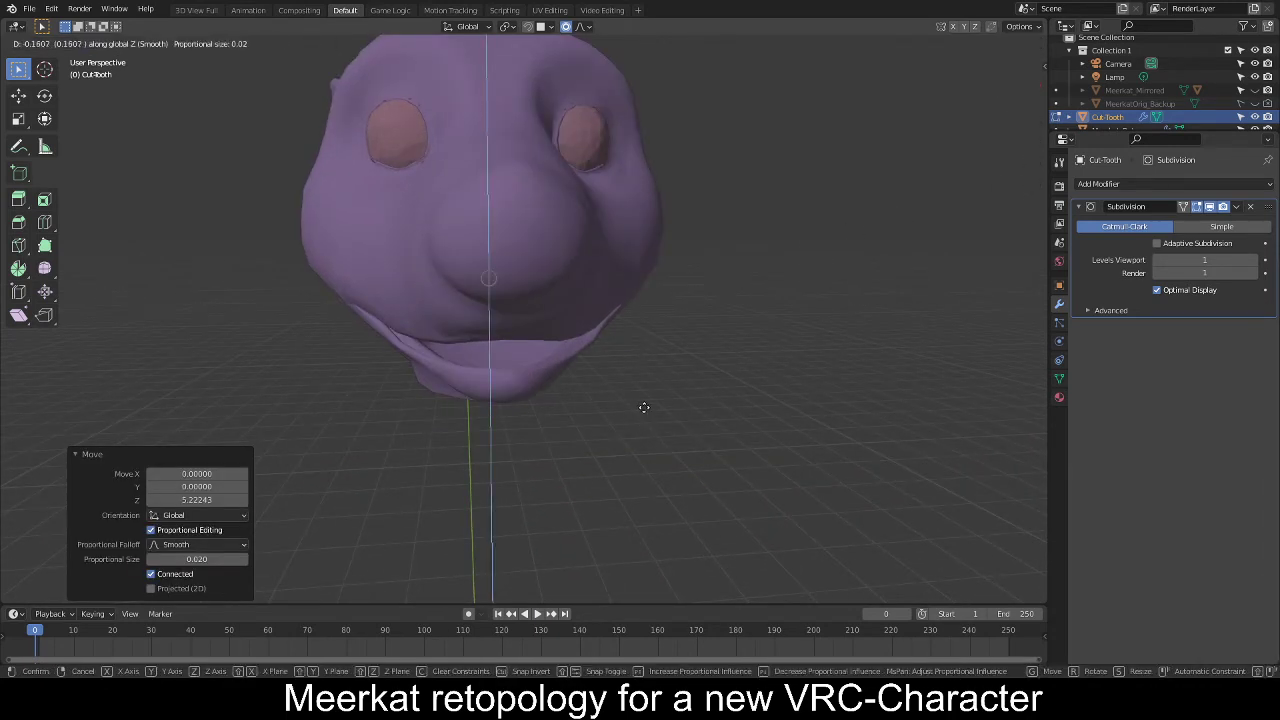
pyautogui.click(645, 400)
pyautogui.moveTo(646, 394); pyautogui.dragTo(603, 436, button='middle')
pyautogui.scroll(5, 600, 378)
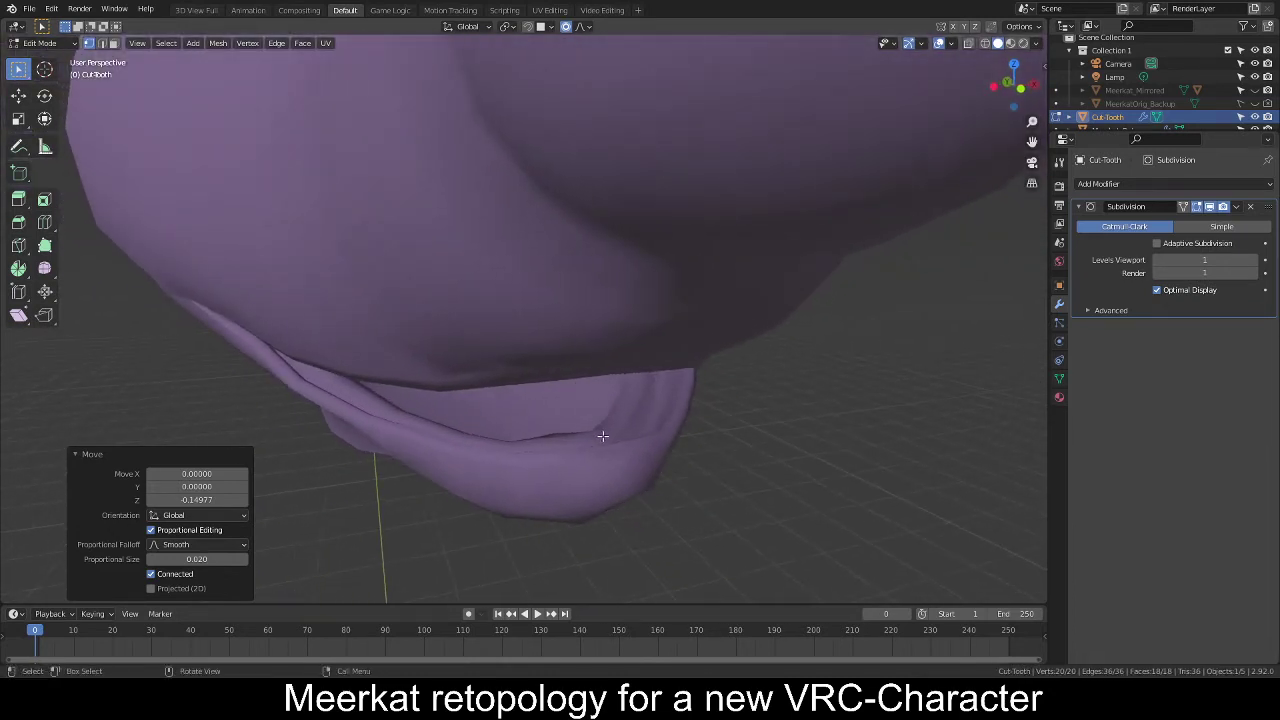
# Cancel a further mesh move and undo the Edit Mode changes and the tooth's location clearing.
pyautogui.press('g')
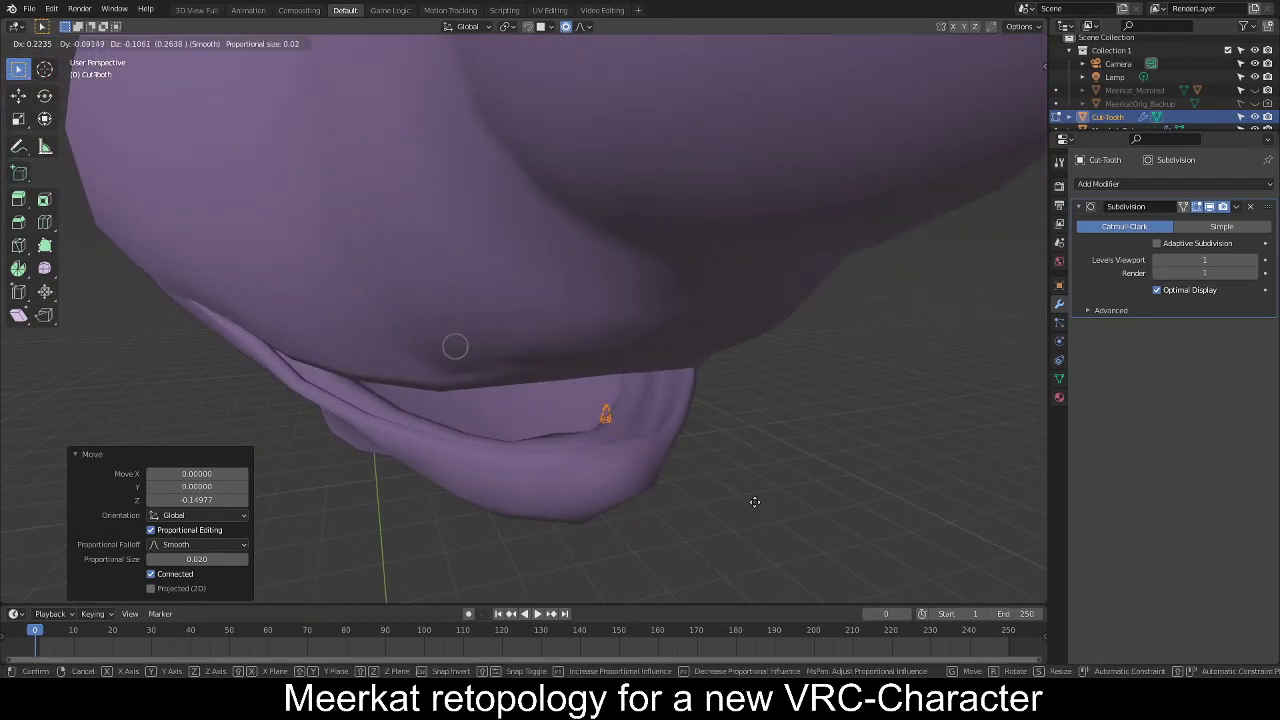
pyautogui.rightClick(609, 371)
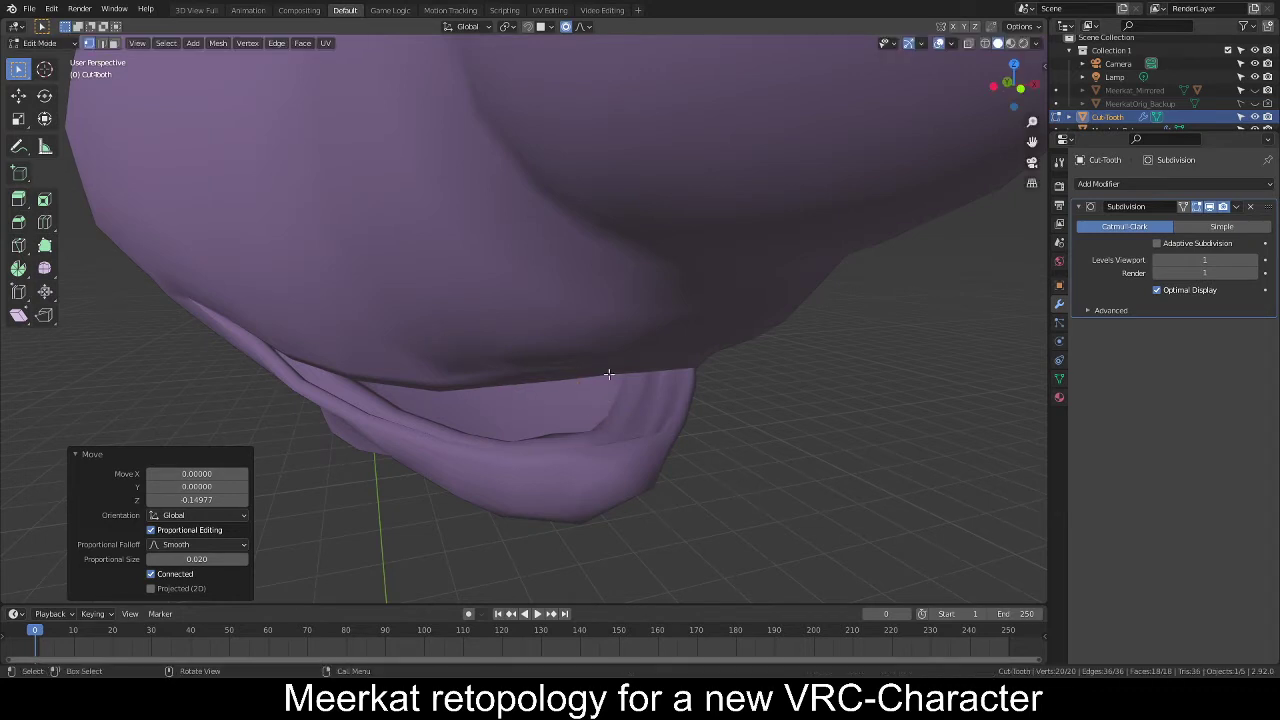
pyautogui.moveTo(609, 371); pyautogui.dragTo(733, 379, button='middle')
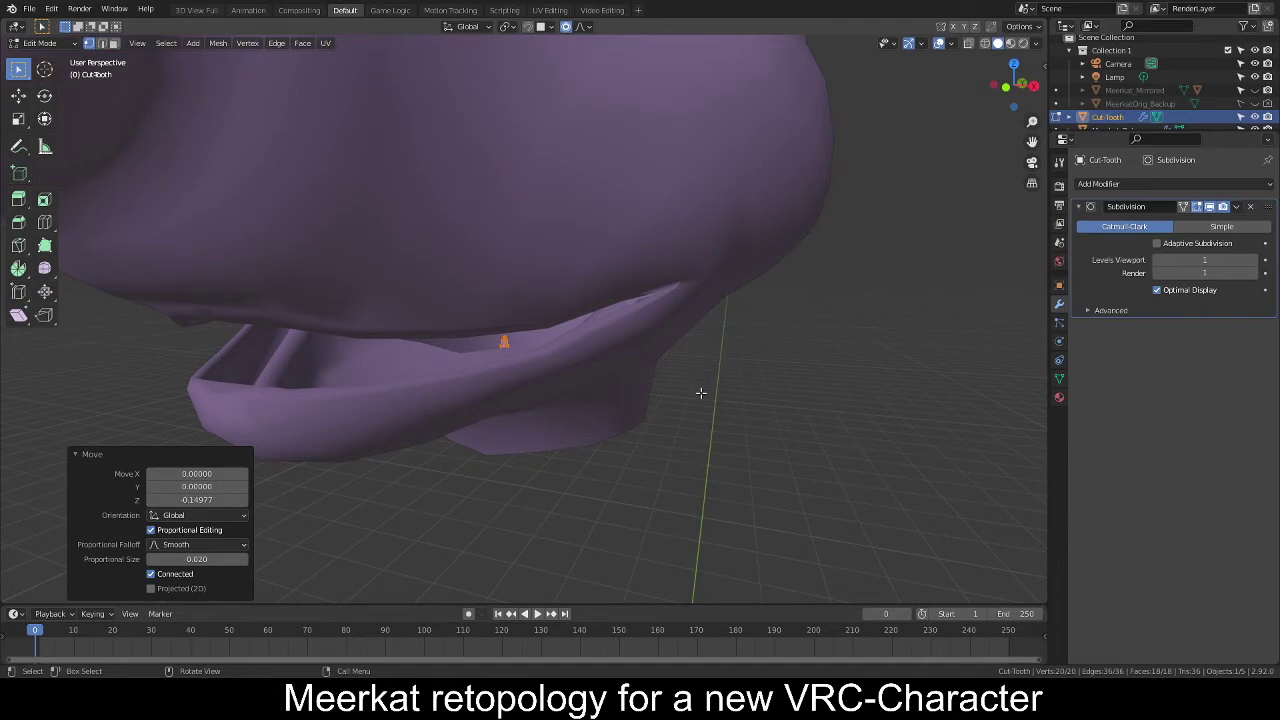
pyautogui.scroll(-10, 700, 387)
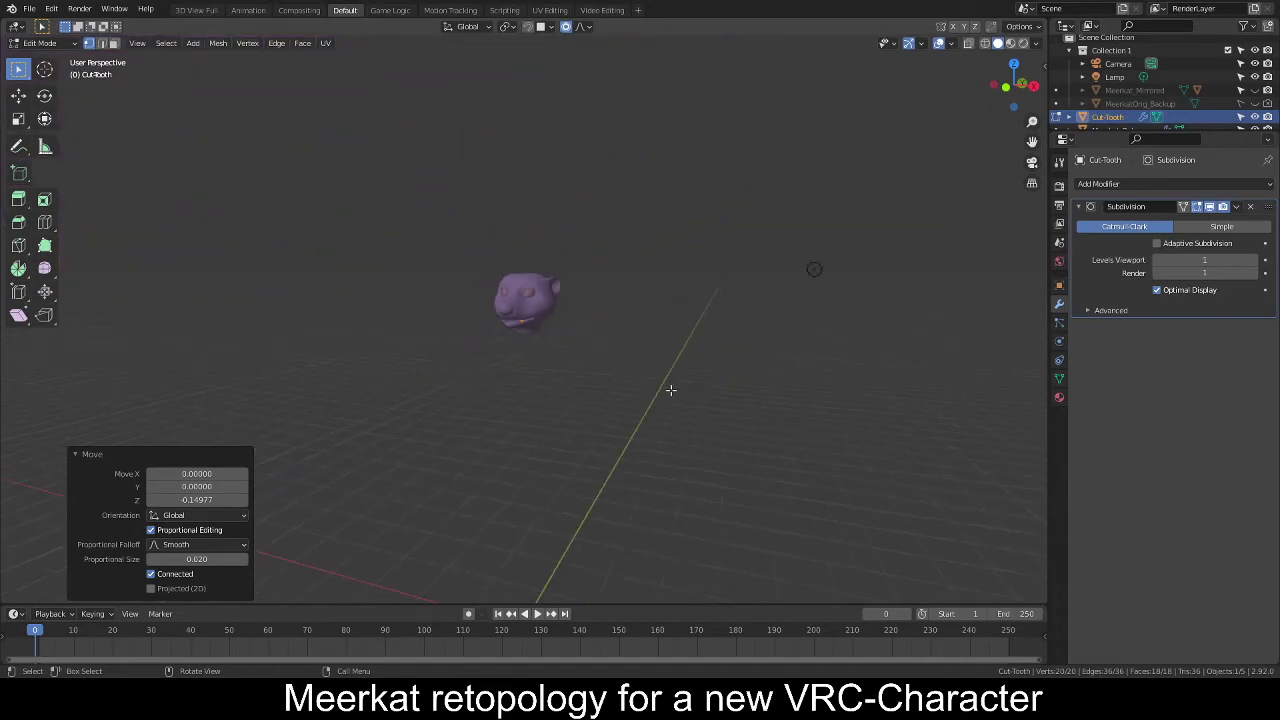
pyautogui.scroll(-3, 661, 388)
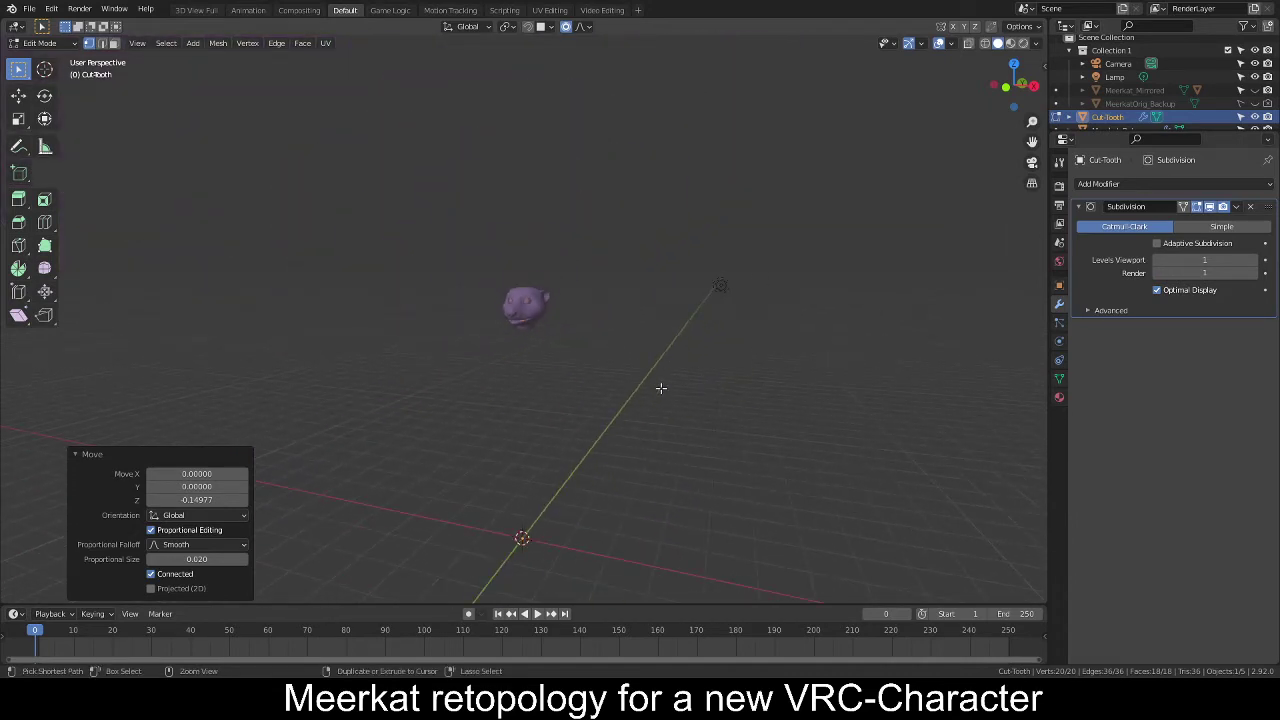
pyautogui.hotkey('ctrl', 'z')
pyautogui.hotkey('ctrl', 'z')
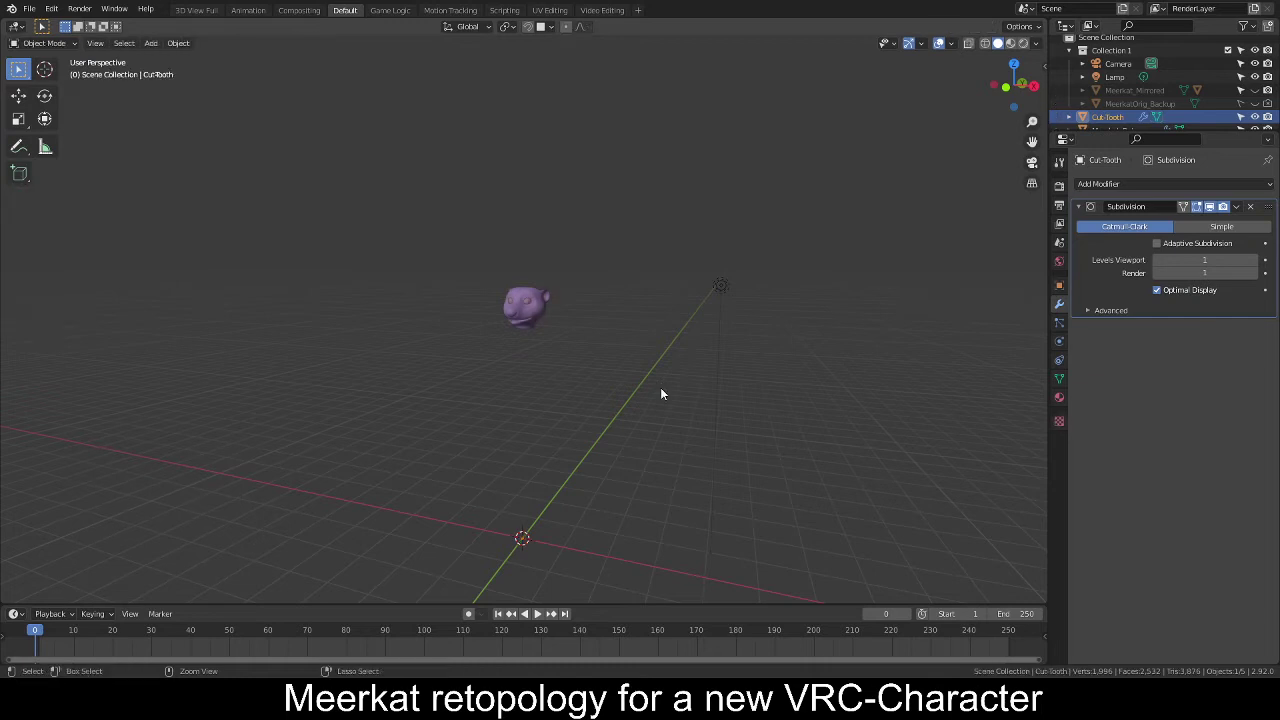
# Nudge the tooth about 0.005 along Y and -0.003 along X and Z, and scale it up to about 1.4.
pyautogui.scroll(8, 660, 393)
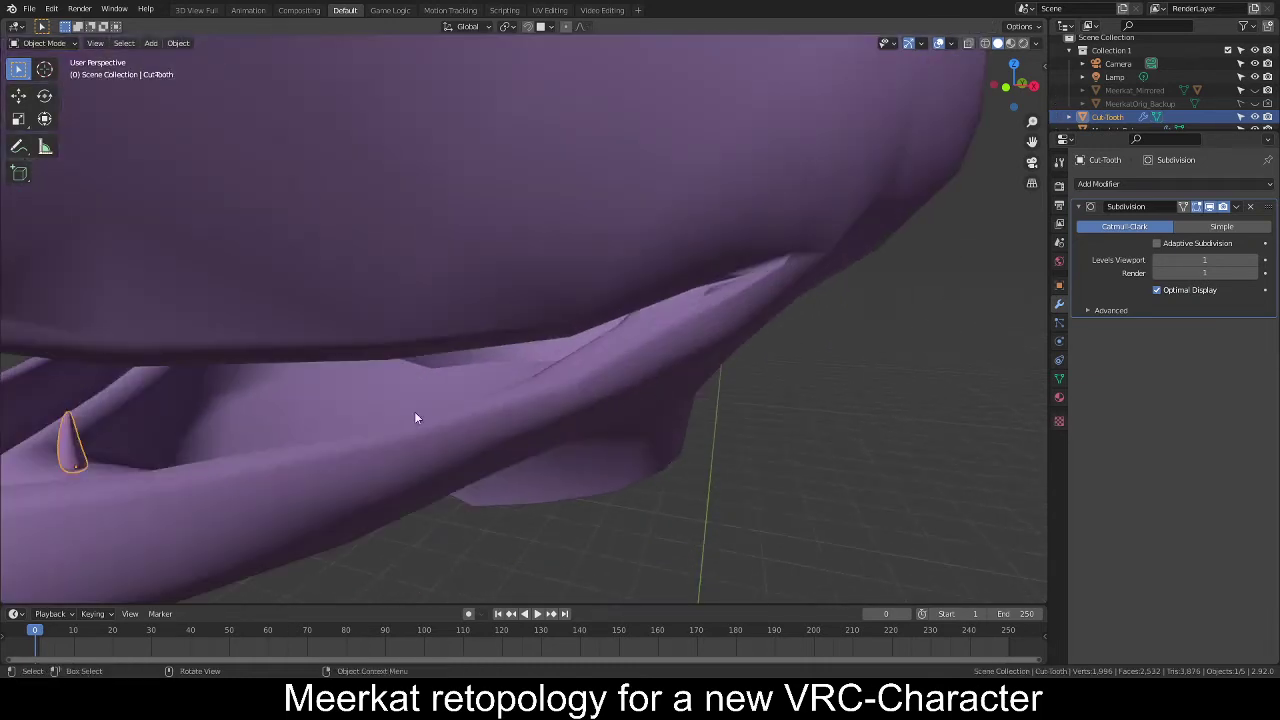
pyautogui.moveTo(107, 472); pyautogui.dragTo(715, 397, button='middle')
pyautogui.press('g')
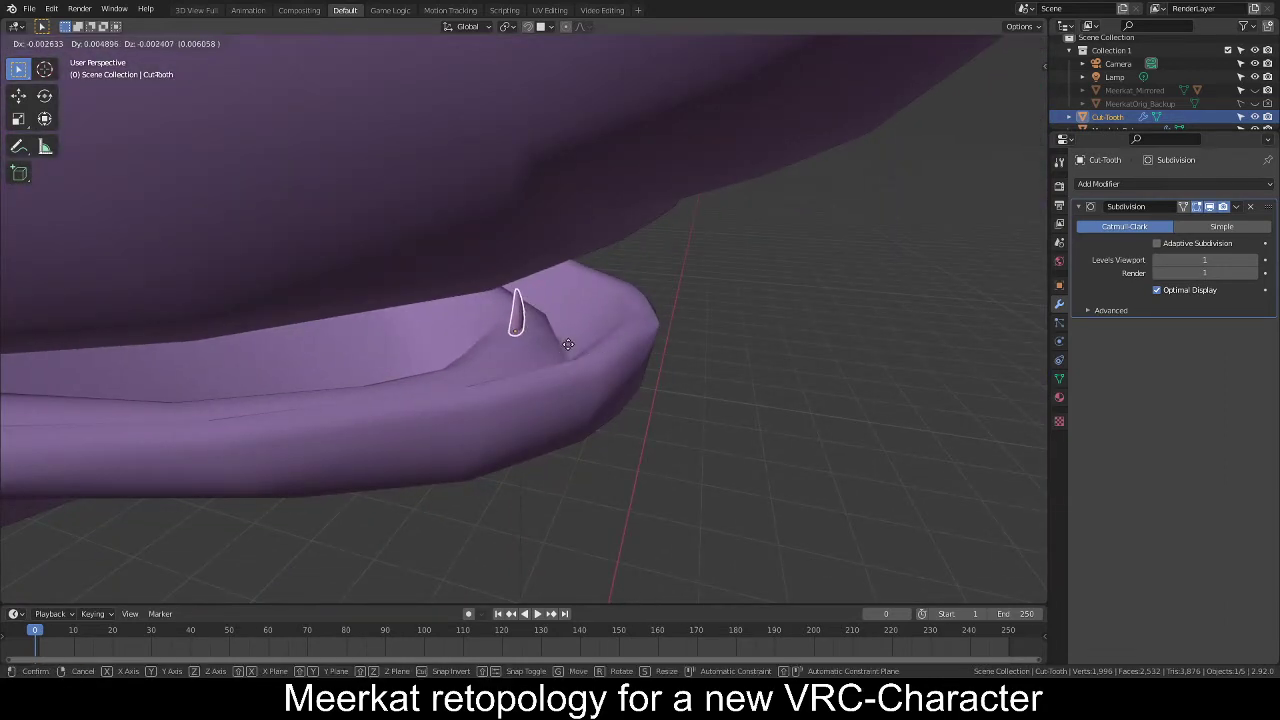
pyautogui.click(568, 344)
pyautogui.moveTo(604, 351); pyautogui.dragTo(500, 344, button='middle')
pyautogui.press('s')
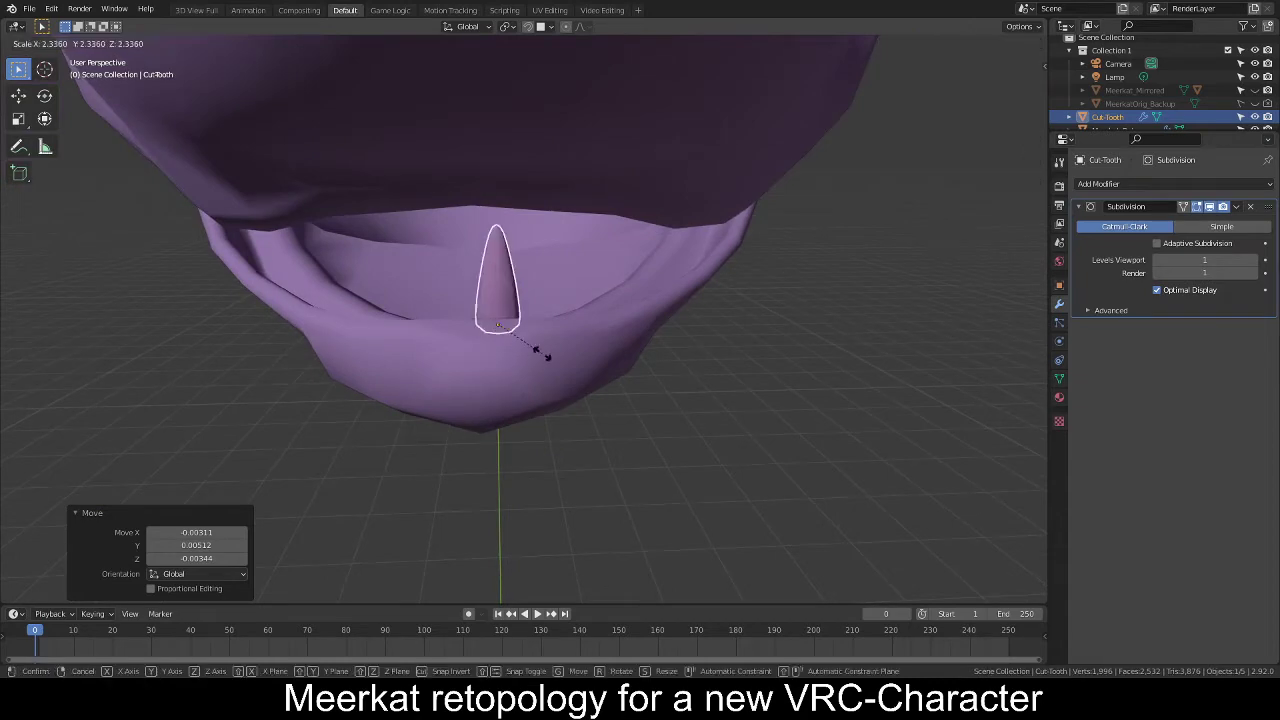
pyautogui.click(525, 350)
# Move the tooth about 0.017 along X and 0.001 down the jaw's front, and shift it about 0.002 along Y.
pyautogui.moveTo(579, 355); pyautogui.dragTo(874, 382, button='middle')
pyautogui.press('g')
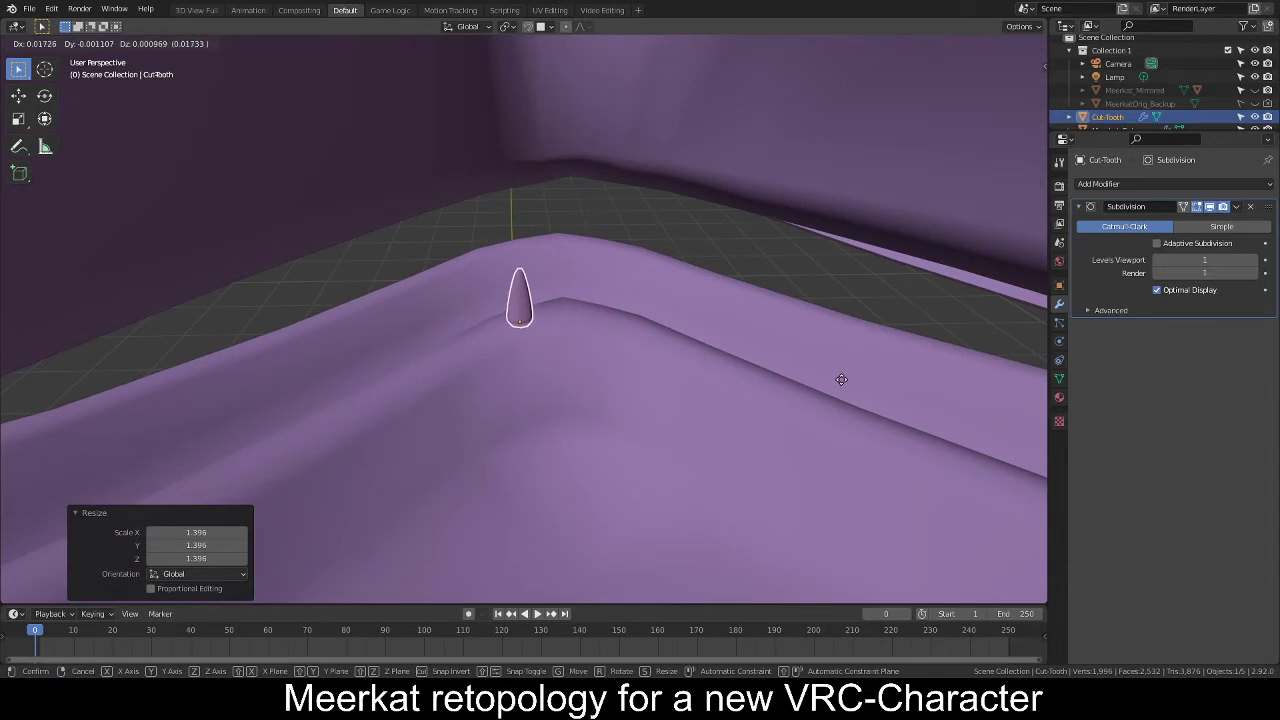
pyautogui.click(841, 380)
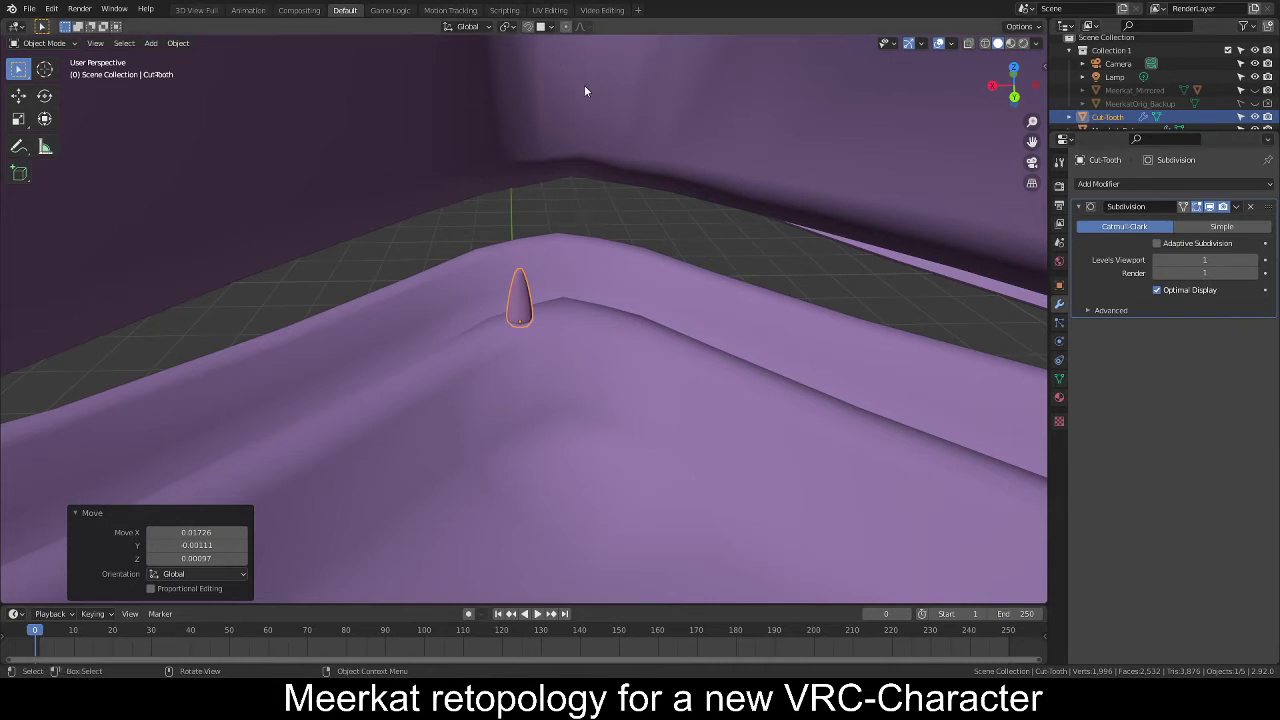
pyautogui.moveTo(610, 301); pyautogui.dragTo(485, 305, button='middle')
pyautogui.press('g')
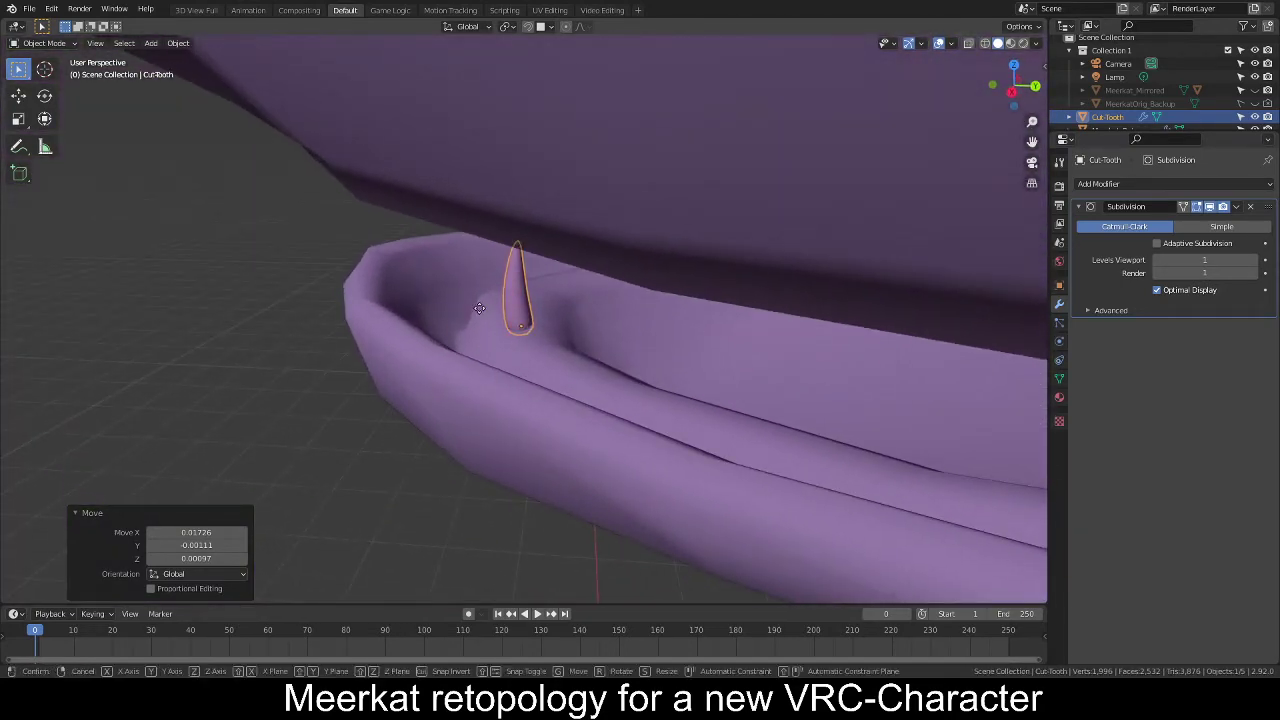
pyautogui.press('y')
pyautogui.click(560, 298)
# Scale the tooth uniformly to about 0.824 on the front ridge of the lower jaw.
pyautogui.moveTo(635, 292); pyautogui.dragTo(799, 339, button='middle')
pyautogui.scroll(-4, 799, 344)
pyautogui.press('s')
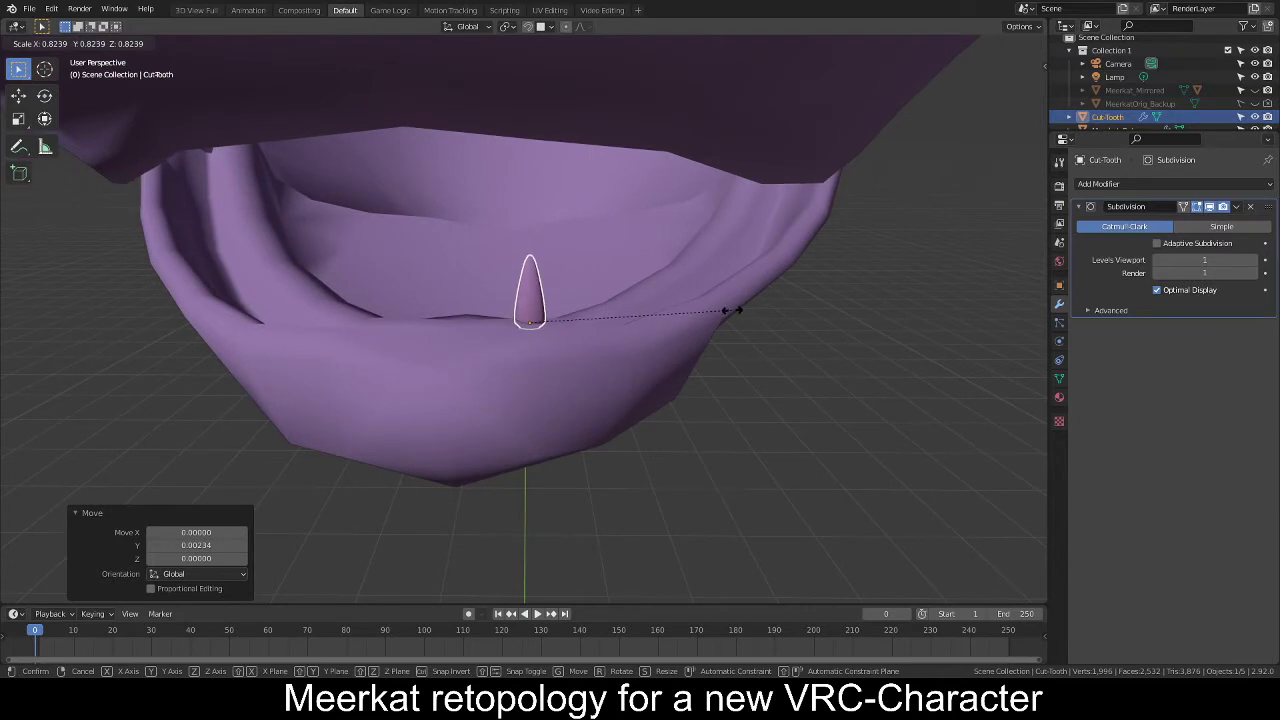
pyautogui.click(700, 307)
pyautogui.moveTo(673, 306); pyautogui.dragTo(655, 323, button='middle')
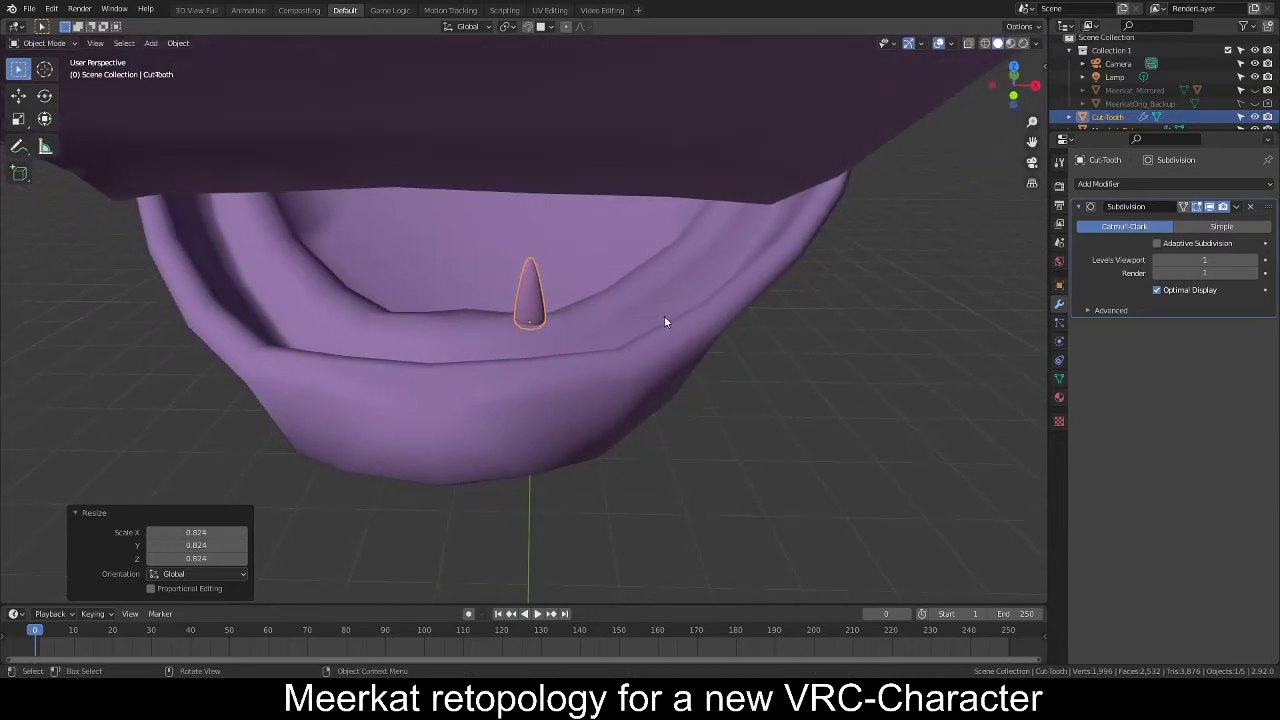
# Duplicate the tooth twice along X across the lower jaw's front, offsetting each copy by about -0.0126.
pyautogui.hotkey('shift', 'd')
pyautogui.press('y')
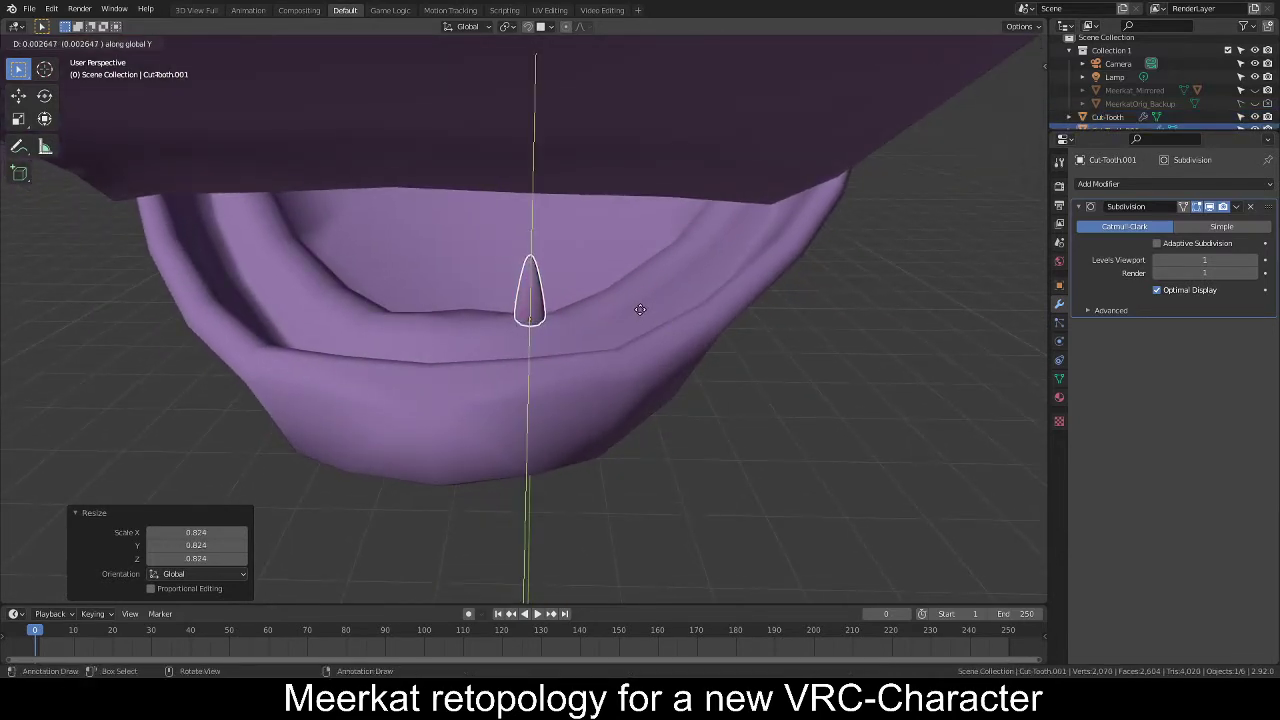
pyautogui.press('x')
pyautogui.click(632, 310)
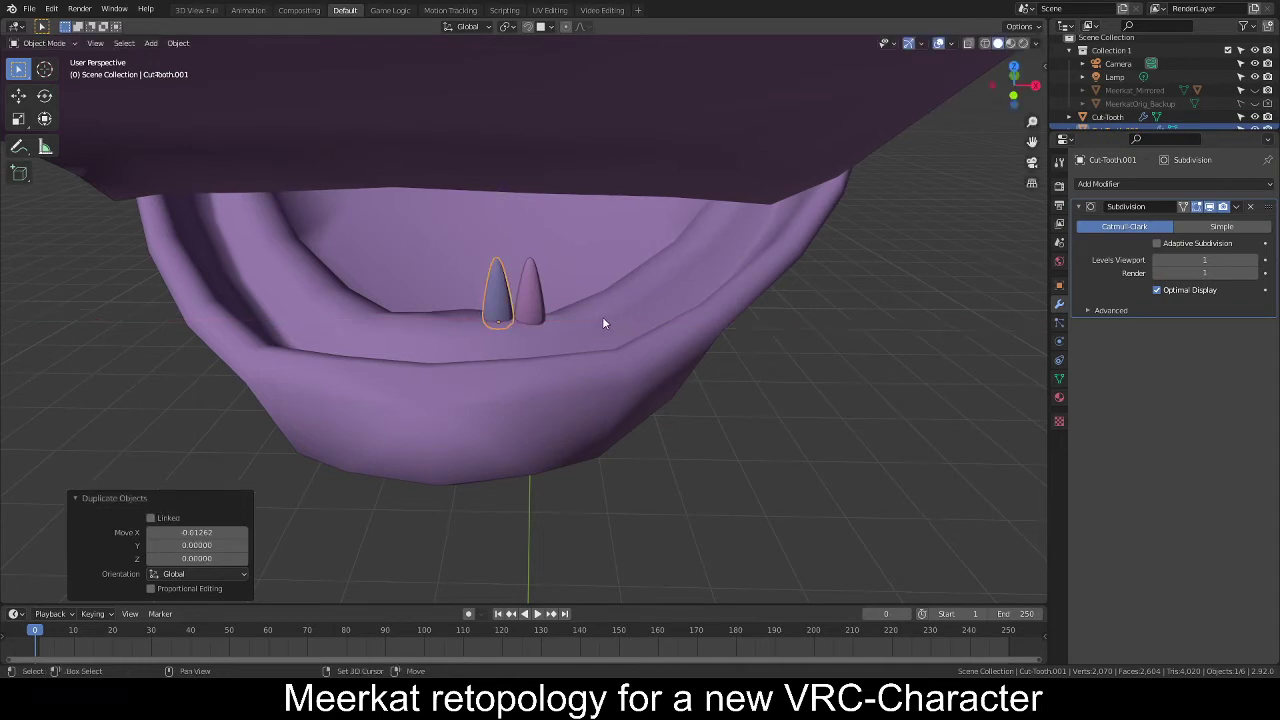
pyautogui.moveTo(602, 316); pyautogui.dragTo(671, 318, button='middle')
pyautogui.hotkey('shift', 'd')
pyautogui.press('x')
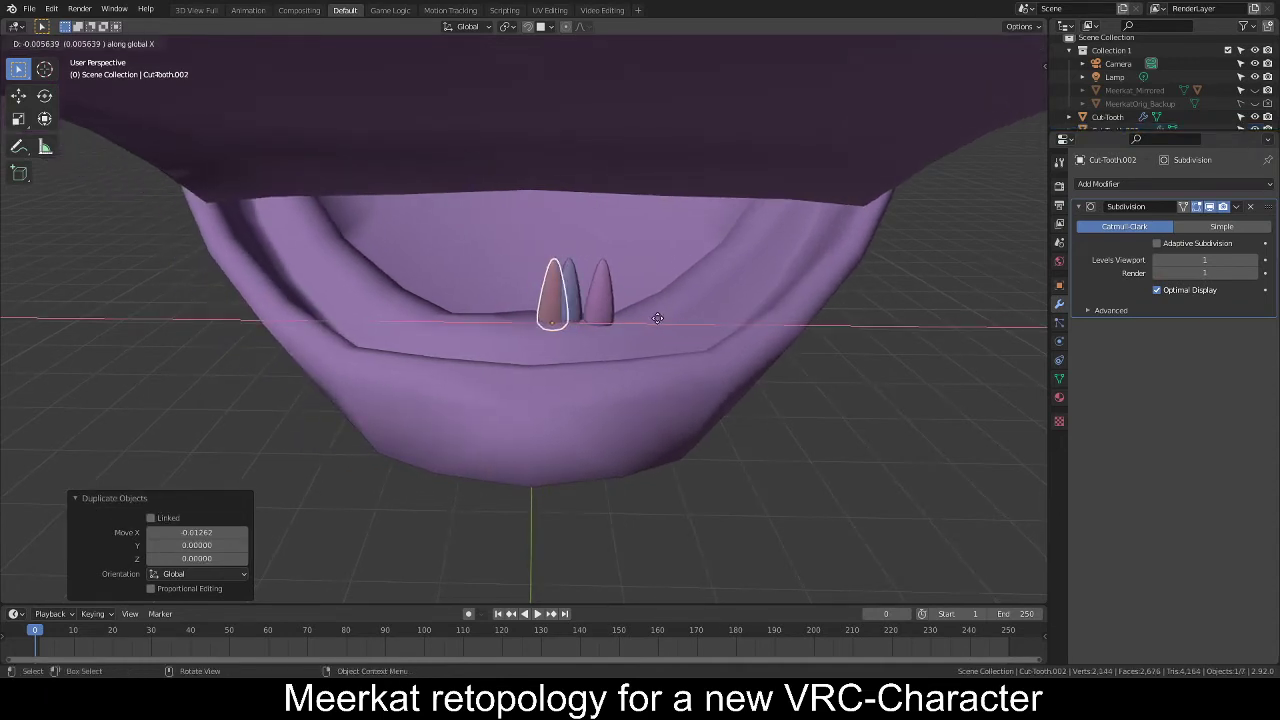
pyautogui.click(640, 316)
# Add three more tooth copies along X, offset by about -0.012 each, to complete a row of six.
pyautogui.hotkey('shift', 'd')
pyautogui.press('x')
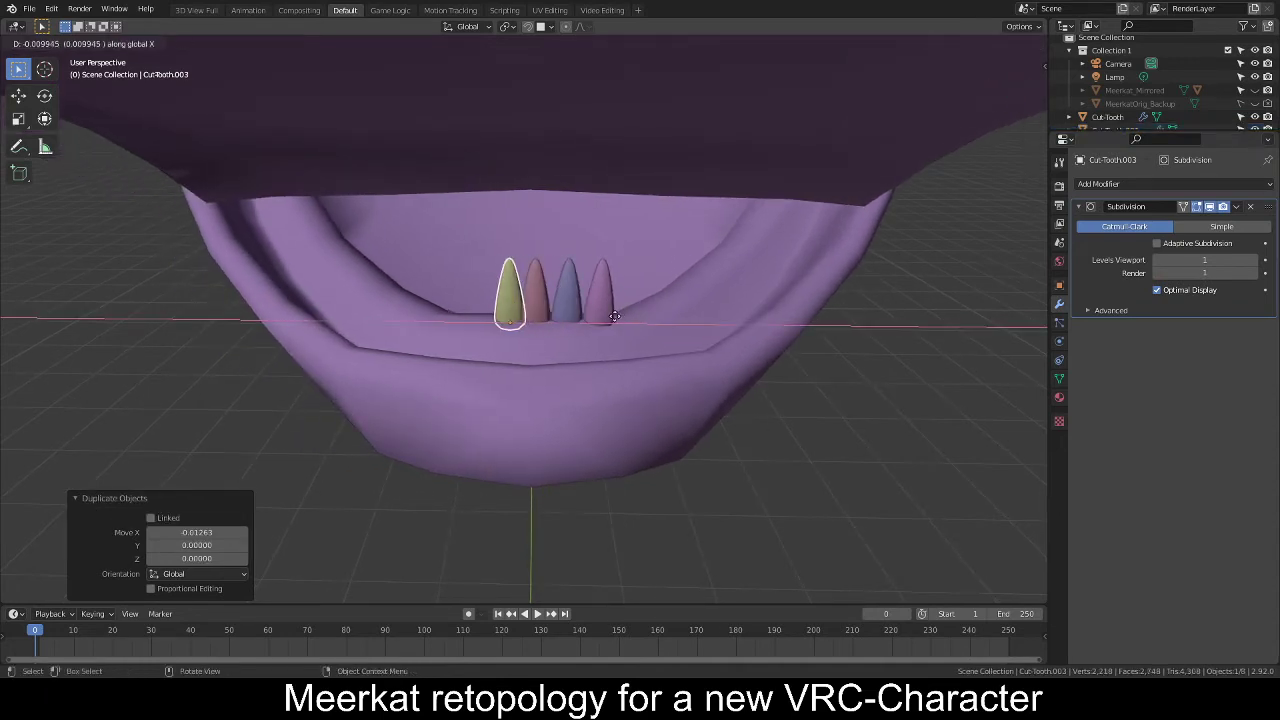
pyautogui.click(608, 315)
pyautogui.hotkey('shift', 'd')
pyautogui.press('x')
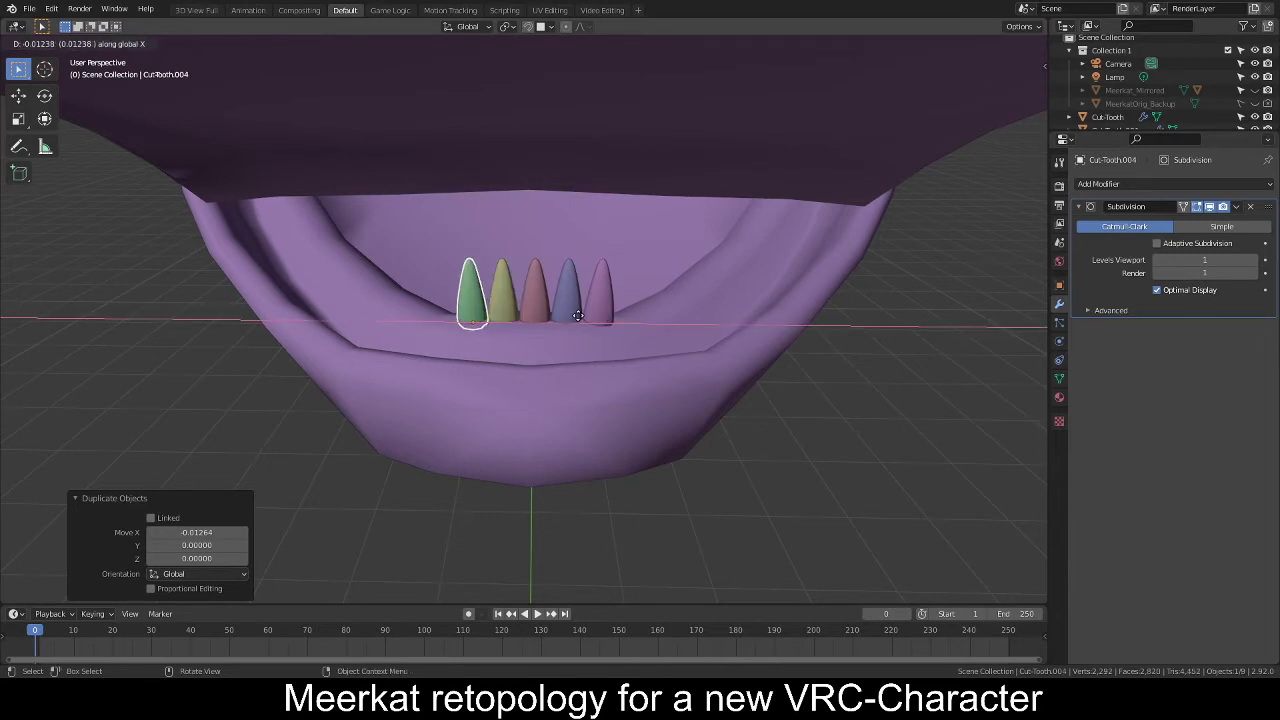
pyautogui.click(578, 315)
pyautogui.hotkey('shift', 'd')
pyautogui.press('x')
pyautogui.click(557, 315)
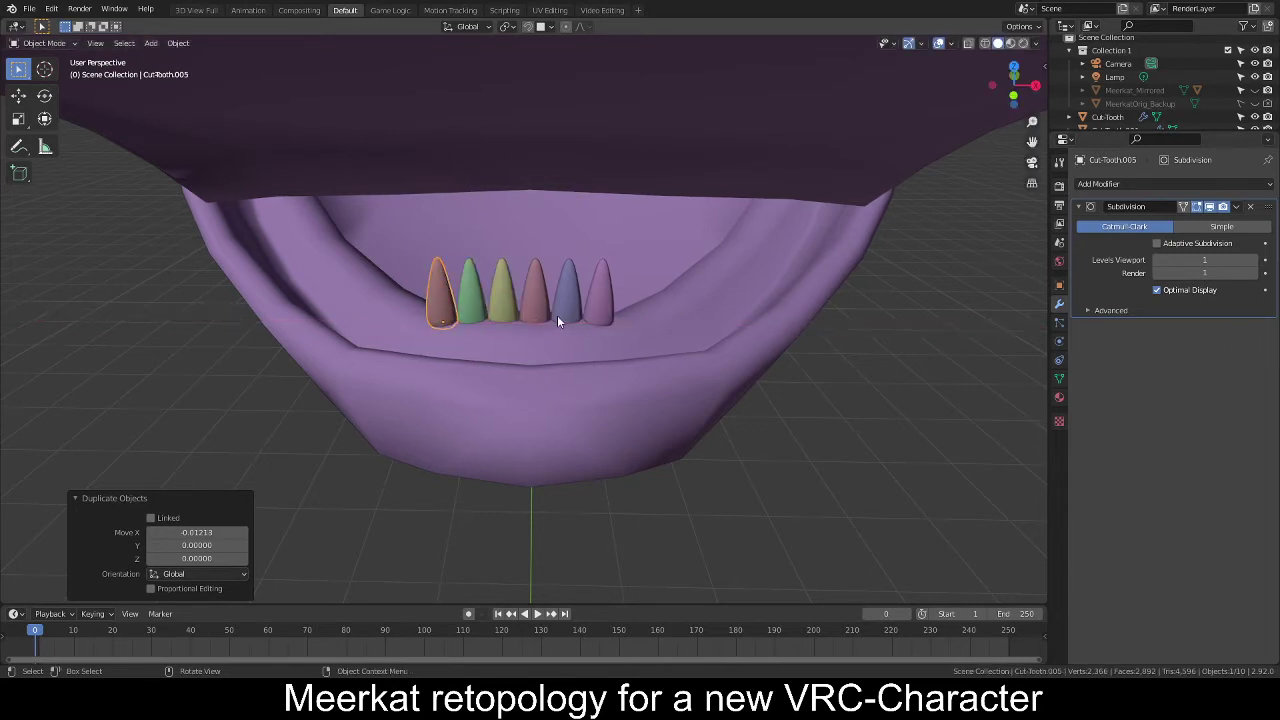
# Select all six teeth in the row with circle select.
pyautogui.moveTo(557, 315); pyautogui.dragTo(660, 322, button='middle')
pyautogui.hotkey('alt', 'a')
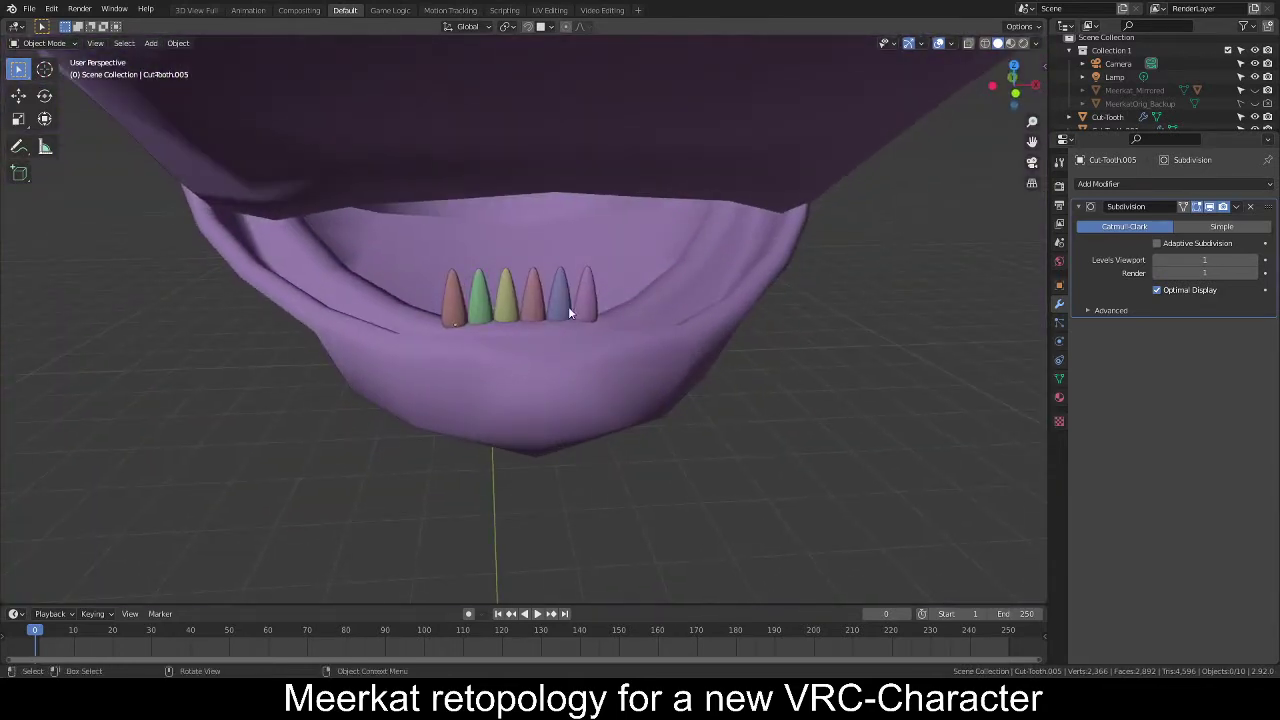
pyautogui.press('c')
pyautogui.moveTo(452, 289); pyautogui.dragTo(578, 298)
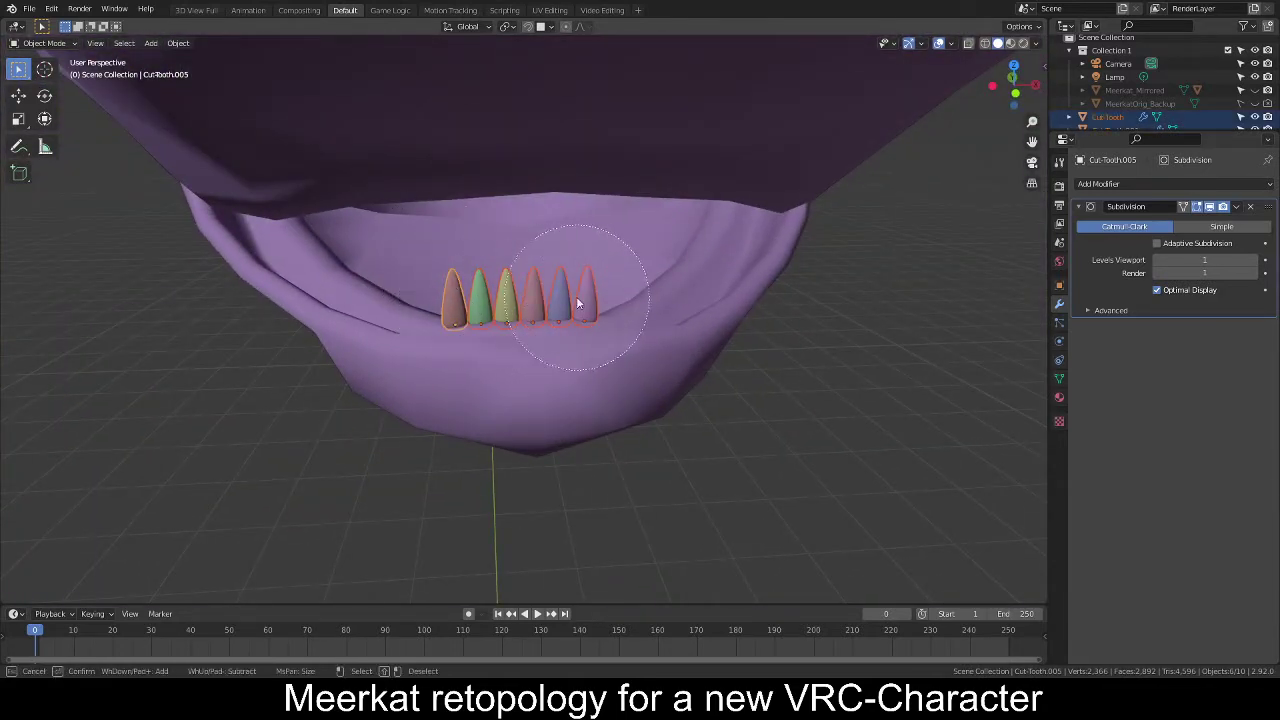
pyautogui.rightClick(576, 296)
# Rotate the purple end tooth about 11° around the global Z axis.
pyautogui.moveTo(576, 296); pyautogui.dragTo(758, 389, button='middle')
pyautogui.click(586, 326)
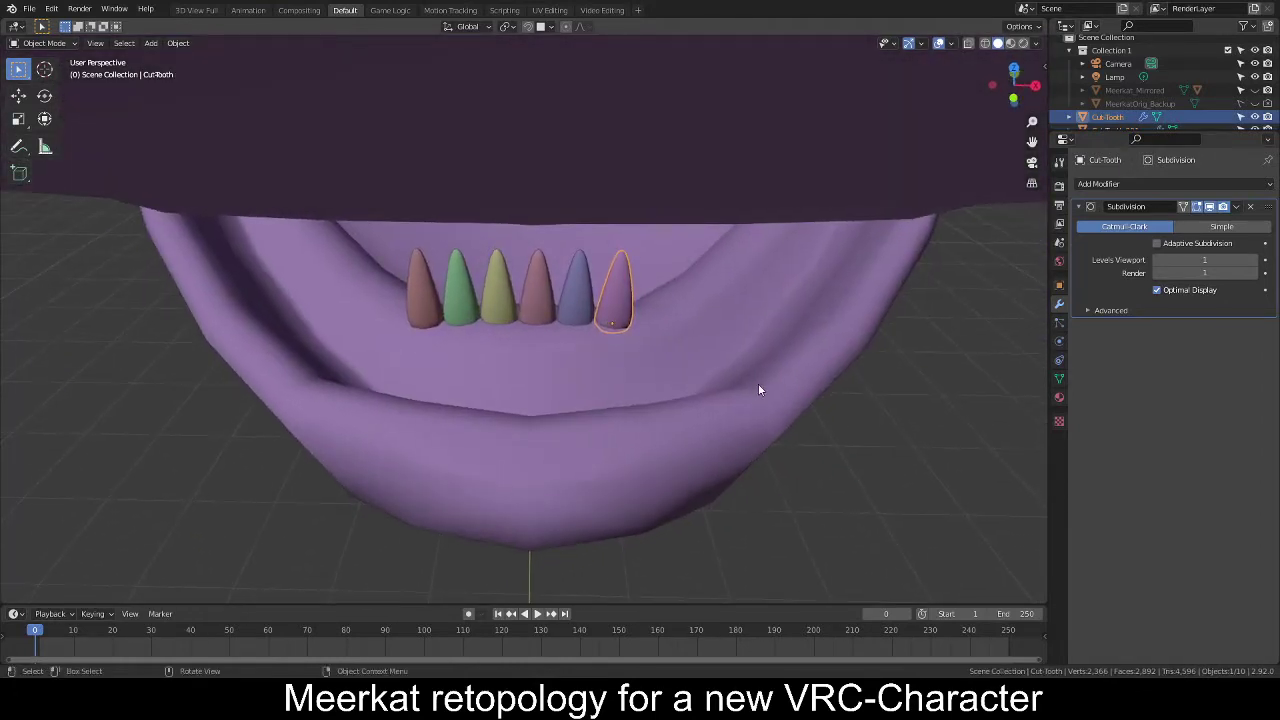
pyautogui.press('r')
pyautogui.press('z')
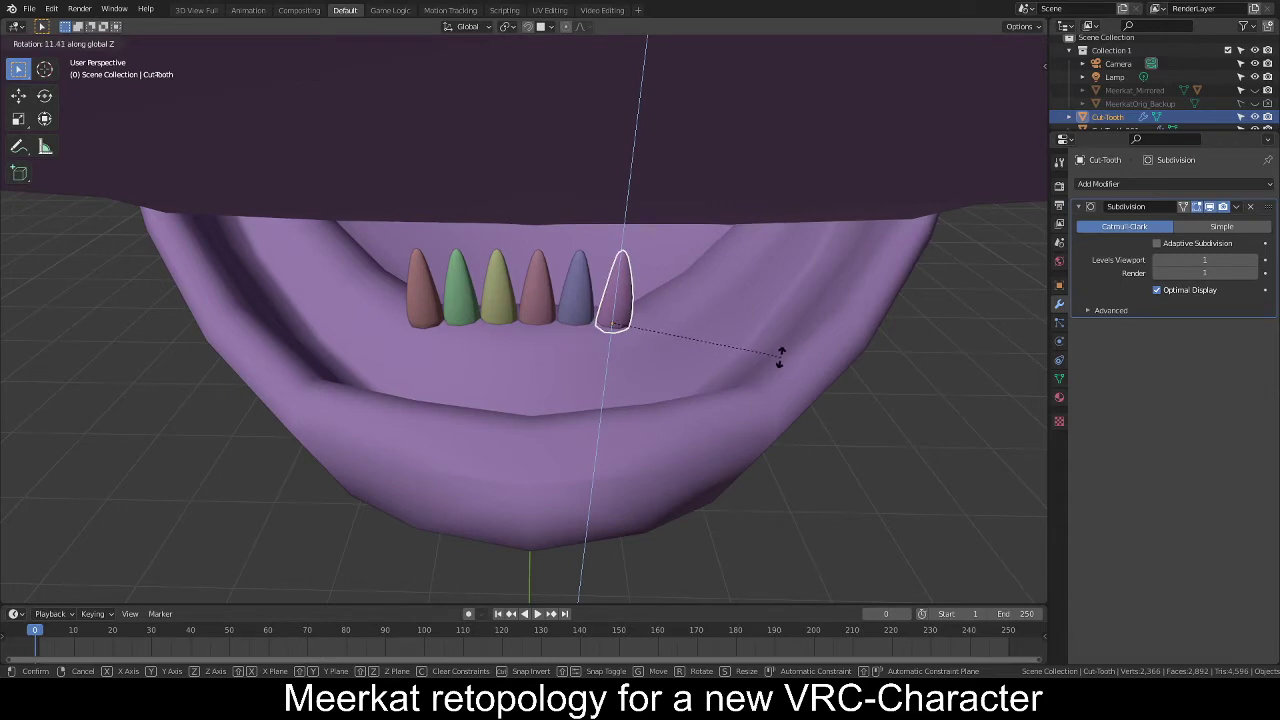
pyautogui.click(778, 360)
# Move the two middle teeth toward the jaw's front along Y, the reddish one by about -0.0029.
pyautogui.moveTo(751, 375); pyautogui.dragTo(542, 379, button='middle')
pyautogui.click(507, 294)
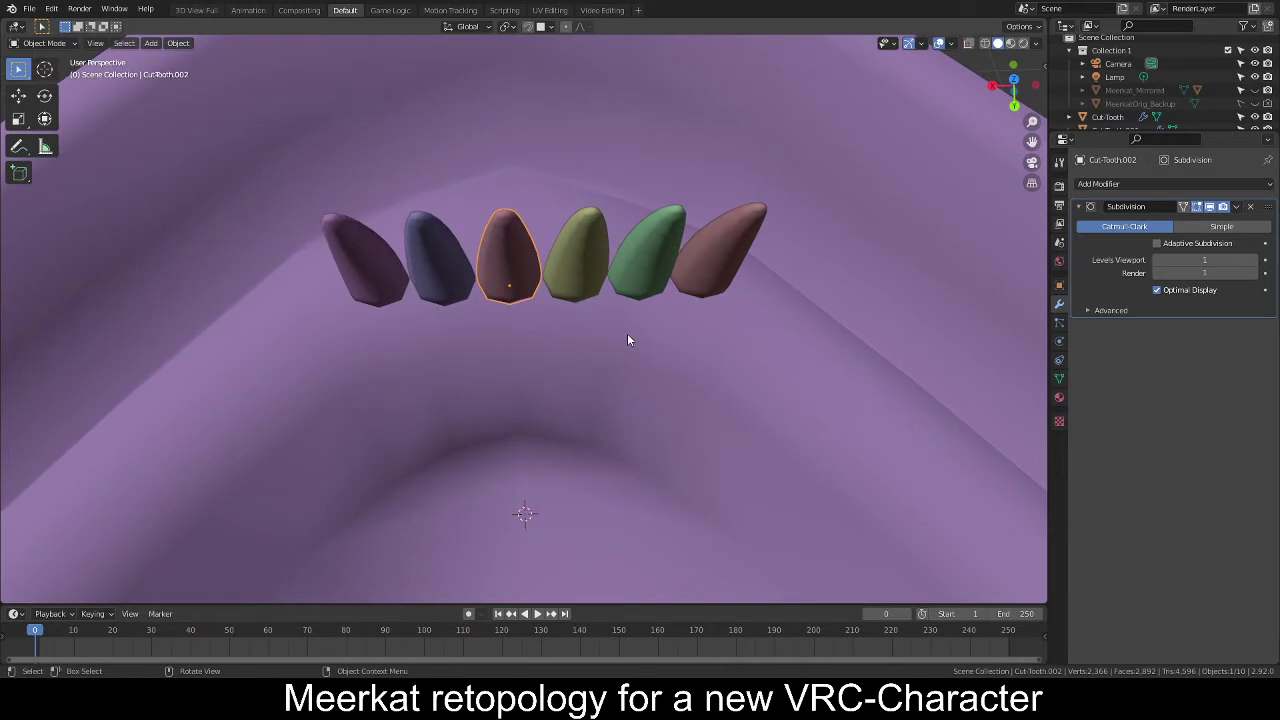
pyautogui.press('g')
pyautogui.press('y')
pyautogui.click(575, 290)
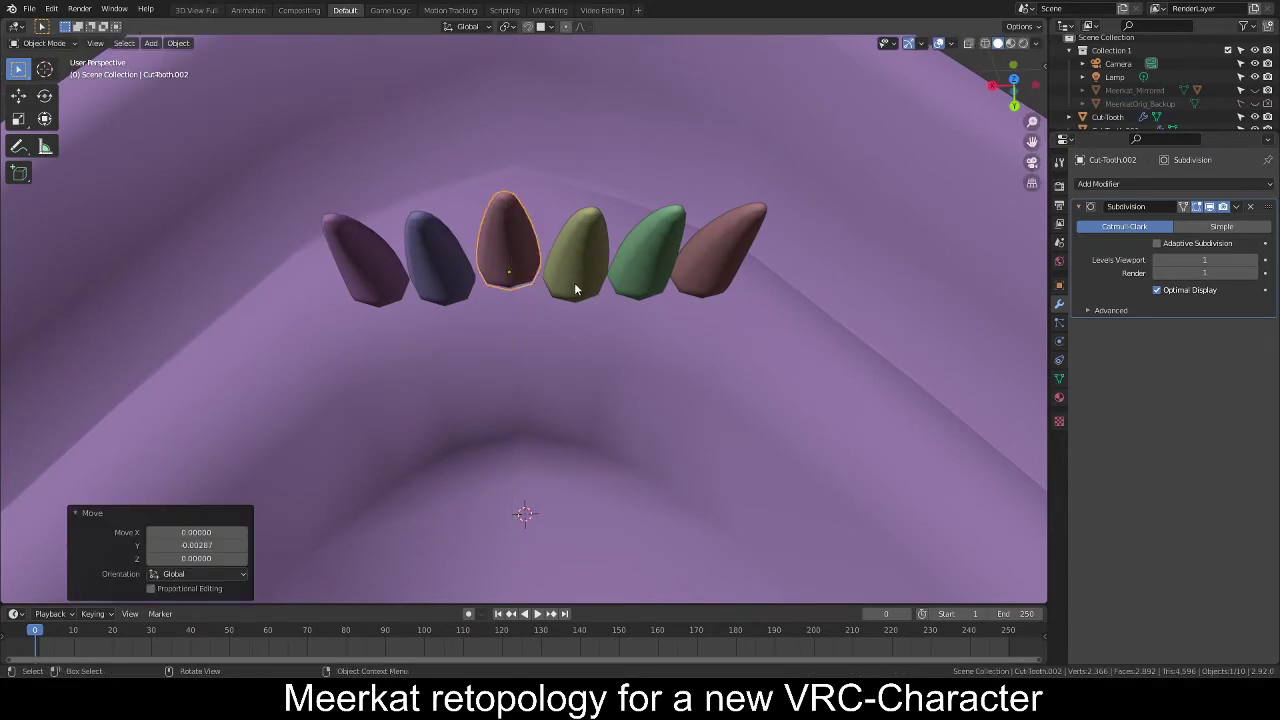
pyautogui.click(575, 290)
pyautogui.press('g')
pyautogui.press('y')
pyautogui.click(614, 316)
# Shift the green tooth about -0.001 and the blue tooth about -0.0034 along Y.
pyautogui.click(632, 285)
pyautogui.press('g')
pyautogui.press('y')
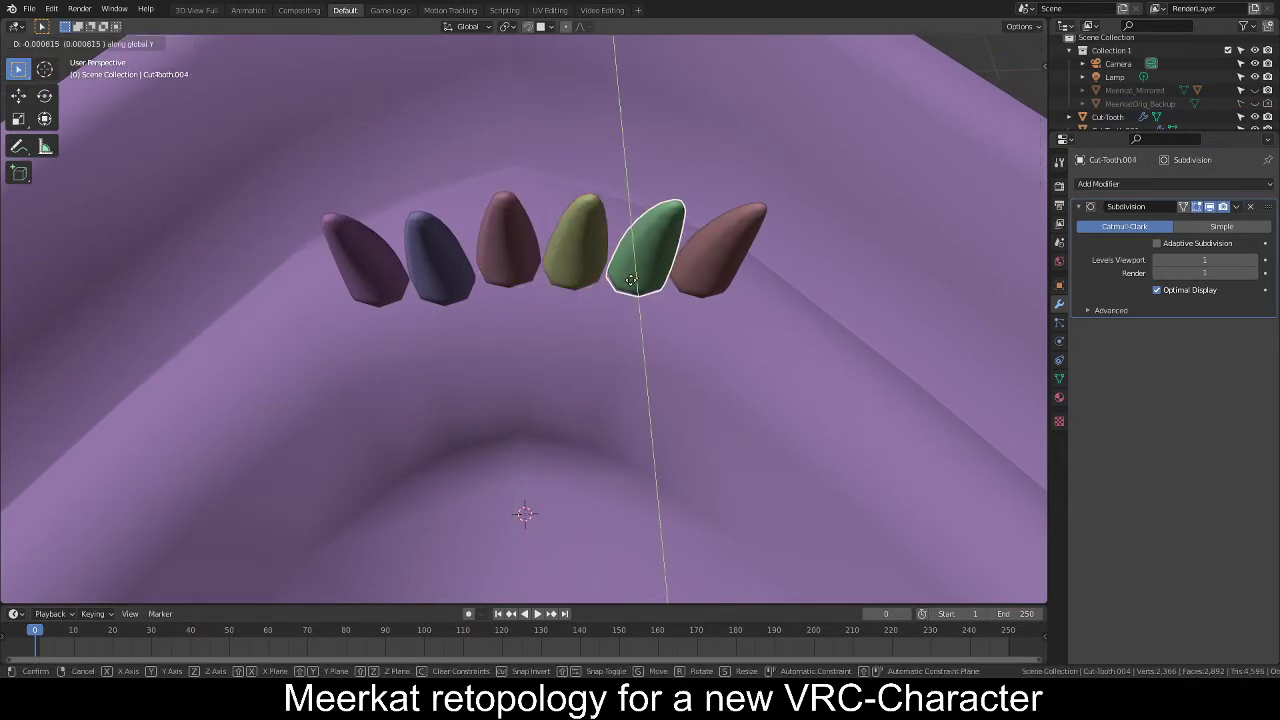
pyautogui.click(630, 279)
pyautogui.click(459, 280)
pyautogui.press('g')
pyautogui.press('y')
pyautogui.click(502, 291)
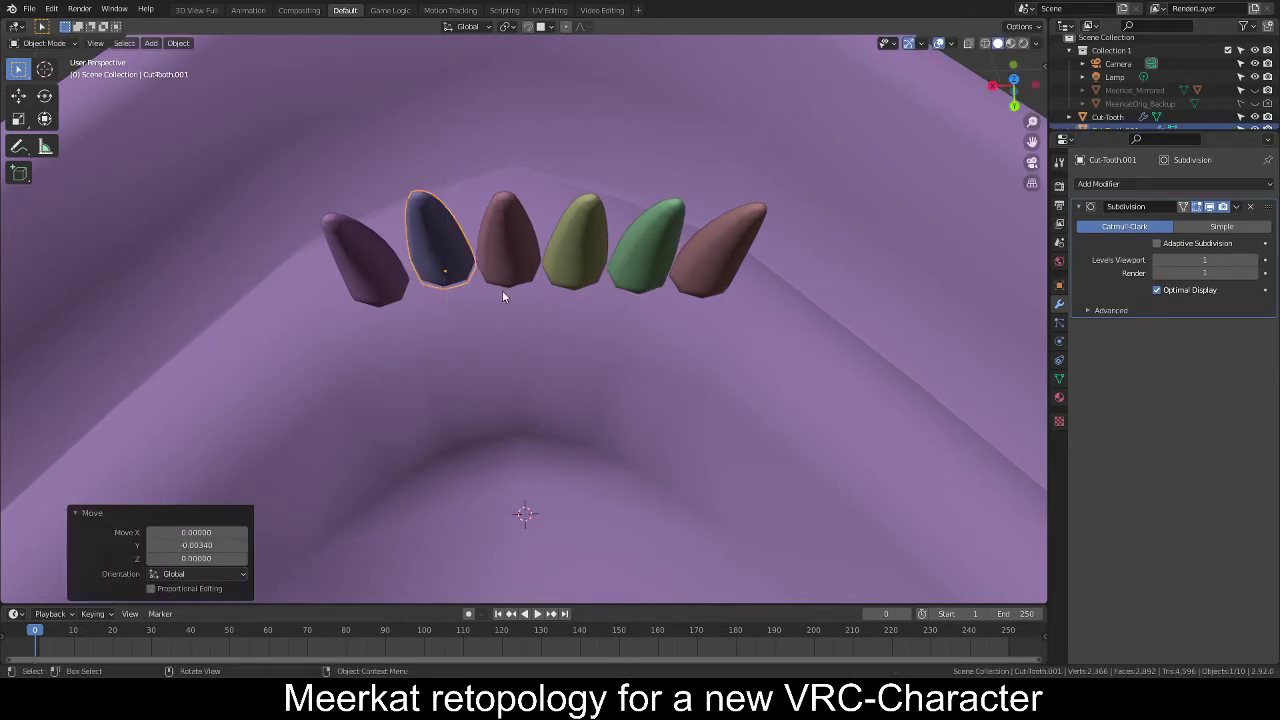
# Move the purple end tooth about -0.0007 along Y and rotate it about 17.4° around Z.
pyautogui.click(385, 285)
pyautogui.press('g')
pyautogui.press('y')
pyautogui.click(446, 303)
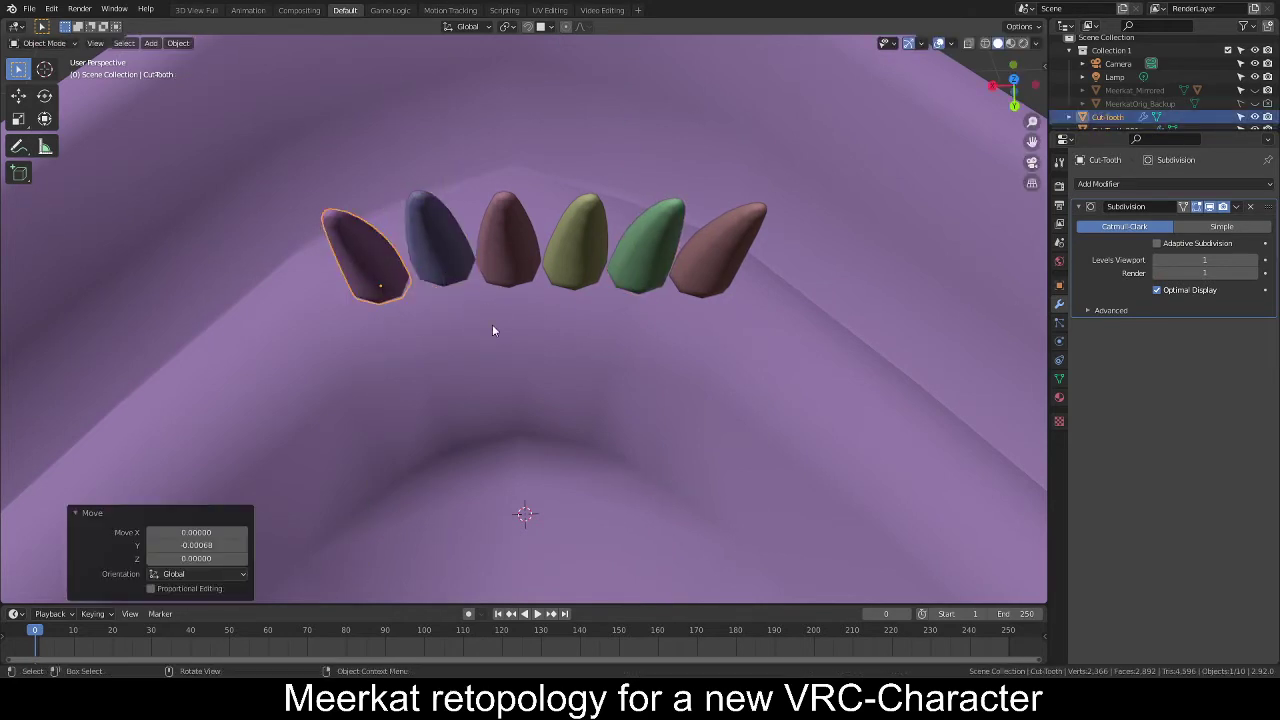
pyautogui.press('r')
pyautogui.press('z')
pyautogui.click(511, 290)
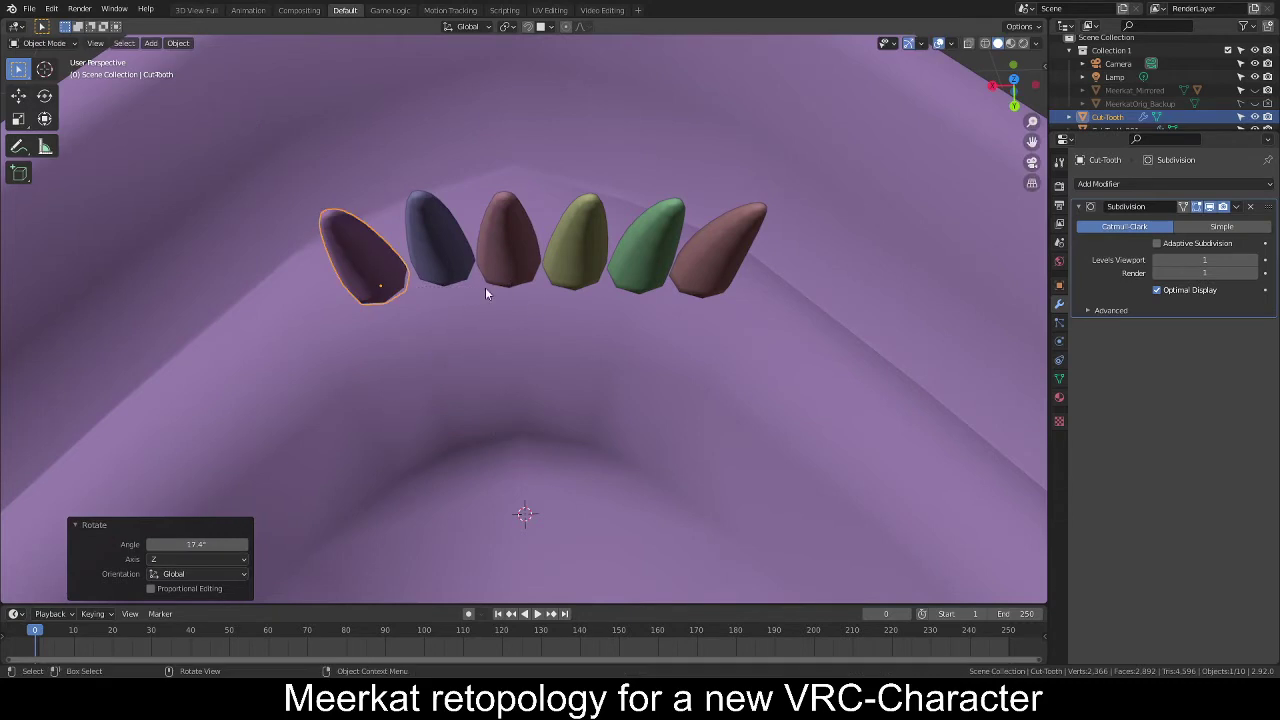
# Rotate the blue tooth about 7.7° around the global Z axis.
pyautogui.click(483, 286)
pyautogui.press('r')
pyautogui.press('z')
pyautogui.click(541, 297)
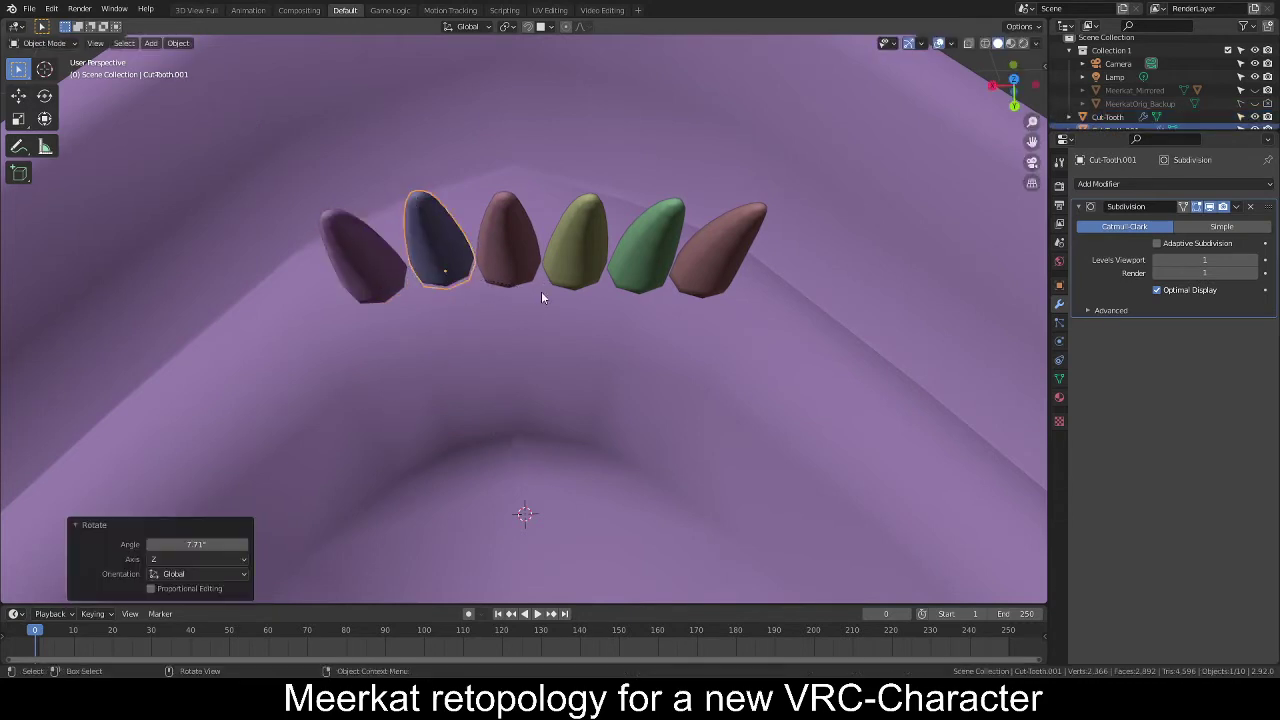
# Rotate the brown end tooth about -31.1° and the green tooth about -11° around Z.
pyautogui.click(700, 280)
pyautogui.press('r')
pyautogui.press('z')
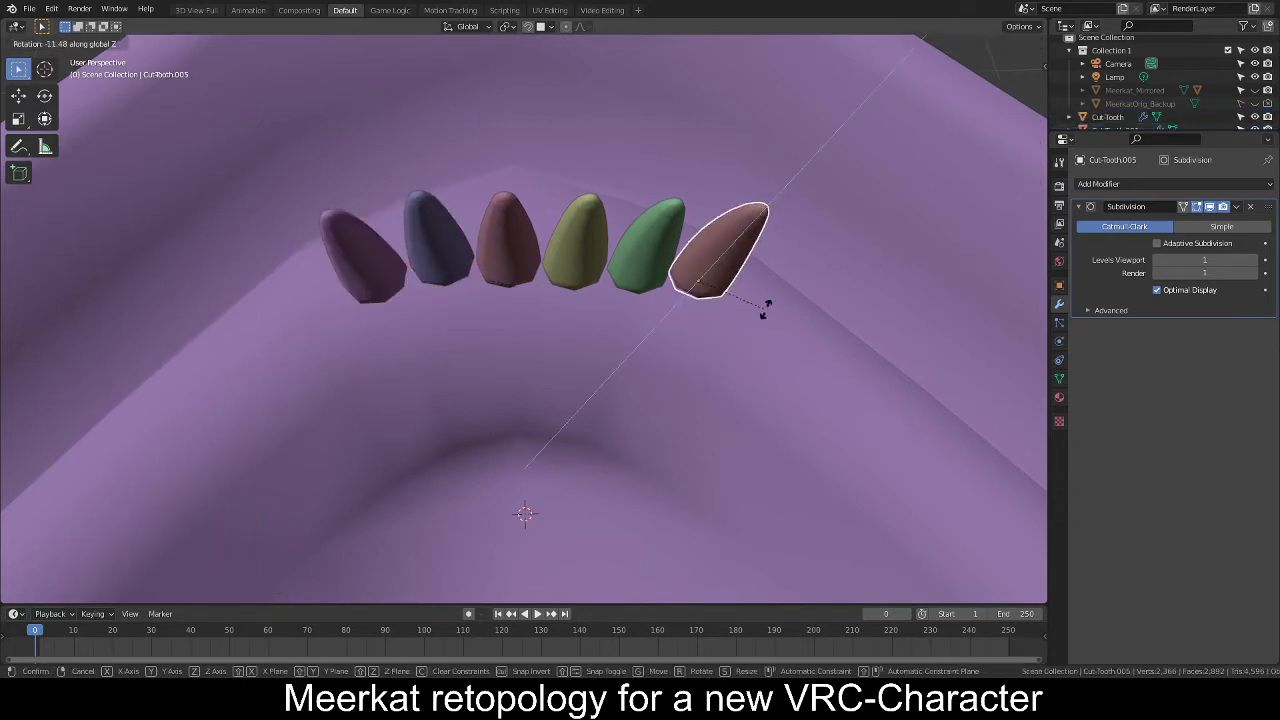
pyautogui.rightClick(764, 308)
pyautogui.press('r')
pyautogui.click(795, 422)
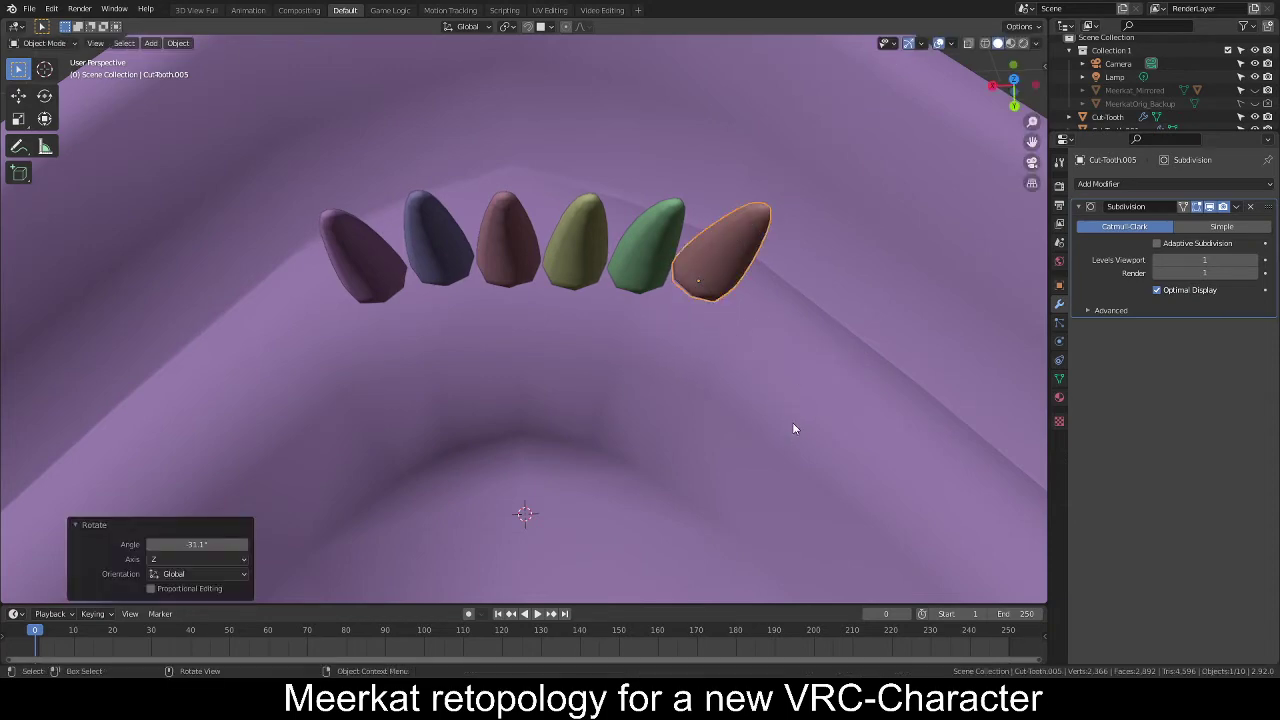
pyautogui.click(635, 280)
pyautogui.press('r')
pyautogui.click(834, 394)
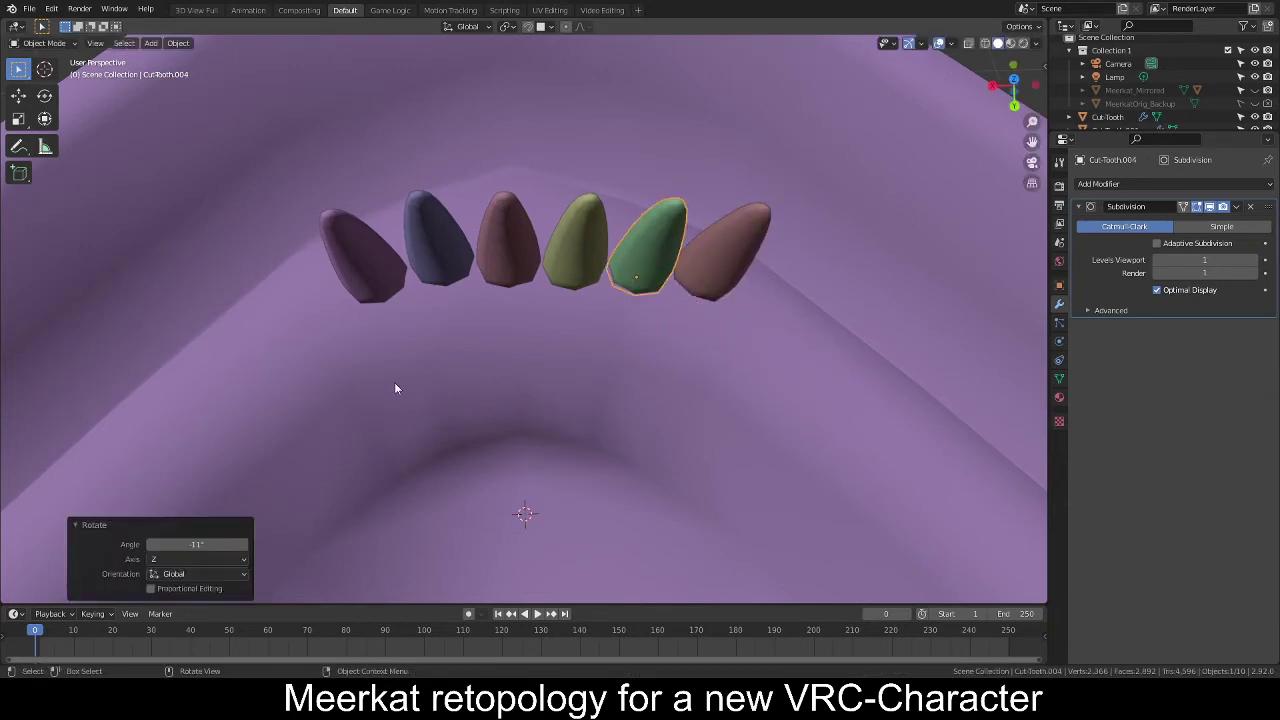
# Duplicate the purple end tooth and move the copy about 0.0122 along X to start a canine.
pyautogui.moveTo(394, 389); pyautogui.dragTo(650, 315, button='middle')
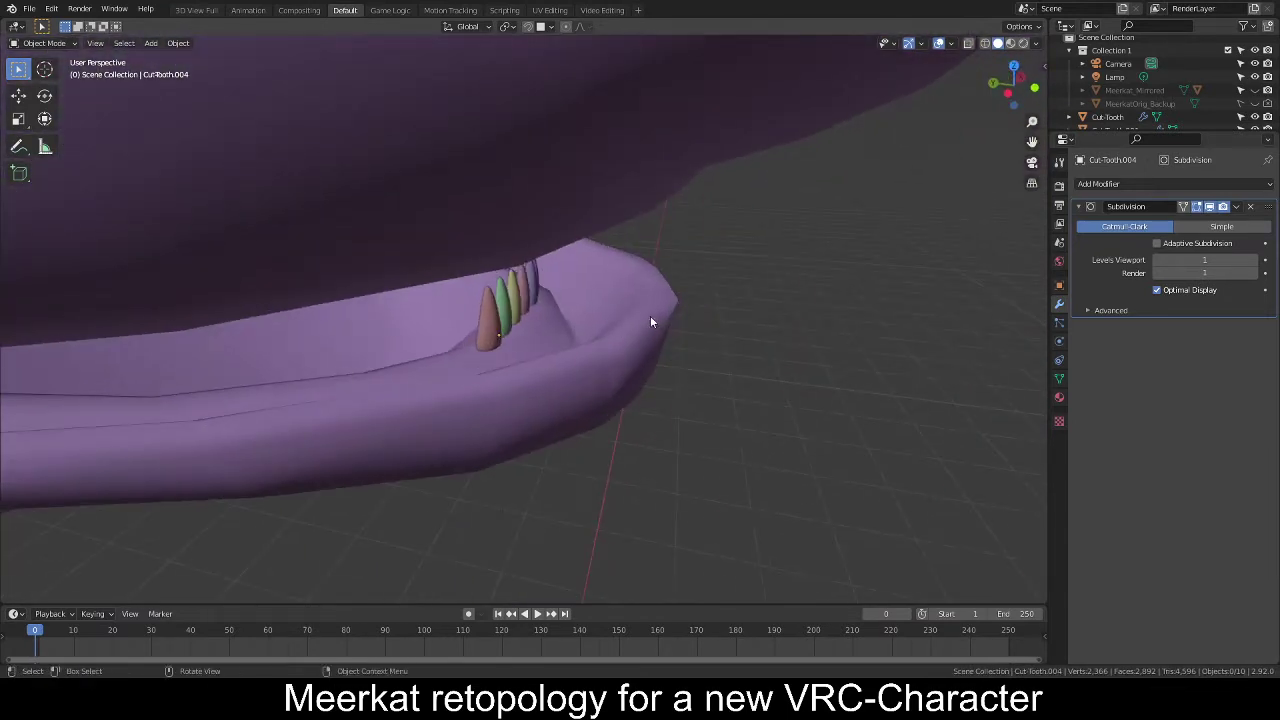
pyautogui.scroll(3, 650, 315)
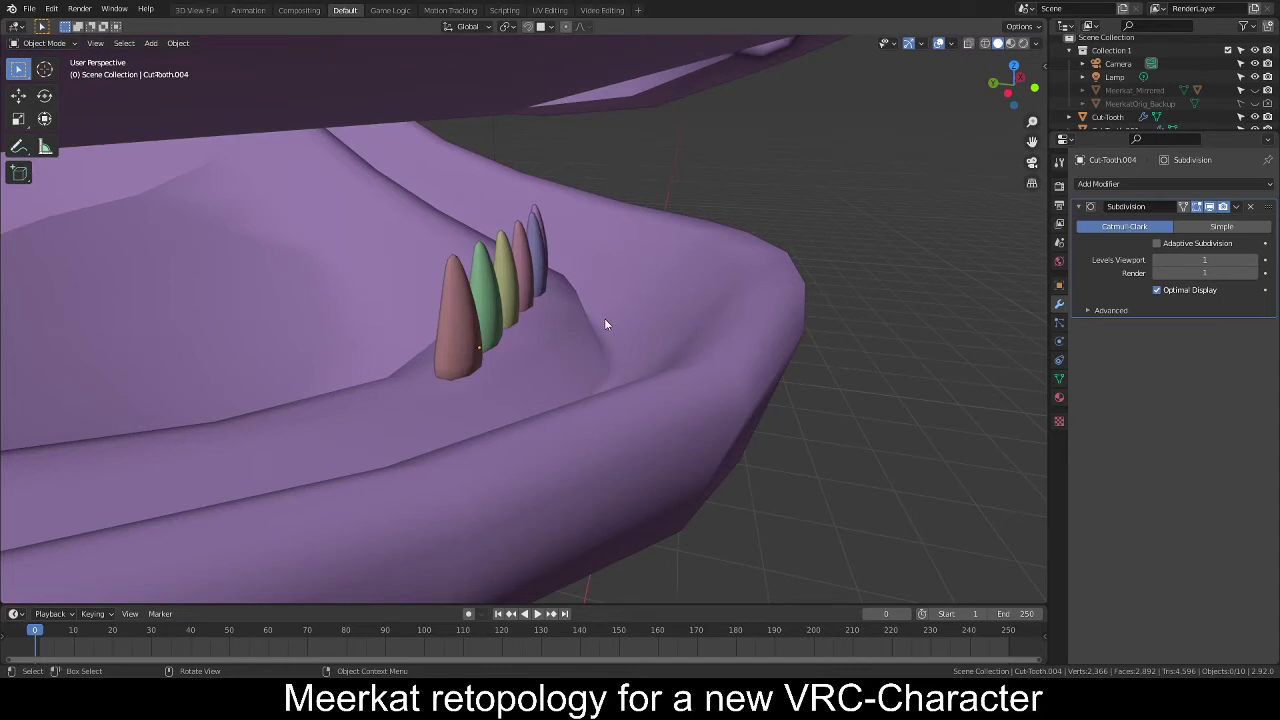
pyautogui.scroll(-3, 603, 318)
pyautogui.moveTo(603, 318); pyautogui.dragTo(701, 323, button='middle')
pyautogui.click(643, 295)
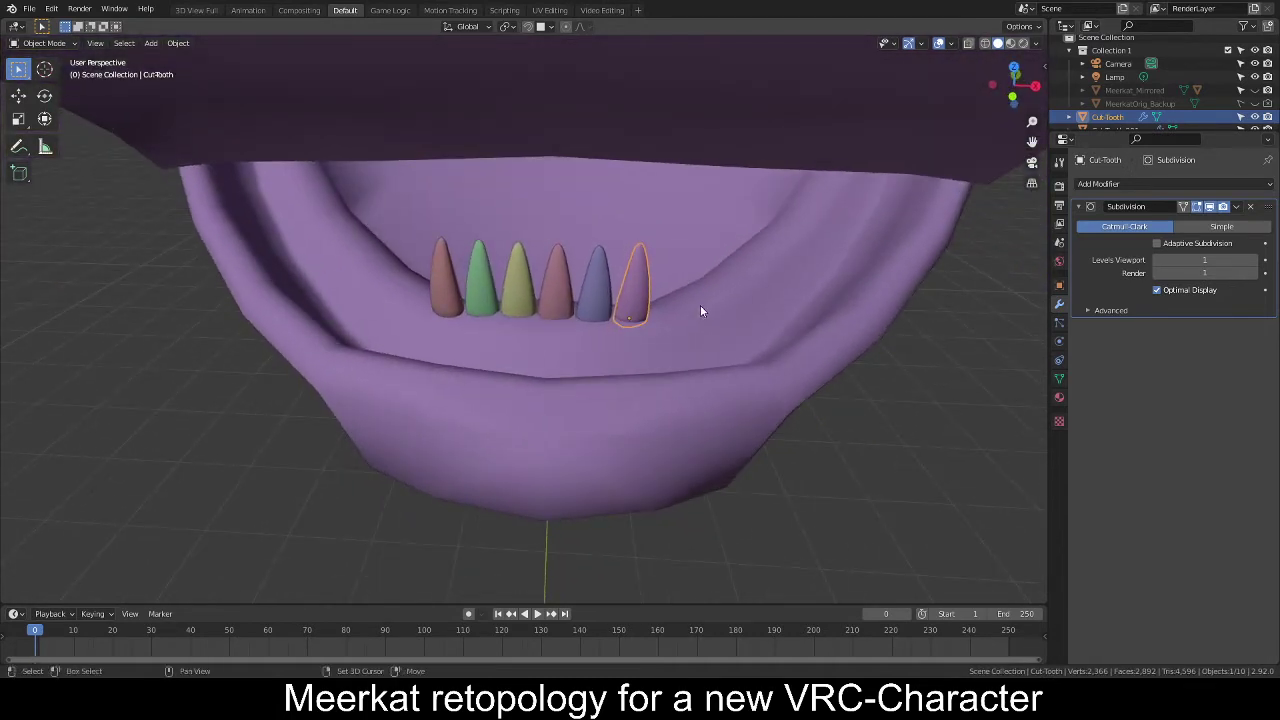
pyautogui.hotkey('shift', 'd')
pyautogui.rightClick(727, 315)
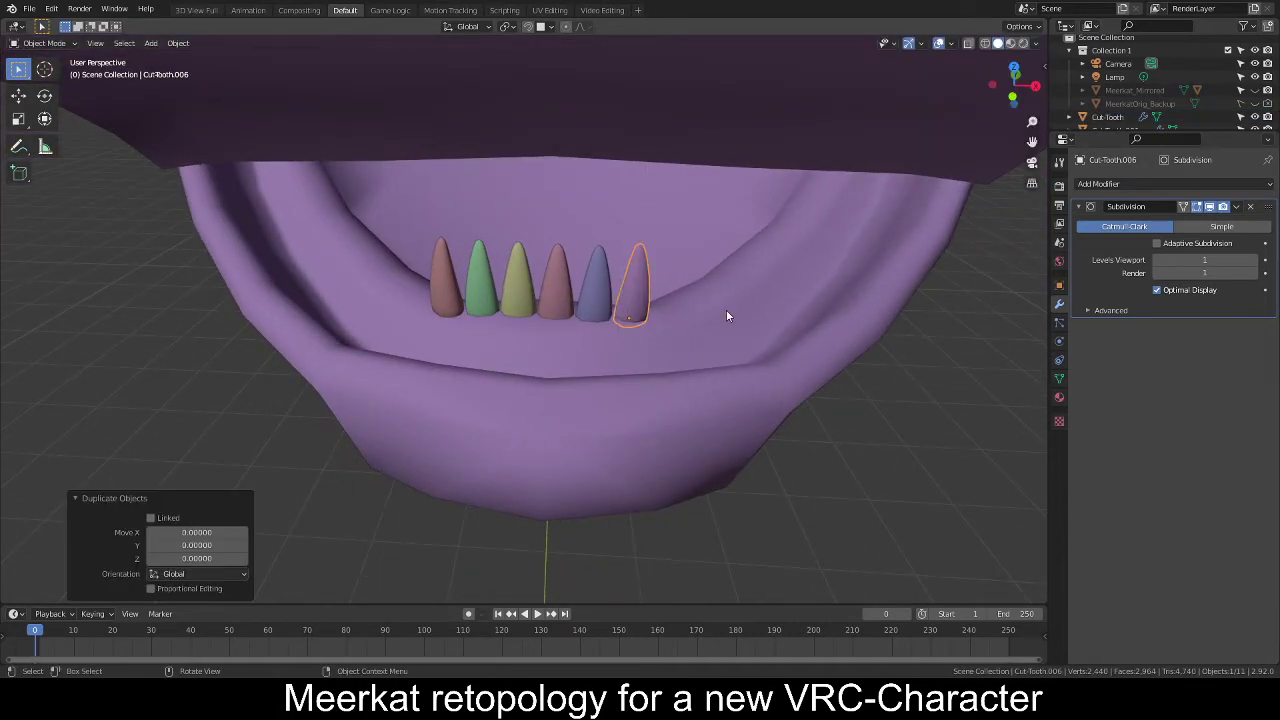
pyautogui.press('g')
pyautogui.press('x')
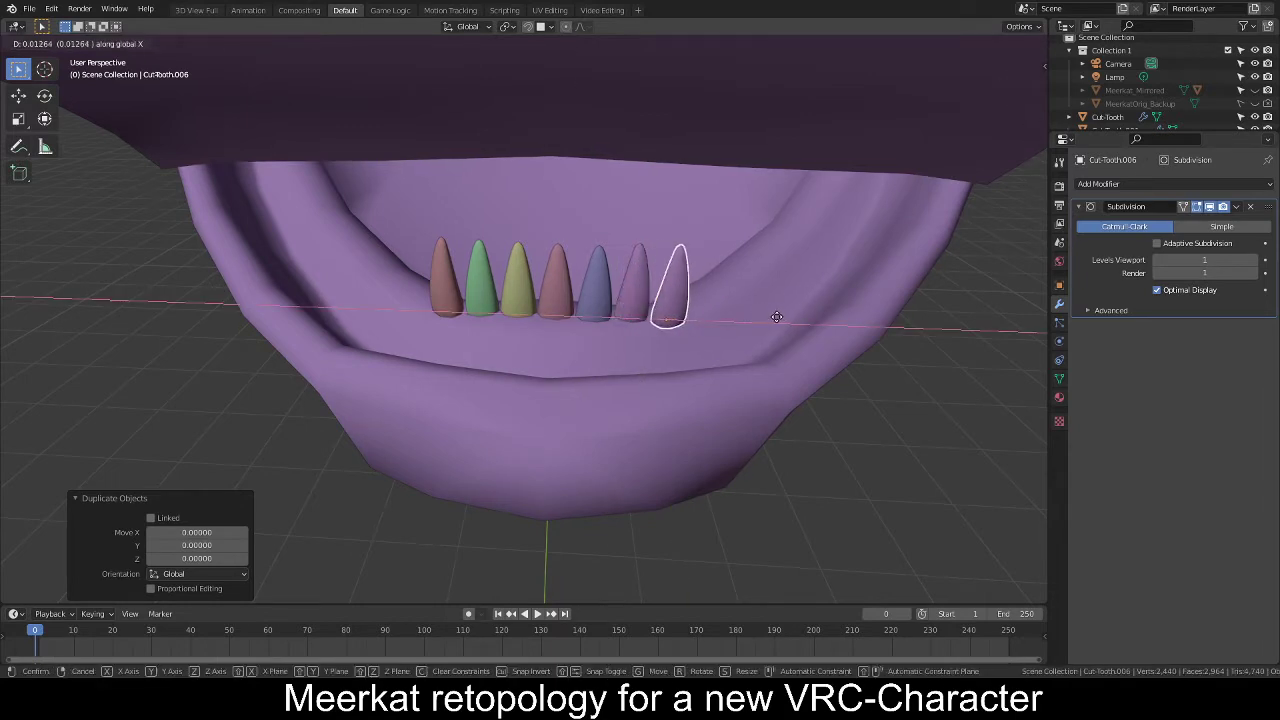
pyautogui.click(777, 320)
# Scale the copied outer tooth uniformly to about 1.81 for a larger canine.
pyautogui.moveTo(777, 338); pyautogui.dragTo(766, 317, button='middle')
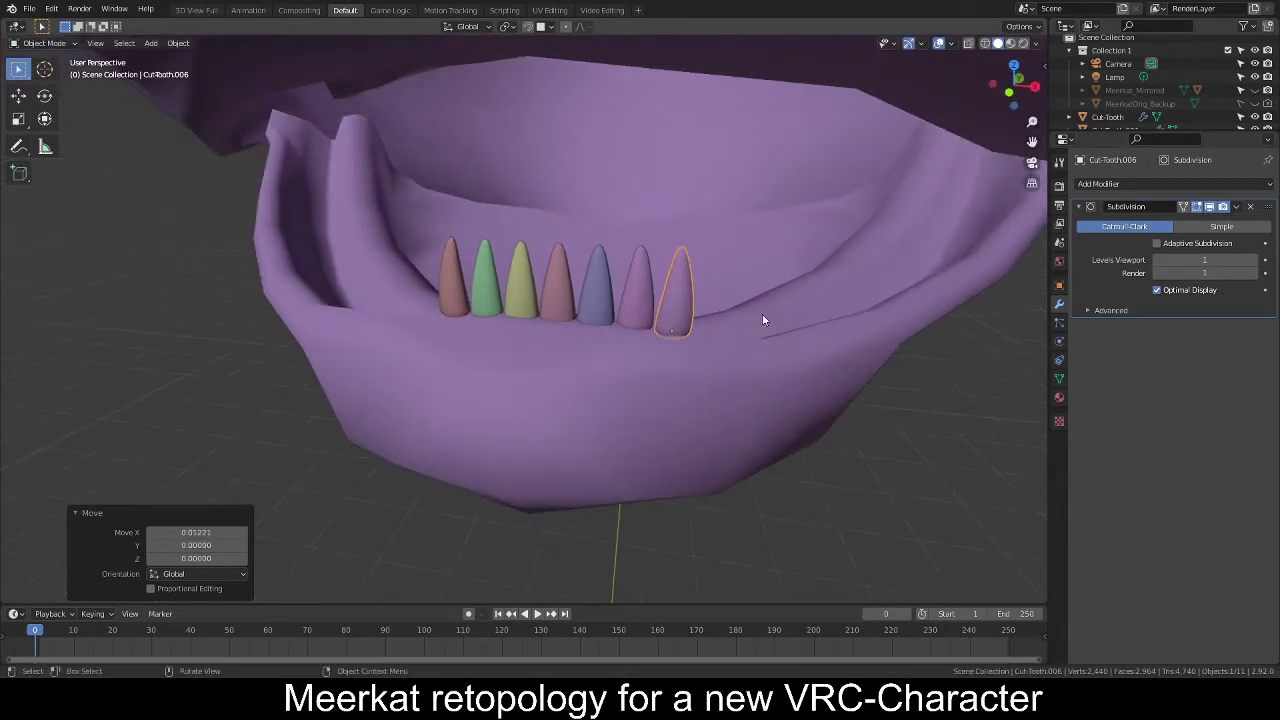
pyautogui.press('s')
pyautogui.click(839, 315)
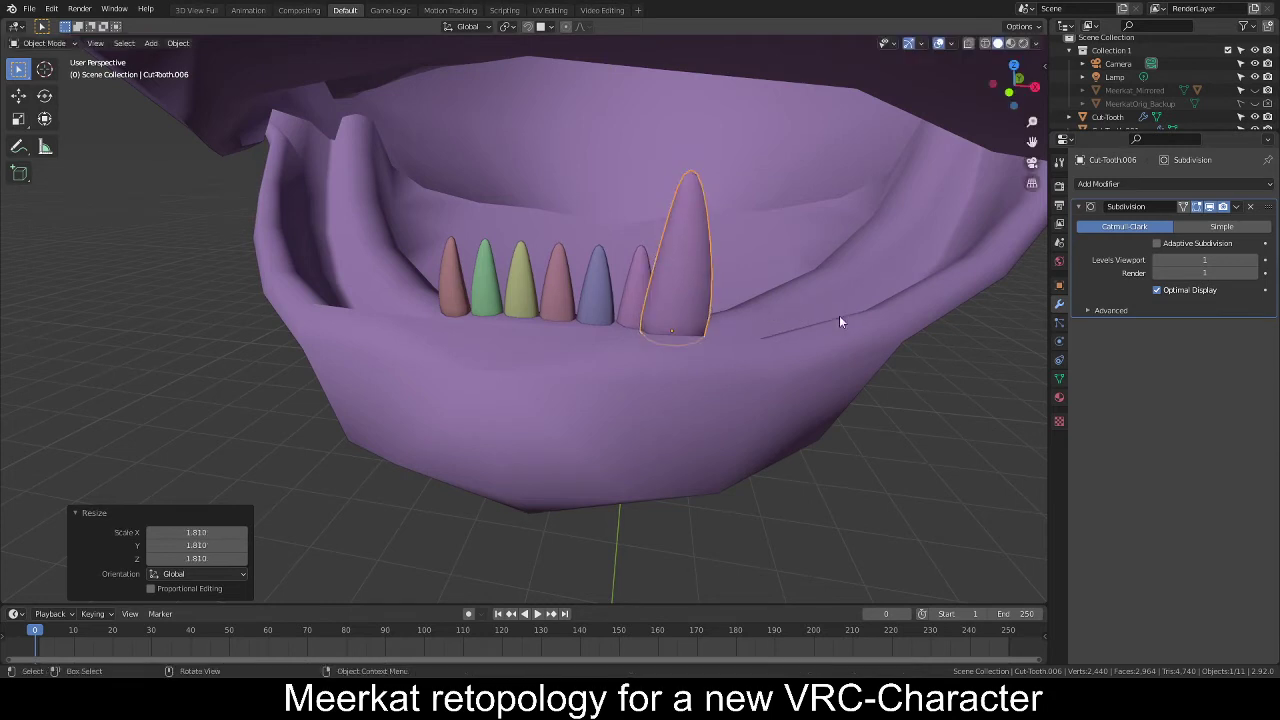
# Shift the canine along X clear of its neighbouring tooth and rotate it about 2.3° around Z.
pyautogui.moveTo(839, 315); pyautogui.dragTo(728, 387, button='middle')
pyautogui.press('g')
pyautogui.press('x')
pyautogui.click(724, 333)
pyautogui.scroll(2, 615, 361)
pyautogui.press('r')
pyautogui.press('z')
pyautogui.click(697, 383)
# Duplicate the canine about -0.0957 along X to the row's other end and rotate it about -40° around Z.
pyautogui.hotkey('shift', 'd')
pyautogui.press('z')
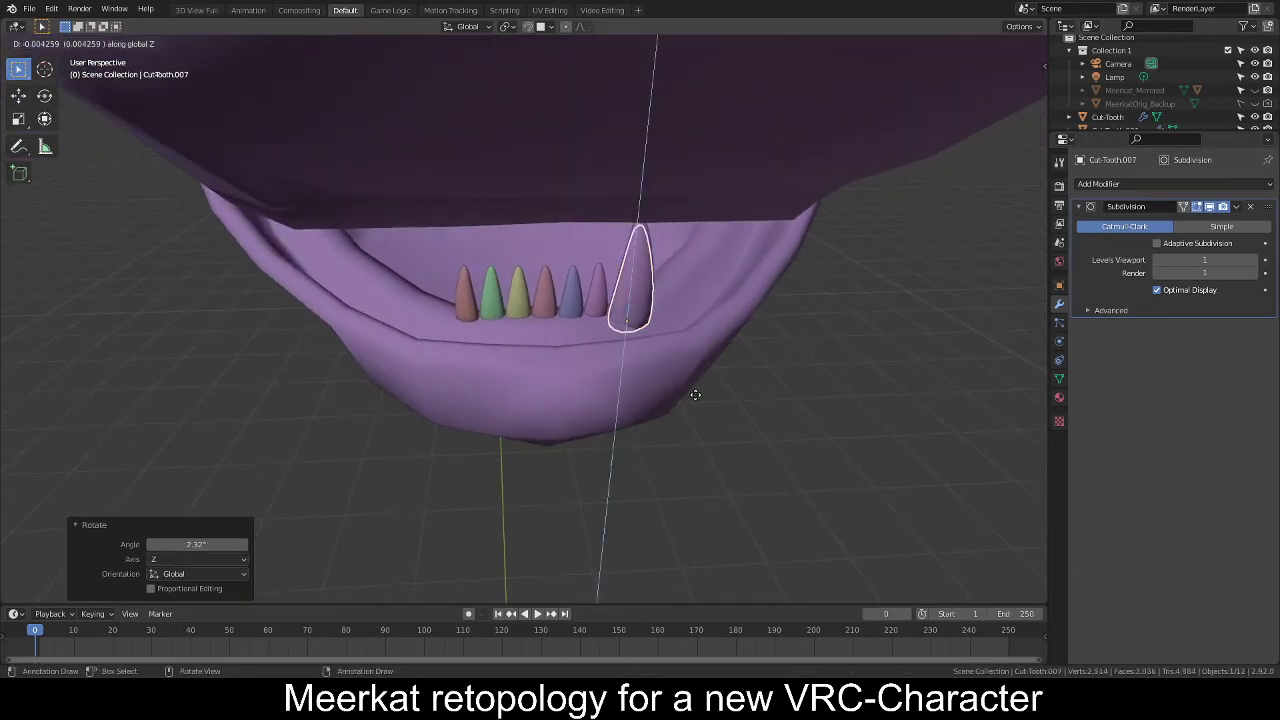
pyautogui.press('x')
pyautogui.click(535, 380)
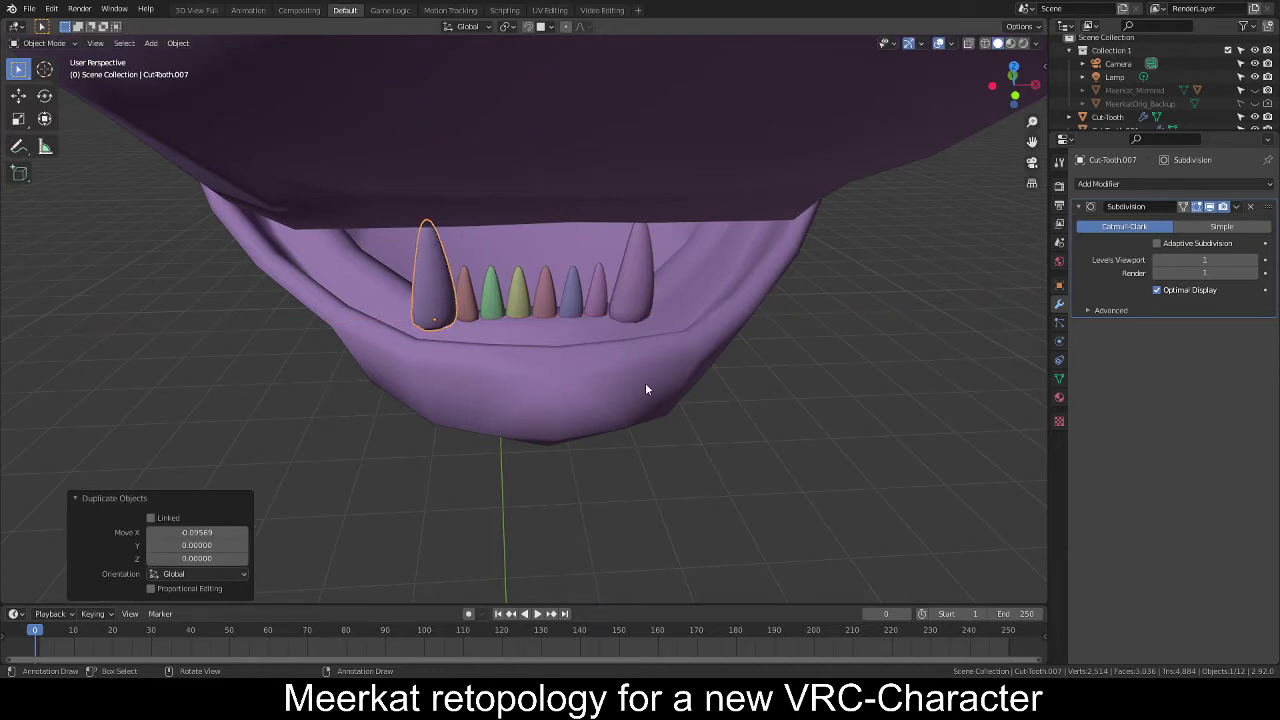
pyautogui.press('r')
pyautogui.press('z')
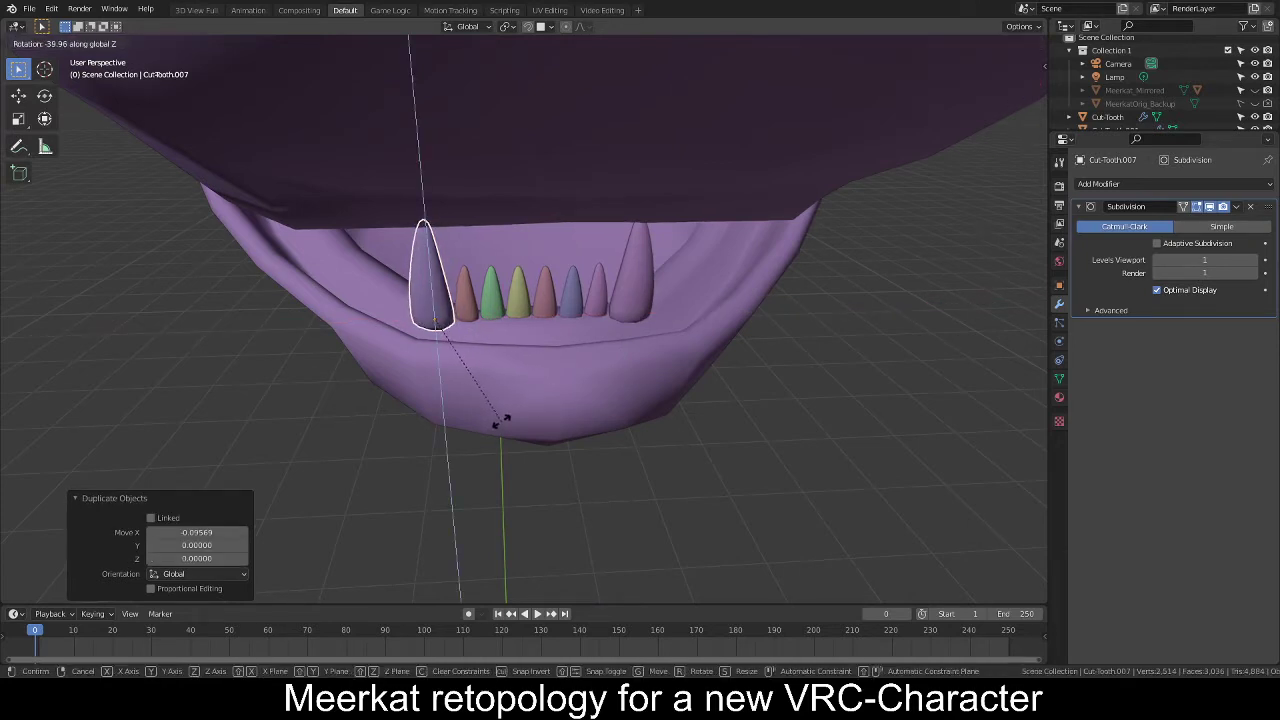
pyautogui.click(502, 419)
# Select all eight lower teeth and duplicate them in place.
pyautogui.moveTo(542, 404); pyautogui.dragTo(600, 364, button='middle')
pyautogui.scroll(-5, 573, 335)
pyautogui.hotkey('alt', 'a')
pyautogui.press('Tab')
pyautogui.press('Tab')
pyautogui.scroll(9, 598, 366)
pyautogui.moveTo(525, 390); pyautogui.dragTo(492, 302, button='middle')
pyautogui.press('c')
pyautogui.moveTo(448, 295); pyautogui.dragTo(618, 302)
pyautogui.press('Escape')
pyautogui.hotkey('shift', 'd')
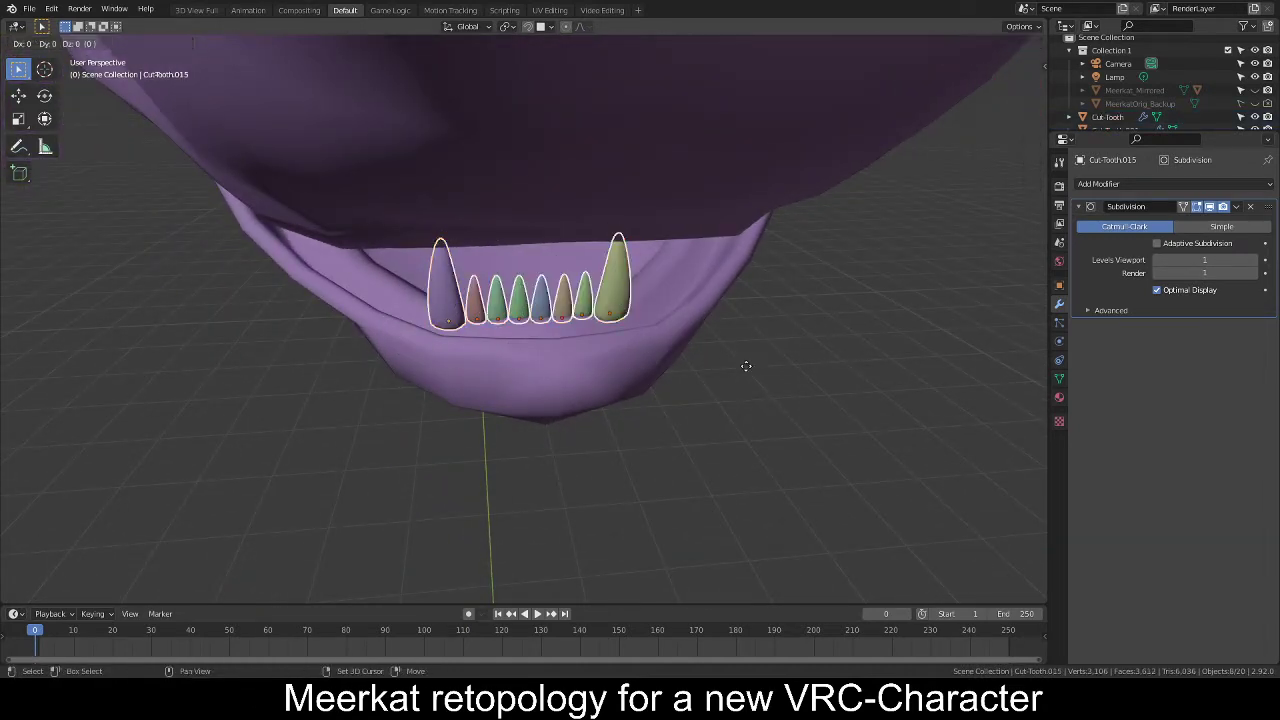
pyautogui.rightClick(746, 365)
# Mirror the duplicated teeth across the global Z axis with Interactive Mirror.
pyautogui.press('F3')
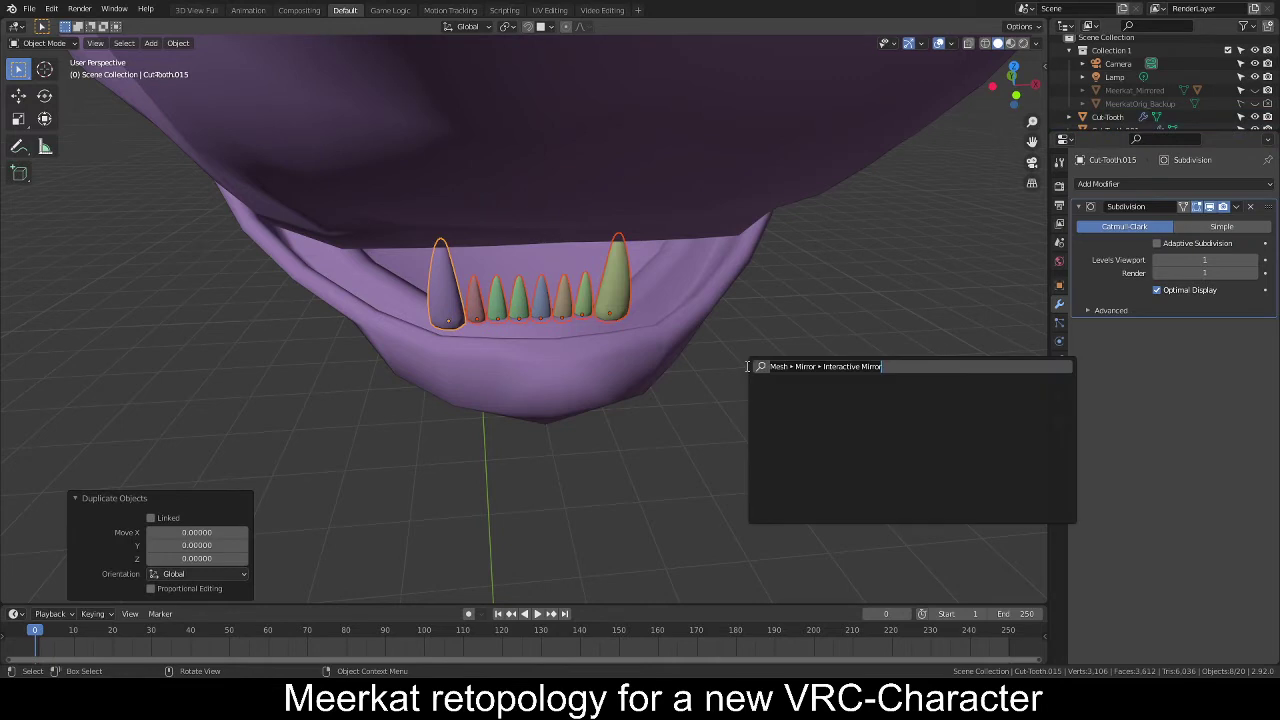
pyautogui.write('mirror')
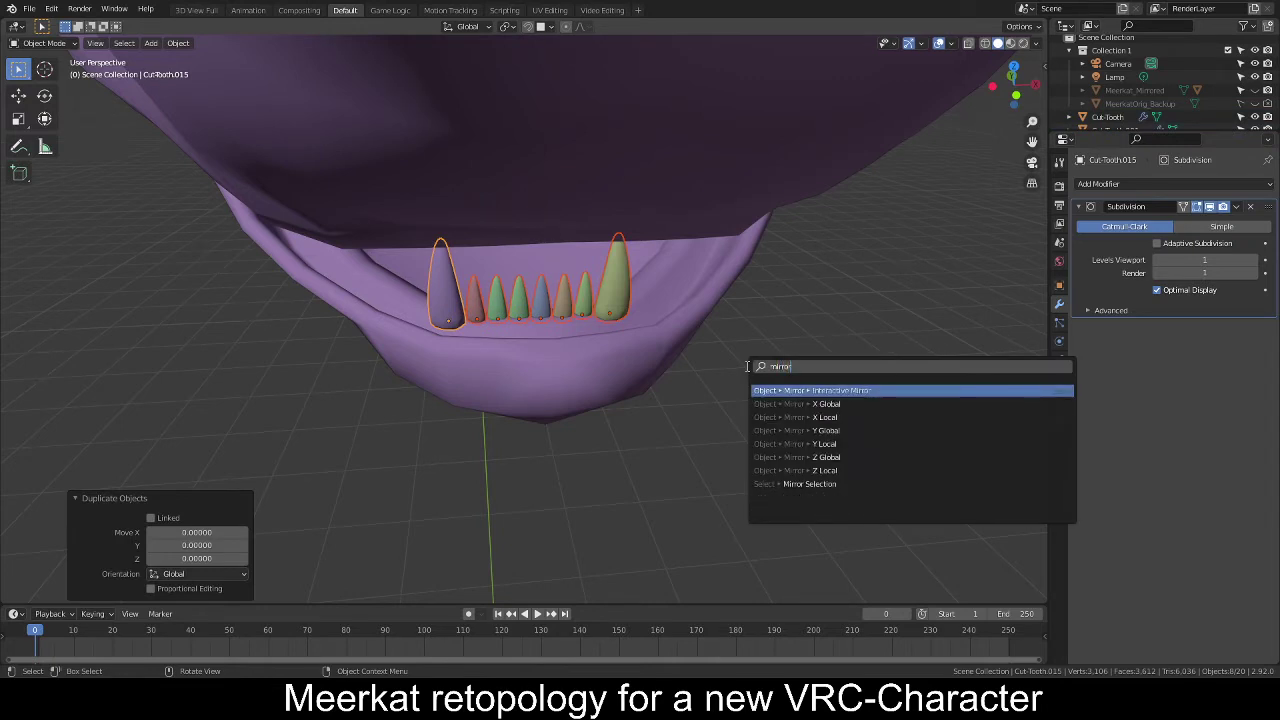
pyautogui.press('Return')
pyautogui.press('z')
pyautogui.press('Return')
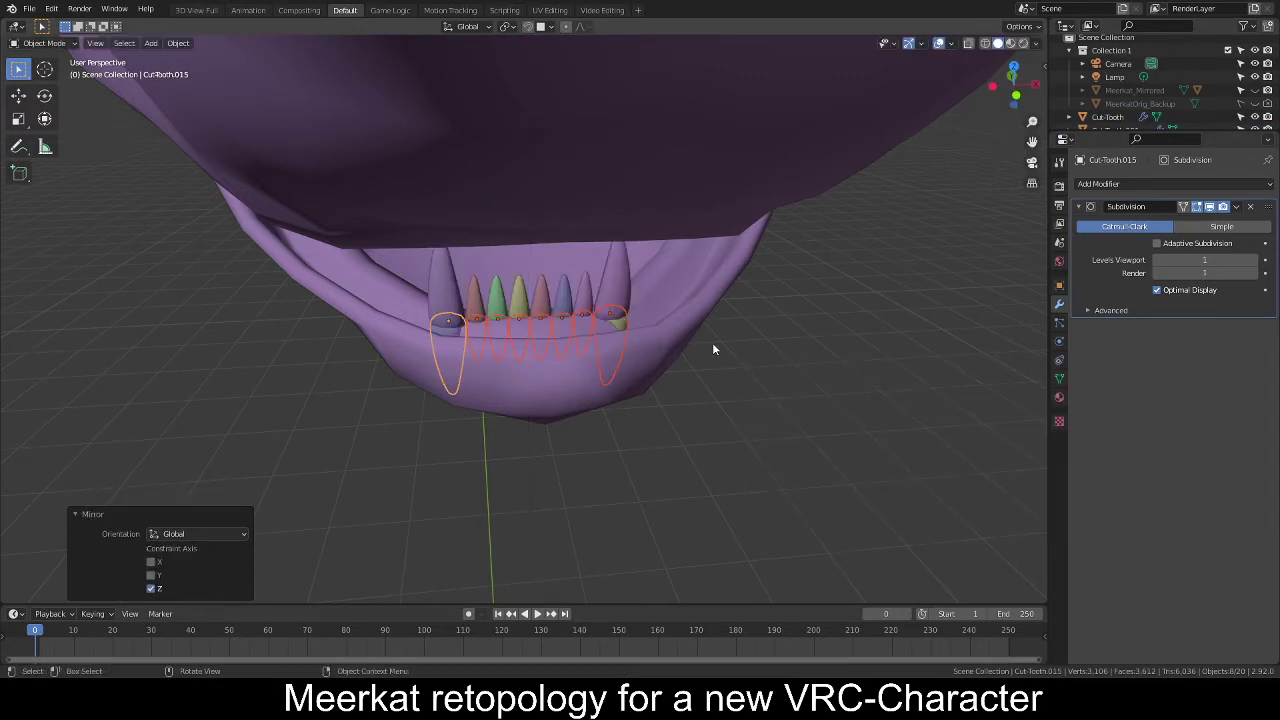
# Raise the eight mirrored teeth along Z into the upper jaw with two moves of about 0.0533 and 0.0333.
pyautogui.moveTo(714, 349); pyautogui.dragTo(735, 289, button='middle')
pyautogui.press('g')
pyautogui.press('z')
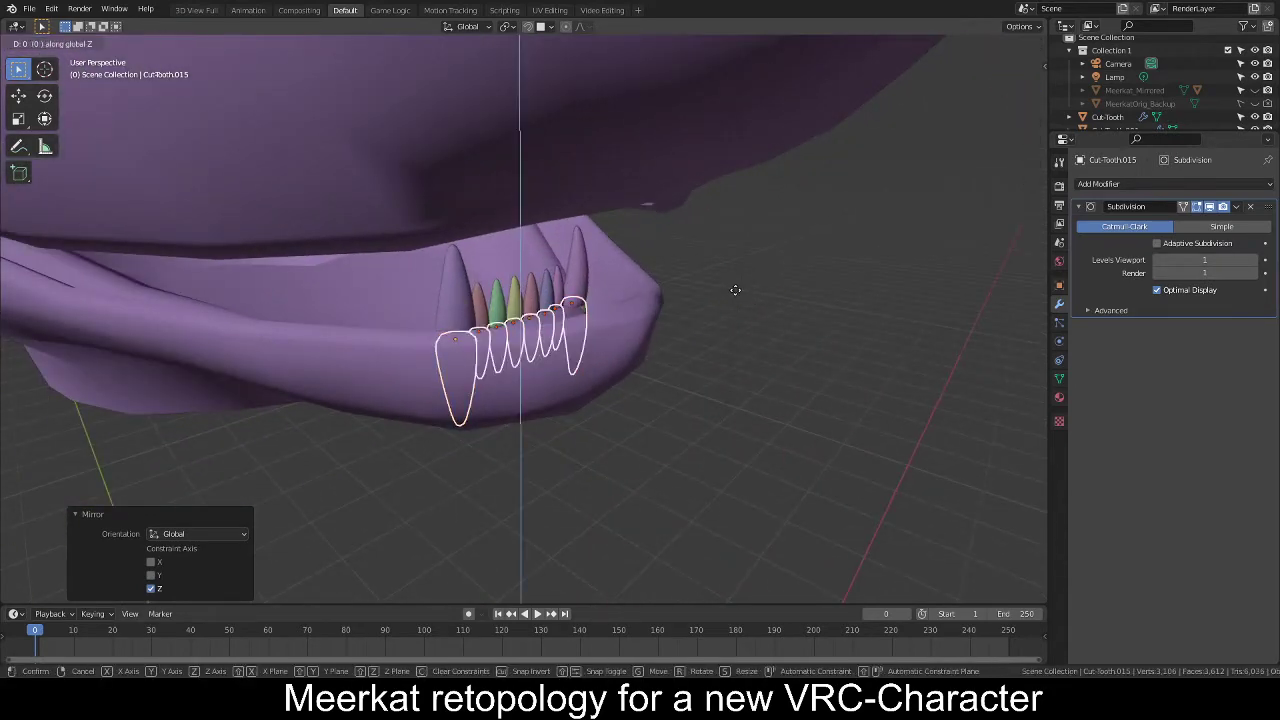
pyautogui.click(686, 237)
pyautogui.moveTo(686, 237); pyautogui.dragTo(718, 240, button='middle')
pyautogui.press('g')
pyautogui.press('z')
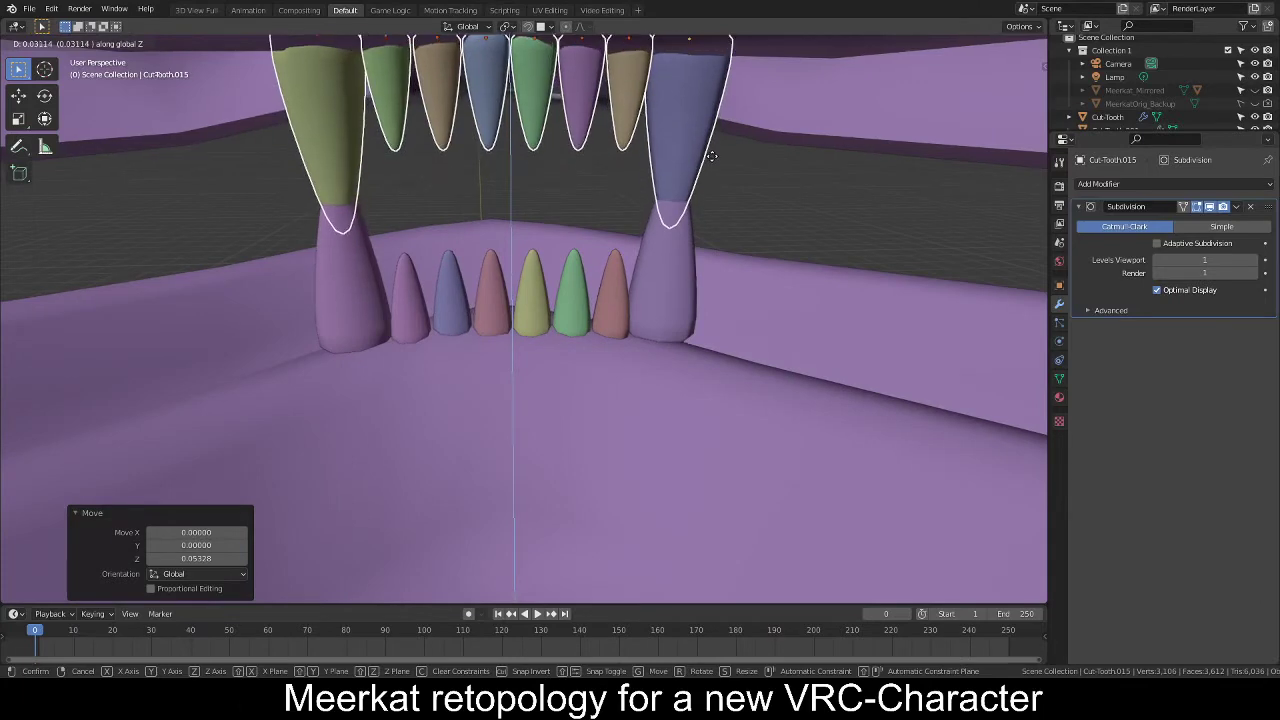
pyautogui.click(706, 156)
pyautogui.scroll(-4, 666, 144)
pyautogui.moveTo(665, 143); pyautogui.dragTo(655, 178, button='middle')
pyautogui.scroll(1, 655, 178)
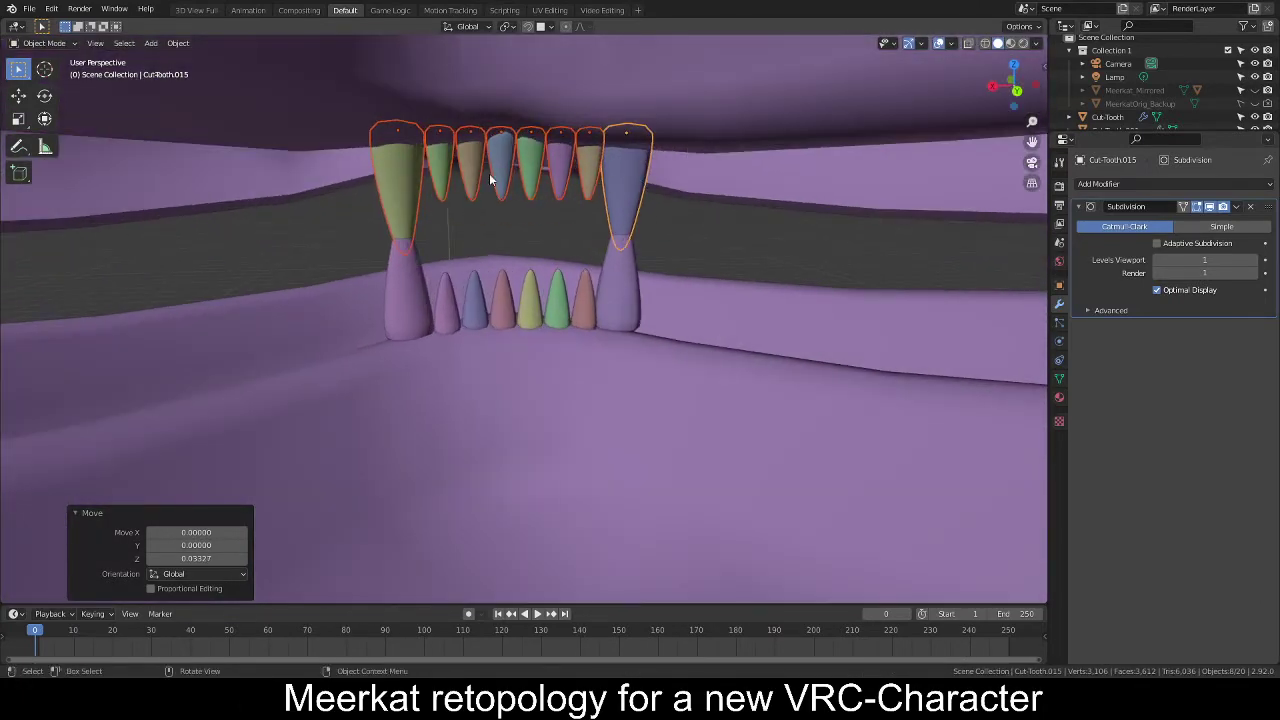
# Spread the two upper canines outward along X, moving Cut-Tooth.014 about 0.0093 and Cut-Tooth.015 about -0.0117.
pyautogui.click(407, 170)
pyautogui.press('g')
pyautogui.press('x')
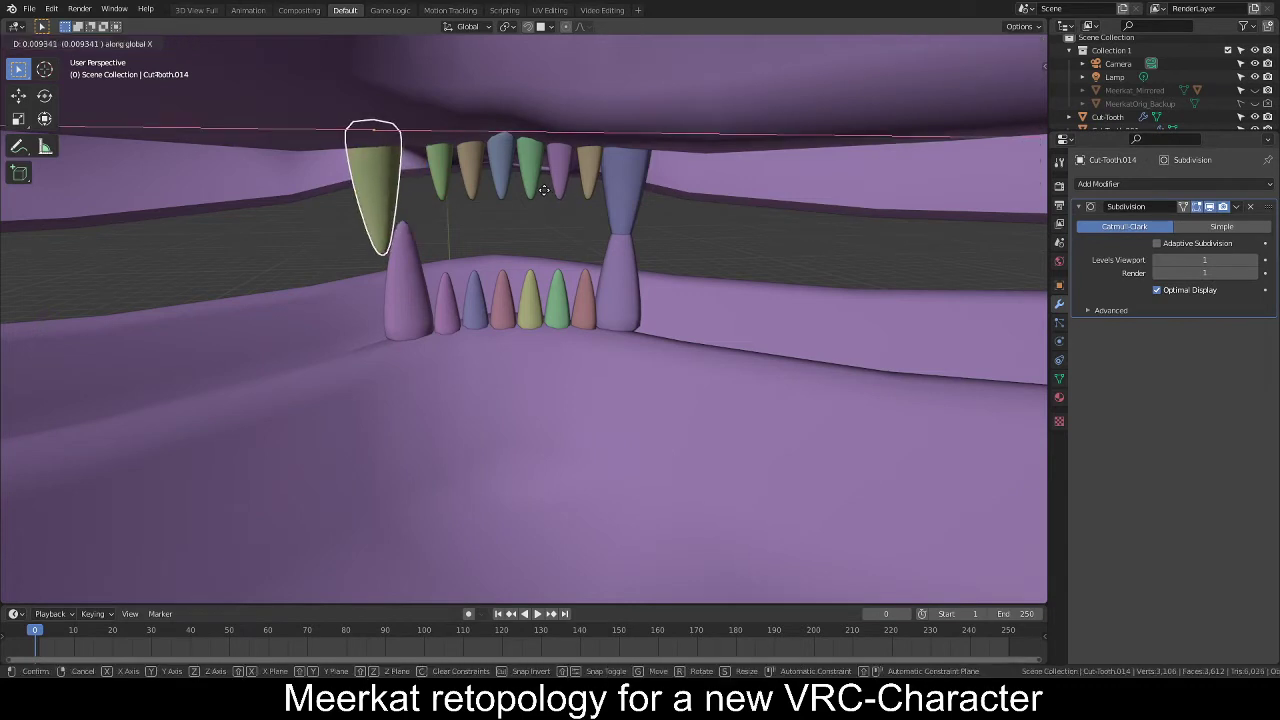
pyautogui.click(543, 190)
pyautogui.click(622, 174)
pyautogui.press('g')
pyautogui.press('x')
pyautogui.click(649, 176)
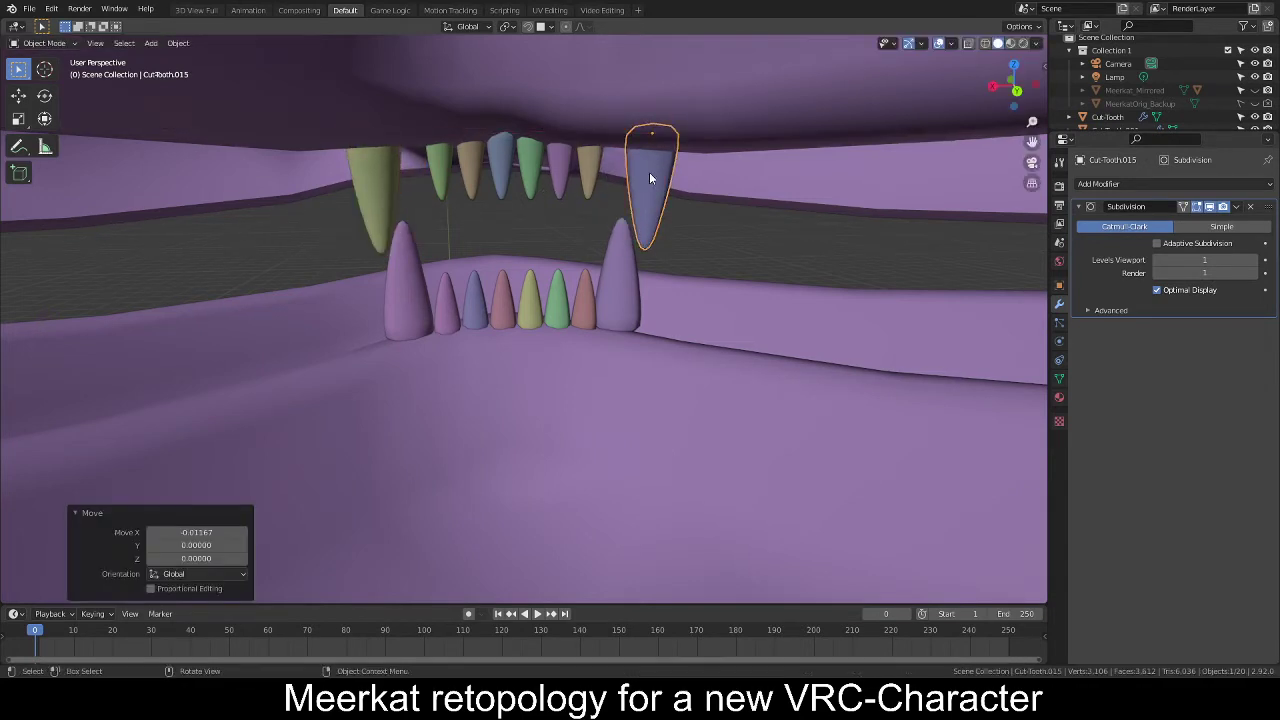
# Try to shift the upper incisor Cut-Tooth.008 along X towards its neighbouring canine, then nudge it about 0.0013 further.
pyautogui.click(442, 165)
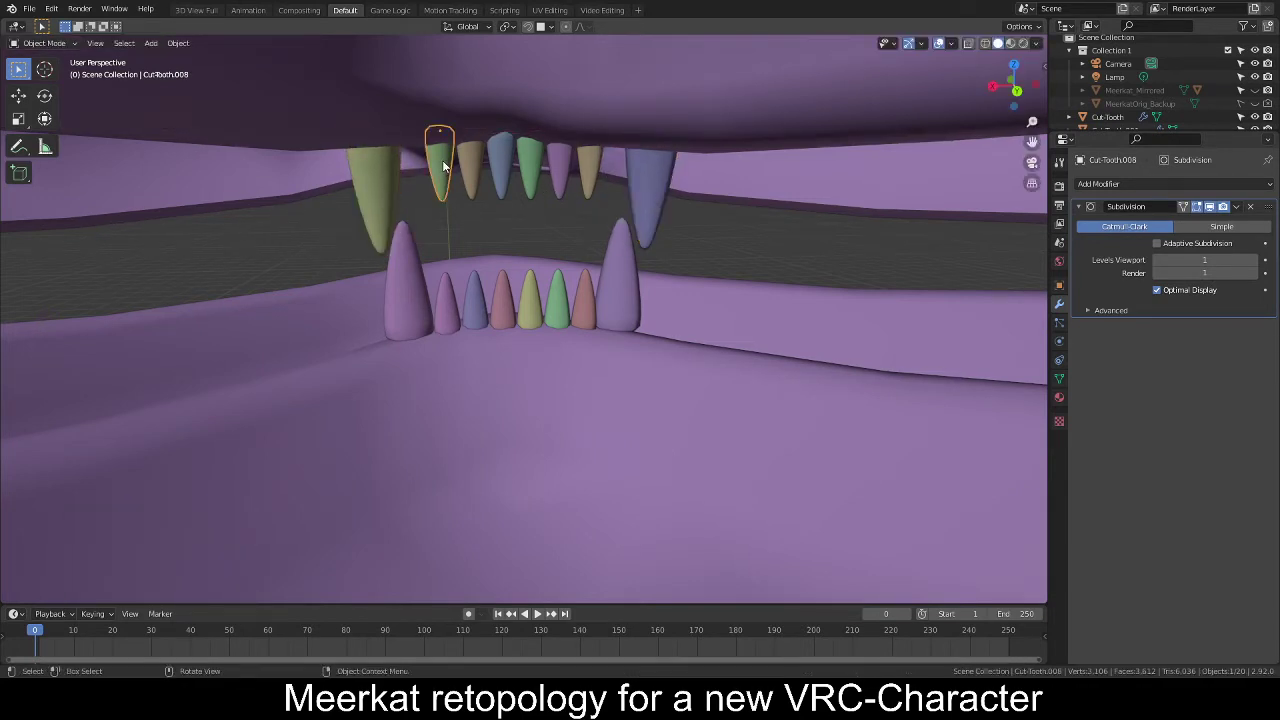
pyautogui.press('g')
pyautogui.press('x')
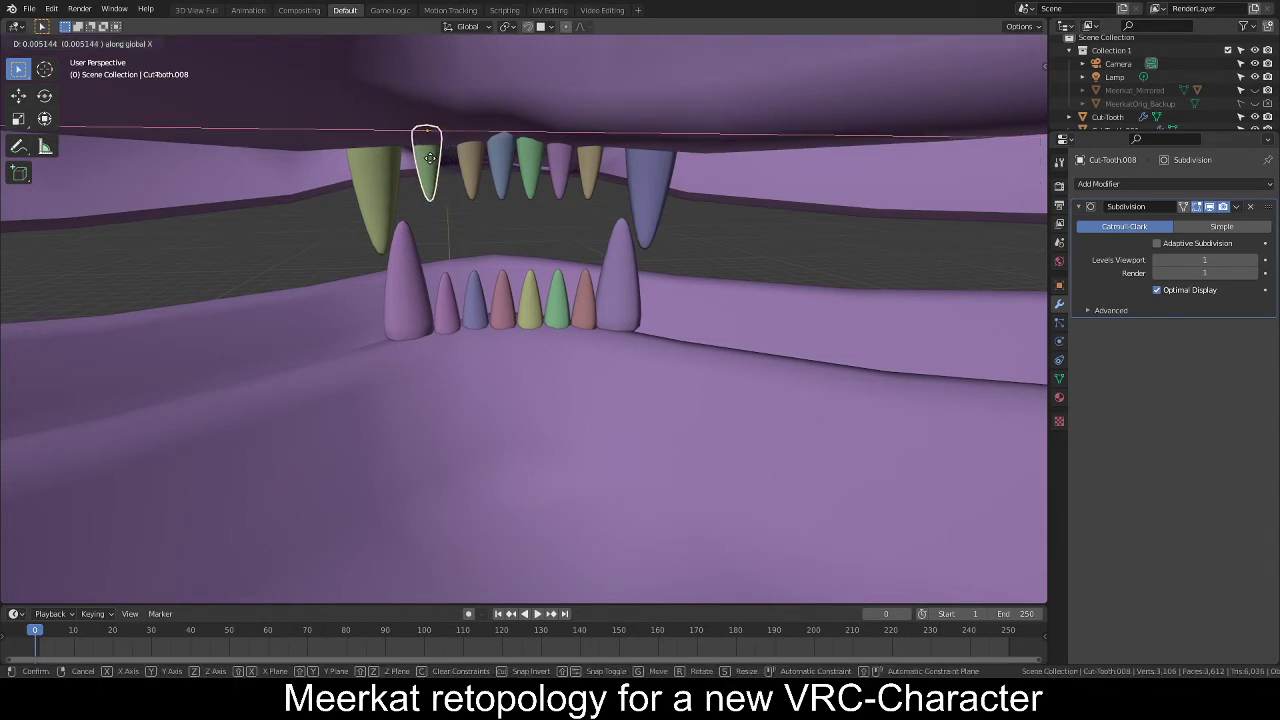
pyautogui.click(429, 158)
pyautogui.press('g')
pyautogui.press('Escape')
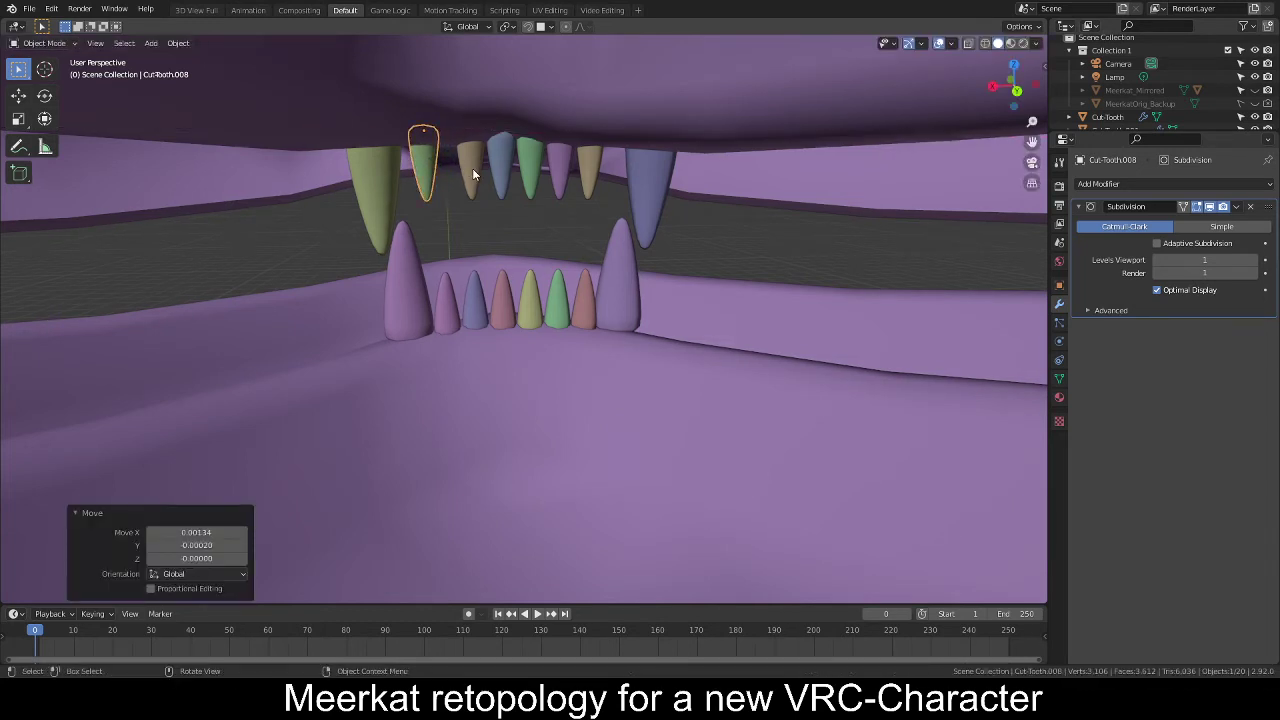
# Try to shift the upper incisors Cut-Tooth.009 and Cut-Tooth.010 along X by about 0.0056 and 0.0053.
pyautogui.hotkey('shift', 'd')
pyautogui.press('x')
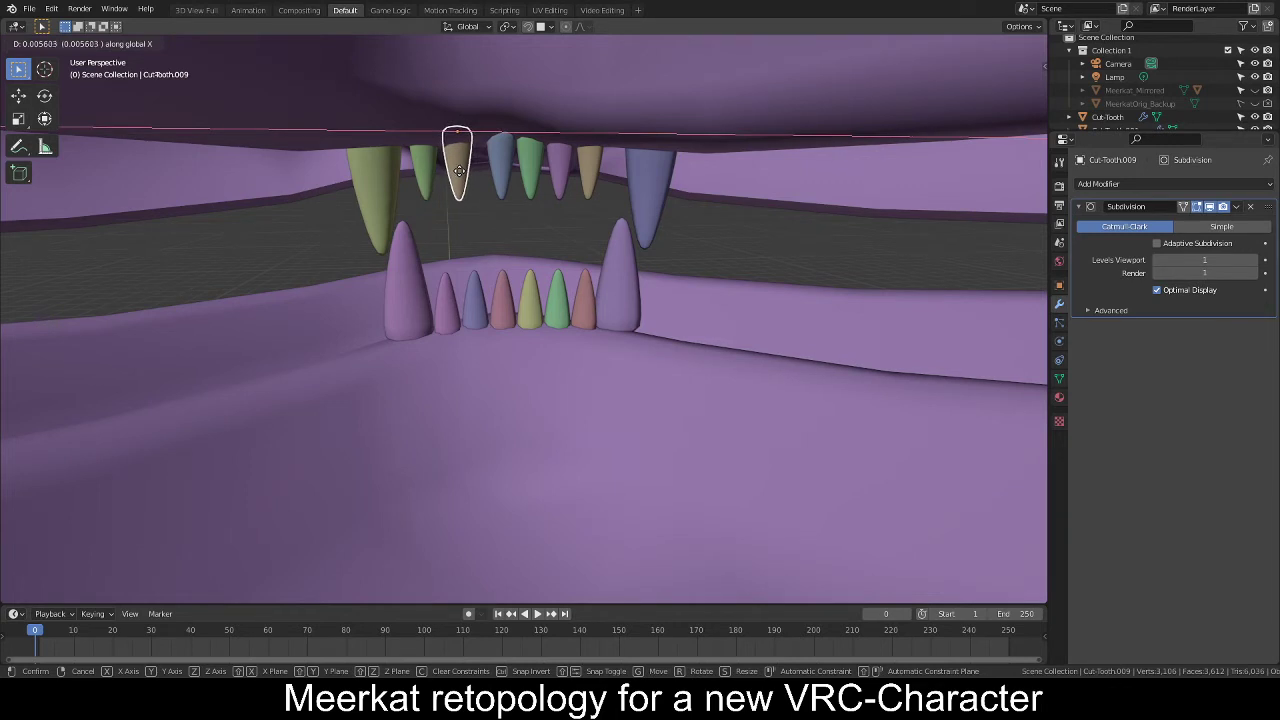
pyautogui.click(459, 171)
pyautogui.press('g')
pyautogui.press('x')
pyautogui.click(504, 173)
pyautogui.press('g')
pyautogui.press('x')
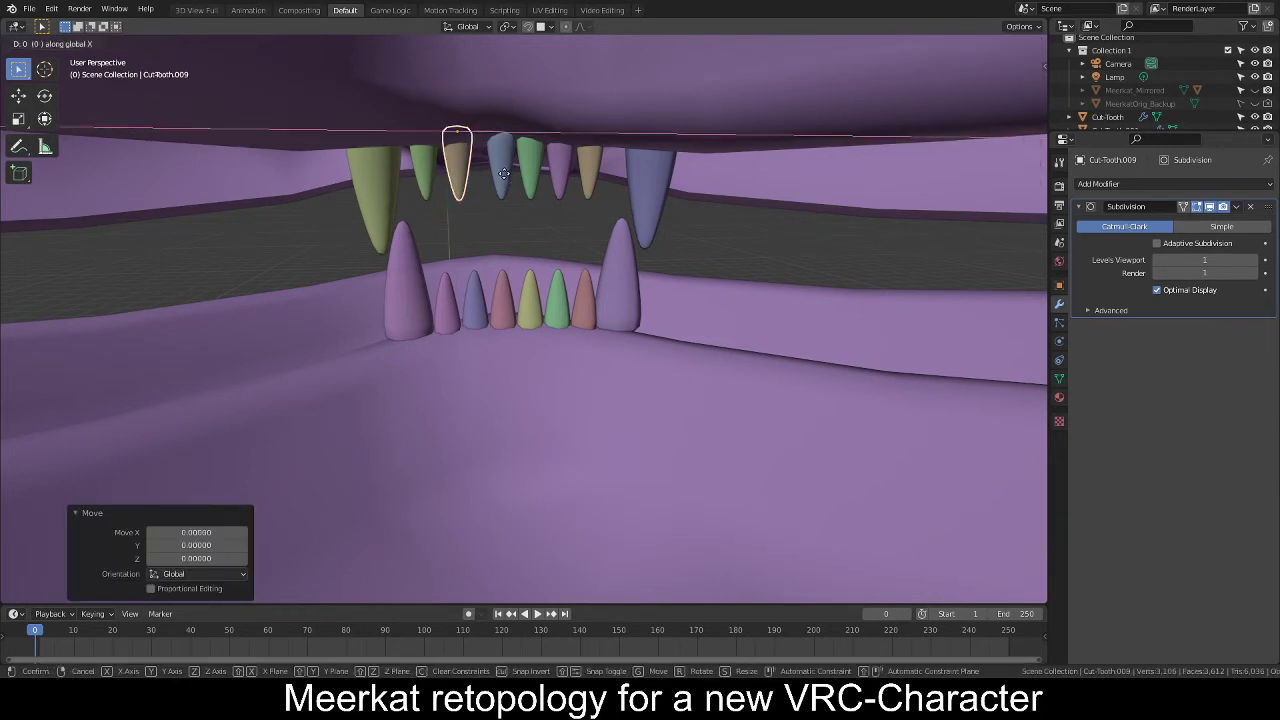
pyautogui.click(504, 173)
pyautogui.click(504, 173)
pyautogui.press('g')
pyautogui.press('x')
pyautogui.click(492, 177)
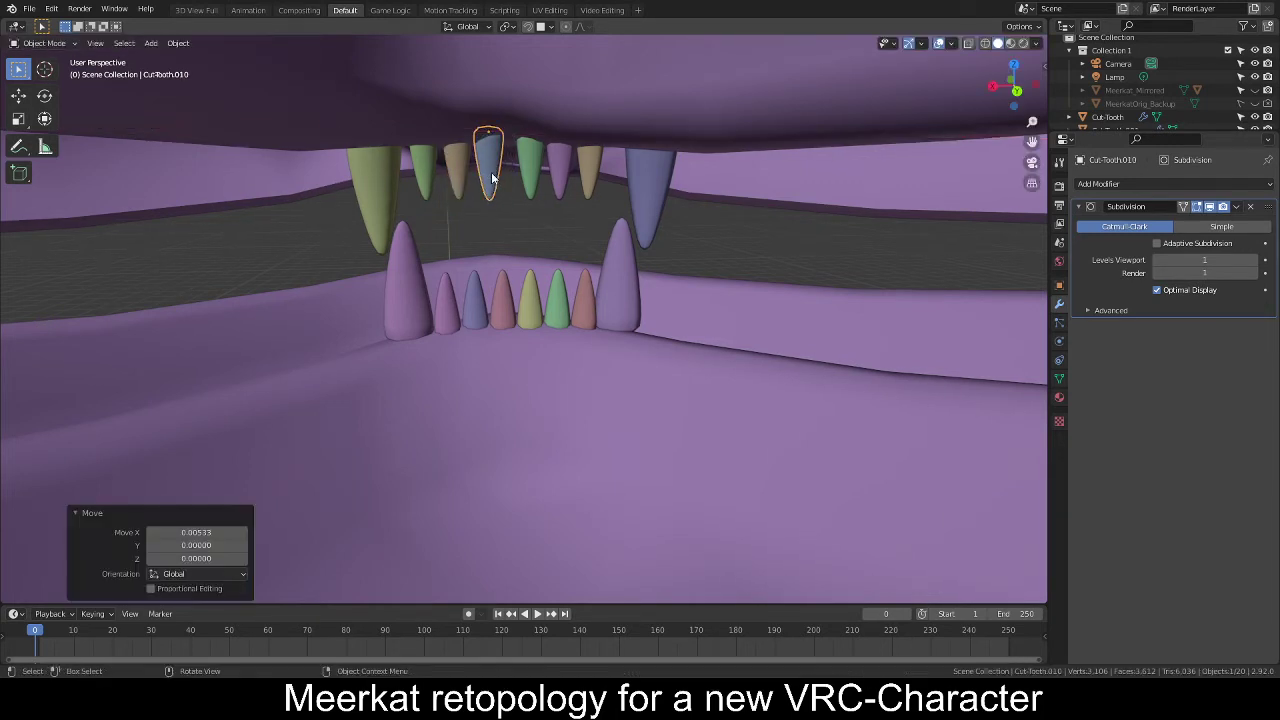
# Try to shift the upper incisors Cut-Tooth.011, Cut-Tooth.012 and Cut-Tooth.013 along X by about 0.0059, 0.0057 and 0.0057.
pyautogui.hotkey('shift', 'd')
pyautogui.press('x')
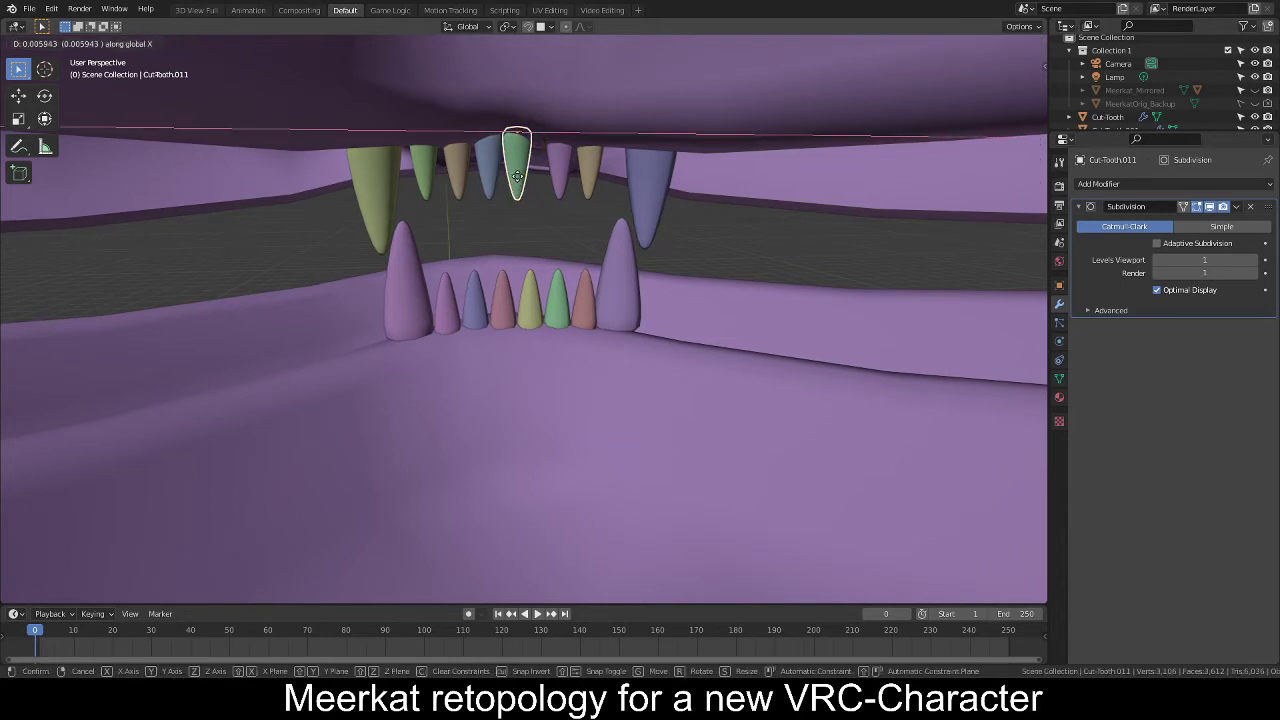
pyautogui.click(557, 178)
pyautogui.hotkey('shift', 'd')
pyautogui.press('x')
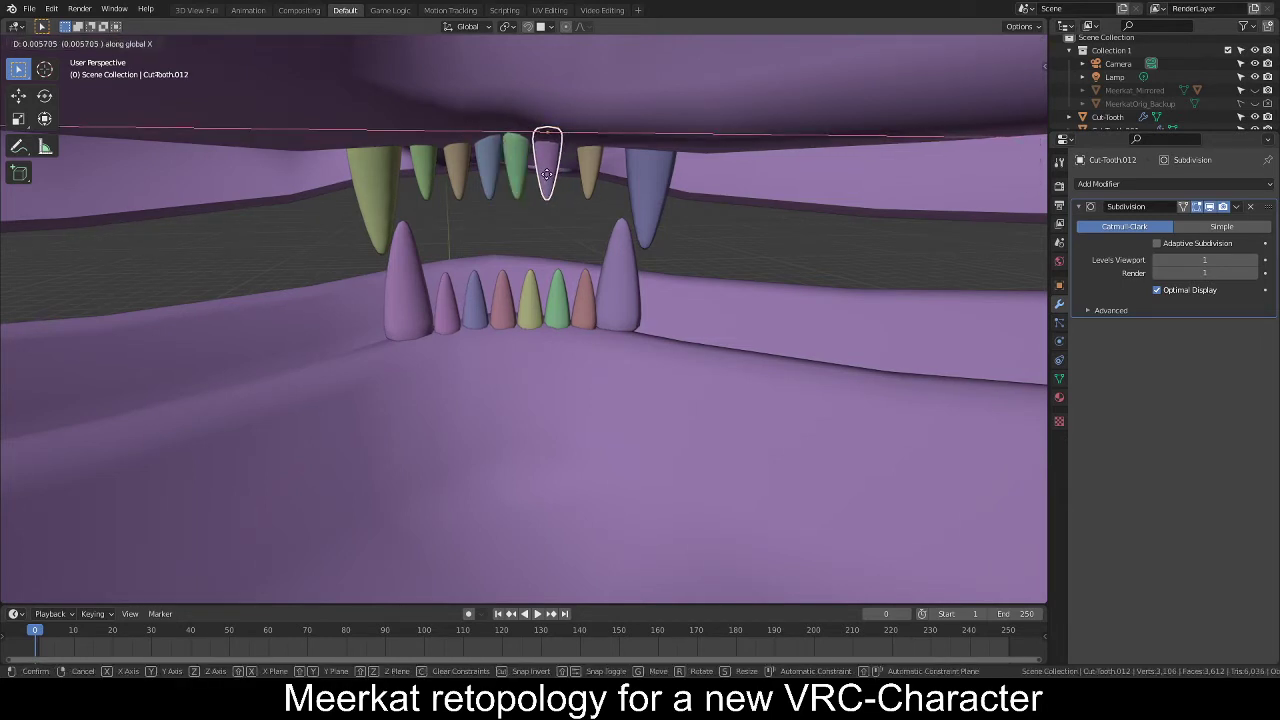
pyautogui.click(547, 174)
pyautogui.hotkey('shift', 'd')
pyautogui.press('x')
pyautogui.click(577, 178)
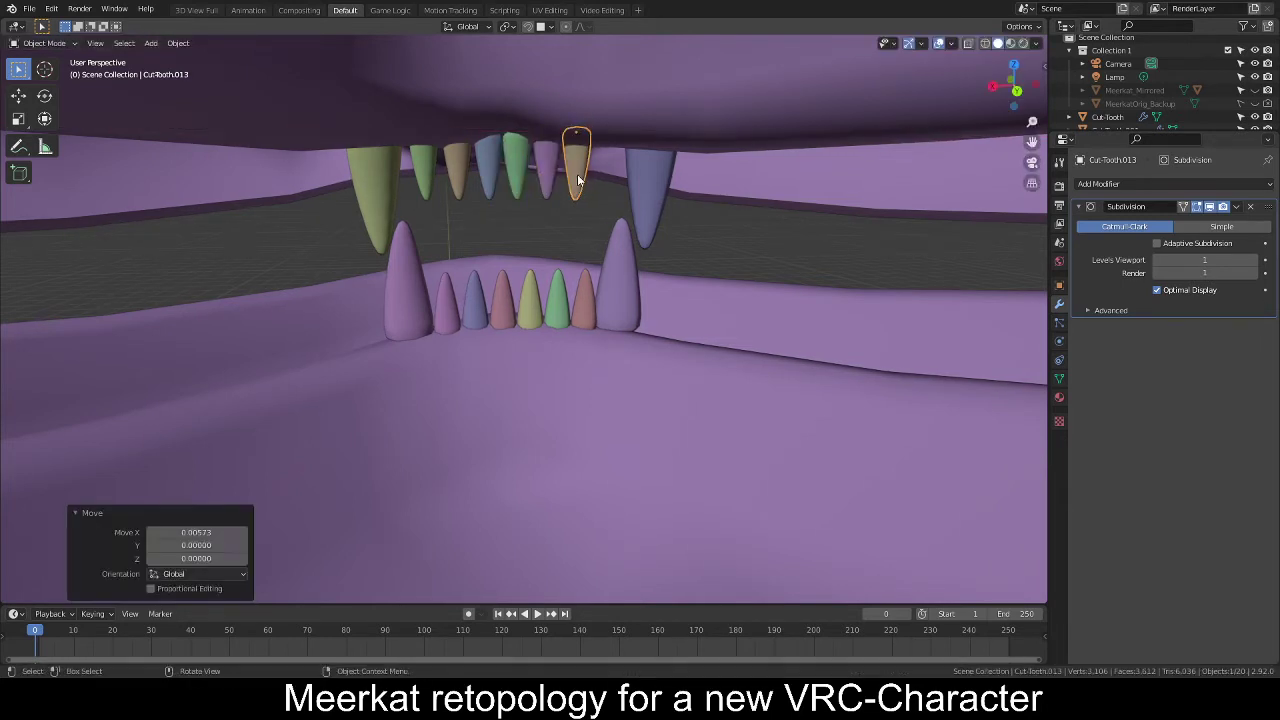
# Undo all the X shifts of the six upper incisors.
pyautogui.moveTo(590, 253); pyautogui.dragTo(535, 250, button='middle')
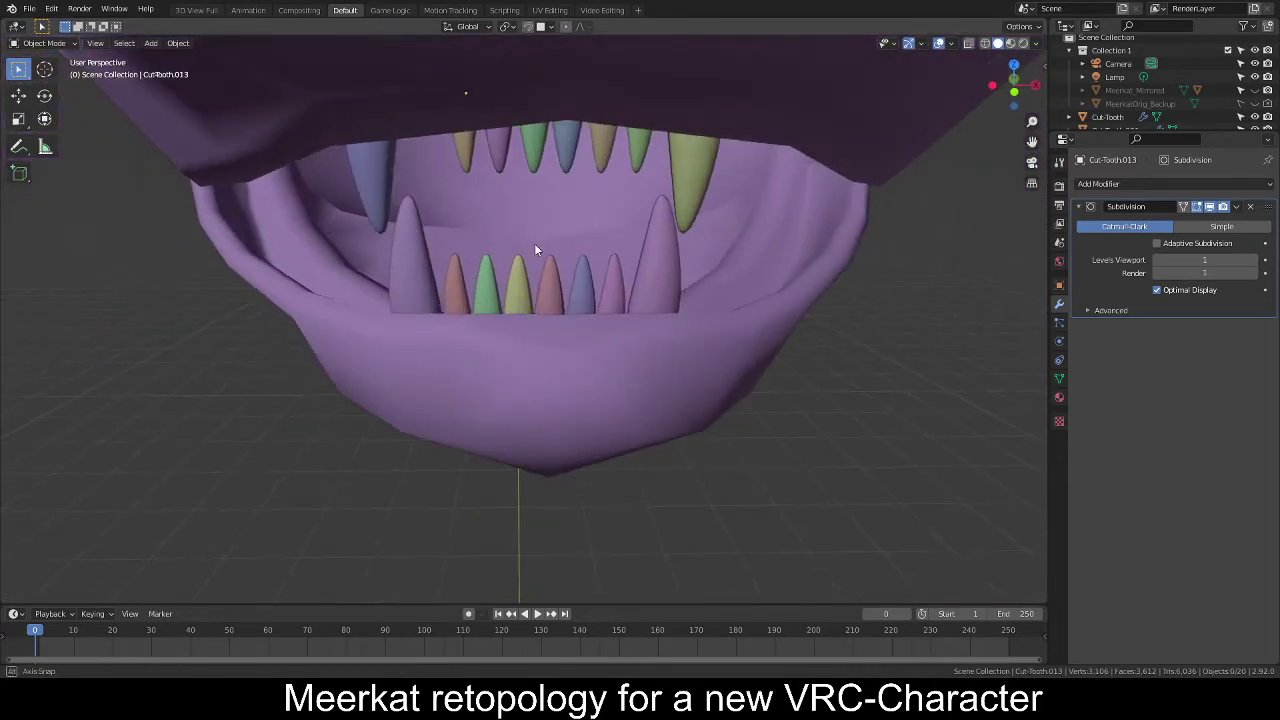
pyautogui.hotkey('ctrl', 'z')
pyautogui.hotkey('ctrl', 'z')
pyautogui.hotkey('ctrl', 'z')
pyautogui.hotkey('ctrl', 'z')
pyautogui.hotkey('ctrl', 'z')
pyautogui.hotkey('ctrl', 'z')
pyautogui.hotkey('ctrl', 'z')
pyautogui.hotkey('ctrl', 'z')
pyautogui.hotkey('ctrl', 'z')
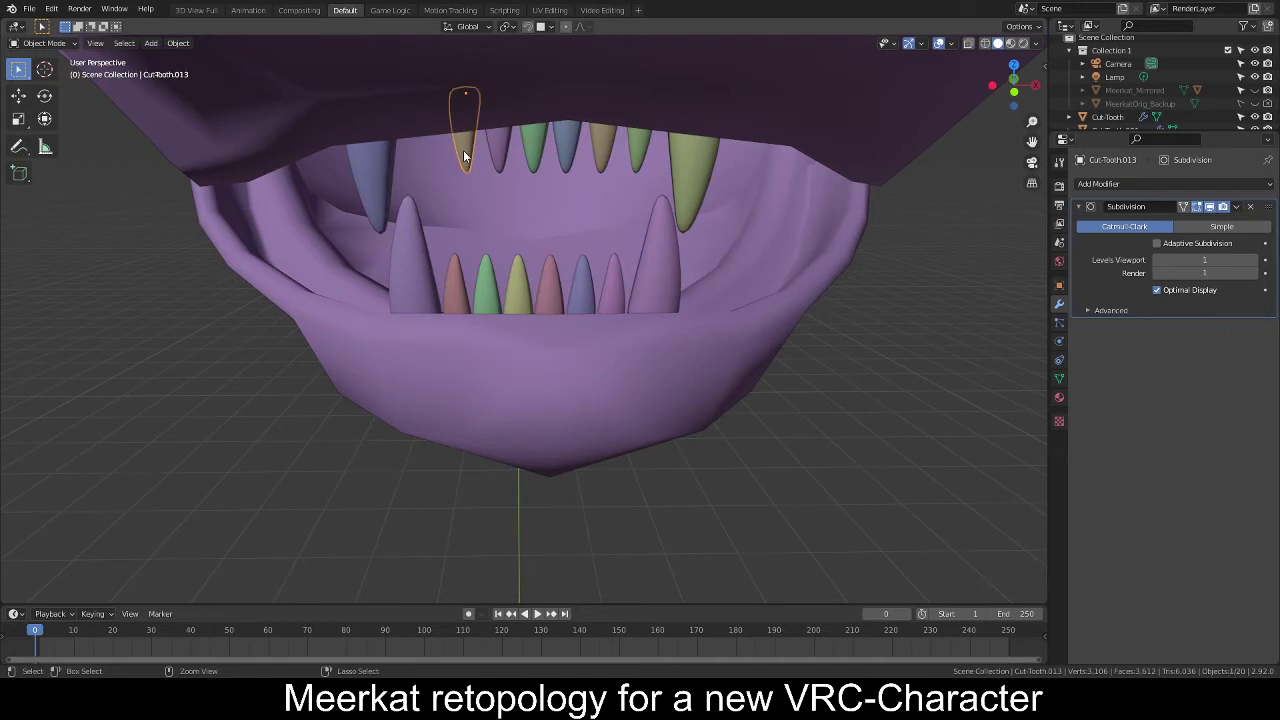
pyautogui.hotkey('ctrl', 'z')
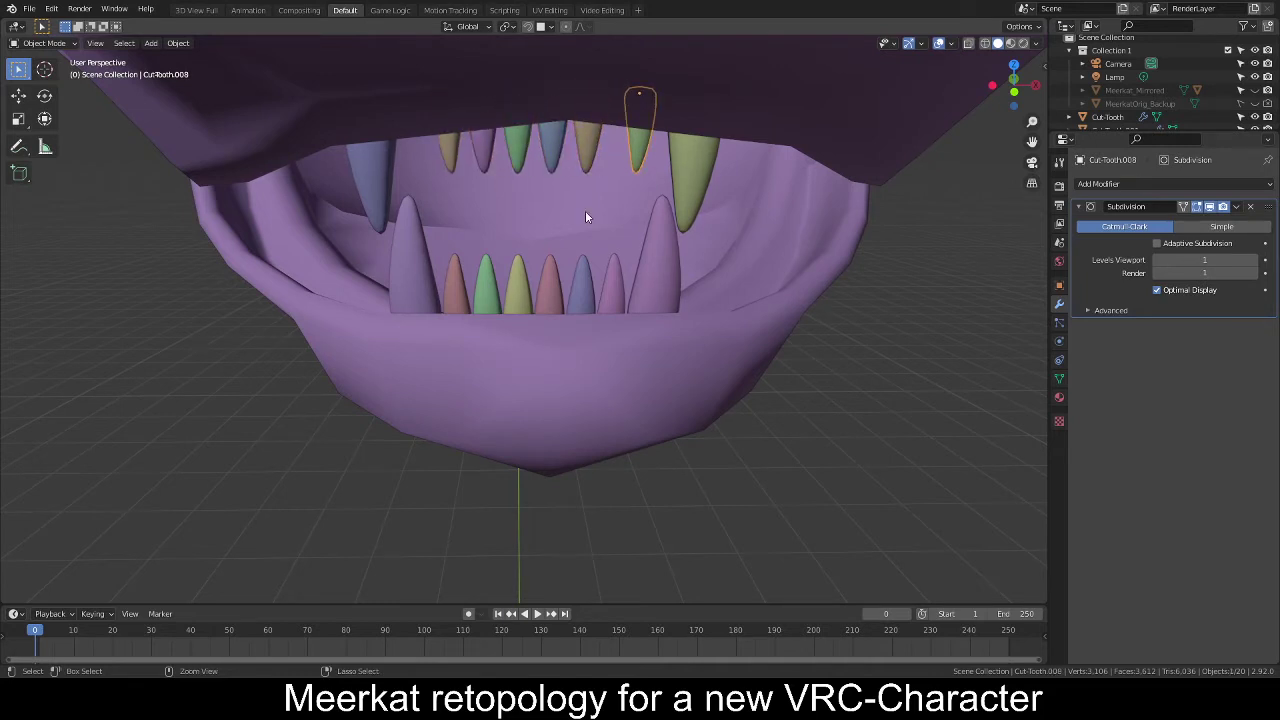
pyautogui.hotkey('ctrl', 'z')
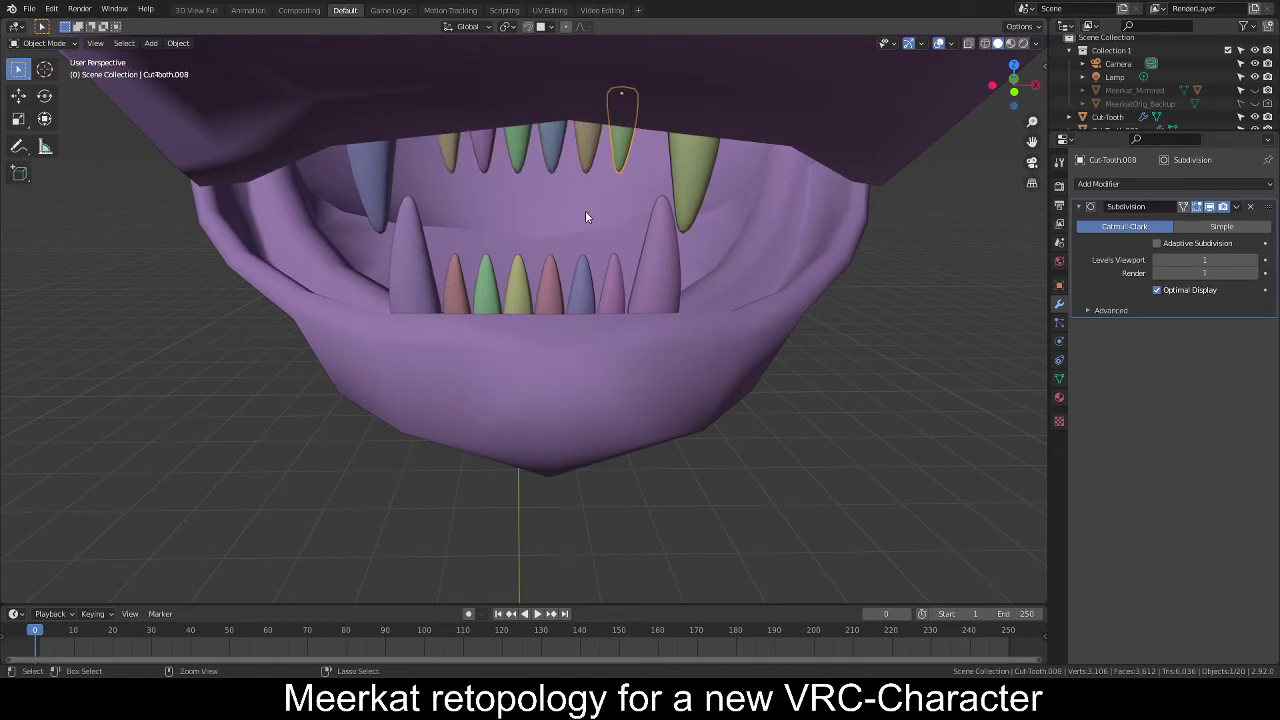
pyautogui.hotkey('ctrl', 'z')
# Nudge the upper canine Cut-Tooth.015 slightly inward along X.
pyautogui.moveTo(507, 216); pyautogui.dragTo(494, 224, button='middle')
pyautogui.press('g')
pyautogui.press('z')
pyautogui.rightClick(510, 225)
pyautogui.press('g')
pyautogui.press('x')
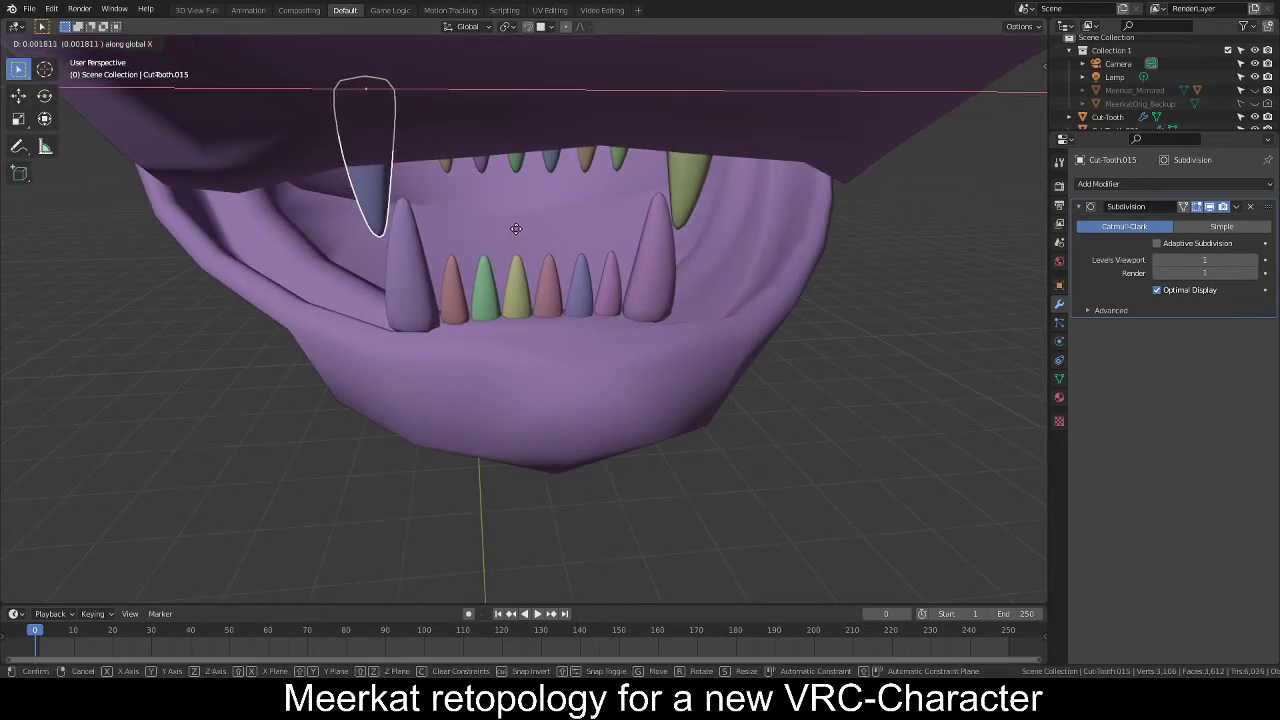
pyautogui.click(526, 227)
# Move the opposite upper canine, Cut-Tooth.014, about -0.0006 along X in front view.
pyautogui.click(677, 193)
pyautogui.press('KP_1')
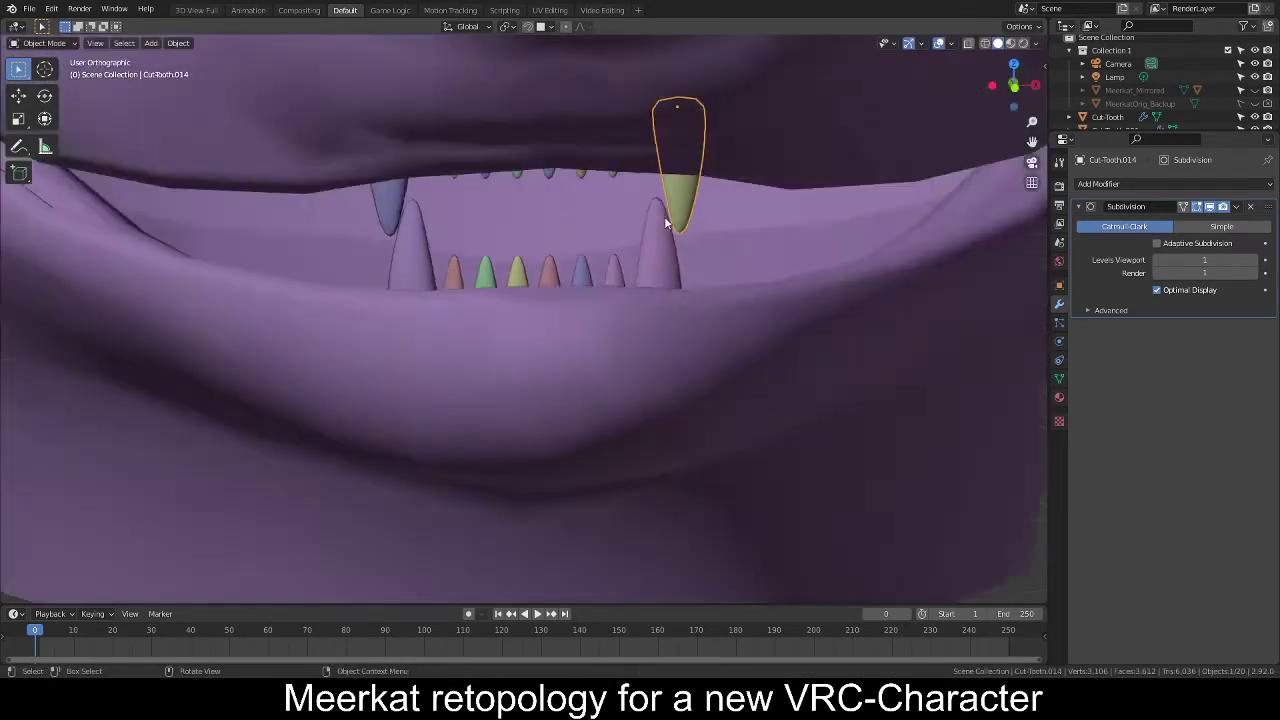
pyautogui.scroll(-4, 606, 263)
pyautogui.keyDown('shift'); pyautogui.moveTo(582, 273); pyautogui.dragTo(562, 344, button='middle'); pyautogui.keyUp('shift')
pyautogui.scroll(3, 581, 339)
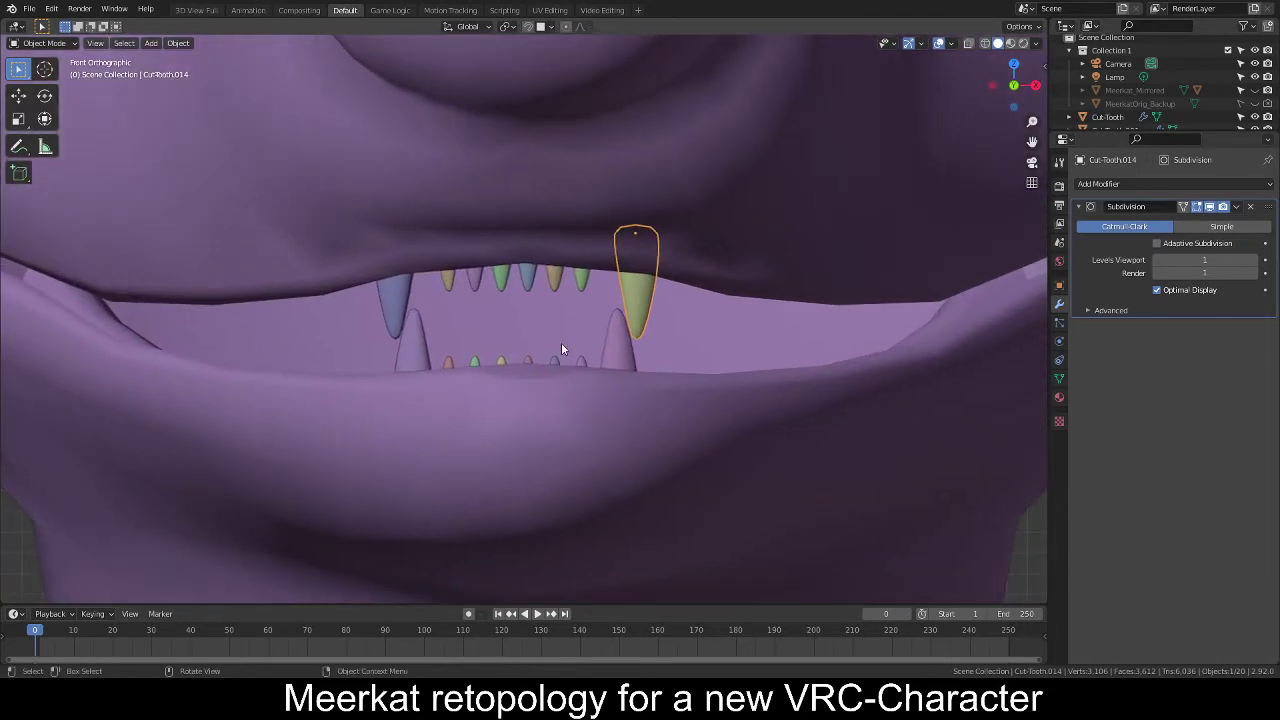
pyautogui.press('g')
pyautogui.press('x')
pyautogui.click(735, 320)
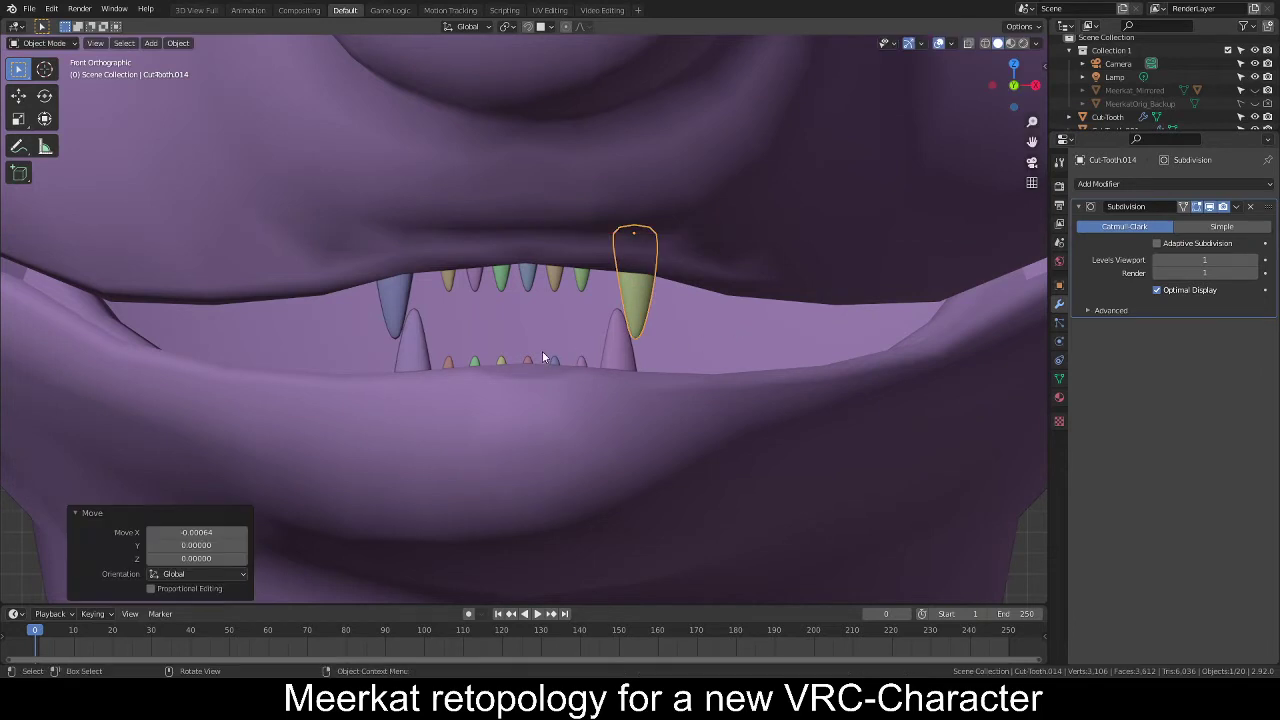
# Select both upper canines and shift them along Y to sit slightly in front of the lower canines.
pyautogui.scroll(-4, 530, 342)
pyautogui.moveTo(526, 338); pyautogui.dragTo(684, 340, button='middle')
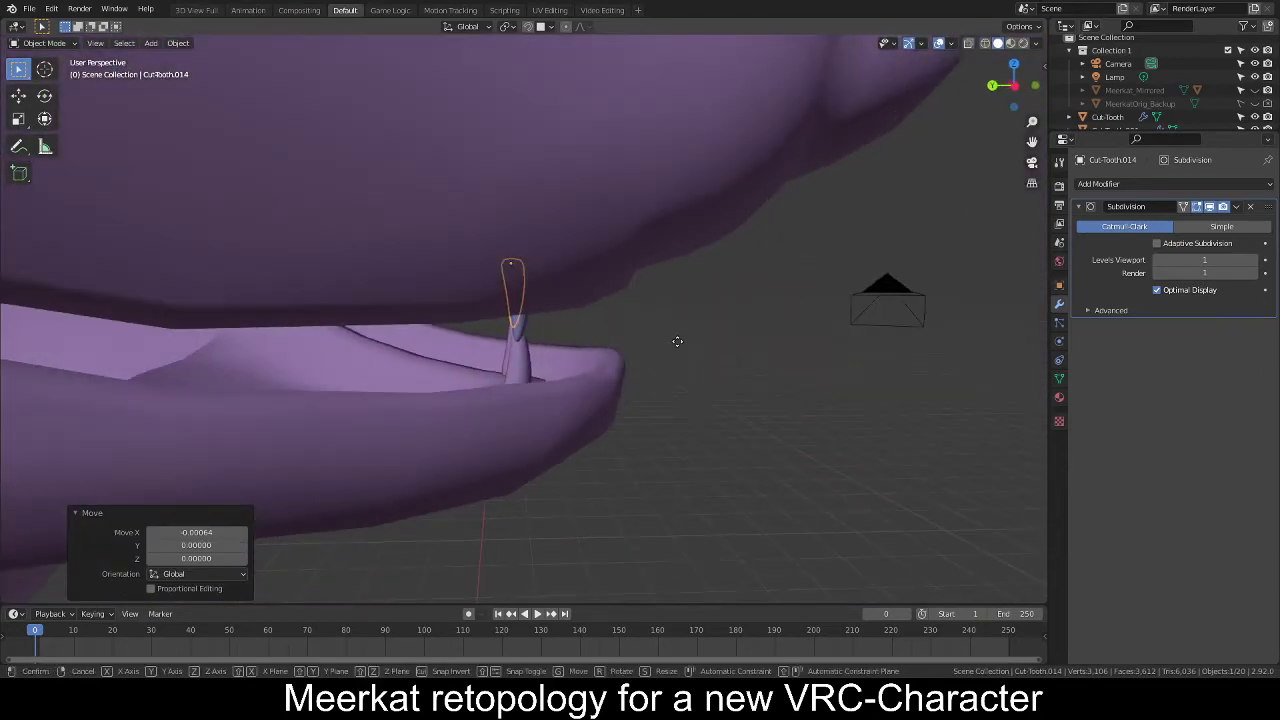
pyautogui.keyDown('shift'); pyautogui.click(518, 329); pyautogui.keyUp('shift')
pyautogui.moveTo(518, 329); pyautogui.dragTo(695, 340, button='middle')
pyautogui.press('g')
pyautogui.press('y')
pyautogui.click(688, 345)
pyautogui.press('g')
pyautogui.press('y')
pyautogui.click(690, 343)
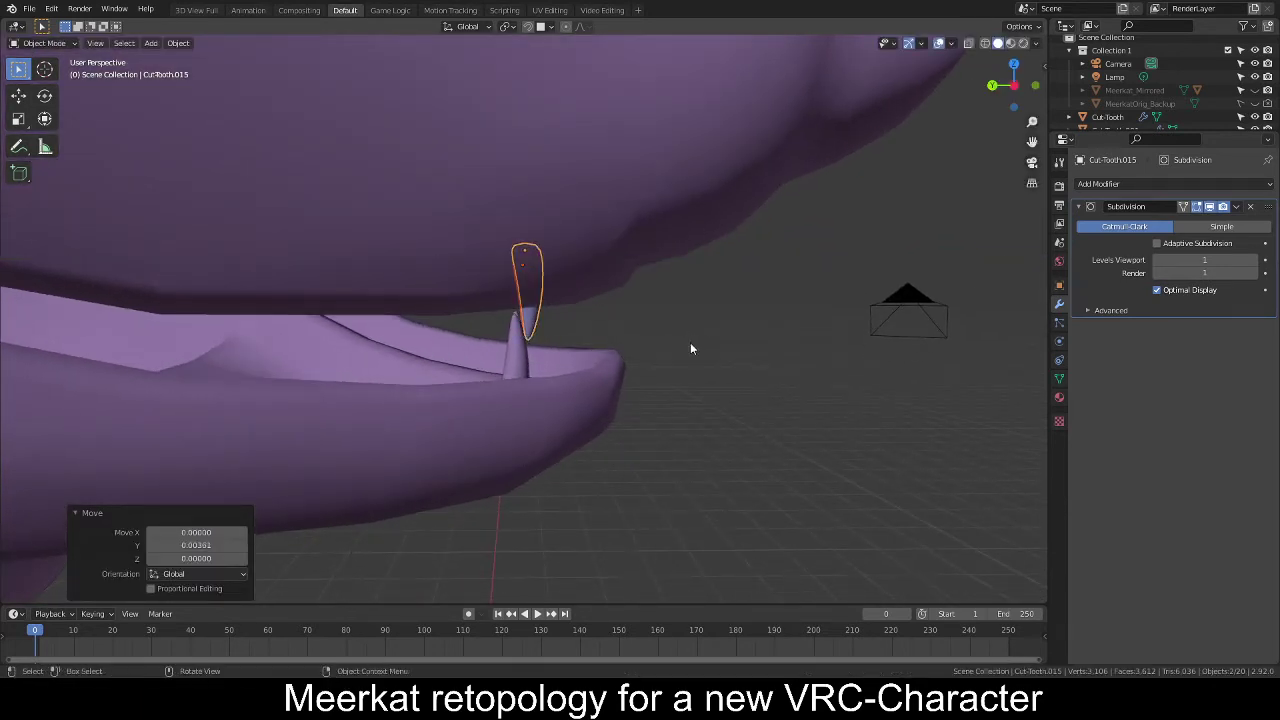
# Rotate both upper canines about 3.59° in right side view so their tips tilt forward.
pyautogui.press('KP_3')
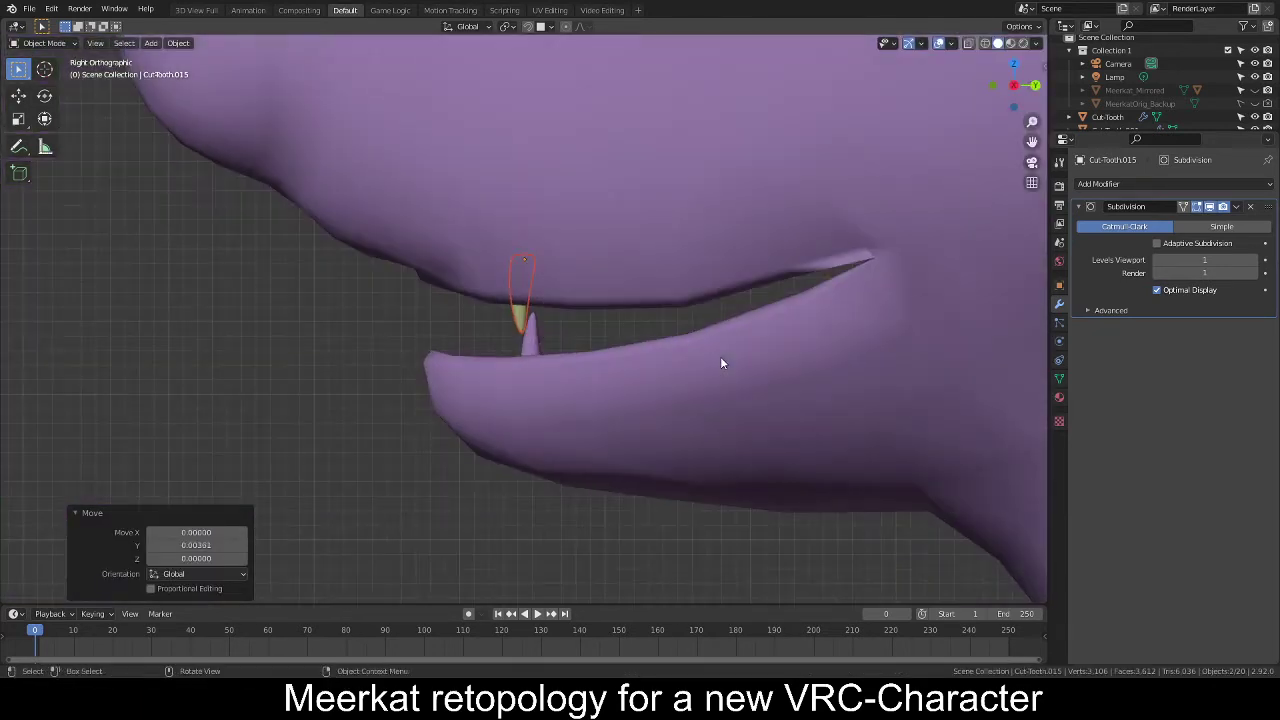
pyautogui.press('r')
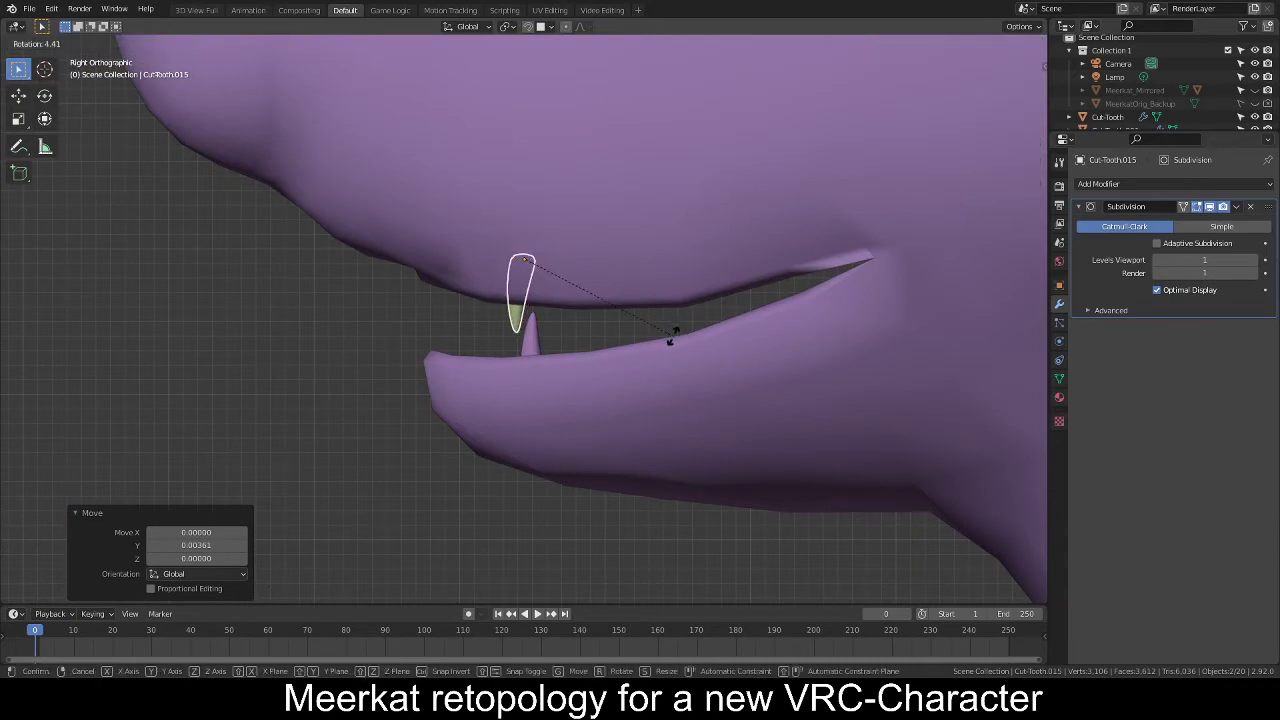
pyautogui.click(674, 334)
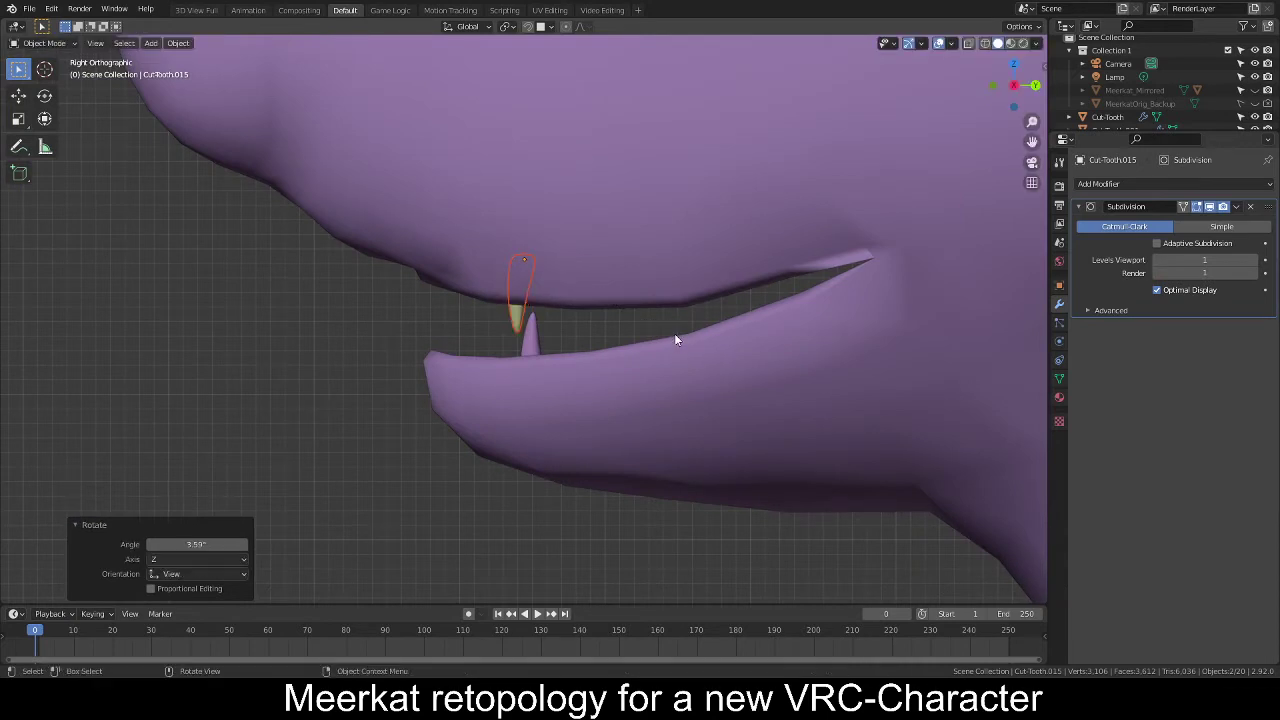
pyautogui.press('KP_1')
pyautogui.press('KP_3')
pyautogui.scroll(1, 683, 342)
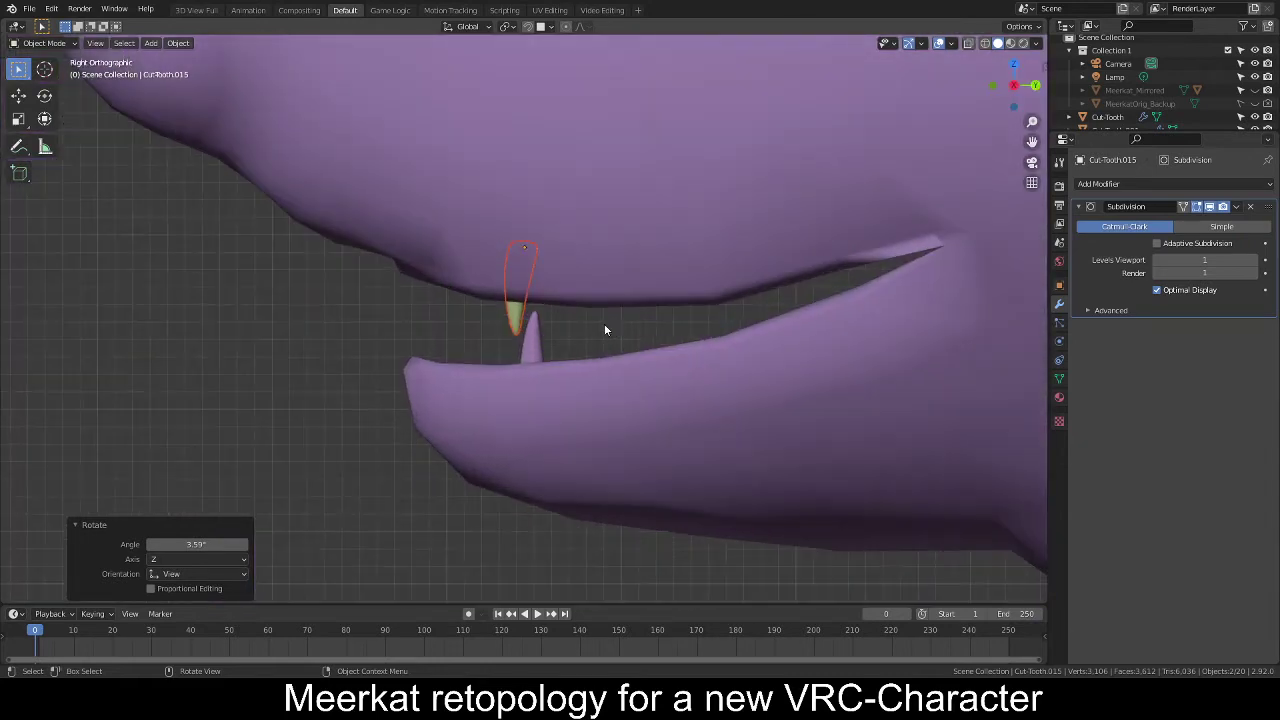
# Add both lower canines to the selected upper canines.
pyautogui.moveTo(572, 316); pyautogui.dragTo(638, 357, button='middle')
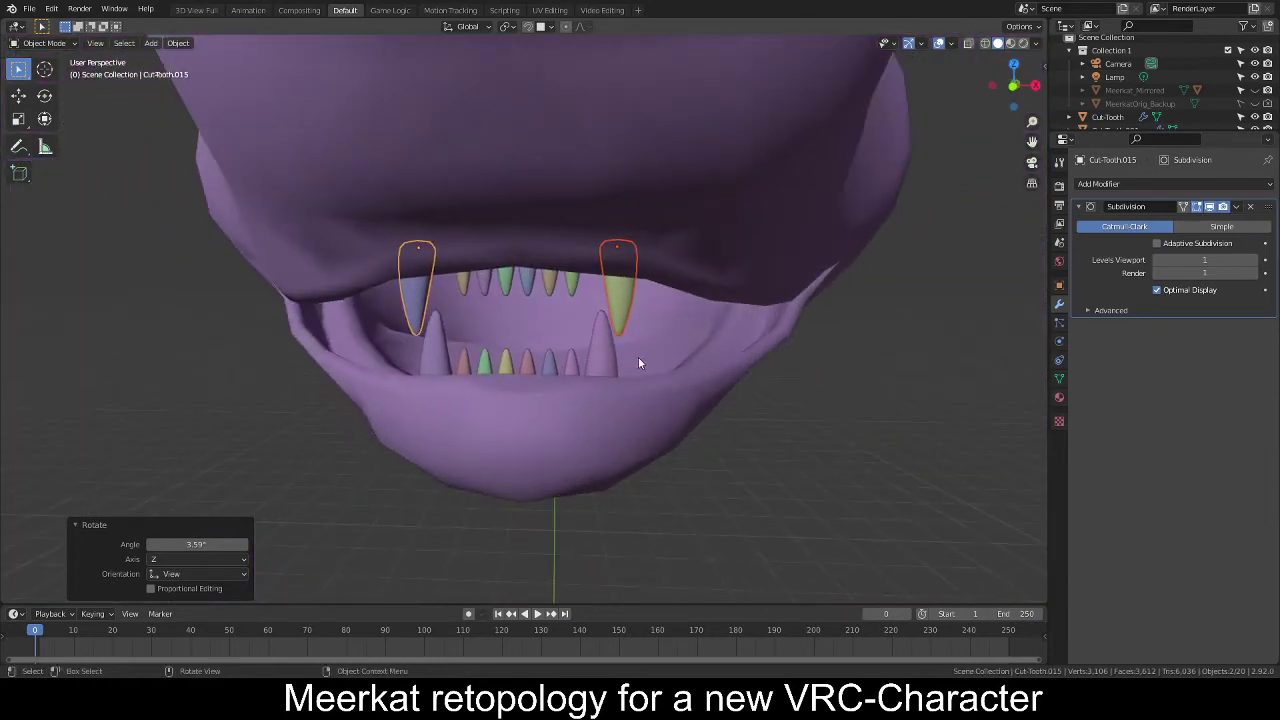
pyautogui.keyDown('shift'); pyautogui.click(605, 360); pyautogui.keyUp('shift')
pyautogui.press('s')
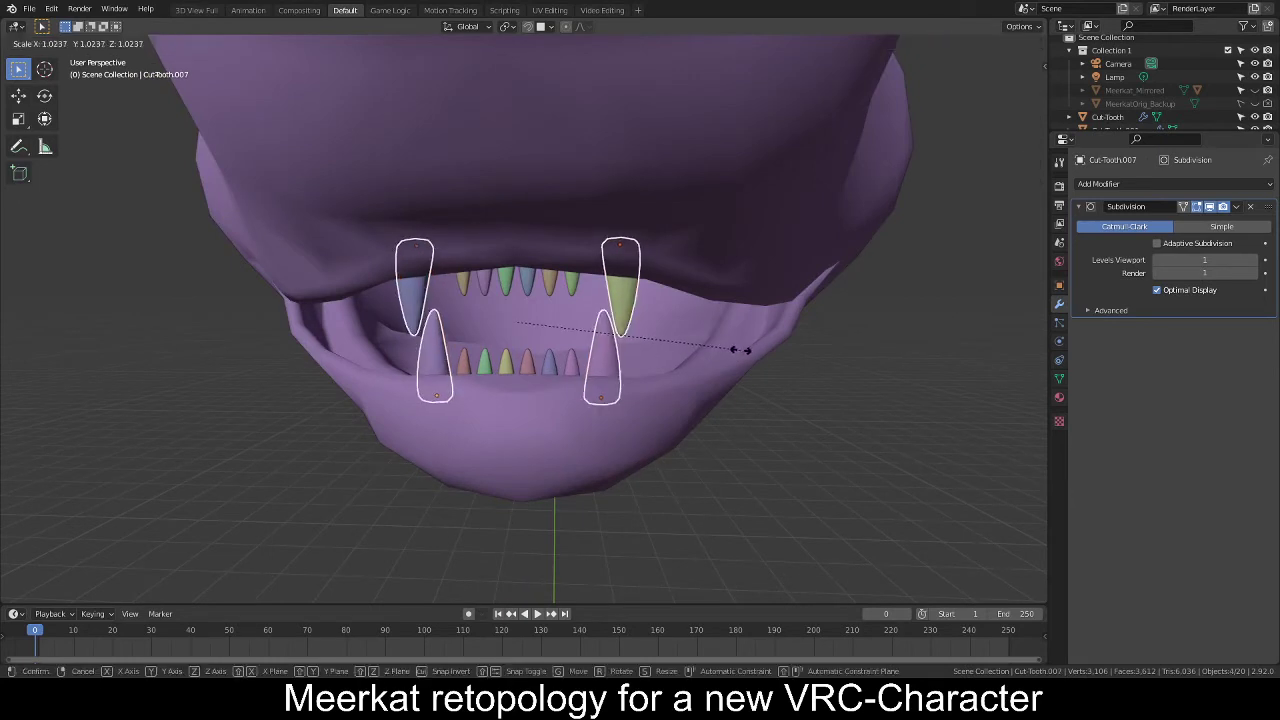
pyautogui.rightClick(744, 346)
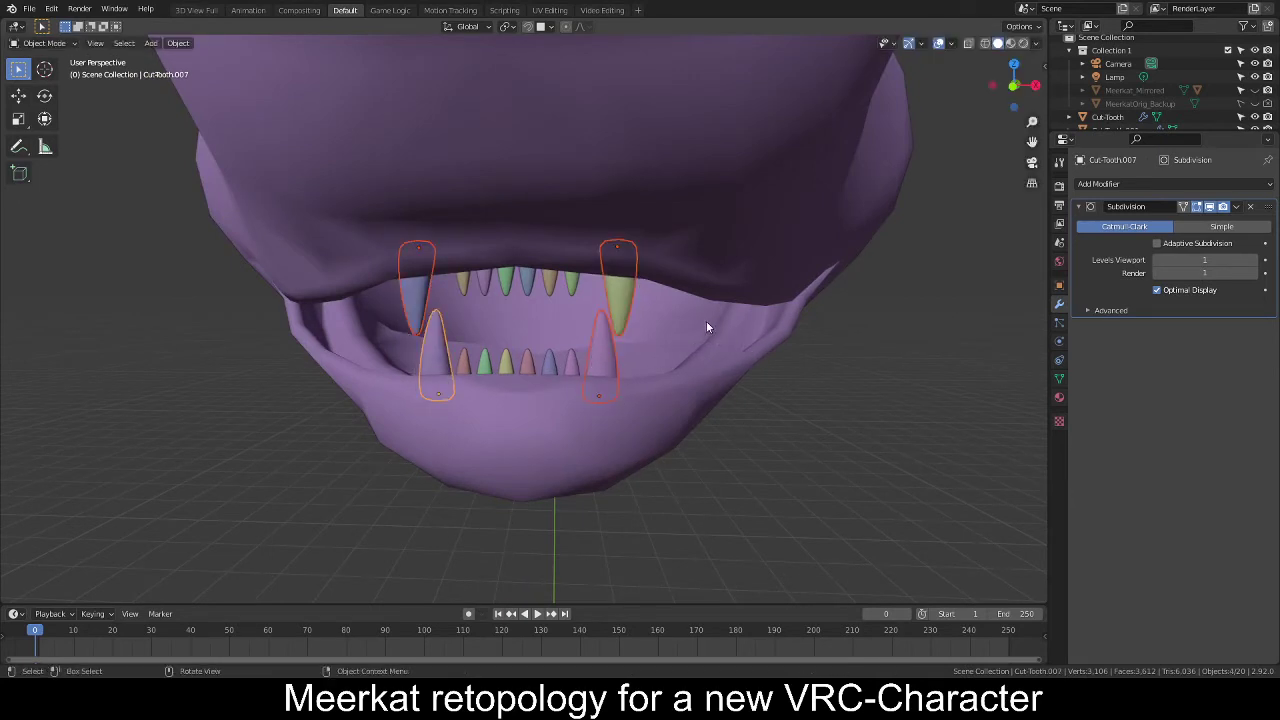
pyautogui.press('s')
pyautogui.rightClick(709, 318)
pyautogui.press('s')
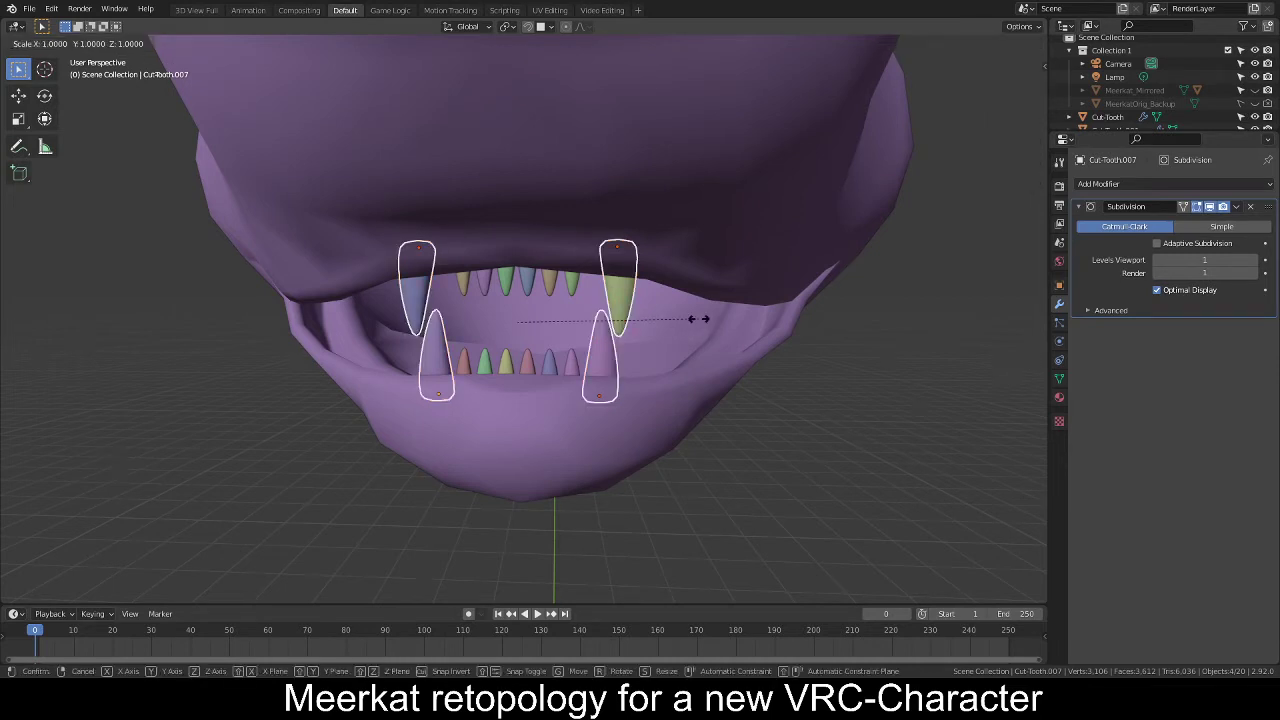
pyautogui.press('y')
pyautogui.press('z')
pyautogui.press('z')
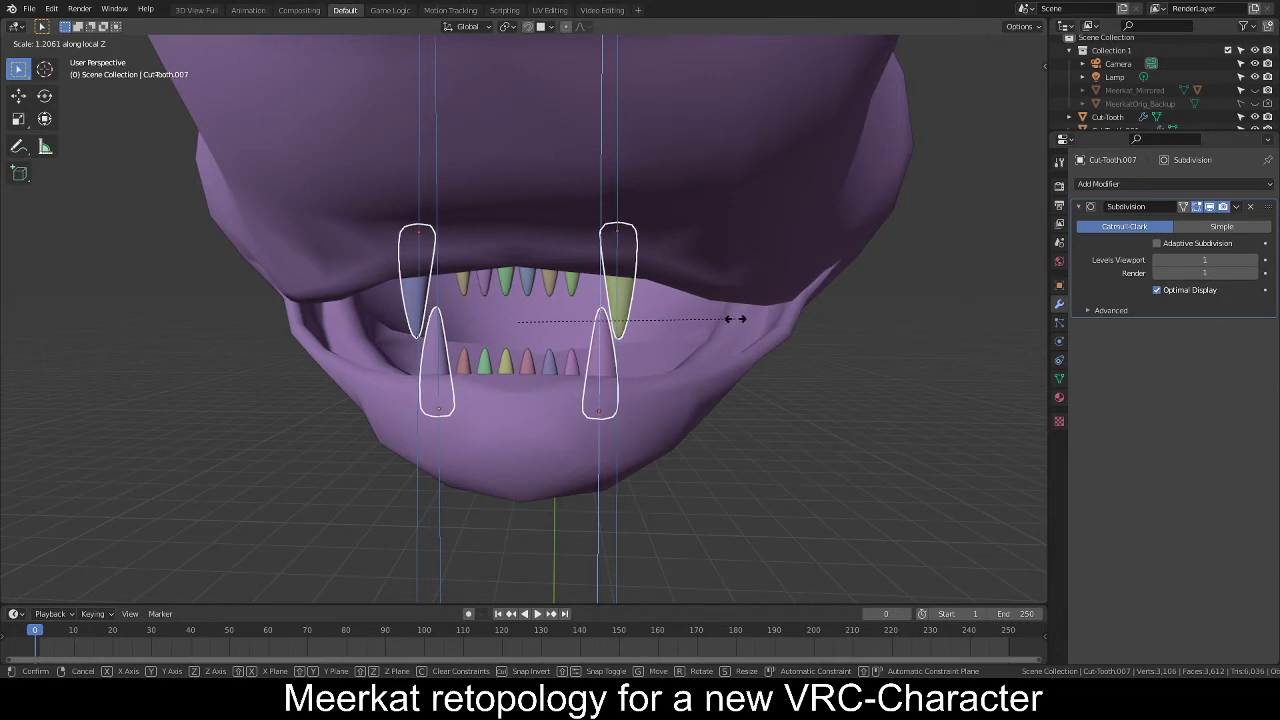
pyautogui.press('Escape')
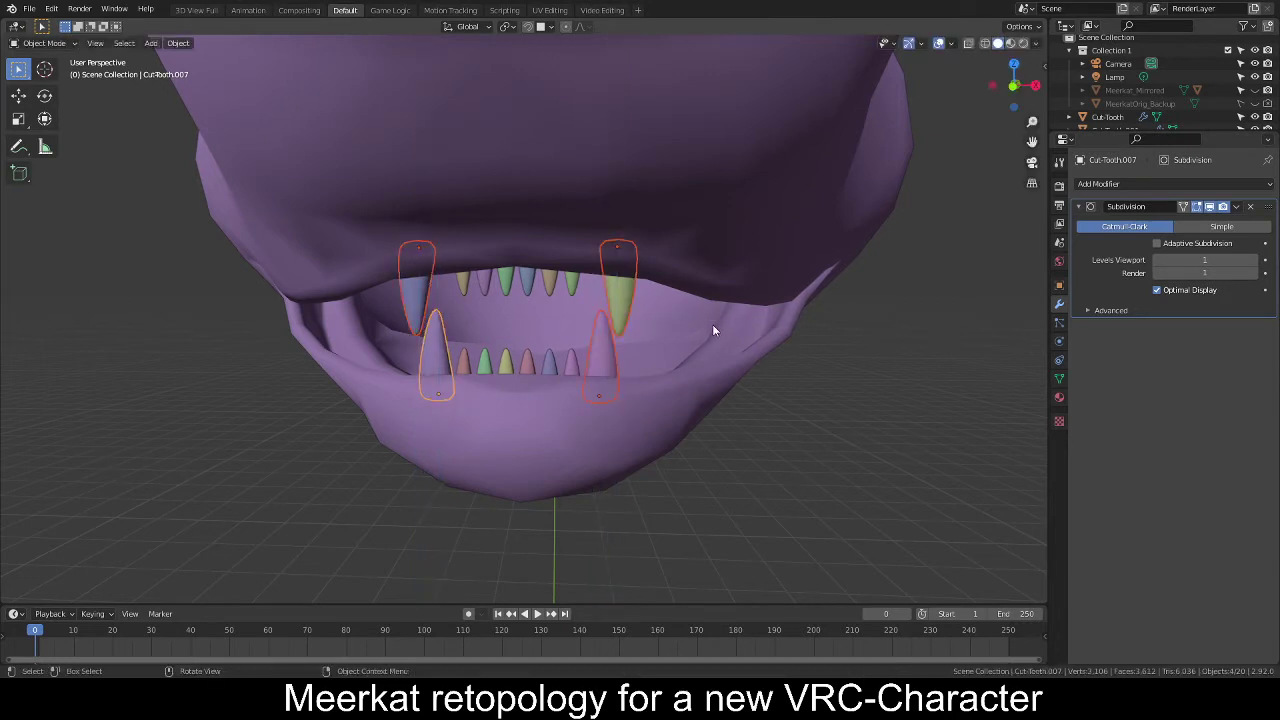
# Set the transform pivot to Individual Origins and scale the four selected canines slightly along their local Z axes.
pyautogui.click(505, 27)
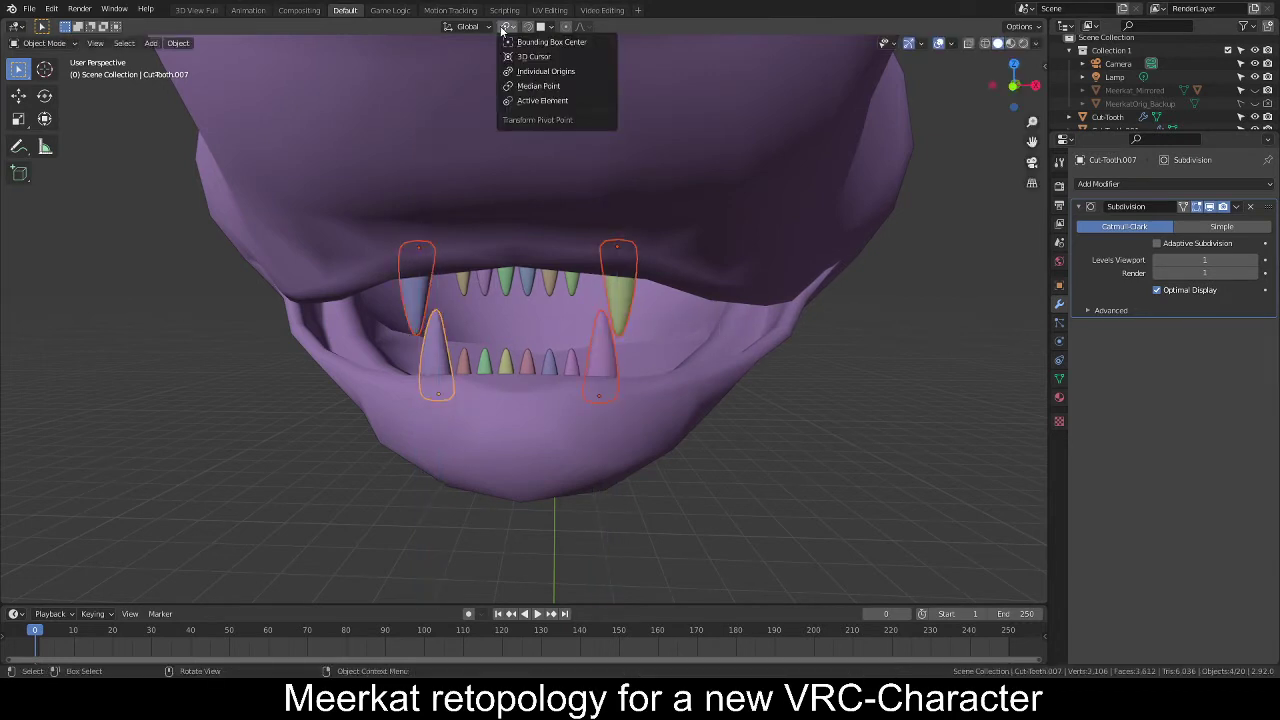
pyautogui.click(531, 72)
pyautogui.press('s')
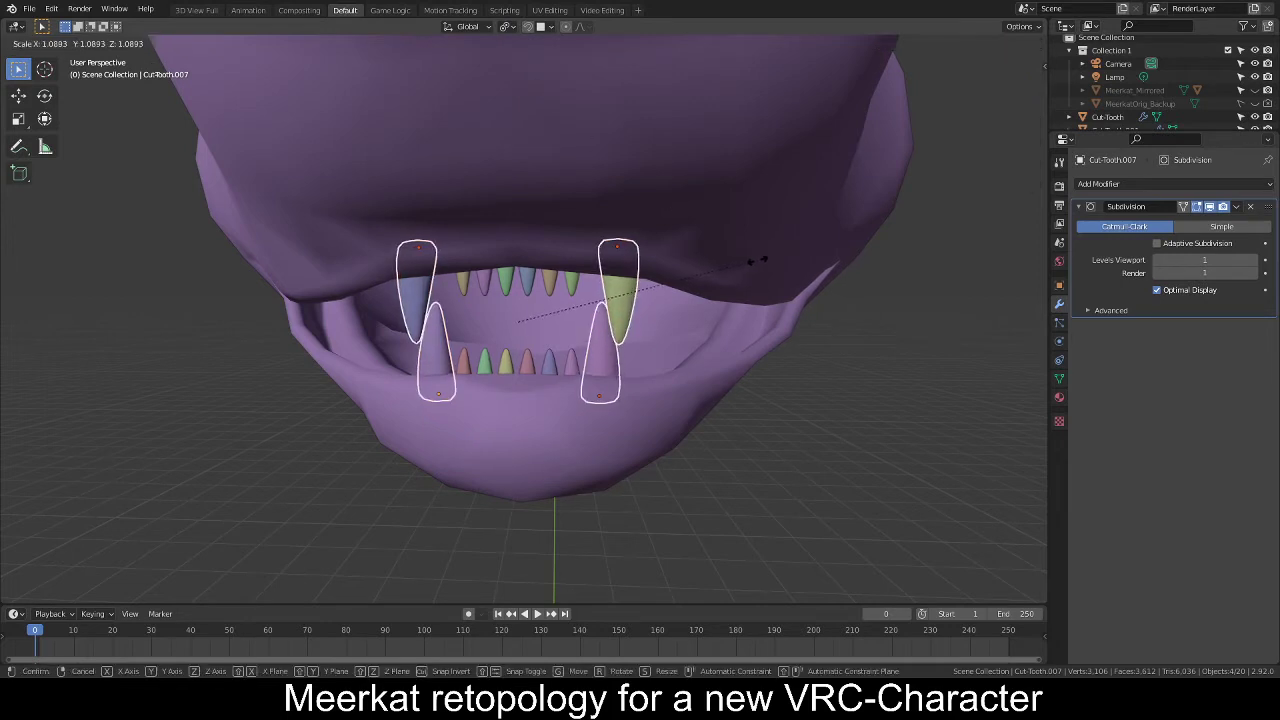
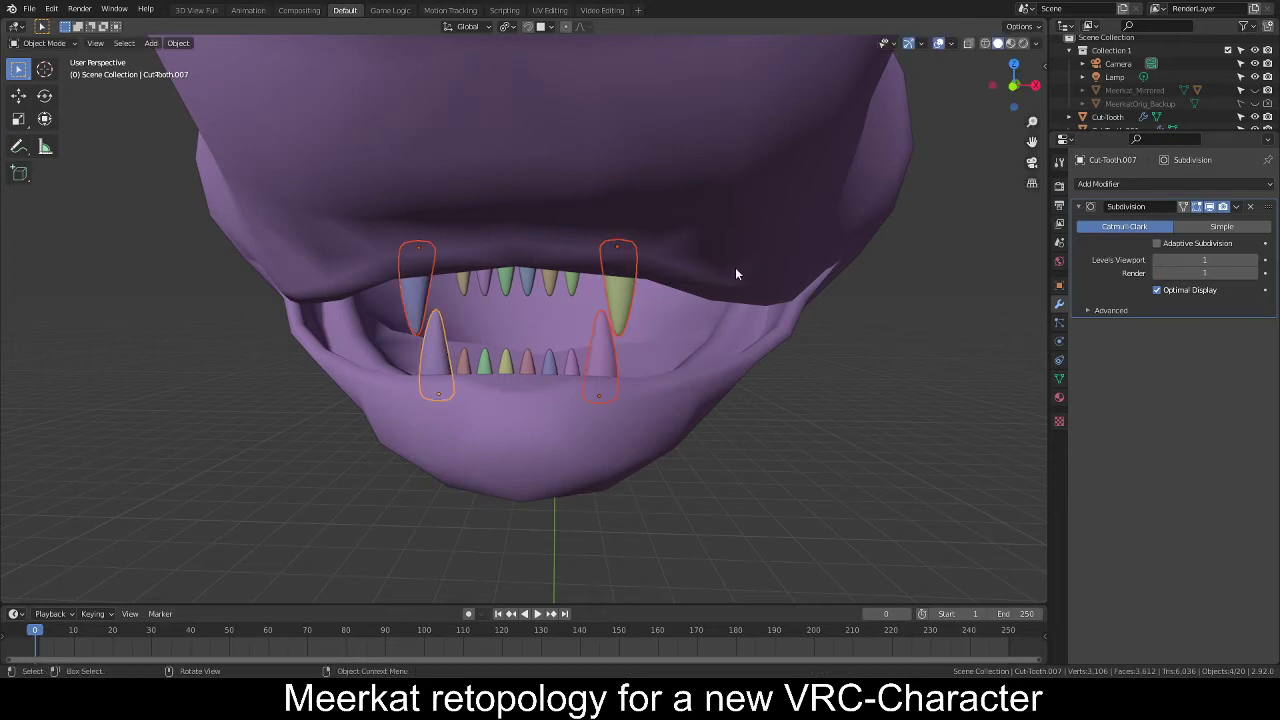
pyautogui.press('z')
pyautogui.press('z')
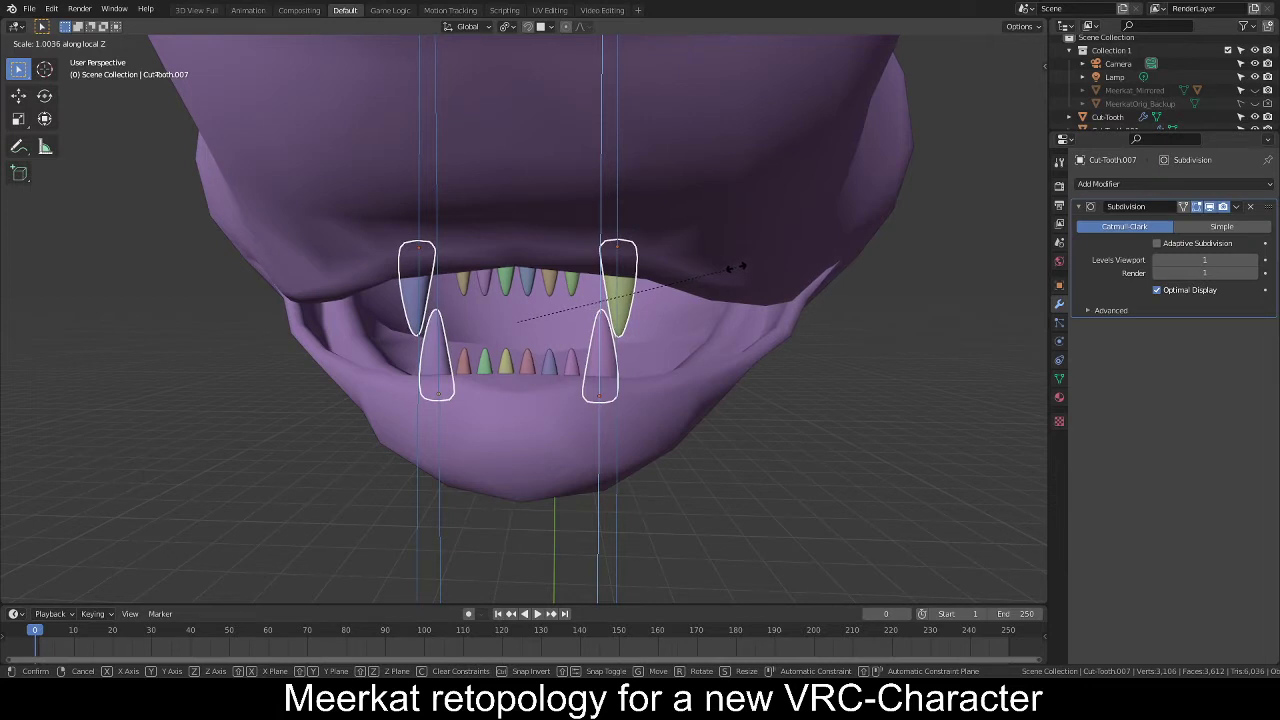
pyautogui.click(737, 268)
# Select the lower canine Cut-Tooth.006 and move it outward along X, away from the neighbouring incisor.
pyautogui.moveTo(729, 317); pyautogui.dragTo(645, 505, button='middle')
pyautogui.click(781, 381)
pyautogui.scroll(-9, 743, 369)
pyautogui.scroll(5, 630, 365)
pyautogui.scroll(3, 611, 349)
pyautogui.scroll(2, 532, 462)
pyautogui.click(405, 508)
pyautogui.press('g')
pyautogui.press('x')
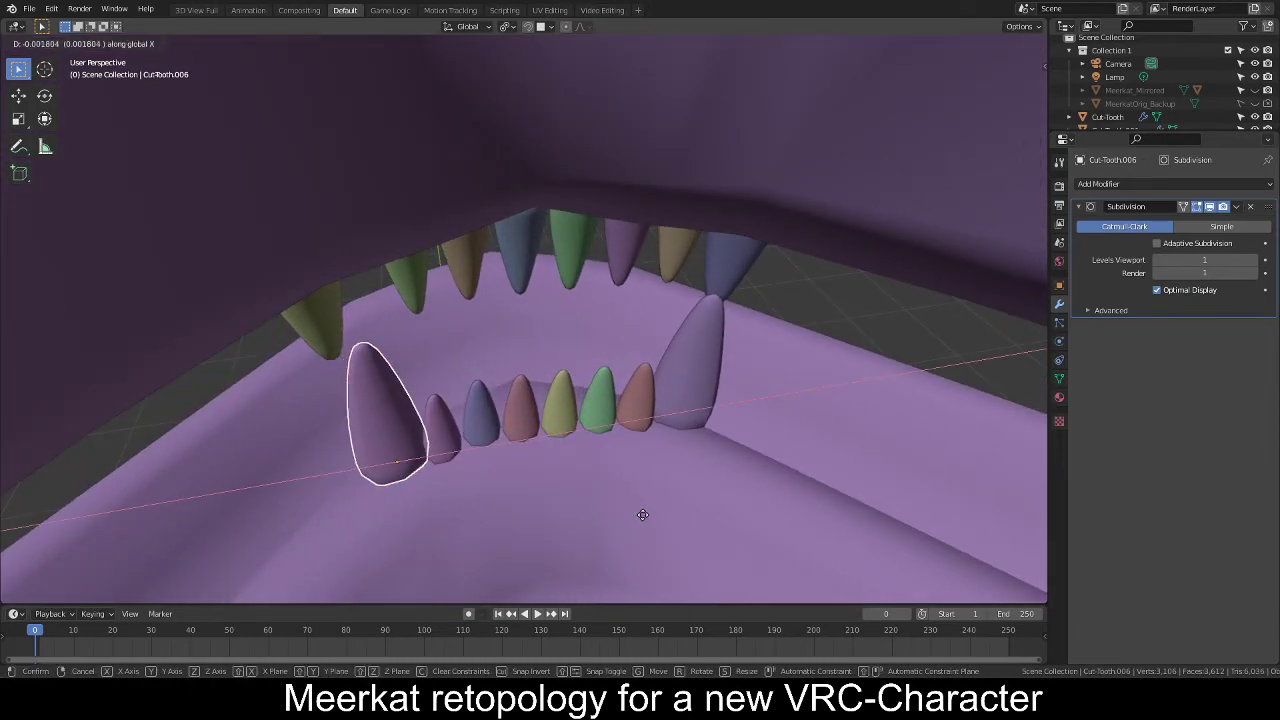
pyautogui.click(637, 513)
pyautogui.press('g')
pyautogui.press('z')
pyautogui.rightClick(609, 438)
# Move each of the two lower canines, Cut-Tooth.006 and Cut-Tooth.007, slightly back along Y.
pyautogui.press('g')
pyautogui.press('y')
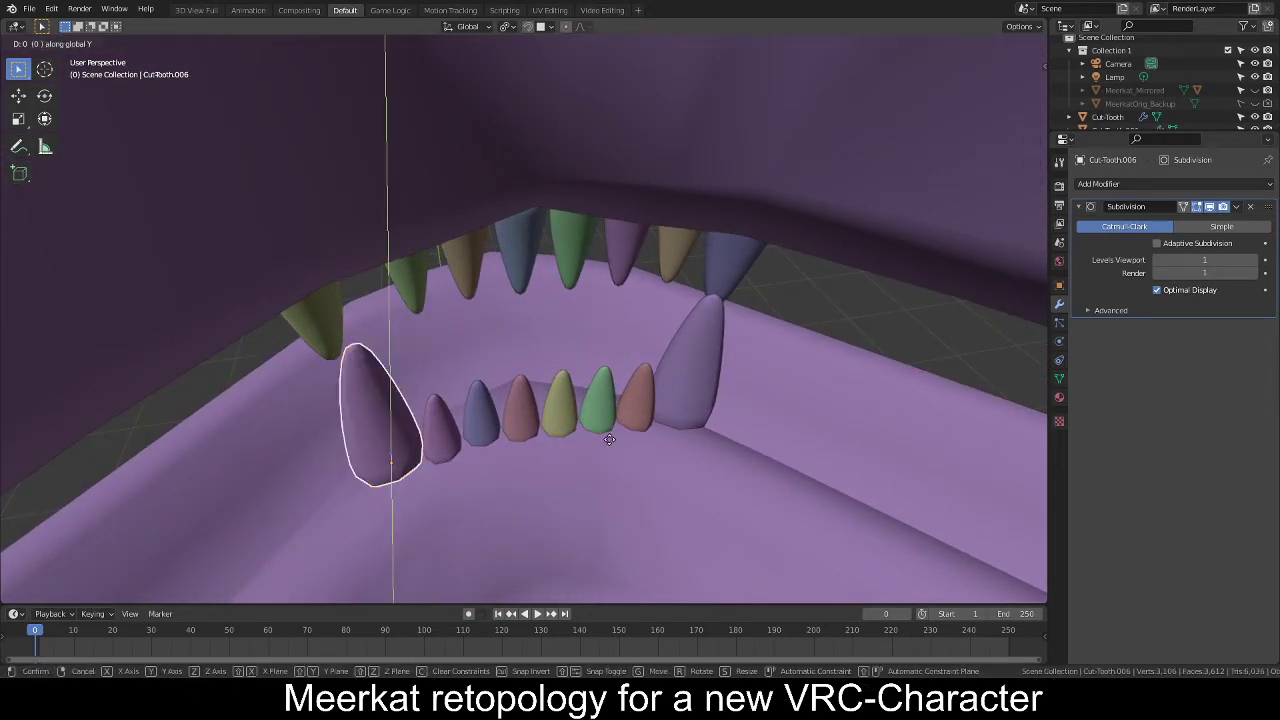
pyautogui.click(617, 453)
pyautogui.click(680, 412)
pyautogui.press('g')
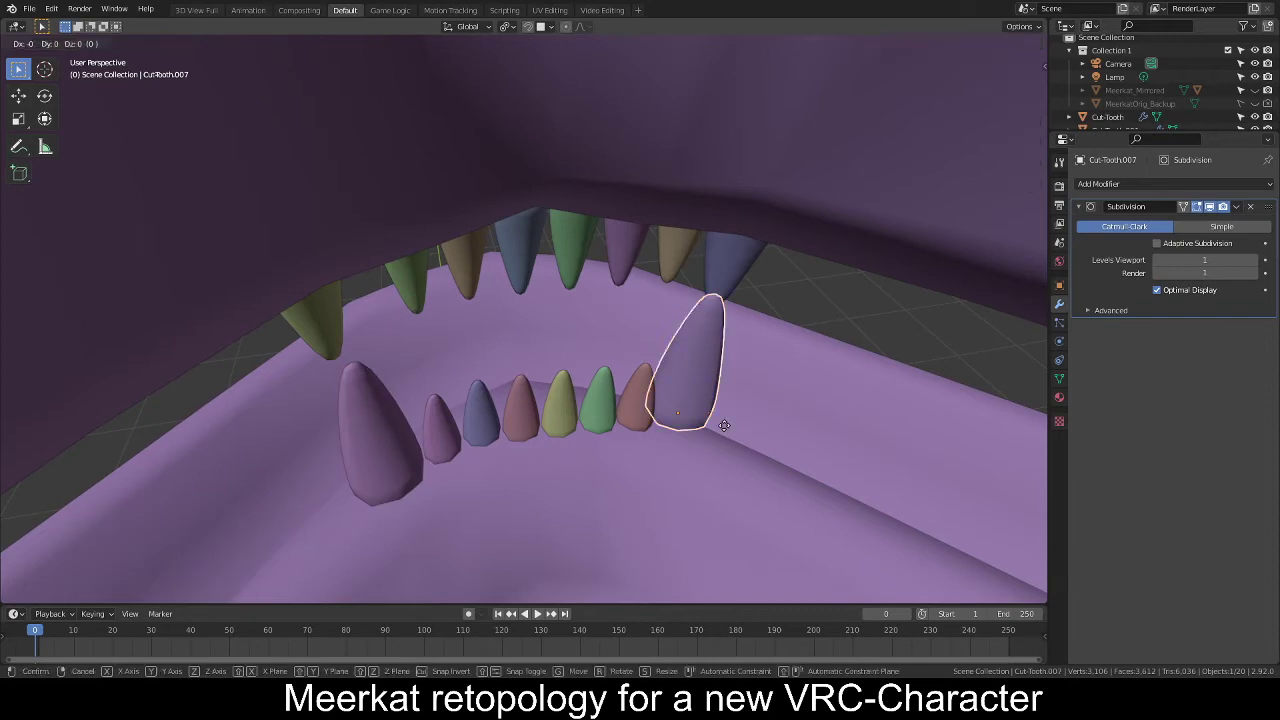
pyautogui.press('y')
pyautogui.click(732, 442)
# Select the upper canine Cut-Tooth.015 and move it back along Y.
pyautogui.moveTo(732, 442); pyautogui.dragTo(655, 362, button='middle')
pyautogui.moveTo(534, 163); pyautogui.dragTo(591, 289, button='middle')
pyautogui.click(719, 310)
pyautogui.press('g')
pyautogui.press('y')
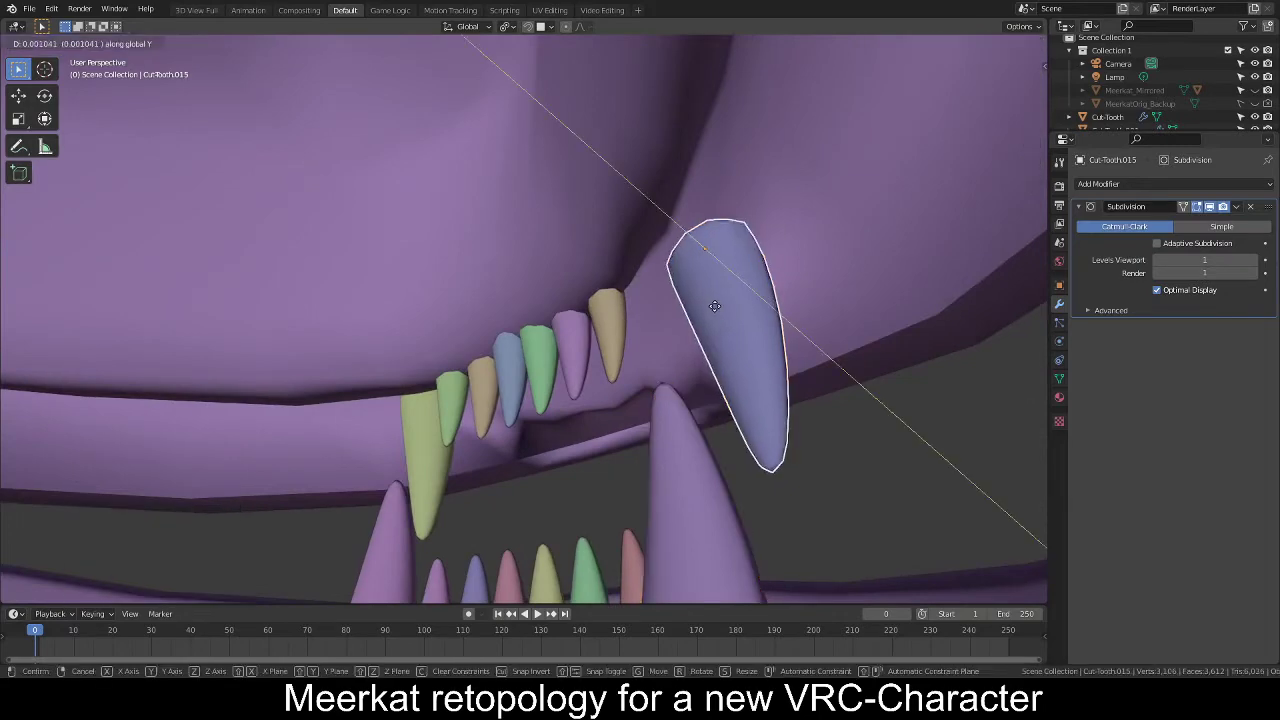
pyautogui.click(446, 305)
# Select the opposite upper canine, Cut-Tooth.014, and shift it back along Y to match its counterpart.
pyautogui.moveTo(447, 311); pyautogui.dragTo(530, 362, button='middle')
pyautogui.click(330, 388)
pyautogui.moveTo(330, 388); pyautogui.dragTo(563, 385, button='middle')
pyautogui.press('g')
pyautogui.press('y')
pyautogui.click(672, 374)
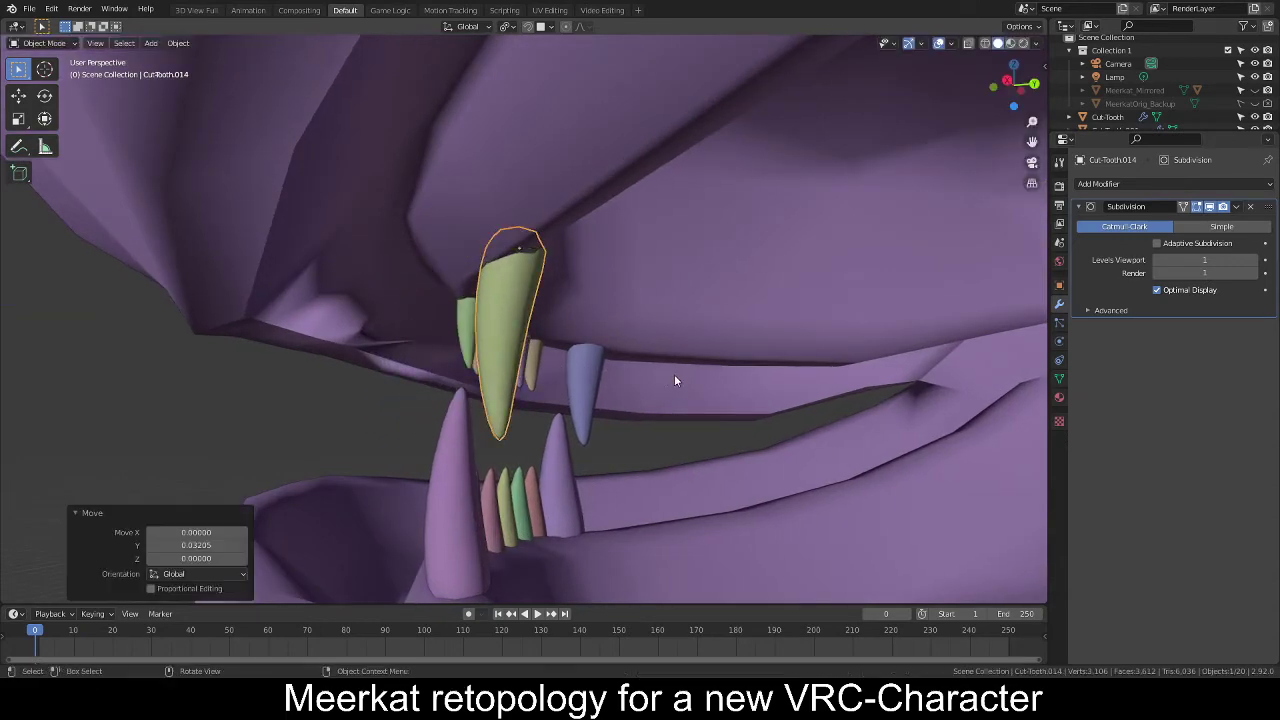
# Compare the upper canines from several sides and move Cut-Tooth.014 forward along Y.
pyautogui.moveTo(674, 374); pyautogui.dragTo(560, 377, button='middle')
pyautogui.scroll(3, 460, 381)
pyautogui.scroll(-2, 491, 349)
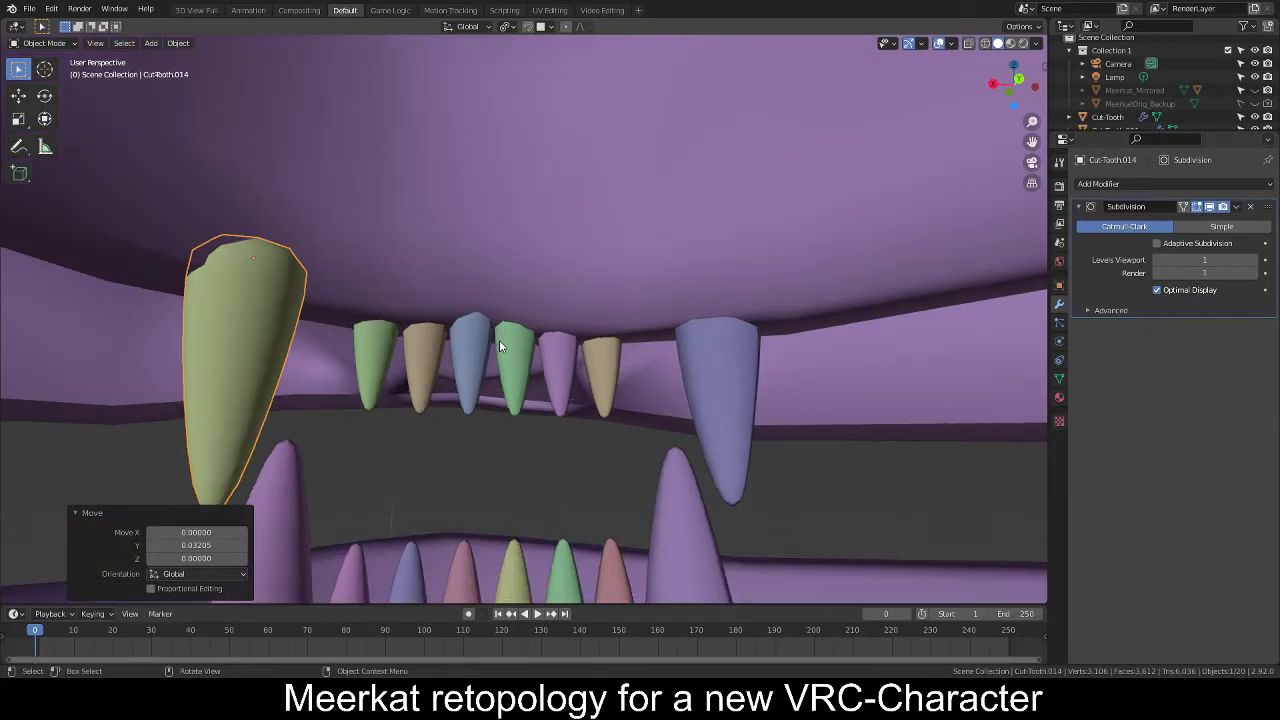
pyautogui.moveTo(377, 368); pyautogui.dragTo(474, 376, button='middle')
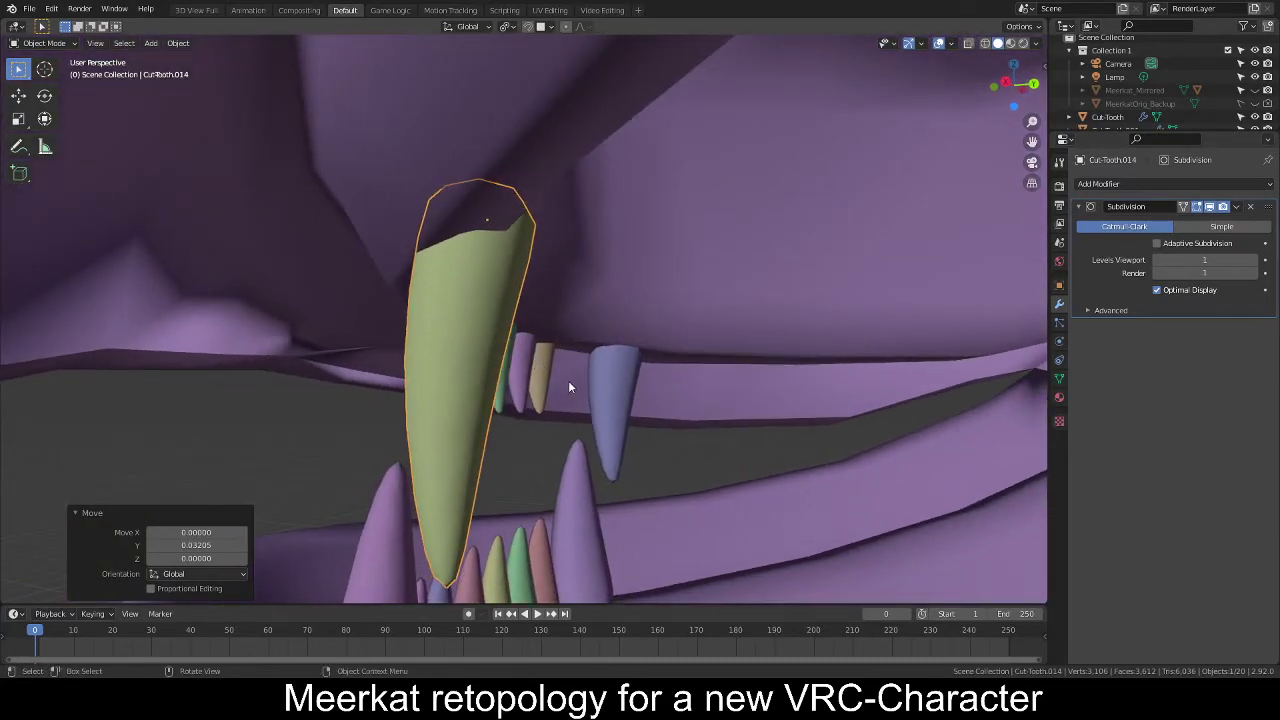
pyautogui.moveTo(561, 392); pyautogui.dragTo(308, 380, button='middle')
pyautogui.press('g')
pyautogui.press('y')
pyautogui.click(591, 401)
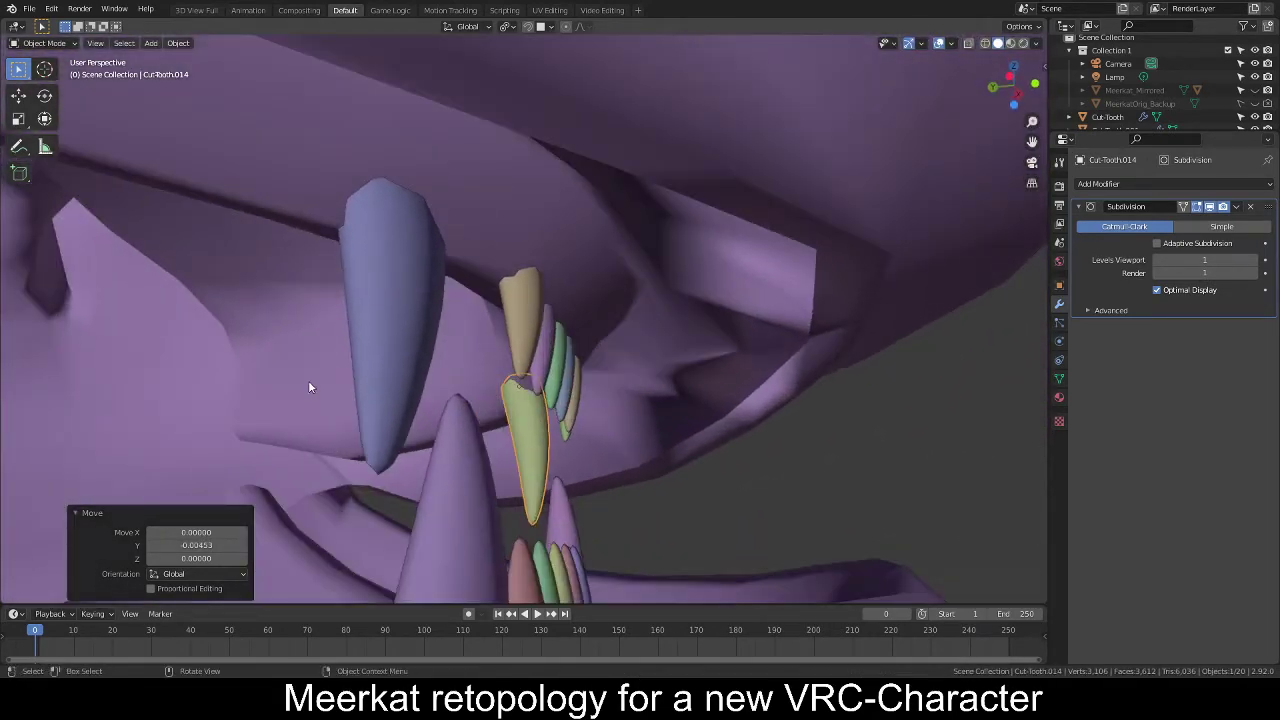
# Move the upper canine Cut-Tooth.015 about -0.0036 along Y to line up with the opposite canine.
pyautogui.click(392, 357)
pyautogui.moveTo(392, 357); pyautogui.dragTo(609, 408, button='middle')
pyautogui.press('g')
pyautogui.press('y')
pyautogui.click(512, 387)
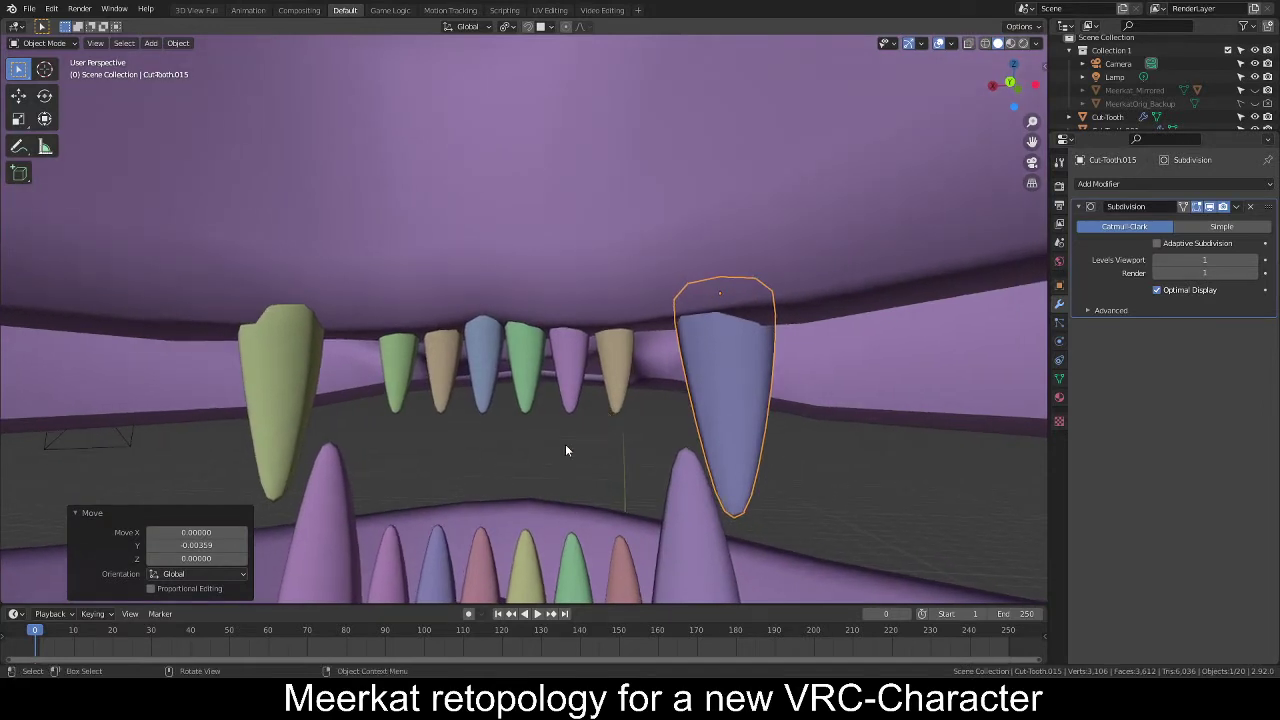
# Duplicate the lower canine Cut-Tooth.006, place the copy farther back on the jaw ridge, and clear its rotation.
pyautogui.scroll(-4, 520, 446)
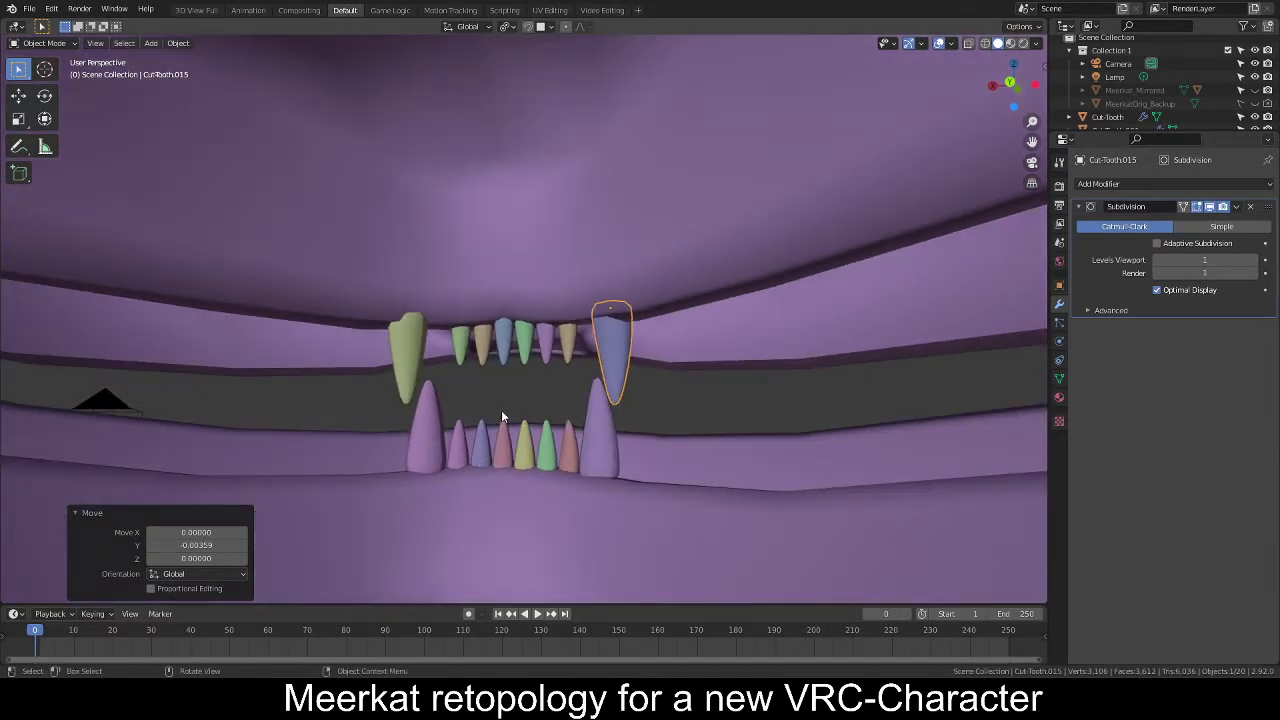
pyautogui.scroll(3, 471, 398)
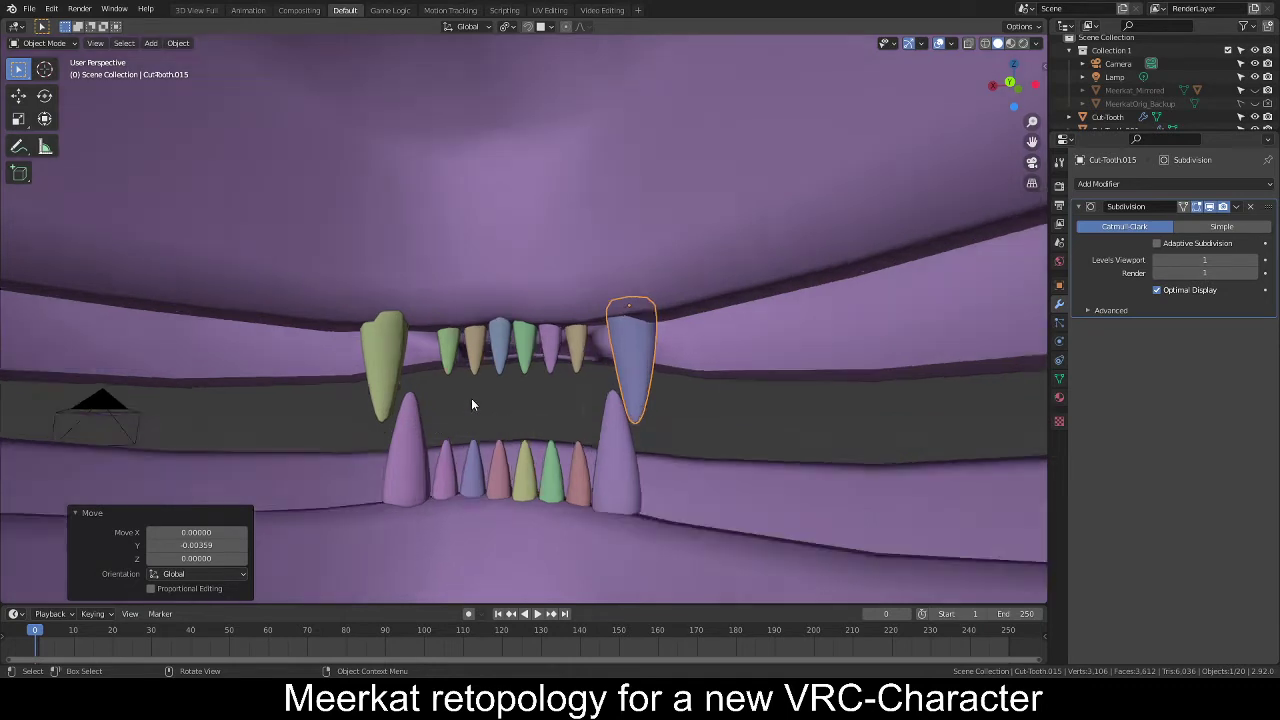
pyautogui.click(336, 392)
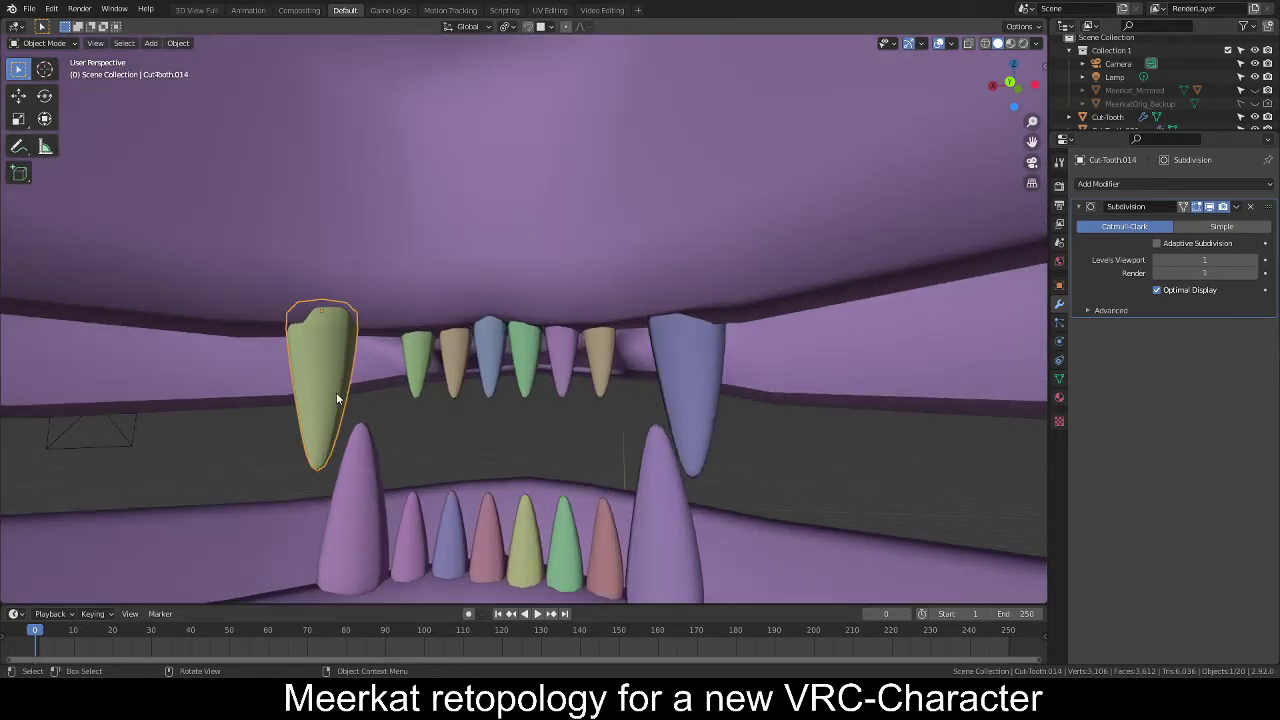
pyautogui.scroll(-3, 470, 428)
pyautogui.click(430, 457)
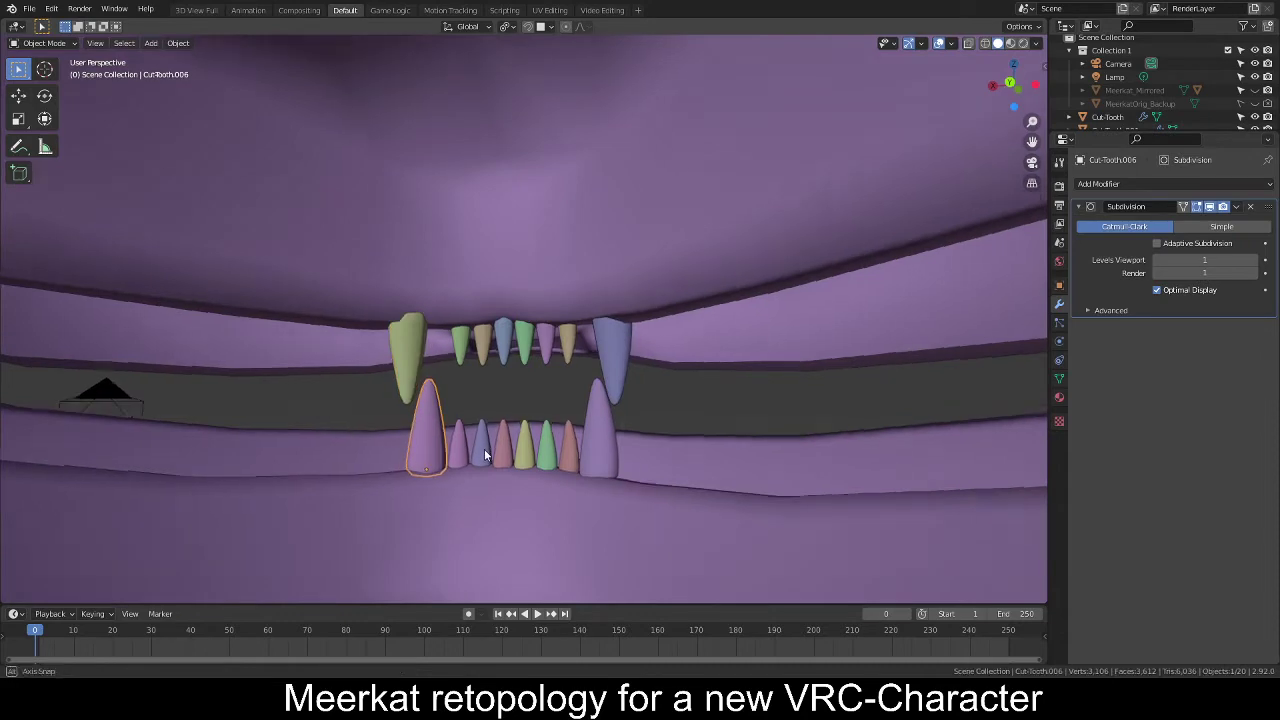
pyautogui.moveTo(484, 449); pyautogui.dragTo(450, 457, button='middle')
pyautogui.scroll(4, 614, 400)
pyautogui.moveTo(614, 400)
pyautogui.mouseDown(button='middle')
pyautogui.moveTo(634, 383)
pyautogui.moveTo(595, 410)
pyautogui.mouseUp(button='middle')
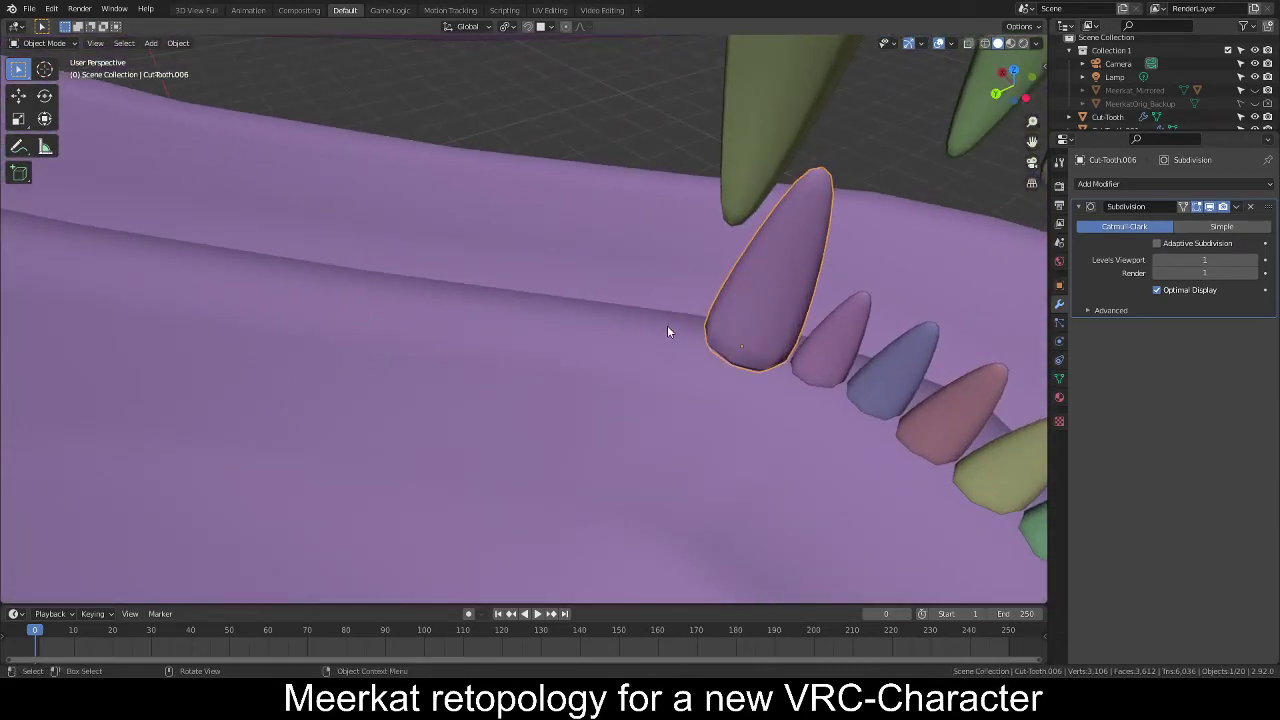
pyautogui.hotkey('shift', 'd')
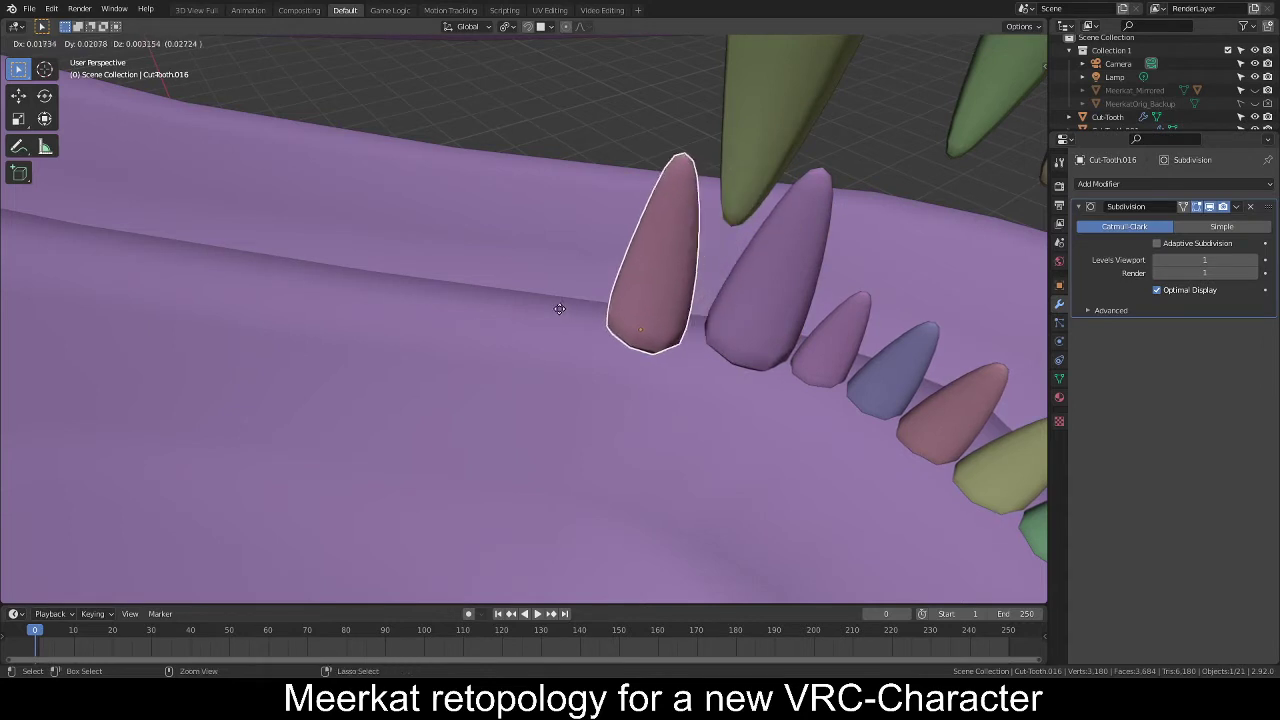
pyautogui.click(486, 294)
pyautogui.hotkey('alt', 'r')
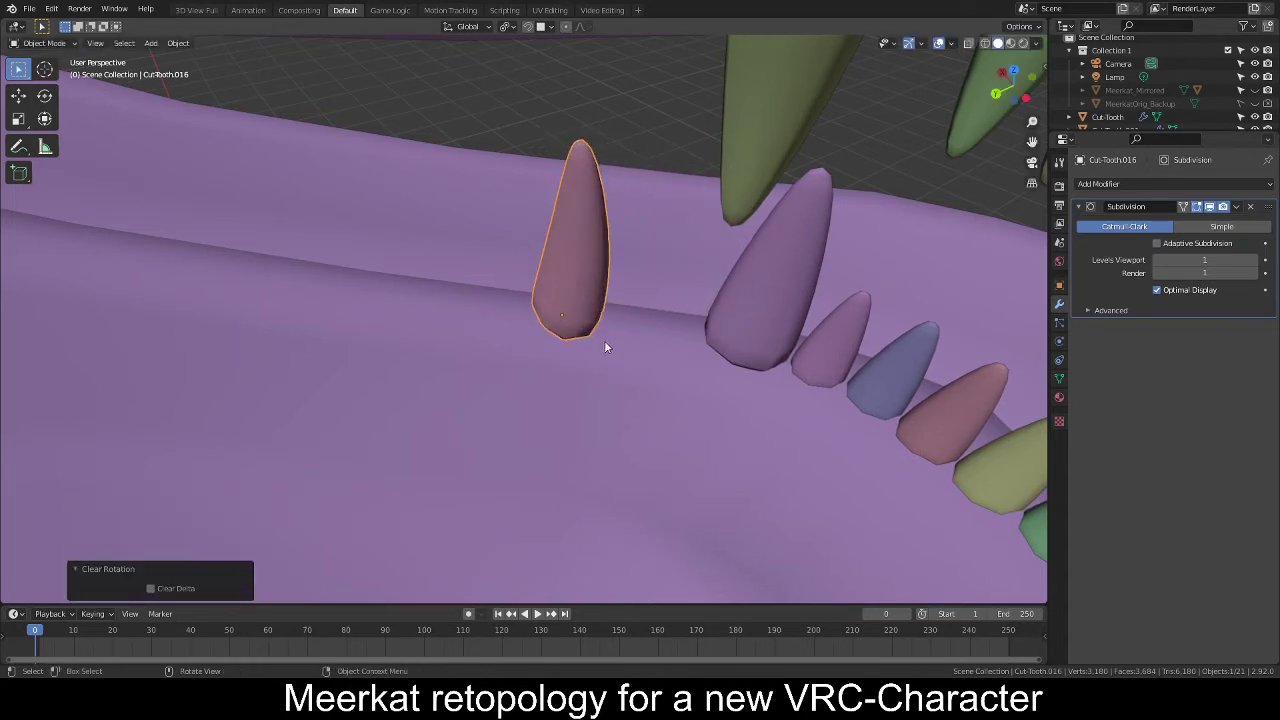
# Shift the new tooth's vertices below the tip about -0.0035 along Y in right side view, with proportional editing on.
pyautogui.moveTo(630, 339); pyautogui.dragTo(594, 313, button='middle')
pyautogui.press('Tab')
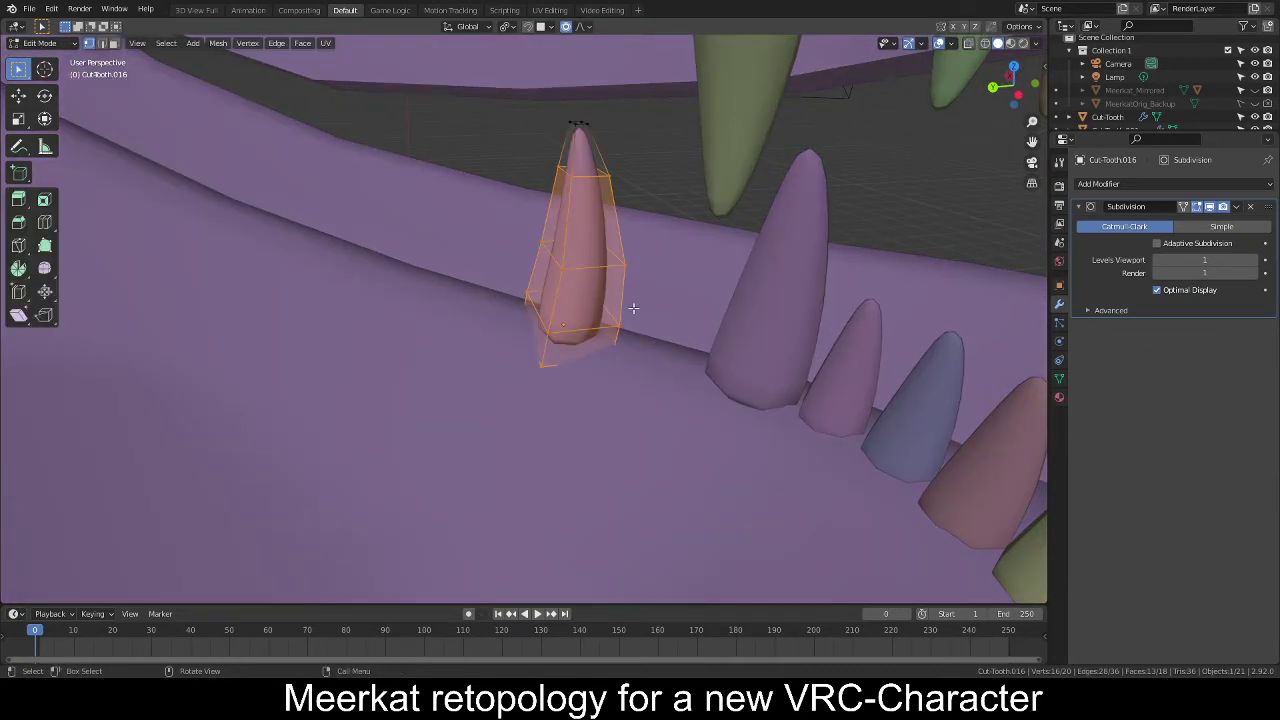
pyautogui.press('KP_3')
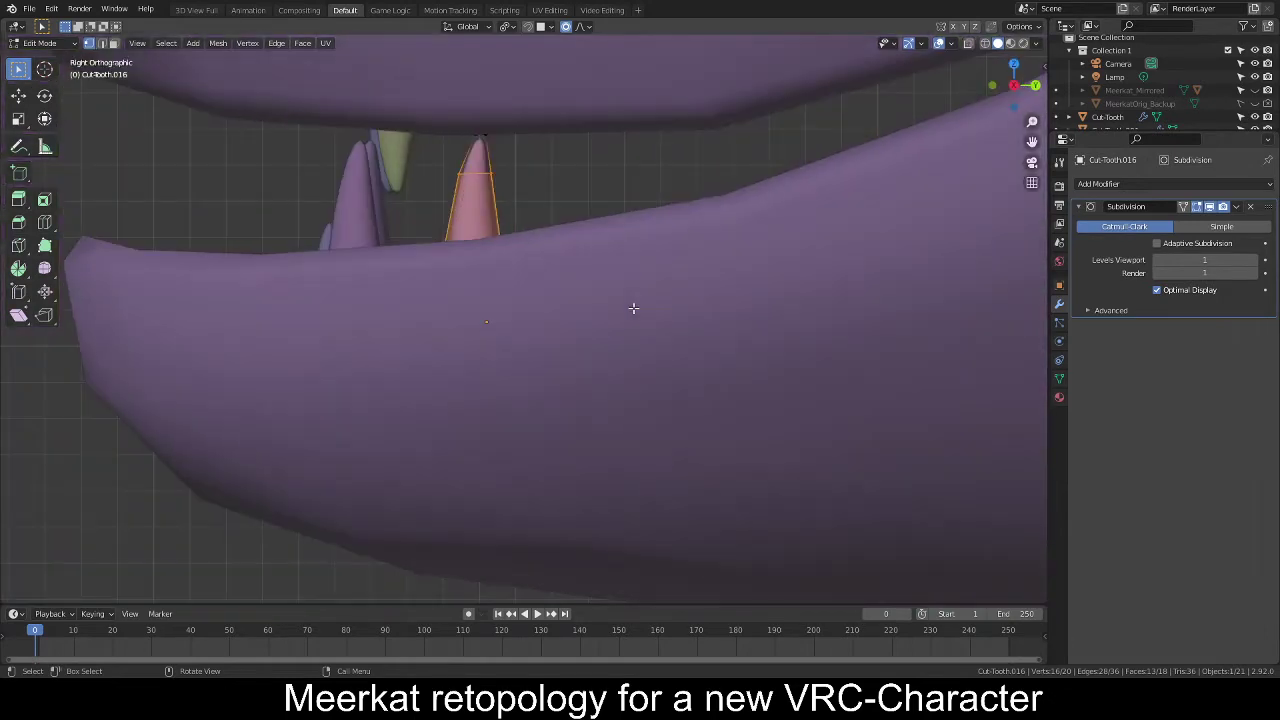
pyautogui.press('KP_1')
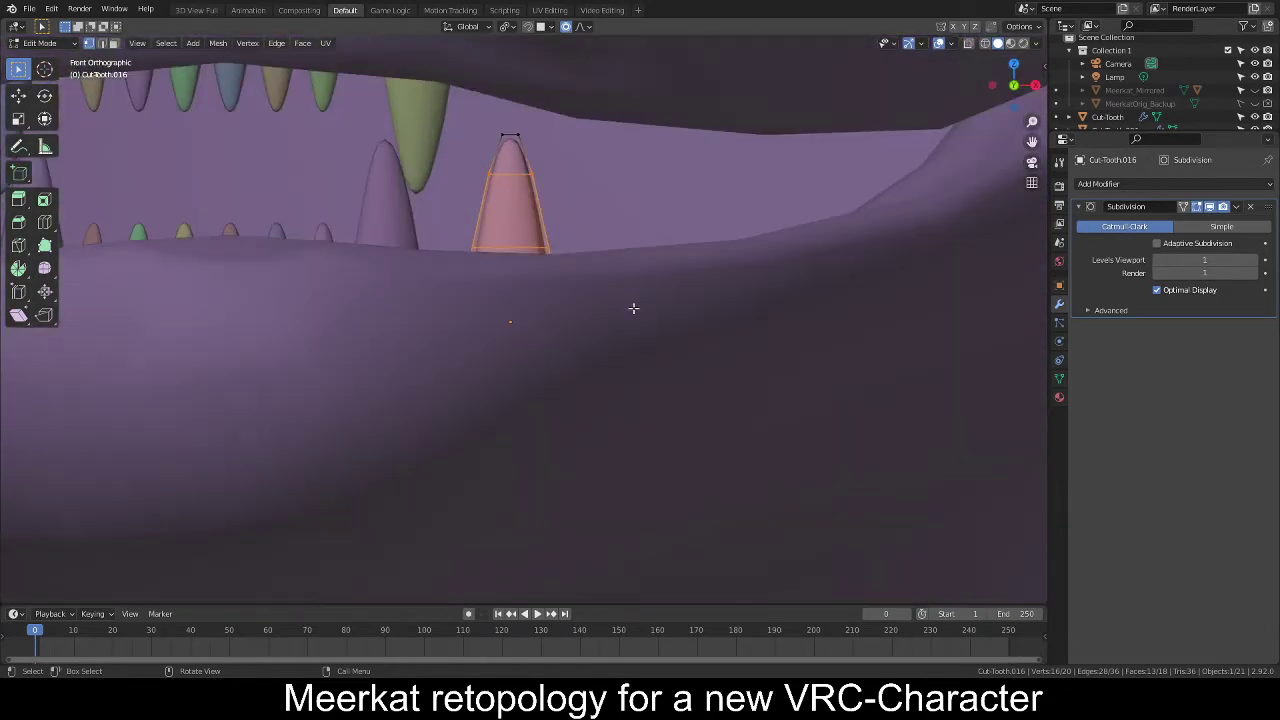
pyautogui.press('KP_3')
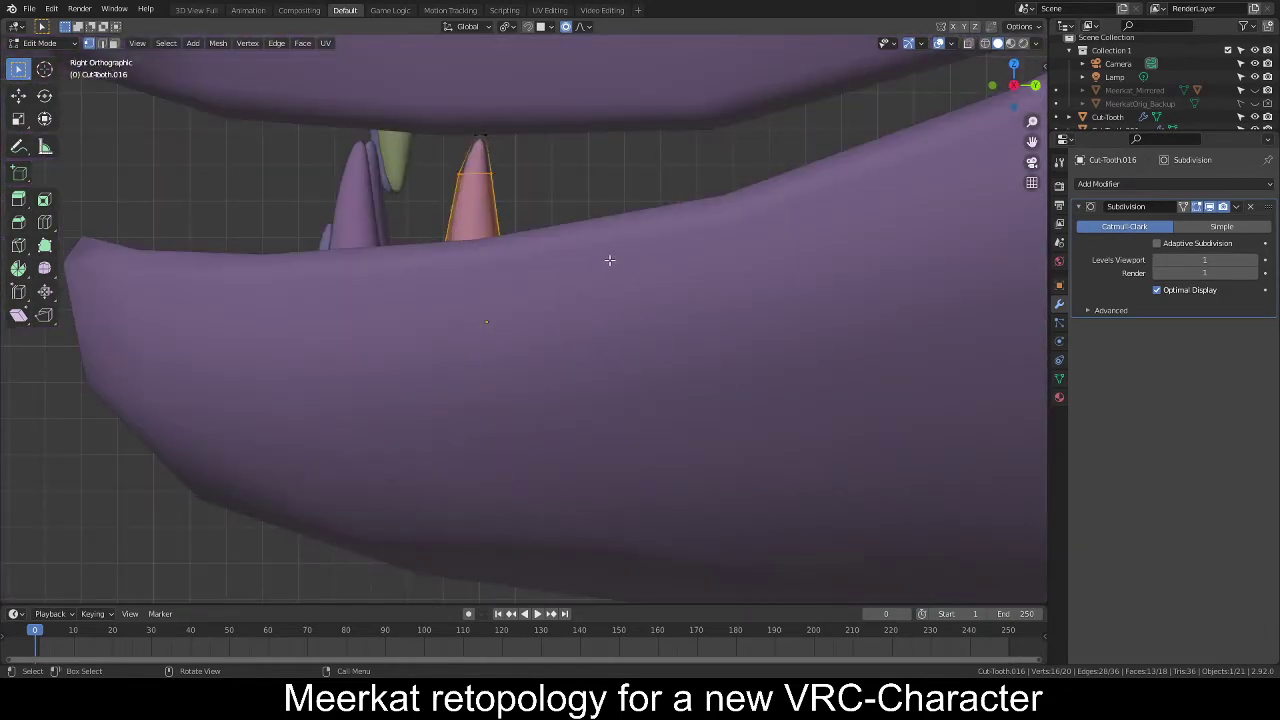
pyautogui.press('g')
pyautogui.press('x')
pyautogui.press('y')
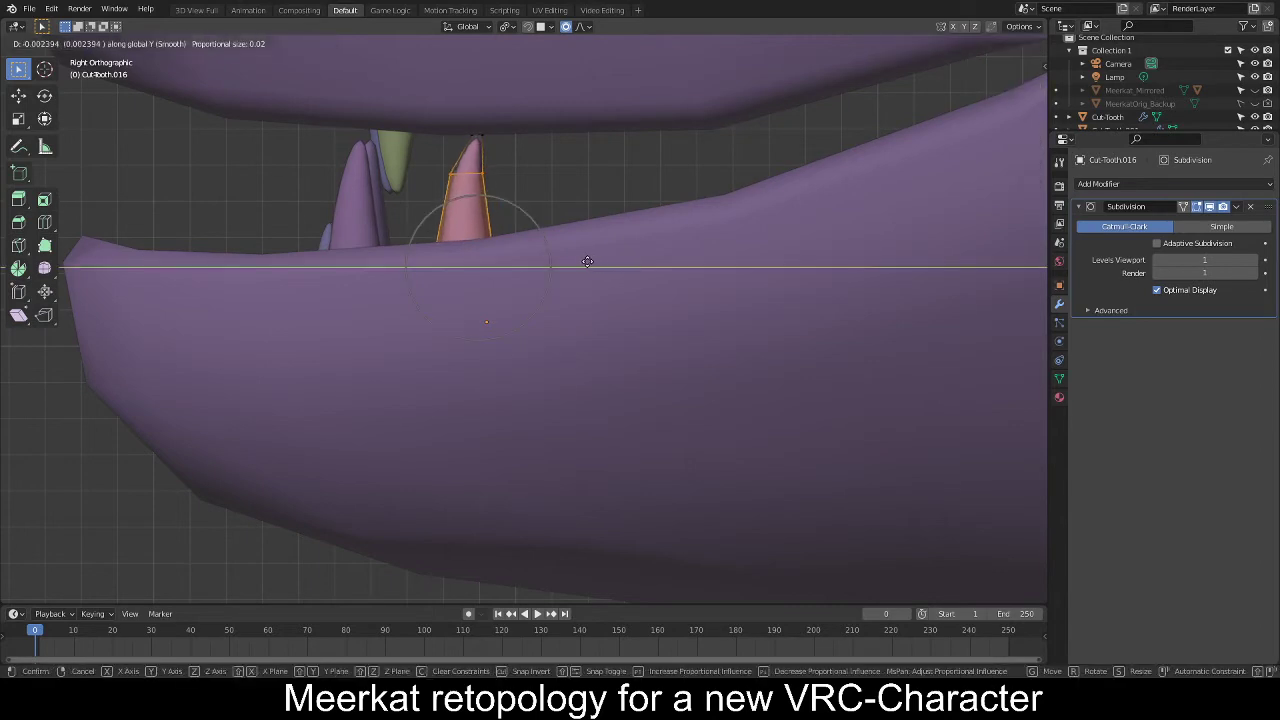
pyautogui.click(585, 261)
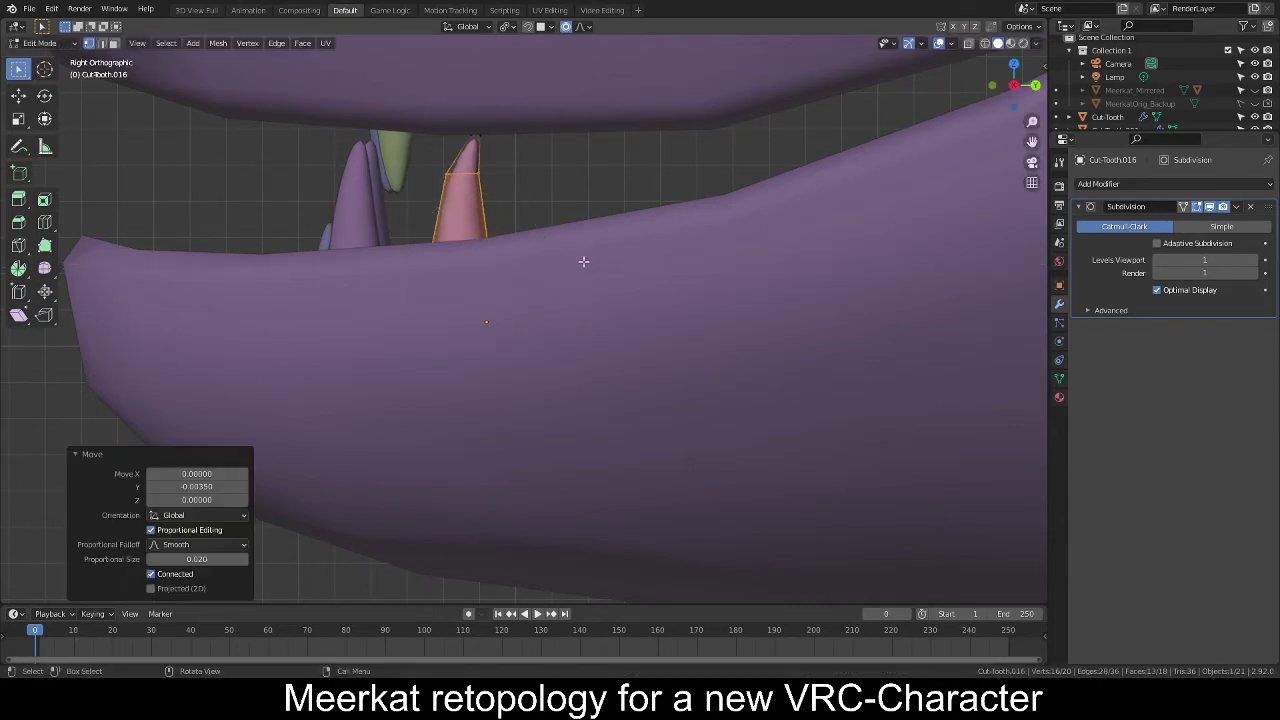
pyautogui.press('Tab')
# Narrow the new tooth's mesh below the tip by scaling it to about 0.537 along X in Edit Mode.
pyautogui.moveTo(612, 271); pyautogui.dragTo(466, 345, button='middle')
pyautogui.press('Tab')
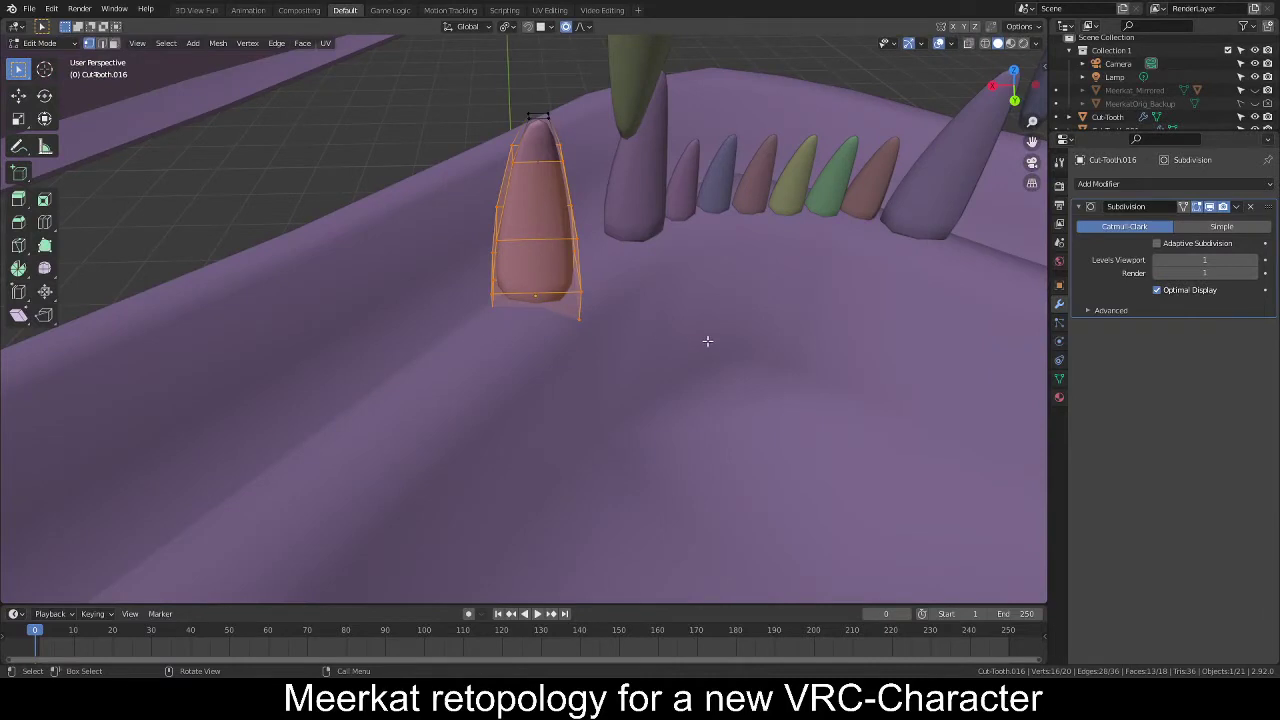
pyautogui.press('s')
pyautogui.press('x')
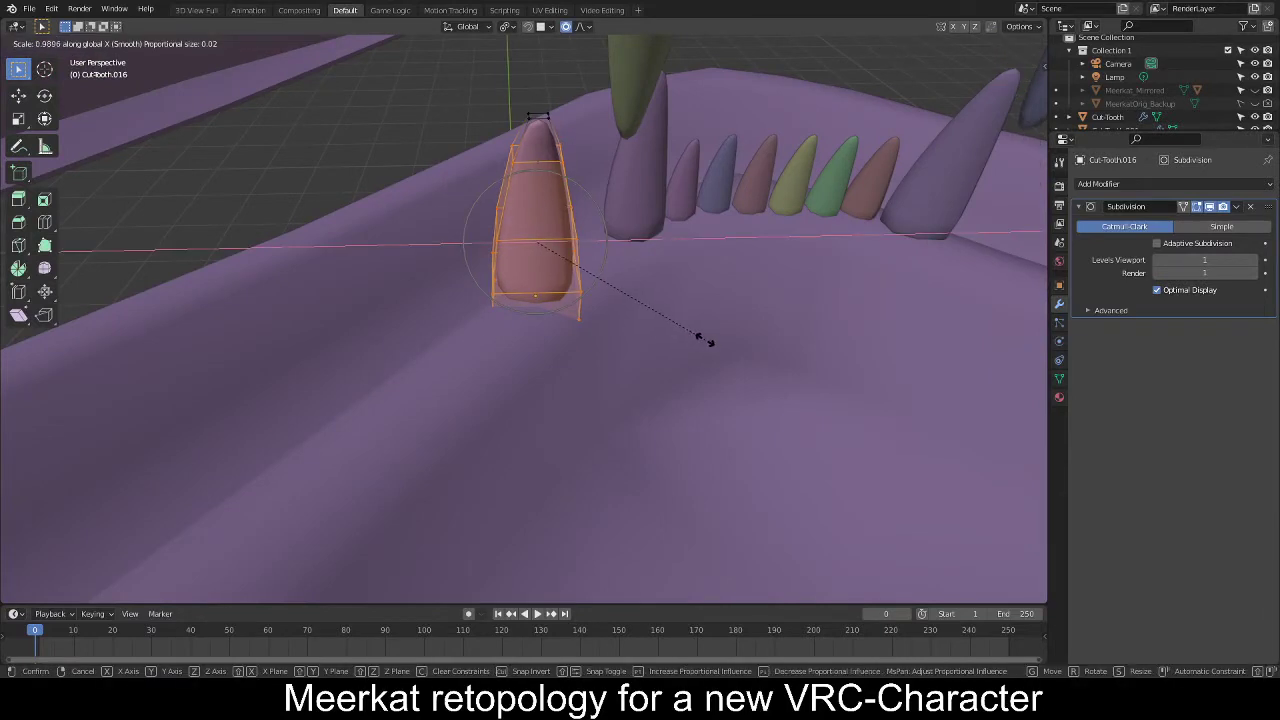
pyautogui.click(628, 298)
pyautogui.moveTo(627, 297); pyautogui.dragTo(546, 304, button='middle')
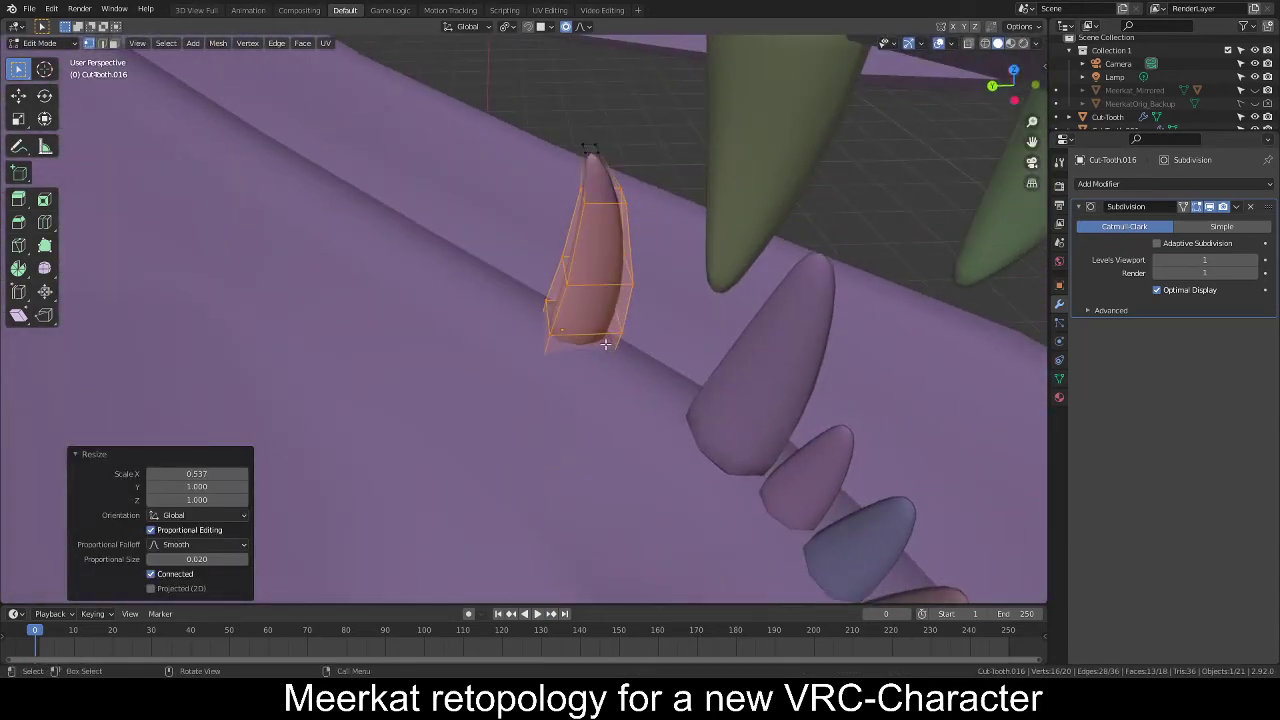
pyautogui.press('Tab')
# Move the new tooth slightly farther back and down onto the jaw ridge and rotate it about -53.2° around Z.
pyautogui.moveTo(605, 343); pyautogui.dragTo(614, 380, button='middle')
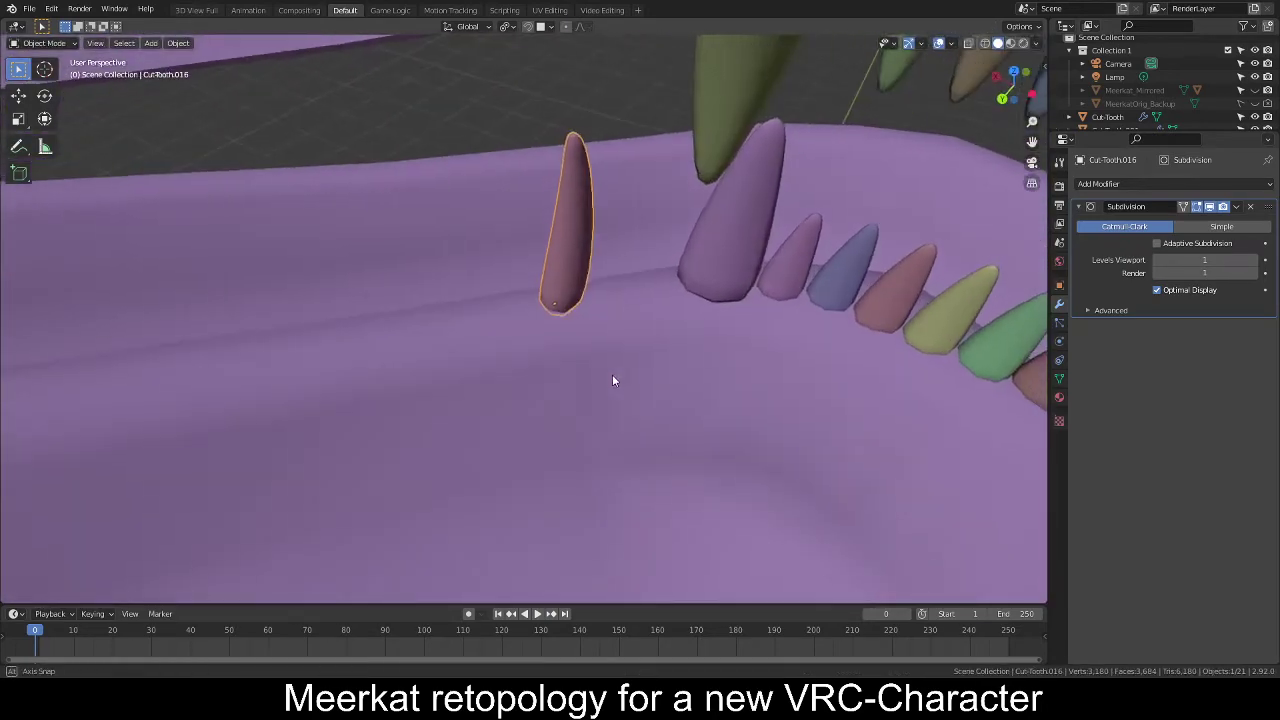
pyautogui.press('g')
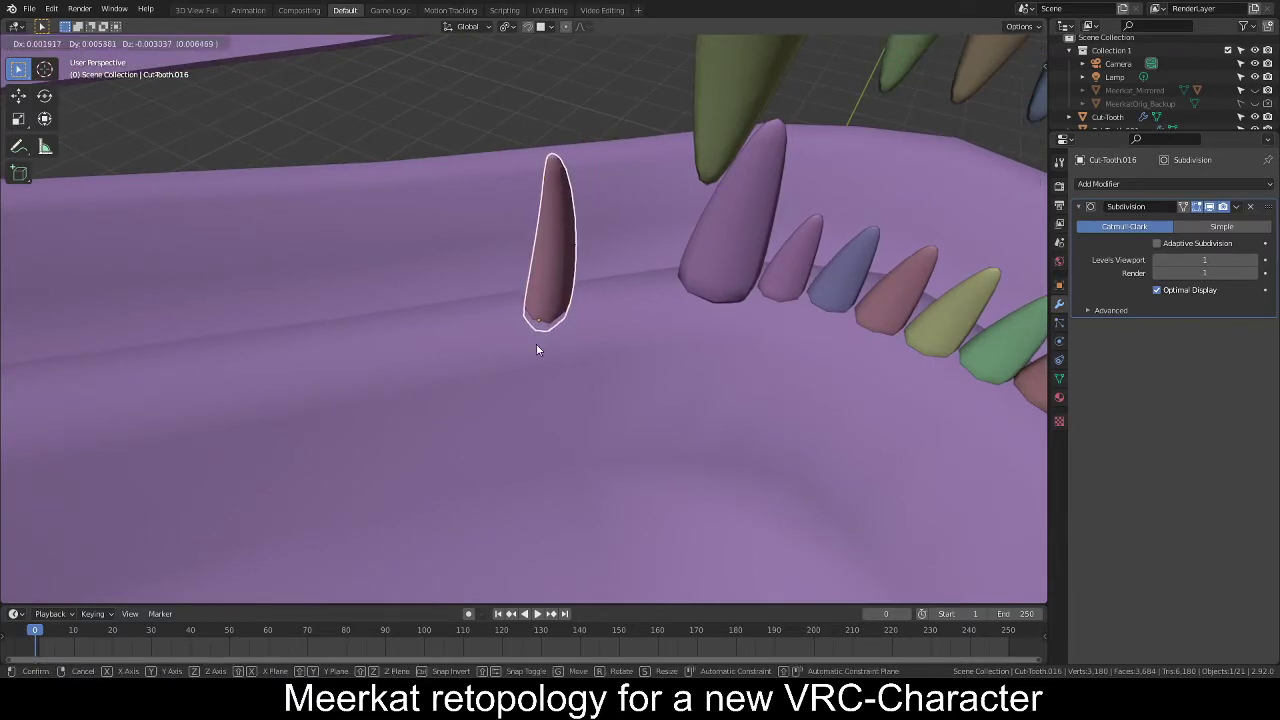
pyautogui.click(537, 349)
pyautogui.moveTo(537, 349); pyautogui.dragTo(691, 340, button='middle')
pyautogui.press('r')
pyautogui.press('y')
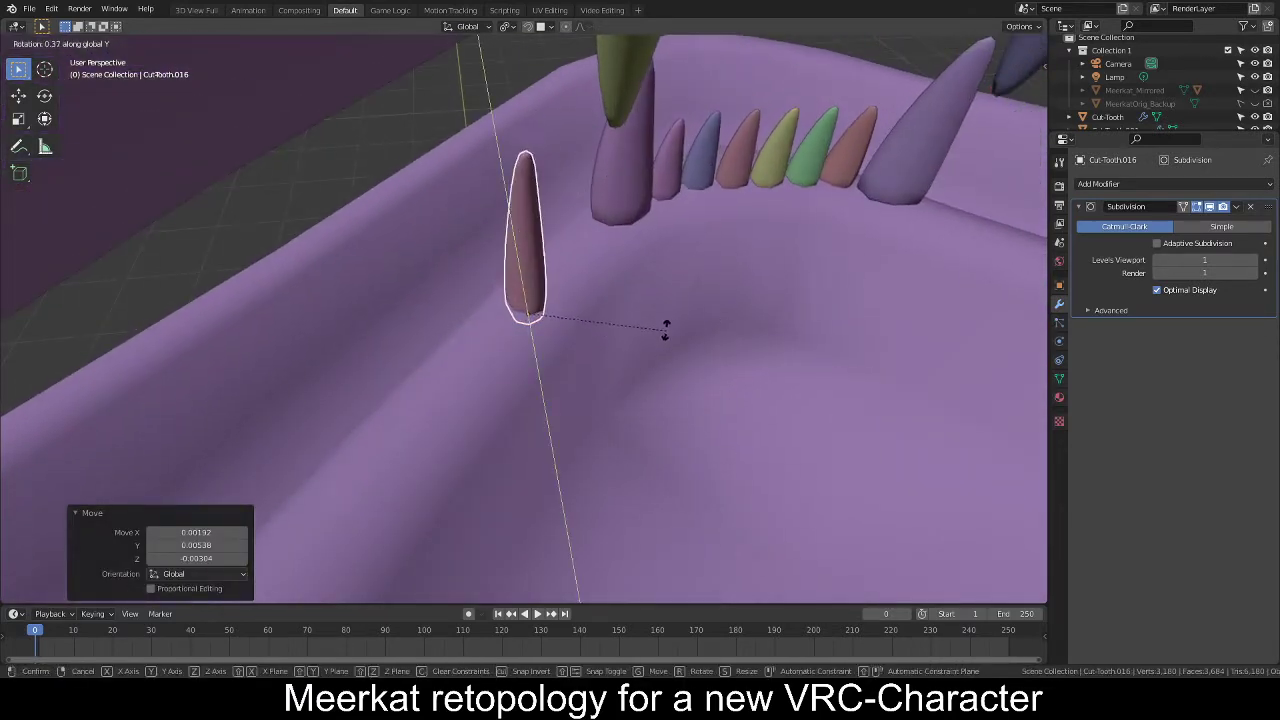
pyautogui.press('z')
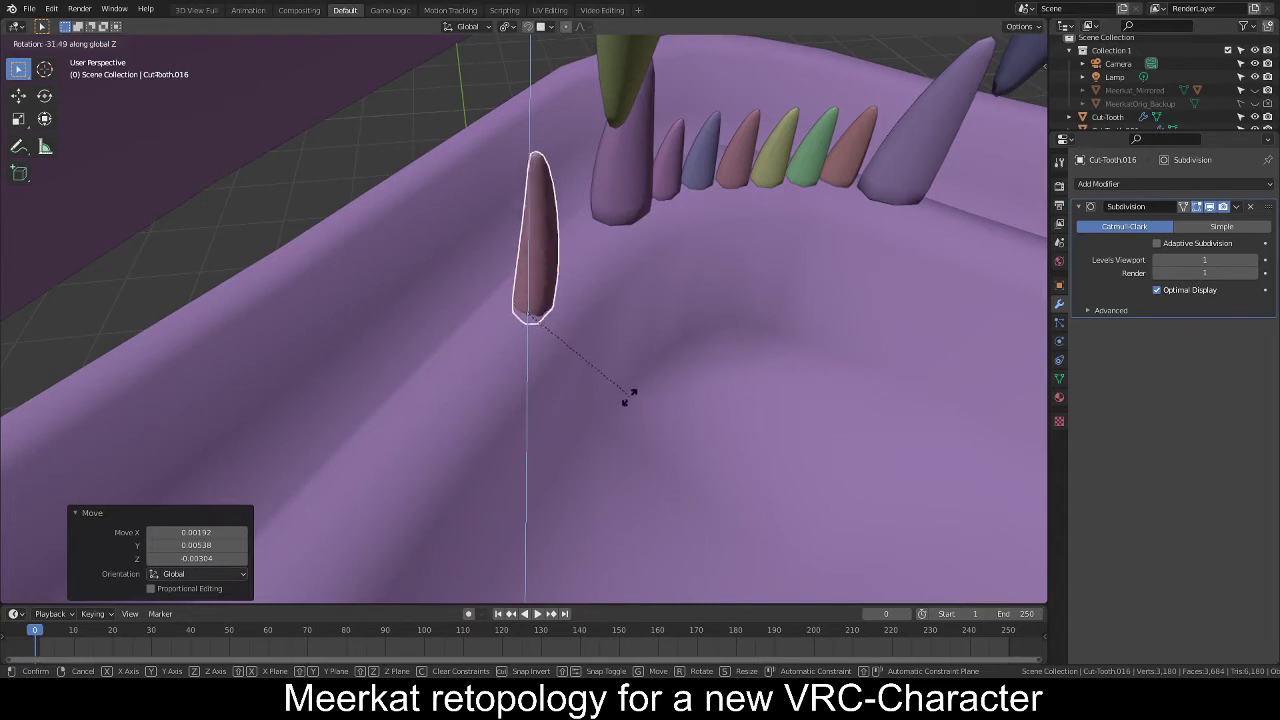
pyautogui.click(594, 434)
# Scale the new tooth uniformly to about 0.739.
pyautogui.moveTo(594, 434); pyautogui.dragTo(686, 346, button='middle')
pyautogui.press('s')
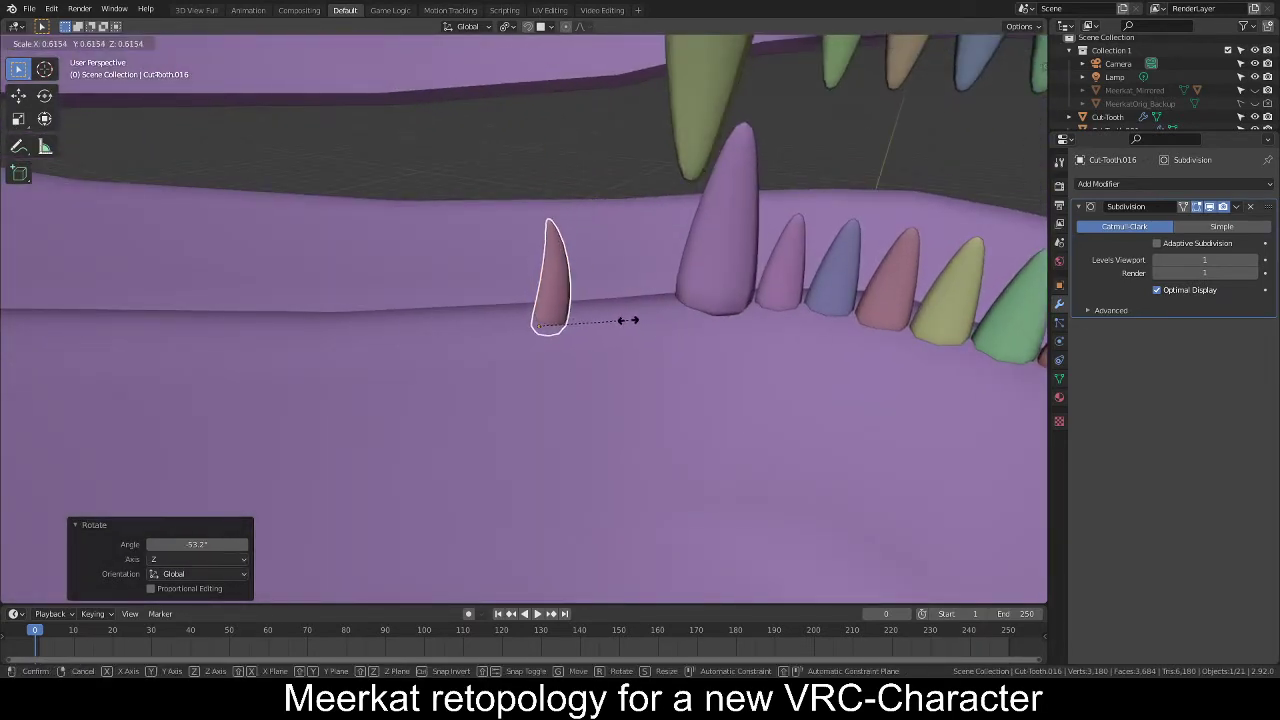
pyautogui.click(646, 324)
pyautogui.moveTo(646, 324); pyautogui.dragTo(631, 386, button='middle')
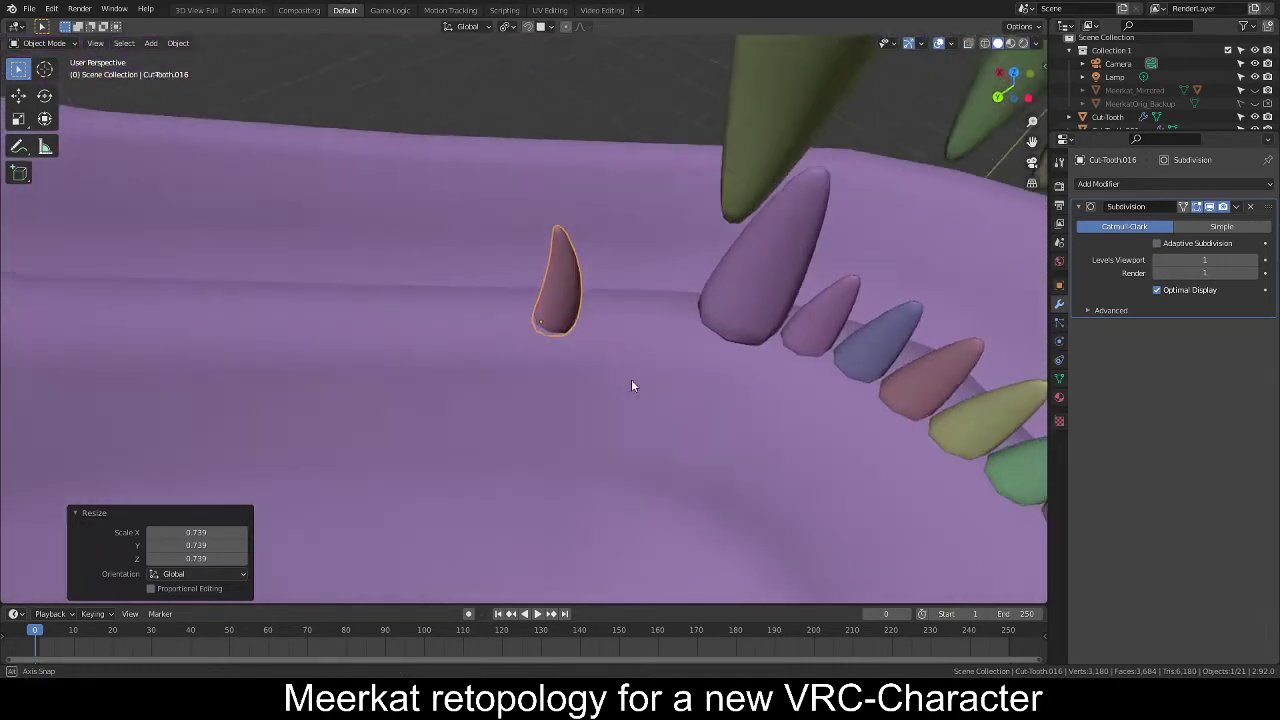
pyautogui.press('s')
pyautogui.press('z')
pyautogui.press('Escape')
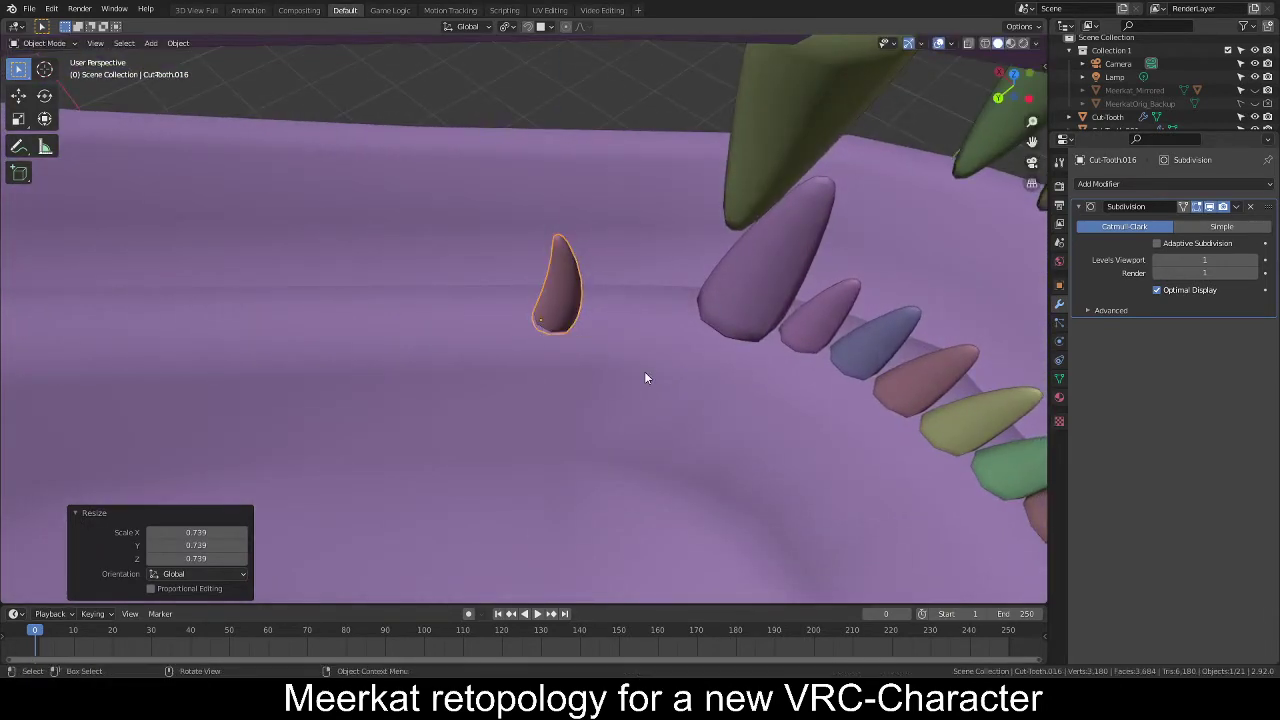
# Rotate the new side tooth around Z and move it closer into line on the jaw ridge behind the lower canine.
pyautogui.press('r')
pyautogui.press('z')
pyautogui.click(667, 341)
pyautogui.moveTo(667, 341); pyautogui.dragTo(576, 295, button='middle')
pyautogui.press('g')
pyautogui.click(601, 300)
pyautogui.press('g')
pyautogui.click(730, 302)
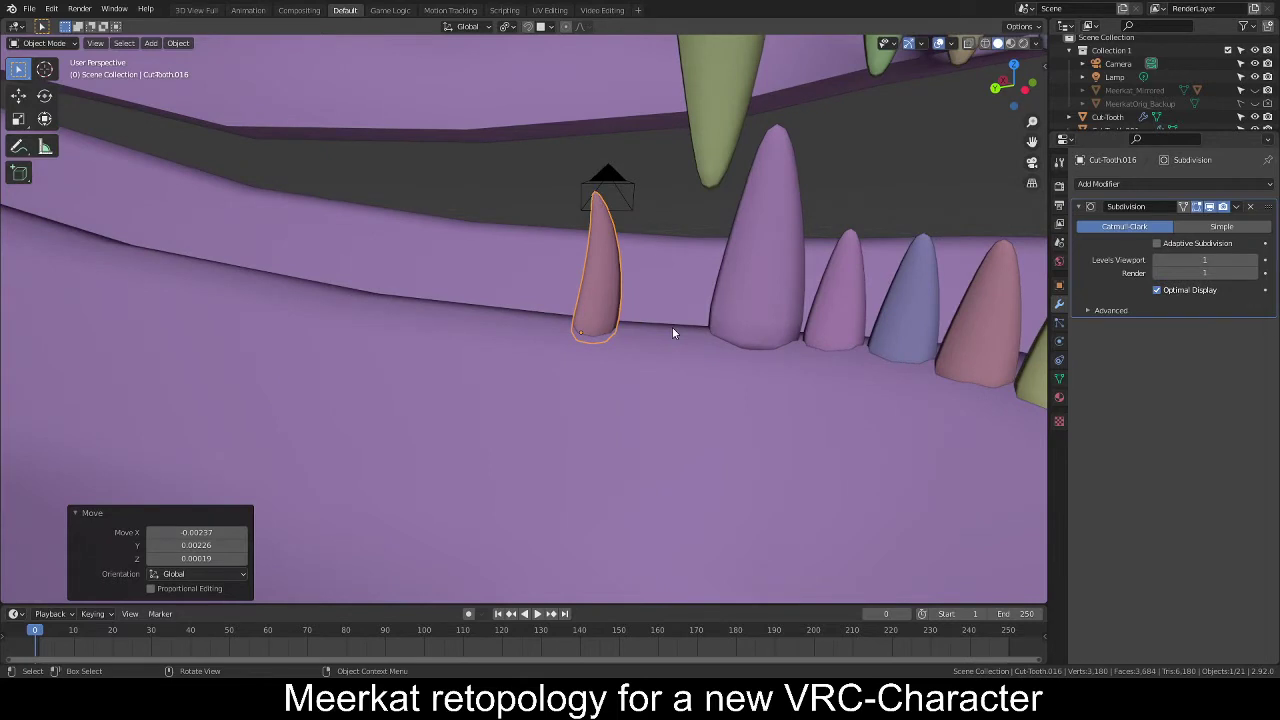
pyautogui.press('Tab')
pyautogui.moveTo(684, 329); pyautogui.dragTo(671, 323, button='middle')
pyautogui.press('s')
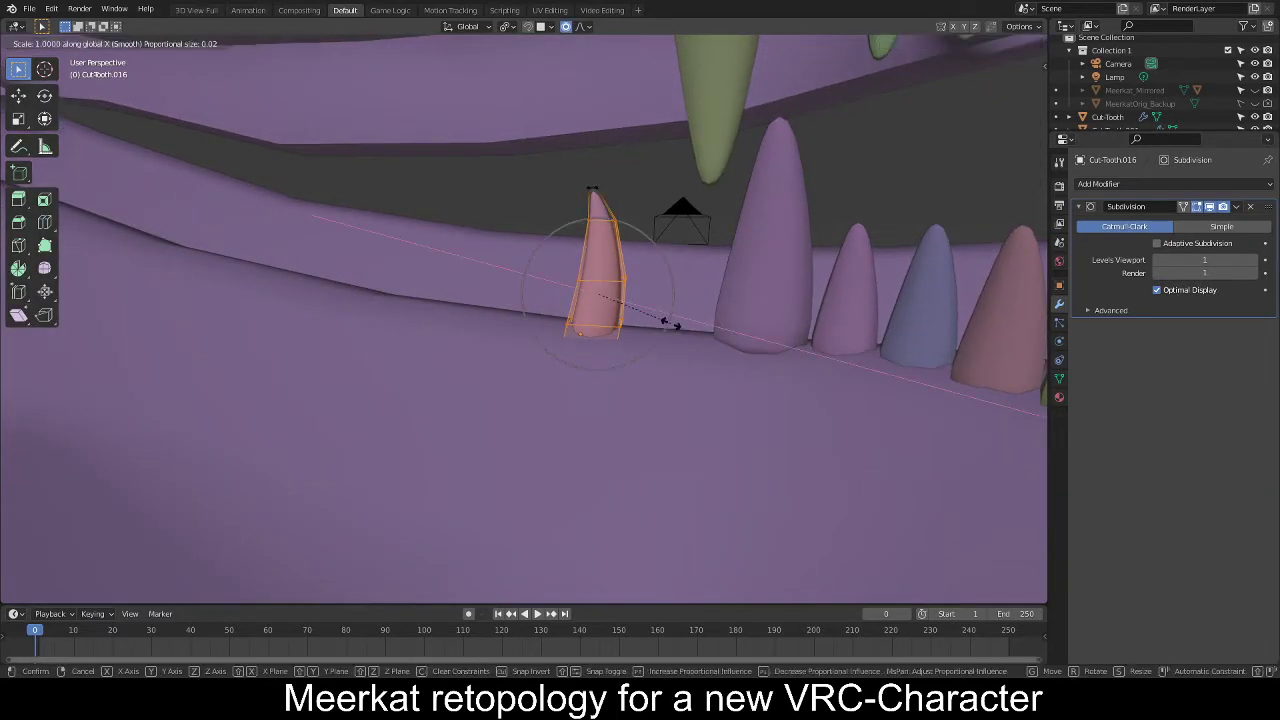
pyautogui.press('x')
pyautogui.click(690, 326)
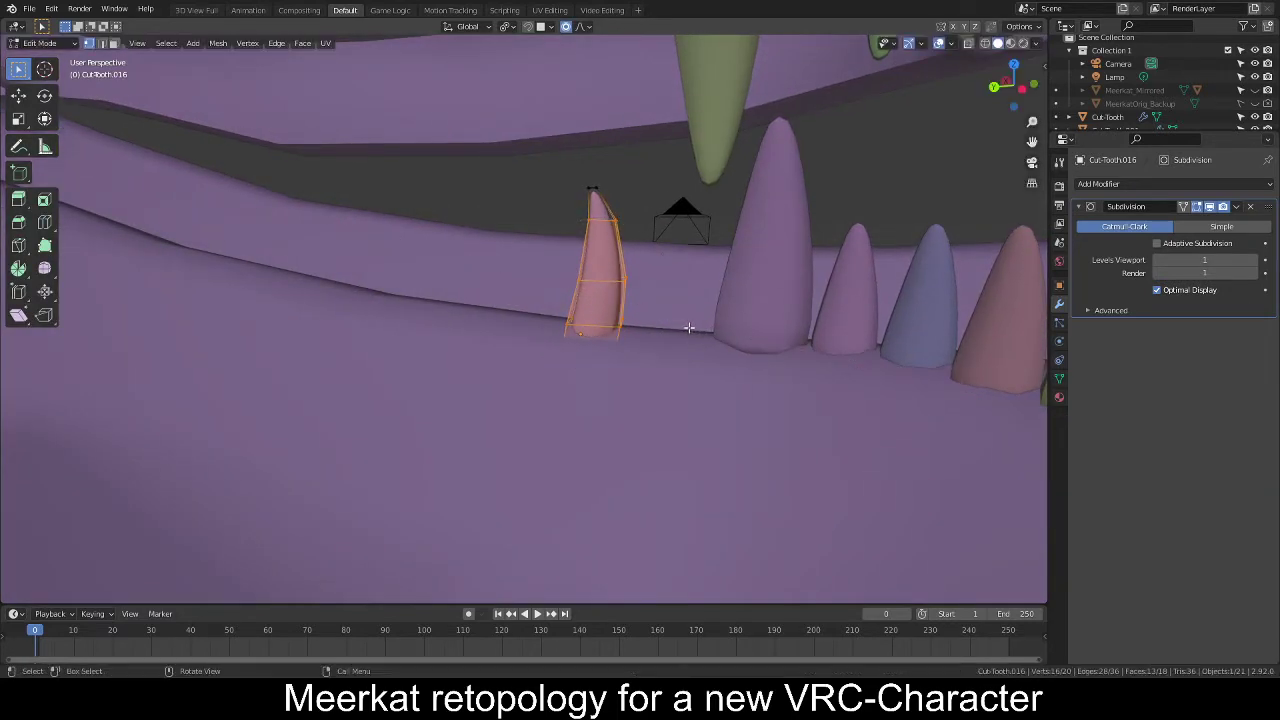
pyautogui.press('s')
pyautogui.press('z')
pyautogui.click(707, 330)
pyautogui.moveTo(666, 323)
pyautogui.mouseDown(button='middle')
pyautogui.moveTo(686, 349)
pyautogui.moveTo(650, 270)
pyautogui.moveTo(677, 315)
pyautogui.moveTo(674, 363)
pyautogui.moveTo(682, 340)
pyautogui.moveTo(662, 328)
pyautogui.mouseUp(button='middle')
pyautogui.press('Tab')
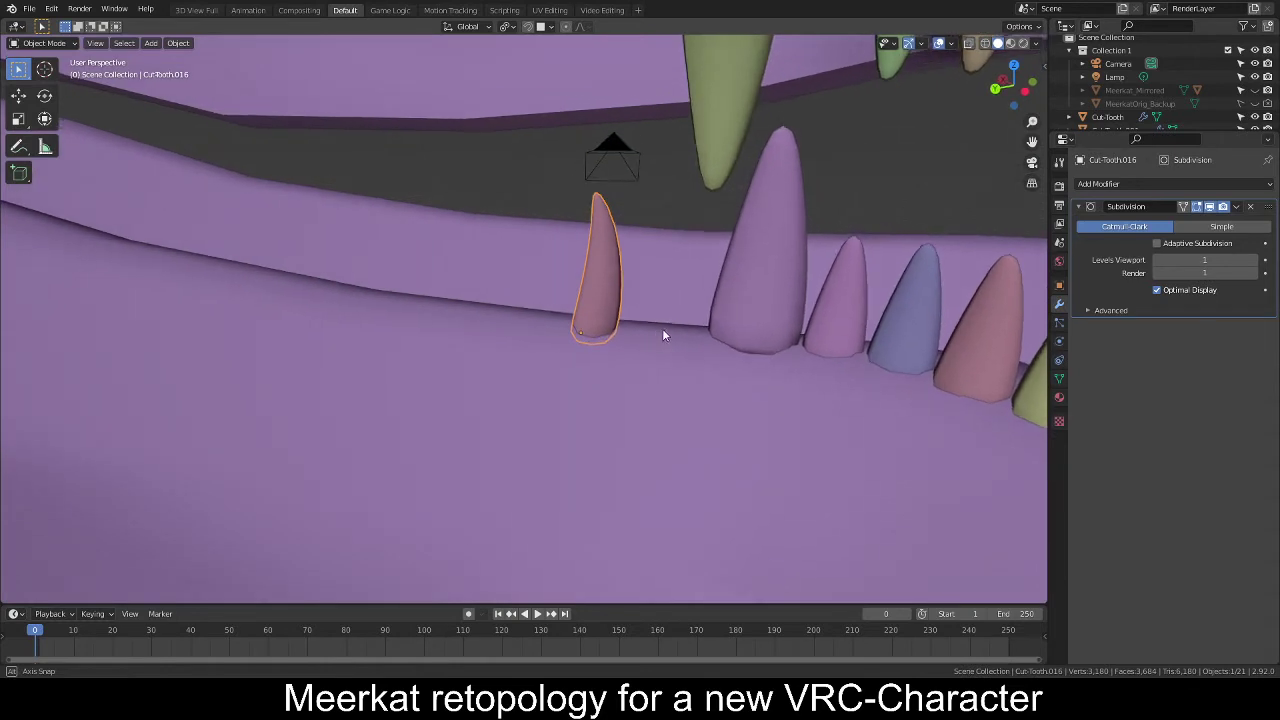
# Widen the new side tooth to about 1.36 along its local Y axis and move it slightly along the jaw ridge.
pyautogui.press('s')
pyautogui.press('x')
pyautogui.press('x')
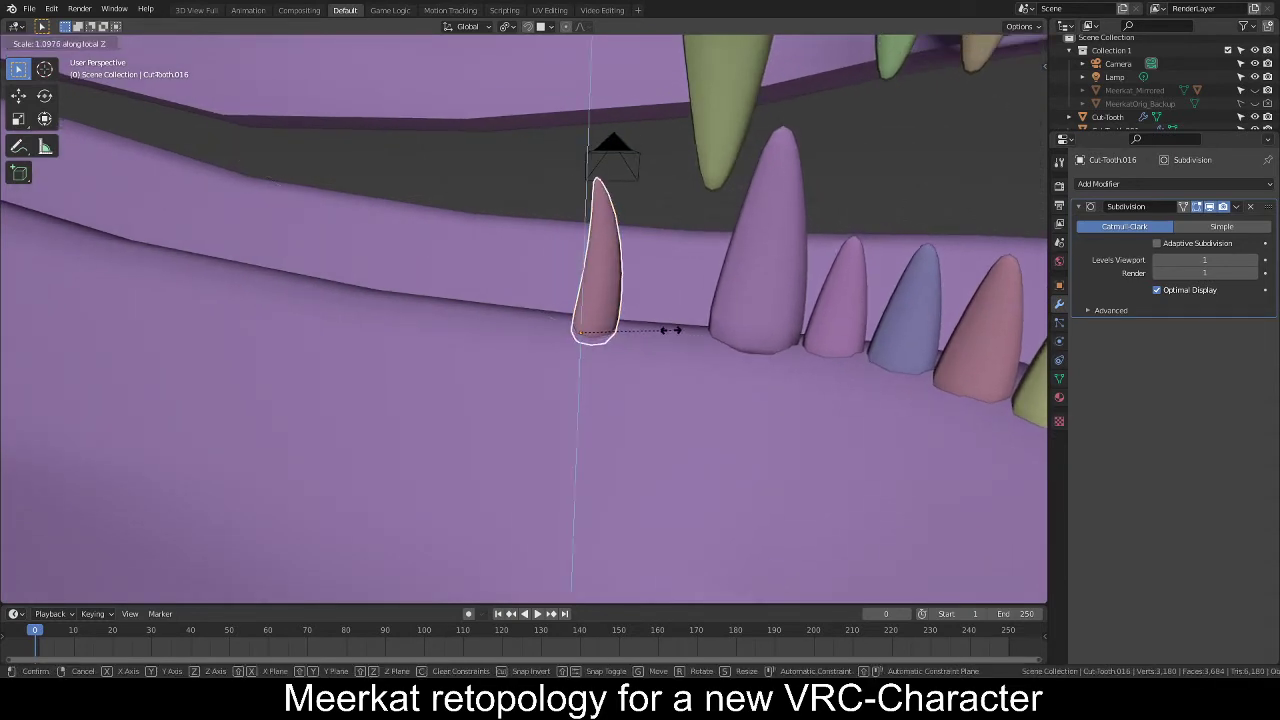
pyautogui.press('y')
pyautogui.press('y')
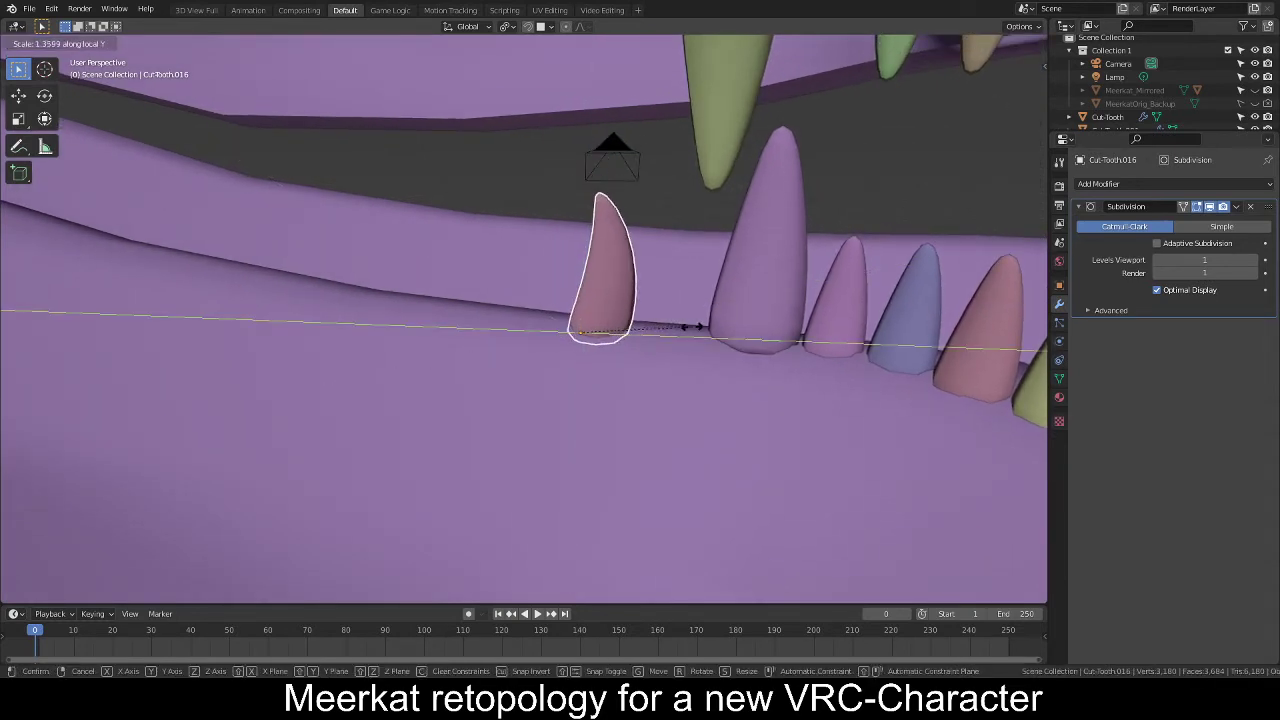
pyautogui.click(691, 340)
pyautogui.moveTo(691, 340); pyautogui.dragTo(680, 328, button='middle')
pyautogui.press('g')
pyautogui.click(676, 329)
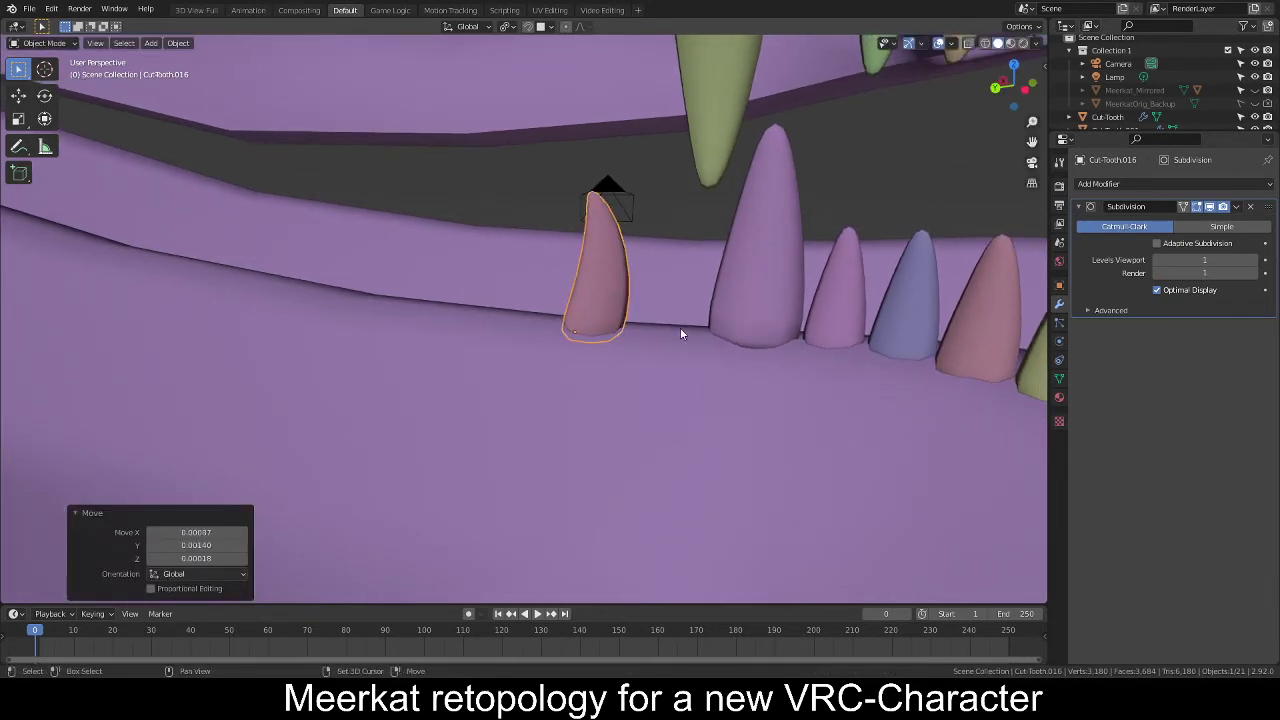
# Duplicate the side tooth, place the copy just behind it on the jaw ridge, and turn the copy slightly around Z.
pyautogui.hotkey('shift', 'd')
pyautogui.click(591, 329)
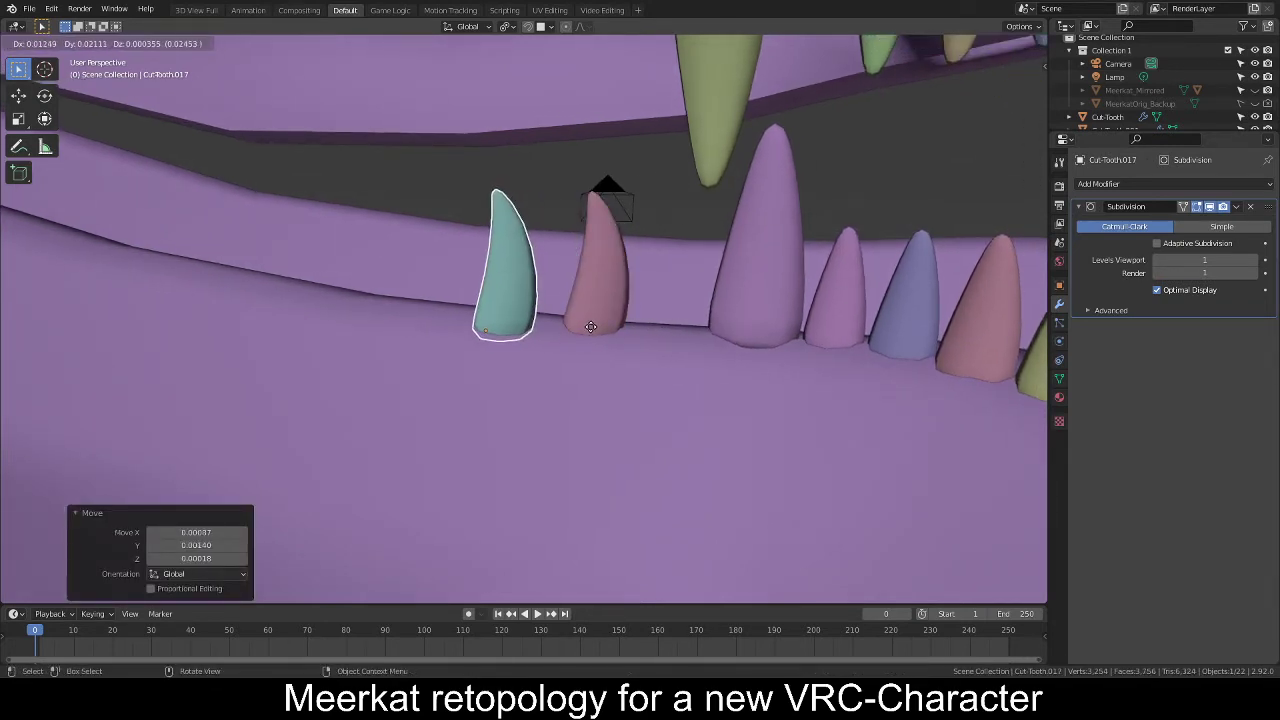
pyautogui.click(590, 327)
pyautogui.moveTo(590, 327); pyautogui.dragTo(732, 337, button='middle')
pyautogui.press('g')
pyautogui.click(722, 338)
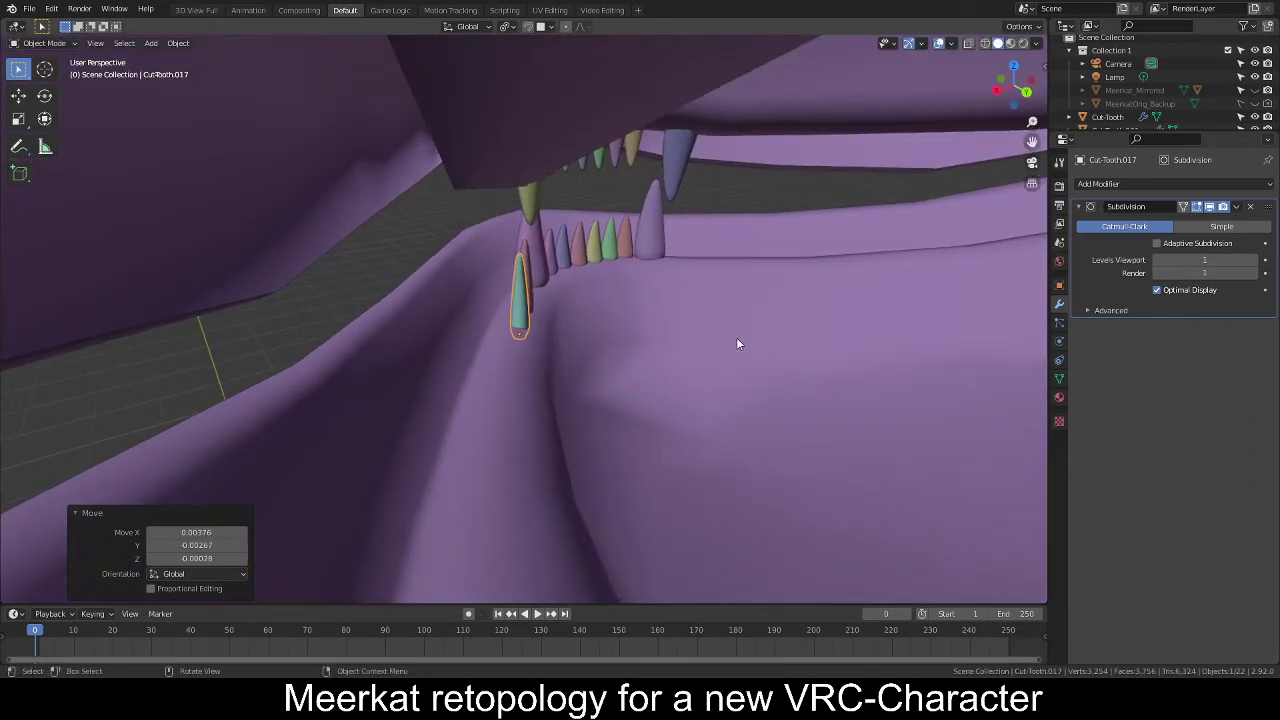
pyautogui.press('r')
pyautogui.press('z')
pyautogui.click(725, 344)
pyautogui.moveTo(725, 344); pyautogui.dragTo(596, 353, button='middle')
# Rotate the side tooth nearest the lower canine about -4.75° around Z.
pyautogui.click(599, 304)
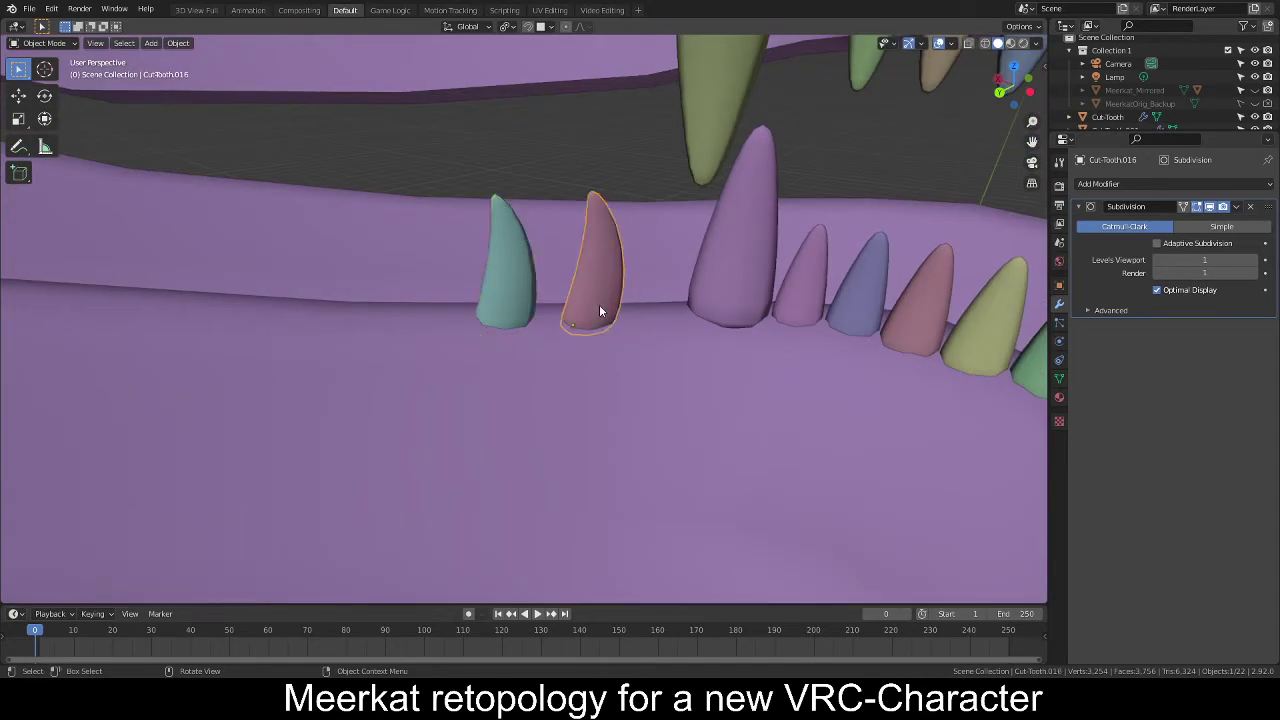
pyautogui.moveTo(599, 304); pyautogui.dragTo(631, 321, button='middle')
pyautogui.press('r')
pyautogui.press('z')
pyautogui.click(724, 370)
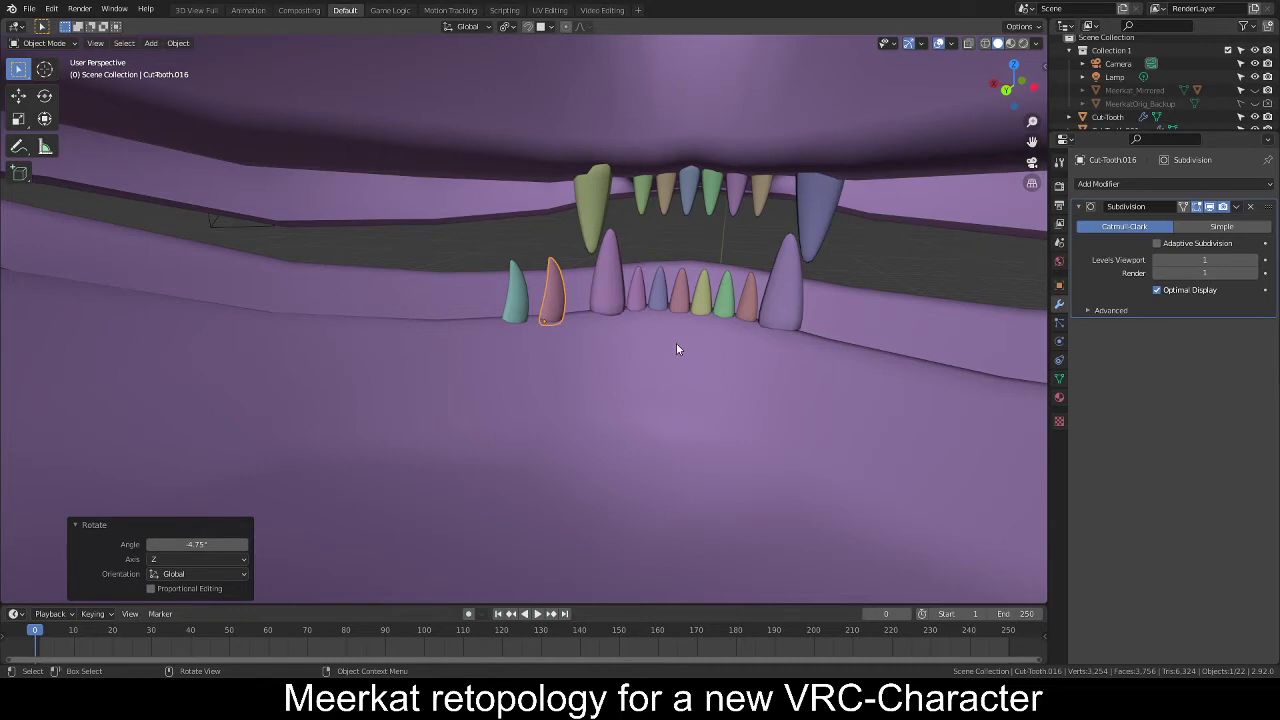
# Shorten both side teeth together by scaling them to about 0.79 along their local Z axes.
pyautogui.moveTo(677, 349)
pyautogui.mouseDown(button='middle')
pyautogui.moveTo(551, 329)
pyautogui.moveTo(431, 343)
pyautogui.moveTo(690, 350)
pyautogui.moveTo(677, 343)
pyautogui.mouseUp(button='middle')
pyautogui.scroll(4, 673, 340)
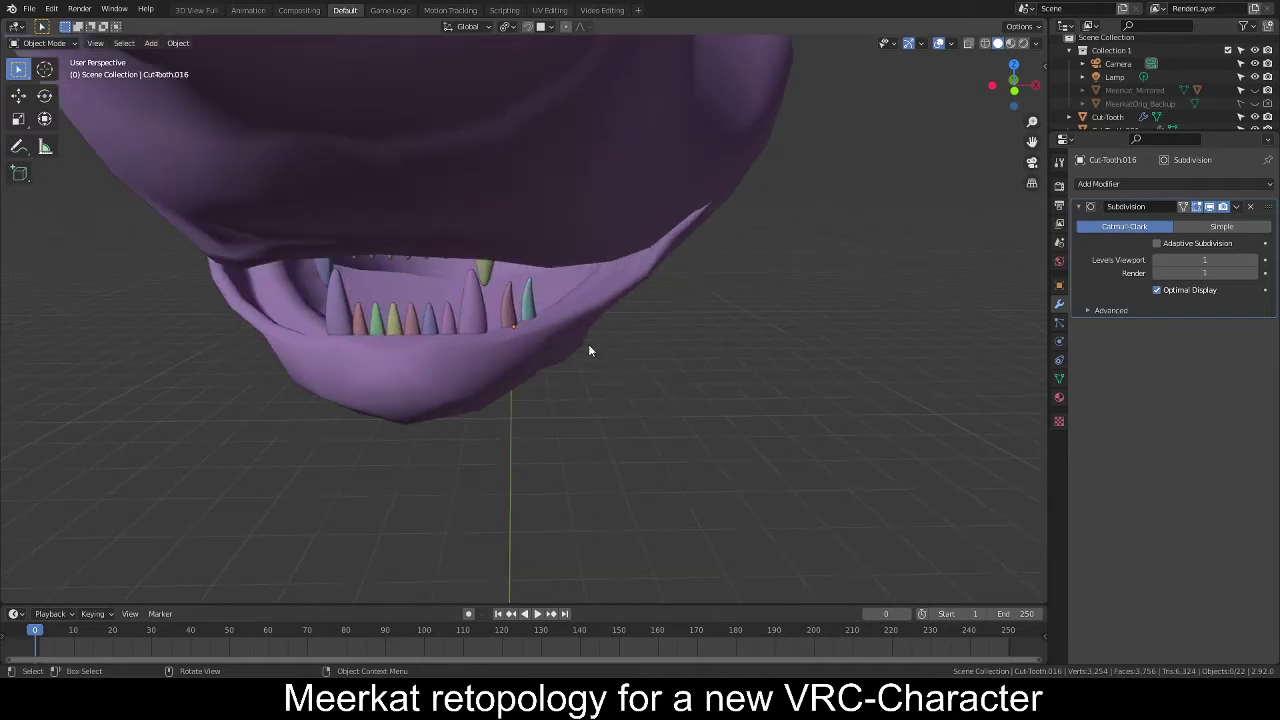
pyautogui.moveTo(588, 349); pyautogui.dragTo(530, 358, button='middle')
pyautogui.scroll(2, 530, 358)
pyautogui.click(464, 304)
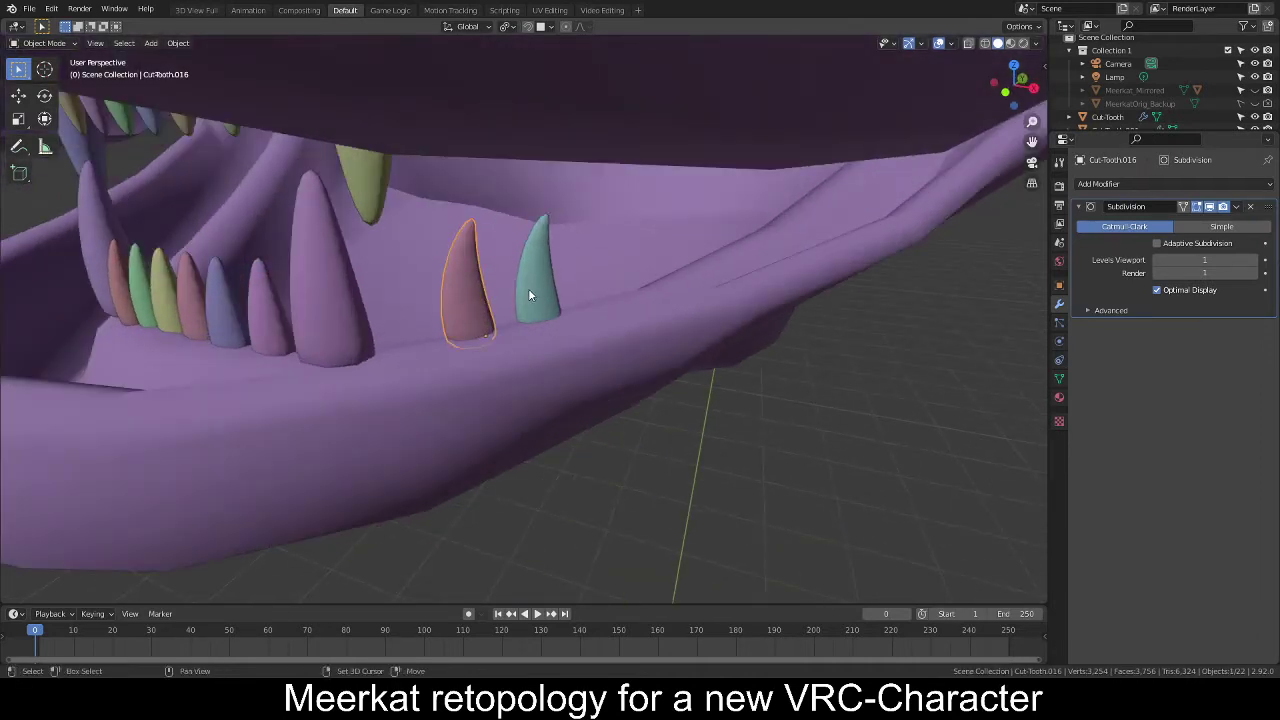
pyautogui.keyDown('shift'); pyautogui.click(528, 288); pyautogui.keyUp('shift')
pyautogui.press('s')
pyautogui.press('z')
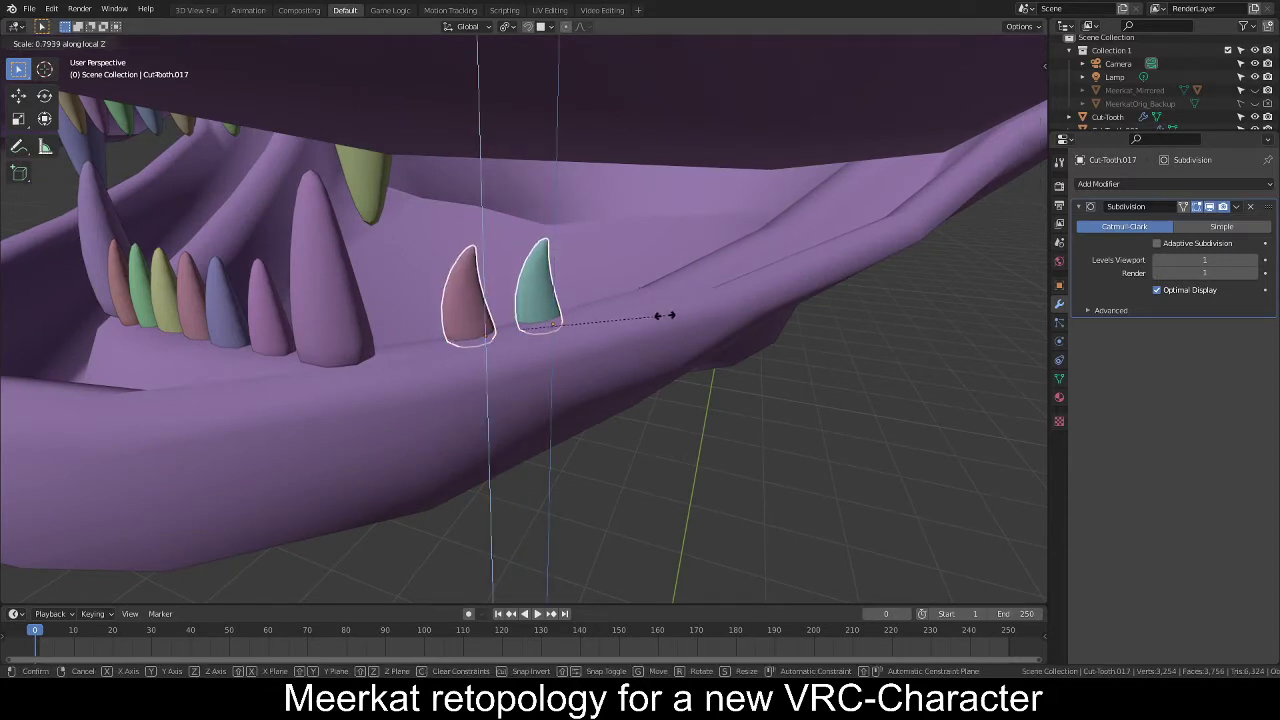
pyautogui.click(656, 322)
# Add a cube mesh to the scene in Object Mode.
pyautogui.scroll(-5, 655, 342)
pyautogui.moveTo(655, 342)
pyautogui.mouseDown(button='middle')
pyautogui.moveTo(589, 374)
pyautogui.moveTo(671, 354)
pyautogui.moveTo(617, 363)
pyautogui.moveTo(631, 351)
pyautogui.moveTo(663, 360)
pyautogui.moveTo(671, 340)
pyautogui.moveTo(651, 345)
pyautogui.mouseUp(button='middle')
pyautogui.scroll(-3, 650, 360)
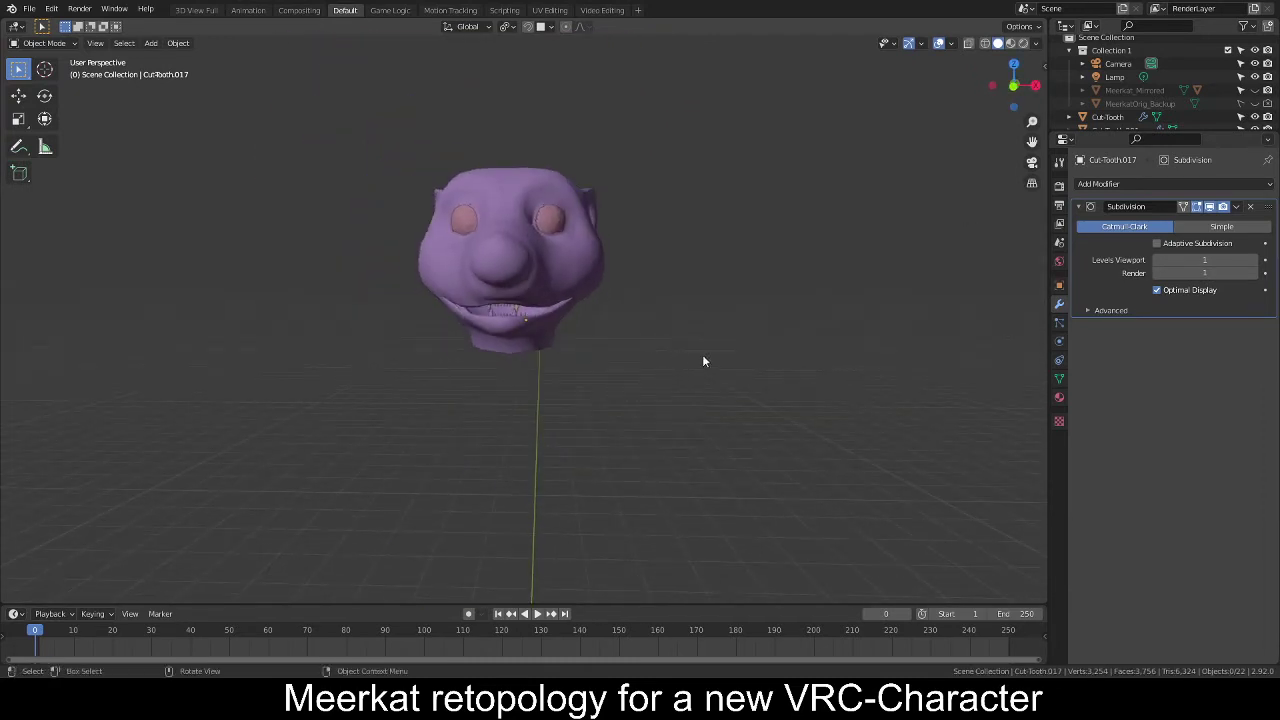
pyautogui.hotkey('shift', 'a')
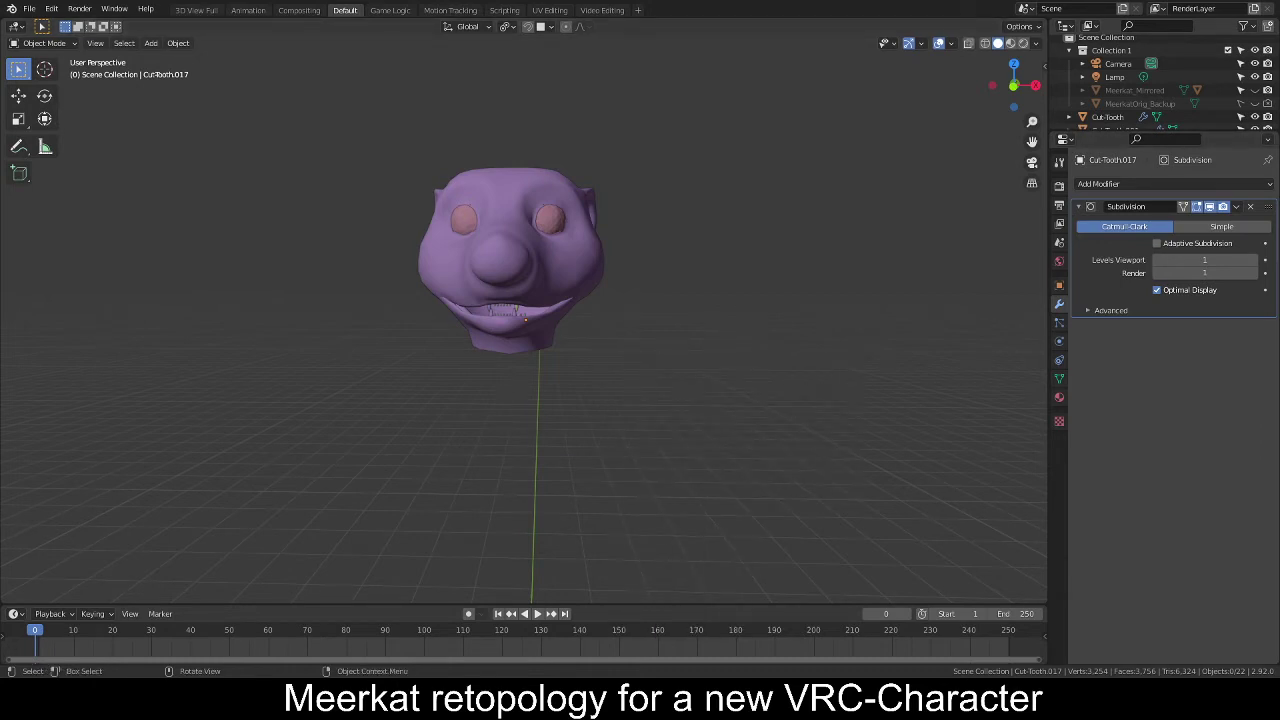
pyautogui.scroll(3, 640, 415)
pyautogui.moveTo(654, 387); pyautogui.dragTo(632, 383, button='middle')
pyautogui.hotkey('shift', 'a')
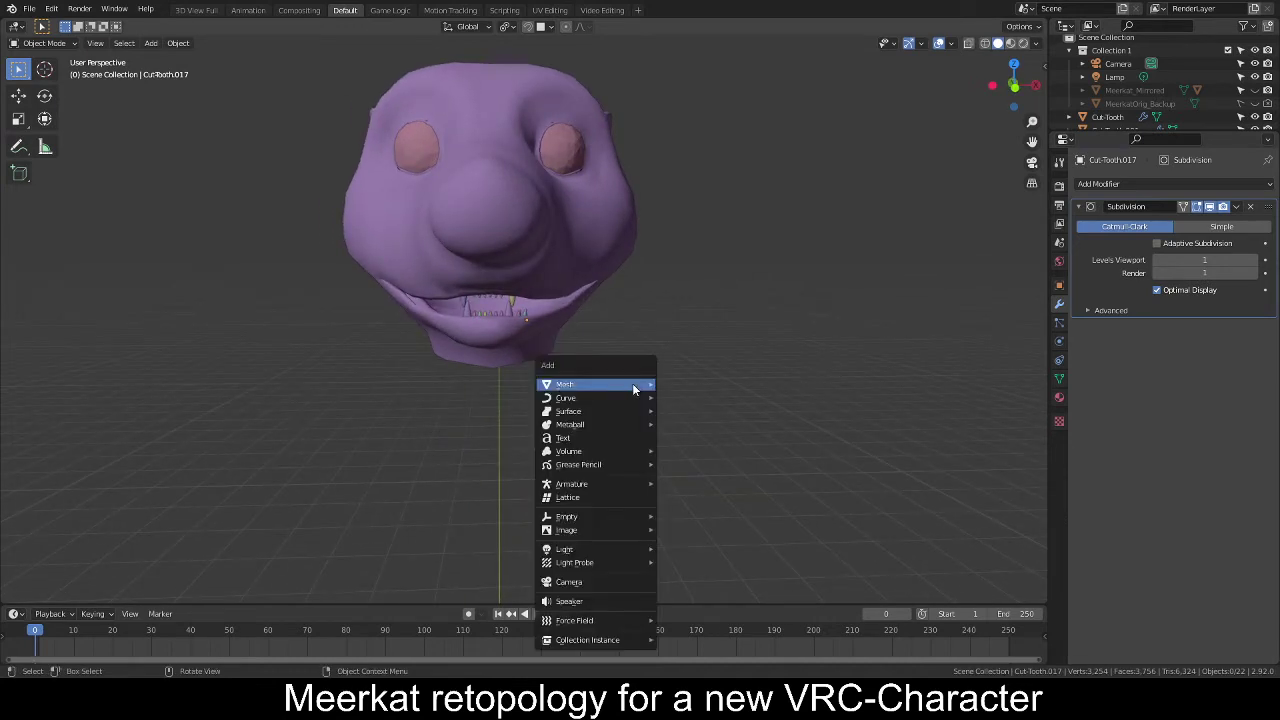
pyautogui.moveTo(628, 384)
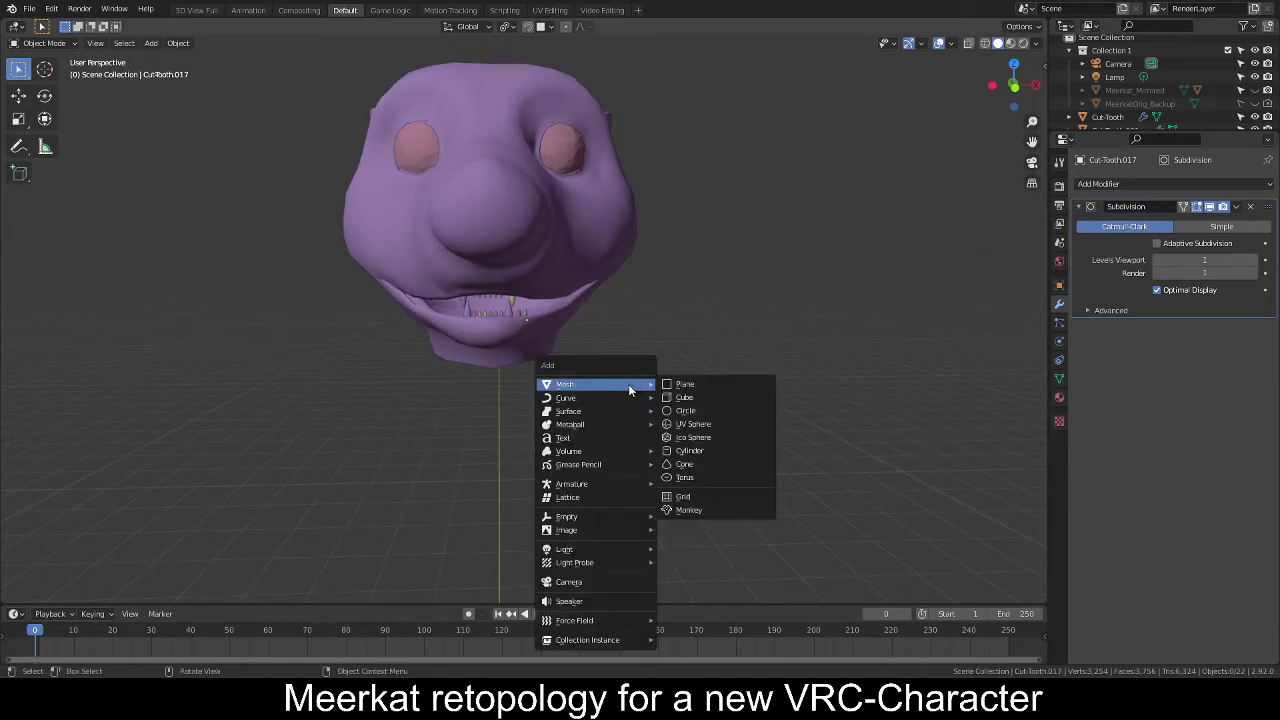
pyautogui.click(697, 399)
pyautogui.scroll(-6, 700, 398)
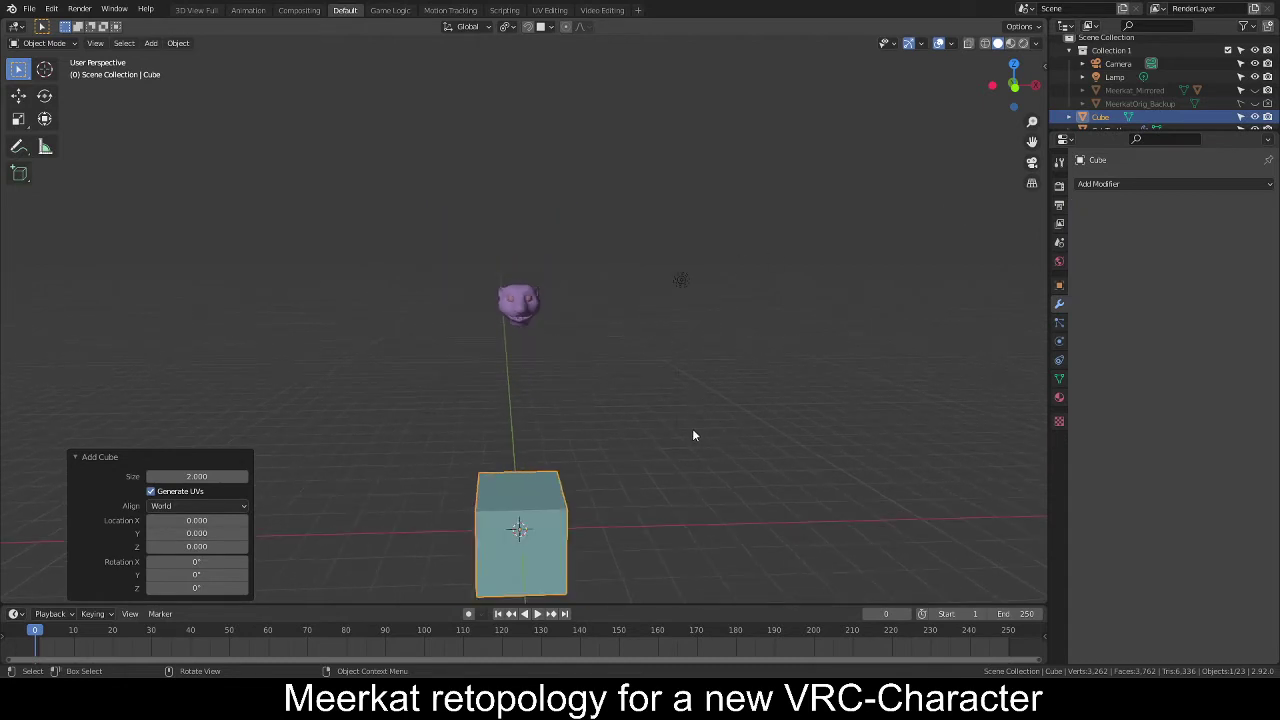
# Move the cube beside the meerkat head in front view, about 1.405 along X and 4.934 along Z.
pyautogui.press('KP_1')
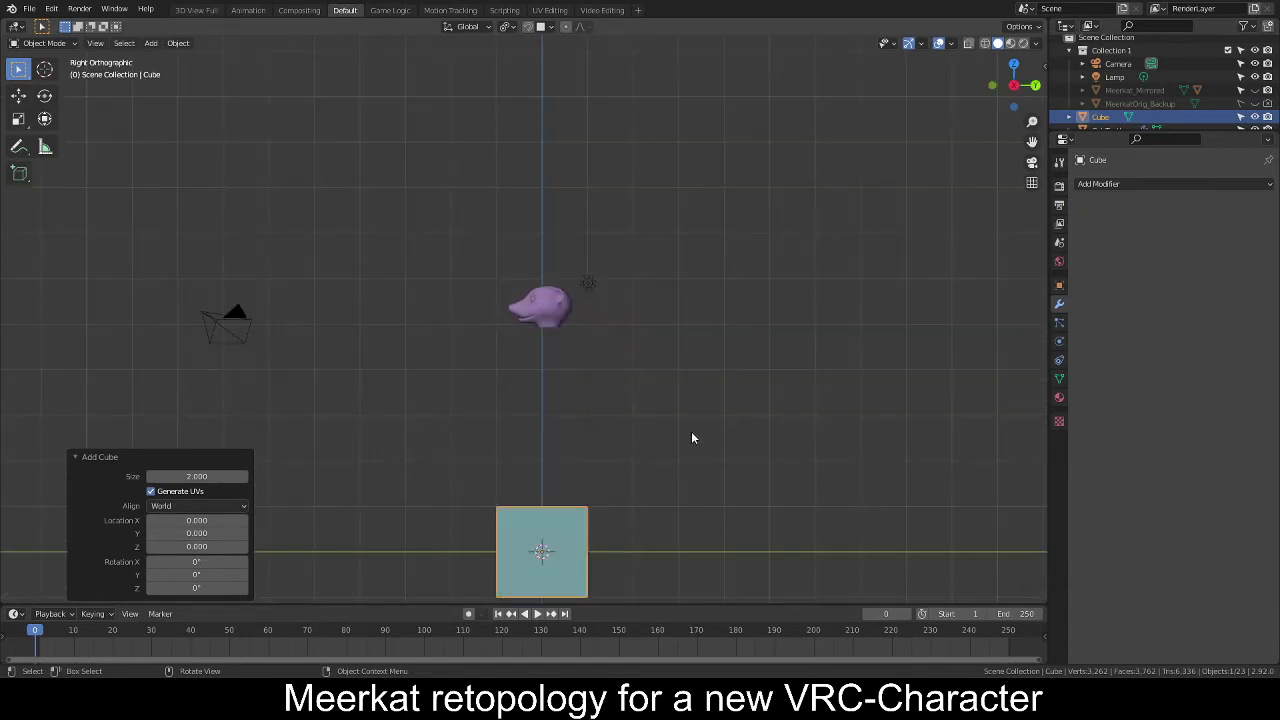
pyautogui.press('g')
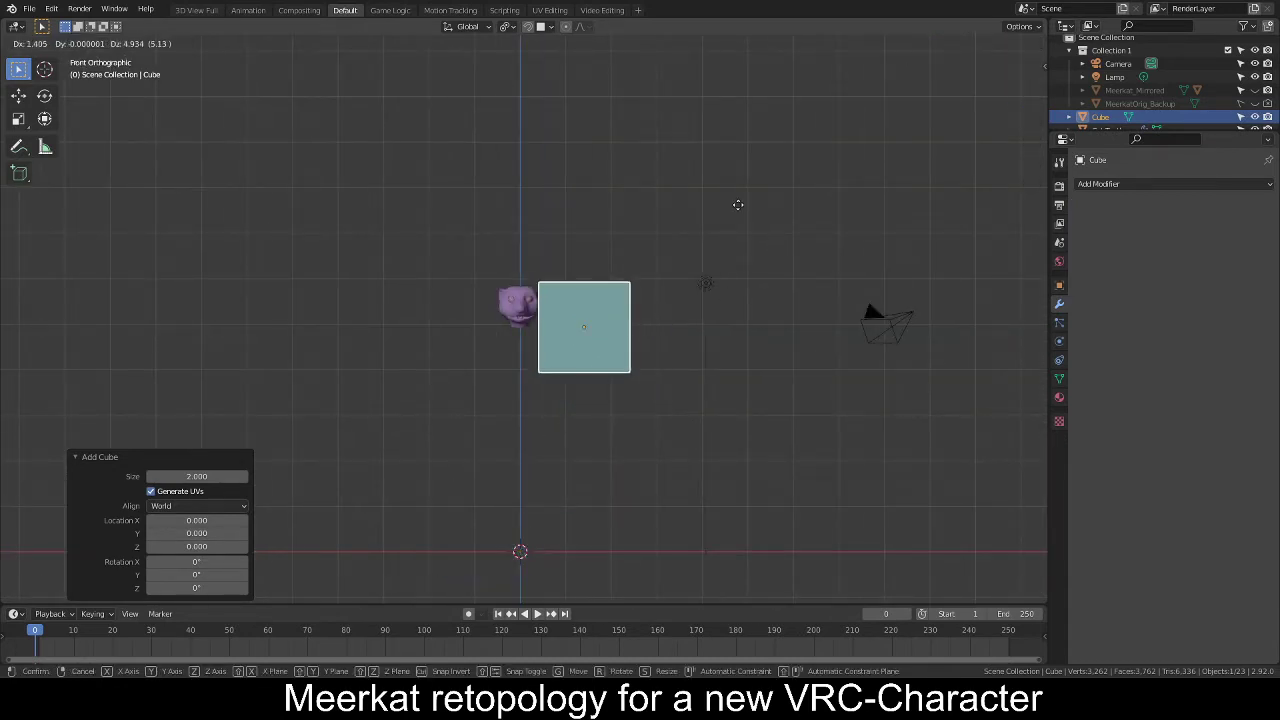
pyautogui.click(738, 213)
pyautogui.scroll(2, 658, 376)
pyautogui.scroll(6, 658, 376)
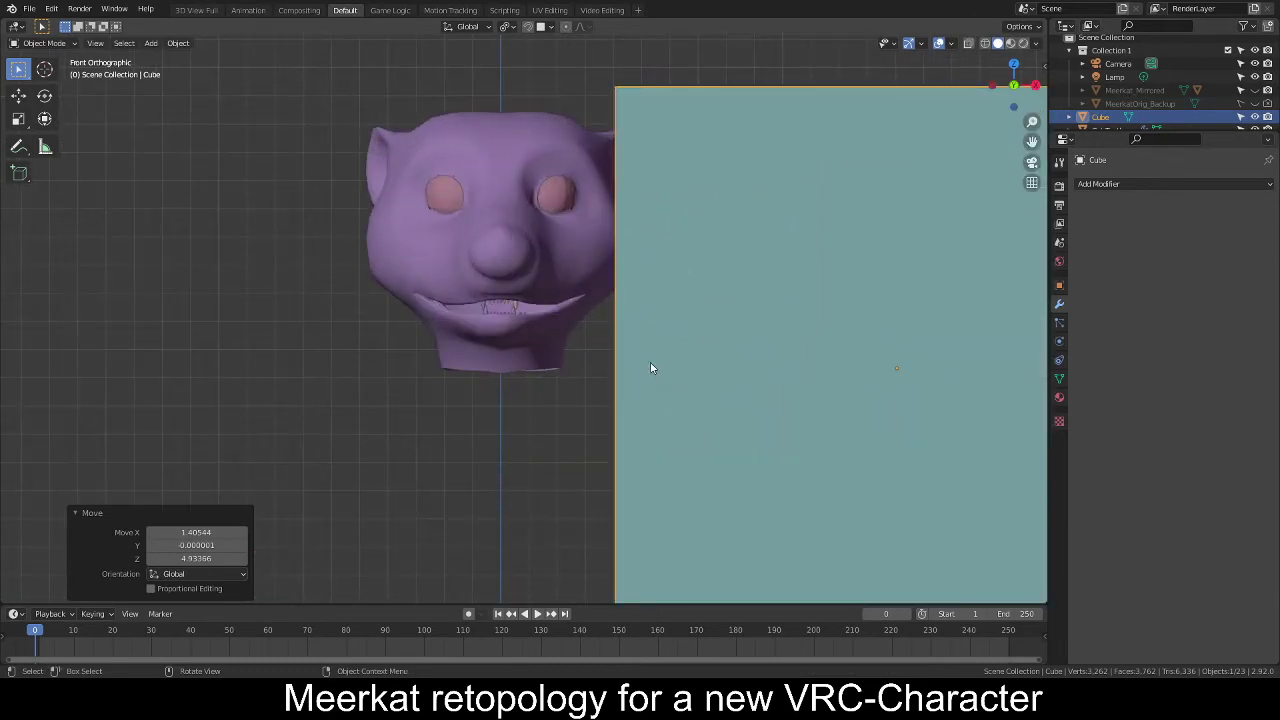
# Rename the cube as tooth-chin and add a Subdivision Surface modifier to it.
pyautogui.scroll(-3, 650, 362)
pyautogui.press('F2')
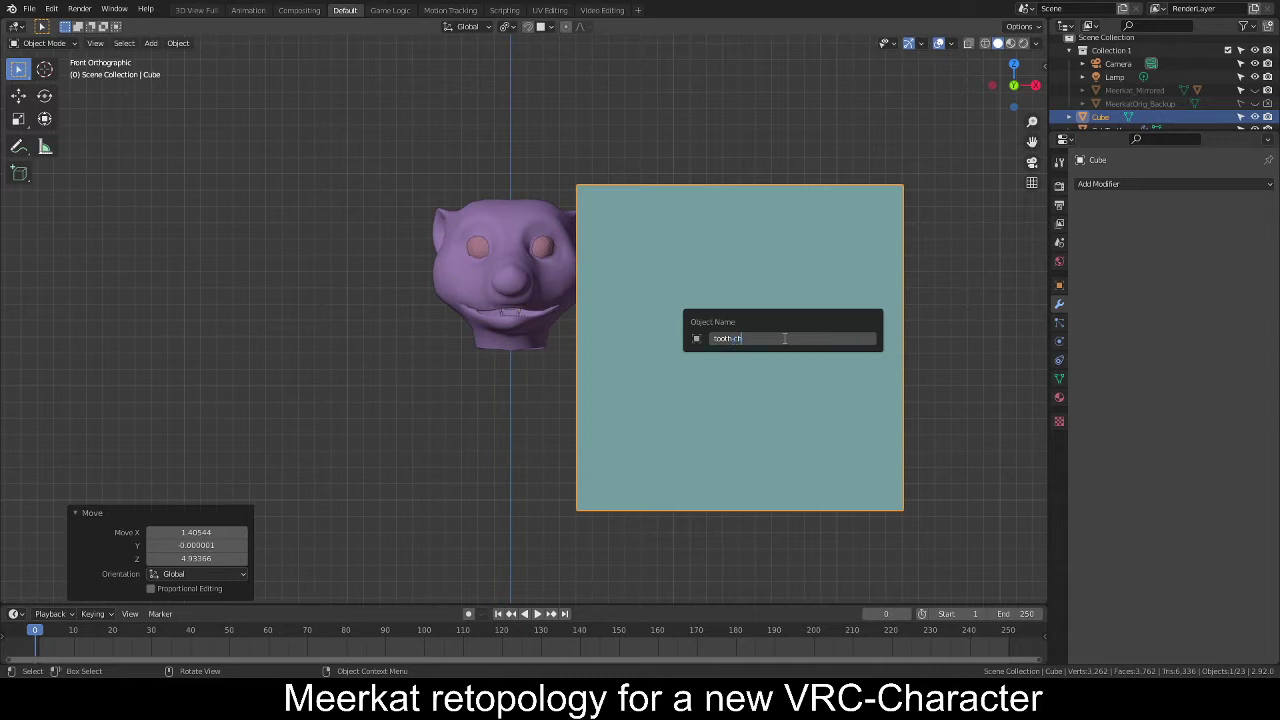
pyautogui.press('Return')
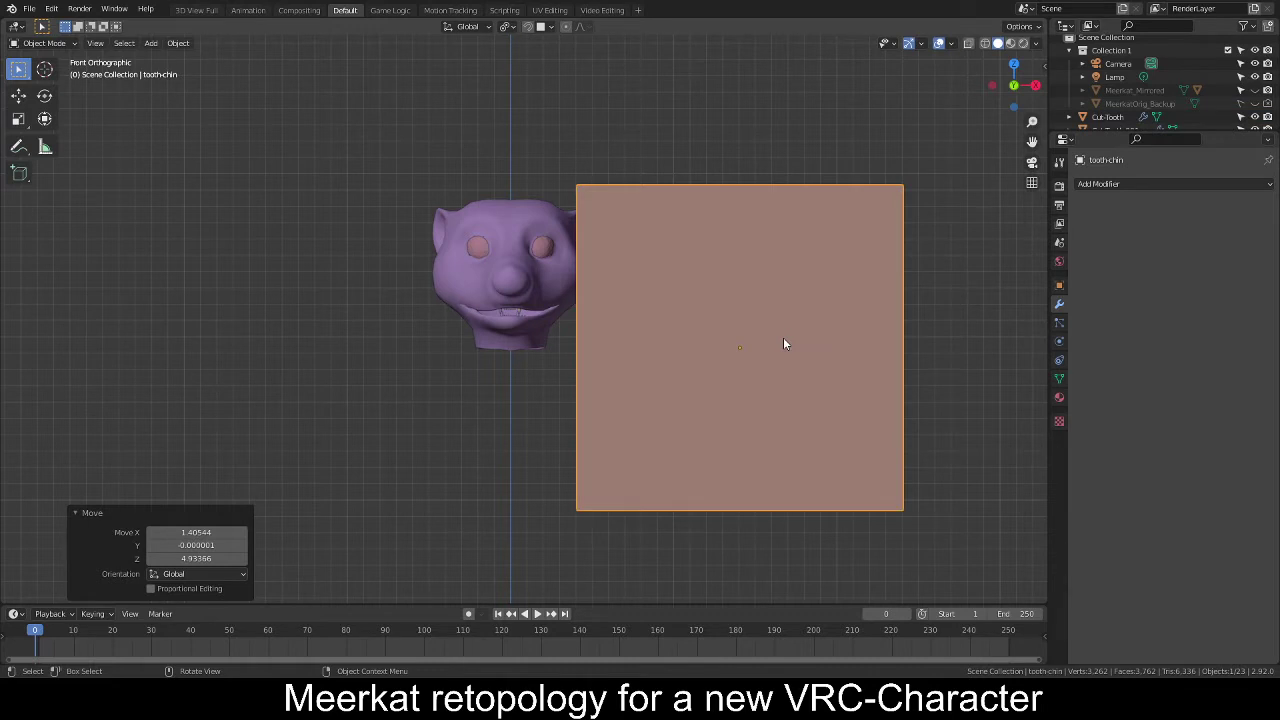
pyautogui.click(1115, 184)
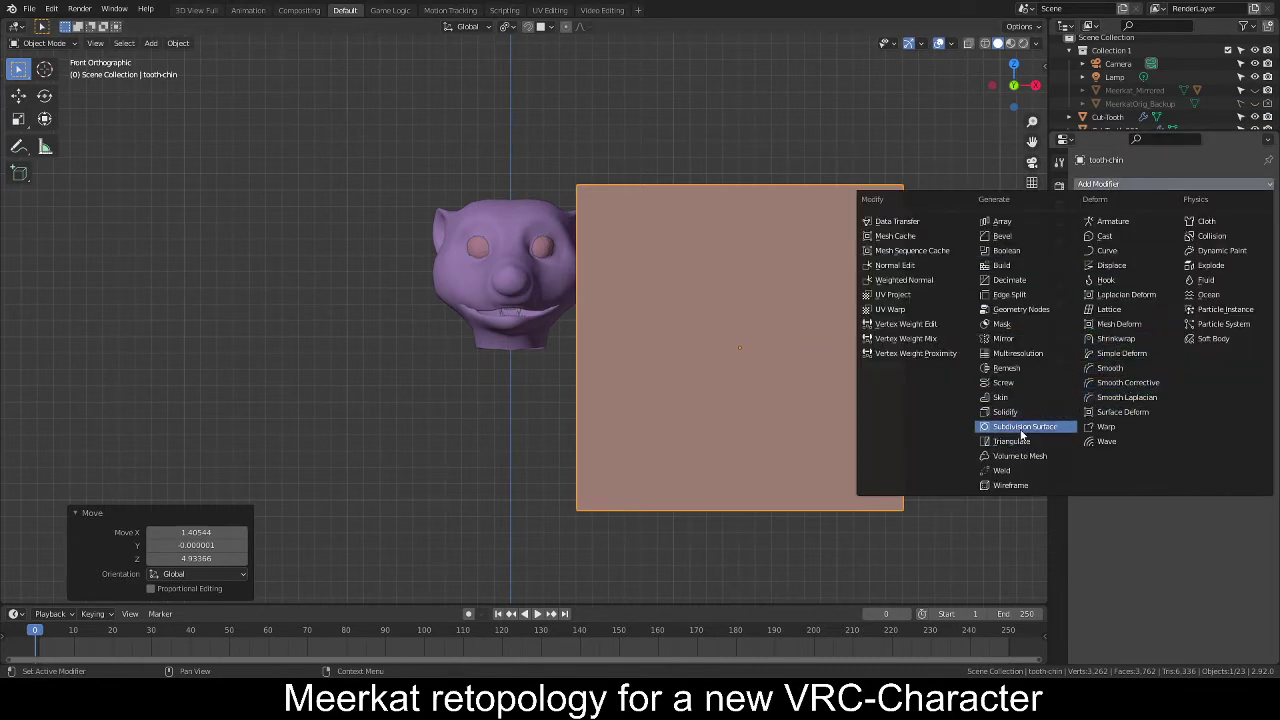
pyautogui.click(1021, 427)
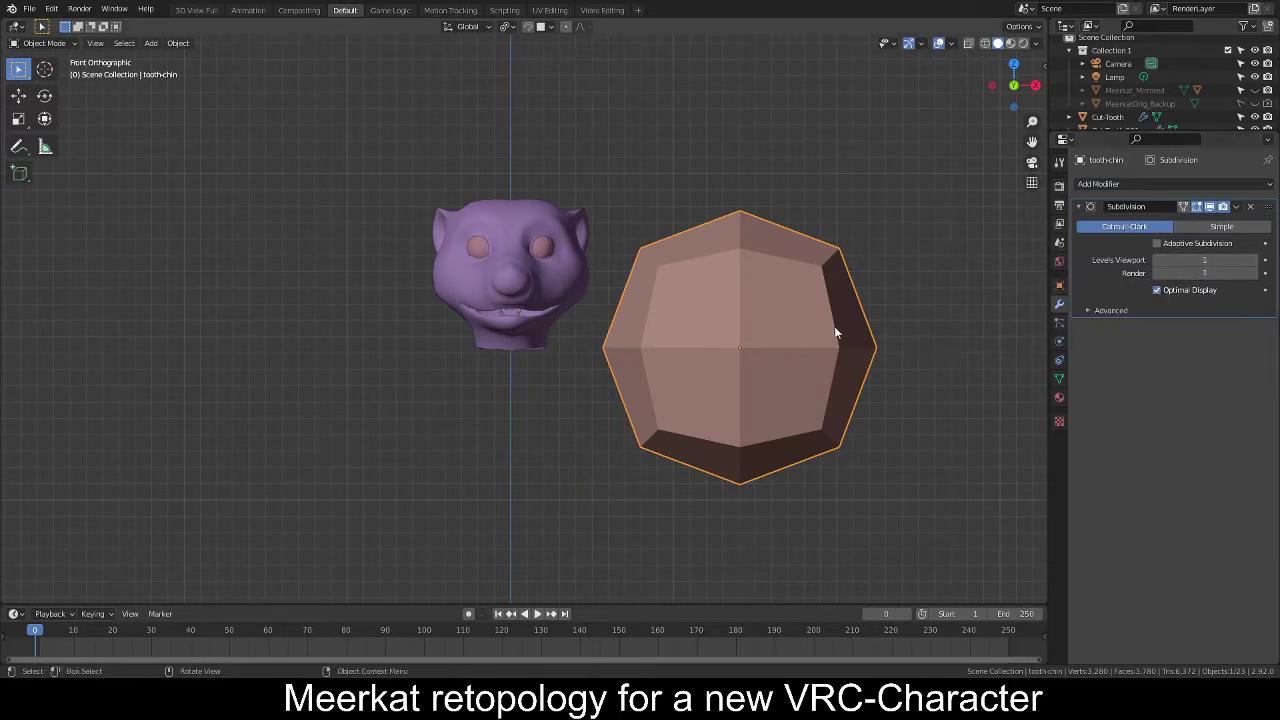
# Add a horizontal loop cut near the base of tooth-chin with factor 0.734, plus three evenly spaced vertical loop cuts across its width.
pyautogui.press('Tab')
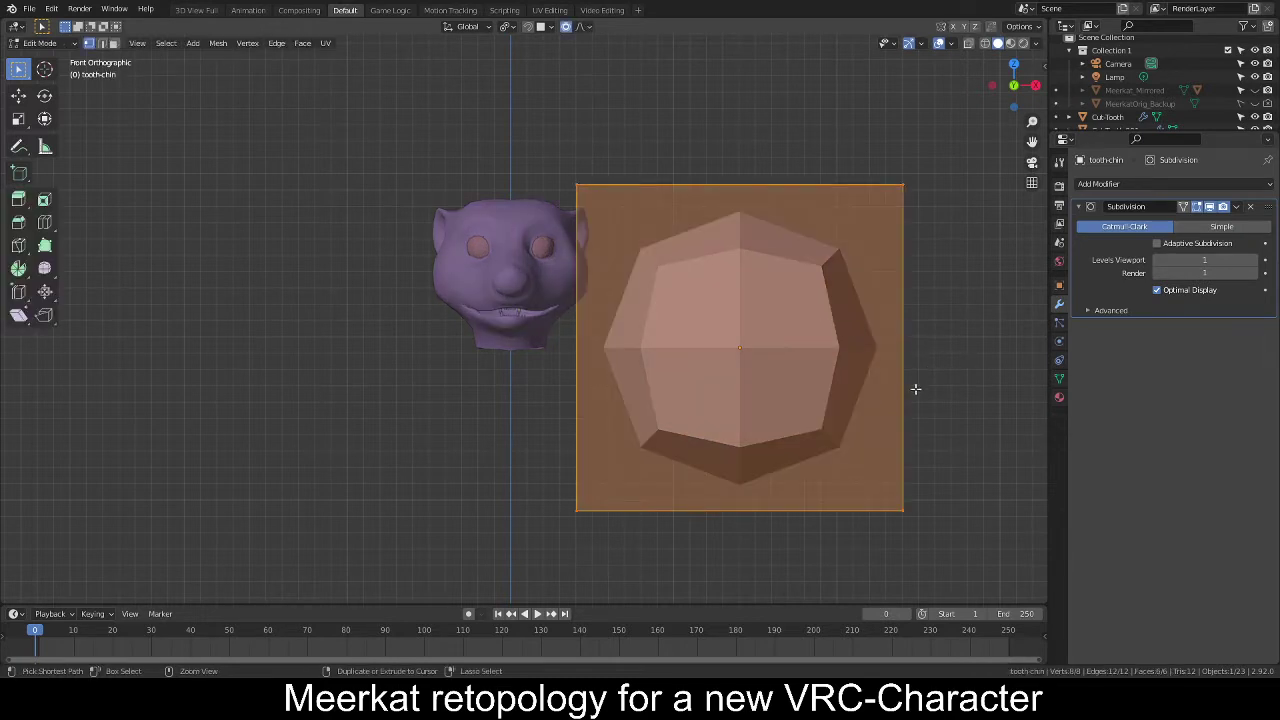
pyautogui.hotkey('ctrl', 'r')
pyautogui.click(903, 356)
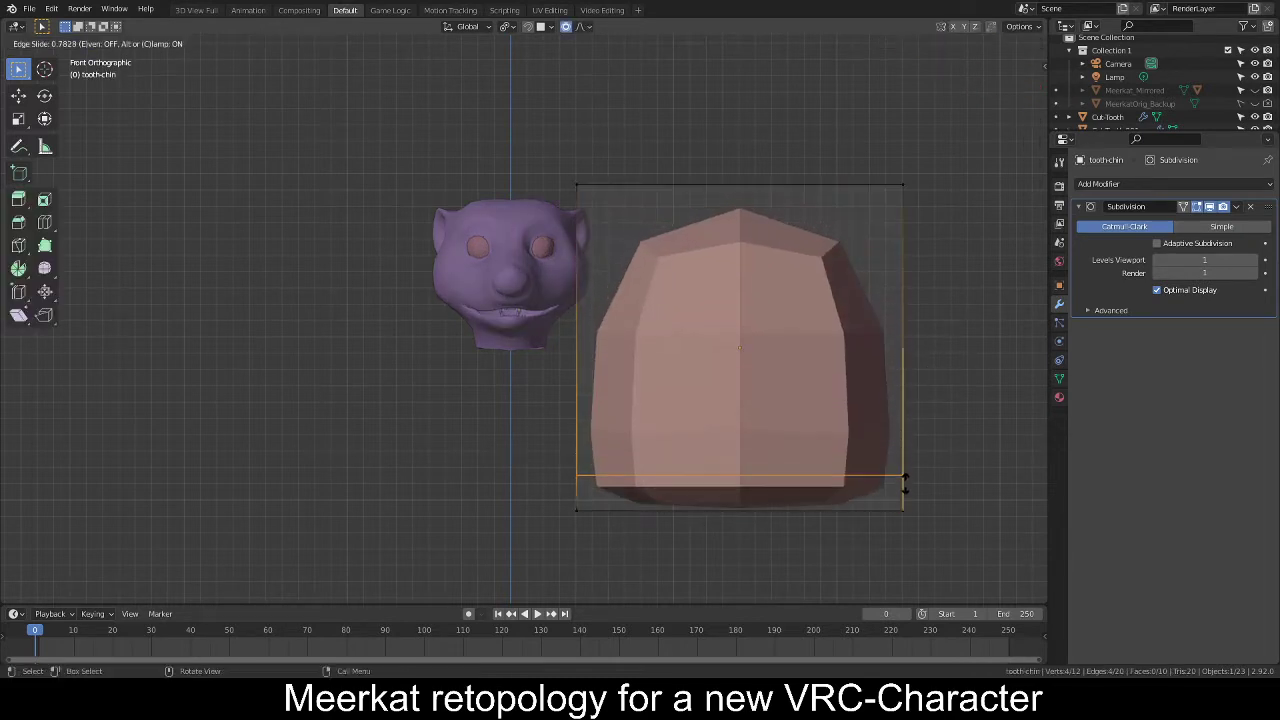
pyautogui.hotkey('ctrl', 'r')
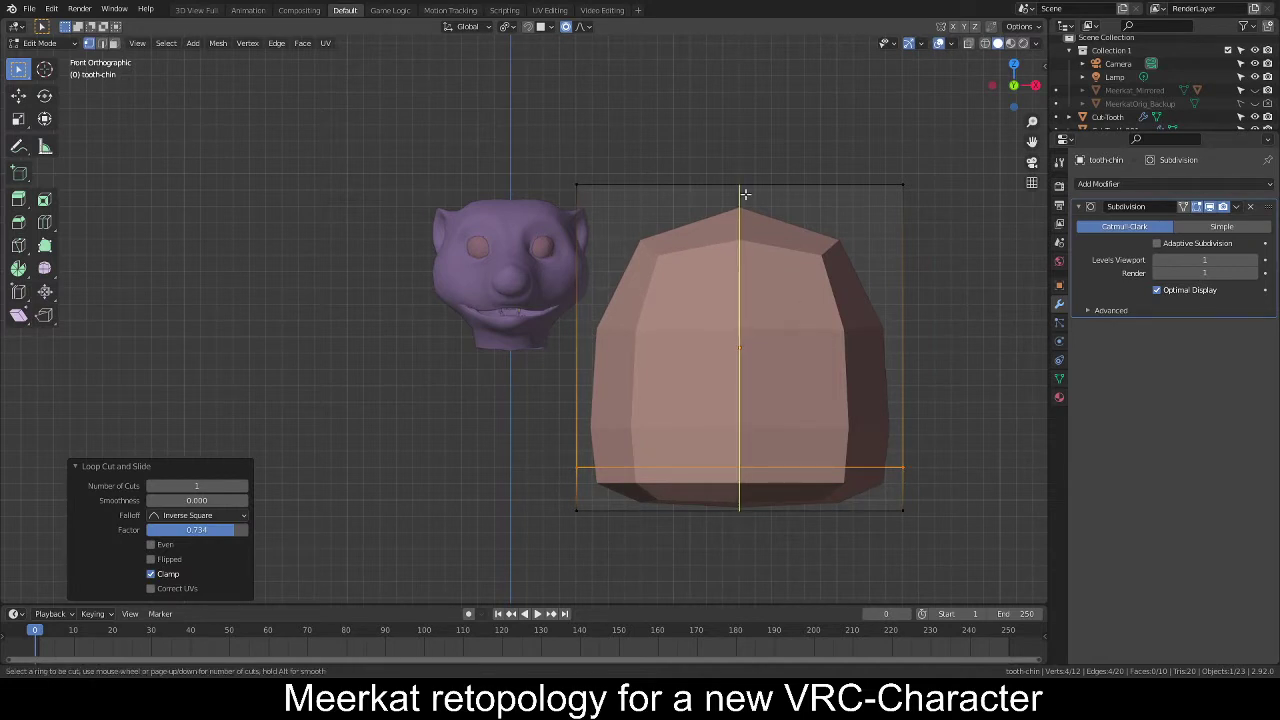
pyautogui.scroll(1, 745, 194)
pyautogui.scroll(1, 745, 194)
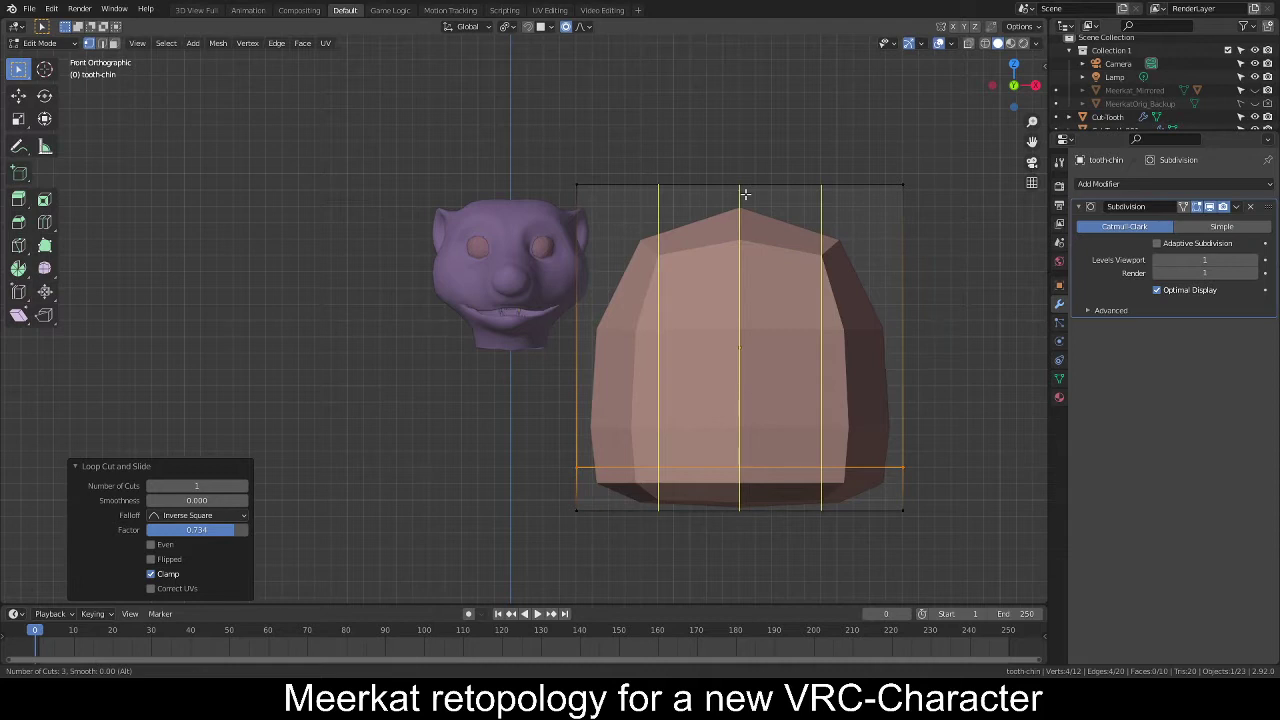
pyautogui.click(744, 193)
pyautogui.rightClick(744, 193)
# Add three evenly spaced vertical loop cuts across the depth of tooth-chin.
pyautogui.moveTo(892, 288); pyautogui.dragTo(706, 376, button='middle')
pyautogui.scroll(-4, 814, 377)
pyautogui.hotkey('ctrl', 'r')
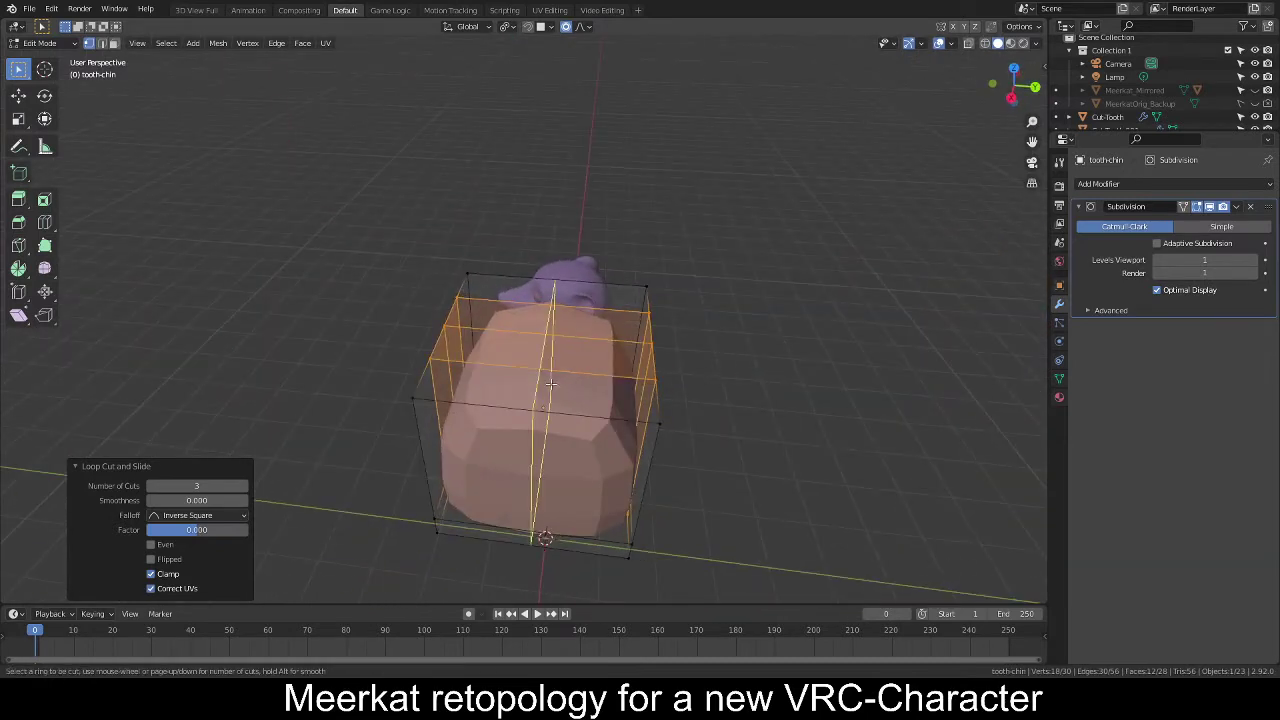
pyautogui.scroll(2, 550, 383)
pyautogui.click(550, 383)
pyautogui.rightClick(550, 383)
# Lower only the centre vertex of tooth-chin's top face about 0.326 along Z, with proportional editing on.
pyautogui.hotkey('alt', 'a')
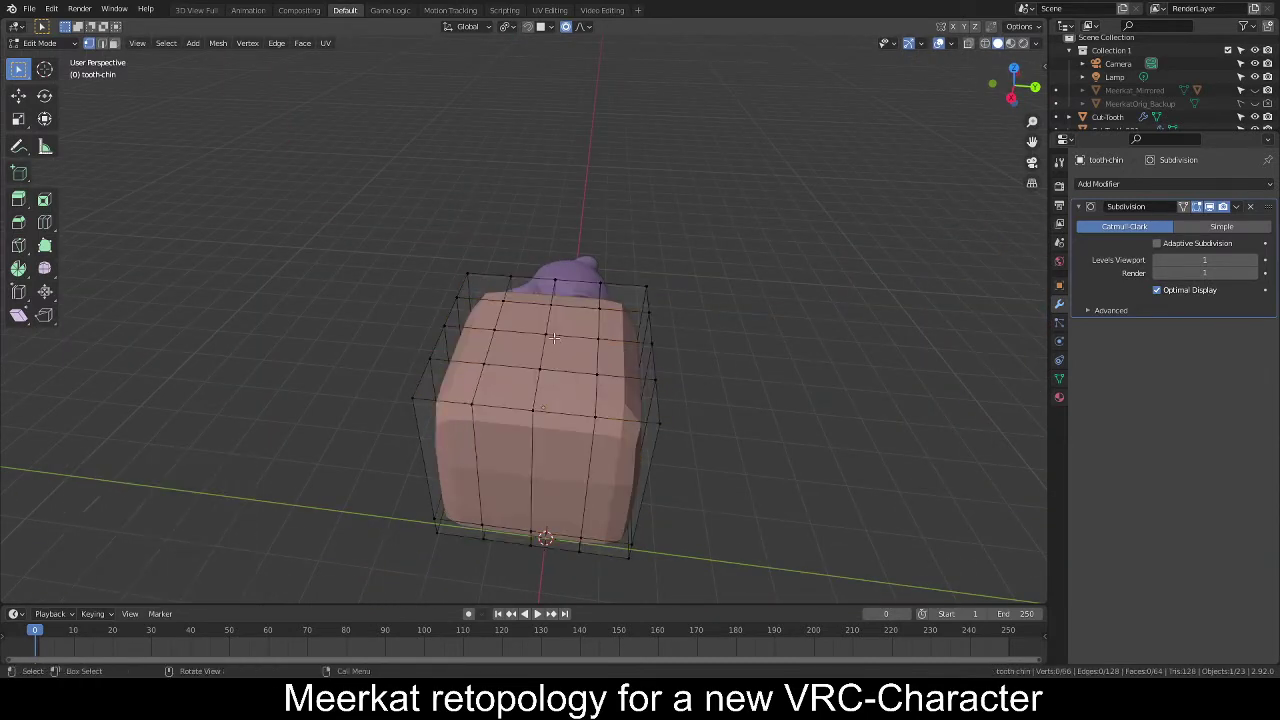
pyautogui.moveTo(746, 354); pyautogui.dragTo(794, 362, button='middle')
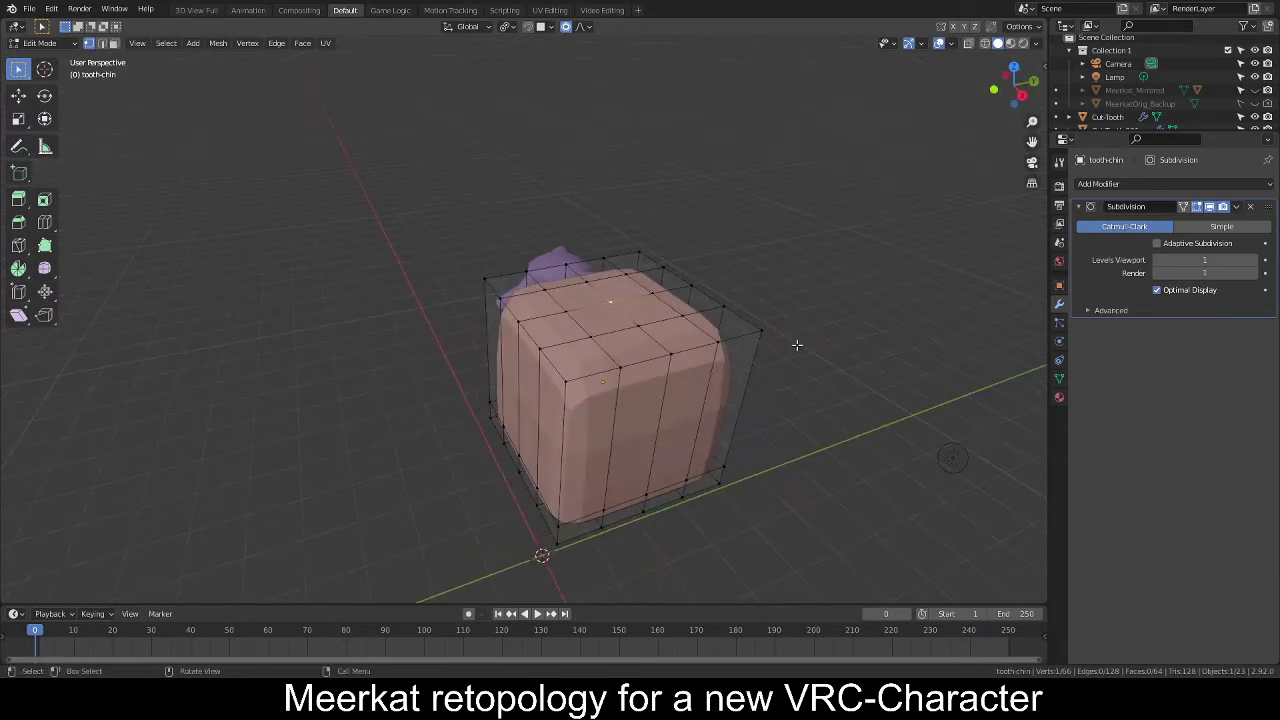
pyautogui.press('g')
pyautogui.press('z')
pyautogui.click(791, 373)
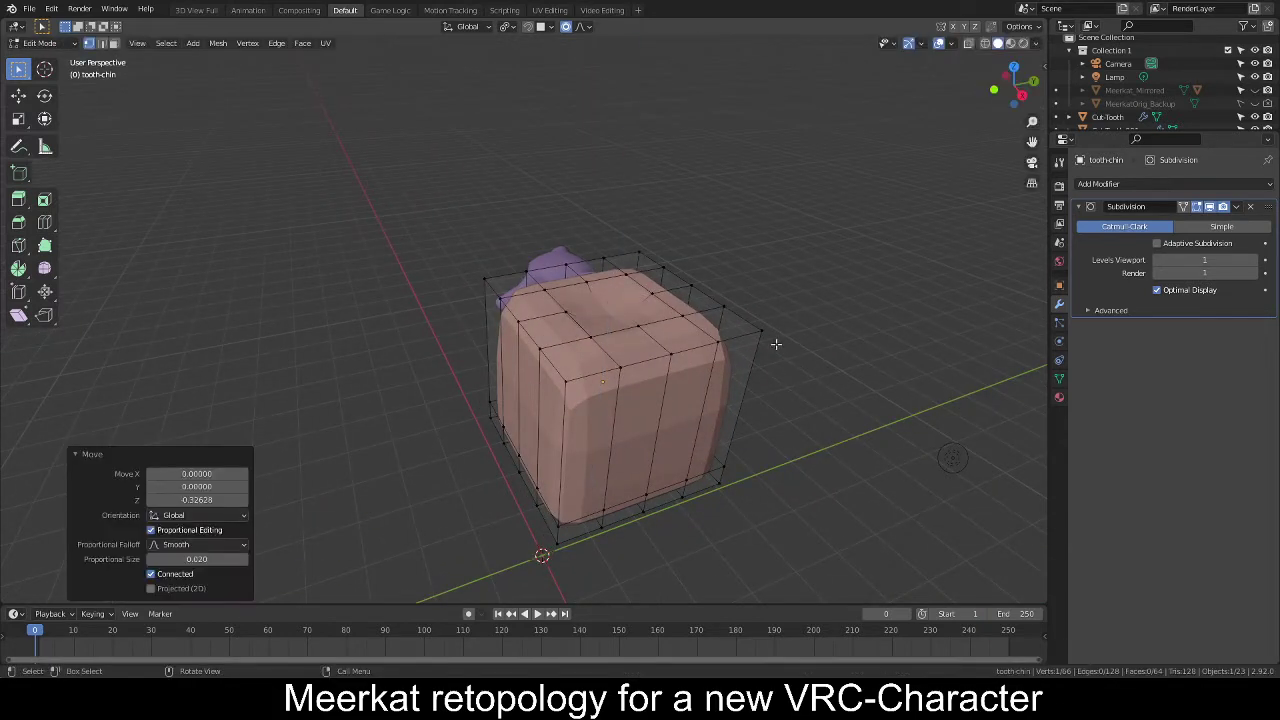
pyautogui.click(779, 343)
pyautogui.press('g')
pyautogui.press('z')
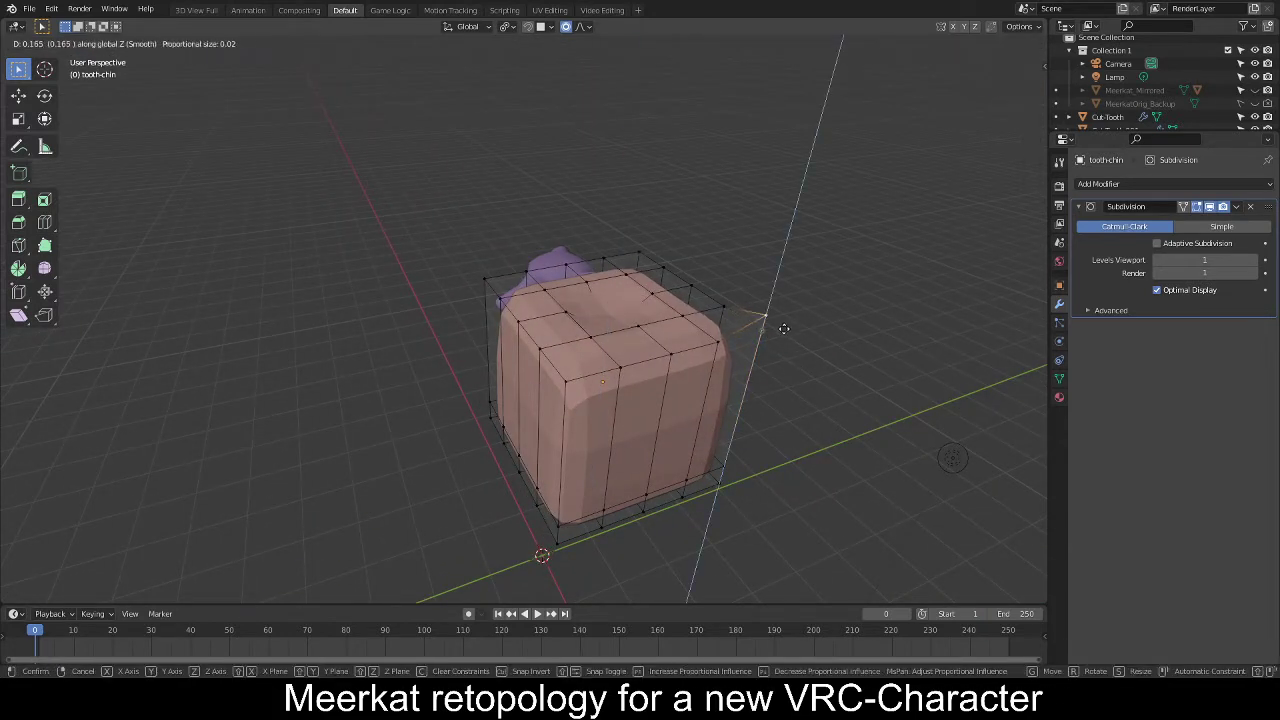
pyautogui.rightClick(752, 318)
# Raise the four vertices diagonally around the dented centre of tooth-chin's top face about 0.46 along Z to form cusps.
pyautogui.click(591, 335)
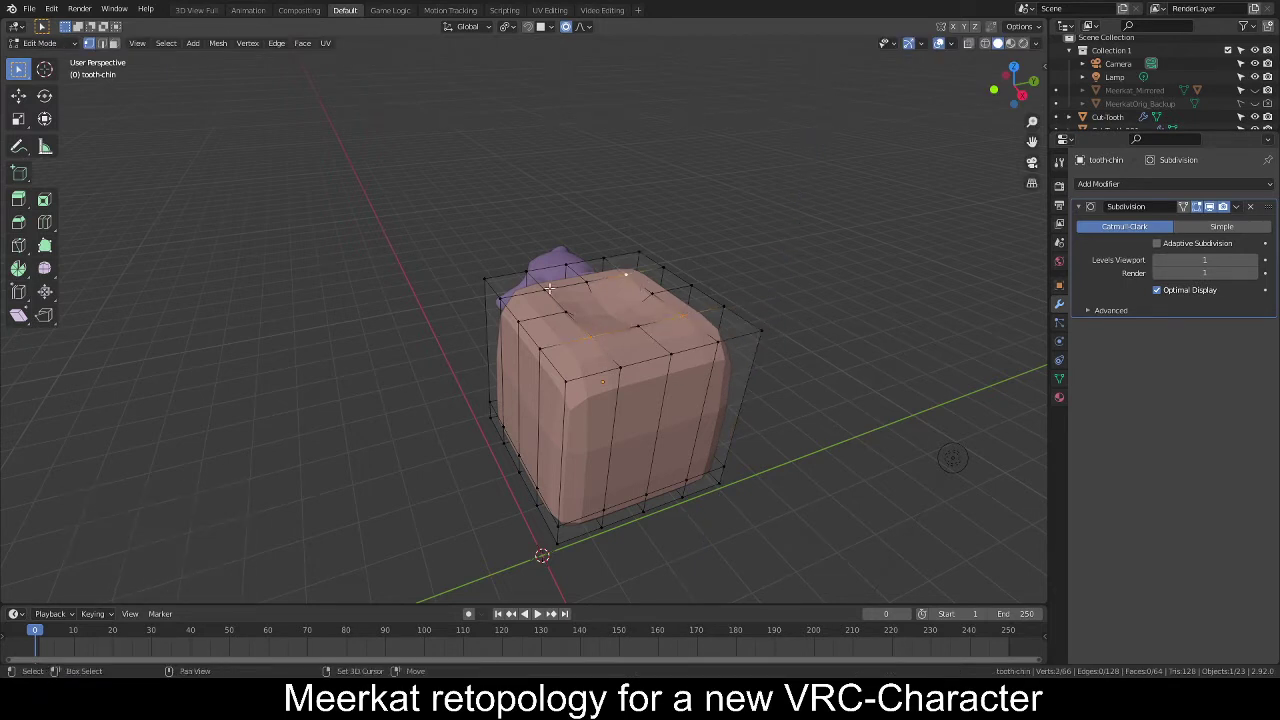
pyautogui.press('g')
pyautogui.press('z')
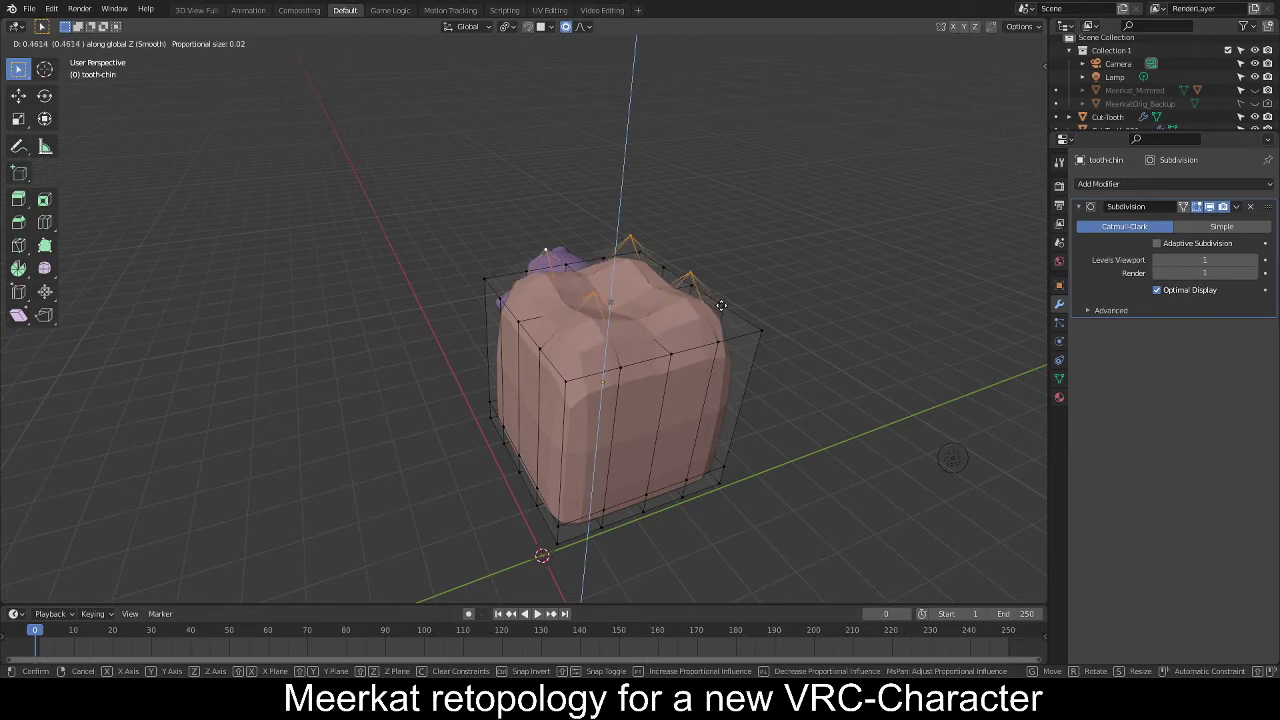
pyautogui.click(722, 300)
# Add one centred horizontal loop cut around the middle of tooth-chin and scale that loop by 1.121 to bulge the sides.
pyautogui.moveTo(650, 400); pyautogui.dragTo(706, 453, button='middle')
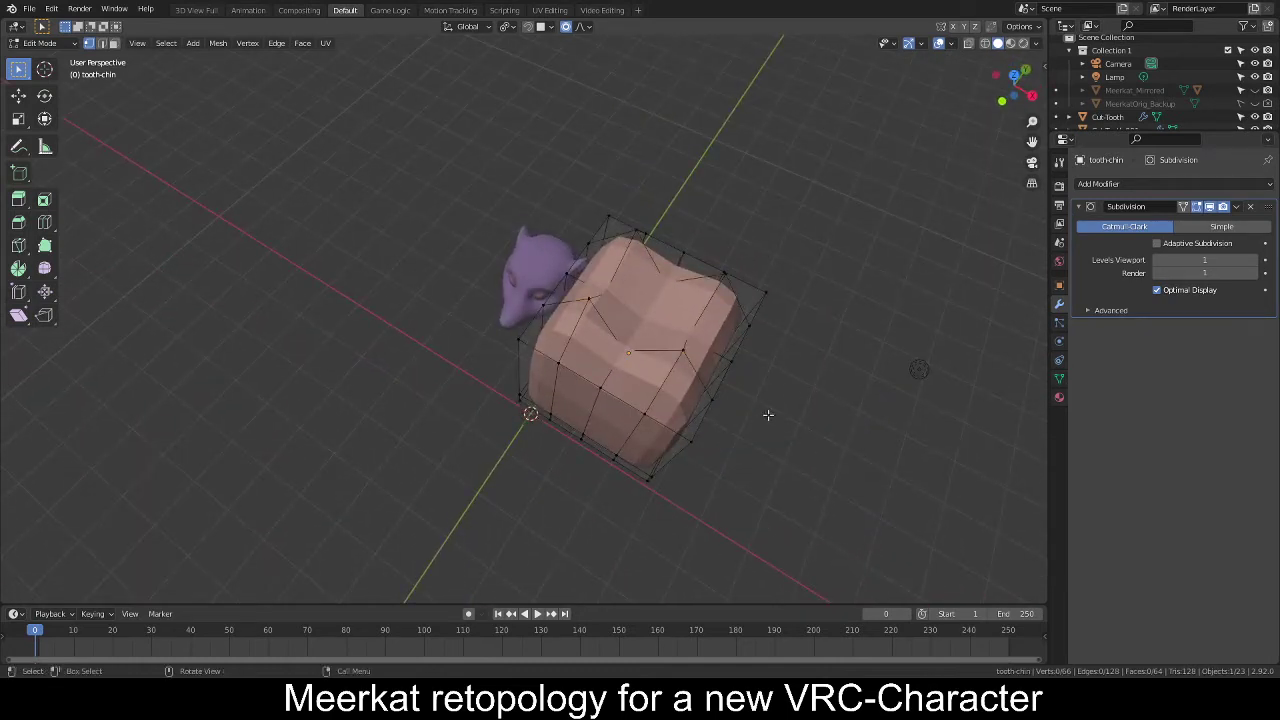
pyautogui.moveTo(782, 384); pyautogui.dragTo(809, 277, button='middle')
pyautogui.hotkey('ctrl', 'r')
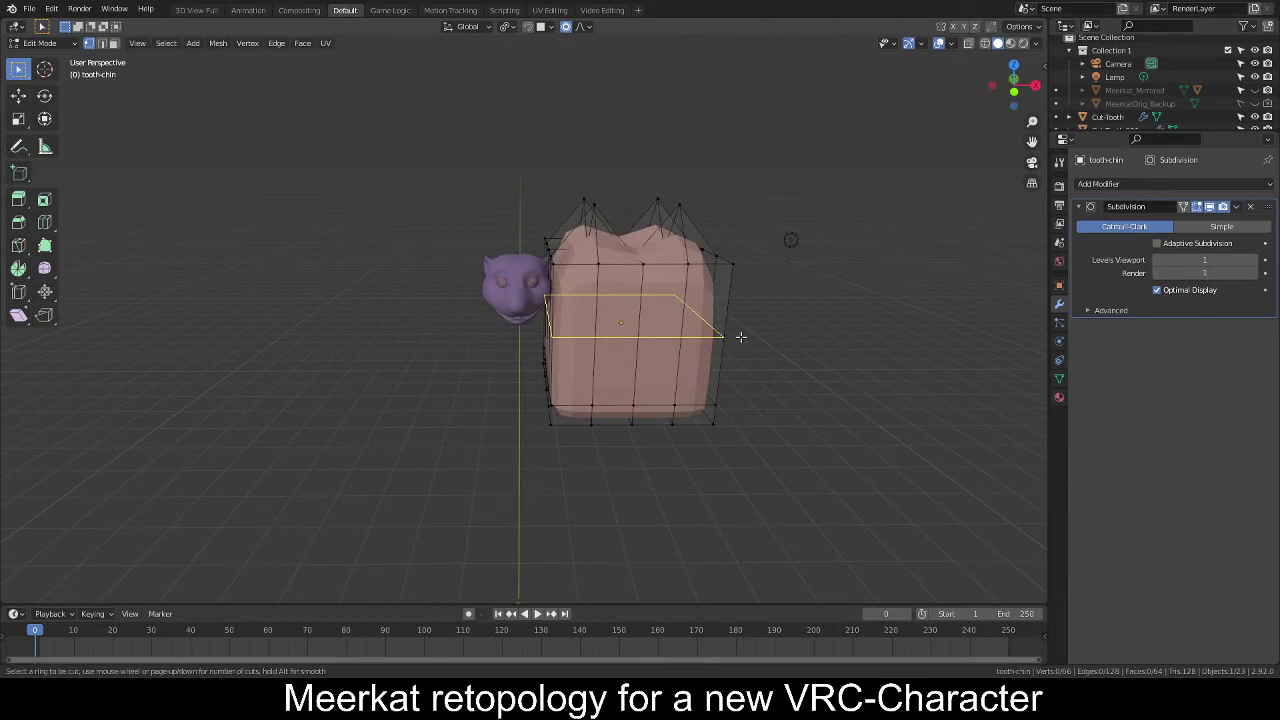
pyautogui.click(740, 337)
pyautogui.rightClick(745, 337)
pyautogui.press('s')
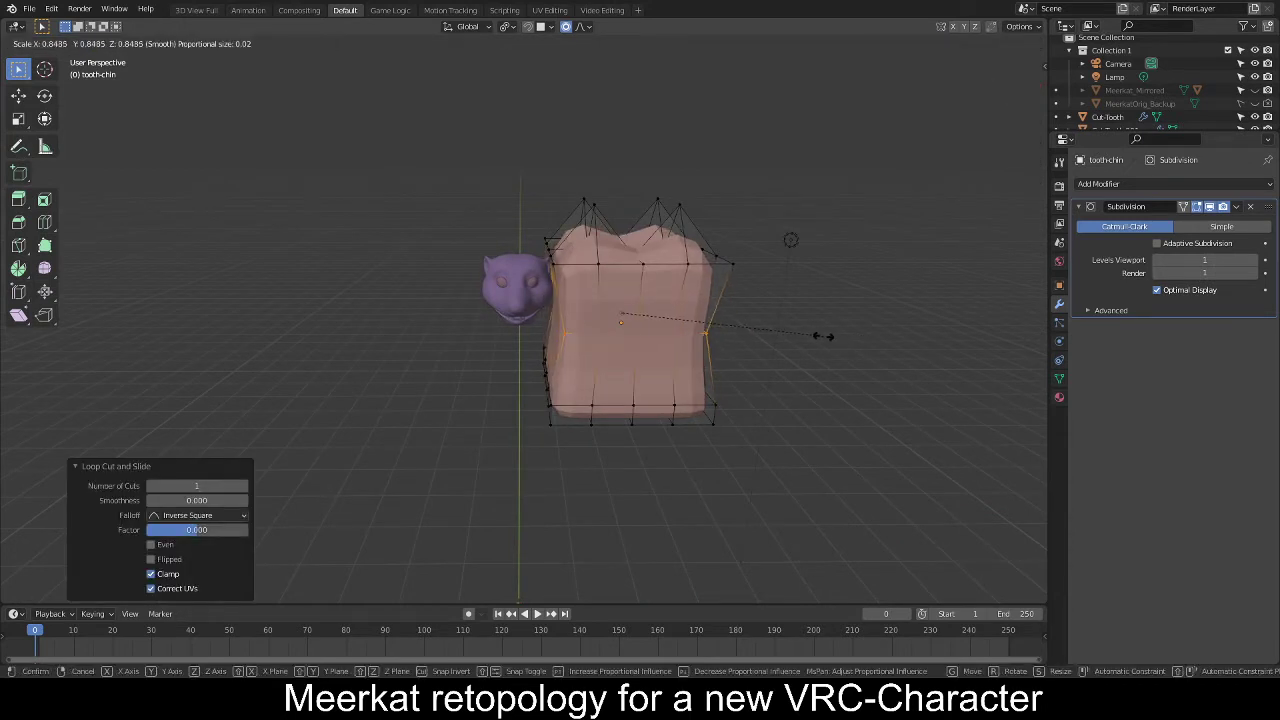
pyautogui.click(888, 337)
pyautogui.moveTo(888, 337); pyautogui.dragTo(837, 357, button='middle')
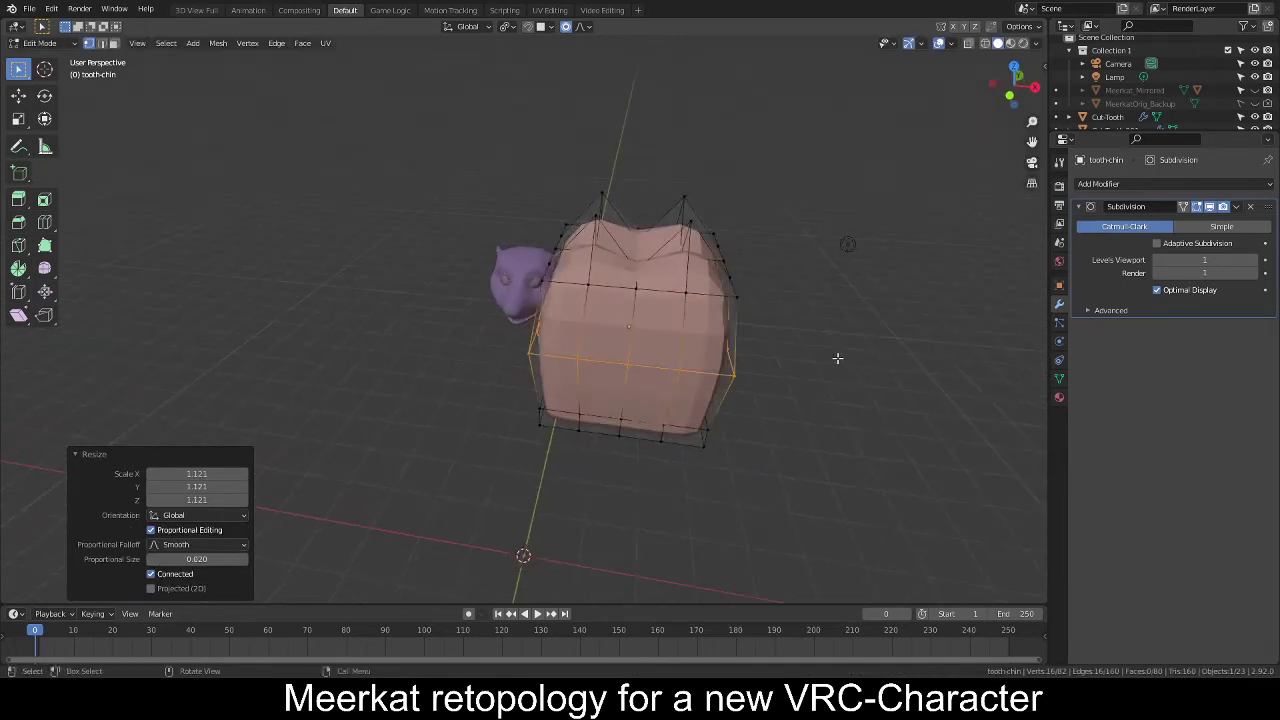
# Return to Object Mode and apply smooth shading to tooth-chin.
pyautogui.press('Tab')
pyautogui.scroll(-2, 802, 361)
pyautogui.rightClick(639, 319)
pyautogui.click(639, 319)
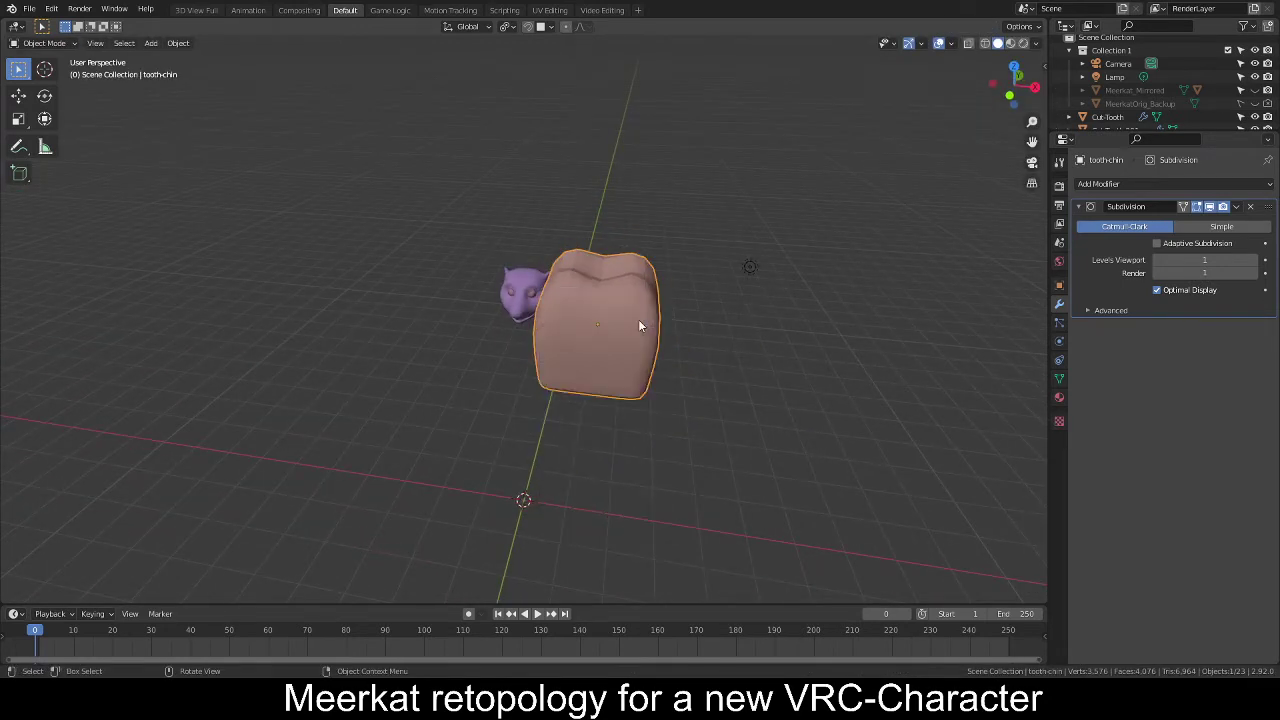
# Shrink tooth-chin uniformly by 0.094 and again by 0.323.
pyautogui.press('s')
pyautogui.click(620, 326)
pyautogui.scroll(6, 750, 377)
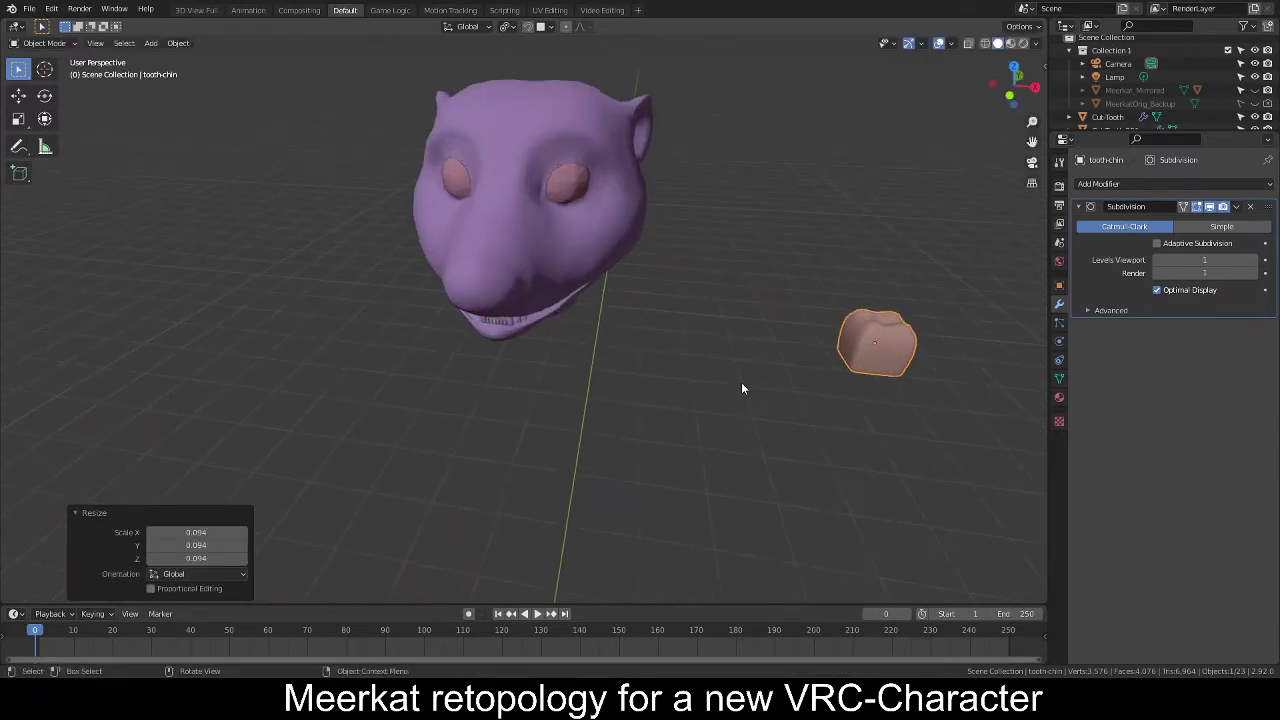
pyautogui.press('Tab')
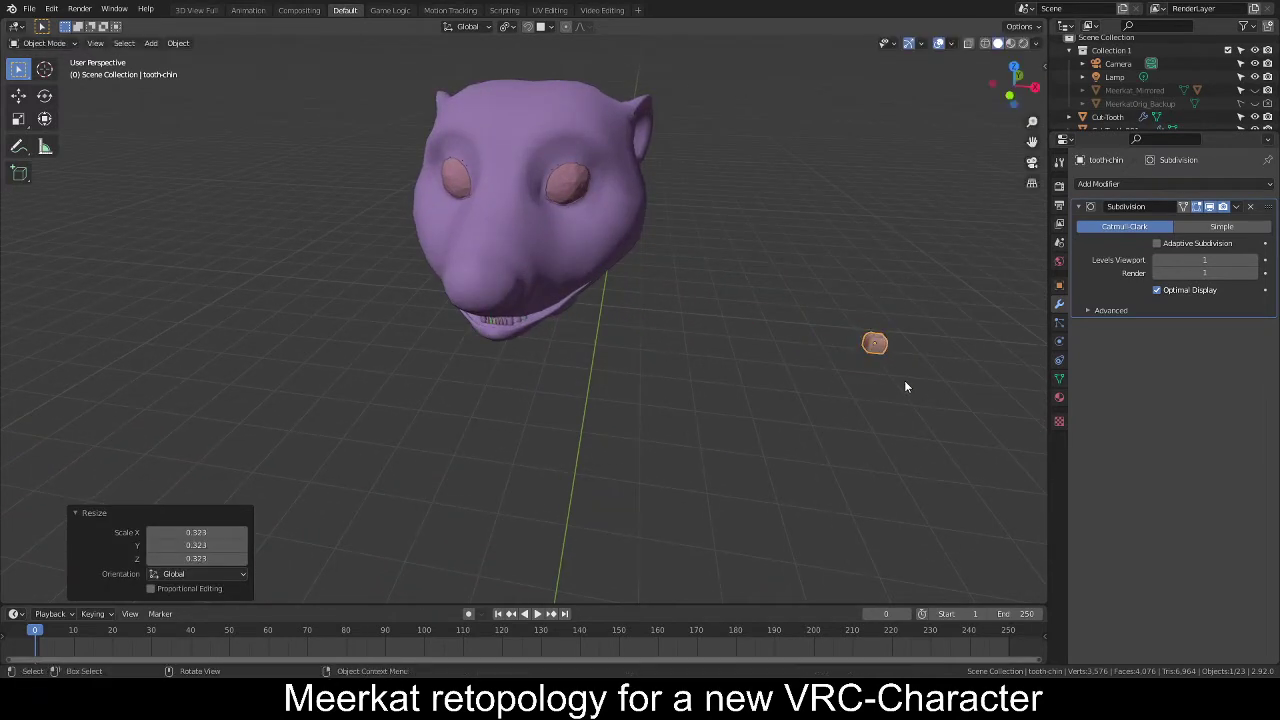
pyautogui.press('Tab')
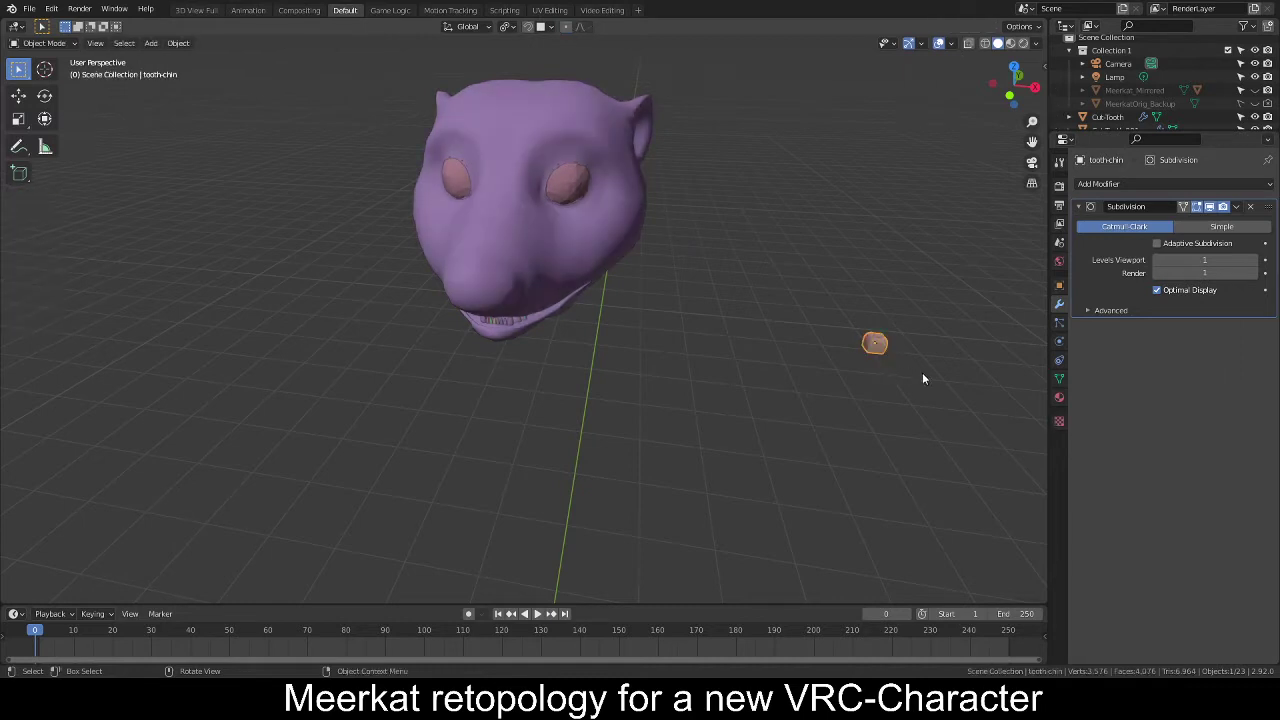
# In front view, bring tooth-chin beside the meerkat's neck by moving it about -1.0 along X and 0.087 along Z.
pyautogui.press('KP_1')
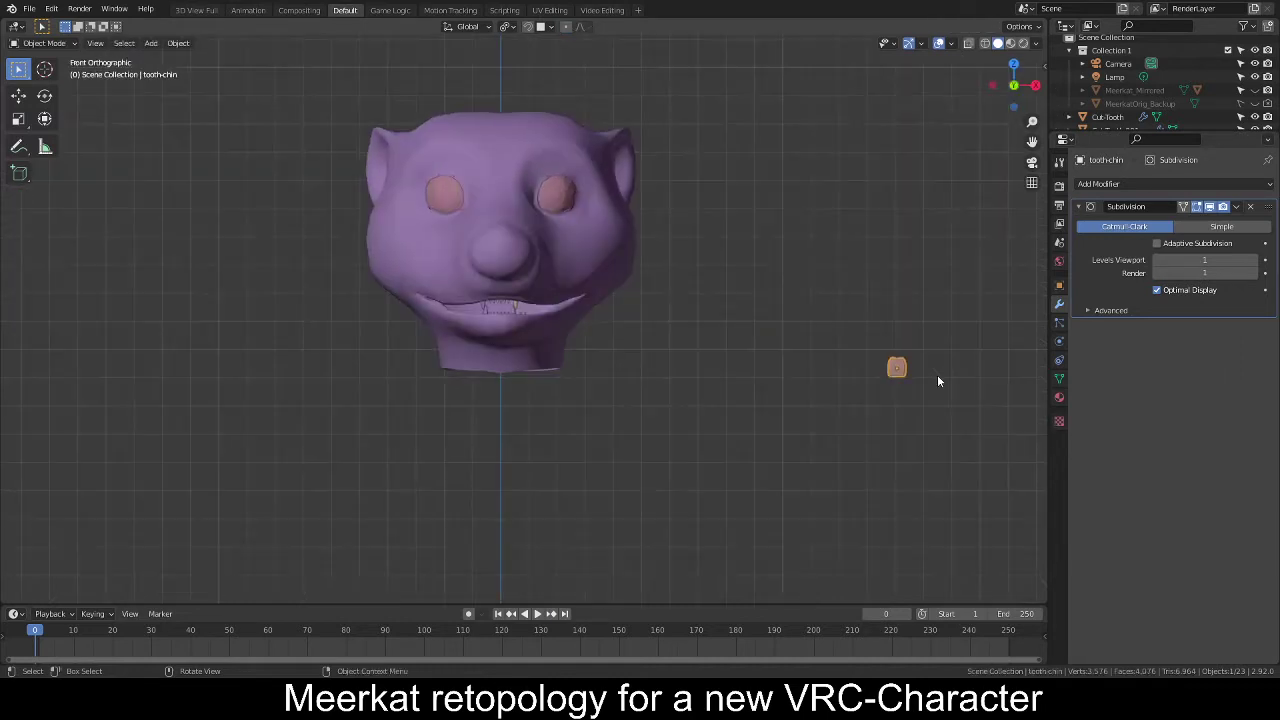
pyautogui.press('g')
pyautogui.click(584, 358)
pyautogui.scroll(5, 638, 403)
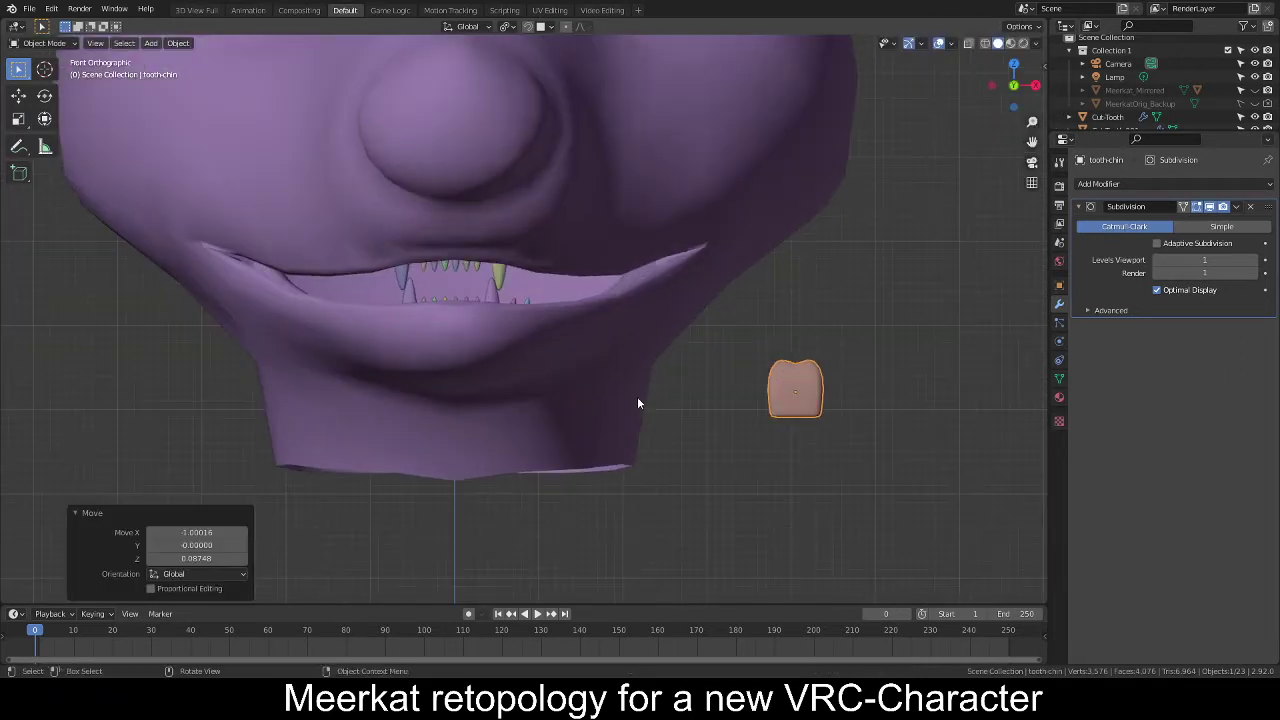
# Move only tooth-chin's origin about -0.024 along Z to the tooth's base, with Affect Only Origins enabled just for this move.
pyautogui.click(1022, 27)
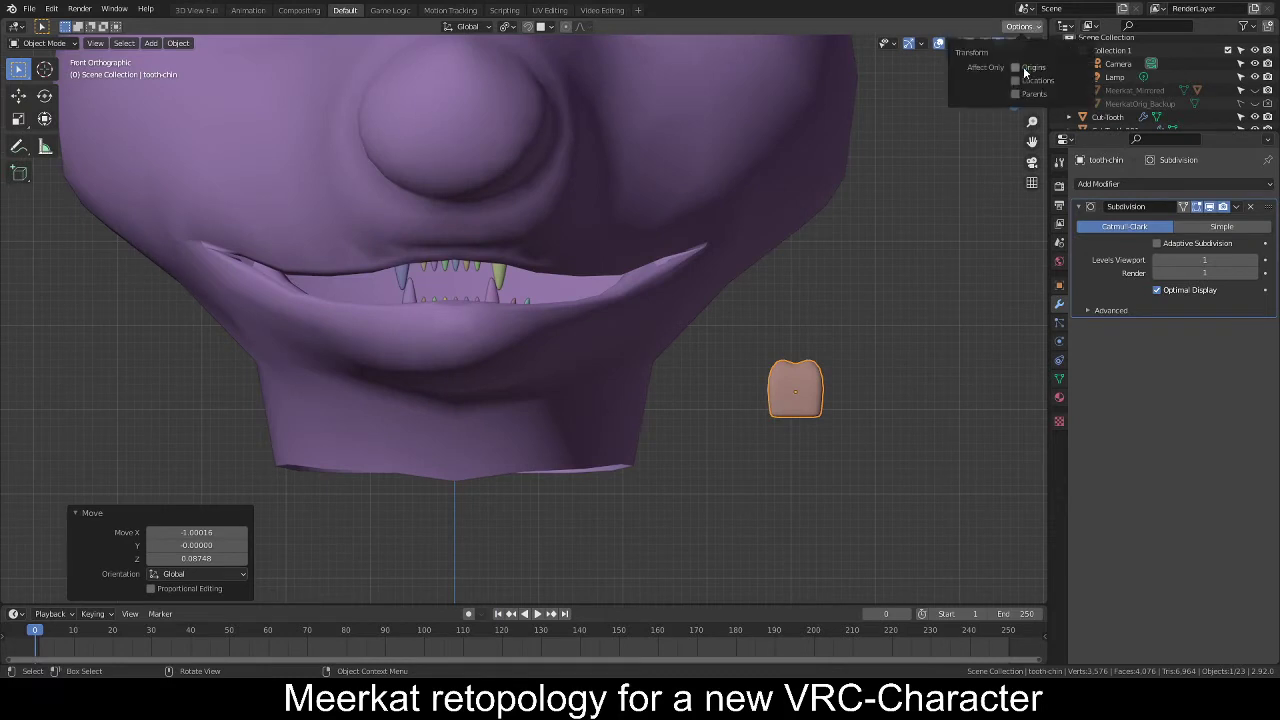
pyautogui.press('g')
pyautogui.press('y')
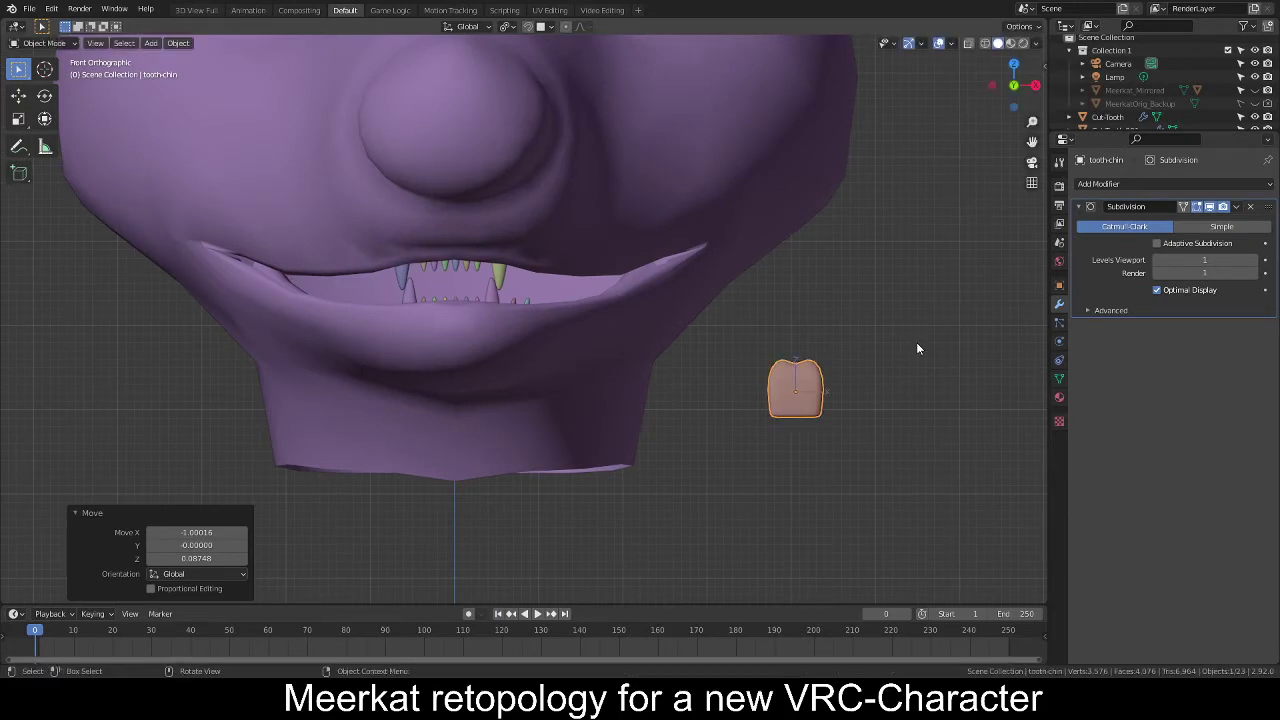
pyautogui.press('z')
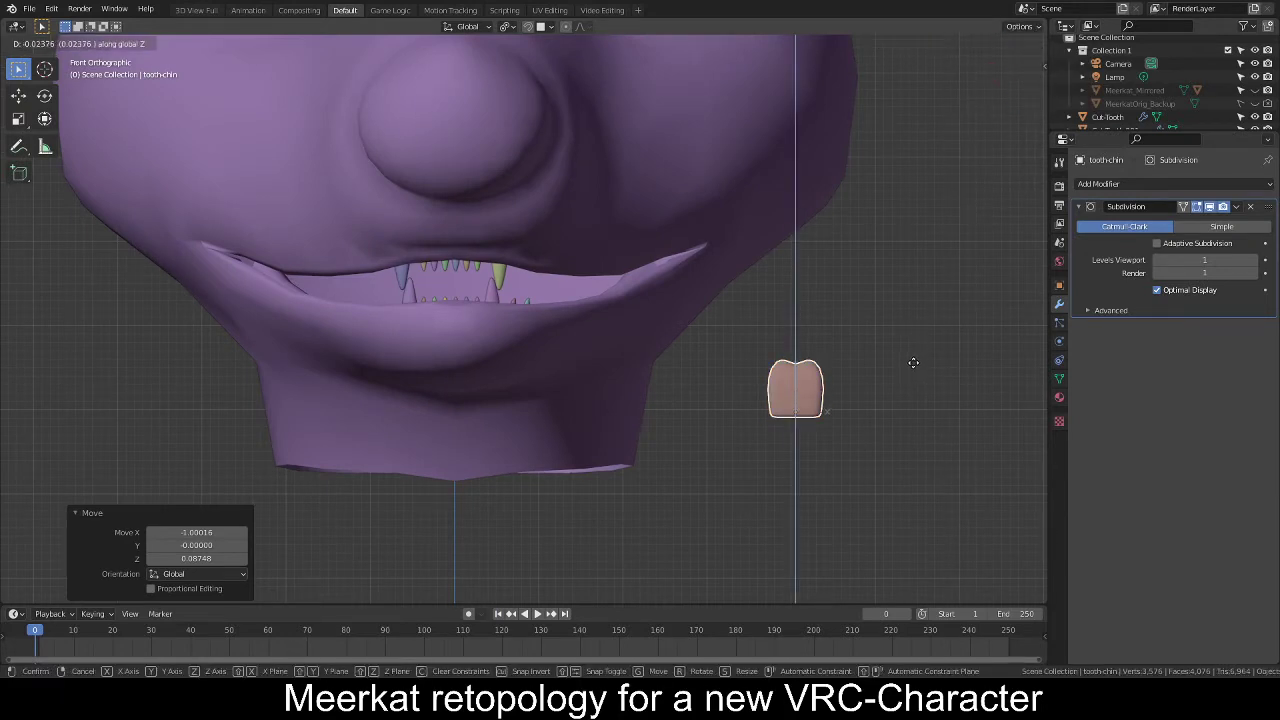
pyautogui.click(913, 362)
pyautogui.click(1020, 27)
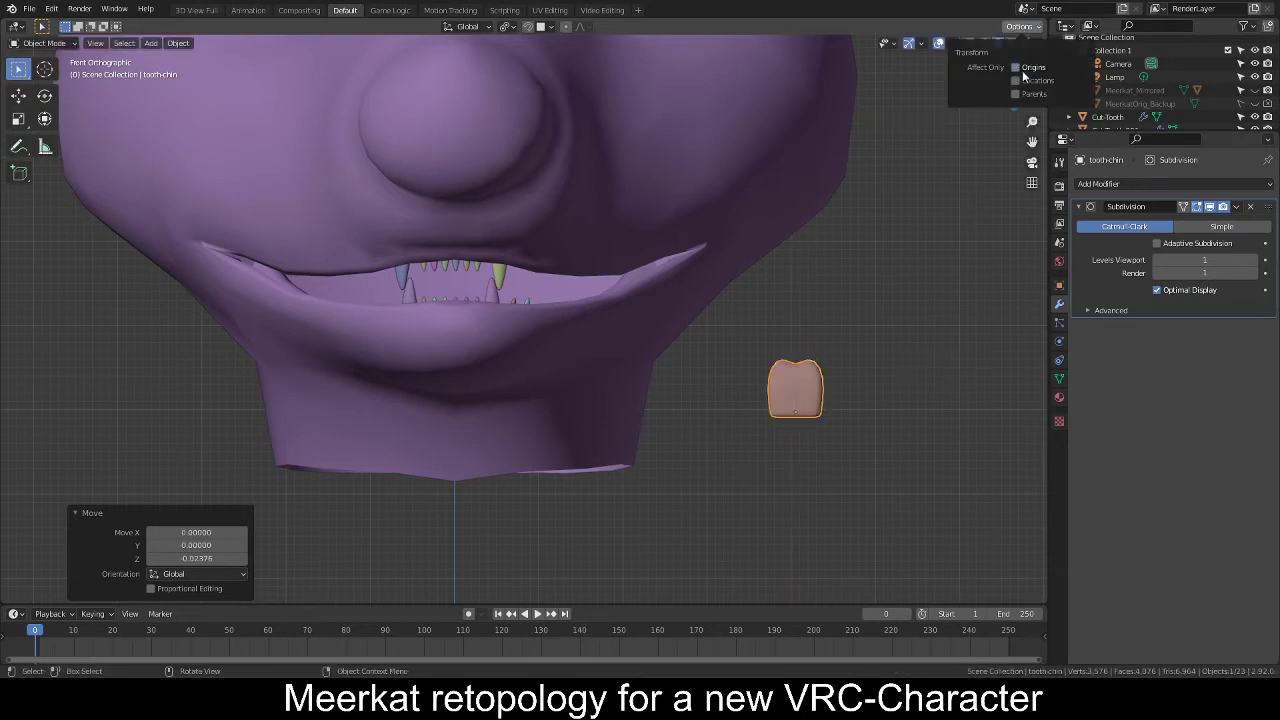
# Place tooth-chin on the lower lip line about -0.259 in X and 0.116 in Z from its position, and scale it by 0.462.
pyautogui.press('g')
pyautogui.click(634, 333)
pyautogui.press('s')
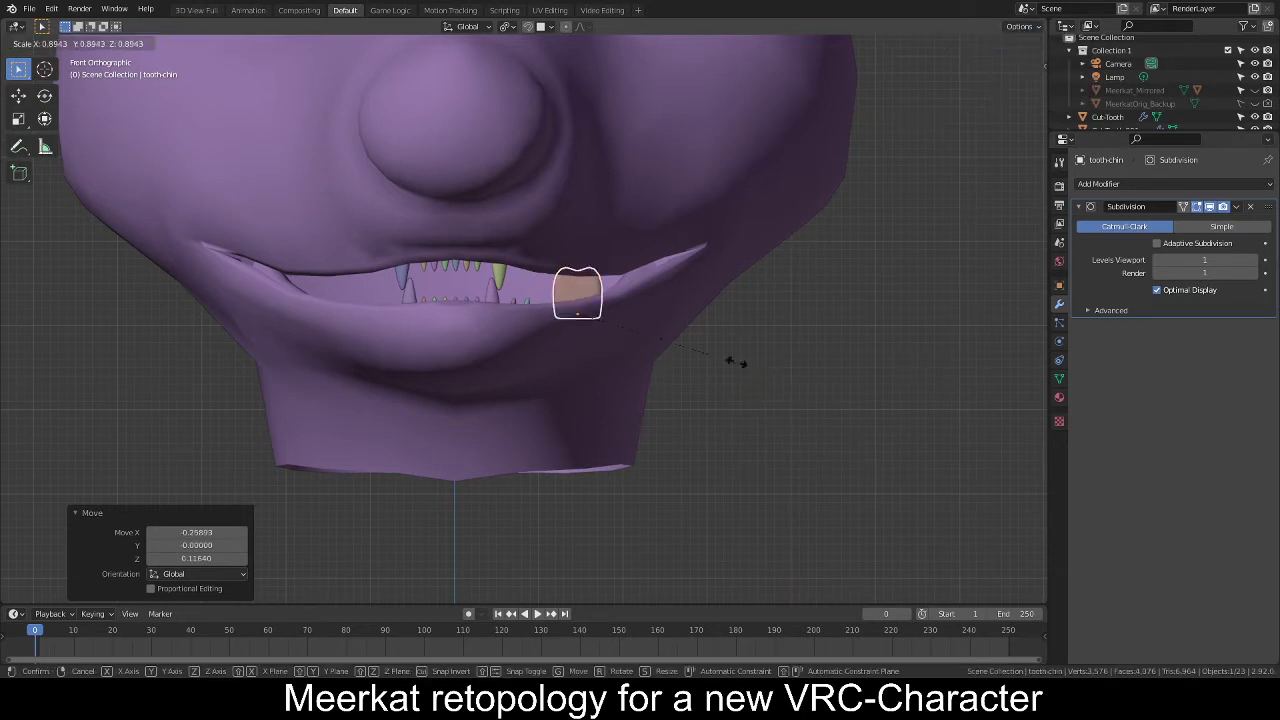
pyautogui.click(656, 342)
pyautogui.scroll(3, 656, 342)
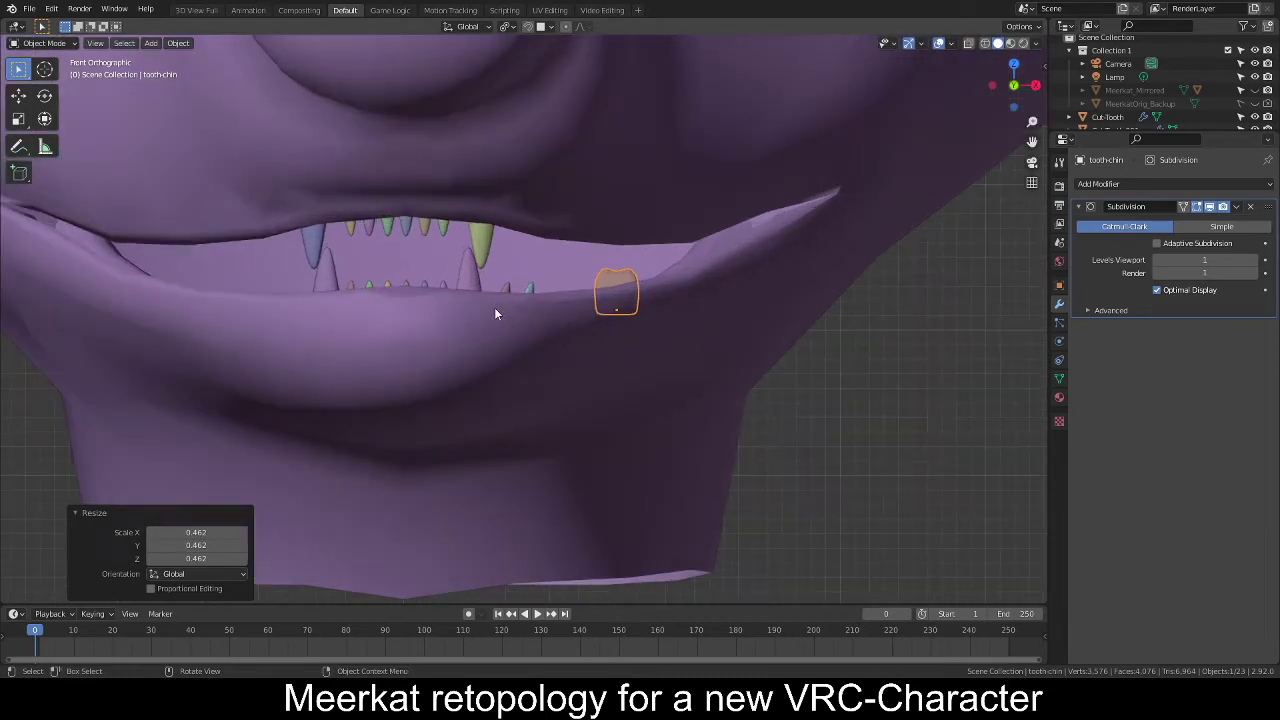
# Move tooth-chin about -0.309 along Y to bring it over the lower jaw behind the two side teeth.
pyautogui.moveTo(494, 307); pyautogui.dragTo(594, 328, button='middle')
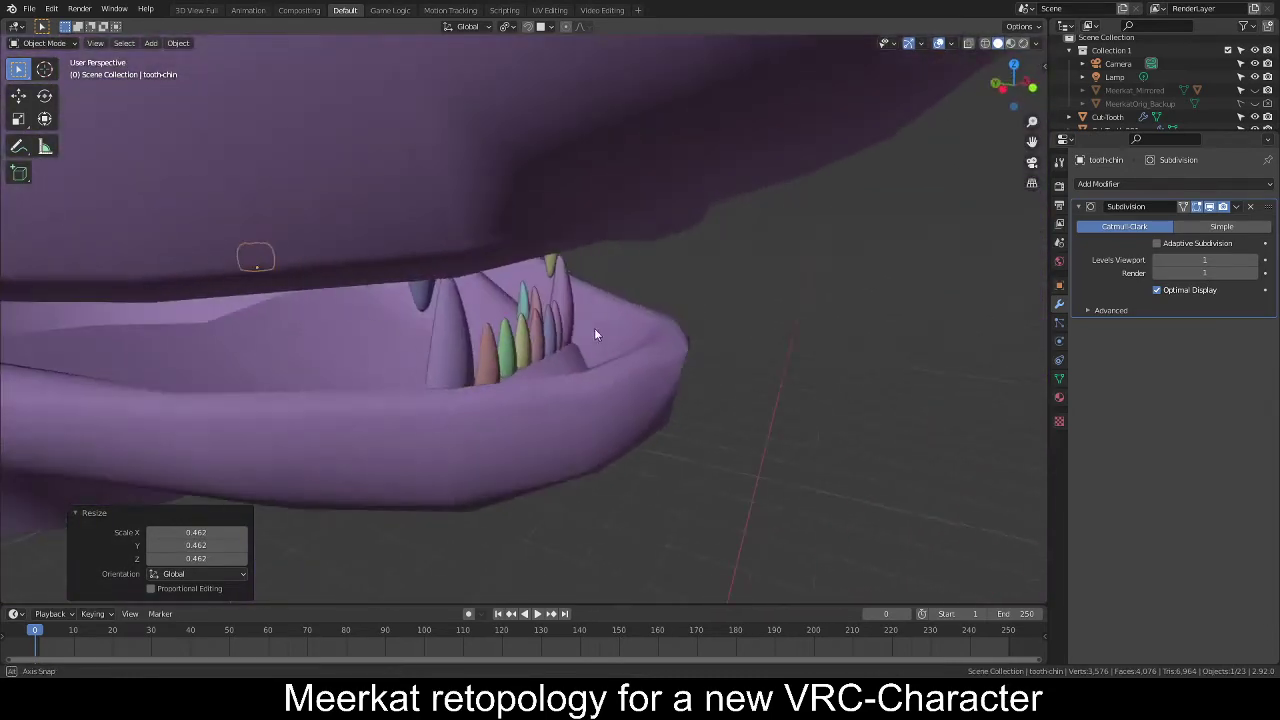
pyautogui.press('g')
pyautogui.press('y')
pyautogui.click(816, 351)
pyautogui.moveTo(816, 351); pyautogui.dragTo(534, 357, button='middle')
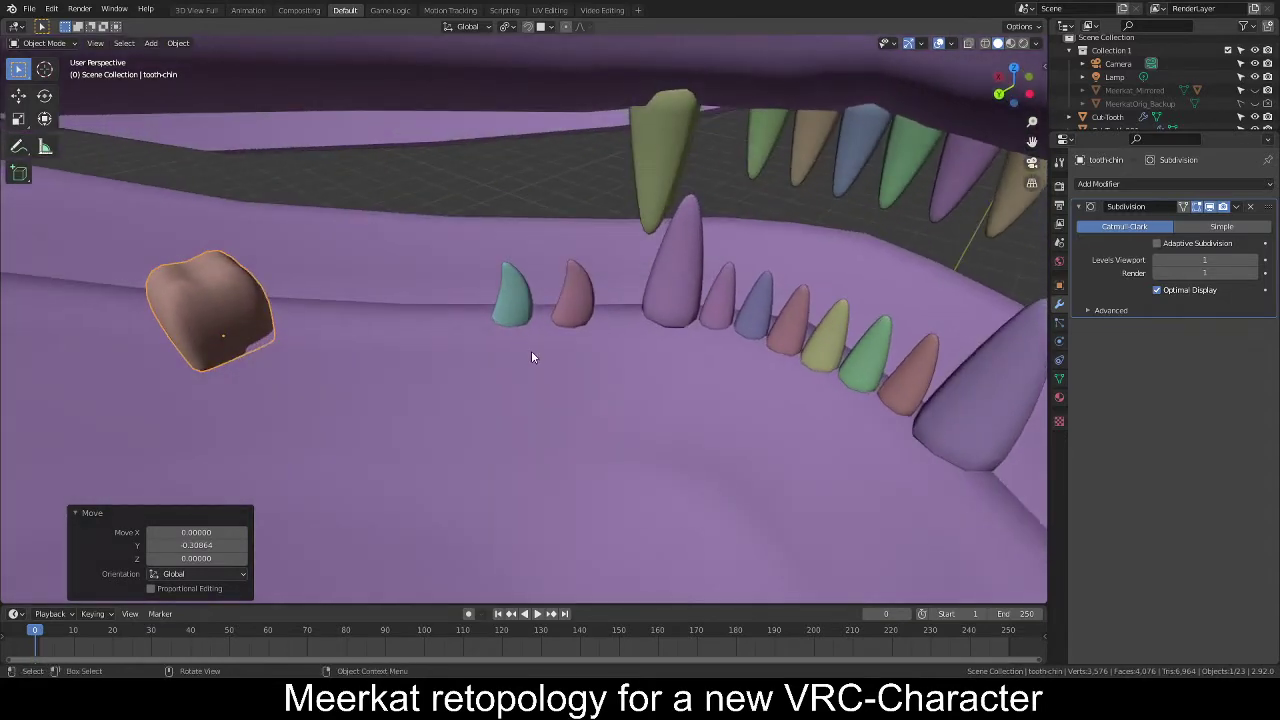
# Scale tooth-chin by 0.584 and move it forward along the lower gum to just behind the teal side tooth.
pyautogui.press('s')
pyautogui.rightClick(411, 340)
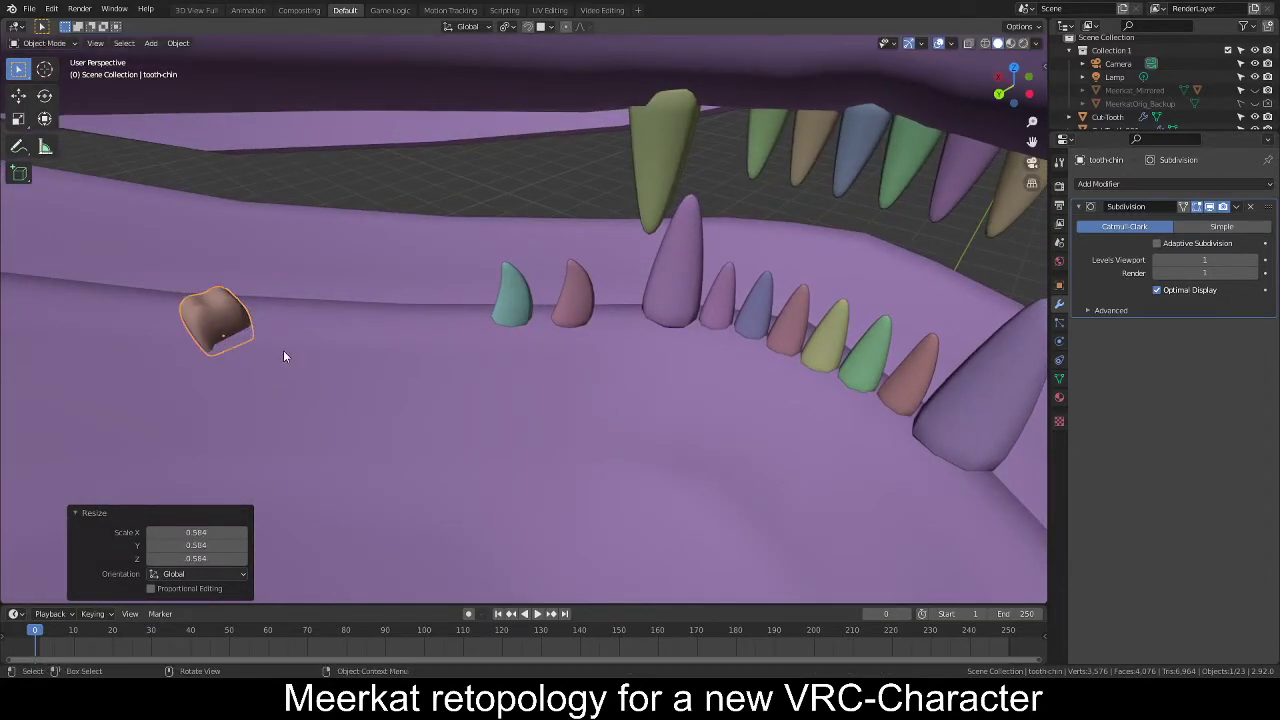
pyautogui.press('g')
pyautogui.click(444, 334)
pyautogui.moveTo(444, 334); pyautogui.dragTo(537, 337, button='middle')
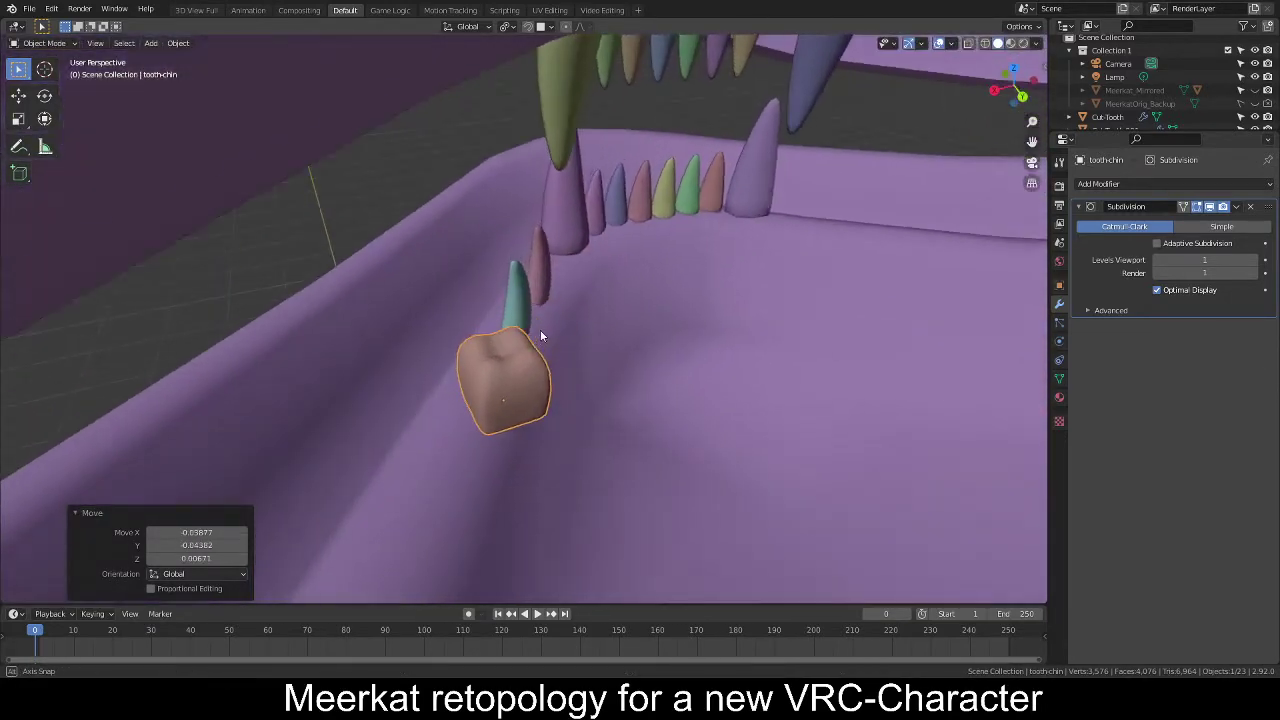
# Rotate tooth-chin -39.3° around Z to align with the jaw and shift it back along the gum, away from the teal tooth.
pyautogui.press('r')
pyautogui.press('z')
pyautogui.click(629, 444)
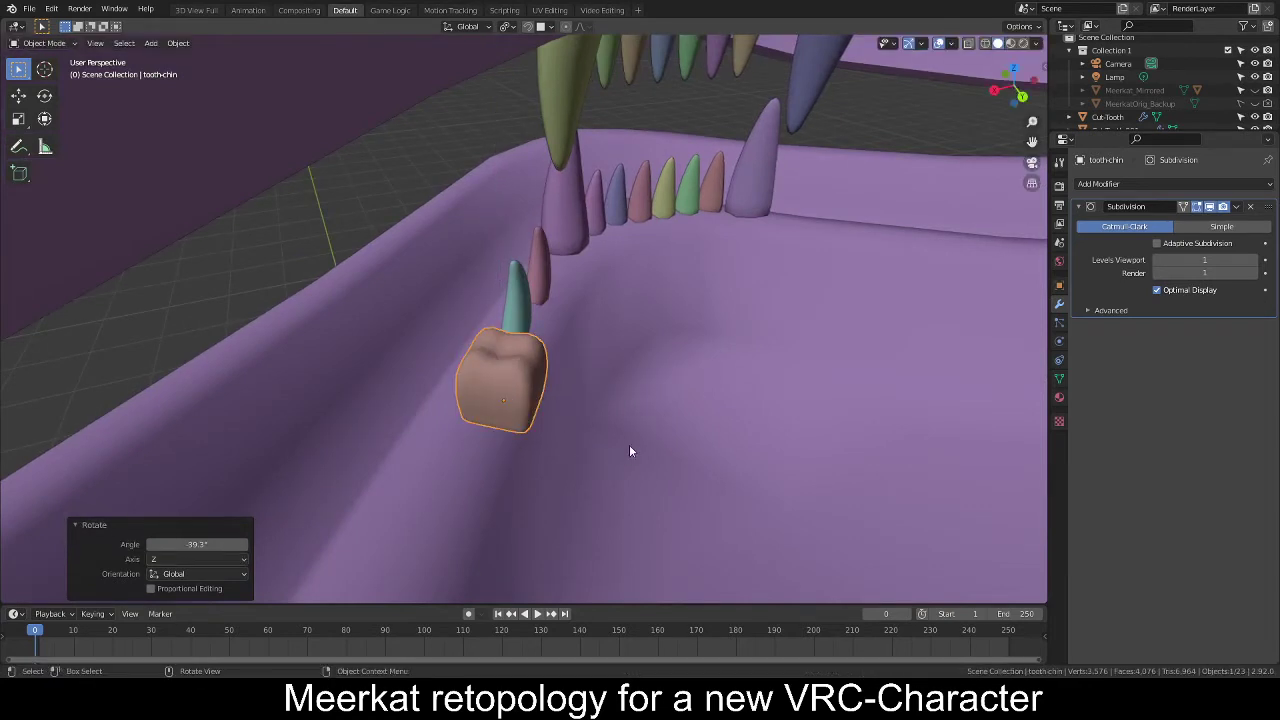
pyautogui.press('g')
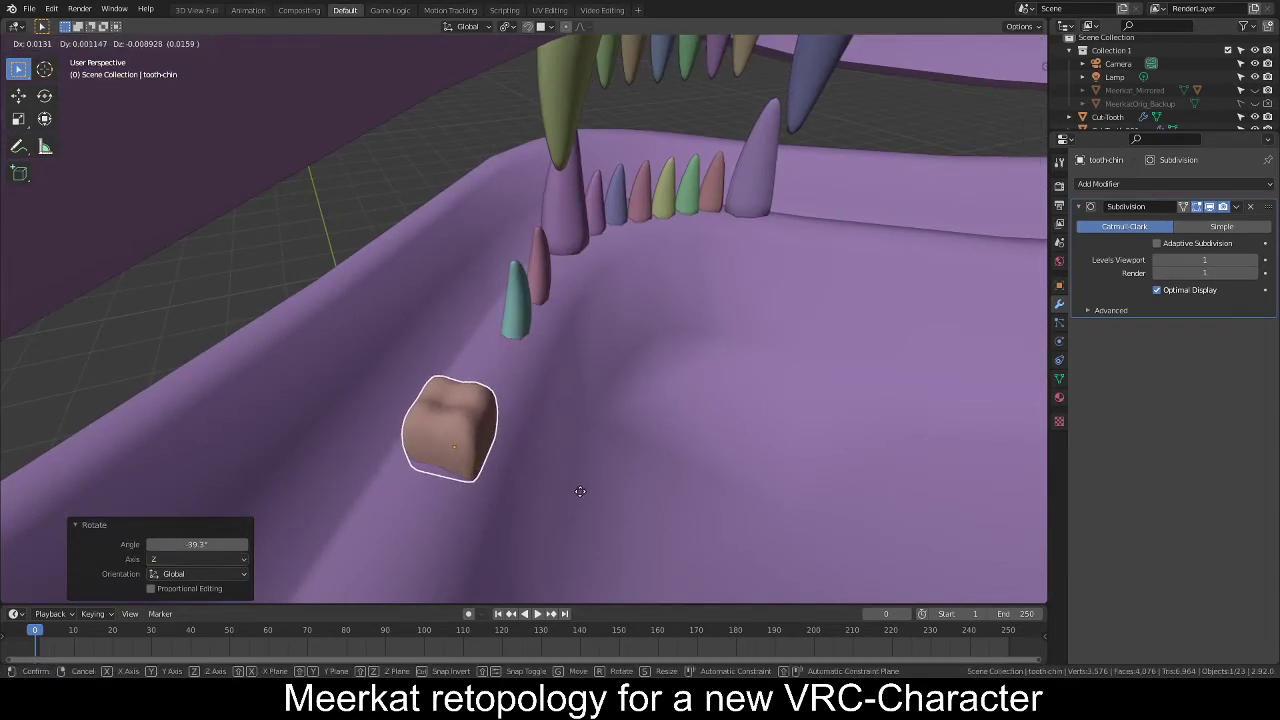
pyautogui.click(576, 490)
# Seat tooth-chin on the gum line behind the teal tooth with small moves and tilts, including a -7.03° rotation in the side view.
pyautogui.moveTo(578, 486); pyautogui.dragTo(640, 370, button='middle')
pyautogui.press('r')
pyautogui.click(520, 406)
pyautogui.press('g')
pyautogui.click(685, 382)
pyautogui.press('r')
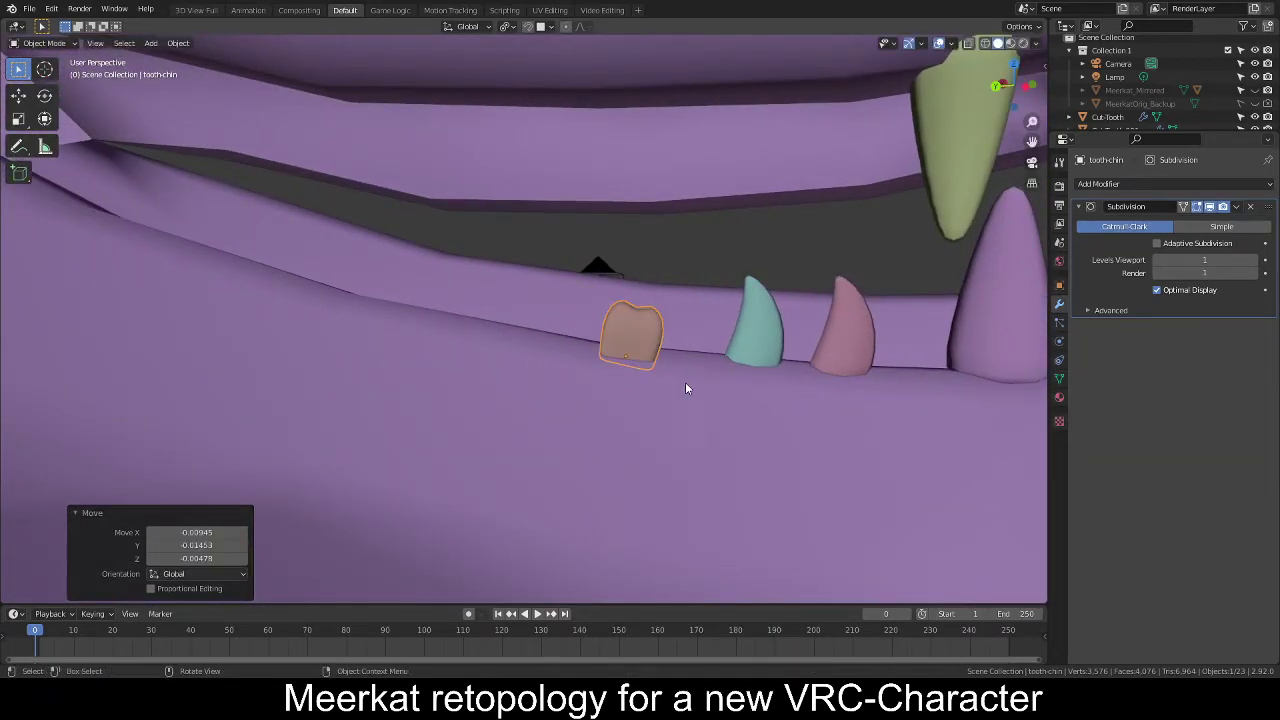
pyautogui.click(732, 369)
pyautogui.press('g')
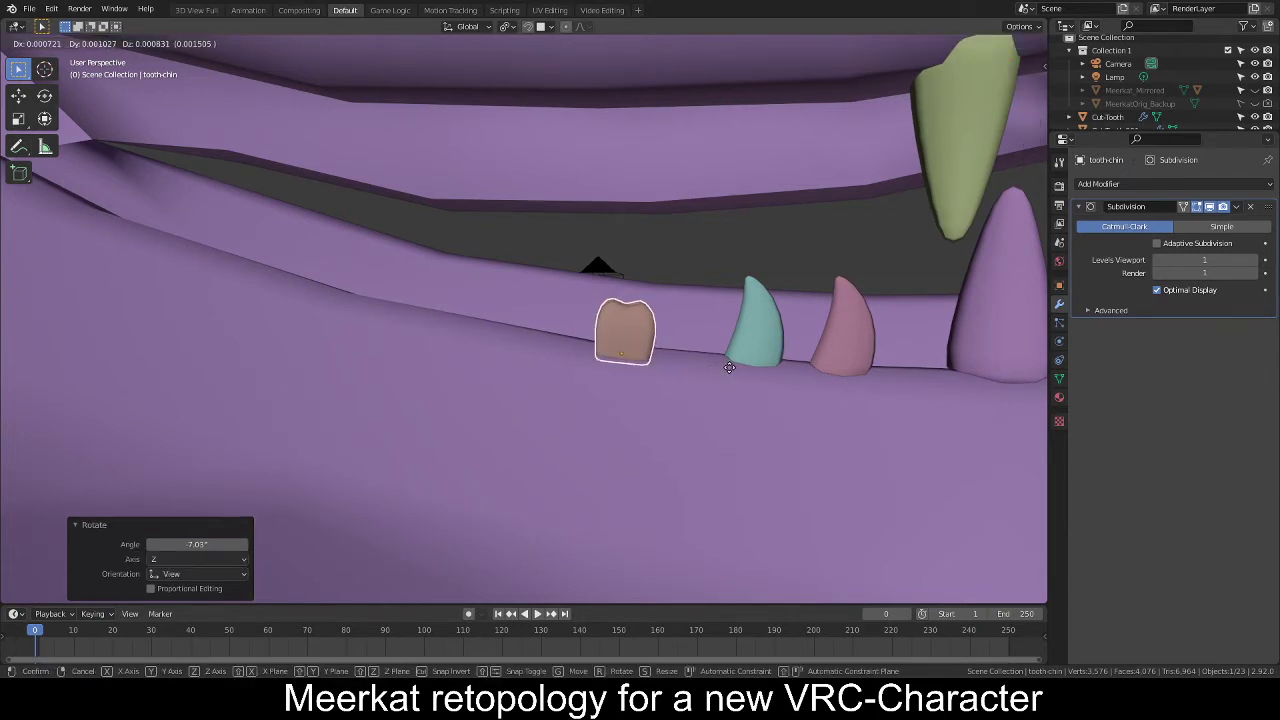
pyautogui.click(729, 367)
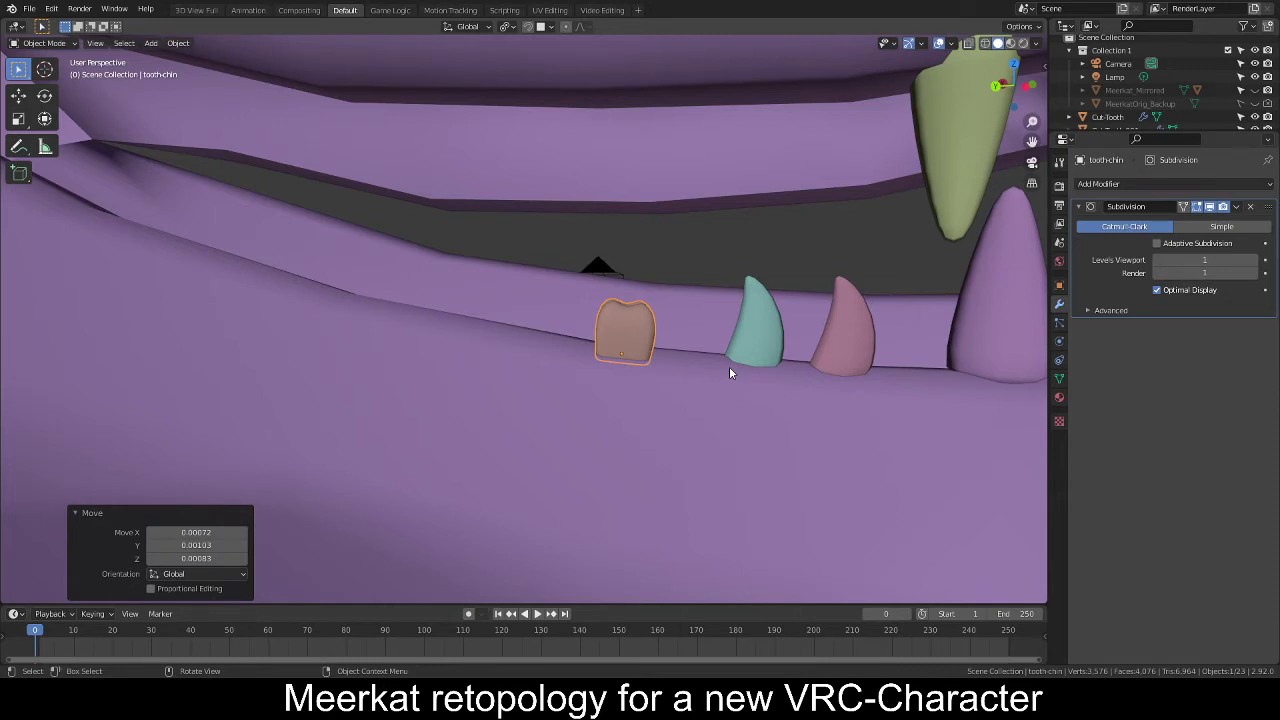
# Enlarge tooth-chin by 1.344 and sink it about 0.0026 into the gum along its local Z axis.
pyautogui.moveTo(729, 372); pyautogui.dragTo(648, 423, button='middle')
pyautogui.press('s')
pyautogui.click(768, 456)
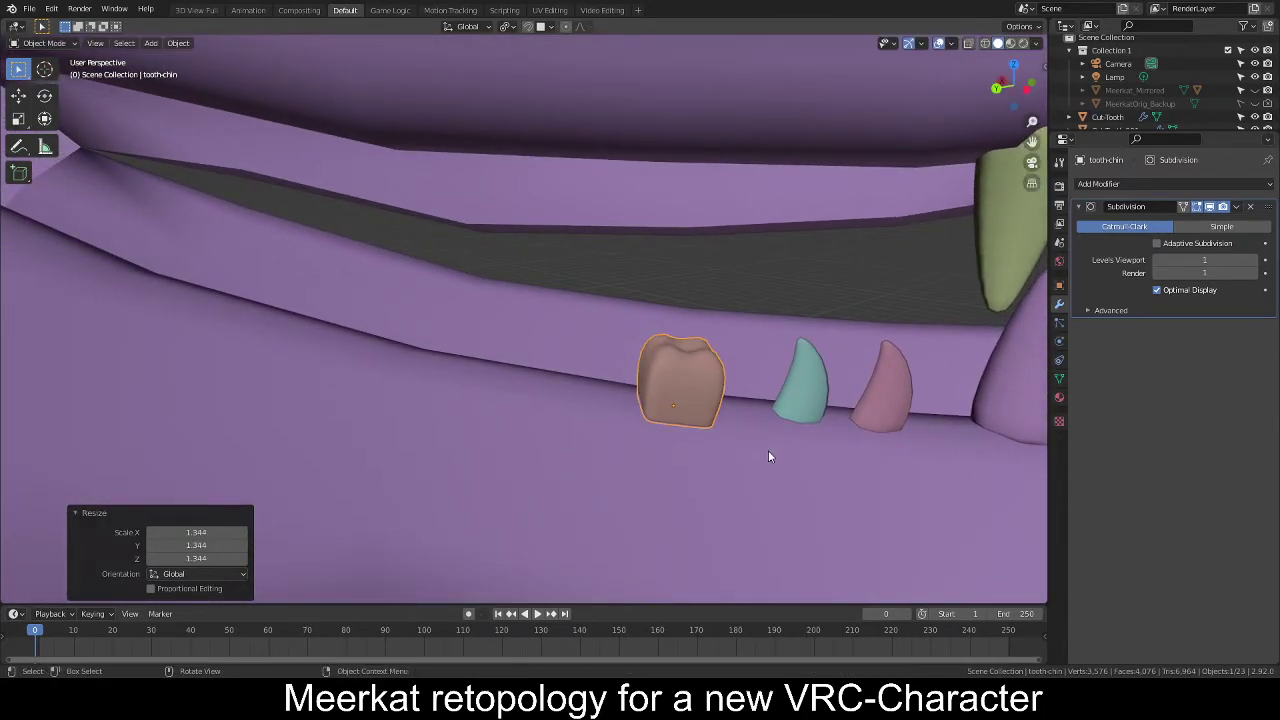
pyautogui.press('g')
pyautogui.press('z')
pyautogui.press('z')
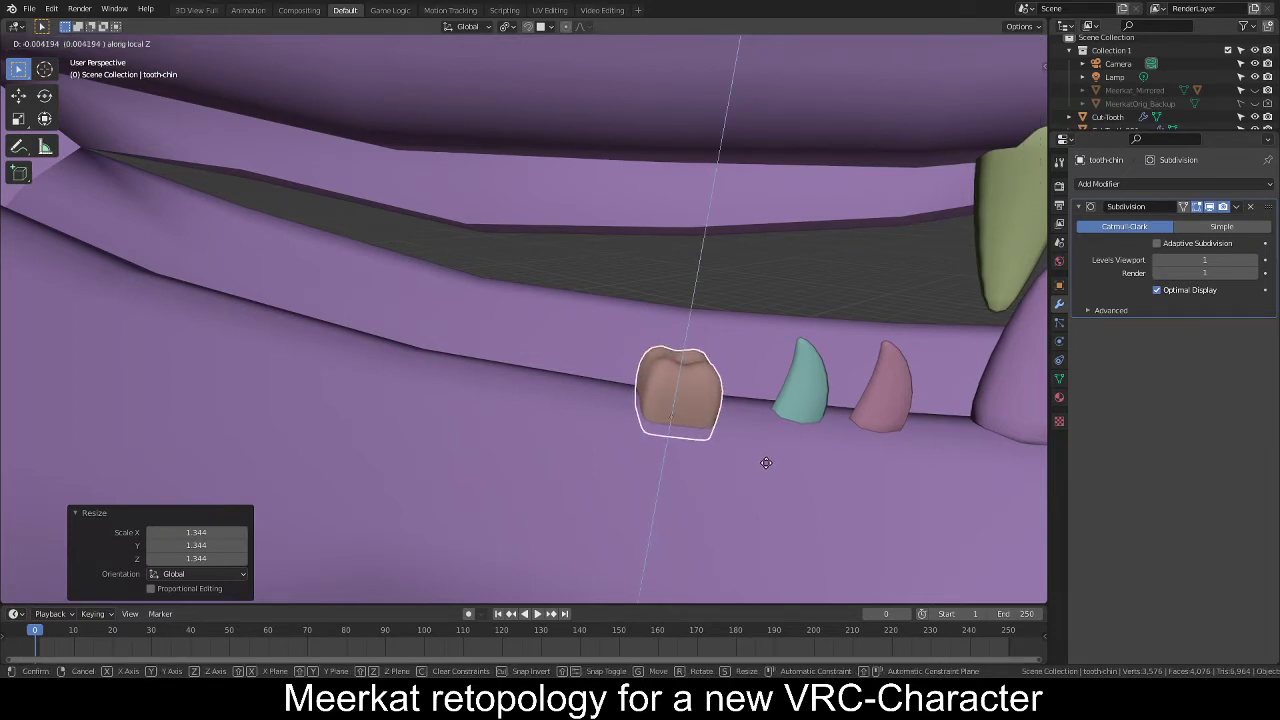
pyautogui.click(766, 462)
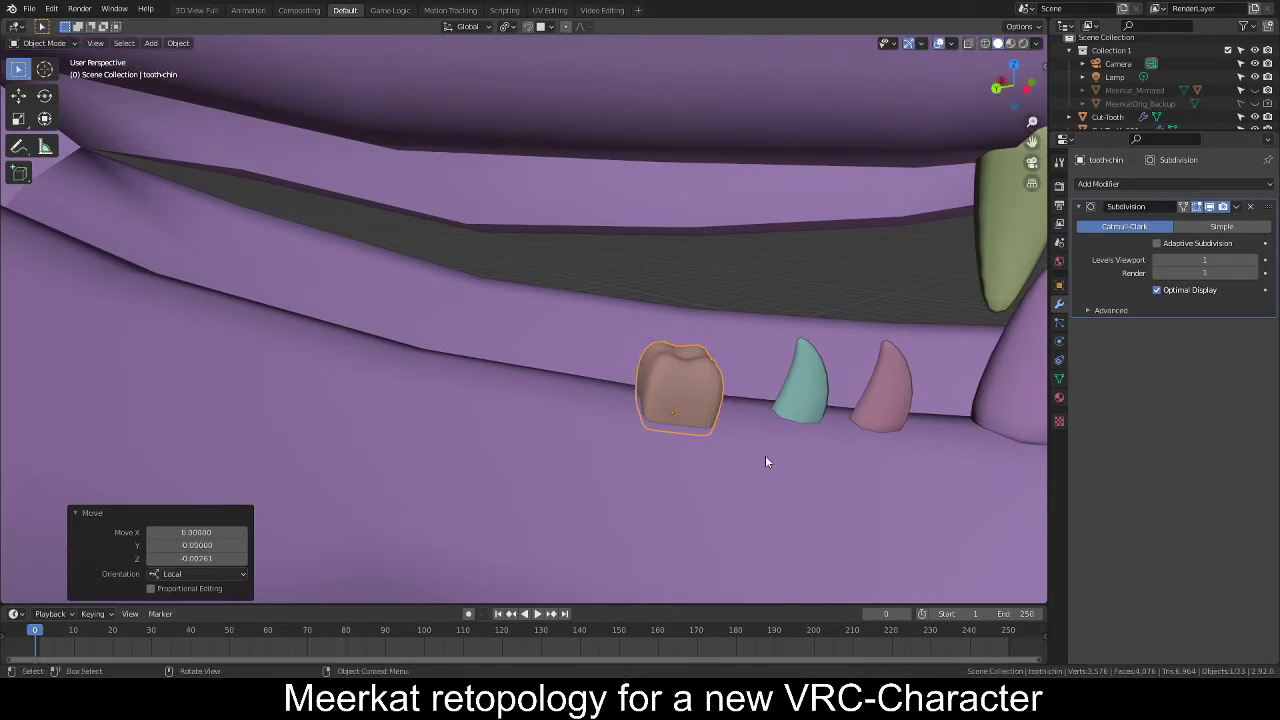
# Duplicate tooth-chin, place the copy directly behind it, and rotate and nudge the copy to follow the gum line.
pyautogui.hotkey('shift', 'd')
pyautogui.click(638, 436)
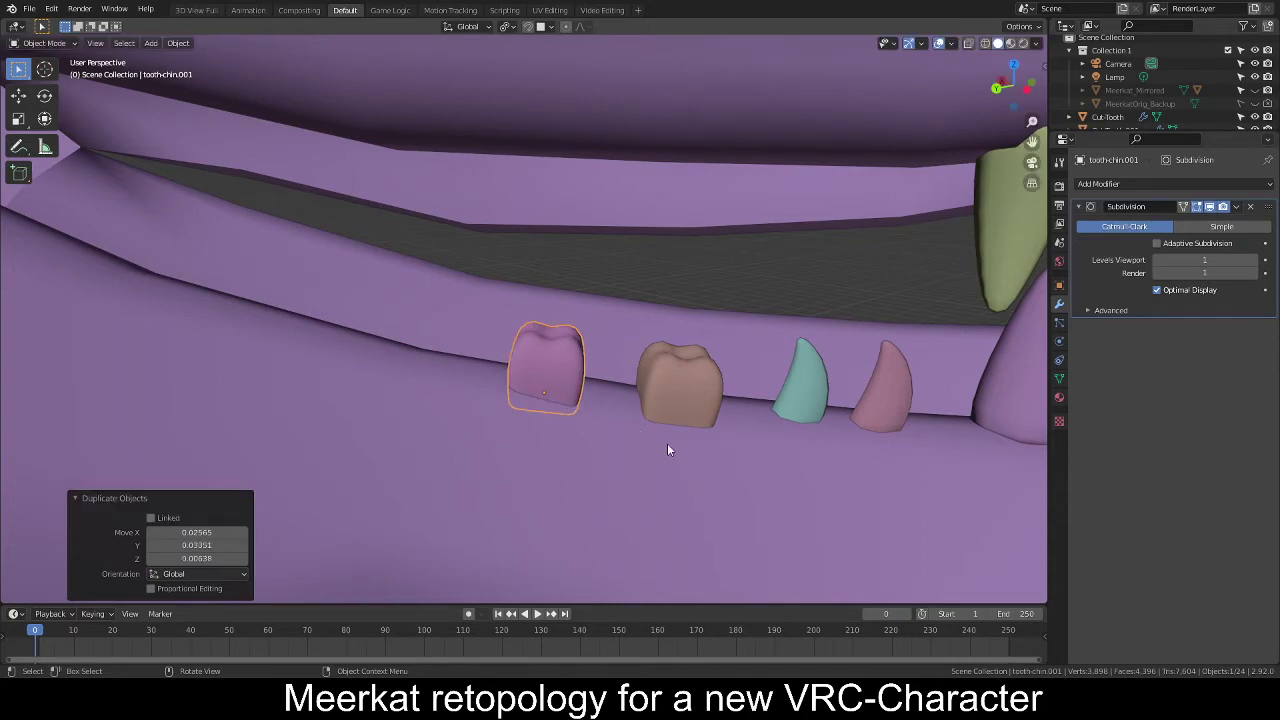
pyautogui.press('r')
pyautogui.click(686, 466)
pyautogui.moveTo(678, 448)
pyautogui.mouseDown(button='middle')
pyautogui.moveTo(678, 409)
pyautogui.moveTo(639, 427)
pyautogui.moveTo(660, 444)
pyautogui.moveTo(663, 431)
pyautogui.moveTo(650, 436)
pyautogui.moveTo(700, 436)
pyautogui.mouseUp(button='middle')
pyautogui.scroll(-2, 639, 427)
pyautogui.scroll(1, 650, 436)
pyautogui.press('g')
pyautogui.click(752, 441)
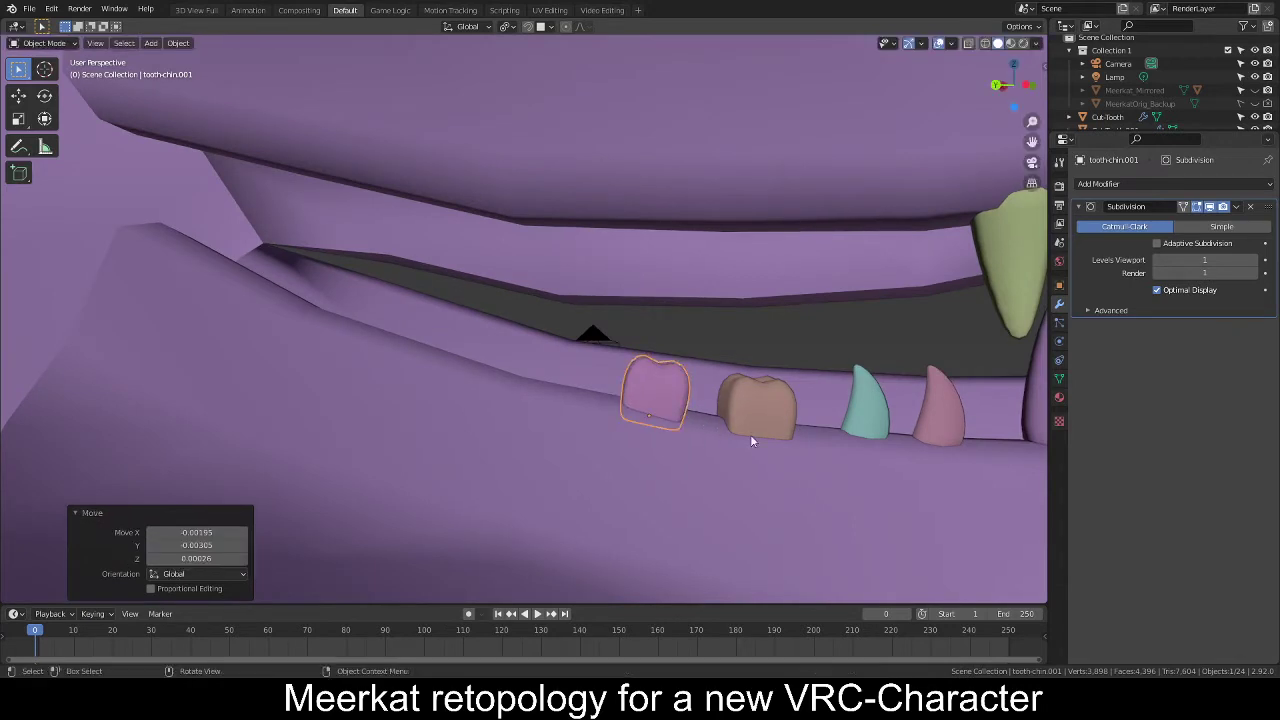
# Duplicate the second molar, place the new copy behind it on the lower gum, and rotate it 5.34° in the view.
pyautogui.hotkey('shift', 'd')
pyautogui.click(669, 422)
pyautogui.press('r')
pyautogui.click(671, 424)
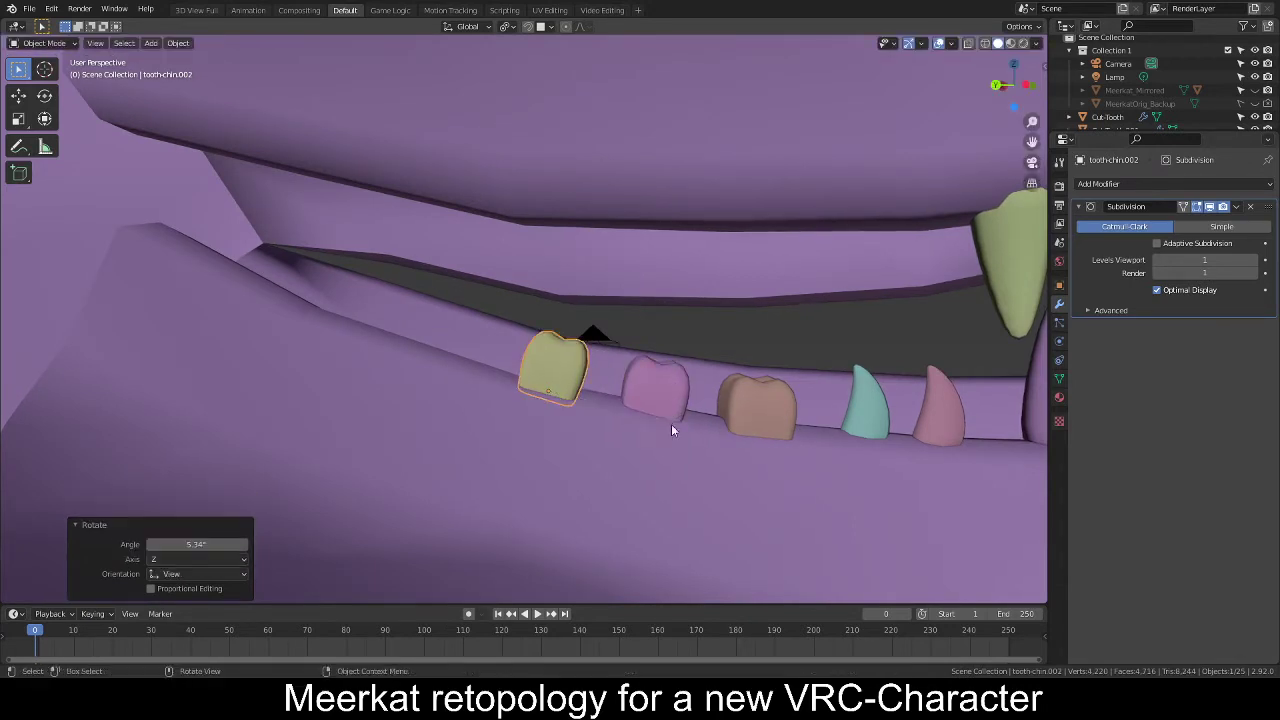
# Duplicate the yellow-green molar, place the copy behind it on the lower gum, and rotate the copy 2.53° in the view.
pyautogui.moveTo(671, 424); pyautogui.dragTo(689, 446, button='middle')
pyautogui.hotkey('shift', 'd')
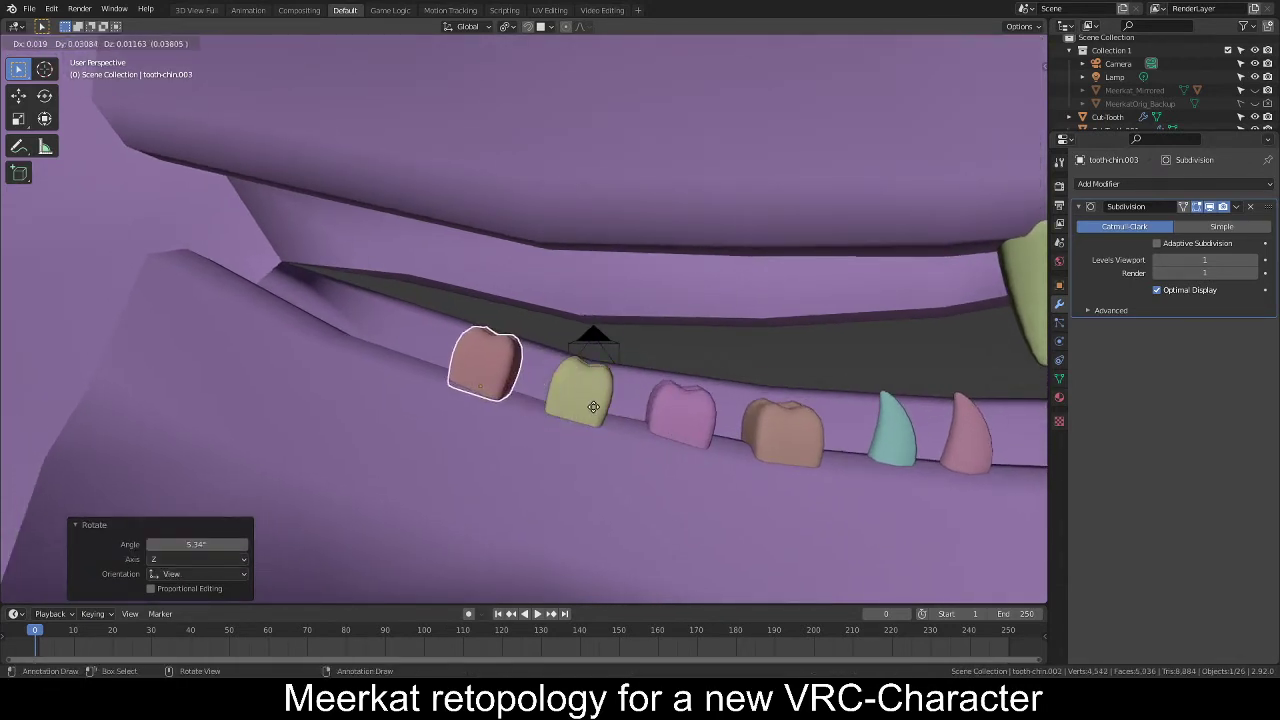
pyautogui.click(594, 409)
pyautogui.press('r')
pyautogui.click(605, 421)
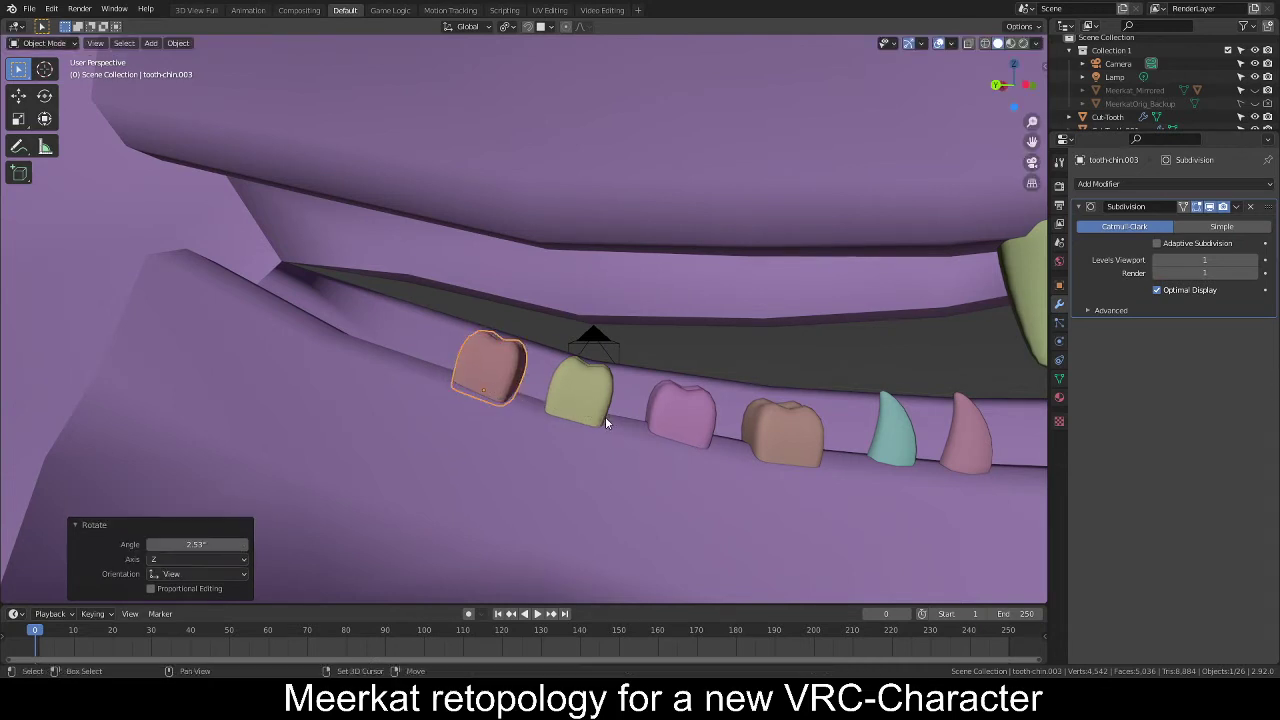
# Duplicate the red molar, place the copy behind it near the mouth corner, and rotate the copy 4.77° in the view.
pyautogui.keyDown('shift'); pyautogui.moveTo(605, 421); pyautogui.dragTo(648, 433, button='middle'); pyautogui.keyUp('shift')
pyautogui.hotkey('shift', 'd')
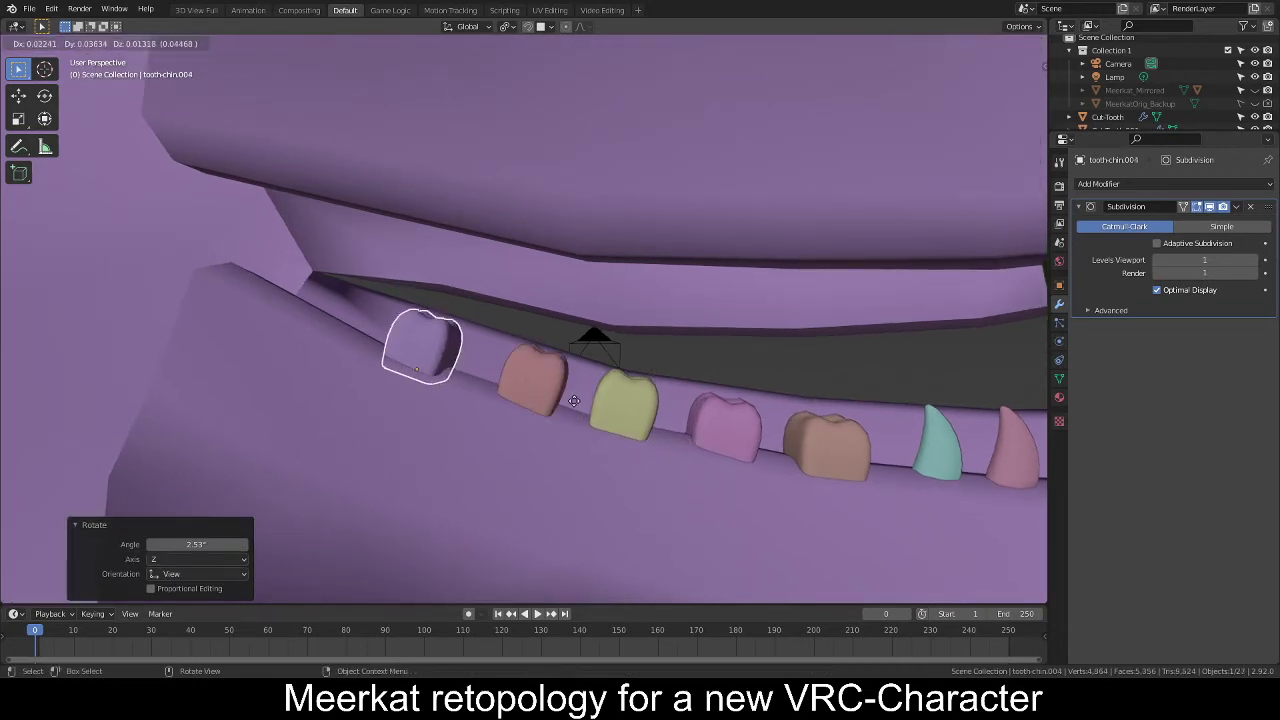
pyautogui.click(584, 413)
# Nudge the rearmost blue-violet molar into the gum line and rotate it 9.77° about its local Z axis.
pyautogui.moveTo(635, 424); pyautogui.dragTo(520, 436, button='middle')
pyautogui.moveTo(657, 441); pyautogui.dragTo(655, 442, button='middle')
pyautogui.press('g')
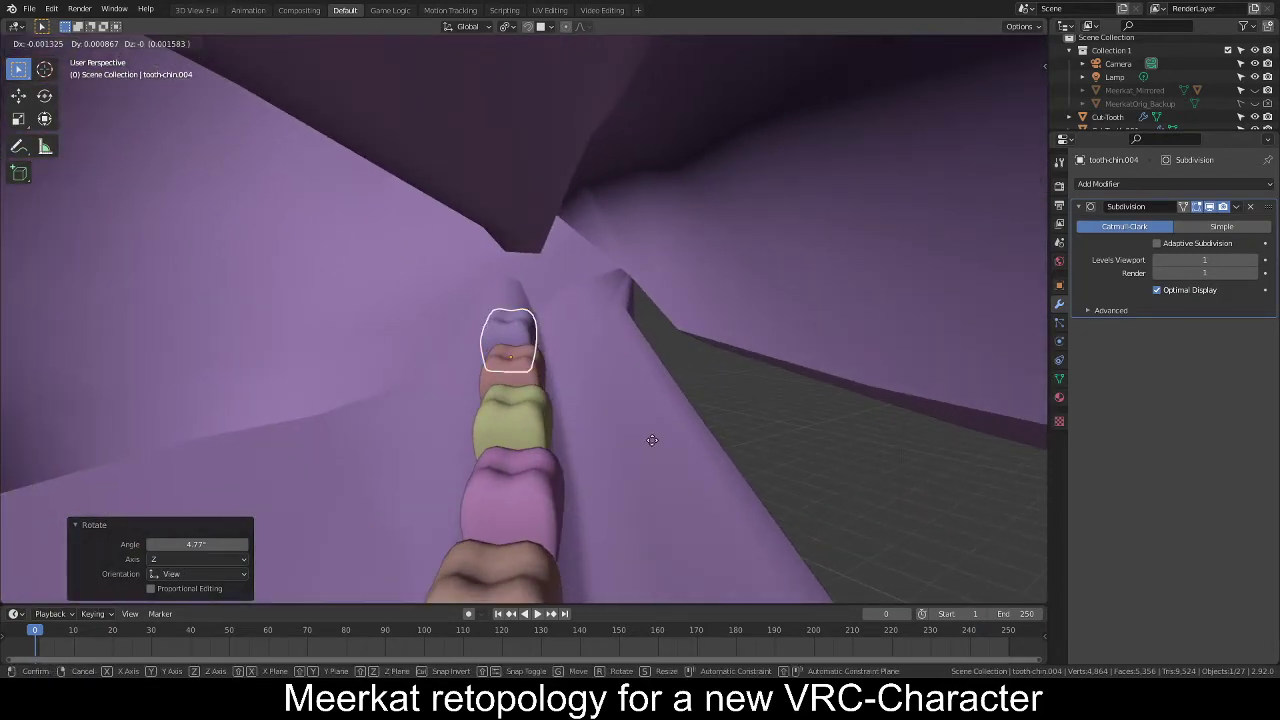
pyautogui.click(654, 441)
pyautogui.press('r')
pyautogui.press('z')
pyautogui.press('z')
pyautogui.click(672, 415)
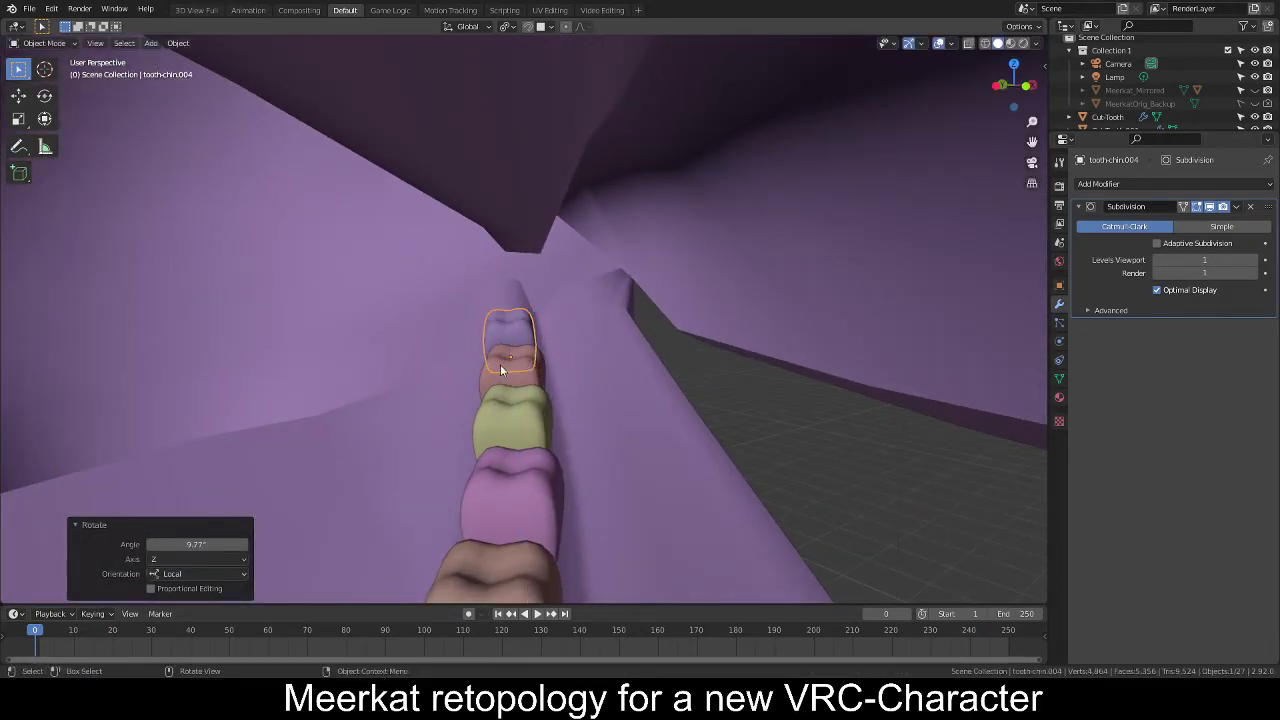
# Nudge the red molar slightly into line with its neighbours and rotate it 10.7° about its local Z axis.
pyautogui.click(503, 370)
pyautogui.moveTo(594, 397); pyautogui.dragTo(649, 398, button='middle')
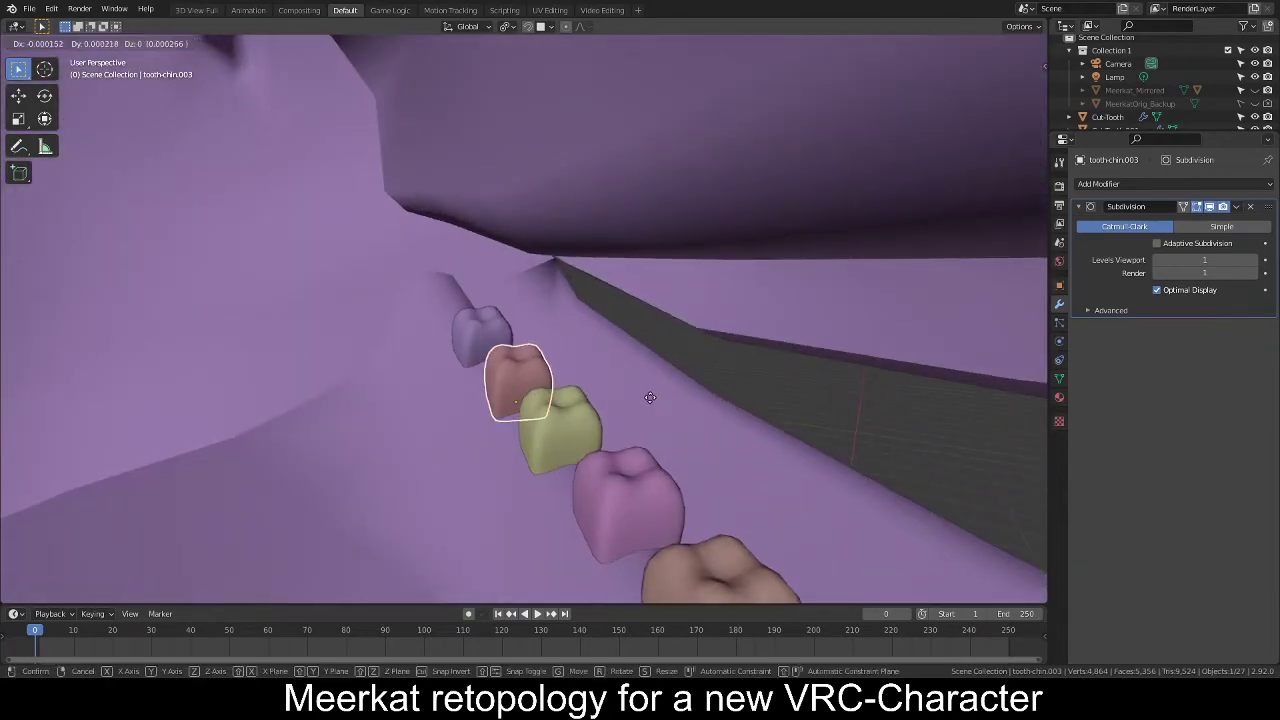
pyautogui.press('g')
pyautogui.click(648, 398)
pyautogui.press('r')
pyautogui.press('z')
pyautogui.press('z')
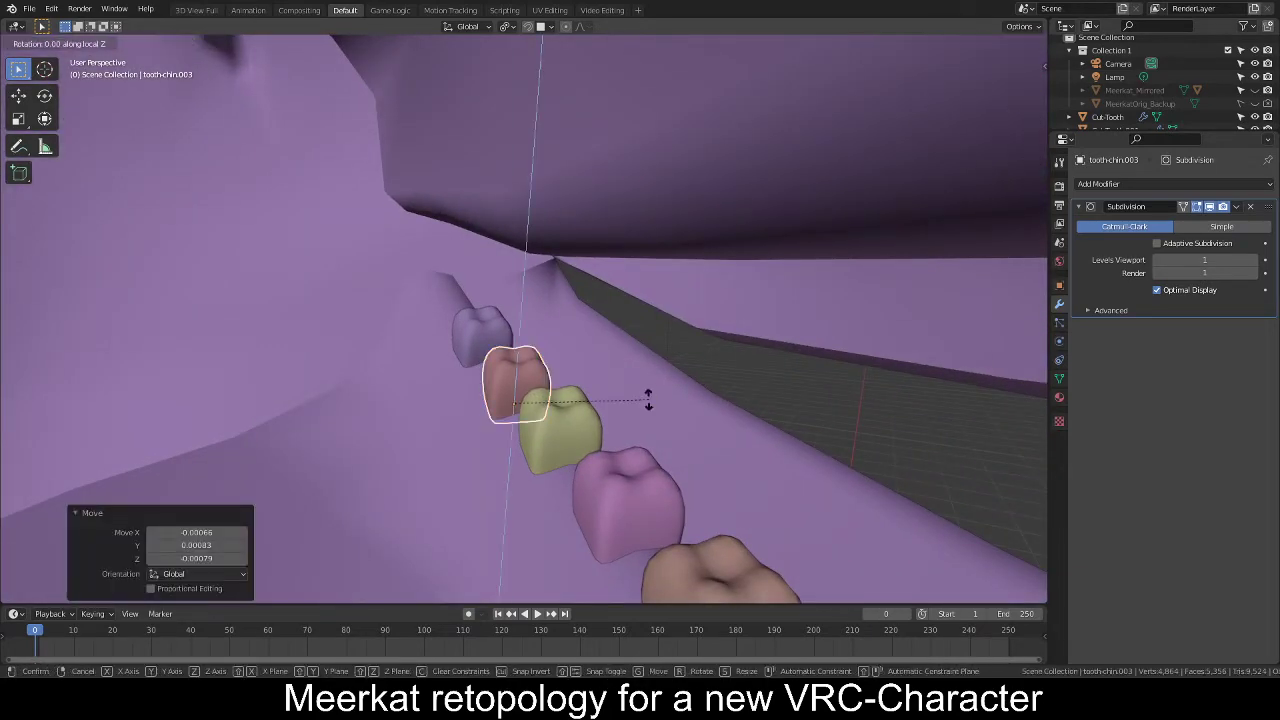
pyautogui.click(670, 378)
# Rotate the yellow-green molar about its local Z axis to align it with the molar row.
pyautogui.moveTo(692, 392); pyautogui.dragTo(654, 381, button='middle')
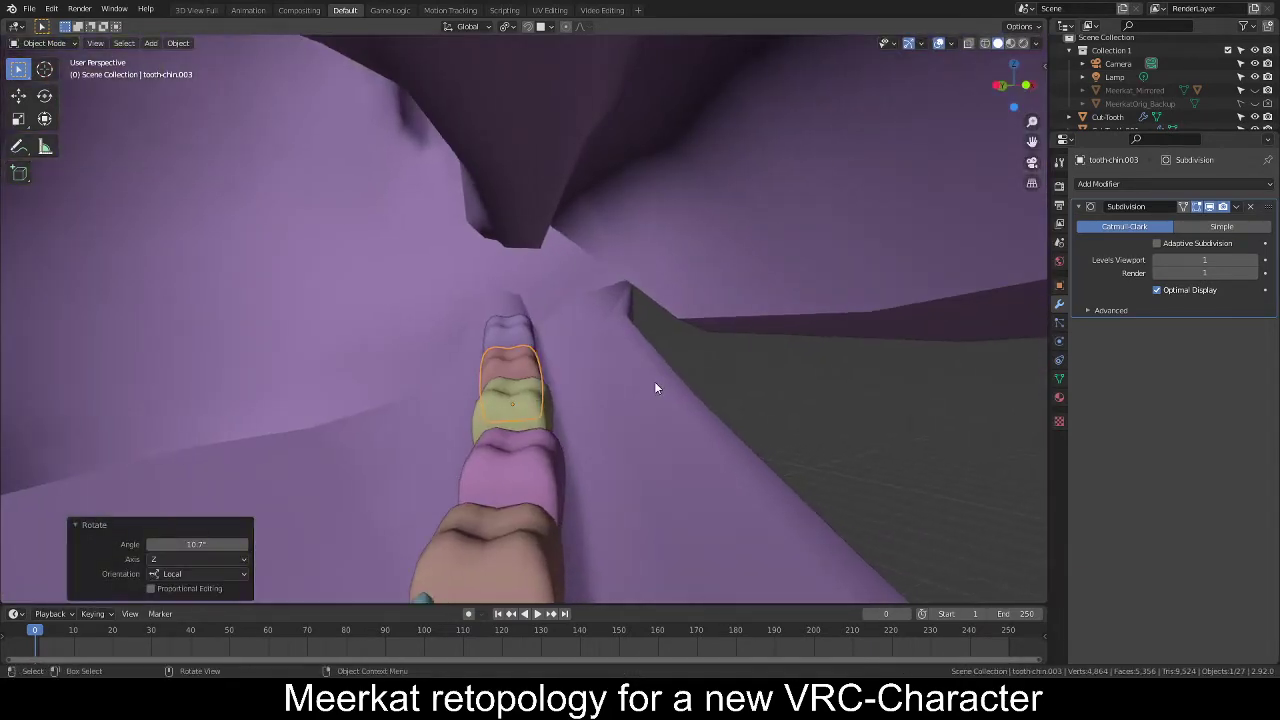
pyautogui.click(511, 410)
pyautogui.press('r')
pyautogui.press('z')
pyautogui.press('z')
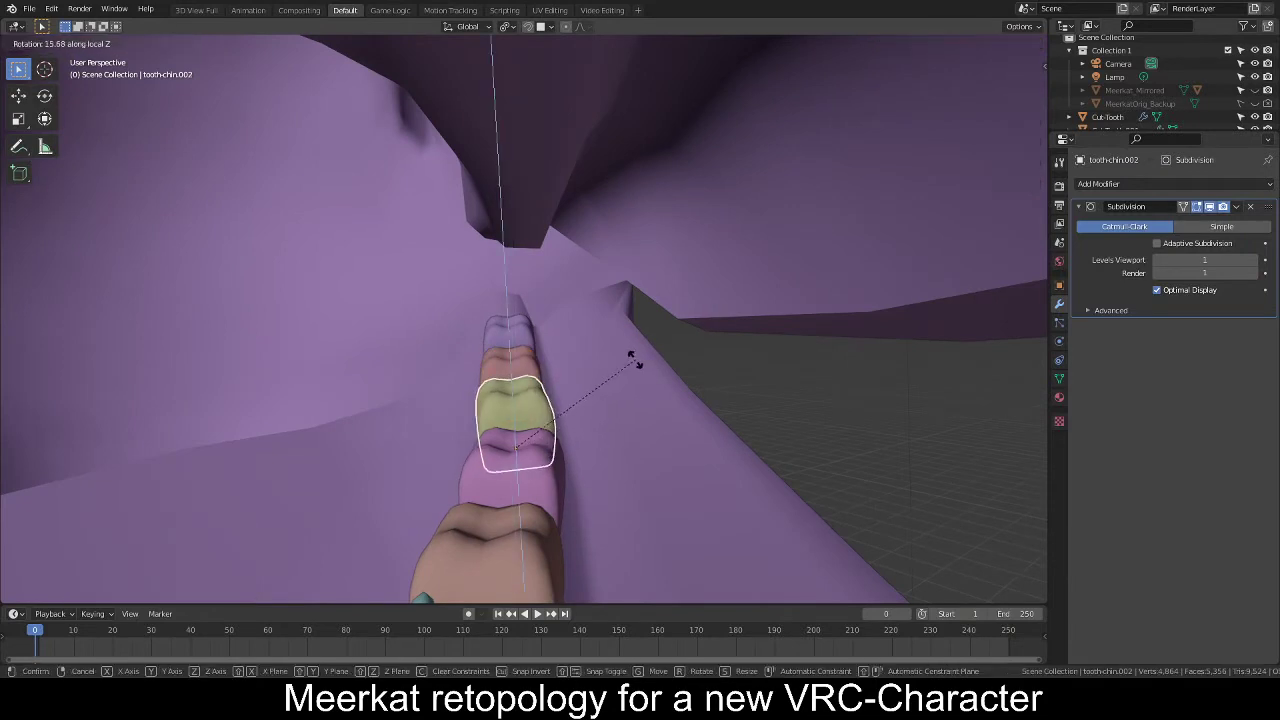
pyautogui.click(634, 391)
# Rotate the pink molar 7.68° about its local Z axis.
pyautogui.click(555, 476)
pyautogui.press('r')
pyautogui.press('z')
pyautogui.press('z')
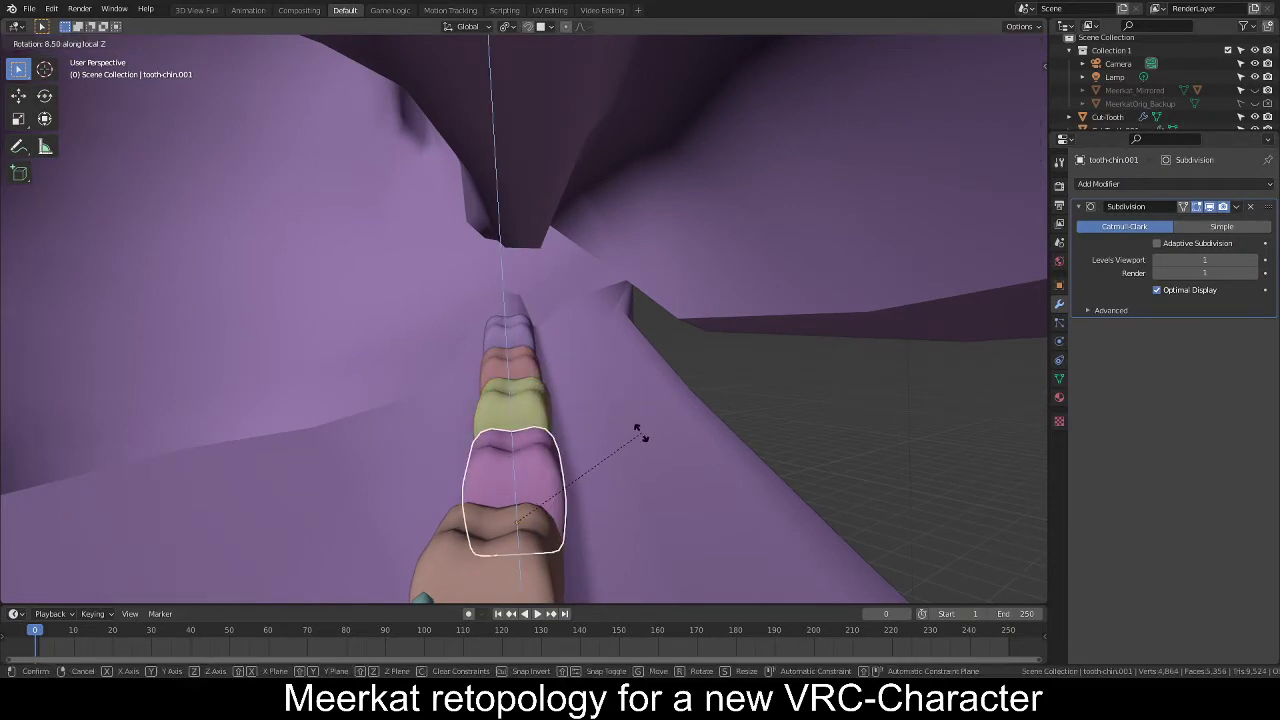
pyautogui.click(640, 434)
# Rotate tooth-chin, the front brown molar, slightly about its local Z axis to follow the gum line.
pyautogui.moveTo(578, 491); pyautogui.dragTo(552, 456, button='middle')
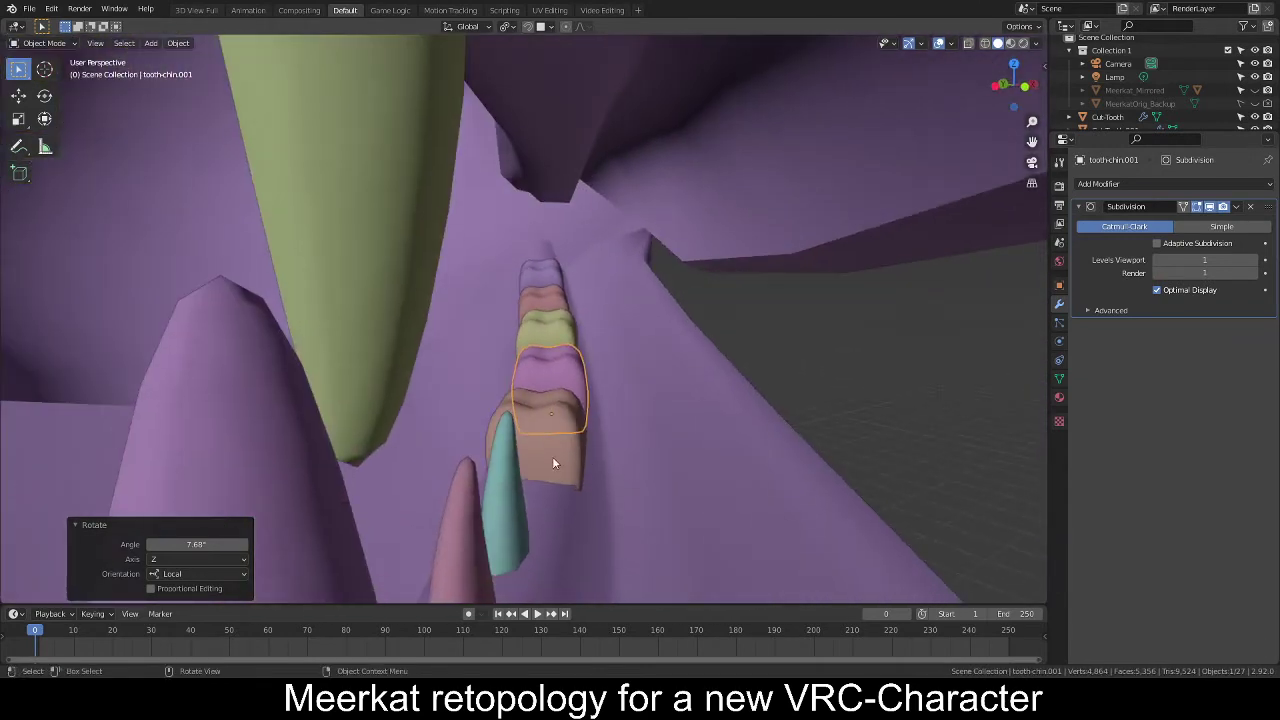
pyautogui.click(552, 456)
pyautogui.press('r')
pyautogui.press('z')
pyautogui.press('z')
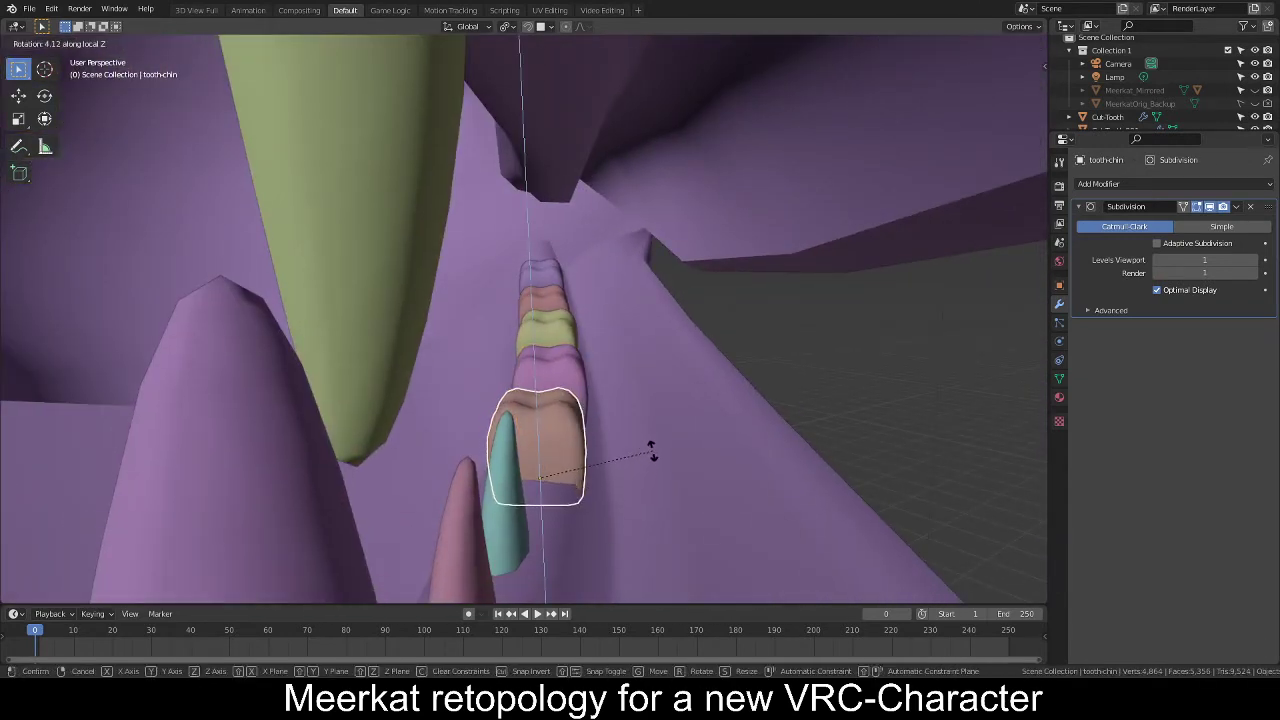
pyautogui.click(651, 462)
# Duplicate the two small side teeth and all five molars together, leaving the copies in place.
pyautogui.moveTo(651, 462); pyautogui.dragTo(703, 437, button='middle')
pyautogui.moveTo(734, 331); pyautogui.dragTo(769, 288, button='middle')
pyautogui.click(765, 287)
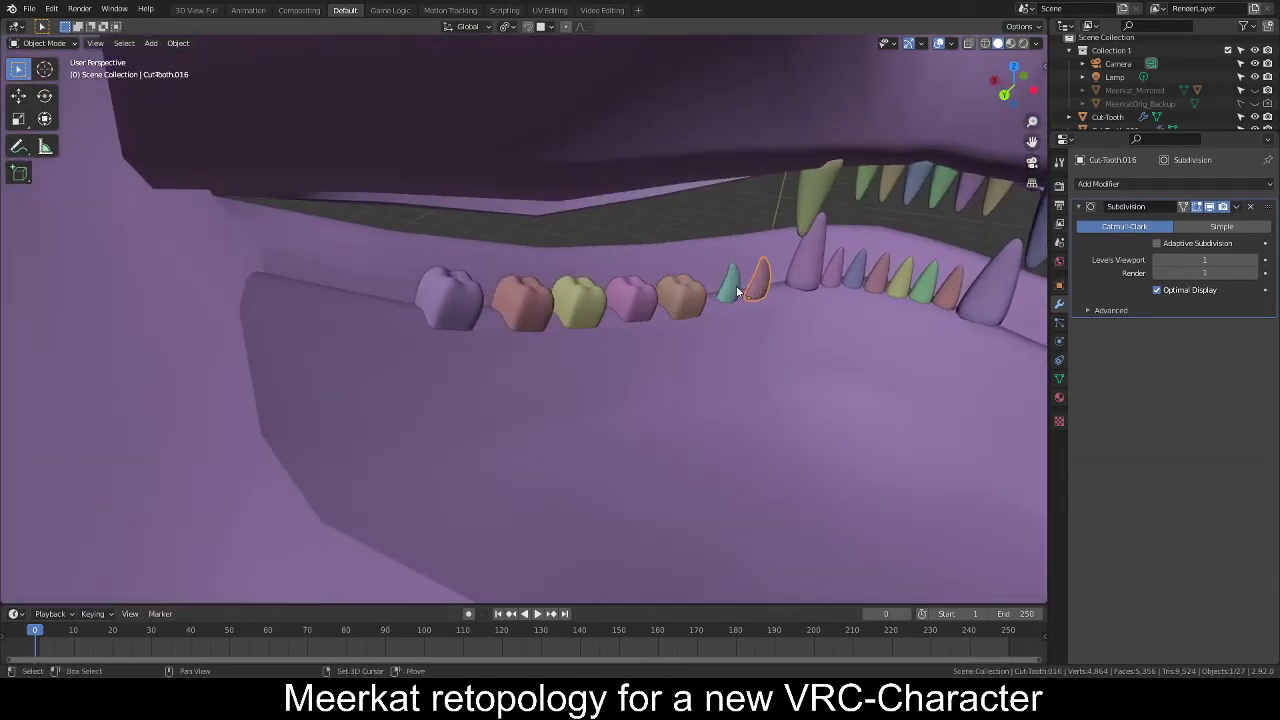
pyautogui.keyDown('shift'); pyautogui.click(688, 297); pyautogui.keyUp('shift')
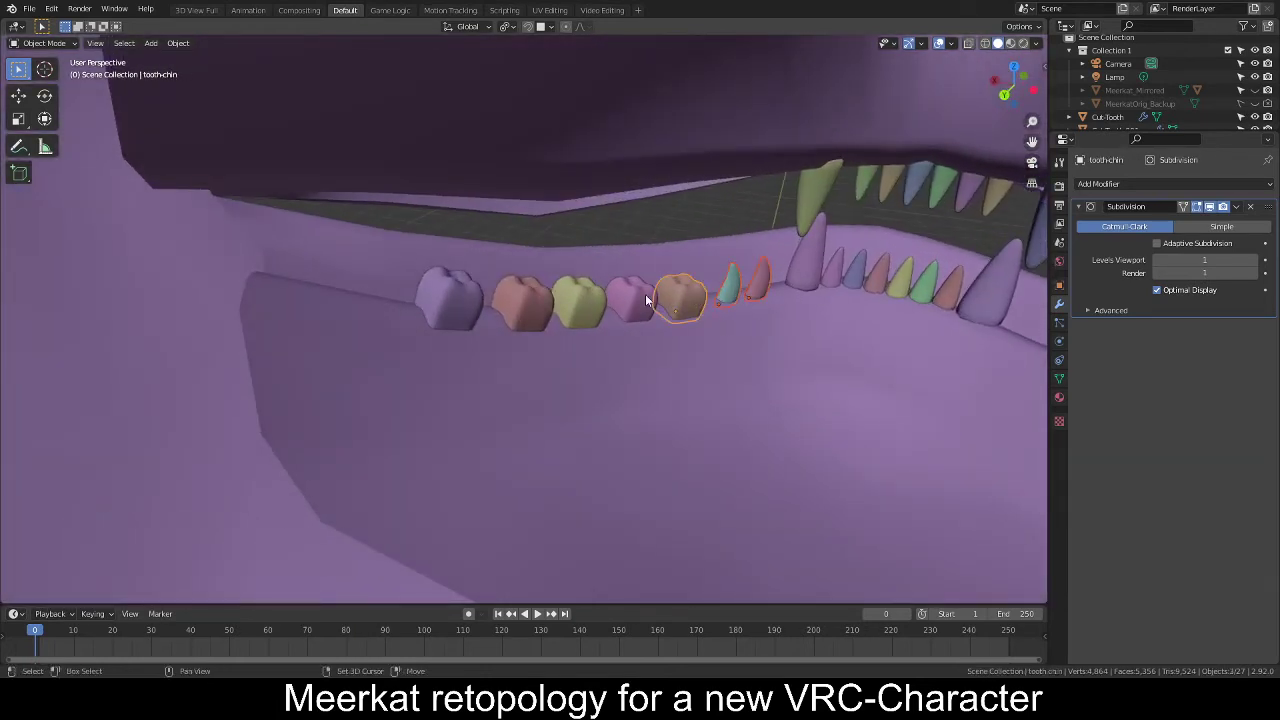
pyautogui.keyDown('shift'); pyautogui.click(534, 298); pyautogui.keyUp('shift')
pyautogui.keyDown('shift'); pyautogui.click(448, 297); pyautogui.keyUp('shift')
pyautogui.hotkey('shift', 'd')
pyautogui.press('Escape')
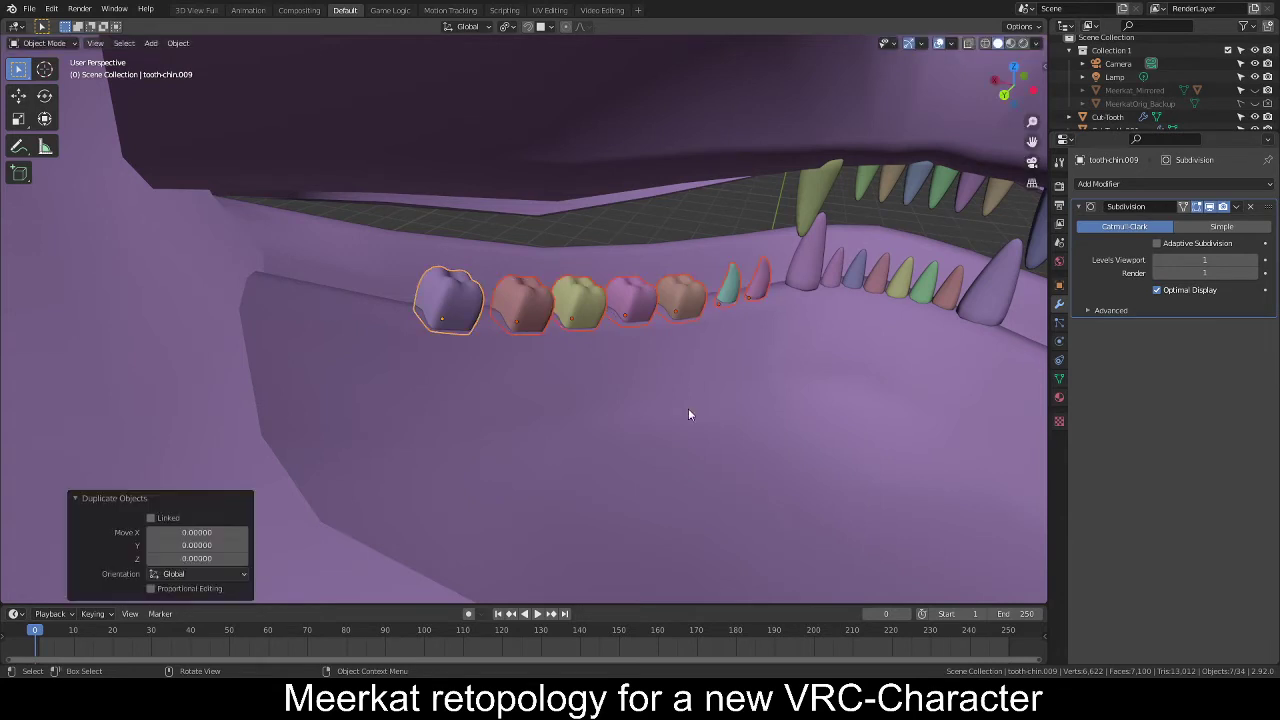
# Try to mirror the duplicated teeth along the global X axis and look for a flip command.
pyautogui.press('F2')
pyautogui.press('Escape')
pyautogui.press('F3')
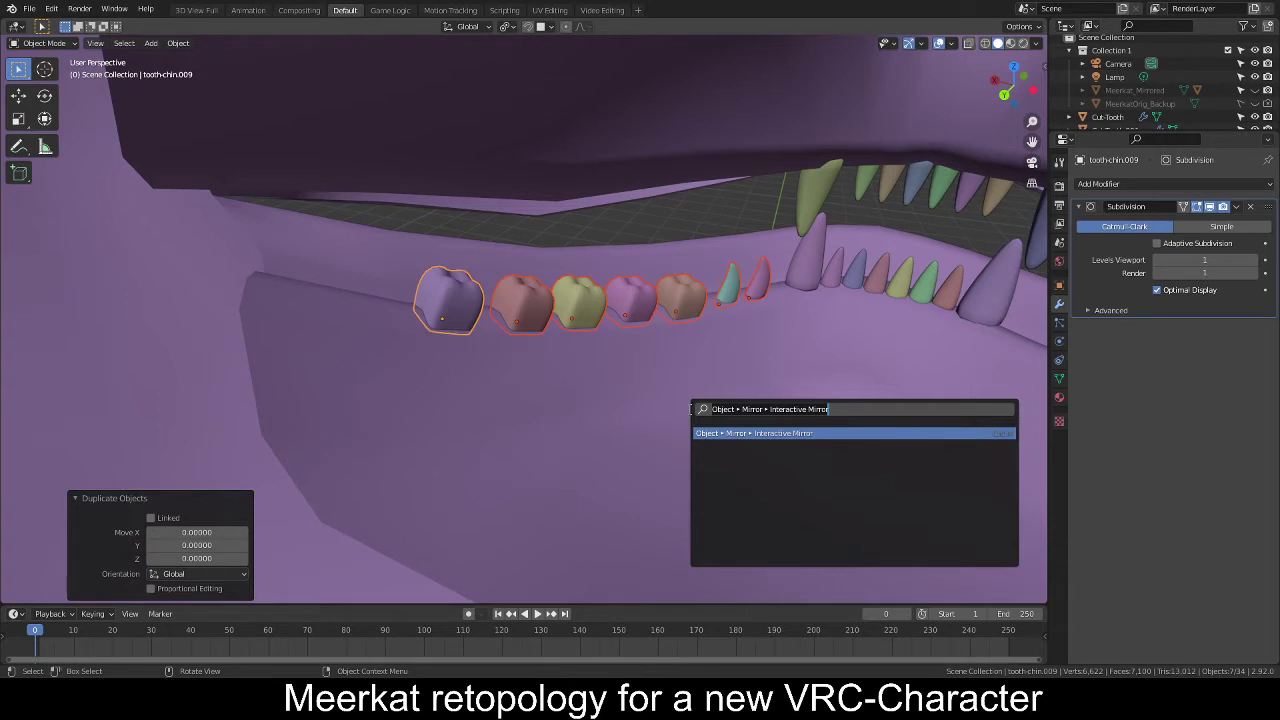
pyautogui.press('Return')
pyautogui.press('x')
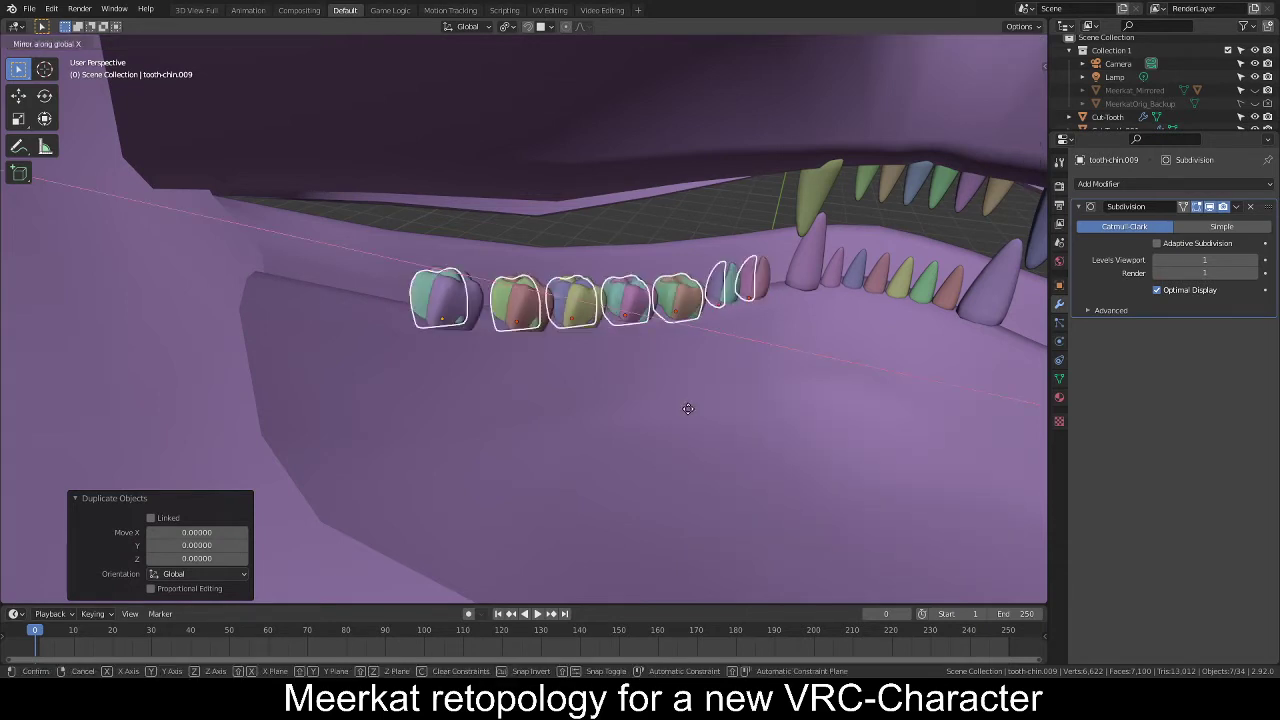
pyautogui.click(688, 408)
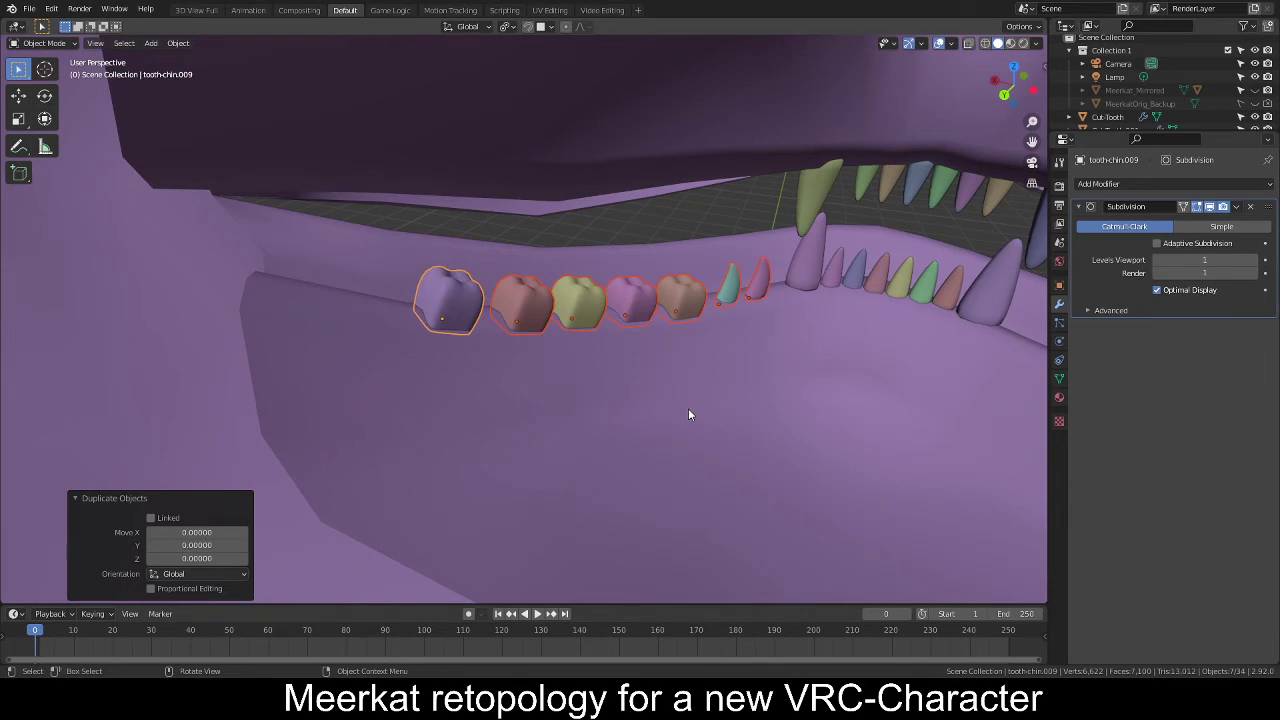
pyautogui.press('F3')
pyautogui.write('flu')
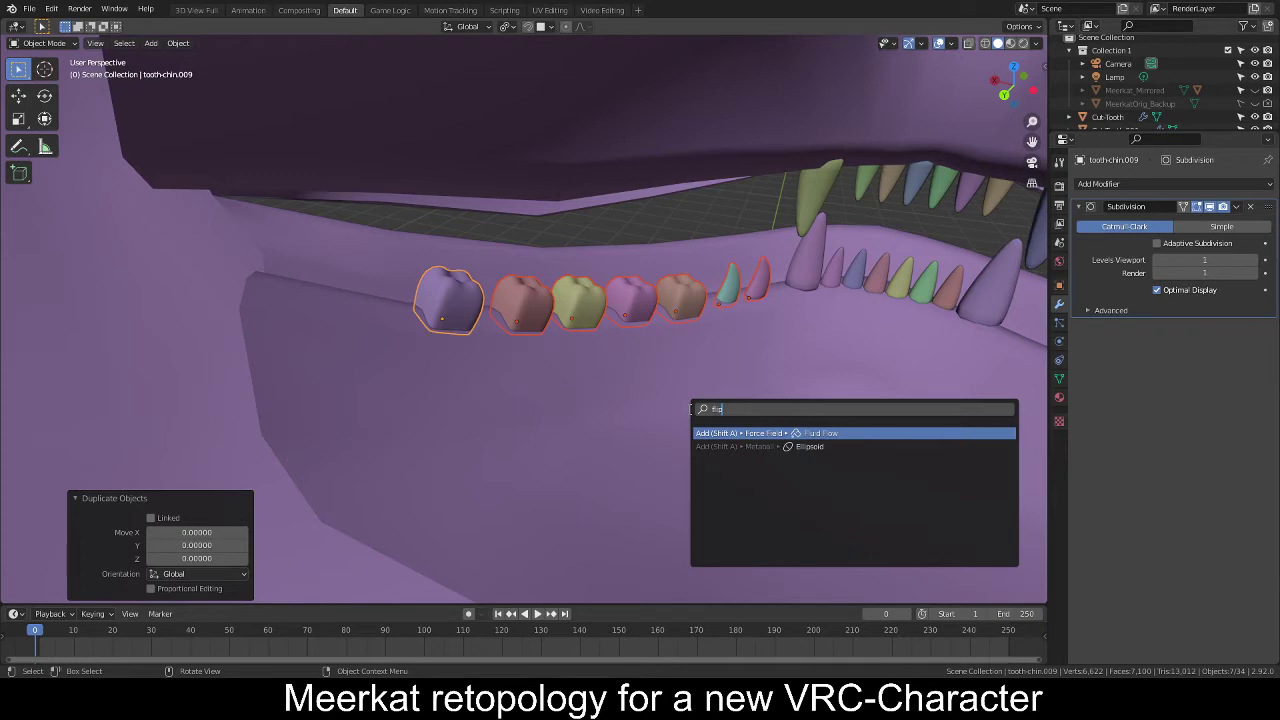
pyautogui.press('Escape')
# Move the duplicated side teeth and molars -0.19362 along the global X axis to the opposite side of the jaw.
pyautogui.moveTo(616, 366); pyautogui.dragTo(657, 366, button='middle')
pyautogui.press('g')
pyautogui.press('x')
pyautogui.click(957, 347)
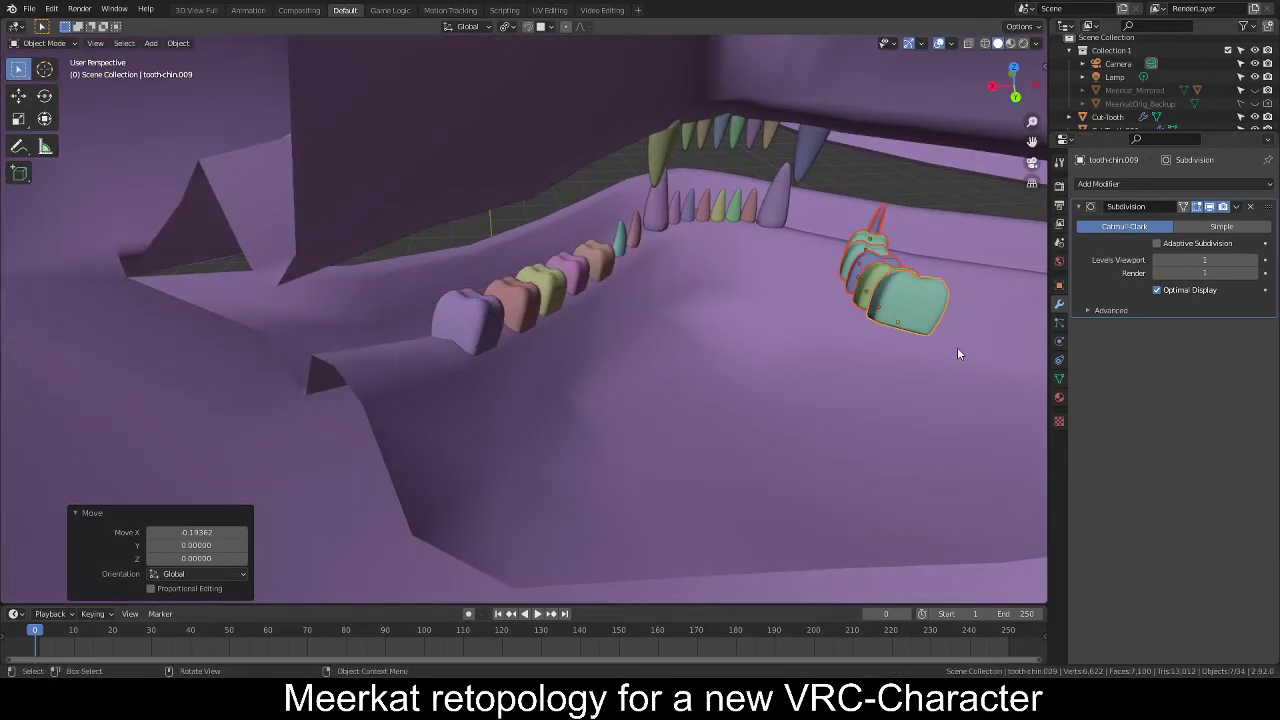
# Move the copied front side tooth, Cut-Tooth.018, by 0.04257 along the global X axis onto the opposite gum.
pyautogui.moveTo(957, 348); pyautogui.dragTo(797, 322, button='middle')
pyautogui.scroll(-4, 706, 350)
pyautogui.moveTo(706, 350); pyautogui.dragTo(387, 369, button='middle')
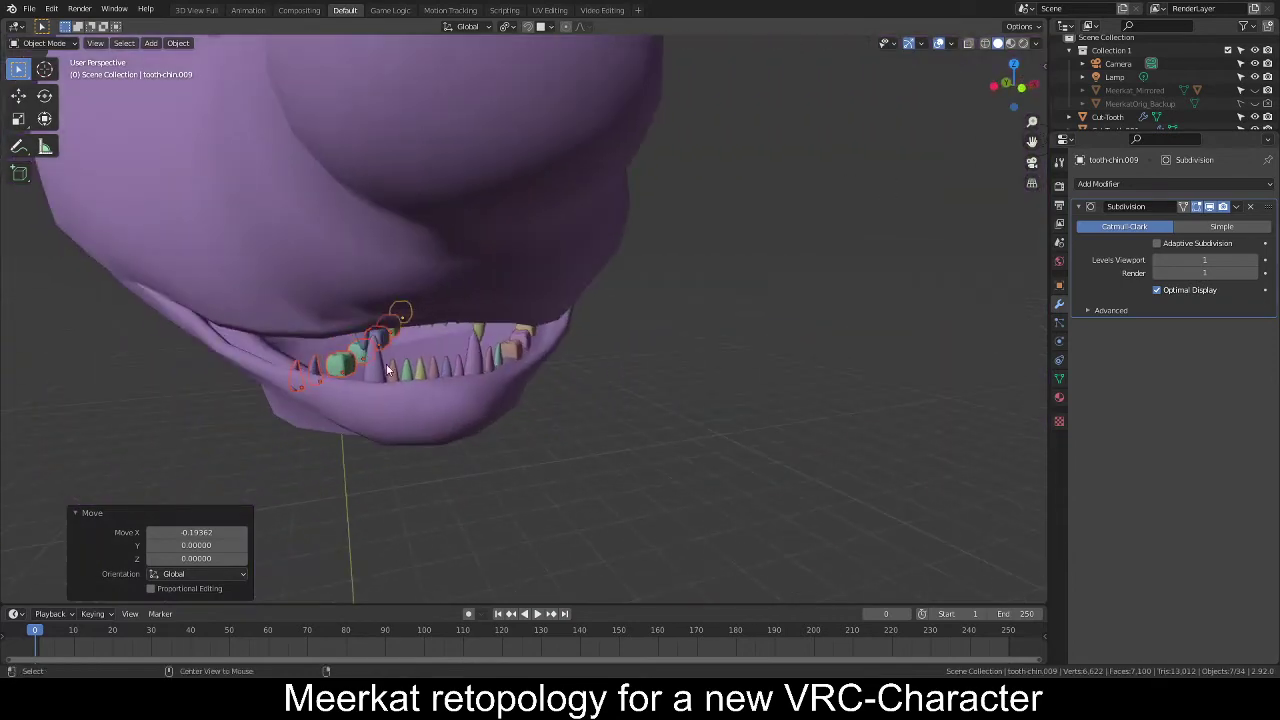
pyautogui.moveTo(292, 371); pyautogui.dragTo(571, 338, button='middle')
pyautogui.moveTo(660, 343); pyautogui.dragTo(372, 370, button='middle')
pyautogui.click(372, 370)
pyautogui.press('r')
pyautogui.press('z')
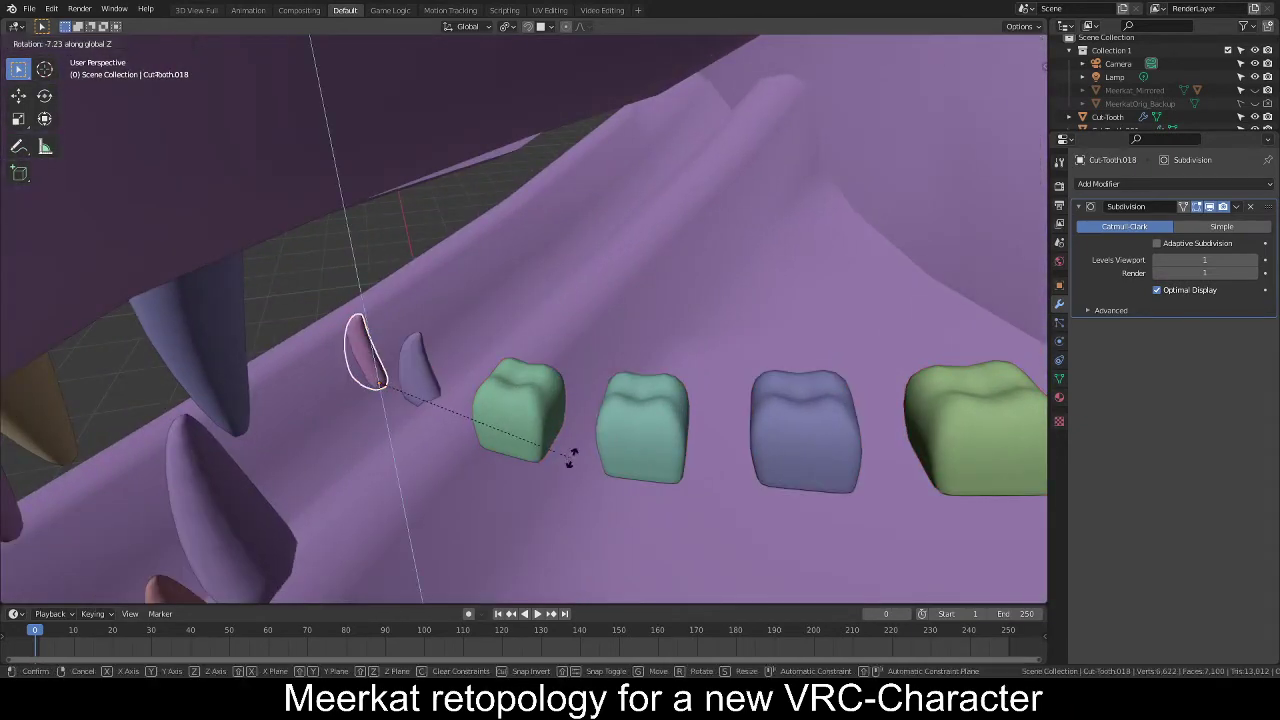
pyautogui.rightClick(546, 399)
pyautogui.press('g')
pyautogui.press('x')
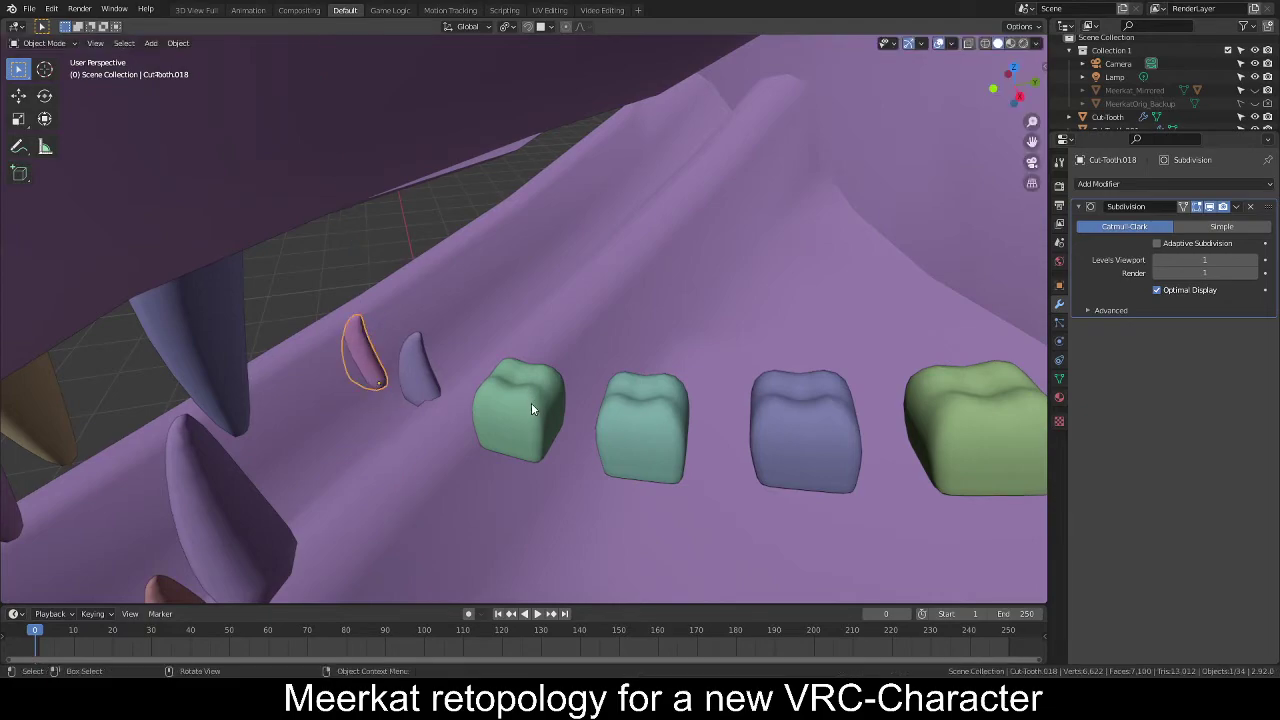
pyautogui.click(612, 440)
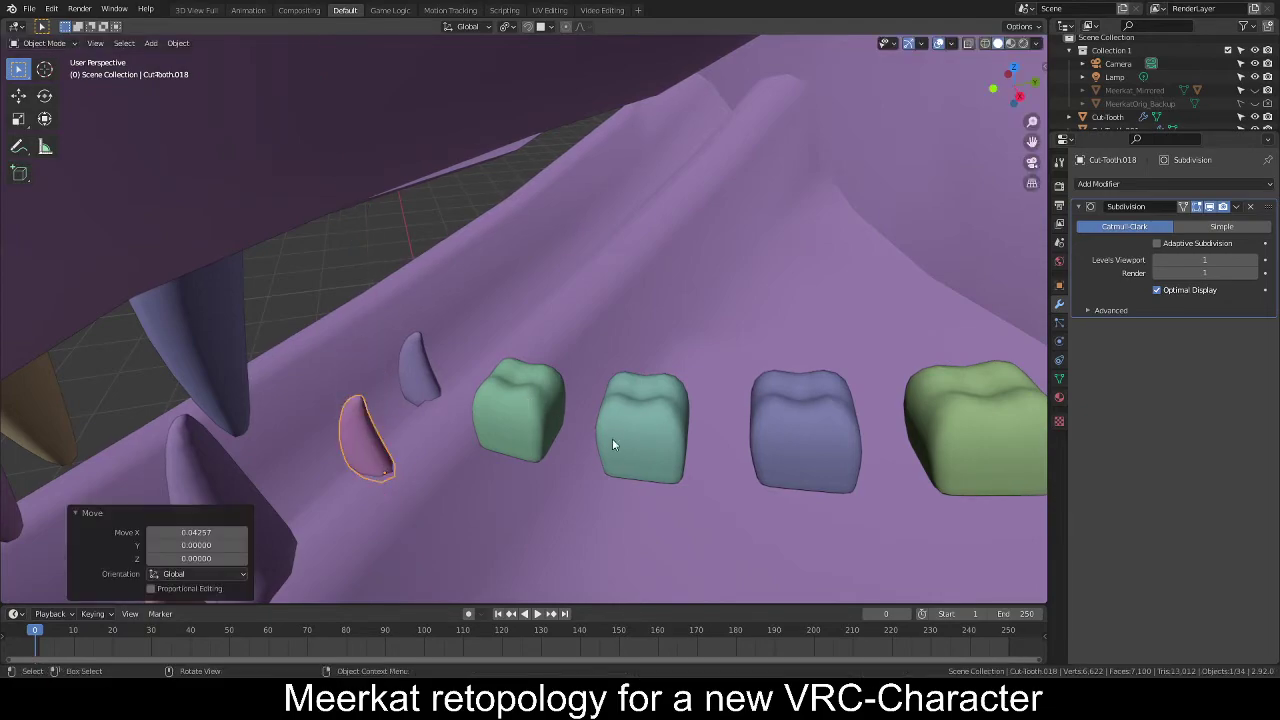
pyautogui.press('z')
pyautogui.press('r')
pyautogui.press('z')
pyautogui.press('Escape')
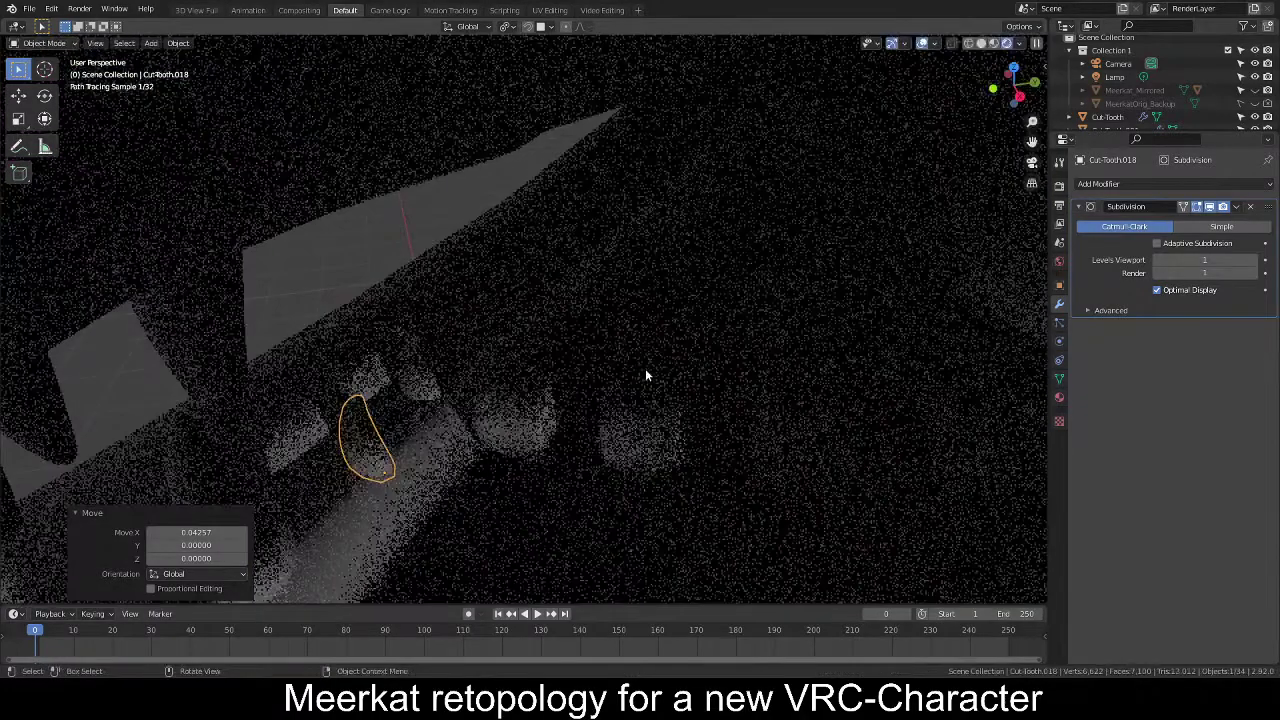
pyautogui.click(982, 43)
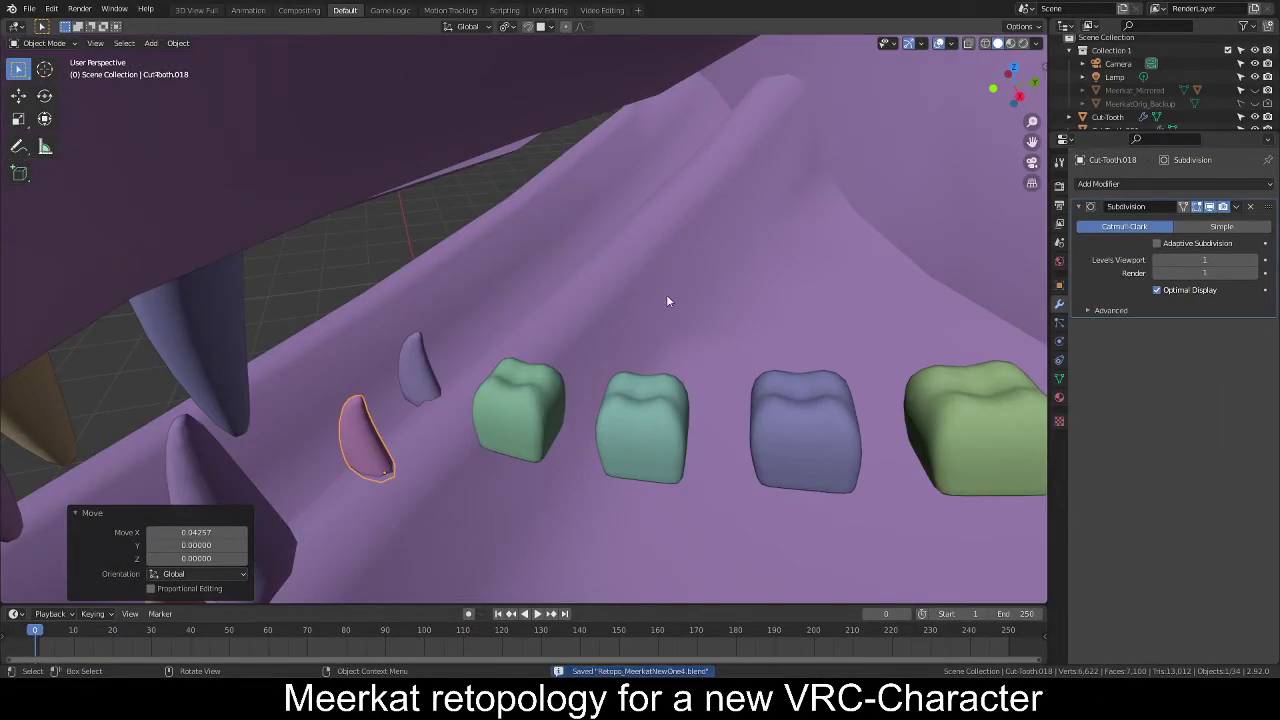
# Rotate Cut-Tooth.018 by 72.9° about the global Z axis.
pyautogui.press('r')
pyautogui.press('z')
pyautogui.press('Escape')
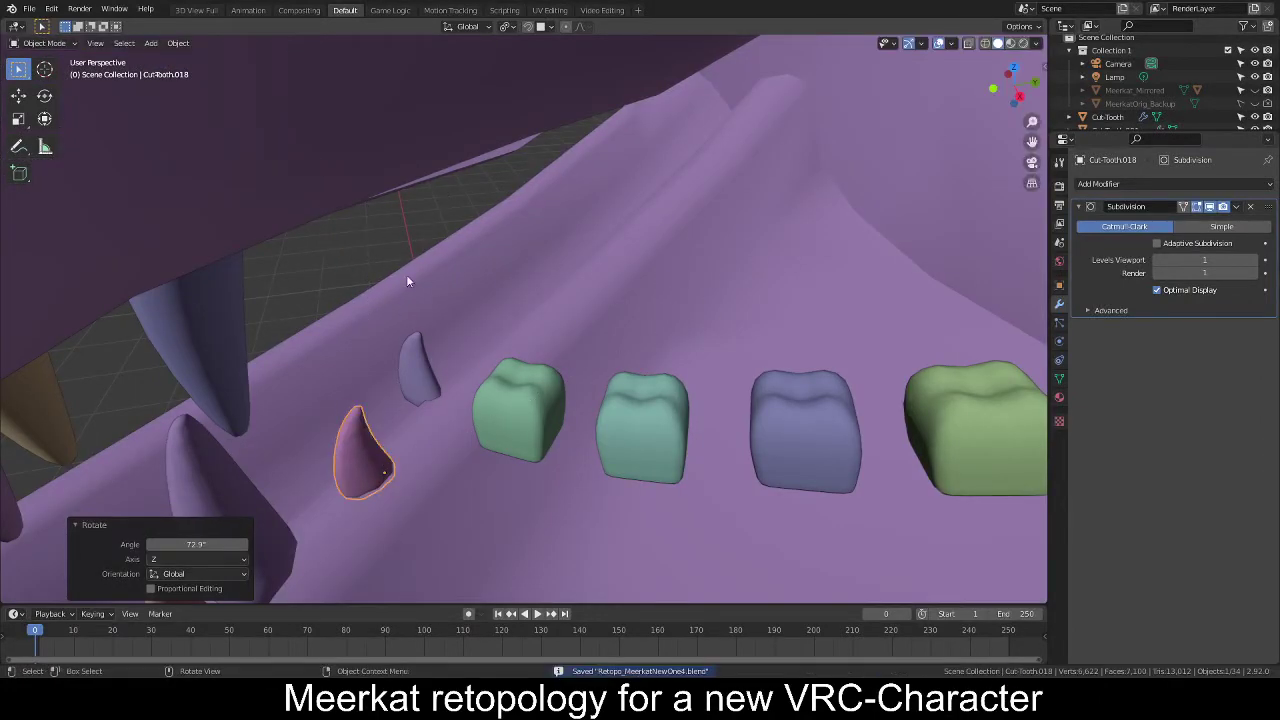
# Move the second side-tooth copy, Cut-Tooth.019, 0.00880 along global X and turn it about global Z to match the gum.
pyautogui.click(436, 367)
pyautogui.press('Escape')
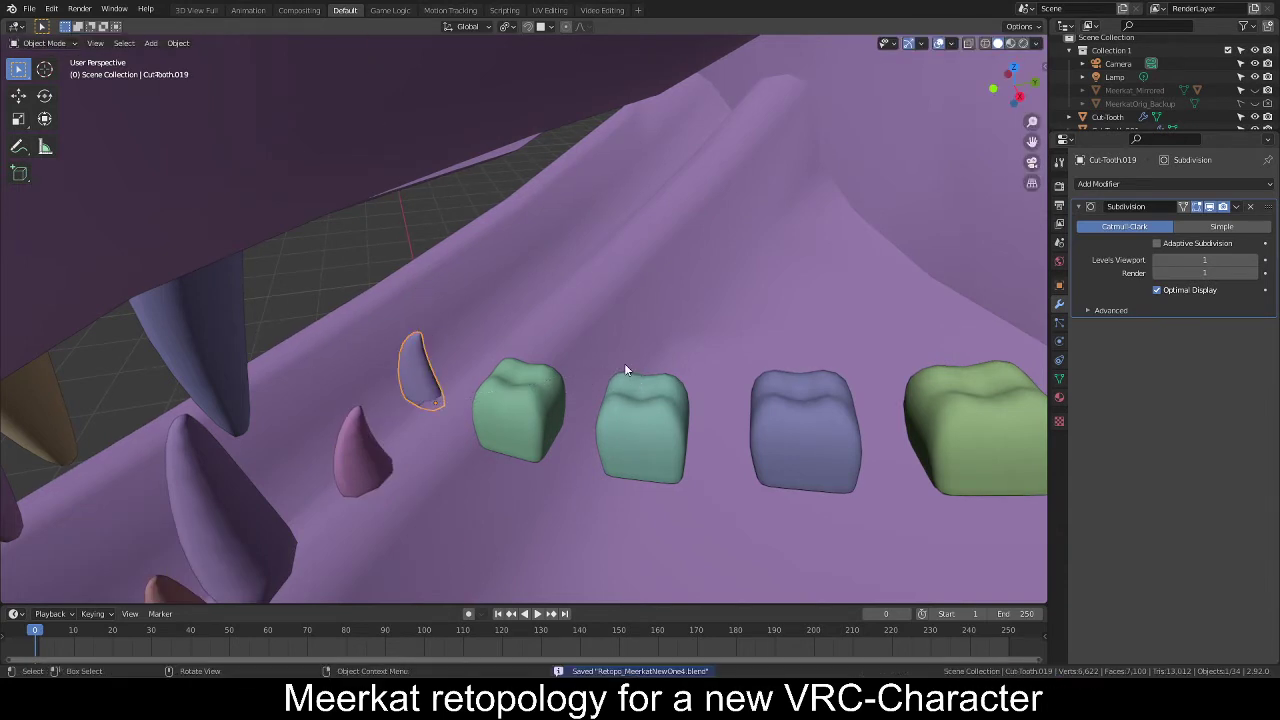
pyautogui.press('g')
pyautogui.press('x')
pyautogui.click(648, 369)
pyautogui.press('r')
pyautogui.press('z')
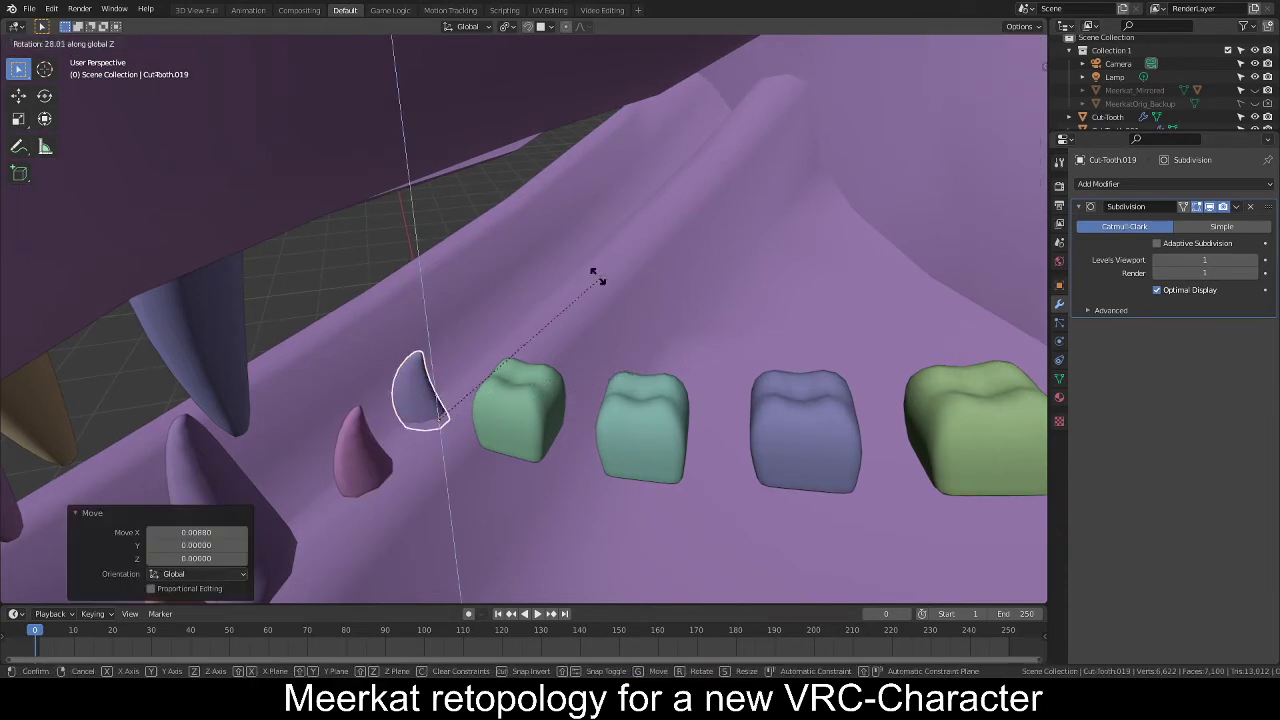
pyautogui.press('Escape')
# Move the first molar copy, tooth-chin.005, about -0.033 along global X onto the gum and rotate it -13.1° about global Z.
pyautogui.click(533, 418)
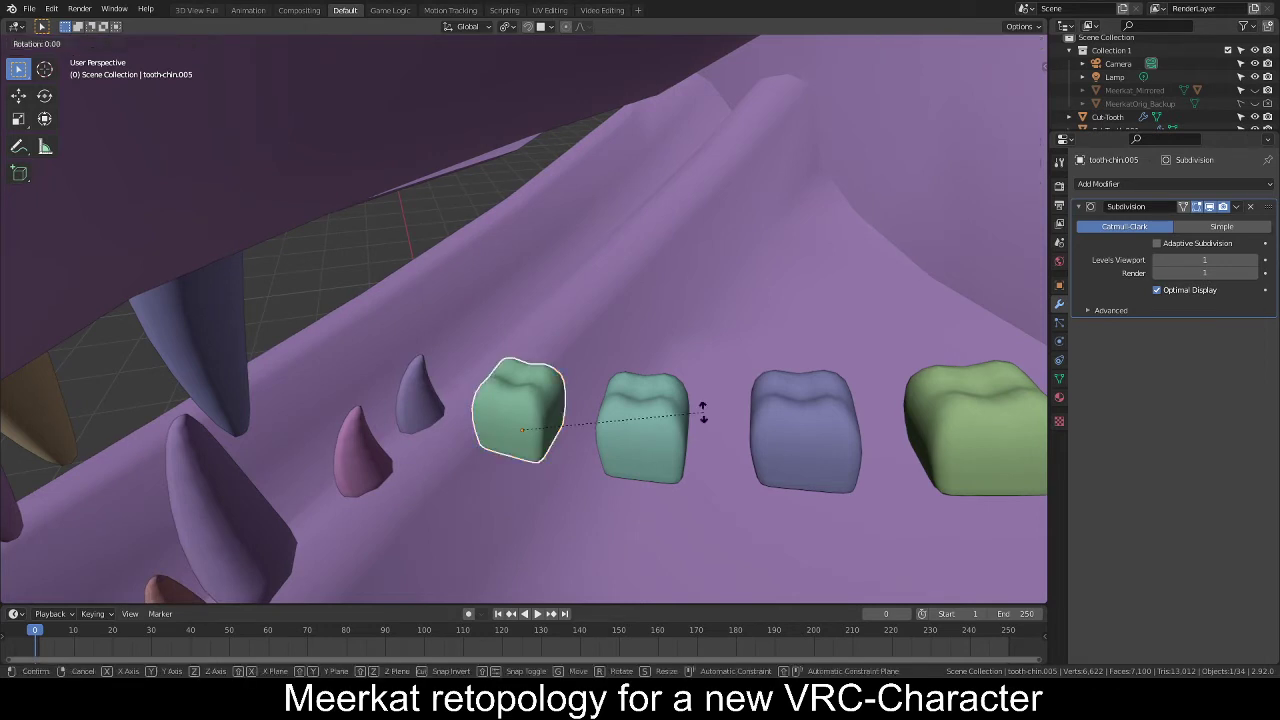
pyautogui.press('Escape')
pyautogui.press('g')
pyautogui.press('x')
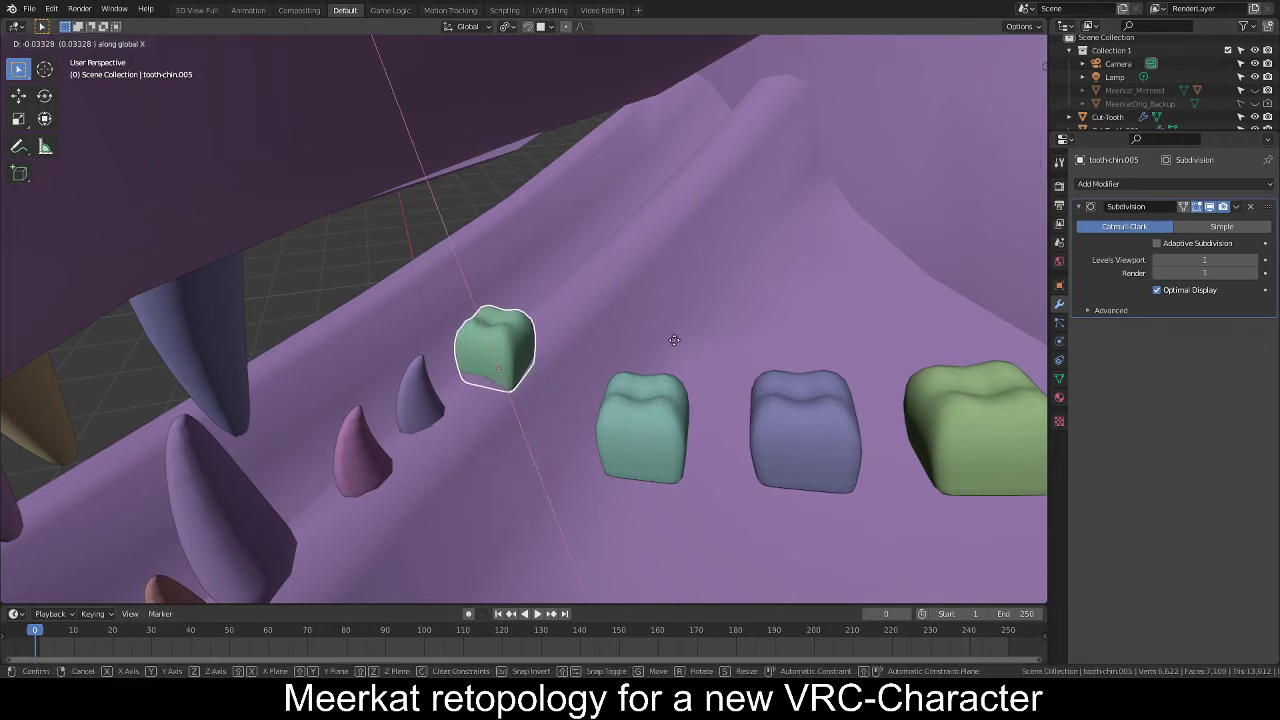
pyautogui.click(677, 340)
pyautogui.press('r')
pyautogui.press('z')
pyautogui.press('Escape')
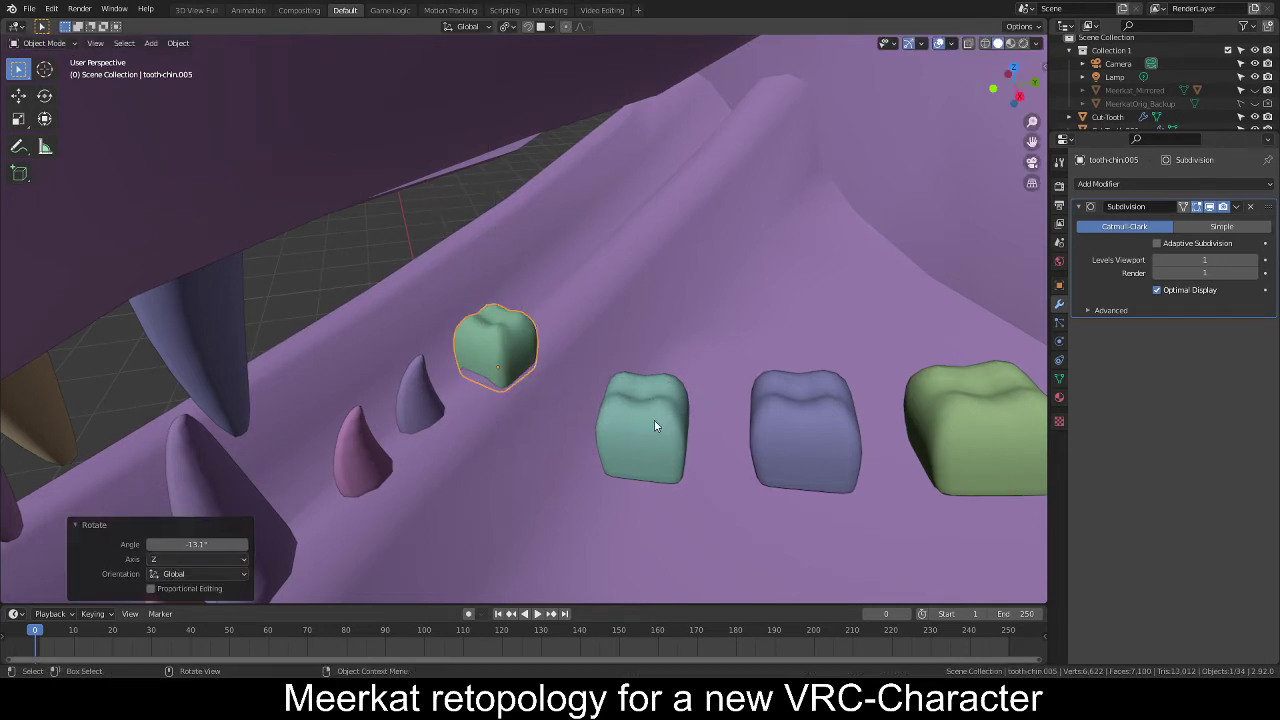
# Move the second molar copy, tooth-chin.006, by -0.07895 along global X and rotate it -20.7° about global Z.
pyautogui.click(654, 420)
pyautogui.press('g')
pyautogui.press('x')
pyautogui.click(718, 291)
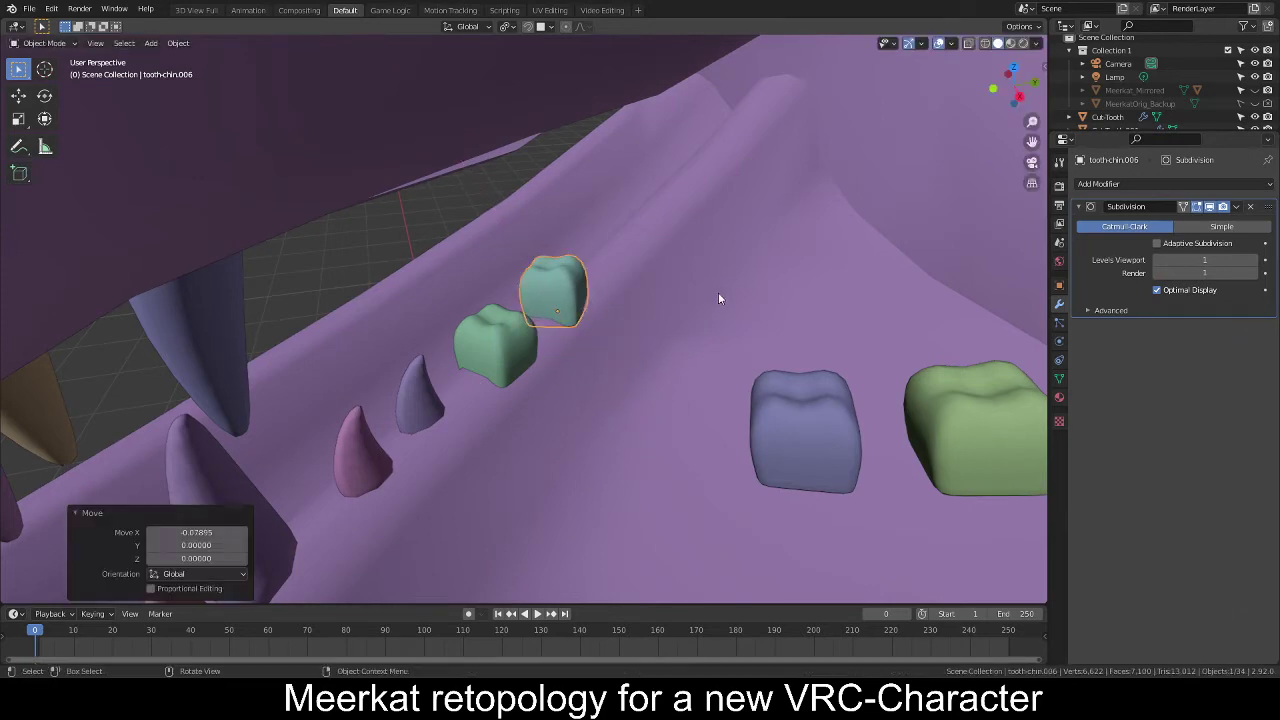
pyautogui.press('r')
pyautogui.press('z')
pyautogui.click(693, 345)
# Tilt the second and first molar copies in the side view to follow the slope of the opposite gum.
pyautogui.moveTo(693, 345); pyautogui.dragTo(631, 314, button='middle')
pyautogui.press('r')
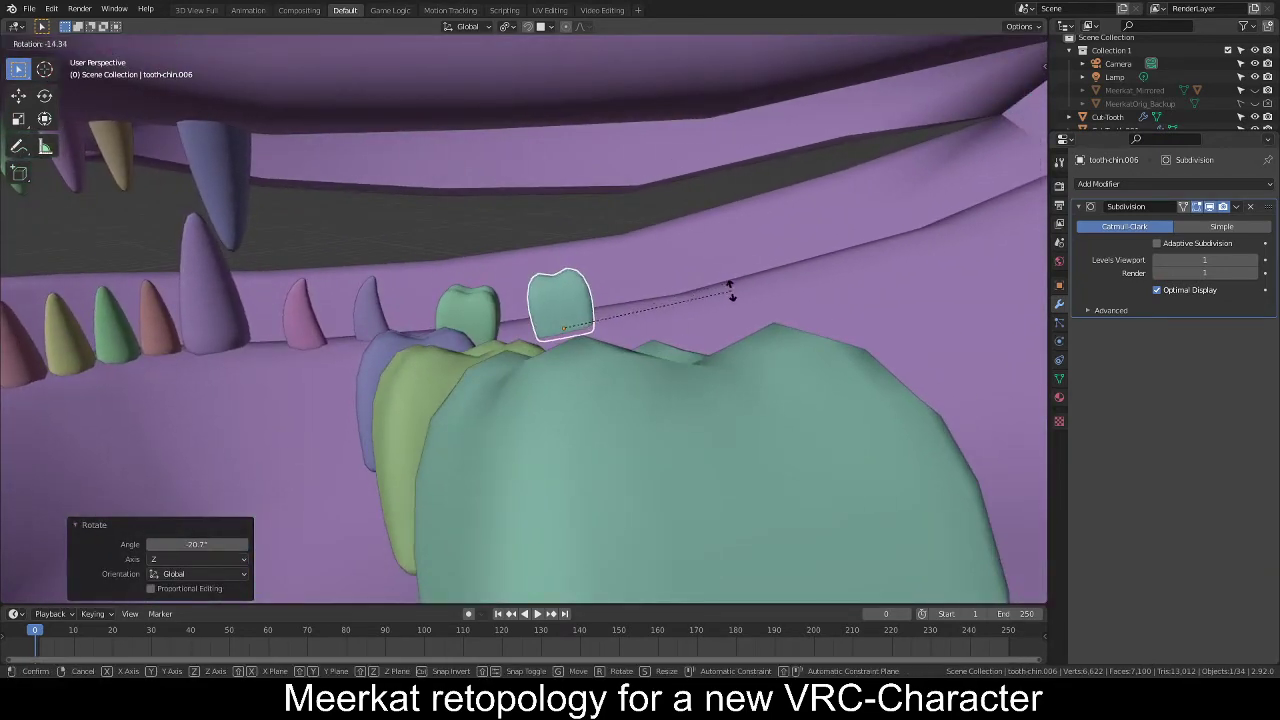
pyautogui.click(479, 292)
pyautogui.press('r')
pyautogui.click(700, 282)
# Move the third molar copy, tooth-chin.007, about -0.08 along global X onto the opposite gum.
pyautogui.moveTo(700, 282); pyautogui.dragTo(565, 348, button='middle')
pyautogui.click(746, 388)
pyautogui.moveTo(746, 388)
pyautogui.mouseDown(button='middle')
pyautogui.moveTo(677, 400)
pyautogui.moveTo(745, 397)
pyautogui.moveTo(751, 380)
pyautogui.mouseUp(button='middle')
pyautogui.press('g')
pyautogui.press('x')
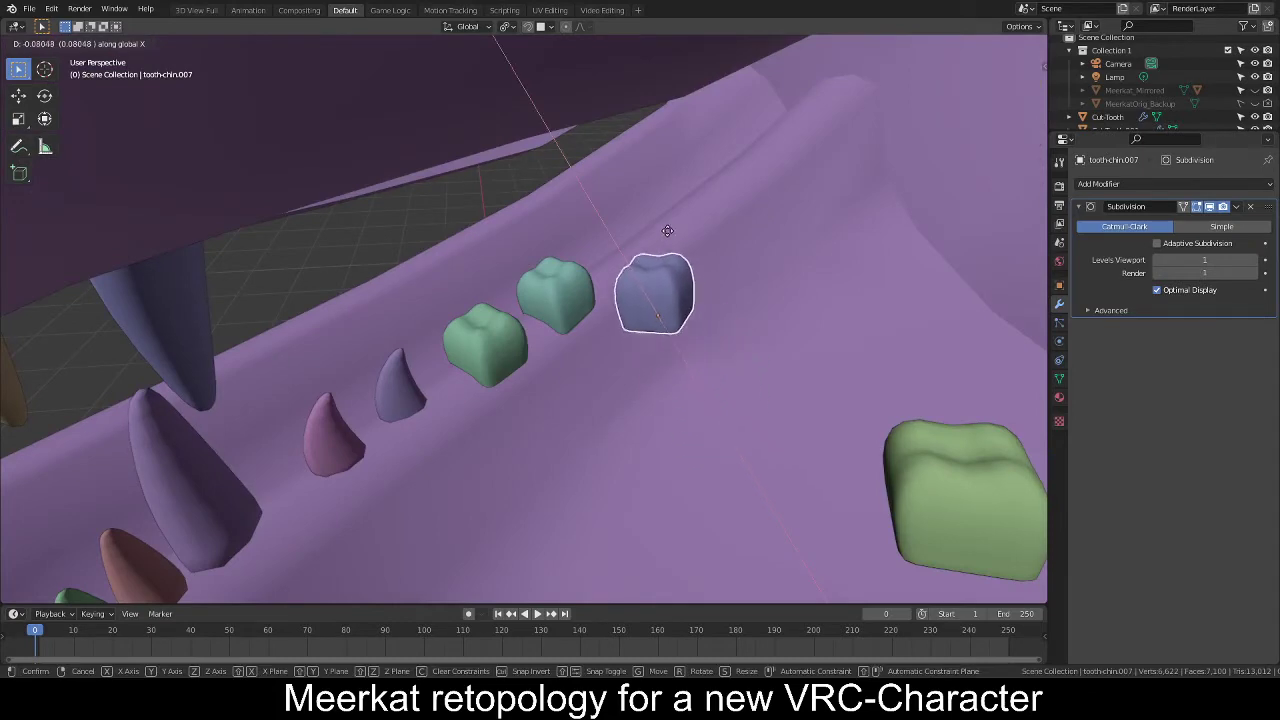
pyautogui.click(638, 138)
# Turn the third molar copy about global Z and tilt it in the view to follow the gum.
pyautogui.moveTo(639, 143); pyautogui.dragTo(750, 323, button='middle')
pyautogui.press('r')
pyautogui.press('z')
pyautogui.click(716, 345)
pyautogui.press('r')
pyautogui.click(729, 403)
# Tilt the second molar copy, tooth-chin.006, 7.49° in a view along the tooth row.
pyautogui.click(560, 248)
pyautogui.moveTo(708, 270); pyautogui.dragTo(751, 270, button='middle')
pyautogui.press('r')
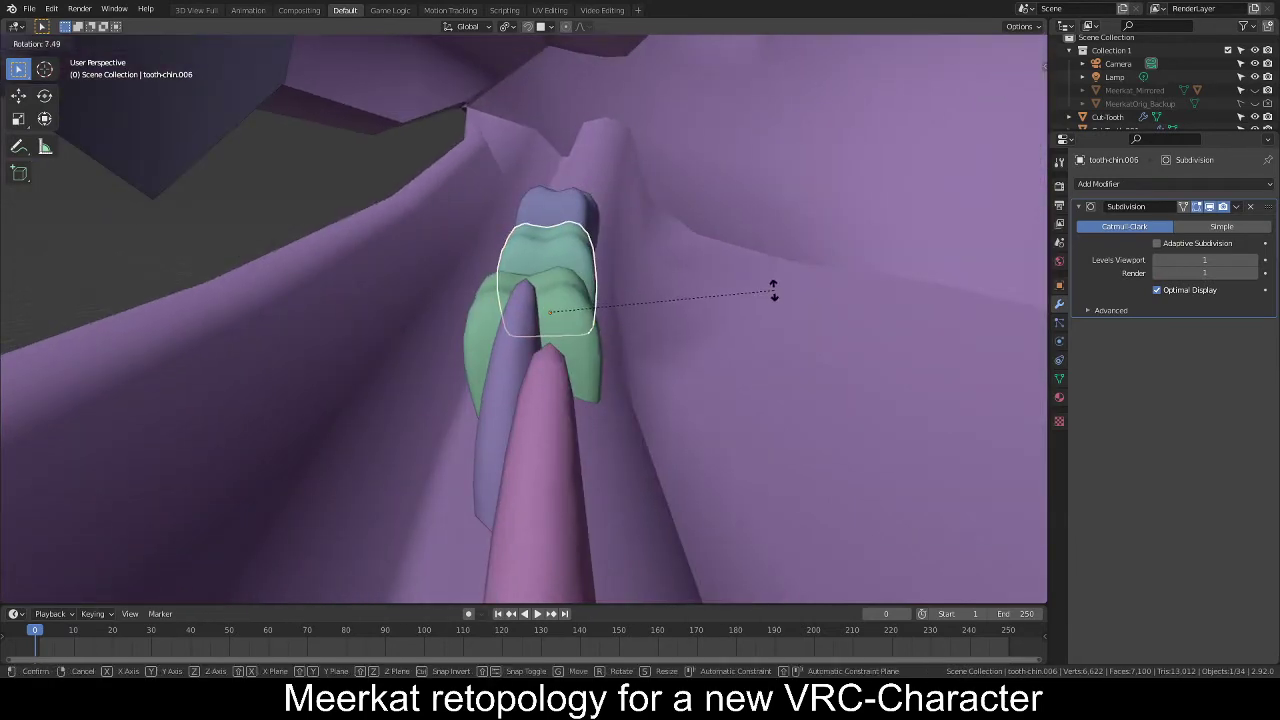
pyautogui.click(774, 292)
# Rotate tooth-chin.007 11.1° about its local Z and tilt it about -16° in the side view.
pyautogui.moveTo(580, 346); pyautogui.dragTo(652, 370, button='middle')
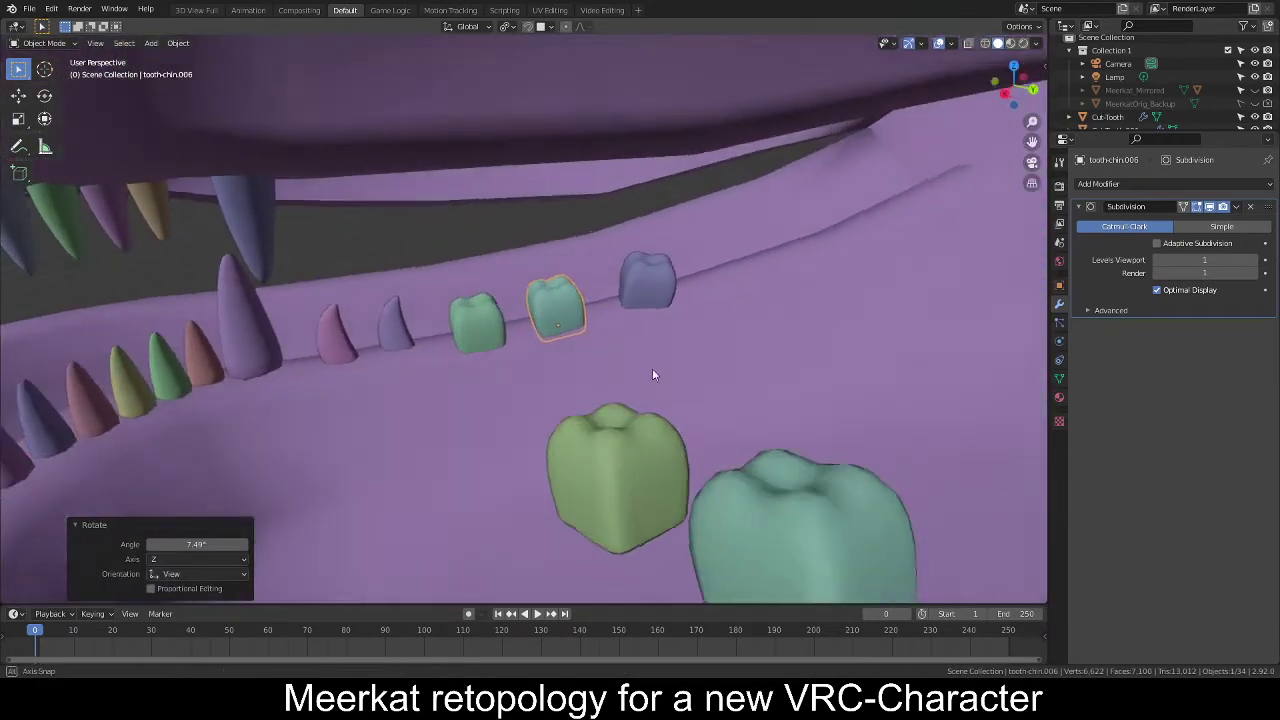
pyautogui.click(656, 424)
pyautogui.moveTo(656, 424); pyautogui.dragTo(449, 322, button='middle')
pyautogui.rightClick(625, 300)
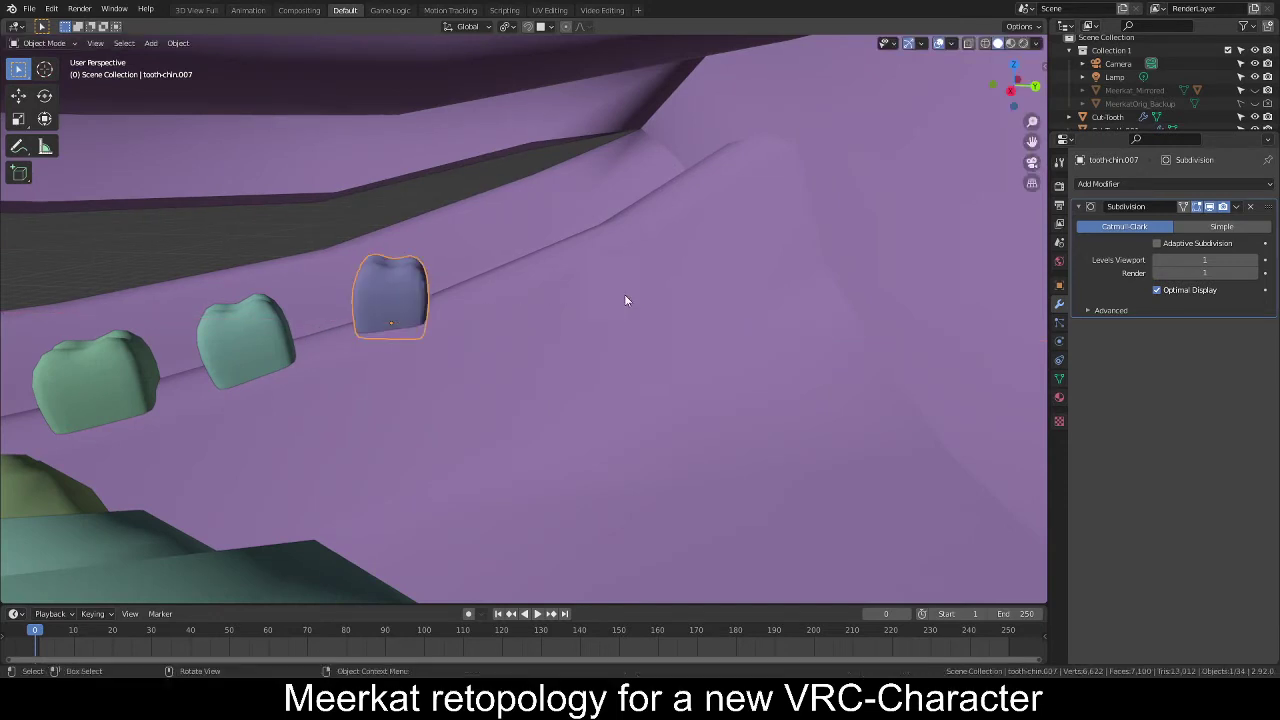
pyautogui.press('r')
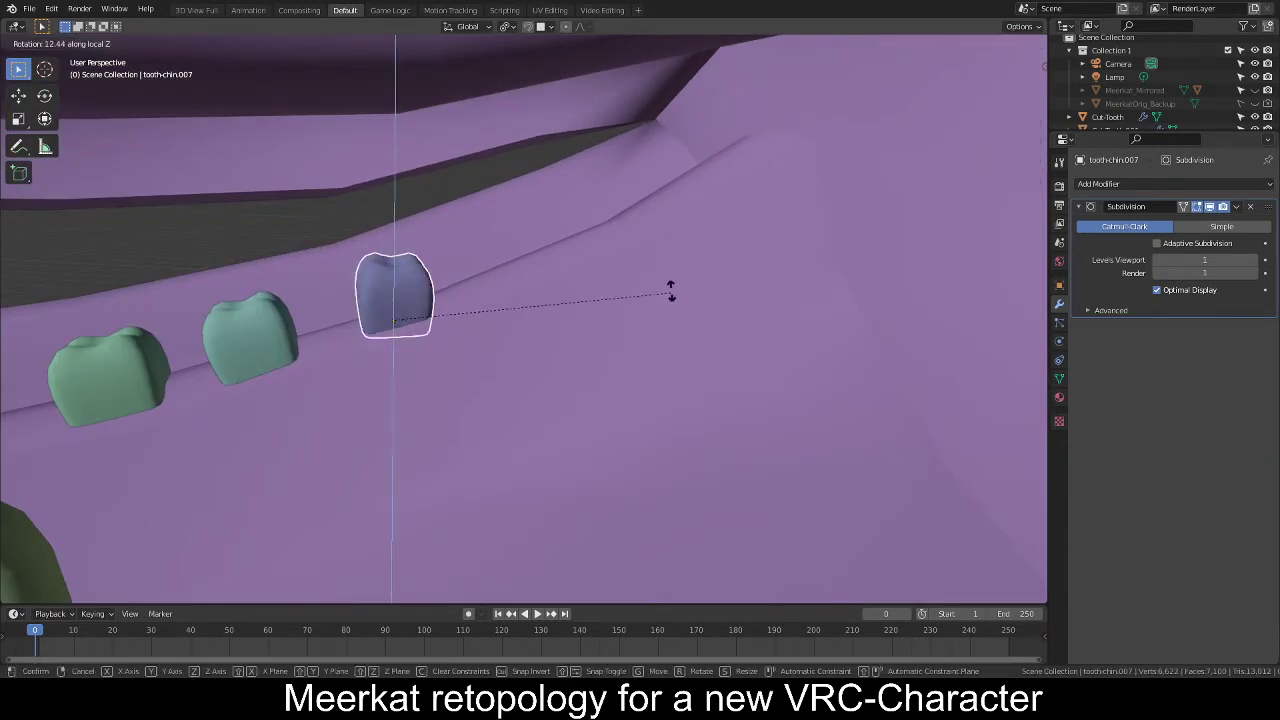
pyautogui.click(660, 300)
pyautogui.press('r')
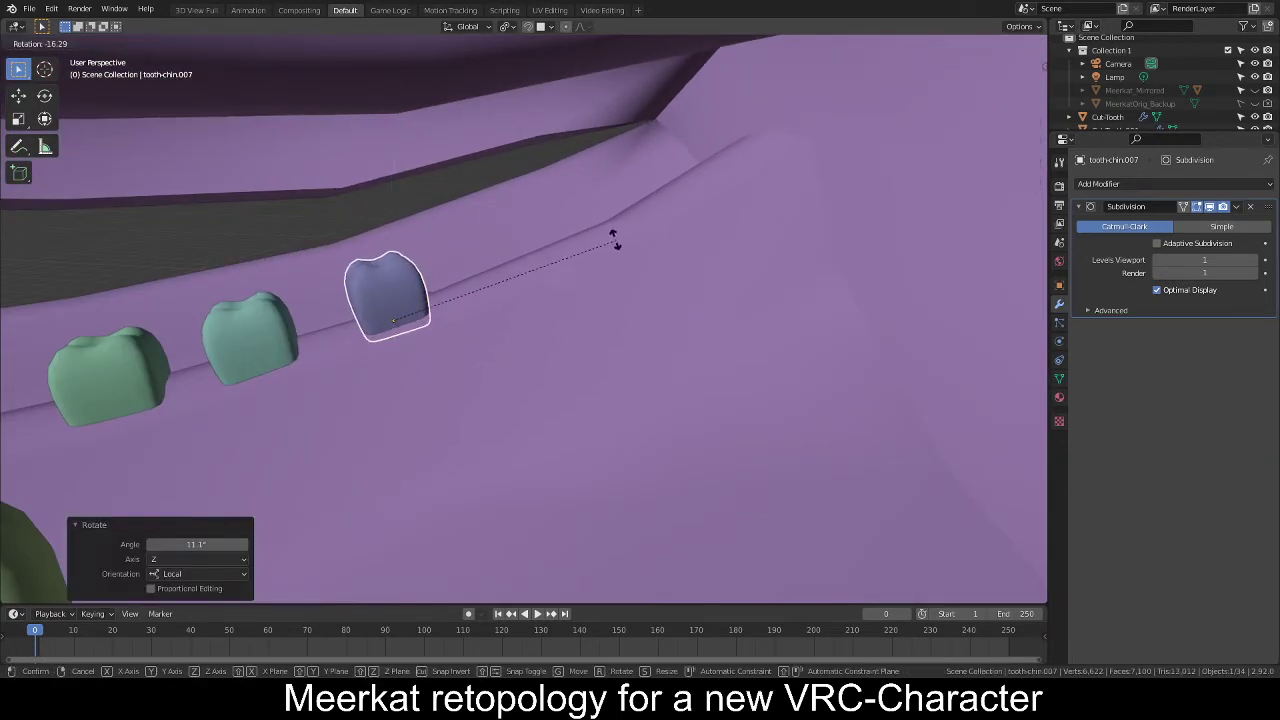
pyautogui.moveTo(613, 242); pyautogui.dragTo(451, 359, button='middle')
# Move the fourth molar copy, tooth-chin.008, -0.156 along global X onto the opposite gum.
pyautogui.click(312, 413)
pyautogui.moveTo(530, 392); pyautogui.dragTo(571, 410, button='middle')
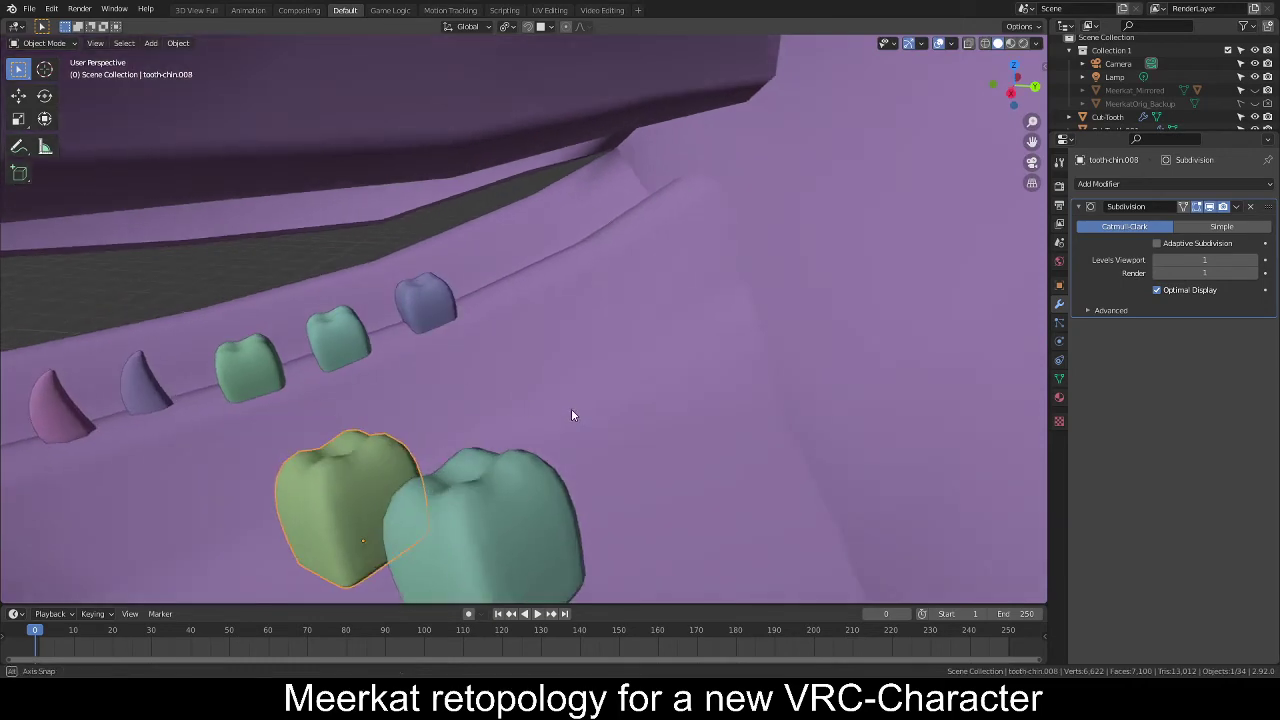
pyautogui.press('g')
pyautogui.press('x')
pyautogui.click(697, 149)
# Turn the fourth molar copy about 69° around its local Z and tilt it in the view to match the gum.
pyautogui.moveTo(639, 236); pyautogui.dragTo(614, 340, button='middle')
pyautogui.press('r')
pyautogui.press('z')
pyautogui.press('z')
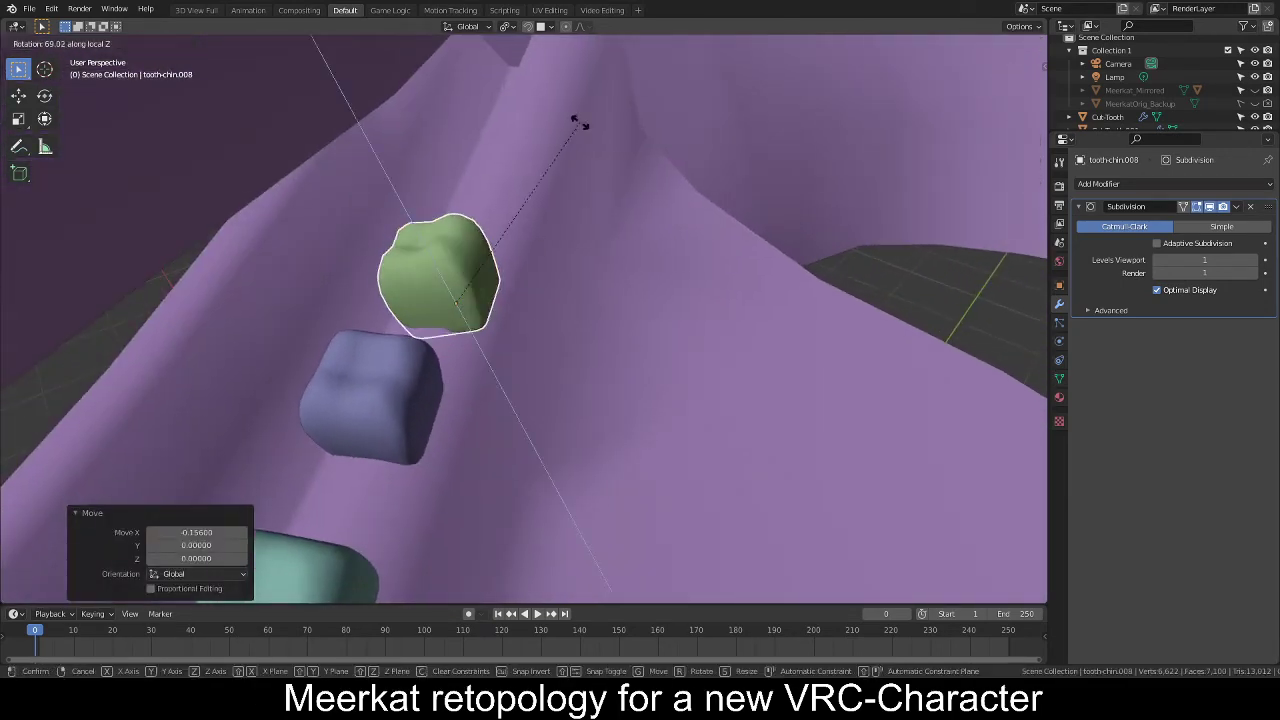
pyautogui.click(588, 172)
pyautogui.moveTo(588, 172); pyautogui.dragTo(740, 289, button='middle')
pyautogui.press('r')
pyautogui.click(755, 398)
# Reposition the fourth molar copy on the gum, starting along global X, and tilt it -6.13° in the side view.
pyautogui.moveTo(756, 340); pyautogui.dragTo(603, 334, button='middle')
pyautogui.press('g')
pyautogui.press('x')
pyautogui.click(752, 366)
pyautogui.press('r')
pyautogui.click(635, 322)
pyautogui.press('g')
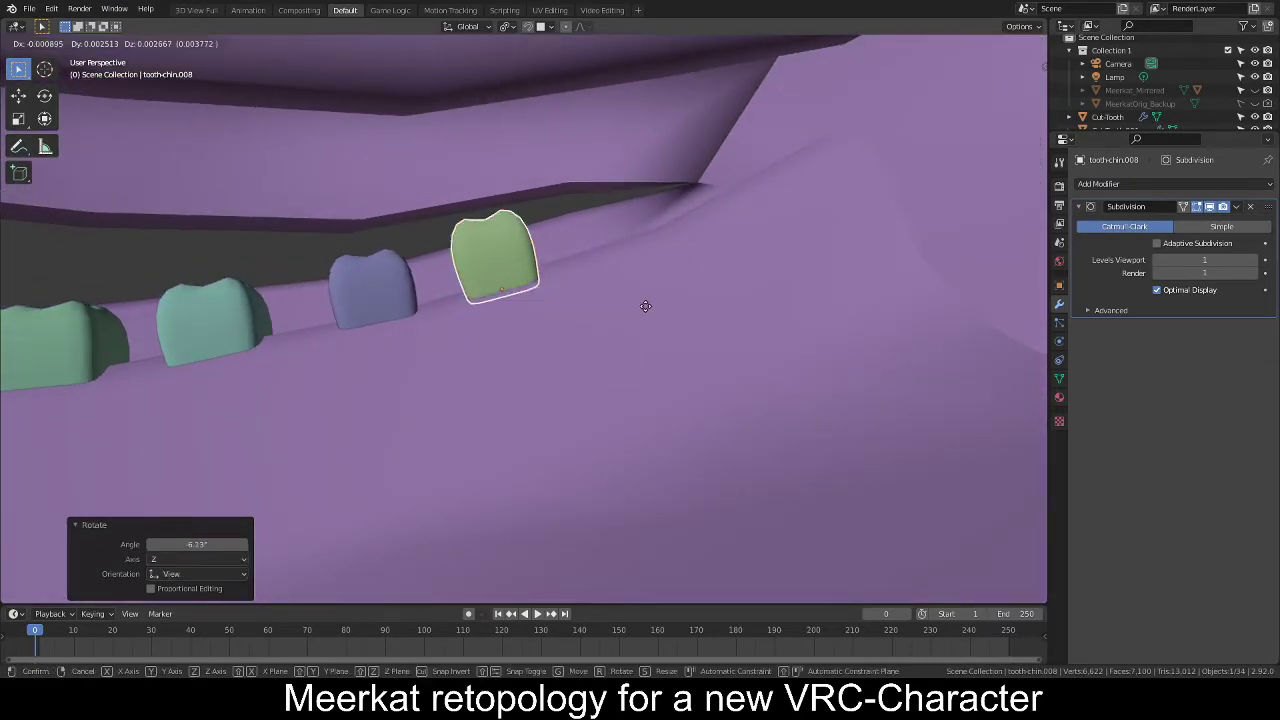
pyautogui.click(657, 300)
pyautogui.moveTo(657, 300); pyautogui.dragTo(490, 380, button='middle')
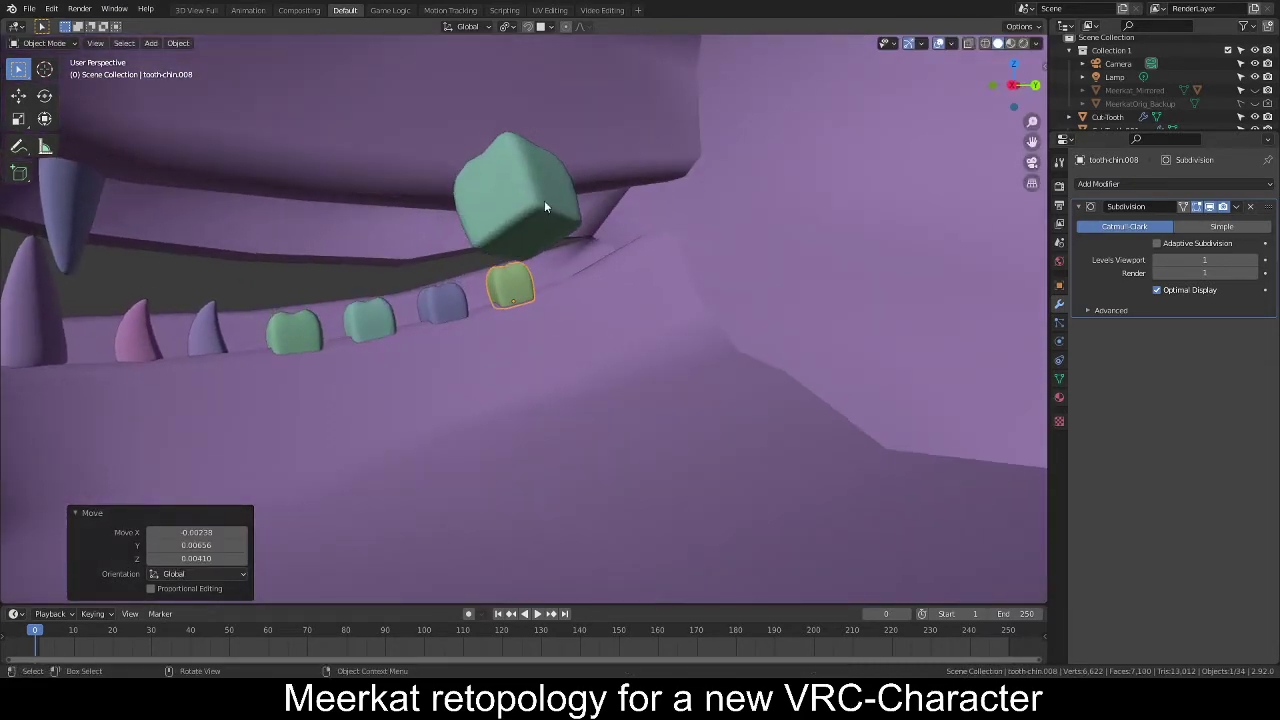
# Move the fifth molar copy, tooth-chin.009, about -0.167 along global X behind the fourth one.
pyautogui.click(544, 200)
pyautogui.moveTo(594, 360); pyautogui.dragTo(777, 497, button='middle')
pyautogui.press('g')
pyautogui.press('x')
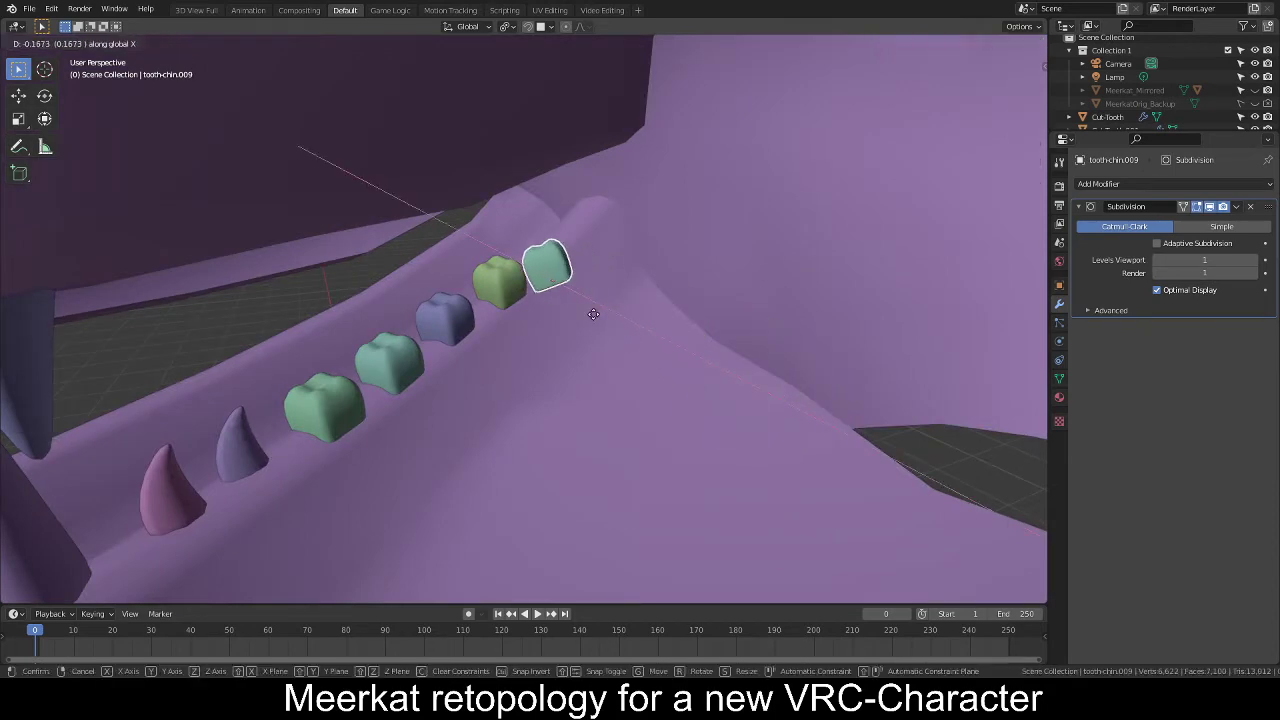
pyautogui.click(556, 303)
# Shift the fifth molar copy onto the gum ridge and tilt it 23.5° in the view.
pyautogui.scroll(4, 554, 302)
pyautogui.moveTo(612, 290); pyautogui.dragTo(845, 286, button='middle')
pyautogui.press('g')
pyautogui.press('r')
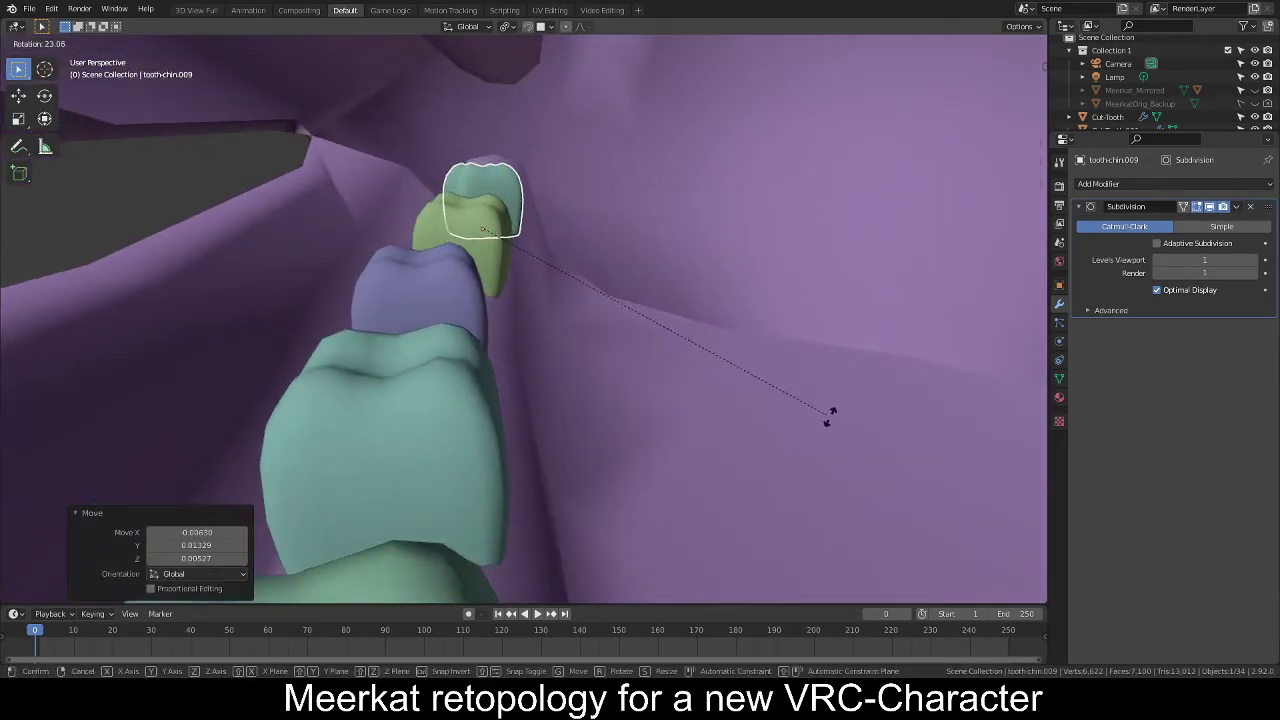
pyautogui.click(829, 416)
# Turn the fifth molar copy about -22° around its local Z, then reposition it and tilt it 5.31° in the view.
pyautogui.moveTo(829, 416); pyautogui.dragTo(704, 439, button='middle')
pyautogui.press('r')
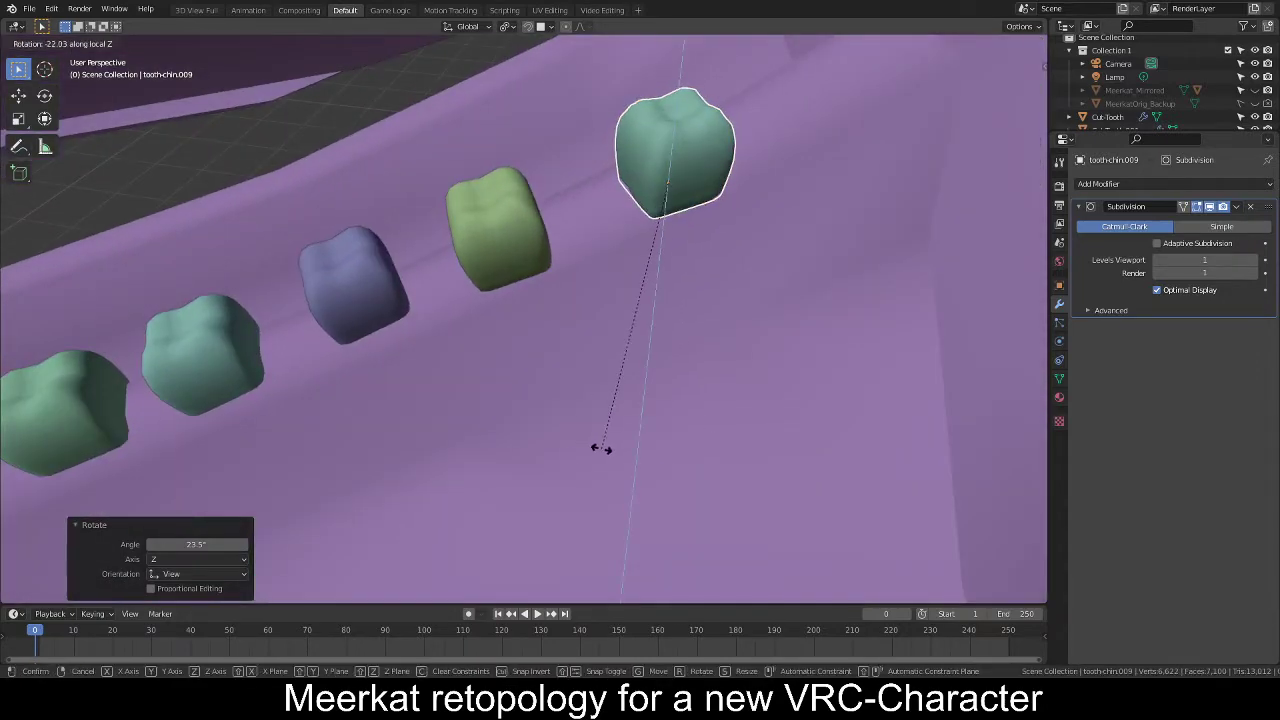
pyautogui.click(601, 449)
pyautogui.moveTo(601, 449); pyautogui.dragTo(556, 293, button='middle')
pyautogui.press('g')
pyautogui.click(780, 354)
pyautogui.press('r')
pyautogui.click(785, 385)
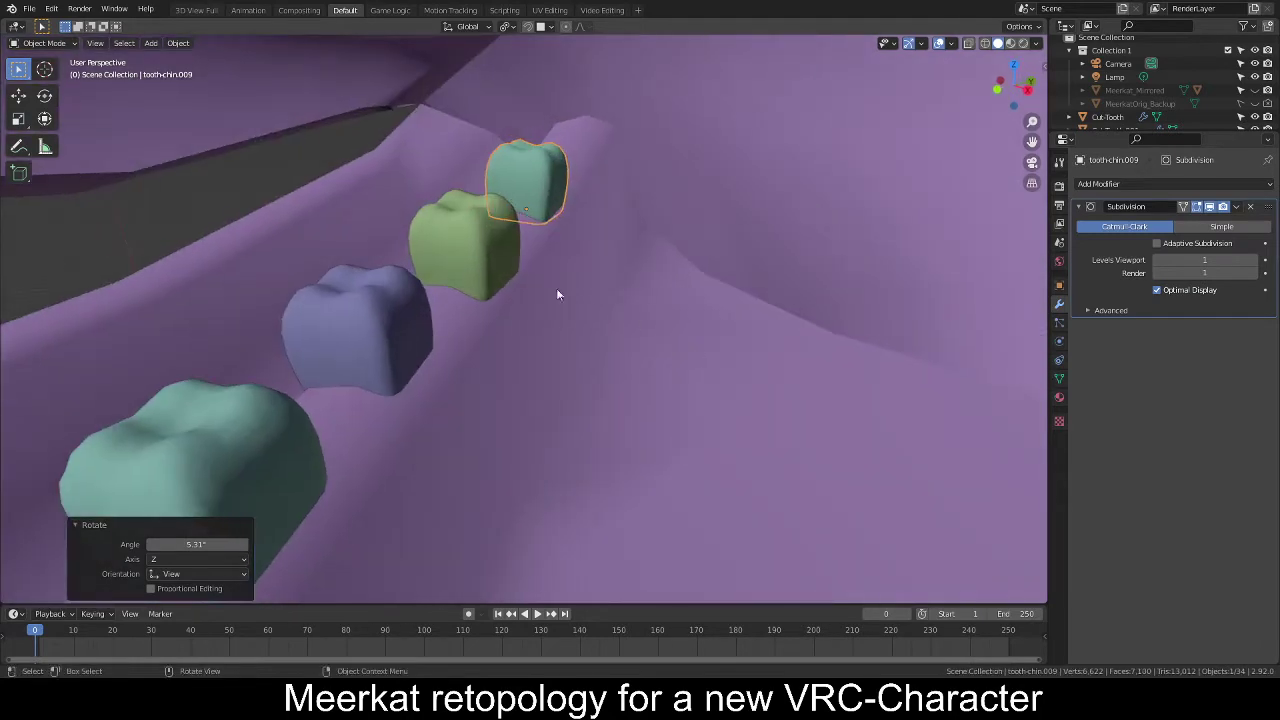
# Nudge the fourth molar copy into line and tilt the fifth one -13° to follow the gum slope.
pyautogui.click(496, 262)
pyautogui.moveTo(617, 325); pyautogui.dragTo(753, 341, button='middle')
pyautogui.press('g')
pyautogui.click(661, 314)
pyautogui.click(676, 200)
pyautogui.click(818, 305)
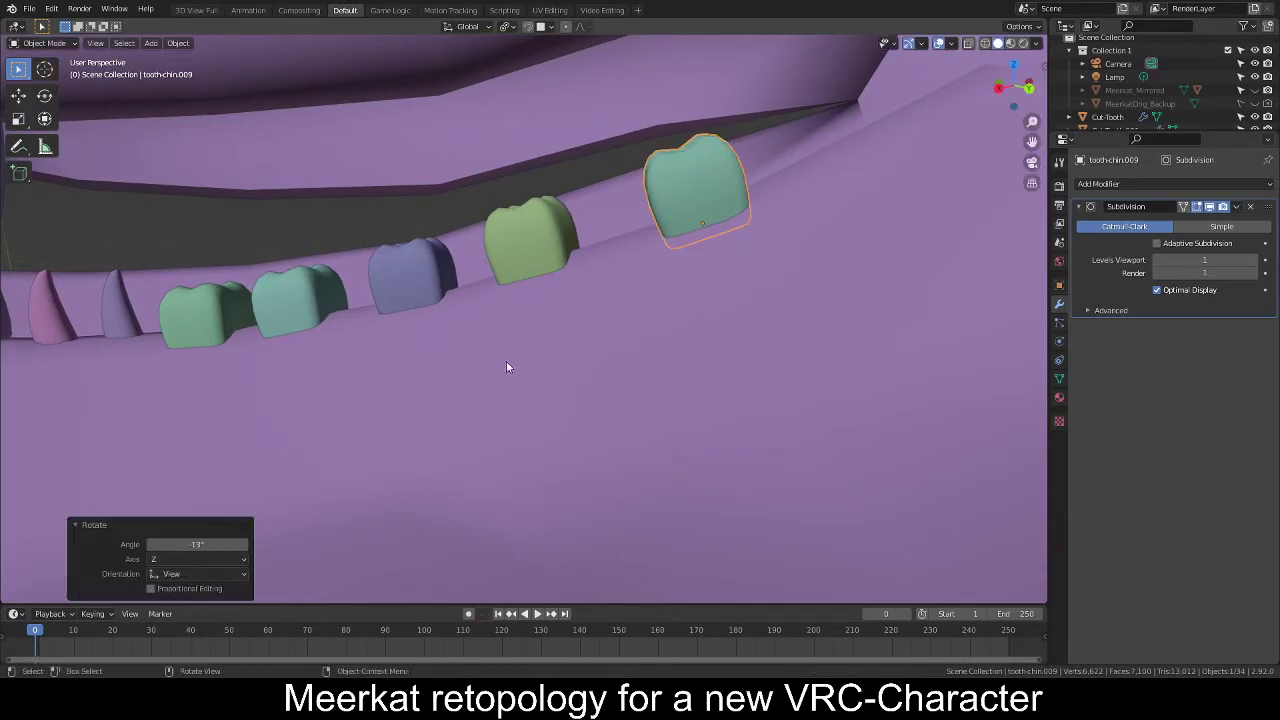
# Shift the fifth molar copy slightly and tilt it a few degrees to line up with the row.
pyautogui.moveTo(508, 364); pyautogui.dragTo(632, 369, button='middle')
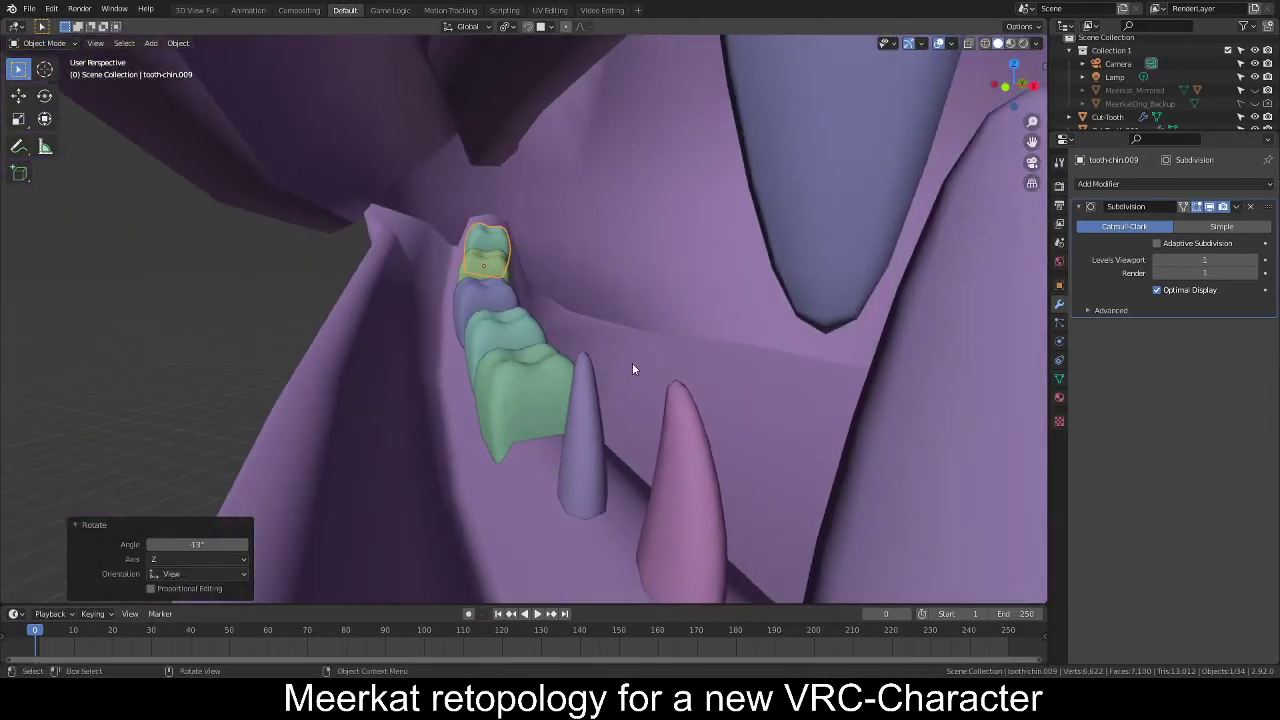
pyautogui.press('g')
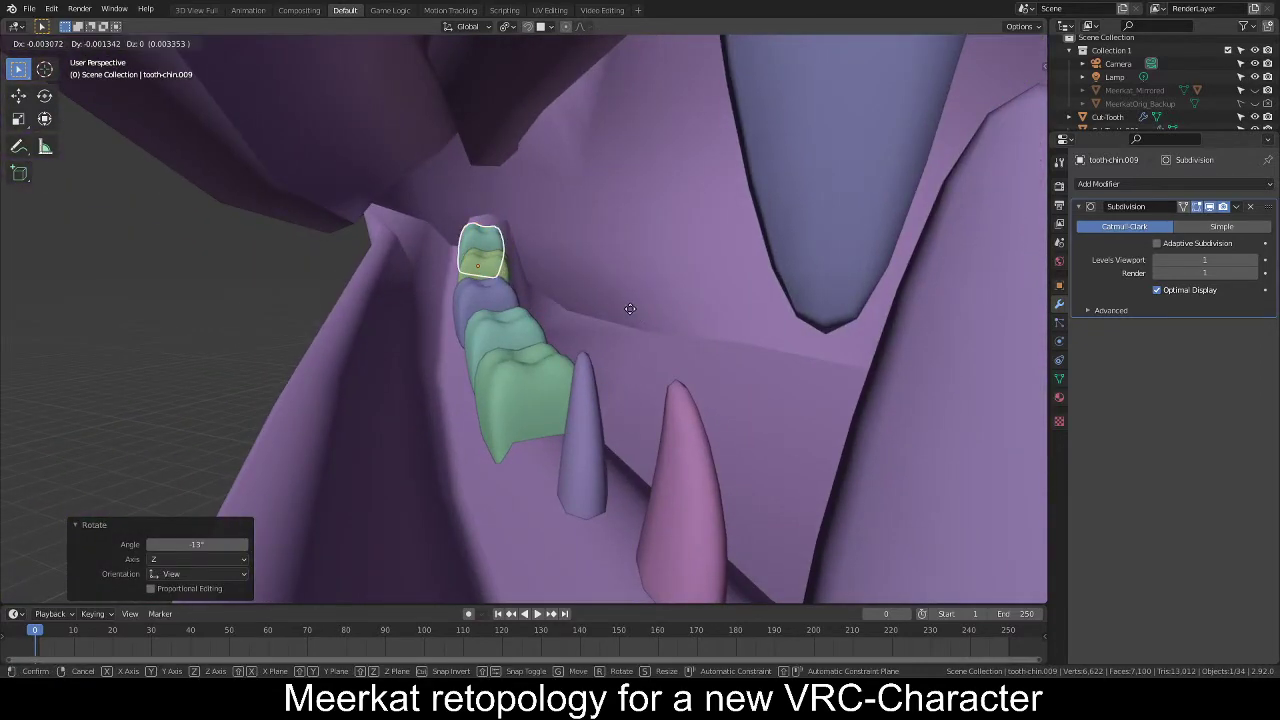
pyautogui.click(634, 312)
pyautogui.press('r')
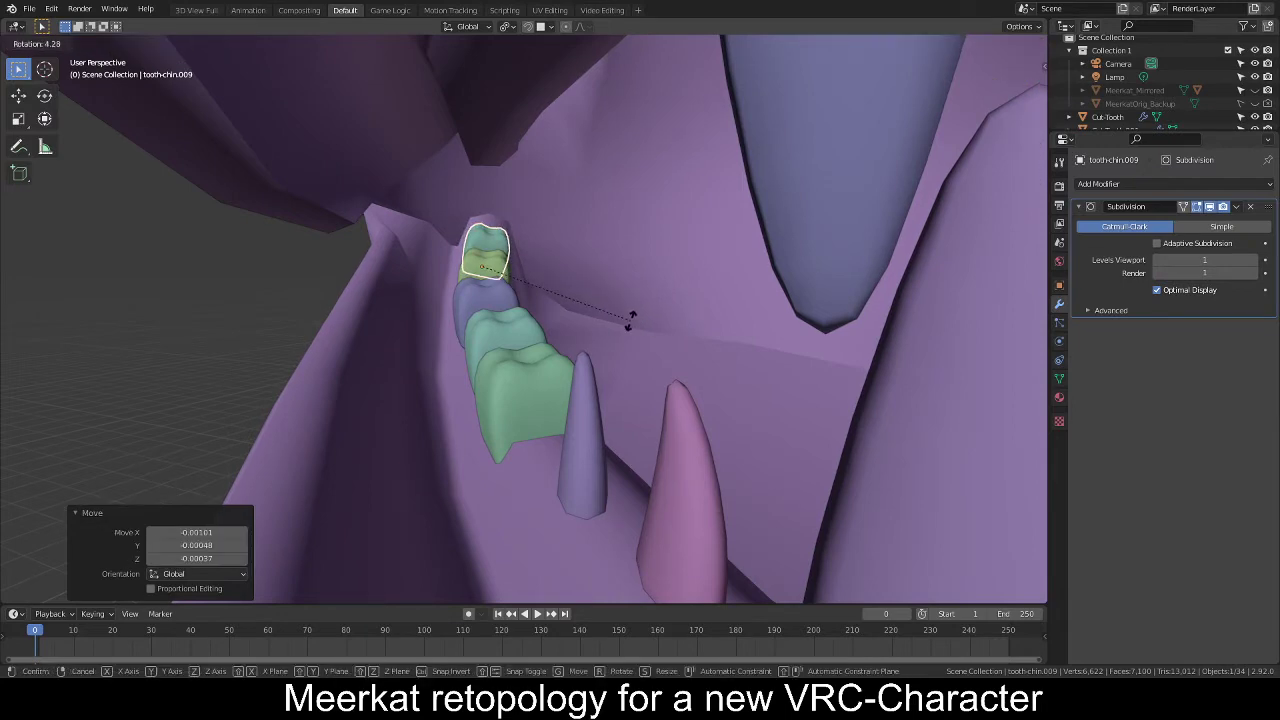
pyautogui.click(574, 298)
# Tilt the third molar copy, tooth-chin.007, 5.11° in a view along the tooth row.
pyautogui.click(482, 295)
pyautogui.press('r')
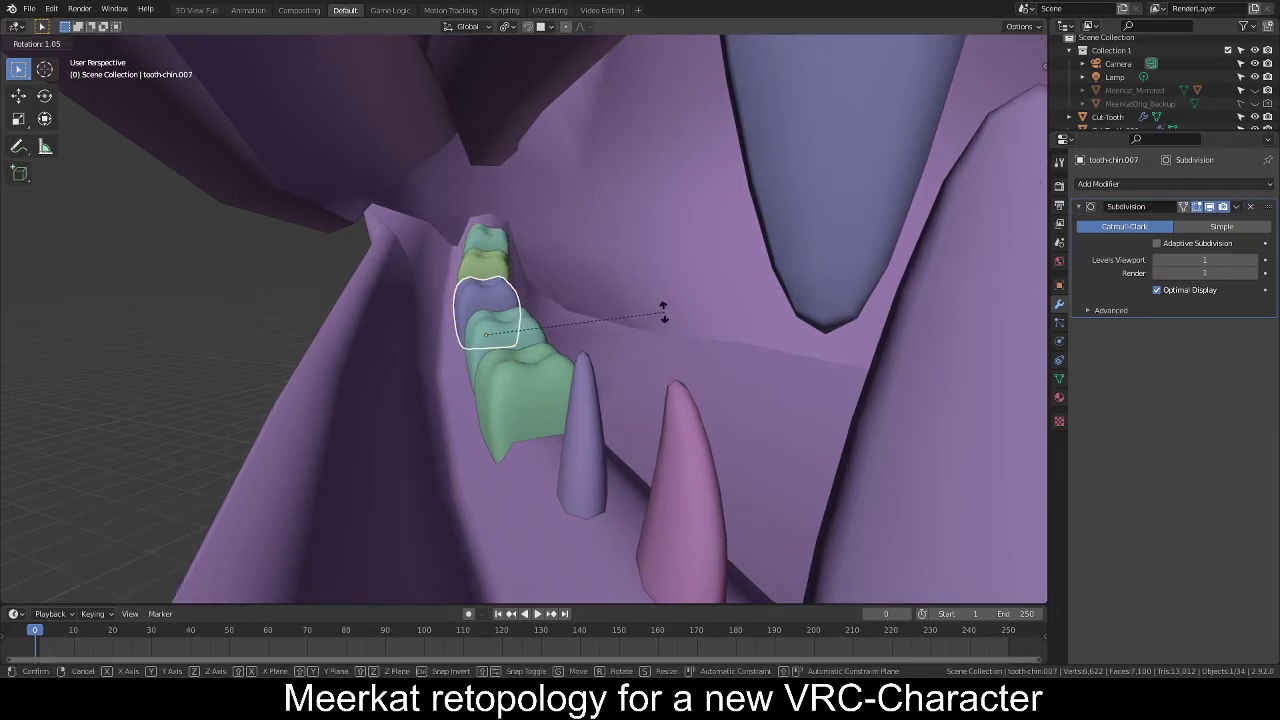
pyautogui.click(664, 324)
# Examine the completed lower tooth rows from outside the mouth.
pyautogui.moveTo(664, 325); pyautogui.dragTo(613, 354, button='middle')
pyautogui.scroll(-8, 605, 360)
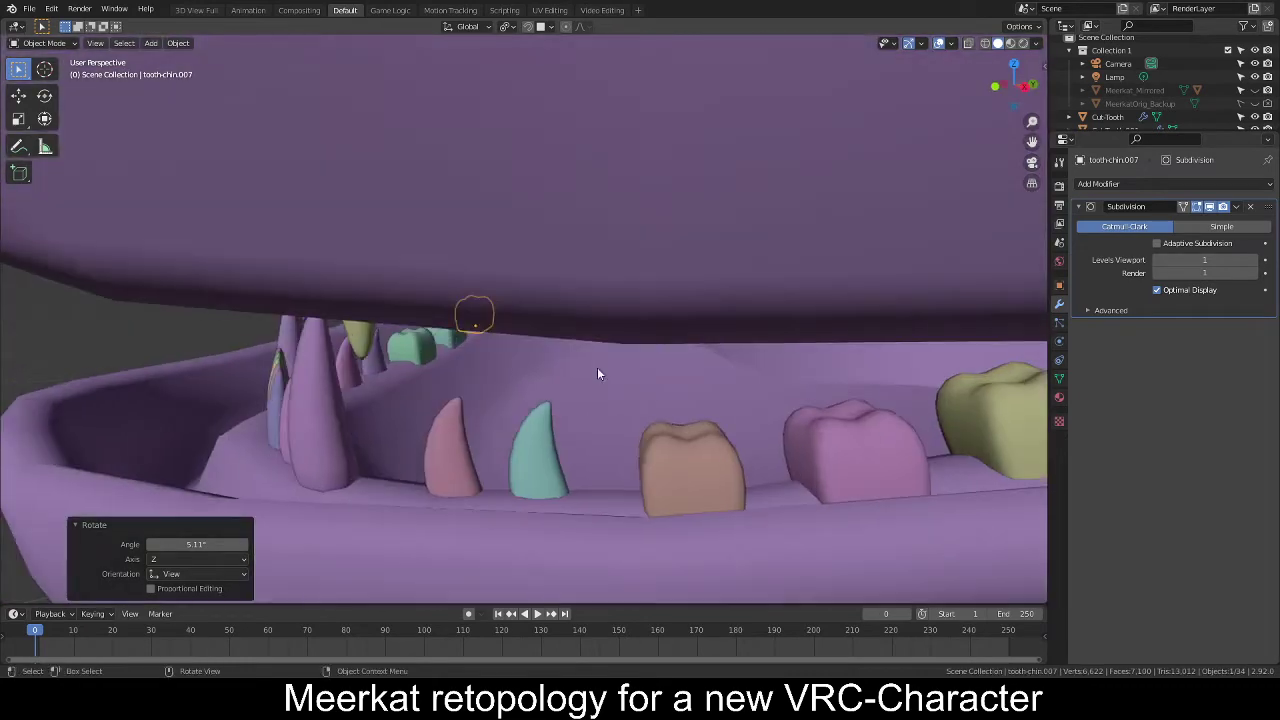
pyautogui.press('Tab')
pyautogui.scroll(3, 520, 435)
pyautogui.press('Tab')
pyautogui.scroll(-3, 510, 455)
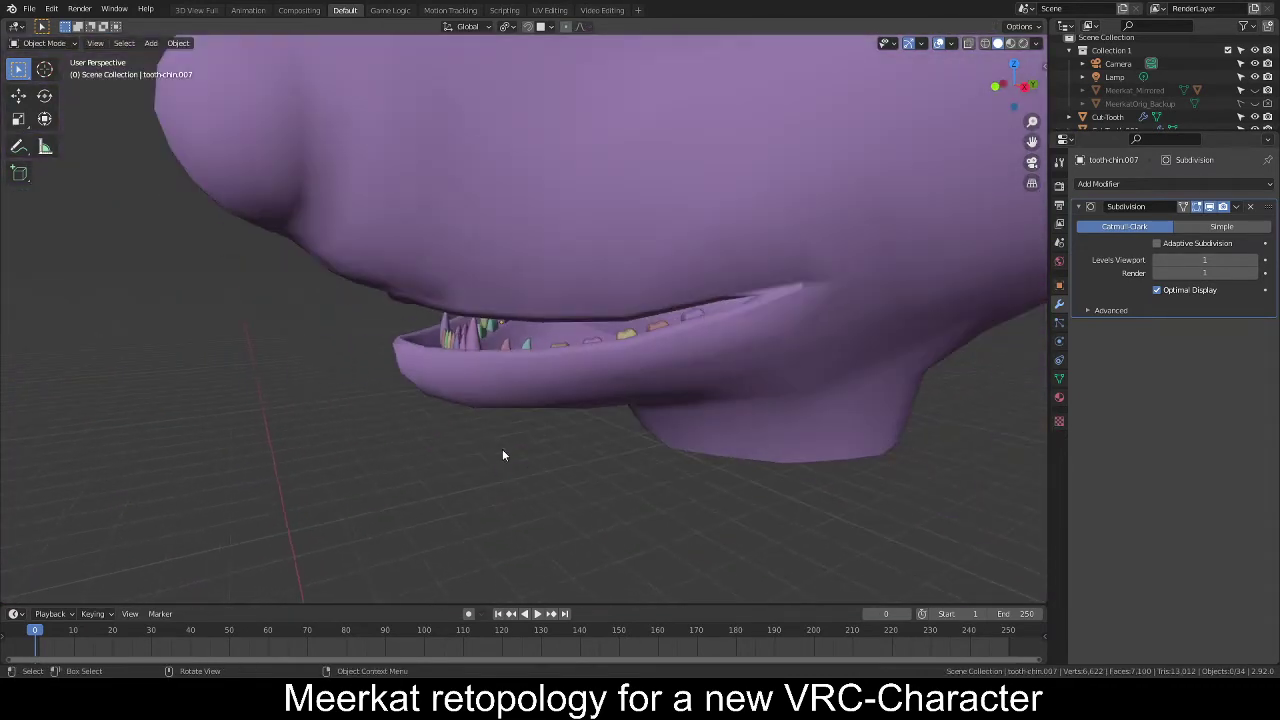
pyautogui.moveTo(503, 451); pyautogui.dragTo(681, 432, button='middle')
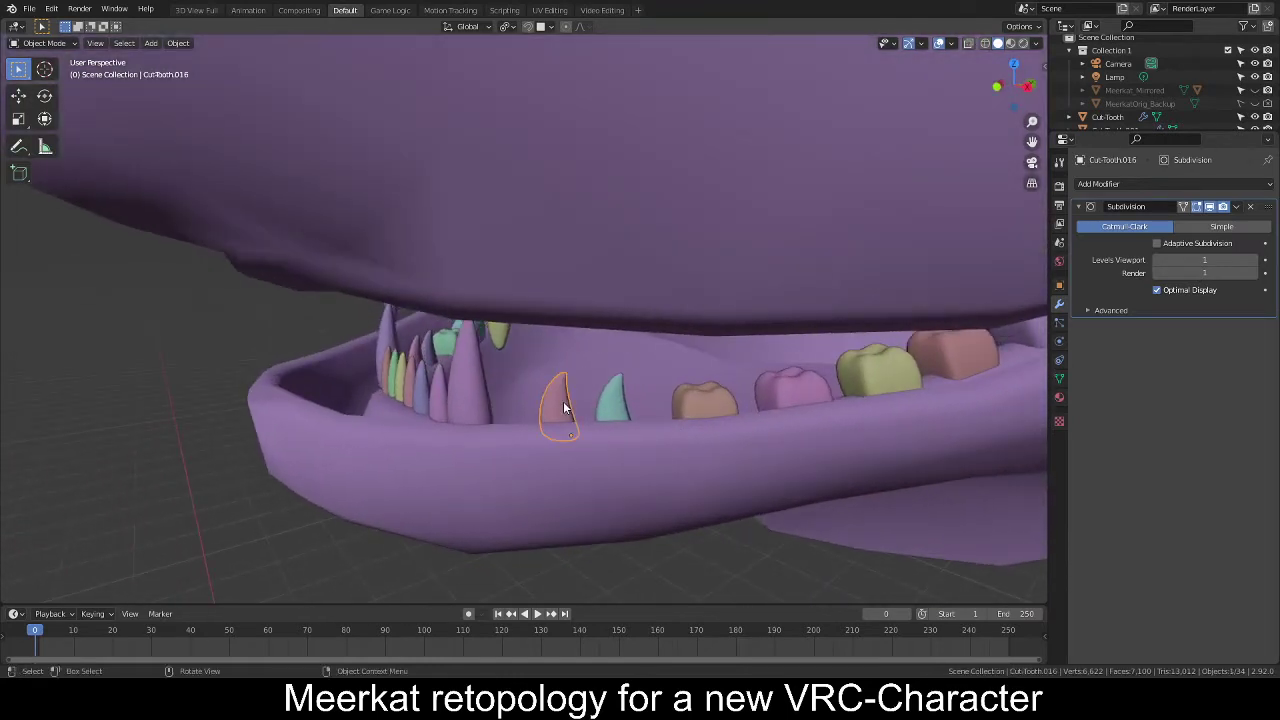
# Select the side teeth and molars on both sides of the lower jaw and duplicate them in place.
pyautogui.moveTo(563, 408); pyautogui.dragTo(703, 409, button='middle')
pyautogui.press('c')
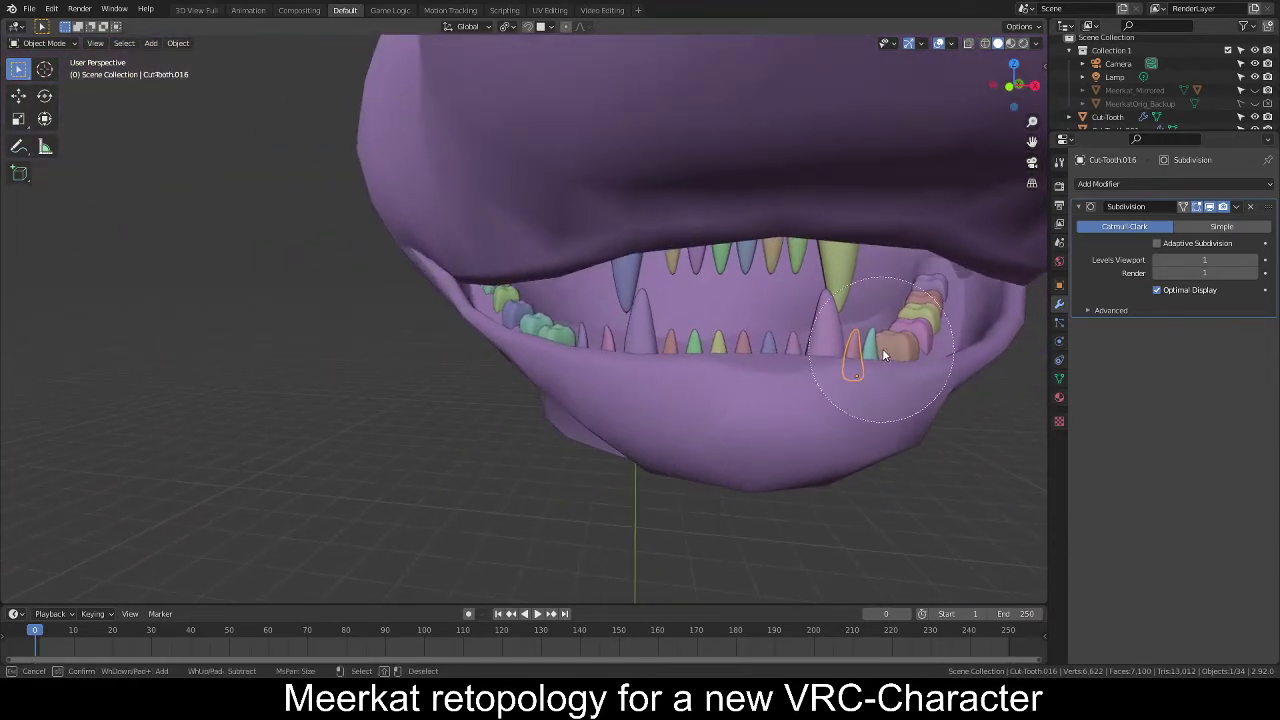
pyautogui.moveTo(898, 354); pyautogui.dragTo(921, 316)
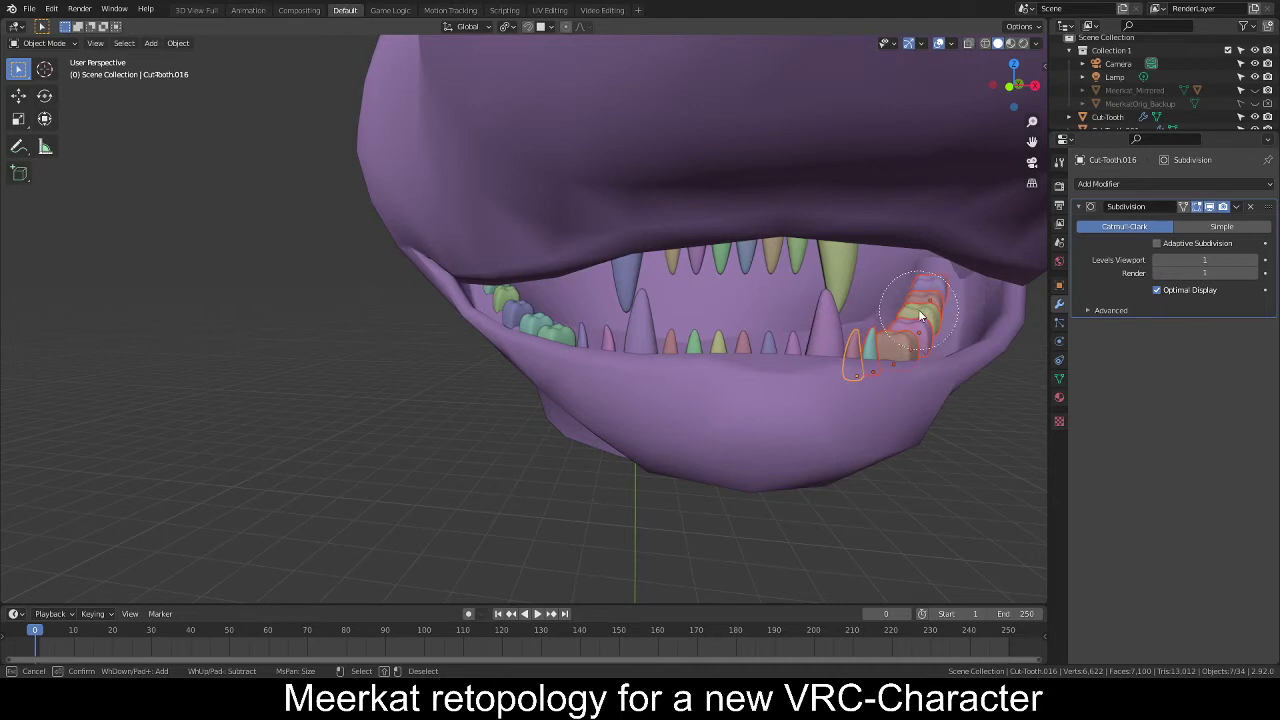
pyautogui.rightClick(481, 273)
pyautogui.hotkey('shift', 'd')
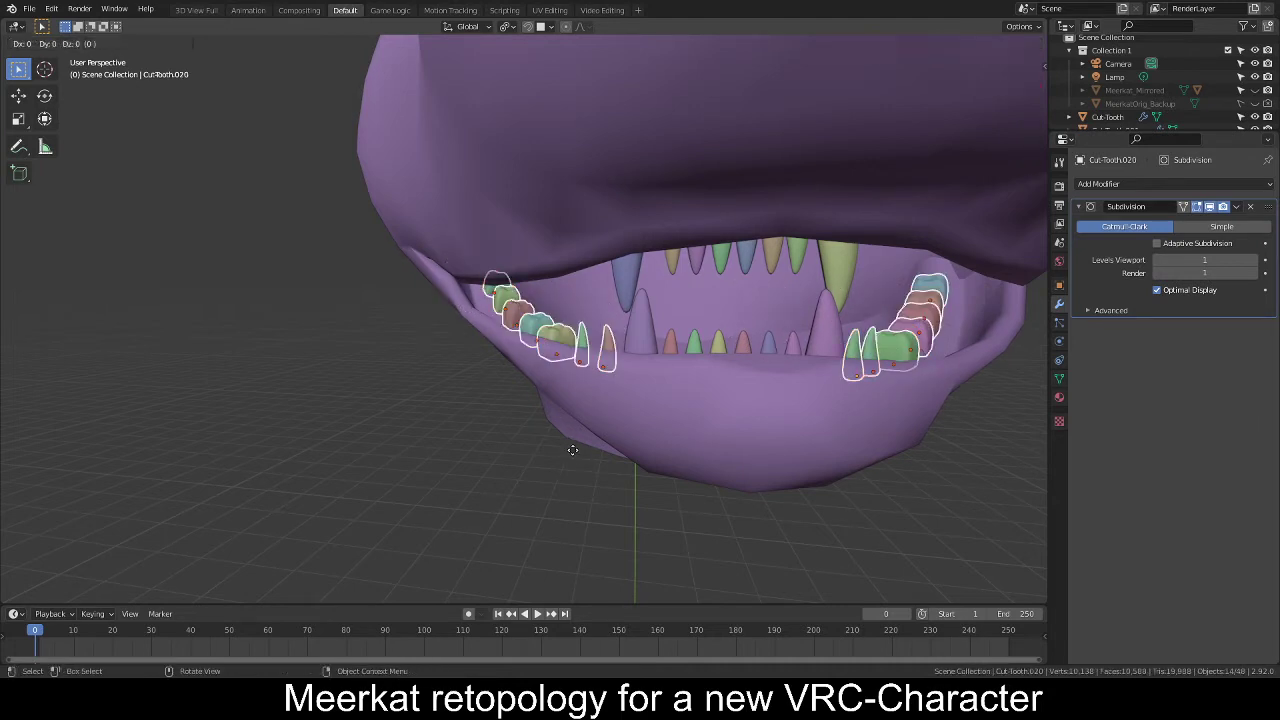
pyautogui.rightClick(573, 456)
# Mirror the duplicated teeth along global Z with Interactive Mirror and raise them 0.06899 along Z to the upper jaw.
pyautogui.press('F3')
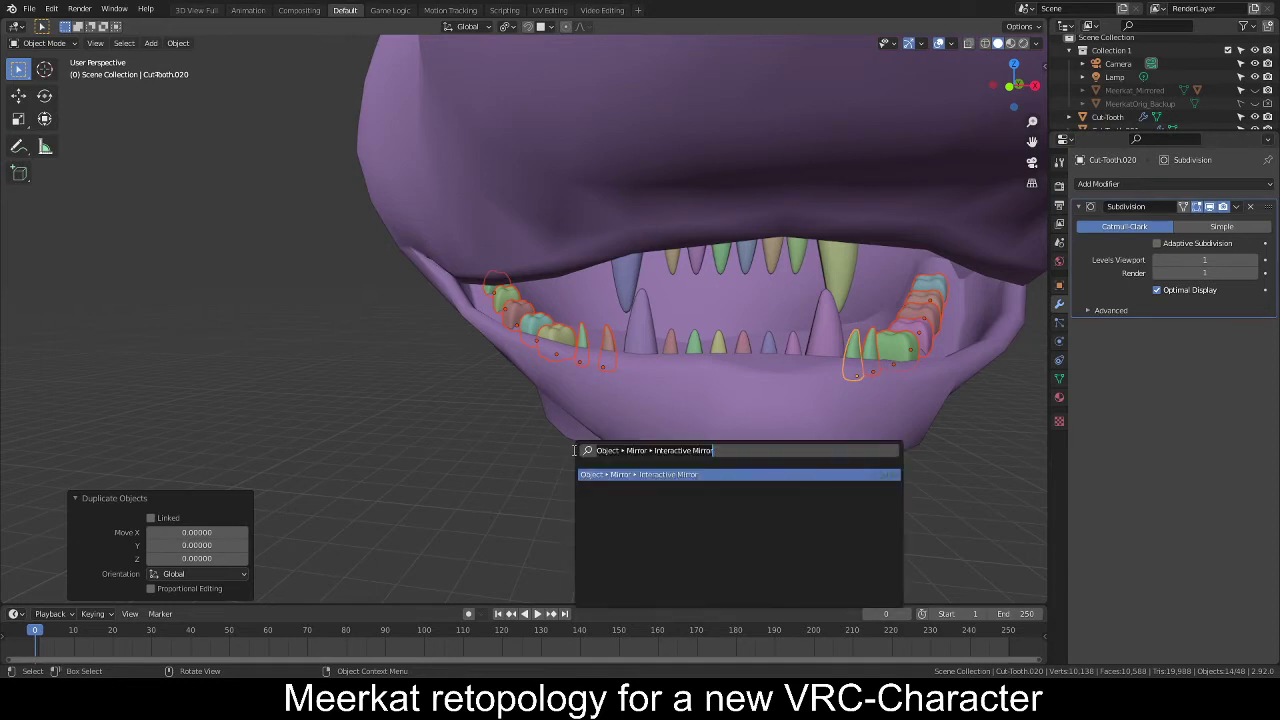
pyautogui.press('Return')
pyautogui.press('z')
pyautogui.press('Return')
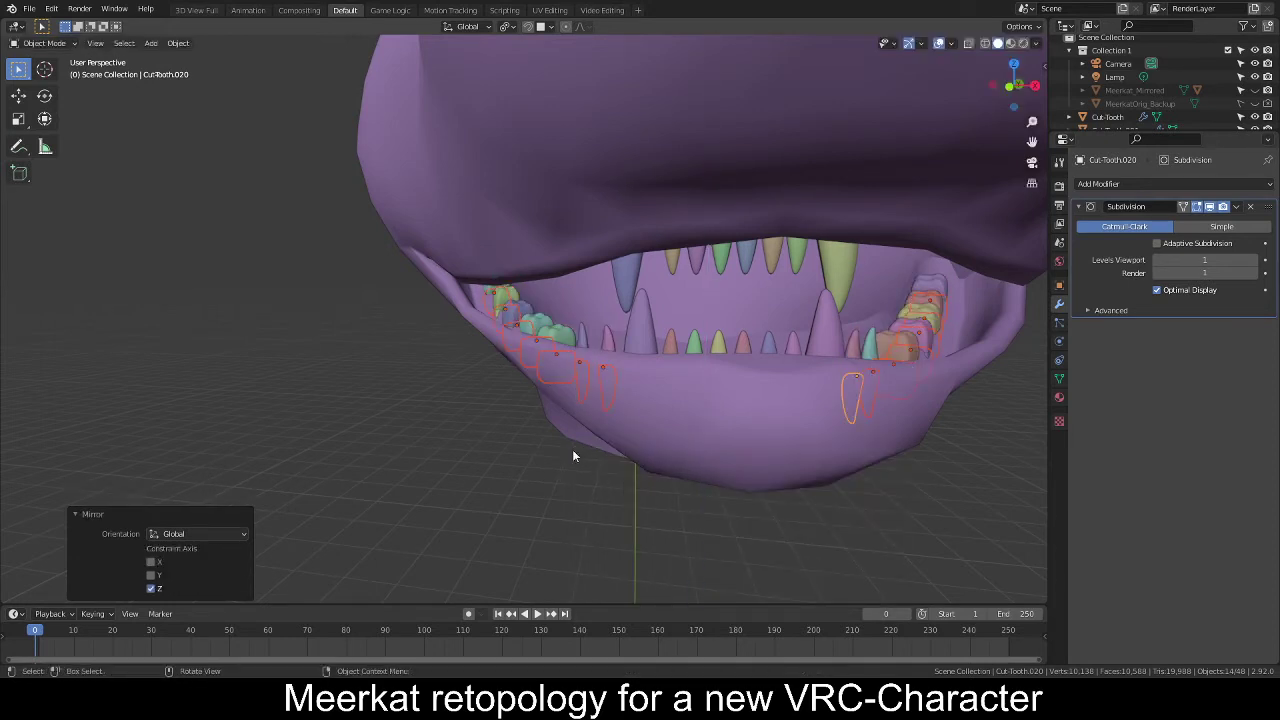
pyautogui.press('g')
pyautogui.press('z')
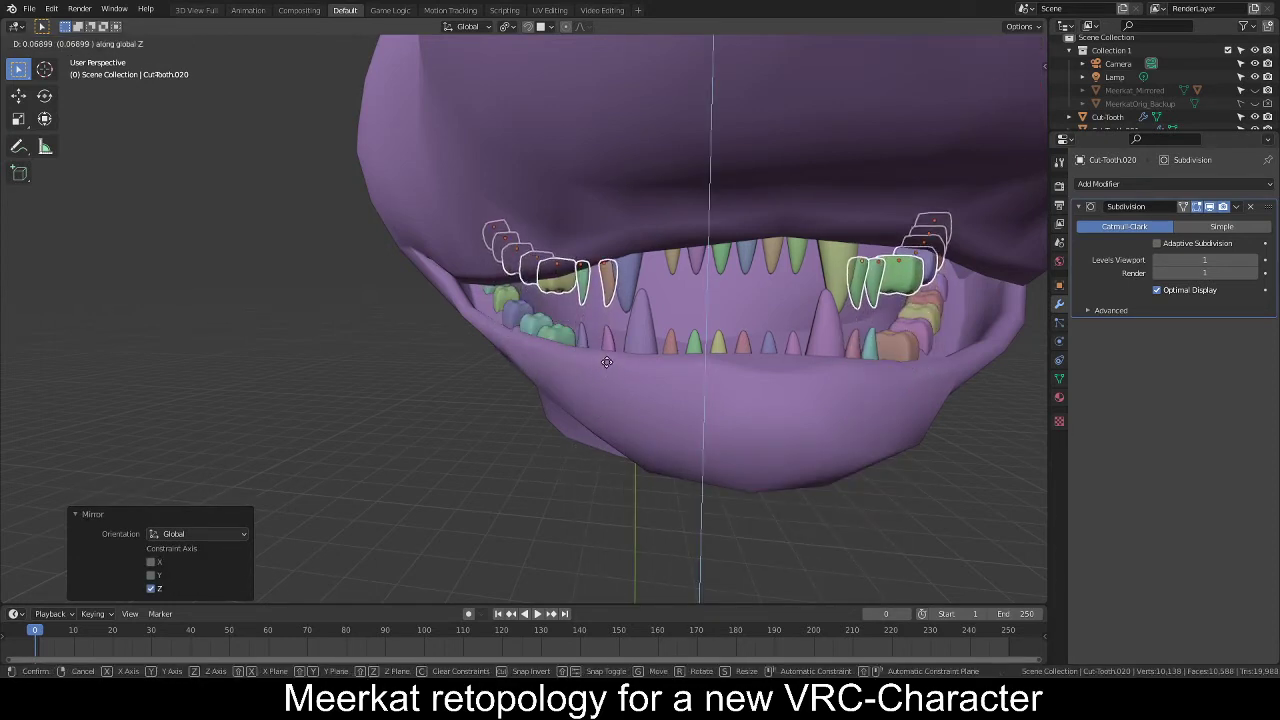
pyautogui.click(607, 362)
# Raise the two upper side teeth behind the olive canine along global Z into the upper gum.
pyautogui.moveTo(820, 366); pyautogui.dragTo(520, 370, button='middle')
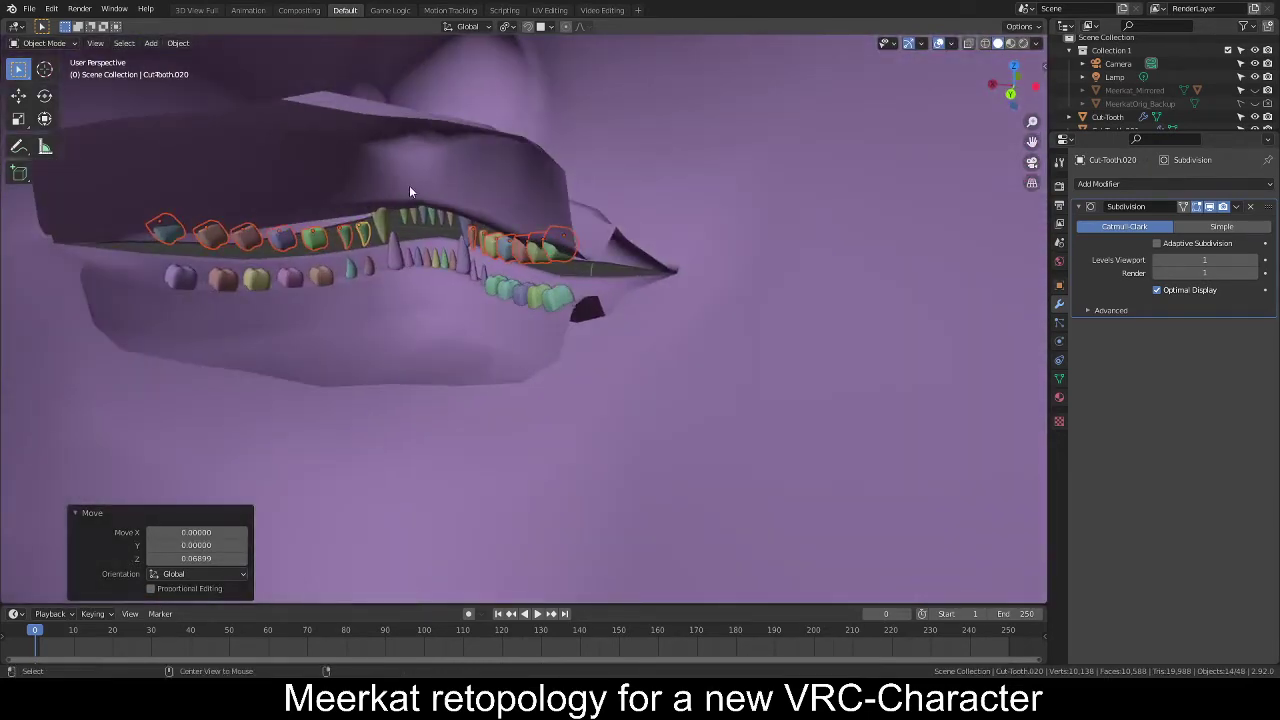
pyautogui.moveTo(375, 203); pyautogui.dragTo(646, 375, button='middle')
pyautogui.scroll(-1, 720, 373)
pyautogui.scroll(3, 646, 375)
pyautogui.click(440, 364)
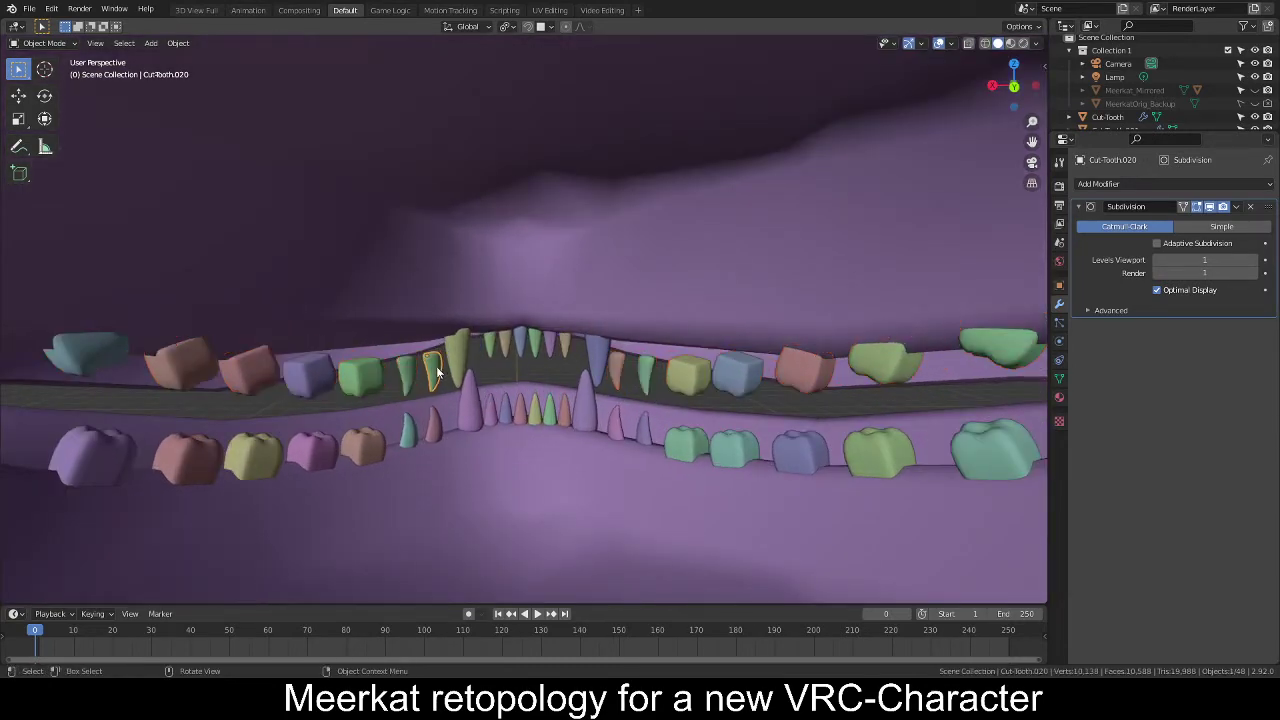
pyautogui.press('g')
pyautogui.press('z')
pyautogui.click(465, 375)
pyautogui.hotkey('shift', 'd')
pyautogui.click(420, 366)
pyautogui.press('g')
pyautogui.press('z')
pyautogui.click(421, 362)
# Raise the first upper molar, tooth-chin.010, by 0.01607 and the second, tooth-chin.011, by 0.01234 along global Z.
pyautogui.click(355, 376)
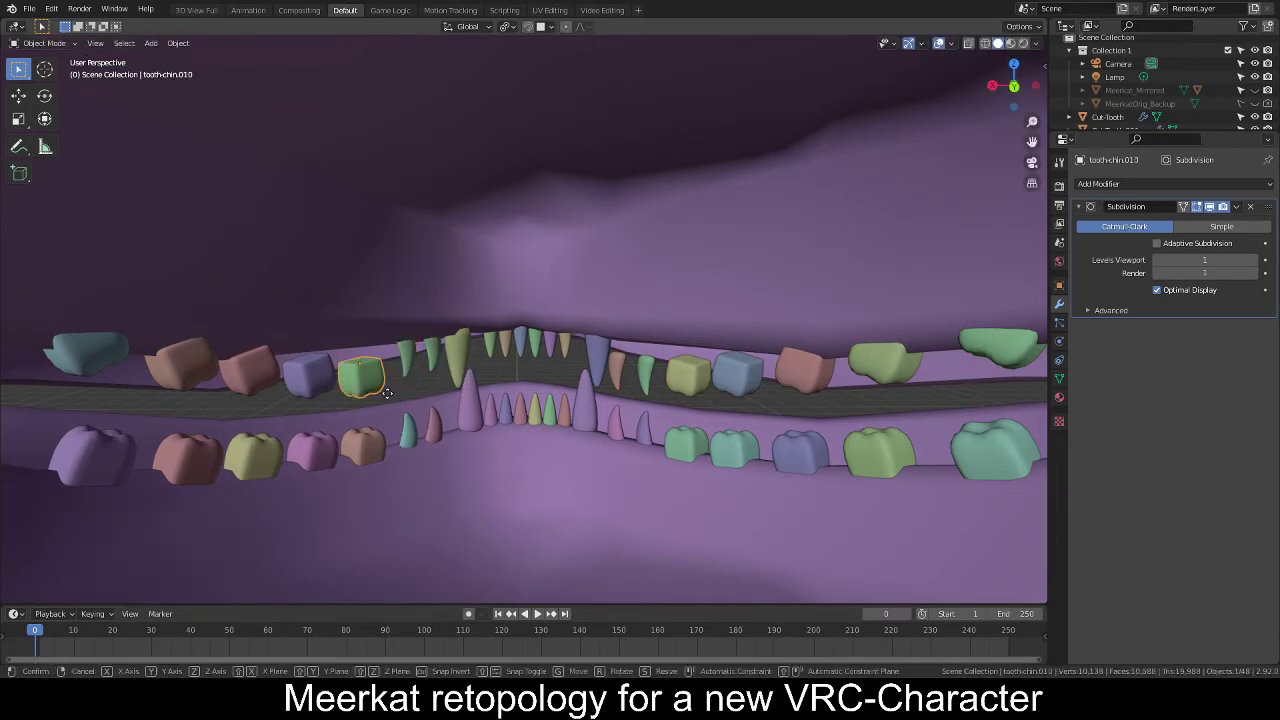
pyautogui.press('g')
pyautogui.press('z')
pyautogui.click(383, 378)
pyautogui.moveTo(383, 376)
pyautogui.mouseDown(button='middle')
pyautogui.moveTo(498, 362)
pyautogui.moveTo(405, 370)
pyautogui.mouseUp(button='middle')
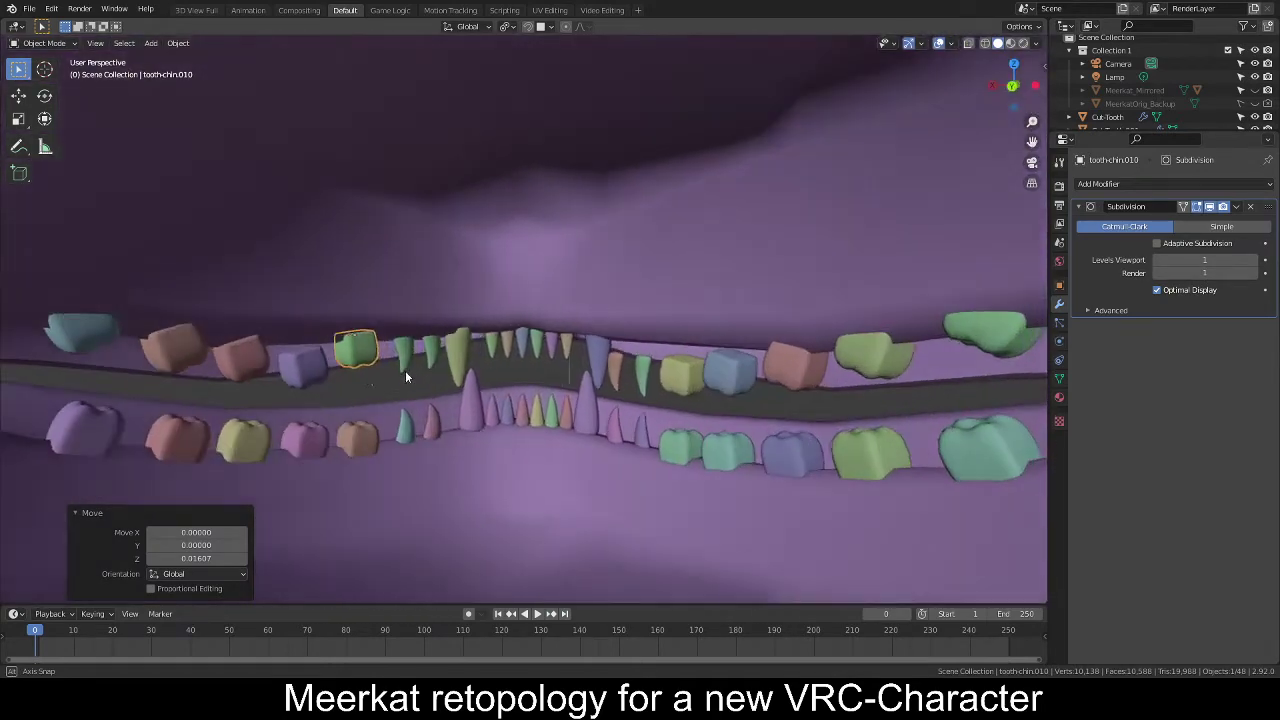
pyautogui.click(308, 369)
pyautogui.press('g')
pyautogui.press('z')
pyautogui.click(385, 368)
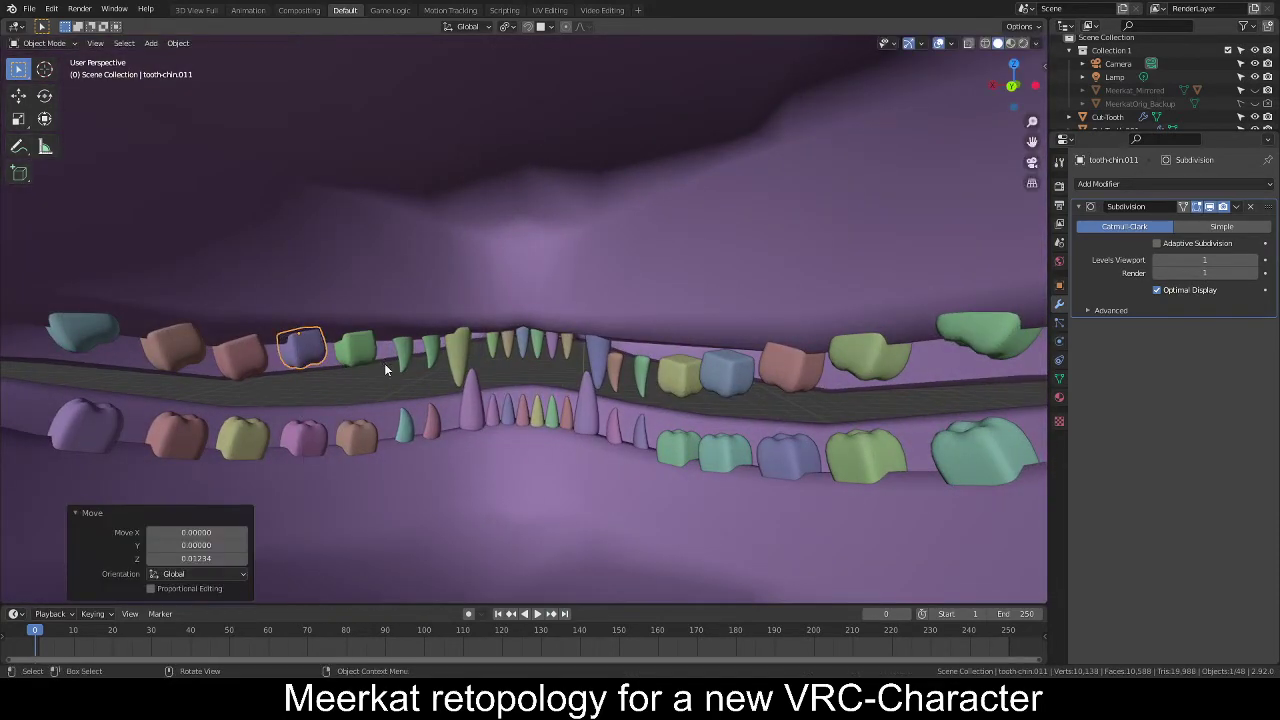
# Adjust the height of the third and fourth upper molars, tooth-chin.012 and tooth-chin.013, along global Z to fit the gum.
pyautogui.click(242, 361)
pyautogui.press('g')
pyautogui.press('z')
pyautogui.click(235, 365)
pyautogui.click(178, 352)
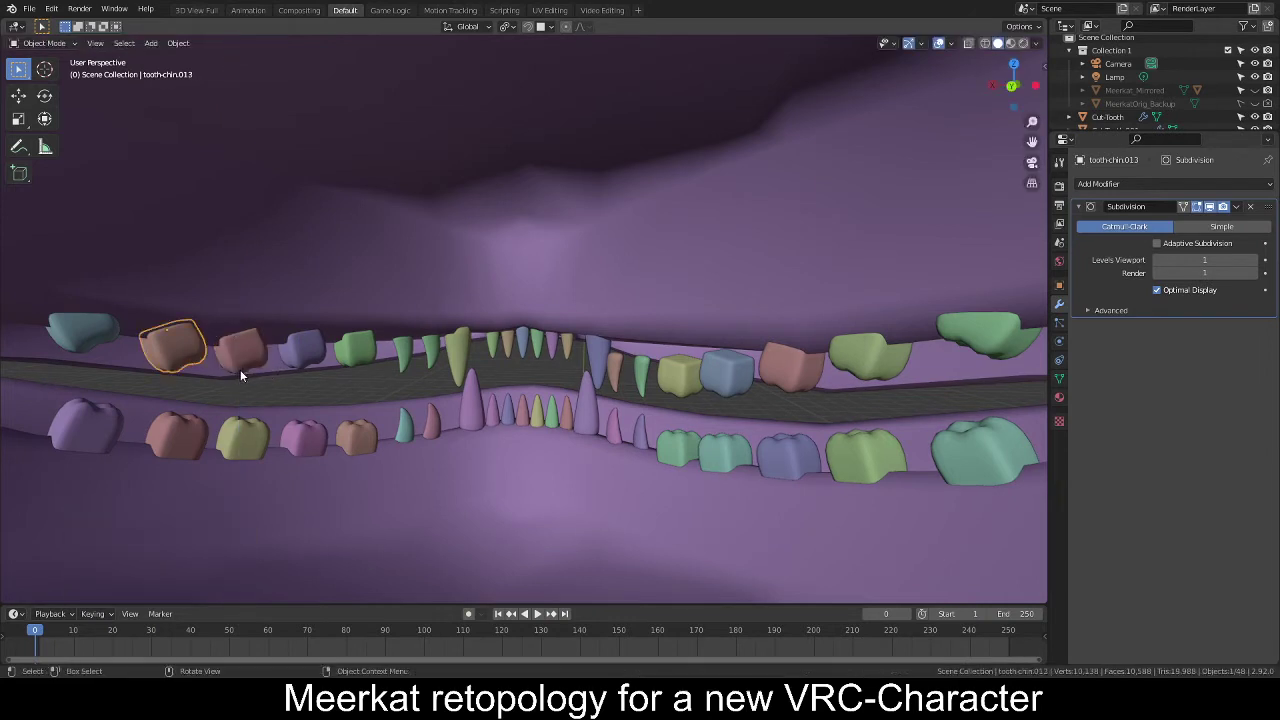
pyautogui.press('g')
pyautogui.press('z')
pyautogui.click(245, 368)
# Rotate the rearmost upper molar, tooth-chin.014, freely and then in the view plane so it follows the gum line.
pyautogui.click(110, 338)
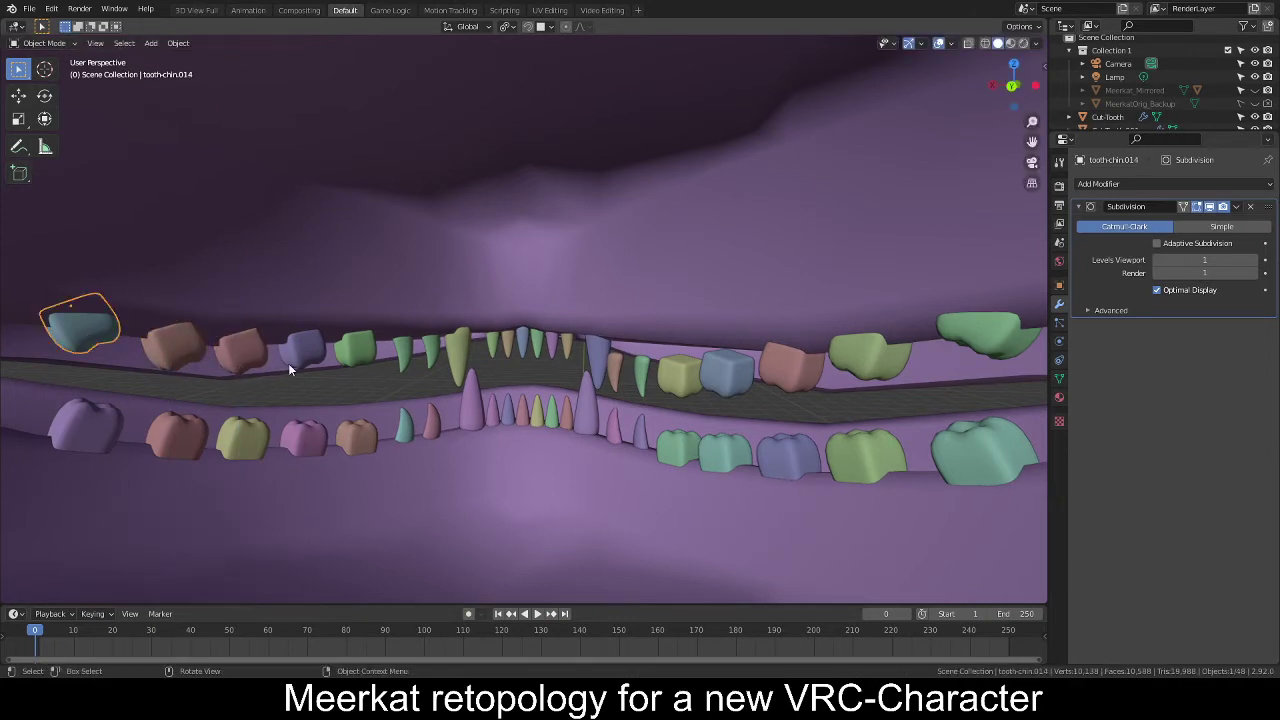
pyautogui.press('r')
pyautogui.press('r')
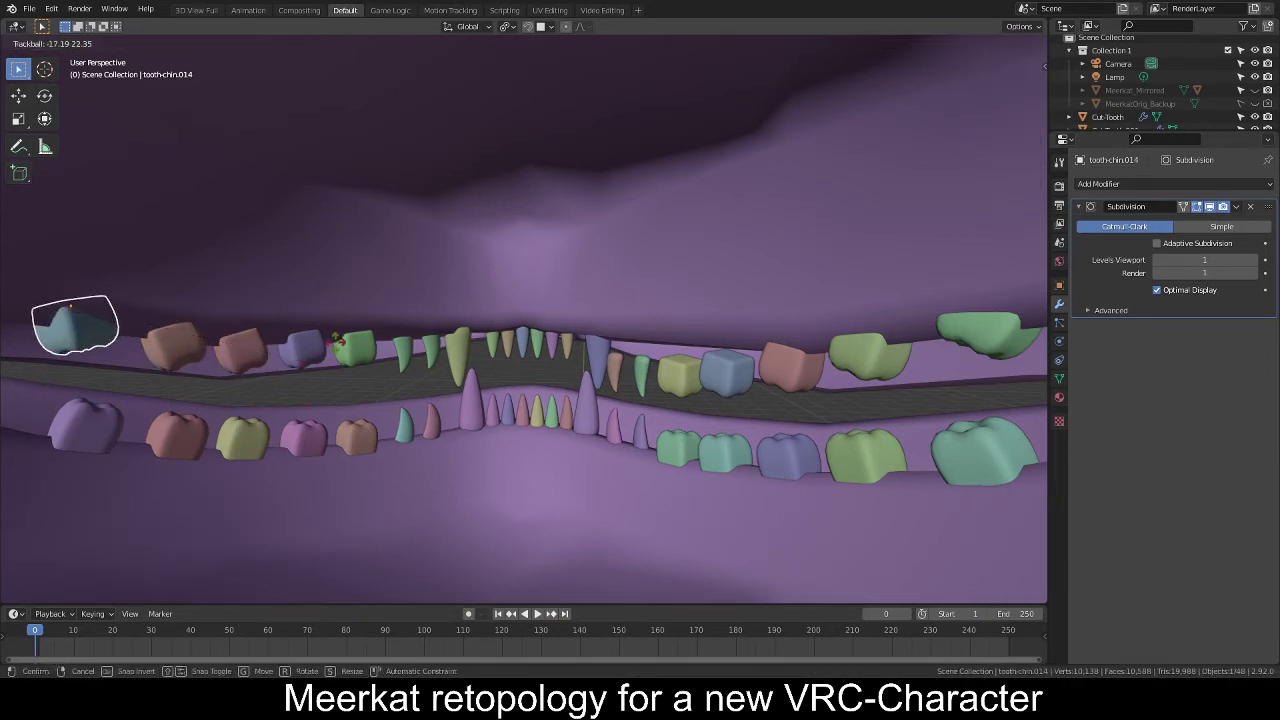
pyautogui.keyDown('alt'); pyautogui.middleClick(236, 327); pyautogui.keyUp('alt')
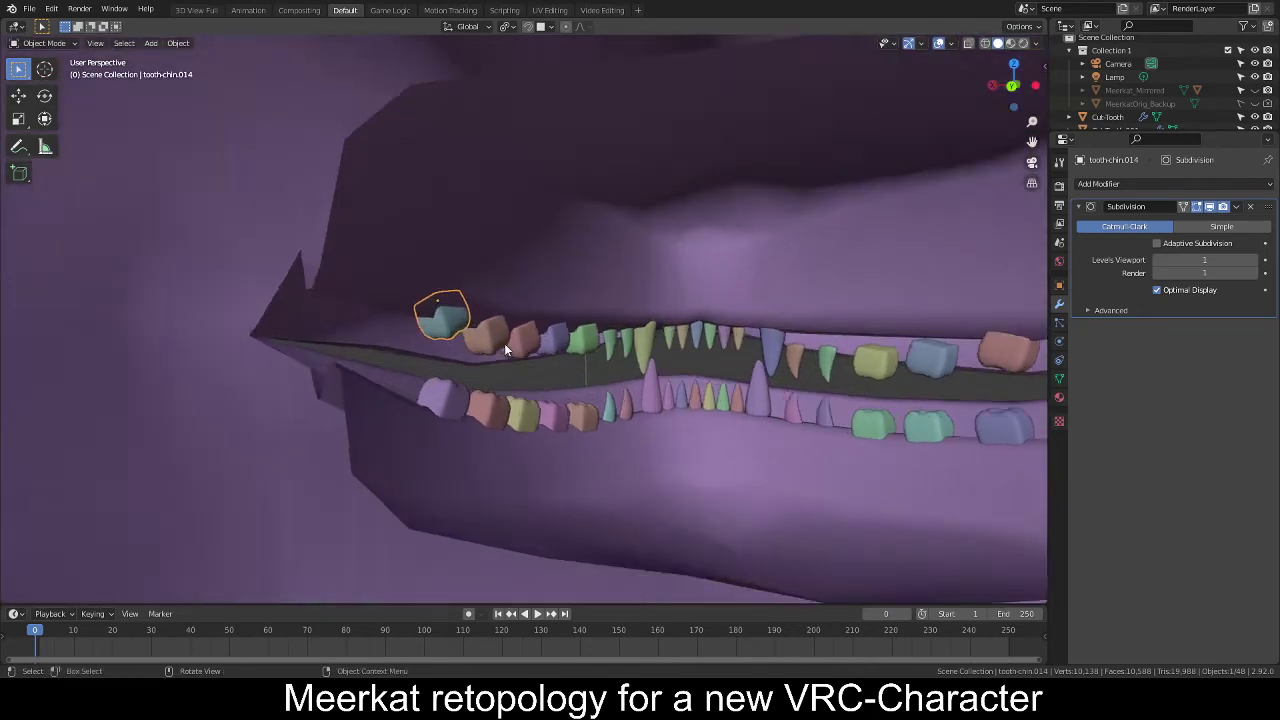
pyautogui.scroll(5, 514, 348)
pyautogui.moveTo(524, 354); pyautogui.dragTo(469, 340, button='middle')
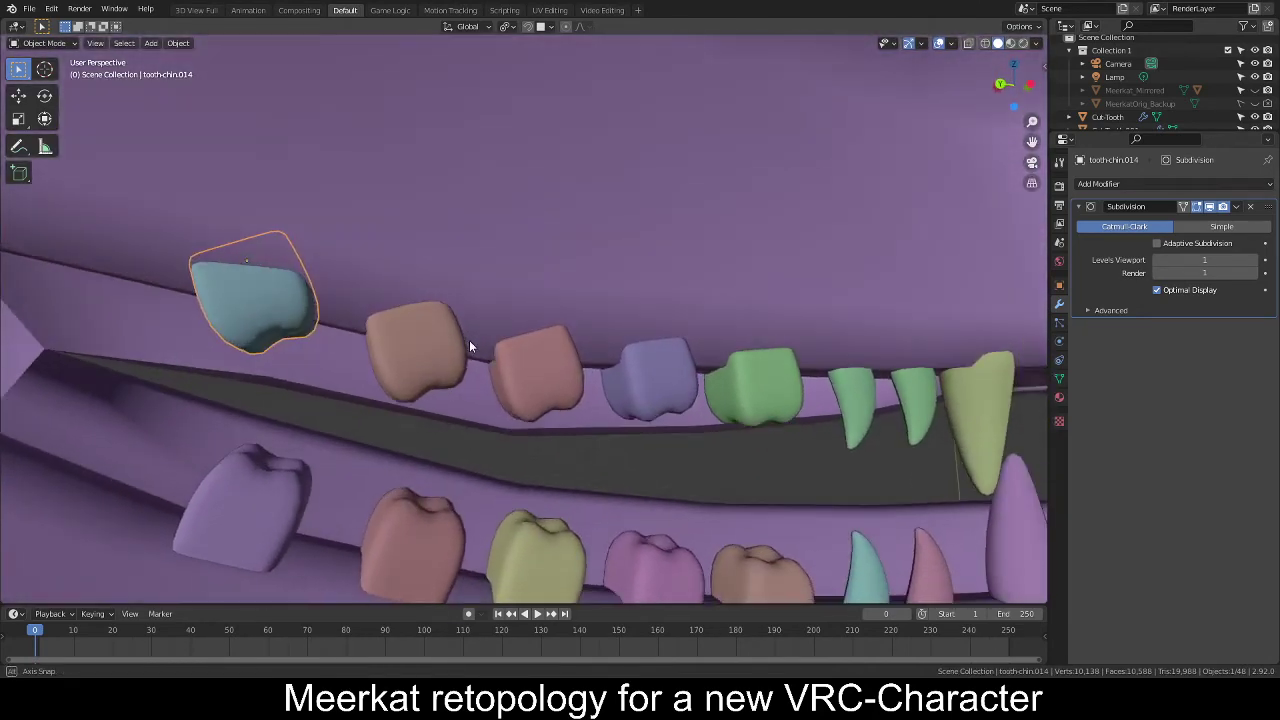
pyautogui.press('r')
pyautogui.click(355, 458)
# Rotate the fourth and third upper molars, tooth-chin.013 and tooth-chin.012, in the view plane to follow the gum.
pyautogui.click(428, 357)
pyautogui.press('r')
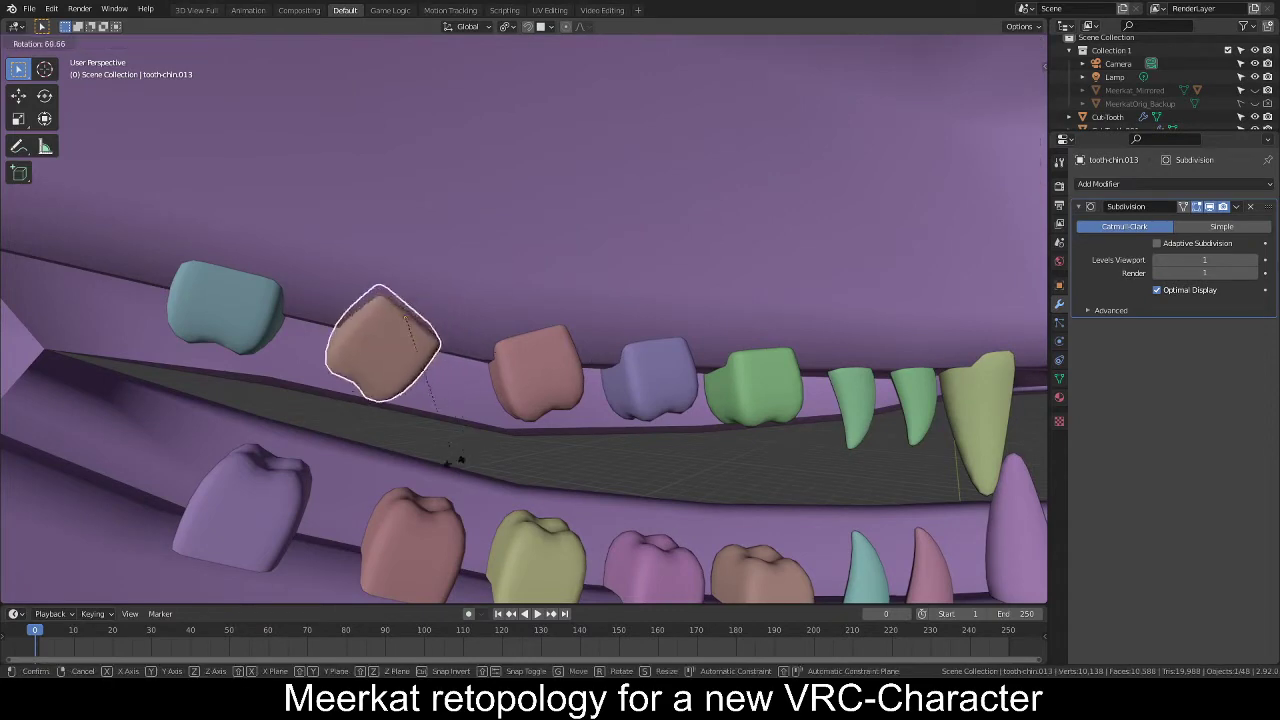
pyautogui.click(532, 426)
pyautogui.moveTo(538, 423); pyautogui.dragTo(567, 397, button='middle')
pyautogui.click(567, 397)
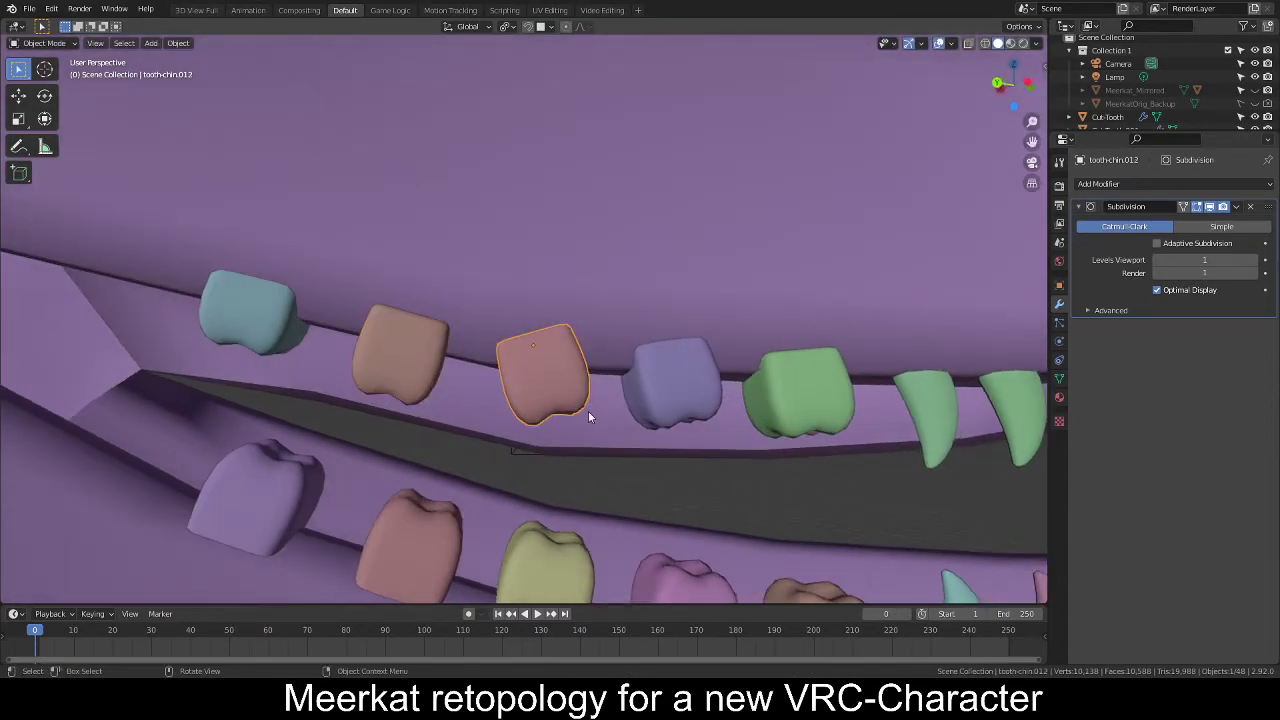
pyautogui.press('r')
pyautogui.click(567, 462)
# Rotate the second and first upper molars, tooth-chin.011 and tooth-chin.010, in the view plane to align their tops with the gum.
pyautogui.moveTo(654, 449); pyautogui.dragTo(515, 352, button='middle')
pyautogui.click(518, 346)
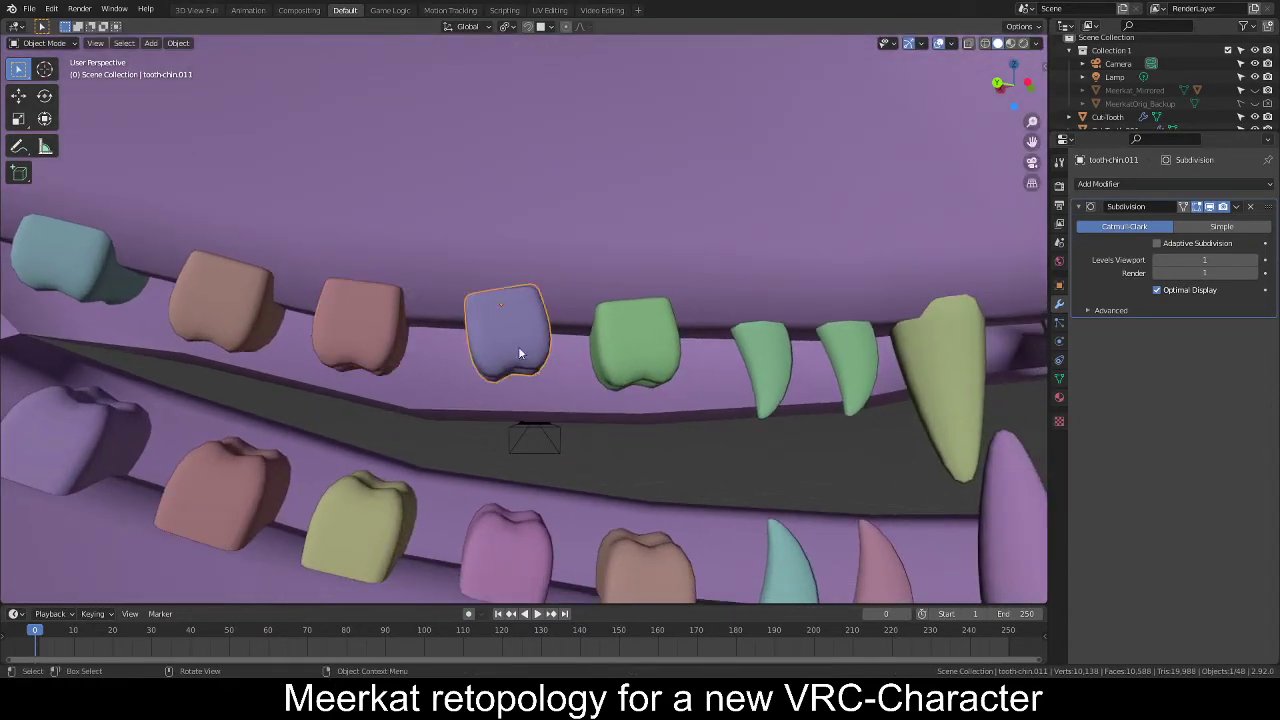
pyautogui.press('r')
pyautogui.click(630, 420)
pyautogui.moveTo(646, 413); pyautogui.dragTo(564, 338, button='middle')
pyautogui.click(564, 338)
pyautogui.press('r')
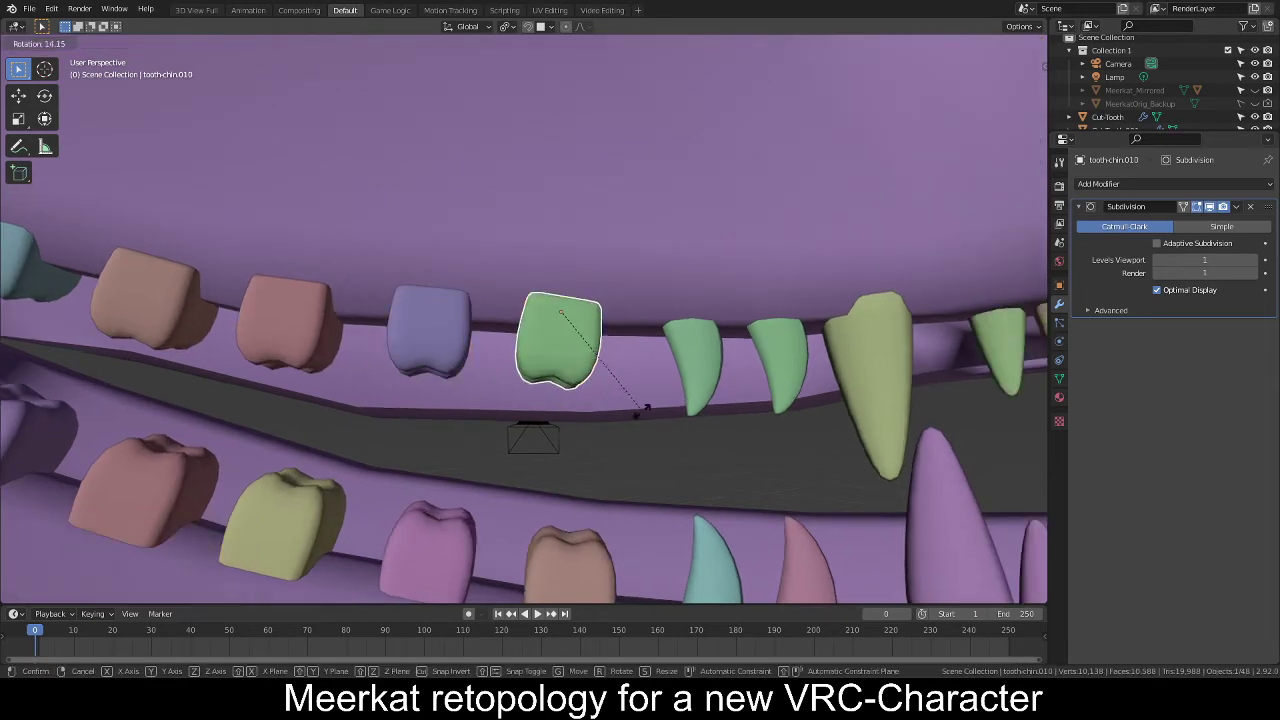
pyautogui.click(646, 397)
# Move tooth-chin.010 by -0.00200, -0.00255, -0.00020 toward the side teeth, and shift tooth-chin.011 closer behind it.
pyautogui.moveTo(646, 399); pyautogui.dragTo(490, 379, button='middle')
pyautogui.click(631, 379)
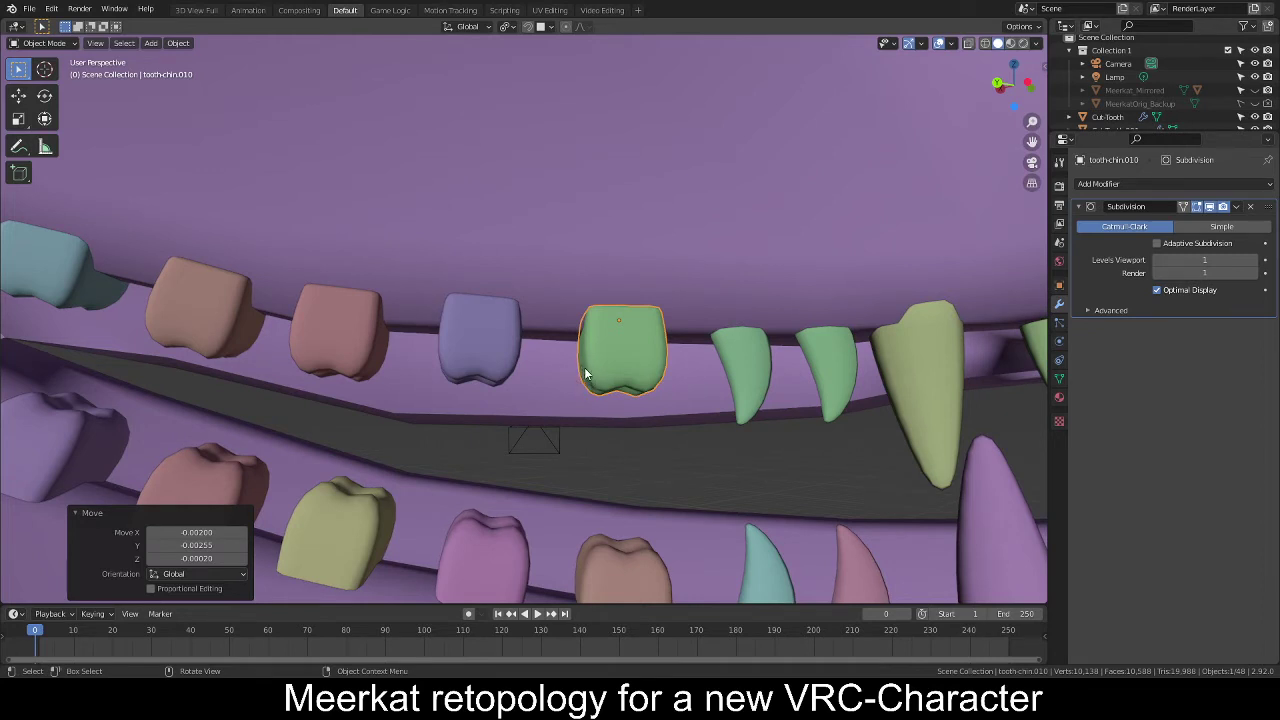
pyautogui.moveTo(542, 363)
pyautogui.keyDown('shift'); pyautogui.mouseDown(button='middle')
pyautogui.moveTo(569, 339)
pyautogui.moveTo(566, 360)
pyautogui.mouseUp(button='middle'); pyautogui.keyUp('shift')
pyautogui.click(568, 340)
pyautogui.press('g')
pyautogui.click(585, 360)
# Move the third upper molar, tooth-chin.012, forward along the gum to close the gap to tooth-chin.011.
pyautogui.keyDown('shift'); pyautogui.moveTo(538, 360); pyautogui.dragTo(604, 365, button='middle'); pyautogui.keyUp('shift')
pyautogui.click(500, 340)
pyautogui.moveTo(524, 348); pyautogui.dragTo(532, 352, button='middle')
pyautogui.press('g')
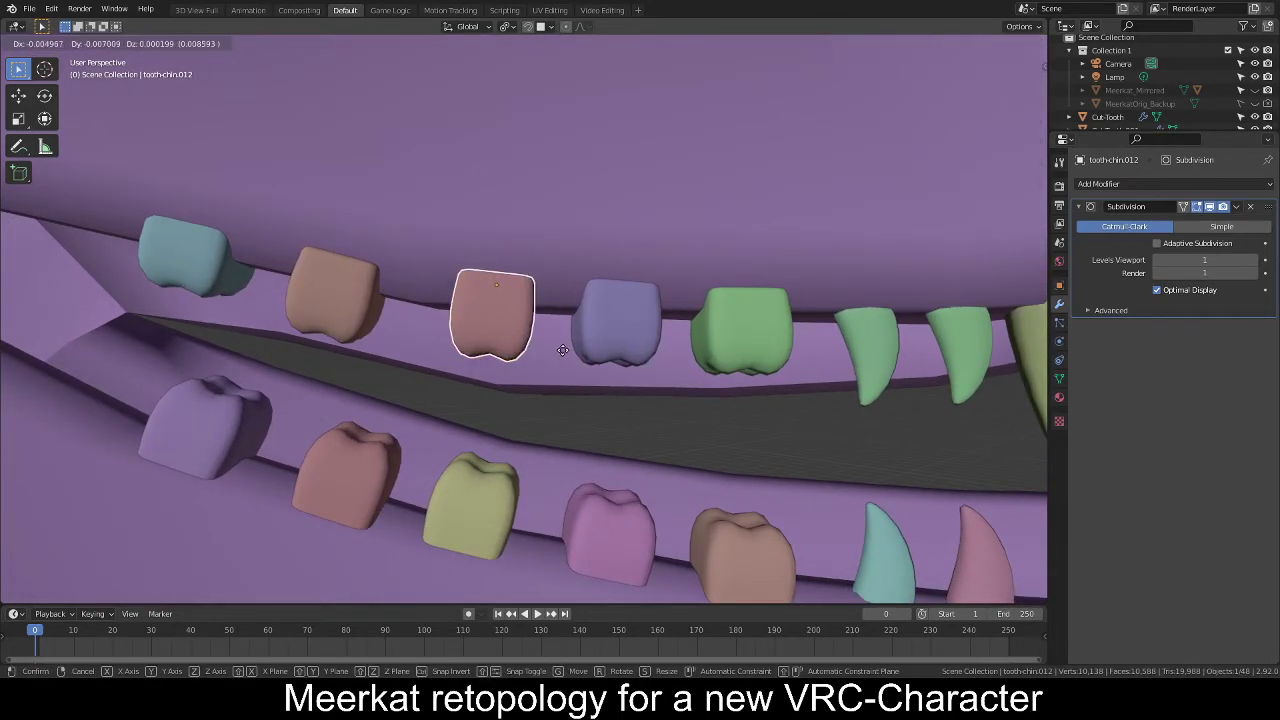
pyautogui.click(562, 352)
# Move the fourth upper molar, tooth-chin.013, forward beside tooth-chin.012, finishing with a small shift of 0.00134, 0.00194, 0.00020.
pyautogui.click(341, 316)
pyautogui.moveTo(341, 316); pyautogui.dragTo(510, 350, button='middle')
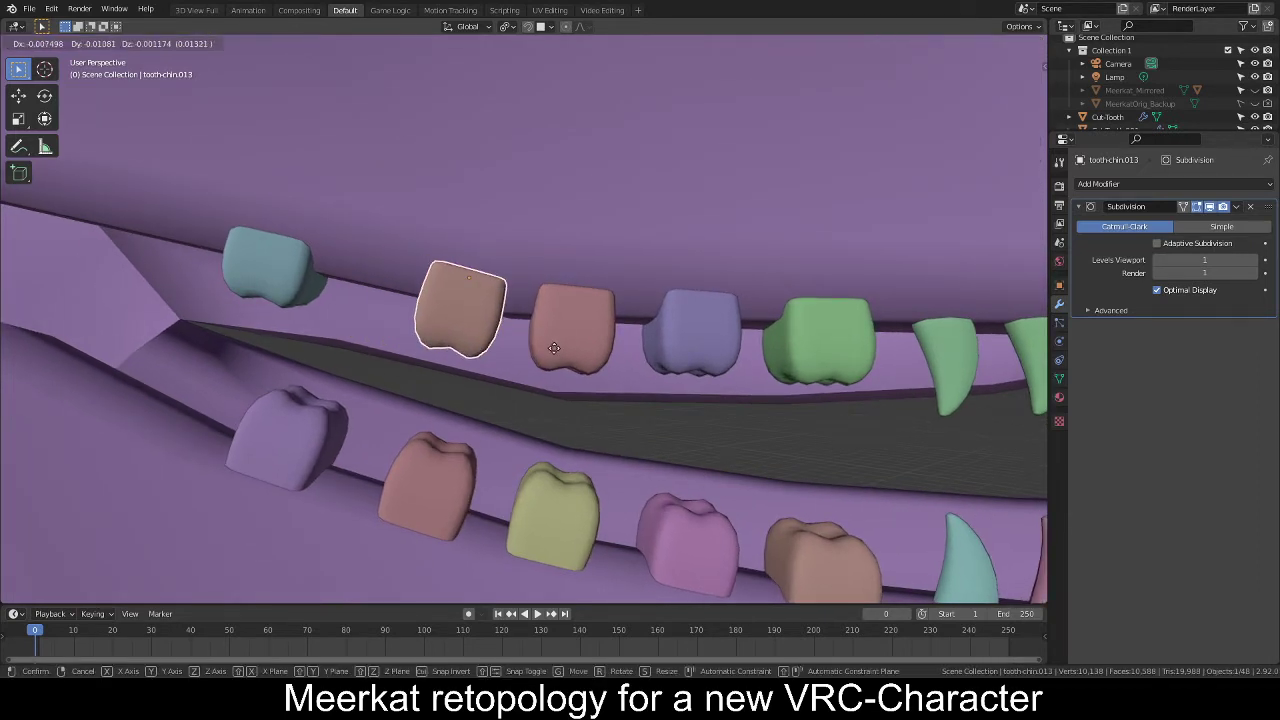
pyautogui.click(554, 347)
pyautogui.press('g')
pyautogui.click(527, 356)
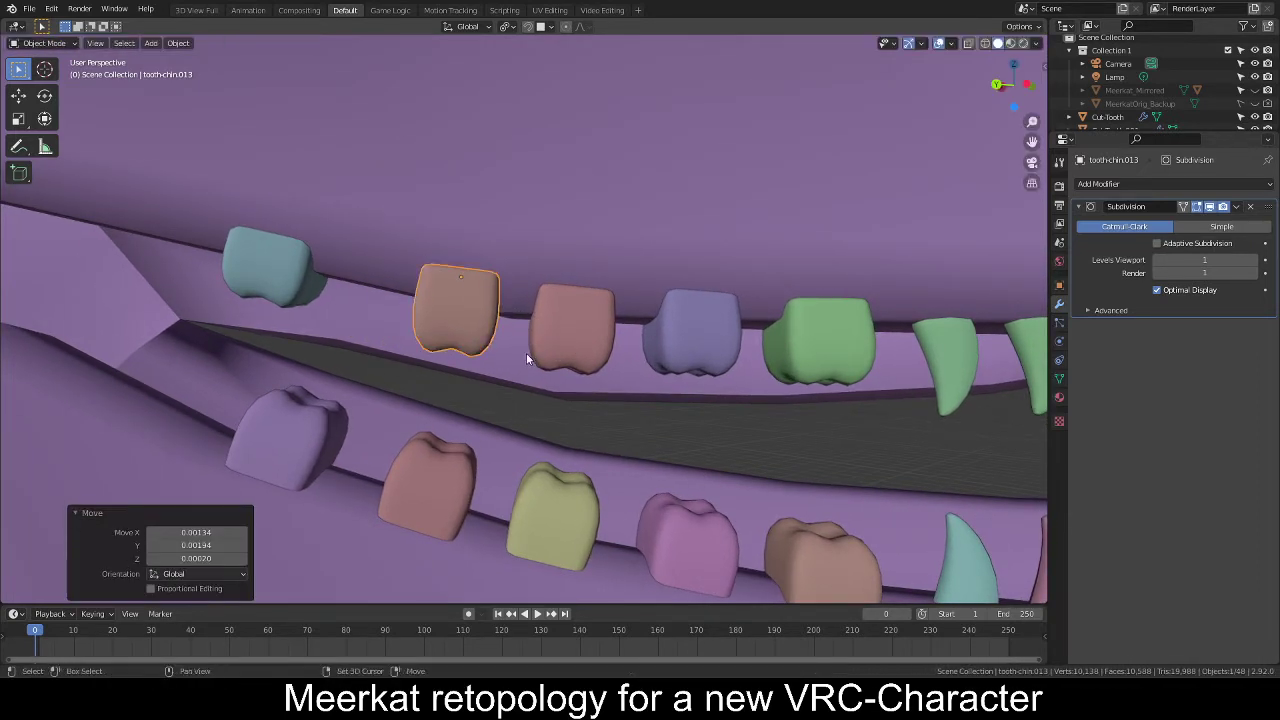
# Move the rearmost upper molar, tooth-chin.014, by -0.00836, -0.01262, -0.00483 toward the fourth molar.
pyautogui.moveTo(527, 358); pyautogui.dragTo(432, 326, button='middle')
pyautogui.click(432, 326)
pyautogui.press('g')
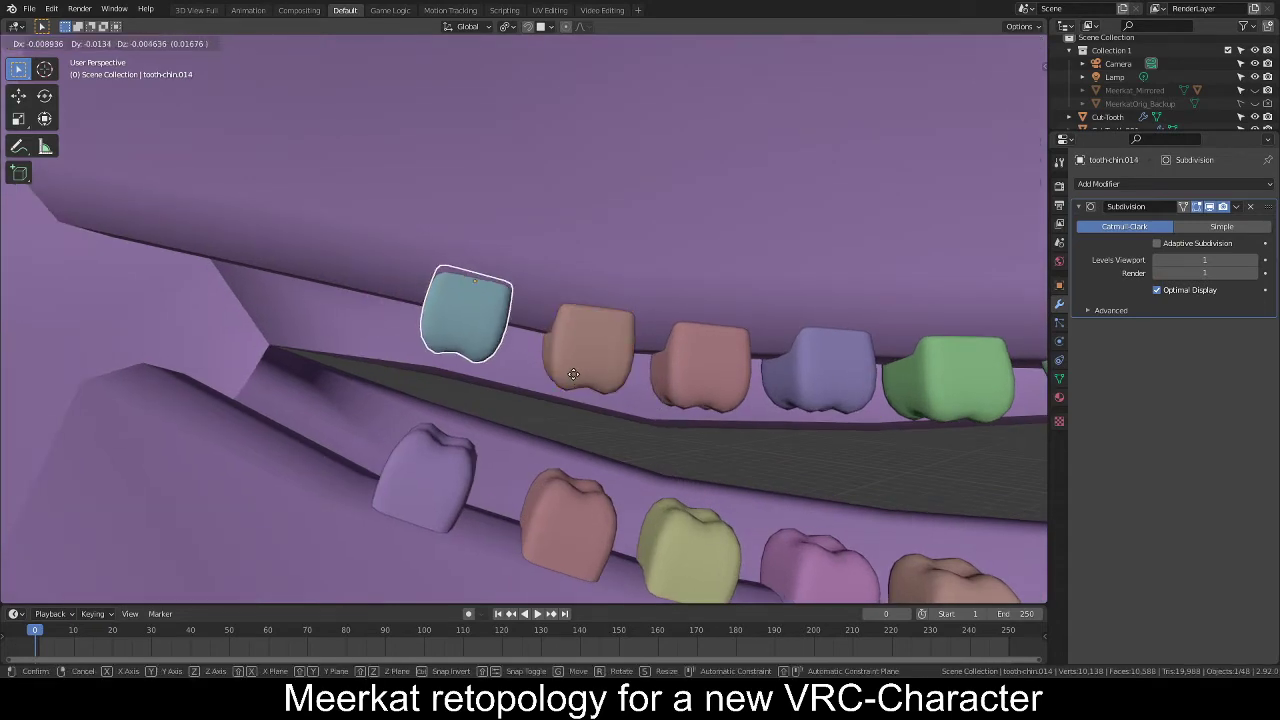
pyautogui.click(569, 375)
# Raise the orange side tooth behind the other upper canine, Cut-Tooth.022, by 0.01546 along global Z into the gum.
pyautogui.moveTo(692, 389); pyautogui.dragTo(680, 341, button='middle')
pyautogui.keyDown('shift'); pyautogui.moveTo(515, 286); pyautogui.dragTo(841, 345, button='middle'); pyautogui.keyUp('shift')
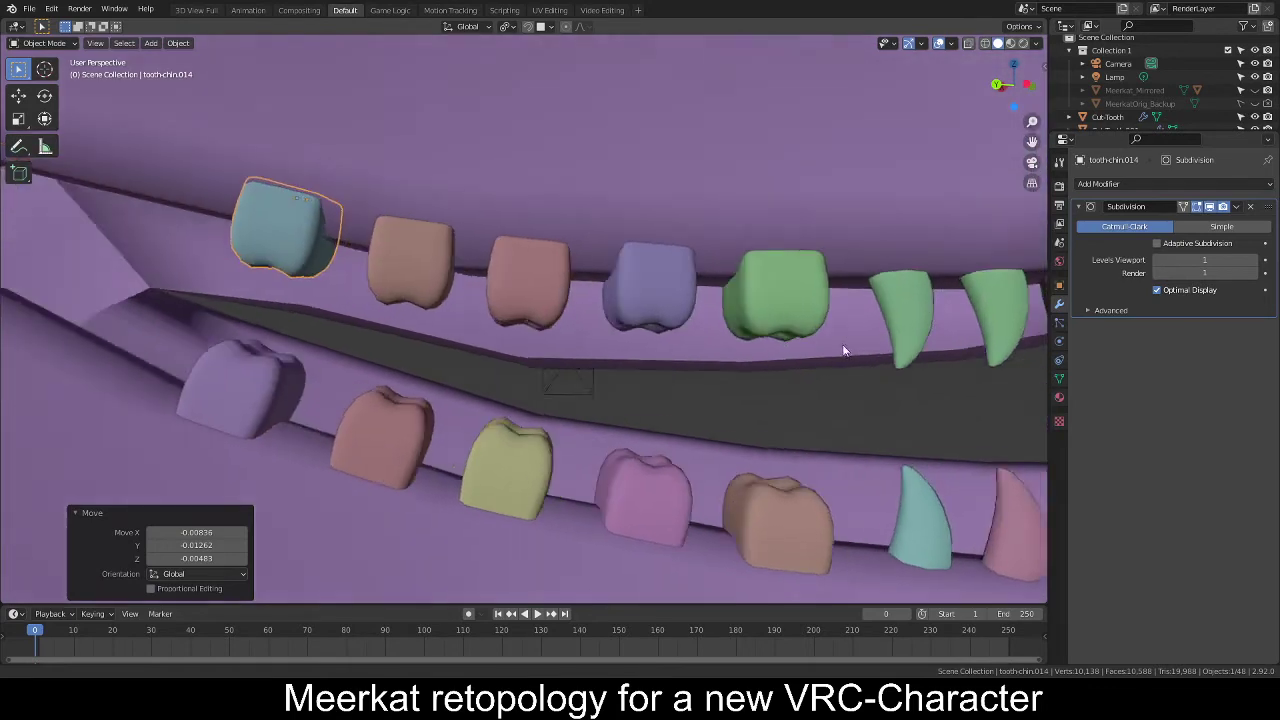
pyautogui.moveTo(556, 330); pyautogui.dragTo(475, 320, button='middle')
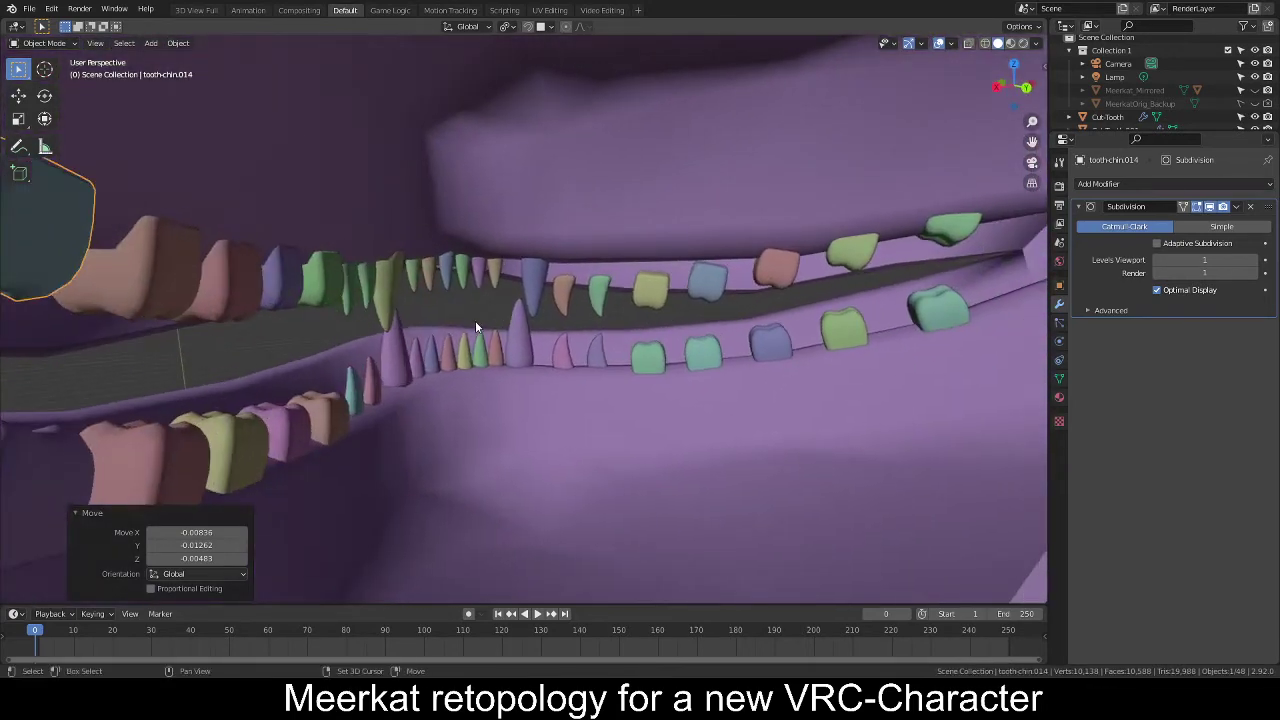
pyautogui.moveTo(549, 308); pyautogui.dragTo(531, 315, button='middle')
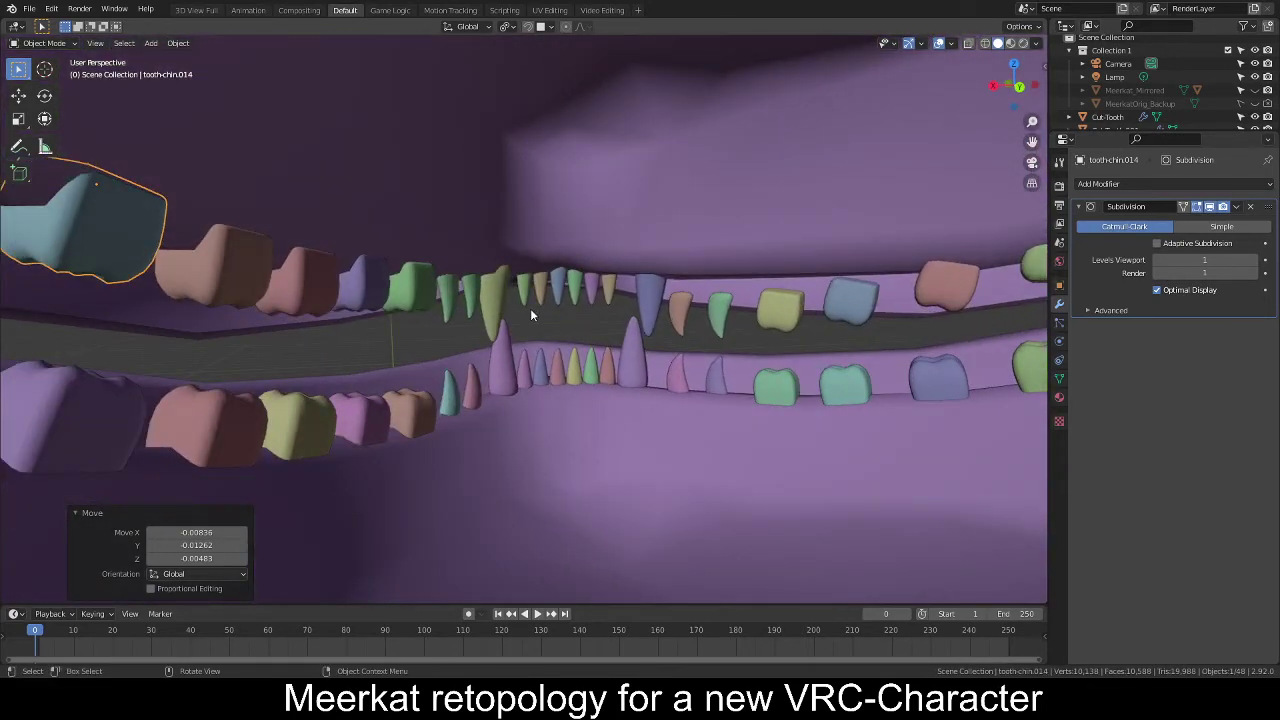
pyautogui.keyDown('alt'); pyautogui.middleClick(782, 261); pyautogui.keyUp('alt')
pyautogui.moveTo(574, 345); pyautogui.dragTo(357, 436, button='middle')
pyautogui.click(358, 437)
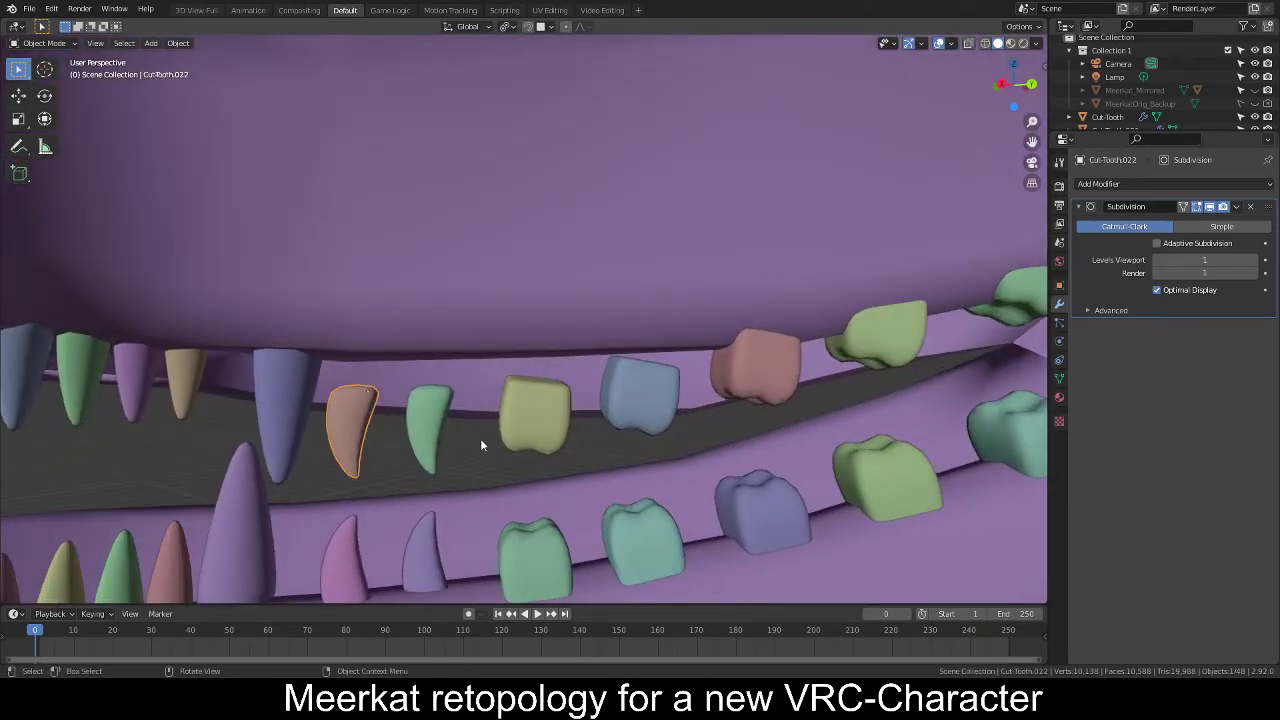
pyautogui.press('g')
pyautogui.press('z')
pyautogui.click(477, 404)
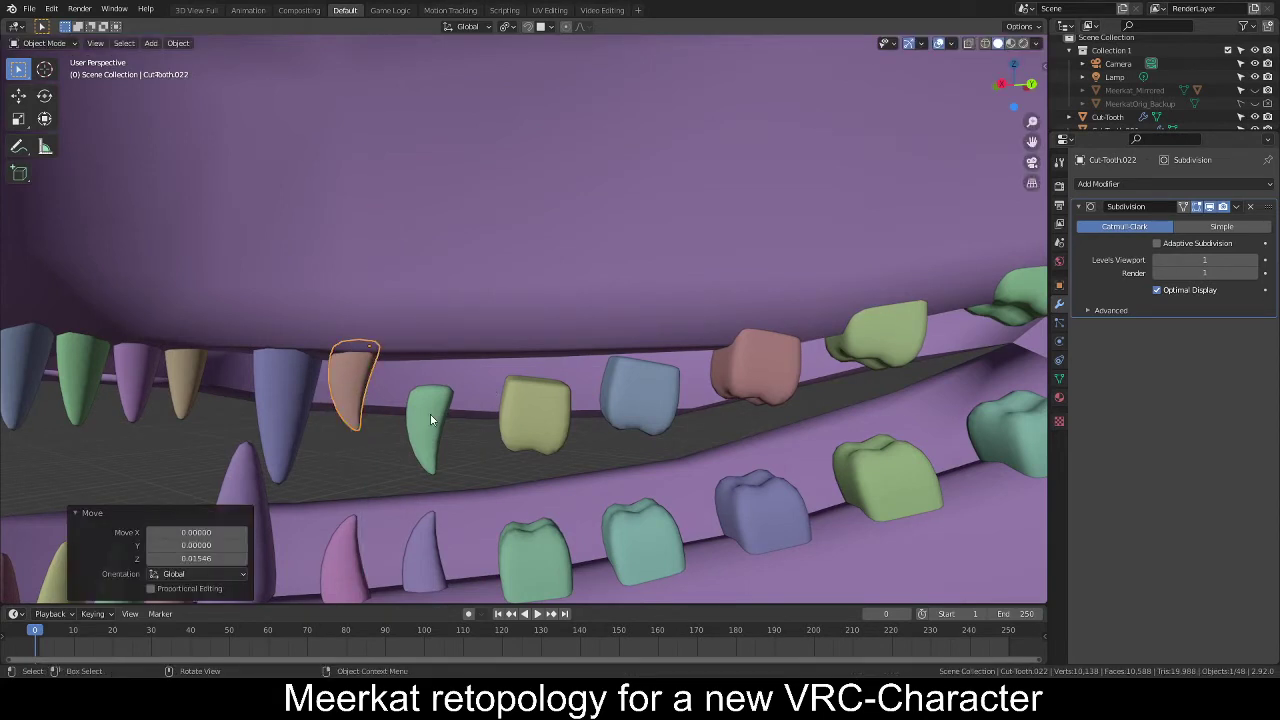
# Raise the neighbouring green side tooth, Cut-Tooth.023, along global Z into the upper gum.
pyautogui.click(432, 420)
pyautogui.press('g')
pyautogui.press('z')
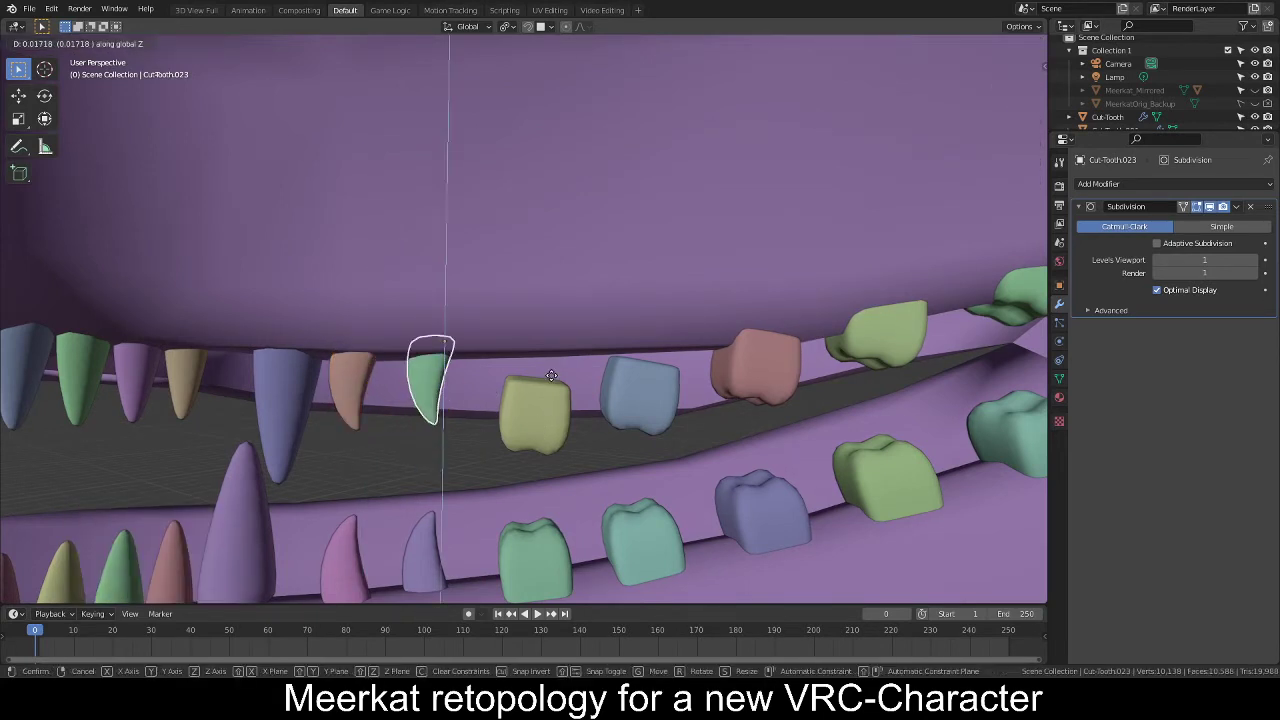
pyautogui.click(549, 382)
# Raise this side's first upper molar, tooth-chin.015, along global Z, rotate it -7.85° in the view plane and nudge it forward.
pyautogui.click(537, 414)
pyautogui.press('g')
pyautogui.press('z')
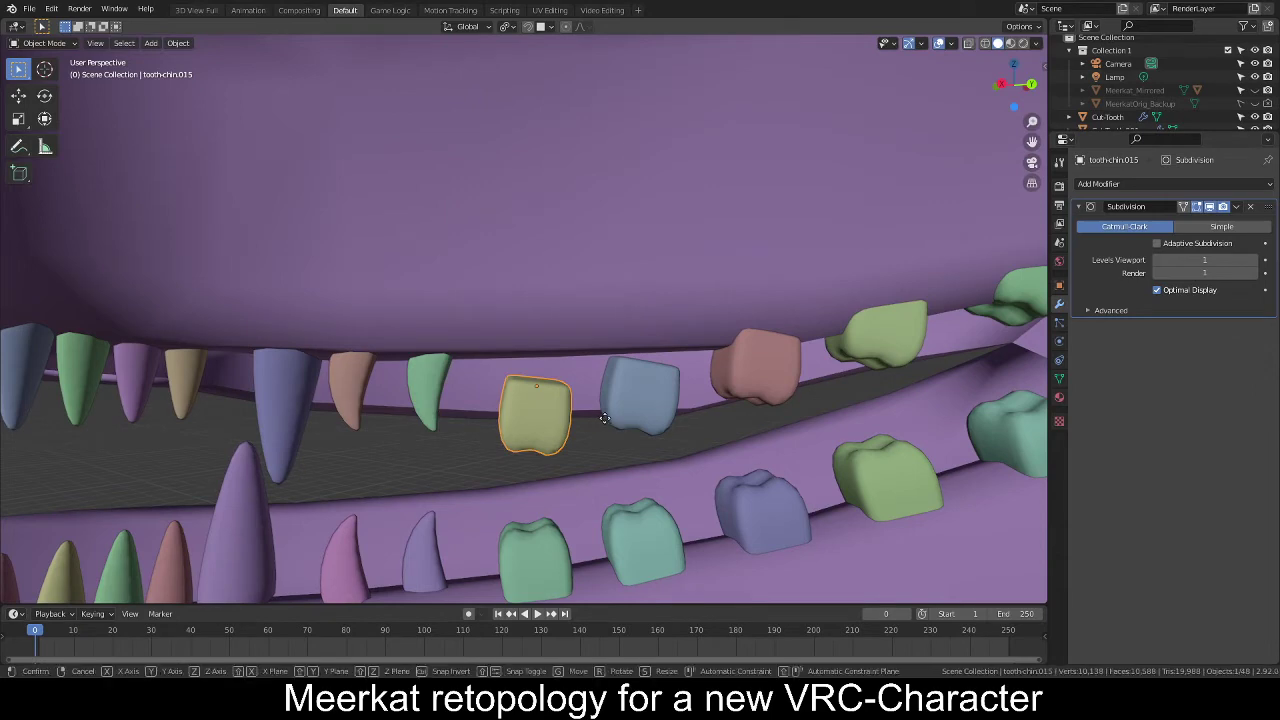
pyautogui.click(647, 397)
pyautogui.moveTo(646, 397)
pyautogui.mouseDown(button='middle')
pyautogui.moveTo(734, 379)
pyautogui.moveTo(640, 383)
pyautogui.moveTo(651, 394)
pyautogui.mouseUp(button='middle')
pyautogui.press('r')
pyautogui.click(666, 386)
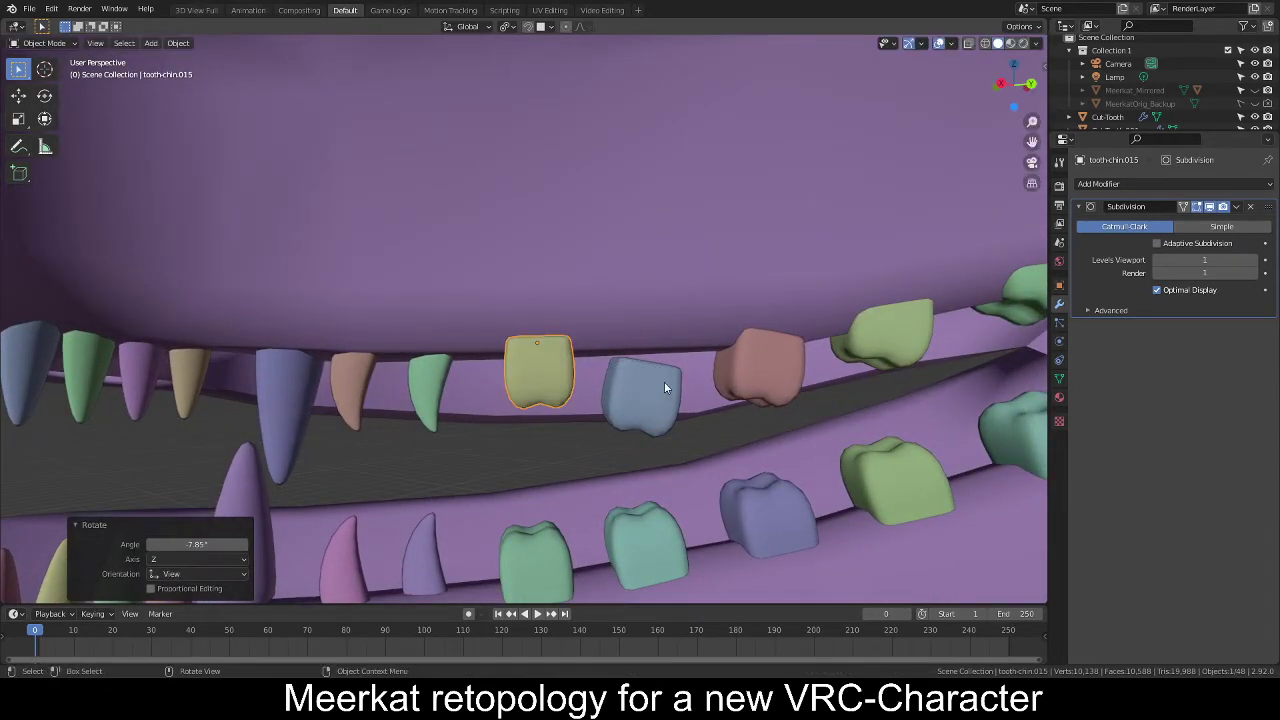
pyautogui.press('g')
pyautogui.click(651, 384)
# Rotate the second upper molar, tooth-chin.016, by -22.4°, move it up into the gum, and rotate it back 8.79°.
pyautogui.click(650, 384)
pyautogui.press('r')
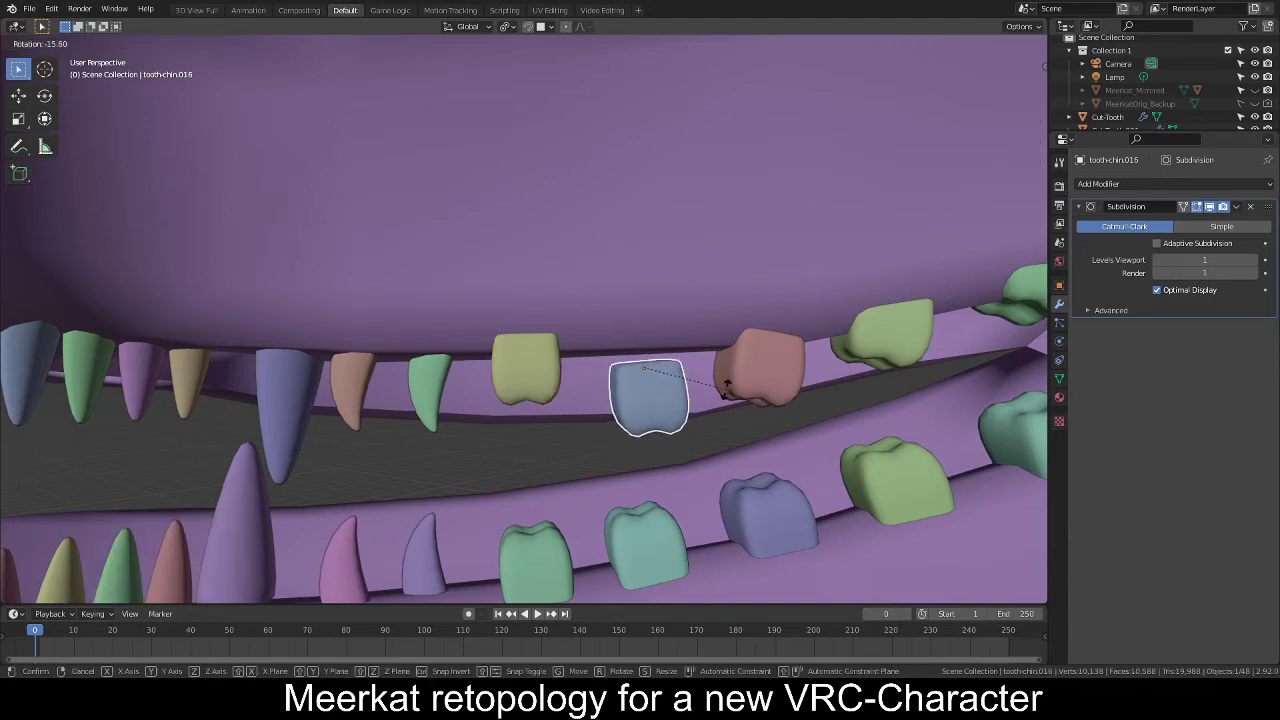
pyautogui.click(742, 392)
pyautogui.moveTo(744, 392); pyautogui.dragTo(733, 394, button='middle')
pyautogui.press('g')
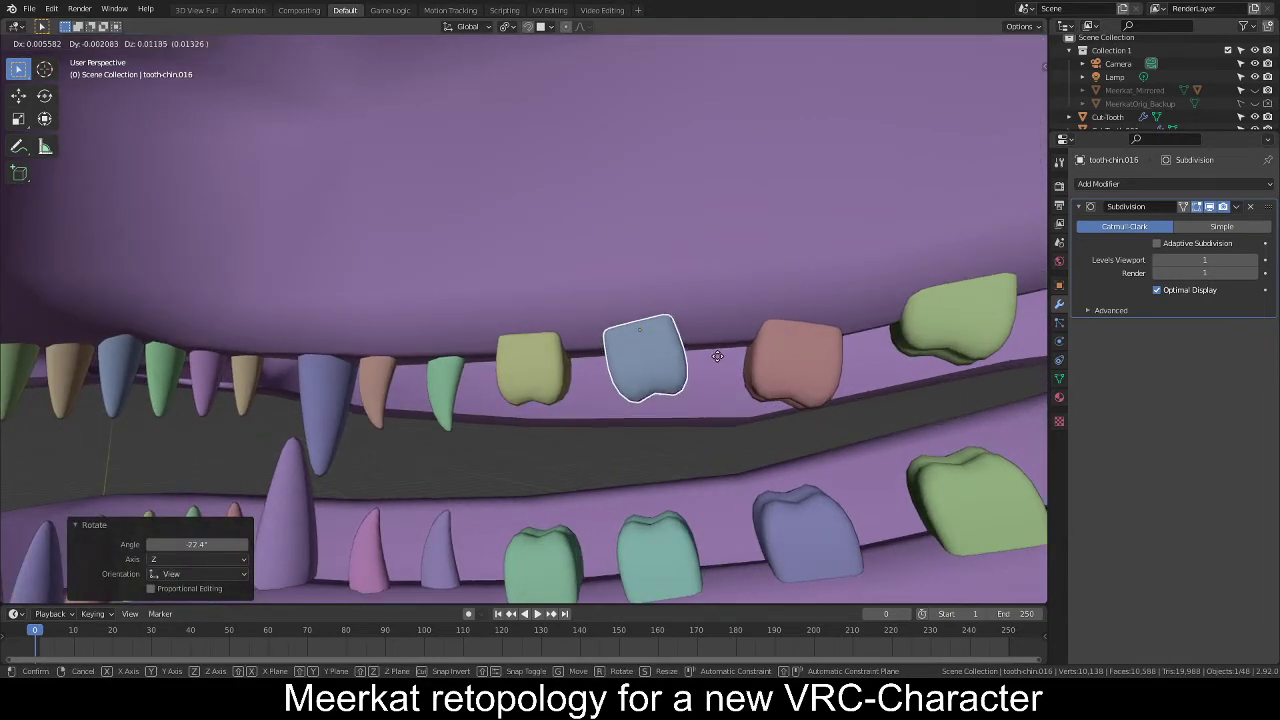
pyautogui.click(716, 356)
pyautogui.press('r')
pyautogui.click(712, 390)
pyautogui.moveTo(543, 433); pyautogui.dragTo(540, 466, button='middle')
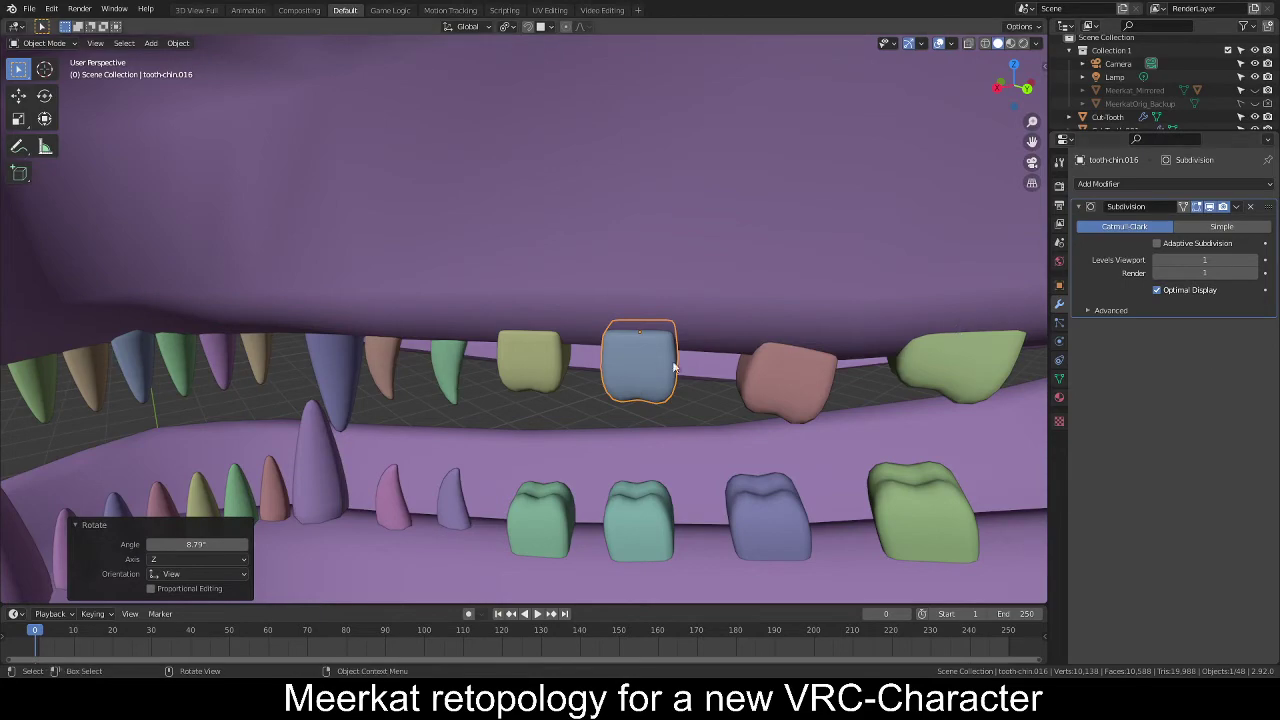
# Rotate the red upper molar upright and move it by about X 0.005, Y -0.005, Z 0.004 to sit against the gum.
pyautogui.moveTo(760, 325); pyautogui.dragTo(513, 329, button='middle')
pyautogui.scroll(1, 513, 329)
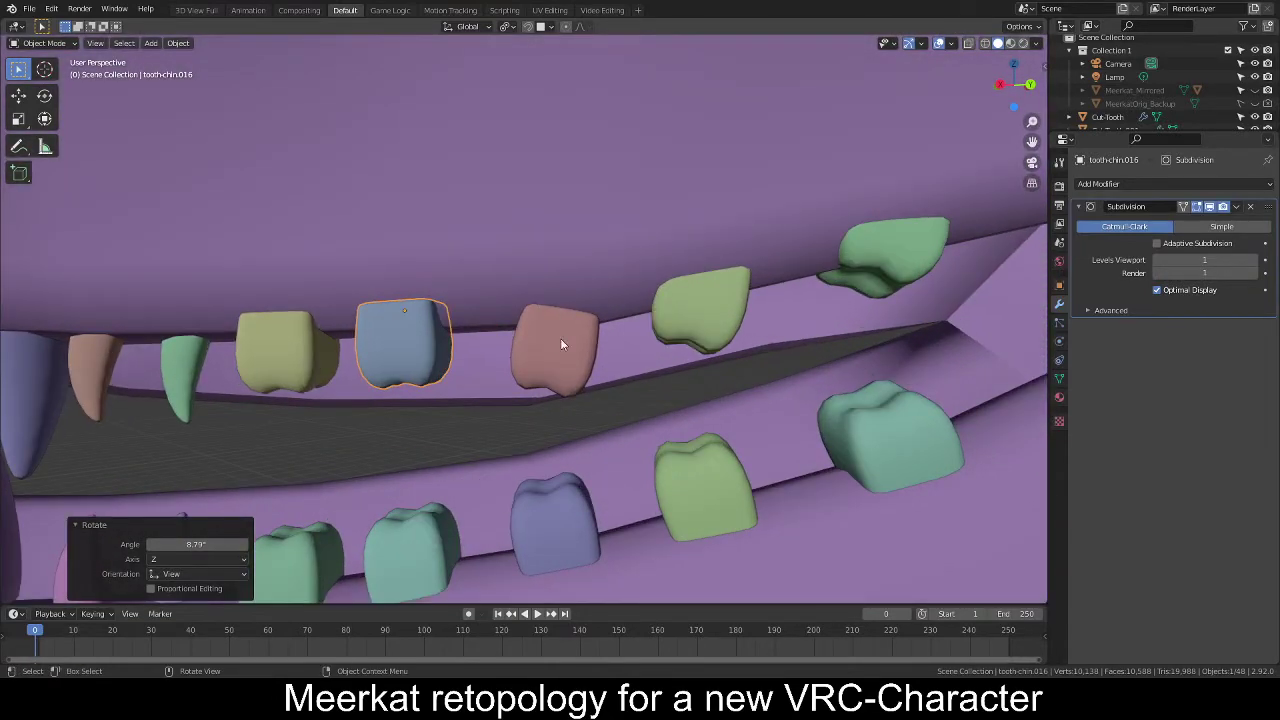
pyautogui.click(708, 359)
pyautogui.click(560, 345)
pyautogui.press('r')
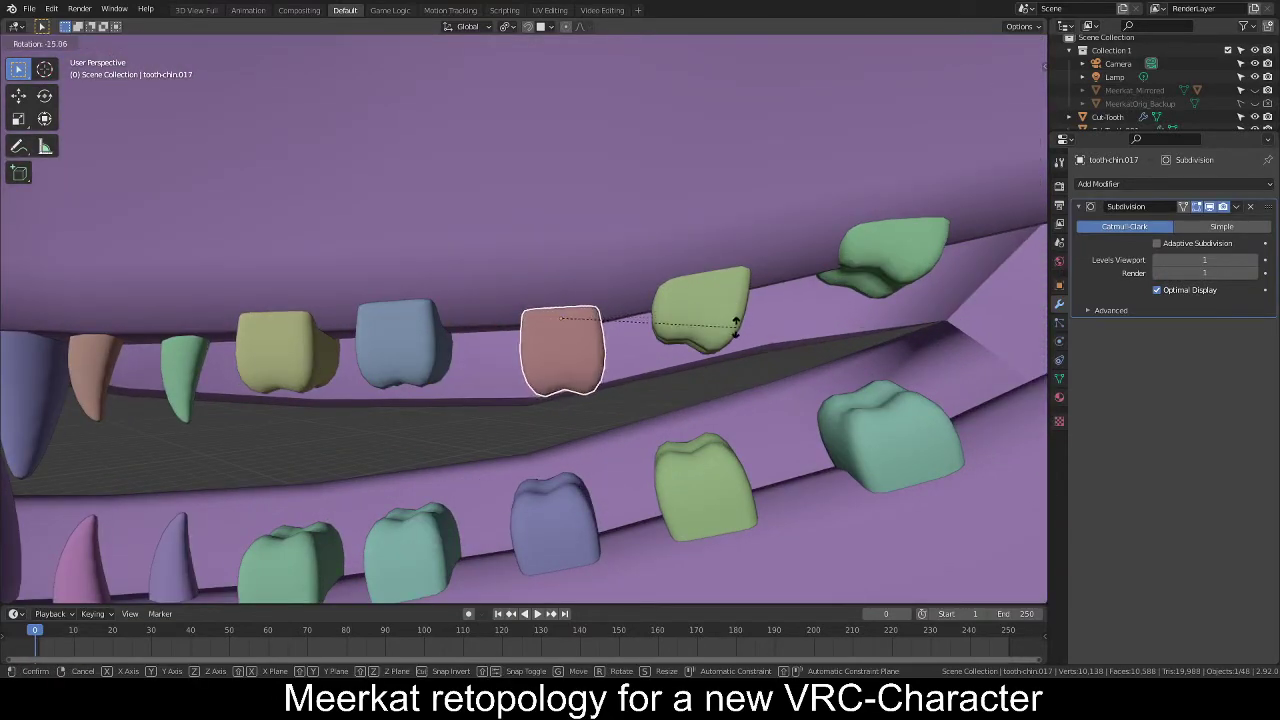
pyautogui.click(736, 312)
pyautogui.press('g')
pyautogui.rightClick(722, 311)
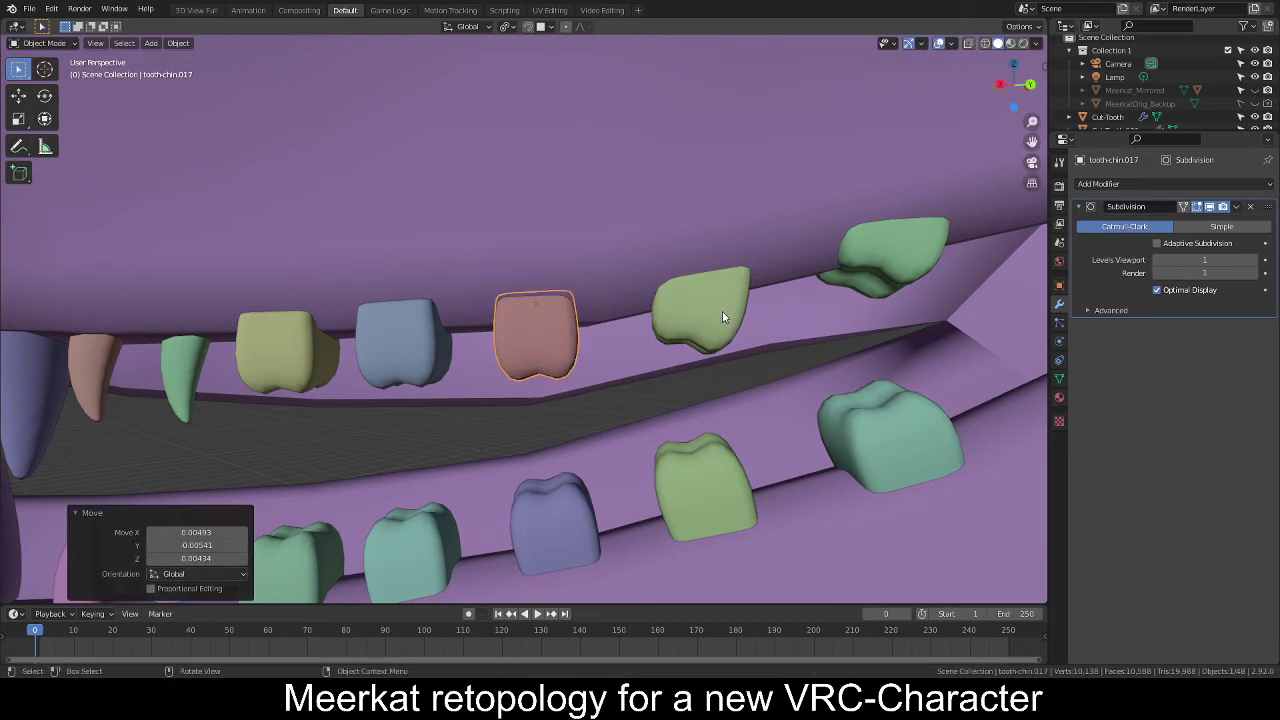
# Rotate the yellow-green upper molar by about -30° and move it forward along the upper gum line.
pyautogui.click(722, 311)
pyautogui.press('r')
pyautogui.click(850, 278)
pyautogui.press('g')
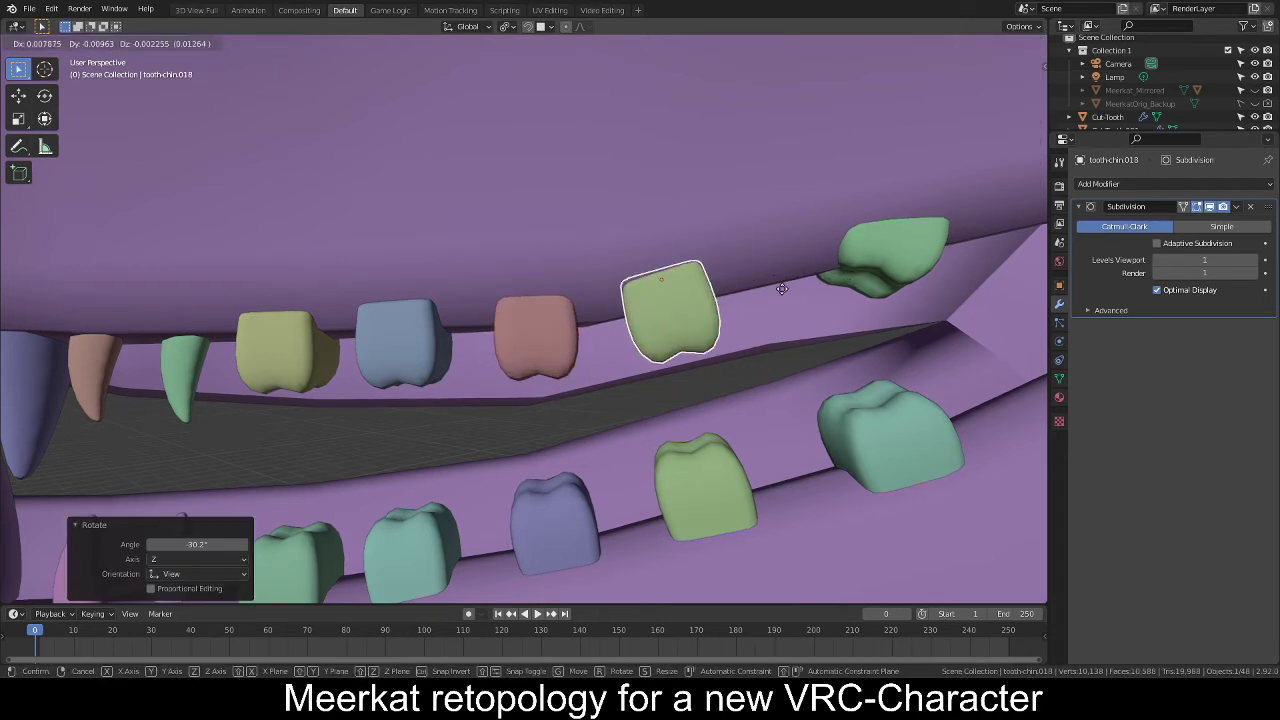
pyautogui.click(784, 285)
# Move the rearmost green upper molar closer to its neighbour and rotate it to follow the slope of the upper gum.
pyautogui.click(895, 262)
pyautogui.press('g')
pyautogui.click(866, 295)
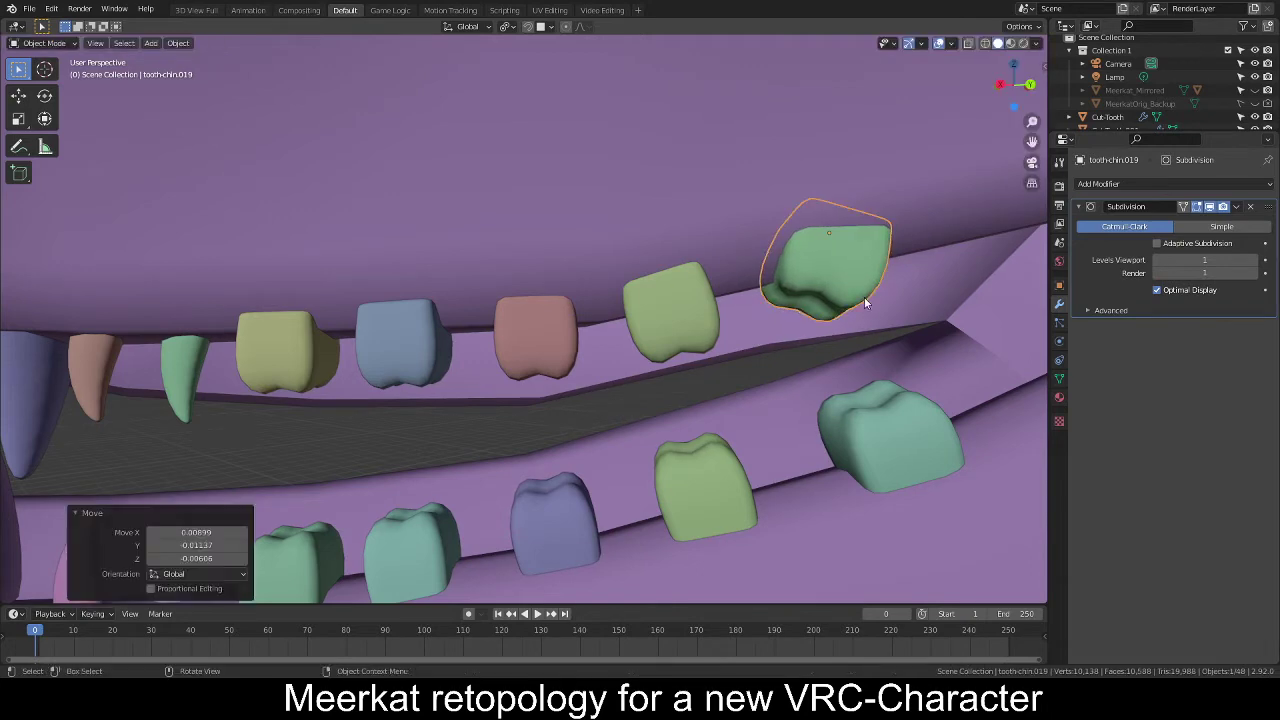
pyautogui.moveTo(864, 297); pyautogui.dragTo(848, 307, button='middle')
pyautogui.press('r')
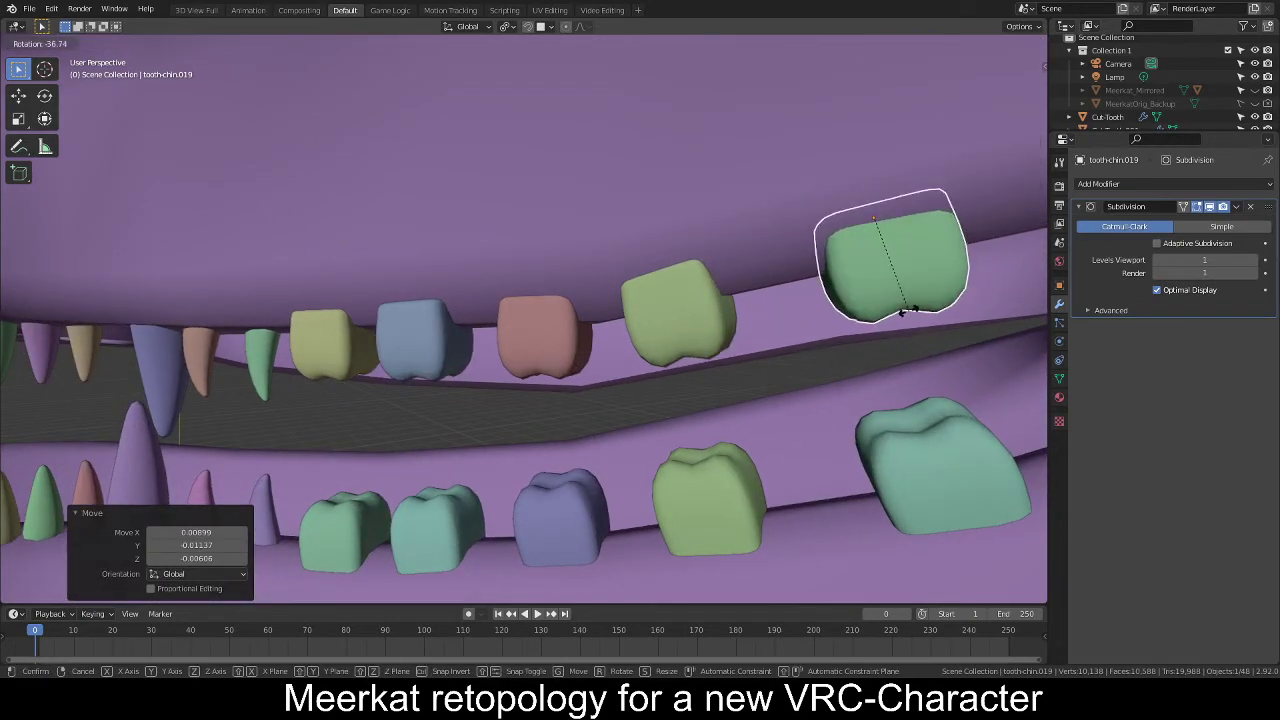
pyautogui.click(908, 309)
pyautogui.press('g')
pyautogui.click(903, 307)
# Inspect the fit of the upper and lower tooth rows on both sides of the mouth and save the file.
pyautogui.scroll(-3, 656, 357)
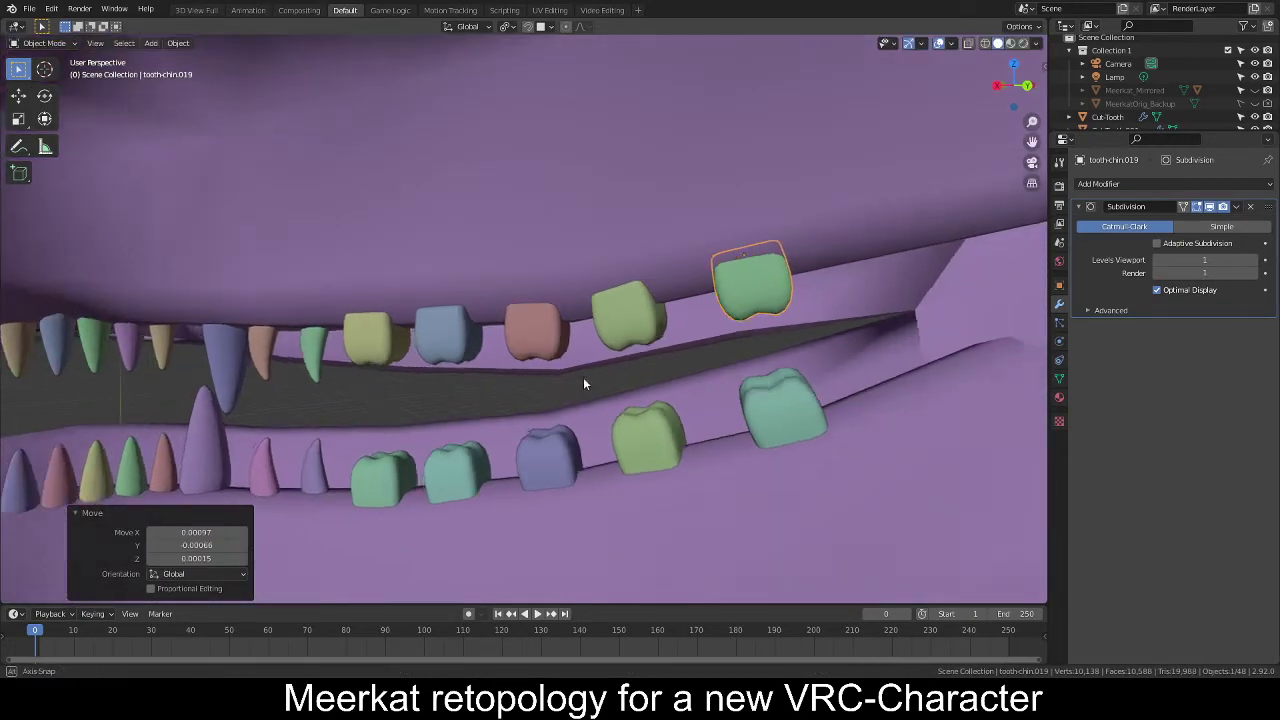
pyautogui.moveTo(583, 377)
pyautogui.mouseDown(button='middle')
pyautogui.moveTo(616, 371)
pyautogui.moveTo(604, 373)
pyautogui.mouseUp(button='middle')
pyautogui.scroll(-3, 604, 373)
pyautogui.moveTo(513, 390); pyautogui.dragTo(600, 386, button='middle')
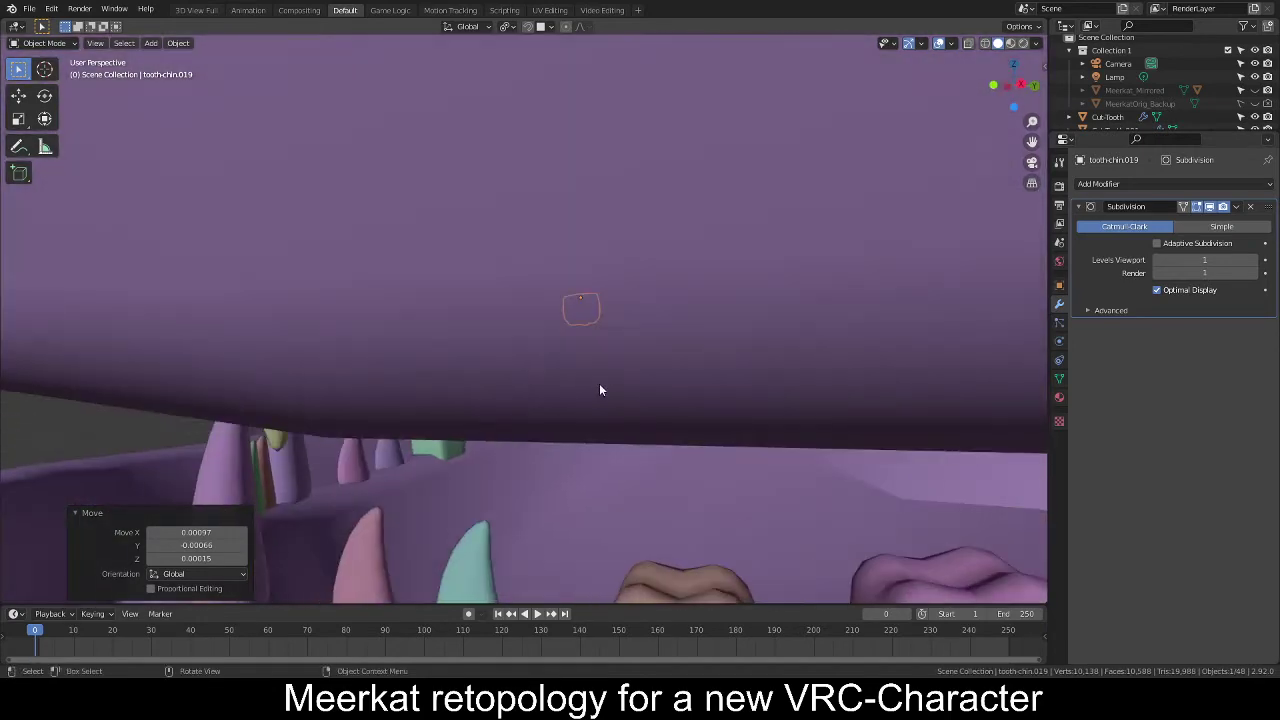
pyautogui.scroll(-5, 595, 388)
pyautogui.moveTo(514, 420)
pyautogui.mouseDown(button='middle')
pyautogui.moveTo(622, 421)
pyautogui.moveTo(591, 434)
pyautogui.moveTo(551, 417)
pyautogui.moveTo(571, 389)
pyautogui.moveTo(716, 403)
pyautogui.moveTo(617, 437)
pyautogui.moveTo(541, 417)
pyautogui.moveTo(501, 427)
pyautogui.moveTo(606, 407)
pyautogui.moveTo(542, 424)
pyautogui.moveTo(503, 416)
pyautogui.moveTo(670, 410)
pyautogui.moveTo(444, 418)
pyautogui.moveTo(509, 434)
pyautogui.moveTo(510, 415)
pyautogui.moveTo(493, 419)
pyautogui.mouseUp(button='middle')
pyautogui.scroll(-3, 420, 415)
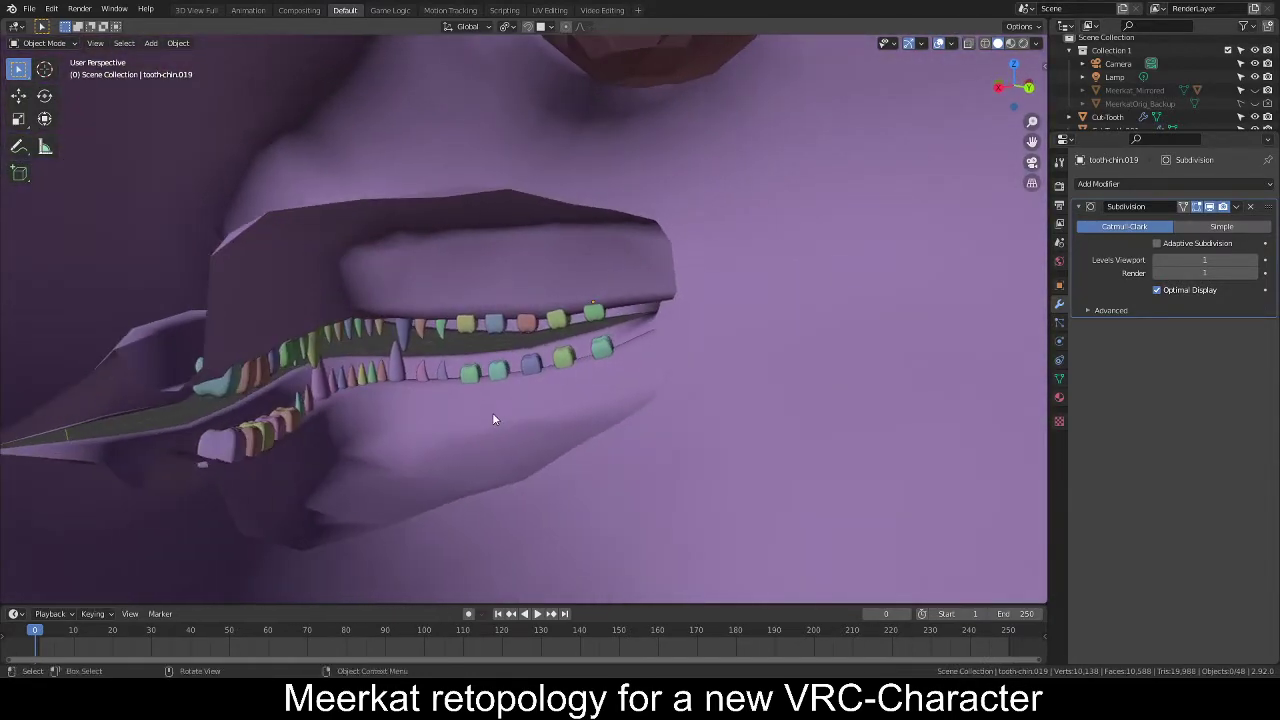
pyautogui.moveTo(477, 462); pyautogui.dragTo(489, 422, button='middle')
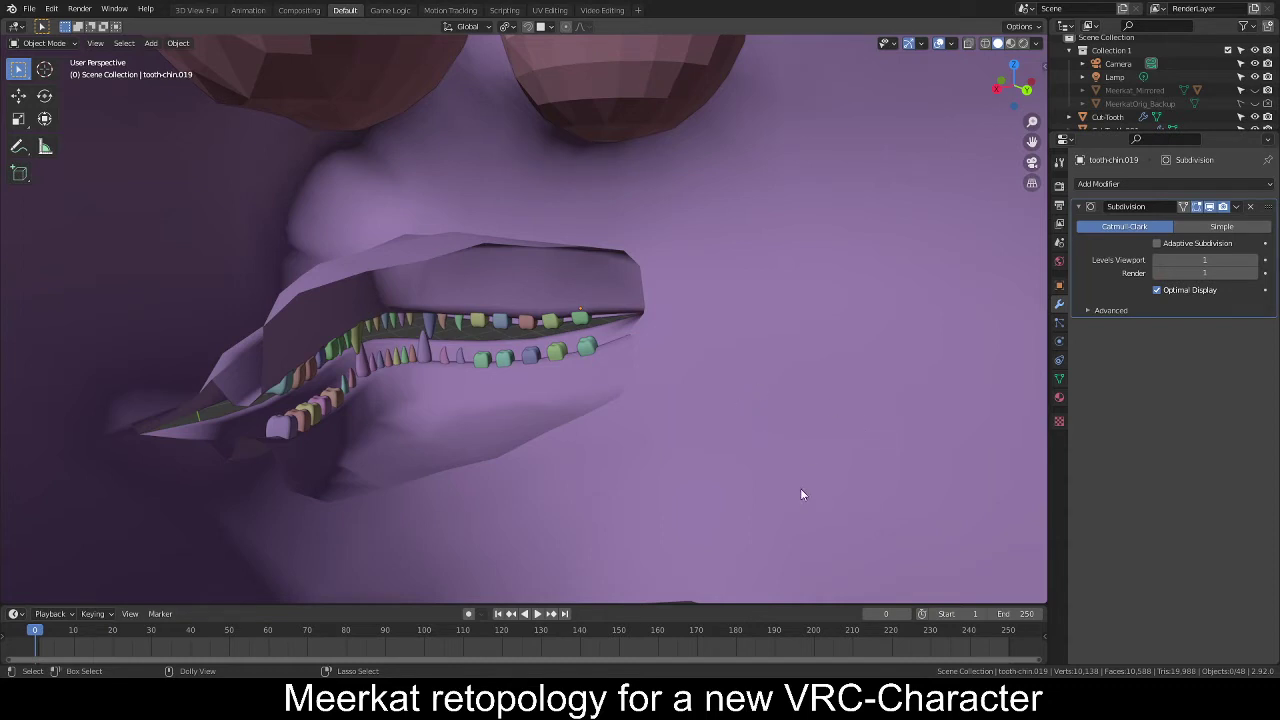
pyautogui.hotkey('ctrl', 's')
# Open the Meerkat_Retopo head mesh in Edit Mode and examine its edges around the lips and lower jaw.
pyautogui.moveTo(617, 384); pyautogui.dragTo(460, 348, button='middle')
pyautogui.scroll(3, 735, 330)
pyautogui.moveTo(266, 419); pyautogui.dragTo(464, 376, button='middle')
pyautogui.click(514, 351)
pyautogui.press('Tab')
pyautogui.moveTo(291, 332); pyautogui.dragTo(361, 392, button='middle')
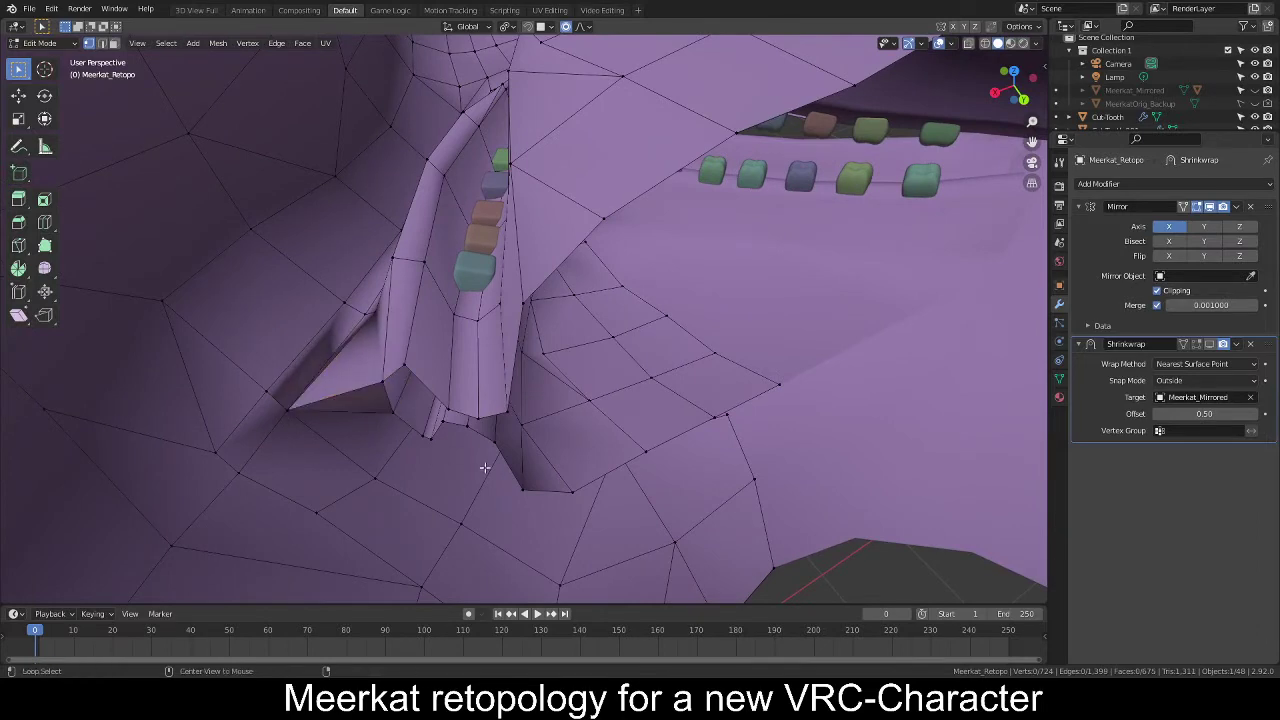
pyautogui.moveTo(484, 467); pyautogui.dragTo(425, 426, button='middle')
pyautogui.moveTo(404, 372); pyautogui.dragTo(539, 345, button='middle')
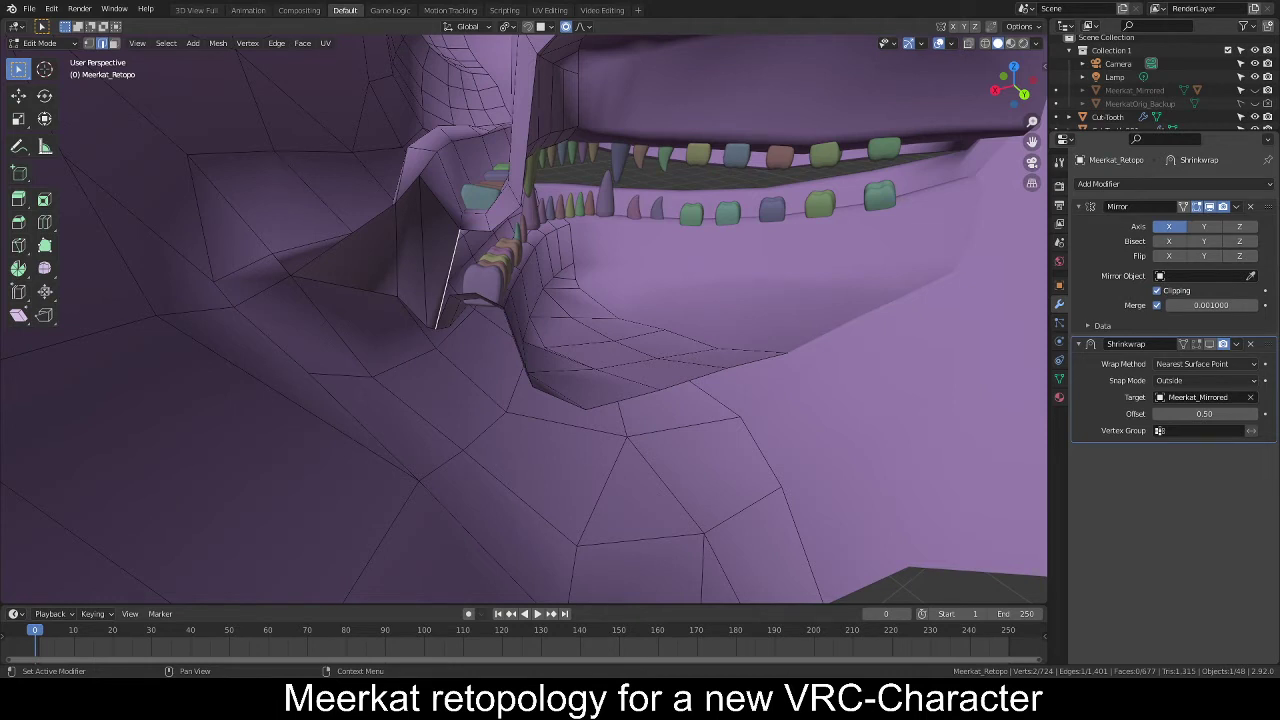
pyautogui.moveTo(450, 250); pyautogui.dragTo(866, 231, button='middle')
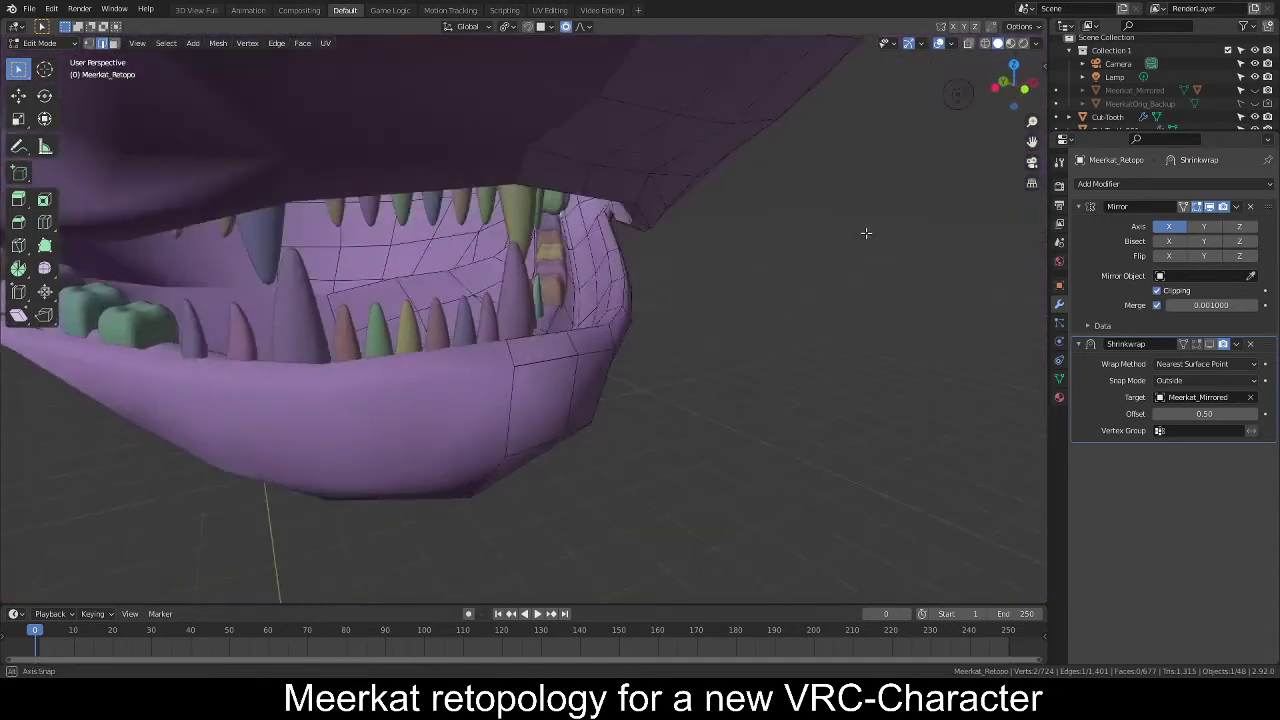
pyautogui.moveTo(657, 318); pyautogui.dragTo(636, 323, button='middle')
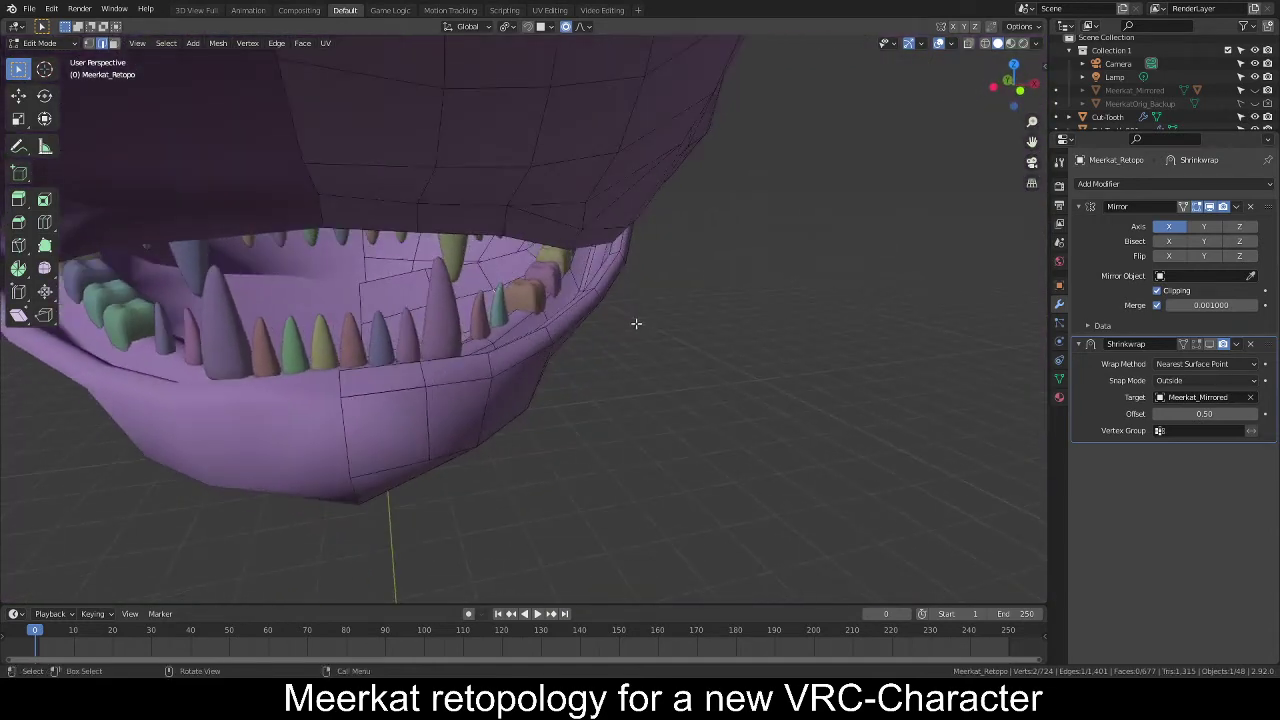
pyautogui.press('Tab')
# Widen the tip of the blue lower incisor Cut-Tooth.001 by scaling its top edge loop 1.66 along X with proportional editing.
pyautogui.click(376, 342)
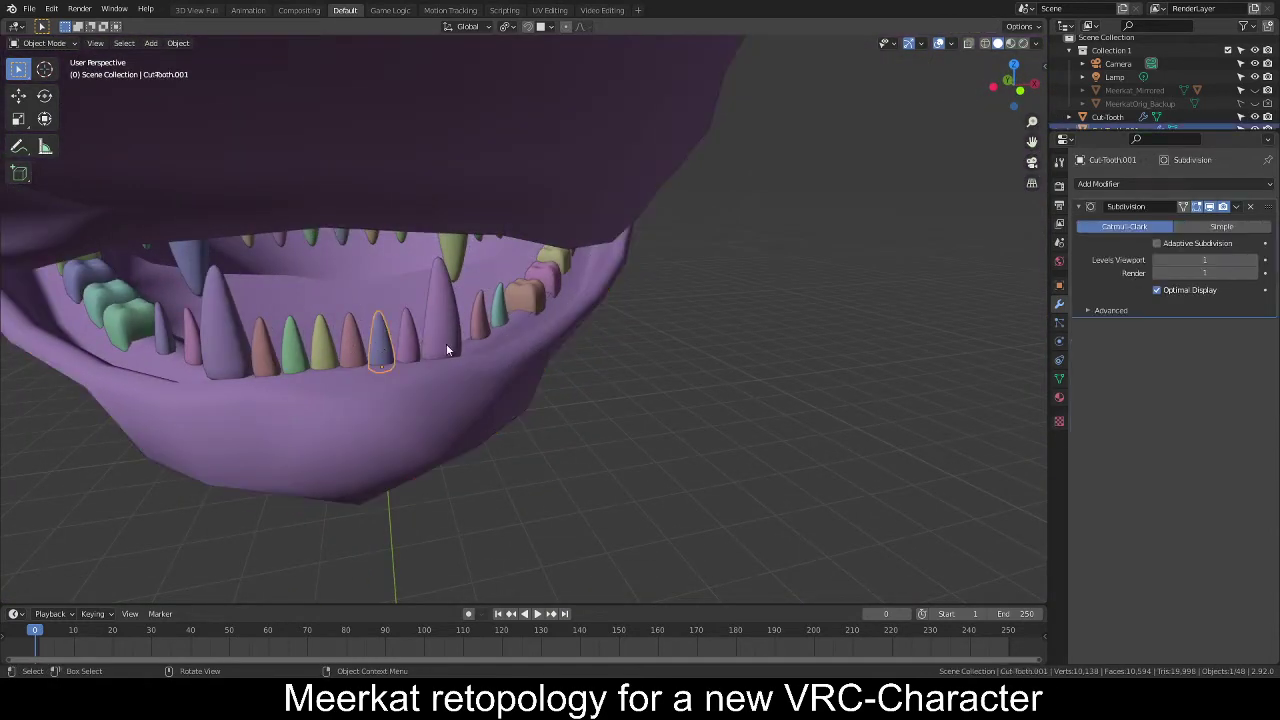
pyautogui.press('Tab')
pyautogui.scroll(4, 411, 336)
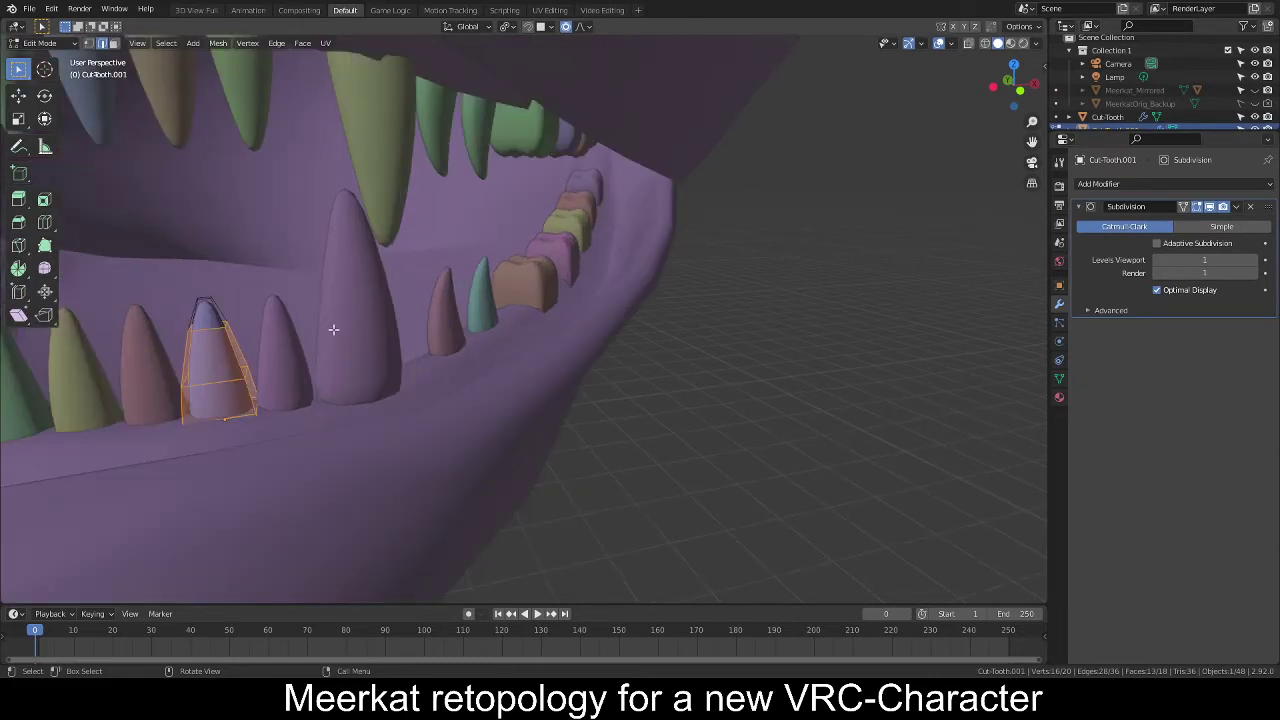
pyautogui.press('KP_1')
pyautogui.keyDown('shift'); pyautogui.moveTo(345, 331); pyautogui.dragTo(574, 380, button='middle'); pyautogui.keyUp('shift')
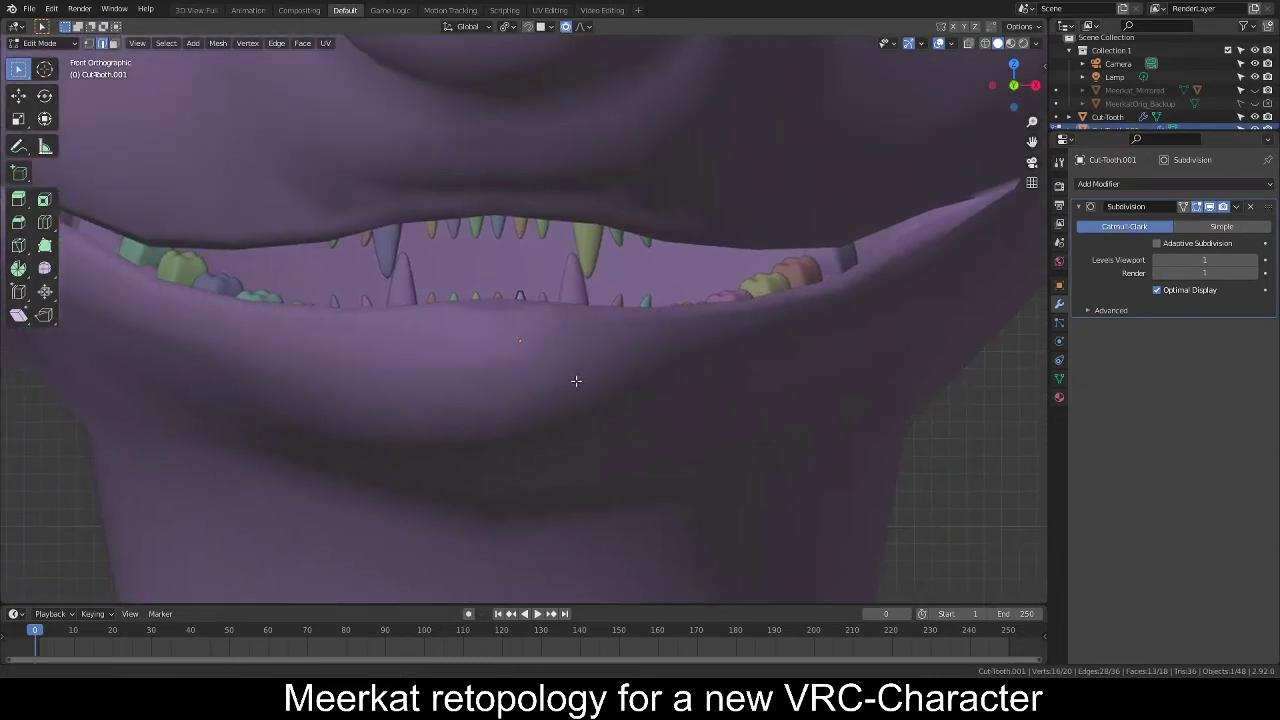
pyautogui.scroll(5, 574, 375)
pyautogui.keyDown('shift'); pyautogui.moveTo(538, 320); pyautogui.dragTo(601, 436, button='middle'); pyautogui.keyUp('shift')
pyautogui.scroll(2, 565, 368)
pyautogui.scroll(-5, 601, 436)
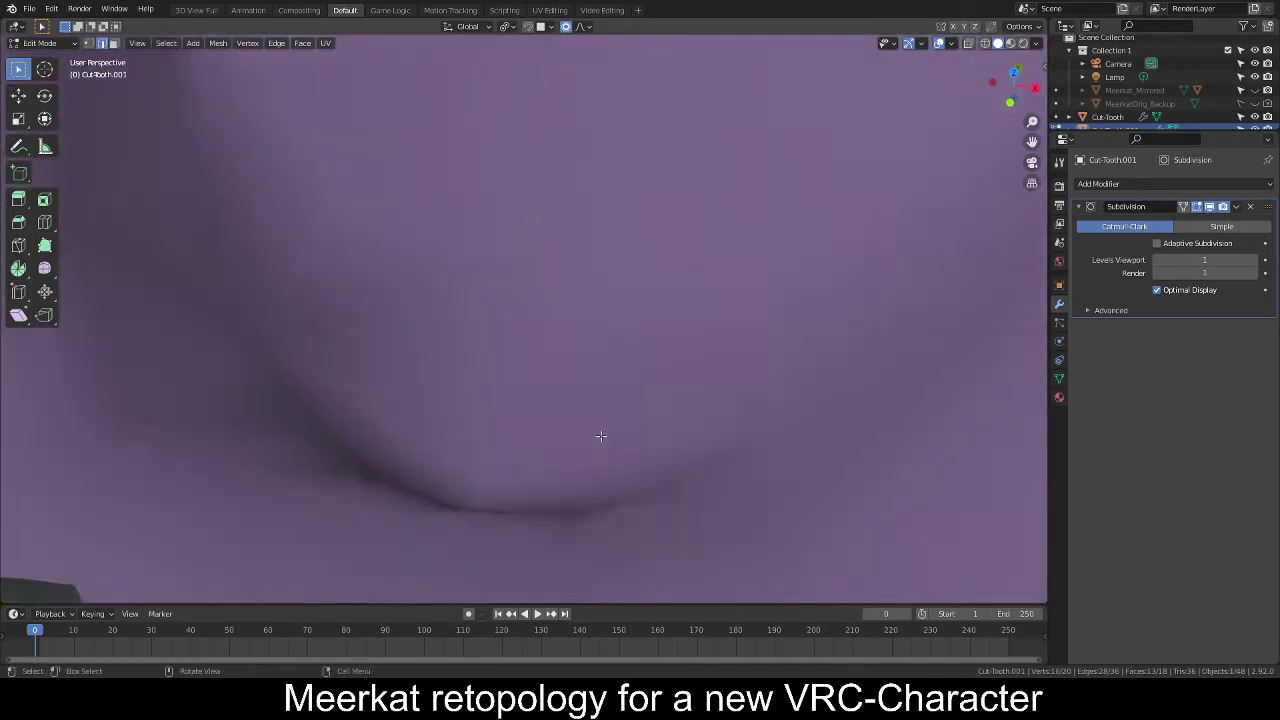
pyautogui.moveTo(660, 337); pyautogui.dragTo(554, 232, button='middle')
pyautogui.scroll(-5, 653, 305)
pyautogui.scroll(2, 623, 303)
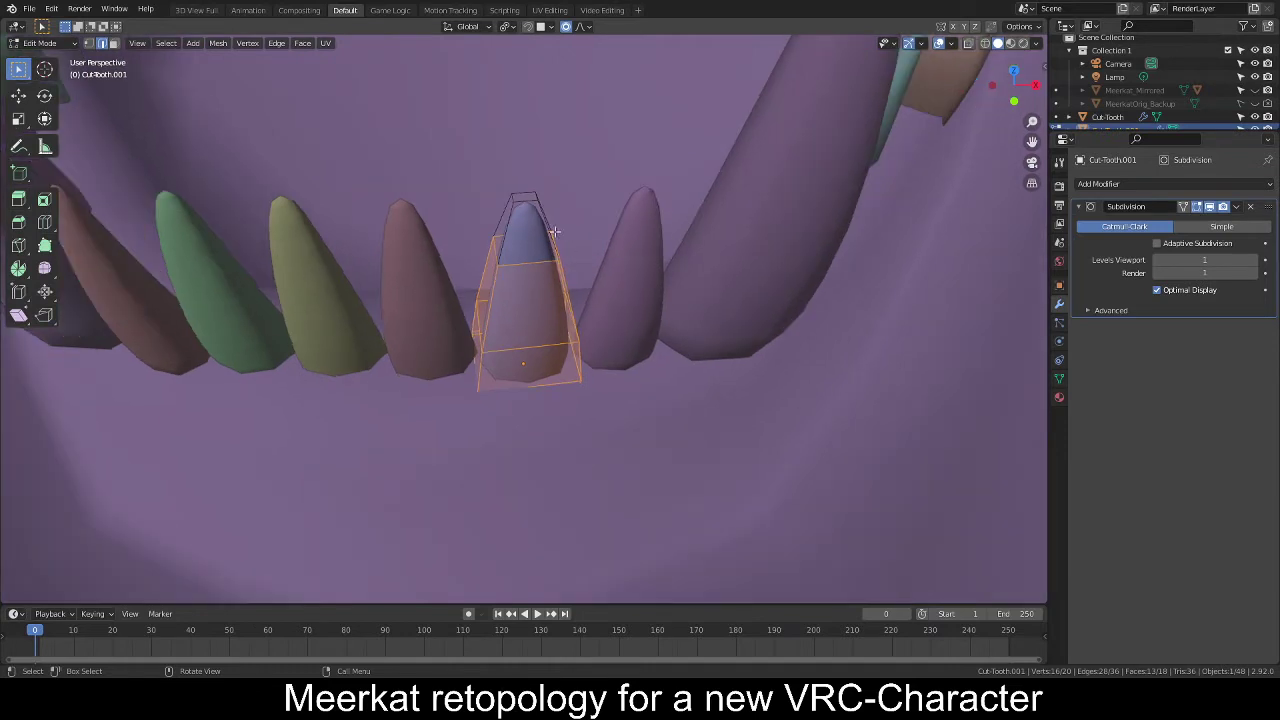
pyautogui.keyDown('alt'); pyautogui.click(511, 191); pyautogui.keyUp('alt')
pyautogui.moveTo(670, 233); pyautogui.dragTo(688, 226, button='middle')
pyautogui.press('s')
pyautogui.press('x')
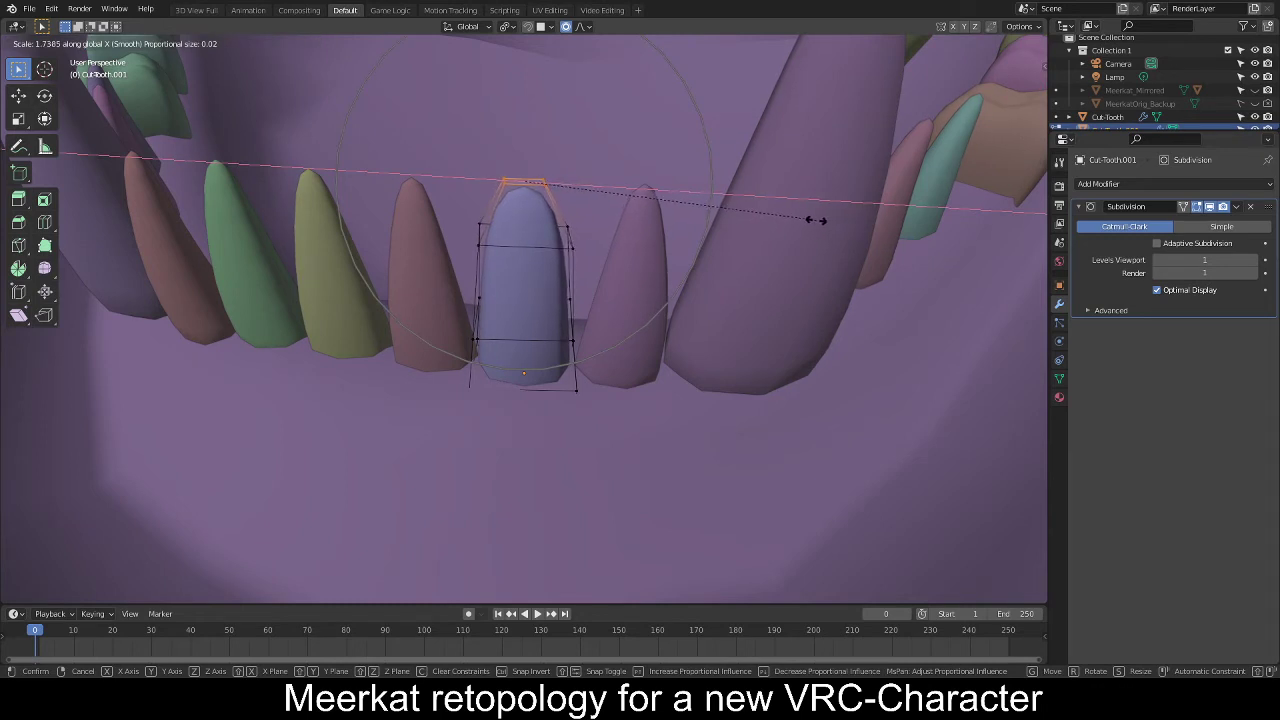
pyautogui.click(803, 218)
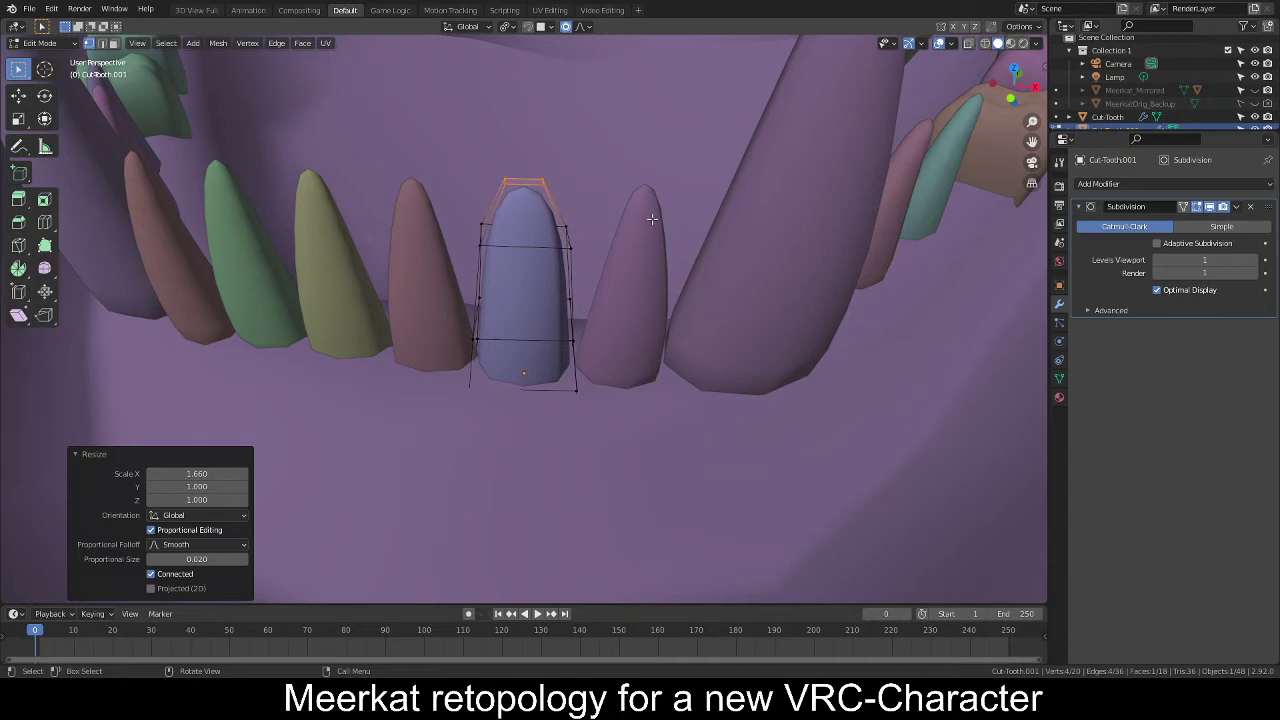
# Widen the blue incisor's tip further by scaling it about 1.08 along X and return to Object Mode.
pyautogui.moveTo(631, 256); pyautogui.dragTo(637, 231, button='middle')
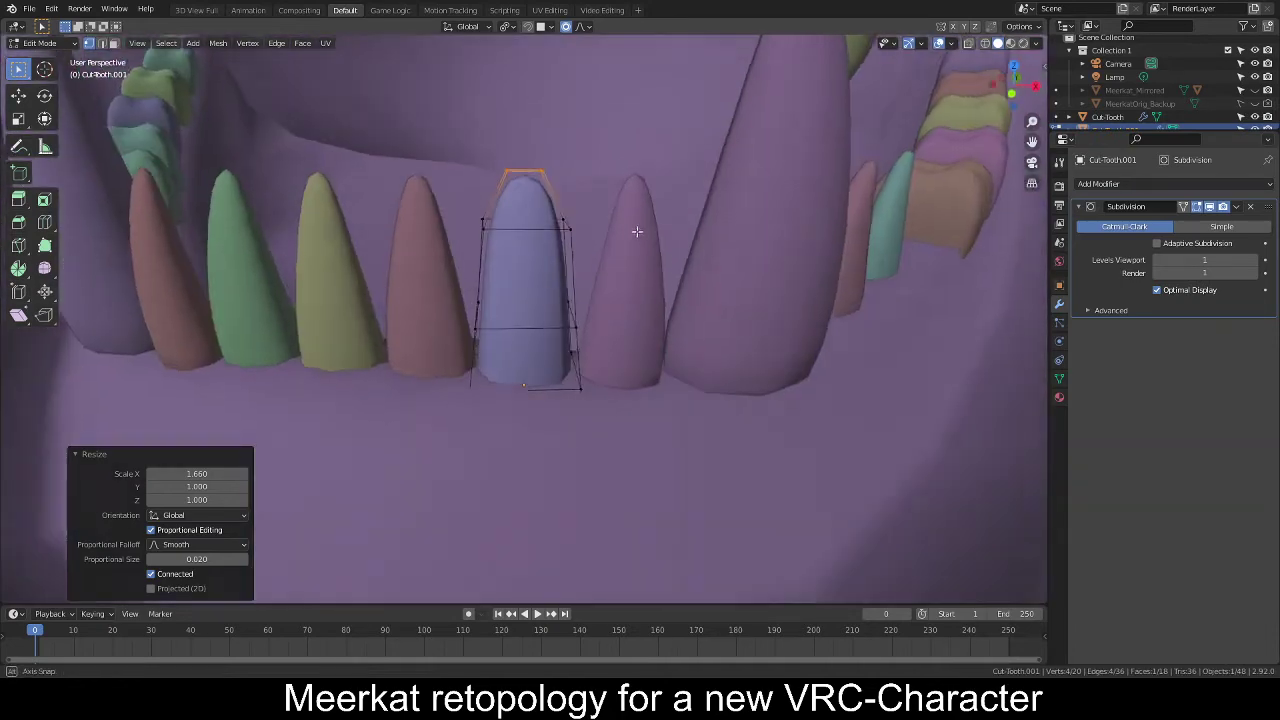
pyautogui.press('s')
pyautogui.press('y')
pyautogui.rightClick(654, 225)
pyautogui.press('s')
pyautogui.press('x')
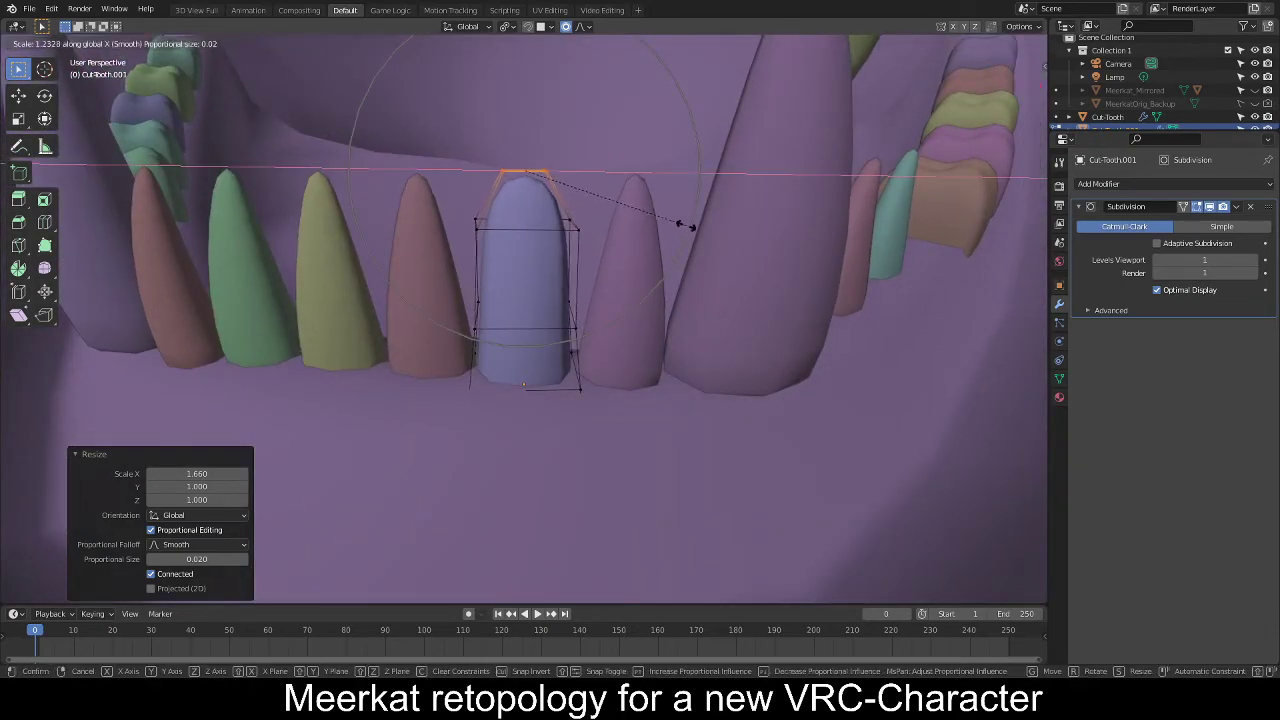
pyautogui.click(658, 234)
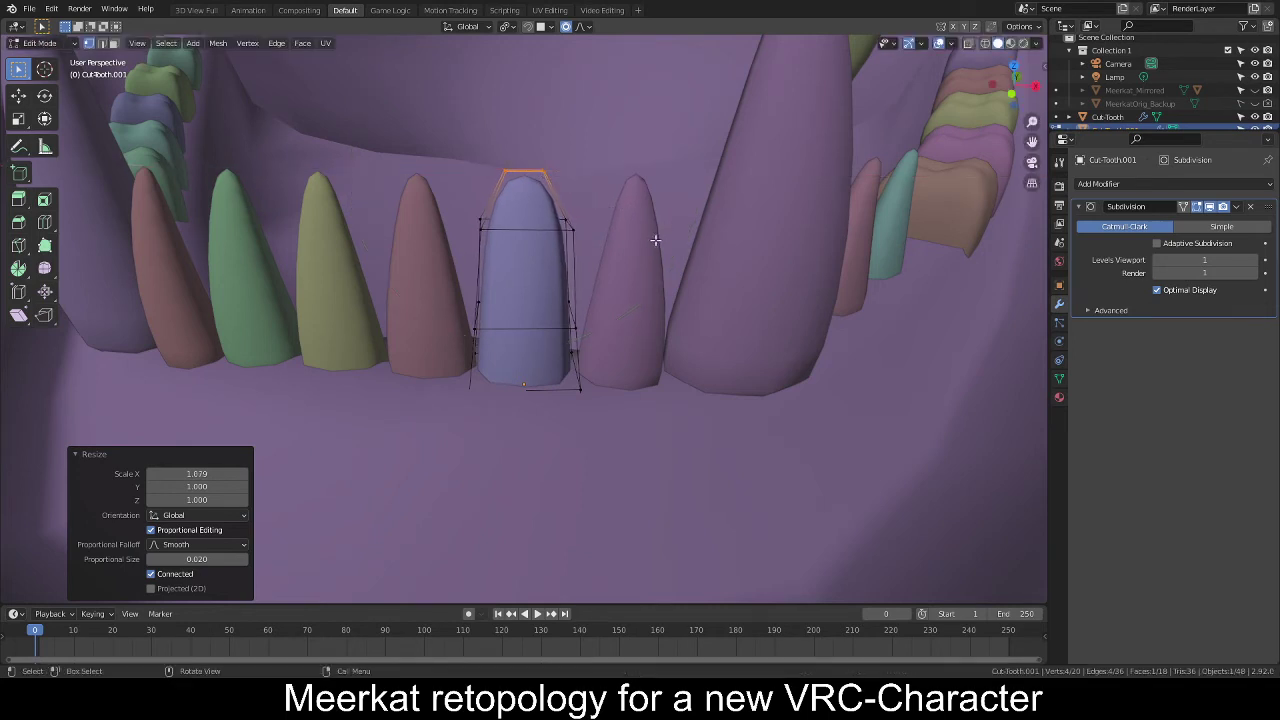
pyautogui.press('Tab')
# Delete the five other pointed lower incisors between the canines, keeping only the widened blue one.
pyautogui.click(623, 257)
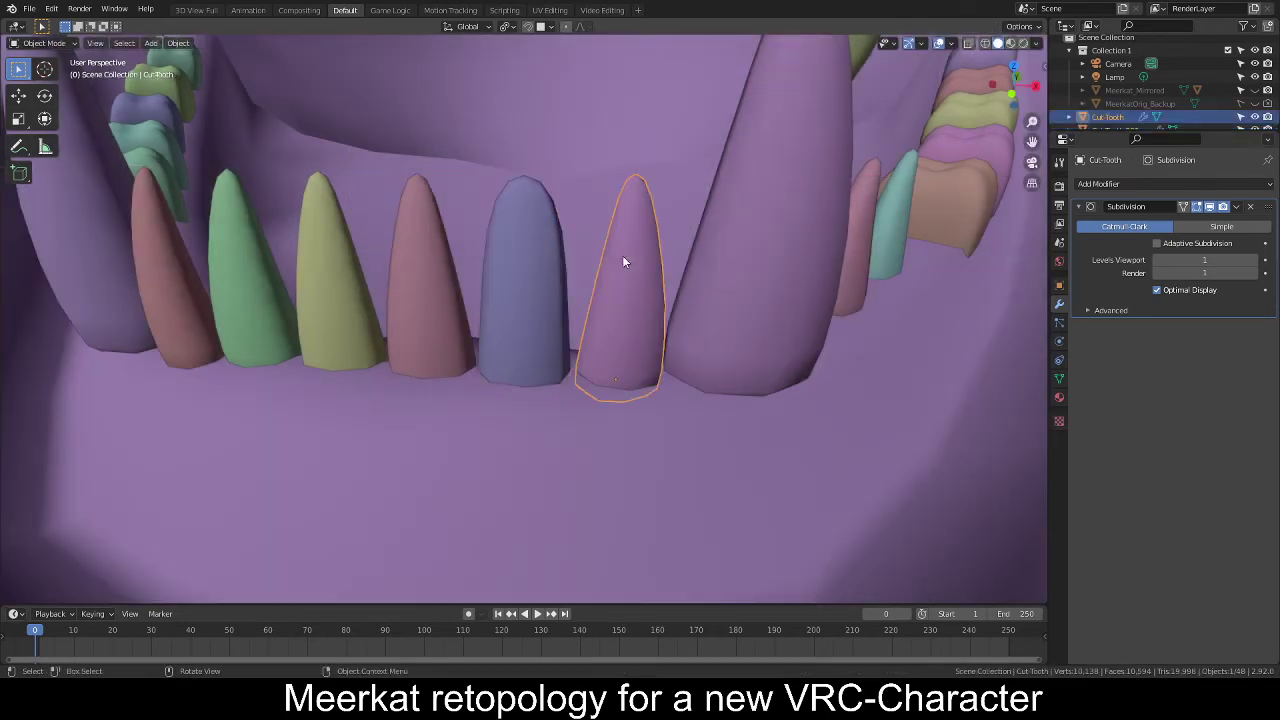
pyautogui.click(625, 285)
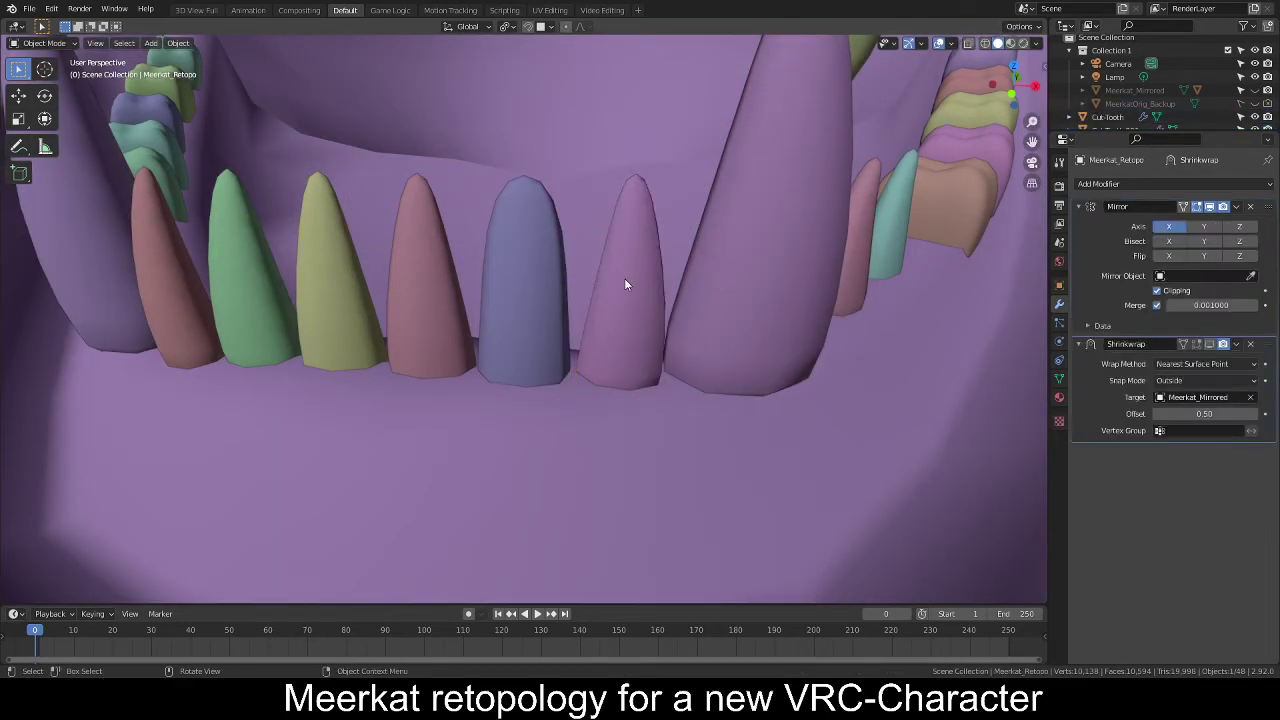
pyautogui.click(615, 284)
pyautogui.keyDown('shift'); pyautogui.click(440, 281); pyautogui.keyUp('shift')
pyautogui.keyDown('shift'); pyautogui.click(332, 283); pyautogui.keyUp('shift')
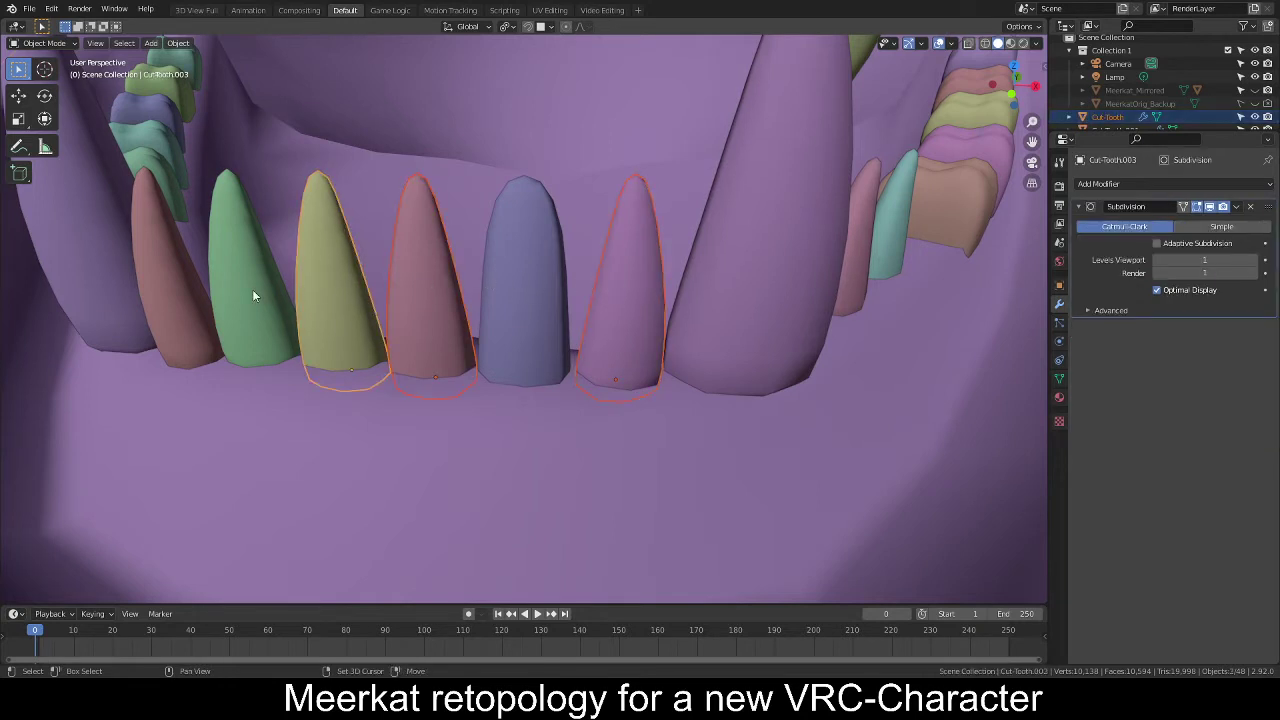
pyautogui.keyDown('shift'); pyautogui.click(252, 289); pyautogui.keyUp('shift')
pyautogui.press('Delete')
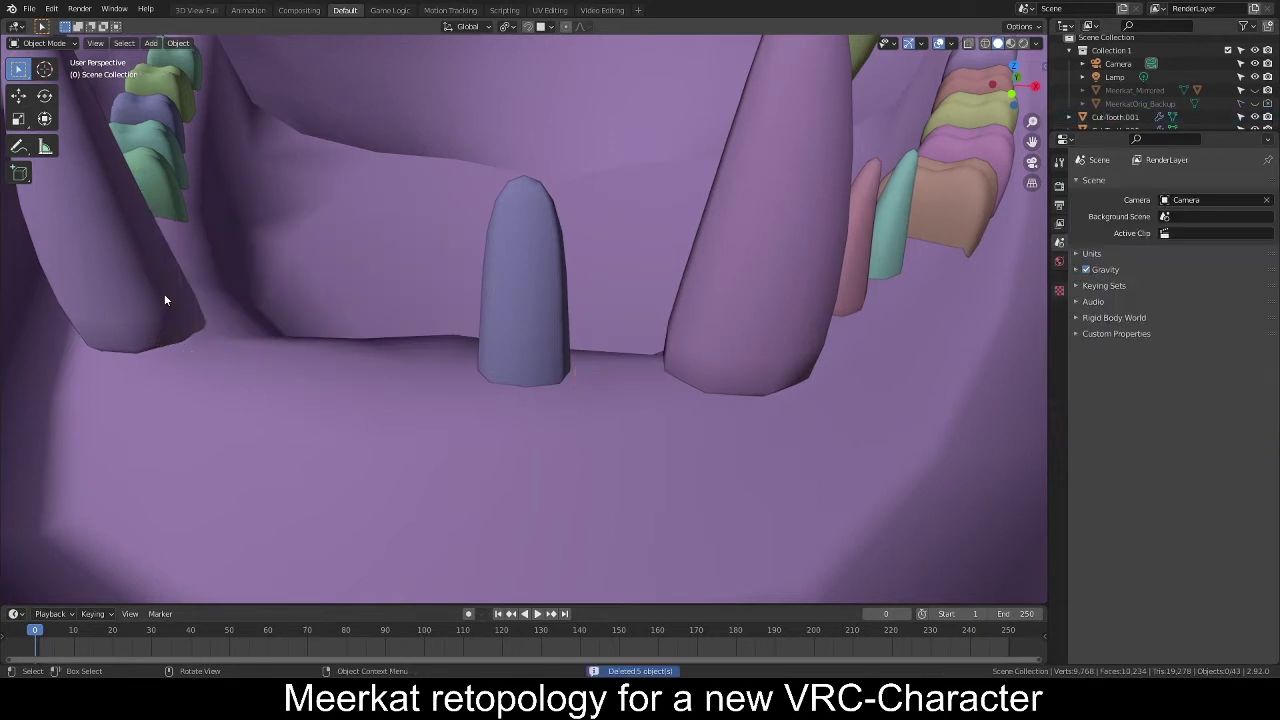
# Duplicate the blue lower incisor along X once to each side, offset by about 0.012 and -0.012.
pyautogui.click(520, 278)
pyautogui.hotkey('shift', 'd')
pyautogui.press('x')
pyautogui.click(642, 282)
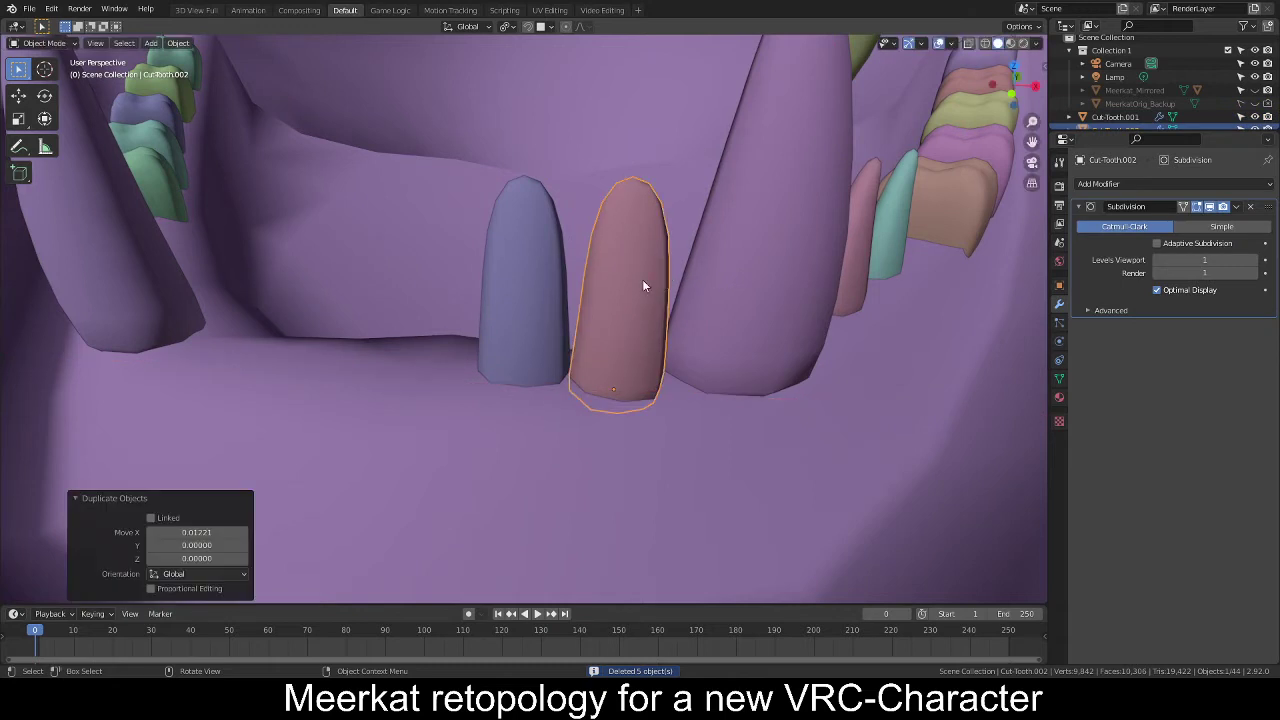
pyautogui.click(532, 288)
pyautogui.hotkey('shift', 'd')
pyautogui.press('x')
pyautogui.click(449, 283)
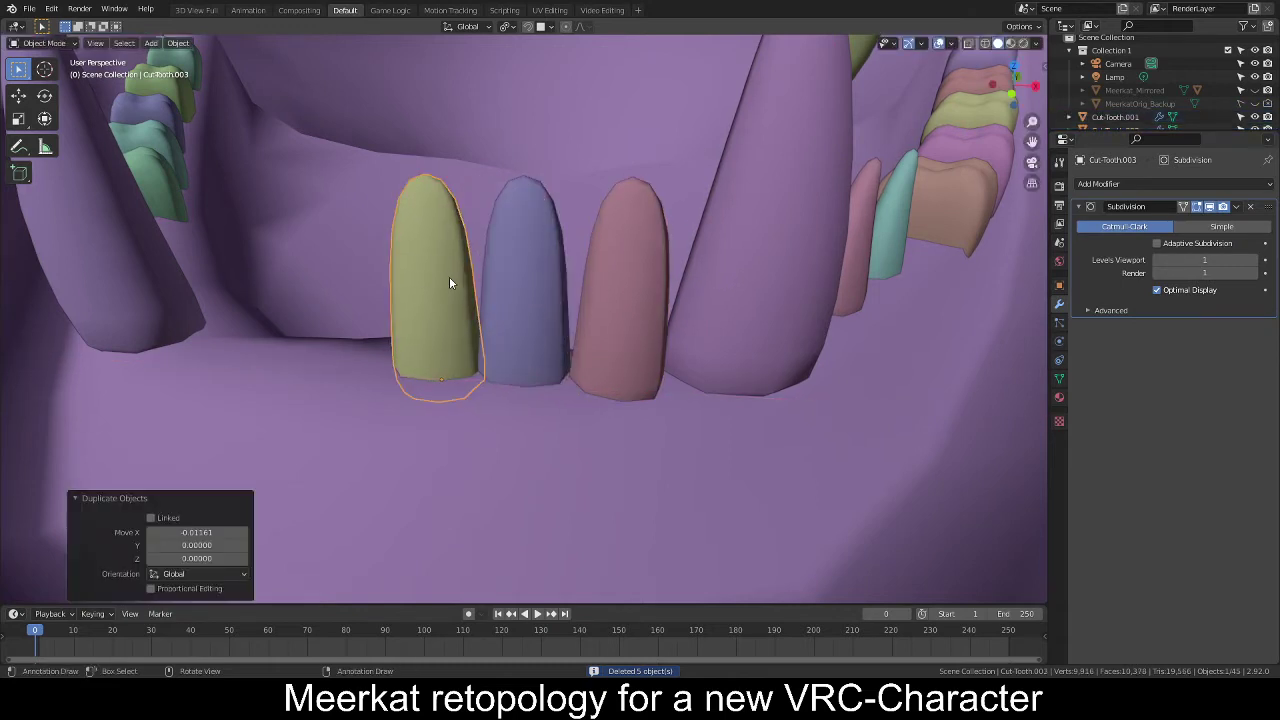
# Fill the row up to the far canine with three more successive incisor duplicates along X, offset about -0.0125, -0.0128 and -0.0137.
pyautogui.hotkey('shift', 'd')
pyautogui.press('x')
pyautogui.click(362, 277)
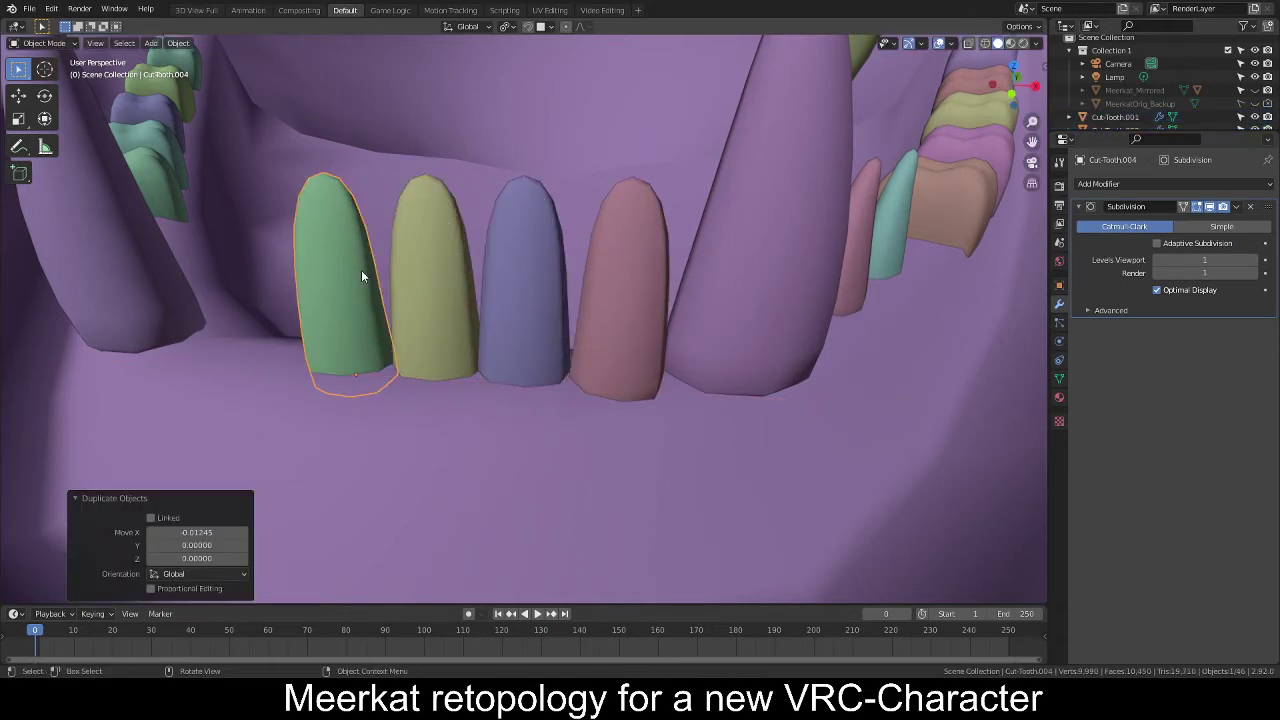
pyautogui.hotkey('shift', 'd')
pyautogui.press('x')
pyautogui.click(275, 268)
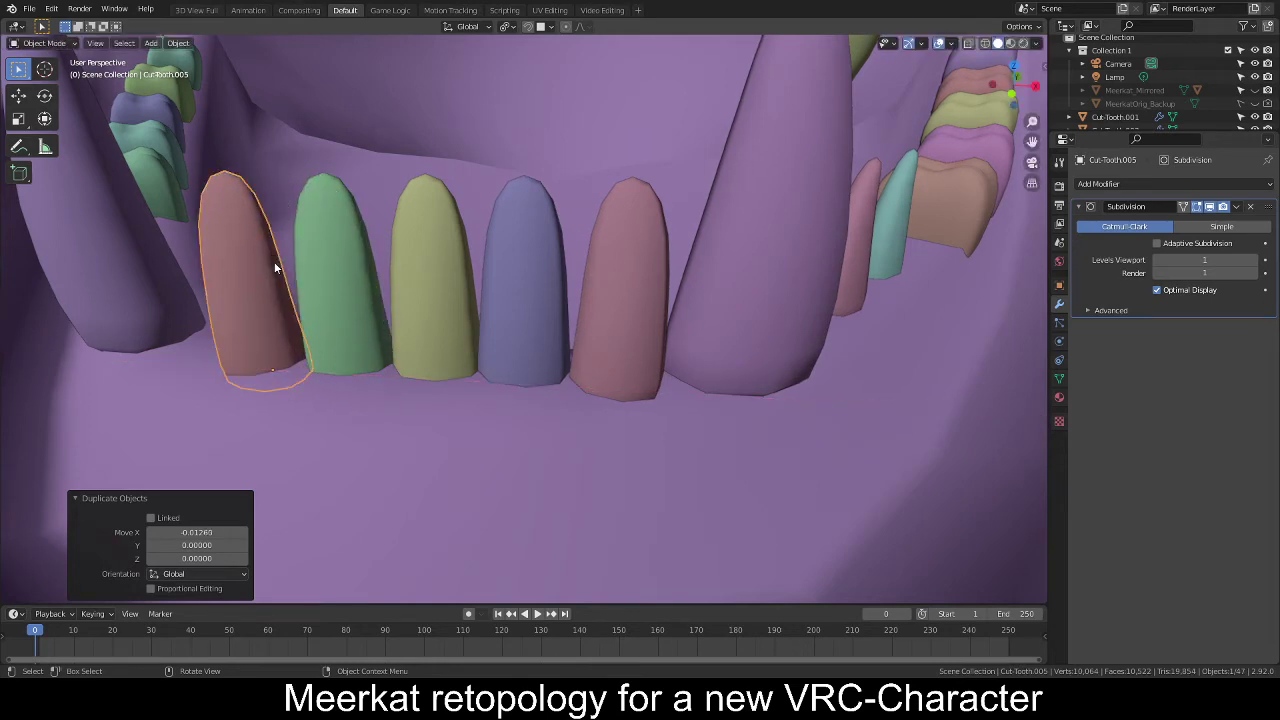
pyautogui.hotkey('shift', 'd')
pyautogui.press('x')
pyautogui.moveTo(232, 277); pyautogui.dragTo(549, 305, button='middle')
pyautogui.scroll(-4, 540, 302)
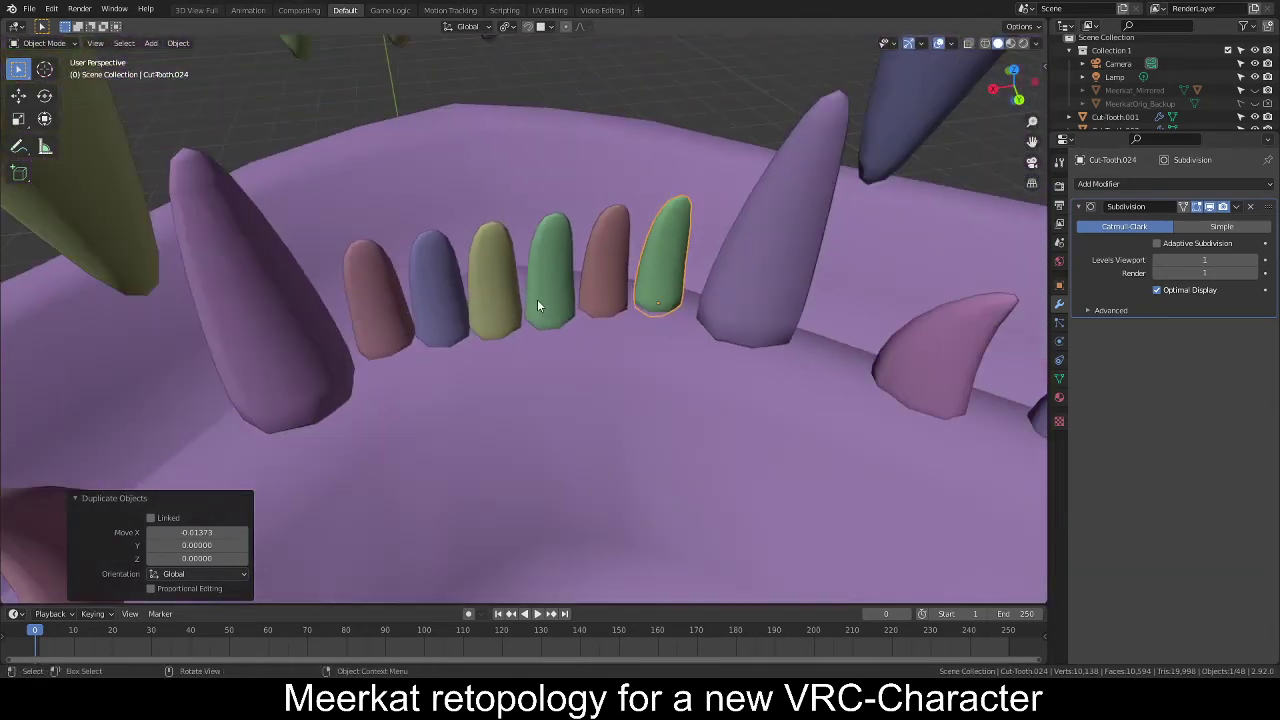
pyautogui.scroll(2, 537, 302)
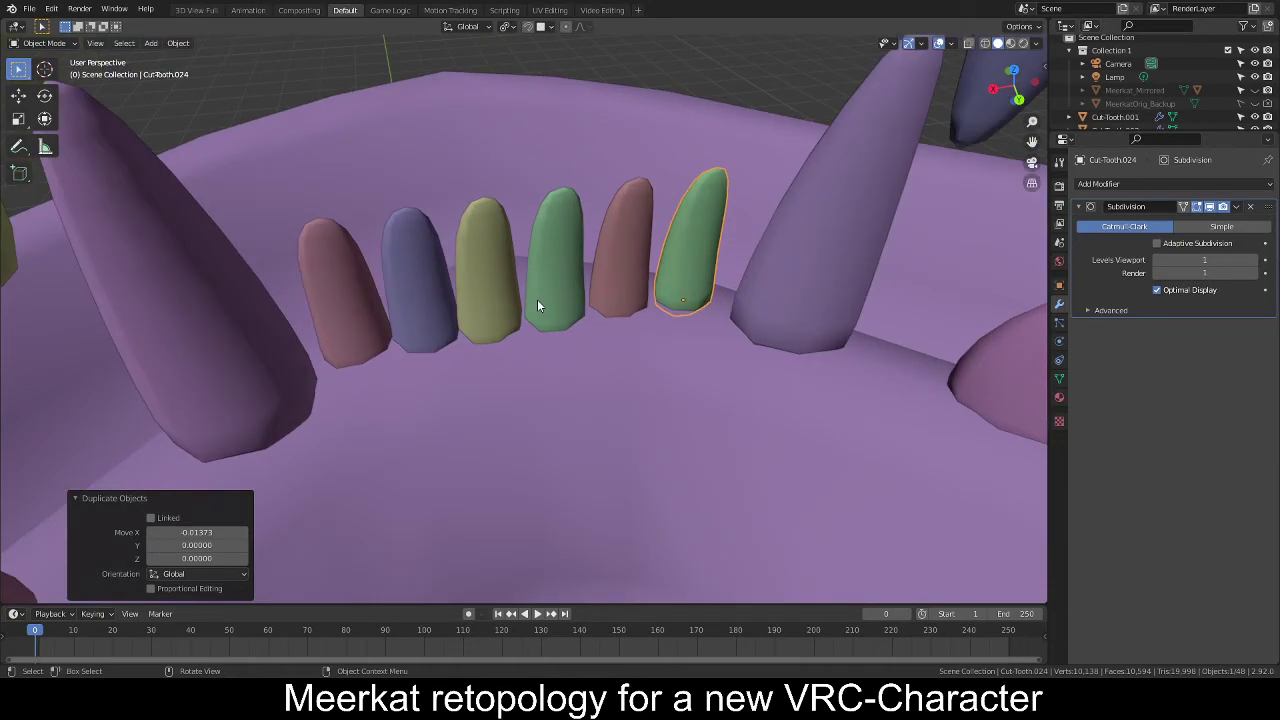
pyautogui.moveTo(525, 284); pyautogui.dragTo(553, 348, button='middle')
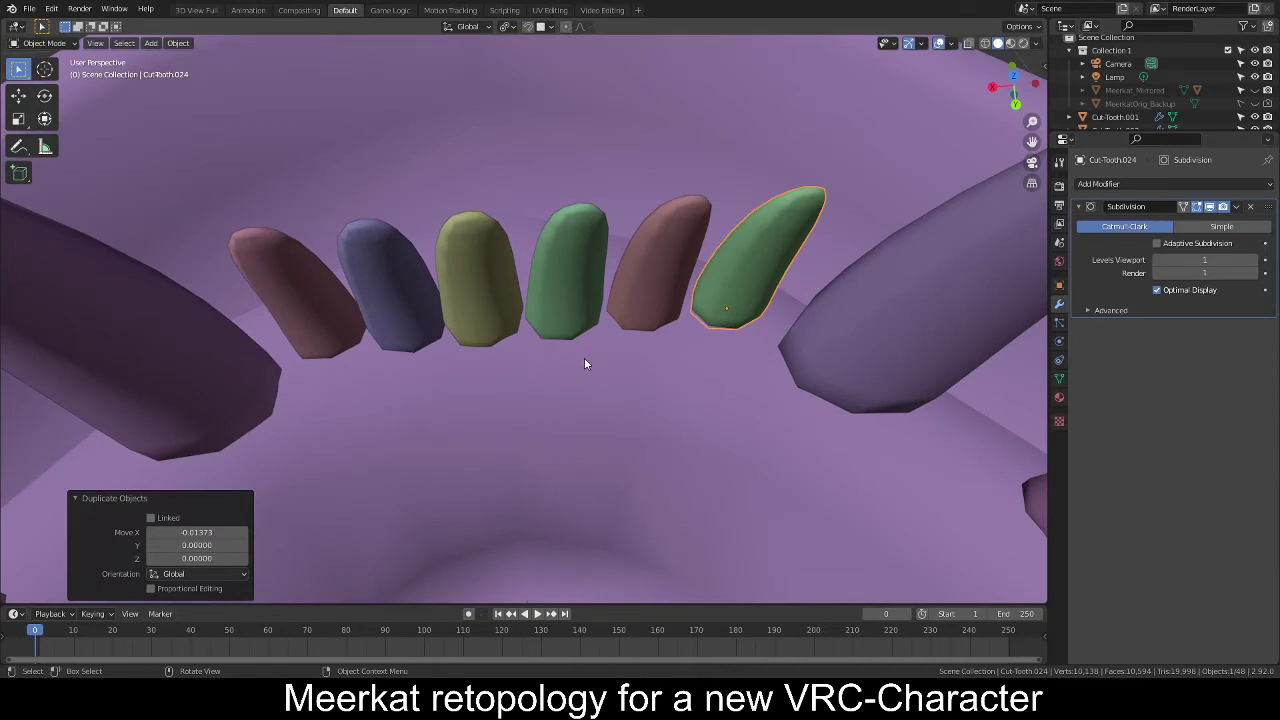
# Rotate the two outermost lower incisors around global Z, the red one about 11° and the green one about -16.4°.
pyautogui.click(330, 320)
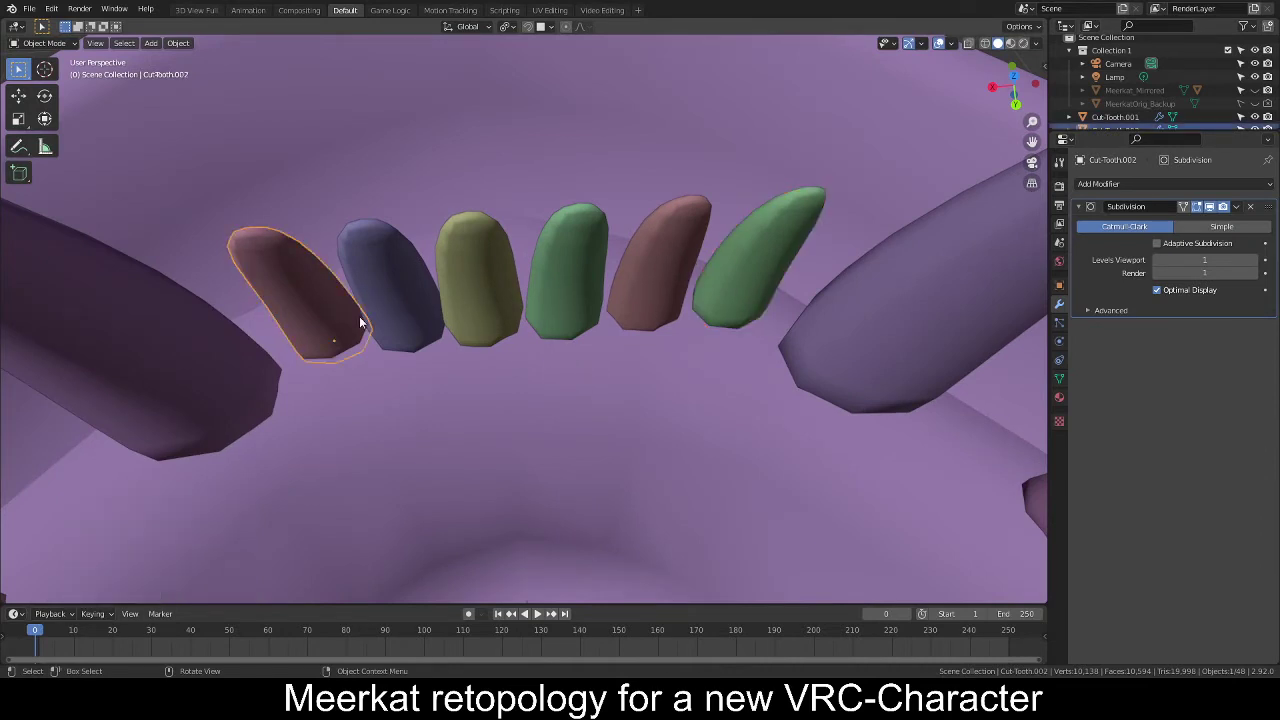
pyautogui.moveTo(330, 320); pyautogui.dragTo(584, 328, button='middle')
pyautogui.press('r')
pyautogui.press('z')
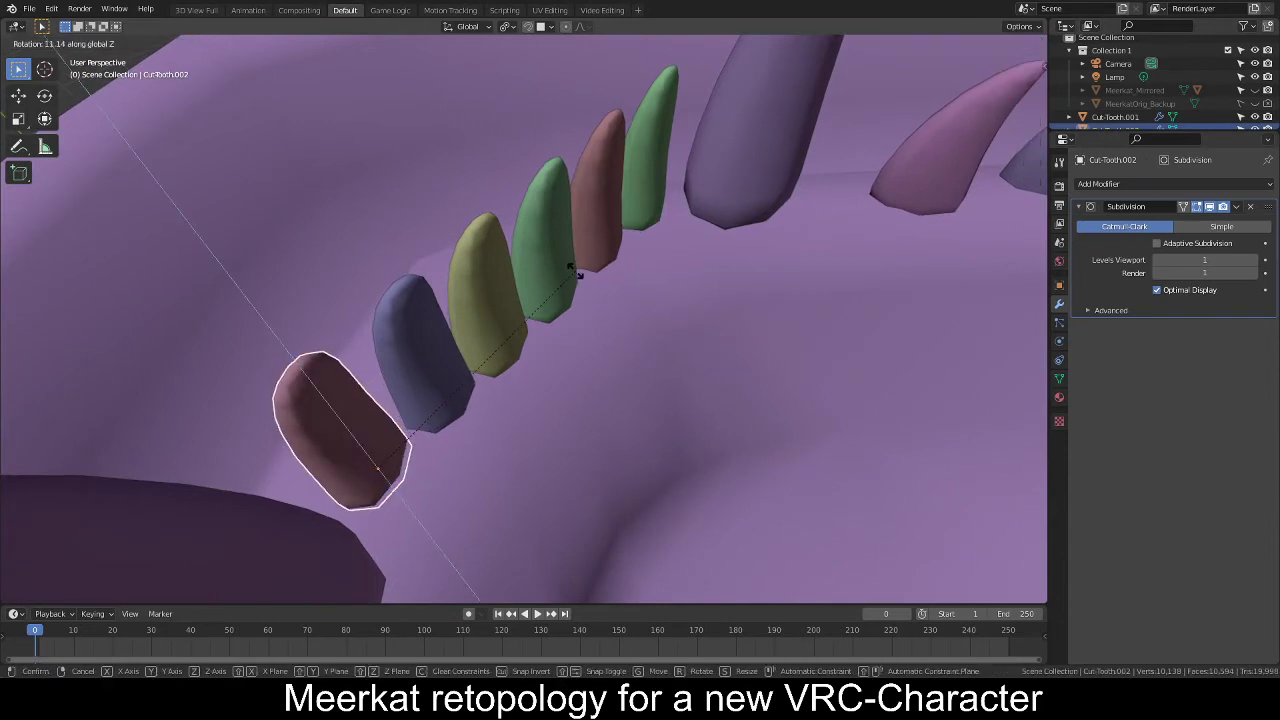
pyautogui.click(590, 308)
pyautogui.click(671, 214)
pyautogui.press('r')
pyautogui.press('z')
pyautogui.click(695, 283)
# Move the second lower incisor from each end of the row along negative Y, the red one by about -0.0026.
pyautogui.click(590, 232)
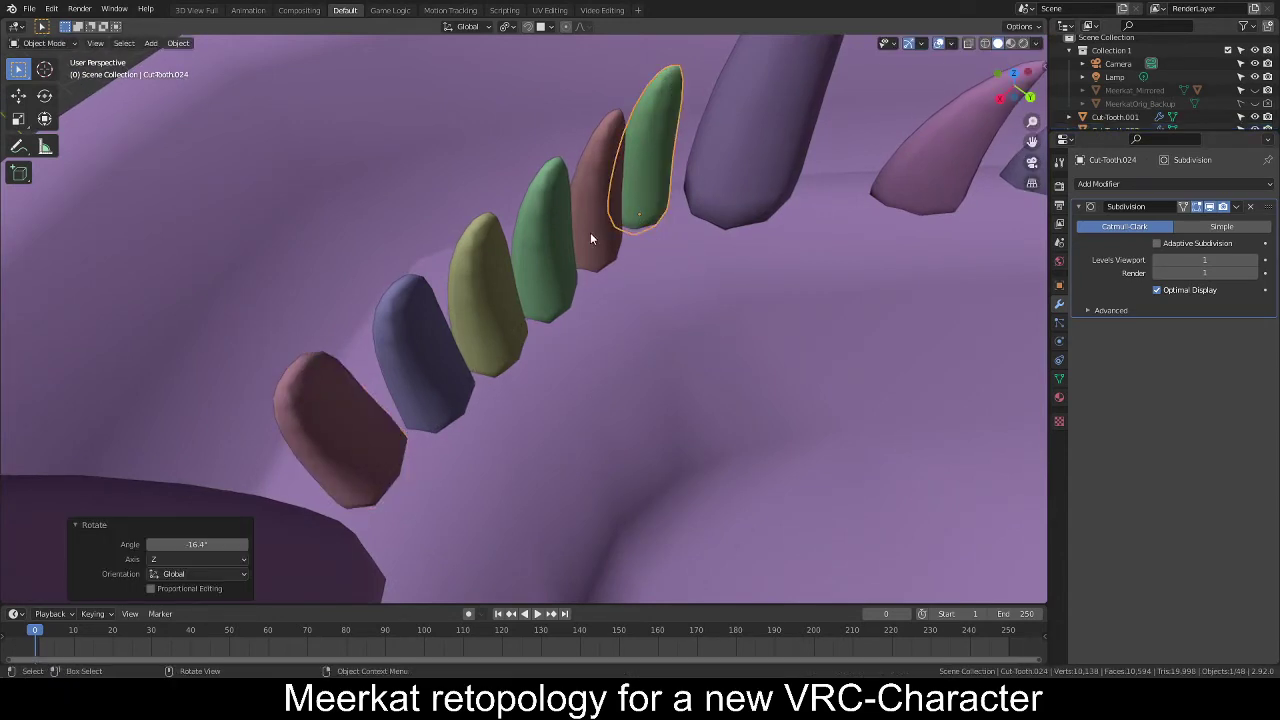
pyautogui.press('g')
pyautogui.press('x')
pyautogui.press('z')
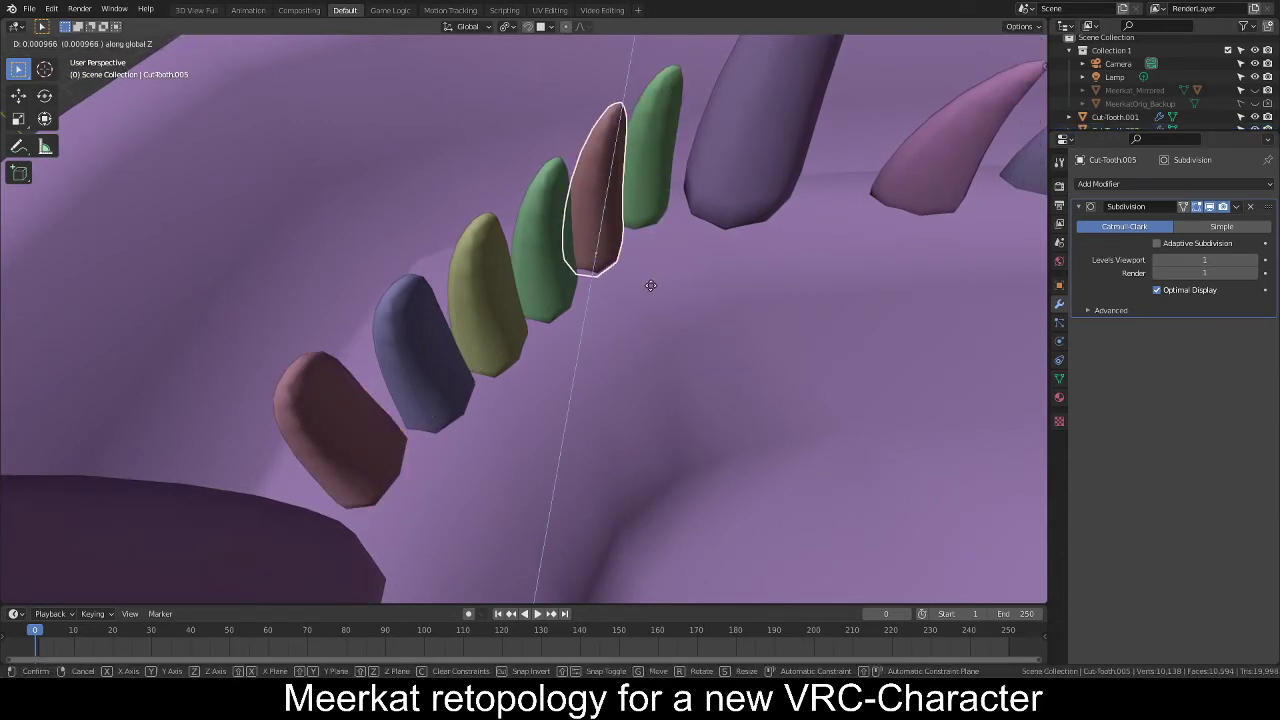
pyautogui.press('y')
pyautogui.click(623, 287)
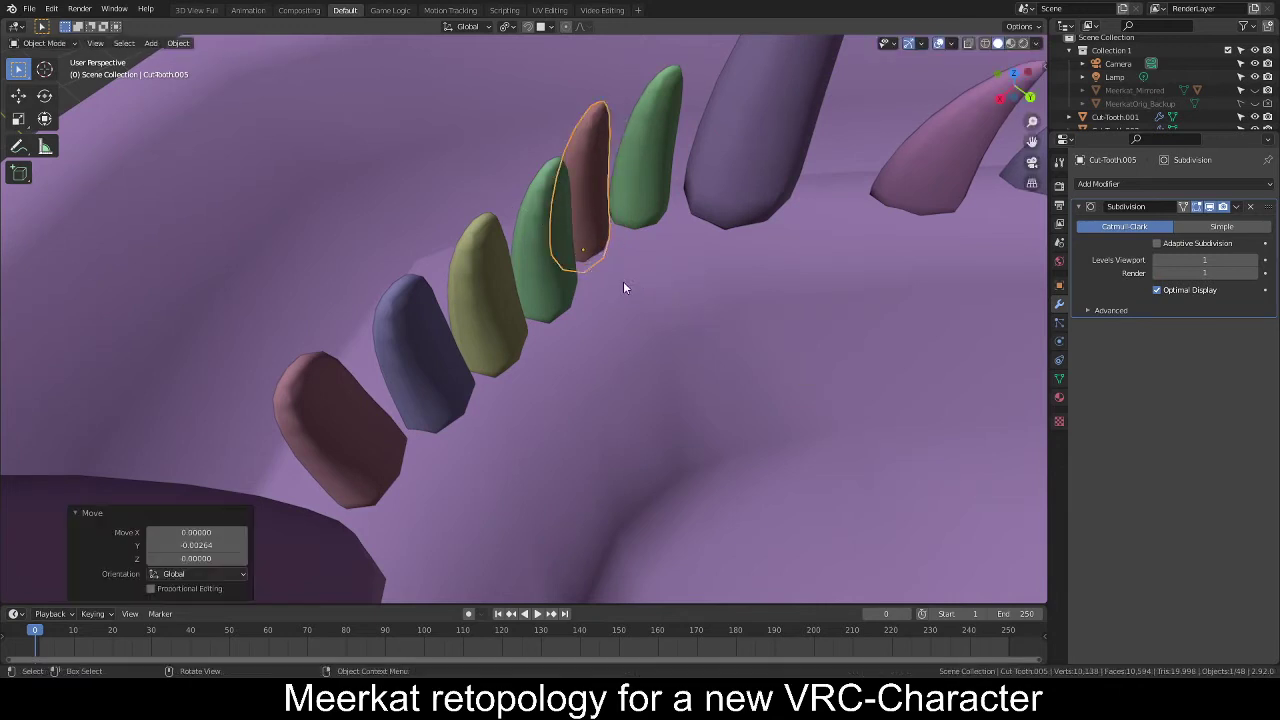
pyautogui.click(437, 372)
pyautogui.press('g')
pyautogui.press('y')
pyautogui.click(541, 344)
# Move the two central lower incisors along negative Y to curve the row, the green one by about -0.0033.
pyautogui.click(539, 352)
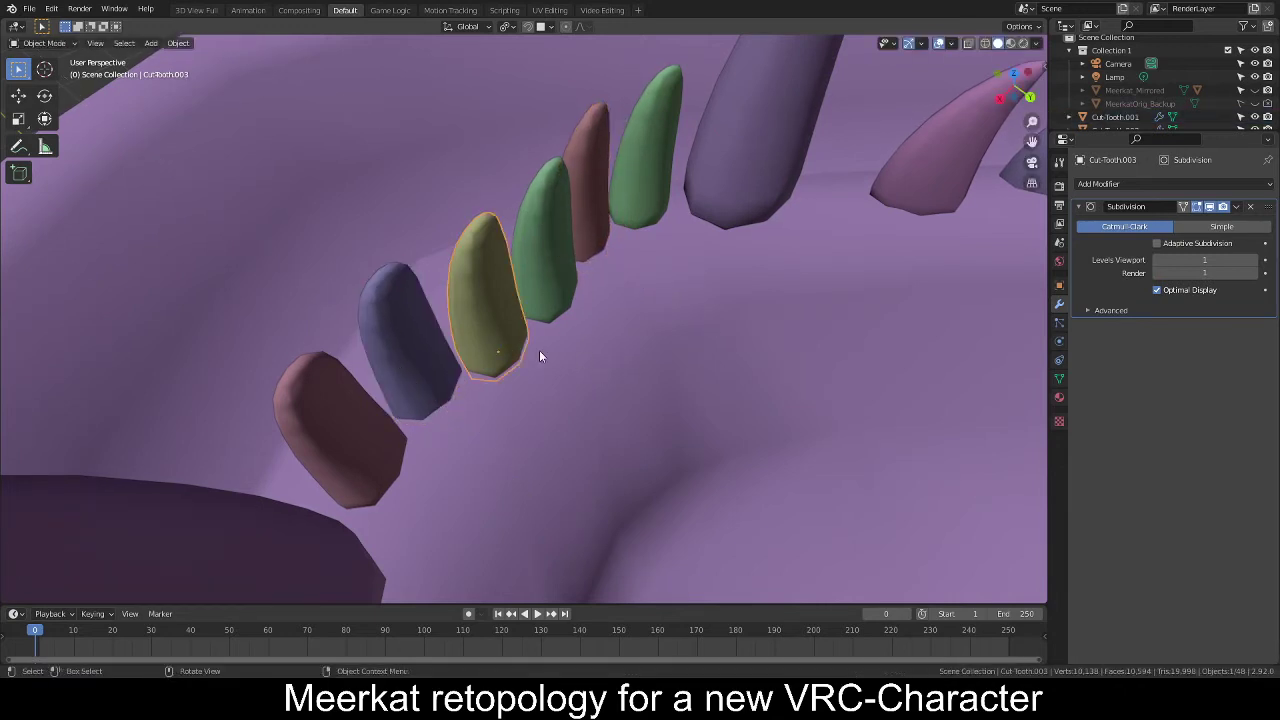
pyautogui.press('g')
pyautogui.press('y')
pyautogui.click(536, 300)
pyautogui.click(536, 292)
pyautogui.press('g')
pyautogui.press('y')
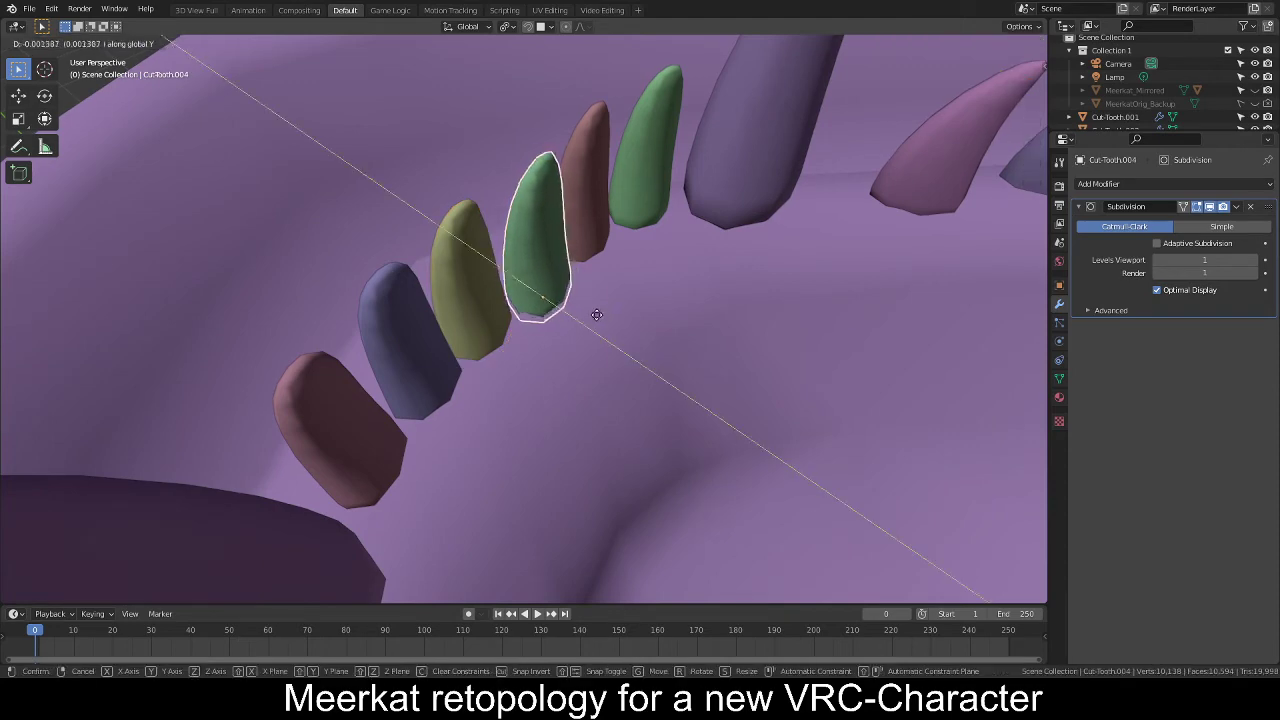
pyautogui.click(590, 312)
pyautogui.moveTo(586, 309); pyautogui.dragTo(579, 363, button='middle')
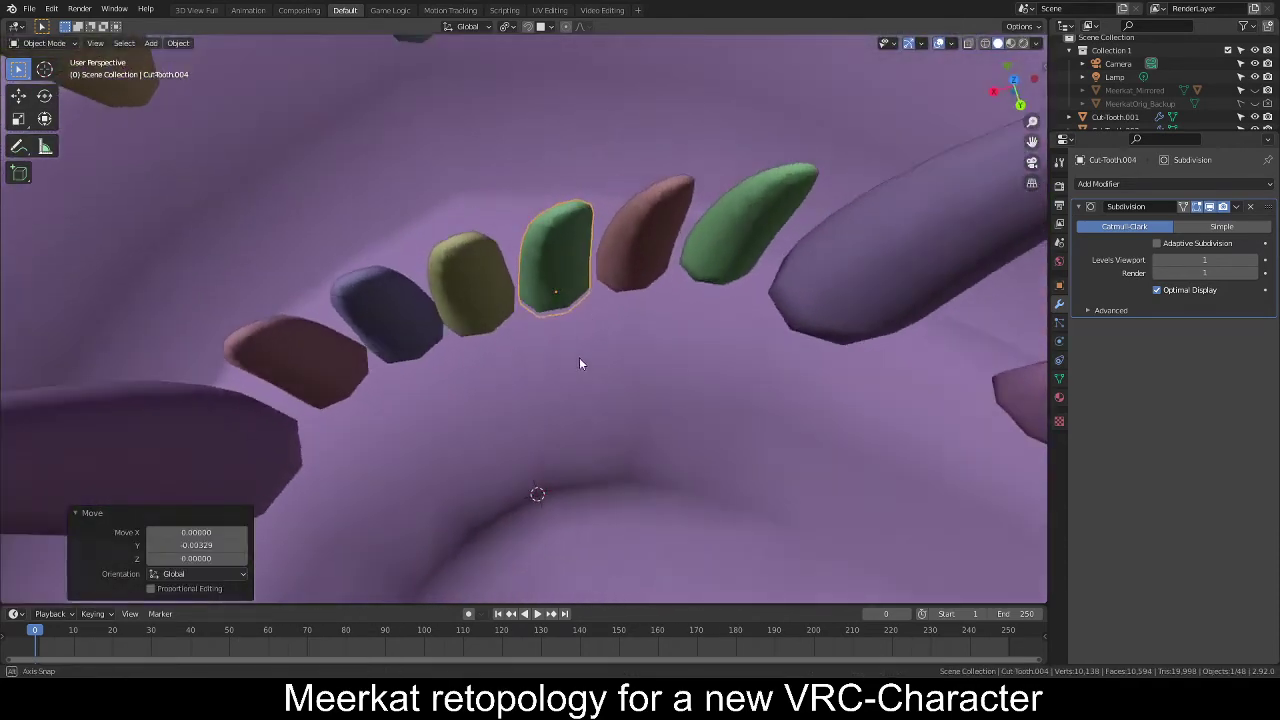
# Nudge the red lower incisor slightly along Y, rotate the blue one about 4.7° around Z, and clear the selection.
pyautogui.click(628, 277)
pyautogui.press('g')
pyautogui.press('y')
pyautogui.click(735, 343)
pyautogui.click(384, 349)
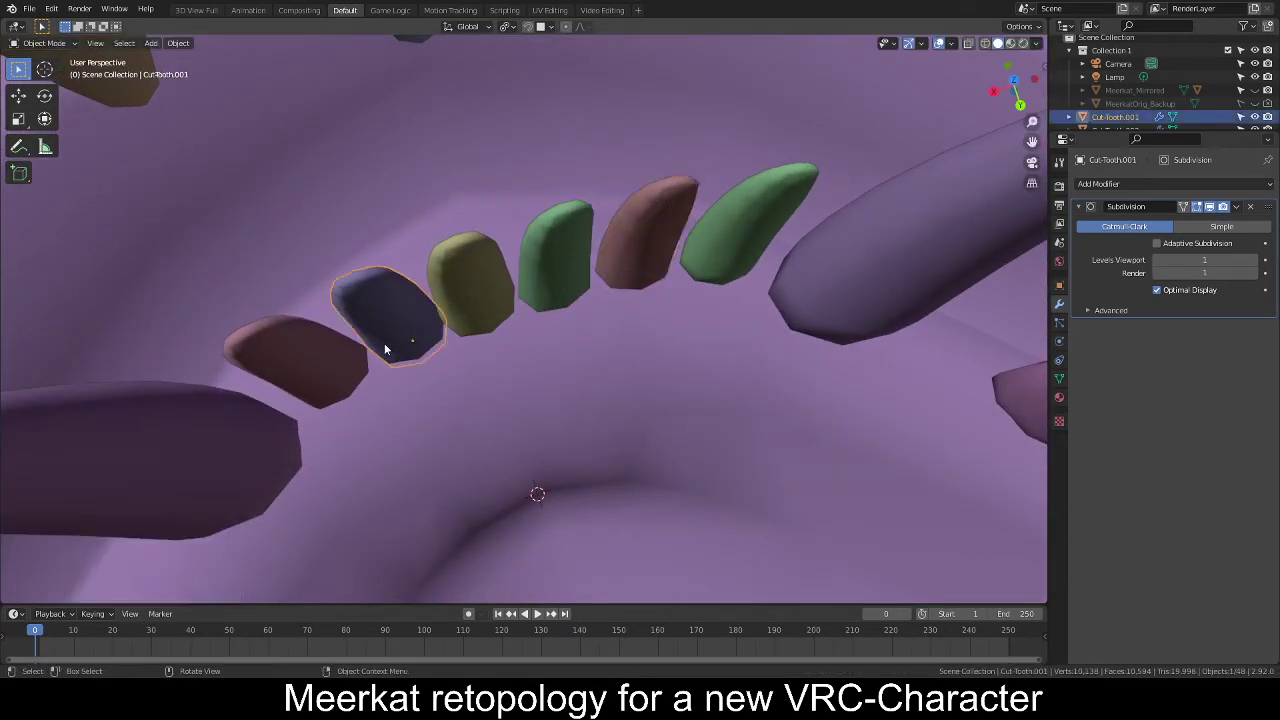
pyautogui.press('r')
pyautogui.press('z')
pyautogui.click(597, 355)
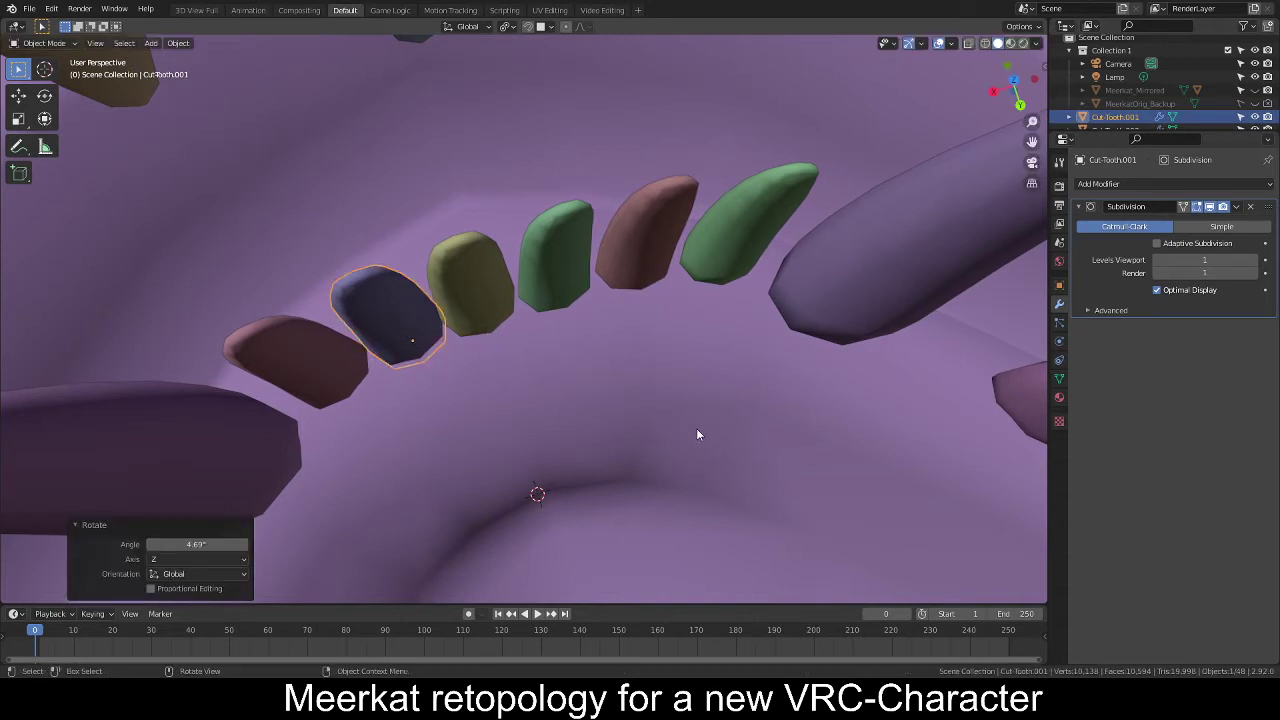
pyautogui.hotkey('alt', 'a')
# Delete the six pointed upper incisors between the upper canines.
pyautogui.moveTo(596, 429); pyautogui.dragTo(544, 178, button='middle')
pyautogui.scroll(-3, 591, 349)
pyautogui.moveTo(561, 76); pyautogui.dragTo(613, 150, button='middle')
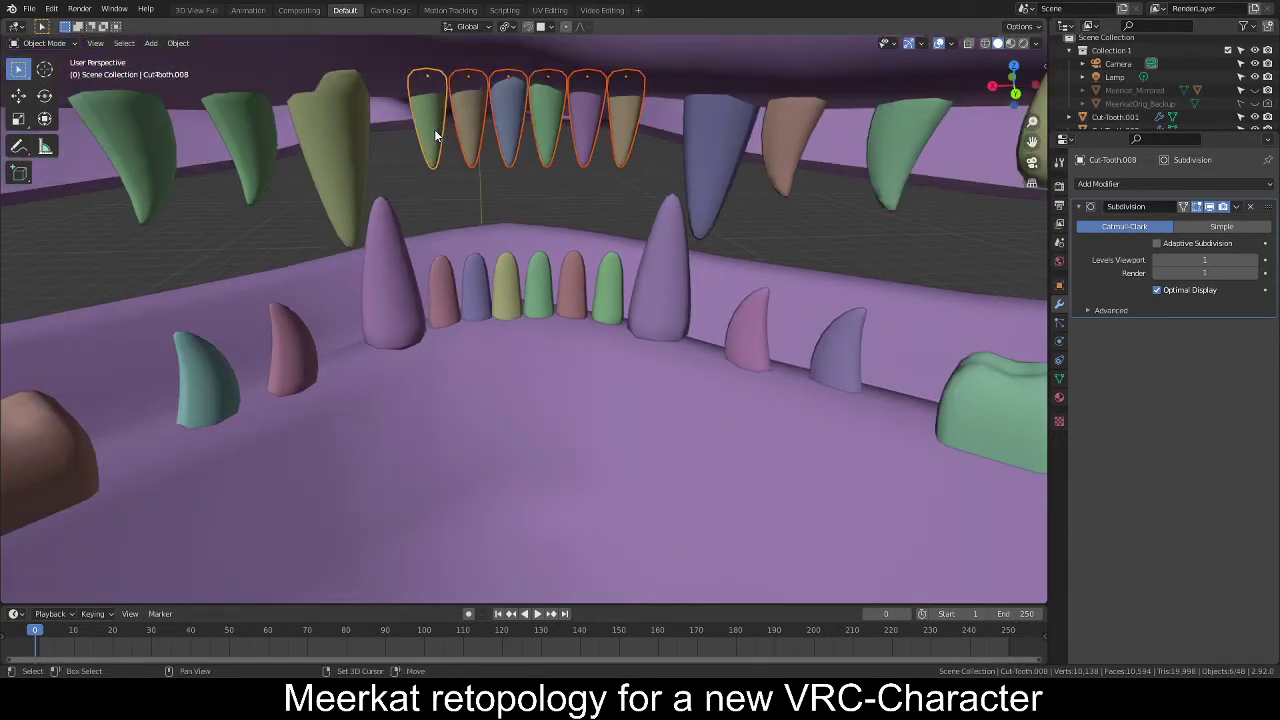
pyautogui.press('Delete')
# Duplicate the six lower incisors in place and mirror the copies along global Z.
pyautogui.click(440, 272)
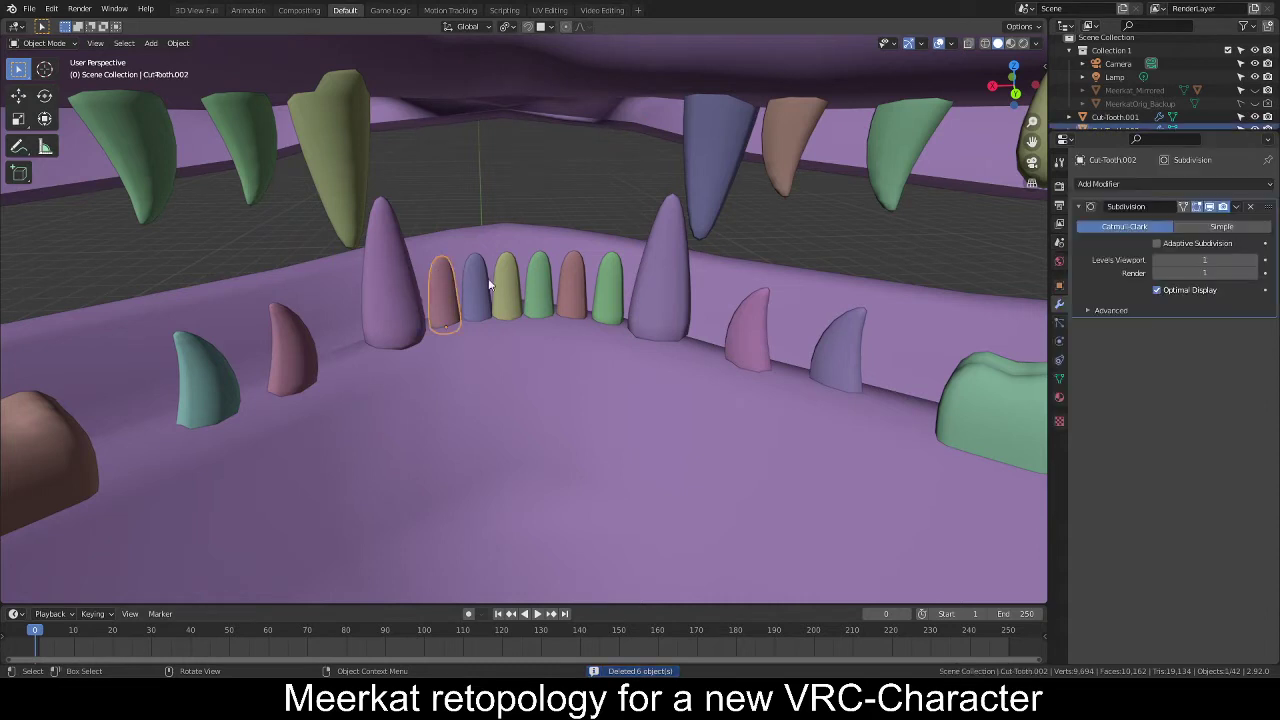
pyautogui.keyDown('shift'); pyautogui.click(510, 284); pyautogui.keyUp('shift')
pyautogui.keyDown('shift'); pyautogui.click(545, 286); pyautogui.keyUp('shift')
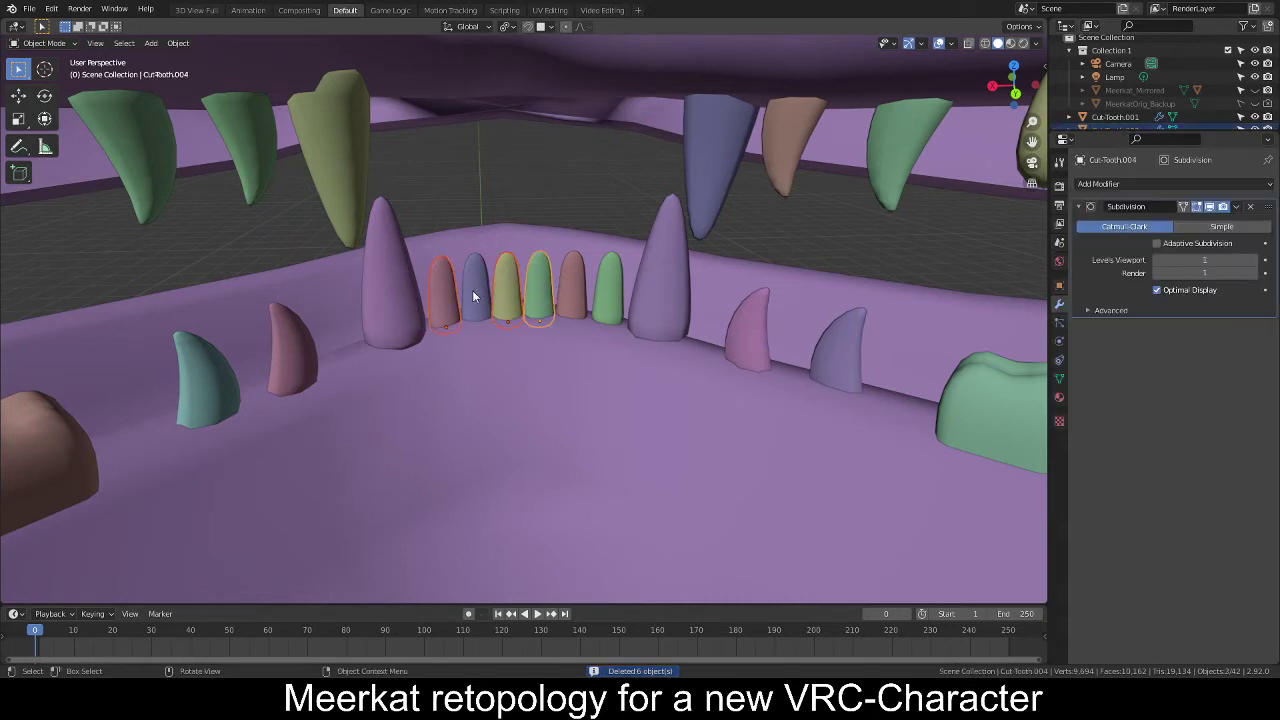
pyautogui.keyDown('shift'); pyautogui.click(545, 291); pyautogui.keyUp('shift')
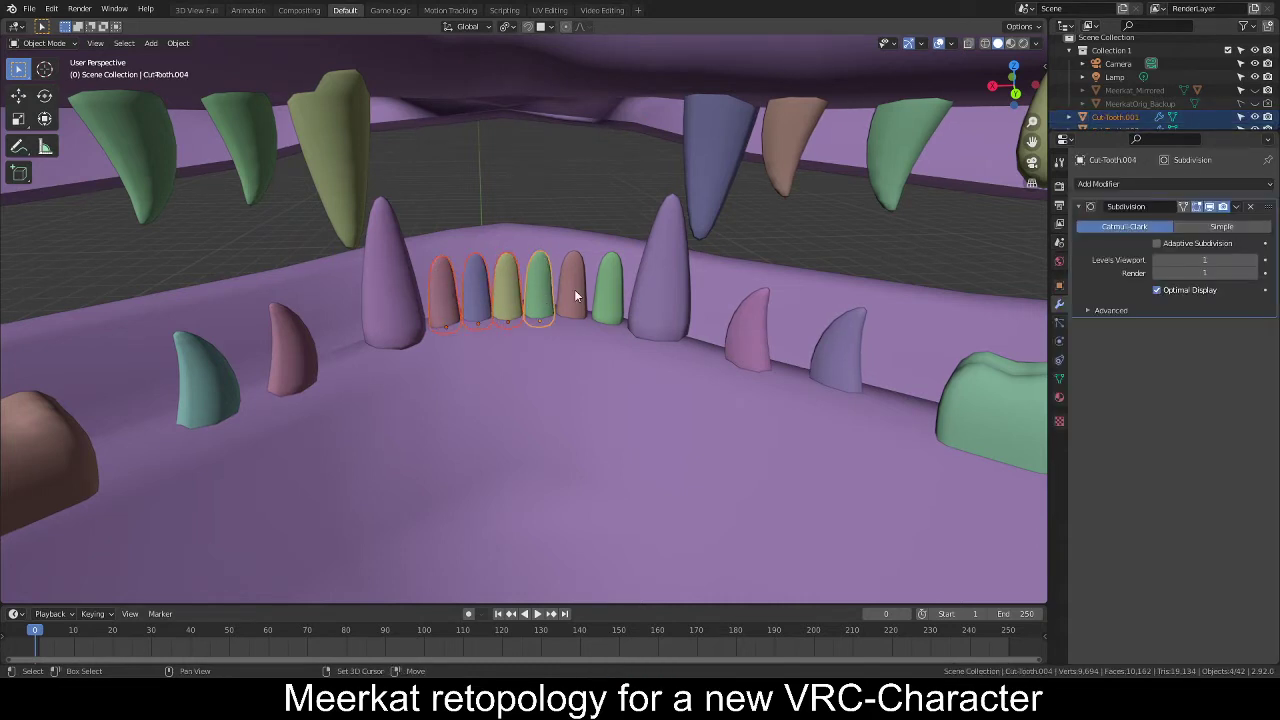
pyautogui.keyDown('shift'); pyautogui.click(574, 289); pyautogui.keyUp('shift')
pyautogui.keyDown('shift'); pyautogui.click(612, 292); pyautogui.keyUp('shift')
pyautogui.hotkey('shift', 'd')
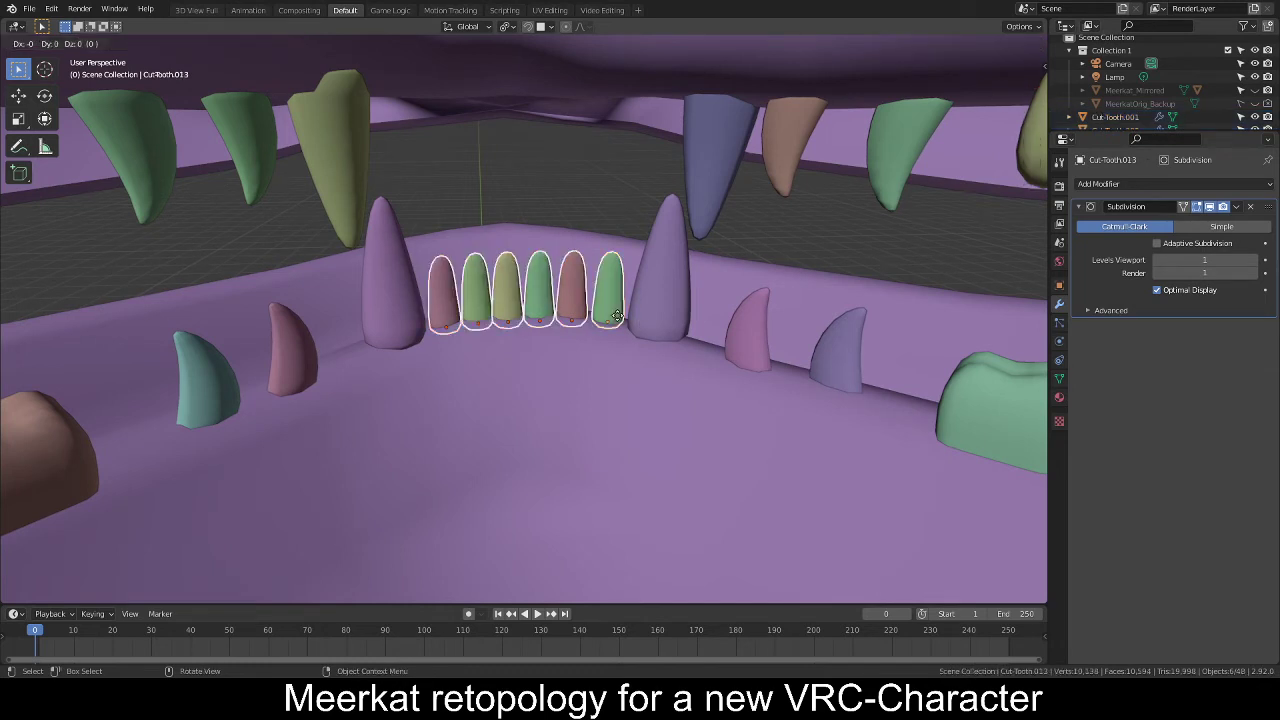
pyautogui.rightClick(619, 316)
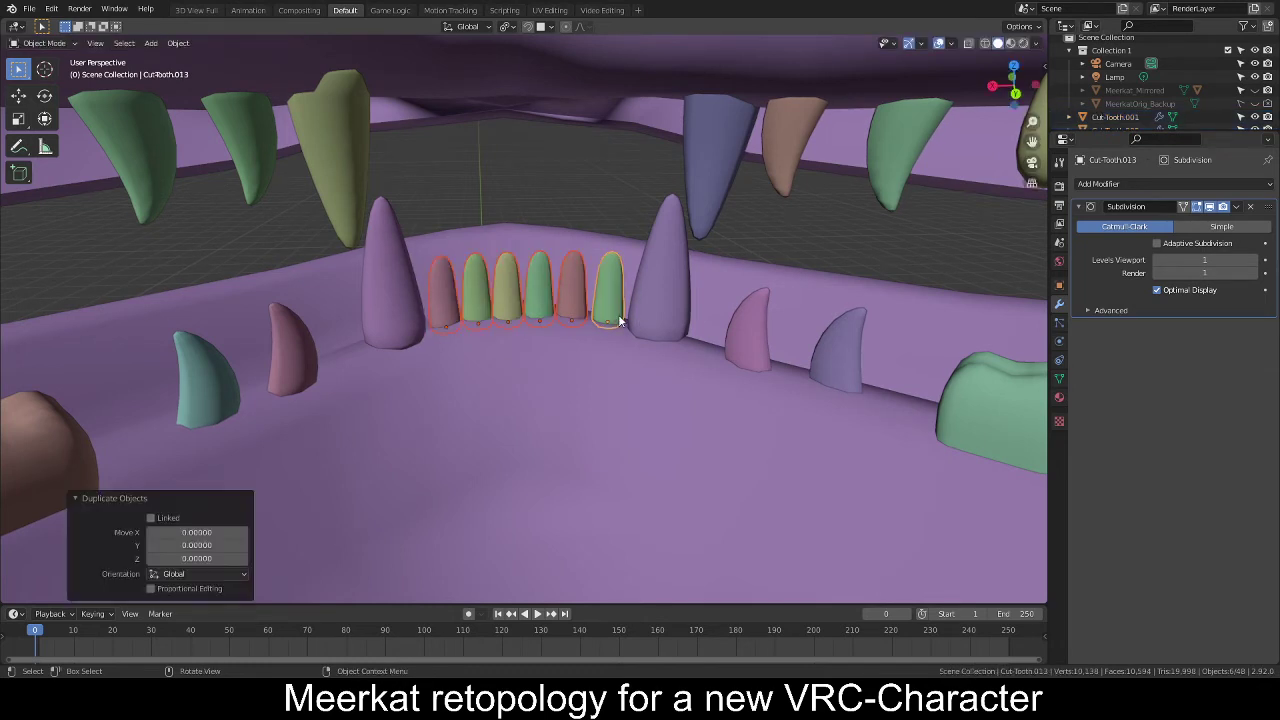
pyautogui.press('F3')
pyautogui.press('Return')
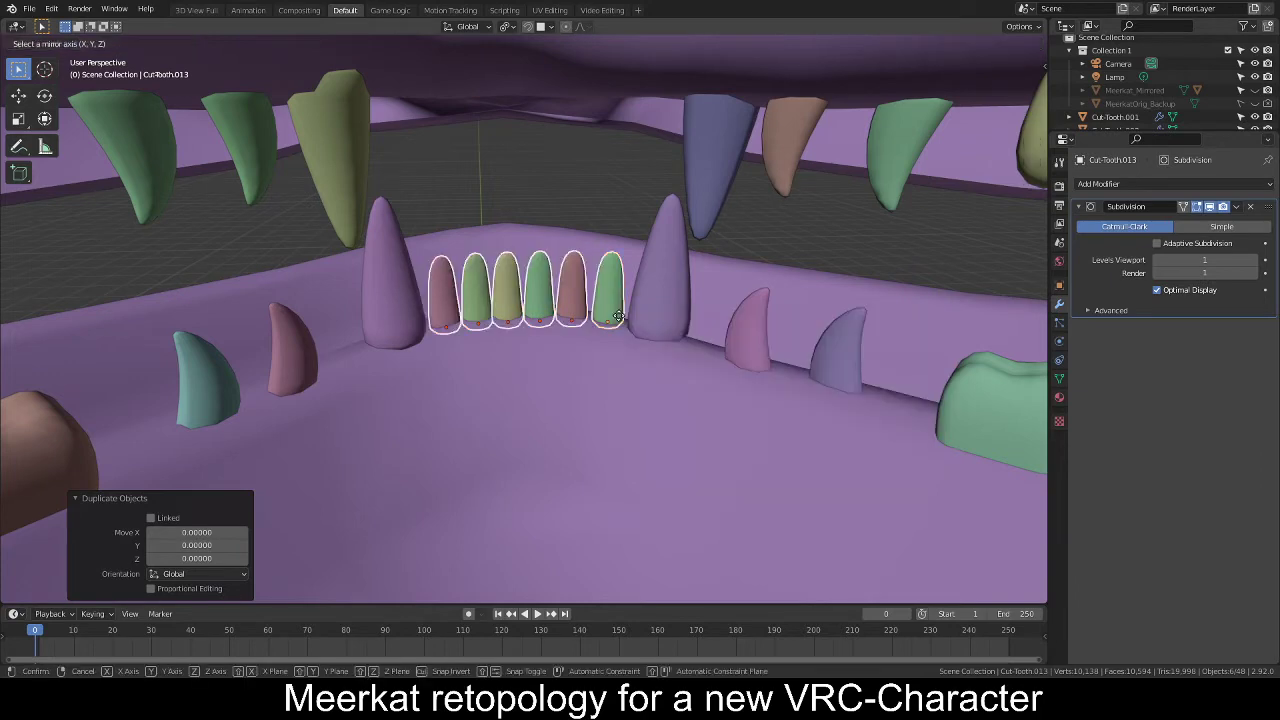
pyautogui.press('z')
pyautogui.rightClick(606, 218)
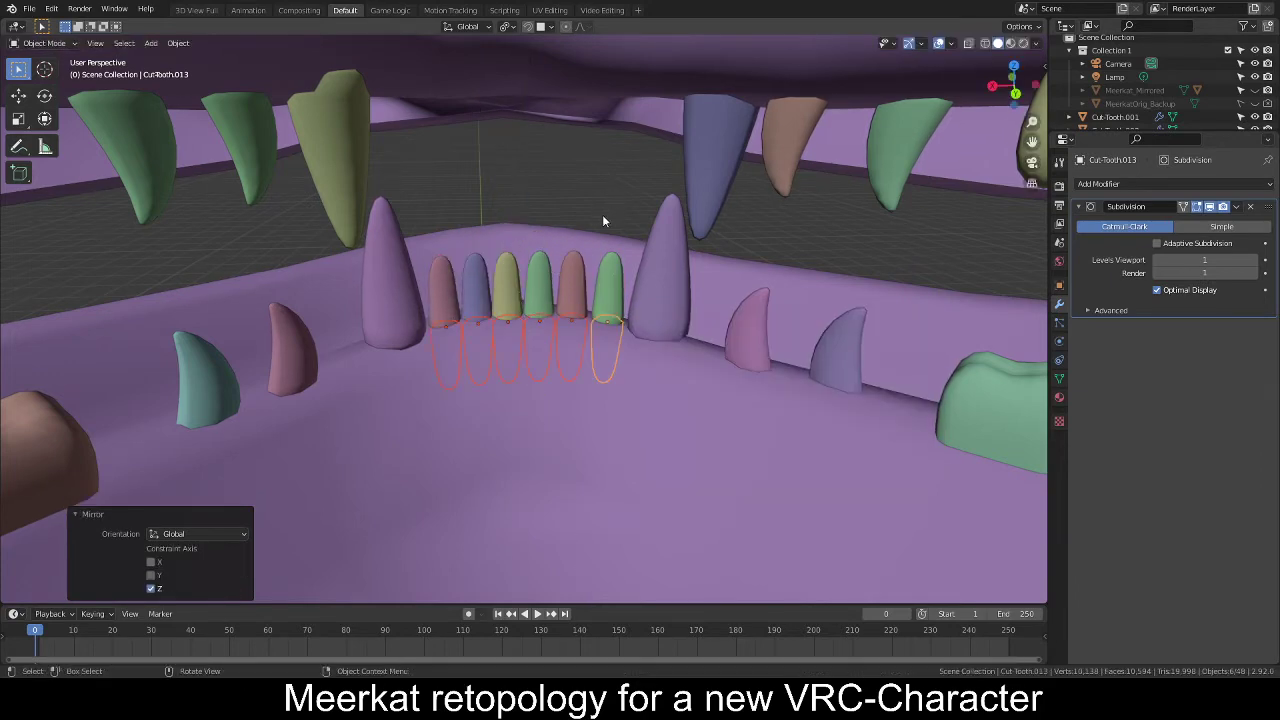
# Raise the mirrored incisors along Z into the upper gum, finishing with a further move of about 0.014.
pyautogui.press('g')
pyautogui.press('z')
pyautogui.click(600, 50)
pyautogui.scroll(2, 523, 104)
pyautogui.moveTo(523, 100); pyautogui.dragTo(583, 234, button='middle')
pyautogui.press('g')
pyautogui.press('z')
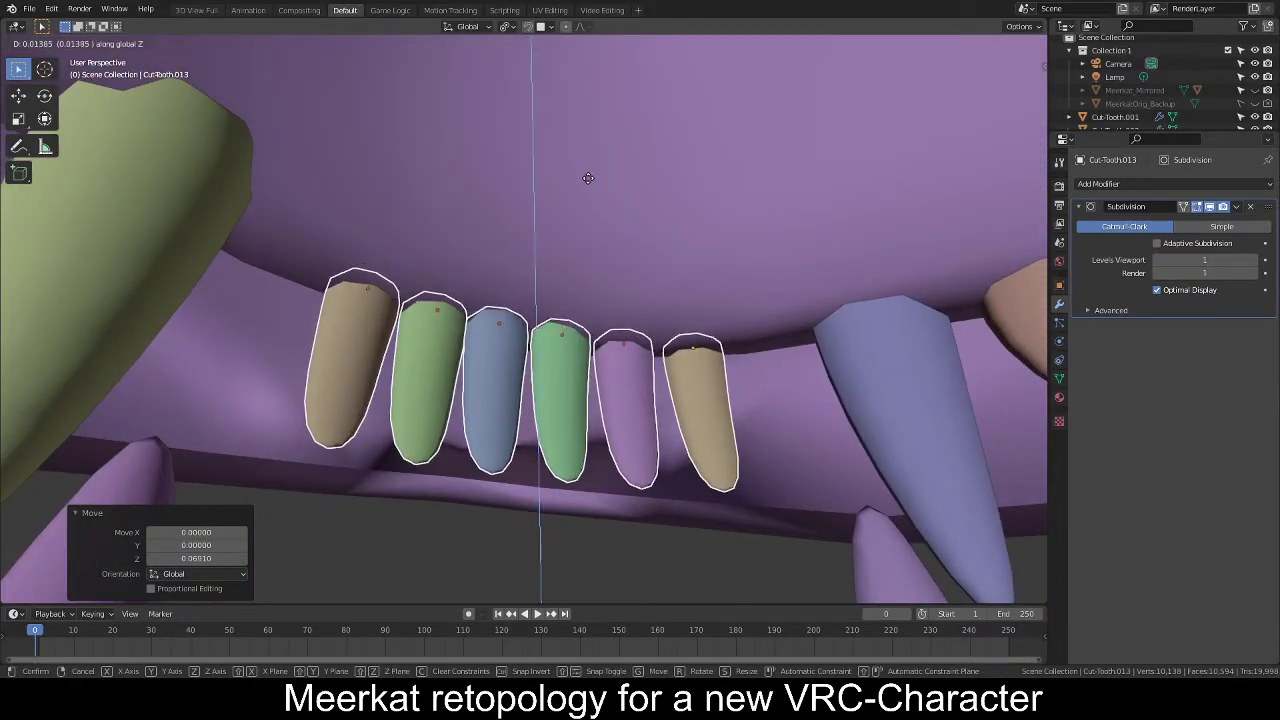
pyautogui.click(587, 176)
# Shift the six upper incisors about -0.003 along Y and clear the selection.
pyautogui.moveTo(587, 176); pyautogui.dragTo(680, 283, button='middle')
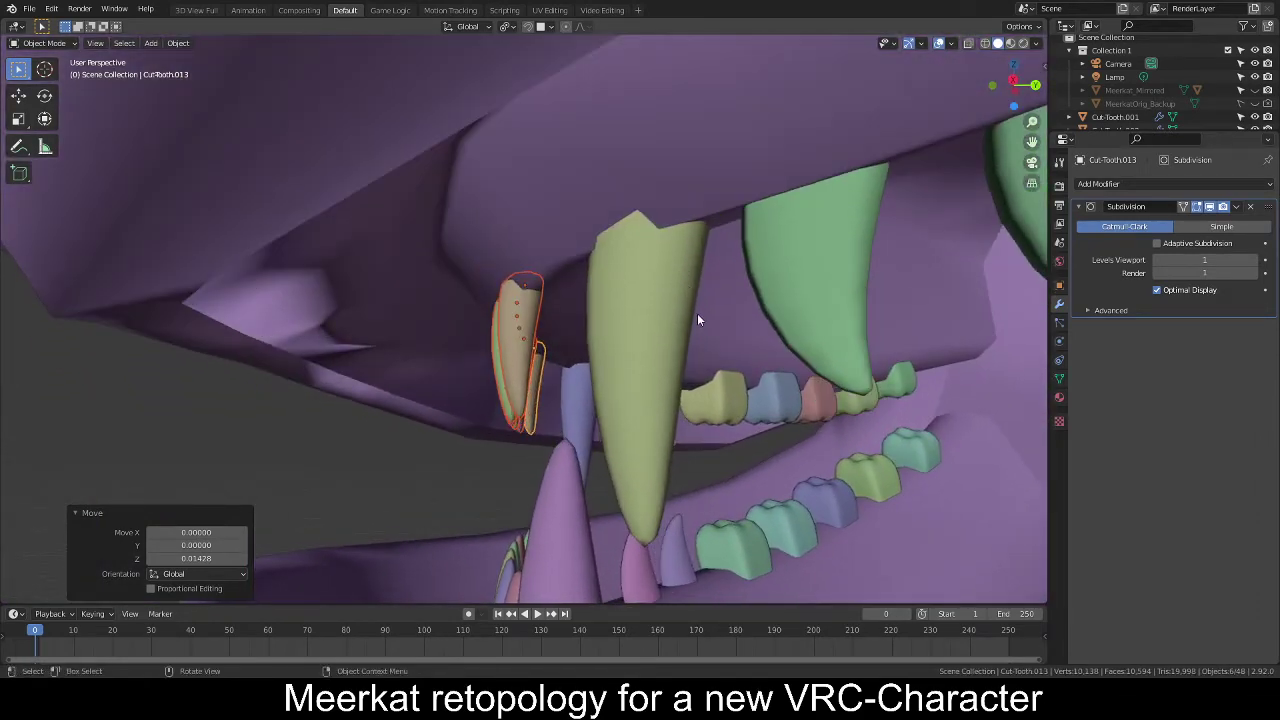
pyautogui.press('g')
pyautogui.press('y')
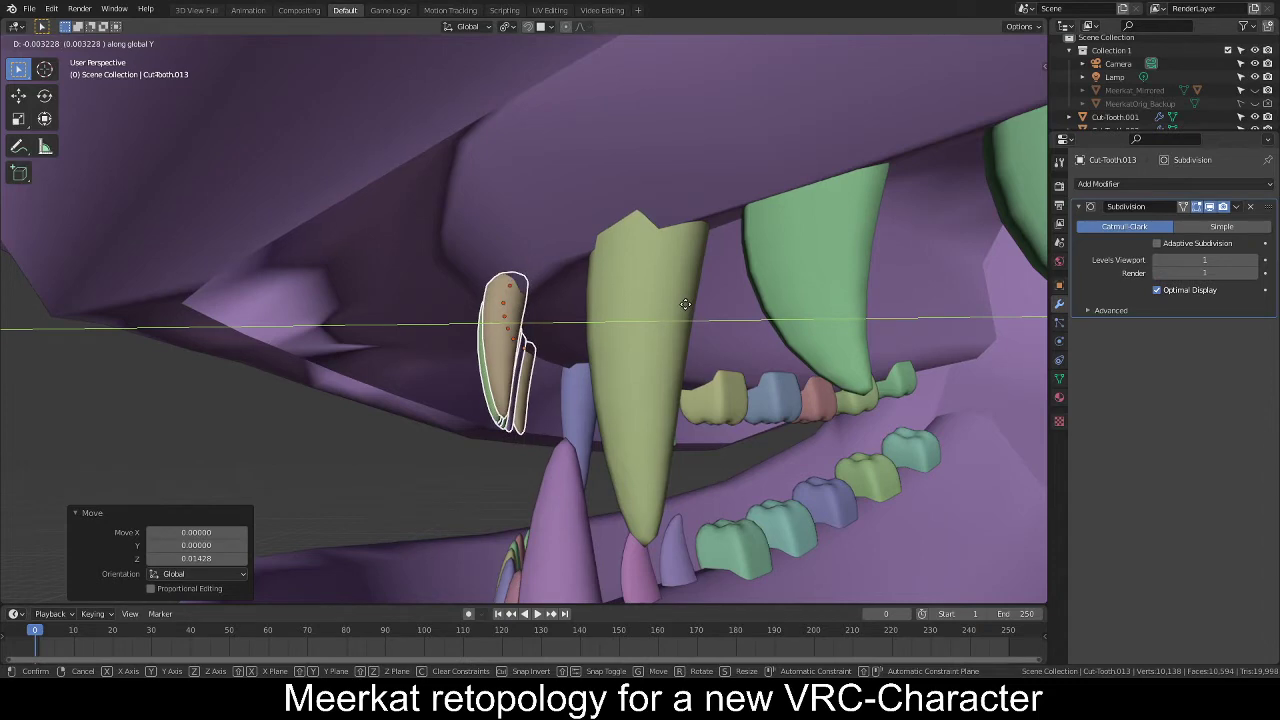
pyautogui.click(685, 304)
pyautogui.moveTo(674, 323); pyautogui.dragTo(531, 380, button='middle')
pyautogui.hotkey('alt', 'a')
# Examine how the rows of teeth sit in the mouth from outside the head and from close up.
pyautogui.scroll(-5, 640, 350)
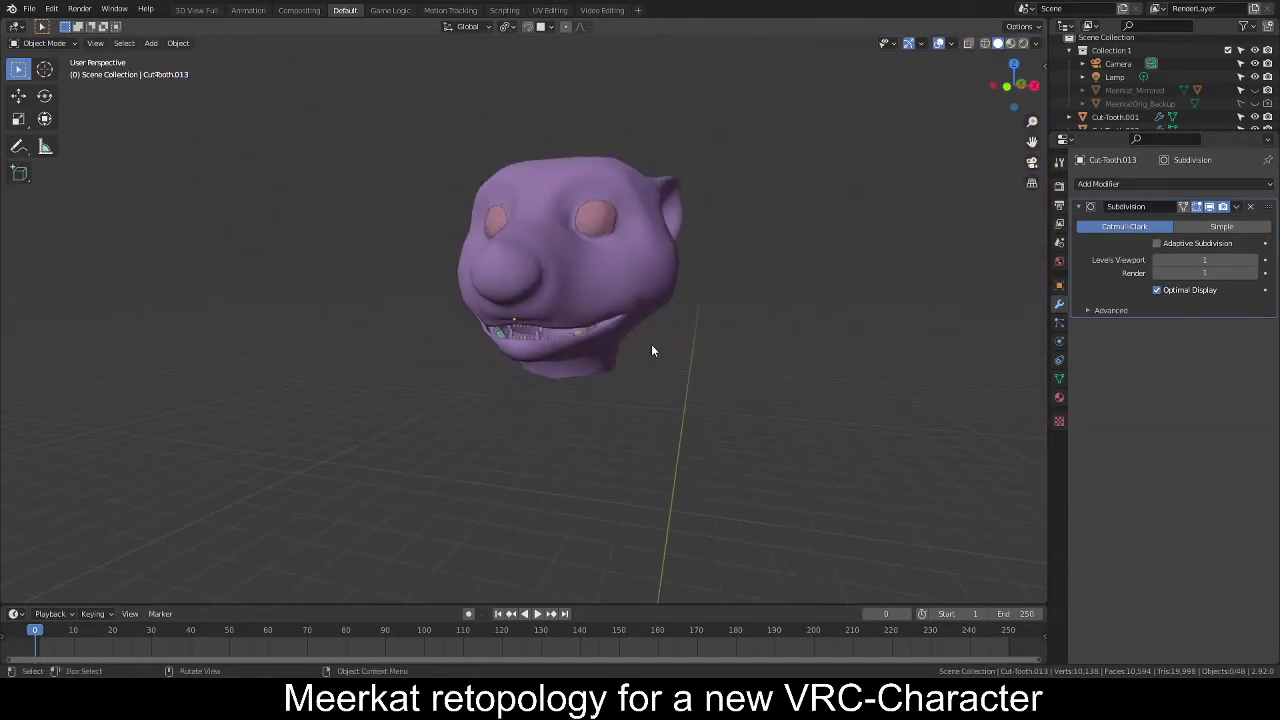
pyautogui.moveTo(651, 344); pyautogui.dragTo(626, 362, button='middle')
pyautogui.scroll(6, 542, 372)
pyautogui.moveTo(497, 377); pyautogui.dragTo(547, 321, button='middle')
pyautogui.scroll(2, 450, 373)
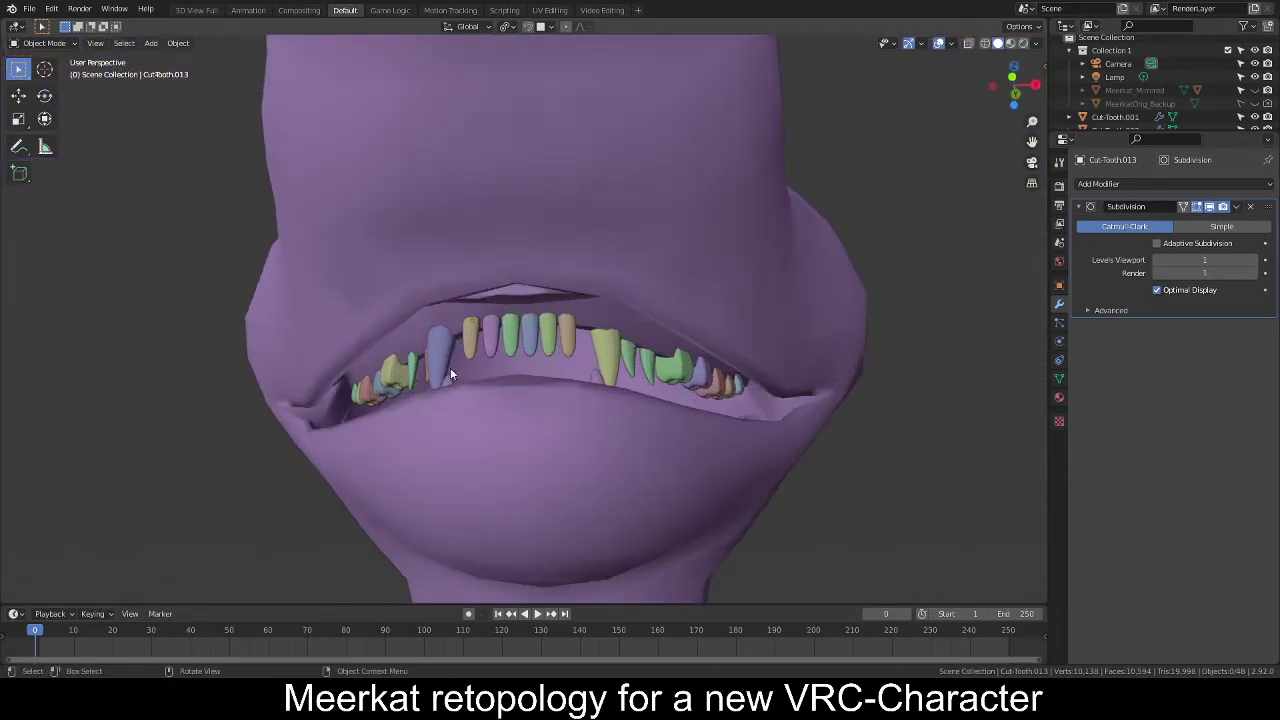
pyautogui.moveTo(369, 383); pyautogui.dragTo(584, 364, button='middle')
pyautogui.scroll(5, 587, 361)
pyautogui.moveTo(726, 324); pyautogui.dragTo(282, 164, button='middle')
# Edit the Meerkat_Retopo mesh and lower three upper gum edge vertices above the molars about 0.013 along Z with proportional editing.
pyautogui.scroll(4, 608, 360)
pyautogui.click(925, 241)
pyautogui.press('Tab')
pyautogui.scroll(5, 330, 375)
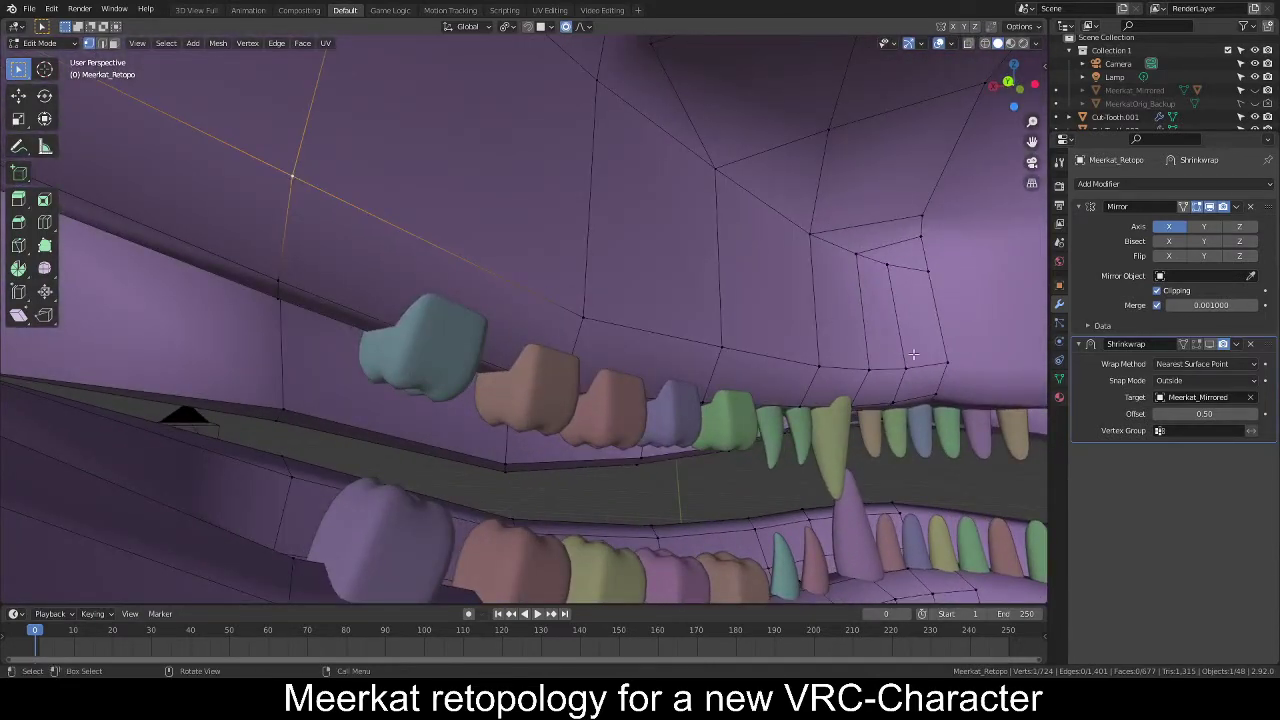
pyautogui.moveTo(913, 354); pyautogui.dragTo(869, 340, button='middle')
pyautogui.keyDown('ctrl'); pyautogui.click(784, 344); pyautogui.keyUp('ctrl')
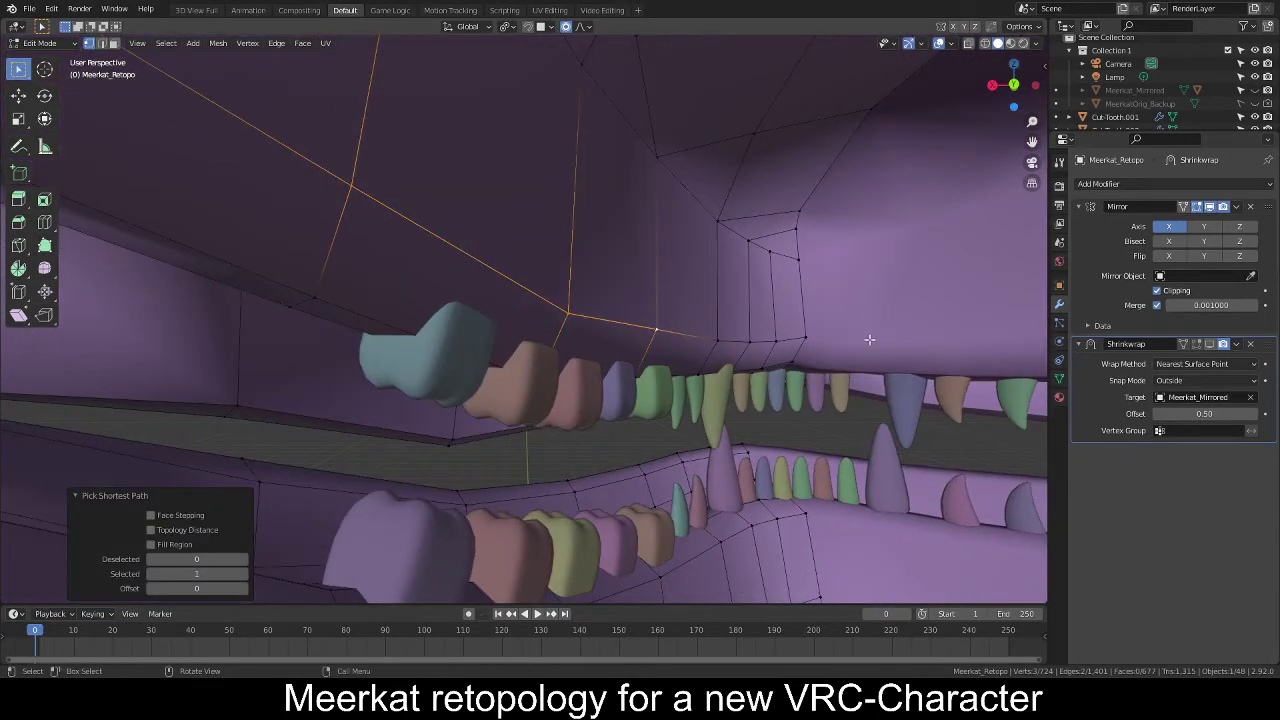
pyautogui.press('g')
pyautogui.press('z')
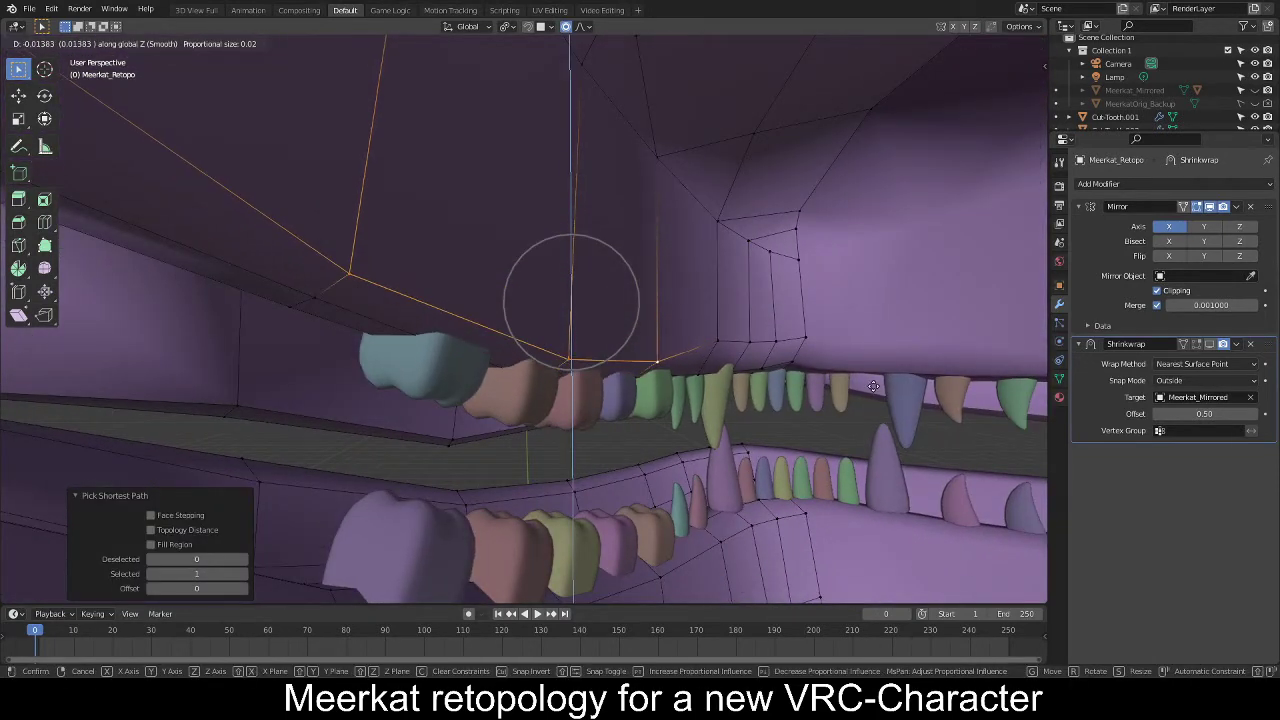
pyautogui.click(873, 381)
# Lower a single upper gum edge vertex along Z by about 0.008.
pyautogui.moveTo(722, 380); pyautogui.dragTo(662, 361, button='middle')
pyautogui.click(812, 333)
pyautogui.press('g')
pyautogui.press('z')
pyautogui.click(817, 352)
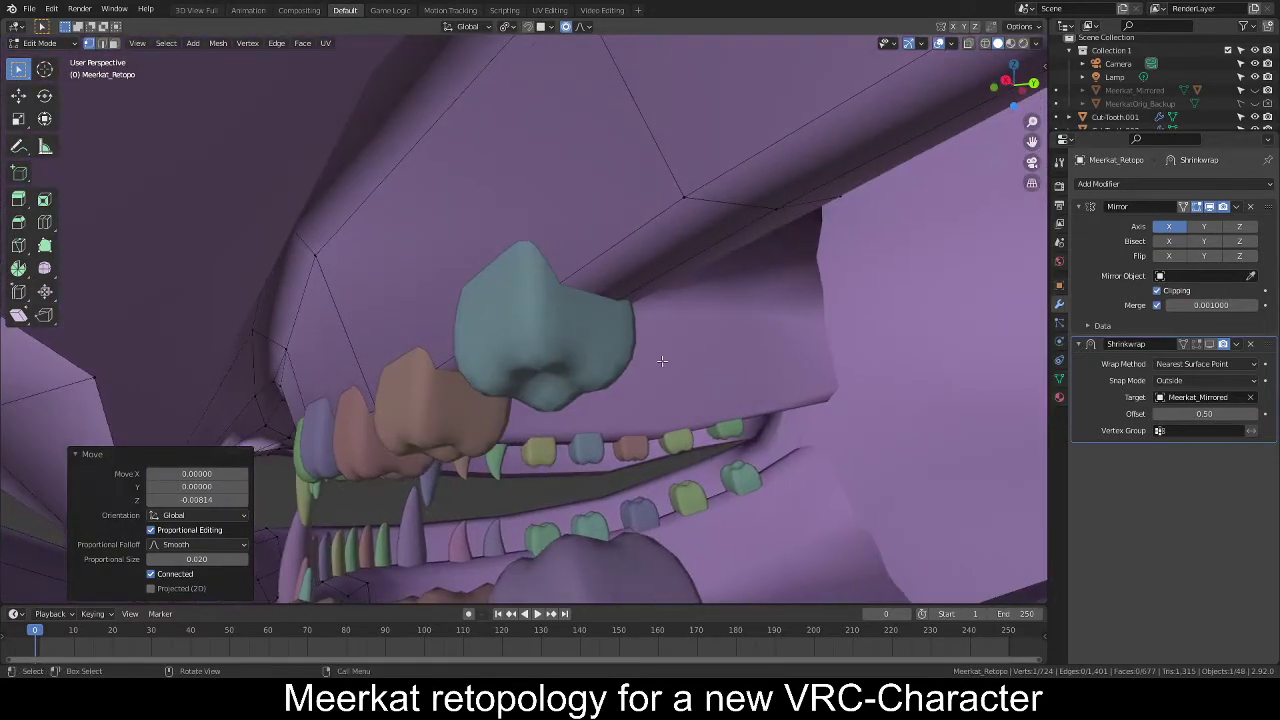
# Select the path of upper gum edge vertices up to the rearmost molar and lower it about 0.028 along Z.
pyautogui.click(280, 378)
pyautogui.moveTo(535, 105); pyautogui.dragTo(551, 137, button='middle')
pyautogui.keyDown('ctrl'); pyautogui.click(440, 116); pyautogui.keyUp('ctrl')
pyautogui.press('g')
pyautogui.press('z')
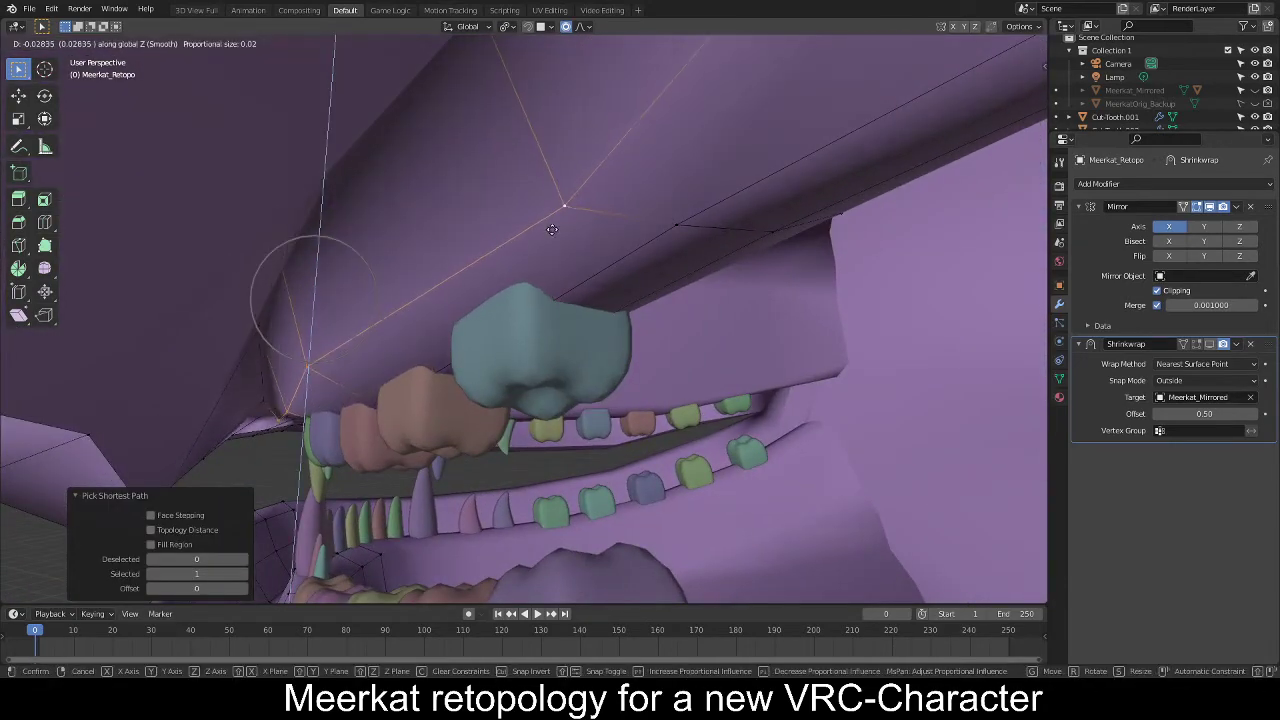
pyautogui.click(553, 225)
# Select the lower gum edge vertices beside the molars and raise them about 0.005 along Z with proportional editing.
pyautogui.moveTo(553, 225); pyautogui.dragTo(590, 461, button='middle')
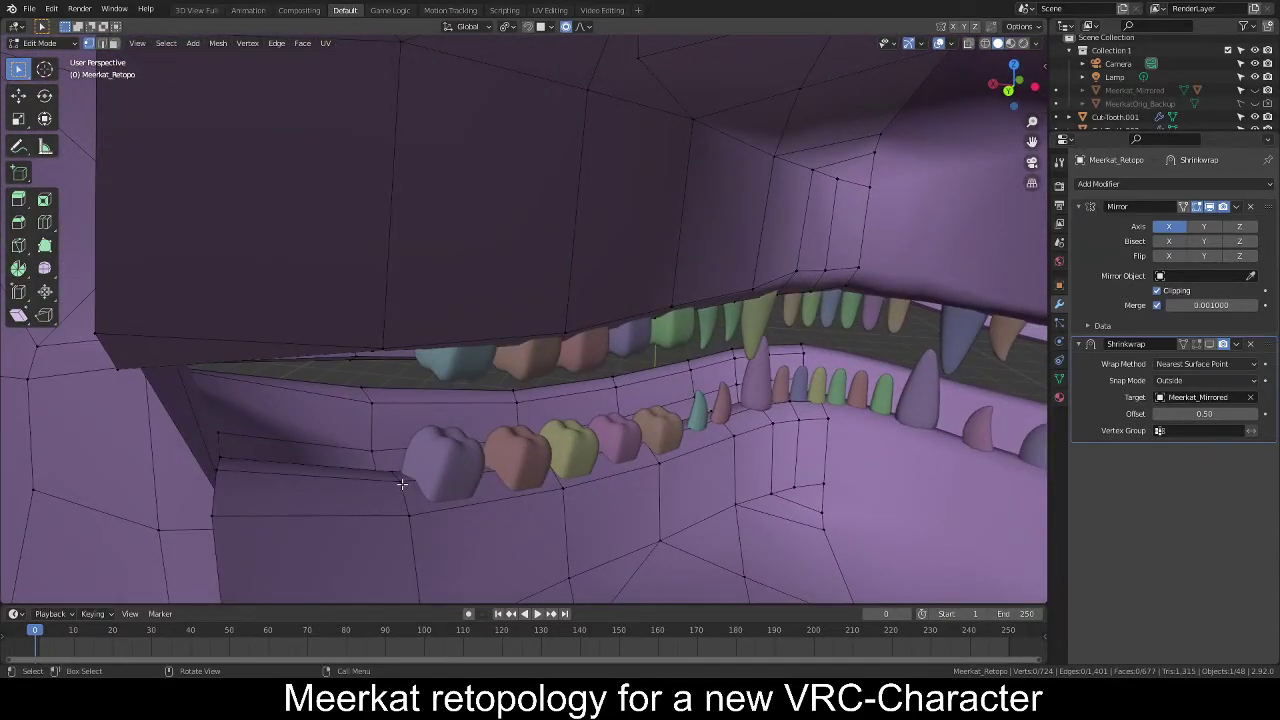
pyautogui.moveTo(692, 465); pyautogui.dragTo(644, 464, button='middle')
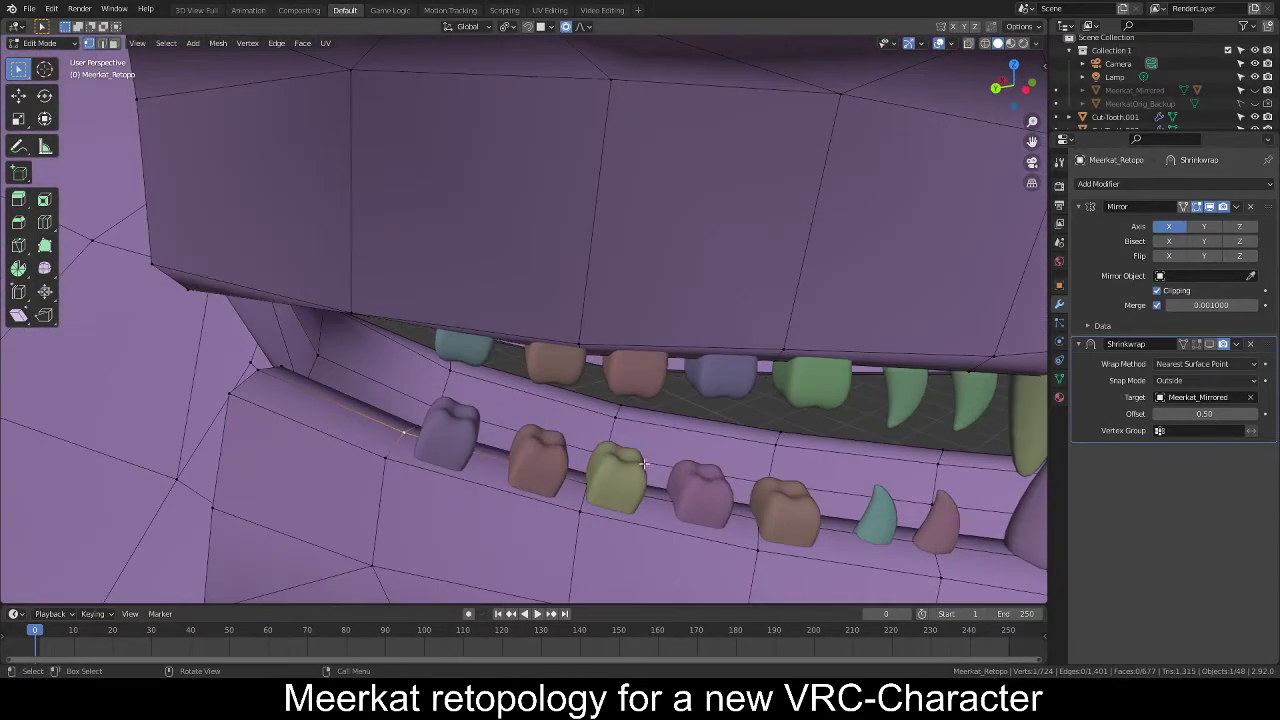
pyautogui.keyDown('ctrl'); pyautogui.click(759, 513); pyautogui.keyUp('ctrl')
pyautogui.moveTo(759, 513); pyautogui.dragTo(850, 505, button='middle')
pyautogui.press('g')
pyautogui.press('z')
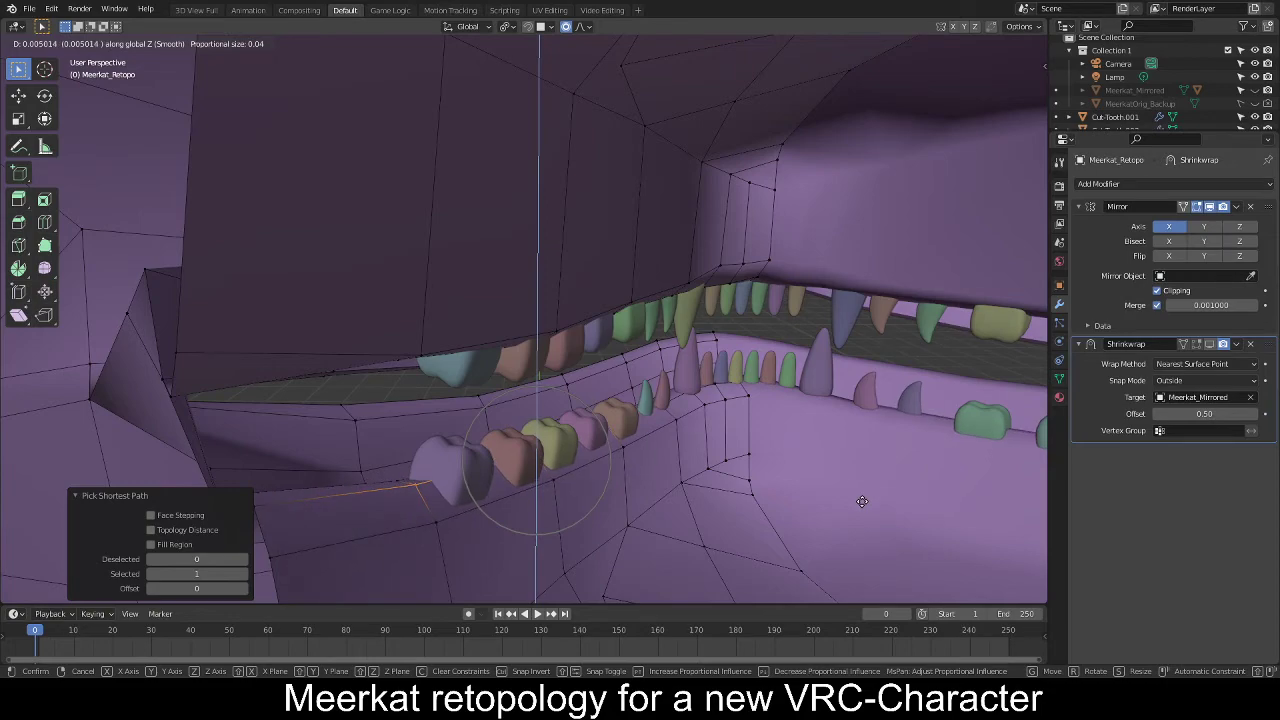
pyautogui.click(861, 503)
# Examine the gum edges and the mesh around the corner of the mouth from several angles.
pyautogui.moveTo(861, 503); pyautogui.dragTo(758, 435, button='middle')
pyautogui.scroll(4, 758, 435)
pyautogui.scroll(-5, 714, 394)
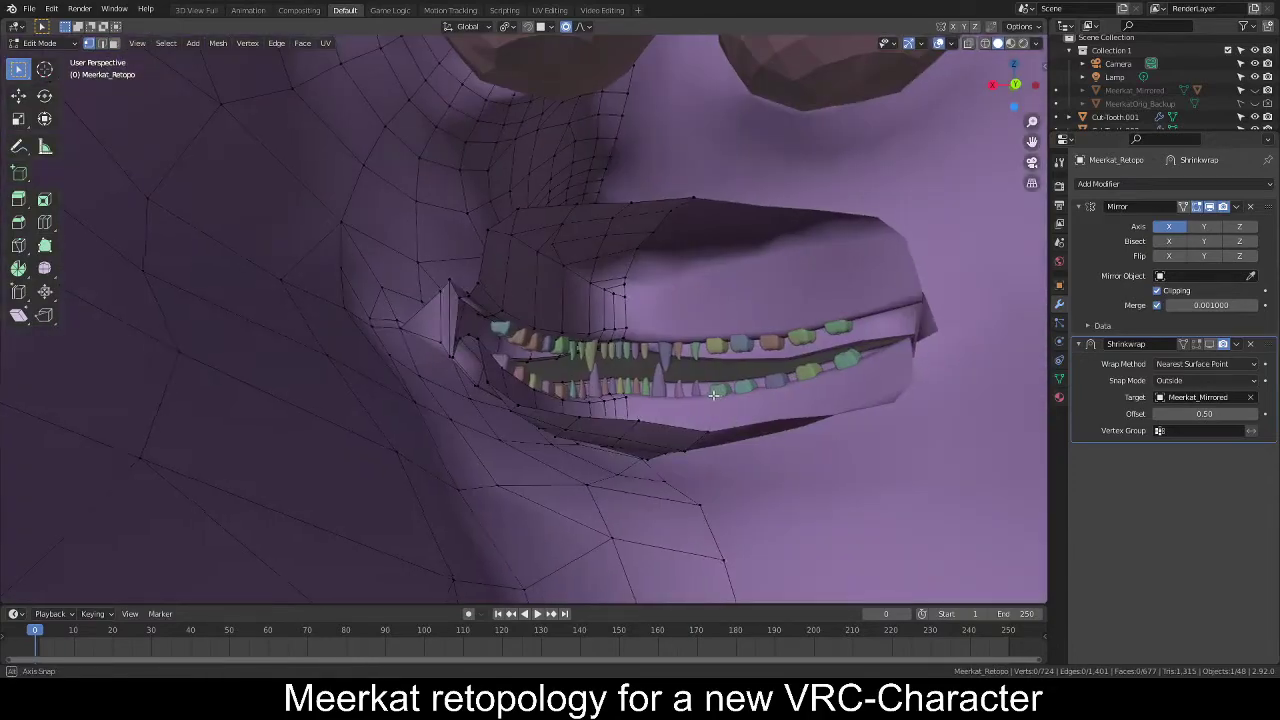
pyautogui.moveTo(600, 410); pyautogui.dragTo(571, 419, button='middle')
pyautogui.scroll(3, 623, 418)
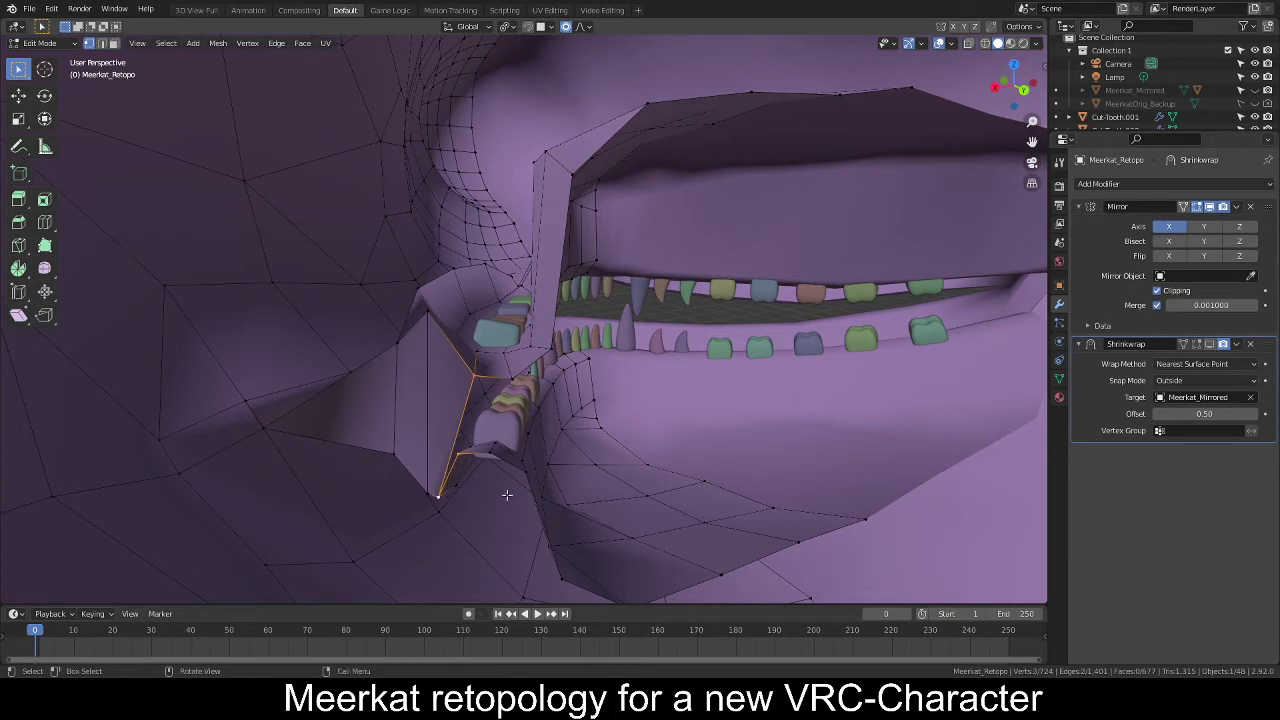
pyautogui.moveTo(507, 493); pyautogui.dragTo(501, 456, button='middle')
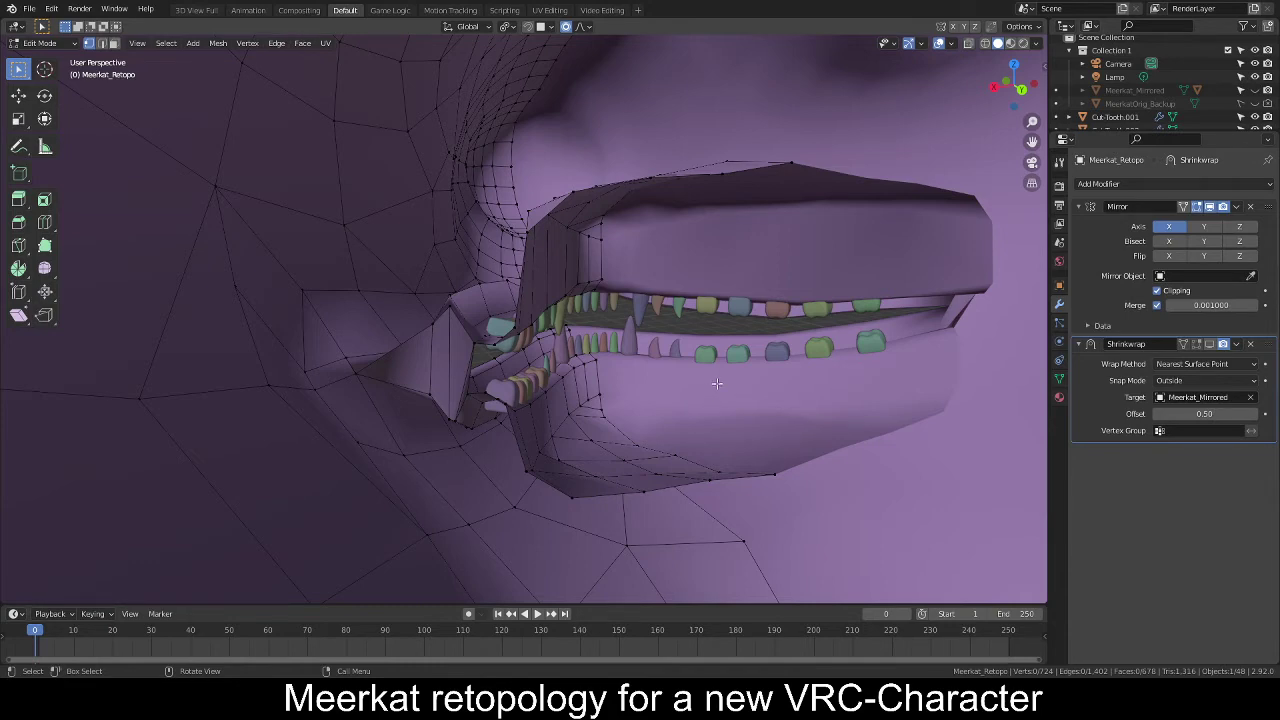
pyautogui.moveTo(668, 383); pyautogui.dragTo(611, 389, button='middle')
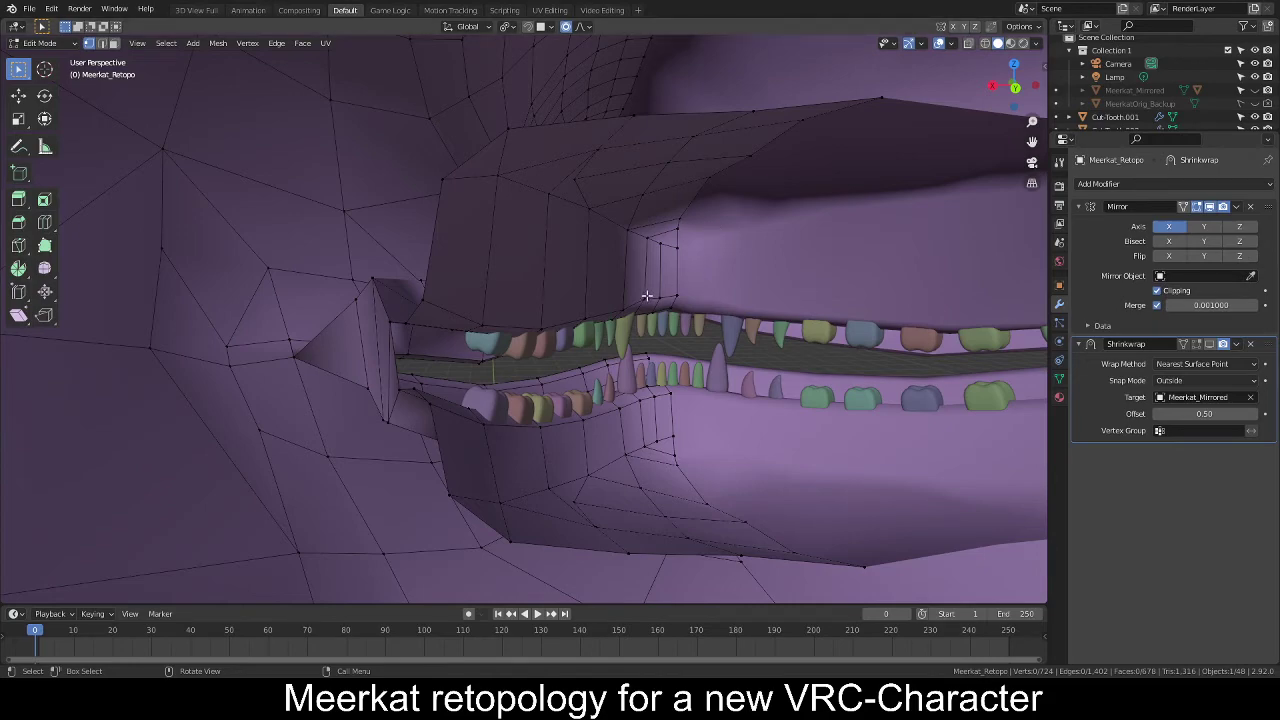
# Fill the gap between the upper and lower inner mouth walls behind the molars with faces and switch to vertex selection.
pyautogui.moveTo(647, 296); pyautogui.dragTo(525, 376, button='middle')
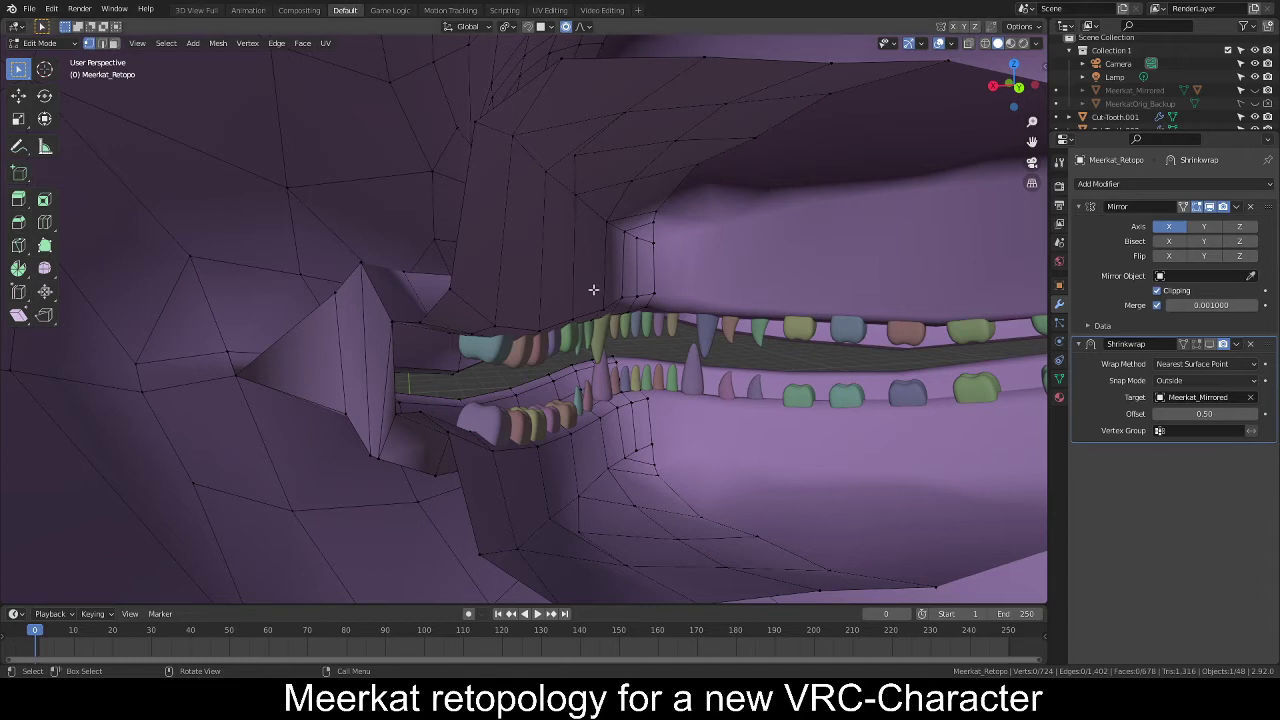
pyautogui.moveTo(575, 342); pyautogui.dragTo(577, 329, button='middle')
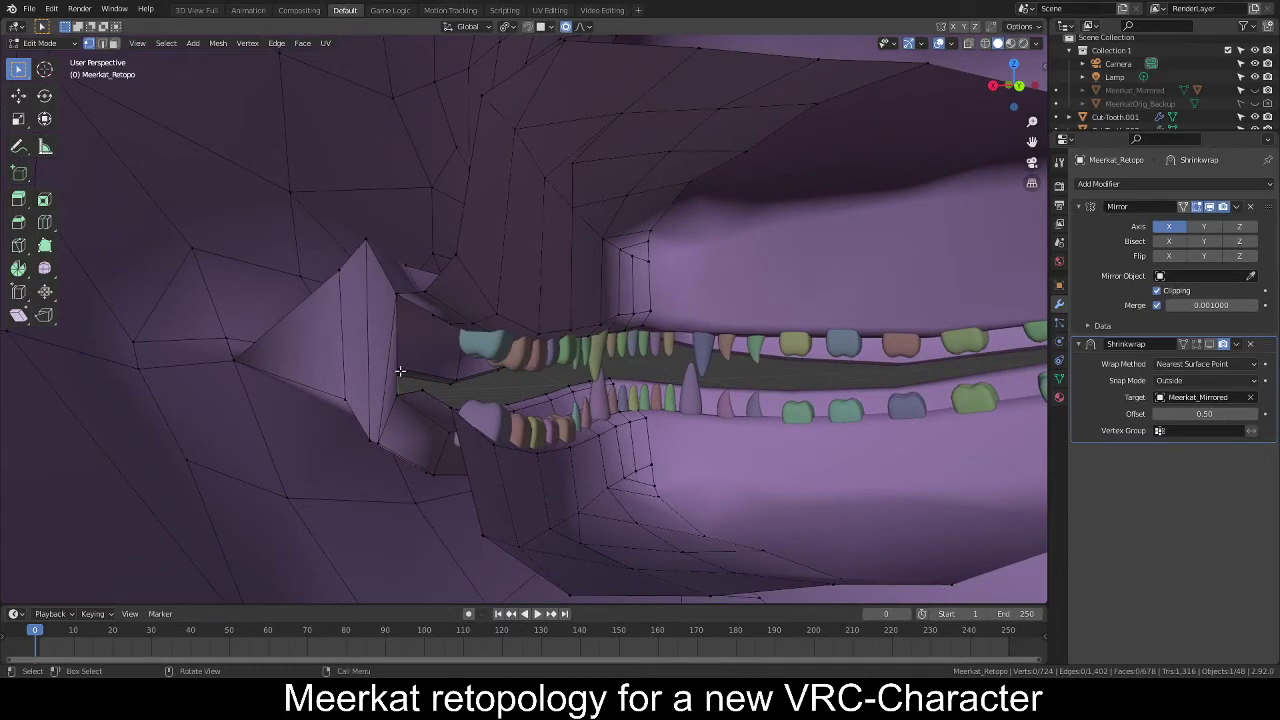
pyautogui.moveTo(398, 359)
pyautogui.mouseDown(button='middle')
pyautogui.moveTo(443, 357)
pyautogui.moveTo(415, 378)
pyautogui.mouseUp(button='middle')
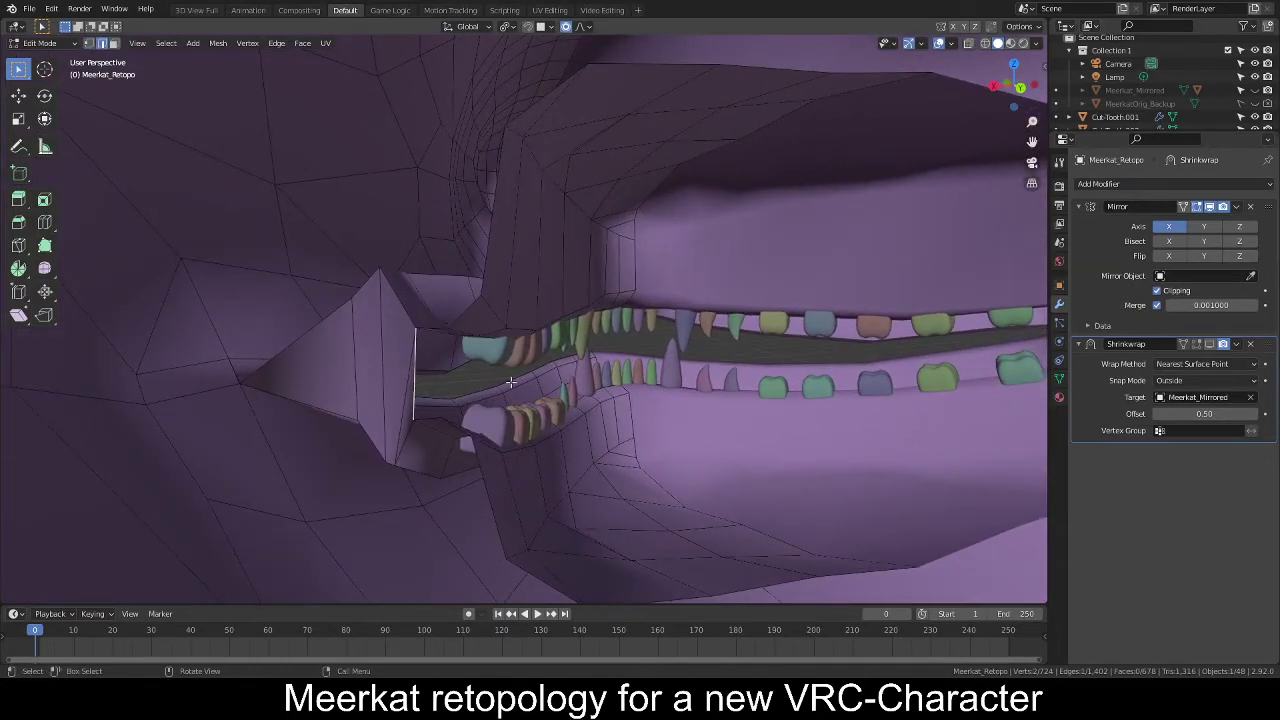
pyautogui.moveTo(510, 382); pyautogui.dragTo(701, 388, button='middle')
pyautogui.moveTo(939, 377); pyautogui.dragTo(412, 300, button='middle')
pyautogui.moveTo(131, 282); pyautogui.dragTo(545, 335, button='middle')
pyautogui.press('1')
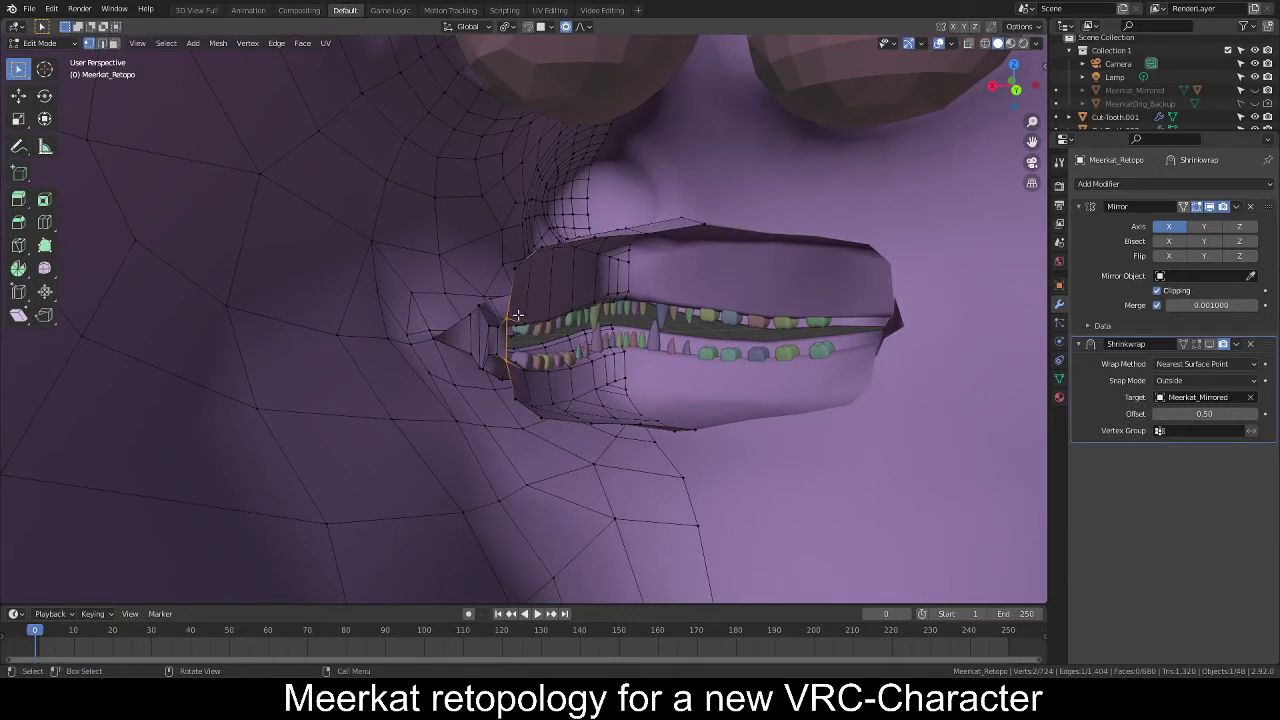
# Select the path of rear boundary vertices of the inner mouth from the upper wall down to the lower wall.
pyautogui.click(517, 316)
pyautogui.click(707, 224)
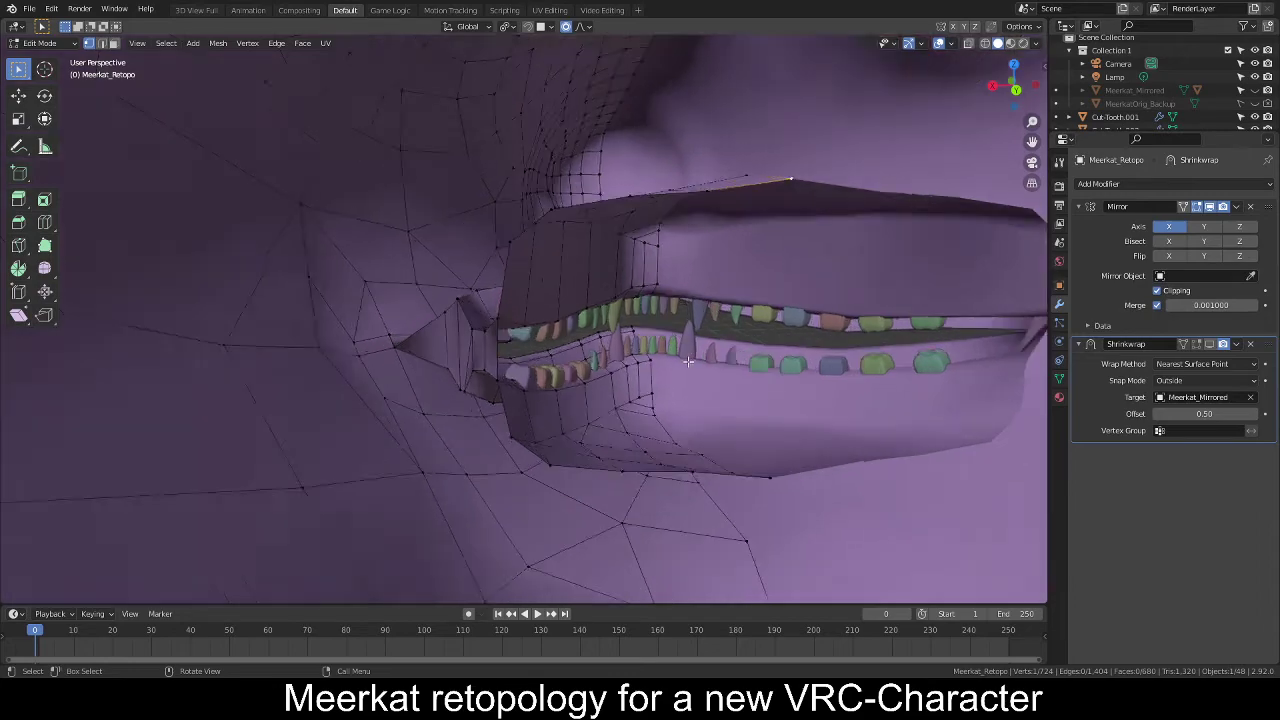
pyautogui.scroll(3, 780, 400)
pyautogui.keyDown('ctrl'); pyautogui.click(822, 506); pyautogui.keyUp('ctrl')
pyautogui.moveTo(737, 397); pyautogui.dragTo(642, 402, button='middle')
pyautogui.scroll(-3, 602, 370)
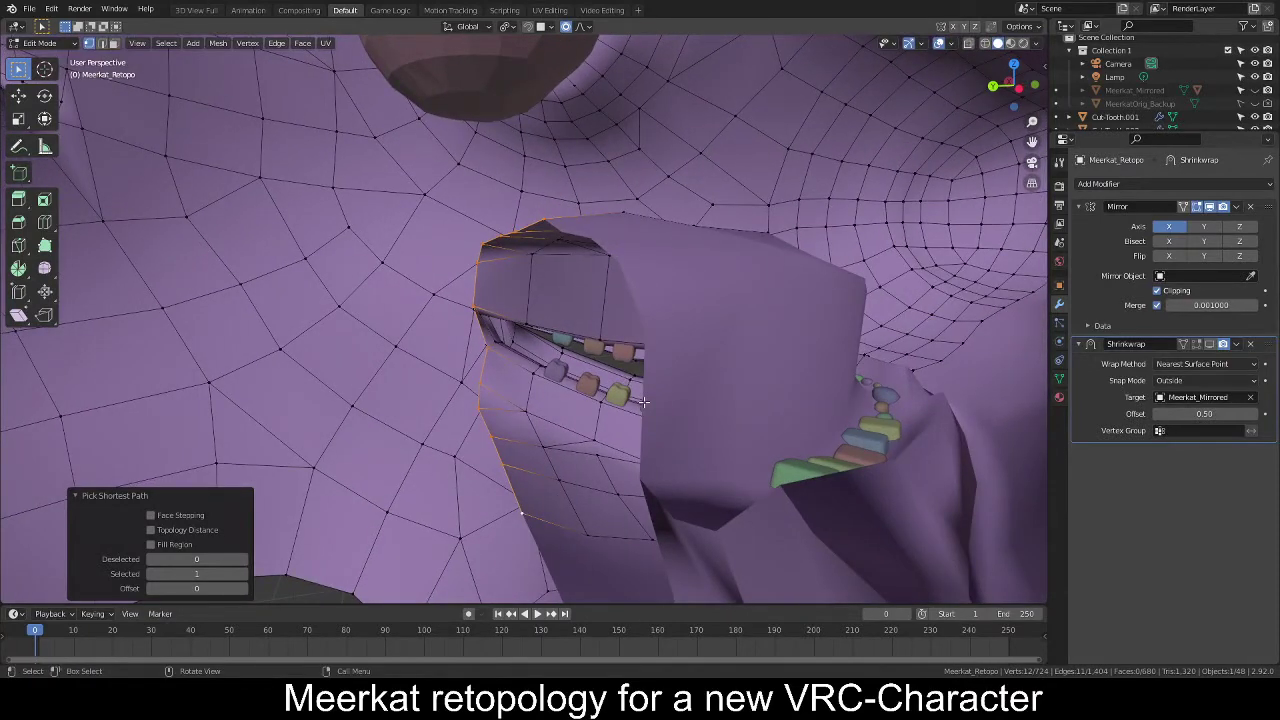
# Turn on X-ray in the right side view and extrude the rear mouth edge about 0.038 along Y and 0.006 along Z.
pyautogui.press('KP_3')
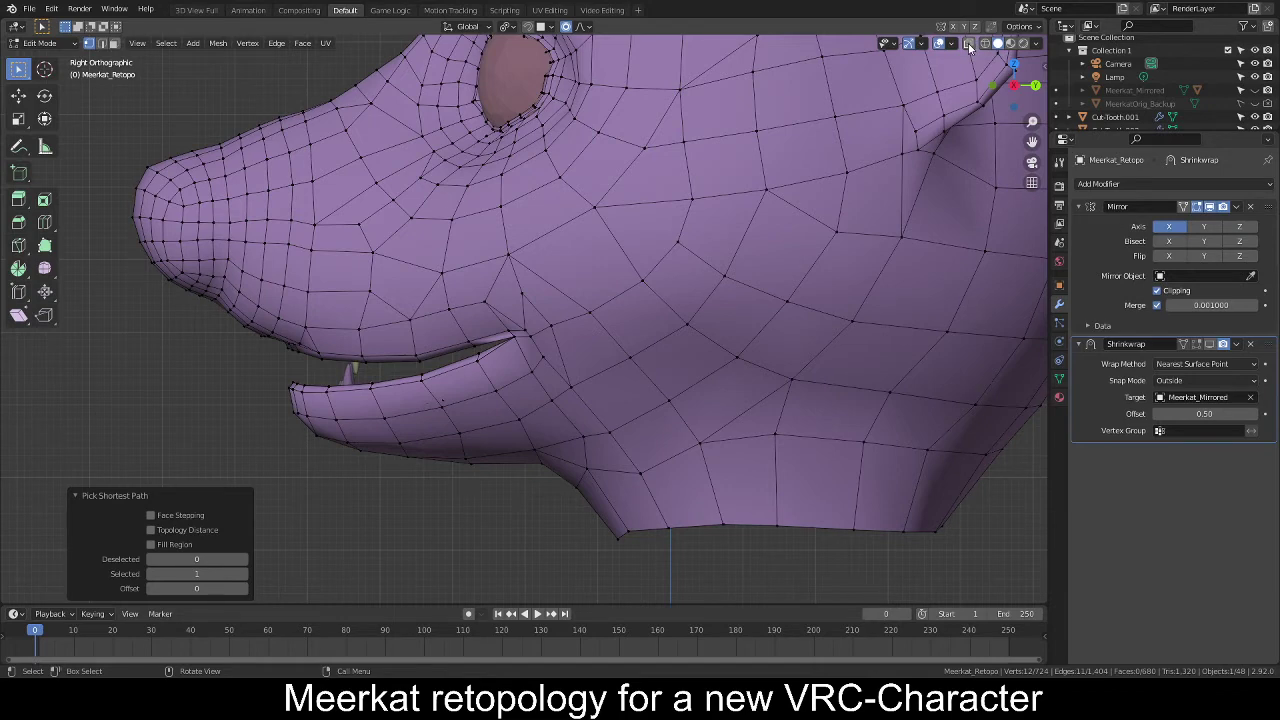
pyautogui.click(968, 47)
pyautogui.scroll(3, 629, 363)
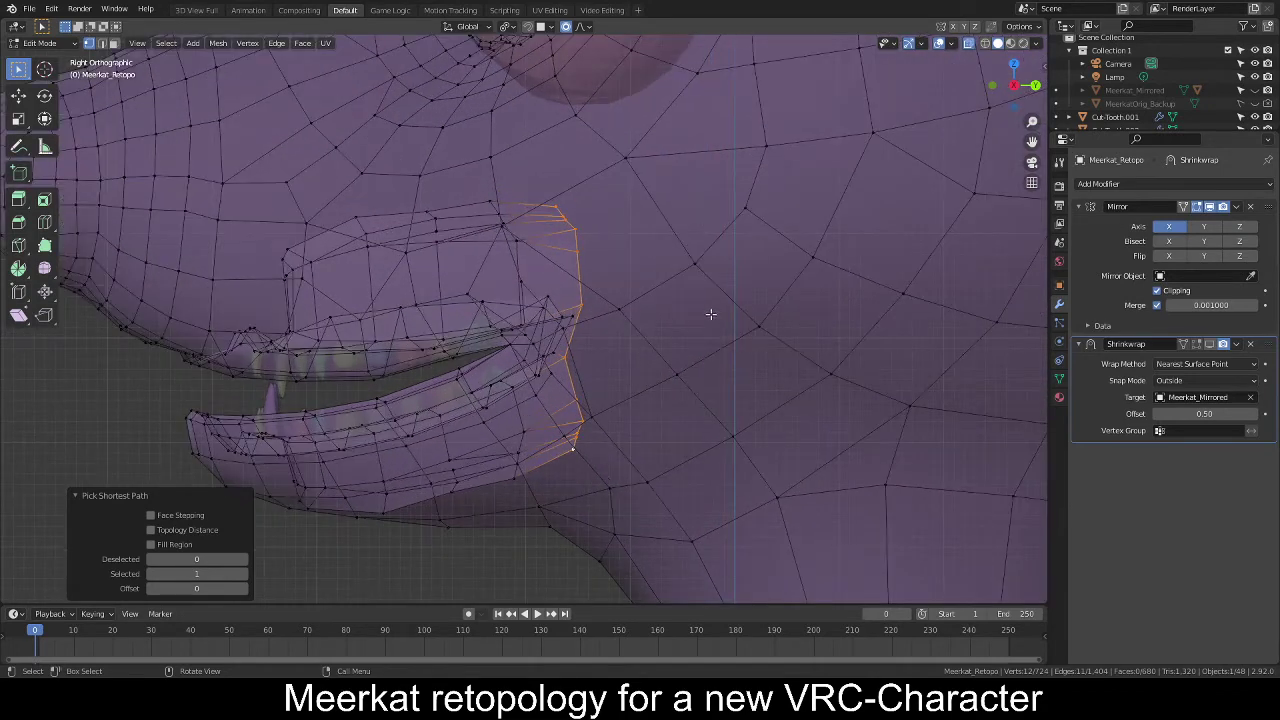
pyautogui.press('e')
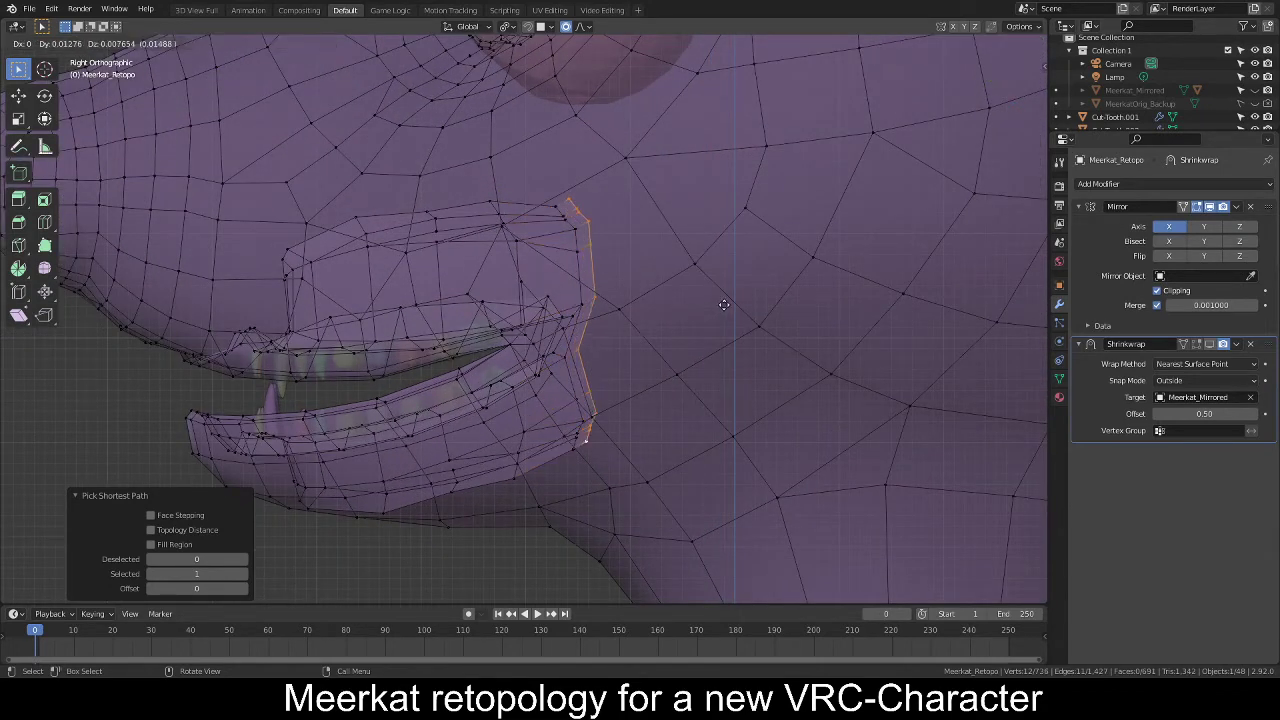
pyautogui.click(750, 308)
# Flatten the extruded rear mouth edge by scaling it to 0 along Y.
pyautogui.press('s')
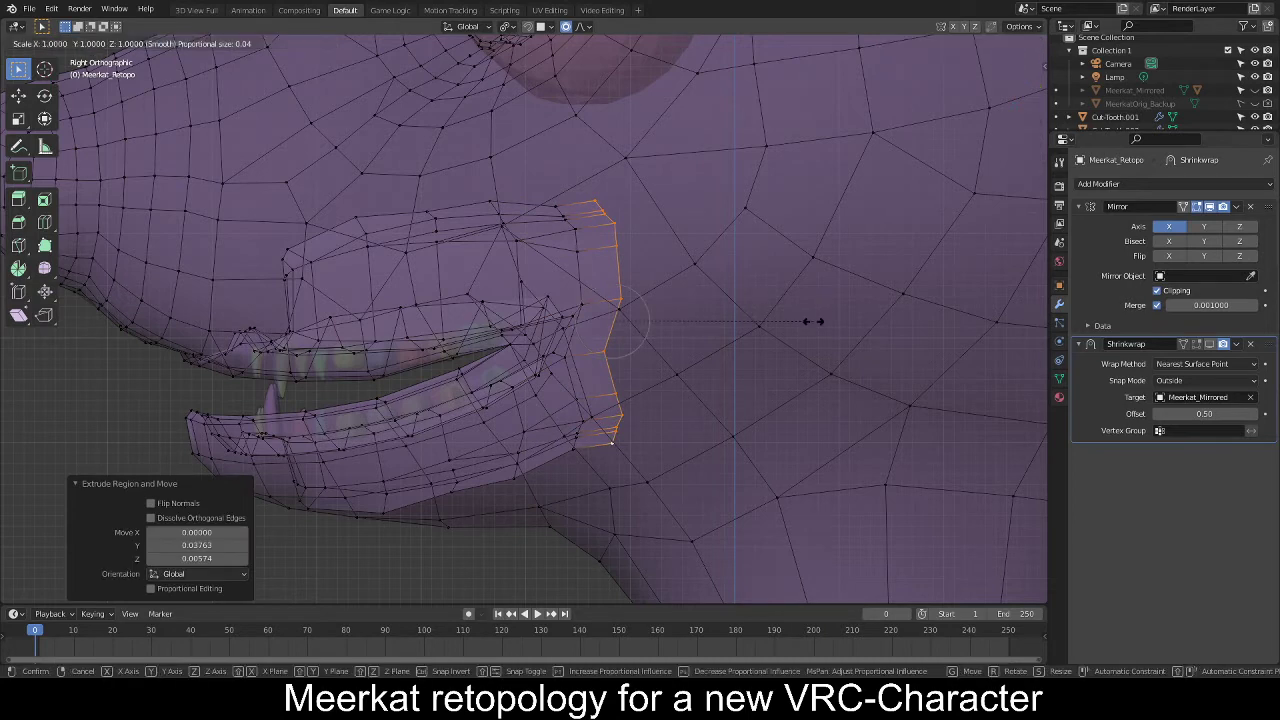
pyautogui.press('x')
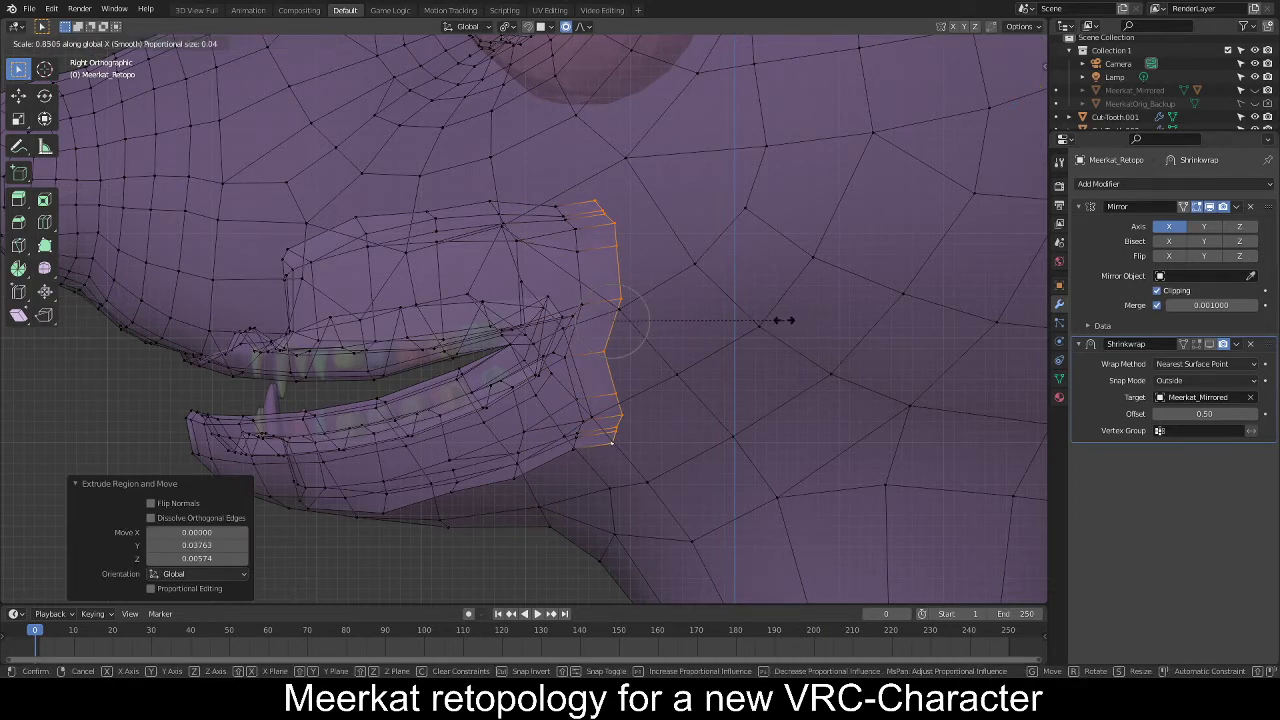
pyautogui.press('y')
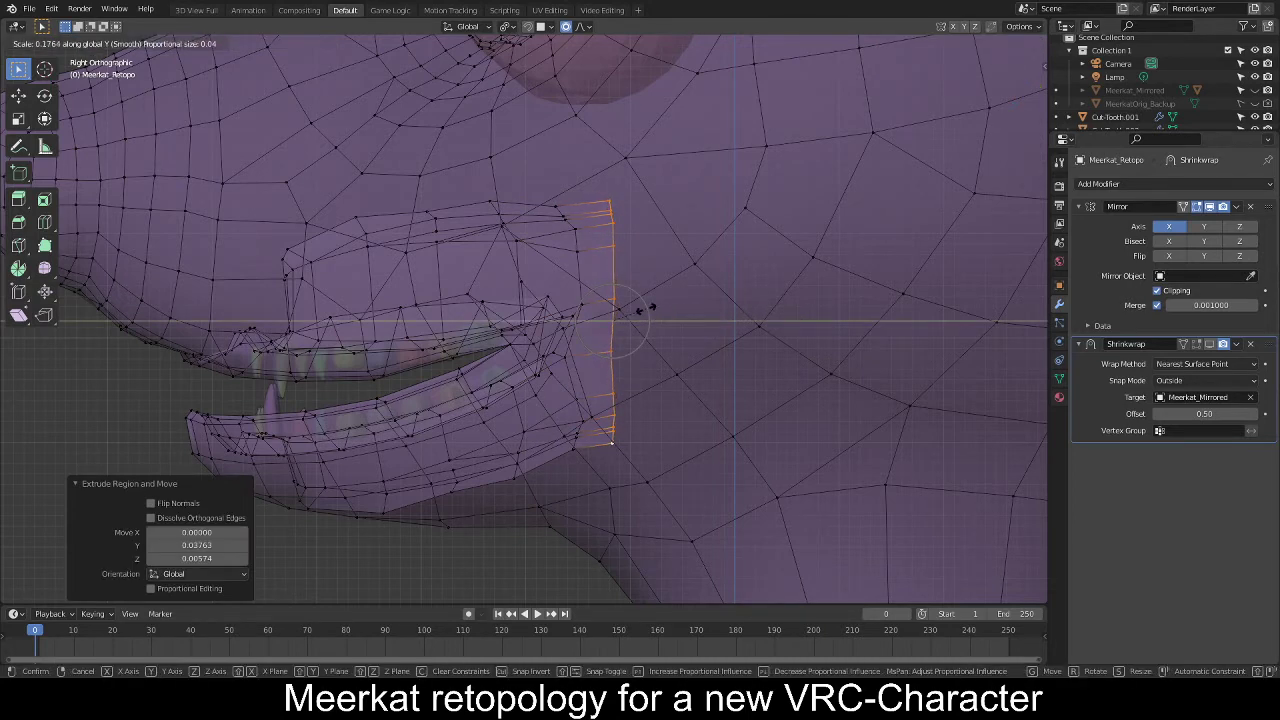
pyautogui.write('0')
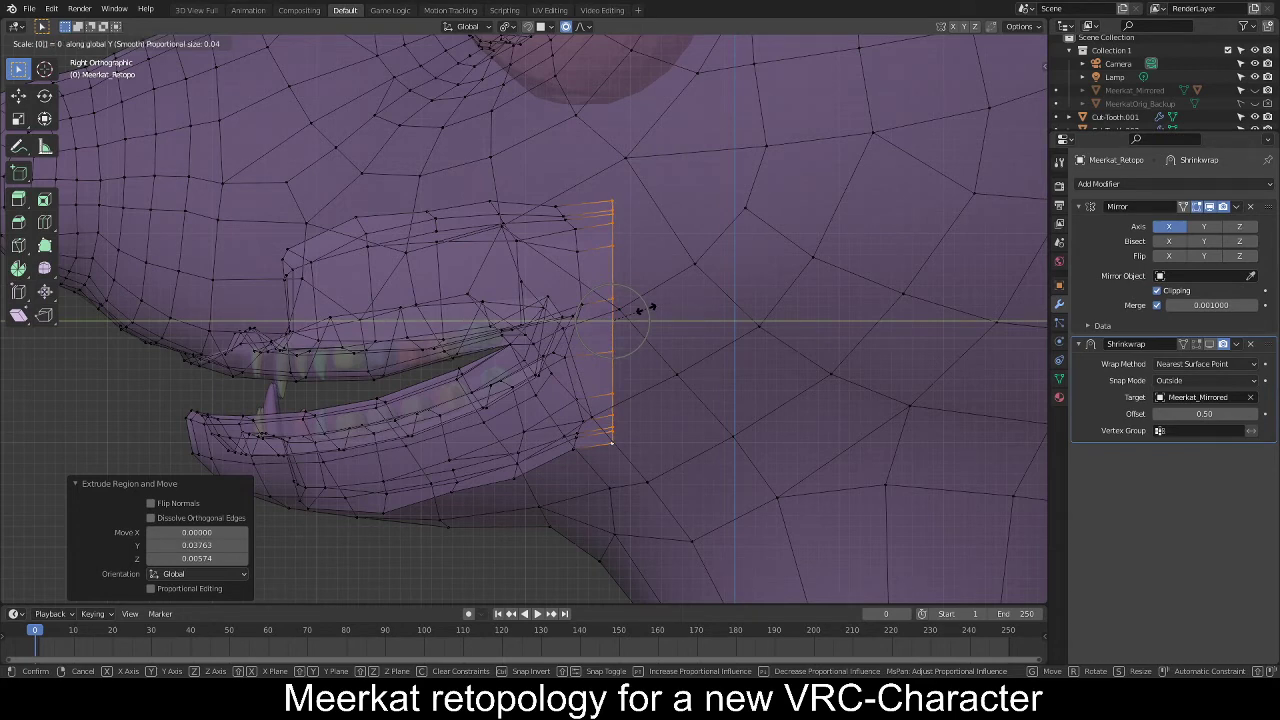
pyautogui.press('Return')
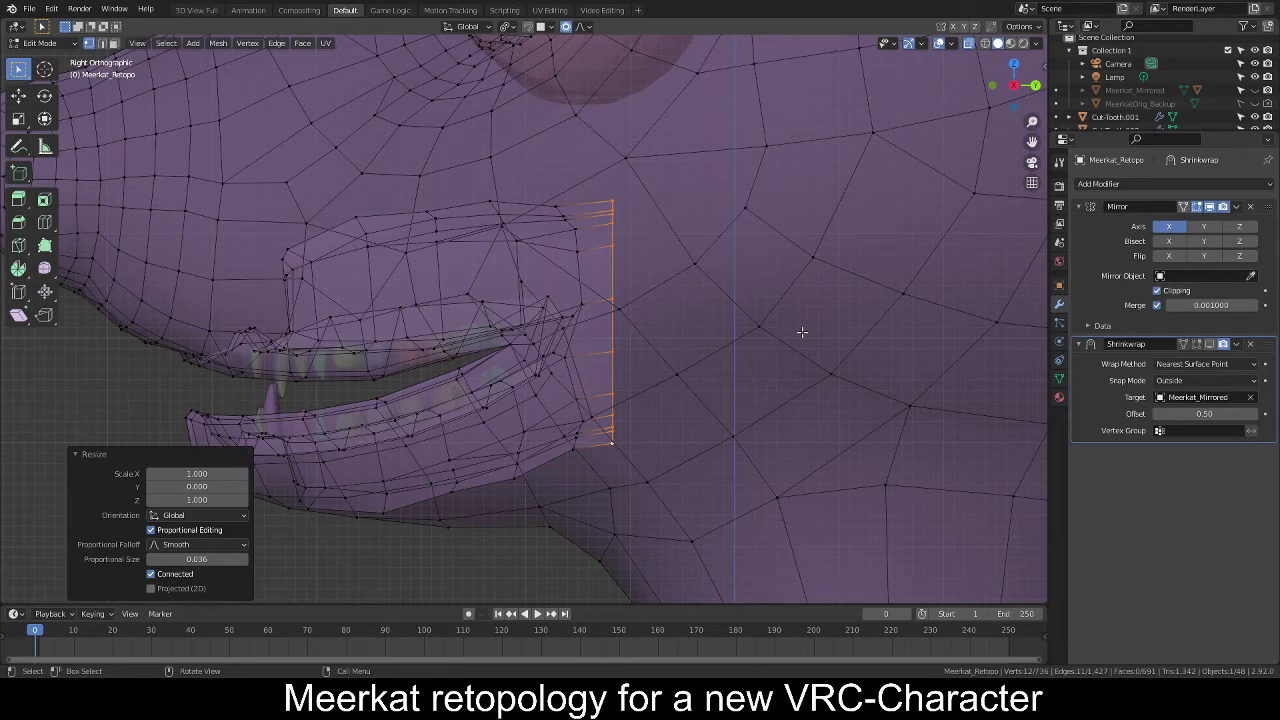
# Scale the rear mouth edge to about 0.848 along Z and rotate it about -11.8° in the side view.
pyautogui.press('s')
pyautogui.press('z')
pyautogui.click(773, 314)
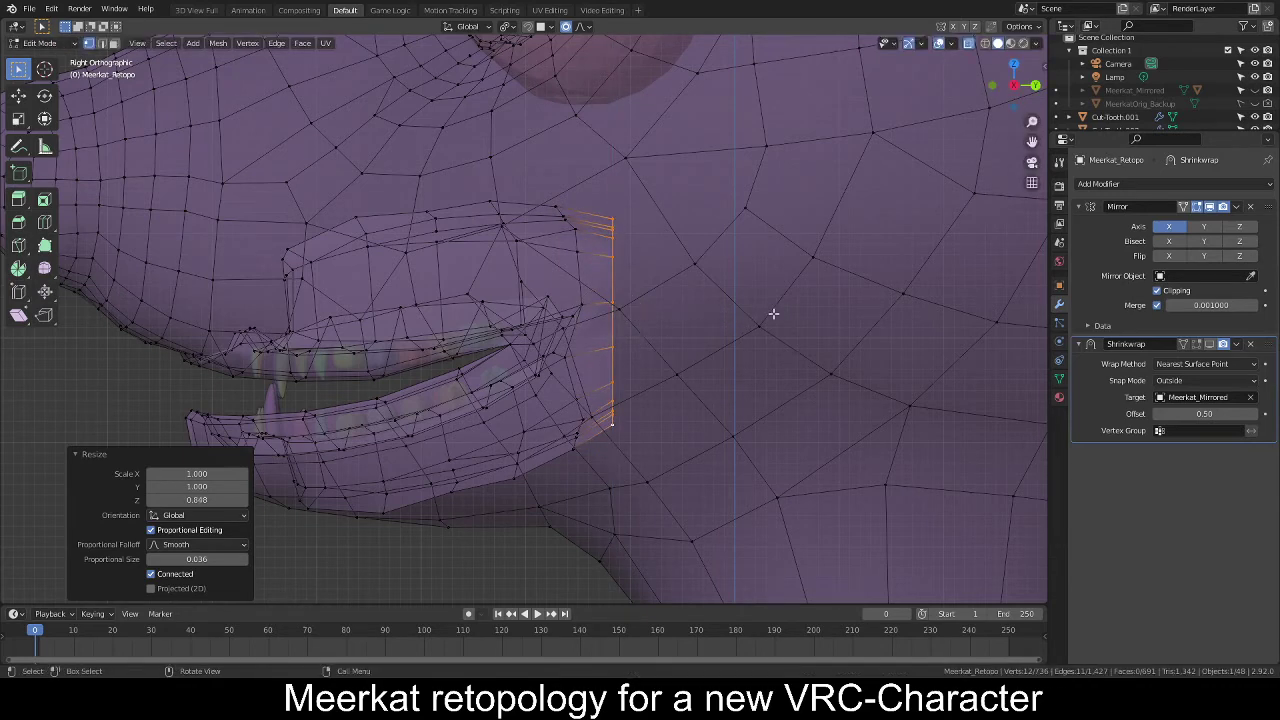
pyautogui.press('r')
pyautogui.click(777, 273)
# Move the tilted rear mouth edge slightly backward and up, and scale it uniformly to about 0.804.
pyautogui.press('g')
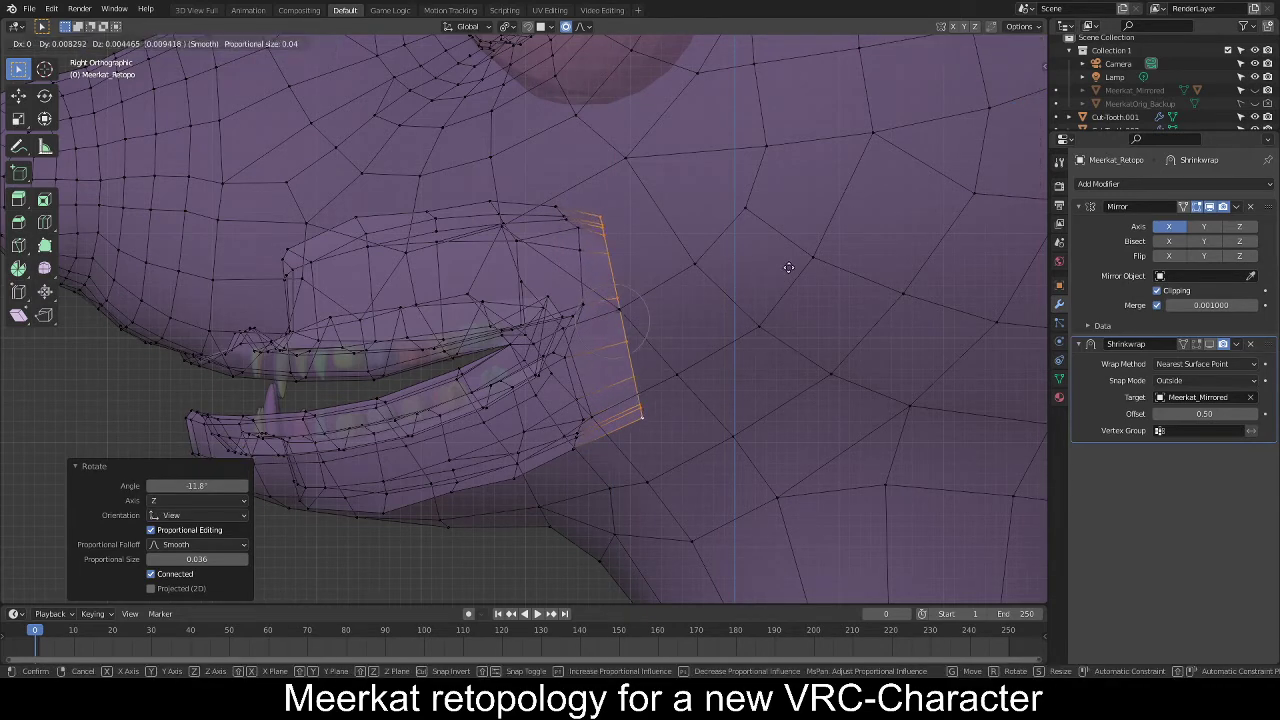
pyautogui.click(795, 265)
pyautogui.press('s')
pyautogui.click(762, 262)
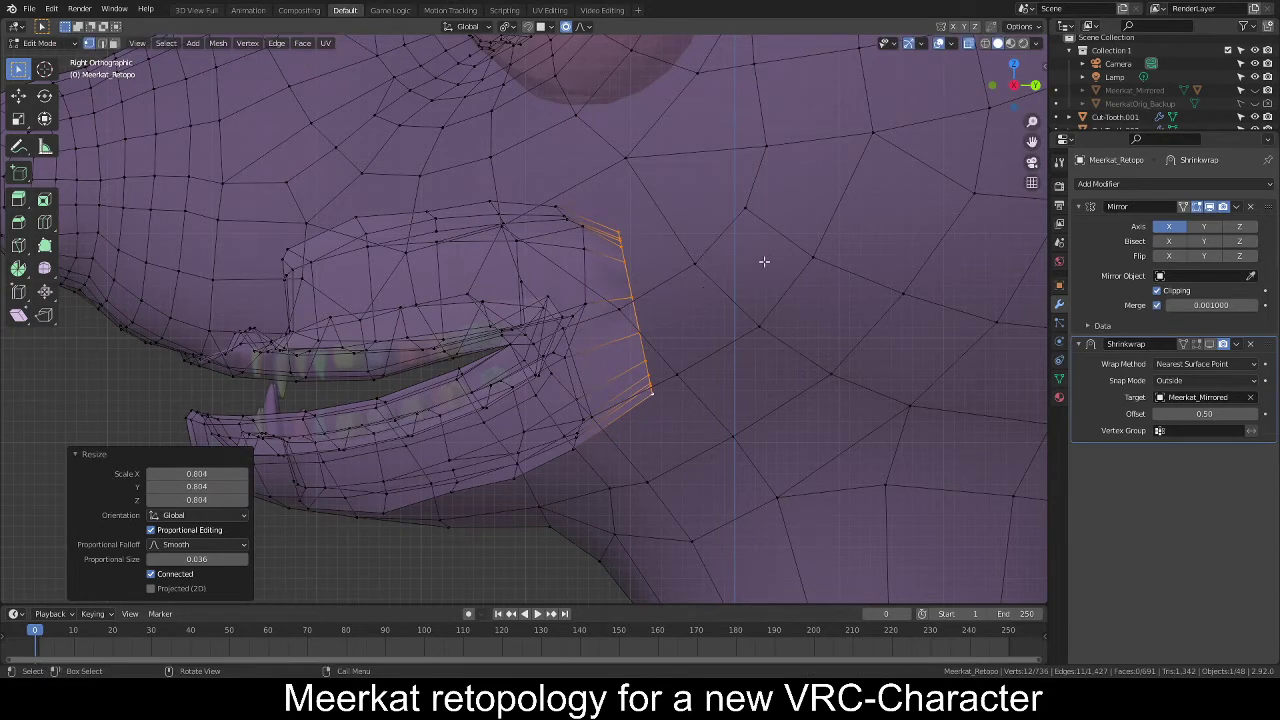
# Without proportional editing, extrude the rear mouth edge about 0.047 along Y and 0.011 along Z and scale it to about 0.381.
pyautogui.press('o')
pyautogui.press('e')
pyautogui.click(837, 283)
pyautogui.press('s')
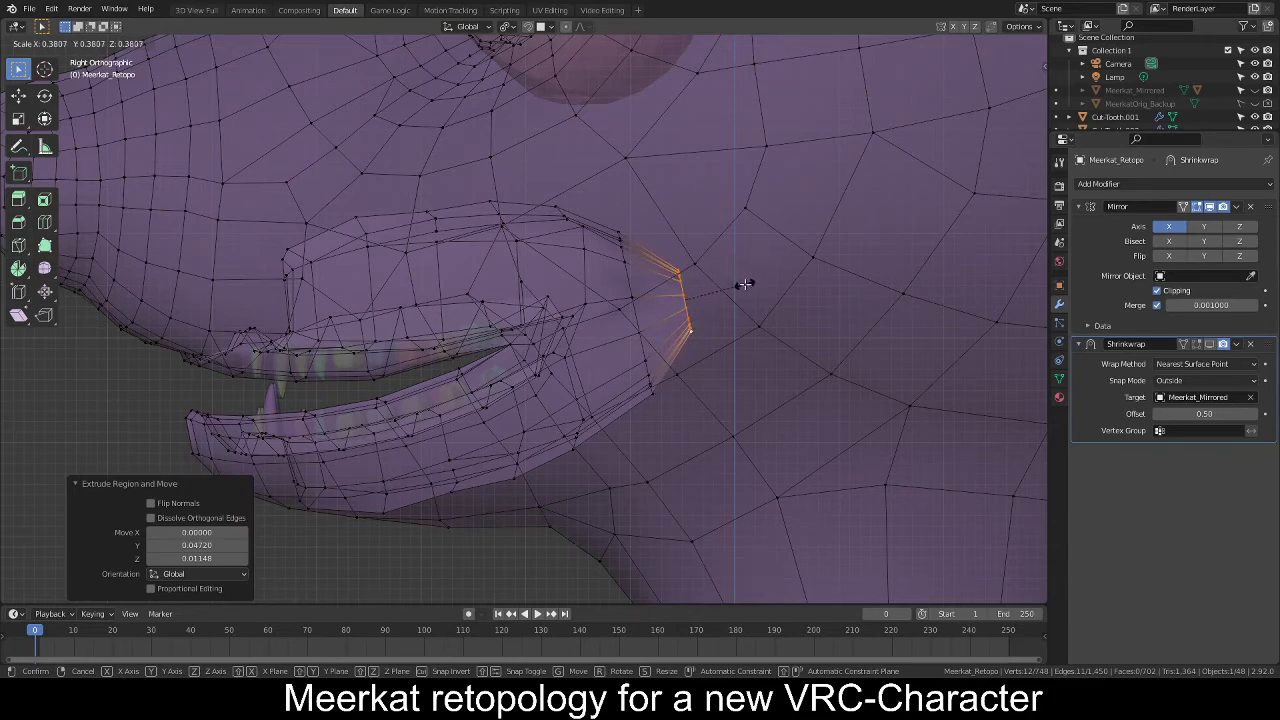
pyautogui.click(744, 284)
# Scale the new rear mouth edge to about 0.702 along Z.
pyautogui.moveTo(744, 284); pyautogui.dragTo(645, 320, button='middle')
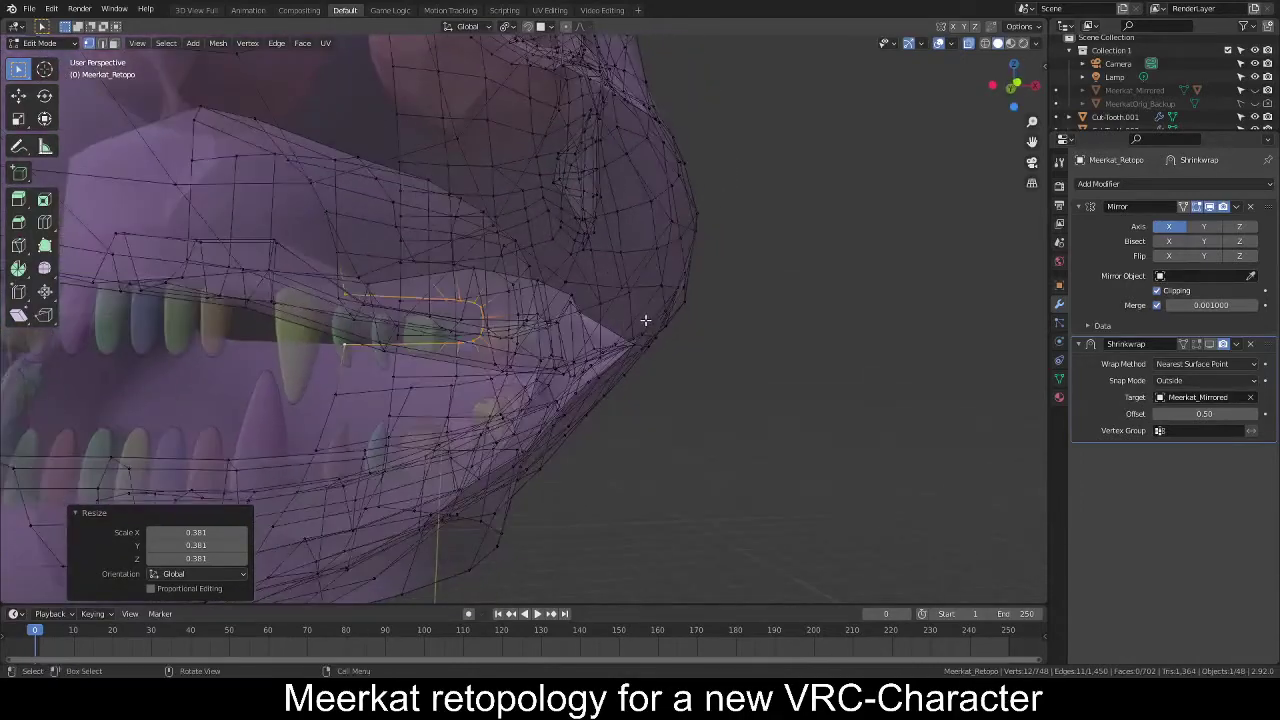
pyautogui.press('s')
pyautogui.press('z')
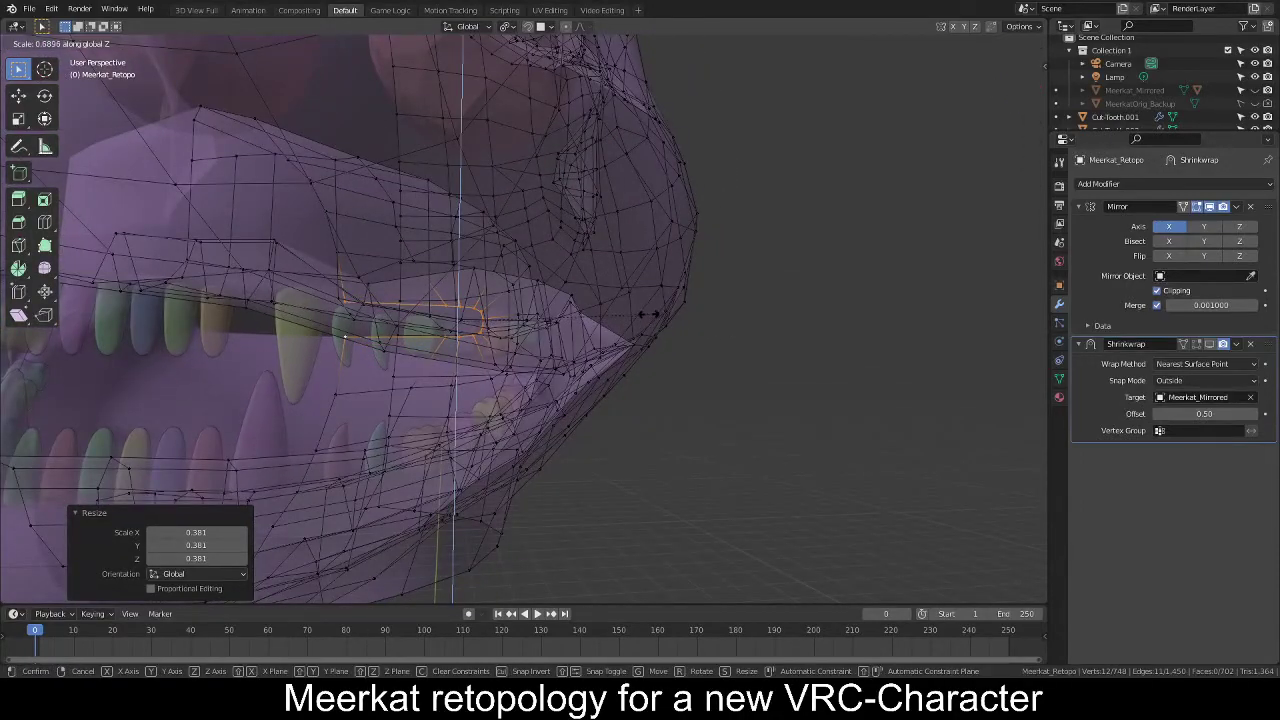
pyautogui.click(650, 311)
pyautogui.moveTo(651, 309); pyautogui.dragTo(601, 343, button='middle')
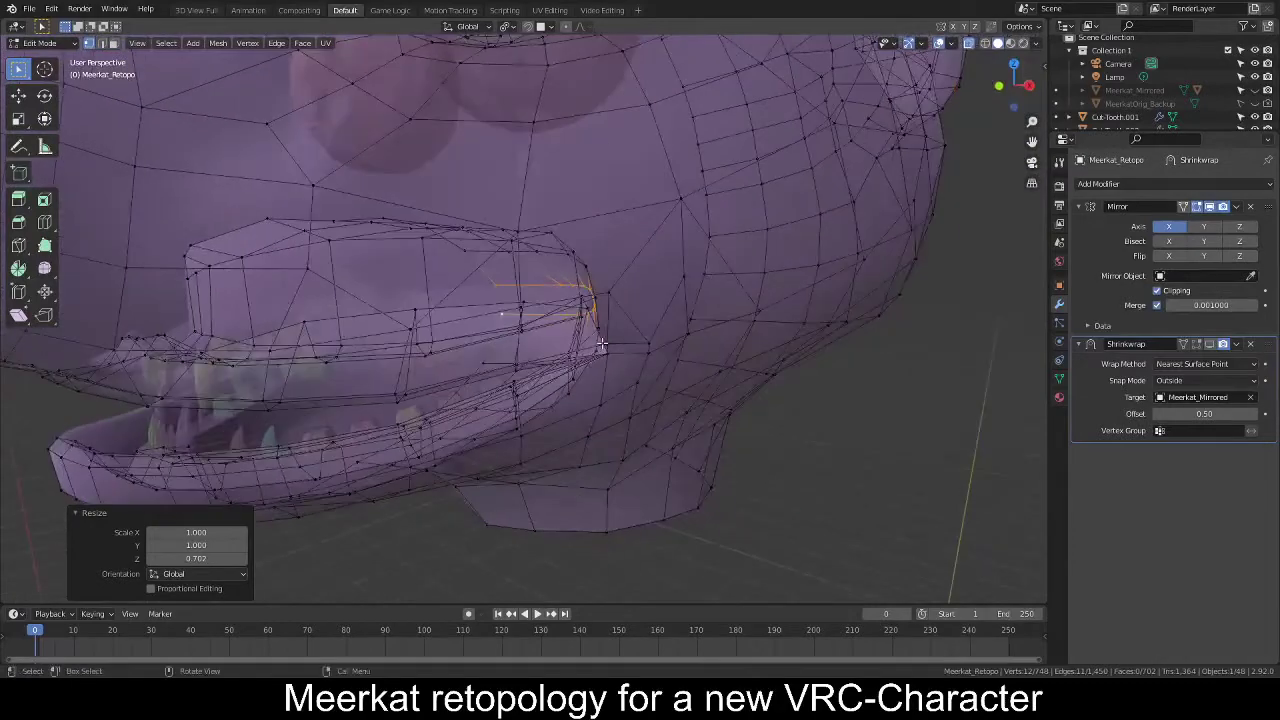
pyautogui.press('s')
pyautogui.press('z')
pyautogui.rightClick(607, 342)
# Lower the rear mouth edge about 0.065 along Z using proportional editing with a size of about 0.112.
pyautogui.press('g')
pyautogui.press('z')
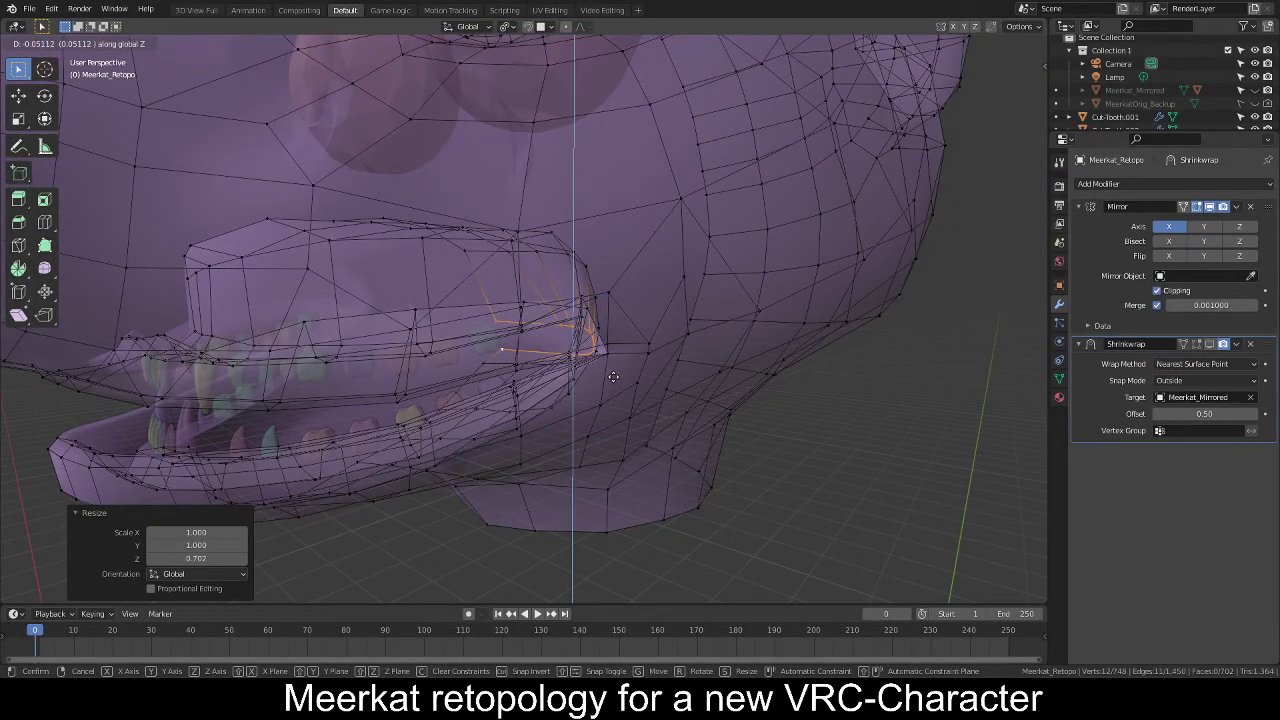
pyautogui.press('o')
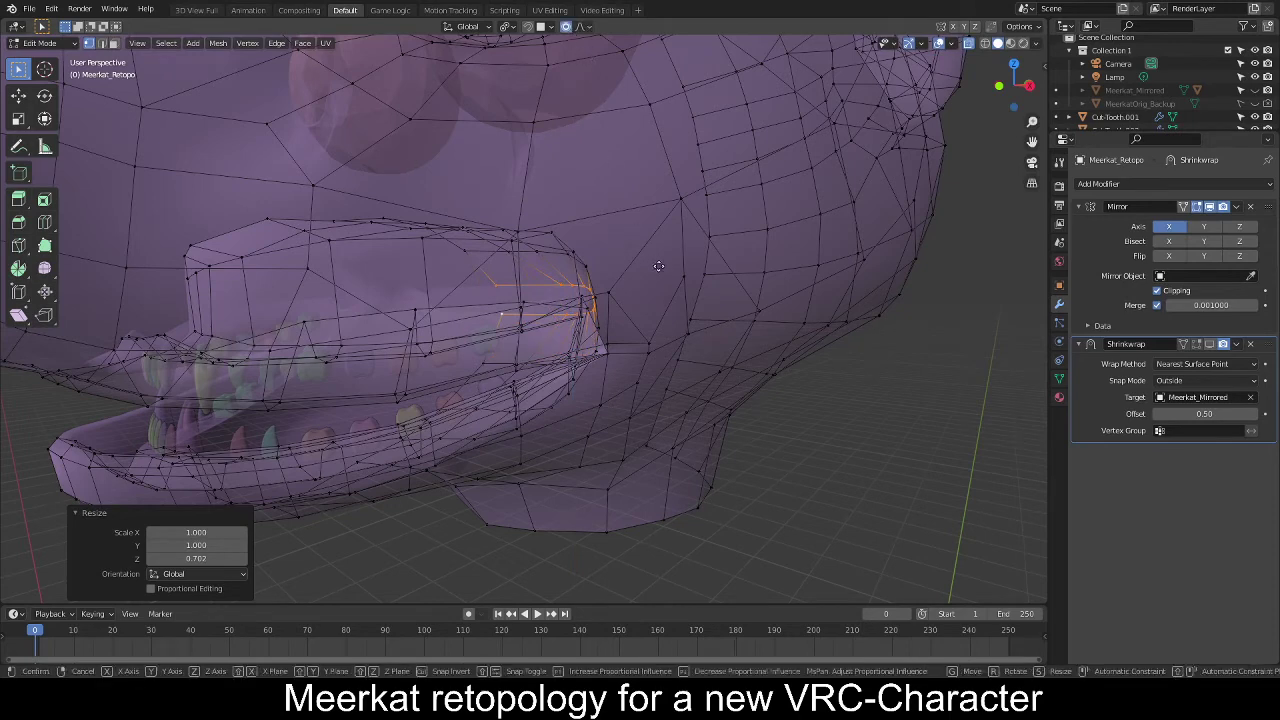
pyautogui.scroll(-8, 660, 315)
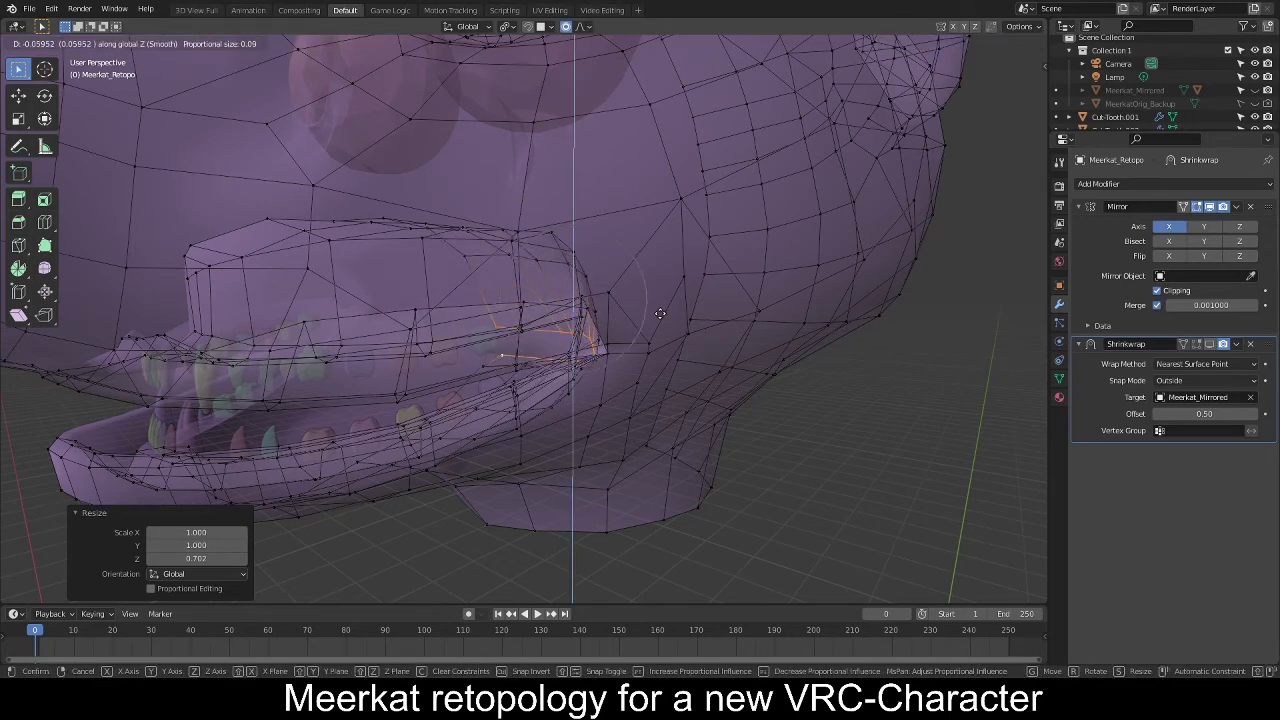
pyautogui.click(659, 318)
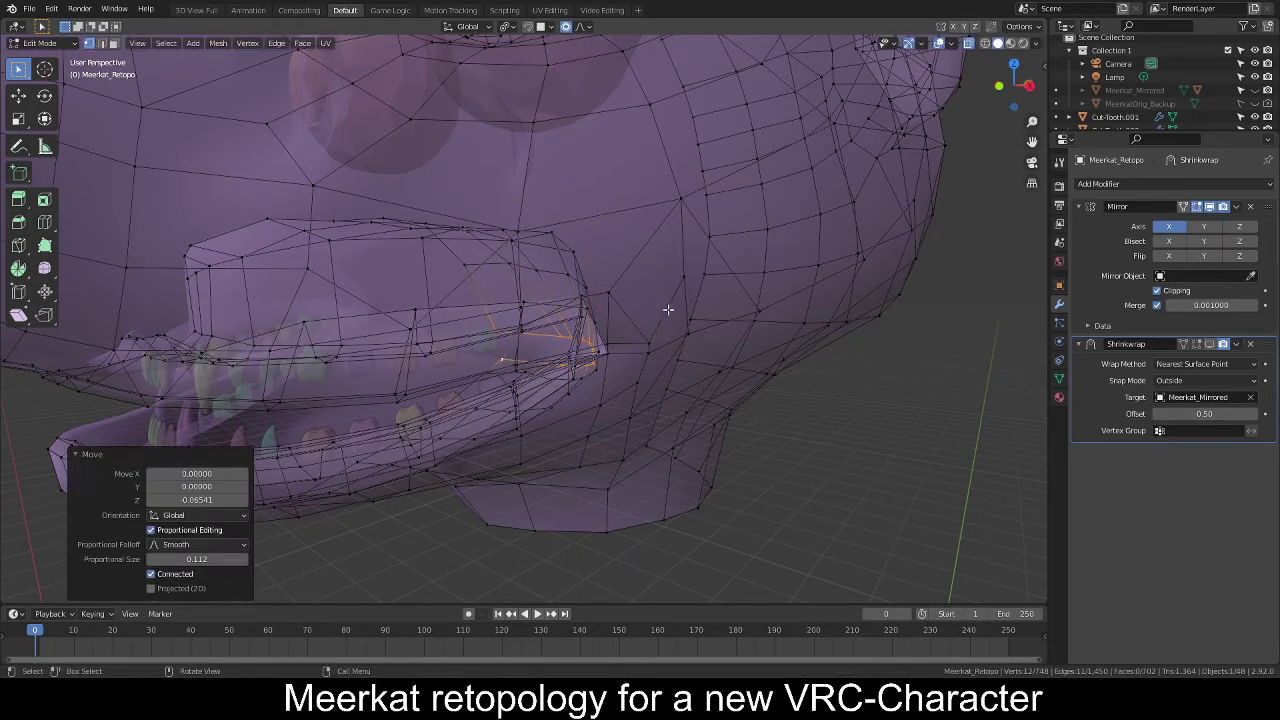
# Examine the lowered throat end of the inner mouth mesh from several angles.
pyautogui.moveTo(666, 309); pyautogui.dragTo(630, 295, button='middle')
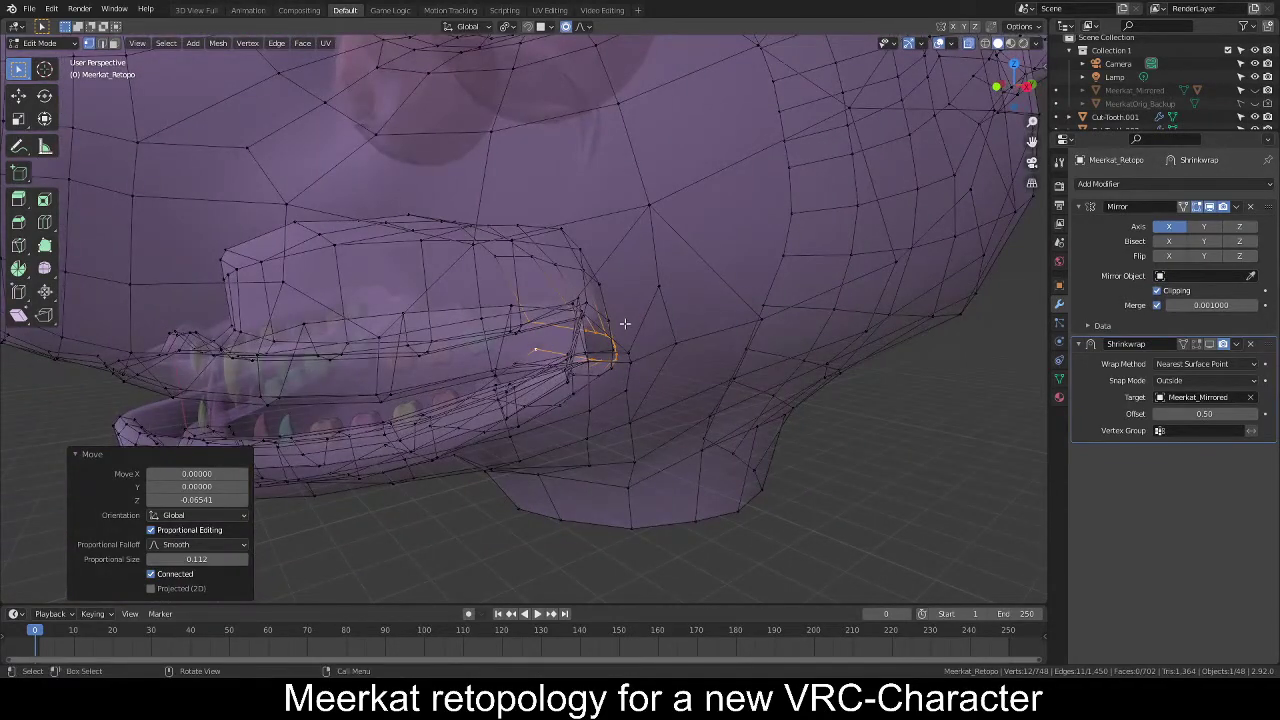
pyautogui.moveTo(621, 314); pyautogui.dragTo(796, 319, button='middle')
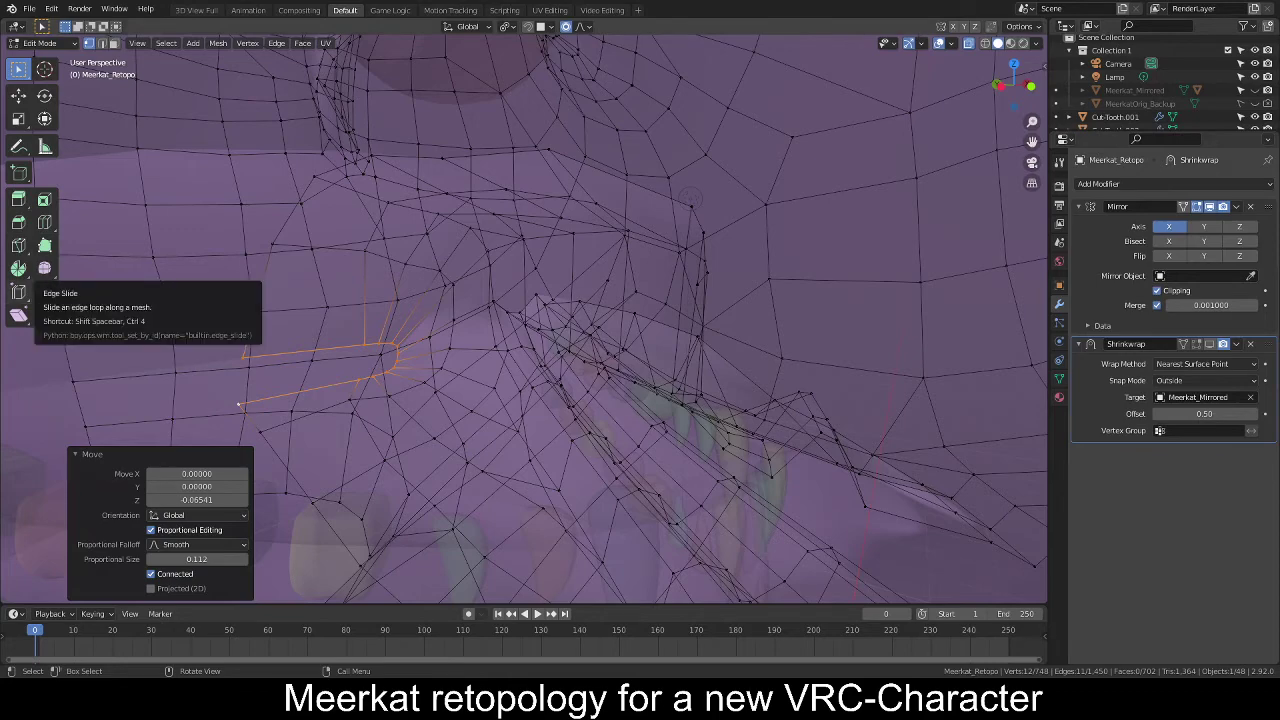
pyautogui.moveTo(540, 260)
pyautogui.mouseDown(button='middle')
pyautogui.moveTo(552, 251)
pyautogui.moveTo(506, 256)
pyautogui.moveTo(529, 263)
pyautogui.mouseUp(button='middle')
pyautogui.scroll(-3, 412, 391)
pyautogui.scroll(3, 525, 330)
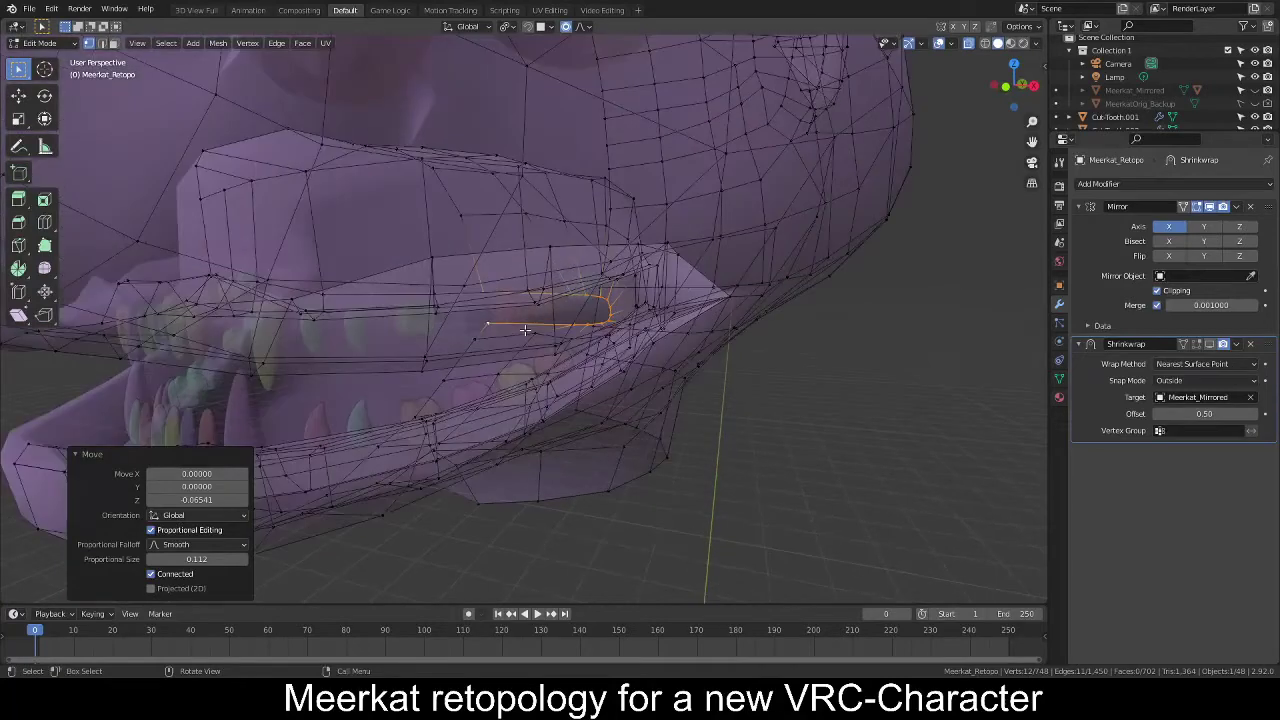
pyautogui.moveTo(525, 330); pyautogui.dragTo(464, 346, button='middle')
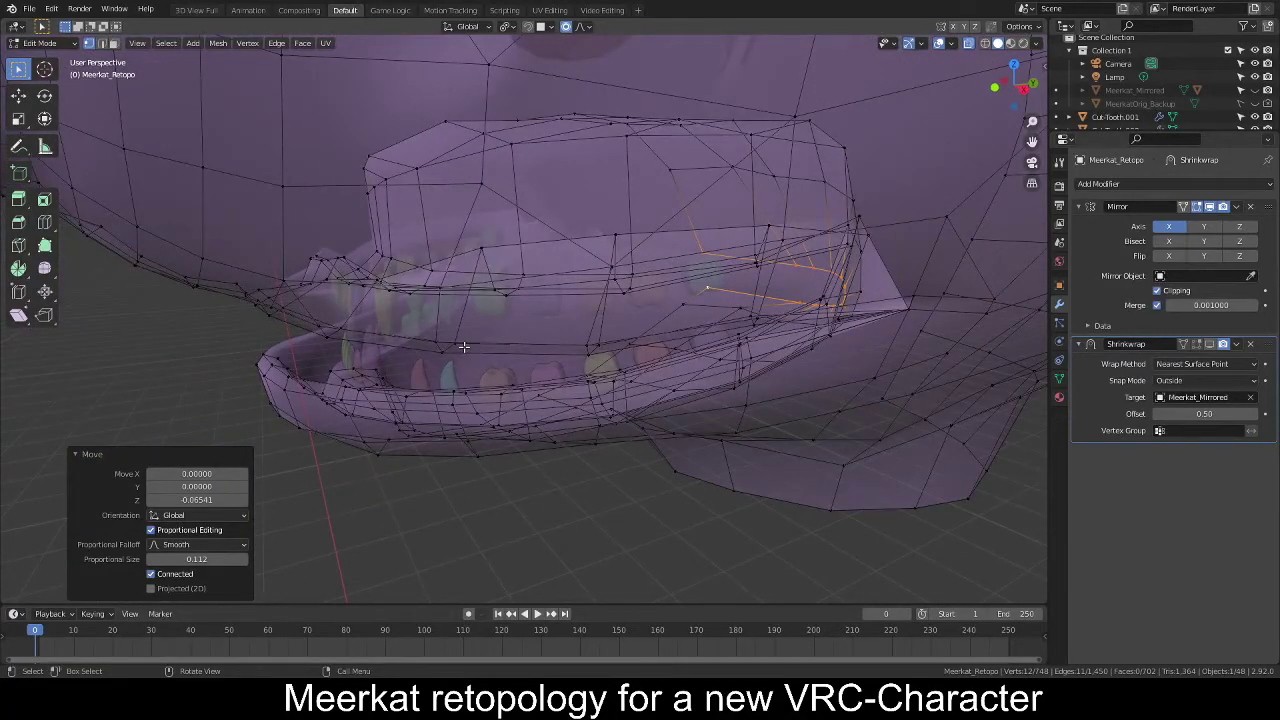
# In the right side view, extrude the rear mouth edge forward about -0.070 along Y and 0.039 along Z.
pyautogui.press('KP_3')
pyautogui.scroll(-3, 464, 346)
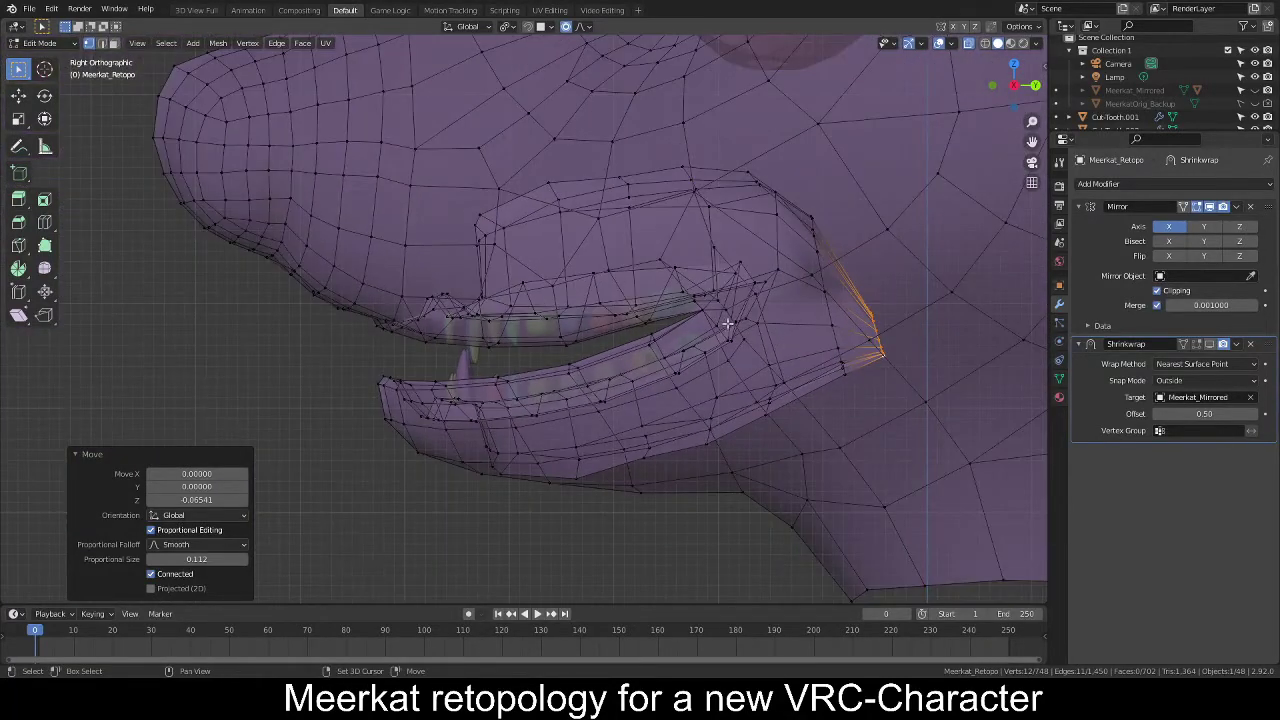
pyautogui.scroll(3, 728, 324)
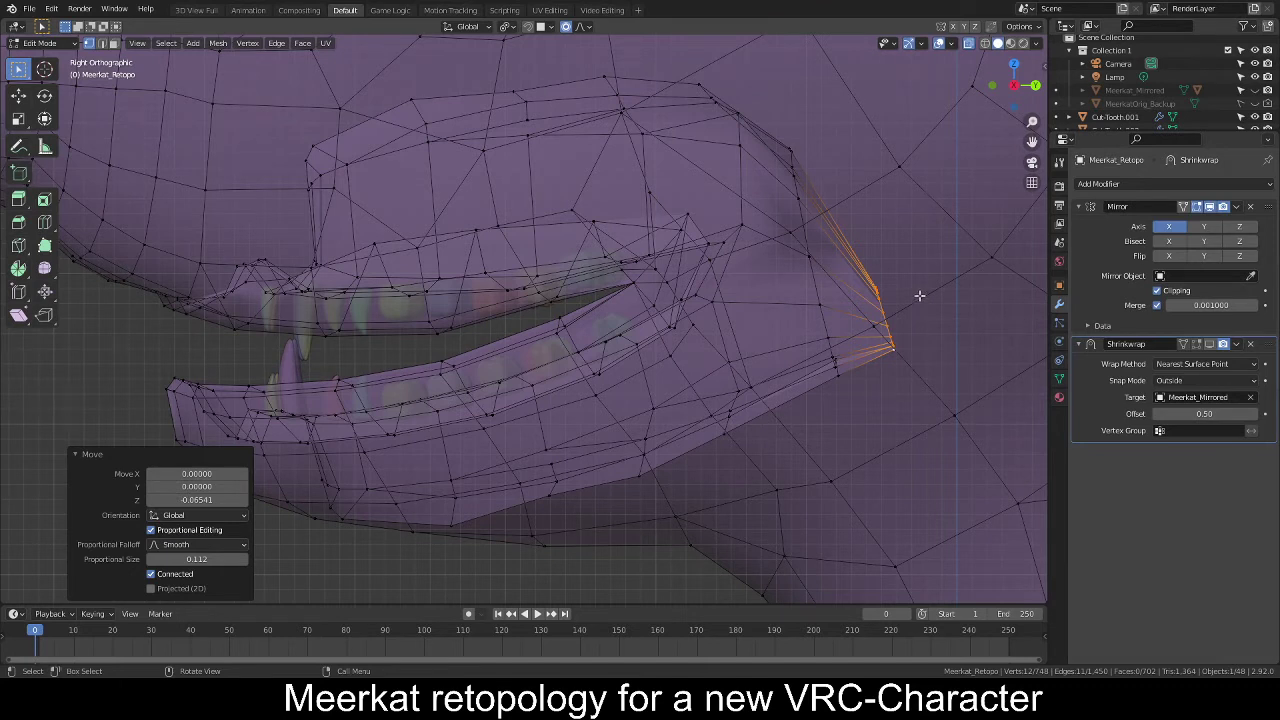
pyautogui.press('e')
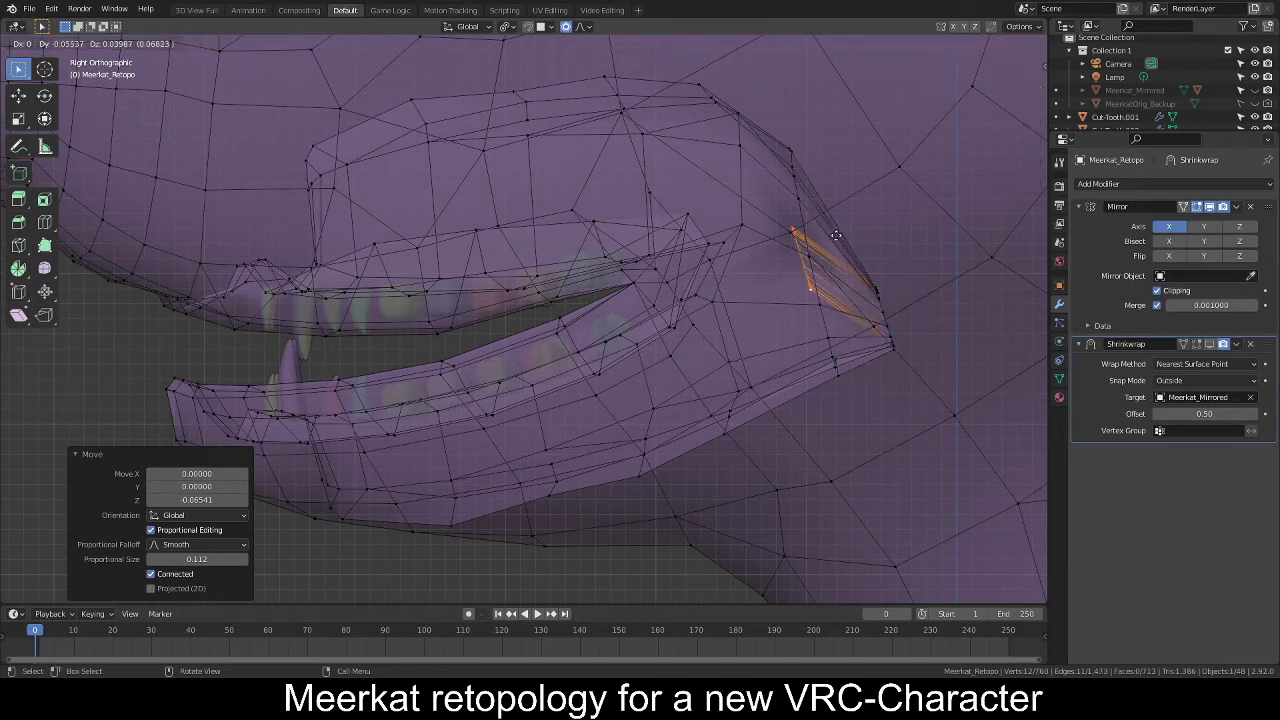
pyautogui.click(812, 234)
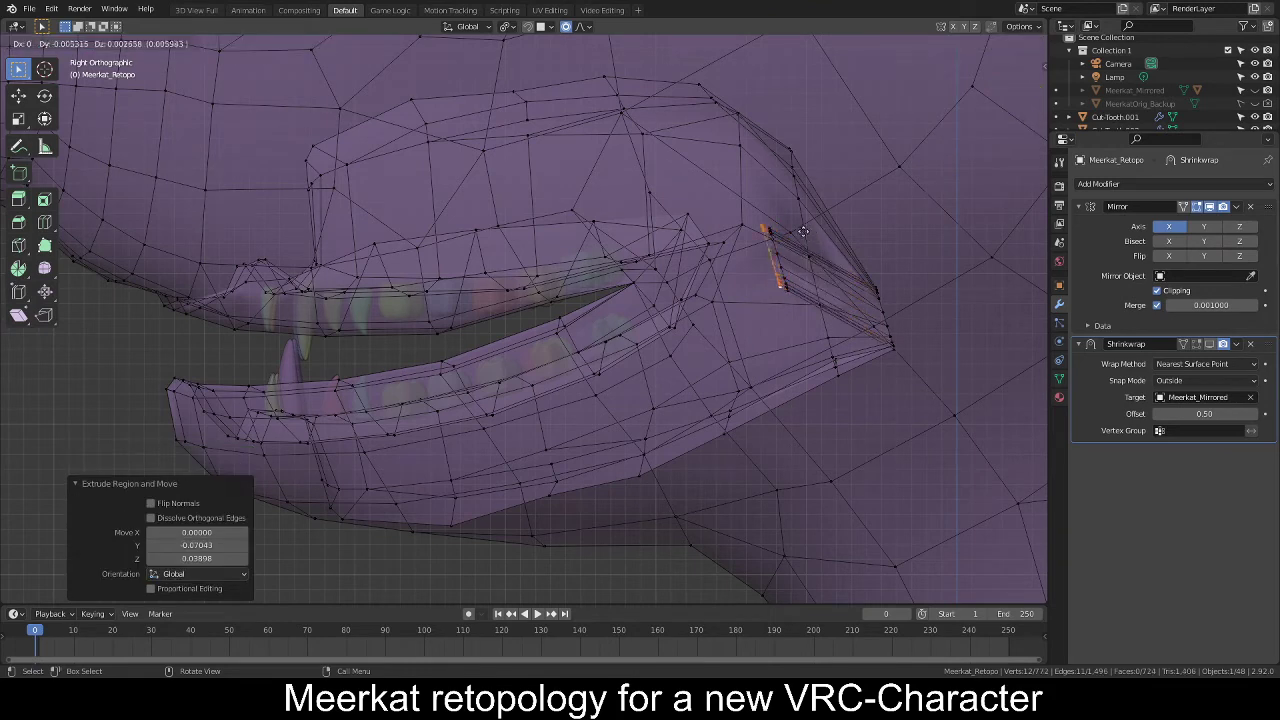
# Extrude the edge forward again by about -0.084 along Y and -0.003 along Z, and rotate it about -14.9°.
pyautogui.press('e')
pyautogui.click(687, 241)
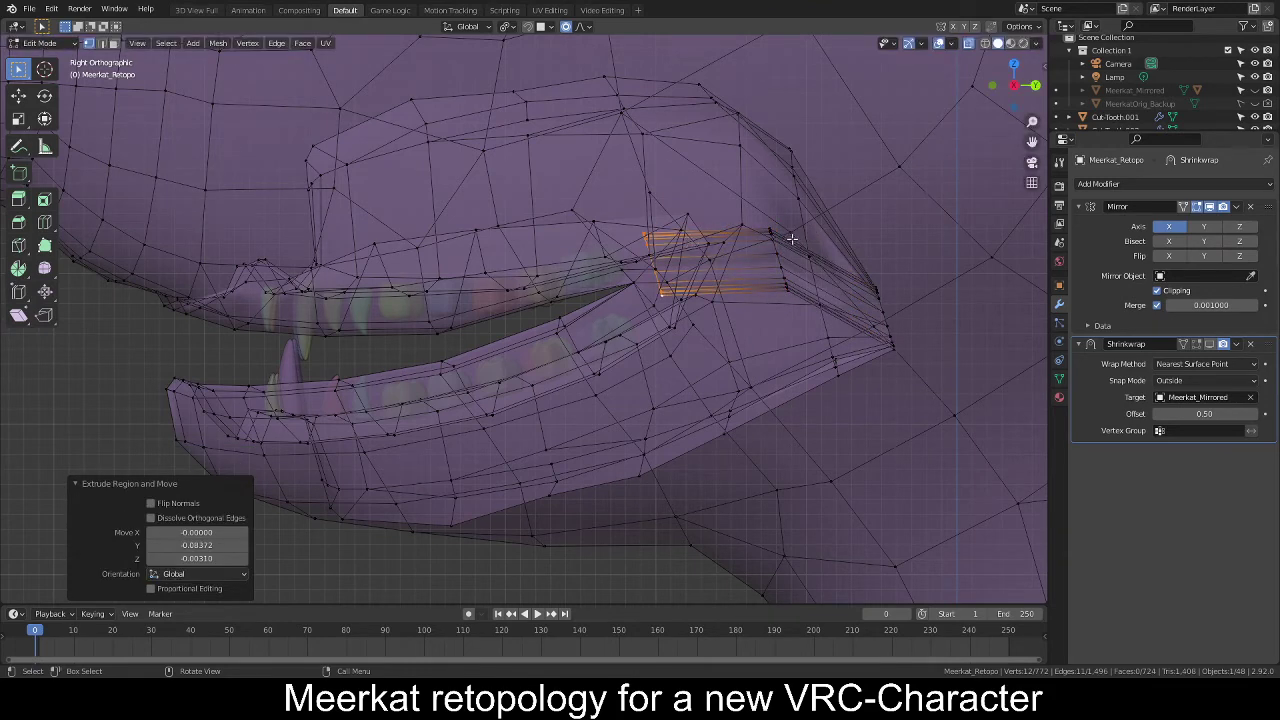
pyautogui.press('r')
pyautogui.click(783, 200)
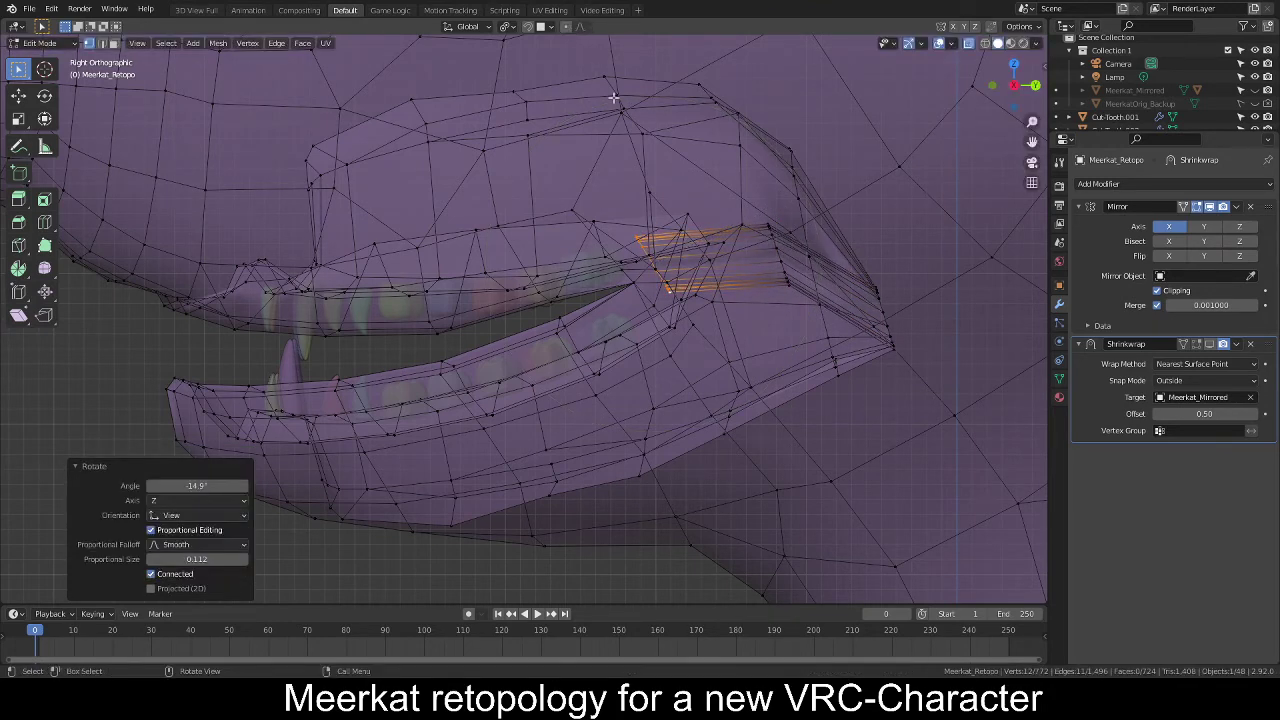
# Extrude the rear mouth edge by about -0.057 along Y and -0.044 along Z, extrude it forward again, and rotate it about 9.55°.
pyautogui.press('e')
pyautogui.click(755, 276)
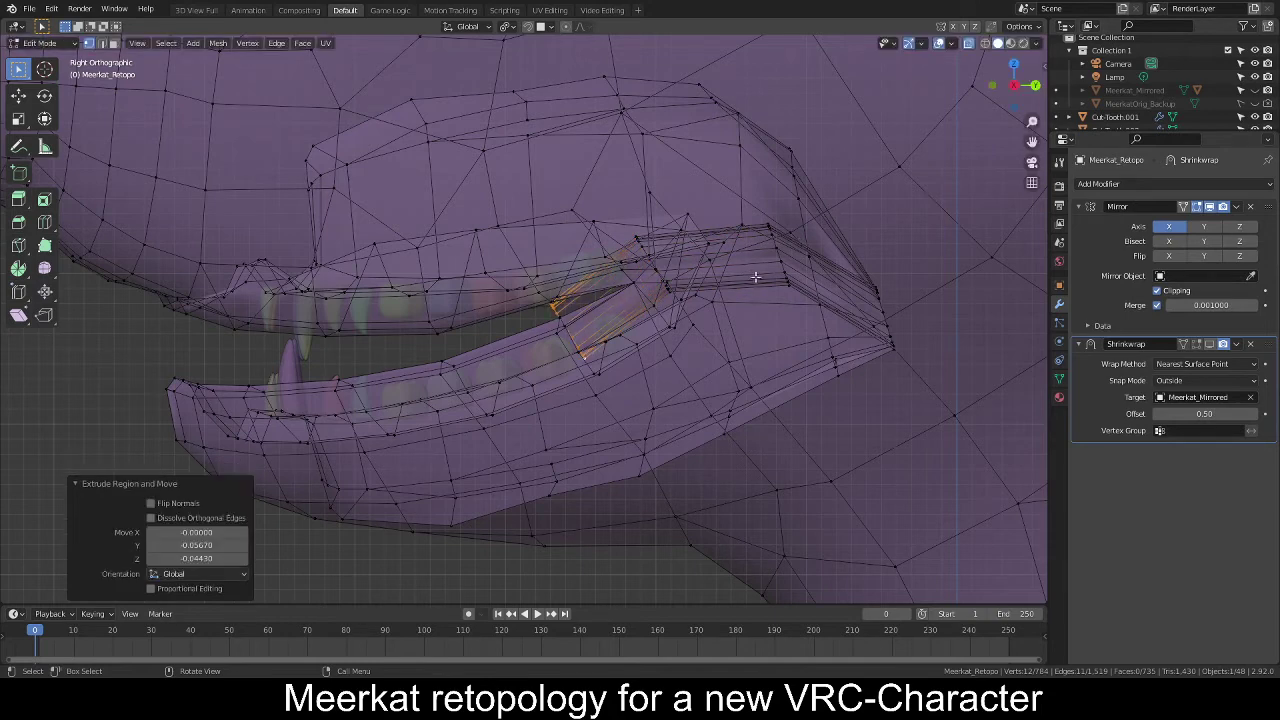
pyautogui.press('e')
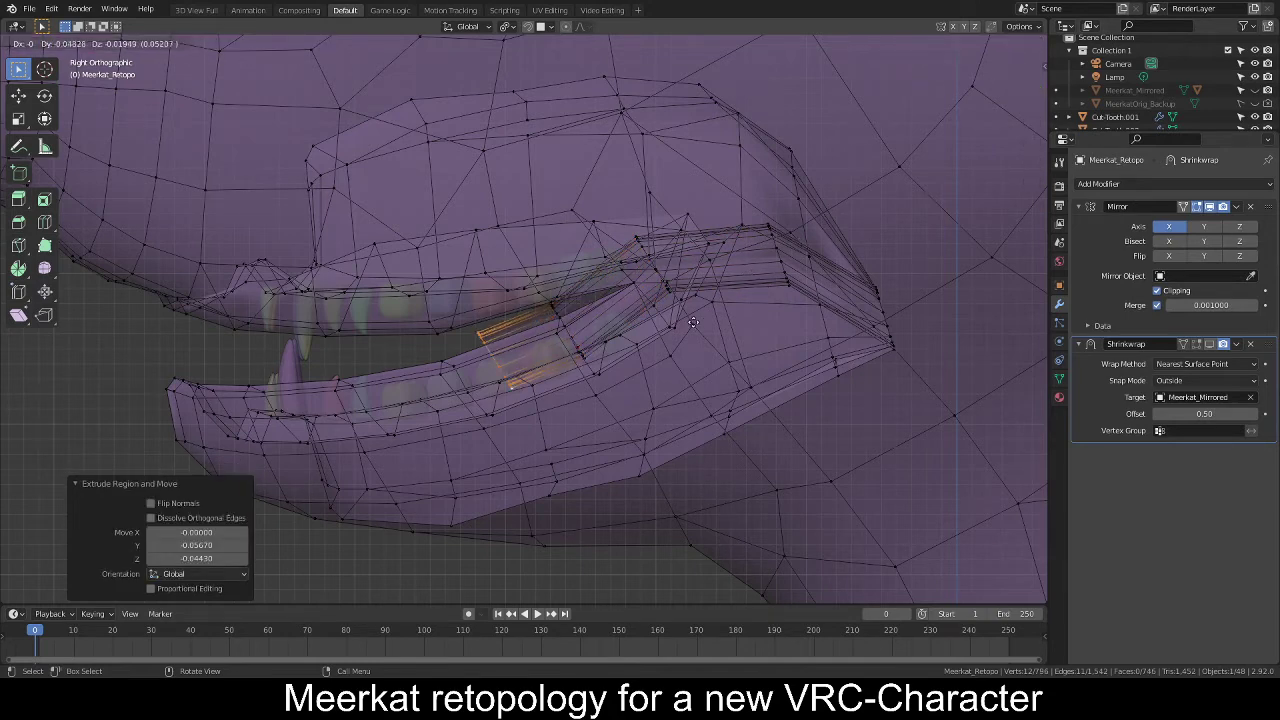
pyautogui.click(670, 331)
pyautogui.press('r')
pyautogui.click(673, 340)
# Extrude the edge by about -0.086 along Y and -0.016 along Z, and scale it to about 0.668.
pyautogui.press('e')
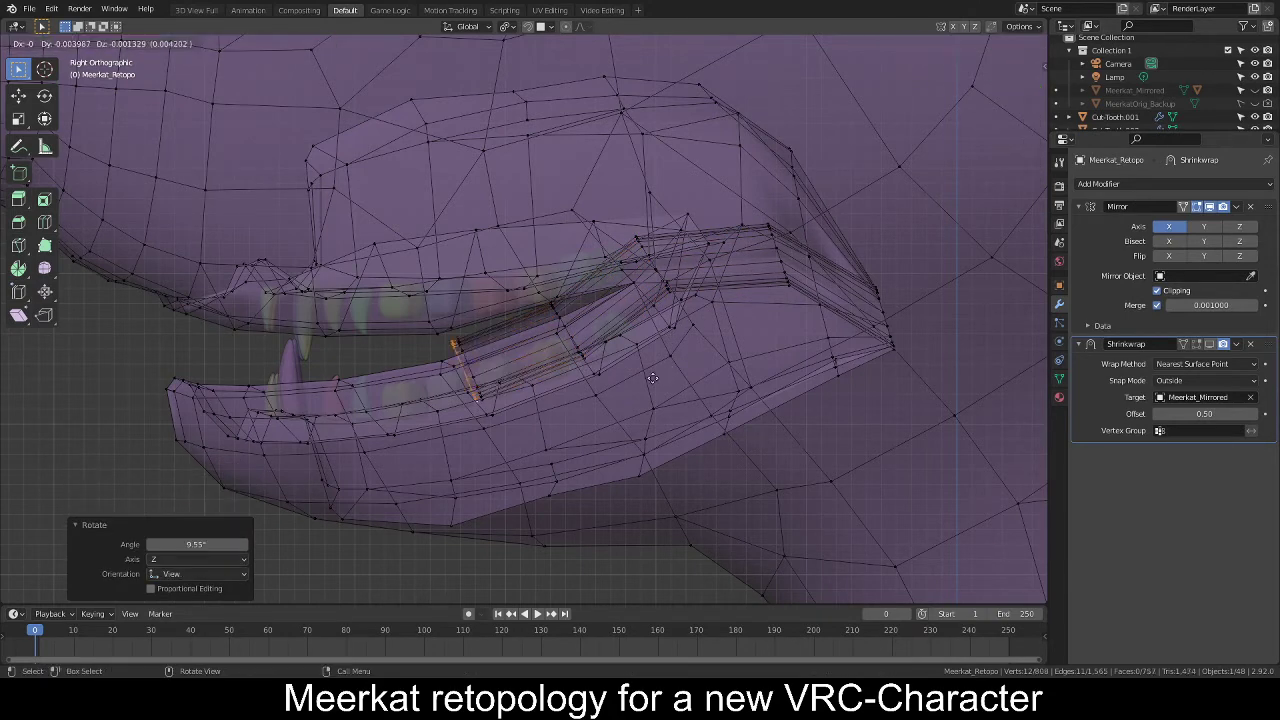
pyautogui.click(536, 401)
pyautogui.press('r')
pyautogui.press('s')
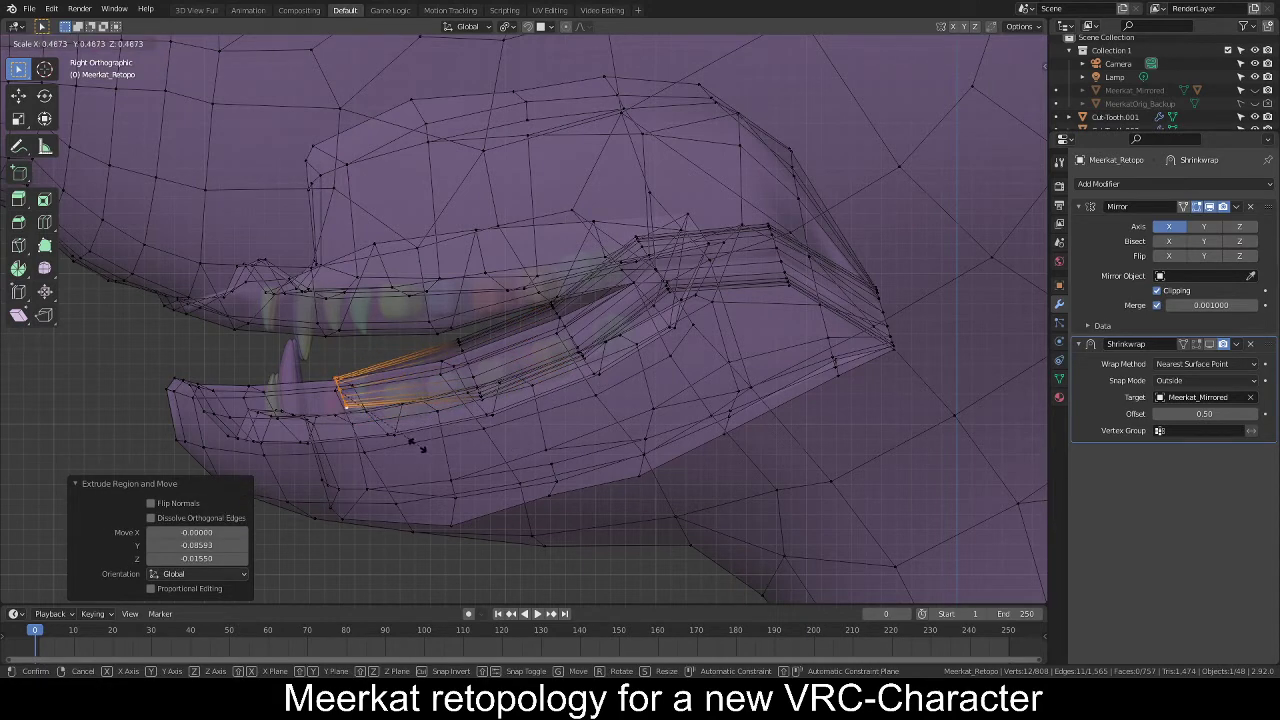
pyautogui.click(459, 453)
# Extrude the edge further forward toward the lower canine, rotate it, and scale it to about 0.688.
pyautogui.press('e')
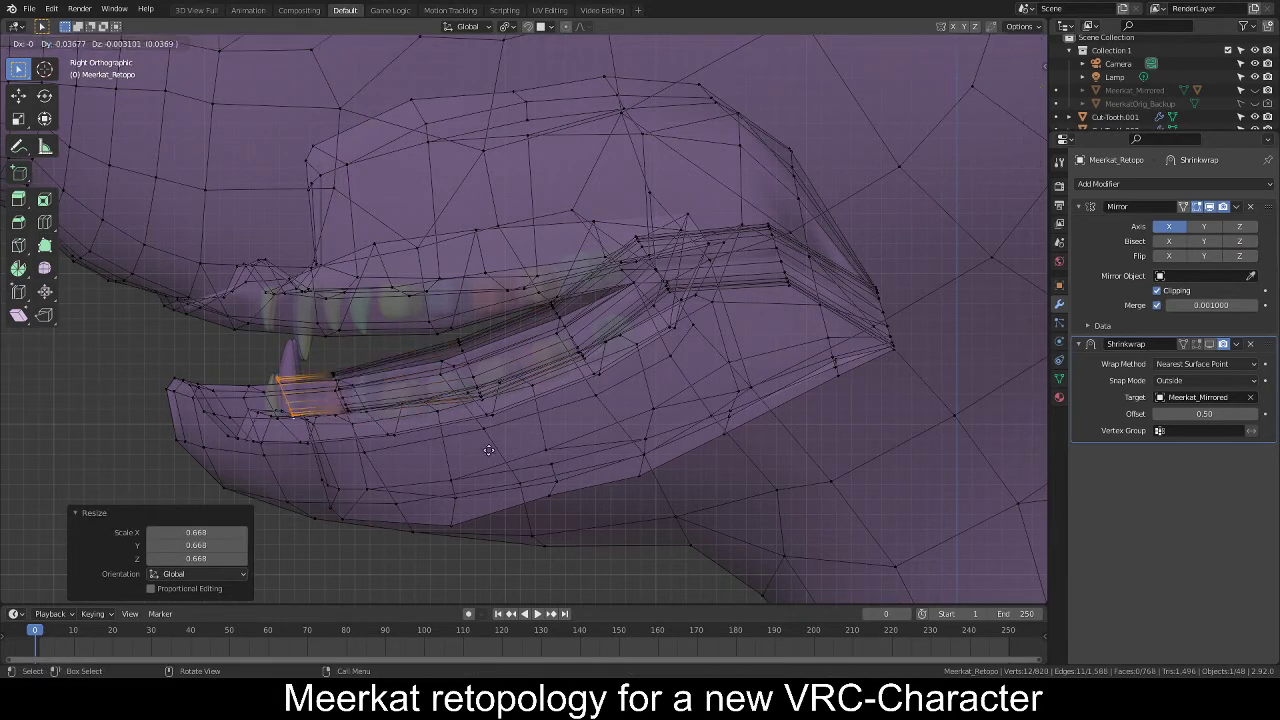
pyautogui.click(494, 451)
pyautogui.press('r')
pyautogui.click(410, 500)
pyautogui.press('s')
pyautogui.click(396, 498)
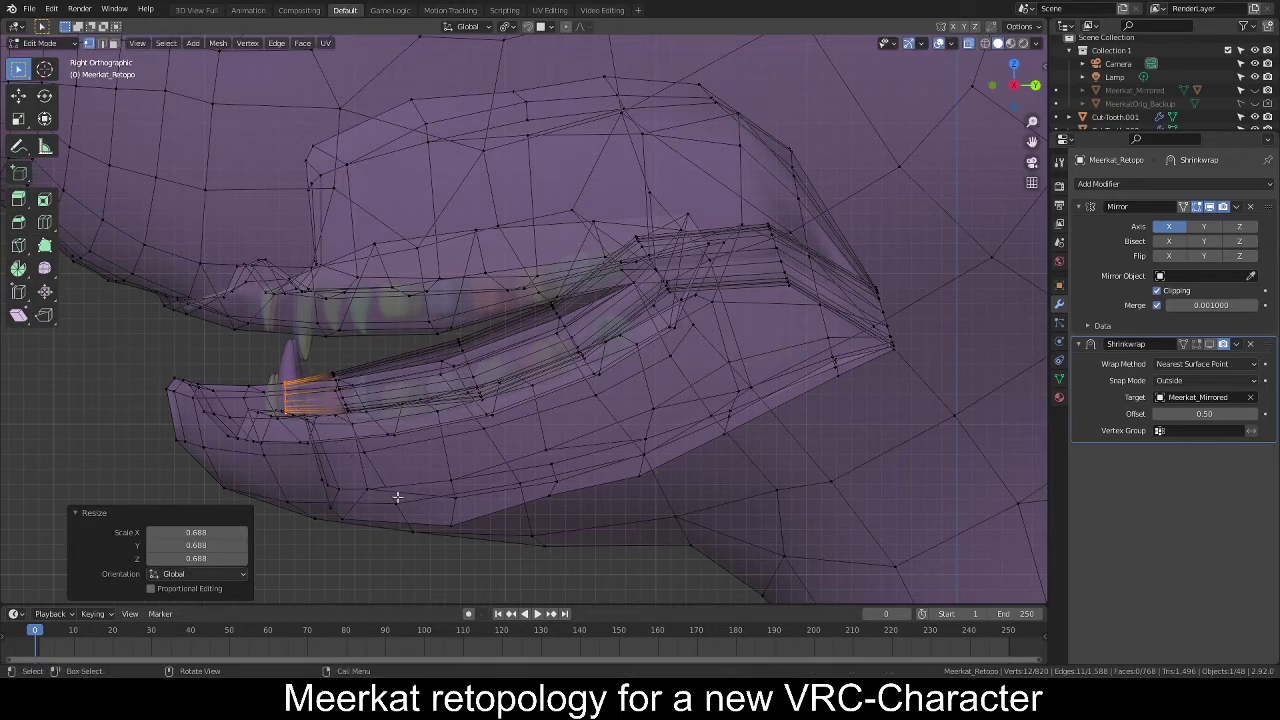
pyautogui.moveTo(349, 459); pyautogui.dragTo(456, 456, button='middle')
pyautogui.press('KP_5')
pyautogui.press('KP_3')
pyautogui.keyDown('shift'); pyautogui.moveTo(459, 394); pyautogui.dragTo(640, 382, button='middle'); pyautogui.keyUp('shift')
pyautogui.press('KP_1')
pyautogui.press('s')
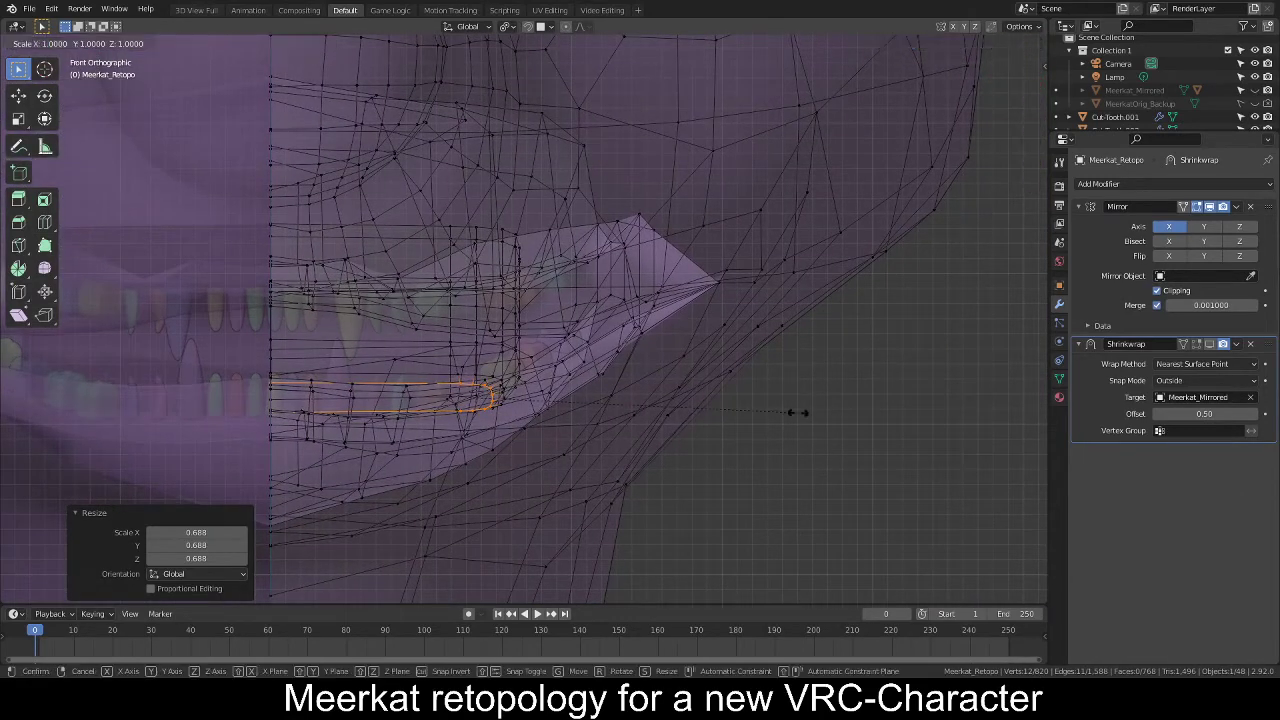
pyautogui.press('x')
pyautogui.rightClick(695, 374)
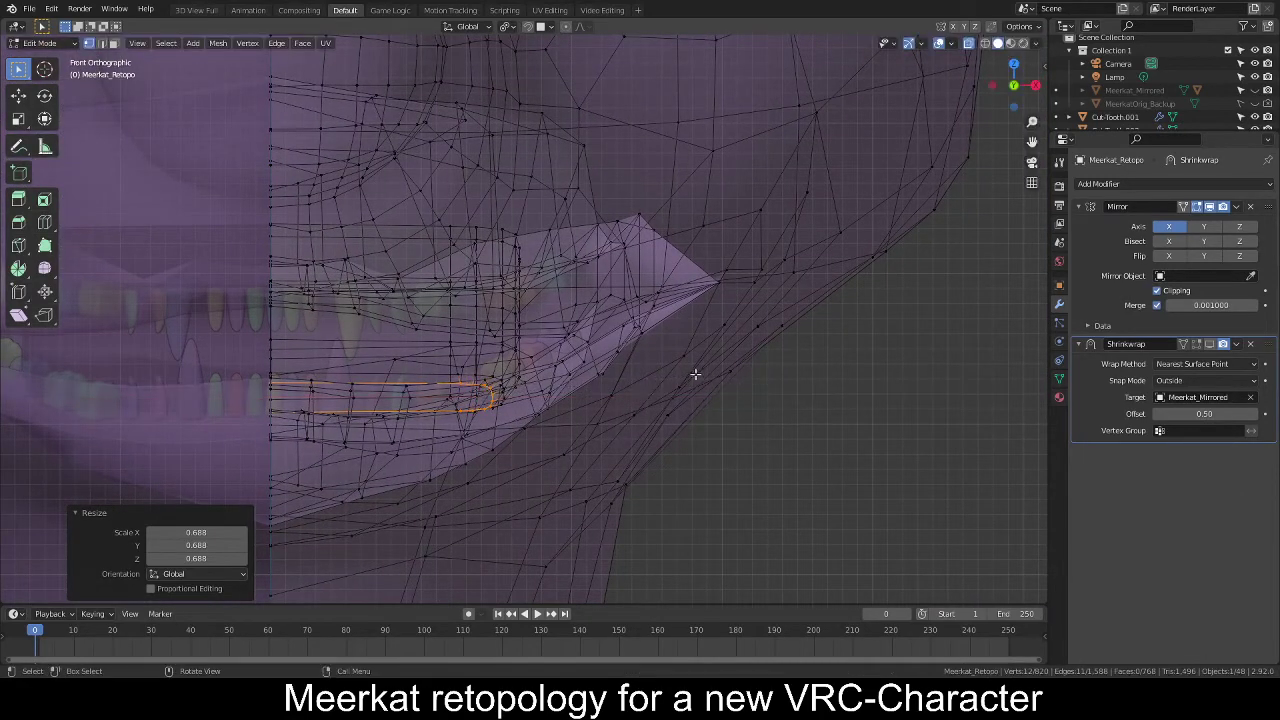
# Set the transform pivot point to Median Point and try to scale the front edge along X.
pyautogui.moveTo(673, 389); pyautogui.dragTo(616, 394, button='middle')
pyautogui.click(505, 28)
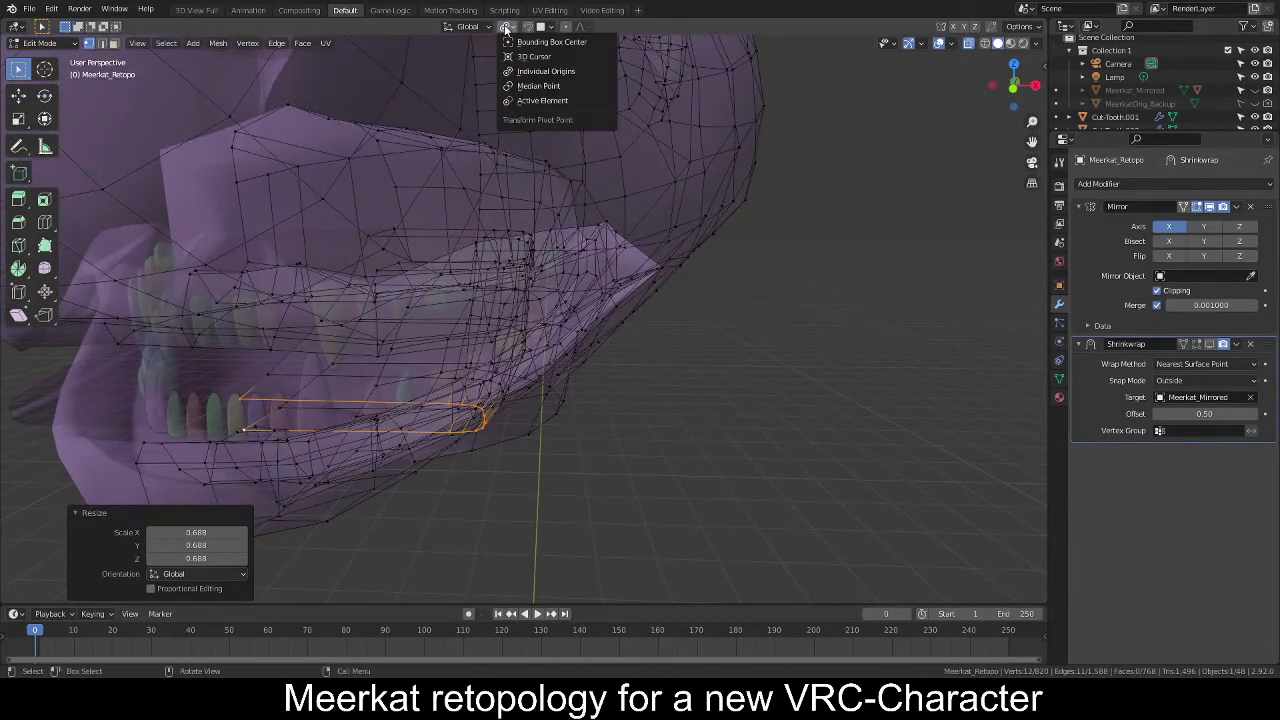
pyautogui.click(510, 86)
pyautogui.press('s')
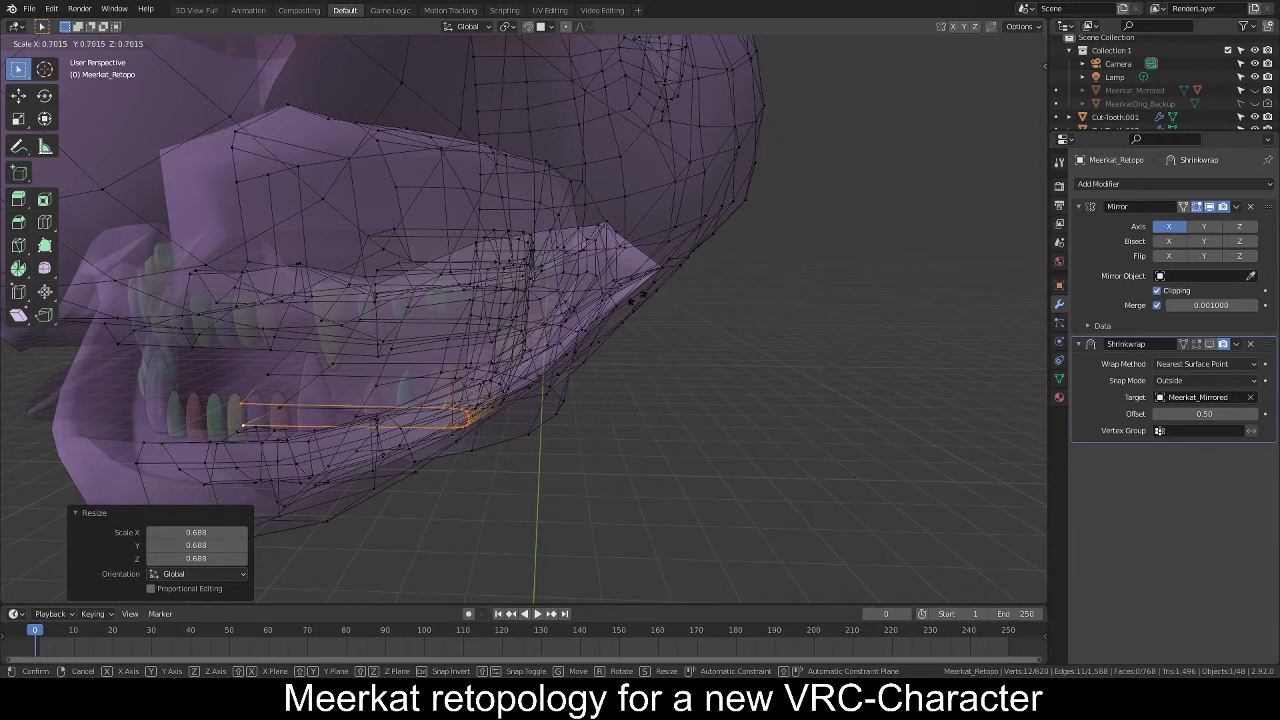
pyautogui.rightClick(700, 291)
pyautogui.press('s')
pyautogui.press('x')
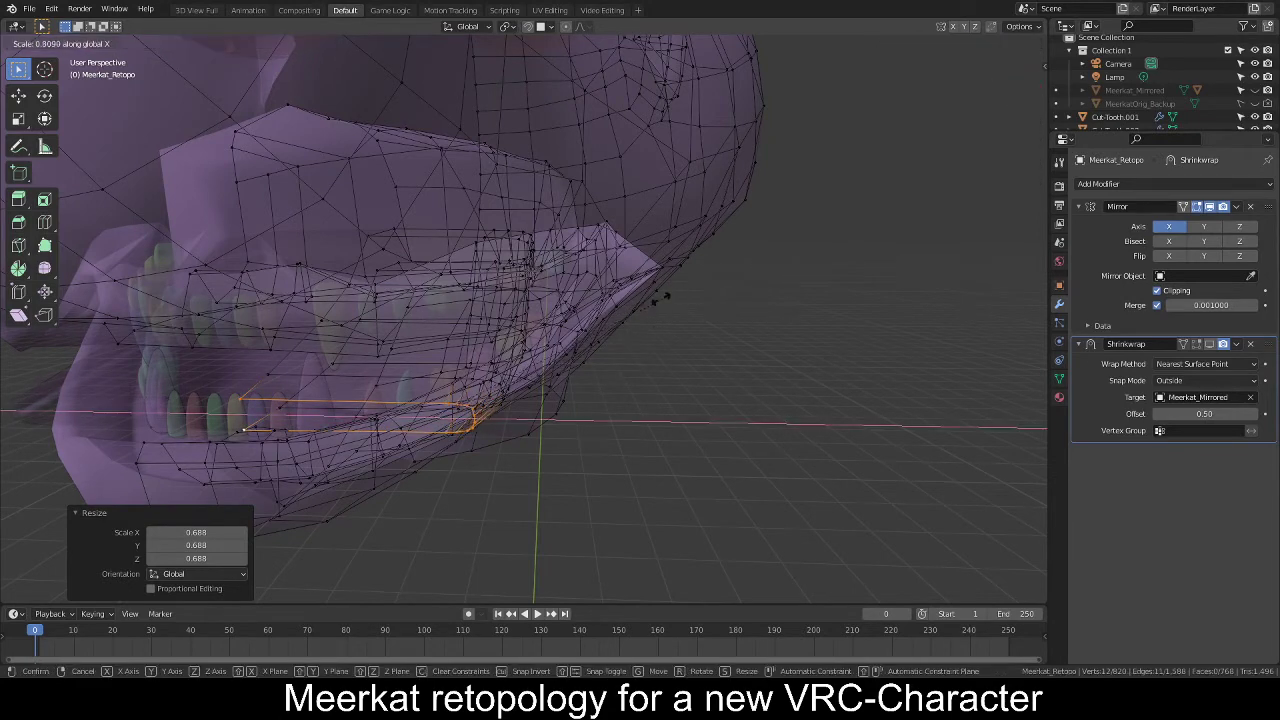
pyautogui.rightClick(594, 320)
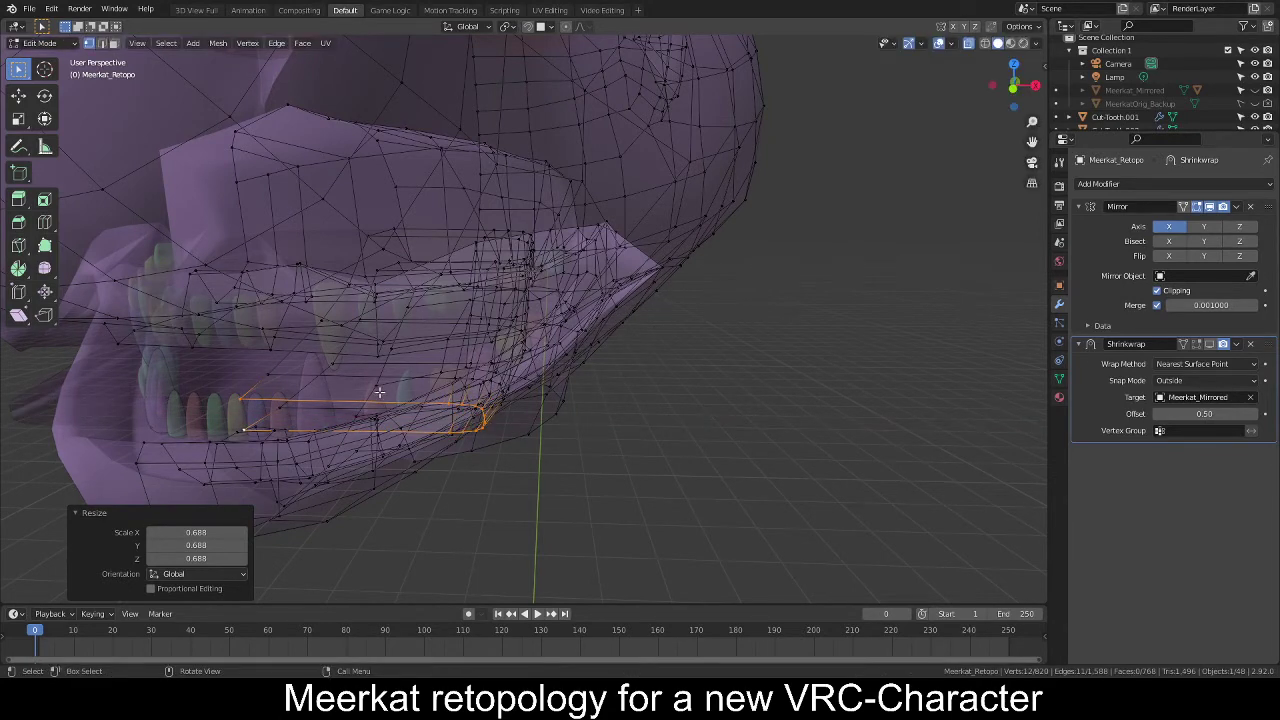
# Turn off X-ray, select the outer run of the front edge's vertices, and move it about -0.101 along X.
pyautogui.moveTo(435, 411); pyautogui.dragTo(494, 434, button='middle')
pyautogui.click(968, 43)
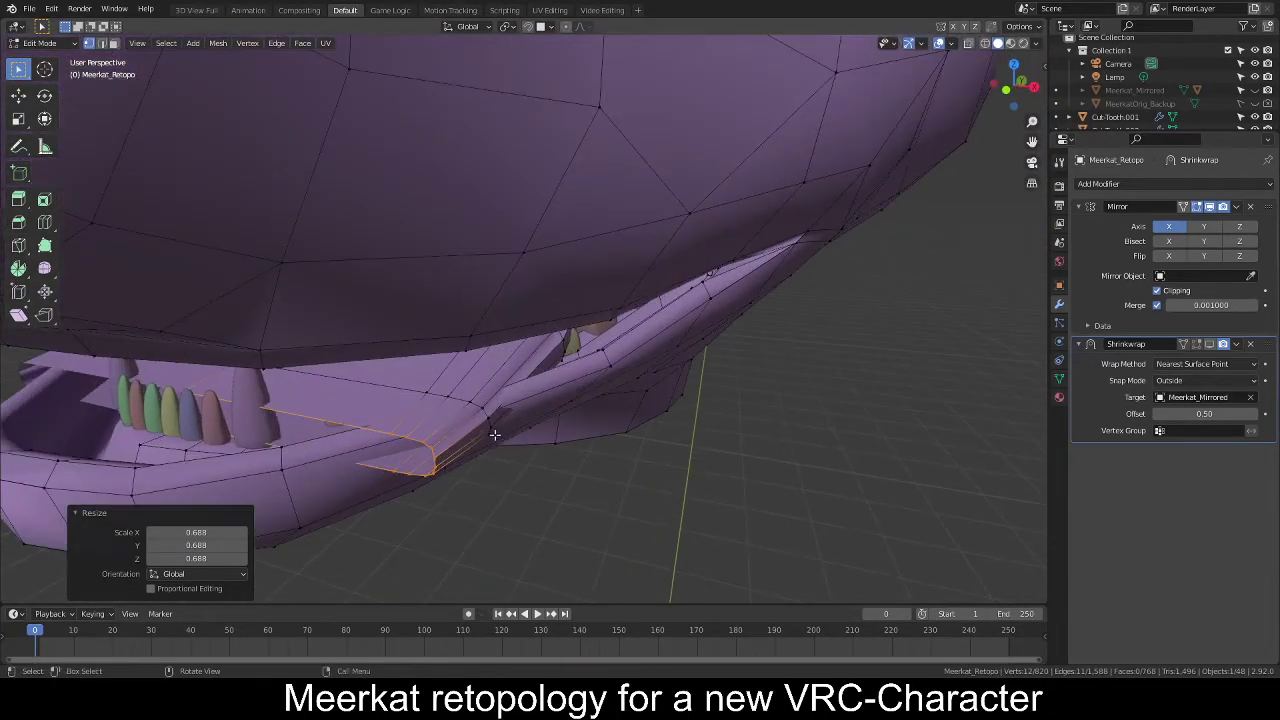
pyautogui.click(395, 469)
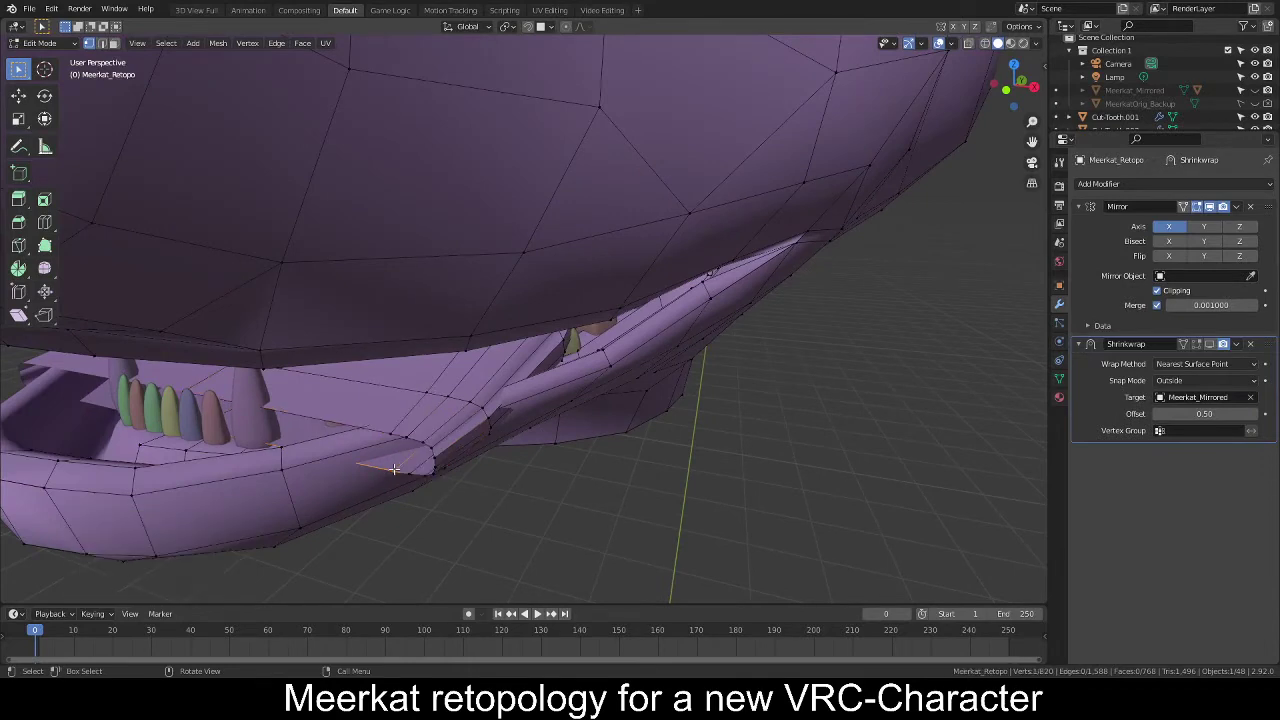
pyautogui.keyDown('ctrl'); pyautogui.click(391, 432); pyautogui.keyUp('ctrl')
pyautogui.moveTo(580, 426)
pyautogui.mouseDown(button='middle')
pyautogui.moveTo(640, 394)
pyautogui.moveTo(619, 391)
pyautogui.moveTo(601, 420)
pyautogui.mouseUp(button='middle')
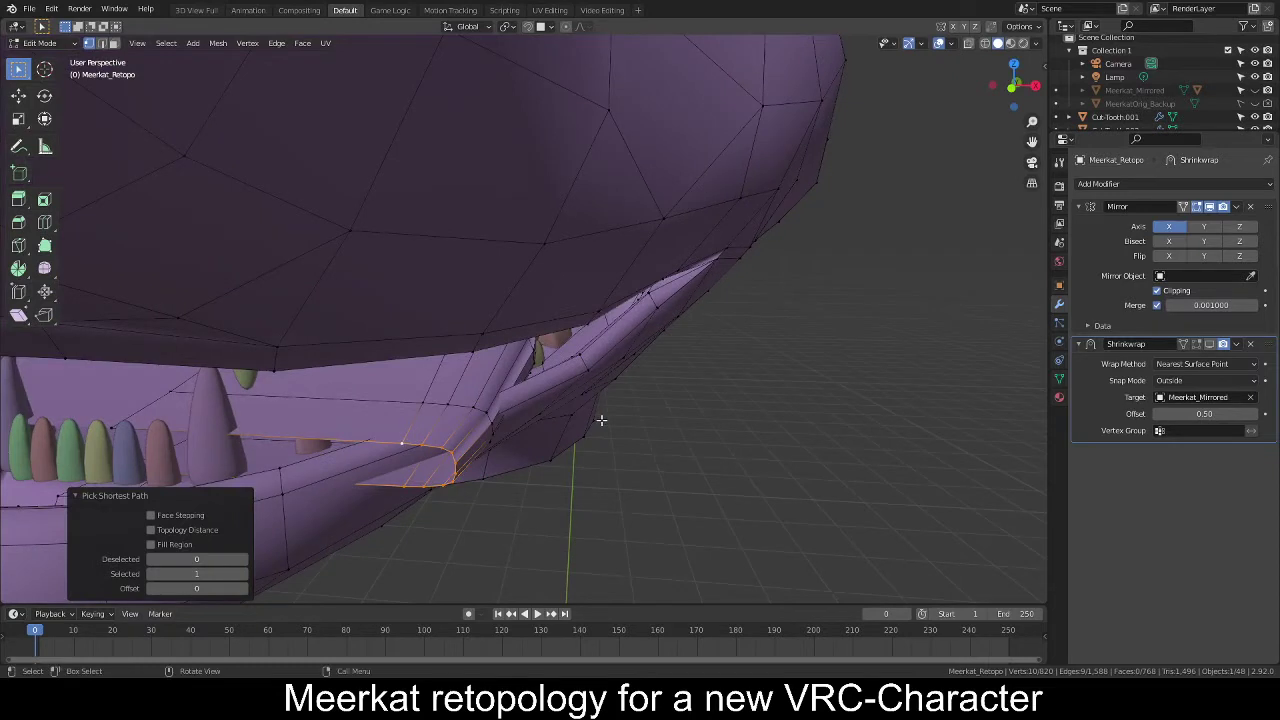
pyautogui.press('g')
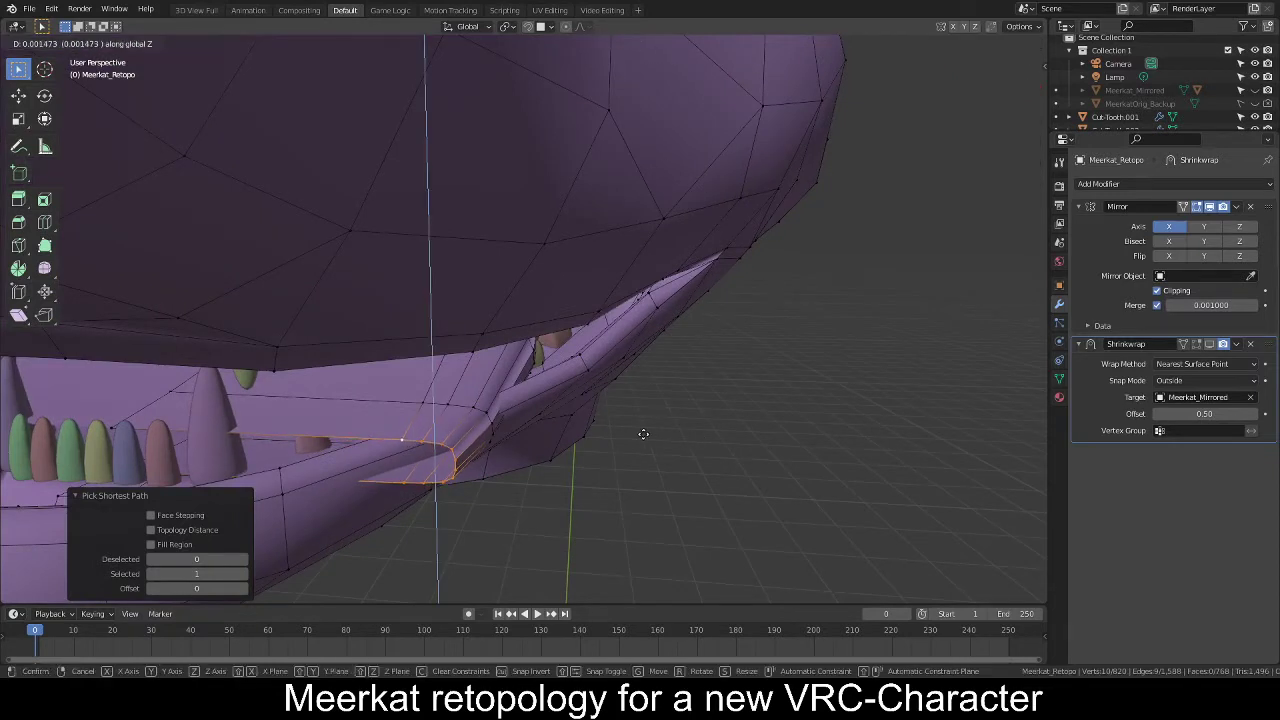
pyautogui.press('x')
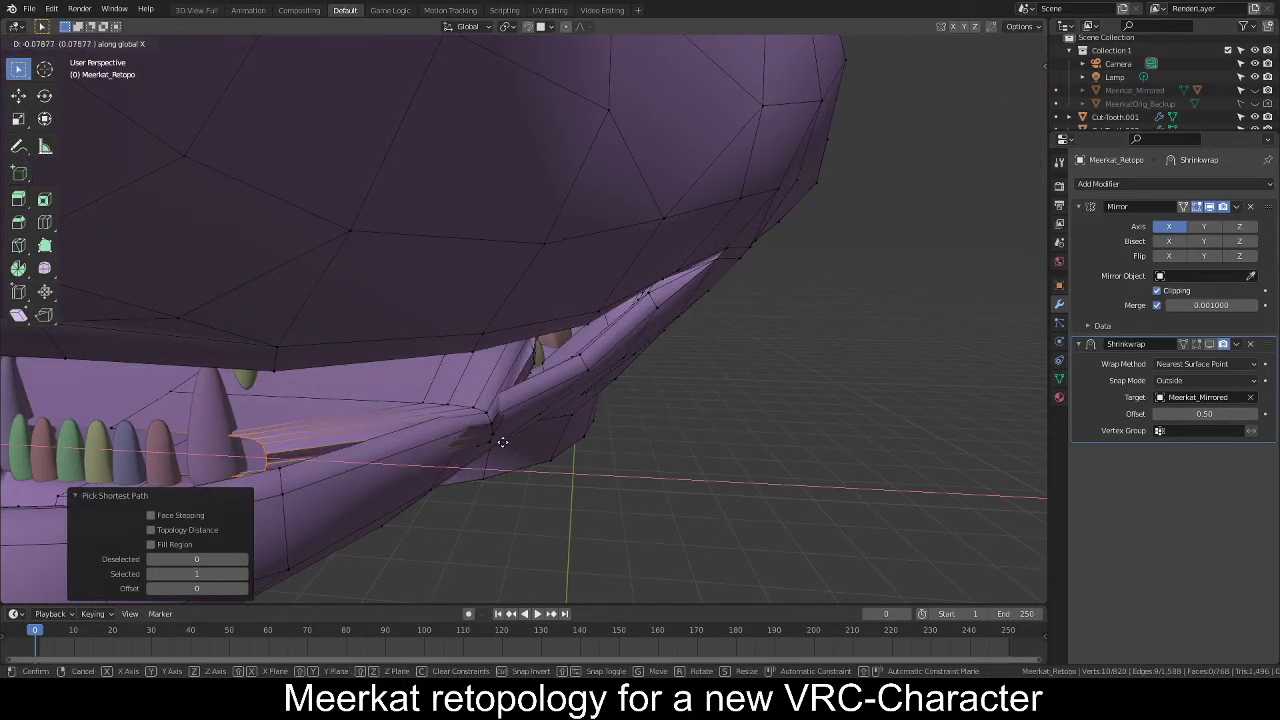
pyautogui.click(428, 454)
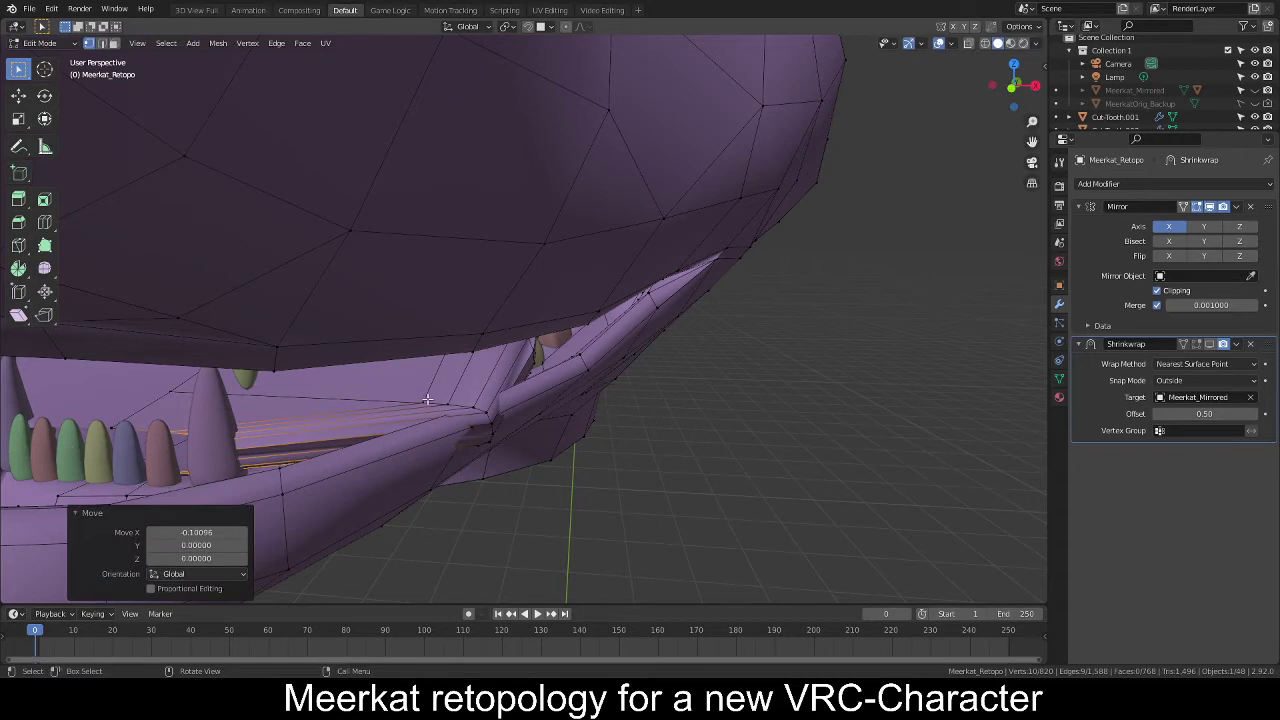
# Undo the inward move and the extrusions back to the first forward section behind the lower teeth.
pyautogui.moveTo(428, 399); pyautogui.dragTo(474, 416, button='middle')
pyautogui.moveTo(554, 426); pyautogui.dragTo(689, 420, button='middle')
pyautogui.hotkey('ctrl', 'z')
pyautogui.hotkey('ctrl', 'z')
pyautogui.hotkey('ctrl', 'z')
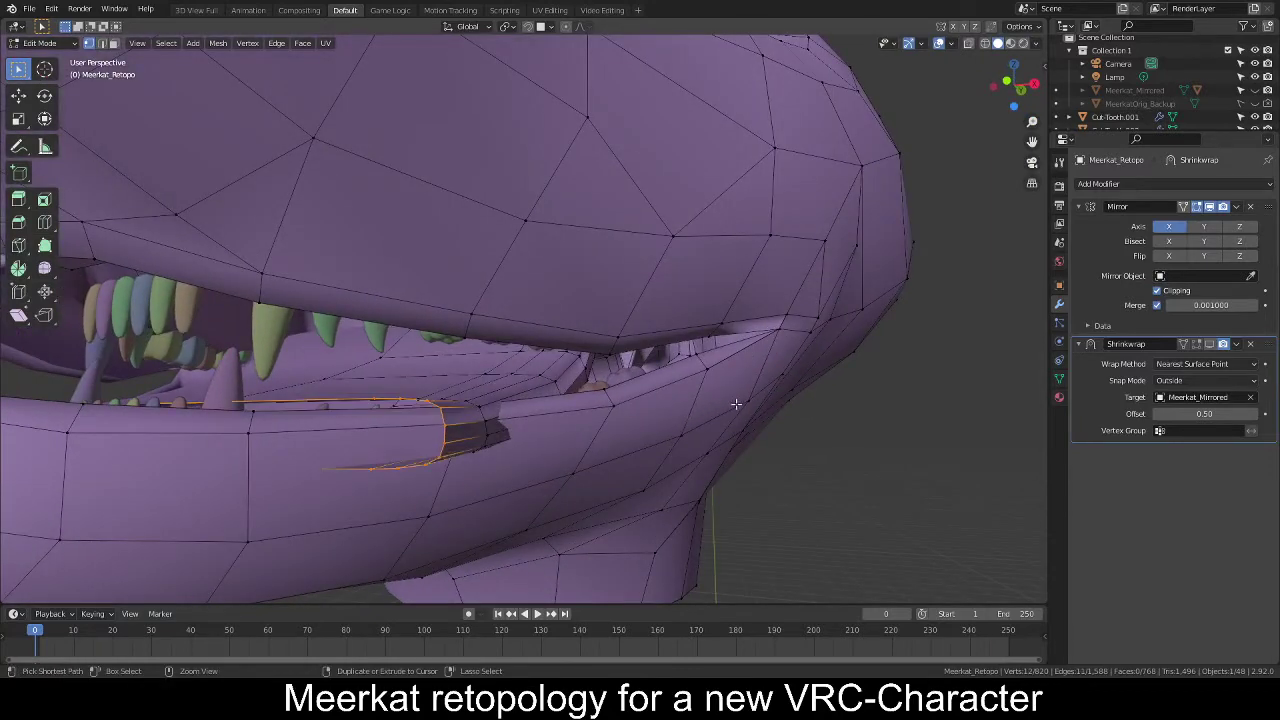
pyautogui.hotkey('ctrl', 'z')
pyautogui.hotkey('ctrl', 'z')
pyautogui.hotkey('ctrl', 'z')
pyautogui.hotkey('ctrl', 'z')
pyautogui.hotkey('ctrl', 'z')
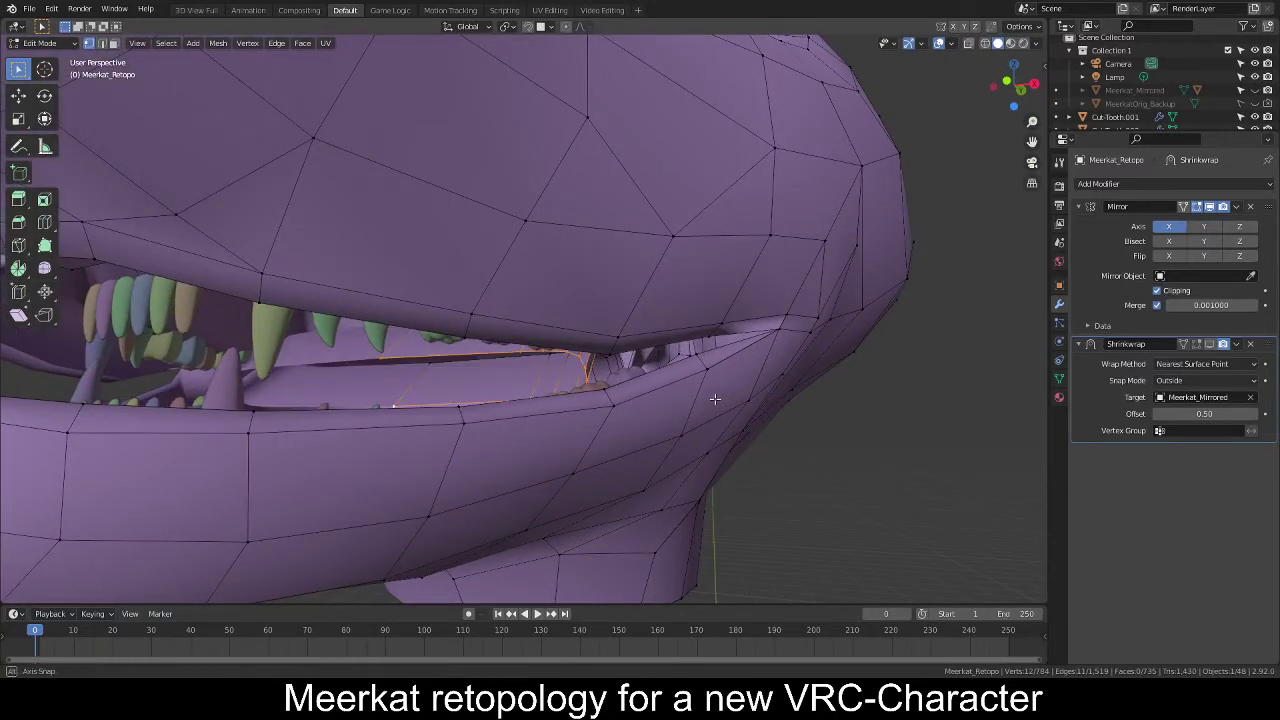
# In the right side view with X-ray on, undo the remaining downward extrusion and the earlier rotation of the rear mouth edge.
pyautogui.press('KP_3')
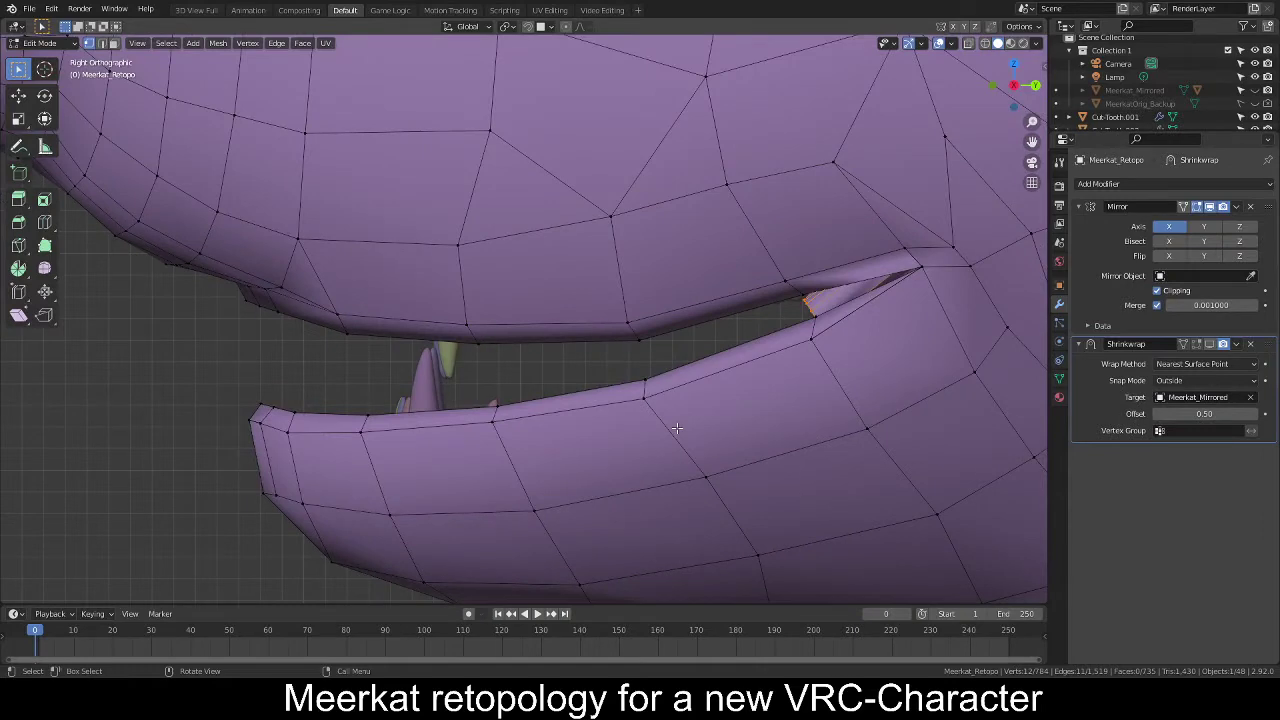
pyautogui.click(968, 43)
pyautogui.keyDown('shift'); pyautogui.moveTo(815, 221); pyautogui.dragTo(626, 226, button='middle'); pyautogui.keyUp('shift')
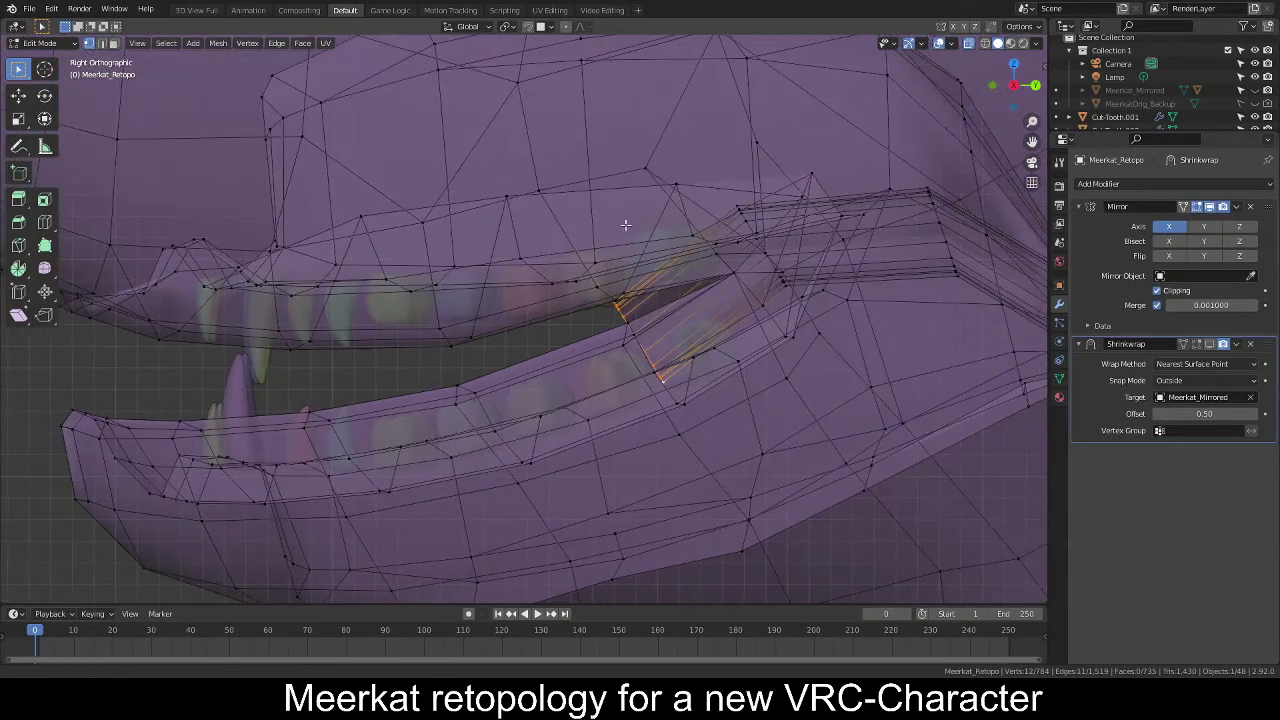
pyautogui.scroll(-2, 623, 226)
pyautogui.hotkey('ctrl', 'z')
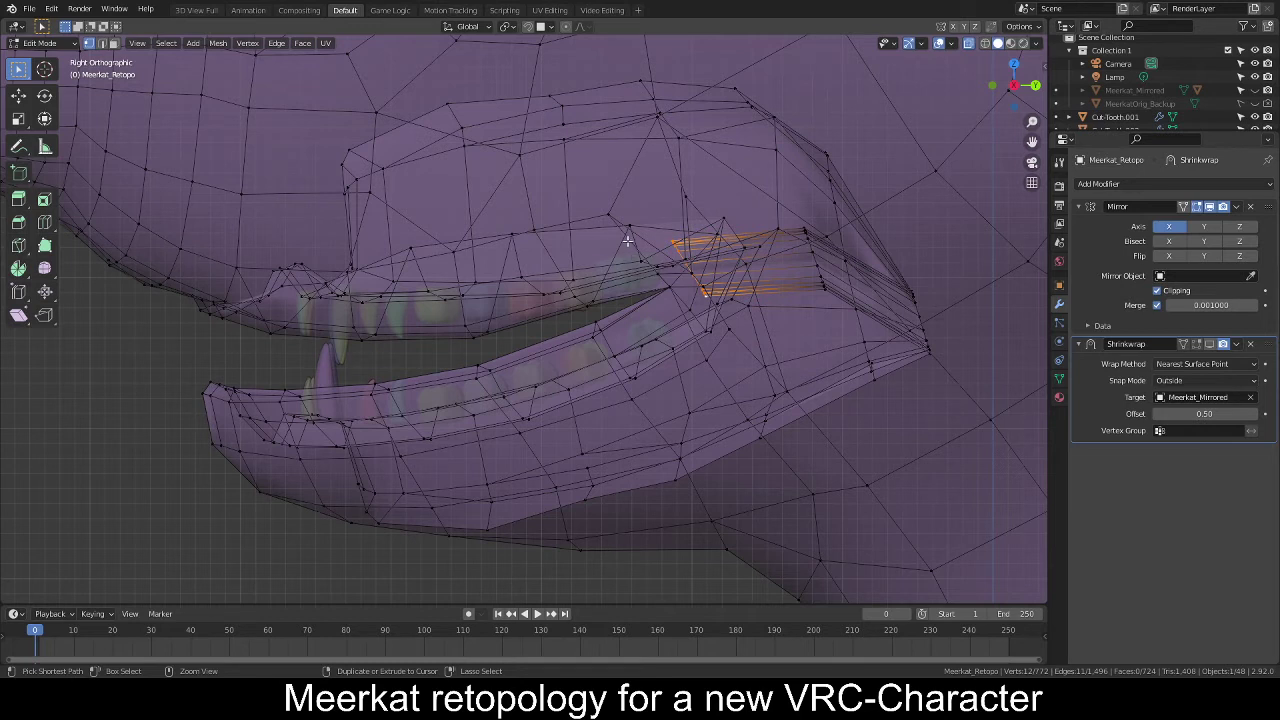
pyautogui.hotkey('ctrl', 'z')
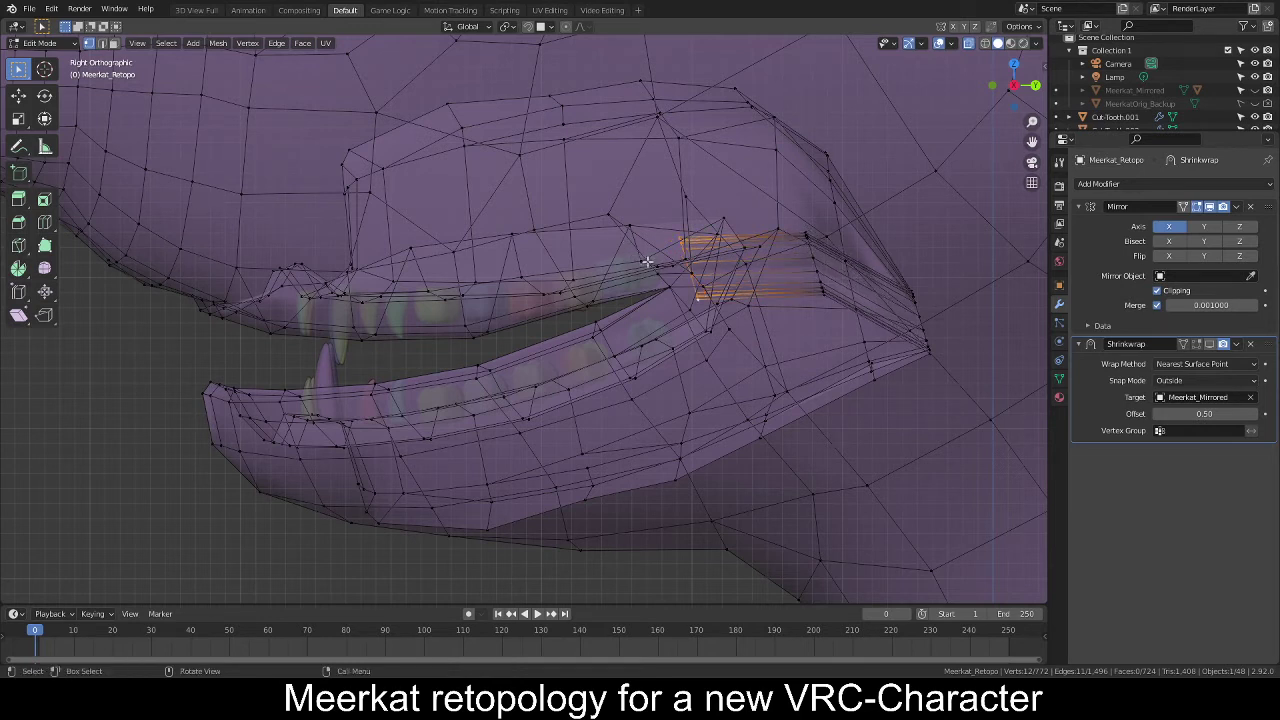
# Extrude the rear mouth edge forward and down between the jaws, rotate it about -9.76°, and scale it to about 0.703.
pyautogui.press('e')
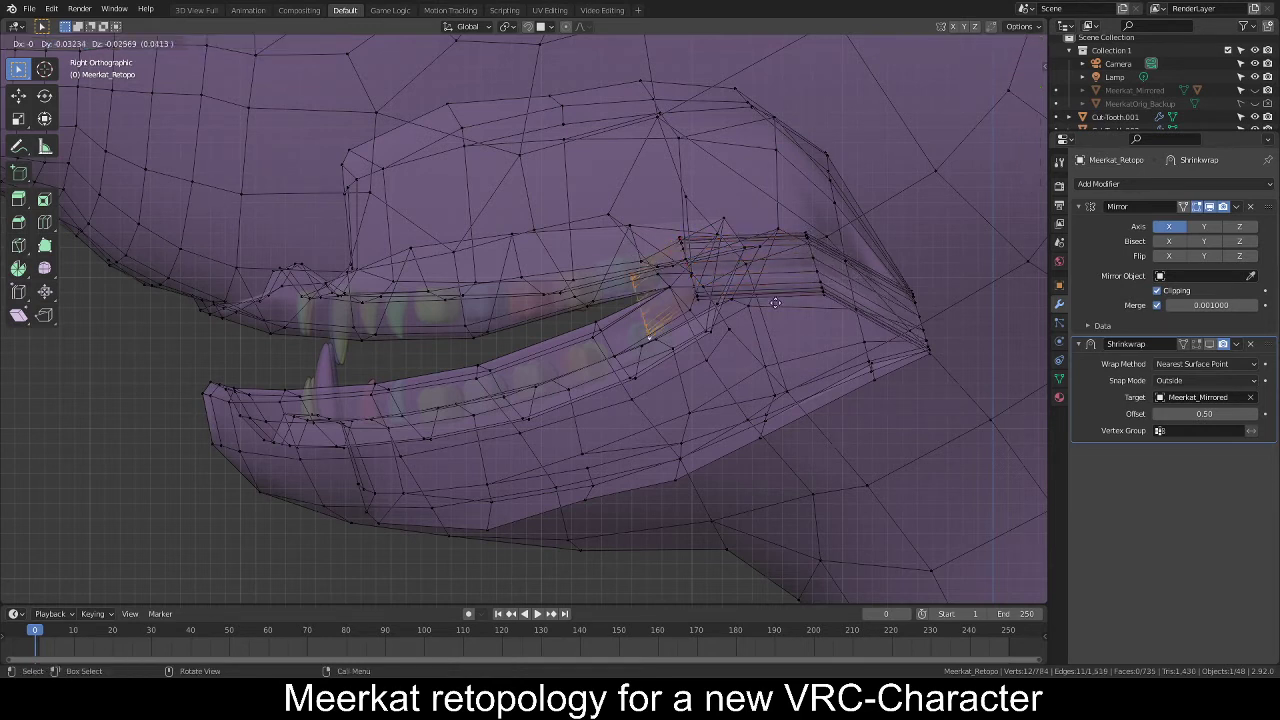
pyautogui.click(727, 322)
pyautogui.press('r')
pyautogui.click(780, 321)
pyautogui.press('s')
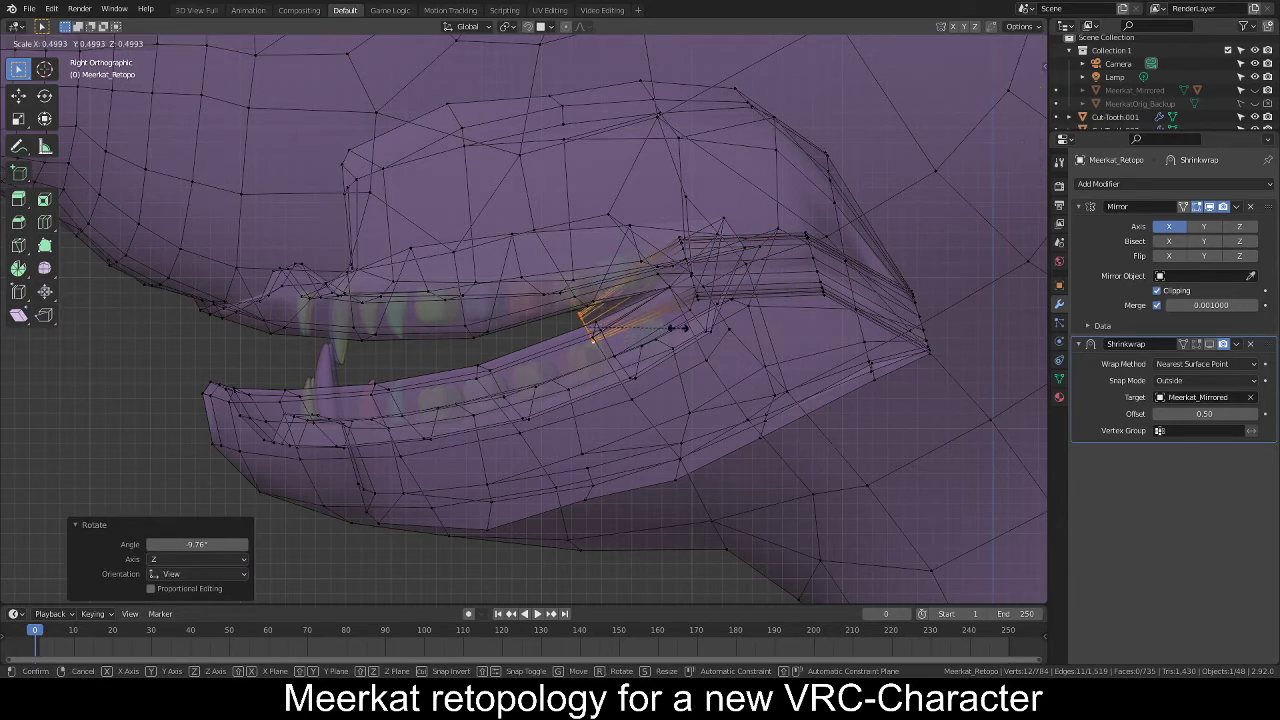
pyautogui.click(710, 331)
# Extrude the edge about -0.063 along Y and -0.025 along Z, scale it to about 0.82, rotate it, and move it about -0.004 along Y and Z.
pyautogui.press('e')
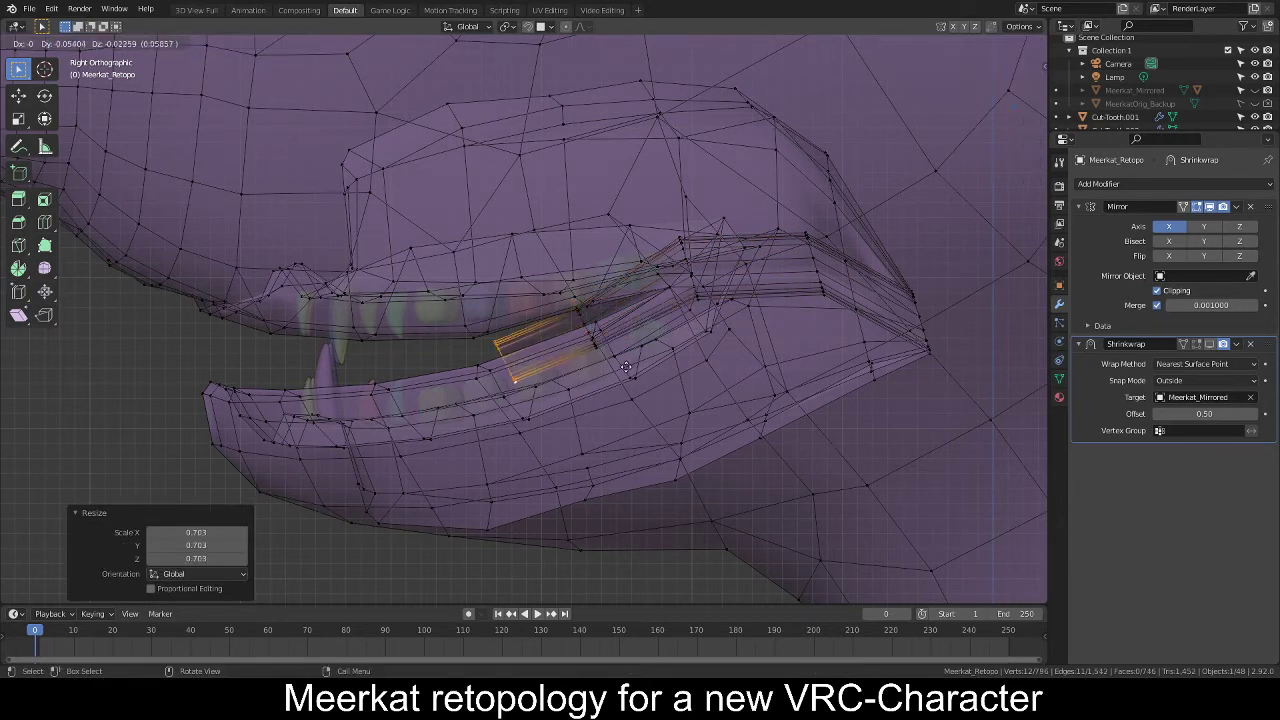
pyautogui.click(614, 368)
pyautogui.press('s')
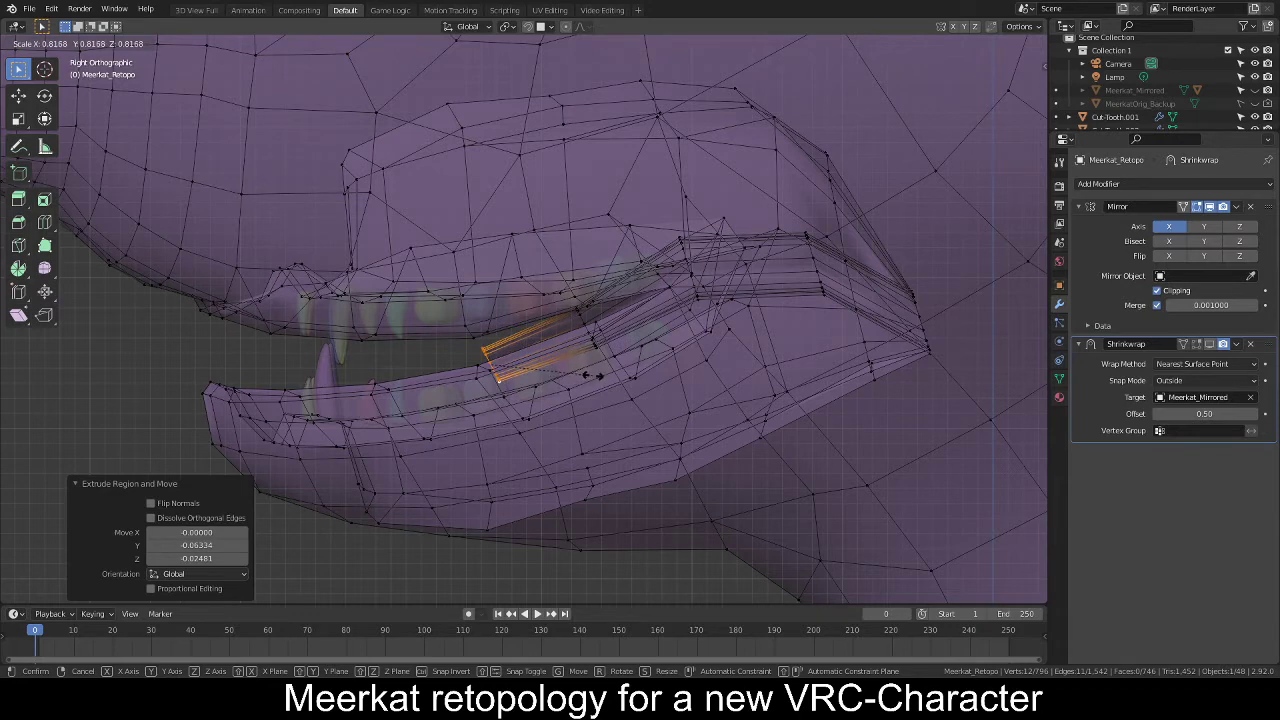
pyautogui.click(593, 376)
pyautogui.press('r')
pyautogui.click(591, 374)
pyautogui.press('g')
pyautogui.click(587, 394)
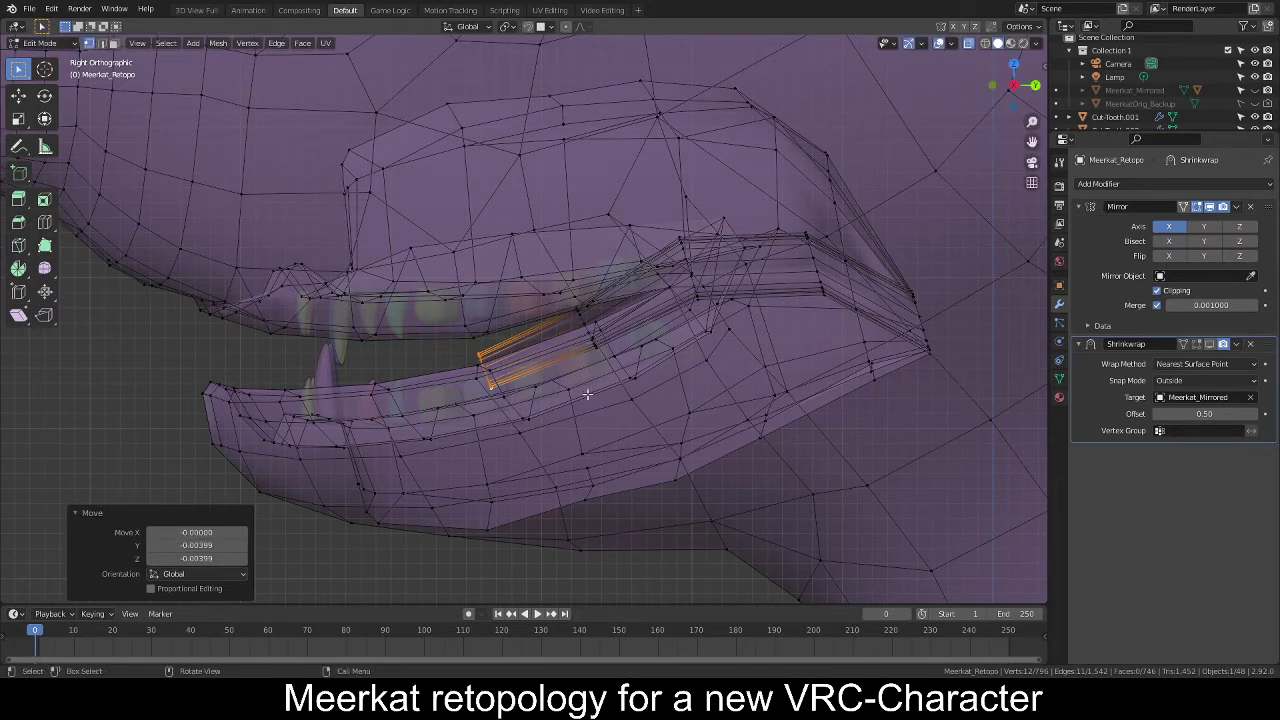
pyautogui.press('s')
pyautogui.rightClick(608, 384)
# Extrude the edge forward along the lower teeth, rotate it about 5.45°, and lower it about 0.003 along Z.
pyautogui.press('e')
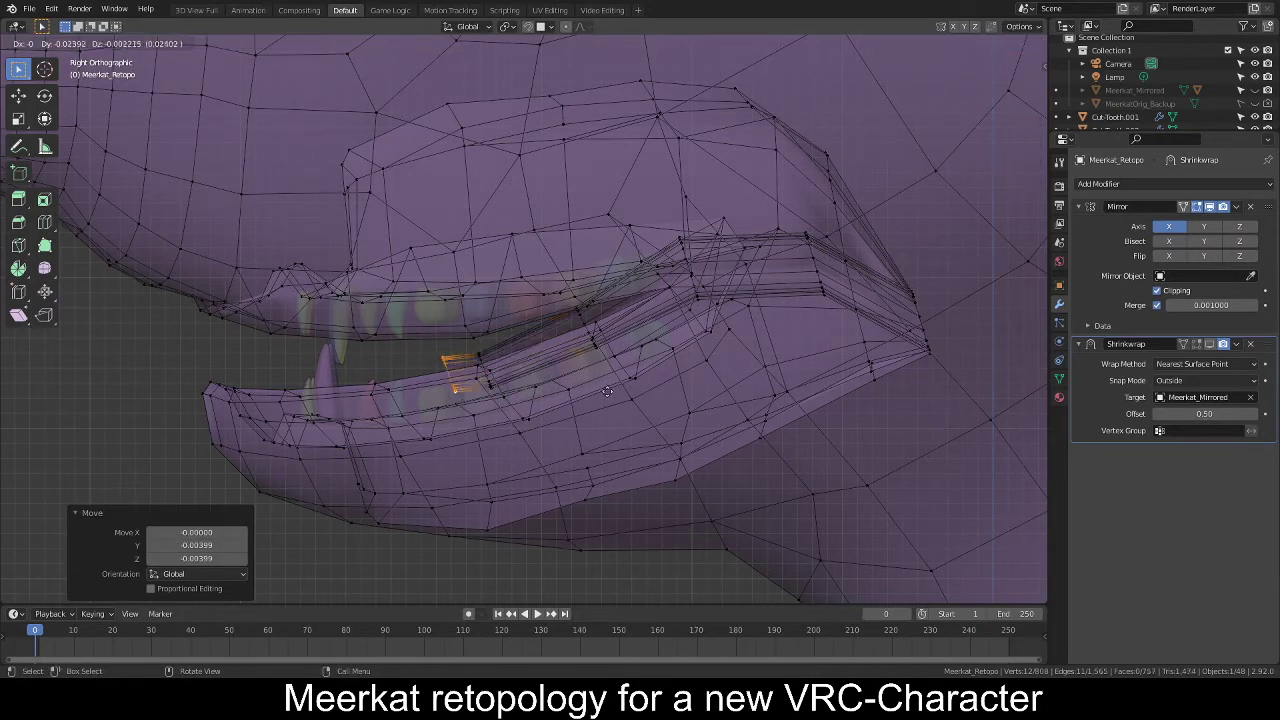
pyautogui.click(548, 403)
pyautogui.press('r')
pyautogui.click(549, 424)
pyautogui.press('g')
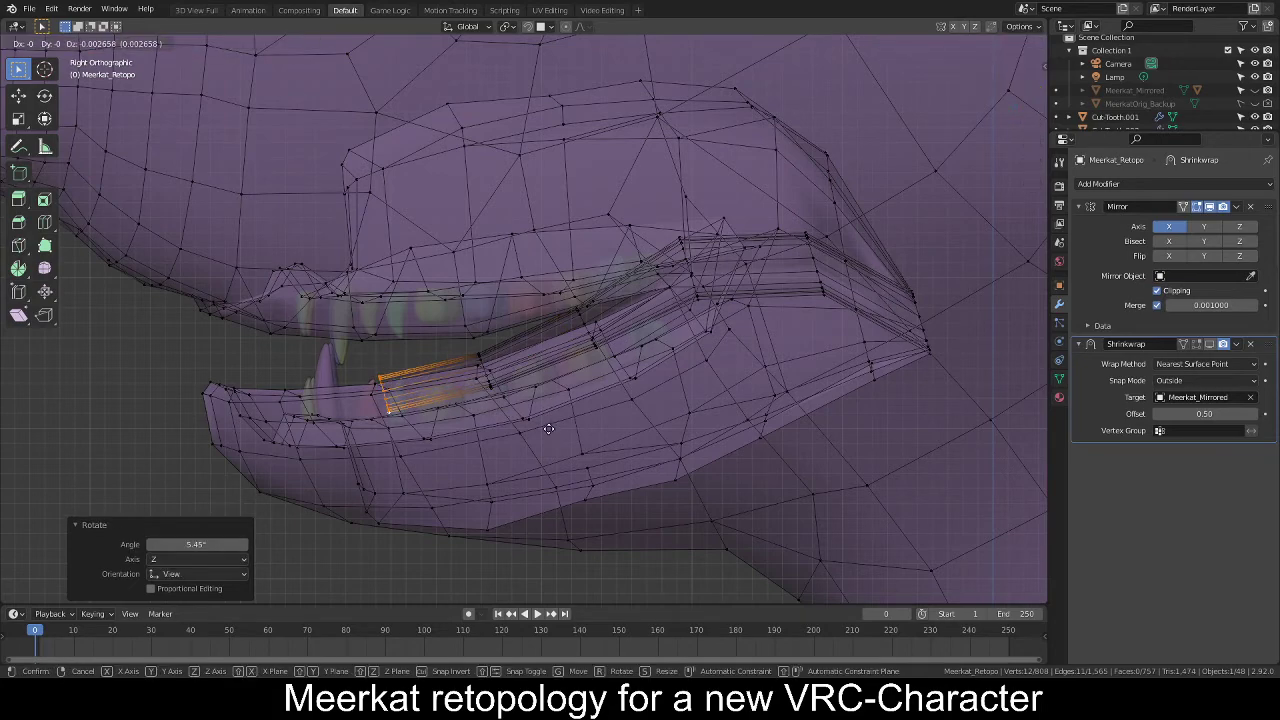
pyautogui.click(549, 428)
pyautogui.moveTo(446, 402); pyautogui.dragTo(585, 404, button='middle')
pyautogui.press('s')
pyautogui.press('x')
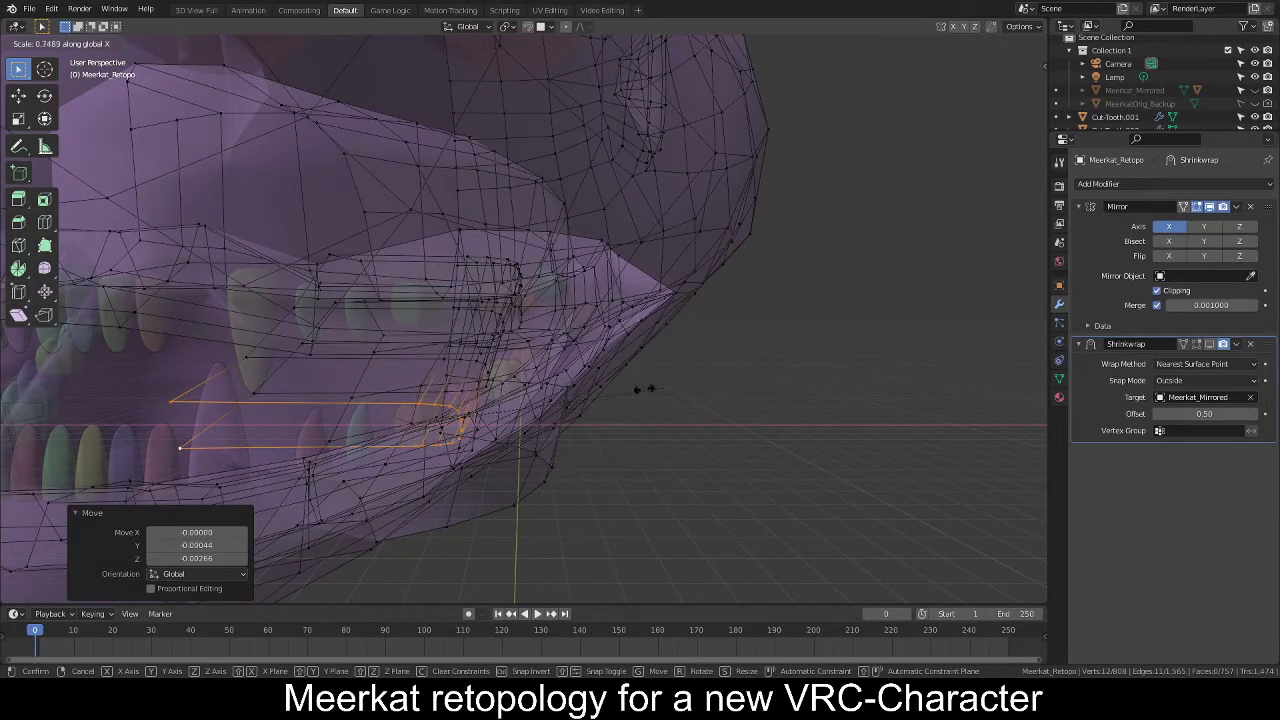
pyautogui.click(611, 398)
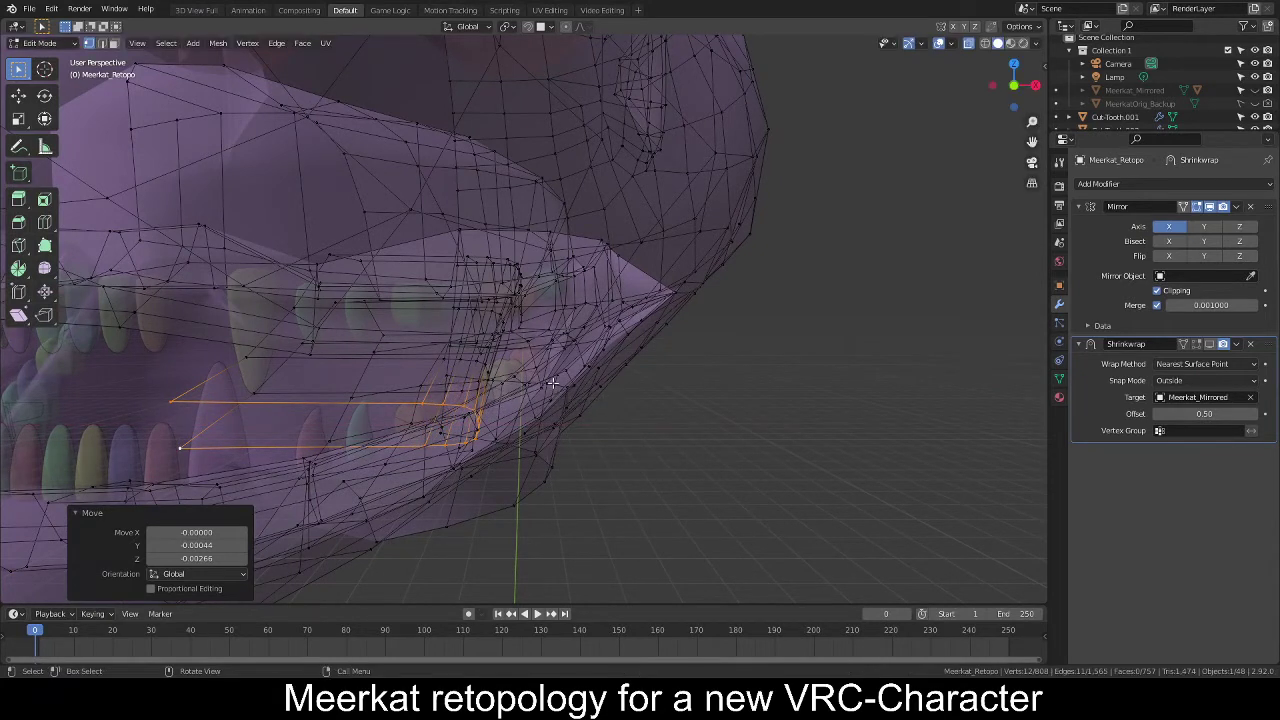
# Try to narrow the extruded front edge between the jaws by moving it about -0.098 along X.
pyautogui.keyDown('alt'); pyautogui.keyDown('shift'); pyautogui.click(376, 401); pyautogui.keyUp('shift'); pyautogui.keyUp('alt')
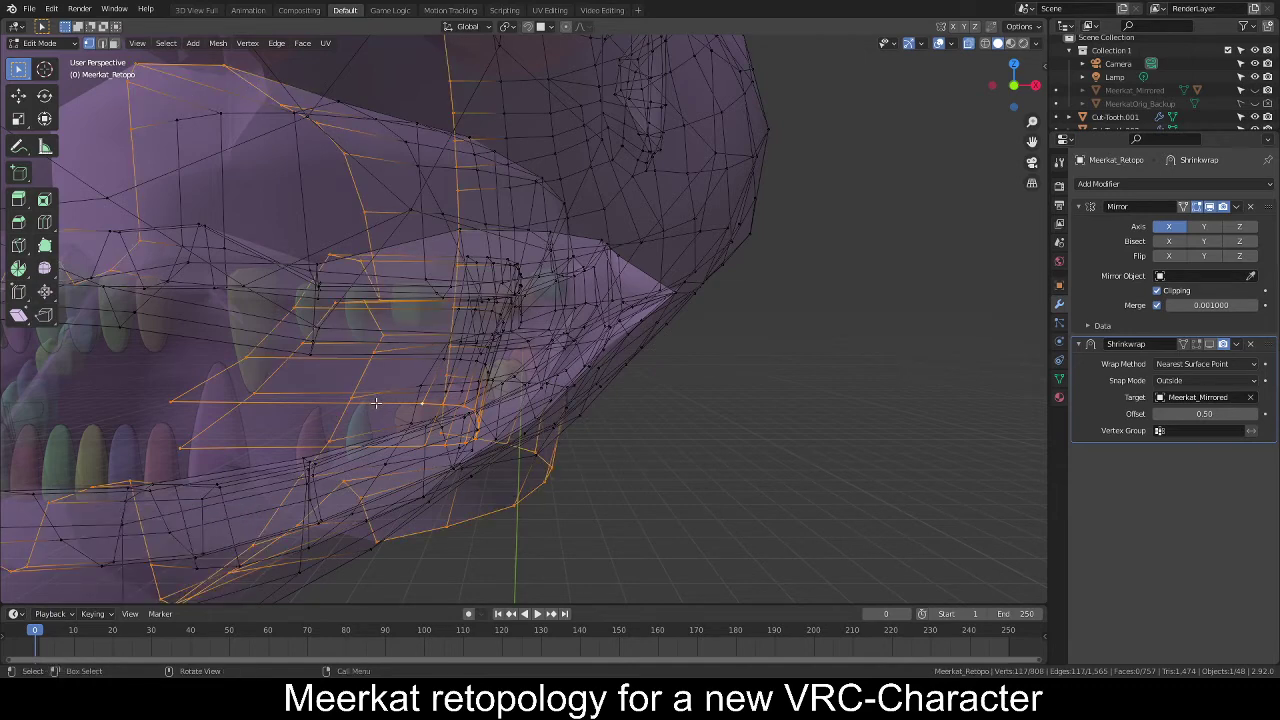
pyautogui.click(376, 401)
pyautogui.keyDown('alt'); pyautogui.click(376, 402); pyautogui.keyUp('alt')
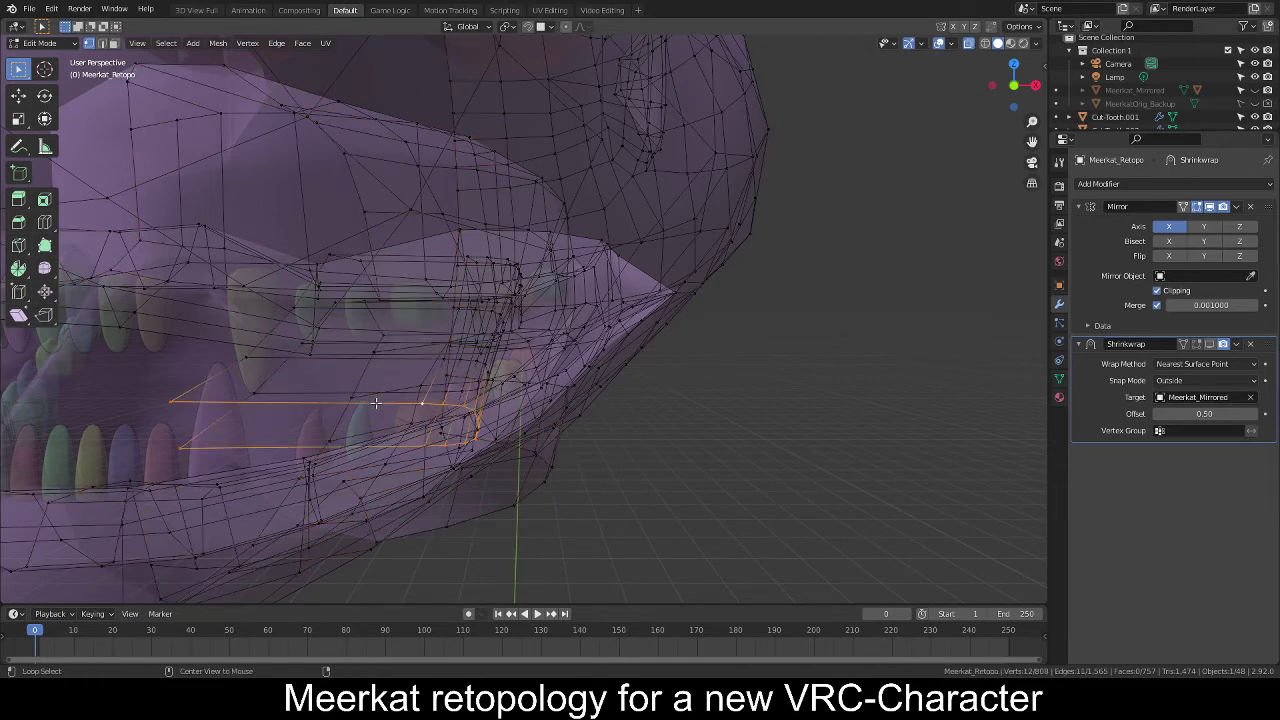
pyautogui.press('e')
pyautogui.press('x')
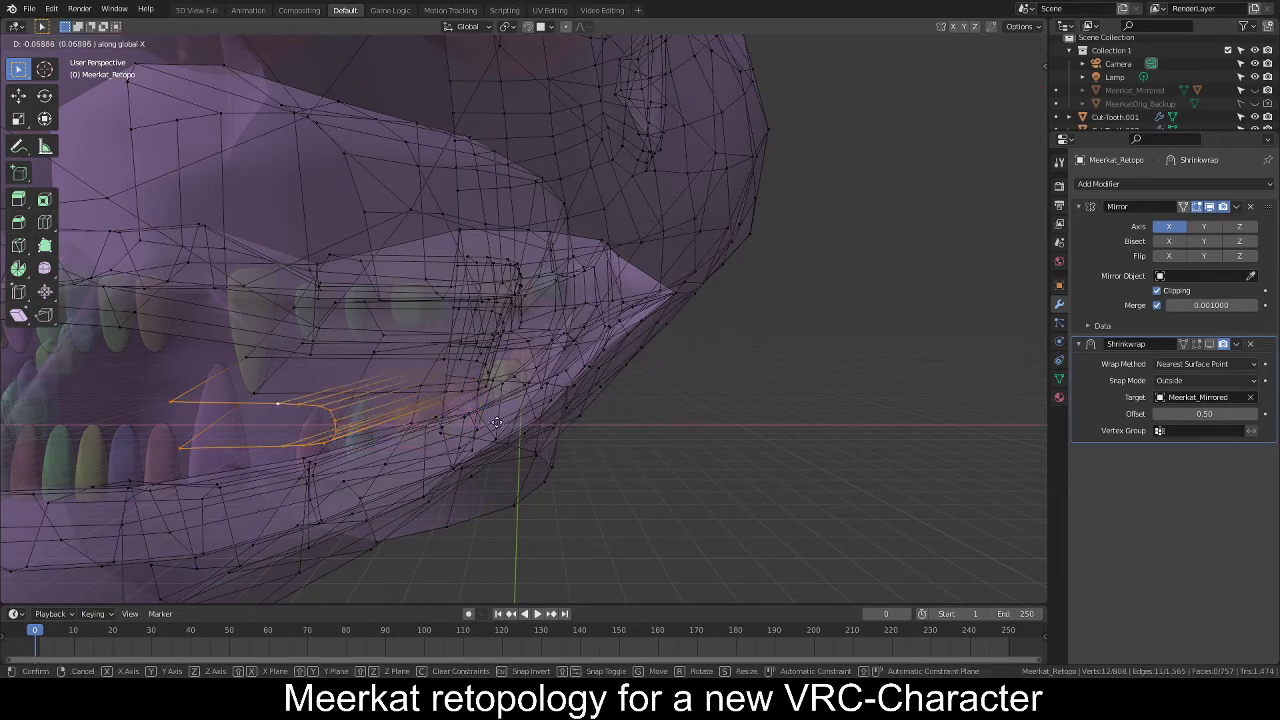
pyautogui.click(437, 414)
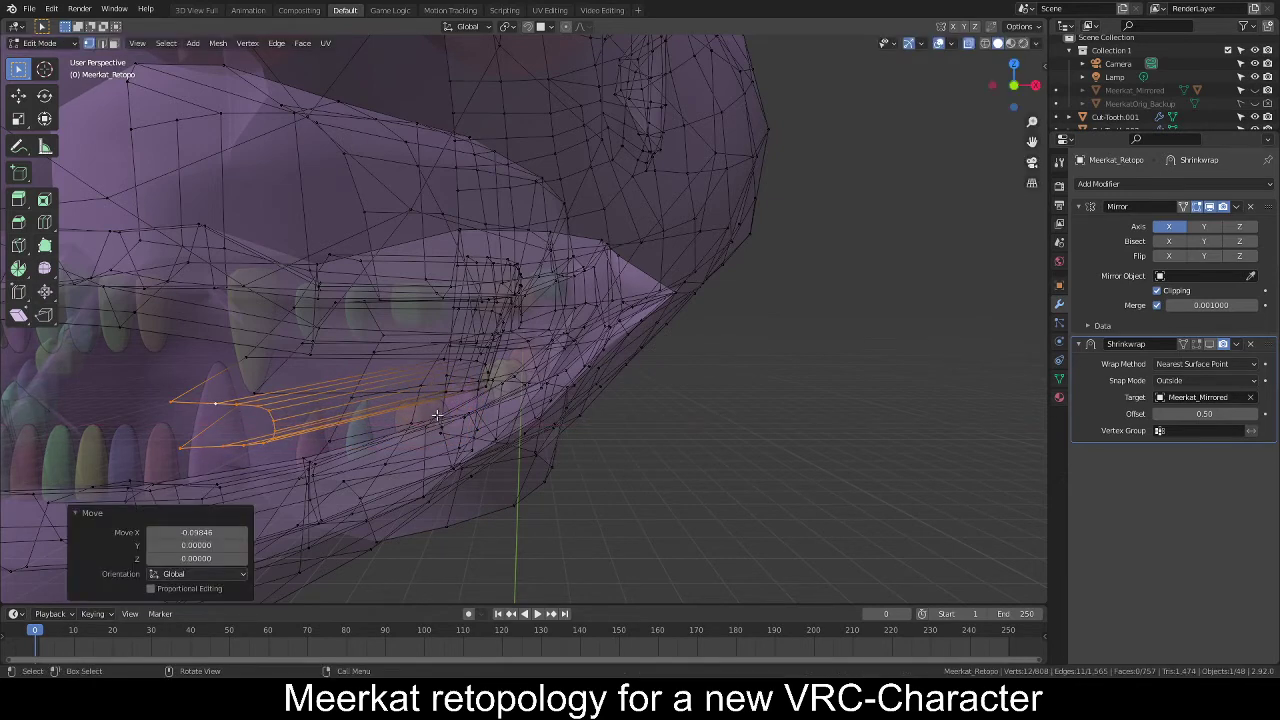
# Turn off X-ray, then lower an inner edge loop behind the molars about 0.011 along Z and shift it inward along X.
pyautogui.click(969, 44)
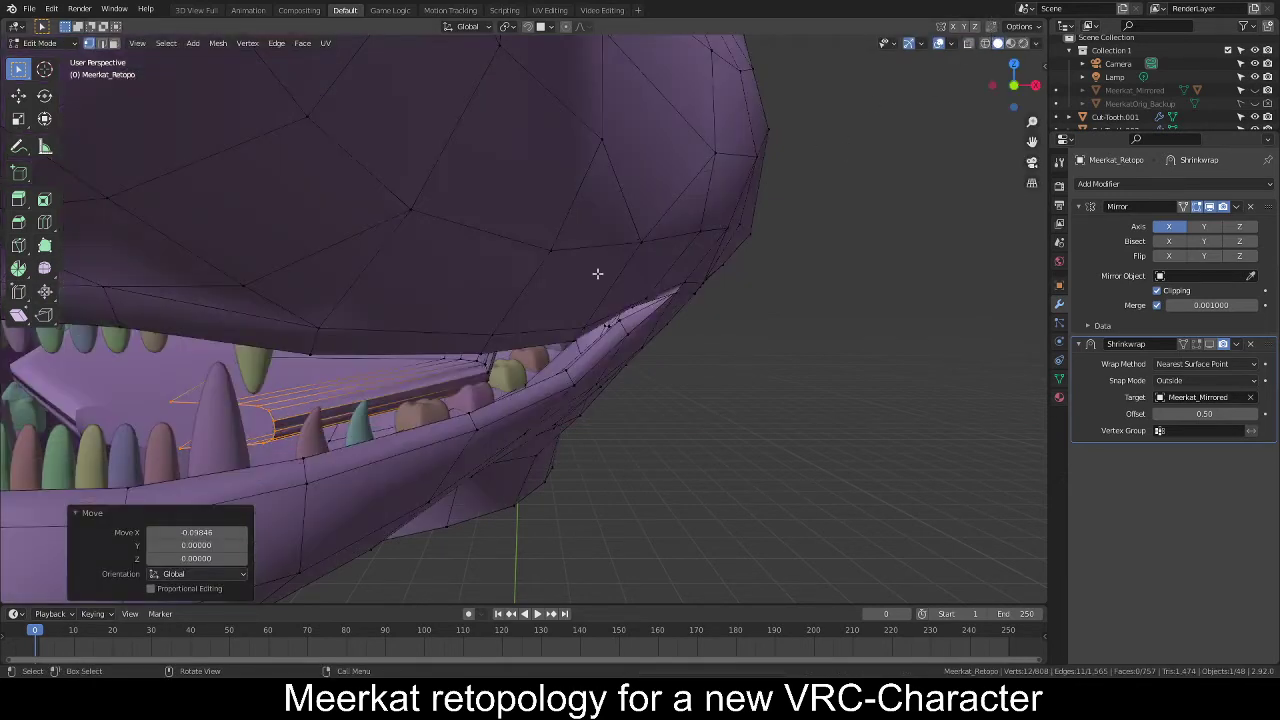
pyautogui.moveTo(597, 274); pyautogui.dragTo(575, 345, button='middle')
pyautogui.keyDown('alt'); pyautogui.click(462, 355); pyautogui.keyUp('alt')
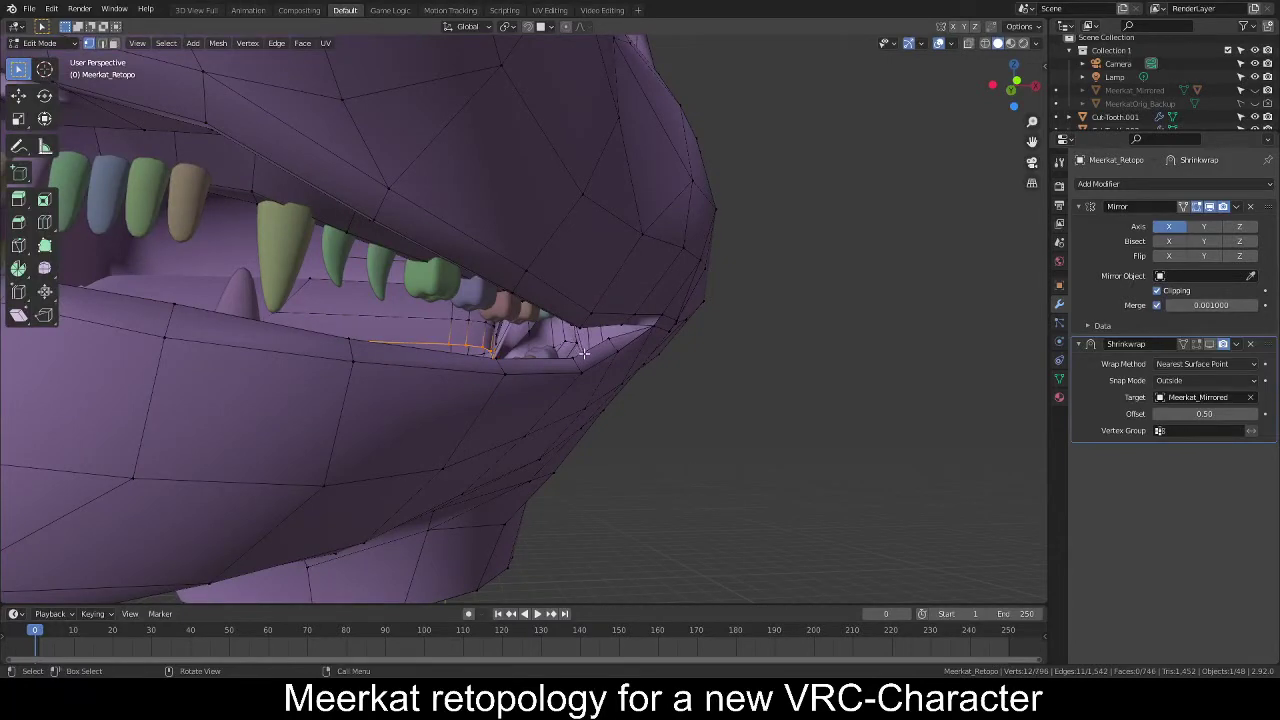
pyautogui.moveTo(584, 352); pyautogui.dragTo(536, 348, button='middle')
pyautogui.moveTo(637, 341); pyautogui.dragTo(671, 374, button='middle')
pyautogui.press('g')
pyautogui.press('x')
pyautogui.press('z')
pyautogui.click(667, 412)
pyautogui.press('g')
pyautogui.press('z')
pyautogui.click(664, 382)
pyautogui.press('g')
pyautogui.press('x')
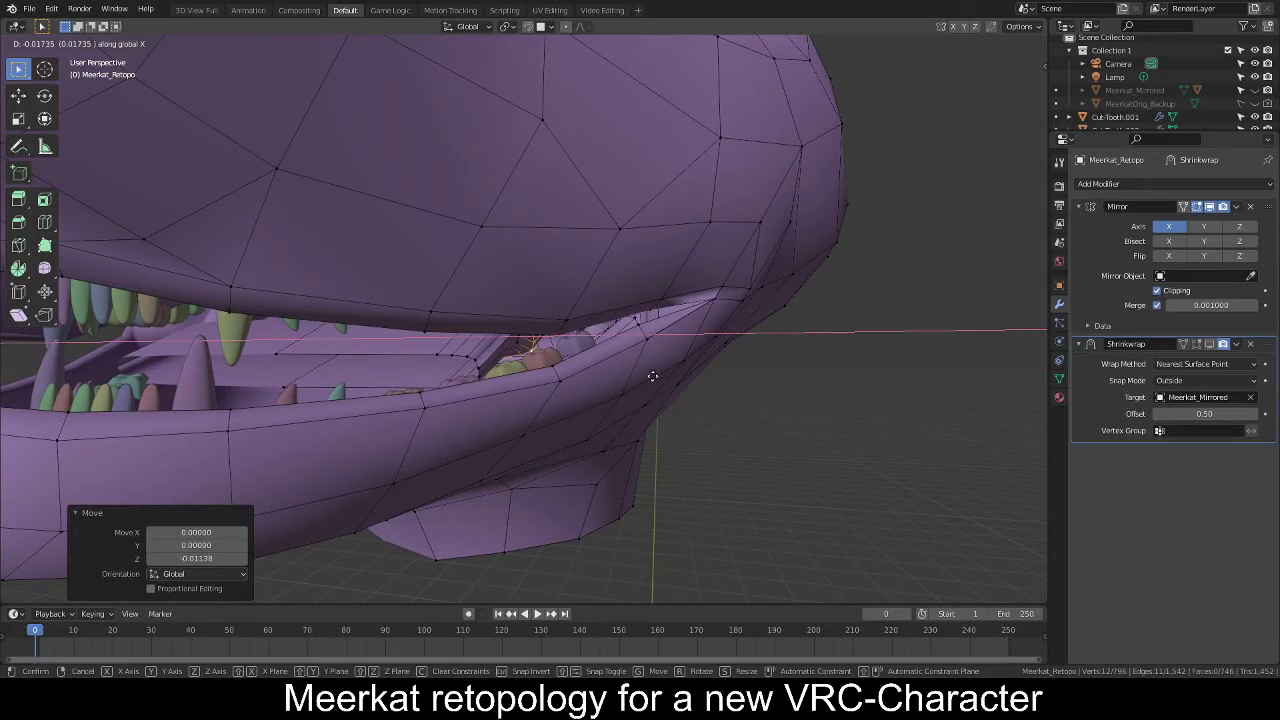
pyautogui.click(650, 377)
# Move the next edge loop between the jaws about -0.018 along Z and about -0.010 along X.
pyautogui.click(519, 342)
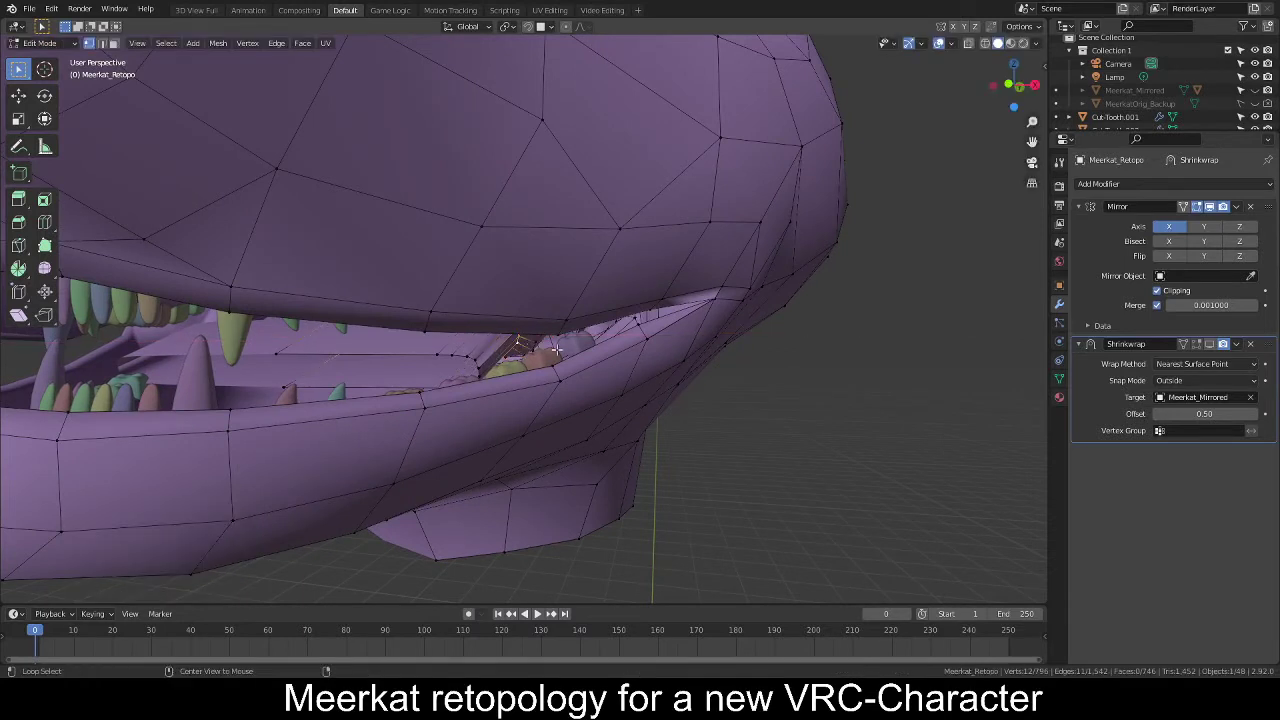
pyautogui.press('g')
pyautogui.press('z')
pyautogui.click(614, 381)
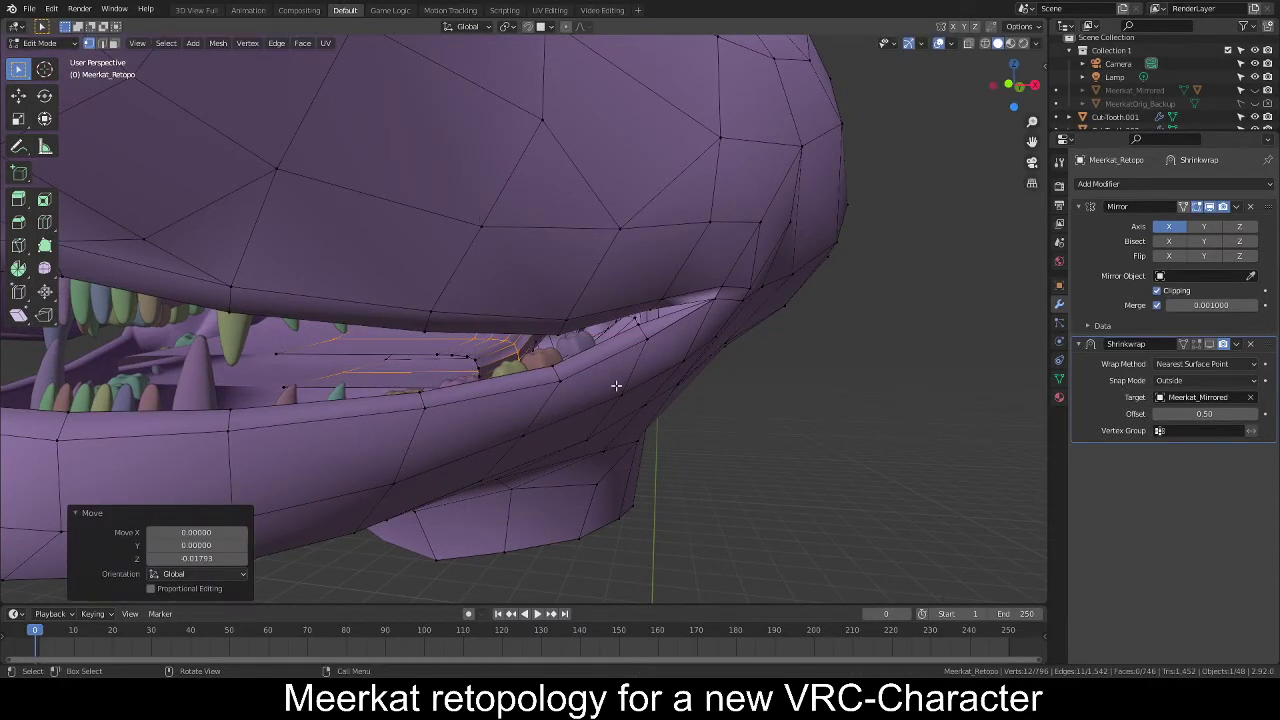
pyautogui.press('g')
pyautogui.press('x')
pyautogui.click(585, 370)
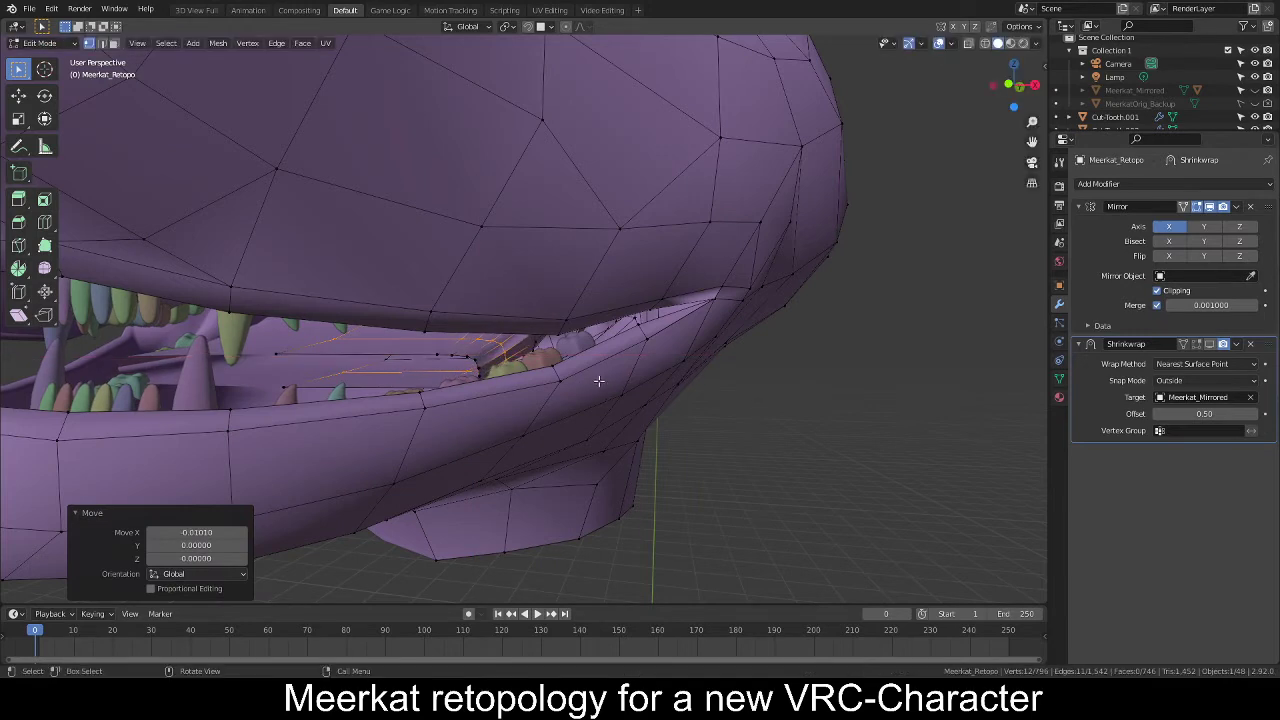
# Lower the following edge loop toward the front about 0.004 along Z and shift it along X.
pyautogui.moveTo(585, 370); pyautogui.dragTo(484, 373, button='middle')
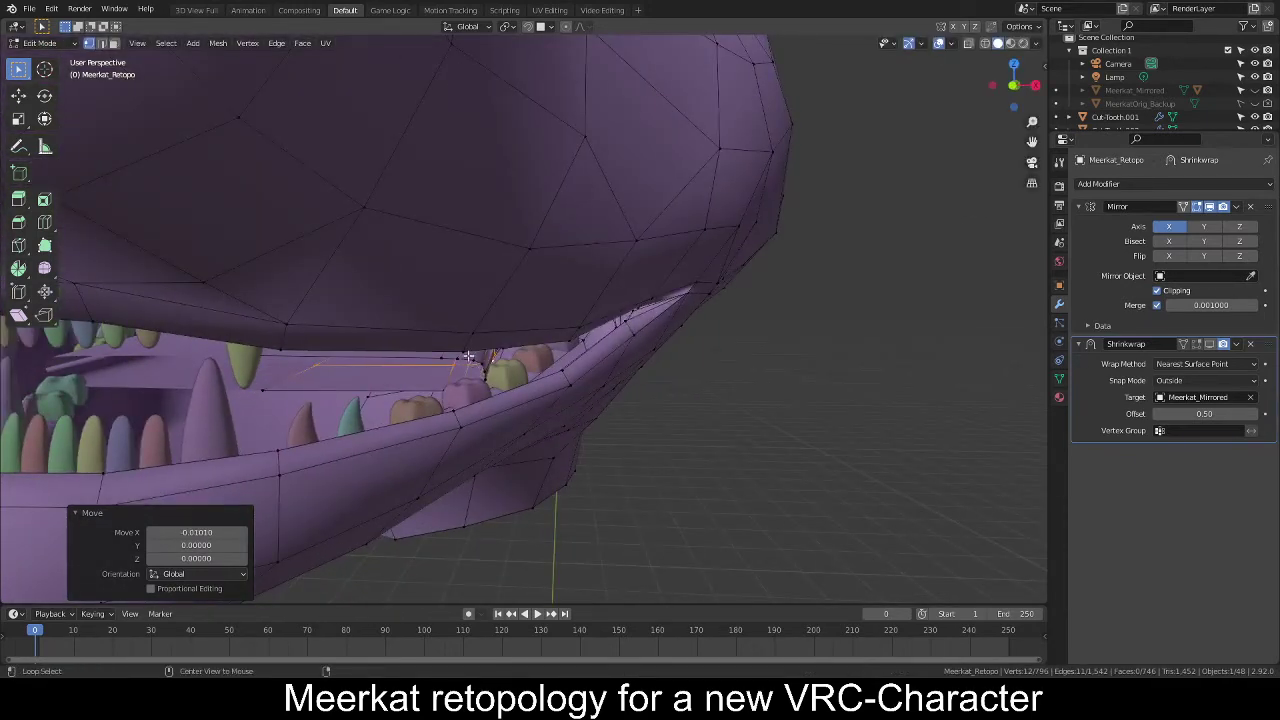
pyautogui.keyDown('alt'); pyautogui.click(468, 356); pyautogui.keyUp('alt')
pyautogui.press('g')
pyautogui.press('z')
pyautogui.click(641, 389)
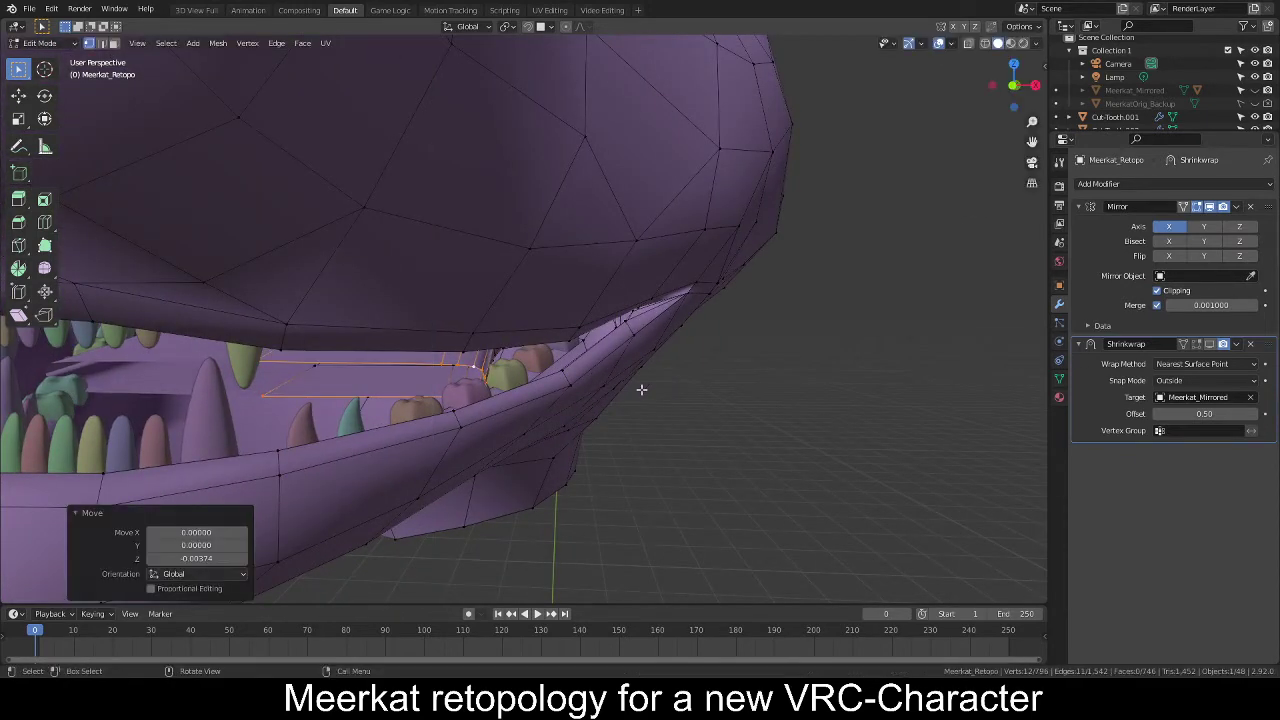
pyautogui.press('g')
pyautogui.press('x')
pyautogui.click(596, 387)
# Shift the selected front loop along X again and lower it about 0.012 along Z.
pyautogui.moveTo(596, 387); pyautogui.dragTo(520, 368, button='middle')
pyautogui.press('g')
pyautogui.press('x')
pyautogui.click(585, 389)
pyautogui.press('g')
pyautogui.press('z')
pyautogui.click(623, 386)
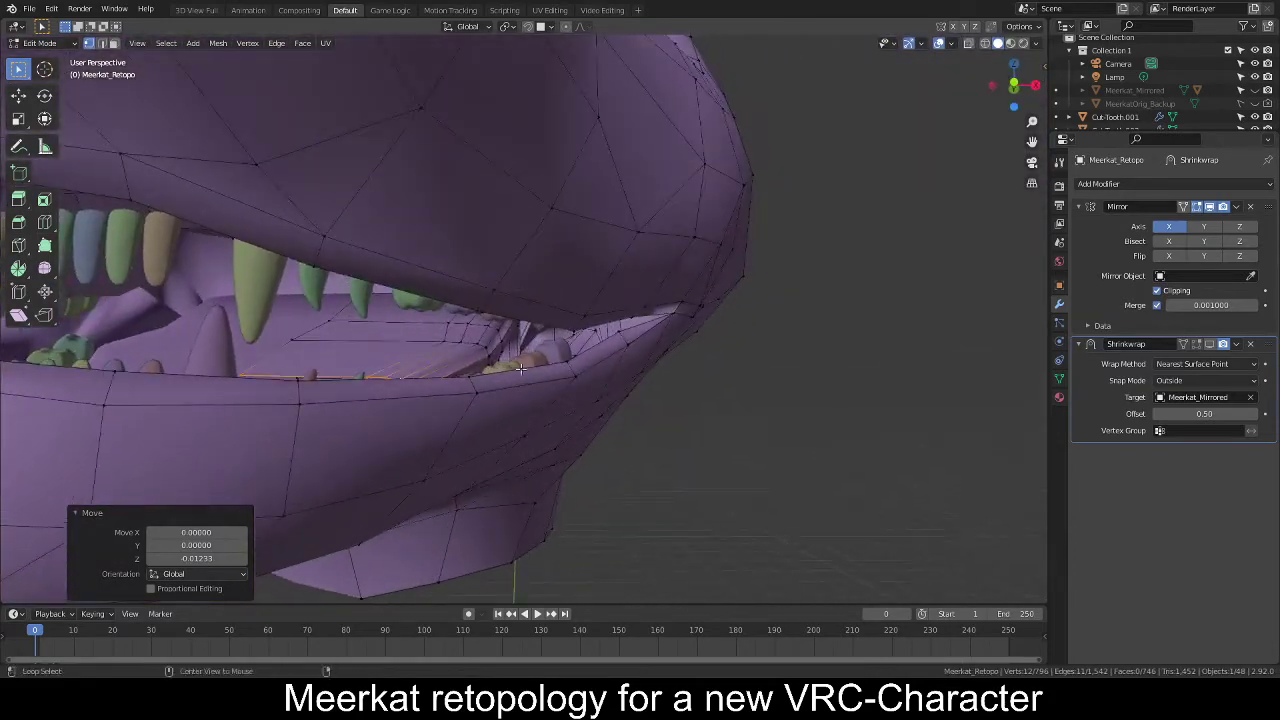
# Move the middle edge loop beside the lower molars inward about 0.02 along X.
pyautogui.keyDown('alt'); pyautogui.middleClick(463, 339); pyautogui.keyUp('alt')
pyautogui.scroll(5, 463, 339)
pyautogui.moveTo(599, 364); pyautogui.dragTo(597, 393, button='middle')
pyautogui.keyDown('alt'); pyautogui.click(562, 341); pyautogui.keyUp('alt')
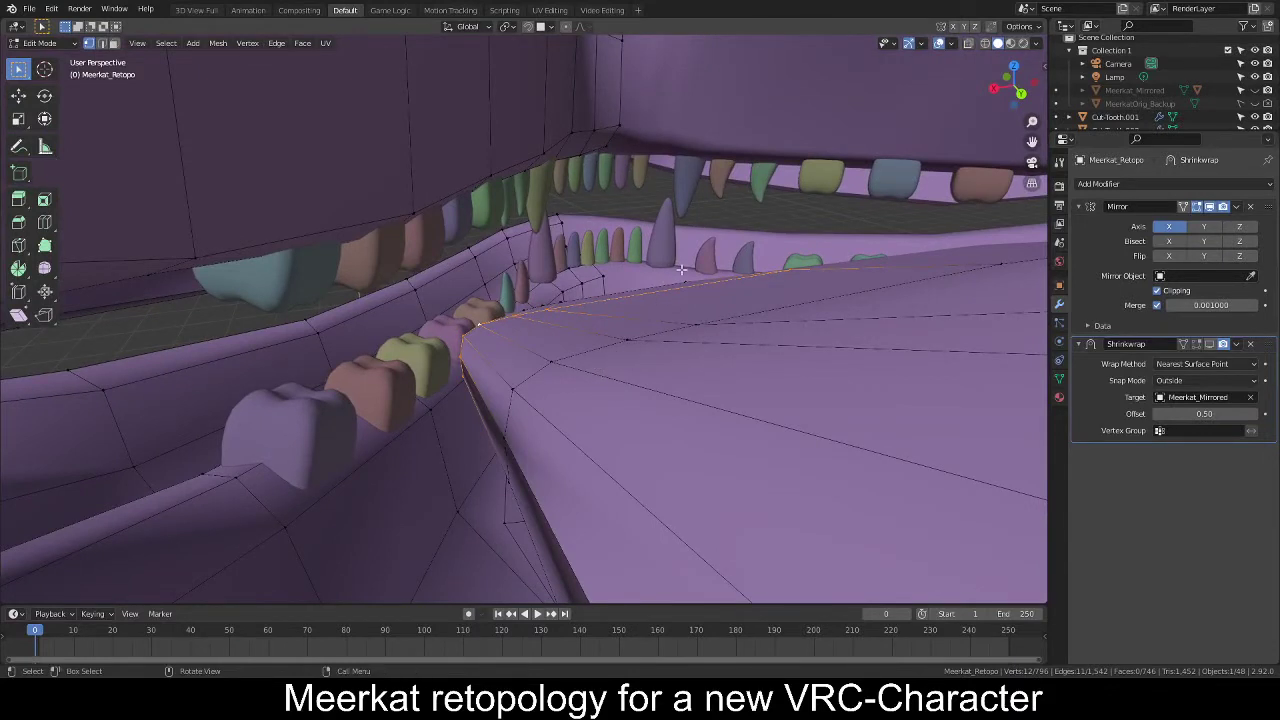
pyautogui.rightClick(640, 316)
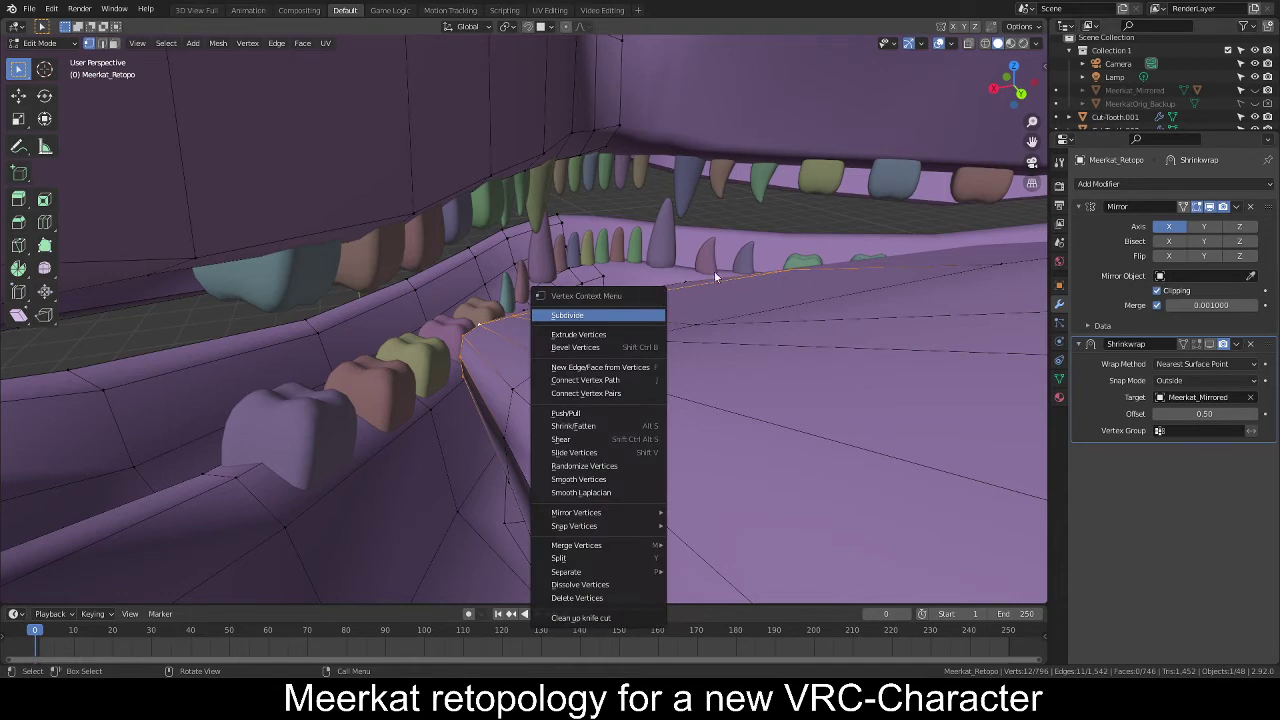
pyautogui.moveTo(618, 121); pyautogui.dragTo(505, 336, button='middle')
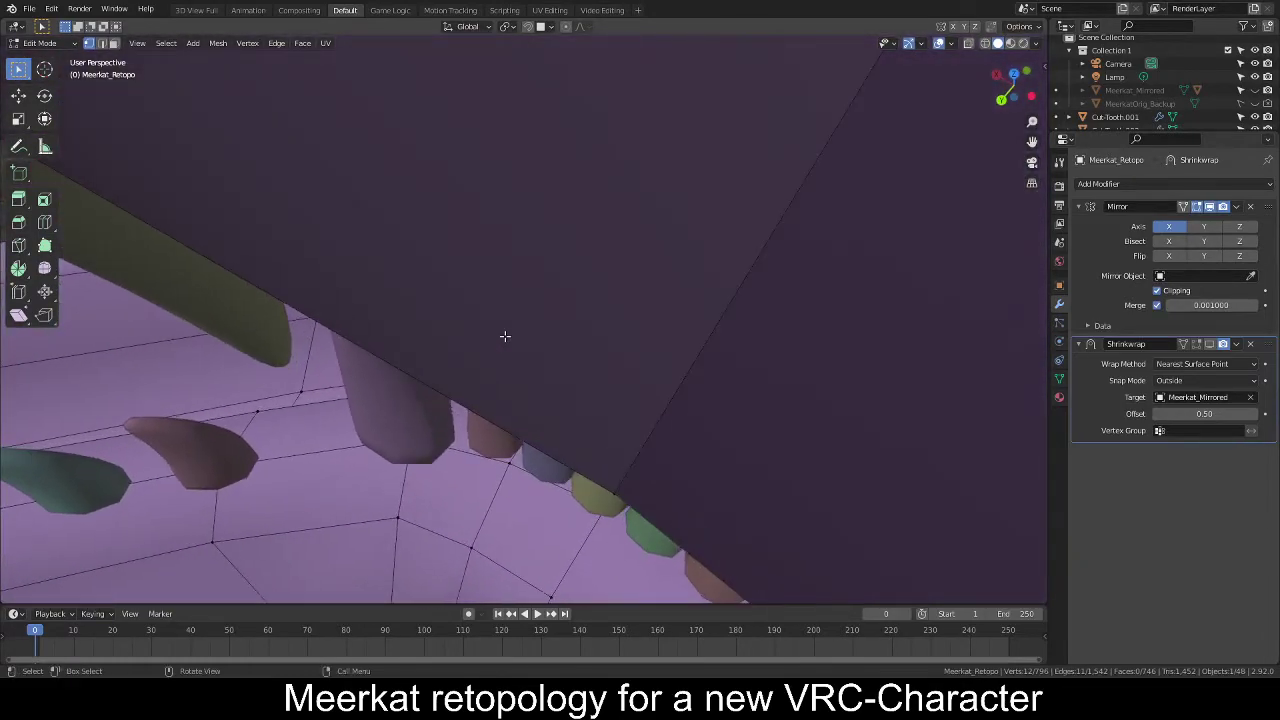
pyautogui.moveTo(504, 407); pyautogui.dragTo(700, 342, button='middle')
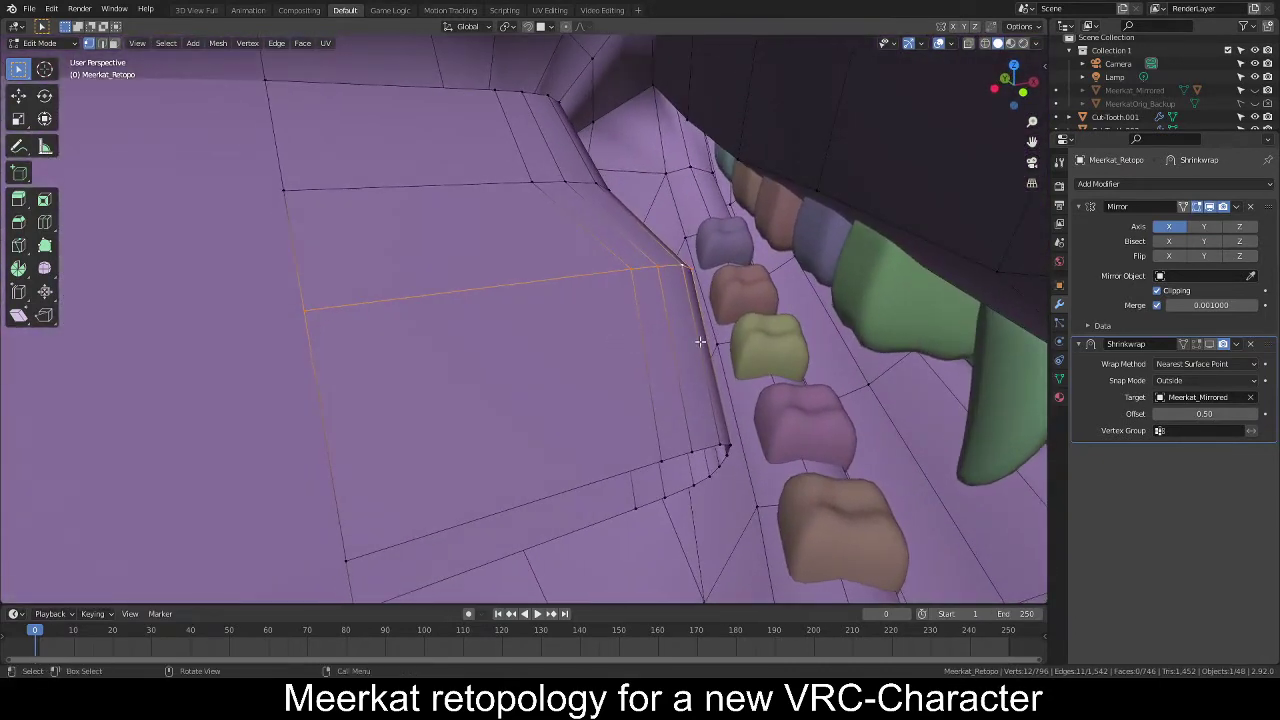
pyautogui.press('g')
pyautogui.press('x')
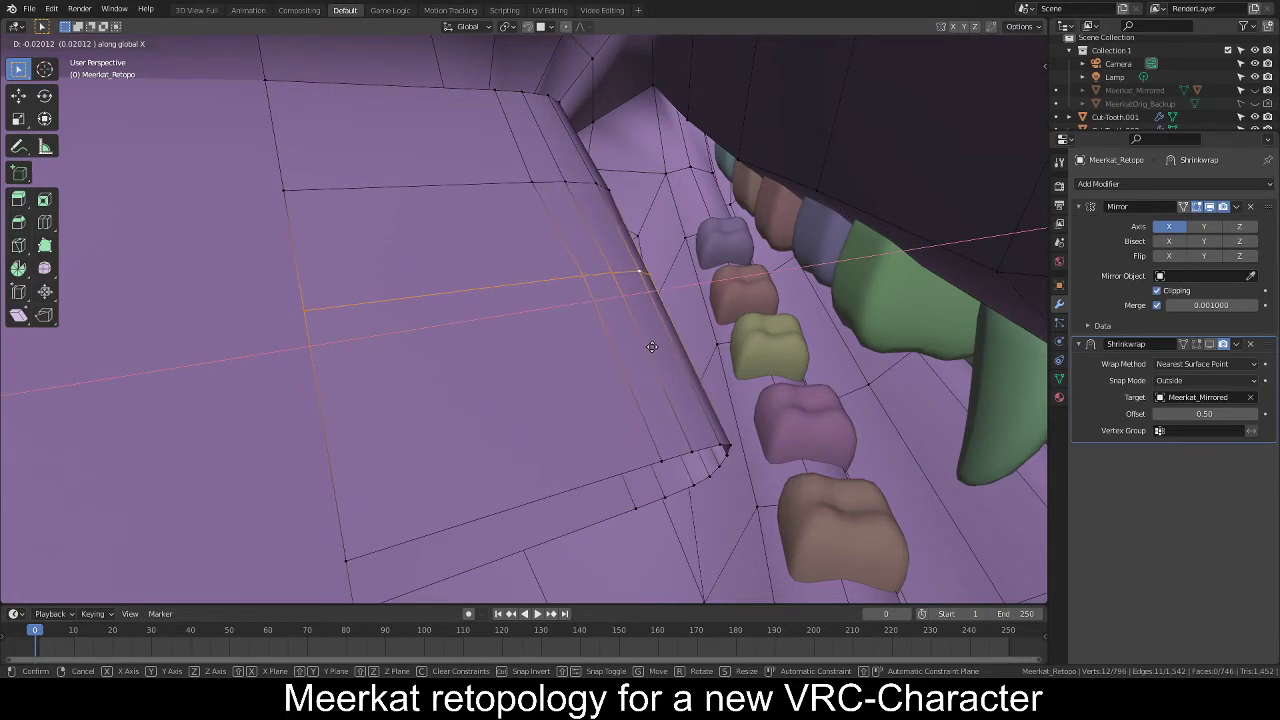
pyautogui.click(647, 344)
# Lower the farthest-back edge loop about 0.036 along Z and the loop in front of it slightly along Z.
pyautogui.keyDown('alt'); pyautogui.click(464, 89); pyautogui.keyUp('alt')
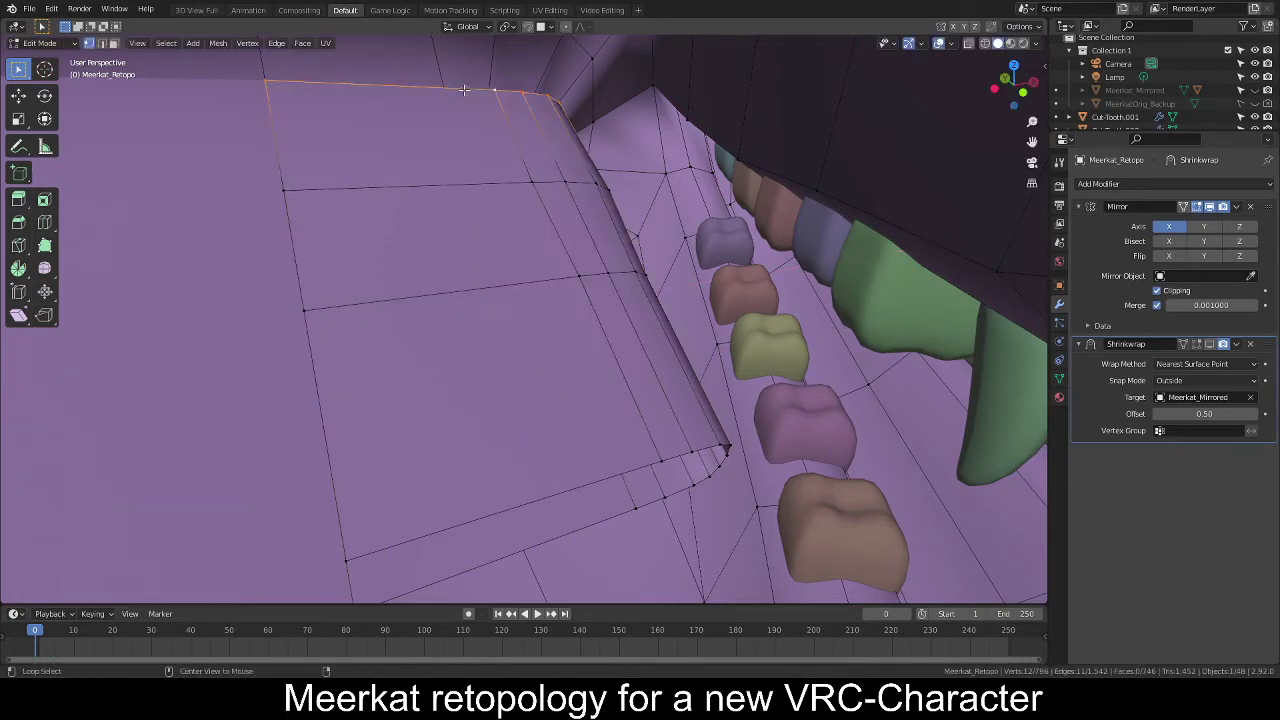
pyautogui.press('g')
pyautogui.press('z')
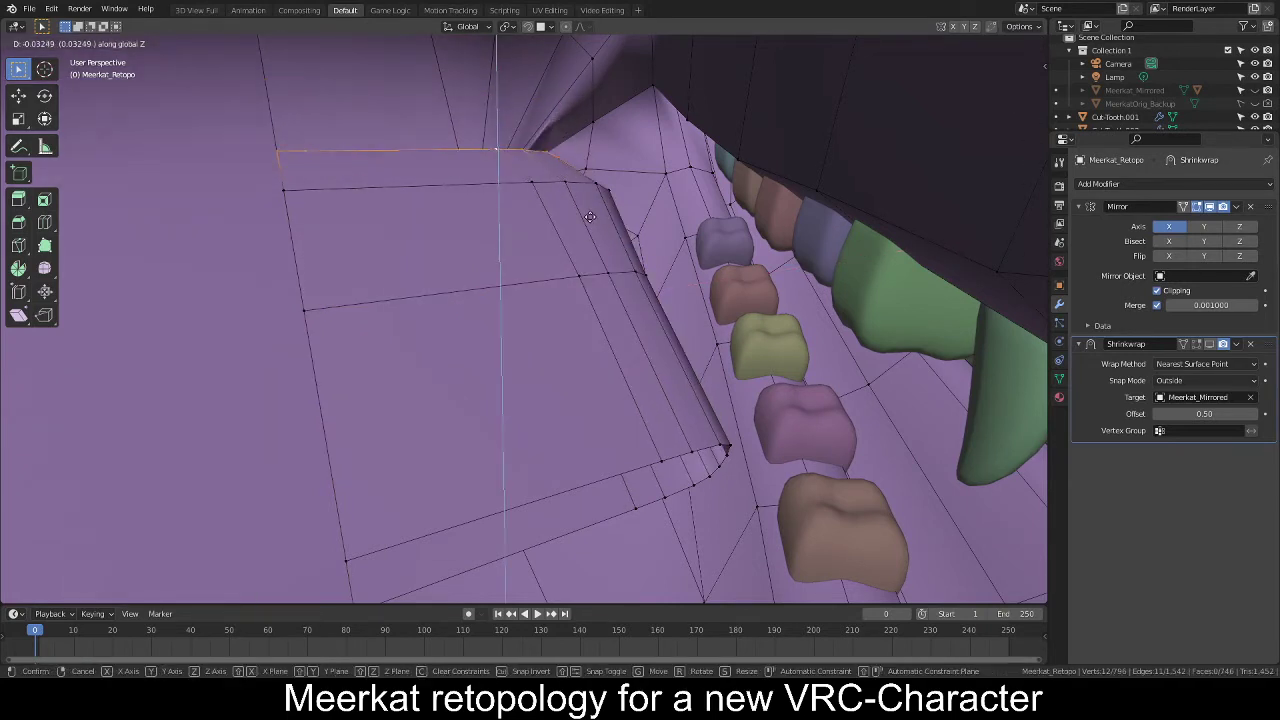
pyautogui.click(590, 222)
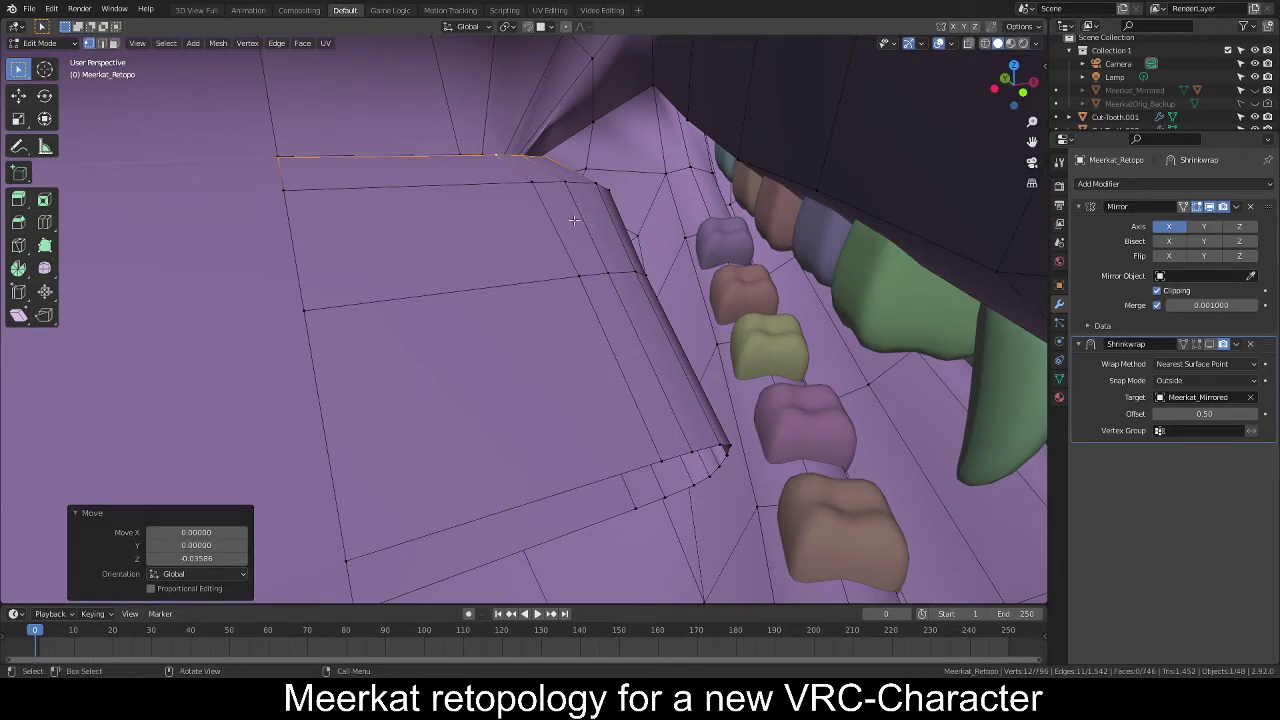
pyautogui.keyDown('alt'); pyautogui.click(501, 184); pyautogui.keyUp('alt')
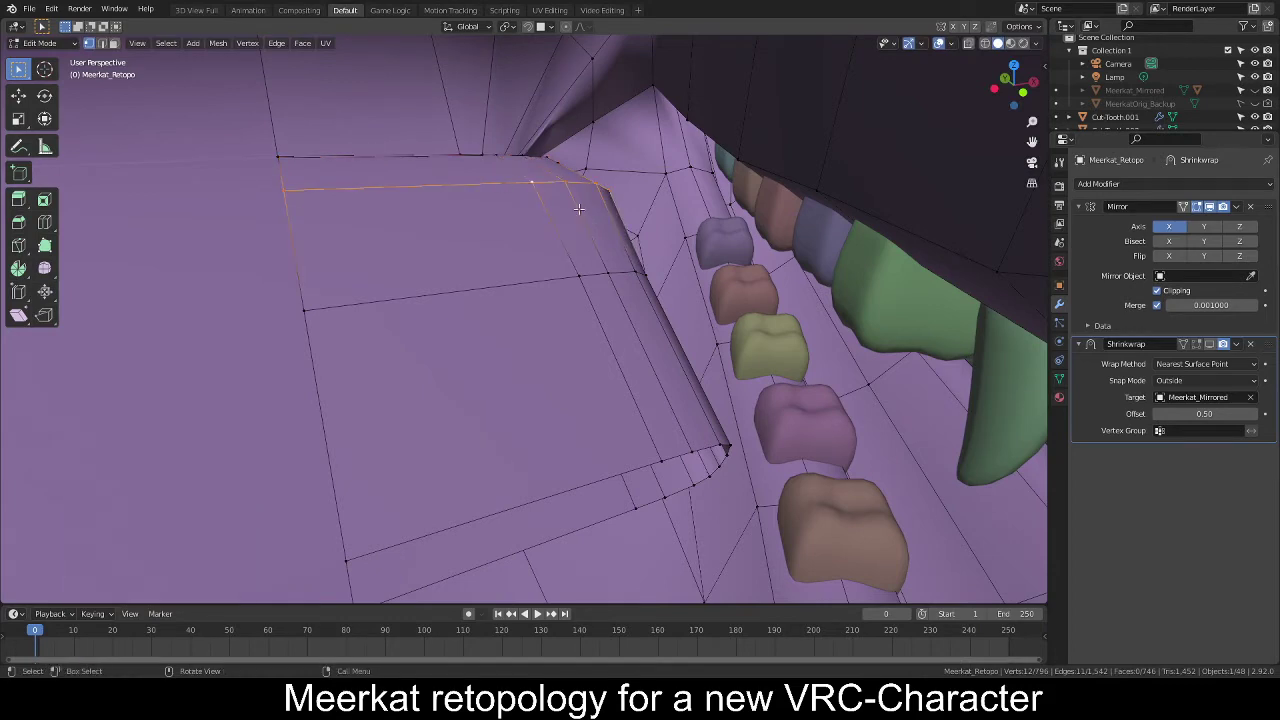
pyautogui.moveTo(572, 222); pyautogui.dragTo(584, 248, button='middle')
pyautogui.press('g')
pyautogui.press('z')
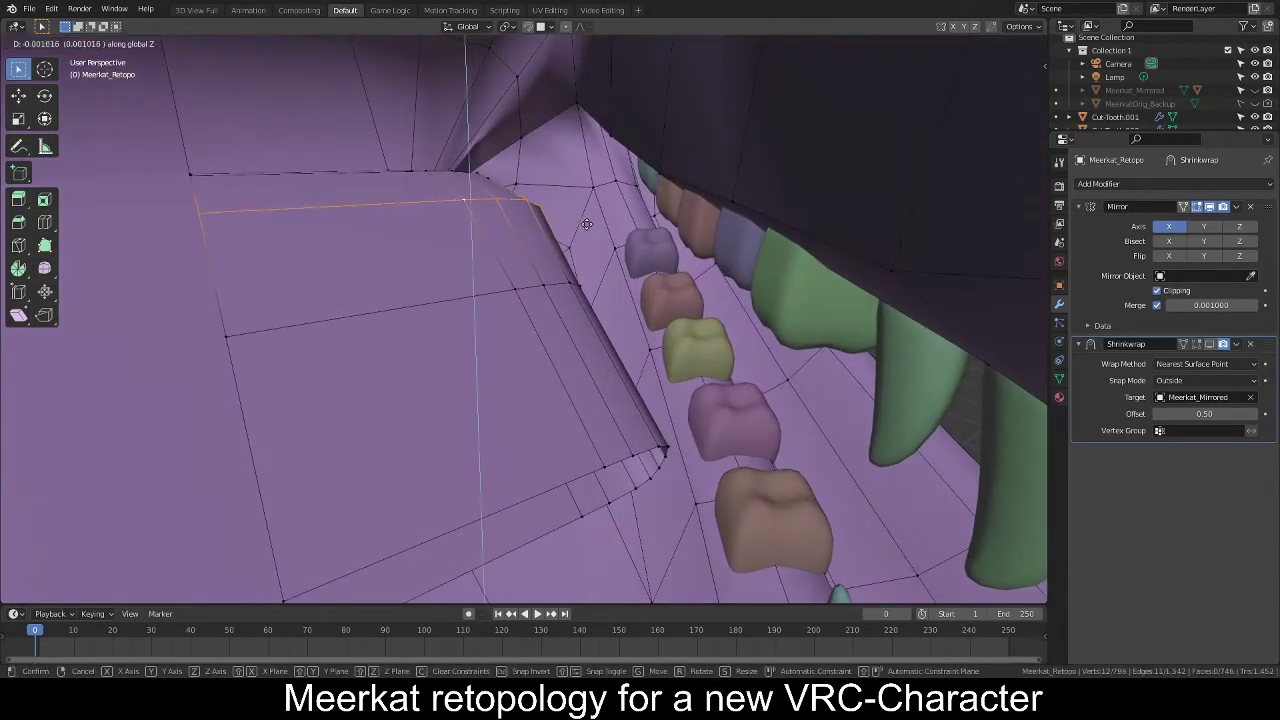
pyautogui.click(586, 230)
# Adjust the height of the middle edge loop along Z to even out the surface between the jaws.
pyautogui.keyDown('alt'); pyautogui.click(488, 295); pyautogui.keyUp('alt')
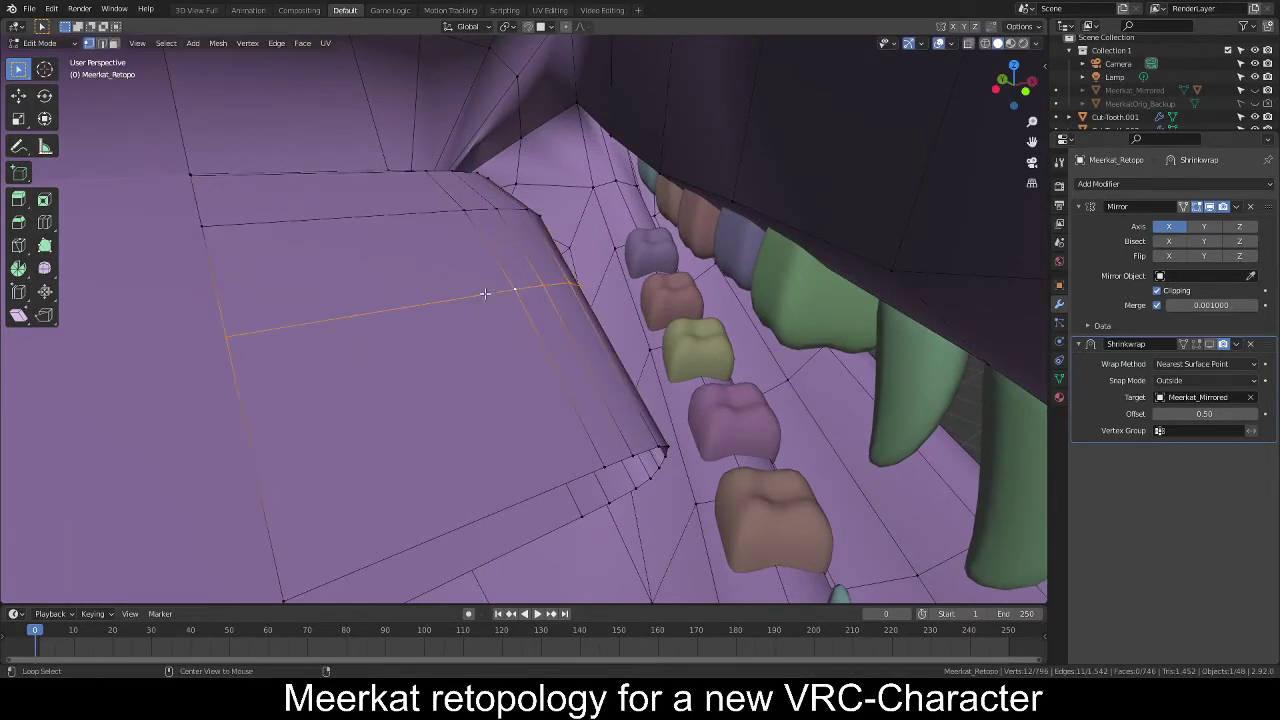
pyautogui.moveTo(488, 295); pyautogui.dragTo(583, 297, button='middle')
pyautogui.scroll(-12, 643, 336)
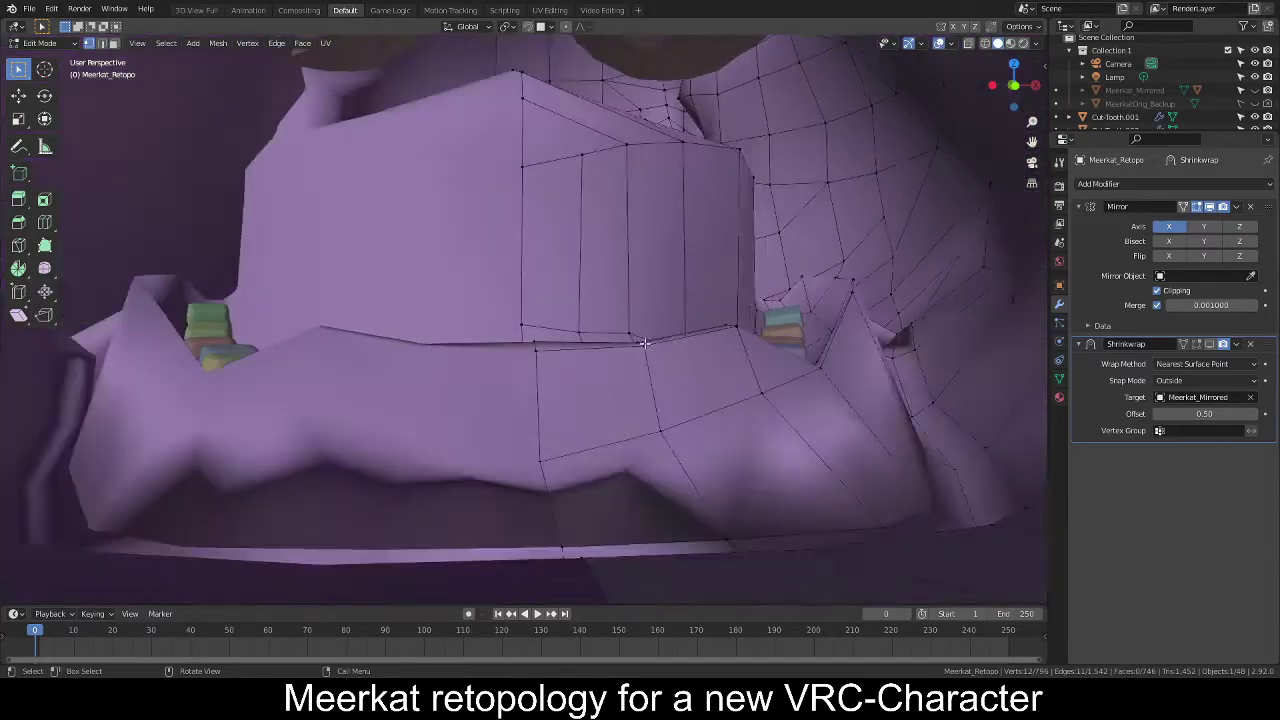
pyautogui.moveTo(649, 354)
pyautogui.mouseDown(button='middle')
pyautogui.moveTo(590, 332)
pyautogui.moveTo(646, 335)
pyautogui.mouseUp(button='middle')
pyautogui.scroll(1, 594, 340)
pyautogui.press('g')
pyautogui.press('z')
pyautogui.click(648, 335)
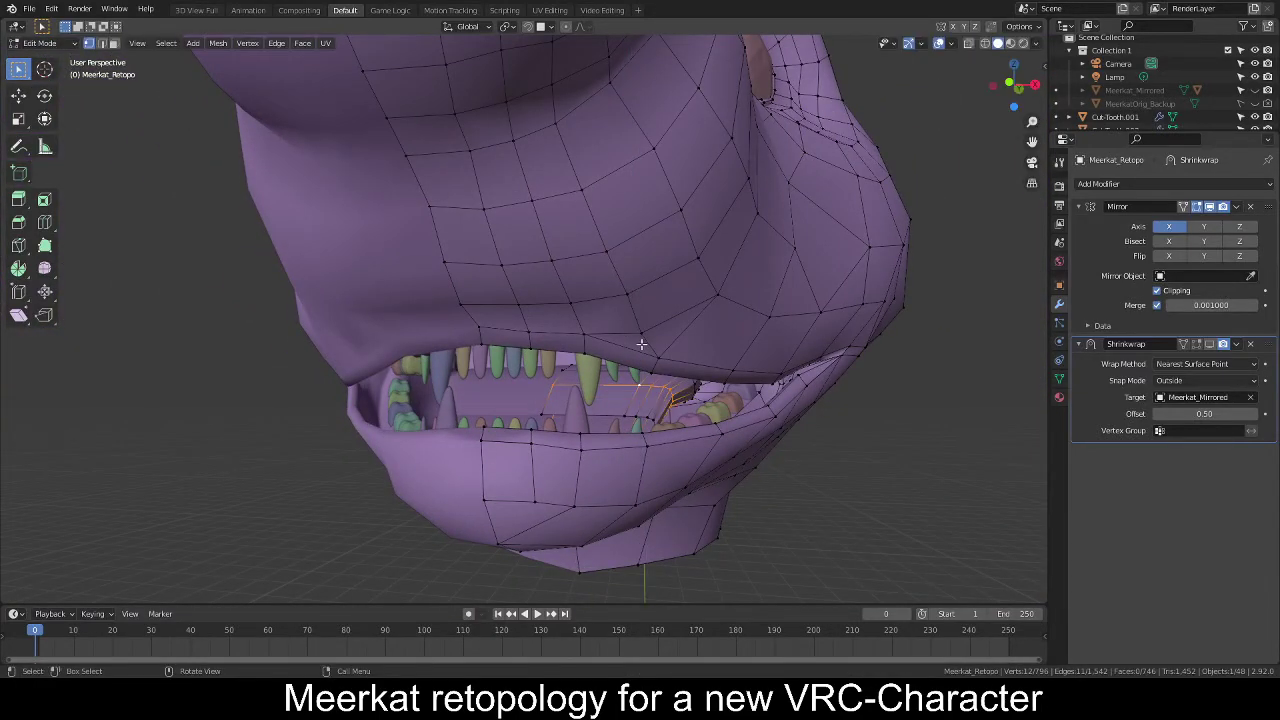
pyautogui.press('g')
pyautogui.press('z')
pyautogui.click(677, 346)
pyautogui.moveTo(663, 357)
pyautogui.mouseDown(button='middle')
pyautogui.moveTo(691, 360)
pyautogui.moveTo(671, 358)
pyautogui.moveTo(661, 379)
pyautogui.mouseUp(button='middle')
pyautogui.scroll(4, 671, 358)
pyautogui.press('g')
pyautogui.press('z')
pyautogui.rightClick(690, 402)
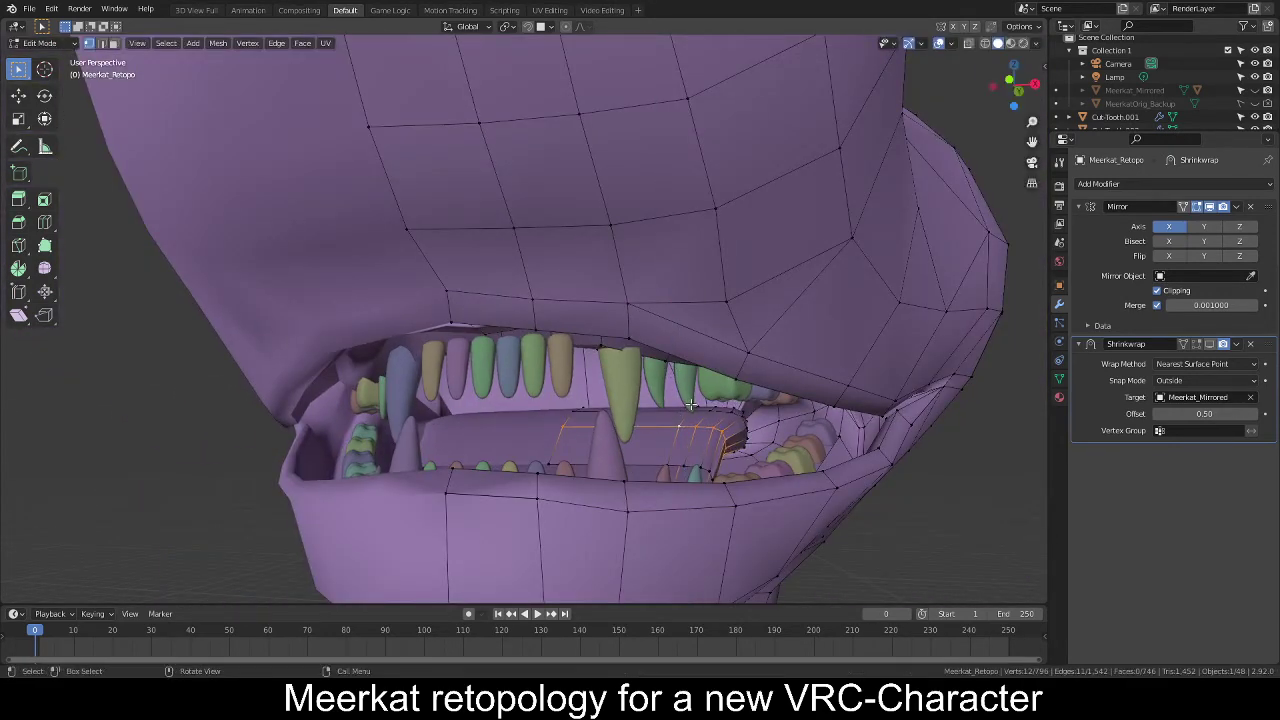
pyautogui.press('s')
pyautogui.press('x')
# Move the selected middle edge loop outward about 0.017 along X.
pyautogui.press('g')
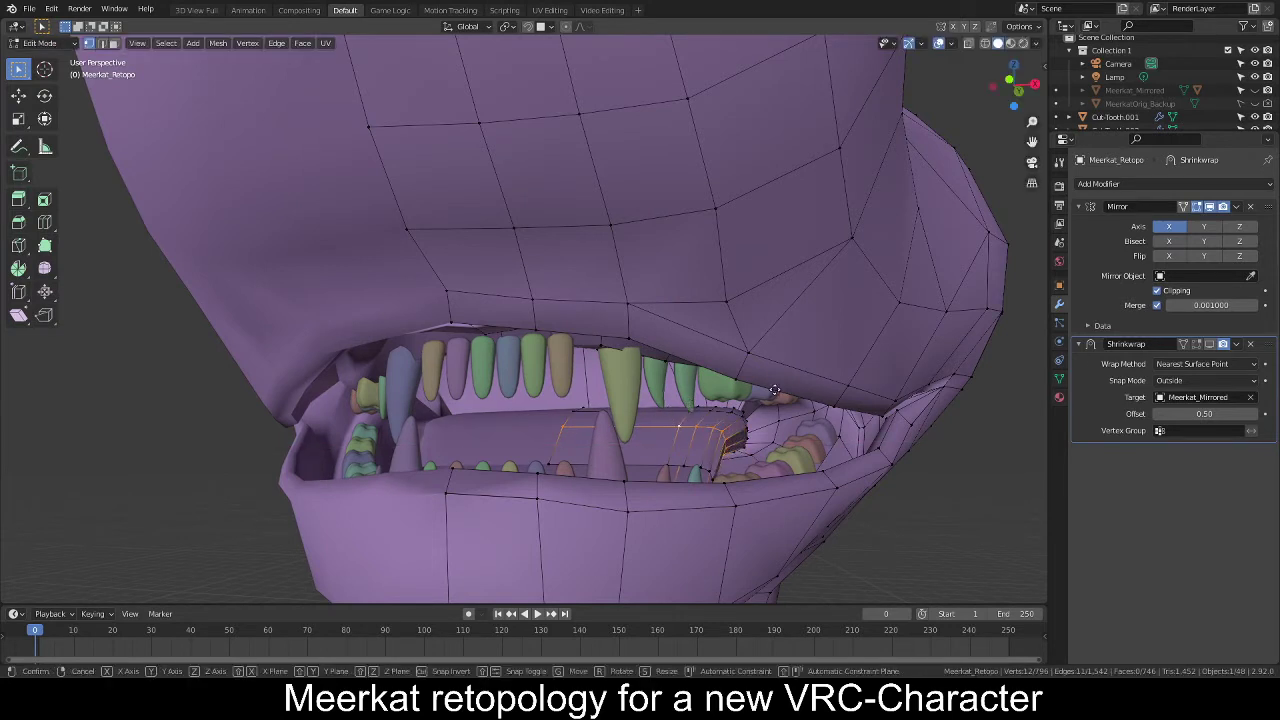
pyautogui.press('x')
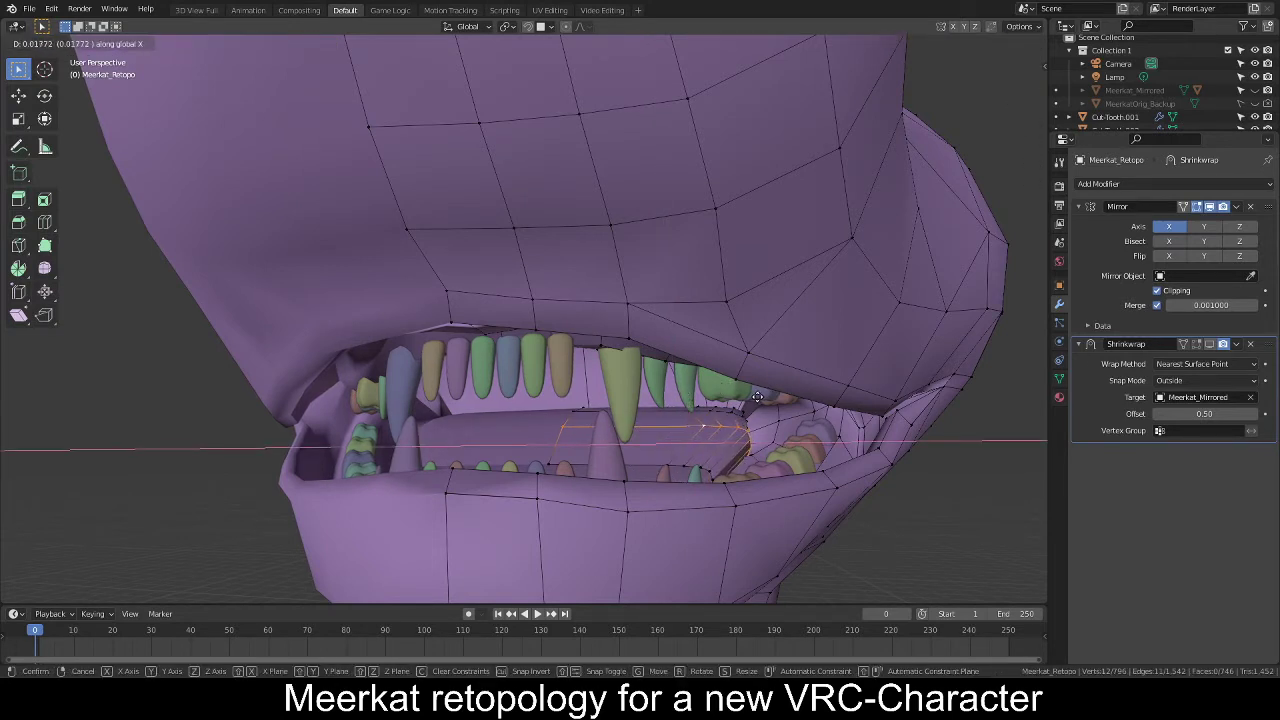
pyautogui.click(752, 400)
# Move the edge loop behind it outward about 0.007 along X and fine-tune the fit along X beside the molars.
pyautogui.moveTo(735, 418); pyautogui.dragTo(790, 422, button='middle')
pyautogui.press('g')
pyautogui.press('z')
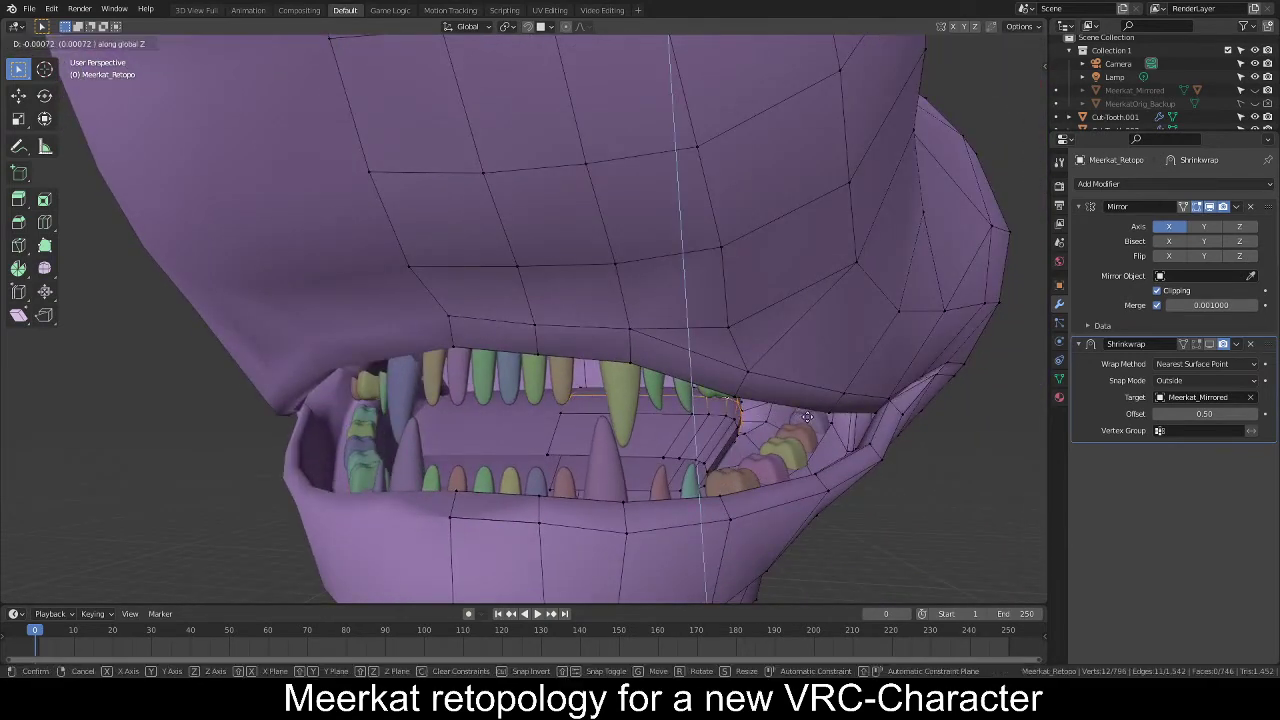
pyautogui.press('x')
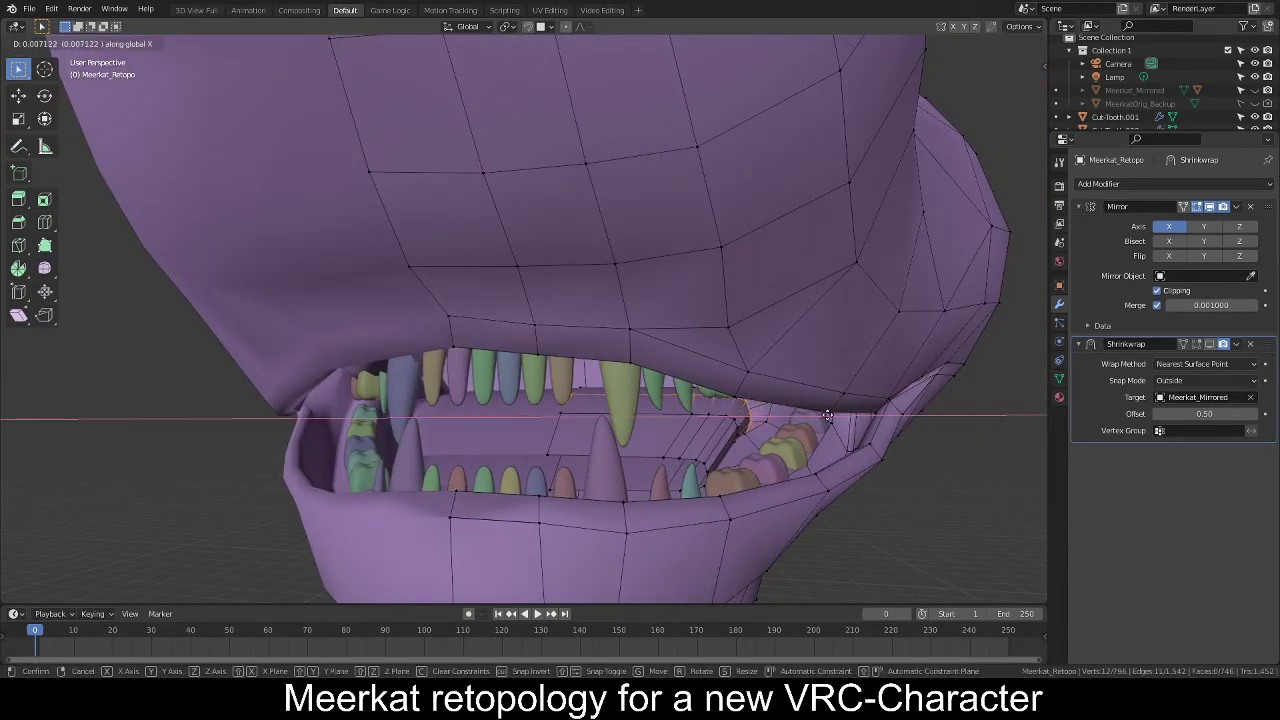
pyautogui.click(827, 415)
pyautogui.moveTo(823, 415); pyautogui.dragTo(701, 456, button='middle')
pyautogui.press('g')
pyautogui.press('z')
pyautogui.press('x')
pyautogui.click(798, 413)
# Extrude the front edge loop of the inner mouth about 0.03 inward along X and move it forward about 0.043 along Y.
pyautogui.keyDown('alt'); pyautogui.click(693, 458); pyautogui.keyUp('alt')
pyautogui.press('g')
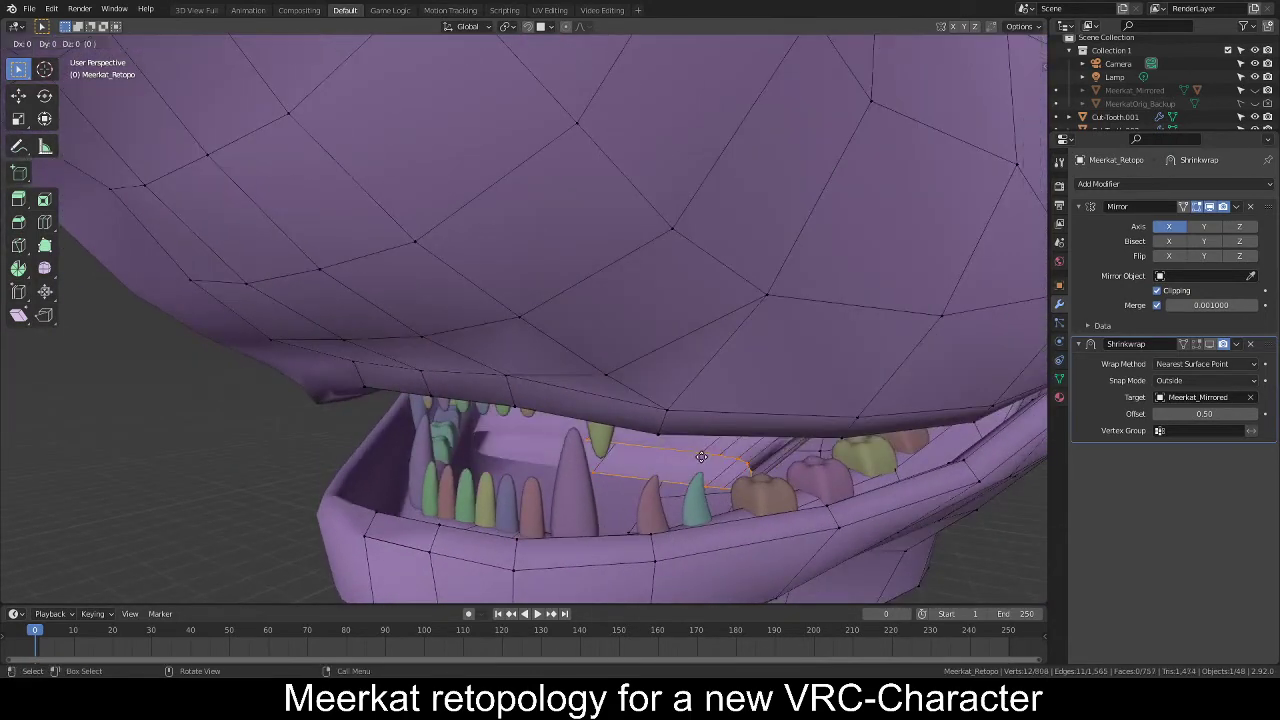
pyautogui.press('x')
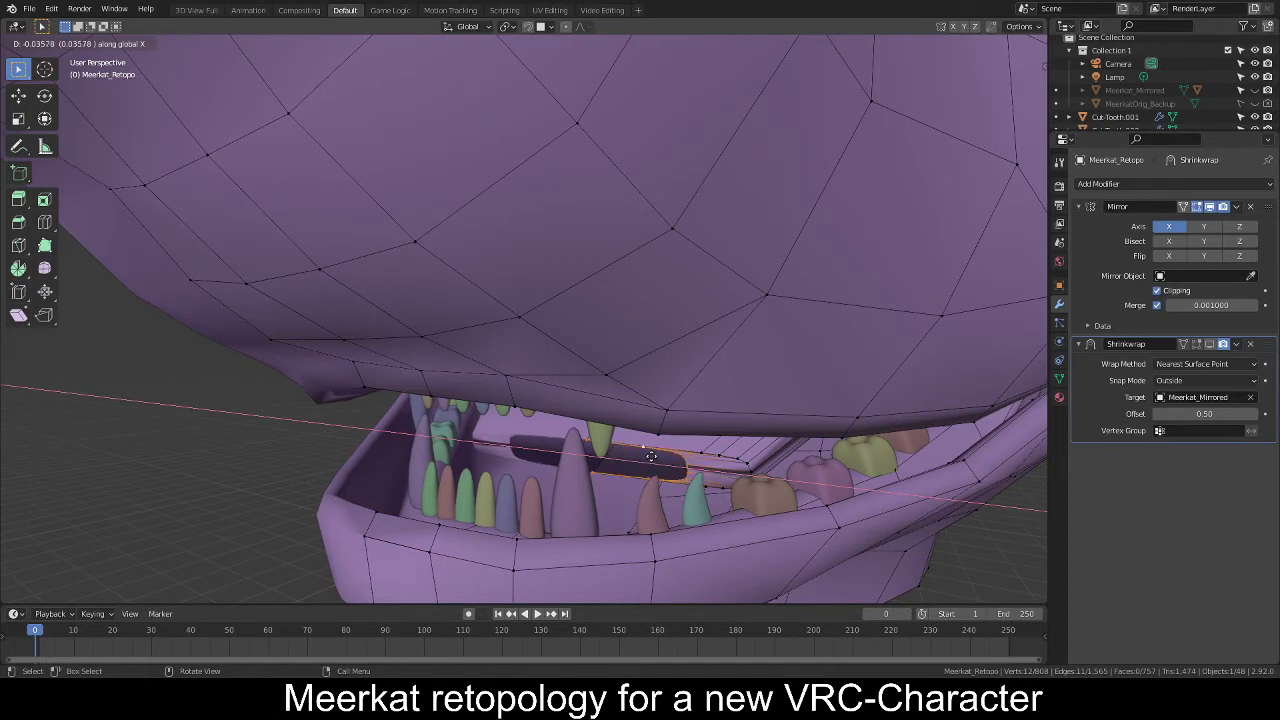
pyautogui.click(680, 455)
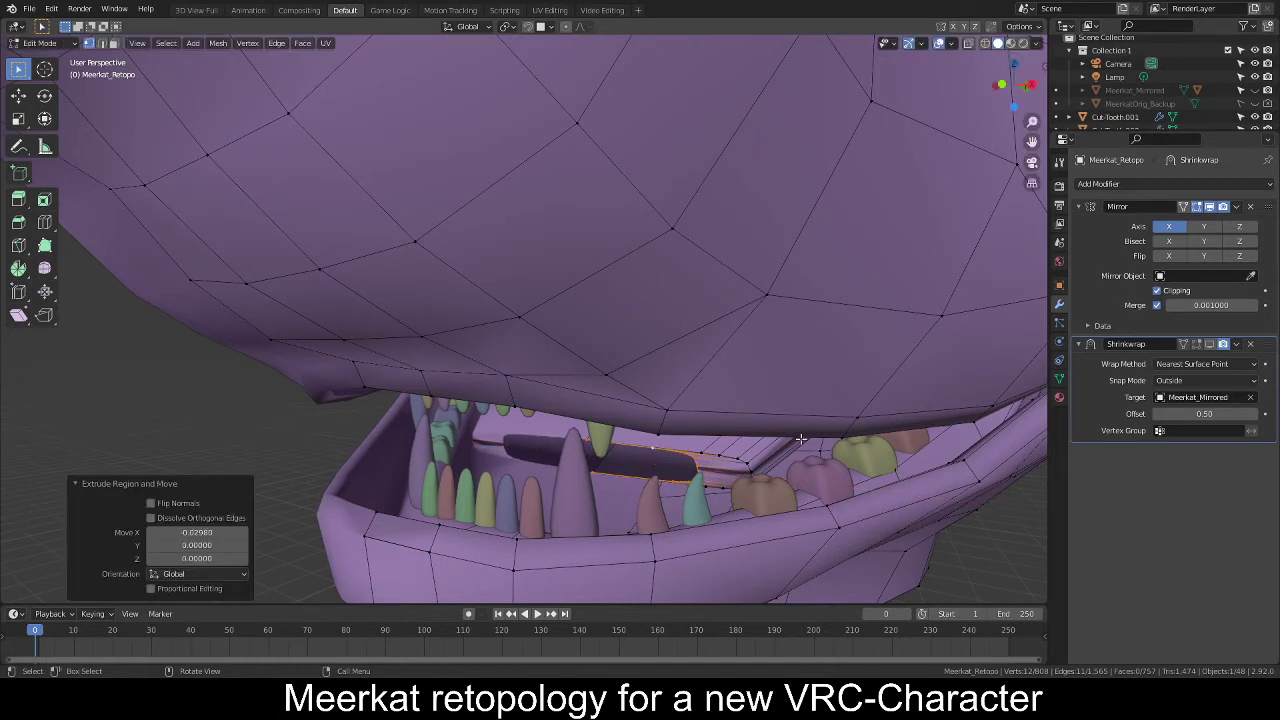
pyautogui.press('g')
pyautogui.press('y')
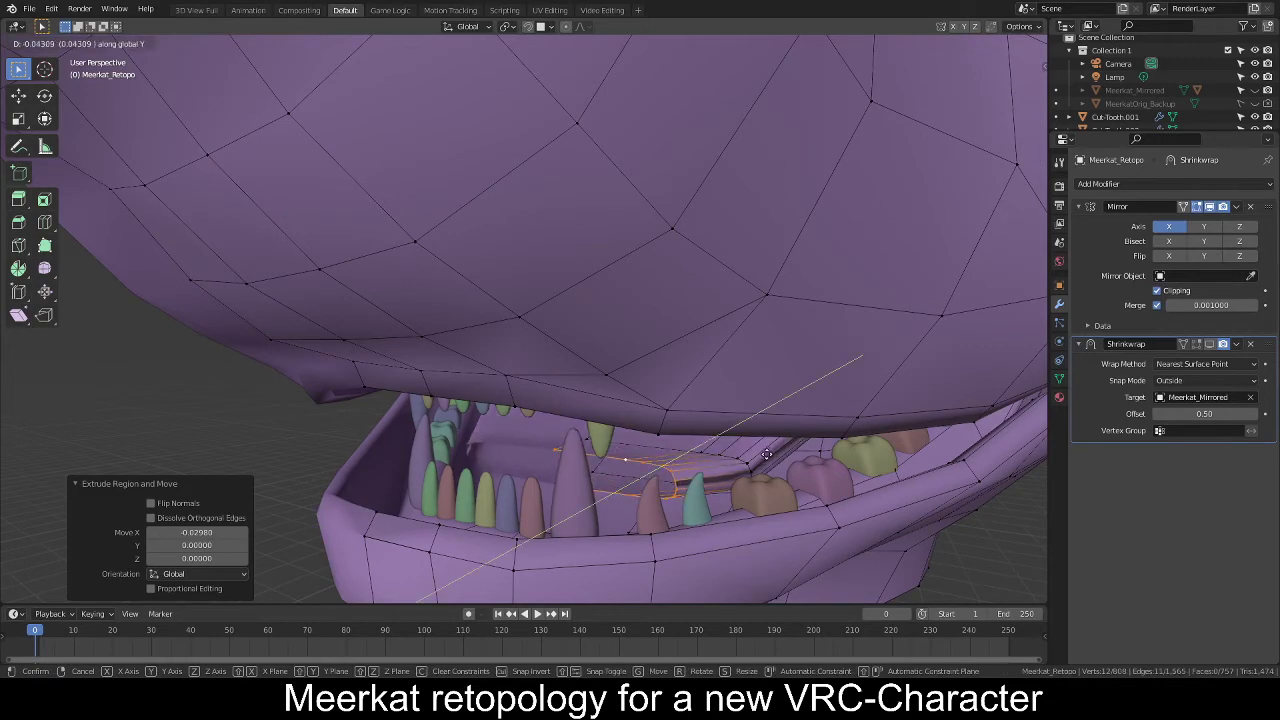
pyautogui.click(766, 455)
# Adjust the height of the extruded front edge along Z, finishing with a drop of about 0.004.
pyautogui.moveTo(766, 455); pyautogui.dragTo(683, 466, button='middle')
pyautogui.press('g')
pyautogui.press('z')
pyautogui.click(770, 445)
pyautogui.press('g')
pyautogui.press('z')
pyautogui.click(584, 444)
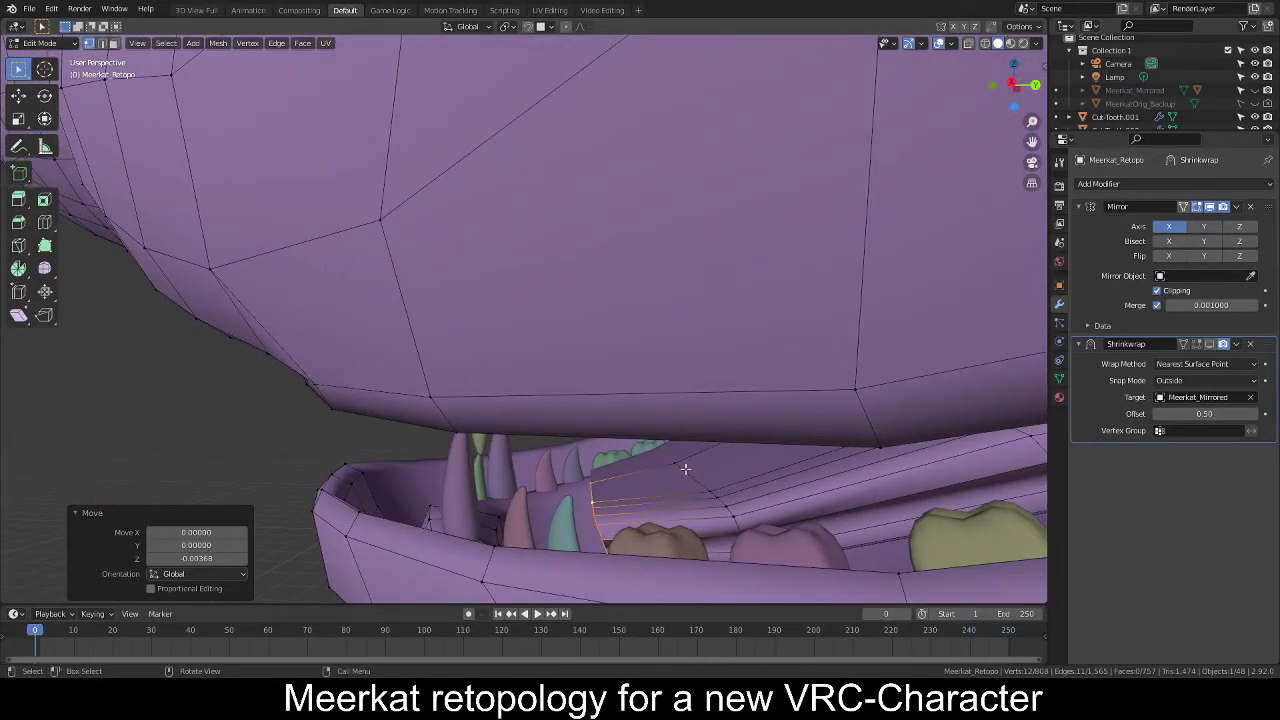
# Rotate the extruded front edge about 19.7° in the right side view so it stands upright.
pyautogui.press('KP_3')
pyautogui.hotkey('alt', 'z')
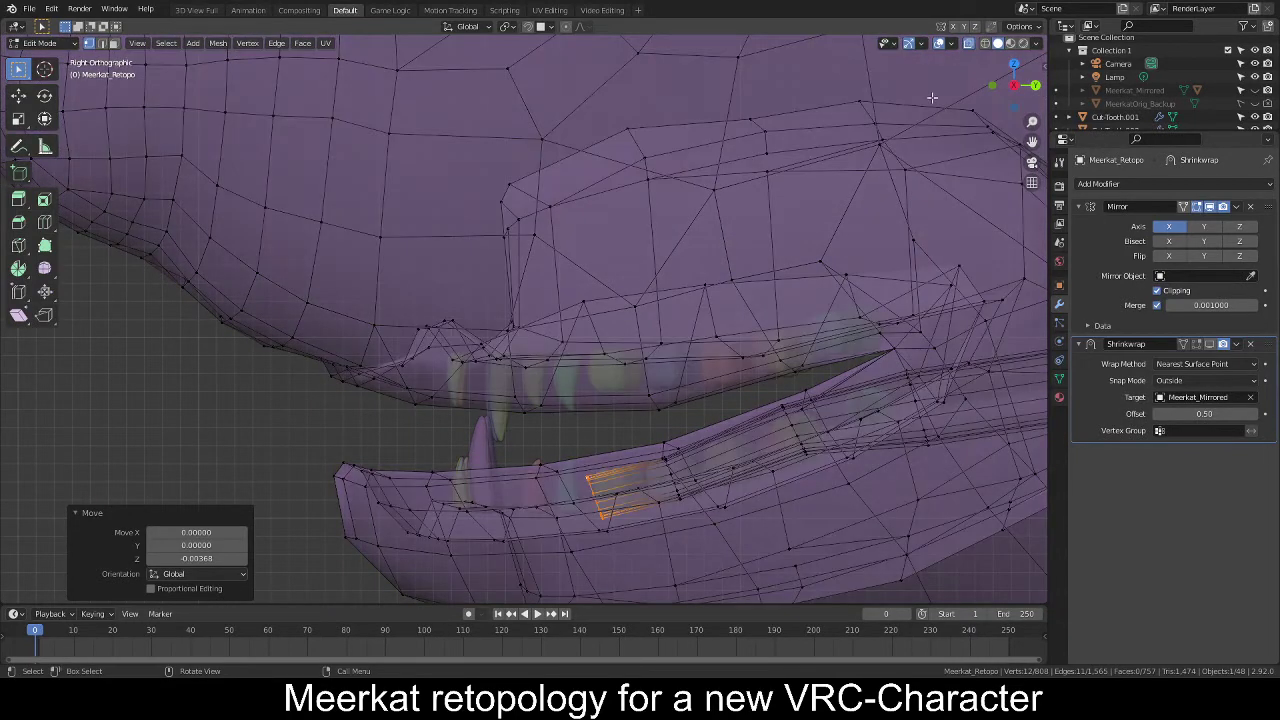
pyautogui.press('r')
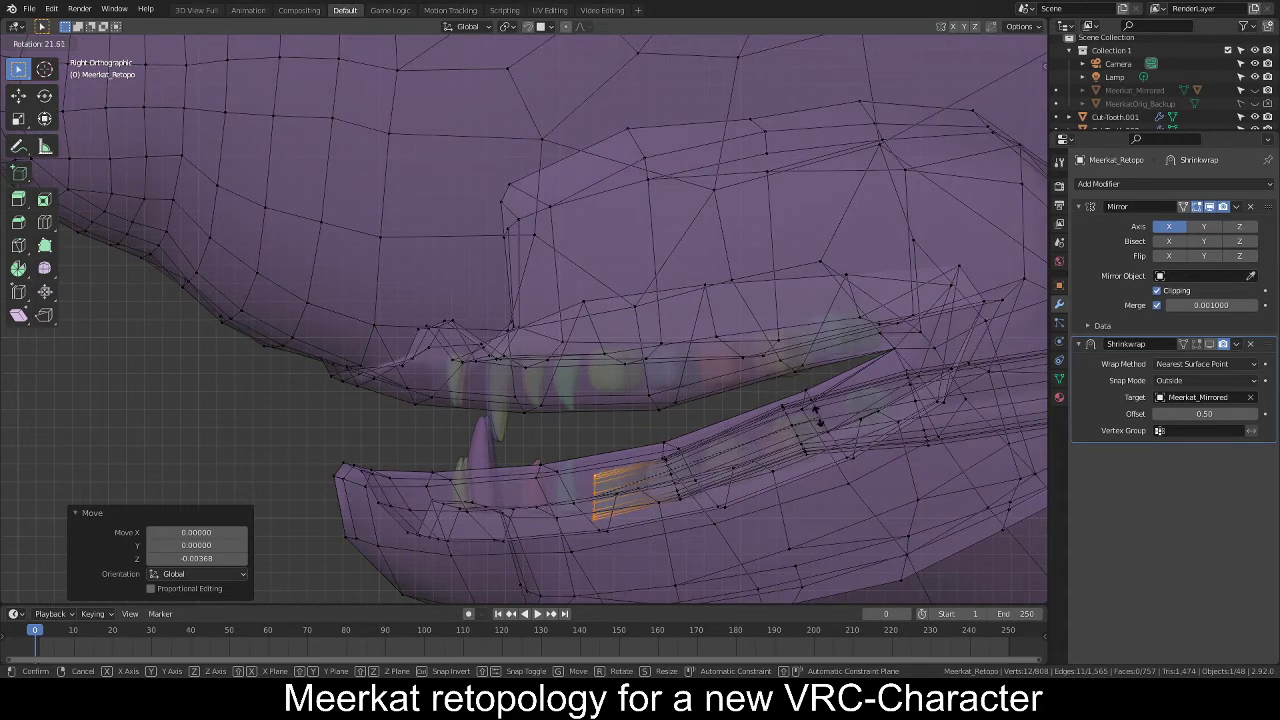
pyautogui.click(811, 411)
# Extrude the front edge forward about 0.039 along Y and scale the new edge to about 0.465.
pyautogui.press('e')
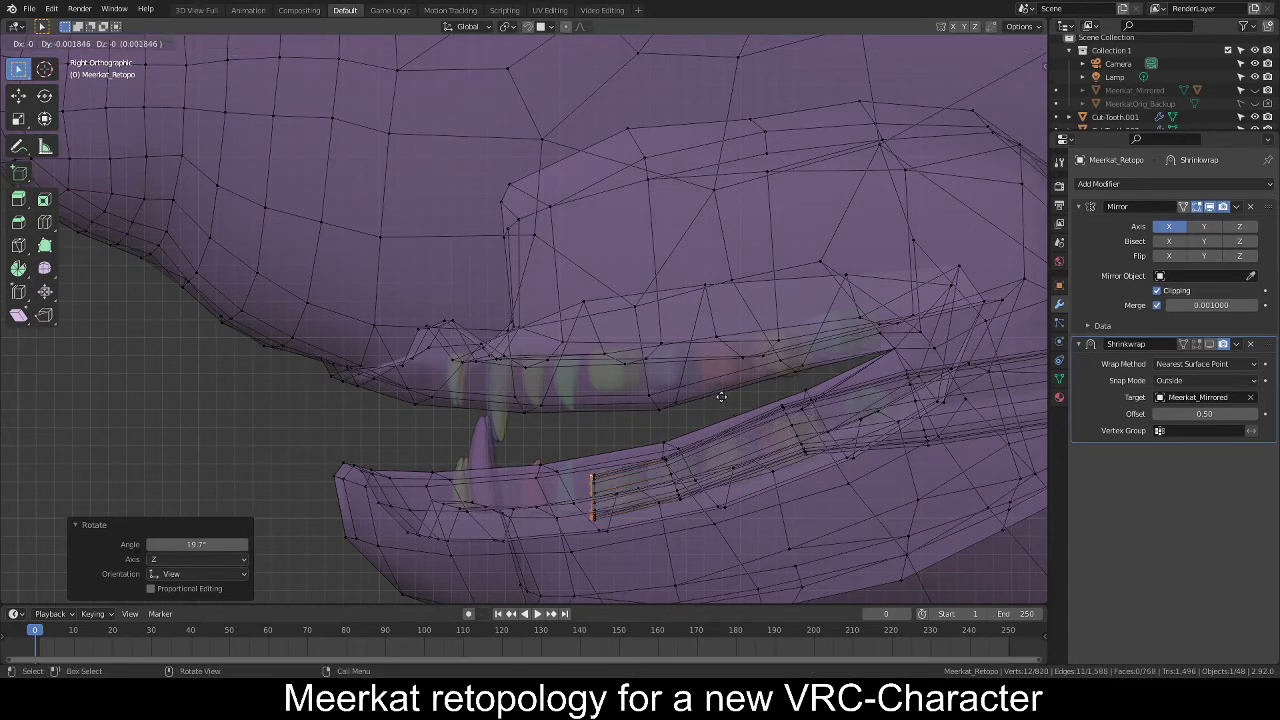
pyautogui.click(656, 396)
pyautogui.press('s')
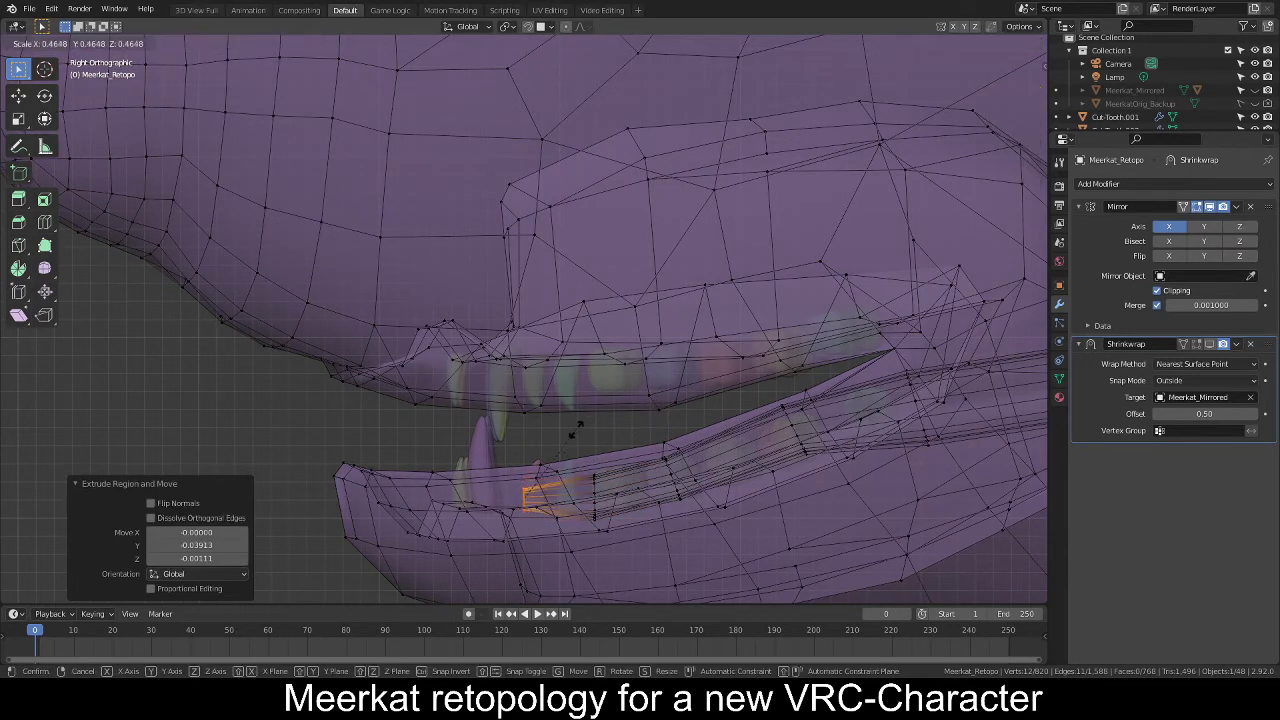
pyautogui.click(576, 428)
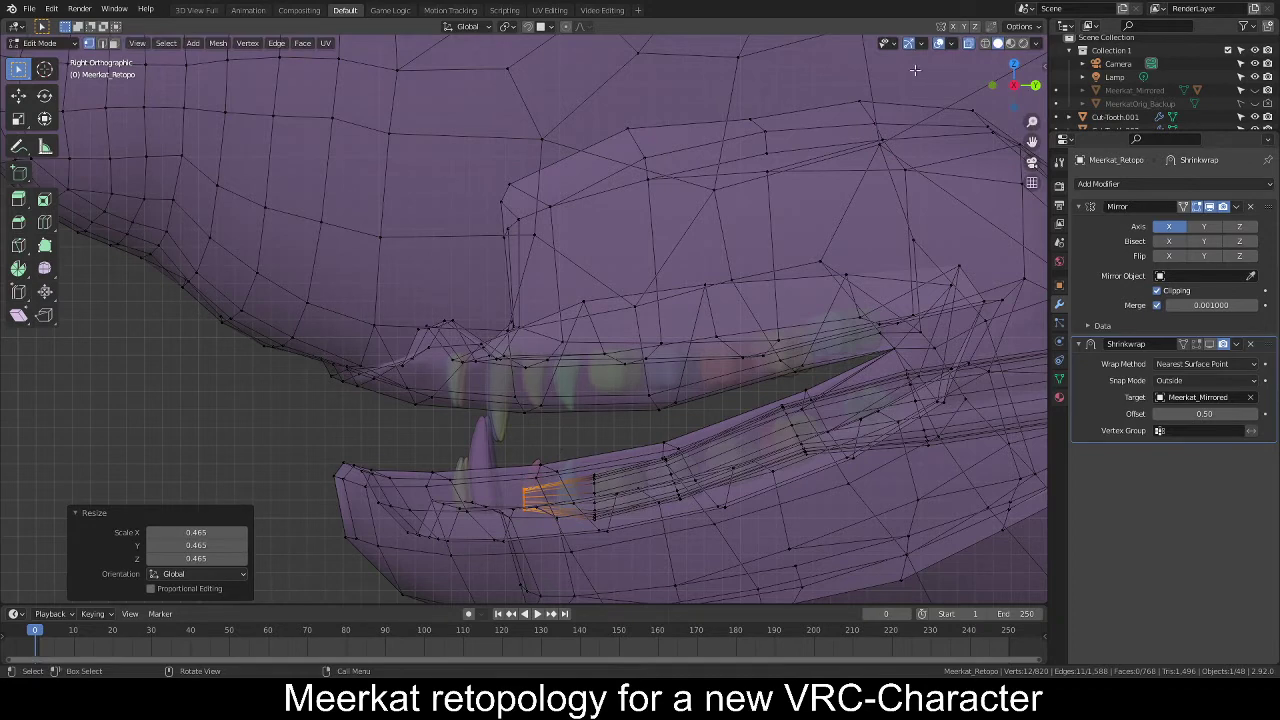
# Turn off X-ray display and move the new front edge inward about 0.016 along X.
pyautogui.click(967, 44)
pyautogui.moveTo(440, 408); pyautogui.dragTo(568, 459, button='middle')
pyautogui.press('g')
pyautogui.press('x')
pyautogui.click(677, 430)
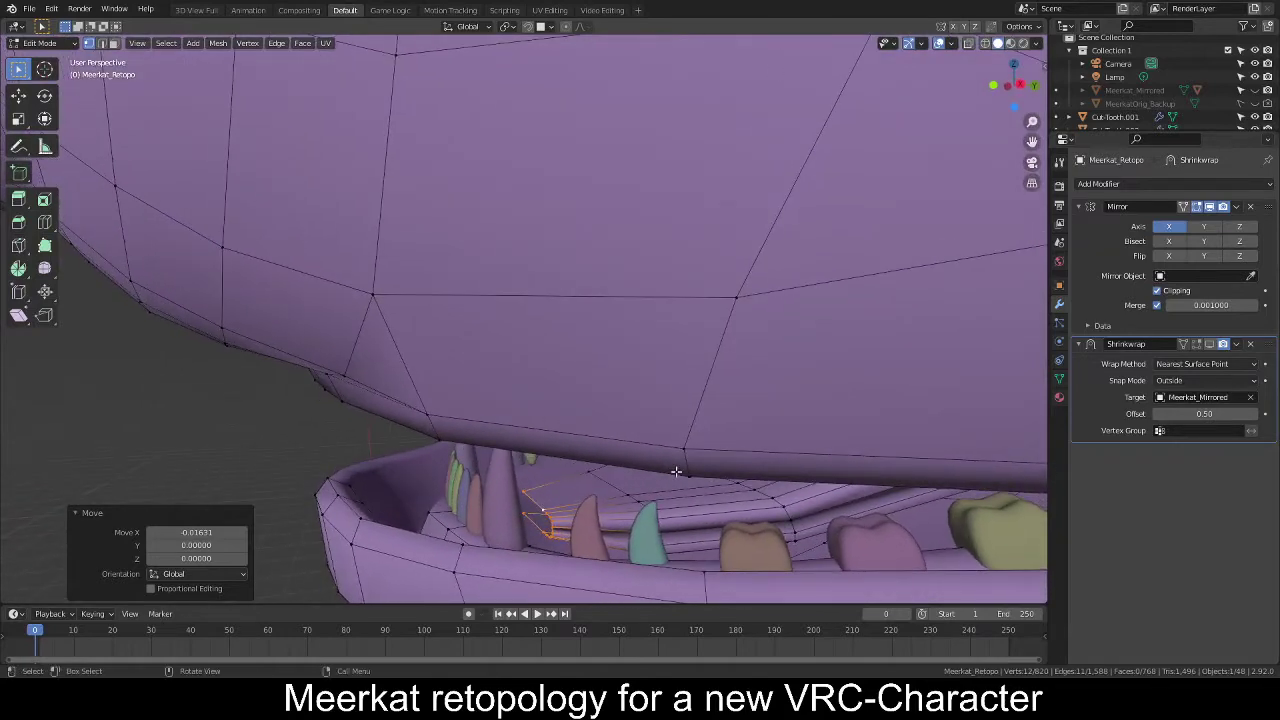
# Extrude the front edge about 0.007 further forward along Y and scale it to about 0.385.
pyautogui.press('e')
pyautogui.press('y')
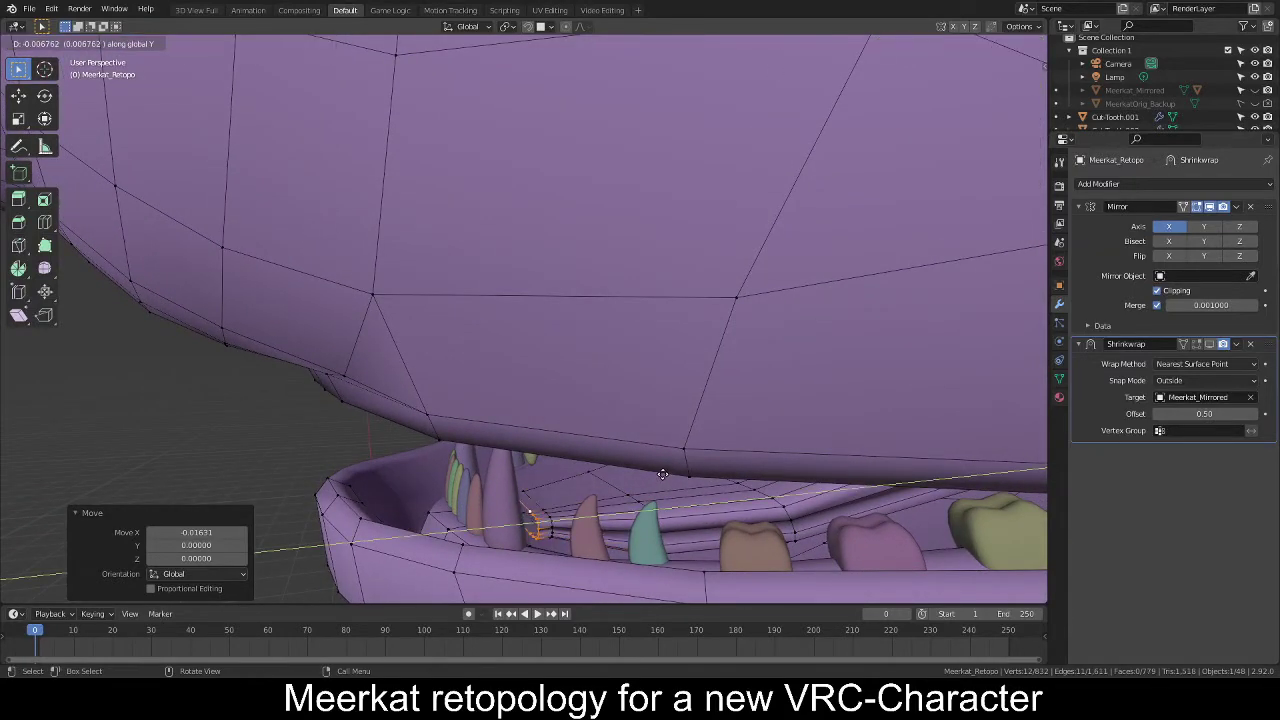
pyautogui.click(662, 474)
pyautogui.press('s')
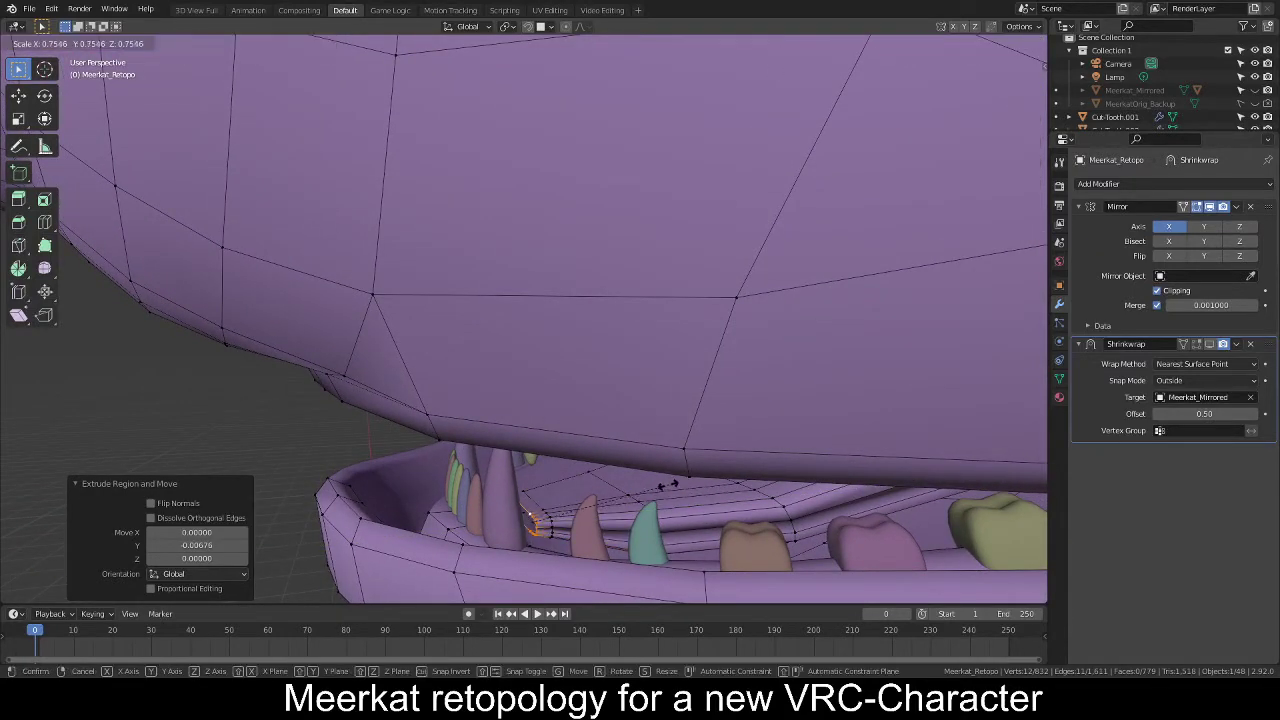
pyautogui.click(595, 483)
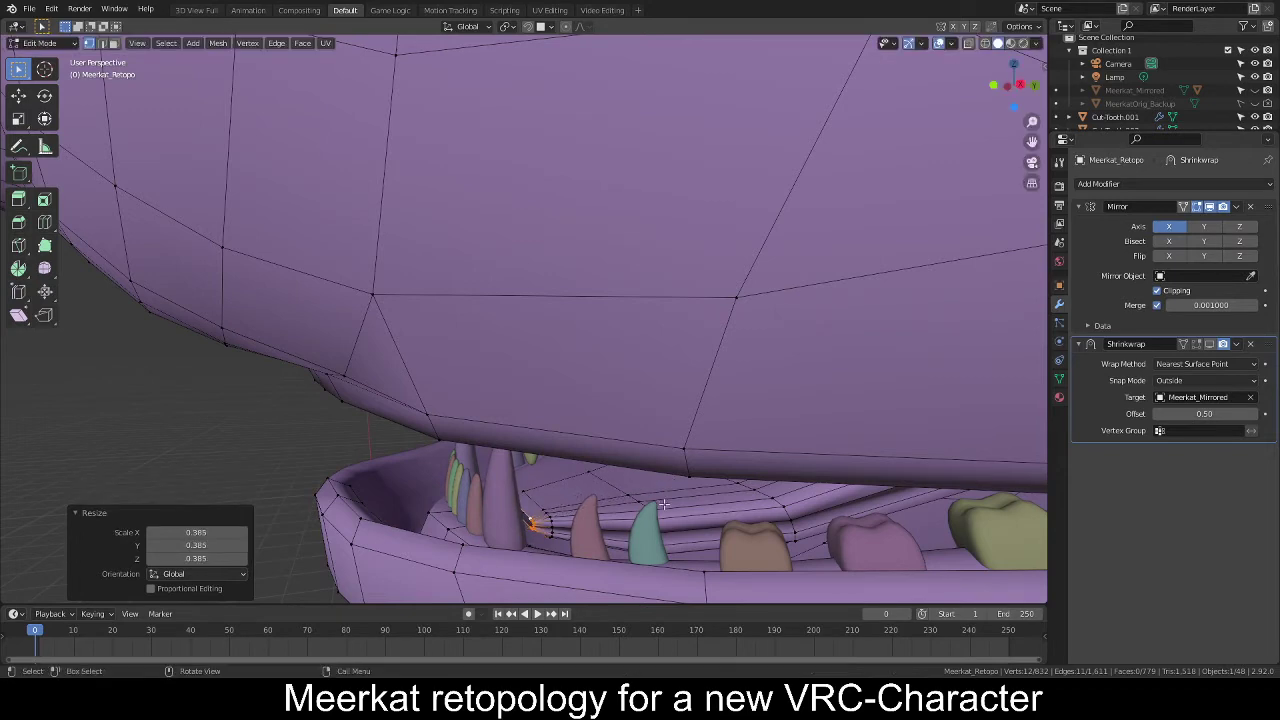
# Move the narrowed front edge inward about 0.007 along X, followed by another 0.004 along X.
pyautogui.press('g')
pyautogui.press('x')
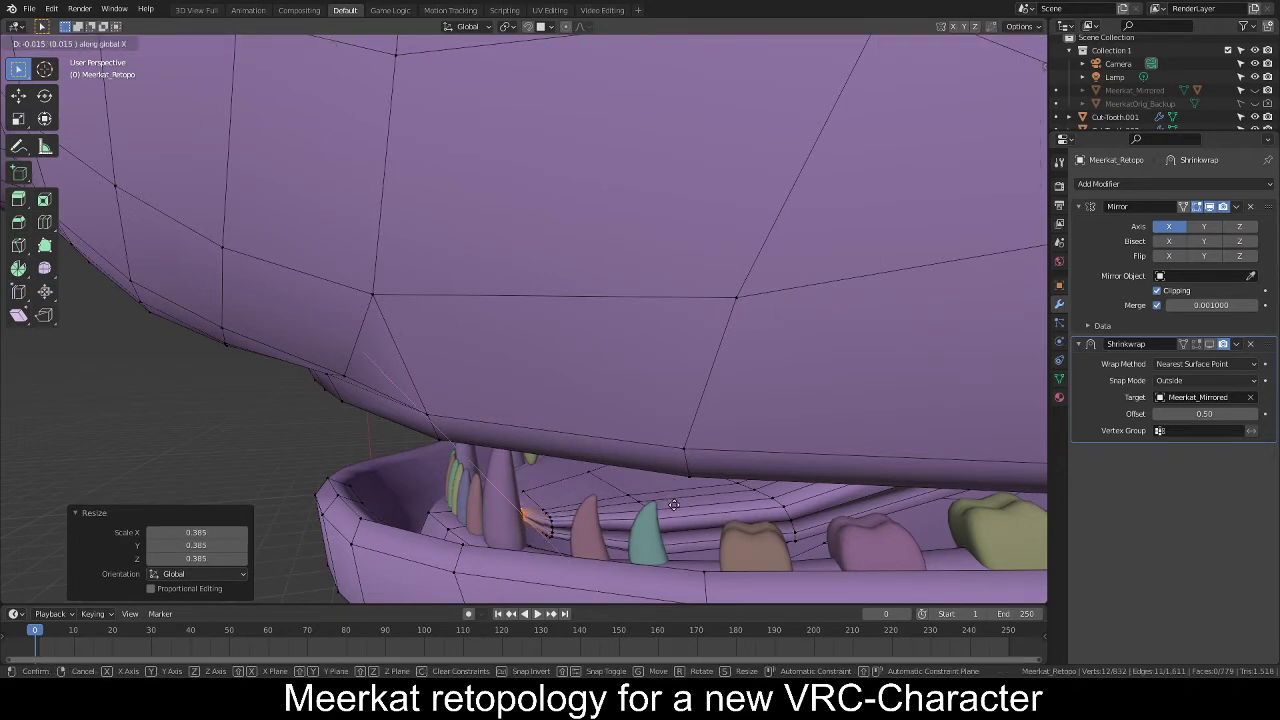
pyautogui.click(674, 505)
pyautogui.moveTo(674, 505); pyautogui.dragTo(618, 493, button='middle')
pyautogui.press('g')
pyautogui.press('x')
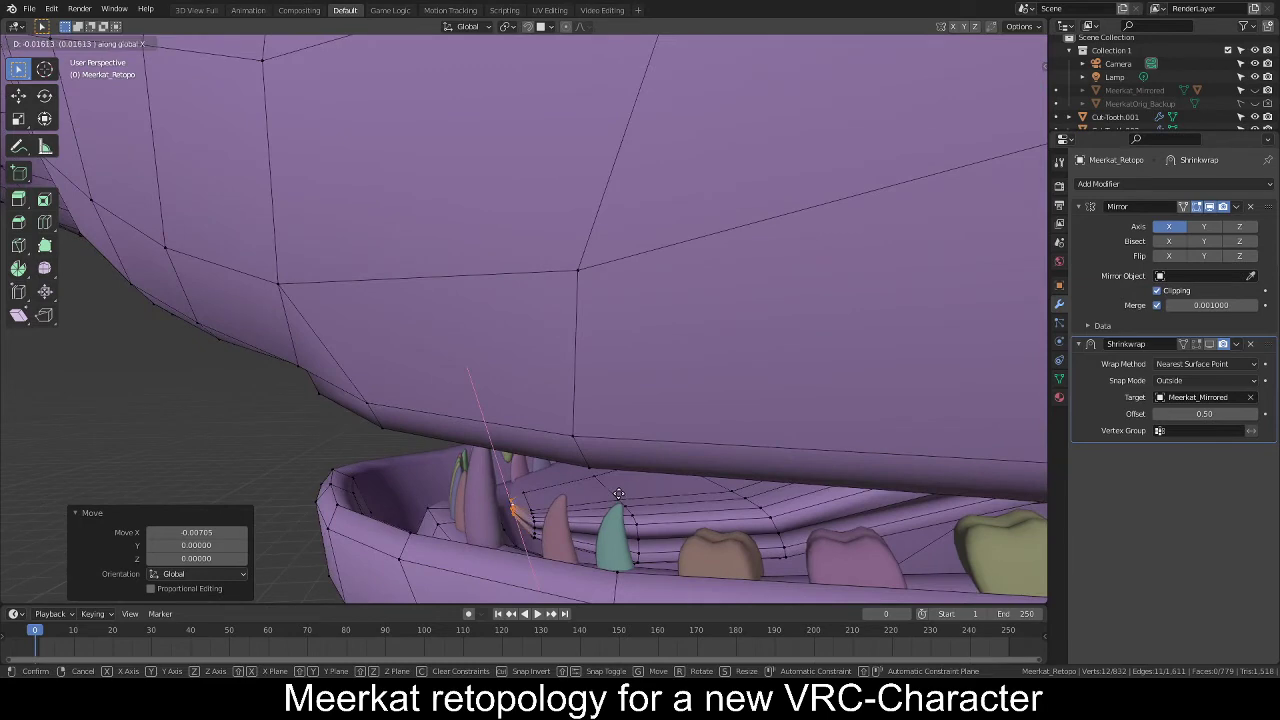
pyautogui.click(621, 494)
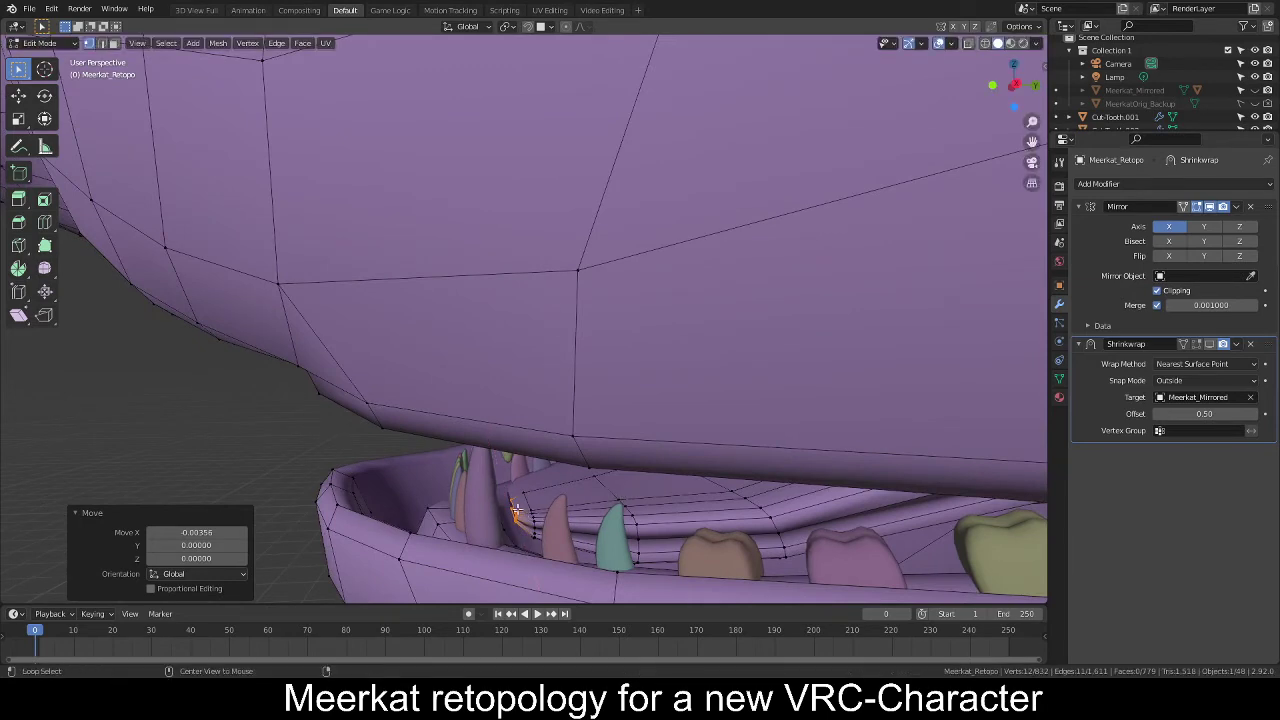
# Try to fill the selected front opening of the inner mouth surface automatically.
pyautogui.keyDown('alt'); pyautogui.middleClick(517, 508); pyautogui.keyUp('alt')
pyautogui.keyDown('ctrl'); pyautogui.moveTo(557, 491); pyautogui.dragTo(676, 386, button='middle'); pyautogui.keyUp('ctrl')
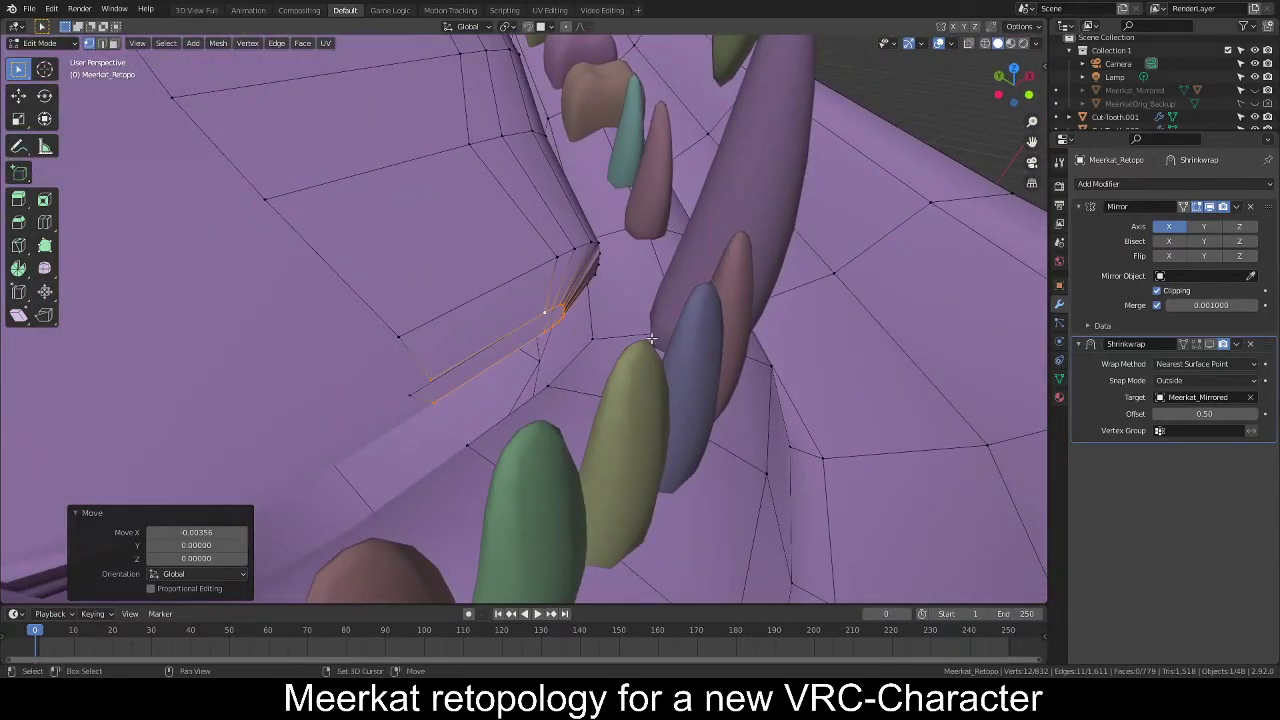
pyautogui.hotkey('alt', 'f')
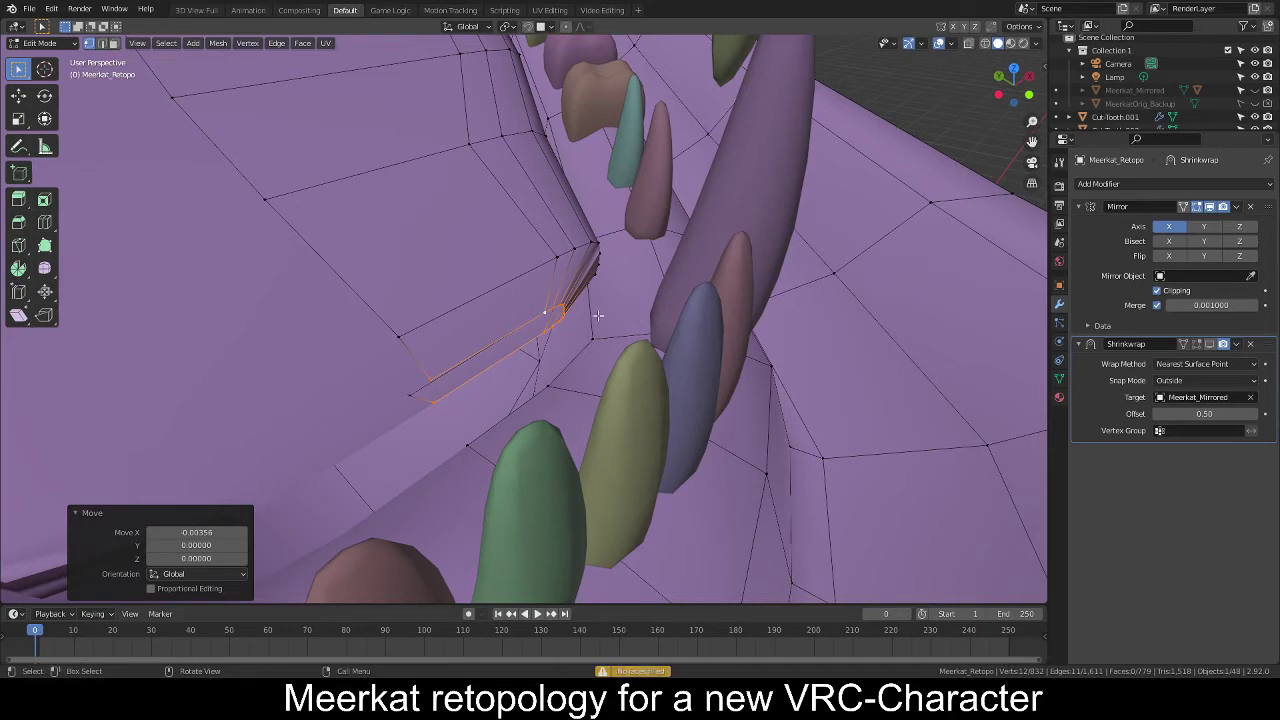
# Close the narrow front opening with faces between its upper and lower edges, from the centre line out to the corner.
pyautogui.moveTo(583, 320); pyautogui.dragTo(549, 346, button='middle')
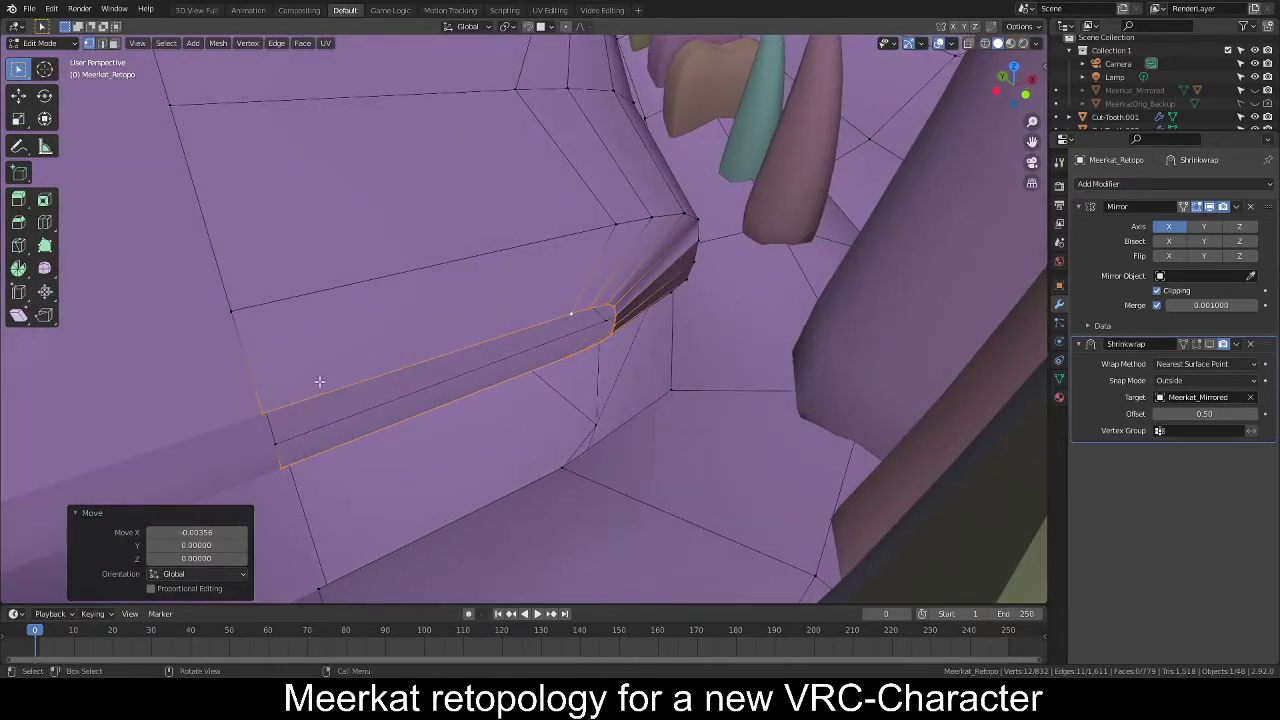
pyautogui.click(268, 410)
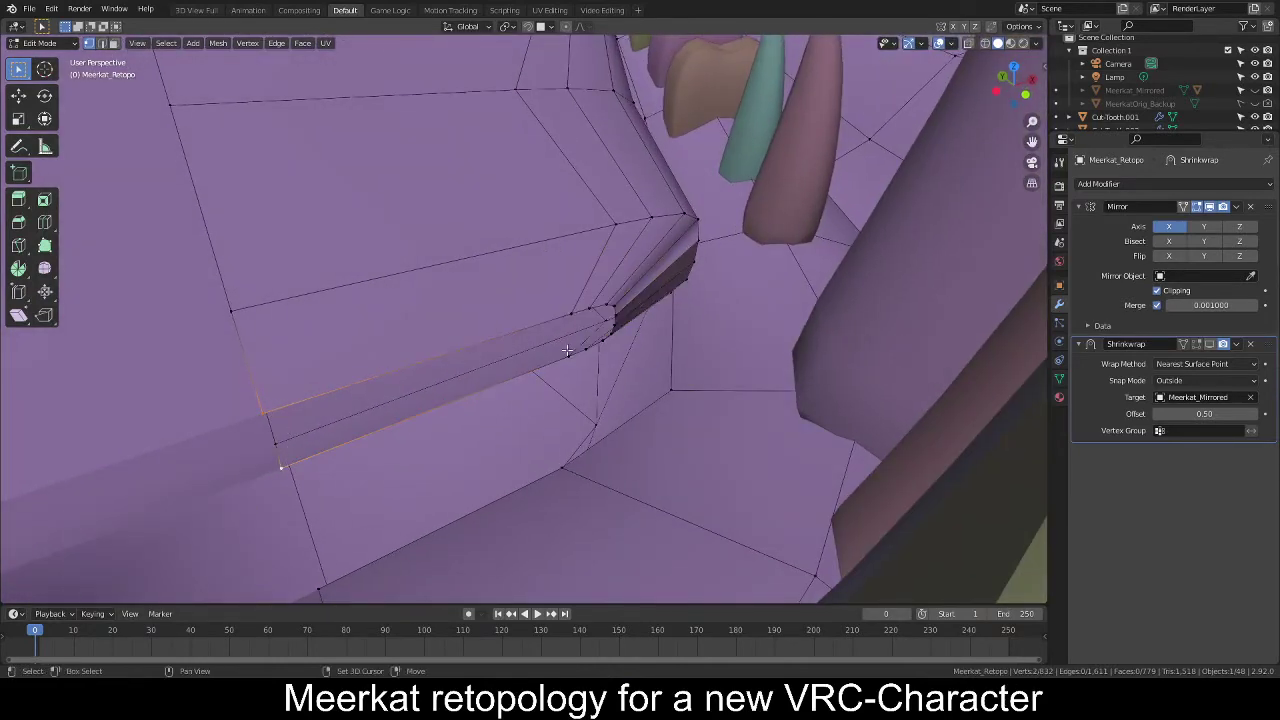
pyautogui.keyDown('shift'); pyautogui.click(566, 309); pyautogui.keyUp('shift')
pyautogui.press('f')
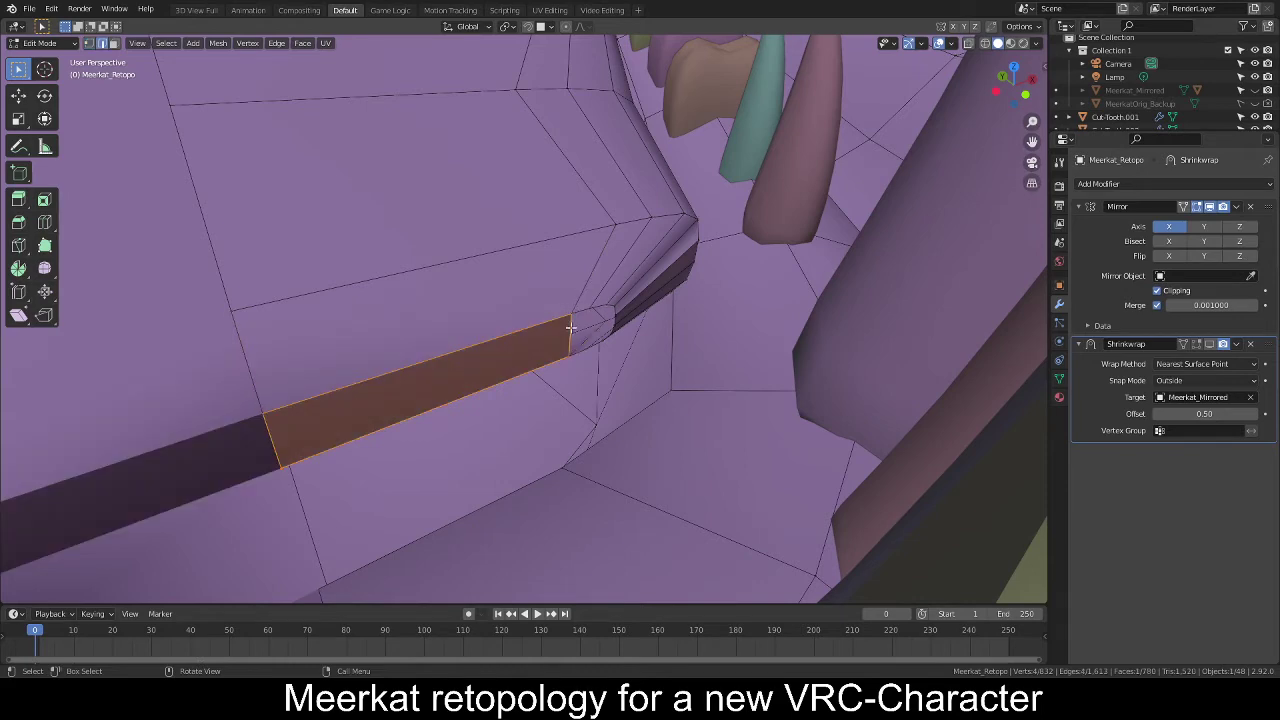
pyautogui.hotkey('ctrl', 'z')
pyautogui.moveTo(586, 343); pyautogui.dragTo(573, 386, button='middle')
pyautogui.press('f')
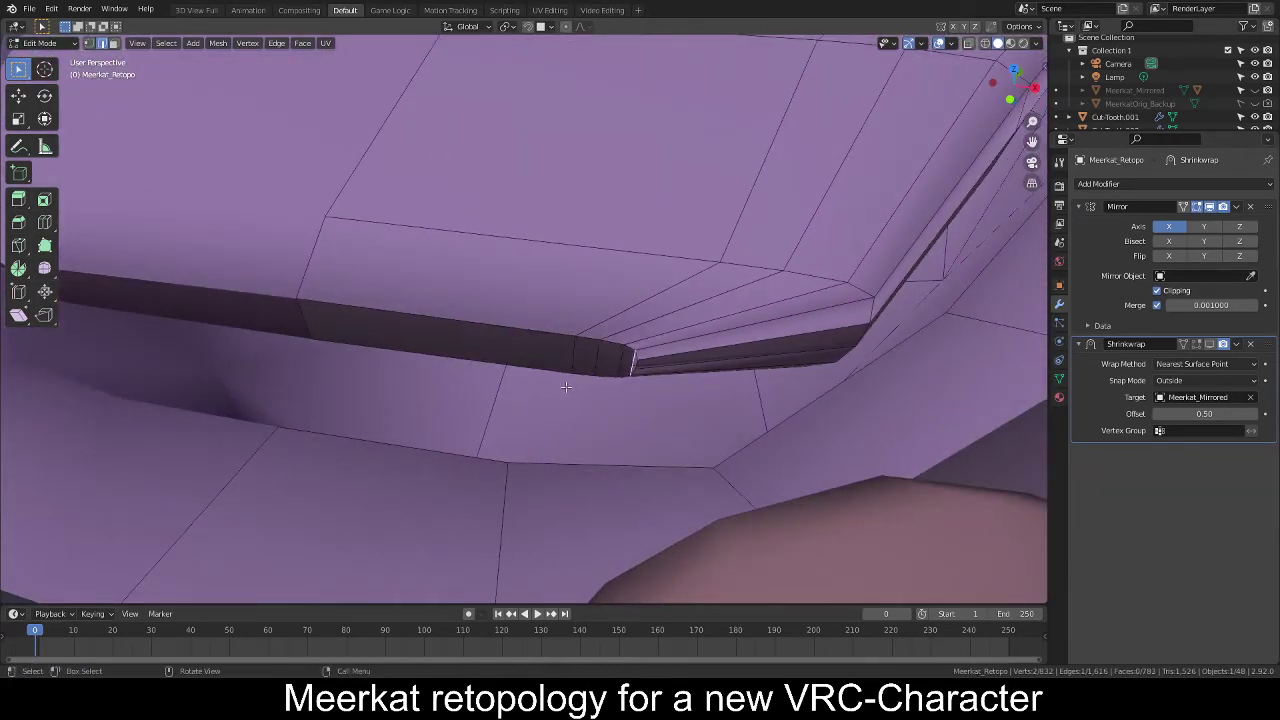
pyautogui.press('f')
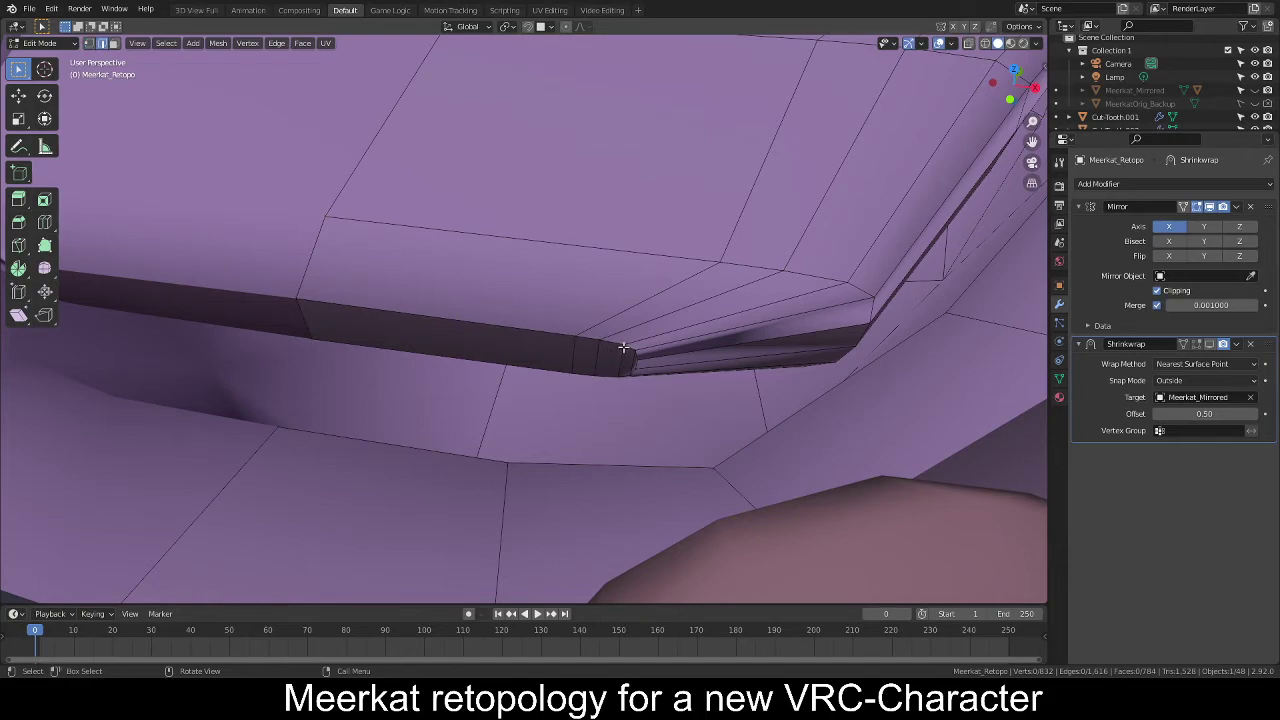
# Examine the mouth from the front and from inside to check the inner surface against the tooth rows.
pyautogui.moveTo(623, 347); pyautogui.dragTo(597, 200, button='middle')
pyautogui.keyDown('alt'); pyautogui.click(594, 257); pyautogui.keyUp('alt')
pyautogui.scroll(-6, 650, 228)
pyautogui.scroll(-4, 637, 240)
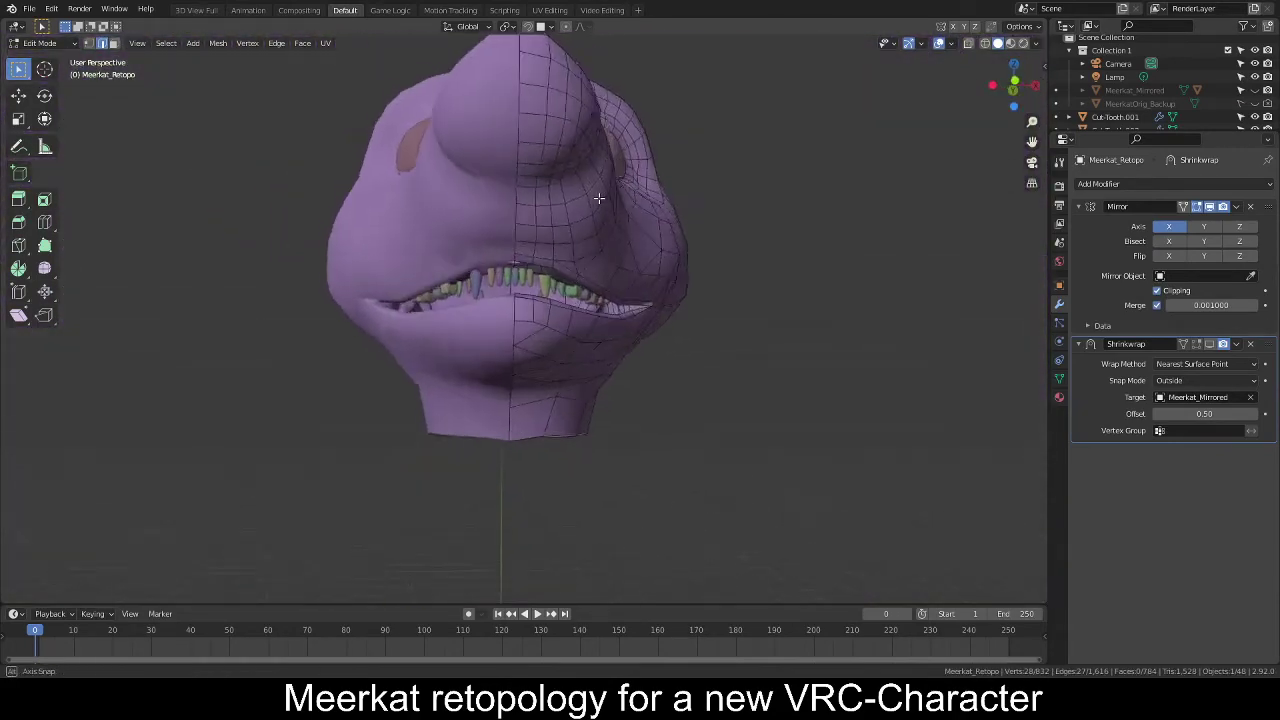
pyautogui.scroll(10, 590, 240)
pyautogui.moveTo(583, 254); pyautogui.dragTo(584, 204, button='middle')
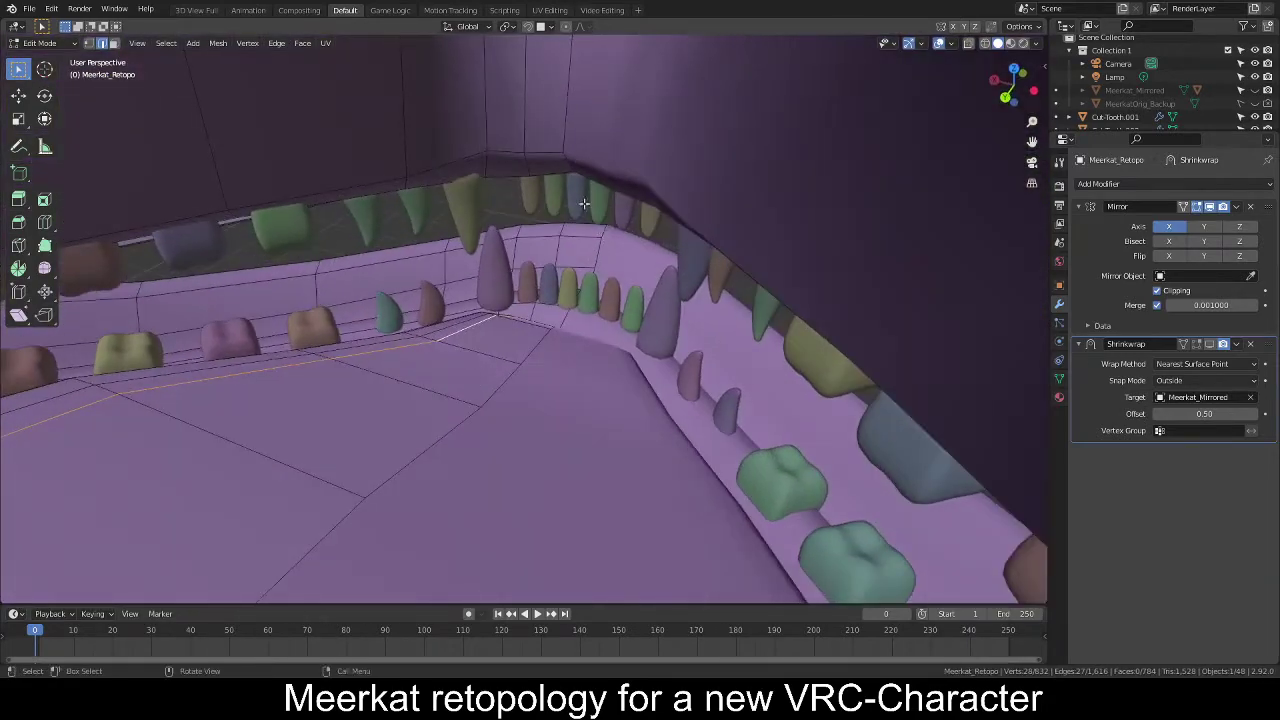
pyautogui.moveTo(411, 76); pyautogui.dragTo(597, 285, button='middle')
pyautogui.hotkey('alt', 'a')
pyautogui.moveTo(589, 340); pyautogui.dragTo(429, 561, button='middle')
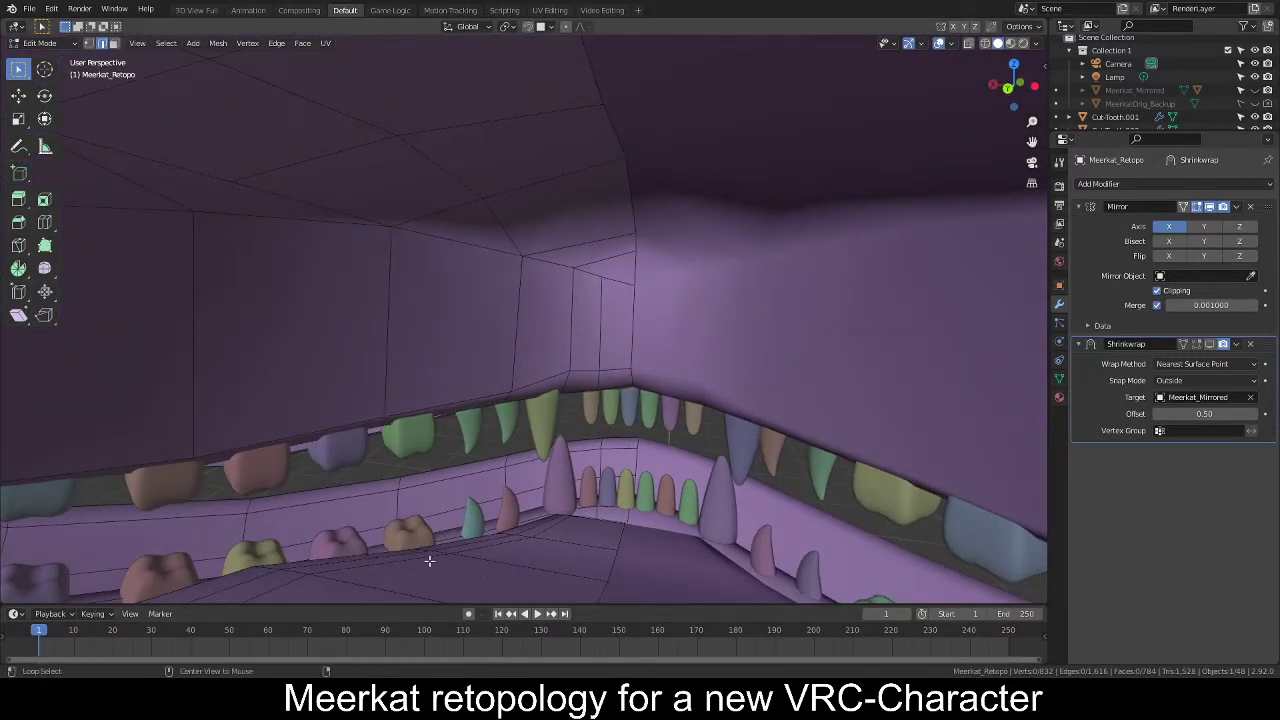
# Select the edge loop along the inner mouth surface beside the lower teeth and deselect its section on the upper jaw.
pyautogui.keyDown('alt'); pyautogui.click(552, 530); pyautogui.keyUp('alt')
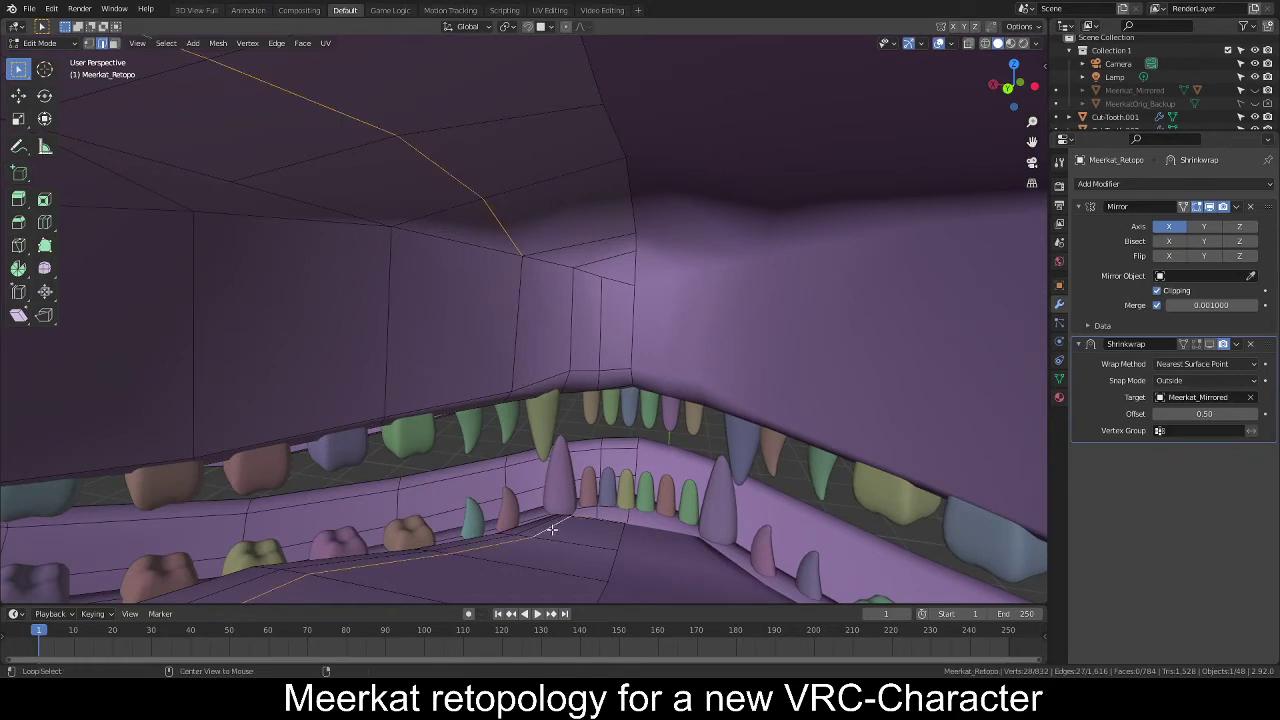
pyautogui.keyDown('alt'); pyautogui.middleClick(173, 311); pyautogui.keyUp('alt')
pyautogui.moveTo(600, 295); pyautogui.dragTo(469, 283, button='middle')
pyautogui.press('c')
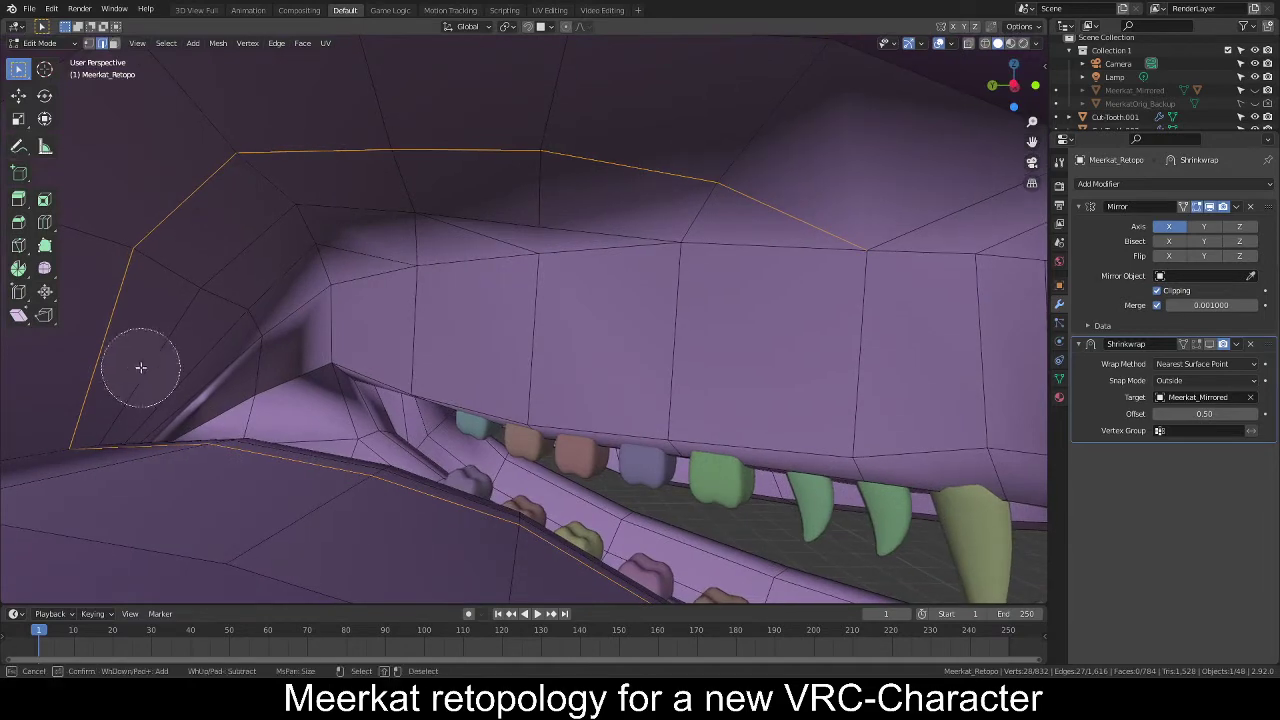
pyautogui.moveTo(118, 366); pyautogui.dragTo(840, 228, button='middle')
pyautogui.rightClick(868, 282)
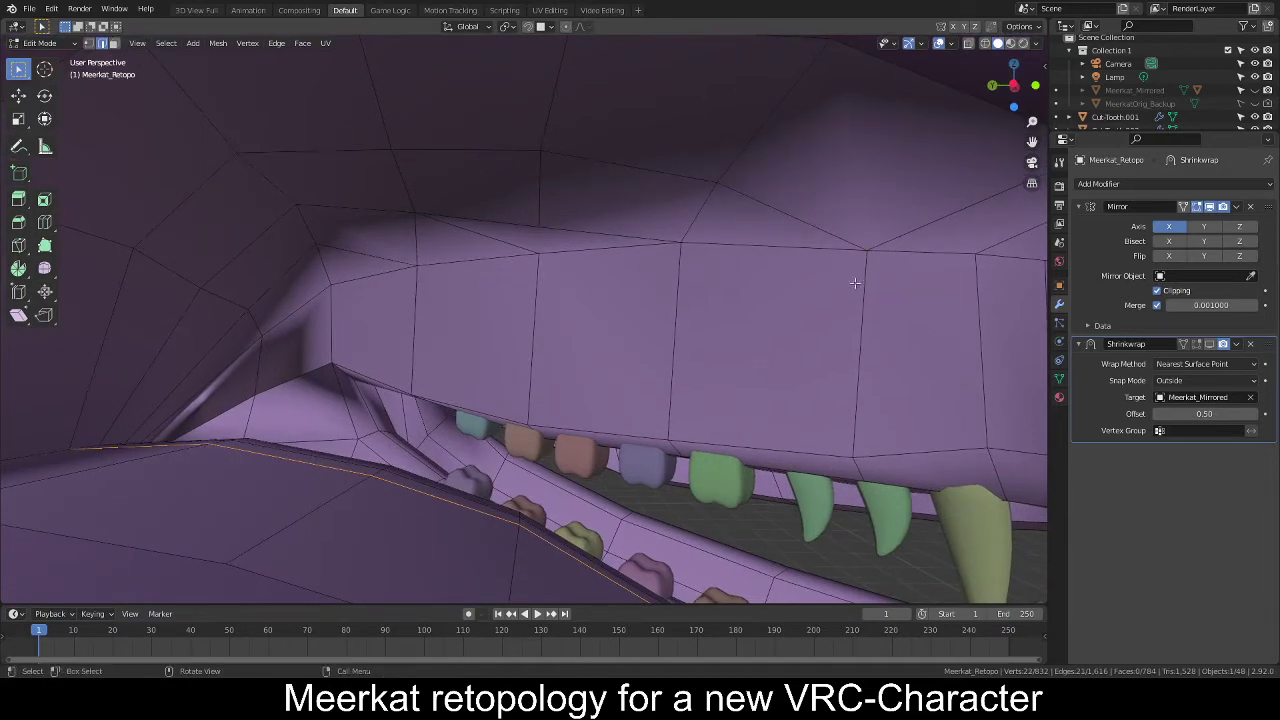
# Slide the selected edge loop toward the centre of the mouth by a factor of about 0.8.
pyautogui.keyDown('alt'); pyautogui.middleClick(63, 450); pyautogui.keyUp('alt')
pyautogui.moveTo(160, 451); pyautogui.dragTo(563, 443, button='middle')
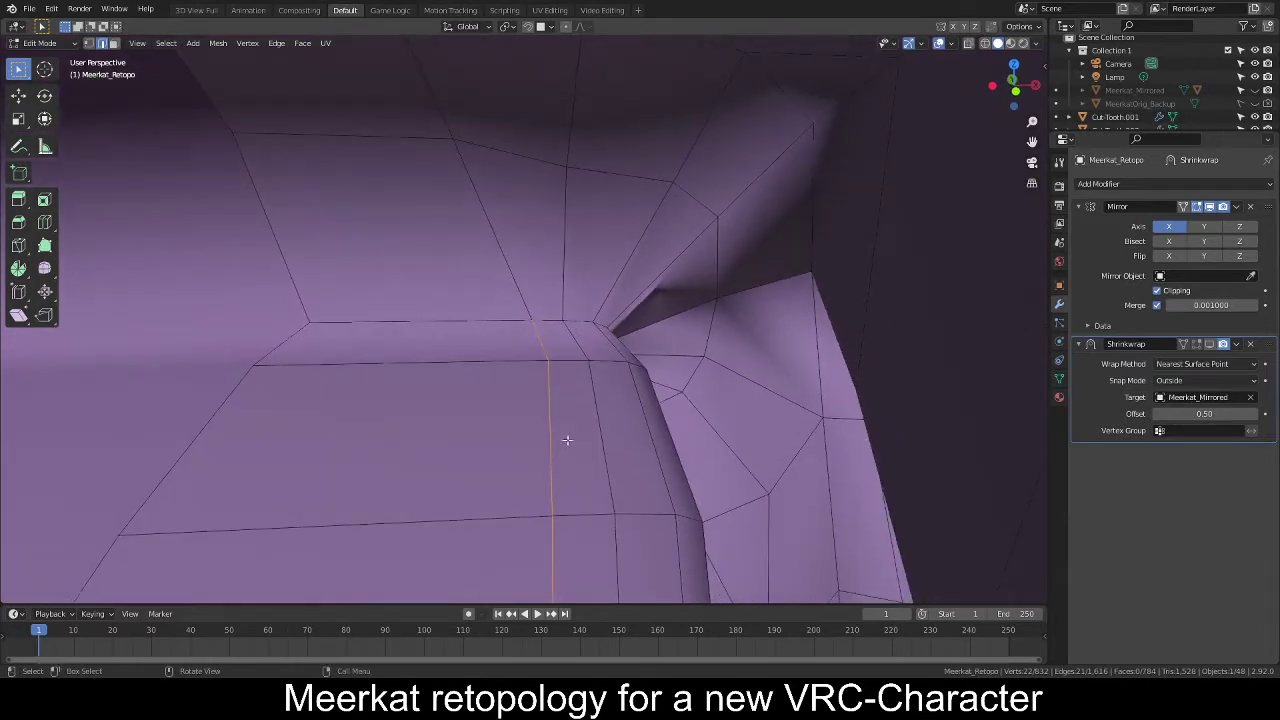
pyautogui.press('g')
pyautogui.press('g')
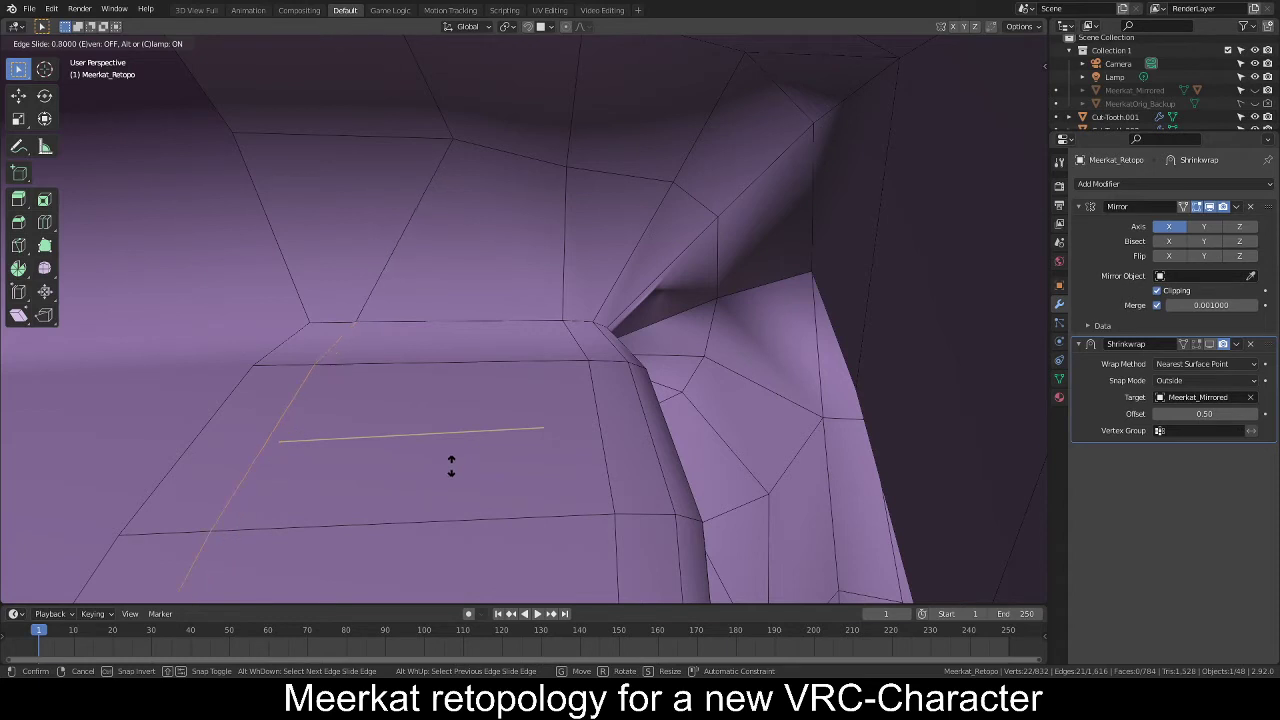
pyautogui.click(451, 465)
# Select the edge loop running along the inner mouth surface beside the lower teeth and deselect its section on the upper jaw.
pyautogui.keyDown('alt'); pyautogui.click(602, 416); pyautogui.keyUp('alt')
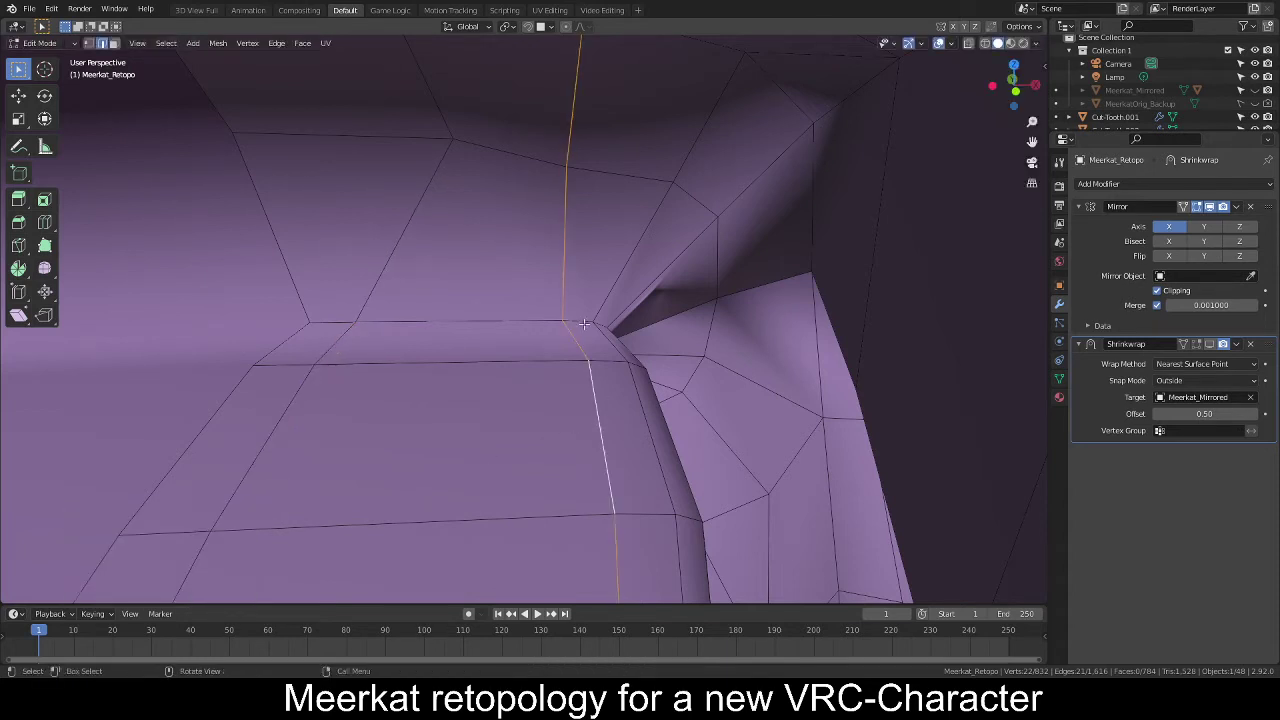
pyautogui.moveTo(582, 276); pyautogui.dragTo(621, 254, button='middle')
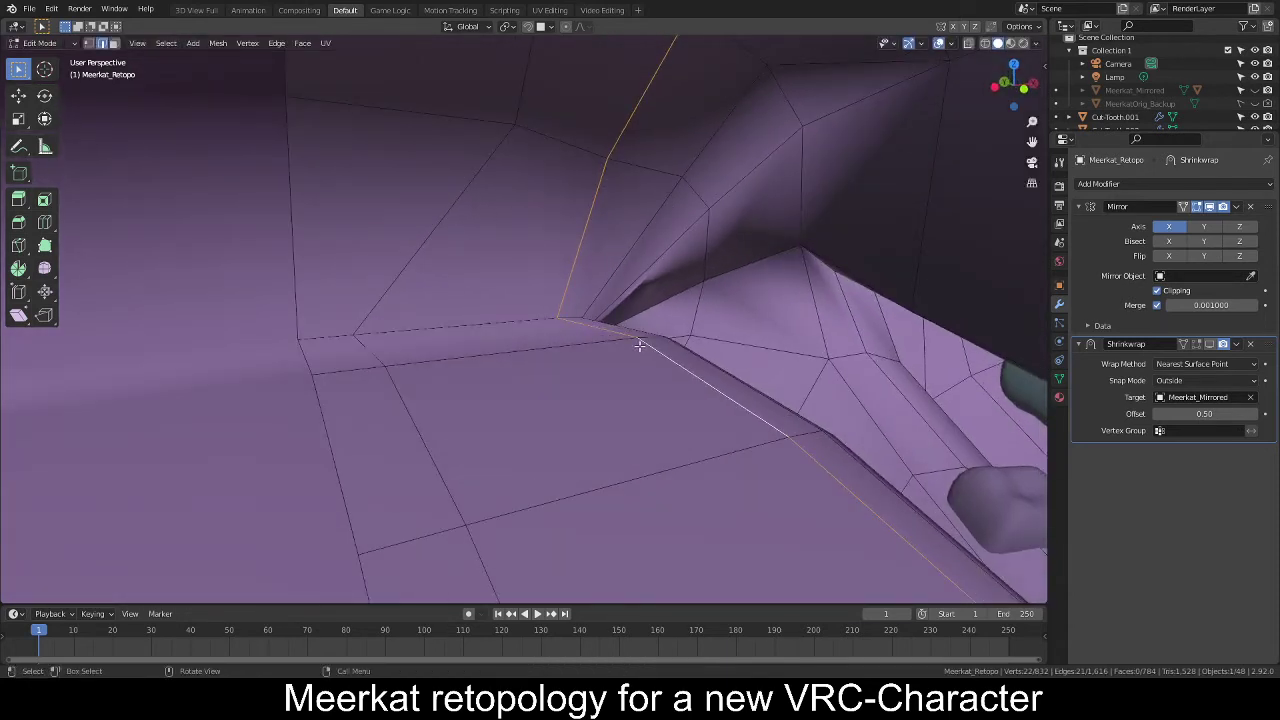
pyautogui.press('KP_3')
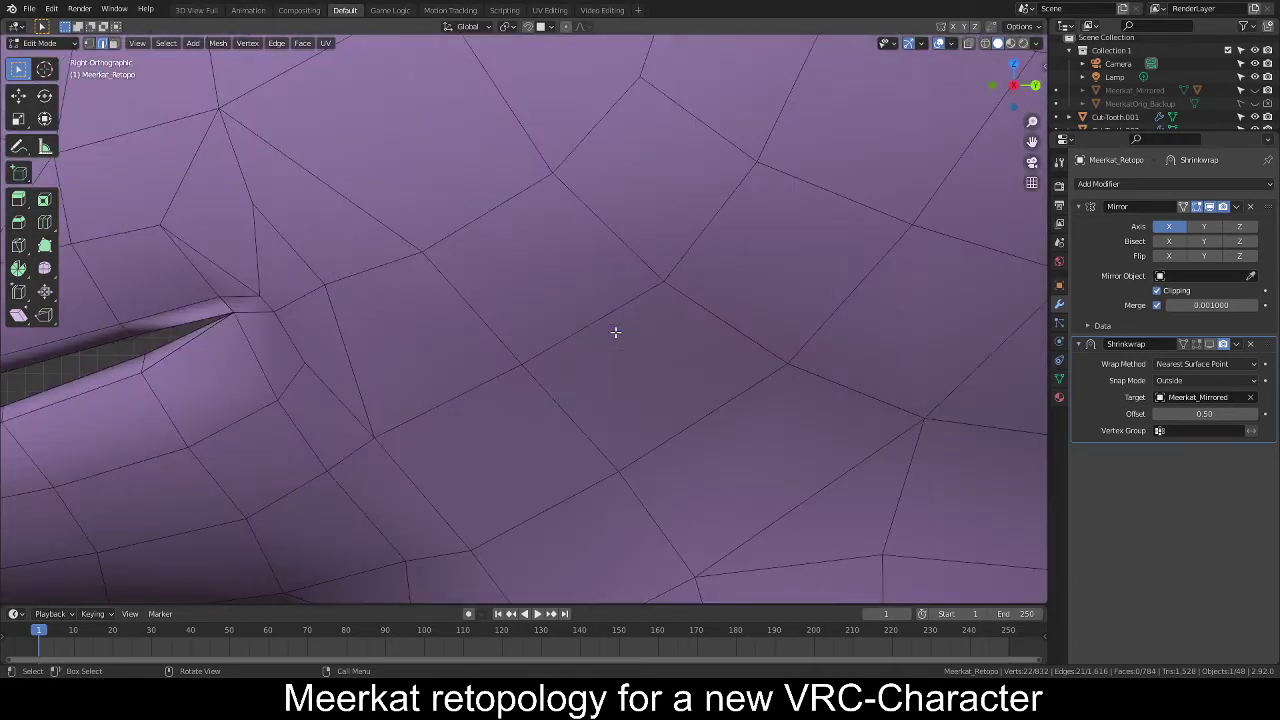
pyautogui.keyDown('shift'); pyautogui.moveTo(318, 284); pyautogui.dragTo(640, 306, button='middle'); pyautogui.keyUp('shift')
pyautogui.press('KP_1')
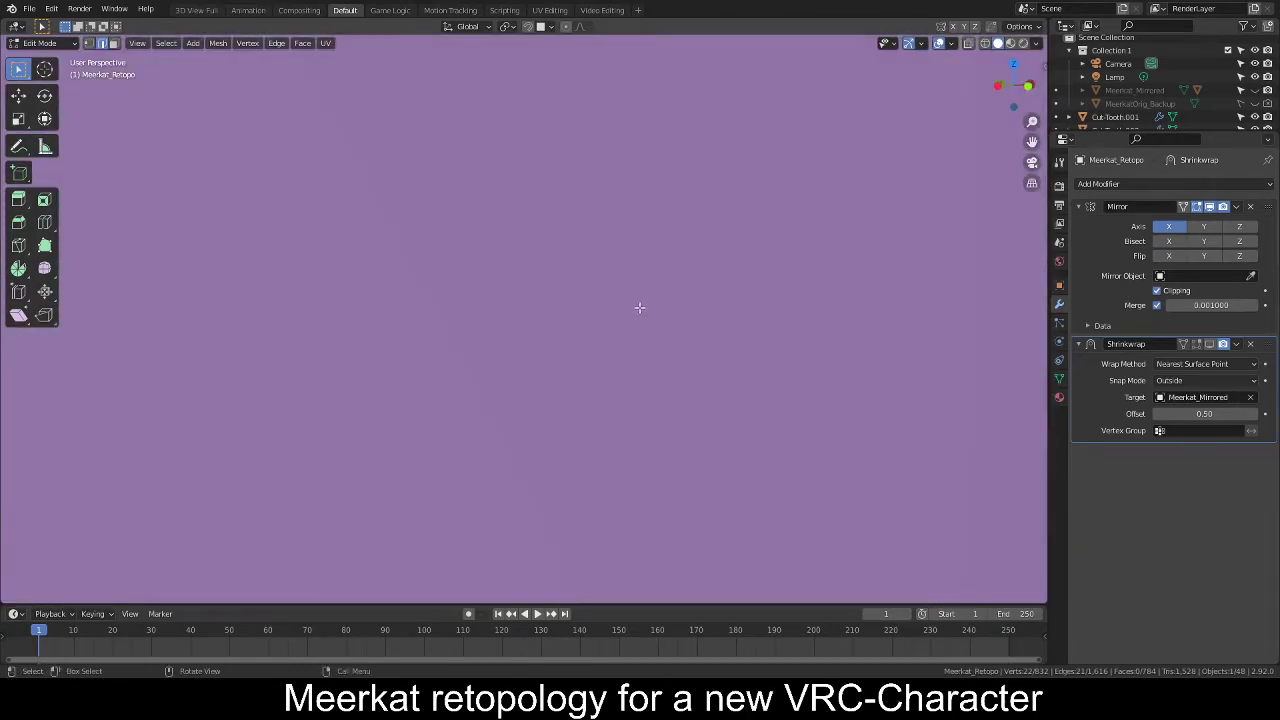
pyautogui.scroll(-2, 640, 306)
pyautogui.moveTo(551, 284)
pyautogui.mouseDown(button='middle')
pyautogui.moveTo(600, 262)
pyautogui.moveTo(610, 282)
pyautogui.mouseUp(button='middle')
pyautogui.press('c')
pyautogui.moveTo(480, 122); pyautogui.dragTo(356, 250, button='middle')
pyautogui.rightClick(356, 250)
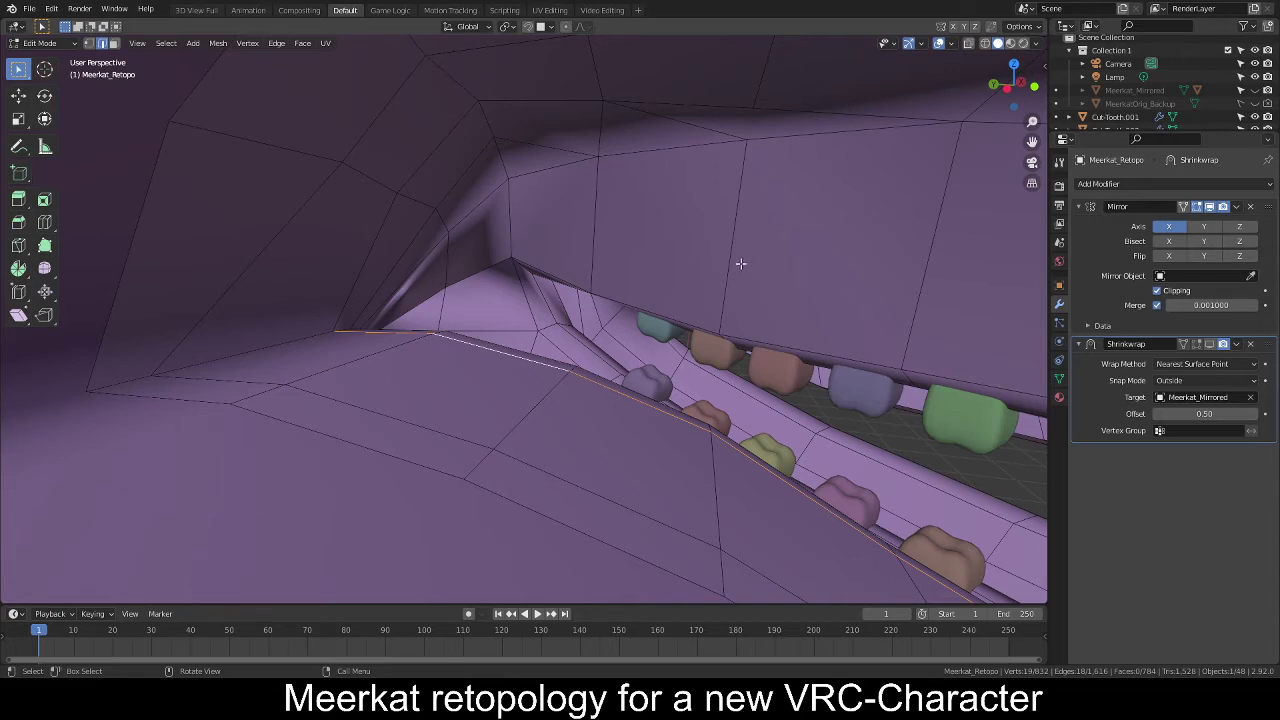
# Slide the selected edge loop away from the lower teeth toward the centre of the mouth by a factor of 0.34.
pyautogui.moveTo(592, 312); pyautogui.dragTo(700, 370, button='middle')
pyautogui.scroll(4, 651, 314)
pyautogui.press('g')
pyautogui.press('g')
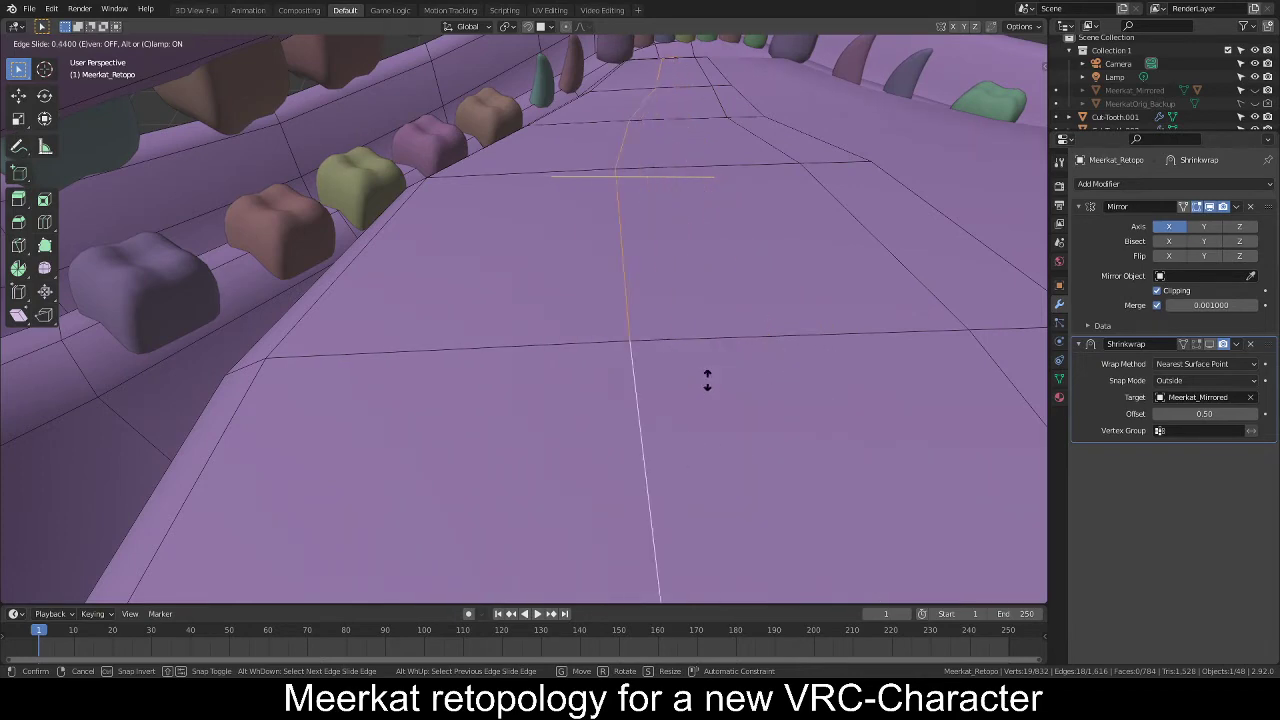
pyautogui.click(705, 376)
pyautogui.moveTo(705, 376); pyautogui.dragTo(430, 365, button='middle')
pyautogui.scroll(3, 520, 349)
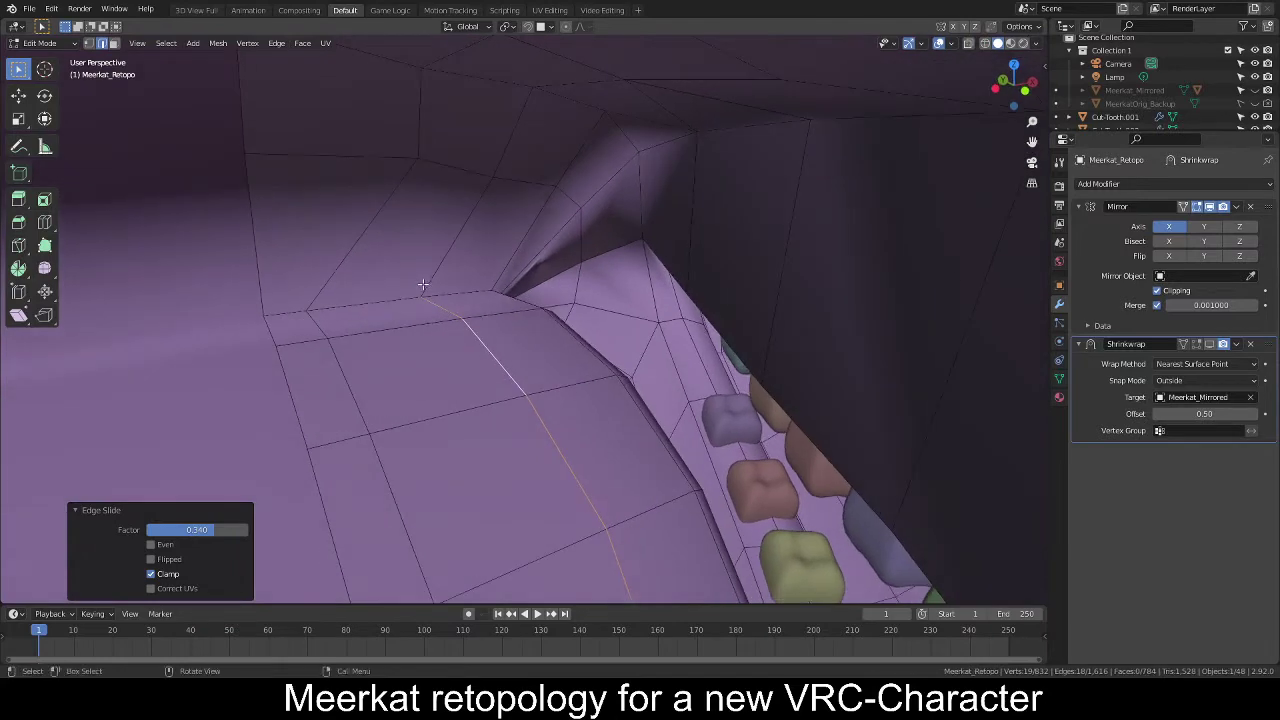
# Reduce the selection to the five rear vertices of the middle loop on the lower mouth surface, using X-ray display.
pyautogui.press('1')
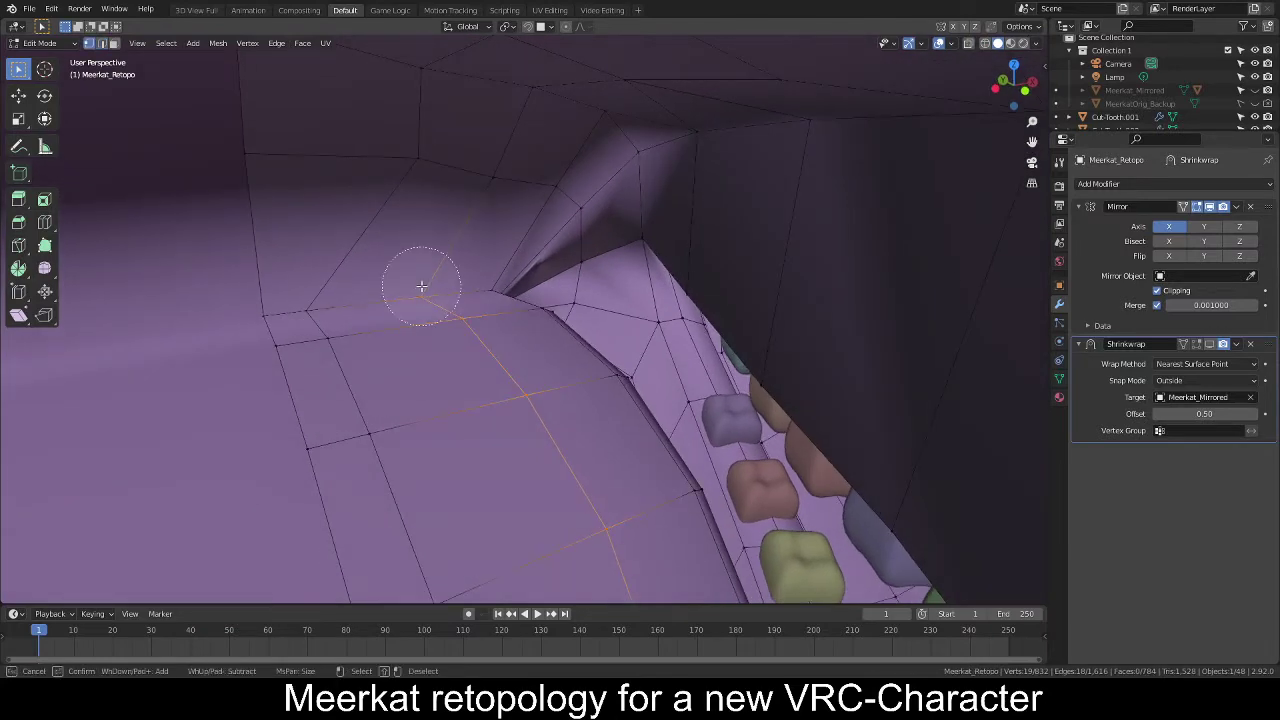
pyautogui.rightClick(421, 286)
pyautogui.moveTo(571, 457); pyautogui.dragTo(562, 380, button='middle')
pyautogui.scroll(-5, 537, 394)
pyautogui.scroll(3, 537, 393)
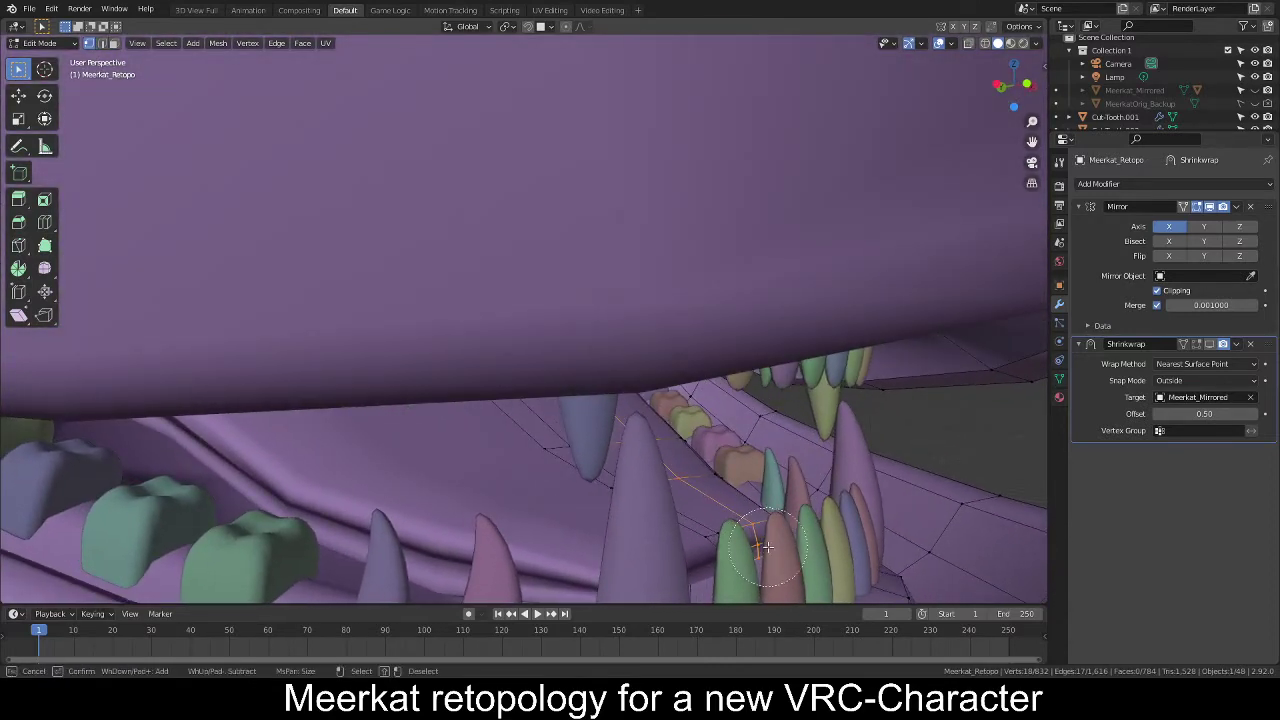
pyautogui.moveTo(768, 547); pyautogui.dragTo(733, 542, button='middle')
pyautogui.moveTo(579, 481)
pyautogui.mouseDown(button='middle')
pyautogui.moveTo(603, 454)
pyautogui.moveTo(591, 462)
pyautogui.mouseUp(button='middle')
pyautogui.click(967, 49)
pyautogui.click(968, 47)
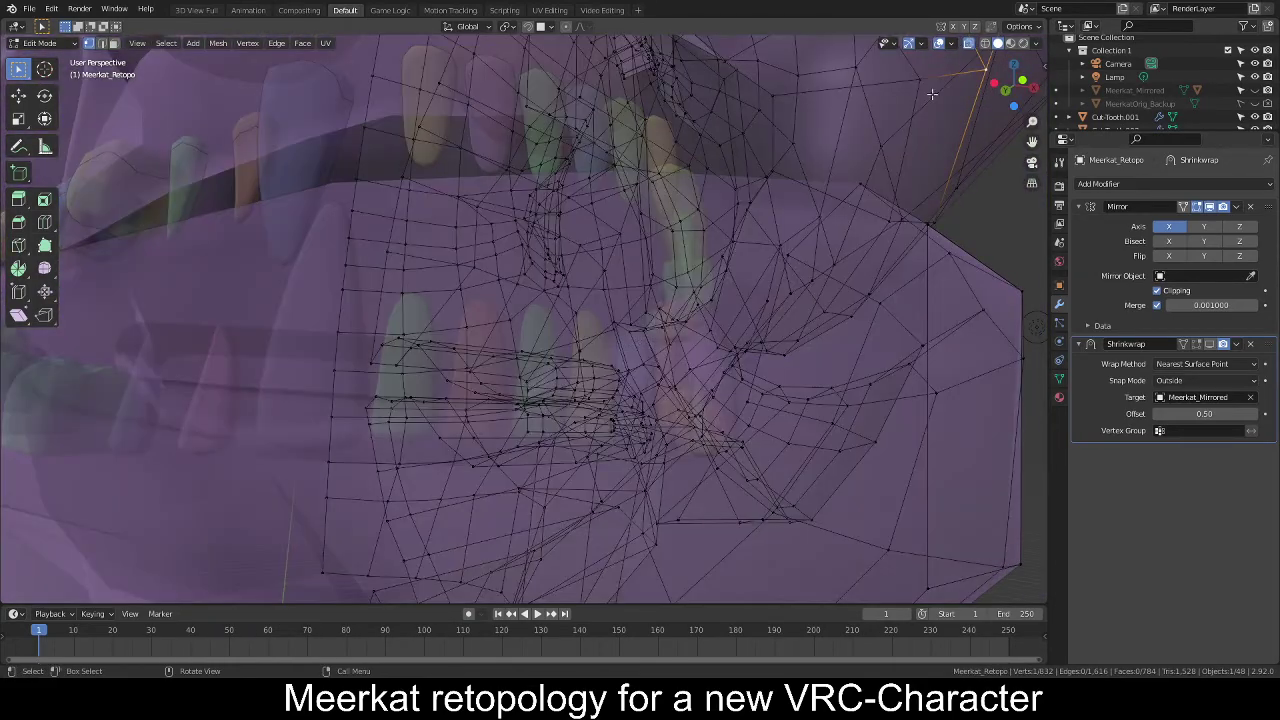
pyautogui.moveTo(740, 250); pyautogui.dragTo(665, 384, button='middle')
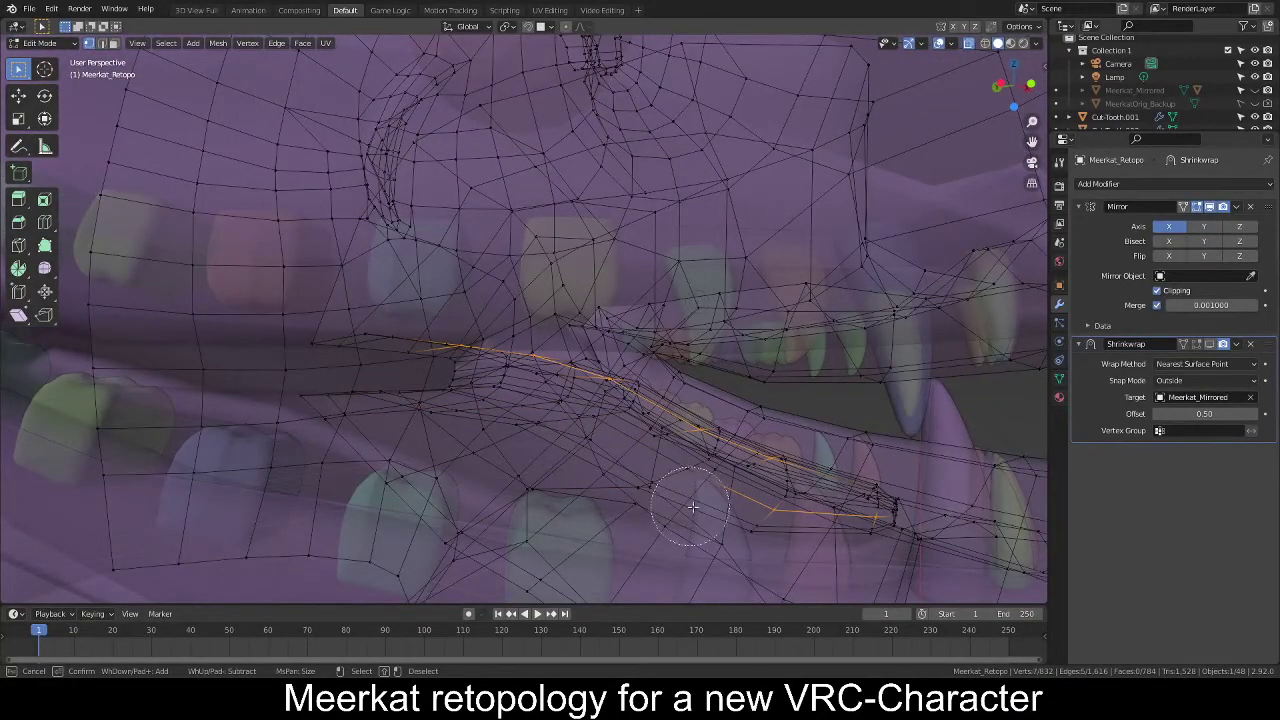
pyautogui.moveTo(847, 543); pyautogui.dragTo(641, 408, button='middle')
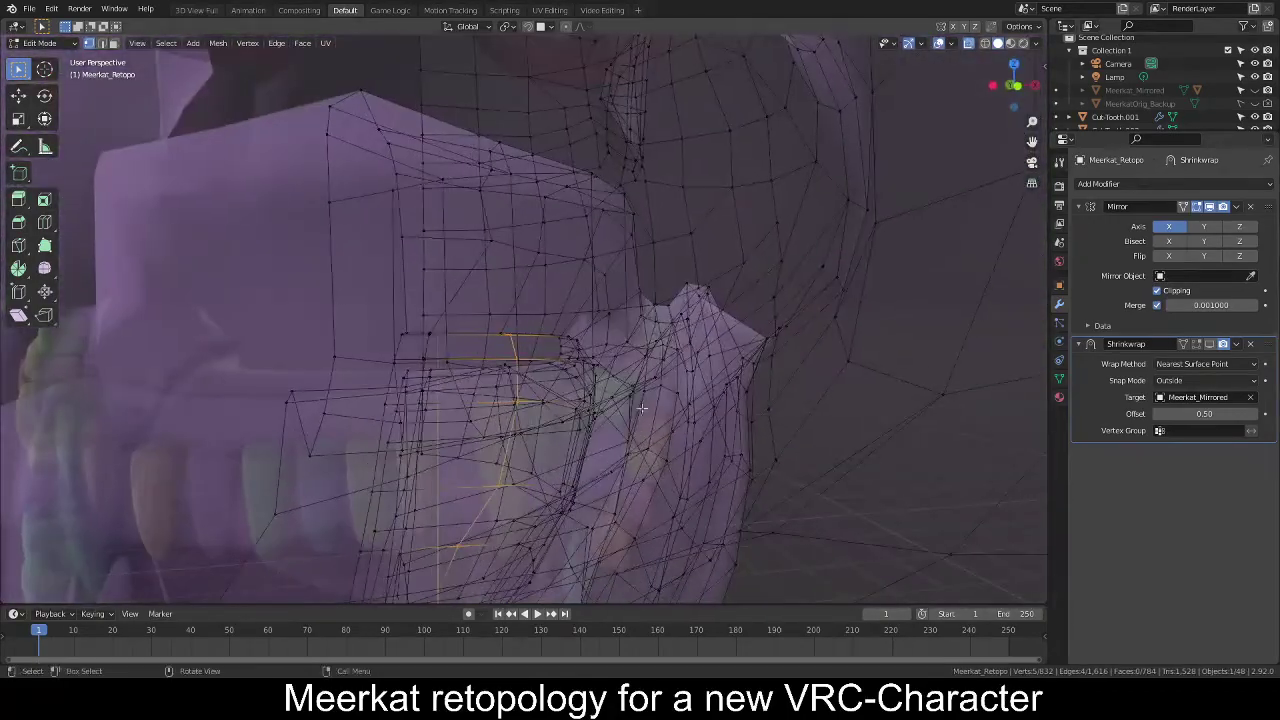
pyautogui.click(969, 43)
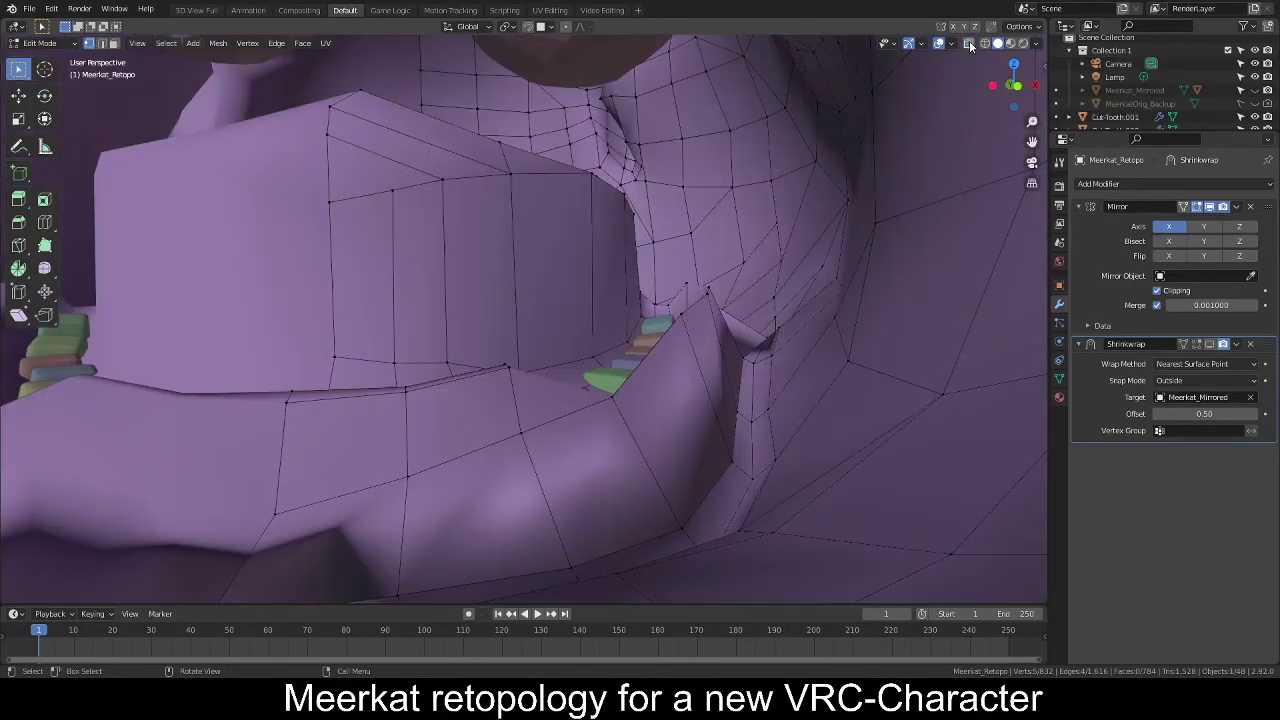
# Raise the selected rear vertices of the lower mouth surface about 0.024 along the Z axis.
pyautogui.moveTo(620, 300)
pyautogui.mouseDown(button='middle')
pyautogui.moveTo(560, 329)
pyautogui.moveTo(594, 309)
pyautogui.mouseUp(button='middle')
pyautogui.press('g')
pyautogui.press('z')
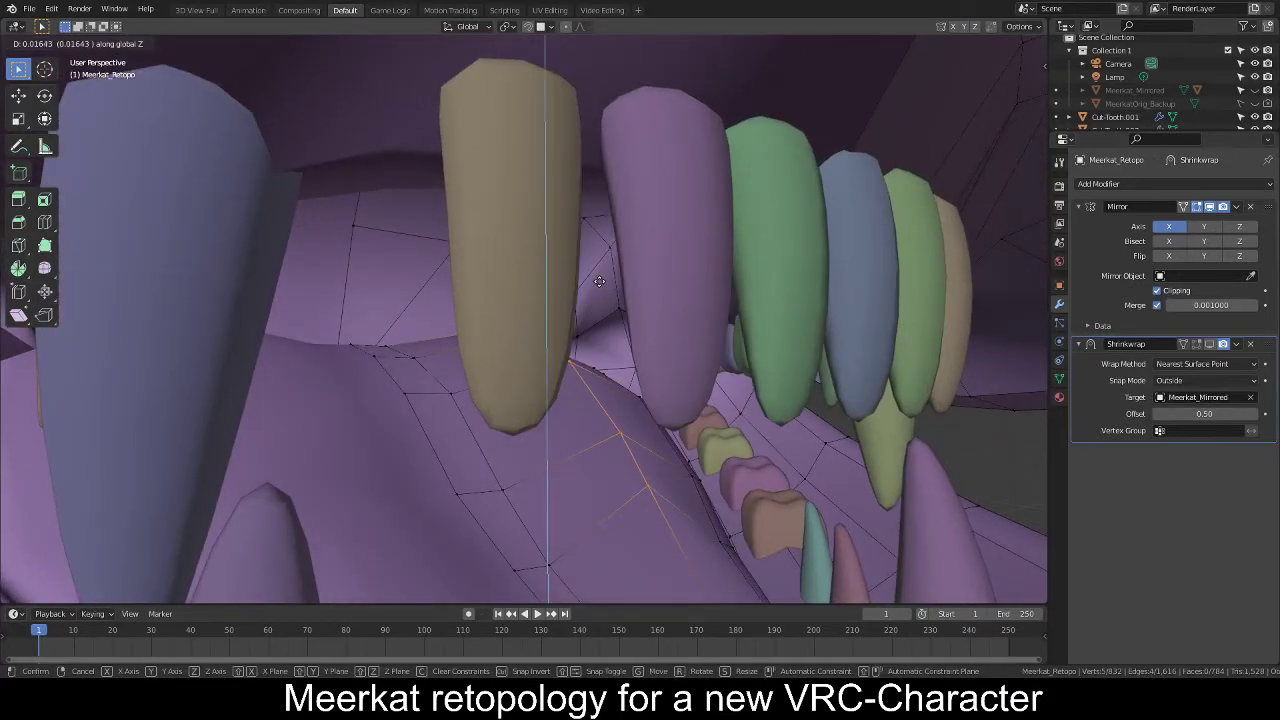
pyautogui.click(595, 267)
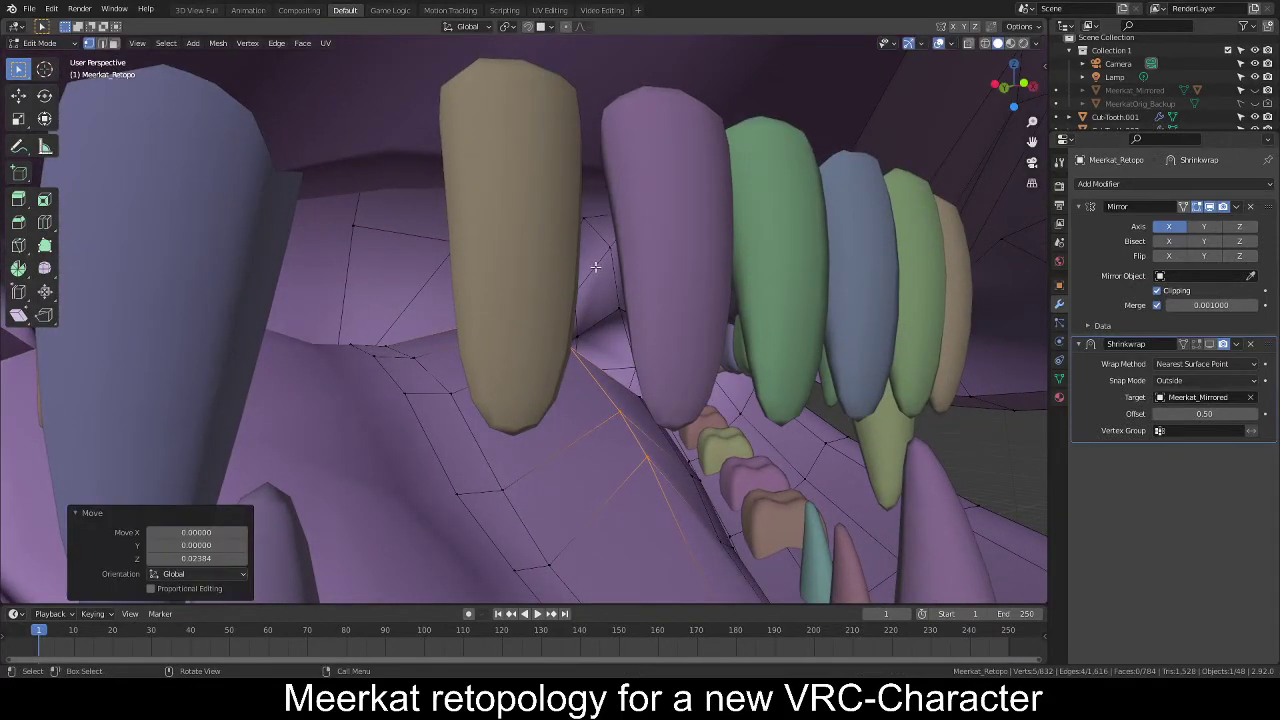
# Select the edge loop on the lower mouth surface near the centre line and deselect its part on the upper jaw.
pyautogui.keyDown('alt'); pyautogui.click(457, 412); pyautogui.keyUp('alt')
pyautogui.moveTo(457, 411); pyautogui.dragTo(590, 62, button='middle')
pyautogui.press('c')
pyautogui.rightClick(600, 55)
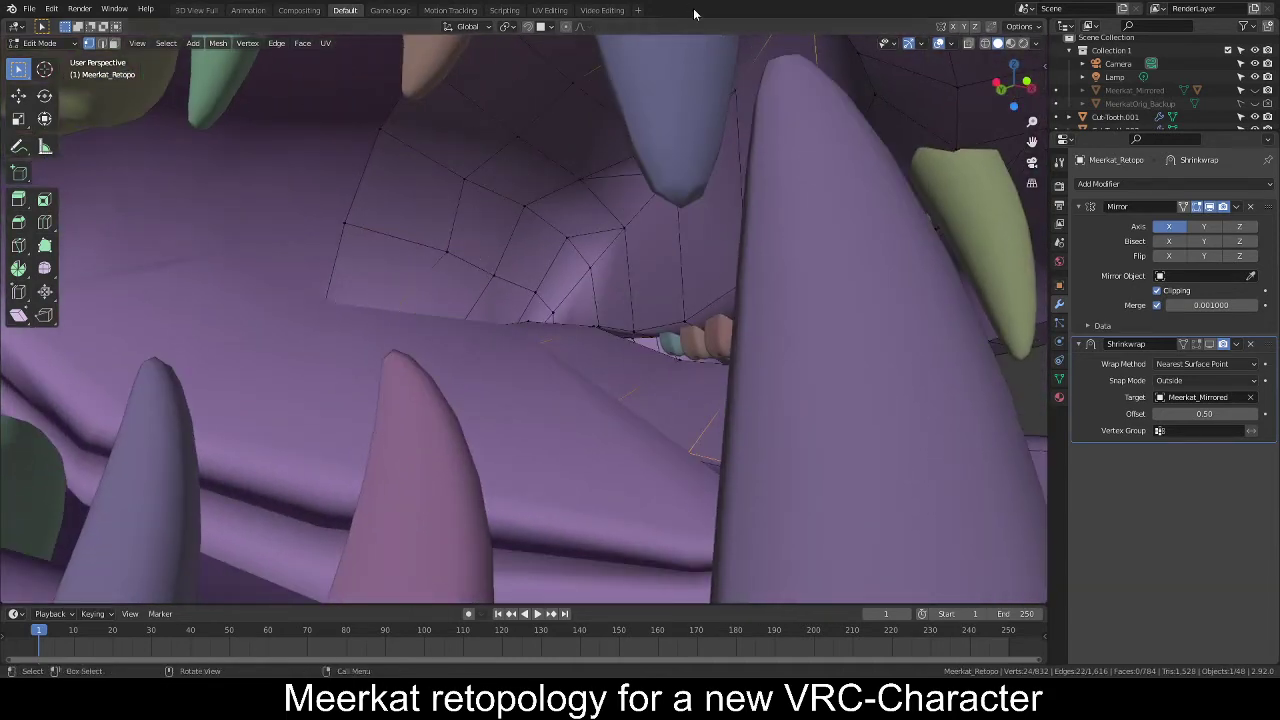
pyautogui.moveTo(646, 98)
pyautogui.mouseDown(button='middle')
pyautogui.moveTo(631, 124)
pyautogui.moveTo(523, 189)
pyautogui.moveTo(443, 260)
pyautogui.moveTo(603, 312)
pyautogui.moveTo(714, 240)
pyautogui.mouseUp(button='middle')
pyautogui.press('c')
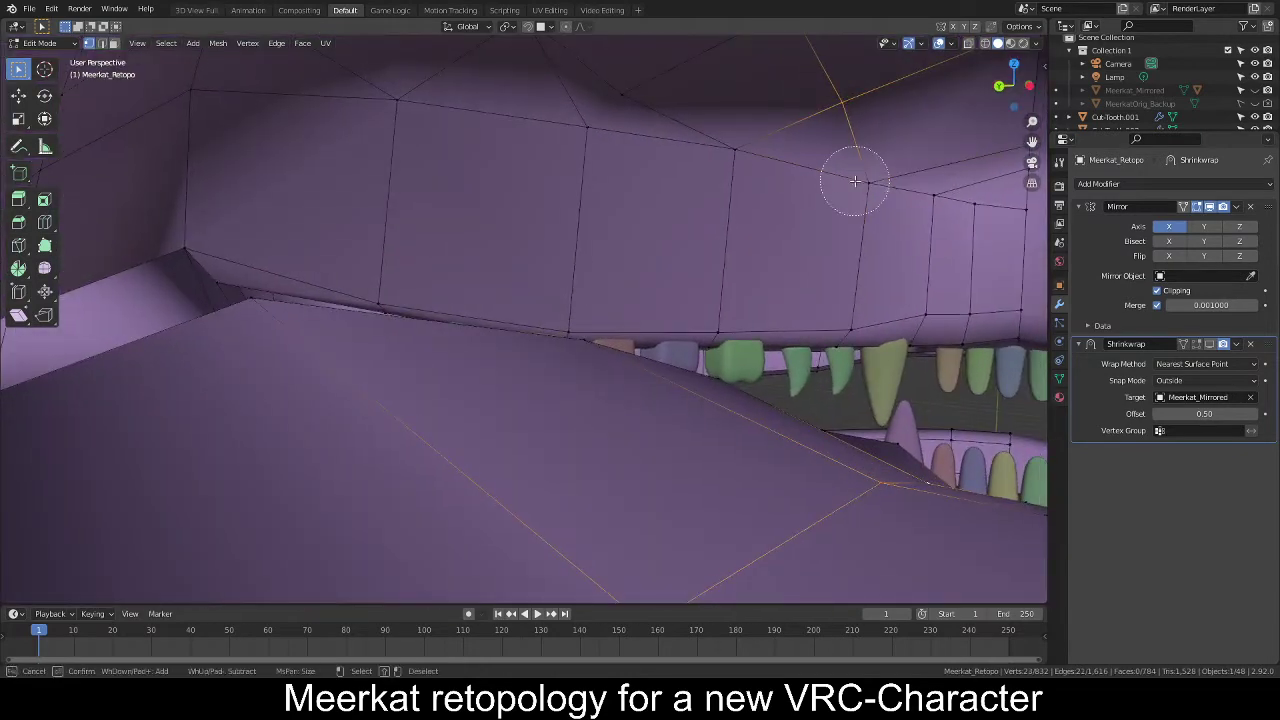
pyautogui.moveTo(866, 144); pyautogui.dragTo(493, 302, button='middle')
pyautogui.press('c')
pyautogui.middleClick(817, 135)
pyautogui.rightClick(817, 135)
# Lower the selected loop about 0.005 along Z and slide it toward the centre line by a factor of about 0.7.
pyautogui.click(546, 268)
pyautogui.press('g')
pyautogui.press('z')
pyautogui.click(536, 262)
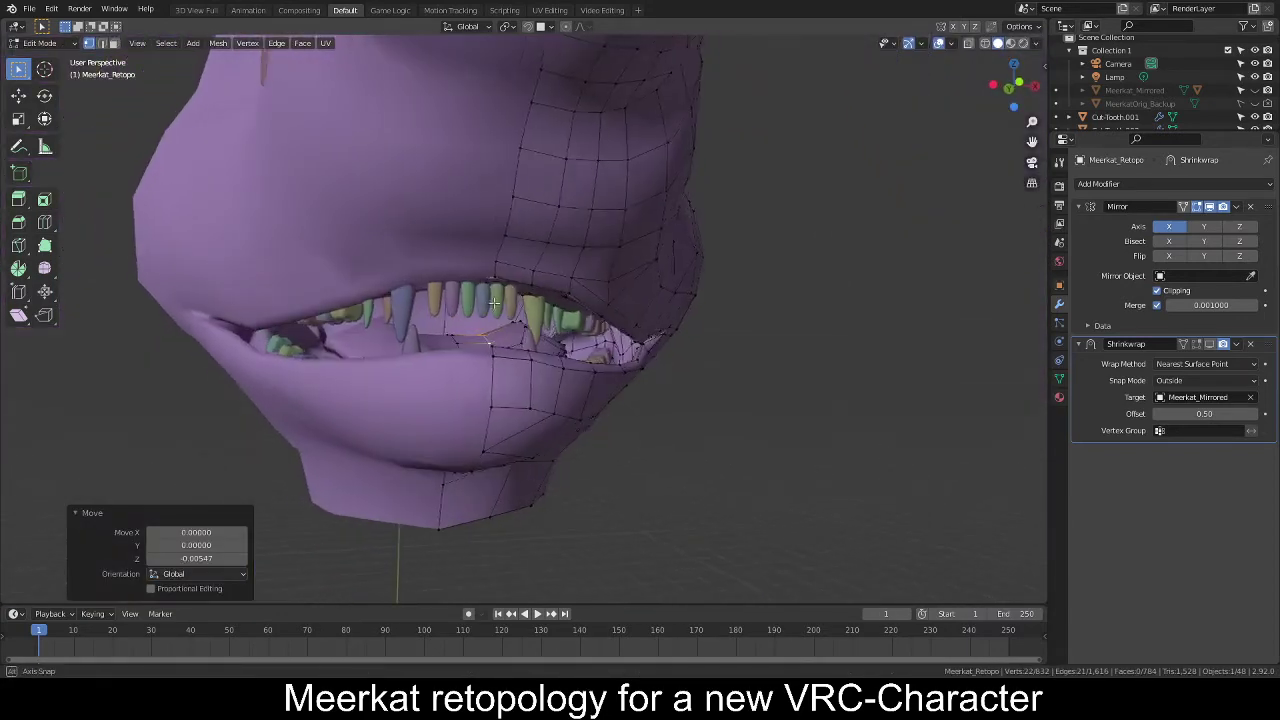
pyautogui.scroll(5, 494, 302)
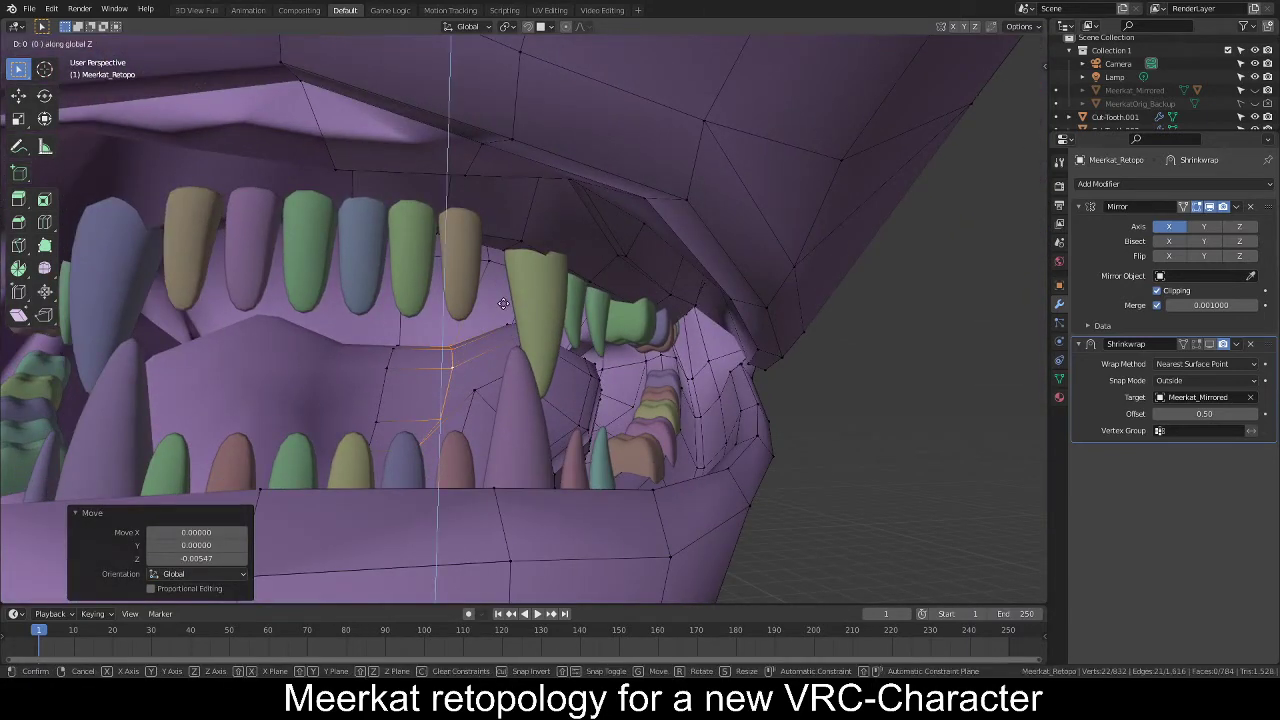
pyautogui.press('g')
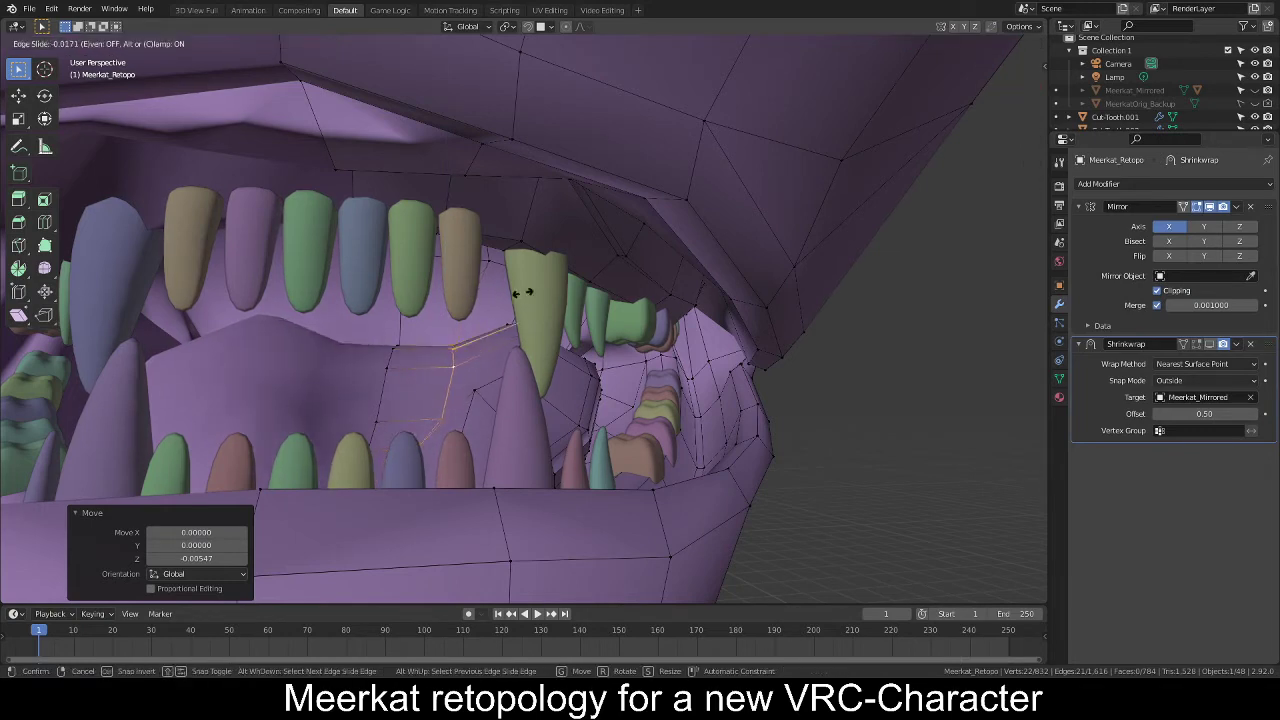
pyautogui.click(485, 293)
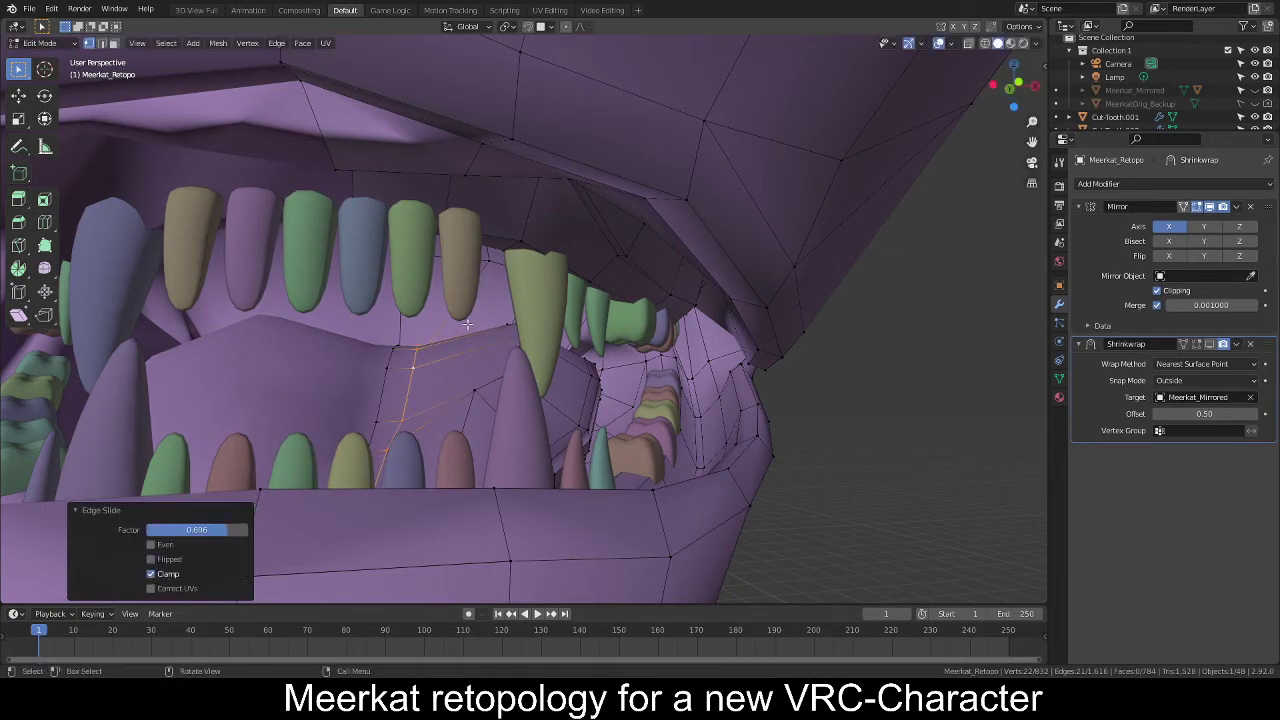
# Select the rear section of the middle loop as a shortest path and edge-slide it by a factor of about 0.16.
pyautogui.scroll(-4, 485, 293)
pyautogui.scroll(4, 485, 293)
pyautogui.moveTo(485, 293); pyautogui.dragTo(488, 322, button='middle')
pyautogui.click(505, 377)
pyautogui.keyDown('ctrl'); pyautogui.click(488, 322); pyautogui.keyUp('ctrl')
pyautogui.moveTo(615, 344); pyautogui.dragTo(601, 342, button='middle')
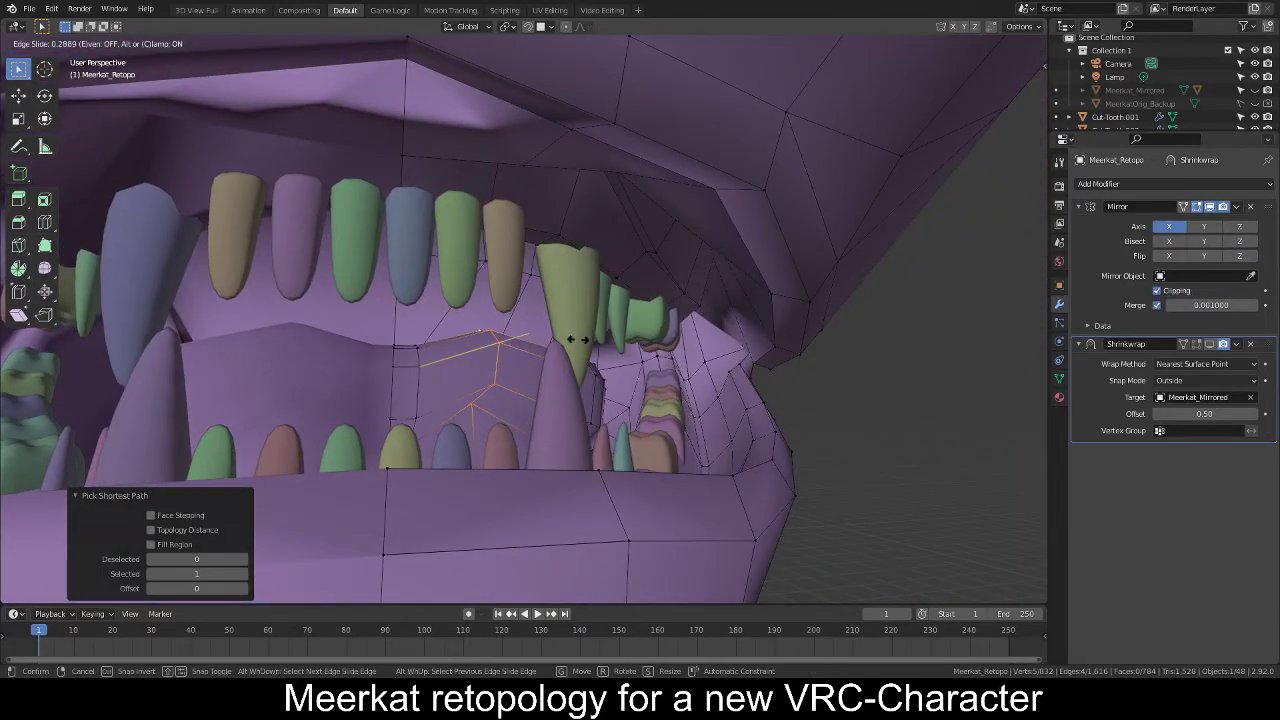
pyautogui.click(588, 338)
pyautogui.moveTo(588, 338); pyautogui.dragTo(560, 363, button='middle')
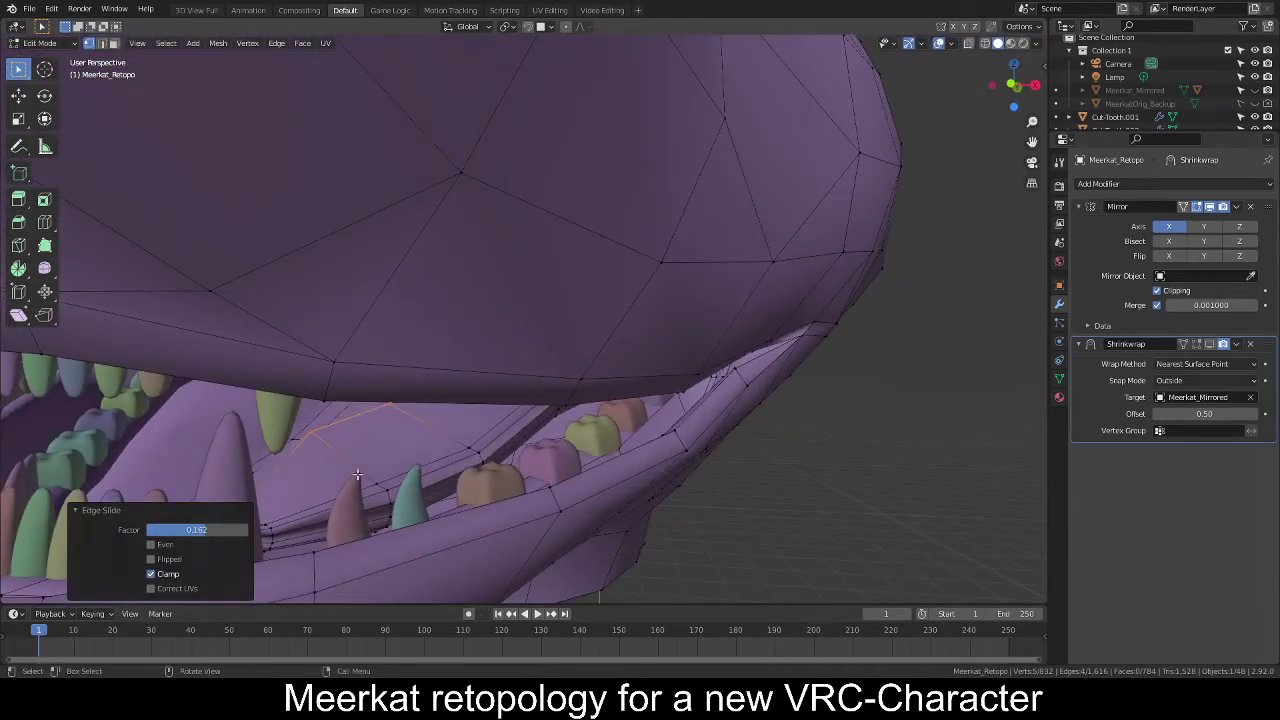
# Select the outer edge loop of the lower mouth surface and slide it outward toward the cheek teeth.
pyautogui.hotkey('alt', 'a')
pyautogui.moveTo(397, 464); pyautogui.dragTo(577, 398, button='middle')
pyautogui.press('g')
pyautogui.press('g')
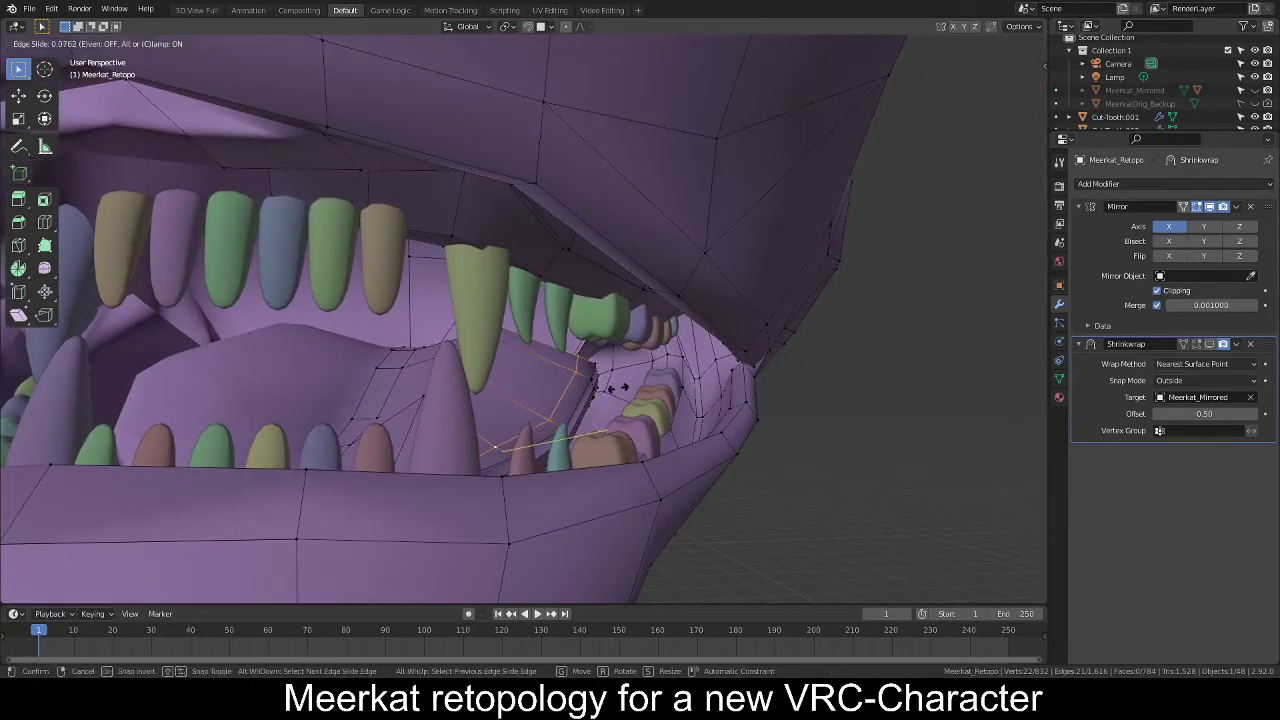
pyautogui.click(600, 380)
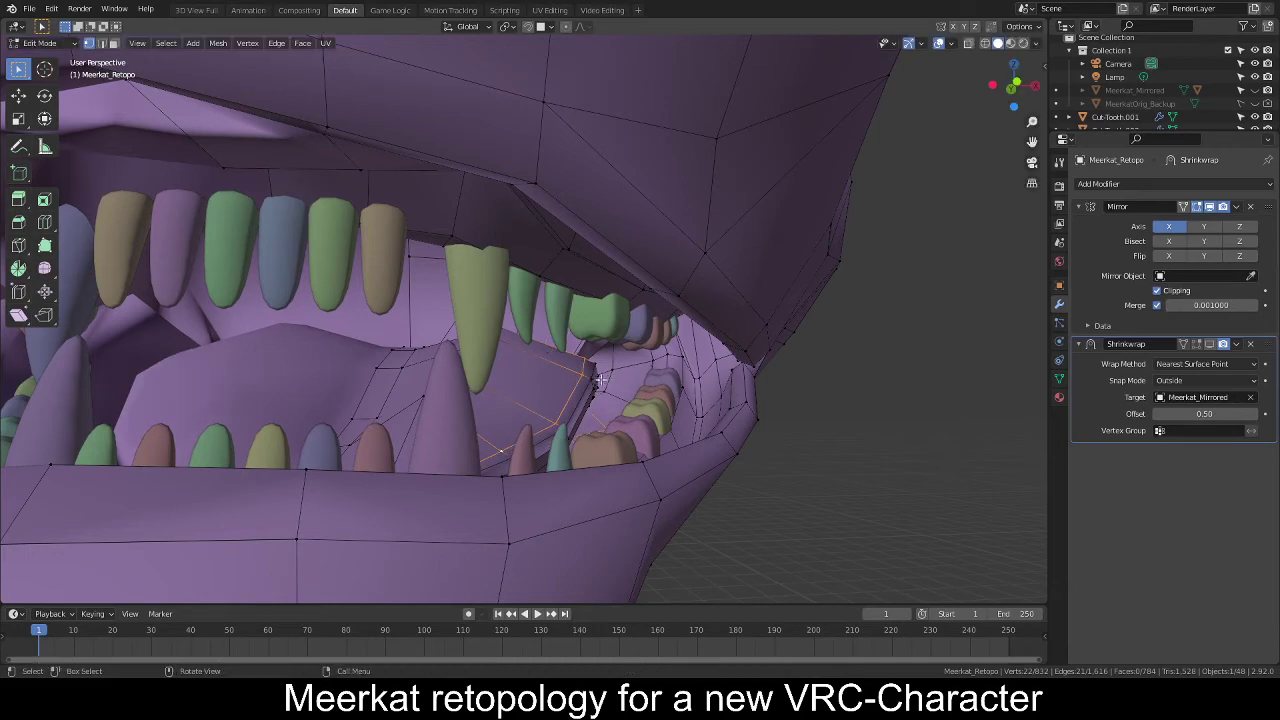
# Deselect the upper-jaw section of the outer edge loop at the back of the mouth.
pyautogui.moveTo(600, 380); pyautogui.dragTo(723, 354, button='middle')
pyautogui.scroll(5, 535, 258)
pyautogui.moveTo(535, 258); pyautogui.dragTo(573, 287, button='middle')
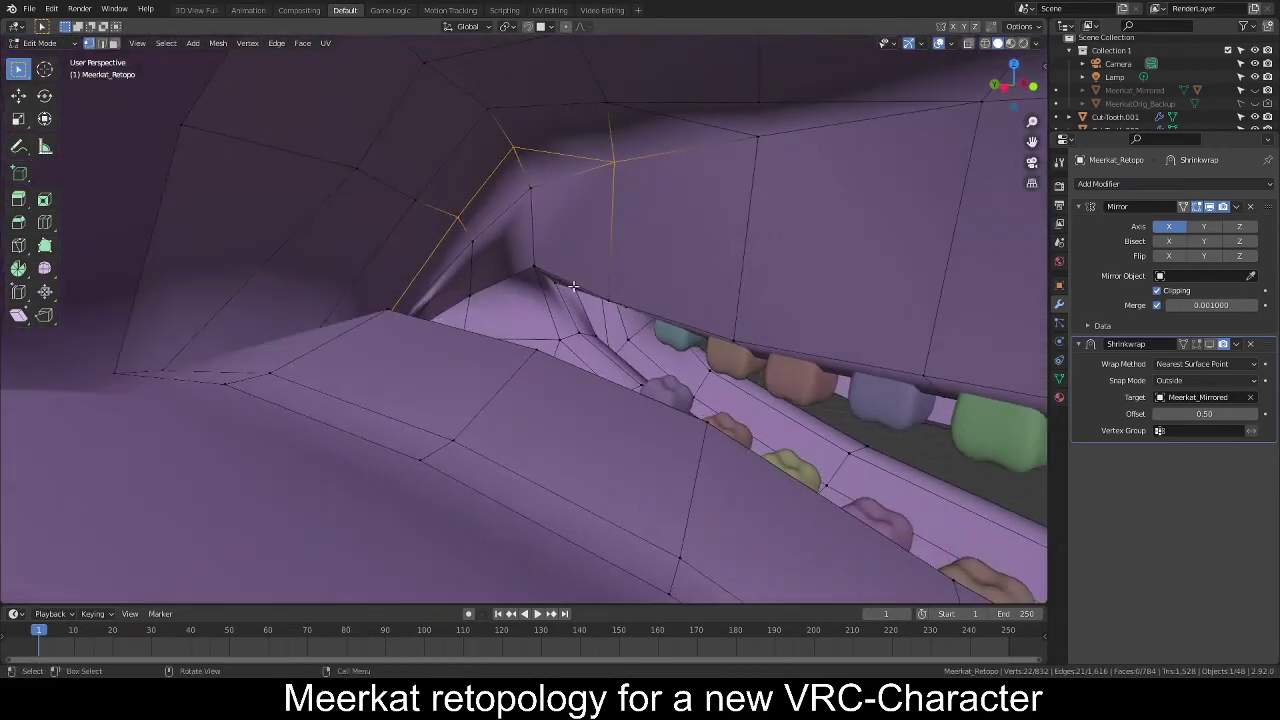
pyautogui.rightClick(440, 197)
pyautogui.moveTo(690, 200); pyautogui.dragTo(434, 203, button='middle')
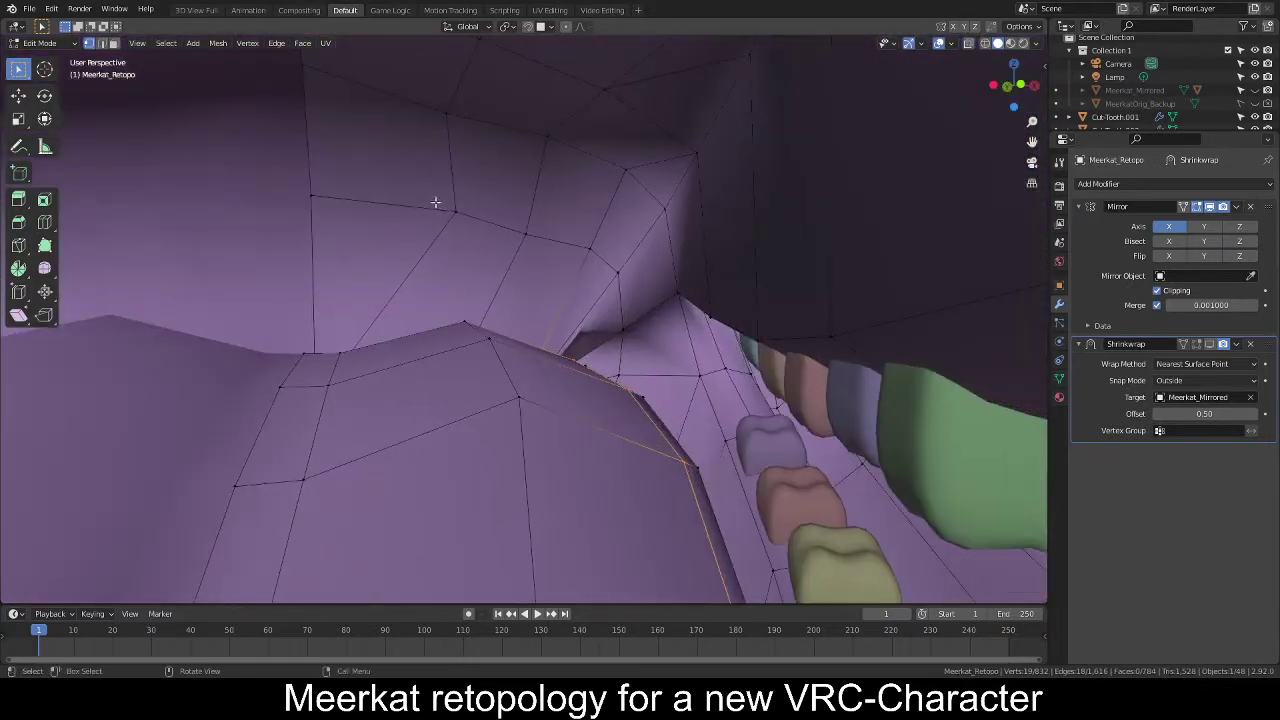
# Slide the remaining outer loop section inward from the rim beside the lower teeth and clear the selection.
pyautogui.scroll(-5, 434, 203)
pyautogui.moveTo(552, 322); pyautogui.dragTo(374, 274, button='middle')
pyautogui.scroll(6, 494, 331)
pyautogui.click(493, 320)
pyautogui.scroll(-4, 514, 345)
pyautogui.hotkey('alt', 'a')
# Adjust the height of the rear part of the middle loop on the lower mouth surface along the Z axis.
pyautogui.scroll(-5, 688, 330)
pyautogui.moveTo(688, 330); pyautogui.dragTo(610, 347, button='middle')
pyautogui.moveTo(590, 405); pyautogui.dragTo(611, 387, button='middle')
pyautogui.press('g')
pyautogui.press('z')
pyautogui.click(651, 380)
# Slide individual rear vertices of the middle loop along their cross edges, the last by a factor of 0.21.
pyautogui.moveTo(521, 439); pyautogui.dragTo(526, 358, button='middle')
pyautogui.press('g')
pyautogui.press('g')
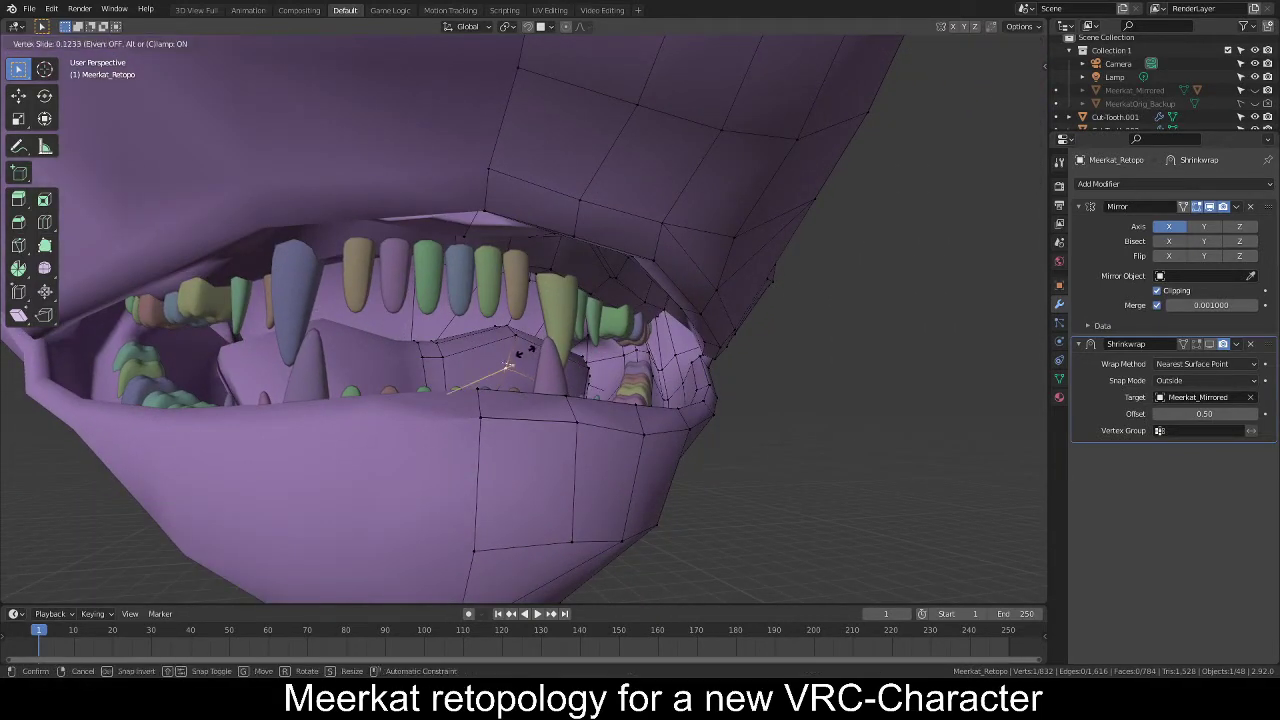
pyautogui.click(515, 352)
pyautogui.moveTo(515, 352); pyautogui.dragTo(513, 337, button='middle')
pyautogui.press('g')
pyautogui.press('g')
pyautogui.click(515, 349)
pyautogui.press('g')
pyautogui.press('g')
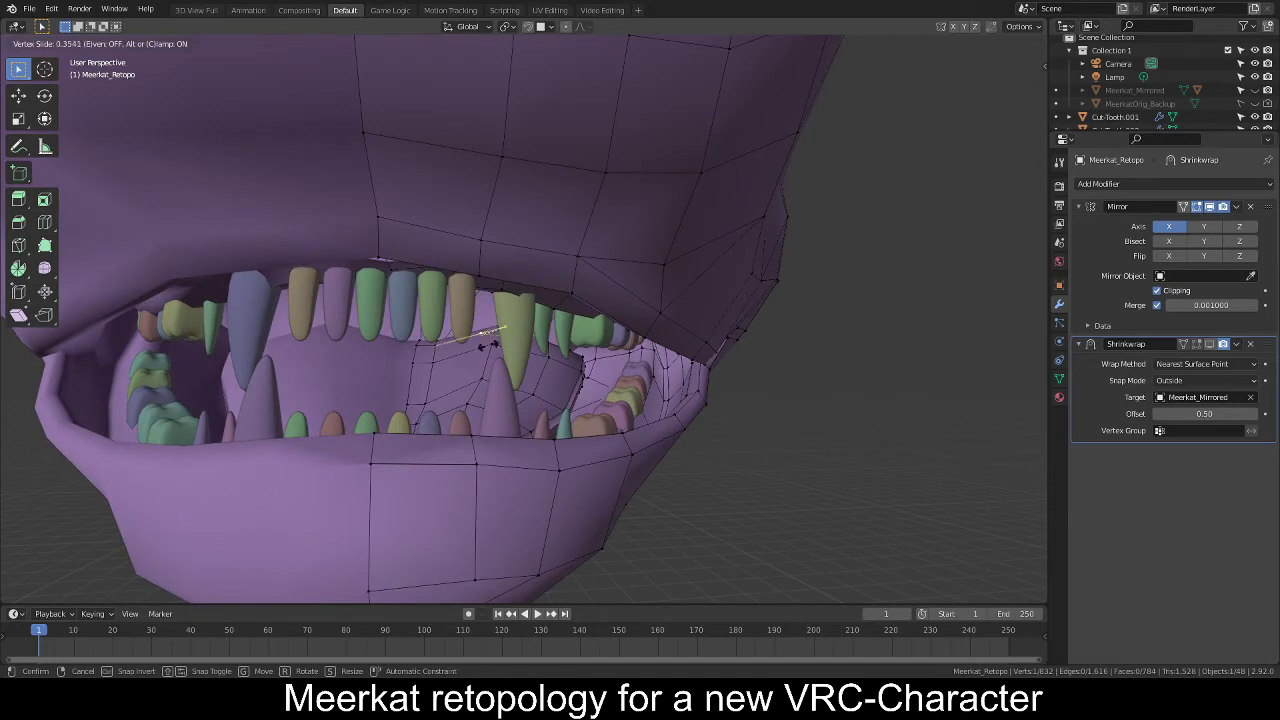
pyautogui.click(497, 341)
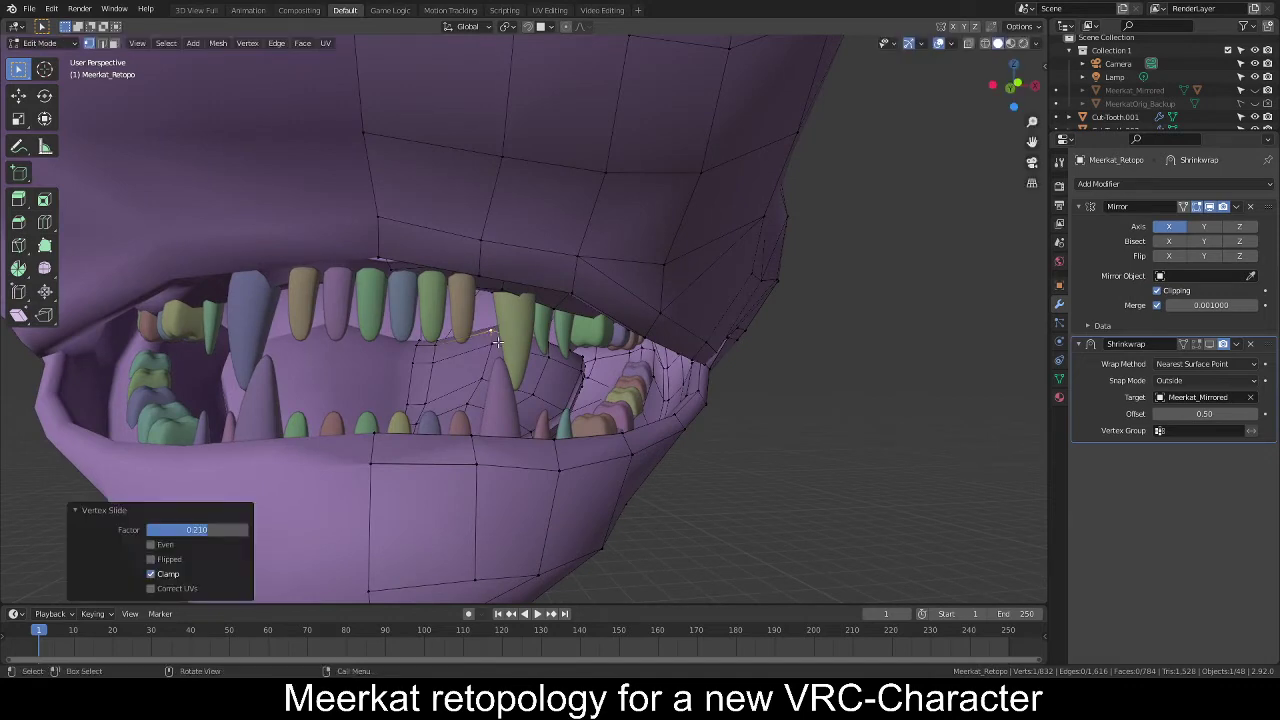
# Slide the middle loop's vertex at the back ridge of the lower mouth surface toward the centre line by a factor of 0.12.
pyautogui.scroll(6, 500, 338)
pyautogui.moveTo(509, 326); pyautogui.dragTo(509, 372, button='middle')
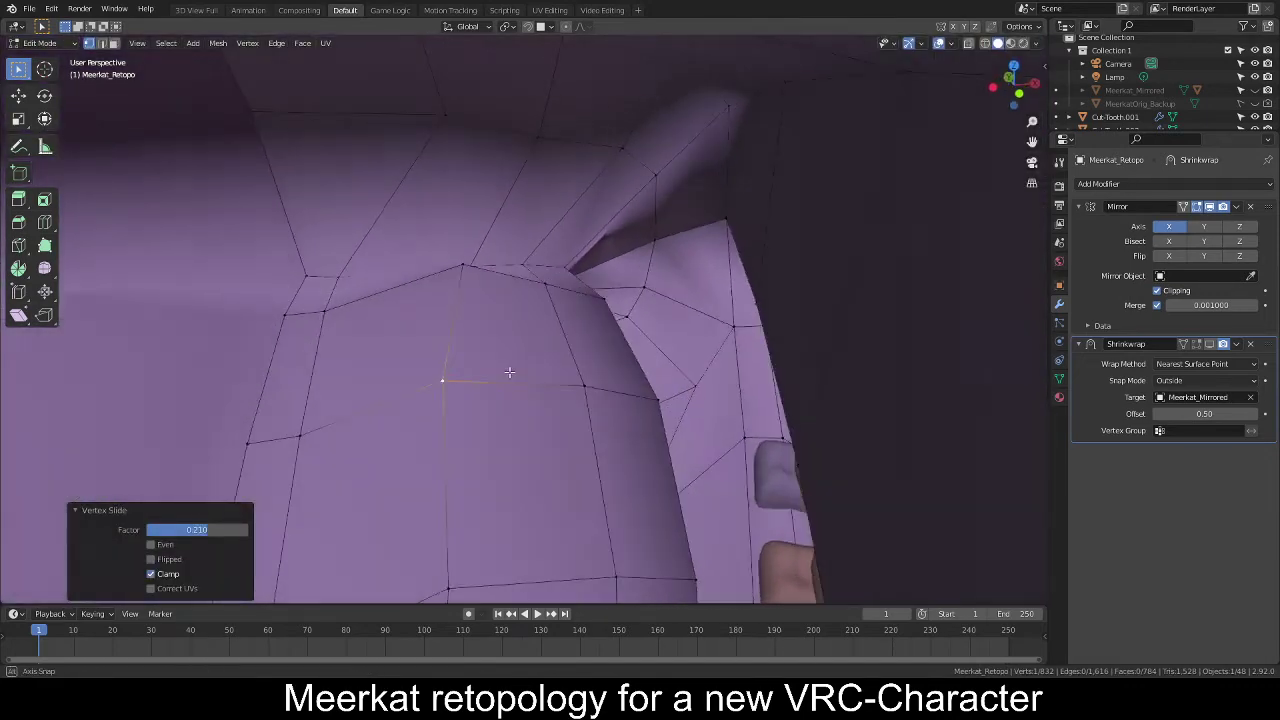
pyautogui.click(464, 272)
pyautogui.press('g')
pyautogui.press('g')
pyautogui.click(467, 304)
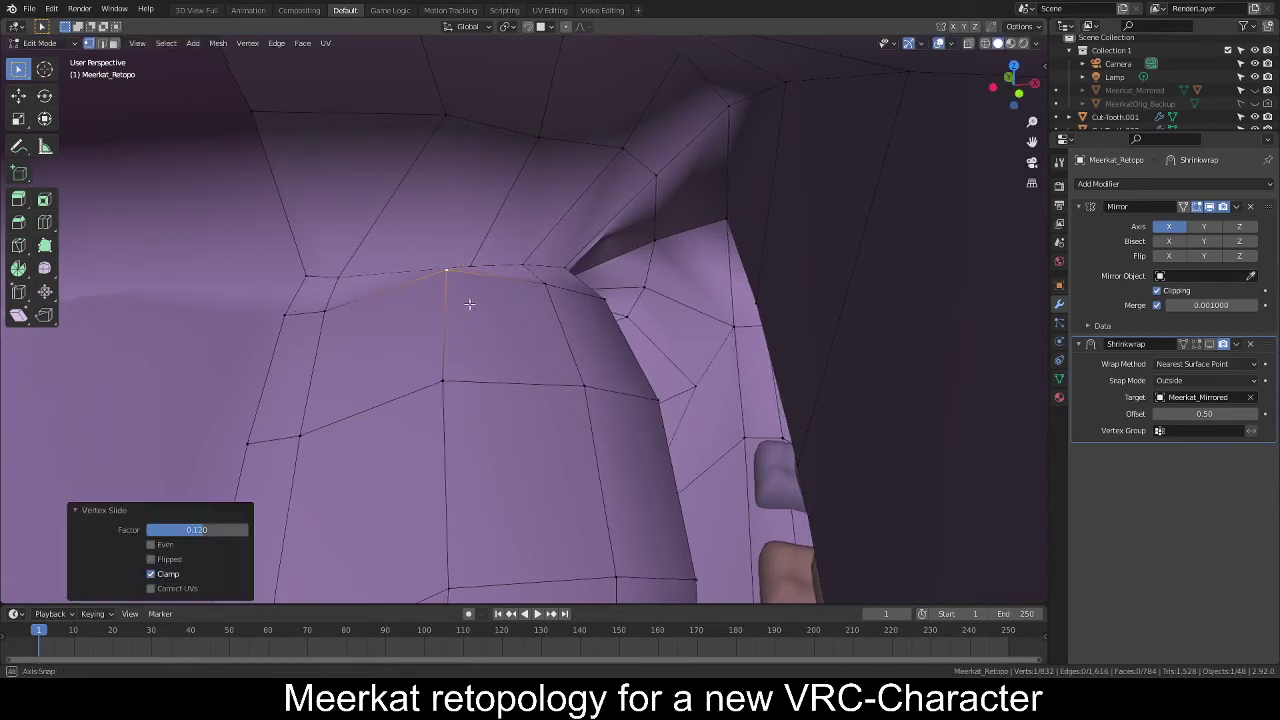
# Slide the neighbouring vertex just behind the back ridge toward the centre line by a factor of about 0.18.
pyautogui.scroll(5, 474, 314)
pyautogui.scroll(-5, 473, 280)
pyautogui.hotkey('alt', 'a')
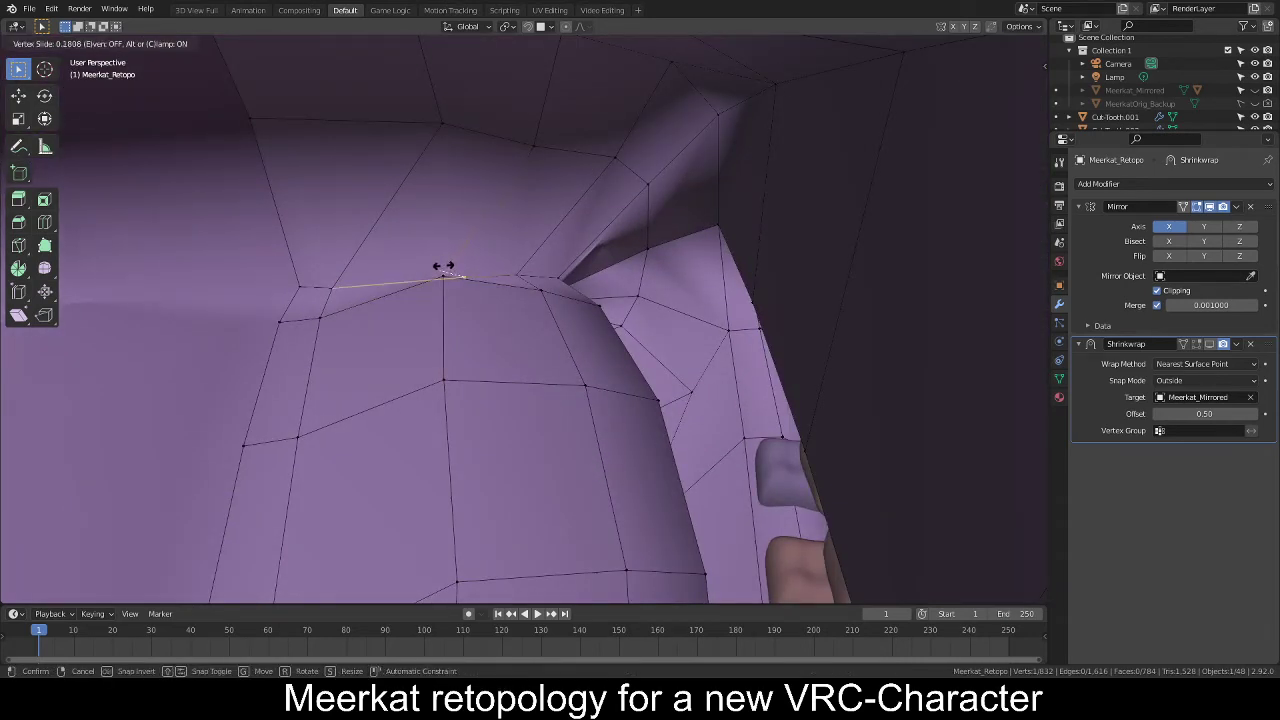
pyautogui.click(445, 270)
pyautogui.moveTo(457, 291); pyautogui.dragTo(626, 299, button='middle')
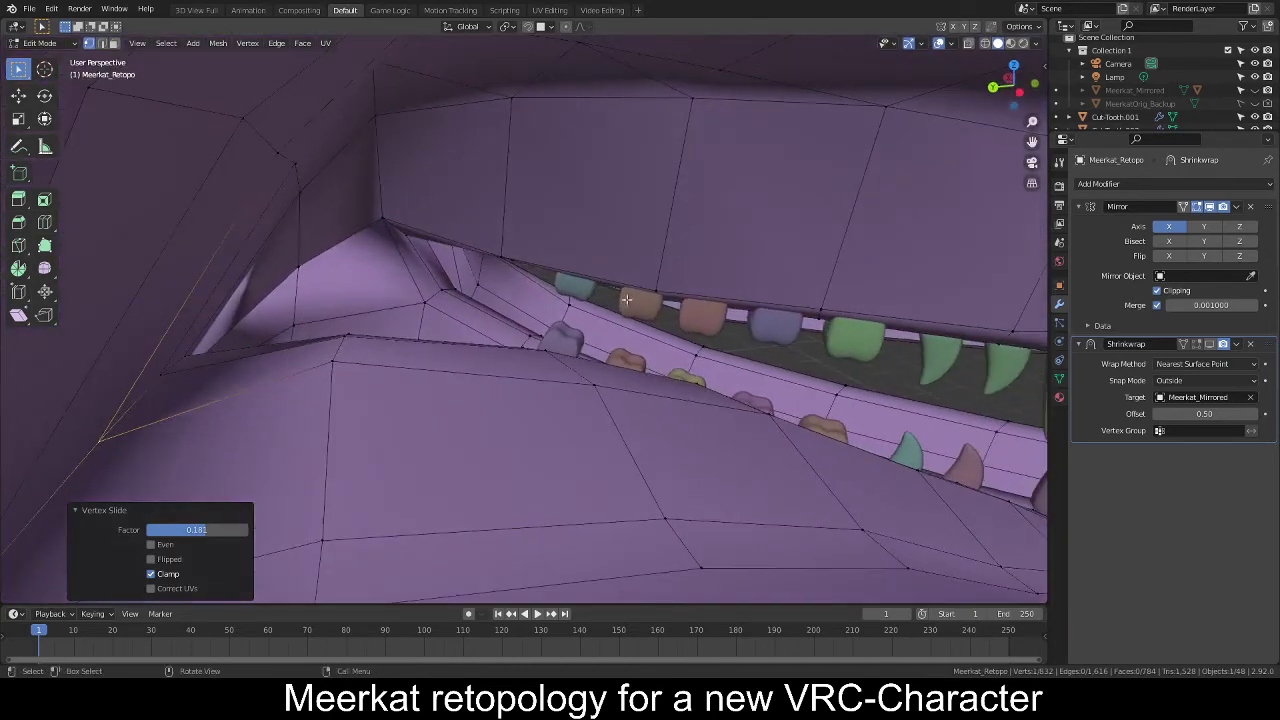
pyautogui.scroll(-10, 714, 366)
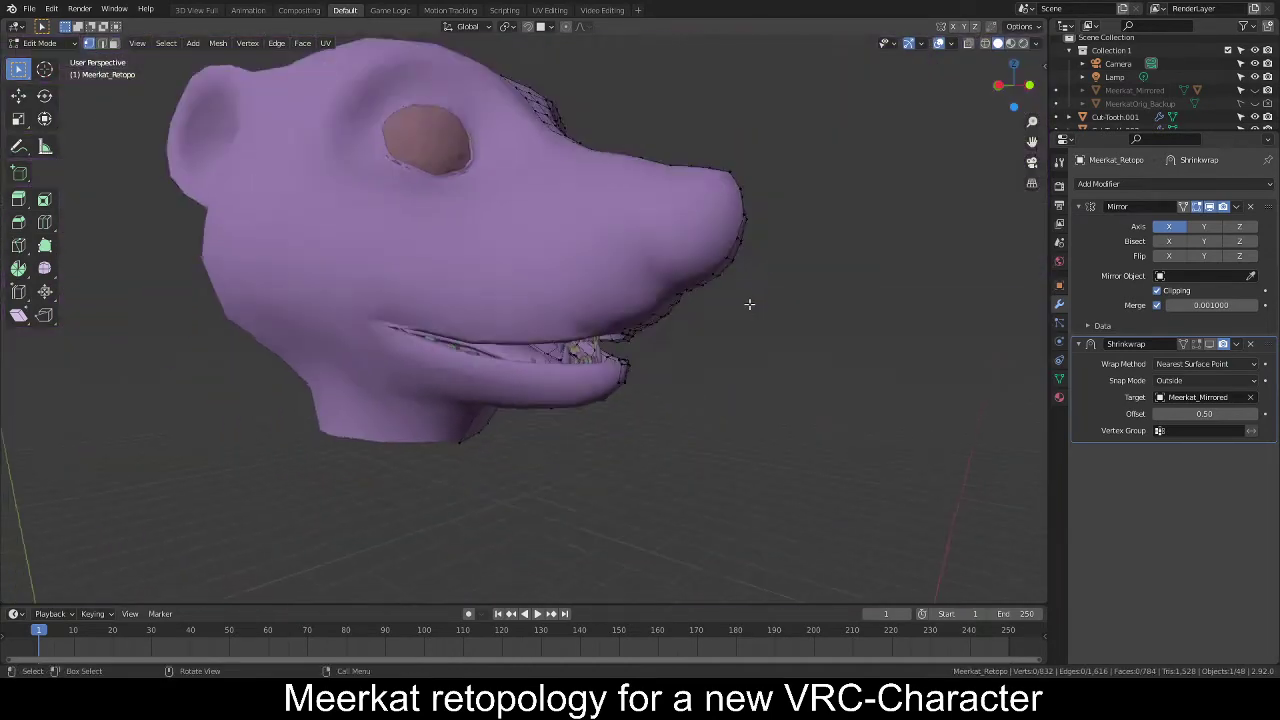
# Inspect the inner mouth surface and teeth in Object Mode and up close in Edit Mode.
pyautogui.scroll(-3, 749, 304)
pyautogui.moveTo(683, 266); pyautogui.dragTo(660, 380, button='middle')
pyautogui.press('Tab')
pyautogui.scroll(8, 711, 360)
pyautogui.scroll(10, 660, 380)
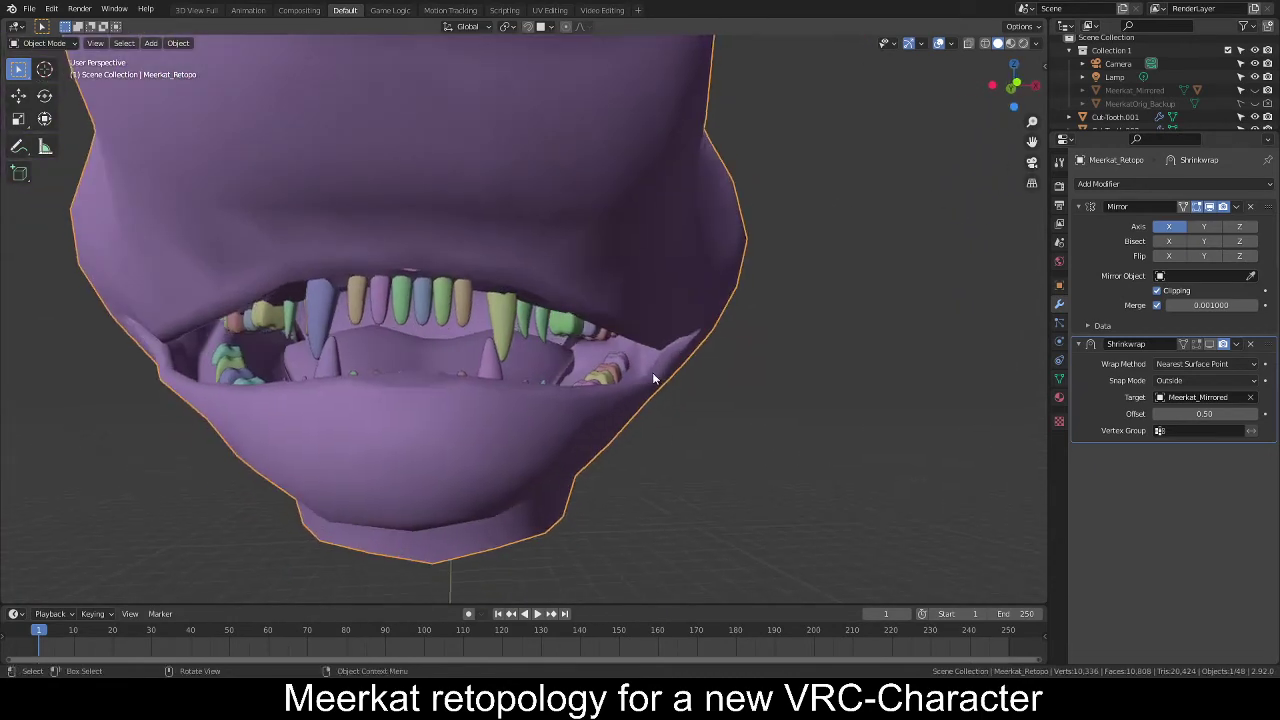
pyautogui.press('Tab')
pyautogui.scroll(8, 652, 398)
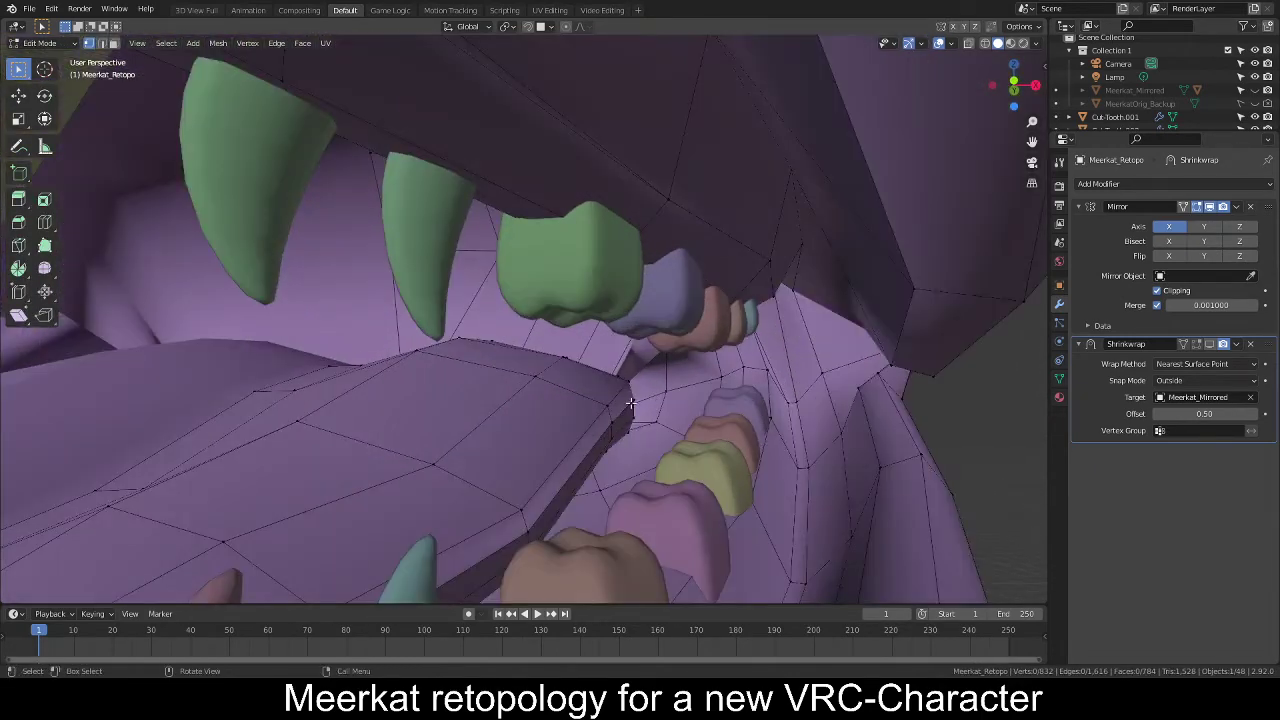
pyautogui.moveTo(632, 400); pyautogui.dragTo(622, 399, button='middle')
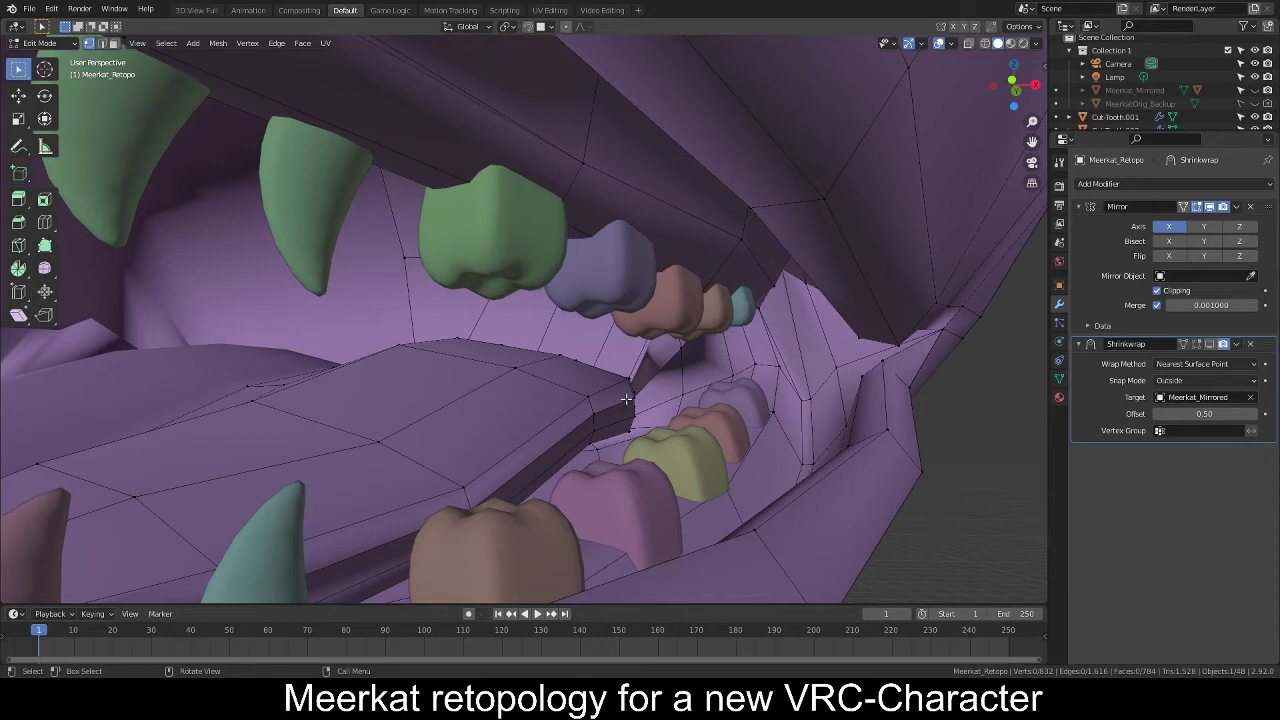
# Try to scale the edge loop under the side rim of the raised lower mouth surface.
pyautogui.scroll(-3, 626, 399)
pyautogui.moveTo(626, 399); pyautogui.dragTo(667, 401, button='middle')
pyautogui.scroll(3, 659, 386)
pyautogui.moveTo(668, 408)
pyautogui.mouseDown(button='middle')
pyautogui.moveTo(666, 371)
pyautogui.moveTo(609, 383)
pyautogui.moveTo(664, 396)
pyautogui.mouseUp(button='middle')
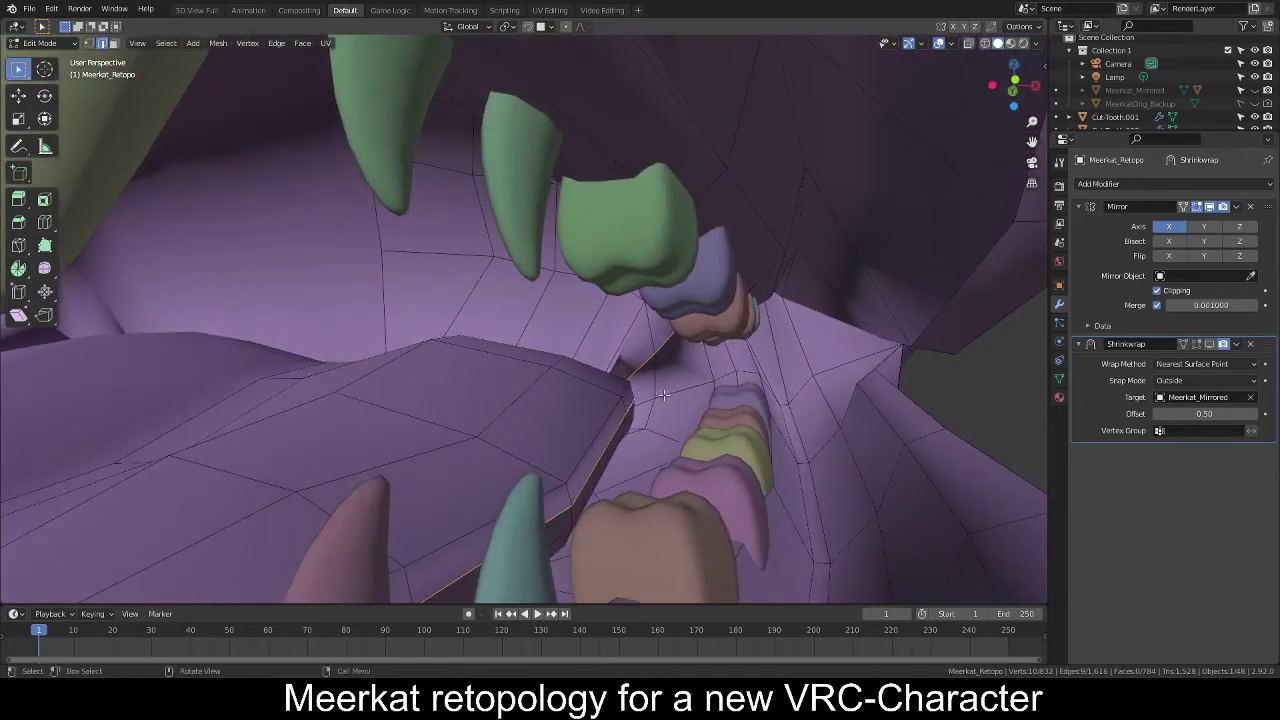
pyautogui.press('s')
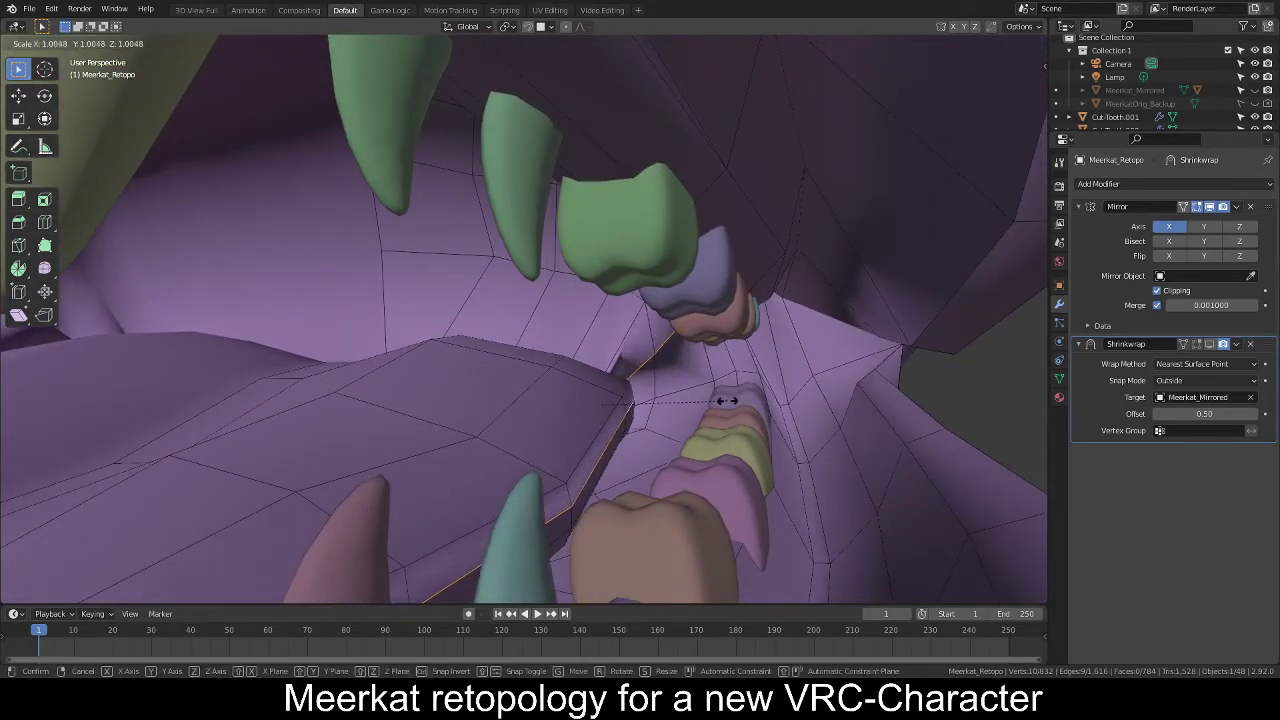
pyautogui.click(669, 405)
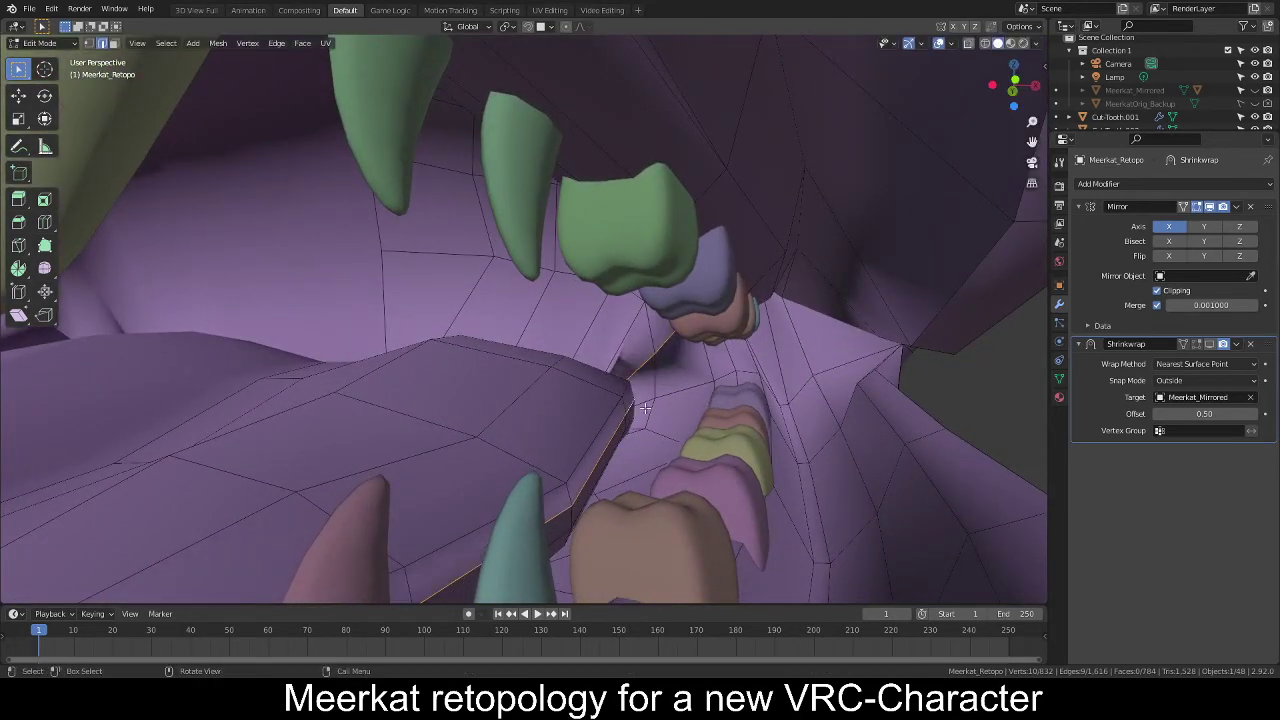
# Shade the head flat to examine the facets inside the mouth, and restore smooth shading.
pyautogui.press('Tab')
pyautogui.rightClick(590, 362)
pyautogui.click(588, 362)
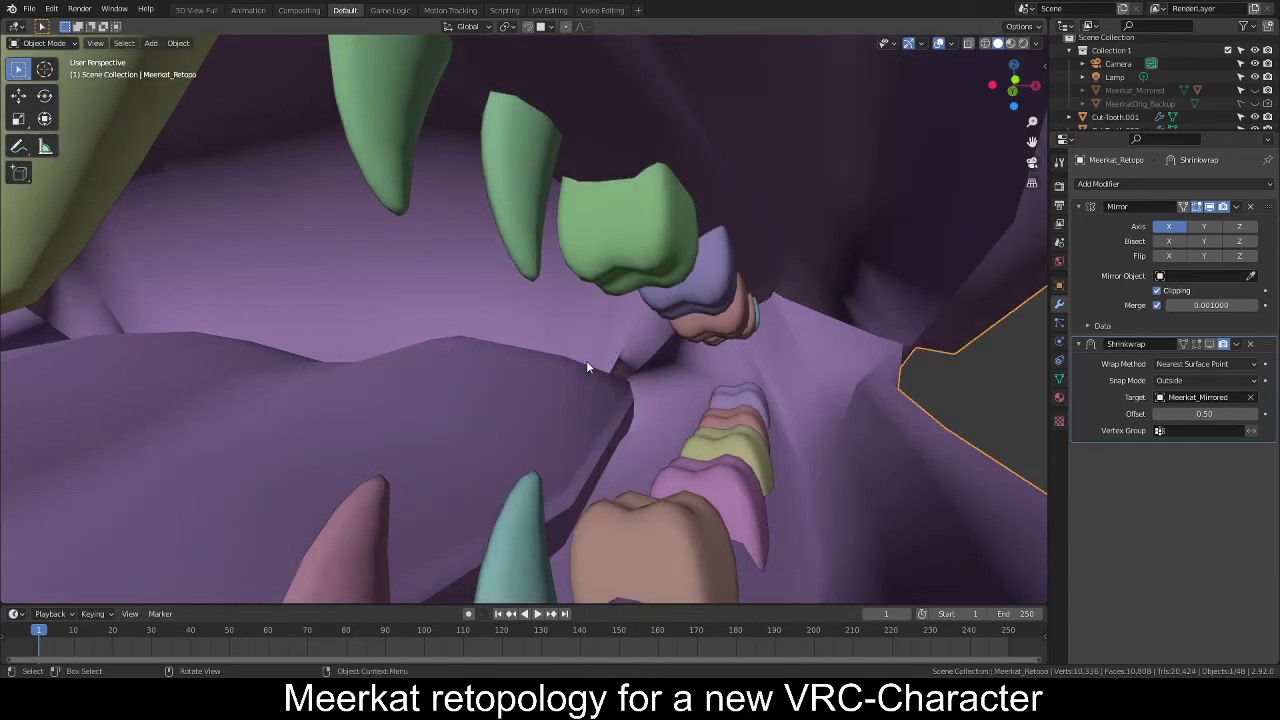
pyautogui.rightClick(587, 362)
pyautogui.click(586, 374)
pyautogui.moveTo(586, 374)
pyautogui.mouseDown(button='middle')
pyautogui.moveTo(651, 391)
pyautogui.moveTo(607, 374)
pyautogui.mouseUp(button='middle')
pyautogui.rightClick(607, 374)
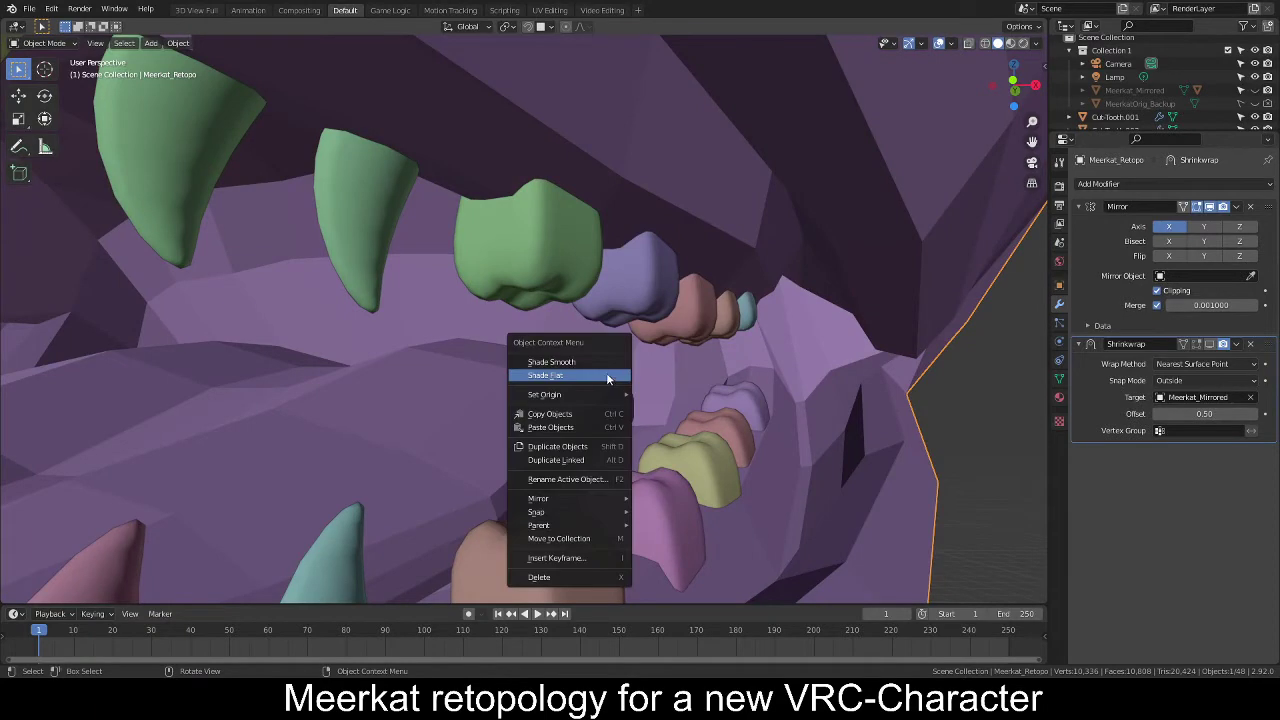
pyautogui.click(605, 355)
pyautogui.press('Tab')
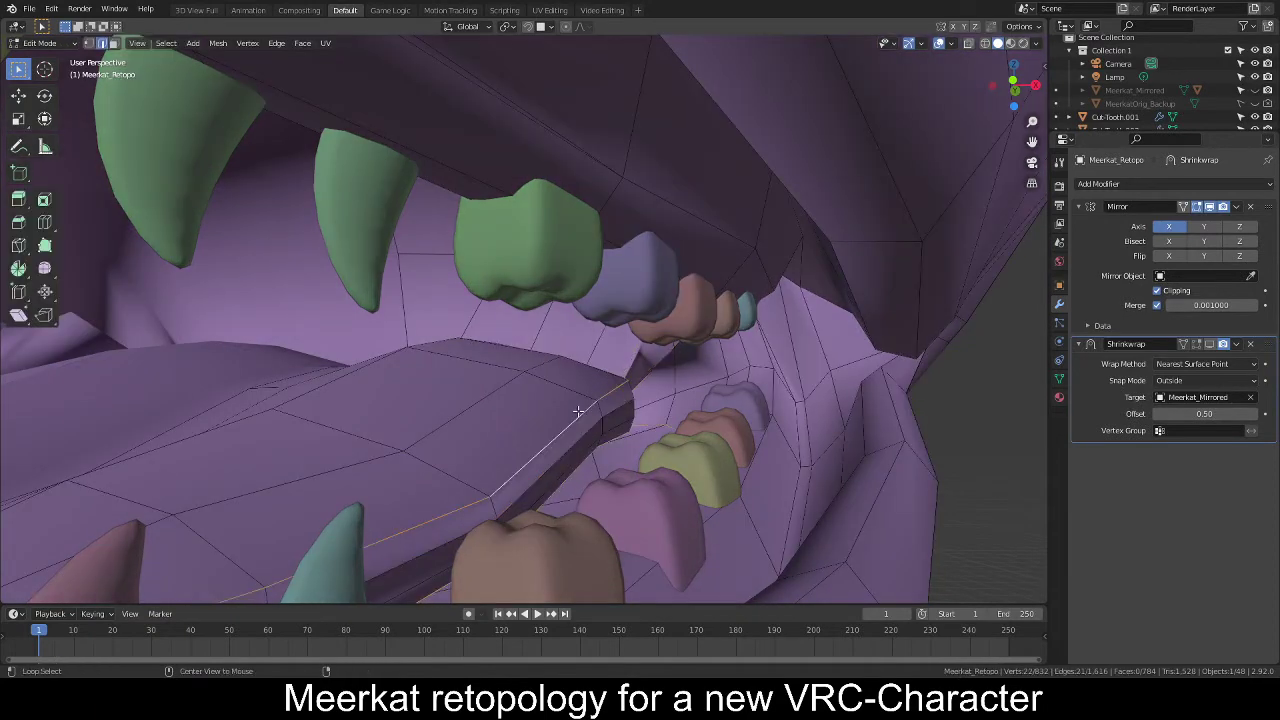
# Slide the edge loop along the outer side ridge of the lower mouth surface by a factor of 0.283 and readjust its position.
pyautogui.moveTo(578, 410); pyautogui.dragTo(619, 400, button='middle')
pyautogui.press('g')
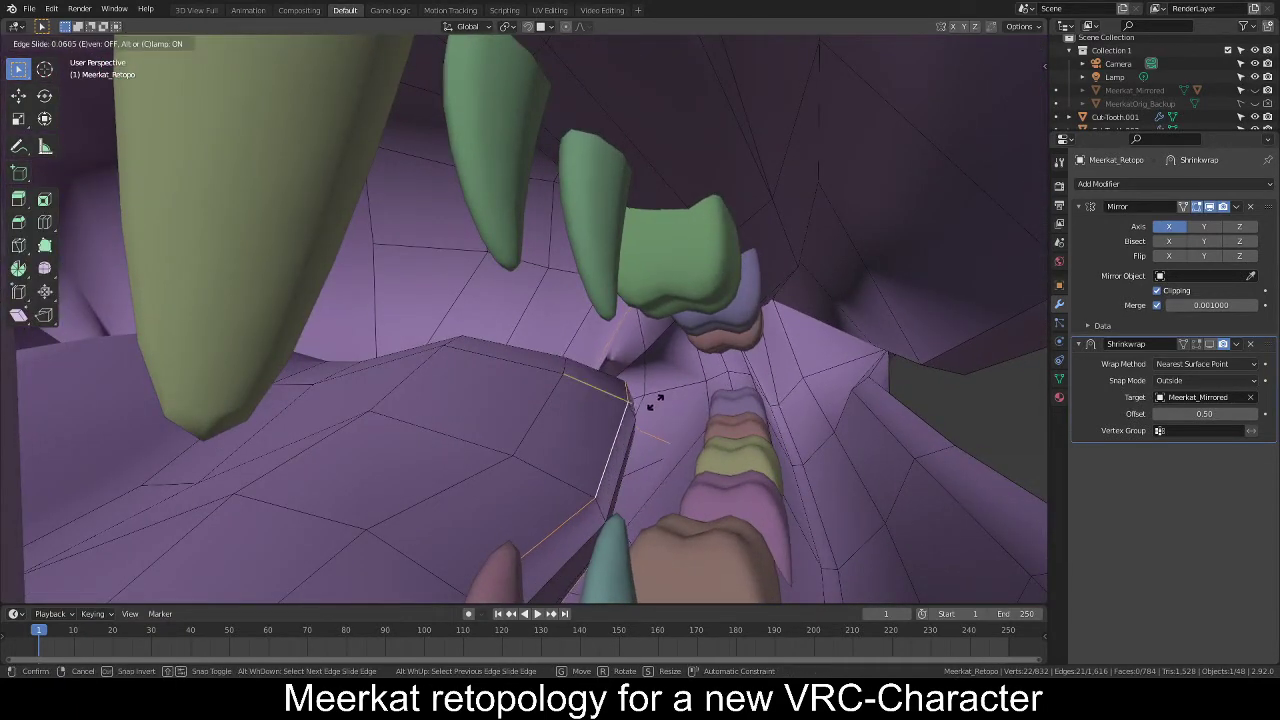
pyautogui.click(619, 407)
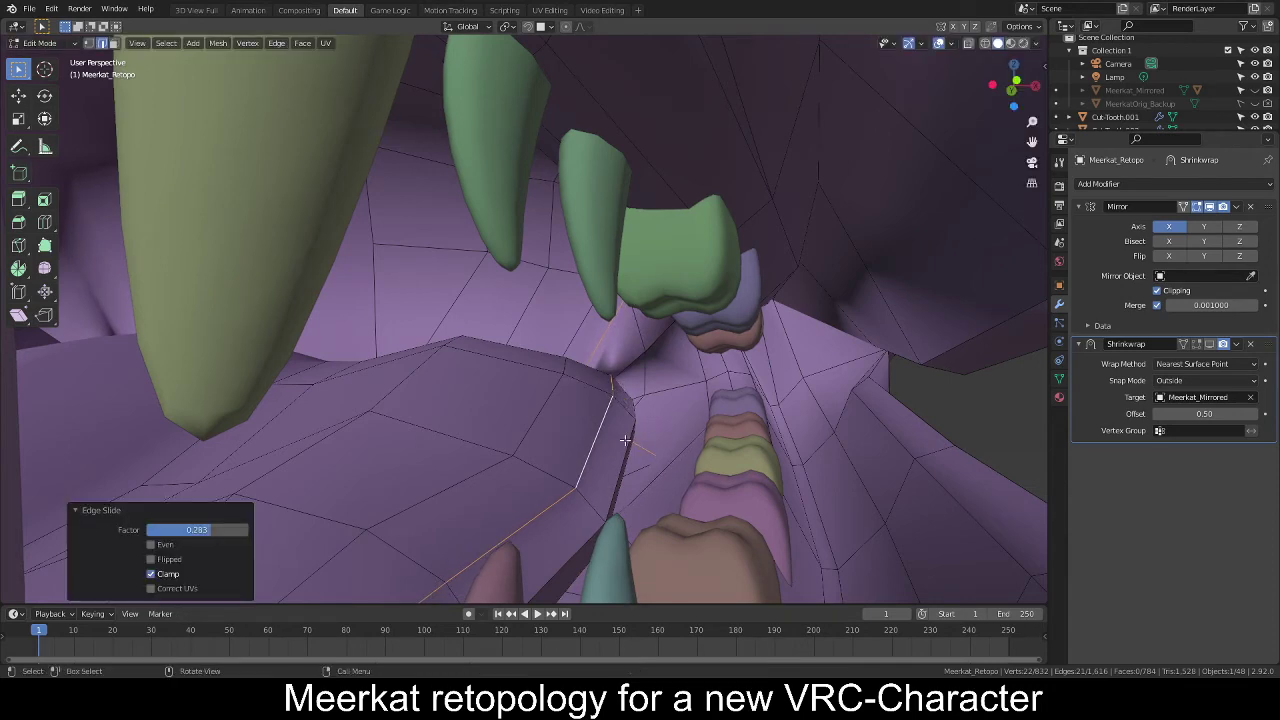
pyautogui.press('g')
pyautogui.press('g')
pyautogui.click(660, 428)
# Enable the Face Orientation viewport overlay with the head in Object Mode.
pyautogui.moveTo(660, 428); pyautogui.dragTo(585, 405, button='middle')
pyautogui.scroll(-5, 634, 422)
pyautogui.press('Tab')
pyautogui.scroll(6, 603, 400)
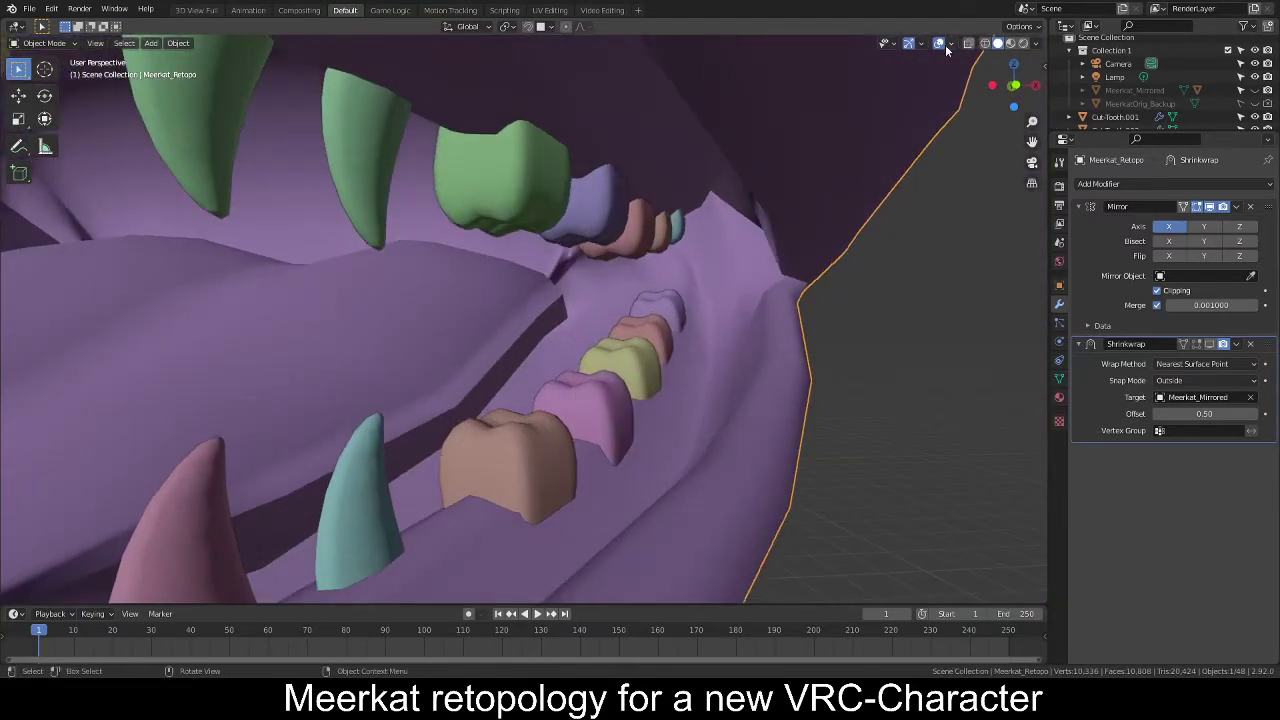
pyautogui.click(950, 44)
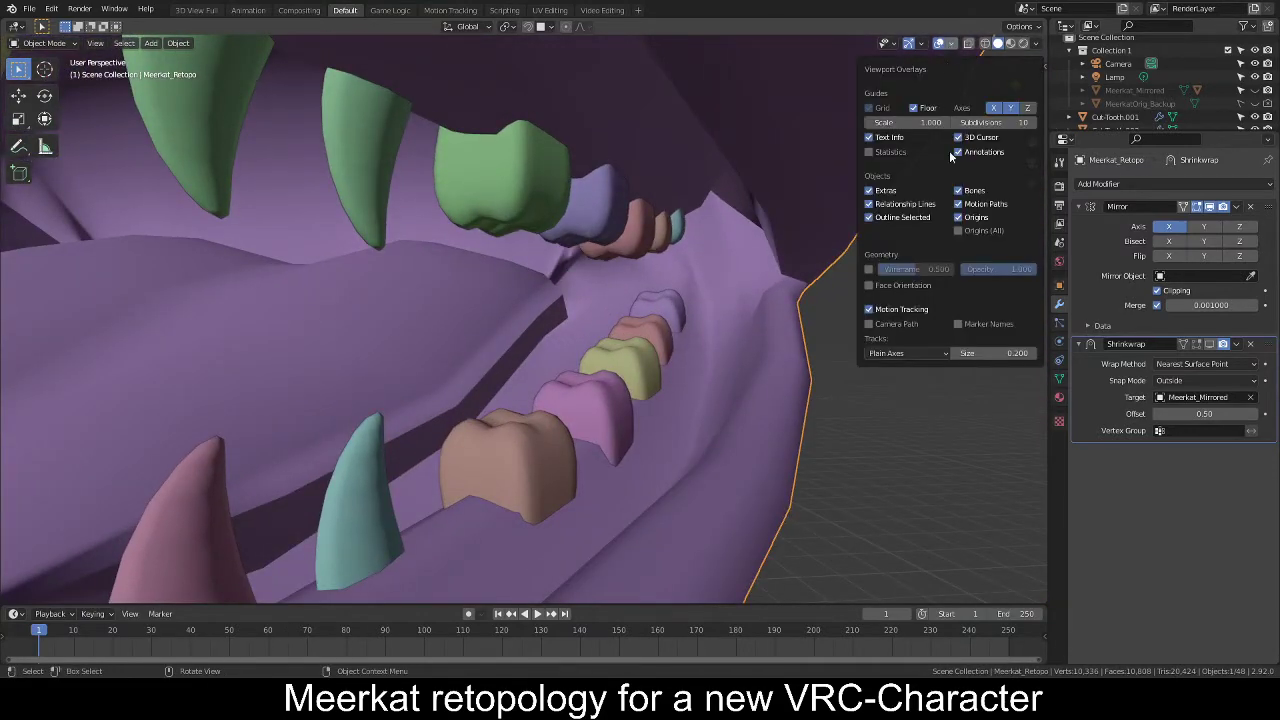
pyautogui.click(868, 285)
pyautogui.moveTo(486, 374); pyautogui.dragTo(516, 354, button='middle')
# Select the red, wrongly oriented faces on top of the lower mouth surface and on the wall behind it.
pyautogui.press('Tab')
pyautogui.moveTo(390, 330); pyautogui.dragTo(430, 353, button='middle')
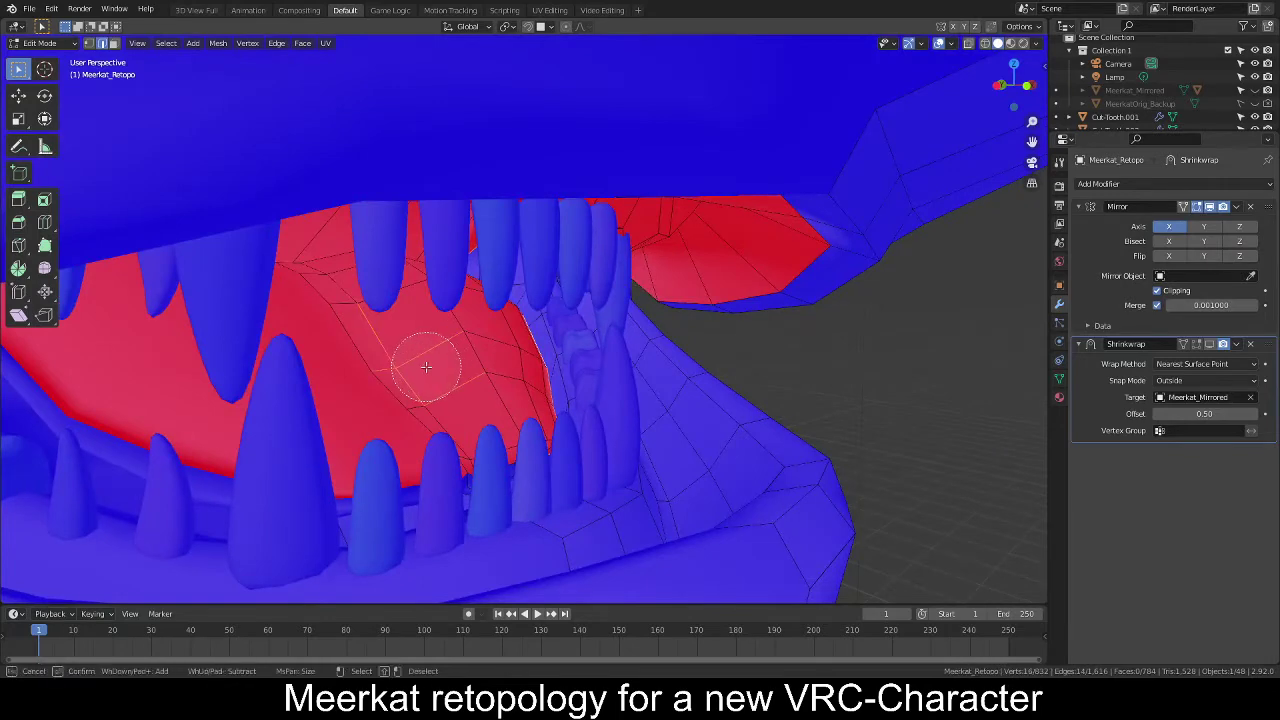
pyautogui.press('c')
pyautogui.moveTo(425, 364); pyautogui.dragTo(431, 370)
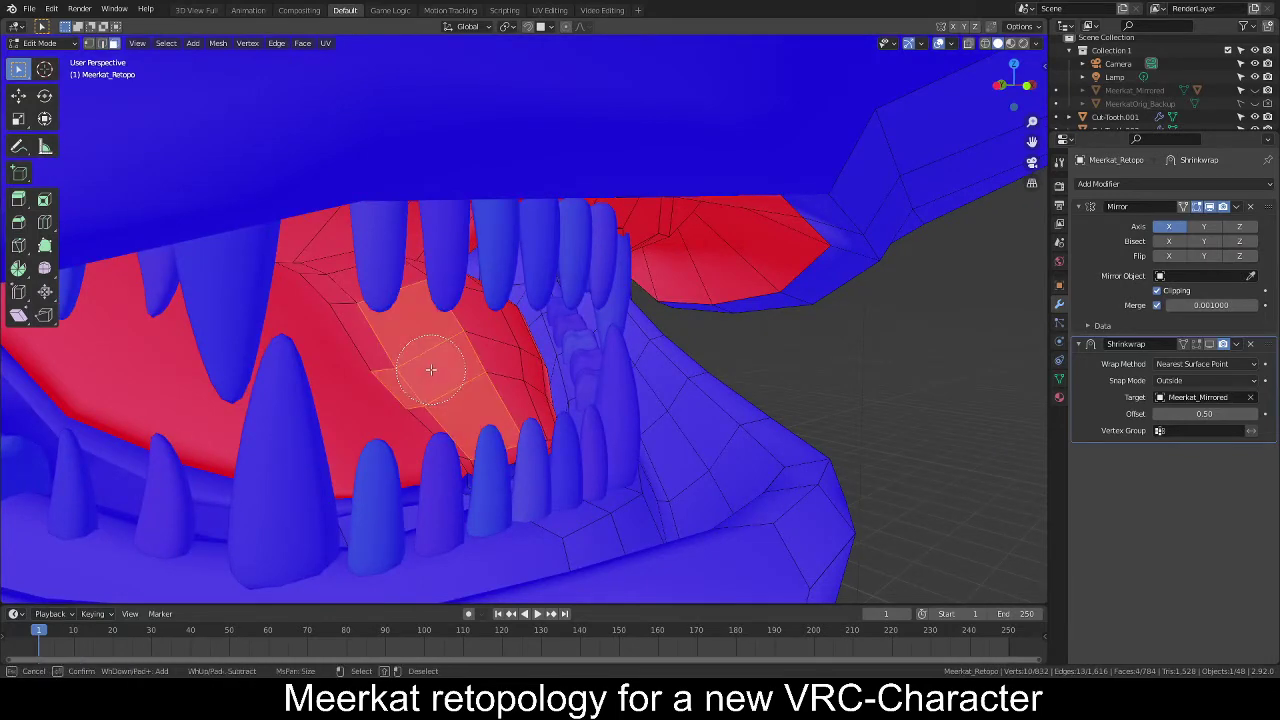
pyautogui.moveTo(459, 383); pyautogui.dragTo(467, 428, button='middle')
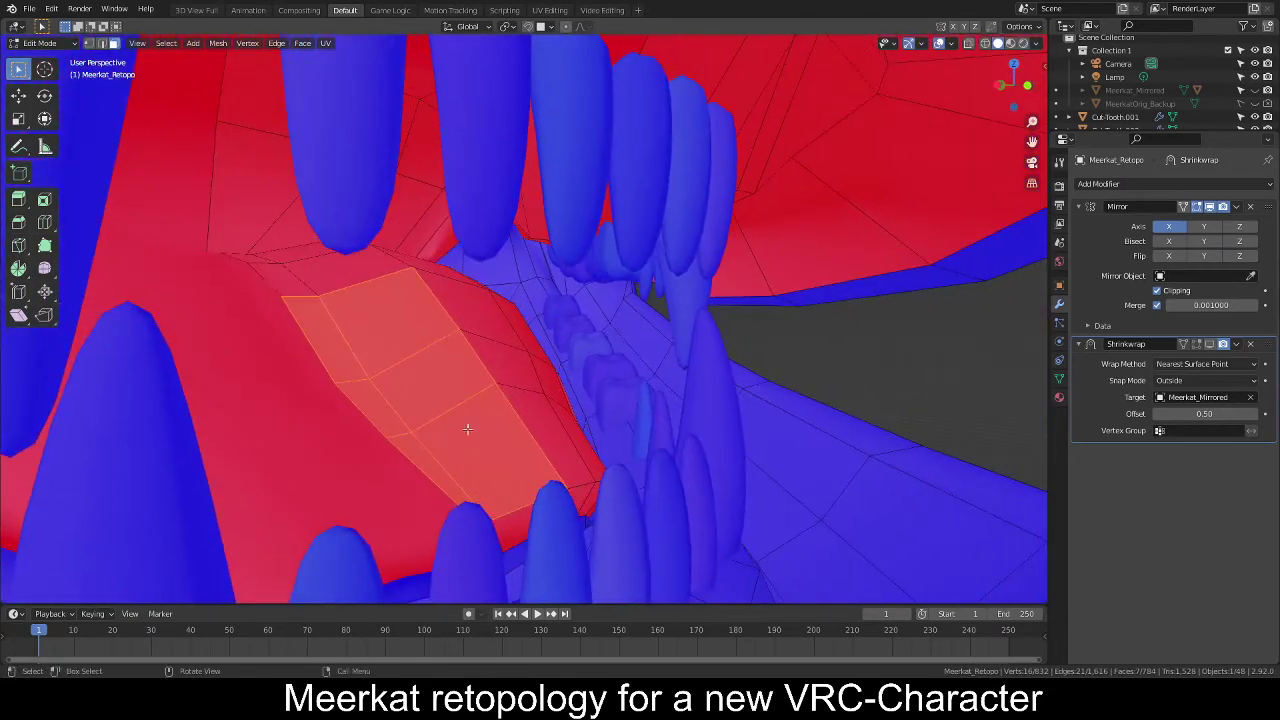
pyautogui.moveTo(282, 259)
pyautogui.mouseDown()
pyautogui.moveTo(306, 191)
pyautogui.moveTo(380, 280)
pyautogui.moveTo(485, 352)
pyautogui.mouseUp()
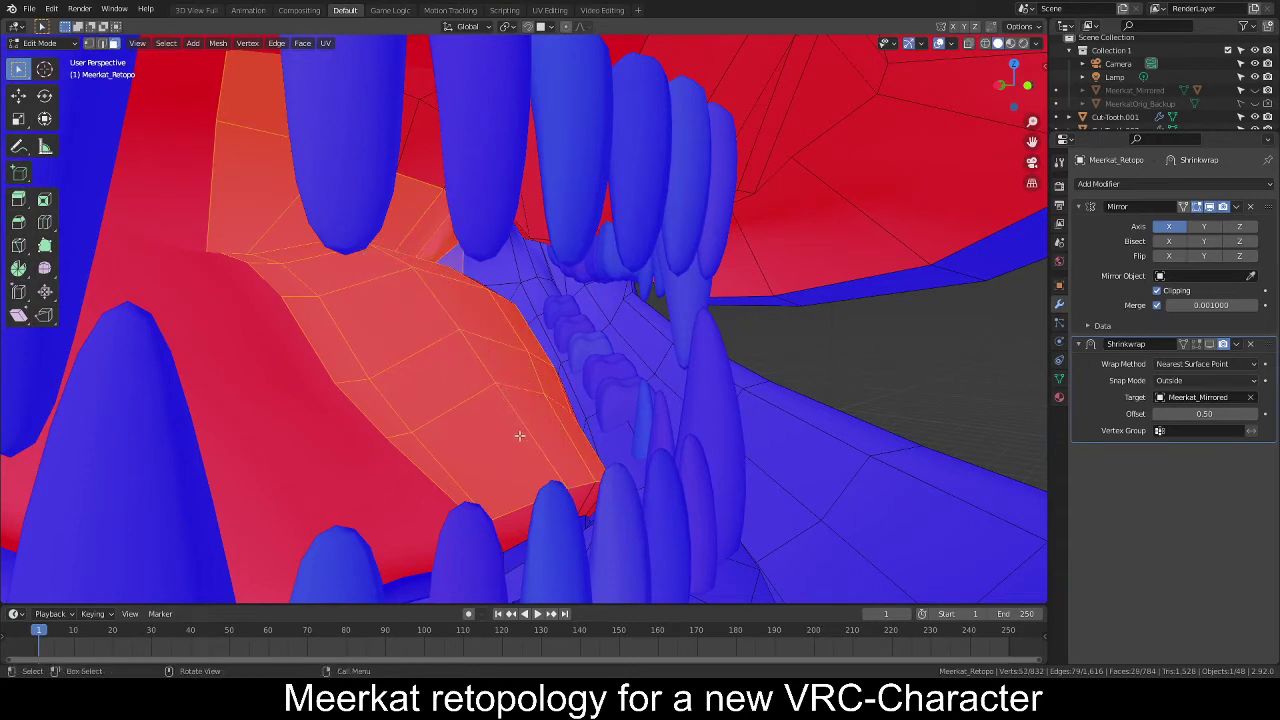
# Add the red faces at the front end of the lower mouth surface to the selection.
pyautogui.moveTo(537, 488)
pyautogui.mouseDown(button='middle')
pyautogui.moveTo(577, 409)
pyautogui.moveTo(563, 374)
pyautogui.moveTo(577, 426)
pyautogui.moveTo(506, 437)
pyautogui.moveTo(560, 380)
pyautogui.mouseUp(button='middle')
pyautogui.press('c')
pyautogui.click(617, 313)
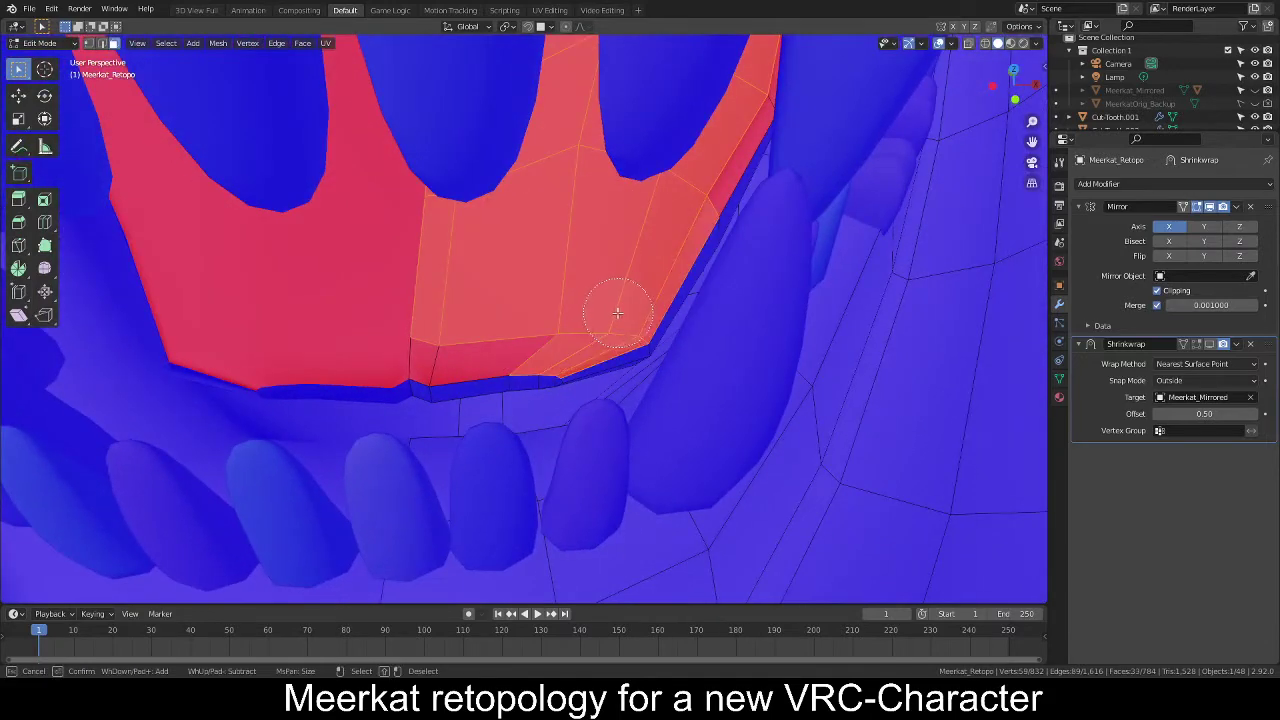
pyautogui.moveTo(562, 290); pyautogui.dragTo(620, 235, button='middle')
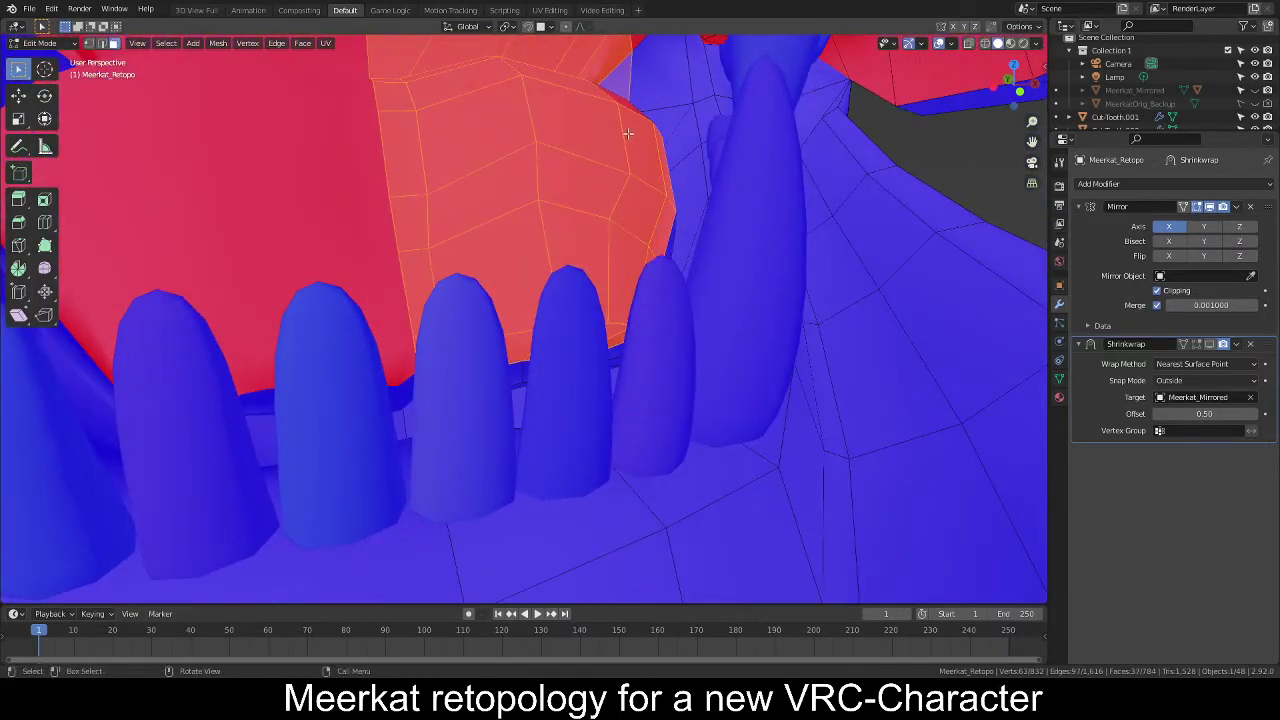
# Add the red faces along the side rim and rear corner of the lower mouth surface to the selection.
pyautogui.moveTo(628, 133); pyautogui.dragTo(509, 257, button='middle')
pyautogui.scroll(2, 506, 259)
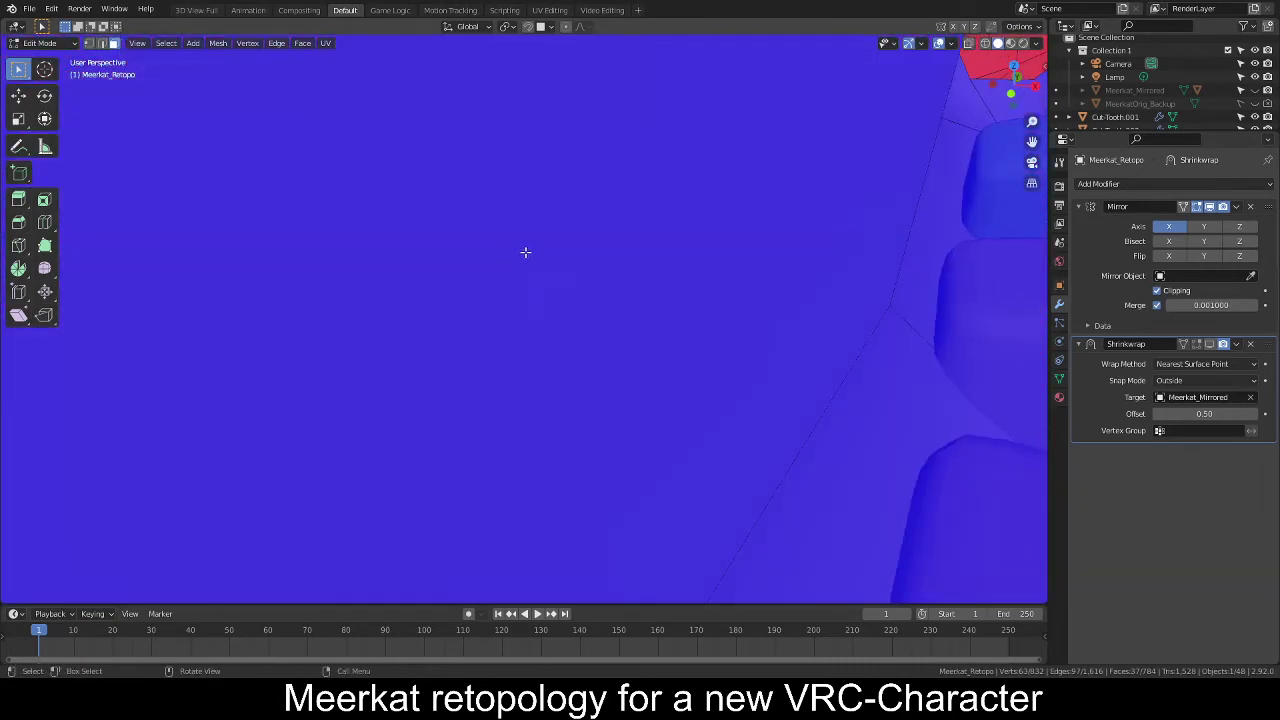
pyautogui.scroll(-5, 525, 252)
pyautogui.press('c')
pyautogui.moveTo(615, 266); pyautogui.dragTo(526, 234)
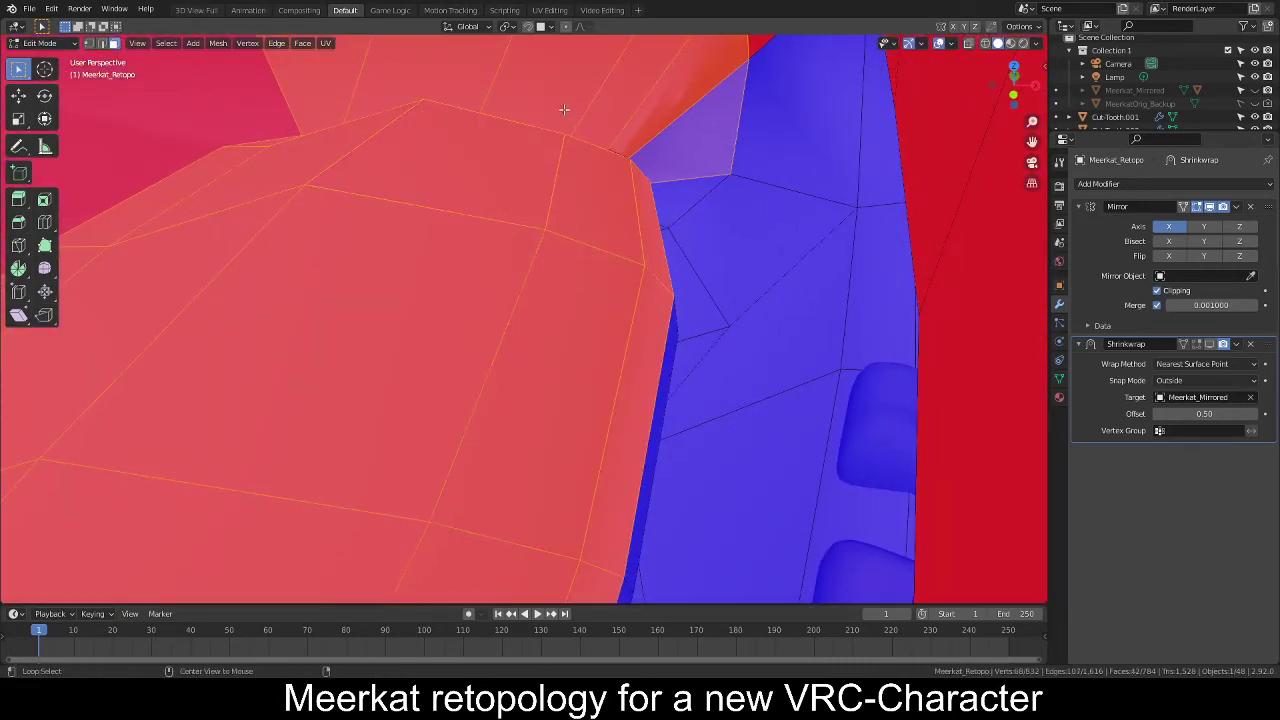
pyautogui.moveTo(564, 109); pyautogui.dragTo(565, 271, button='middle')
pyautogui.moveTo(613, 413); pyautogui.dragTo(523, 409)
pyautogui.rightClick(523, 409)
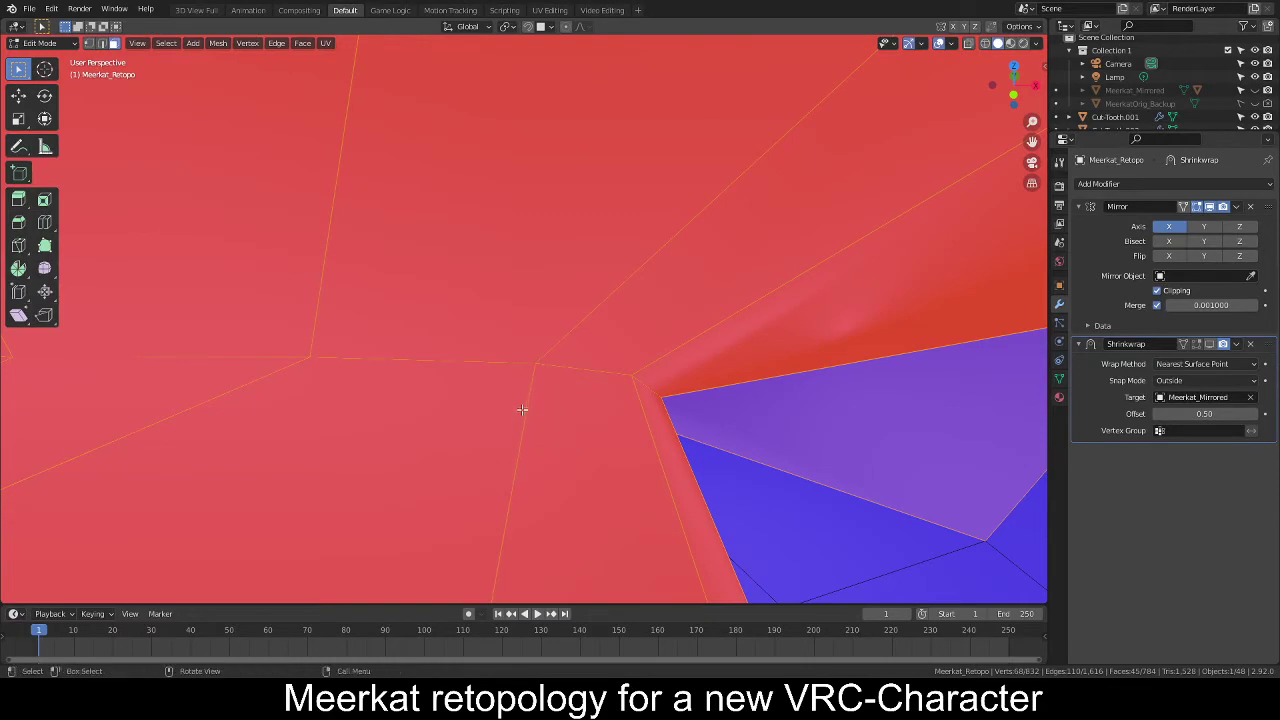
# Deselect the correctly oriented blue face in the rear mouth corner and add more red faces above it.
pyautogui.scroll(-6, 523, 409)
pyautogui.moveTo(591, 369); pyautogui.dragTo(552, 349, button='middle')
pyautogui.press('c')
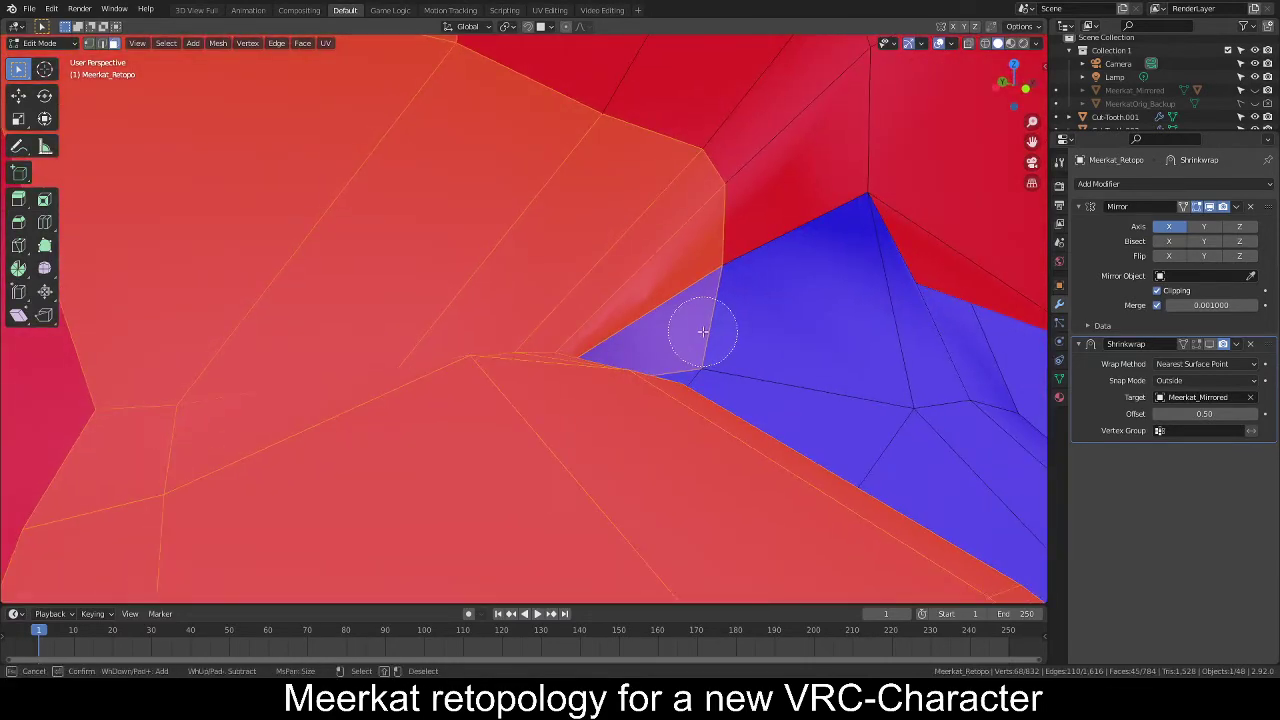
pyautogui.middleClick(703, 333)
pyautogui.rightClick(703, 333)
pyautogui.moveTo(665, 150)
pyautogui.mouseDown(button='middle')
pyautogui.moveTo(533, 280)
pyautogui.moveTo(553, 236)
pyautogui.moveTo(531, 251)
pyautogui.moveTo(531, 234)
pyautogui.moveTo(565, 236)
pyautogui.moveTo(560, 263)
pyautogui.mouseUp(button='middle')
pyautogui.press('c')
pyautogui.moveTo(560, 263)
pyautogui.mouseDown()
pyautogui.moveTo(609, 286)
pyautogui.moveTo(675, 273)
pyautogui.moveTo(457, 120)
pyautogui.moveTo(779, 82)
pyautogui.mouseUp()
pyautogui.rightClick(779, 82)
# Add the red faces of the palate and the strip along the upper back teeth to the selection.
pyautogui.moveTo(867, 245); pyautogui.dragTo(491, 284, button='middle')
pyautogui.moveTo(596, 310); pyautogui.dragTo(681, 336, button='middle')
pyautogui.moveTo(807, 200)
pyautogui.mouseDown()
pyautogui.moveTo(799, 364)
pyautogui.moveTo(749, 400)
pyautogui.moveTo(706, 329)
pyautogui.moveTo(549, 342)
pyautogui.mouseUp()
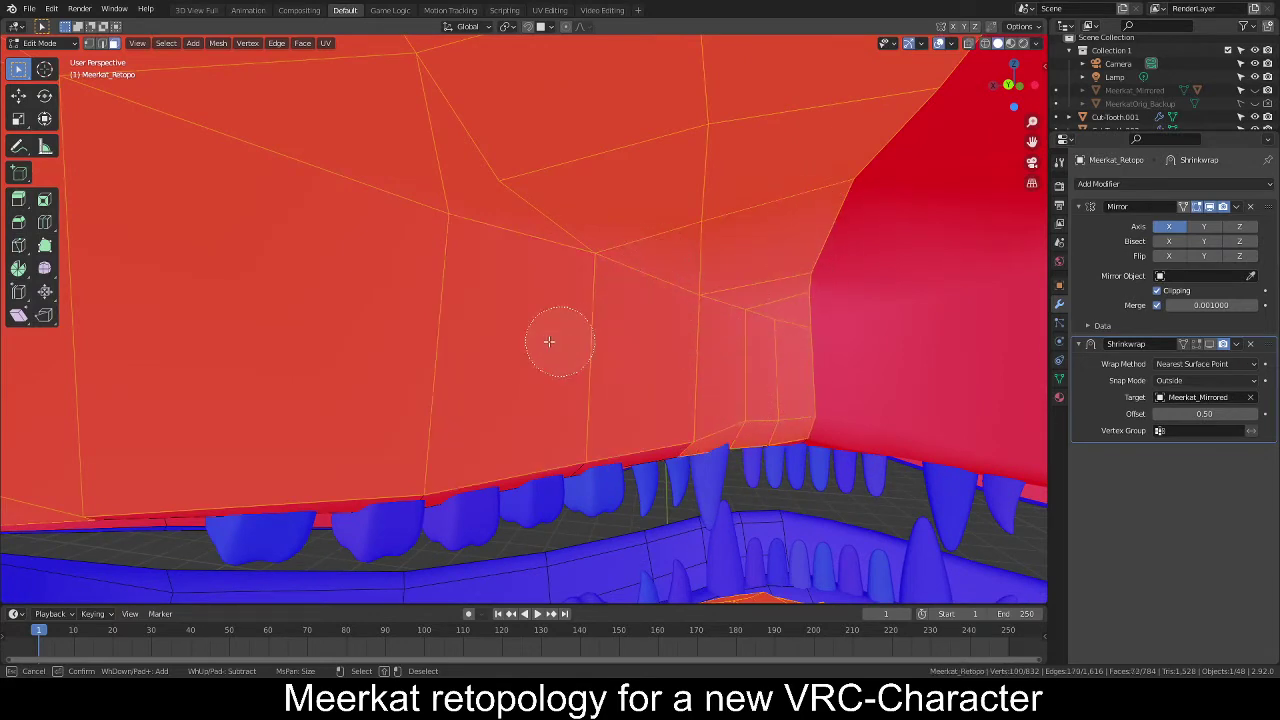
pyautogui.moveTo(599, 364); pyautogui.dragTo(567, 340, button='middle')
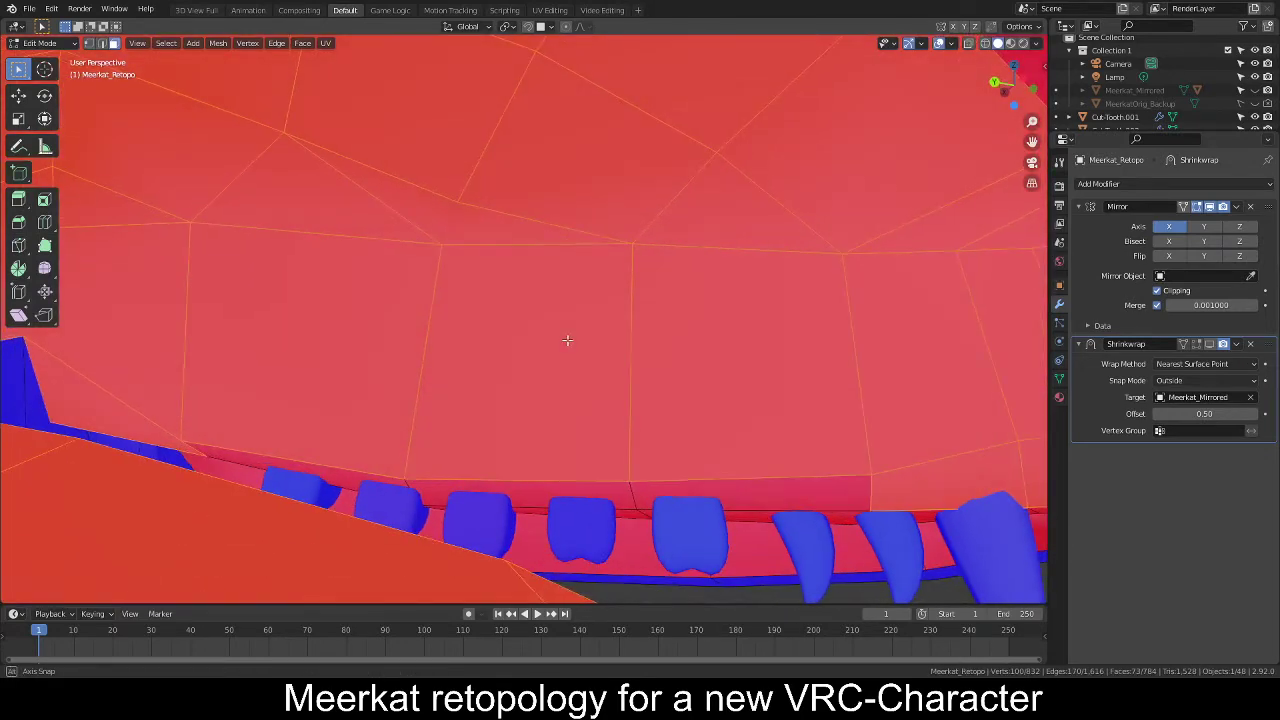
pyautogui.moveTo(332, 430); pyautogui.dragTo(651, 453)
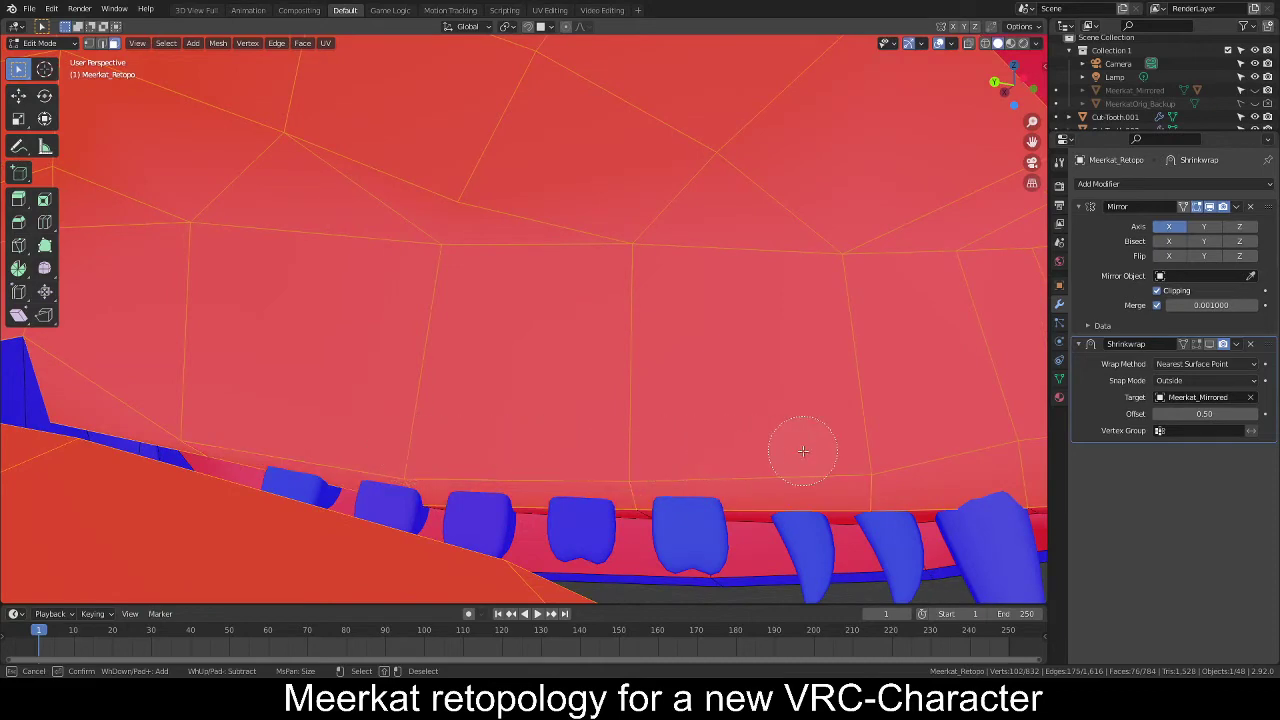
# Add the remaining red faces inside the front of the upper jaw, around the front teeth, to the selection.
pyautogui.moveTo(803, 451)
pyautogui.mouseDown(button='middle')
pyautogui.moveTo(686, 386)
pyautogui.moveTo(619, 392)
pyautogui.moveTo(632, 396)
pyautogui.mouseUp(button='middle')
pyautogui.moveTo(683, 517)
pyautogui.mouseDown()
pyautogui.moveTo(620, 180)
pyautogui.moveTo(558, 245)
pyautogui.mouseUp()
pyautogui.moveTo(551, 284); pyautogui.dragTo(575, 331, button='middle')
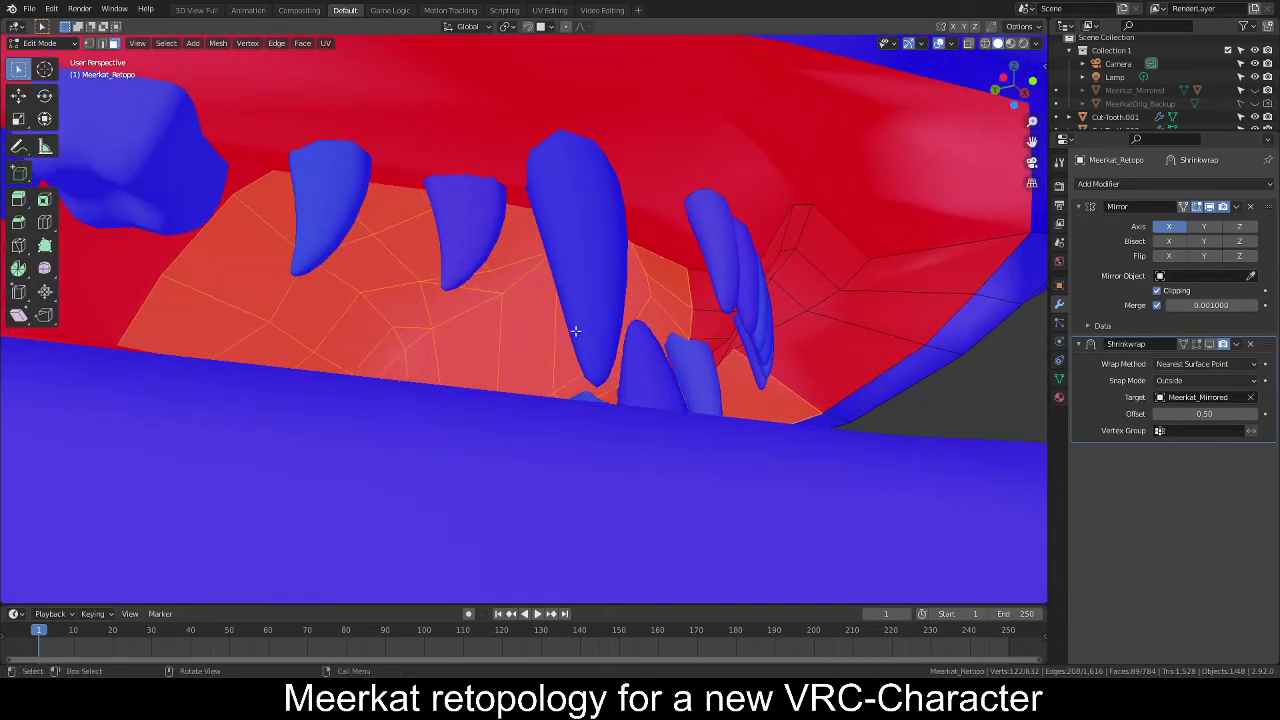
pyautogui.moveTo(853, 231)
pyautogui.mouseDown()
pyautogui.moveTo(826, 271)
pyautogui.moveTo(737, 286)
pyautogui.moveTo(735, 330)
pyautogui.mouseUp()
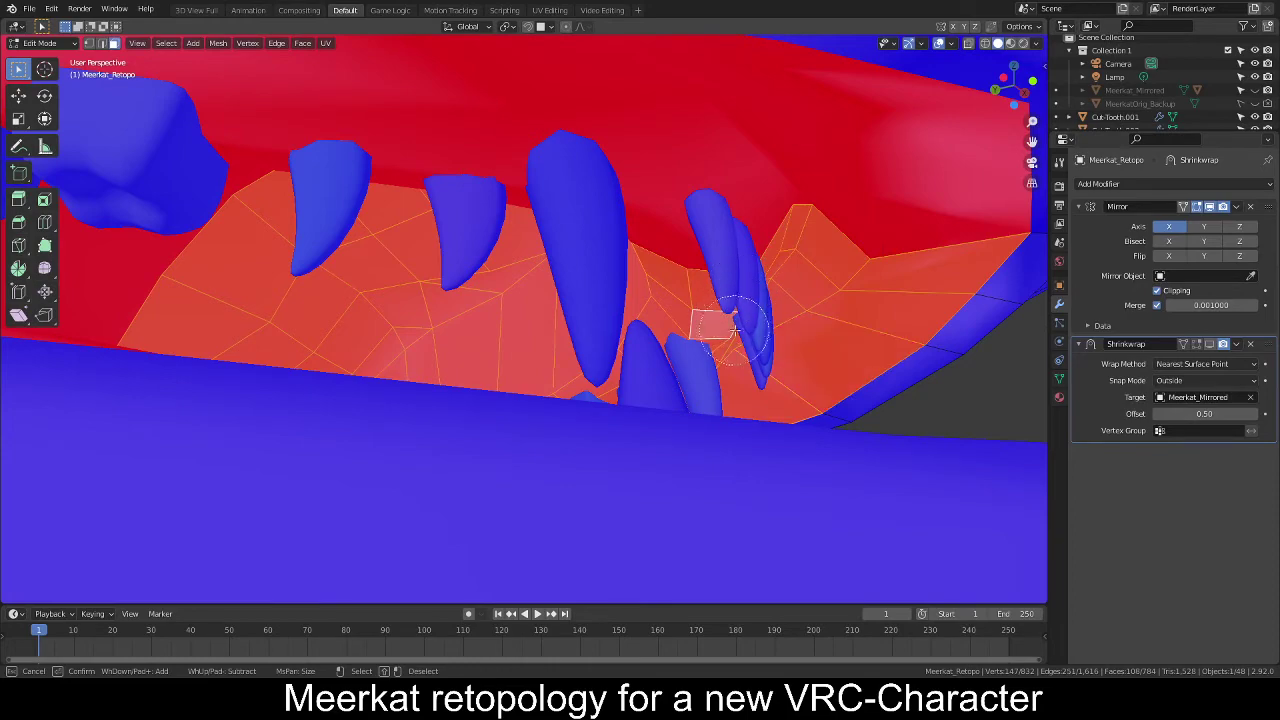
pyautogui.moveTo(776, 323); pyautogui.dragTo(573, 370, button='middle')
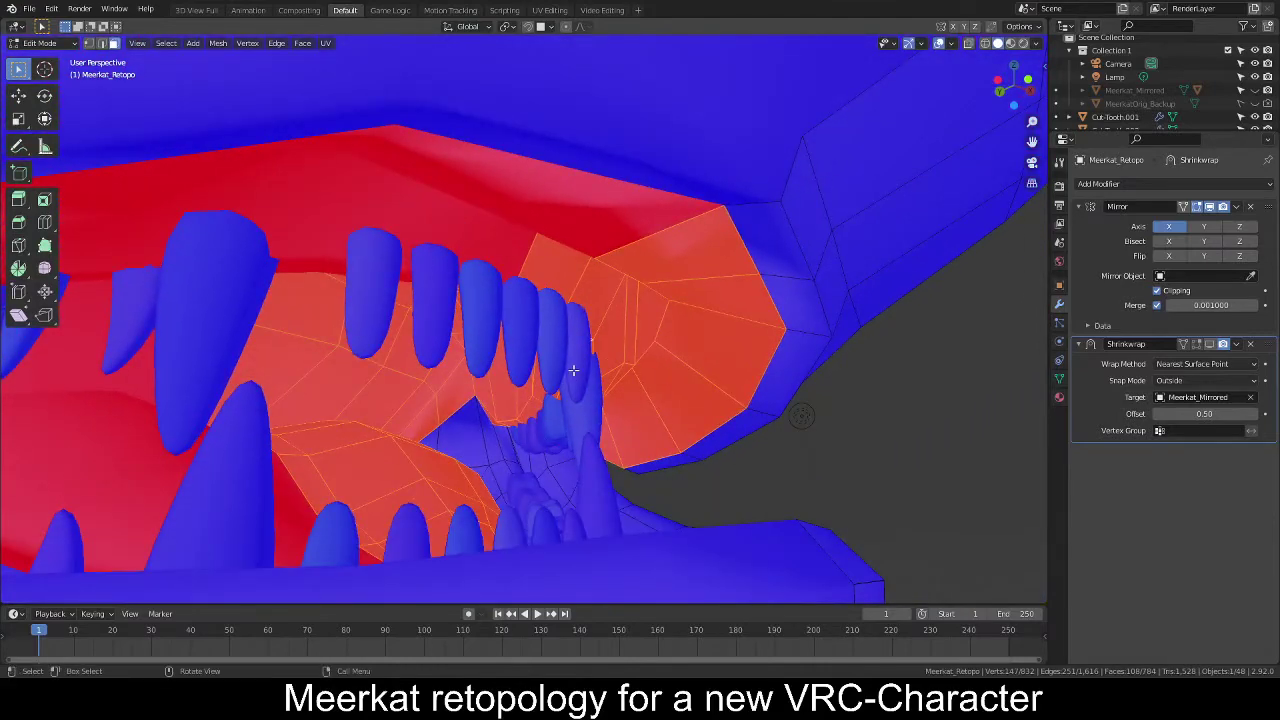
# Flip the normals of the selected inner mouth faces and clear the selection.
pyautogui.press('F3')
pyautogui.write('flip')
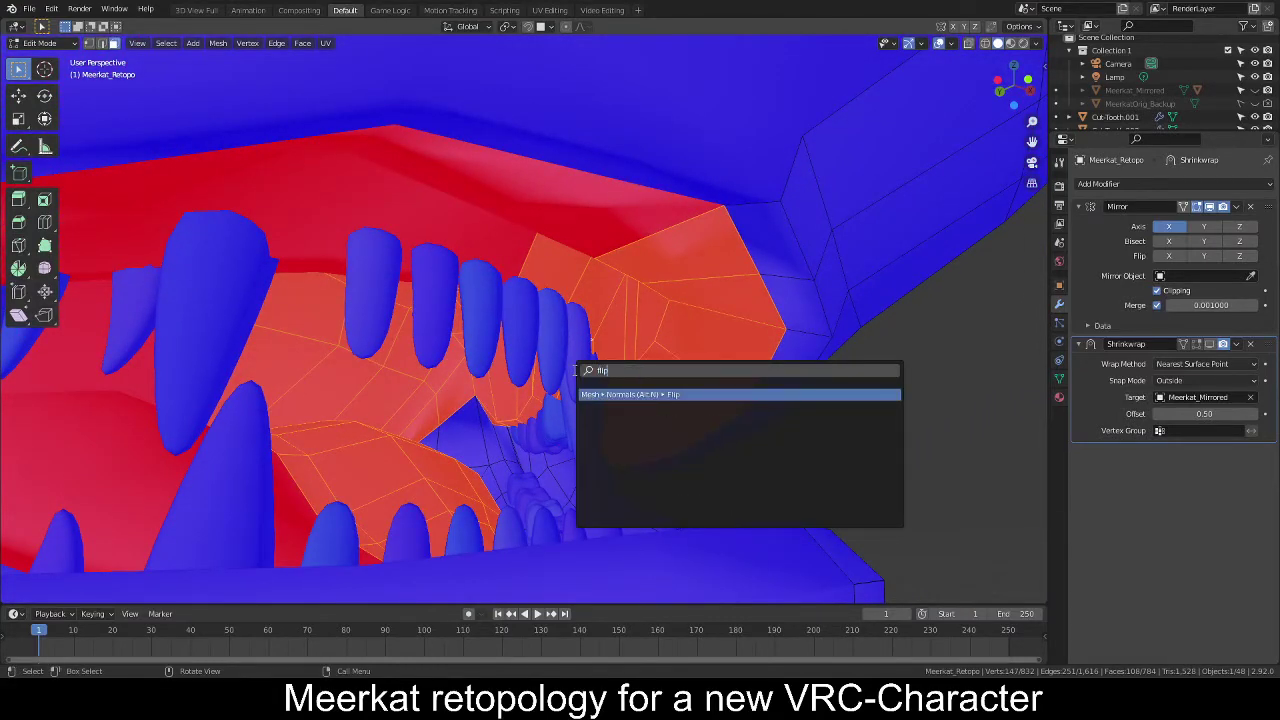
pyautogui.press('Return')
pyautogui.hotkey('alt', 'a')
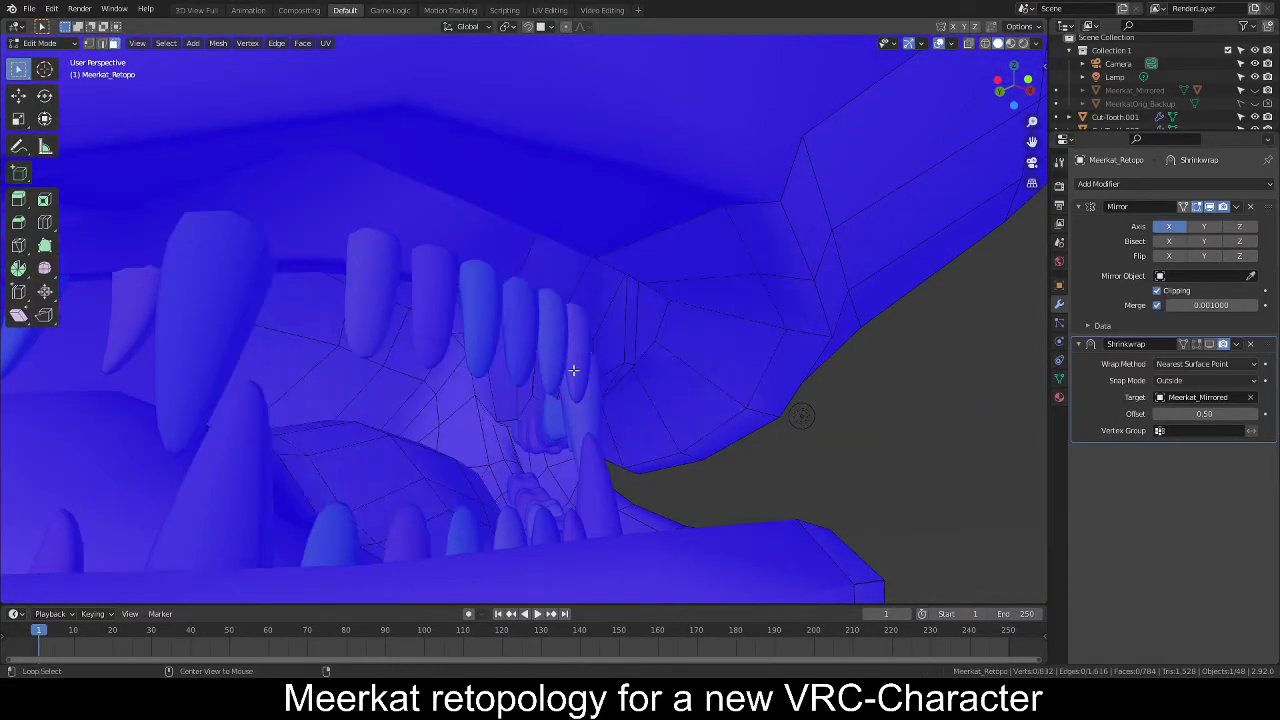
# Select the four red faces on the outer side of the snout and flip their normals.
pyautogui.moveTo(617, 340); pyautogui.dragTo(497, 378, button='middle')
pyautogui.scroll(-4, 532, 425)
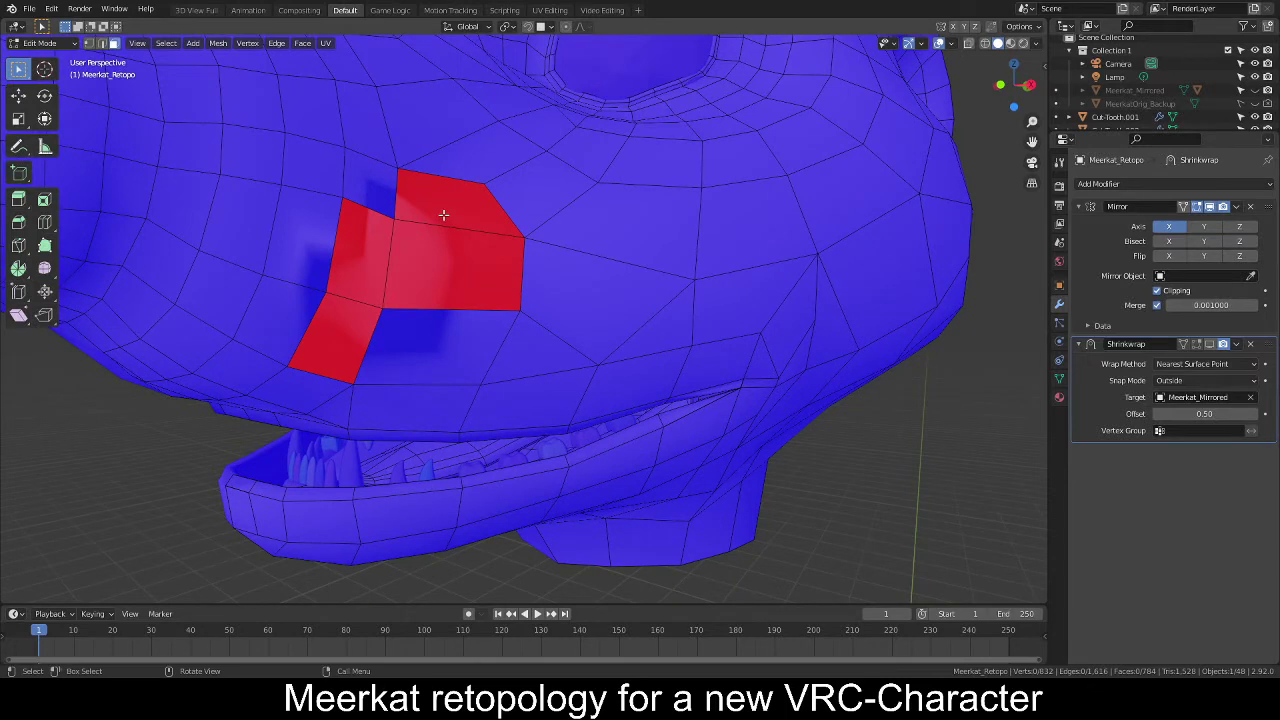
pyautogui.press('c')
pyautogui.click(441, 222)
pyautogui.moveTo(359, 291); pyautogui.dragTo(352, 297)
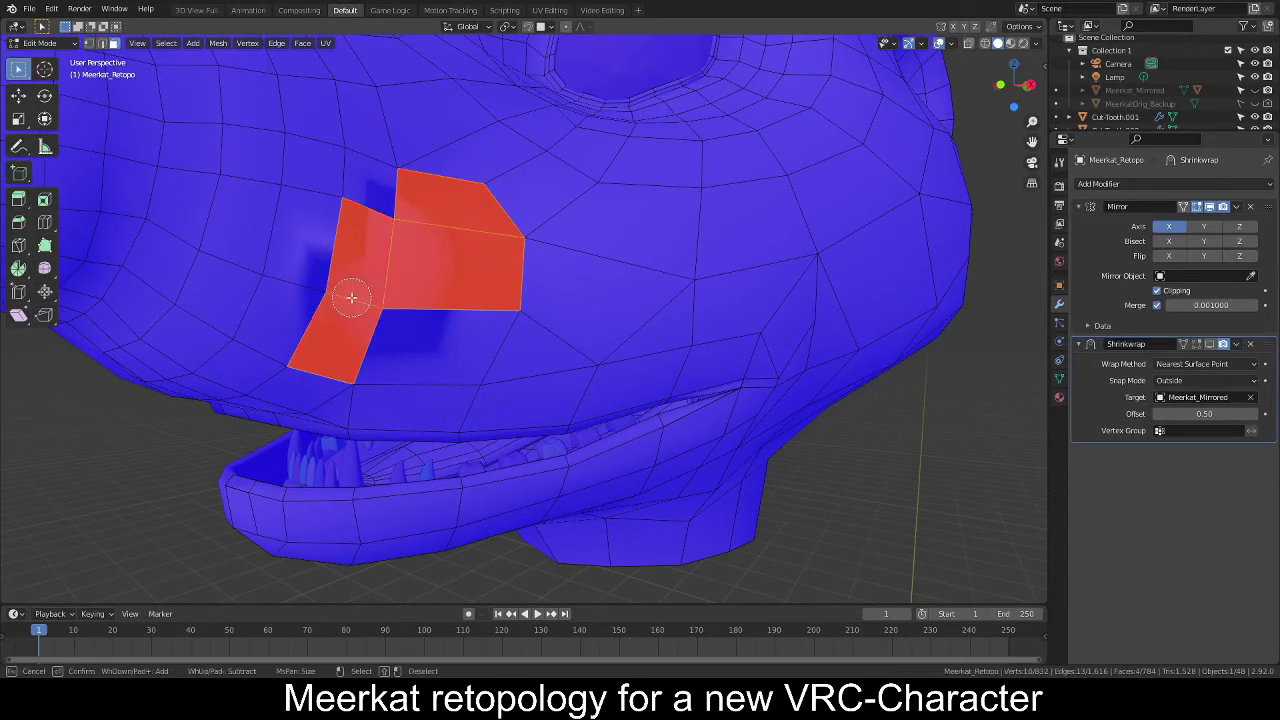
pyautogui.hotkey('alt', 'n')
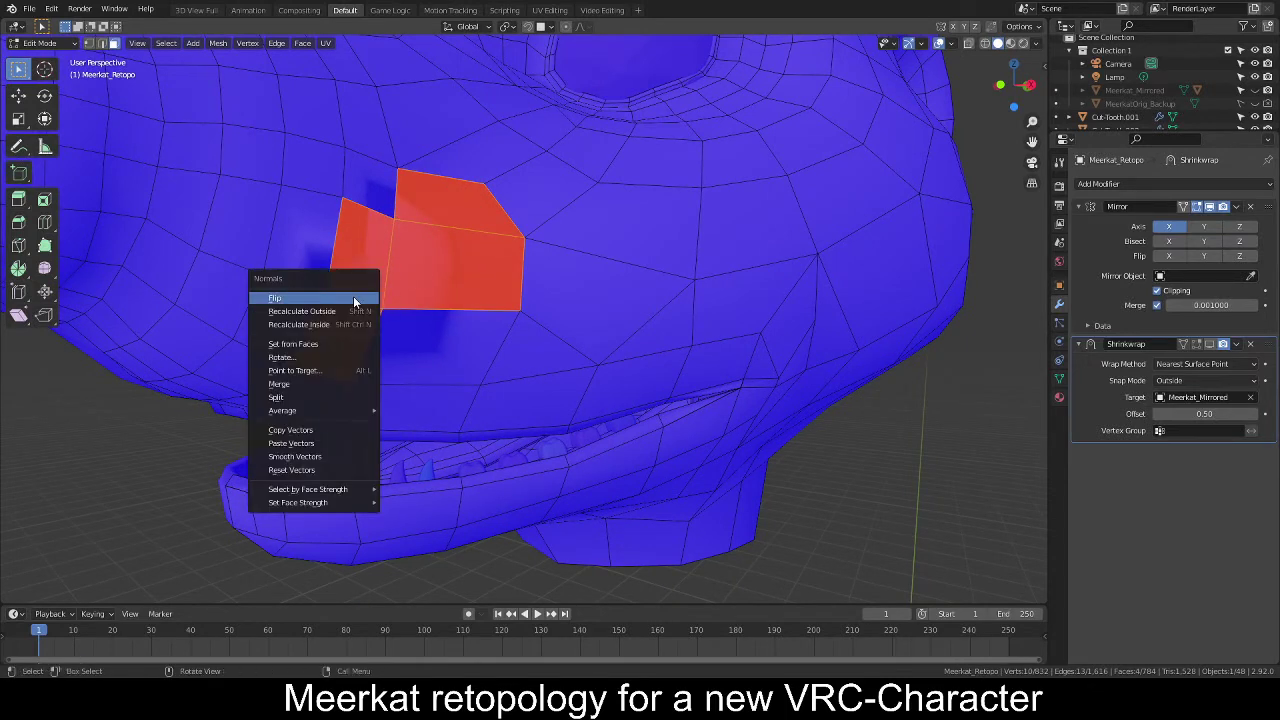
pyautogui.click(354, 301)
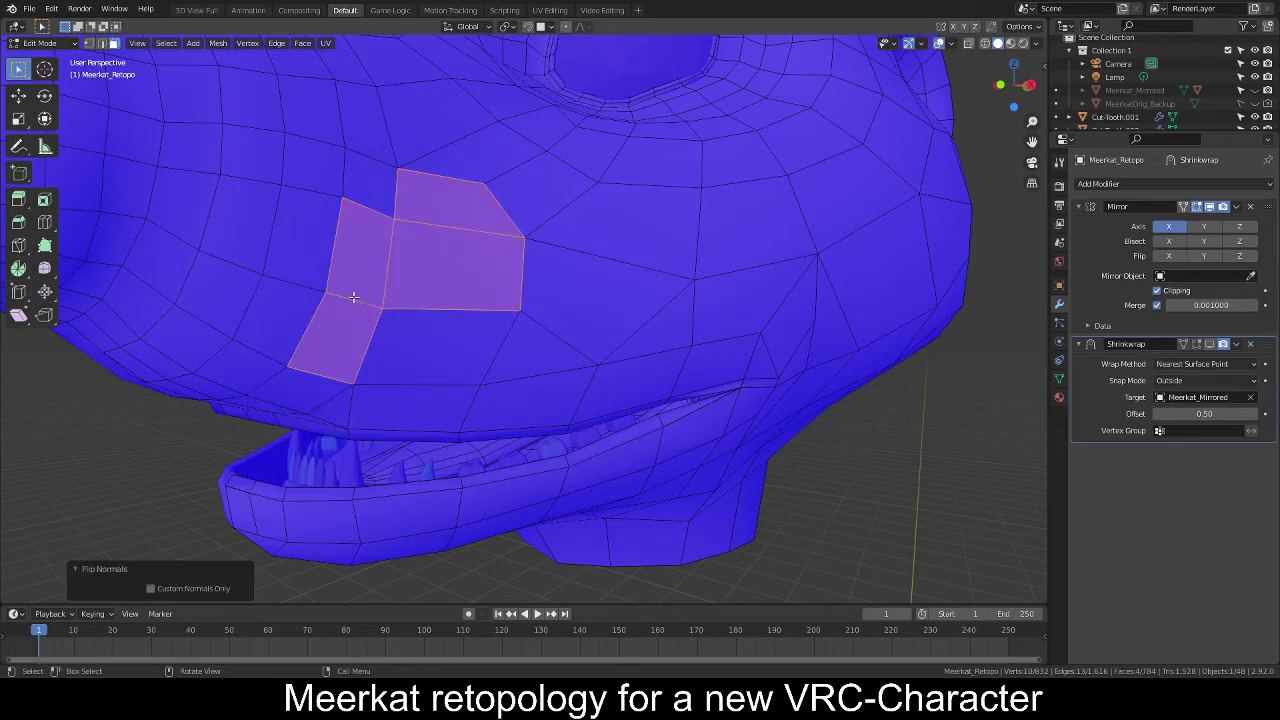
# Clear the selection, then select the two red faces at the back of the head above the neck and flip their normals.
pyautogui.hotkey('alt', 'a')
pyautogui.scroll(-5, 480, 354)
pyautogui.moveTo(480, 354); pyautogui.dragTo(328, 337, button='middle')
pyautogui.scroll(-5, 328, 337)
pyautogui.moveTo(625, 305); pyautogui.dragTo(539, 322, button='middle')
pyautogui.scroll(5, 539, 322)
pyautogui.moveTo(695, 237); pyautogui.dragTo(672, 241)
pyautogui.rightClick(672, 241)
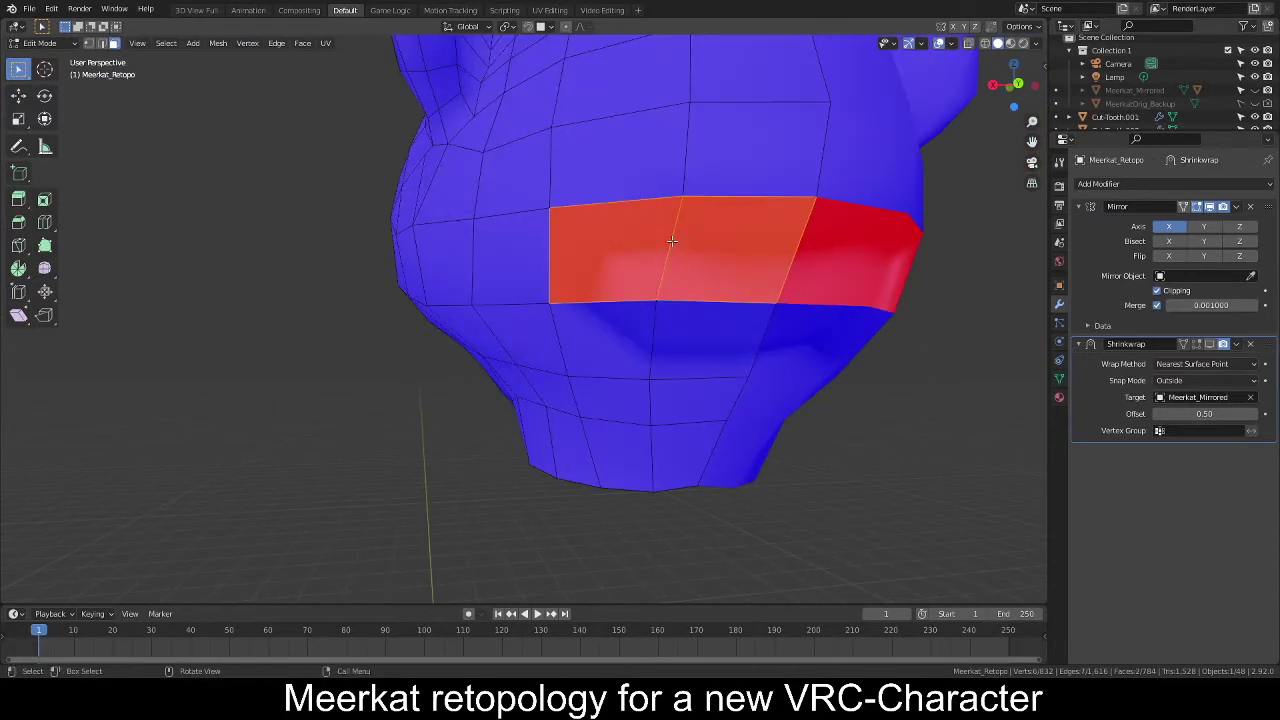
pyautogui.hotkey('alt', 'n')
pyautogui.click(673, 246)
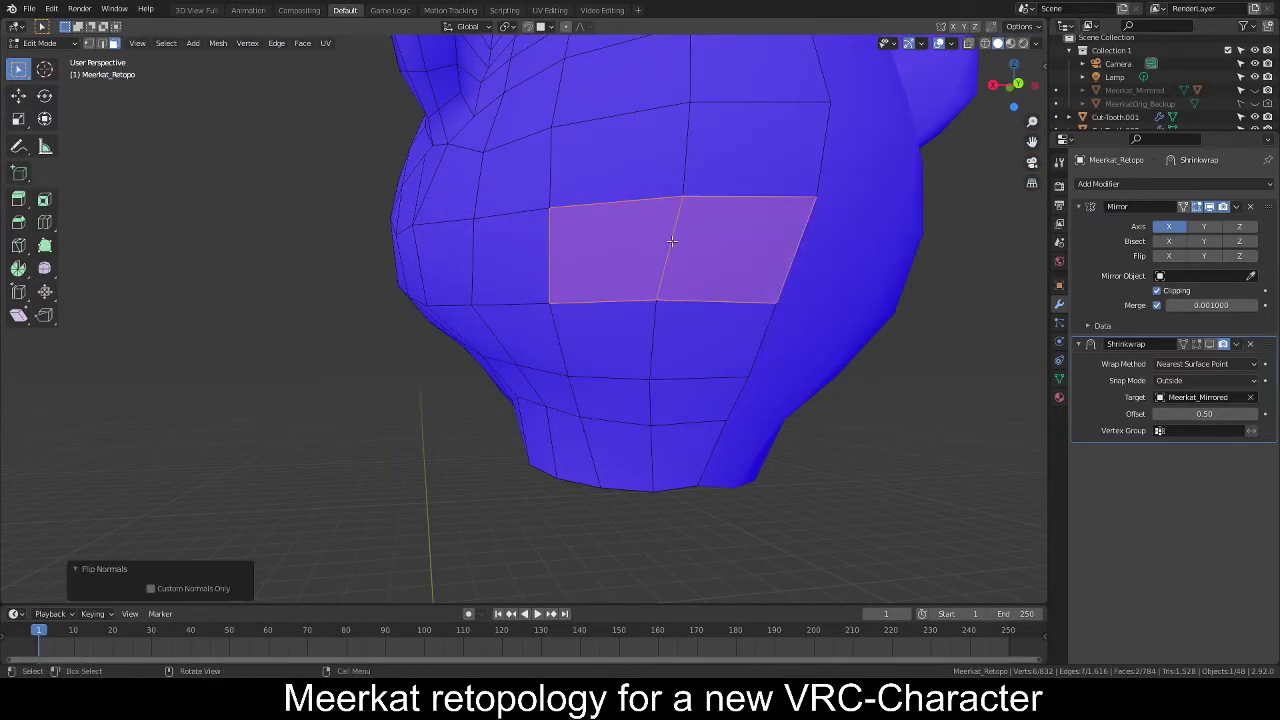
# Select the remaining red faces behind the back teeth near the mouth corner and flip their normals.
pyautogui.hotkey('alt', 'a')
pyautogui.scroll(-5, 528, 277)
pyautogui.scroll(4, 517, 303)
pyautogui.moveTo(446, 323); pyautogui.dragTo(726, 309, button='middle')
pyautogui.scroll(-3, 706, 297)
pyautogui.scroll(5, 547, 350)
pyautogui.moveTo(547, 350)
pyautogui.mouseDown(button='middle')
pyautogui.moveTo(569, 334)
pyautogui.moveTo(500, 323)
pyautogui.moveTo(537, 329)
pyautogui.mouseUp(button='middle')
pyautogui.scroll(5, 566, 340)
pyautogui.scroll(2, 590, 356)
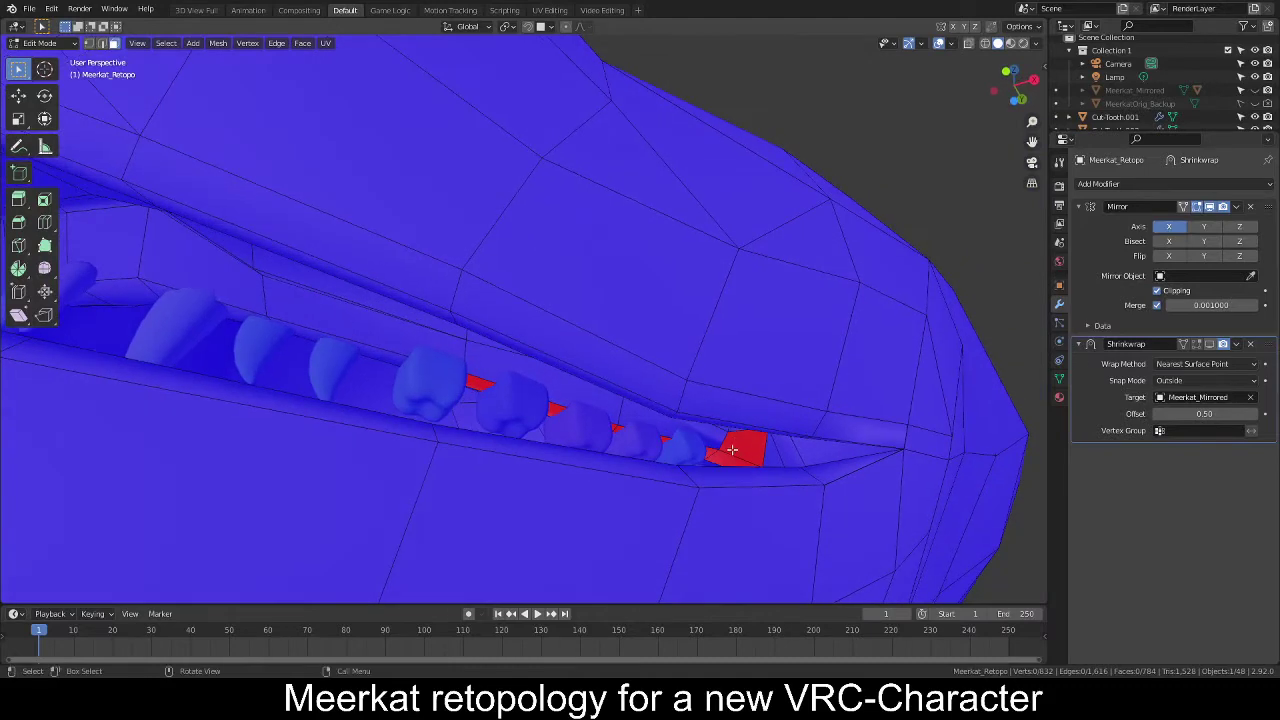
pyautogui.keyDown('ctrl'); pyautogui.click(481, 384); pyautogui.keyUp('ctrl')
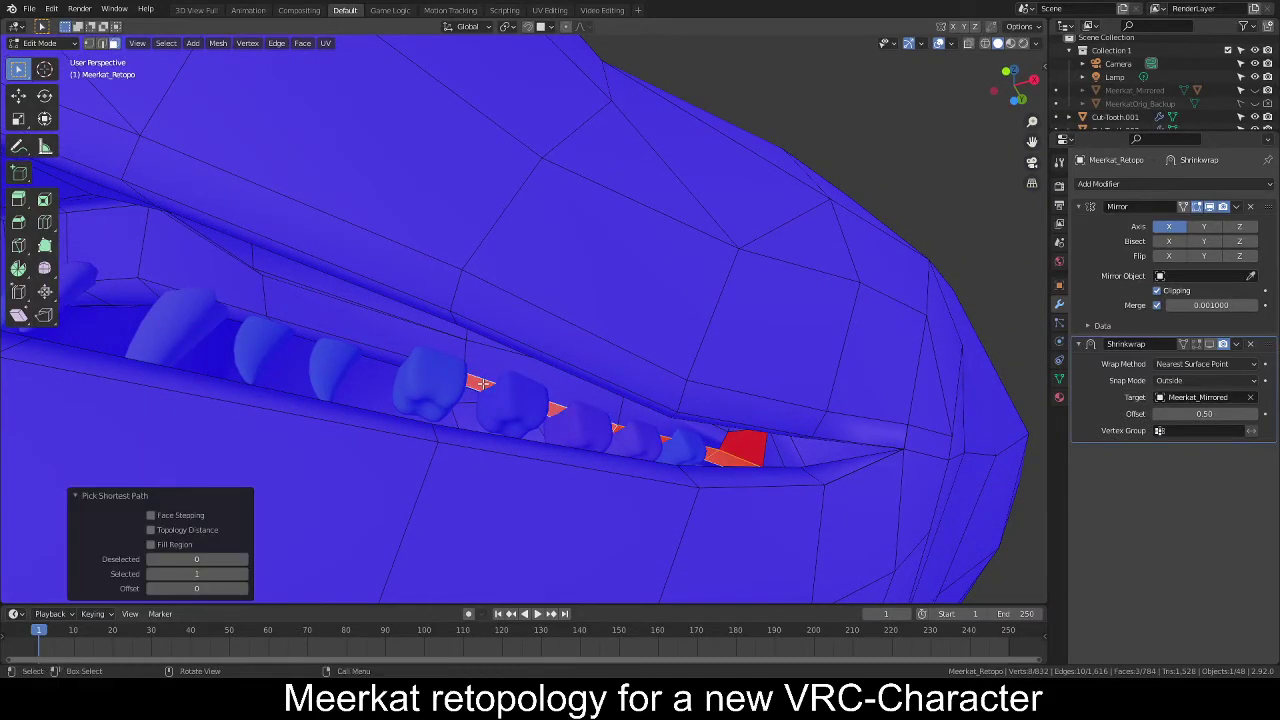
pyautogui.moveTo(764, 449); pyautogui.dragTo(461, 419, button='middle')
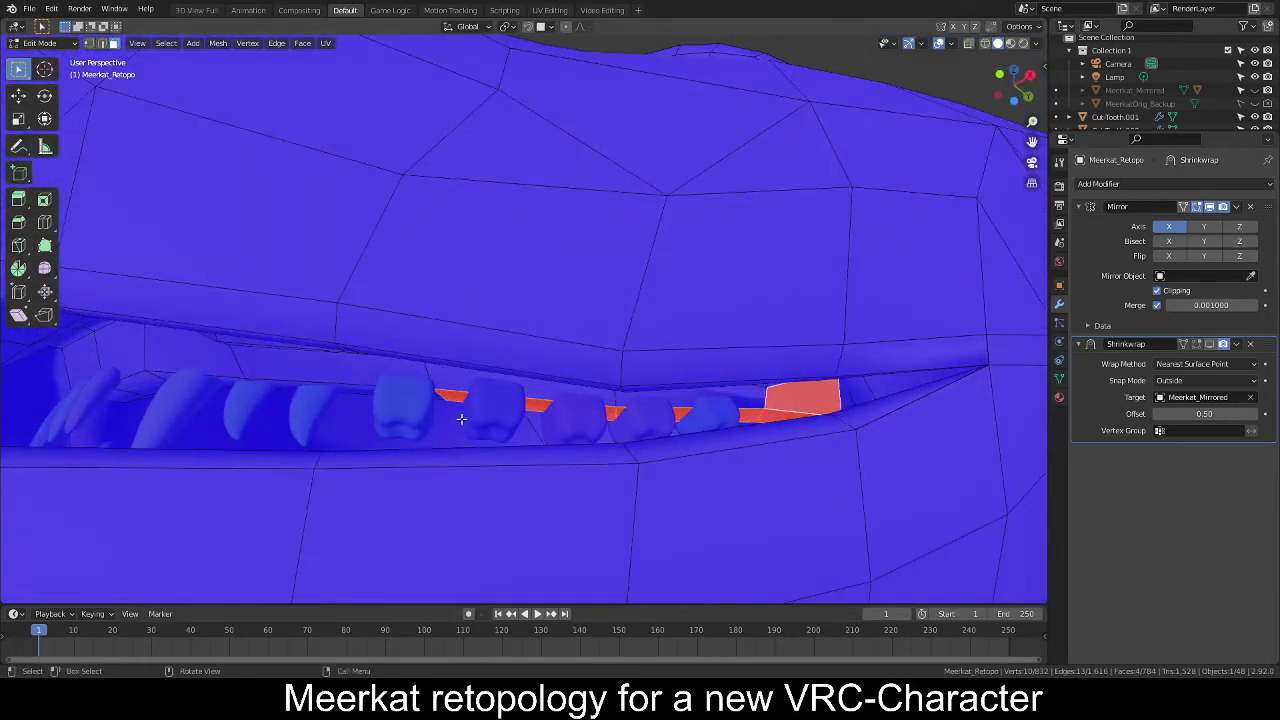
pyautogui.hotkey('alt', 'n')
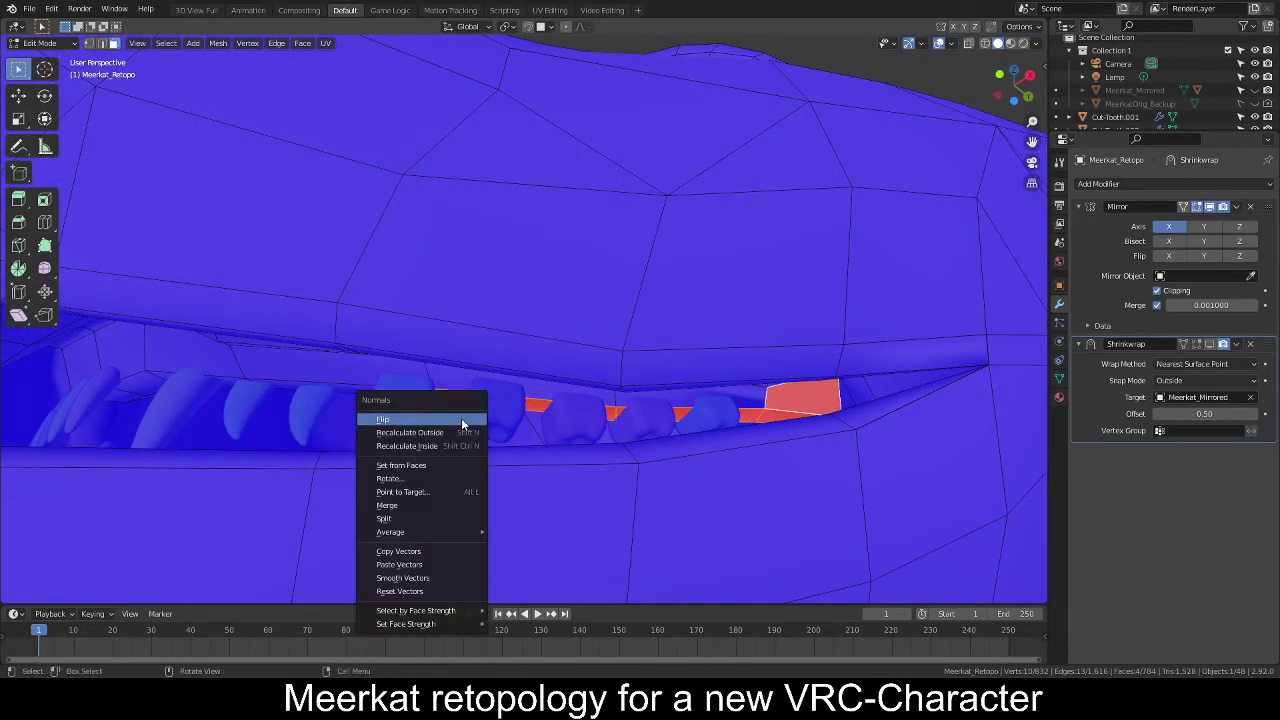
pyautogui.click(463, 422)
pyautogui.click(461, 419)
# Turn off the Face Orientation overlay in the viewport.
pyautogui.moveTo(428, 394); pyautogui.dragTo(640, 423, button='middle')
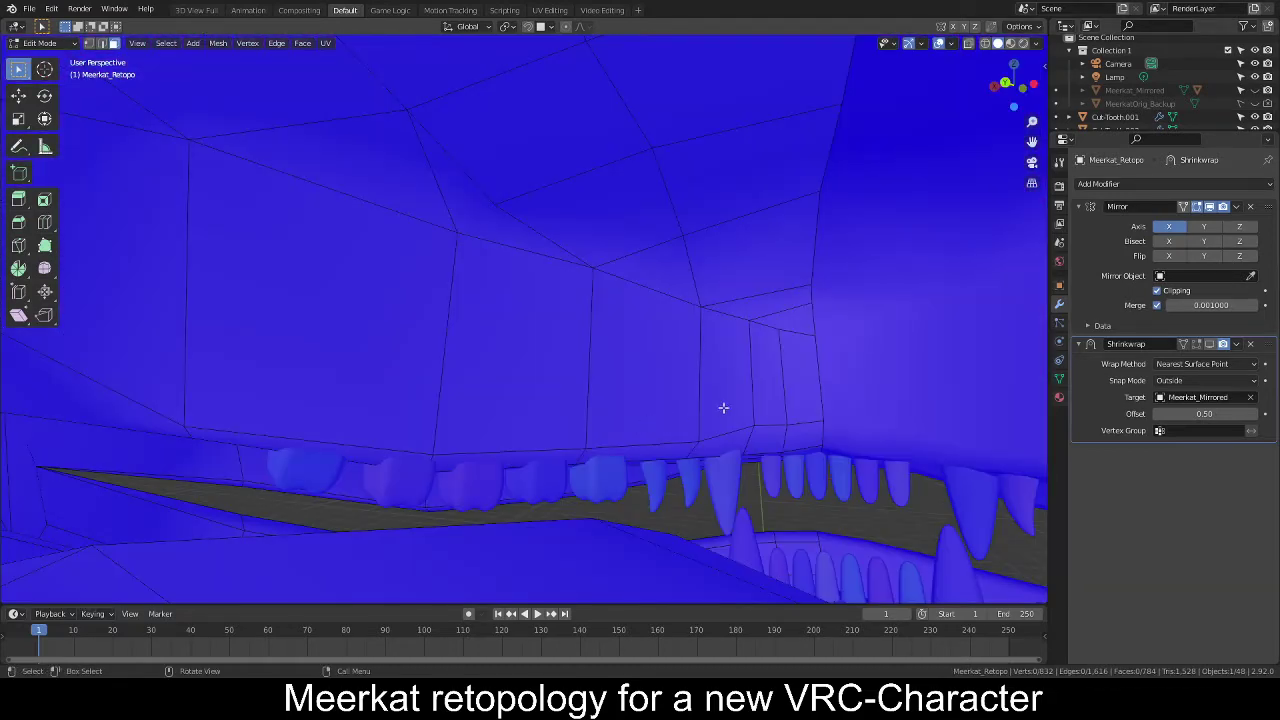
pyautogui.moveTo(723, 408); pyautogui.dragTo(671, 399, button='middle')
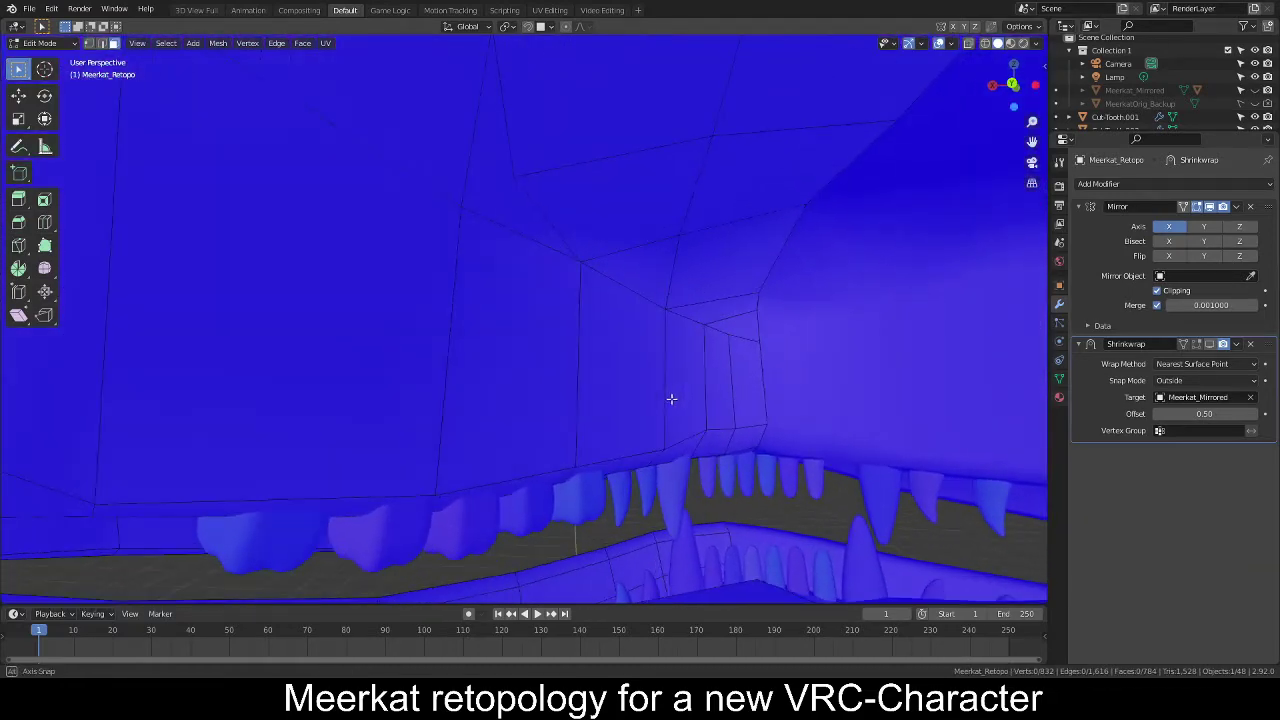
pyautogui.click(950, 45)
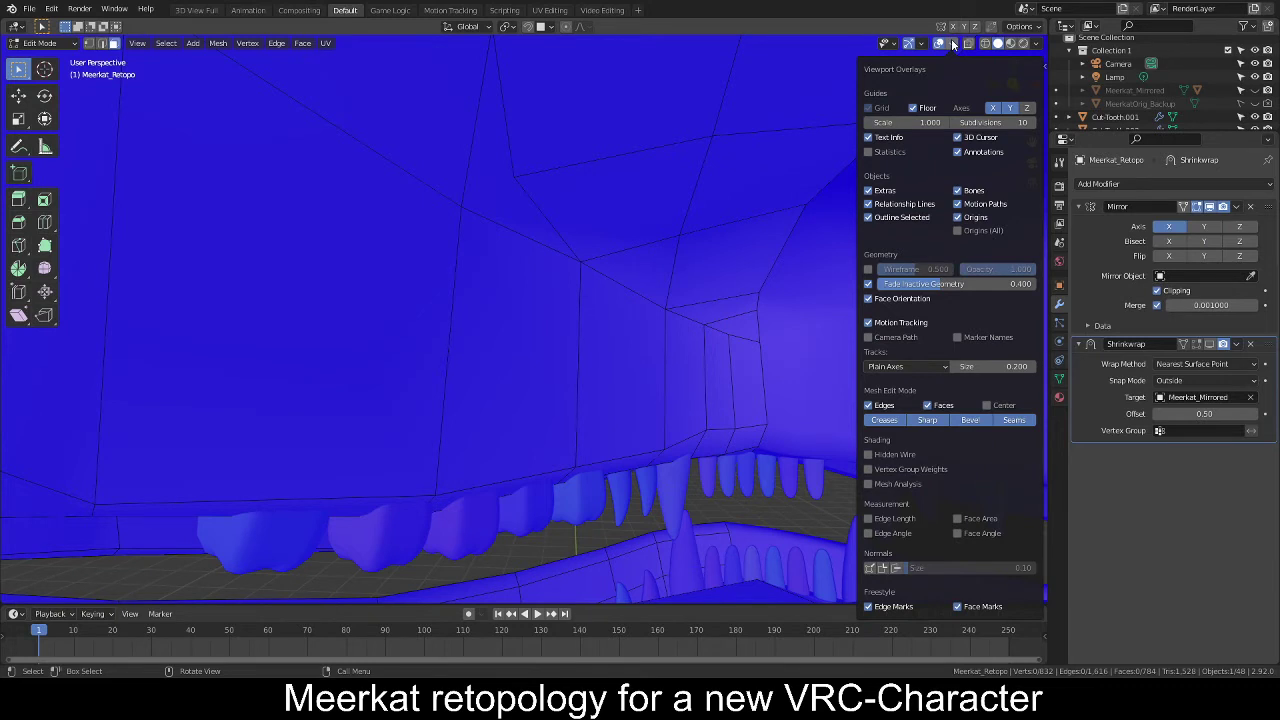
pyautogui.click(868, 299)
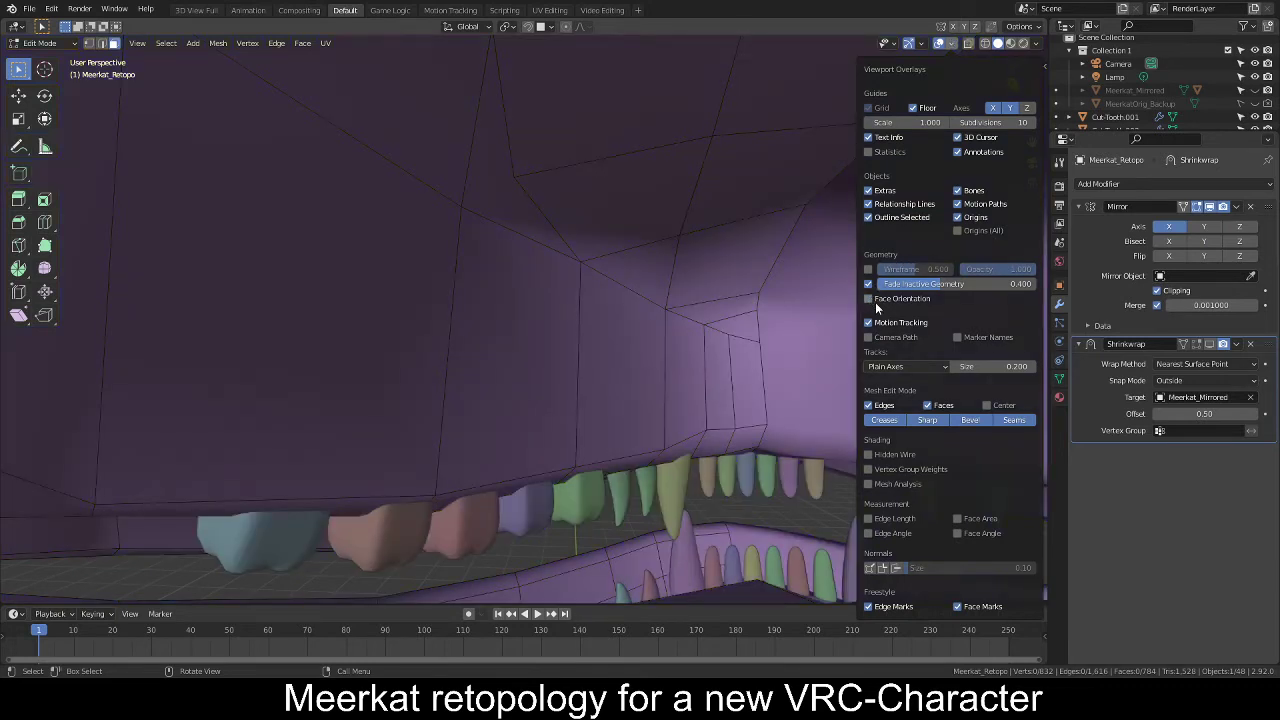
# Leave Edit Mode on the head mesh and return to Object Mode.
pyautogui.moveTo(726, 345); pyautogui.dragTo(454, 357, button='middle')
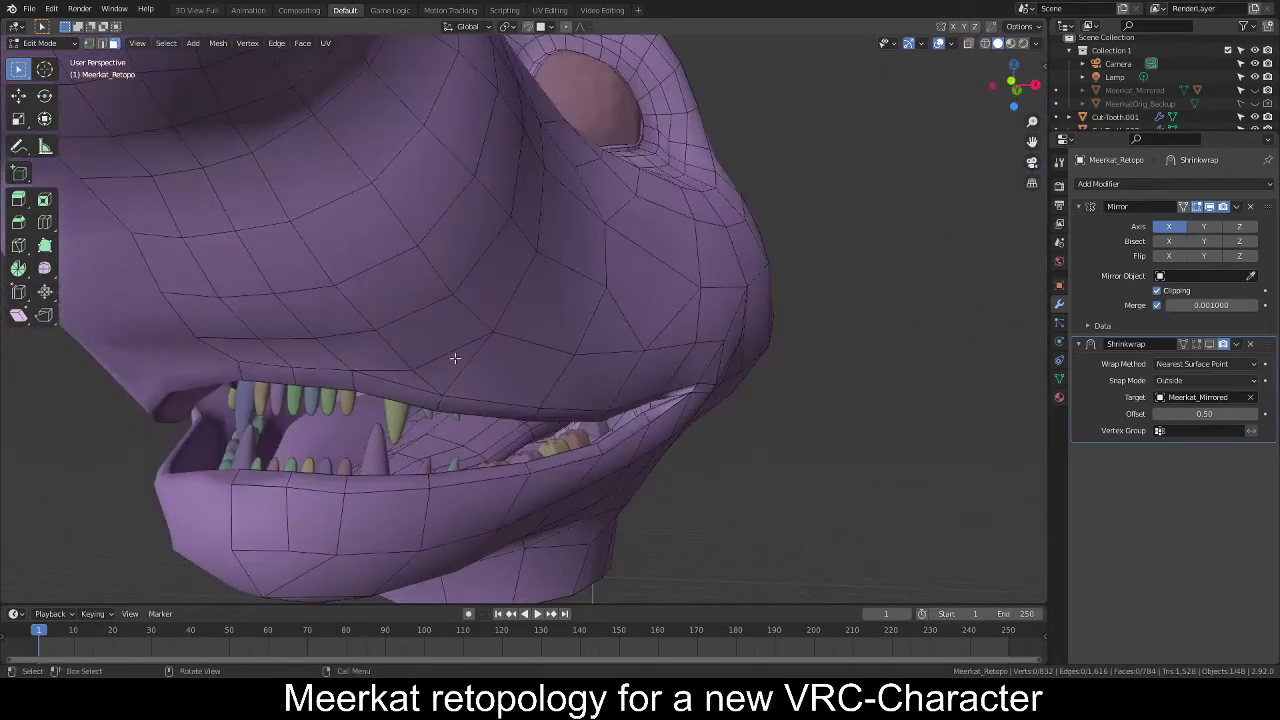
pyautogui.scroll(-6, 674, 363)
pyautogui.moveTo(674, 363); pyautogui.dragTo(575, 377, button='middle')
pyautogui.scroll(5, 593, 381)
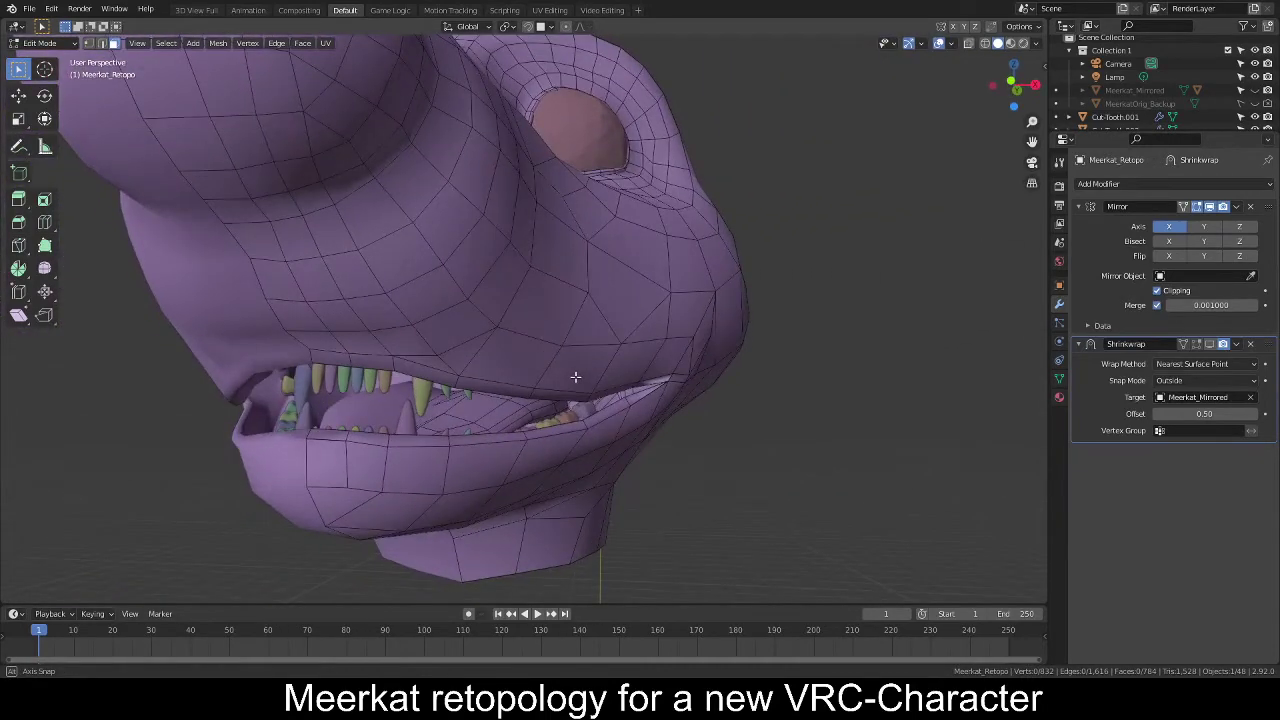
pyautogui.moveTo(575, 425)
pyautogui.mouseDown(button='middle')
pyautogui.moveTo(572, 465)
pyautogui.moveTo(563, 445)
pyautogui.mouseUp(button='middle')
pyautogui.scroll(-6, 562, 408)
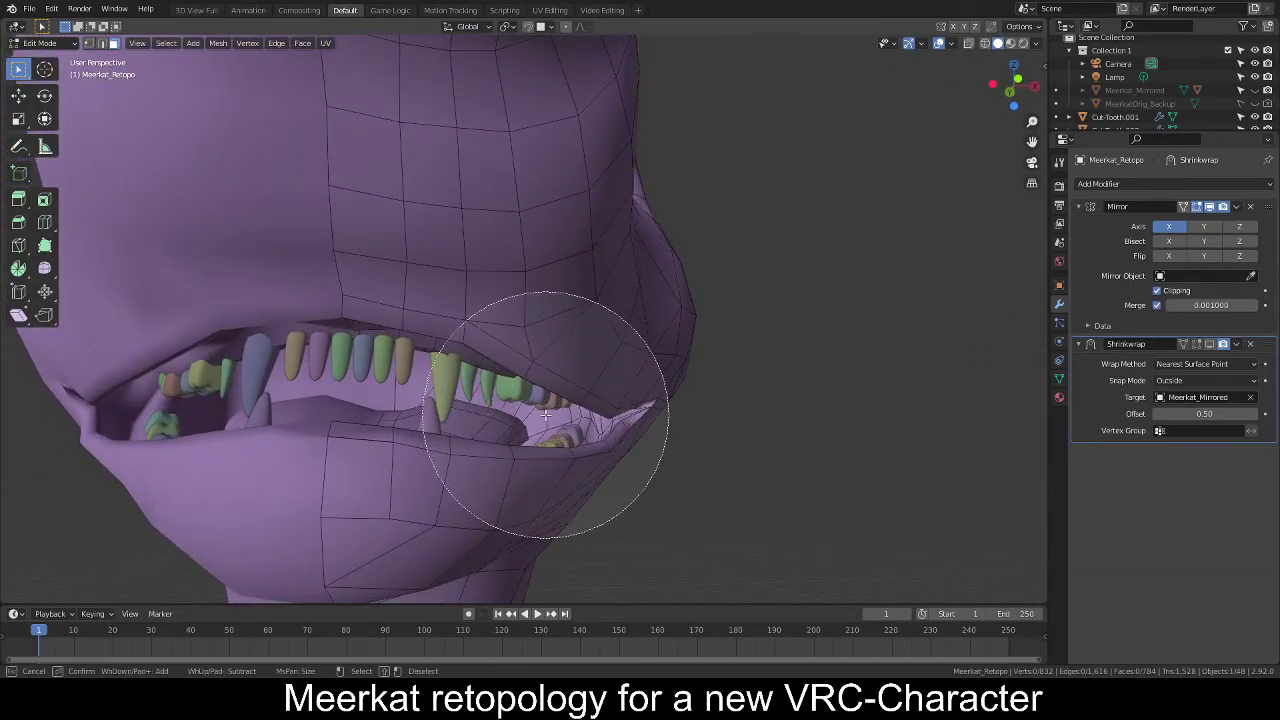
pyautogui.click(540, 410)
pyautogui.press('Tab')
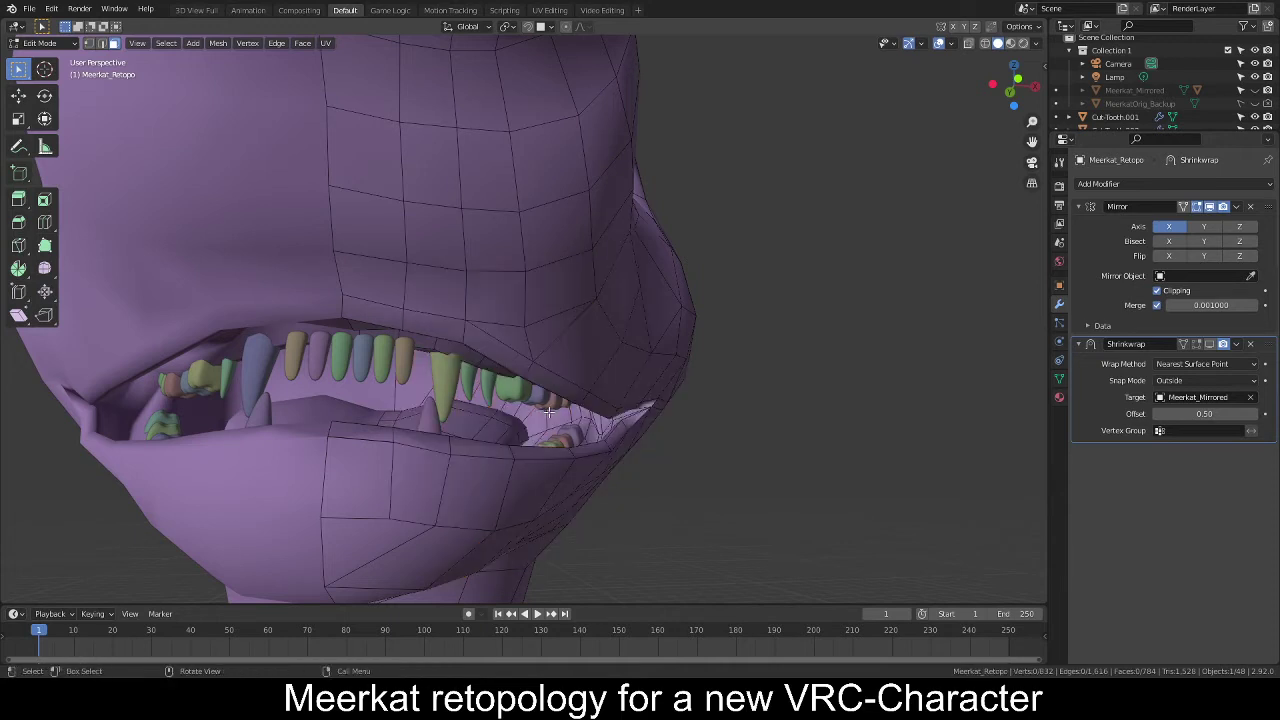
# Try to join all upper and lower teeth with the head mesh into one object, keeping the head active.
pyautogui.press('c')
pyautogui.moveTo(544, 407); pyautogui.dragTo(180, 428)
pyautogui.rightClick(167, 429)
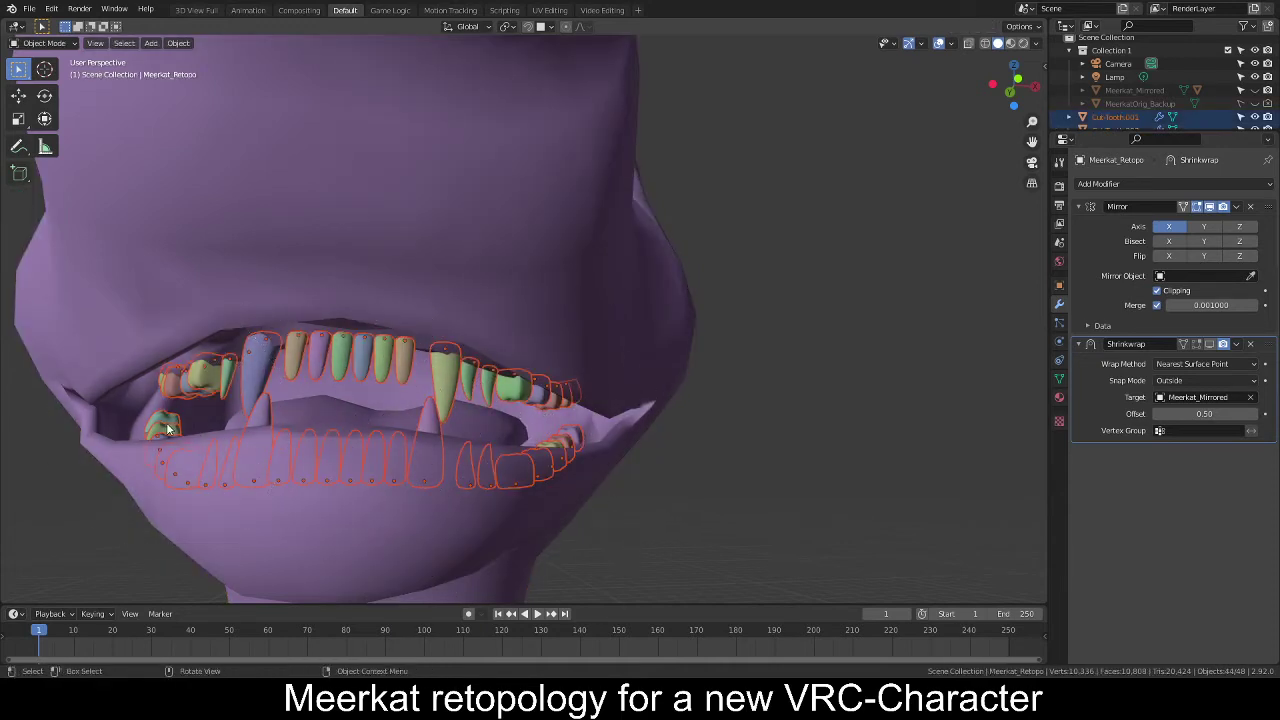
pyautogui.keyDown('shift'); pyautogui.click(578, 326); pyautogui.keyUp('shift')
pyautogui.hotkey('ctrl', 'j')
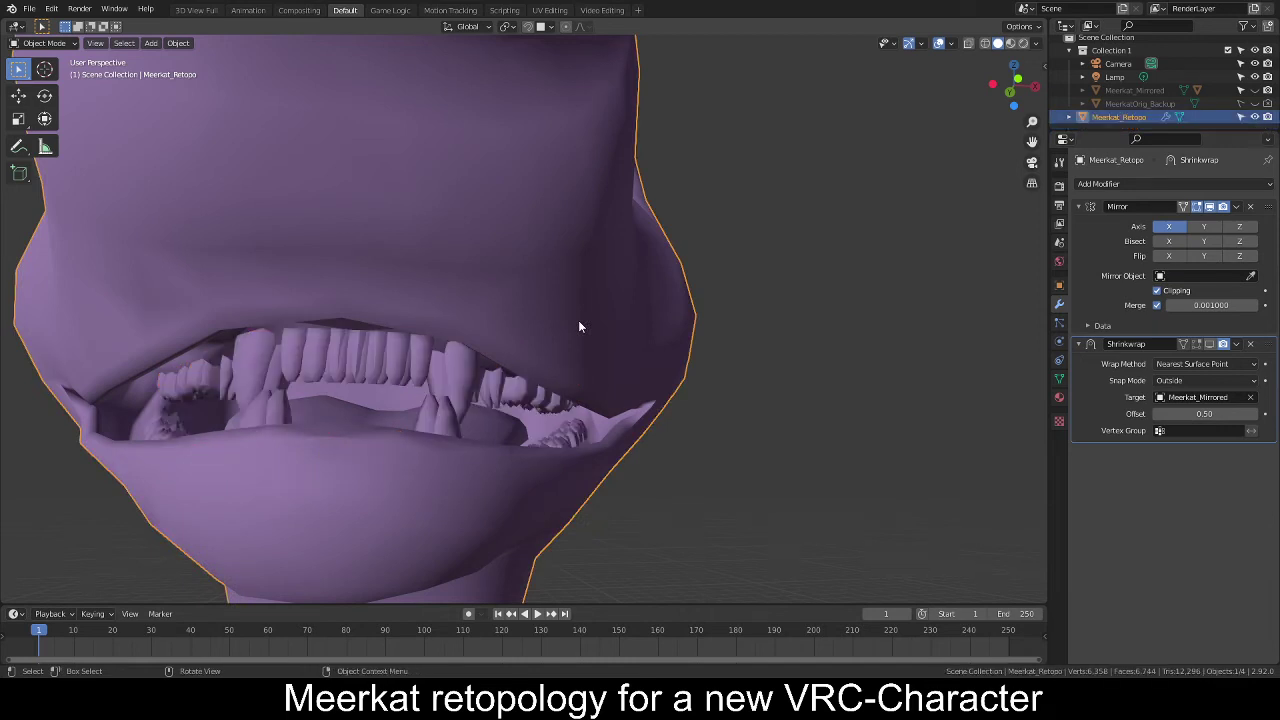
# Inspect the joined teeth in the mesh, undo the join and deselect all objects.
pyautogui.scroll(5, 578, 326)
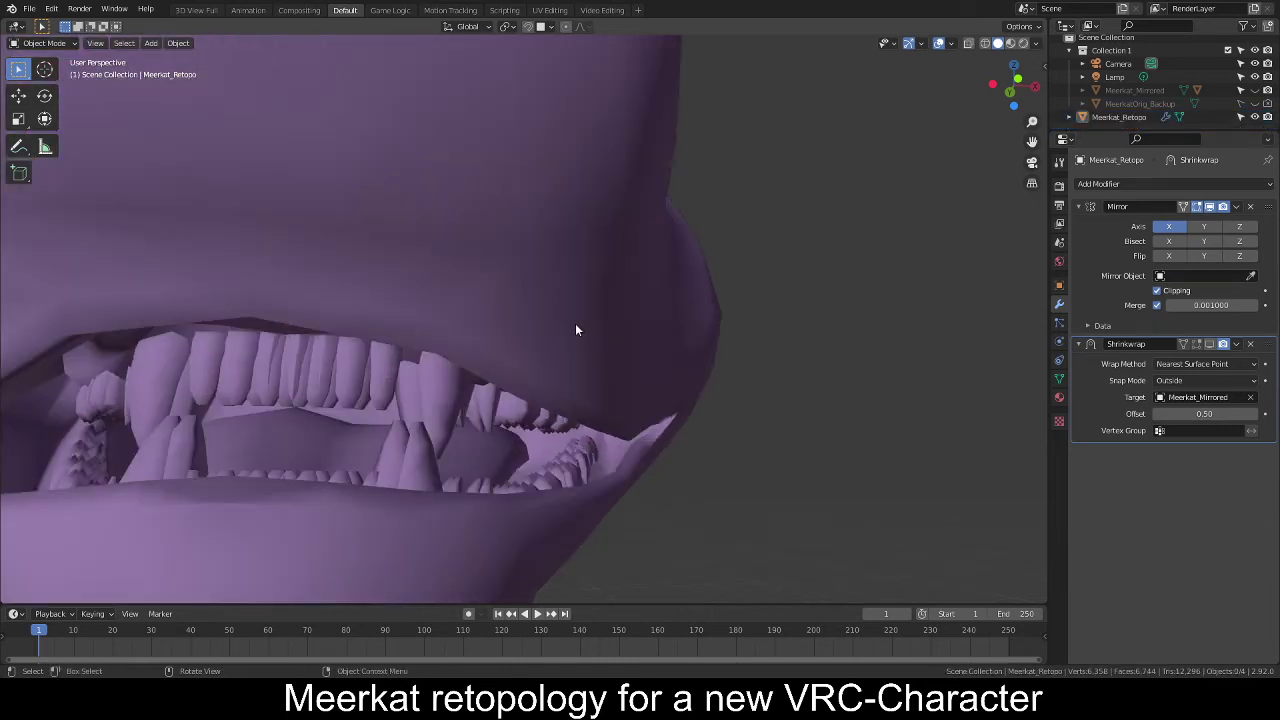
pyautogui.moveTo(575, 326); pyautogui.dragTo(615, 326, button='middle')
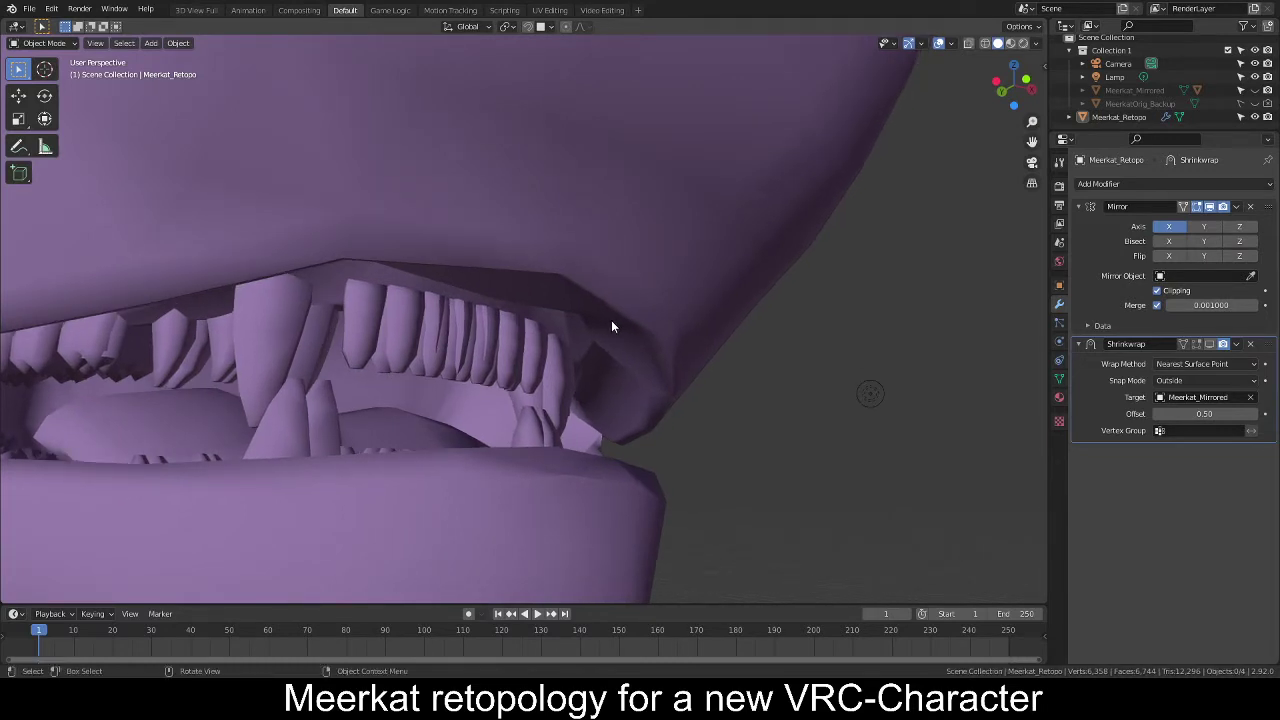
pyautogui.press('Tab')
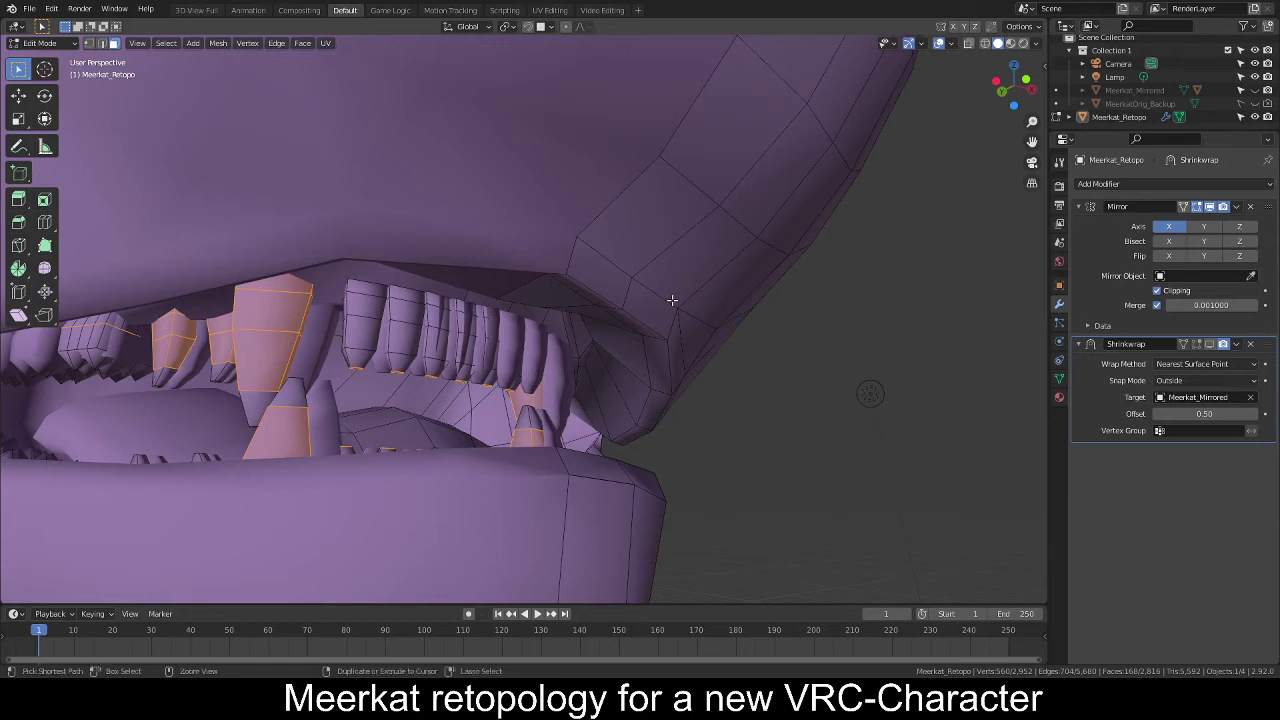
pyautogui.press('Tab')
pyautogui.hotkey('alt', 'h')
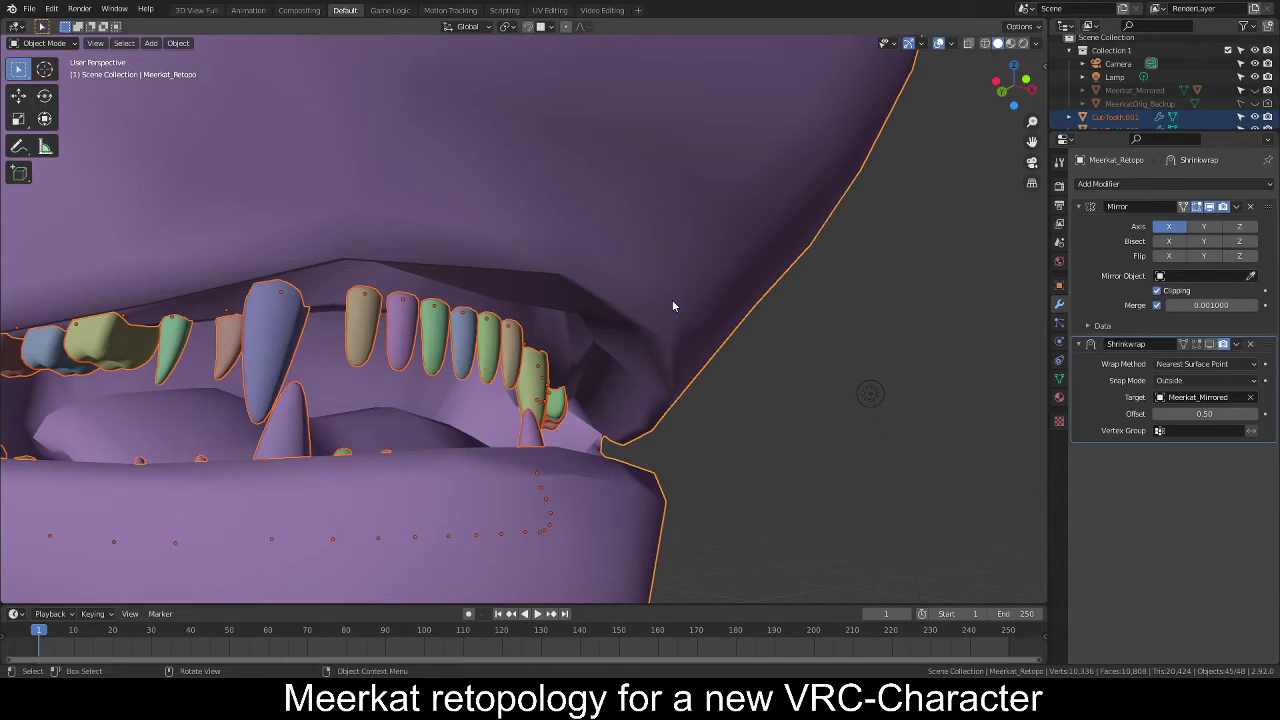
pyautogui.moveTo(660, 297); pyautogui.dragTo(705, 298, button='middle')
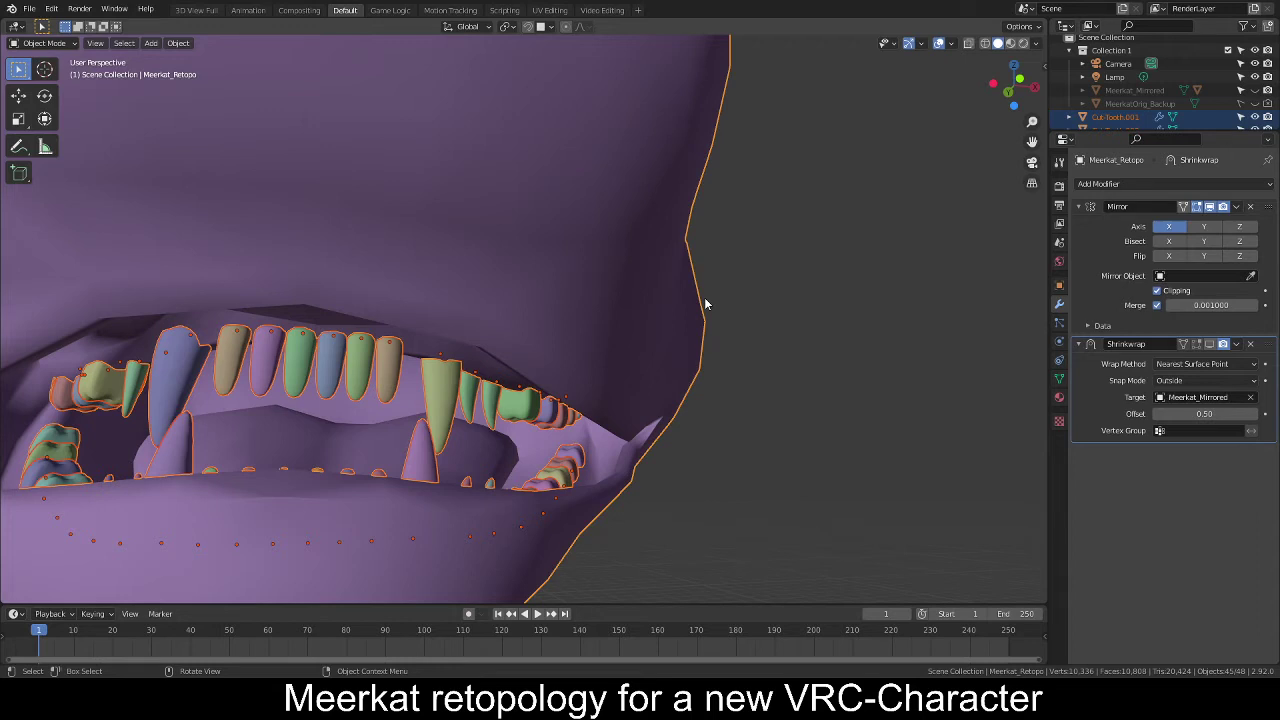
pyautogui.hotkey('alt', 'a')
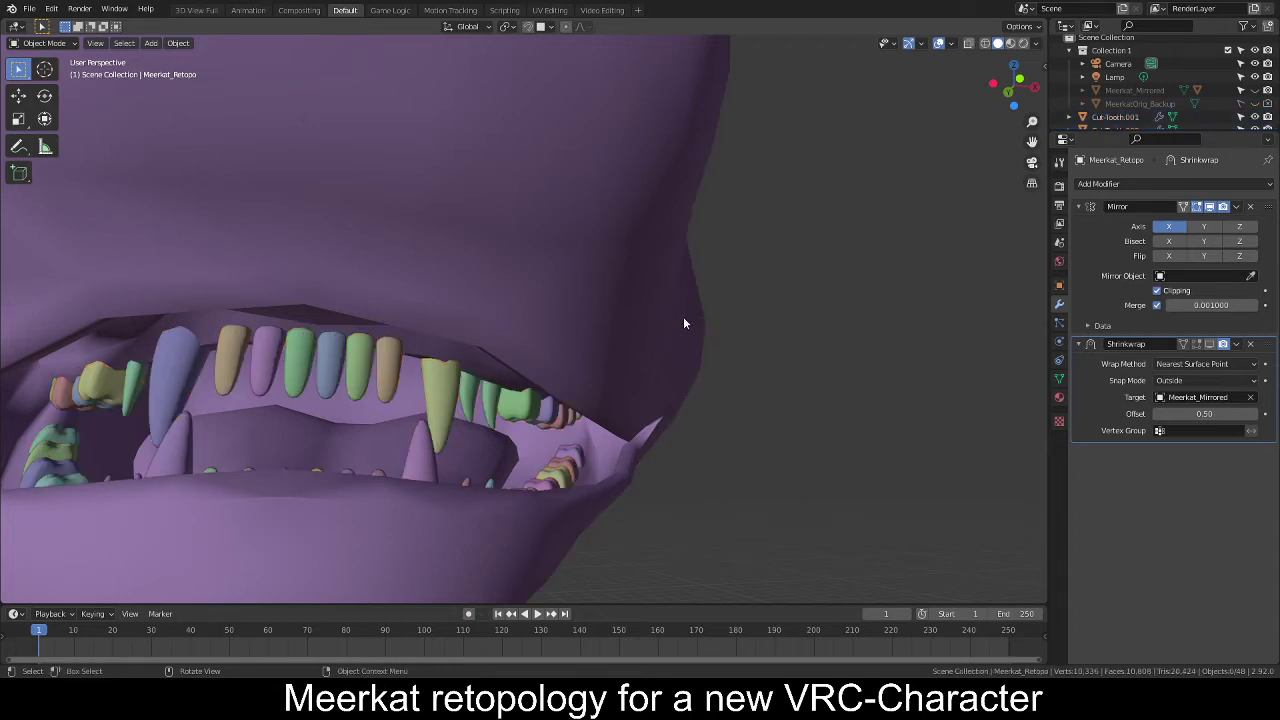
# Select the Eyes object and apply Shade Smooth to it.
pyautogui.scroll(-4, 685, 314)
pyautogui.moveTo(688, 307); pyautogui.dragTo(566, 410, button='middle')
pyautogui.click(593, 164)
pyautogui.rightClick(593, 164)
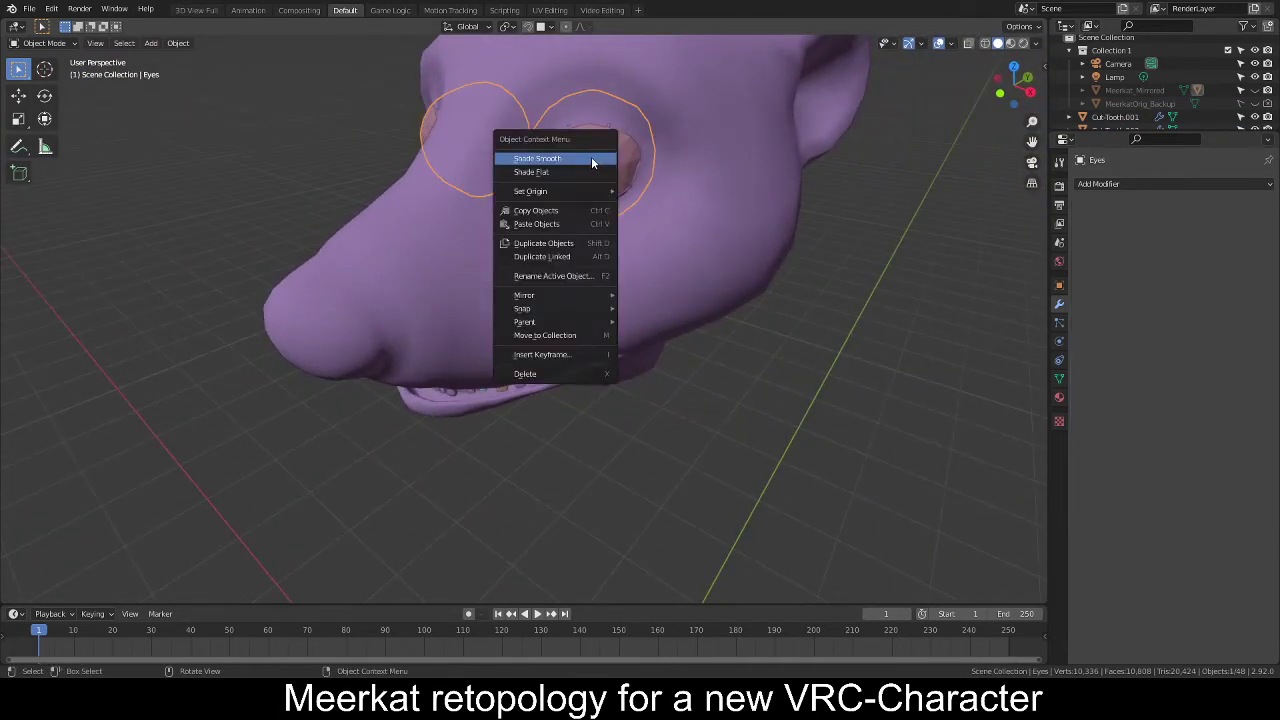
# Examine the eyes, eyelids and overall head surface from the front, side and underneath.
pyautogui.moveTo(703, 334); pyautogui.dragTo(751, 320, button='middle')
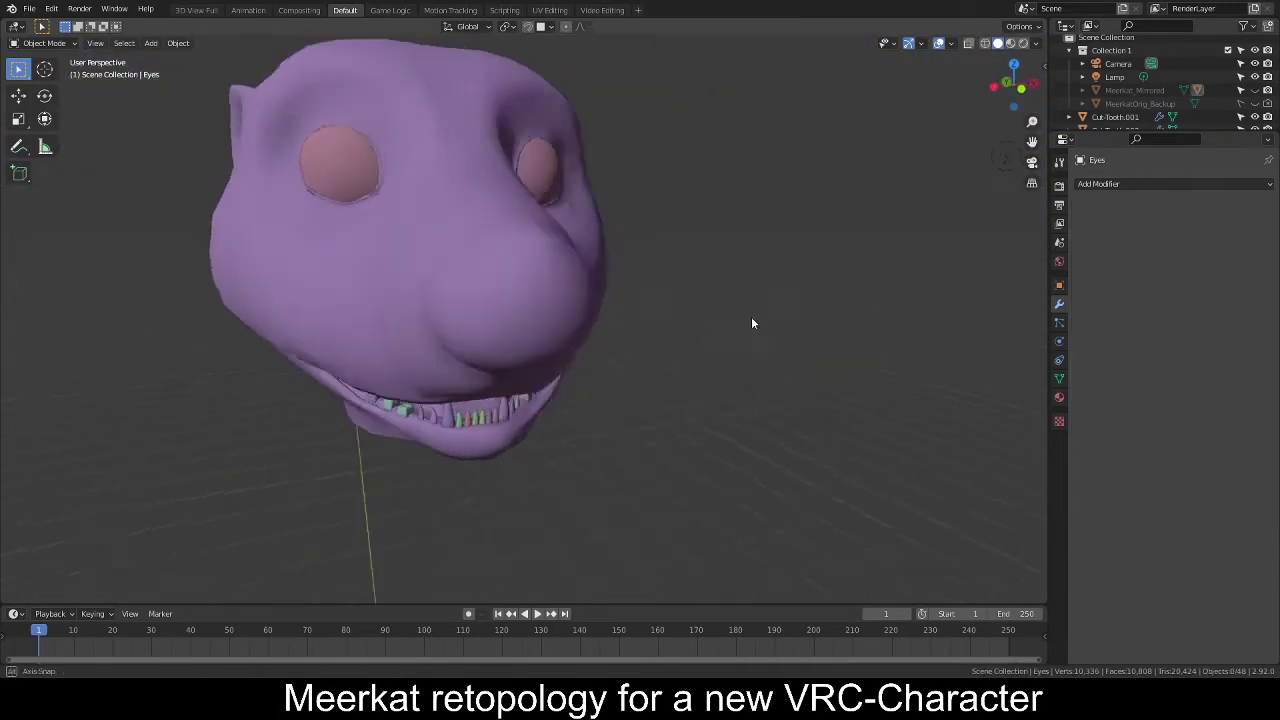
pyautogui.scroll(-4, 710, 327)
pyautogui.moveTo(671, 334); pyautogui.dragTo(566, 250, button='middle')
pyautogui.scroll(4, 551, 358)
pyautogui.keyDown('alt'); pyautogui.middleClick(556, 104); pyautogui.keyUp('alt')
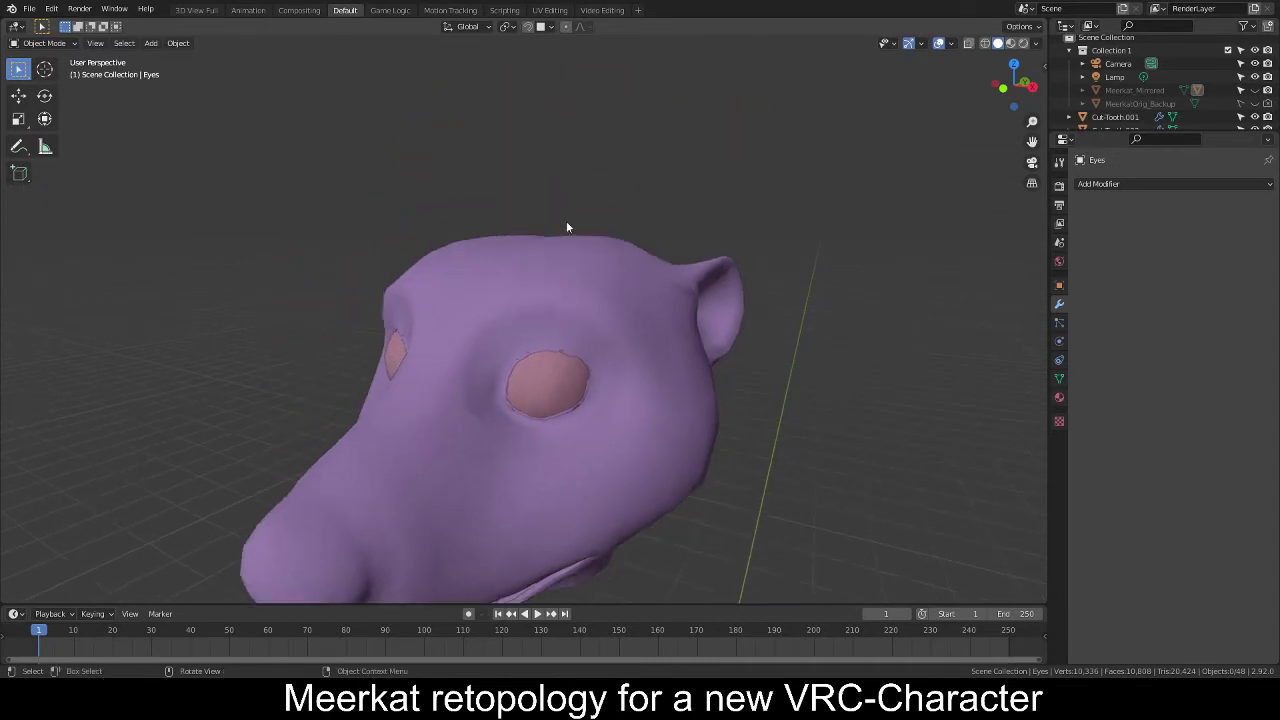
pyautogui.scroll(3, 511, 297)
pyautogui.scroll(-3, 509, 297)
pyautogui.moveTo(494, 326)
pyautogui.mouseDown(button='middle')
pyautogui.moveTo(526, 306)
pyautogui.moveTo(497, 340)
pyautogui.moveTo(460, 338)
pyautogui.moveTo(517, 329)
pyautogui.mouseUp(button='middle')
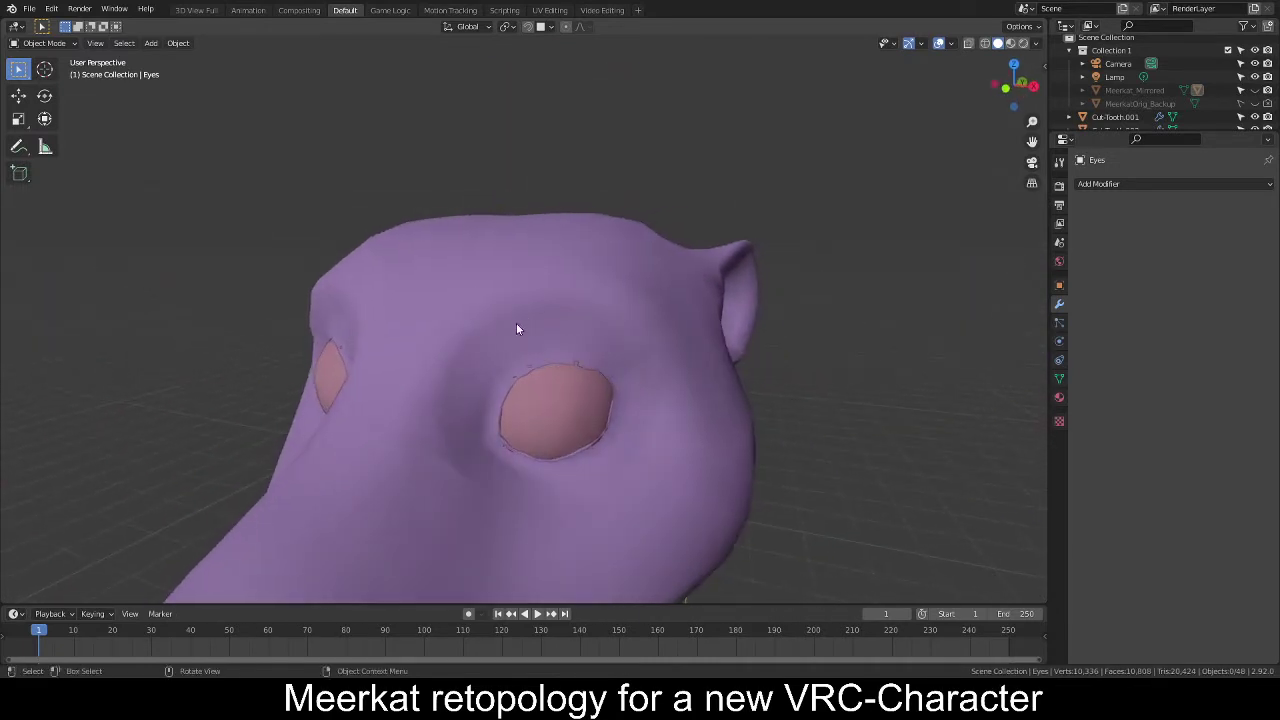
pyautogui.scroll(-4, 486, 417)
pyautogui.moveTo(486, 417); pyautogui.dragTo(516, 363, button='middle')
pyautogui.moveTo(456, 553); pyautogui.dragTo(572, 527, button='middle')
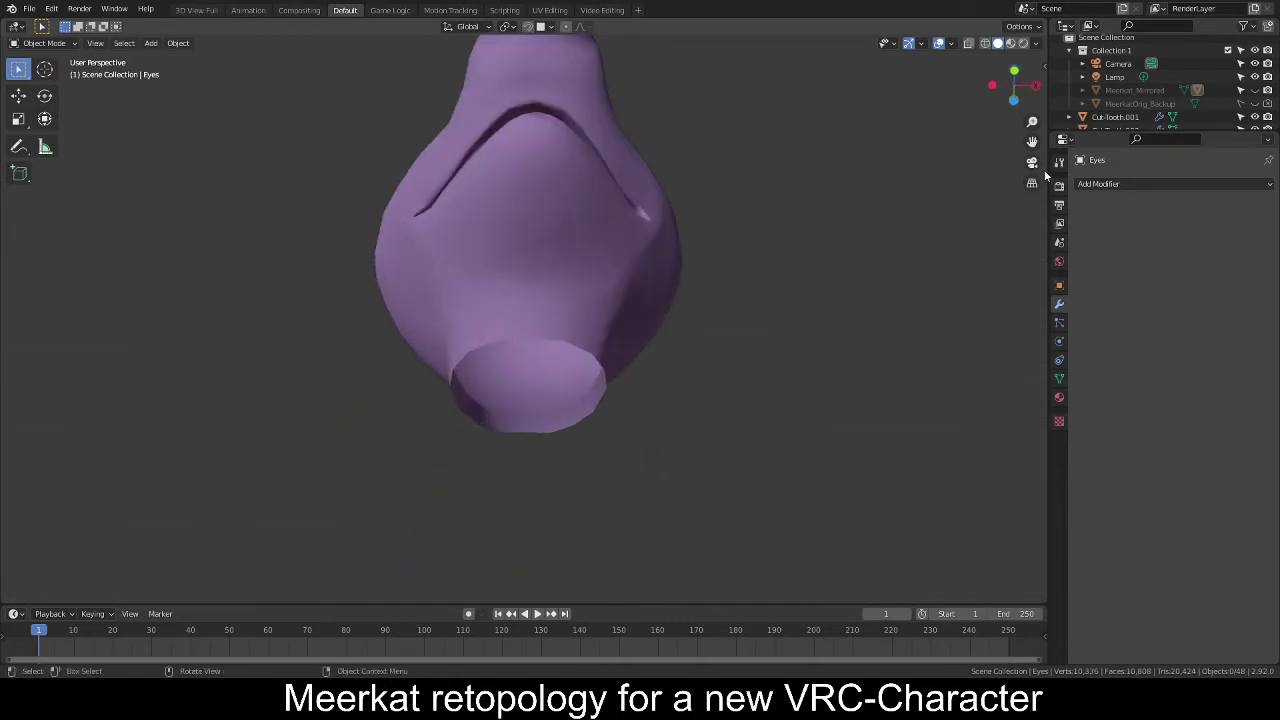
# Select the range of objects from Cut-Tooth.001 through tooth-chin.019 and move them into a new collection named Teeth.
pyautogui.scroll(-3, 1188, 84)
pyautogui.scroll(3, 1188, 88)
pyautogui.scroll(1, 1185, 86)
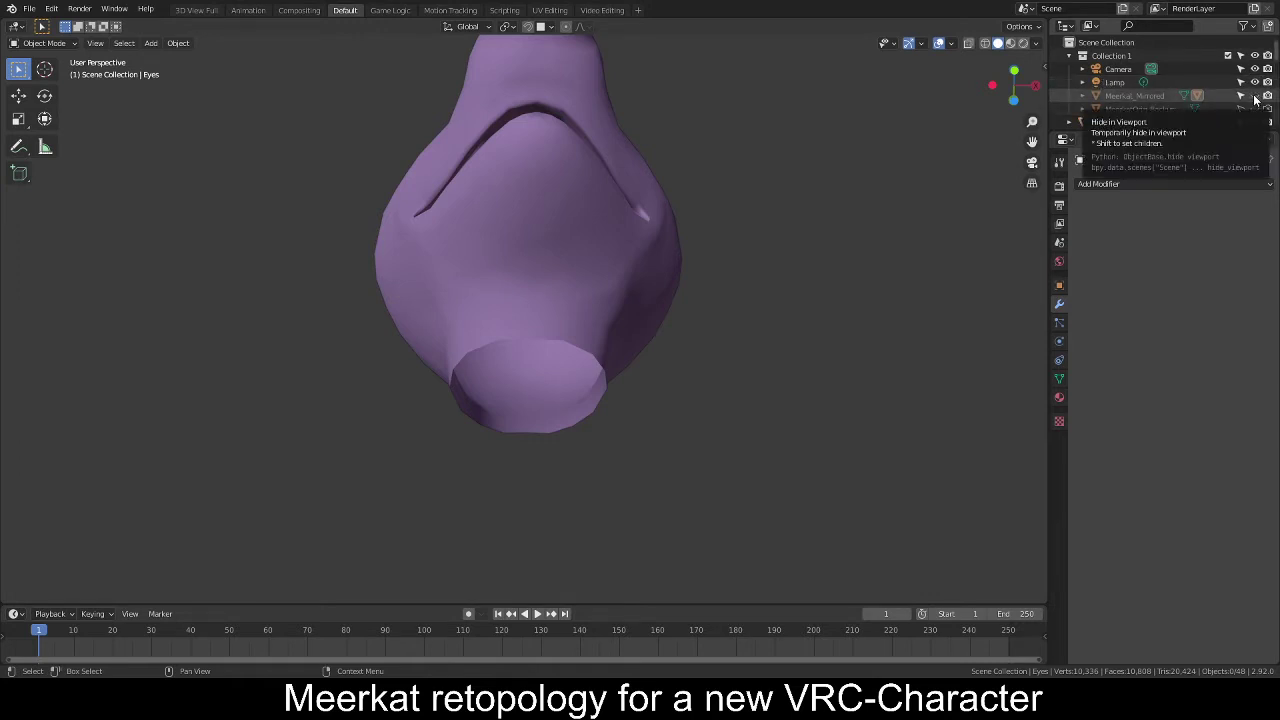
pyautogui.scroll(-2, 1170, 105)
pyautogui.click(1128, 98)
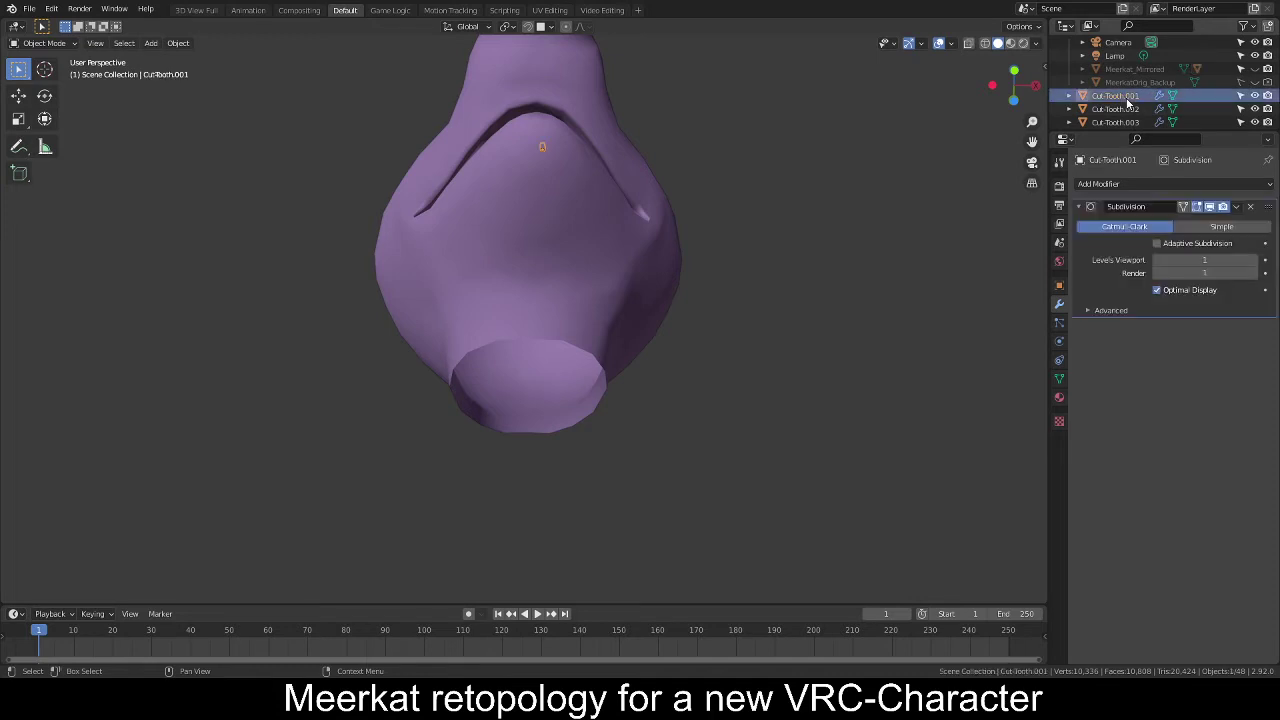
pyautogui.scroll(-6, 1128, 101)
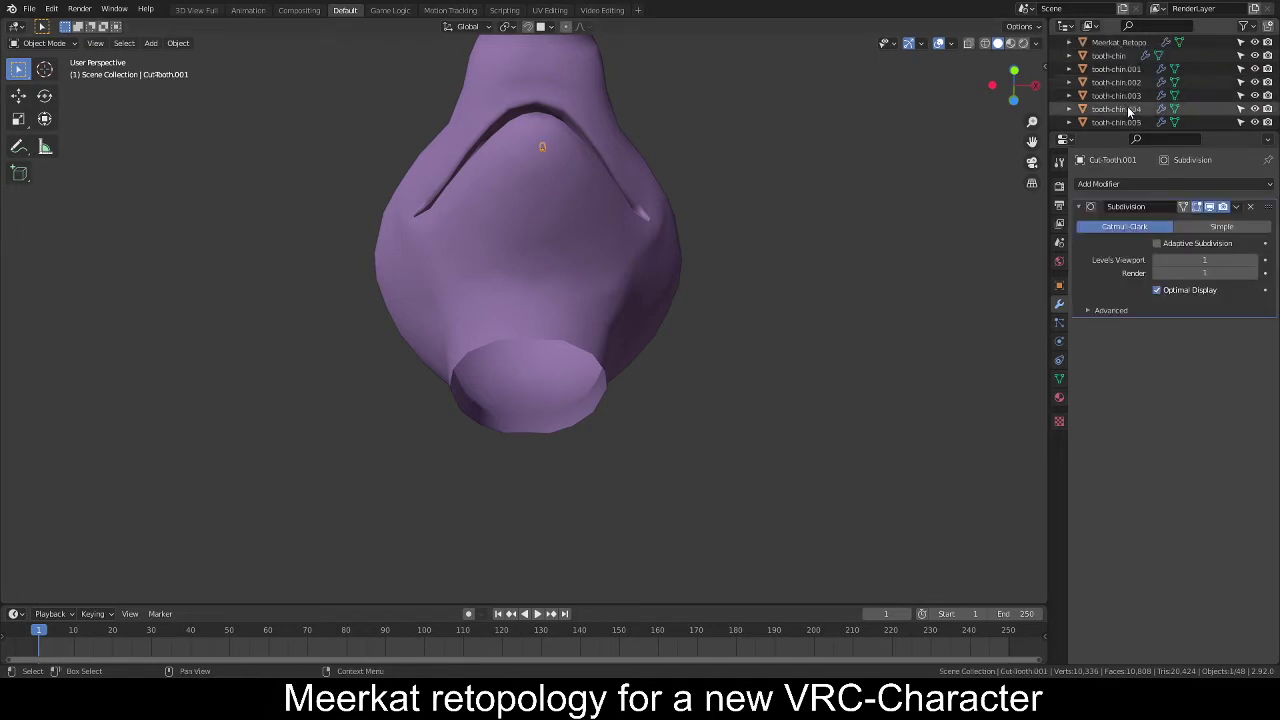
pyautogui.scroll(-3, 1128, 112)
pyautogui.keyDown('shift'); pyautogui.click(1128, 117); pyautogui.keyUp('shift')
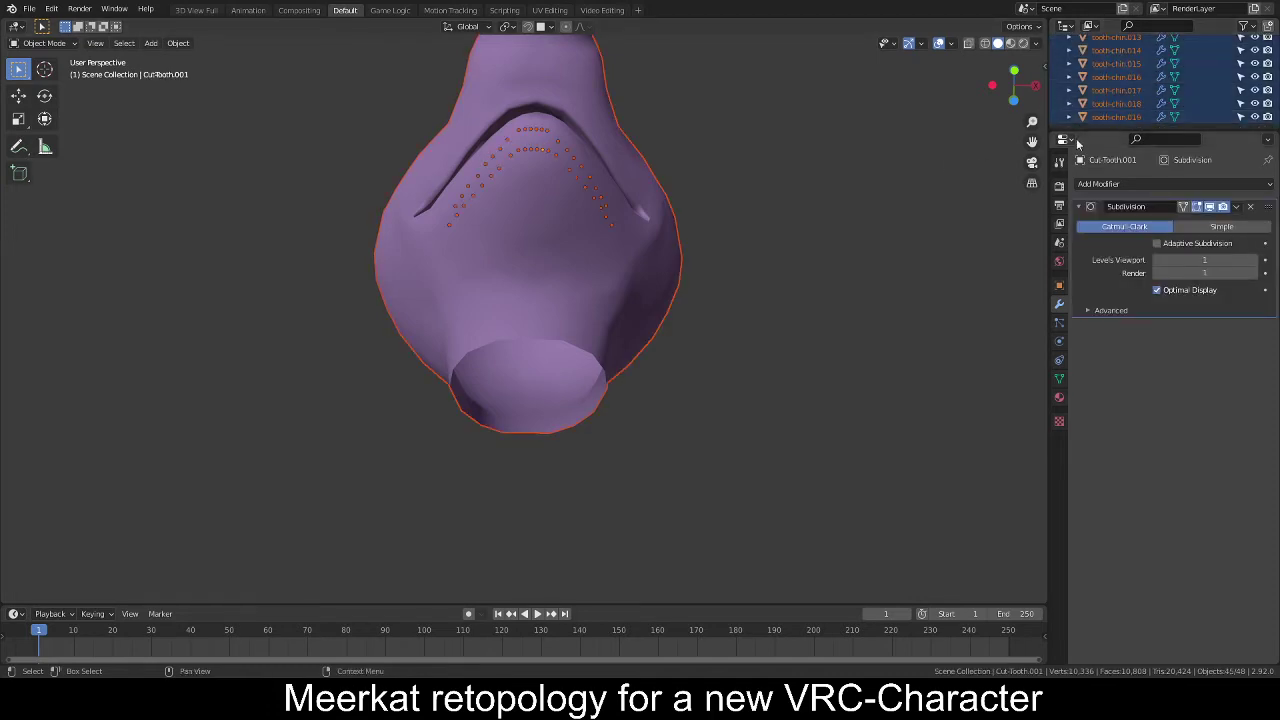
pyautogui.press('m')
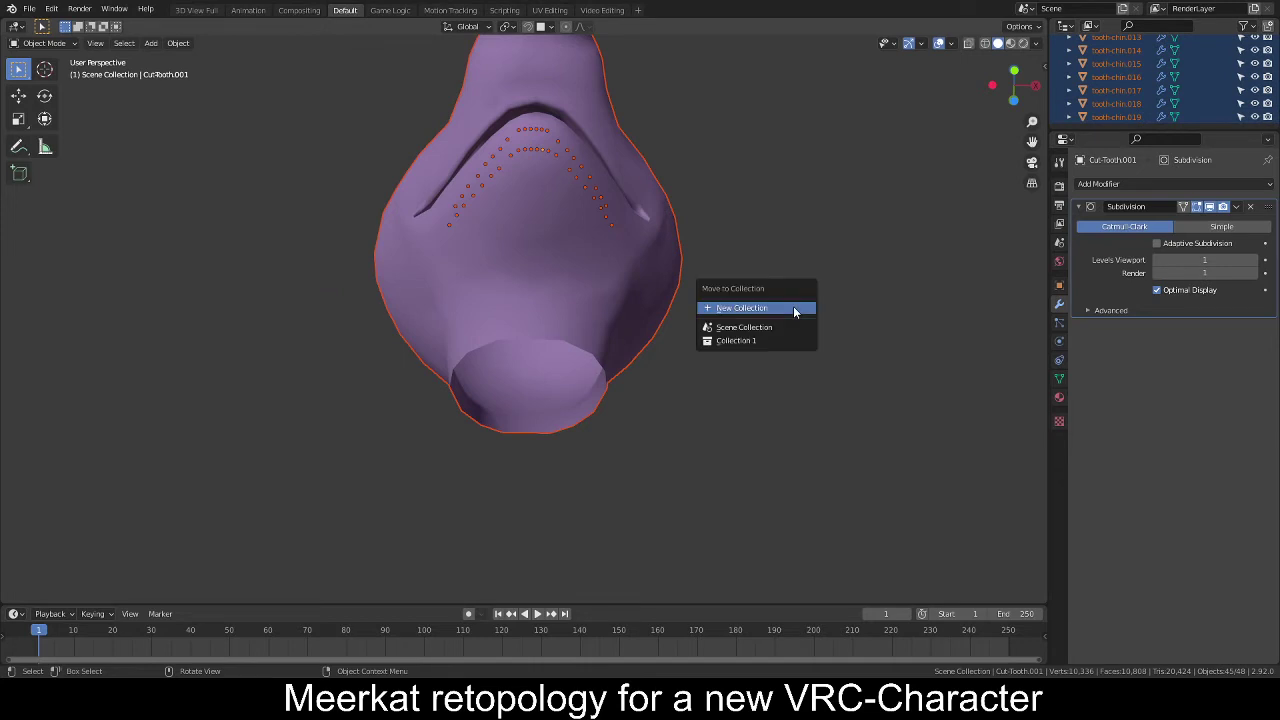
pyautogui.click(794, 312)
pyautogui.write('Teeth')
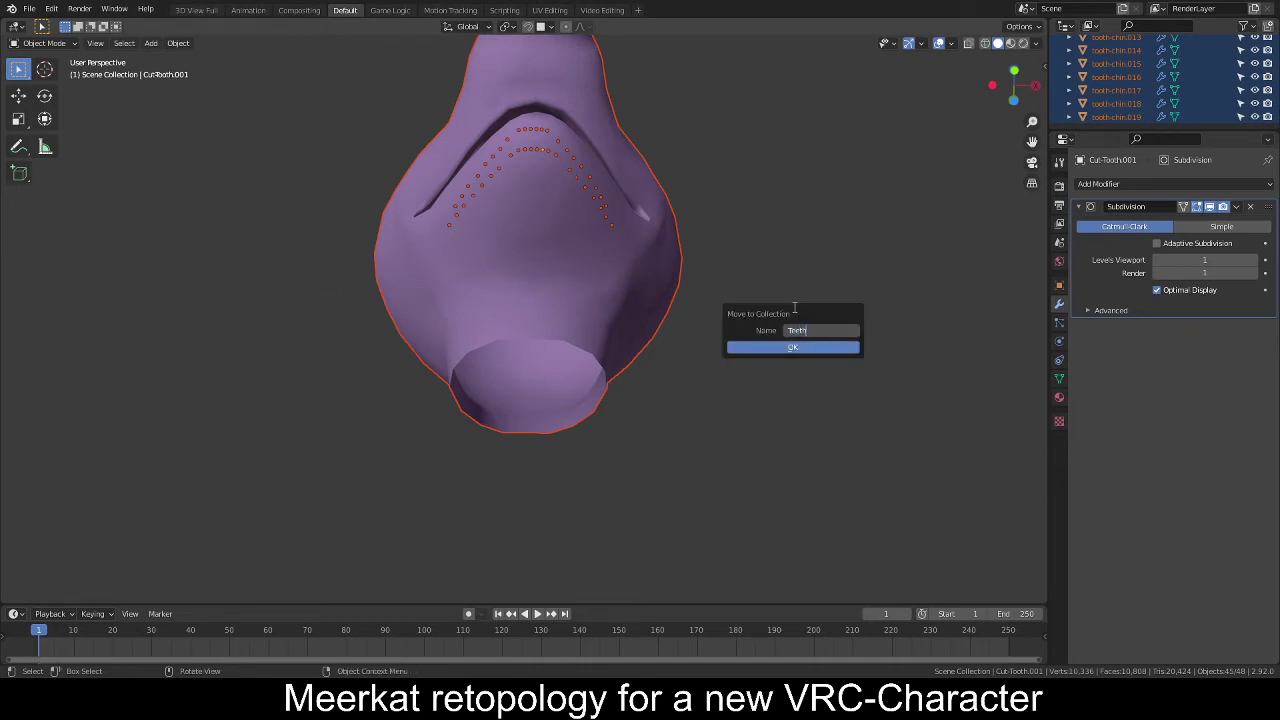
pyautogui.press('Return')
pyautogui.click(793, 347)
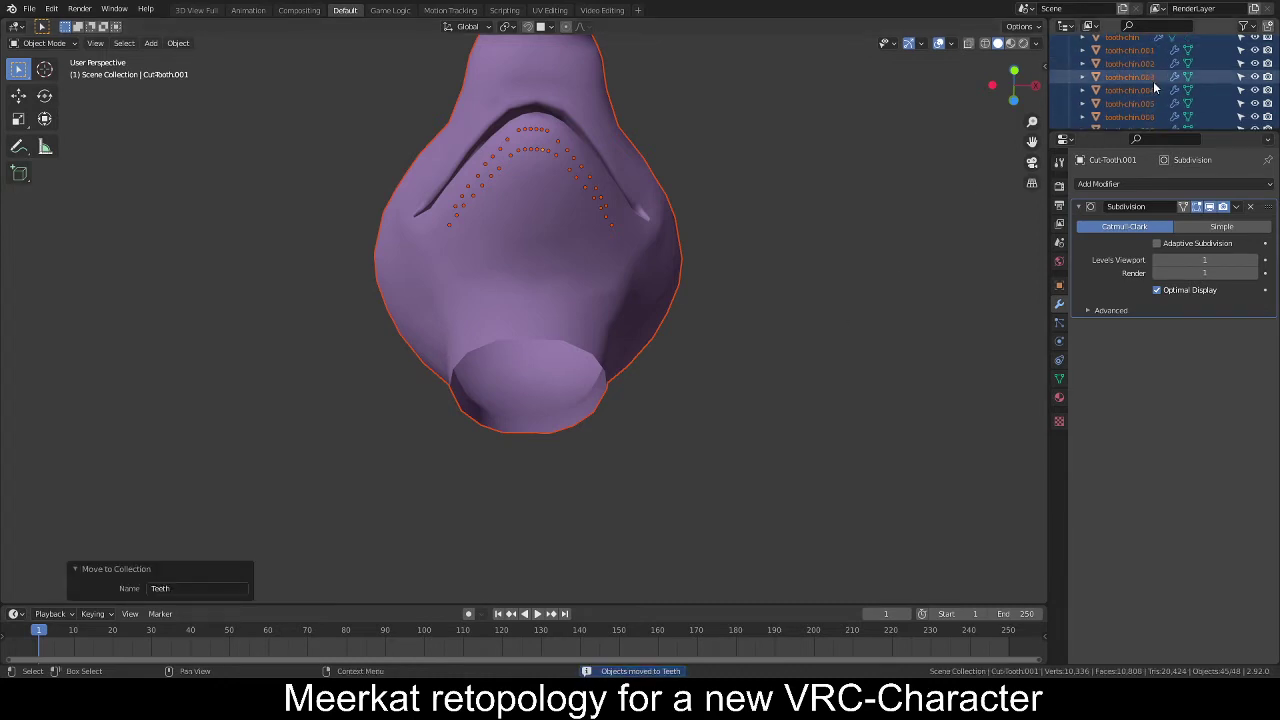
pyautogui.scroll(10, 1154, 83)
pyautogui.scroll(-2, 1154, 83)
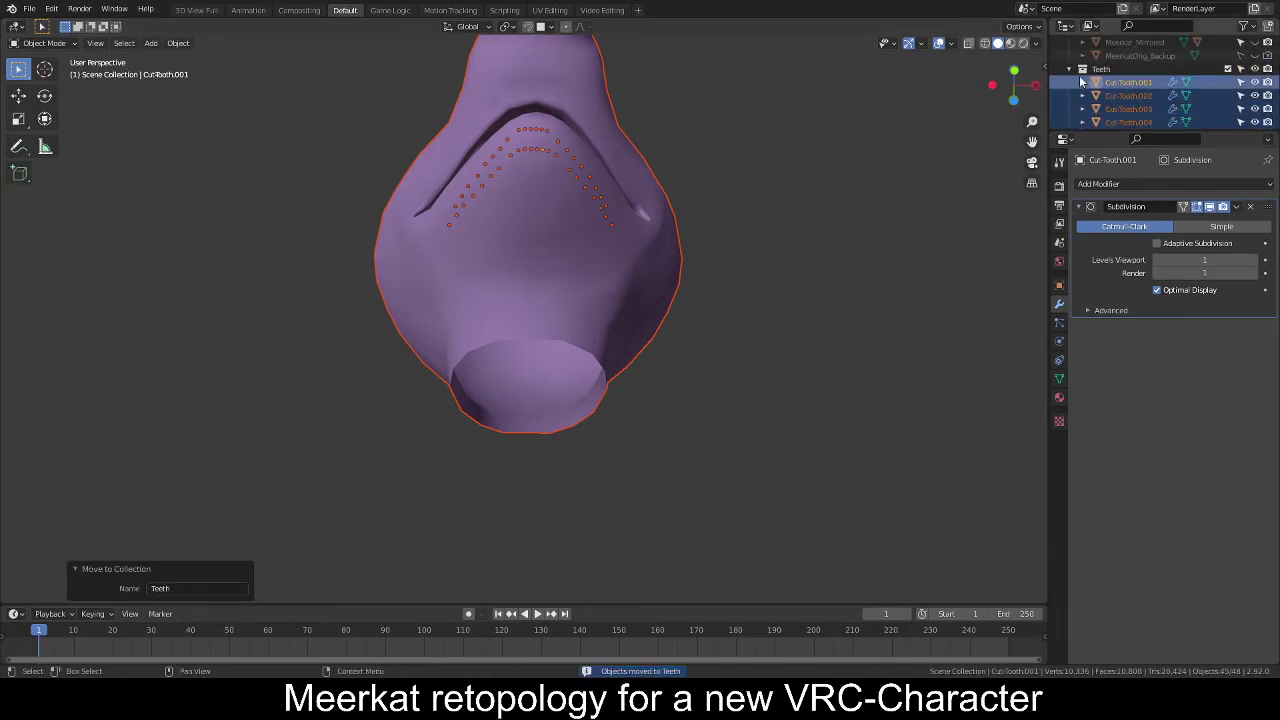
# Deselect all objects, collapse the Teeth collection and unhide the Meerkat_Mirrored sculpt.
pyautogui.click(853, 202)
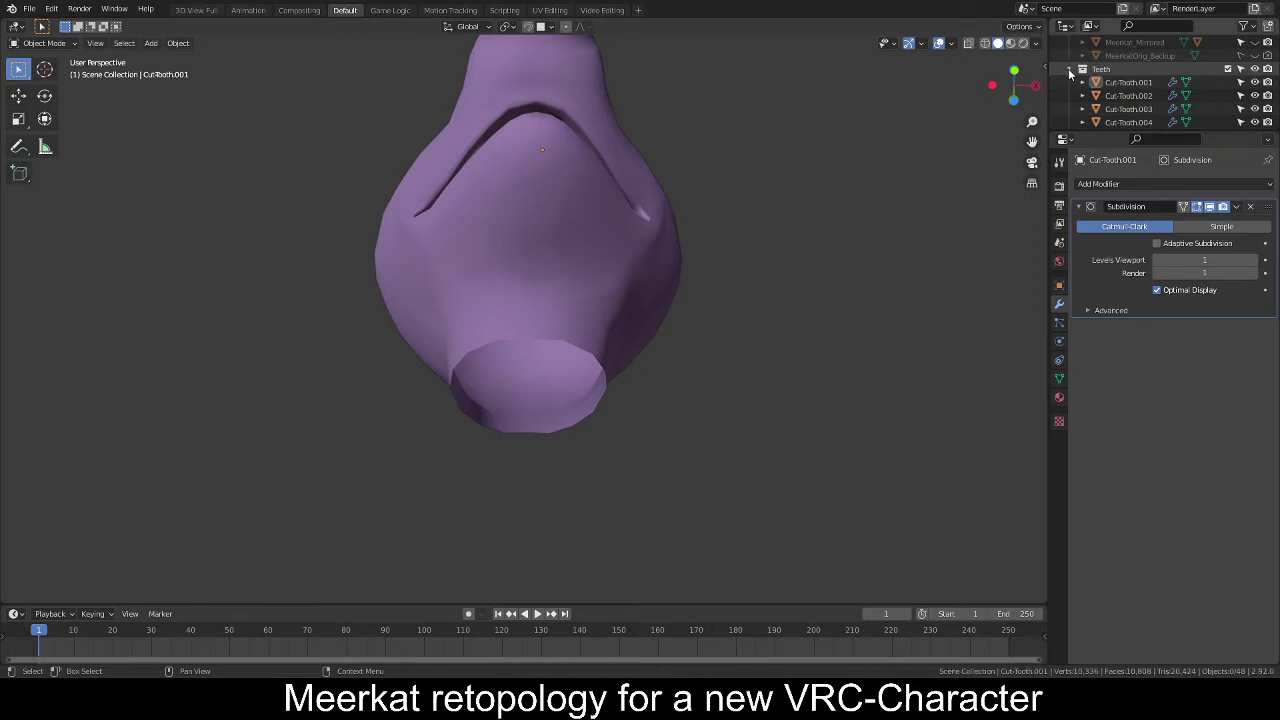
pyautogui.click(1069, 70)
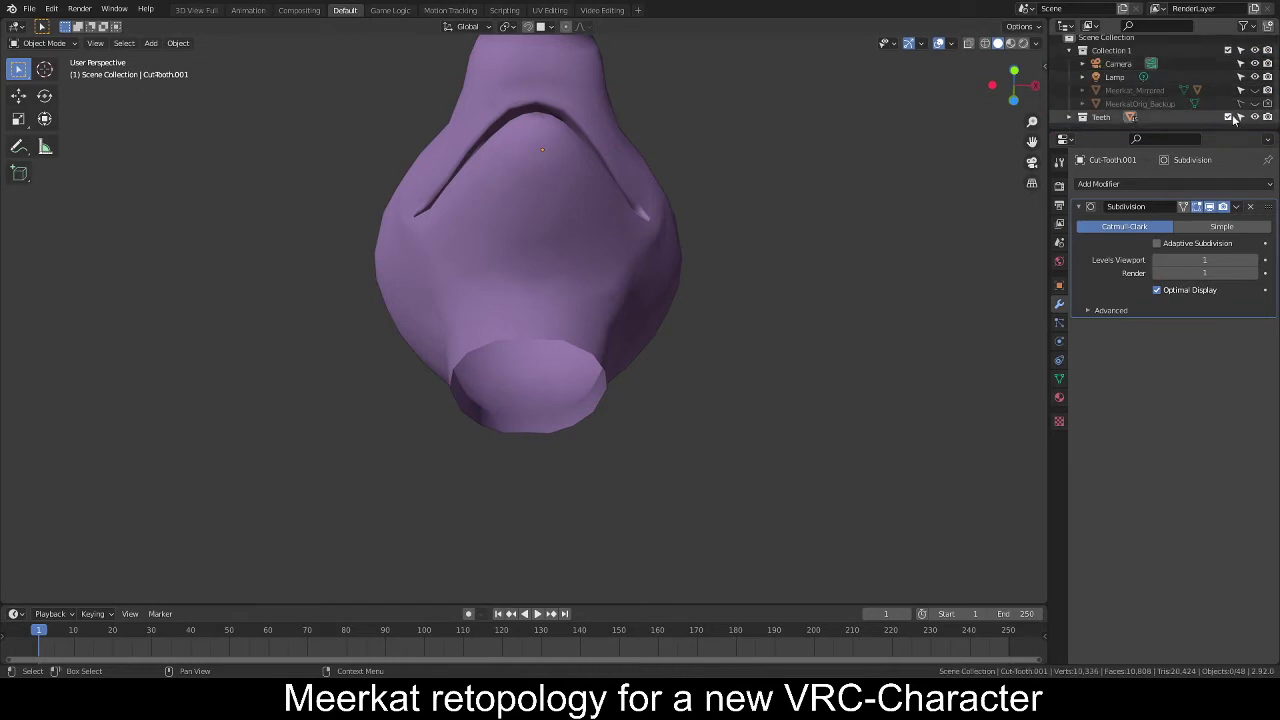
pyautogui.moveTo(955, 188); pyautogui.dragTo(591, 302, button='middle')
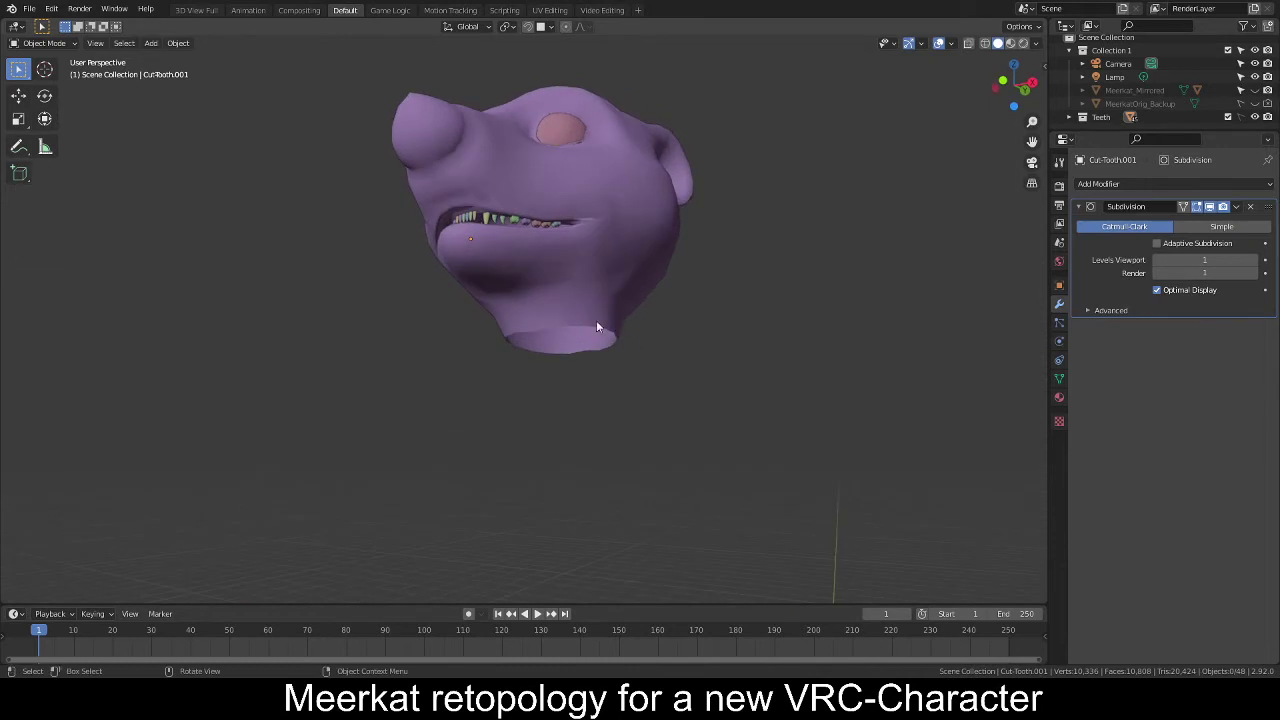
pyautogui.click(1255, 90)
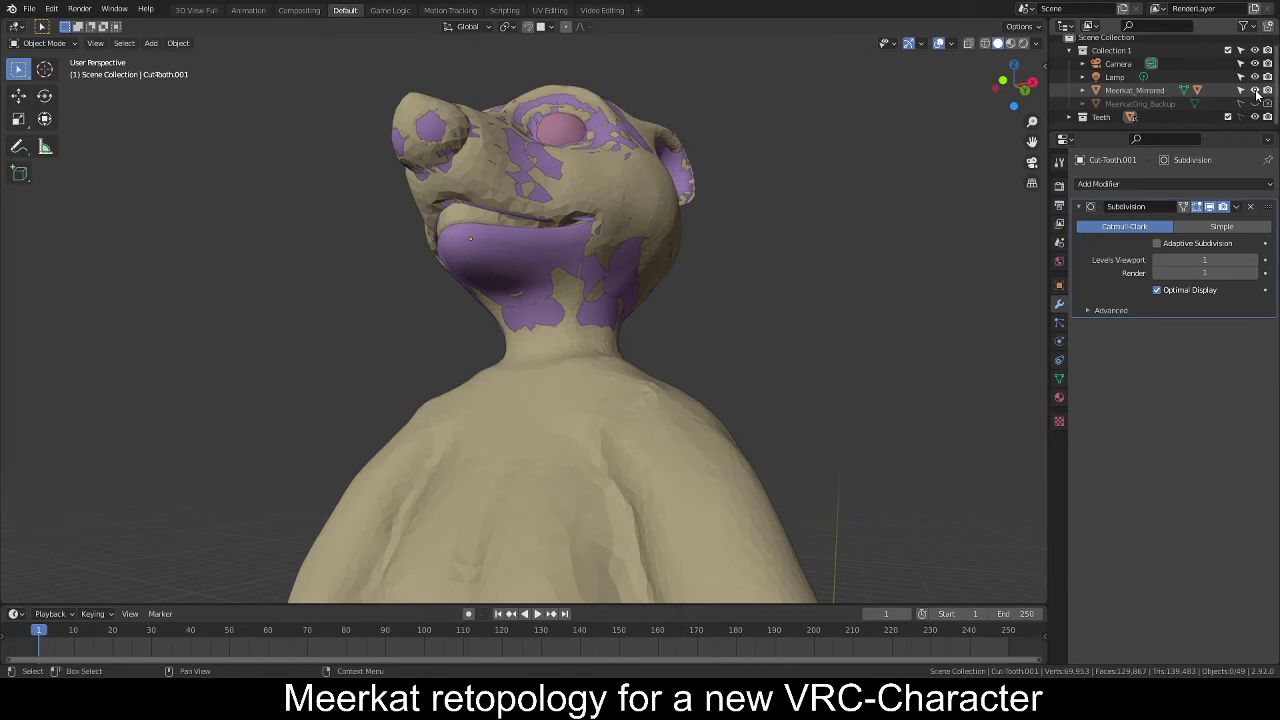
pyautogui.click(542, 262)
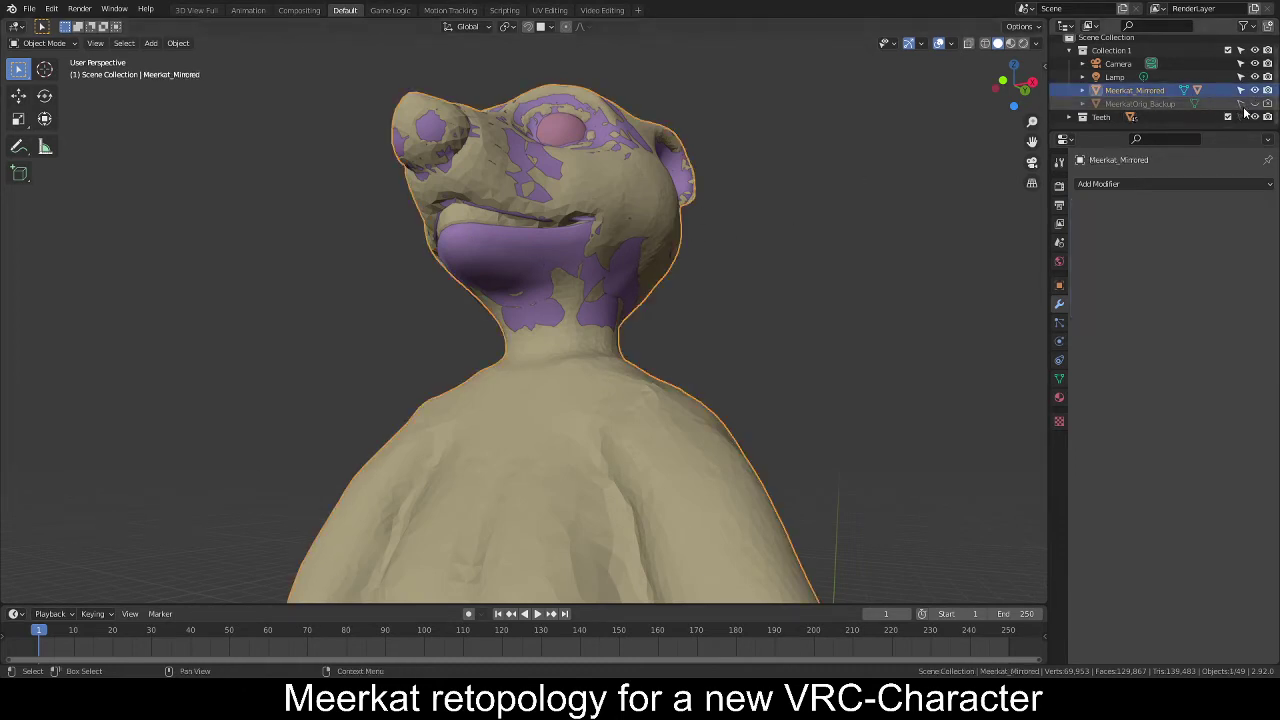
# Find Meerkat_Retopo inside the Teeth collection and move it to the Scene Collection.
pyautogui.click(1069, 117)
pyautogui.scroll(-8, 1080, 115)
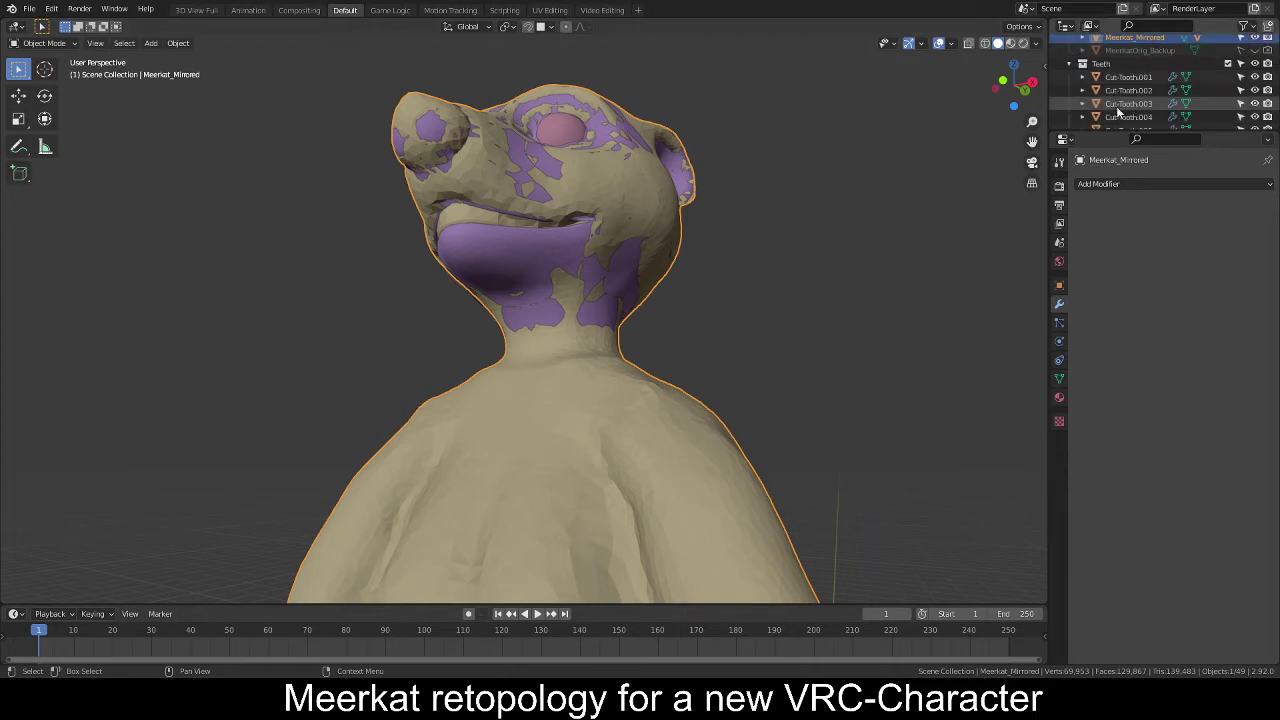
pyautogui.click(1133, 77)
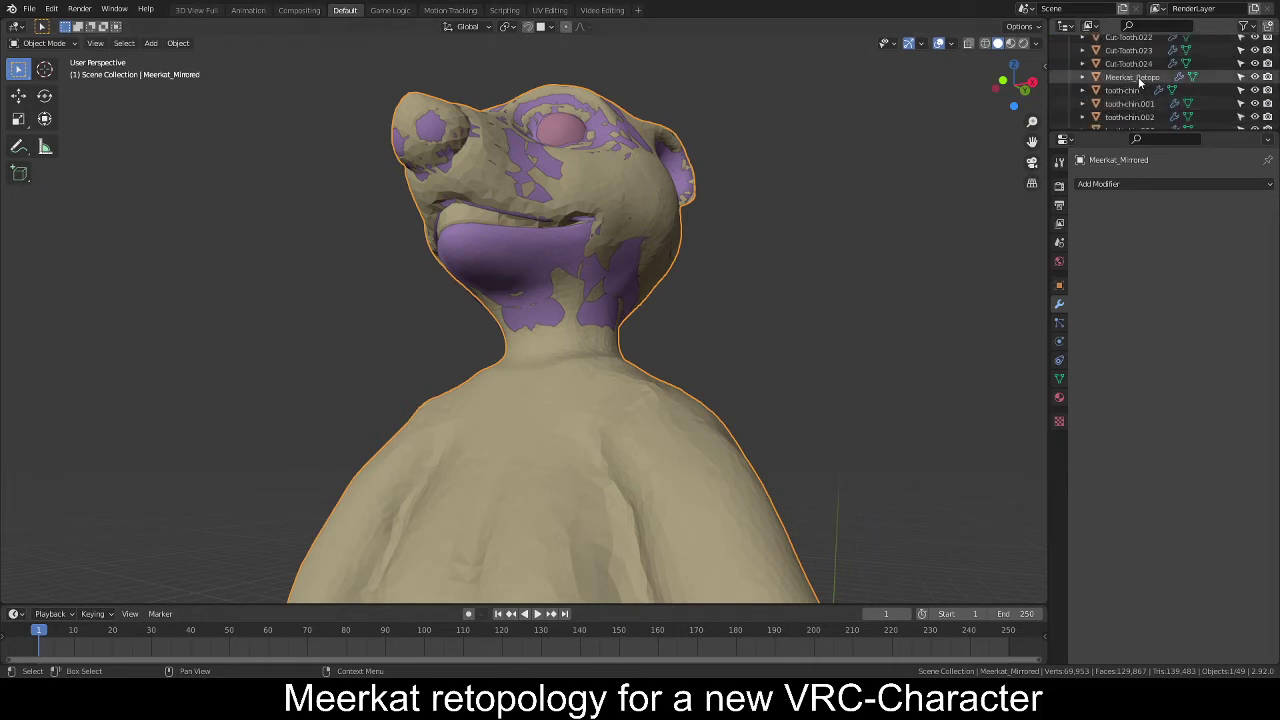
pyautogui.press('m')
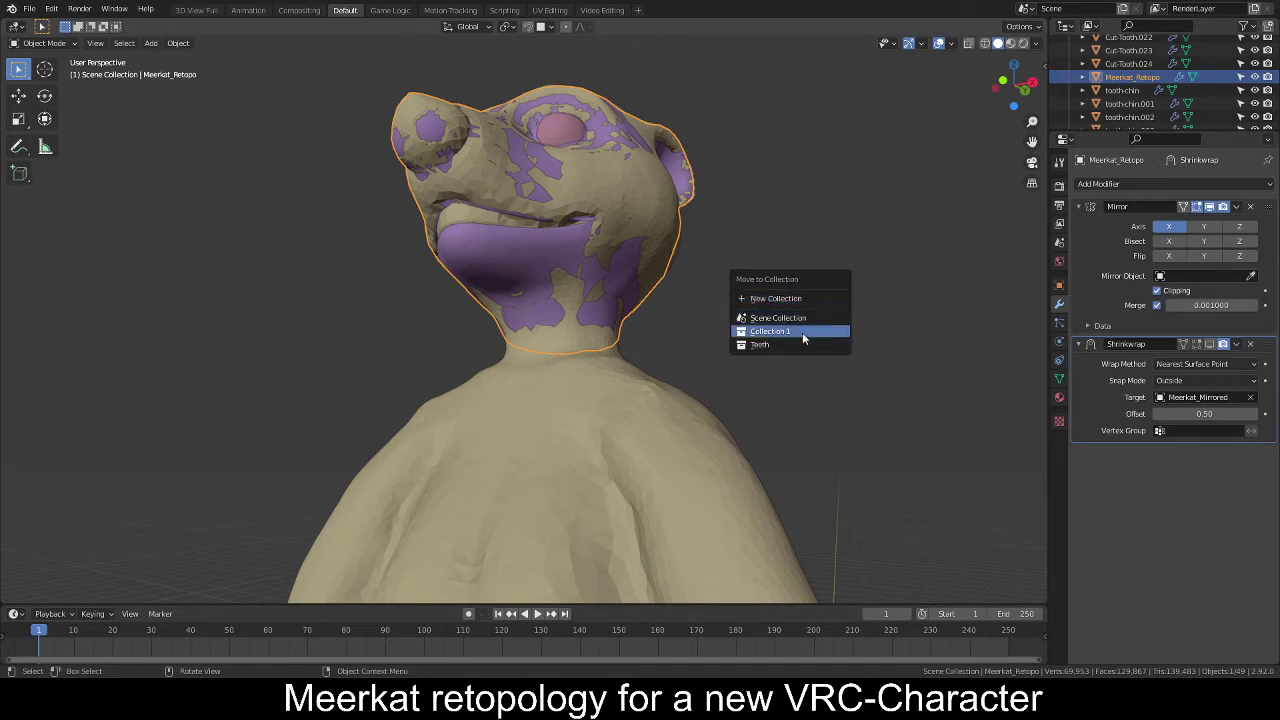
pyautogui.click(798, 317)
pyautogui.click(840, 243)
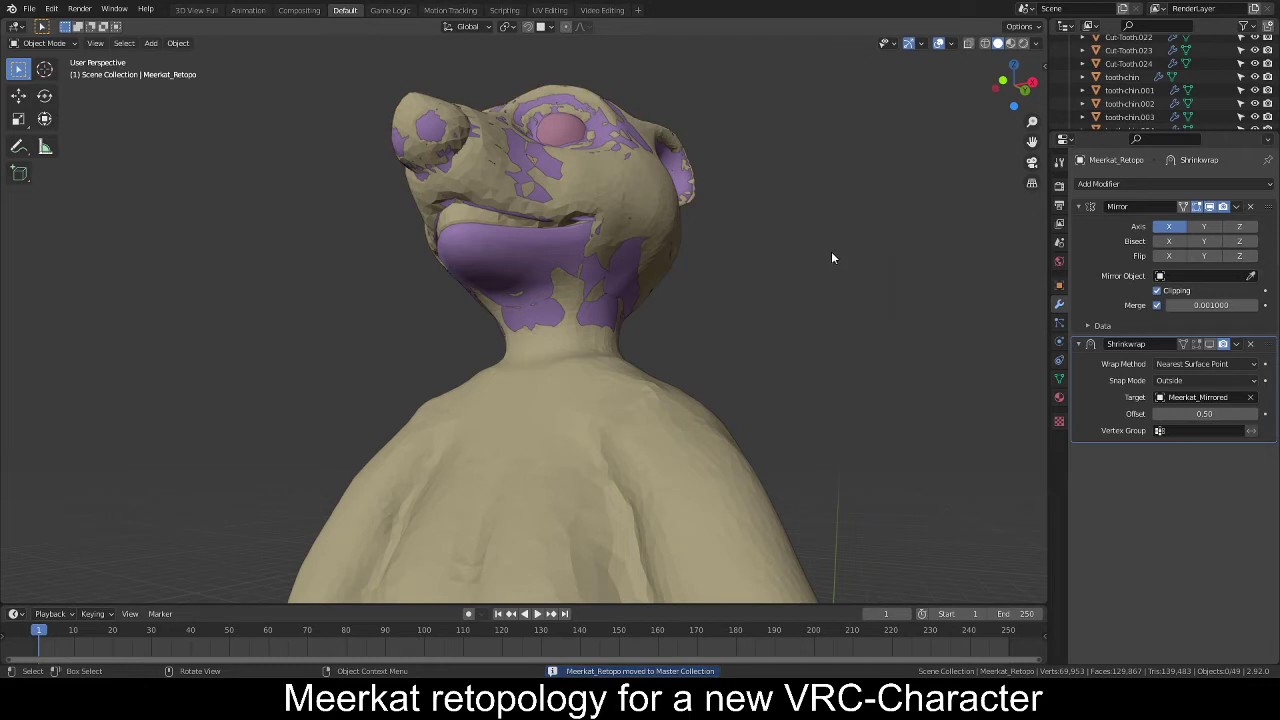
# Move Meerkat_Retopo into Collection 1 and enlarge the Outliner so all collections fit.
pyautogui.scroll(15, 1152, 98)
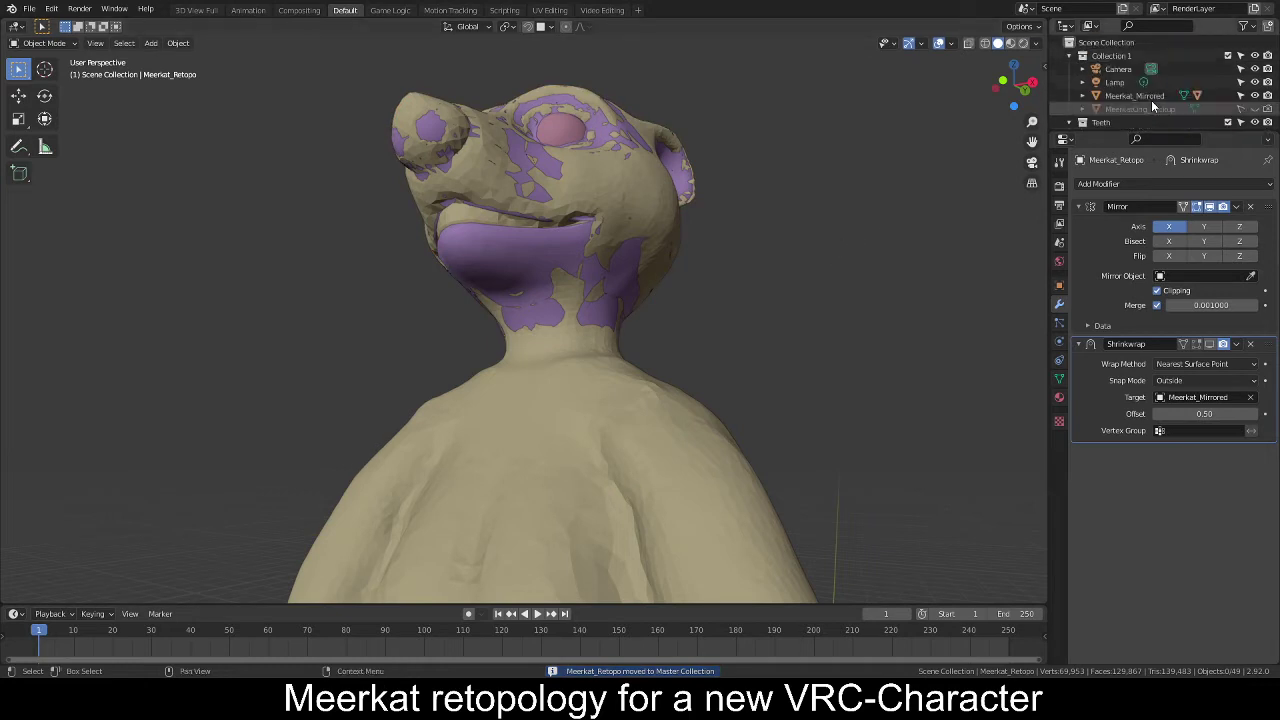
pyautogui.click(1069, 122)
pyautogui.scroll(-1, 1170, 110)
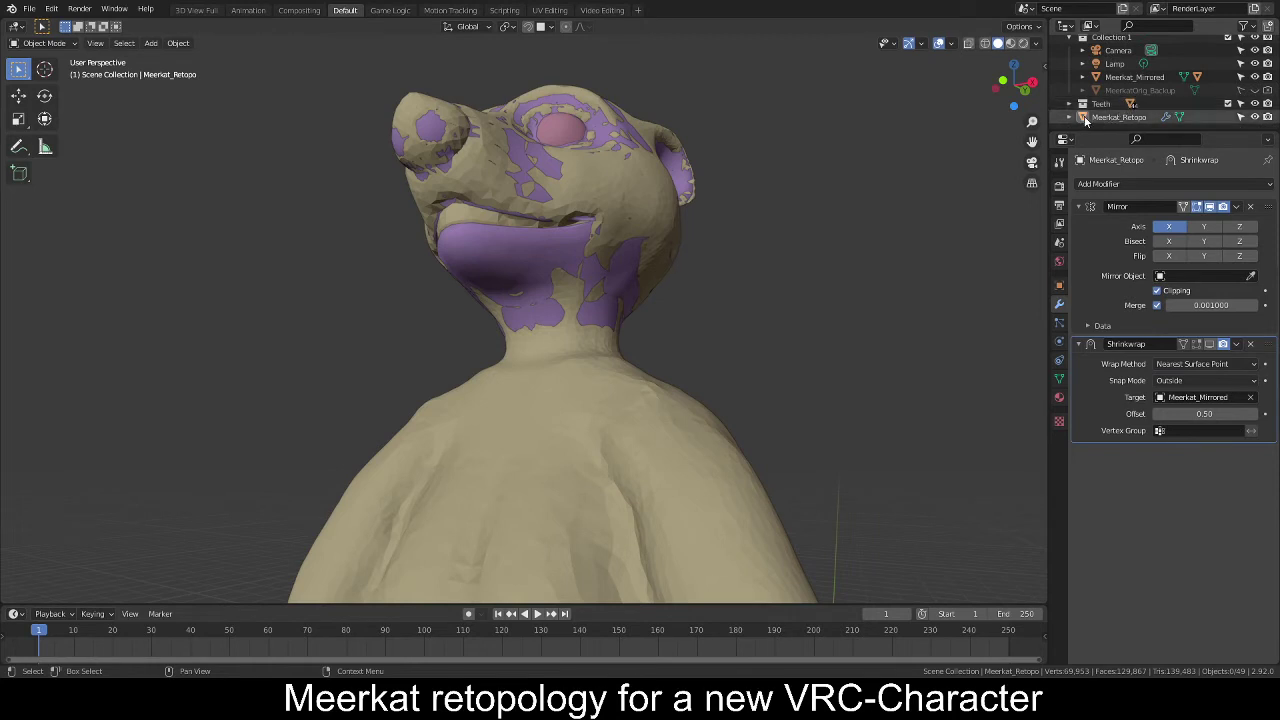
pyautogui.scroll(1, 1200, 100)
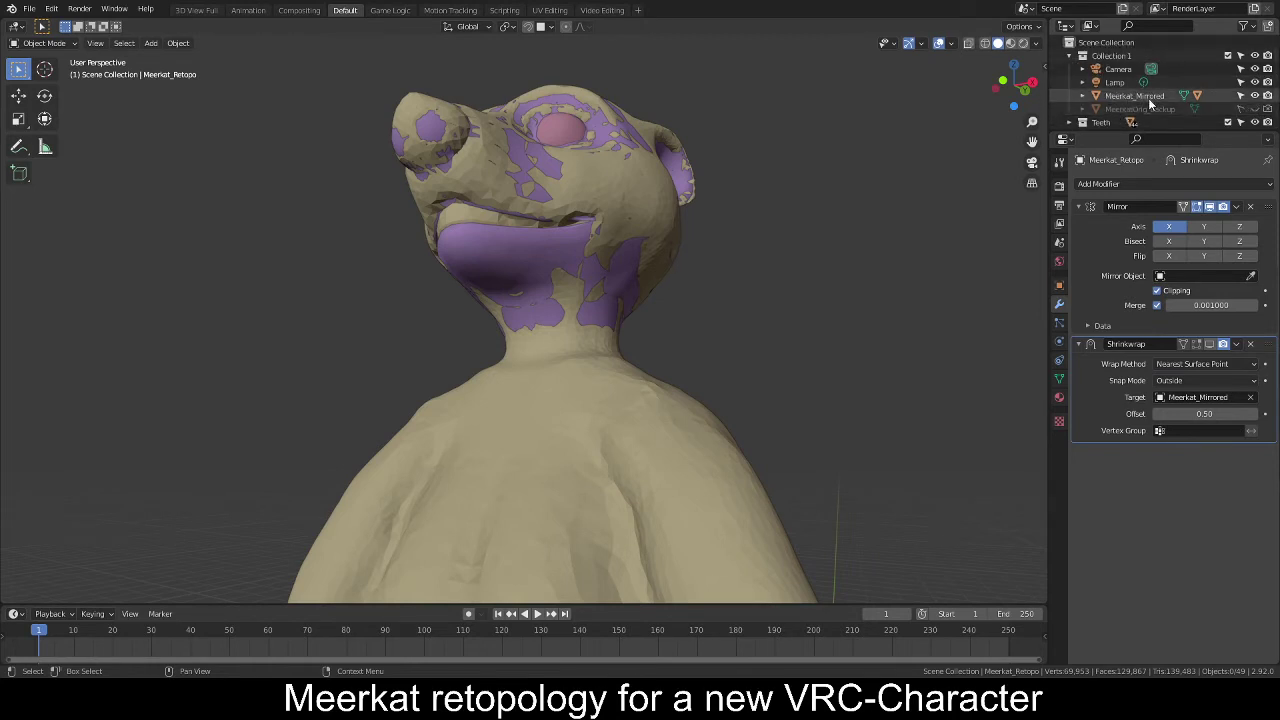
pyautogui.scroll(-1, 1140, 112)
pyautogui.click(1088, 117)
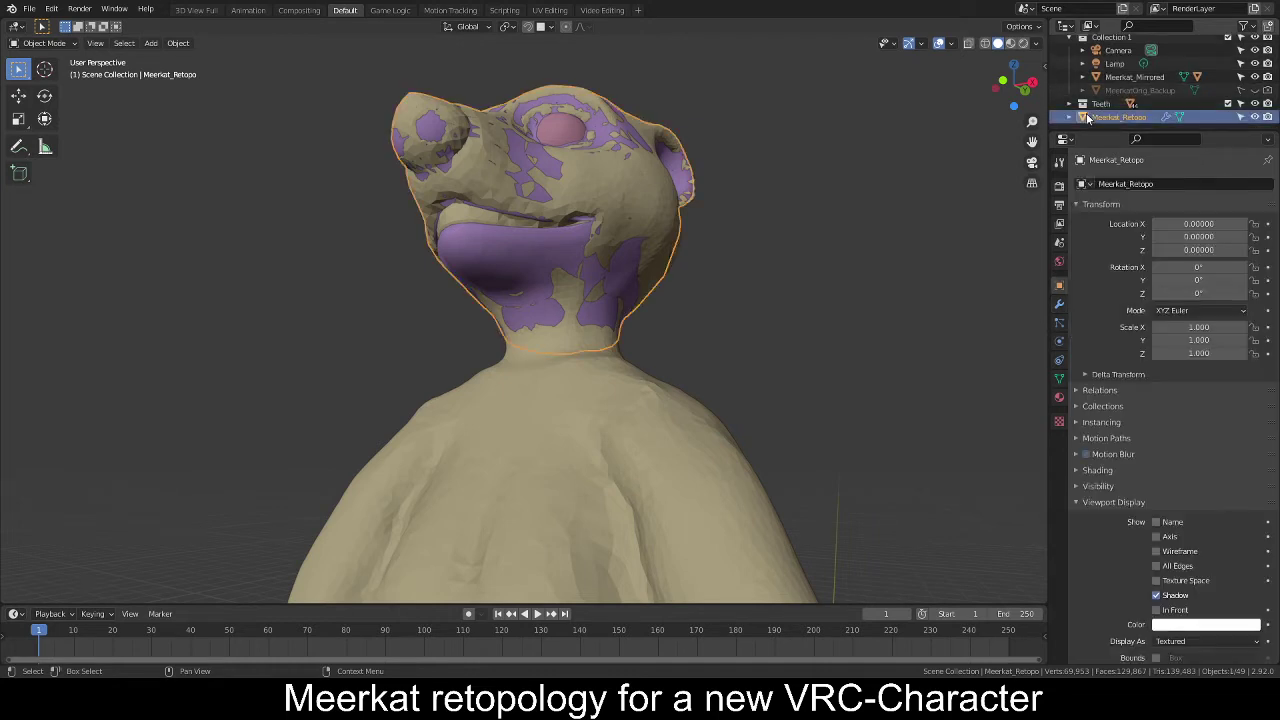
pyautogui.press('m')
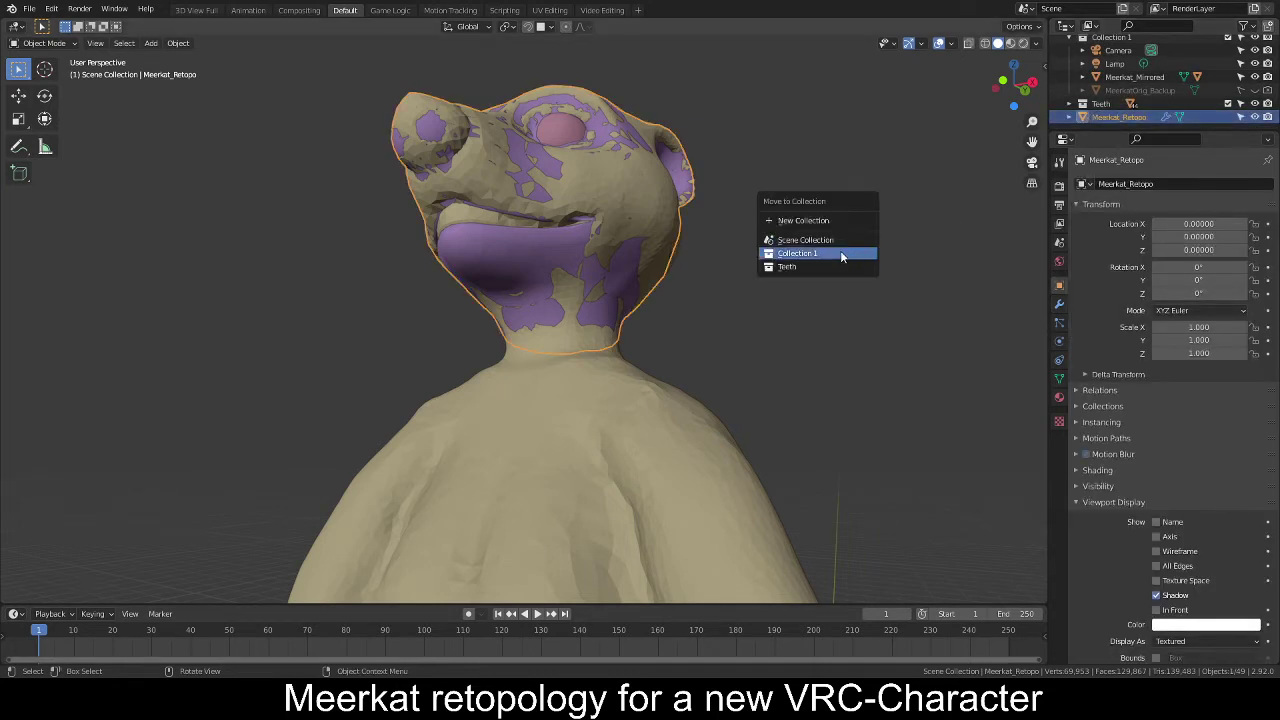
pyautogui.click(840, 253)
pyautogui.scroll(1, 1162, 78)
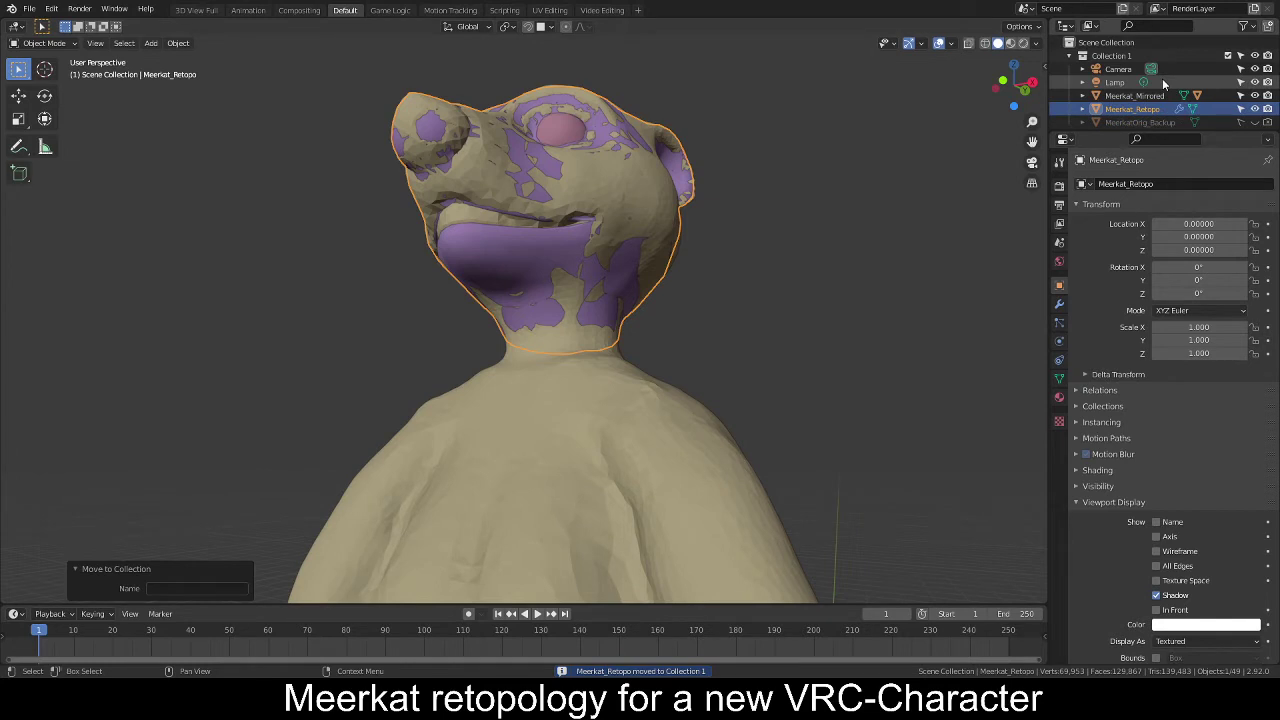
pyautogui.moveTo(1188, 131); pyautogui.dragTo(1188, 173)
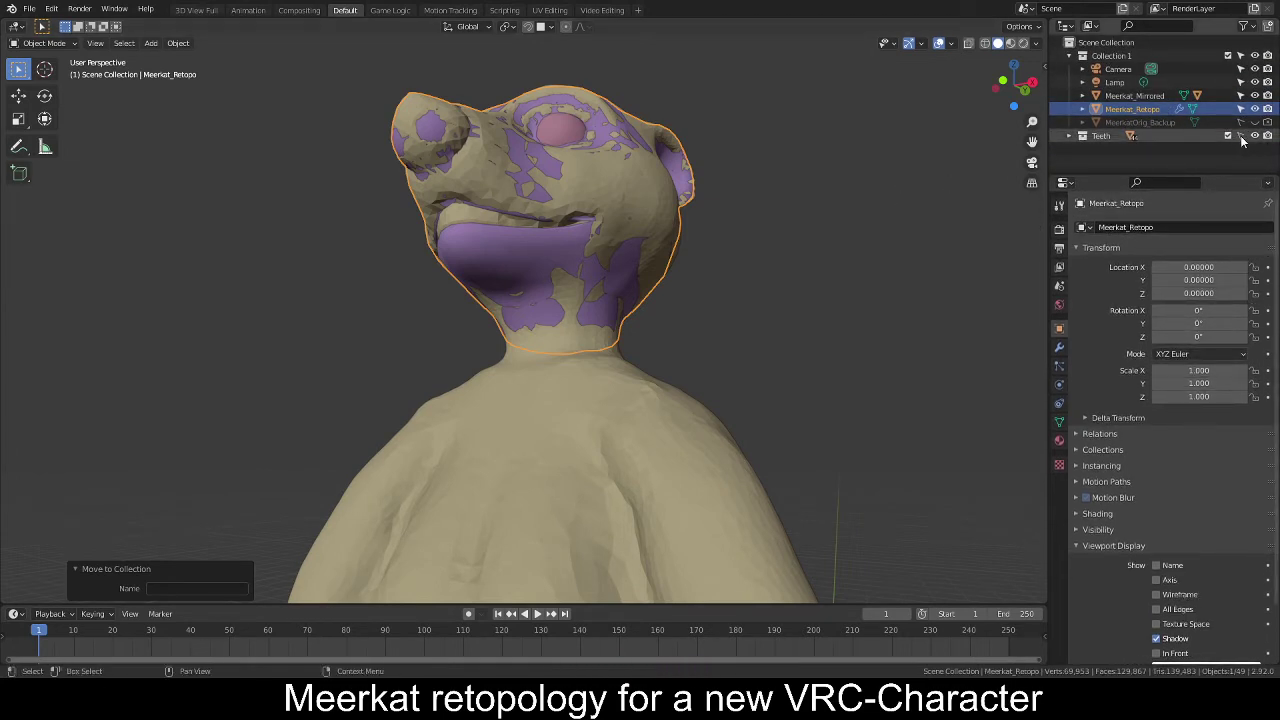
# Deselect everything and examine the full meerkat body from the front and in the right orthographic view.
pyautogui.click(780, 281)
pyautogui.scroll(-5, 755, 299)
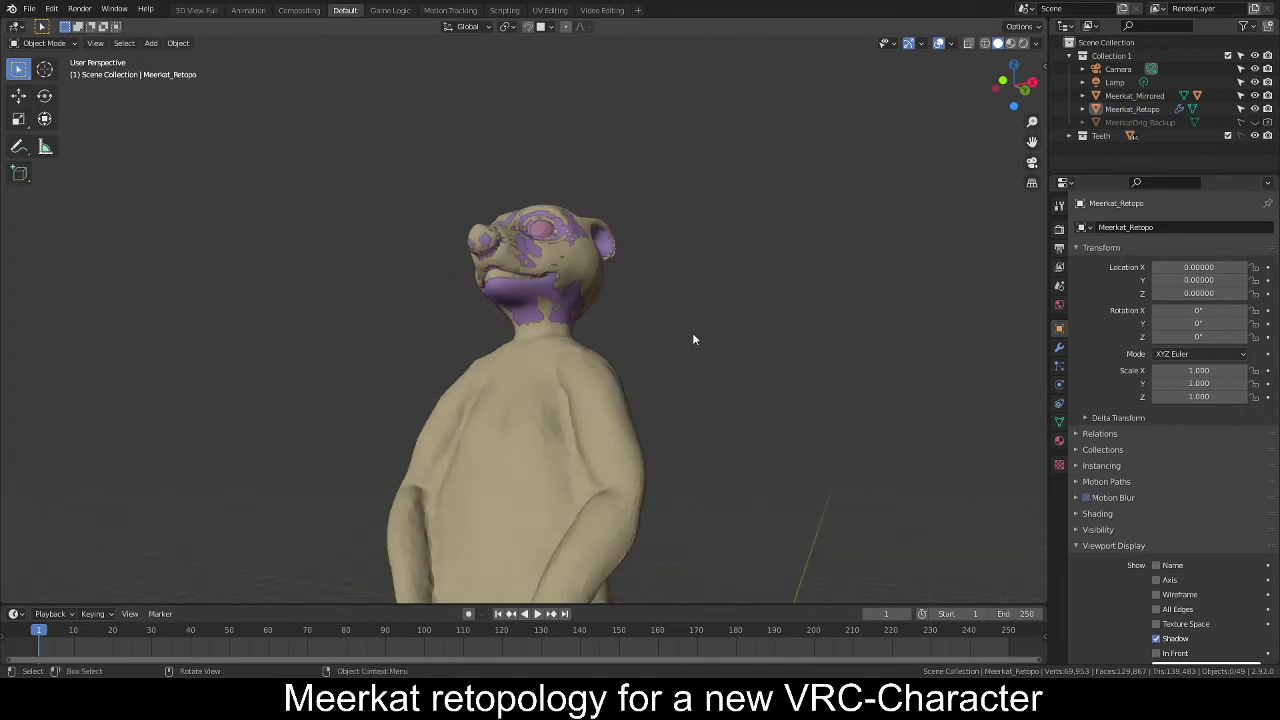
pyautogui.moveTo(693, 339); pyautogui.dragTo(674, 398, button='middle')
pyautogui.scroll(-5, 674, 398)
pyautogui.keyDown('alt'); pyautogui.middleClick(528, 430); pyautogui.keyUp('alt')
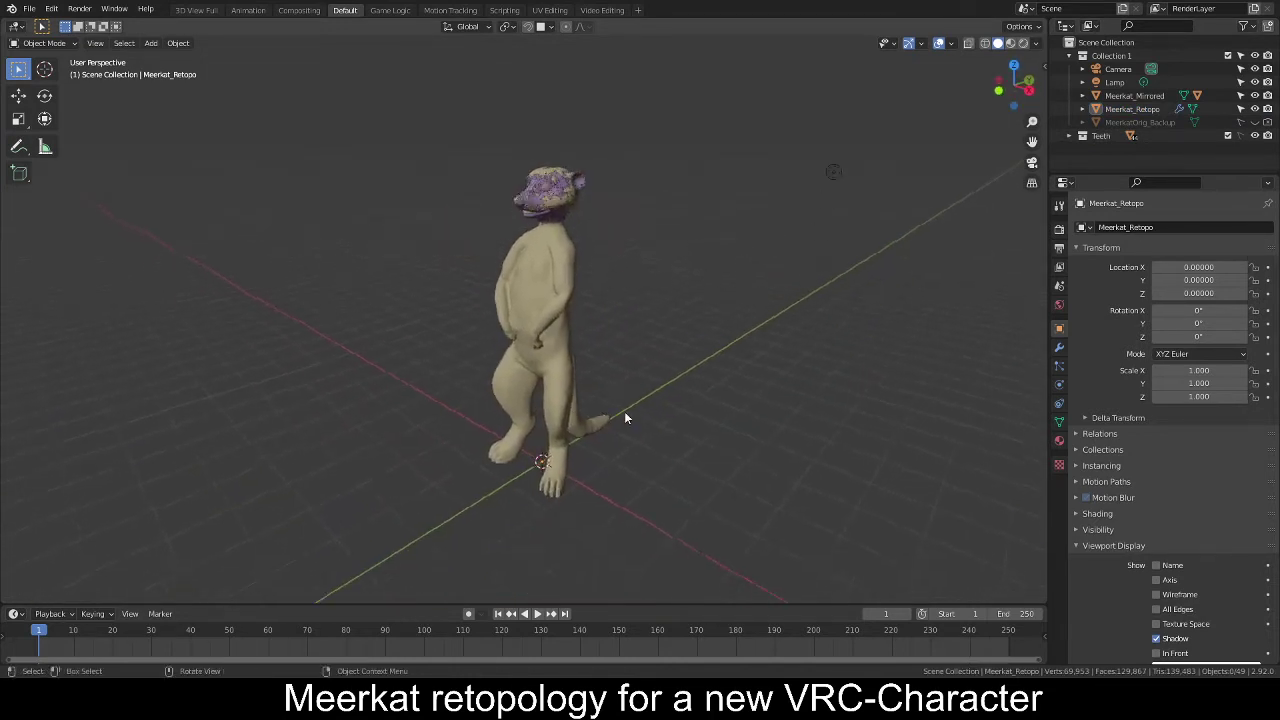
pyautogui.scroll(3, 624, 412)
pyautogui.moveTo(594, 384); pyautogui.dragTo(548, 366, button='middle')
pyautogui.scroll(-2, 646, 347)
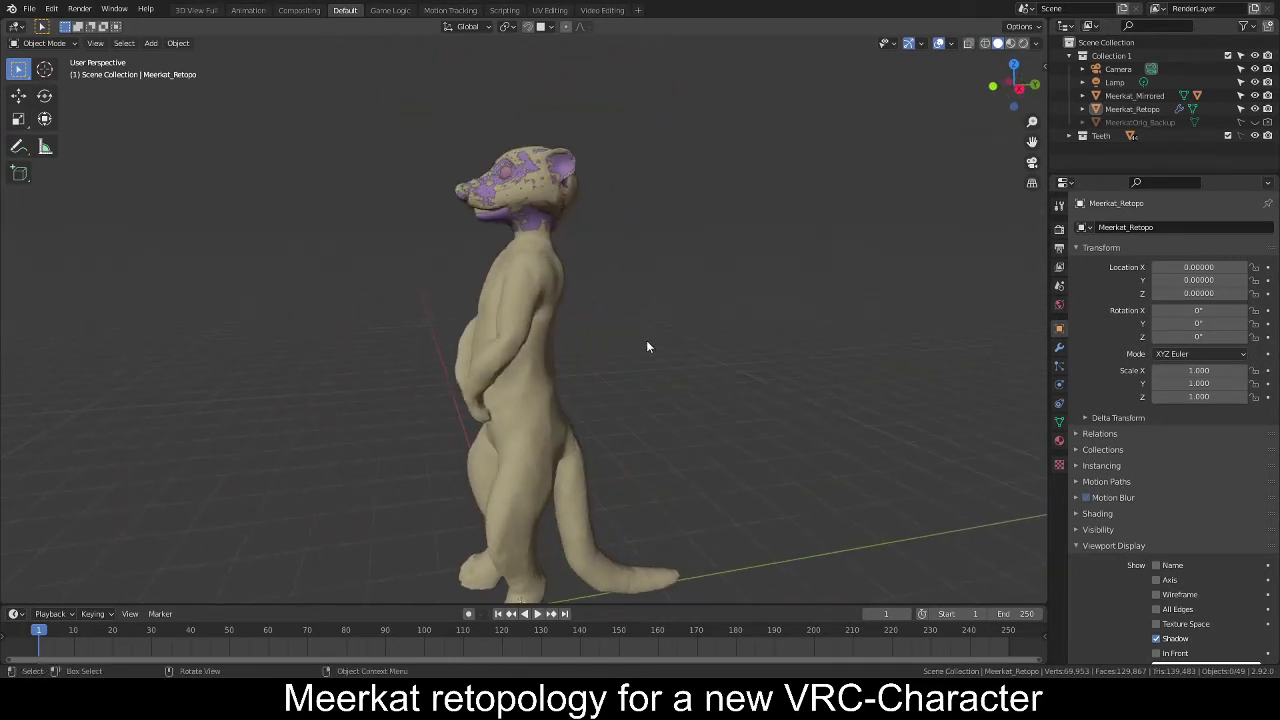
pyautogui.scroll(2, 646, 347)
pyautogui.press('KP_3')
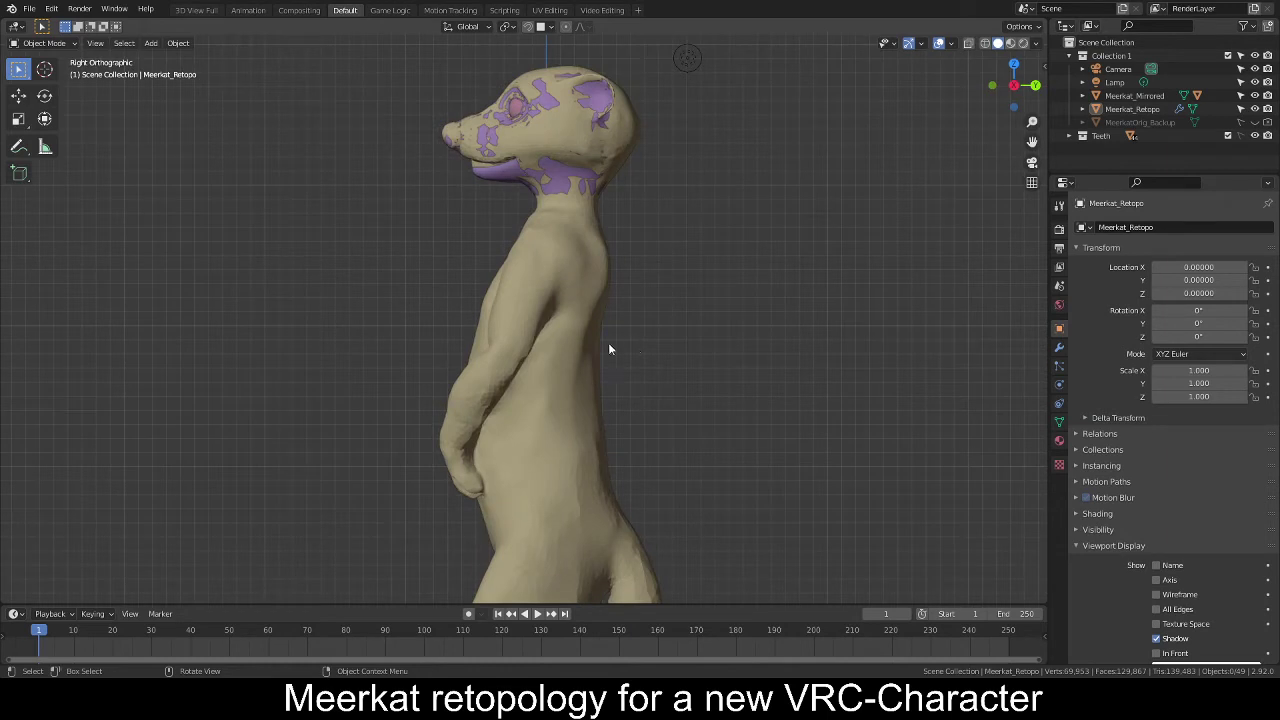
pyautogui.keyDown('shift'); pyautogui.moveTo(680, 292); pyautogui.dragTo(699, 391, button='middle'); pyautogui.keyUp('shift')
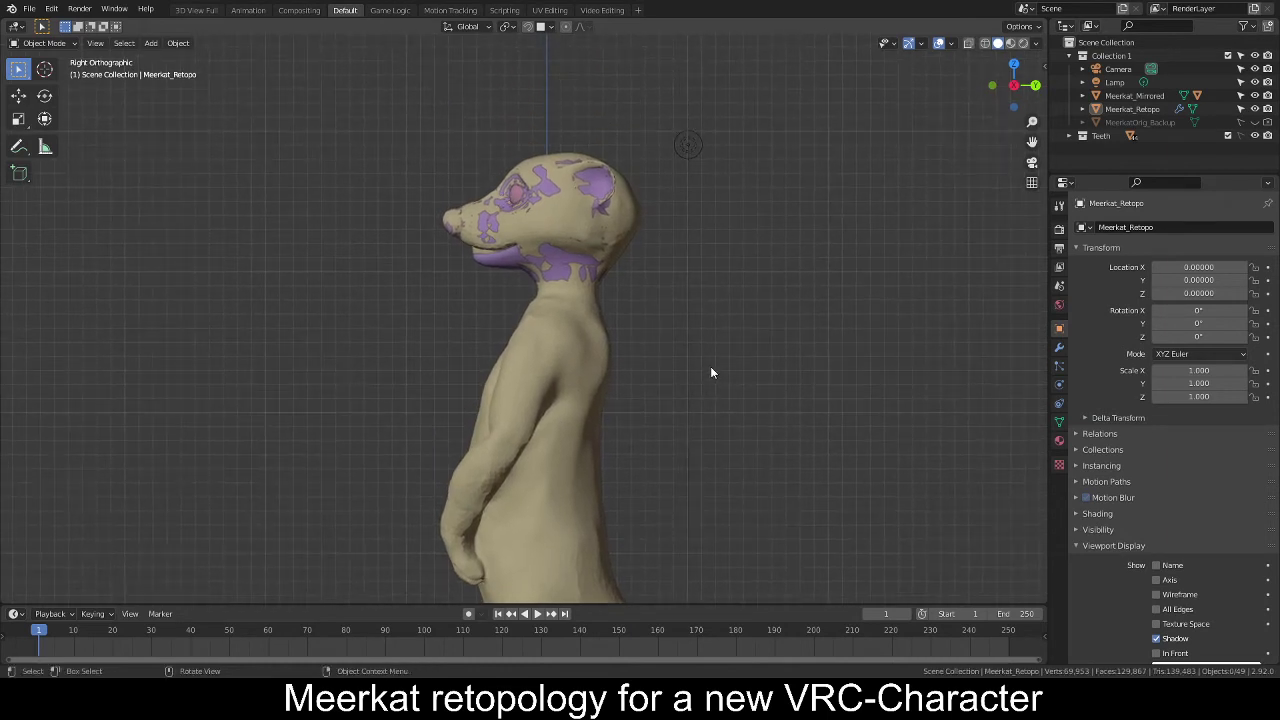
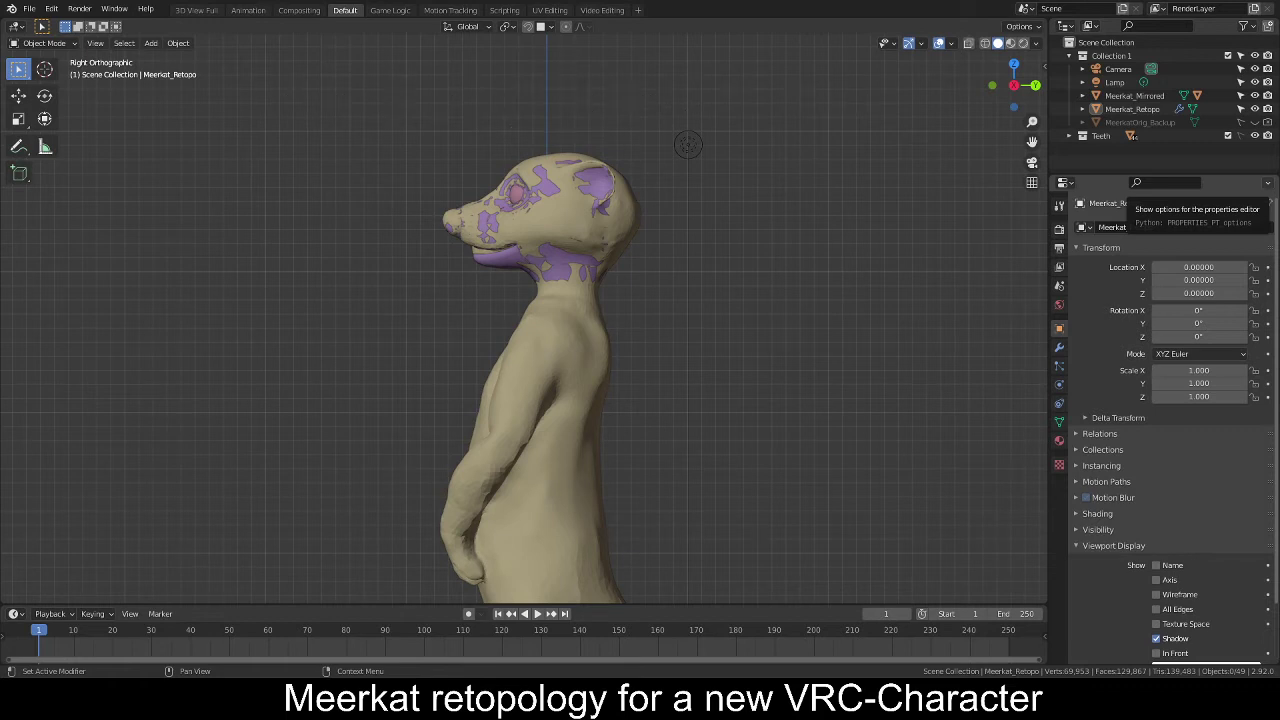
pyautogui.rightClick(746, 315)
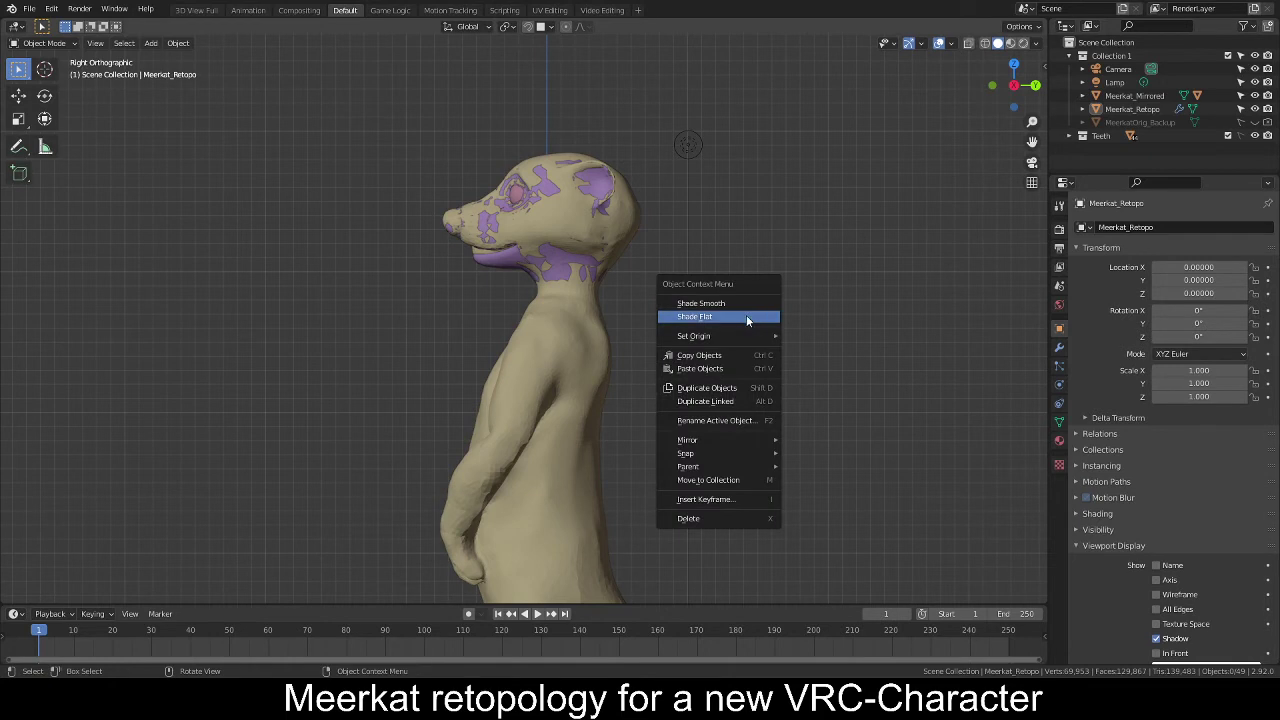
pyautogui.rightClick(811, 208)
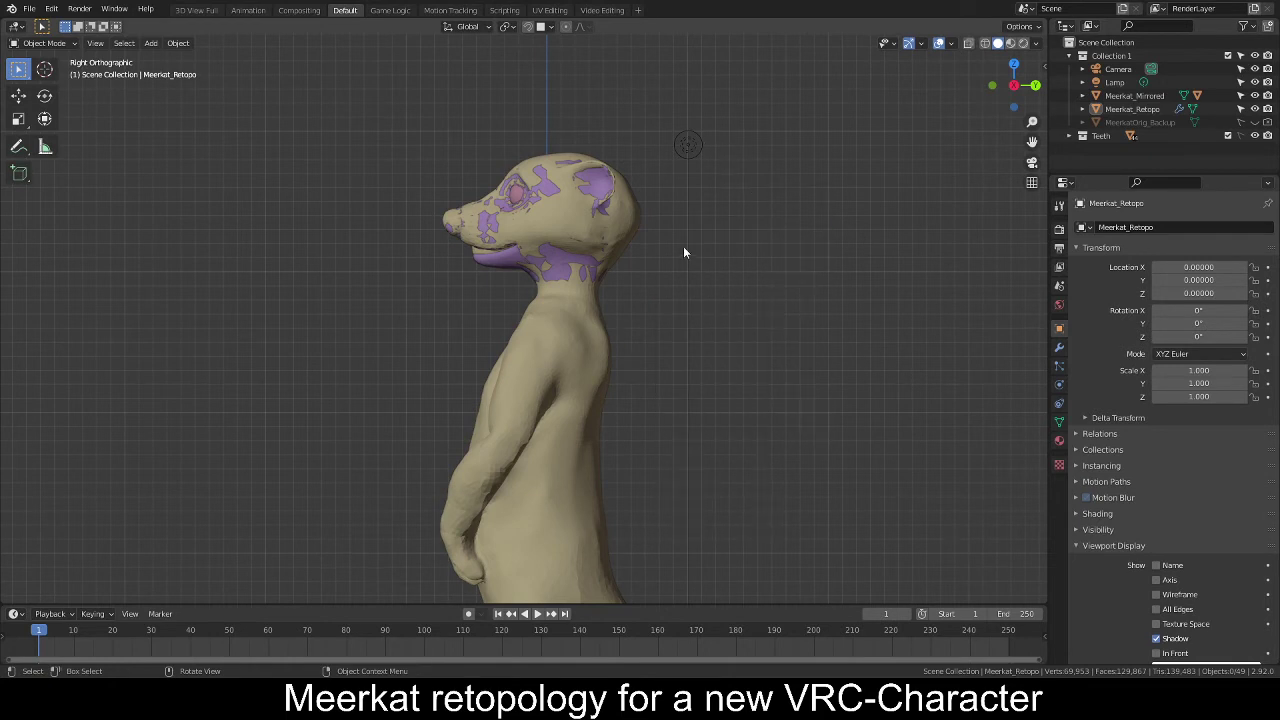
pyautogui.moveTo(706, 264); pyautogui.dragTo(557, 317, button='middle')
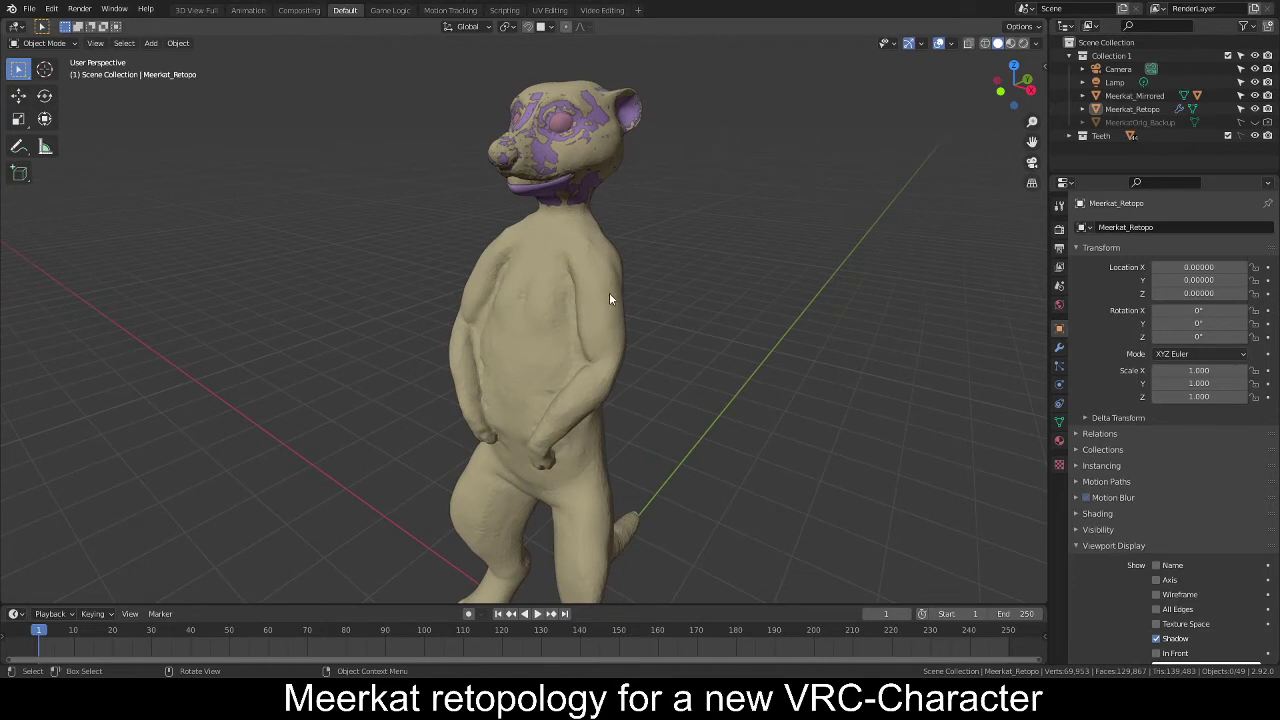
# Select Meerkat_Retopo and enable its Shrinkwrap modifier for the viewport, Edit Mode and the edit cage.
pyautogui.click(543, 197)
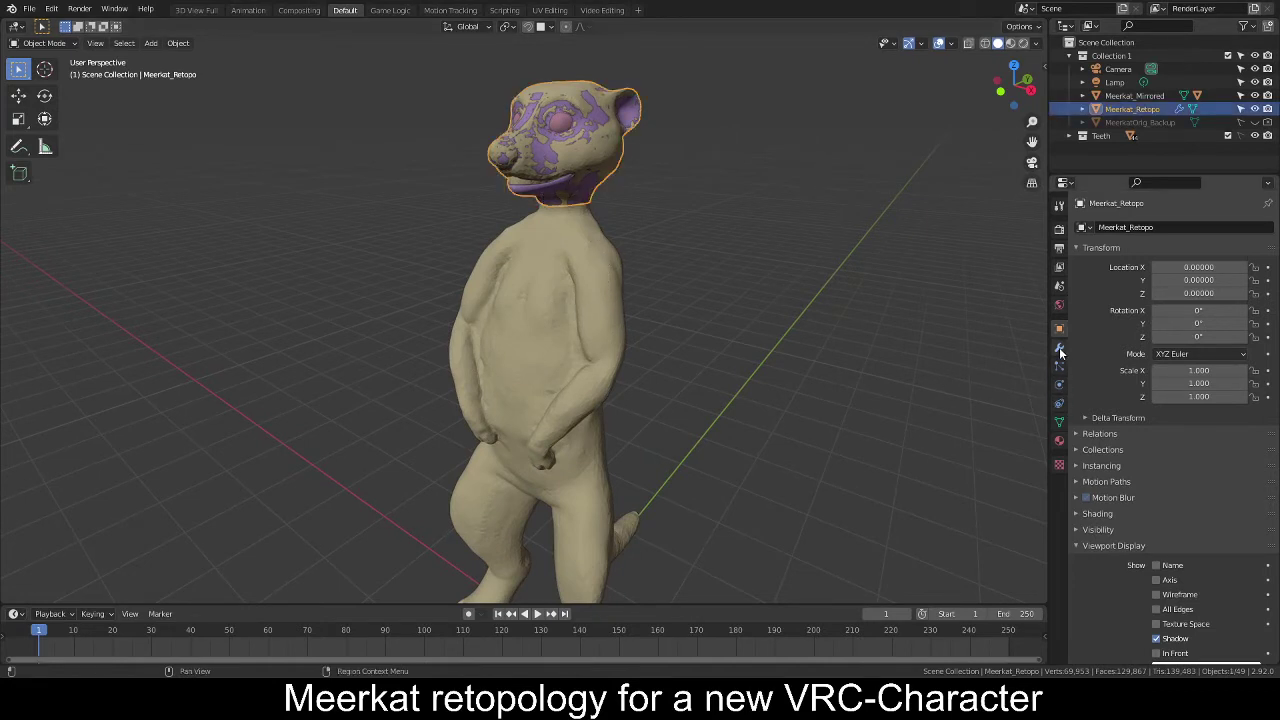
pyautogui.press('KP_3')
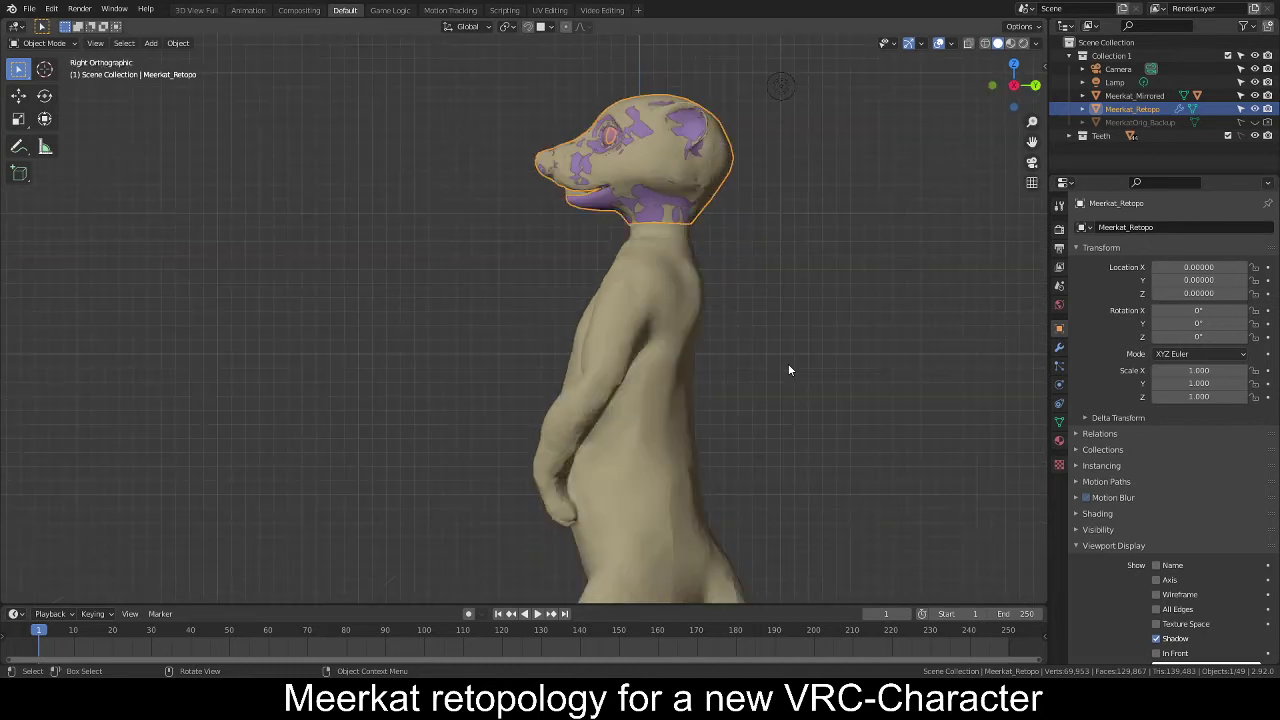
pyautogui.click(1059, 346)
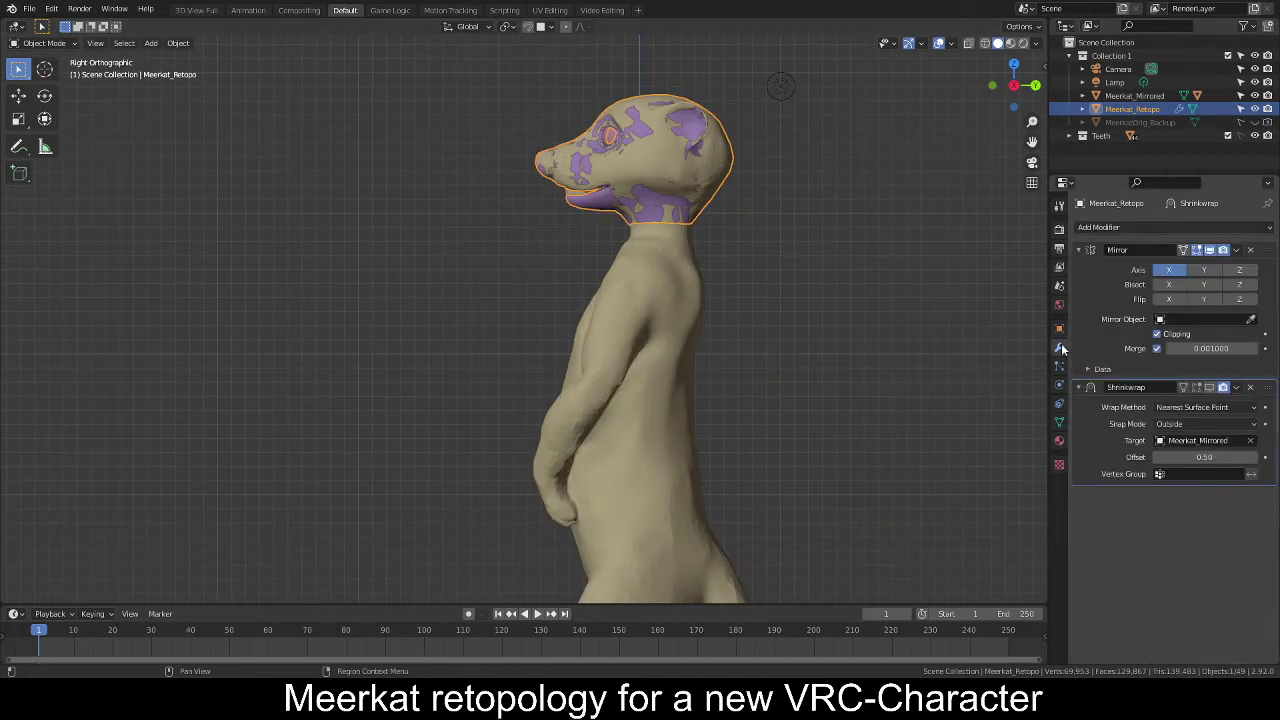
pyautogui.click(1210, 388)
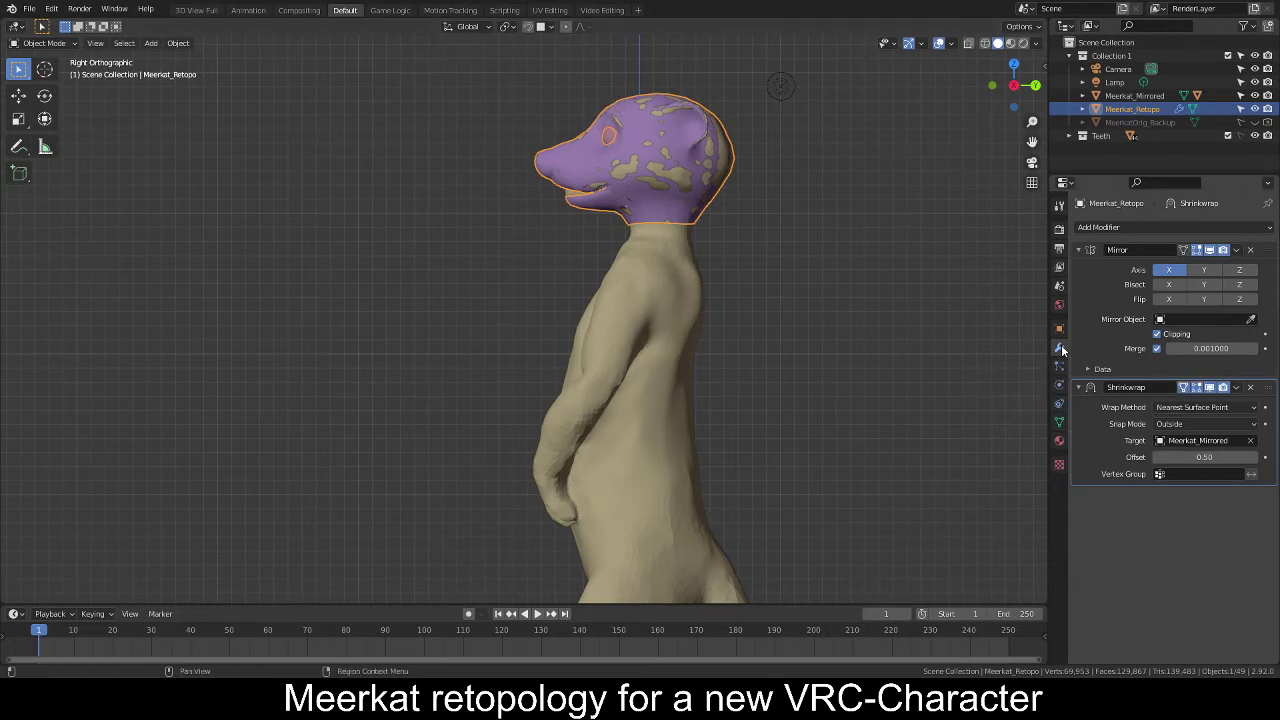
# Enter Edit Mode on Meerkat_Retopo with the neck and torso in side view, and save the file.
pyautogui.keyDown('shift'); pyautogui.moveTo(723, 303); pyautogui.dragTo(677, 329, button='middle'); pyautogui.keyUp('shift')
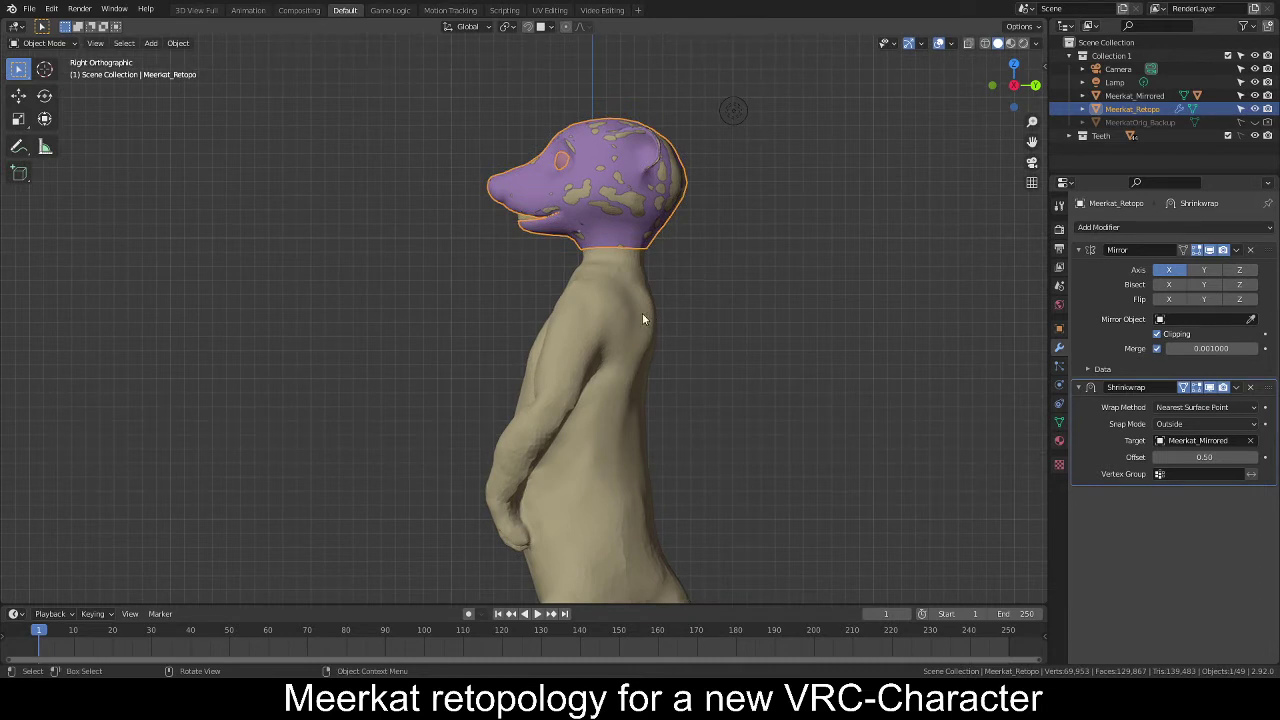
pyautogui.scroll(5, 697, 349)
pyautogui.scroll(-2, 719, 324)
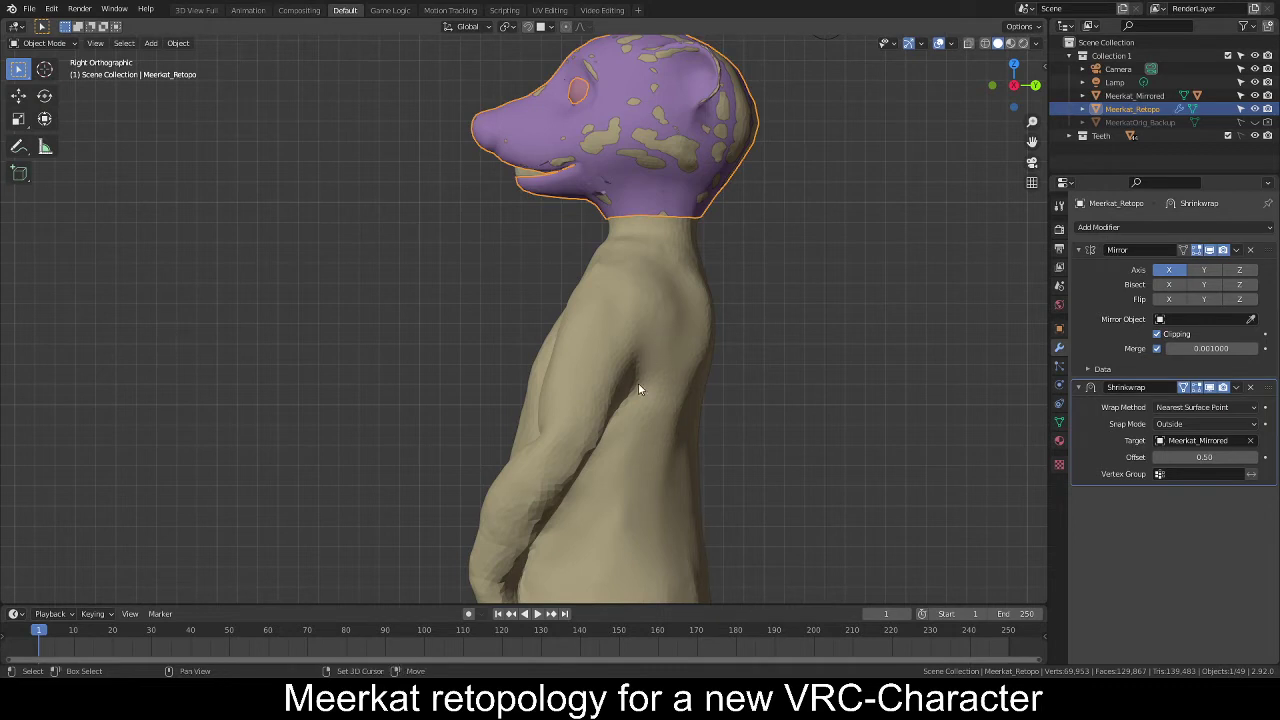
pyautogui.keyDown('shift'); pyautogui.moveTo(640, 386); pyautogui.dragTo(617, 163, button='middle'); pyautogui.keyUp('shift')
pyautogui.keyDown('shift'); pyautogui.moveTo(591, 242); pyautogui.dragTo(588, 365, button='middle'); pyautogui.keyUp('shift')
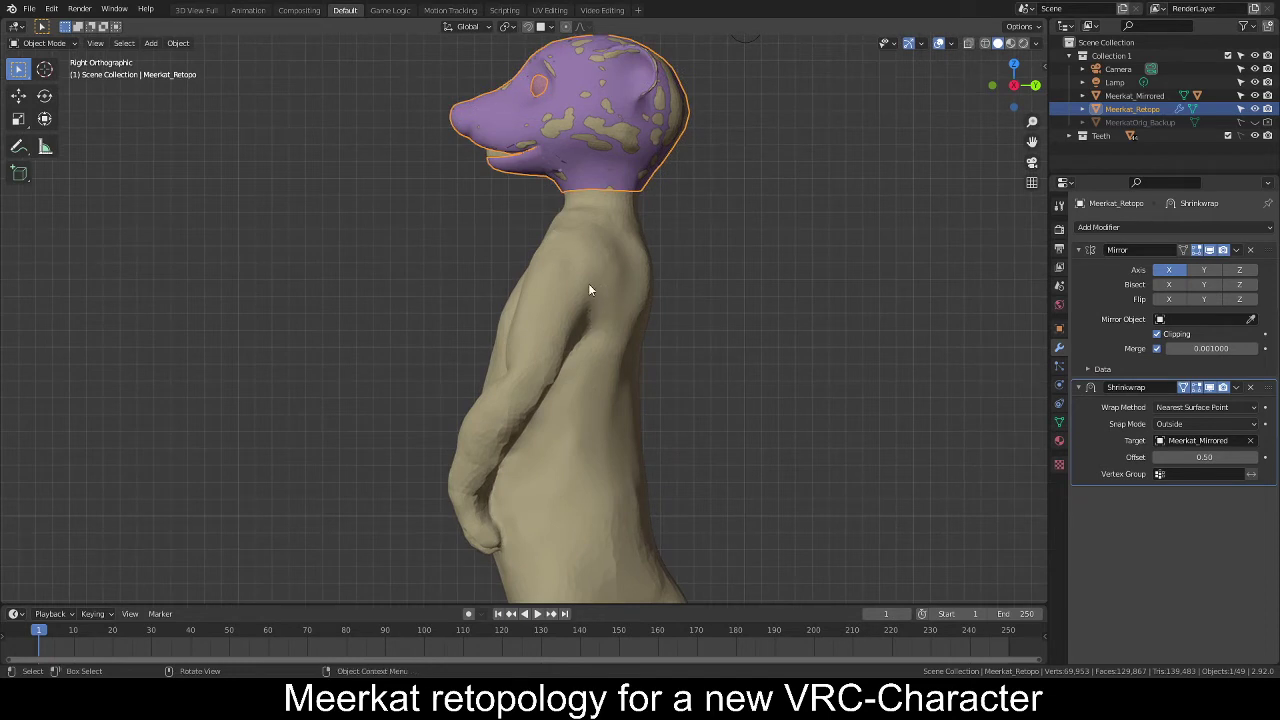
pyautogui.keyDown('shift'); pyautogui.moveTo(596, 300); pyautogui.dragTo(594, 249, button='middle'); pyautogui.keyUp('shift')
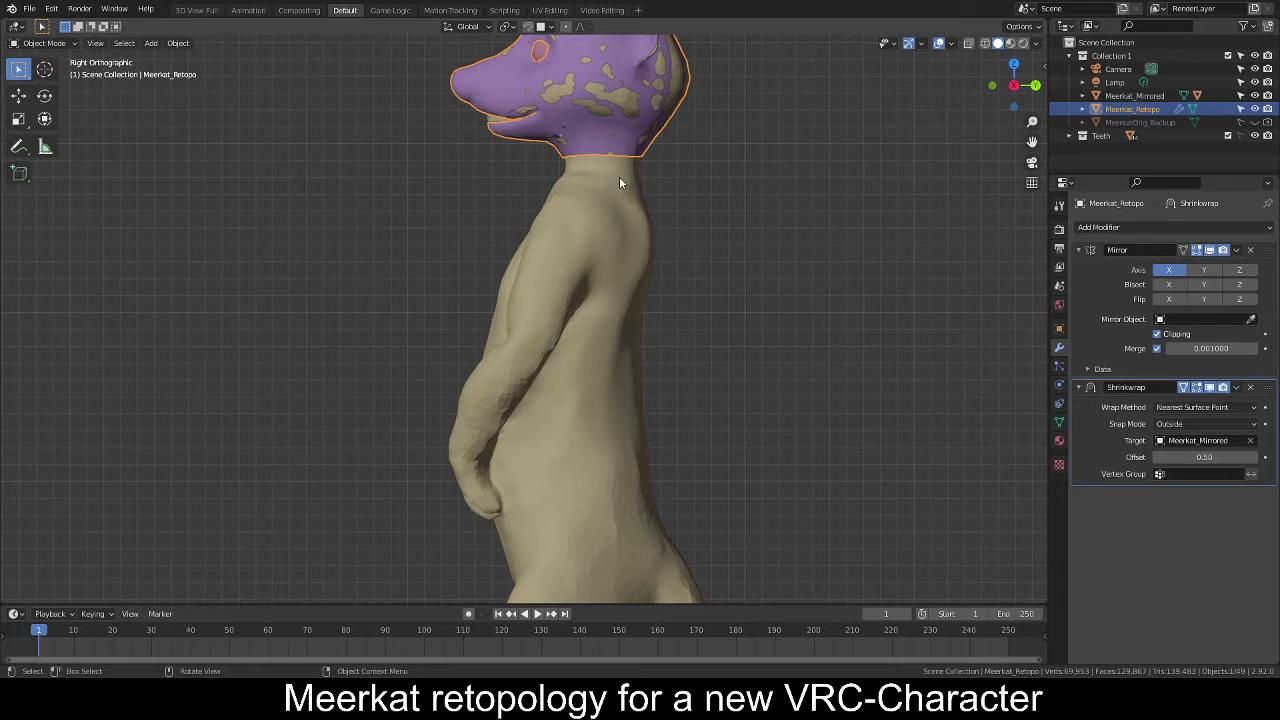
pyautogui.press('Tab')
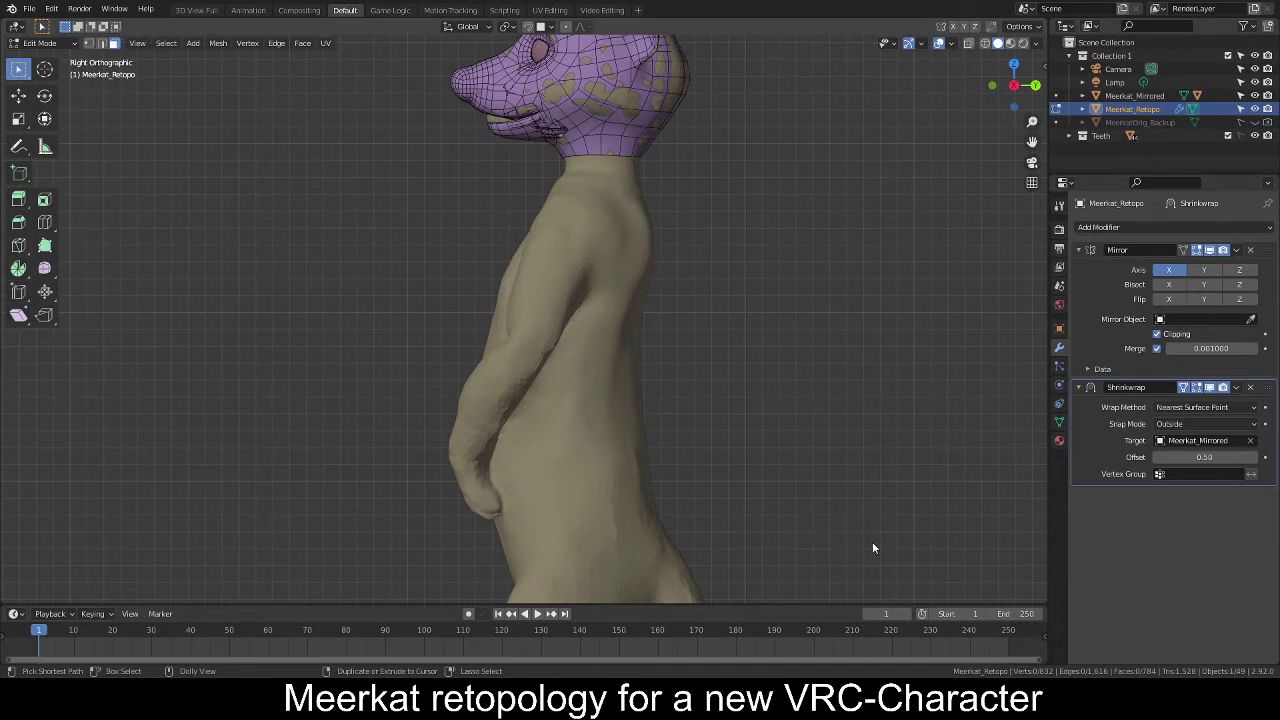
pyautogui.hotkey('ctrl', 's')
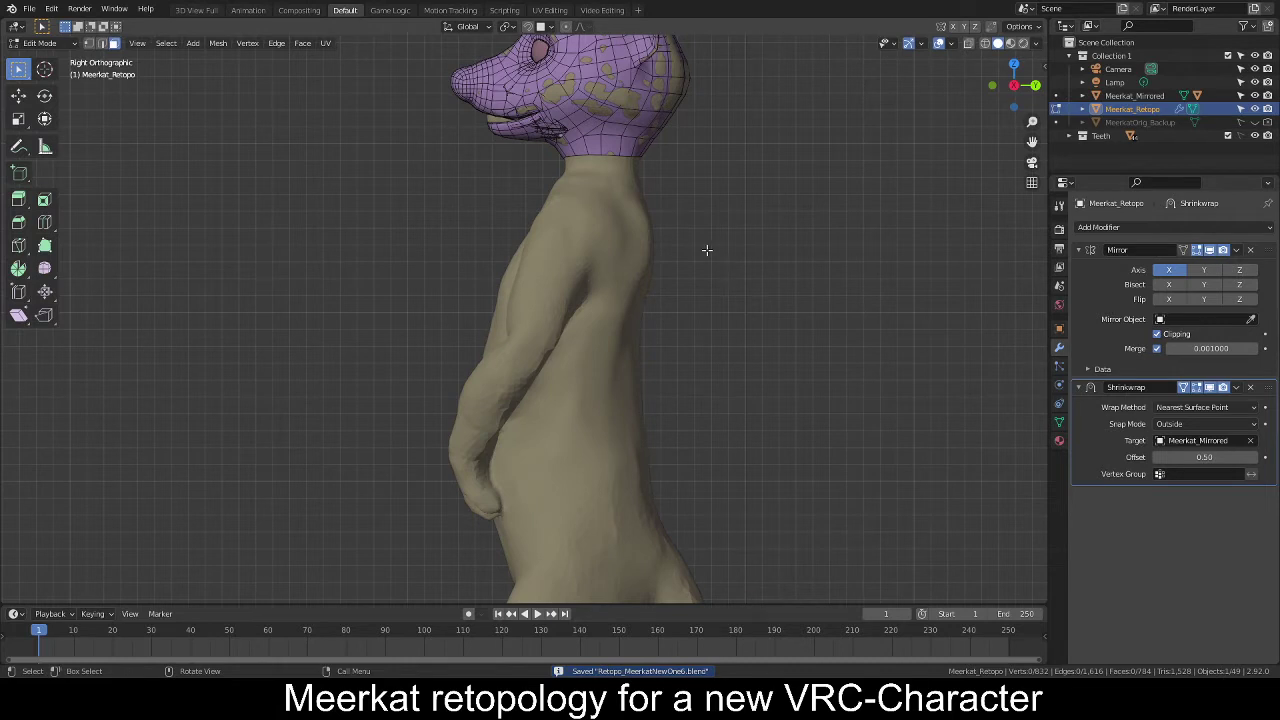
# Select the open edge loop at the base of the neck and flatten it by scaling to 0 along Z.
pyautogui.scroll(1, 668, 250)
pyautogui.keyDown('shift'); pyautogui.moveTo(704, 133); pyautogui.dragTo(678, 219, button='middle'); pyautogui.keyUp('shift')
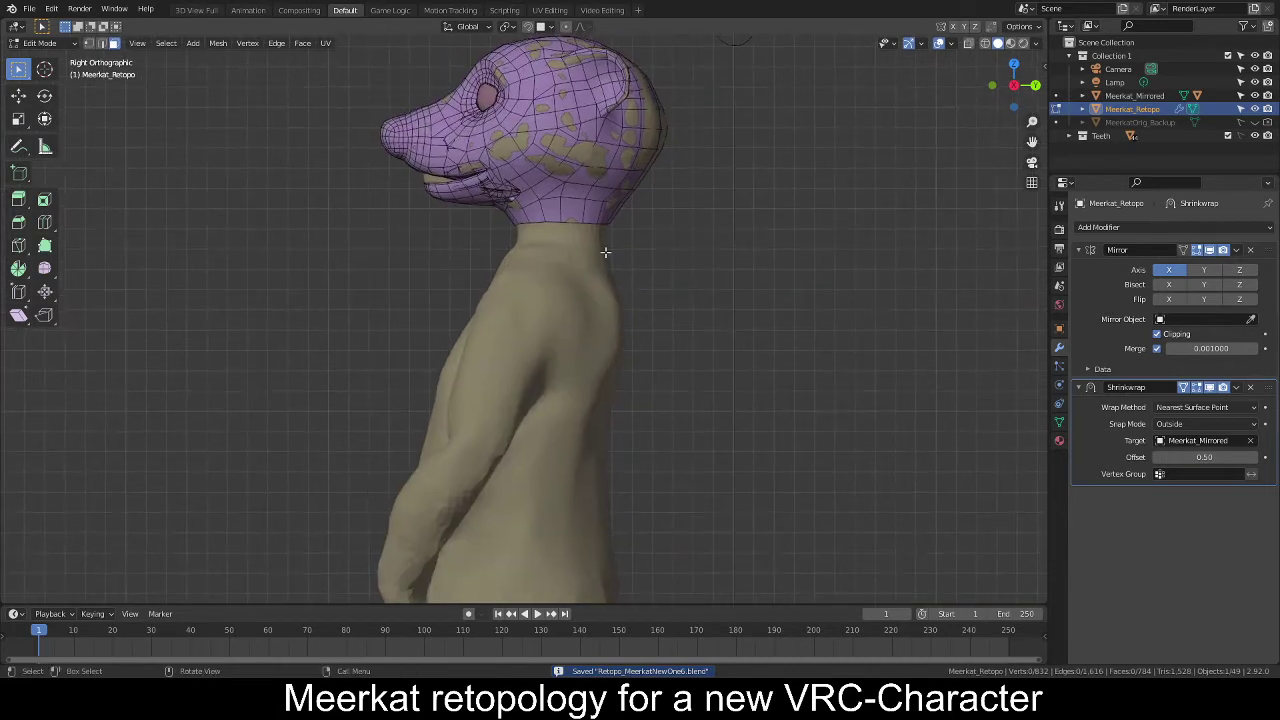
pyautogui.scroll(1, 603, 249)
pyautogui.keyDown('alt'); pyautogui.click(591, 180); pyautogui.keyUp('alt')
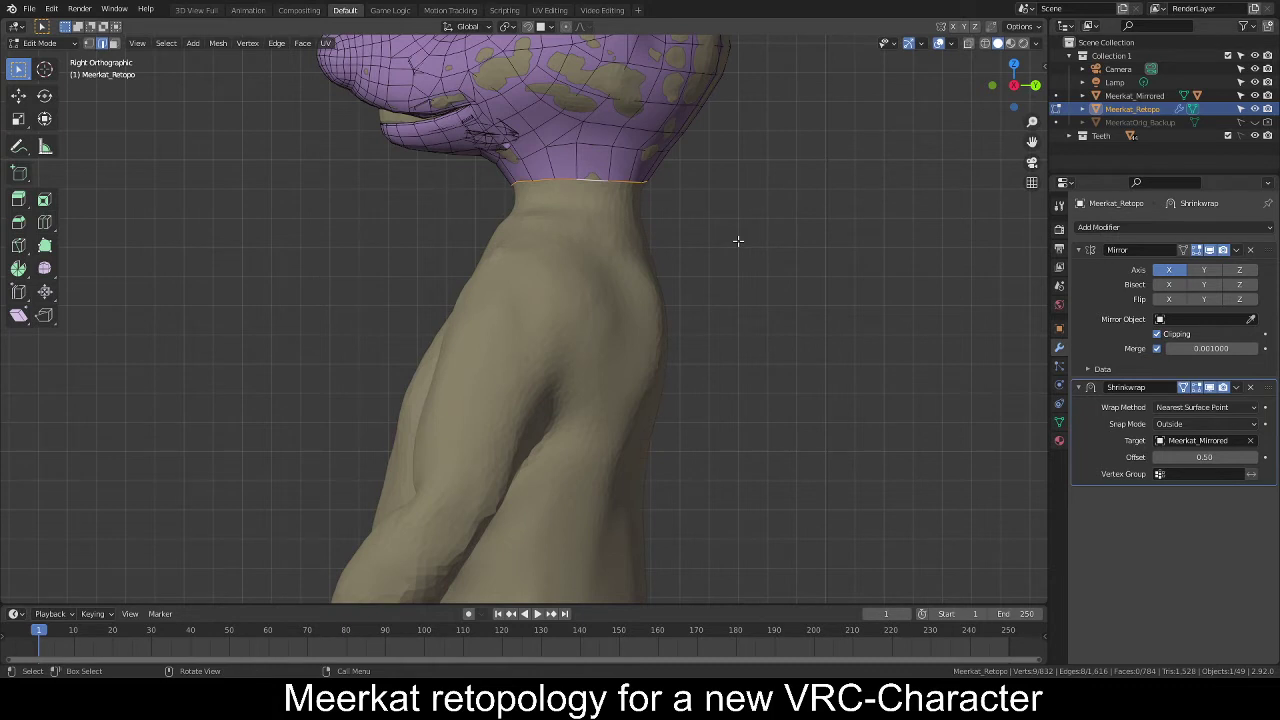
pyautogui.write('sz')
pyautogui.write('0')
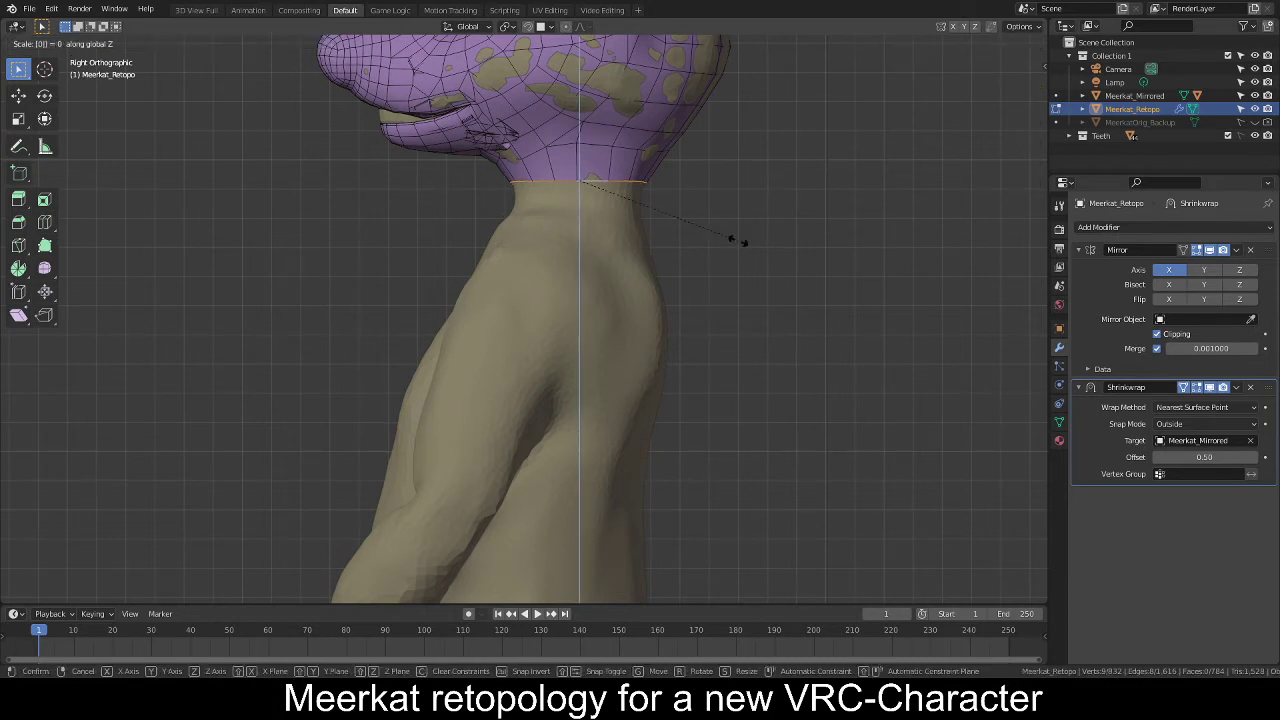
pyautogui.press('Return')
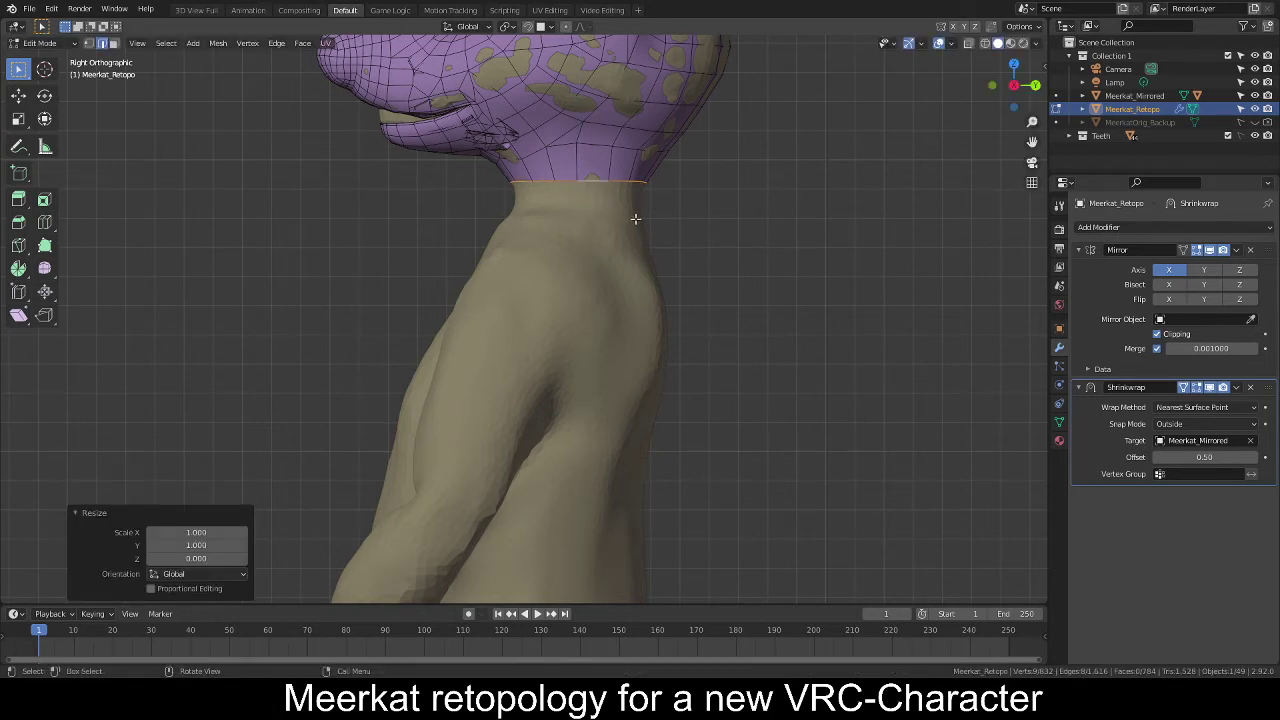
# Turn on snapping and use Poly Build to extrude the front-centre neck edge downward by about 0.085.
pyautogui.click(528, 27)
pyautogui.moveTo(534, 232); pyautogui.dragTo(591, 271, button='middle')
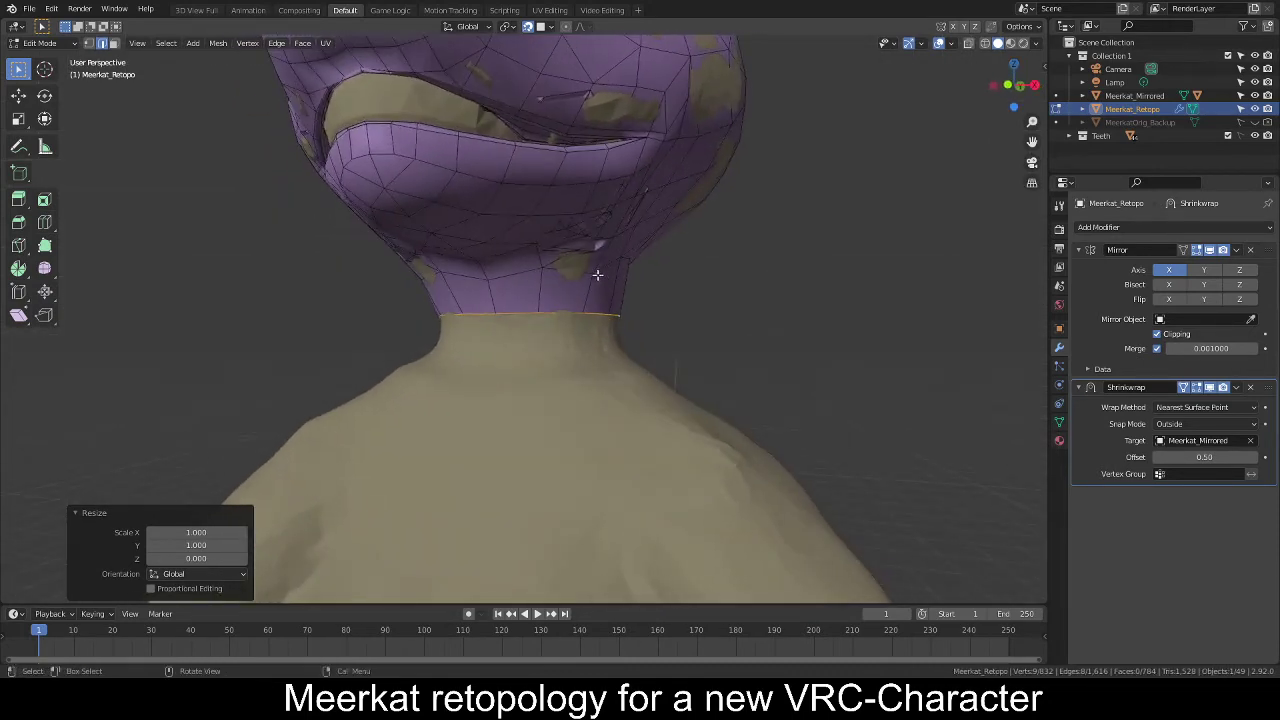
pyautogui.click(546, 28)
pyautogui.click(44, 245)
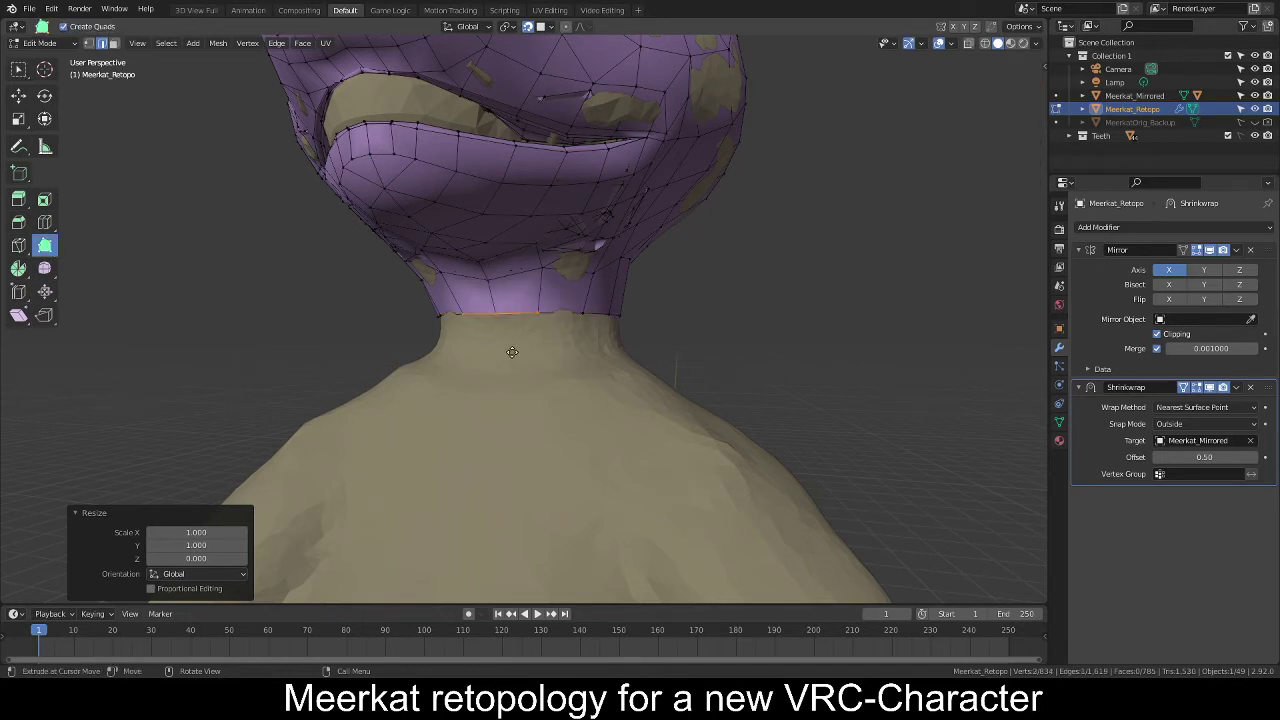
pyautogui.moveTo(513, 354); pyautogui.dragTo(503, 387)
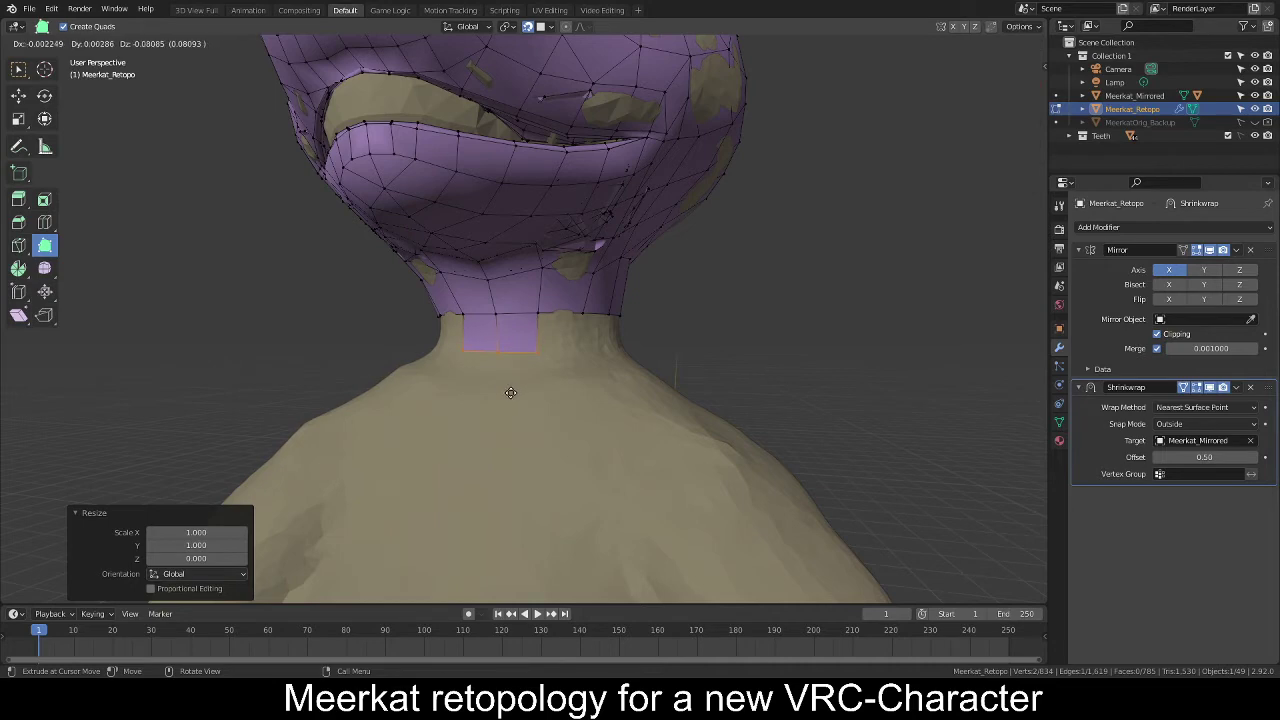
pyautogui.moveTo(511, 395); pyautogui.dragTo(511, 395)
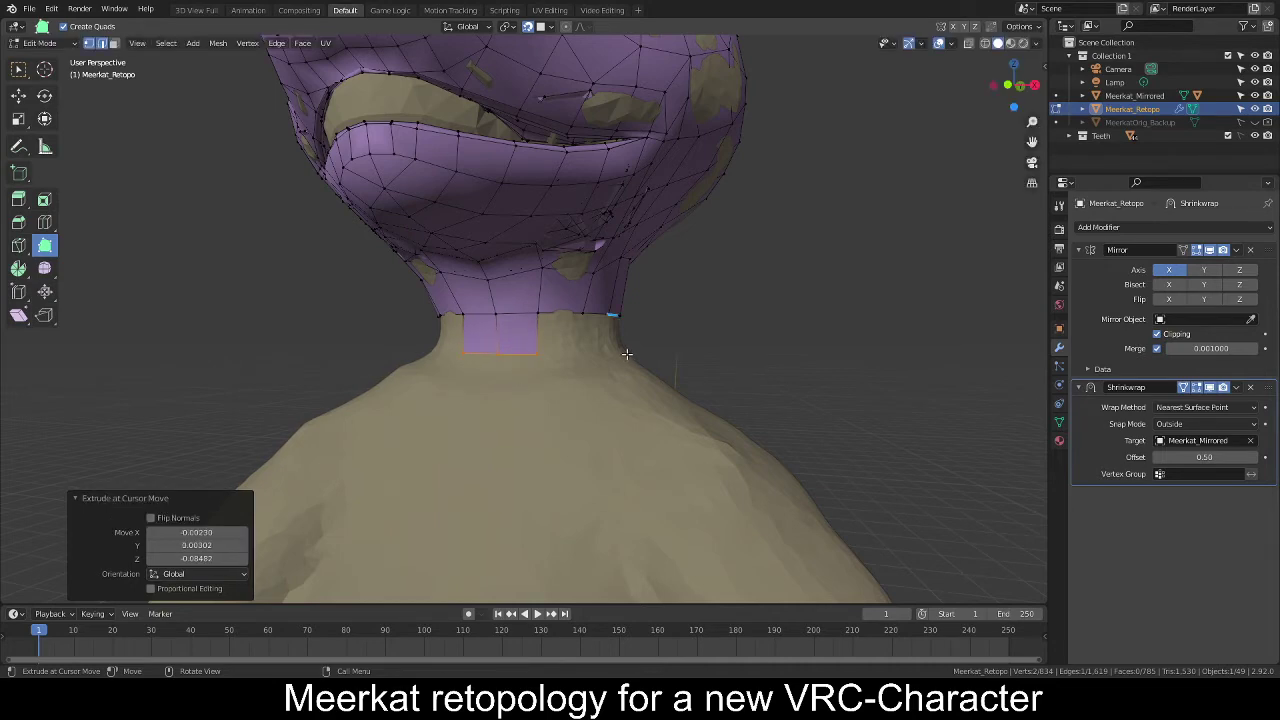
# Examine the neck opening and shoulders from the front and side to plan how the edge loop continues.
pyautogui.moveTo(627, 355); pyautogui.dragTo(571, 403, button='middle')
pyautogui.scroll(-5, 586, 403)
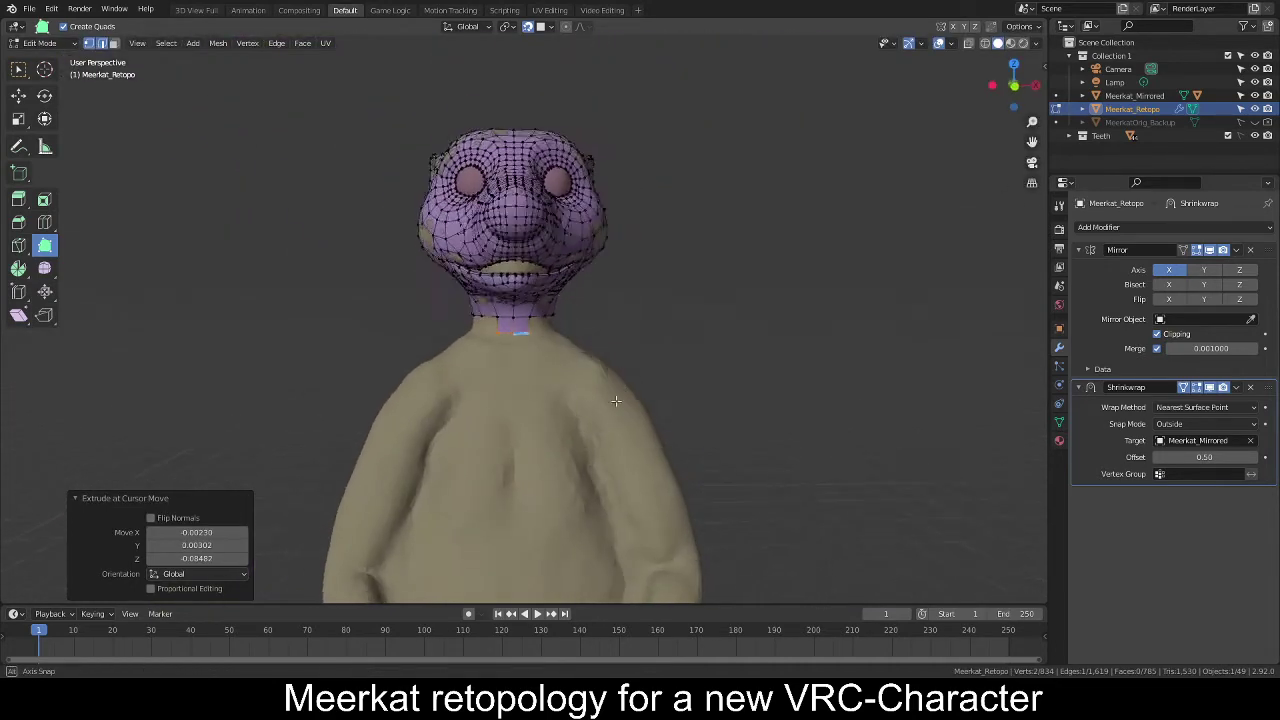
pyautogui.scroll(5, 577, 401)
pyautogui.moveTo(634, 370); pyautogui.dragTo(575, 395, button='middle')
pyautogui.scroll(-4, 575, 395)
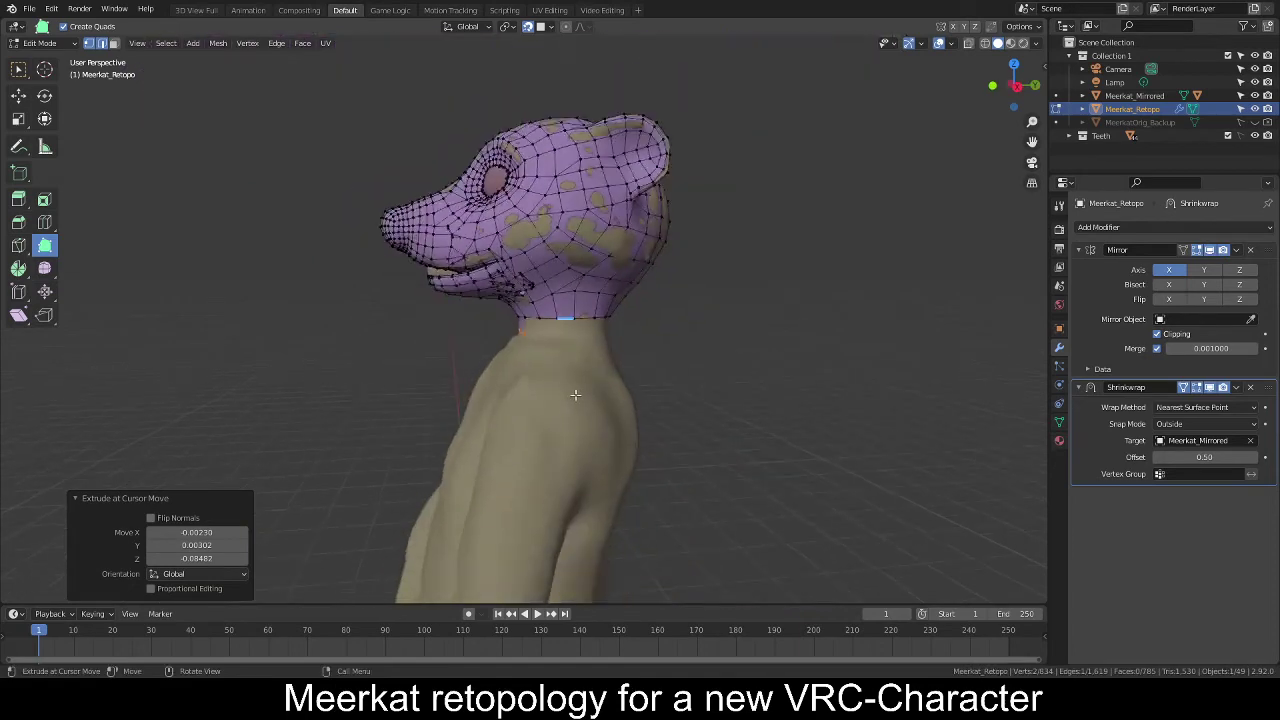
pyautogui.scroll(4, 571, 395)
pyautogui.scroll(-6, 589, 385)
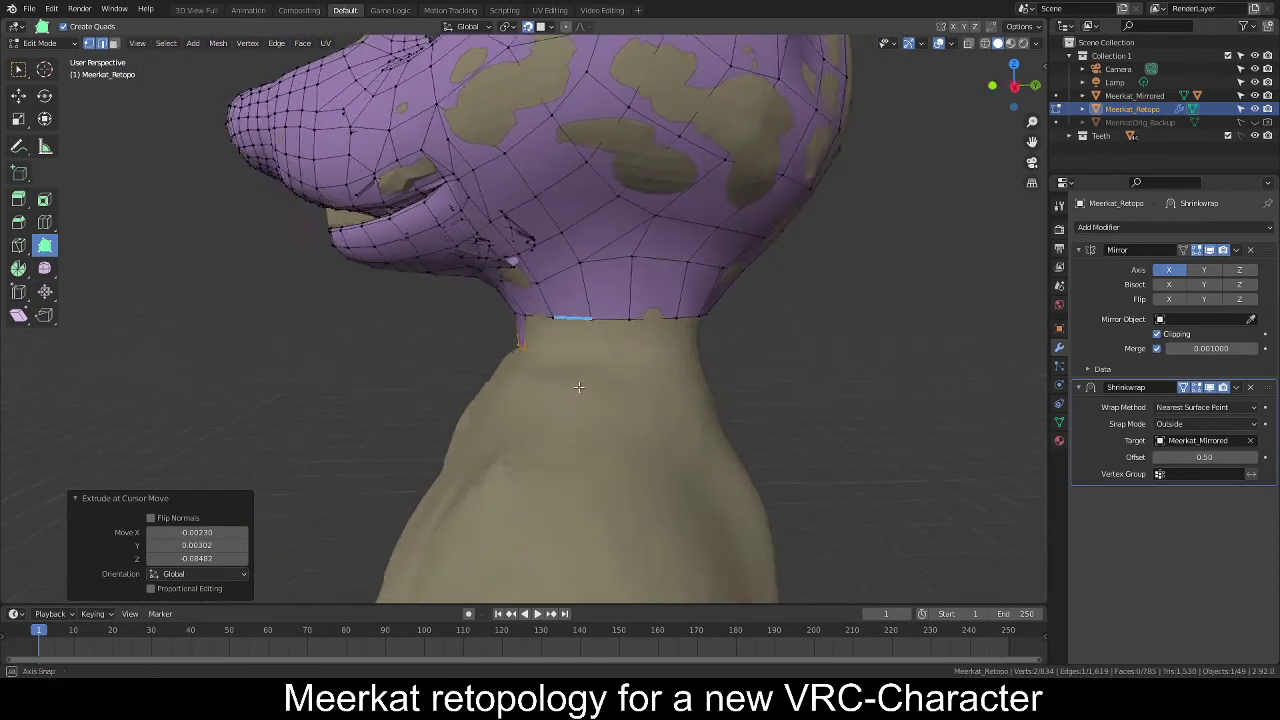
# Build Poly Build quads from the front neck face around the side of the neck, beneath the flattened loop.
pyautogui.moveTo(579, 375)
pyautogui.mouseDown(button='middle')
pyautogui.moveTo(695, 385)
pyautogui.moveTo(555, 381)
pyautogui.moveTo(590, 376)
pyautogui.moveTo(587, 364)
pyautogui.mouseUp(button='middle')
pyautogui.scroll(6, 590, 376)
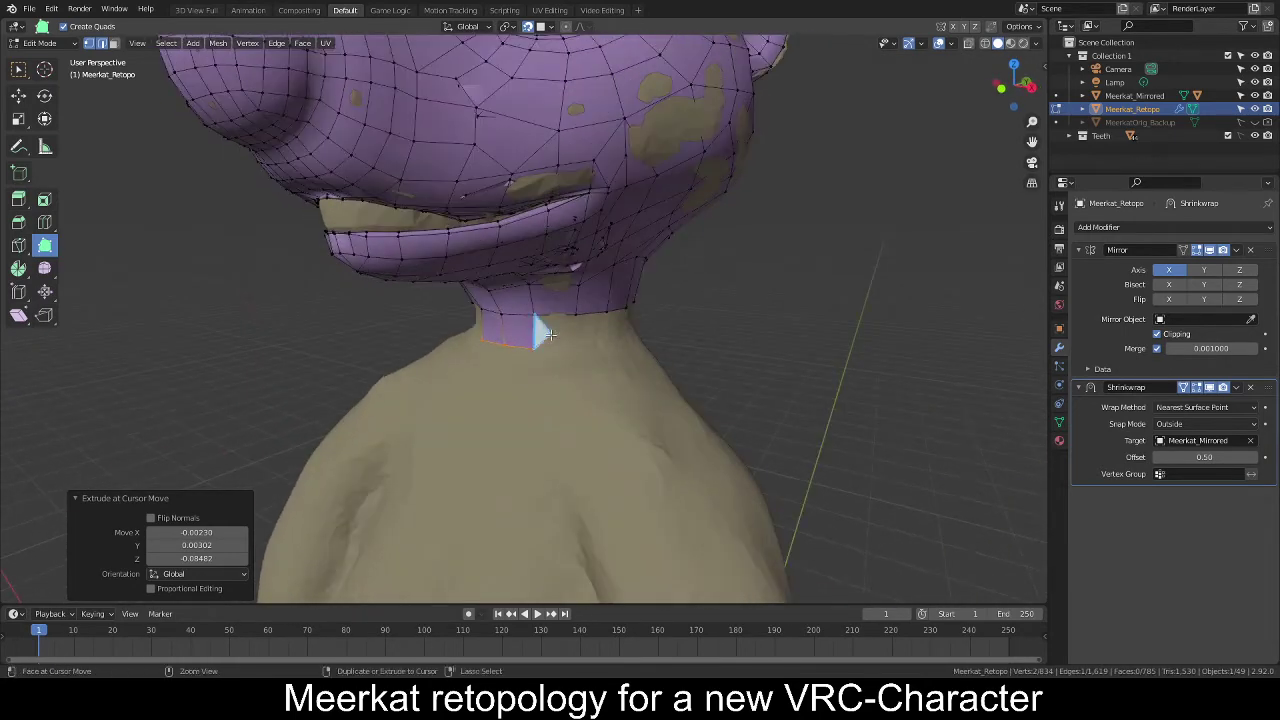
pyautogui.keyDown('ctrl'); pyautogui.moveTo(546, 326); pyautogui.dragTo(573, 351); pyautogui.keyUp('ctrl')
pyautogui.moveTo(618, 330); pyautogui.dragTo(573, 338, button='middle')
pyautogui.moveTo(571, 338); pyautogui.dragTo(640, 363)
pyautogui.moveTo(640, 363); pyautogui.dragTo(640, 364, button='middle')
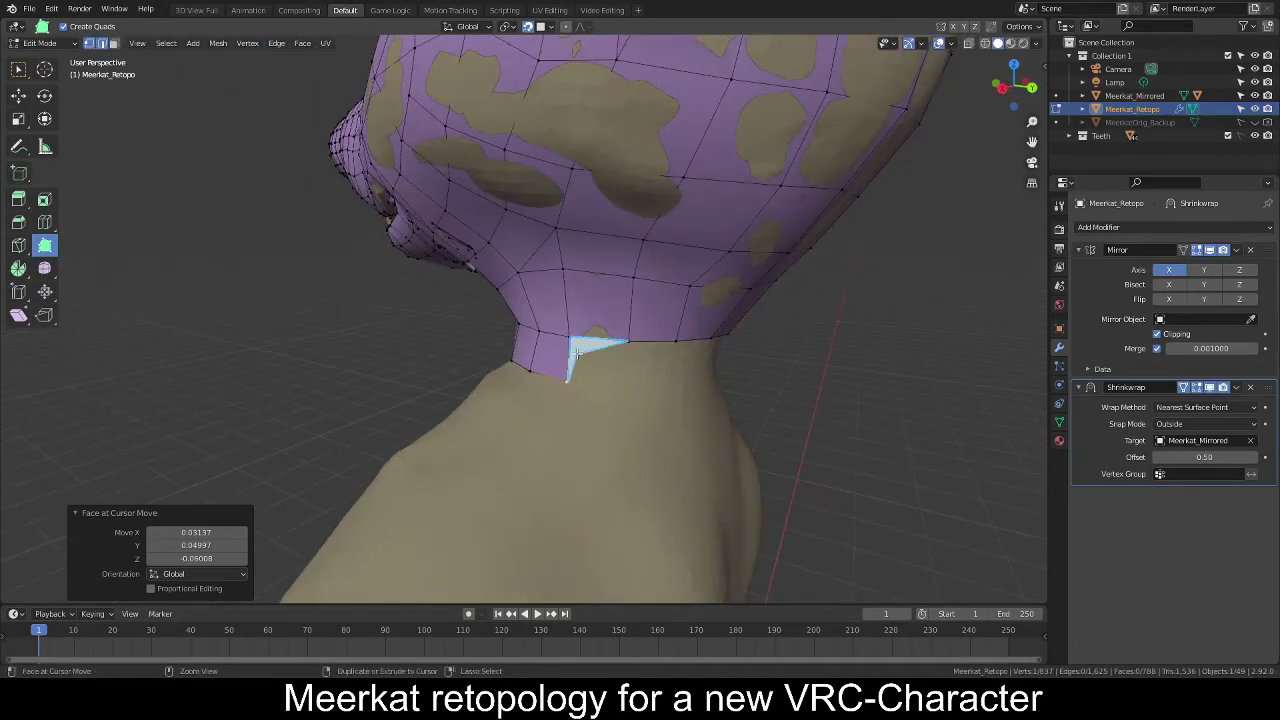
pyautogui.moveTo(577, 352); pyautogui.dragTo(625, 387)
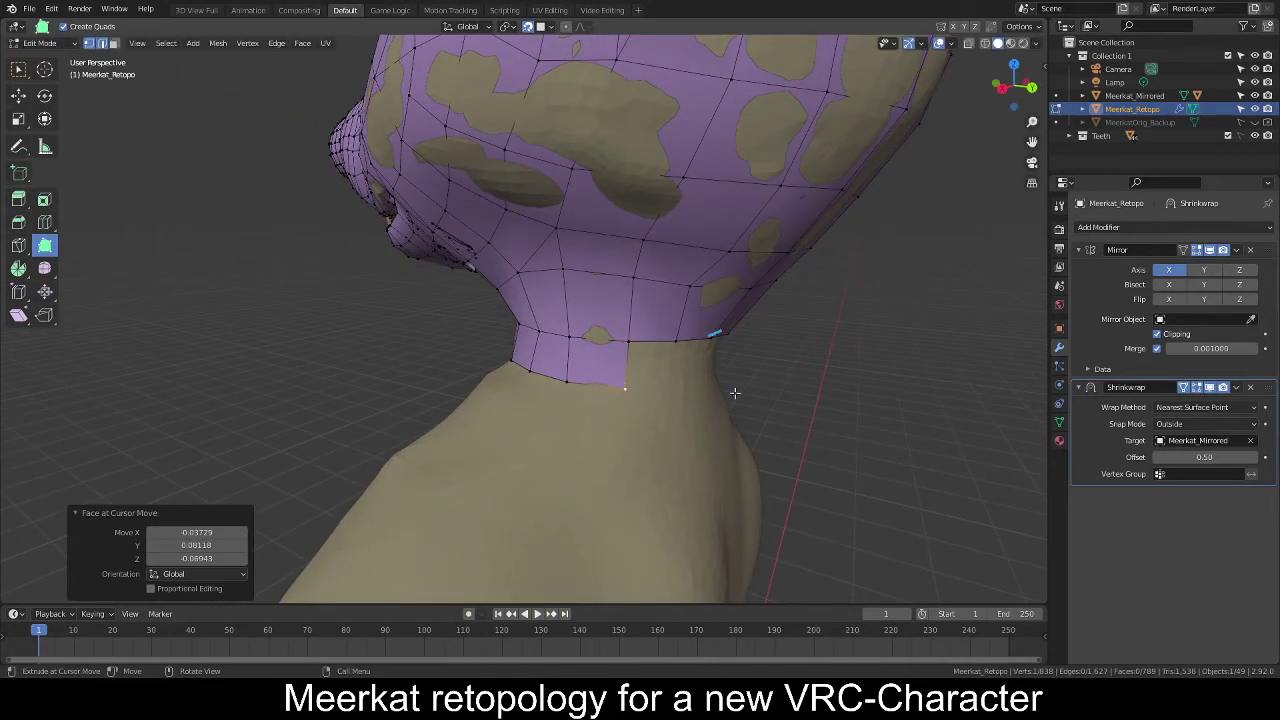
# Continue the row of quads around the back of the neck to the mirror centre line, completing the ring.
pyautogui.moveTo(625, 387); pyautogui.dragTo(669, 386, button='middle')
pyautogui.moveTo(527, 355); pyautogui.dragTo(557, 398)
pyautogui.moveTo(566, 354); pyautogui.dragTo(612, 398)
pyautogui.moveTo(612, 398); pyautogui.dragTo(634, 380, button='middle')
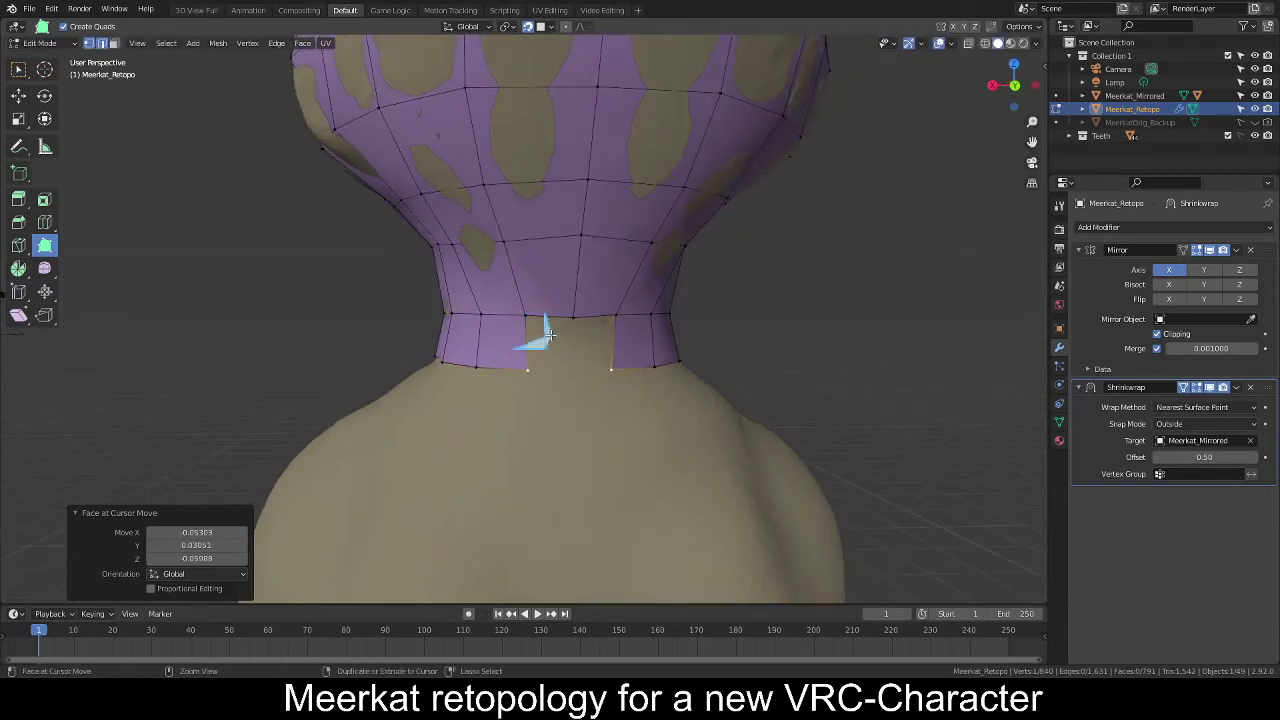
pyautogui.moveTo(536, 328); pyautogui.dragTo(521, 367)
pyautogui.moveTo(521, 367); pyautogui.dragTo(612, 386, button='middle')
# Inspect the new neck ring in the right orthographic view and from several angles against the shoulders and body.
pyautogui.scroll(-3, 595, 381)
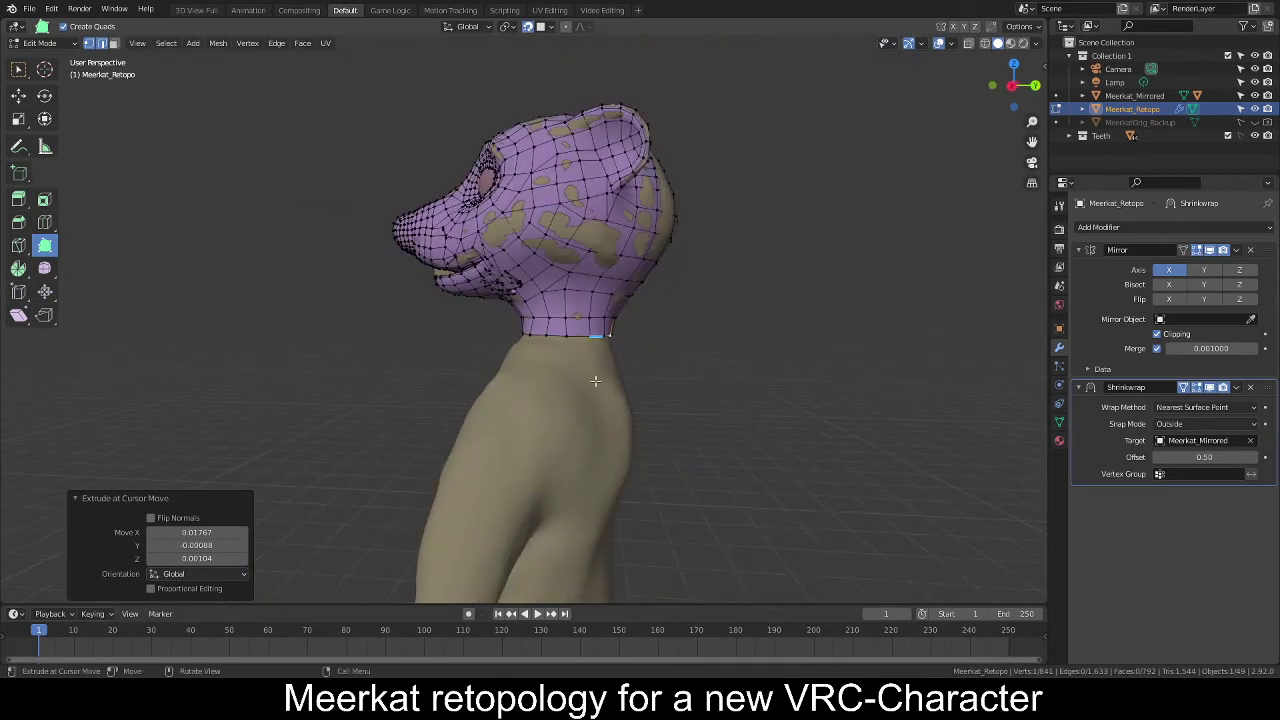
pyautogui.press('KP_3')
pyautogui.scroll(4, 595, 381)
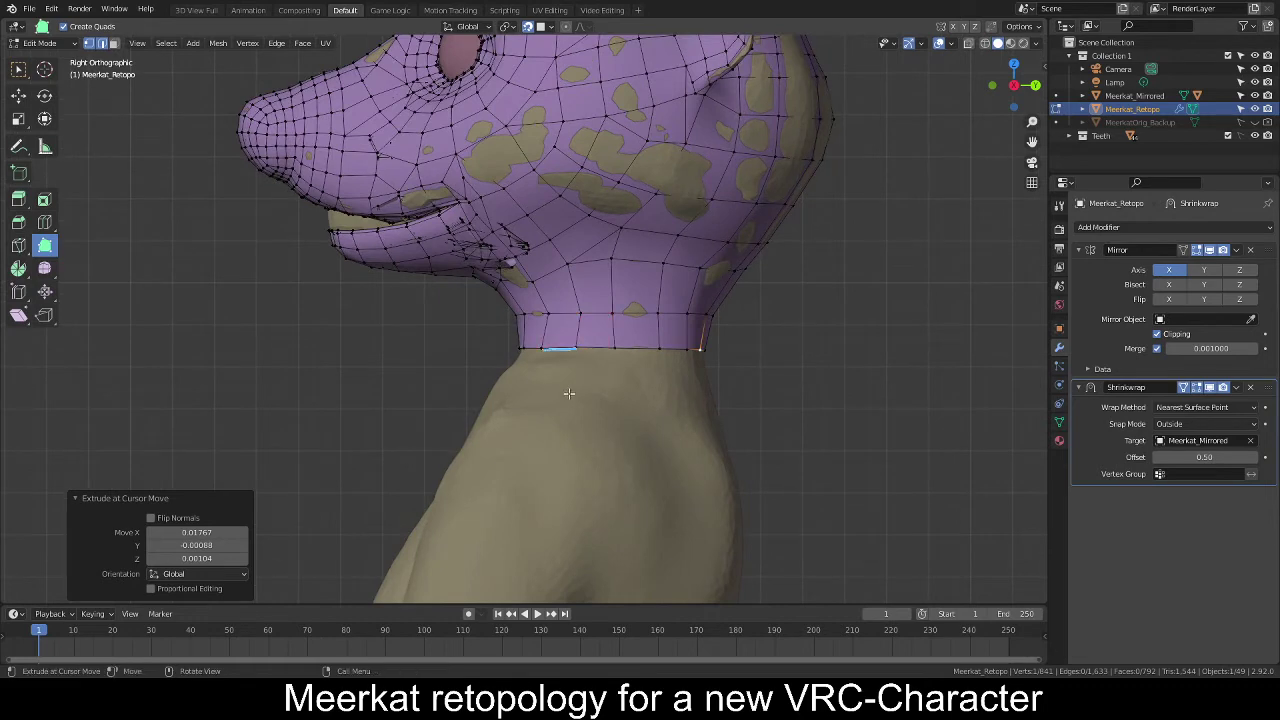
pyautogui.scroll(1, 603, 392)
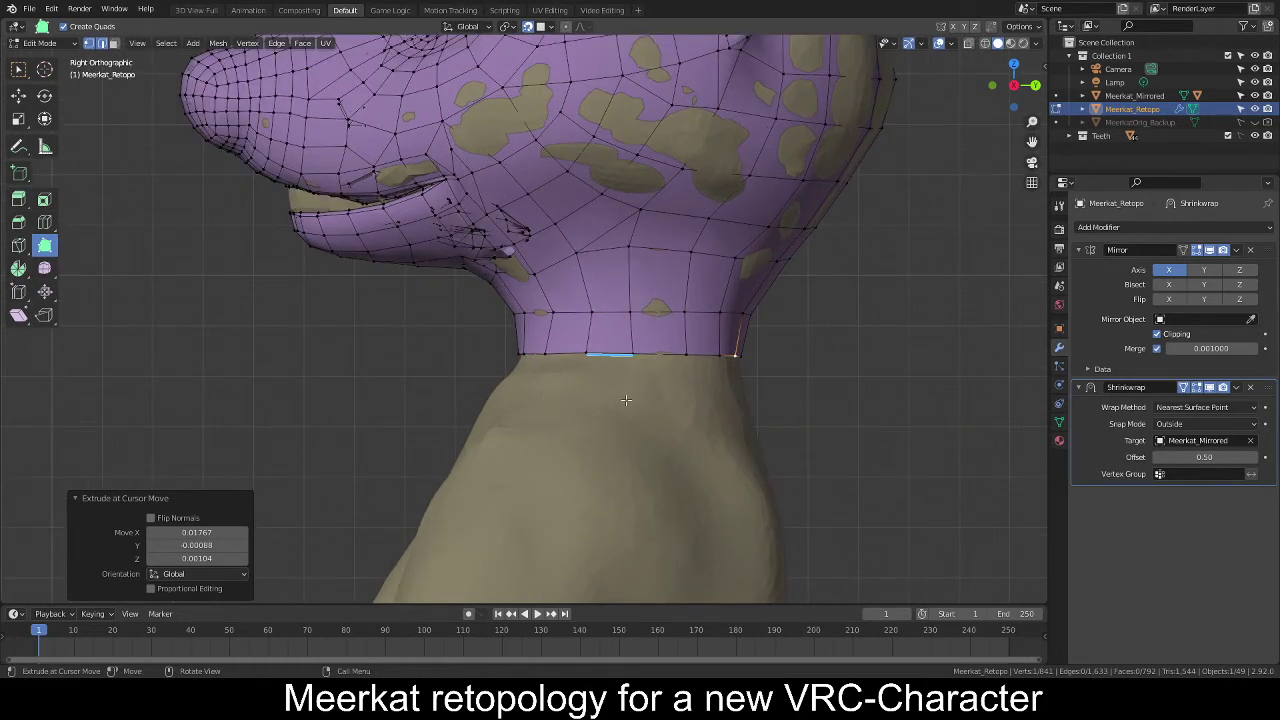
pyautogui.moveTo(487, 416); pyautogui.dragTo(555, 430, button='middle')
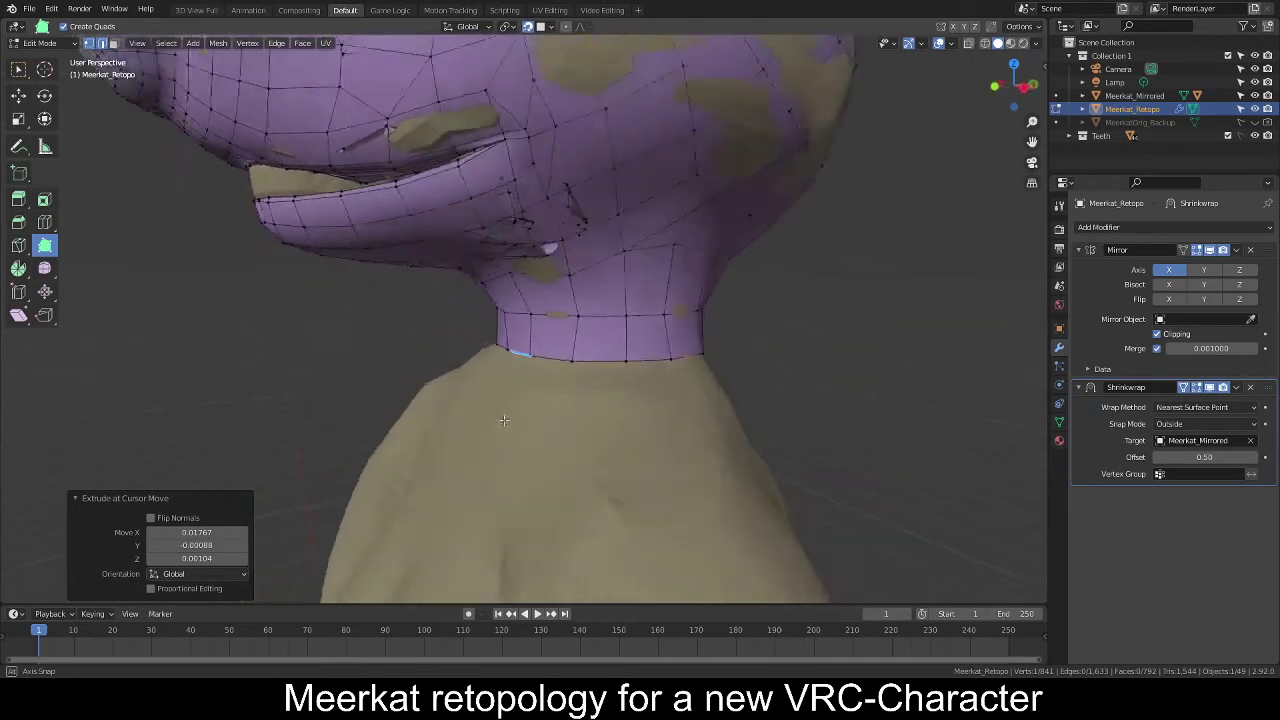
pyautogui.scroll(-6, 549, 439)
pyautogui.scroll(5, 549, 439)
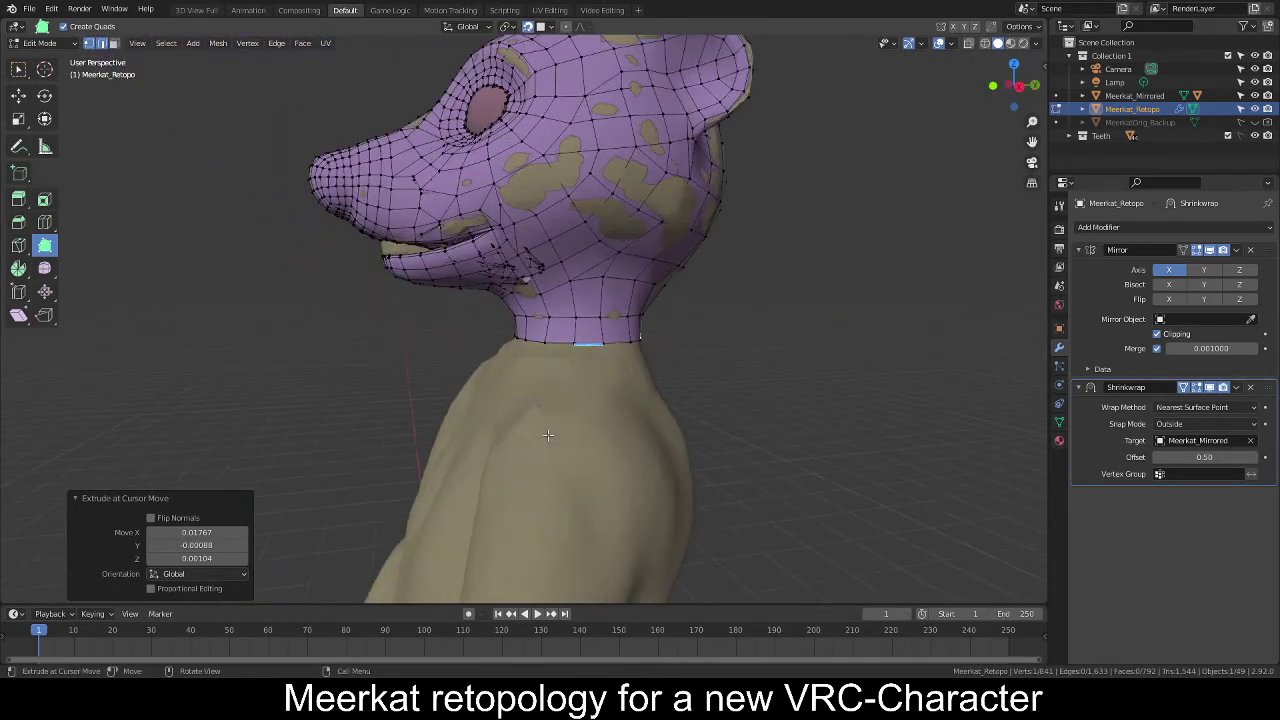
pyautogui.scroll(-5, 579, 413)
pyautogui.moveTo(579, 413); pyautogui.dragTo(536, 437, button='middle')
pyautogui.scroll(4, 533, 457)
pyautogui.scroll(-4, 533, 457)
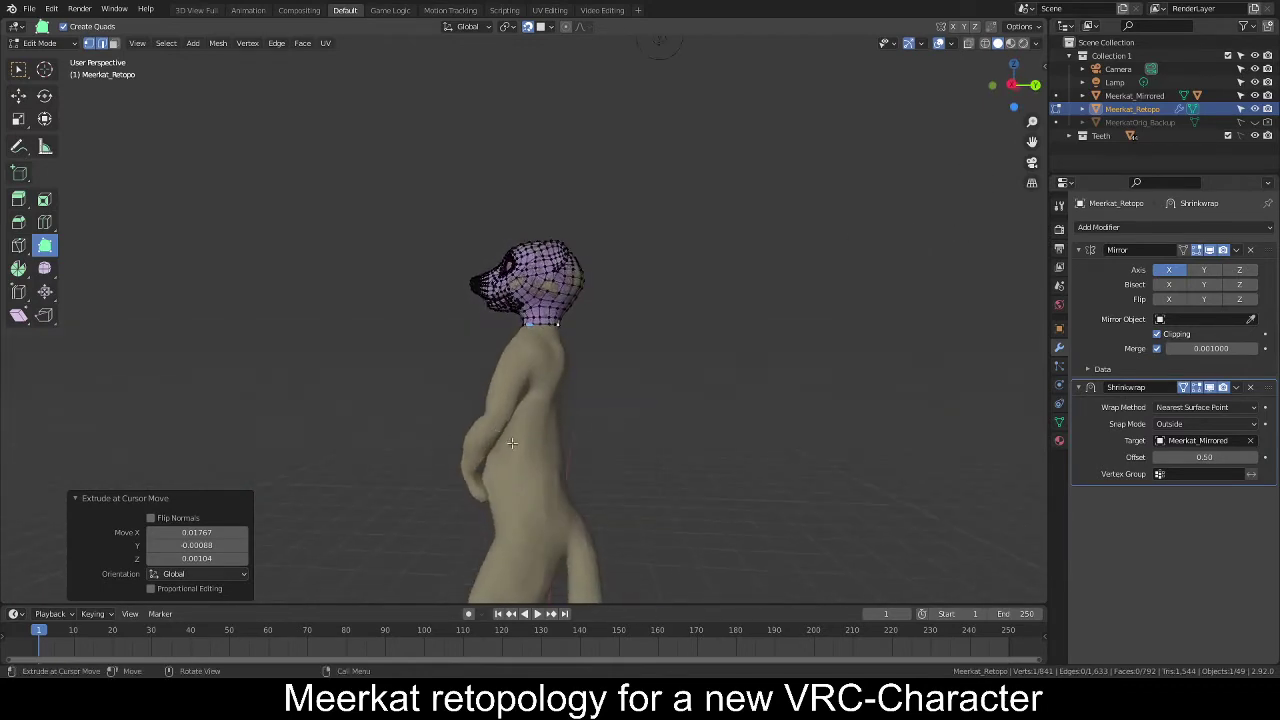
pyautogui.scroll(8, 511, 443)
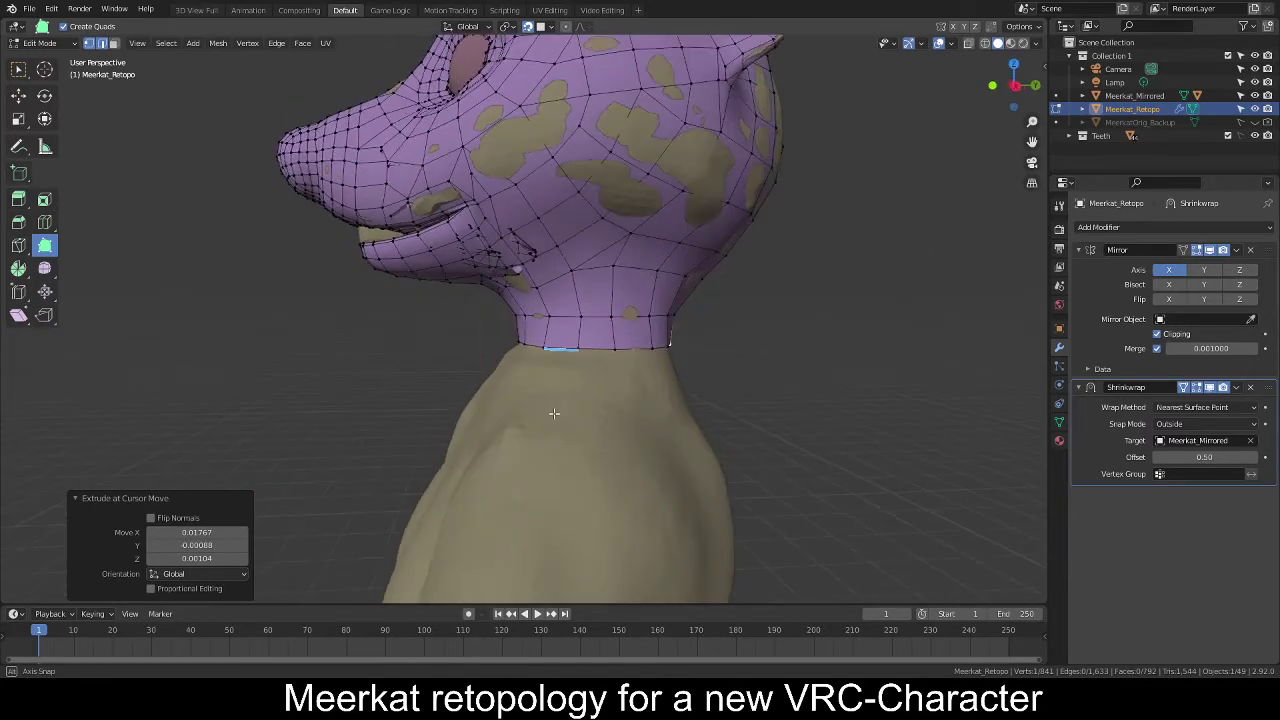
# Extrude two connected quads downward from the side of the neck's lower border, rotating the end edge by 5.29° between them.
pyautogui.moveTo(554, 413); pyautogui.dragTo(603, 370, button='middle')
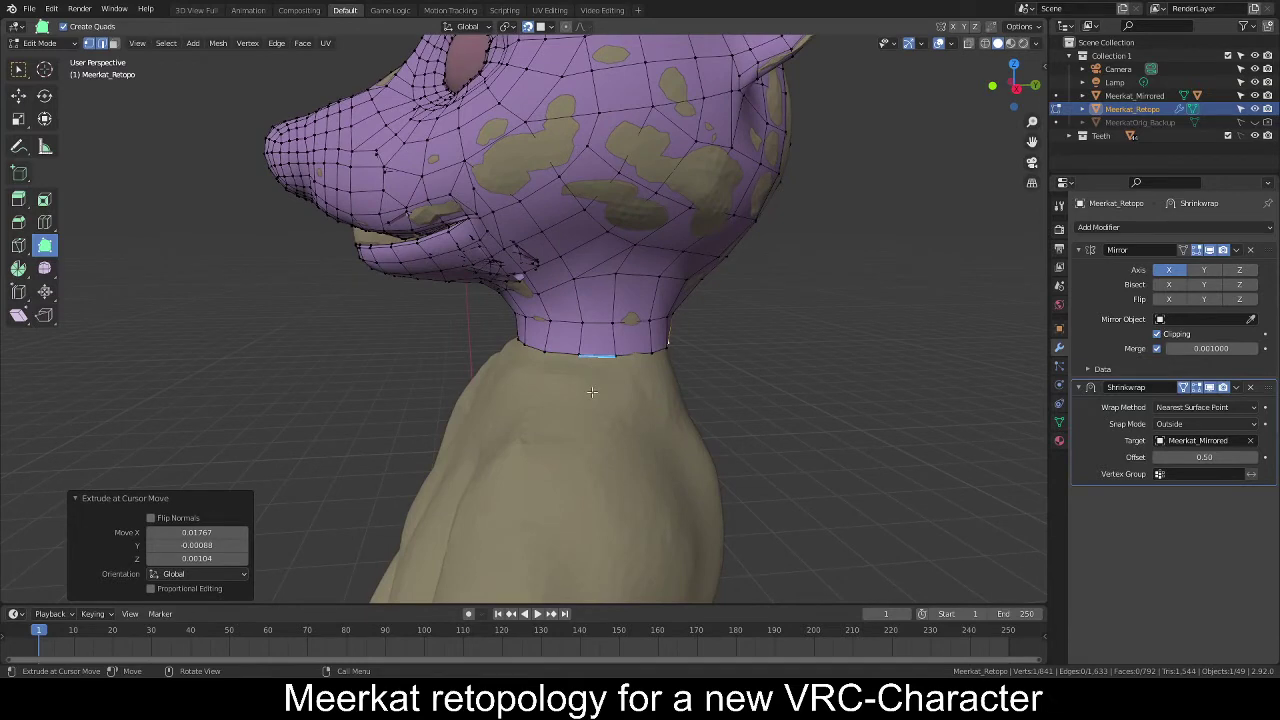
pyautogui.press('e')
pyautogui.click(592, 418)
pyautogui.moveTo(592, 418); pyautogui.dragTo(587, 460, button='middle')
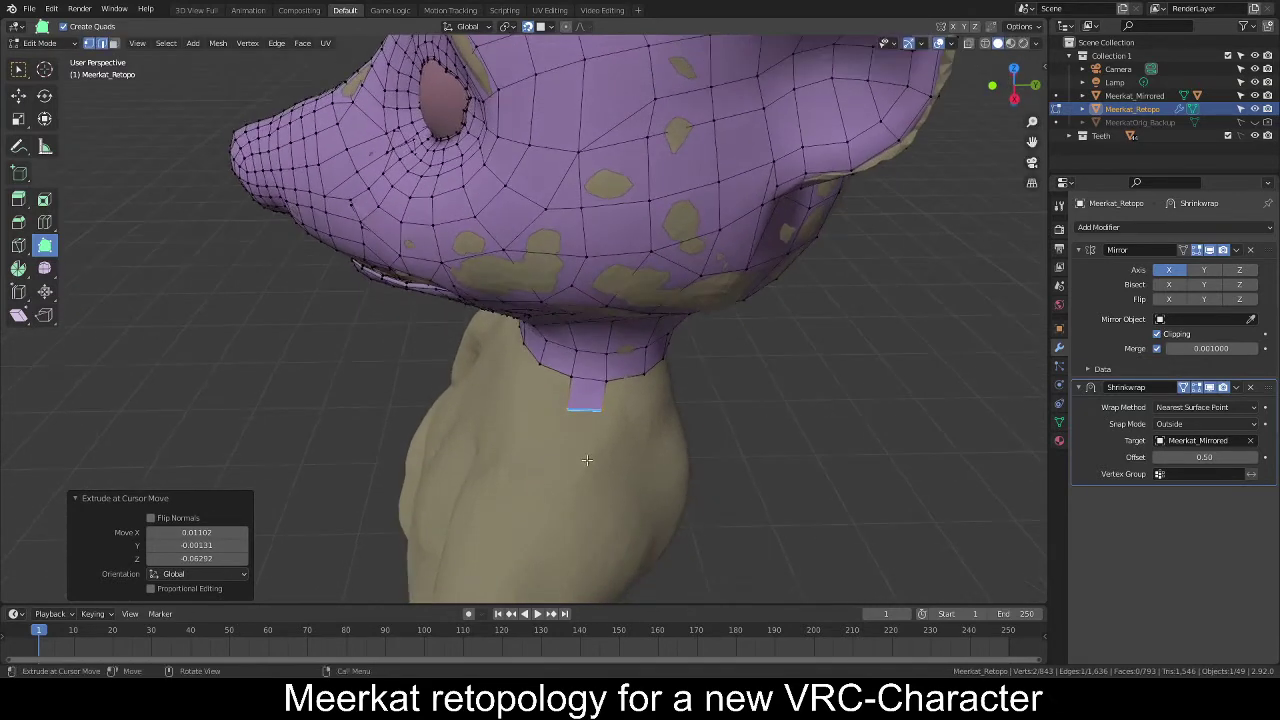
pyautogui.press('r')
pyautogui.click(620, 457)
pyautogui.press('g')
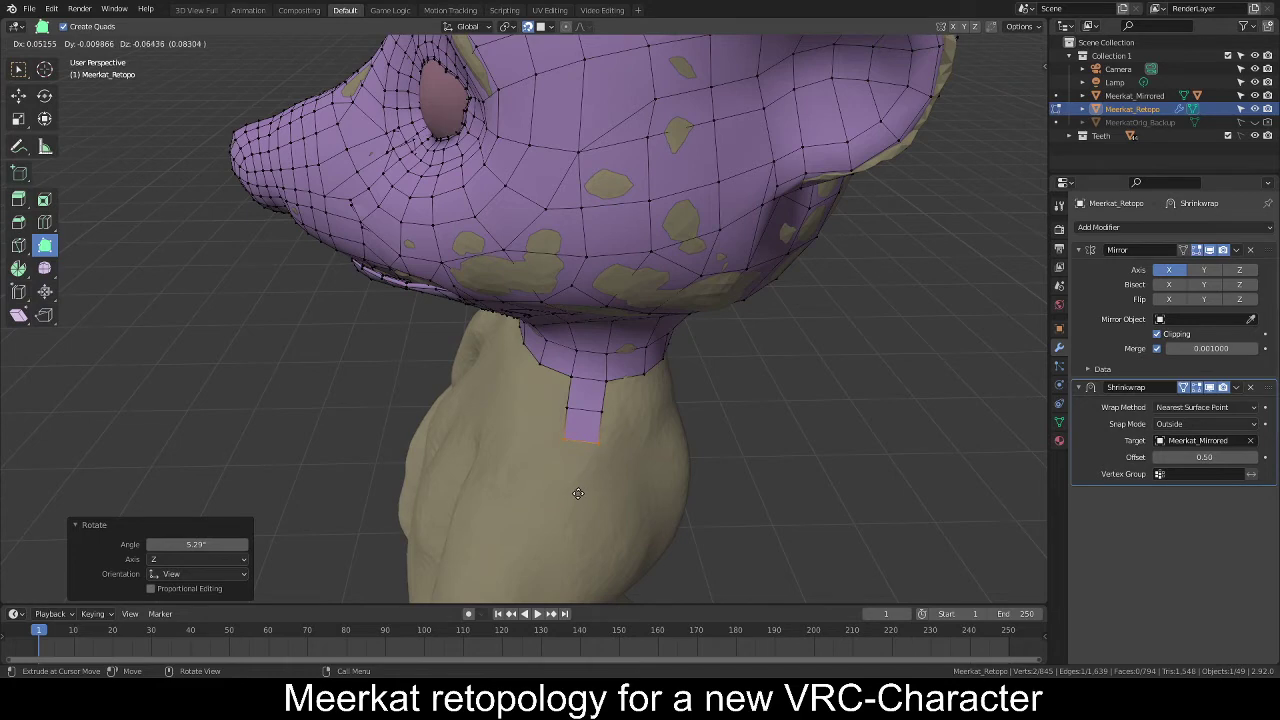
pyautogui.moveTo(576, 495); pyautogui.dragTo(574, 497)
# Extrude two more quads from the neck strip's end toward the shoulder, rotating the end edge by 9.25° after the first.
pyautogui.moveTo(560, 508); pyautogui.dragTo(586, 434, button='middle')
pyautogui.scroll(-4, 571, 455)
pyautogui.scroll(3, 552, 449)
pyautogui.scroll(-10, 700, 415)
pyautogui.scroll(10, 591, 425)
pyautogui.moveTo(694, 424); pyautogui.dragTo(556, 464, button='middle')
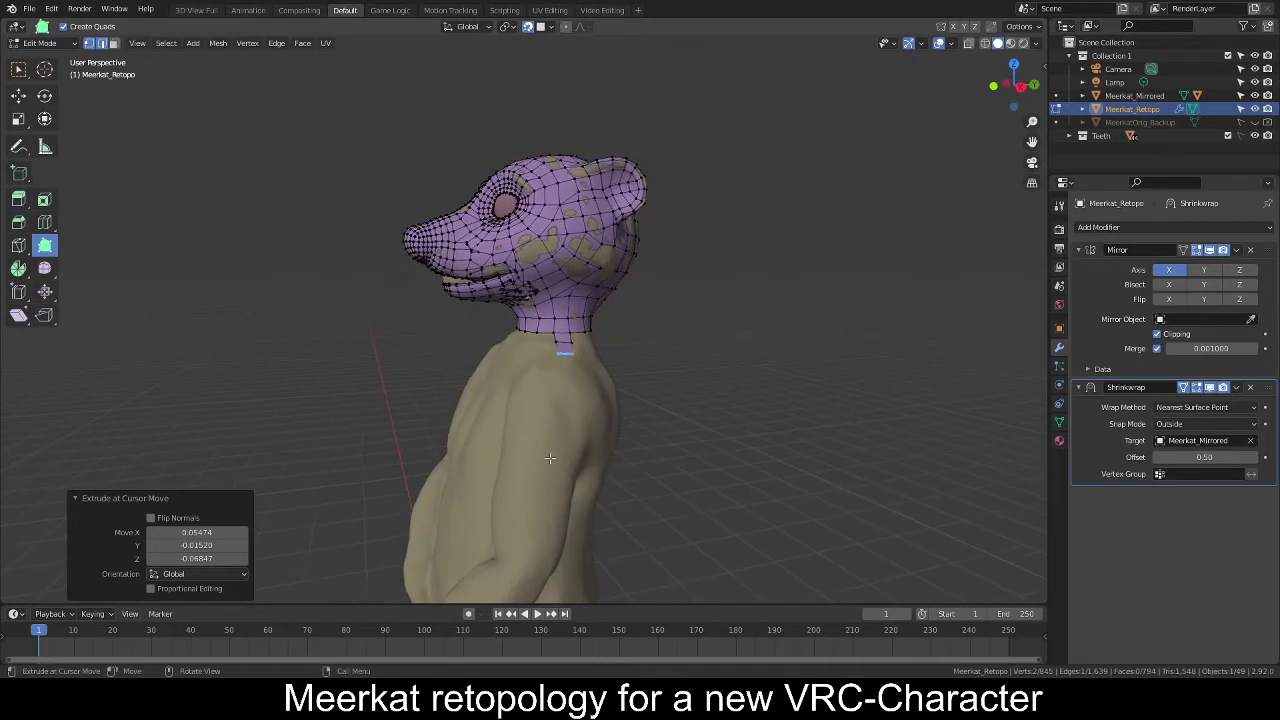
pyautogui.scroll(5, 565, 387)
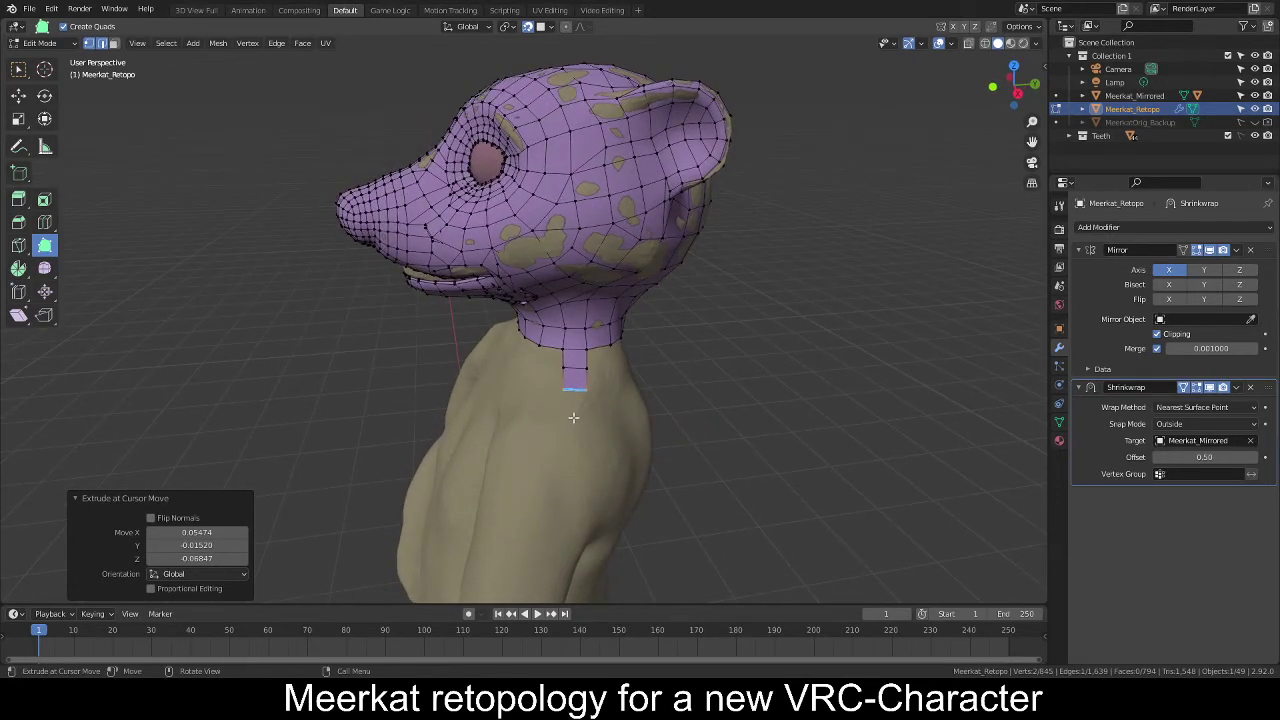
pyautogui.press('e')
pyautogui.click(570, 438)
pyautogui.press('r')
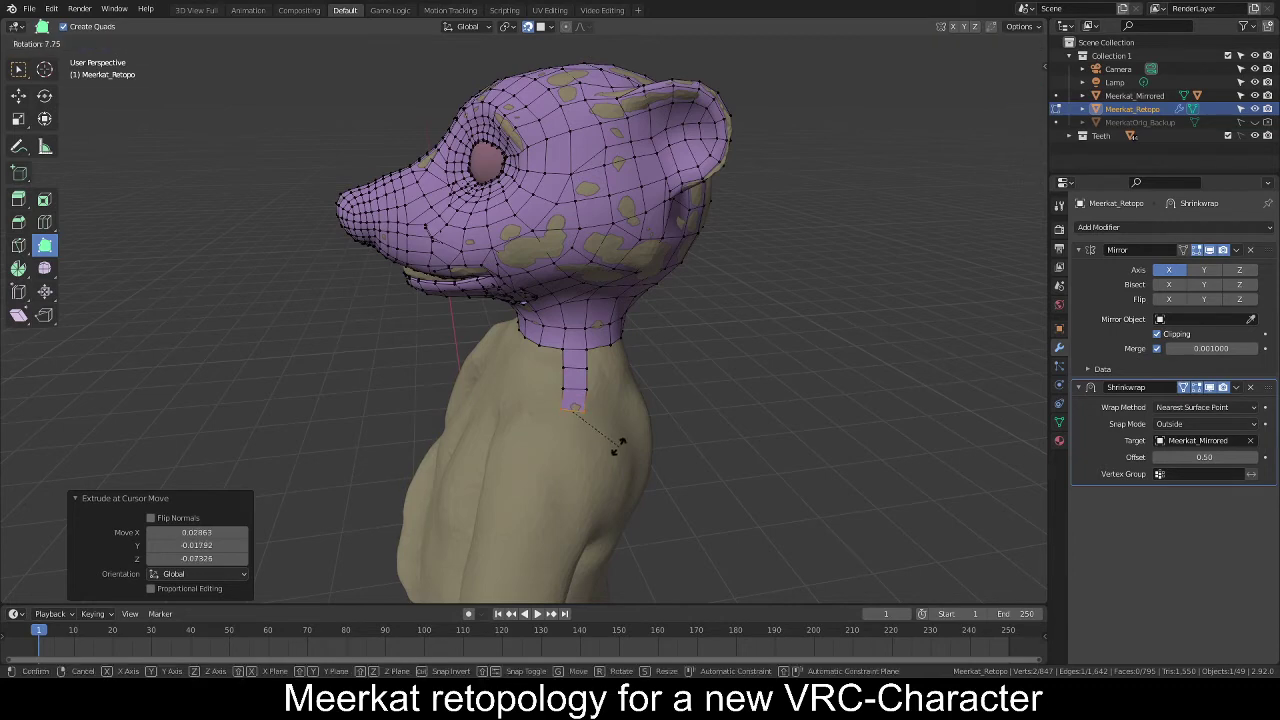
pyautogui.click(618, 449)
pyautogui.press('e')
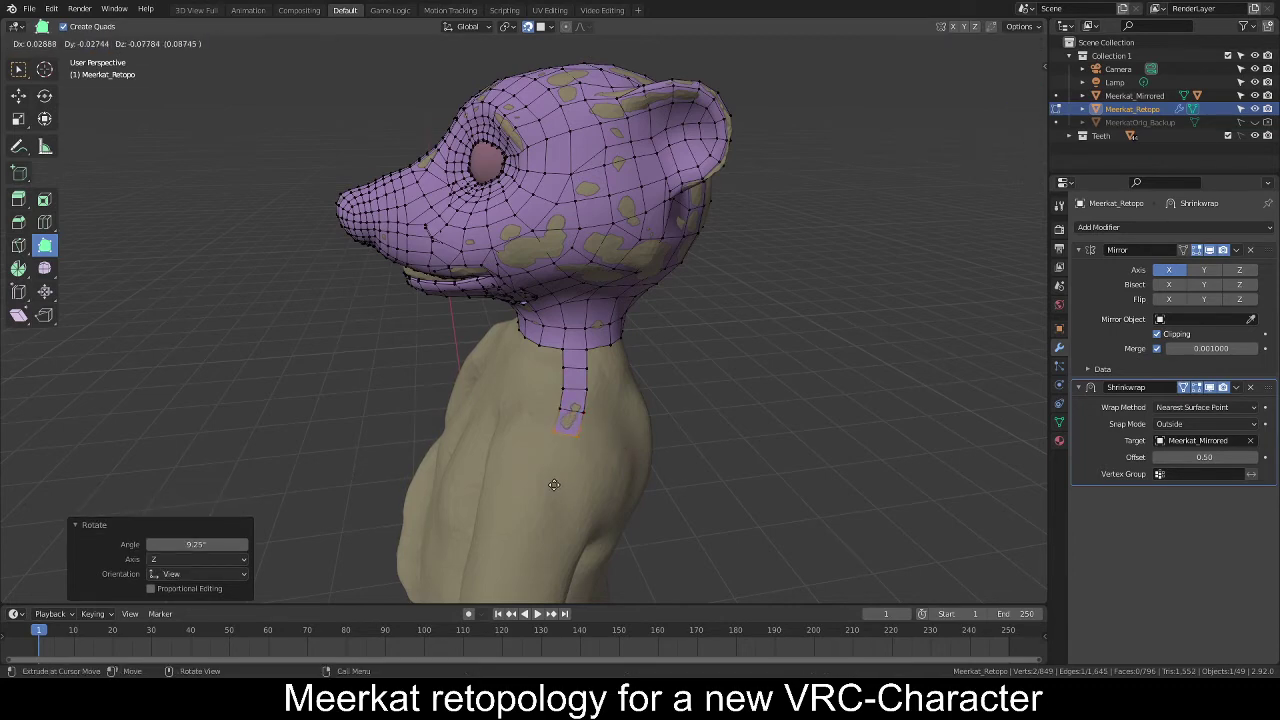
pyautogui.click(555, 483)
# Lengthen the strip by one quad over the shoulder and rotate its end edge by 7.08°.
pyautogui.moveTo(555, 483)
pyautogui.mouseDown(button='middle')
pyautogui.moveTo(592, 466)
pyautogui.moveTo(561, 480)
pyautogui.moveTo(570, 454)
pyautogui.moveTo(566, 485)
pyautogui.mouseUp(button='middle')
pyautogui.scroll(-4, 566, 477)
pyautogui.scroll(3, 570, 454)
pyautogui.press('e')
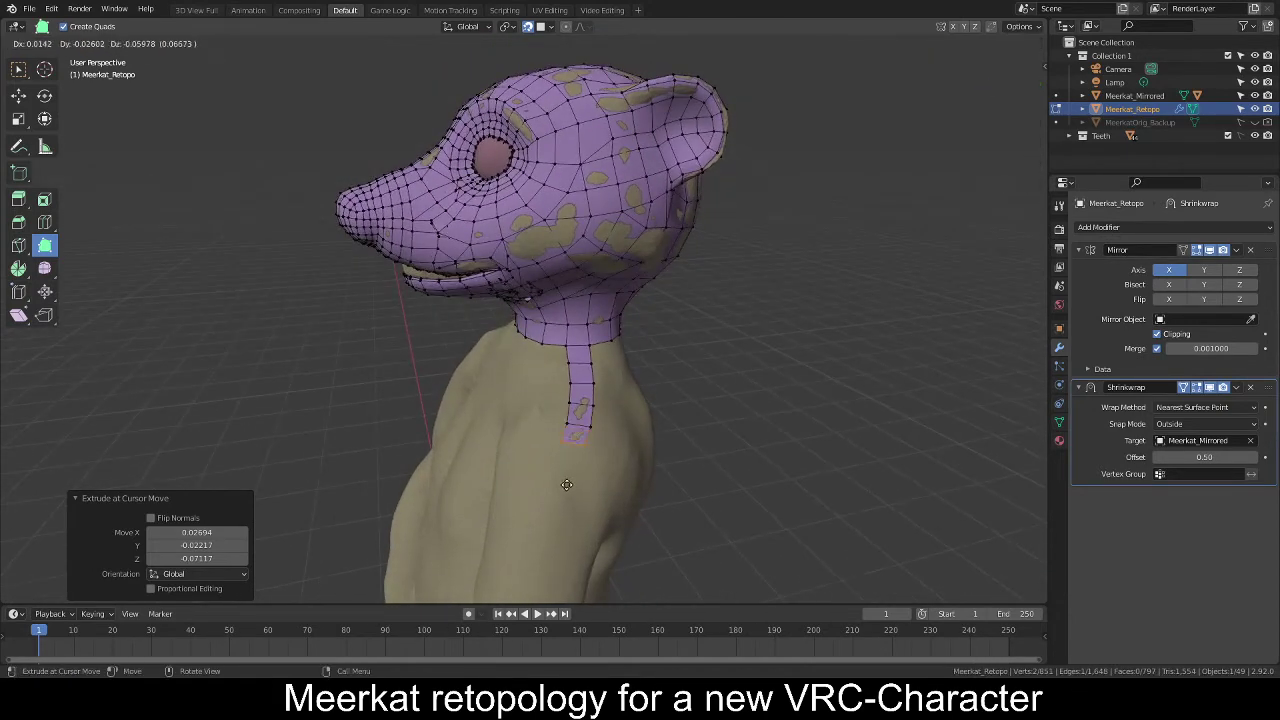
pyautogui.press('r')
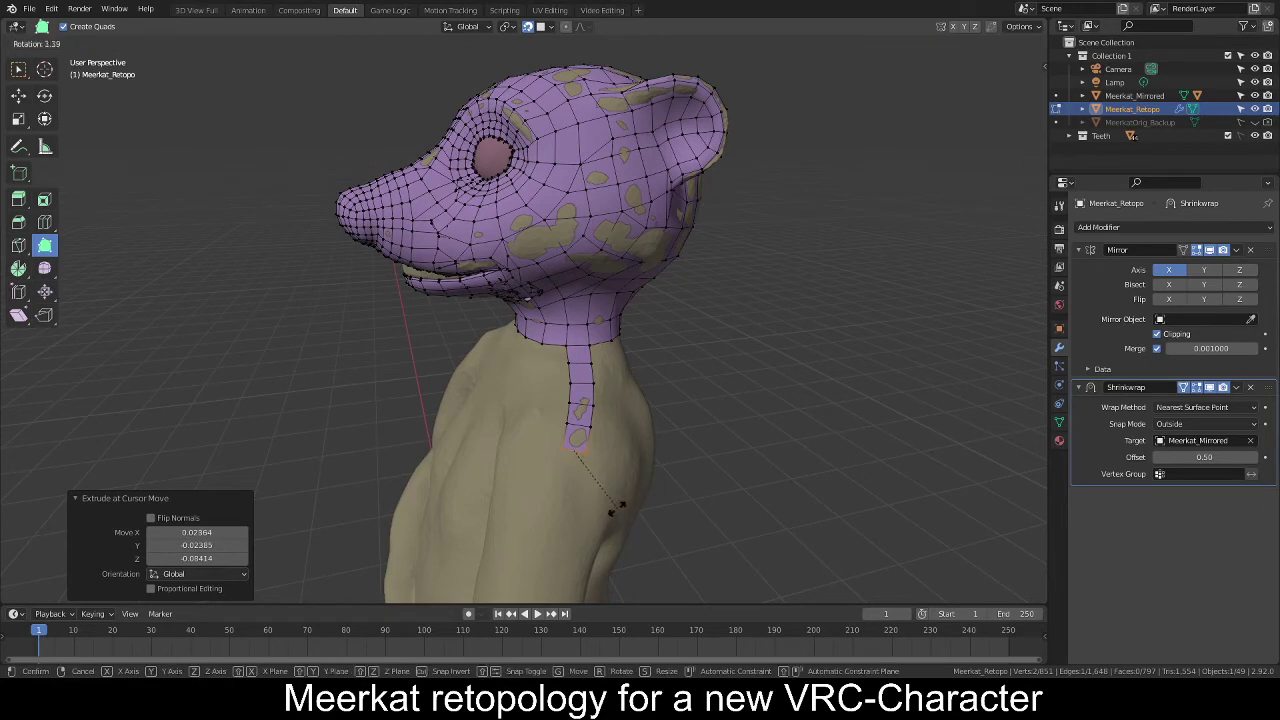
pyautogui.click(611, 513)
# Rotate the strip's end edge by -4.91° and extrude four quads down the outer upper arm.
pyautogui.moveTo(525, 535); pyautogui.dragTo(572, 306, button='middle')
pyautogui.scroll(-4, 549, 500)
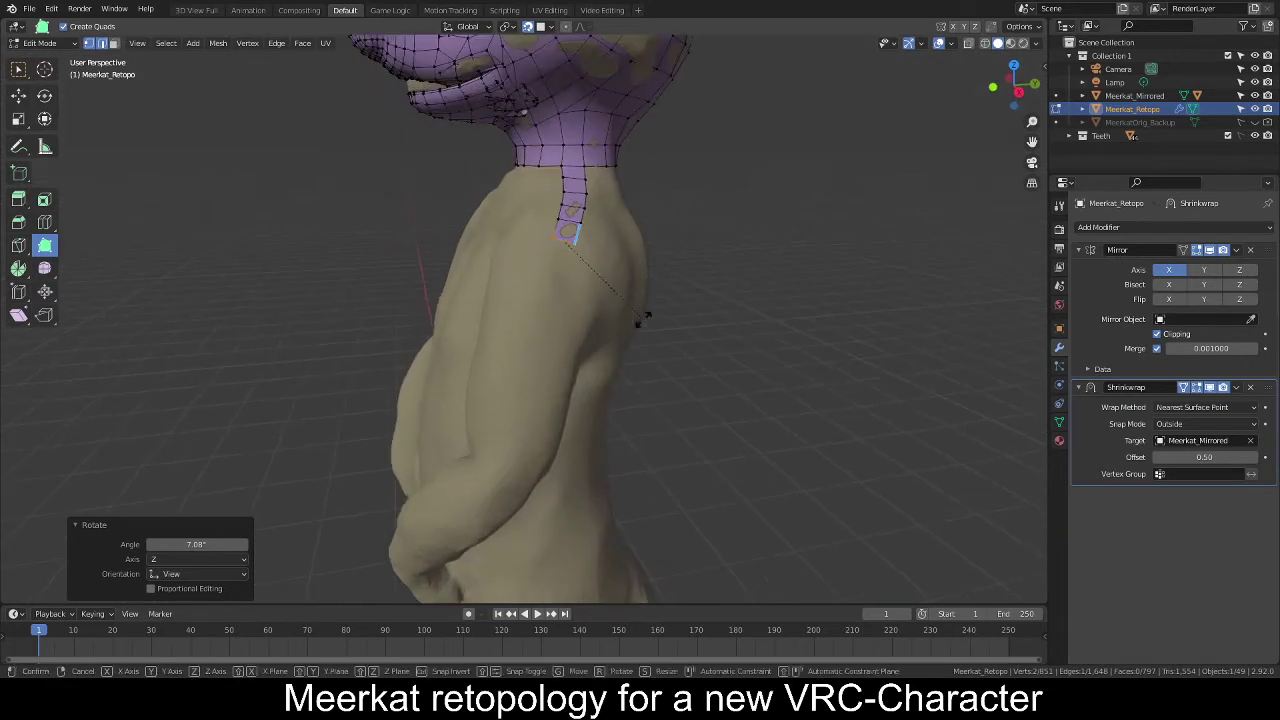
pyautogui.press('e')
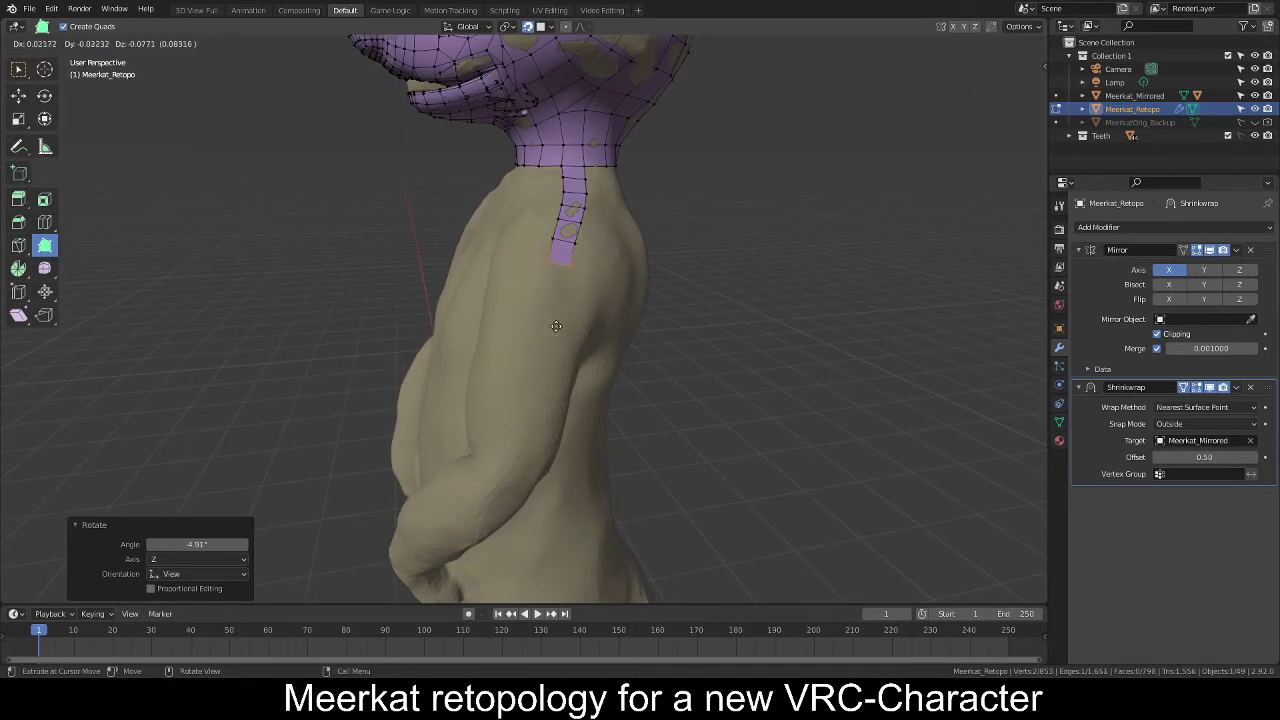
pyautogui.moveTo(556, 326); pyautogui.dragTo(554, 323)
pyautogui.moveTo(554, 323); pyautogui.dragTo(555, 325)
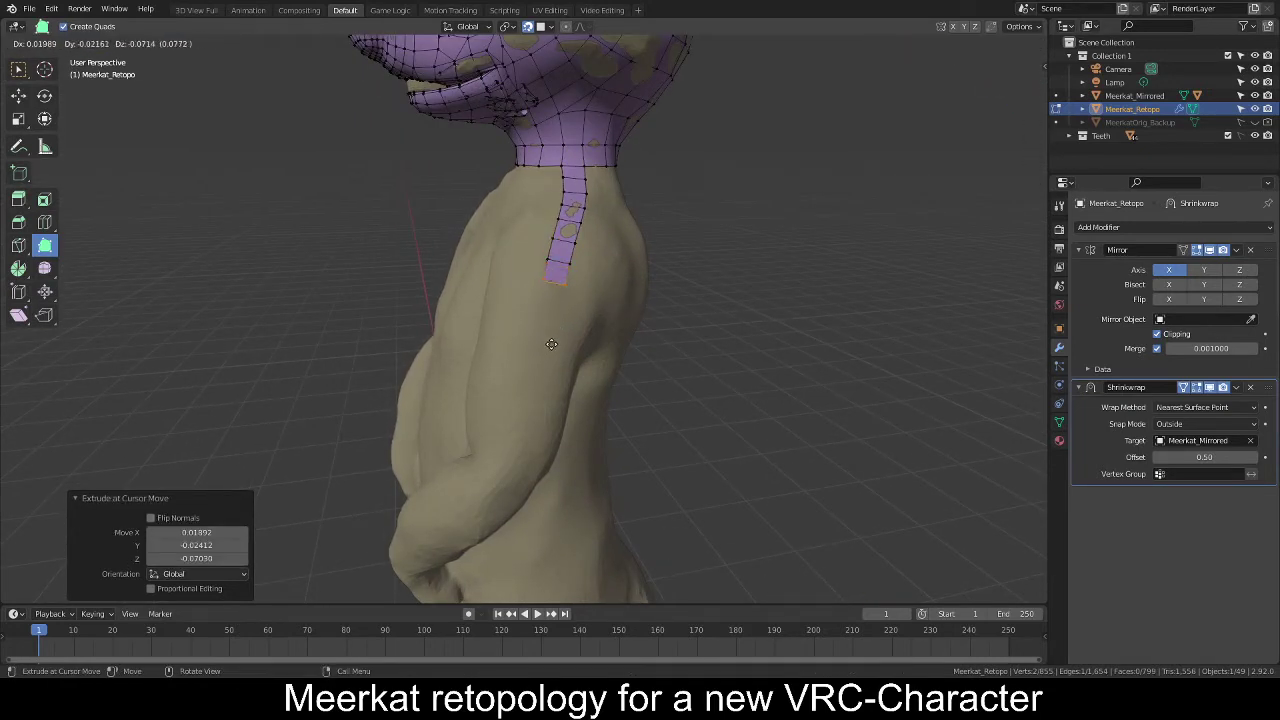
pyautogui.click(550, 344)
pyautogui.press('e')
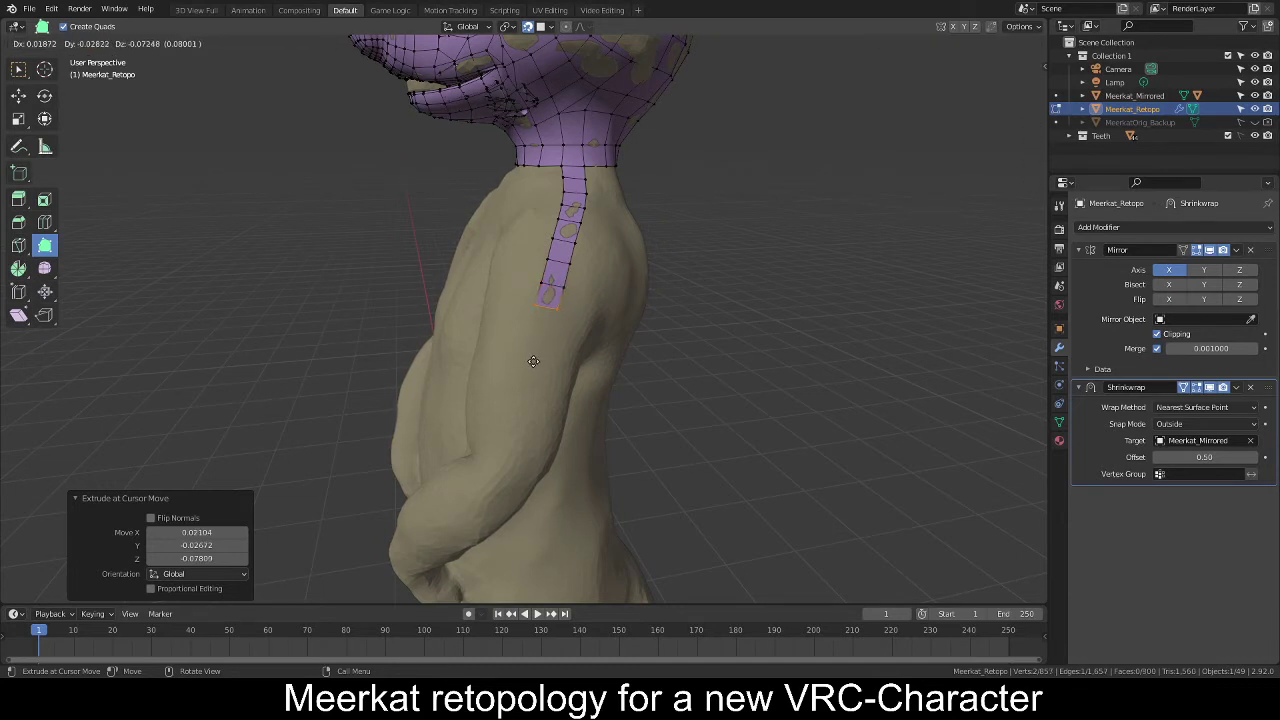
pyautogui.click(532, 385)
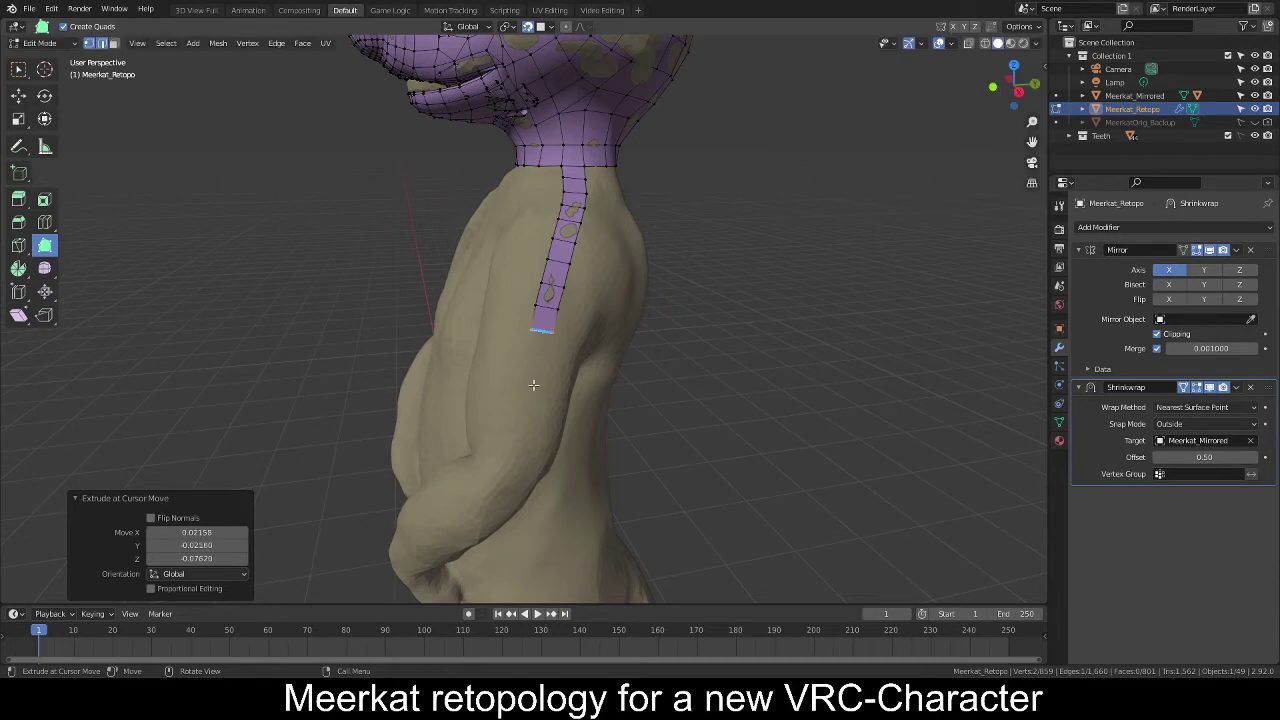
# Extrude four further quads along the outer arm toward the elbow.
pyautogui.moveTo(592, 408)
pyautogui.mouseDown(button='middle')
pyautogui.moveTo(620, 394)
pyautogui.moveTo(700, 423)
pyautogui.moveTo(431, 351)
pyautogui.moveTo(604, 399)
pyautogui.moveTo(593, 393)
pyautogui.mouseUp(button='middle')
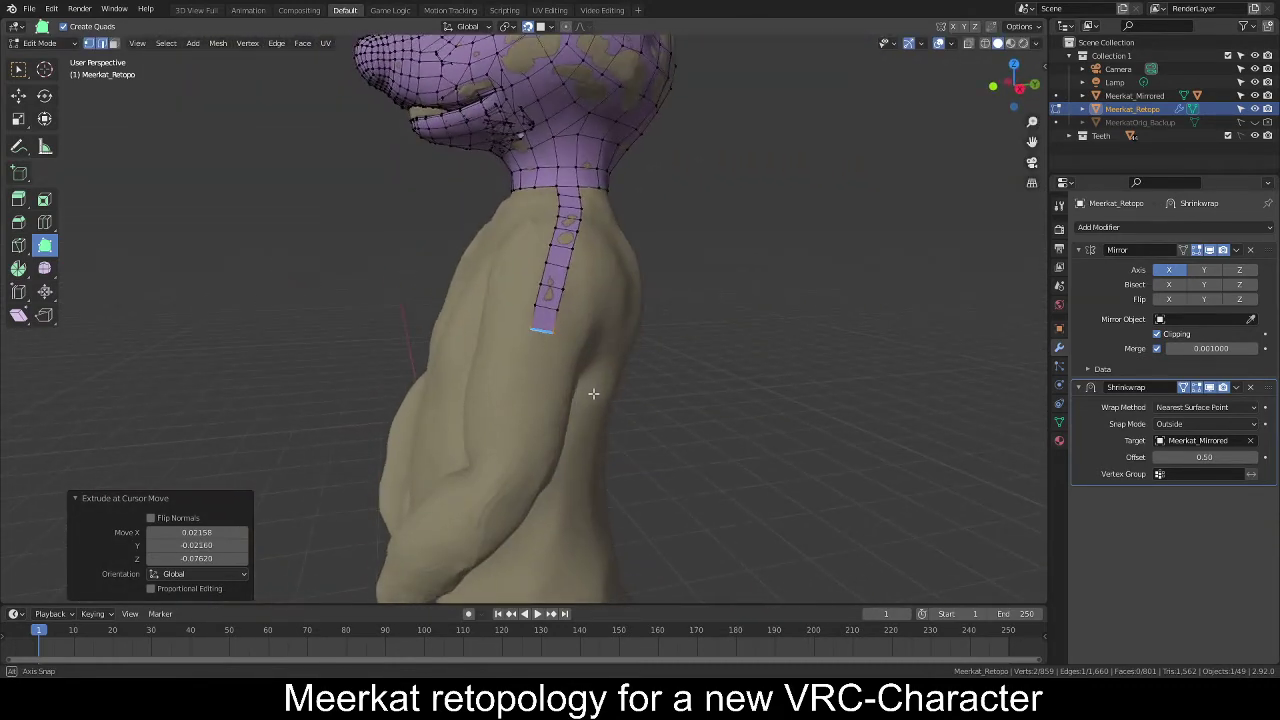
pyautogui.moveTo(519, 426); pyautogui.dragTo(563, 401, button='middle')
pyautogui.scroll(2, 498, 414)
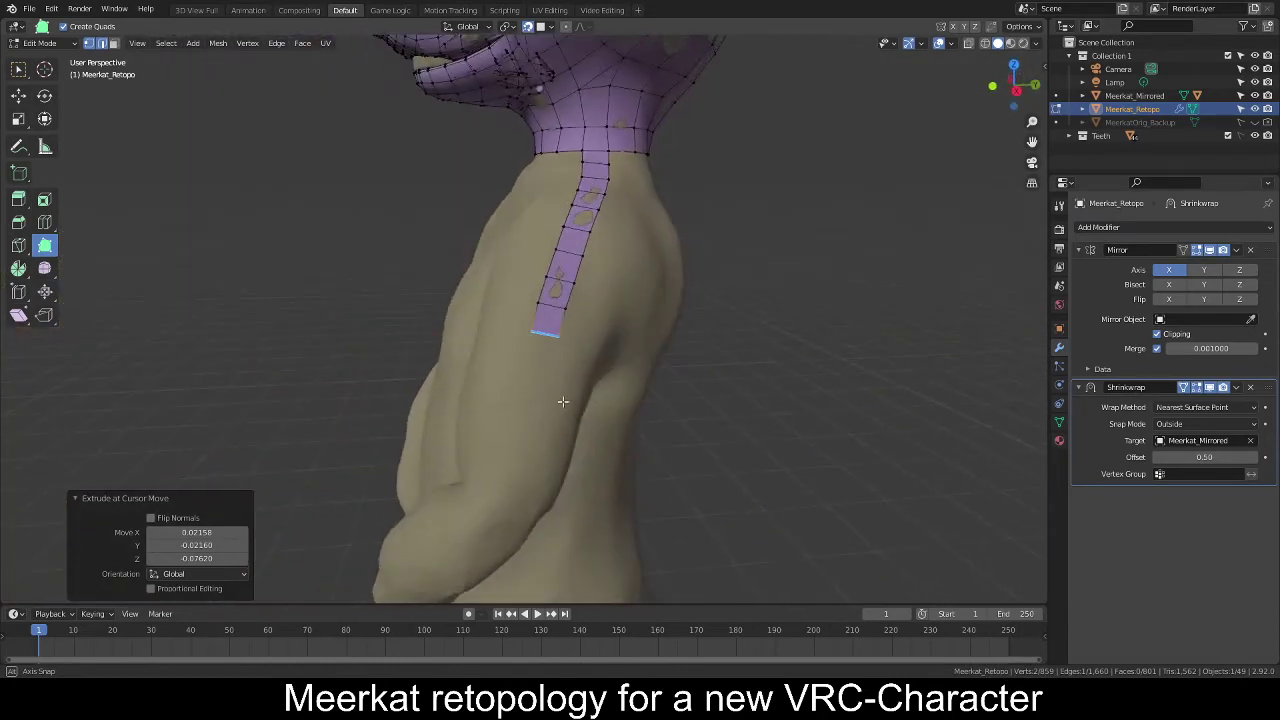
pyautogui.press('e')
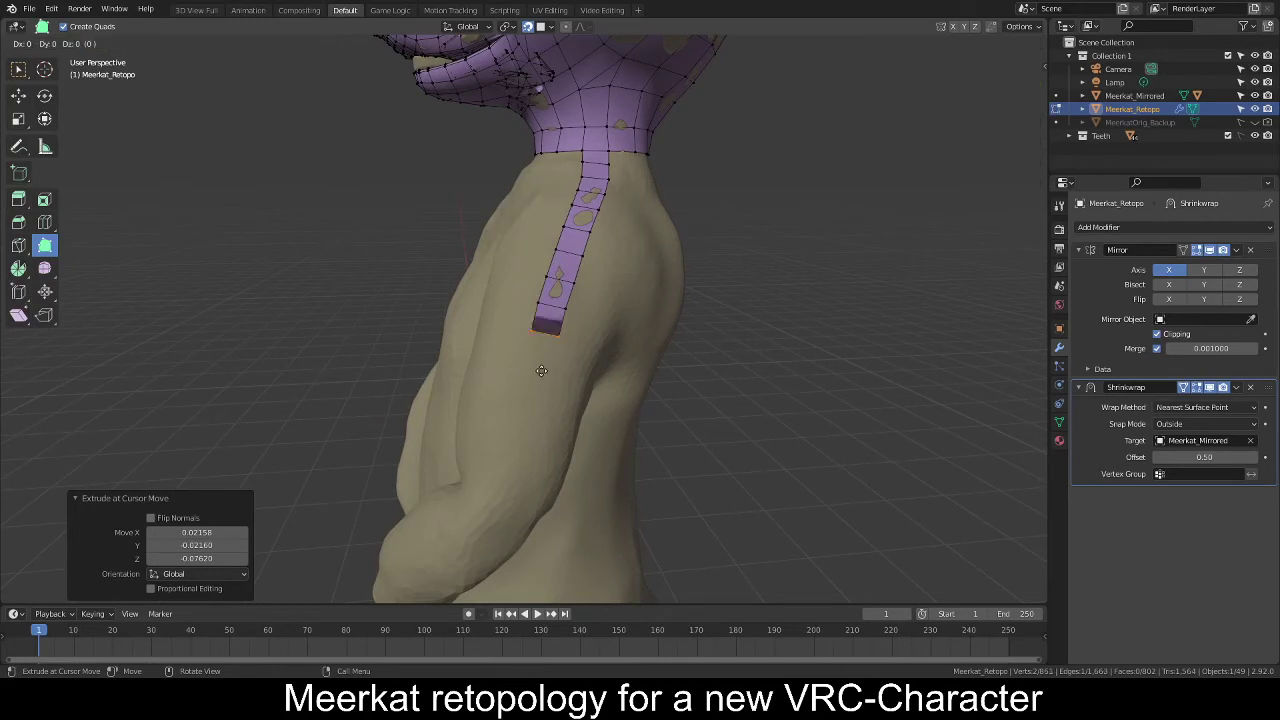
pyautogui.moveTo(534, 405); pyautogui.dragTo(529, 519)
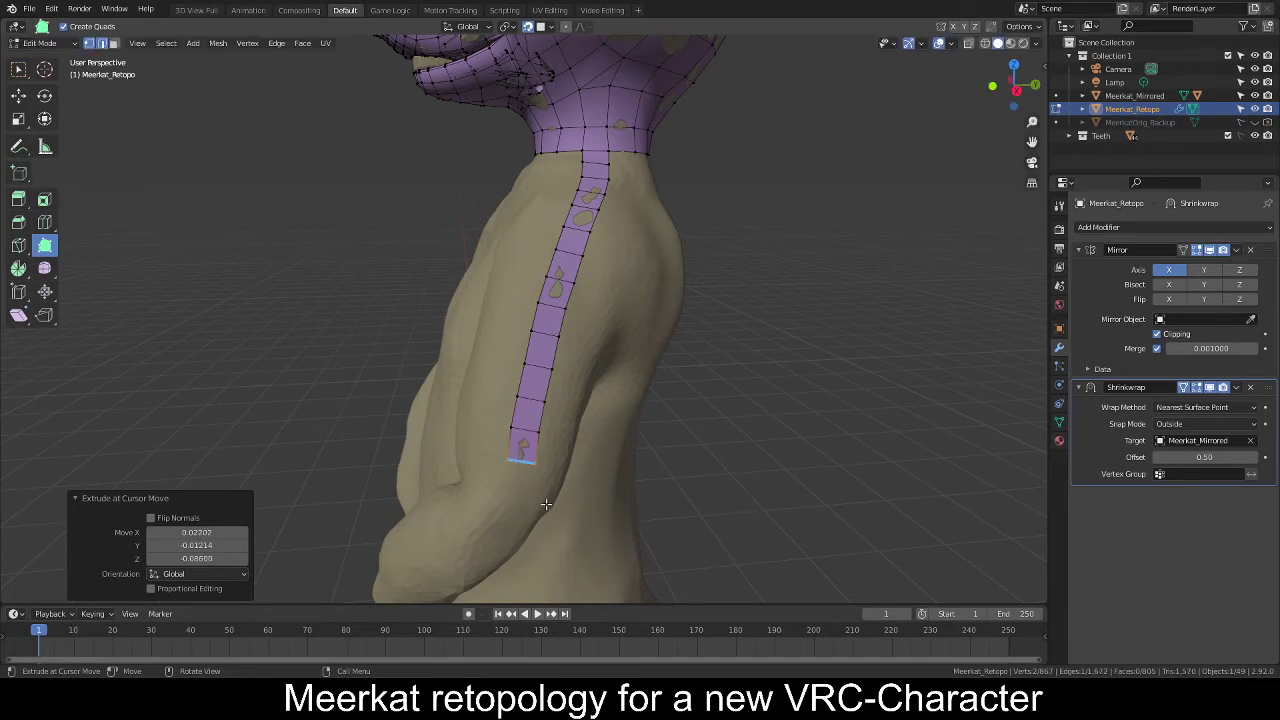
# Nudge a side vertex near the strip's end, then extrude one quad just above the elbow and rotate its end edge by -11.6°.
pyautogui.scroll(-3, 547, 503)
pyautogui.moveTo(547, 503); pyautogui.dragTo(506, 437, button='middle')
pyautogui.scroll(3, 510, 439)
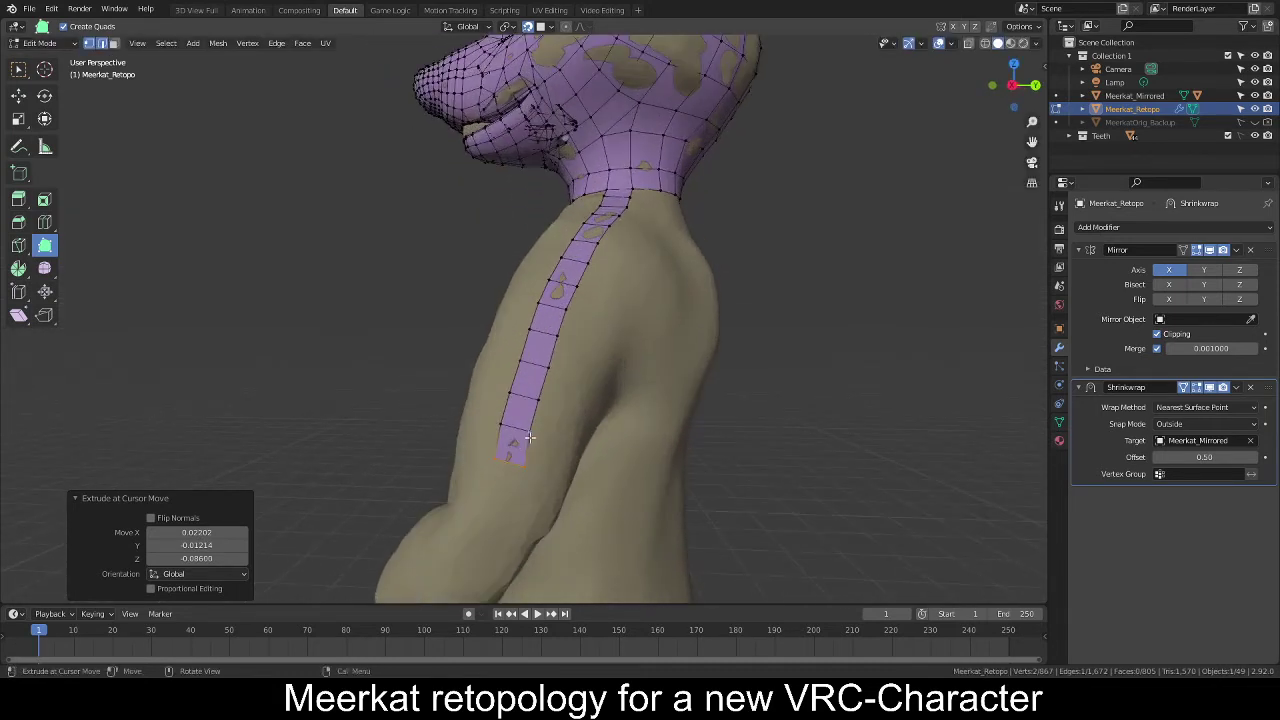
pyautogui.moveTo(530, 437); pyautogui.dragTo(530, 437)
pyautogui.moveTo(492, 494); pyautogui.dragTo(492, 480, button='middle')
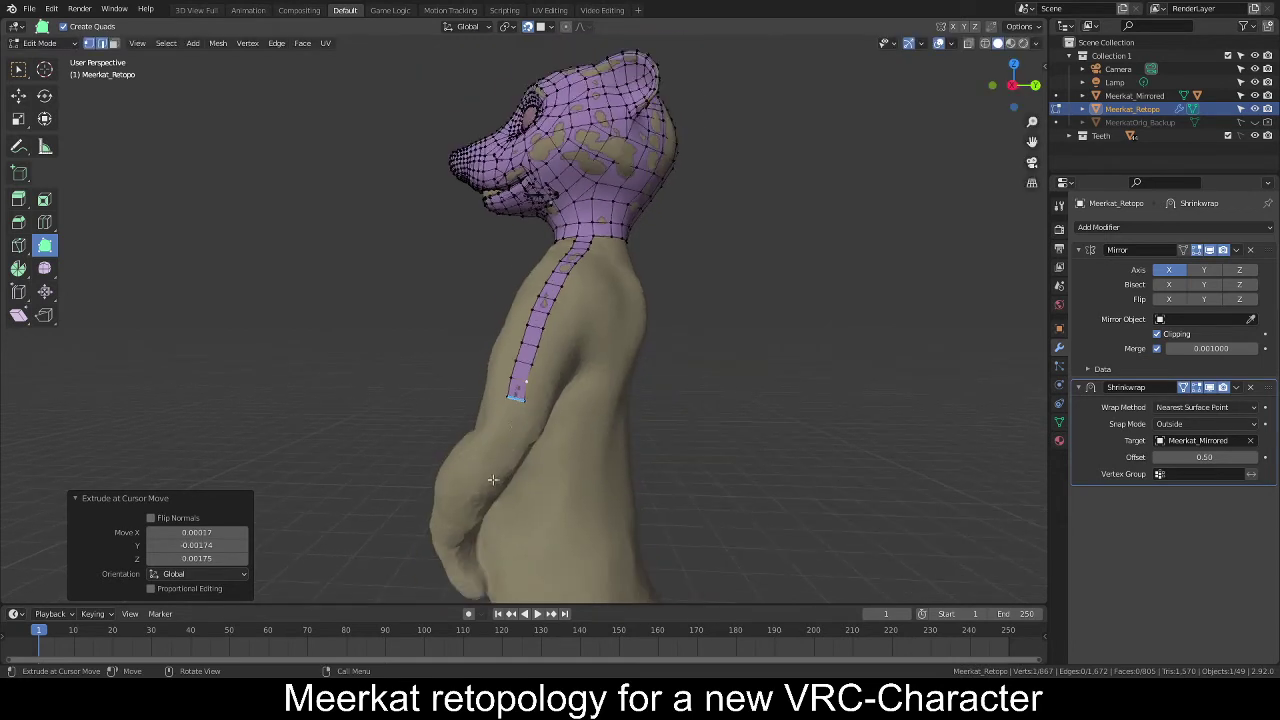
pyautogui.moveTo(512, 421); pyautogui.dragTo(512, 441)
pyautogui.press('r')
pyautogui.click(560, 437)
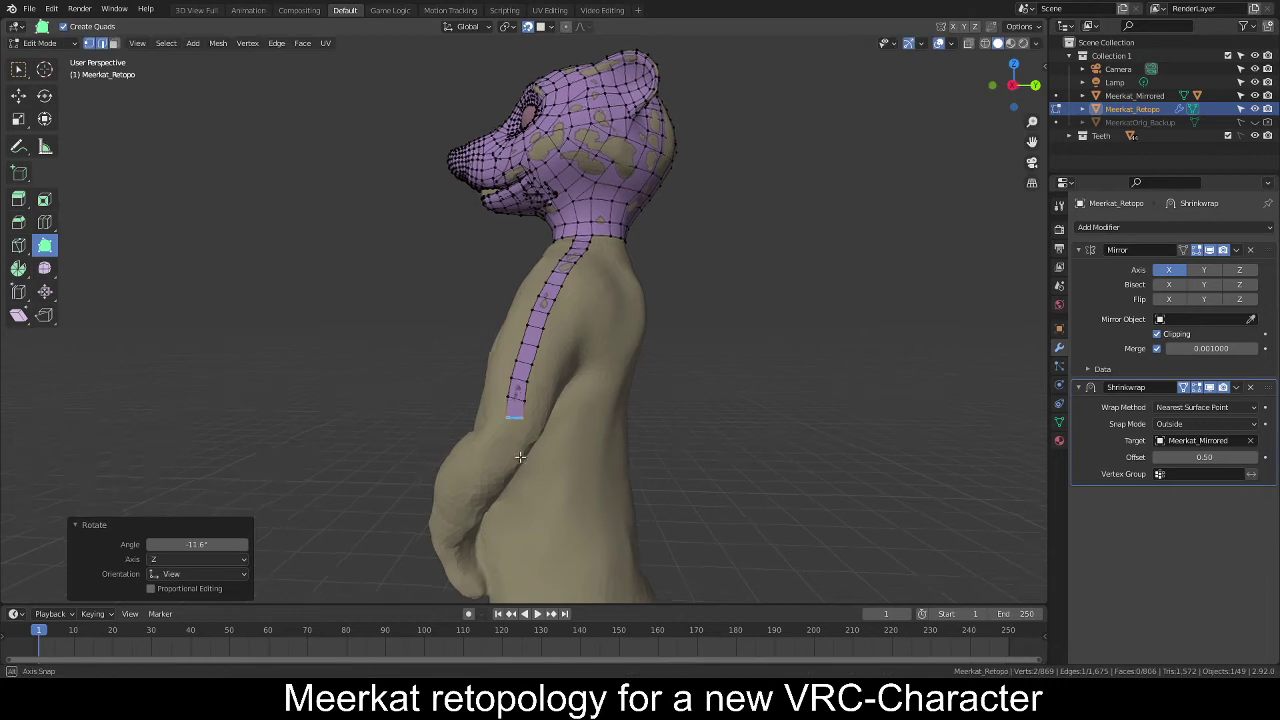
# Rotate the strip's end edge by 15.5°, shift it by about -0.014 in Y, and fine-tune the adjacent vertices above the elbow.
pyautogui.moveTo(560, 440); pyautogui.dragTo(568, 465, button='middle')
pyautogui.press('r')
pyautogui.click(571, 465)
pyautogui.press('g')
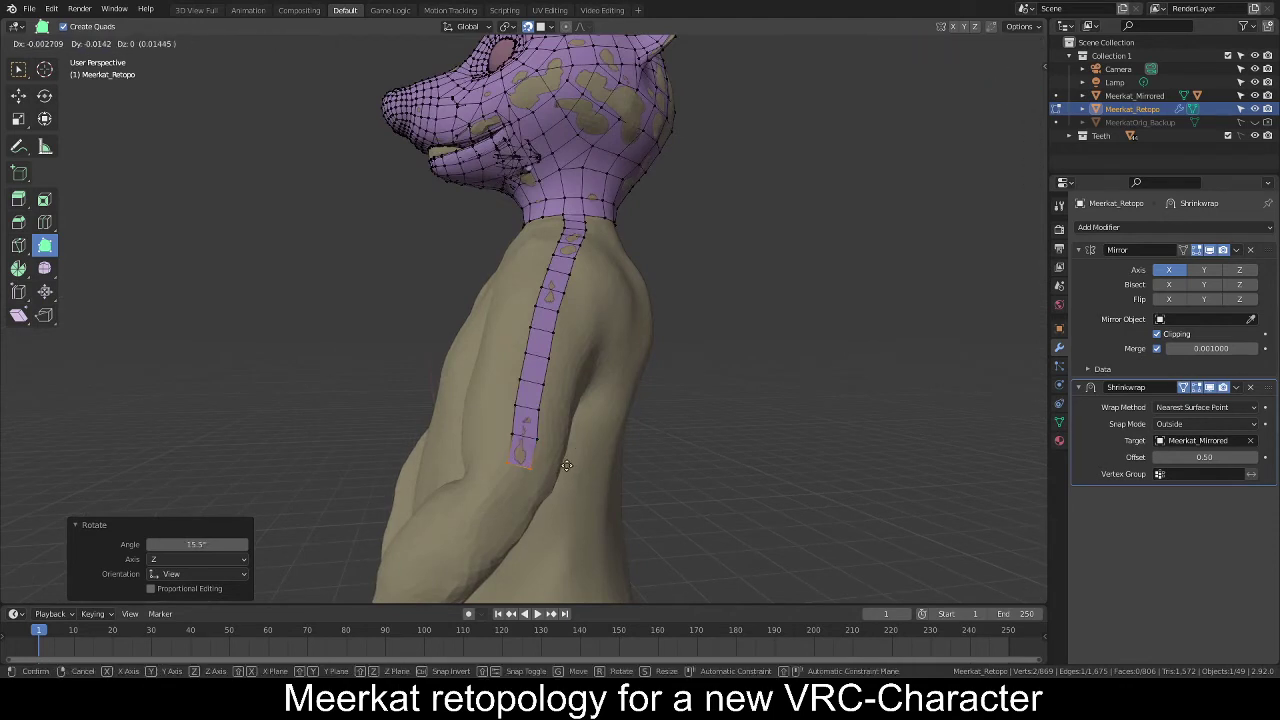
pyautogui.click(523, 441)
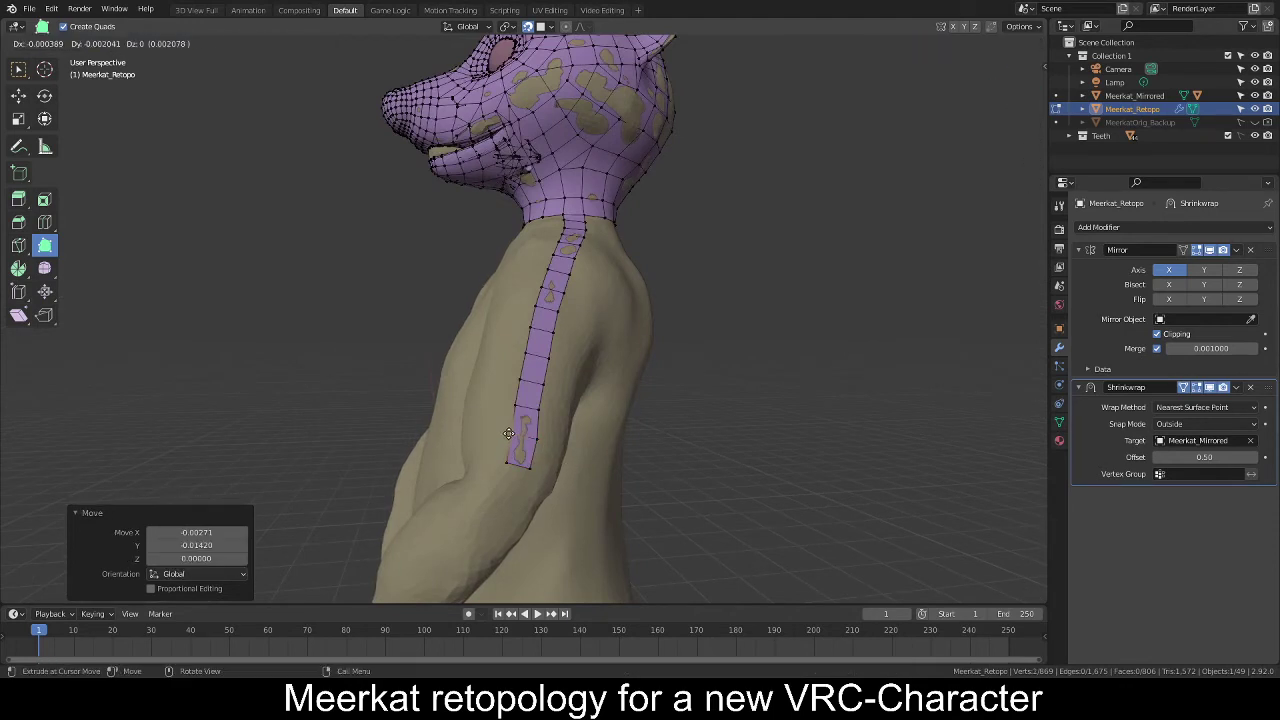
pyautogui.moveTo(530, 440); pyautogui.dragTo(533, 440)
pyautogui.moveTo(533, 440); pyautogui.dragTo(563, 413, button='middle')
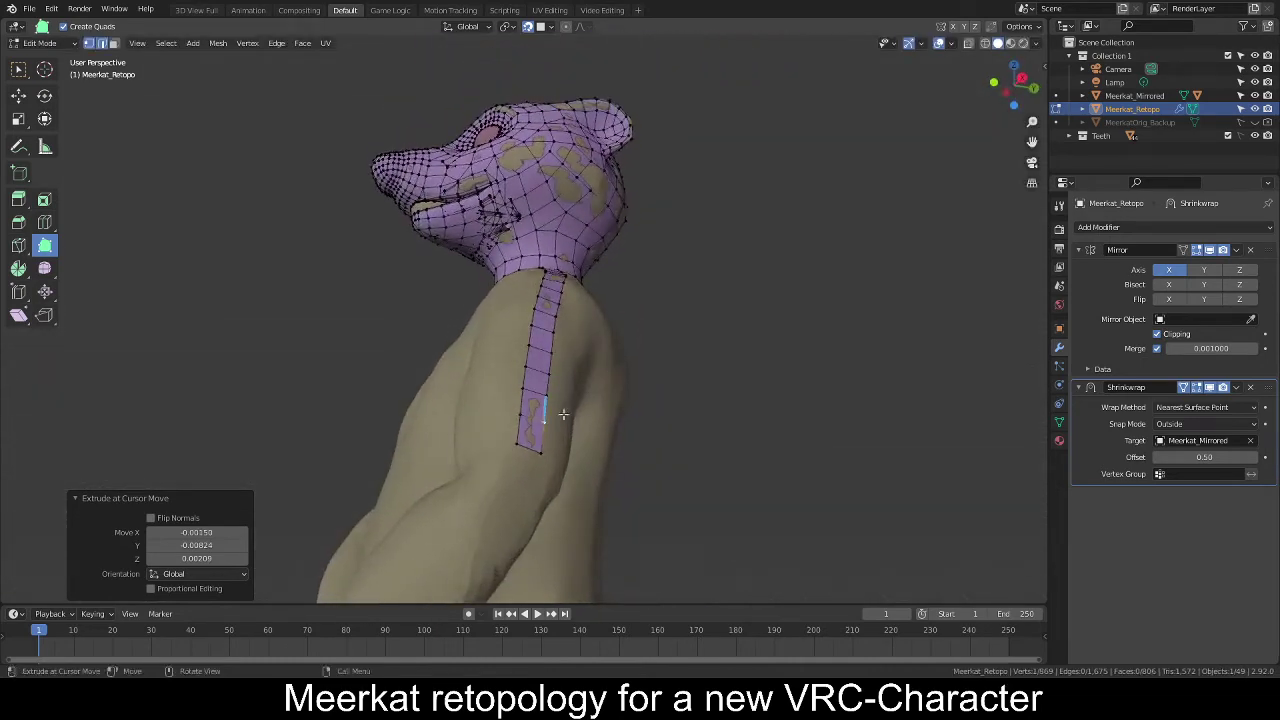
pyautogui.moveTo(498, 480); pyautogui.dragTo(552, 311, button='middle')
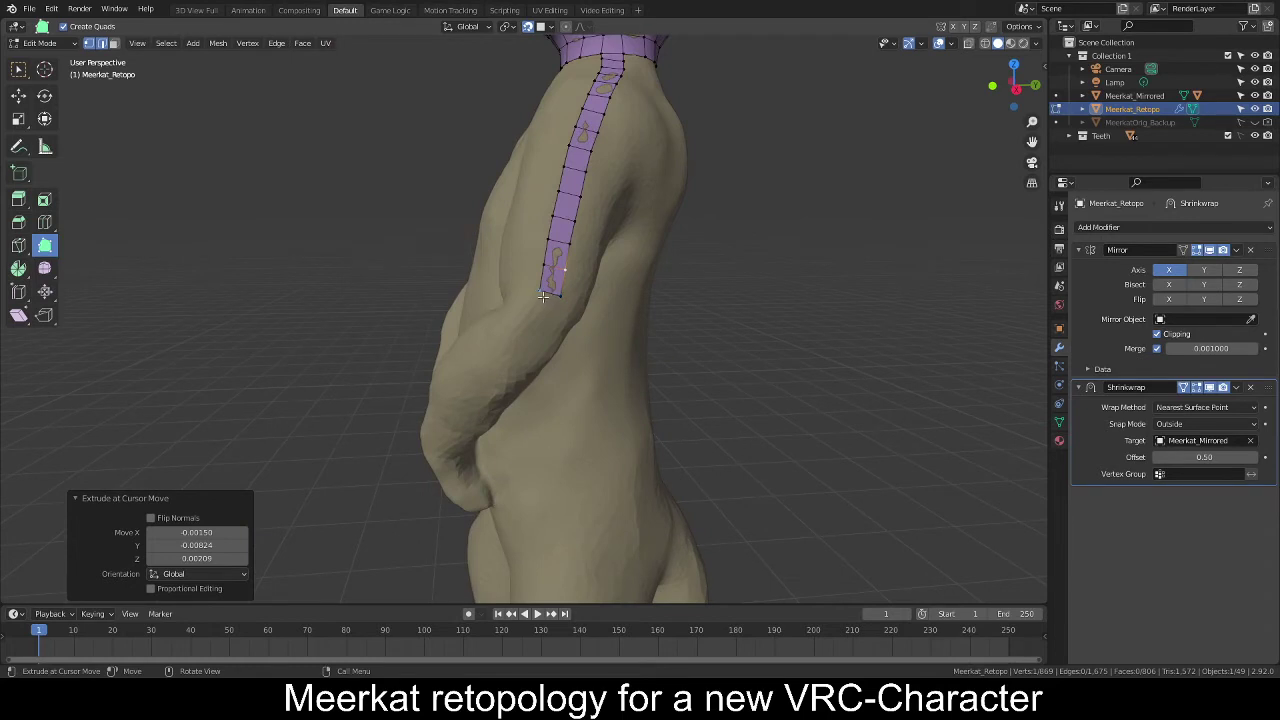
pyautogui.press('c')
pyautogui.scroll(6, 540, 297)
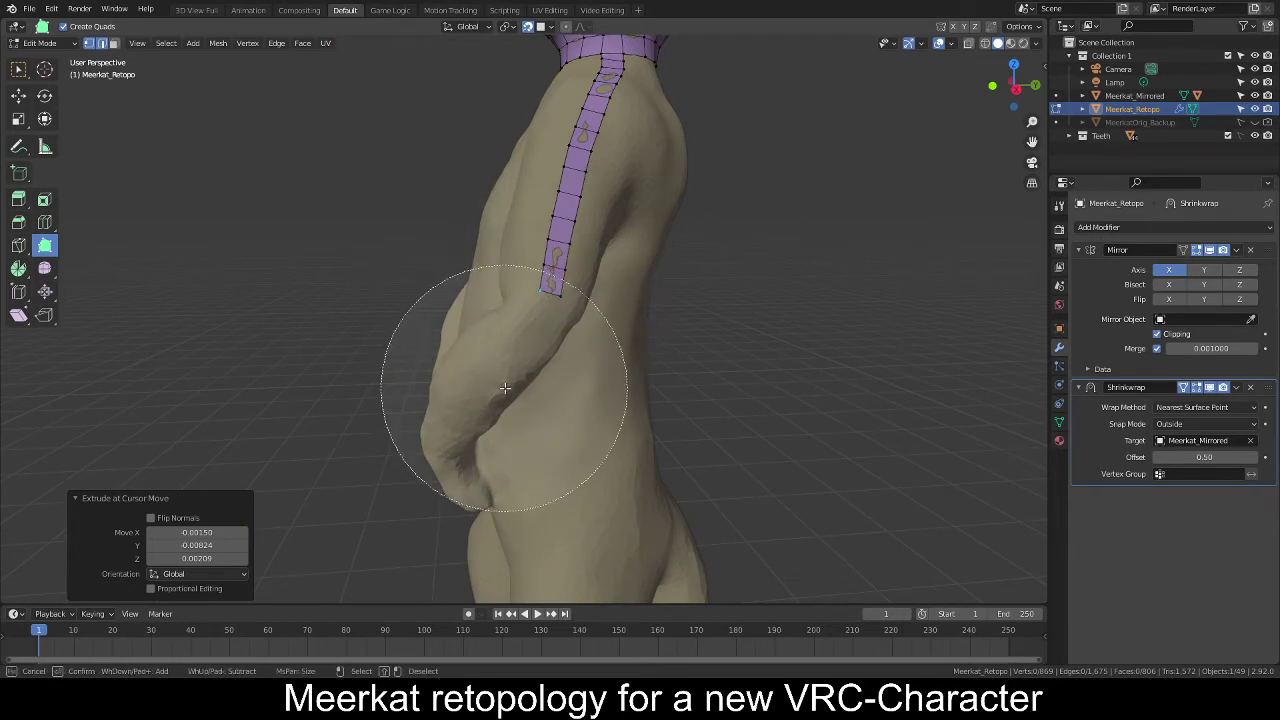
pyautogui.click(535, 332)
pyautogui.rightClick(535, 332)
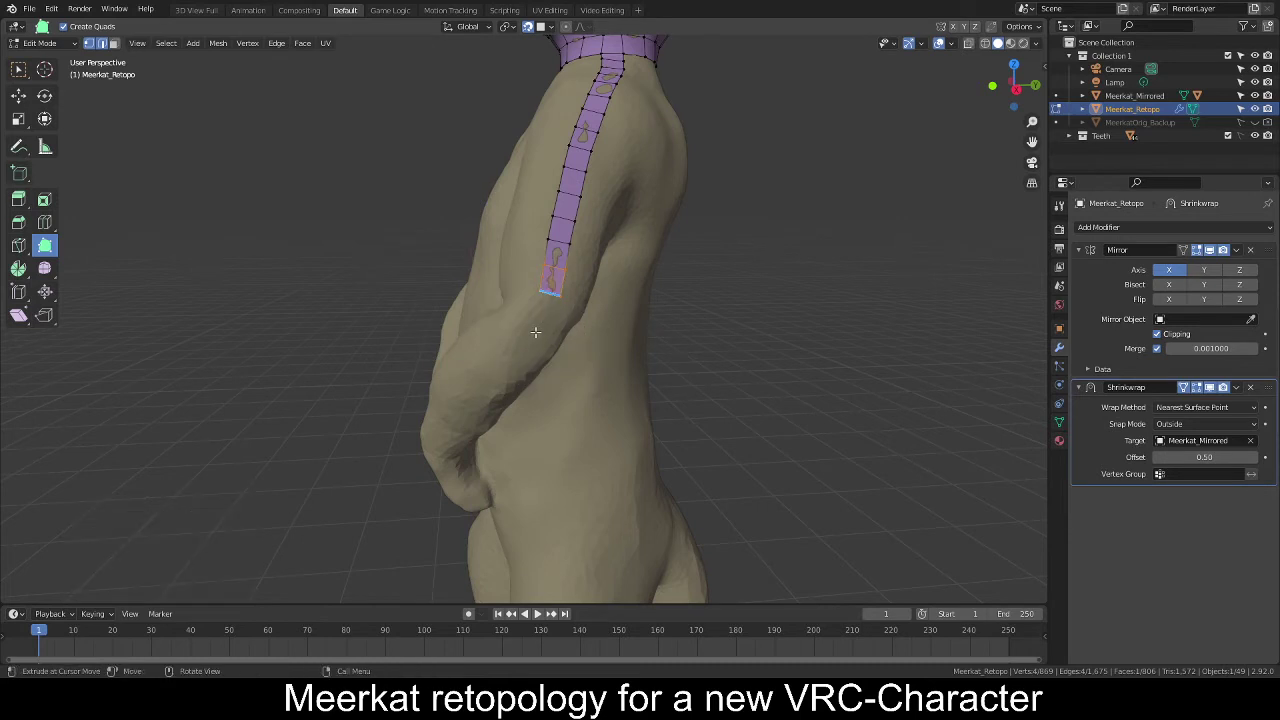
pyautogui.press('c')
pyautogui.middleClick(556, 279)
pyautogui.rightClick(556, 279)
pyautogui.click(531, 334)
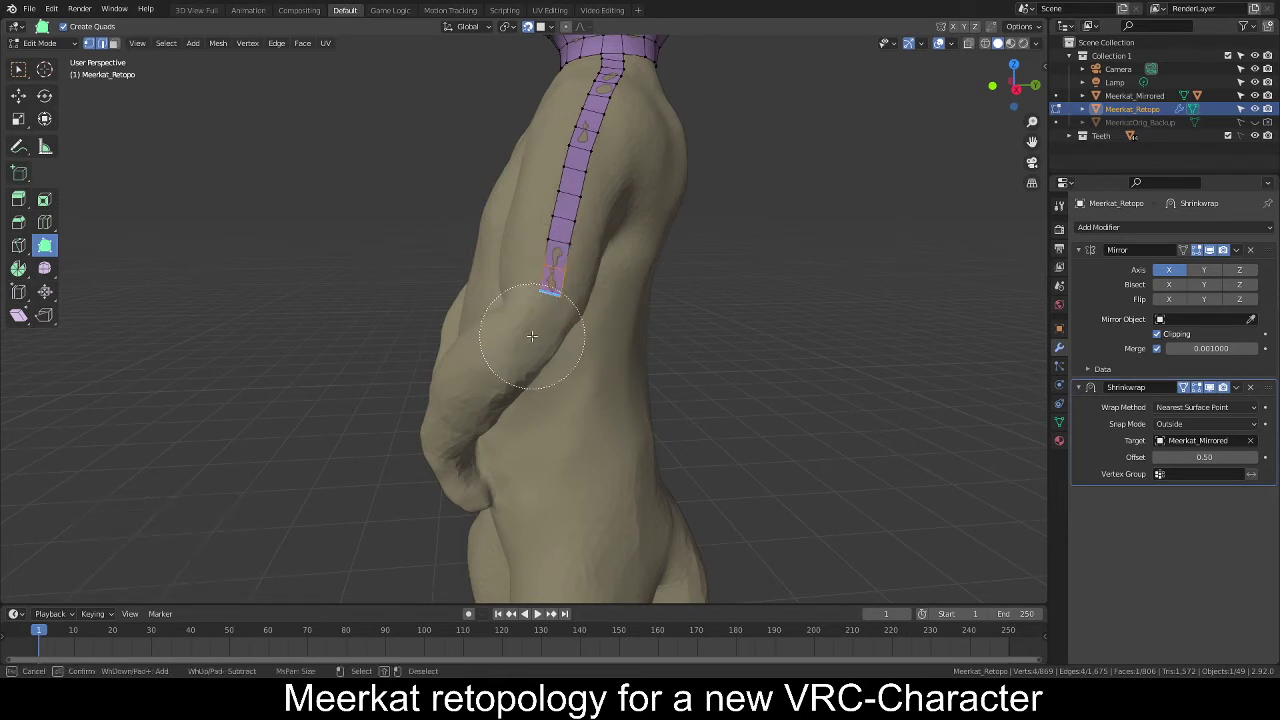
pyautogui.rightClick(532, 338)
pyautogui.press('c')
pyautogui.keyDown('shift'); pyautogui.click(543, 286); pyautogui.keyUp('shift')
pyautogui.rightClick(548, 282)
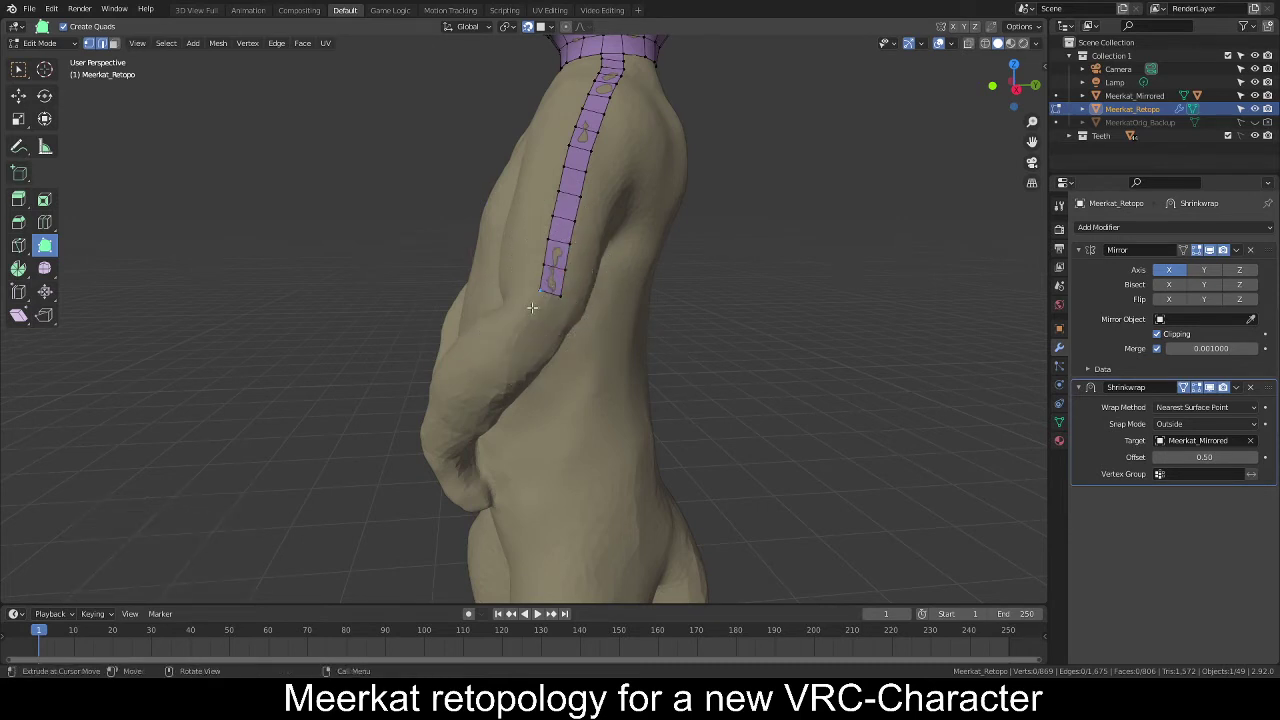
# Extrude a quad from the strip's end onto the elbow, then rotate and reposition its end edge to follow the bend.
pyautogui.moveTo(540, 321); pyautogui.dragTo(526, 350)
pyautogui.press('r')
pyautogui.click(543, 394)
pyautogui.moveTo(543, 390); pyautogui.dragTo(580, 363, button='middle')
pyautogui.press('g')
pyautogui.click(578, 358)
# Extrude two quads past the elbow onto the forearm, angling the last end edge by 6.32°.
pyautogui.press('e')
pyautogui.click(575, 375)
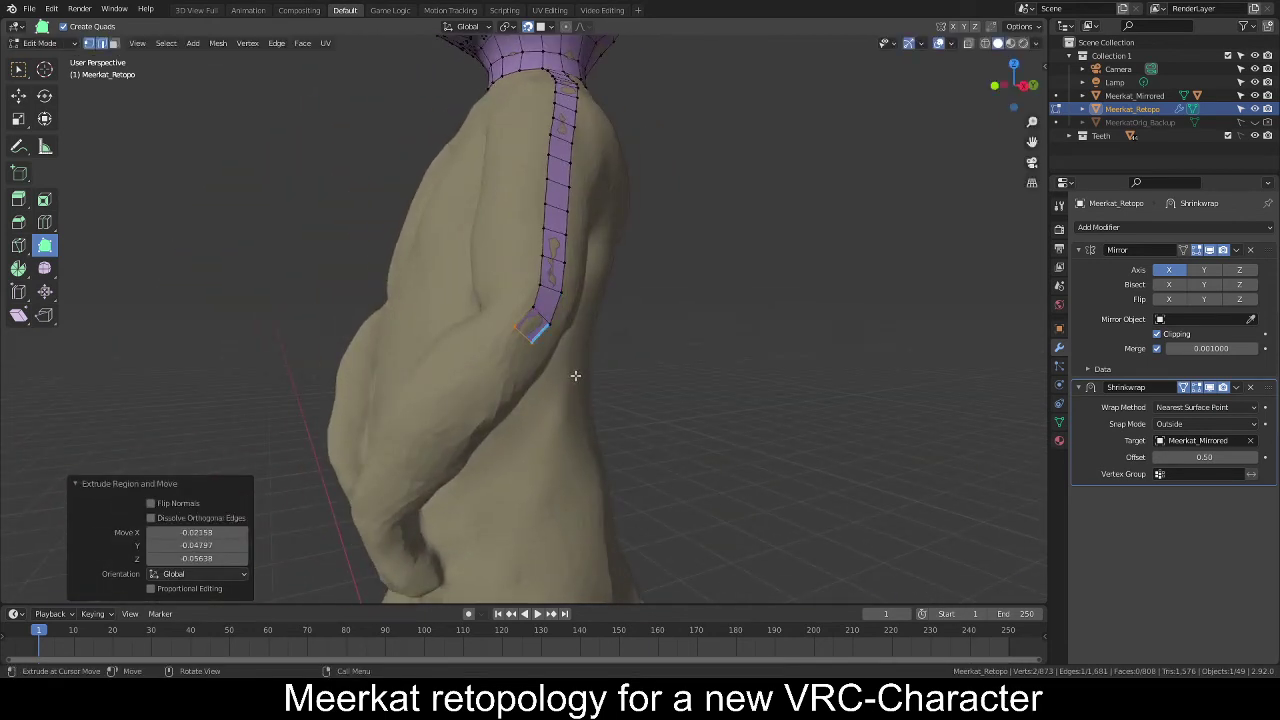
pyautogui.press('g')
pyautogui.press('r')
pyautogui.click(548, 418)
# Extrude a quad sideways from the elbow strip's front edge across the arm and rotate its new edge by -14.6°.
pyautogui.moveTo(548, 418); pyautogui.dragTo(525, 318, button='middle')
pyautogui.scroll(-8, 512, 419)
pyautogui.scroll(3, 497, 420)
pyautogui.scroll(5, 486, 449)
pyautogui.scroll(-4, 571, 394)
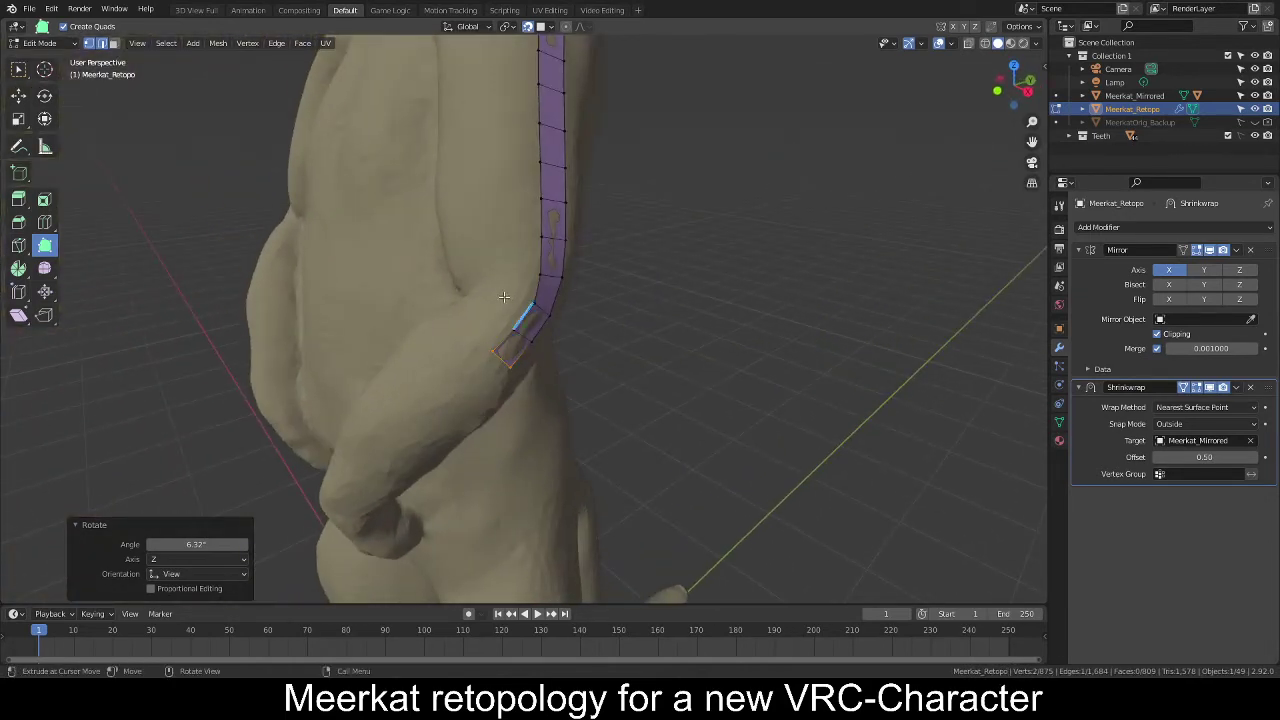
pyautogui.keyDown('ctrl'); pyautogui.click(577, 345); pyautogui.keyUp('ctrl')
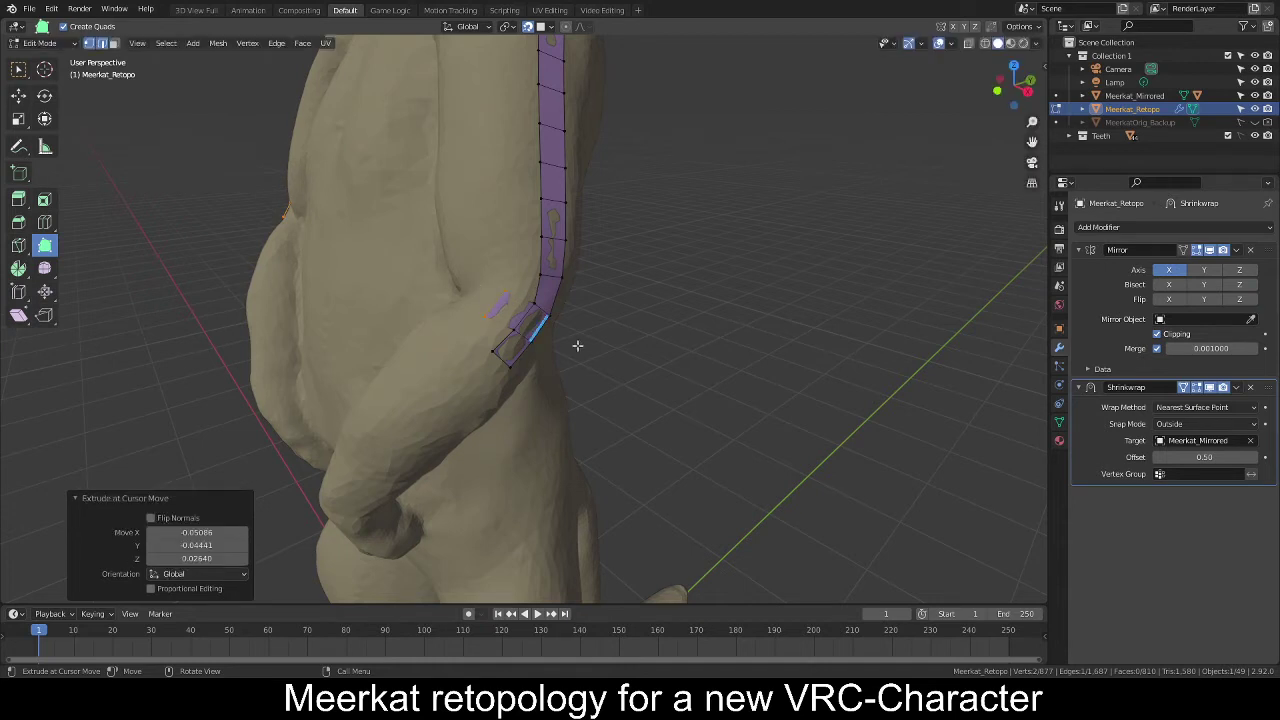
pyautogui.moveTo(577, 345); pyautogui.dragTo(666, 340, button='middle')
pyautogui.press('r')
pyautogui.click(610, 325)
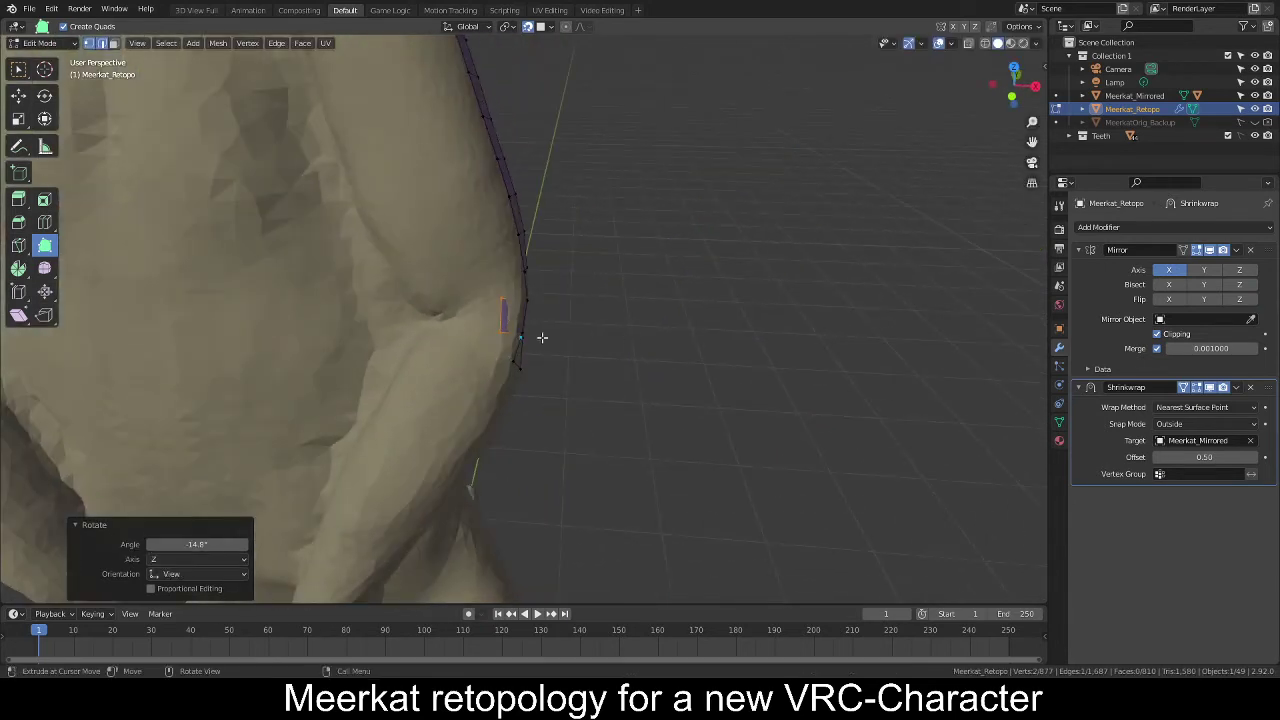
# Extrude another quad toward the inner elbow crease and rotate its outer edge by -20.1°.
pyautogui.keyDown('ctrl'); pyautogui.click(472, 320); pyautogui.keyUp('ctrl')
pyautogui.press('r')
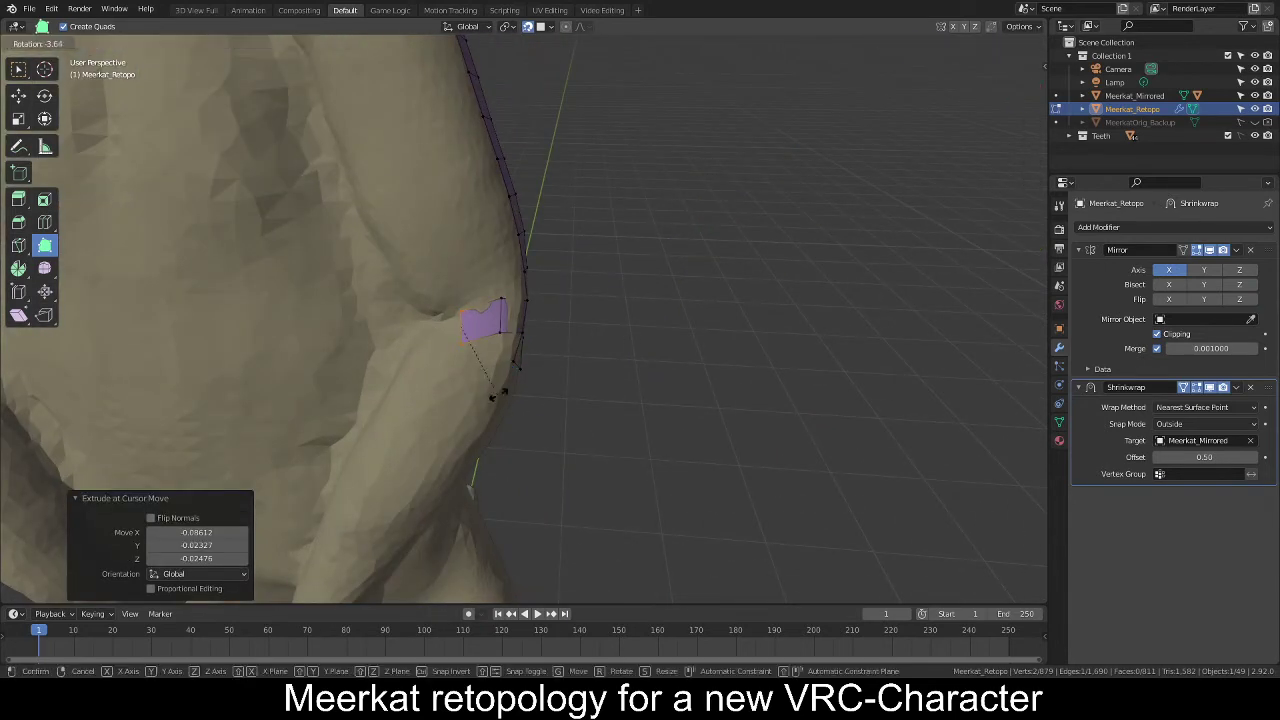
pyautogui.click(515, 378)
pyautogui.moveTo(515, 378); pyautogui.dragTo(517, 350, button='middle')
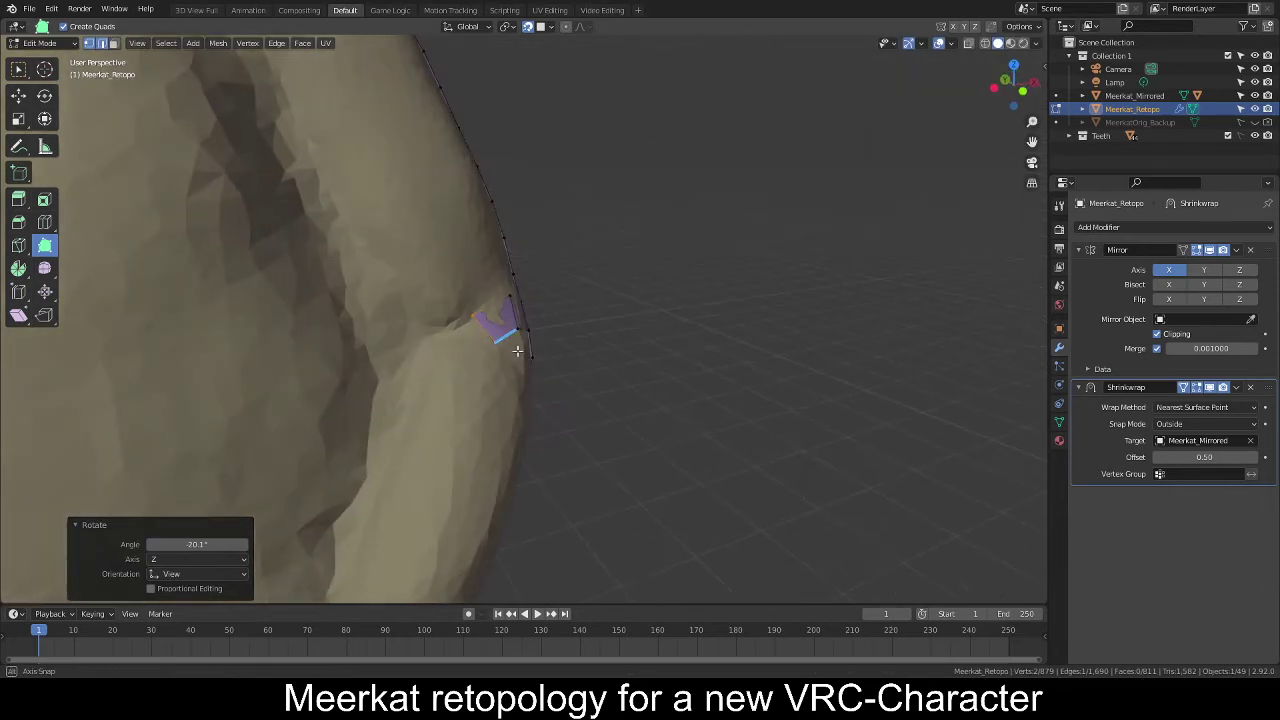
# Extrude a quad further into the inner elbow crease, rotate its outer edge by 27.2° and adjust that edge's position and size.
pyautogui.keyDown('ctrl'); pyautogui.click(430, 366); pyautogui.keyUp('ctrl')
pyautogui.press('r')
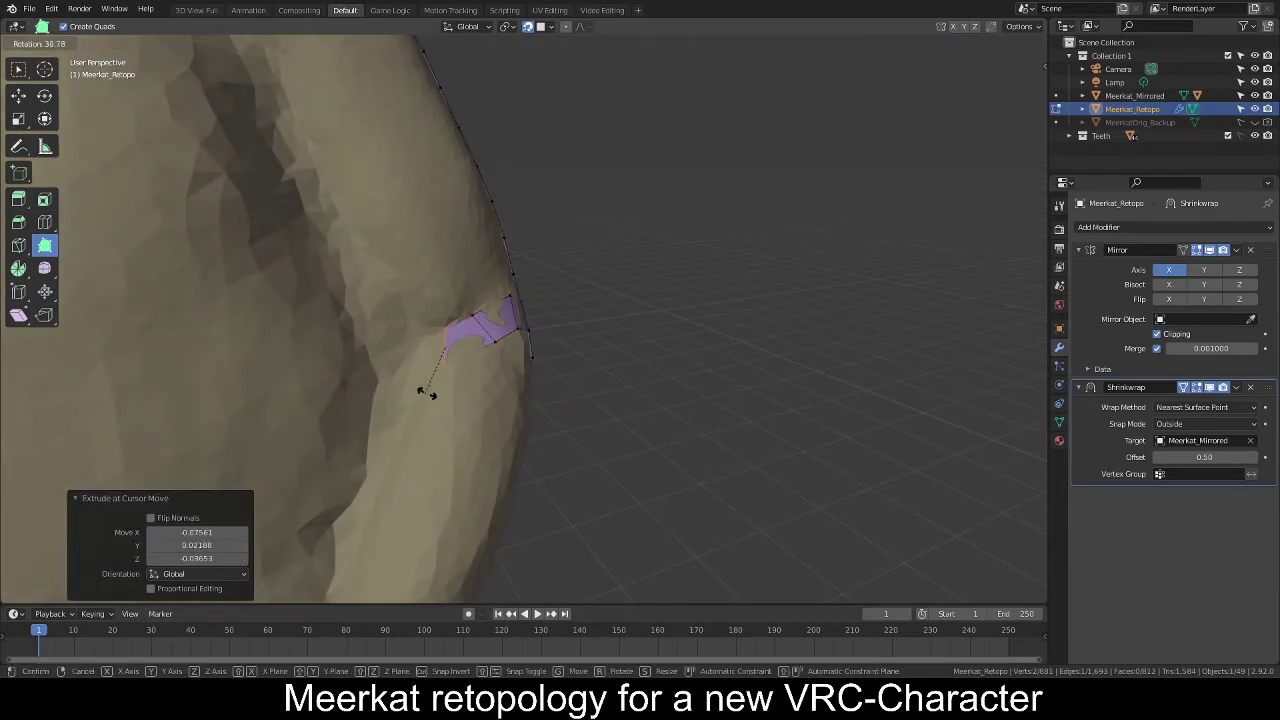
pyautogui.click(436, 390)
pyautogui.press('g')
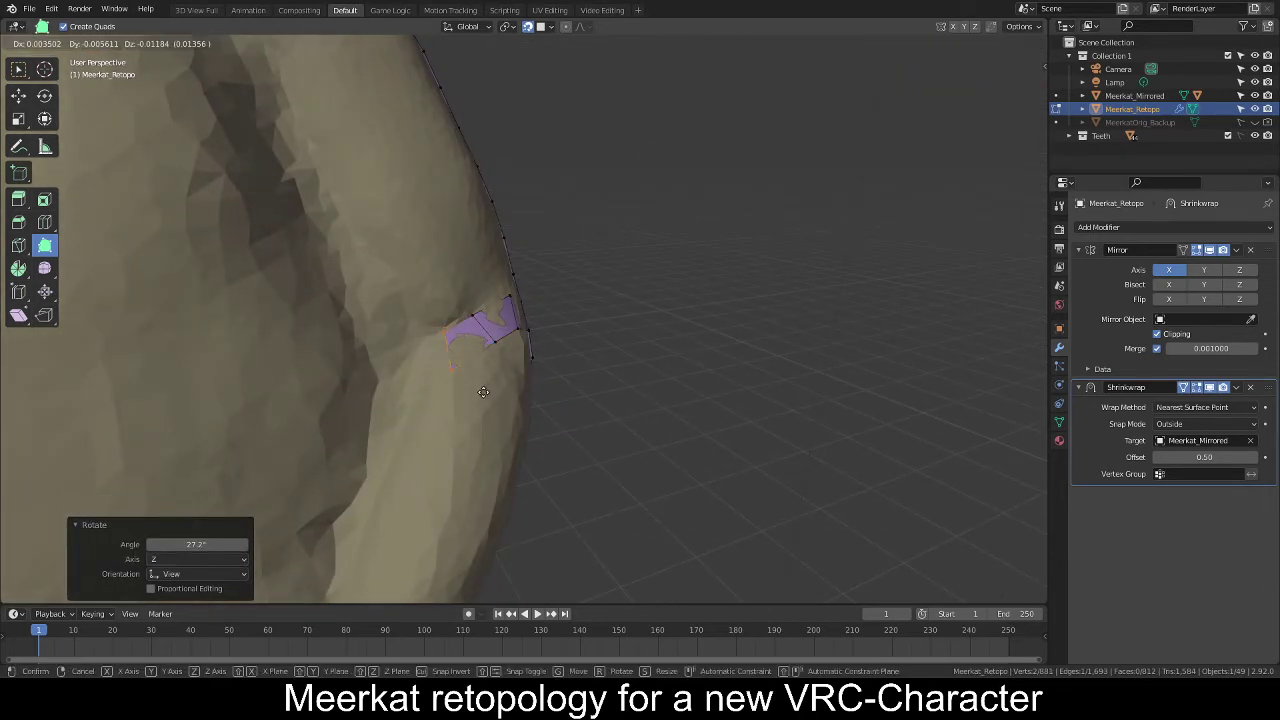
pyautogui.click(573, 398)
pyautogui.press('s')
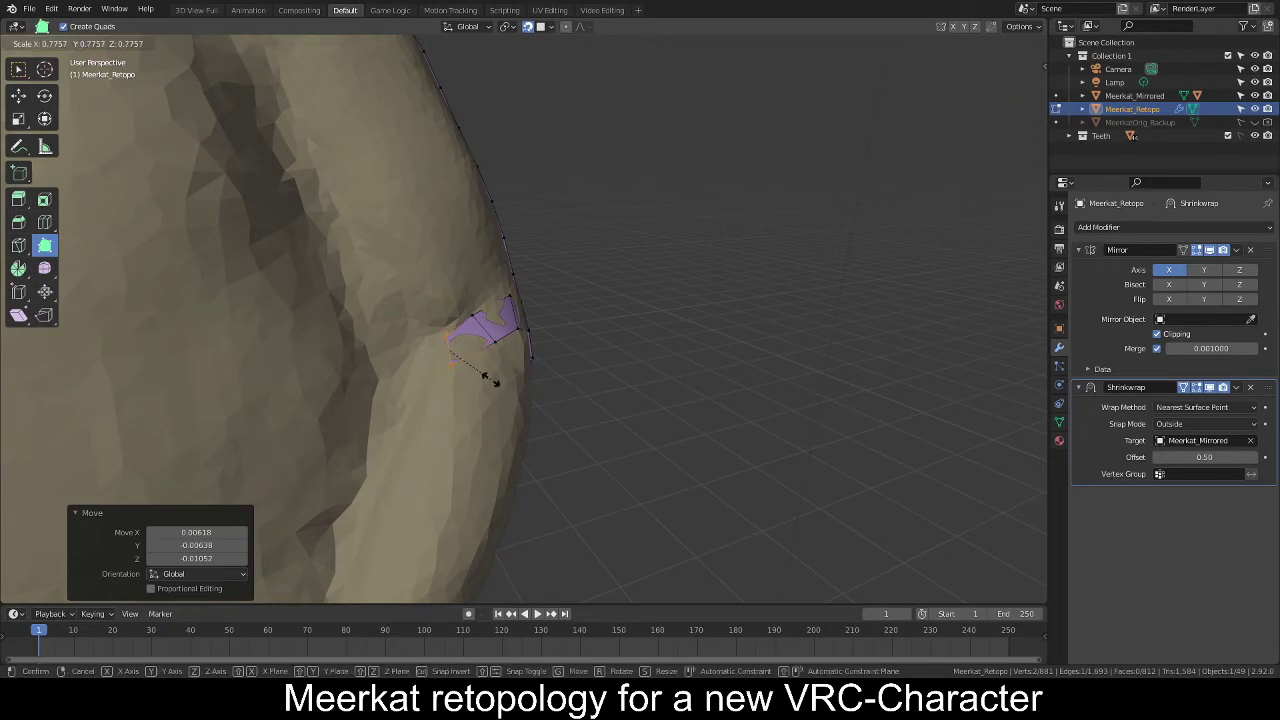
pyautogui.click(490, 380)
pyautogui.press('g')
pyautogui.click(489, 381)
pyautogui.moveTo(683, 371); pyautogui.dragTo(464, 381, button='middle')
pyautogui.scroll(-4, 543, 374)
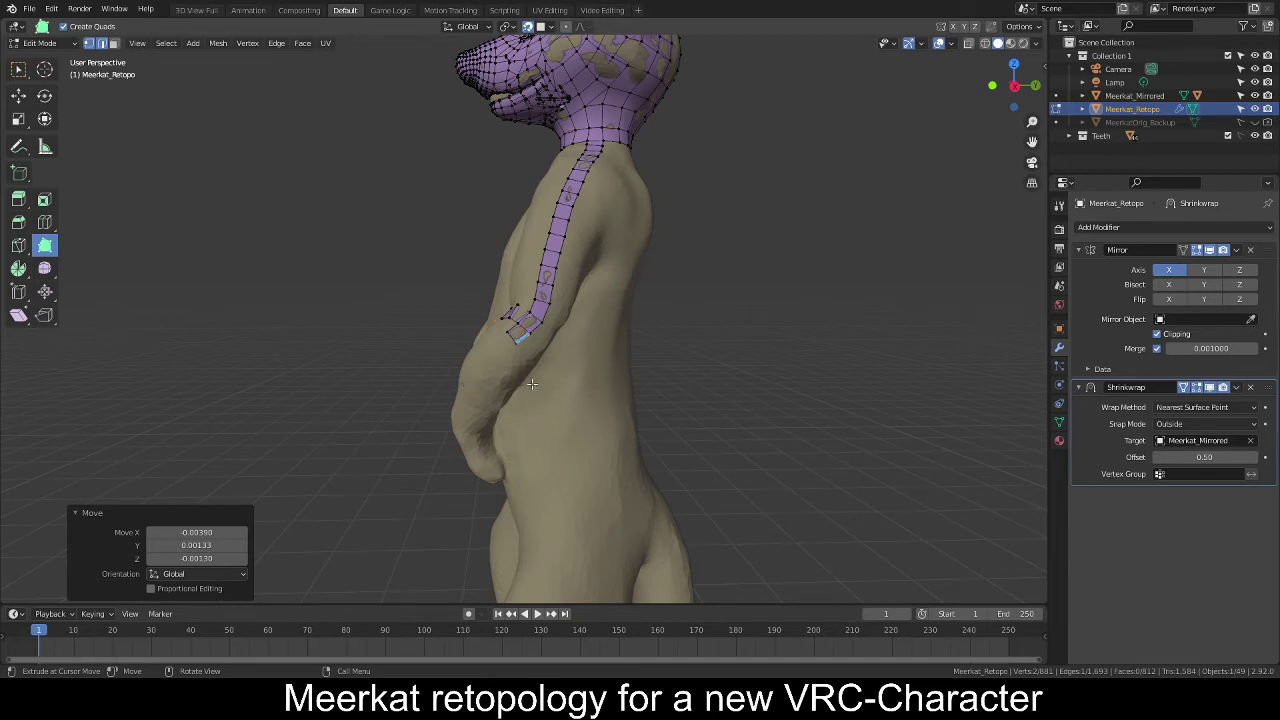
# Refit the elbow crease quad's outer edge to the arm surface with further scaling and small moves, including a 1.067 scale.
pyautogui.moveTo(506, 369); pyautogui.dragTo(542, 410, button='middle')
pyautogui.scroll(3, 570, 369)
pyautogui.press('s')
pyautogui.click(494, 326)
pyautogui.press('g')
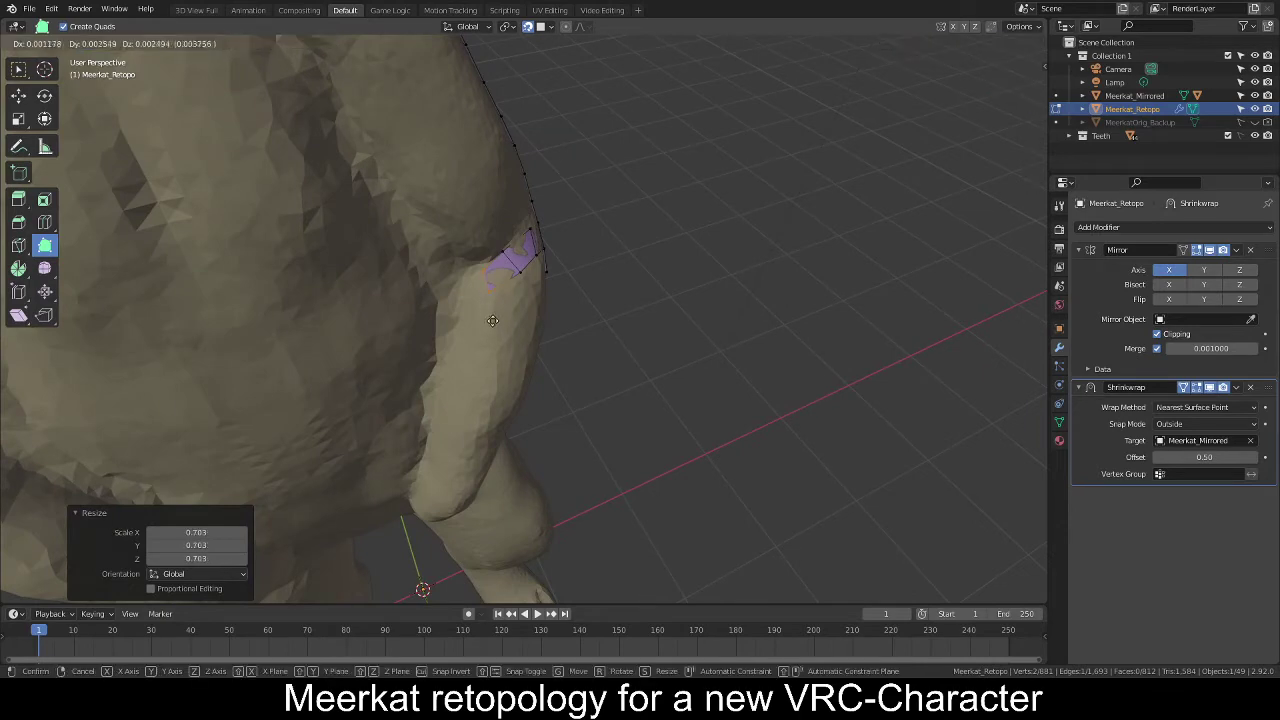
pyautogui.click(500, 327)
pyautogui.press('s')
pyautogui.click(520, 336)
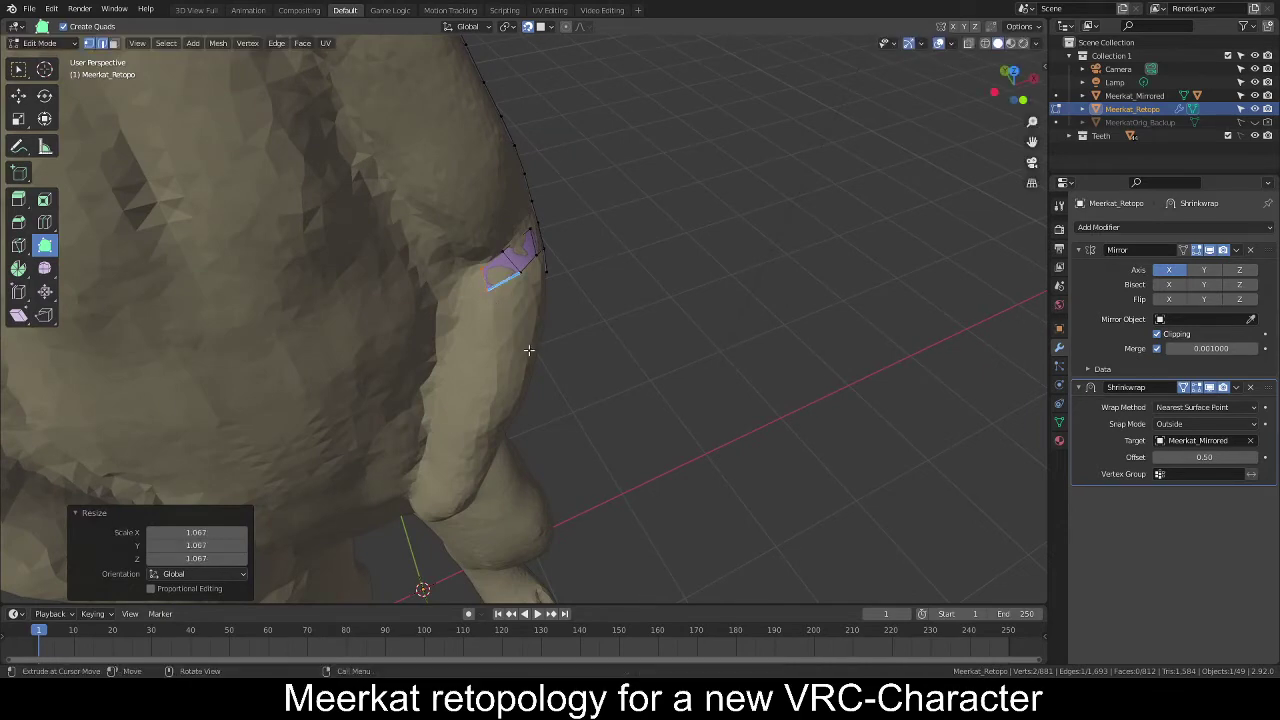
pyautogui.moveTo(520, 336)
pyautogui.mouseDown(button='middle')
pyautogui.moveTo(447, 312)
pyautogui.moveTo(505, 369)
pyautogui.moveTo(483, 284)
pyautogui.moveTo(535, 322)
pyautogui.mouseUp(button='middle')
pyautogui.press('g')
pyautogui.click(505, 369)
# Extrude four quads in a row from the strip's lower end below the elbow down along the forearm.
pyautogui.press('e')
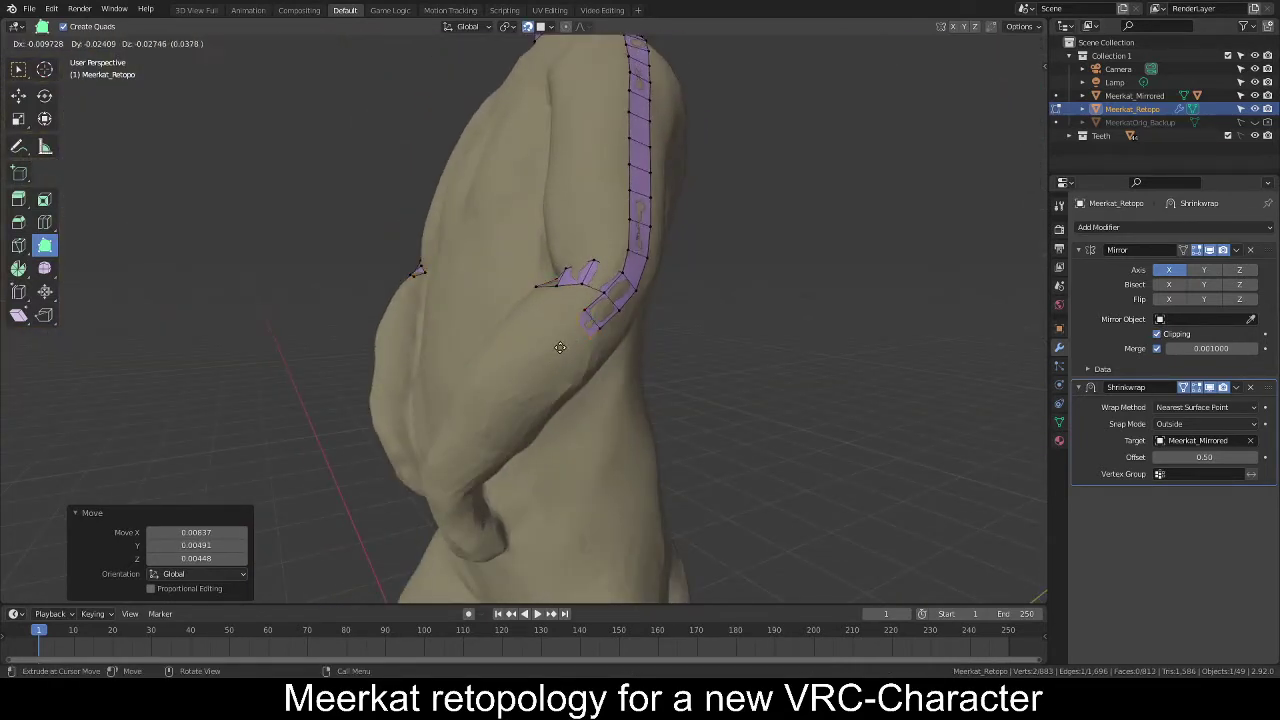
pyautogui.click(550, 354)
pyautogui.press('e')
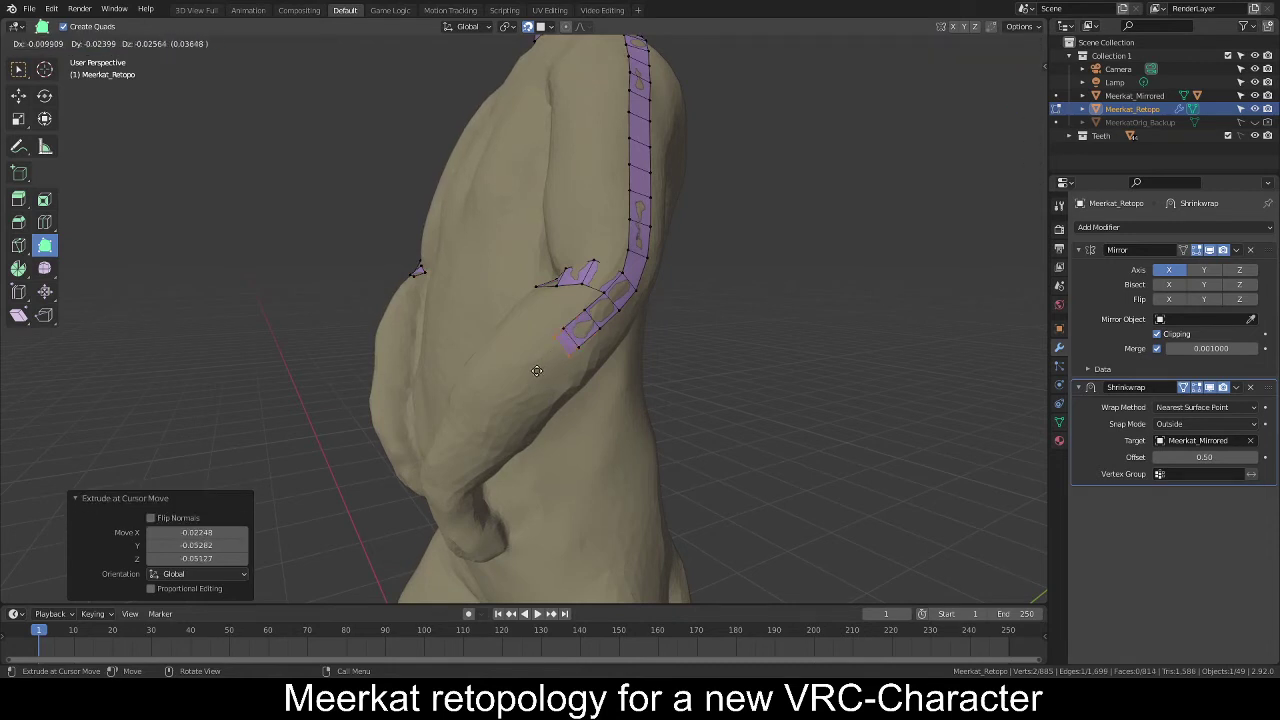
pyautogui.click(521, 379)
pyautogui.press('e')
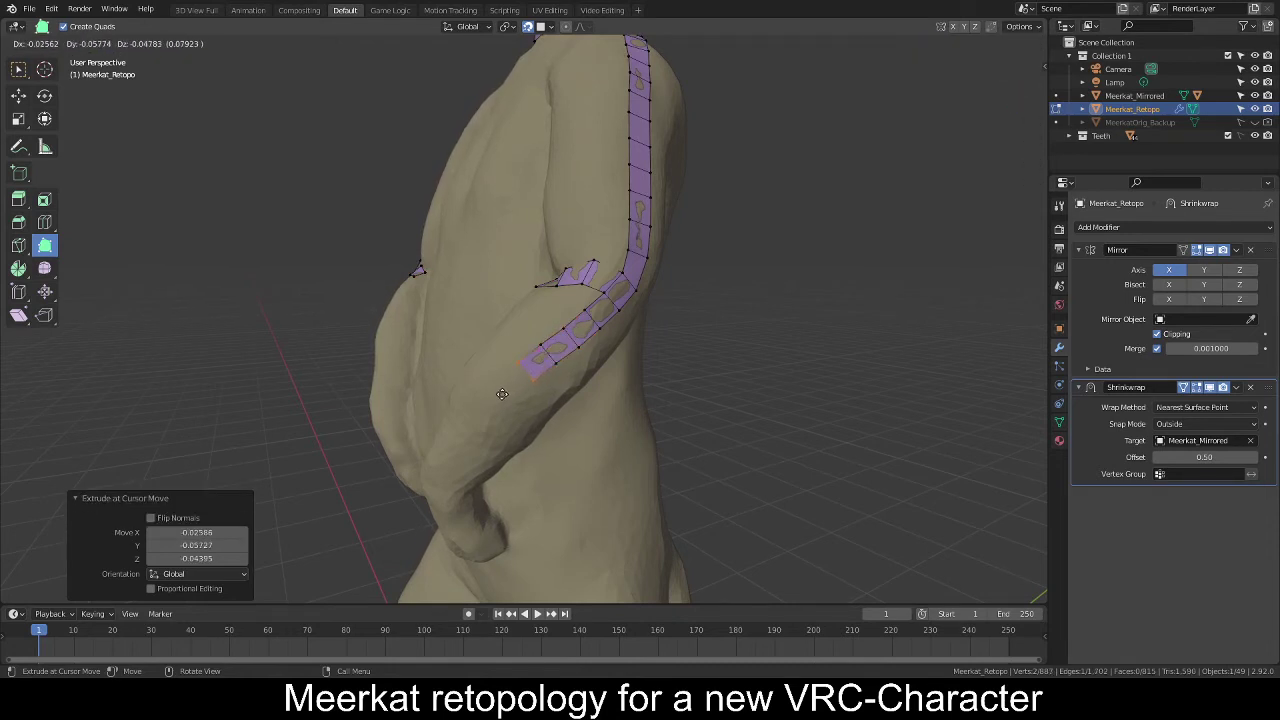
pyautogui.click(500, 393)
pyautogui.press('e')
pyautogui.click(482, 410)
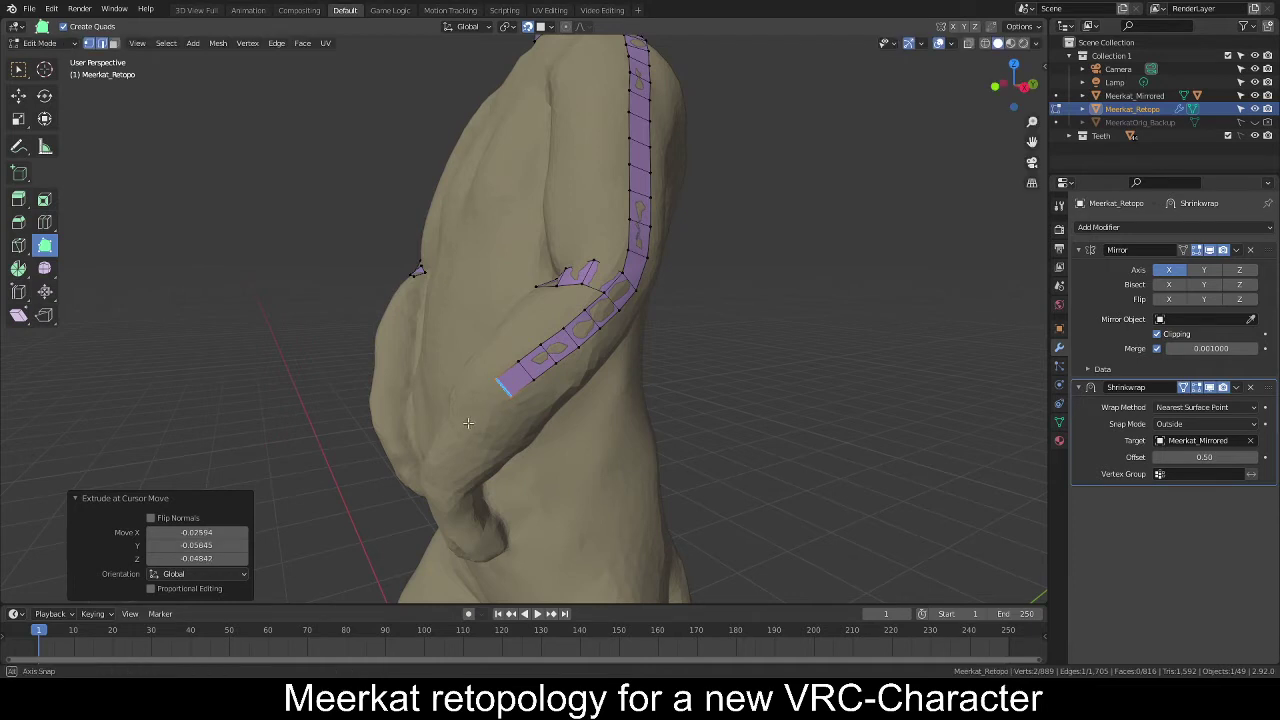
# Extend the forearm strip by two more quads, following the arm around toward the front.
pyautogui.moveTo(482, 410); pyautogui.dragTo(509, 393, button='middle')
pyautogui.scroll(3, 526, 396)
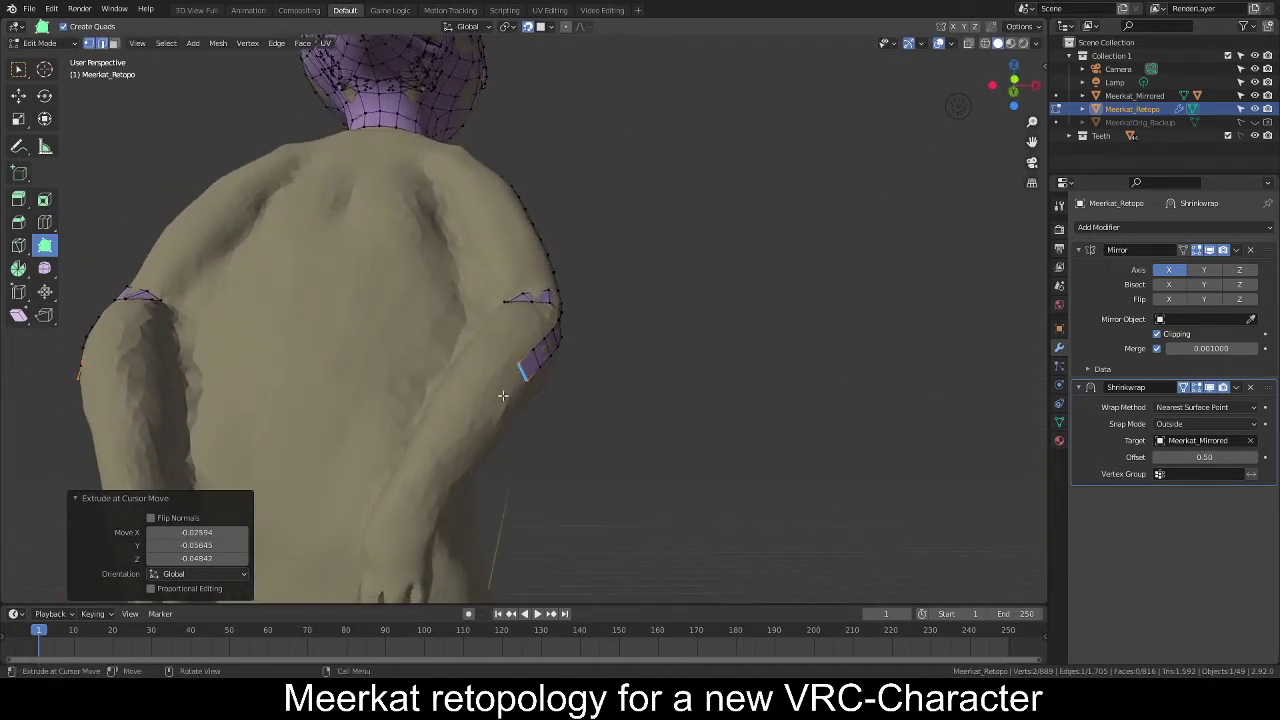
pyautogui.moveTo(494, 405); pyautogui.dragTo(461, 440)
pyautogui.moveTo(461, 440)
pyautogui.mouseDown(button='middle')
pyautogui.moveTo(411, 446)
pyautogui.moveTo(446, 444)
pyautogui.mouseUp(button='middle')
pyautogui.keyDown('alt'); pyautogui.middleClick(442, 449); pyautogui.keyUp('alt')
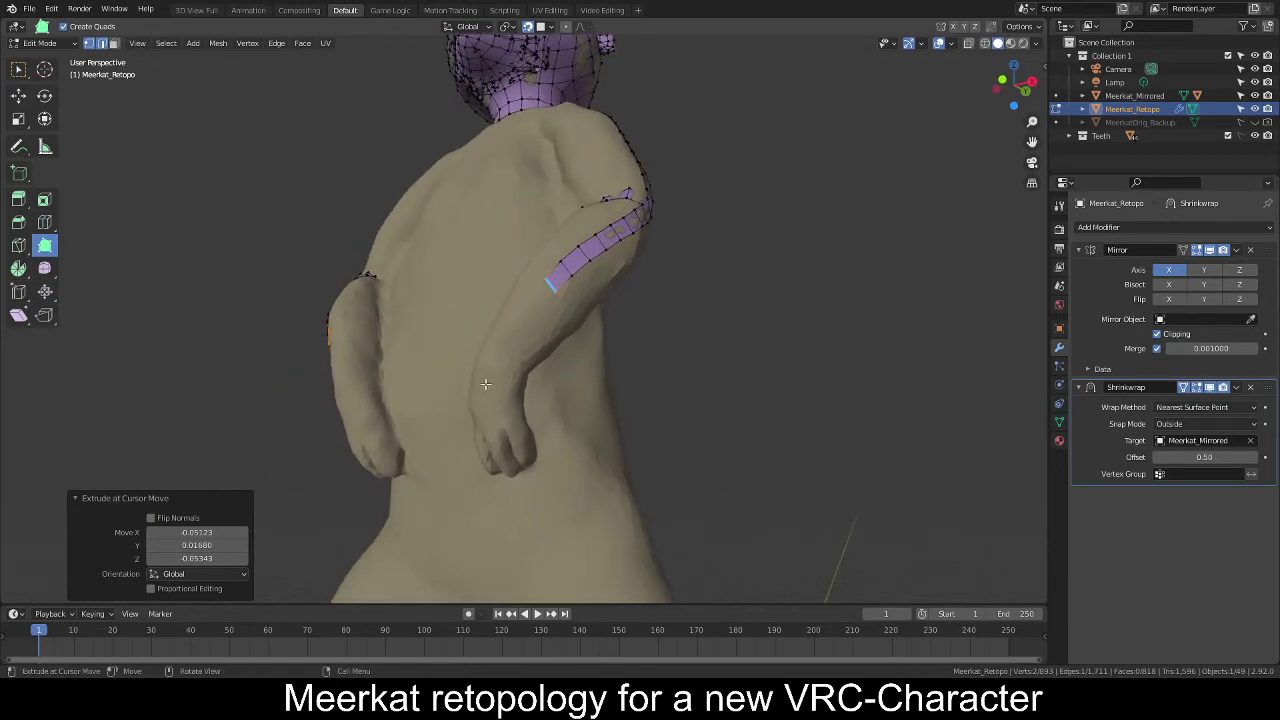
# Extrude three more quads from the forearm strip's end, running toward the wrist.
pyautogui.scroll(5, 489, 377)
pyautogui.scroll(-4, 517, 349)
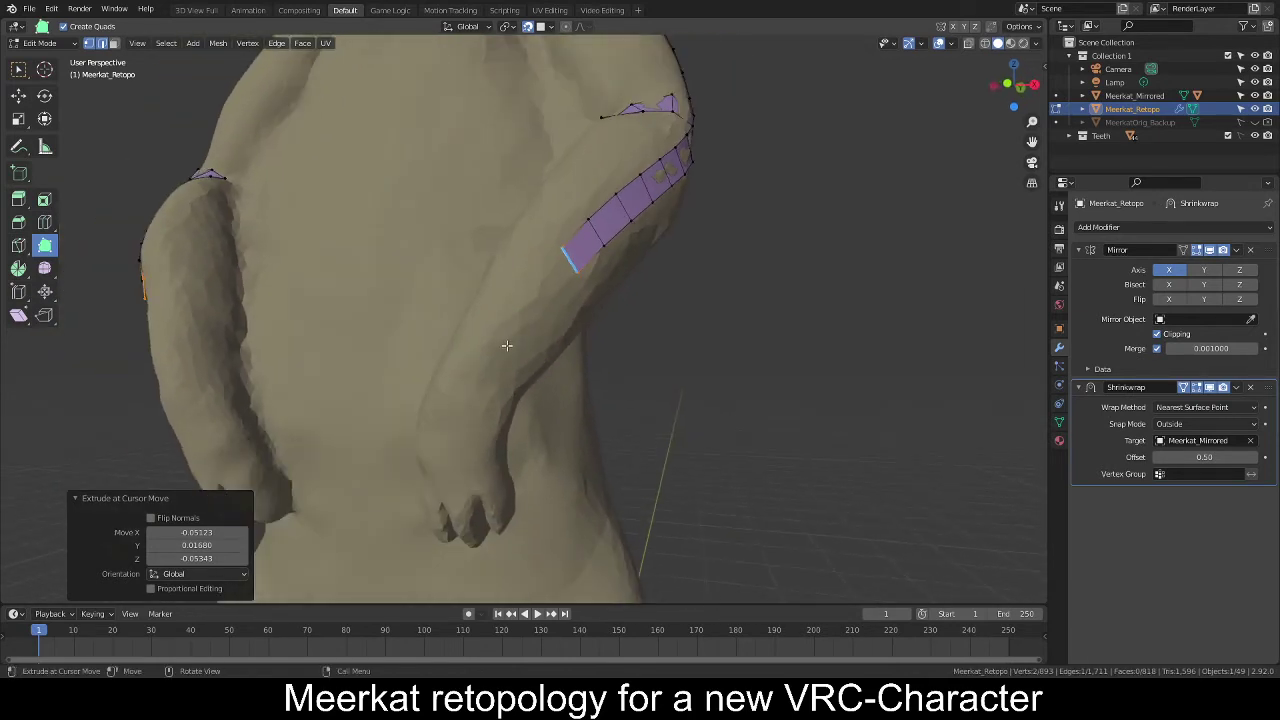
pyautogui.moveTo(506, 346); pyautogui.dragTo(523, 340, button='middle')
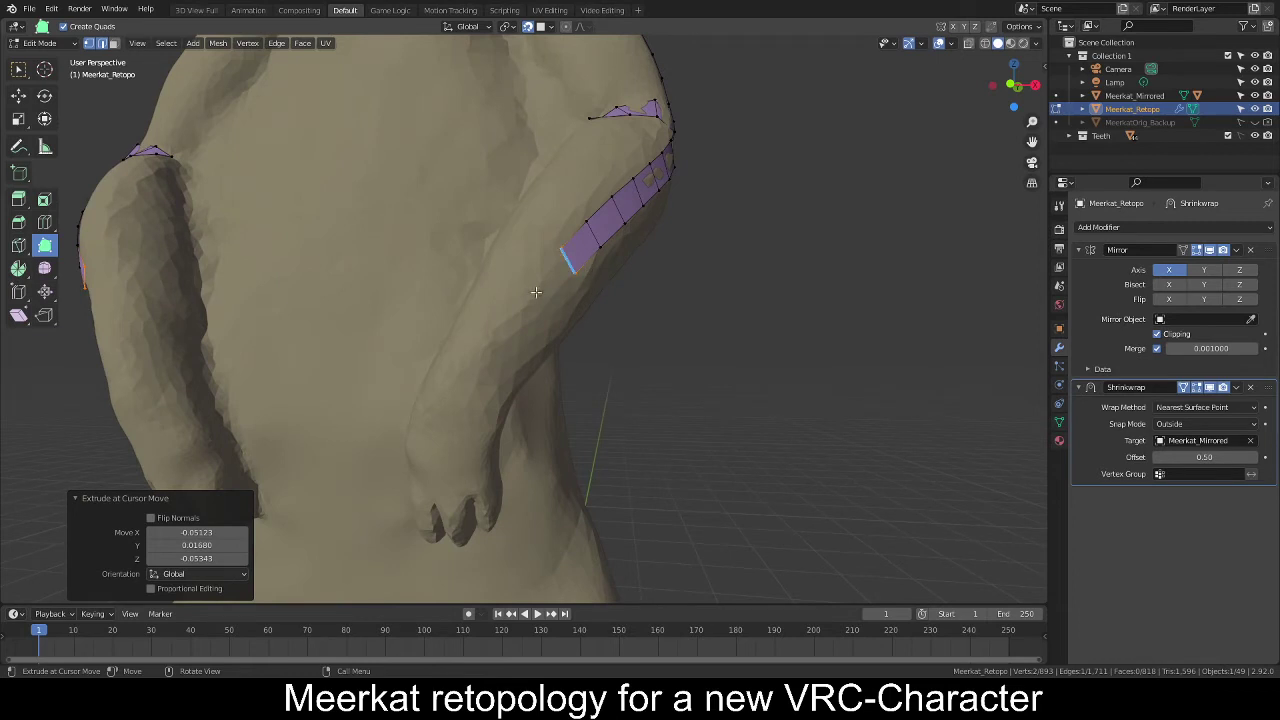
pyautogui.moveTo(535, 291); pyautogui.dragTo(481, 350)
pyautogui.moveTo(481, 350); pyautogui.dragTo(588, 351, button='middle')
pyautogui.press('KP_1')
pyautogui.moveTo(571, 342); pyautogui.dragTo(566, 346)
pyautogui.moveTo(566, 346); pyautogui.dragTo(575, 370, button='middle')
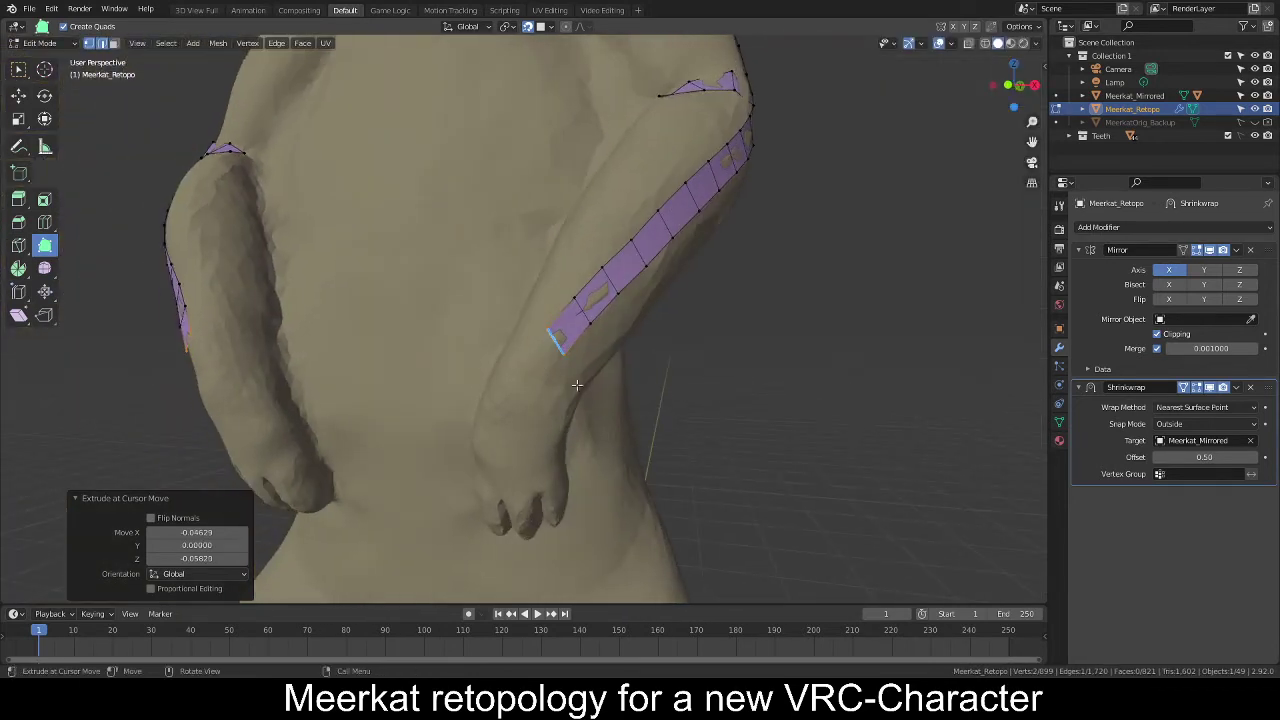
# Rotate the strip's end edge by -22.4° and shift it slightly outward to follow the bend toward the wrist.
pyautogui.press('r')
pyautogui.click(600, 362)
pyautogui.press('g')
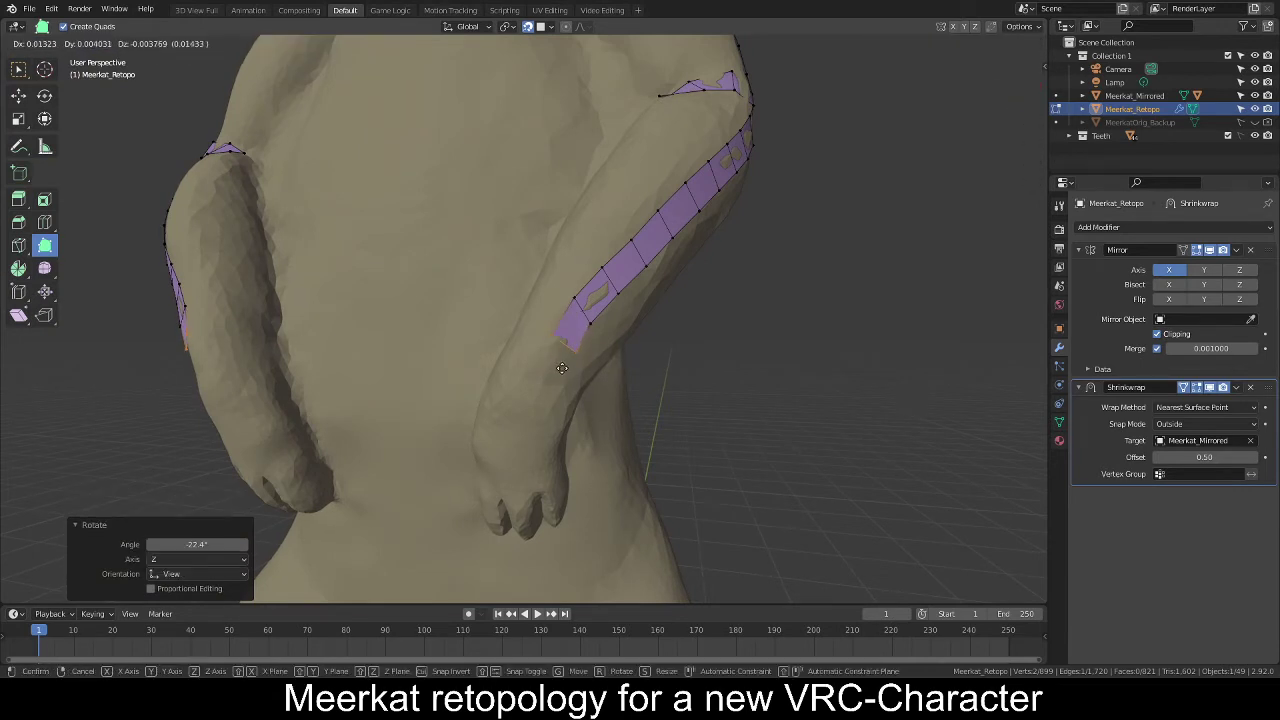
pyautogui.click(594, 375)
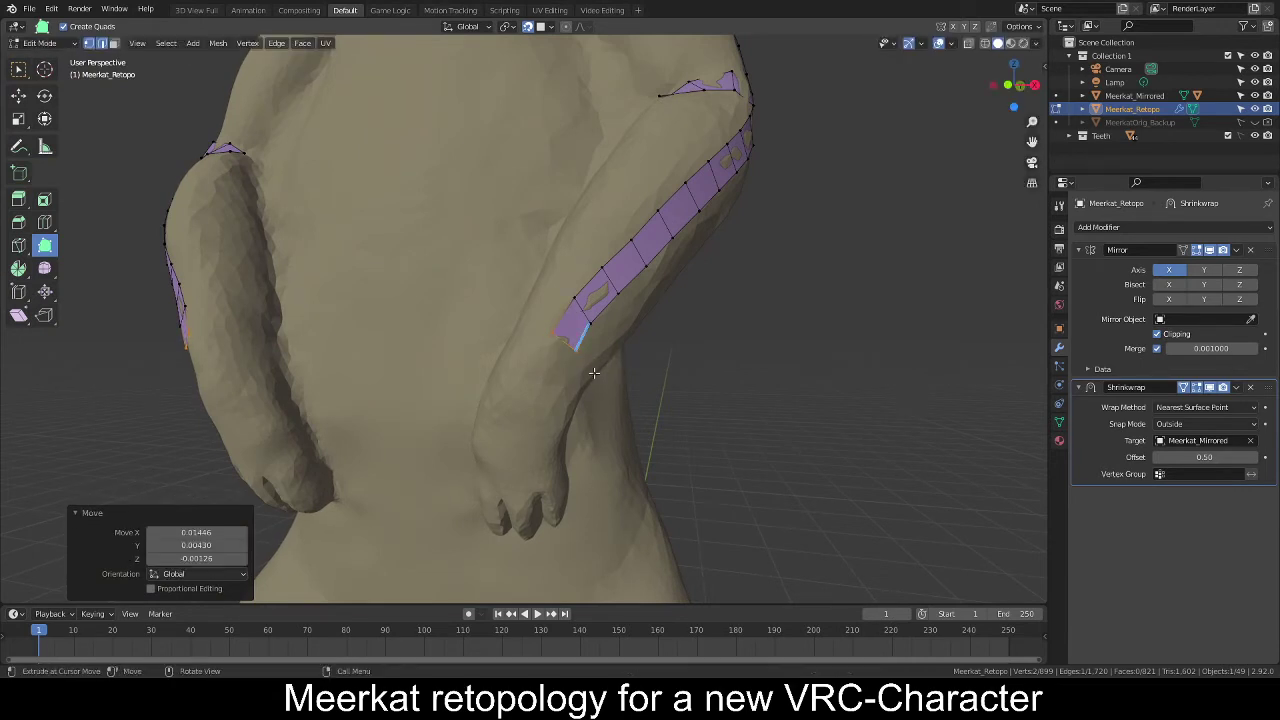
pyautogui.press('r')
pyautogui.press('Escape')
# Extrude two quads toward the wrist, aligning the new edges with the arm and scaling the last one by 1.123.
pyautogui.moveTo(545, 376); pyautogui.dragTo(532, 442)
pyautogui.press('r')
pyautogui.click(597, 403)
pyautogui.press('s')
pyautogui.click(605, 407)
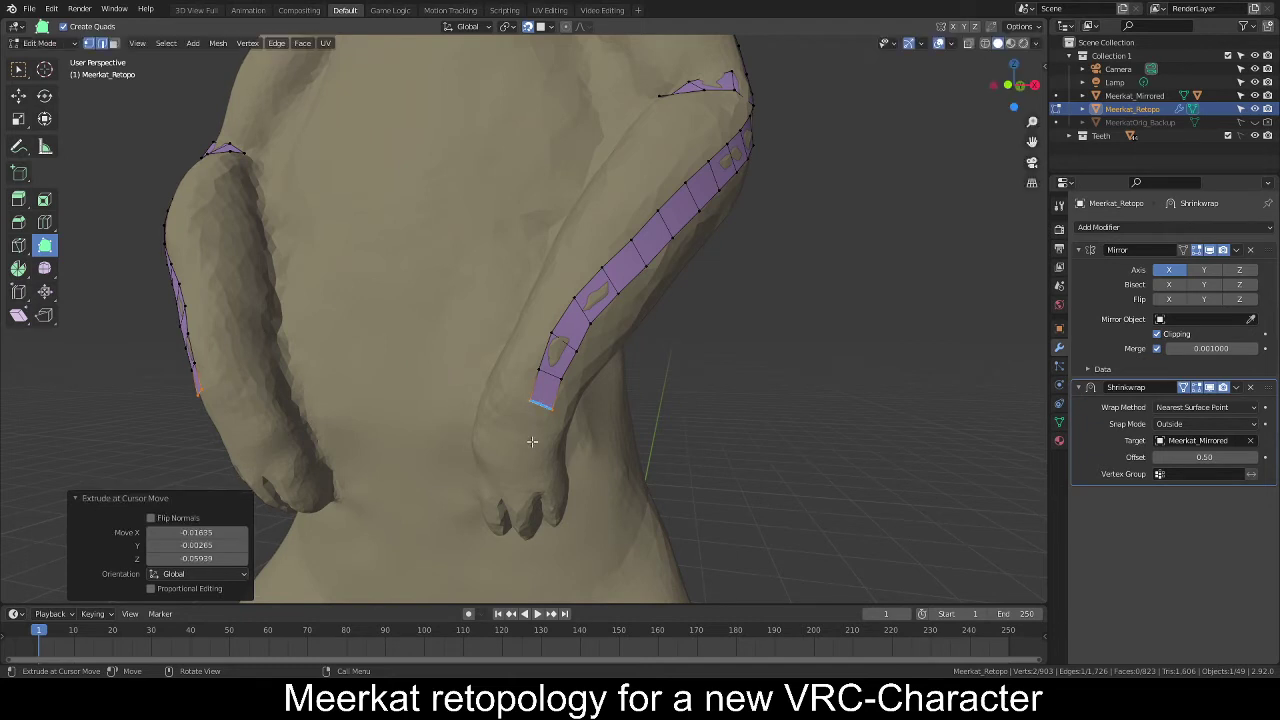
pyautogui.press('s')
pyautogui.click(613, 444)
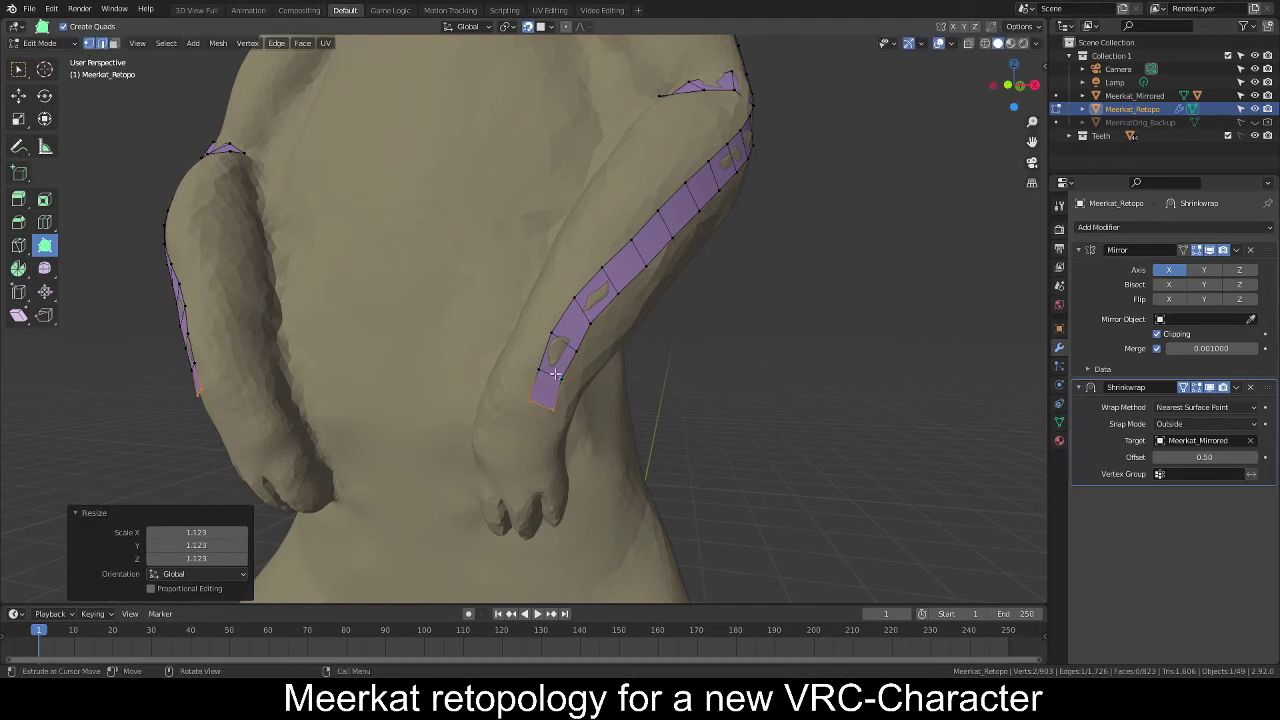
pyautogui.click(647, 332)
# Extrude a quad onto the wrist, rotate its end edge by -27.5°, scale it by 0.605 and nudge it into place.
pyautogui.moveTo(638, 339); pyautogui.dragTo(642, 230, button='middle')
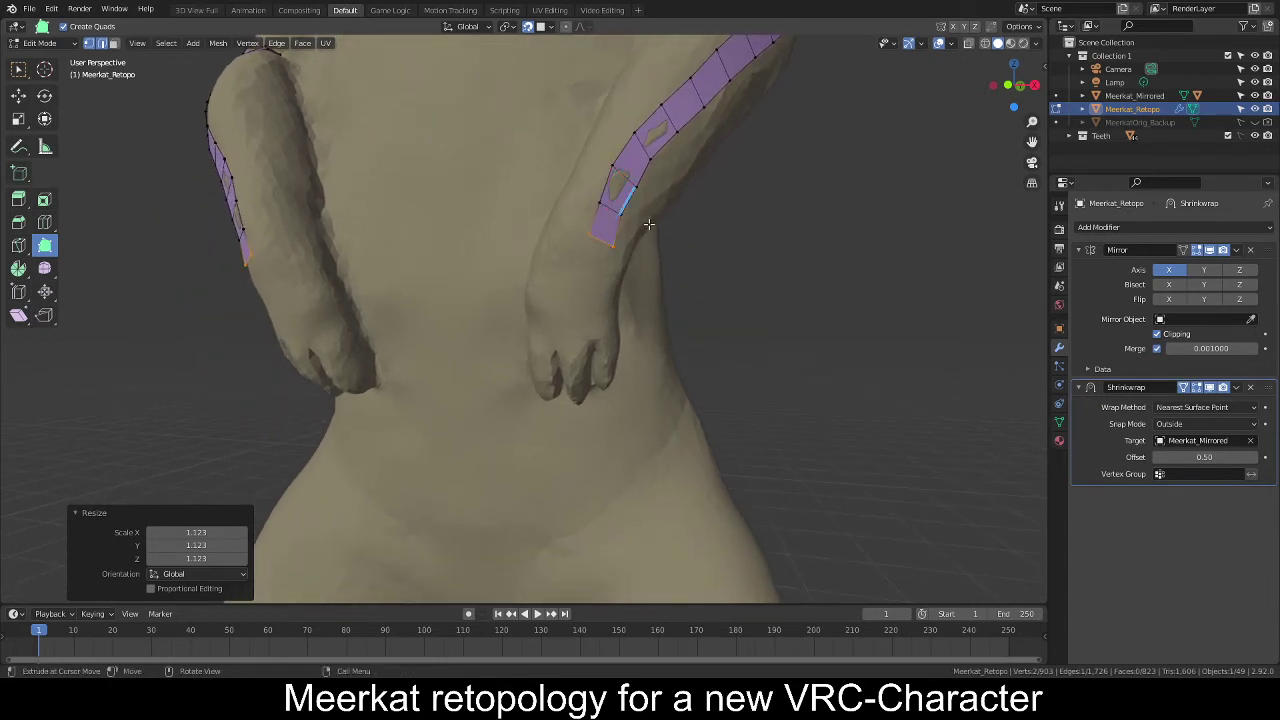
pyautogui.press('e')
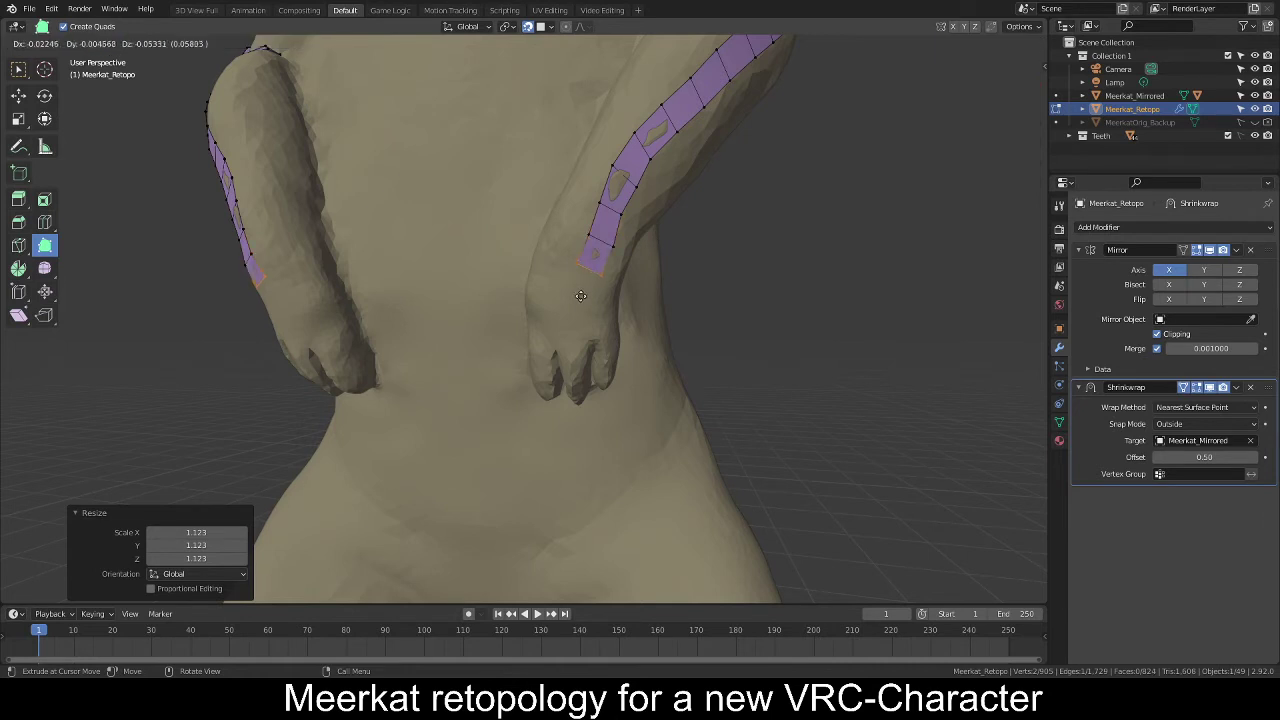
pyautogui.click(581, 299)
pyautogui.press('r')
pyautogui.click(611, 299)
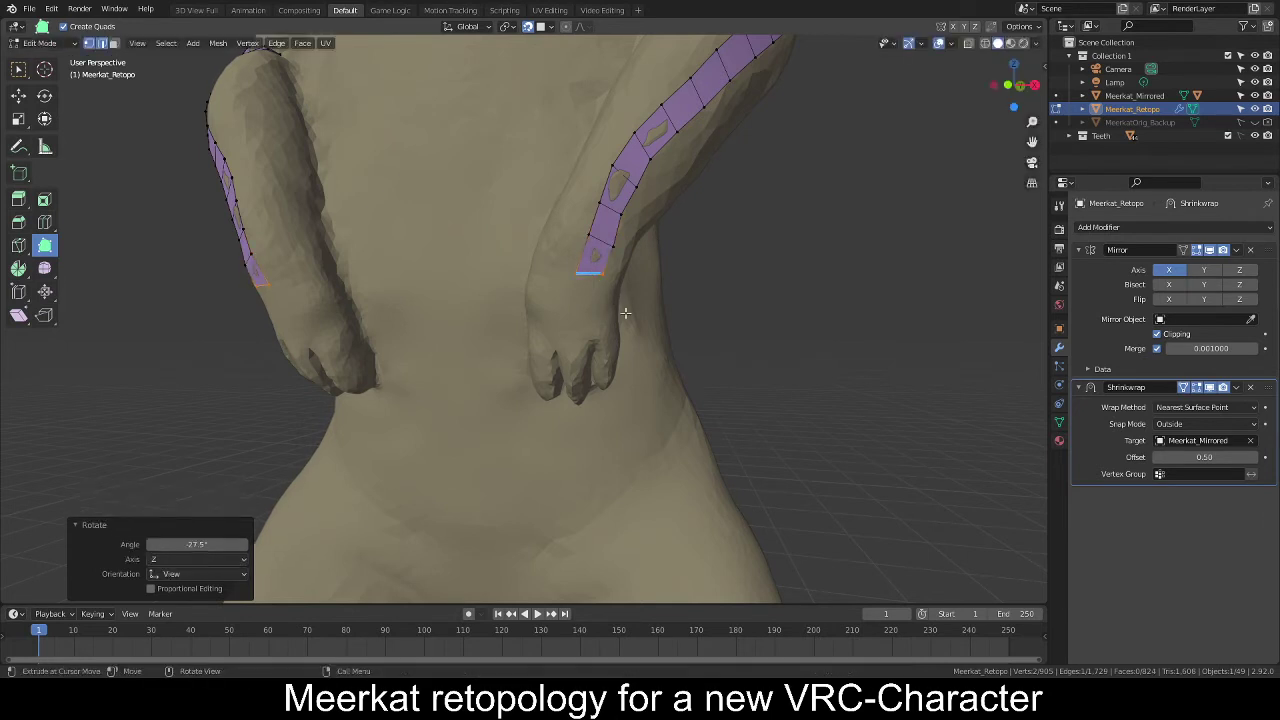
pyautogui.press('s')
pyautogui.click(588, 300)
pyautogui.press('g')
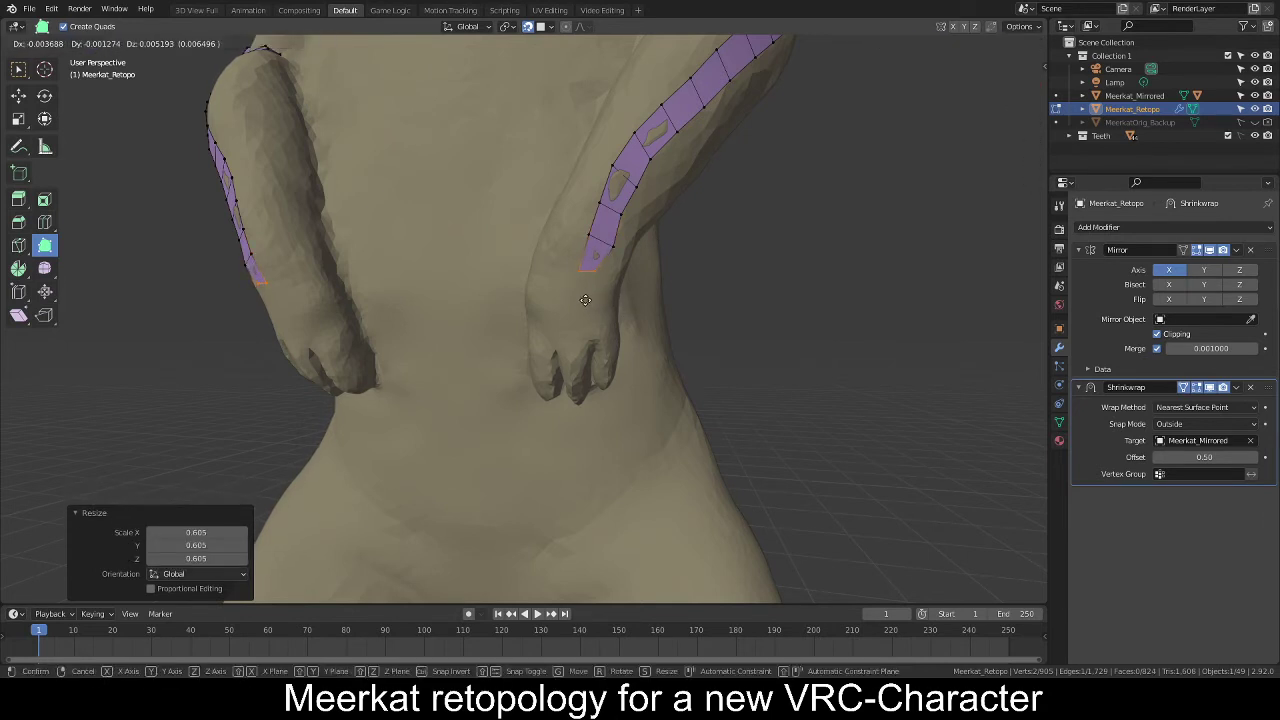
pyautogui.click(585, 300)
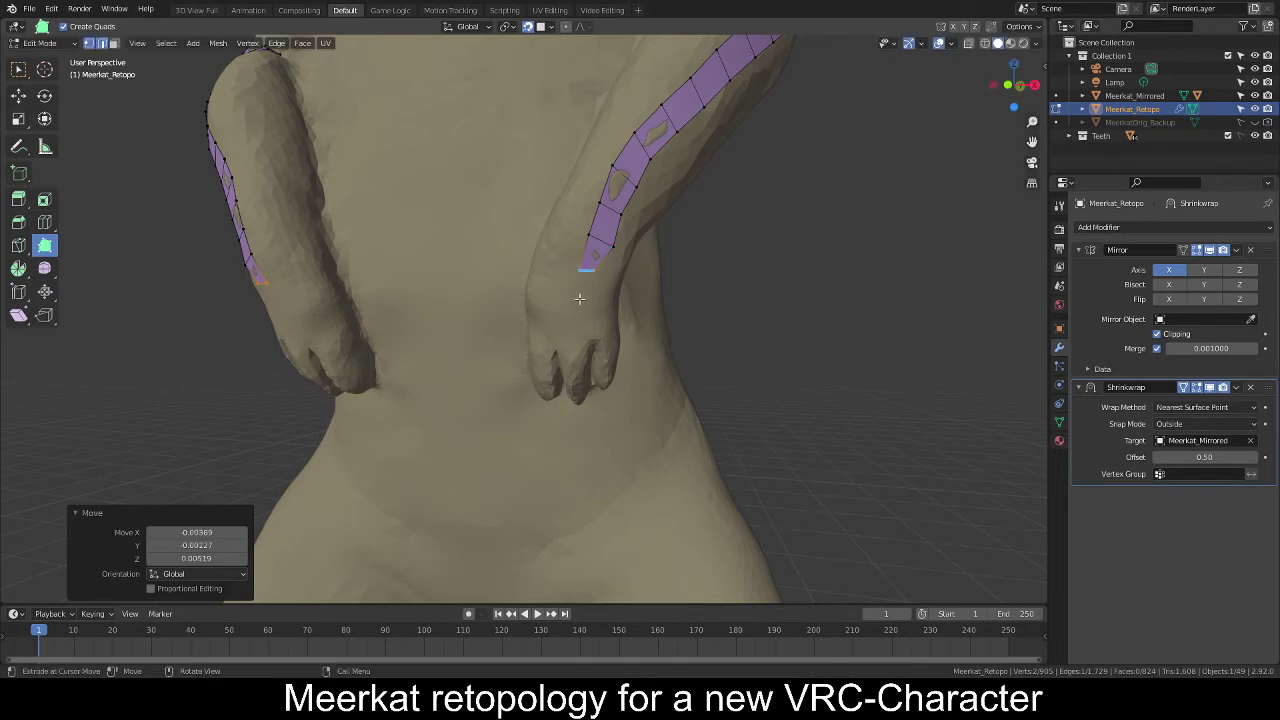
# Start a second row of three quads along the strip's inner side, from the wrist end upward.
pyautogui.scroll(-4, 625, 273)
pyautogui.moveTo(646, 263); pyautogui.dragTo(676, 176, button='middle')
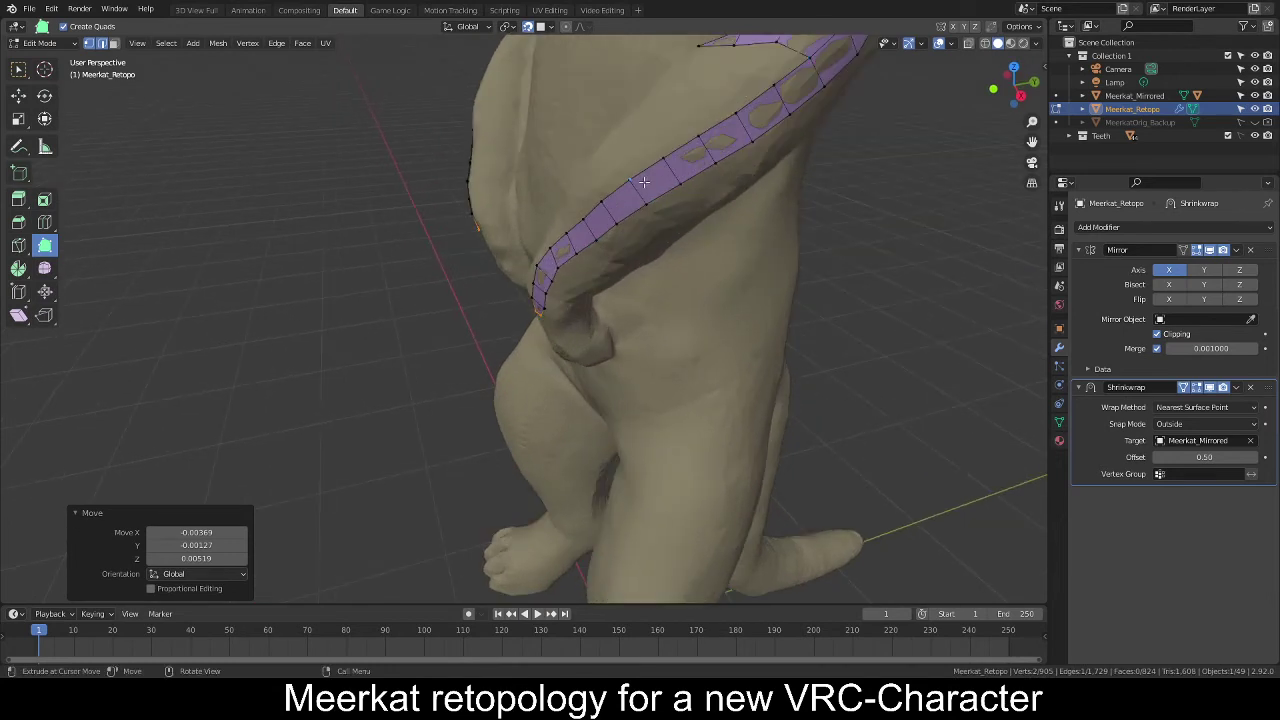
pyautogui.scroll(-3, 644, 182)
pyautogui.moveTo(540, 257); pyautogui.dragTo(634, 211, button='middle')
pyautogui.scroll(4, 607, 225)
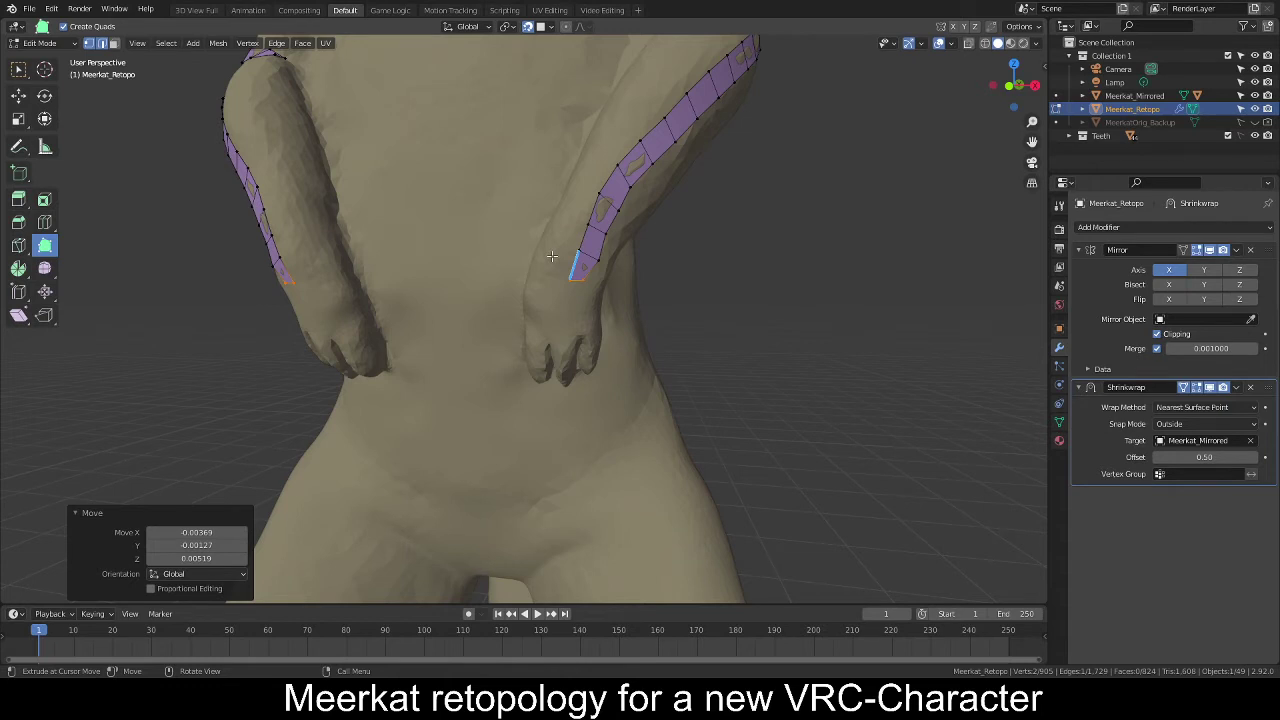
pyautogui.moveTo(552, 257); pyautogui.dragTo(580, 187)
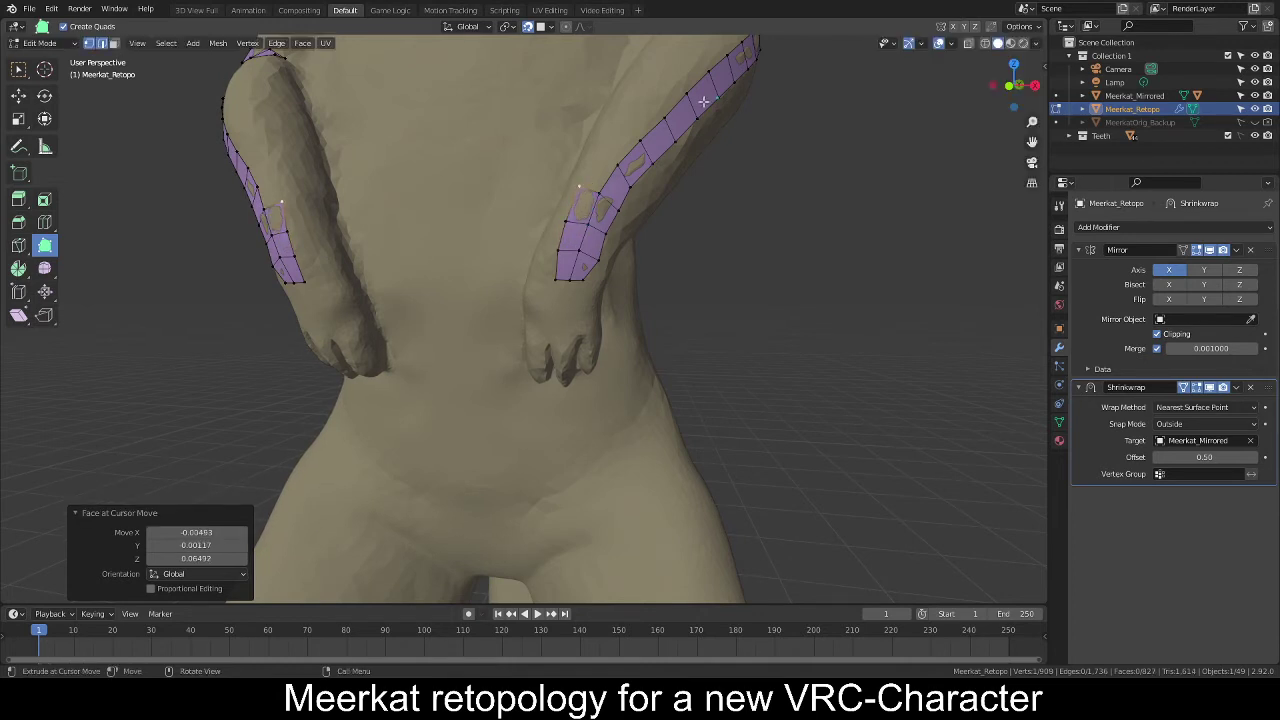
# Continue the second row up the forearm with eight more quads attached to the strip's inner edge.
pyautogui.moveTo(703, 101); pyautogui.dragTo(540, 290, button='middle')
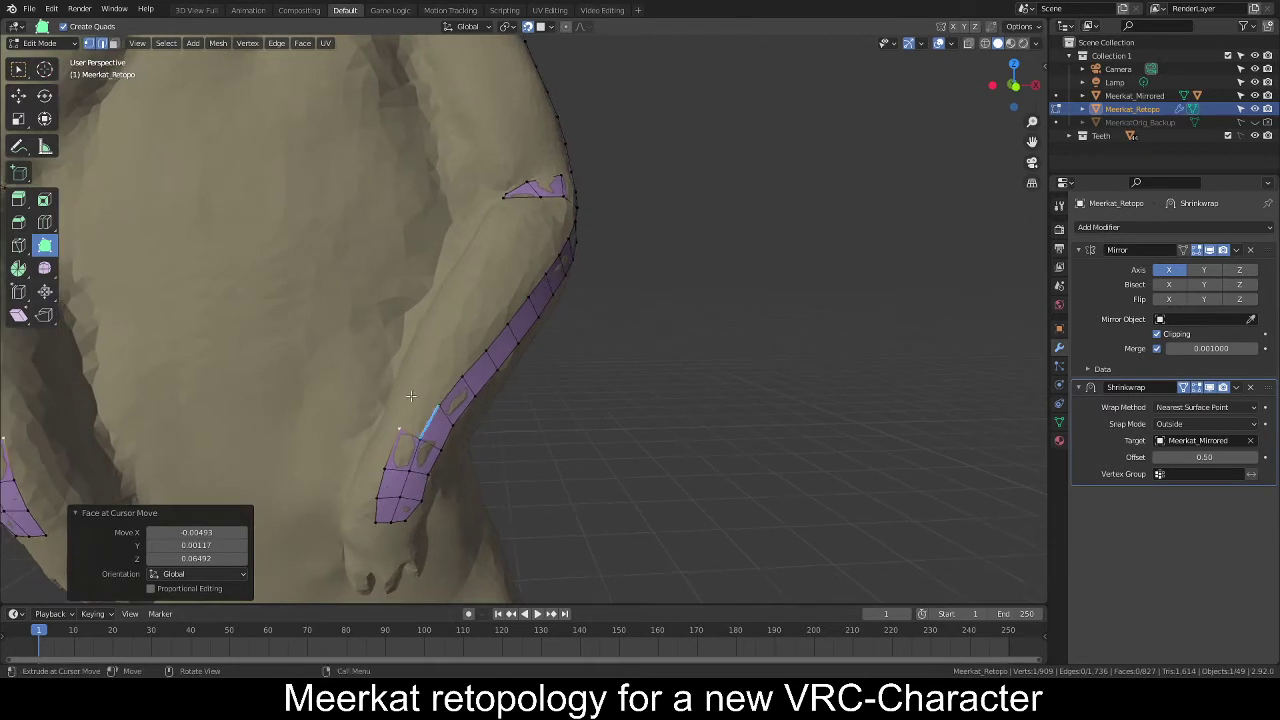
pyautogui.moveTo(410, 396); pyautogui.dragTo(464, 332)
pyautogui.moveTo(580, 277); pyautogui.dragTo(514, 301, button='middle')
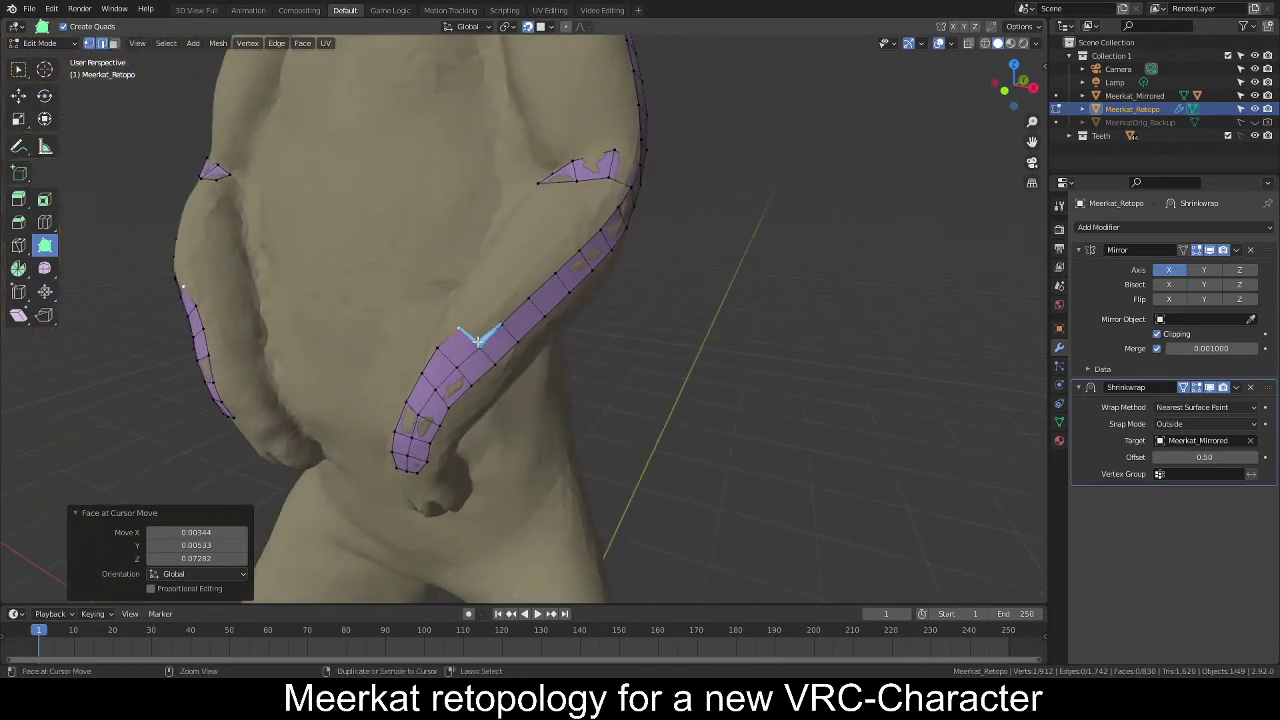
pyautogui.moveTo(481, 332); pyautogui.dragTo(556, 231)
# Join the second forearm row to the elbow crease patch with quads, merging the overlapping vertex and filling the remaining gap.
pyautogui.moveTo(558, 234); pyautogui.dragTo(603, 250, button='middle')
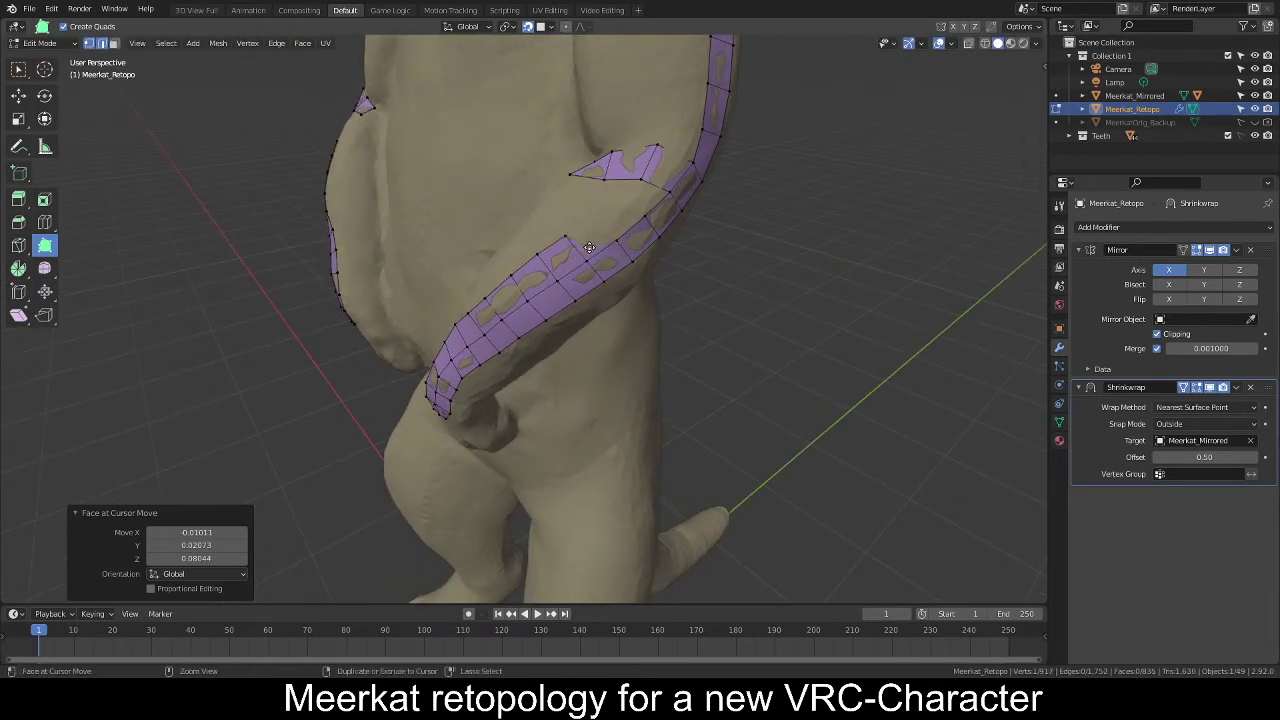
pyautogui.moveTo(591, 232); pyautogui.dragTo(642, 187)
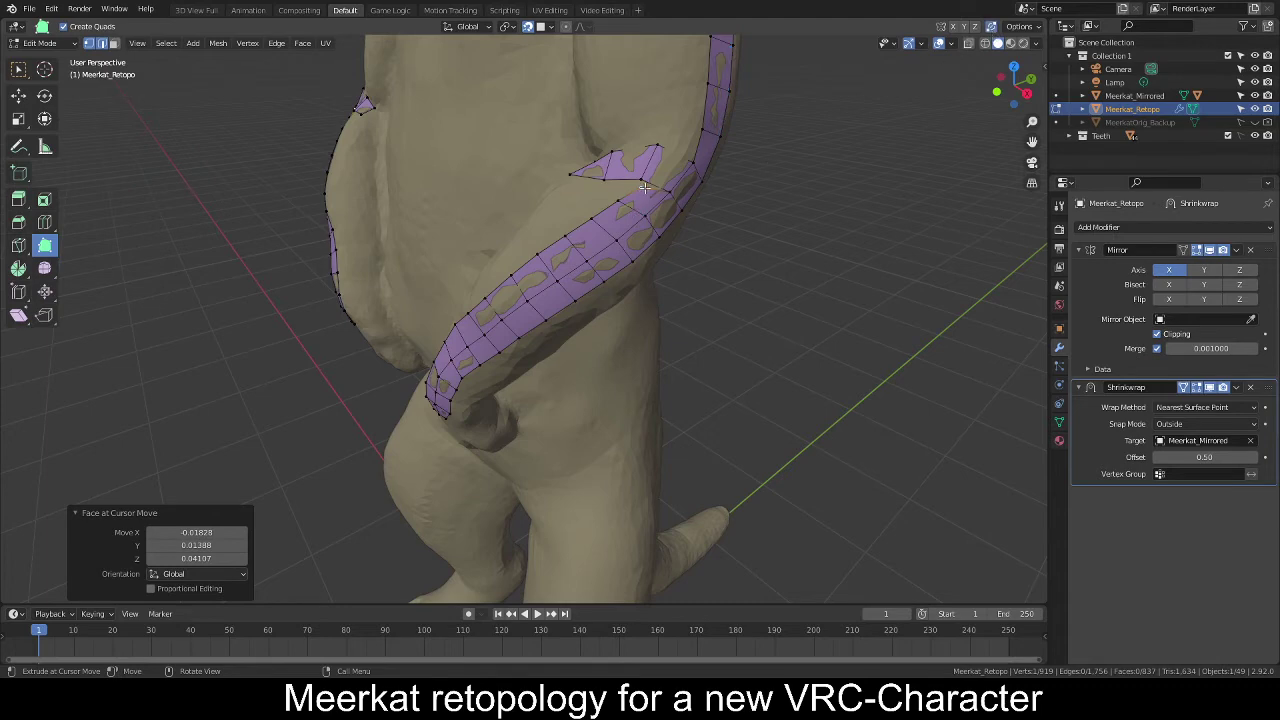
pyautogui.moveTo(642, 187); pyautogui.dragTo(641, 180)
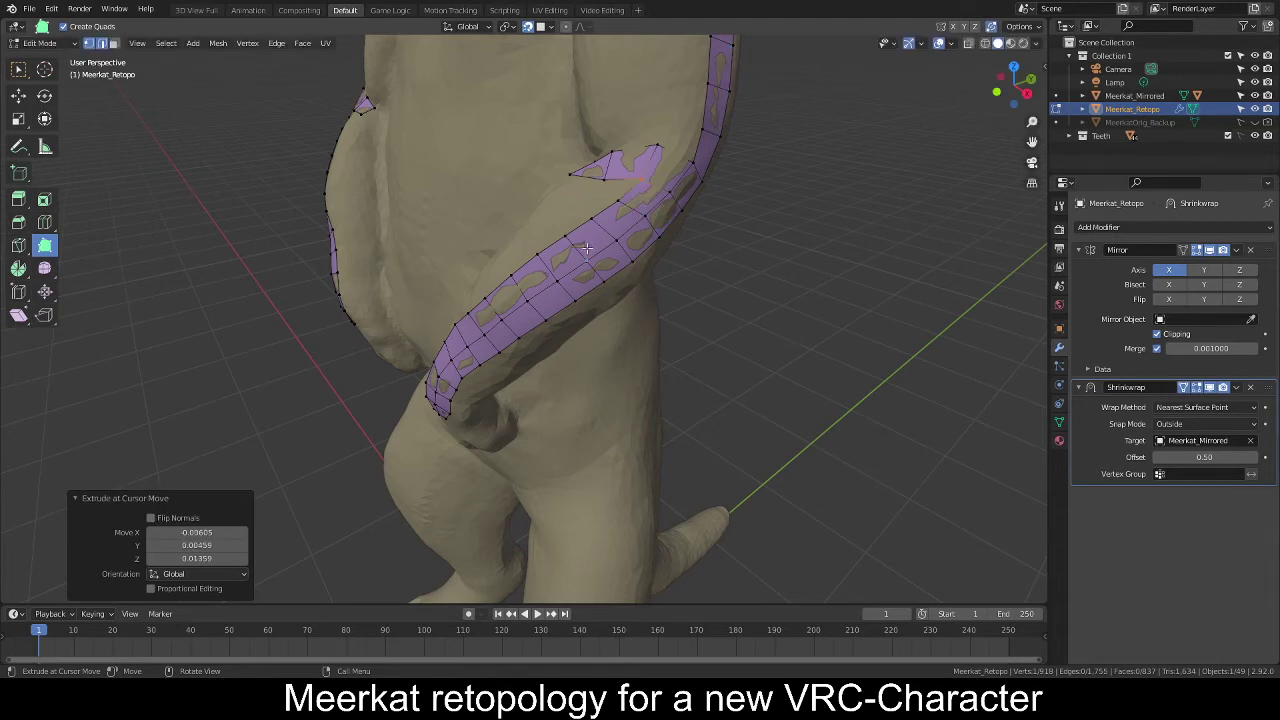
pyautogui.moveTo(586, 248); pyautogui.dragTo(622, 262, button='middle')
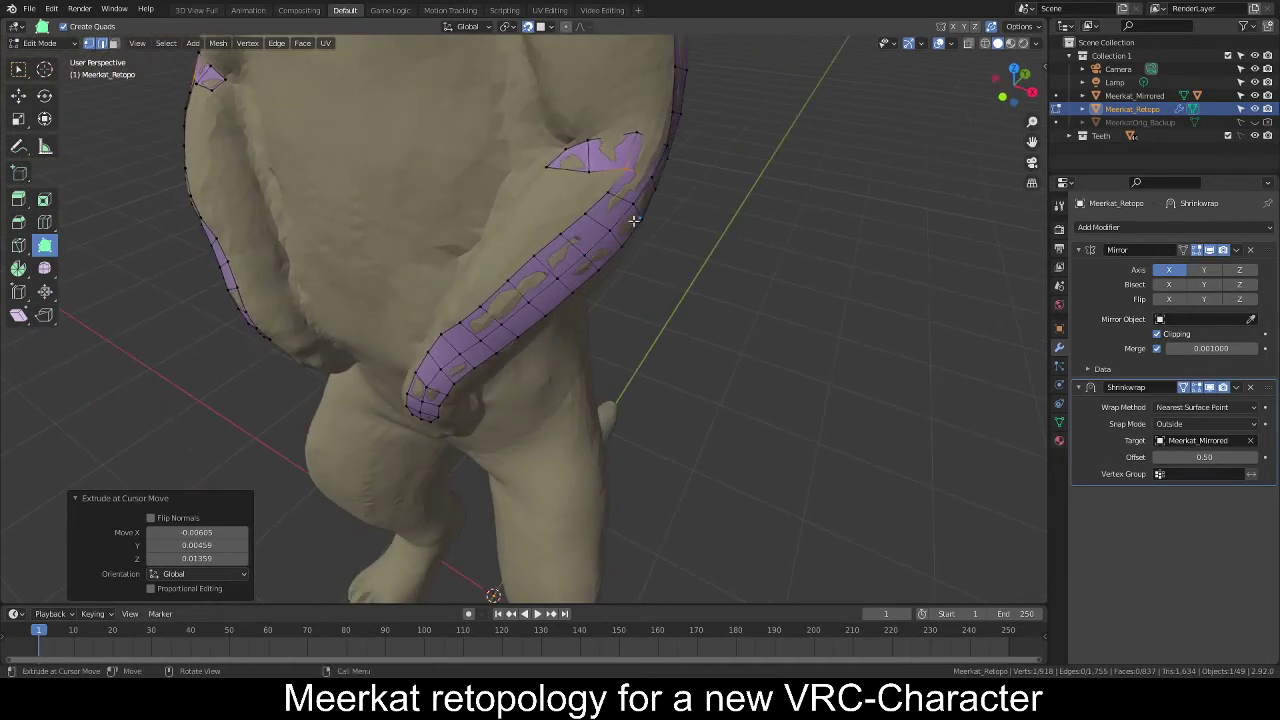
pyautogui.keyDown('ctrl'); pyautogui.click(610, 175); pyautogui.keyUp('ctrl')
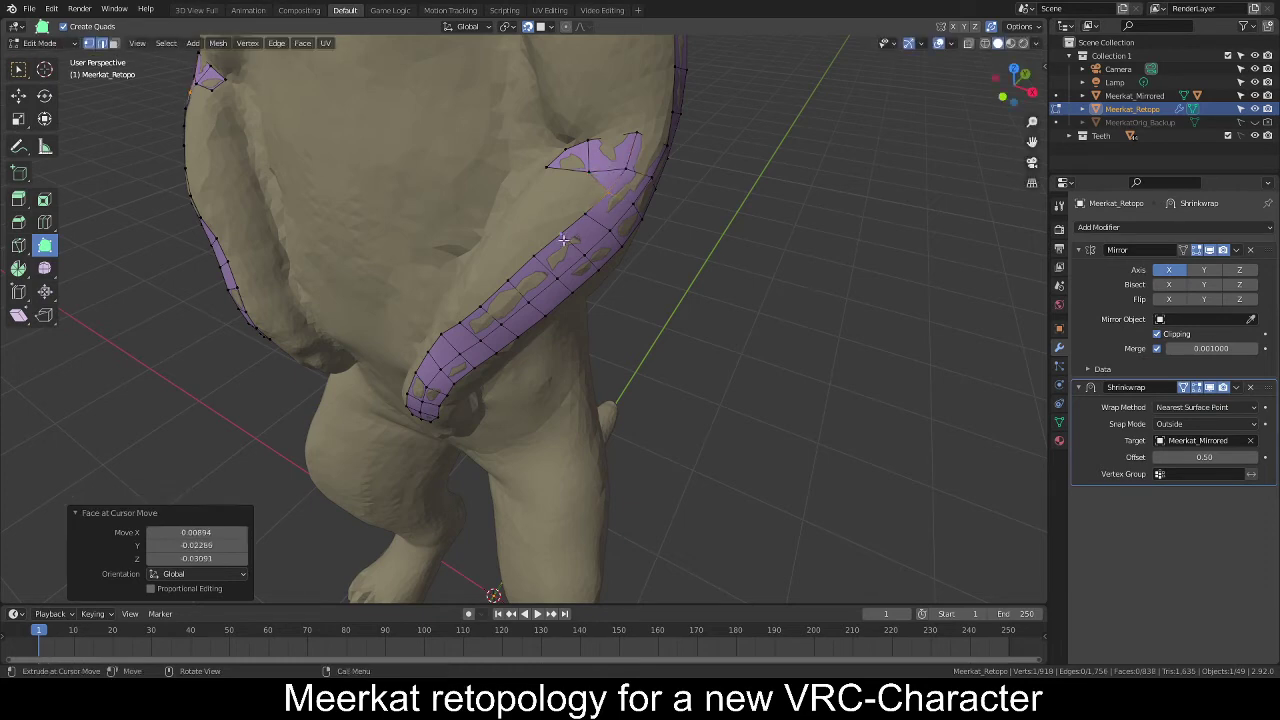
pyautogui.moveTo(563, 240)
pyautogui.mouseDown(button='middle')
pyautogui.moveTo(600, 234)
pyautogui.moveTo(578, 234)
pyautogui.mouseUp(button='middle')
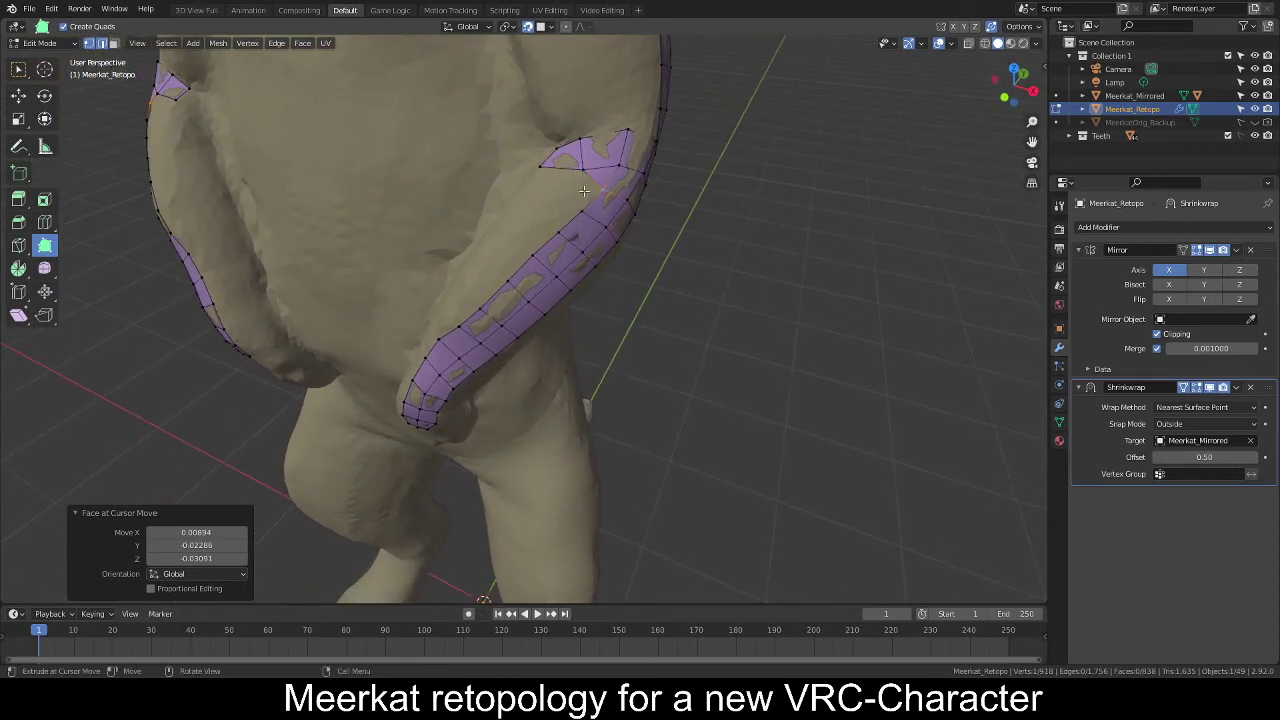
# Start a third row of quads along the inner side of the forearm, running down from the elbow, and undo the misplaced one.
pyautogui.moveTo(584, 190); pyautogui.dragTo(558, 189)
pyautogui.moveTo(558, 189); pyautogui.dragTo(583, 195, button='middle')
pyautogui.moveTo(557, 173); pyautogui.dragTo(556, 236, button='middle')
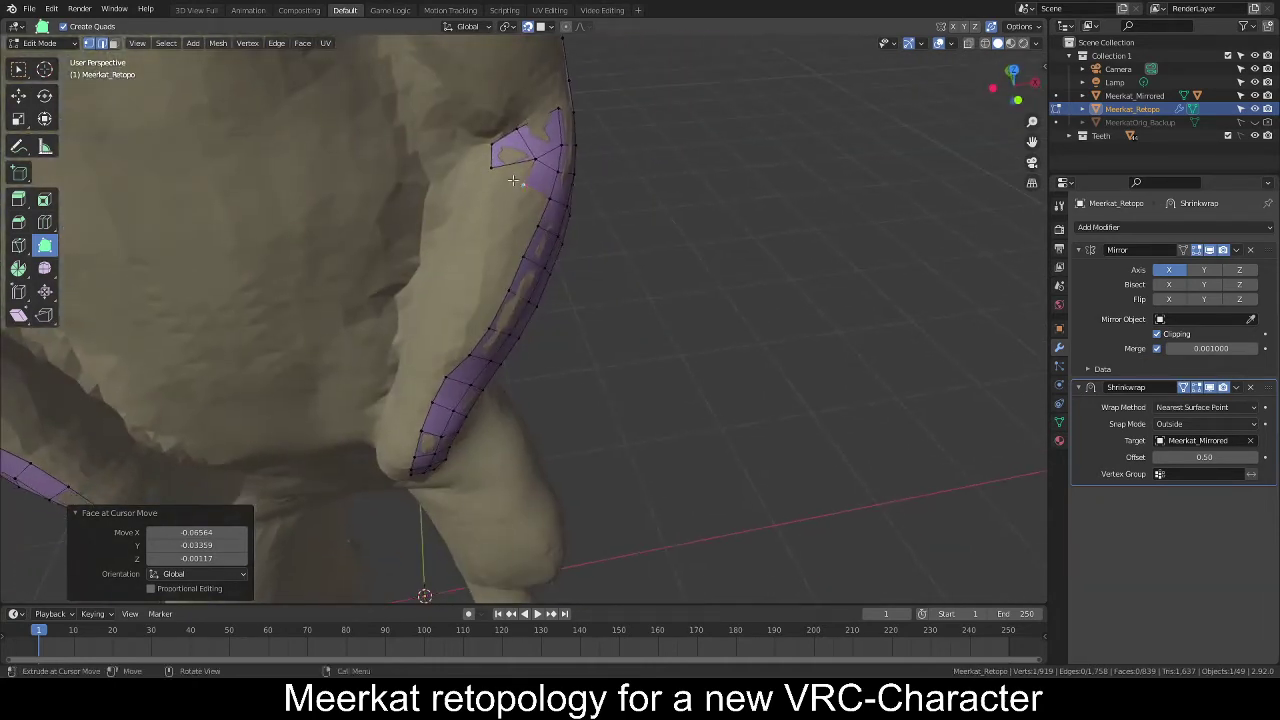
pyautogui.moveTo(538, 204); pyautogui.dragTo(455, 320)
pyautogui.moveTo(455, 320); pyautogui.dragTo(482, 315, button='middle')
pyautogui.moveTo(483, 315); pyautogui.dragTo(425, 356)
pyautogui.hotkey('ctrl', 'z')
pyautogui.moveTo(425, 356); pyautogui.dragTo(489, 323, button='middle')
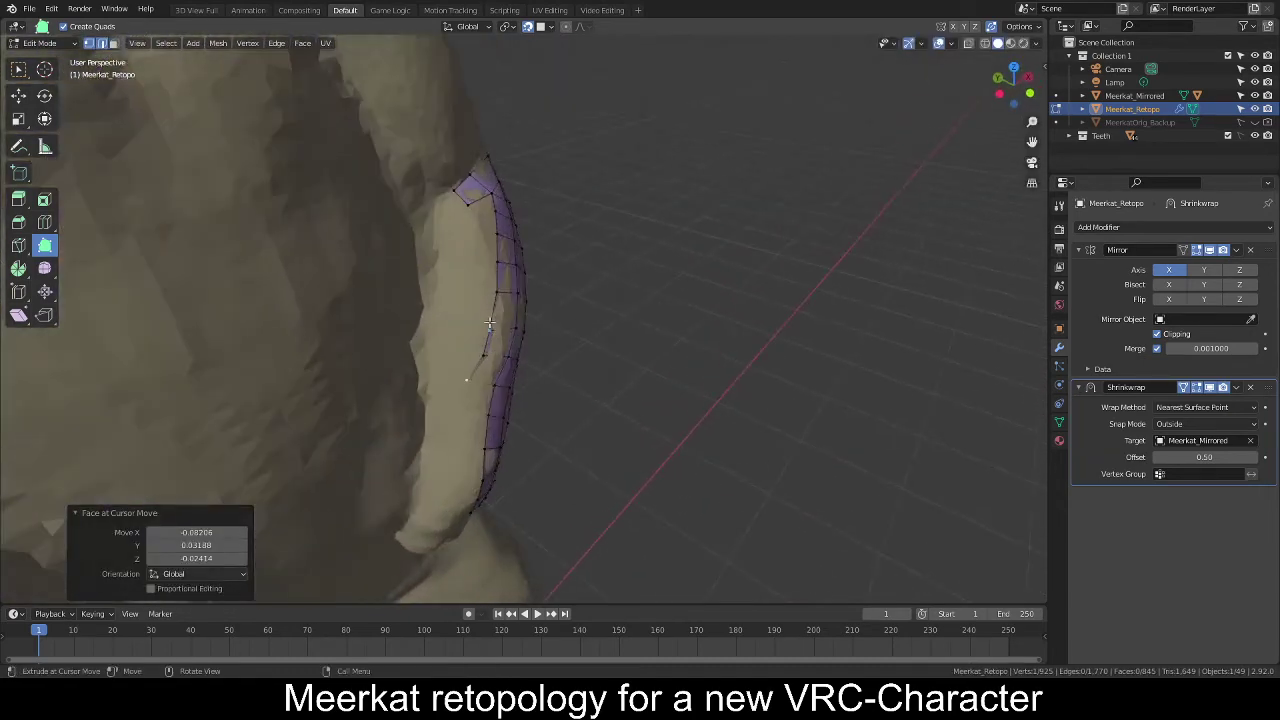
# Extrude the elbow crease patch inward by two quads, rotating the first end edge by 34.5°.
pyautogui.moveTo(450, 209); pyautogui.dragTo(437, 220)
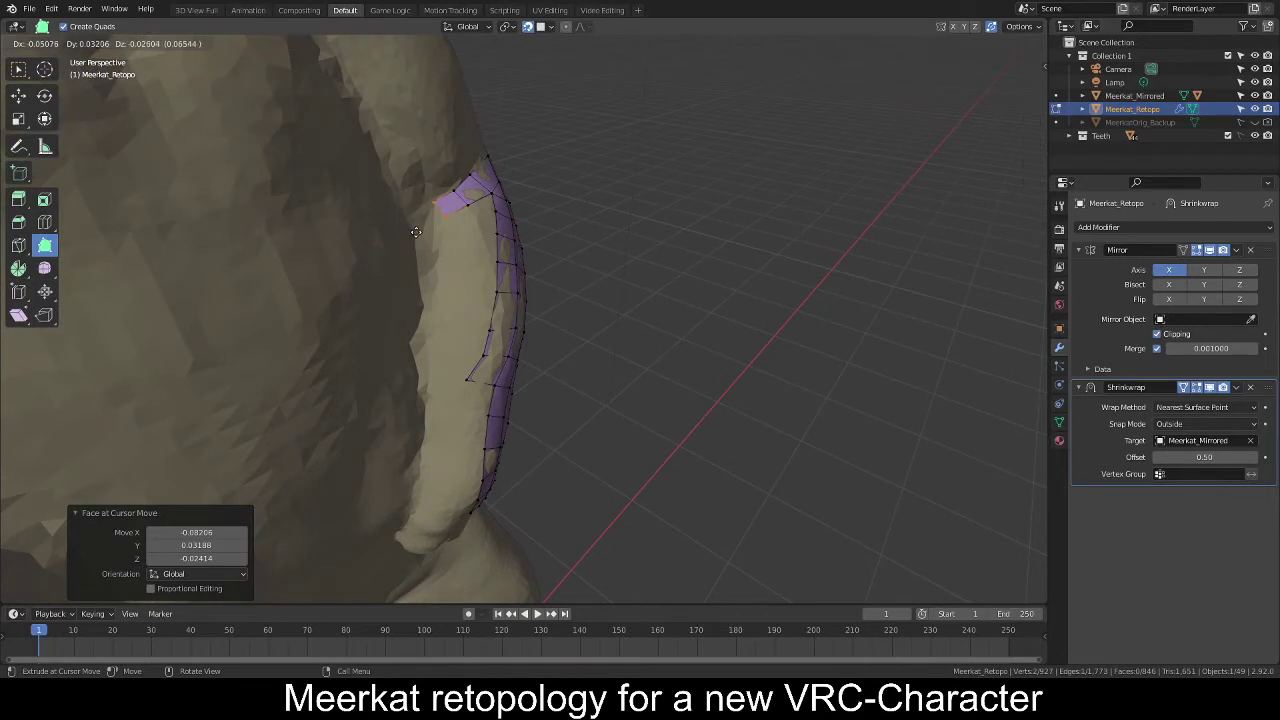
pyautogui.press('r')
pyautogui.click(432, 262)
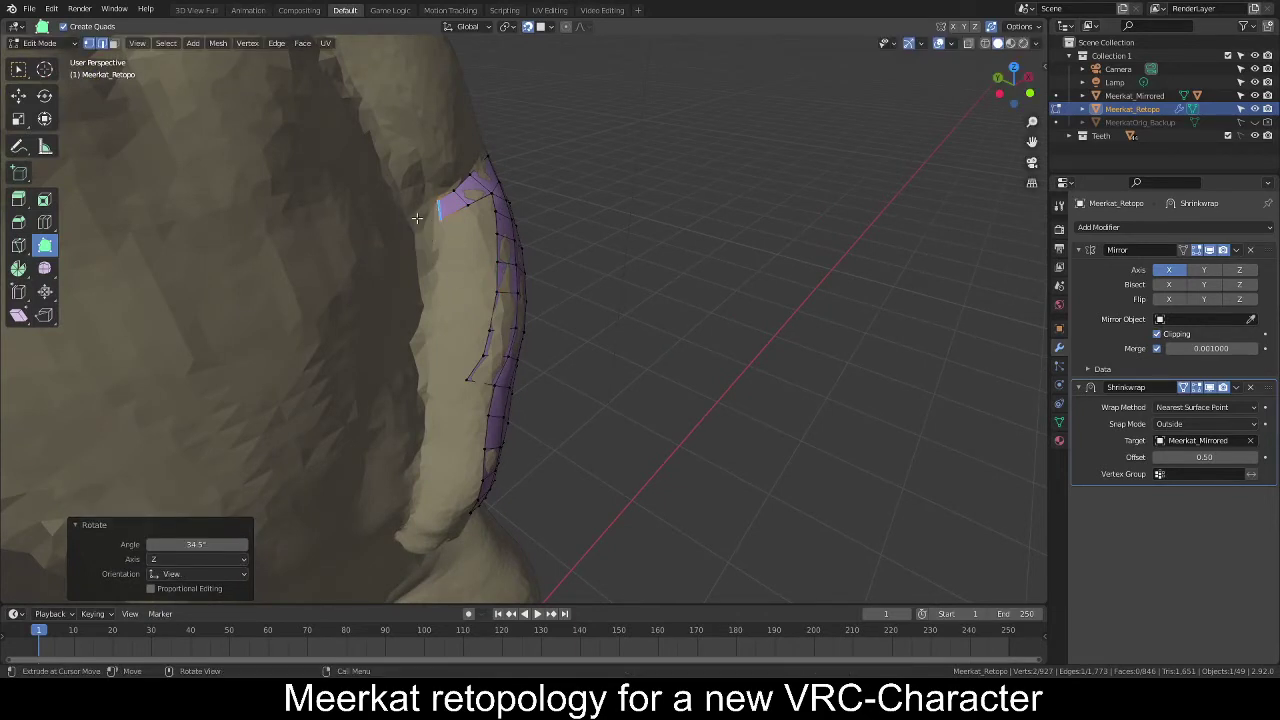
pyautogui.moveTo(417, 218); pyautogui.dragTo(403, 229)
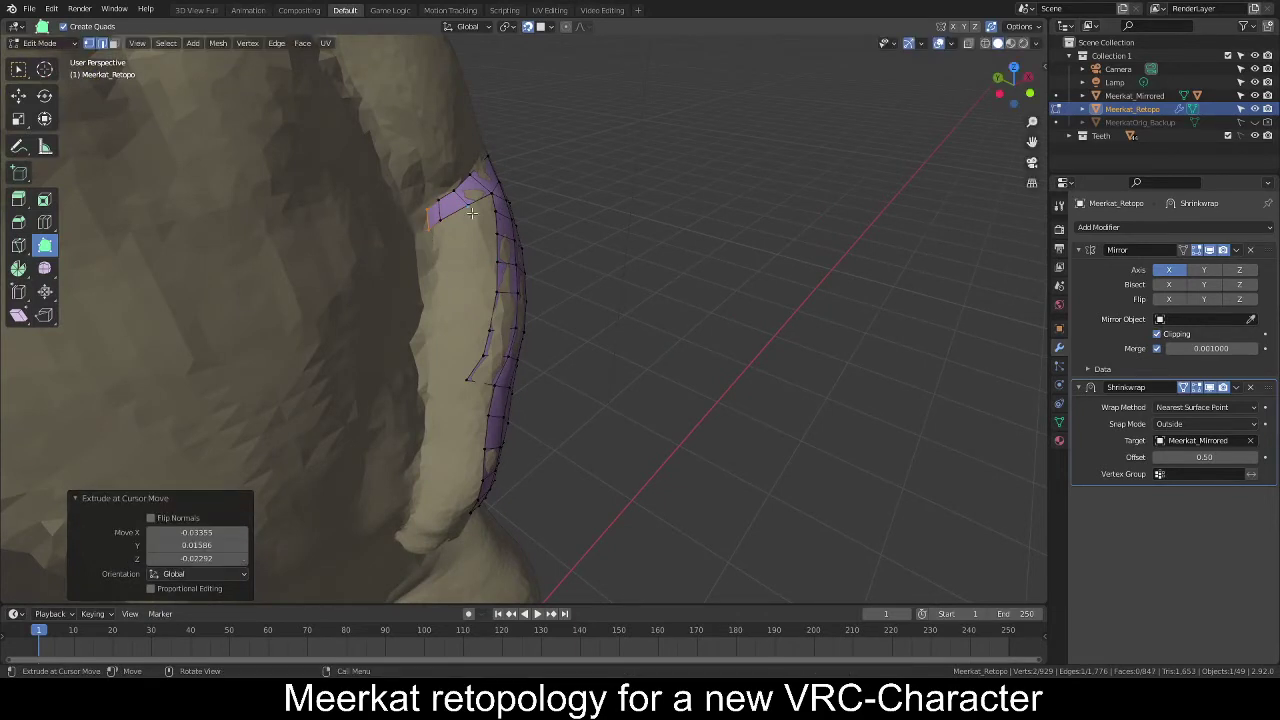
# Continue the third forearm row down to the wrist end with quads and adjust the position of its last vertex.
pyautogui.moveTo(470, 253); pyautogui.dragTo(432, 371, button='middle')
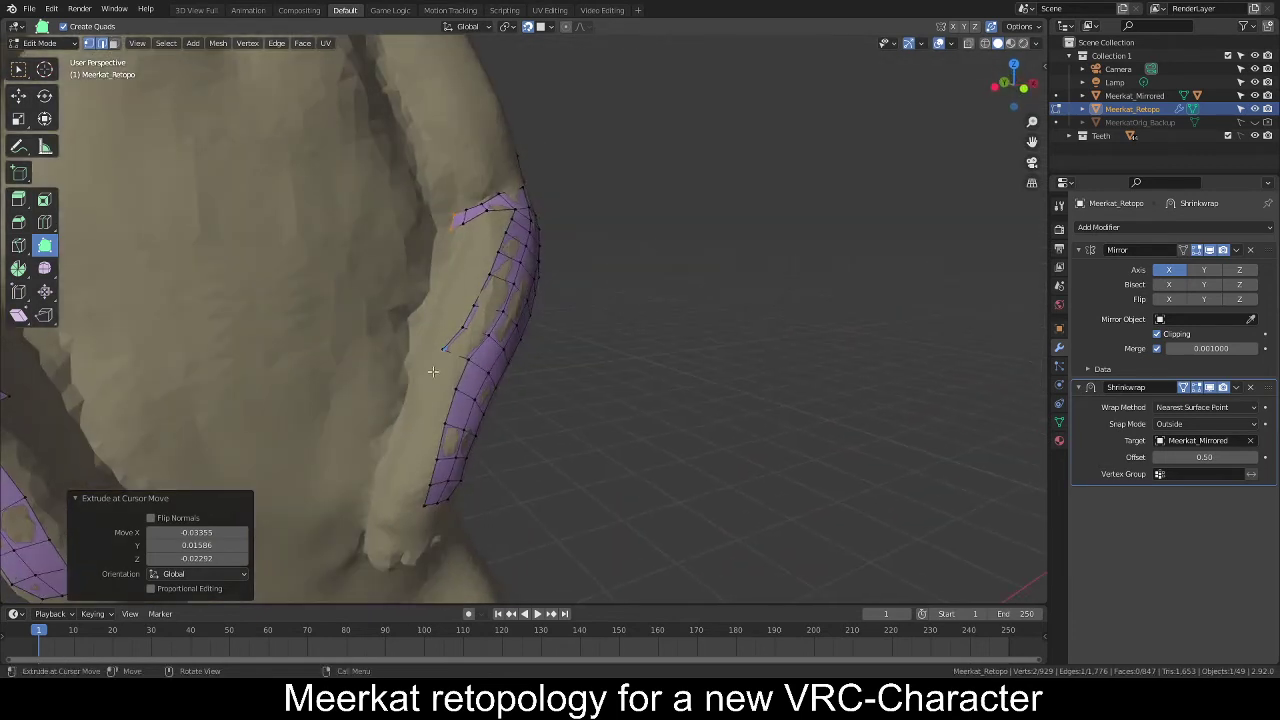
pyautogui.moveTo(457, 365); pyautogui.dragTo(407, 463)
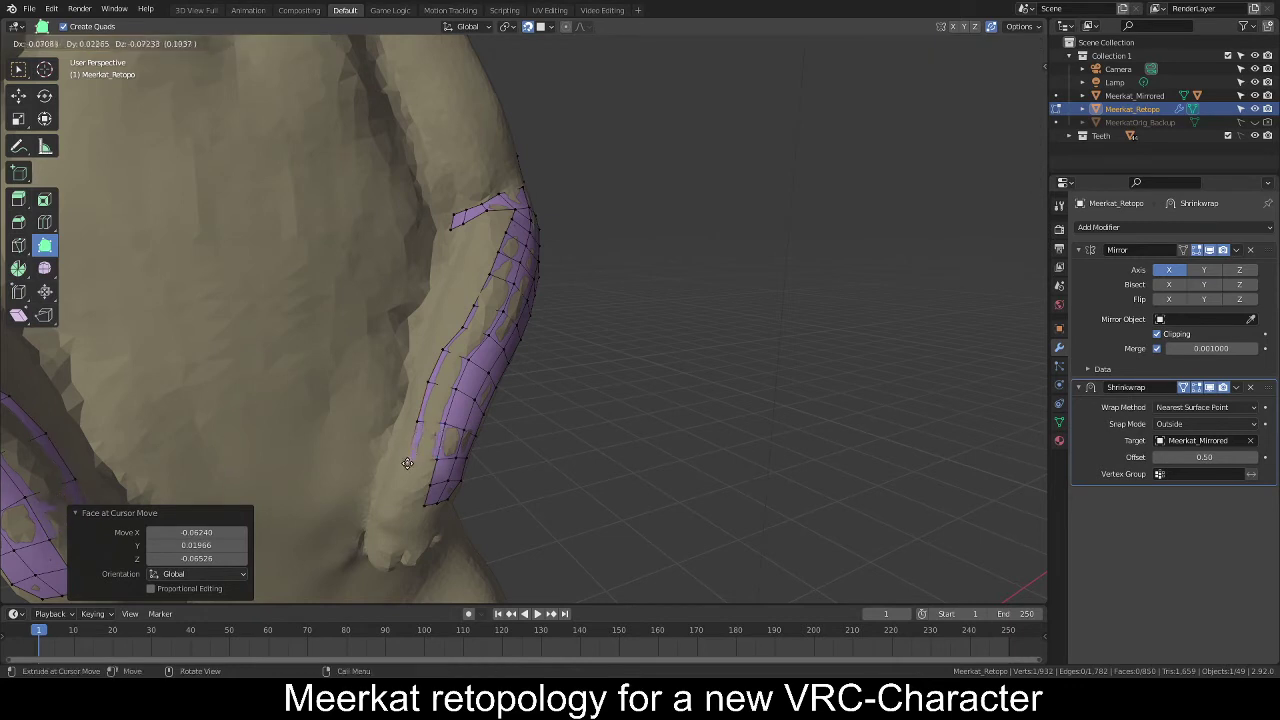
pyautogui.moveTo(408, 462); pyautogui.dragTo(414, 414, button='middle')
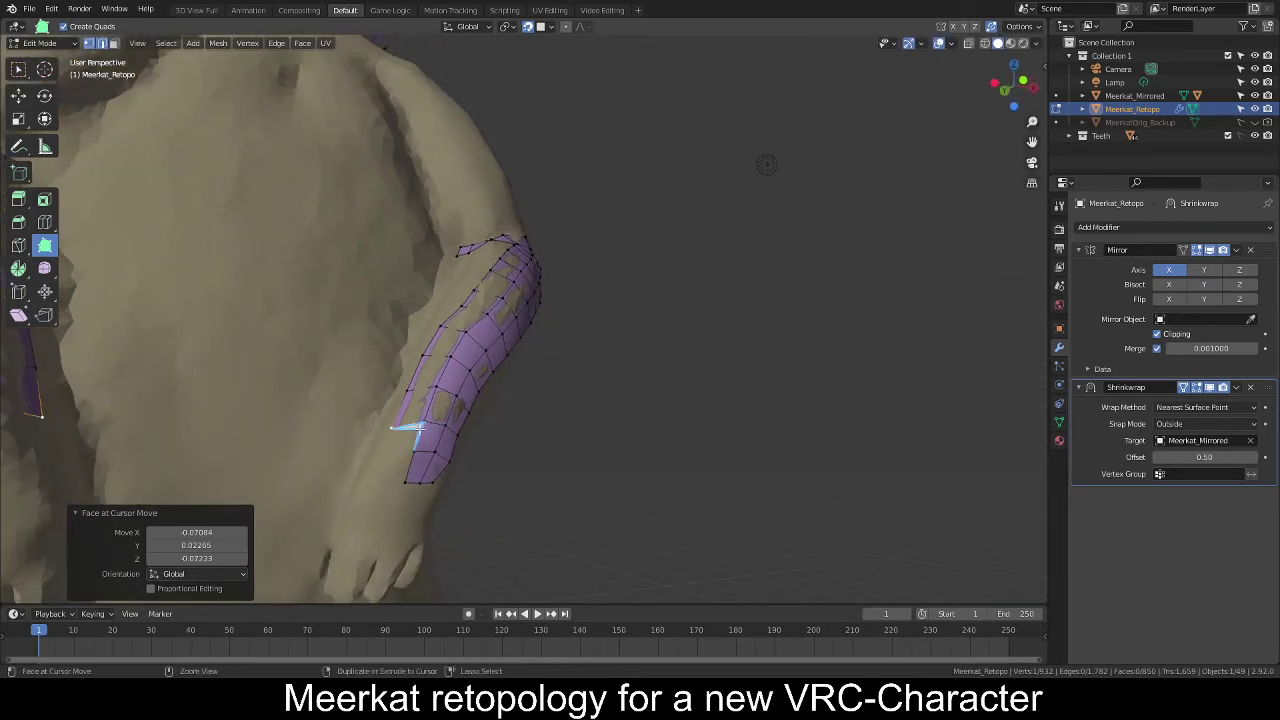
pyautogui.keyDown('ctrl'); pyautogui.moveTo(406, 430); pyautogui.dragTo(382, 480); pyautogui.keyUp('ctrl')
pyautogui.scroll(-4, 440, 479)
pyautogui.moveTo(426, 456); pyautogui.dragTo(403, 453, button='middle')
pyautogui.scroll(4, 403, 453)
pyautogui.press('g')
pyautogui.click(414, 450)
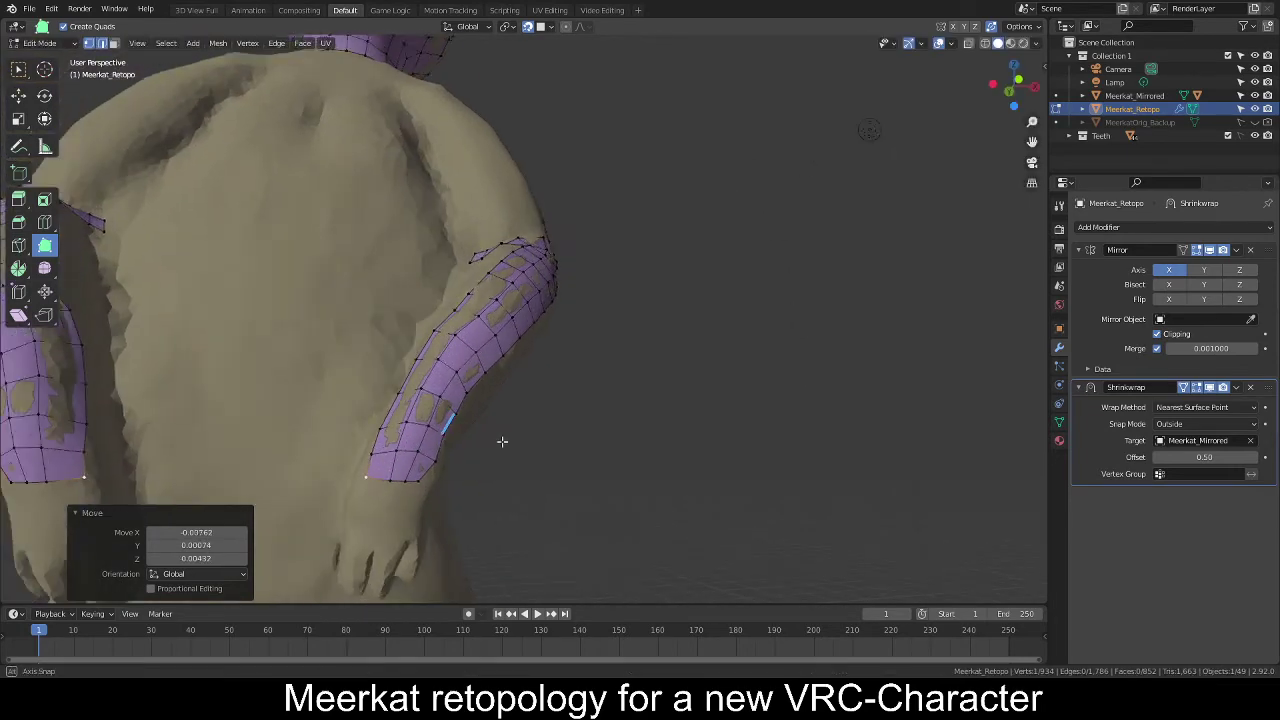
# Add a quad rising from the upper edge of the elbow crease patch, beside the upper-arm strip.
pyautogui.moveTo(503, 440); pyautogui.dragTo(534, 210, button='middle')
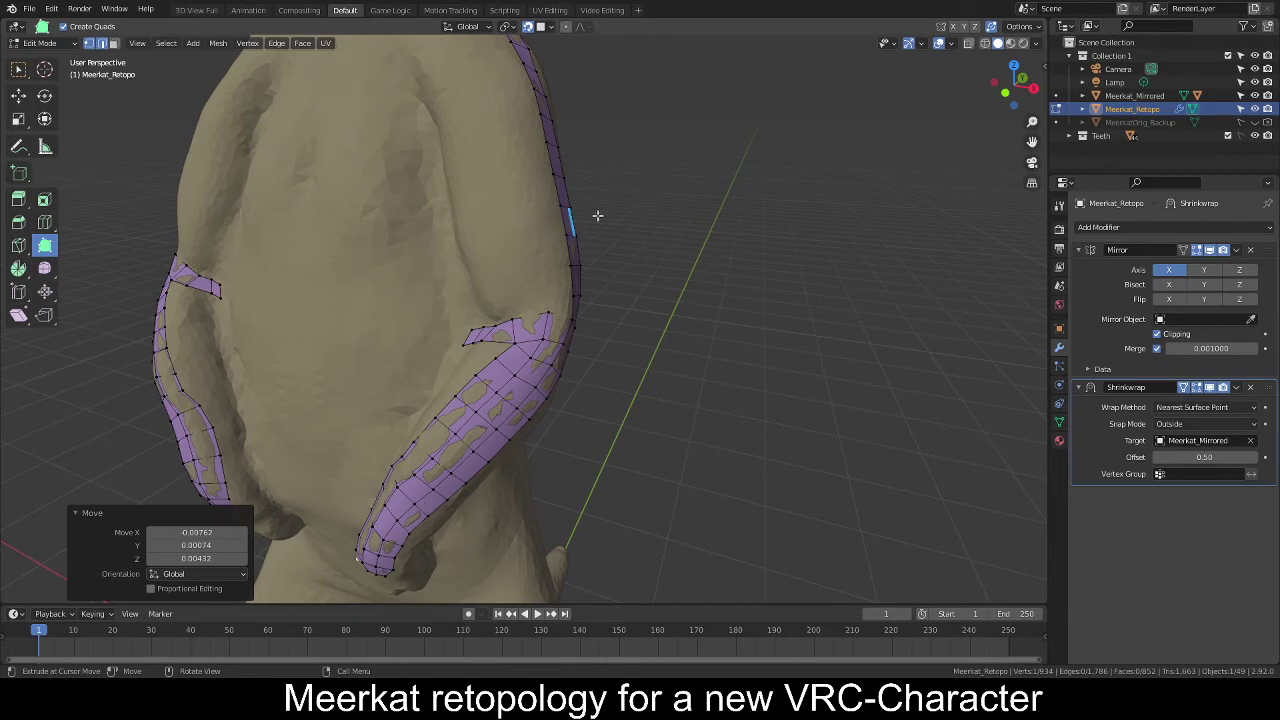
pyautogui.scroll(-5, 467, 268)
pyautogui.scroll(4, 513, 236)
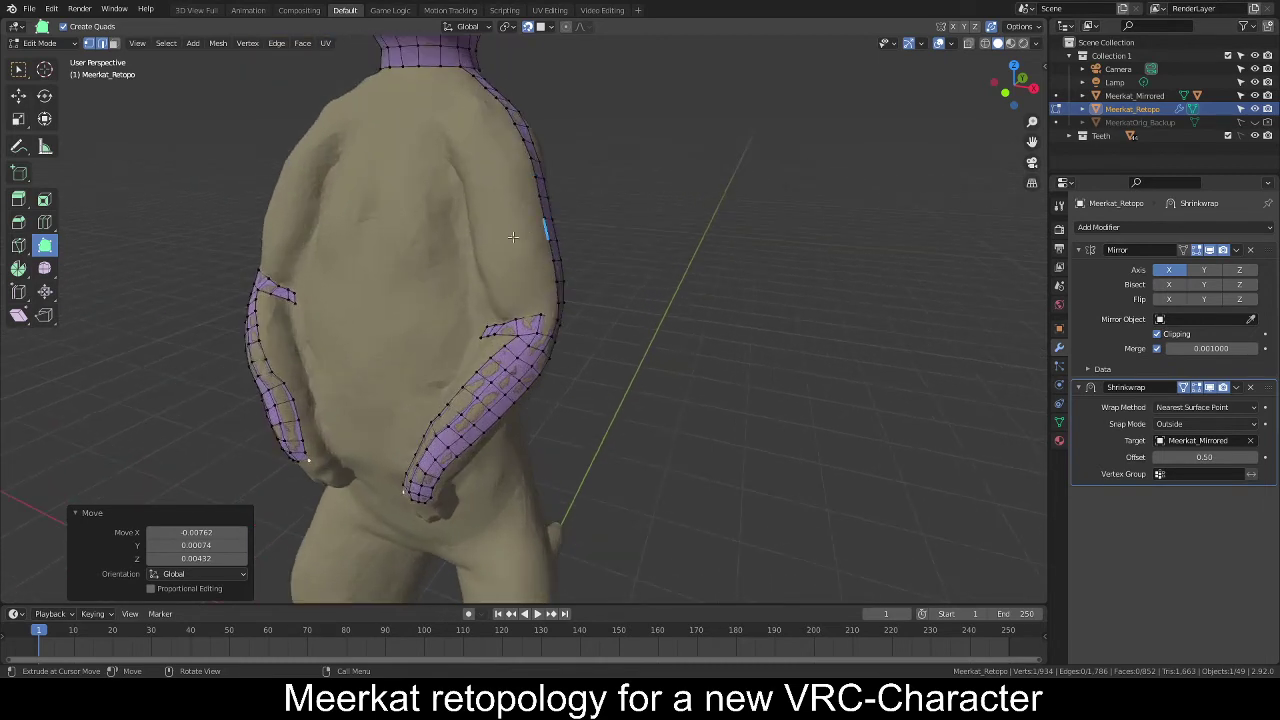
pyautogui.scroll(2, 527, 280)
pyautogui.moveTo(640, 254); pyautogui.dragTo(575, 324, button='middle')
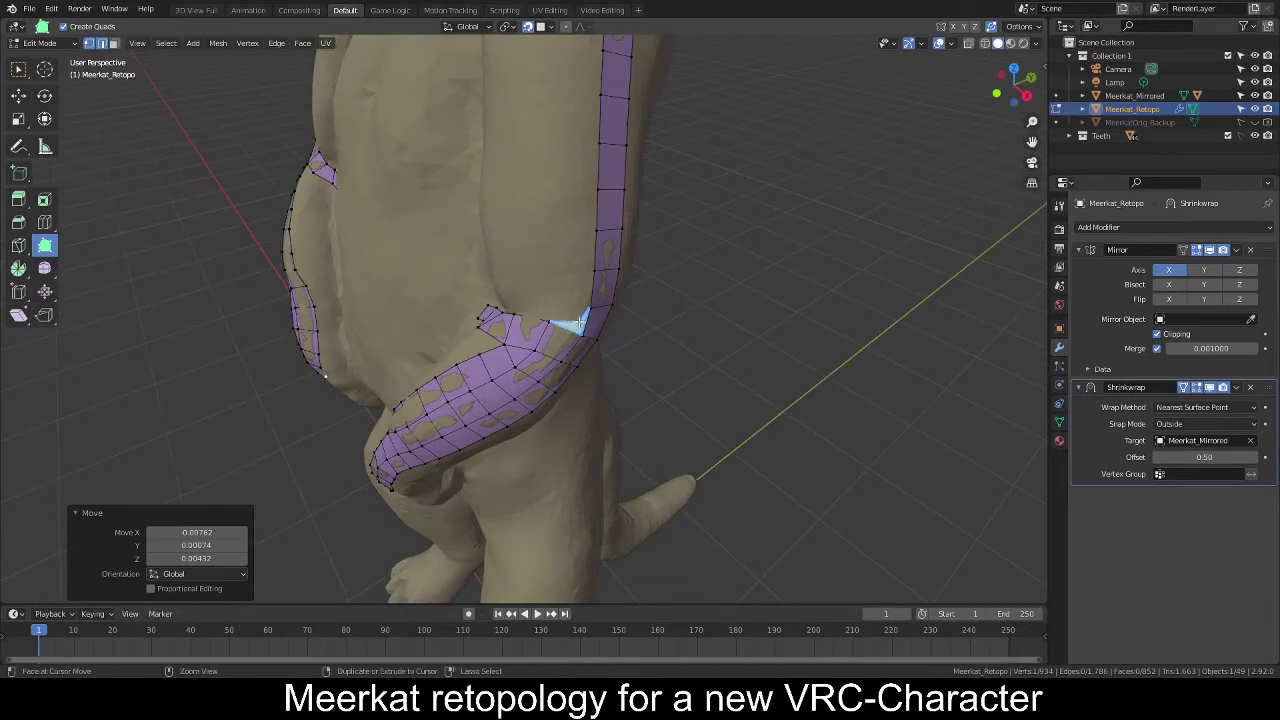
pyautogui.scroll(4, 640, 263)
pyautogui.scroll(-4, 529, 314)
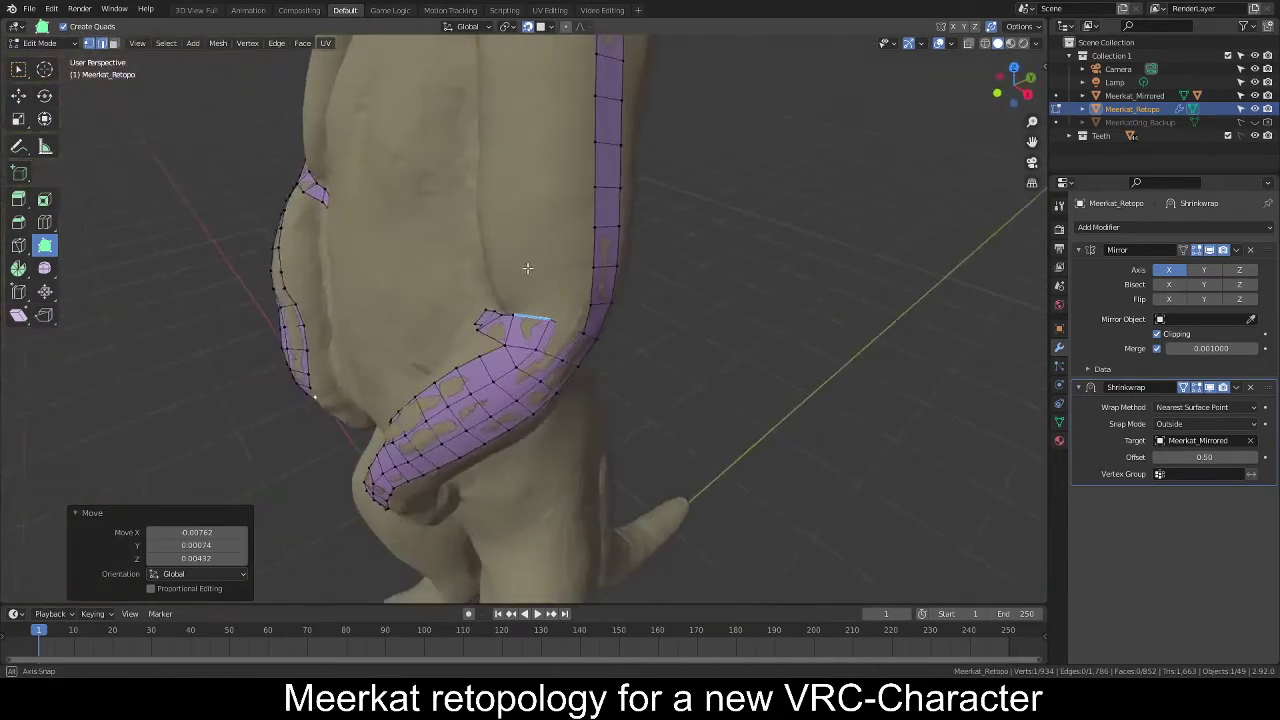
pyautogui.keyDown('ctrl'); pyautogui.rightClick(573, 318); pyautogui.keyUp('ctrl')
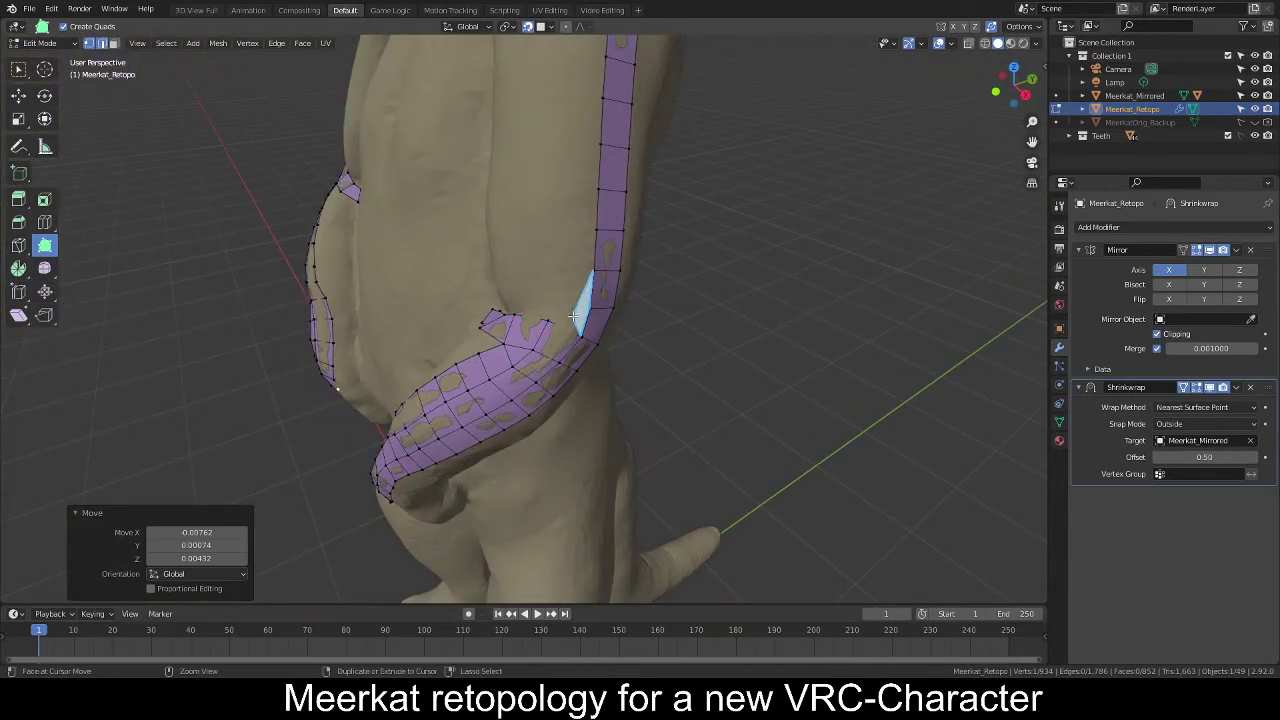
pyautogui.keyDown('ctrl'); pyautogui.moveTo(576, 322); pyautogui.dragTo(572, 322); pyautogui.keyUp('ctrl')
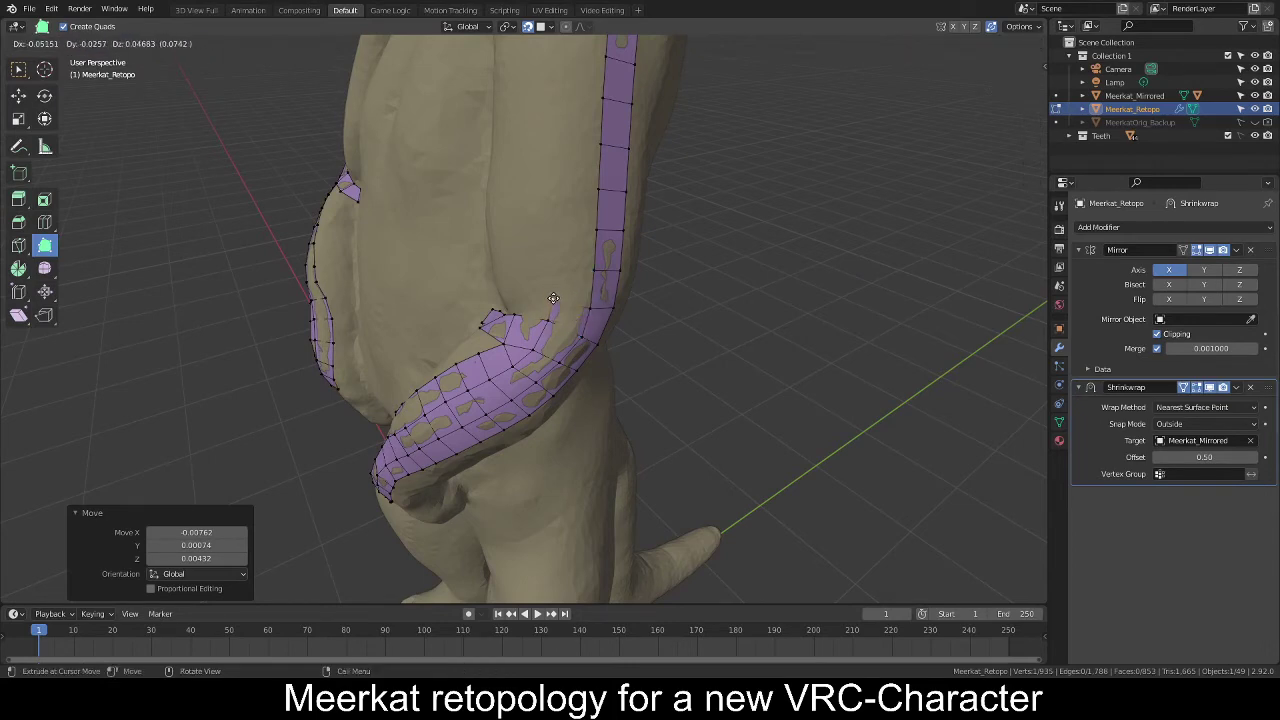
pyautogui.keyDown('ctrl'); pyautogui.moveTo(553, 298); pyautogui.dragTo(553, 298); pyautogui.keyUp('ctrl')
# Continue the row above the elbow crease inward with four more quads attached to the patch's upper edge.
pyautogui.moveTo(553, 298)
pyautogui.mouseDown(button='middle')
pyautogui.moveTo(600, 266)
pyautogui.moveTo(566, 284)
pyautogui.mouseUp(button='middle')
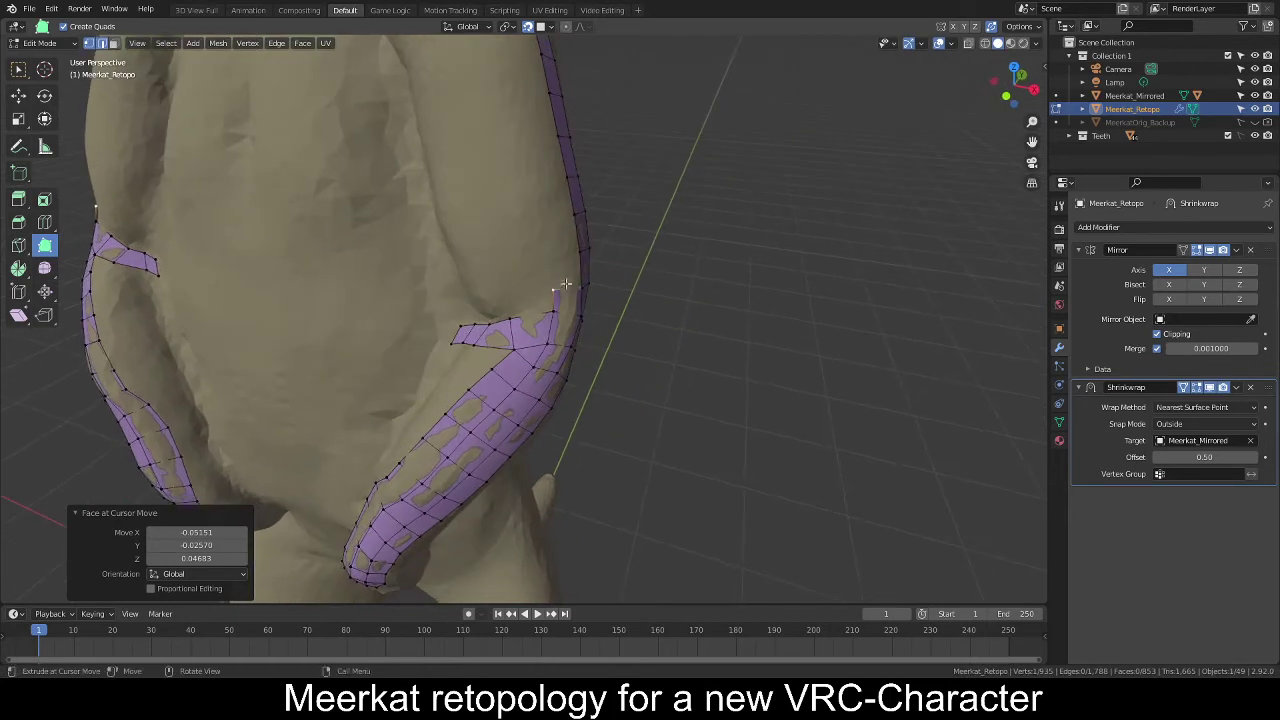
pyautogui.keyDown('ctrl'); pyautogui.moveTo(549, 298); pyautogui.dragTo(509, 292); pyautogui.keyUp('ctrl')
pyautogui.moveTo(509, 292); pyautogui.dragTo(534, 290, button='middle')
pyautogui.keyDown('ctrl'); pyautogui.moveTo(508, 318); pyautogui.dragTo(458, 318); pyautogui.keyUp('ctrl')
pyautogui.moveTo(463, 310); pyautogui.dragTo(503, 286, button='middle')
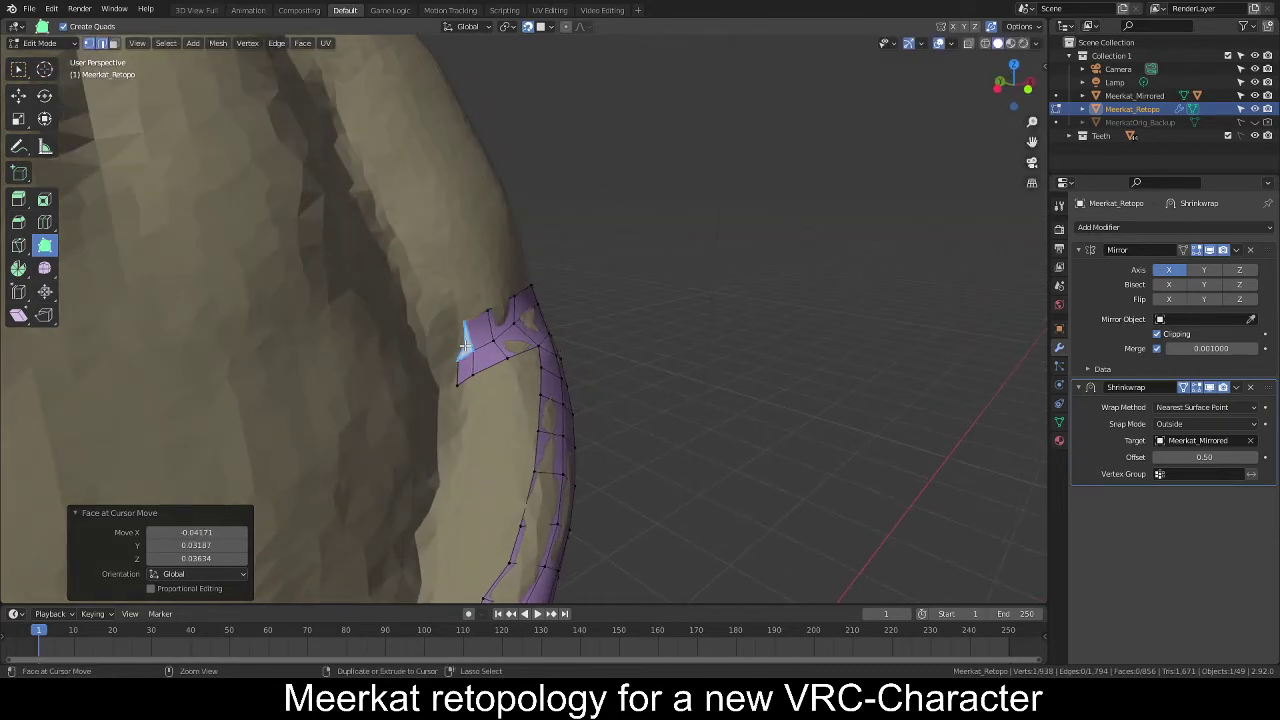
pyautogui.keyDown('ctrl'); pyautogui.moveTo(461, 338); pyautogui.dragTo(445, 326); pyautogui.keyUp('ctrl')
pyautogui.moveTo(445, 326); pyautogui.dragTo(465, 268, button='middle')
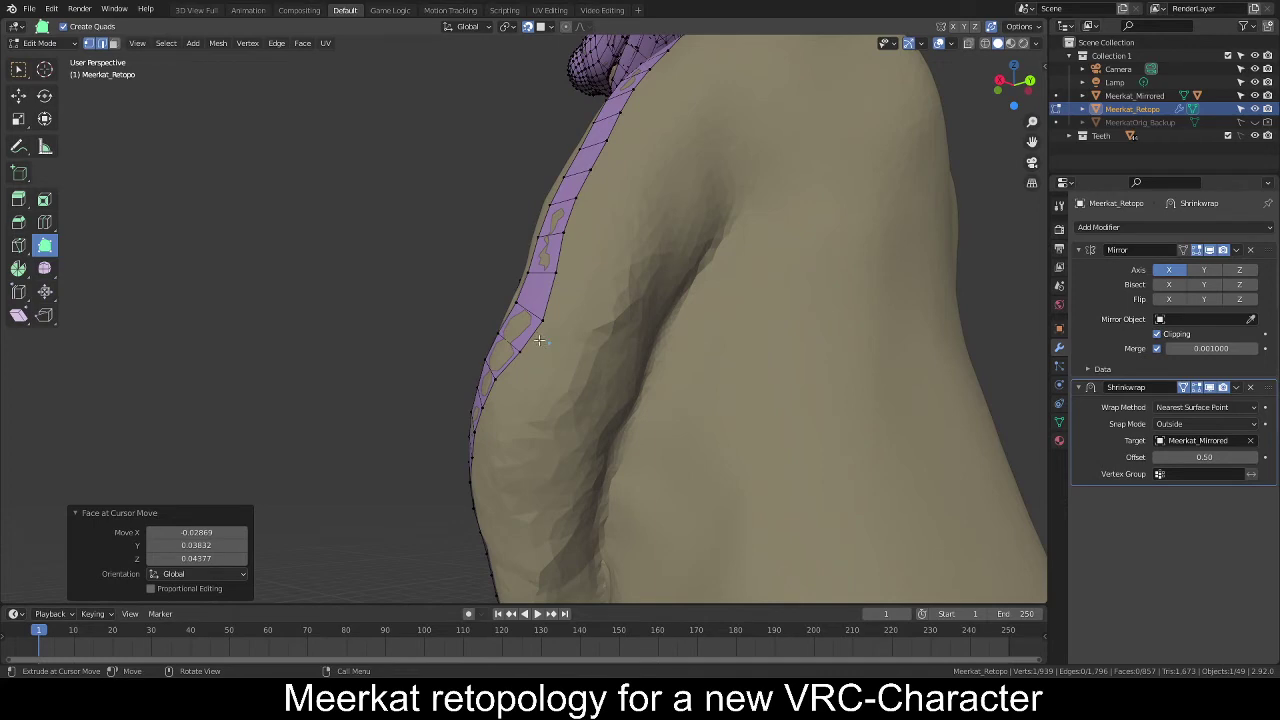
# Extrude a quad from the outer elbow edge toward the back of the arm, rotate its end edge by -11.3° and reposition it.
pyautogui.moveTo(560, 355); pyautogui.dragTo(600, 385, button='middle')
pyautogui.press('g')
pyautogui.moveTo(623, 401); pyautogui.dragTo(637, 401)
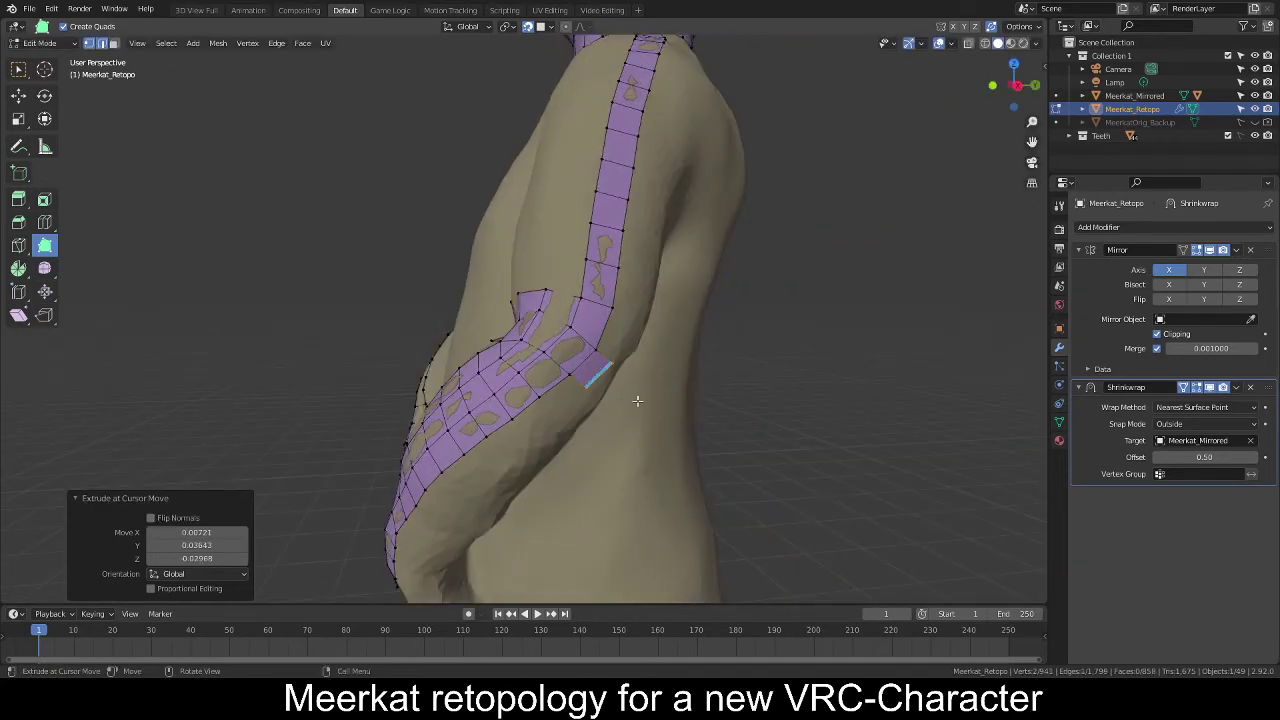
pyautogui.moveTo(637, 401); pyautogui.dragTo(568, 360, button='middle')
pyautogui.press('r')
pyautogui.click(628, 362)
pyautogui.press('g')
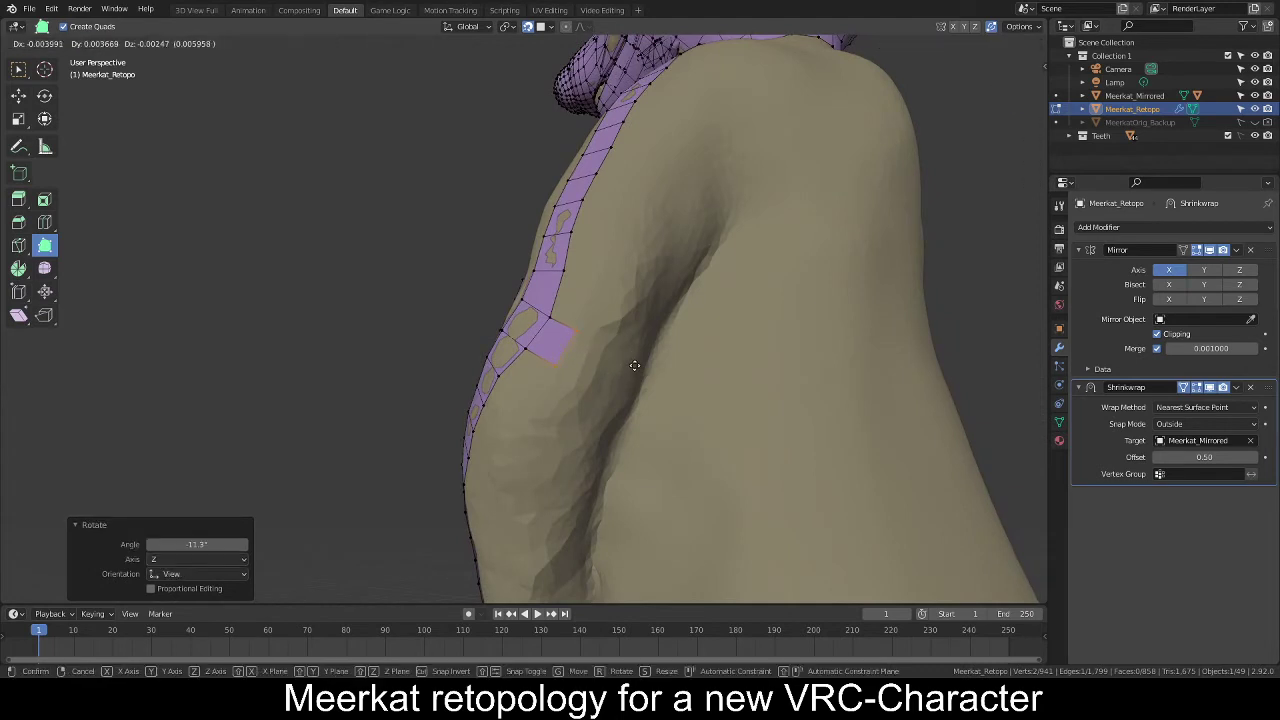
pyautogui.click(592, 371)
# Extrude two more quads across the back of the elbow, rotating their end edges by -10.4° and -5.54°.
pyautogui.moveTo(617, 377); pyautogui.dragTo(655, 388)
pyautogui.moveTo(655, 388); pyautogui.dragTo(606, 371, button='middle')
pyautogui.press('r')
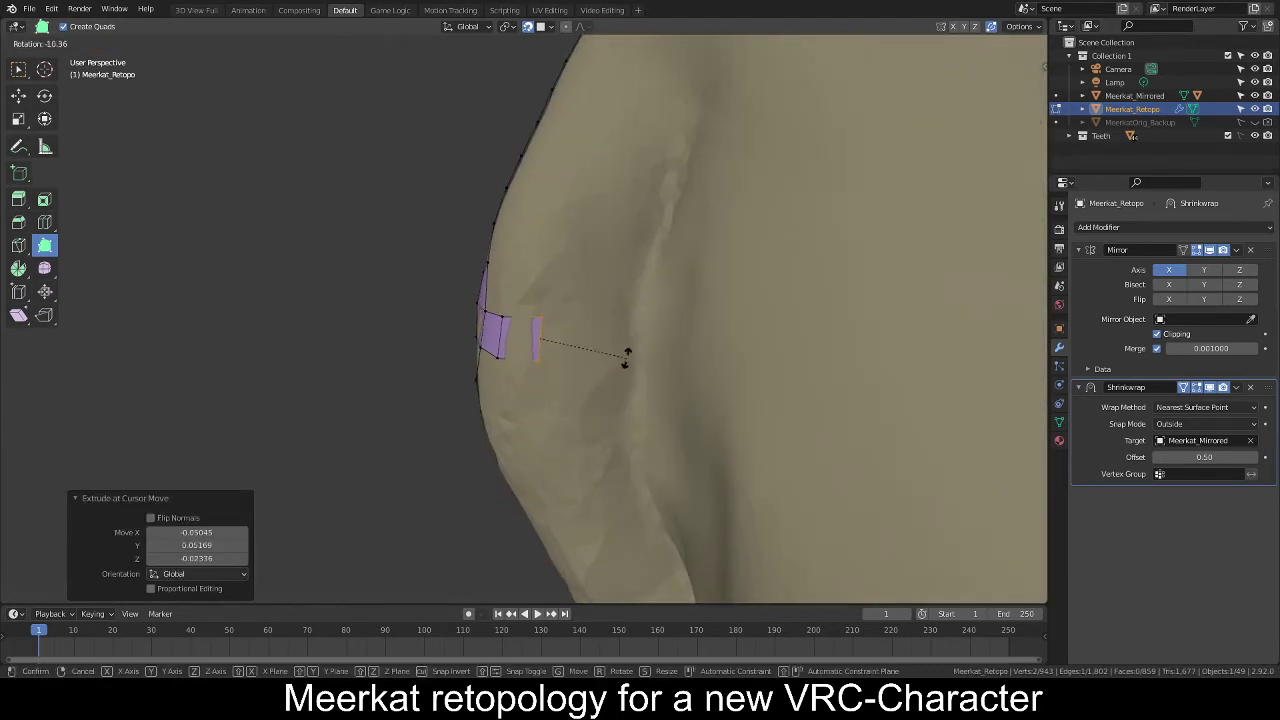
pyautogui.click(622, 357)
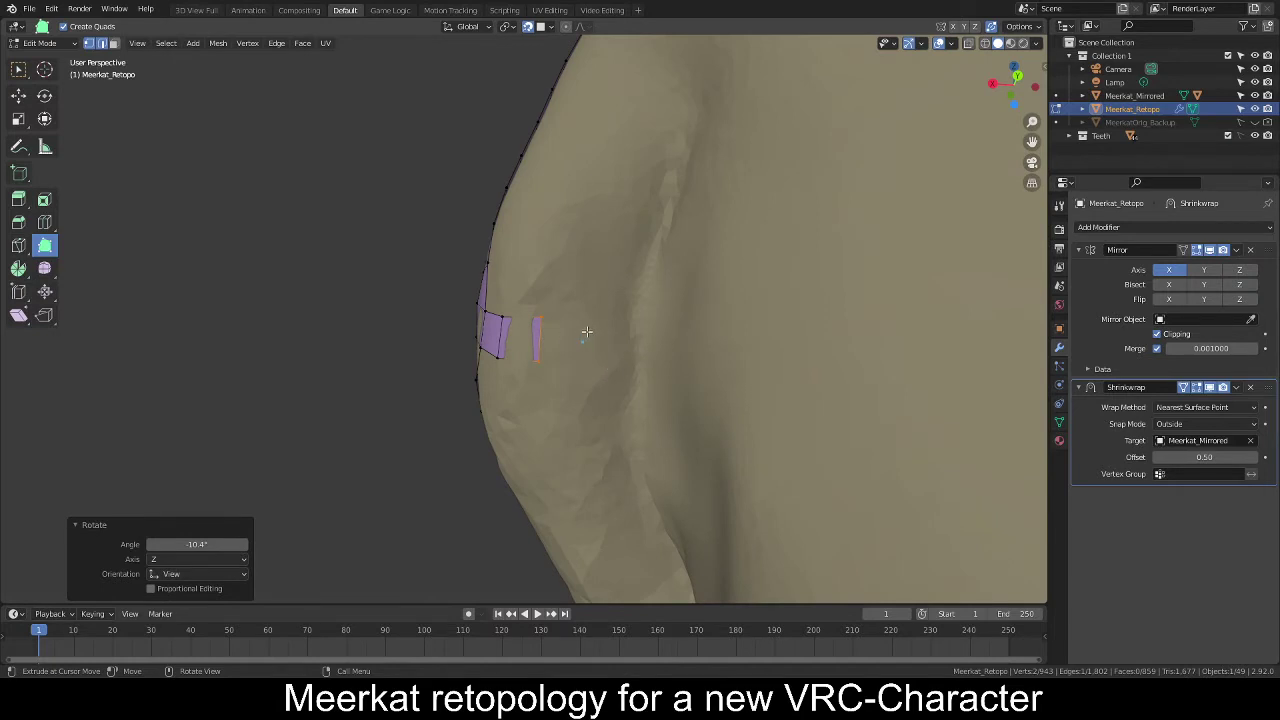
pyautogui.moveTo(591, 341); pyautogui.dragTo(641, 342)
pyautogui.press('r')
pyautogui.click(684, 335)
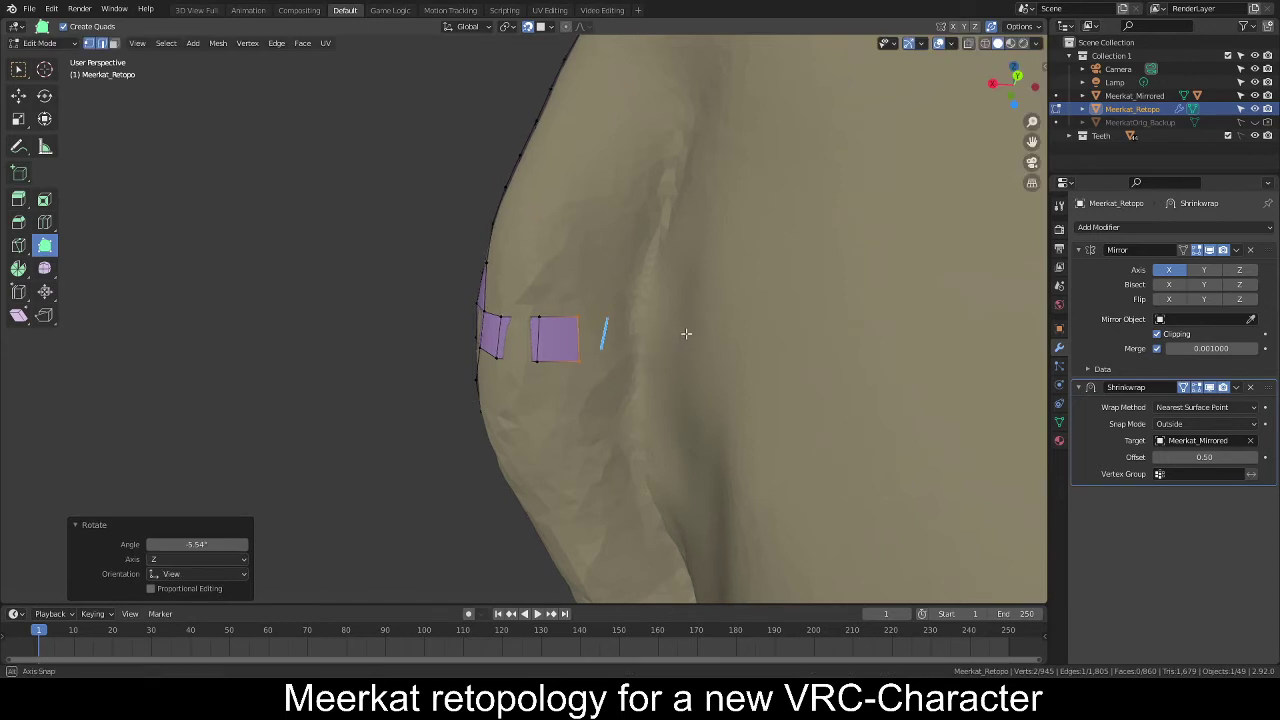
# Extend the back elbow strip with two more quads toward the body, rotate the last end edge by 7.58° and nudge it into place.
pyautogui.moveTo(686, 334); pyautogui.dragTo(689, 323, button='middle')
pyautogui.press('r')
pyautogui.moveTo(689, 325); pyautogui.dragTo(671, 306)
pyautogui.click(689, 315)
pyautogui.press('r')
pyautogui.click(674, 308)
pyautogui.moveTo(674, 308); pyautogui.dragTo(389, 340, button='middle')
pyautogui.press('g')
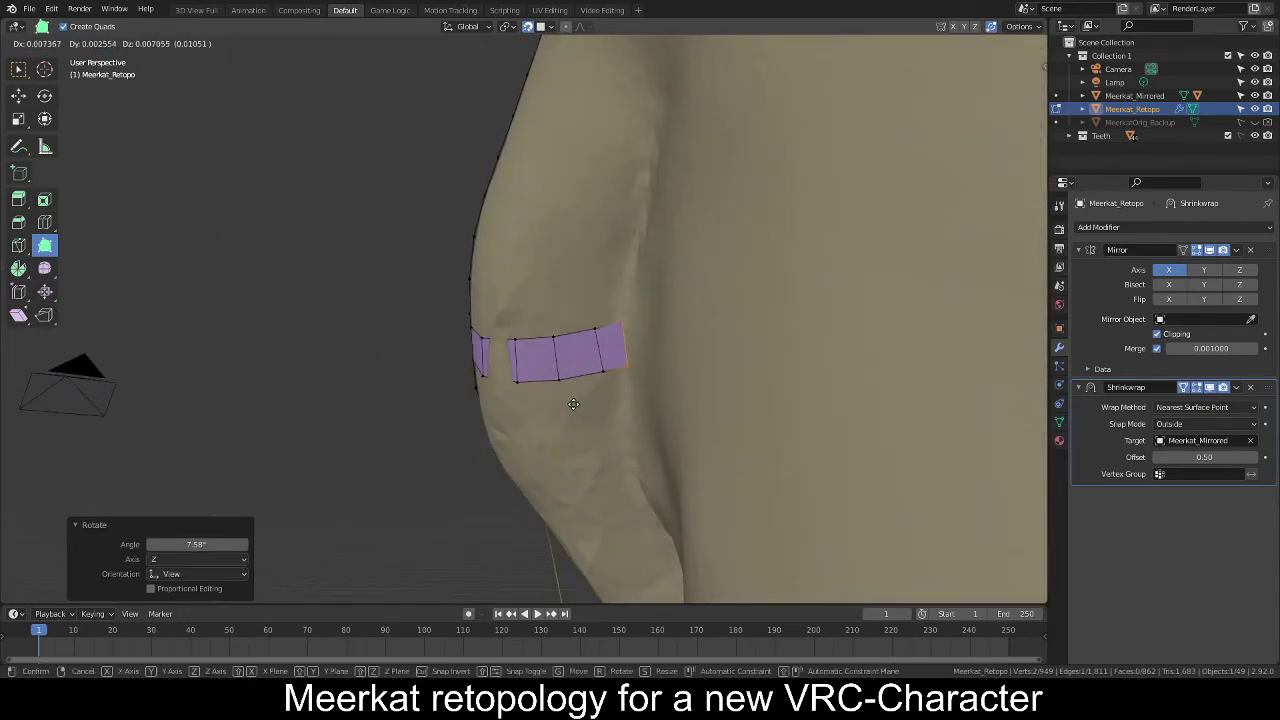
pyautogui.click(573, 404)
# Build a second row of five quads above the strip across the back of the elbow.
pyautogui.moveTo(573, 404); pyautogui.dragTo(557, 331, button='middle')
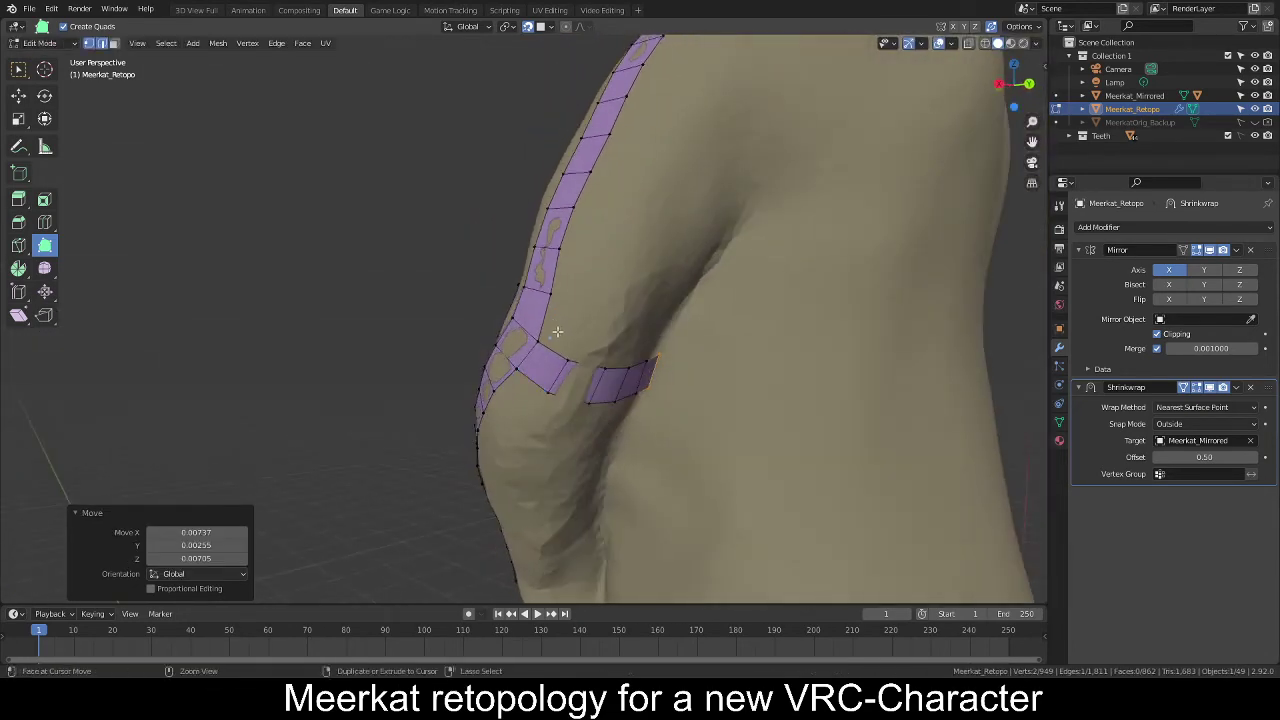
pyautogui.moveTo(541, 338); pyautogui.dragTo(583, 313)
pyautogui.moveTo(583, 313); pyautogui.dragTo(533, 325, button='middle')
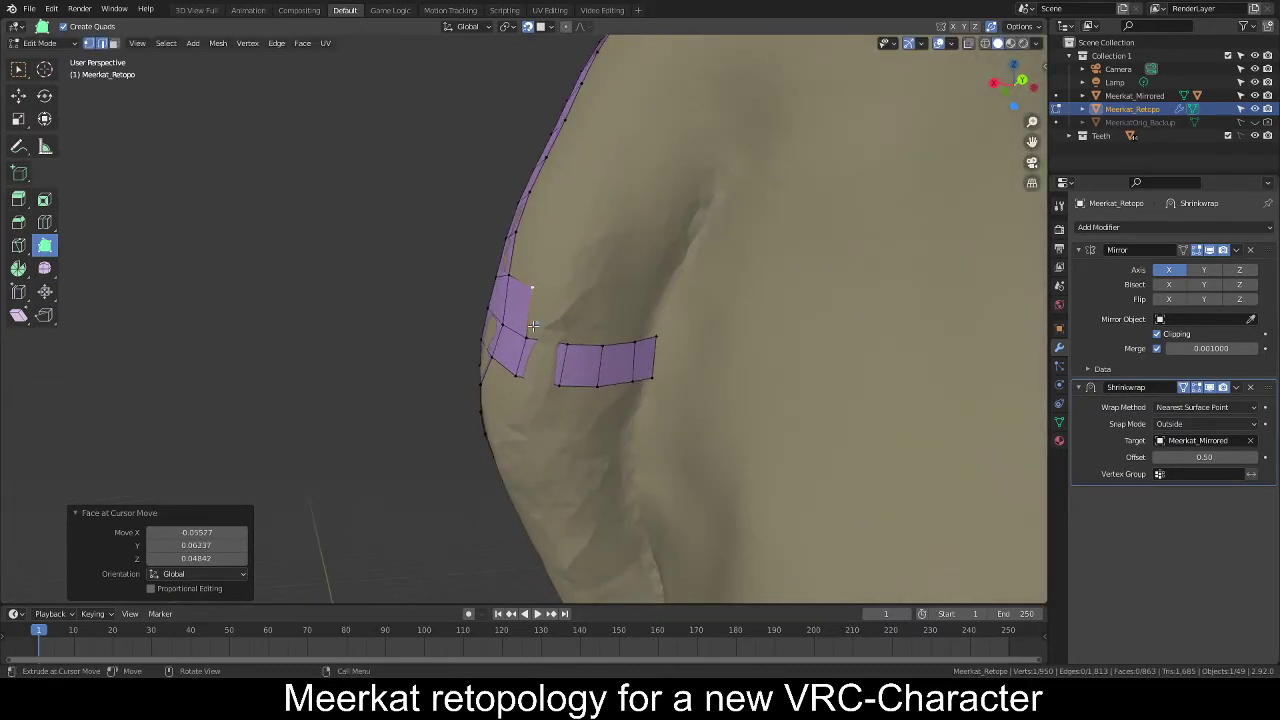
pyautogui.moveTo(533, 334); pyautogui.dragTo(572, 301)
pyautogui.moveTo(572, 301); pyautogui.dragTo(610, 310, button='middle')
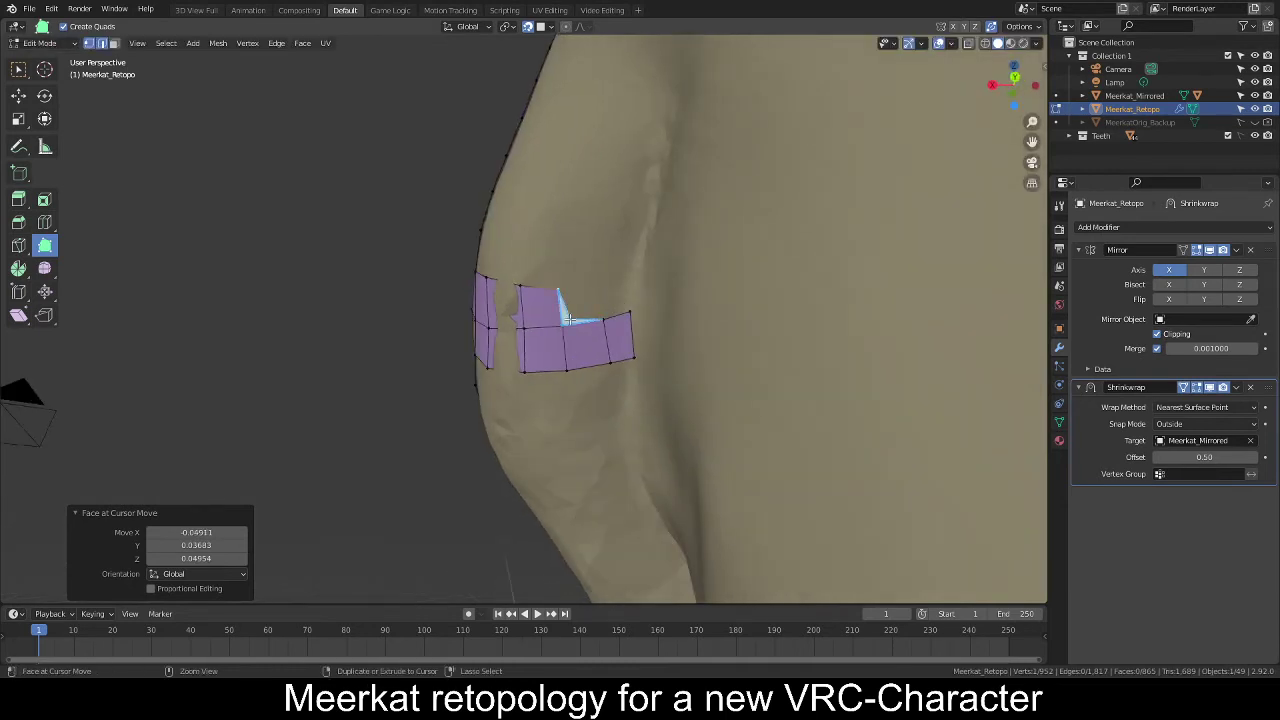
pyautogui.moveTo(567, 318); pyautogui.dragTo(631, 279)
pyautogui.moveTo(631, 279); pyautogui.dragTo(495, 273, button='middle')
pyautogui.scroll(2, 481, 247)
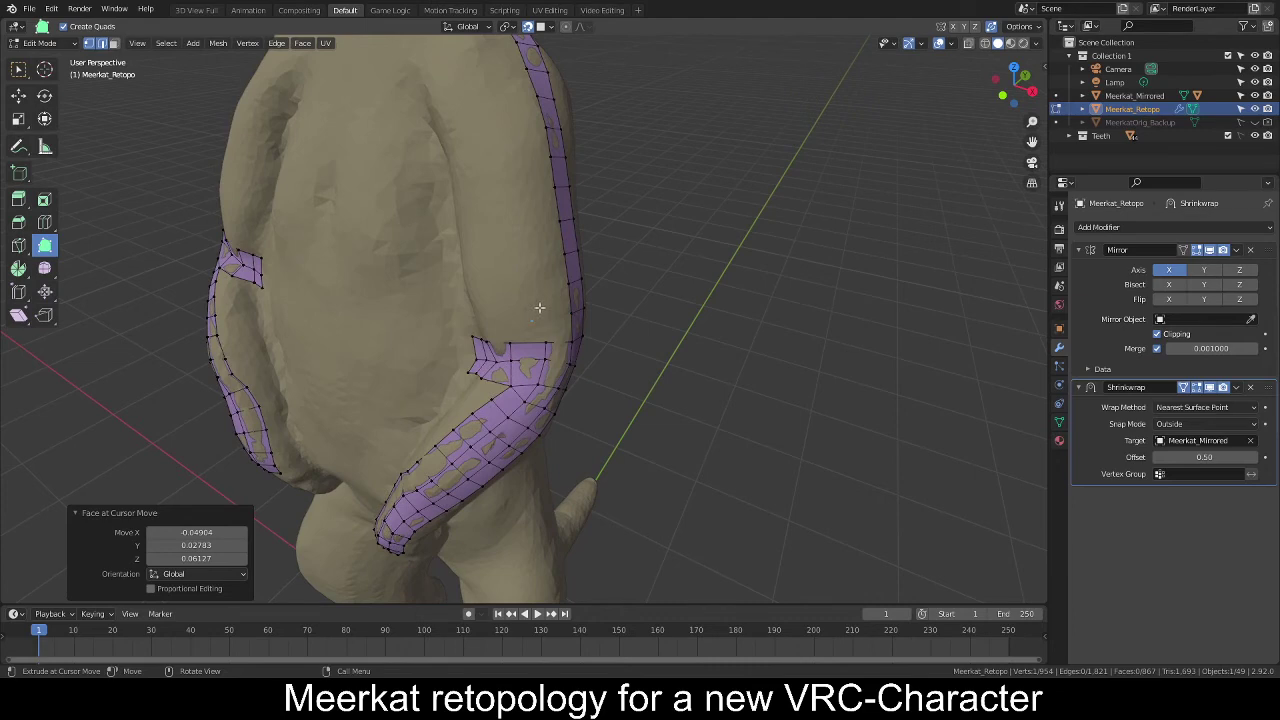
# Add five quads above the front elbow patch, joining the upper-arm strip and continuing around the arm's inner side.
pyautogui.moveTo(546, 303); pyautogui.dragTo(509, 312, button='middle')
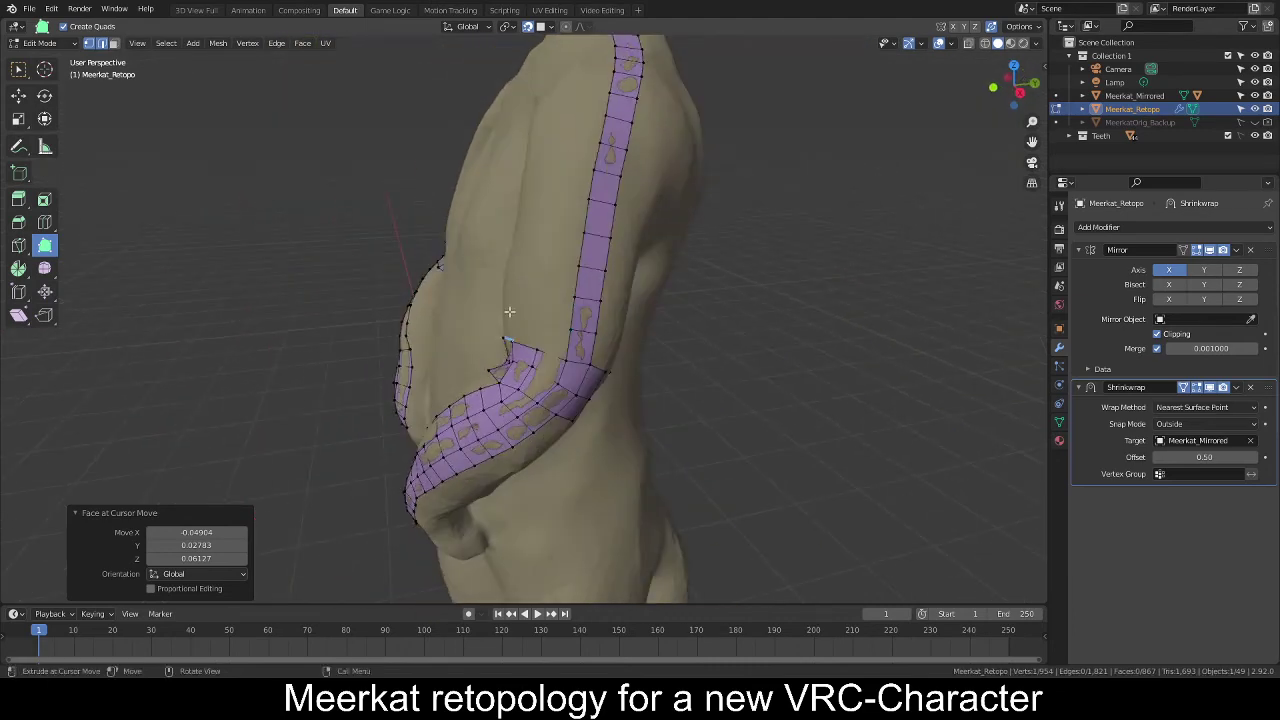
pyautogui.moveTo(558, 350); pyautogui.dragTo(541, 328)
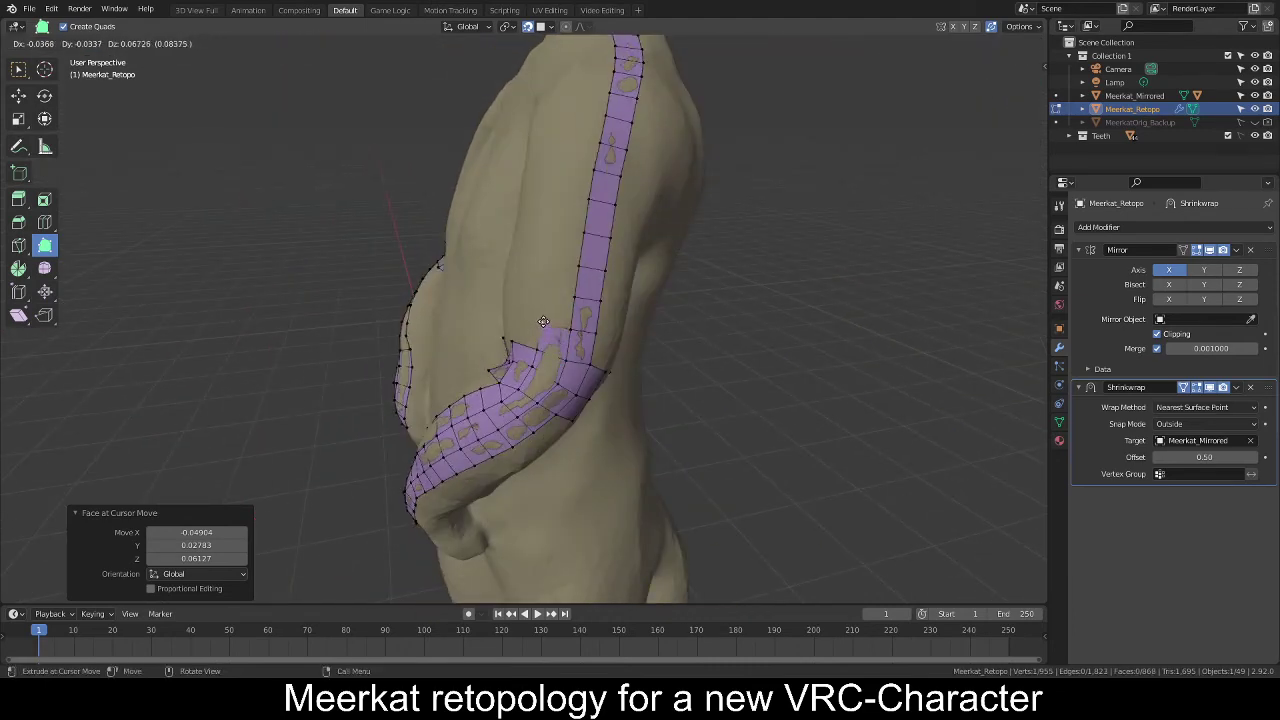
pyautogui.moveTo(543, 320); pyautogui.dragTo(537, 337, button='middle')
pyautogui.moveTo(537, 337); pyautogui.dragTo(510, 316)
pyautogui.moveTo(510, 316); pyautogui.dragTo(598, 305, button='middle')
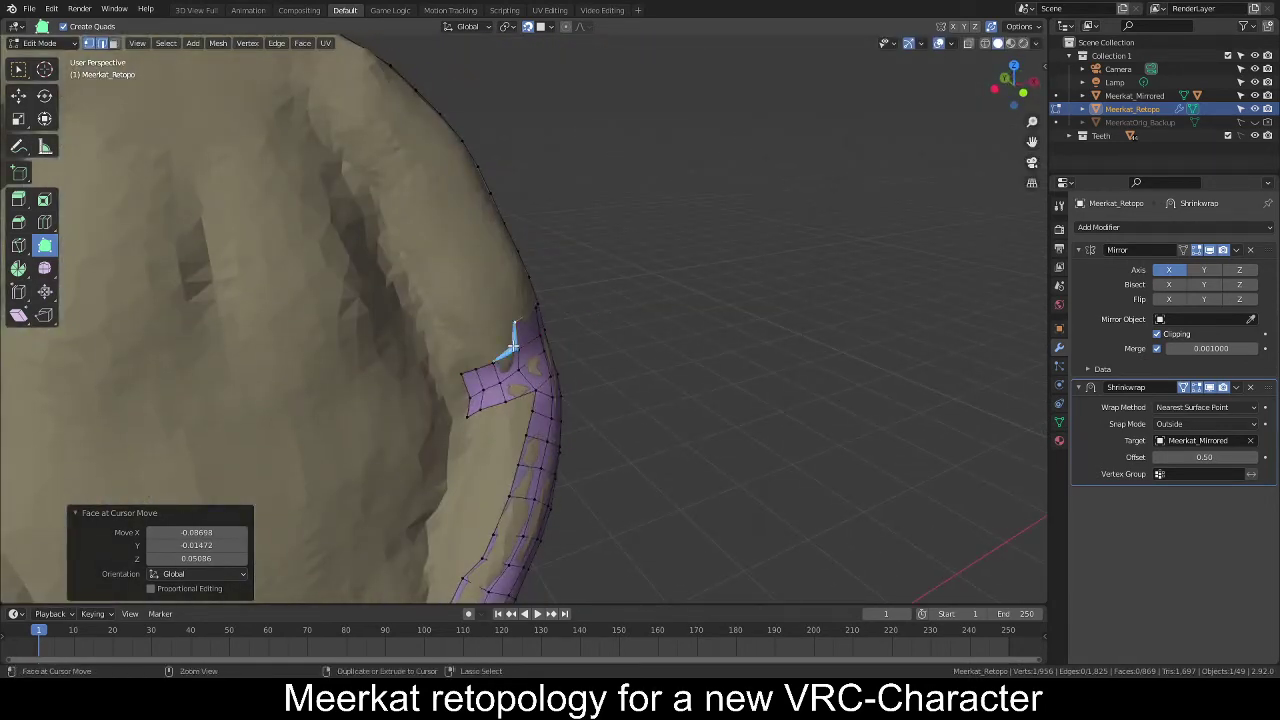
pyautogui.moveTo(512, 344); pyautogui.dragTo(451, 340)
pyautogui.moveTo(491, 323); pyautogui.dragTo(407, 286, button='middle')
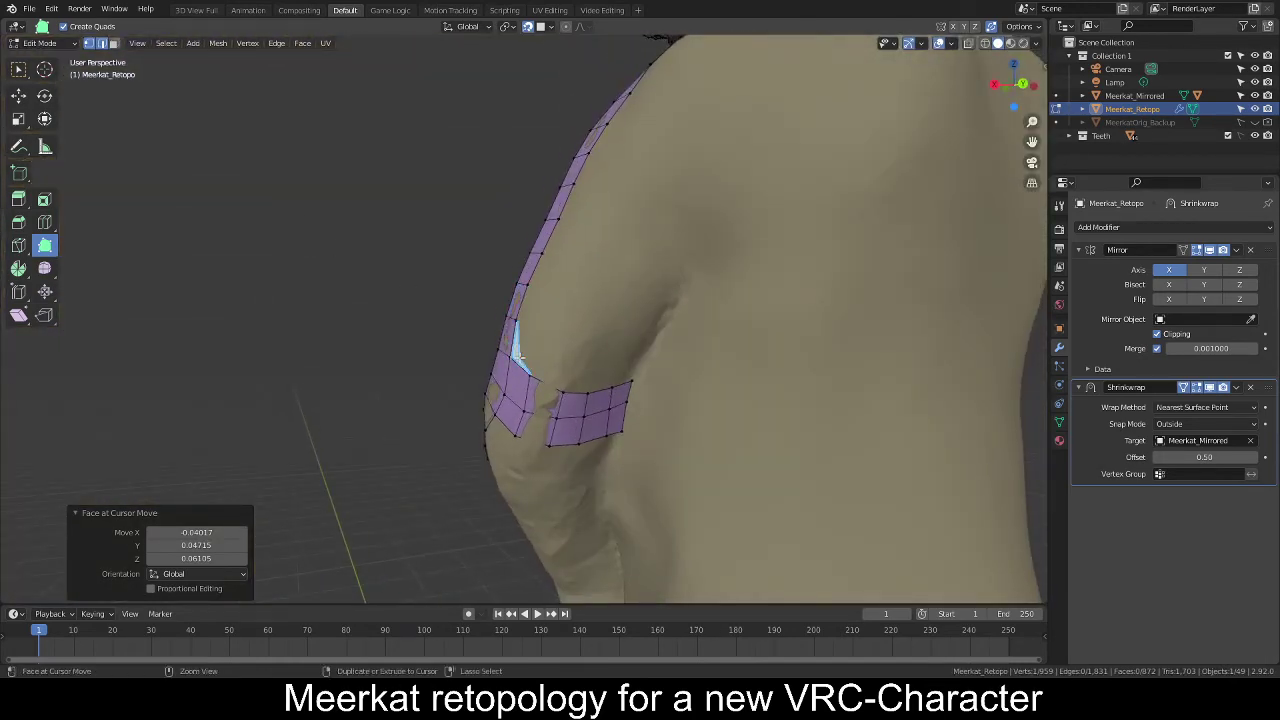
# Add a third row of five quads across the back of the arm above the elbow and reposition its end vertex.
pyautogui.moveTo(521, 357); pyautogui.dragTo(636, 357)
pyautogui.moveTo(589, 334); pyautogui.dragTo(510, 313, button='middle')
pyautogui.press('g')
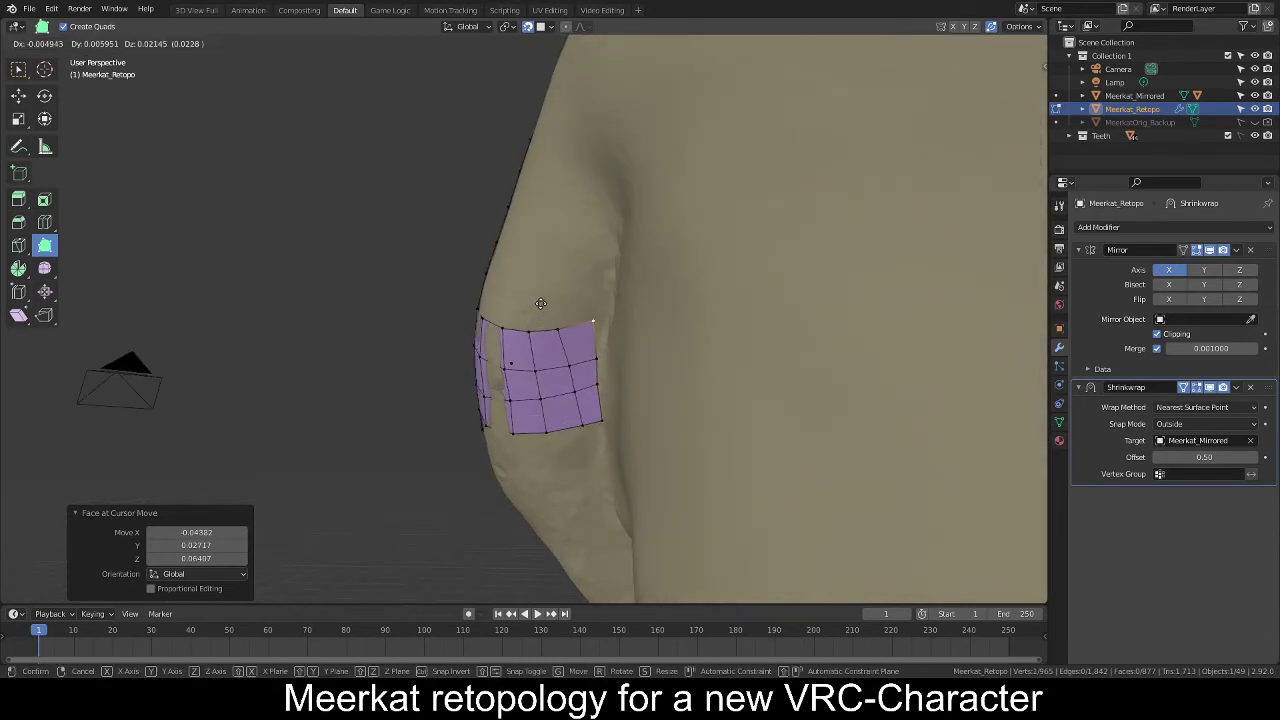
pyautogui.moveTo(540, 303); pyautogui.dragTo(562, 323)
pyautogui.moveTo(562, 323); pyautogui.dragTo(392, 345, button='middle')
pyautogui.moveTo(448, 336); pyautogui.dragTo(486, 324, button='middle')
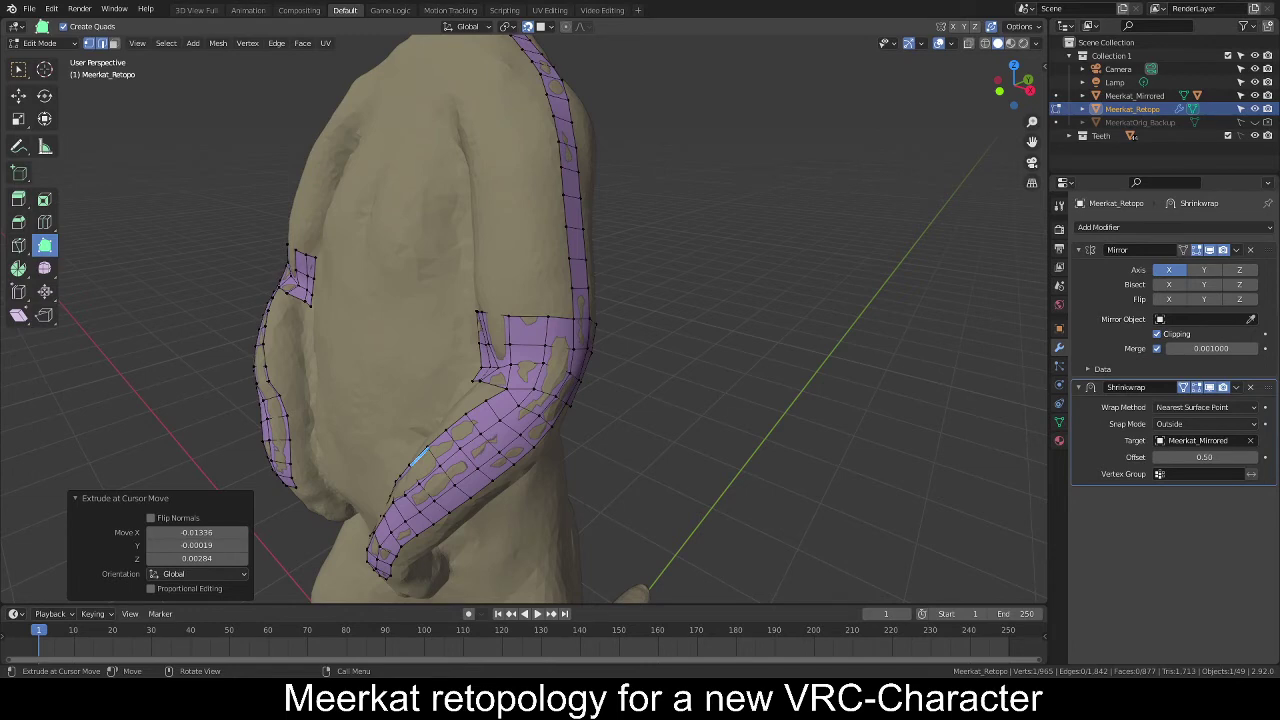
pyautogui.click(573, 138)
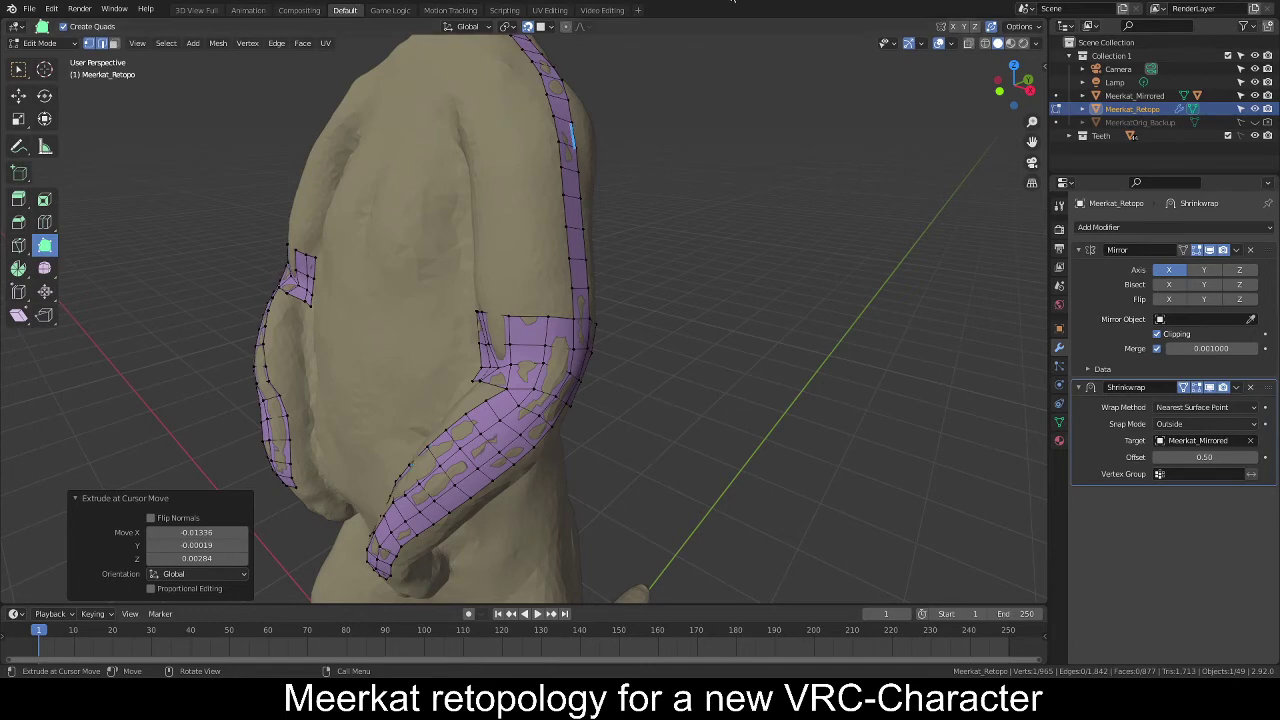
# Extrude a quad upward from the upper edge of the front elbow patch, rotate its end edge by -11.7°, scale it and nudge it into place.
pyautogui.moveTo(654, 286); pyautogui.dragTo(591, 383, button='middle')
pyautogui.scroll(-4, 474, 326)
pyautogui.scroll(3, 680, 425)
pyautogui.moveTo(494, 287); pyautogui.dragTo(458, 309, button='middle')
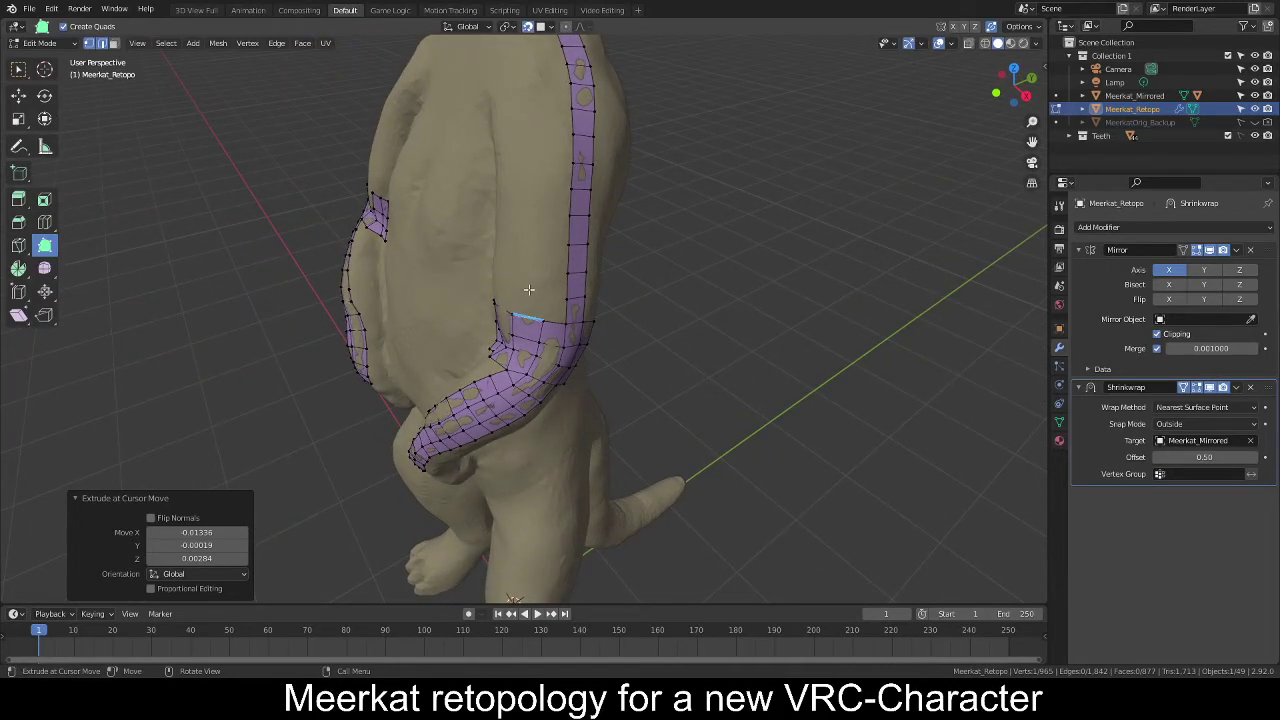
pyautogui.press('e')
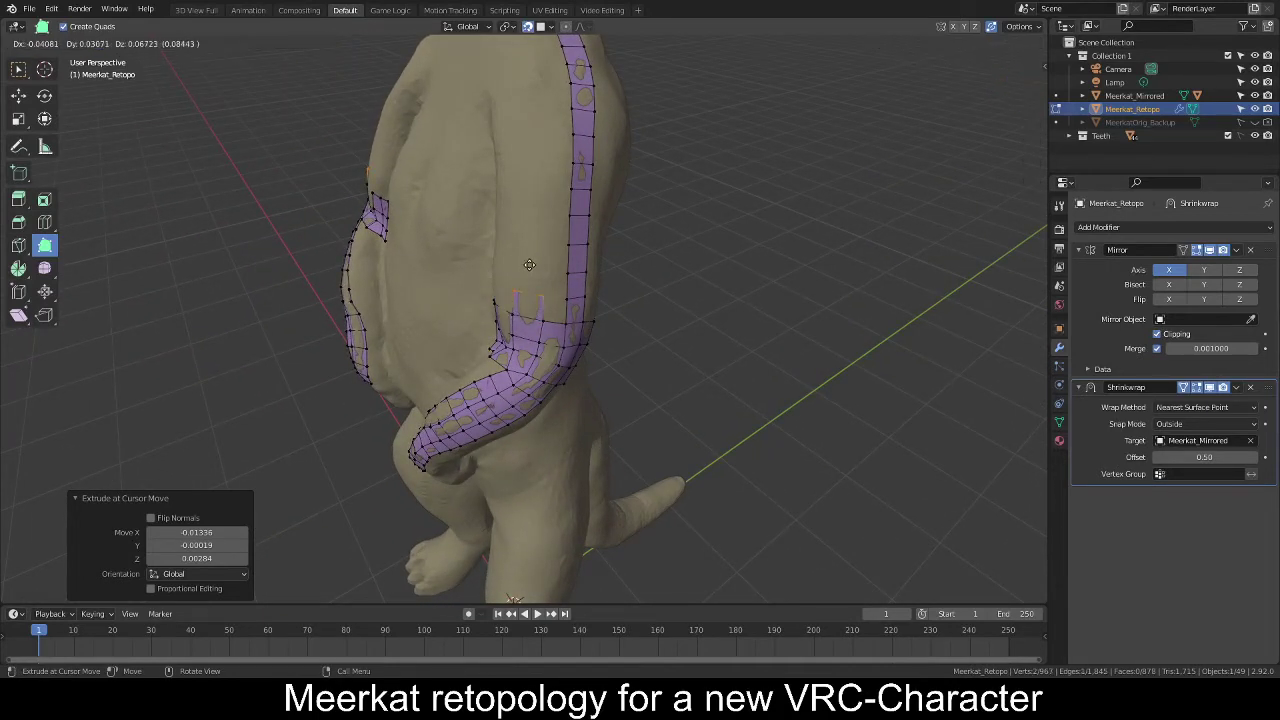
pyautogui.click(532, 265)
pyautogui.press('r')
pyautogui.click(548, 265)
pyautogui.press('s')
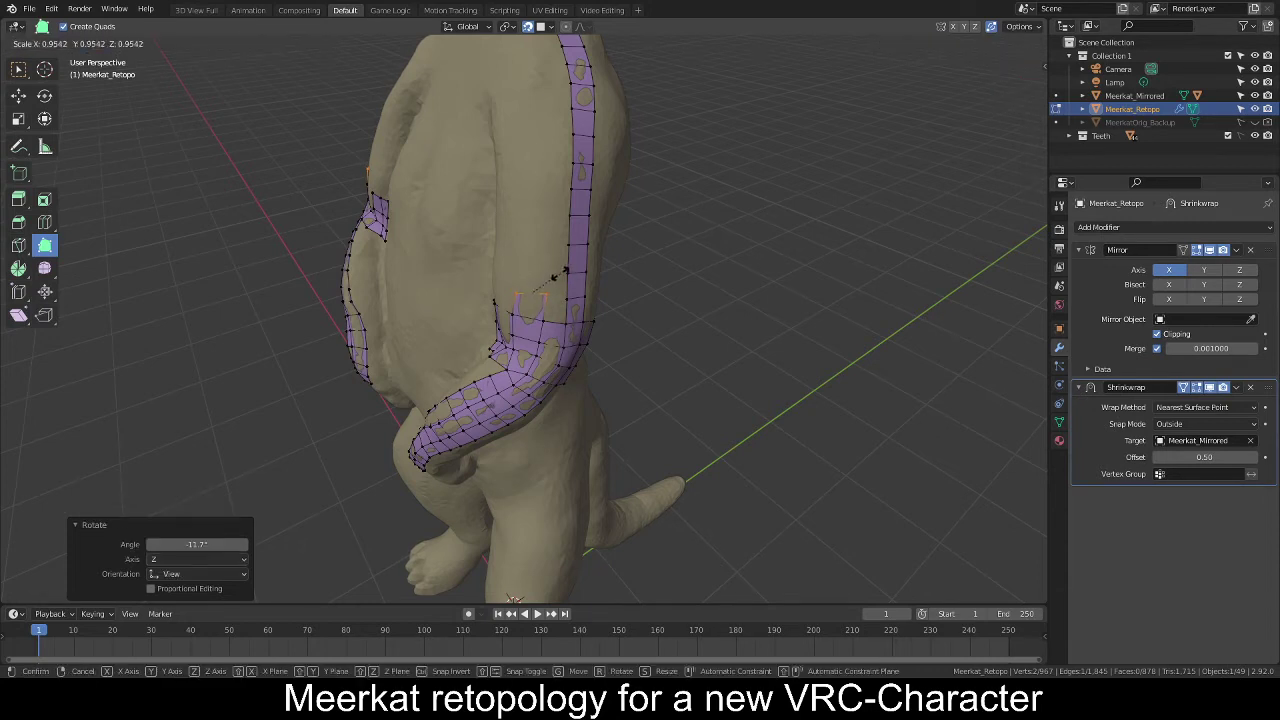
pyautogui.click(548, 274)
pyautogui.press('g')
pyautogui.click(548, 274)
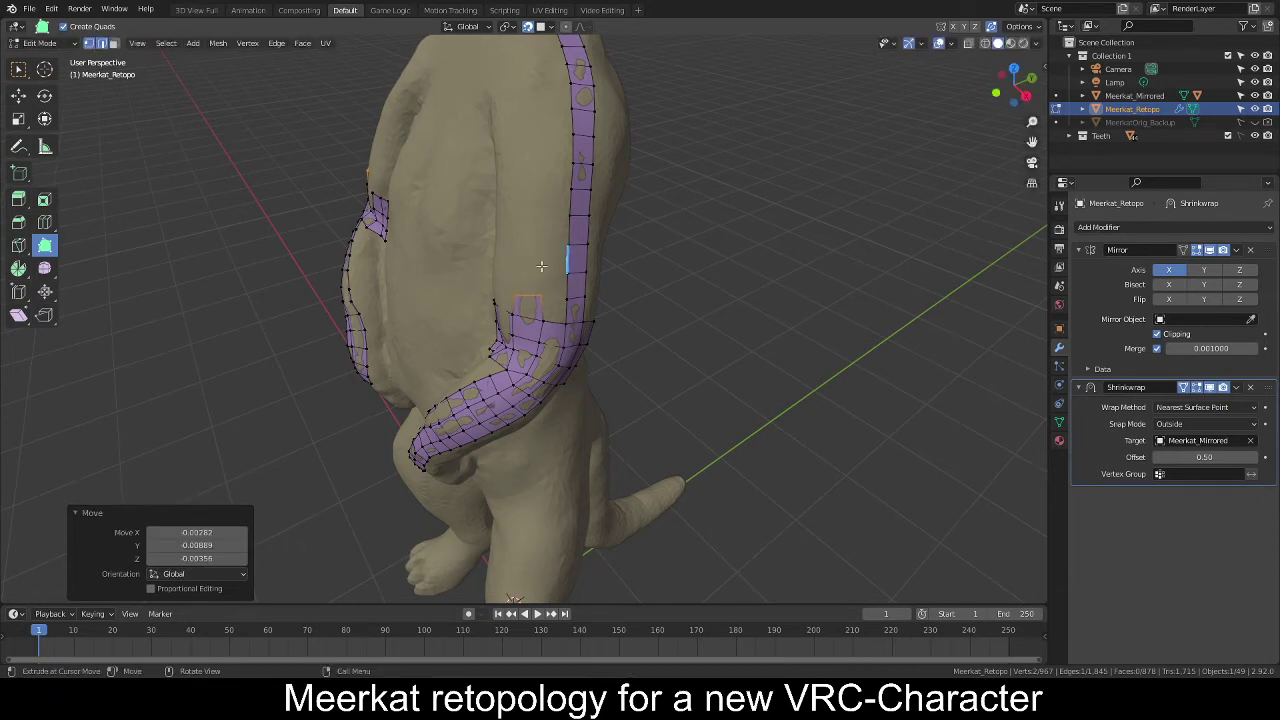
# Rotate the new quad's end edge by 6.35° and extend the strip up the front of the upper arm with five more quads.
pyautogui.moveTo(548, 274); pyautogui.dragTo(540, 257, button='middle')
pyautogui.press('r')
pyautogui.click(540, 257)
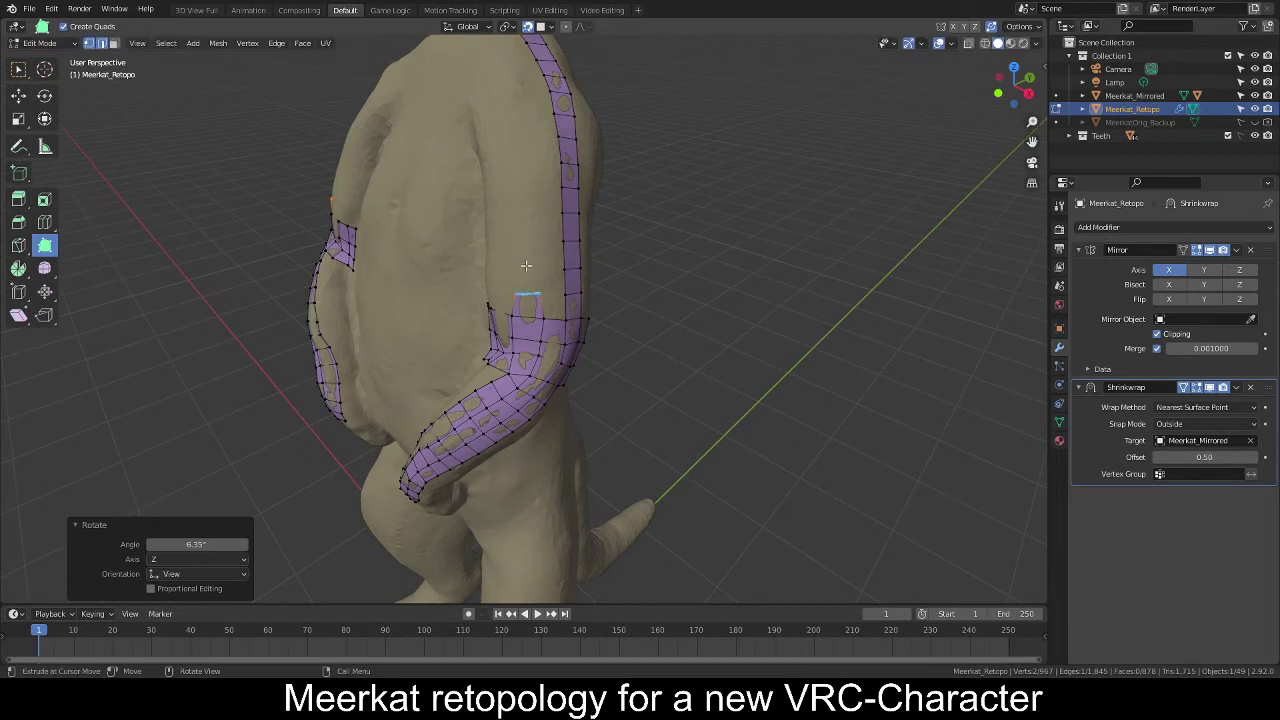
pyautogui.press('g')
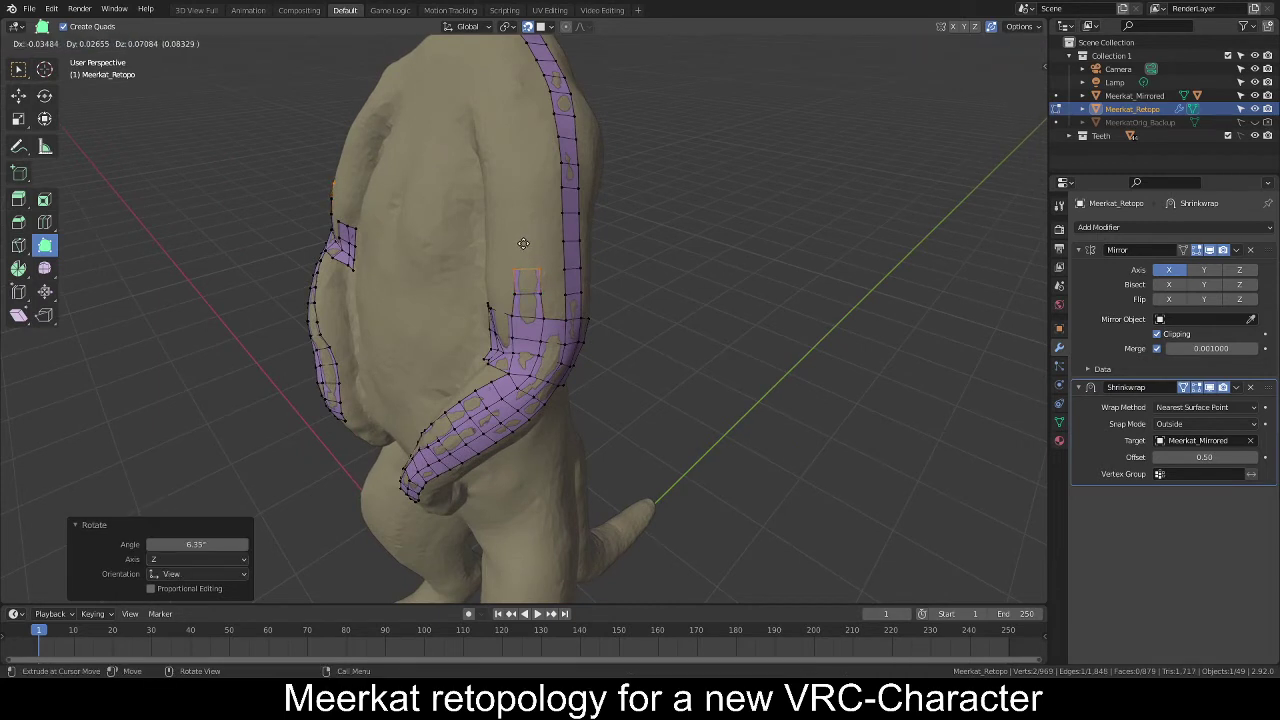
pyautogui.moveTo(523, 243); pyautogui.dragTo(519, 210)
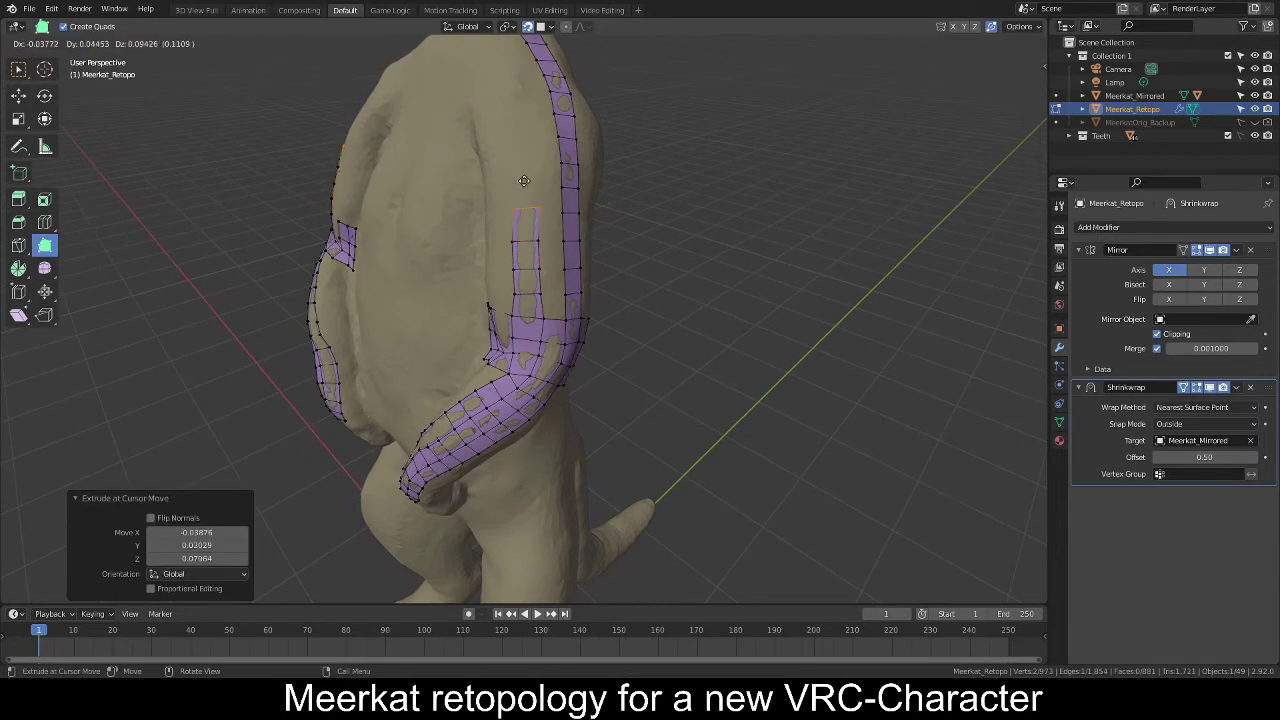
pyautogui.moveTo(520, 183); pyautogui.dragTo(517, 137)
# Extend the front upper-arm strip toward the shoulder with three more quads, rotating its end edge to follow the arm.
pyautogui.moveTo(517, 140); pyautogui.dragTo(506, 318, button='middle')
pyautogui.press('KP_3')
pyautogui.moveTo(672, 227); pyautogui.dragTo(728, 290, button='middle')
pyautogui.scroll(-9, 508, 263)
pyautogui.moveTo(508, 263); pyautogui.dragTo(540, 240, button='middle')
pyautogui.keyDown('shift'); pyautogui.moveTo(540, 130); pyautogui.dragTo(540, 224, button='middle'); pyautogui.keyUp('shift')
pyautogui.moveTo(546, 312); pyautogui.dragTo(536, 312, button='middle')
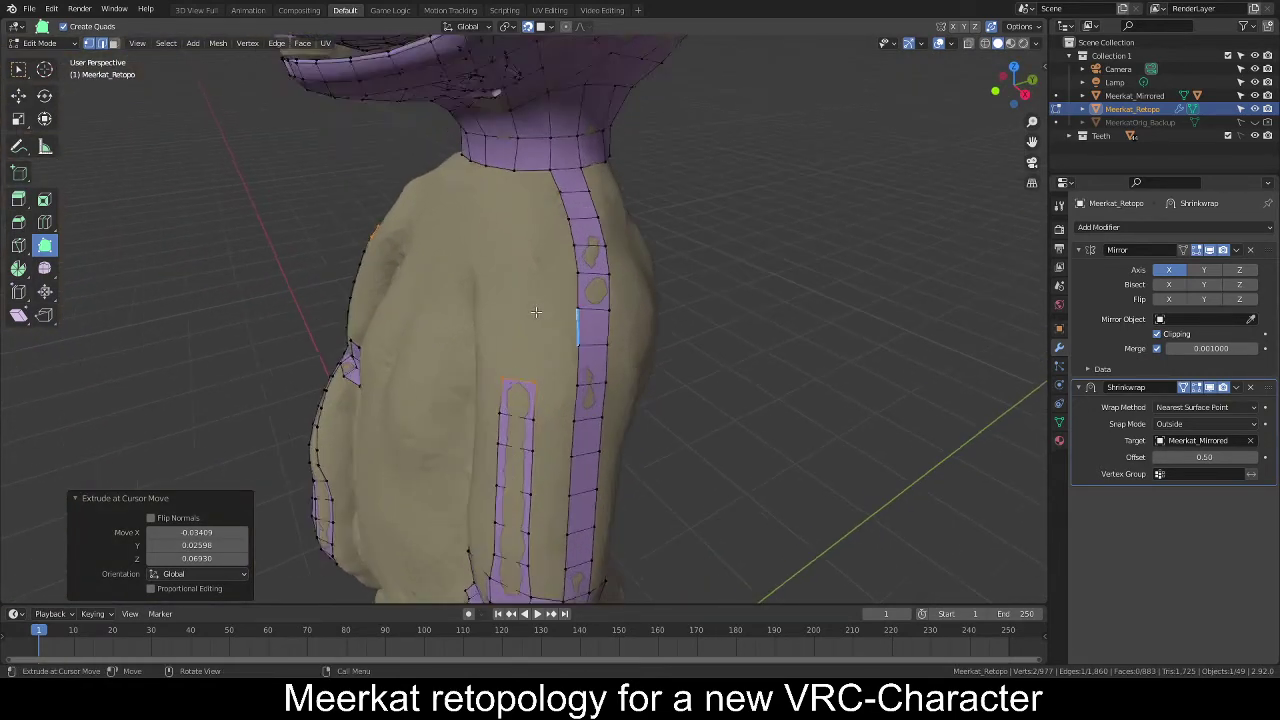
pyautogui.scroll(1, 536, 312)
pyautogui.moveTo(515, 360); pyautogui.dragTo(517, 234)
pyautogui.press('r')
pyautogui.click(570, 276)
# Rotate the strip's end edge by -13.7° and add two more quads up to the shoulder.
pyautogui.moveTo(541, 296); pyautogui.dragTo(548, 325, button='middle')
pyautogui.press('r')
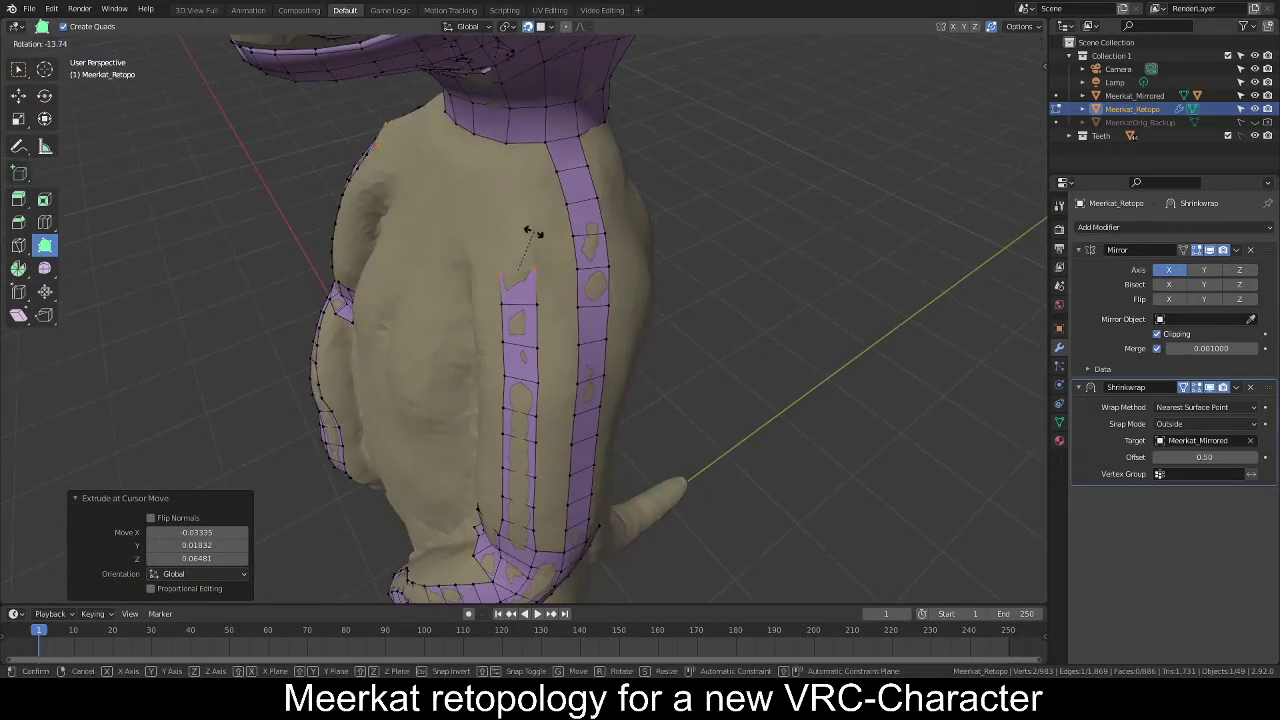
pyautogui.click(528, 243)
pyautogui.press('g')
pyautogui.click(507, 223)
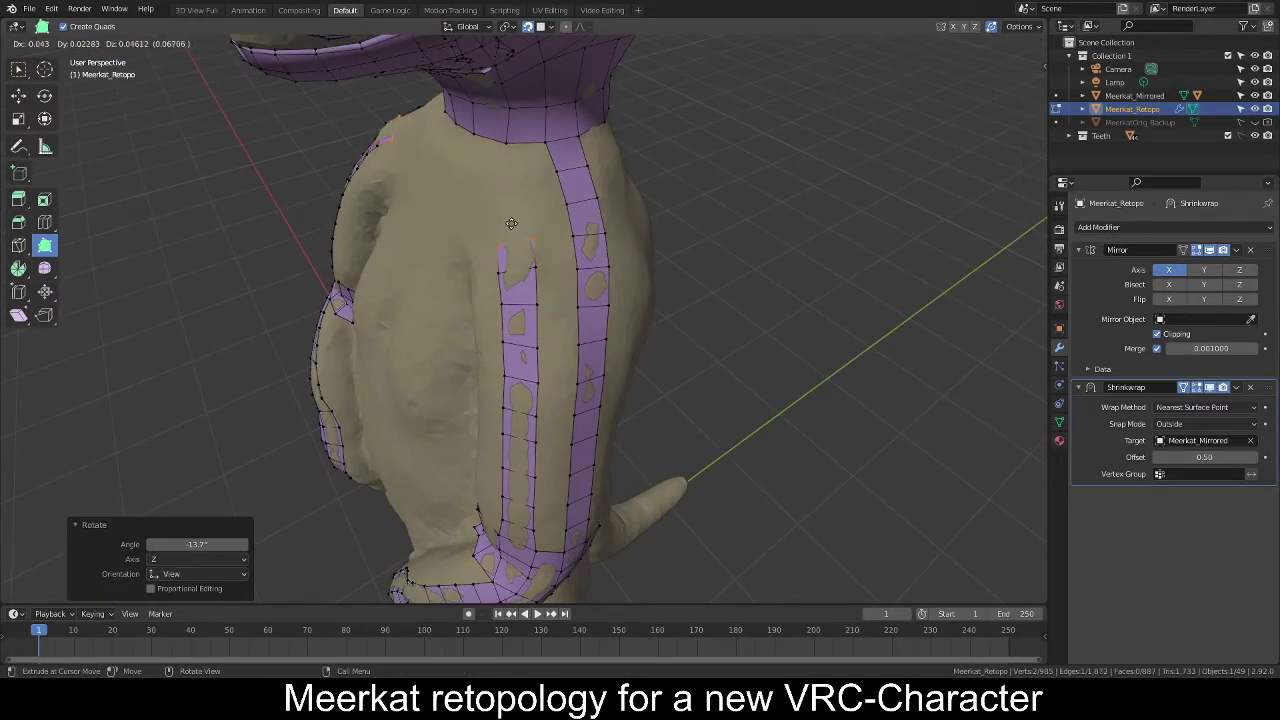
pyautogui.keyDown('ctrl'); pyautogui.click(510, 193); pyautogui.keyUp('ctrl')
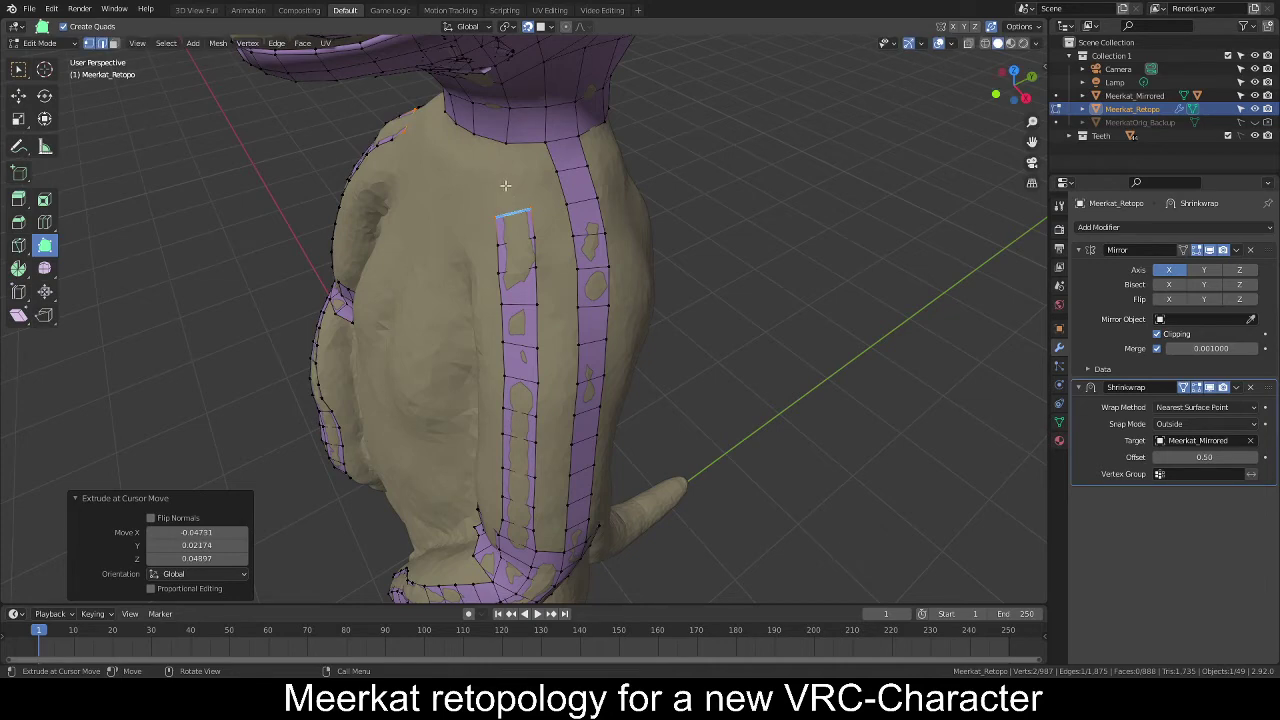
# Fill the gap between the new front strip and the outer upper-arm strip with quads from the elbow upward, and clear the selection.
pyautogui.scroll(-3, 592, 332)
pyautogui.moveTo(590, 392); pyautogui.dragTo(594, 349, button='middle')
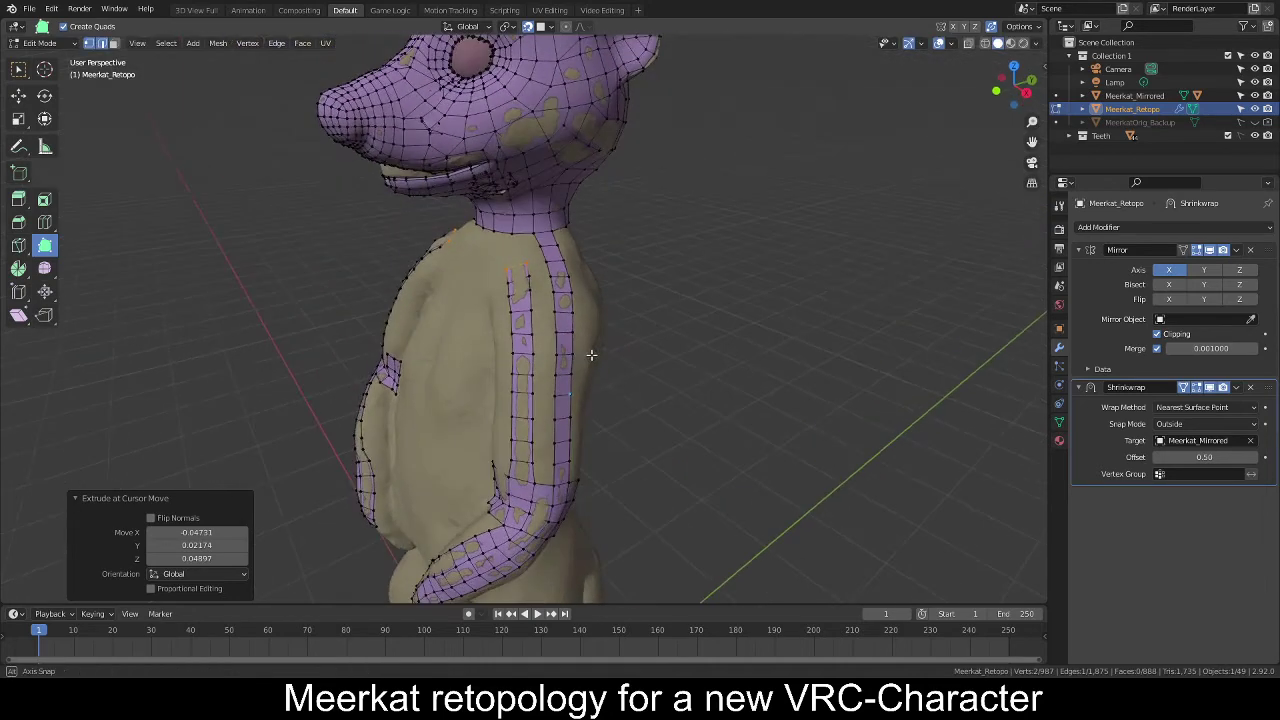
pyautogui.press('2')
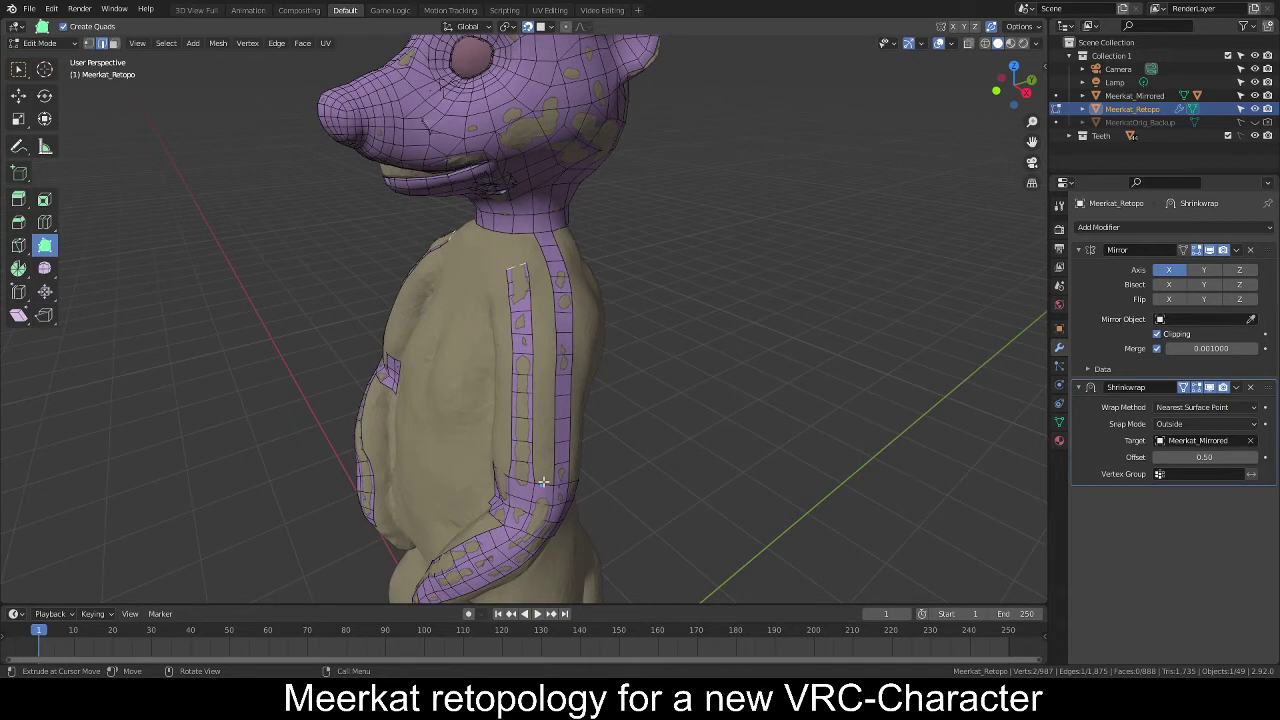
pyautogui.press('w')
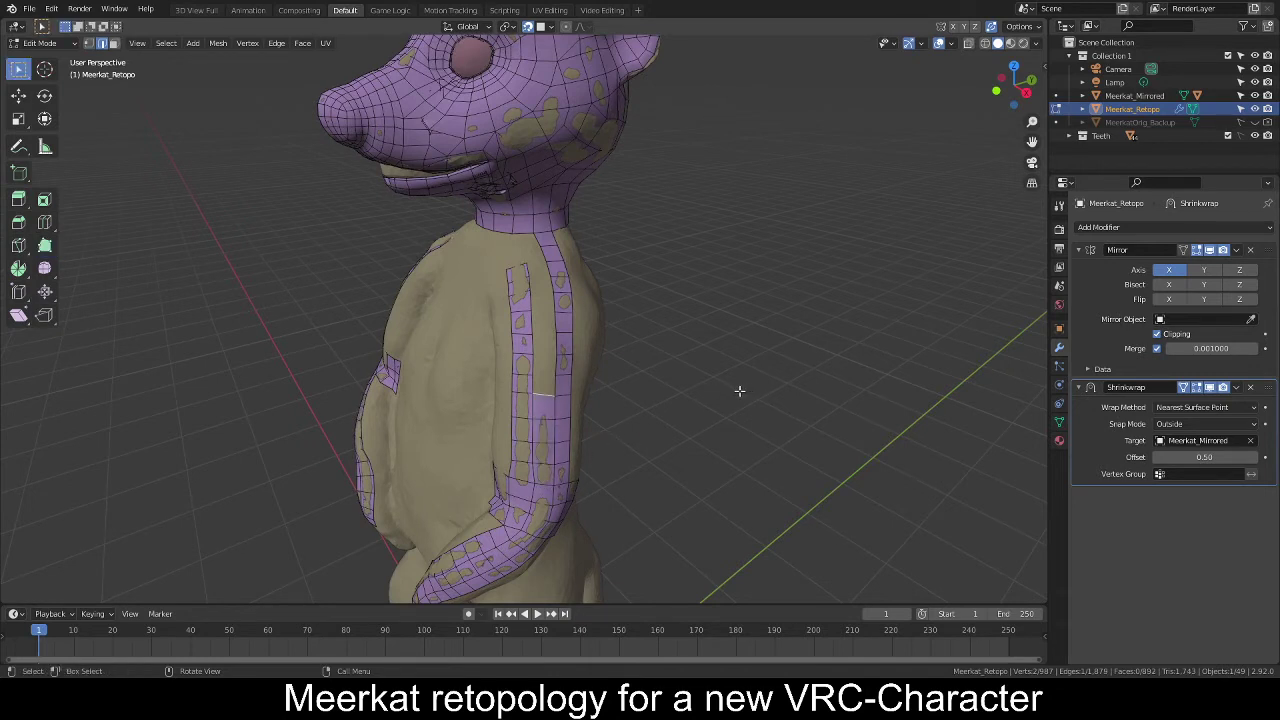
pyautogui.press('f')
pyautogui.press('f')
pyautogui.press('f')
pyautogui.press('f')
pyautogui.press('f')
pyautogui.hotkey('alt', 'a')
# Extrude a quad upward from the inner elbow patch with Poly Build and undo the stray quad pulled from the outer arm strip.
pyautogui.moveTo(730, 390); pyautogui.dragTo(392, 325, button='middle')
pyautogui.click(44, 245)
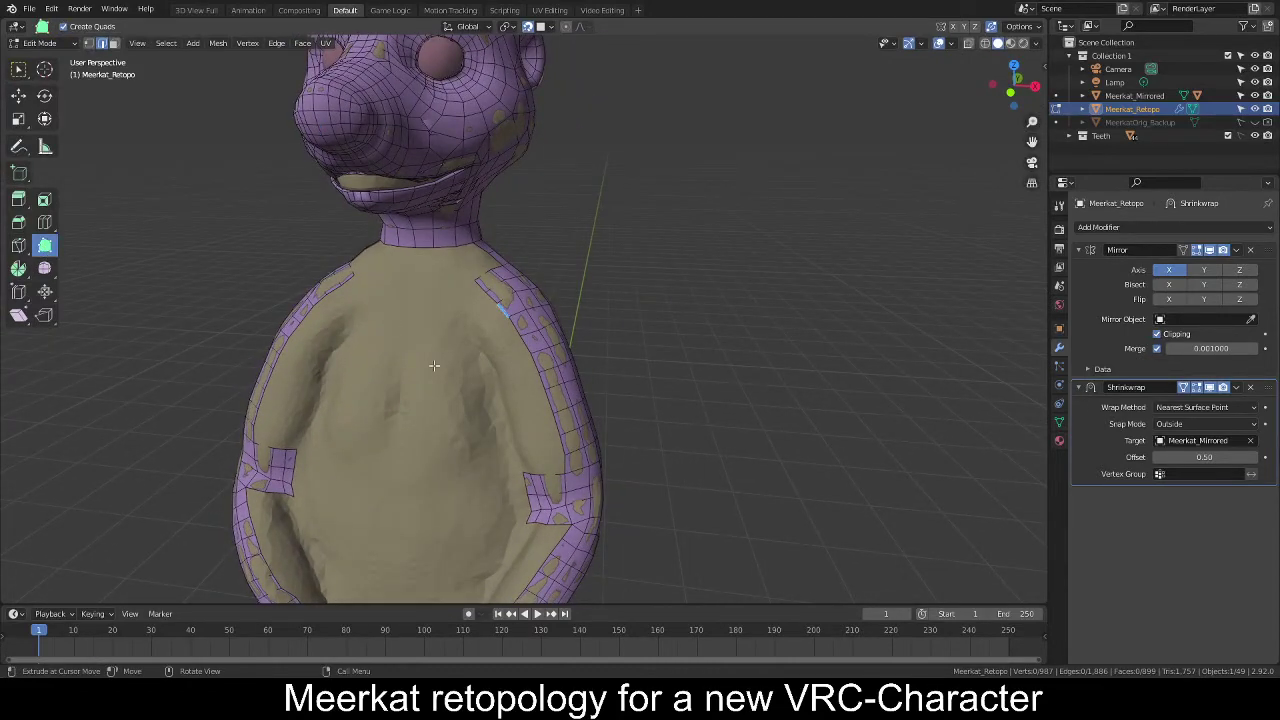
pyautogui.moveTo(511, 438); pyautogui.dragTo(548, 470, button='middle')
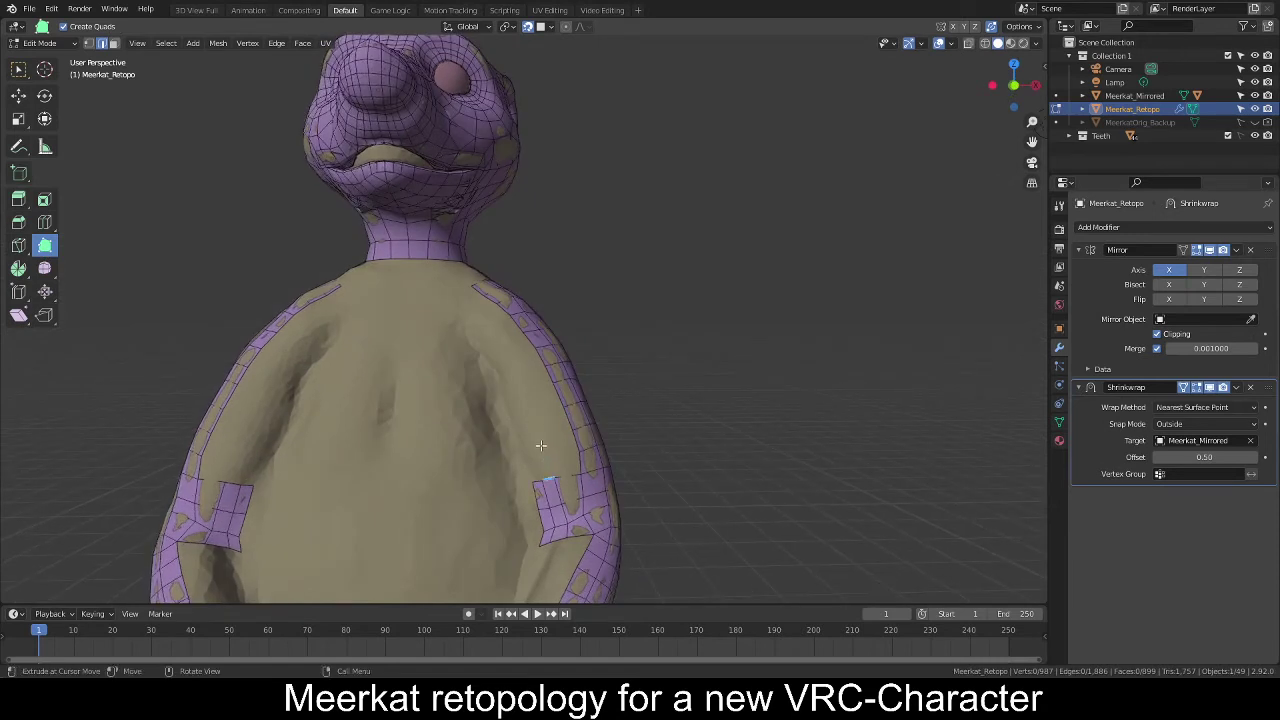
pyautogui.moveTo(540, 445); pyautogui.dragTo(535, 422)
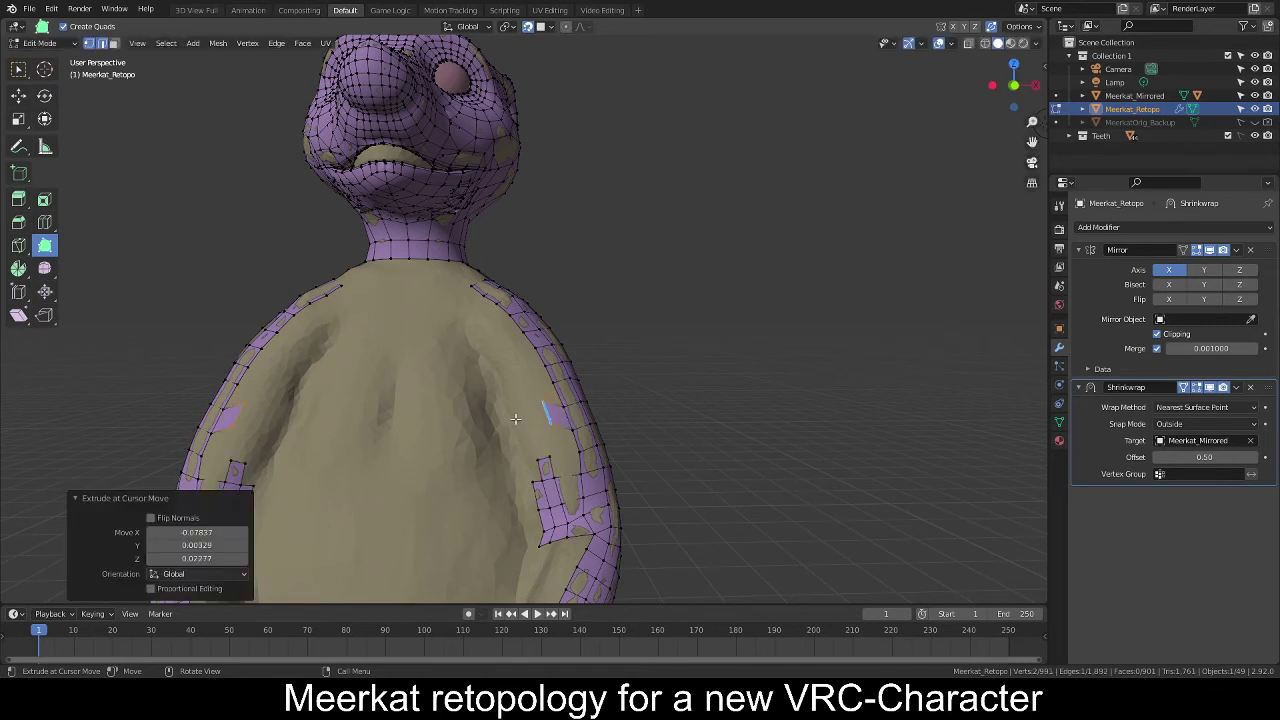
pyautogui.hotkey('ctrl', 'z')
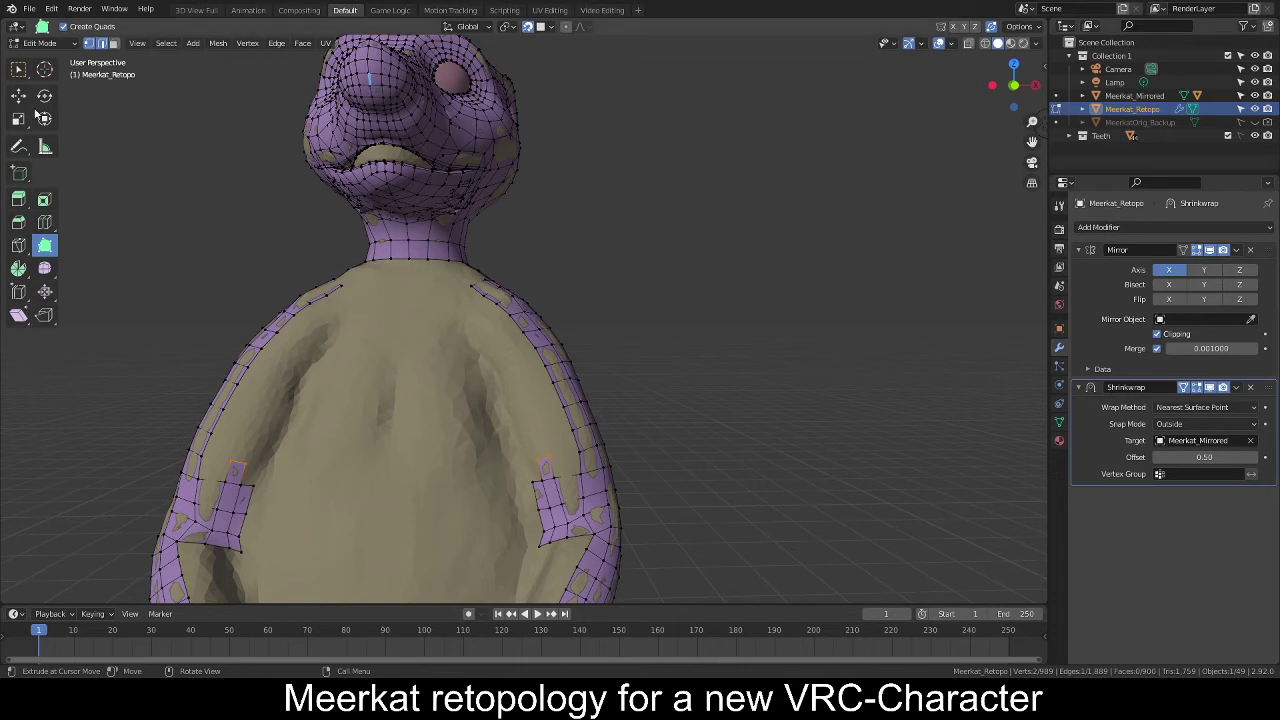
# Extend the inner-arm strip upward toward the armpit with six more quads and rotate its end edge by -19.3°.
pyautogui.click(19, 69)
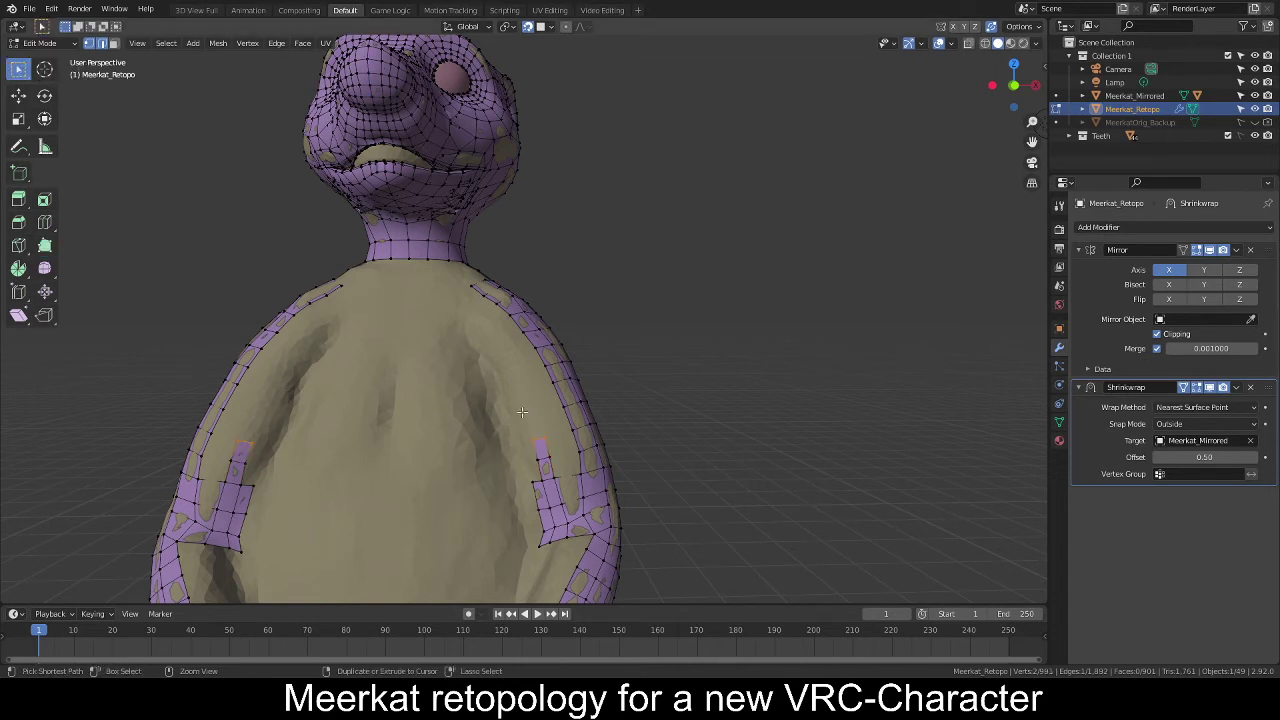
pyautogui.keyDown('ctrl'); pyautogui.rightClick(523, 394); pyautogui.keyUp('ctrl')
pyautogui.keyDown('ctrl'); pyautogui.rightClick(509, 356); pyautogui.keyUp('ctrl')
pyautogui.scroll(2, 530, 406)
pyautogui.moveTo(519, 328); pyautogui.dragTo(515, 370, button='middle')
pyautogui.keyDown('ctrl'); pyautogui.rightClick(510, 352); pyautogui.keyUp('ctrl')
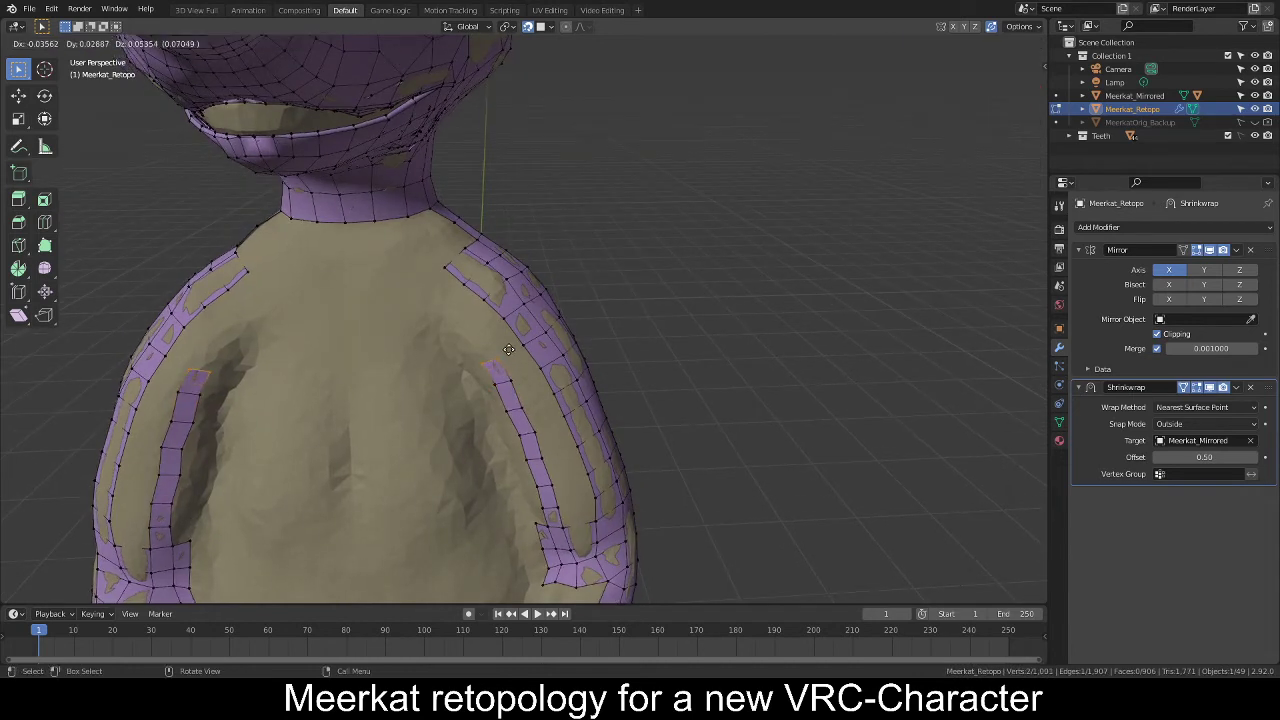
pyautogui.press('r')
pyautogui.click(511, 341)
# Add two quads at the inner strip's end, bending over the armpit, rotate the end edge by -8.19° and nudge it outward.
pyautogui.press('e')
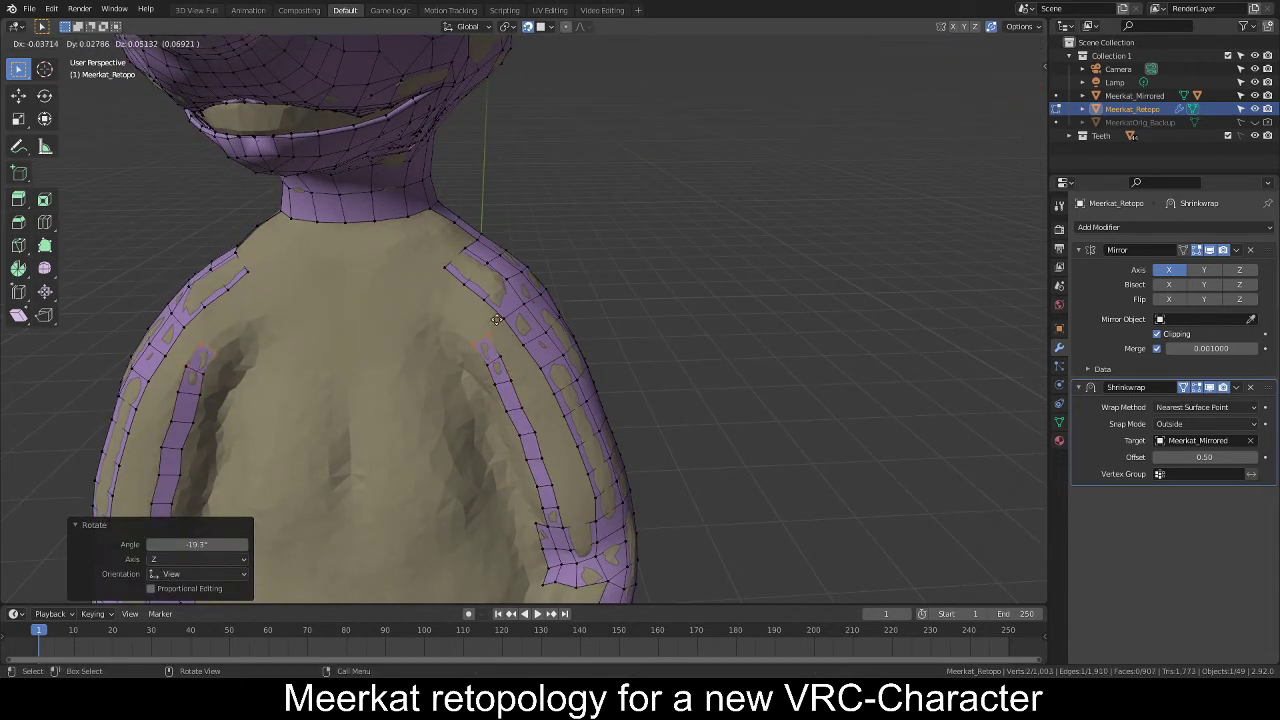
pyautogui.click(498, 319)
pyautogui.press('e')
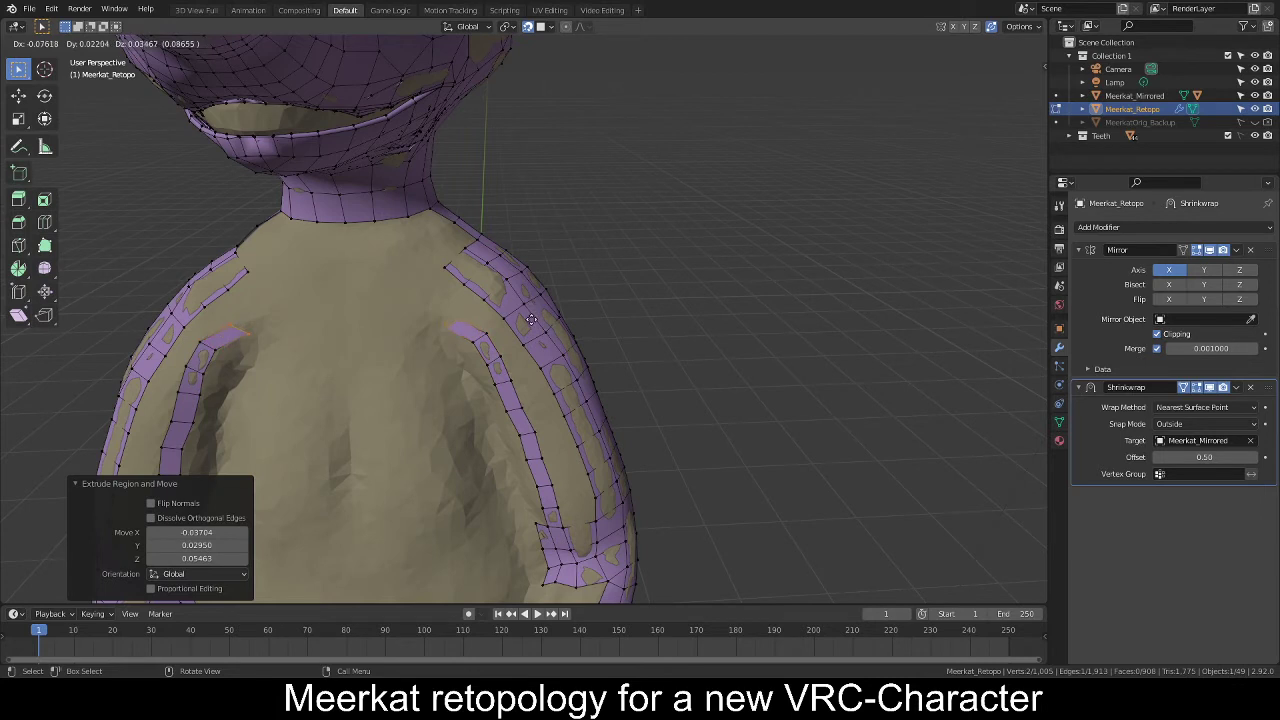
pyautogui.click(540, 320)
pyautogui.press('r')
pyautogui.click(543, 303)
pyautogui.press('g')
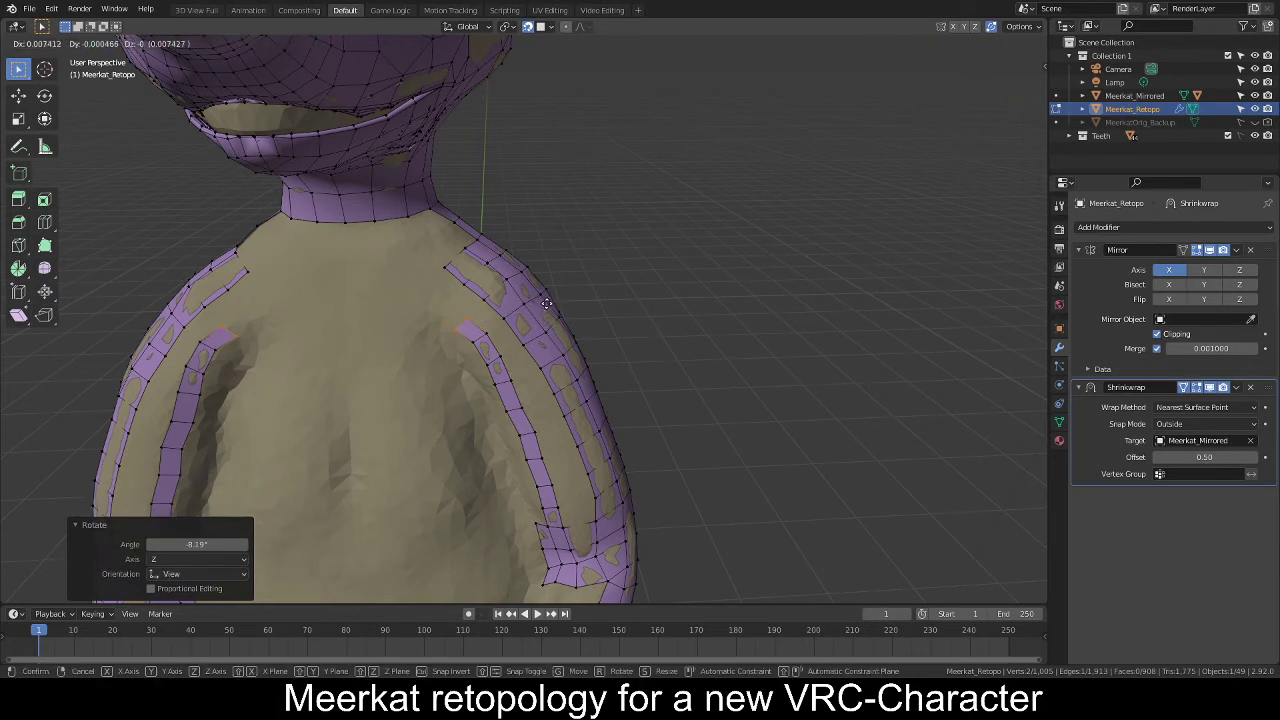
pyautogui.click(547, 308)
# Add one more quad toward the chest at the inner strip's end, rotate its end edge by -11.6° and adjust its position.
pyautogui.press('g')
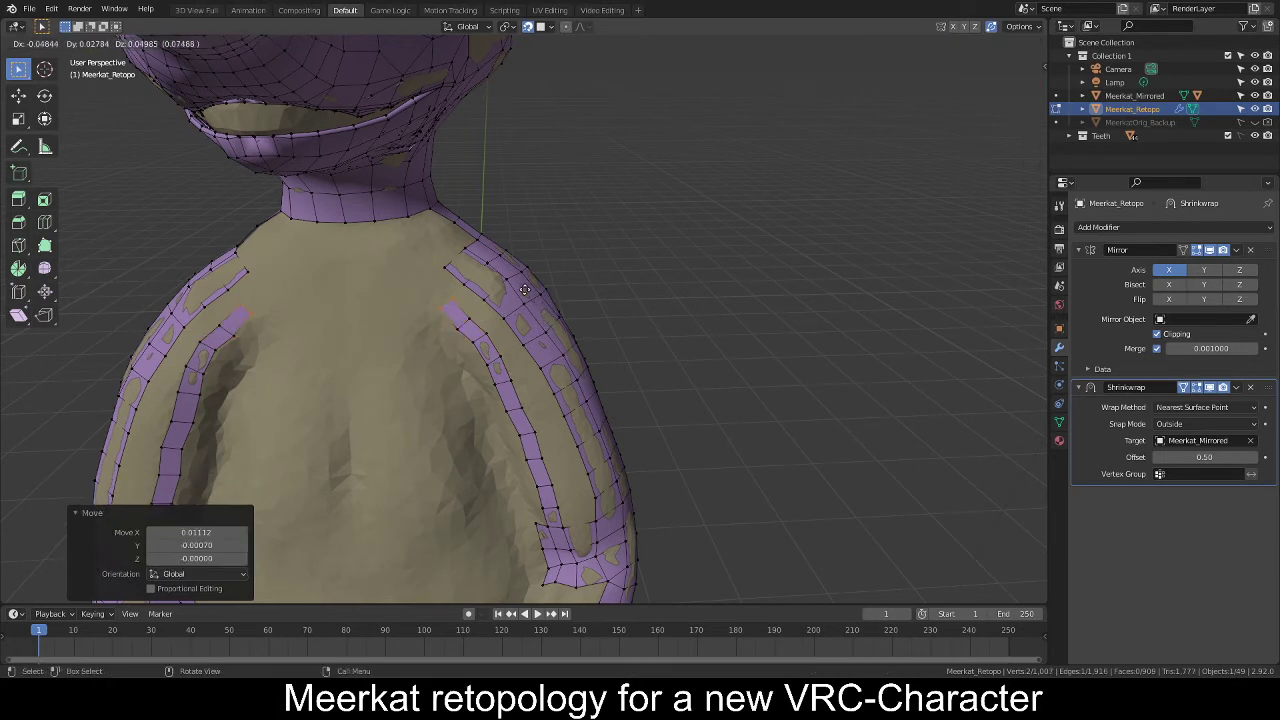
pyautogui.click(523, 288)
pyautogui.press('r')
pyautogui.click(528, 268)
pyautogui.press('g')
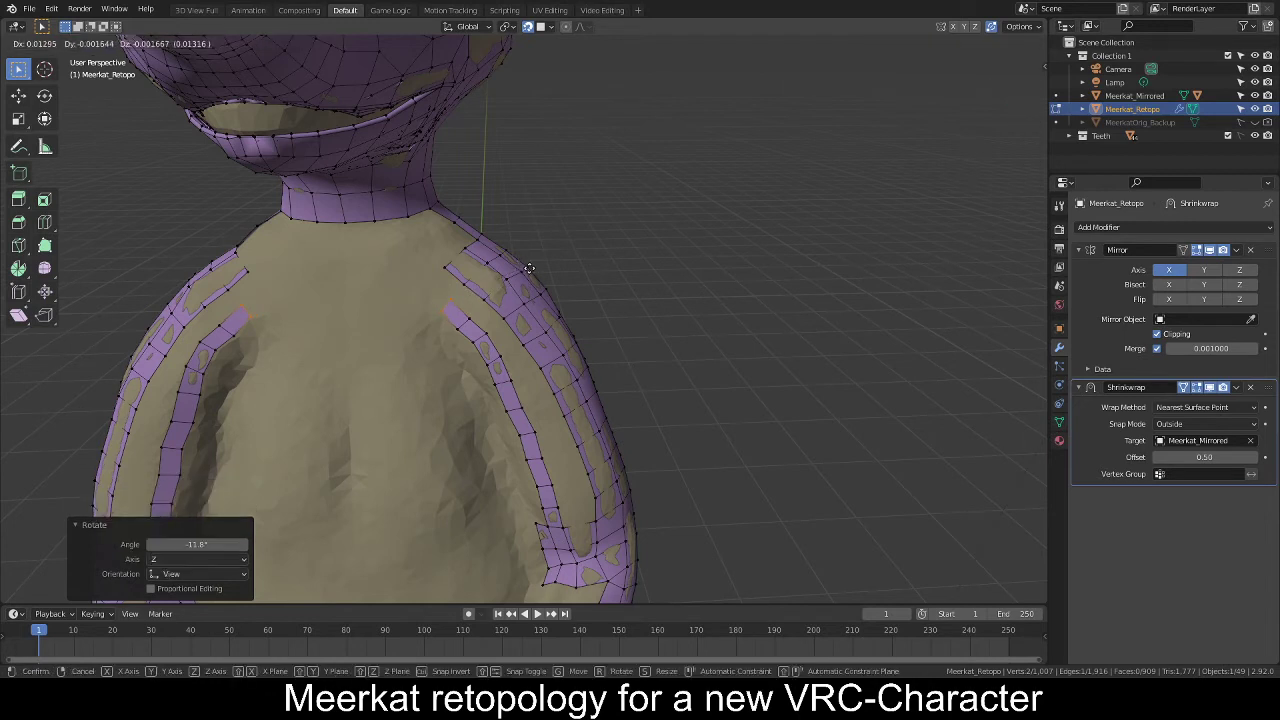
pyautogui.click(529, 268)
# Shift the cross edges in the upper part of the inner-arm strip slightly outward to even out its curve.
pyautogui.press('2')
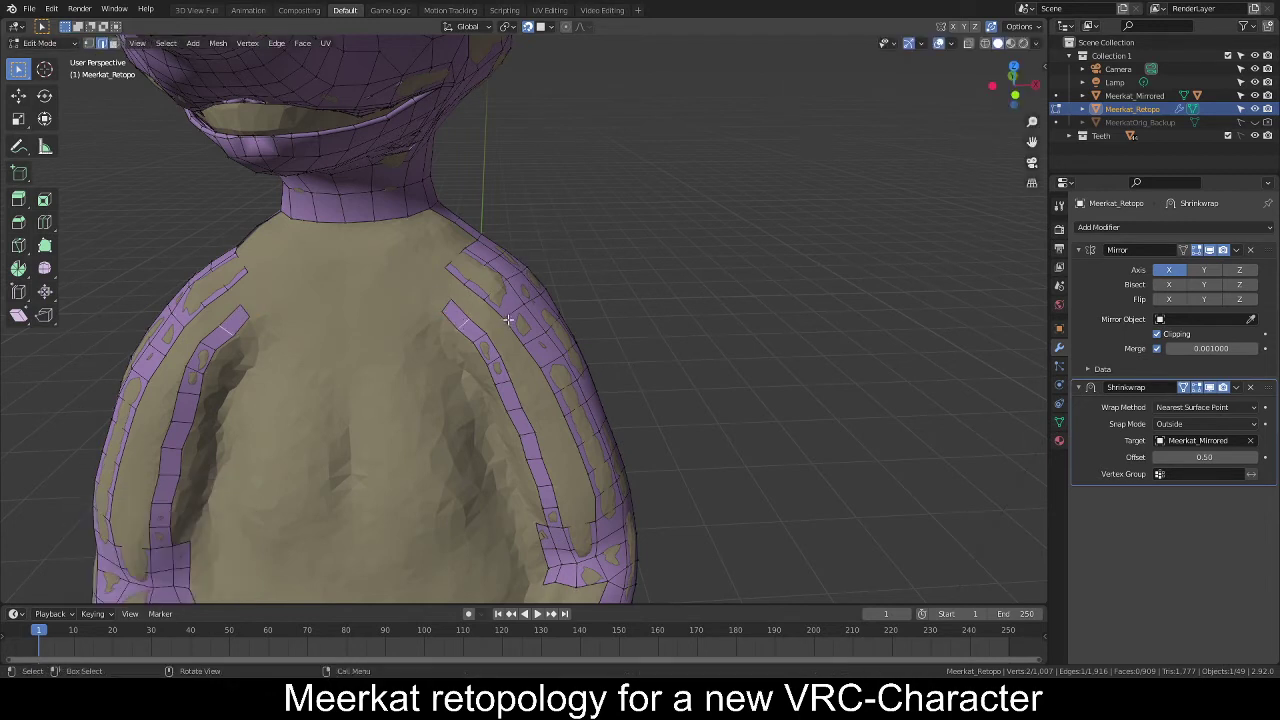
pyautogui.press('g')
pyautogui.click(492, 341)
pyautogui.click(493, 363)
pyautogui.press('g')
pyautogui.click(525, 353)
pyautogui.click(500, 392)
pyautogui.click(500, 382)
pyautogui.press('g')
pyautogui.click(522, 403)
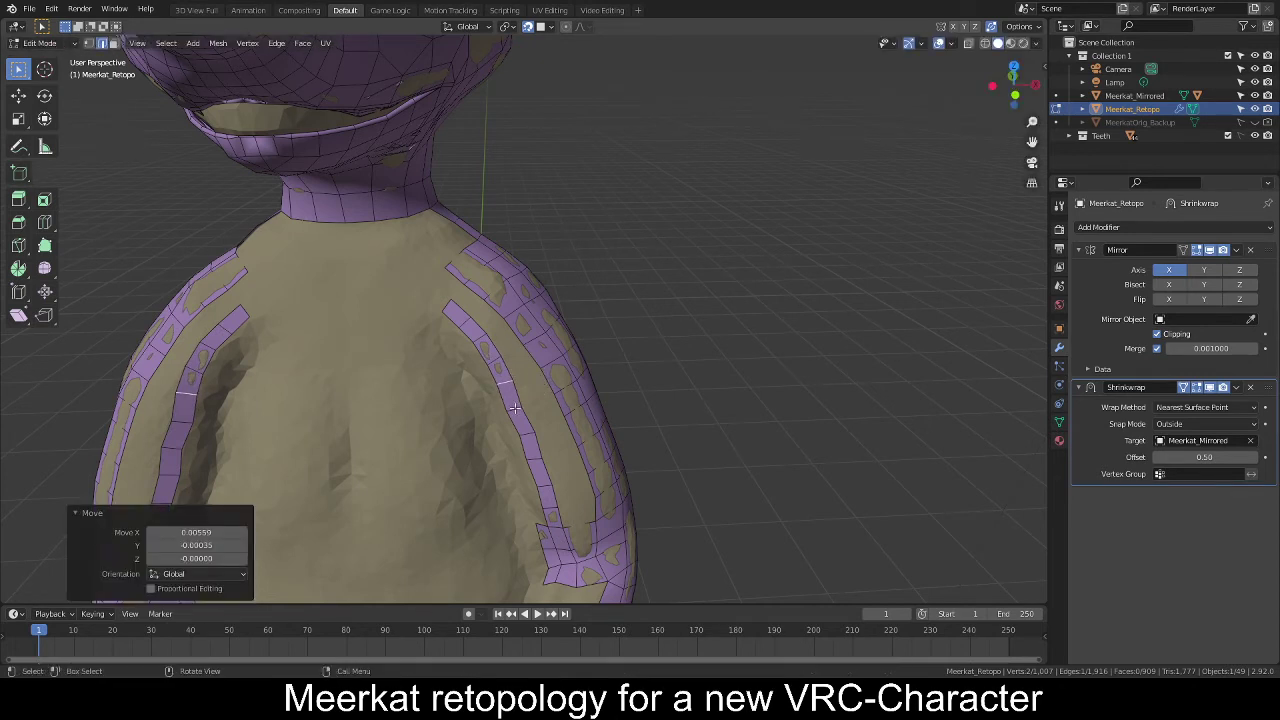
# Reposition two cross edges in the middle and lower part of the inner-arm strip slightly outward.
pyautogui.click(516, 407)
pyautogui.press('g')
pyautogui.click(558, 393)
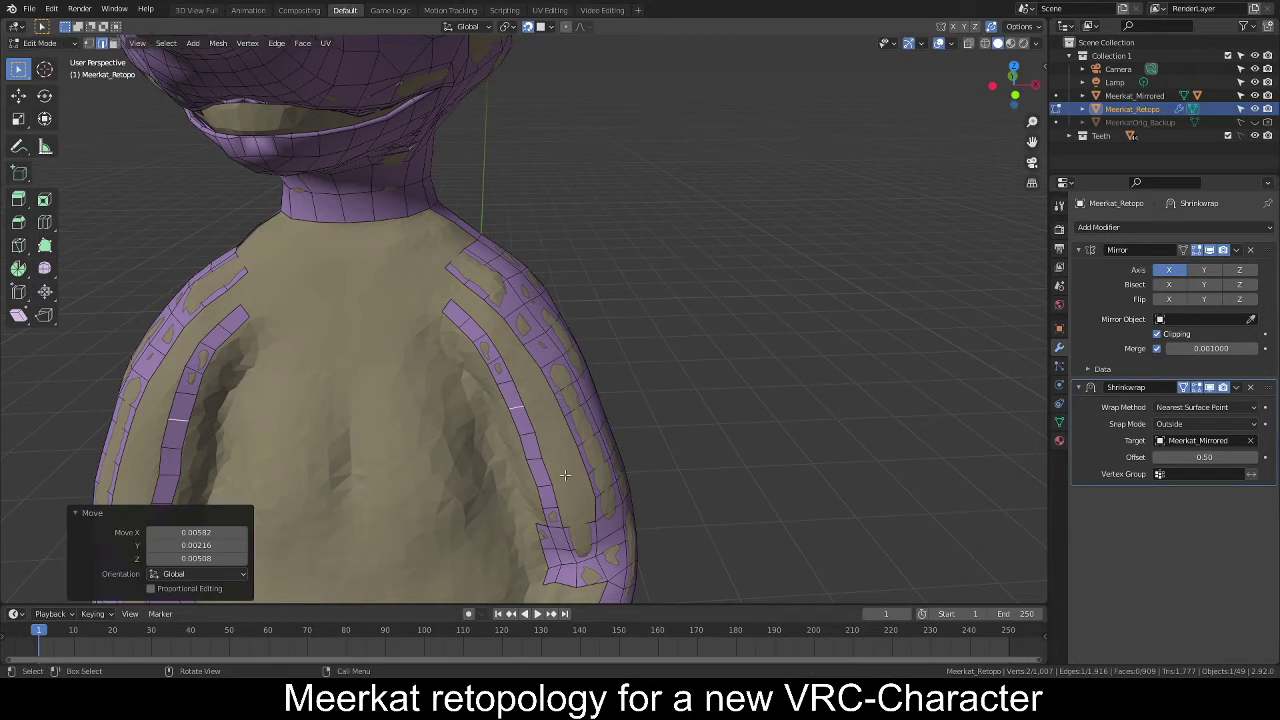
pyautogui.click(536, 462)
pyautogui.press('g')
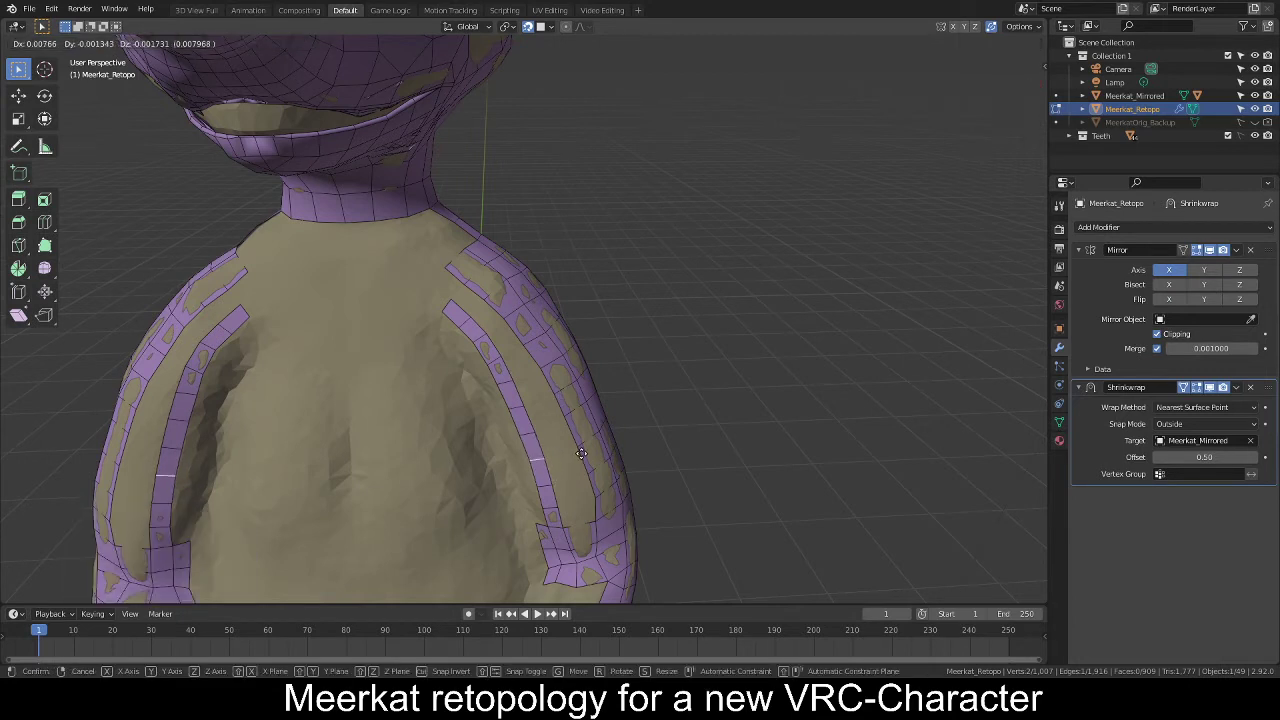
pyautogui.click(582, 454)
# Fill the gap between the inner-arm strip and the front arm strip with quads from the elbow up to the shoulder.
pyautogui.click(576, 518)
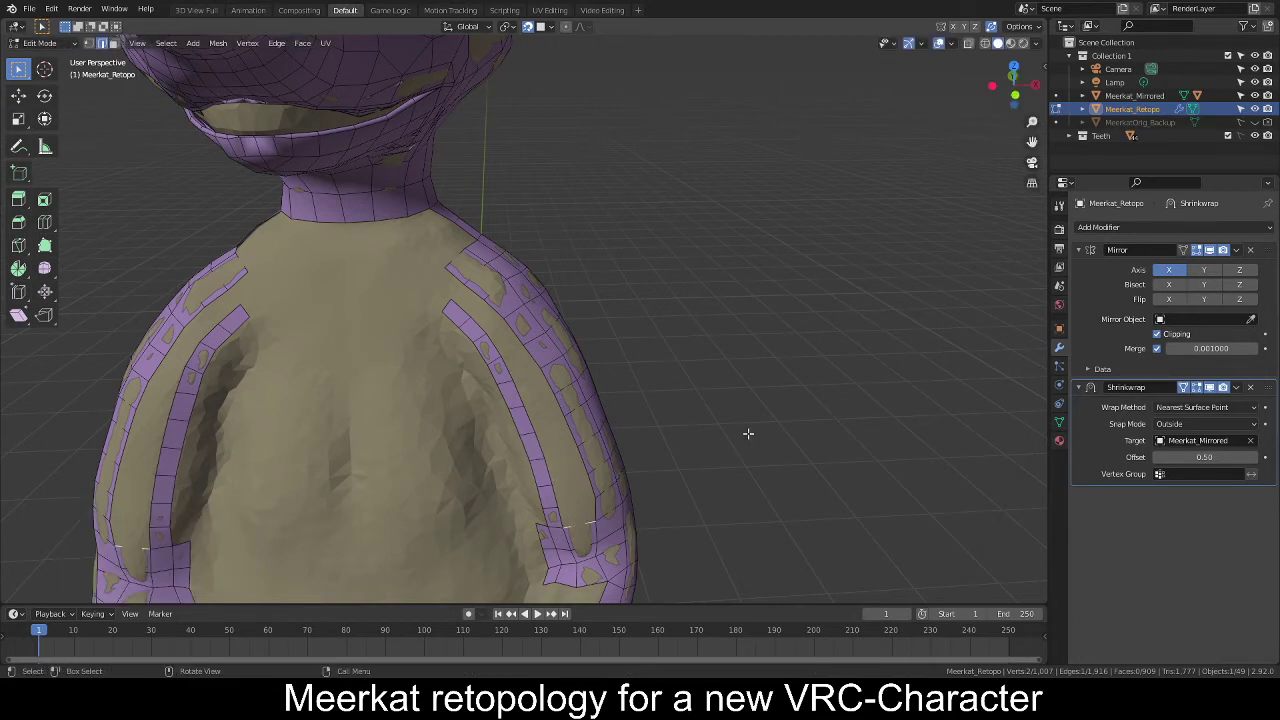
pyautogui.press('f')
pyautogui.press('f')
pyautogui.press('f')
pyautogui.press('f')
pyautogui.press('f')
pyautogui.press('f')
pyautogui.press('f')
pyautogui.press('f')
pyautogui.press('f')
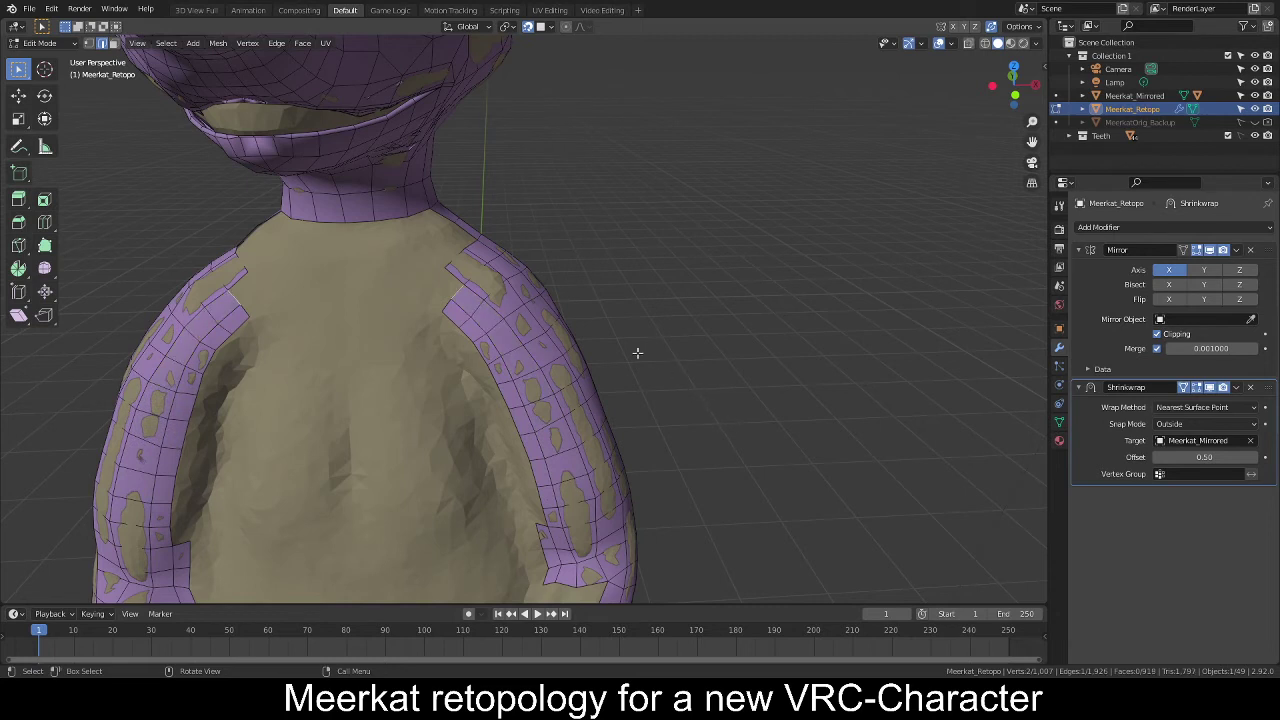
# Add two quads with Poly Build to even out the upper end of the filled arm strips near the chest.
pyautogui.click(45, 246)
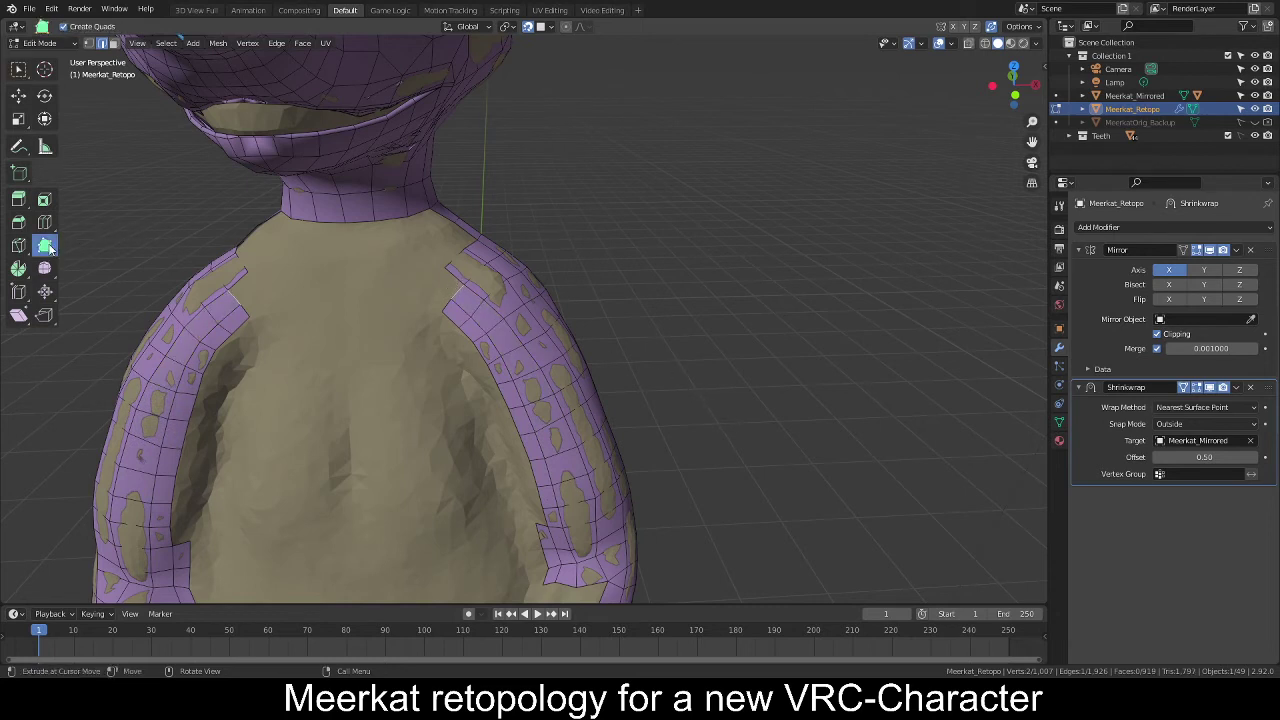
pyautogui.keyDown('ctrl'); pyautogui.moveTo(453, 285); pyautogui.dragTo(430, 298); pyautogui.keyUp('ctrl')
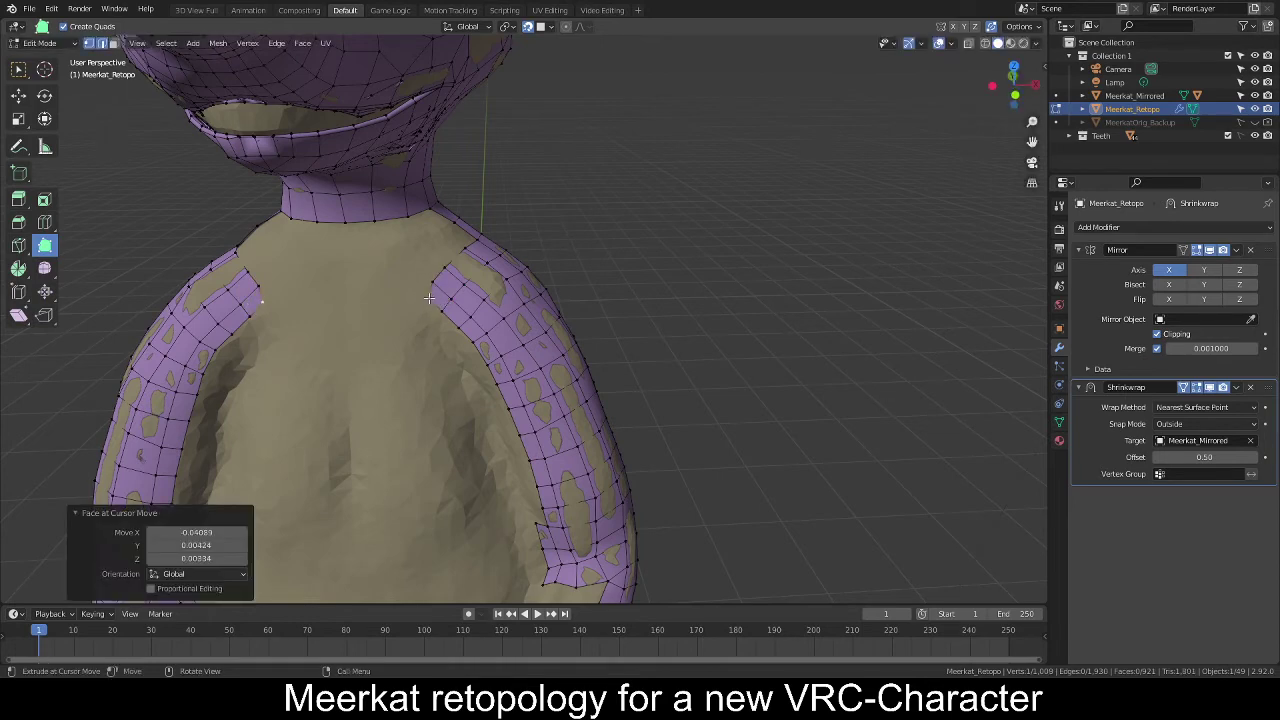
# Extrude a strip of five quads from the elbow band's upper edge up the outer side of the upper arm.
pyautogui.moveTo(646, 302); pyautogui.dragTo(569, 351, button='middle')
pyautogui.scroll(-4, 553, 396)
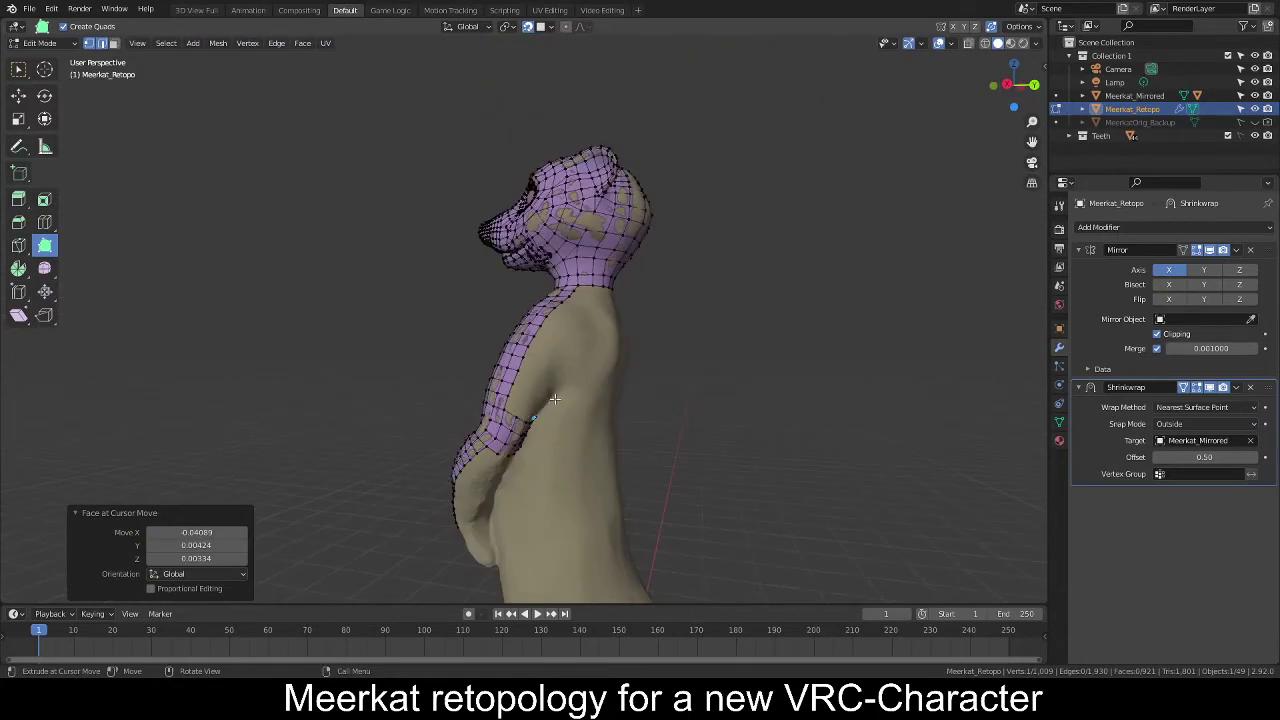
pyautogui.moveTo(553, 396); pyautogui.dragTo(540, 446, button='middle')
pyautogui.keyDown('alt'); pyautogui.middleClick(540, 446); pyautogui.keyUp('alt')
pyautogui.moveTo(697, 397); pyautogui.dragTo(596, 372, button='middle')
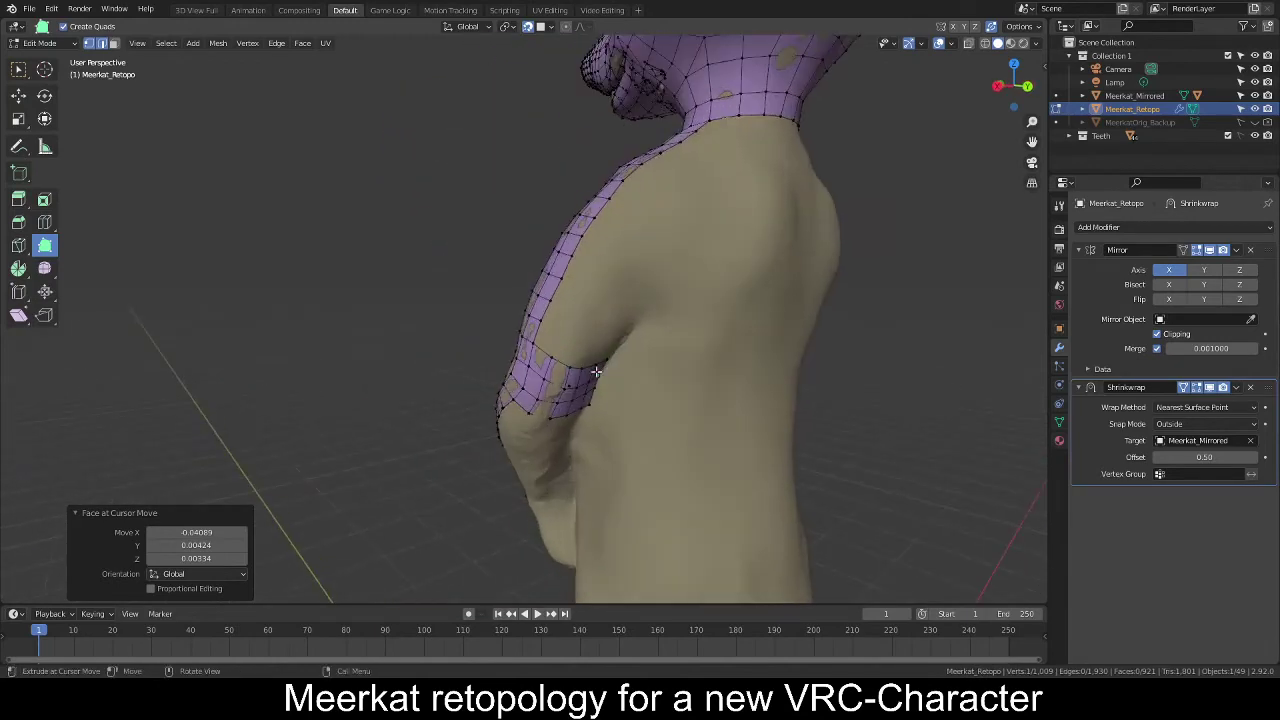
pyautogui.moveTo(638, 312); pyautogui.dragTo(579, 342, button='middle')
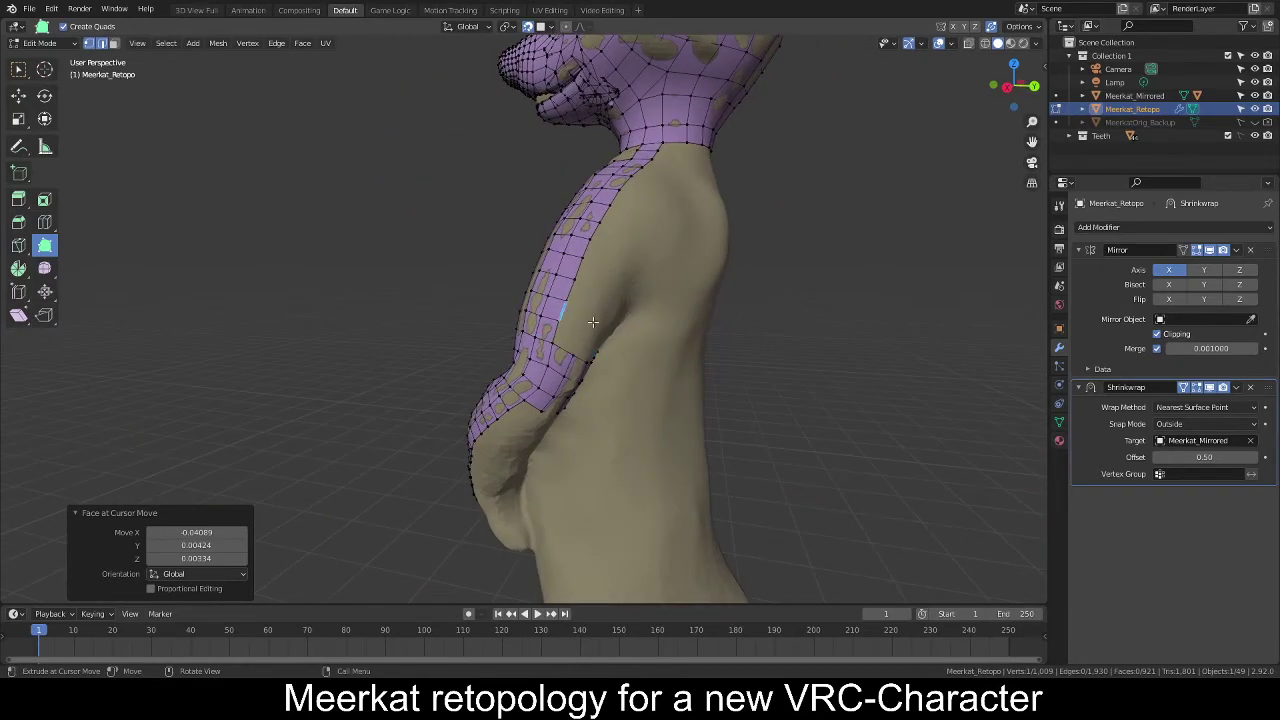
pyautogui.click(18, 69)
pyautogui.moveTo(469, 266); pyautogui.dragTo(570, 362, button='middle')
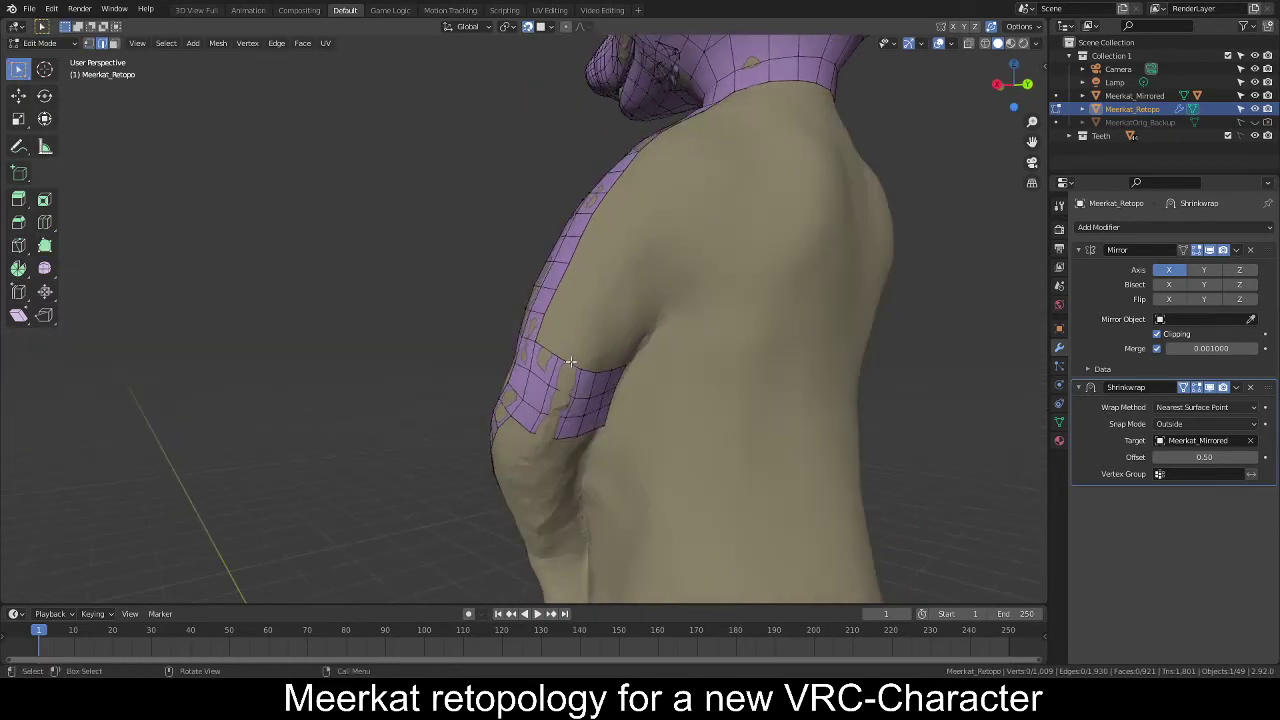
pyautogui.moveTo(581, 318); pyautogui.dragTo(589, 319, button='middle')
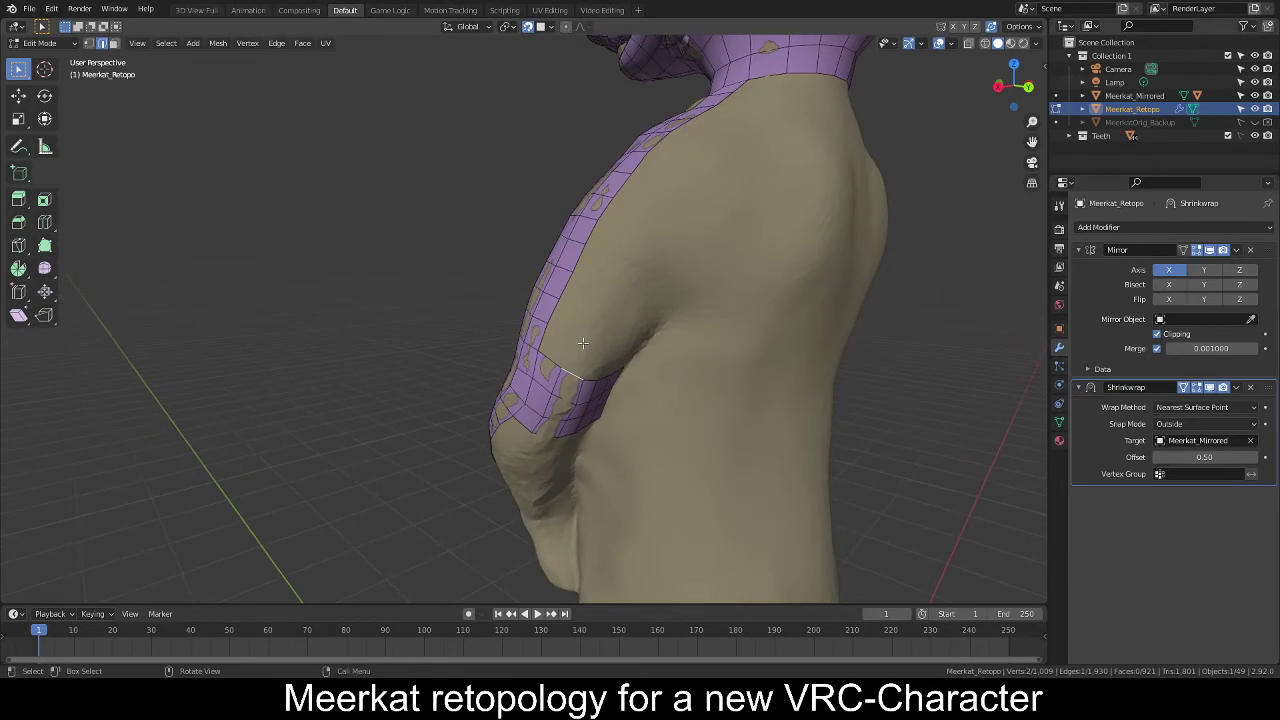
pyautogui.keyDown('ctrl'); pyautogui.click(589, 319); pyautogui.keyUp('ctrl')
pyautogui.click(575, 374)
pyautogui.keyDown('ctrl'); pyautogui.rightClick(596, 308); pyautogui.keyUp('ctrl')
pyautogui.keyDown('ctrl'); pyautogui.rightClick(605, 278); pyautogui.keyUp('ctrl')
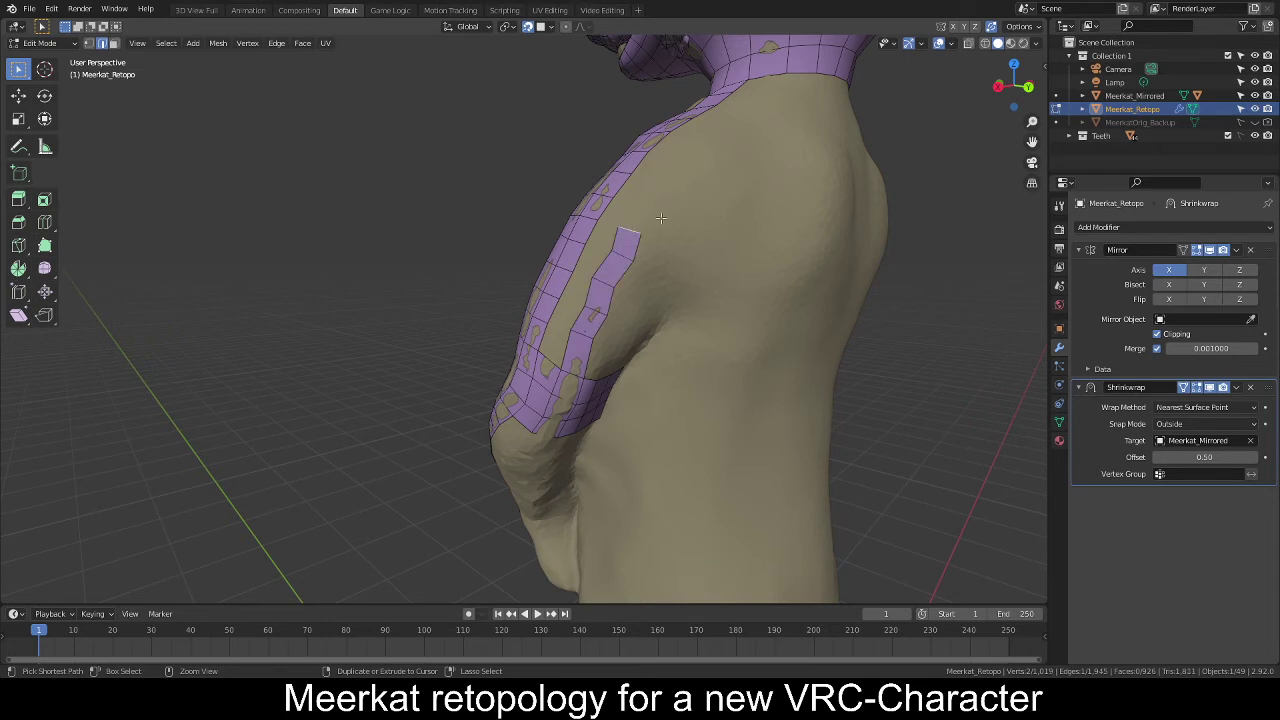
# Continue the outer-arm strip with six more quads over the shoulder toward the base of the neck.
pyautogui.moveTo(660, 217)
pyautogui.mouseDown(button='middle')
pyautogui.moveTo(677, 266)
pyautogui.moveTo(651, 226)
pyautogui.mouseUp(button='middle')
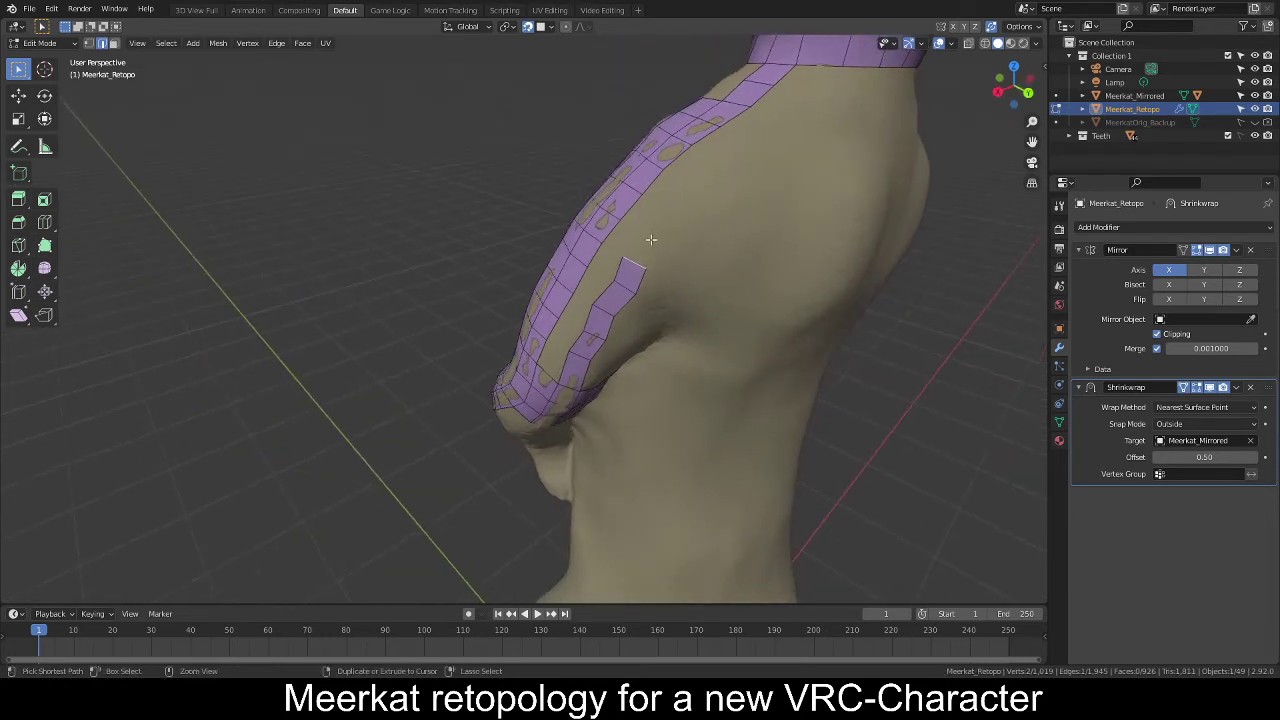
pyautogui.keyDown('ctrl'); pyautogui.rightClick(674, 207); pyautogui.keyUp('ctrl')
pyautogui.keyDown('ctrl'); pyautogui.rightClick(751, 146); pyautogui.keyUp('ctrl')
pyautogui.moveTo(751, 146); pyautogui.dragTo(651, 340, button='middle')
pyautogui.keyDown('ctrl'); pyautogui.rightClick(819, 202); pyautogui.keyUp('ctrl')
# Reposition the cross edges in the lower part of the outer-arm strip to straighten its zigzag.
pyautogui.click(589, 335)
pyautogui.press('g')
pyautogui.click(655, 350)
pyautogui.press('g')
pyautogui.click(641, 331)
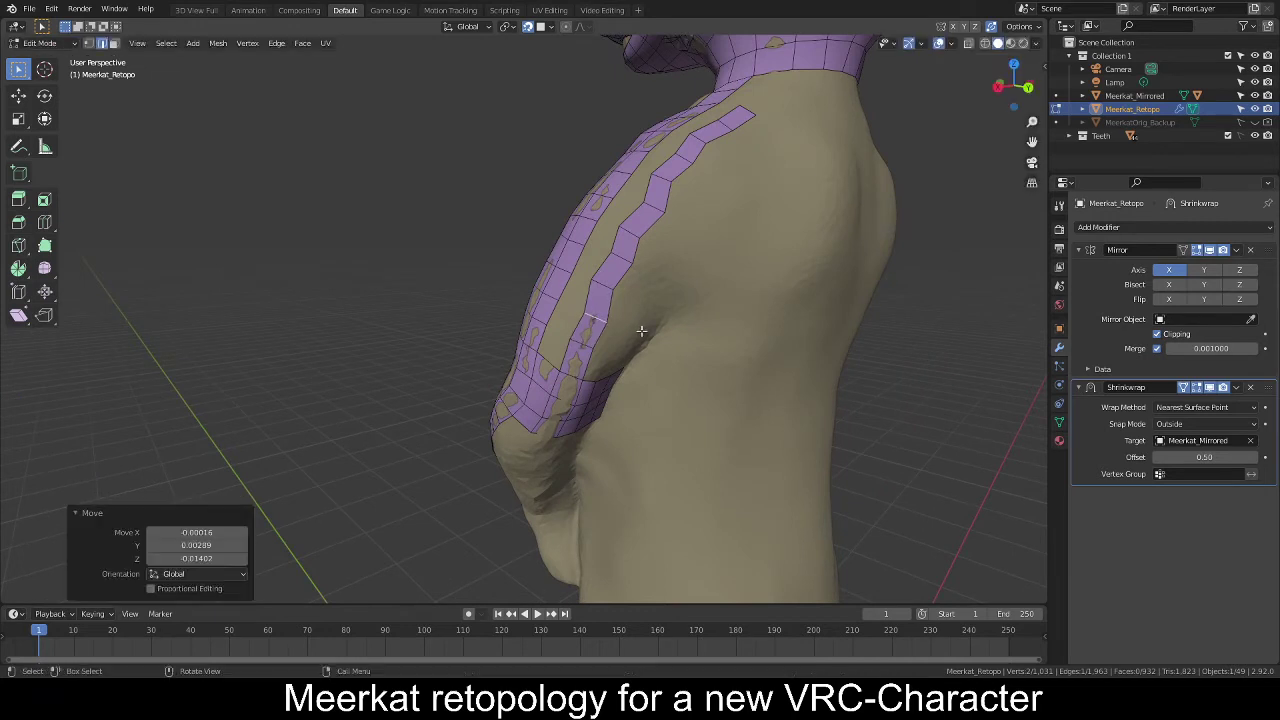
pyautogui.click(602, 286)
pyautogui.press('g')
pyautogui.click(650, 316)
# Move and rotate the cross edges in the middle of the outer-arm strip to align them with its direction.
pyautogui.press('1')
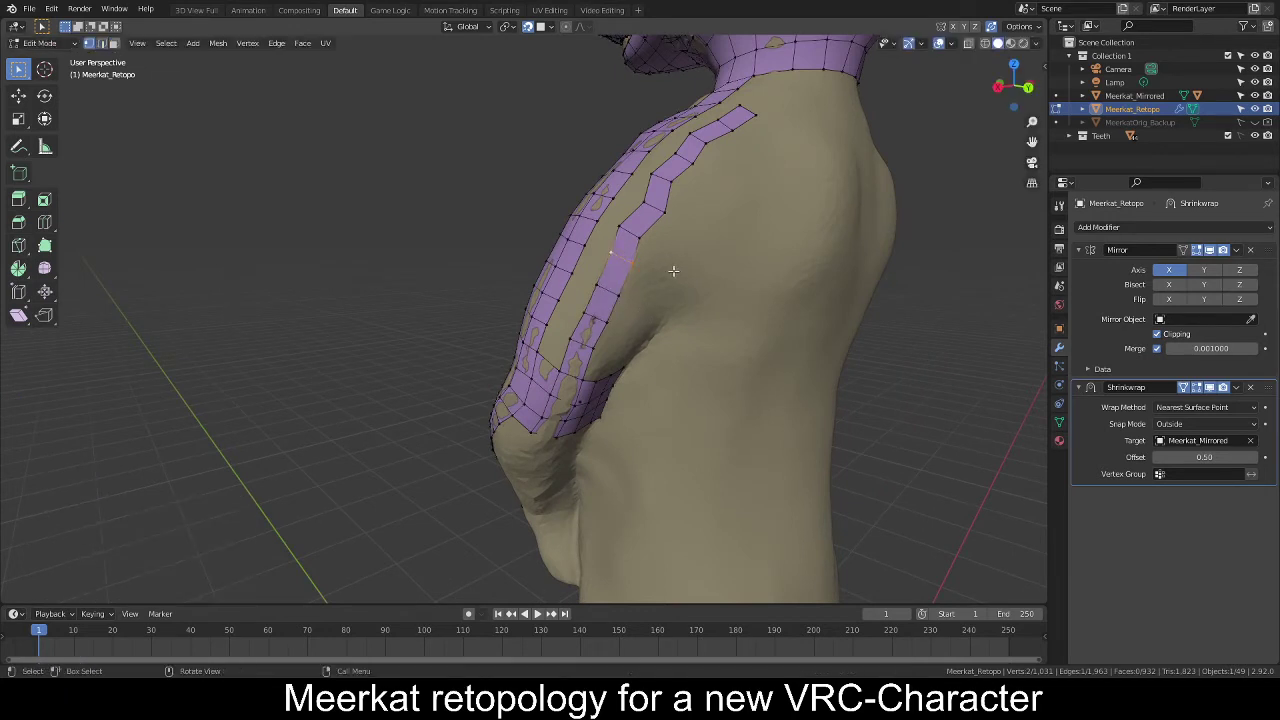
pyautogui.press('g')
pyautogui.click(633, 229)
pyautogui.keyDown('alt'); pyautogui.click(633, 229); pyautogui.keyUp('alt')
pyautogui.press('g')
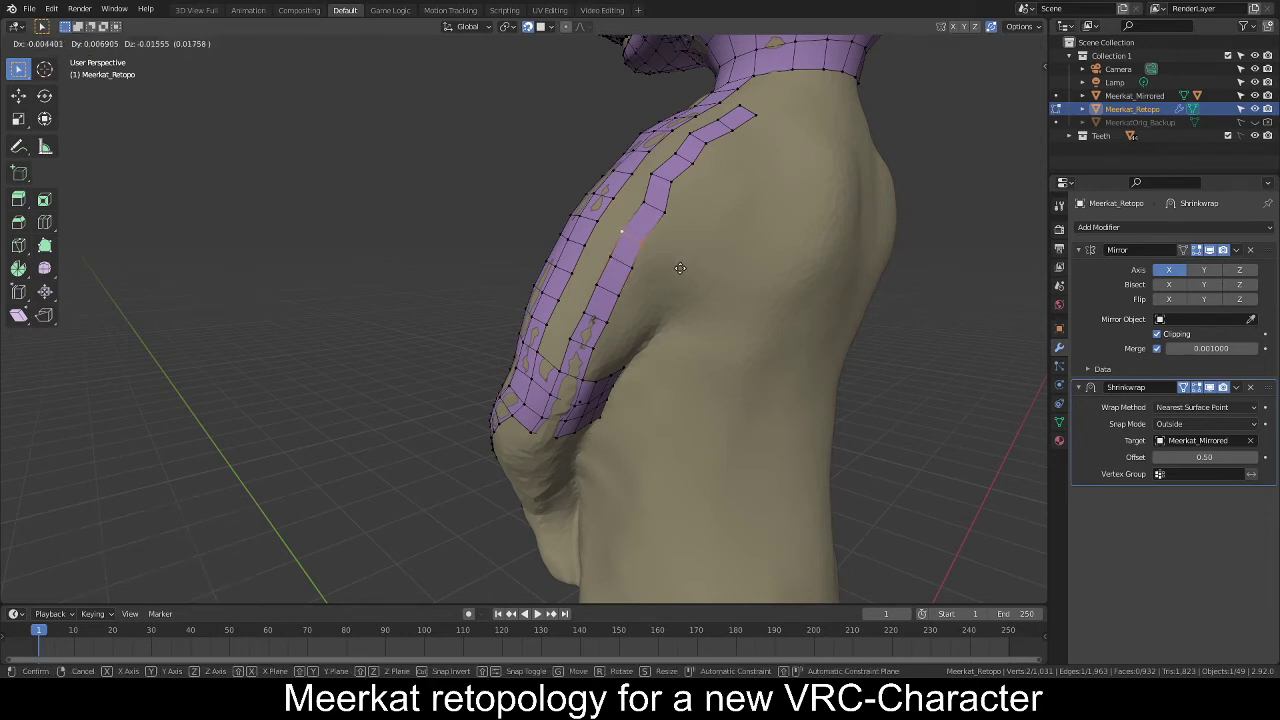
pyautogui.click(683, 268)
pyautogui.press('r')
pyautogui.click(693, 261)
pyautogui.press('g')
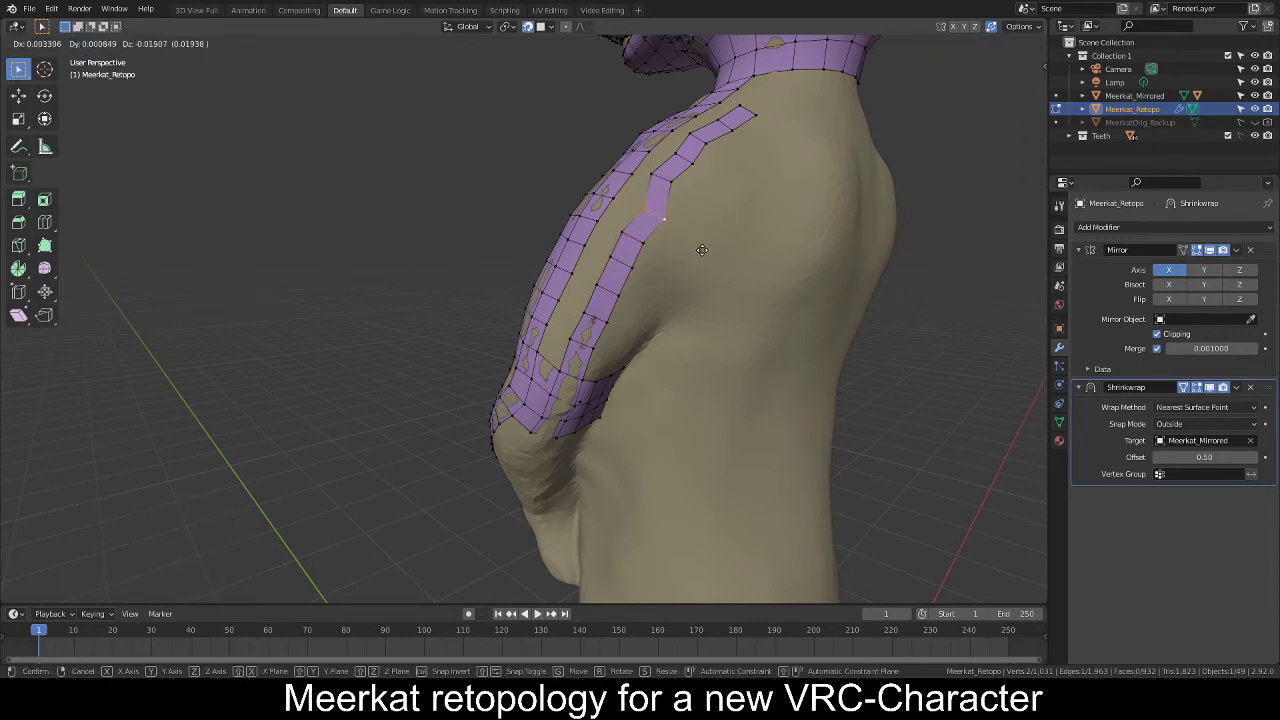
pyautogui.click(698, 246)
# Shift three cross edges in the upper-middle part of the outer-arm strip to space its quads evenly.
pyautogui.moveTo(698, 246); pyautogui.dragTo(535, 317, button='middle')
pyautogui.press('g')
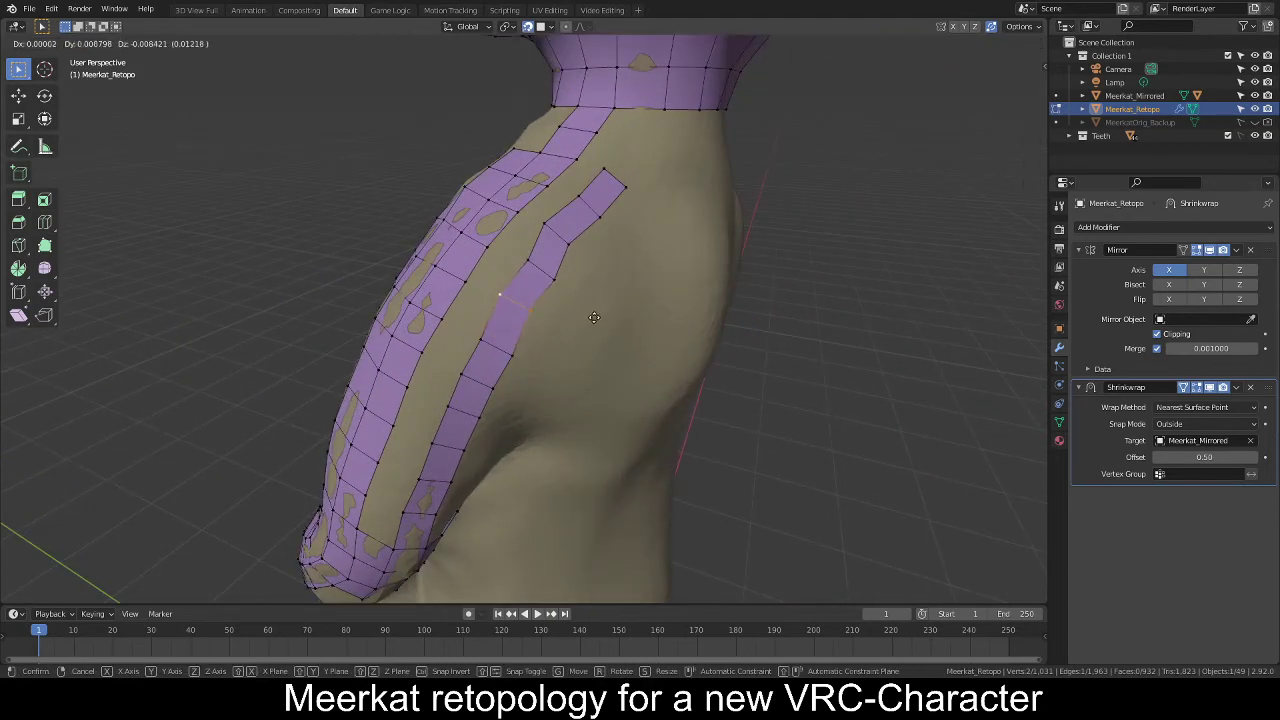
pyautogui.click(562, 271)
pyautogui.keyDown('alt'); pyautogui.click(537, 270); pyautogui.keyUp('alt')
pyautogui.press('g')
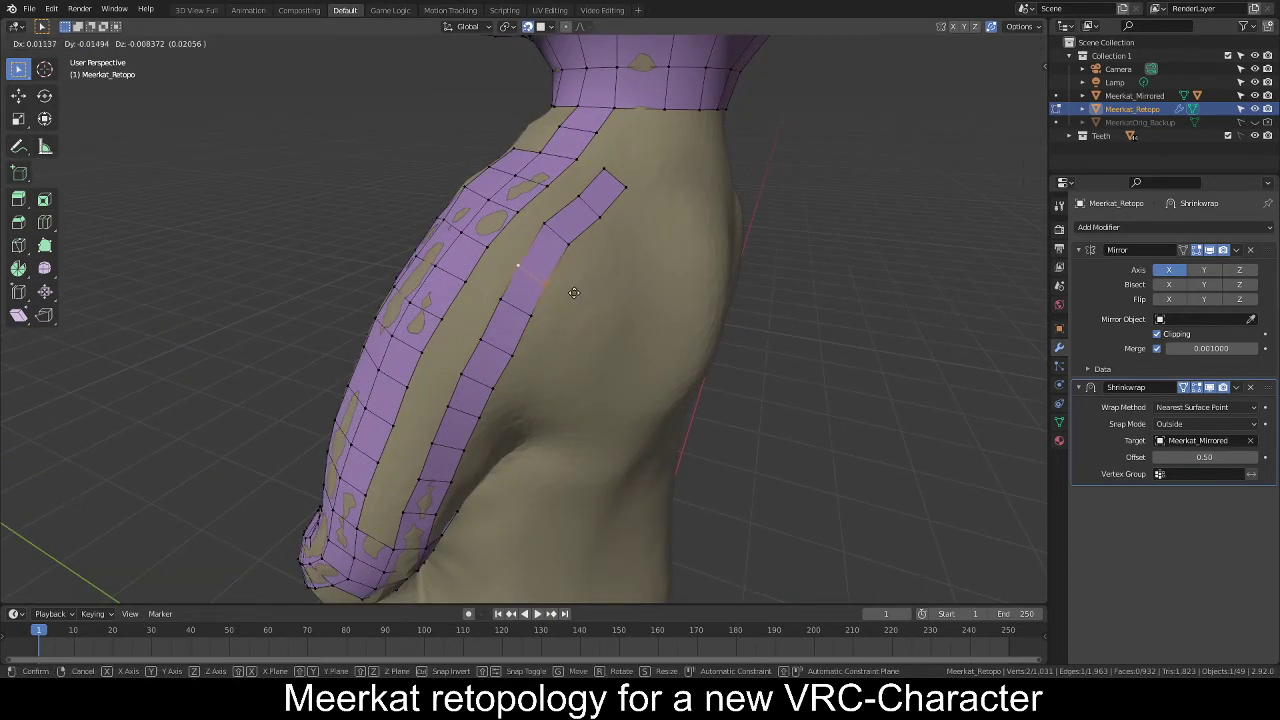
pyautogui.click(574, 289)
pyautogui.keyDown('alt'); pyautogui.click(563, 237); pyautogui.keyUp('alt')
pyautogui.press('g')
pyautogui.click(607, 268)
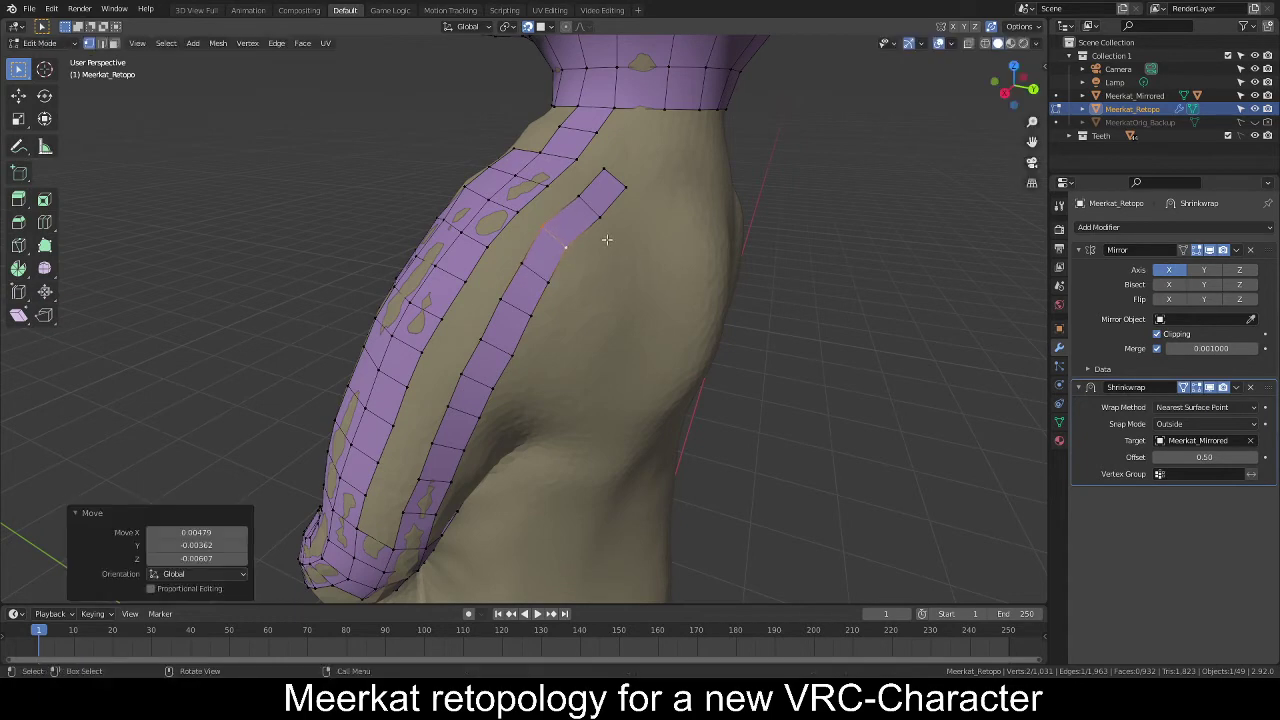
# Reposition the top two cross edges of the outer-arm strip so it curves smoothly over the shoulder.
pyautogui.keyDown('alt'); pyautogui.click(601, 211); pyautogui.keyUp('alt')
pyautogui.press('g')
pyautogui.click(627, 250)
pyautogui.moveTo(596, 234); pyautogui.dragTo(580, 277, button='middle')
pyautogui.press('g')
pyautogui.click(610, 253)
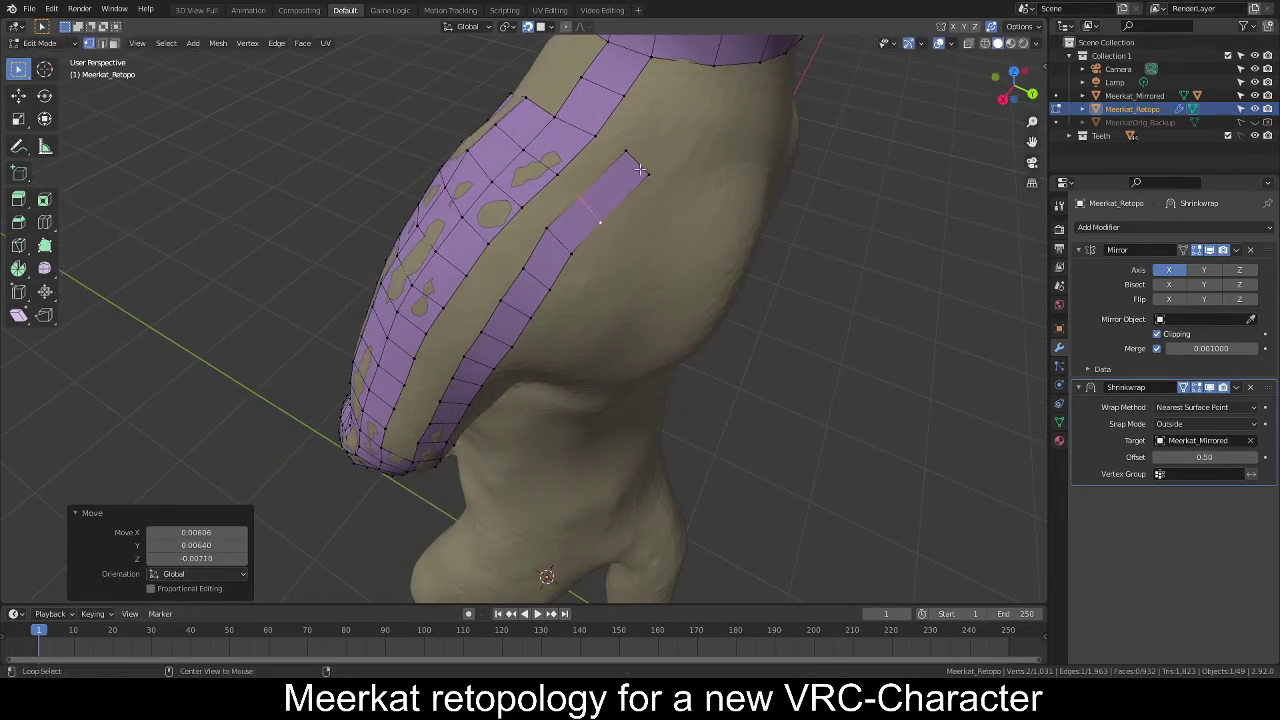
pyautogui.press('g')
pyautogui.click(674, 204)
pyautogui.moveTo(652, 230); pyautogui.dragTo(563, 263, button='middle')
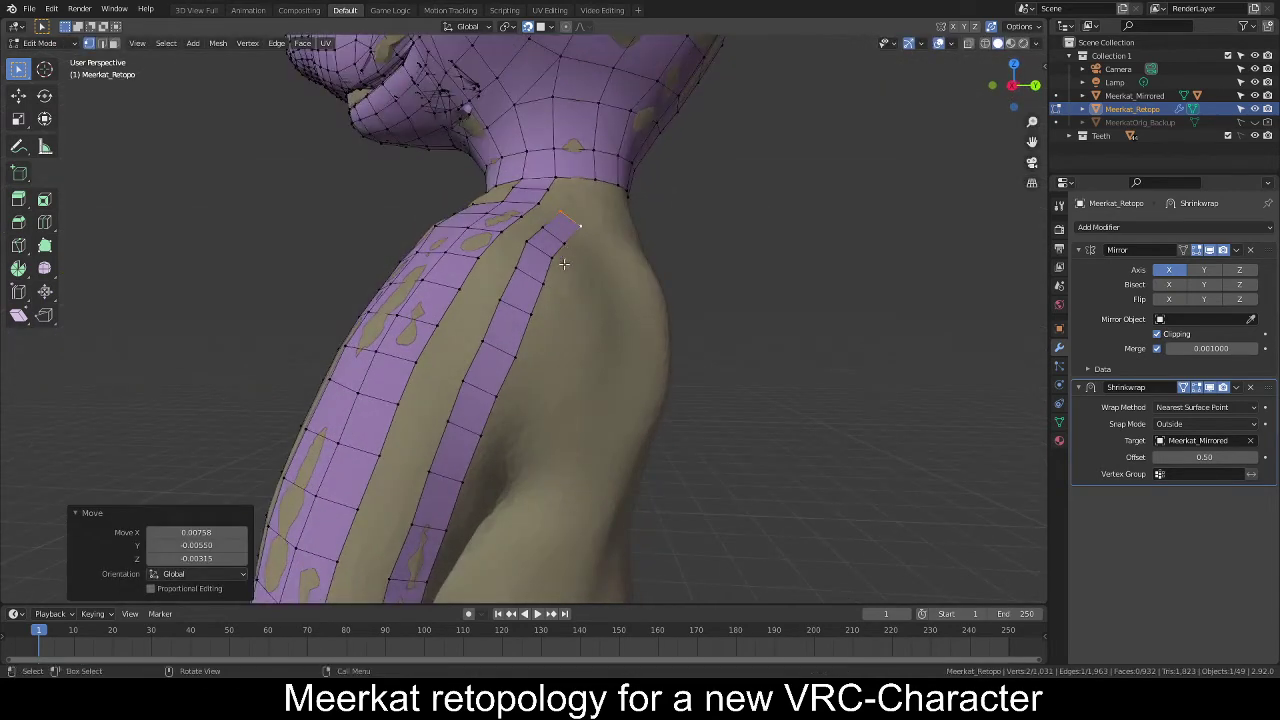
# Fill the gap between the outer-arm strip and the front arm strips with quads from the elbow up to the shoulder.
pyautogui.press('2')
pyautogui.scroll(-2, 566, 323)
pyautogui.moveTo(566, 323); pyautogui.dragTo(525, 368, button='middle')
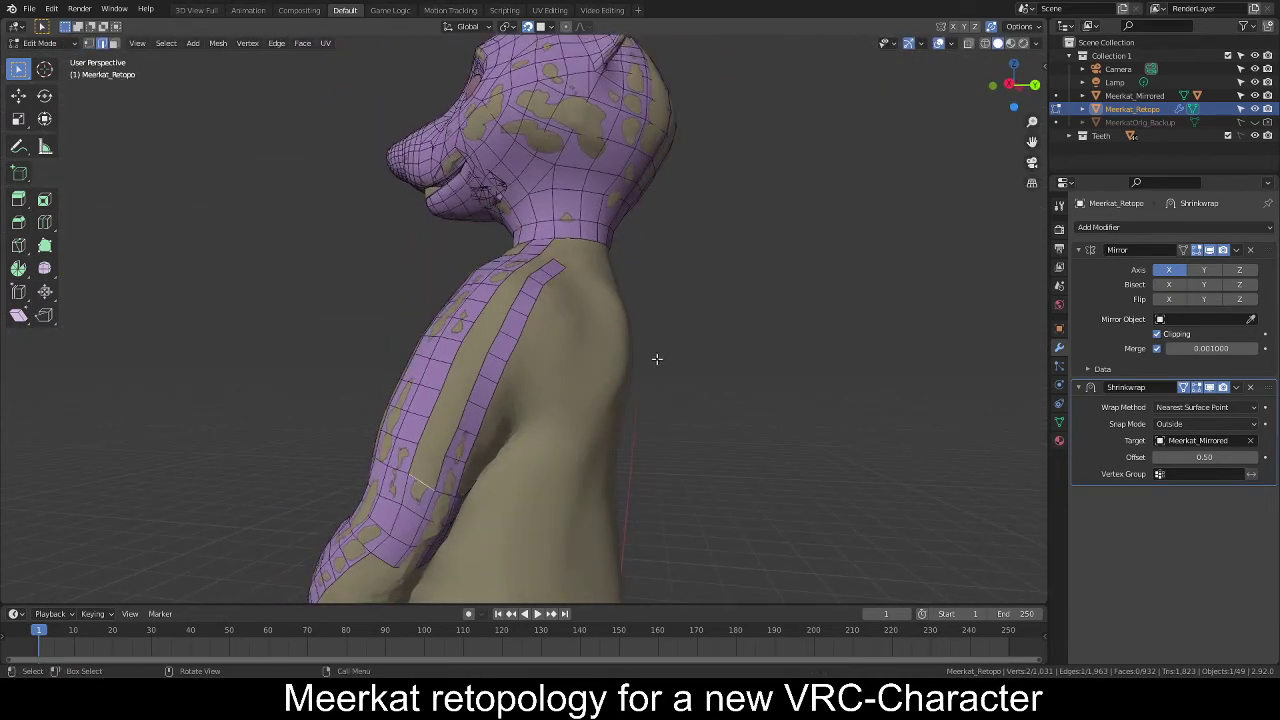
pyautogui.press('f')
pyautogui.press('f')
pyautogui.press('f')
pyautogui.press('f')
pyautogui.press('f')
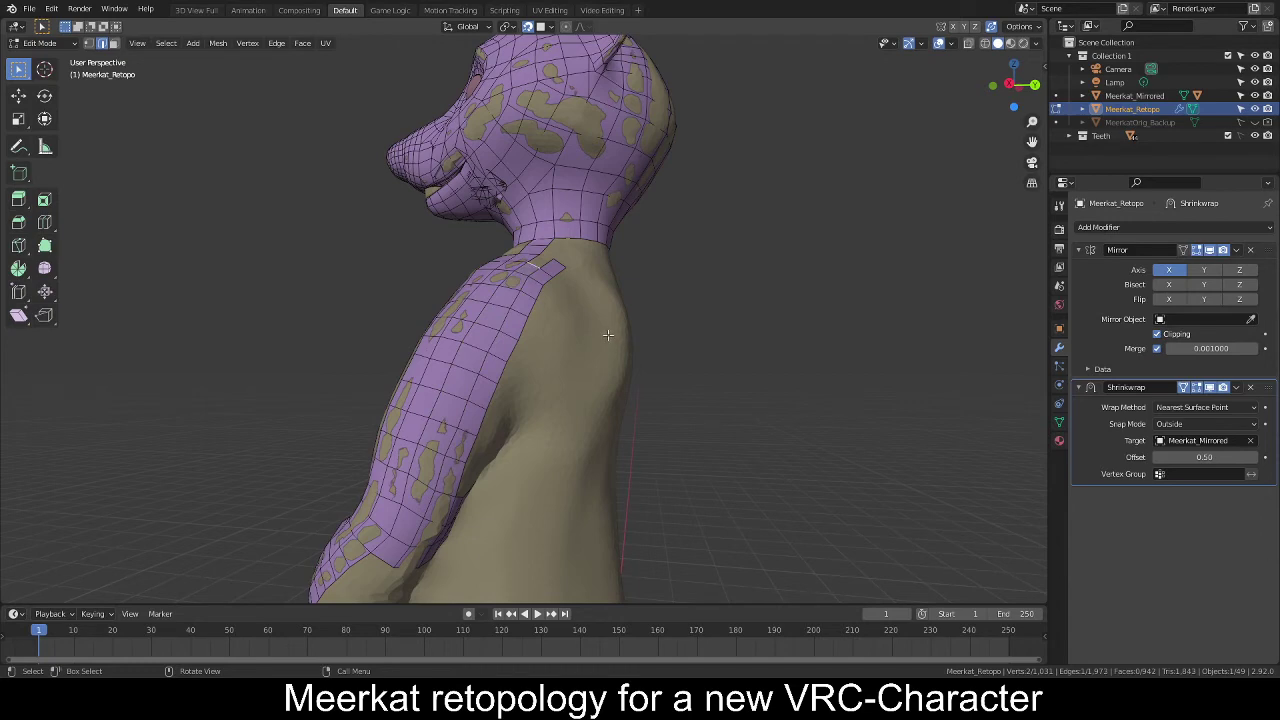
# Extrude a quad upward from the back of the elbow band, rotating its new edge and scaling it by 0.791.
pyautogui.moveTo(609, 336); pyautogui.dragTo(480, 266, button='middle')
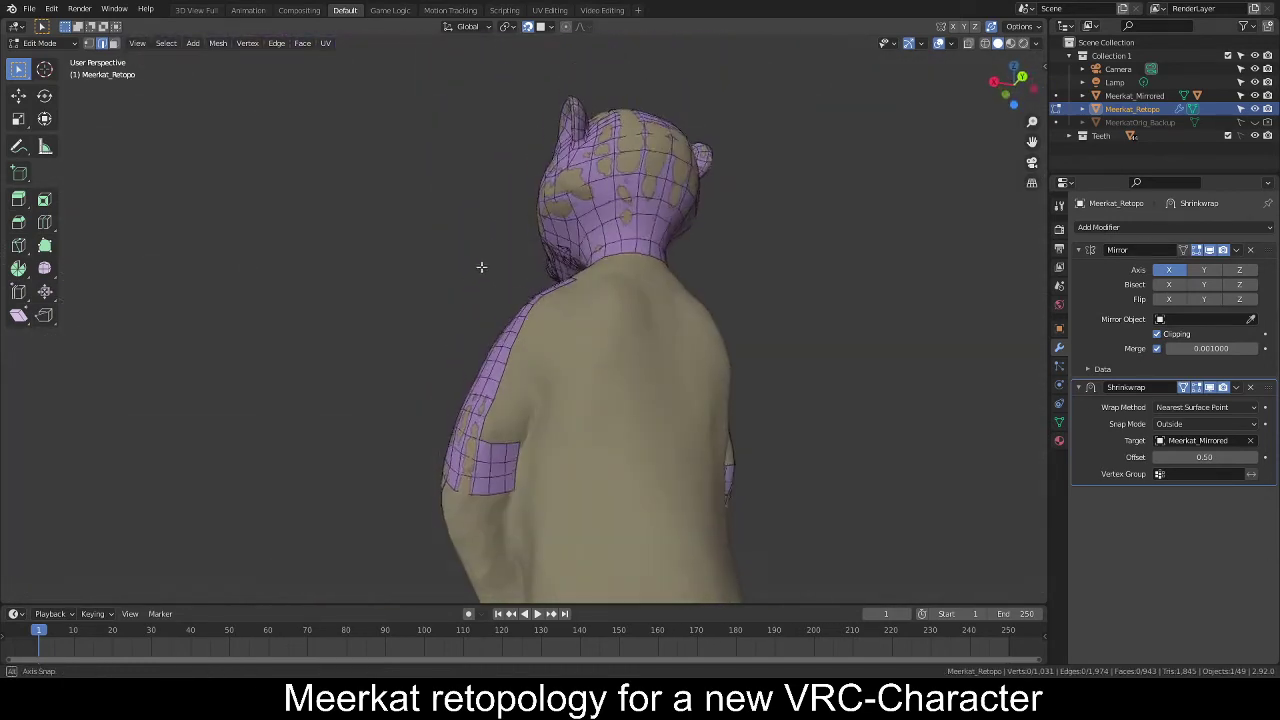
pyautogui.scroll(3, 523, 478)
pyautogui.moveTo(513, 457)
pyautogui.mouseDown(button='middle')
pyautogui.moveTo(540, 455)
pyautogui.moveTo(510, 452)
pyautogui.mouseUp(button='middle')
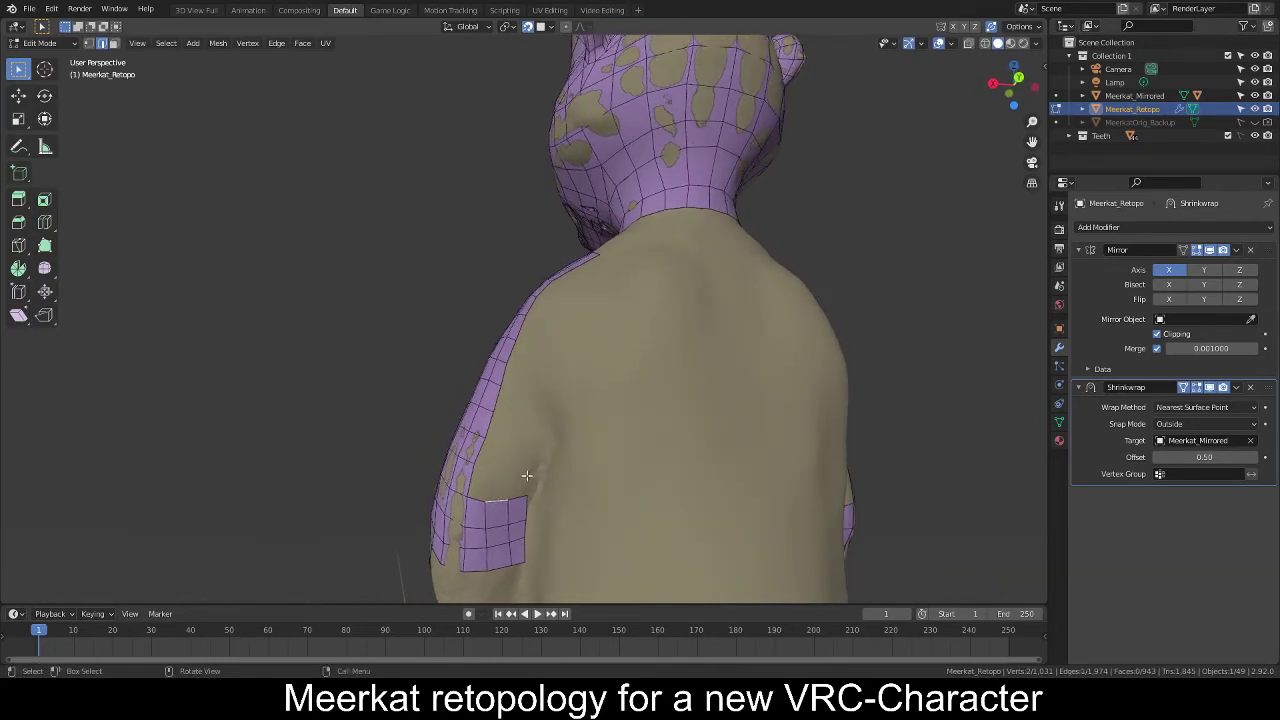
pyautogui.moveTo(521, 473); pyautogui.dragTo(507, 480, button='middle')
pyautogui.press('1')
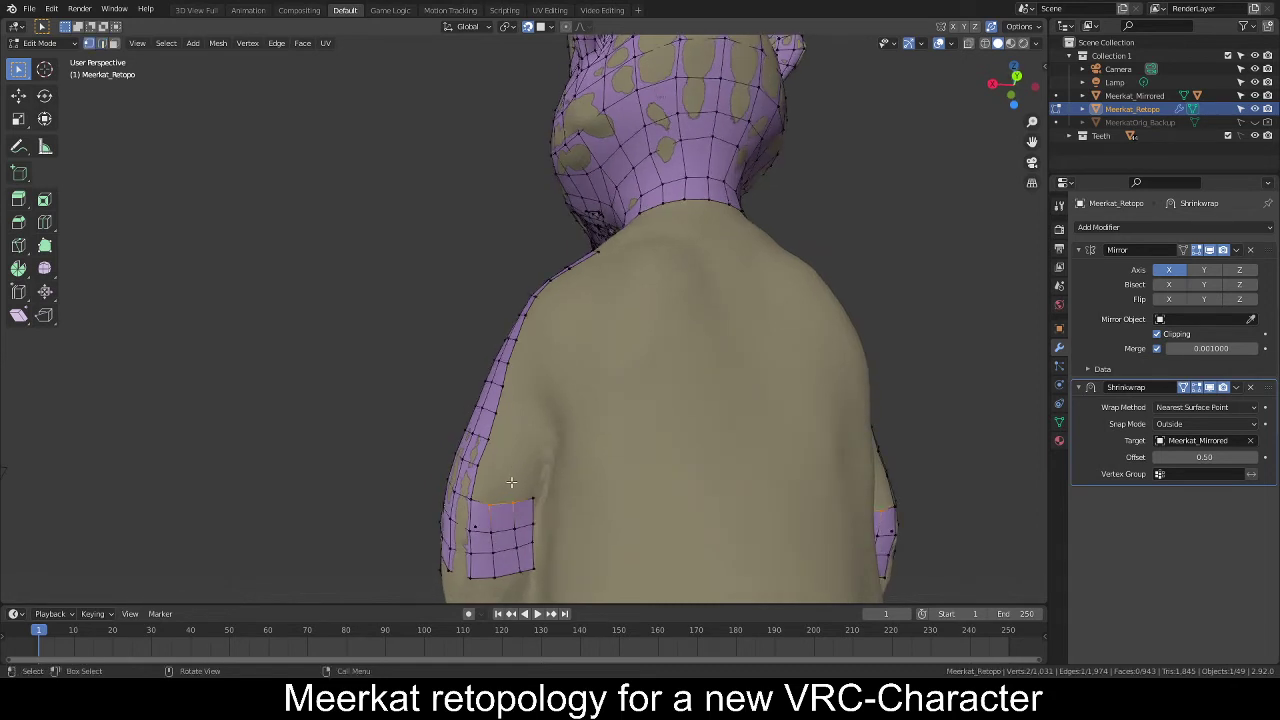
pyautogui.press('e')
pyautogui.click(525, 444)
pyautogui.press('r')
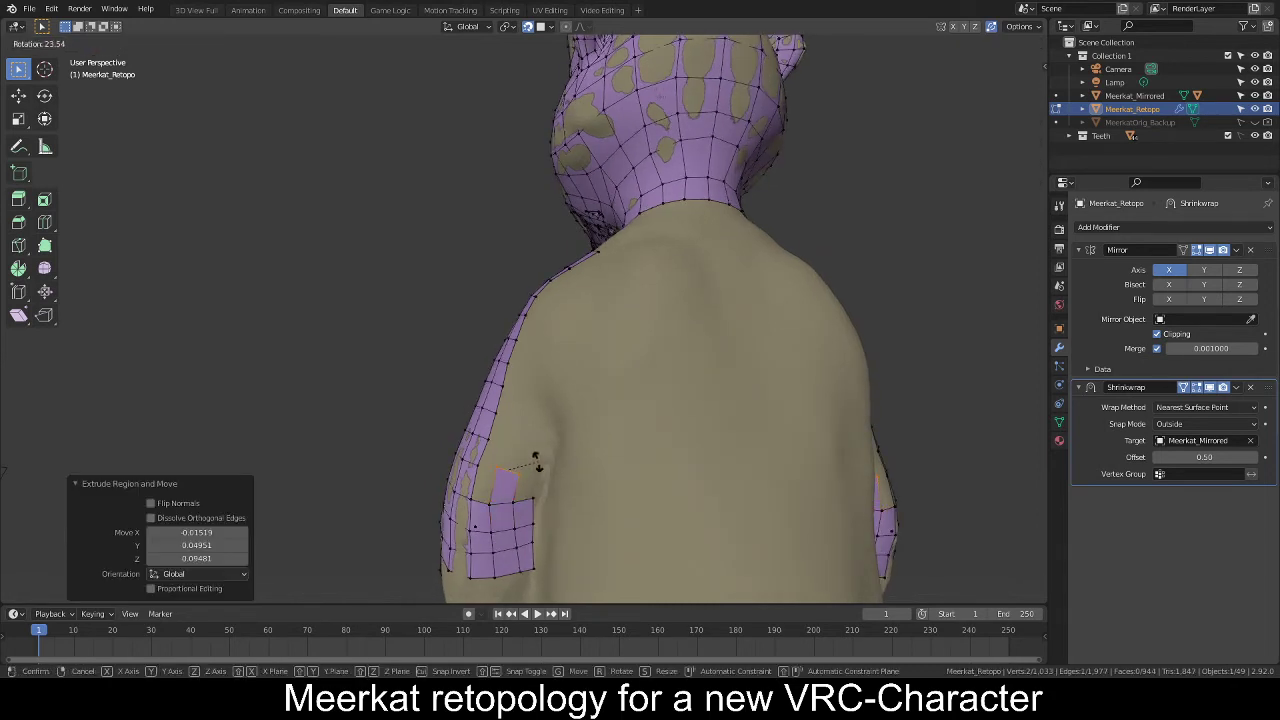
pyautogui.click(555, 461)
pyautogui.press('s')
pyautogui.click(550, 458)
# Extend the back-of-arm strip upward by two quads and rotate and shift its end edge to follow the arm.
pyautogui.press('g')
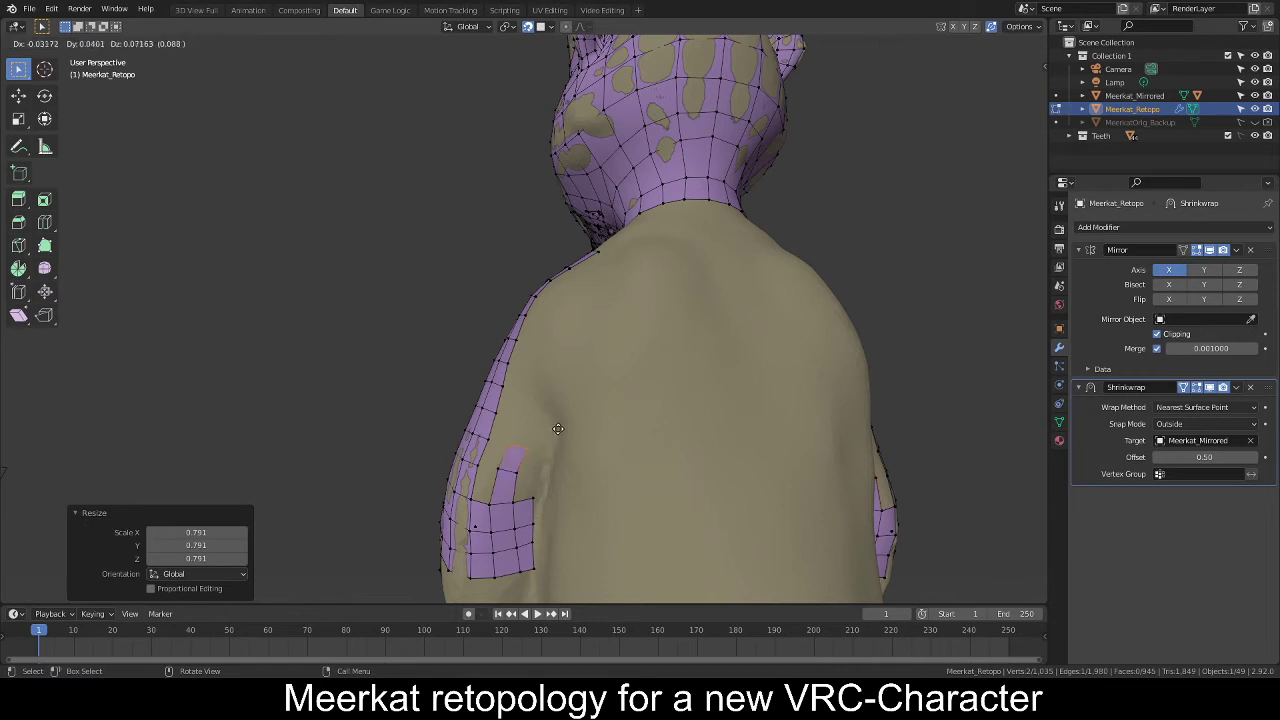
pyautogui.click(557, 429)
pyautogui.press('e')
pyautogui.click(565, 393)
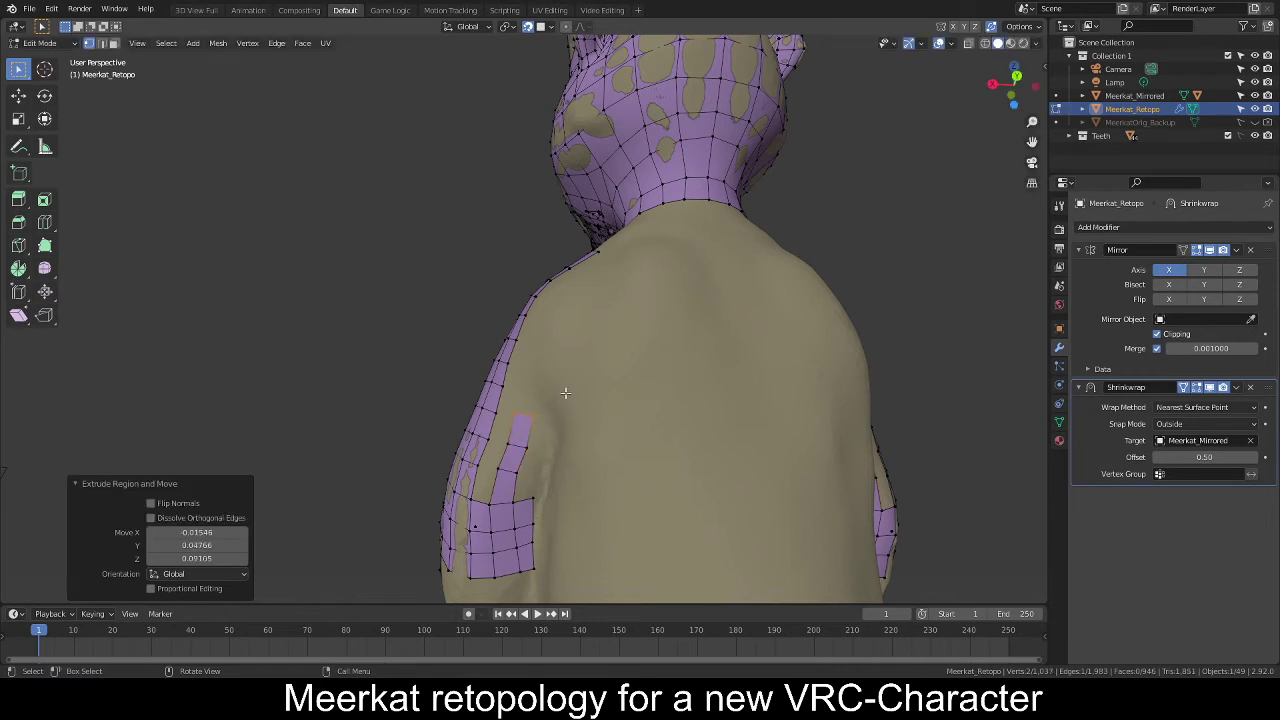
pyautogui.press('r')
pyautogui.click(570, 383)
pyautogui.press('g')
pyautogui.click(575, 393)
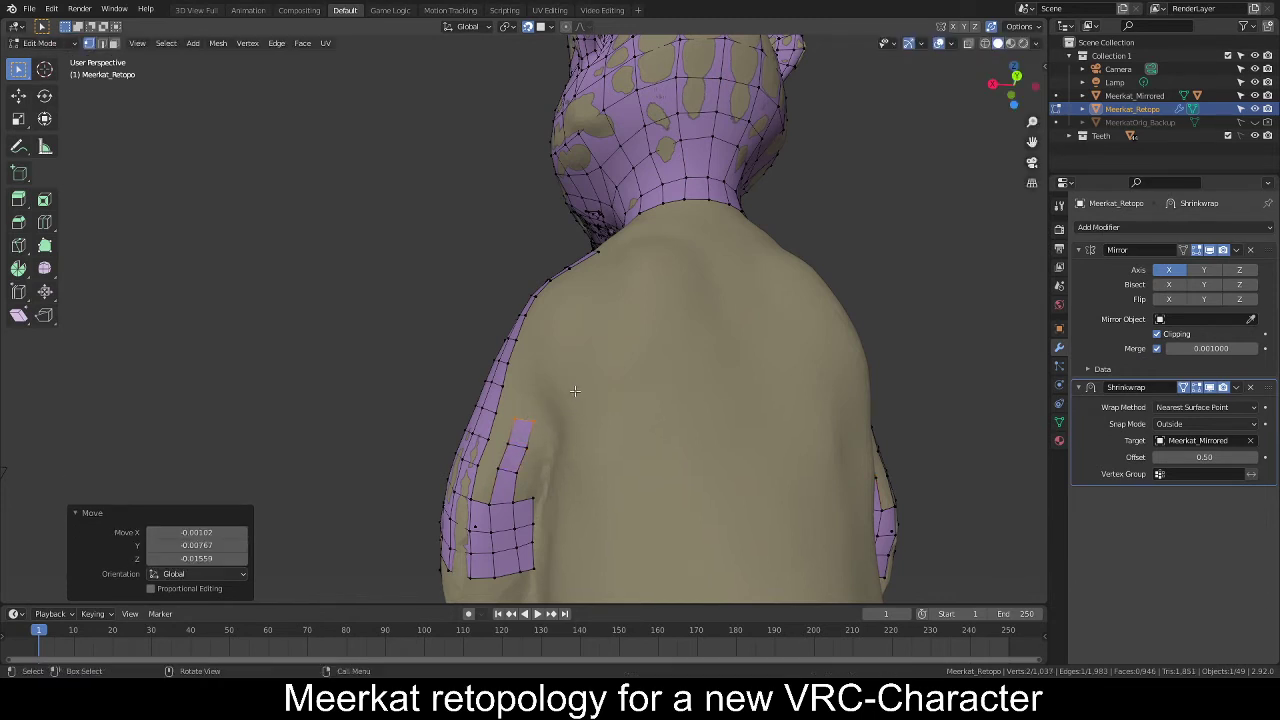
# Extrude two more quads at the upper end of the back-of-arm strip toward the shoulder.
pyautogui.press('e')
pyautogui.click(579, 358)
pyautogui.moveTo(580, 357)
pyautogui.mouseDown(button='middle')
pyautogui.moveTo(629, 423)
pyautogui.moveTo(666, 394)
pyautogui.moveTo(757, 423)
pyautogui.moveTo(840, 414)
pyautogui.moveTo(617, 414)
pyautogui.moveTo(586, 351)
pyautogui.mouseUp(button='middle')
pyautogui.scroll(-2, 591, 400)
pyautogui.scroll(2, 594, 389)
pyautogui.press('e')
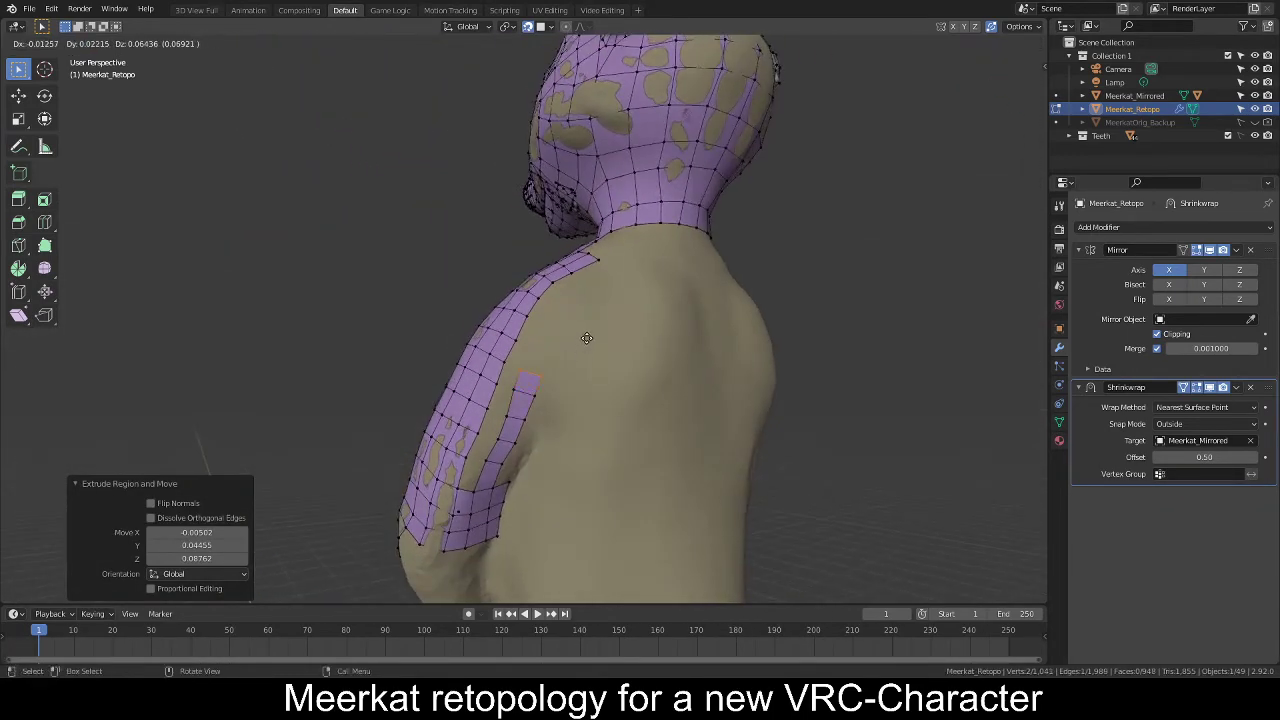
pyautogui.click(589, 337)
# Fill the gap between the back-of-arm strip and the outer arm strips with five quads, and clear the selection.
pyautogui.scroll(-4, 648, 360)
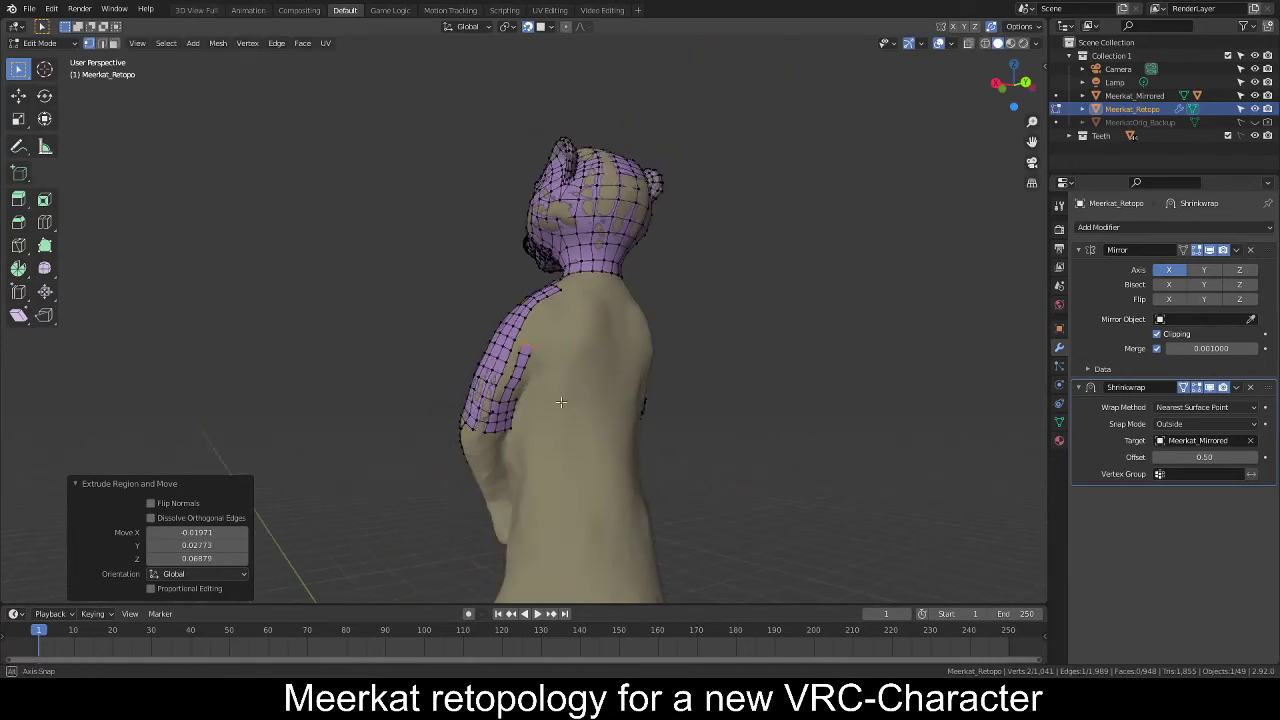
pyautogui.moveTo(573, 398); pyautogui.dragTo(578, 394, button='middle')
pyautogui.scroll(3, 499, 454)
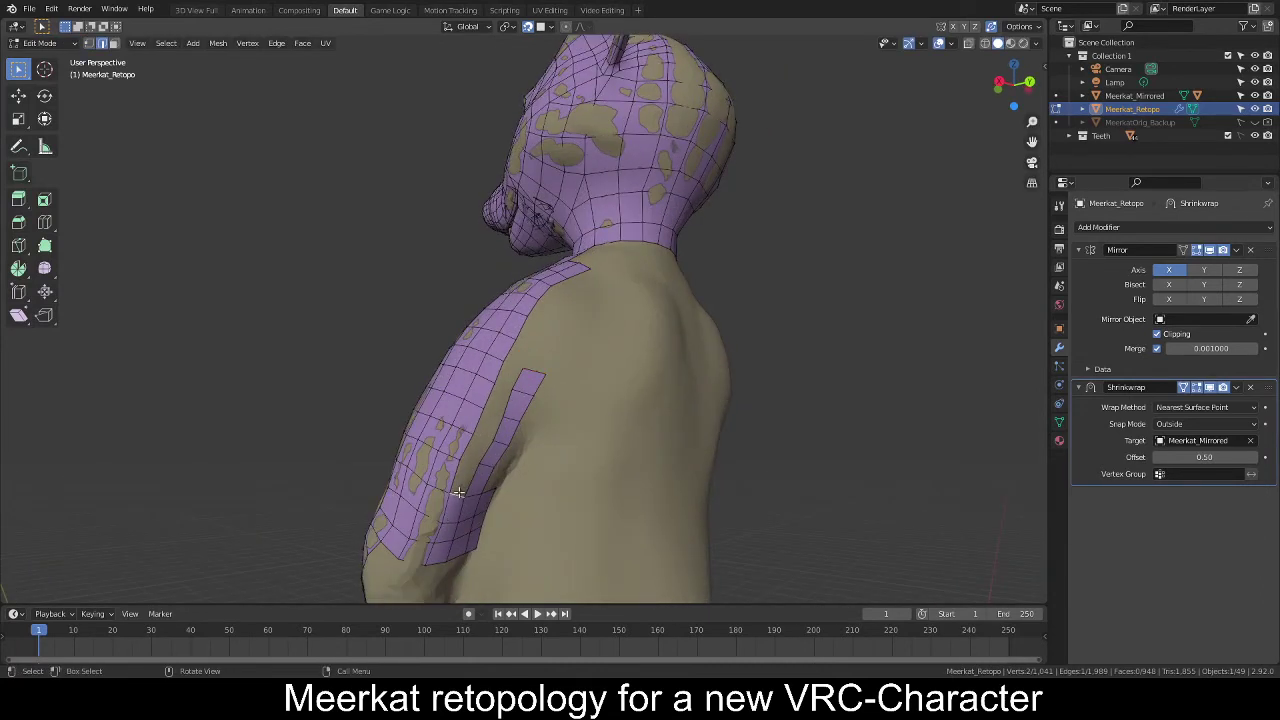
pyautogui.press('f')
pyautogui.press('f')
pyautogui.press('f')
pyautogui.press('f')
pyautogui.press('f')
pyautogui.hotkey('alt', 'a')
pyautogui.scroll(-6, 566, 420)
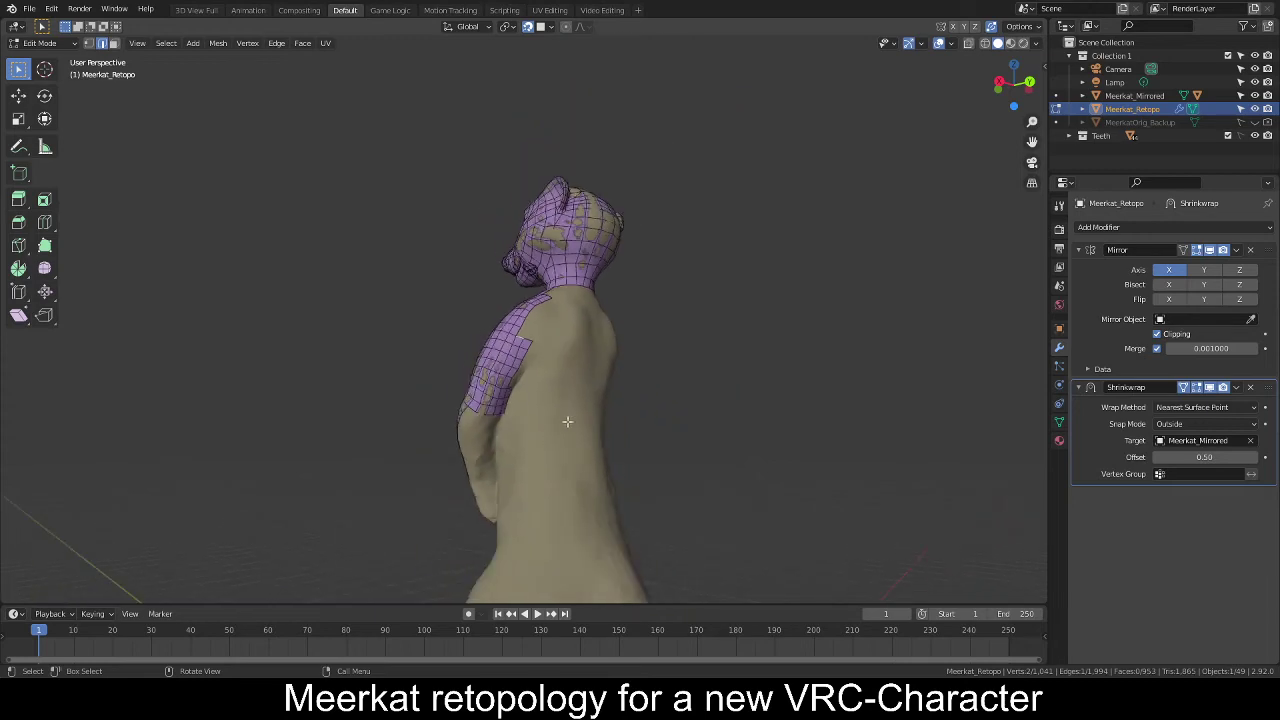
# Build a six-quad strip with Poly Build from the wrist edge down to the middle fingertip, scaling its end edge by 0.528.
pyautogui.moveTo(463, 414); pyautogui.dragTo(620, 406, button='middle')
pyautogui.scroll(4, 495, 433)
pyautogui.moveTo(494, 432); pyautogui.dragTo(540, 390, button='middle')
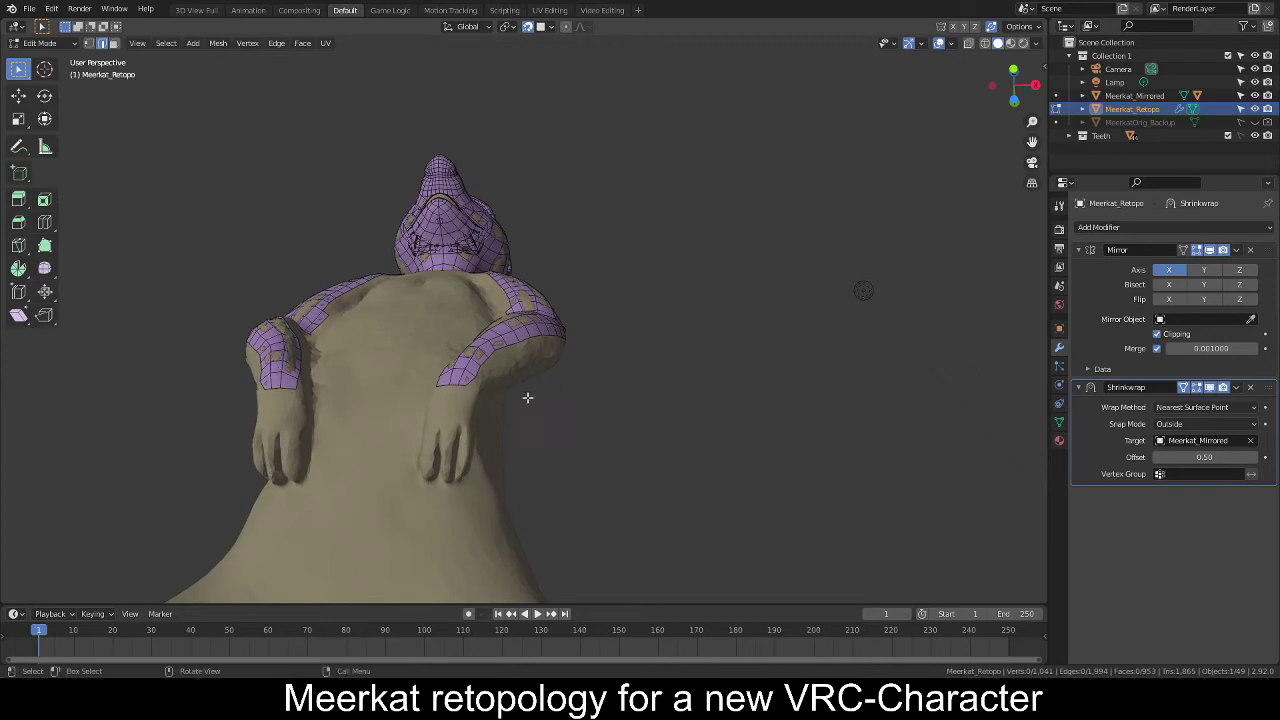
pyautogui.scroll(2, 441, 425)
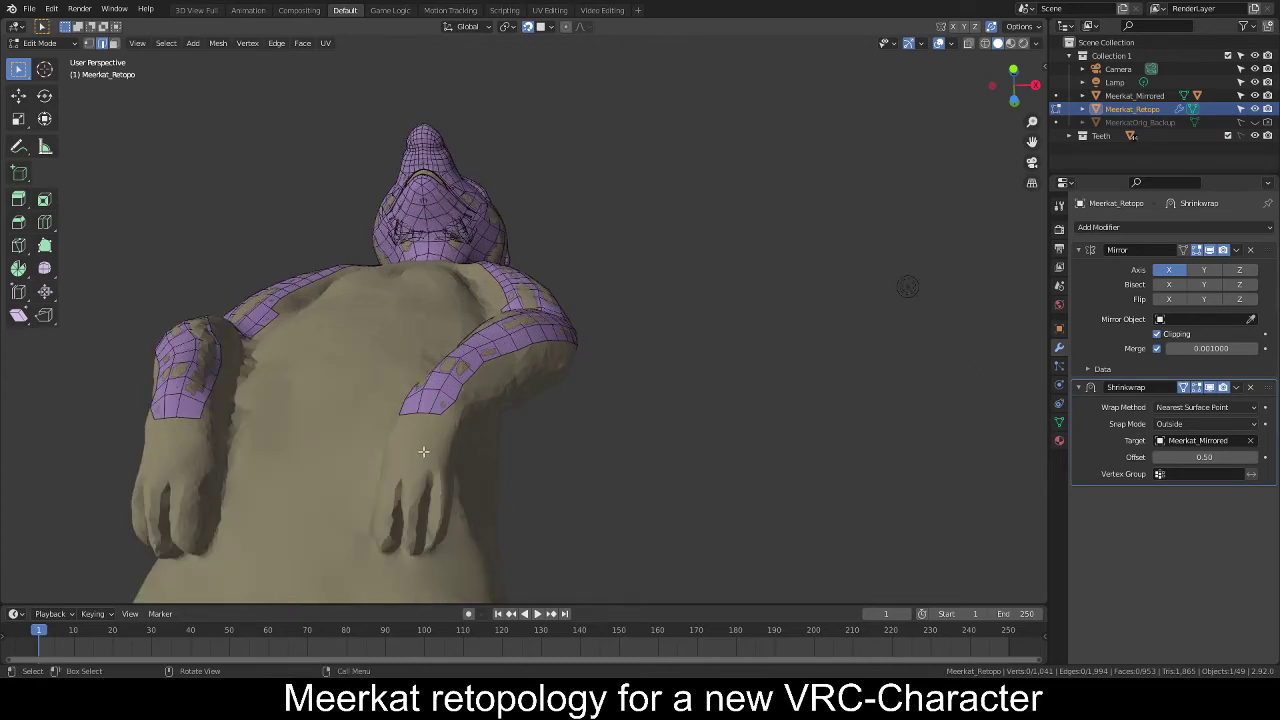
pyautogui.click(44, 245)
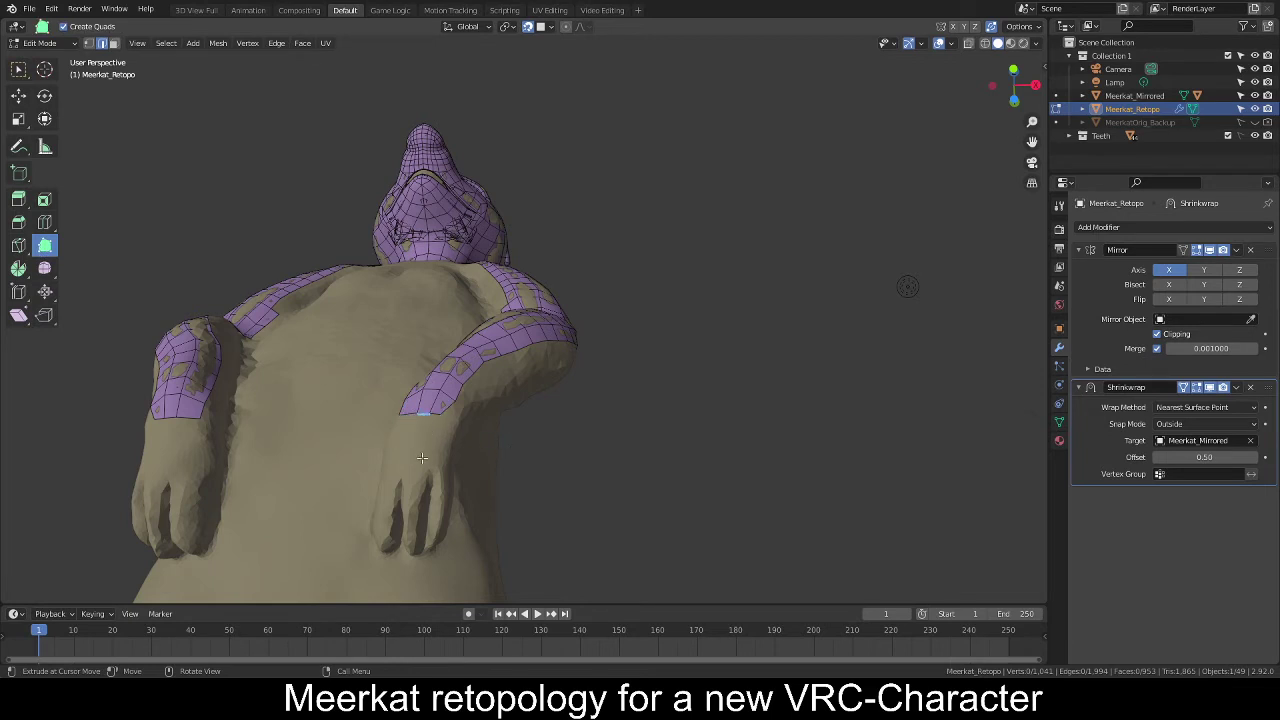
pyautogui.moveTo(422, 458); pyautogui.dragTo(413, 583)
pyautogui.press('s')
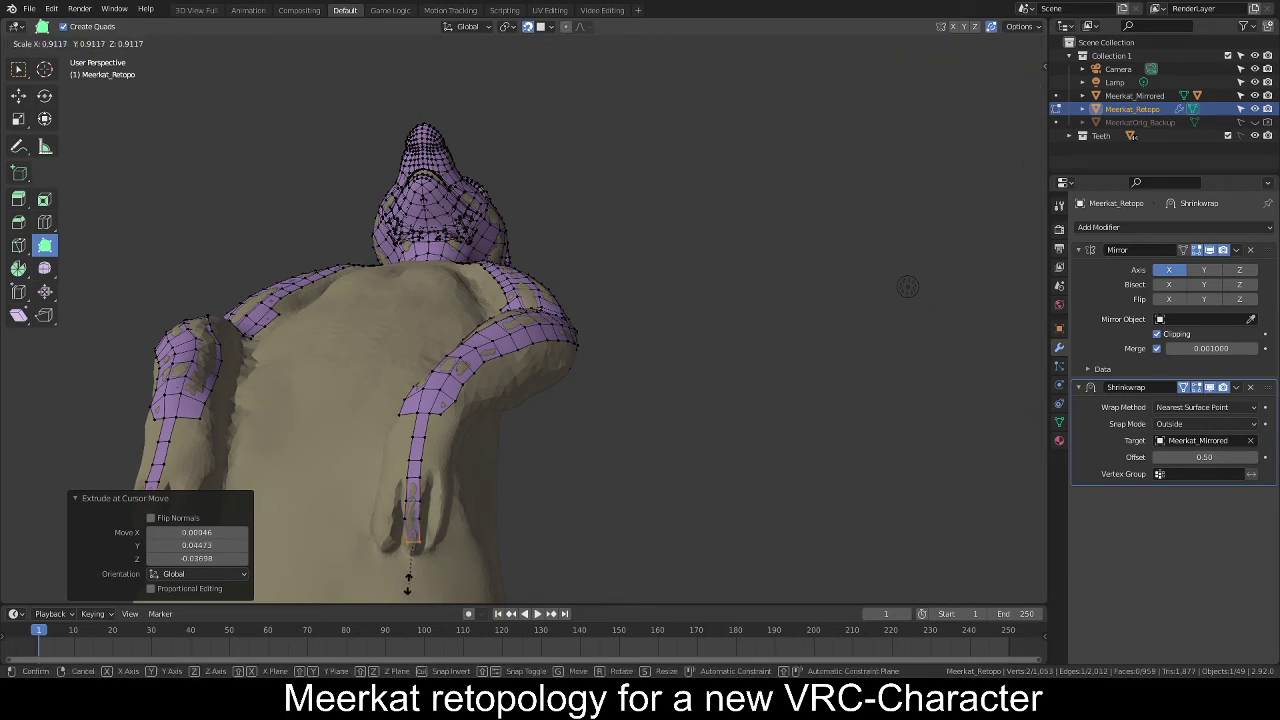
pyautogui.click(403, 565)
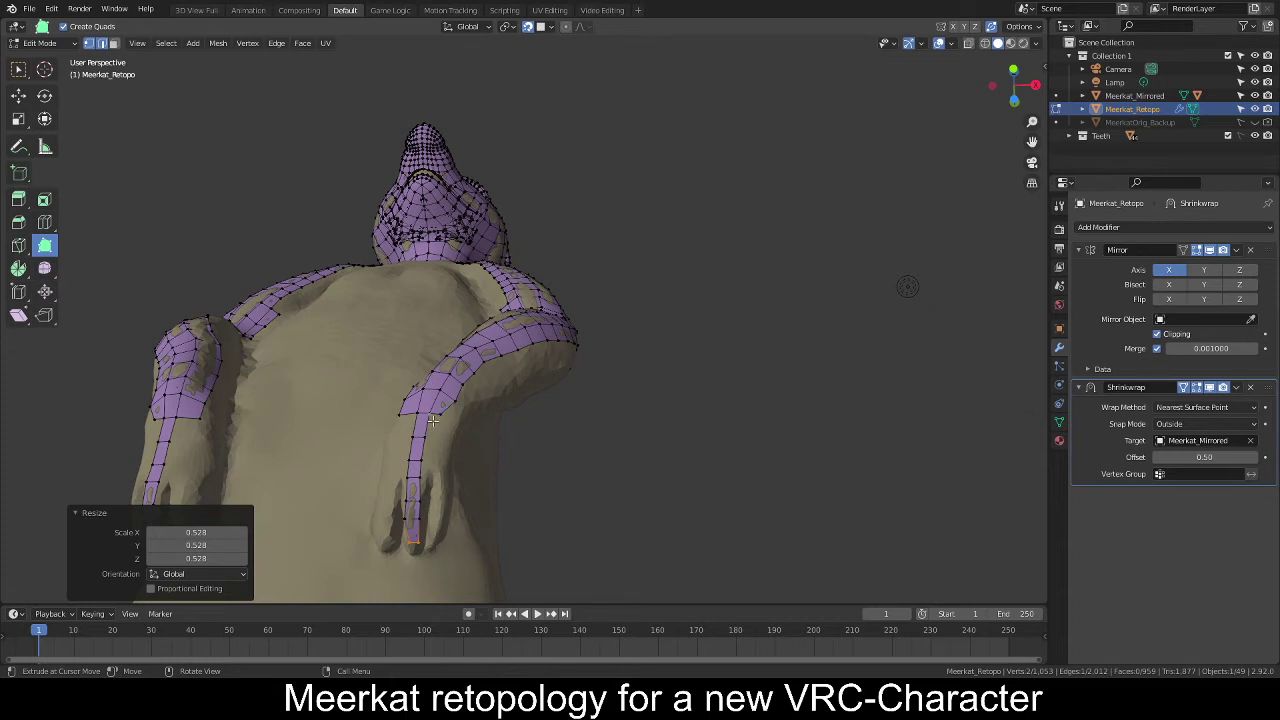
# Add three quads with Poly Build beside the finger strip, running from the wrist across the back of the hand.
pyautogui.keyDown('ctrl'); pyautogui.moveTo(432, 422); pyautogui.dragTo(430, 469); pyautogui.keyUp('ctrl')
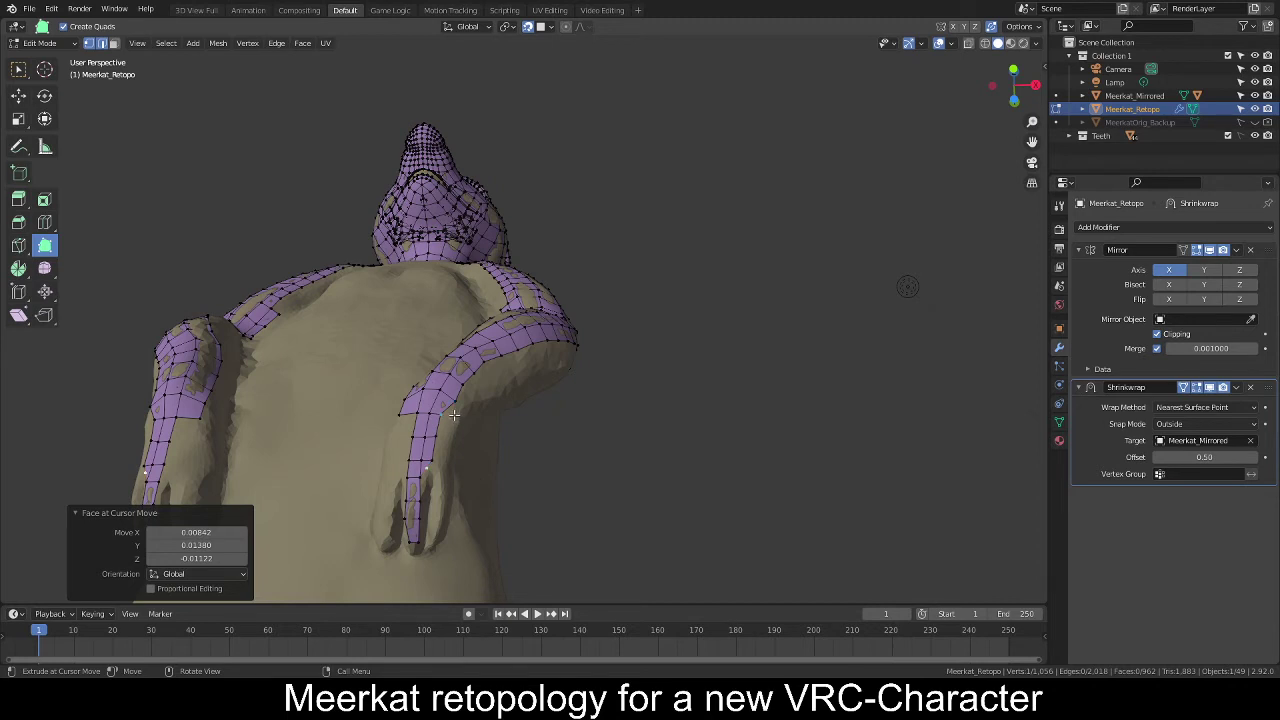
# Add three quads with Poly Build from the hand's outer side onto the outer finger, scaling the end edge by 0.536.
pyautogui.press('ctrl')
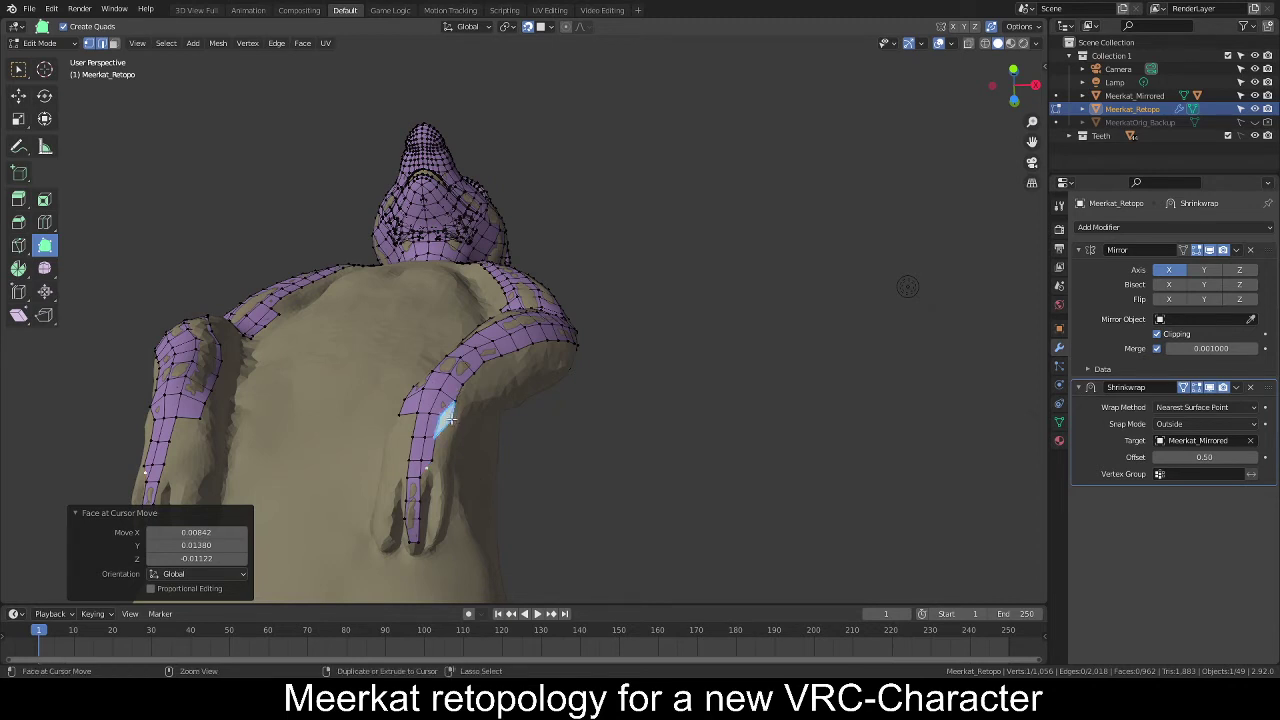
pyautogui.keyDown('ctrl'); pyautogui.moveTo(451, 420); pyautogui.dragTo(432, 476); pyautogui.keyUp('ctrl')
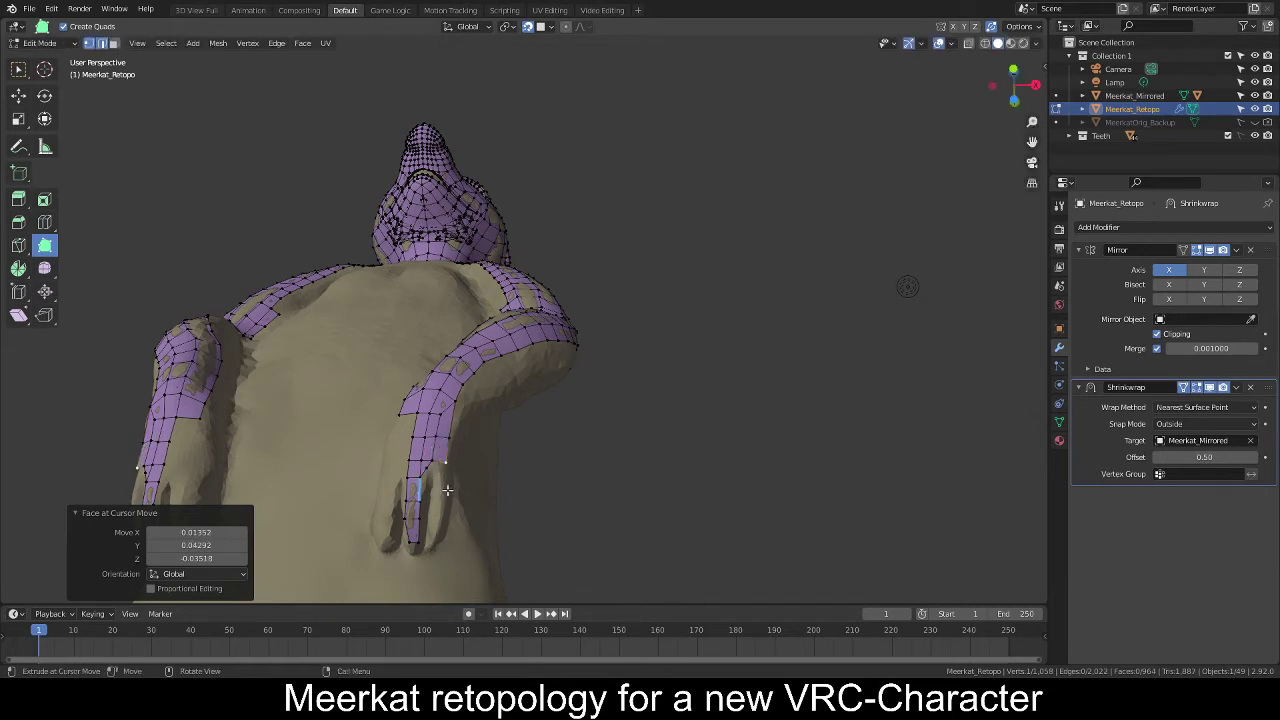
pyautogui.moveTo(458, 490); pyautogui.dragTo(456, 504)
pyautogui.press('s')
pyautogui.click(434, 493)
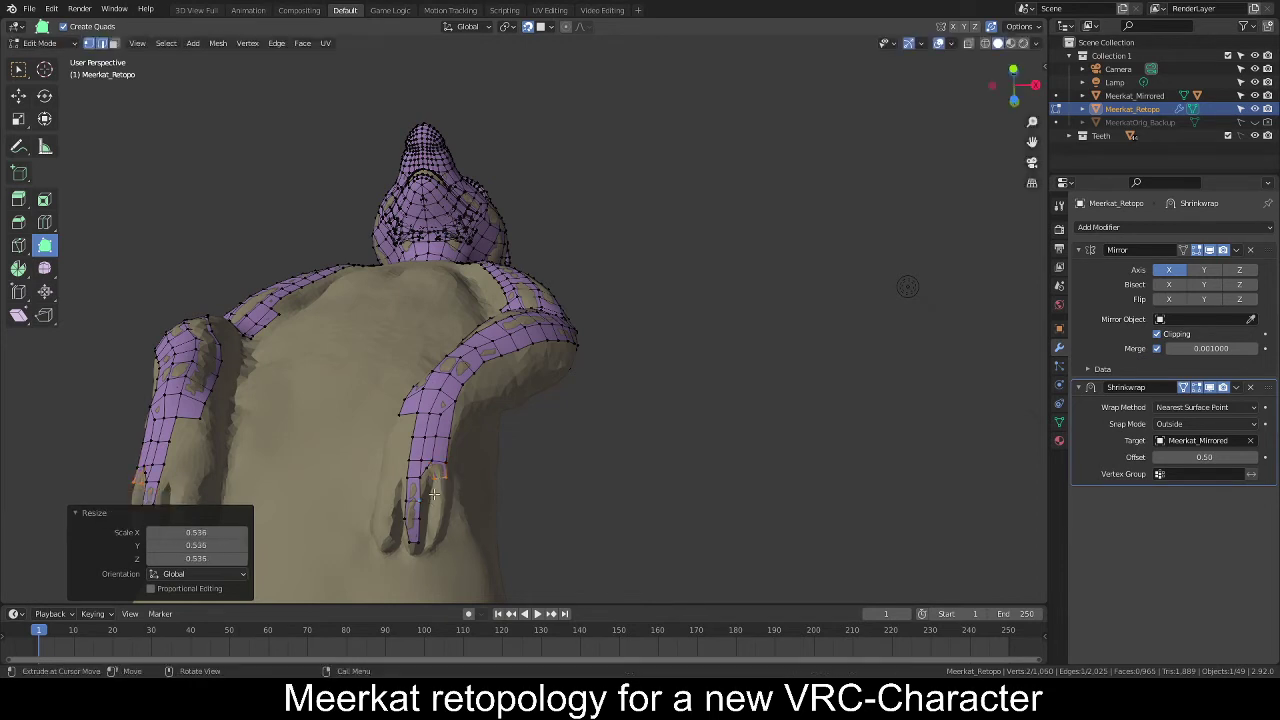
# Extrude three more quads along the outer finger to its tip, rotating the second quad's end edge to follow the finger.
pyautogui.press('e')
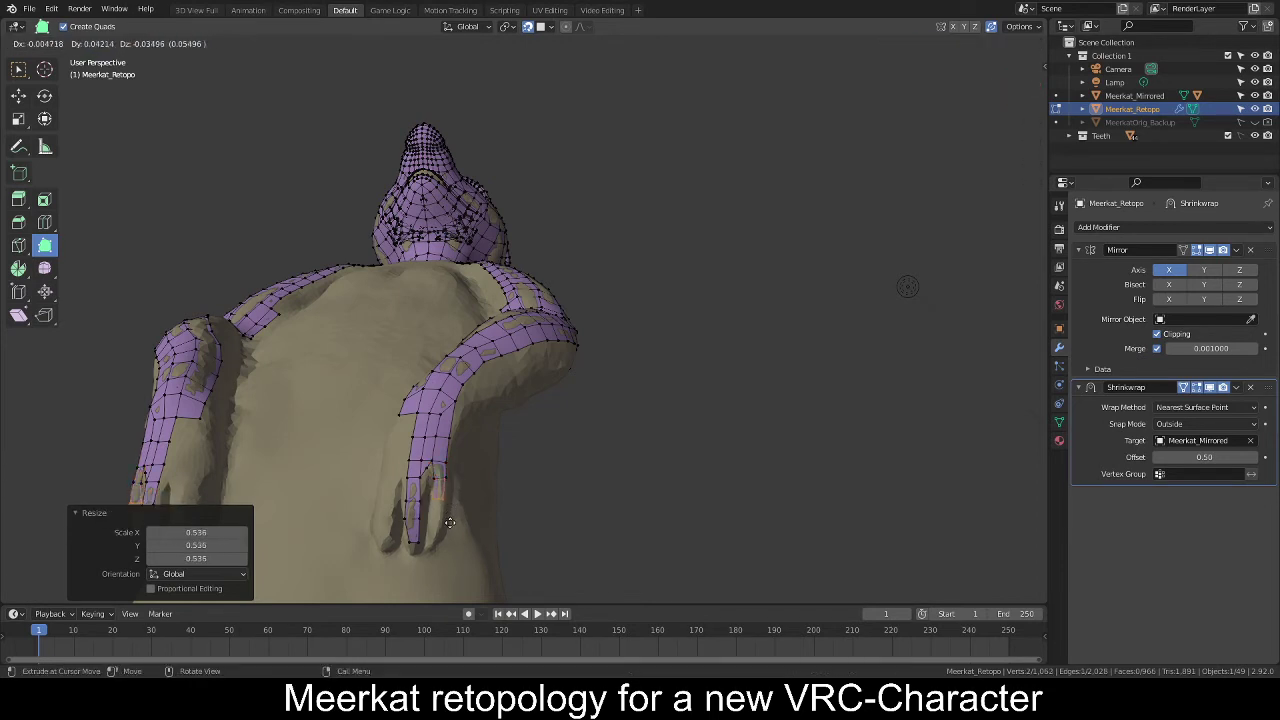
pyautogui.click(451, 525)
pyautogui.press('e')
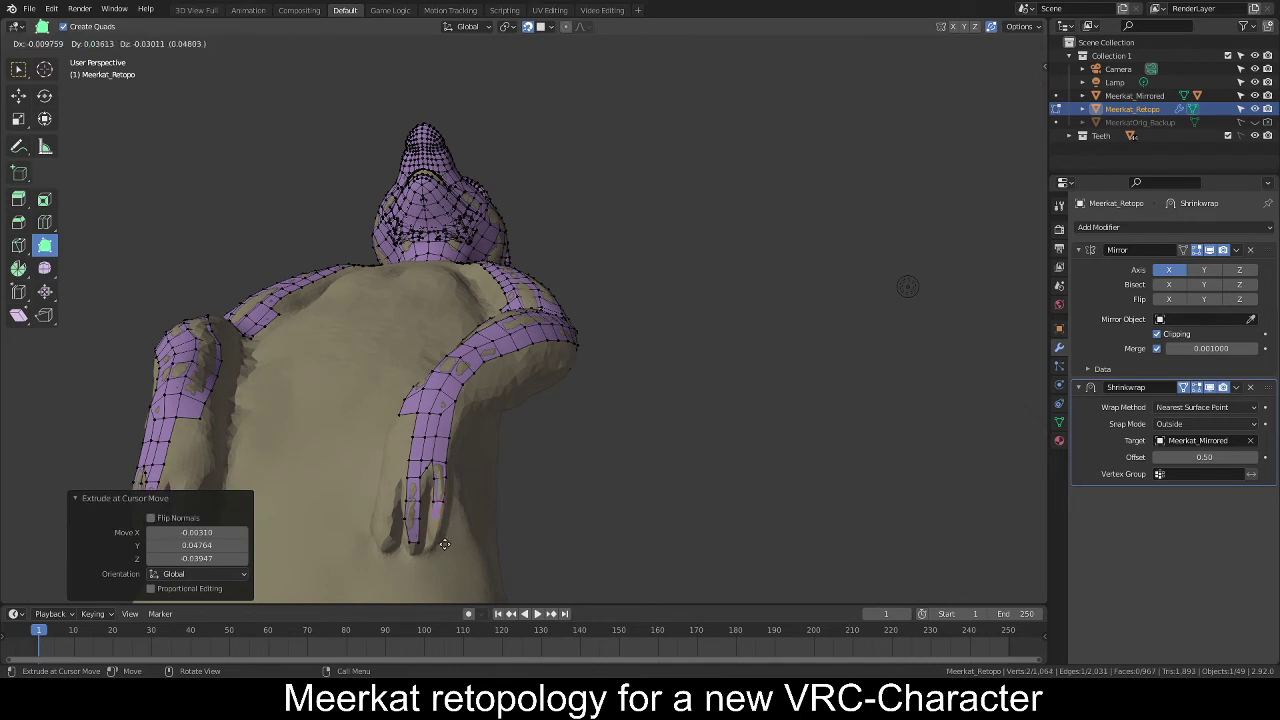
pyautogui.click(441, 553)
pyautogui.press('r')
pyautogui.click(435, 561)
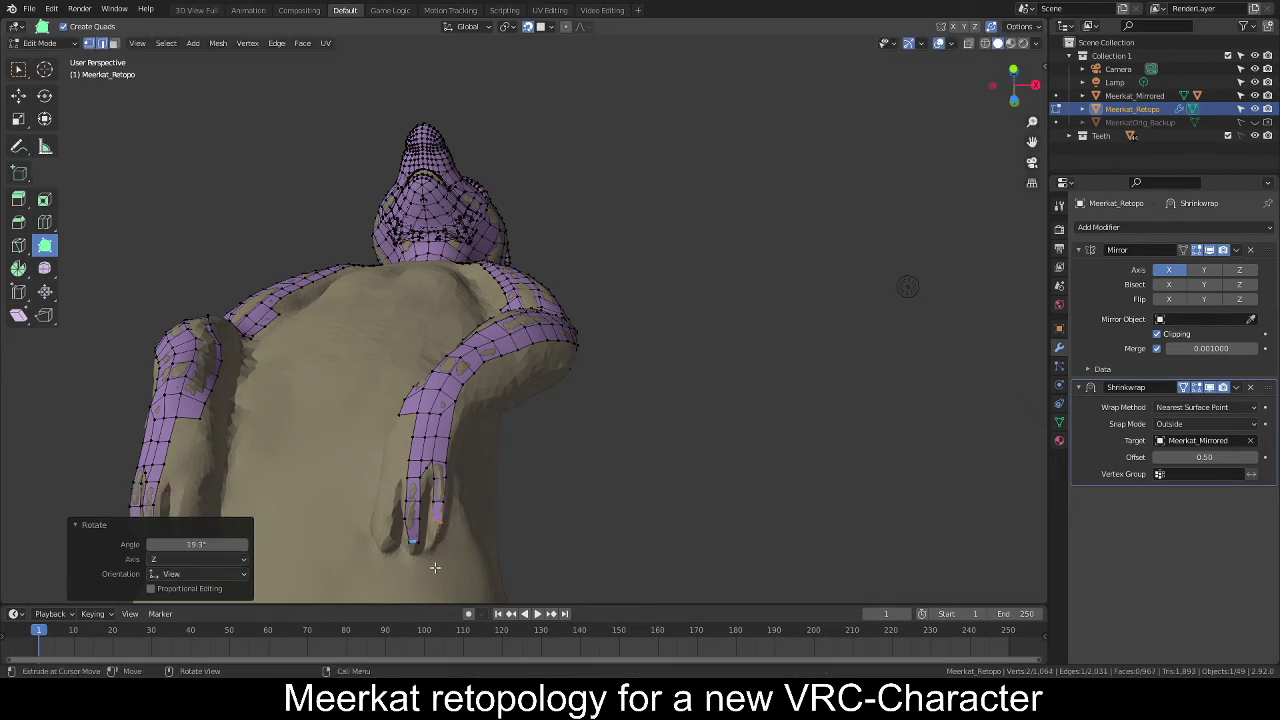
pyautogui.press('r')
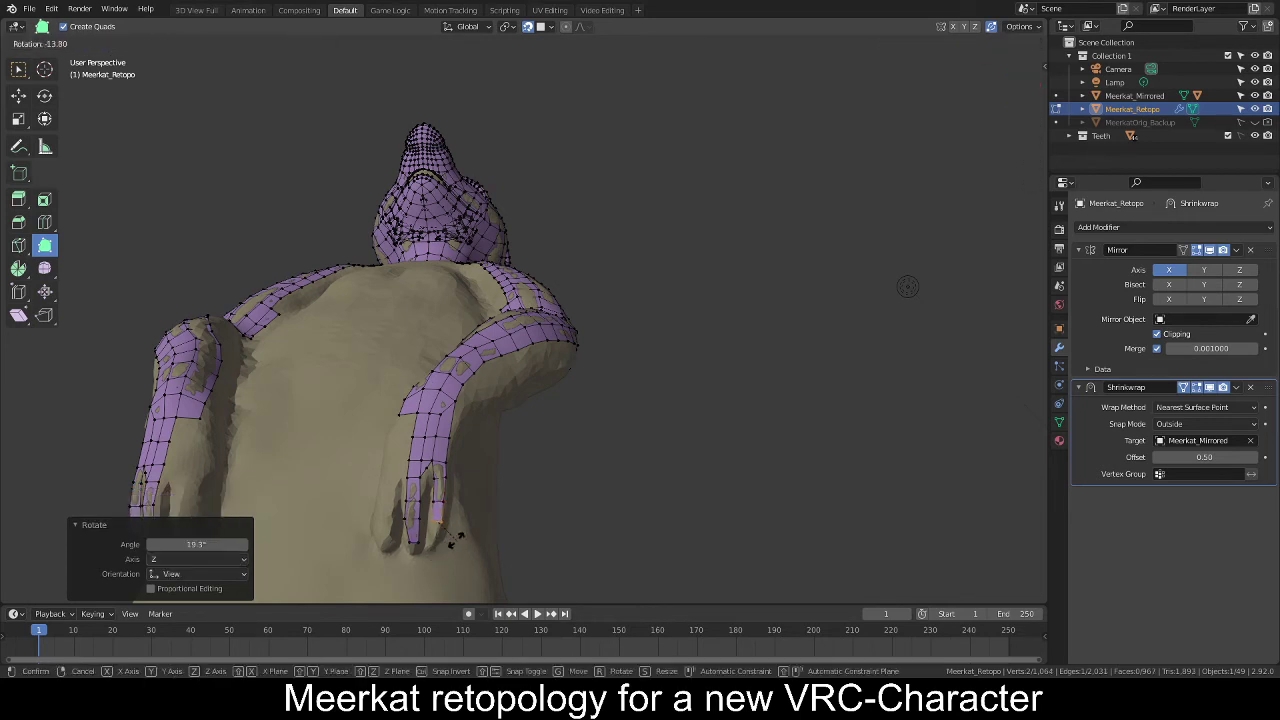
pyautogui.click(453, 540)
pyautogui.press('e')
pyautogui.click(451, 563)
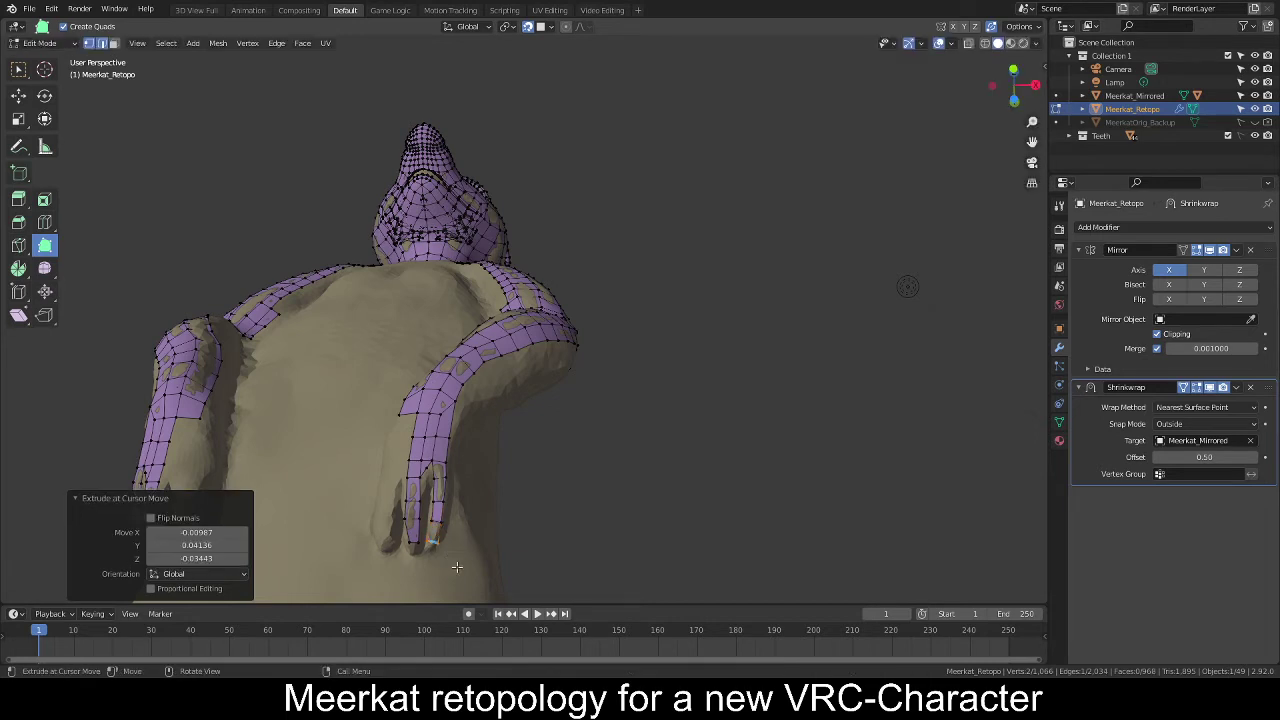
pyautogui.press('s')
pyautogui.rightClick(410, 558)
pyautogui.press('s')
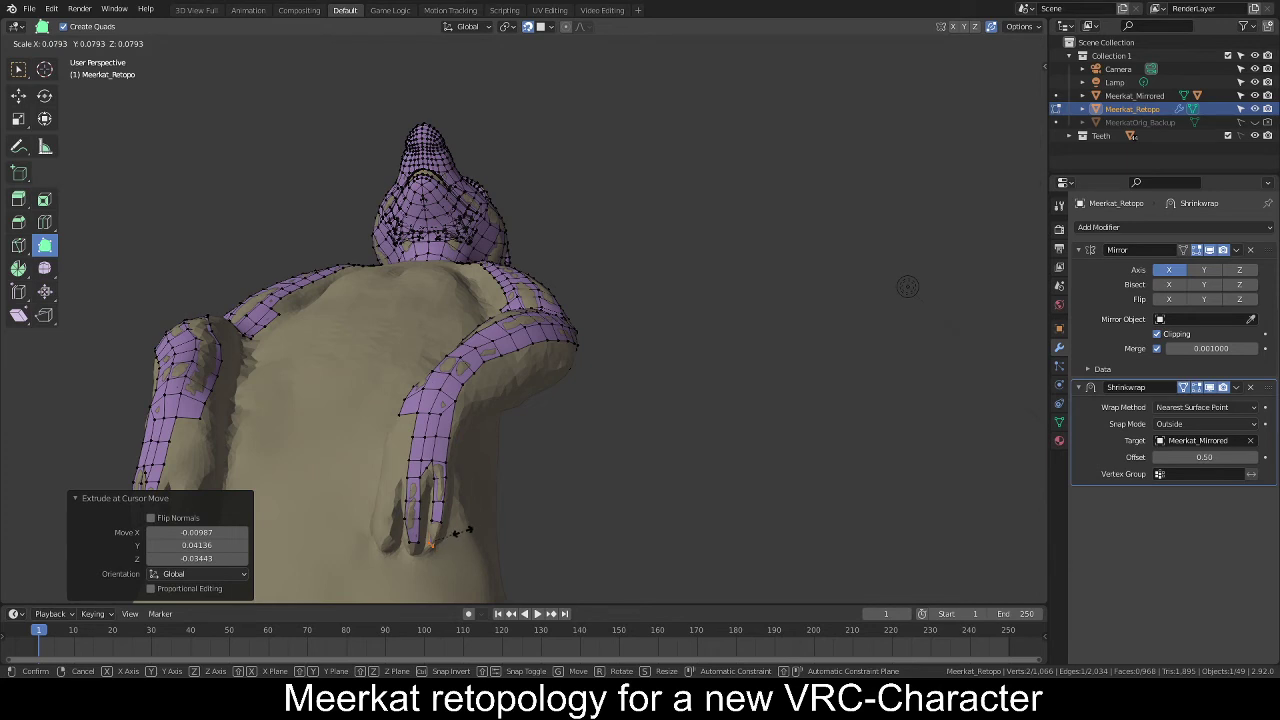
pyautogui.click(484, 524)
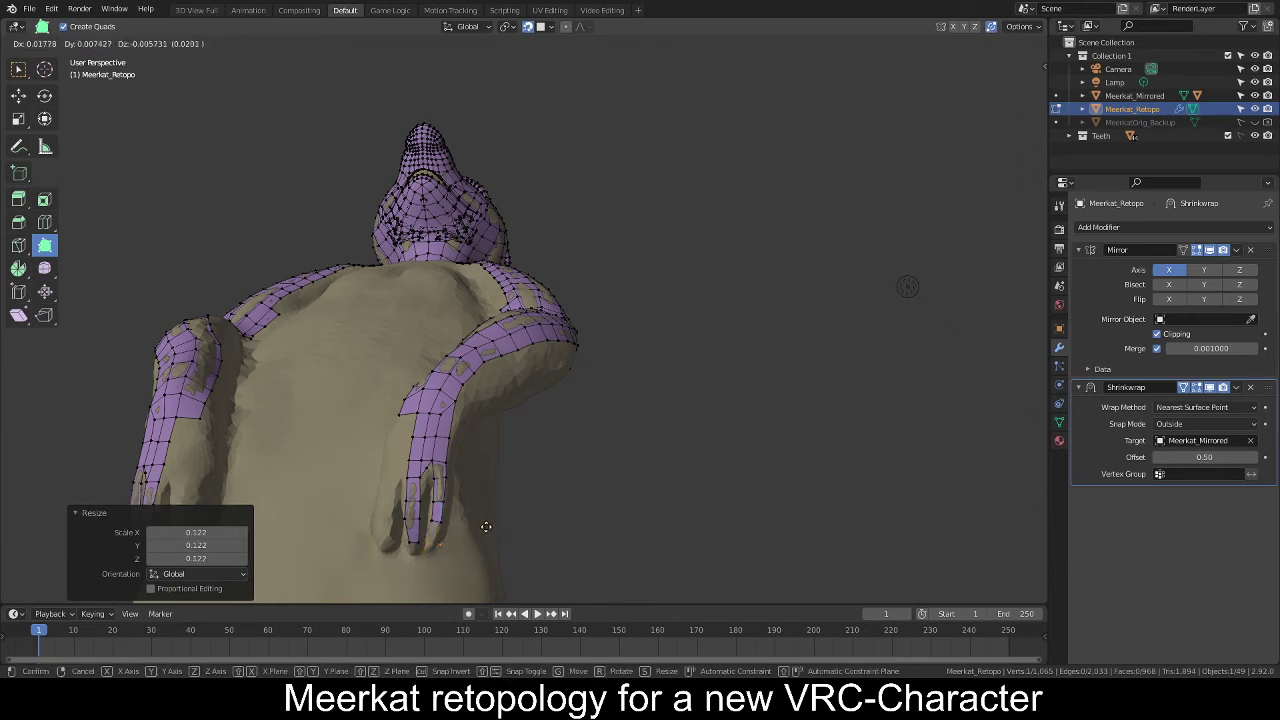
pyautogui.hotkey('ctrl', 'z')
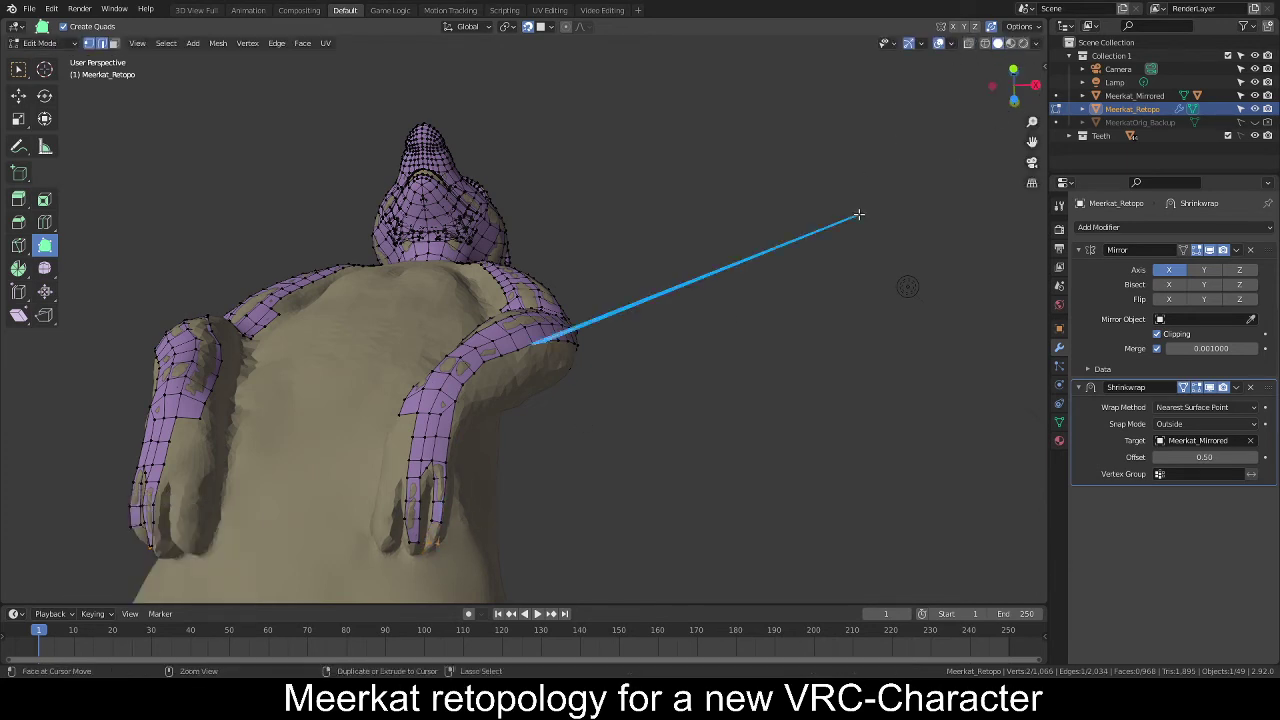
# Scale the outer finger's end edge by 0.163, and adjust its size and position on the fingertip.
pyautogui.press('s')
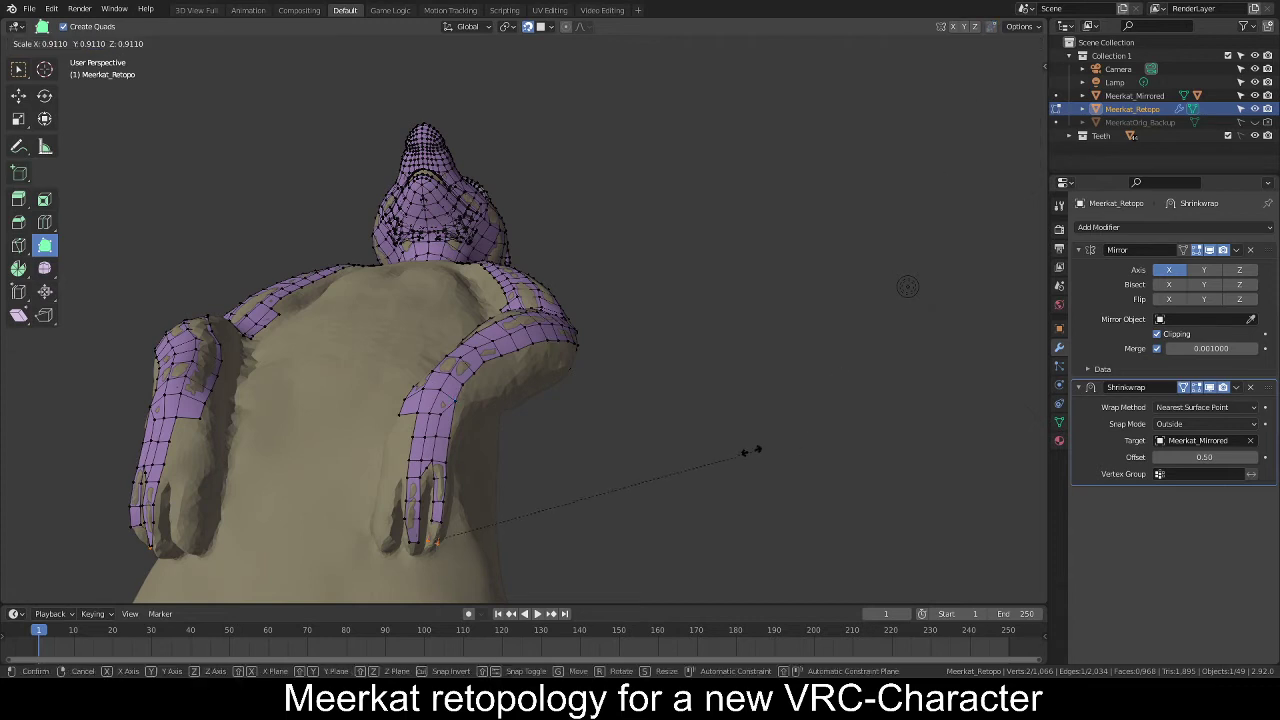
pyautogui.click(488, 512)
pyautogui.press('g')
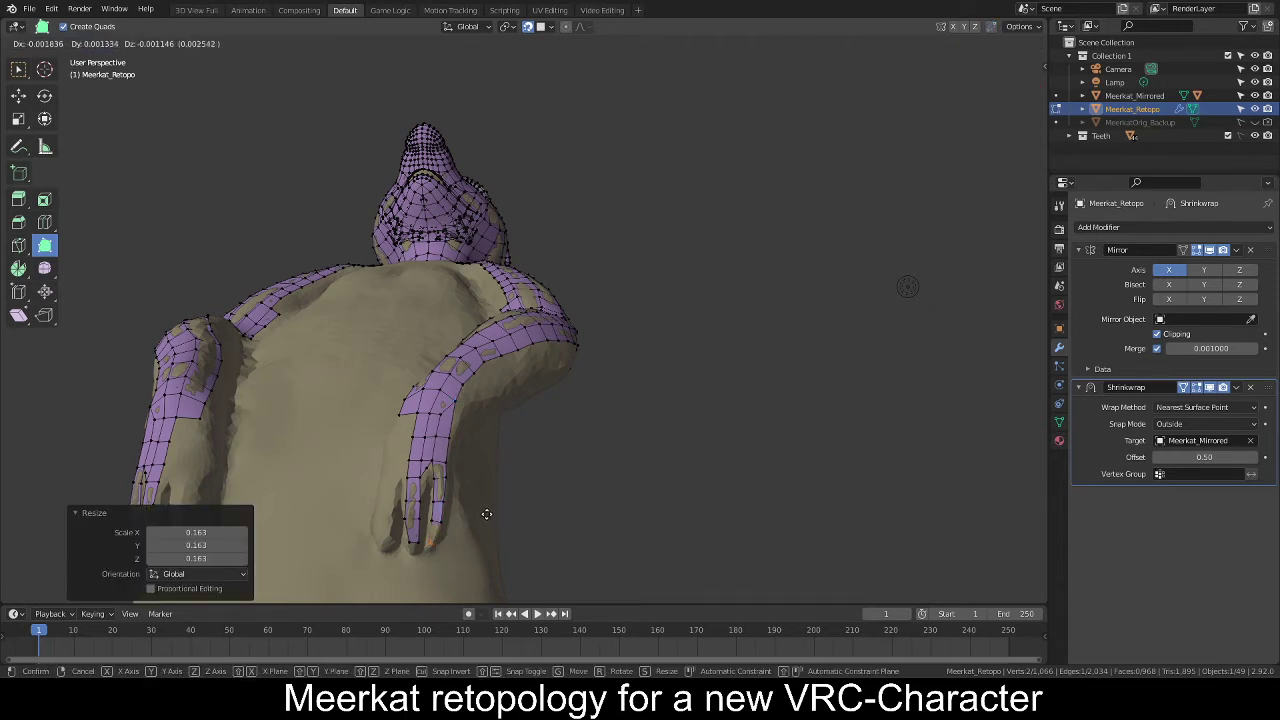
pyautogui.click(488, 511)
pyautogui.press('s')
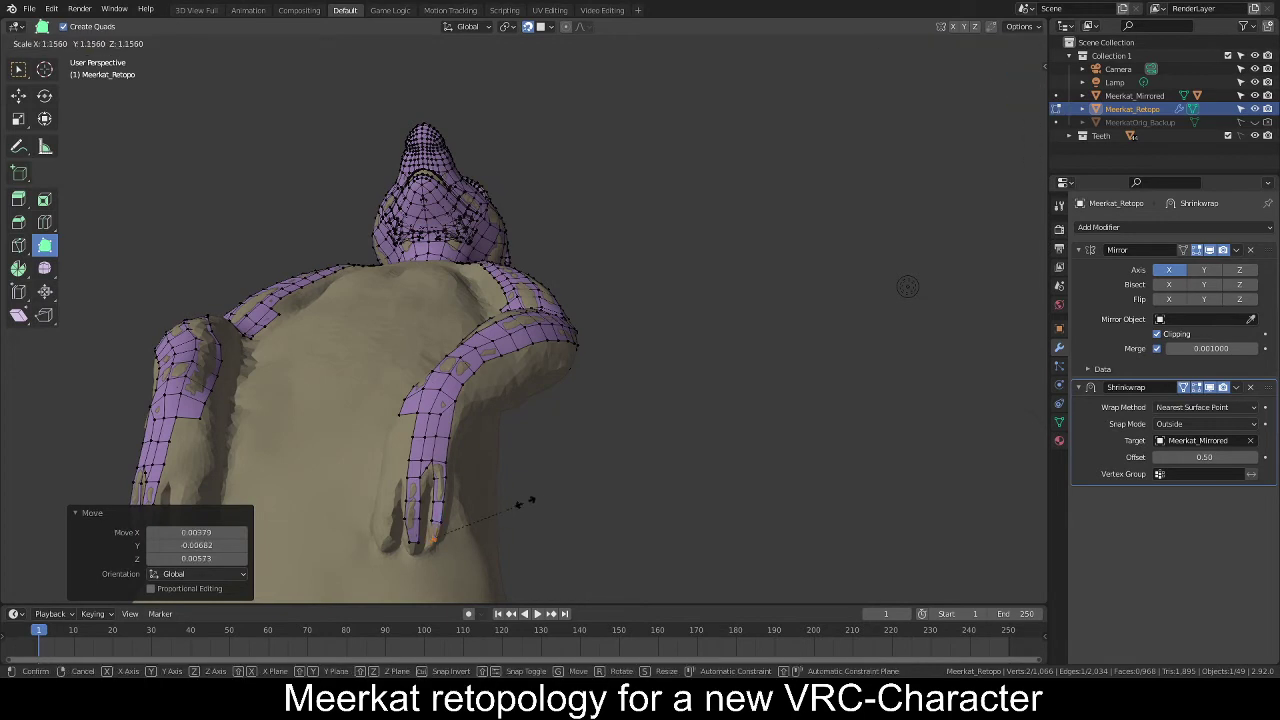
pyautogui.click(686, 449)
pyautogui.press('g')
pyautogui.click(680, 457)
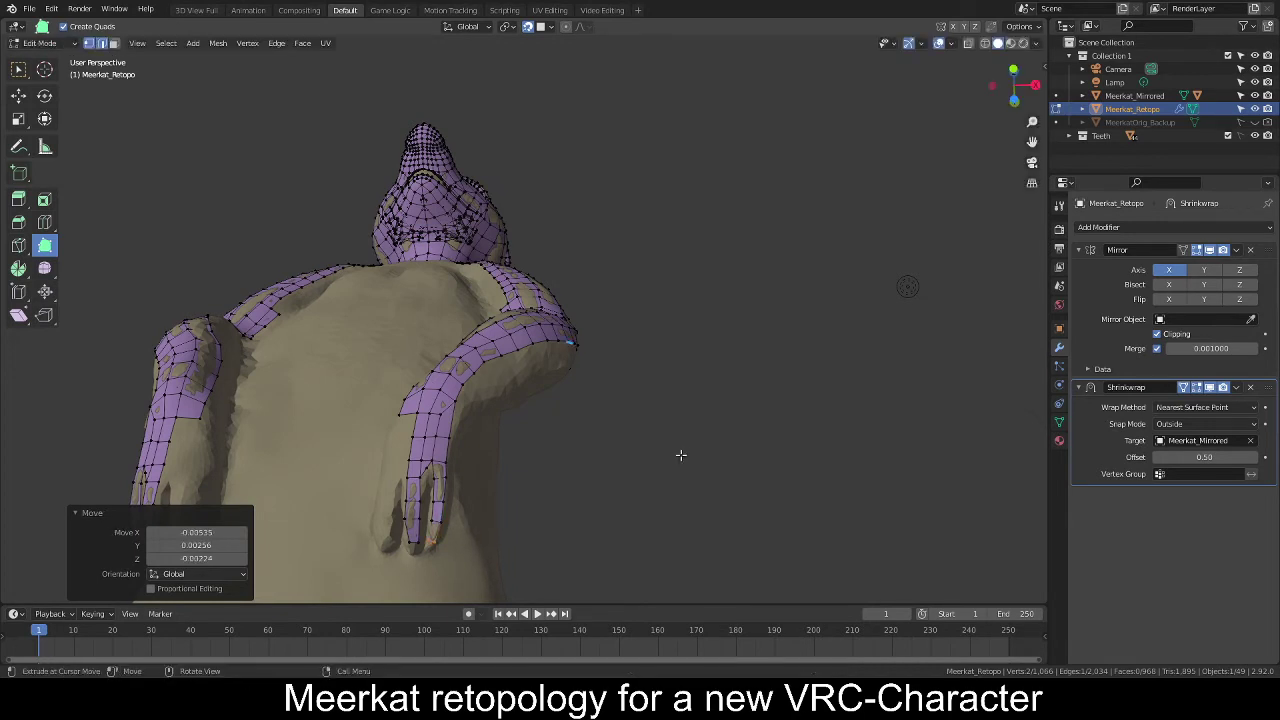
# Add six quads with Poly Build along the hand's inner side onto the inner finger, scaling the end edge by 0.567.
pyautogui.moveTo(620, 460); pyautogui.dragTo(541, 456, button='middle')
pyautogui.moveTo(481, 425); pyautogui.dragTo(491, 435, button='middle')
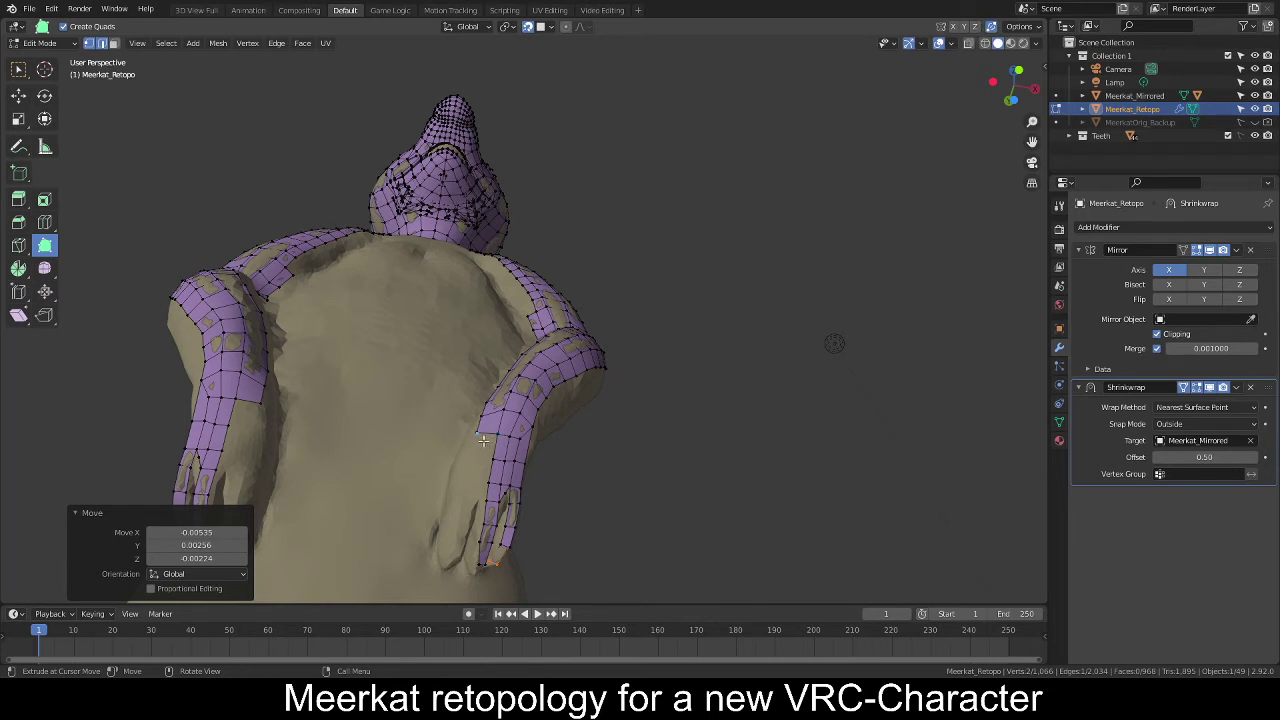
pyautogui.keyDown('ctrl'); pyautogui.moveTo(488, 440); pyautogui.dragTo(484, 485); pyautogui.keyUp('ctrl')
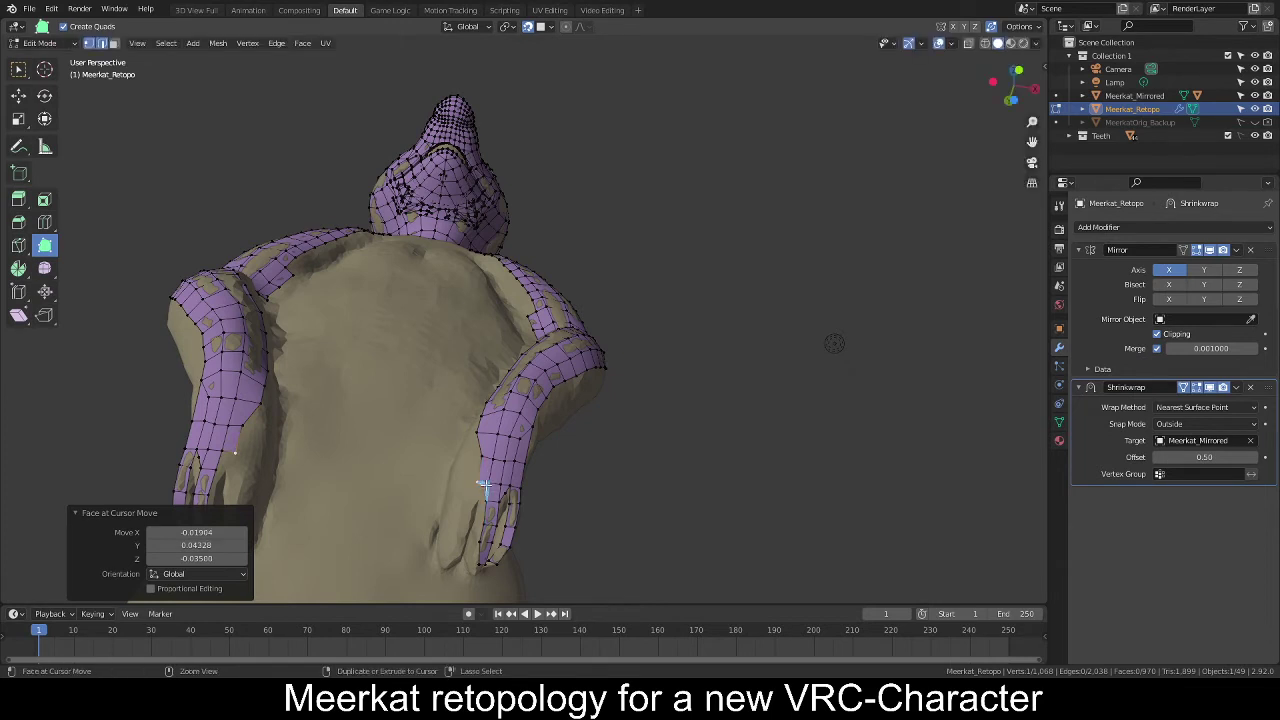
pyautogui.keyDown('ctrl'); pyautogui.moveTo(485, 484); pyautogui.dragTo(475, 493); pyautogui.keyUp('ctrl')
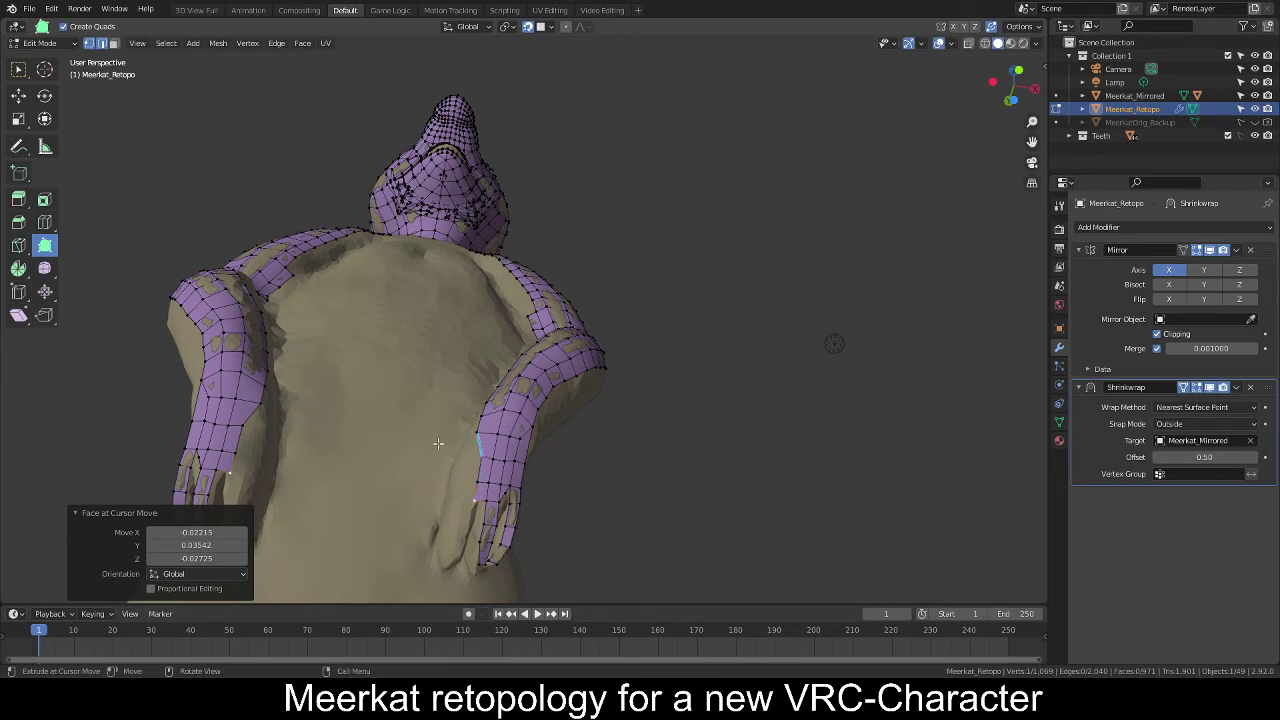
pyautogui.keyDown('ctrl'); pyautogui.moveTo(456, 452); pyautogui.dragTo(458, 523); pyautogui.keyUp('ctrl')
pyautogui.press('s')
pyautogui.click(437, 556)
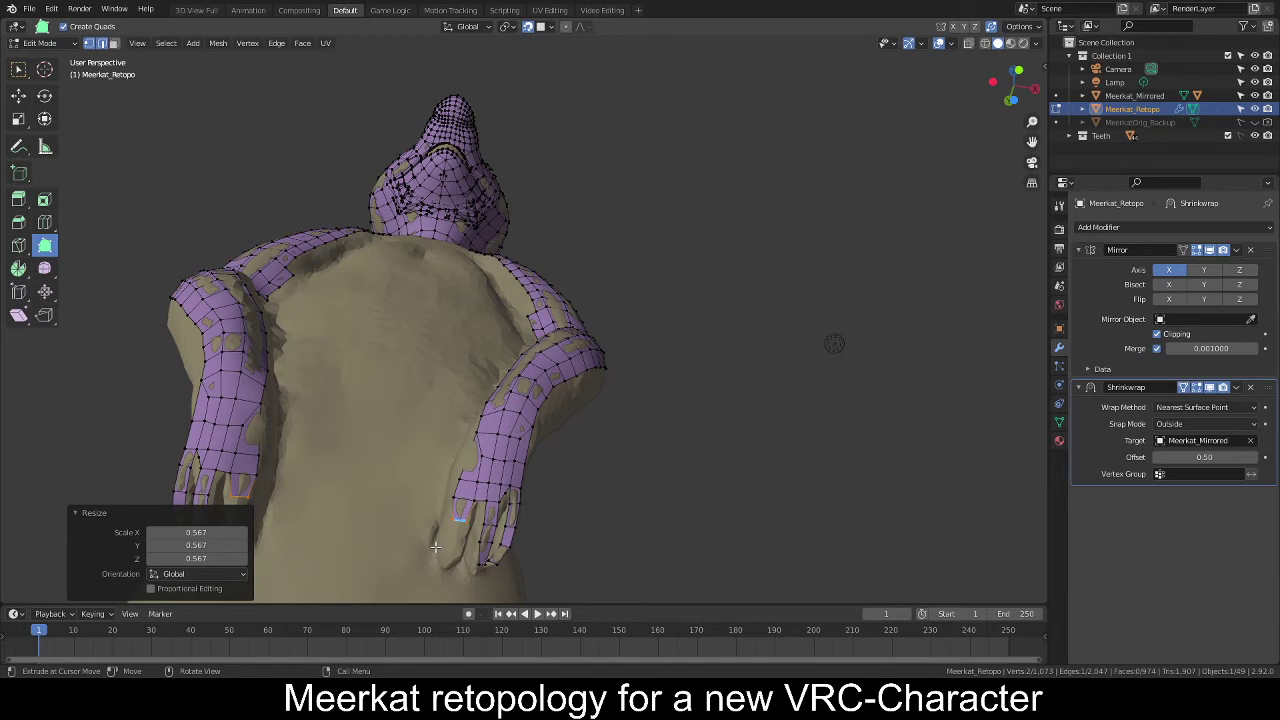
# Widen the inner finger's end edge by 1.527, extrude two quads to the fingertip with a resize between them, and clear the selection.
pyautogui.press('s')
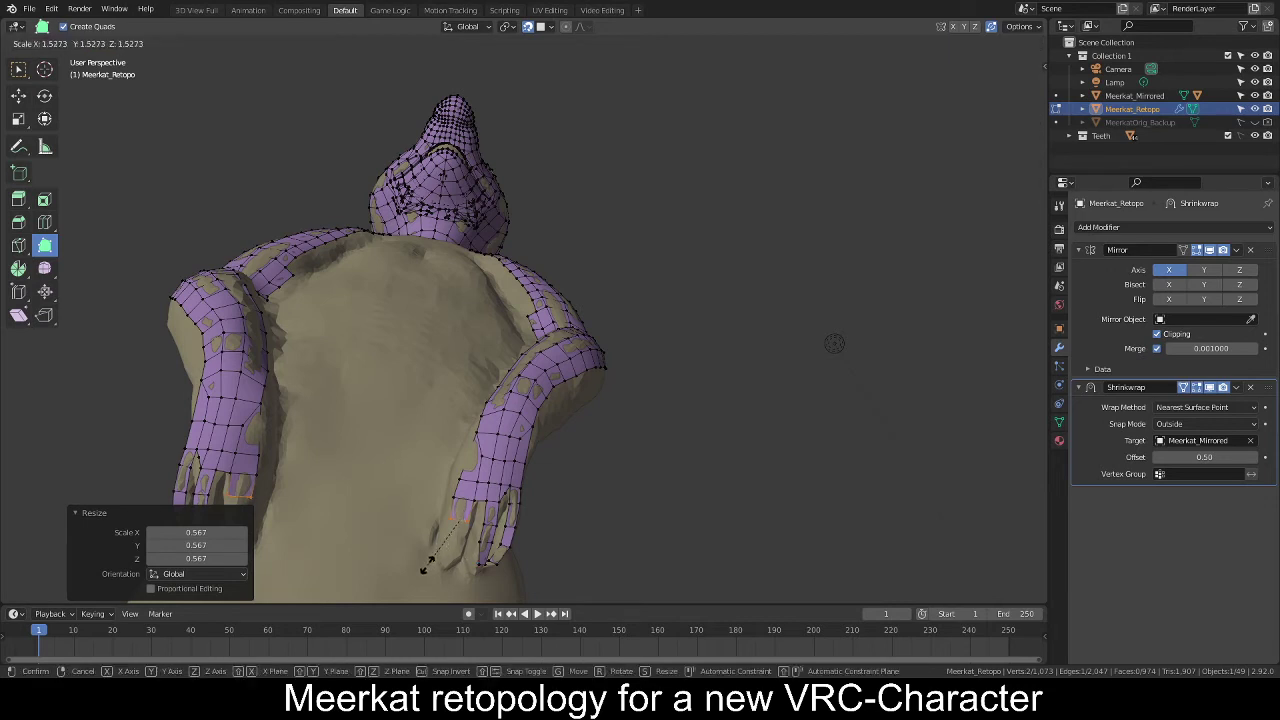
pyautogui.click(443, 550)
pyautogui.press('e')
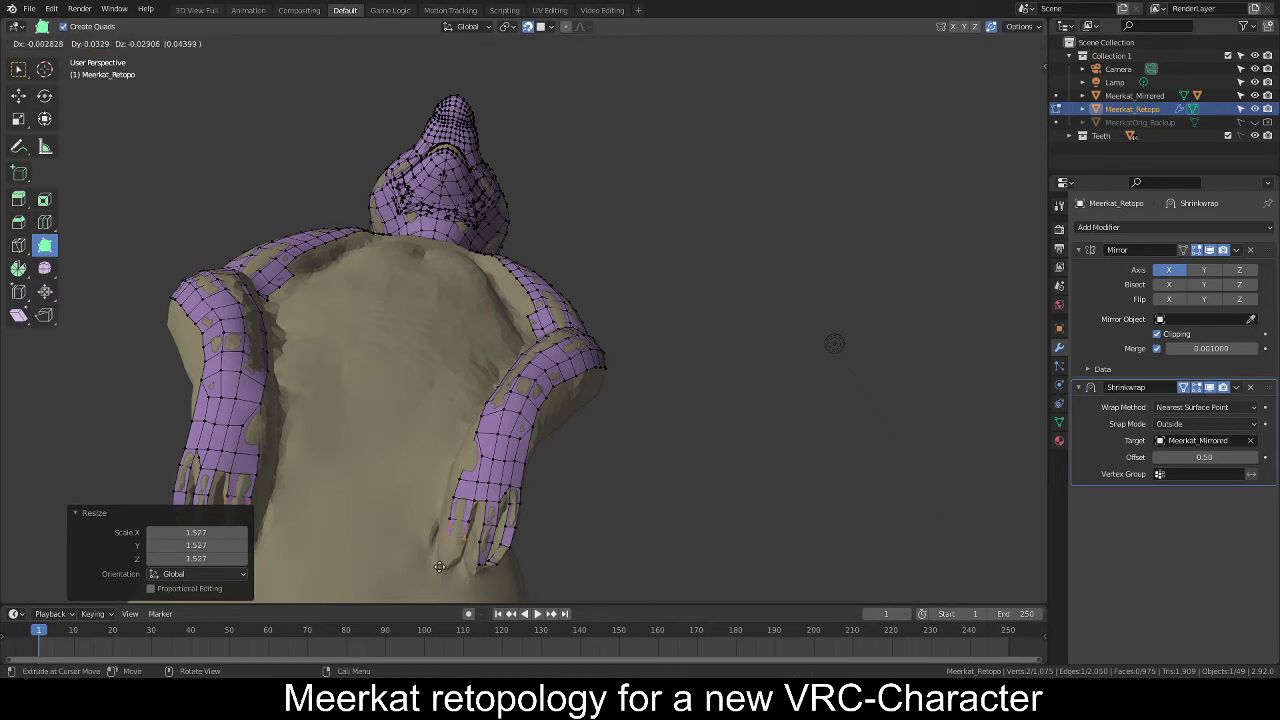
pyautogui.click(440, 565)
pyautogui.press('s')
pyautogui.click(445, 553)
pyautogui.press('e')
pyautogui.click(443, 577)
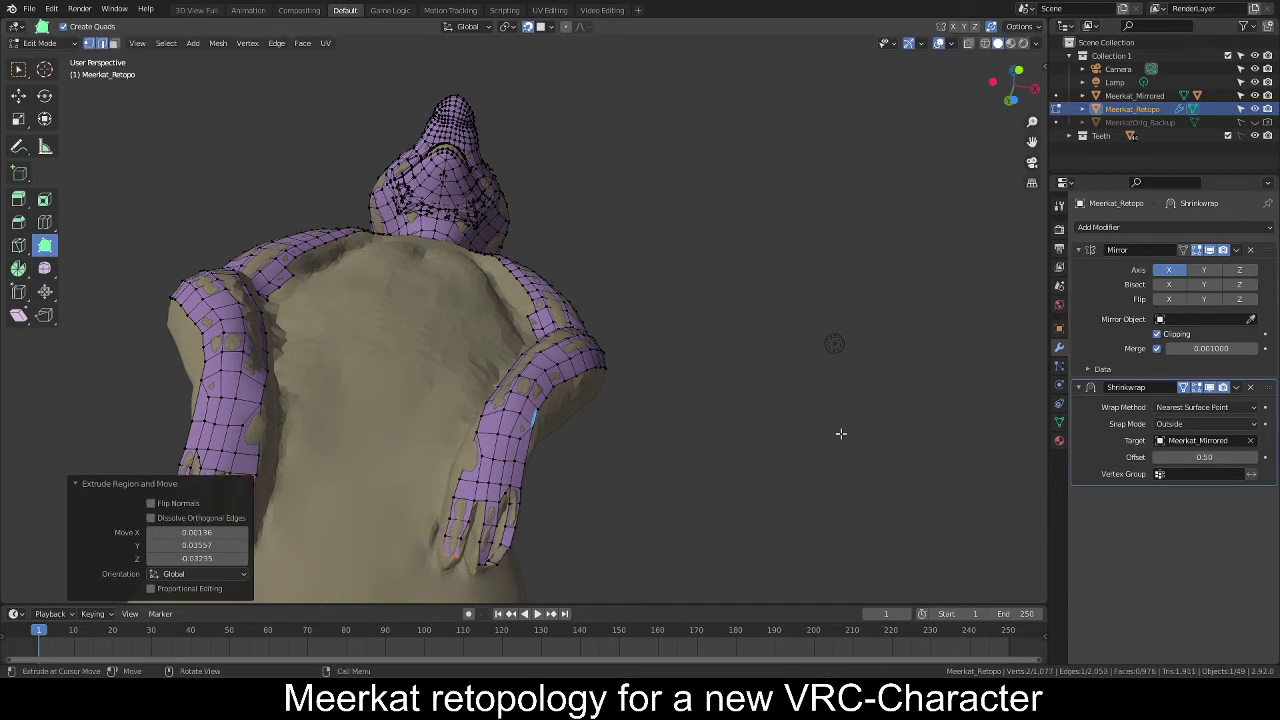
pyautogui.hotkey('alt', 'a')
# Examine the retopologized arms and the uncovered side of the forearm between the elbow and the hand.
pyautogui.scroll(-3, 772, 401)
pyautogui.moveTo(741, 401); pyautogui.dragTo(662, 468, button='middle')
pyautogui.moveTo(836, 350)
pyautogui.mouseDown(button='middle')
pyautogui.moveTo(920, 354)
pyautogui.moveTo(875, 369)
pyautogui.moveTo(852, 360)
pyautogui.mouseUp(button='middle')
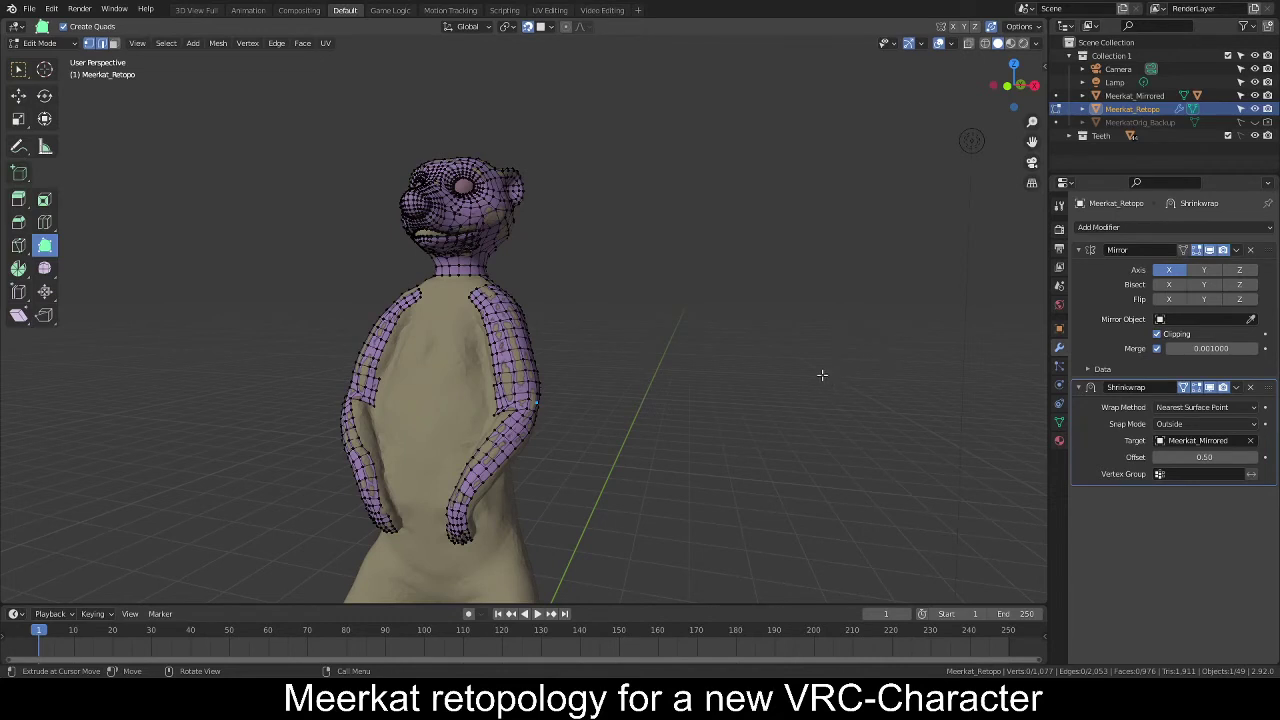
pyautogui.moveTo(580, 440); pyautogui.dragTo(677, 423, button='middle')
pyautogui.scroll(3, 671, 391)
pyautogui.keyDown('alt'); pyautogui.middleClick(575, 334); pyautogui.keyUp('alt')
pyautogui.moveTo(585, 370); pyautogui.dragTo(626, 371, button='middle')
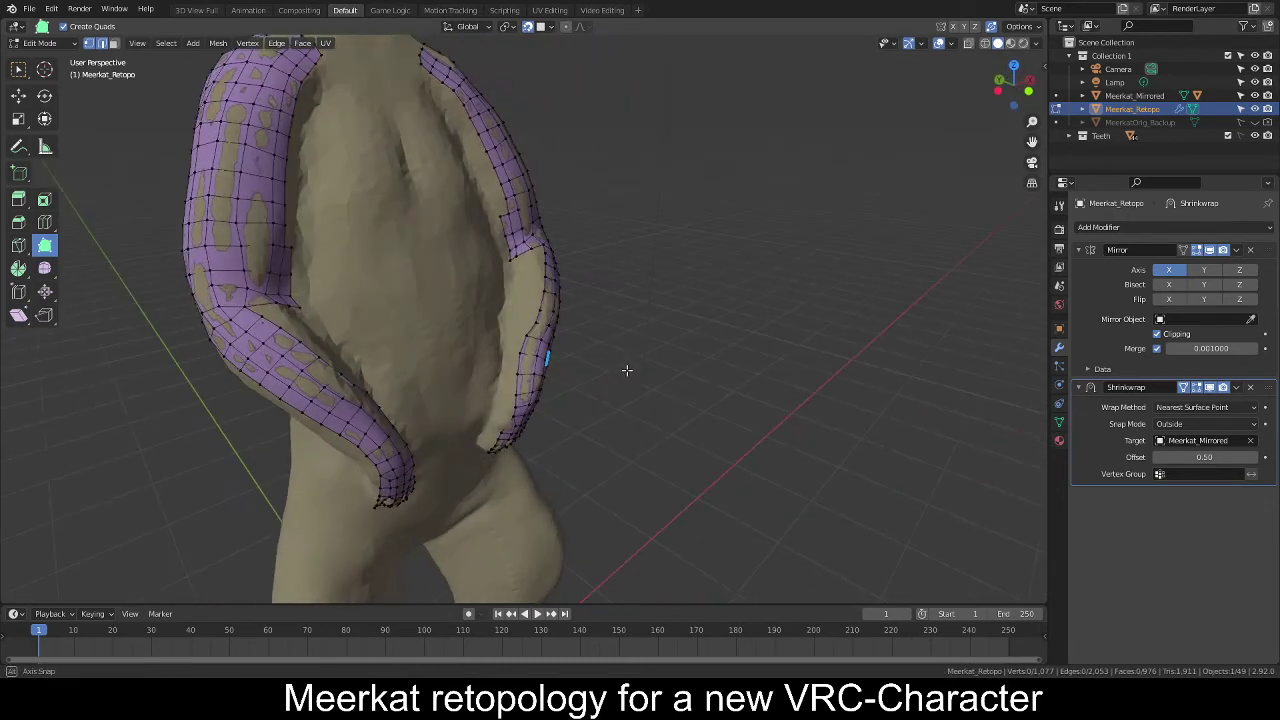
pyautogui.scroll(2, 591, 366)
pyautogui.moveTo(529, 300); pyautogui.dragTo(532, 337, button='middle')
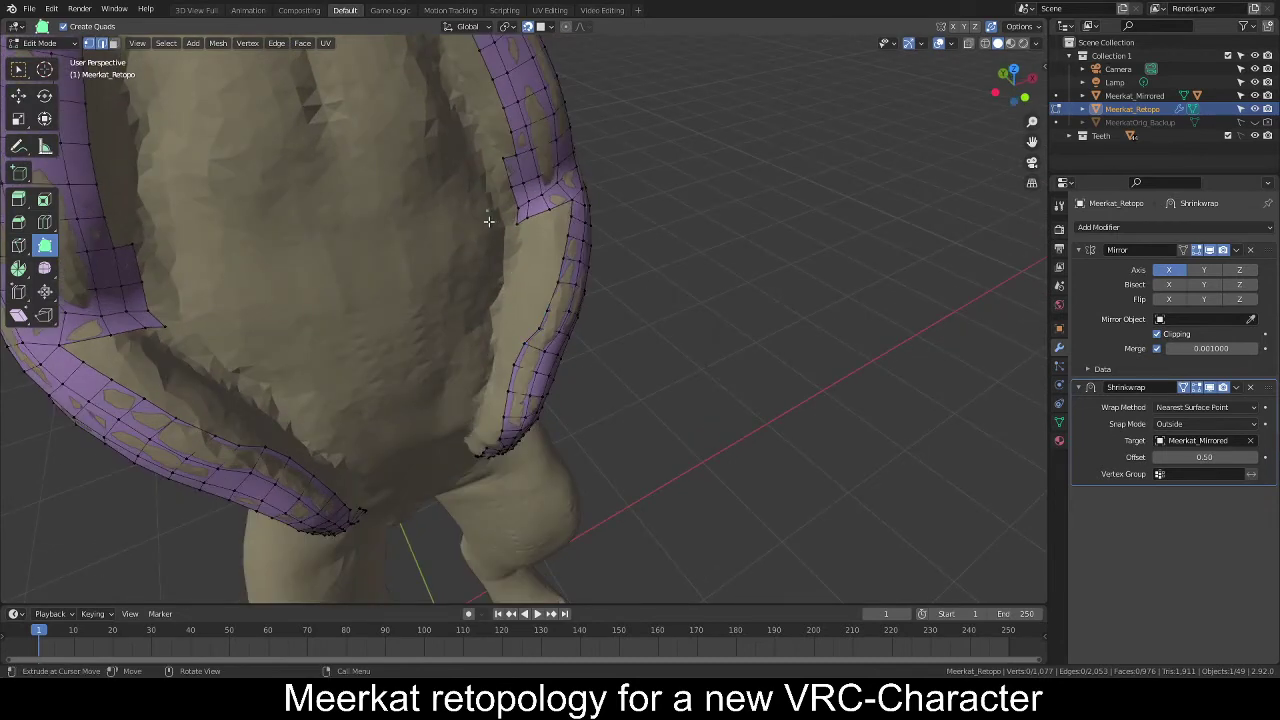
pyautogui.moveTo(506, 180); pyautogui.dragTo(563, 226, button='middle')
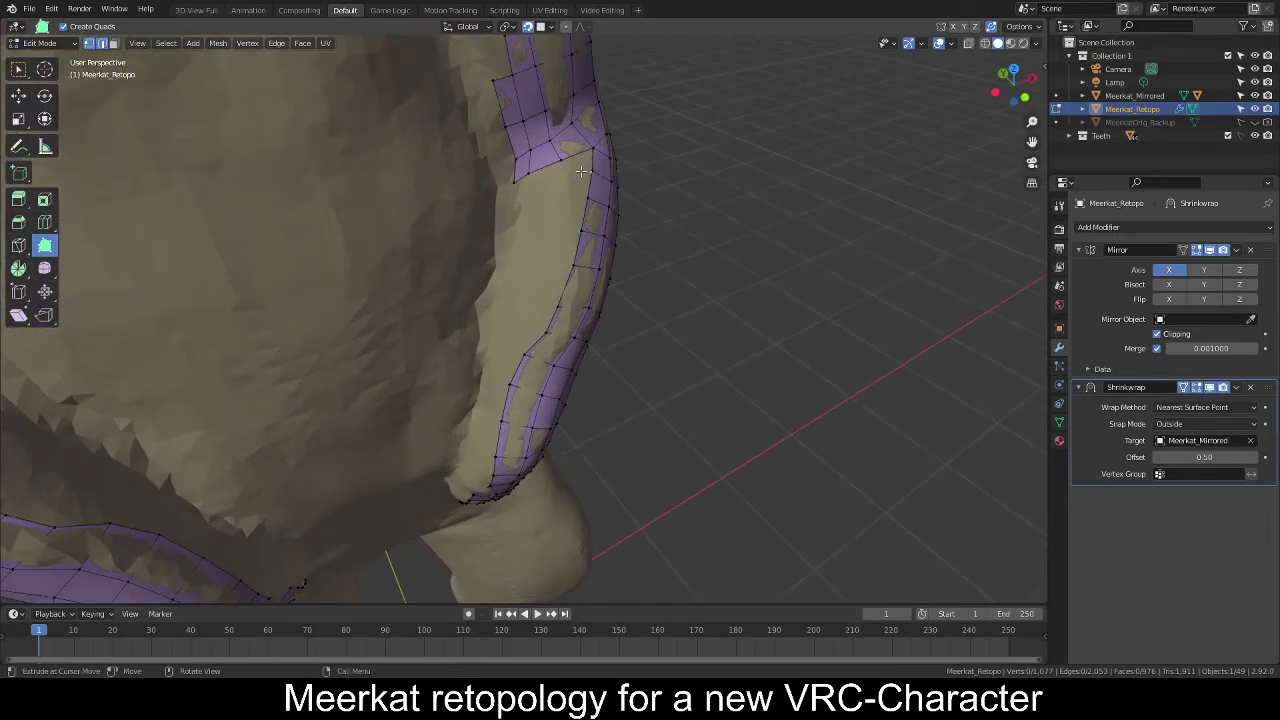
pyautogui.moveTo(581, 171); pyautogui.dragTo(537, 308, button='middle')
pyautogui.moveTo(481, 221); pyautogui.dragTo(297, 229, button='middle')
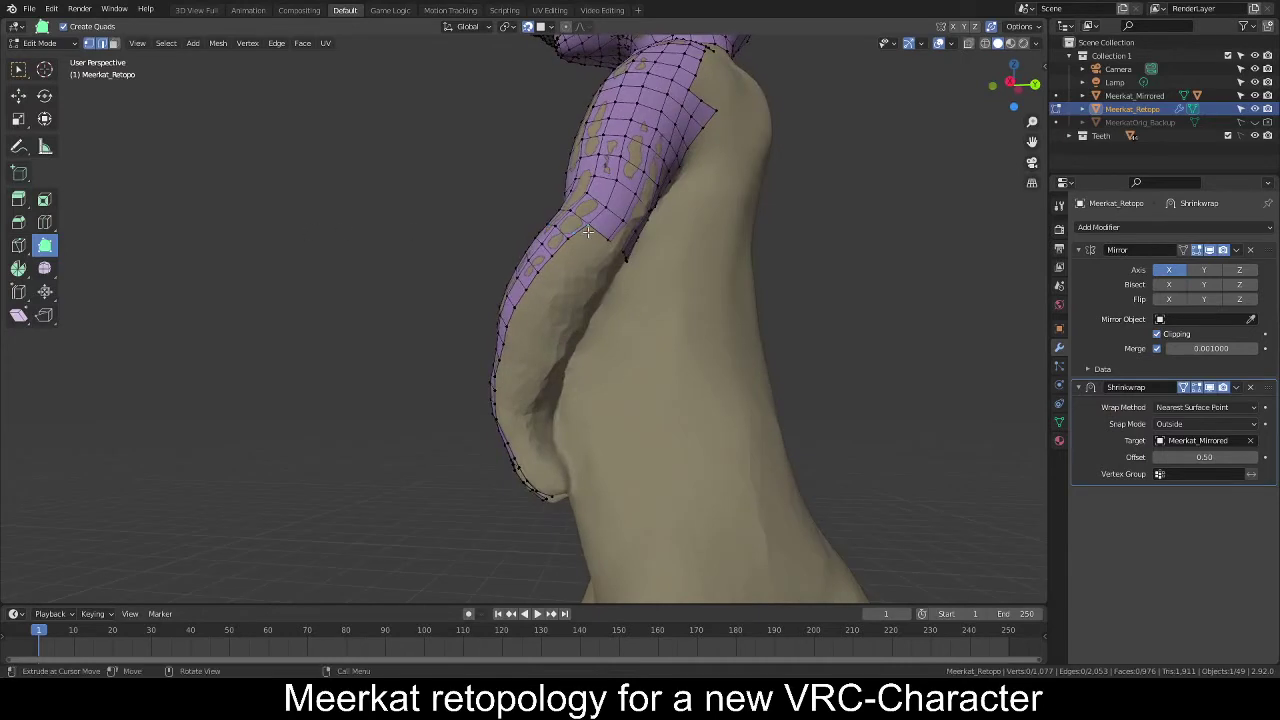
pyautogui.moveTo(588, 232); pyautogui.dragTo(574, 246, button='middle')
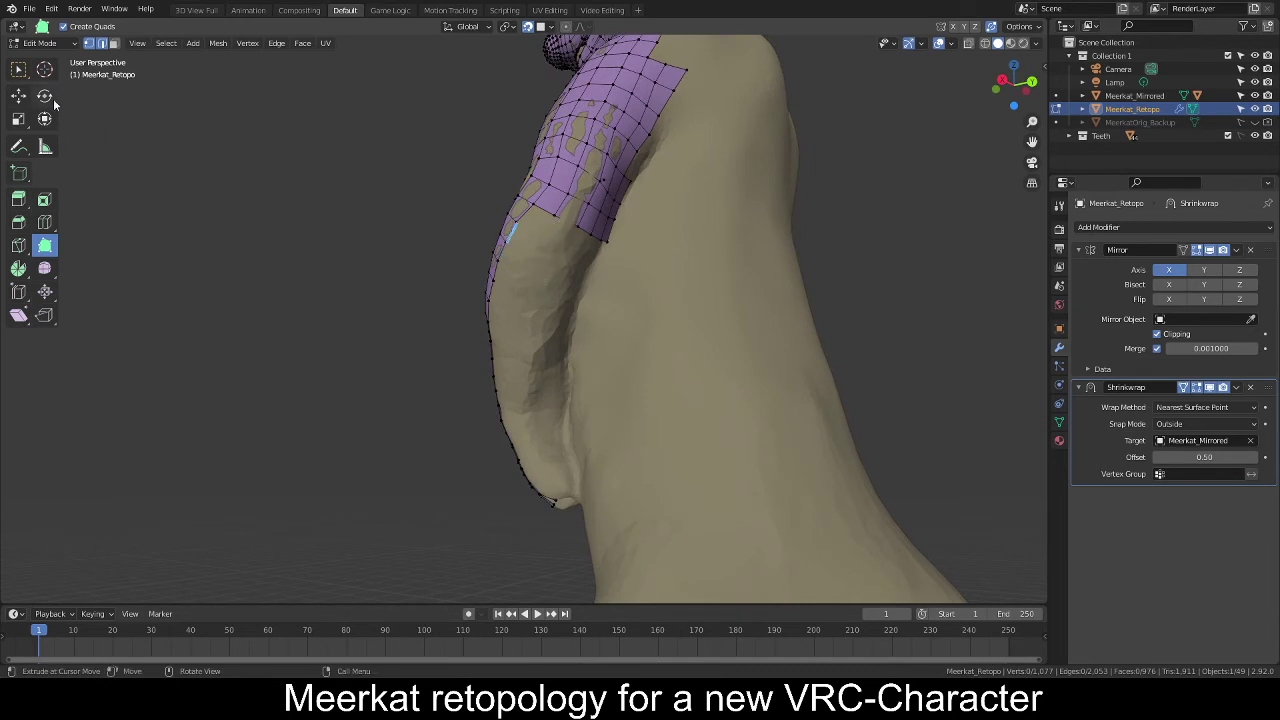
# Extrude two quads from the open edge below the elbow down the uncovered forearm, rotating the end edge by 6.88°.
pyautogui.click(18, 69)
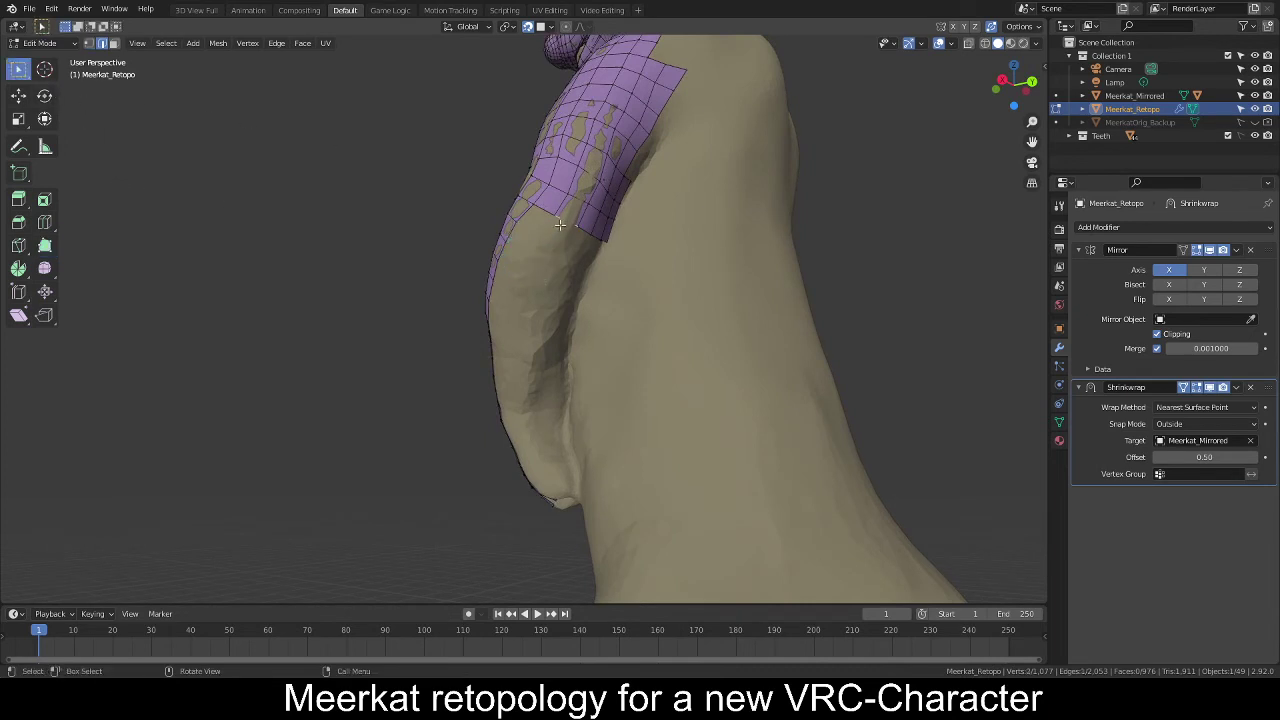
pyautogui.moveTo(560, 225); pyautogui.dragTo(567, 263, button='middle')
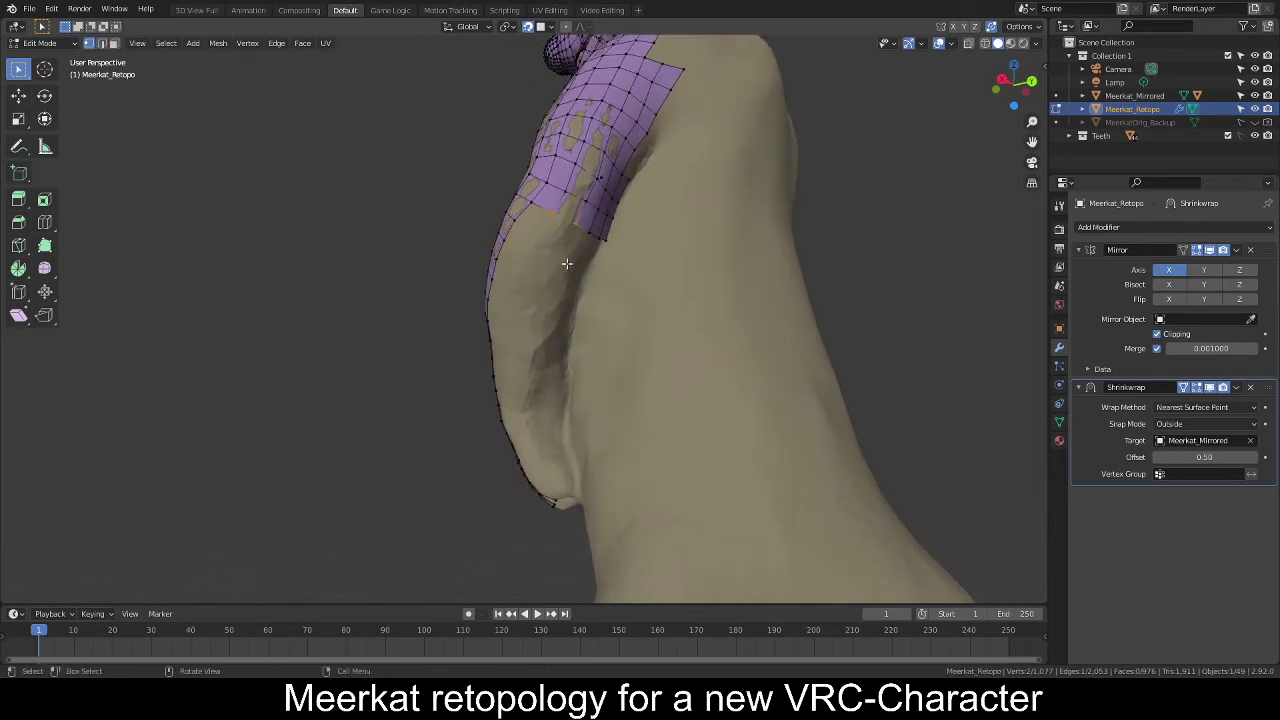
pyautogui.press('g')
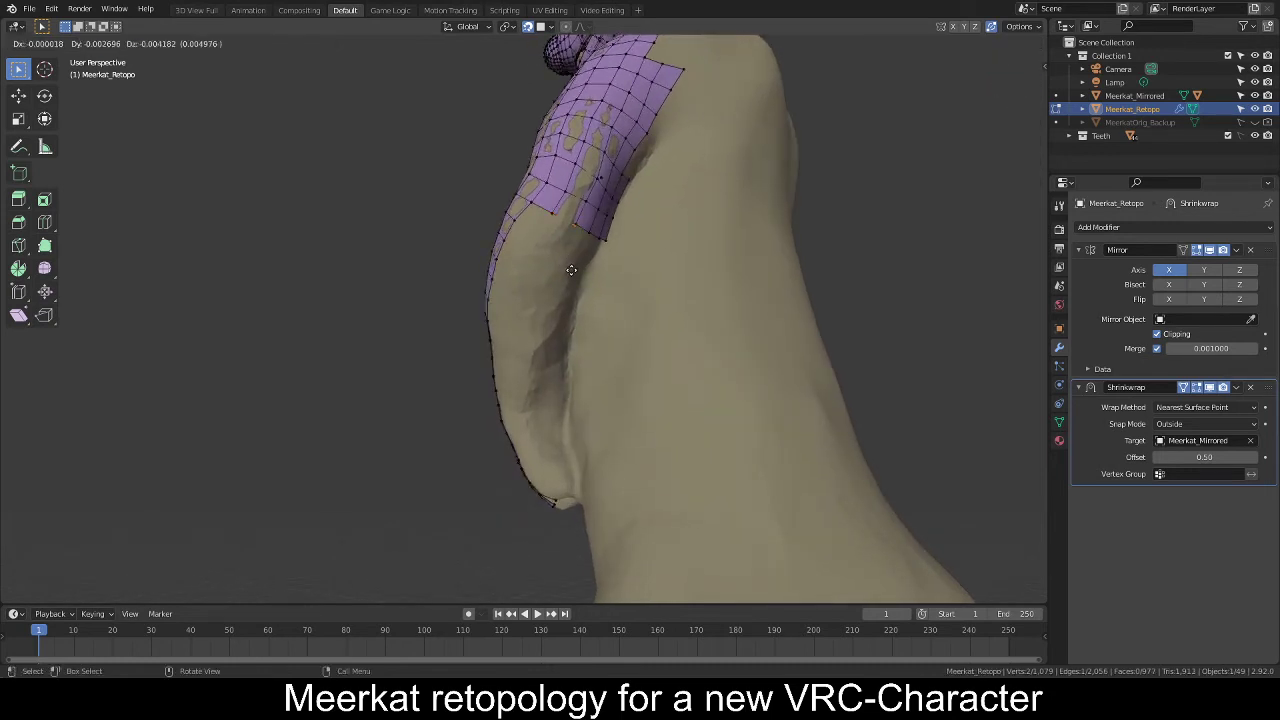
pyautogui.click(558, 290)
pyautogui.moveTo(560, 289); pyautogui.dragTo(595, 291, button='middle')
pyautogui.press('e')
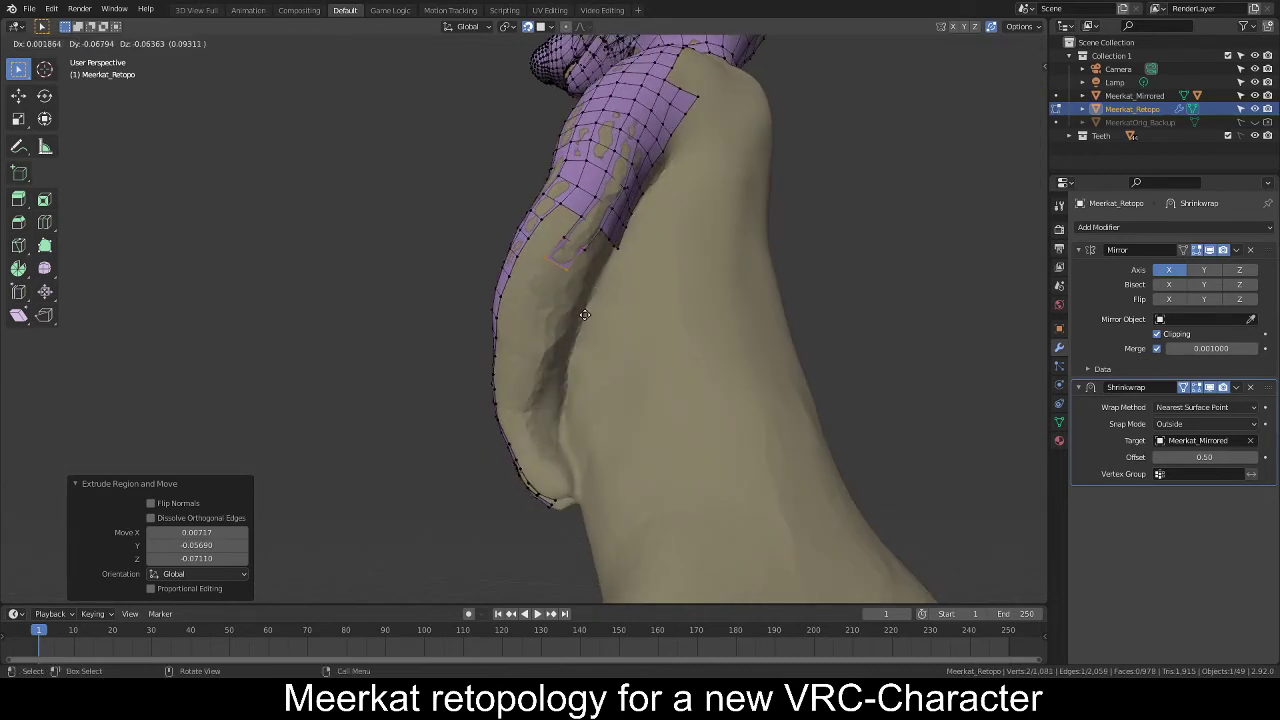
pyautogui.click(586, 316)
pyautogui.press('r')
pyautogui.click(581, 326)
# Extrude two more quads from the strip's end edge down the uncovered forearm and rotate the end edge by -8.34°.
pyautogui.press('e')
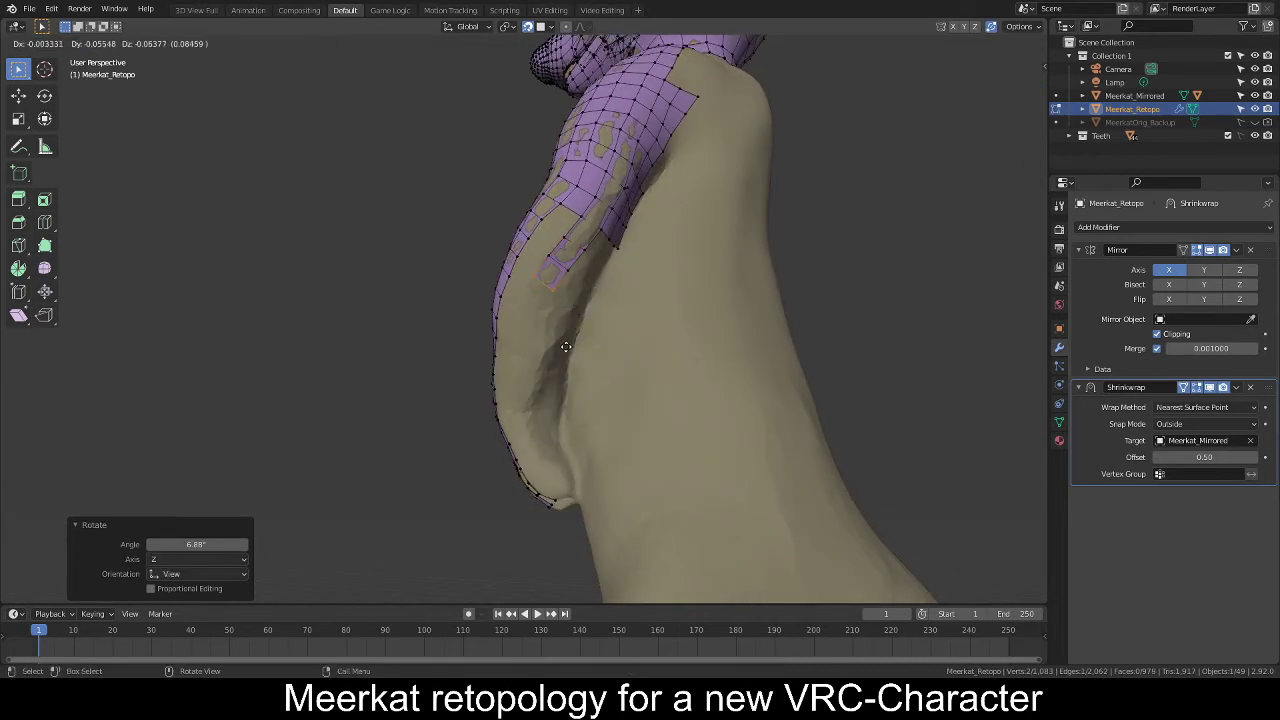
pyautogui.click(566, 346)
pyautogui.moveTo(574, 334); pyautogui.dragTo(620, 310, button='middle')
pyautogui.press('e')
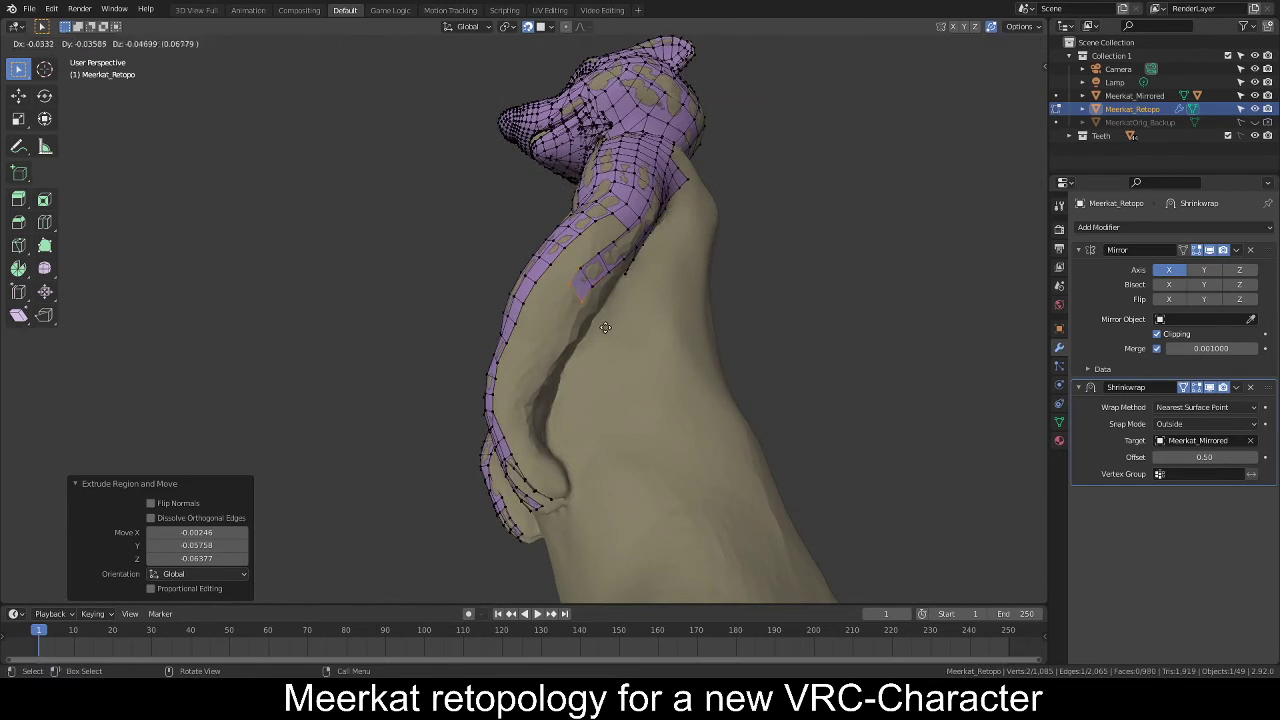
pyautogui.click(605, 327)
pyautogui.press('r')
pyautogui.click(598, 333)
# Extrude one further quad down the forearm, rotate its end edge by -7.03°, and adjust the edge's angle and position to follow the arm.
pyautogui.press('e')
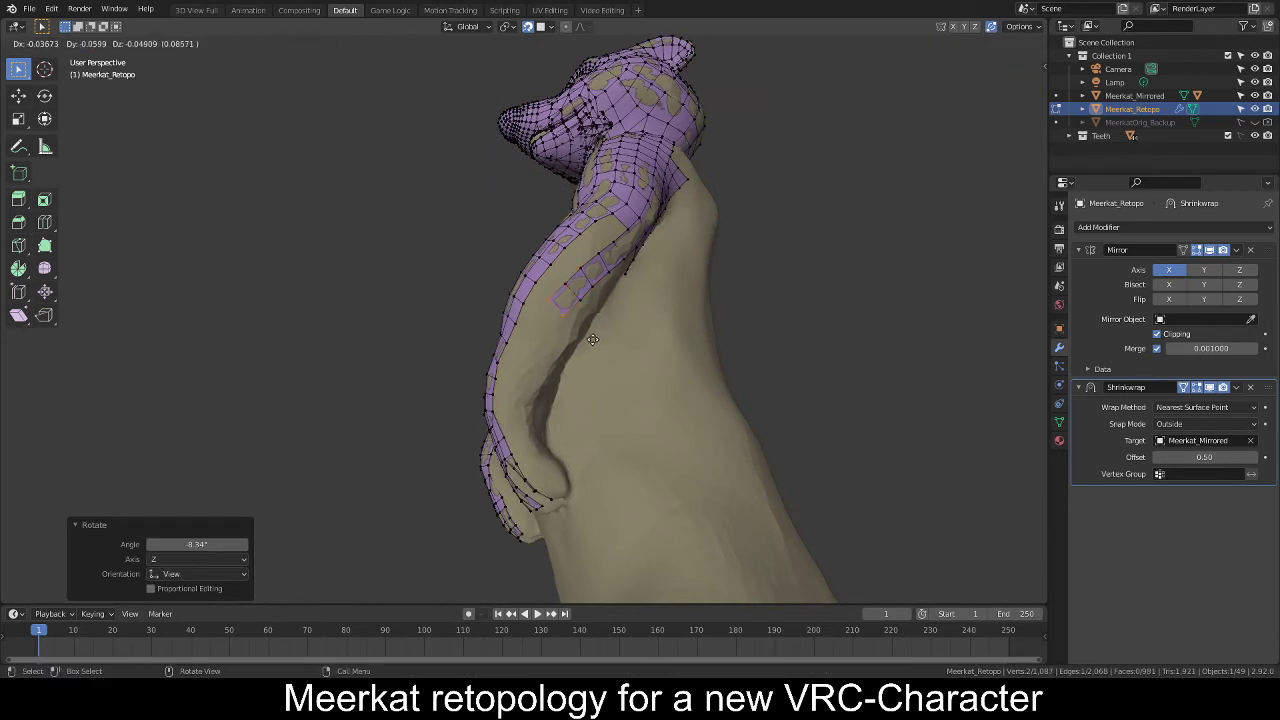
pyautogui.click(600, 340)
pyautogui.press('r')
pyautogui.click(603, 326)
pyautogui.moveTo(592, 340); pyautogui.dragTo(615, 311, button='middle')
pyautogui.press('r')
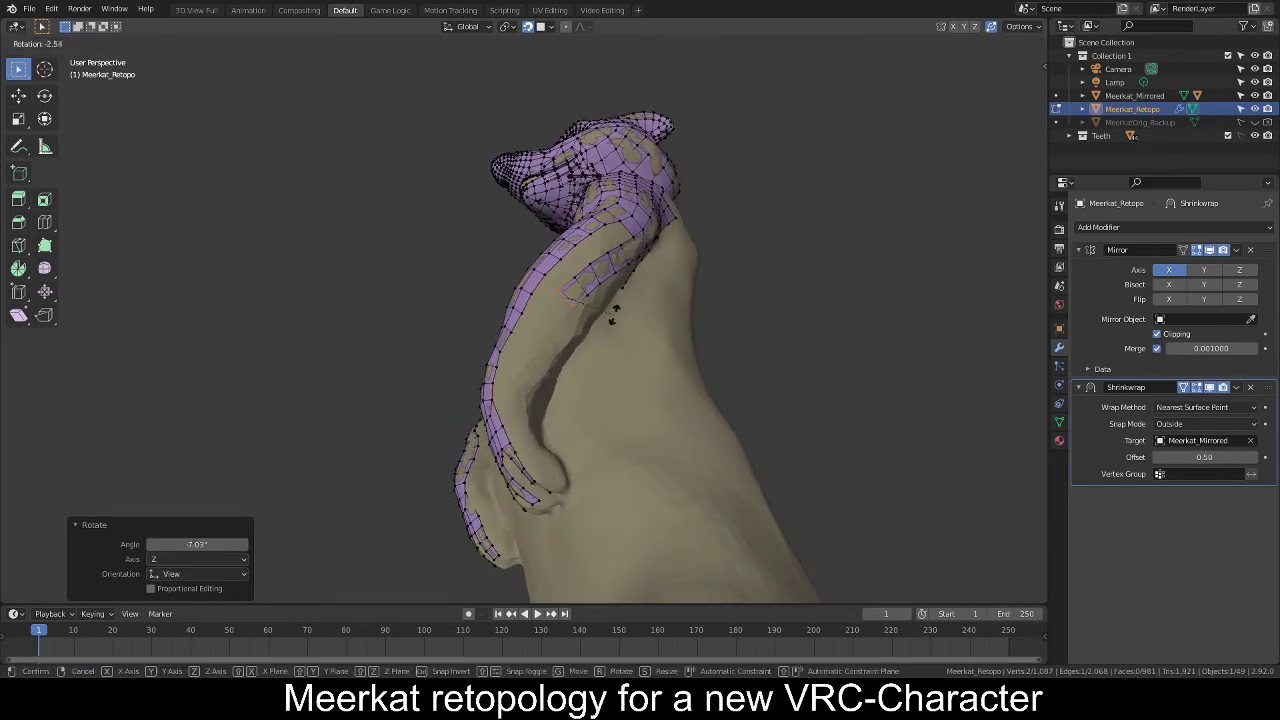
pyautogui.click(617, 313)
pyautogui.press('g')
pyautogui.click(621, 321)
# Extend the forearm strip by one quad and reposition its end edge on the arm surface.
pyautogui.press('e')
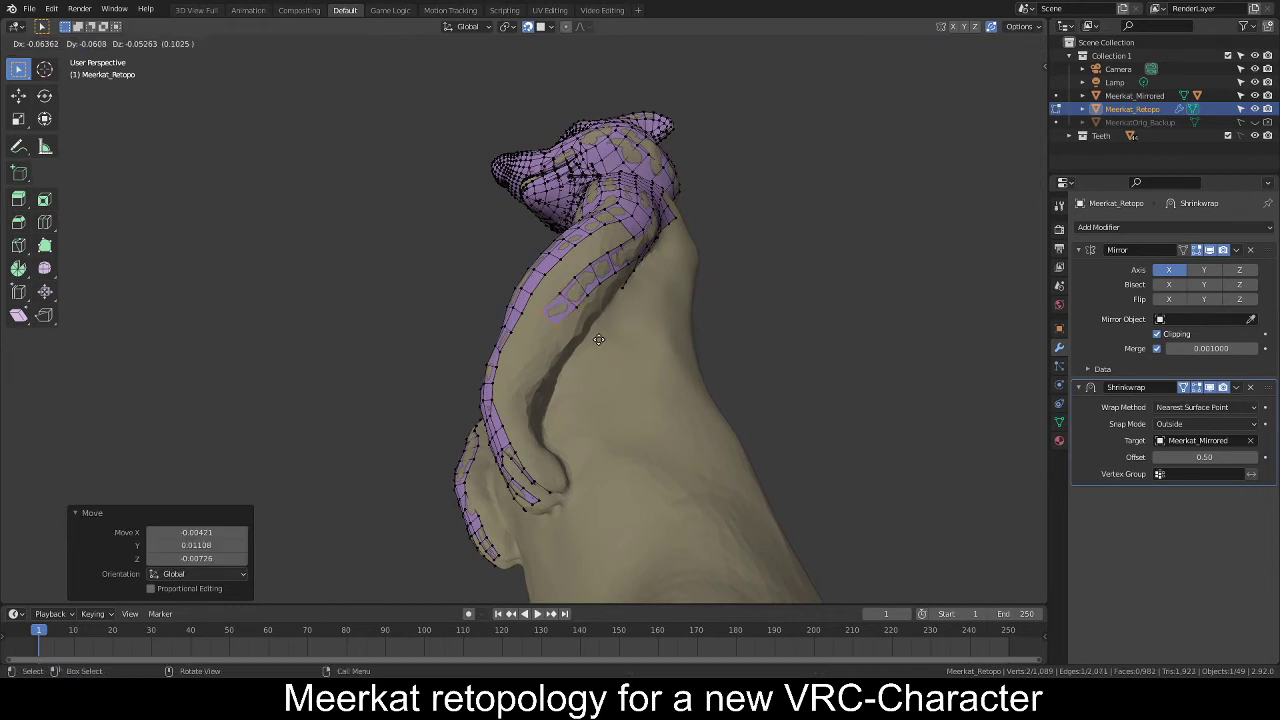
pyautogui.click(605, 333)
pyautogui.press('g')
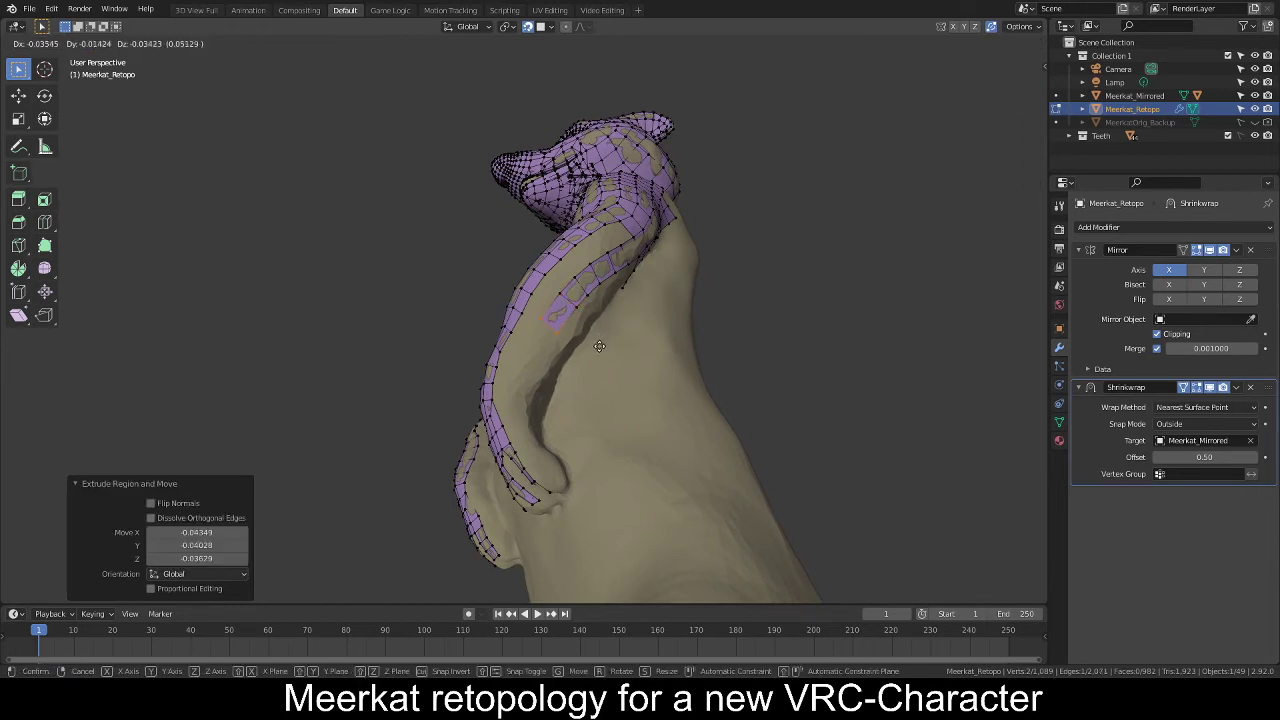
pyautogui.click(601, 343)
pyautogui.press('e')
pyautogui.click(609, 336)
pyautogui.press('e')
pyautogui.rightClick(610, 332)
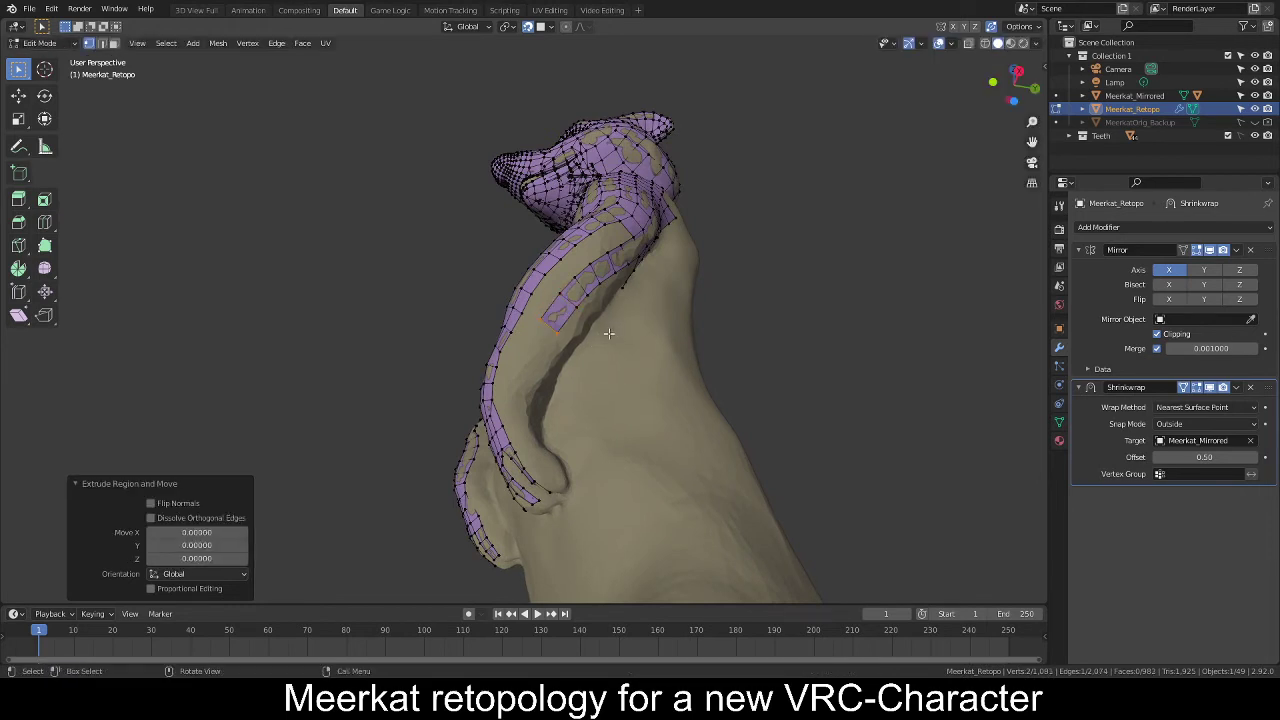
pyautogui.hotkey('ctrl', 'z')
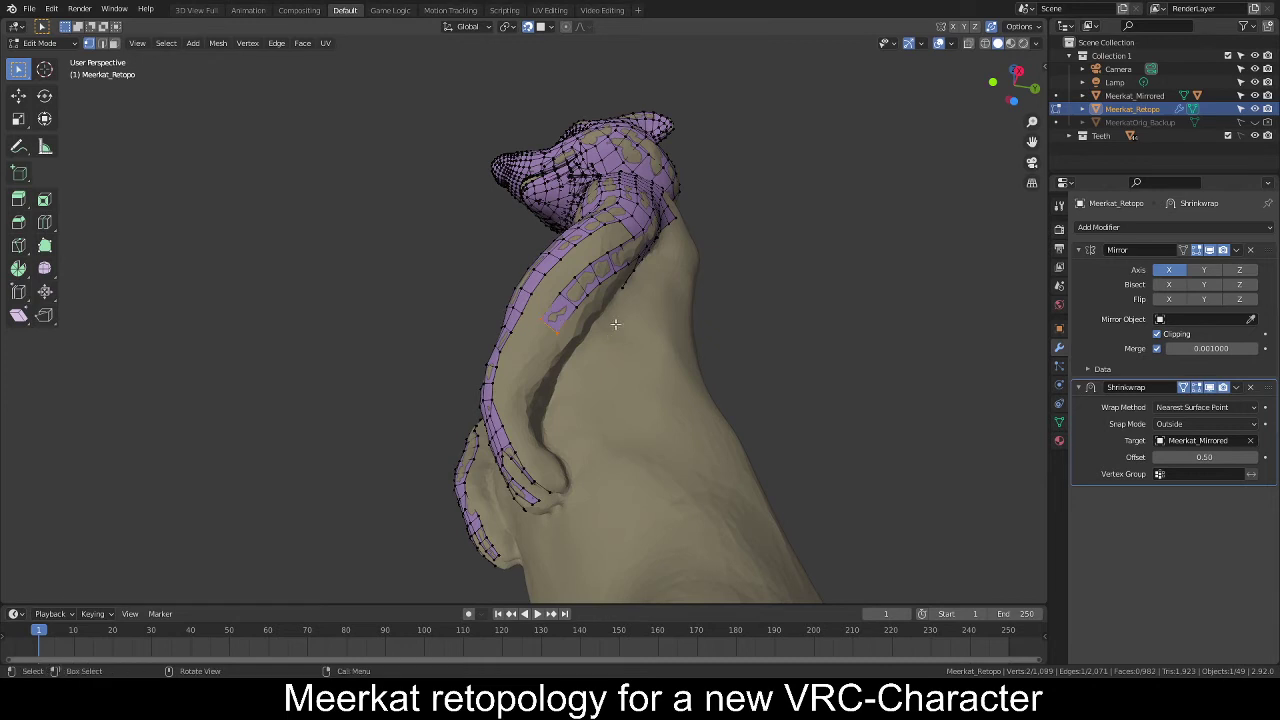
# Move individual vertices along the outer side of the forearm strip's last quads to even out their shape.
pyautogui.moveTo(590, 310)
pyautogui.mouseDown(button='middle')
pyautogui.moveTo(591, 341)
pyautogui.moveTo(584, 329)
pyautogui.mouseUp(button='middle')
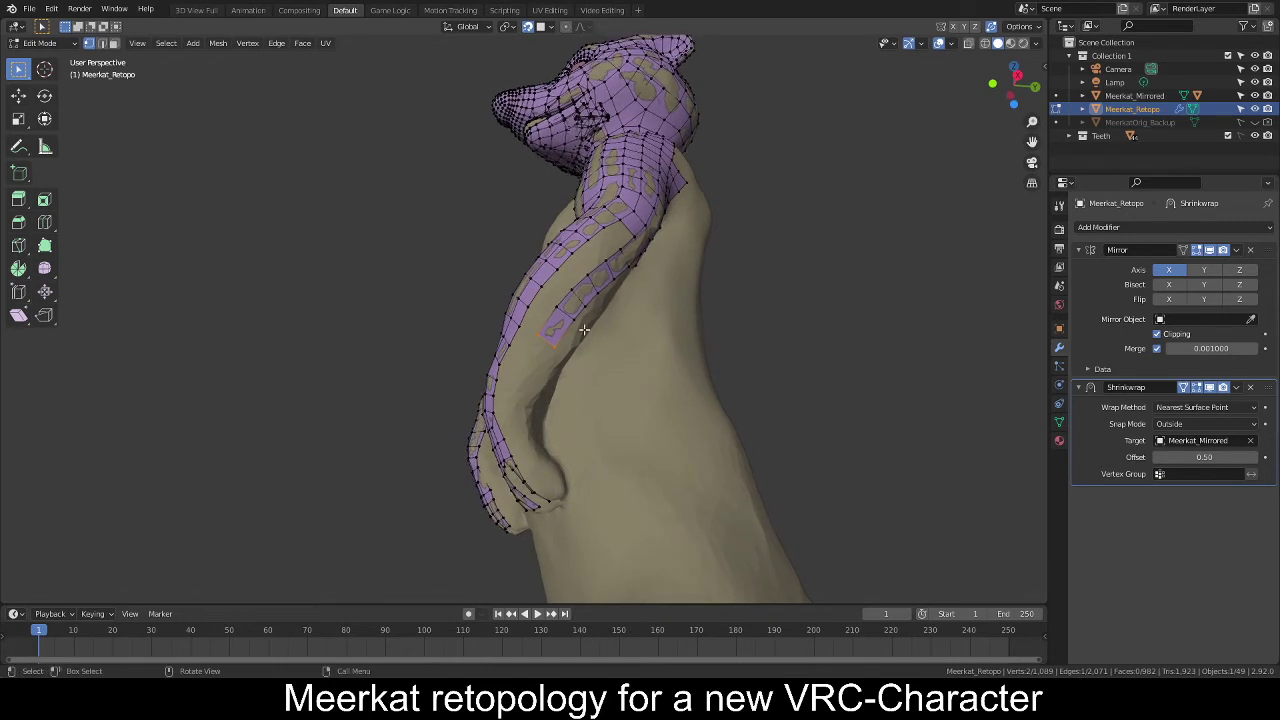
pyautogui.click(551, 303)
pyautogui.press('g')
pyautogui.click(572, 308)
pyautogui.press('g')
pyautogui.click(605, 319)
pyautogui.click(541, 335)
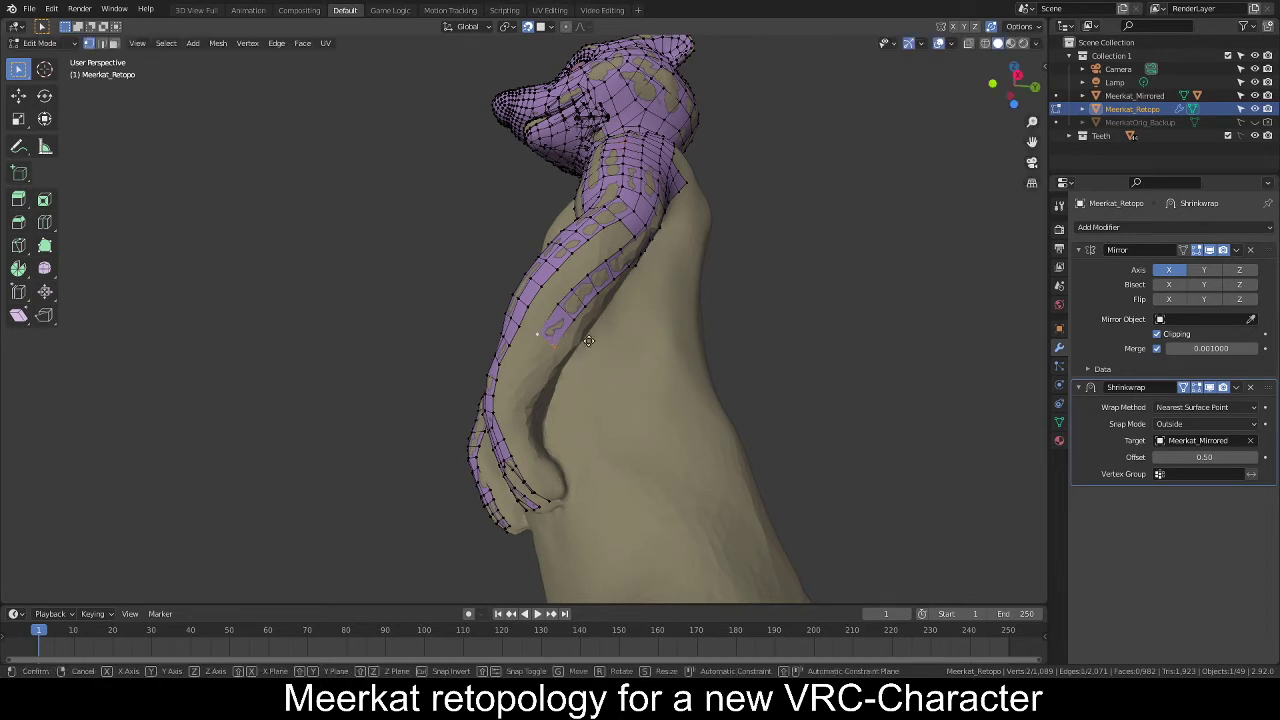
pyautogui.press('g')
pyautogui.click(594, 332)
# Extrude three more quads from the forearm strip's end edge toward the wrist.
pyautogui.press('g')
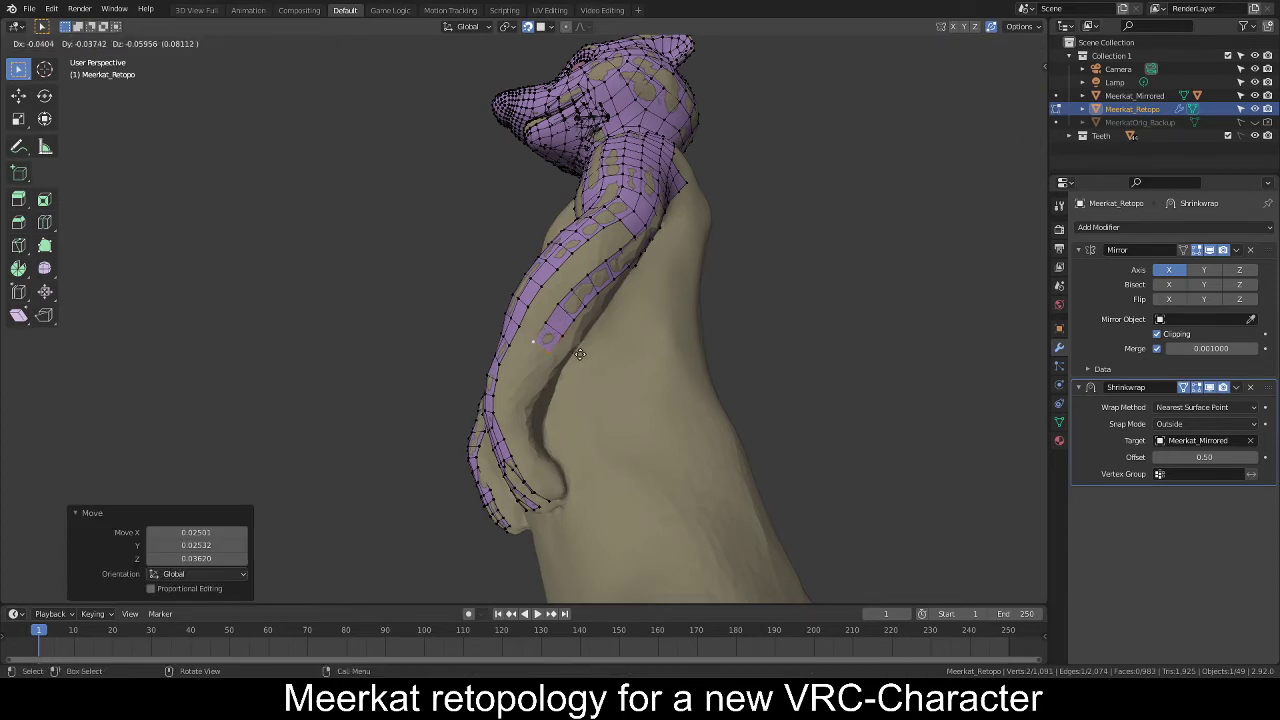
pyautogui.click(585, 351)
pyautogui.moveTo(586, 351)
pyautogui.mouseDown(button='middle')
pyautogui.moveTo(666, 366)
pyautogui.moveTo(609, 341)
pyautogui.mouseUp(button='middle')
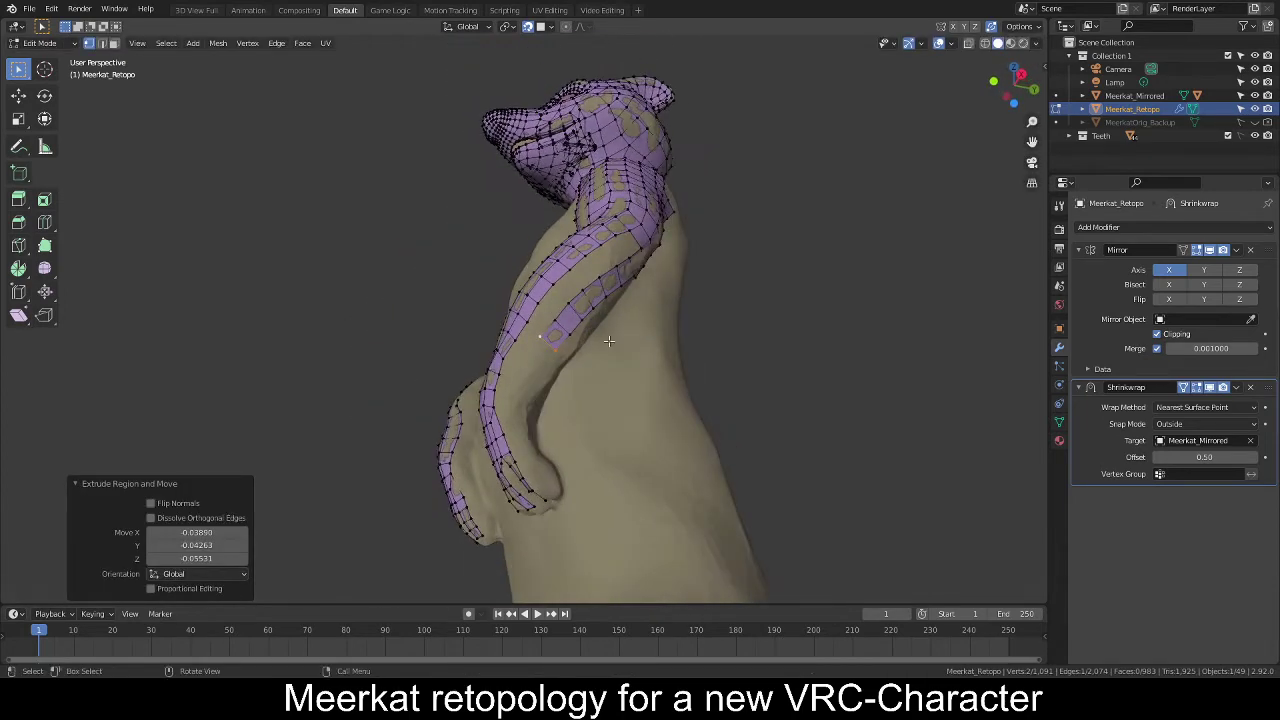
pyautogui.press('g')
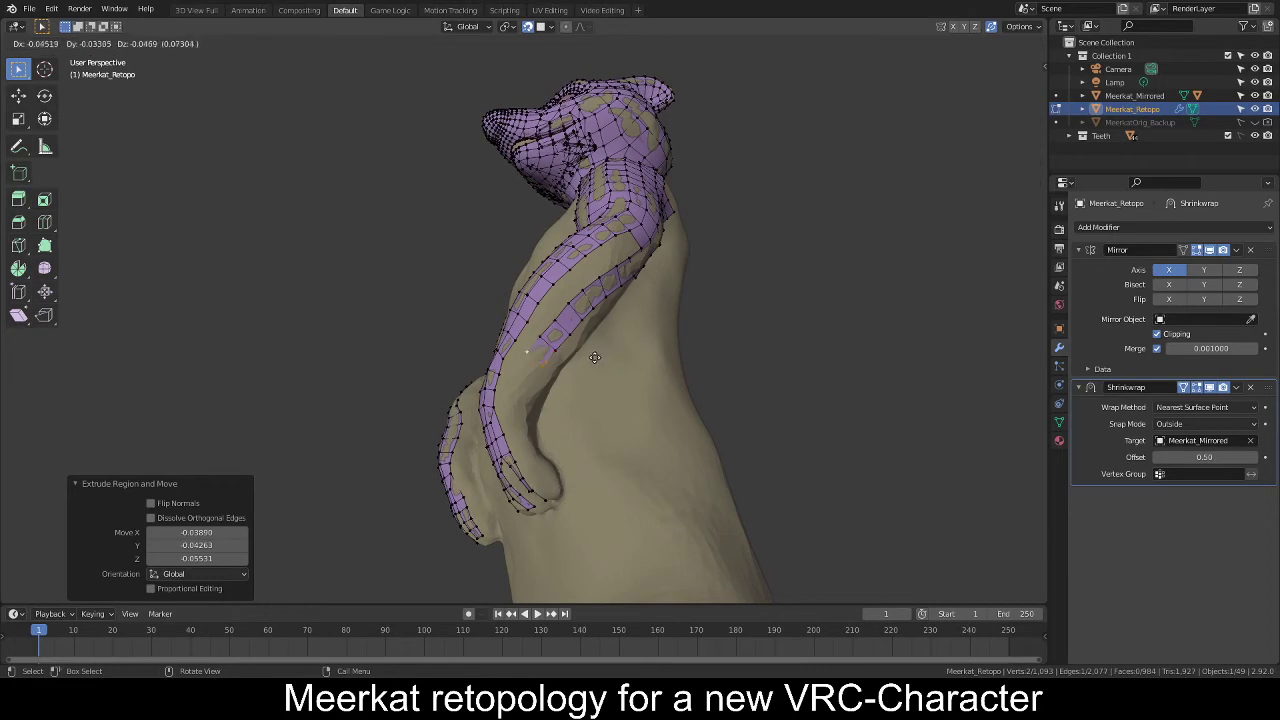
pyautogui.click(591, 358)
pyautogui.press('e')
pyautogui.click(595, 363)
# Fill the gap between the new forearm strip and the neighbouring outer strip with quads, and clear the selection.
pyautogui.moveTo(595, 363); pyautogui.dragTo(606, 262, button='middle')
pyautogui.press('2')
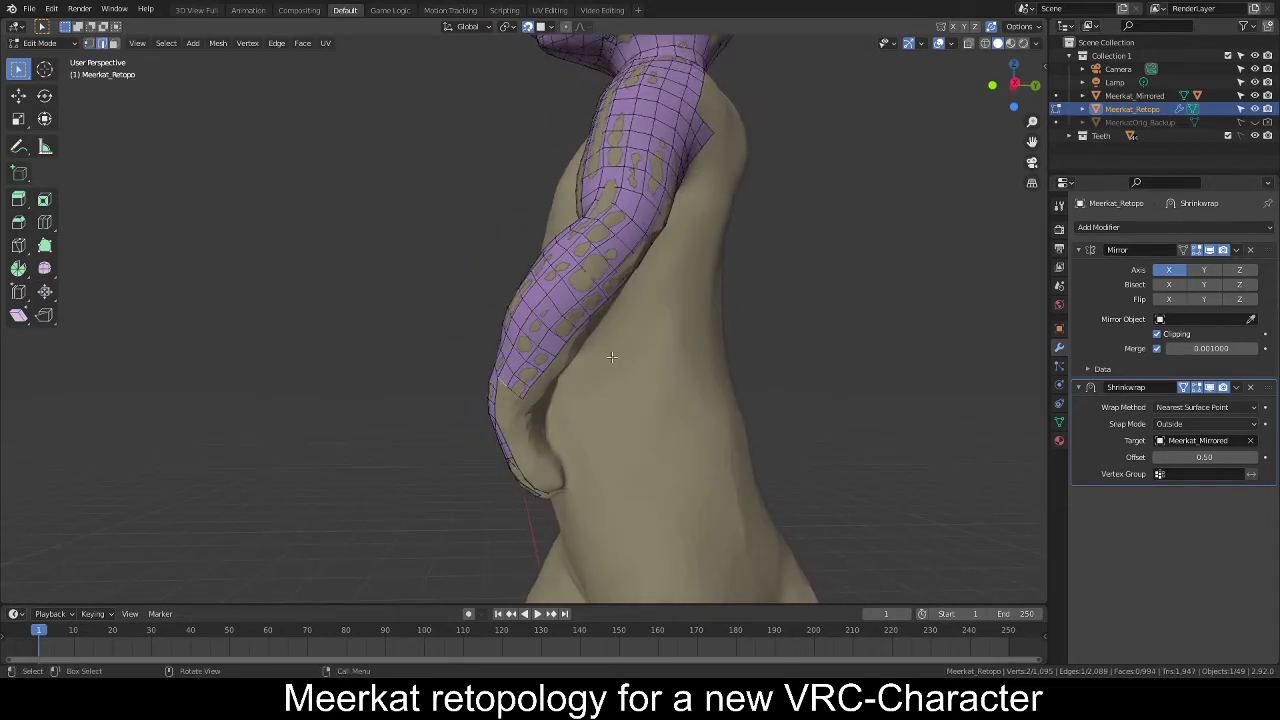
pyautogui.moveTo(612, 357)
pyautogui.mouseDown(button='middle')
pyautogui.moveTo(683, 314)
pyautogui.moveTo(666, 380)
pyautogui.moveTo(567, 367)
pyautogui.moveTo(643, 340)
pyautogui.moveTo(599, 365)
pyautogui.mouseUp(button='middle')
pyautogui.hotkey('alt', 'a')
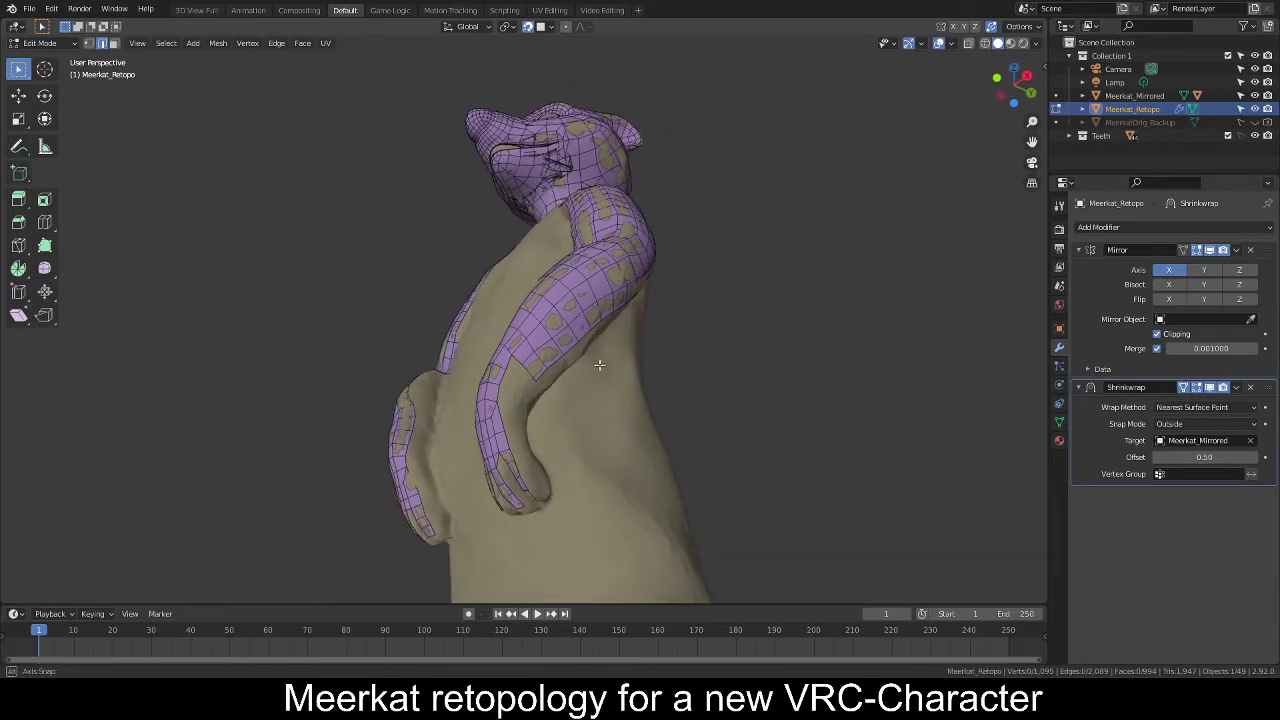
# Extrude one quad from the open edge at the forearm grid's lower end, rotate its end edge by -14.2°, and reposition it.
pyautogui.scroll(2, 600, 365)
pyautogui.press('1')
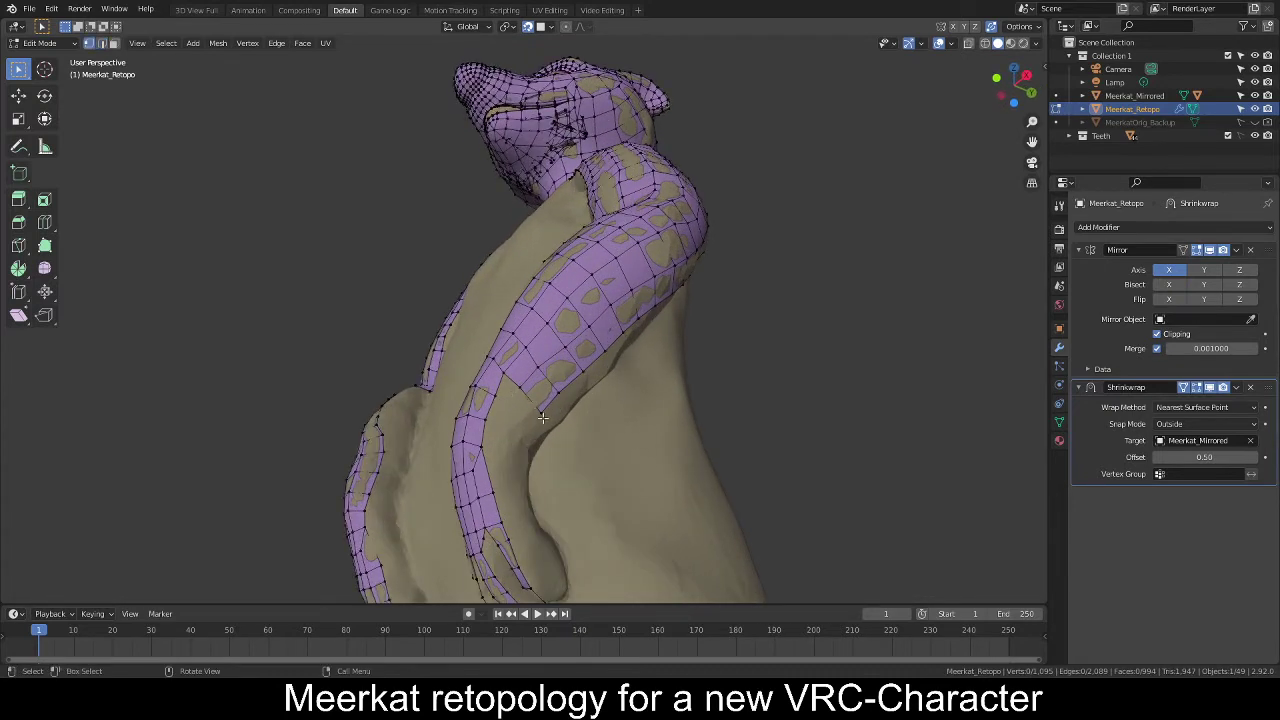
pyautogui.press('2')
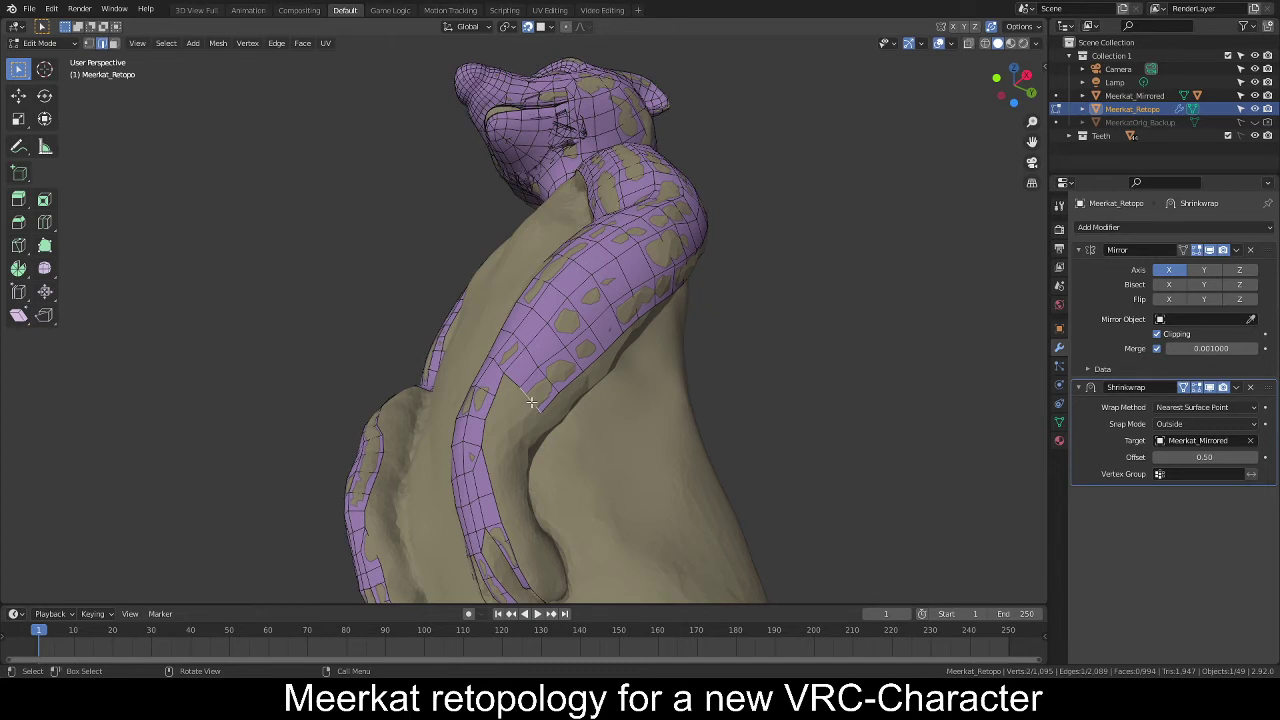
pyautogui.press('1')
pyautogui.moveTo(621, 424); pyautogui.dragTo(610, 419, button='middle')
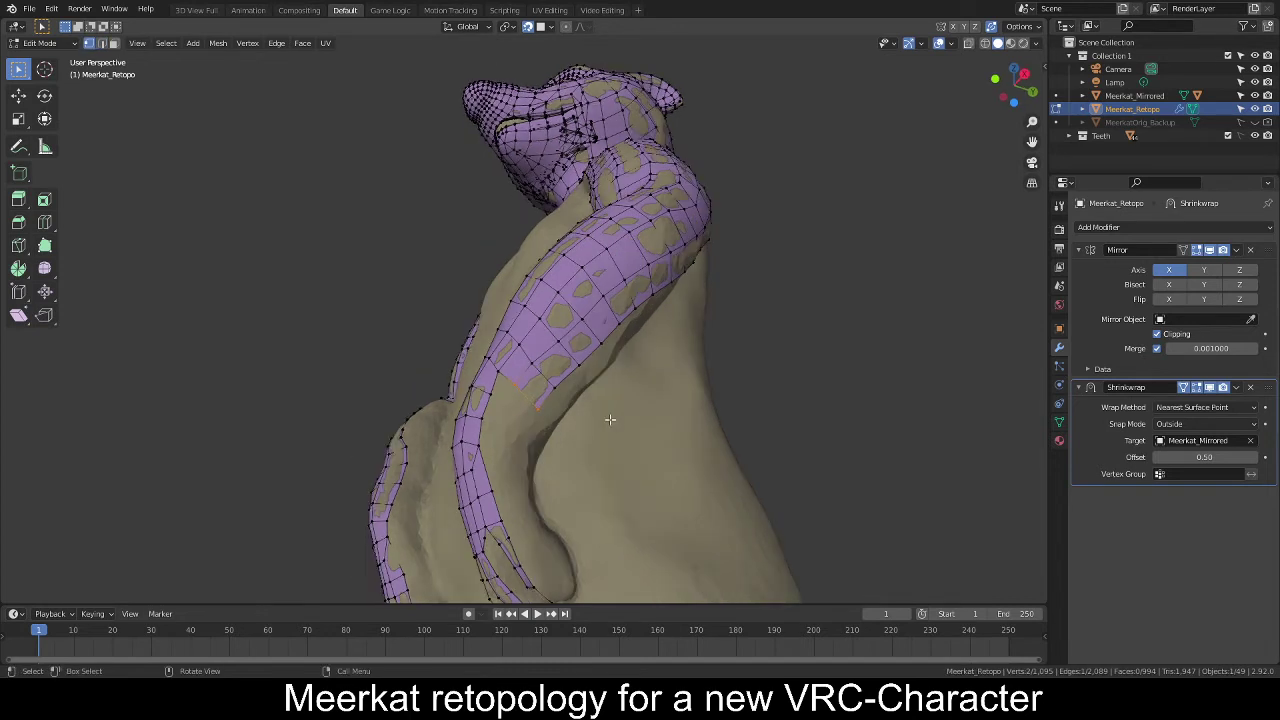
pyautogui.press('s')
pyautogui.click(600, 436)
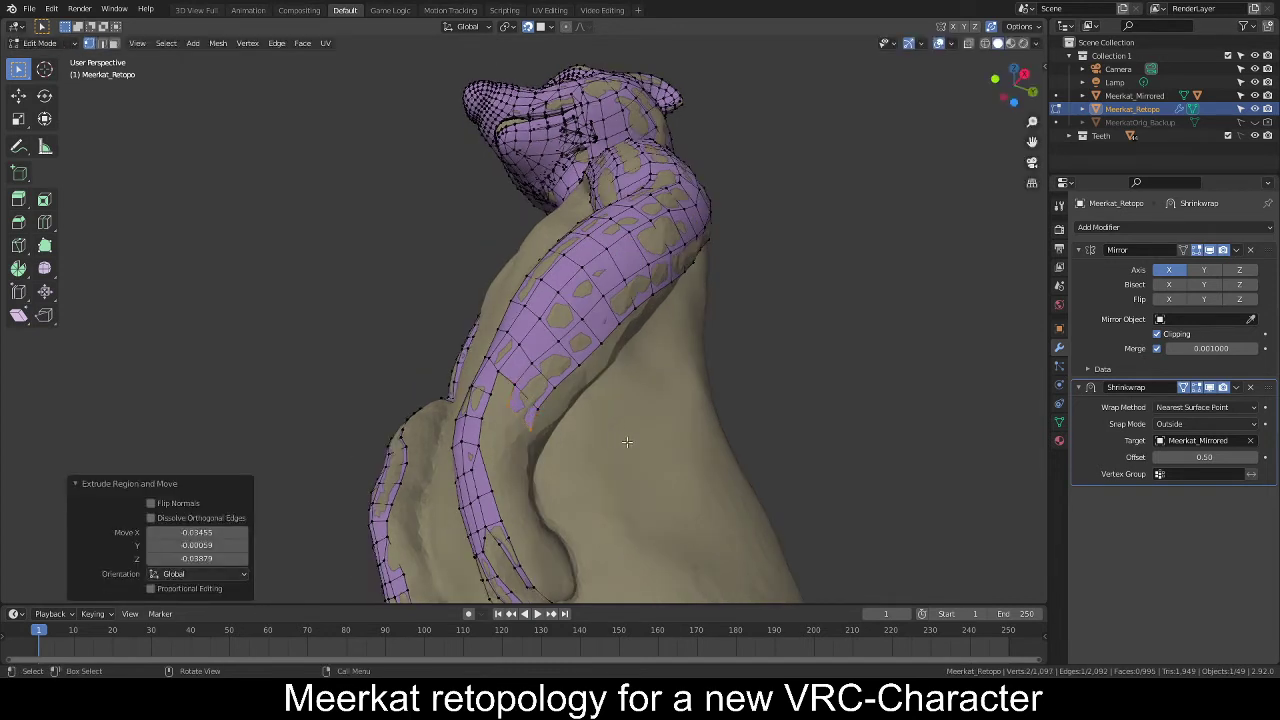
pyautogui.press('r')
pyautogui.click(592, 405)
pyautogui.press('g')
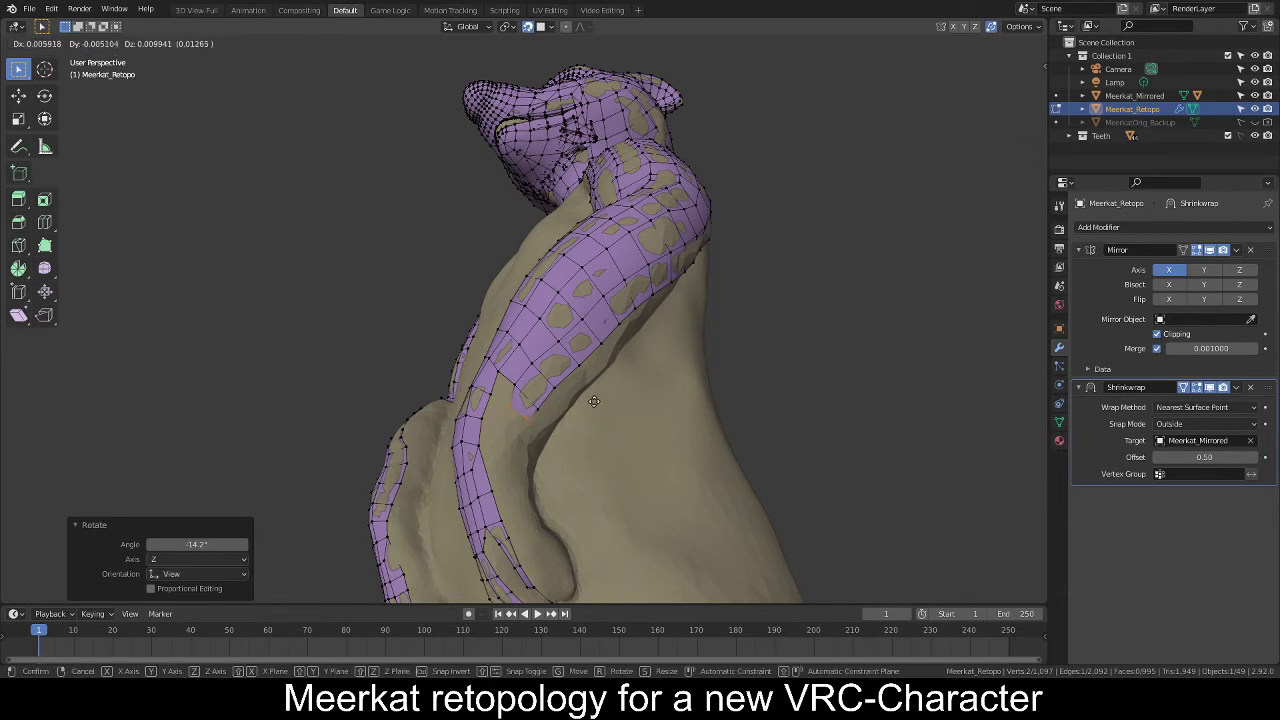
pyautogui.click(596, 402)
# Extrude another quad toward the hand, rotate its end edge by -10.5°, and fill the gap beside the new quads with faces.
pyautogui.press('e')
pyautogui.click(586, 423)
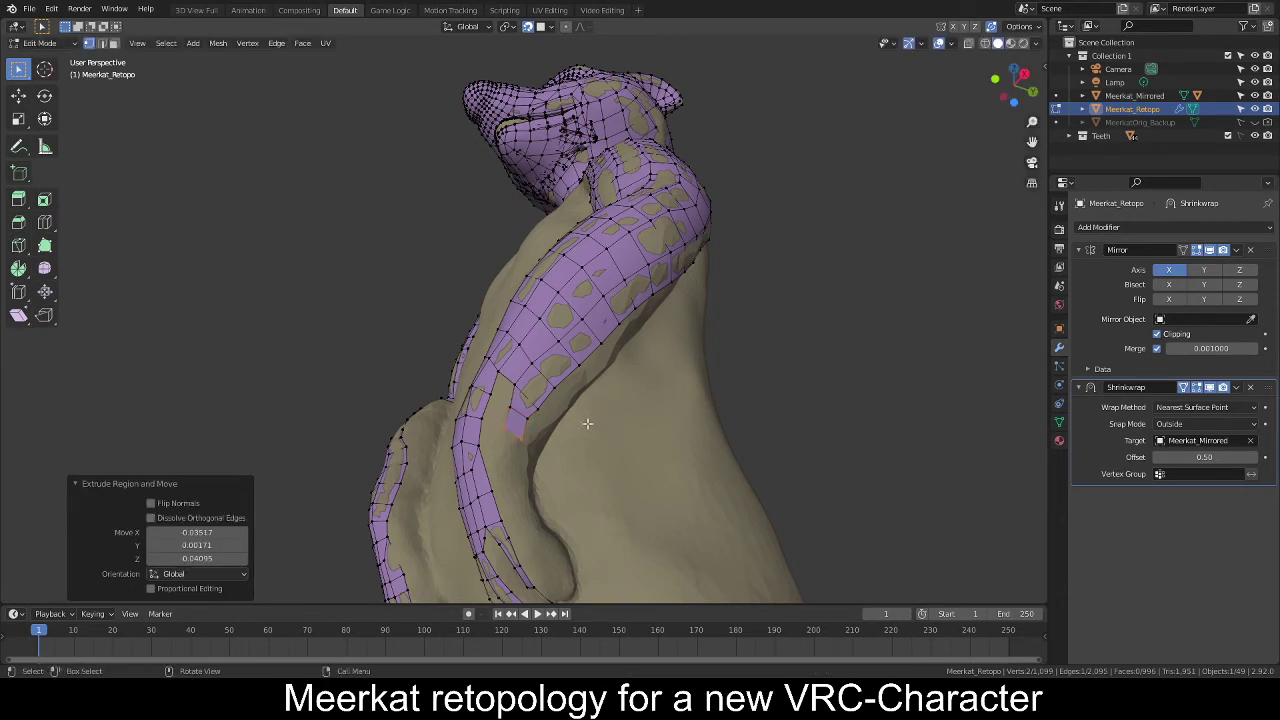
pyautogui.press('r')
pyautogui.click(593, 403)
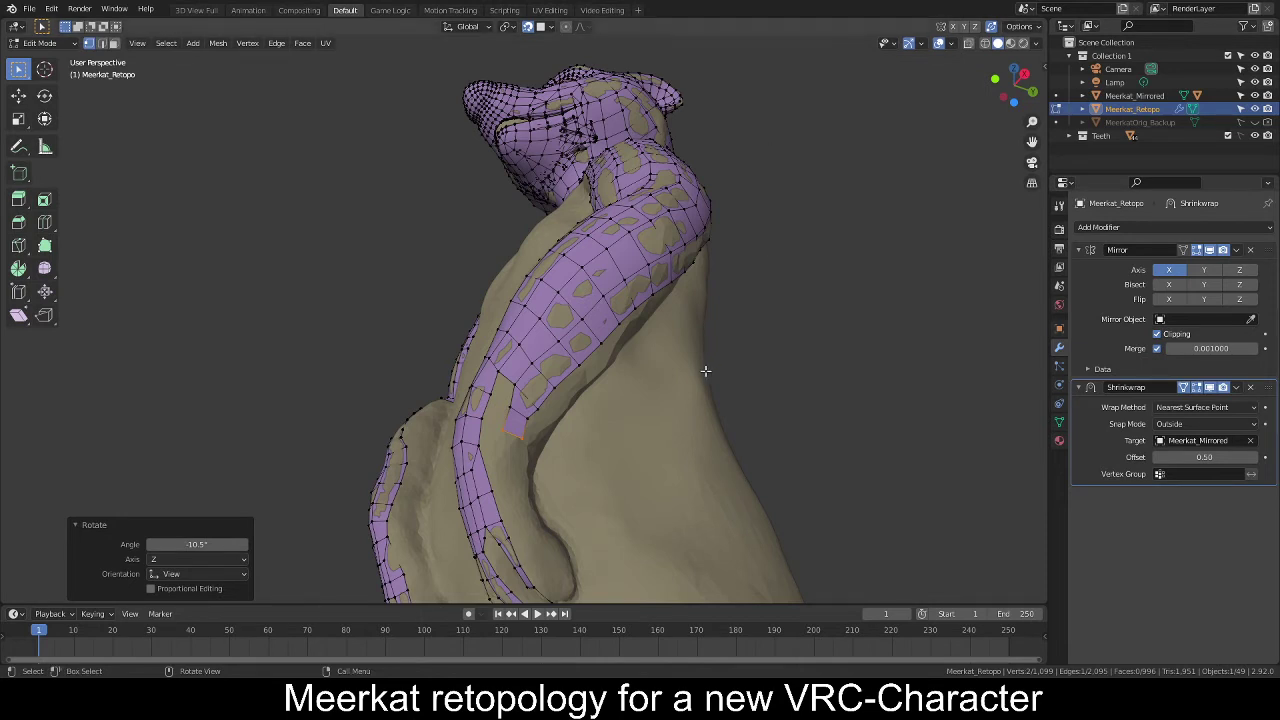
pyautogui.moveTo(550, 454)
pyautogui.mouseDown(button='middle')
pyautogui.moveTo(563, 463)
pyautogui.moveTo(549, 459)
pyautogui.mouseUp(button='middle')
pyautogui.press('2')
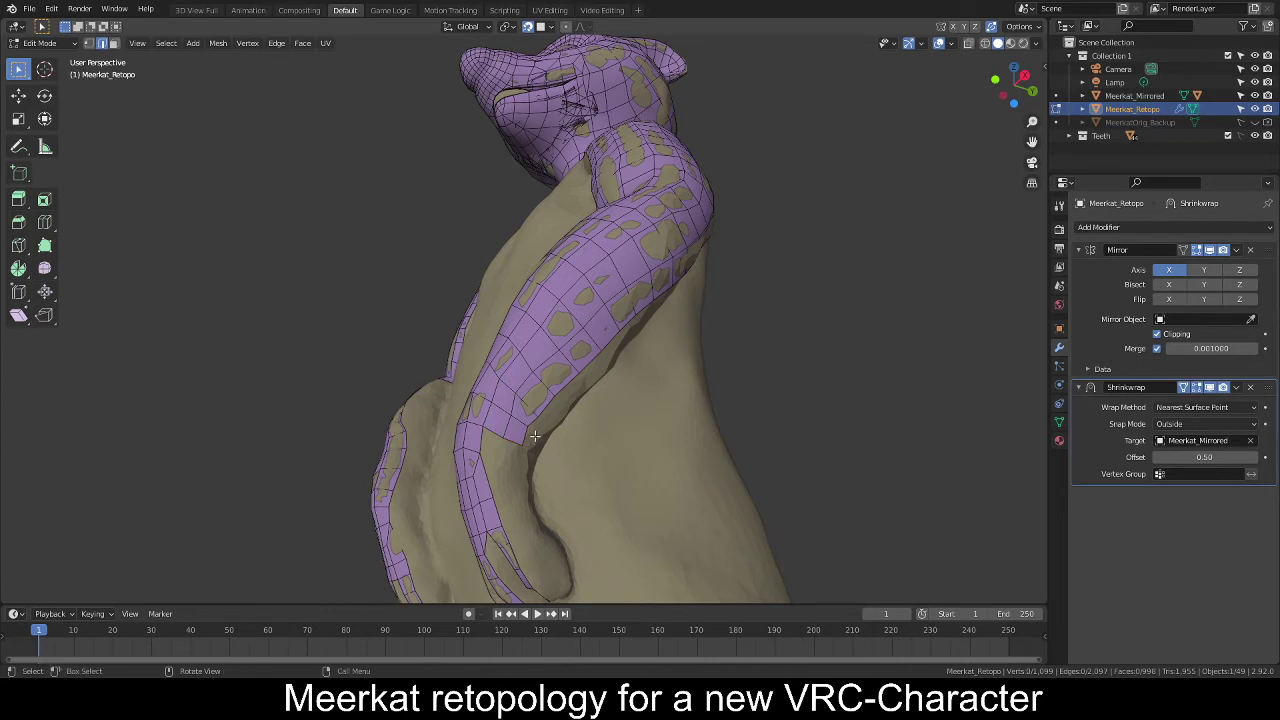
# Extrude four quads in a strip from the open lower edge on the forearm's inner side toward the hand.
pyautogui.moveTo(535, 436)
pyautogui.mouseDown(button='middle')
pyautogui.moveTo(530, 445)
pyautogui.moveTo(580, 448)
pyautogui.moveTo(463, 443)
pyautogui.moveTo(469, 419)
pyautogui.moveTo(543, 429)
pyautogui.moveTo(489, 440)
pyautogui.moveTo(543, 419)
pyautogui.moveTo(530, 395)
pyautogui.moveTo(548, 297)
pyautogui.mouseUp(button='middle')
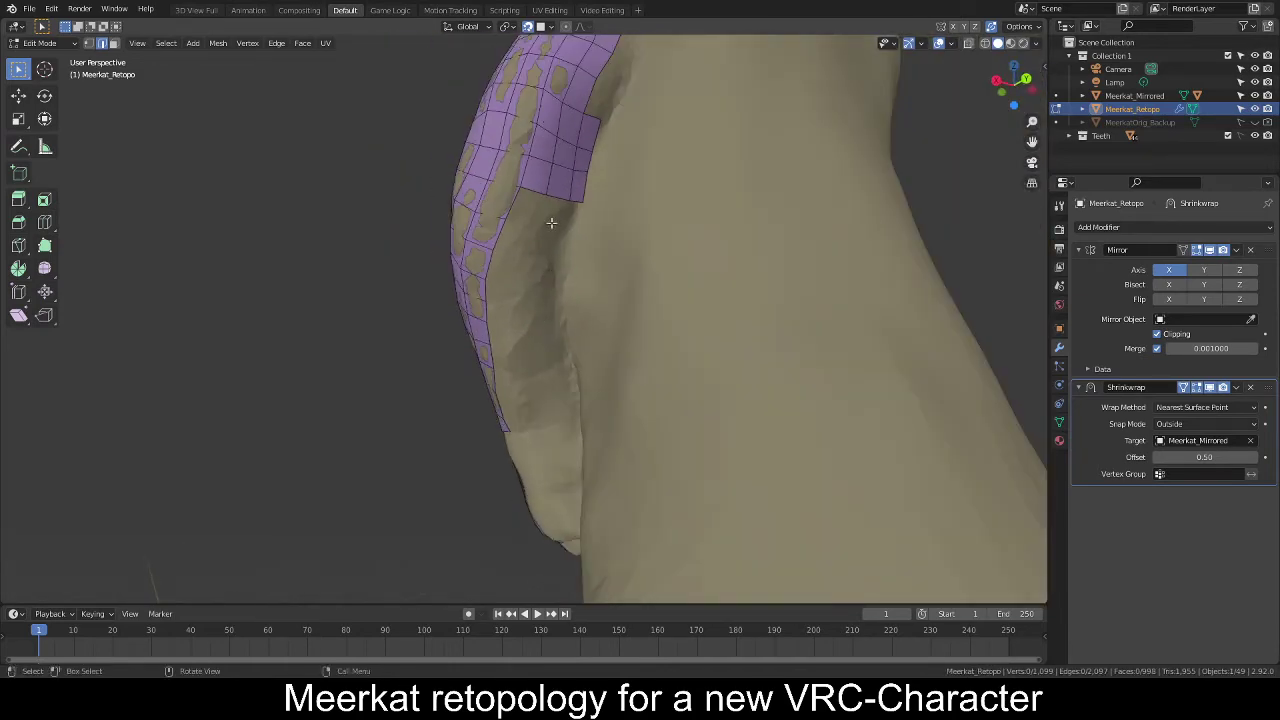
pyautogui.moveTo(558, 233)
pyautogui.mouseDown(button='middle')
pyautogui.moveTo(597, 263)
pyautogui.moveTo(571, 241)
pyautogui.mouseUp(button='middle')
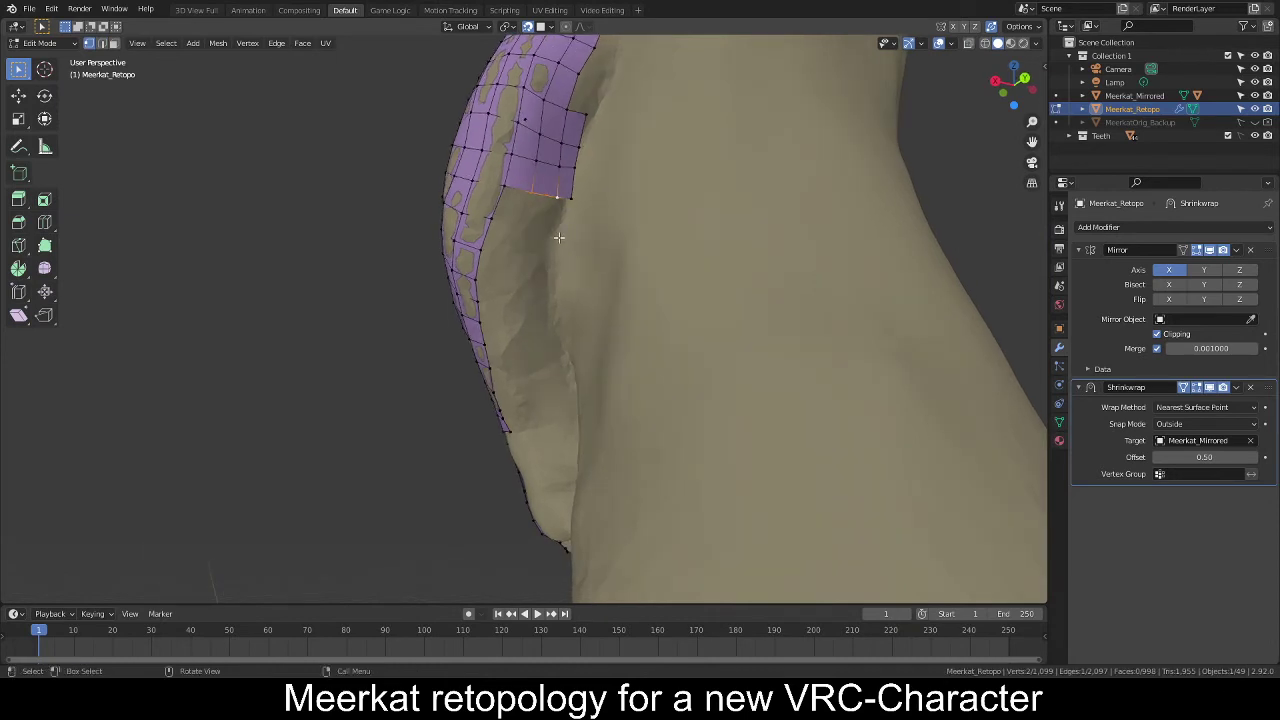
pyautogui.press('e')
pyautogui.click(549, 267)
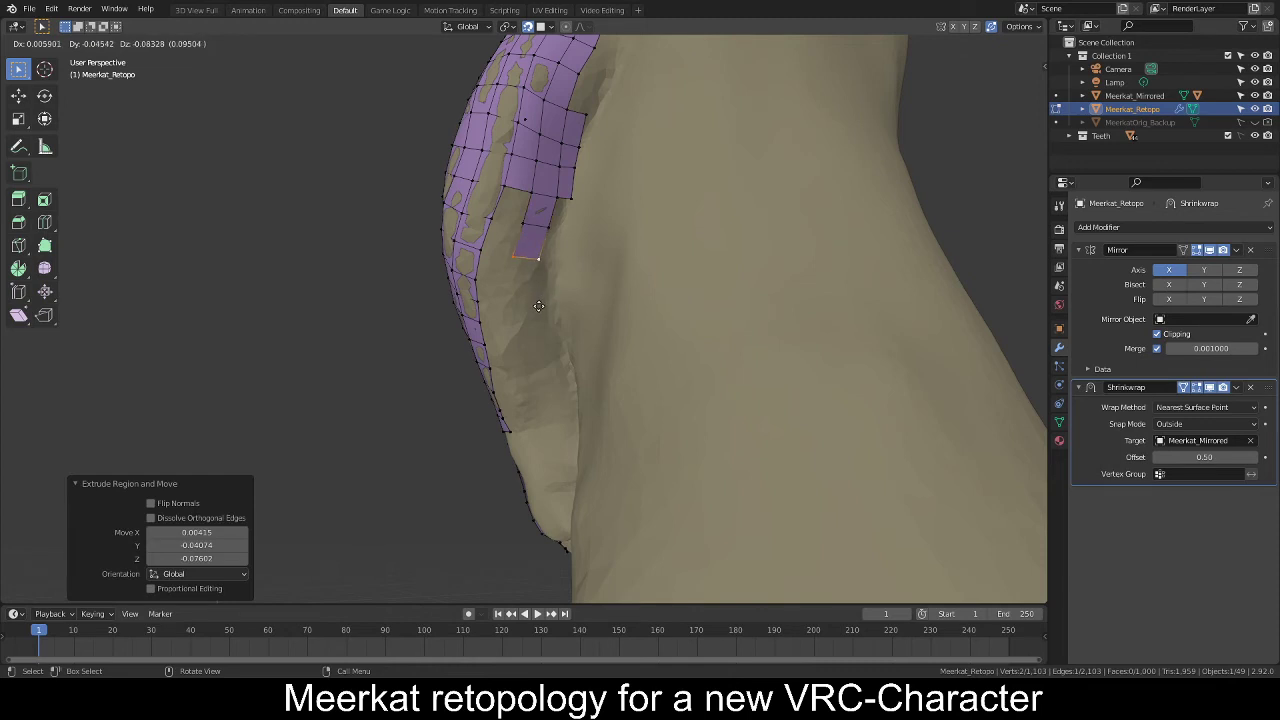
pyautogui.press('e')
pyautogui.click(533, 332)
pyautogui.press('e')
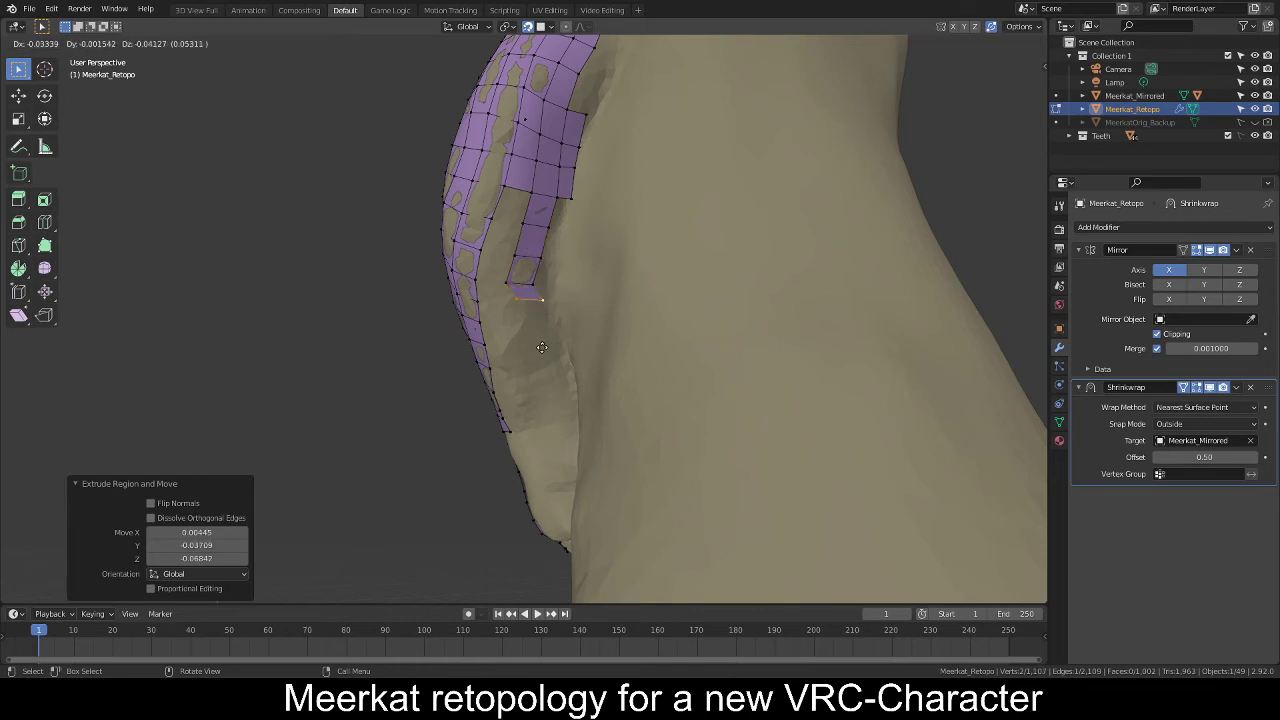
pyautogui.click(601, 340)
# Rotate the inner strip's end edge to straighten it and extrude one more quad toward the wrist.
pyautogui.moveTo(601, 339)
pyautogui.mouseDown(button='middle')
pyautogui.moveTo(623, 318)
pyautogui.moveTo(602, 316)
pyautogui.mouseUp(button='middle')
pyautogui.press('r')
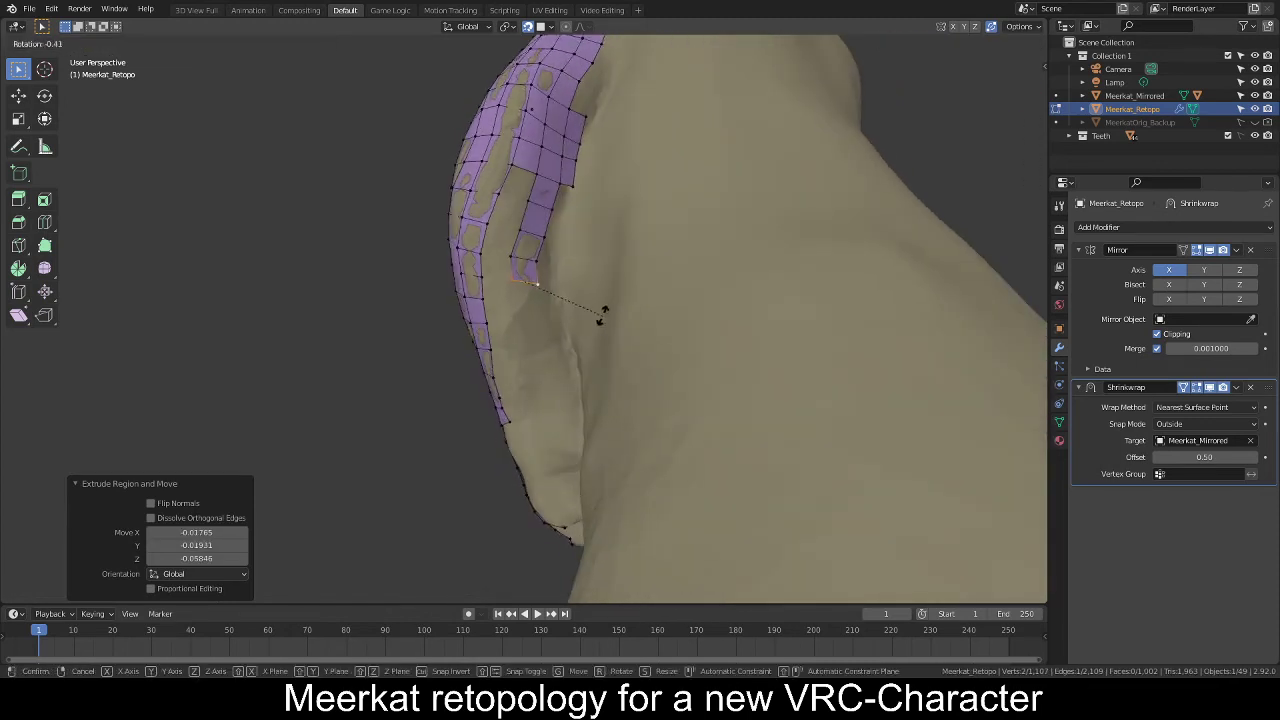
pyautogui.click(607, 304)
pyautogui.press('e')
pyautogui.click(607, 326)
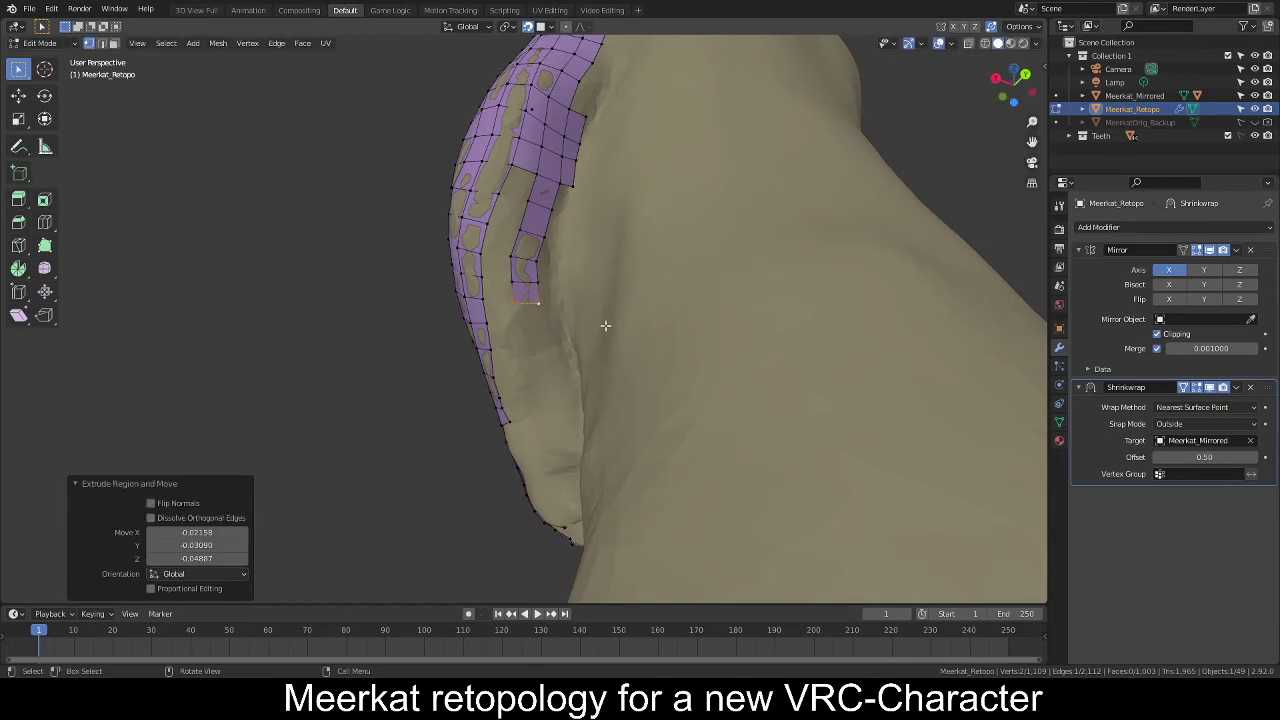
# Add two quads to the inner forearm strip, rotating the edge between them by -8.45°.
pyautogui.press('e')
pyautogui.click(611, 348)
pyautogui.press('r')
pyautogui.click(617, 334)
pyautogui.press('g')
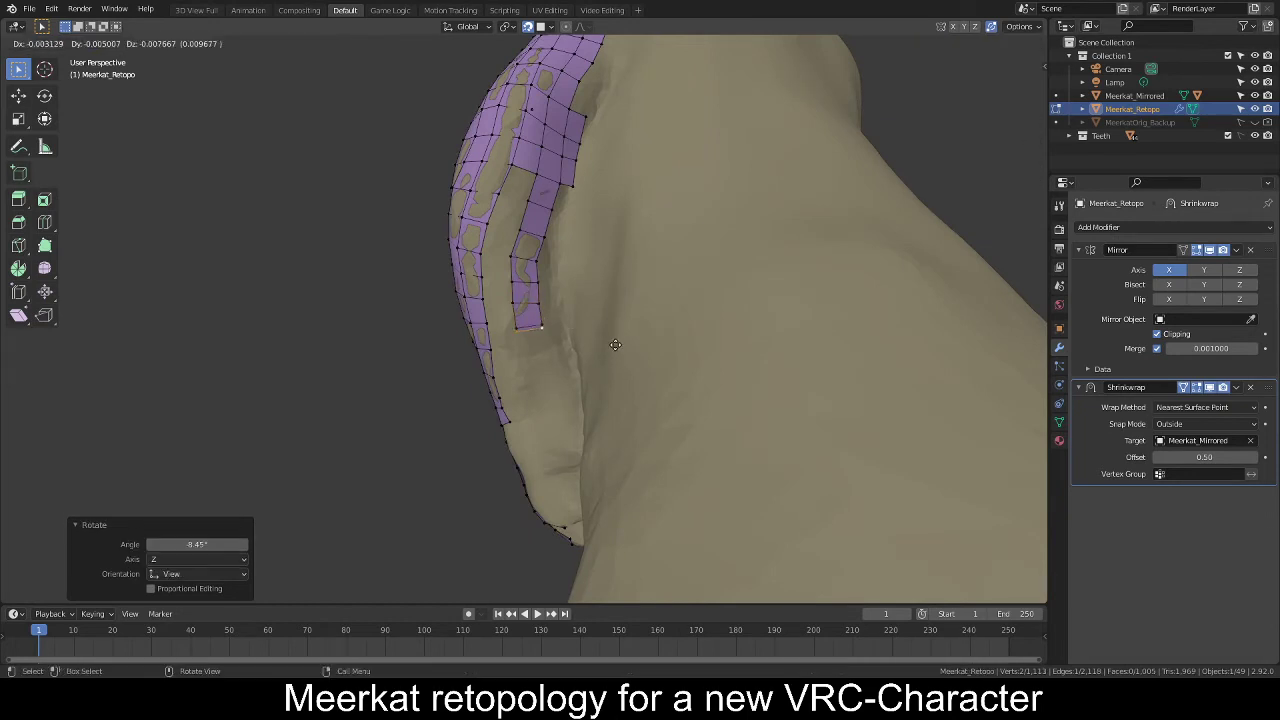
pyautogui.click(616, 355)
# Extrude three more quads from the inner strip's end edge down to the base of the hand.
pyautogui.moveTo(615, 354); pyautogui.dragTo(623, 332, button='middle')
pyautogui.press('e')
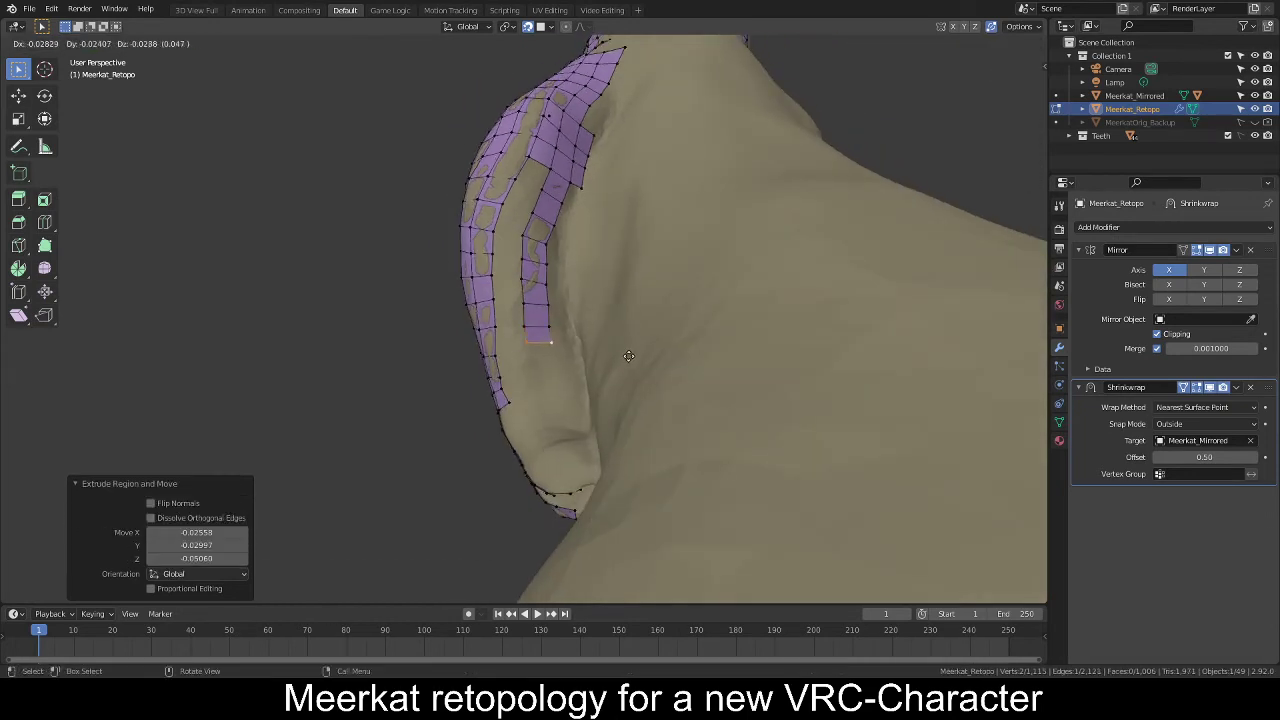
pyautogui.click(630, 366)
pyautogui.moveTo(575, 381)
pyautogui.mouseDown(button='middle')
pyautogui.moveTo(622, 405)
pyautogui.moveTo(597, 383)
pyautogui.mouseUp(button='middle')
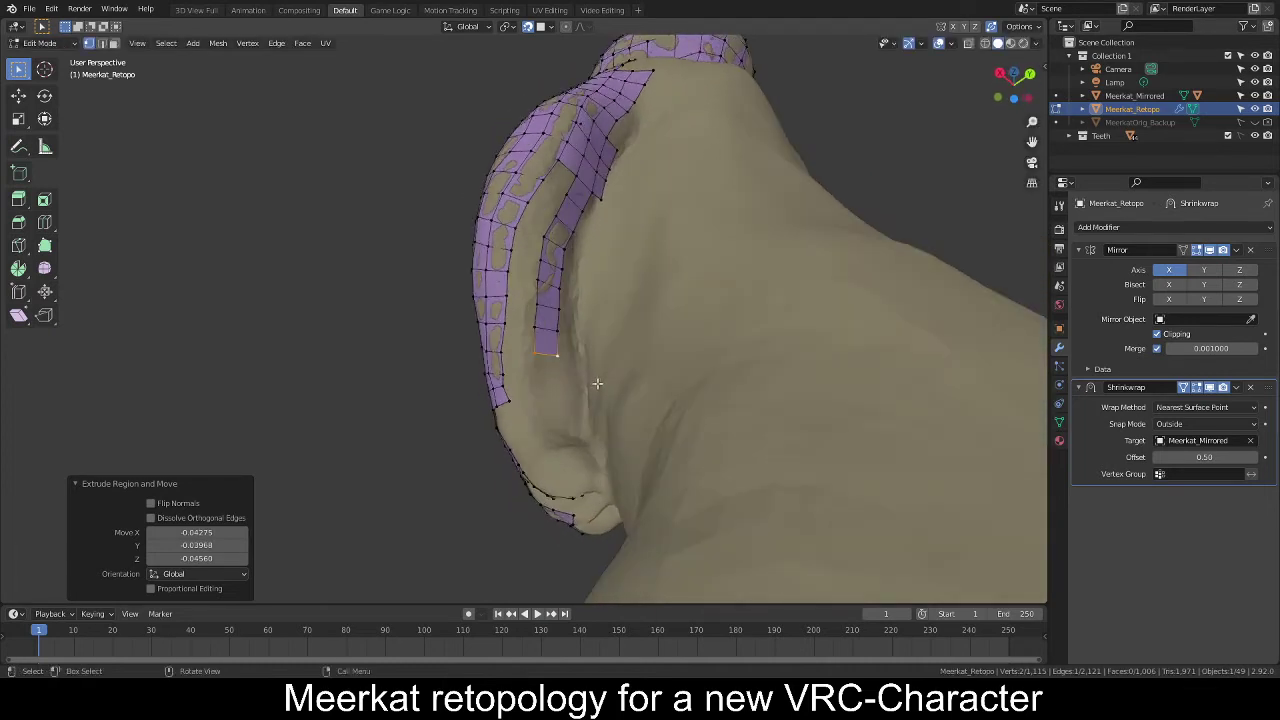
pyautogui.press('e')
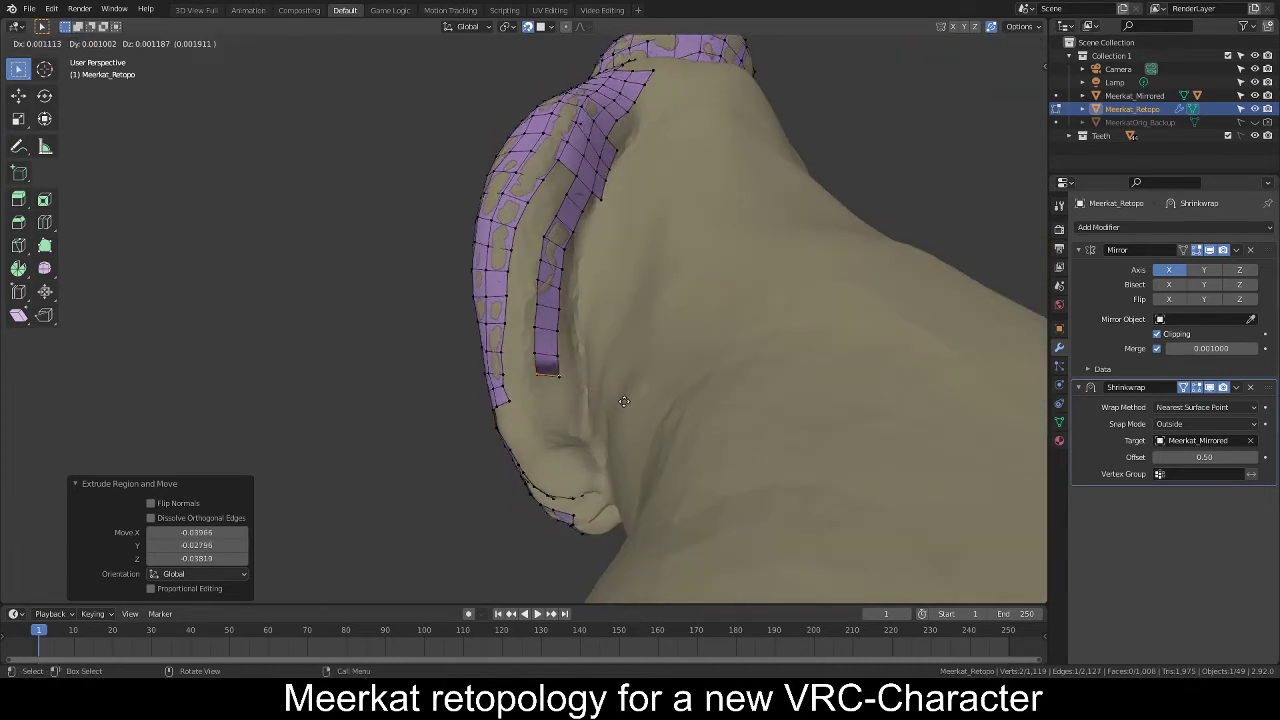
pyautogui.click(621, 408)
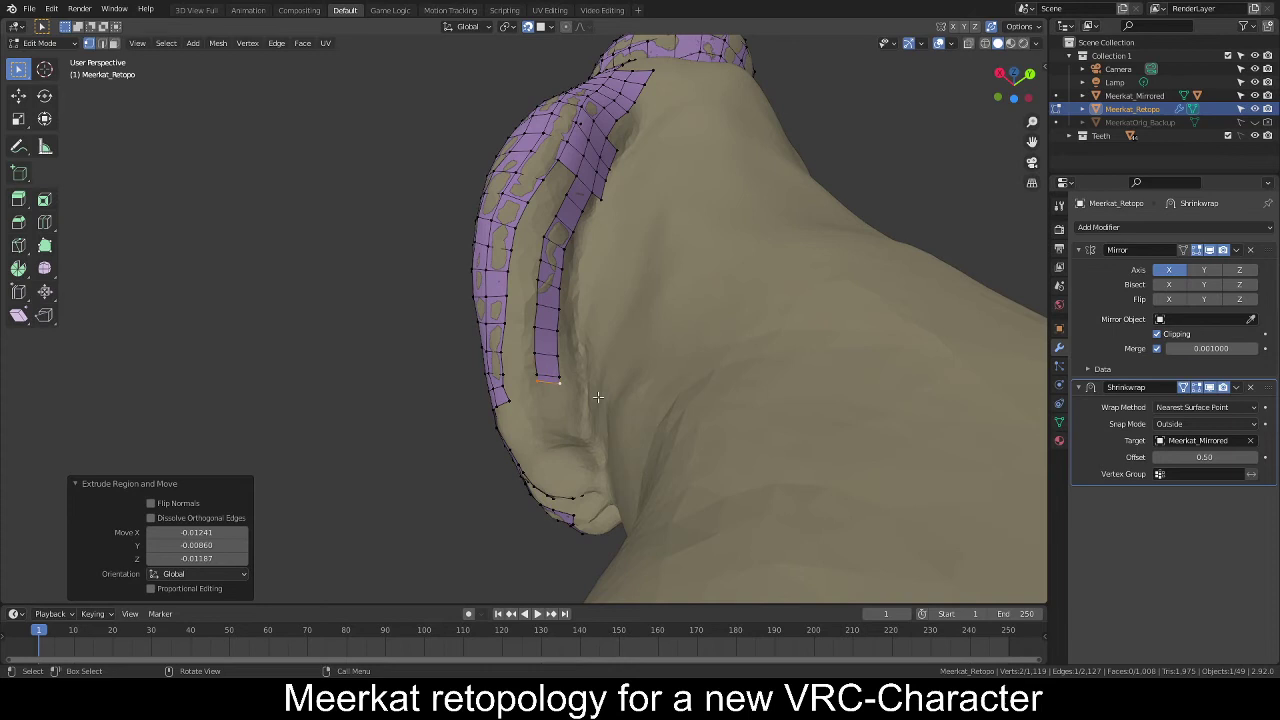
# Move the second-to-last cross edge of the inner forearm strip back up along the arm.
pyautogui.click(535, 372)
pyautogui.press('g')
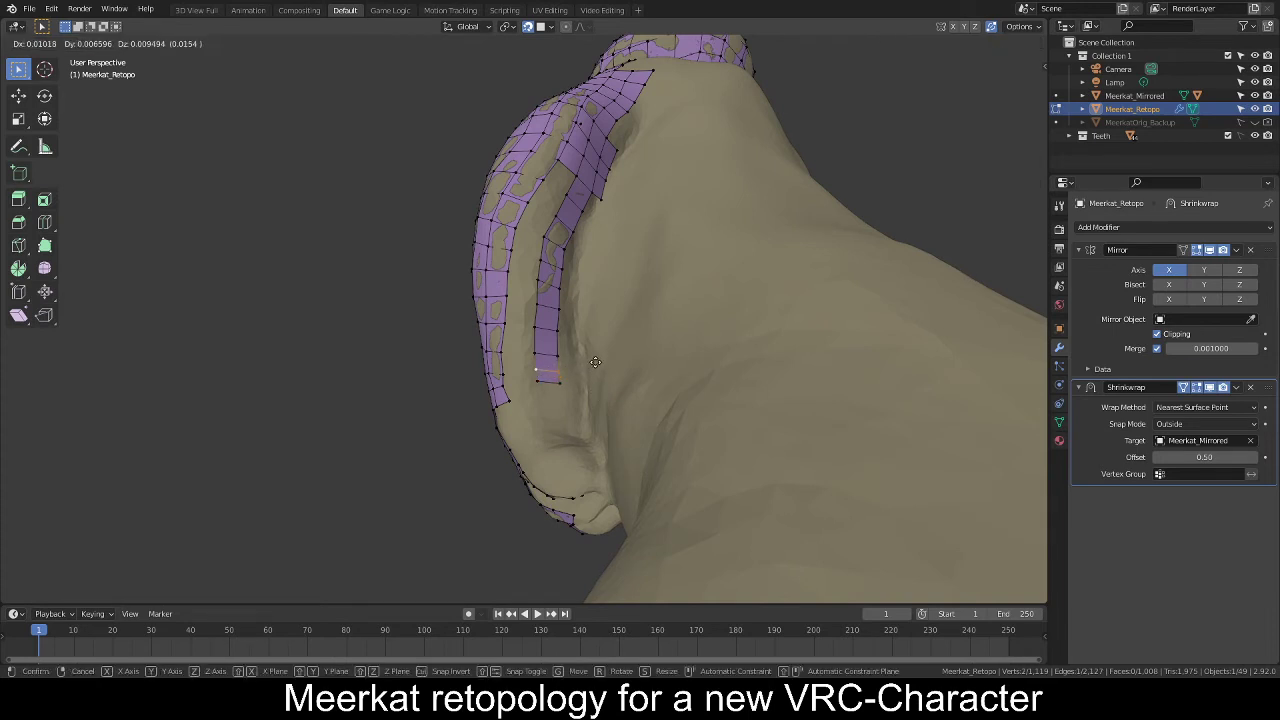
pyautogui.click(595, 362)
# Extrude one more quad from the inner strip's end edge toward the hand and rotate the new end edge.
pyautogui.moveTo(537, 376); pyautogui.dragTo(600, 410, button='middle')
pyautogui.press('g')
pyautogui.click(609, 422)
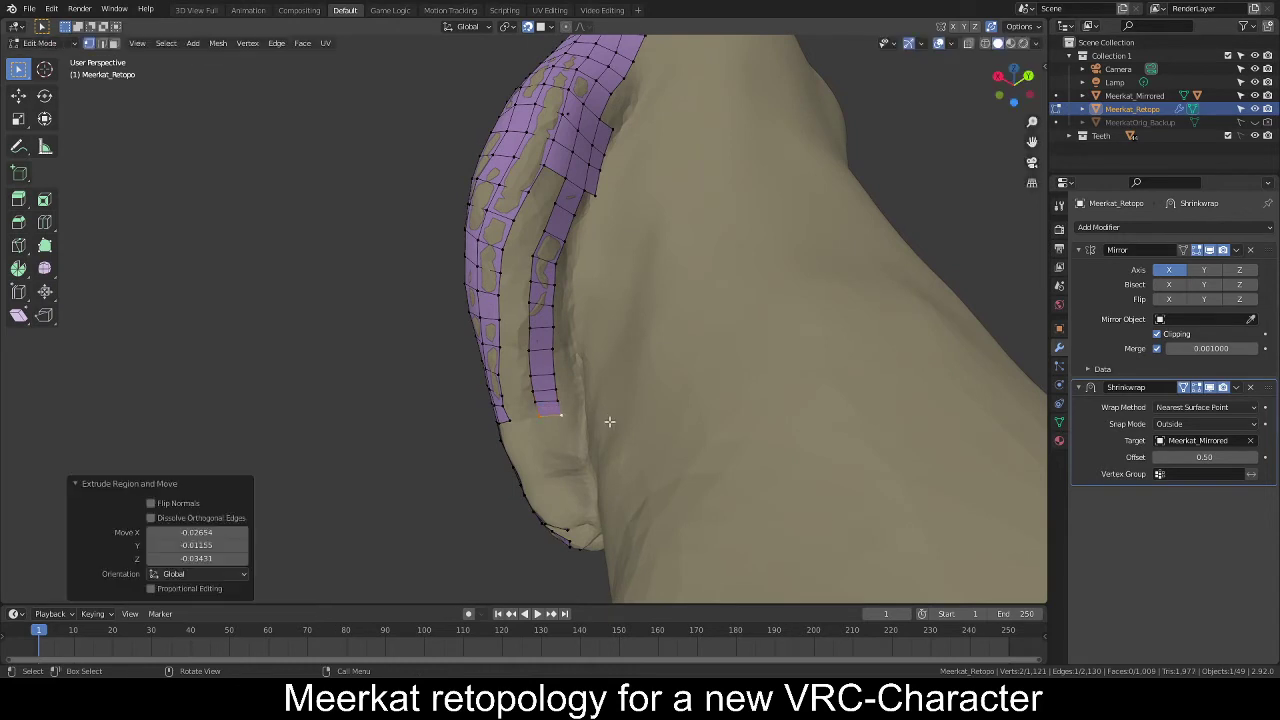
pyautogui.press('r')
pyautogui.click(618, 406)
# Fill the gap between the inner strip and the neighbouring forearm strip with faces, and save the file.
pyautogui.press('2')
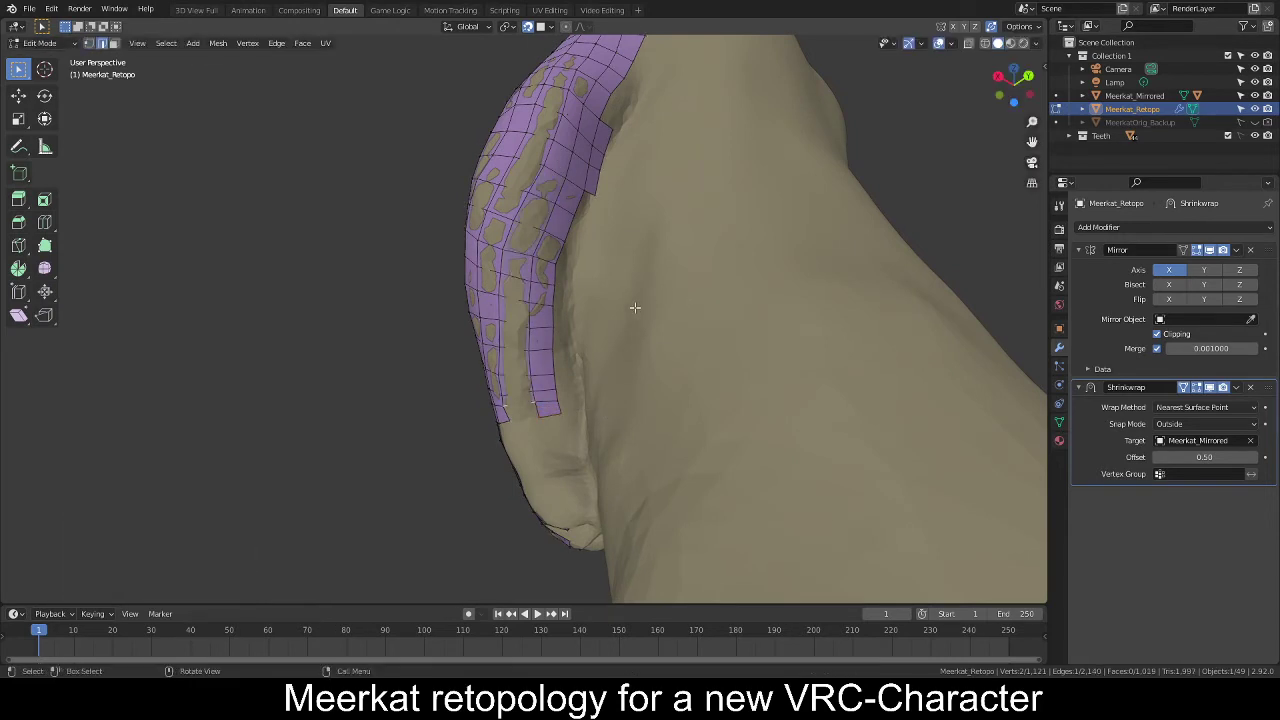
pyautogui.moveTo(600, 302); pyautogui.dragTo(649, 406, button='middle')
pyautogui.scroll(-4, 615, 366)
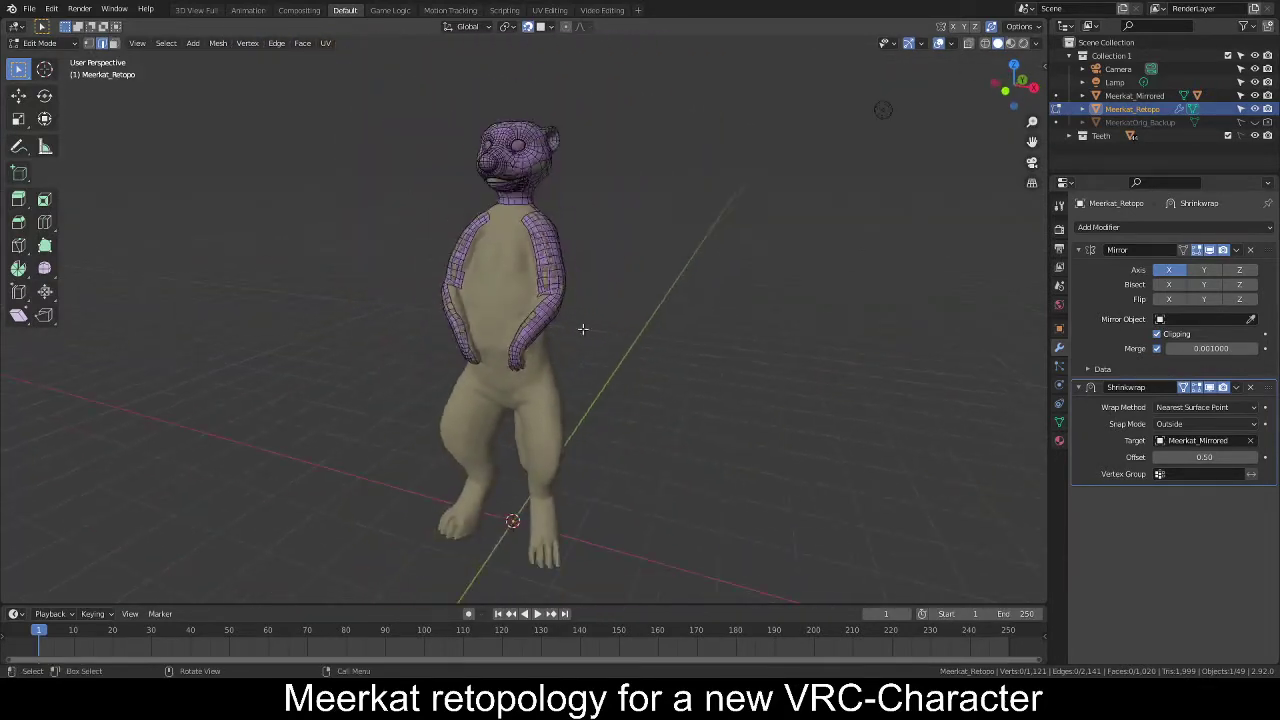
pyautogui.moveTo(583, 329); pyautogui.dragTo(502, 328, button='middle')
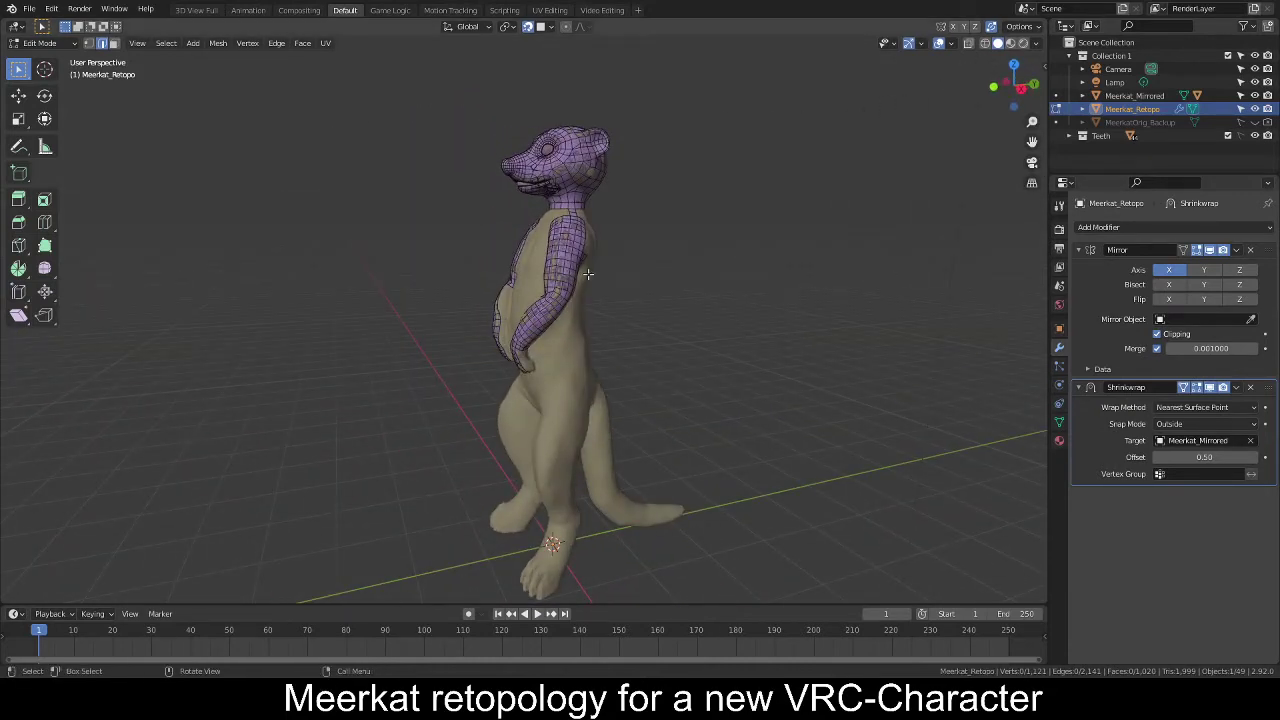
pyautogui.moveTo(588, 274); pyautogui.dragTo(555, 295, button='middle')
pyautogui.hotkey('ctrl', 's')
# Examine the face topology below the eye and along the muzzle from several angles, in both wireframe and solid shading.
pyautogui.scroll(4, 578, 292)
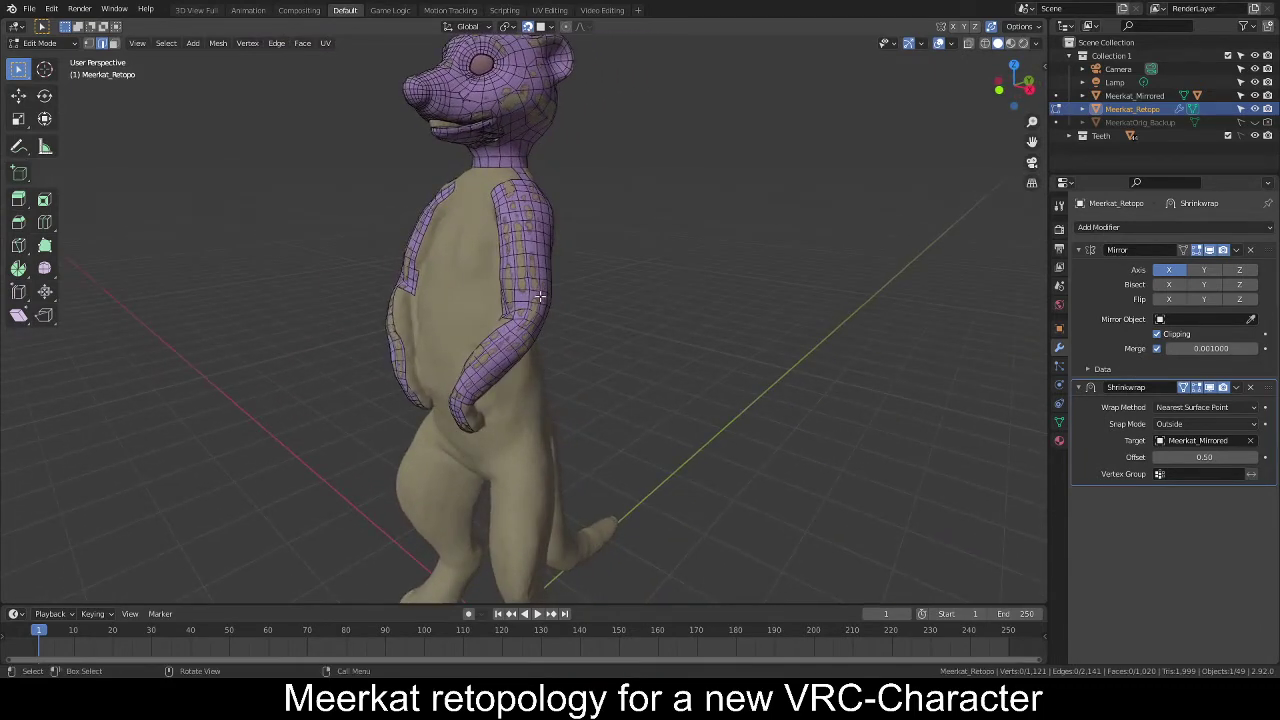
pyautogui.moveTo(437, 312); pyautogui.dragTo(472, 366, button='middle')
pyautogui.scroll(5, 533, 350)
pyautogui.scroll(4, 623, 309)
pyautogui.scroll(-8, 472, 366)
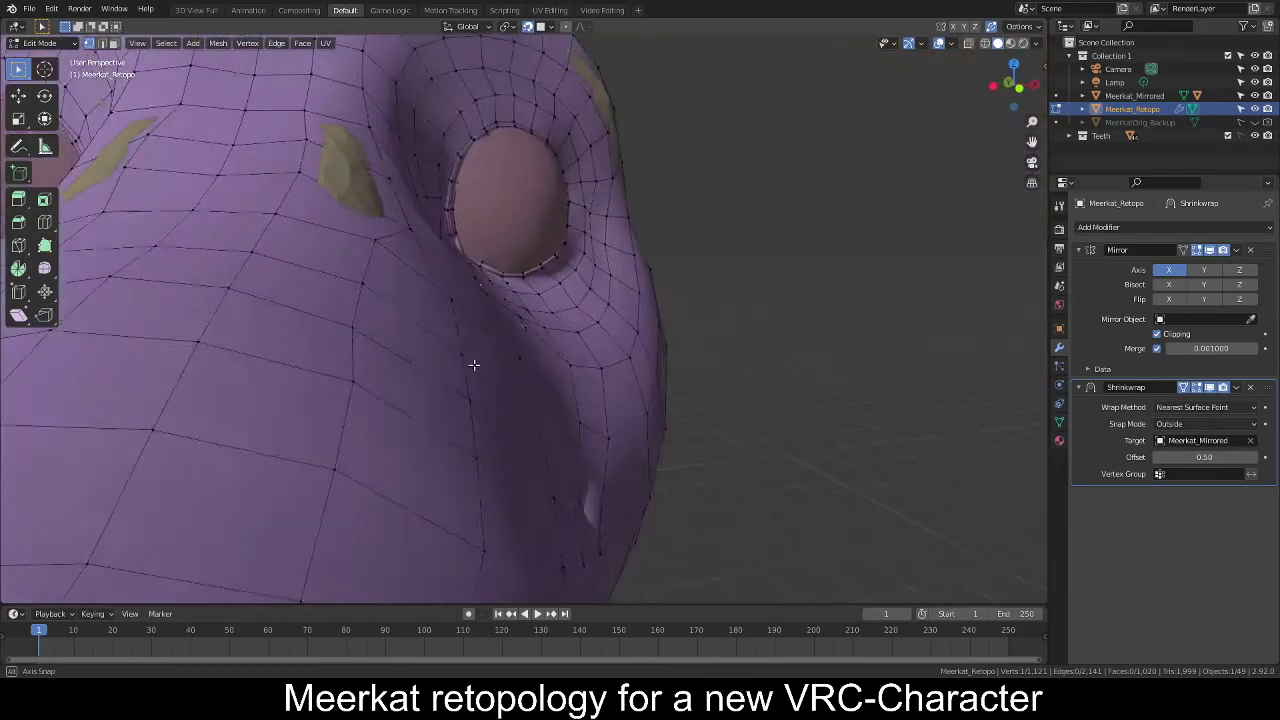
pyautogui.moveTo(586, 343); pyautogui.dragTo(571, 360, button='middle')
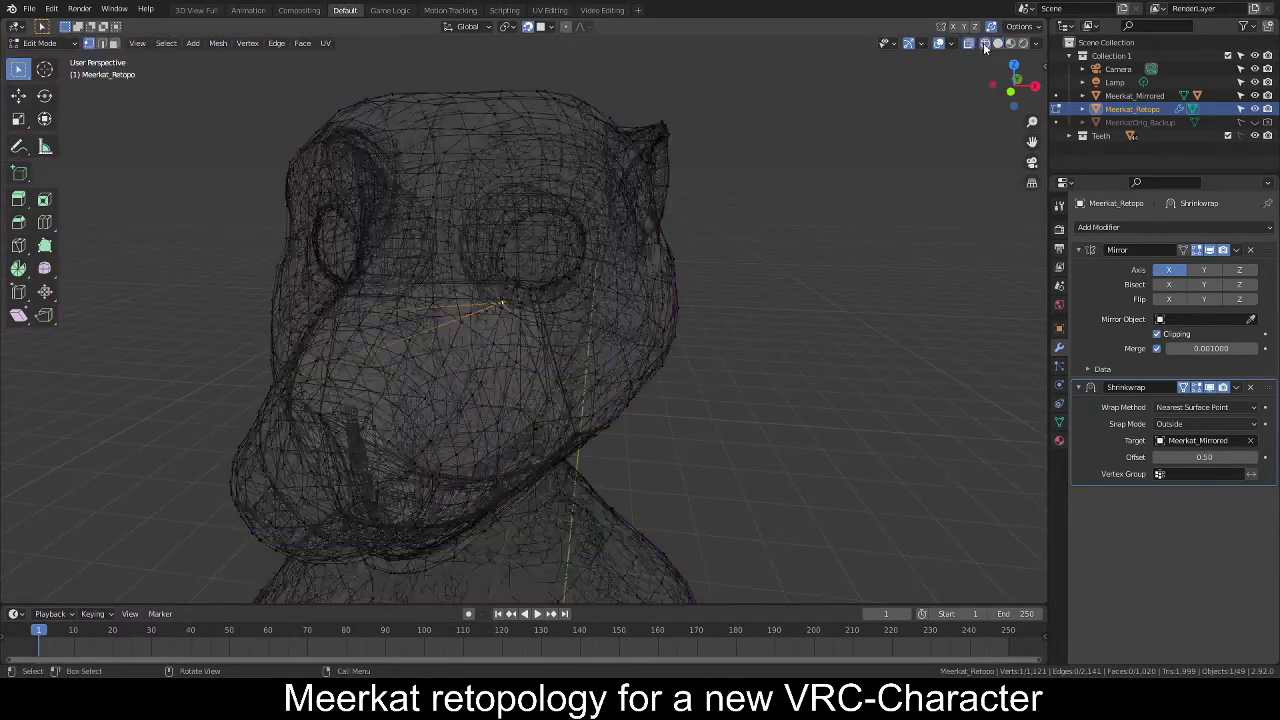
pyautogui.click(985, 47)
pyautogui.scroll(5, 551, 317)
pyautogui.moveTo(551, 317)
pyautogui.mouseDown(button='middle')
pyautogui.moveTo(603, 266)
pyautogui.moveTo(594, 288)
pyautogui.moveTo(597, 272)
pyautogui.moveTo(663, 294)
pyautogui.moveTo(621, 309)
pyautogui.moveTo(634, 234)
pyautogui.moveTo(657, 246)
pyautogui.moveTo(630, 268)
pyautogui.mouseUp(button='middle')
pyautogui.scroll(-5, 594, 288)
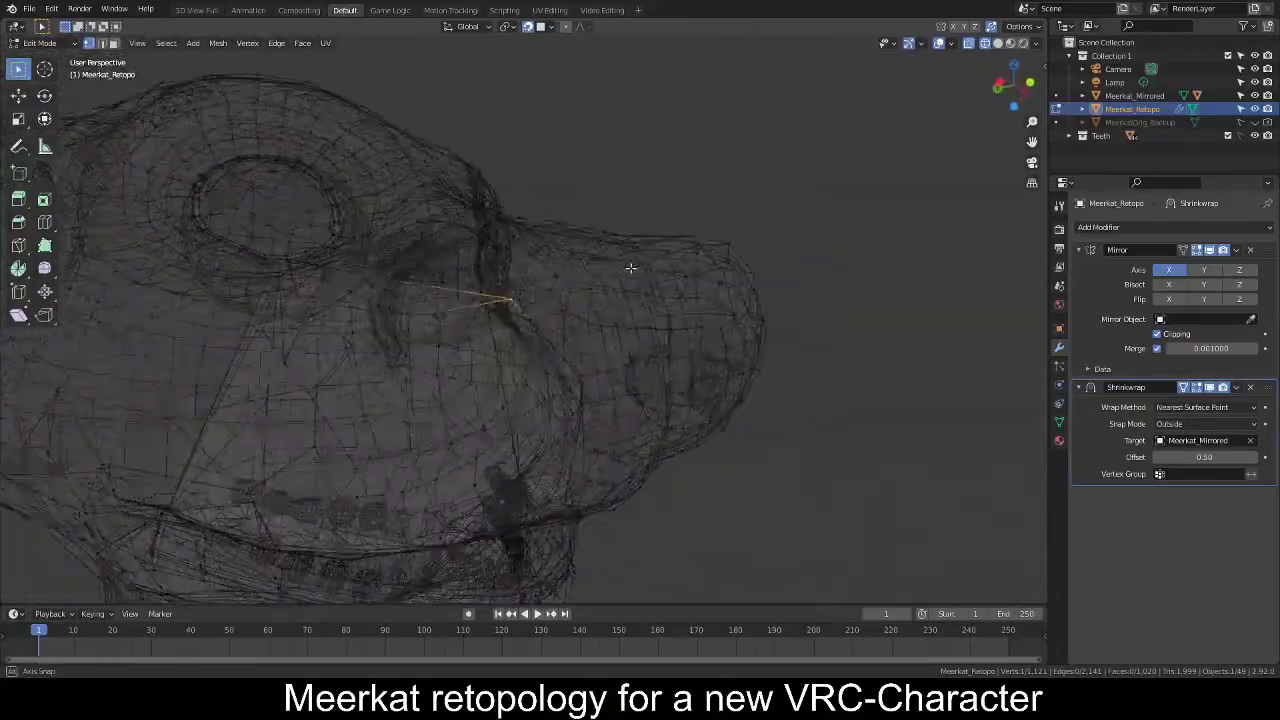
pyautogui.moveTo(566, 265); pyautogui.dragTo(643, 223, button='middle')
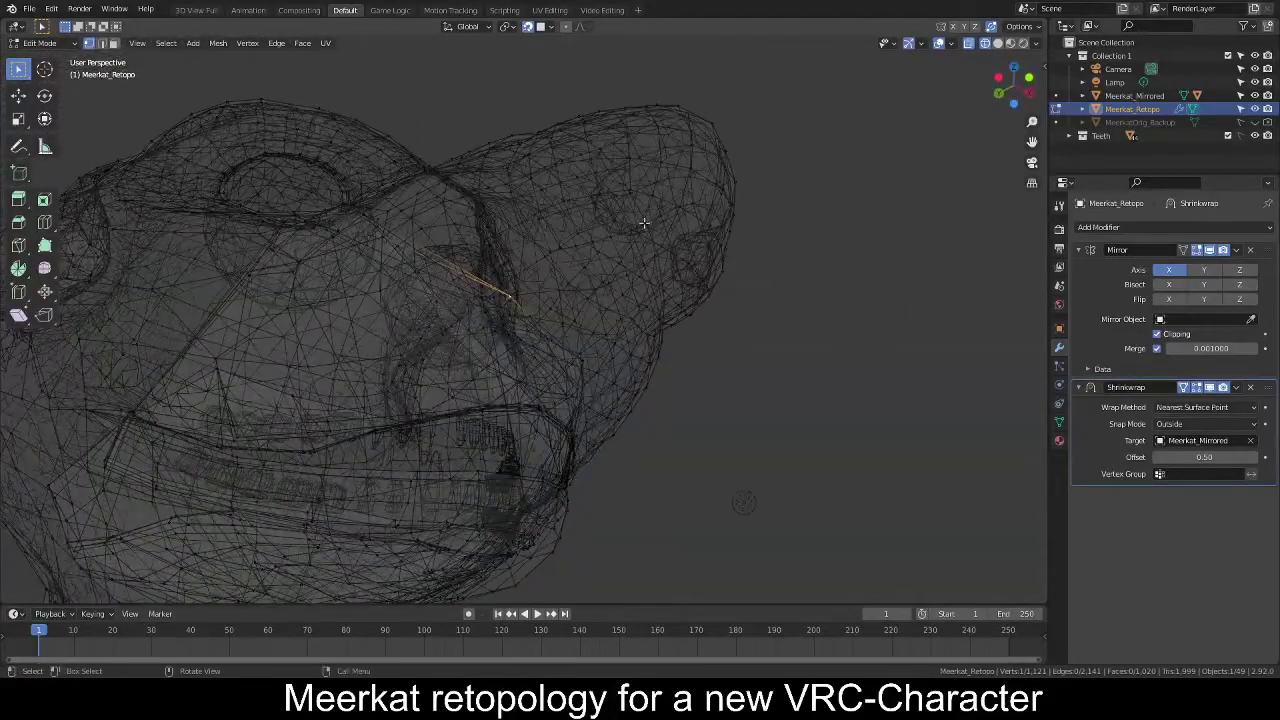
pyautogui.click(997, 43)
pyautogui.moveTo(650, 324)
pyautogui.mouseDown(button='middle')
pyautogui.moveTo(590, 370)
pyautogui.moveTo(486, 417)
pyautogui.moveTo(527, 417)
pyautogui.mouseUp(button='middle')
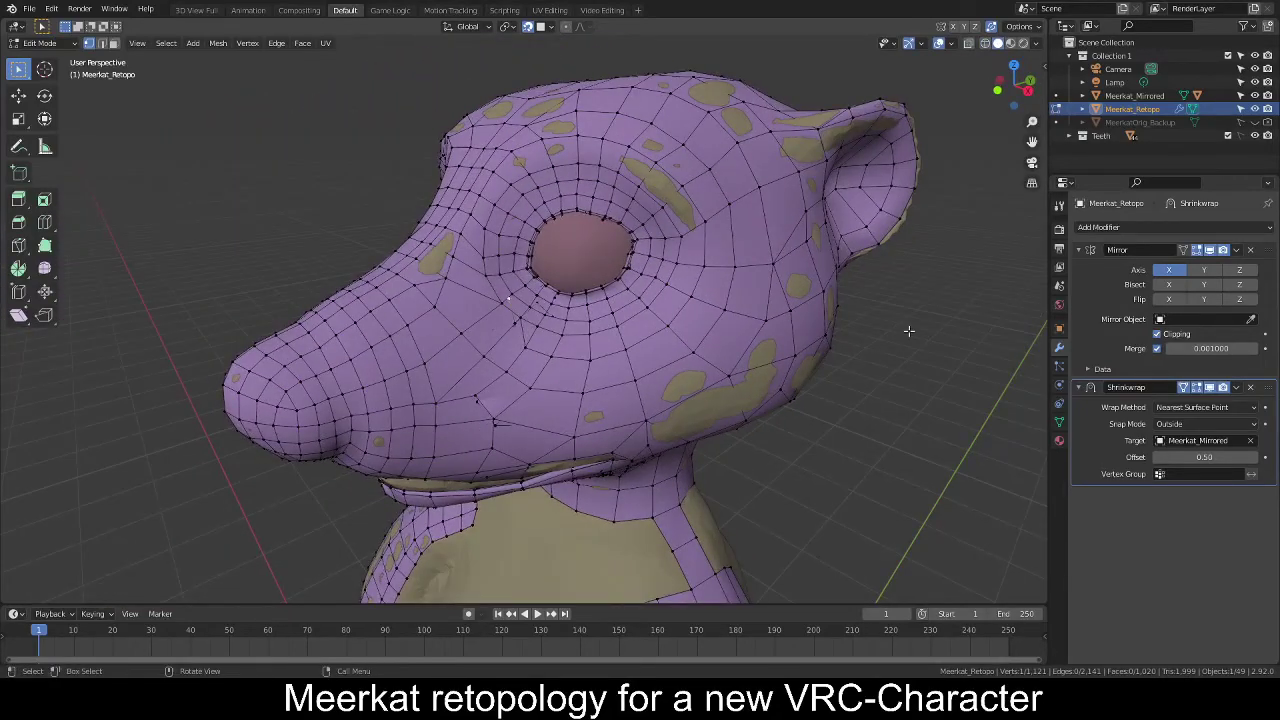
# Compare Meerkat_Retopo with the sculpt by toggling its visibility, and hide Meerkat_Mirrored to view the retopology mesh alone.
pyautogui.click(1255, 109)
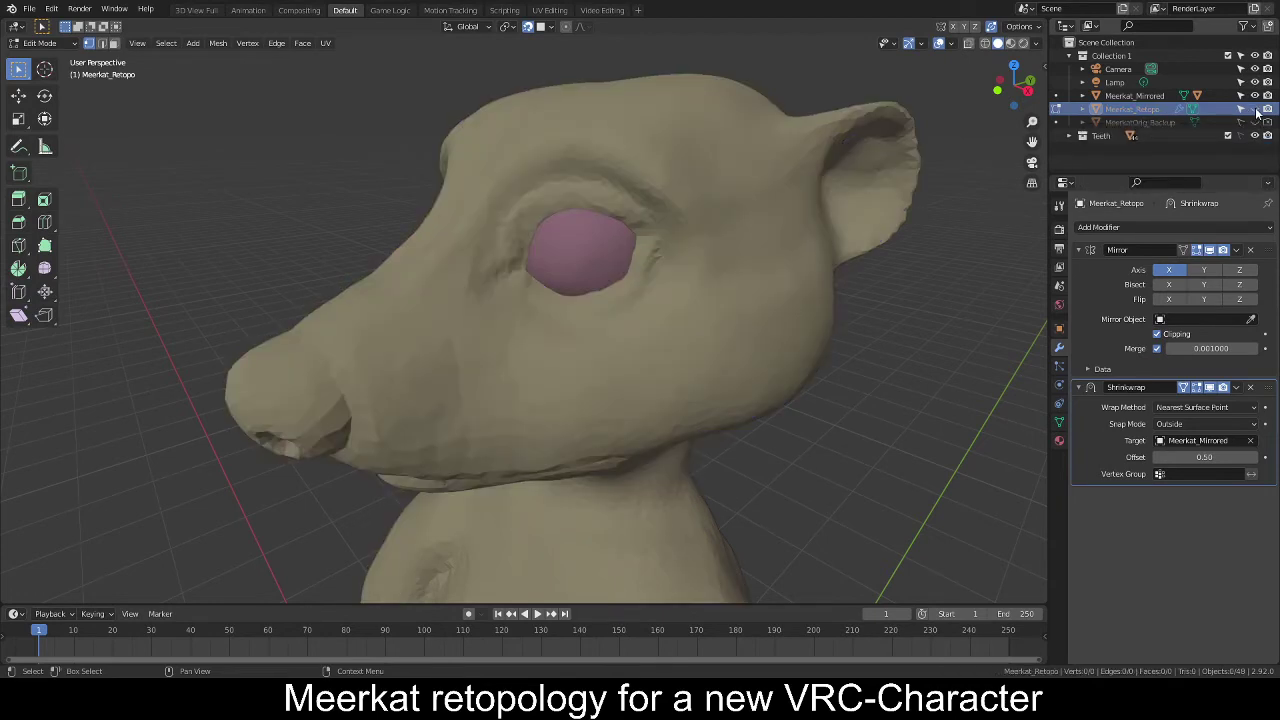
pyautogui.click(1255, 109)
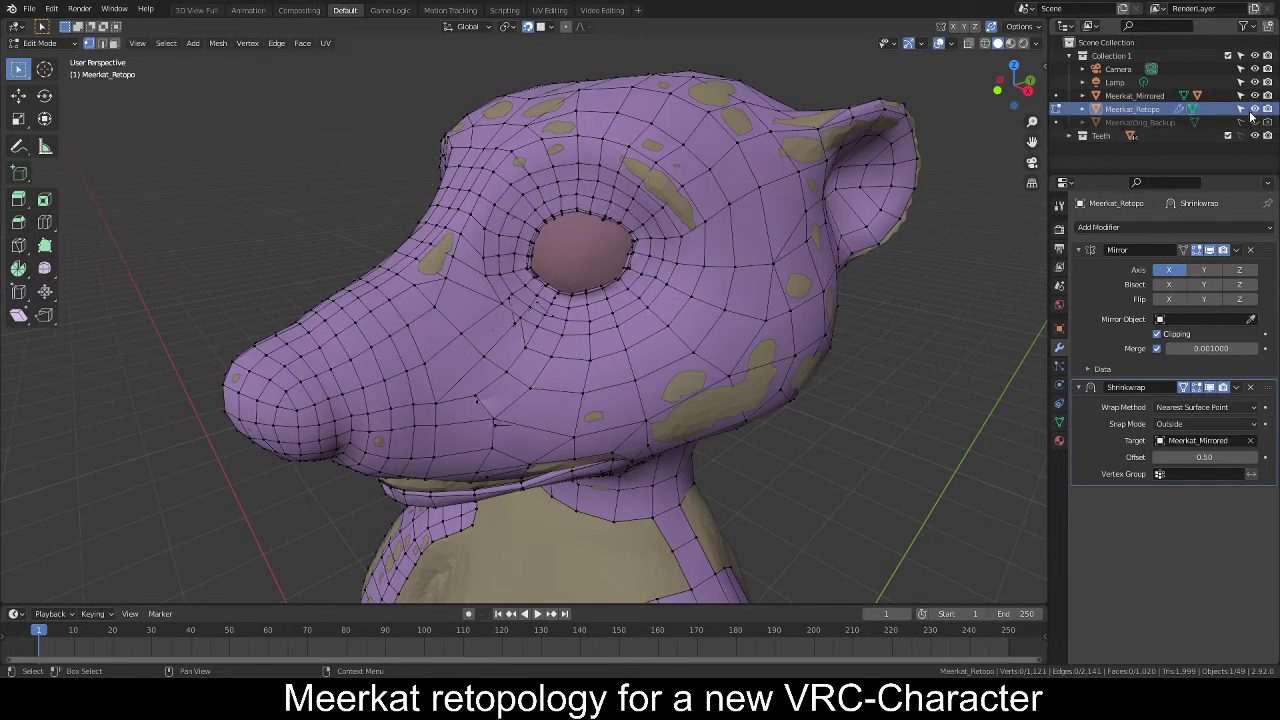
pyautogui.click(1255, 95)
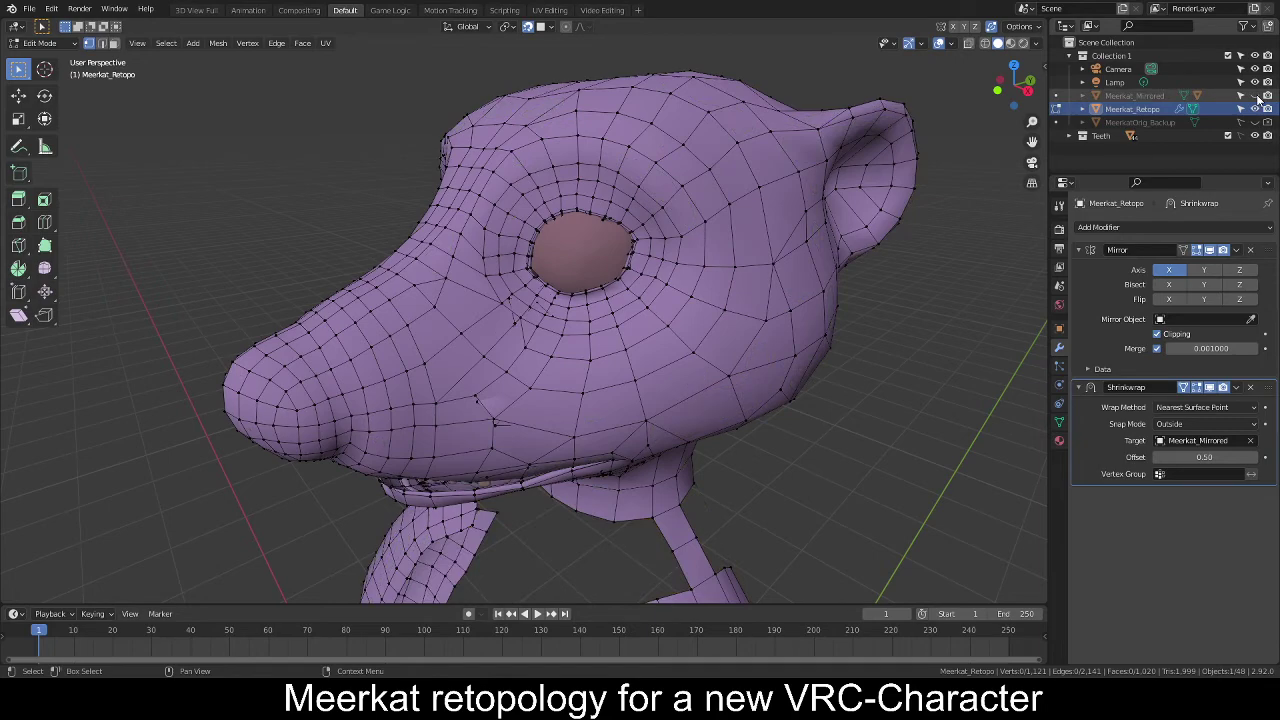
pyautogui.moveTo(720, 210); pyautogui.dragTo(560, 287, button='middle')
# Check the Auto Merge settings in the mesh editing options and inspect the head for damaged geometry.
pyautogui.click(1016, 27)
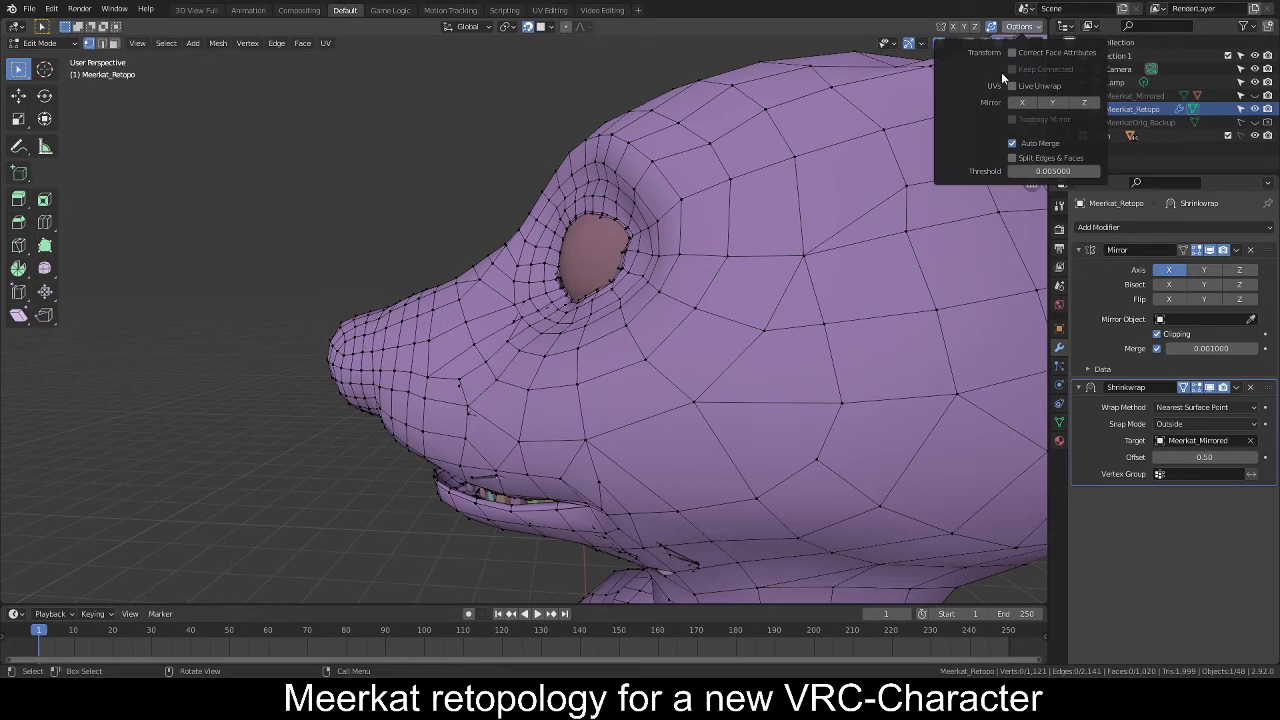
pyautogui.click(1030, 28)
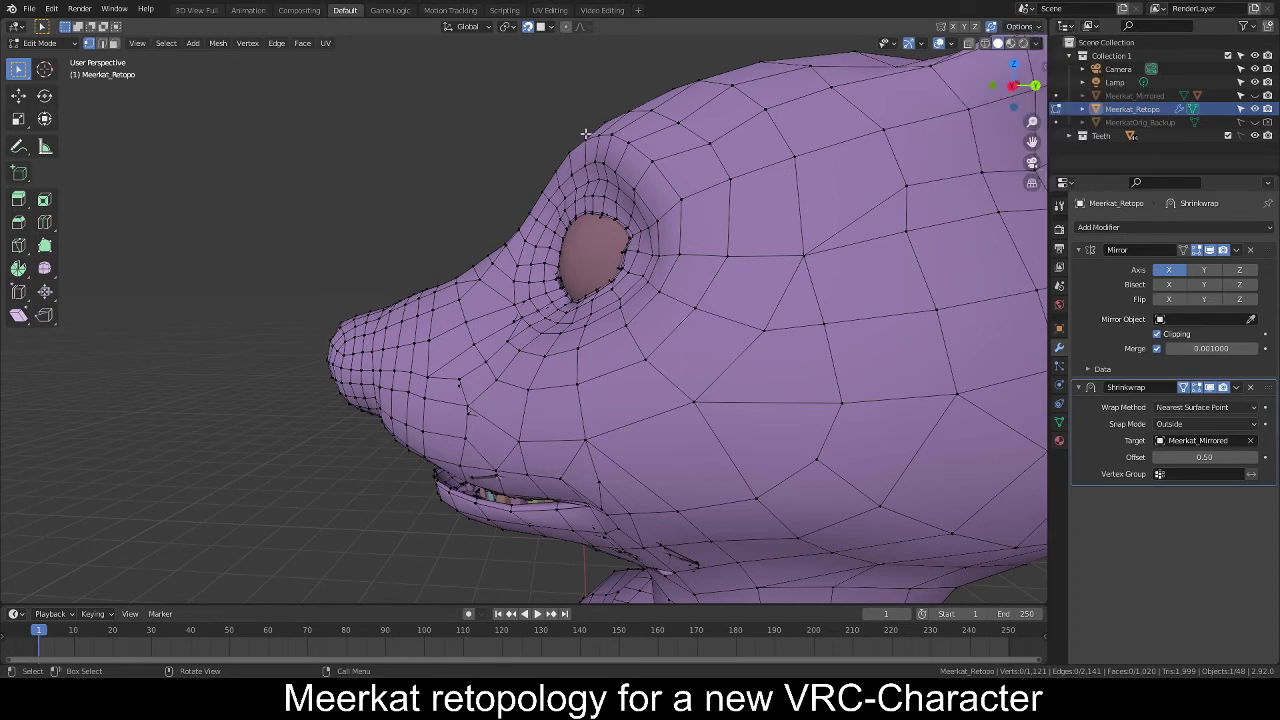
pyautogui.scroll(-1, 266, 326)
pyautogui.scroll(-4, 266, 326)
pyautogui.moveTo(289, 320); pyautogui.dragTo(381, 321, button='middle')
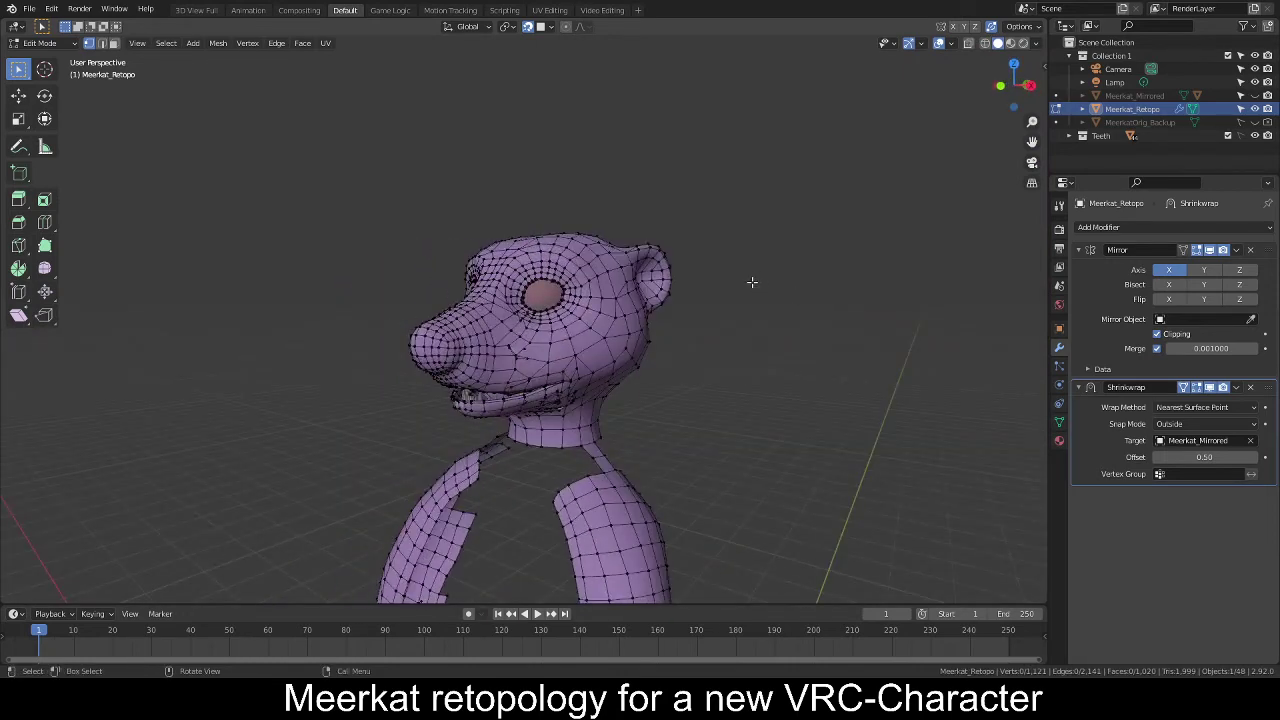
pyautogui.scroll(6, 710, 392)
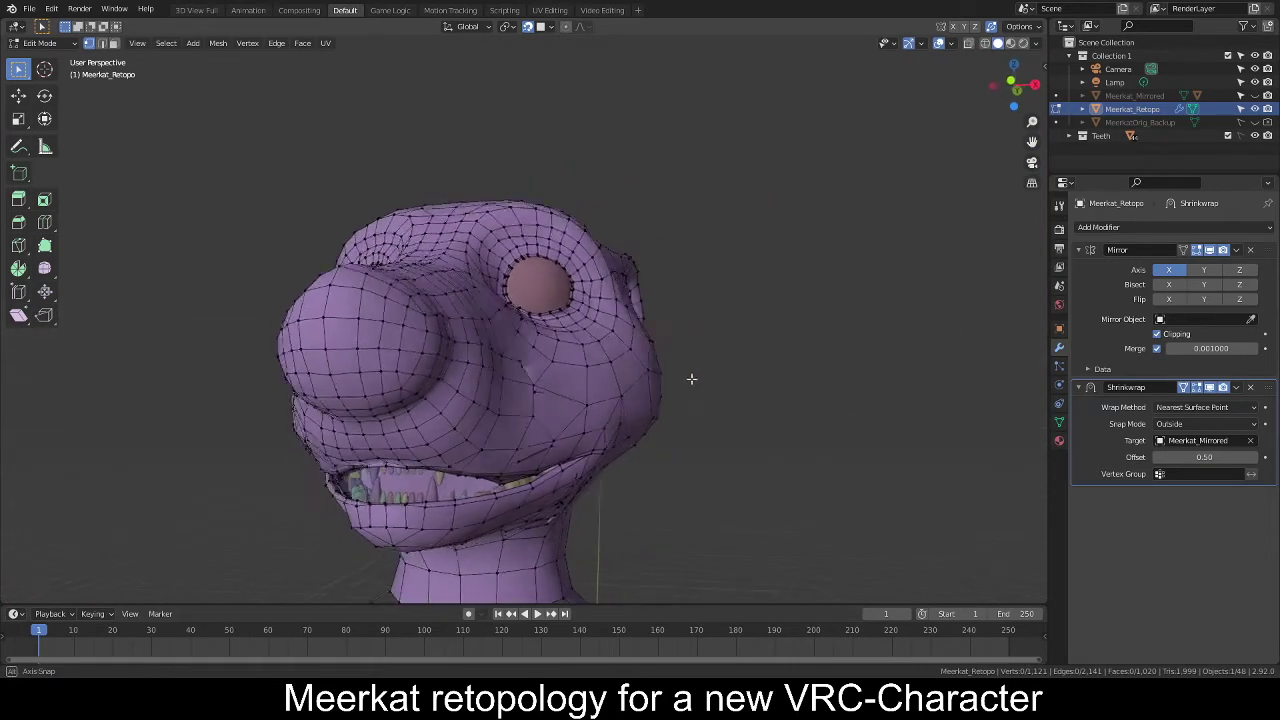
# Undo the most recent edits to the retopology mesh.
pyautogui.hotkey('ctrl', 'z')
pyautogui.hotkey('ctrl', 'z')
pyautogui.hotkey('ctrl', 'z')
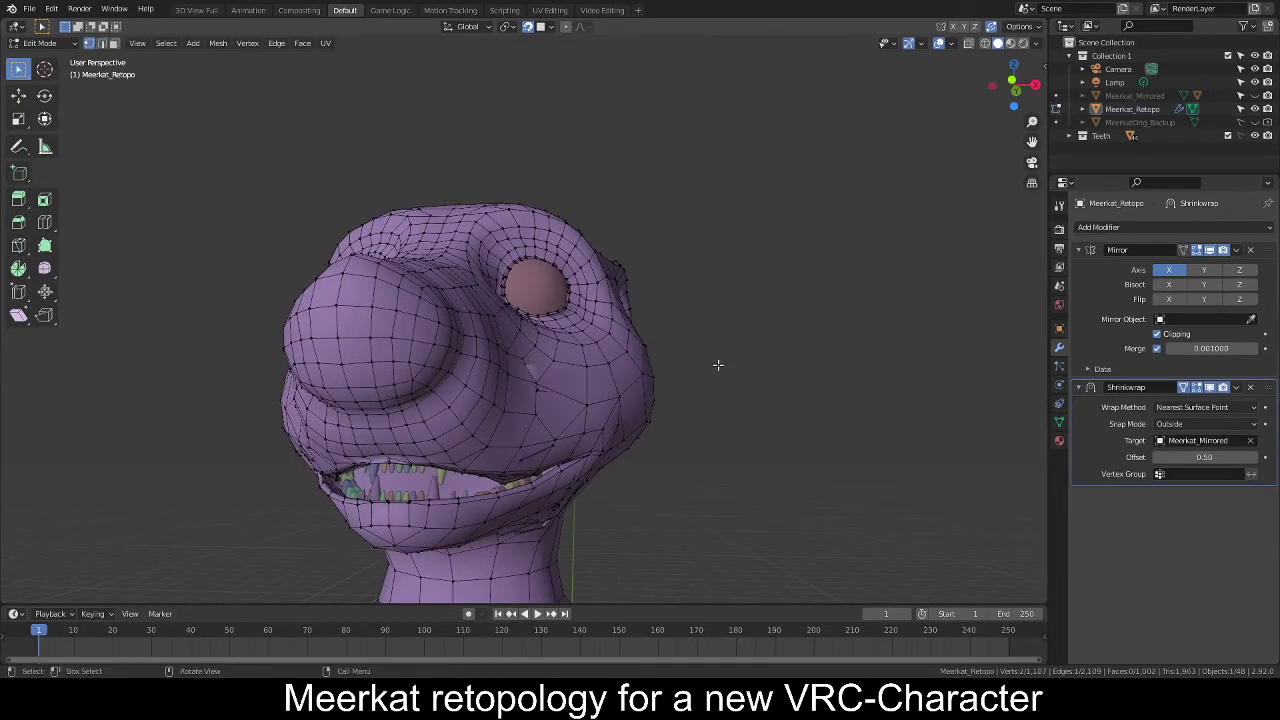
# Open the recent file Retopo_MeerkatNewOne5.blend in place of the current one.
pyautogui.click(31, 11)
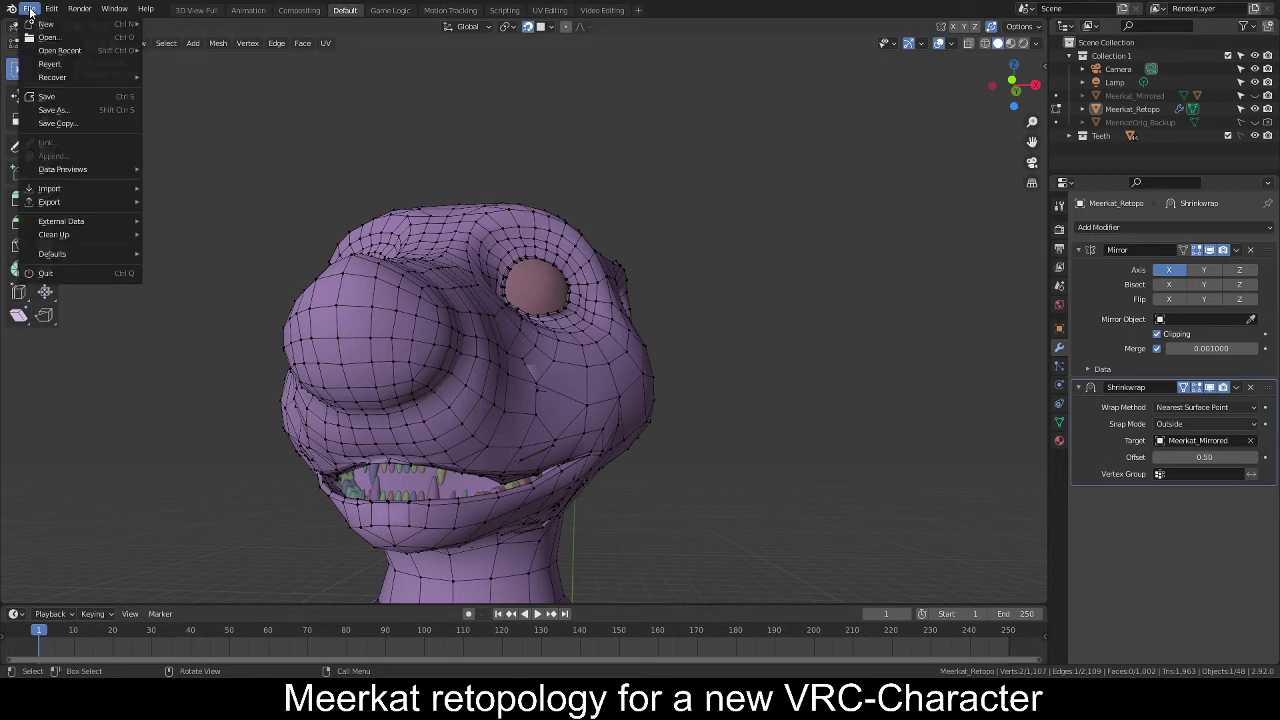
pyautogui.moveTo(86, 52)
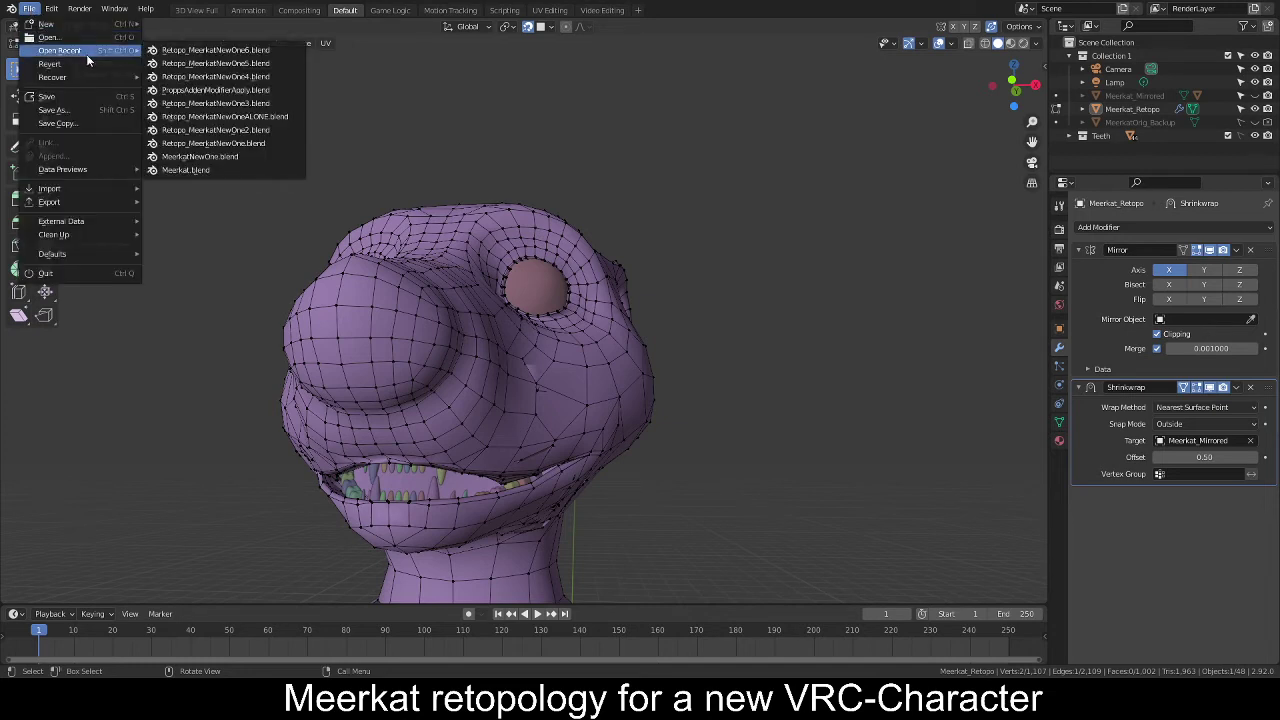
pyautogui.click(226, 63)
pyautogui.click(684, 363)
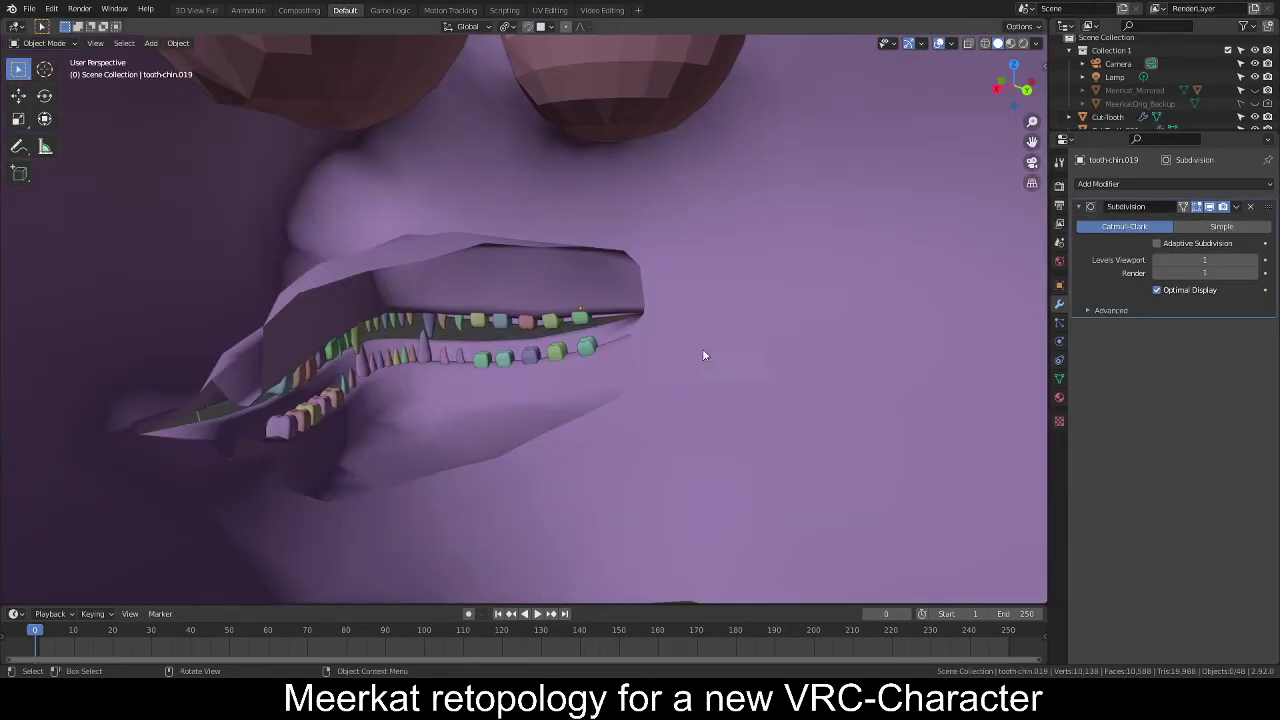
# Inspect the mouth and teeth, select the Meerkat_Retopo head mesh and enter Edit Mode.
pyautogui.scroll(-10, 716, 318)
pyautogui.moveTo(443, 379); pyautogui.dragTo(605, 338, button='middle')
pyautogui.scroll(3, 671, 351)
pyautogui.scroll(3, 666, 351)
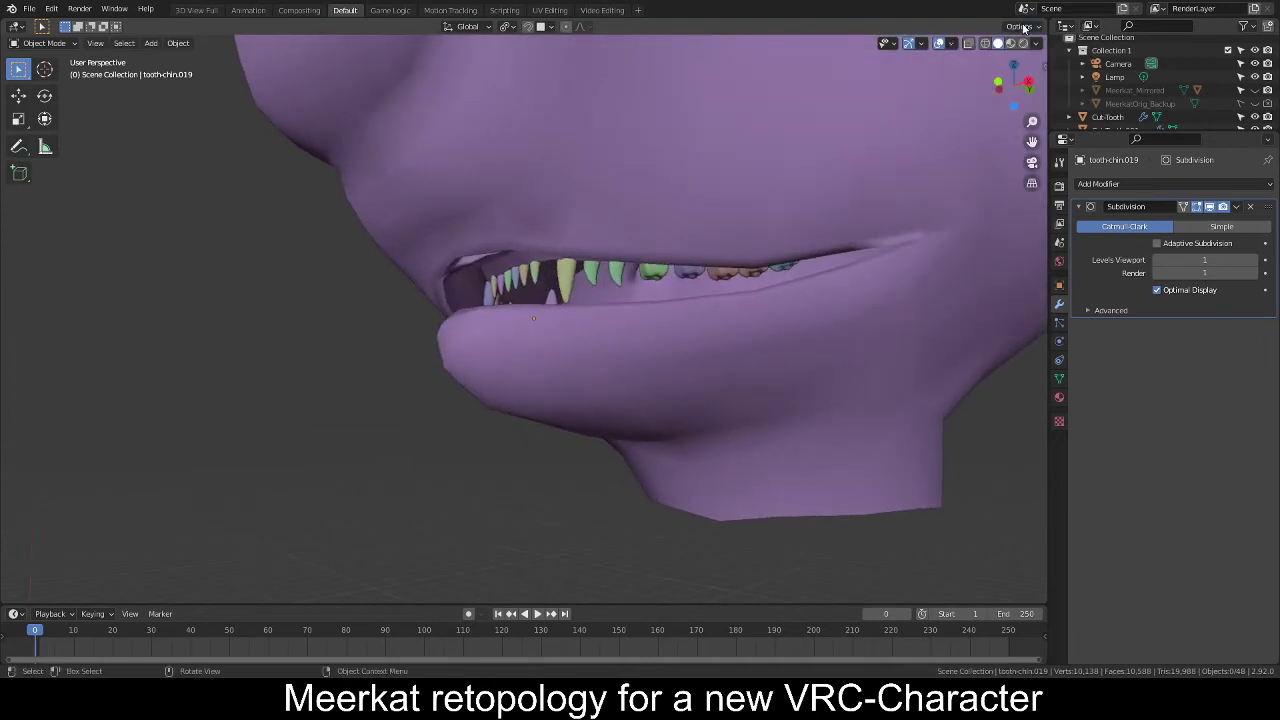
pyautogui.click(603, 419)
pyautogui.moveTo(603, 419); pyautogui.dragTo(714, 390, button='middle')
pyautogui.scroll(-4, 667, 388)
pyautogui.press('Tab')
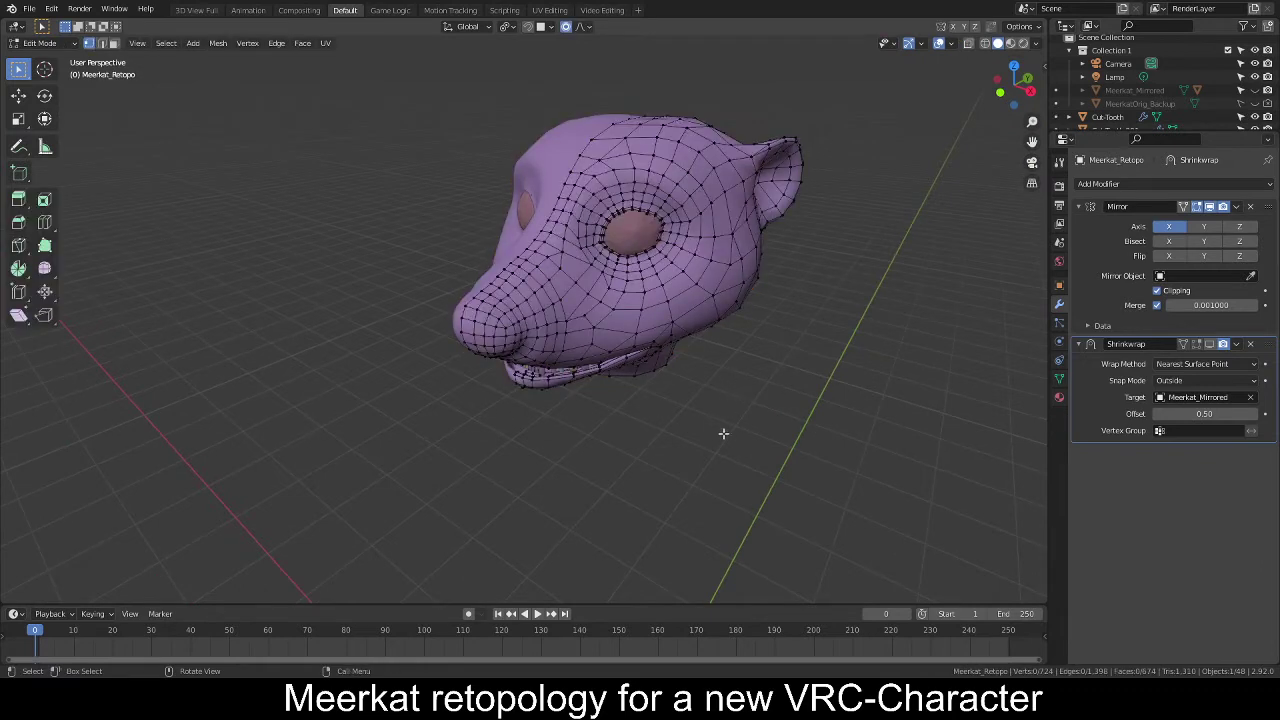
# Check the Auto Merge and threshold settings in this file's mesh editing options.
pyautogui.moveTo(724, 434); pyautogui.dragTo(770, 396, button='middle')
pyautogui.click(1018, 27)
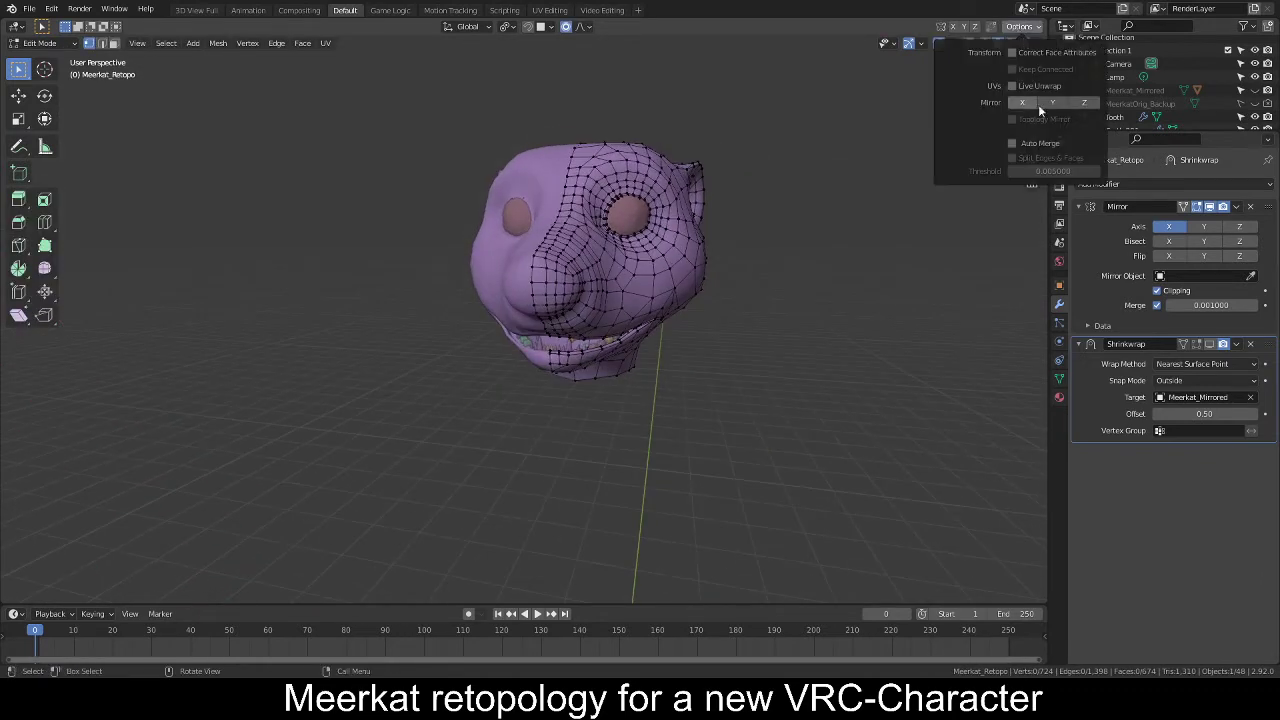
pyautogui.click(1012, 175)
pyautogui.click(1012, 175)
pyautogui.moveTo(1012, 175); pyautogui.dragTo(950, 175)
pyautogui.click(1025, 28)
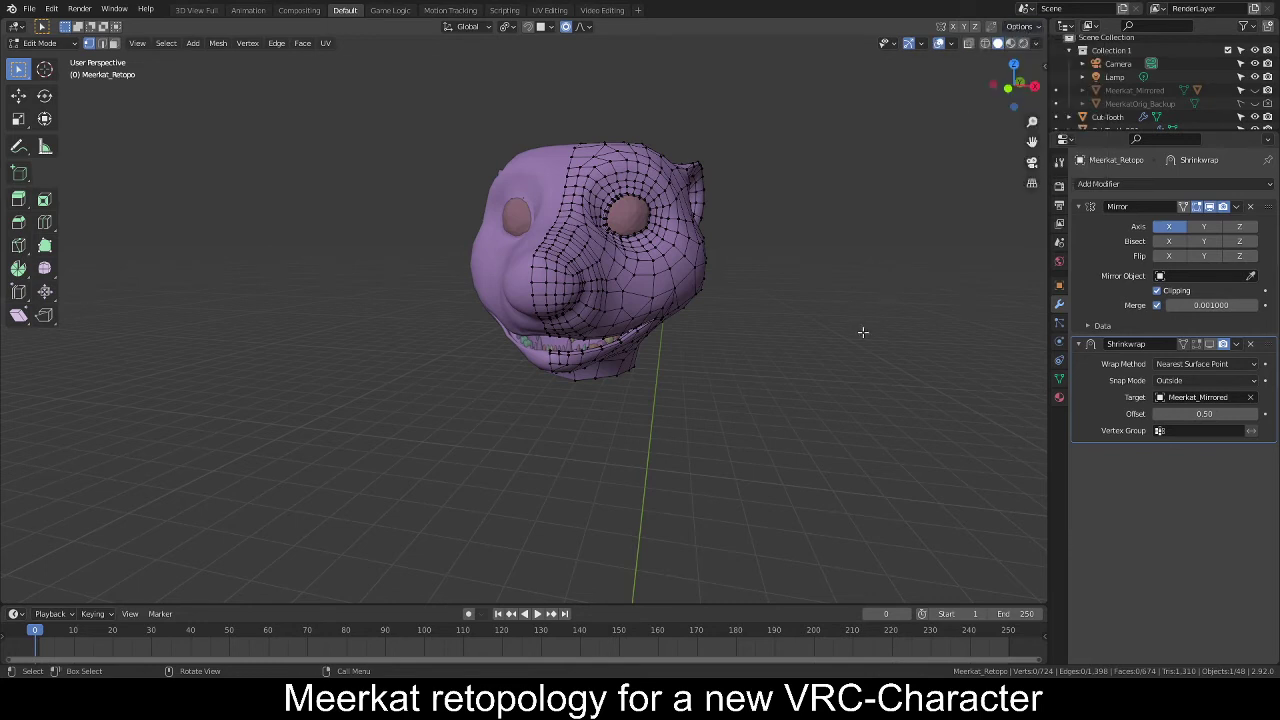
# Save the opened file as Retopo_MeerkatNewOne6.blend.
pyautogui.click(27, 9)
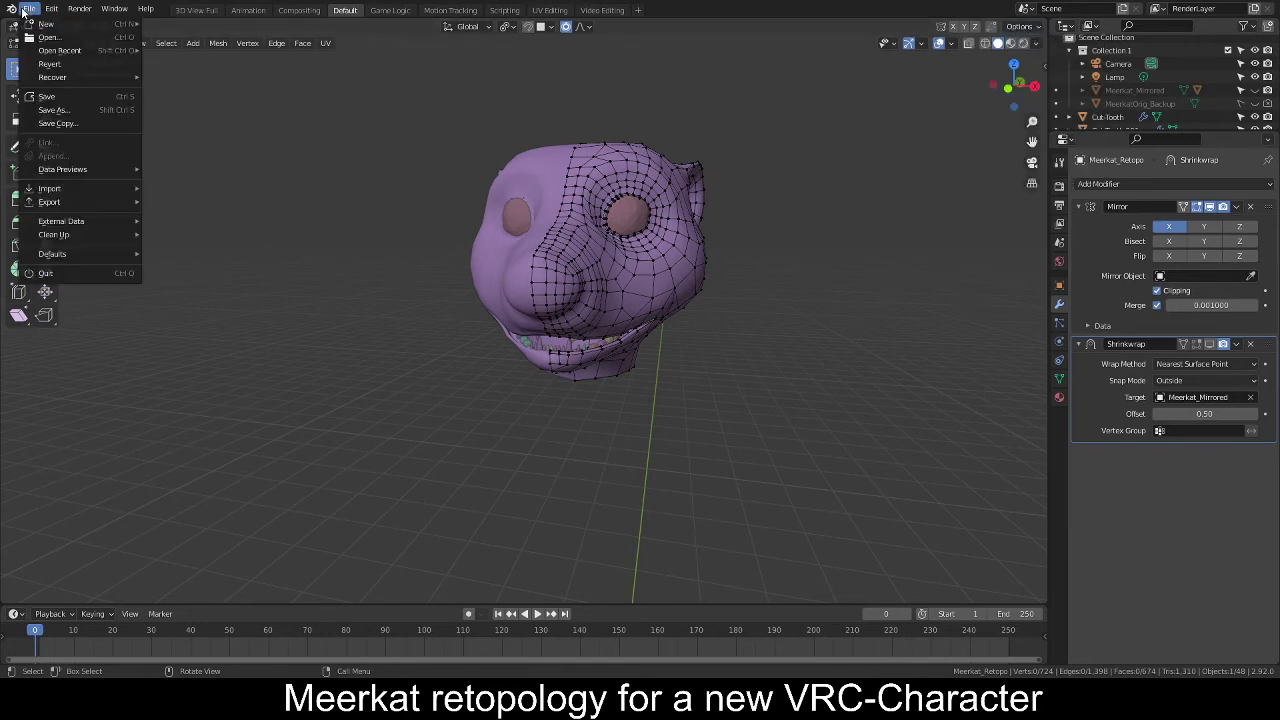
pyautogui.click(54, 111)
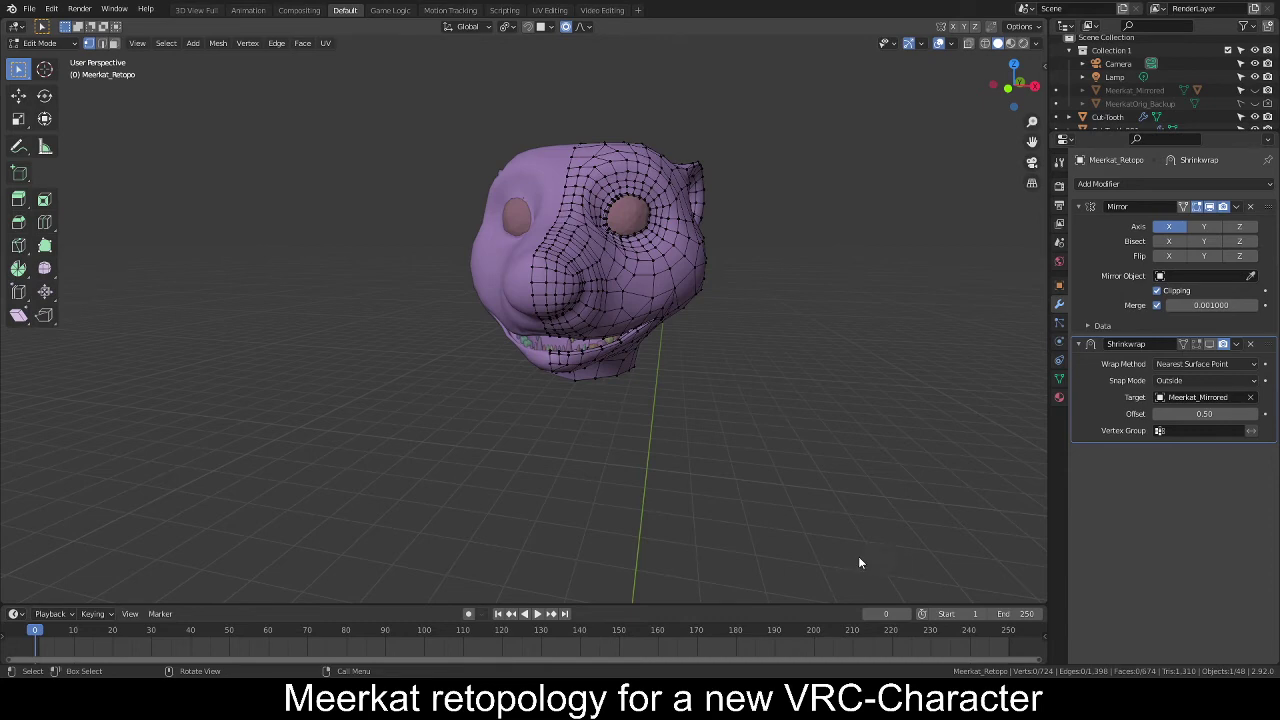
pyautogui.hotkey('ctrl', 's')
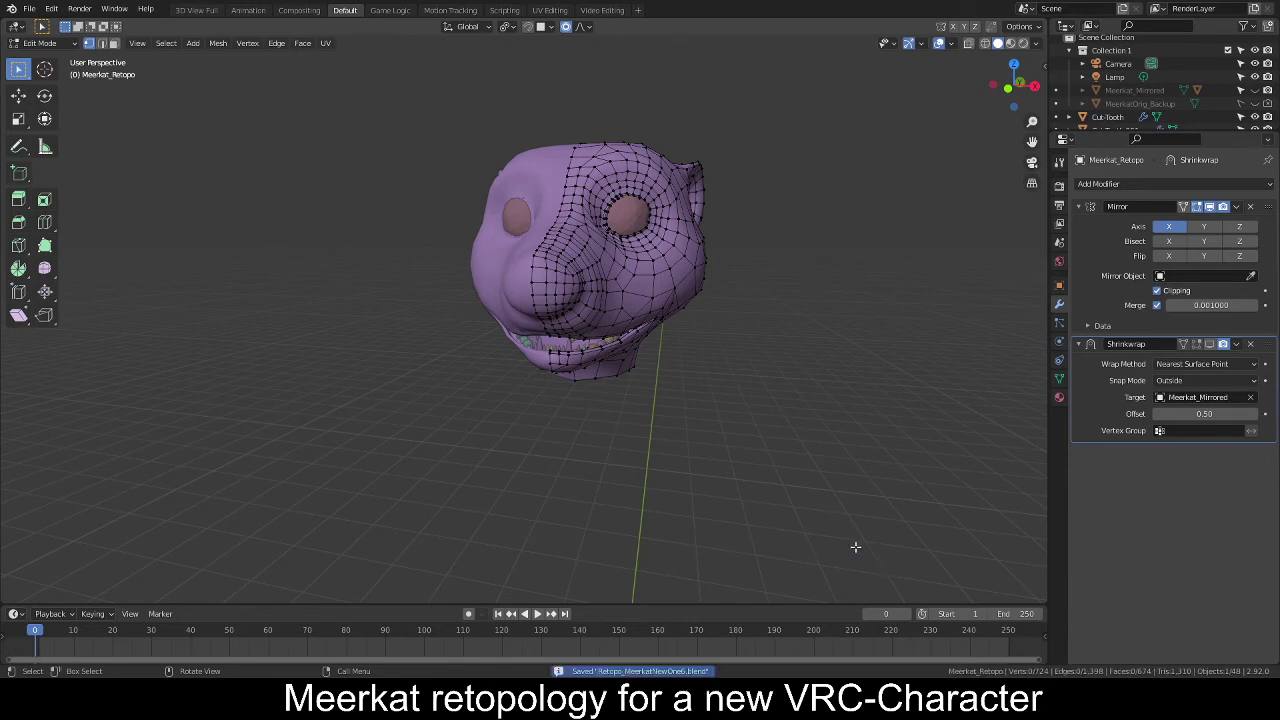
# Flatten the open edge loop at the neck's base by scaling it to 0 along Z, and save the file.
pyautogui.moveTo(724, 400); pyautogui.dragTo(700, 391, button='middle')
pyautogui.scroll(-1, 701, 391)
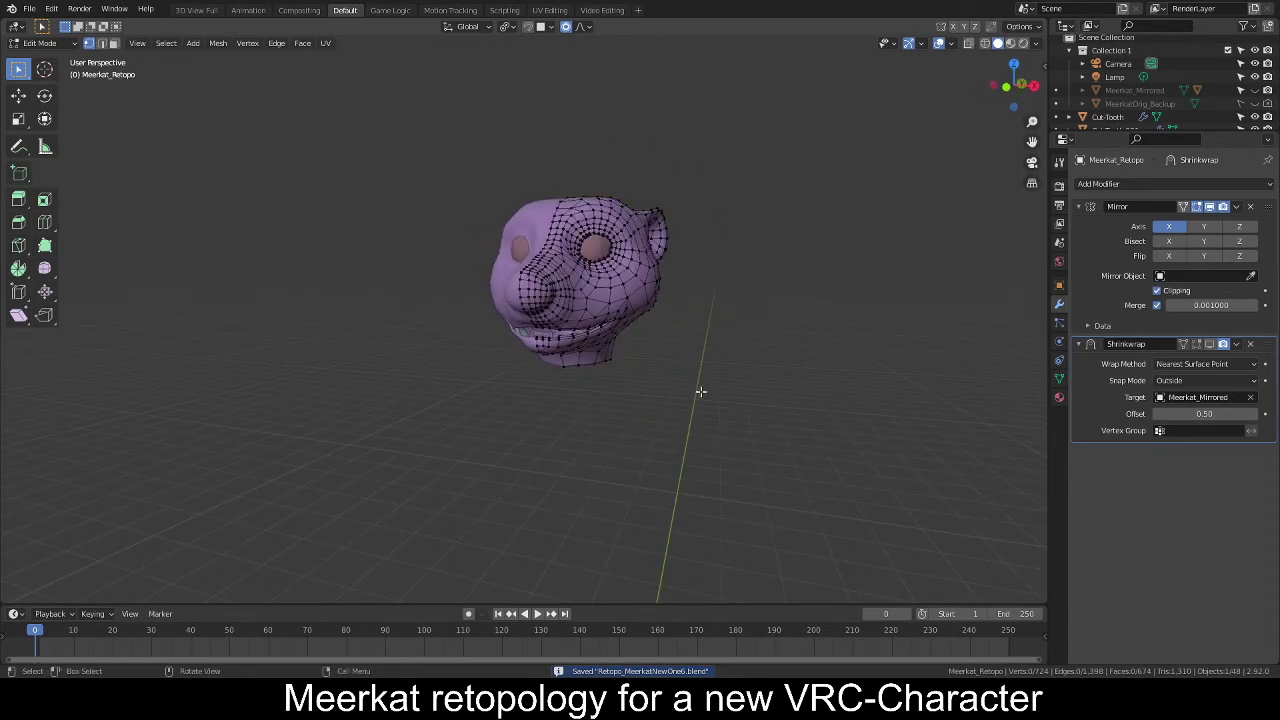
pyautogui.press('KP_3')
pyautogui.scroll(2, 760, 416)
pyautogui.scroll(1, 755, 418)
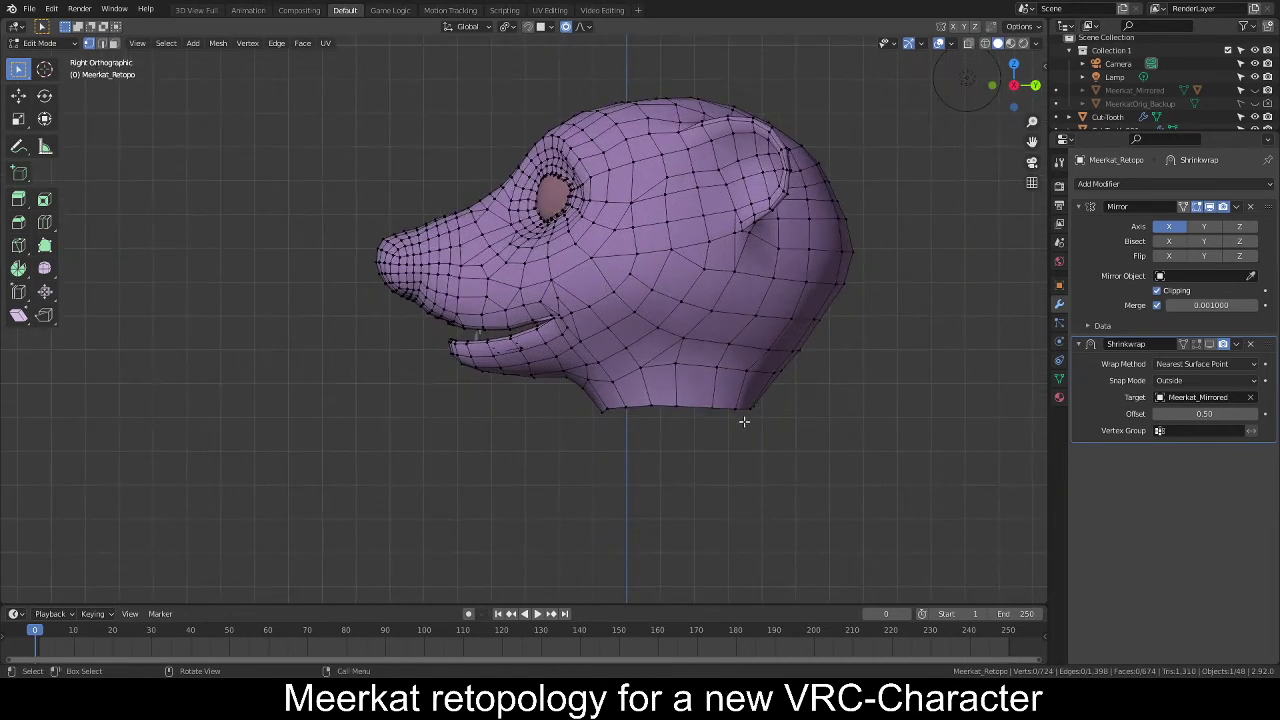
pyautogui.press('2')
pyautogui.keyDown('alt'); pyautogui.click(635, 416); pyautogui.keyUp('alt')
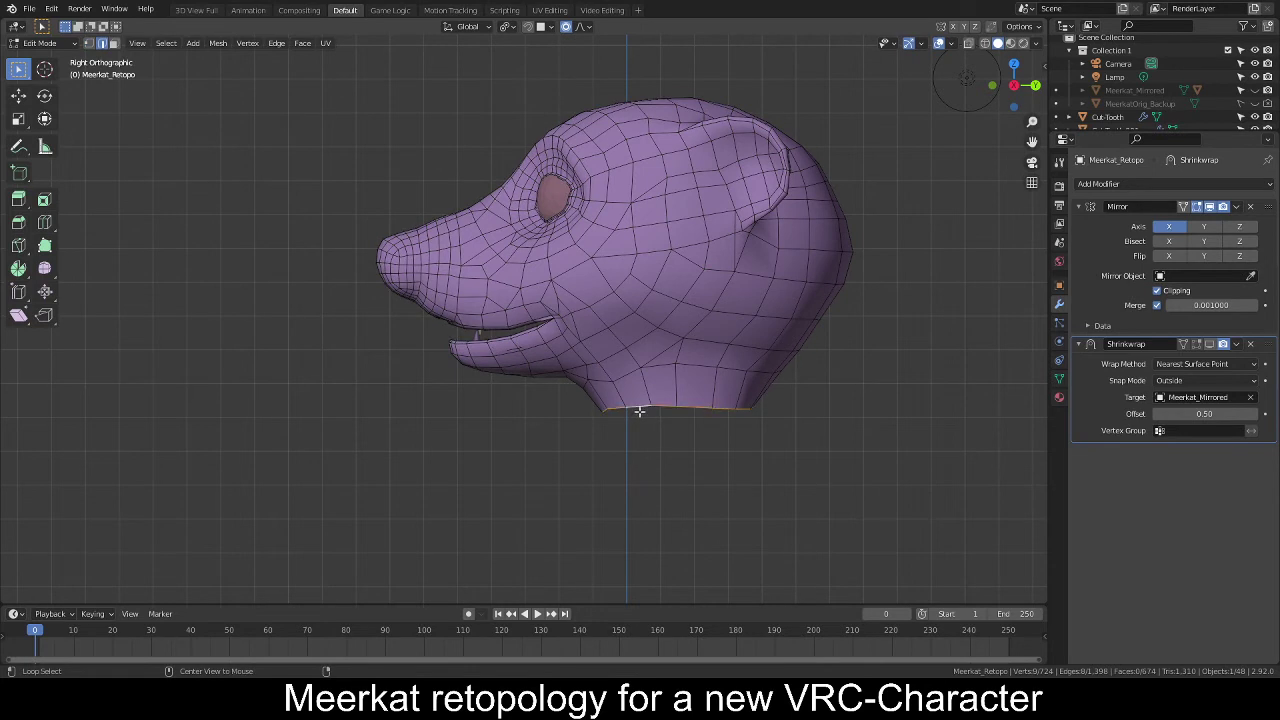
pyautogui.press('s')
pyautogui.press('z')
pyautogui.click(820, 428)
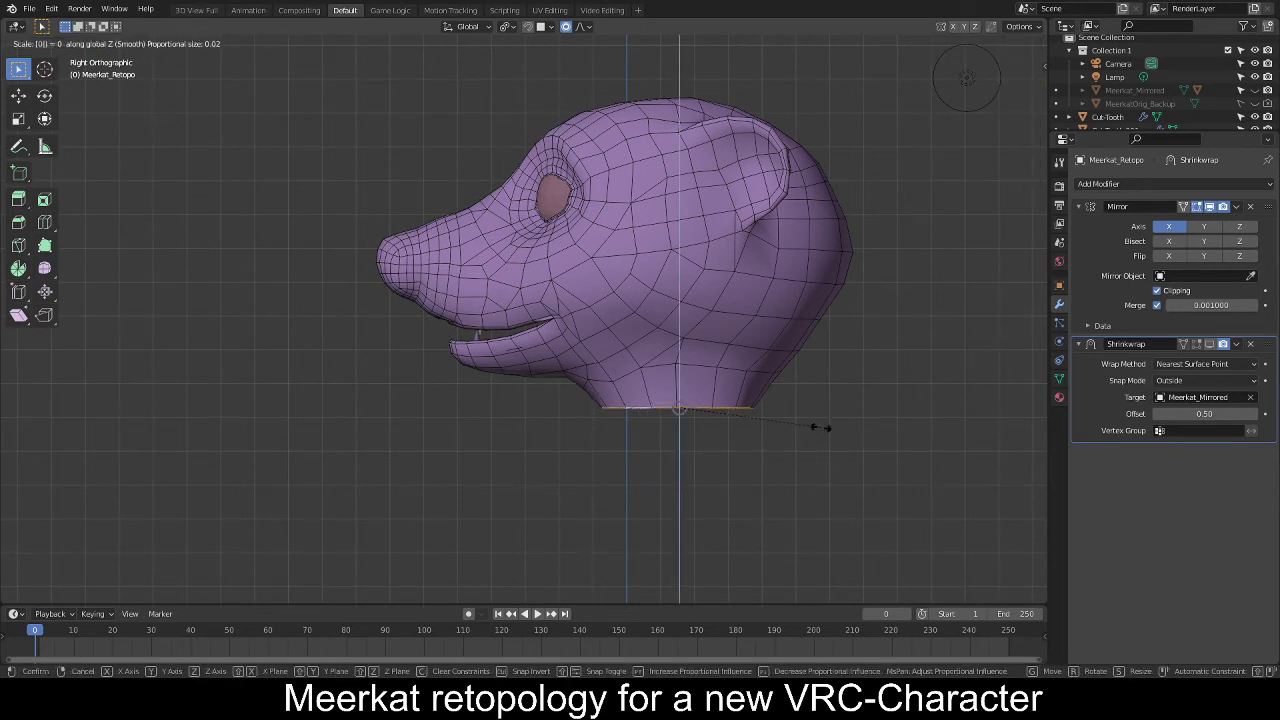
pyautogui.hotkey('alt', 'a')
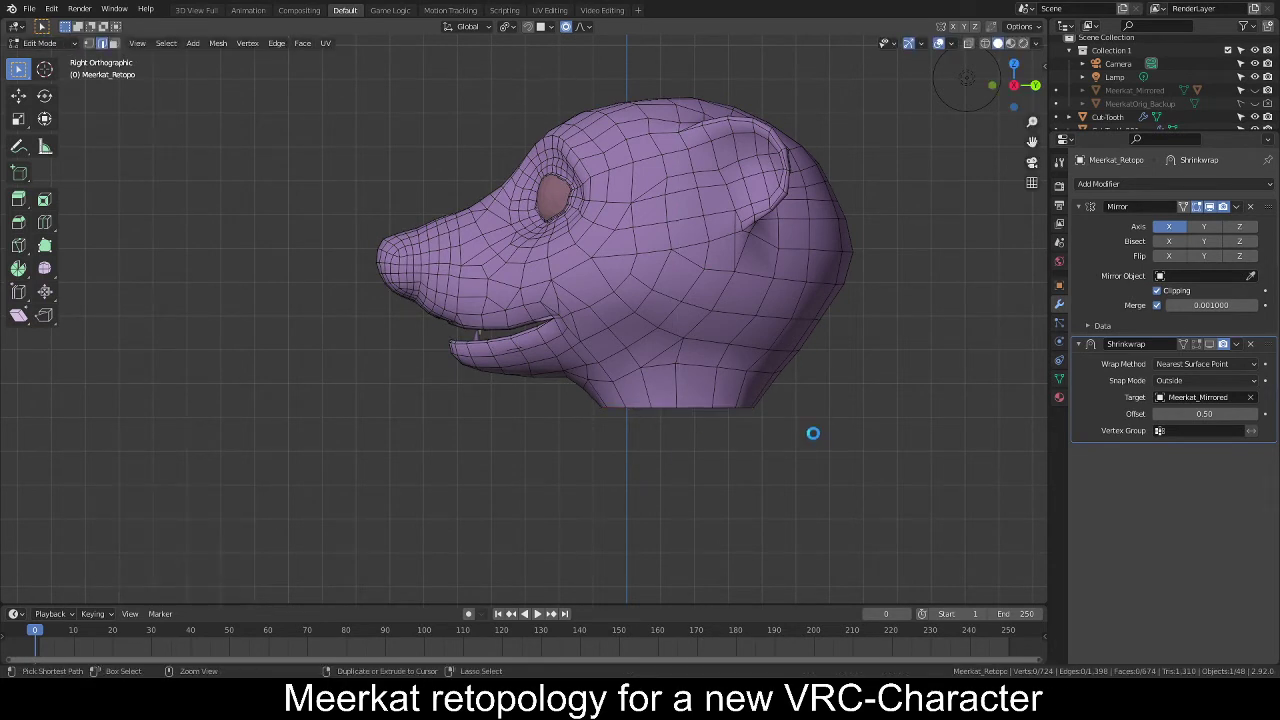
pyautogui.hotkey('ctrl', 's')
pyautogui.scroll(-4, 814, 434)
pyautogui.press('KP_1')
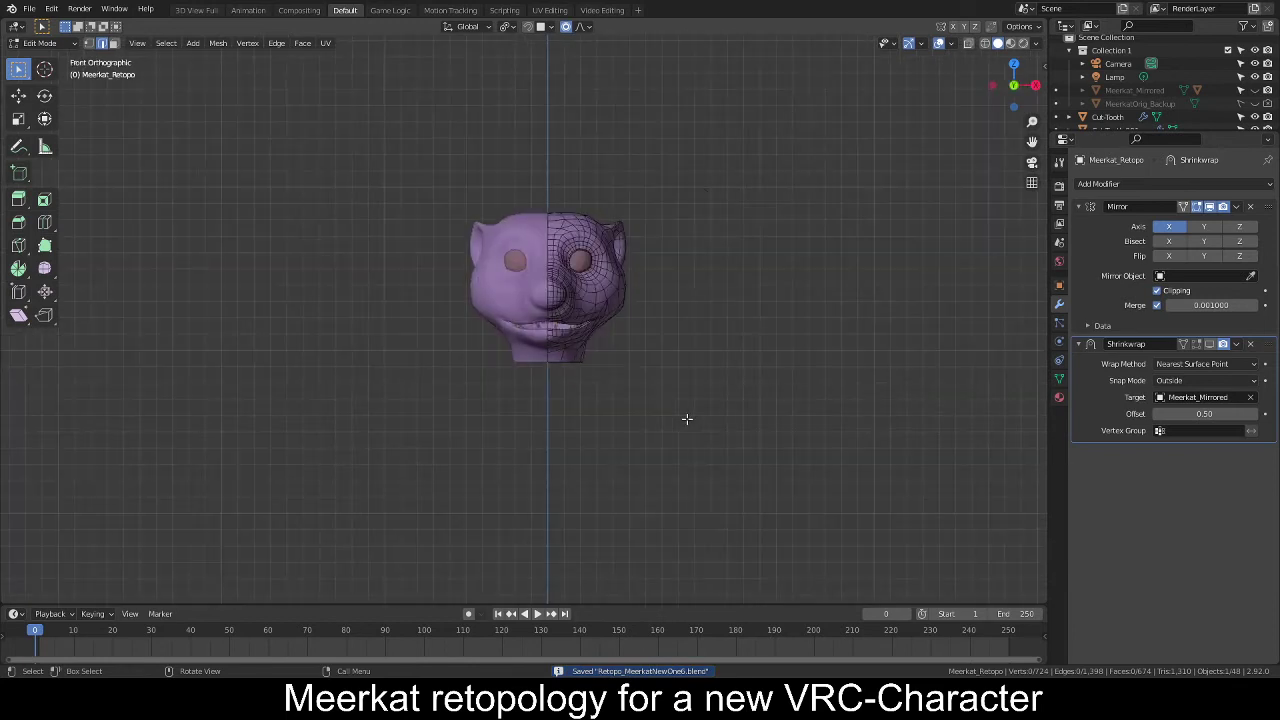
# Move all the tooth objects, without the Meerkat_Retopo head, into a new collection named Teeth and collapse that collection.
pyautogui.scroll(4, 749, 437)
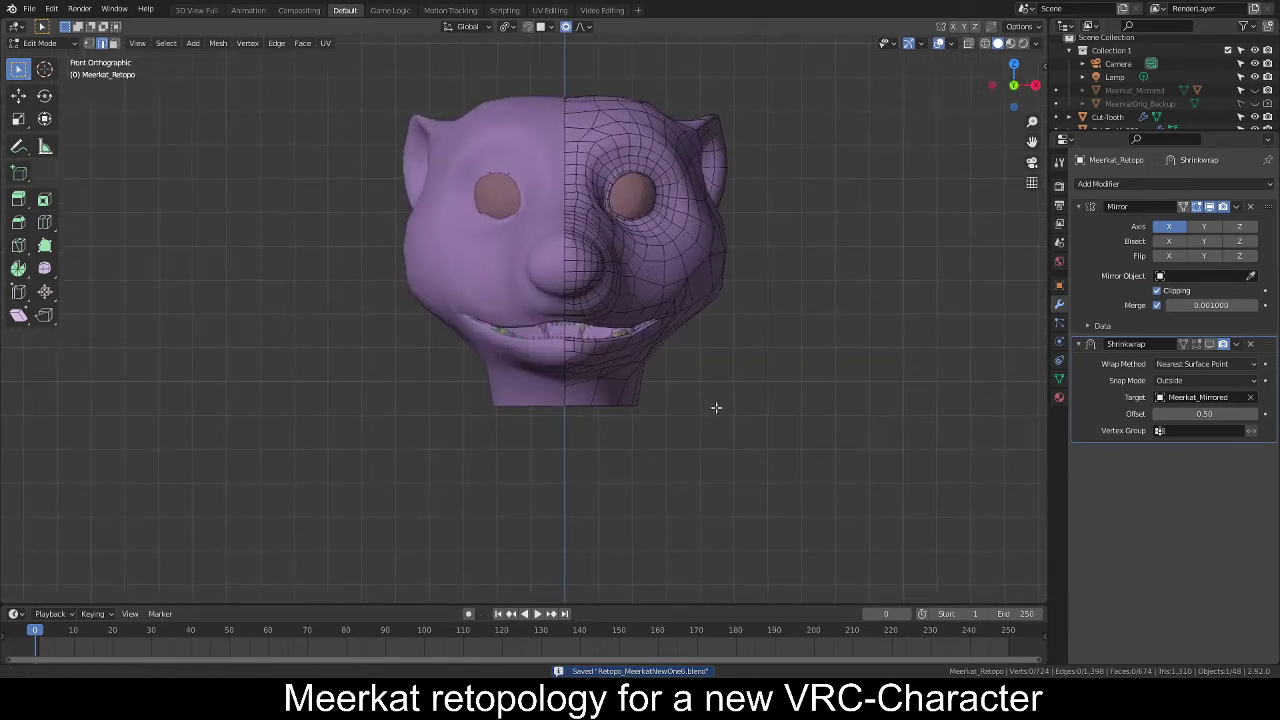
pyautogui.keyDown('shift'); pyautogui.moveTo(757, 437); pyautogui.dragTo(638, 405, button='middle'); pyautogui.keyUp('shift')
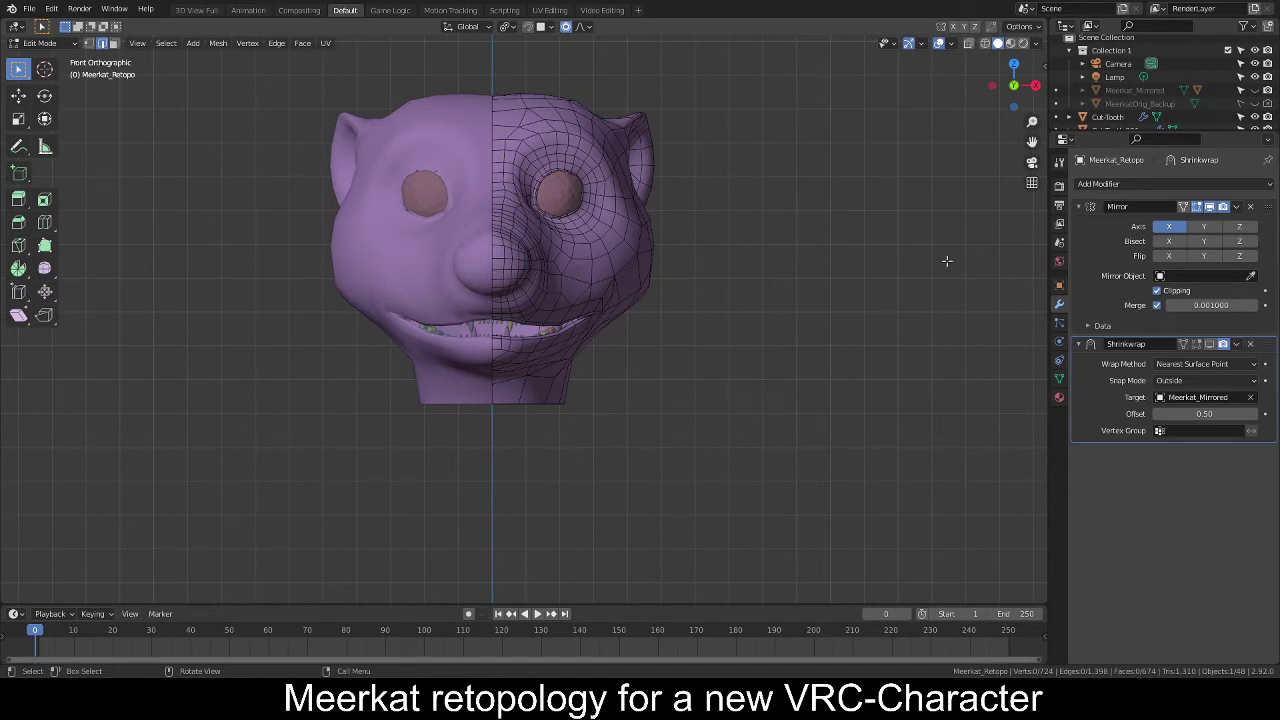
pyautogui.scroll(-2, 1206, 94)
pyautogui.scroll(3, 1180, 105)
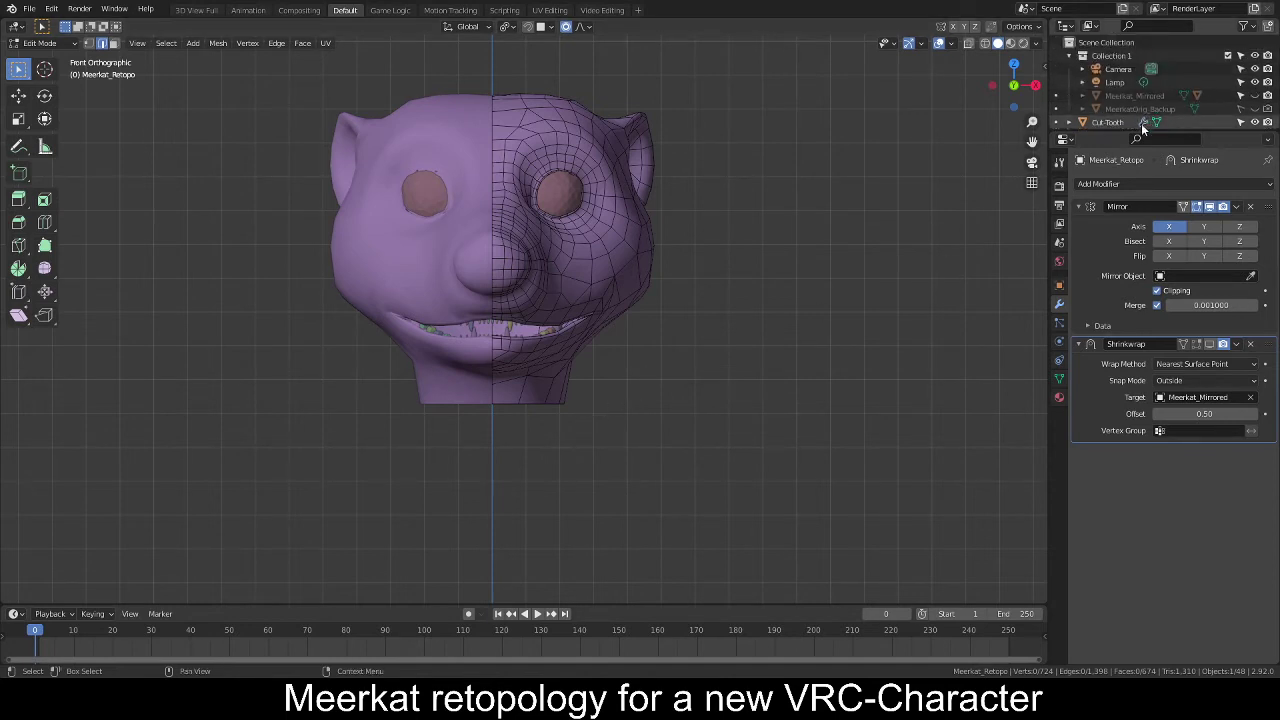
pyautogui.scroll(-2, 1119, 118)
pyautogui.click(1113, 98)
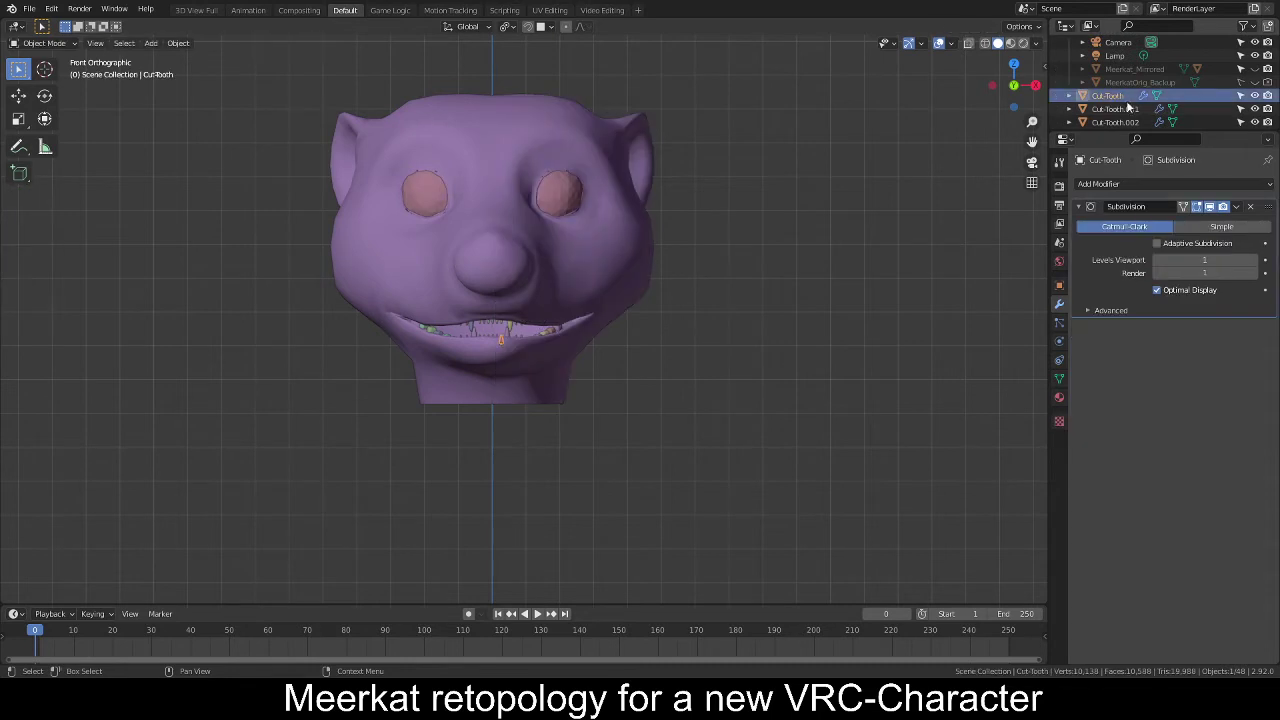
pyautogui.scroll(-8, 1121, 122)
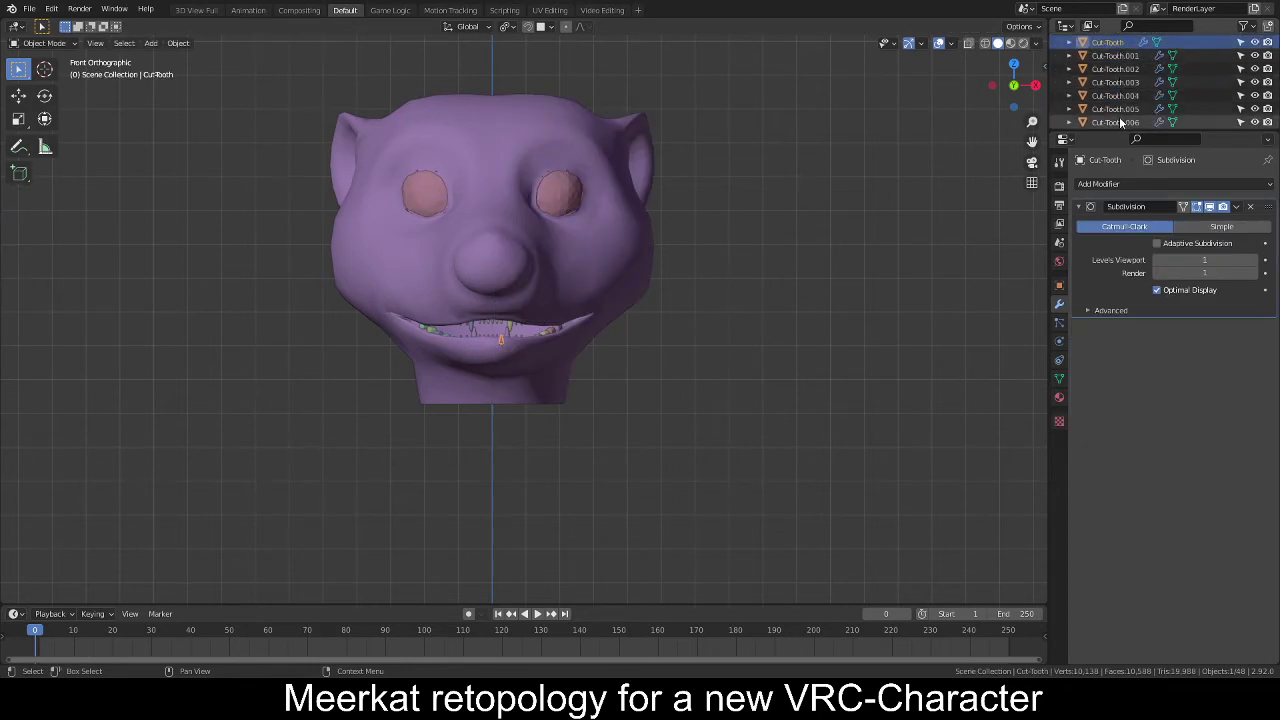
pyautogui.scroll(2, 1119, 116)
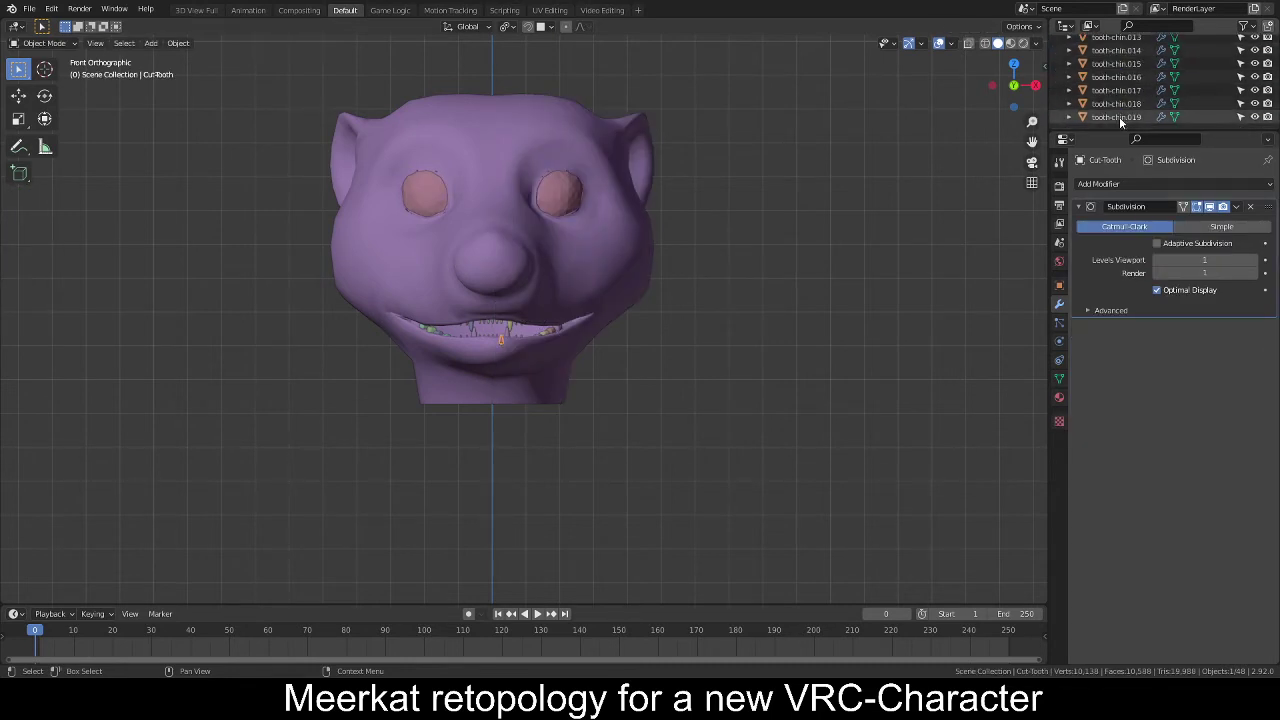
pyautogui.keyDown('shift'); pyautogui.click(1119, 116); pyautogui.keyUp('shift')
pyautogui.scroll(3, 1119, 116)
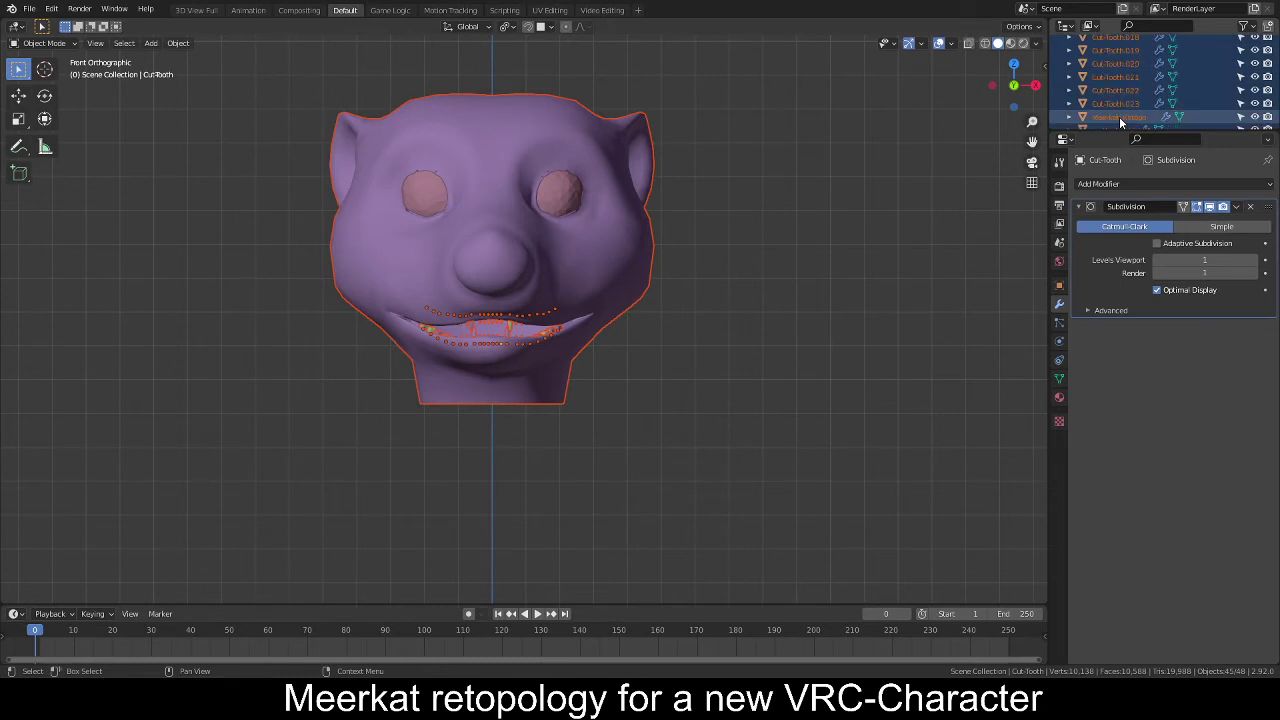
pyautogui.keyDown('ctrl'); pyautogui.click(1126, 118); pyautogui.keyUp('ctrl')
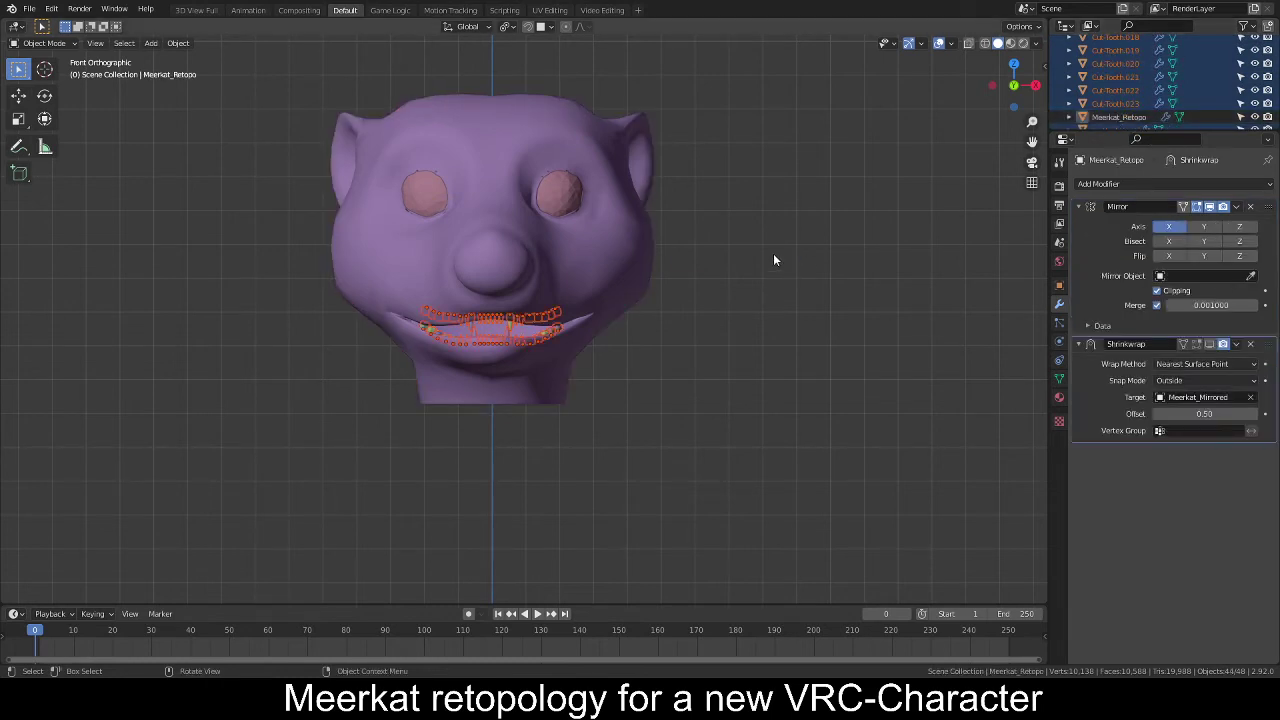
pyautogui.press('m')
pyautogui.click(763, 222)
pyautogui.write('Teeth')
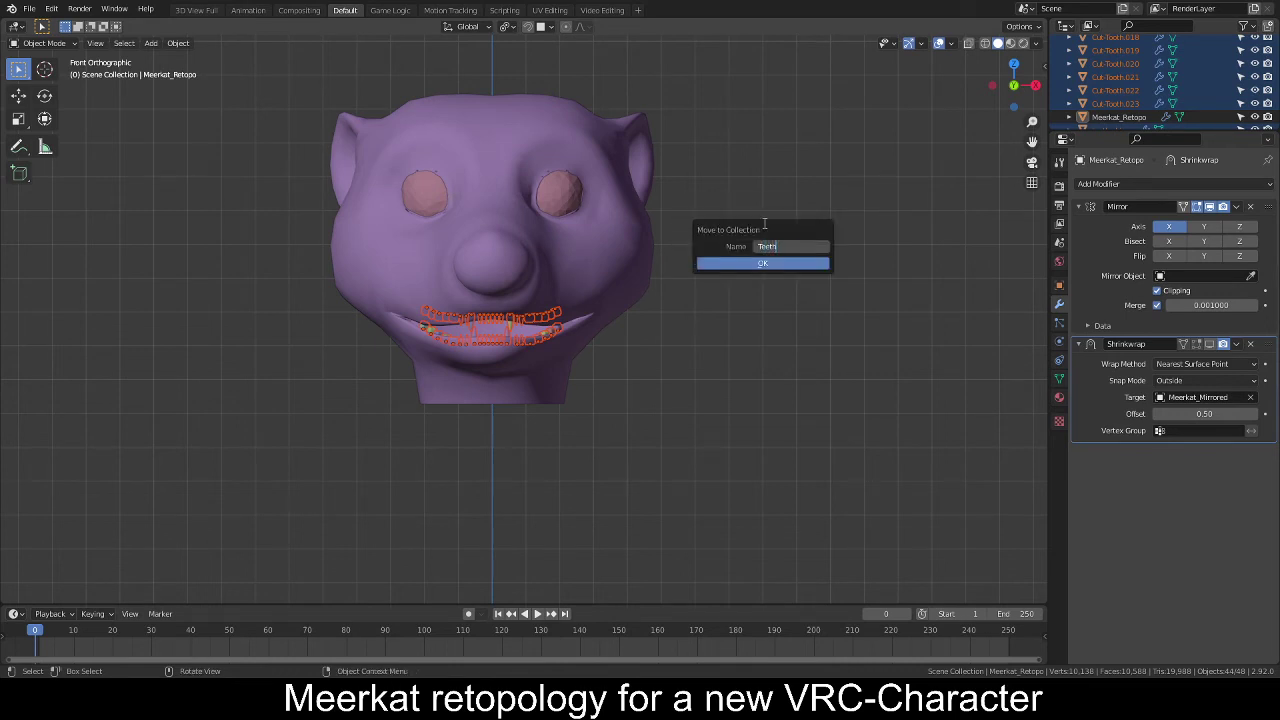
pyautogui.press('Return')
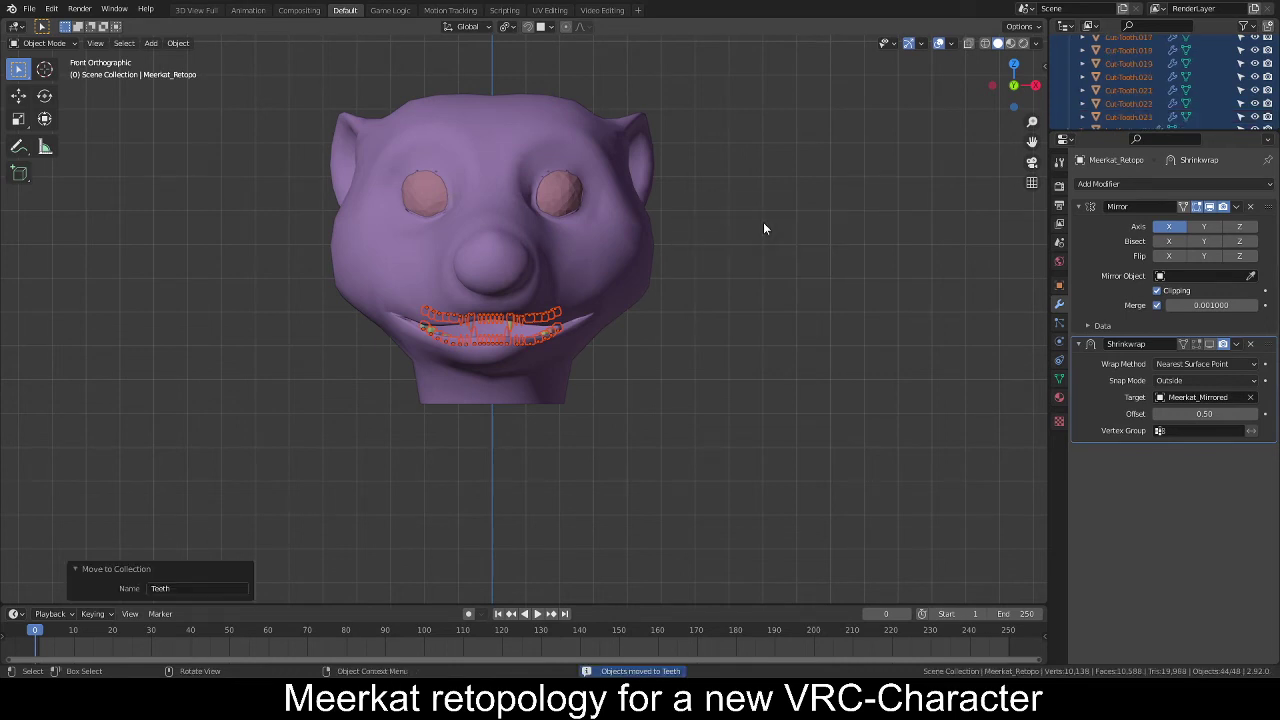
pyautogui.scroll(5, 1162, 80)
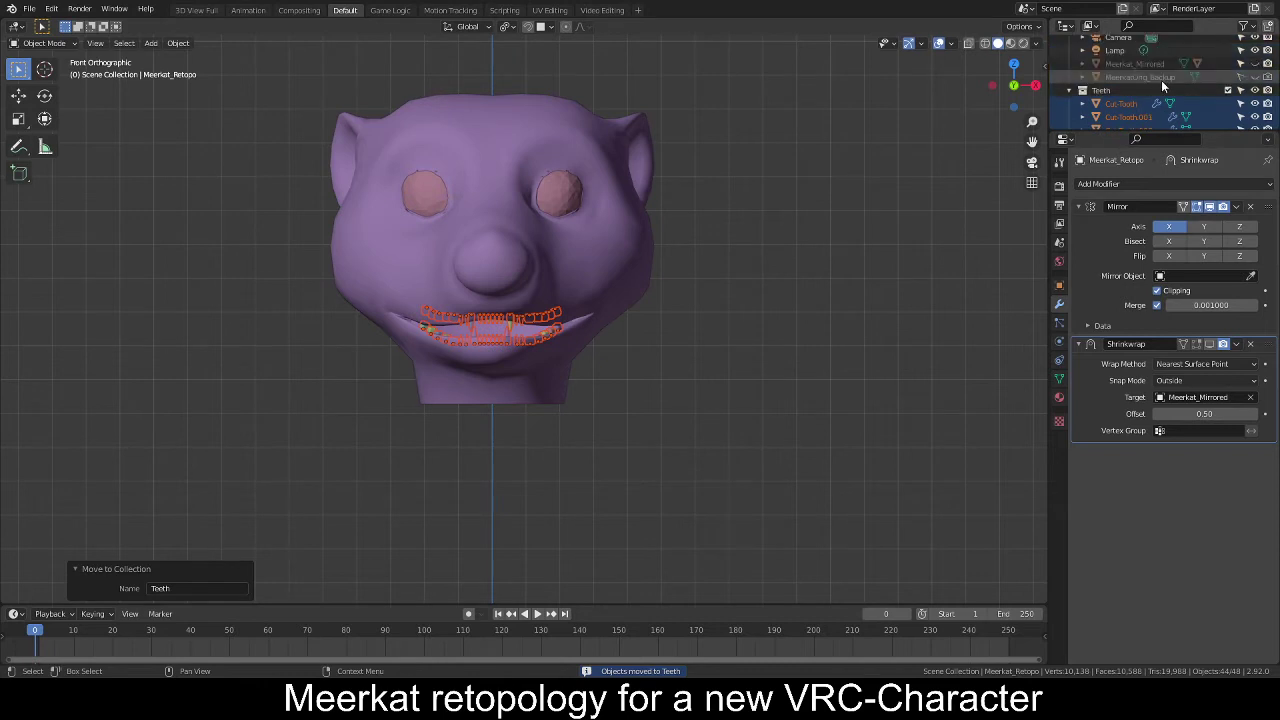
pyautogui.click(1081, 90)
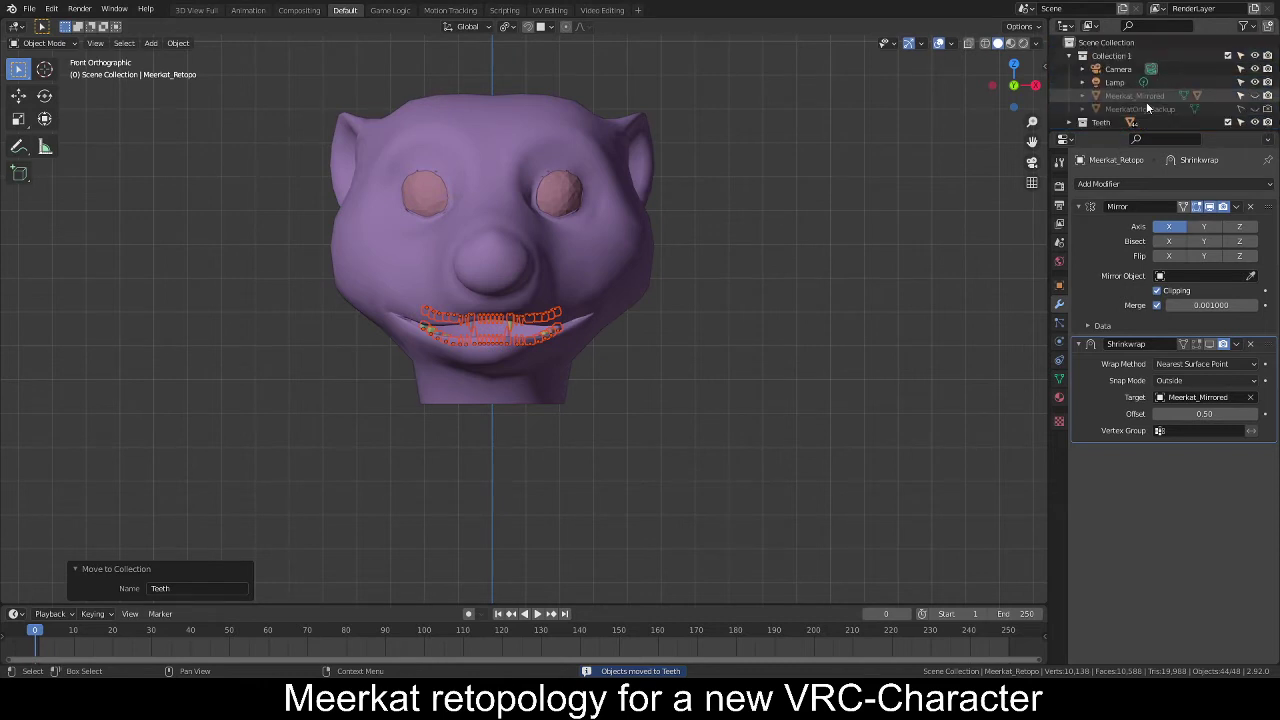
pyautogui.click(711, 236)
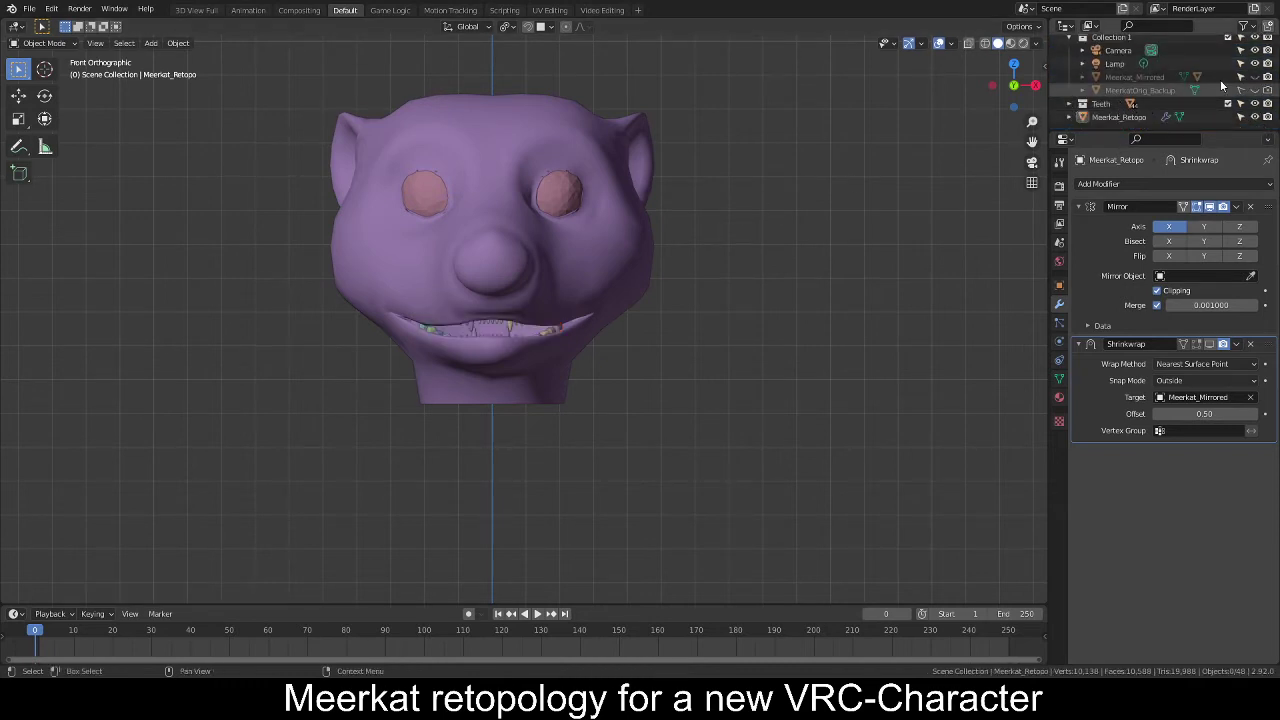
# Move the Meerkat_Retopo head into Collection 1 and deselect it.
pyautogui.click(1102, 119)
pyautogui.press('m')
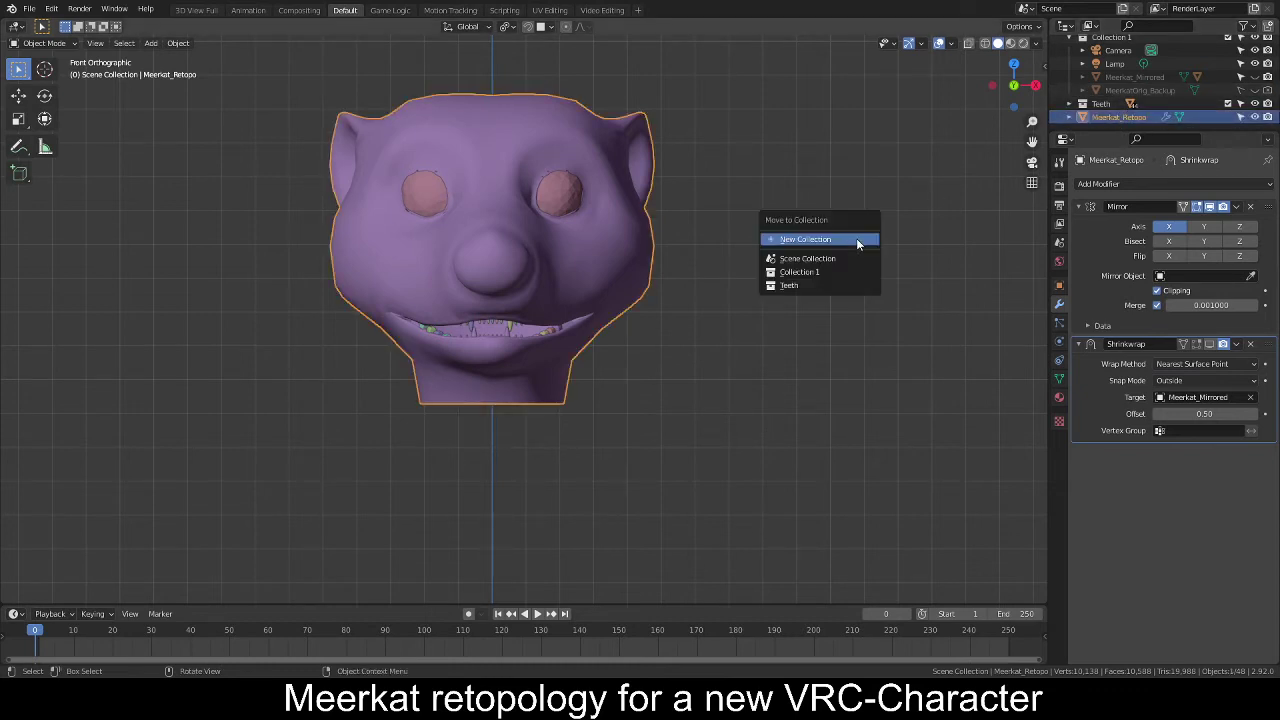
pyautogui.click(837, 271)
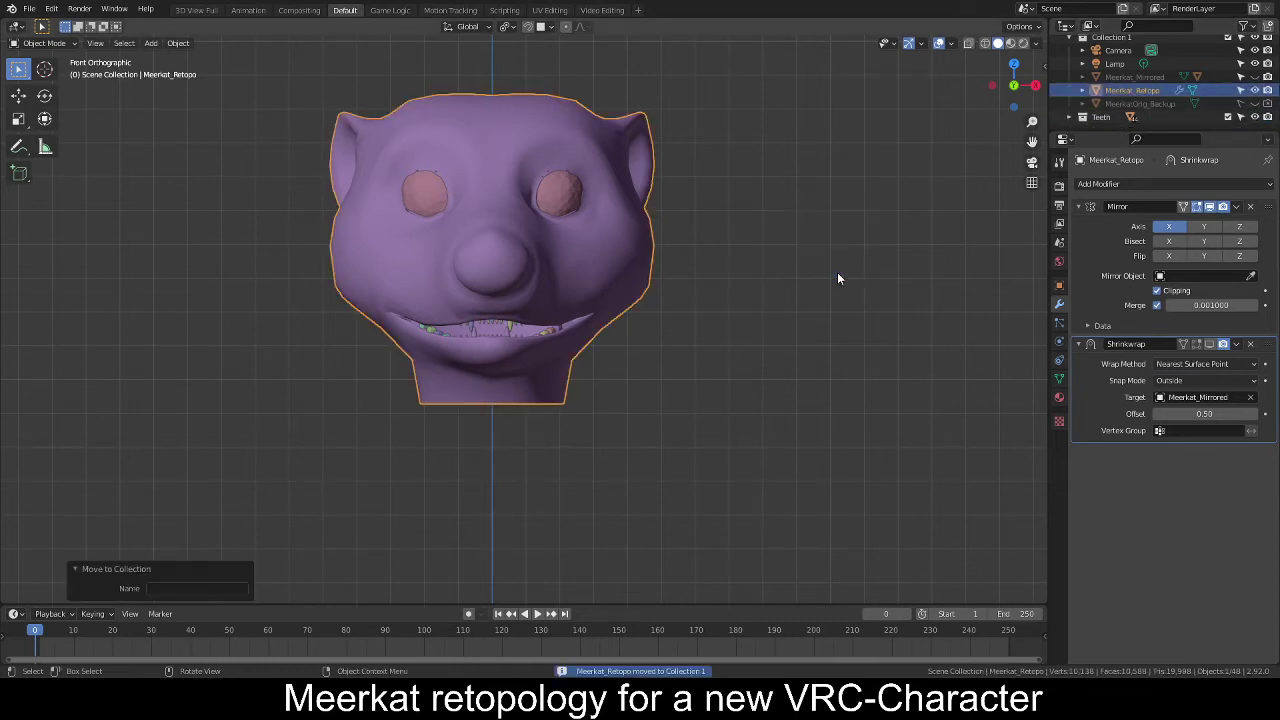
pyautogui.click(742, 256)
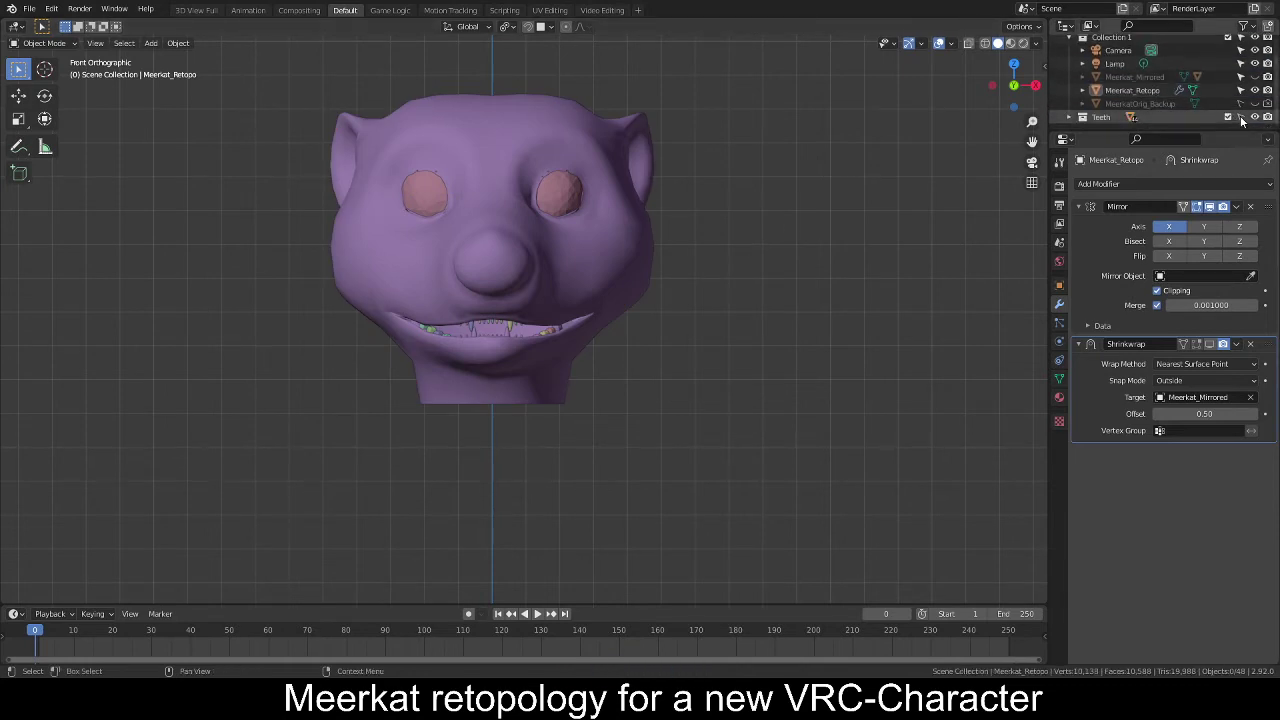
# Save the current file, and save a new version as Retopo_MeerkatNewOne7.blend.
pyautogui.scroll(2, 1200, 100)
pyautogui.click(1031, 27)
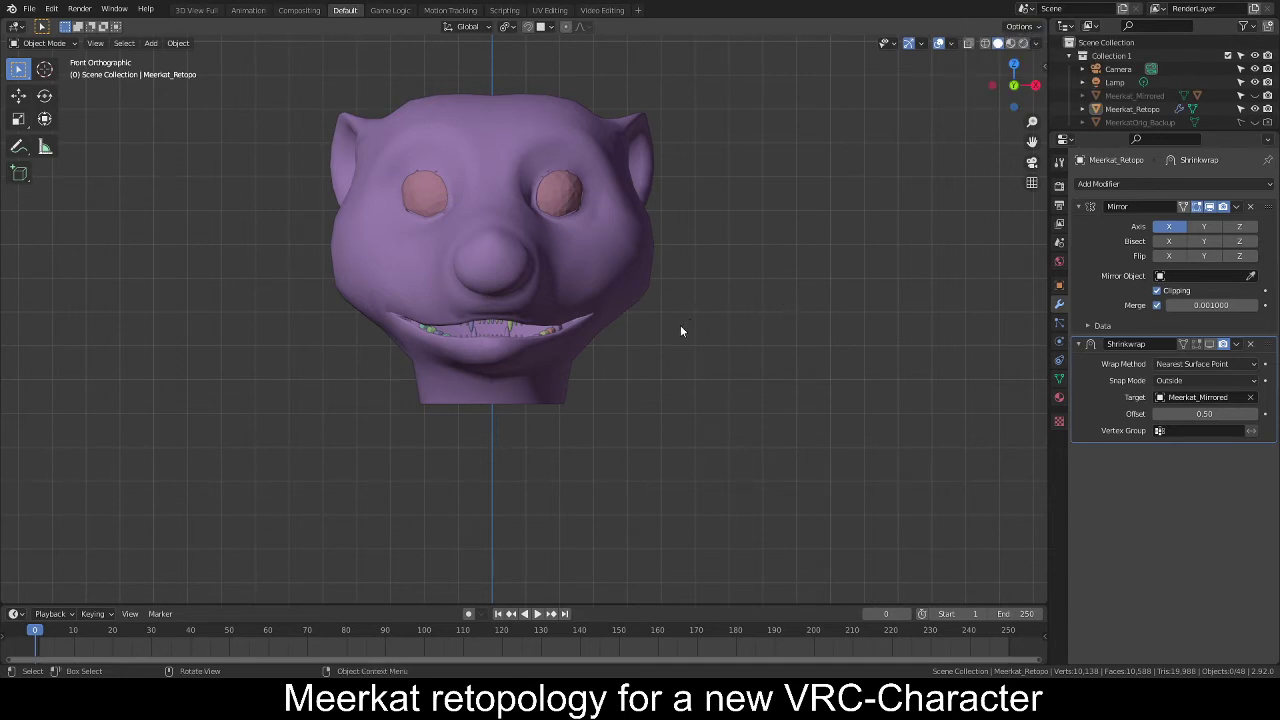
pyautogui.moveTo(680, 331)
pyautogui.mouseDown(button='middle')
pyautogui.moveTo(560, 369)
pyautogui.moveTo(671, 346)
pyautogui.mouseUp(button='middle')
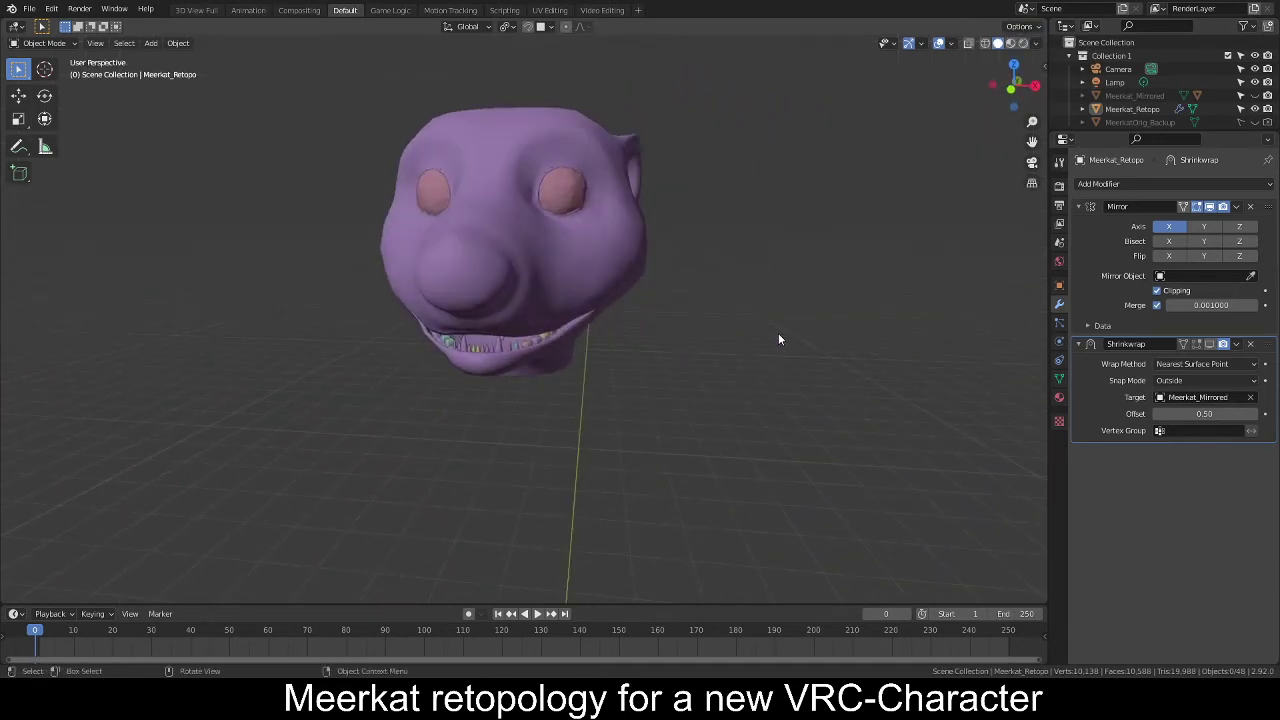
pyautogui.hotkey('ctrl', 's')
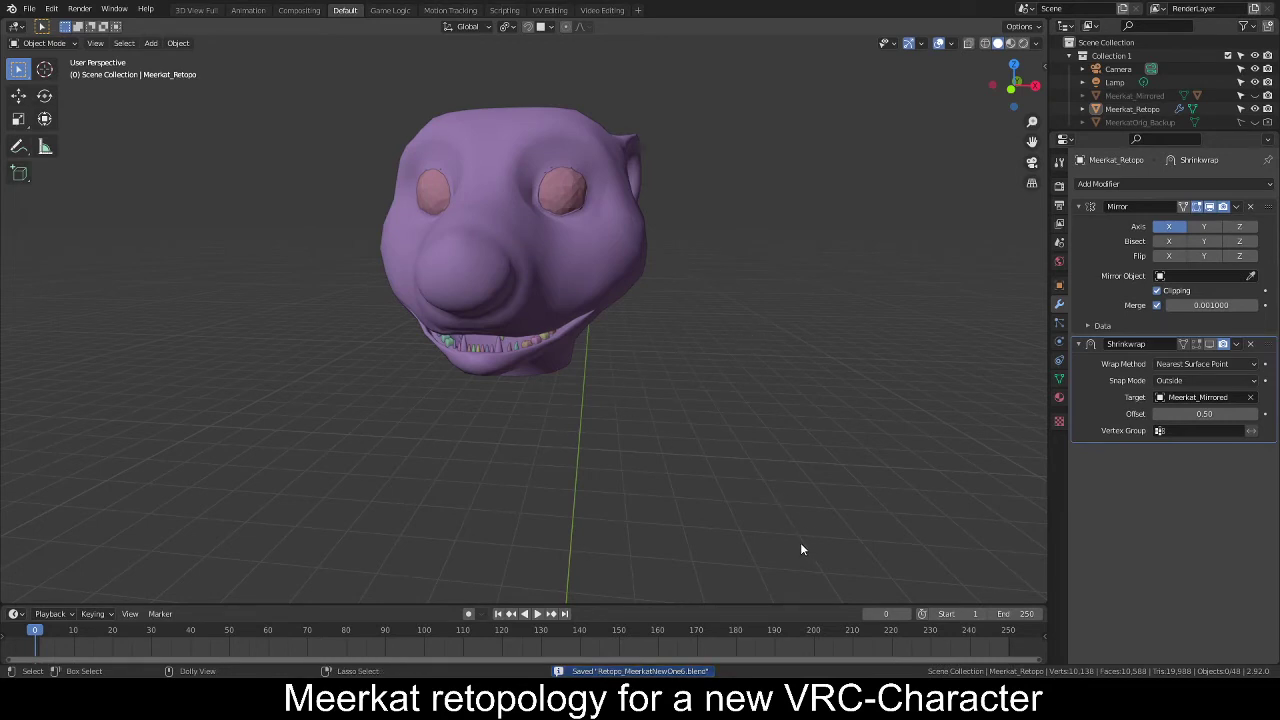
pyautogui.hotkey('ctrl', 'alt', 's')
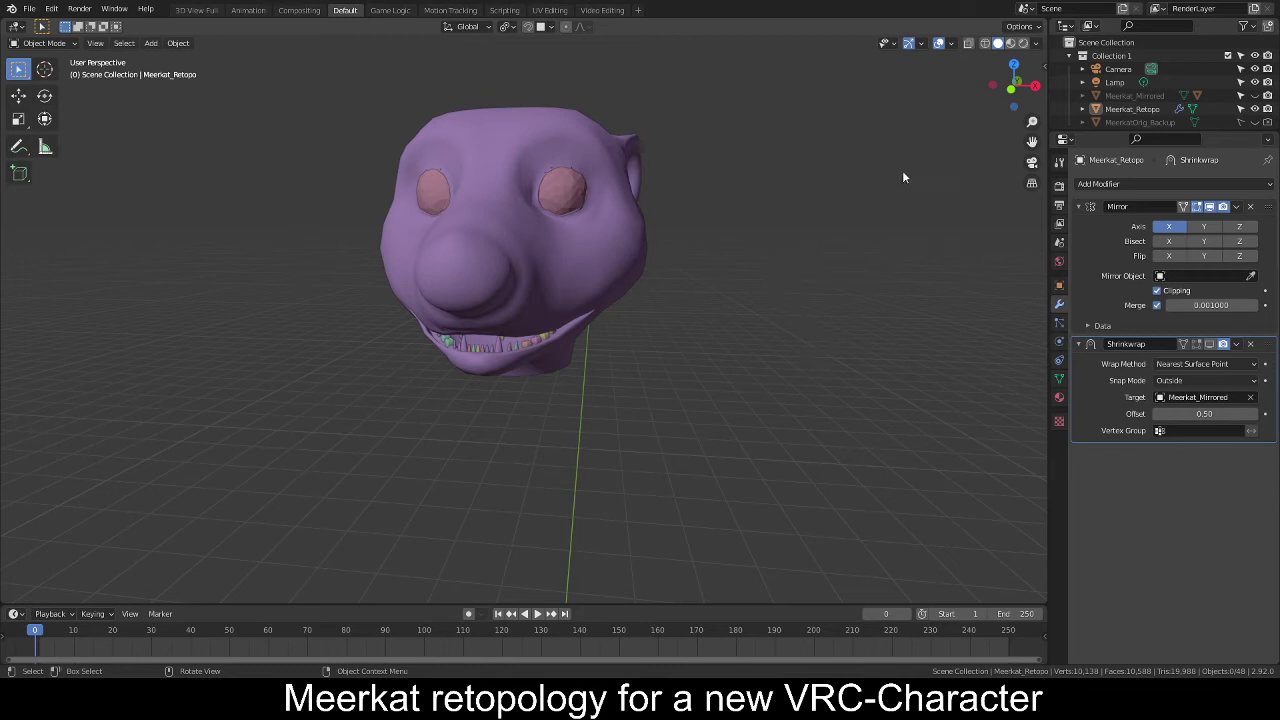
# Select the Meerkat_Retopo head and unhide the Meerkat_Mirrored sculpt.
pyautogui.scroll(-2, 1156, 101)
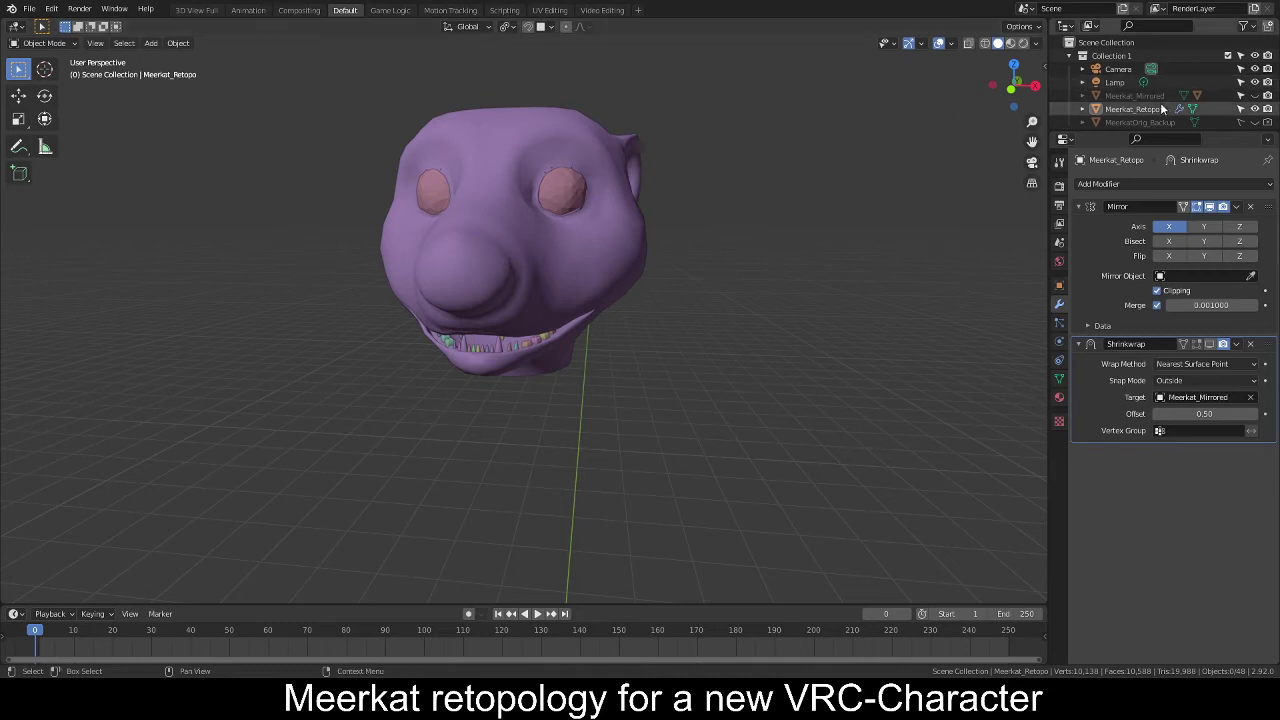
pyautogui.scroll(2, 1156, 101)
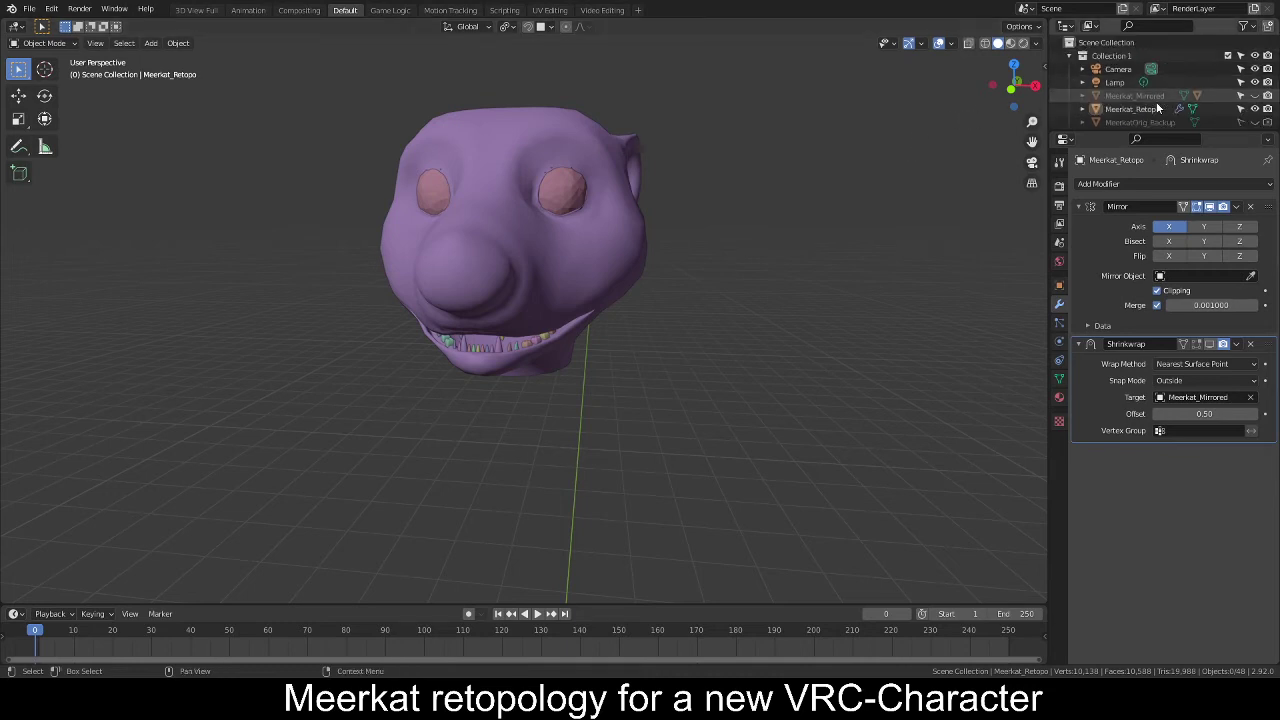
pyautogui.scroll(-2, 1156, 101)
pyautogui.click(559, 368)
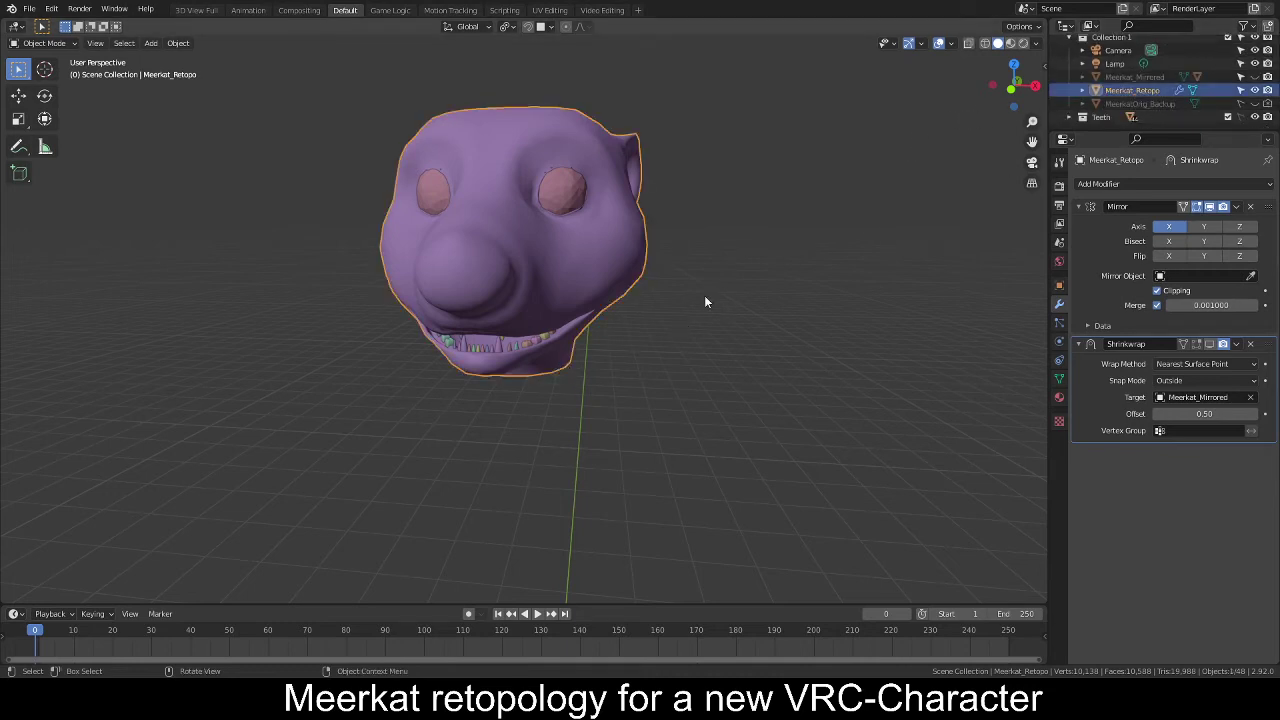
pyautogui.click(1255, 78)
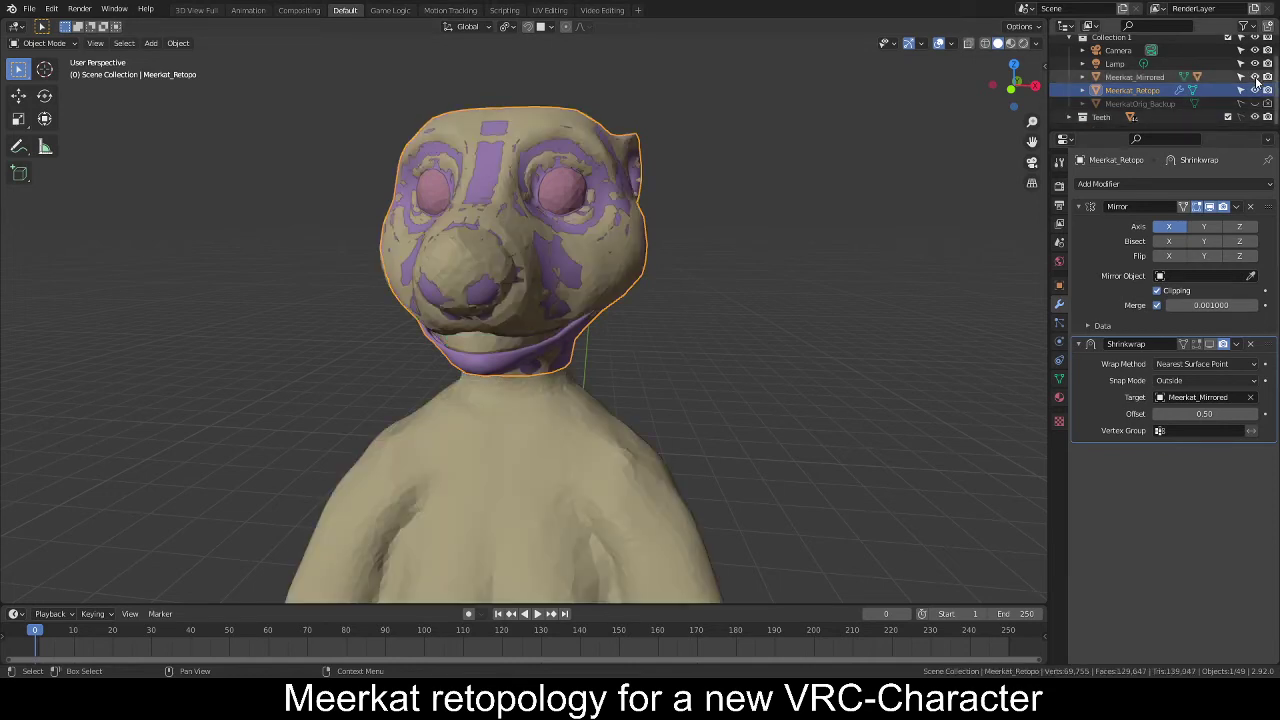
# Compare the MeerkatOrig_Backup mesh with the mirrored sculpt by toggling its visibility, leaving the backup hidden.
pyautogui.click(1255, 104)
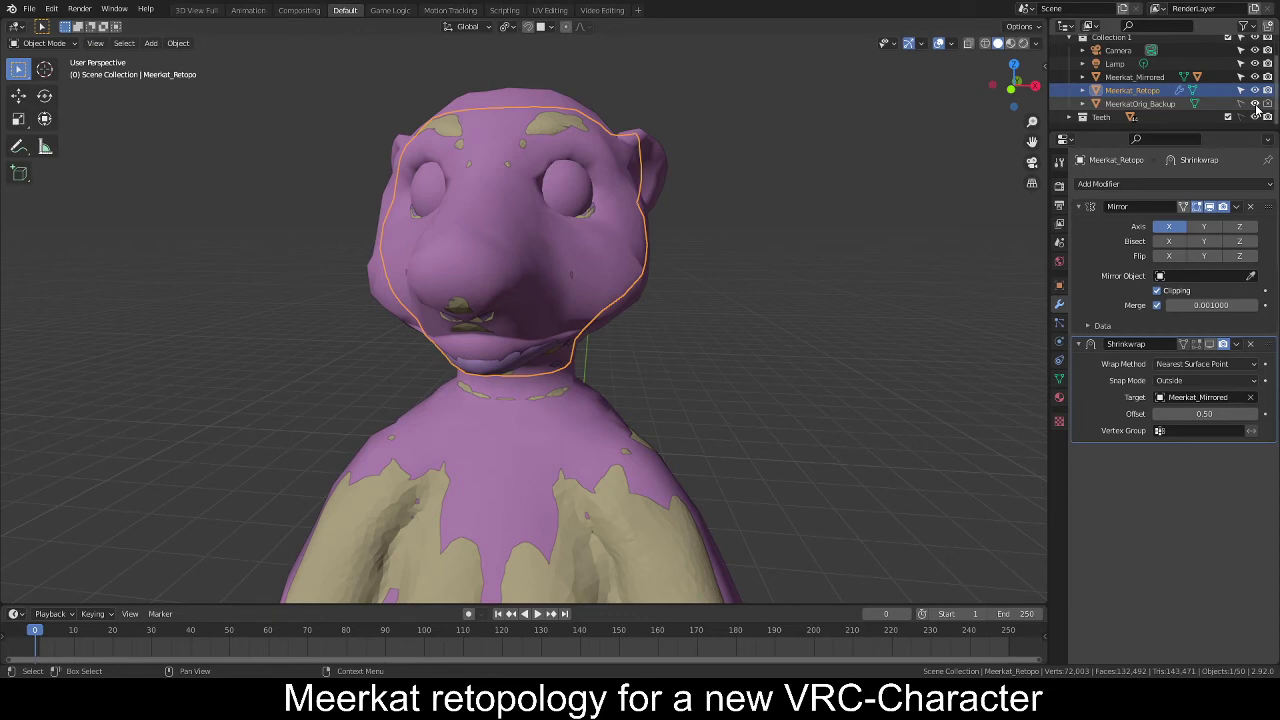
pyautogui.click(1255, 104)
pyautogui.click(1255, 104)
pyautogui.click(1255, 104)
pyautogui.click(1255, 104)
pyautogui.click(1255, 104)
# Enable the Shrinkwrap modifier's viewport, Edit Mode and on-cage display for Meerkat_Retopo, save the file and reselect the head.
pyautogui.press('KP_3')
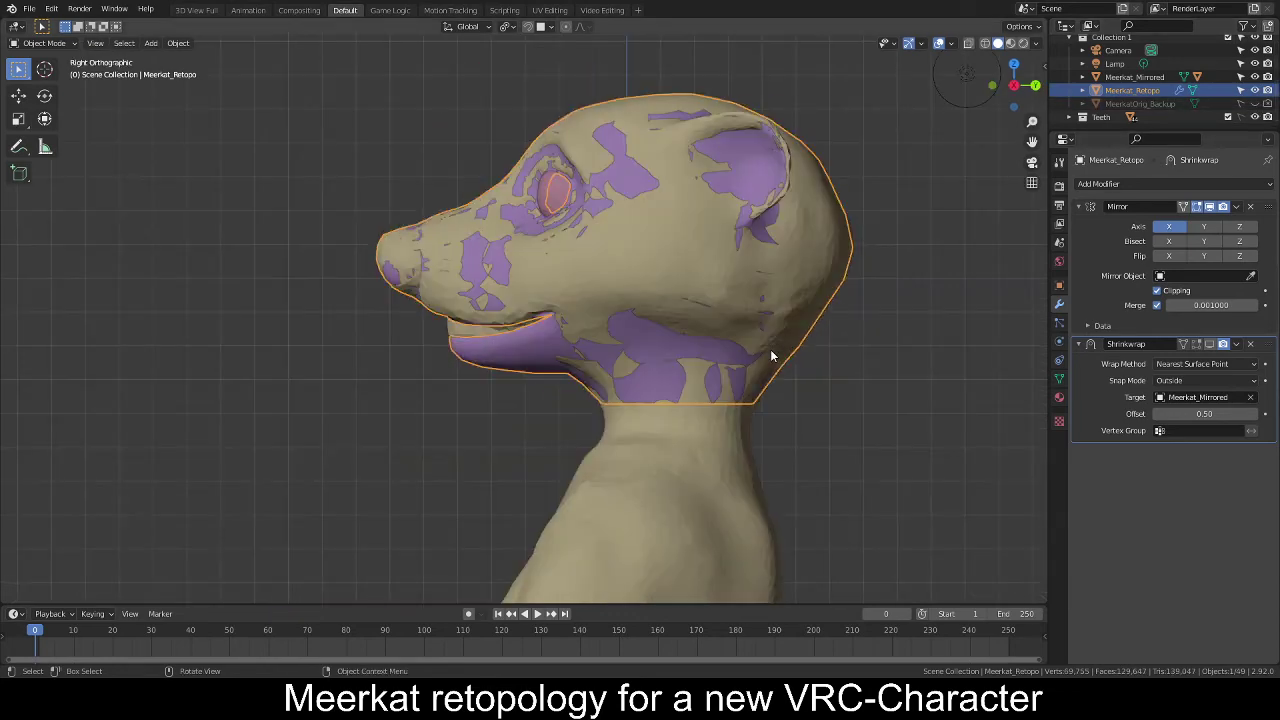
pyautogui.scroll(-3, 770, 355)
pyautogui.click(1184, 343)
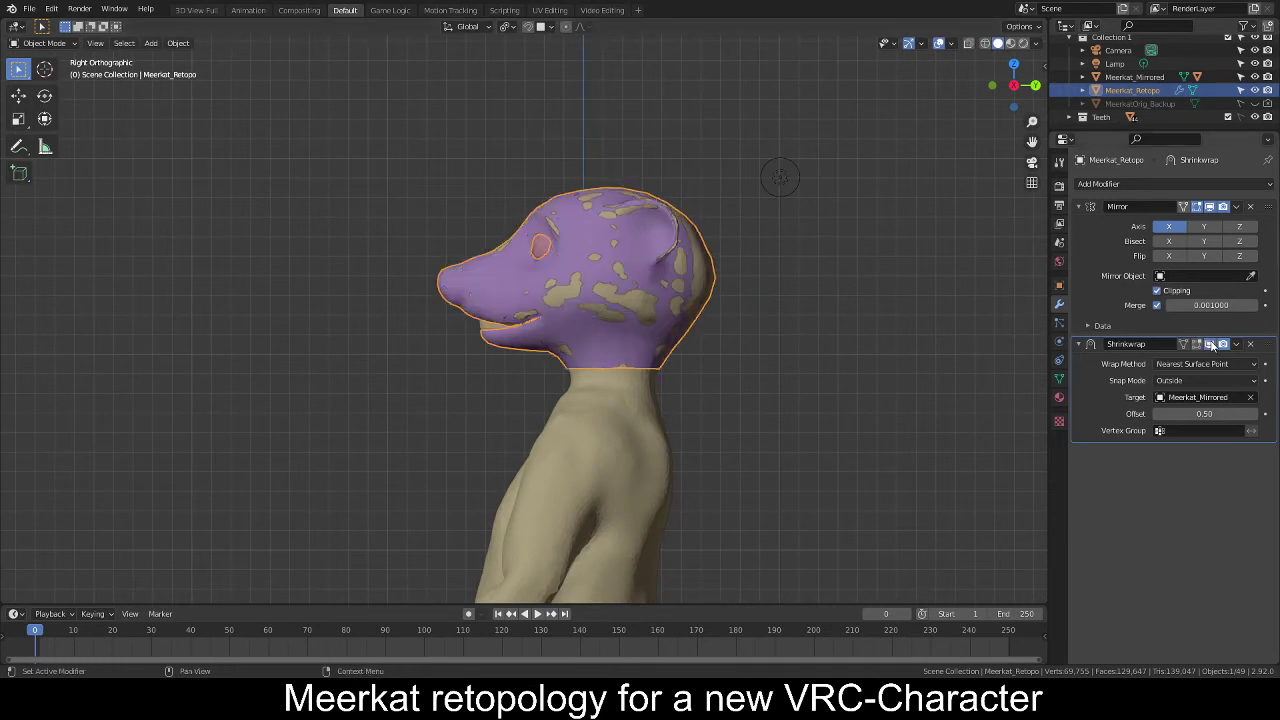
pyautogui.click(783, 328)
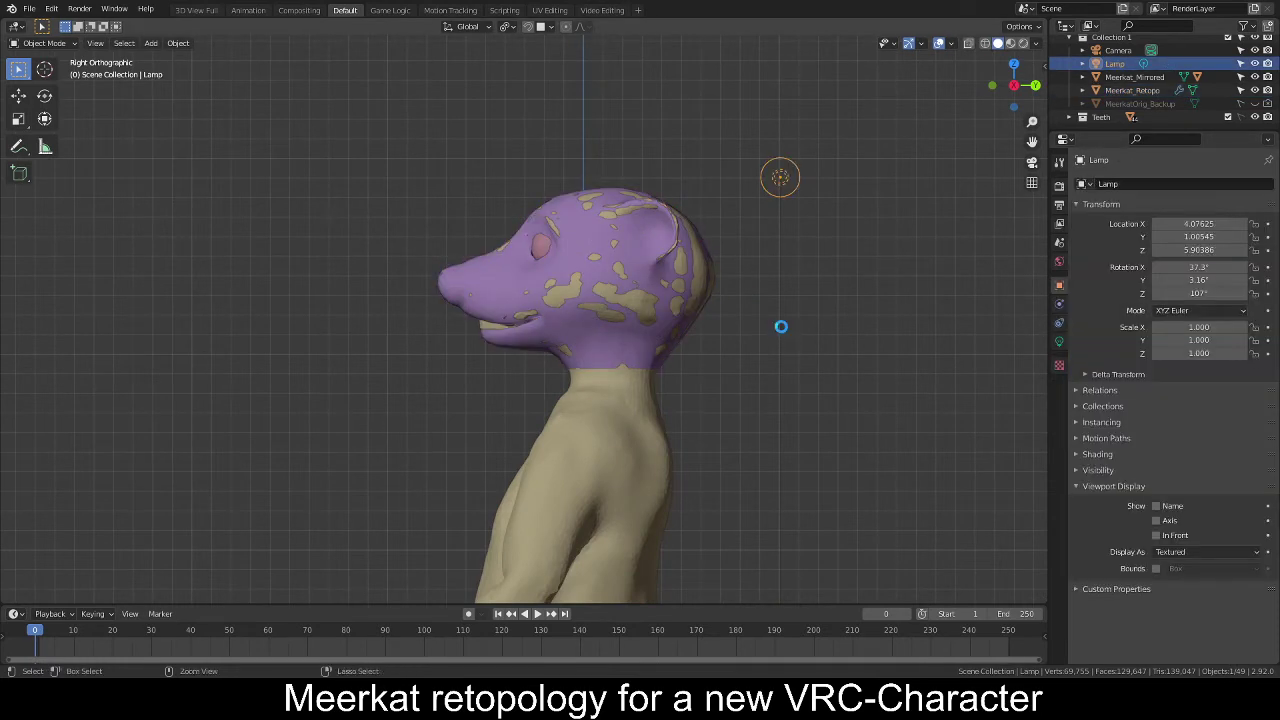
pyautogui.hotkey('ctrl', 's')
pyautogui.click(756, 337)
pyautogui.click(627, 340)
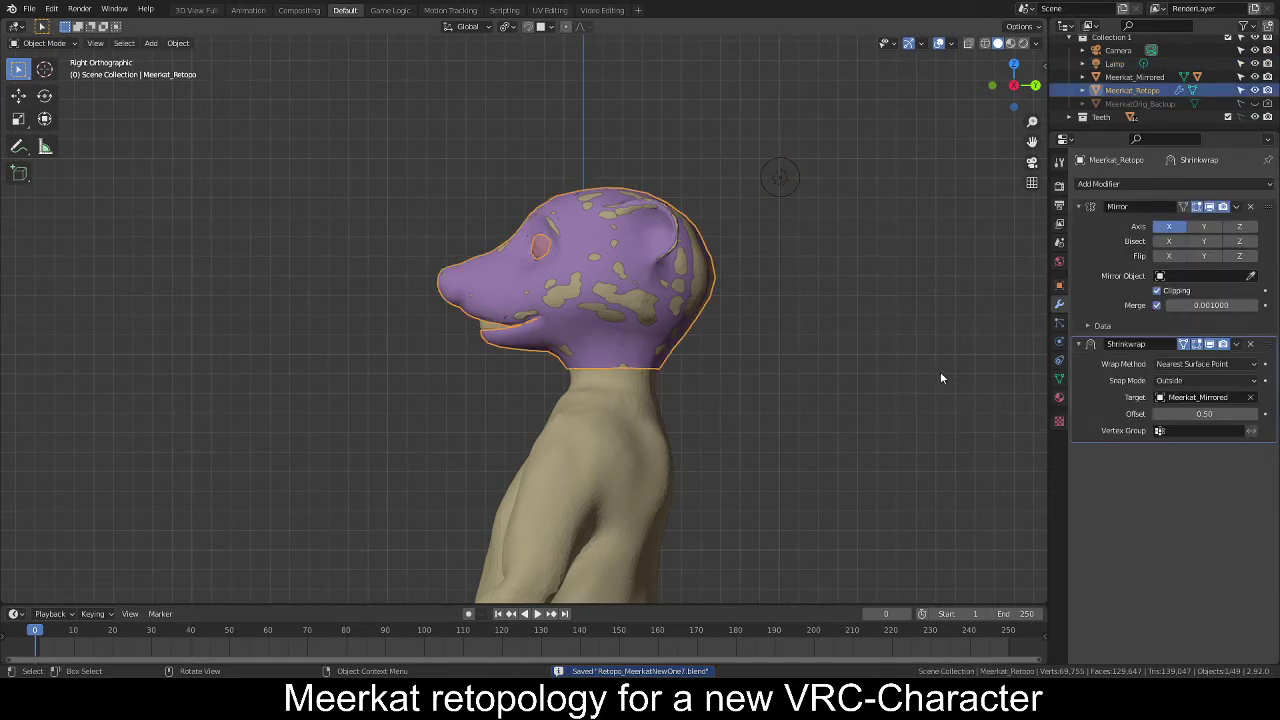
# Enter Edit Mode on Meerkat_Retopo and examine how its neck edge meets the sculpted body from the side and front.
pyautogui.press('Tab')
pyautogui.scroll(3, 830, 380)
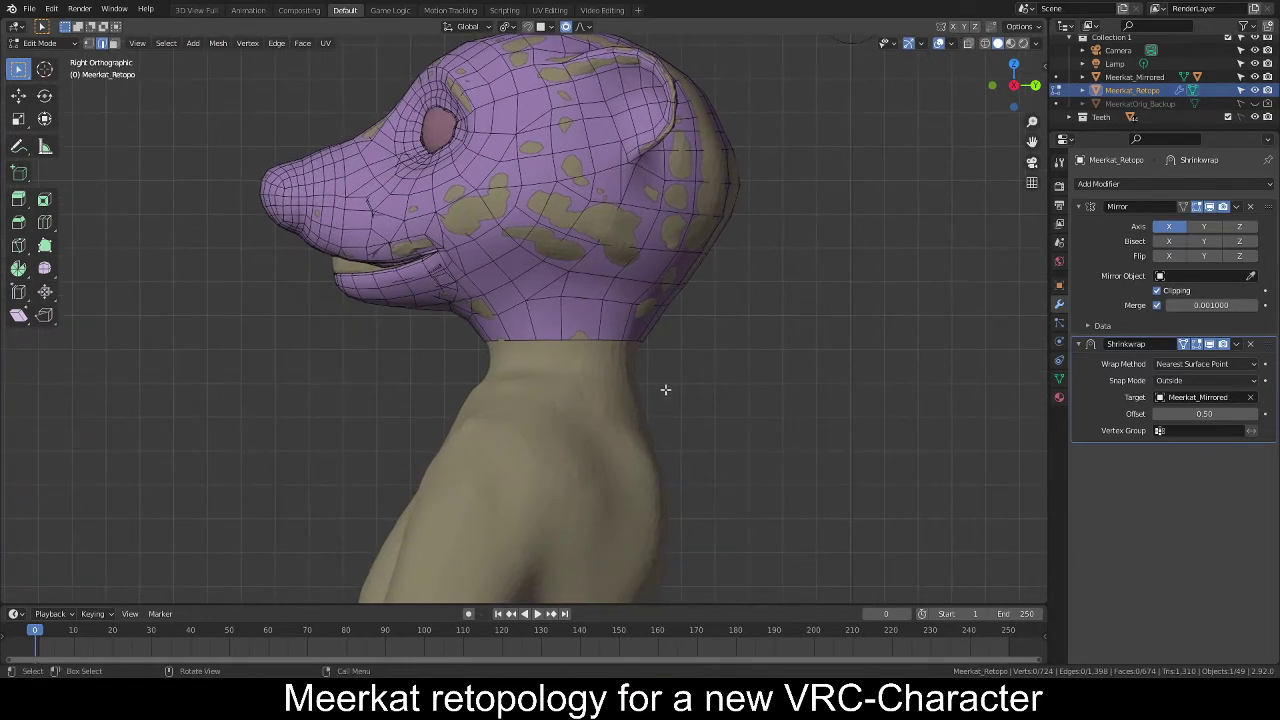
pyautogui.scroll(-3, 665, 389)
pyautogui.scroll(5, 591, 357)
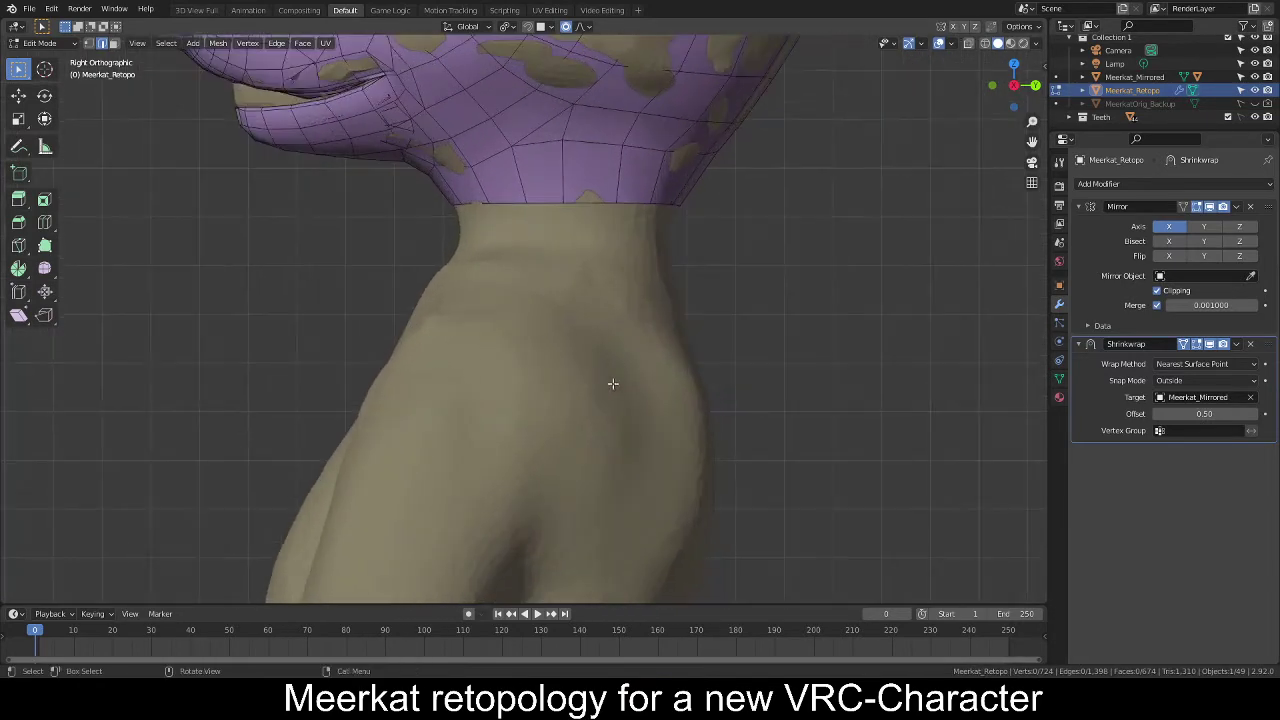
pyautogui.moveTo(629, 371); pyautogui.dragTo(628, 404, button='middle')
pyautogui.scroll(-3, 700, 365)
pyautogui.scroll(1, 680, 347)
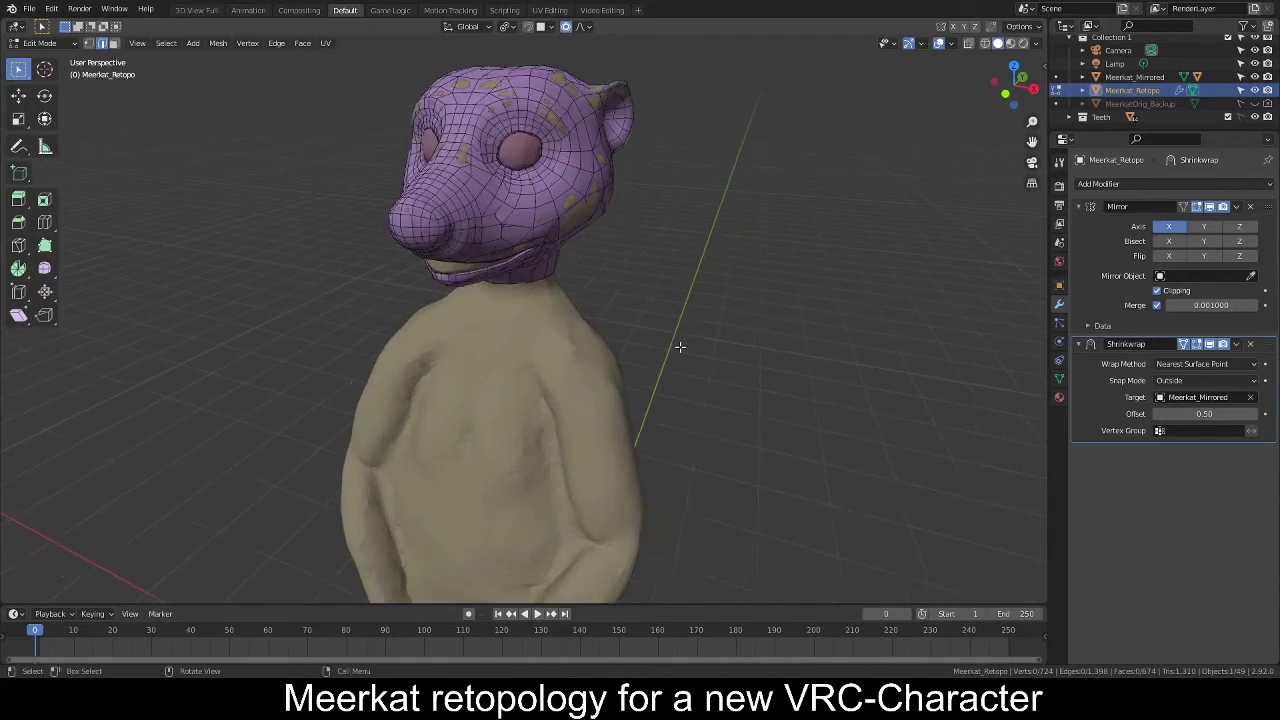
pyautogui.scroll(3, 680, 347)
pyautogui.scroll(-4, 660, 340)
pyautogui.scroll(4, 623, 309)
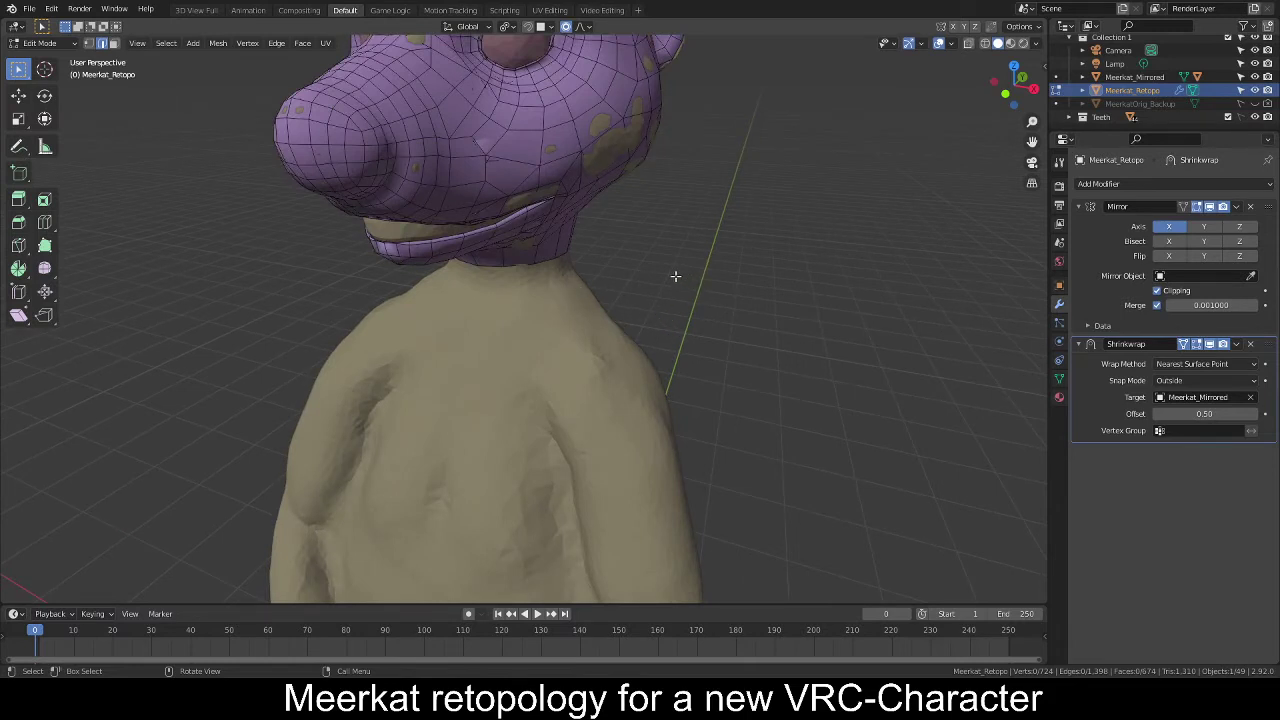
pyautogui.scroll(-3, 678, 270)
pyautogui.moveTo(706, 311); pyautogui.dragTo(680, 295, button='middle')
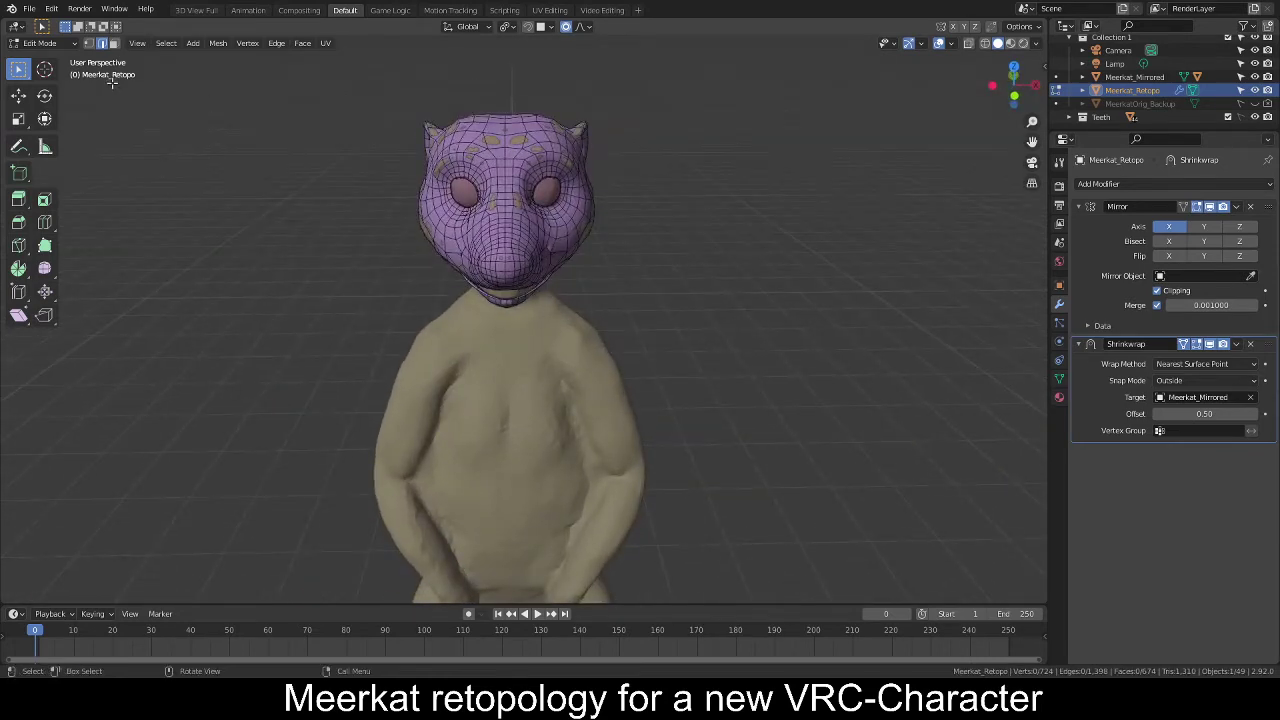
# Open the recent file ProppsAddenModifierApply.blend, saving the changes to Retopo_MeerkatNewOne7.blend.
pyautogui.click(29, 8)
pyautogui.moveTo(80, 53)
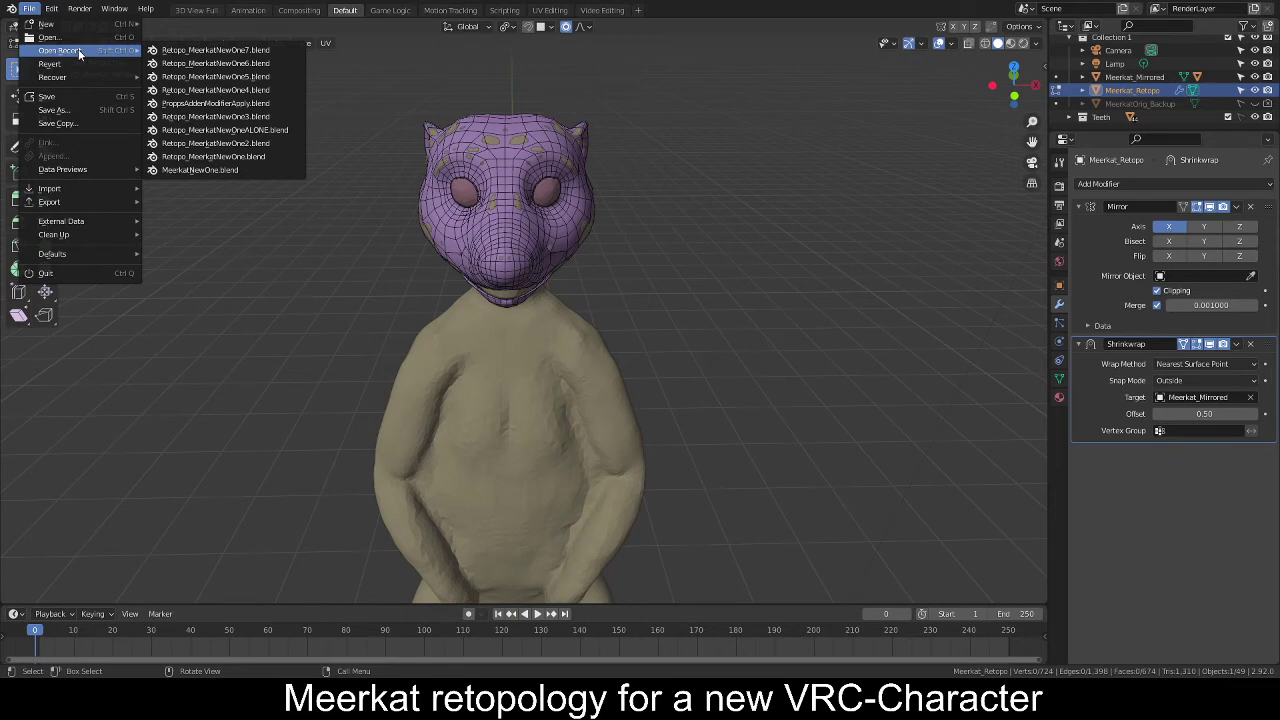
pyautogui.click(222, 103)
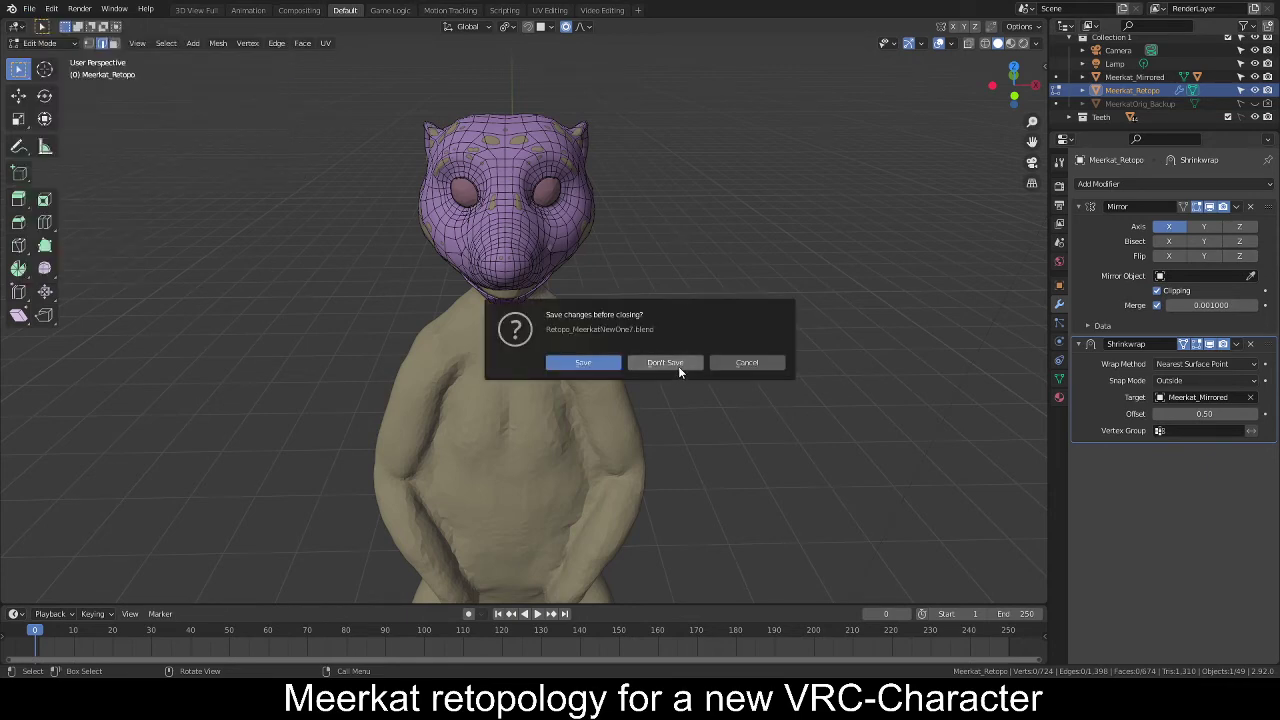
pyautogui.click(586, 362)
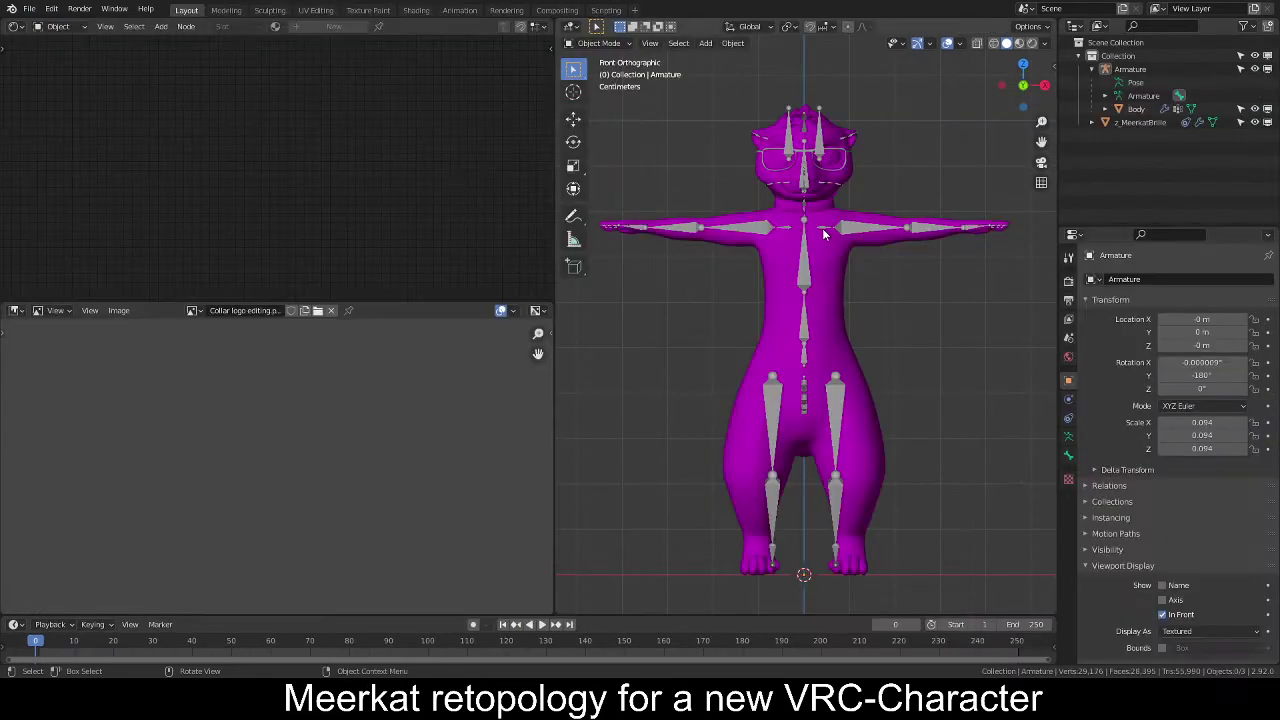
# Enter Edit Mode on the Body mesh, hide the Armature and examine the arm's topology from above.
pyautogui.moveTo(893, 274); pyautogui.dragTo(845, 352, button='middle')
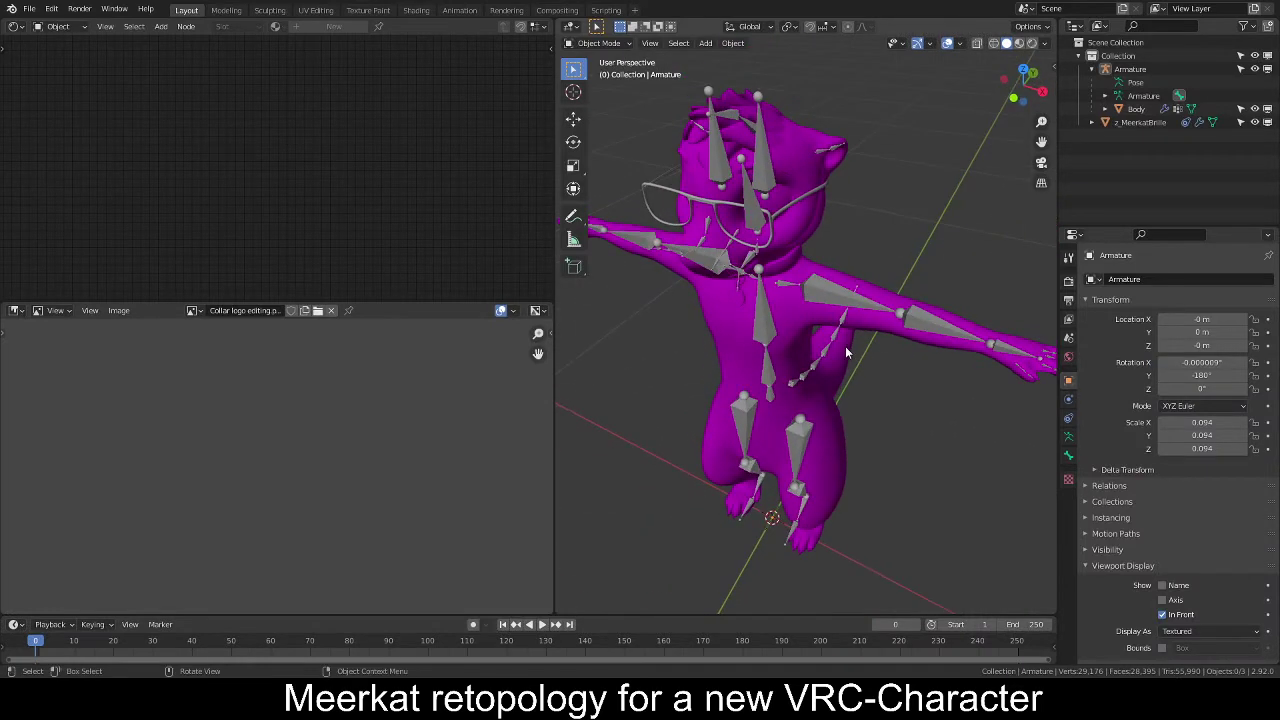
pyautogui.click(874, 323)
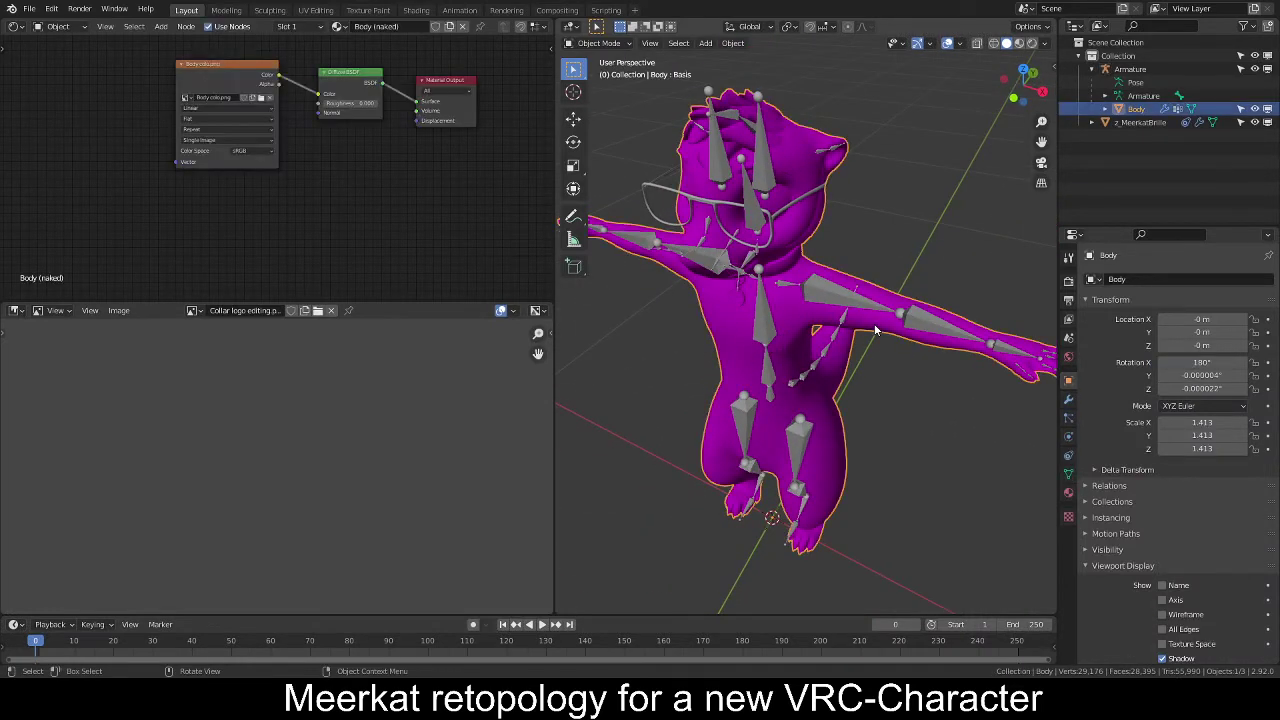
pyautogui.press('Tab')
pyautogui.click(1241, 68)
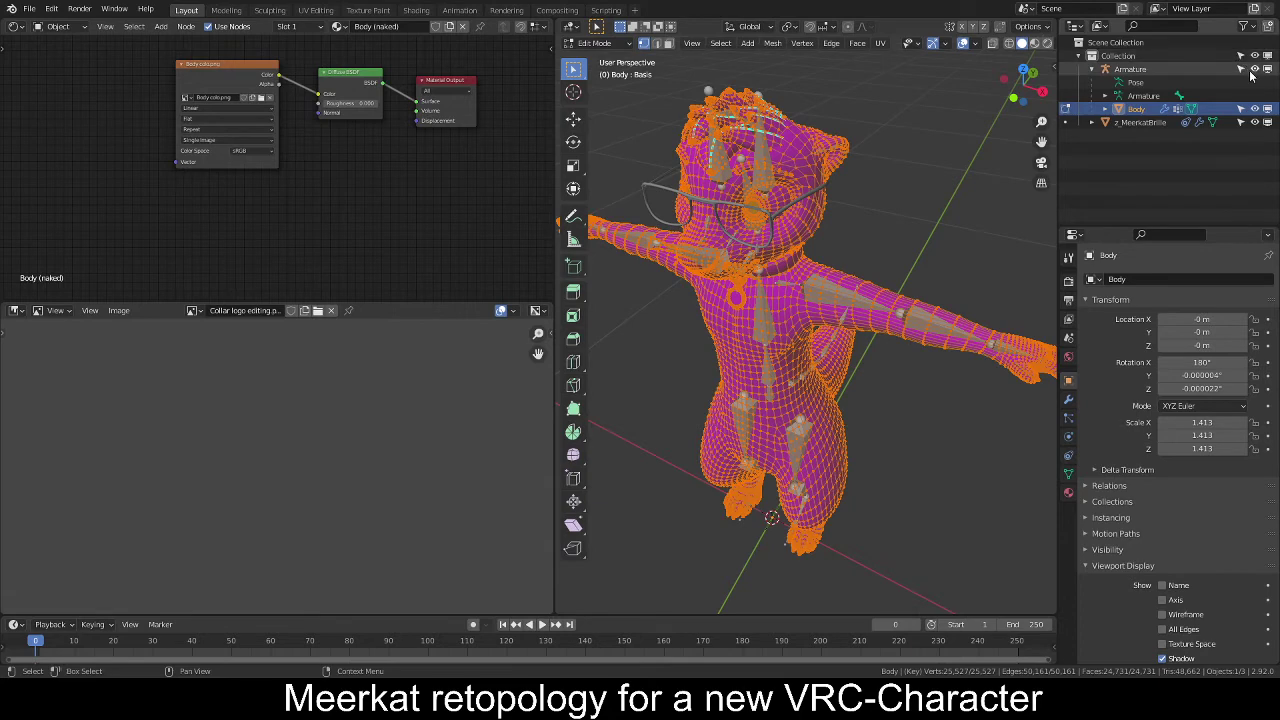
pyautogui.click(1256, 69)
pyautogui.moveTo(830, 250); pyautogui.dragTo(738, 180, button='middle')
pyautogui.press('KP_7')
pyautogui.scroll(3, 898, 239)
pyautogui.scroll(1, 765, 205)
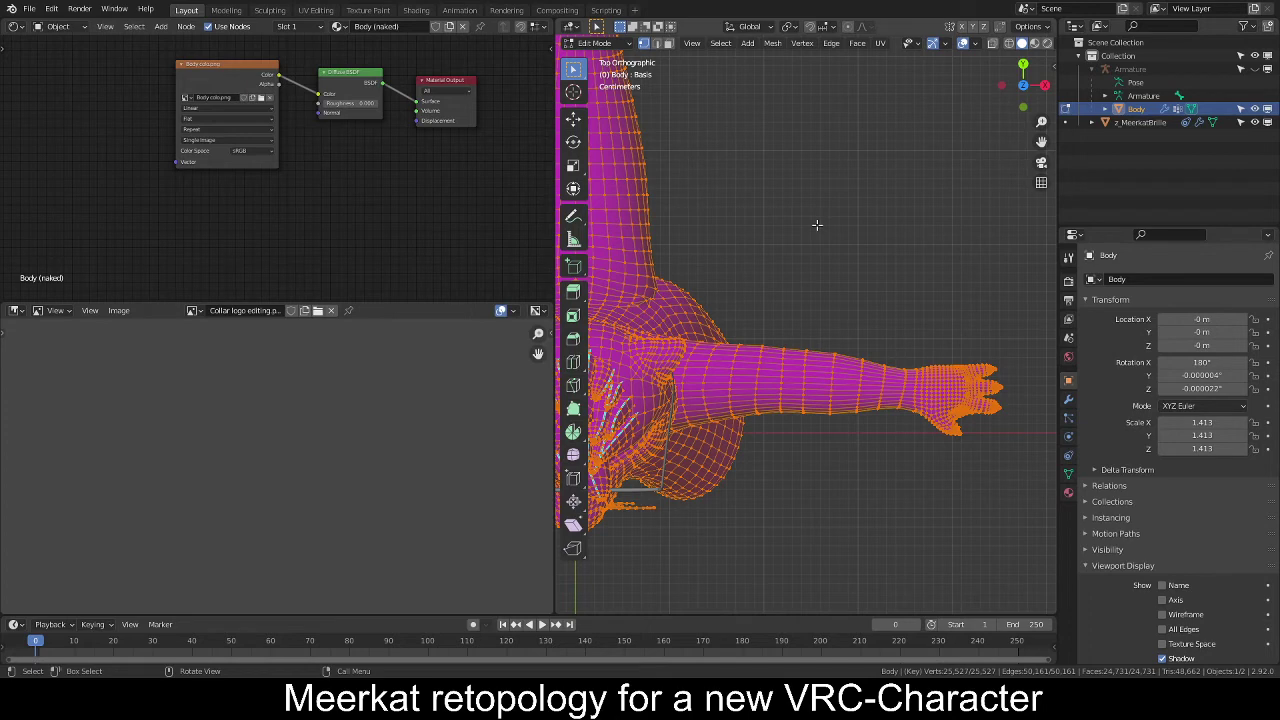
# Reopen Retopo_MeerkatNewOne7.blend without saving the changes to the reference file.
pyautogui.click(29, 8)
pyautogui.moveTo(63, 53)
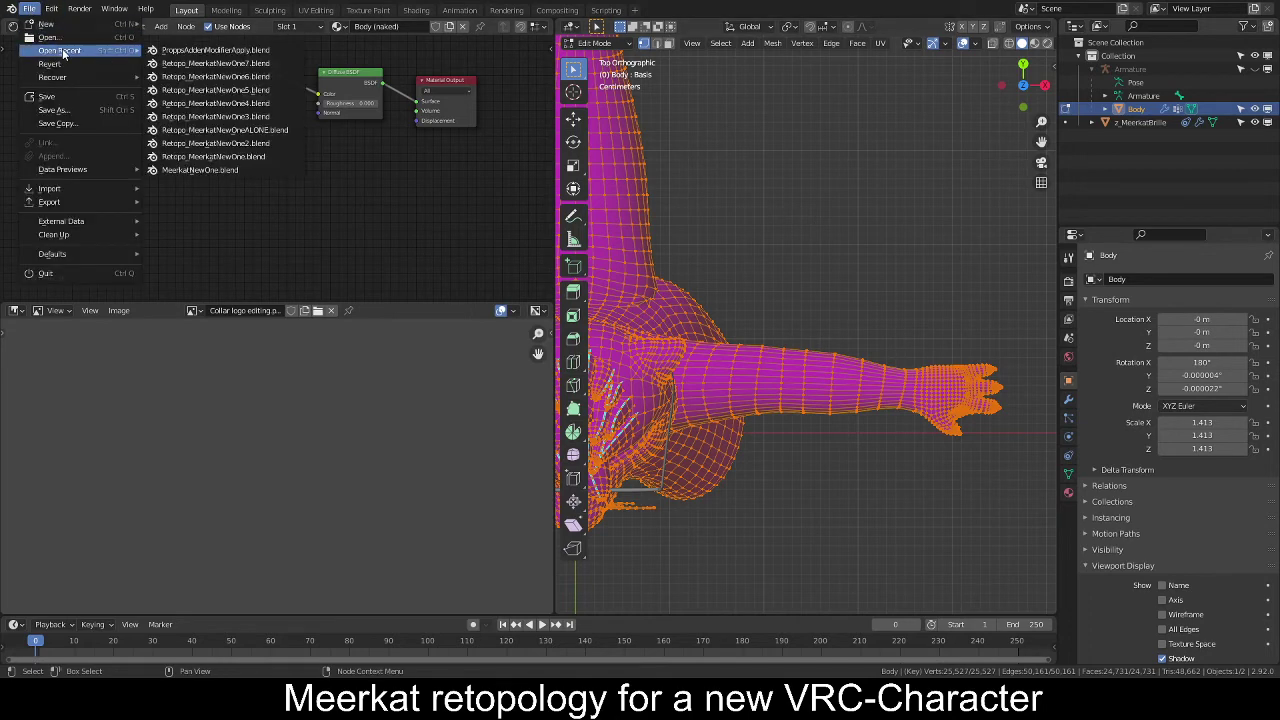
pyautogui.click(226, 66)
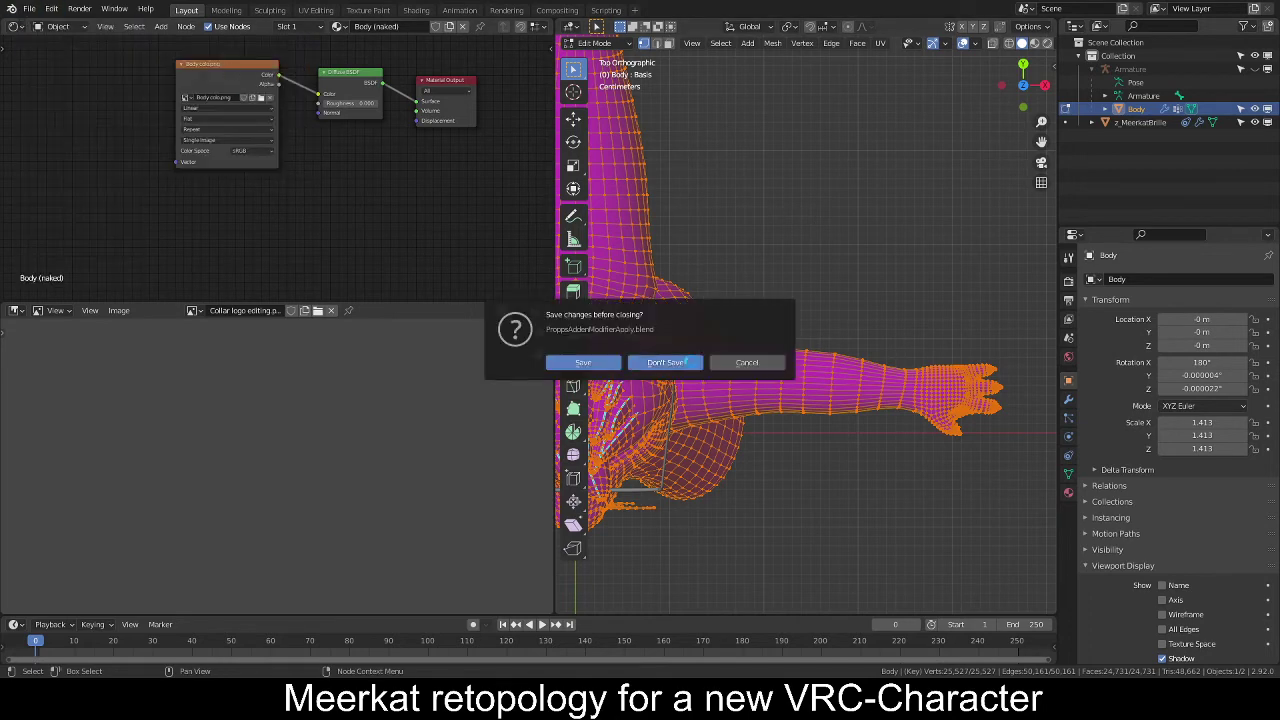
pyautogui.click(668, 363)
# Inspect the neck's bottom edge loop against the sculpted body from the front, selecting the loop and clearing the selection.
pyautogui.moveTo(668, 268); pyautogui.dragTo(690, 263, button='middle')
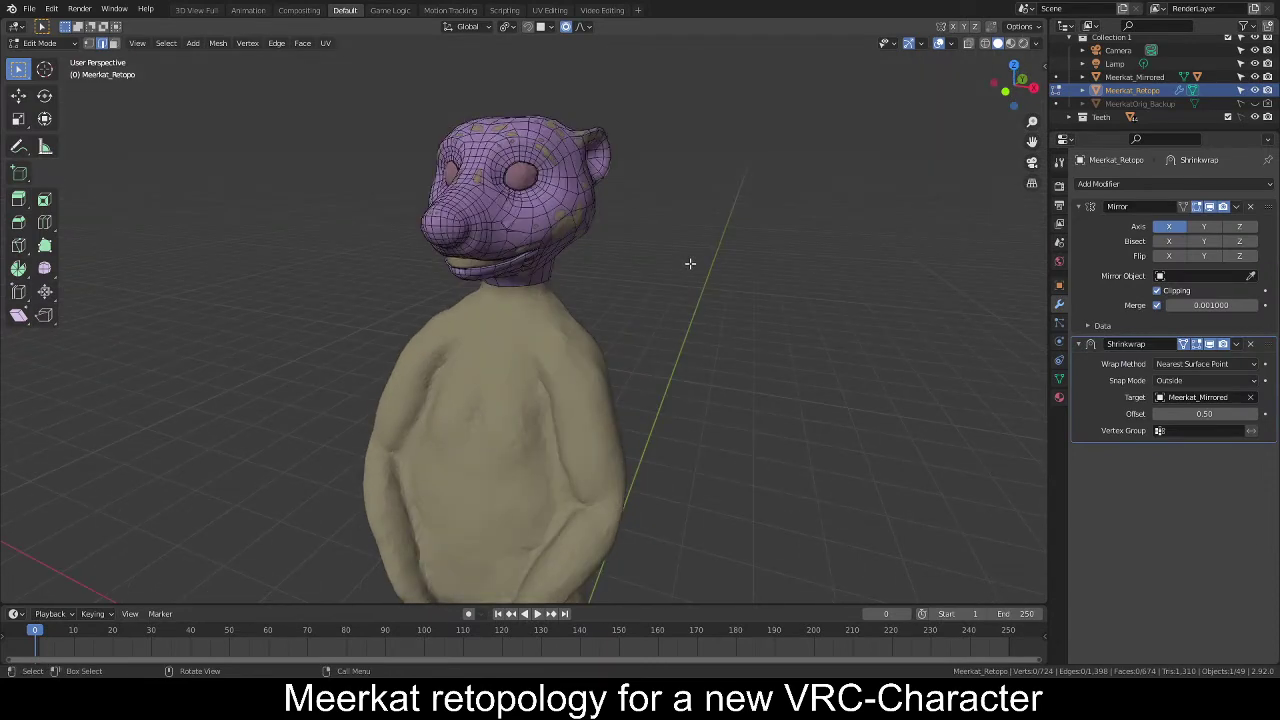
pyautogui.press('KP_1')
pyautogui.scroll(2, 690, 264)
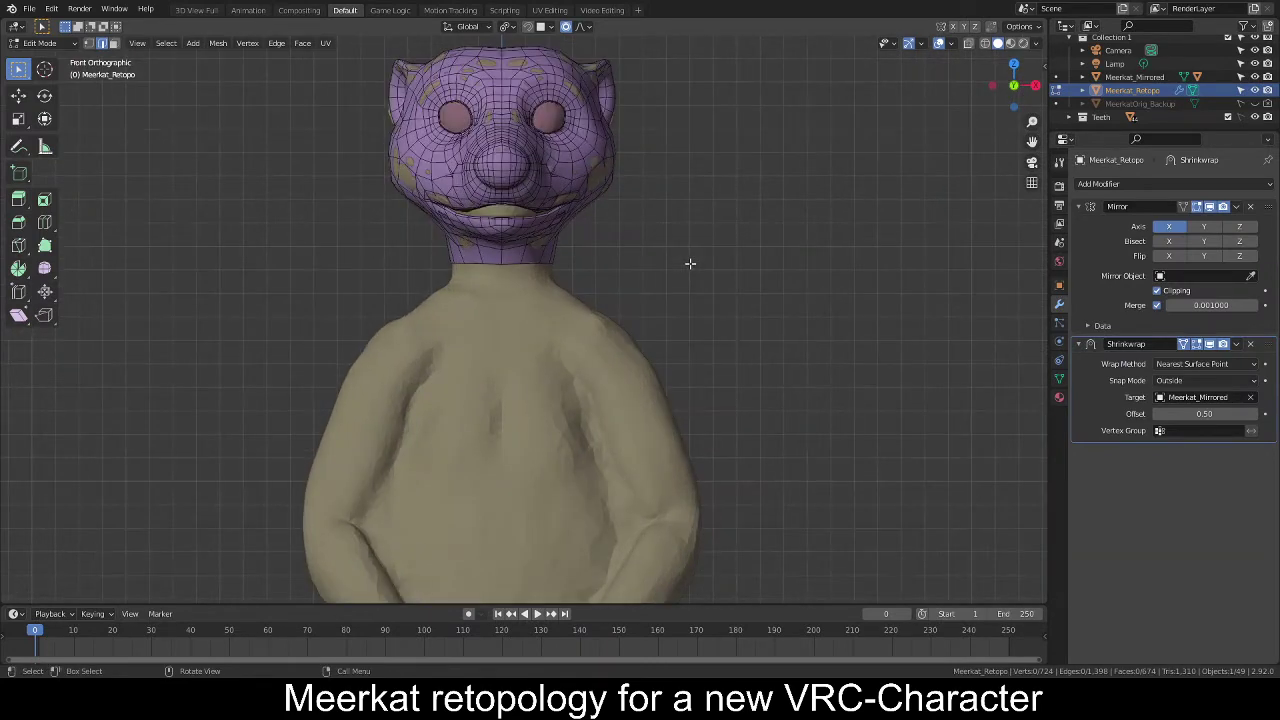
pyautogui.scroll(-1, 690, 264)
pyautogui.scroll(1, 680, 285)
pyautogui.scroll(1, 692, 271)
pyautogui.keyDown('alt'); pyautogui.click(510, 255); pyautogui.keyUp('alt')
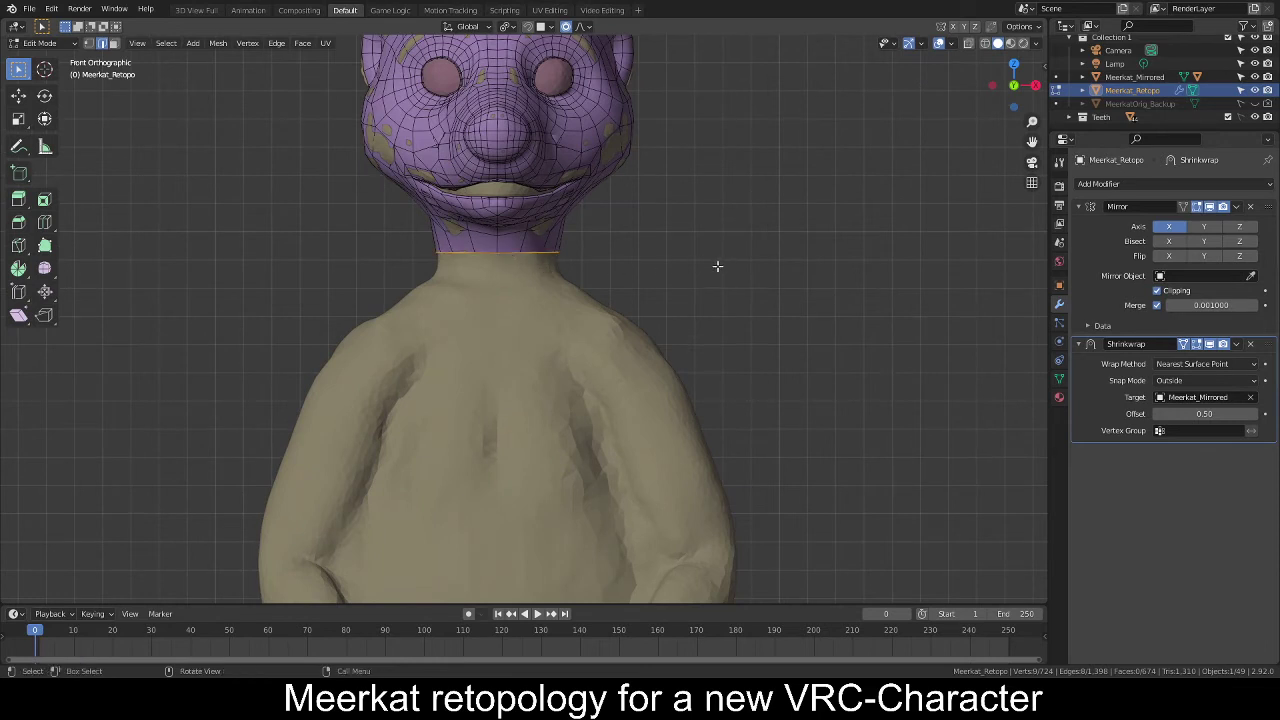
pyautogui.scroll(-1, 669, 262)
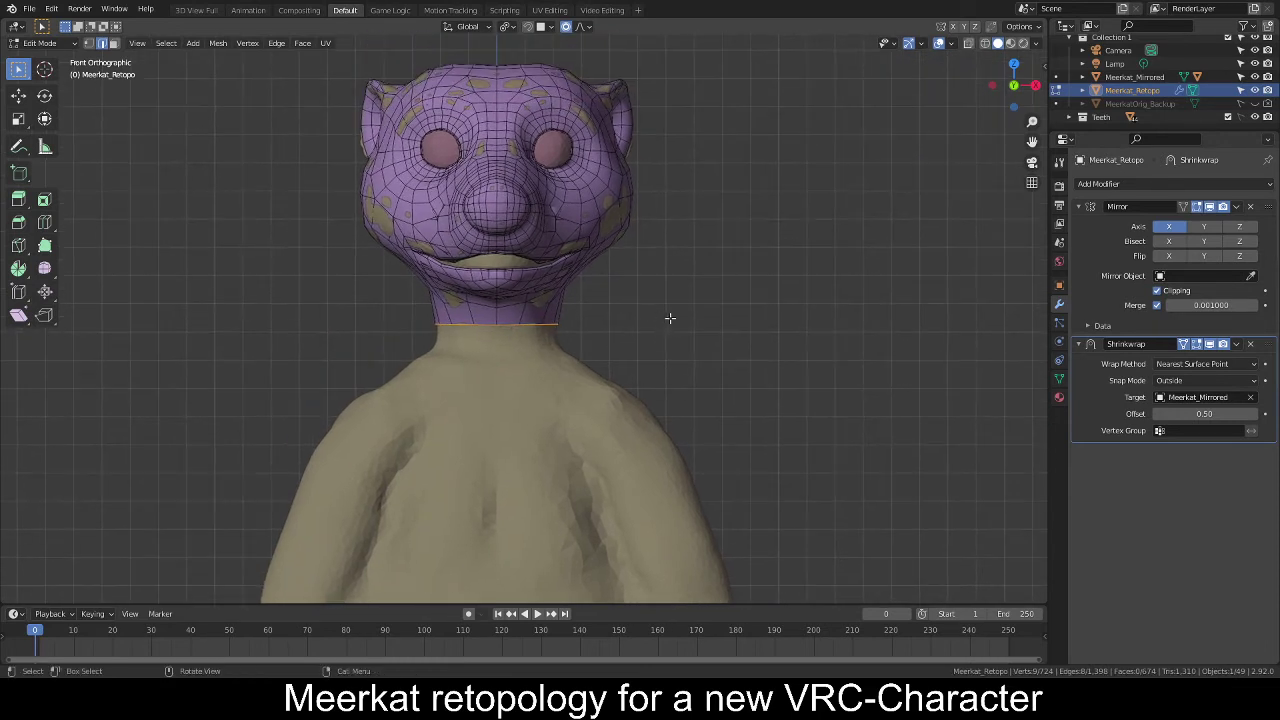
pyautogui.scroll(-2, 731, 339)
pyautogui.keyDown('shift'); pyautogui.moveTo(711, 377); pyautogui.dragTo(646, 280, button='middle'); pyautogui.keyUp('shift')
pyautogui.hotkey('alt', 'a')
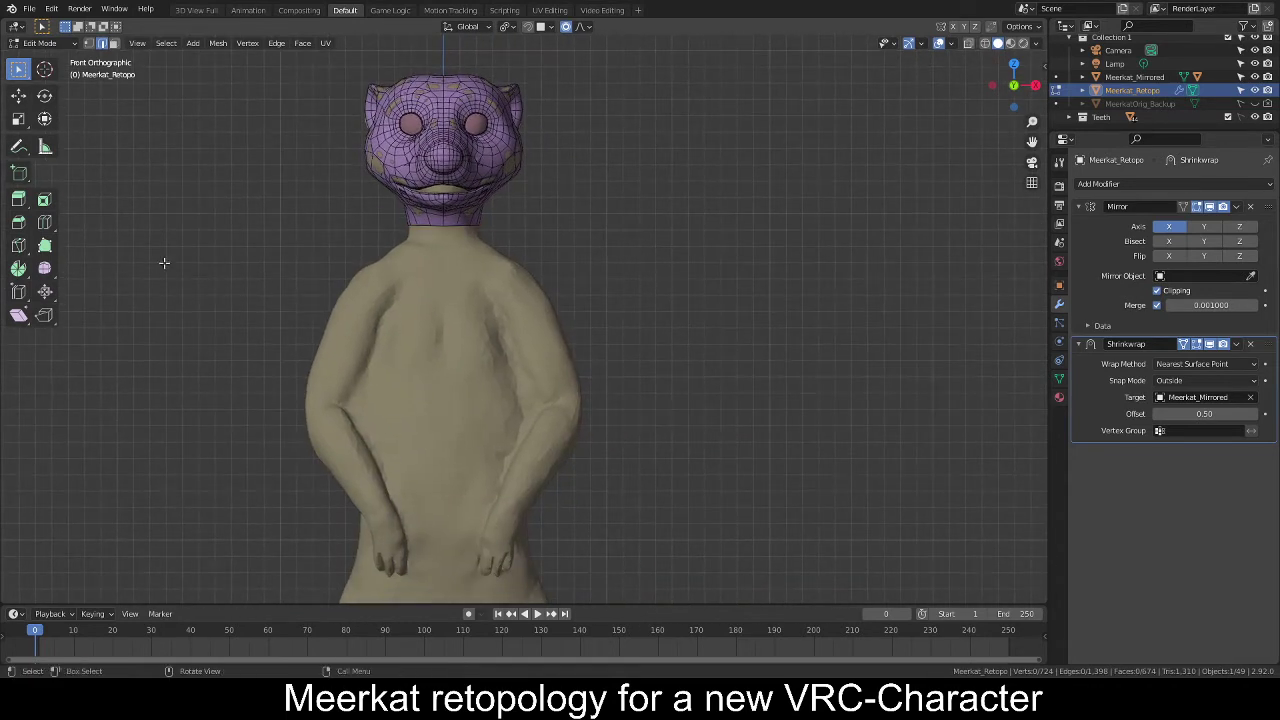
# Measure the sculpt's left upper arm from shoulder to elbow in the front view with the Measure tool.
pyautogui.click(45, 147)
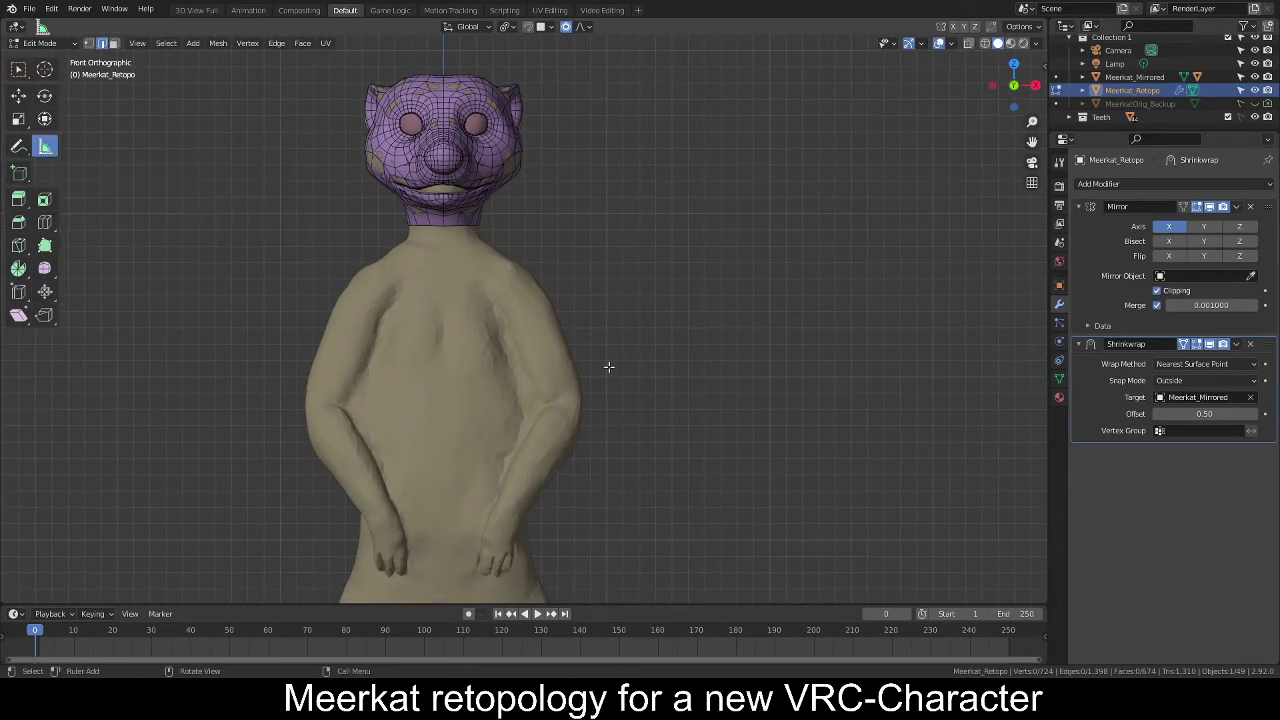
pyautogui.moveTo(515, 271); pyautogui.dragTo(564, 400)
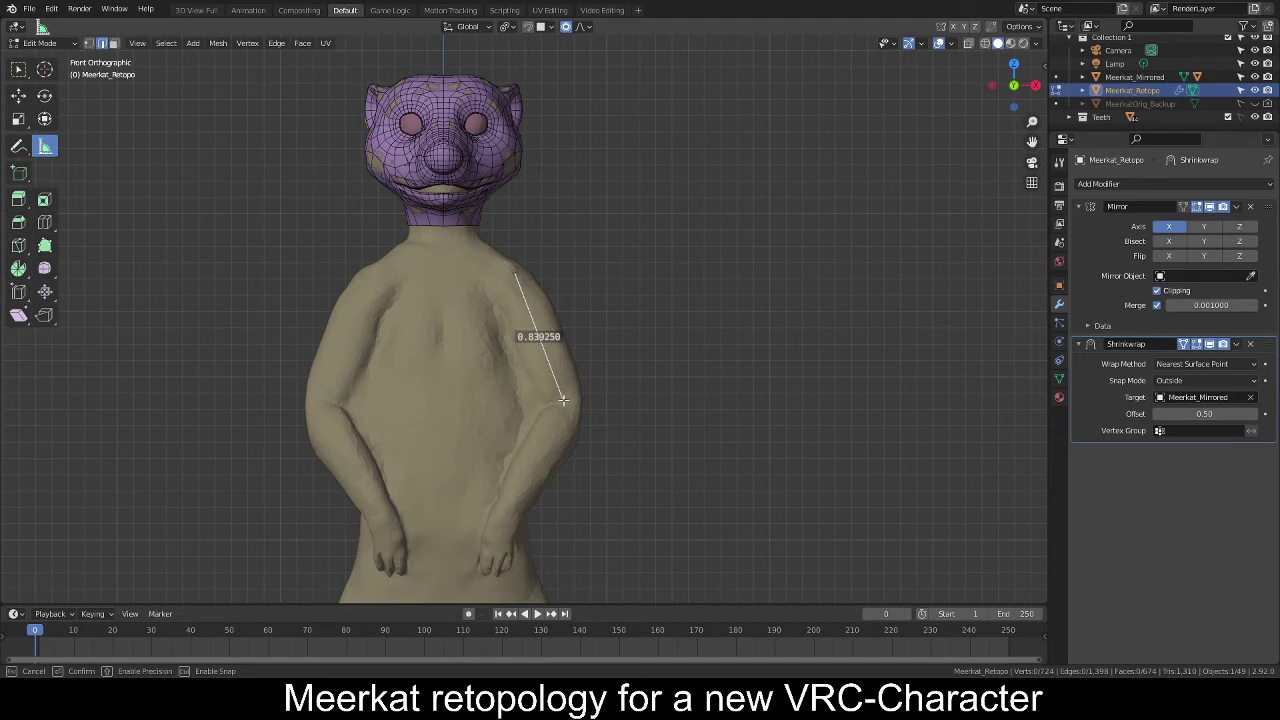
pyautogui.moveTo(563, 400); pyautogui.dragTo(563, 401)
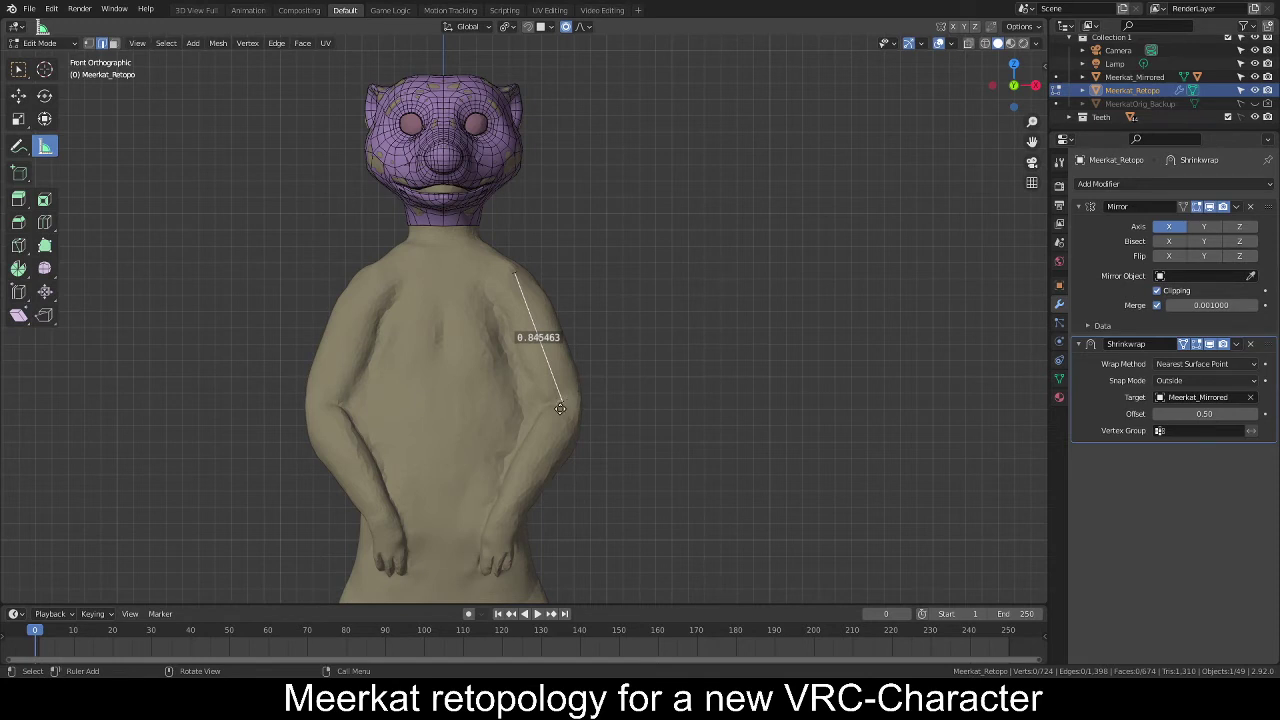
pyautogui.scroll(3, 560, 400)
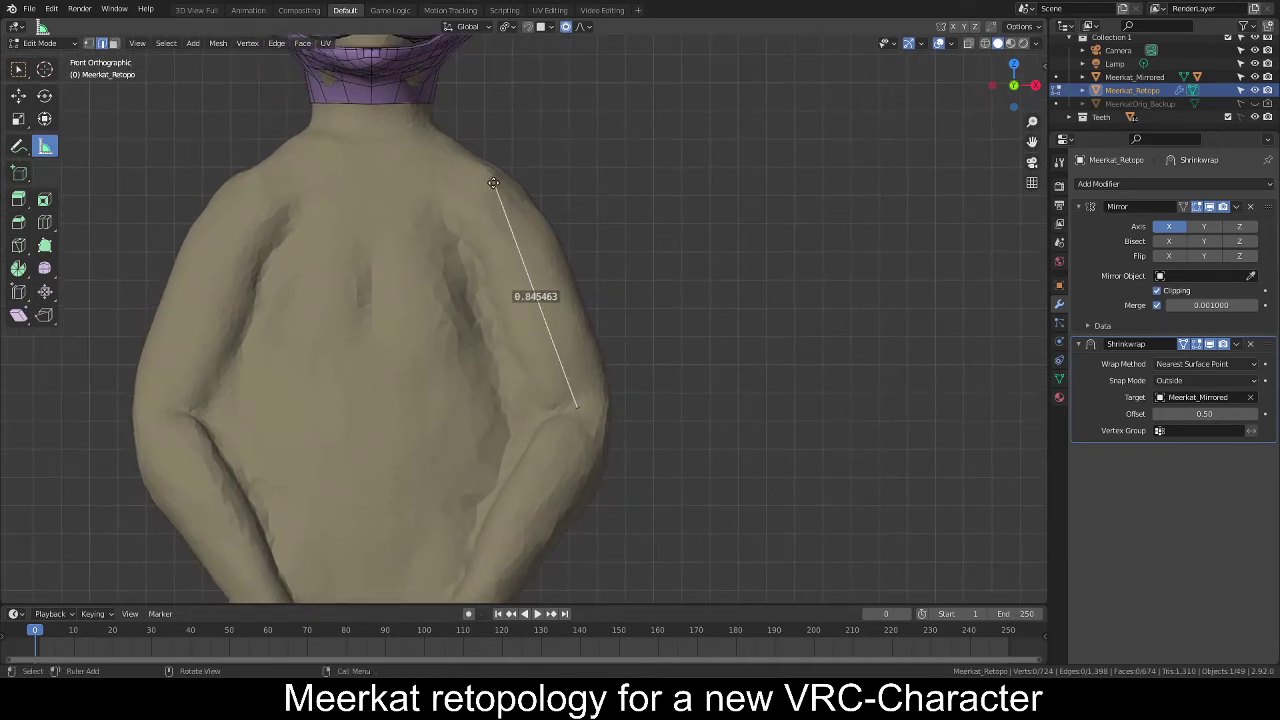
pyautogui.moveTo(494, 185); pyautogui.dragTo(484, 186)
pyautogui.scroll(-2, 605, 392)
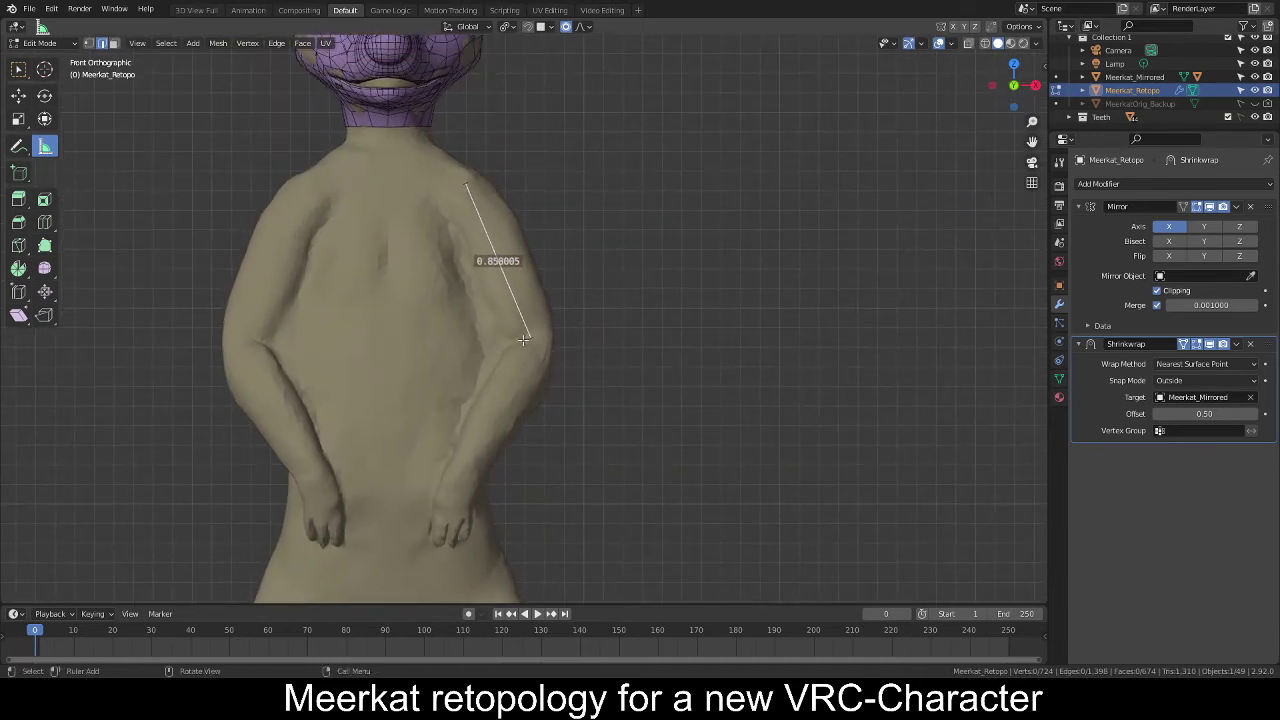
# Measure the left forearm from elbow to wrist and check both arm rulers from the side and front.
pyautogui.moveTo(524, 340); pyautogui.dragTo(461, 476)
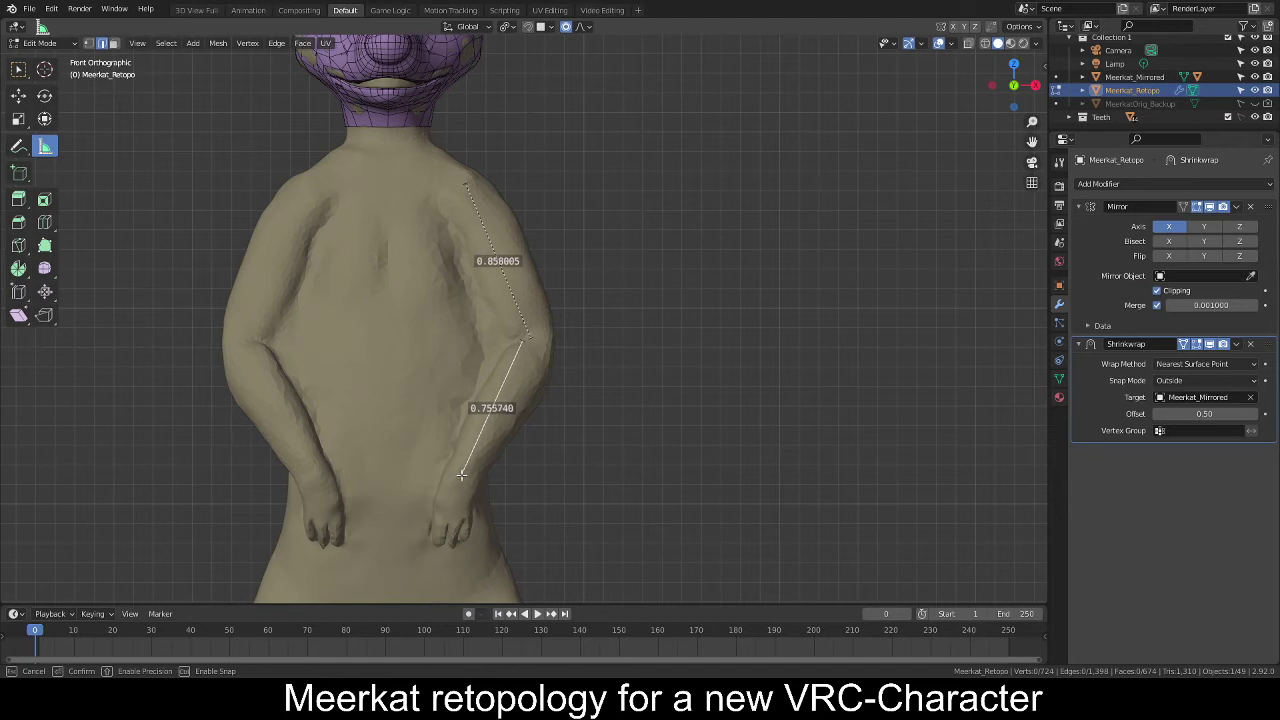
pyautogui.moveTo(461, 476); pyautogui.dragTo(457, 484)
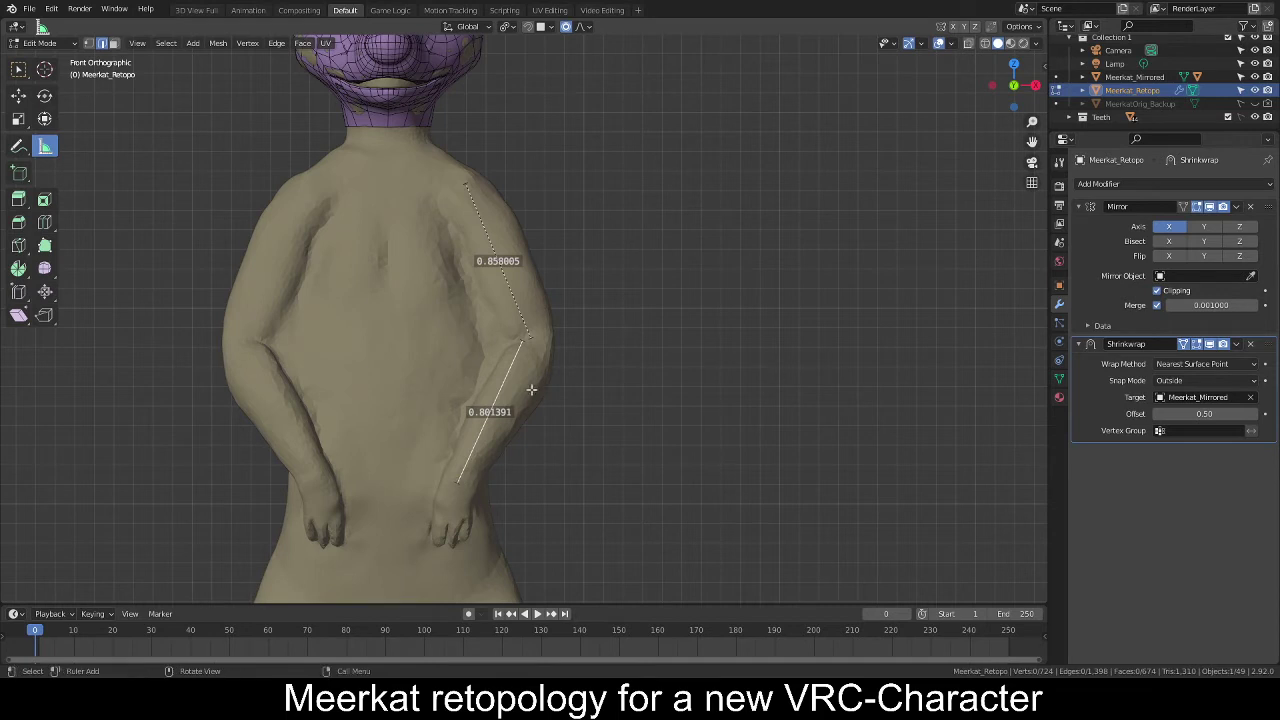
pyautogui.keyDown('shift'); pyautogui.moveTo(563, 397); pyautogui.dragTo(585, 309, button='middle'); pyautogui.keyUp('shift')
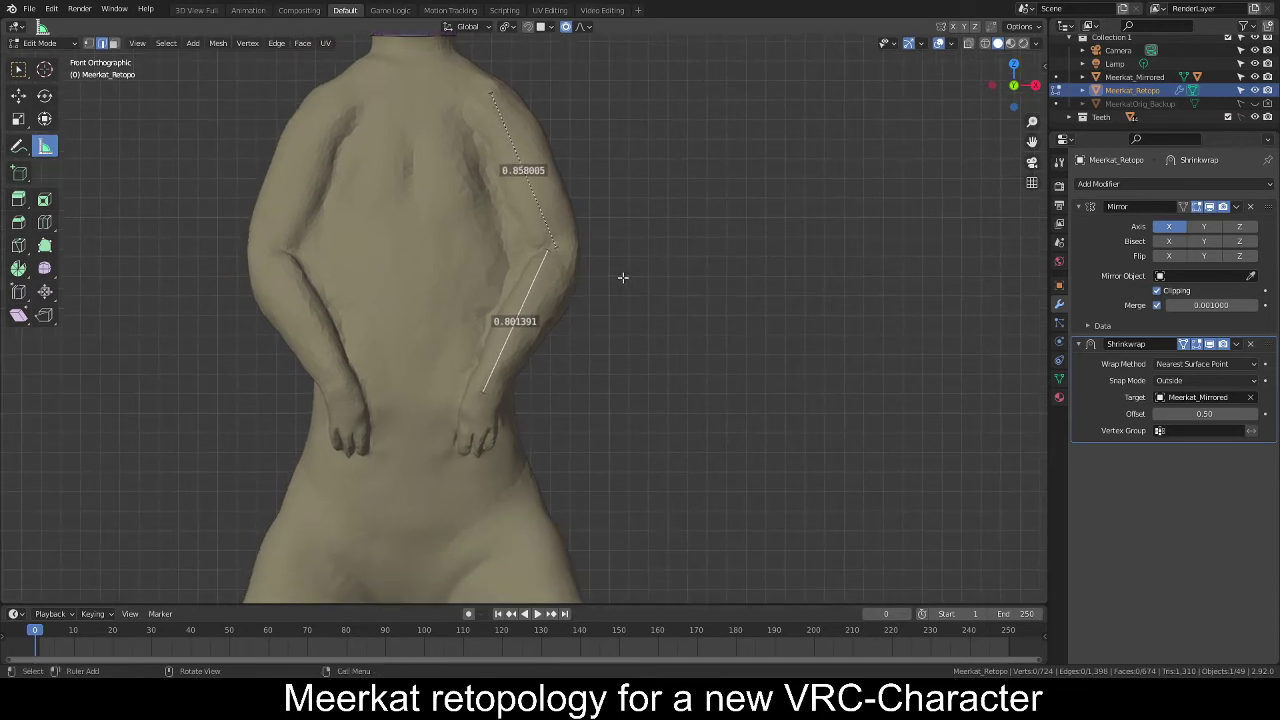
pyautogui.scroll(1, 620, 275)
pyautogui.keyDown('shift'); pyautogui.moveTo(520, 414); pyautogui.dragTo(524, 315, button='middle'); pyautogui.keyUp('shift')
pyautogui.scroll(1, 524, 328)
pyautogui.press('KP_3')
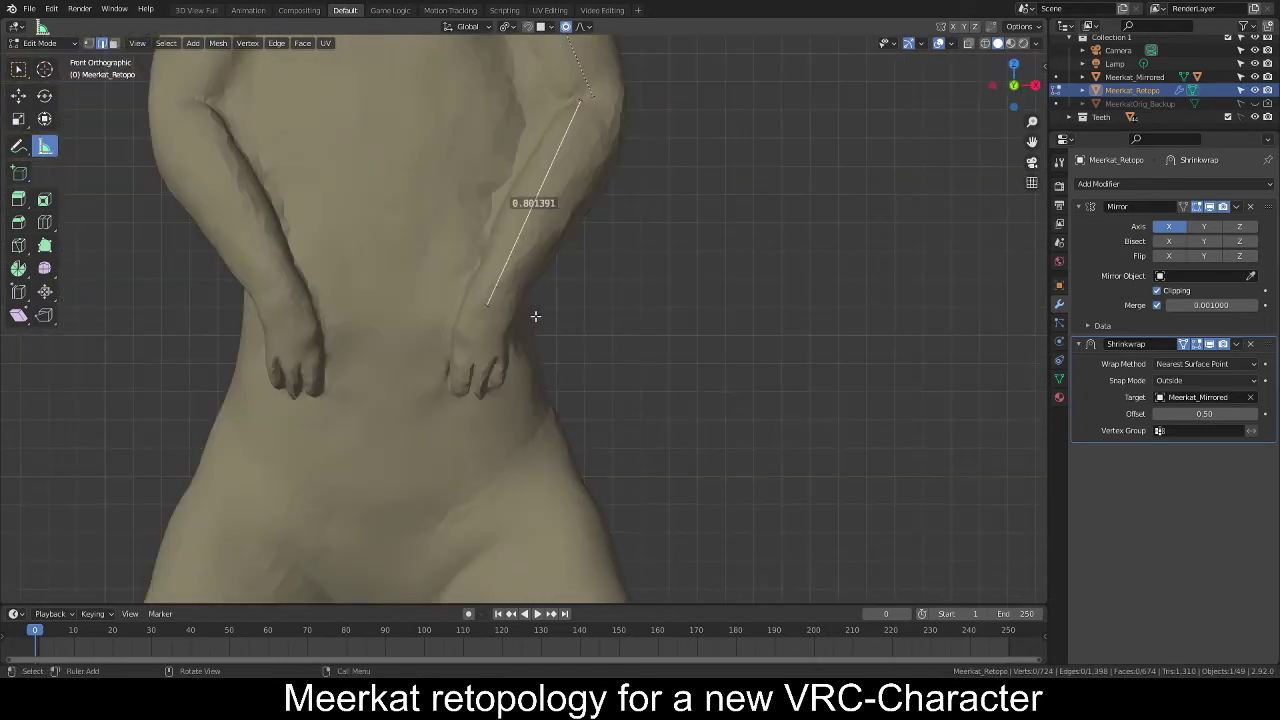
pyautogui.keyDown('shift'); pyautogui.moveTo(561, 196); pyautogui.dragTo(604, 431, button='middle'); pyautogui.keyUp('shift')
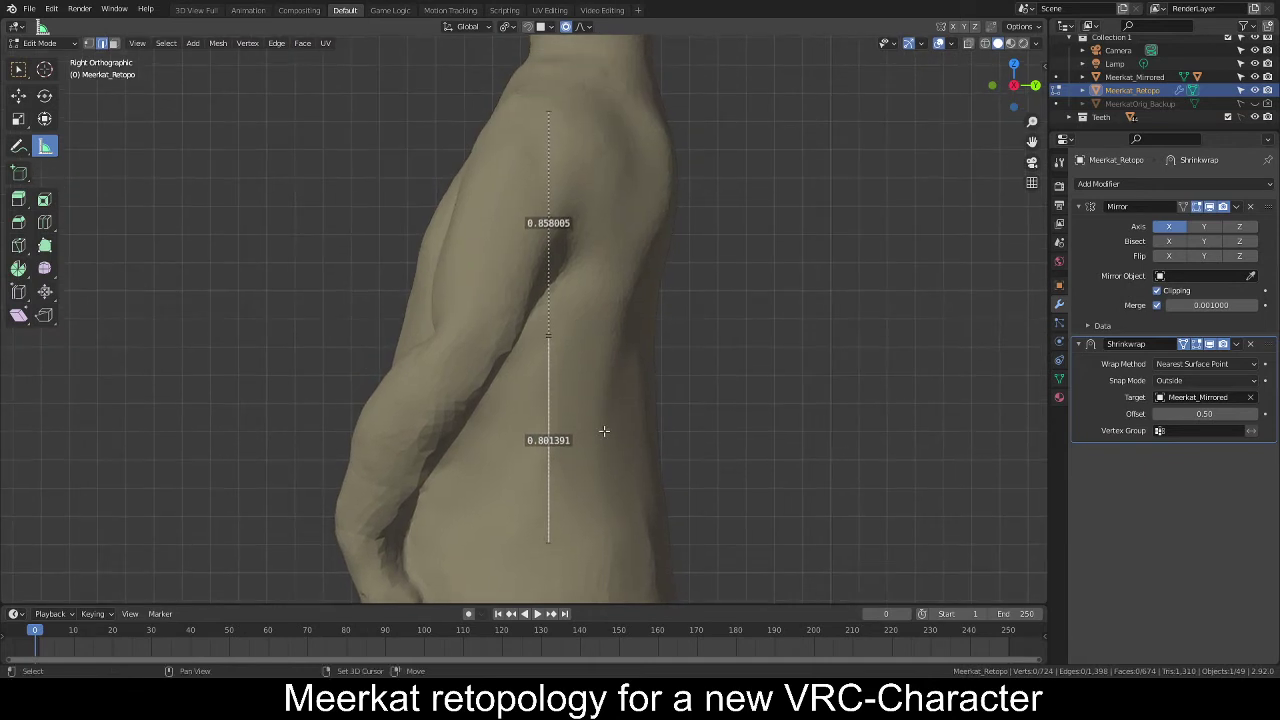
pyautogui.moveTo(491, 201); pyautogui.dragTo(635, 284, button='middle')
pyautogui.press('KP_1')
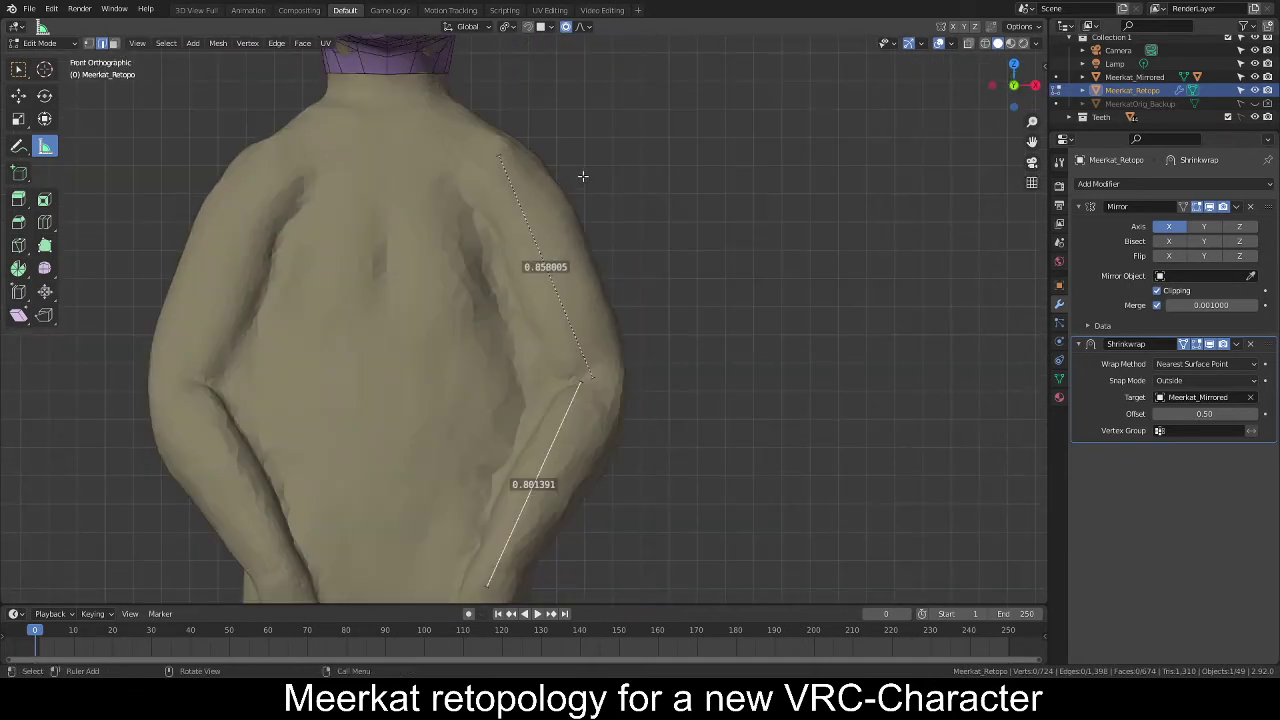
# Adjust the arm rulers' endpoints at the shoulder, elbow and wrist to follow the limb more closely.
pyautogui.moveTo(498, 155)
pyautogui.mouseDown()
pyautogui.moveTo(512, 170)
pyautogui.moveTo(501, 161)
pyautogui.mouseUp()
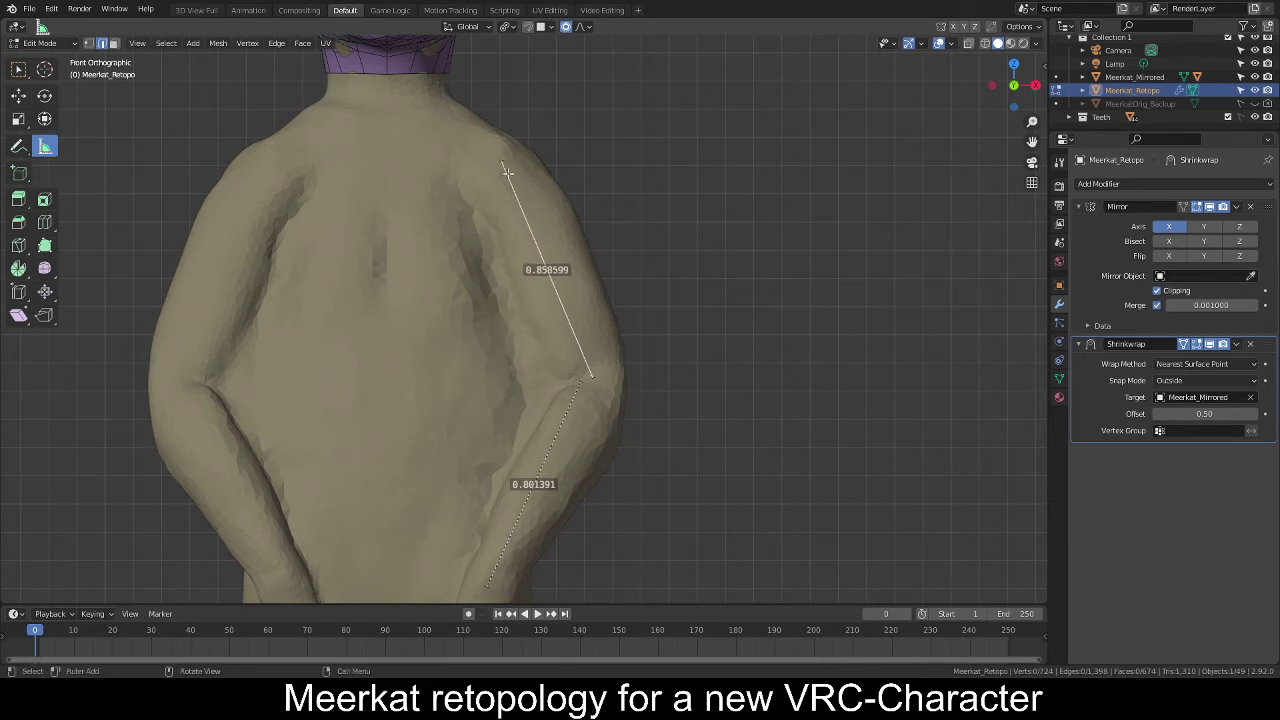
pyautogui.moveTo(592, 377); pyautogui.dragTo(579, 380)
pyautogui.keyDown('shift'); pyautogui.moveTo(654, 434); pyautogui.dragTo(666, 229, button='middle'); pyautogui.keyUp('shift')
pyautogui.moveTo(520, 366); pyautogui.dragTo(518, 367)
pyautogui.keyDown('shift'); pyautogui.moveTo(664, 116); pyautogui.dragTo(676, 266, button='middle'); pyautogui.keyUp('shift')
# Measure the left palm from the wrist to the base of the fingers, correcting the ruler's lower endpoint.
pyautogui.press('KP_1')
pyautogui.scroll(4, 535, 376)
pyautogui.moveTo(553, 370); pyautogui.dragTo(573, 213, button='middle')
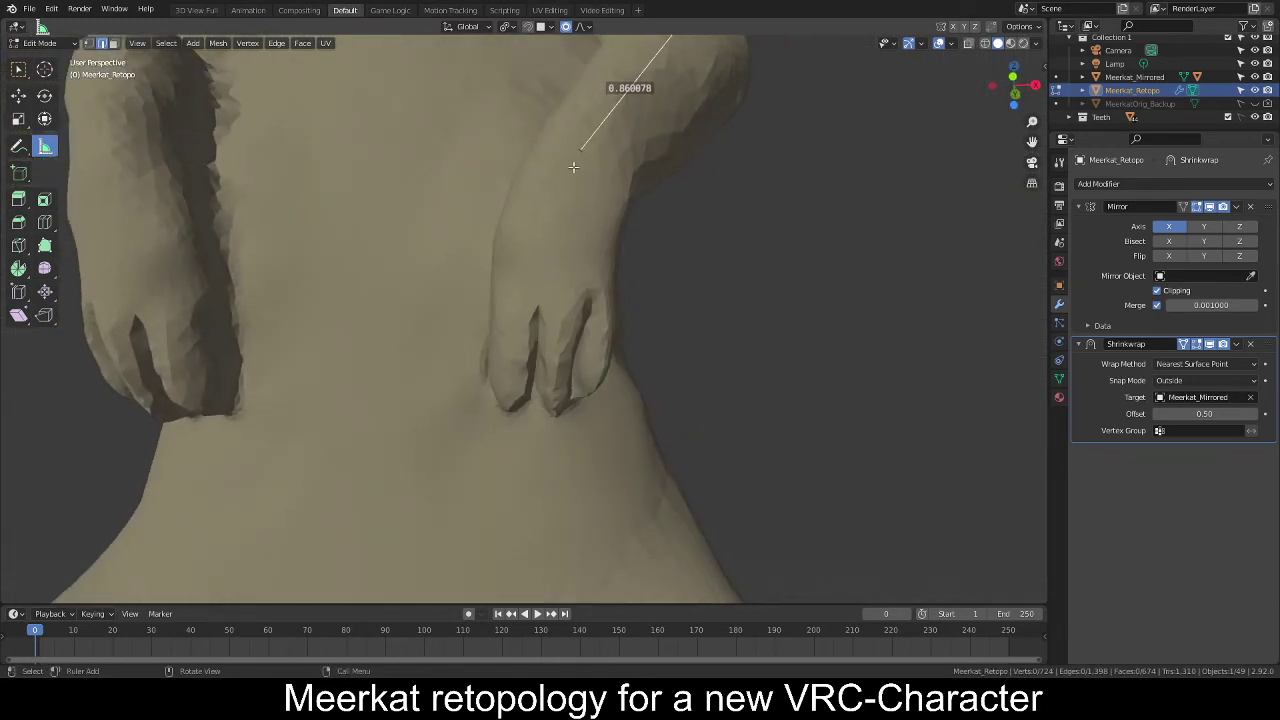
pyautogui.moveTo(573, 167); pyautogui.dragTo(561, 291)
pyautogui.moveTo(598, 330)
pyautogui.mouseDown(button='middle')
pyautogui.moveTo(567, 274)
pyautogui.moveTo(594, 331)
pyautogui.mouseUp(button='middle')
pyautogui.scroll(-4, 604, 288)
pyautogui.scroll(1, 567, 372)
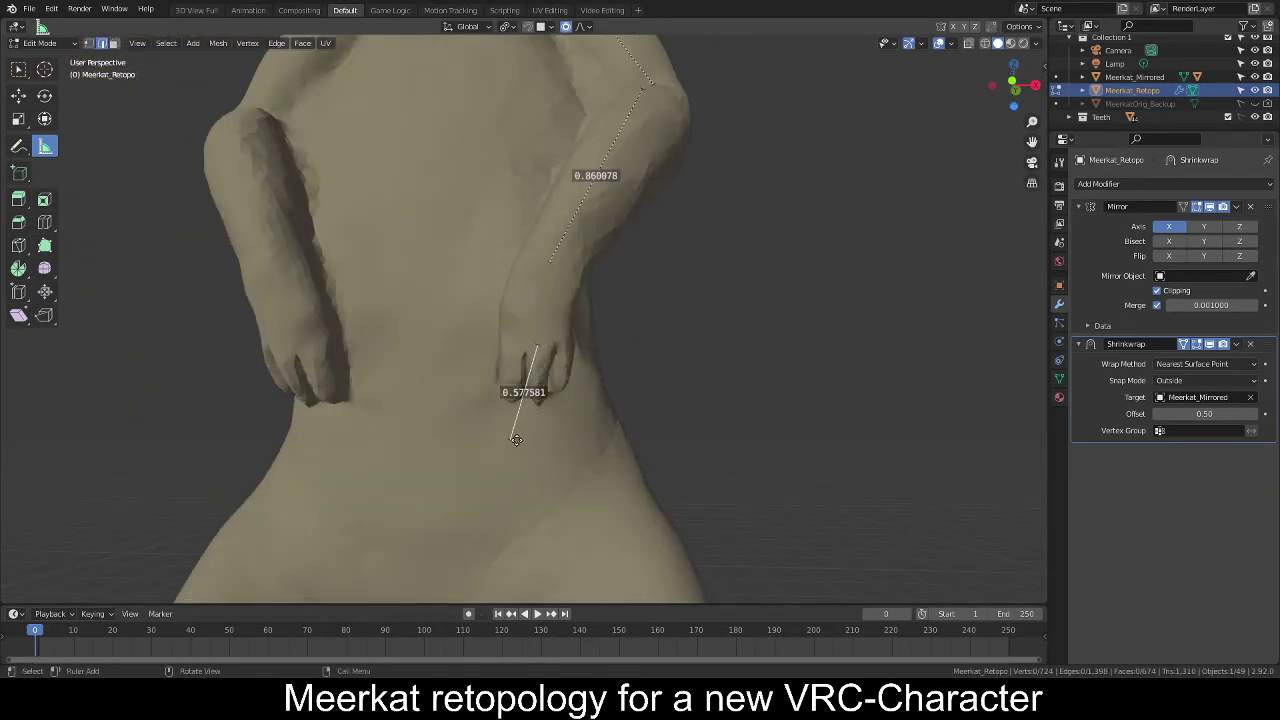
pyautogui.moveTo(512, 437); pyautogui.dragTo(546, 268)
# Measure the left hand's middle finger from base to tip and review all the arm rulers on the body.
pyautogui.moveTo(606, 368); pyautogui.dragTo(541, 227, button='middle')
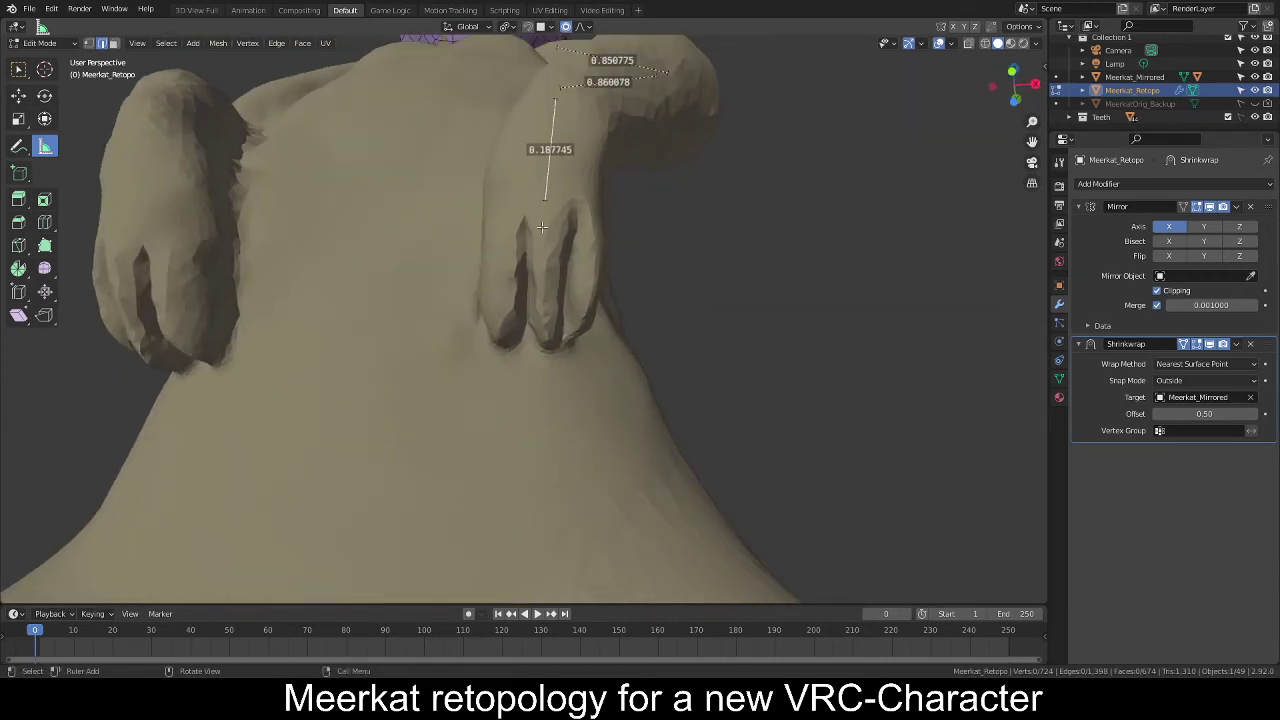
pyautogui.moveTo(545, 220); pyautogui.dragTo(546, 262)
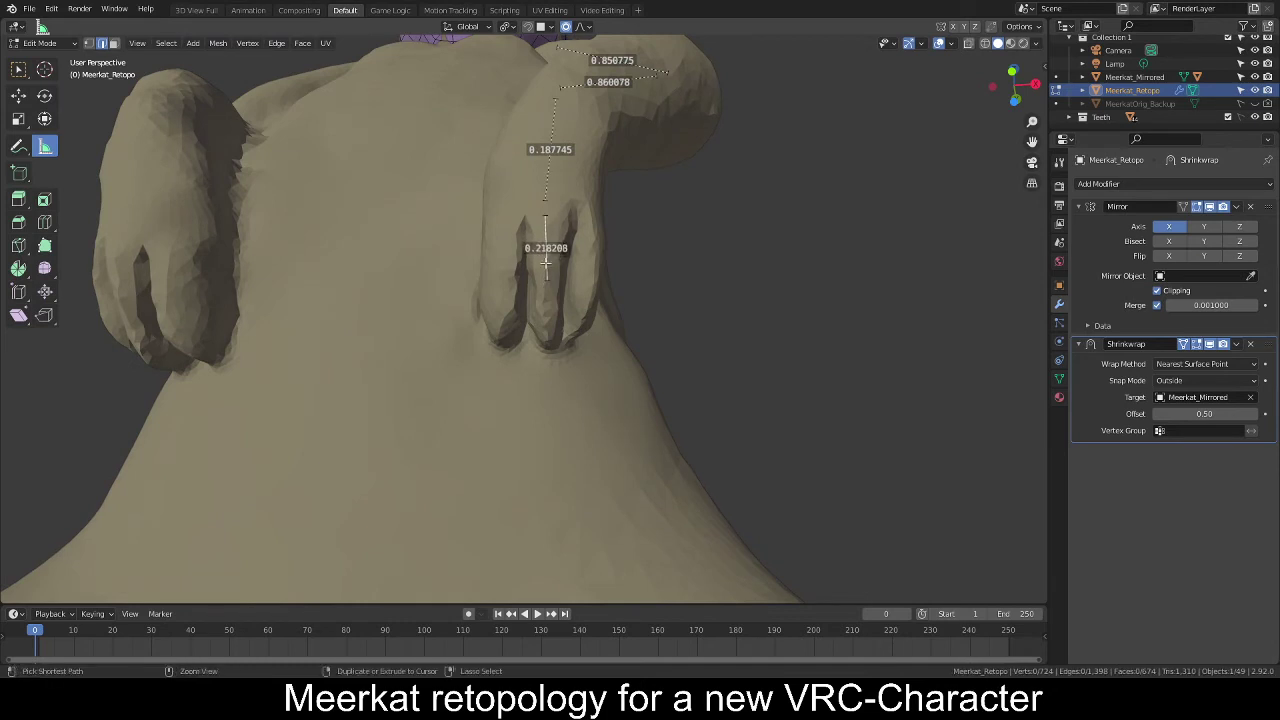
pyautogui.moveTo(550, 290); pyautogui.dragTo(547, 334)
pyautogui.moveTo(692, 342); pyautogui.dragTo(676, 390, button='middle')
pyautogui.scroll(-8, 668, 371)
pyautogui.moveTo(600, 300); pyautogui.dragTo(587, 335, button='middle')
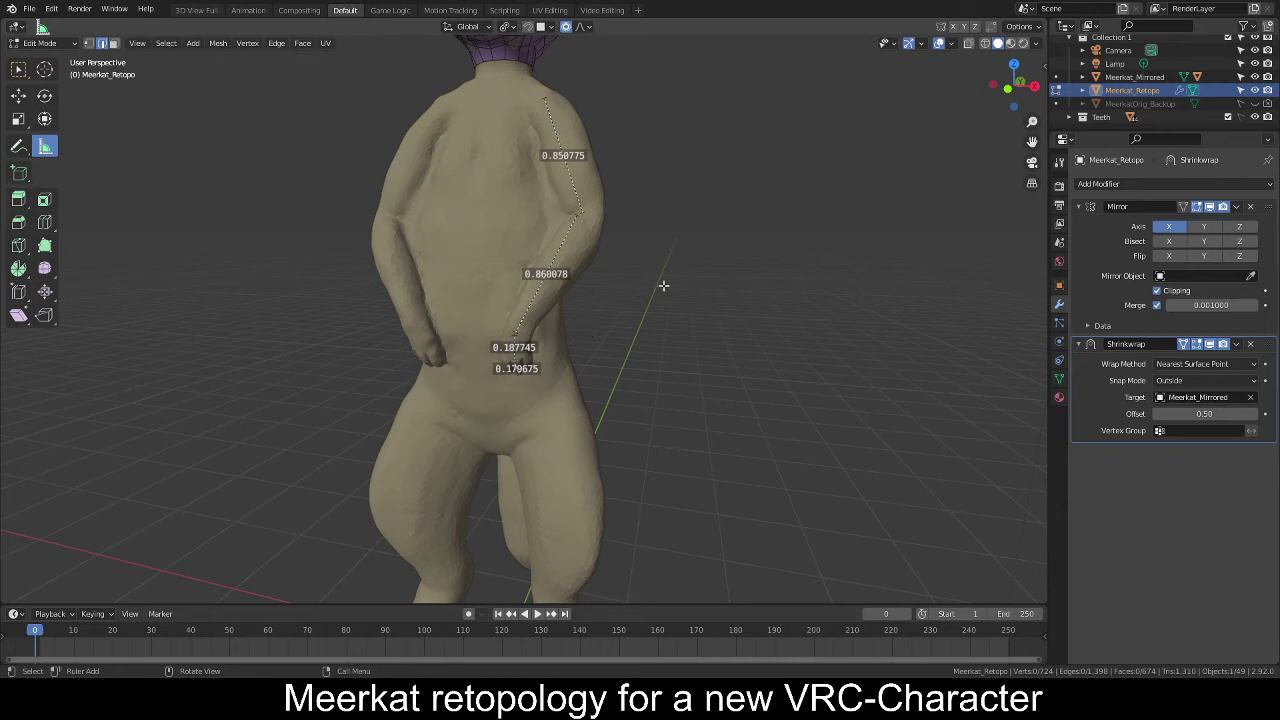
pyautogui.moveTo(663, 286); pyautogui.dragTo(686, 334, button='middle')
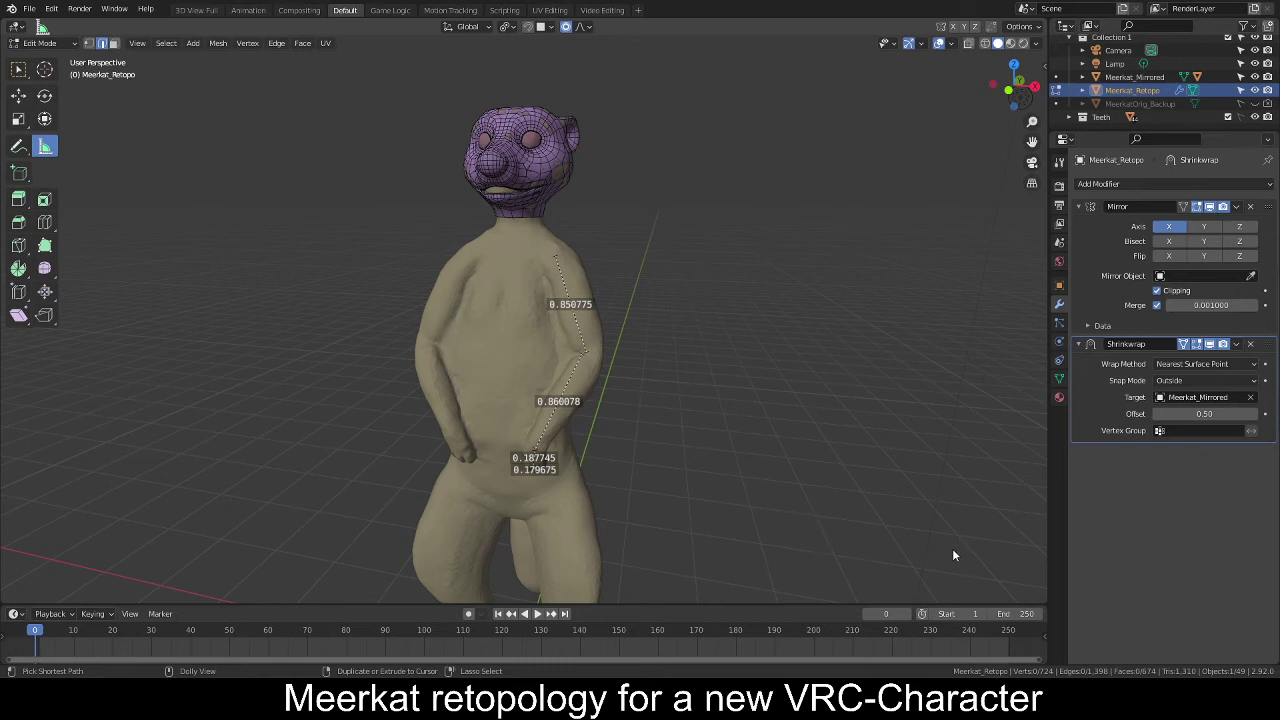
# Save the file, save an incremented version as Retopo_MeerkatNewOne8.blend and return to the front view.
pyautogui.hotkey('ctrl', 's')
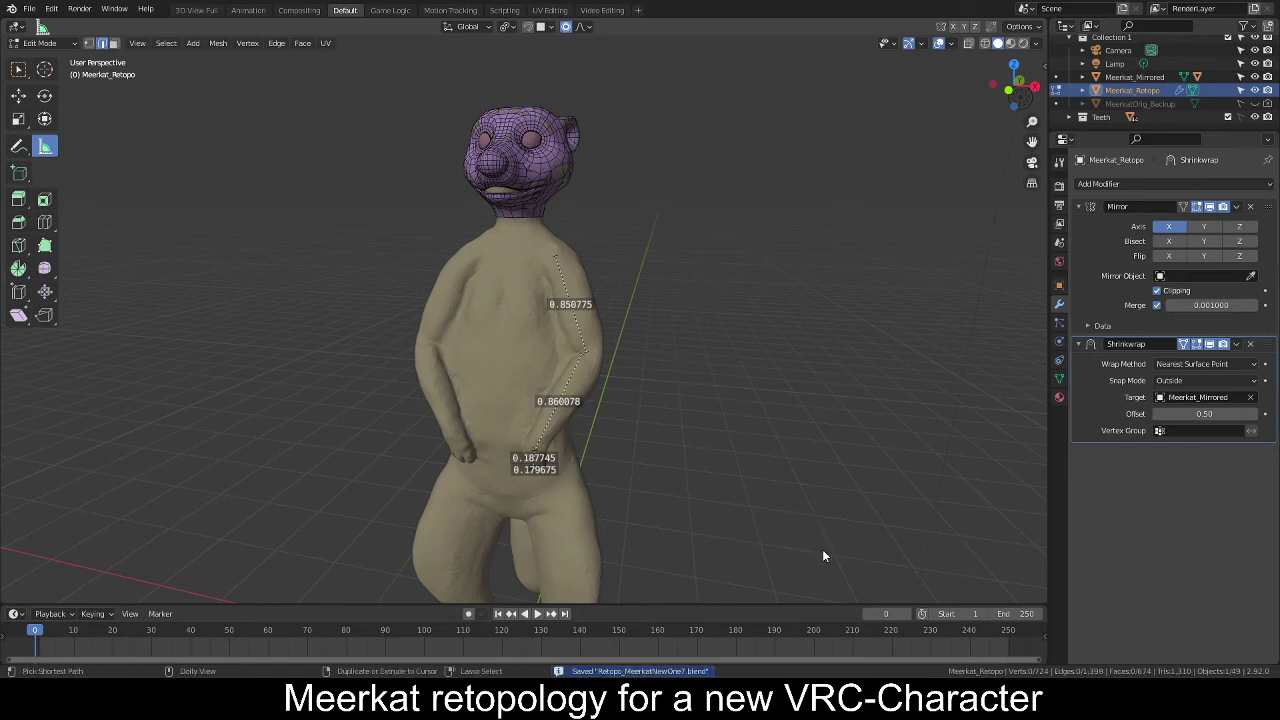
pyautogui.hotkey('ctrl', 'alt', 's')
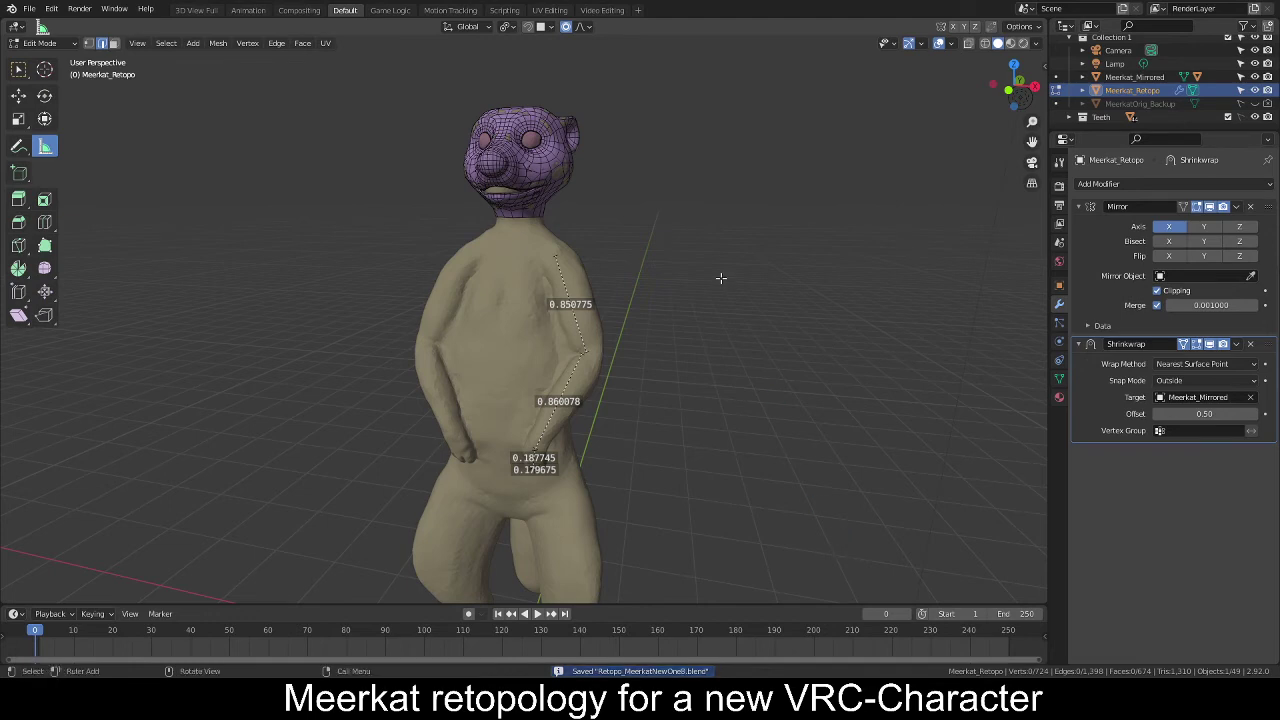
pyautogui.moveTo(699, 315); pyautogui.dragTo(555, 336, button='middle')
pyautogui.press('KP_1')
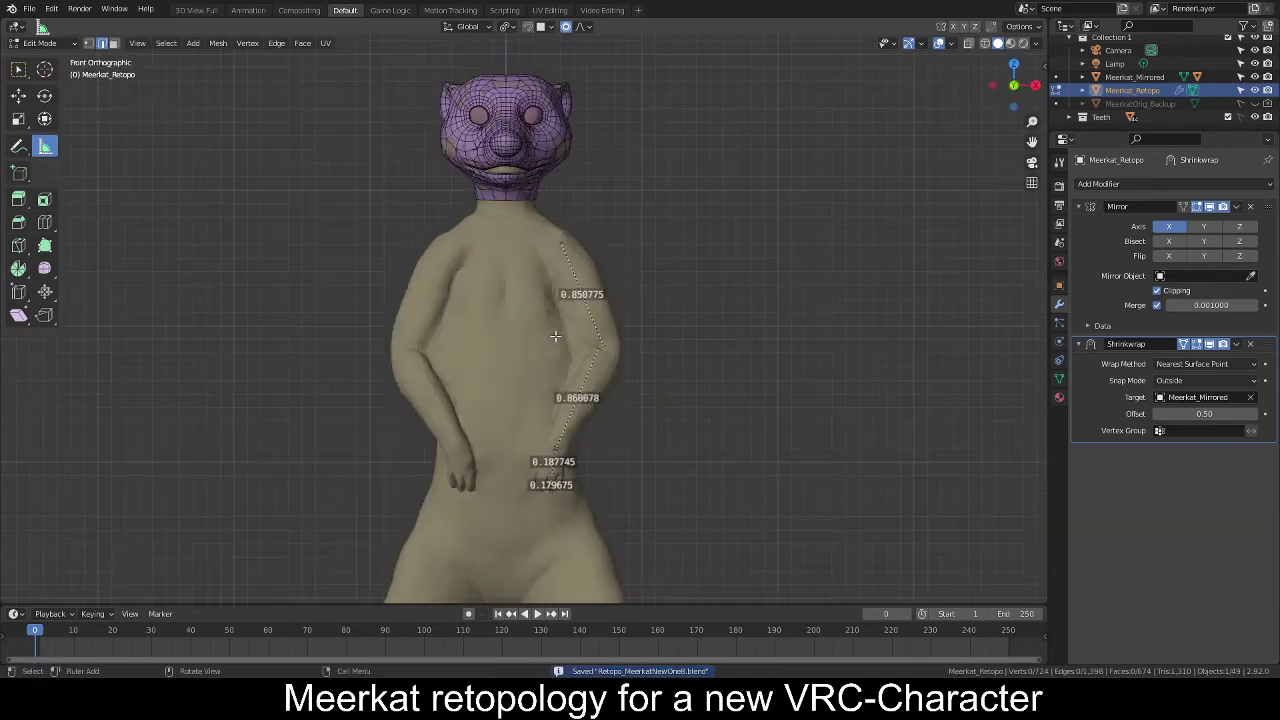
# With Poly Build in the right side view, extrude the side edge of the neck opening about 0.08 downward.
pyautogui.press('KP_6')
pyautogui.press('KP_3')
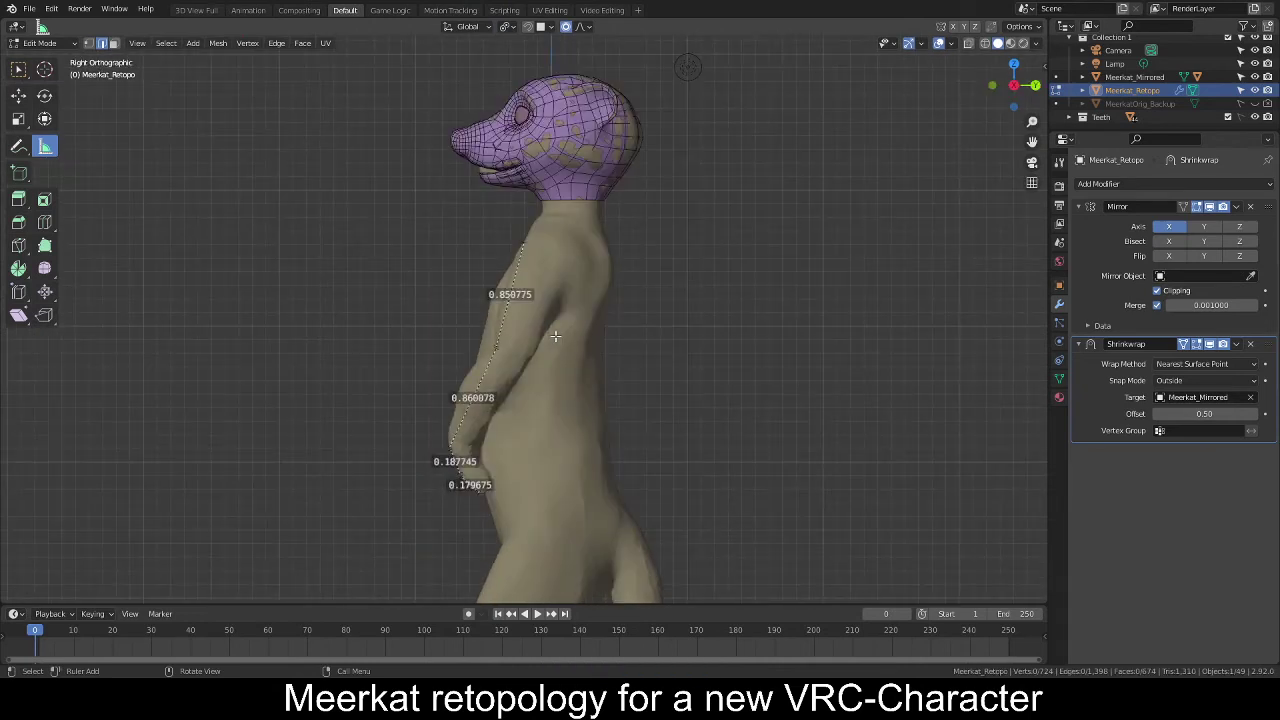
pyautogui.scroll(3, 669, 322)
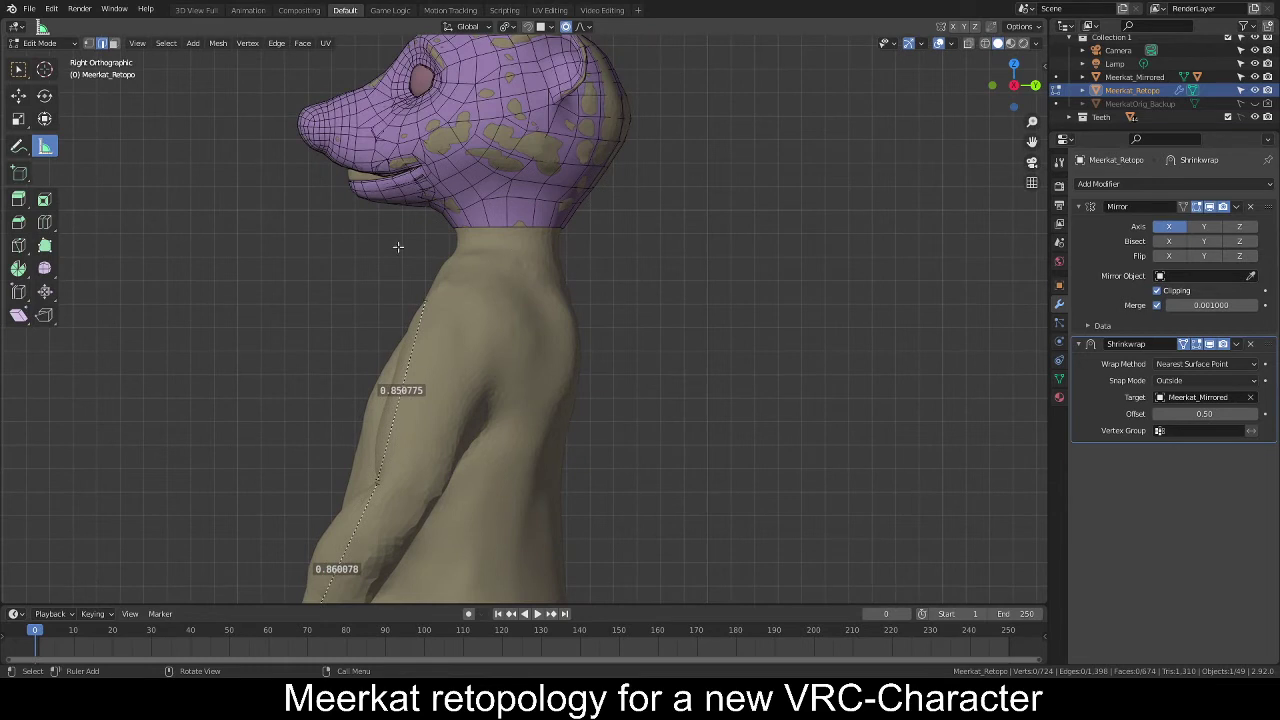
pyautogui.click(44, 245)
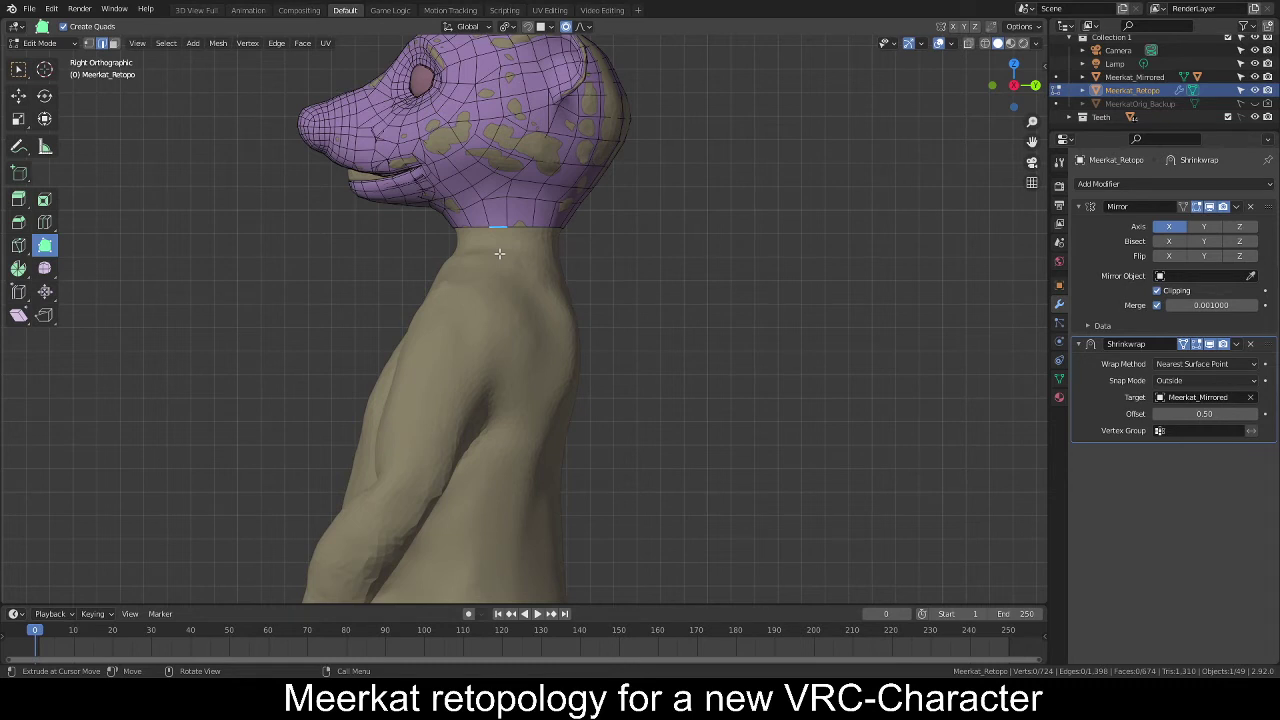
pyautogui.press('e')
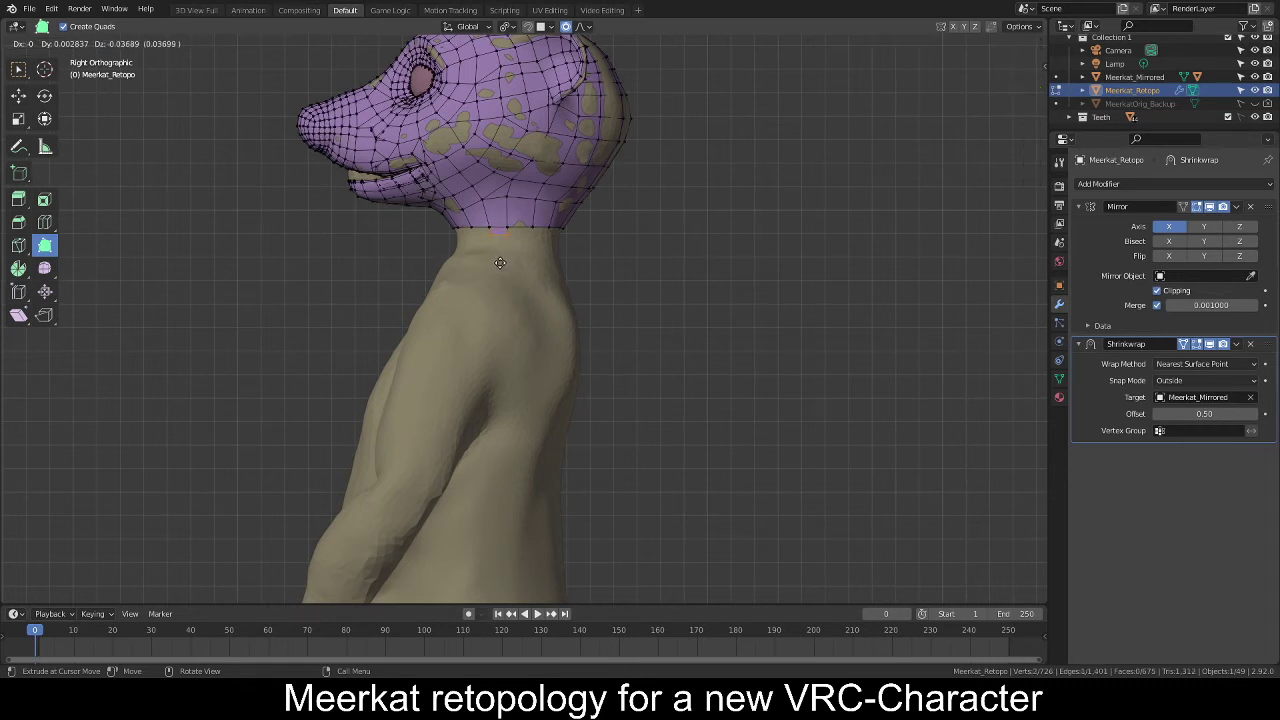
pyautogui.click(500, 273)
pyautogui.moveTo(500, 273); pyautogui.dragTo(565, 88, button='middle')
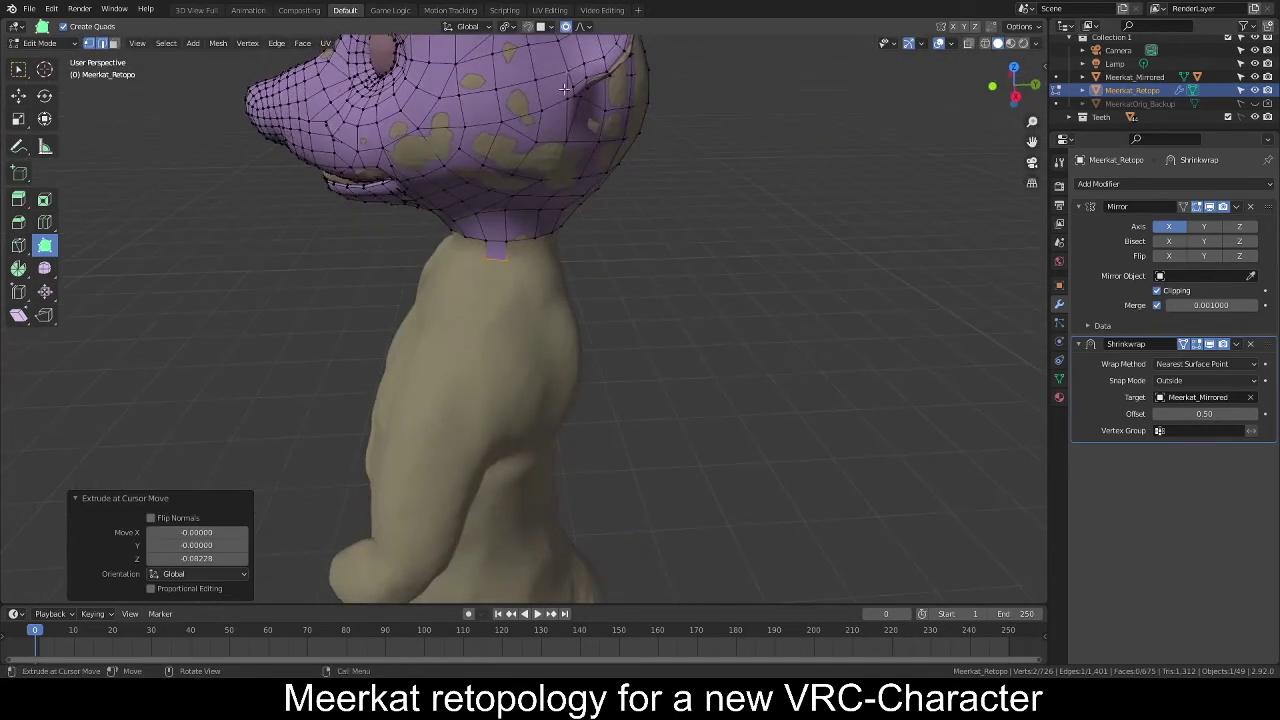
# Reposition the lower vertices of the extruded side neck quad to follow the sculpt's neck surface.
pyautogui.click(529, 27)
pyautogui.moveTo(615, 256); pyautogui.dragTo(578, 182, button='middle')
pyautogui.click(531, 28)
pyautogui.moveTo(556, 224); pyautogui.dragTo(528, 250, button='middle')
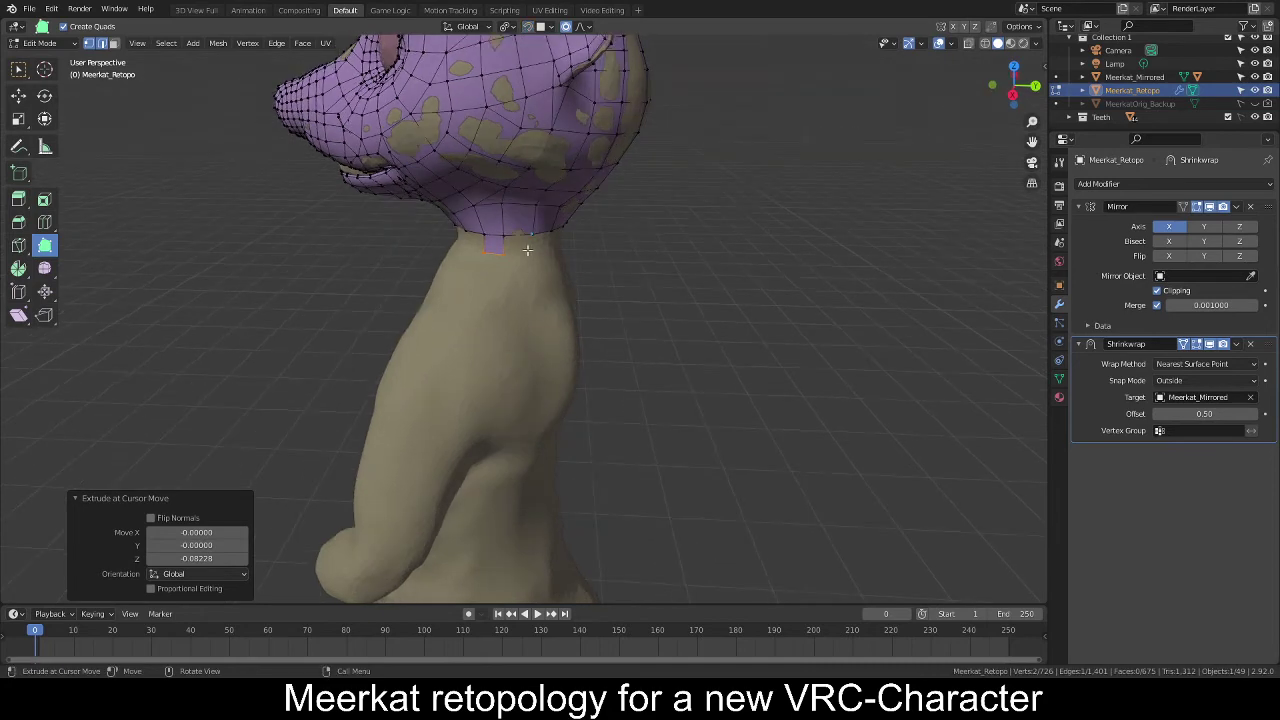
pyautogui.press('g')
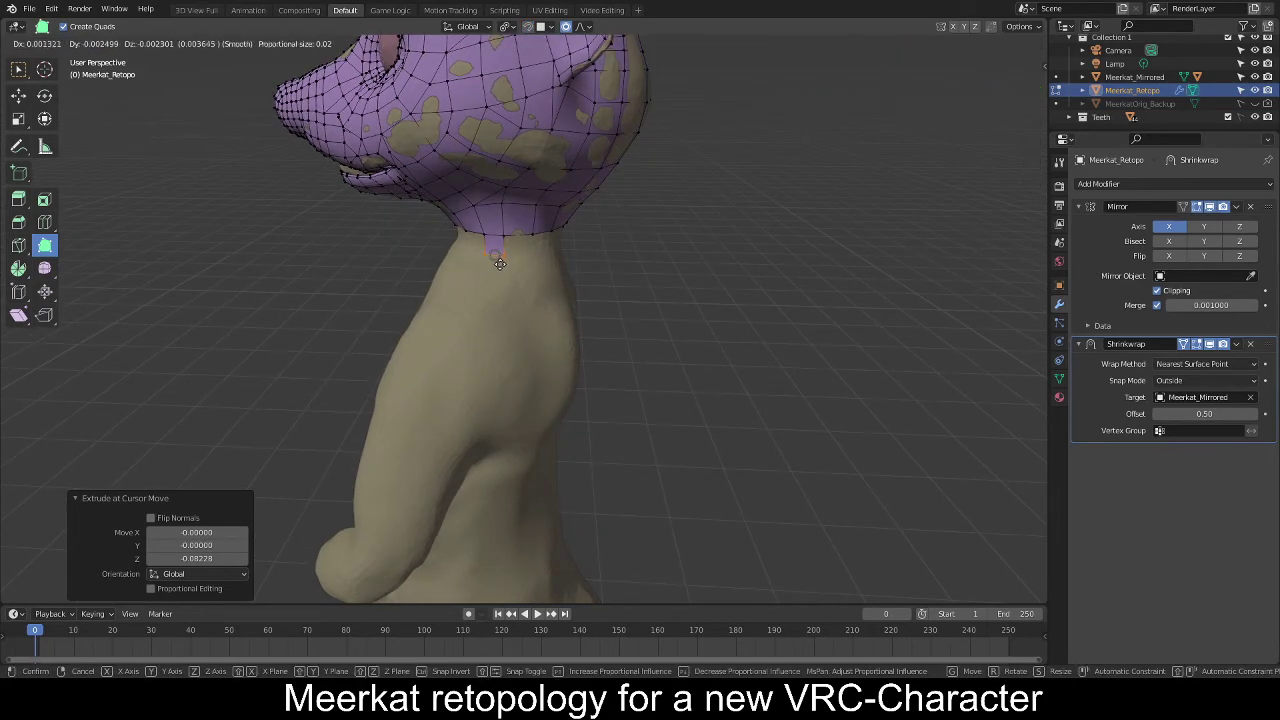
pyautogui.click(500, 263)
pyautogui.moveTo(500, 263); pyautogui.dragTo(465, 377, button='middle')
pyautogui.press('g')
pyautogui.click(490, 254)
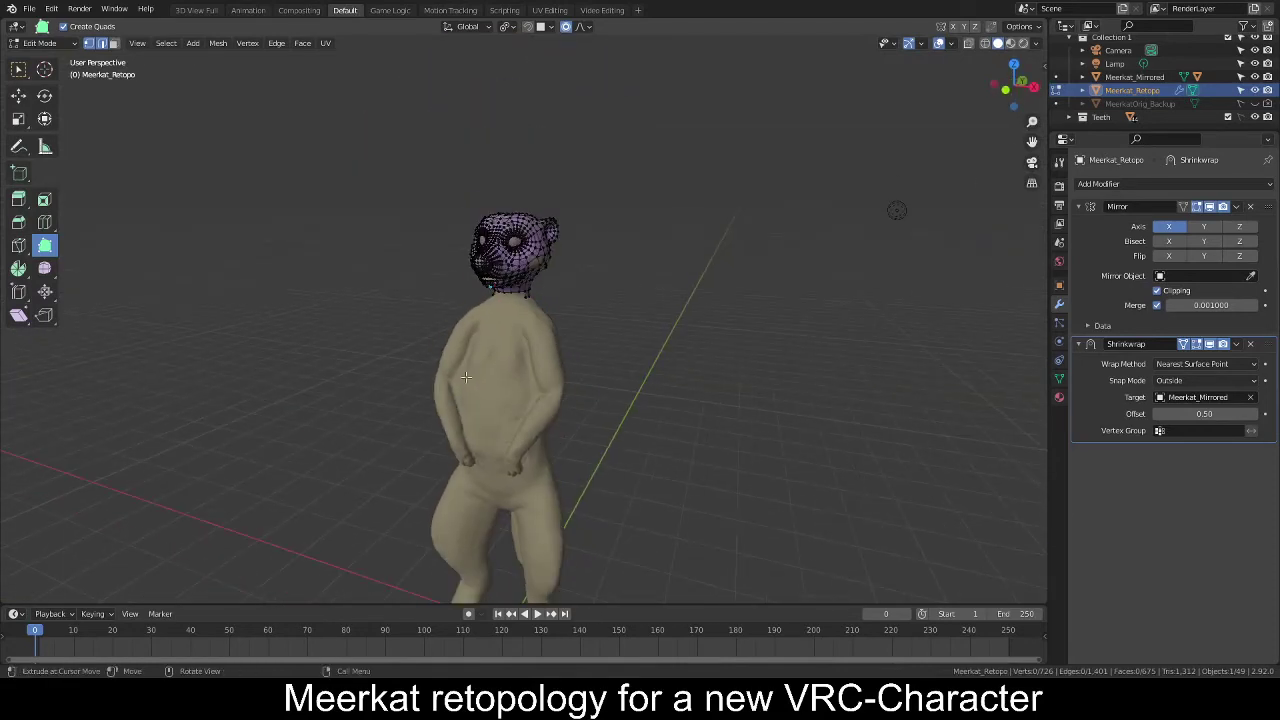
# Build quads below the front neck edge up to the centre line to extend the front of the neck ring.
pyautogui.scroll(8, 479, 339)
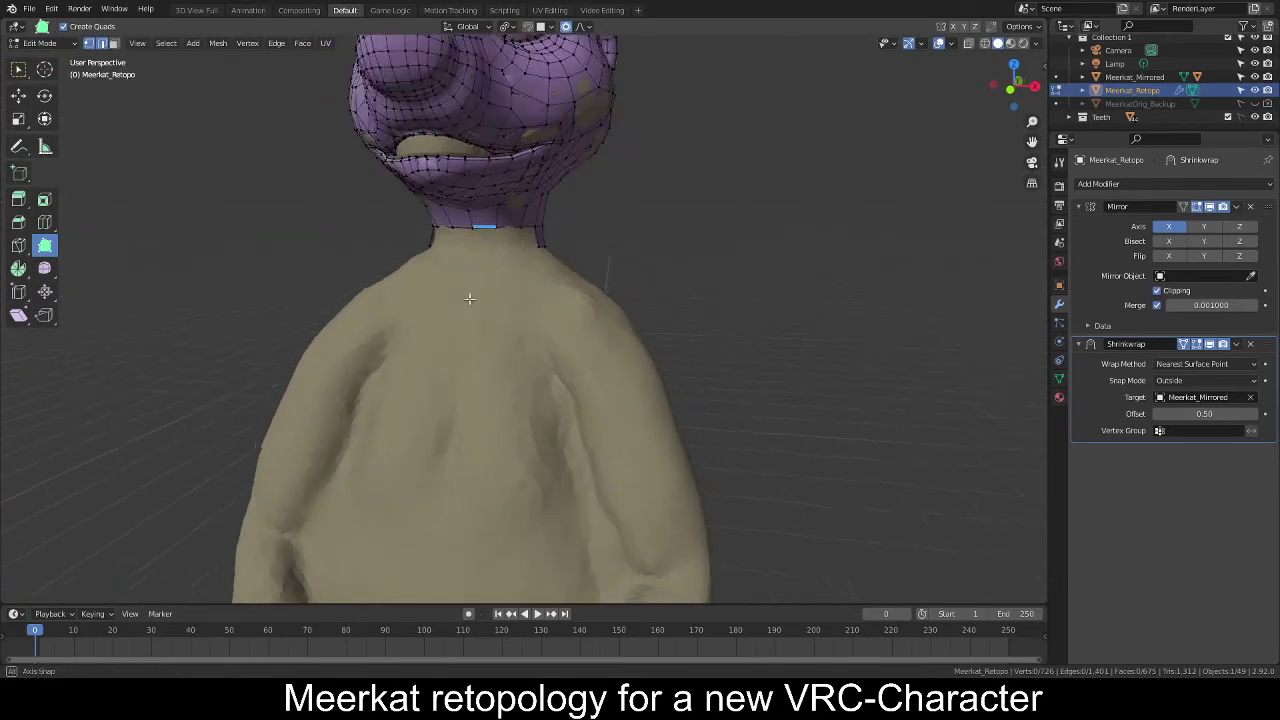
pyautogui.scroll(1, 465, 305)
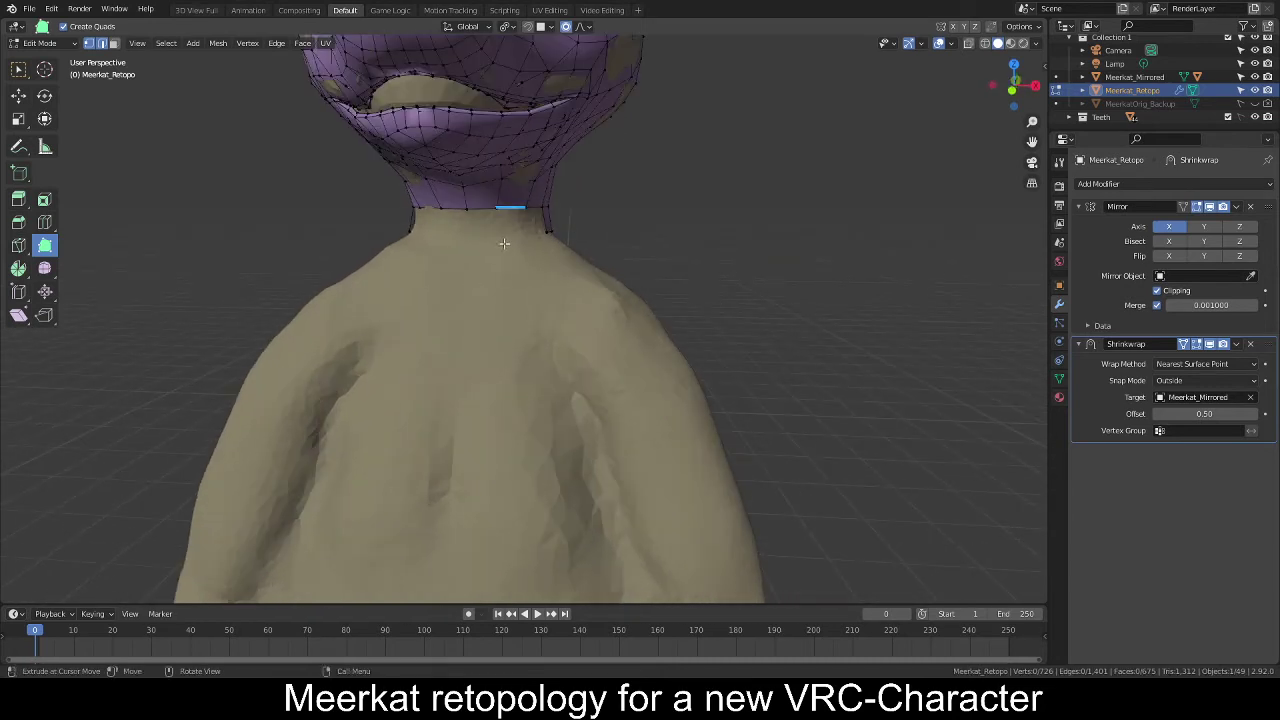
pyautogui.moveTo(474, 296); pyautogui.dragTo(473, 255, button='middle')
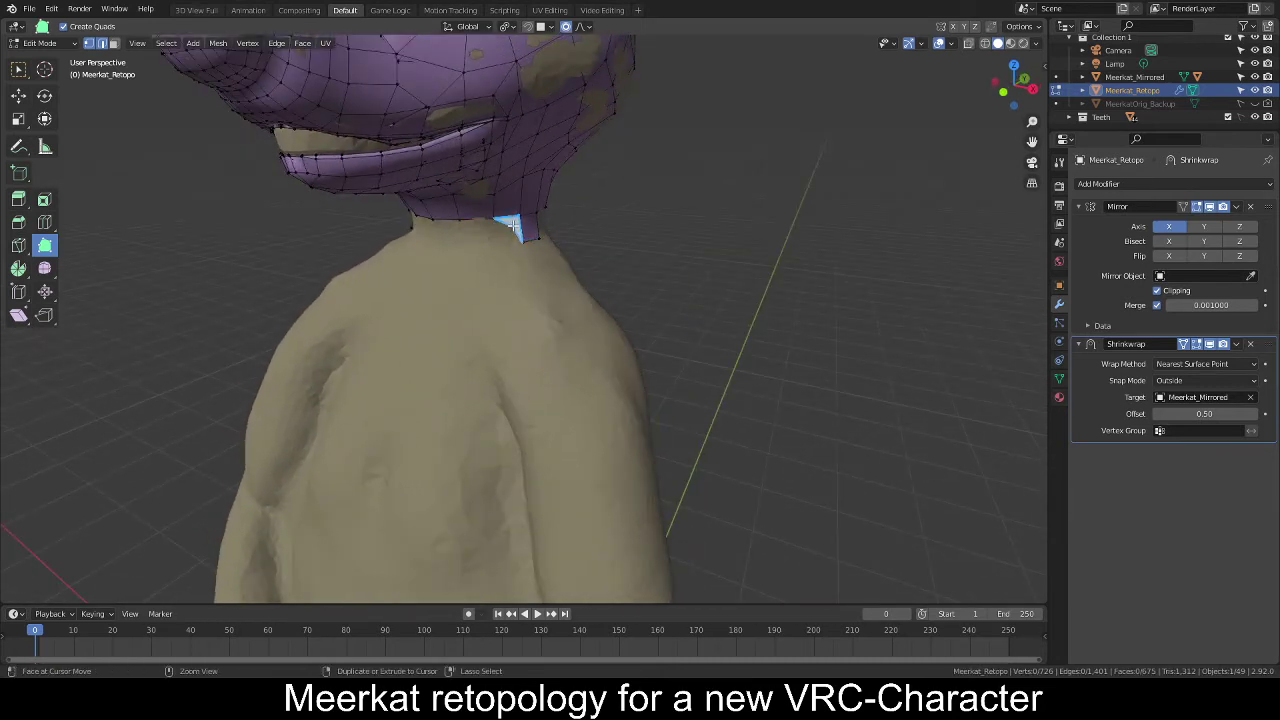
pyautogui.moveTo(512, 225); pyautogui.dragTo(458, 249)
pyautogui.moveTo(458, 249); pyautogui.dragTo(500, 227, button='middle')
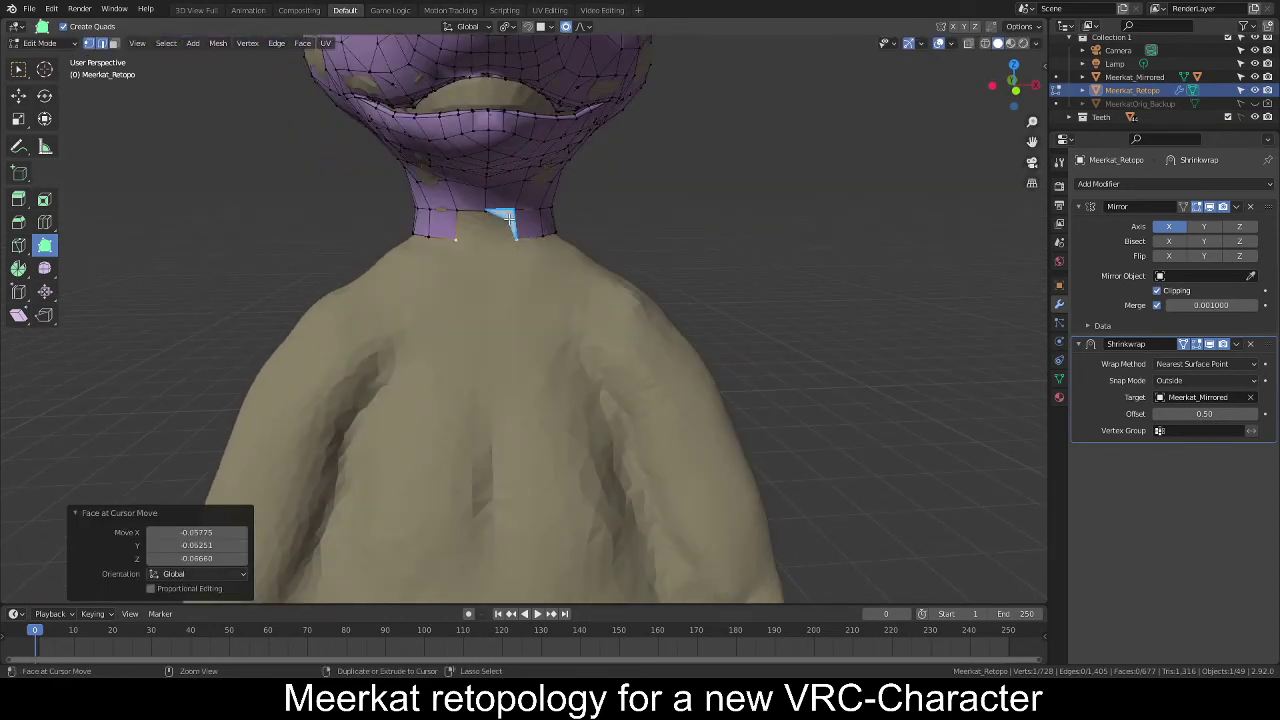
pyautogui.moveTo(508, 218); pyautogui.dragTo(472, 242)
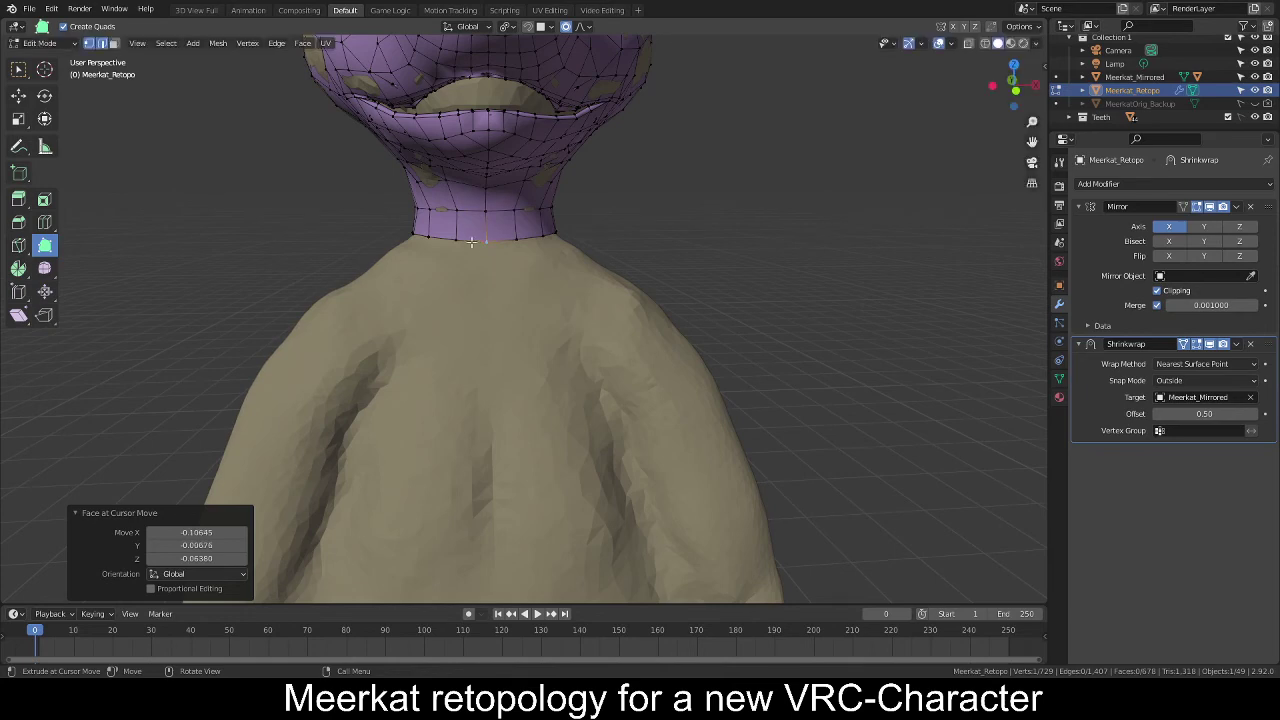
# Build quads below the back neck edge to the centre line and close the new neck ring at the nape.
pyautogui.moveTo(471, 242); pyautogui.dragTo(480, 286, button='middle')
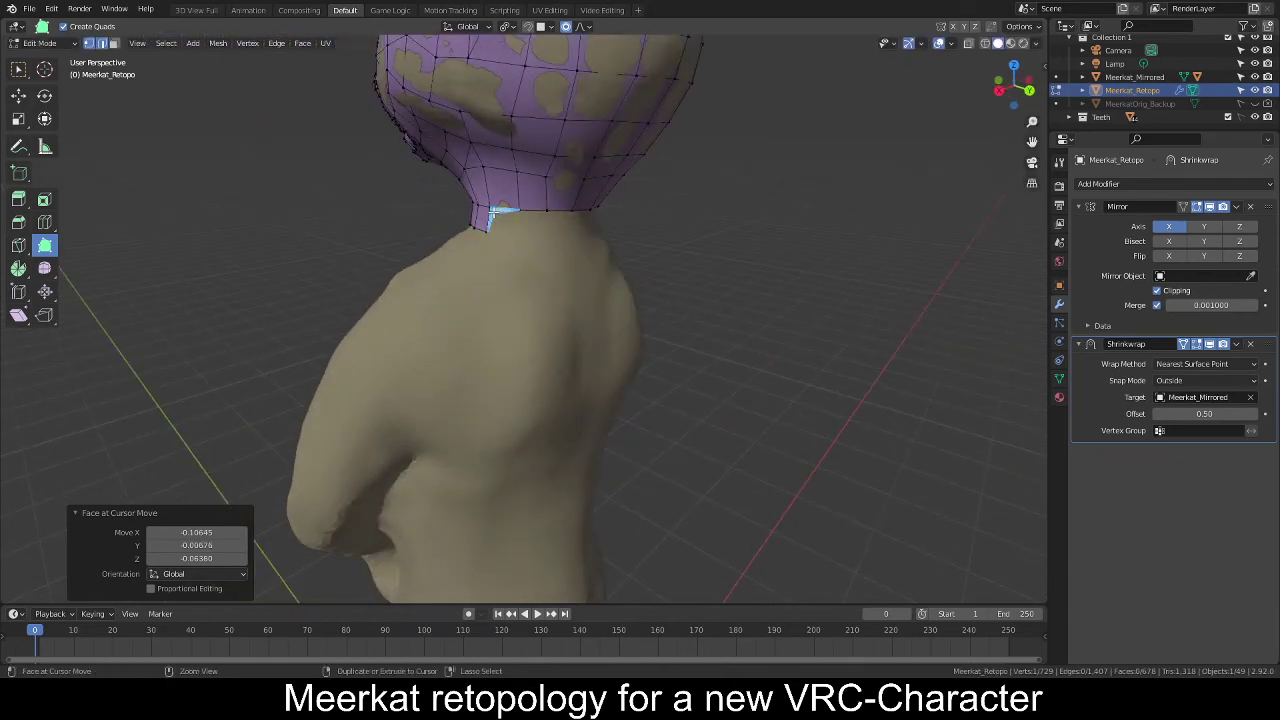
pyautogui.keyDown('ctrl'); pyautogui.moveTo(497, 212); pyautogui.dragTo(545, 236); pyautogui.keyUp('ctrl')
pyautogui.moveTo(626, 260); pyautogui.dragTo(505, 260, button='middle')
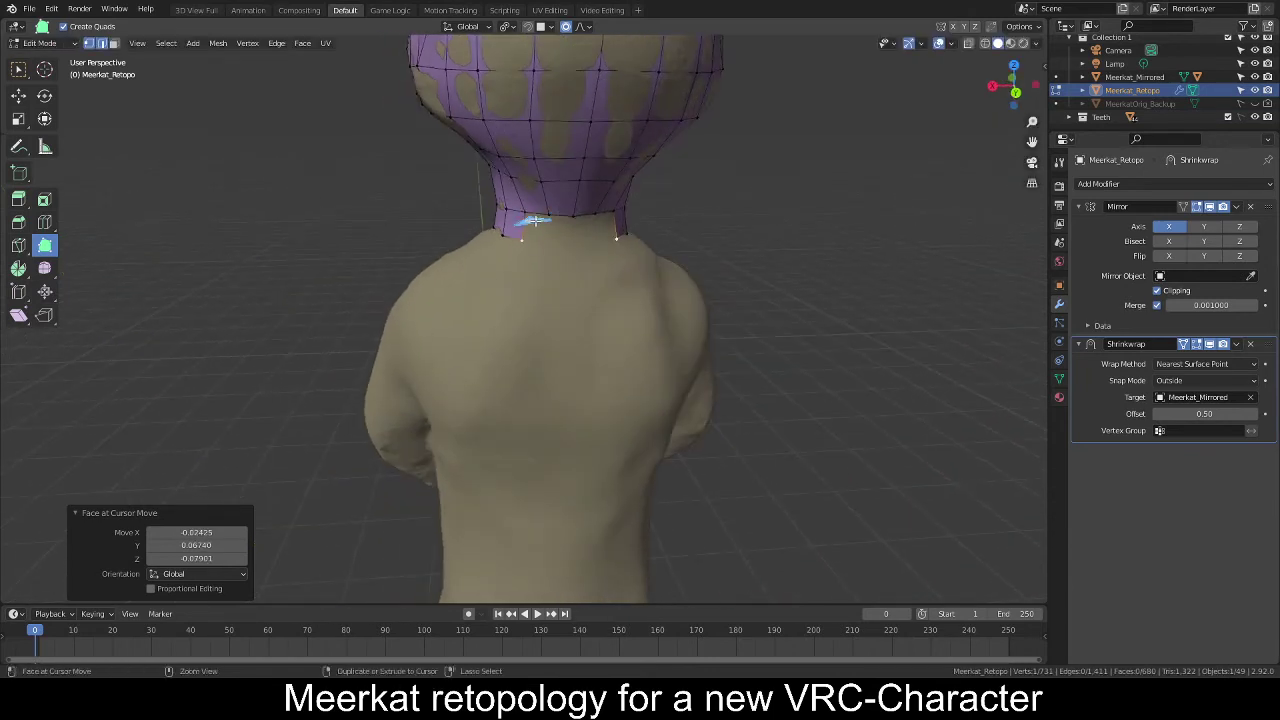
pyautogui.keyDown('ctrl'); pyautogui.moveTo(532, 214); pyautogui.dragTo(598, 201); pyautogui.keyUp('ctrl')
pyautogui.scroll(2, 565, 218)
pyautogui.moveTo(598, 201); pyautogui.dragTo(556, 206, button='middle')
pyautogui.keyDown('ctrl'); pyautogui.moveTo(556, 206); pyautogui.dragTo(511, 163); pyautogui.keyUp('ctrl')
pyautogui.moveTo(511, 162); pyautogui.dragTo(512, 212, button='middle')
pyautogui.keyDown('ctrl'); pyautogui.moveTo(512, 212); pyautogui.dragTo(513, 169); pyautogui.keyUp('ctrl')
# Adjust the front centre vertex of the new neck ring along its lower edge.
pyautogui.moveTo(472, 263); pyautogui.dragTo(510, 262, button='middle')
pyautogui.moveTo(484, 214); pyautogui.dragTo(432, 212)
pyautogui.moveTo(432, 212); pyautogui.dragTo(468, 234, button='middle')
pyautogui.keyDown('ctrl'); pyautogui.moveTo(468, 234); pyautogui.dragTo(414, 244); pyautogui.keyUp('ctrl')
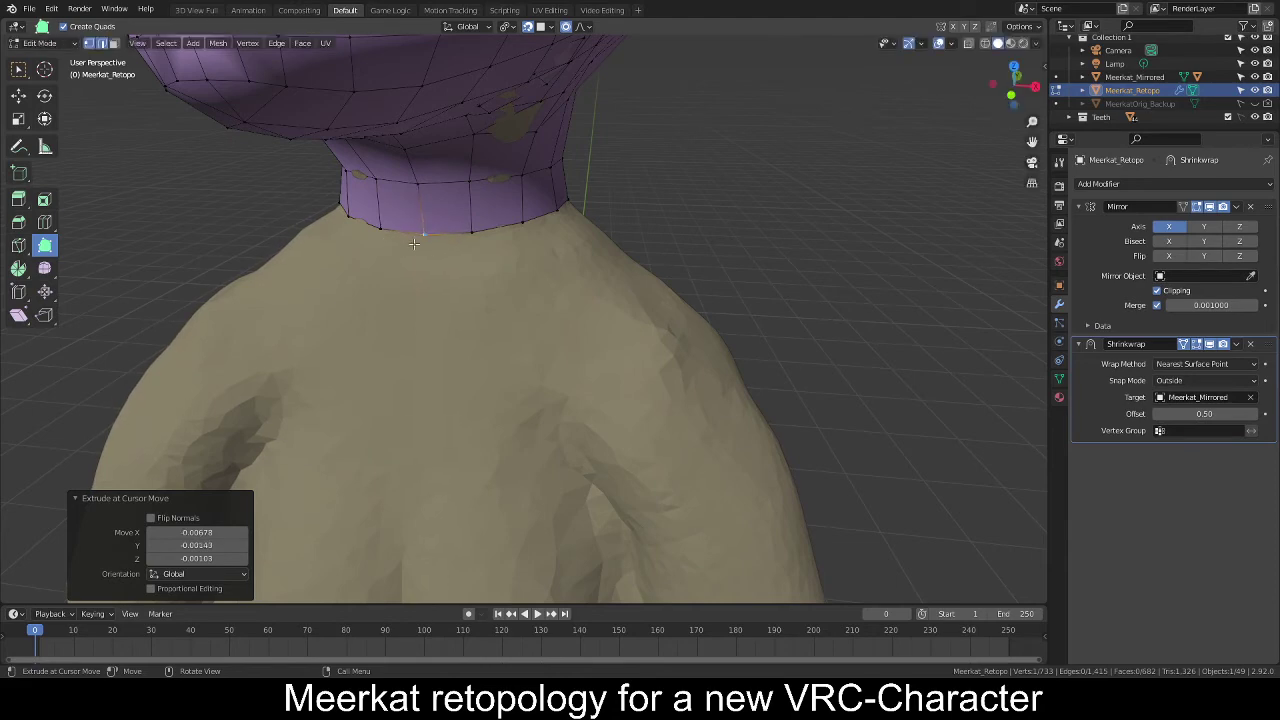
# Extrude two successive quads from the front centre edge of the neck ring down onto the upper chest.
pyautogui.moveTo(414, 244); pyautogui.dragTo(449, 246, button='middle')
pyautogui.scroll(-4, 639, 290)
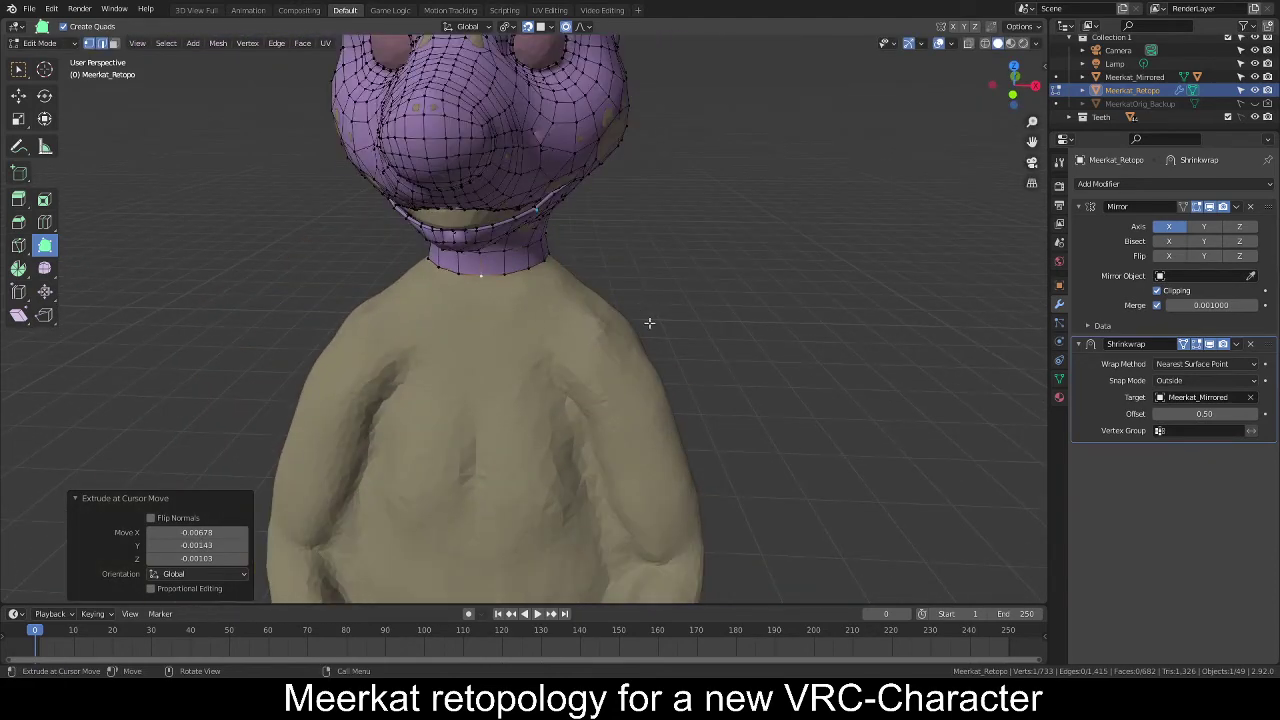
pyautogui.moveTo(649, 323); pyautogui.dragTo(520, 329, button='middle')
pyautogui.scroll(-3, 471, 355)
pyautogui.scroll(4, 520, 329)
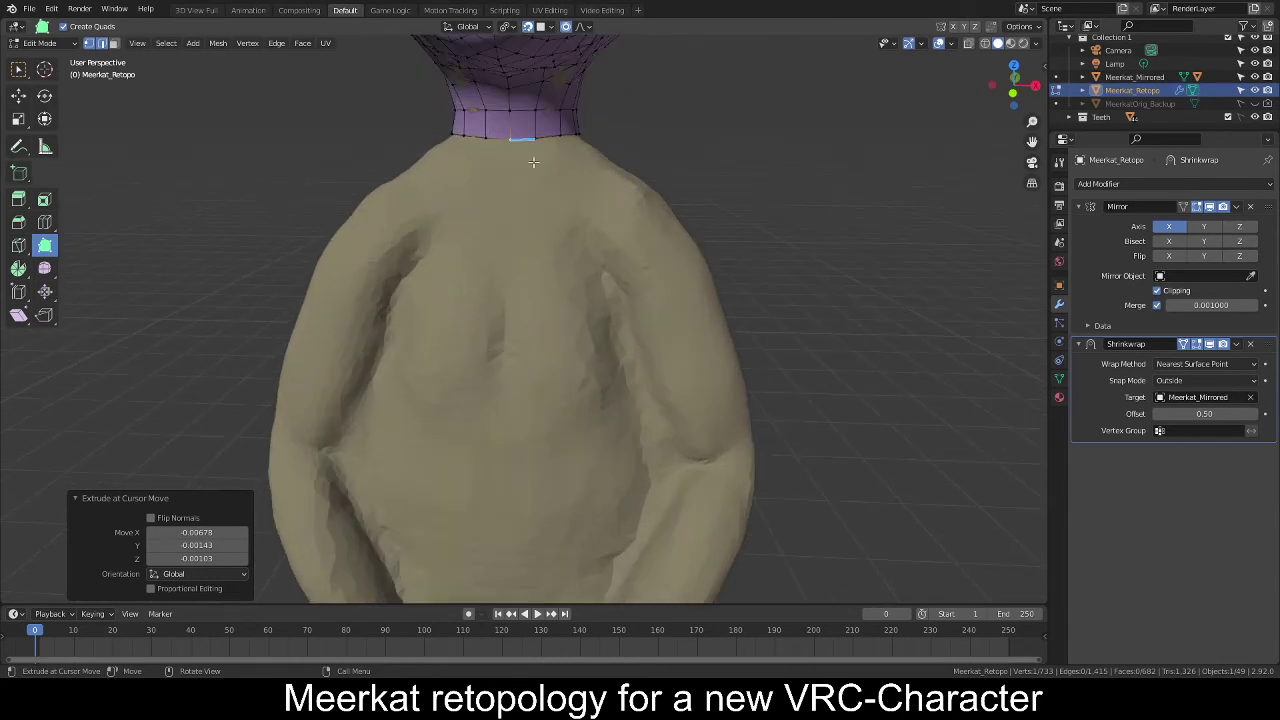
pyautogui.keyDown('shift'); pyautogui.click(522, 121); pyautogui.keyUp('shift')
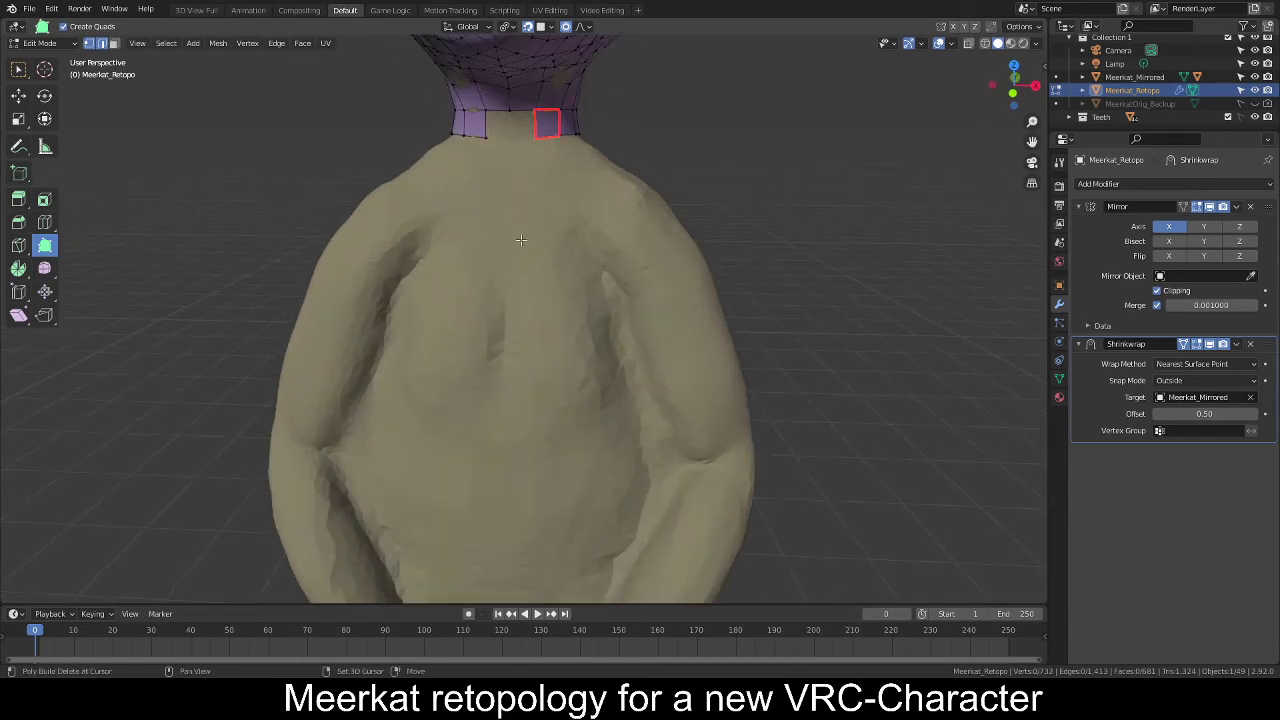
pyautogui.keyDown('ctrl'); pyautogui.click(520, 240); pyautogui.keyUp('ctrl')
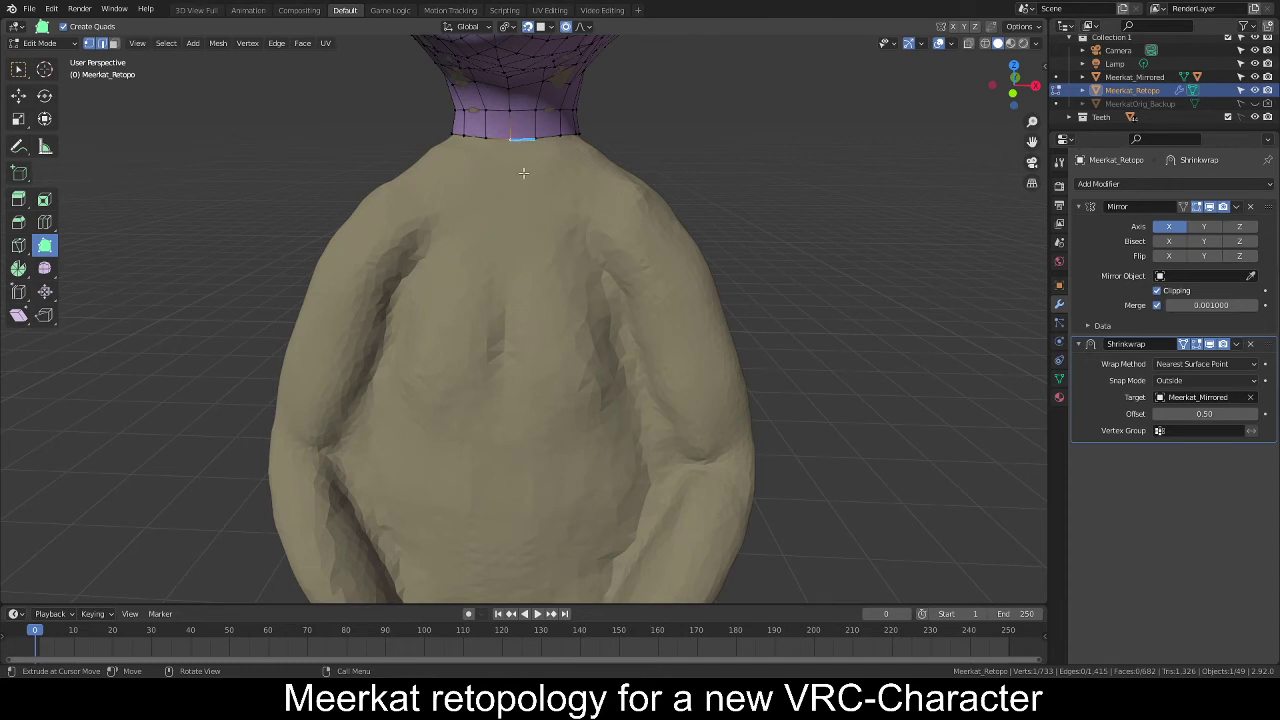
pyautogui.moveTo(523, 173); pyautogui.dragTo(517, 230)
pyautogui.moveTo(563, 231)
pyautogui.mouseDown(button='middle')
pyautogui.moveTo(563, 269)
pyautogui.moveTo(559, 256)
pyautogui.mouseUp(button='middle')
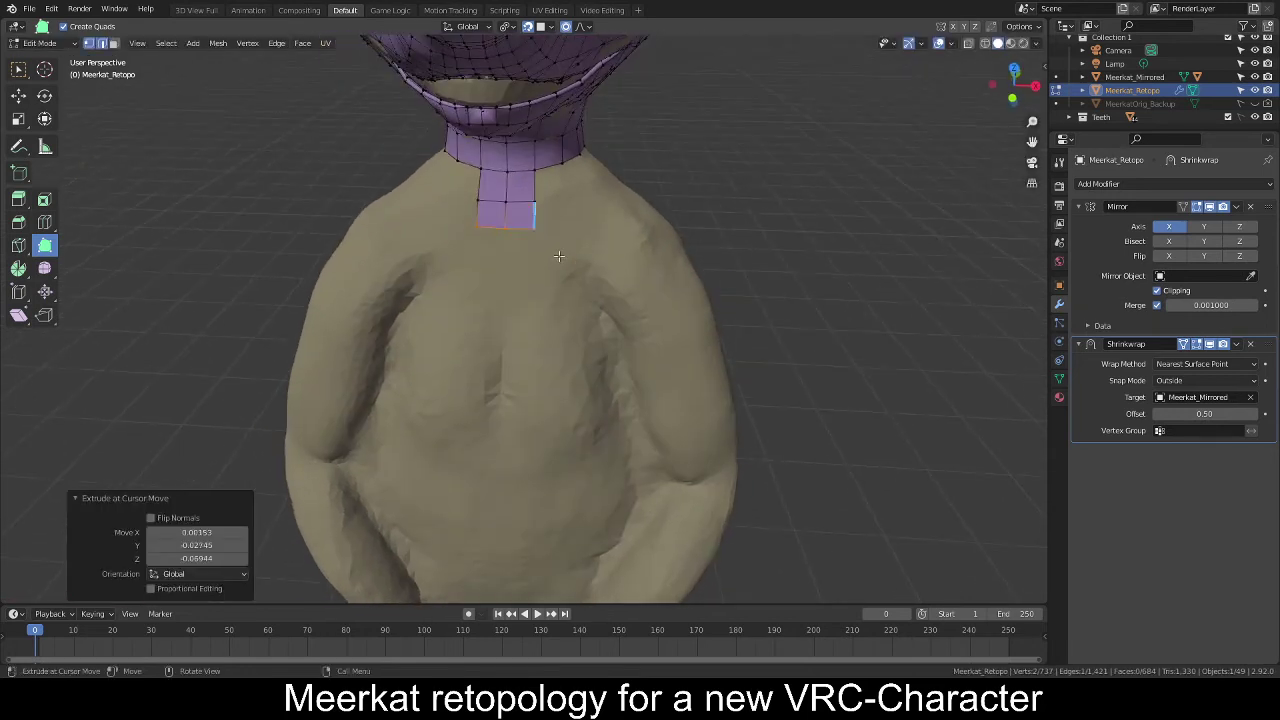
# Undo the last two extrusions and extrude the neck's front edge down the middle of the chest as a strip of quads.
pyautogui.hotkey('ctrl', 'z')
pyautogui.hotkey('ctrl', 'z')
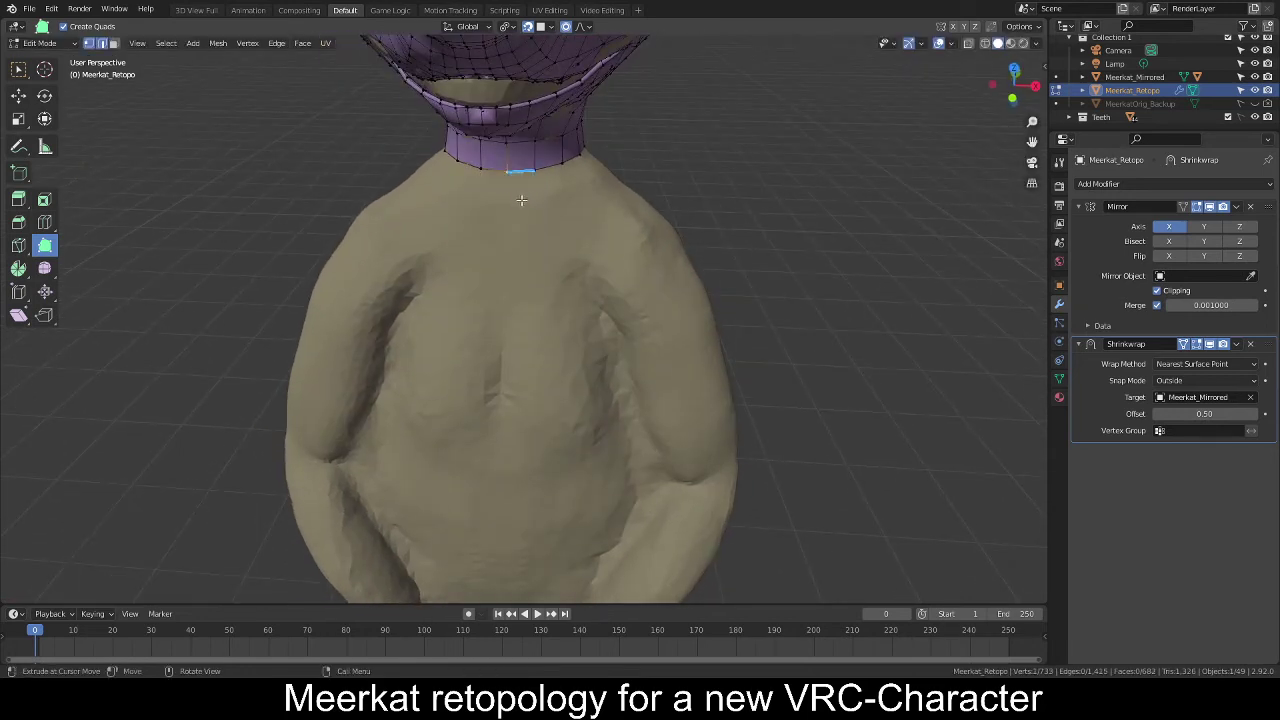
pyautogui.moveTo(516, 200); pyautogui.dragTo(517, 326)
pyautogui.moveTo(517, 326)
pyautogui.mouseDown(button='middle')
pyautogui.moveTo(567, 345)
pyautogui.moveTo(548, 290)
pyautogui.moveTo(626, 316)
pyautogui.moveTo(508, 312)
pyautogui.mouseUp(button='middle')
pyautogui.scroll(-2, 548, 290)
pyautogui.scroll(3, 503, 302)
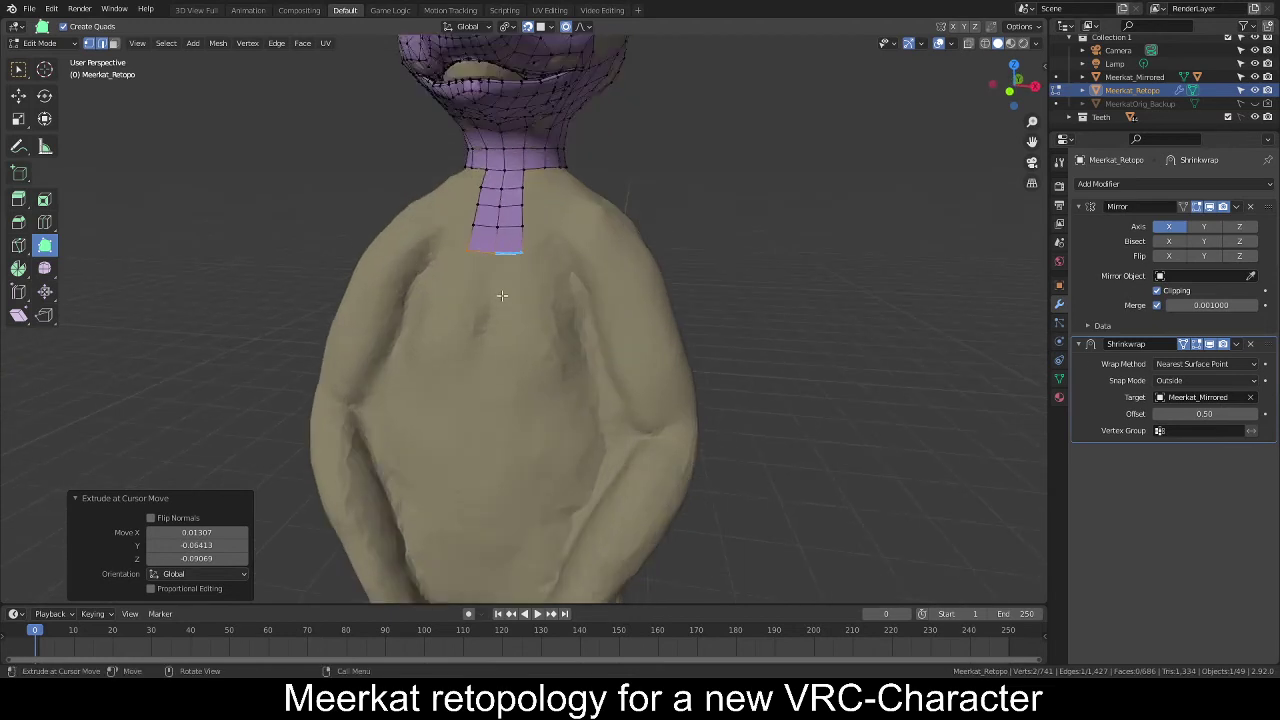
pyautogui.moveTo(511, 297); pyautogui.dragTo(514, 300, button='middle')
pyautogui.moveTo(518, 300); pyautogui.dragTo(523, 362)
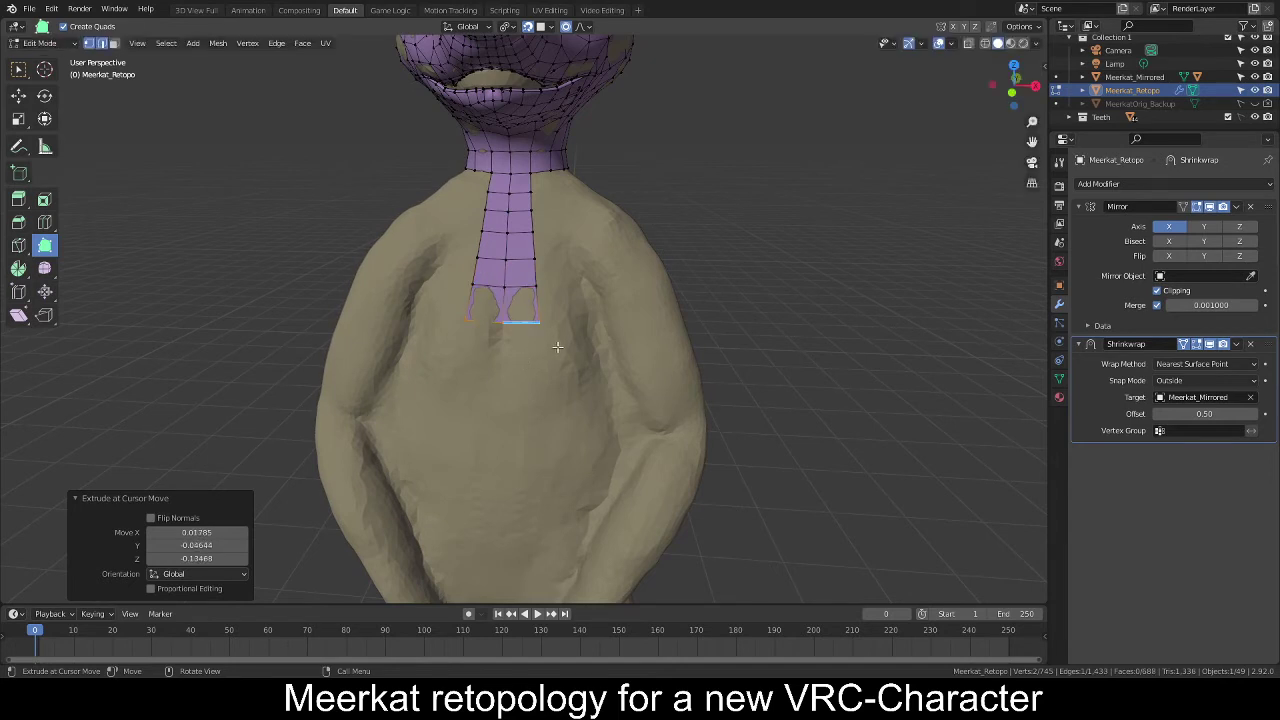
pyautogui.moveTo(635, 340)
pyautogui.mouseDown(button='middle')
pyautogui.moveTo(503, 331)
pyautogui.moveTo(666, 337)
pyautogui.moveTo(640, 320)
pyautogui.moveTo(647, 337)
pyautogui.moveTo(580, 336)
pyautogui.moveTo(643, 343)
pyautogui.mouseUp(button='middle')
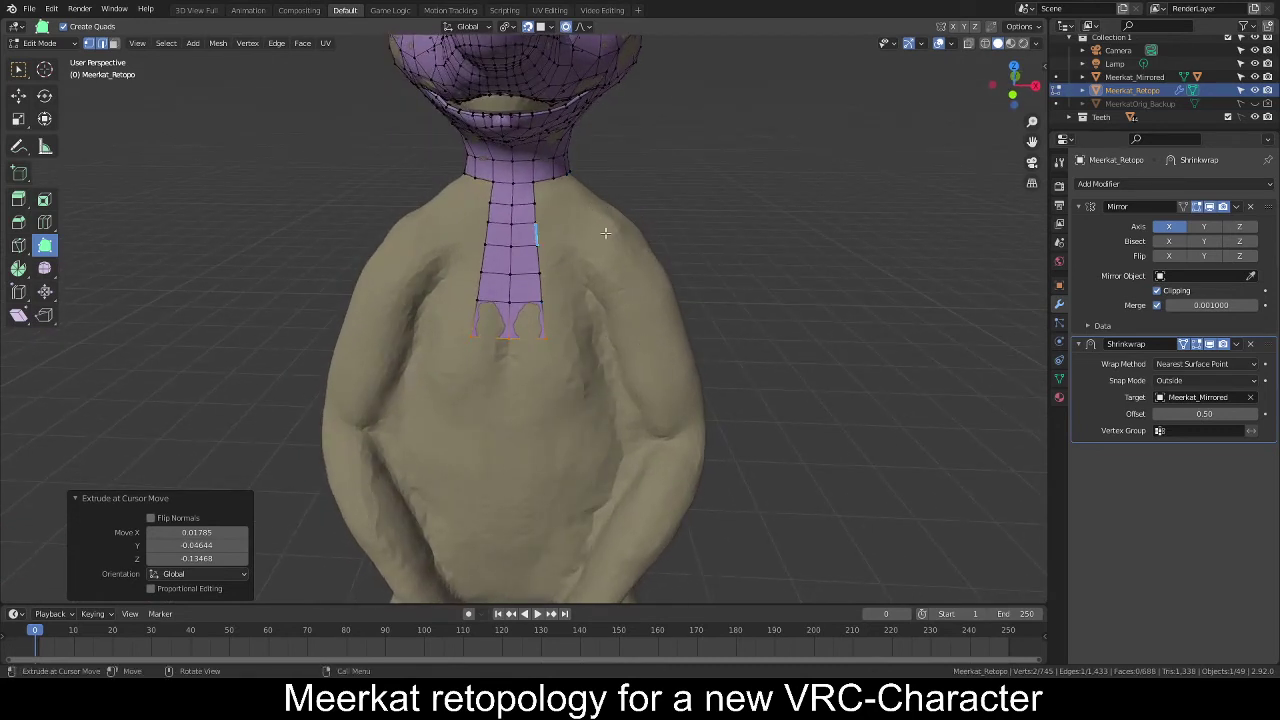
# In the right side view, extrude a side neck edge about 1.09 down onto the torso's flank and move it about 0.068 forward.
pyautogui.moveTo(627, 291); pyautogui.dragTo(488, 289, button='middle')
pyautogui.press('KP_1')
pyautogui.press('KP_3')
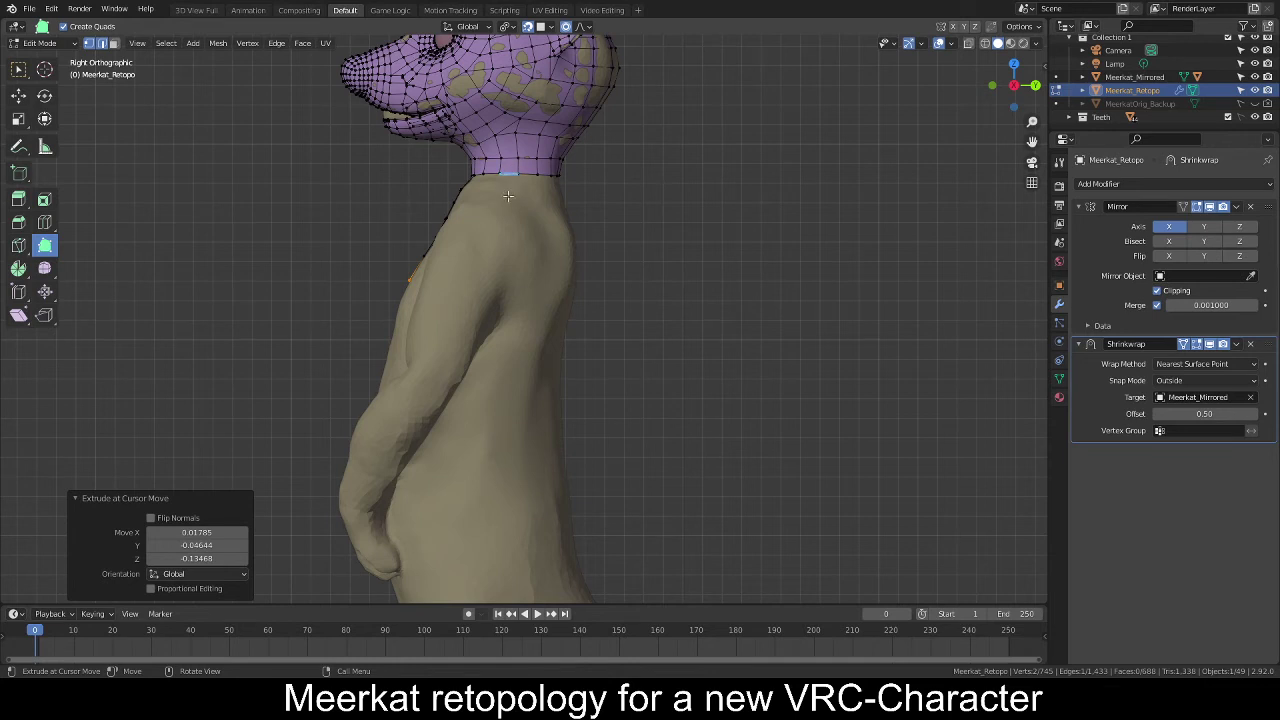
pyautogui.moveTo(508, 203); pyautogui.dragTo(475, 417)
pyautogui.press('g')
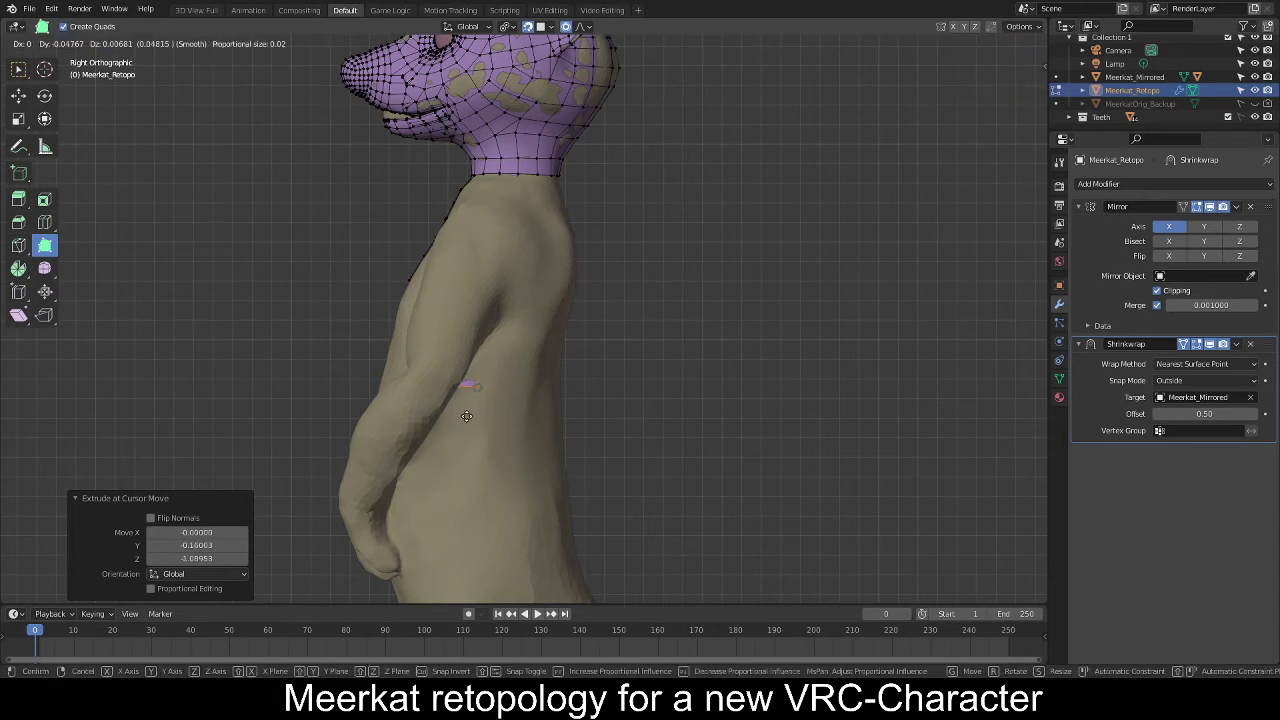
pyautogui.click(463, 417)
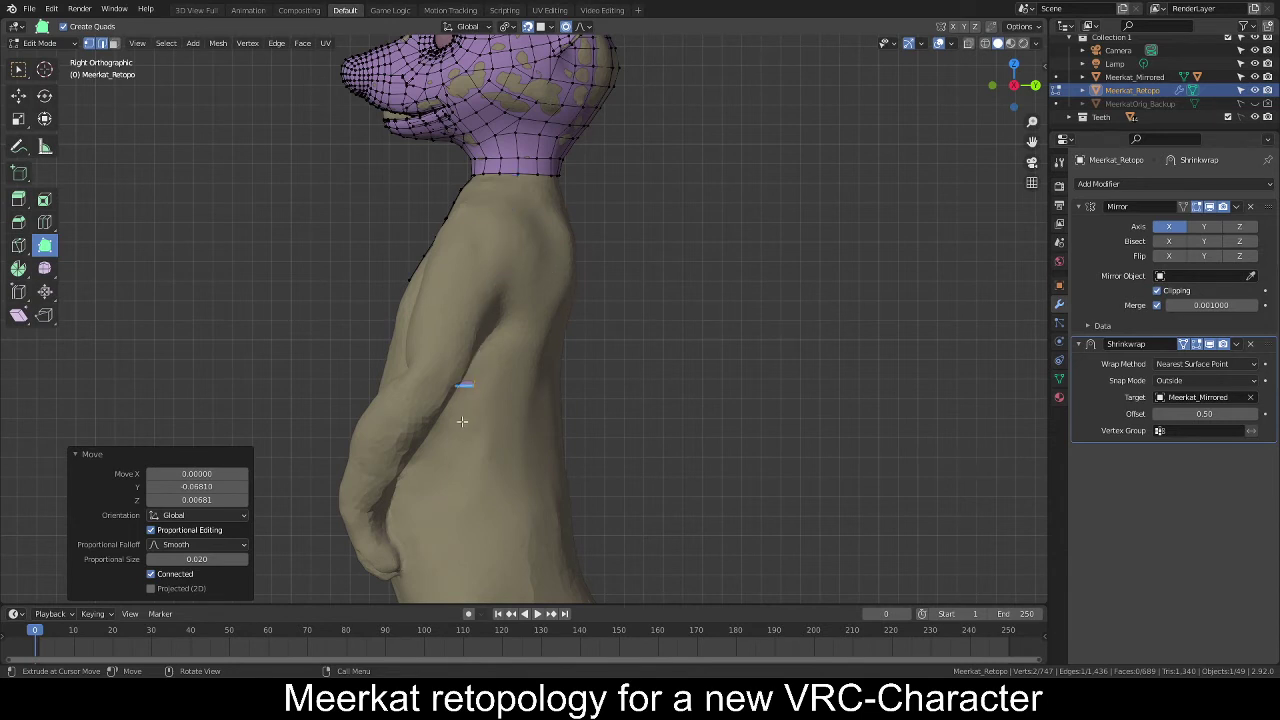
# Extrude the flank edge into quads, delete the edges connecting it to the neck, and extend the patch backward and upward beside the arm.
pyautogui.moveTo(462, 421); pyautogui.dragTo(462, 438)
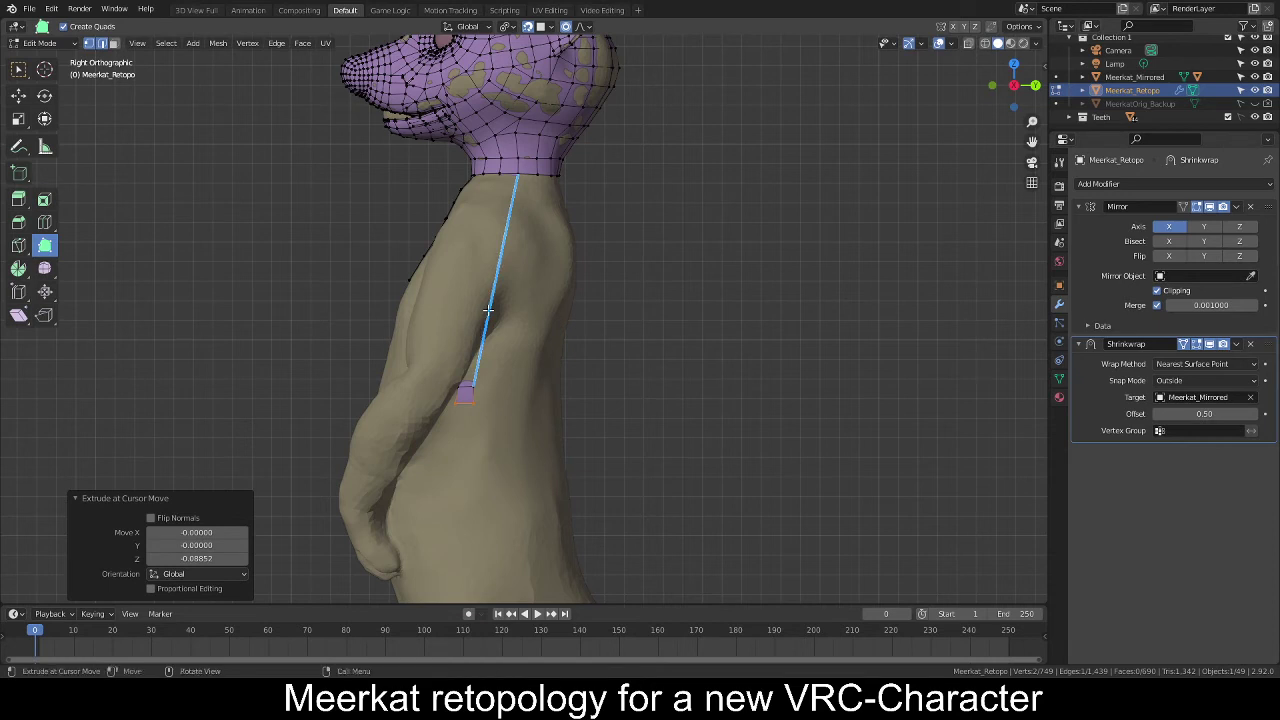
pyautogui.keyDown('shift'); pyautogui.click(488, 311); pyautogui.keyUp('shift')
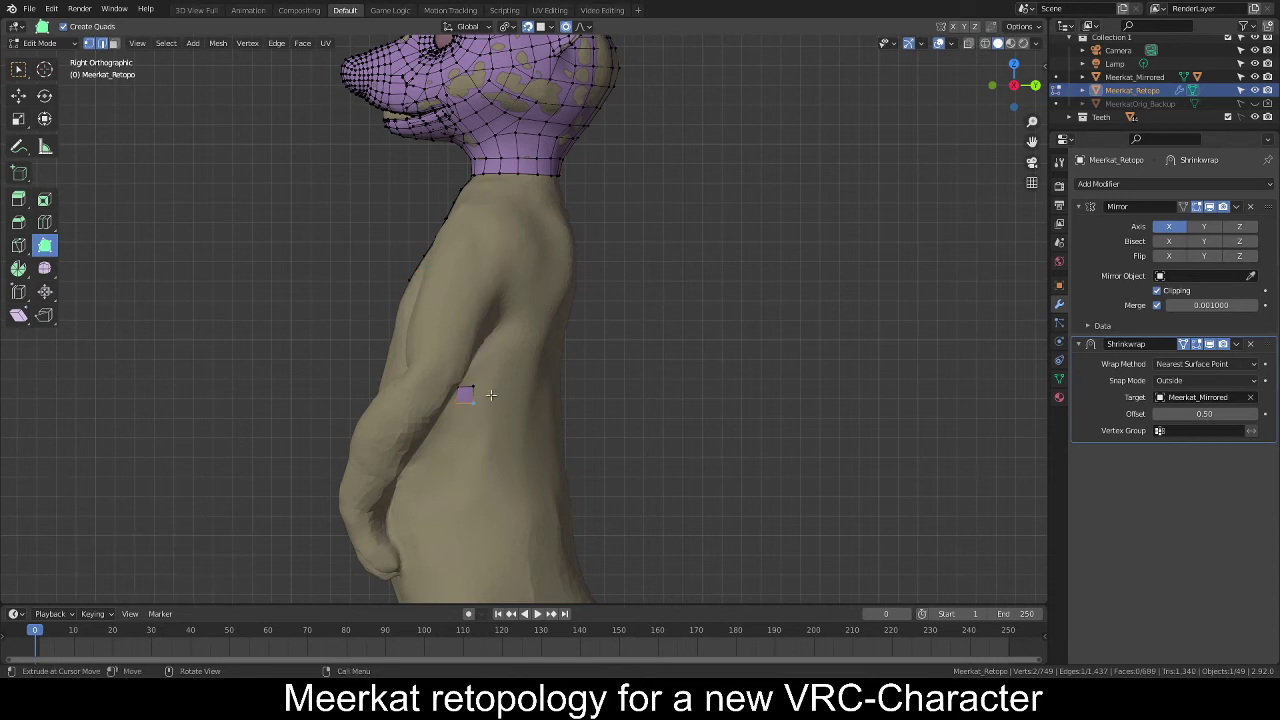
pyautogui.moveTo(513, 395); pyautogui.dragTo(530, 395)
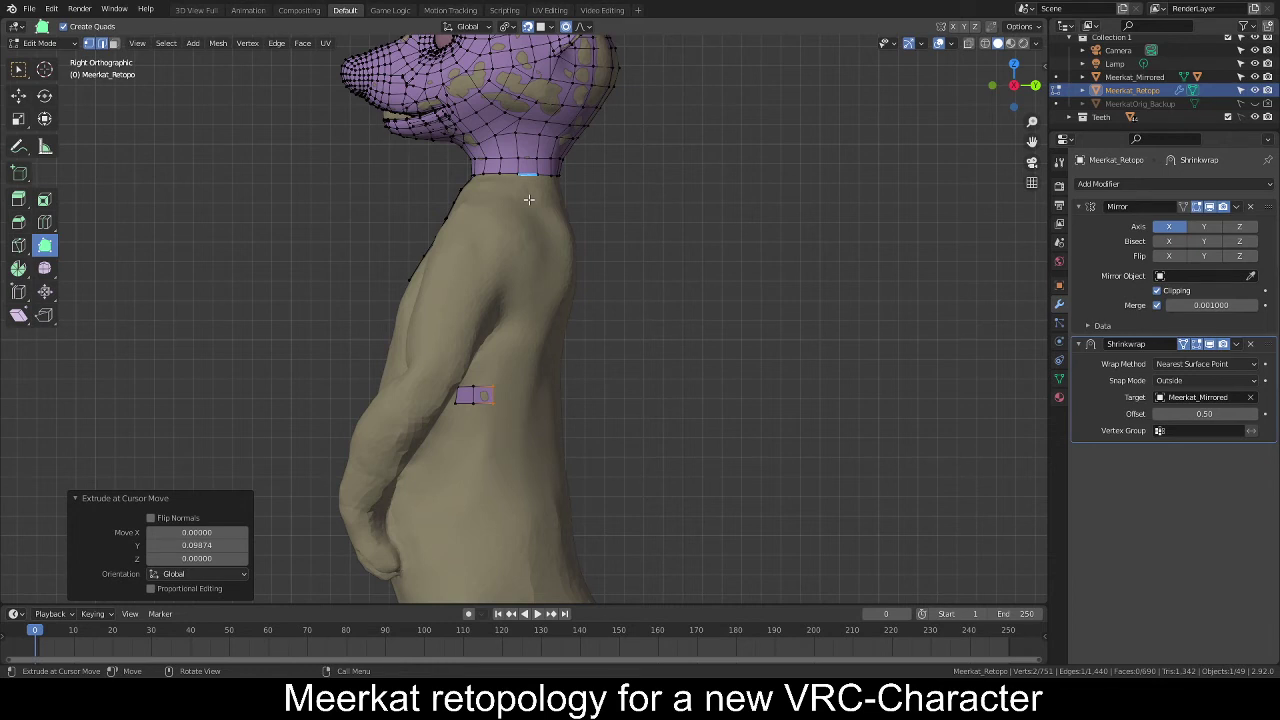
pyautogui.moveTo(492, 351); pyautogui.dragTo(502, 306)
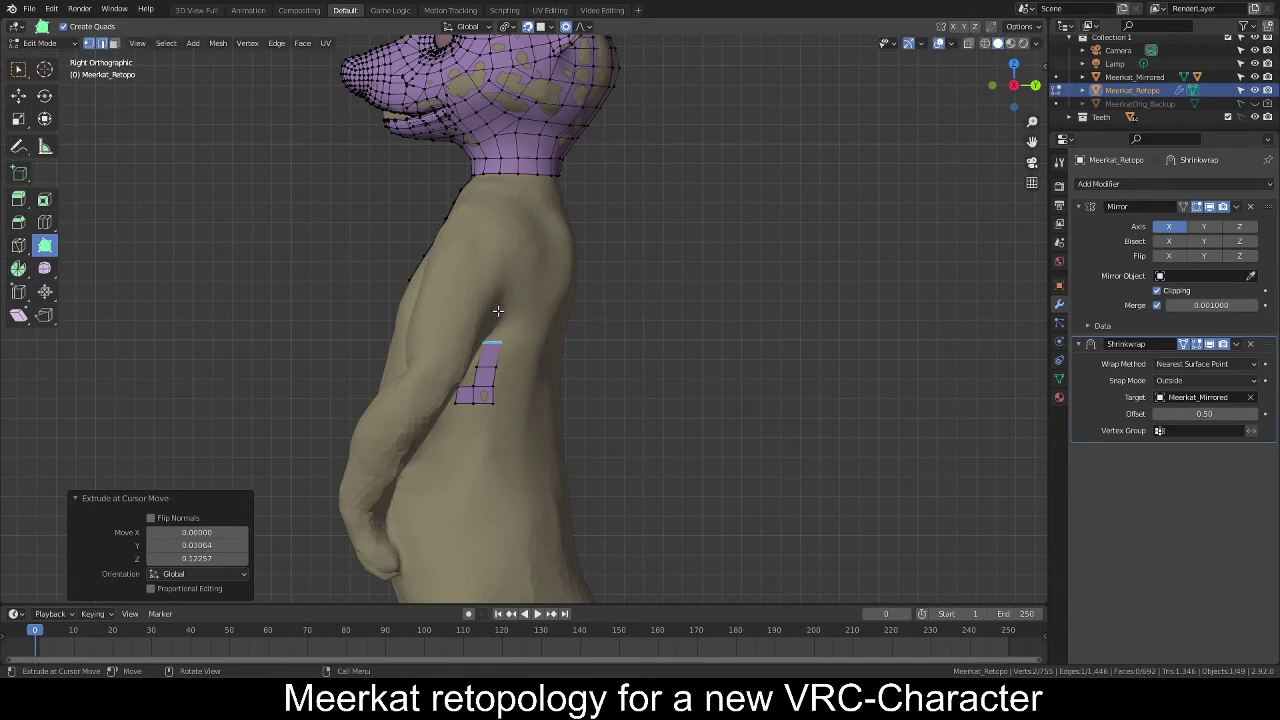
pyautogui.moveTo(498, 311); pyautogui.dragTo(514, 289)
pyautogui.moveTo(458, 380); pyautogui.dragTo(460, 365)
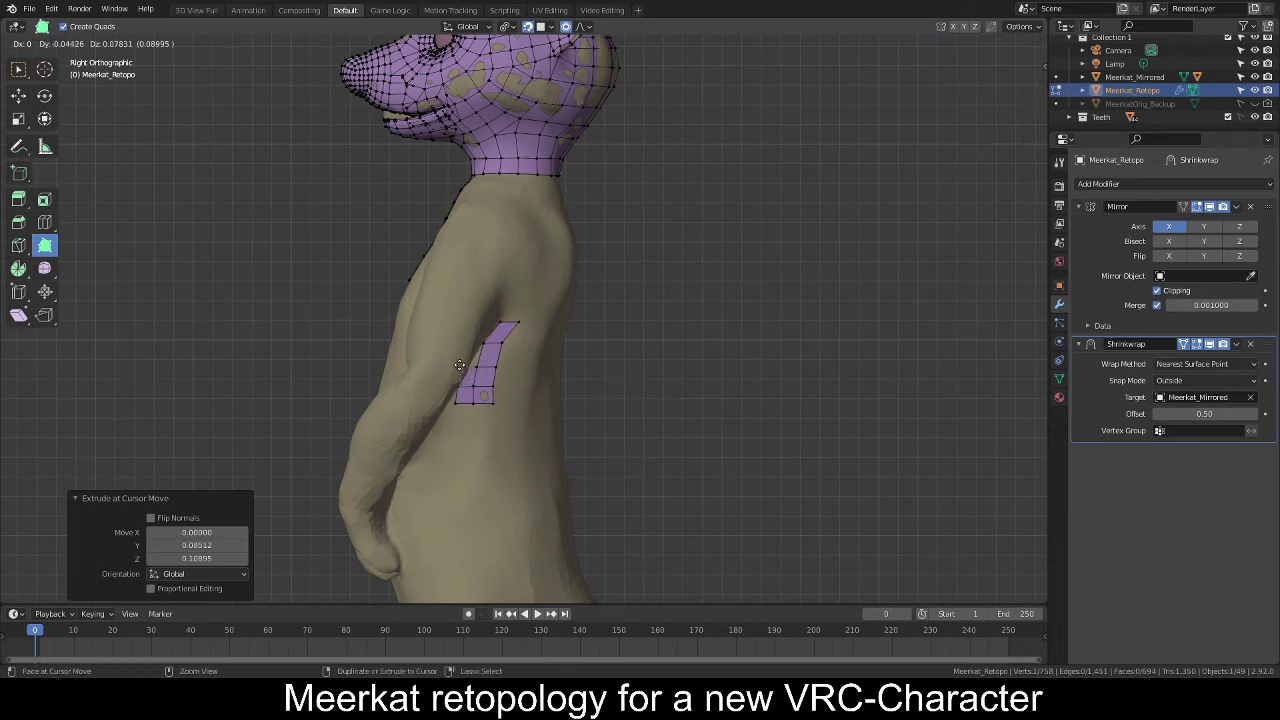
pyautogui.moveTo(460, 365)
pyautogui.mouseDown()
pyautogui.moveTo(474, 365)
pyautogui.moveTo(462, 350)
pyautogui.moveTo(474, 366)
pyautogui.moveTo(457, 337)
pyautogui.moveTo(466, 350)
pyautogui.moveTo(302, 295)
pyautogui.moveTo(419, 317)
pyautogui.moveTo(460, 342)
pyautogui.mouseUp()
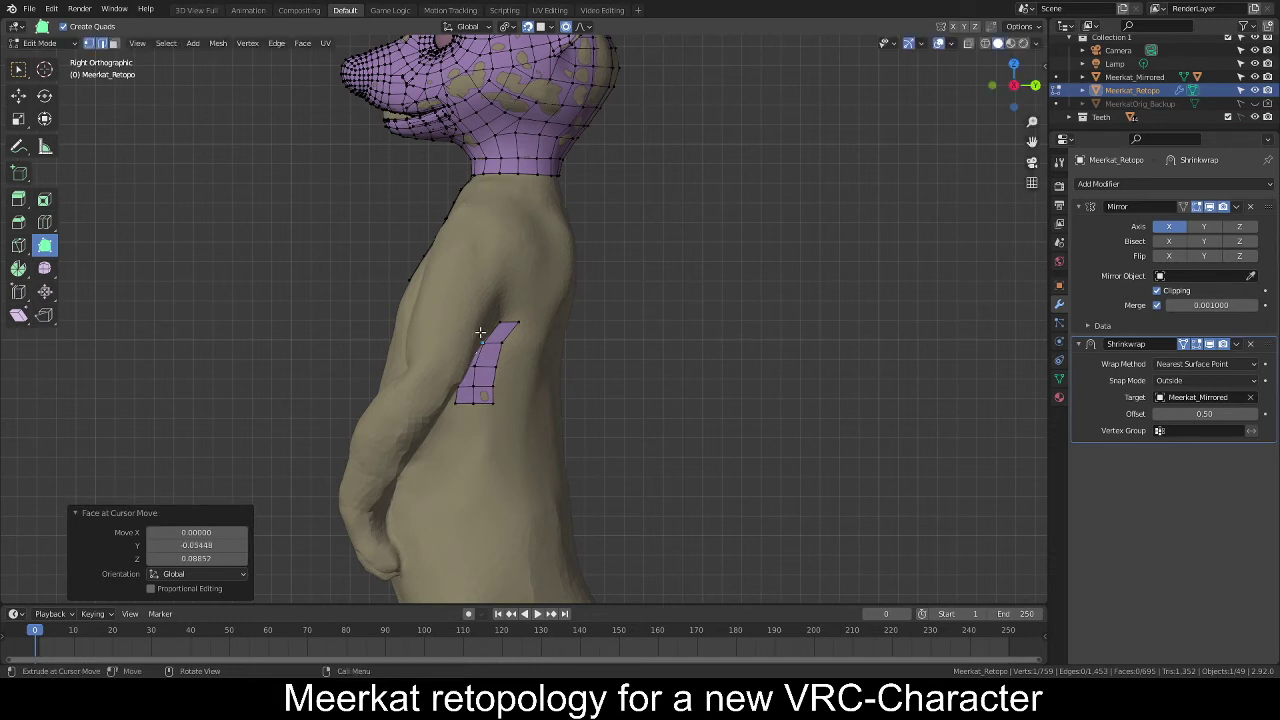
# Extrude the flank patch's upper front edge and move it about -0.224 along X without snapping or proportional editing.
pyautogui.hotkey('shift', 'Tab')
pyautogui.moveTo(466, 310)
pyautogui.mouseDown()
pyautogui.moveTo(417, 273)
pyautogui.moveTo(482, 298)
pyautogui.mouseUp()
pyautogui.moveTo(482, 298); pyautogui.dragTo(471, 366, button='middle')
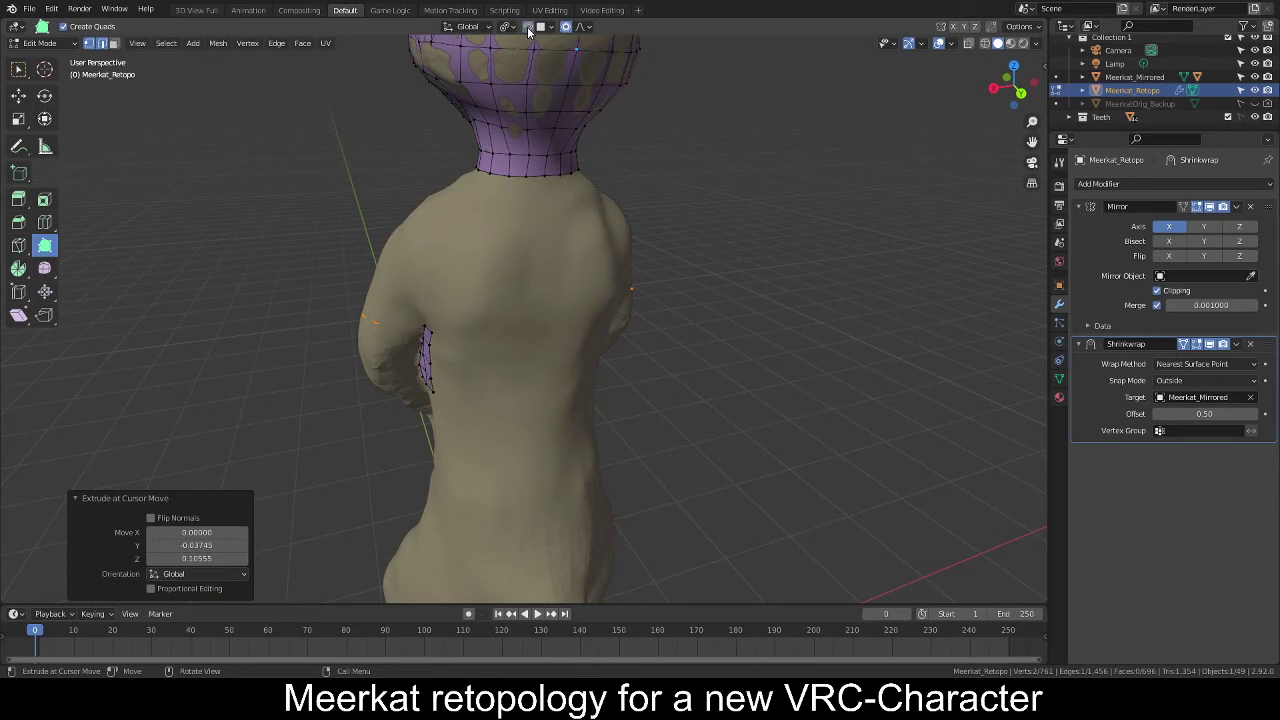
pyautogui.press('g')
pyautogui.press('x')
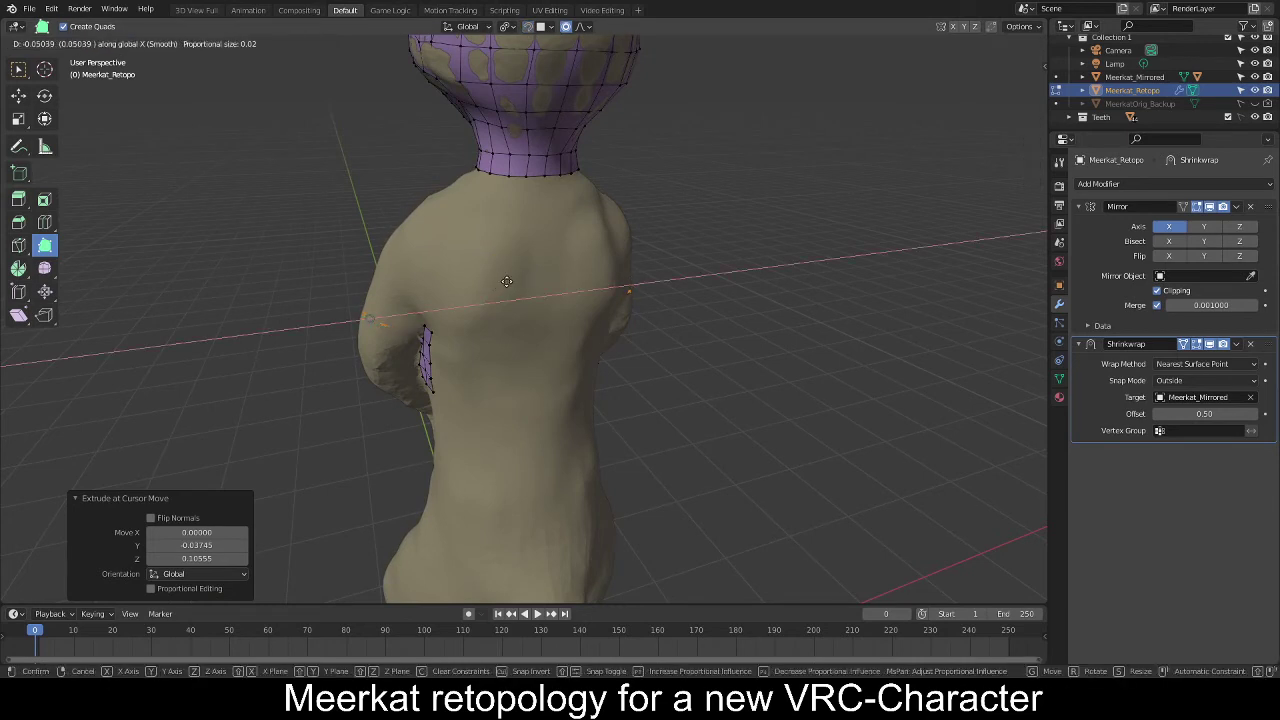
pyautogui.press('Escape')
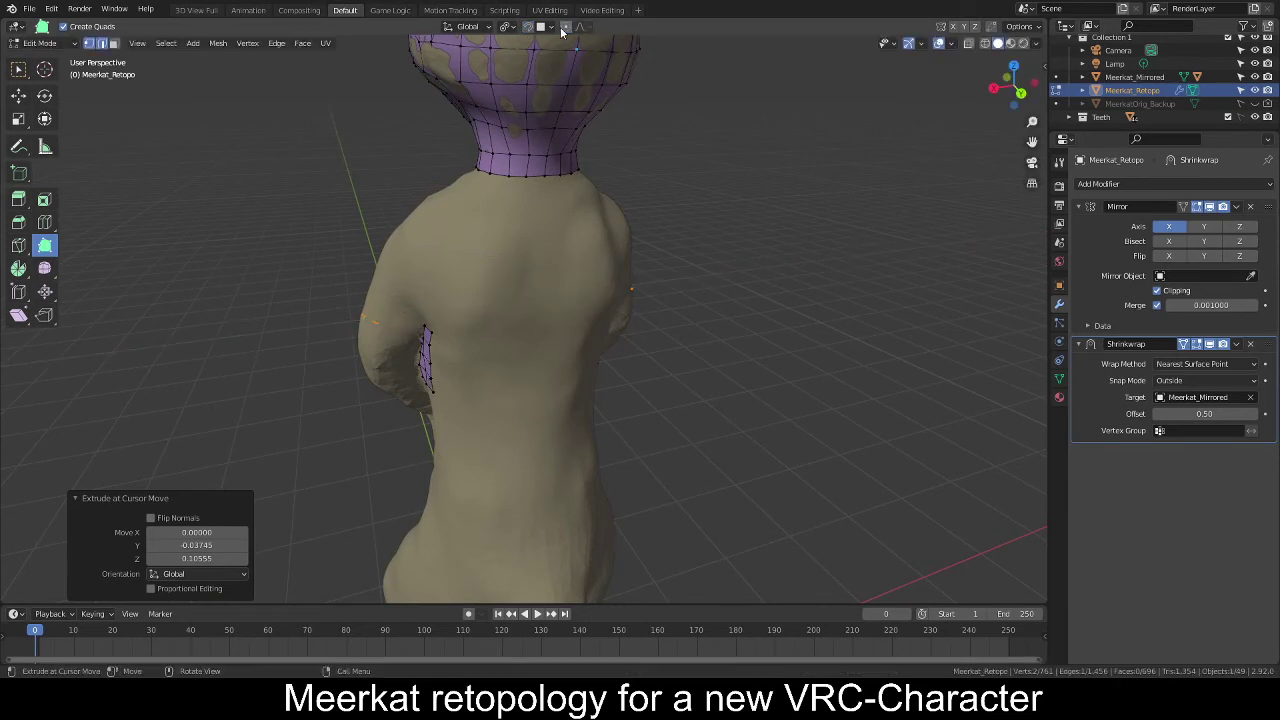
pyautogui.press('g')
pyautogui.press('x')
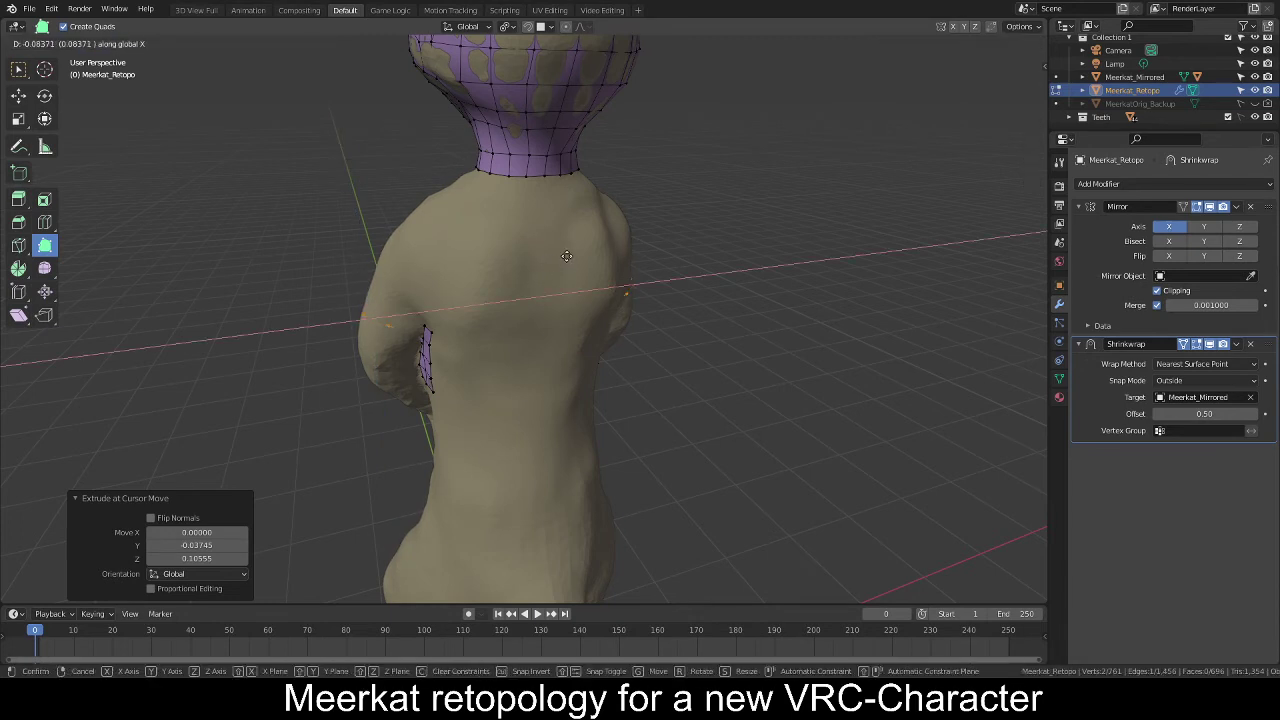
pyautogui.press('Escape')
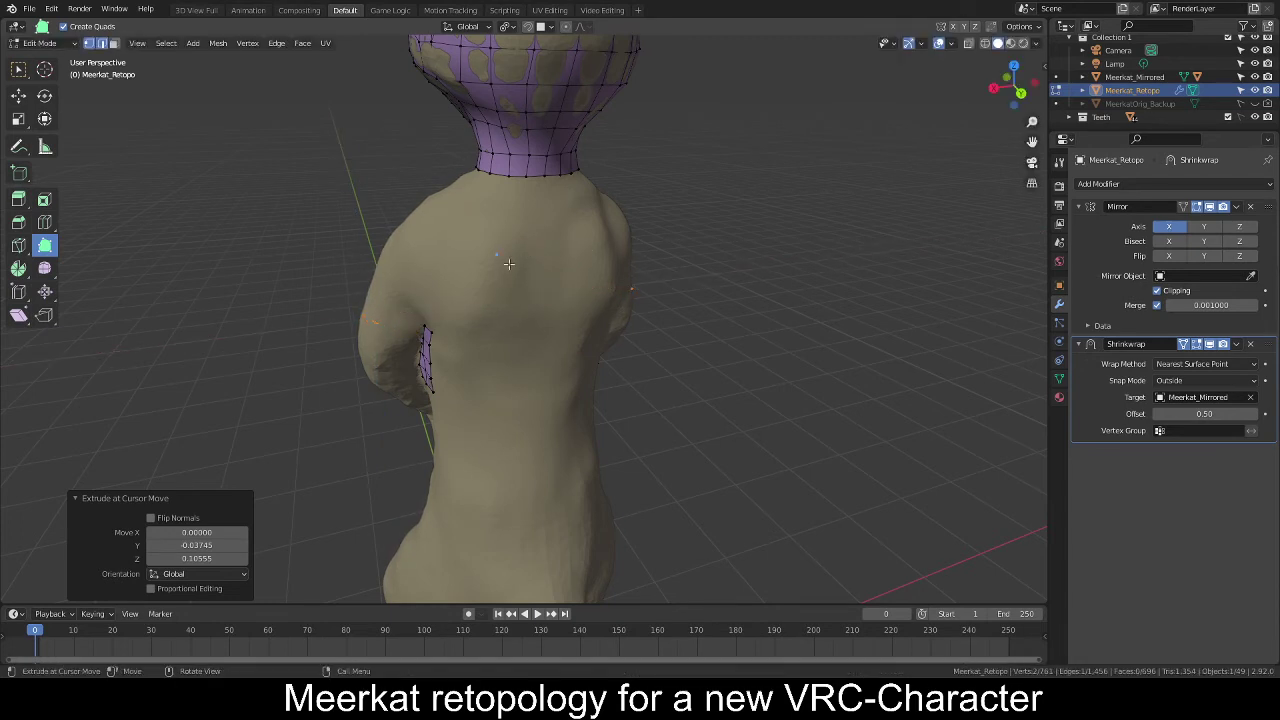
pyautogui.press('g')
pyautogui.press('x')
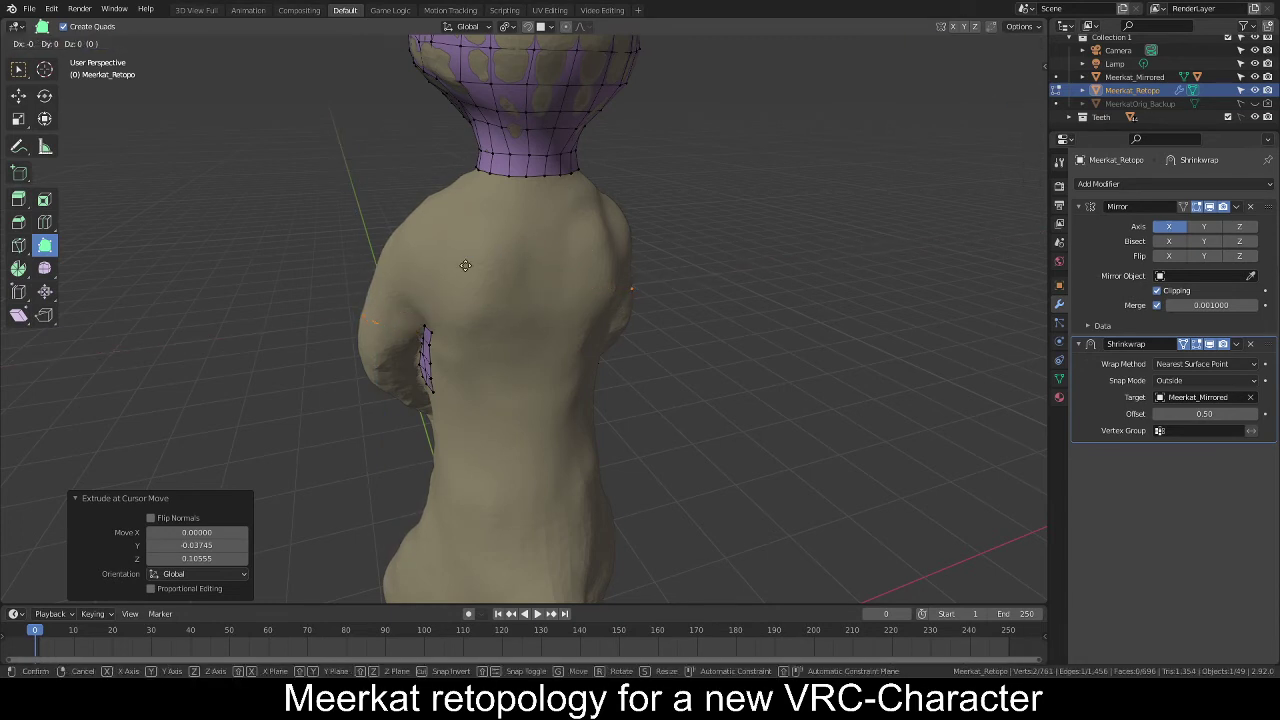
pyautogui.click(510, 252)
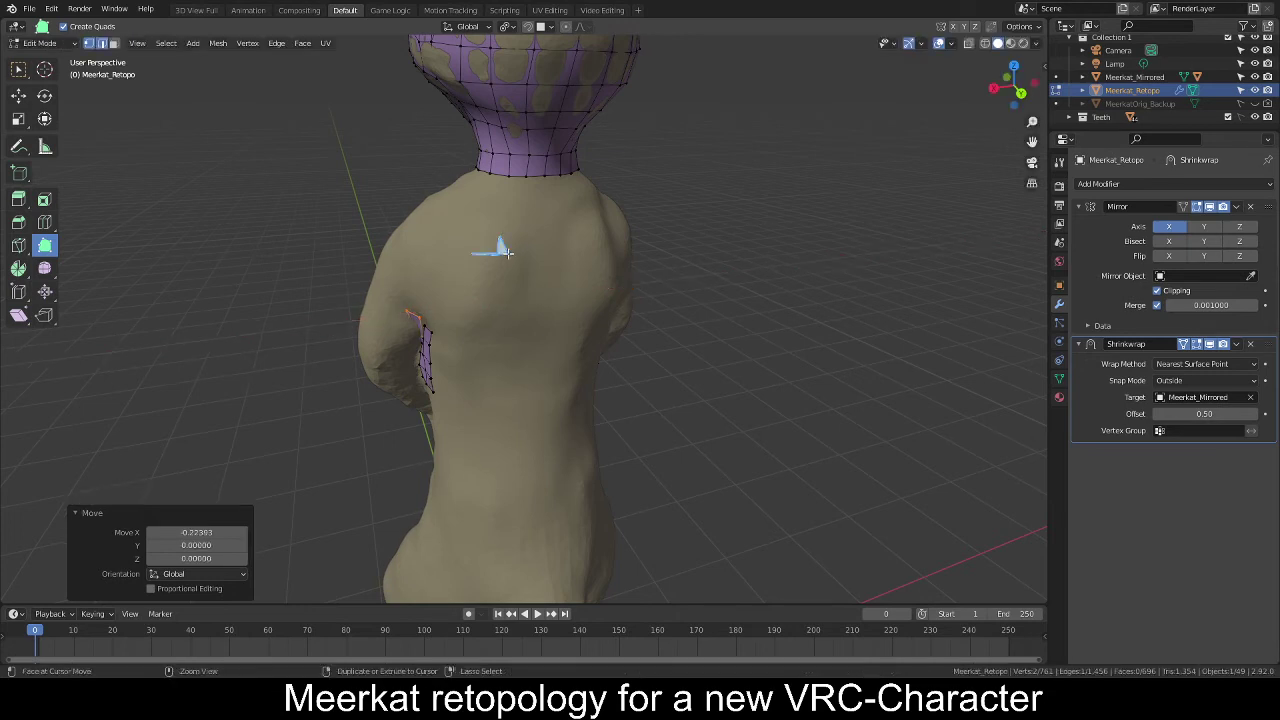
# Try to reposition the extruded edge by moving it about -0.958 along Y.
pyautogui.moveTo(500, 257); pyautogui.dragTo(624, 226, button='middle')
pyautogui.press('g')
pyautogui.press('x')
pyautogui.rightClick(589, 231)
pyautogui.press('g')
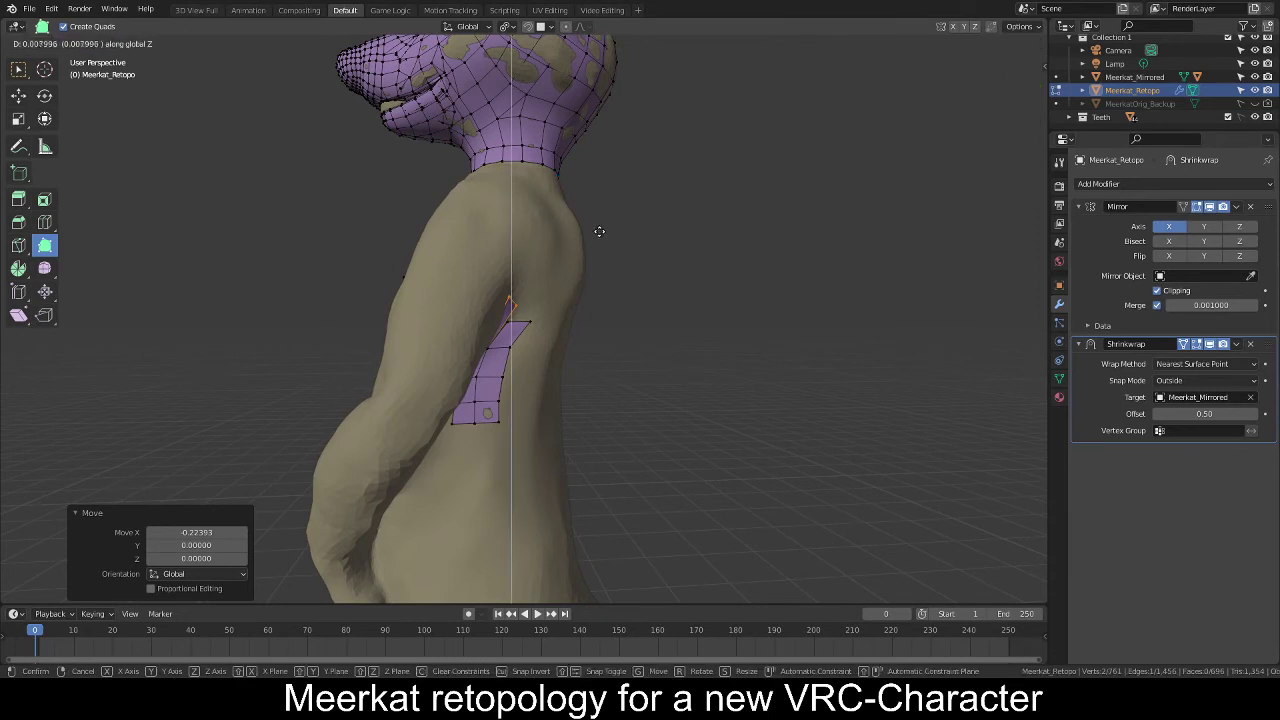
pyautogui.press('y')
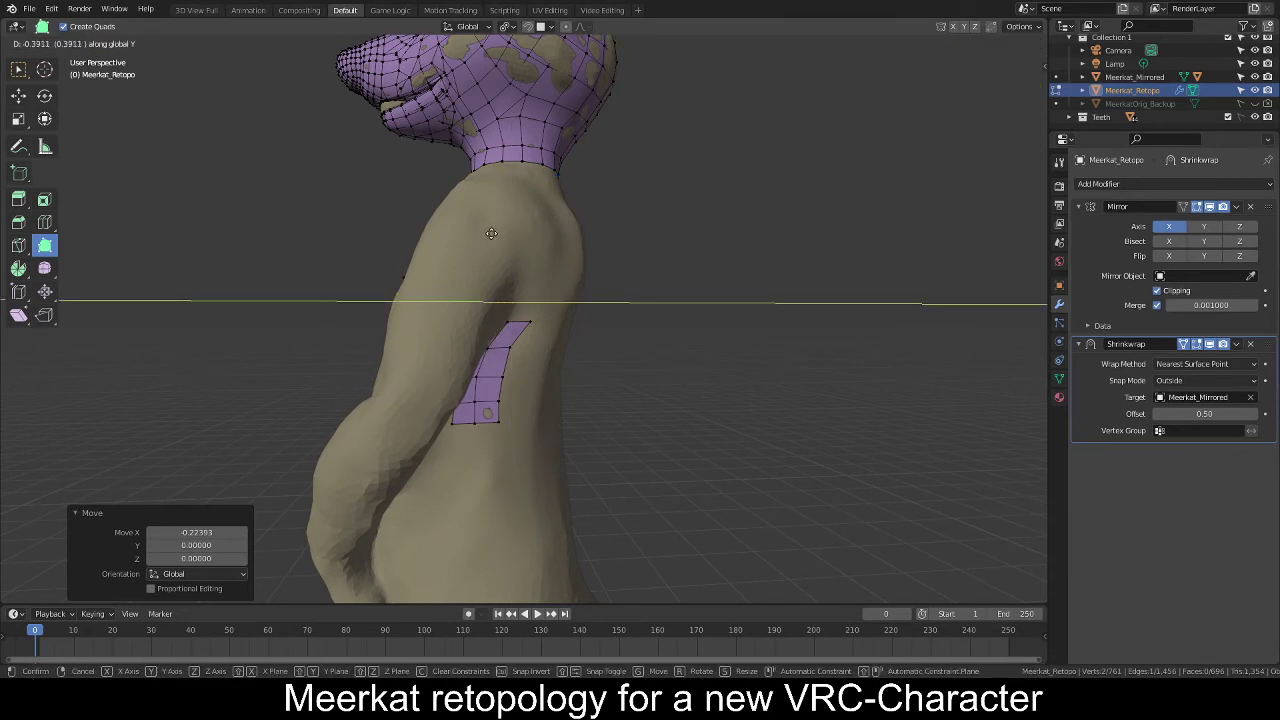
pyautogui.click(343, 239)
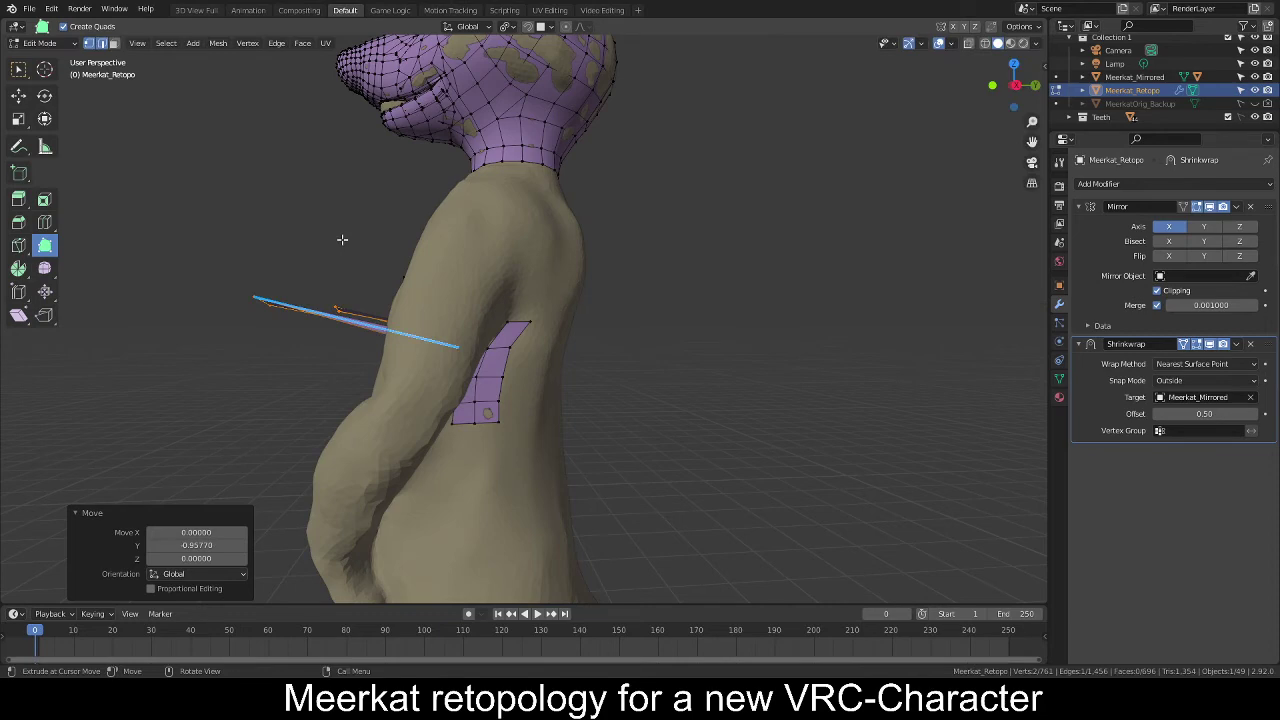
# Turn off the Shrinkwrap modifier's display in edit mode and delete the misplaced extruded vertices beside the flank patch.
pyautogui.click(1197, 347)
pyautogui.moveTo(690, 295); pyautogui.dragTo(670, 316, button='middle')
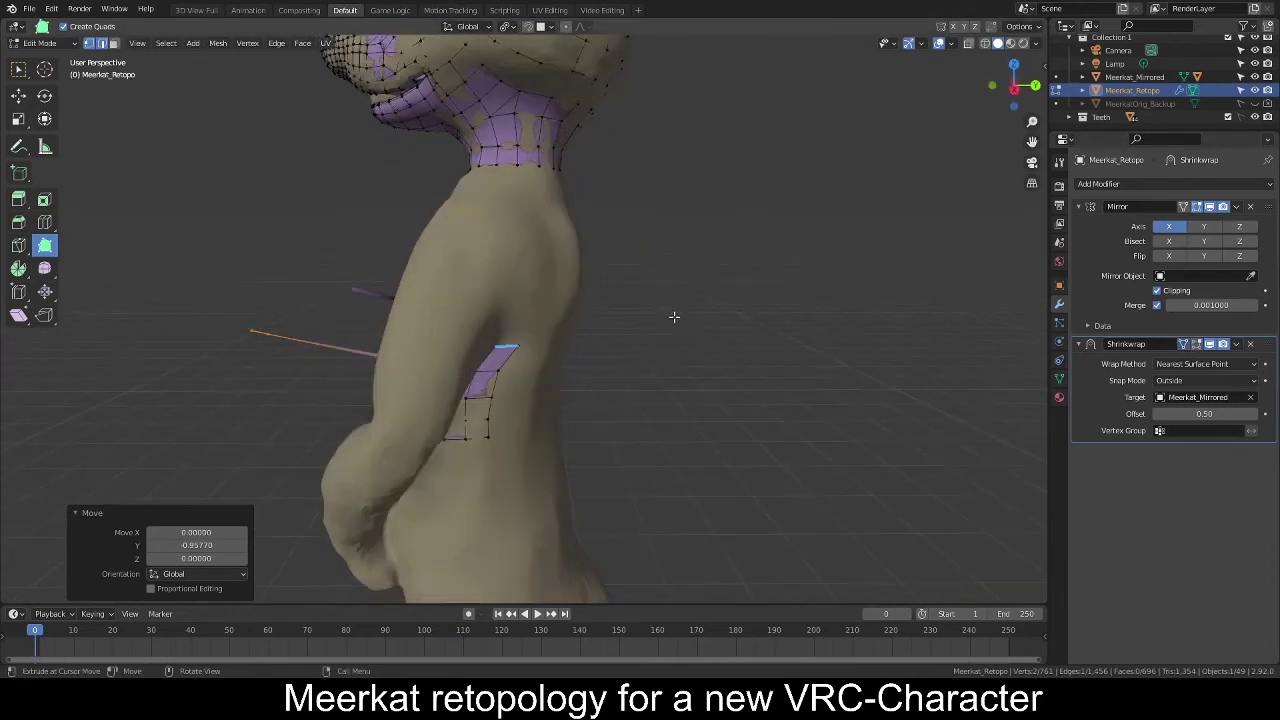
pyautogui.press('KP_1')
pyautogui.press('KP_3')
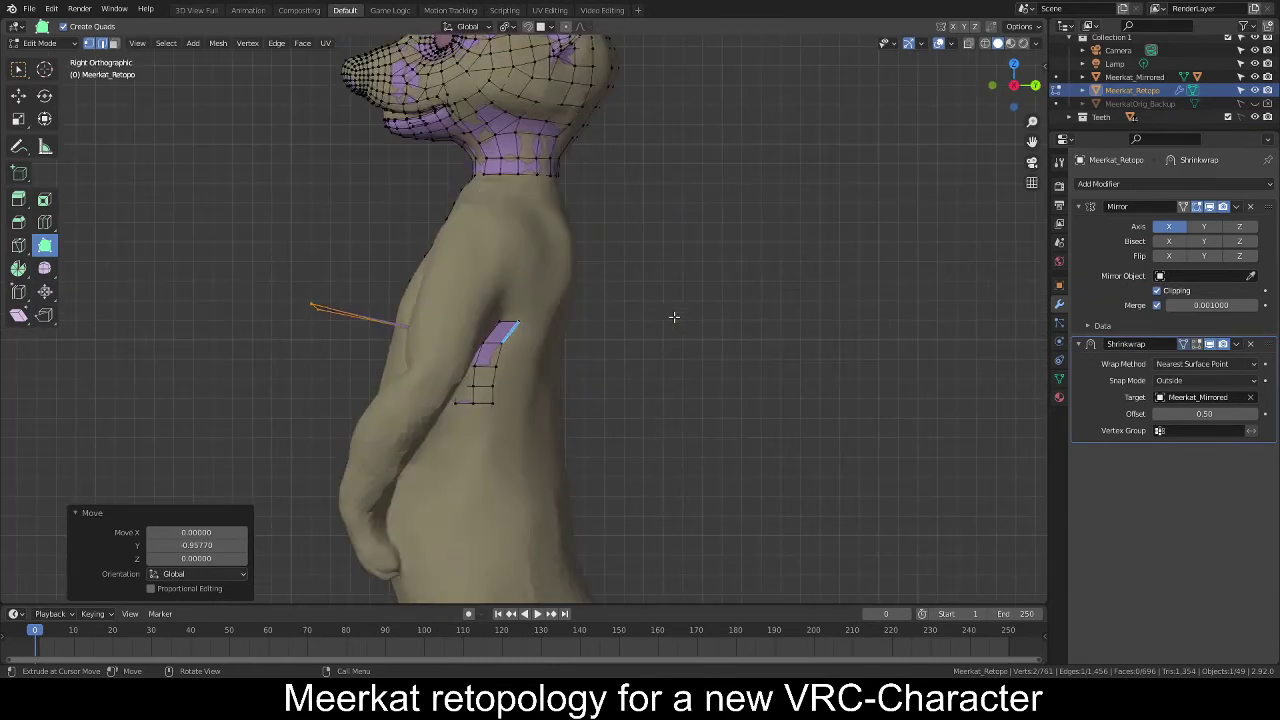
pyautogui.hotkey('ctrl', 'z')
pyautogui.click(617, 272)
pyautogui.press('x')
pyautogui.click(709, 275)
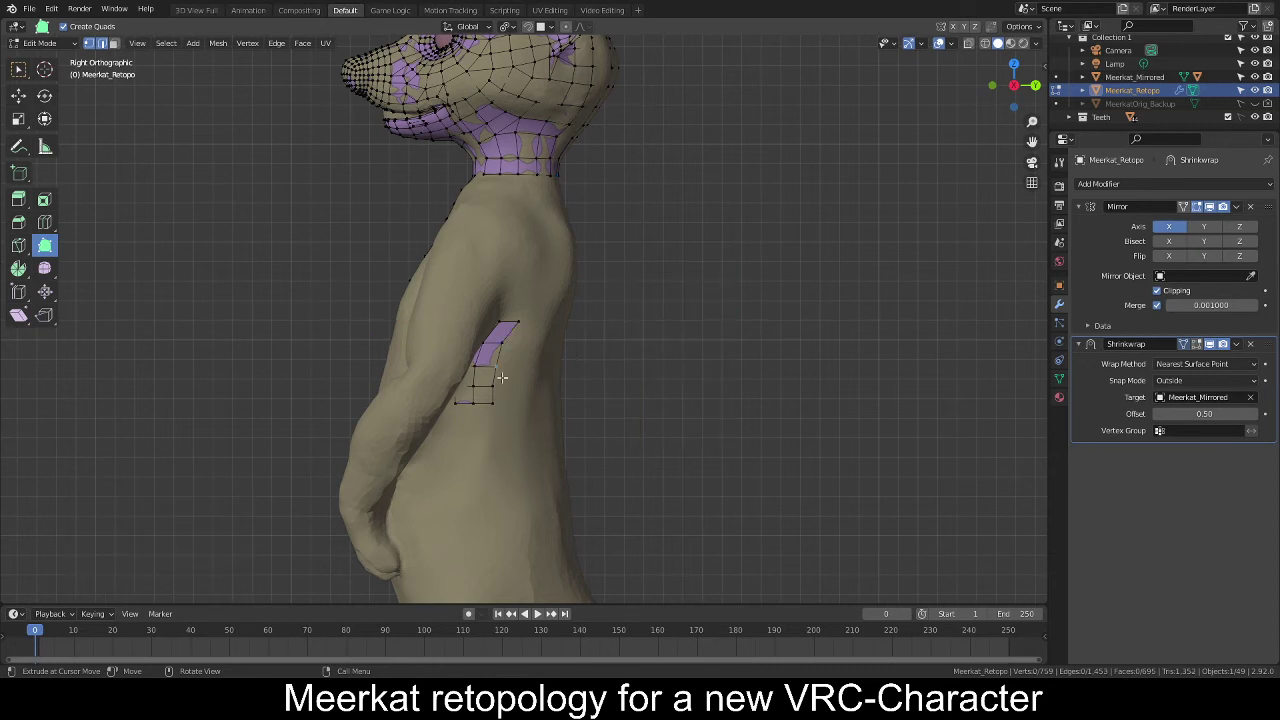
# With X-ray enabled, box-select the flank patch's upper front edge and extrude it upward and forward, forming a fork around the armpit.
pyautogui.click(18, 68)
pyautogui.moveTo(447, 327); pyautogui.dragTo(486, 344)
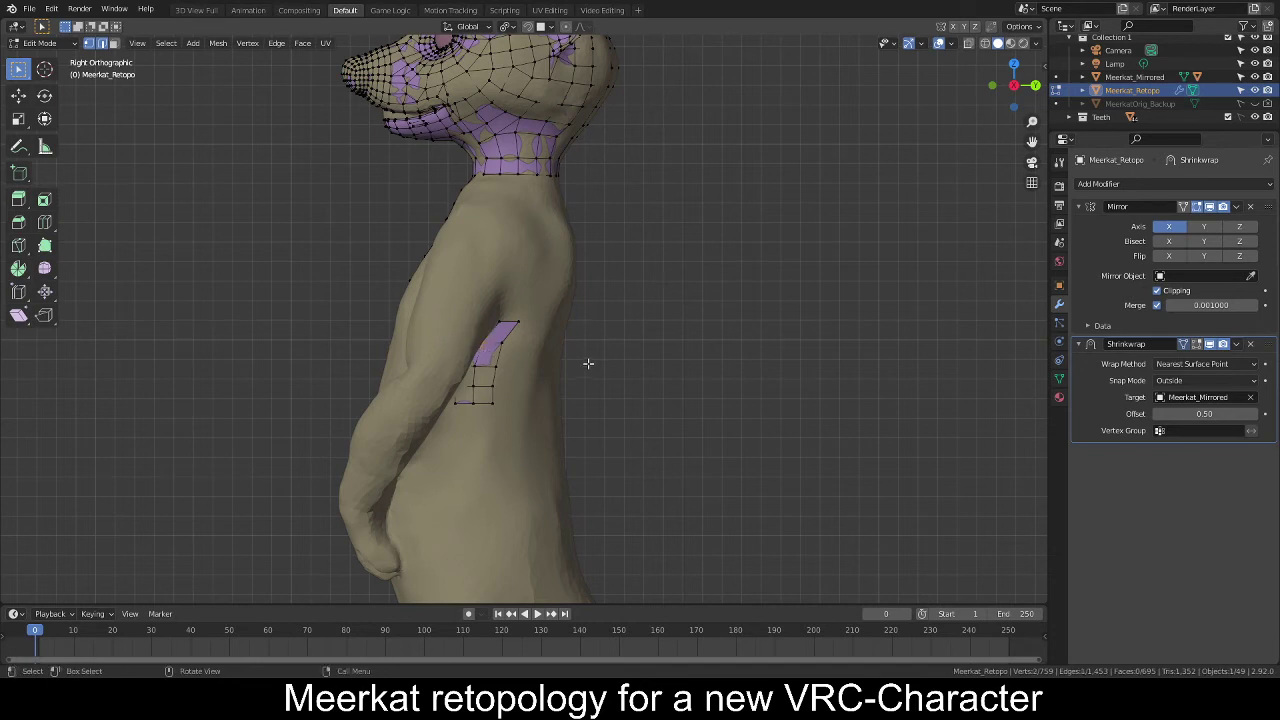
pyautogui.click(968, 43)
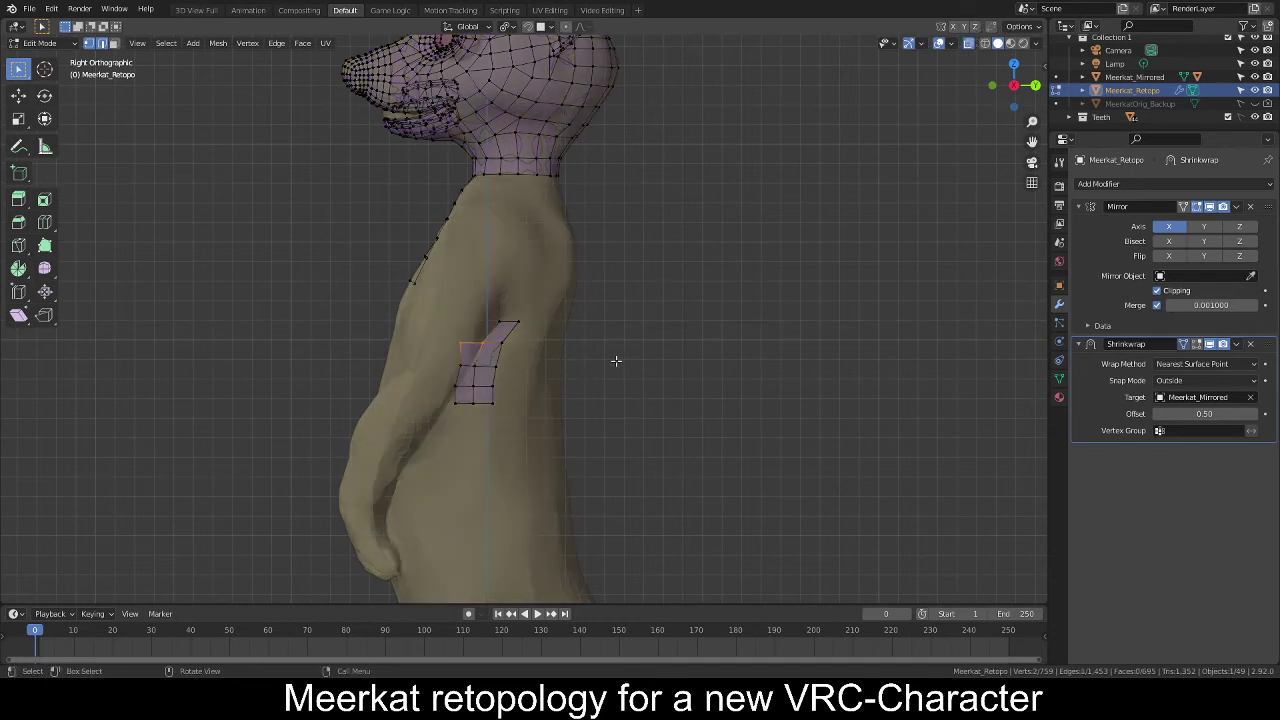
pyautogui.press('g')
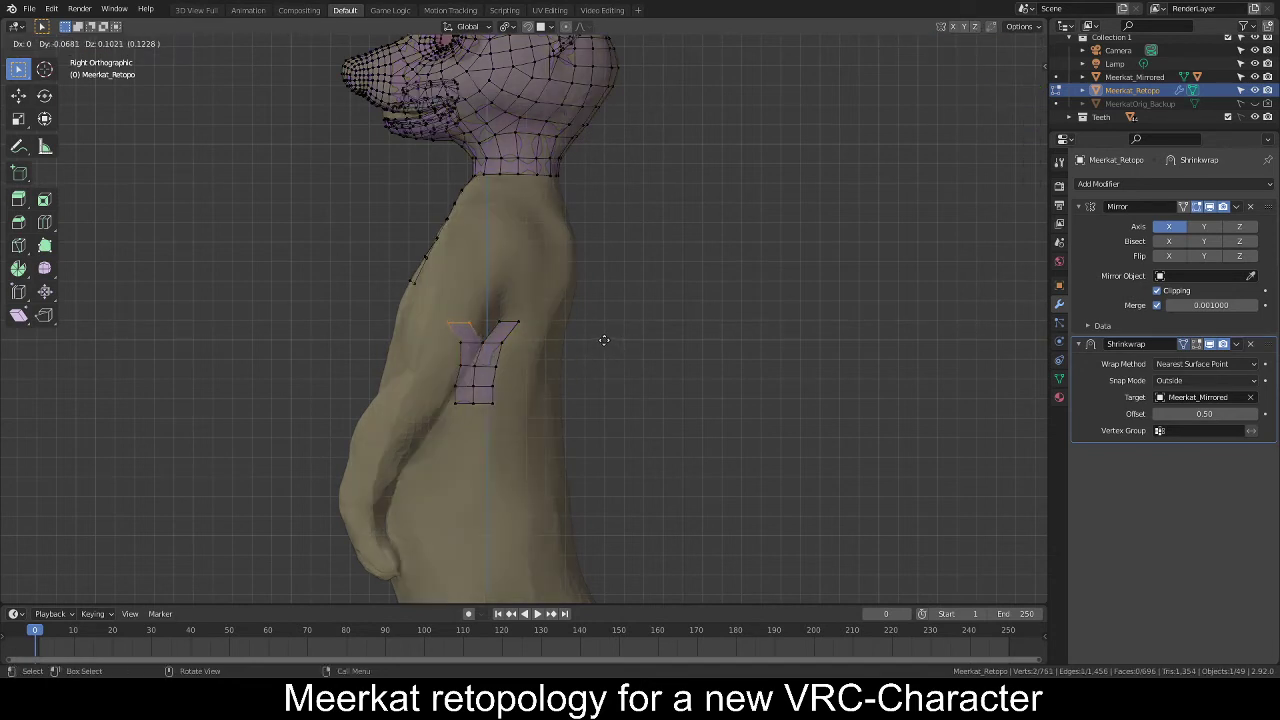
pyautogui.click(606, 339)
pyautogui.click(543, 329)
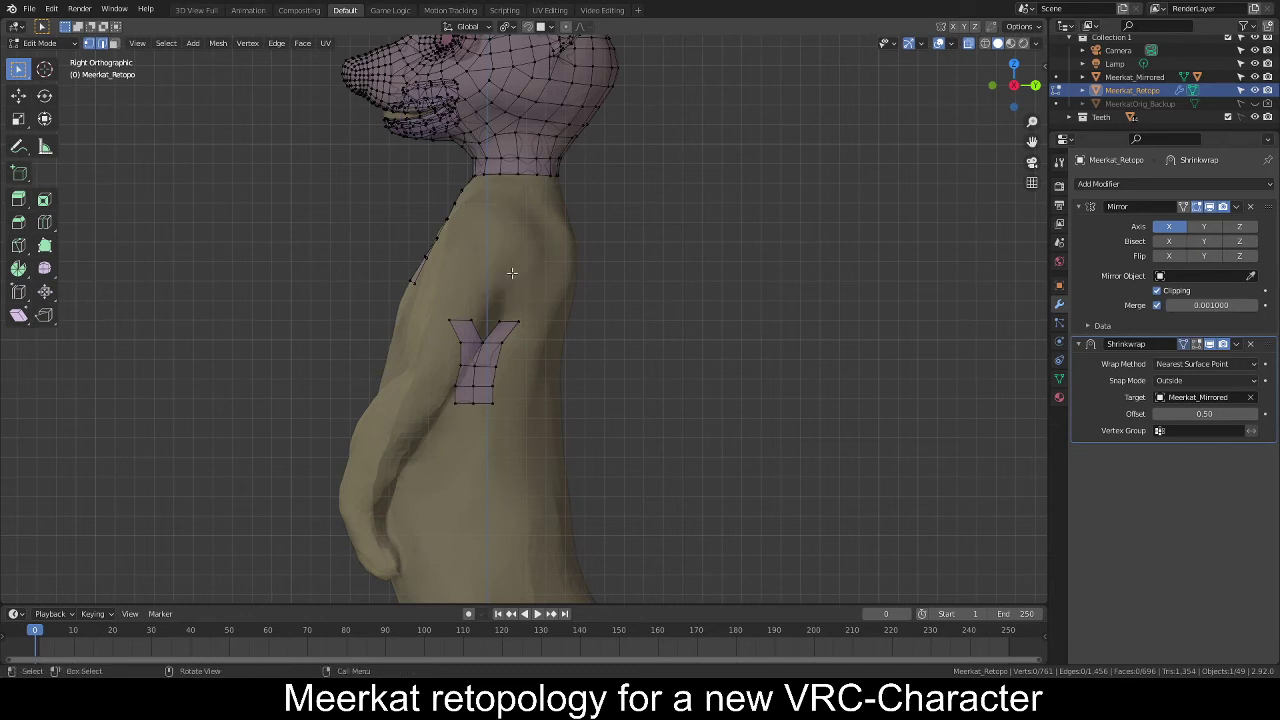
# Delete the forked upper rows of vertices from the flank patch and extrude its remaining top edges about 0.123 upward.
pyautogui.moveTo(433, 311); pyautogui.dragTo(532, 345)
pyautogui.press('x')
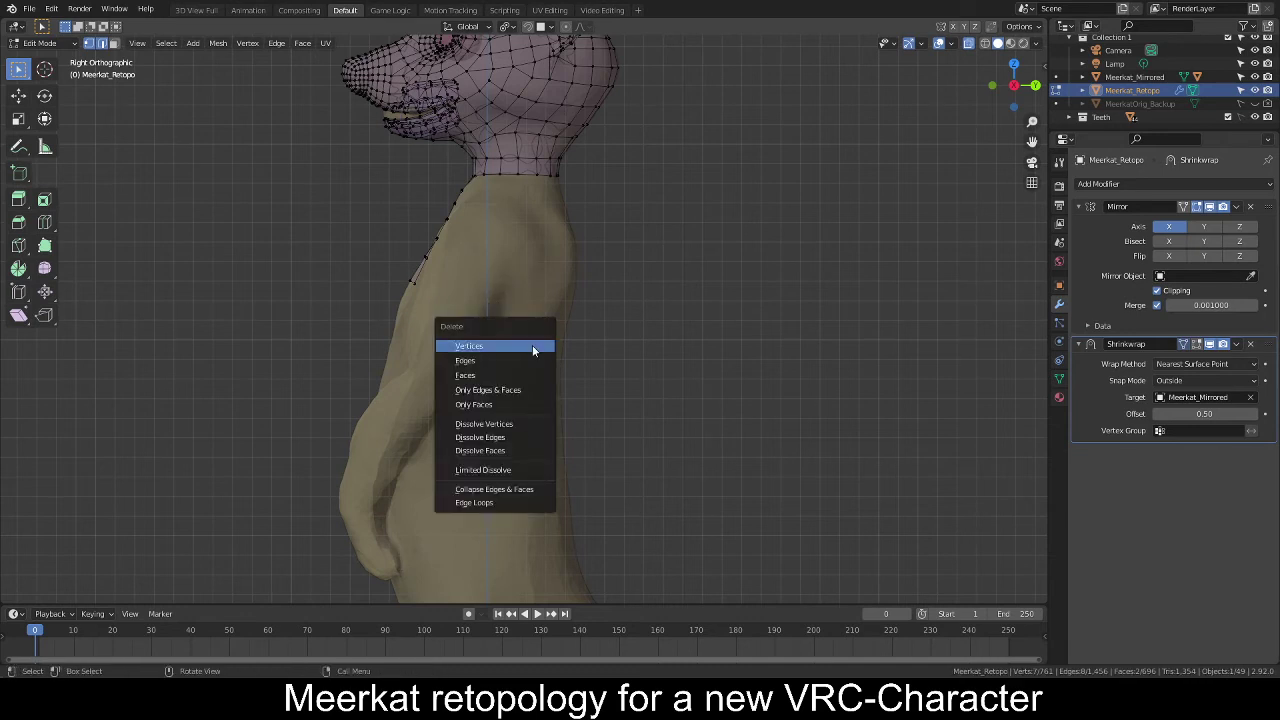
pyautogui.click(532, 345)
pyautogui.moveTo(444, 349); pyautogui.dragTo(533, 366)
pyautogui.press('e')
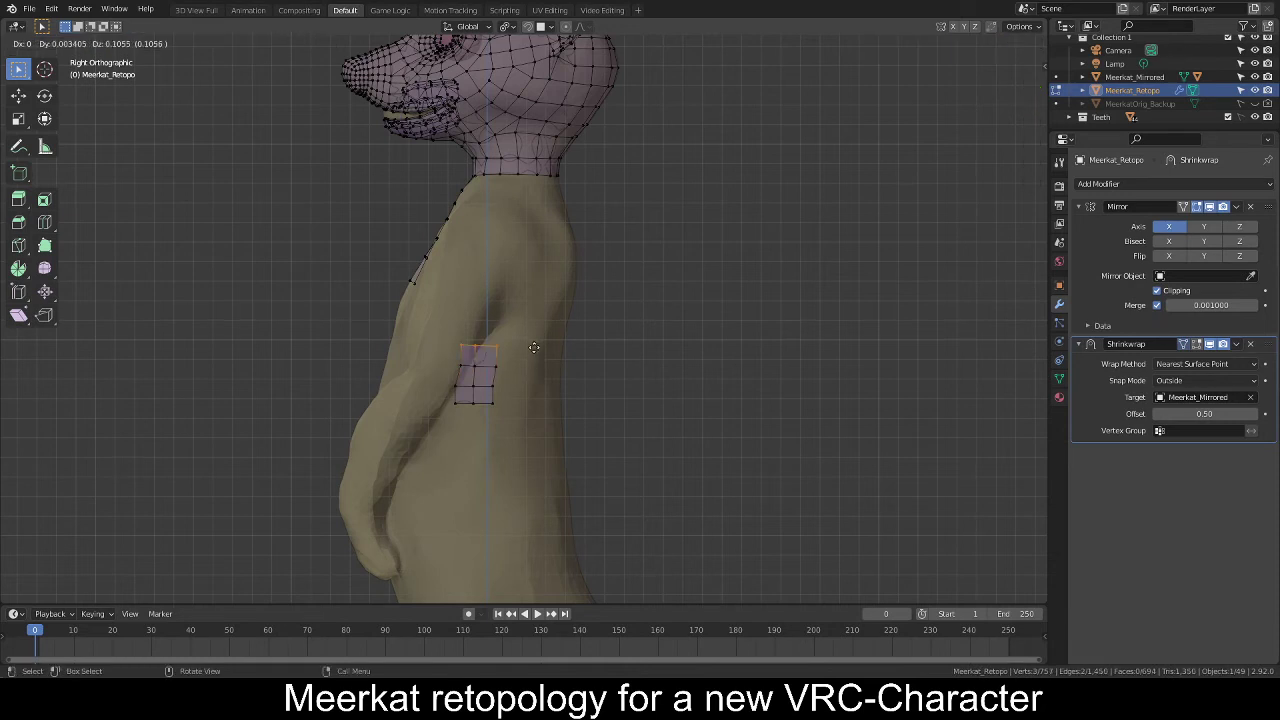
pyautogui.click(536, 336)
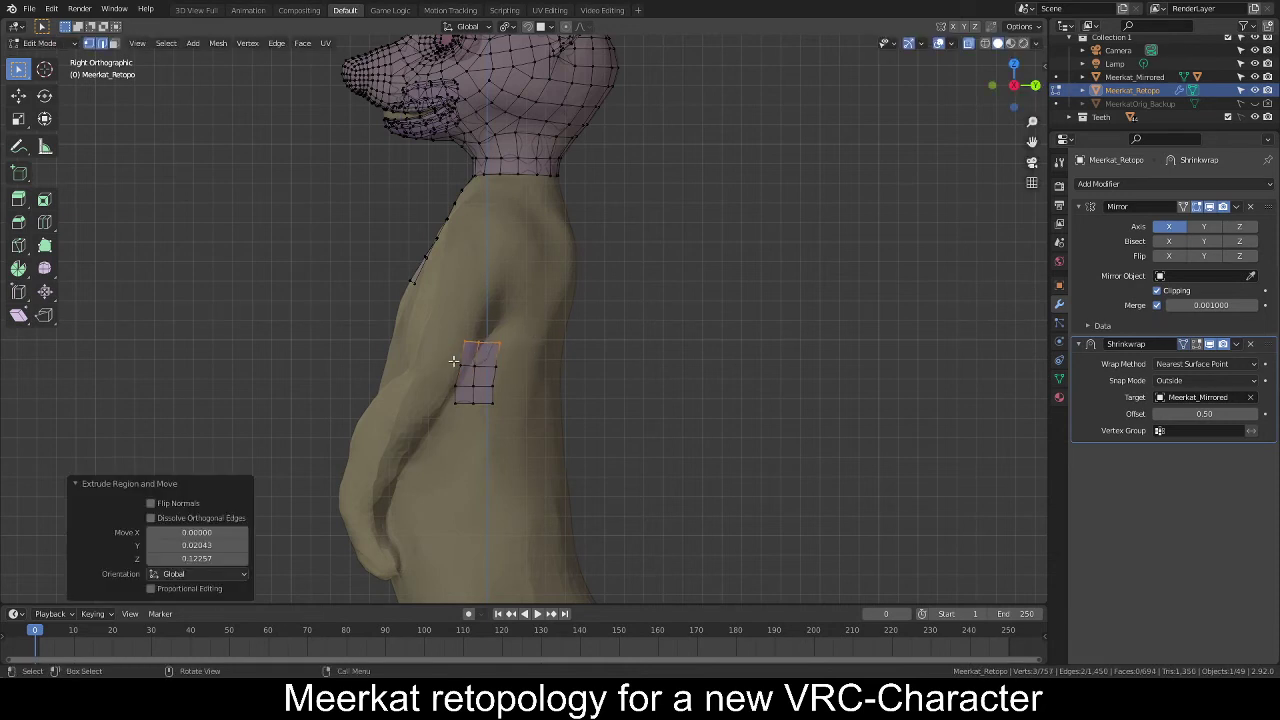
# Move the front vertices of the flank patch's two upper rows slightly forward along Y to widen the strip.
pyautogui.click(454, 362)
pyautogui.press('g')
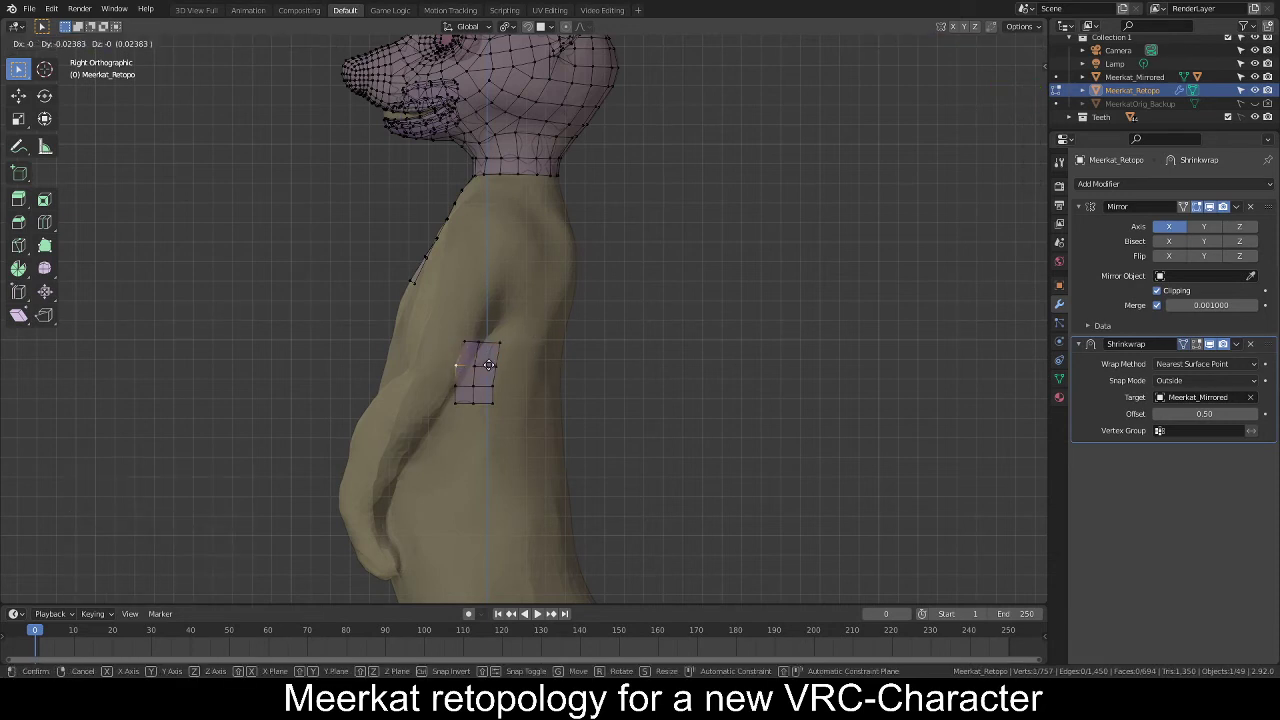
pyautogui.click(488, 365)
pyautogui.click(460, 339)
pyautogui.press('g')
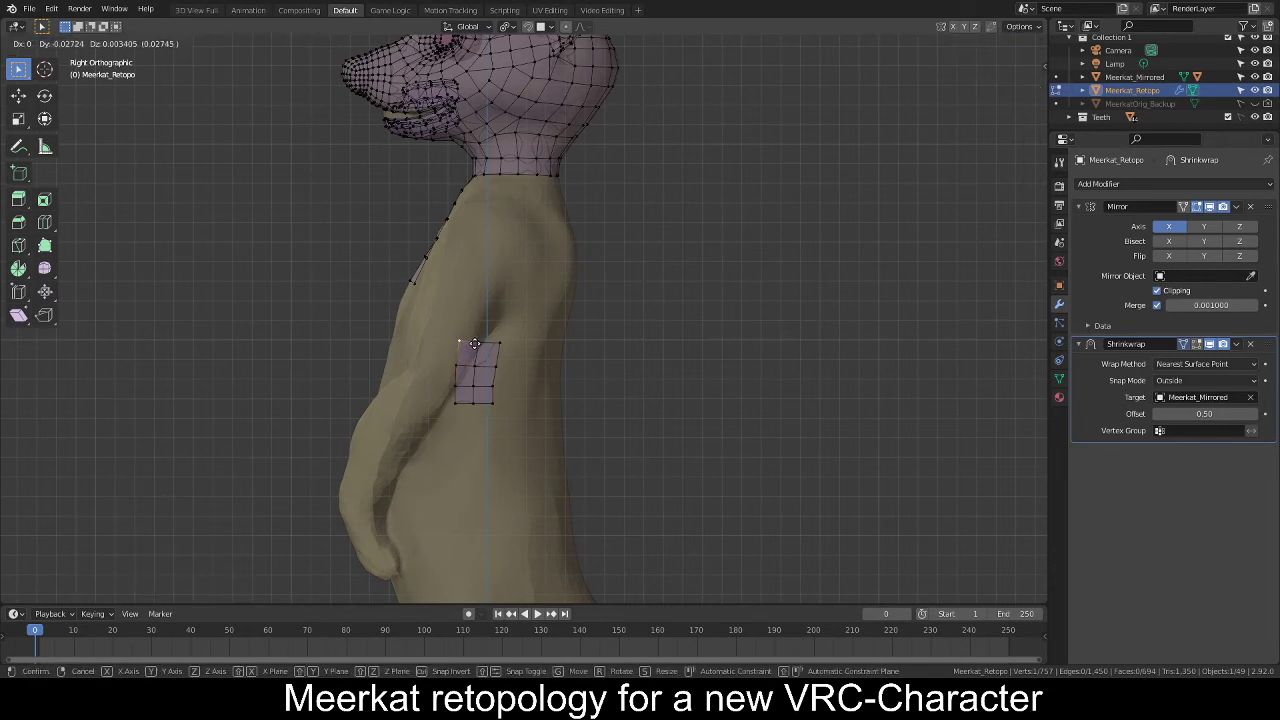
pyautogui.click(465, 338)
# Select the flank patch's top edges and extrude them upward twice, about 0.126 and then 0.109 along Z.
pyautogui.moveTo(440, 314); pyautogui.dragTo(554, 356)
pyautogui.press('g')
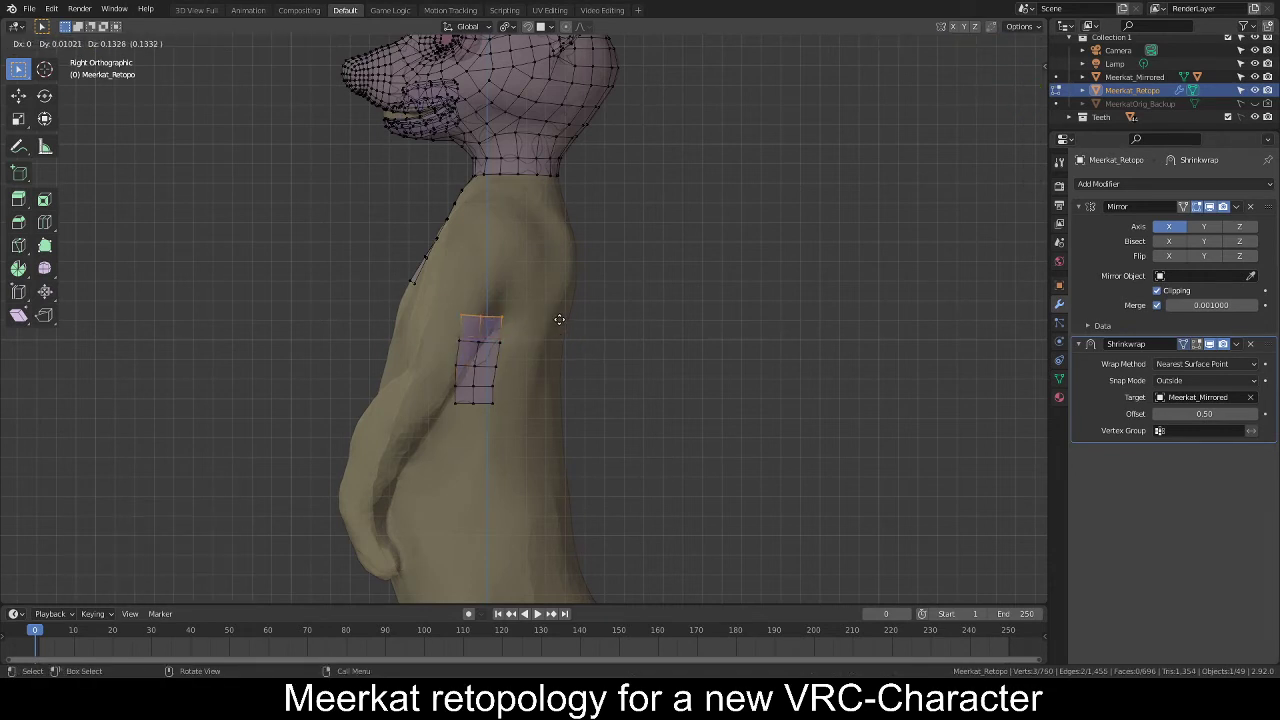
pyautogui.click(564, 320)
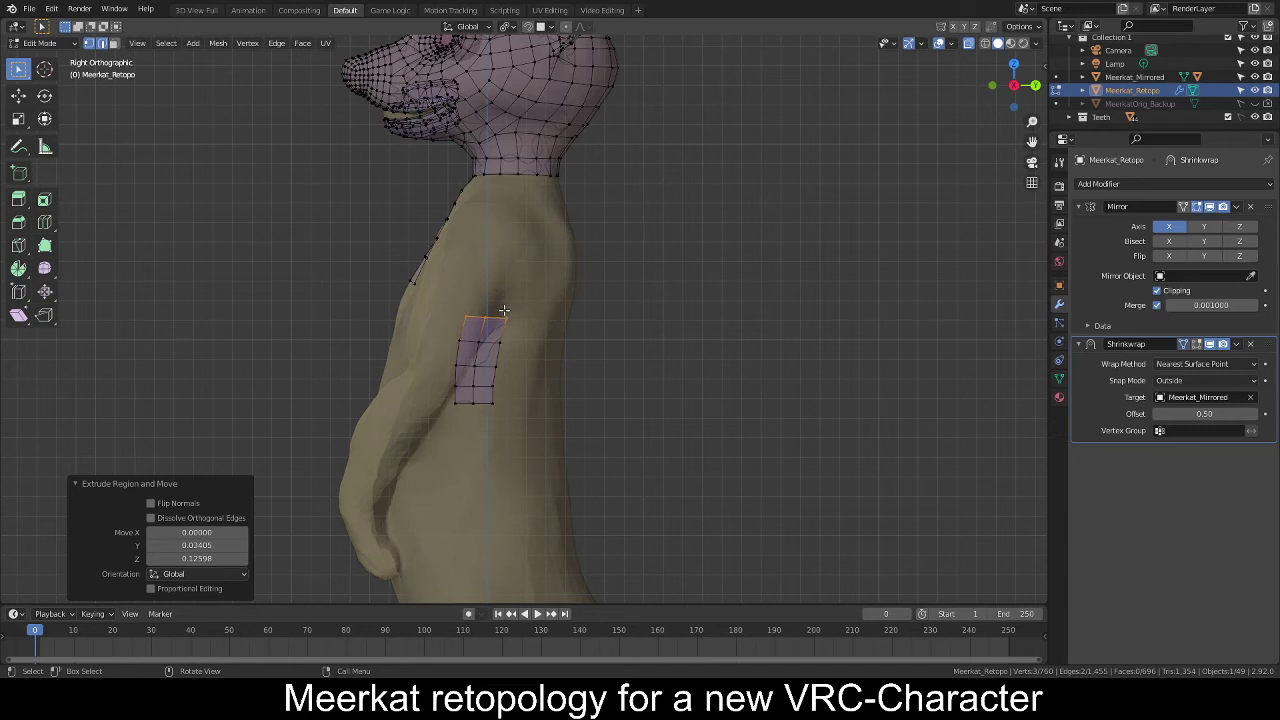
pyautogui.press('e')
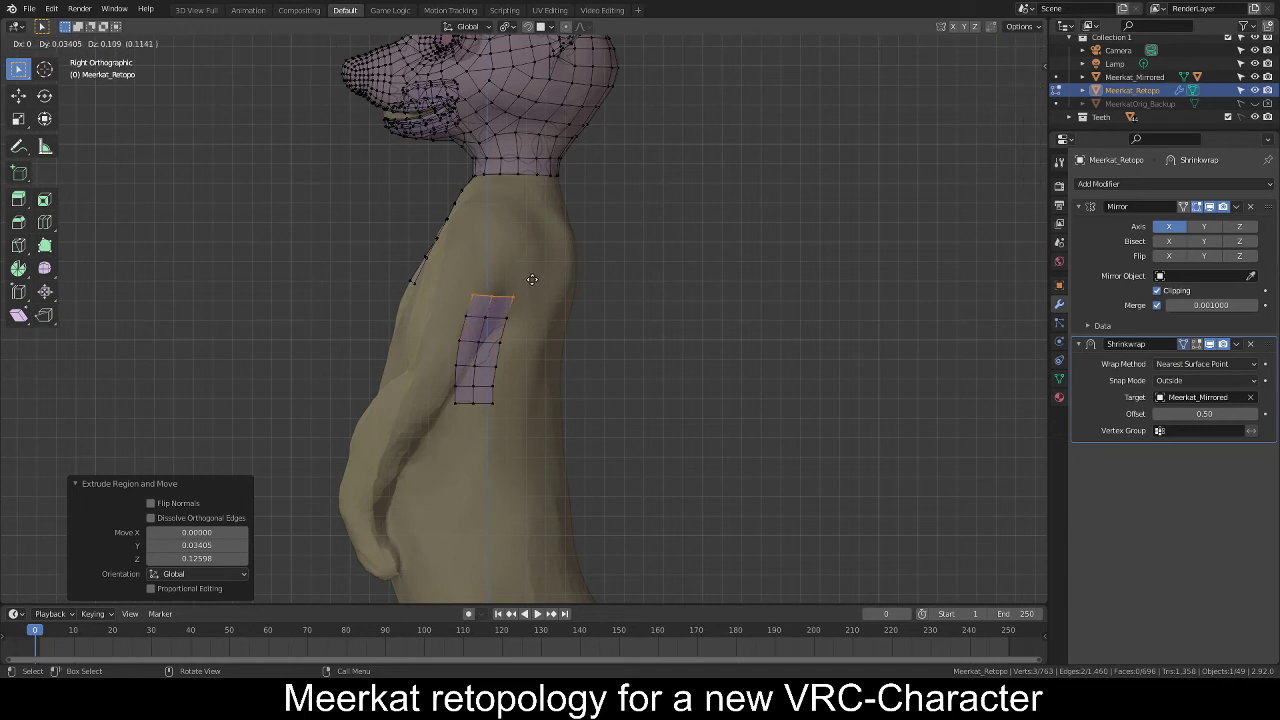
pyautogui.click(550, 279)
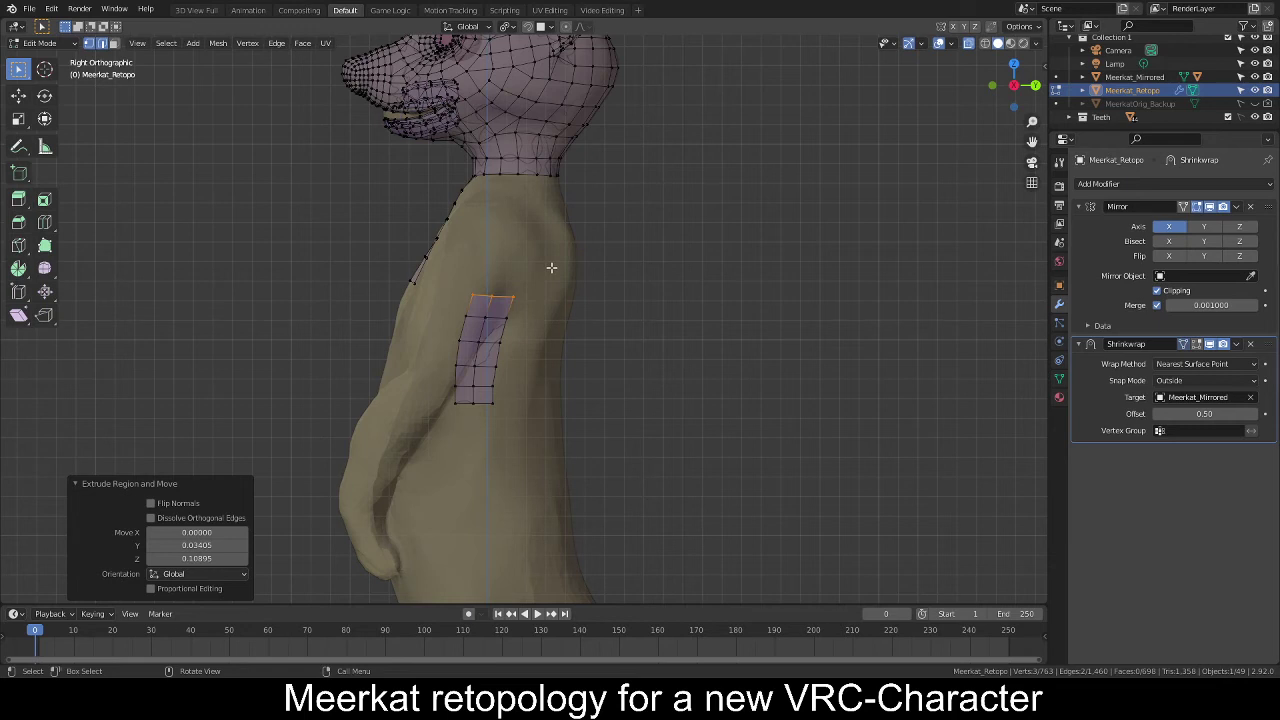
# Fork the strip's top by extruding its rear edge up and backward and its front edge up and forward.
pyautogui.click(503, 296)
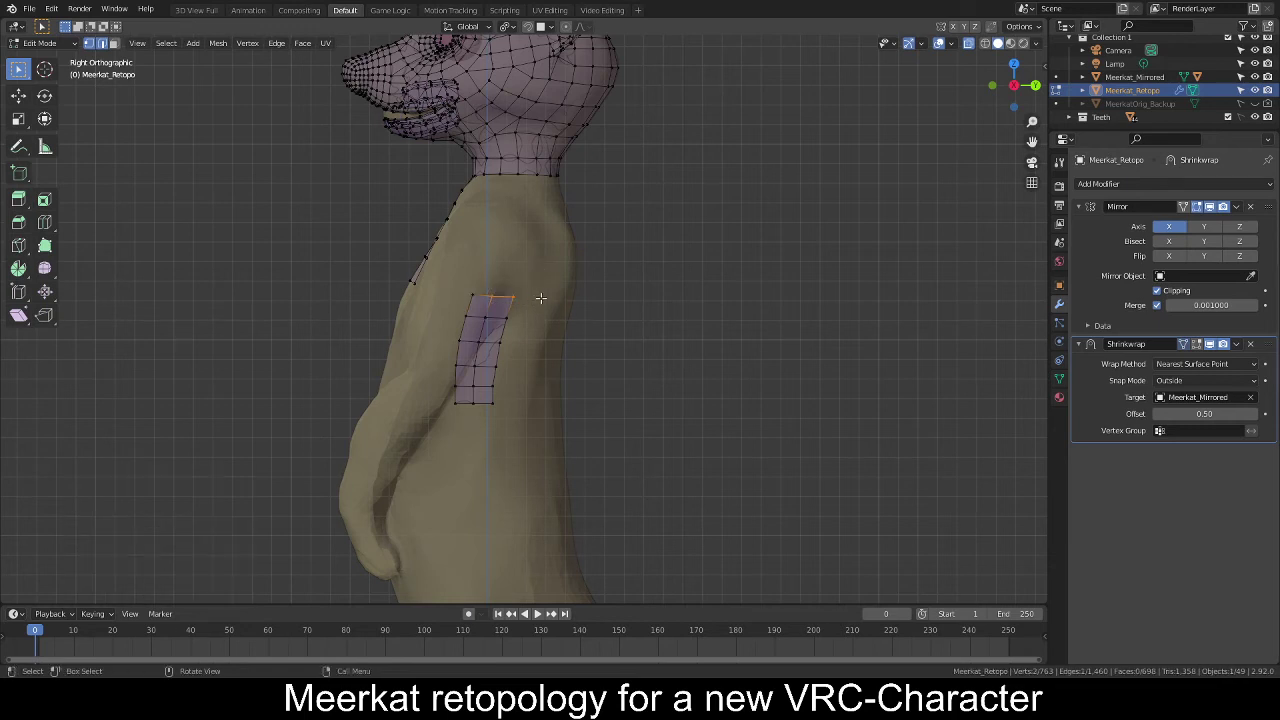
pyautogui.press('e')
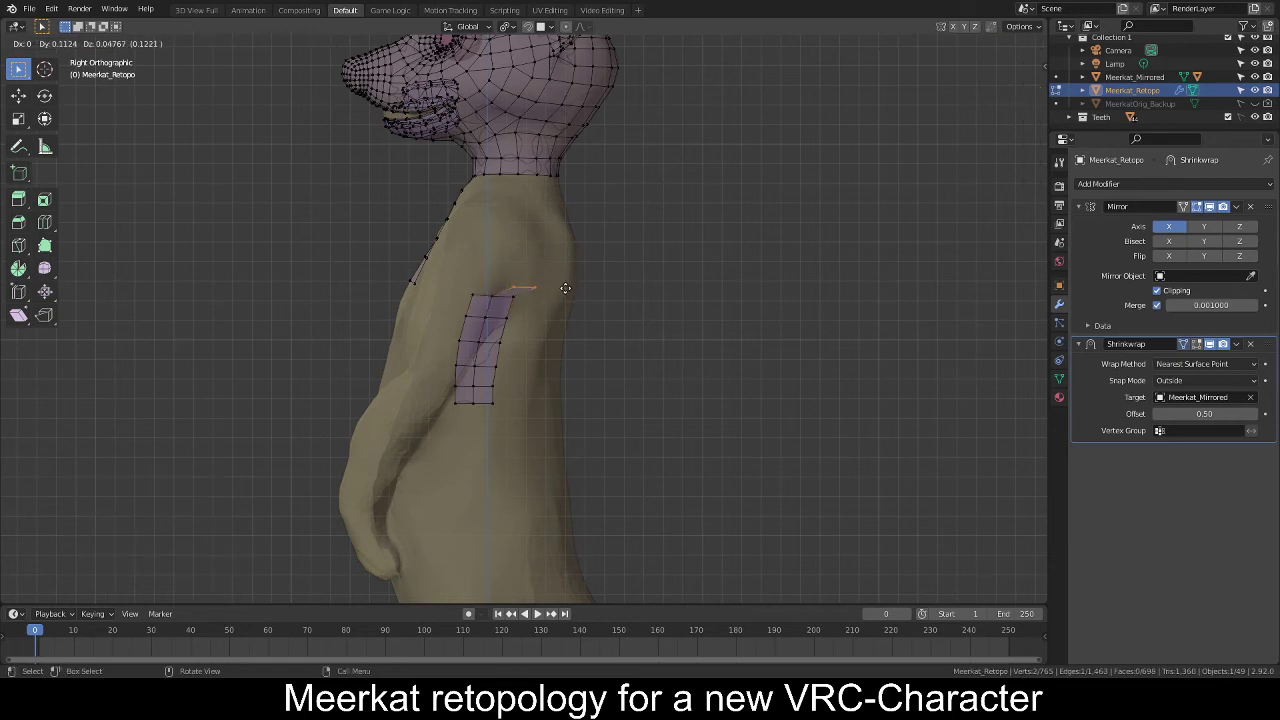
pyautogui.click(564, 288)
pyautogui.moveTo(464, 272); pyautogui.dragTo(546, 292)
pyautogui.press('e')
pyautogui.click(512, 292)
# Extrude the fork's rear branch upward in three segments, about 0.099, 0.112 and 0.116 along Z, following the back of the shoulder.
pyautogui.press('e')
pyautogui.click(562, 270)
pyautogui.press('e')
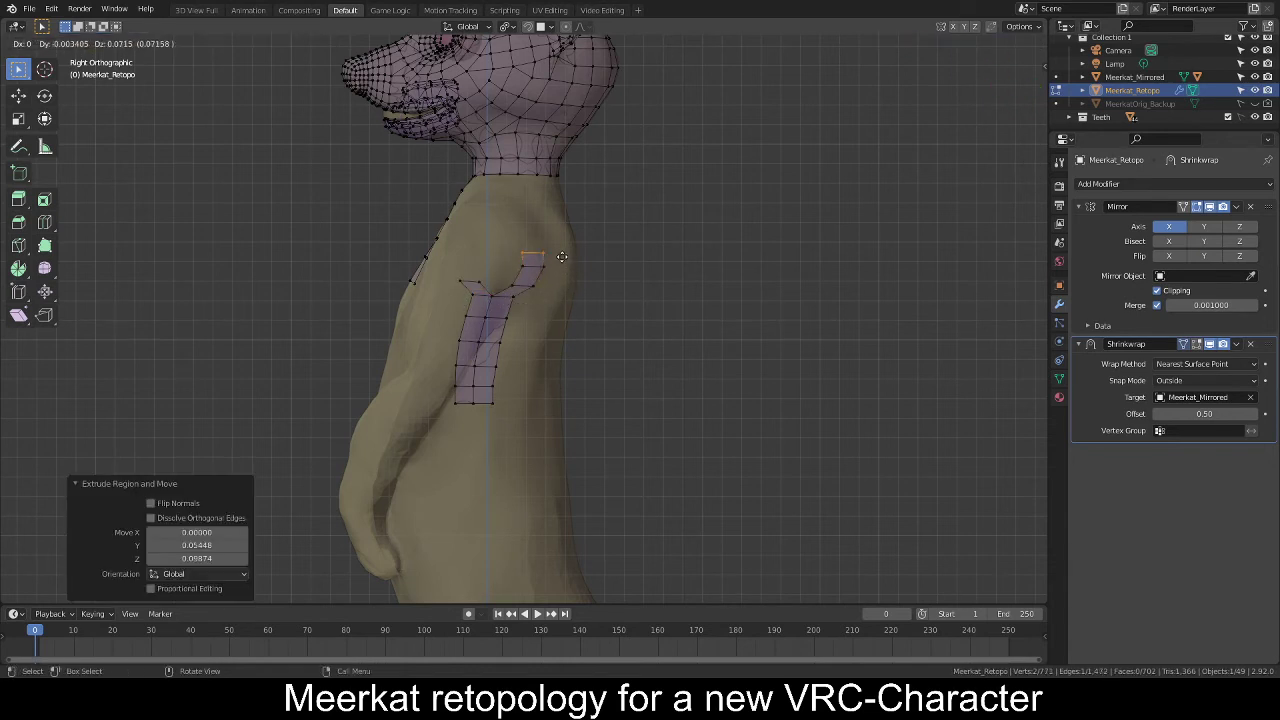
pyautogui.click(561, 244)
pyautogui.press('e')
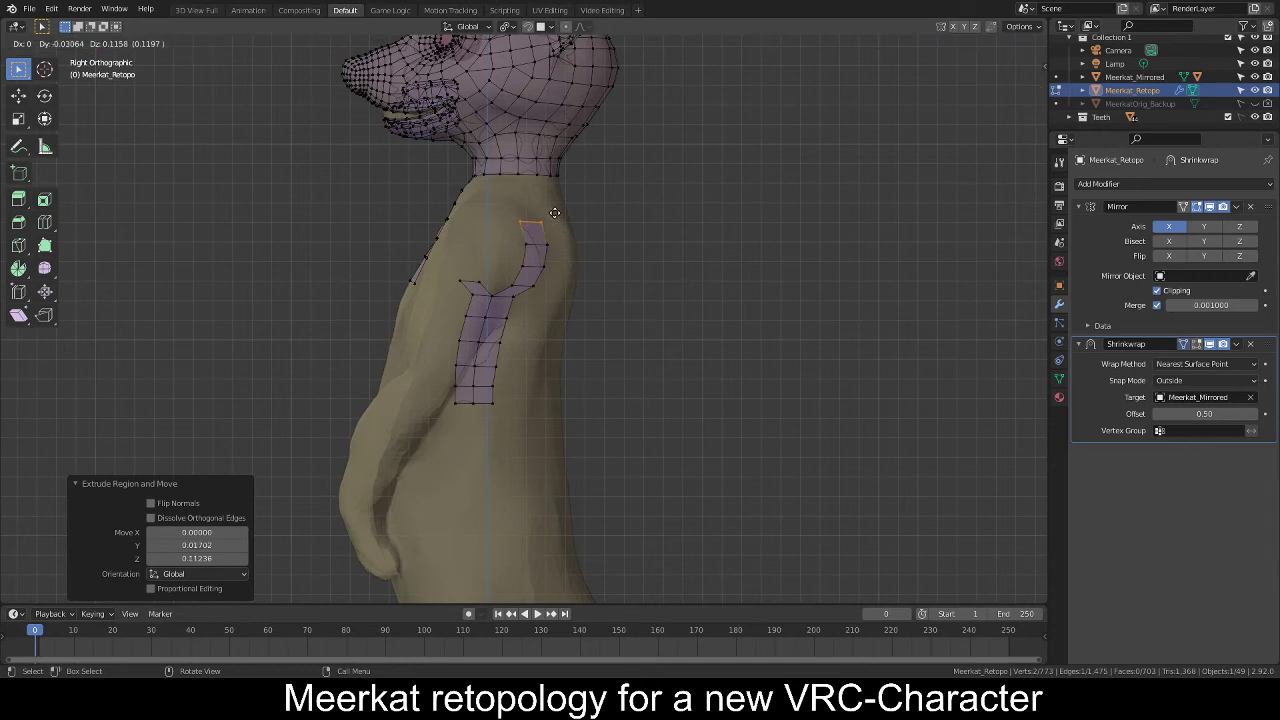
pyautogui.click(555, 213)
# Extrude the fork's front branch upward in three segments, curving the last one backward about 0.092 along Y and 0.078 along Z.
pyautogui.click(472, 287)
pyautogui.press('e')
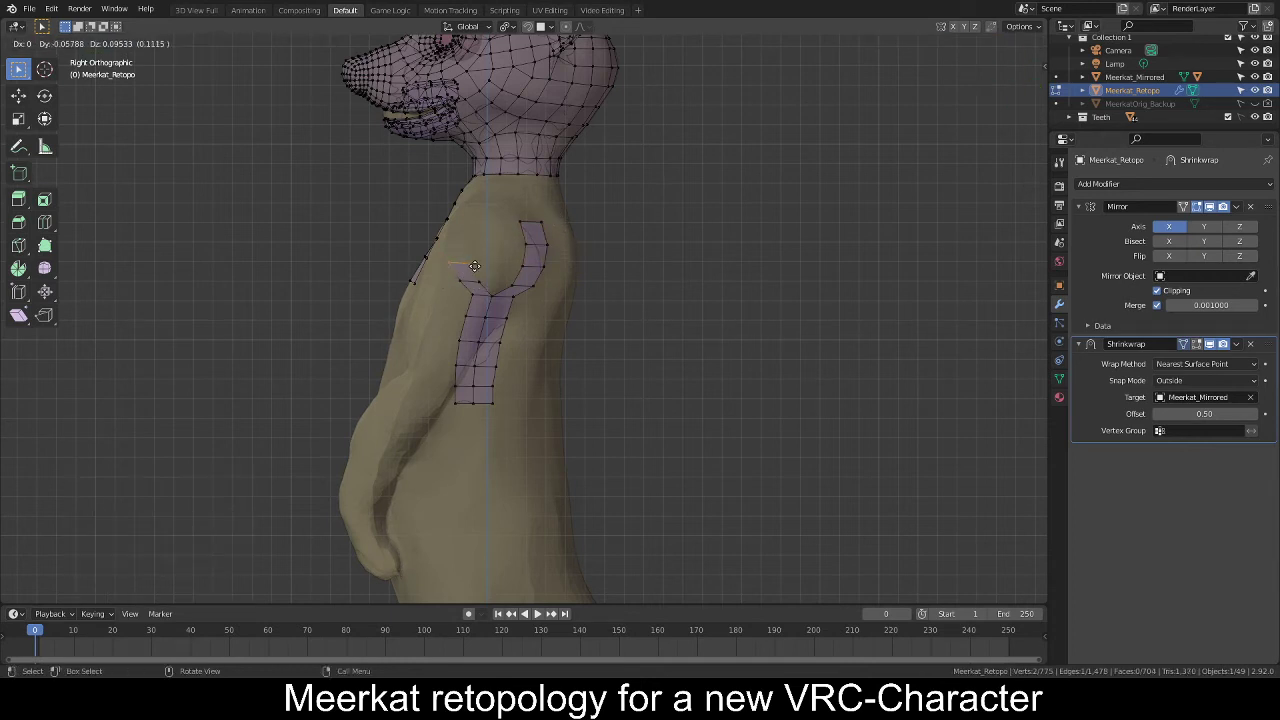
pyautogui.click(474, 266)
pyautogui.press('e')
pyautogui.click(479, 231)
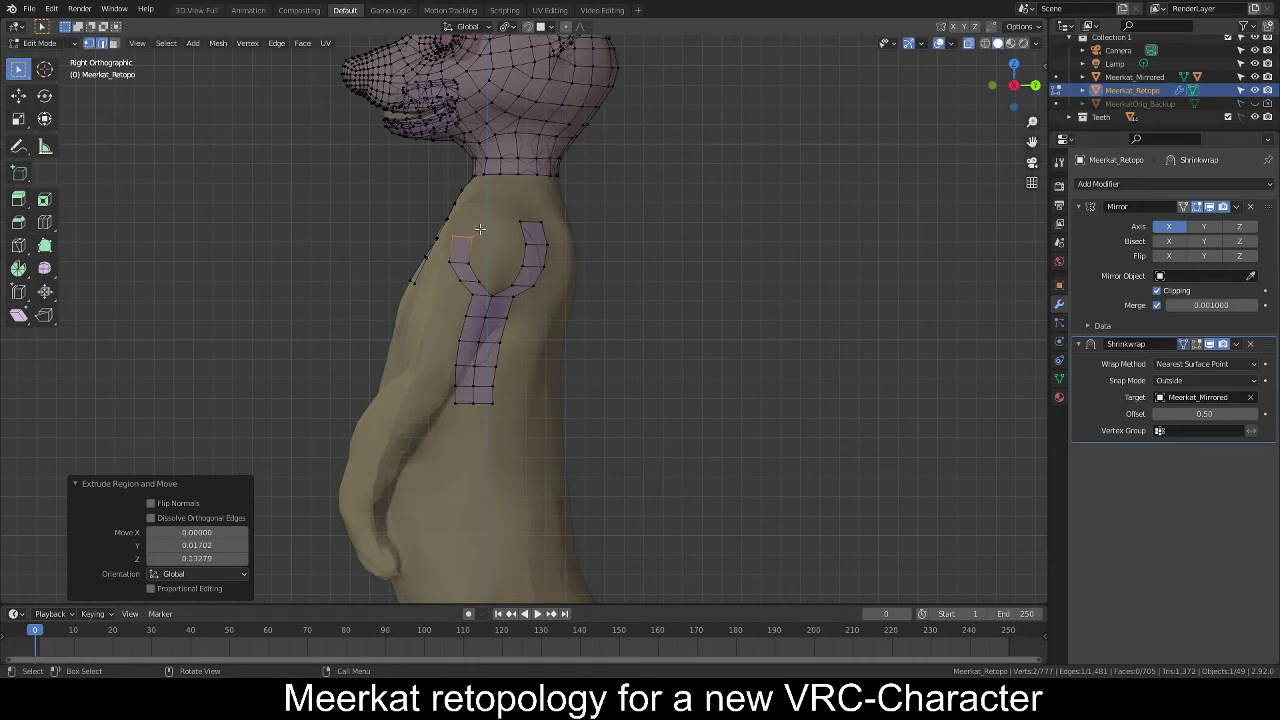
pyautogui.press('e')
pyautogui.click(498, 212)
# Move the front branch's end edge about -0.020 along Y and 0.014 along Z, and extrude another segment up and backward.
pyautogui.click(967, 47)
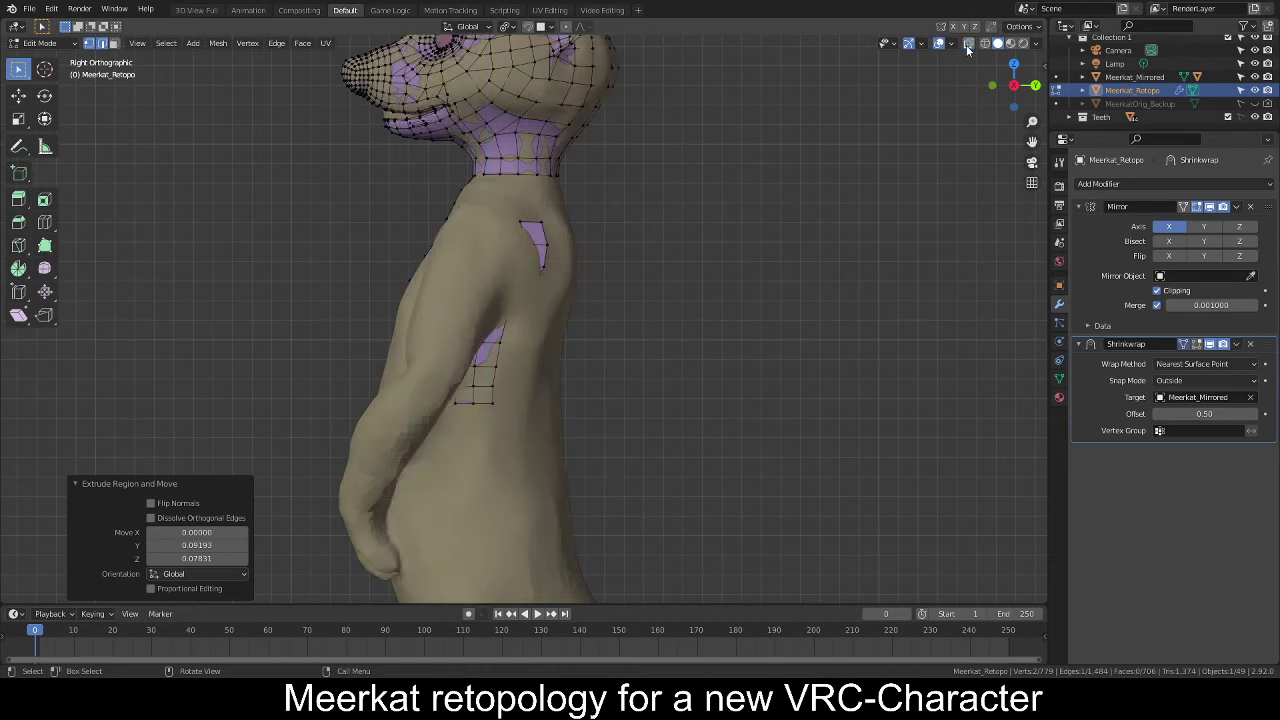
pyautogui.click(967, 47)
pyautogui.press('g')
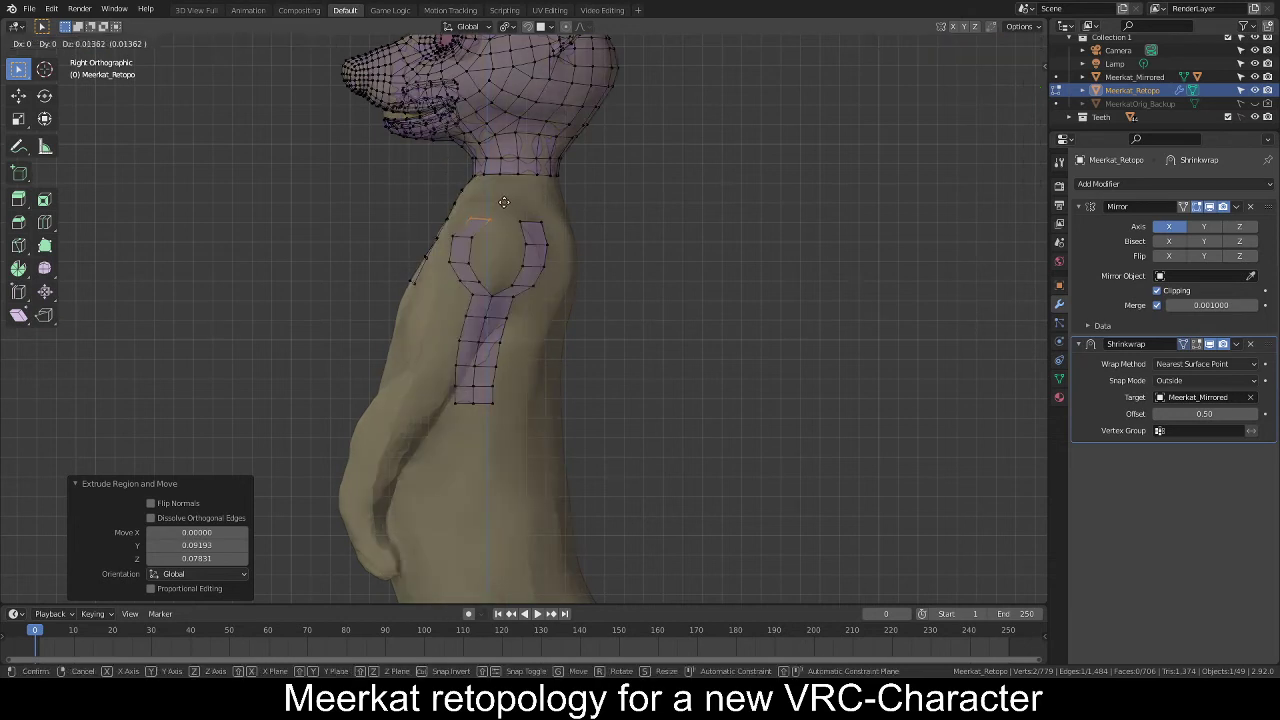
pyautogui.click(500, 203)
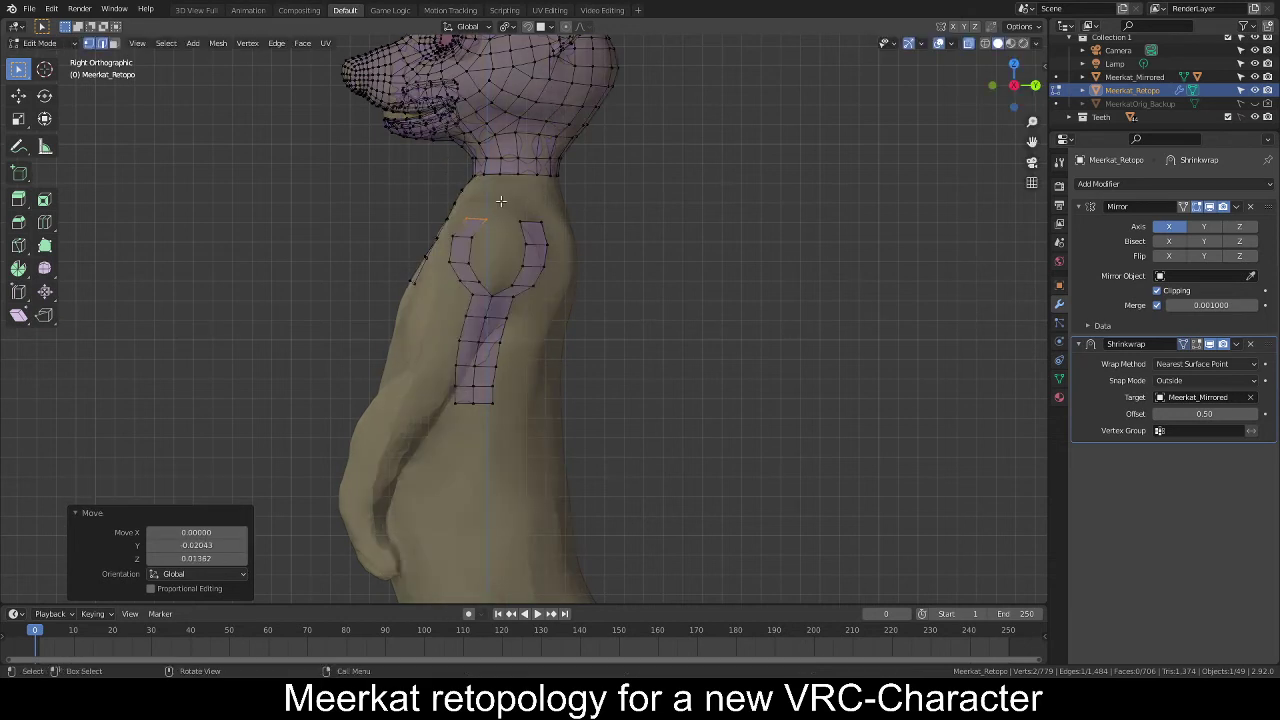
pyautogui.press('g')
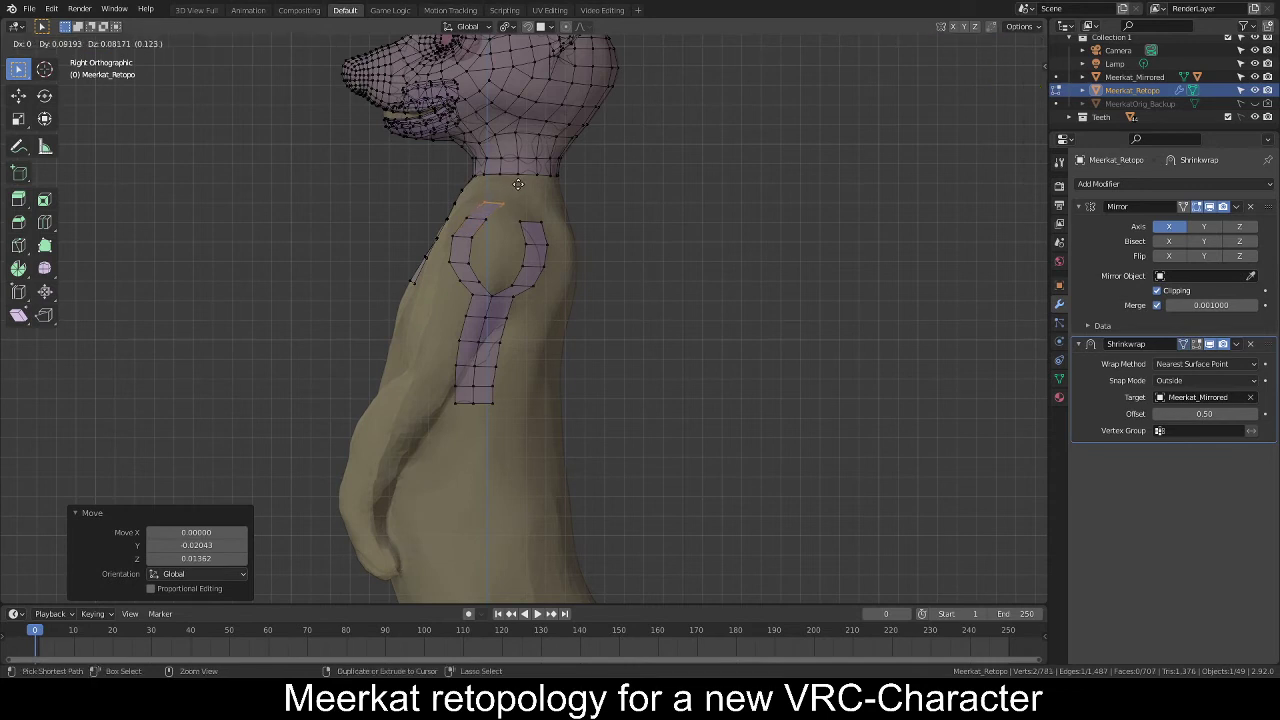
pyautogui.click(516, 185)
# Extrude the rear branch's end edge about 0.082 upward and -0.014 along Y toward the front branch.
pyautogui.moveTo(514, 210); pyautogui.dragTo(548, 231)
pyautogui.press('g')
pyautogui.rightClick(563, 223)
pyautogui.press('e')
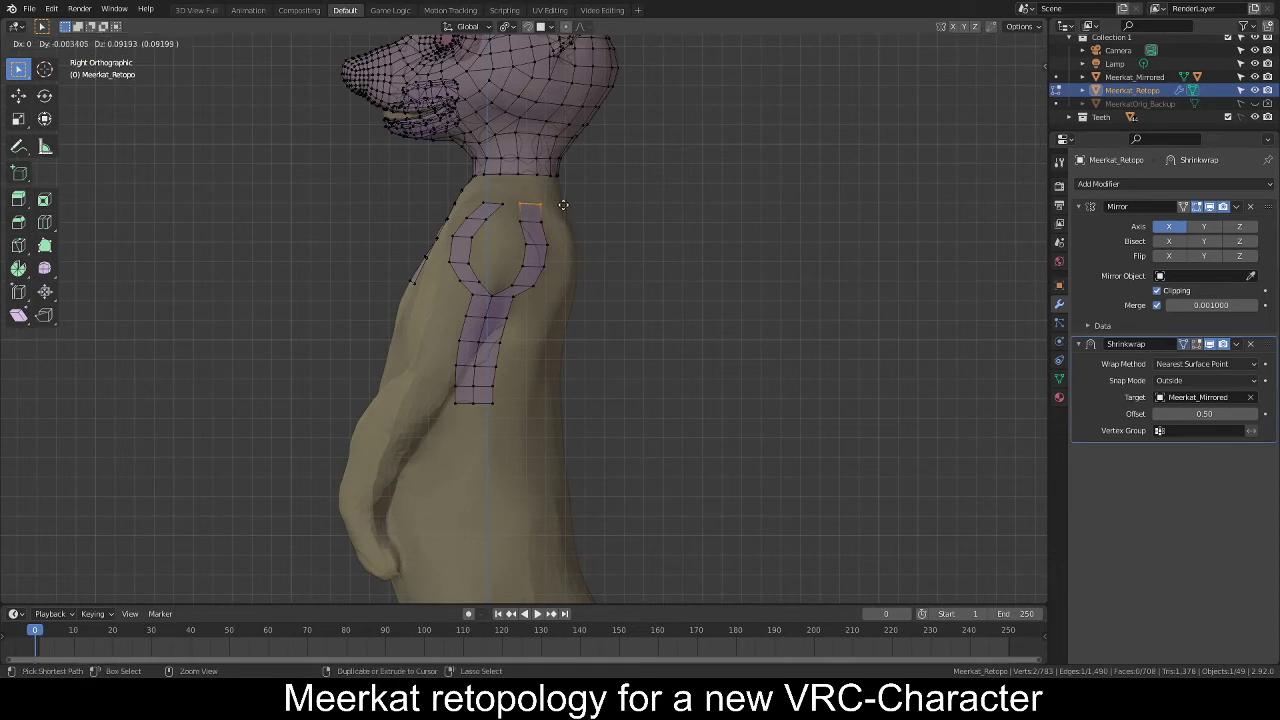
pyautogui.click(561, 206)
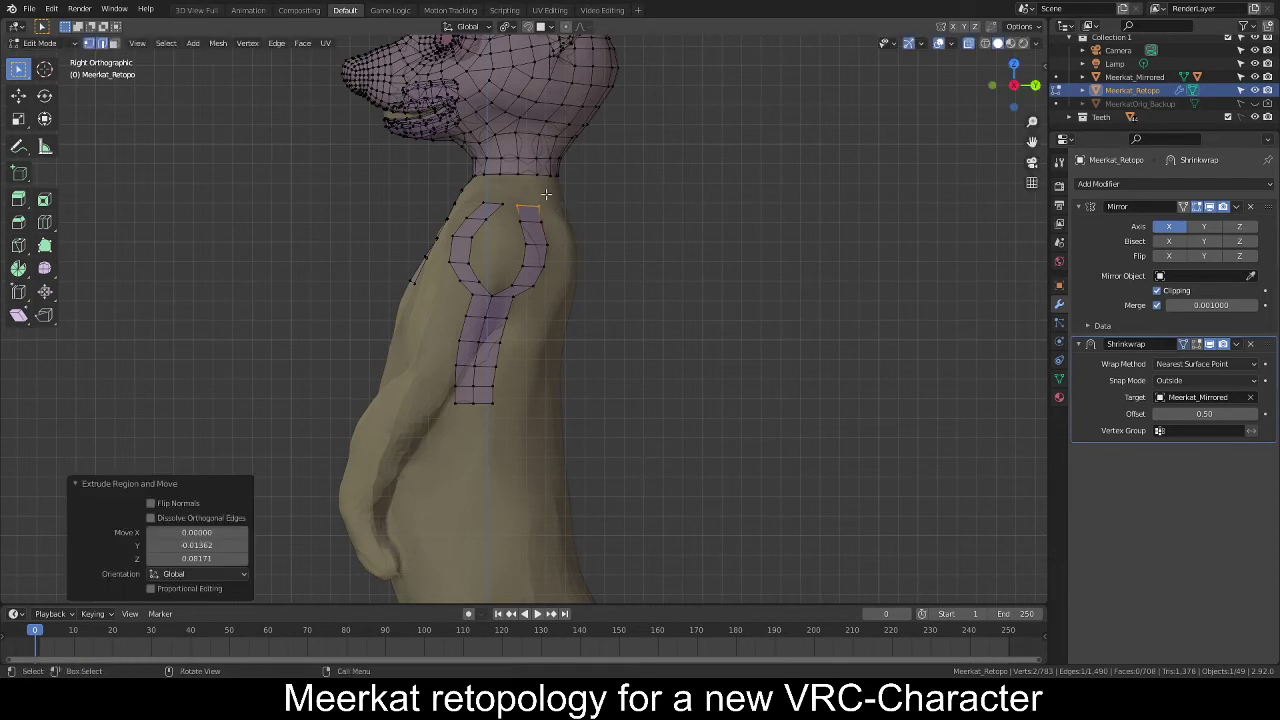
# Shift the end edges of the front and rear branches toward each other and align their heights above the shoulder.
pyautogui.click(515, 208)
pyautogui.press('g')
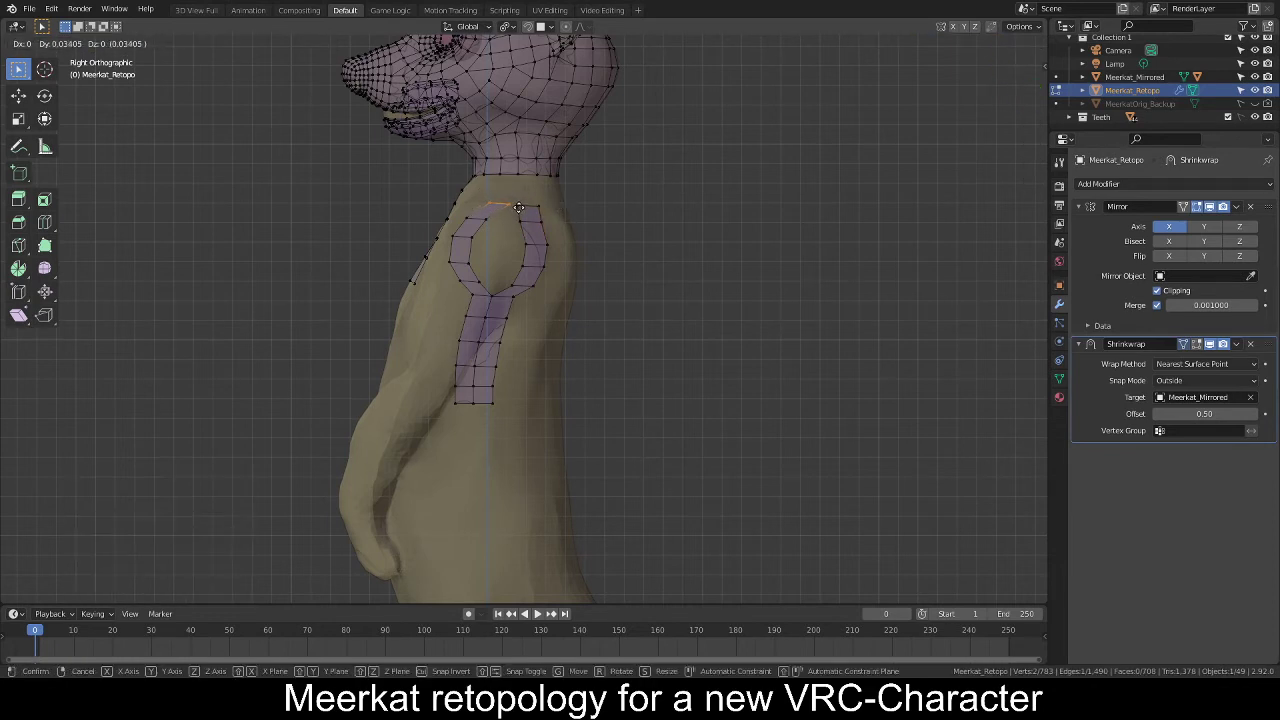
pyautogui.click(518, 207)
pyautogui.moveTo(562, 190); pyautogui.dragTo(514, 207)
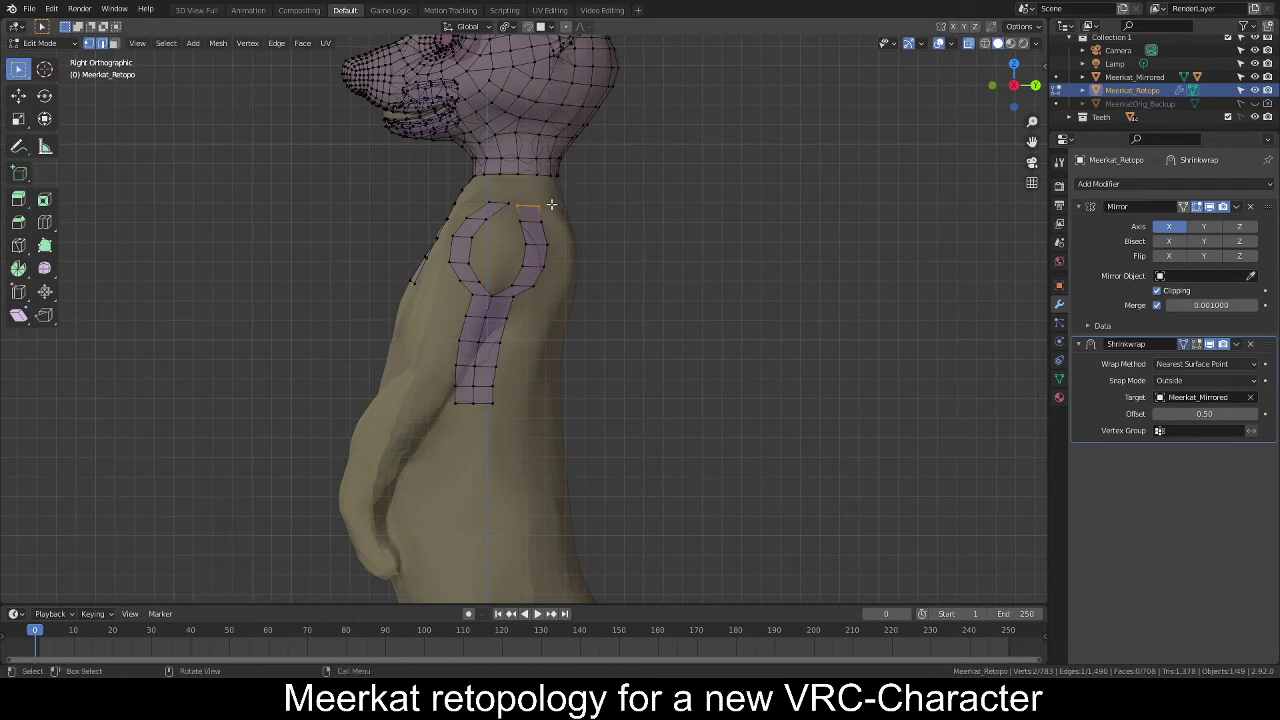
pyautogui.press('g')
pyautogui.click(550, 202)
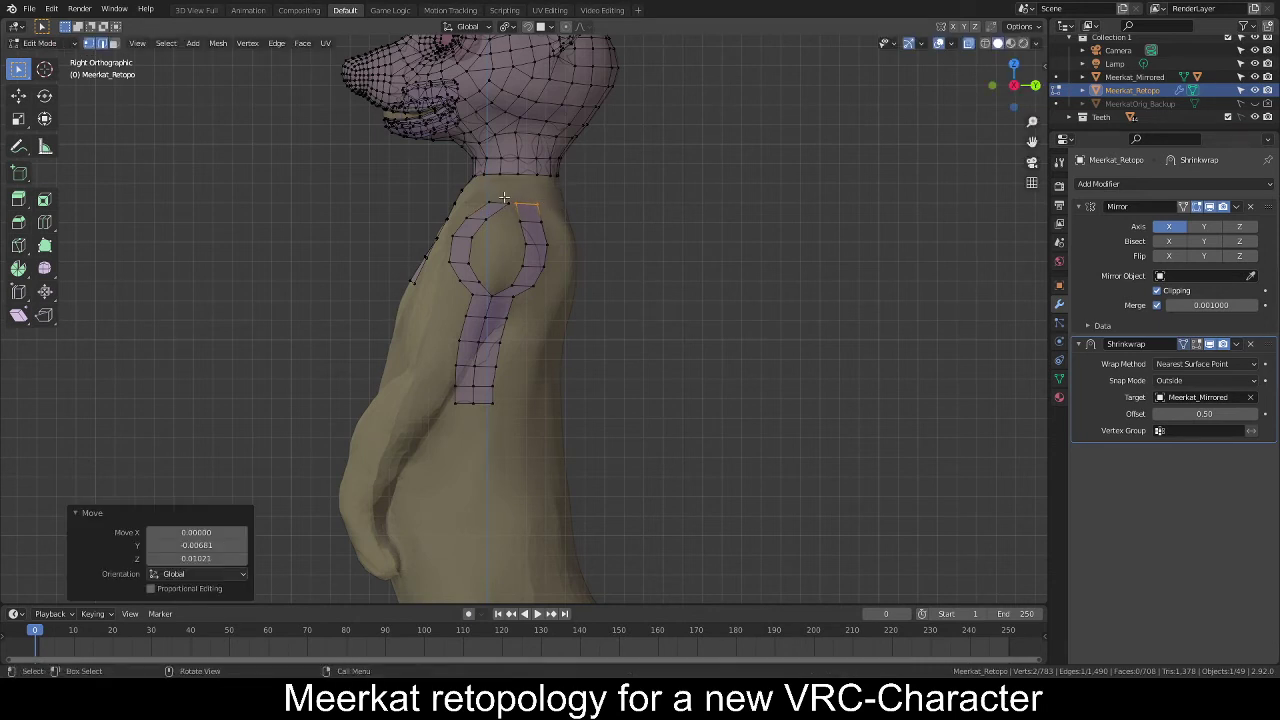
# In vertex select mode, merge the two facing end vertices of the branches at their center to close the shoulder loop.
pyautogui.moveTo(502, 196); pyautogui.dragTo(519, 208)
pyautogui.click(491, 191)
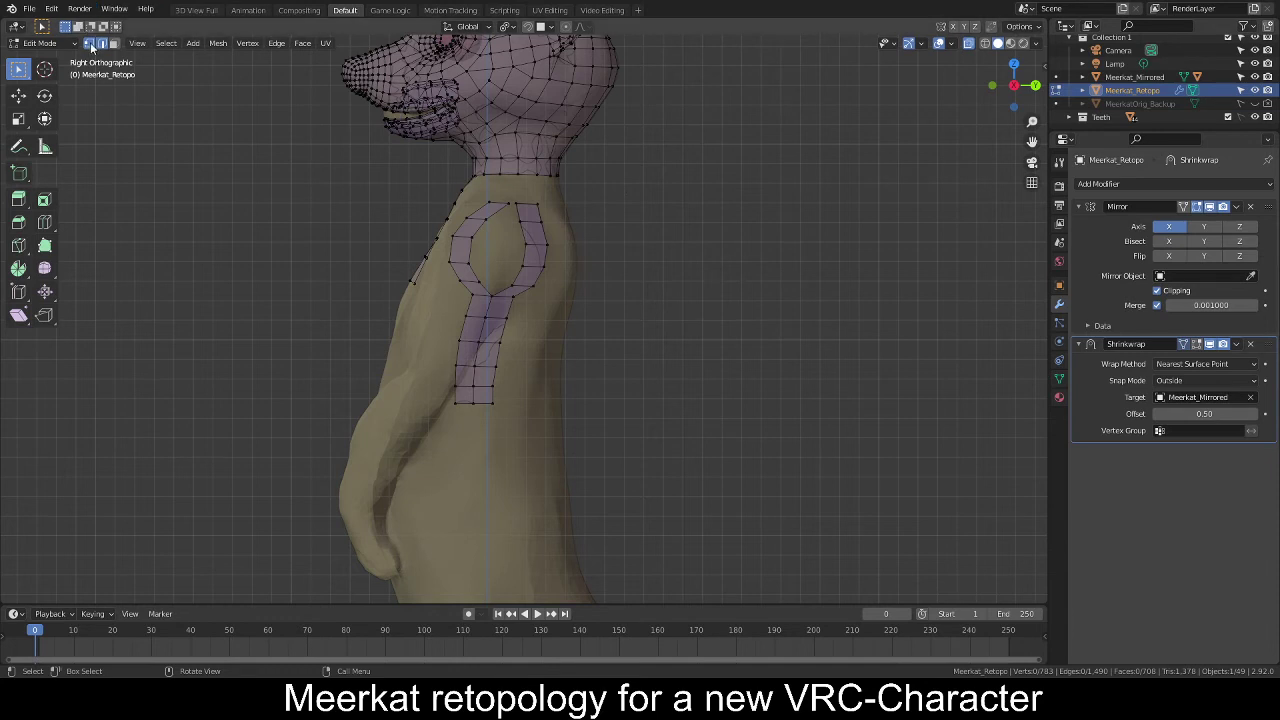
pyautogui.moveTo(493, 189); pyautogui.dragTo(530, 219)
pyautogui.hotkey('alt', 'm')
pyautogui.click(666, 197)
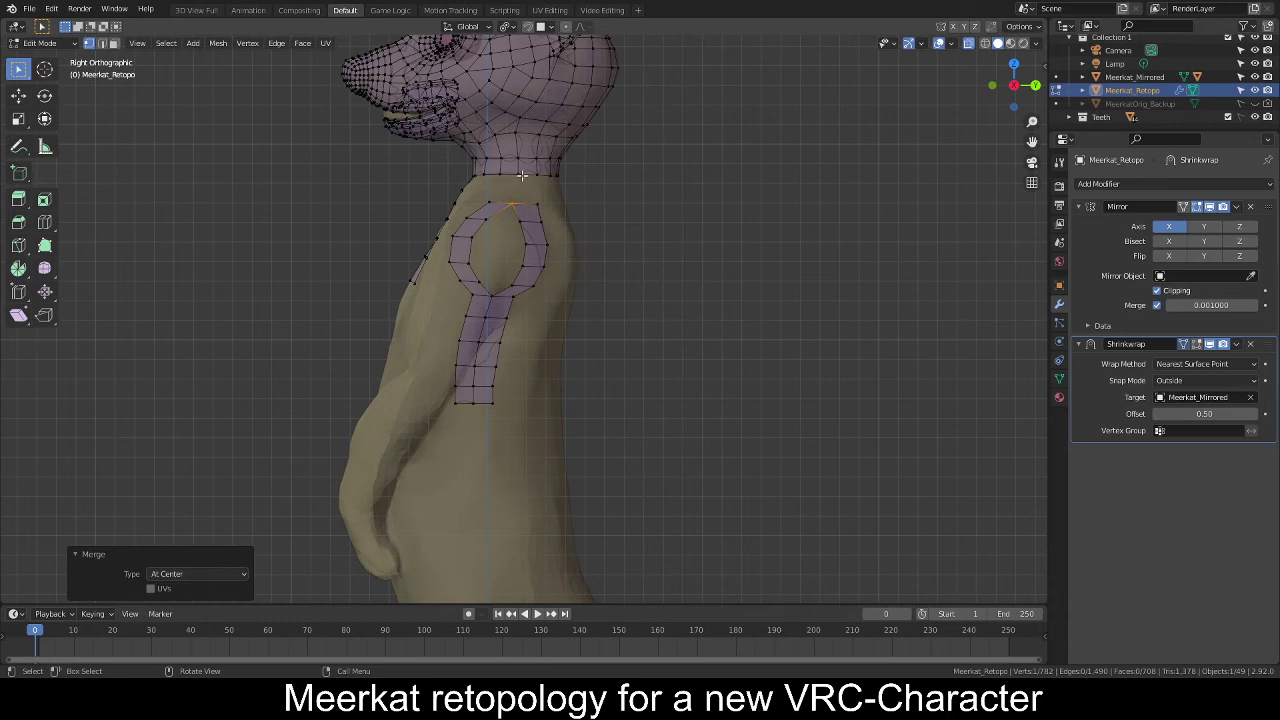
# Extrude the shoulder loop's top edges about 0.082 upward toward the neck and scale the new row narrower.
pyautogui.press('2')
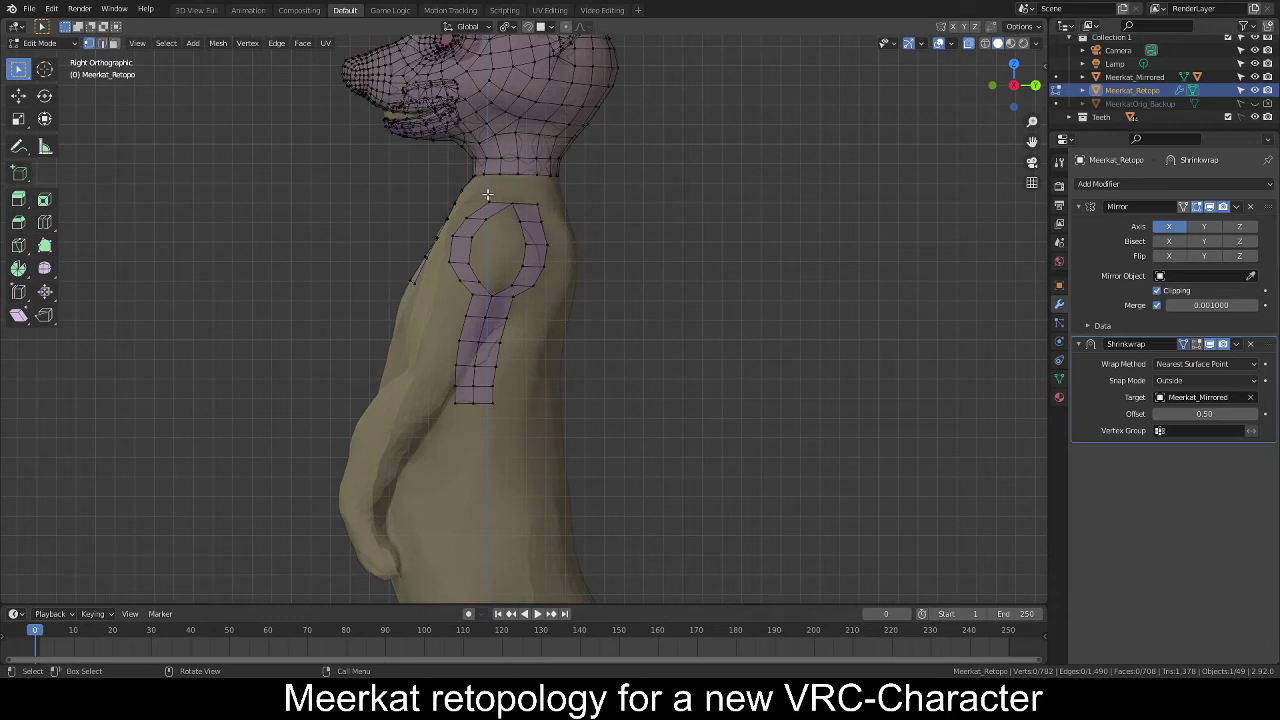
pyautogui.click(508, 202)
pyautogui.press('e')
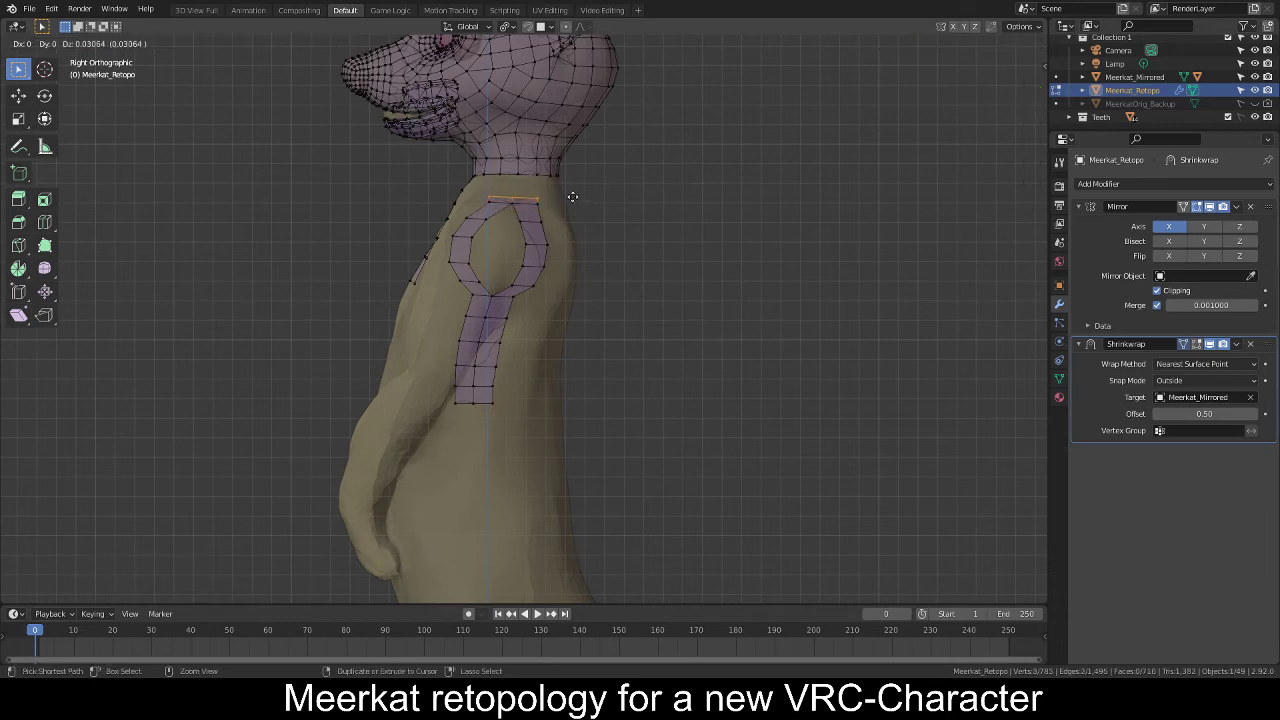
pyautogui.click(574, 195)
pyautogui.press('s')
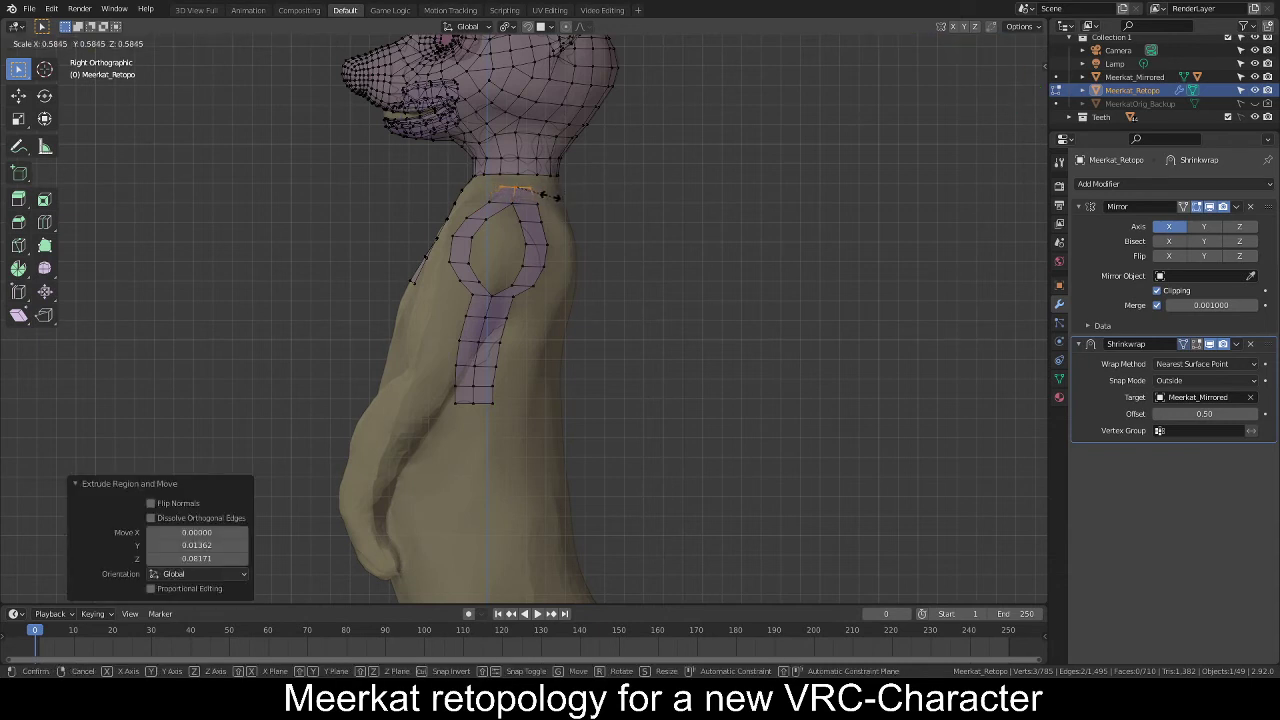
pyautogui.click(564, 198)
# Fill faces between the neck's lower edges and the top edges of the shoulder strip.
pyautogui.moveTo(564, 198); pyautogui.dragTo(512, 216, button='middle')
pyautogui.hotkey('alt', 'a')
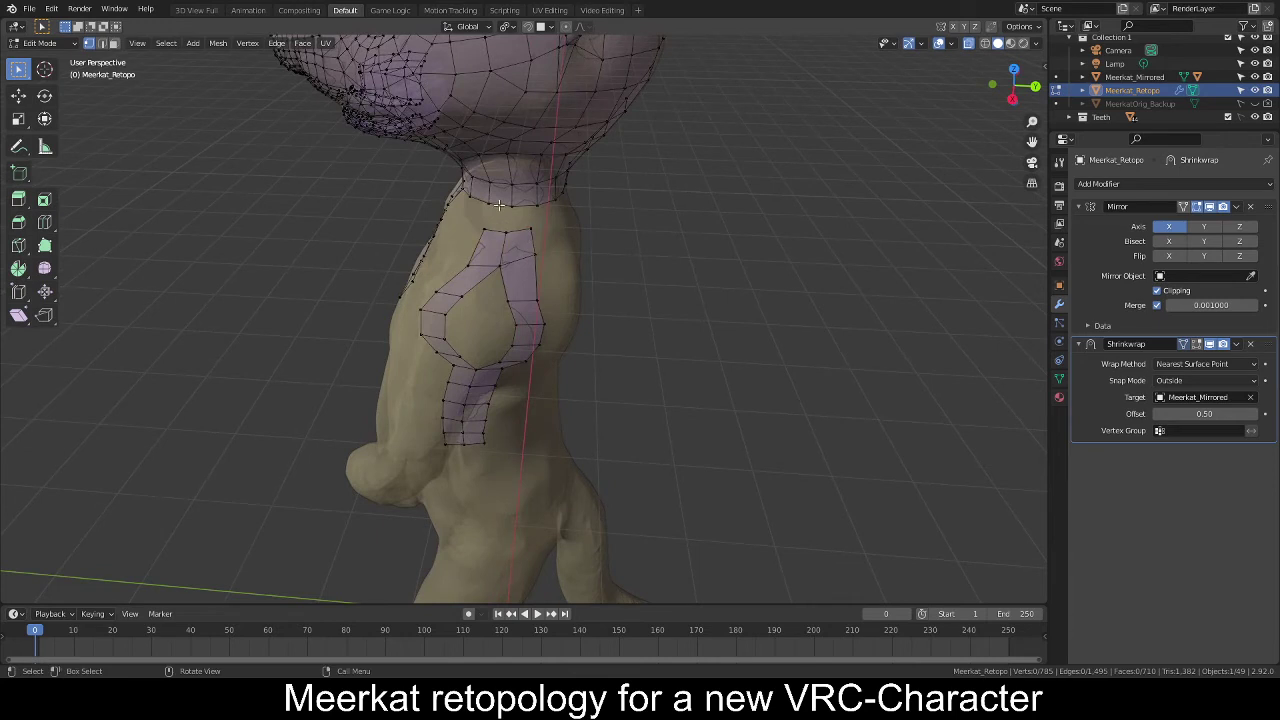
pyautogui.press('2')
pyautogui.click(499, 205)
pyautogui.keyDown('shift'); pyautogui.click(498, 230); pyautogui.keyUp('shift')
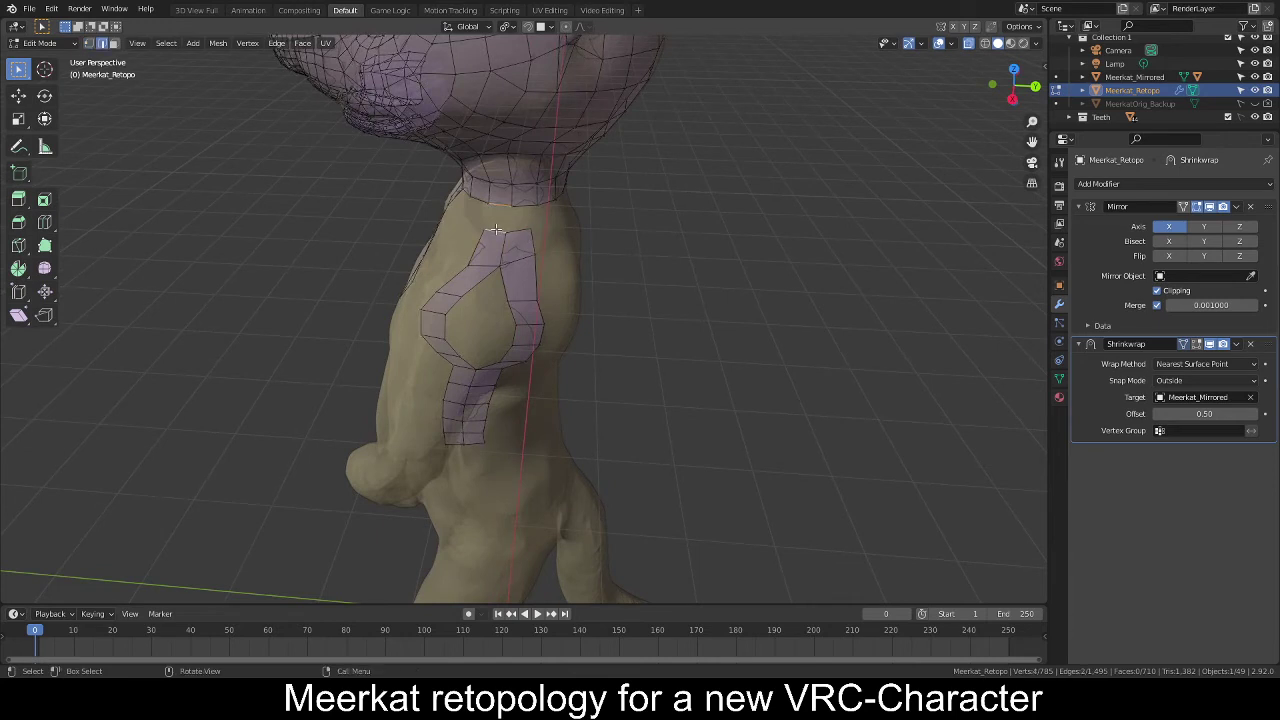
pyautogui.press('f')
# Examine the shoulder loop, flank strip and neck connection from the side and front orthographic views.
pyautogui.moveTo(585, 234); pyautogui.dragTo(583, 197, button='middle')
pyautogui.scroll(-3, 571, 251)
pyautogui.moveTo(571, 251); pyautogui.dragTo(576, 267, button='middle')
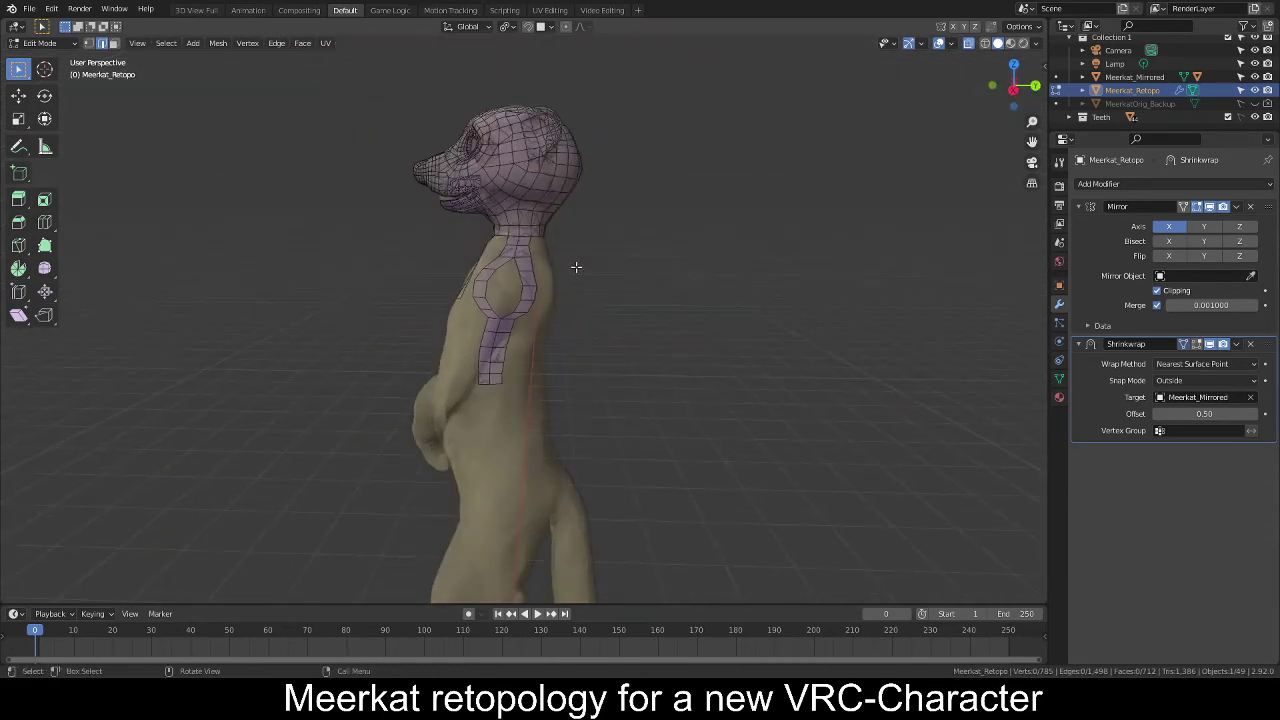
pyautogui.press('KP_1')
pyautogui.press('KP_3')
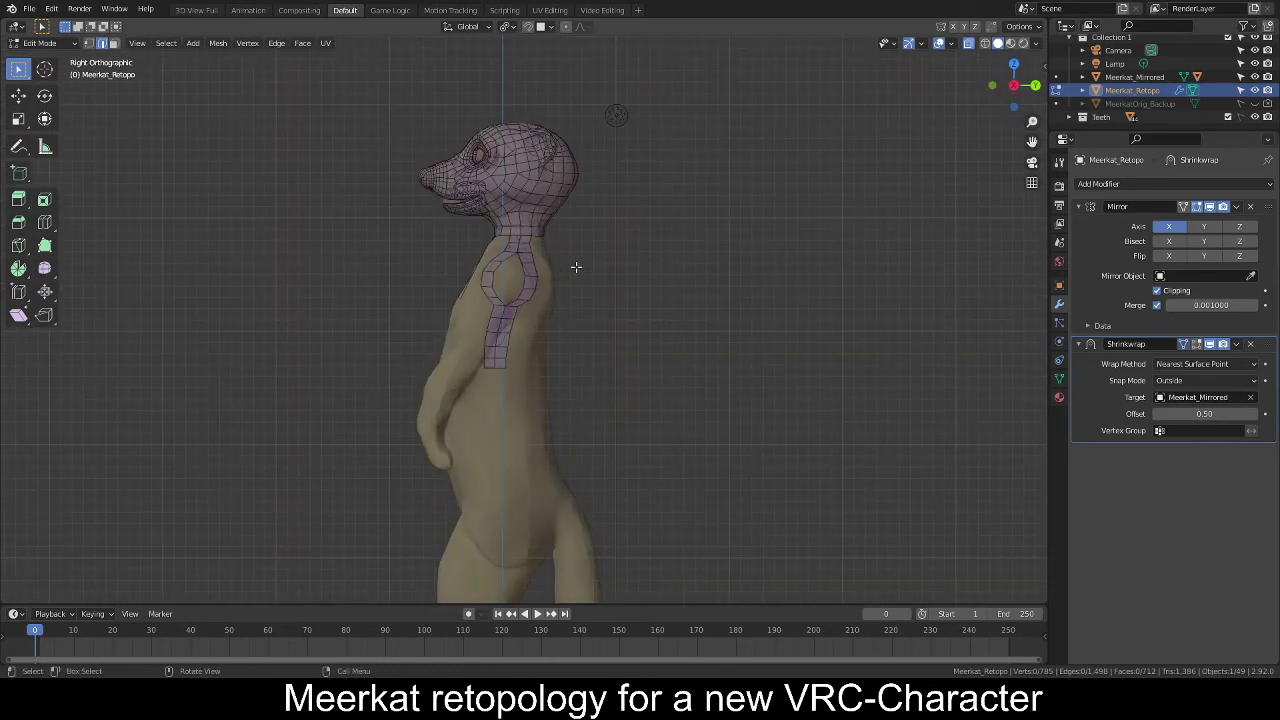
pyautogui.scroll(3, 576, 267)
pyautogui.keyDown('shift'); pyautogui.moveTo(561, 363); pyautogui.dragTo(525, 262, button='middle'); pyautogui.keyUp('shift')
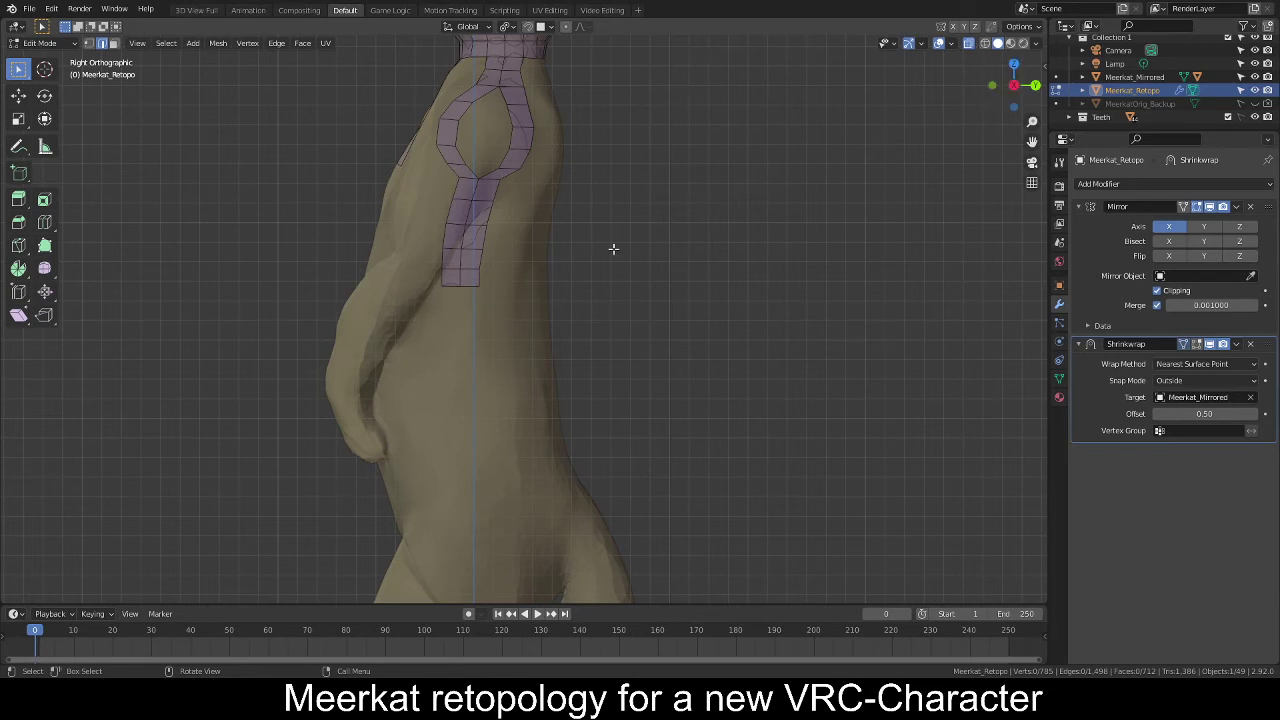
pyautogui.press('KP_1')
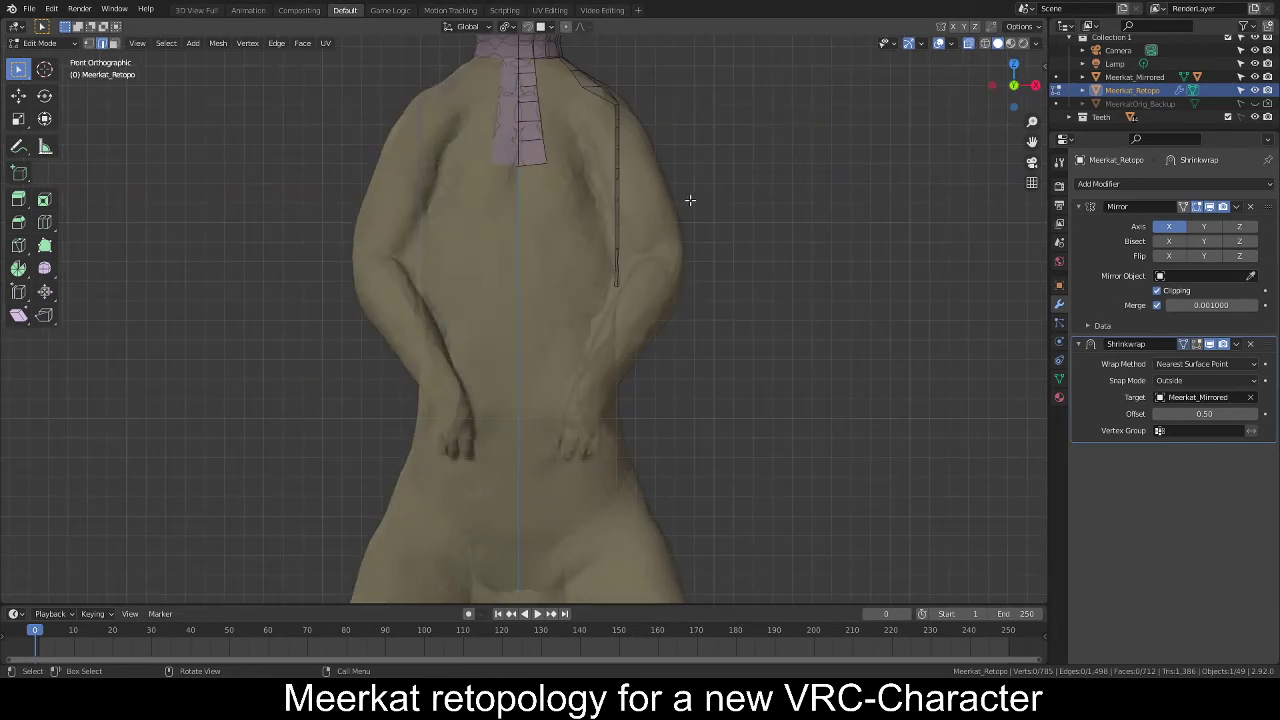
pyautogui.keyDown('shift'); pyautogui.moveTo(690, 200); pyautogui.dragTo(625, 298, button='middle'); pyautogui.keyUp('shift')
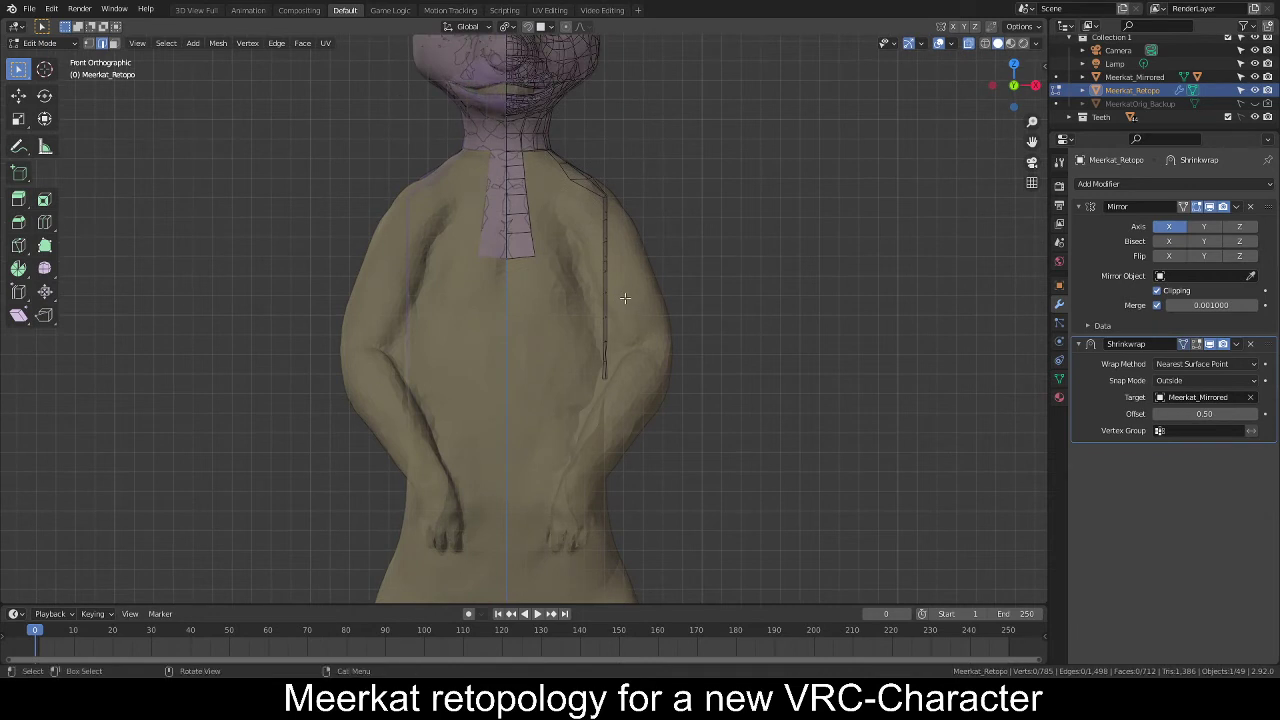
pyautogui.press('KP_3')
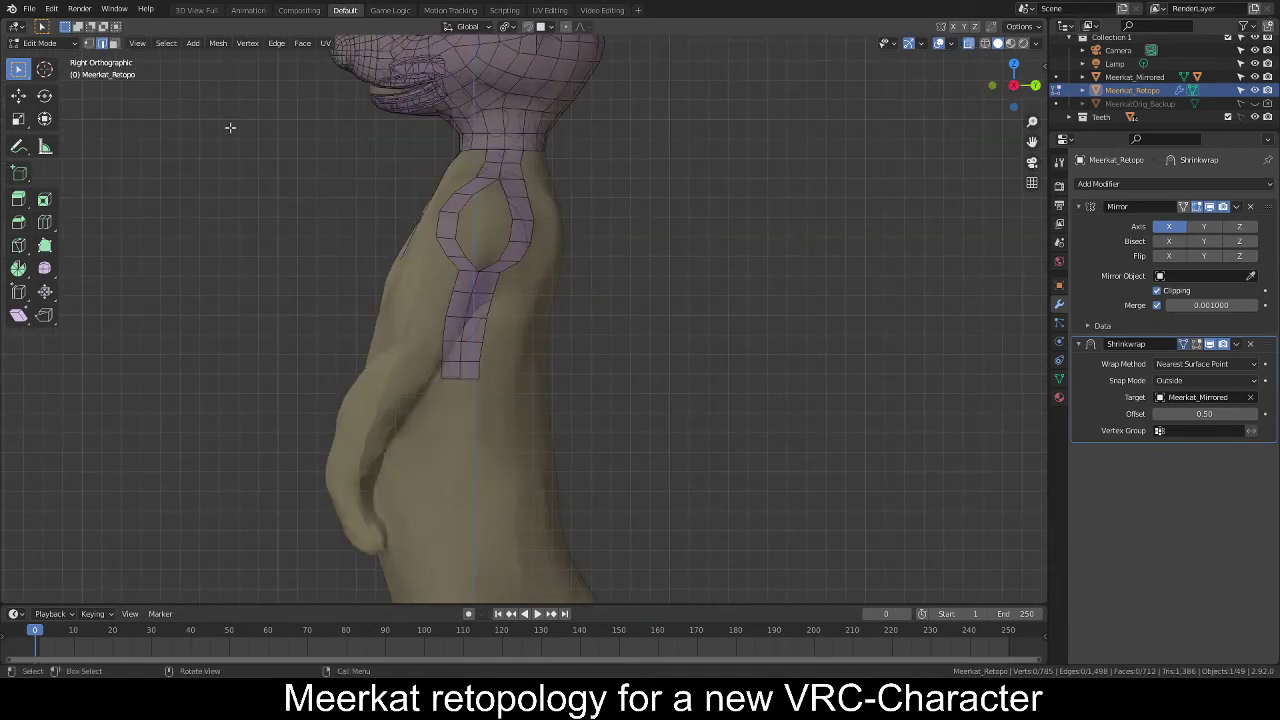
pyautogui.press('1')
pyautogui.press('KP_1')
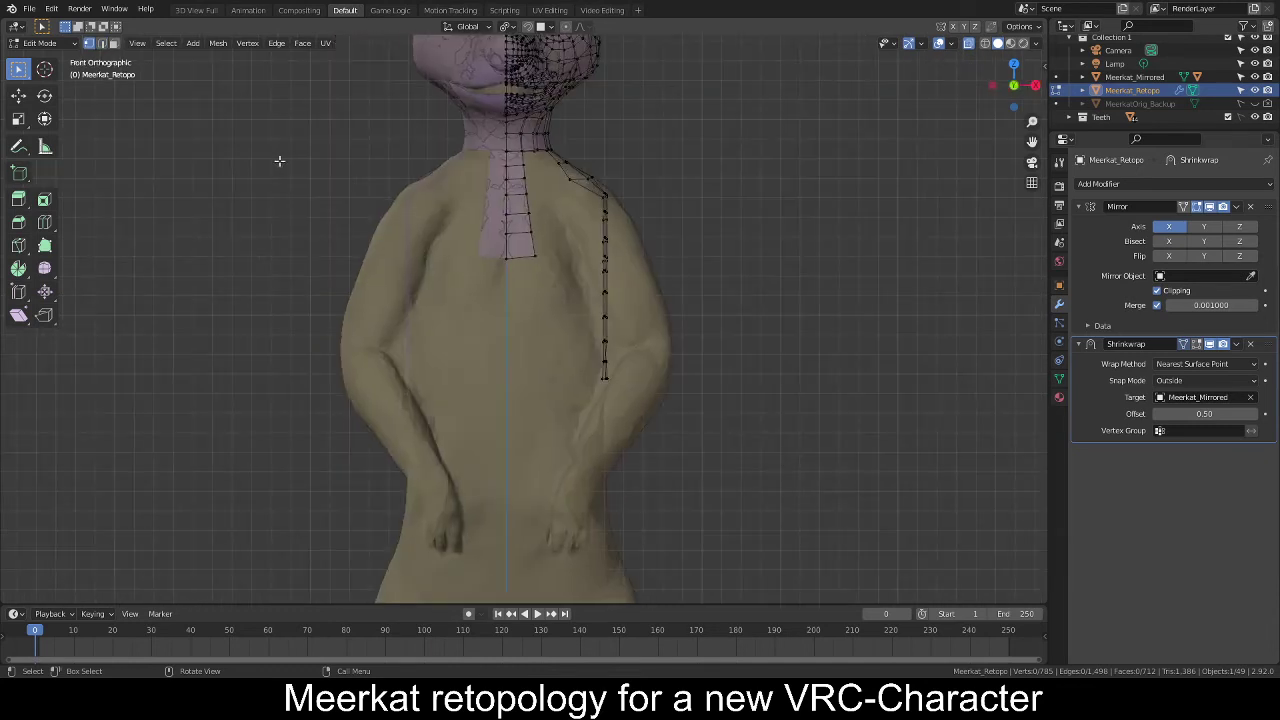
# In front view, move the first vertex row below the neck inward along X by about 0.03.
pyautogui.scroll(2, 410, 278)
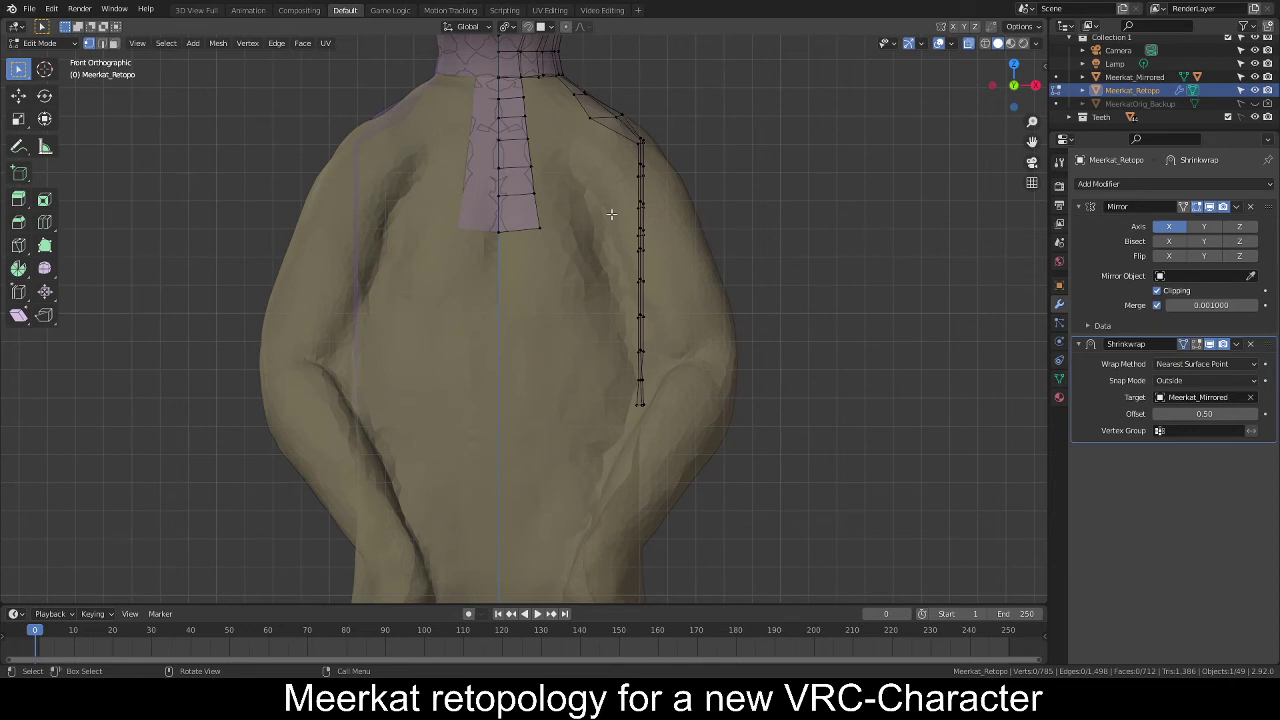
pyautogui.press('c')
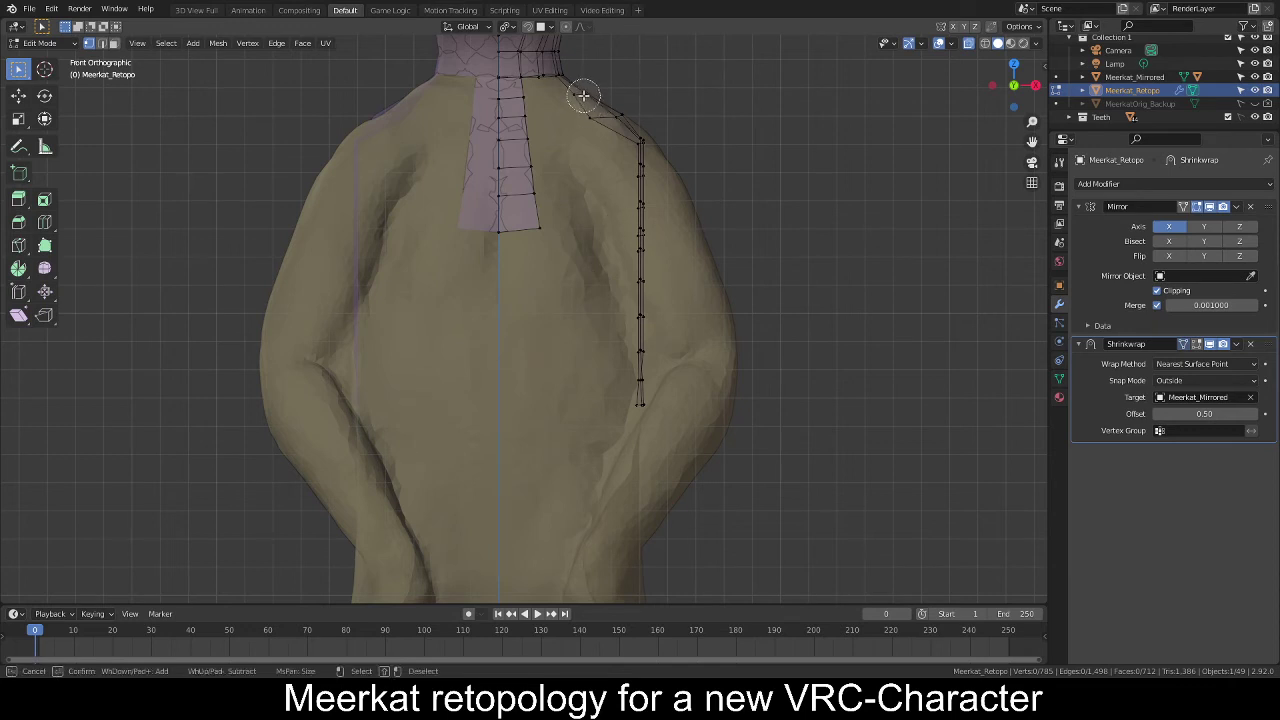
pyautogui.click(583, 95)
pyautogui.rightClick(727, 139)
pyautogui.press('g')
pyautogui.press('x')
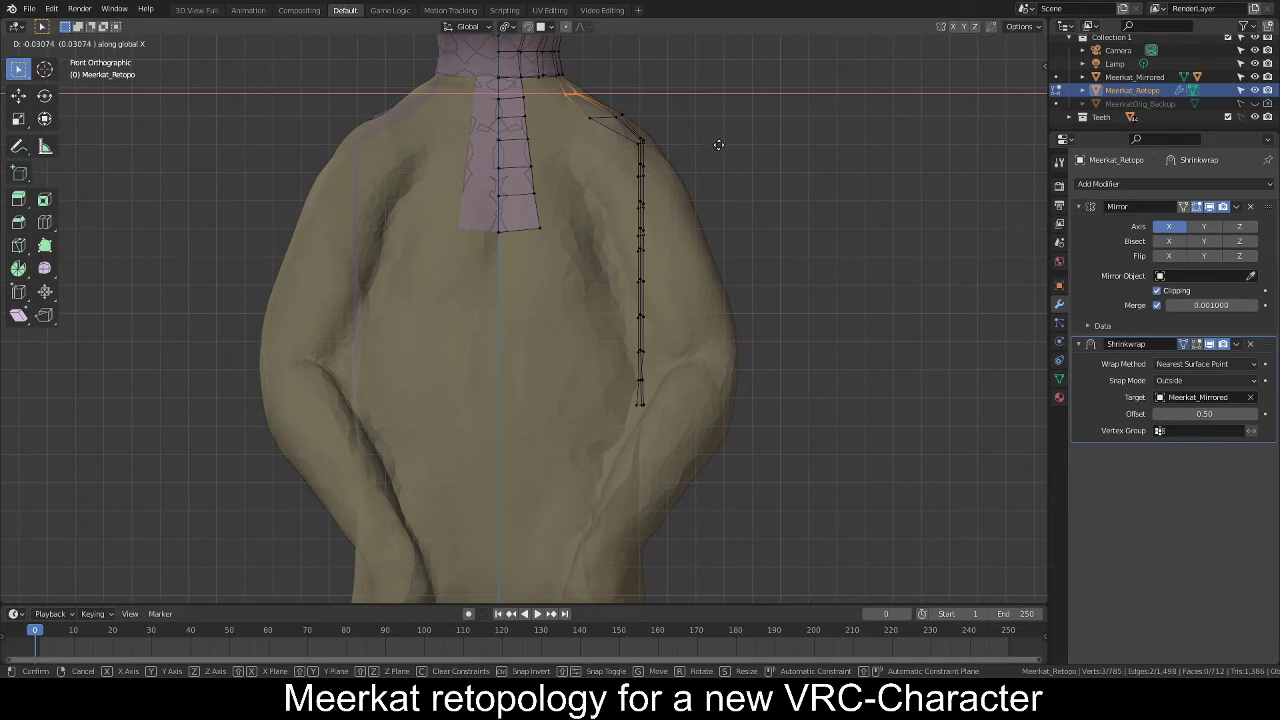
pyautogui.click(720, 143)
# Move the second row below the neck inward along X by about 0.083 and scale it to 0.522 on X.
pyautogui.hotkey('alt', 'a')
pyautogui.press('c')
pyautogui.moveTo(592, 117); pyautogui.dragTo(622, 115)
pyautogui.rightClick(642, 110)
pyautogui.press('g')
pyautogui.press('x')
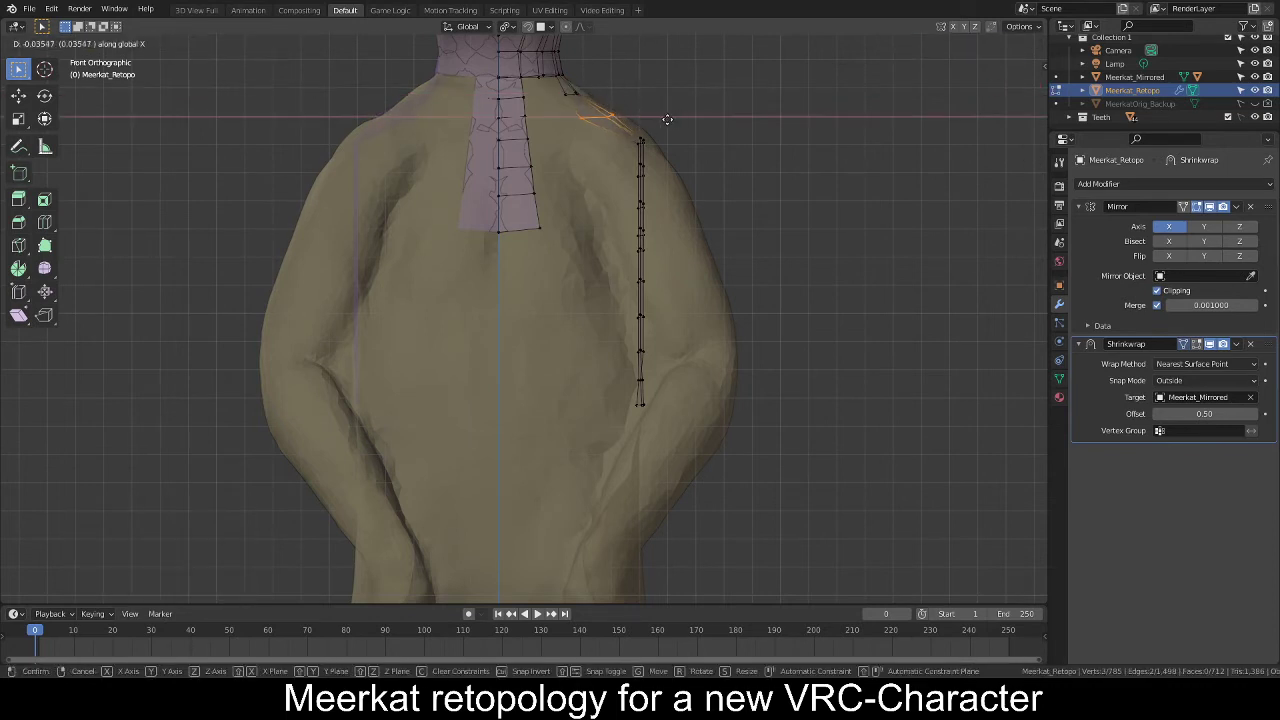
pyautogui.click(655, 119)
pyautogui.press('s')
pyautogui.press('x')
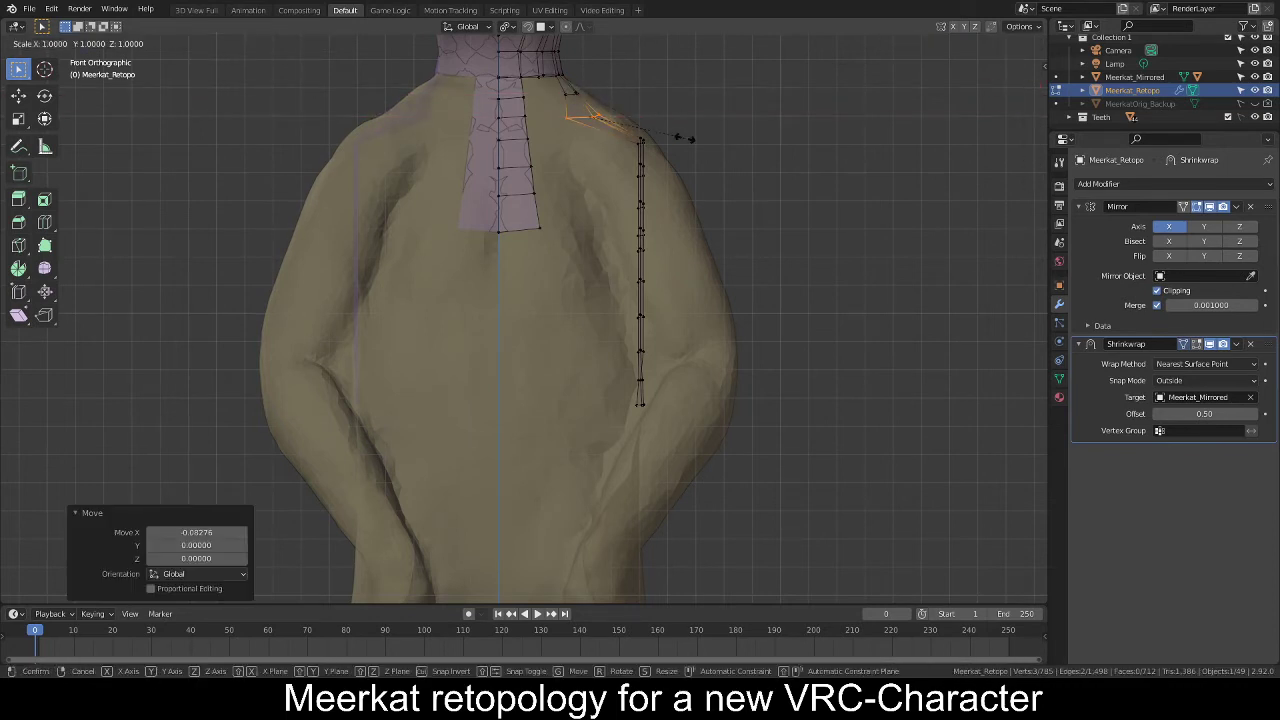
pyautogui.rightClick(641, 133)
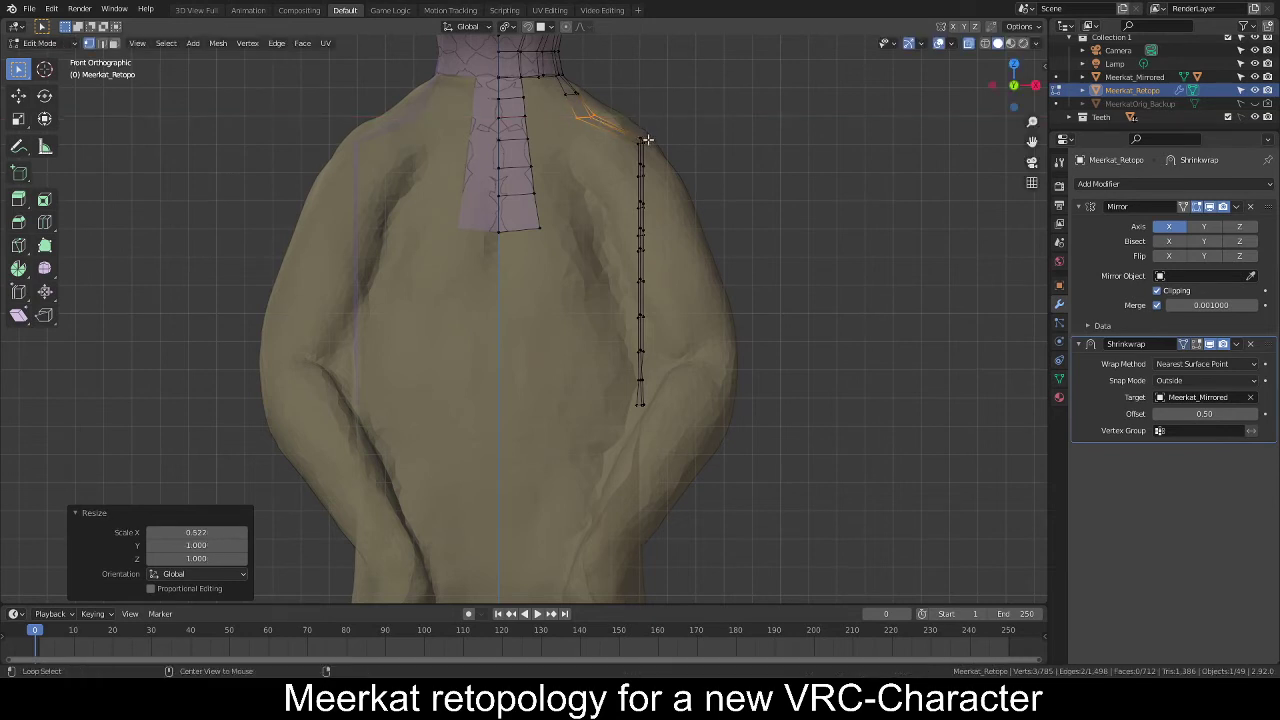
# Scale the top row of the shoulder loop narrower along X.
pyautogui.click(638, 133)
pyautogui.press('s')
pyautogui.press('x')
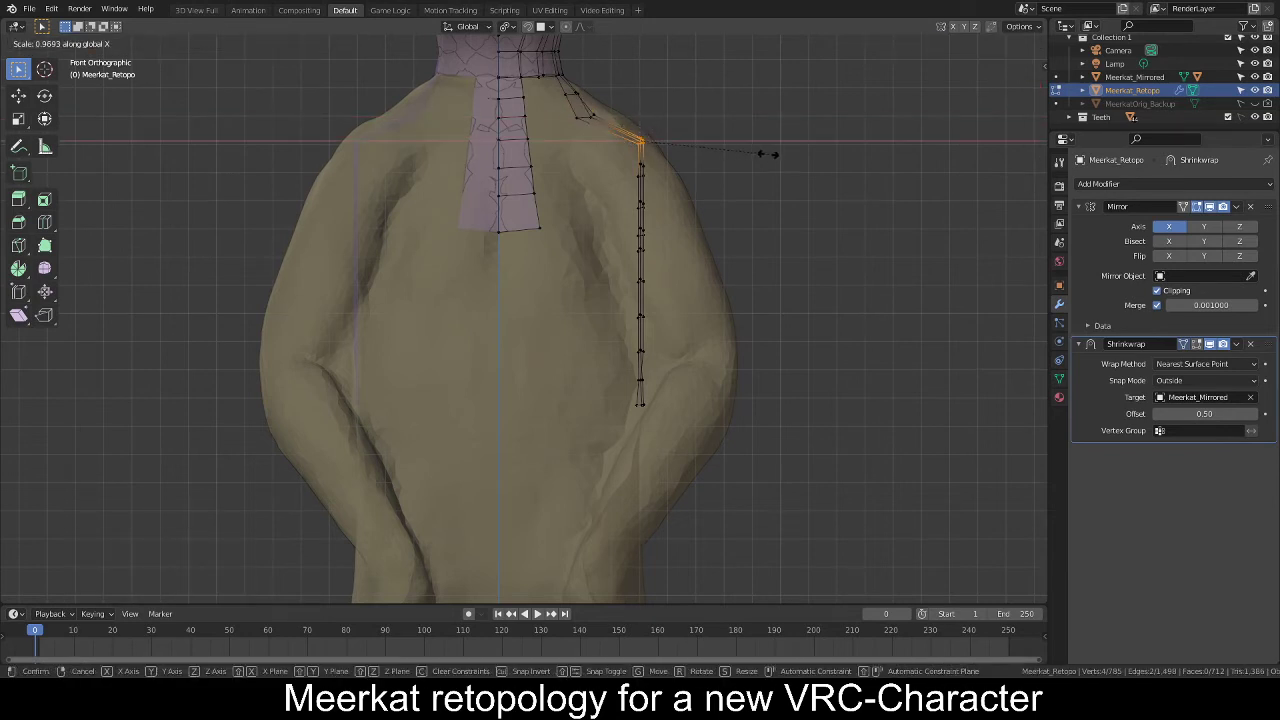
pyautogui.click(708, 152)
# Lower the second edge of the shoulder loop's chest-side branch by about 0.017 along Z and return to front view.
pyautogui.moveTo(714, 149); pyautogui.dragTo(623, 189, button='middle')
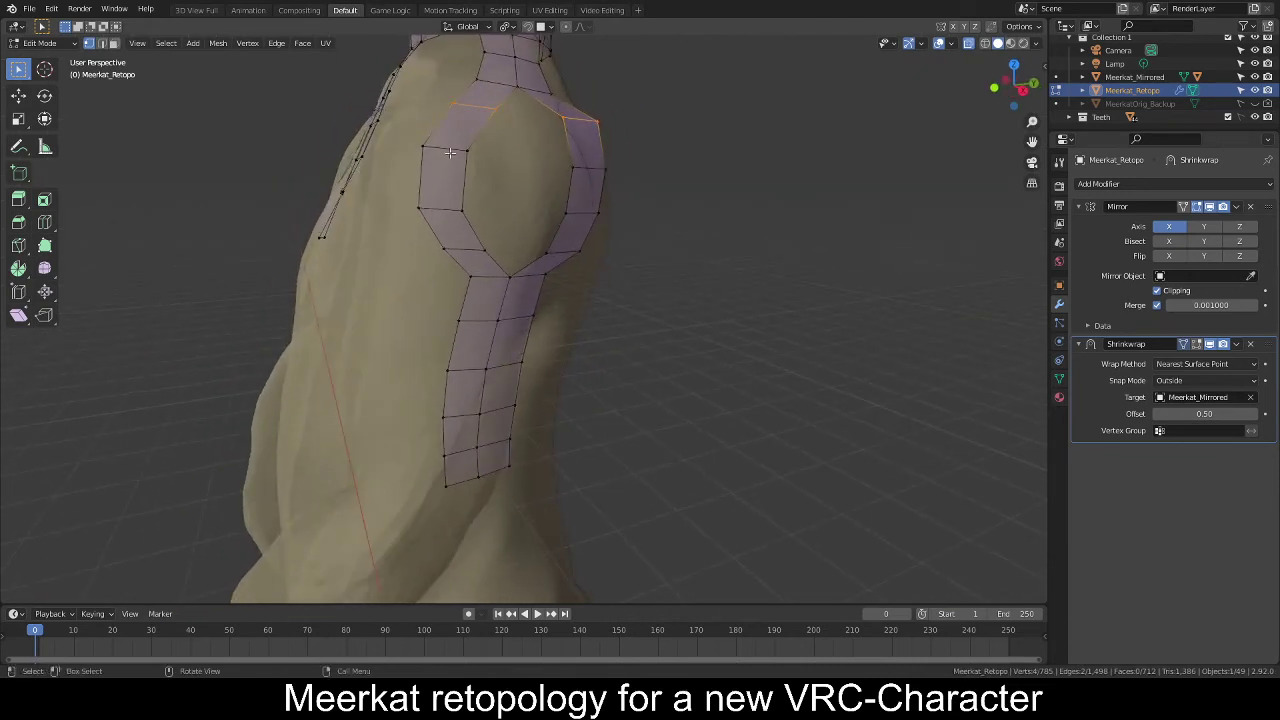
pyautogui.press('g')
pyautogui.press('z')
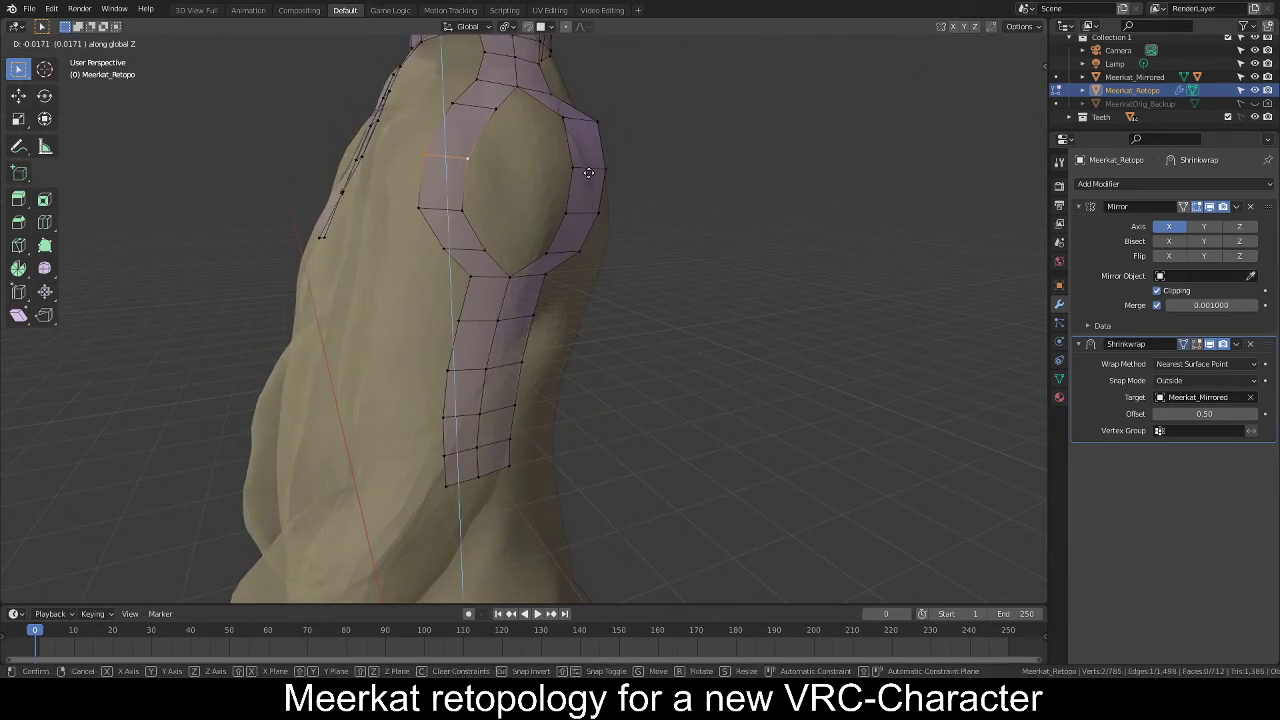
pyautogui.click(604, 170)
pyautogui.press('KP_1')
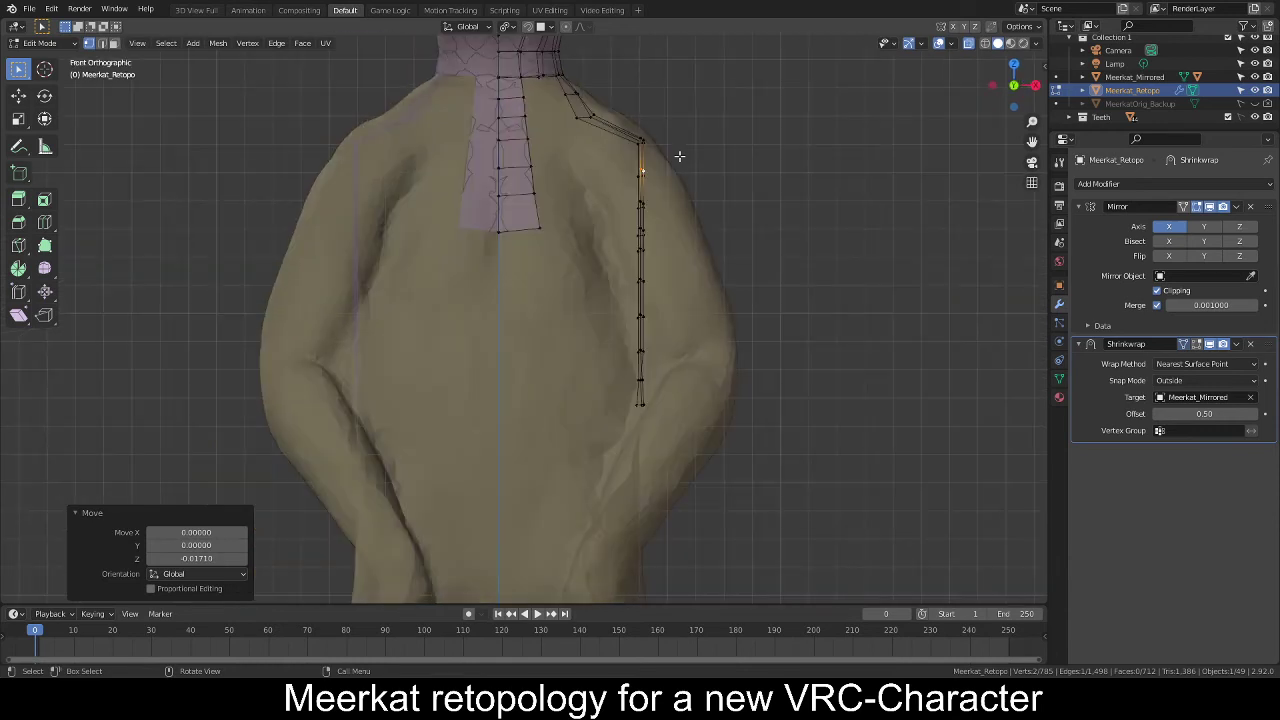
pyautogui.click(695, 156)
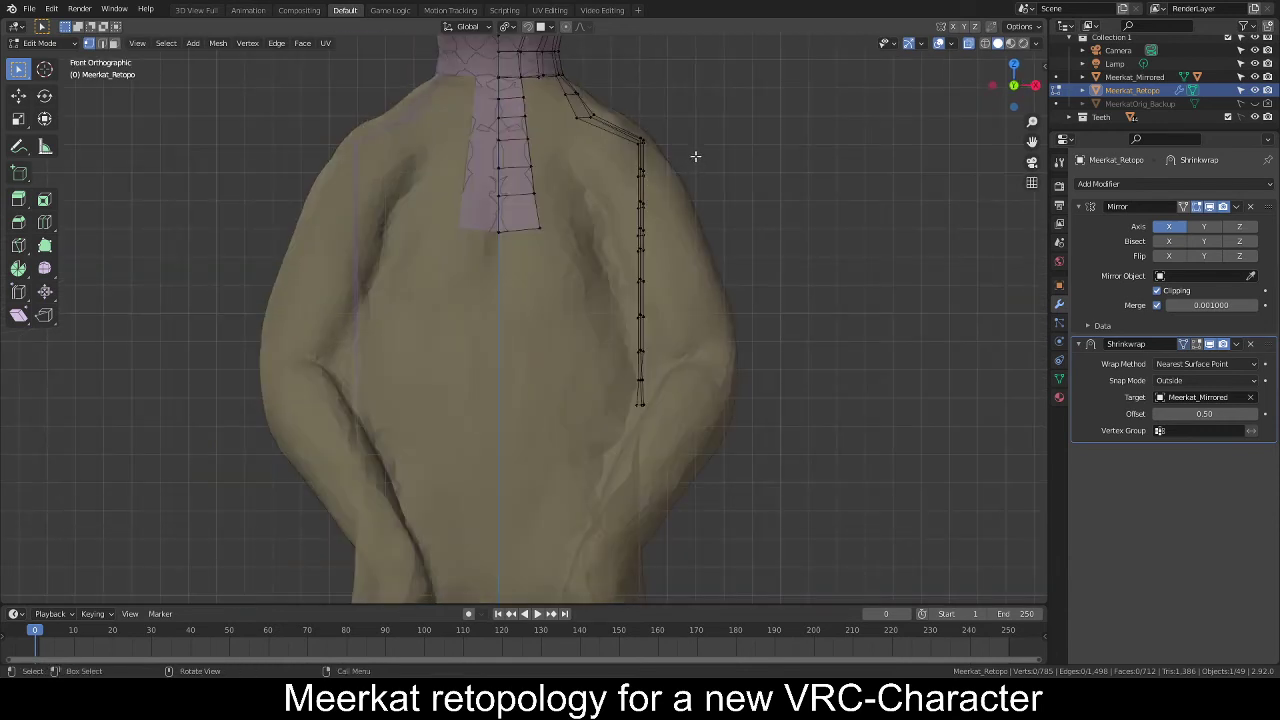
# Move the shoulder loop's top row inward along X, roughly under the rows coming down from the neck.
pyautogui.keyDown('alt'); pyautogui.click(637, 170); pyautogui.keyUp('alt')
pyautogui.hotkey('alt', 'a')
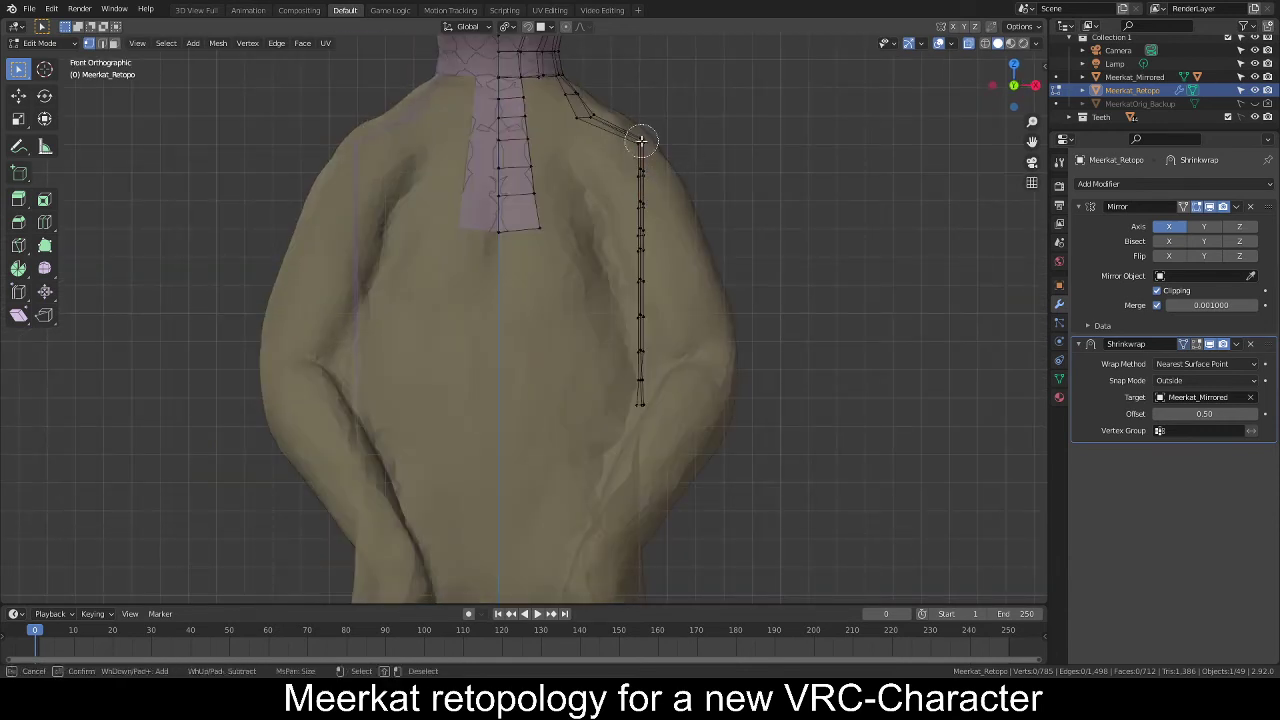
pyautogui.keyDown('alt'); pyautogui.click(641, 140); pyautogui.keyUp('alt')
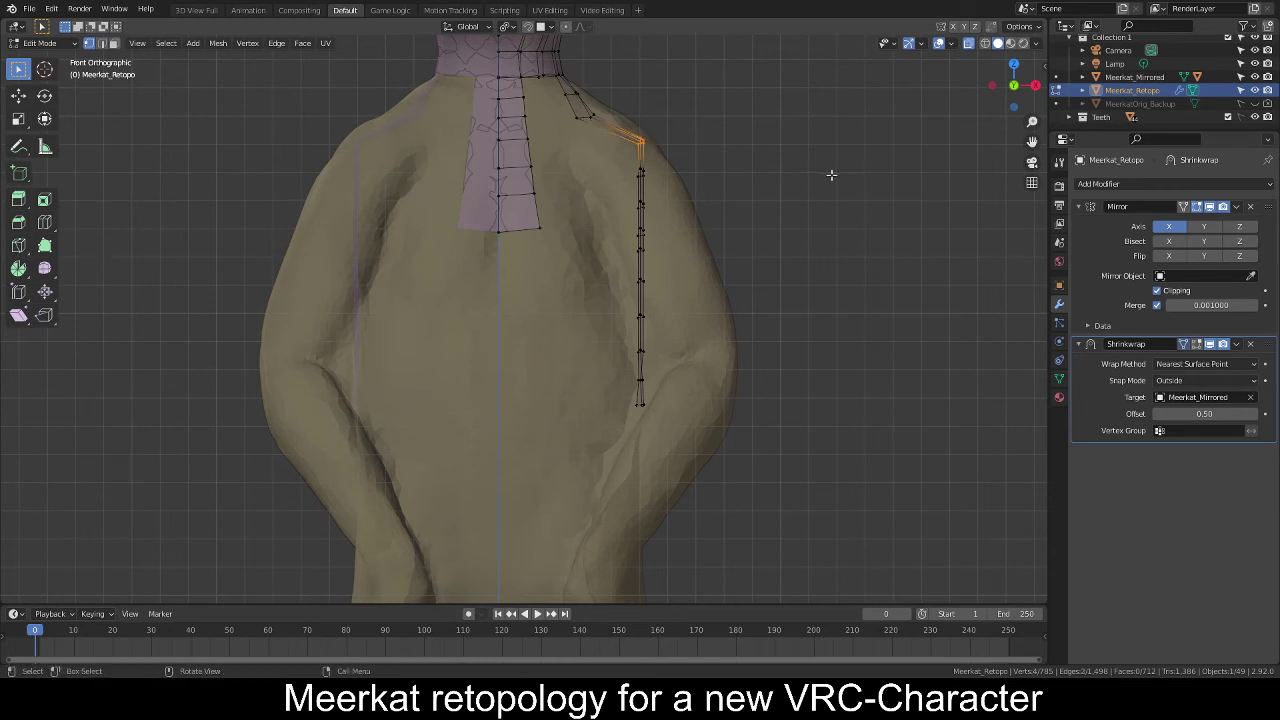
pyautogui.press('g')
pyautogui.press('x')
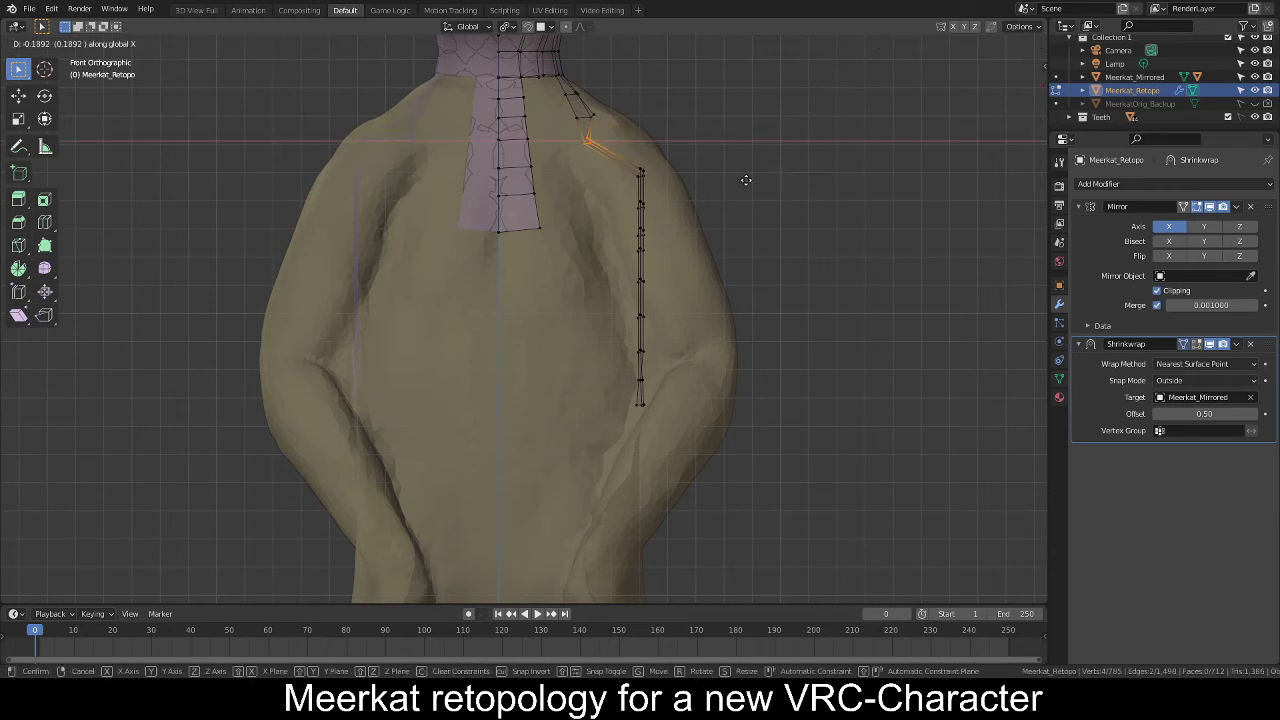
pyautogui.click(752, 182)
# Move the shoulder loop's second and third rows inward along X, the third by about 0.078.
pyautogui.click(641, 172)
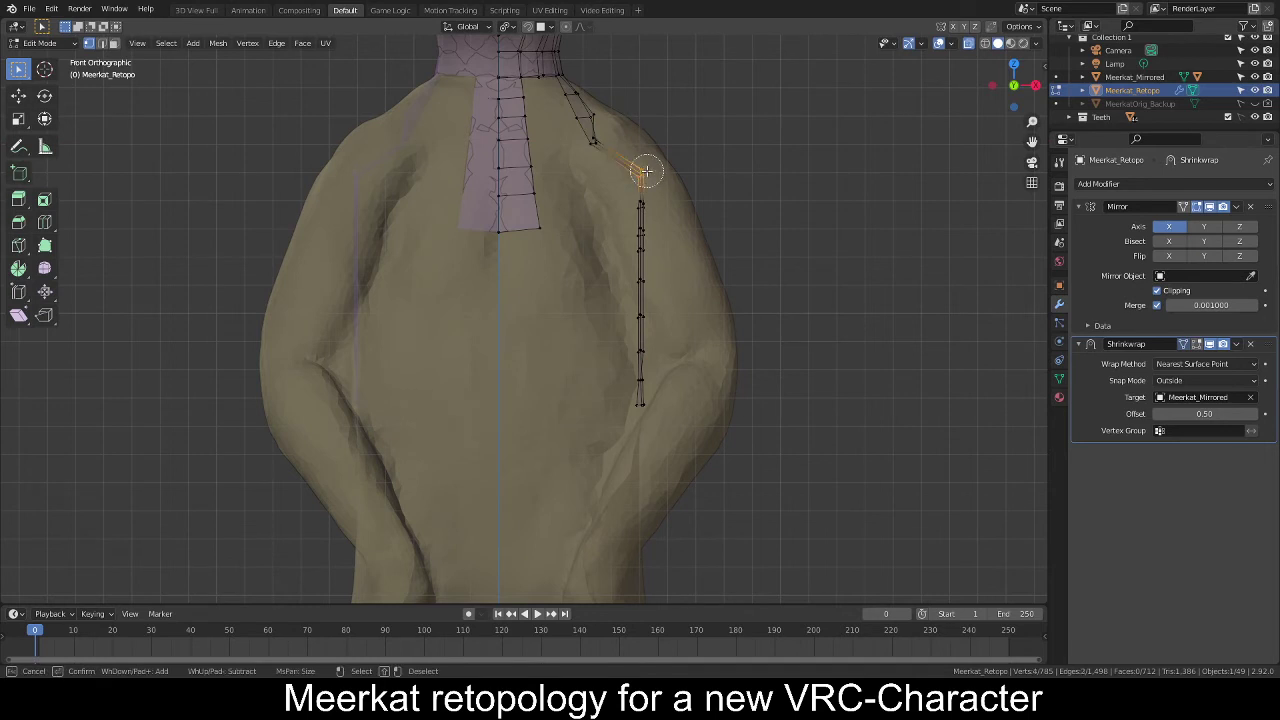
pyautogui.press('g')
pyautogui.press('x')
pyautogui.click(690, 198)
pyautogui.click(644, 203)
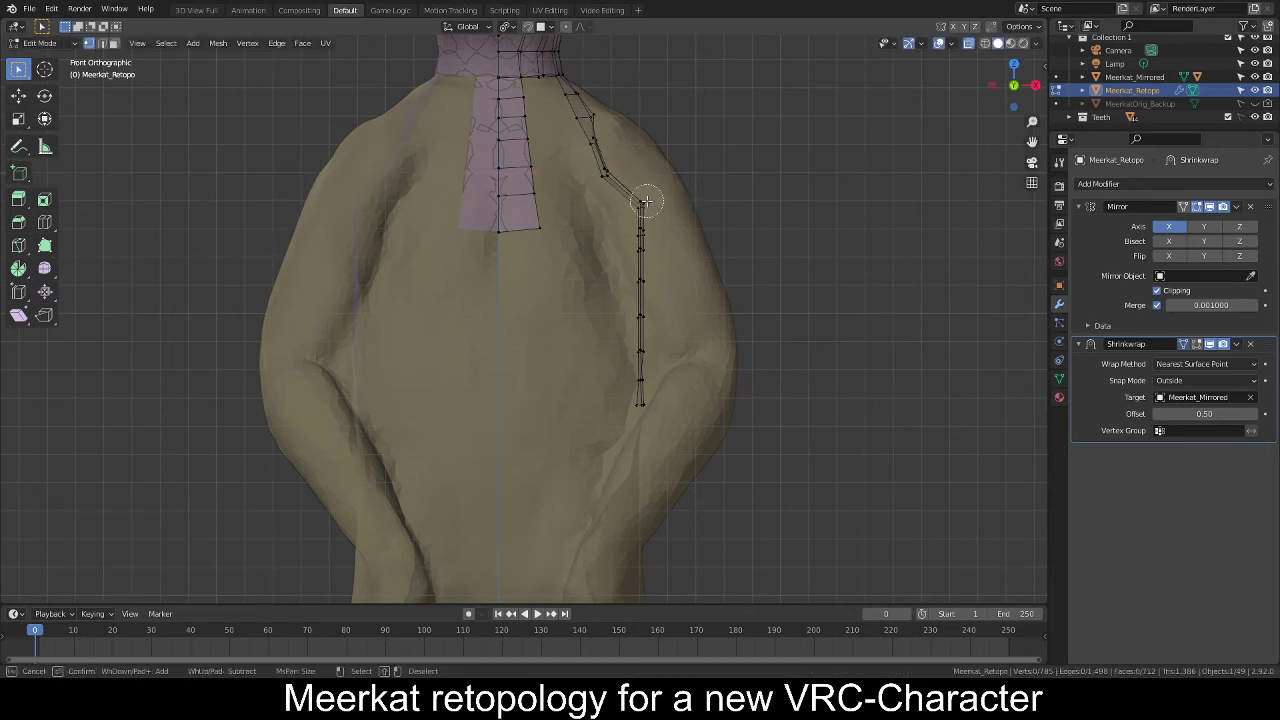
pyautogui.press('g')
pyautogui.press('x')
pyautogui.click(684, 216)
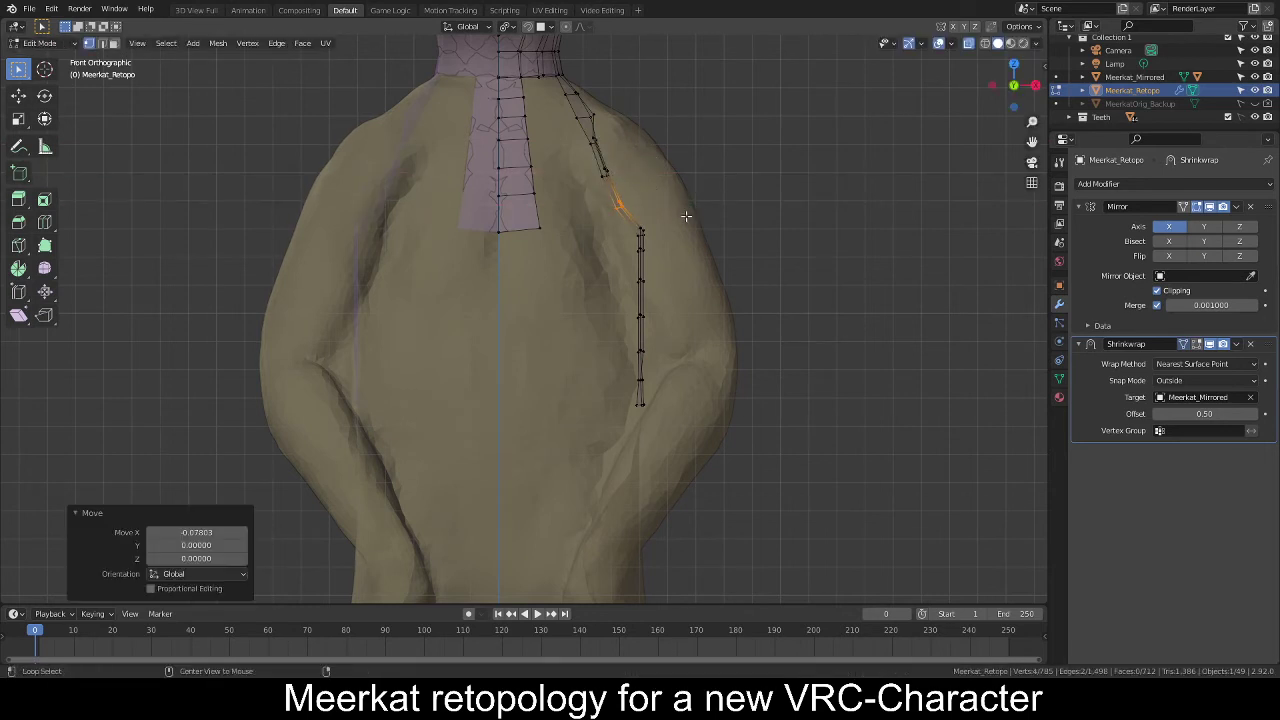
# Move the shoulder loop's lowest row, just above its closing point, slightly inward along X.
pyautogui.press('c')
pyautogui.click(641, 223)
pyautogui.press('Escape')
pyautogui.moveTo(743, 229); pyautogui.dragTo(609, 239, button='middle')
pyautogui.press('KP_1')
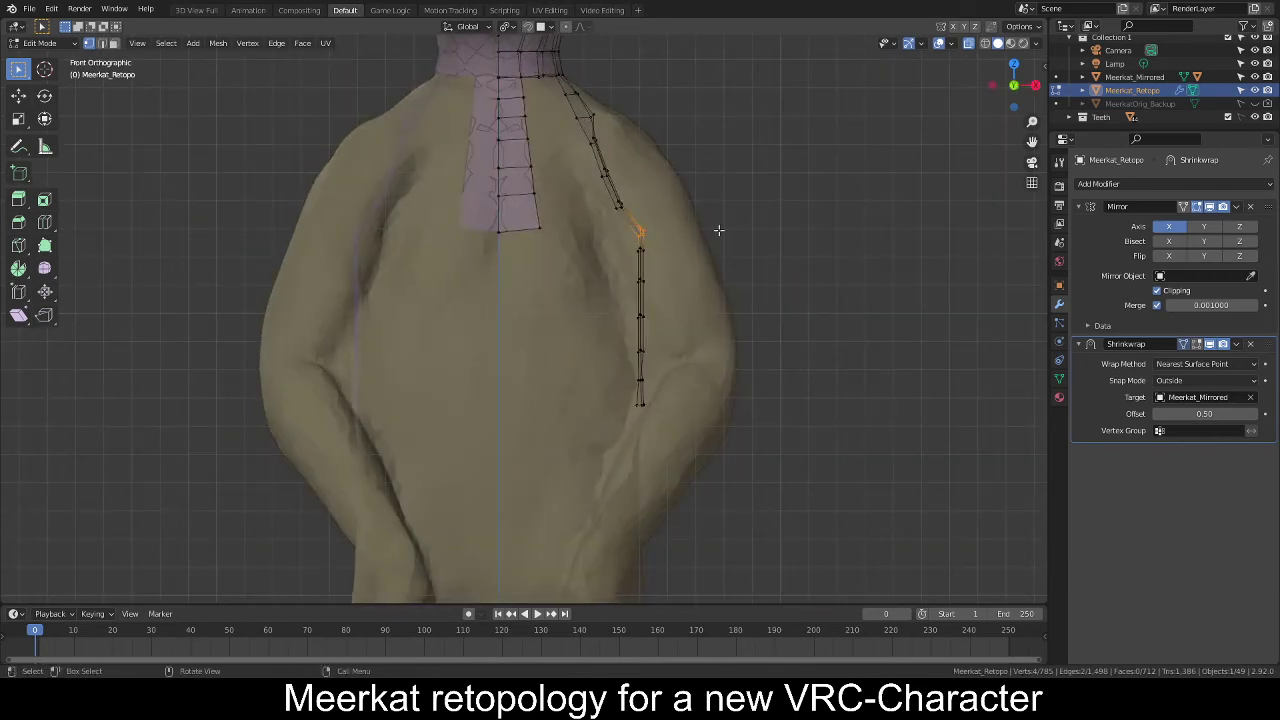
pyautogui.press('g')
pyautogui.press('x')
pyautogui.click(628, 234)
# Move the junction row where the shoulder loop closes into the flank strip inward along X.
pyautogui.press('c')
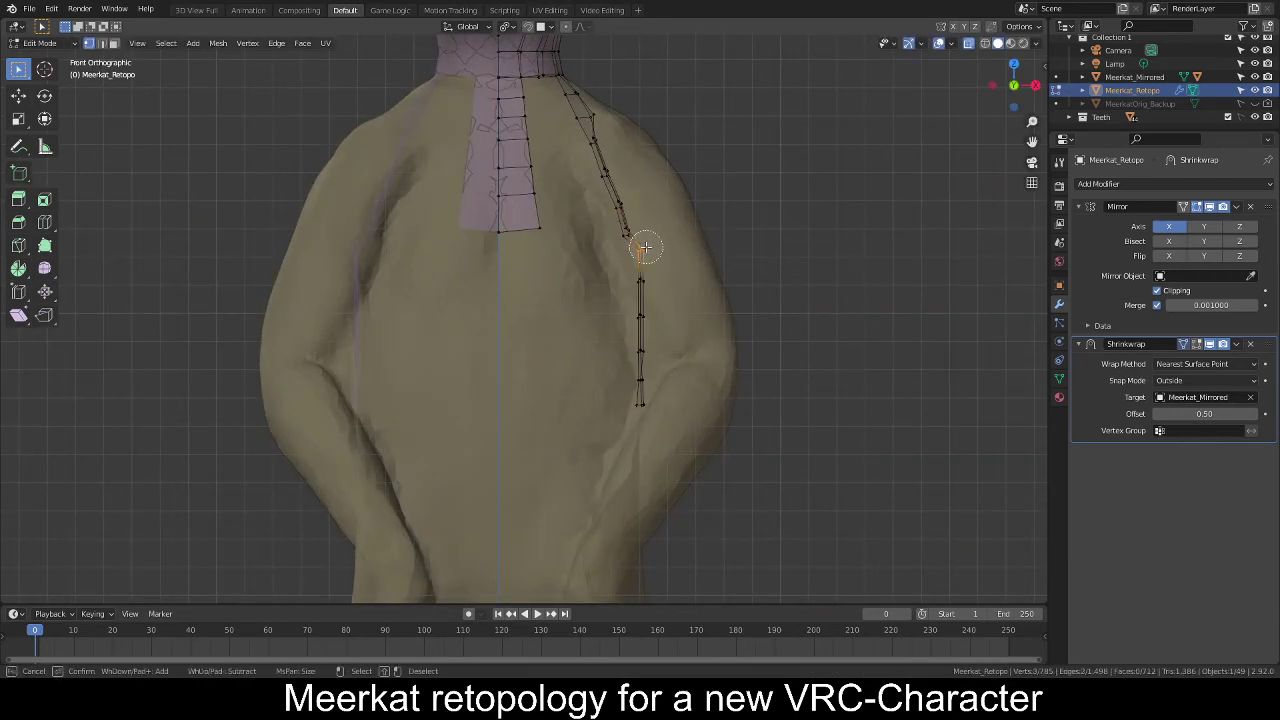
pyautogui.press('Escape')
pyautogui.press('g')
pyautogui.press('x')
pyautogui.click(666, 267)
pyautogui.hotkey('alt', 'a')
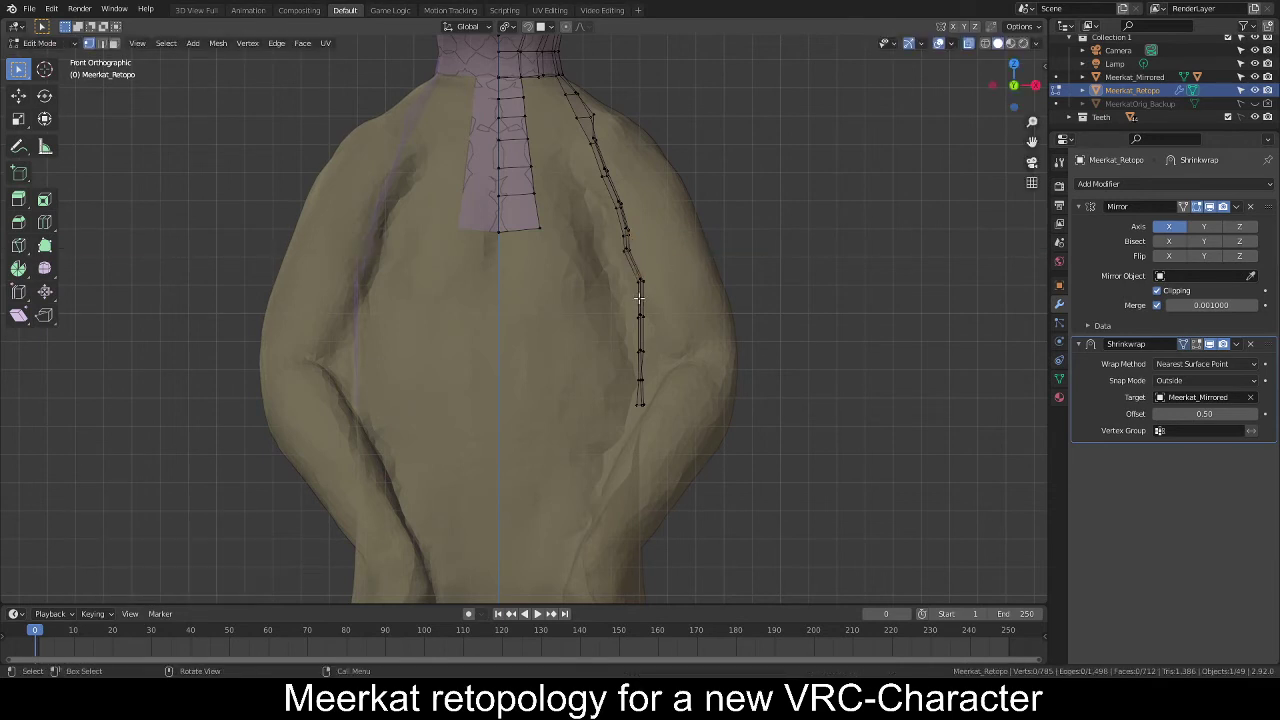
# Move the flank strip's three upper rows inward along X one after another, the first by about 0.078.
pyautogui.click(640, 286)
pyautogui.press('g')
pyautogui.press('x')
pyautogui.click(660, 287)
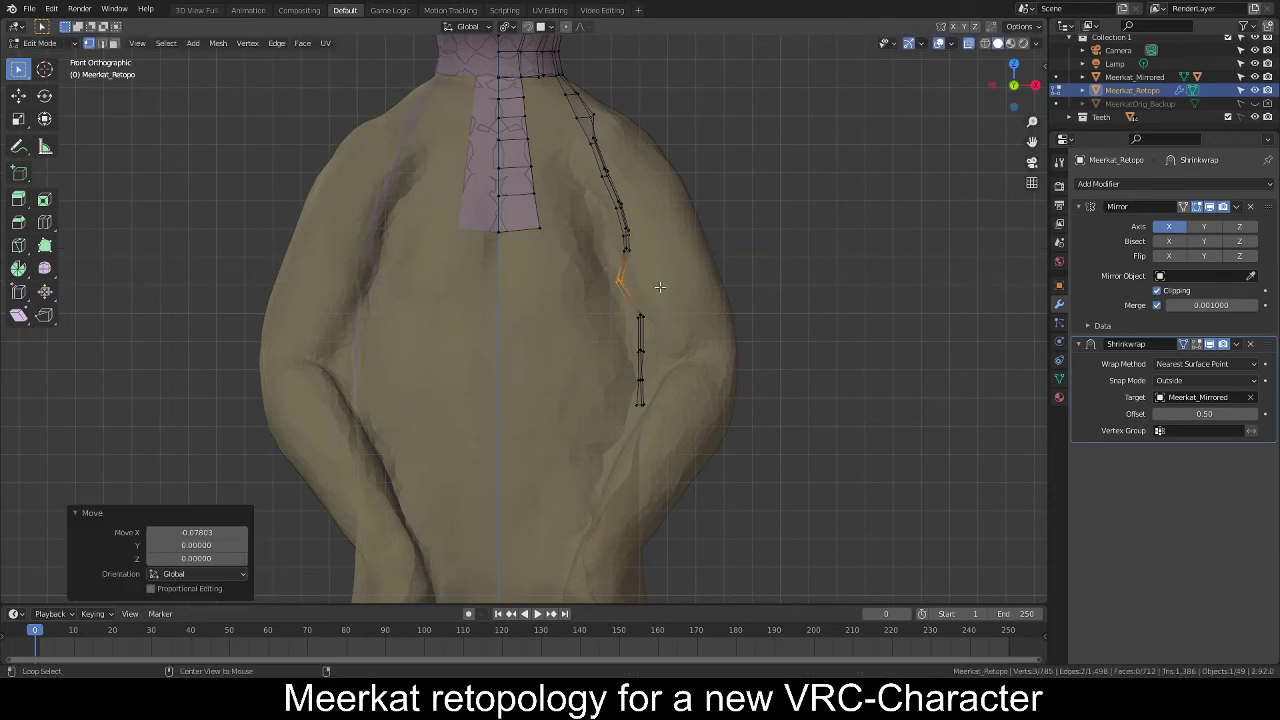
pyautogui.click(640, 316)
pyautogui.press('g')
pyautogui.press('x')
pyautogui.click(663, 323)
pyautogui.click(640, 350)
pyautogui.press('g')
pyautogui.press('x')
pyautogui.click(690, 371)
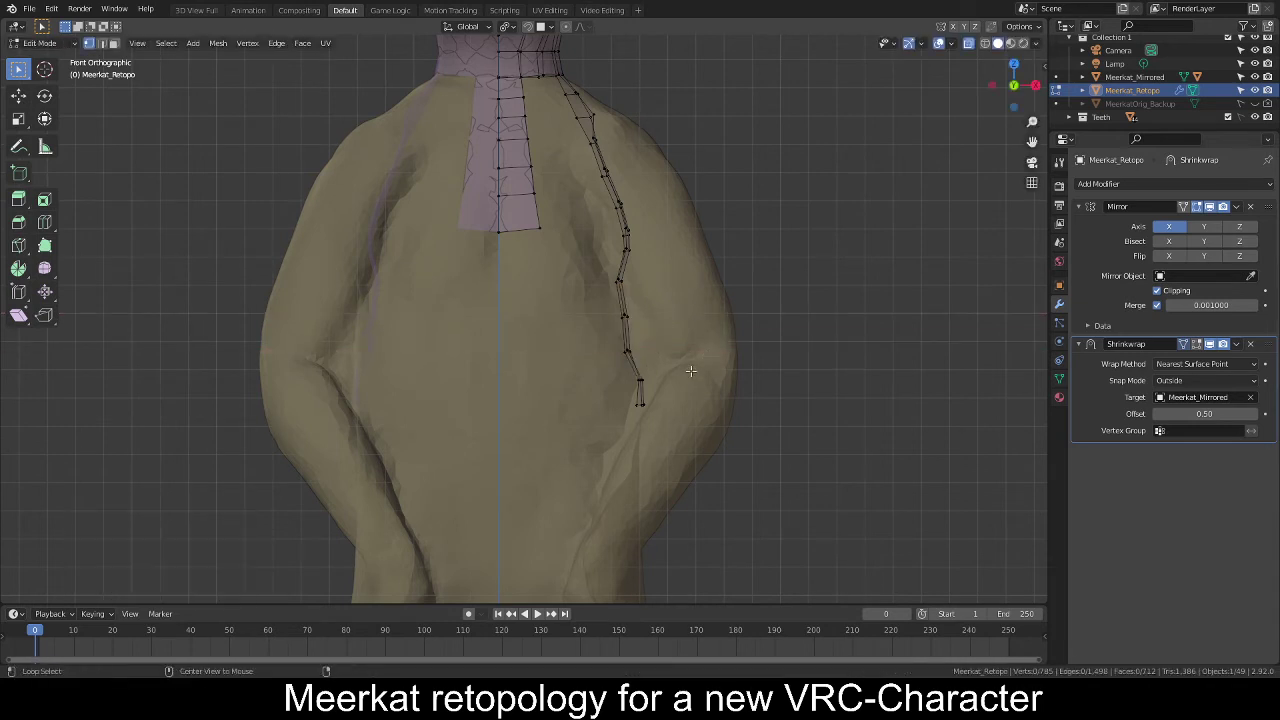
pyautogui.click(641, 378)
pyautogui.press('g')
pyautogui.press('x')
pyautogui.click(636, 382)
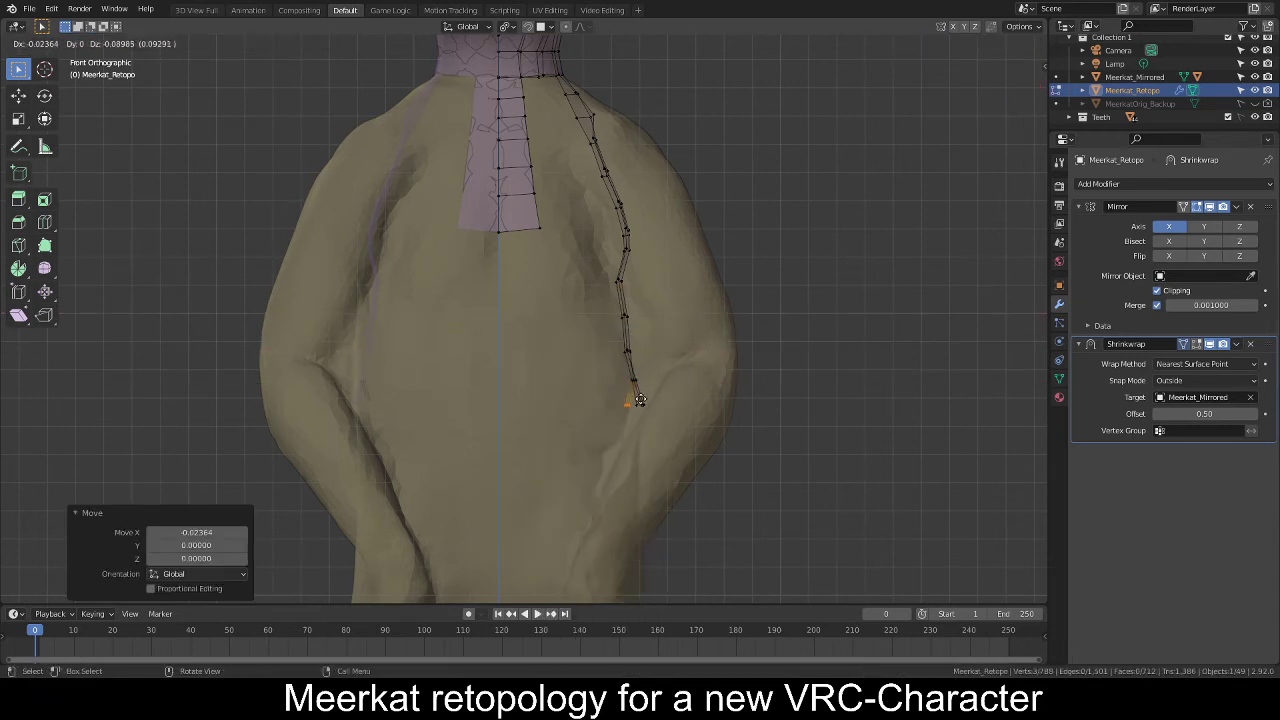
pyautogui.rightClick(653, 379)
pyautogui.hotkey('ctrl', 'z')
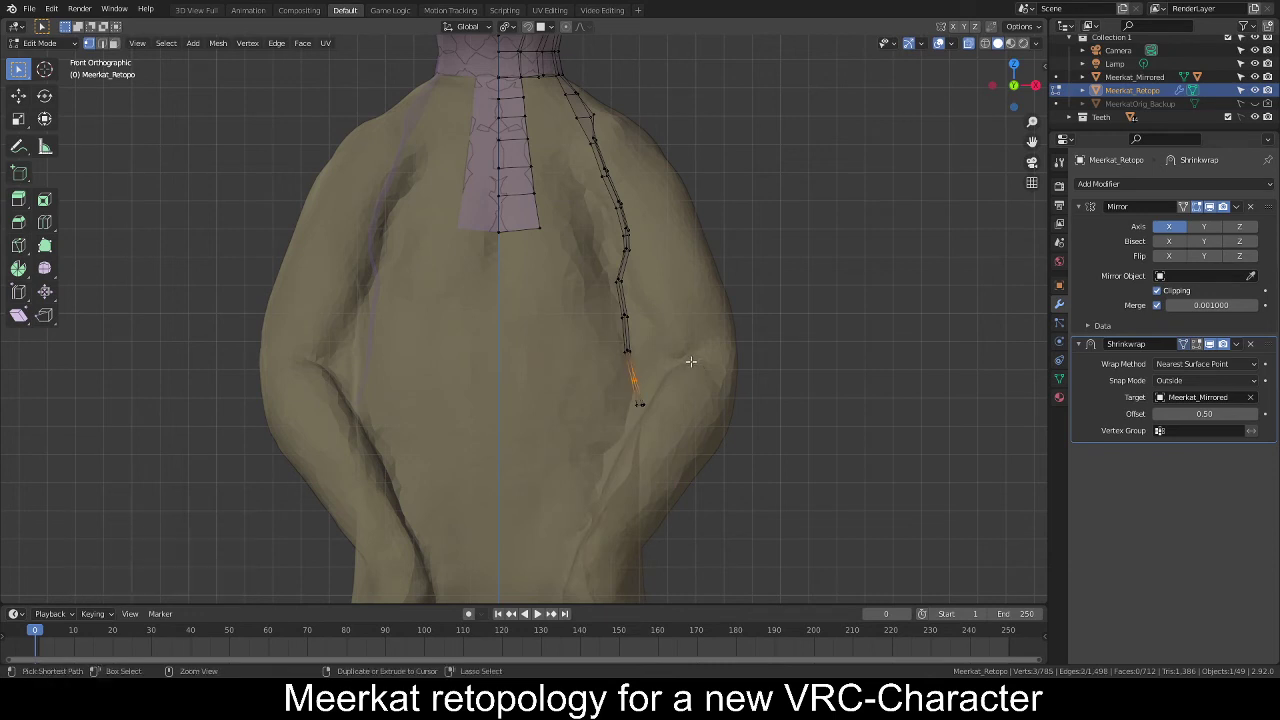
pyautogui.hotkey('ctrl', 'z')
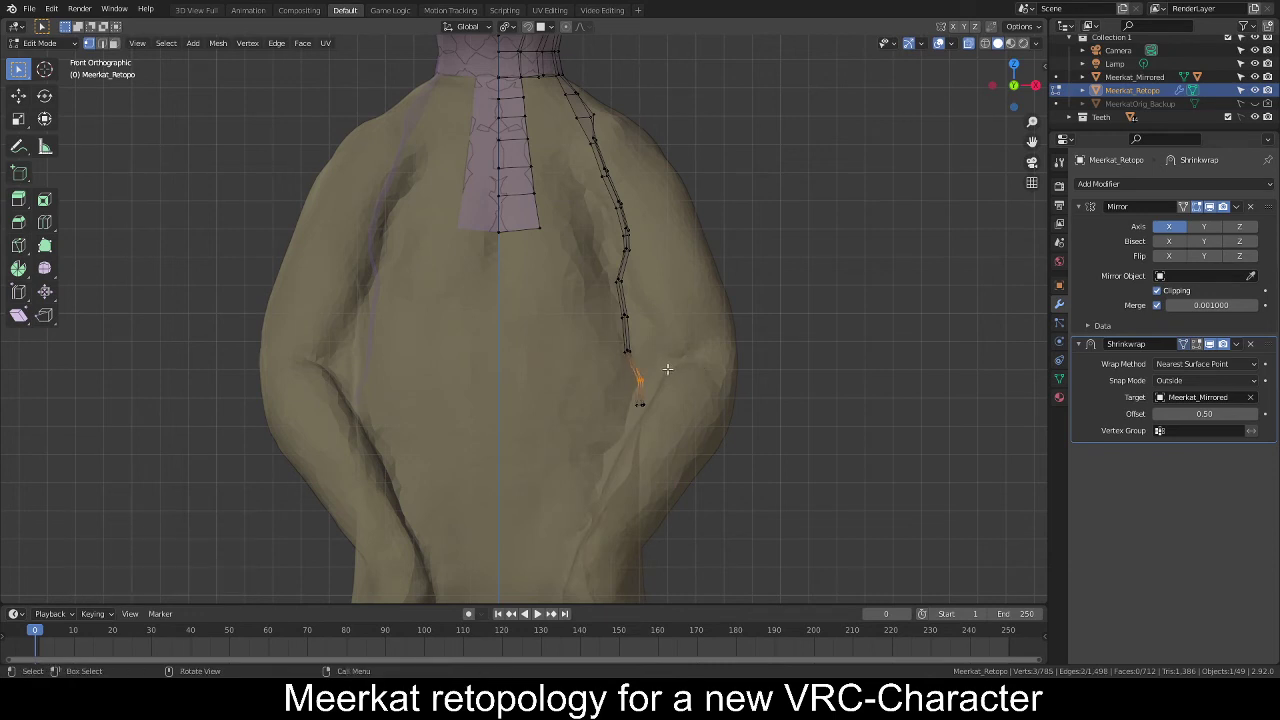
# Move the flank strip's last two rows inward along X, the bottom row by about 0.033.
pyautogui.press('g')
pyautogui.press('x')
pyautogui.click(657, 366)
pyautogui.hotkey('alt', 'a')
pyautogui.press('c')
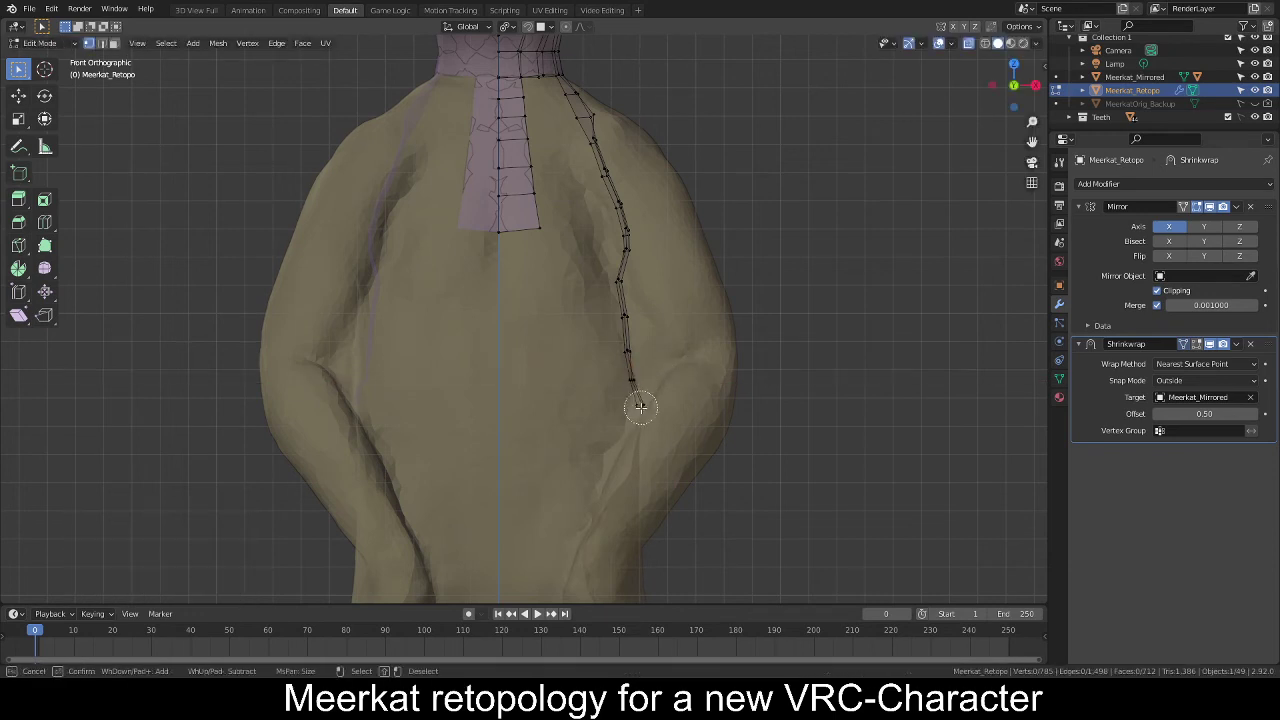
pyautogui.click(641, 406)
pyautogui.rightClick(641, 406)
pyautogui.press('g')
pyautogui.press('x')
pyautogui.click(694, 394)
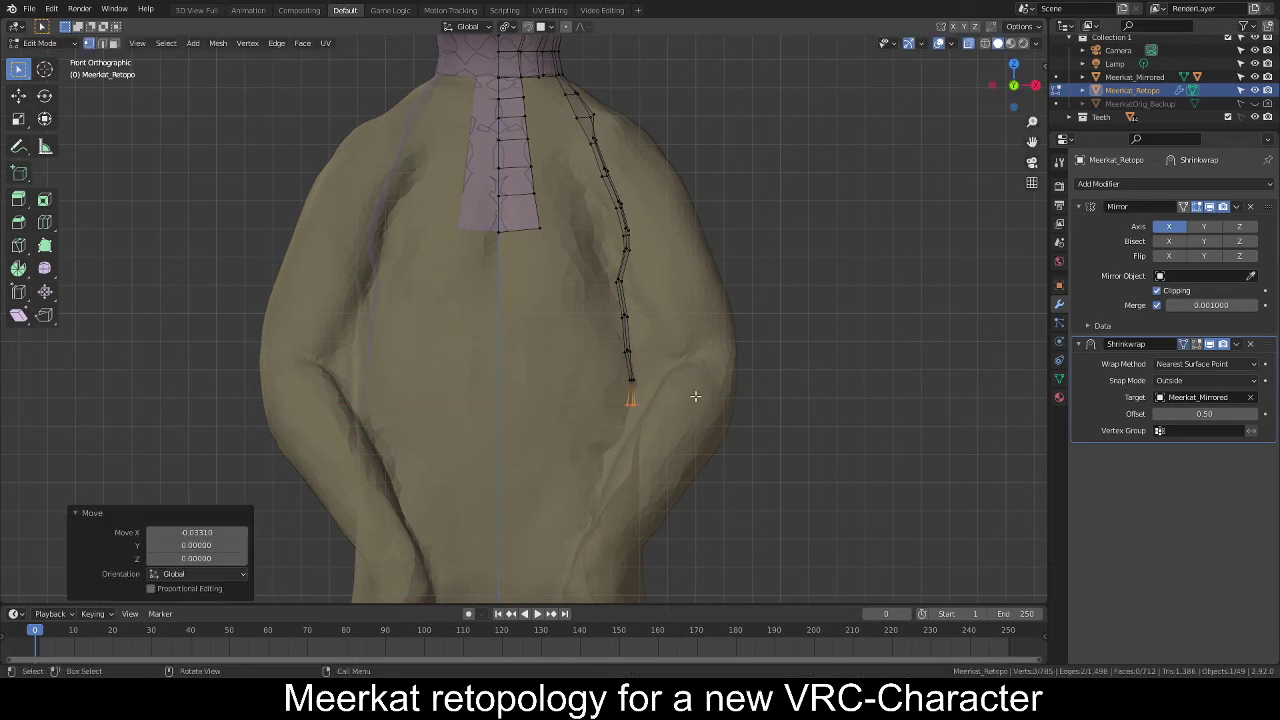
# Move the shoulder loop's lowest row and the junction row below it together further inward along X.
pyautogui.hotkey('alt', 'a')
pyautogui.press('c')
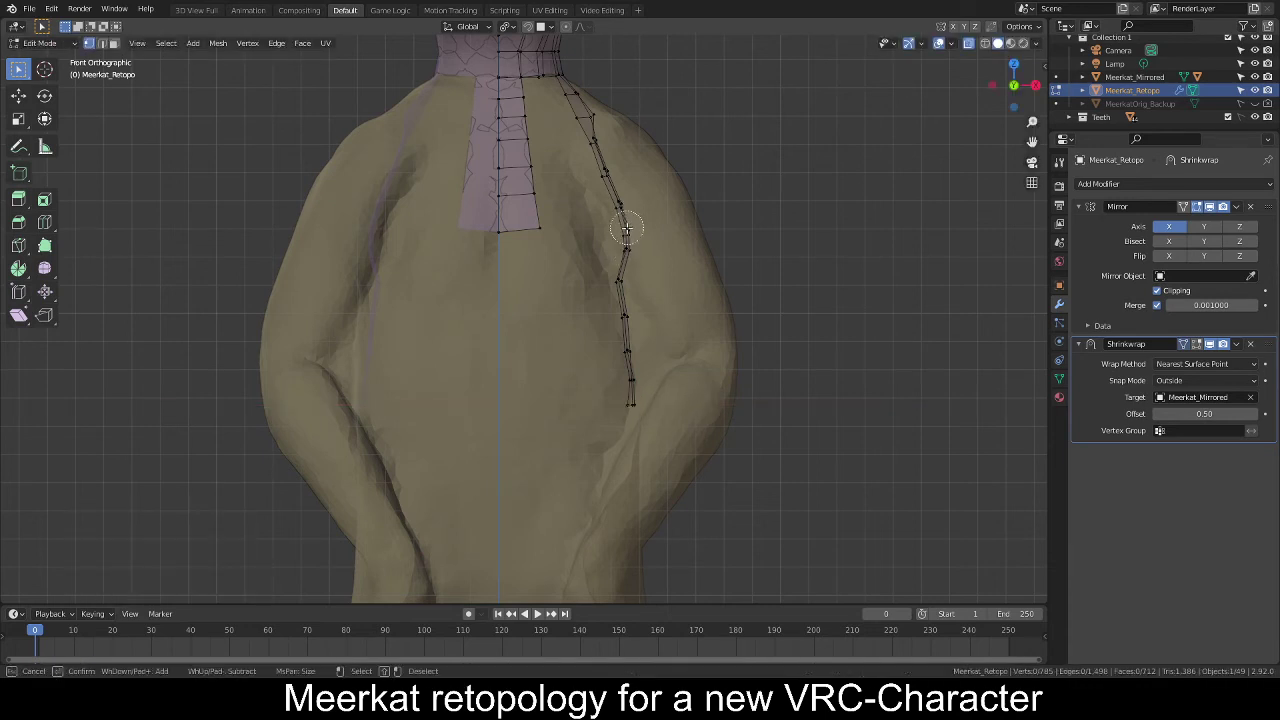
pyautogui.click(625, 232)
pyautogui.rightClick(625, 234)
pyautogui.press('g')
pyautogui.press('x')
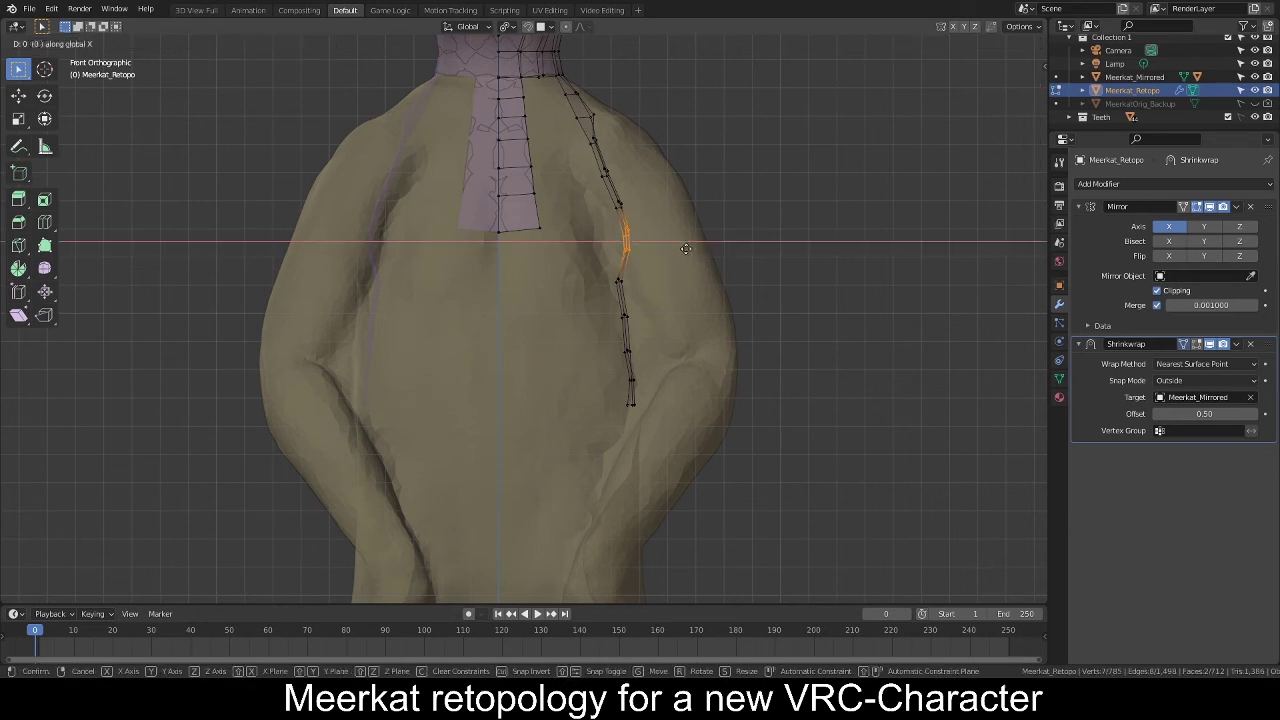
pyautogui.click(675, 248)
# Move the shoulder loop's third row from the top slightly further inward along X.
pyautogui.hotkey('alt', 'a')
pyautogui.press('c')
pyautogui.click(620, 206)
pyautogui.rightClick(620, 206)
pyautogui.press('g')
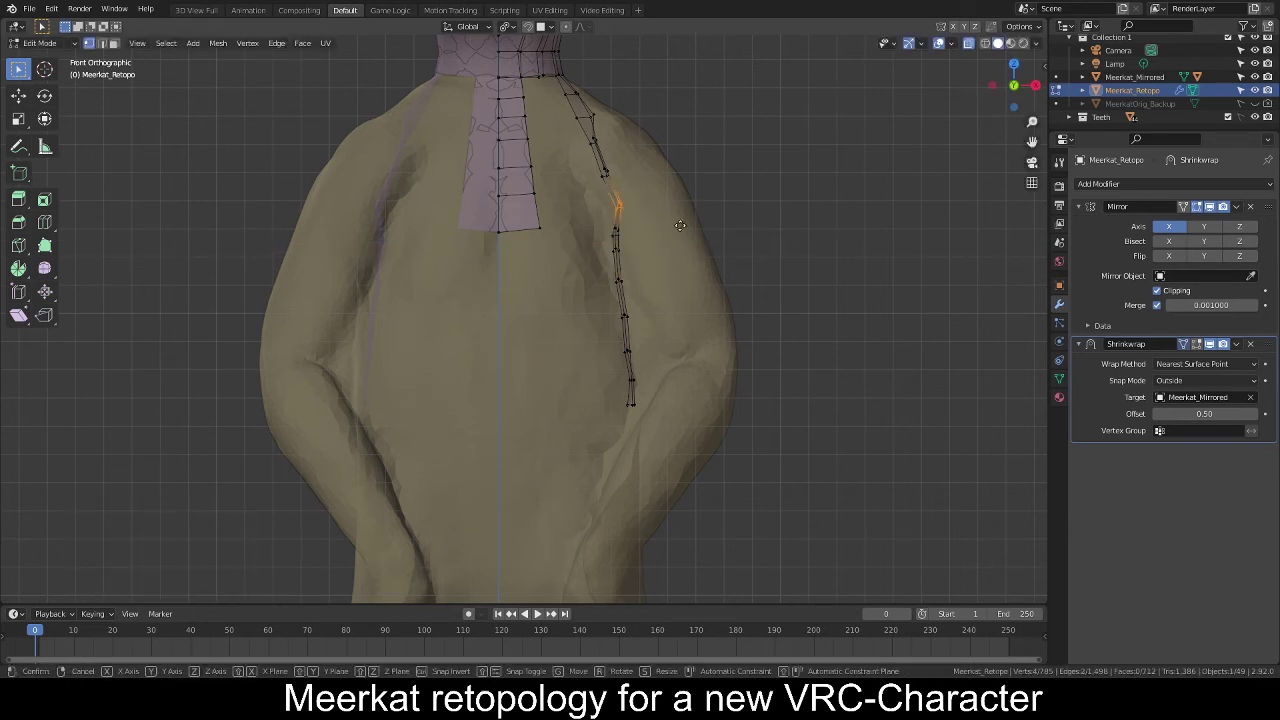
pyautogui.press('x')
pyautogui.click(668, 227)
# Move the shoulder loop's second row from the top slightly further inward along X.
pyautogui.press('c')
pyautogui.click(609, 177)
pyautogui.rightClick(612, 175)
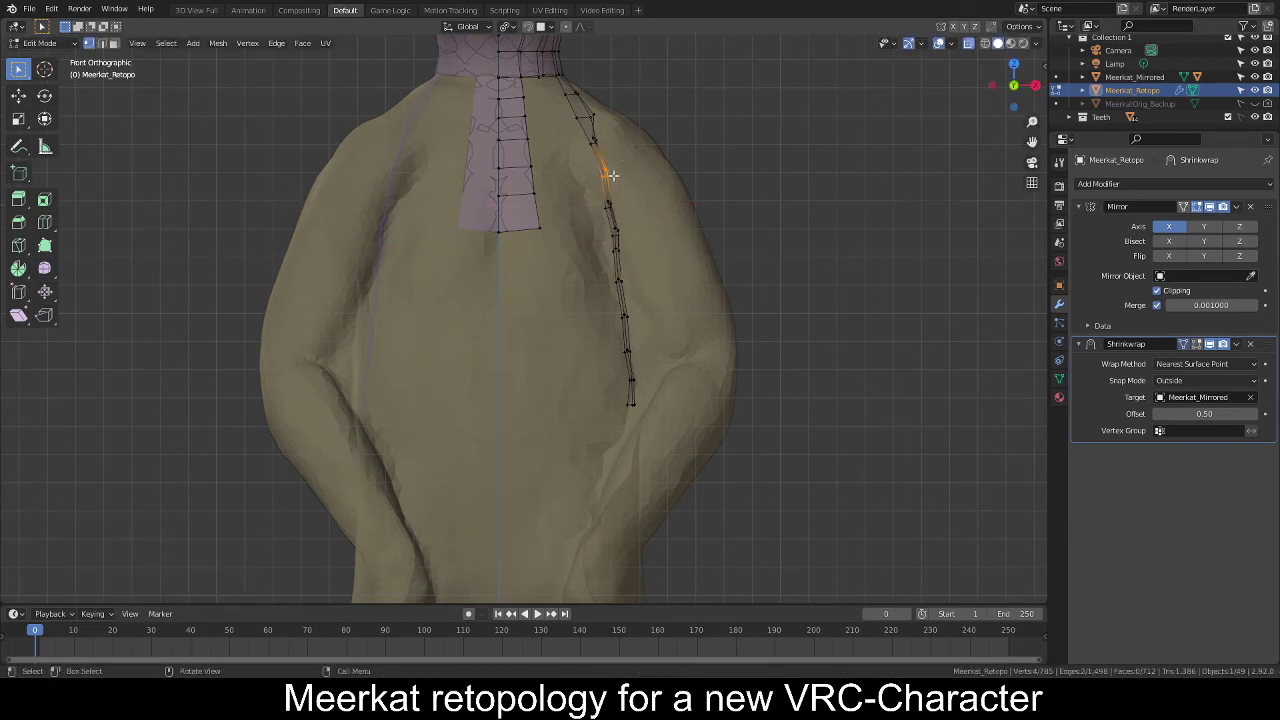
pyautogui.press('g')
pyautogui.press('x')
pyautogui.click(651, 174)
# Move the outer vertices of the row just above the shoulder loop inward along X by about 0.031.
pyautogui.hotkey('alt', 'a')
pyautogui.press('c')
pyautogui.click(599, 112)
pyautogui.click(599, 112)
pyautogui.rightClick(599, 112)
pyautogui.press('g')
pyautogui.press('x')
pyautogui.click(655, 134)
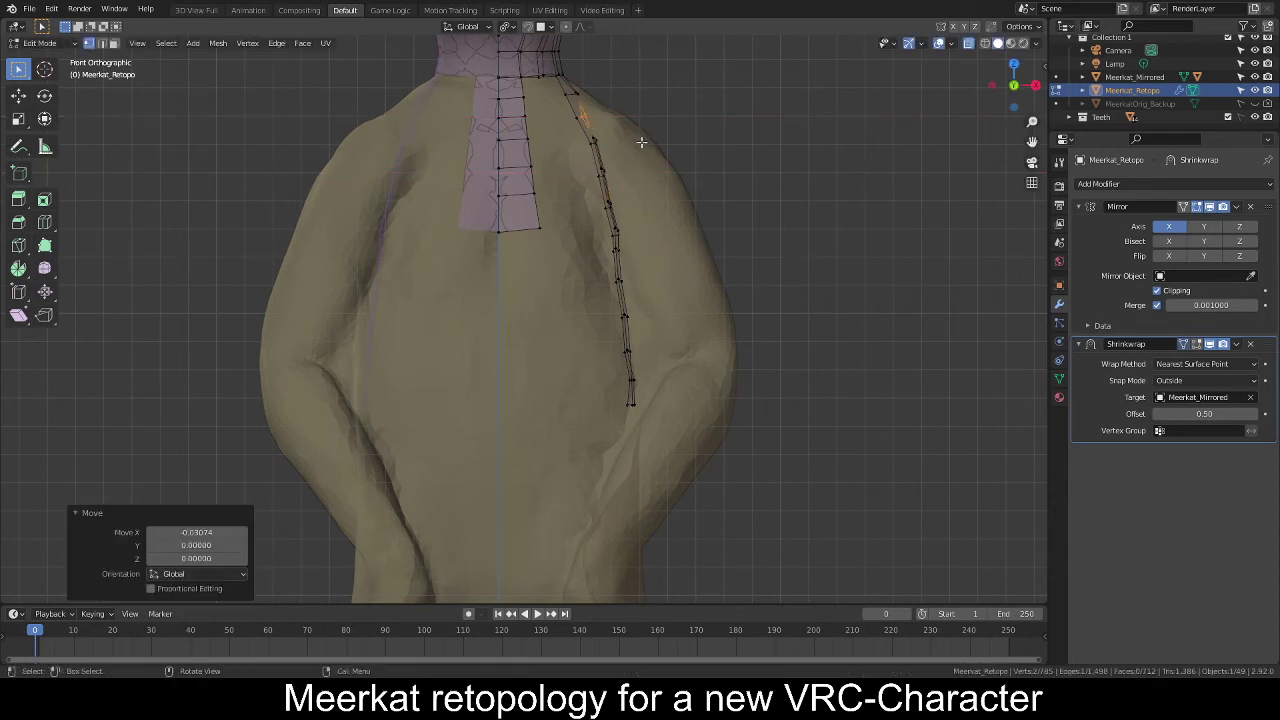
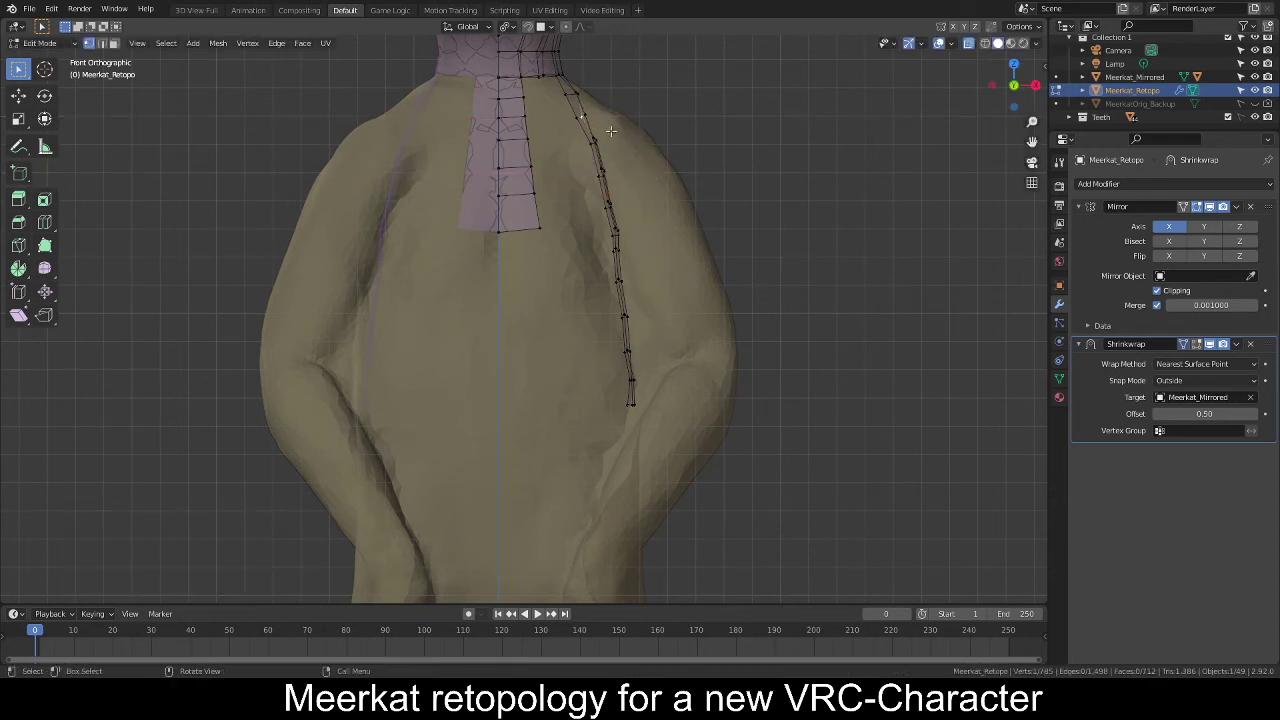
# Shift two single vertices in the row above the shoulder loop outward along X, by about 0.024 and 0.012.
pyautogui.press('g')
pyautogui.press('x')
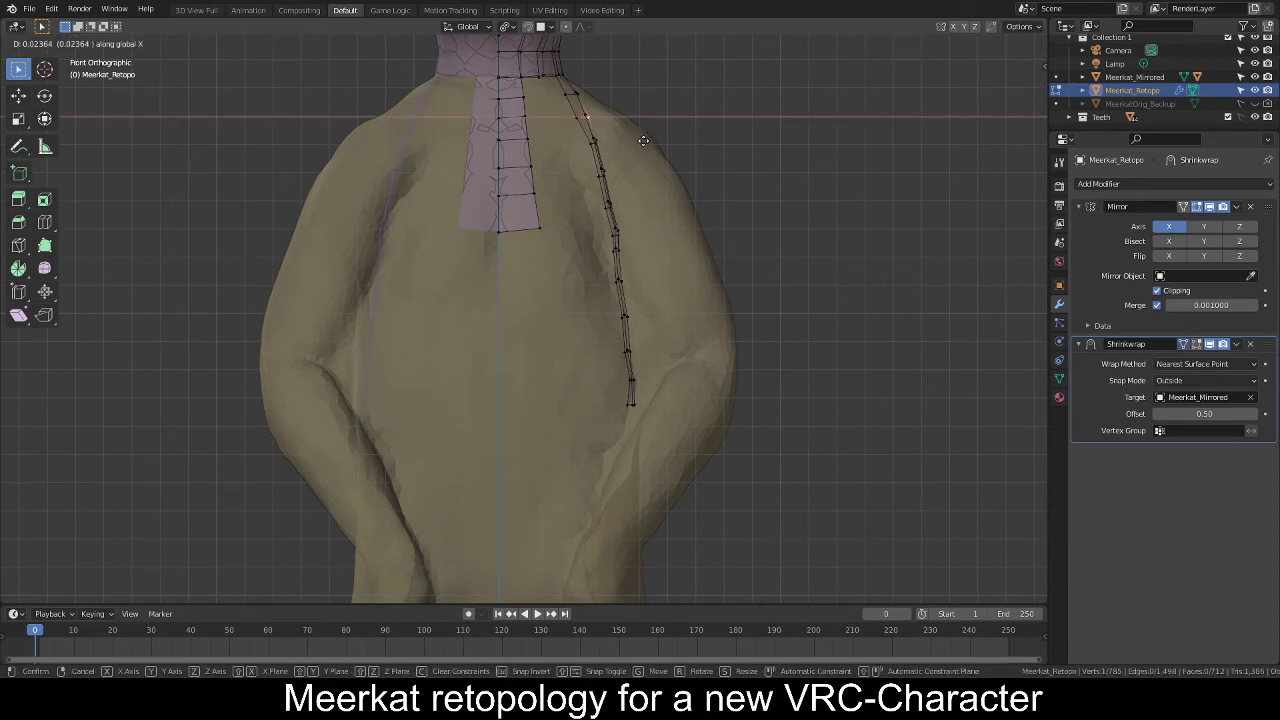
pyautogui.click(643, 141)
pyautogui.click(575, 117)
pyautogui.press('g')
pyautogui.press('x')
pyautogui.click(619, 135)
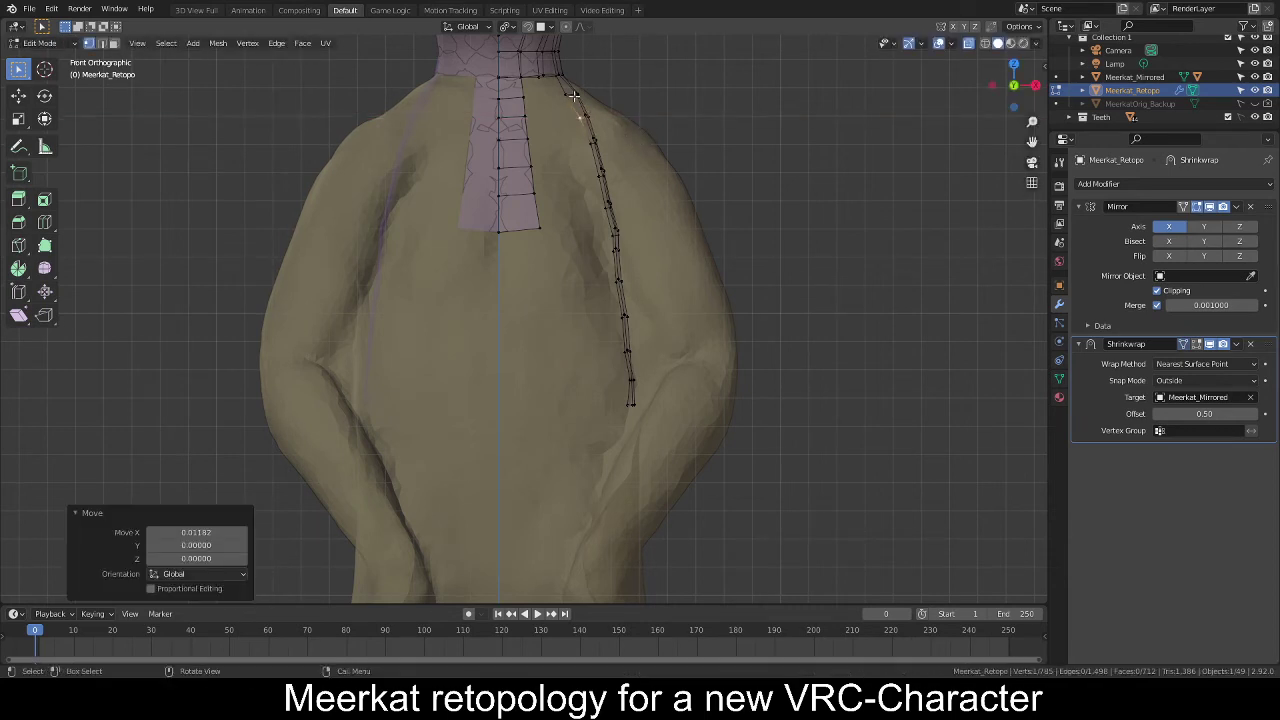
# Adjust the topmost vertex of the shoulder loop along X to follow the body contour.
pyautogui.click(575, 95)
pyautogui.press('g')
pyautogui.press('x')
pyautogui.click(630, 112)
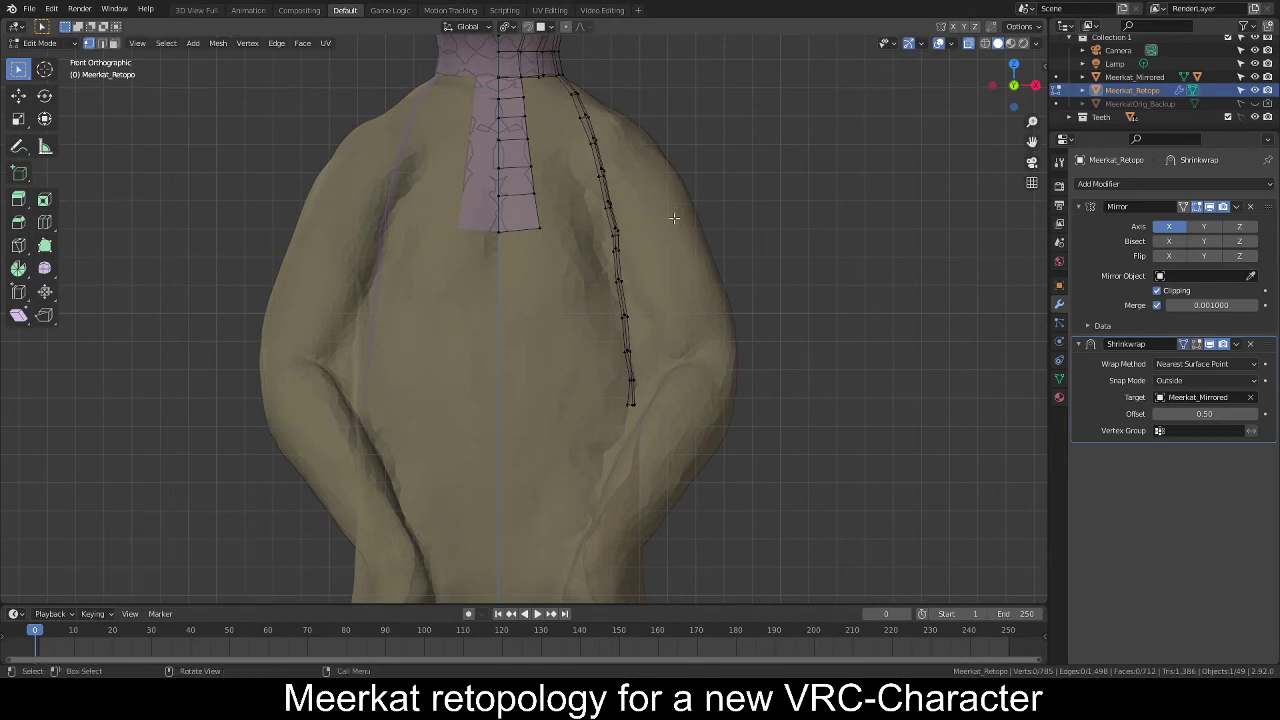
# Adjust a single vertex in the flank strip's second-lowest row along X and check the contour from the front.
pyautogui.press('g')
pyautogui.press('x')
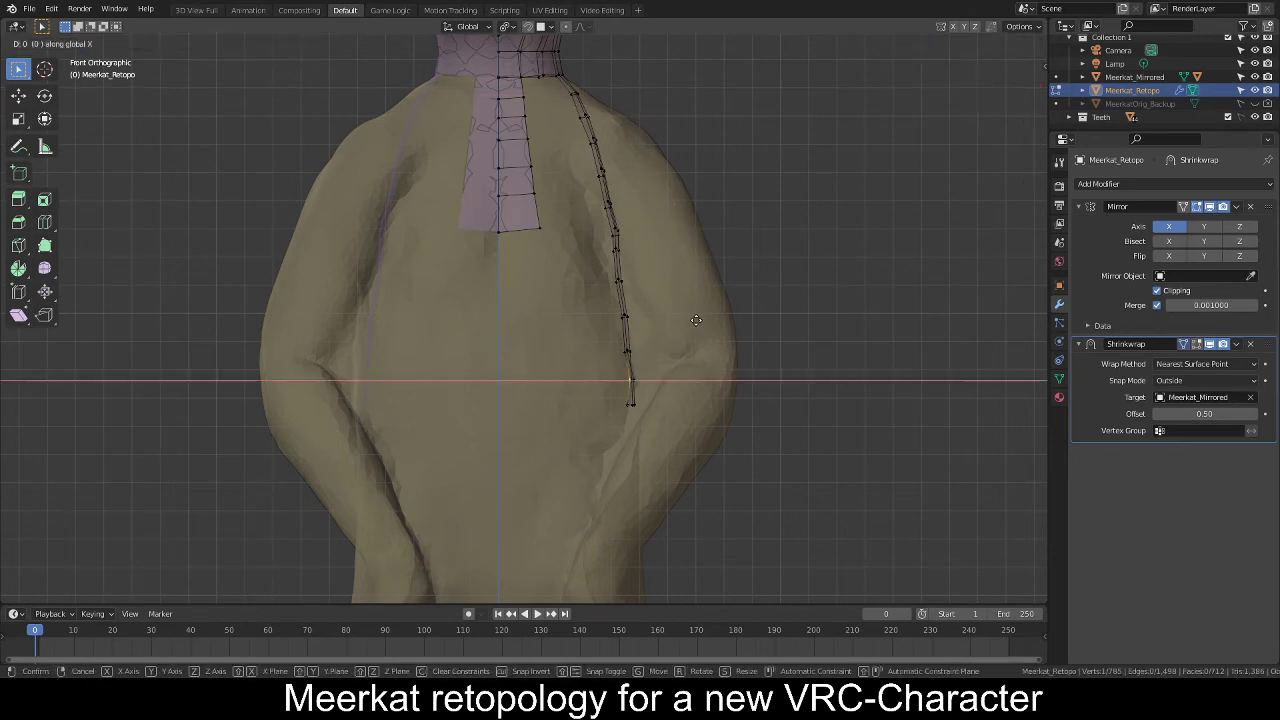
pyautogui.click(691, 322)
pyautogui.hotkey('alt', 'a')
pyautogui.moveTo(689, 329); pyautogui.dragTo(553, 315, button='middle')
pyautogui.press('KP_1')
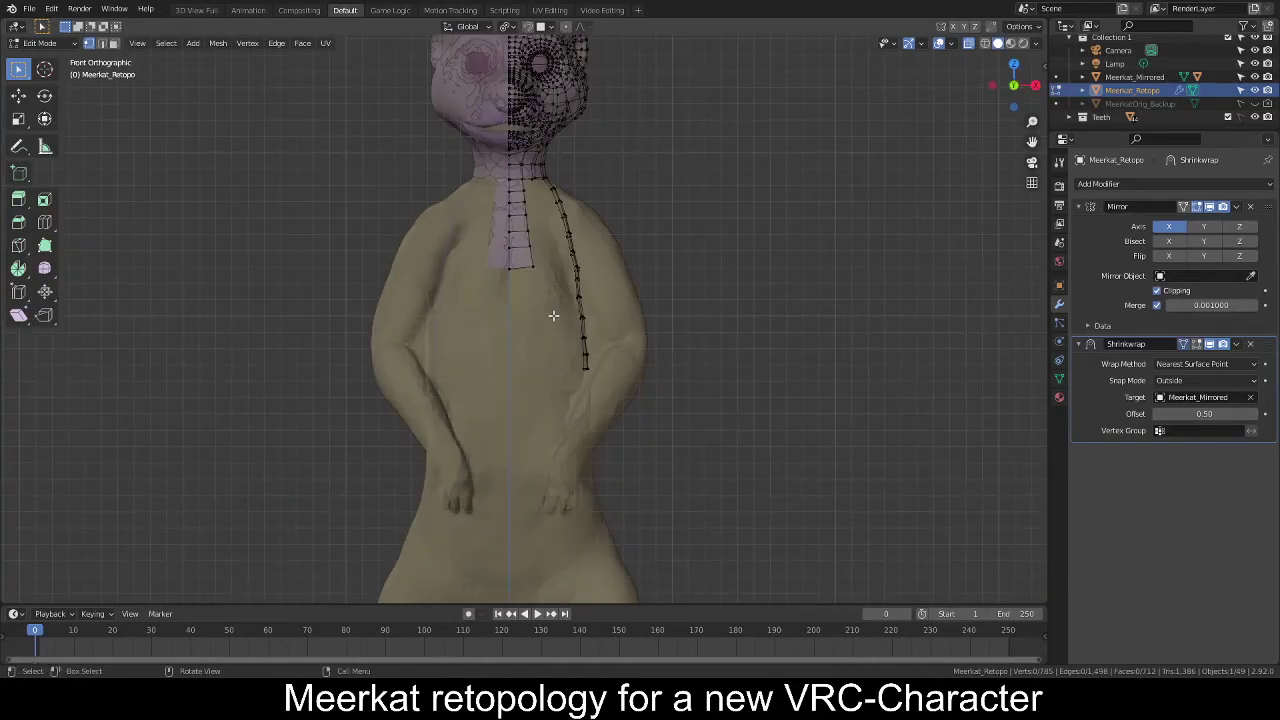
# Shift the three-vertex row midway down the shoulder and flank strip outward along X by about 0.007.
pyautogui.scroll(3, 580, 316)
pyautogui.click(619, 284)
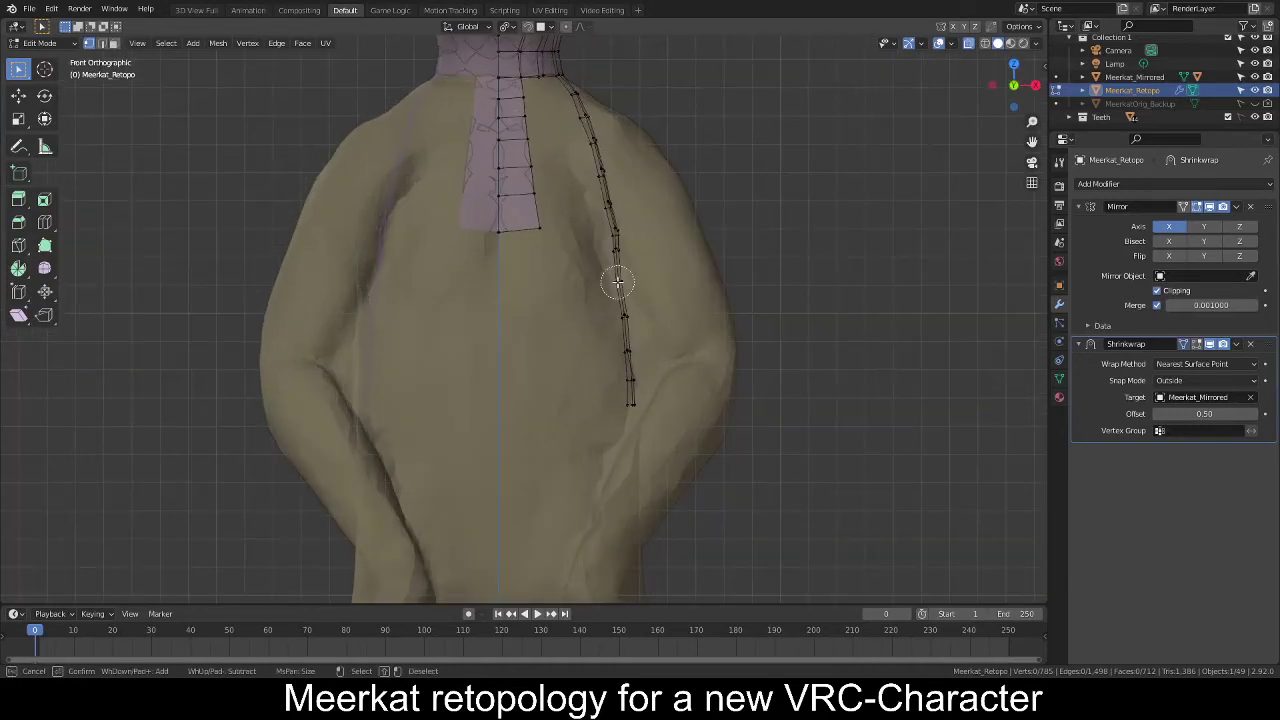
pyautogui.press('g')
pyautogui.press('x')
pyautogui.click(729, 277)
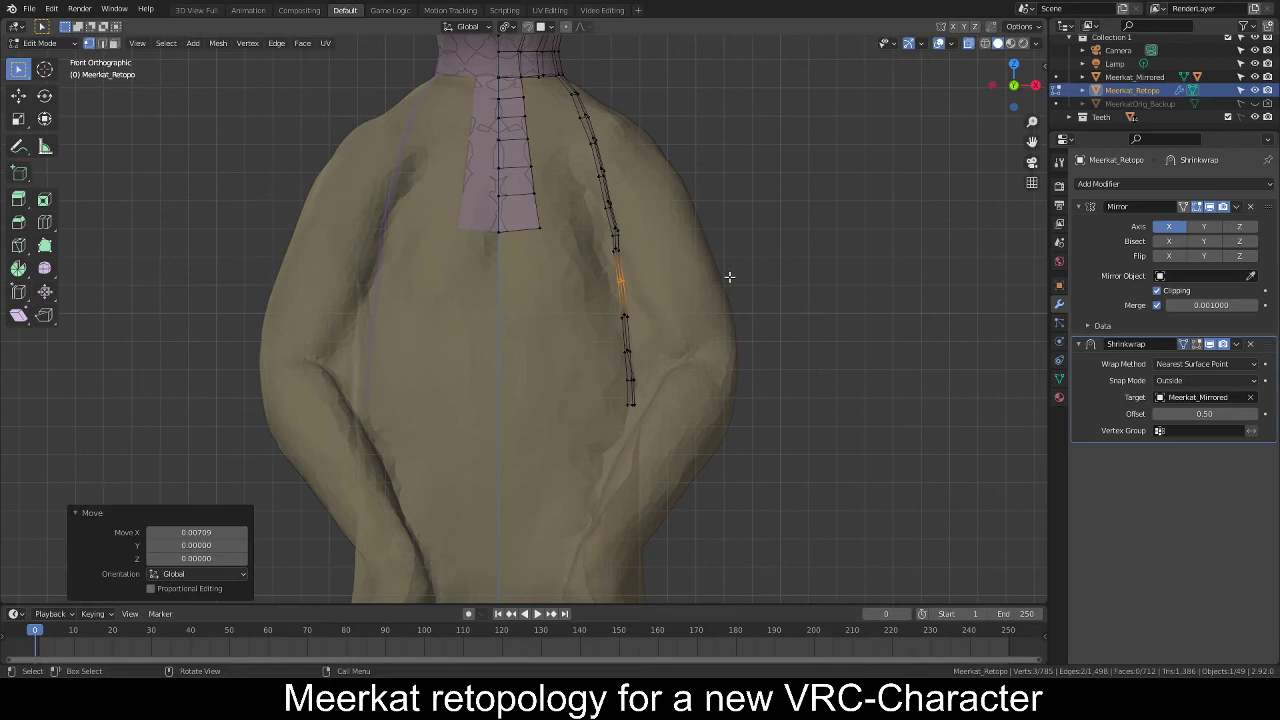
# Shift the next row up on the flank strip outward along X by about 0.002 and save the file.
pyautogui.click(613, 250)
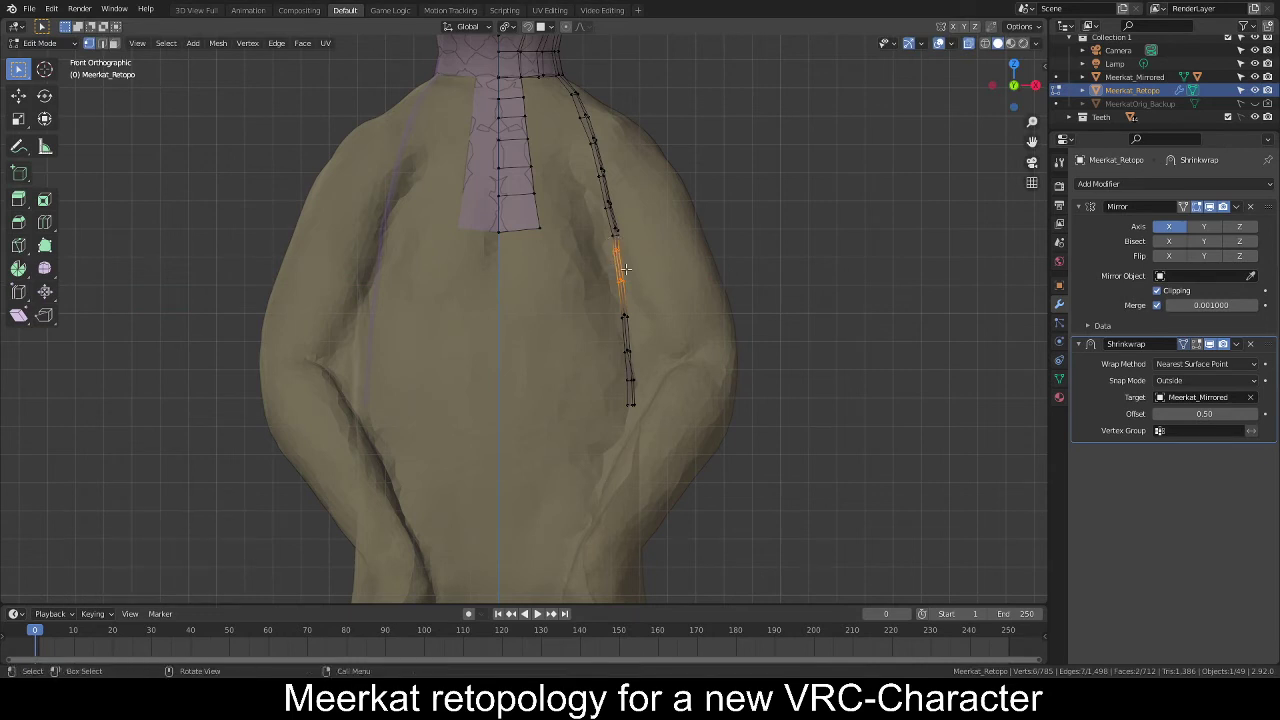
pyautogui.press('g')
pyautogui.press('x')
pyautogui.click(729, 262)
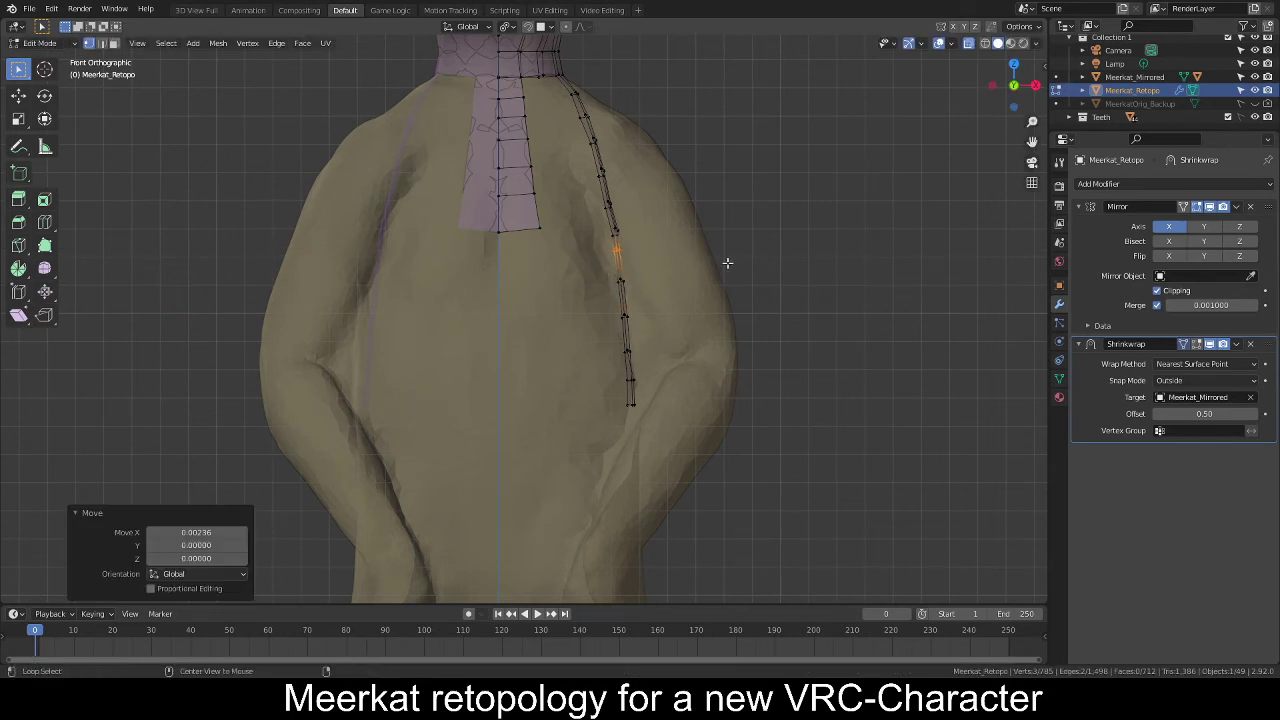
pyautogui.click(727, 263)
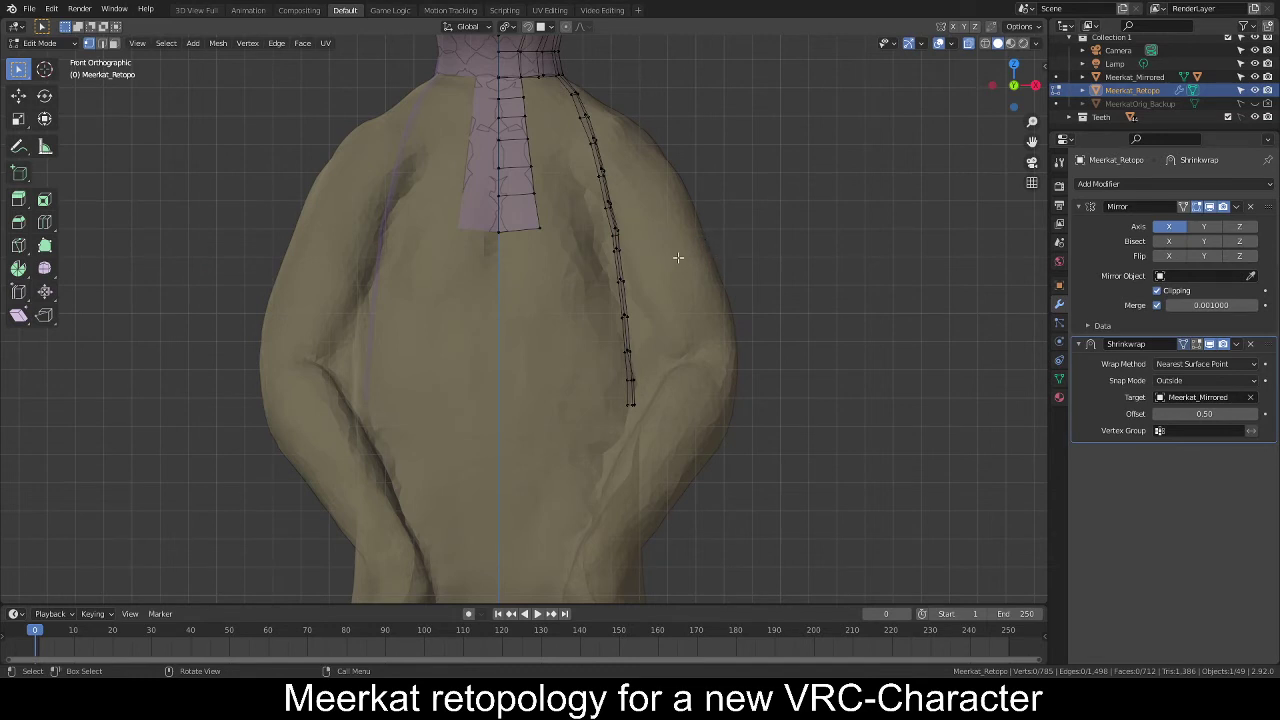
pyautogui.hotkey('ctrl', 's')
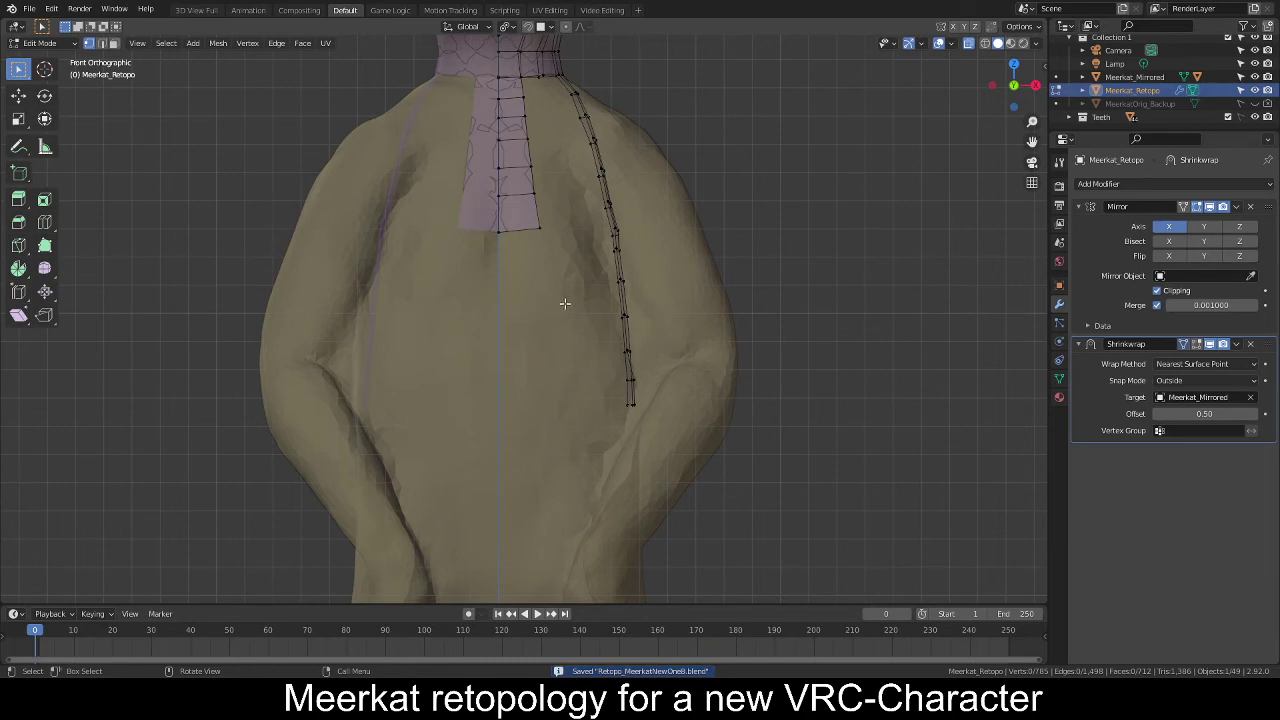
# Build two quads with Poly Build and snapping enabled, bridging the chest and shoulder strips just below the neck ring.
pyautogui.moveTo(565, 303); pyautogui.dragTo(548, 343, button='middle')
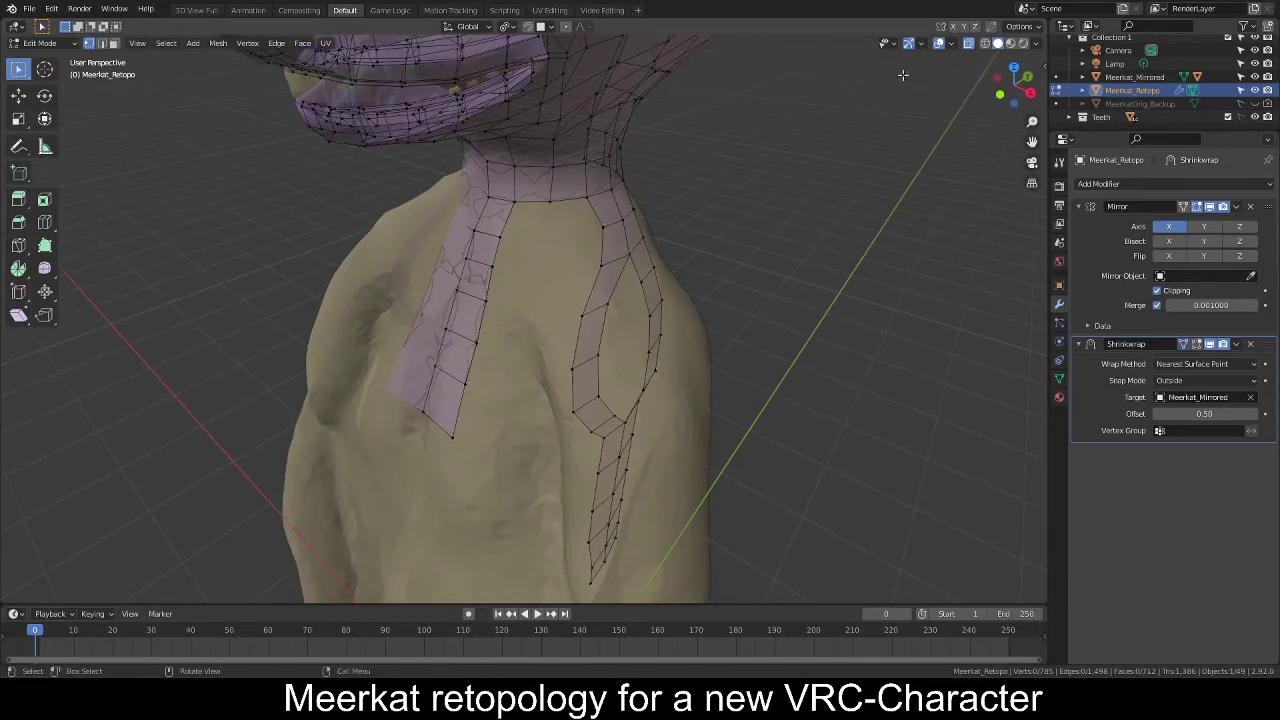
pyautogui.click(44, 246)
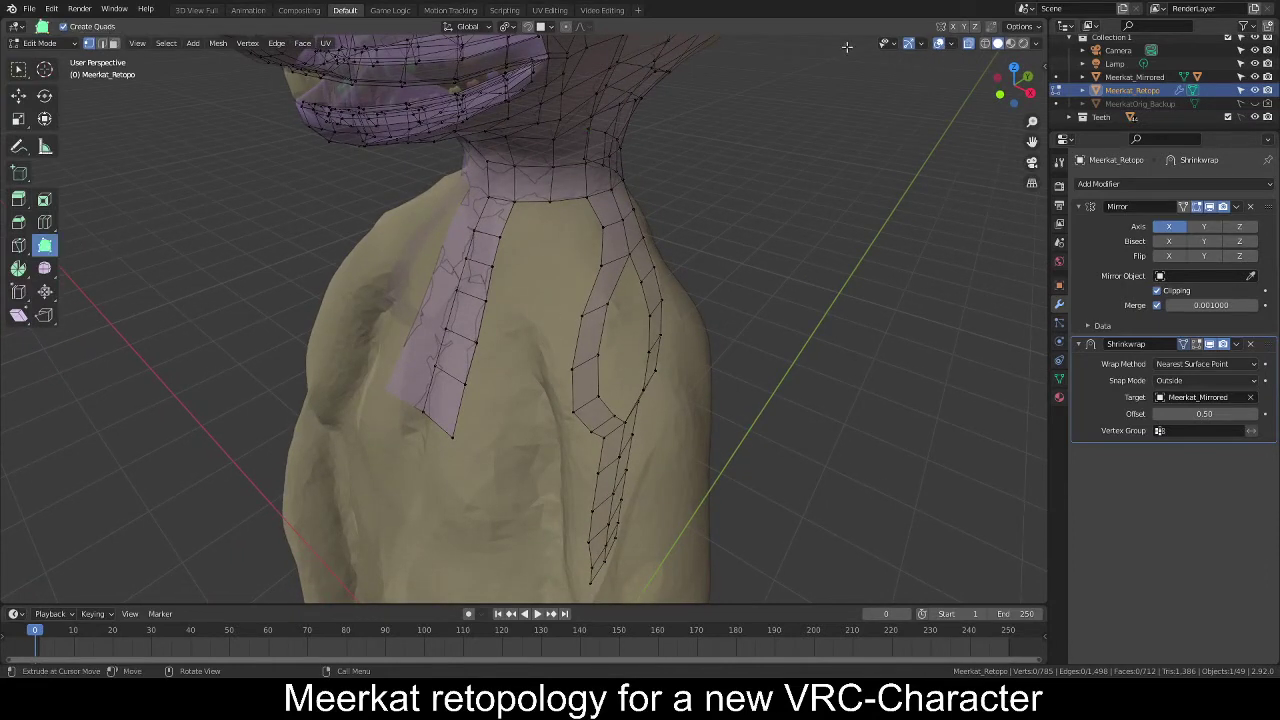
pyautogui.click(530, 27)
pyautogui.moveTo(567, 215); pyautogui.dragTo(522, 214, button='middle')
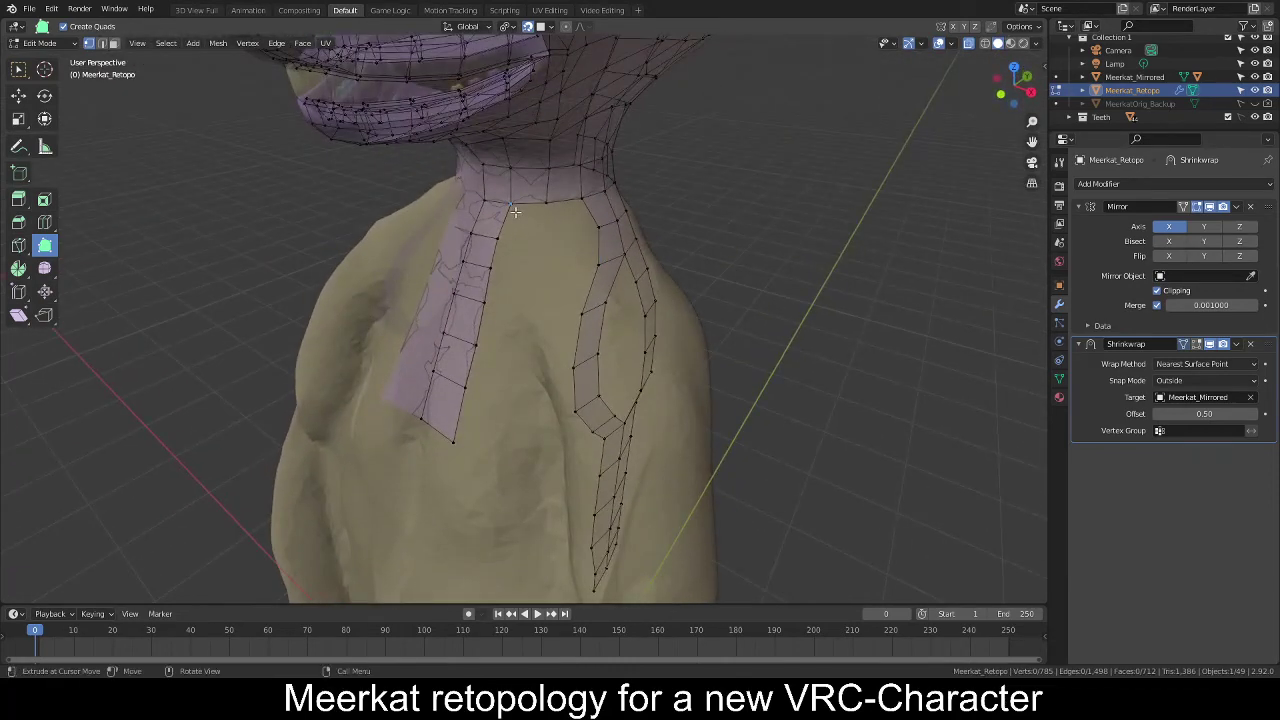
pyautogui.keyDown('ctrl'); pyautogui.moveTo(514, 212); pyautogui.dragTo(545, 234); pyautogui.keyUp('ctrl')
pyautogui.moveTo(748, 237)
pyautogui.mouseDown(button='middle')
pyautogui.moveTo(763, 191)
pyautogui.moveTo(746, 263)
pyautogui.moveTo(745, 236)
pyautogui.mouseUp(button='middle')
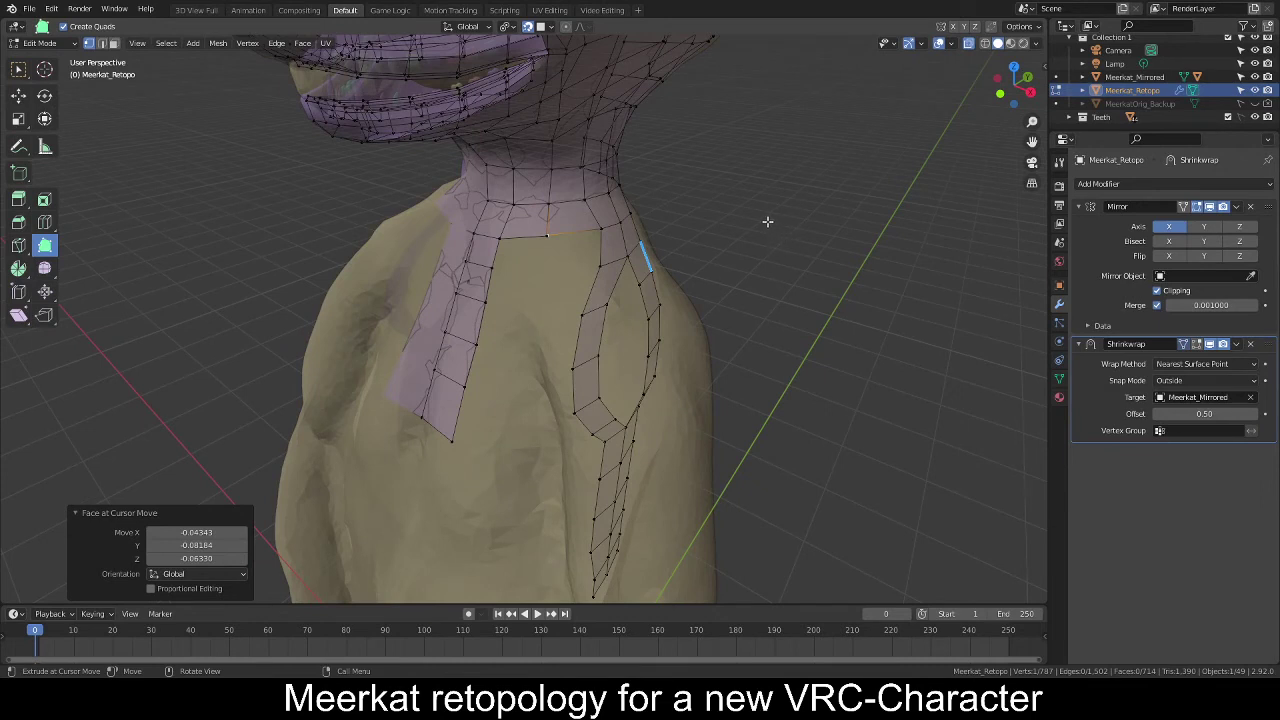
# Enable Auto Merge for vertices and unset its merge threshold.
pyautogui.click(1015, 28)
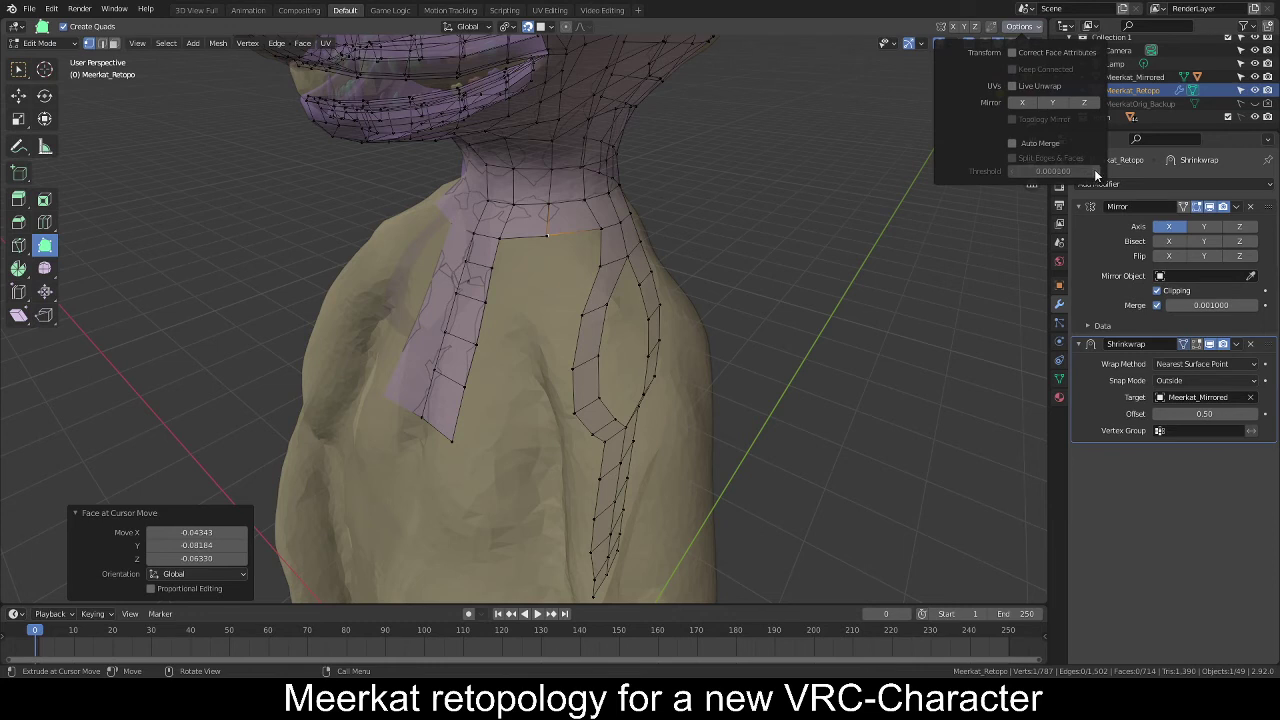
pyautogui.click(1013, 143)
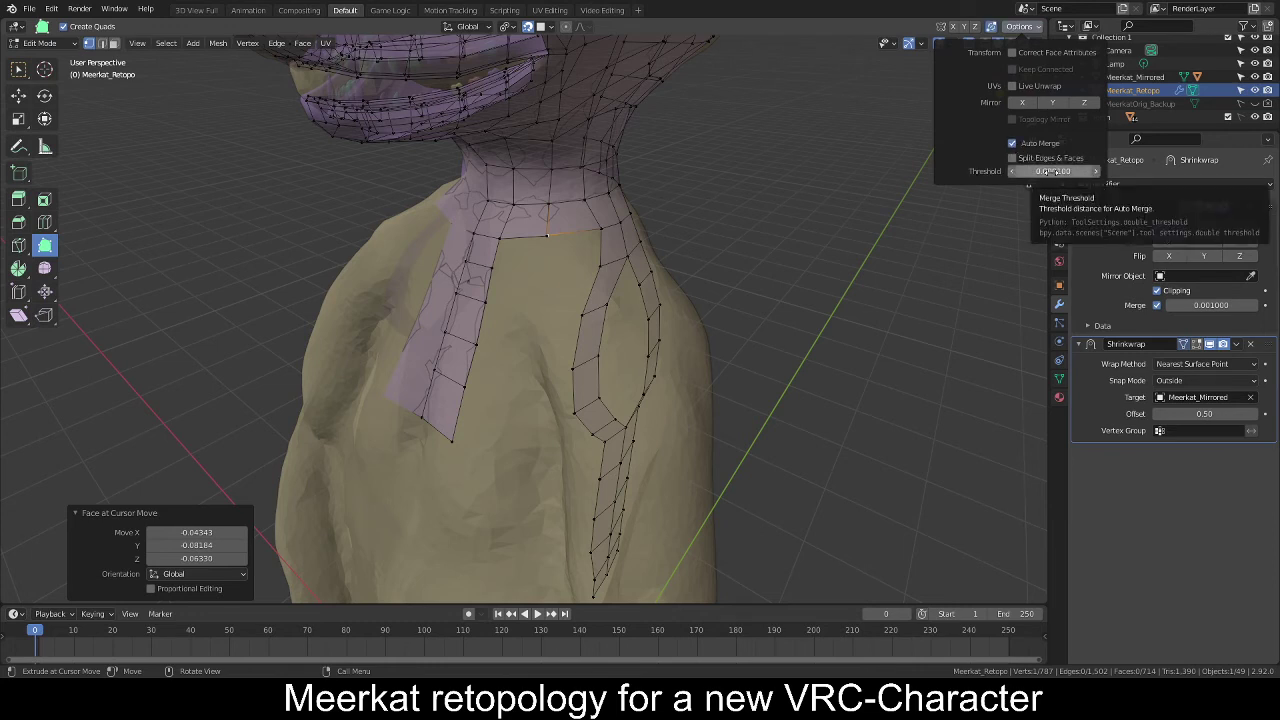
pyautogui.rightClick(1052, 172)
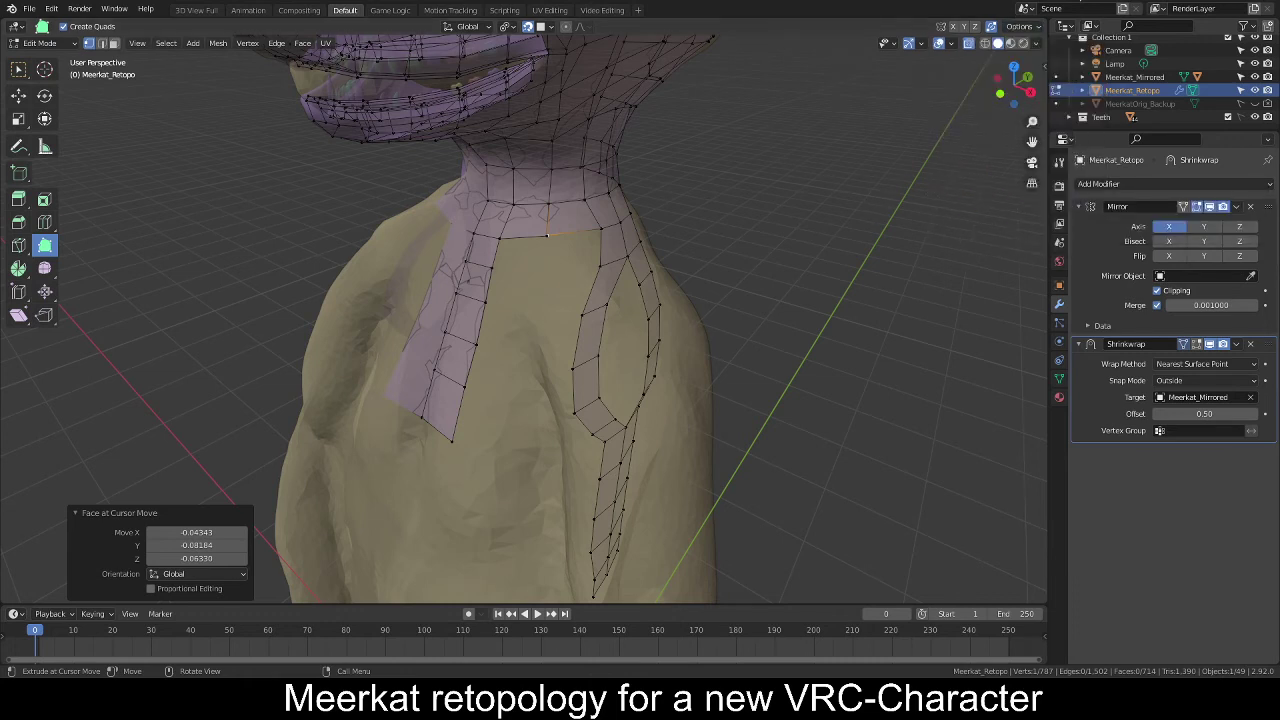
pyautogui.click(1025, 28)
pyautogui.rightClick(1050, 170)
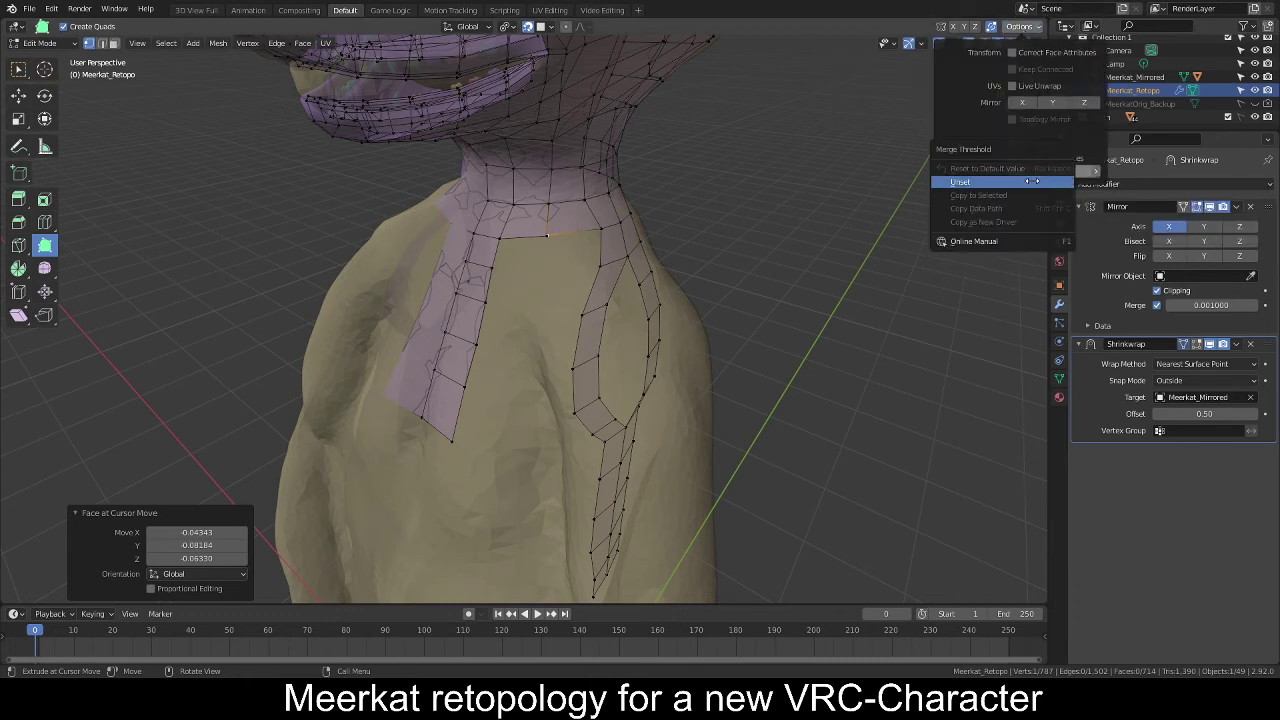
pyautogui.click(1030, 180)
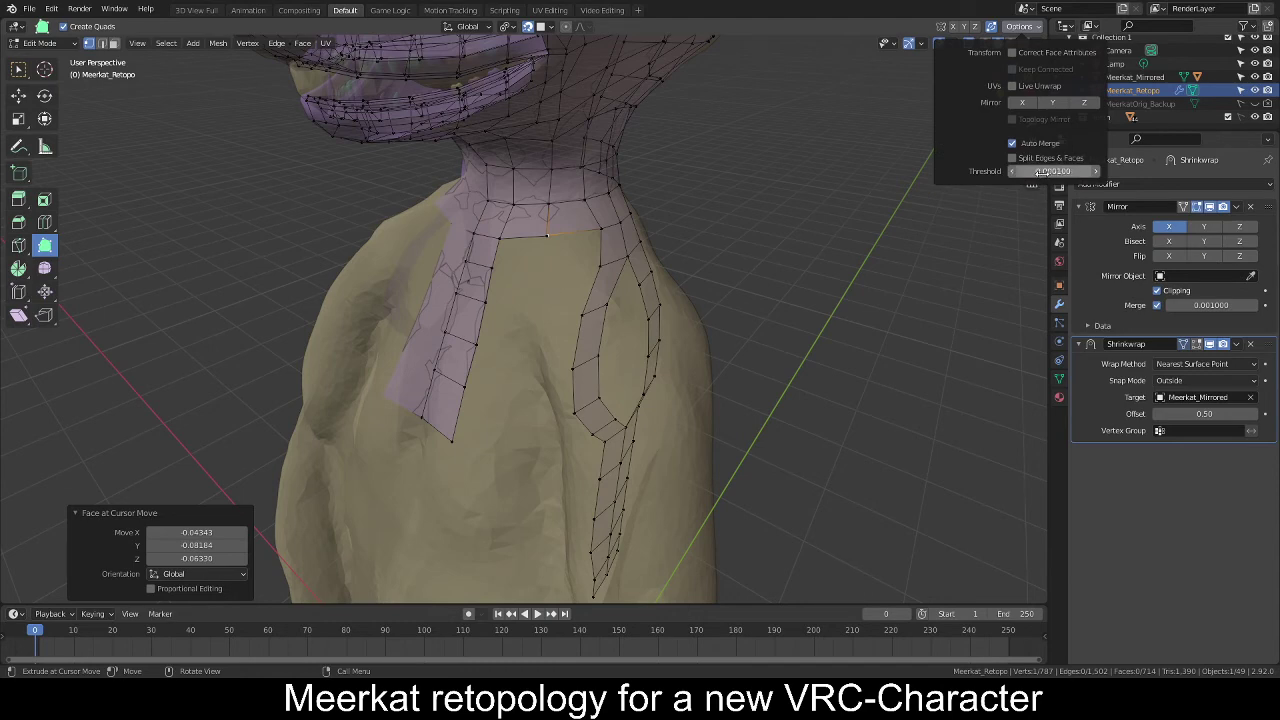
# Try to merge the doubled lower corner between the two new neck quads by nudging the vertex slightly.
pyautogui.moveTo(740, 229); pyautogui.dragTo(766, 237, button='middle')
pyautogui.scroll(-4, 775, 229)
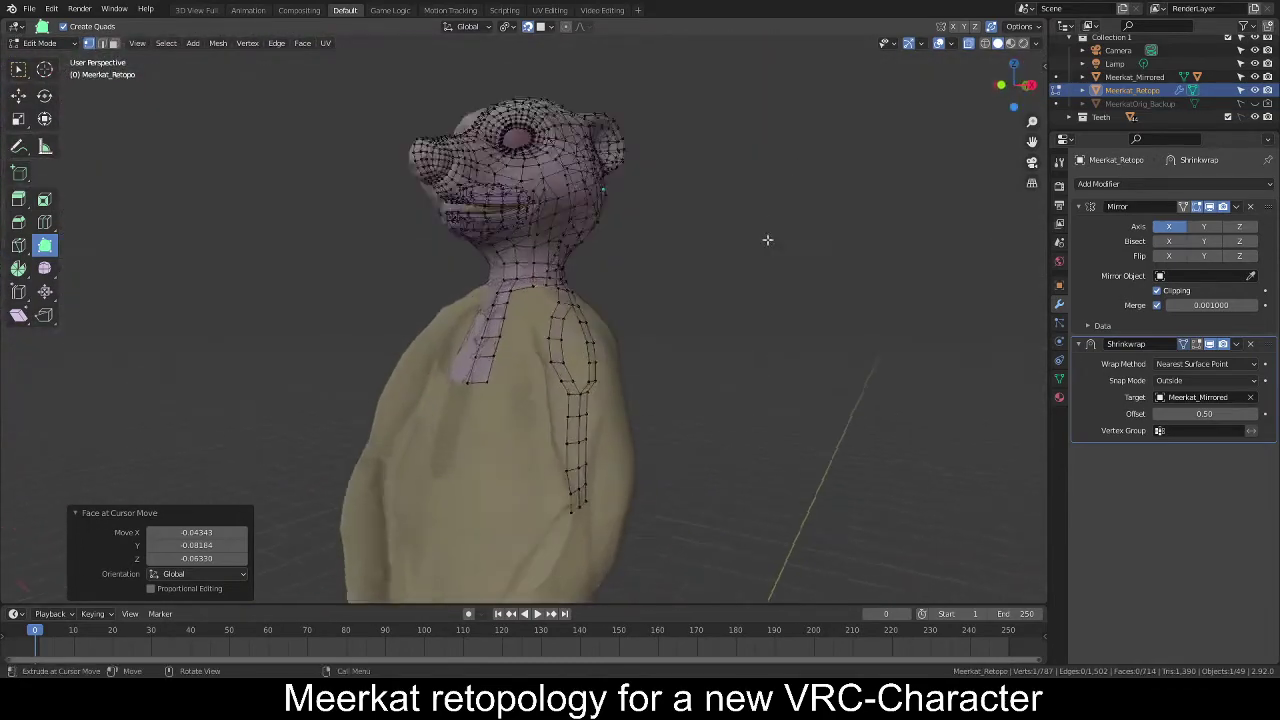
pyautogui.scroll(3, 771, 246)
pyautogui.scroll(2, 718, 330)
pyautogui.moveTo(718, 330); pyautogui.dragTo(694, 337, button='middle')
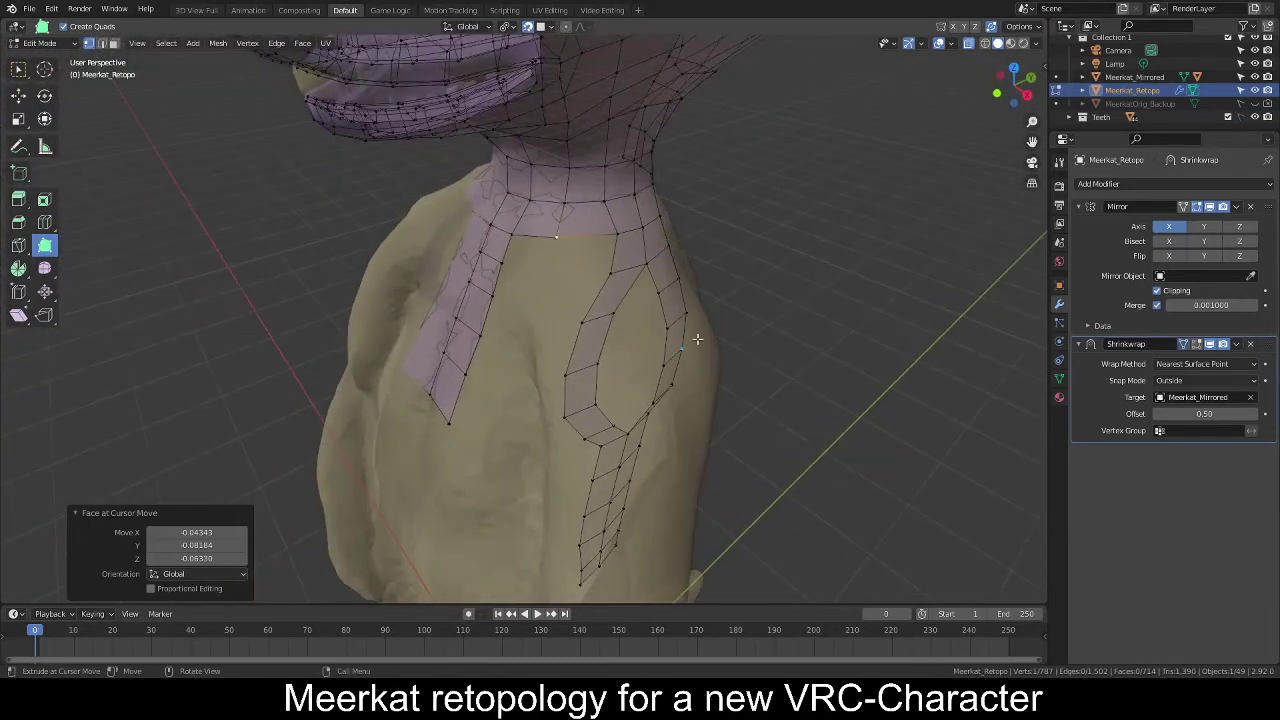
pyautogui.press('g')
pyautogui.click(565, 266)
pyautogui.press('g')
pyautogui.rightClick(554, 295)
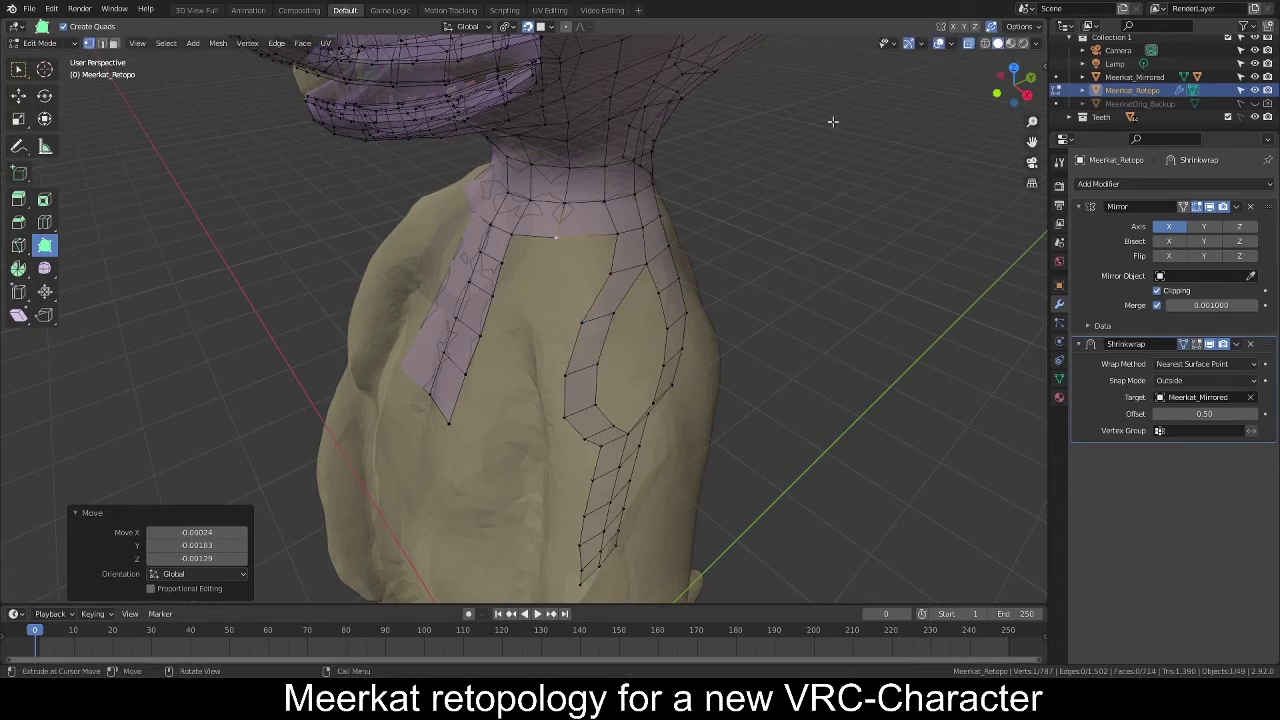
# Raise the Auto Merge threshold in several increments and merge the doubled corner vertex between the two new quads.
pyautogui.click(1016, 26)
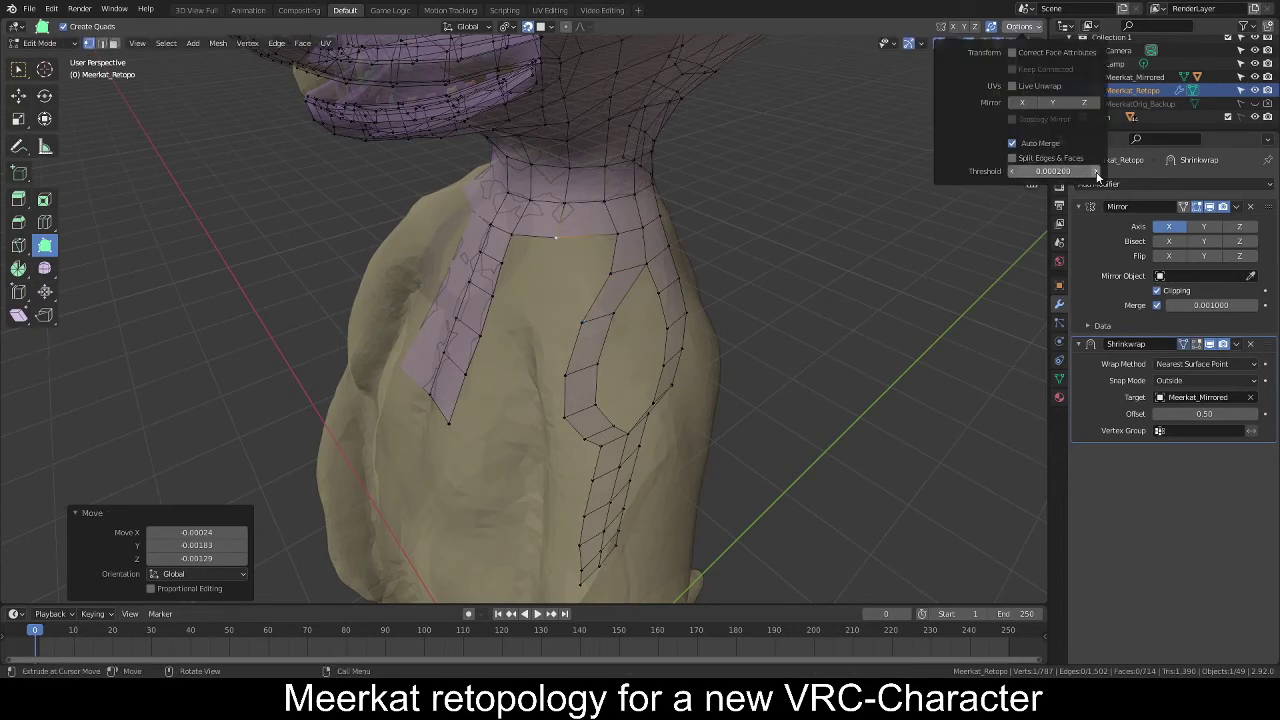
pyautogui.click(1097, 172)
pyautogui.click(1097, 172)
pyautogui.click(1097, 172)
pyautogui.click(1097, 172)
pyautogui.click(1097, 172)
pyautogui.click(1097, 172)
pyautogui.press('g')
pyautogui.click(717, 234)
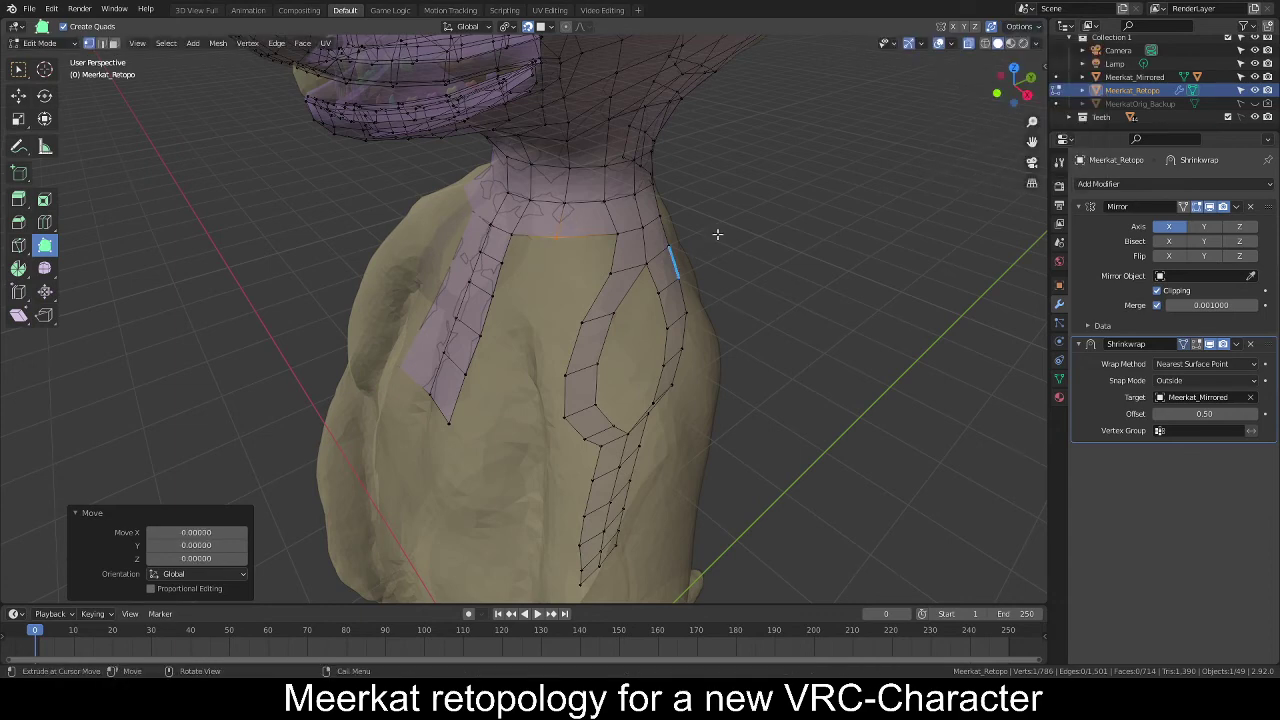
# Examine the head topology from the front and the gap between the chest and shoulder strips.
pyautogui.scroll(-5, 700, 215)
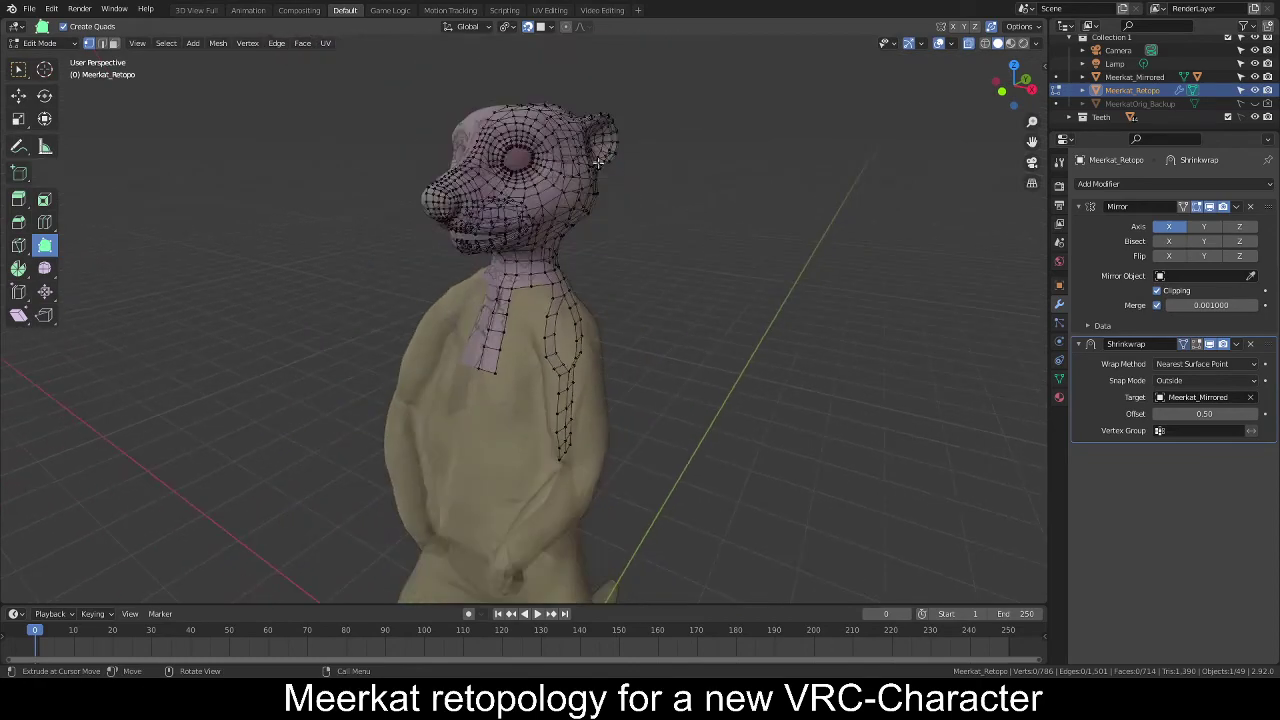
pyautogui.scroll(5, 510, 180)
pyautogui.moveTo(510, 182); pyautogui.dragTo(571, 525, button='middle')
pyautogui.moveTo(649, 527); pyautogui.dragTo(617, 517, button='middle')
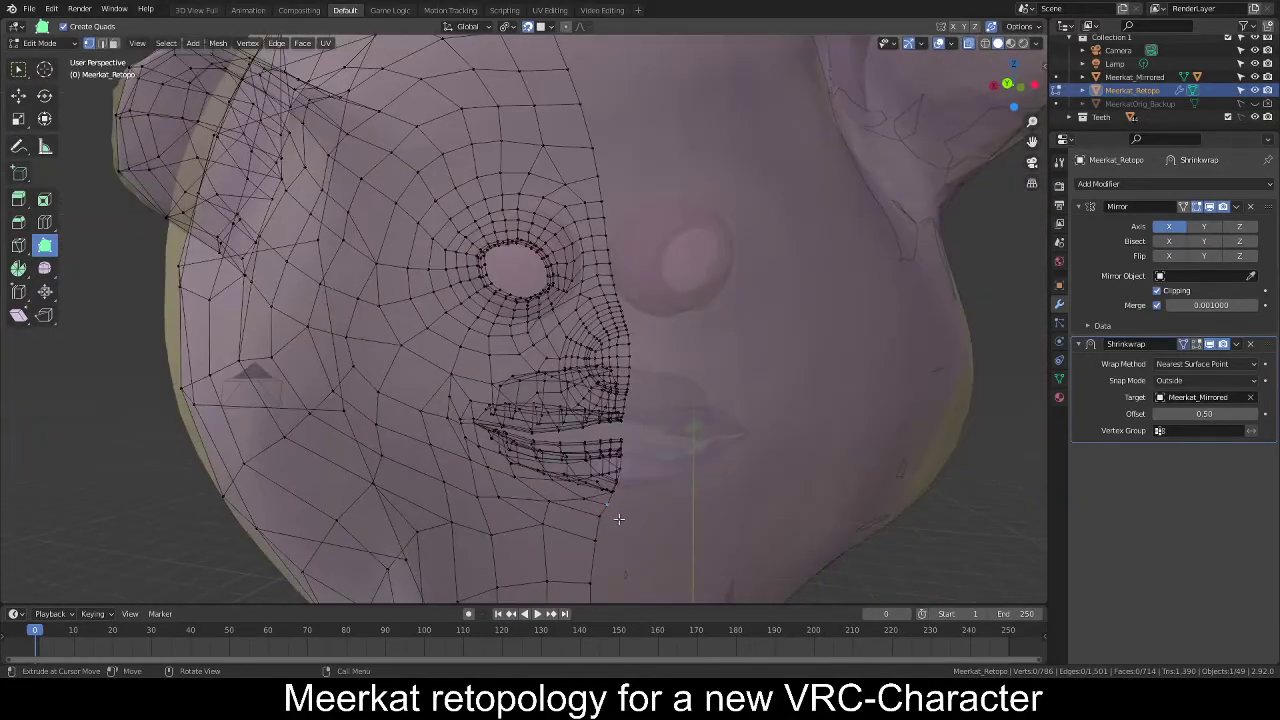
pyautogui.scroll(-6, 617, 512)
pyautogui.moveTo(620, 469); pyautogui.dragTo(535, 362, button='middle')
pyautogui.scroll(5, 600, 386)
pyautogui.moveTo(760, 319); pyautogui.dragTo(689, 360, button='middle')
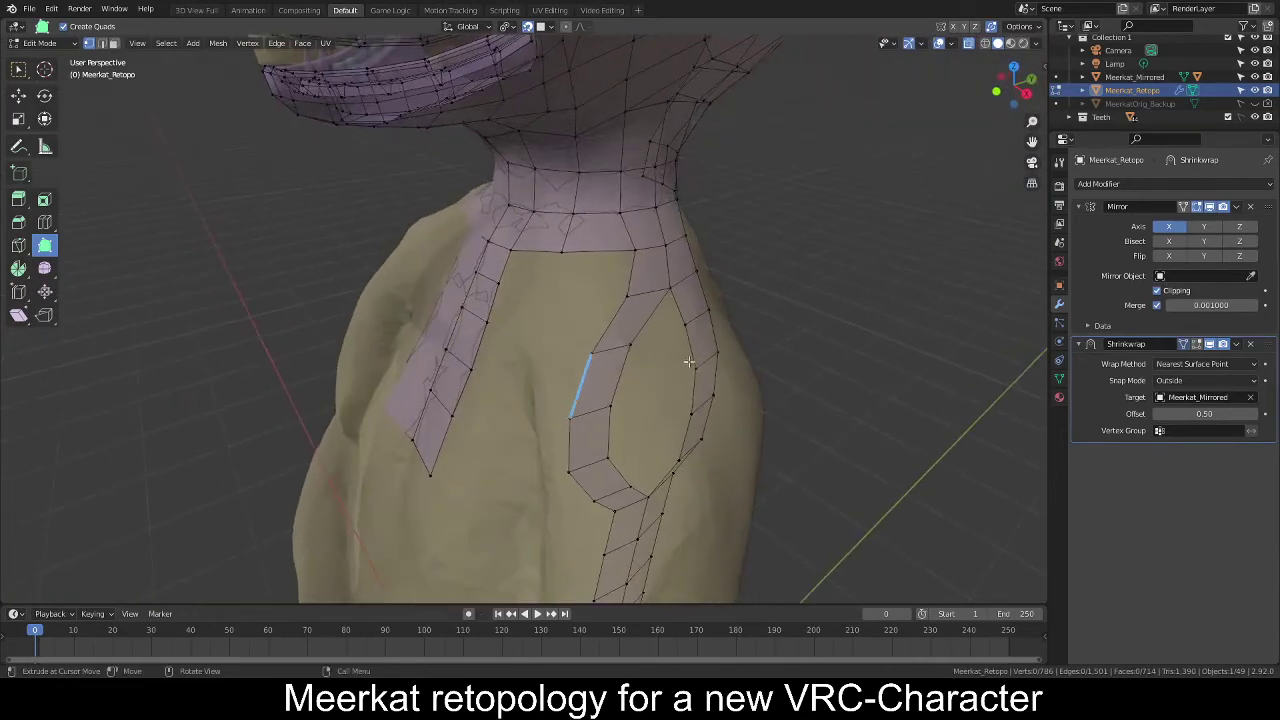
# Build a second row of two quads between the chest and shoulder strips and merge their shared lower corner.
pyautogui.scroll(1, 687, 360)
pyautogui.moveTo(566, 321); pyautogui.dragTo(577, 325, button='middle')
pyautogui.click(577, 325)
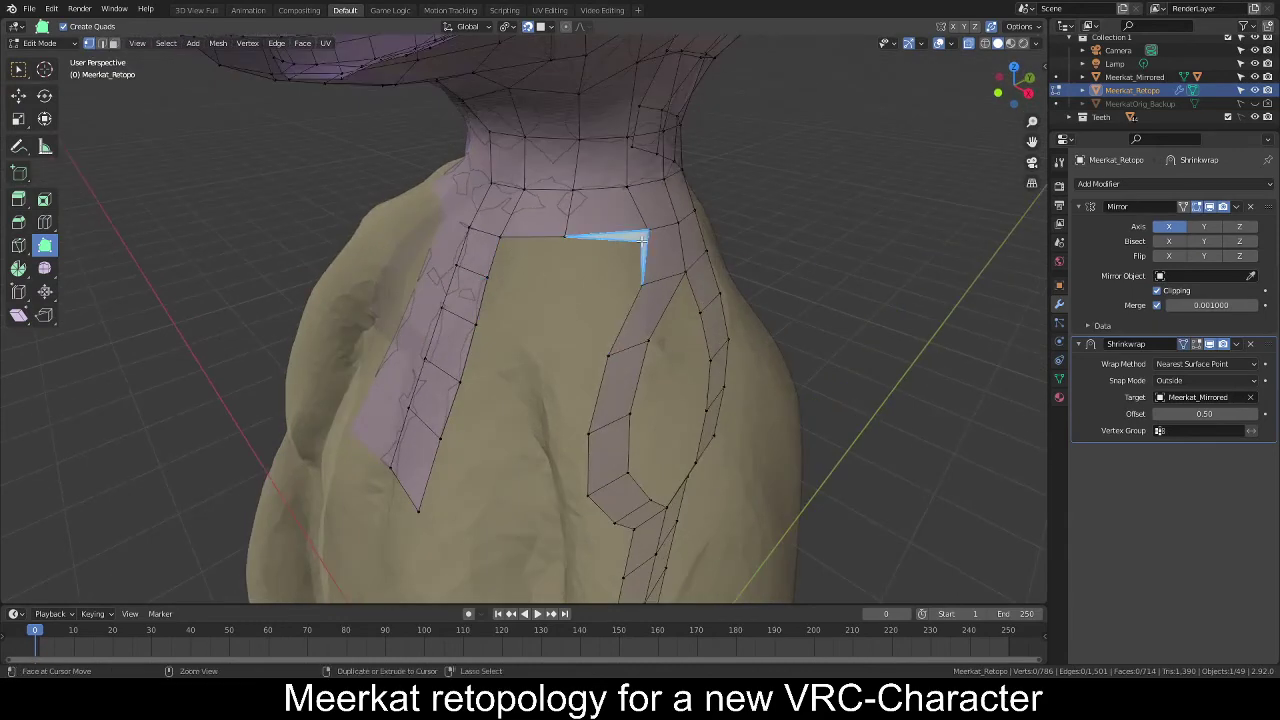
pyautogui.moveTo(640, 243); pyautogui.dragTo(562, 296)
pyautogui.moveTo(525, 298); pyautogui.dragTo(606, 292, button='middle')
pyautogui.keyDown('ctrl'); pyautogui.moveTo(486, 257); pyautogui.dragTo(557, 285); pyautogui.keyUp('ctrl')
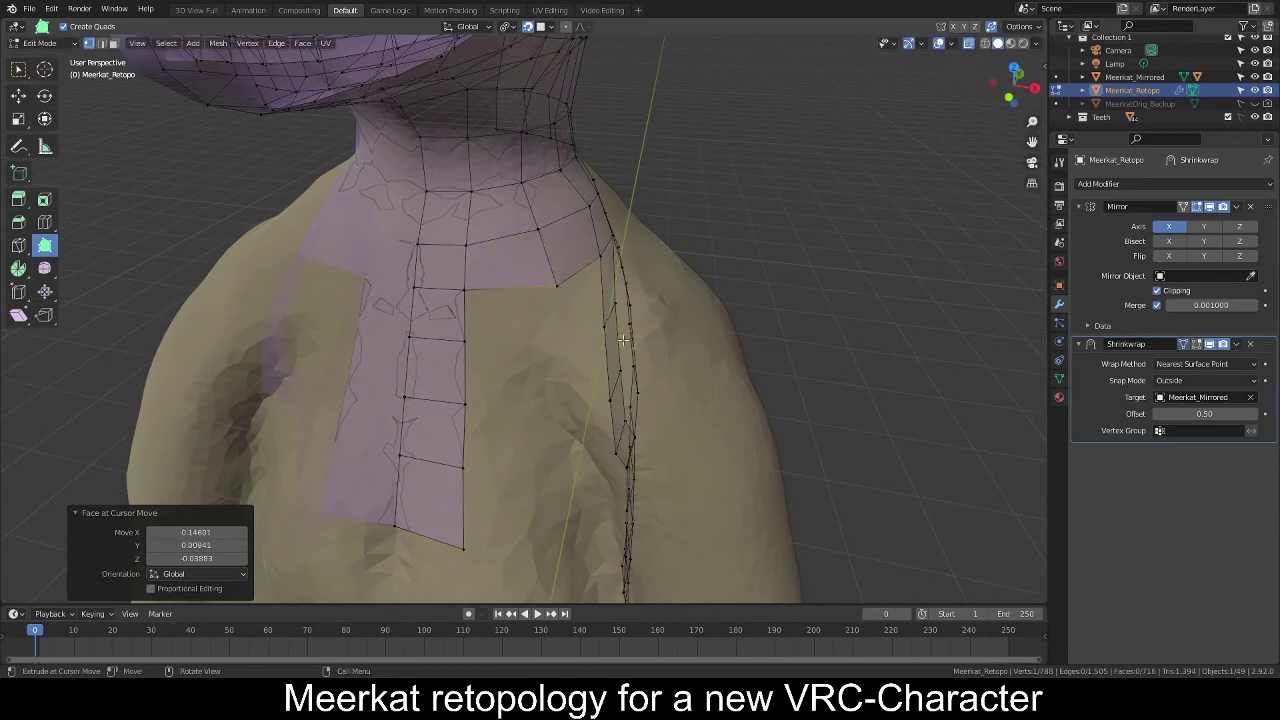
pyautogui.moveTo(583, 318); pyautogui.dragTo(527, 307, button='middle')
pyautogui.press('g')
pyautogui.click(527, 307)
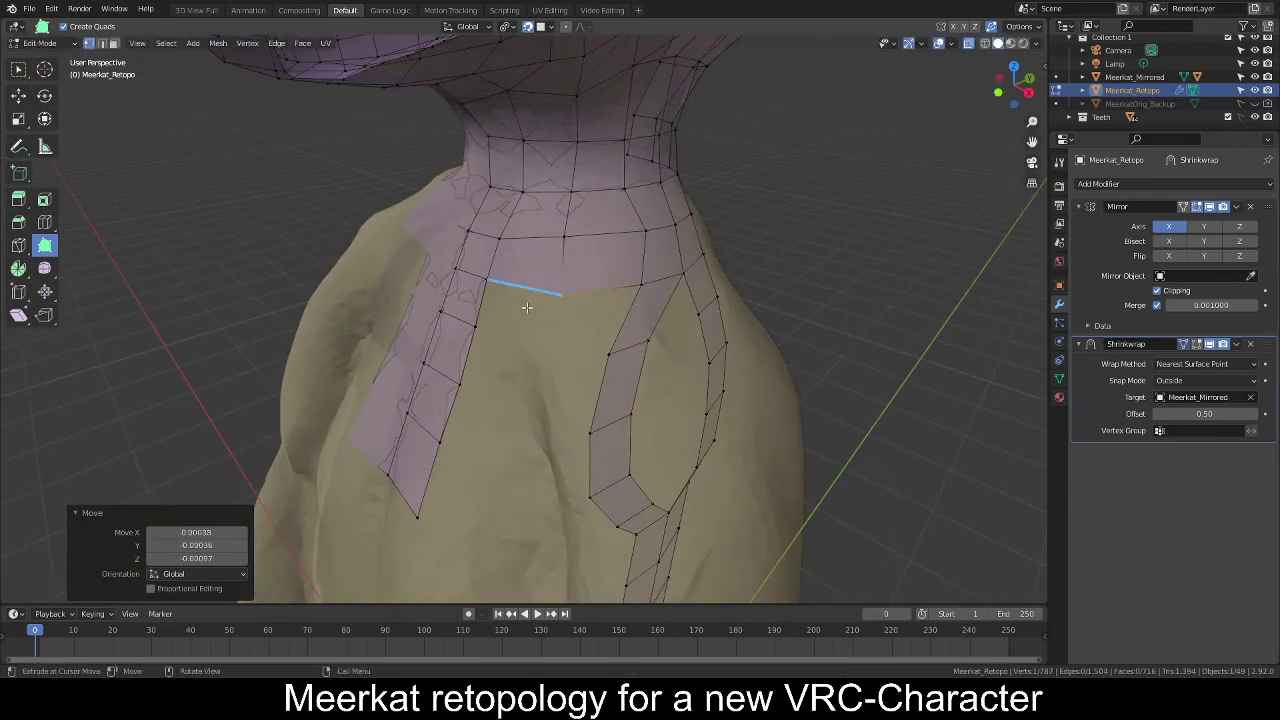
# Slide the second row's shared lower corner vertex along its edges, finishing with a factor of about 0.093.
pyautogui.click(584, 349)
pyautogui.click(571, 298)
pyautogui.moveTo(571, 300); pyautogui.dragTo(578, 318, button='middle')
pyautogui.hotkey('shift', 'v')
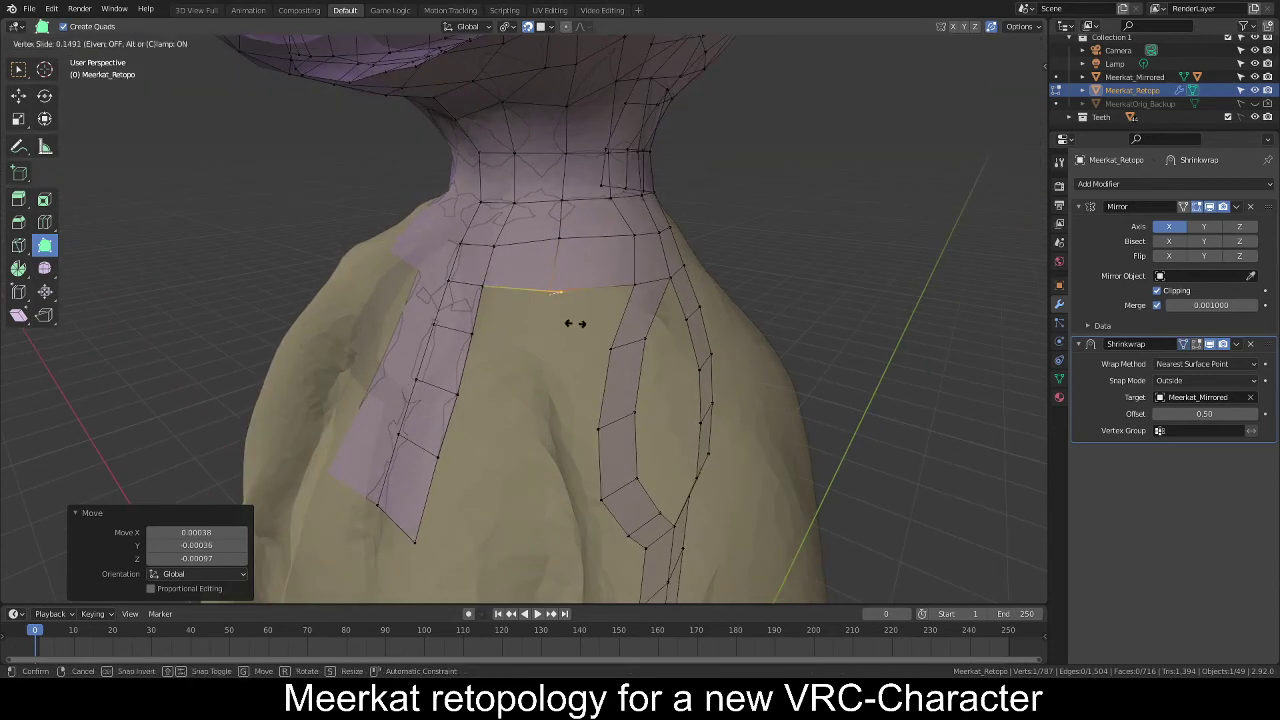
pyautogui.click(578, 323)
pyautogui.moveTo(578, 323); pyautogui.dragTo(575, 357, button='middle')
pyautogui.click(575, 357)
pyautogui.hotkey('shift', 'v')
pyautogui.click(560, 355)
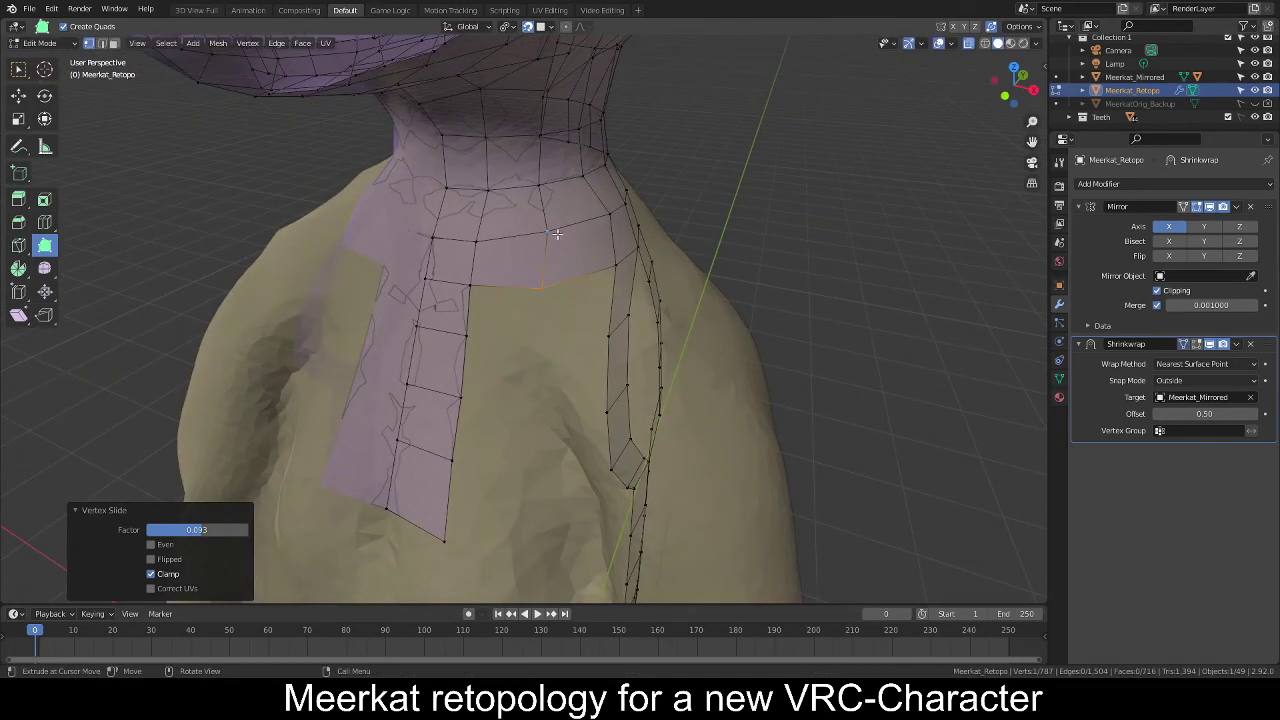
# Slide the shared vertex one row higher along its edge by a factor of about 0.017.
pyautogui.keyDown('ctrl'); pyautogui.rightClick(547, 232); pyautogui.keyUp('ctrl')
pyautogui.hotkey('shift', 'v')
pyautogui.click(572, 273)
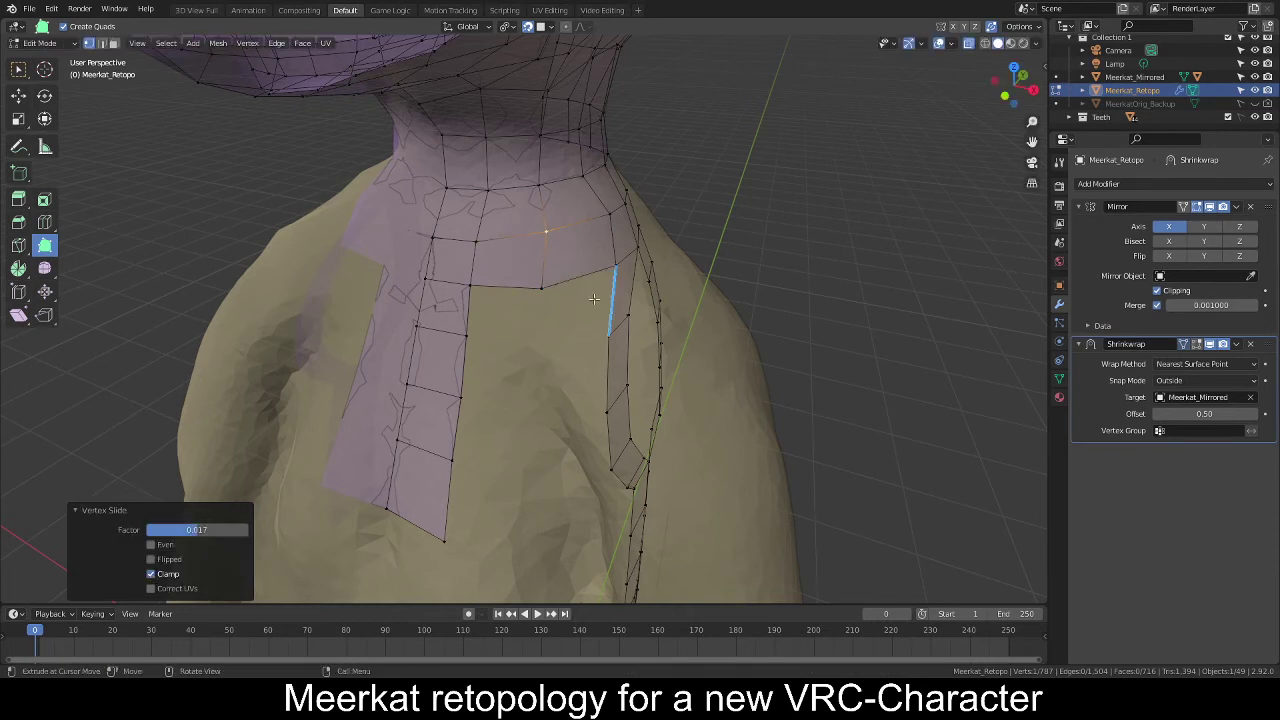
# Build a third row of two quads between the chest and shoulder strips and merge its loose corner into the chest strip's edge.
pyautogui.keyDown('ctrl'); pyautogui.moveTo(602, 286); pyautogui.dragTo(538, 341); pyautogui.keyUp('ctrl')
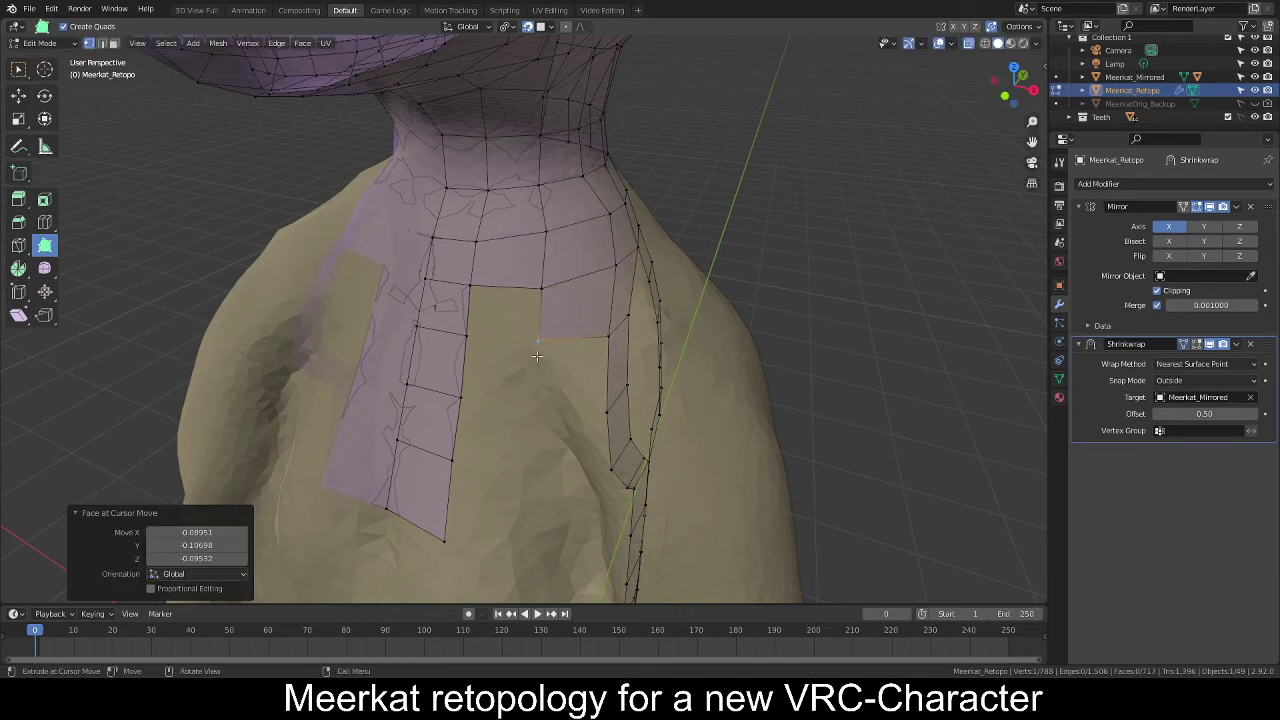
pyautogui.keyDown('ctrl'); pyautogui.click(538, 291); pyautogui.keyUp('ctrl')
pyautogui.keyDown('ctrl'); pyautogui.rightClick(470, 343); pyautogui.keyUp('ctrl')
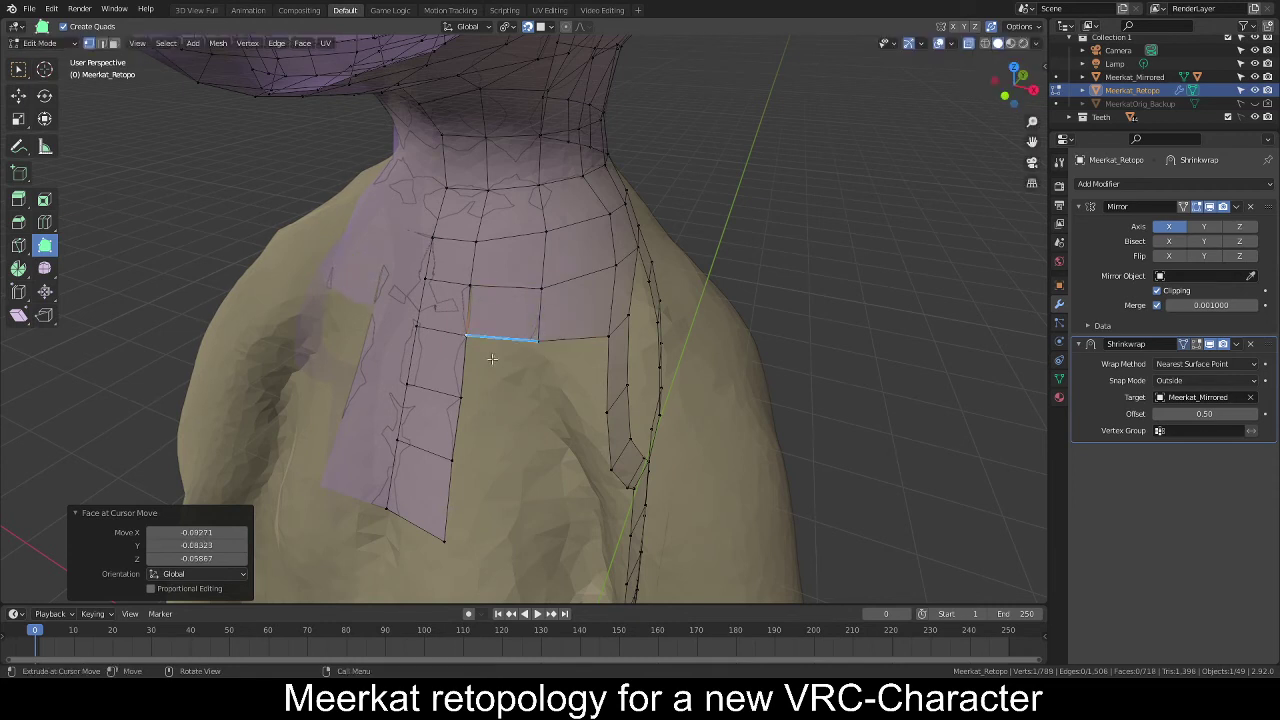
pyautogui.press('g')
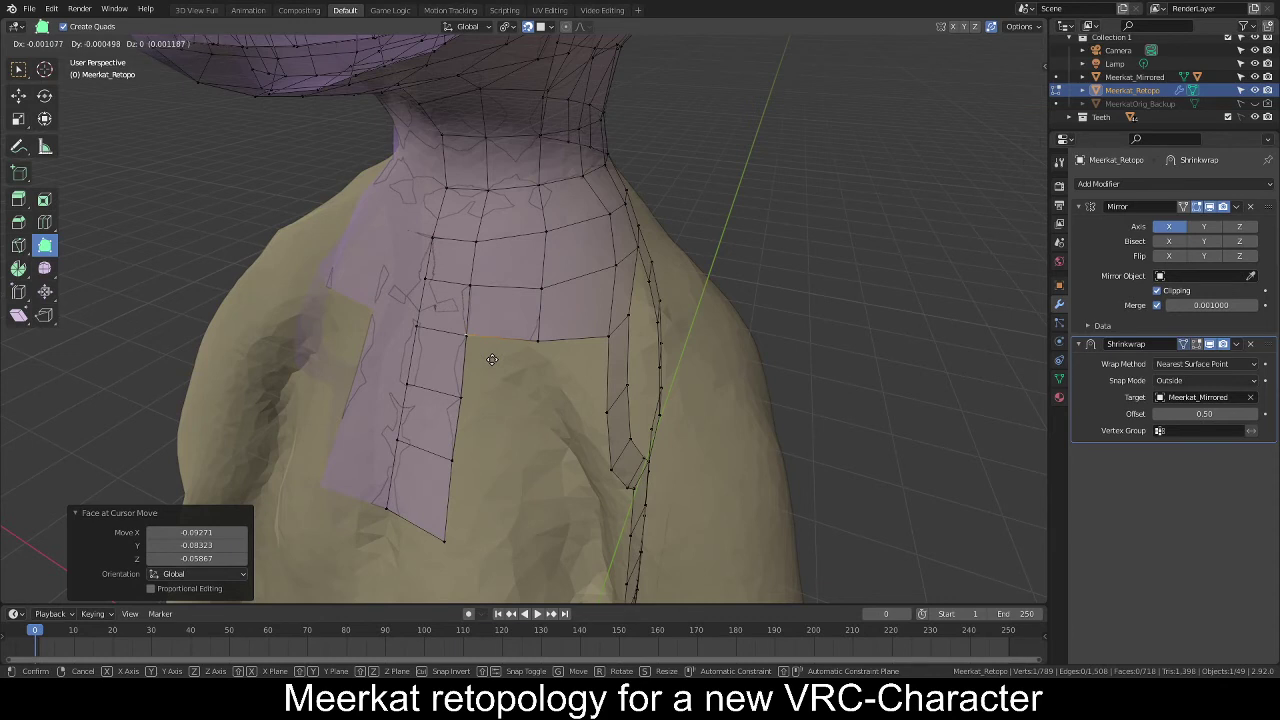
pyautogui.click(491, 359)
pyautogui.press('g')
pyautogui.click(491, 359)
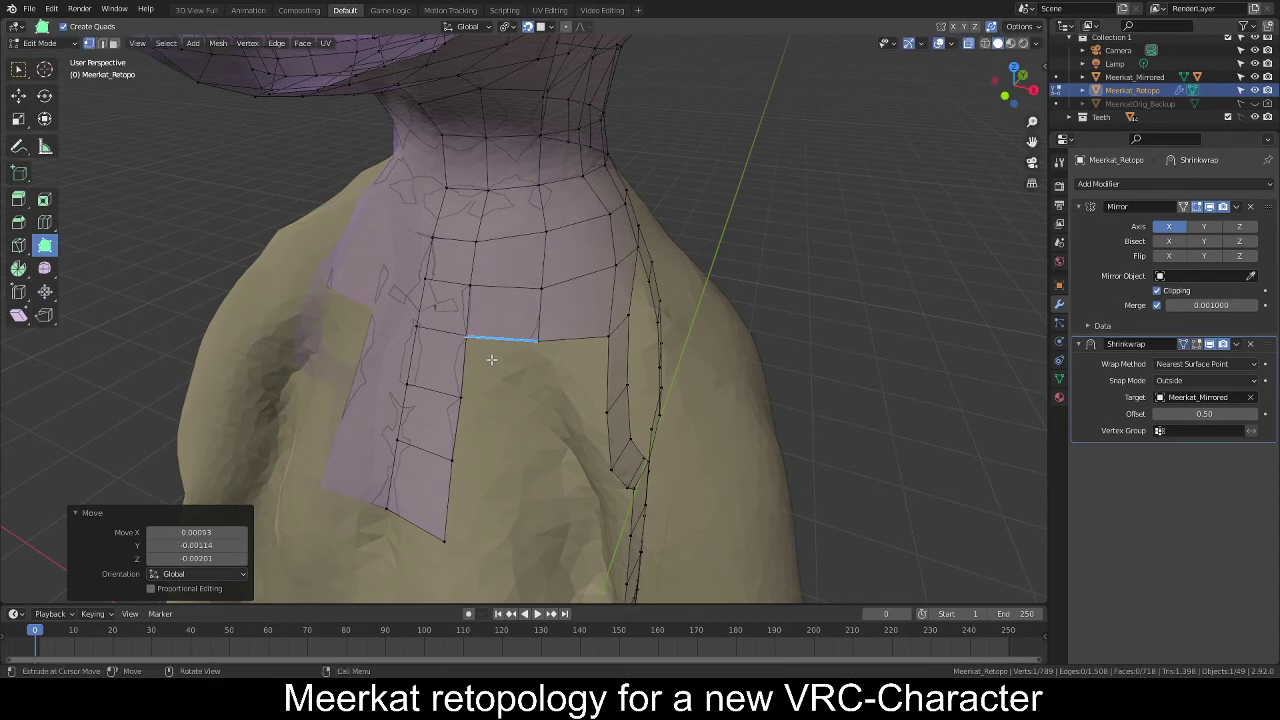
pyautogui.press('g')
pyautogui.click(491, 358)
pyautogui.hotkey('alt', 'a')
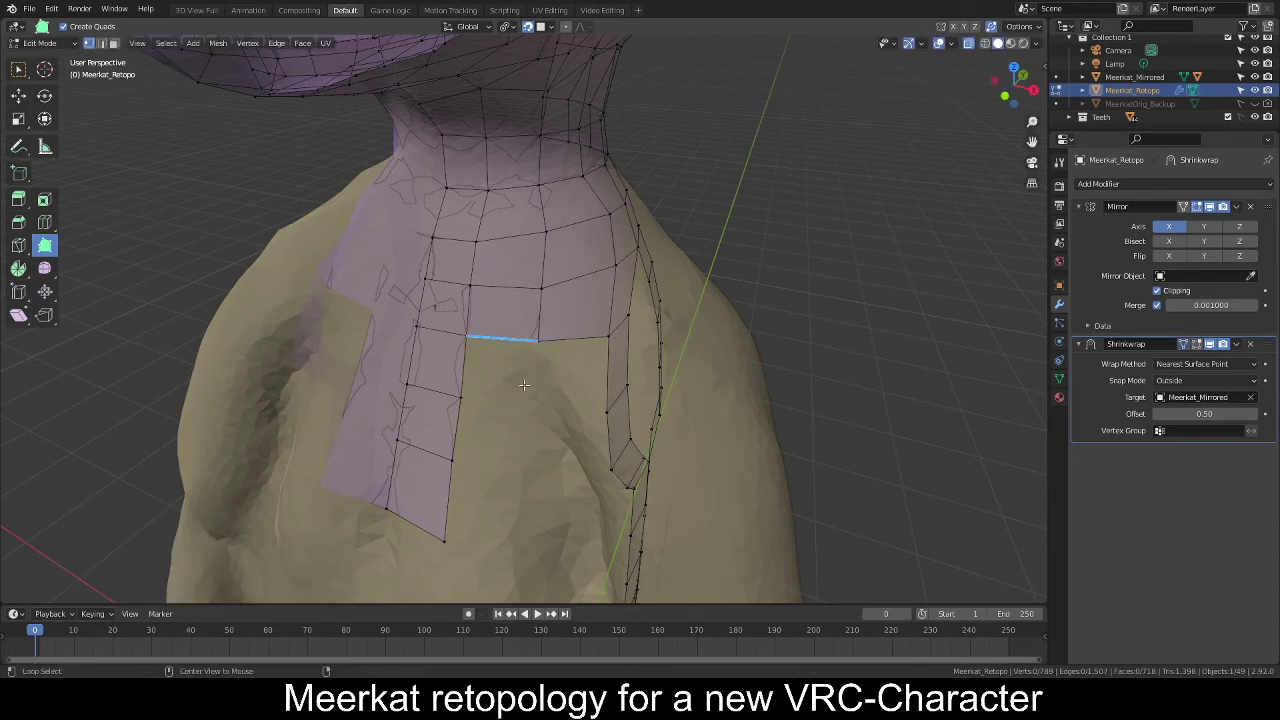
# Extrude the shoulder strip's inner edge toward the chest as a new quad, then rotate it 9.3°, scale it down and reposition it.
pyautogui.moveTo(511, 374); pyautogui.dragTo(605, 306, button='middle')
pyautogui.scroll(-6, 563, 363)
pyautogui.scroll(5, 512, 377)
pyautogui.scroll(3, 531, 400)
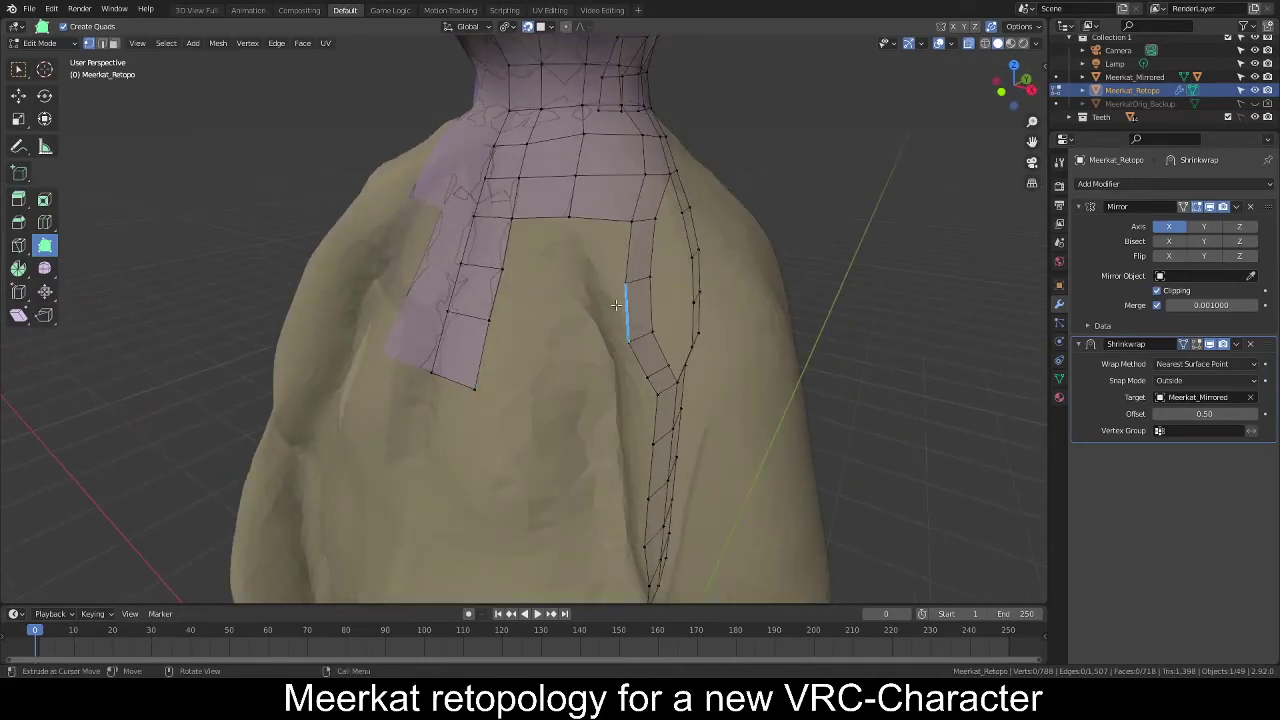
pyautogui.keyDown('ctrl'); pyautogui.rightClick(572, 300); pyautogui.keyUp('ctrl')
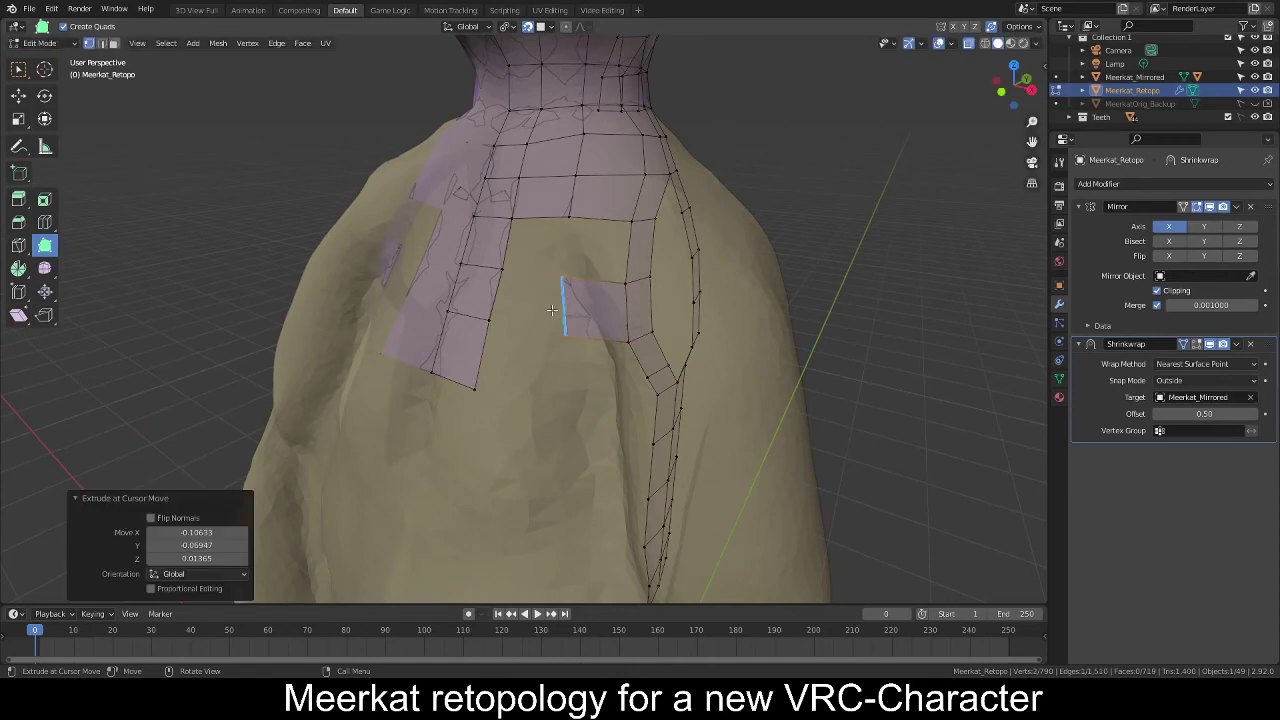
pyautogui.moveTo(572, 300); pyautogui.dragTo(638, 365, button='middle')
pyautogui.press('r')
pyautogui.click(627, 374)
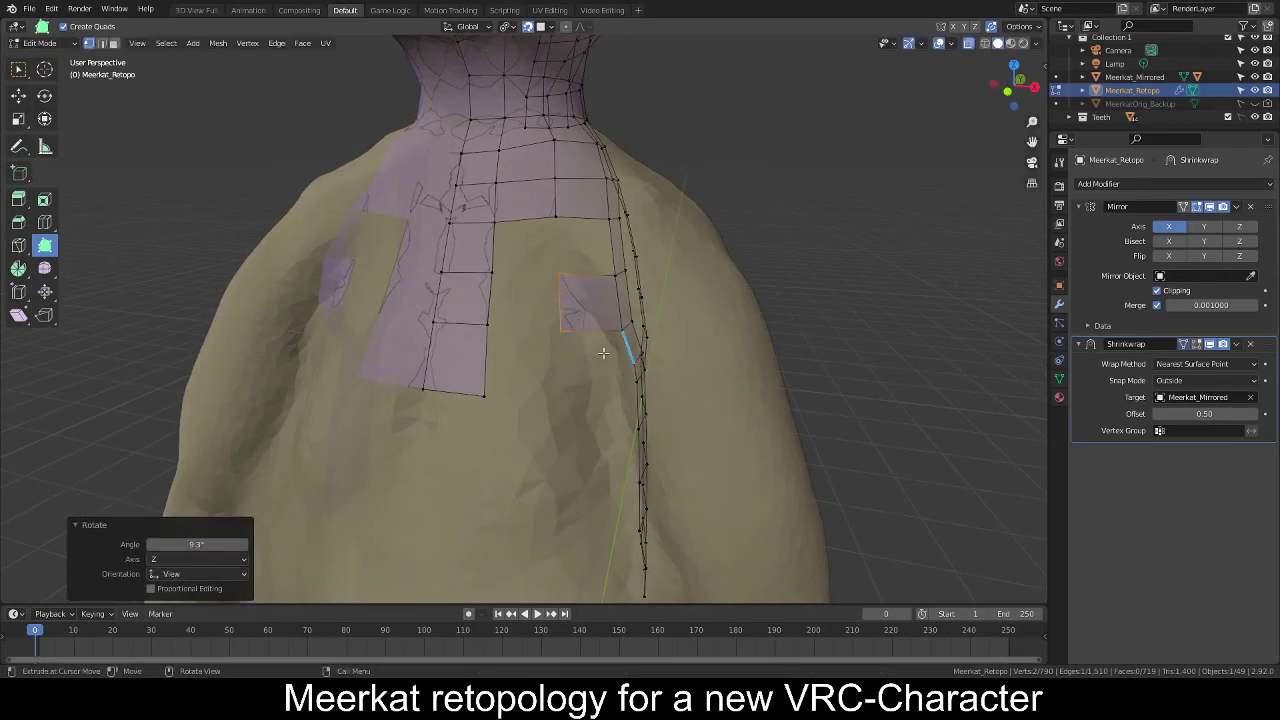
pyautogui.press('s')
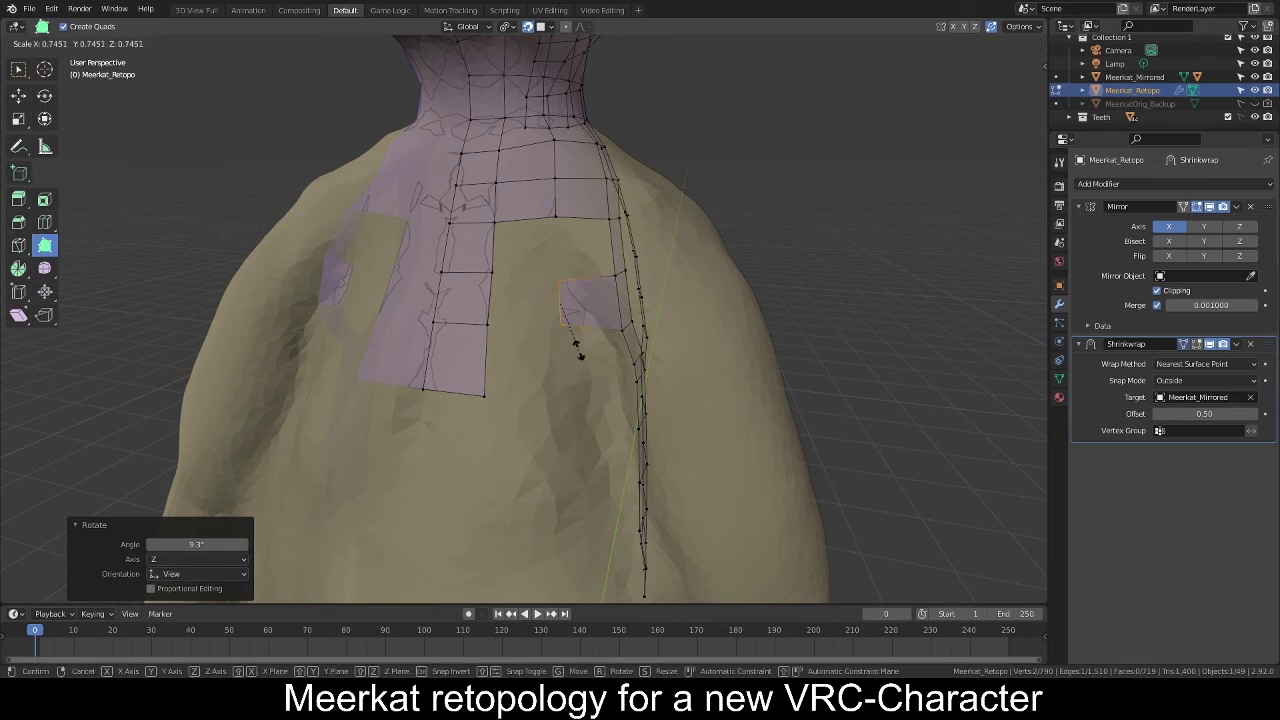
pyautogui.click(583, 355)
pyautogui.press('g')
pyautogui.click(582, 357)
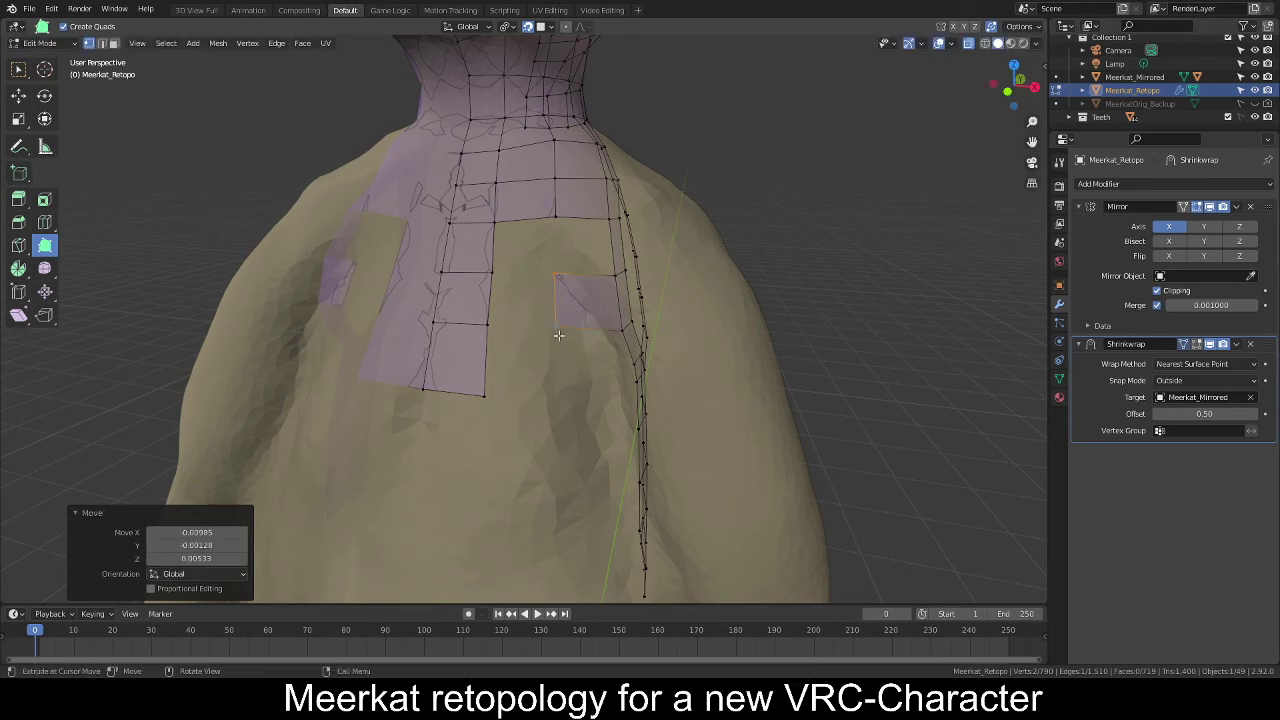
# Fill the openings around the extruded quad with three faces, connecting it to the chest strip and the row above.
pyautogui.click(543, 291)
pyautogui.press('w')
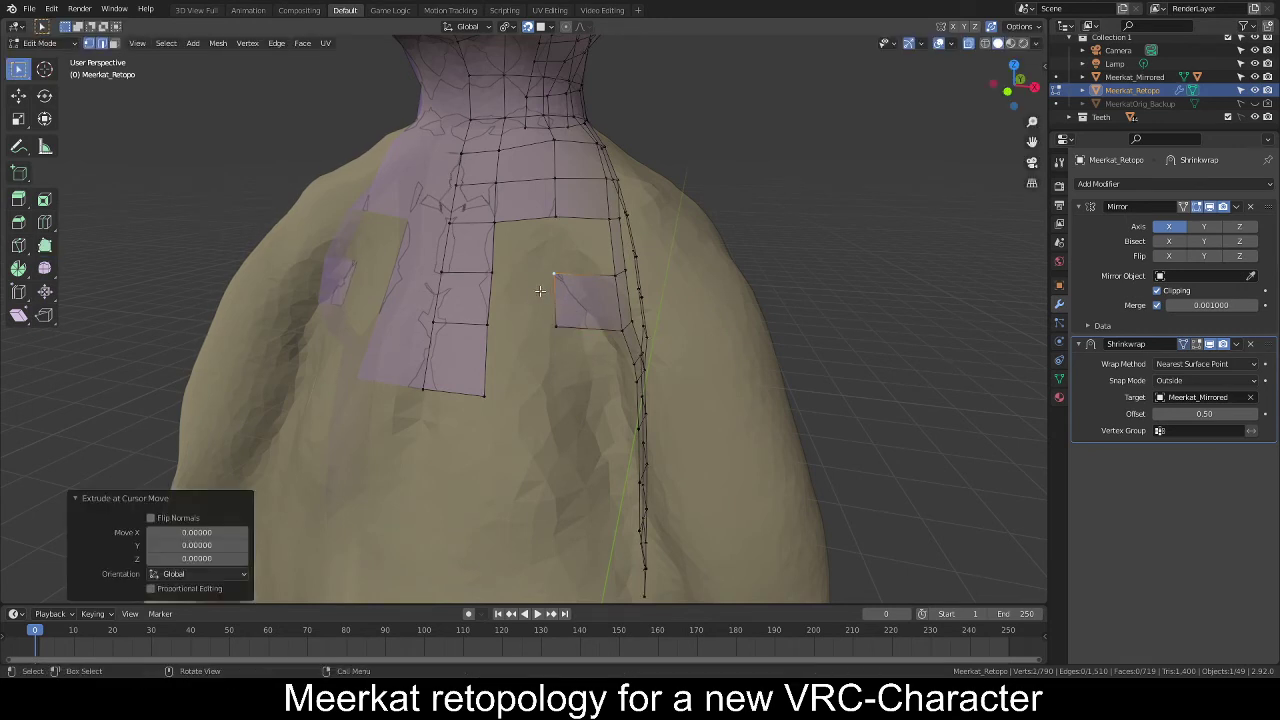
pyautogui.press('2')
pyautogui.keyDown('shift'); pyautogui.click(492, 294); pyautogui.keyUp('shift')
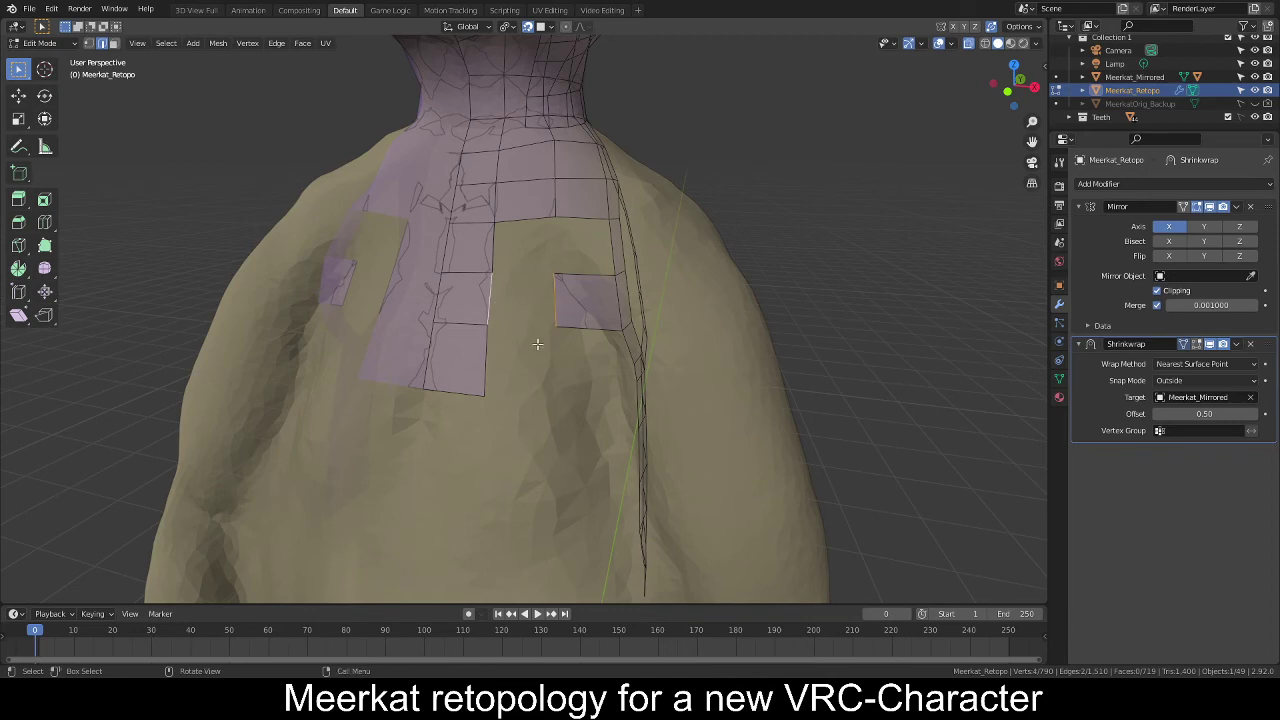
pyautogui.press('f')
pyautogui.click(494, 250)
pyautogui.press('f')
pyautogui.press('f')
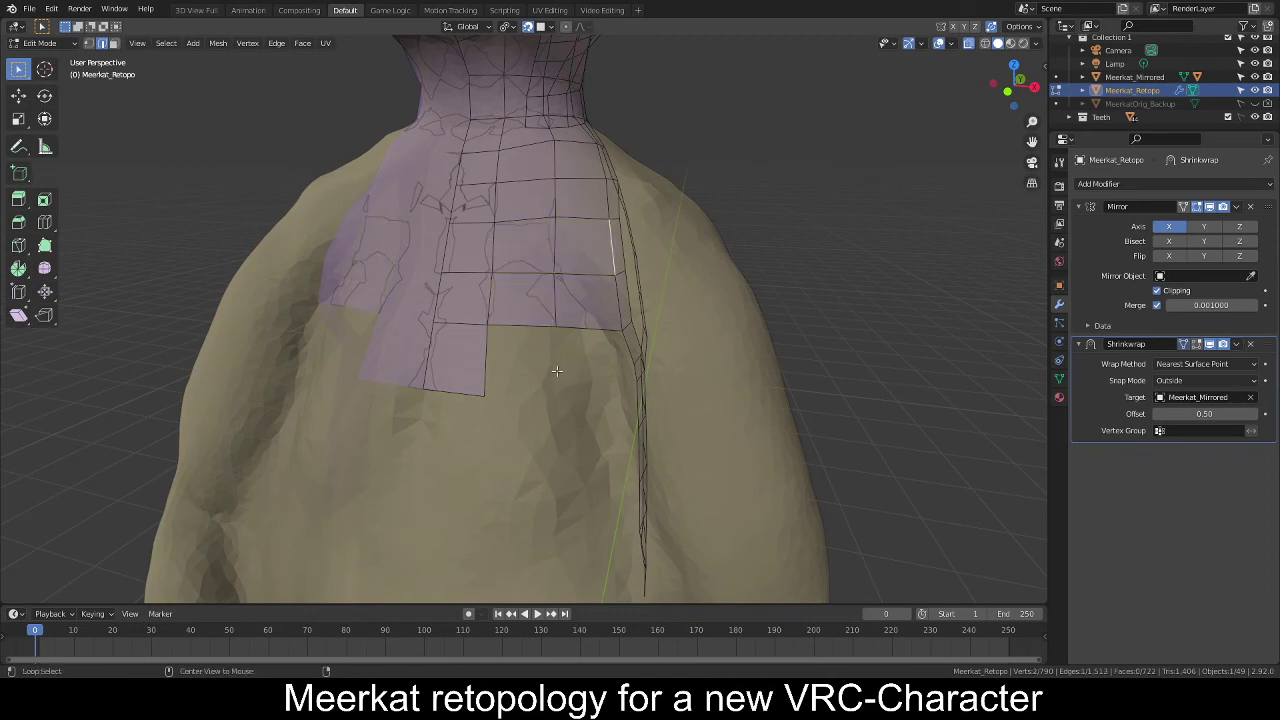
pyautogui.hotkey('alt', 'a')
# Add two Poly Build quads below the filled rows, one beside the chest strip and one beside the shoulder strip.
pyautogui.moveTo(574, 386); pyautogui.dragTo(509, 385, button='middle')
pyautogui.scroll(-4, 509, 385)
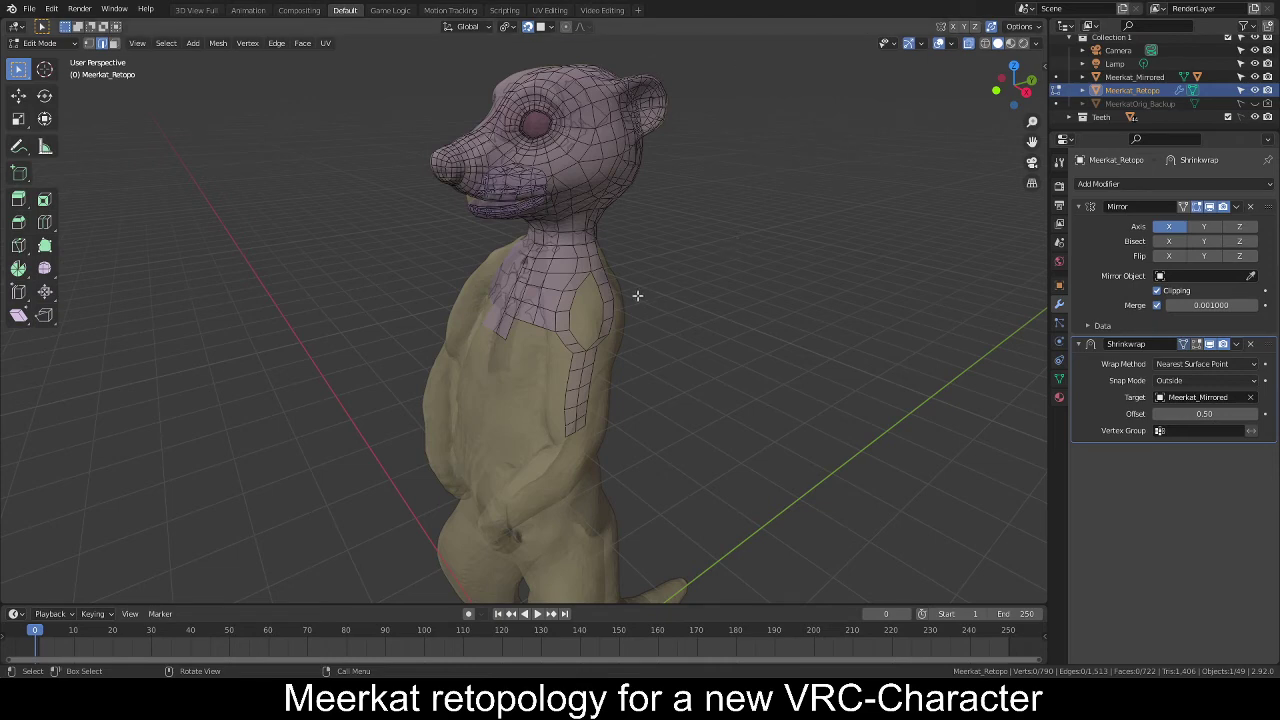
pyautogui.scroll(3, 504, 351)
pyautogui.moveTo(504, 351)
pyautogui.mouseDown(button='middle')
pyautogui.moveTo(517, 318)
pyautogui.moveTo(560, 330)
pyautogui.moveTo(518, 349)
pyautogui.mouseUp(button='middle')
pyautogui.click(44, 246)
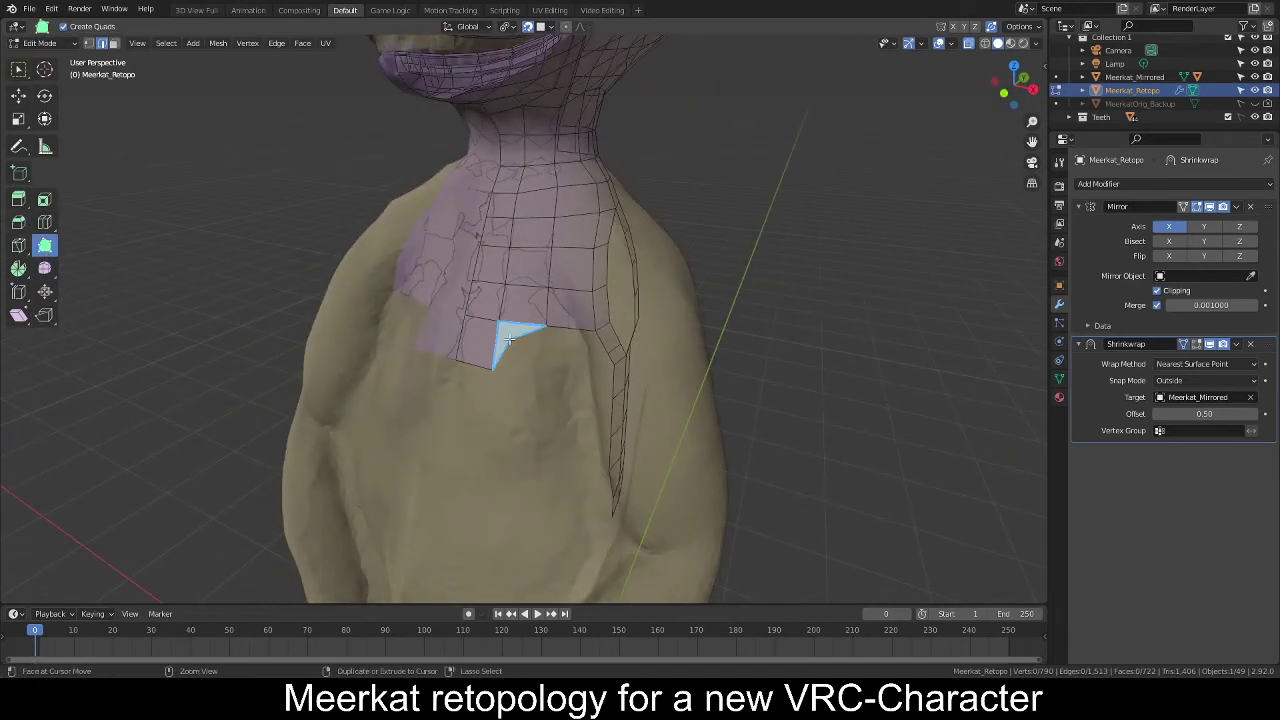
pyautogui.keyDown('ctrl'); pyautogui.moveTo(510, 340); pyautogui.dragTo(542, 376); pyautogui.keyUp('ctrl')
pyautogui.moveTo(632, 376); pyautogui.dragTo(568, 369, button='middle')
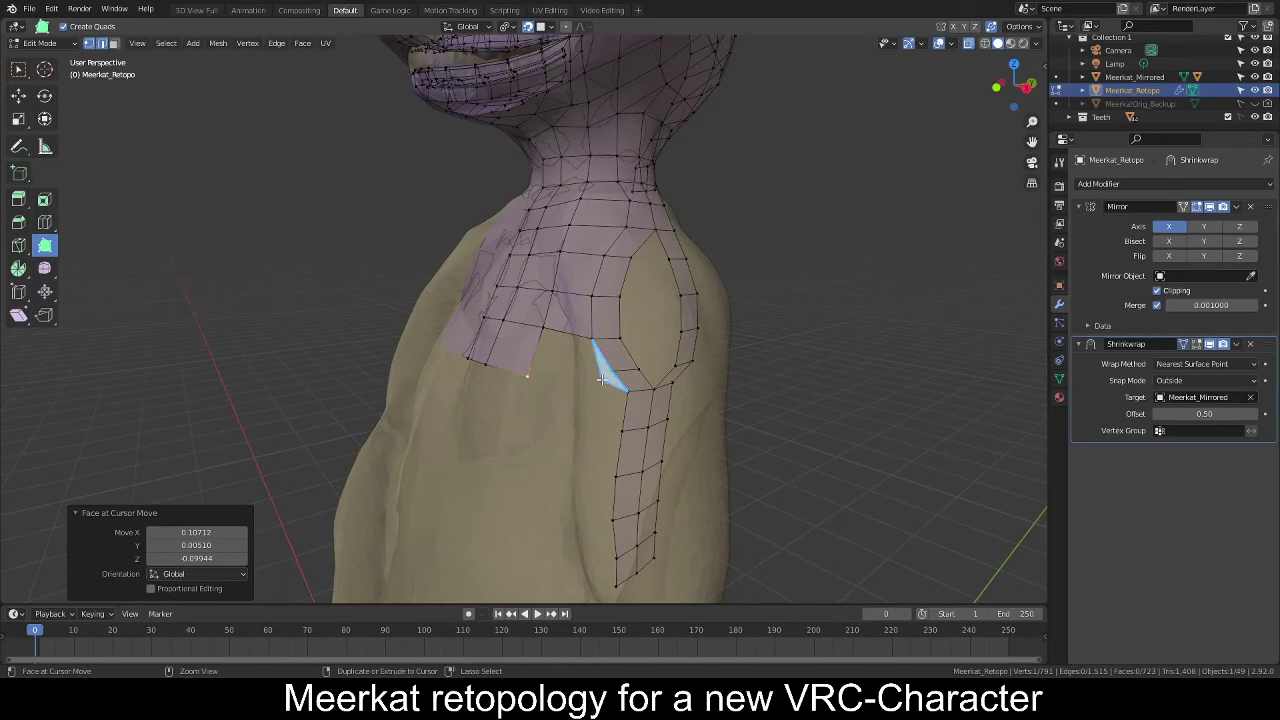
pyautogui.moveTo(601, 379); pyautogui.dragTo(582, 385)
pyautogui.moveTo(582, 385); pyautogui.dragTo(608, 382, button='middle')
pyautogui.moveTo(592, 385); pyautogui.dragTo(588, 371)
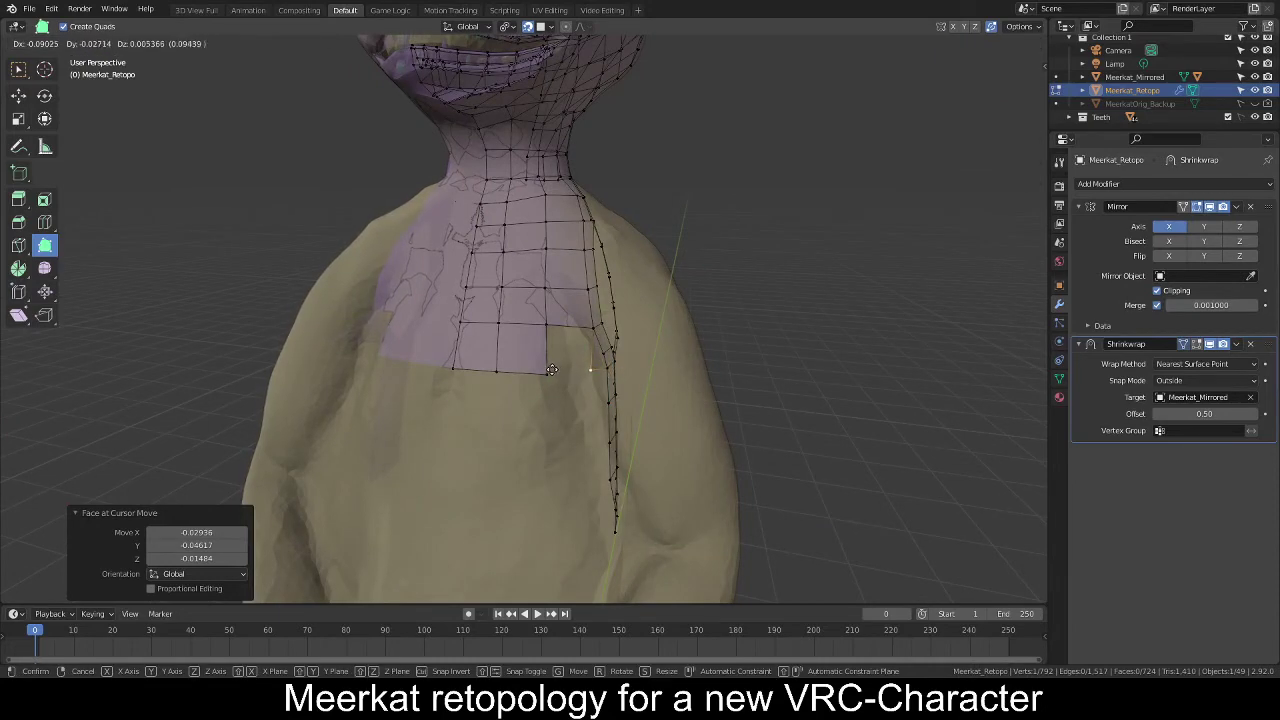
pyautogui.moveTo(552, 369); pyautogui.dragTo(552, 369)
pyautogui.moveTo(552, 369); pyautogui.dragTo(600, 398, button='middle')
# Close the remaining middle gap of the lowest row with a quad and merge its loose corner into the neighbouring vertex.
pyautogui.keyDown('ctrl'); pyautogui.moveTo(585, 354); pyautogui.dragTo(544, 410); pyautogui.keyUp('ctrl')
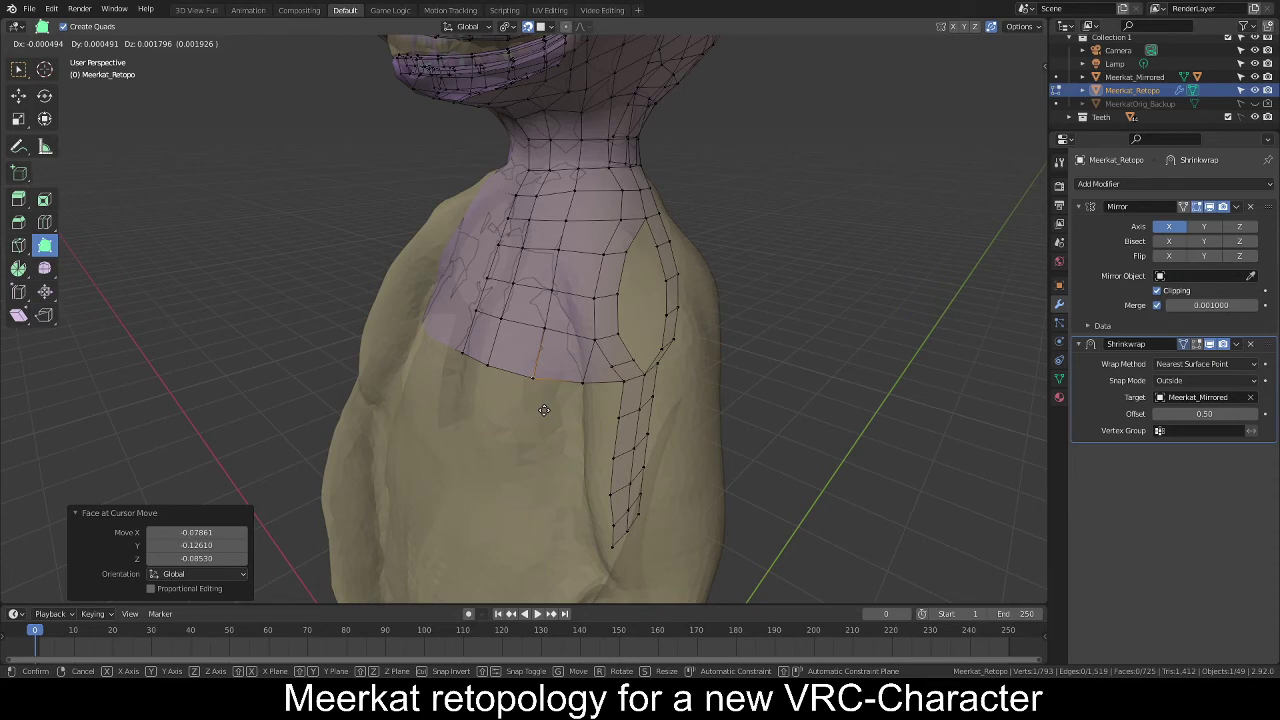
pyautogui.click(544, 410)
pyautogui.press('g')
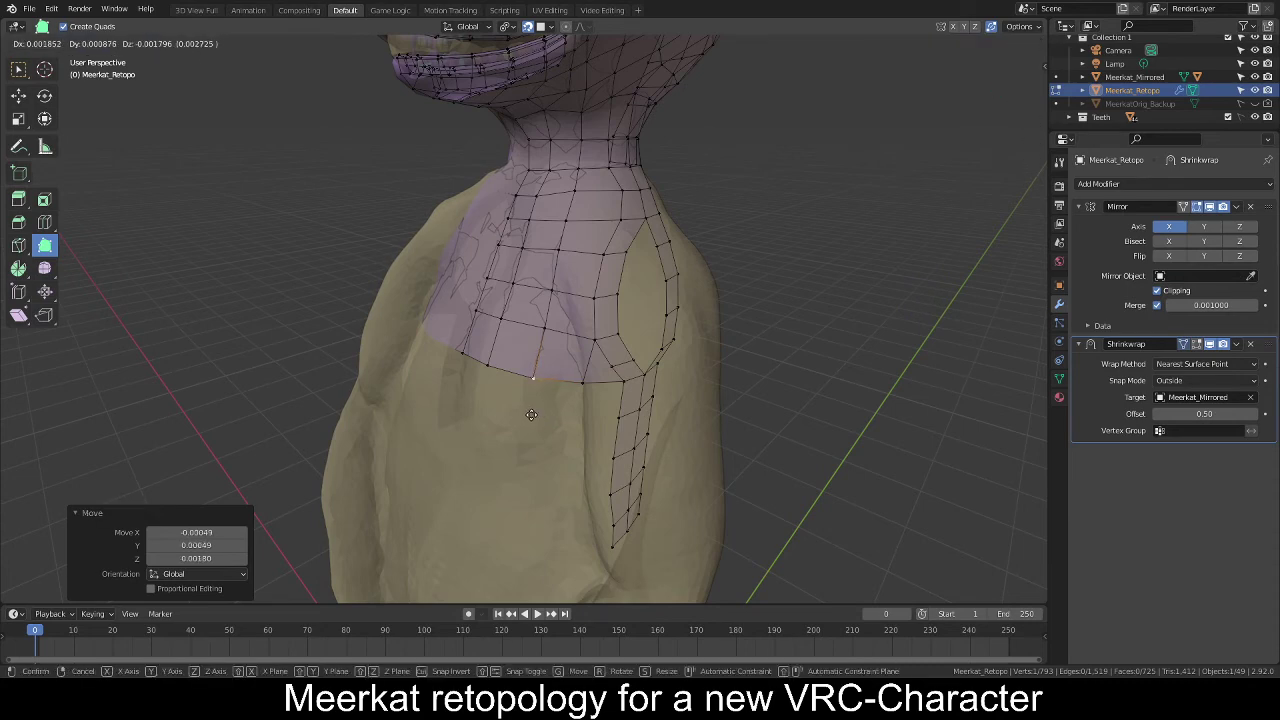
pyautogui.moveTo(531, 414); pyautogui.dragTo(531, 414)
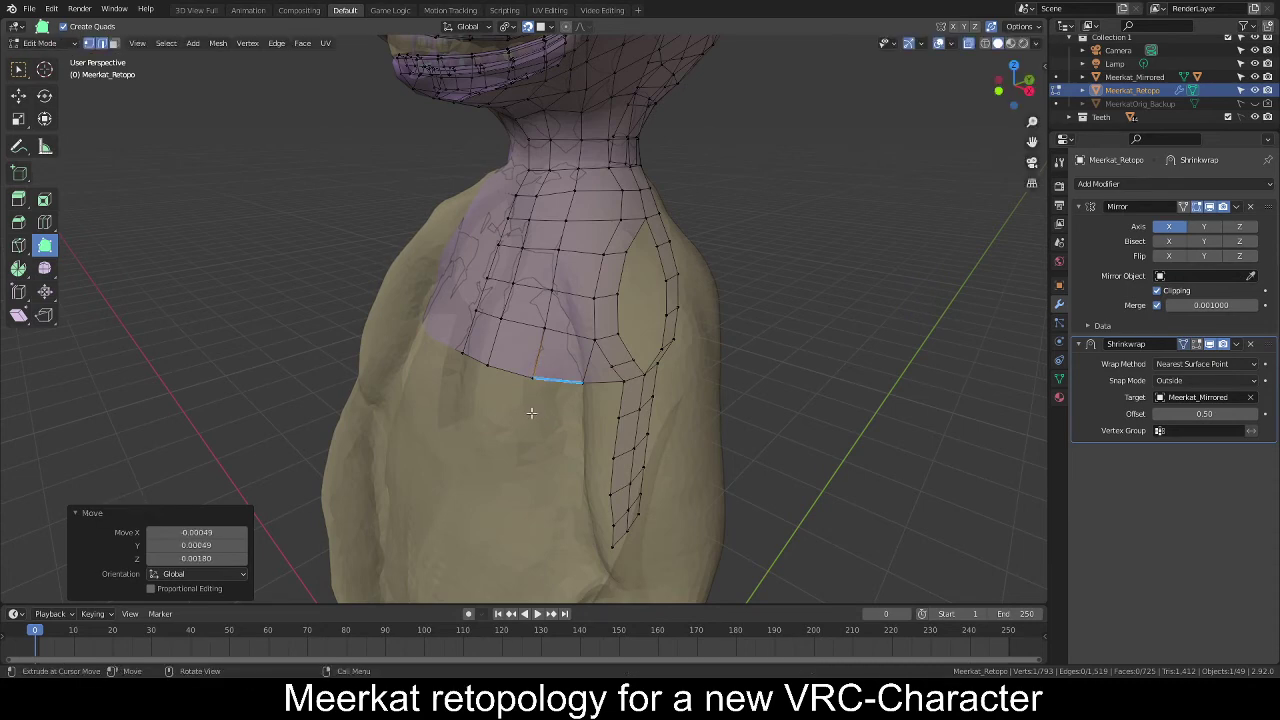
pyautogui.scroll(5, 531, 413)
pyautogui.moveTo(576, 428); pyautogui.dragTo(602, 431)
pyautogui.scroll(-5, 585, 458)
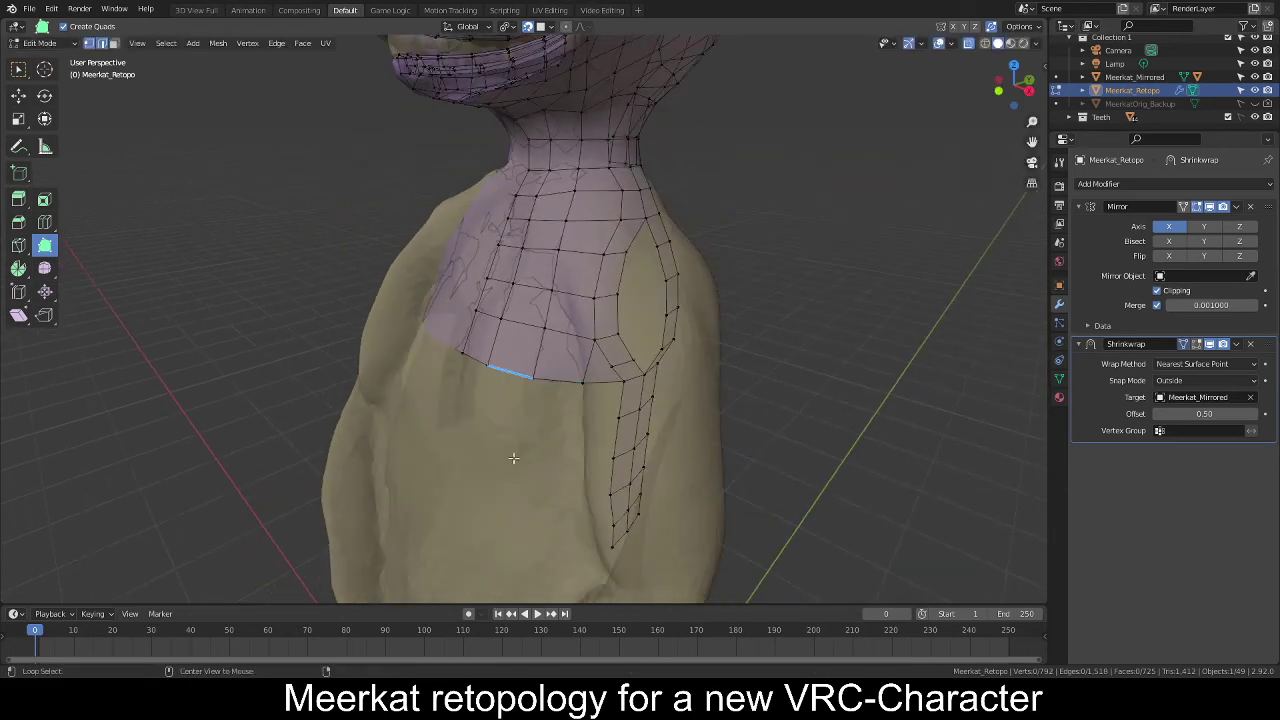
# Check the completed chest rows around the torso and save the Blender file.
pyautogui.moveTo(585, 458); pyautogui.dragTo(467, 418, button='middle')
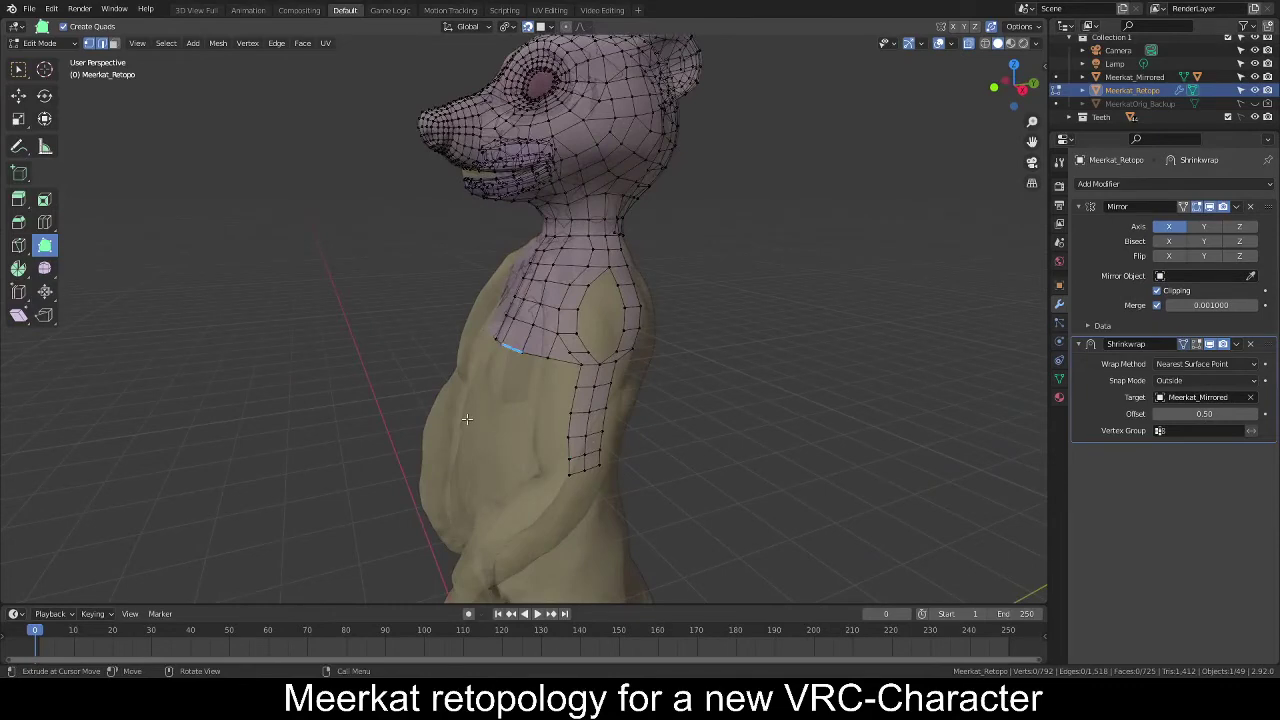
pyautogui.moveTo(493, 444); pyautogui.dragTo(540, 449, button='middle')
pyautogui.scroll(4, 540, 449)
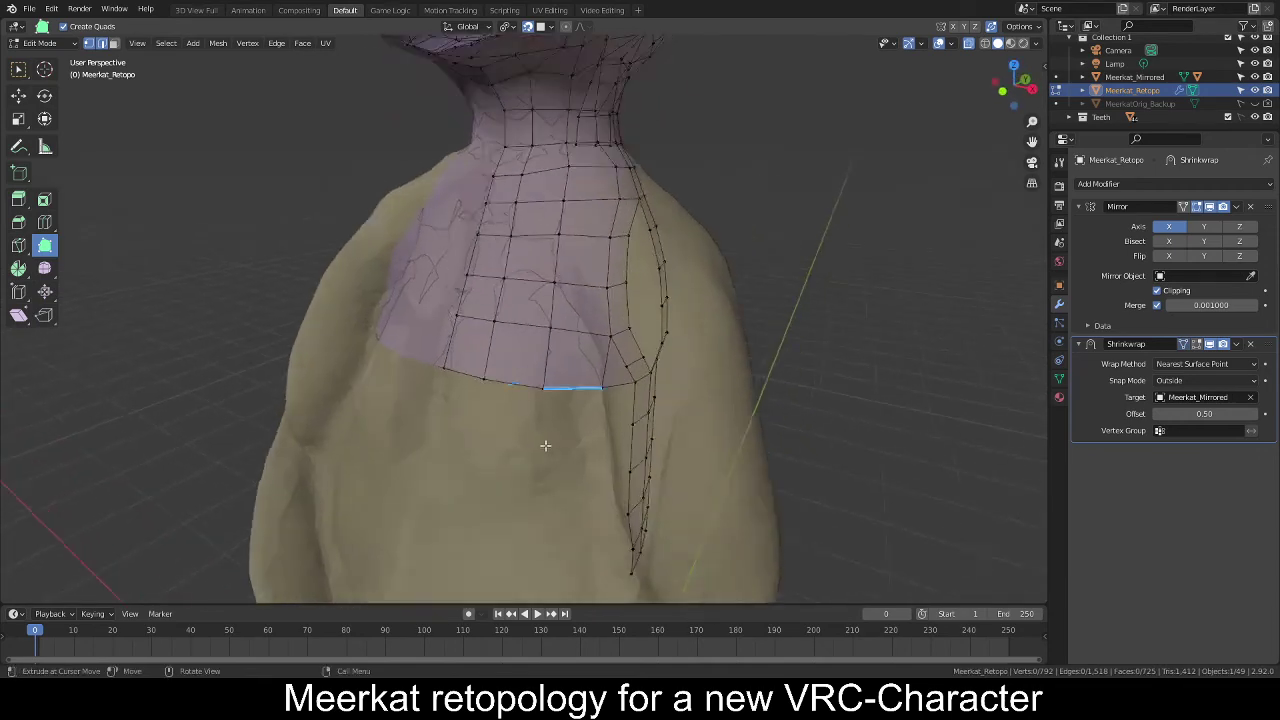
pyautogui.scroll(-3, 550, 448)
pyautogui.hotkey('ctrl', 's')
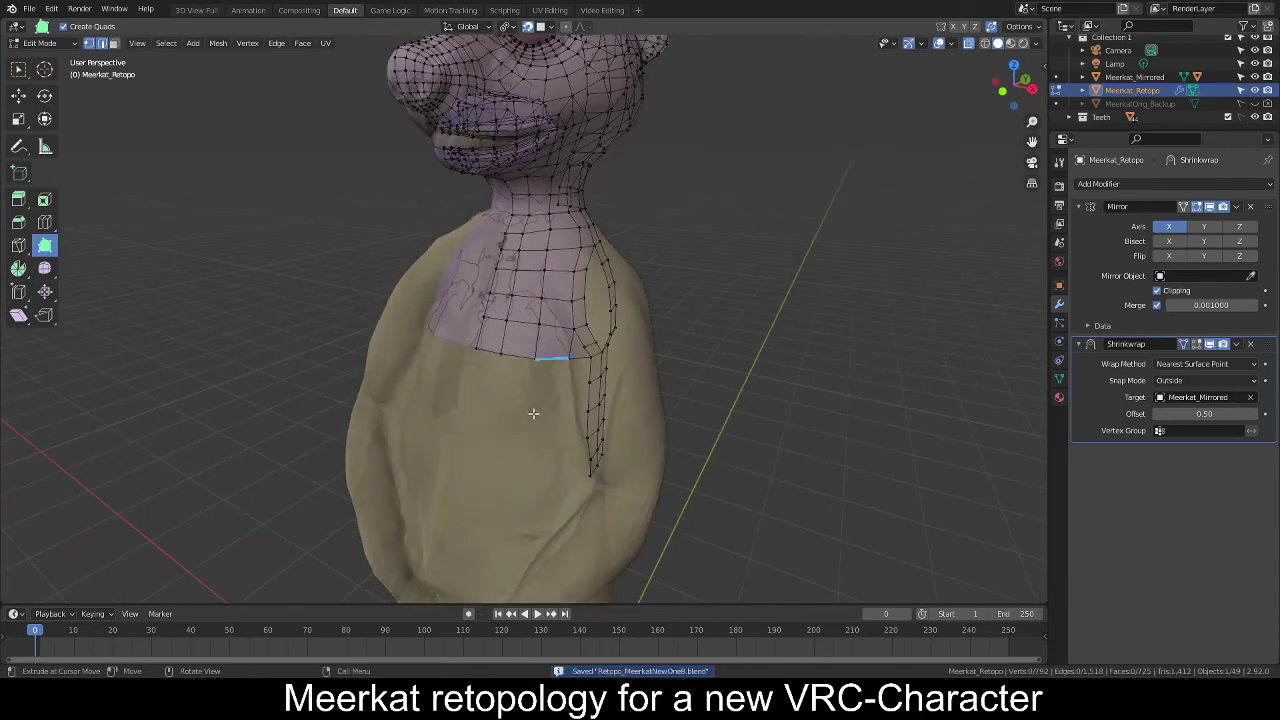
# Select the retopo mesh's head and upper neck in right orthographic view and hide them, leaving only the torso geometry.
pyautogui.moveTo(706, 282); pyautogui.dragTo(780, 332, button='middle')
pyautogui.scroll(3, 871, 336)
pyautogui.moveTo(868, 338); pyautogui.dragTo(772, 349, button='middle')
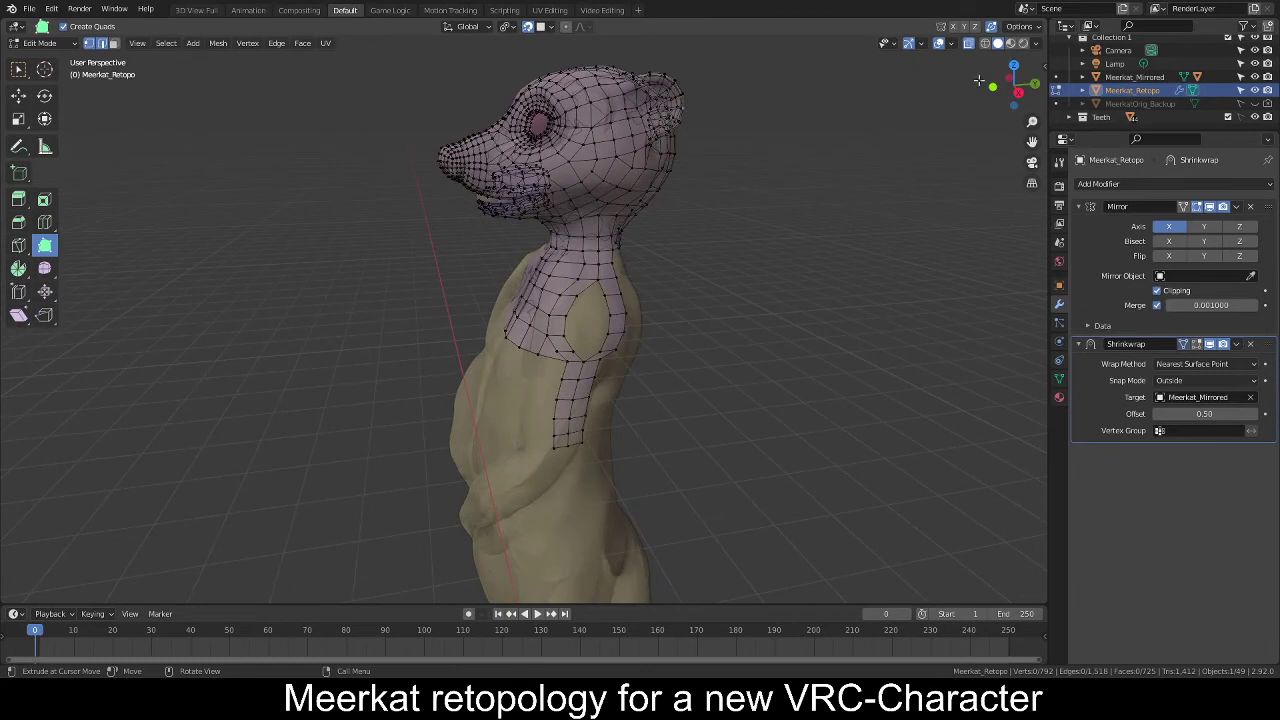
pyautogui.click(992, 27)
pyautogui.press('KP_3')
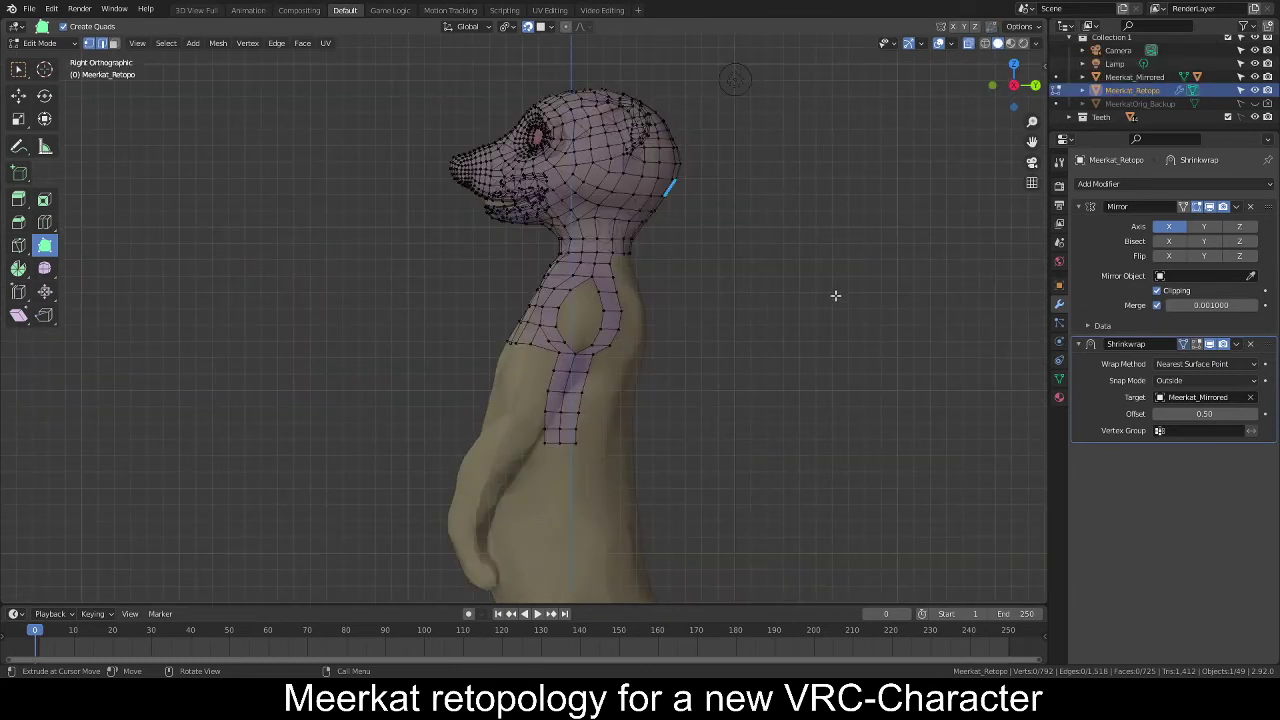
pyautogui.click(967, 43)
pyautogui.press('b')
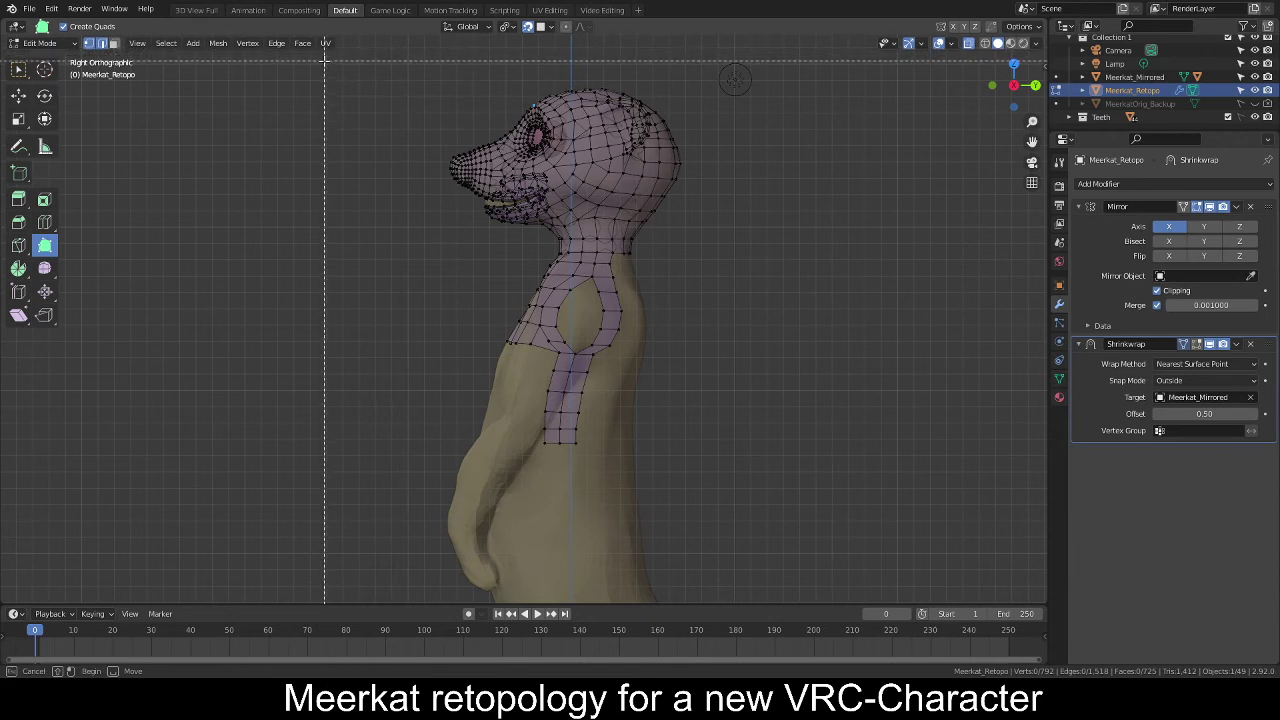
pyautogui.press('w')
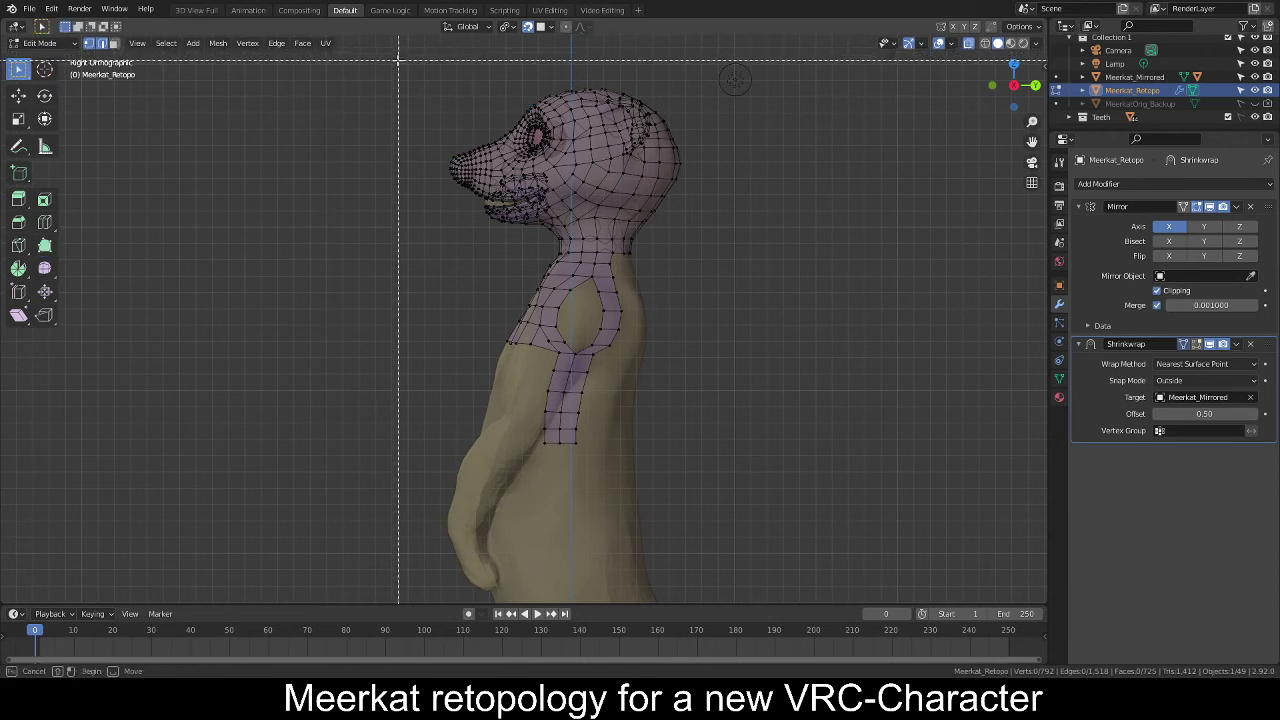
pyautogui.moveTo(365, 65); pyautogui.dragTo(802, 245)
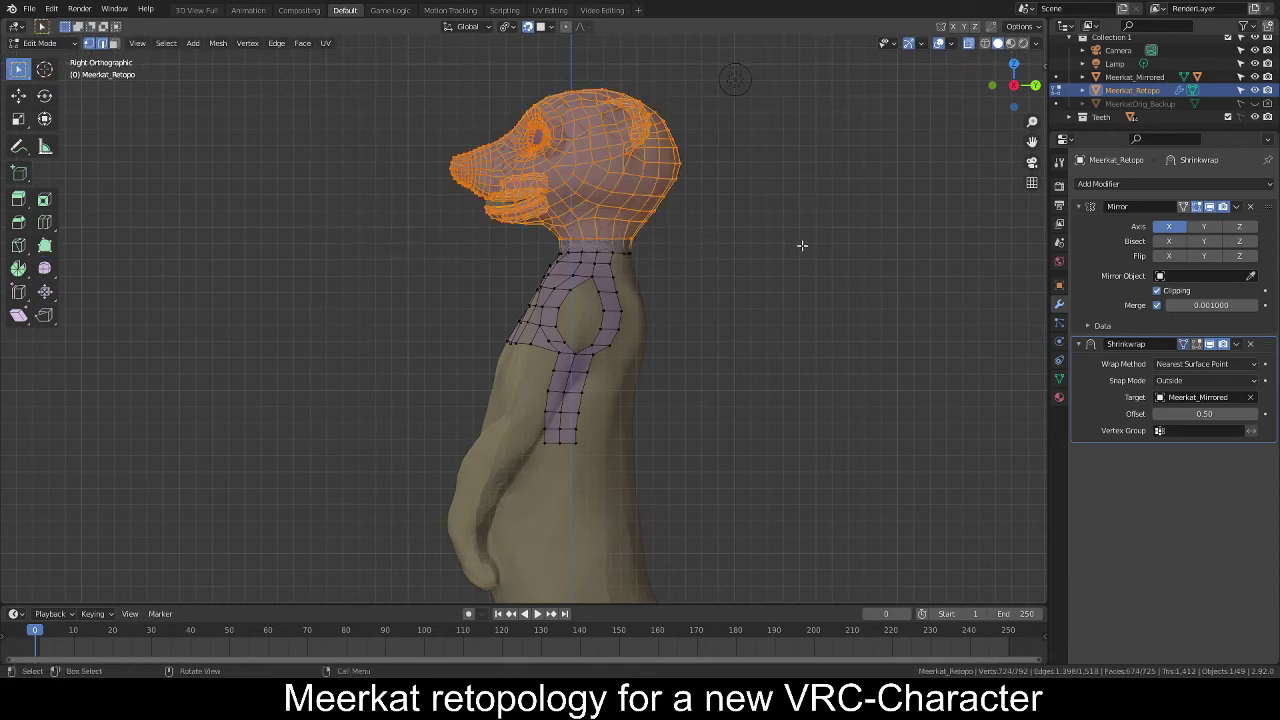
pyautogui.press('h')
# Move the bottom vertex of the shoulder opening slightly up and its top vertex slightly down to refine the loop.
pyautogui.moveTo(699, 262); pyautogui.dragTo(803, 284, button='middle')
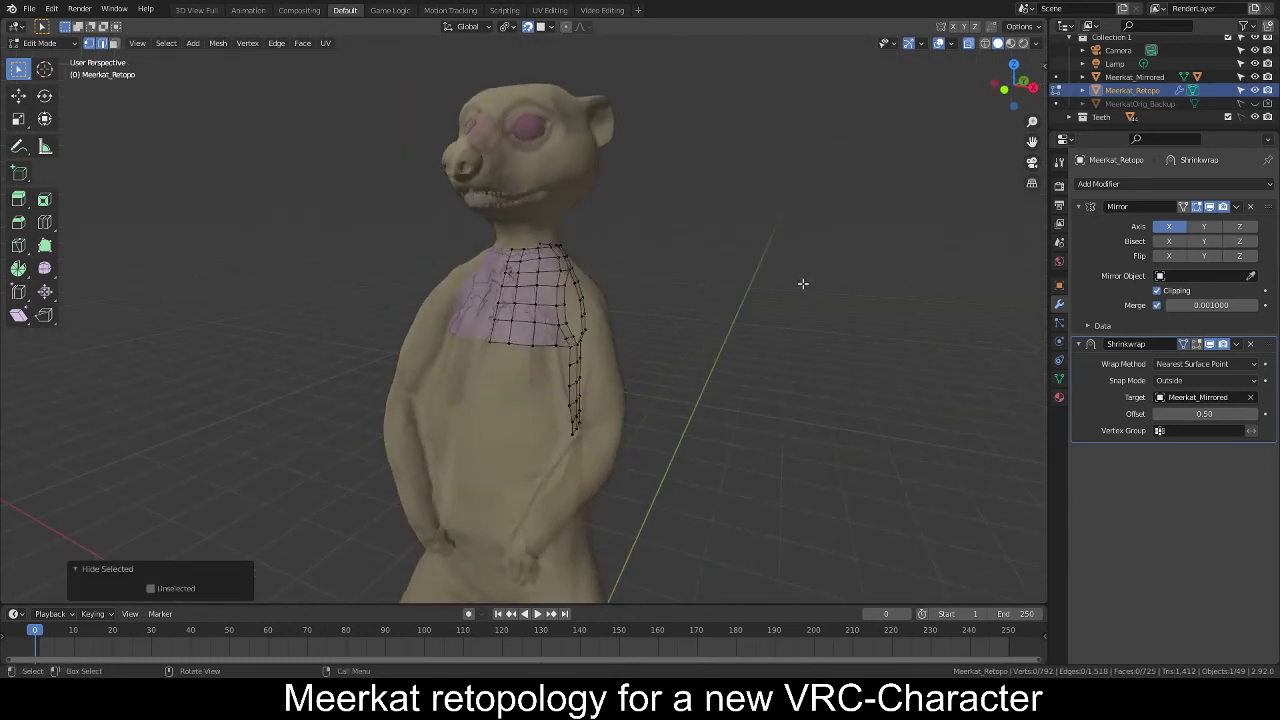
pyautogui.press('KP_1')
pyautogui.scroll(3, 780, 292)
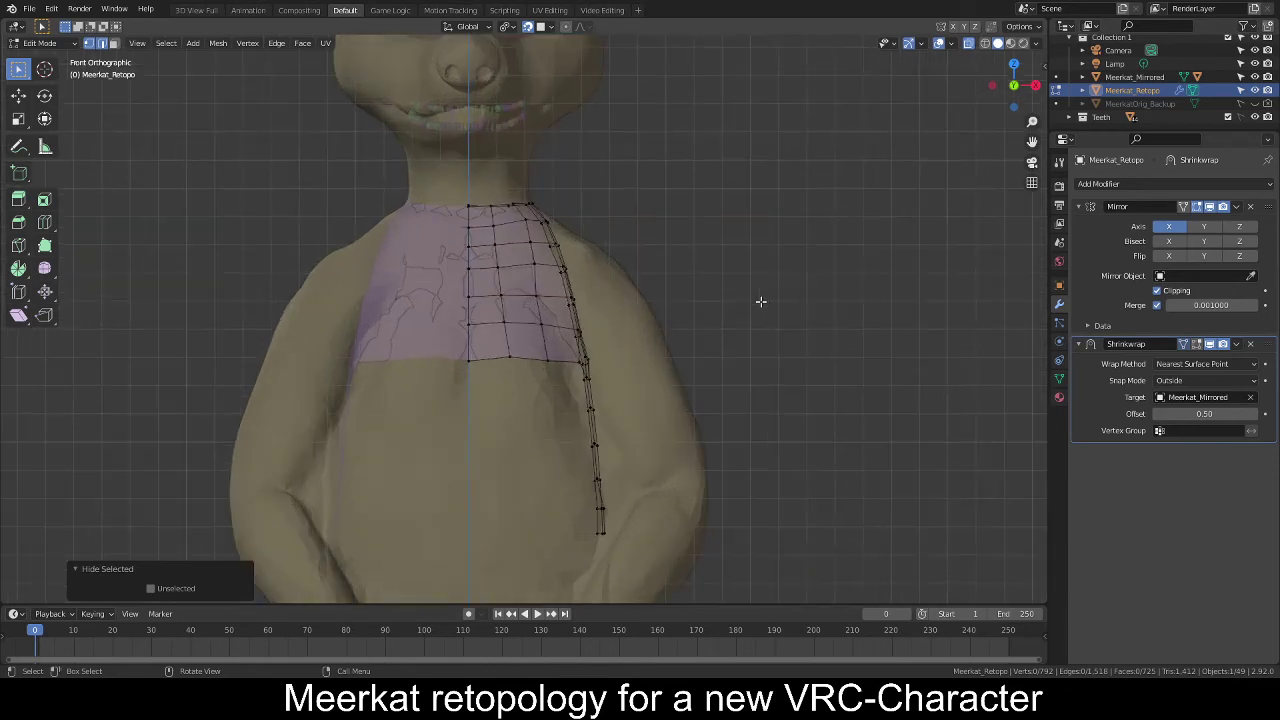
pyautogui.keyDown('shift'); pyautogui.moveTo(682, 318); pyautogui.dragTo(746, 328, button='middle'); pyautogui.keyUp('shift')
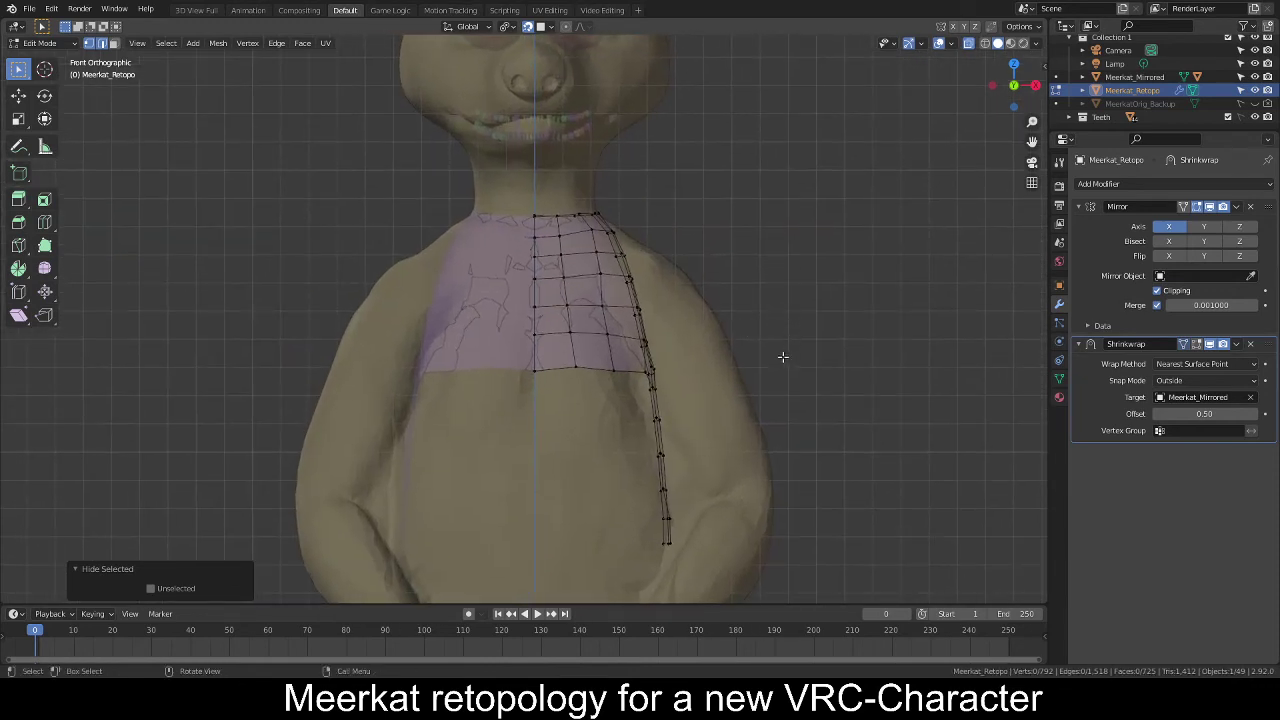
pyautogui.moveTo(754, 380); pyautogui.dragTo(634, 363, button='middle')
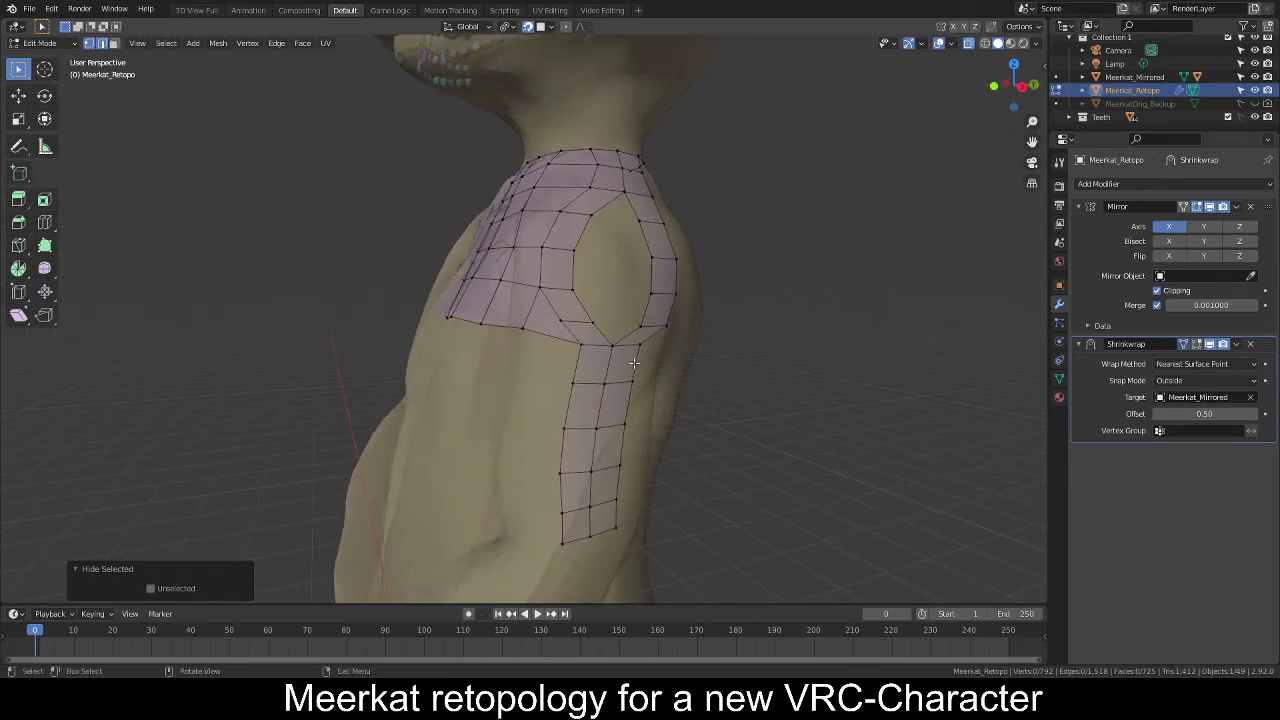
pyautogui.moveTo(629, 312); pyautogui.dragTo(588, 315, button='middle')
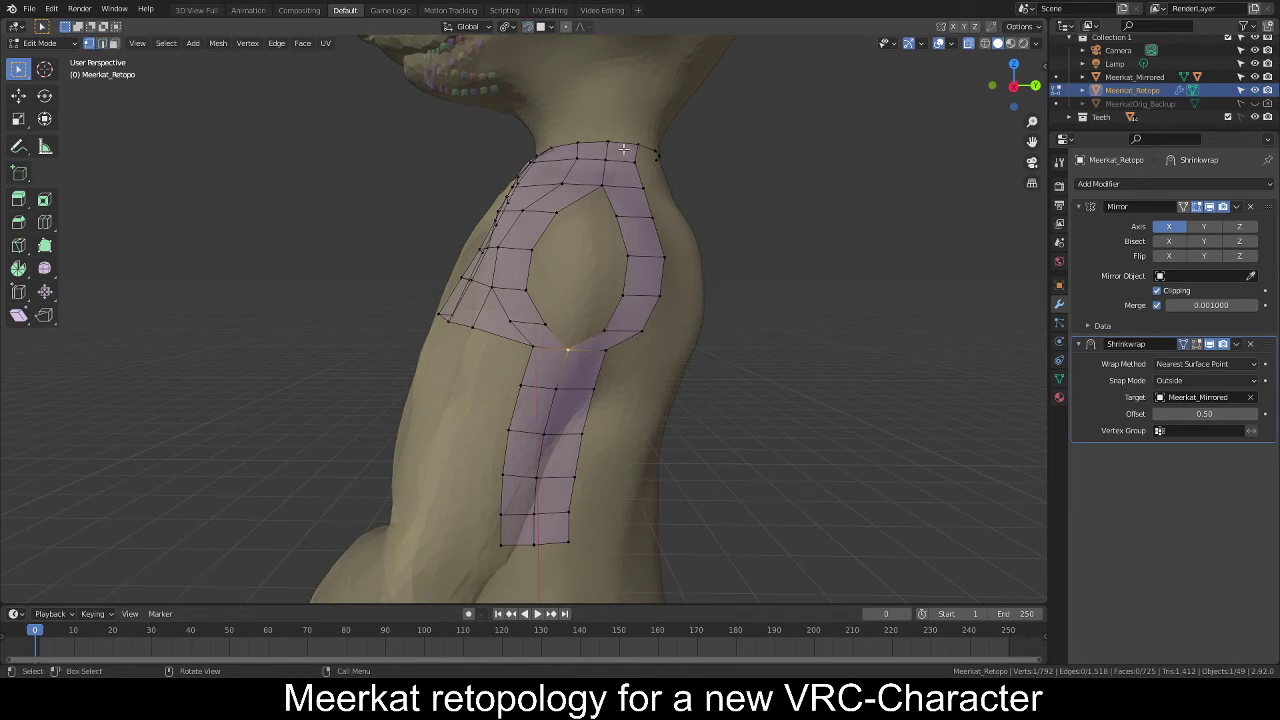
pyautogui.moveTo(623, 148); pyautogui.dragTo(694, 271, button='middle')
pyautogui.press('g')
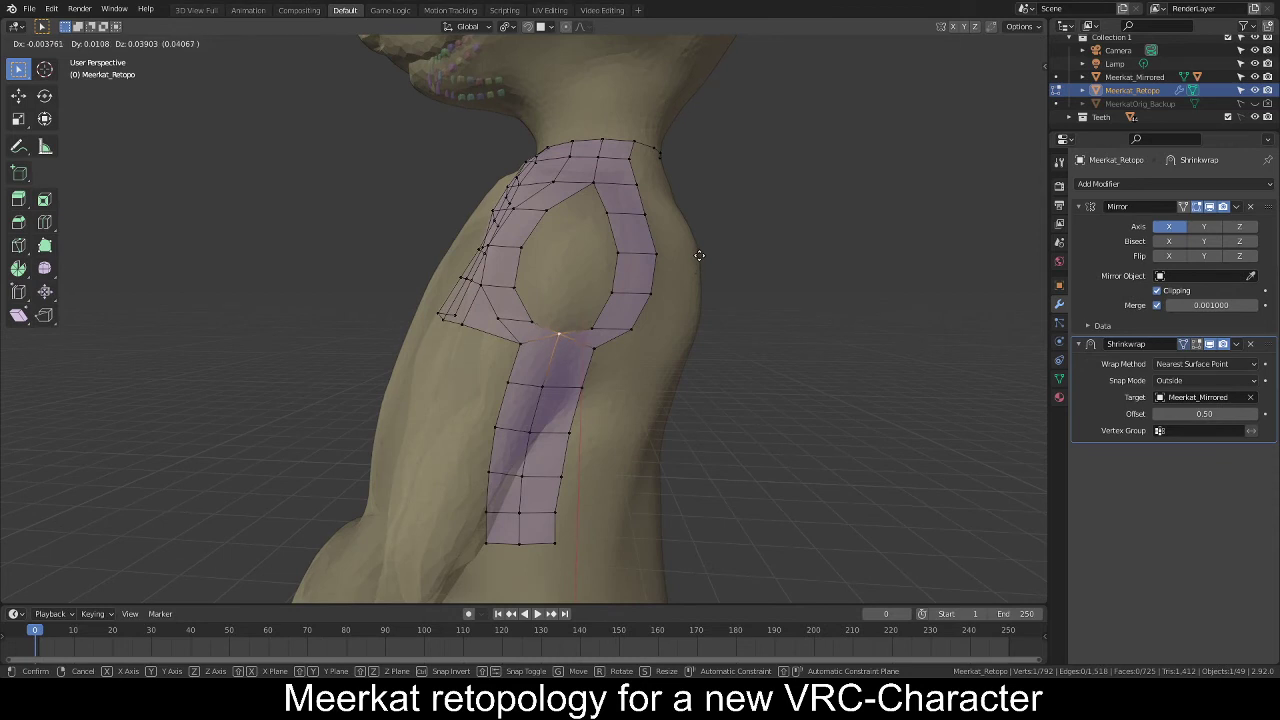
pyautogui.click(698, 257)
pyautogui.click(591, 181)
pyautogui.press('g')
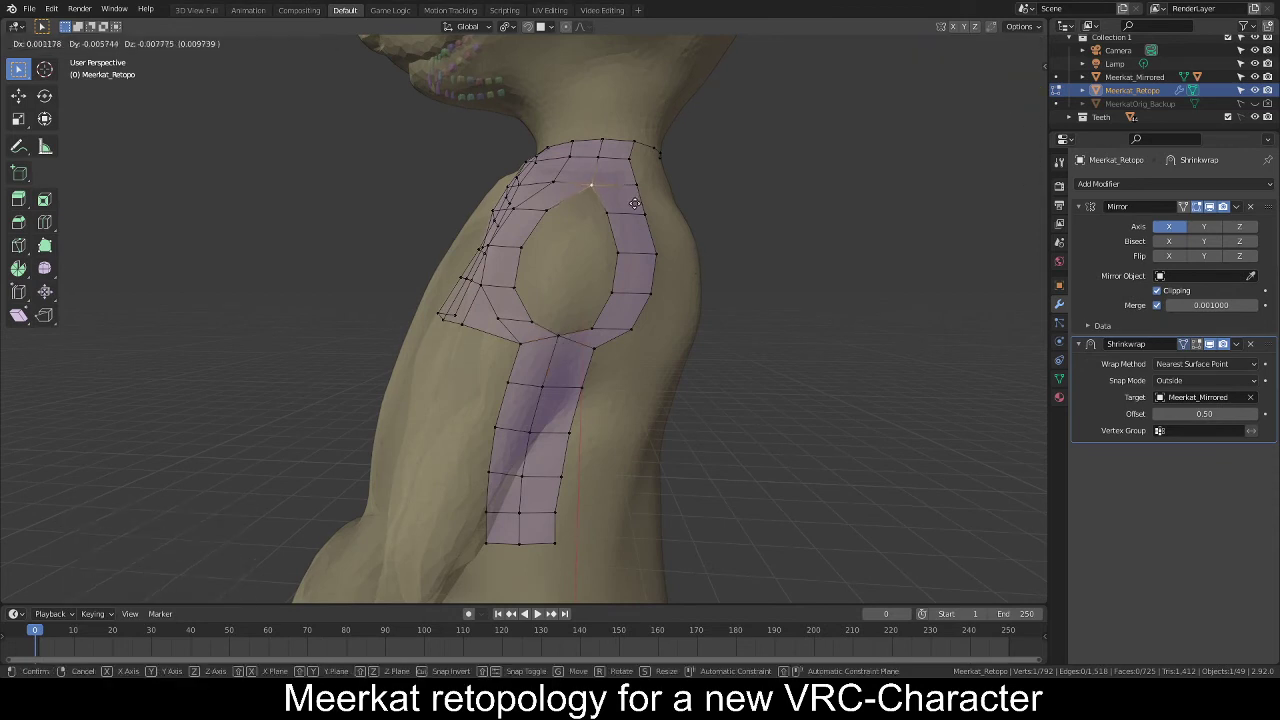
pyautogui.click(628, 212)
# With snapping off and connected smooth proportional editing at about 0.32, move the shoulder opening's two rear inner vertices toward the back.
pyautogui.moveTo(628, 212); pyautogui.dragTo(606, 177, button='middle')
pyautogui.moveTo(656, 262); pyautogui.dragTo(677, 234, button='middle')
pyautogui.scroll(-2, 624, 270)
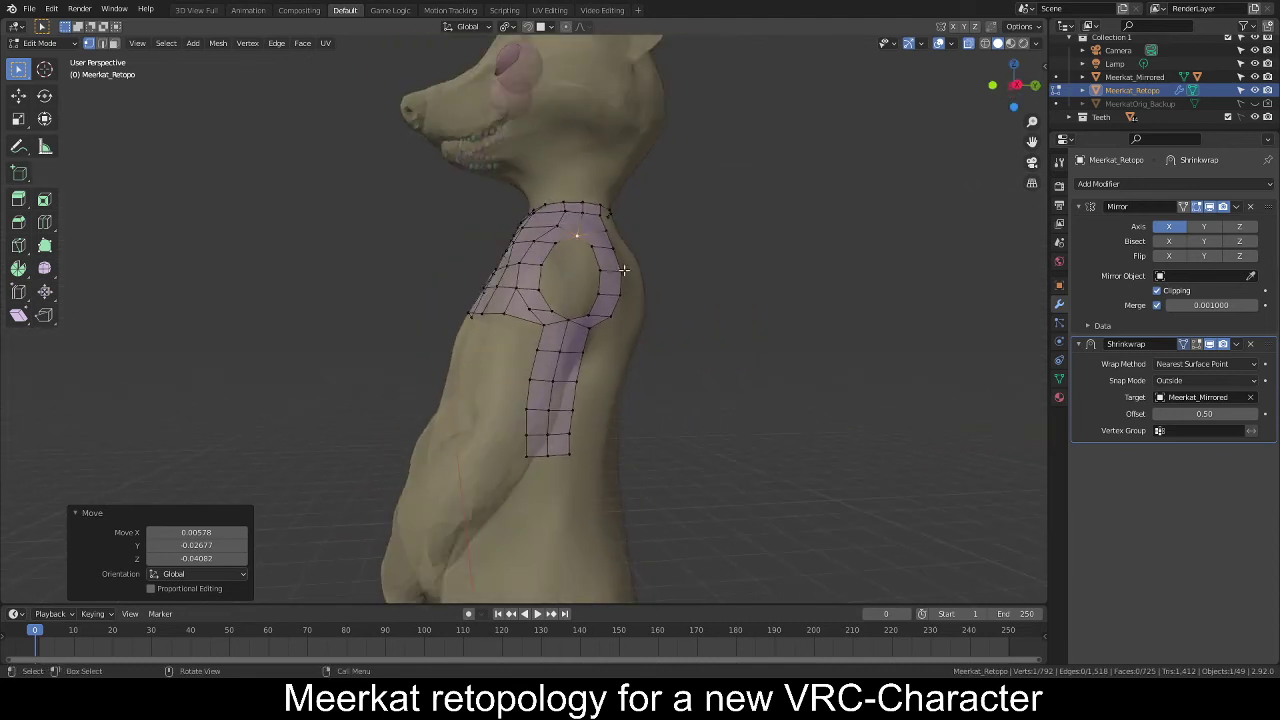
pyautogui.moveTo(582, 280); pyautogui.dragTo(534, 306, button='middle')
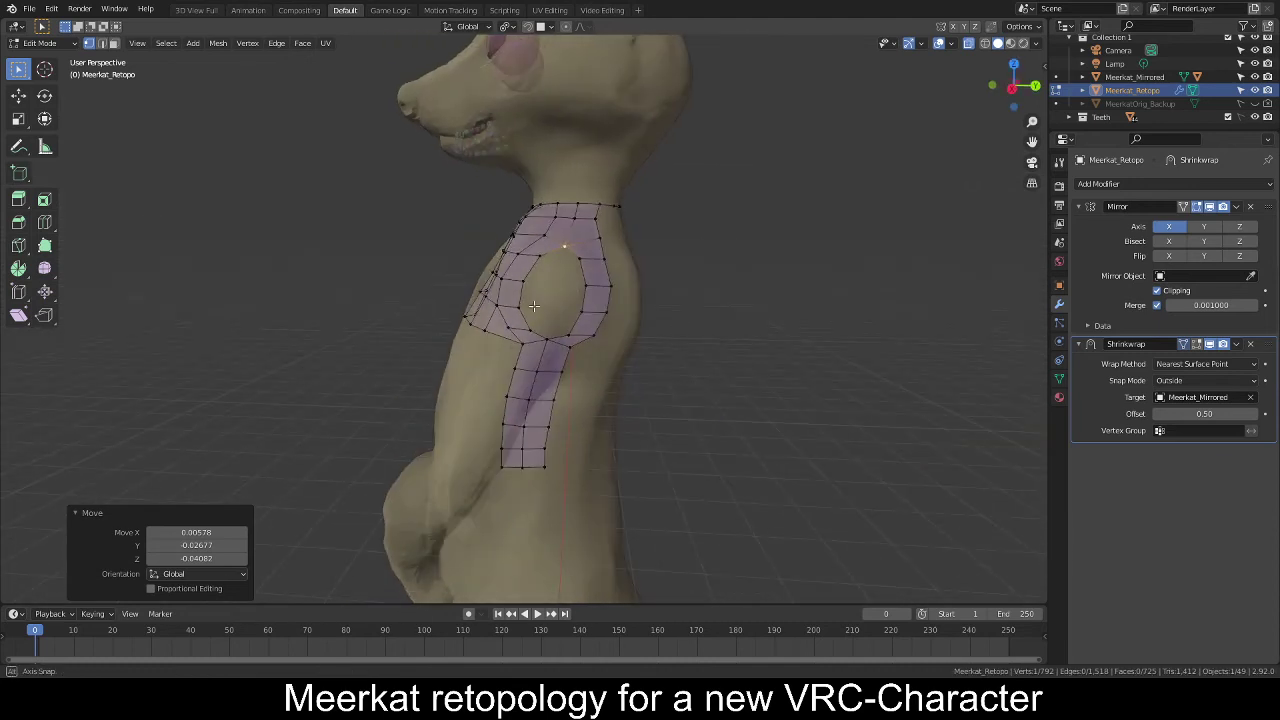
pyautogui.click(584, 288)
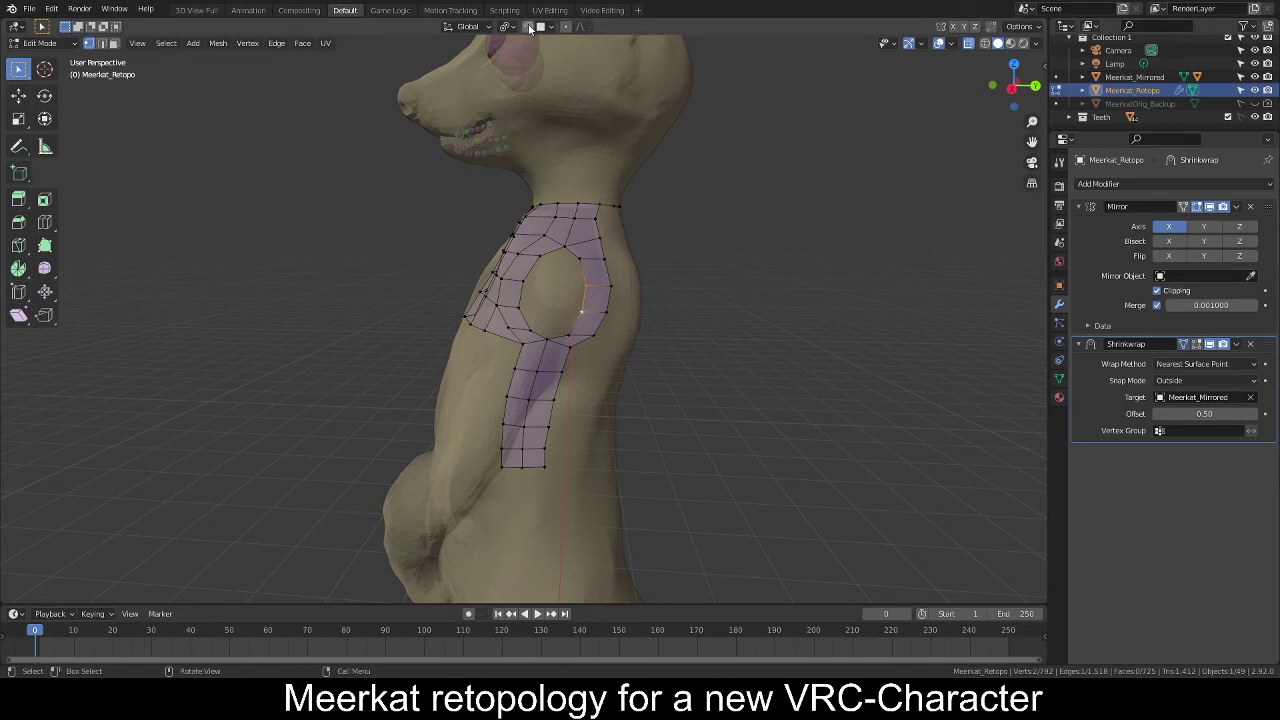
pyautogui.press('g')
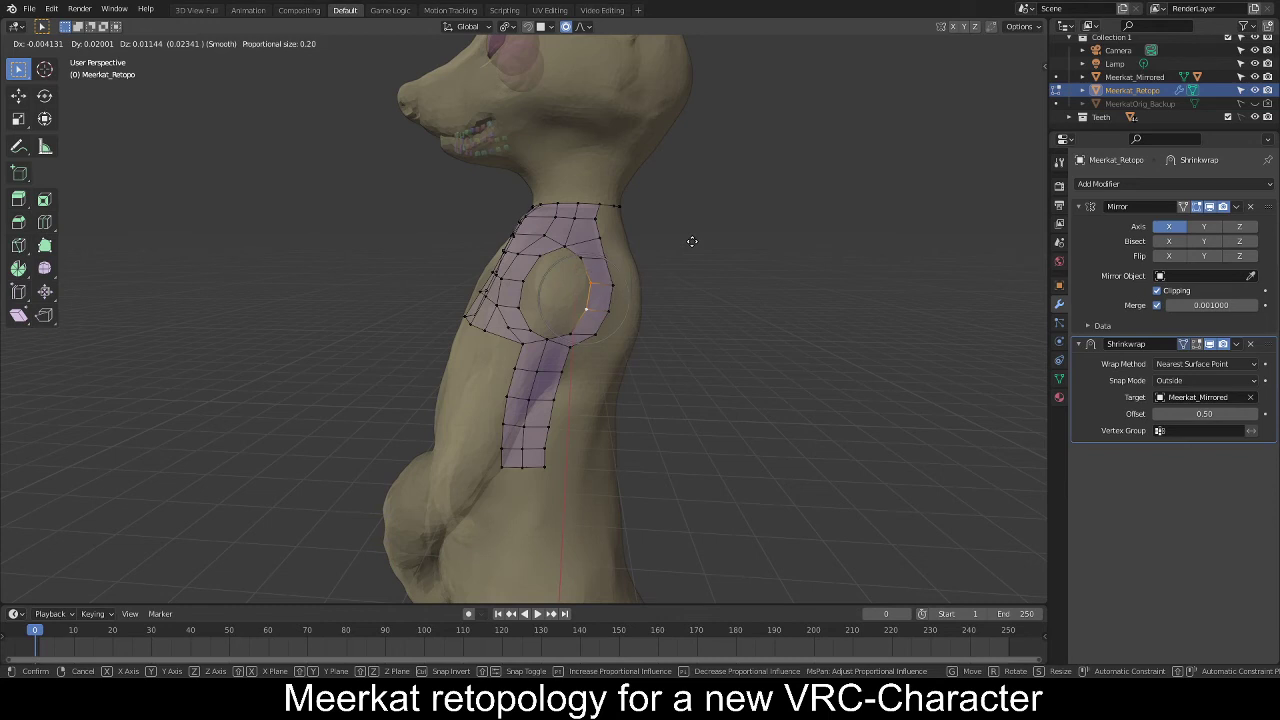
pyautogui.scroll(-5, 692, 241)
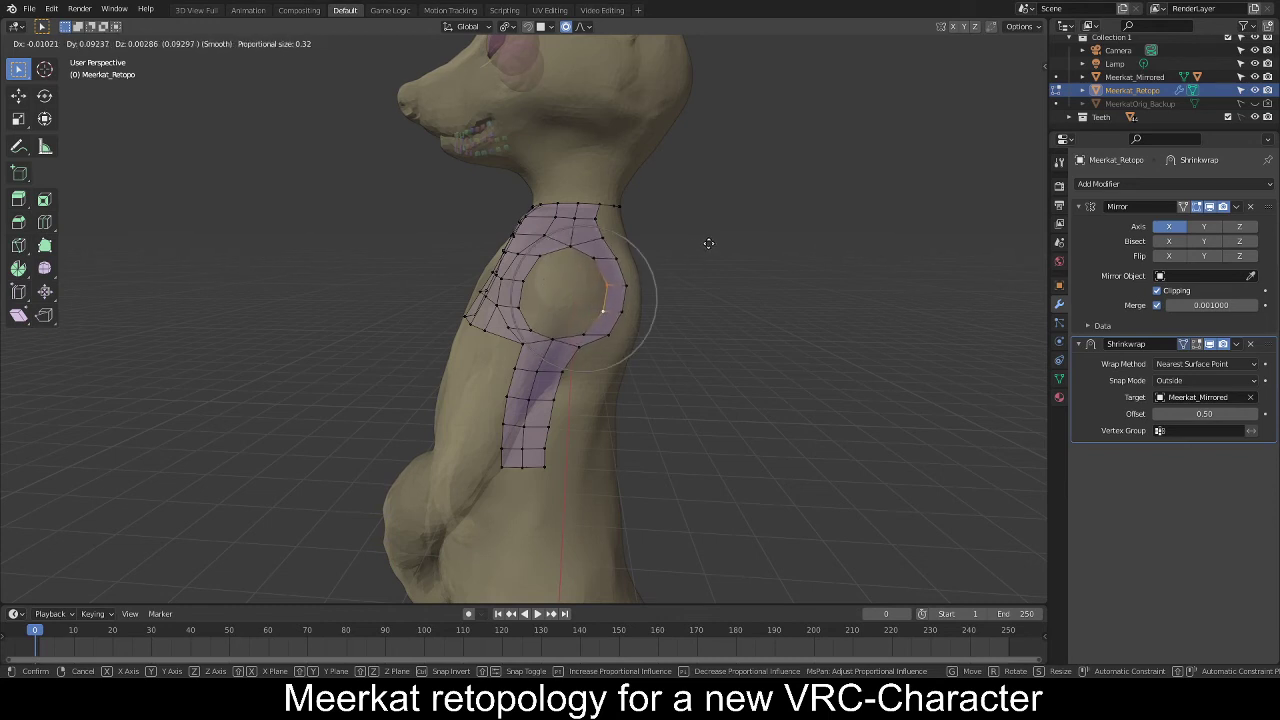
pyautogui.click(712, 245)
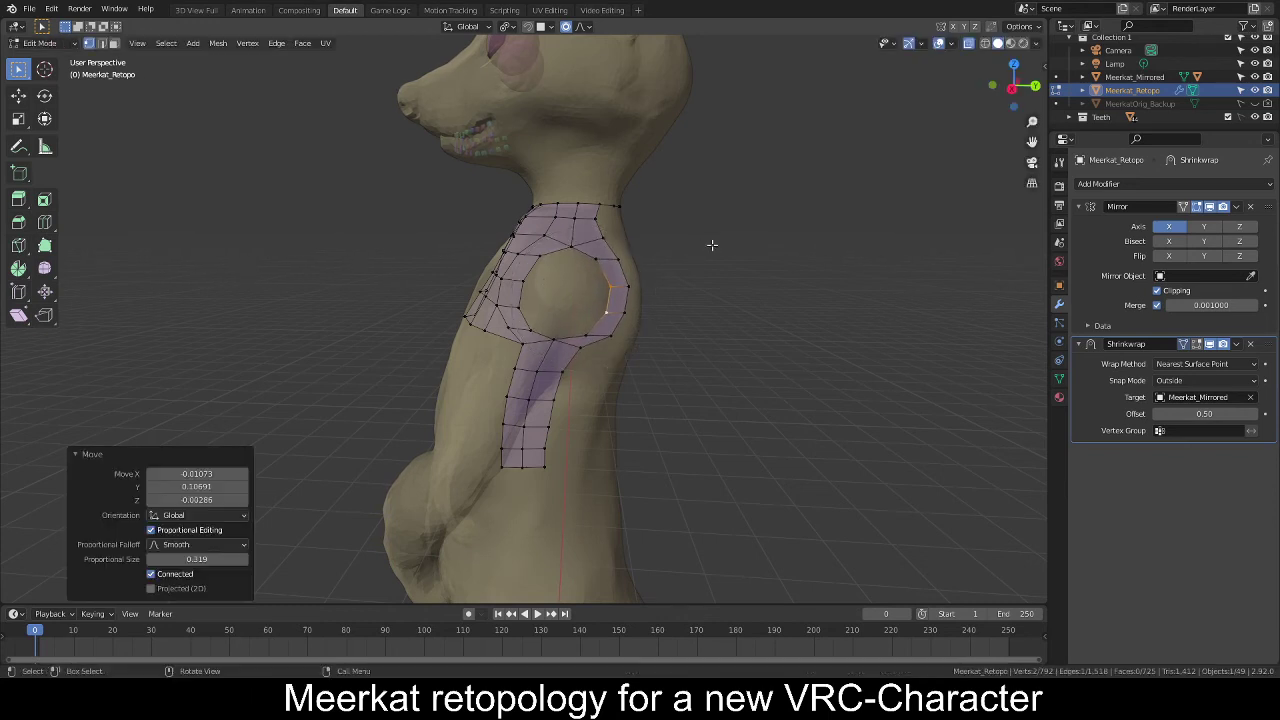
# Turn off proportional editing and move the vertex joining the rear shoulder loop to the side strip slightly down and back.
pyautogui.hotkey('alt', 'a')
pyautogui.scroll(1, 542, 351)
pyautogui.scroll(-3, 542, 351)
pyautogui.moveTo(512, 358)
pyautogui.mouseDown(button='middle')
pyautogui.moveTo(541, 362)
pyautogui.moveTo(514, 346)
pyautogui.mouseUp(button='middle')
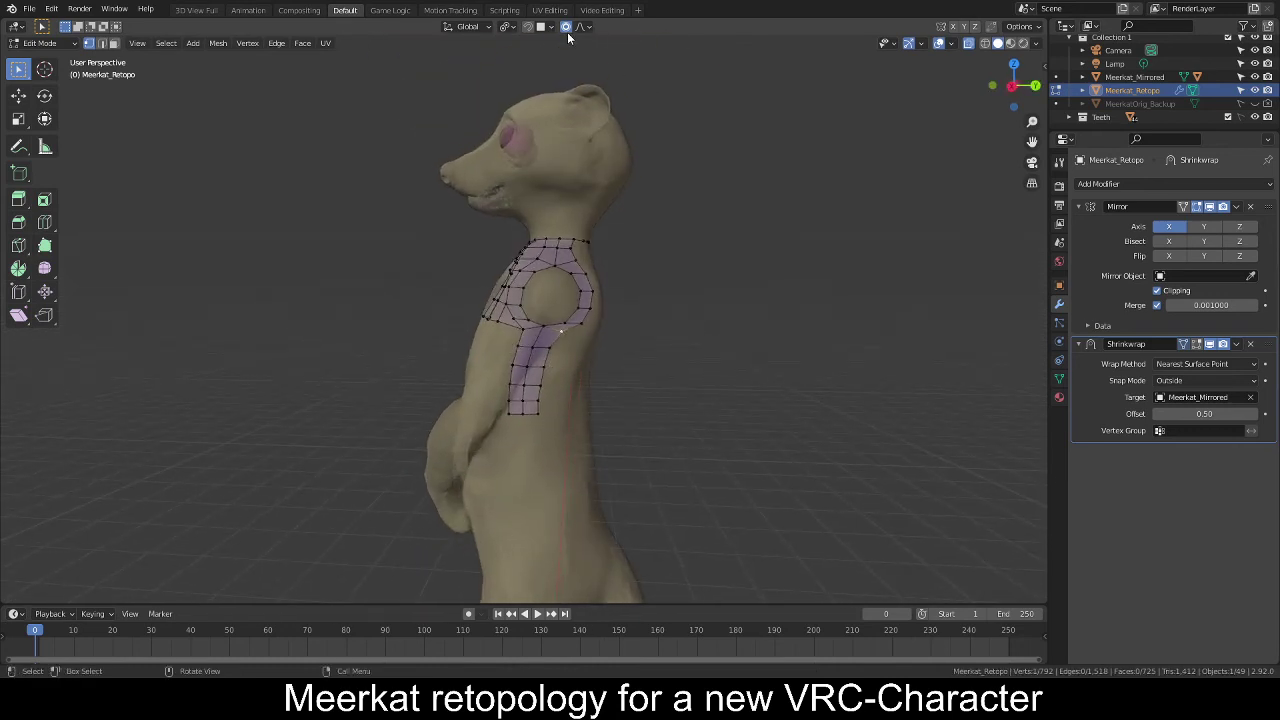
pyautogui.press('g')
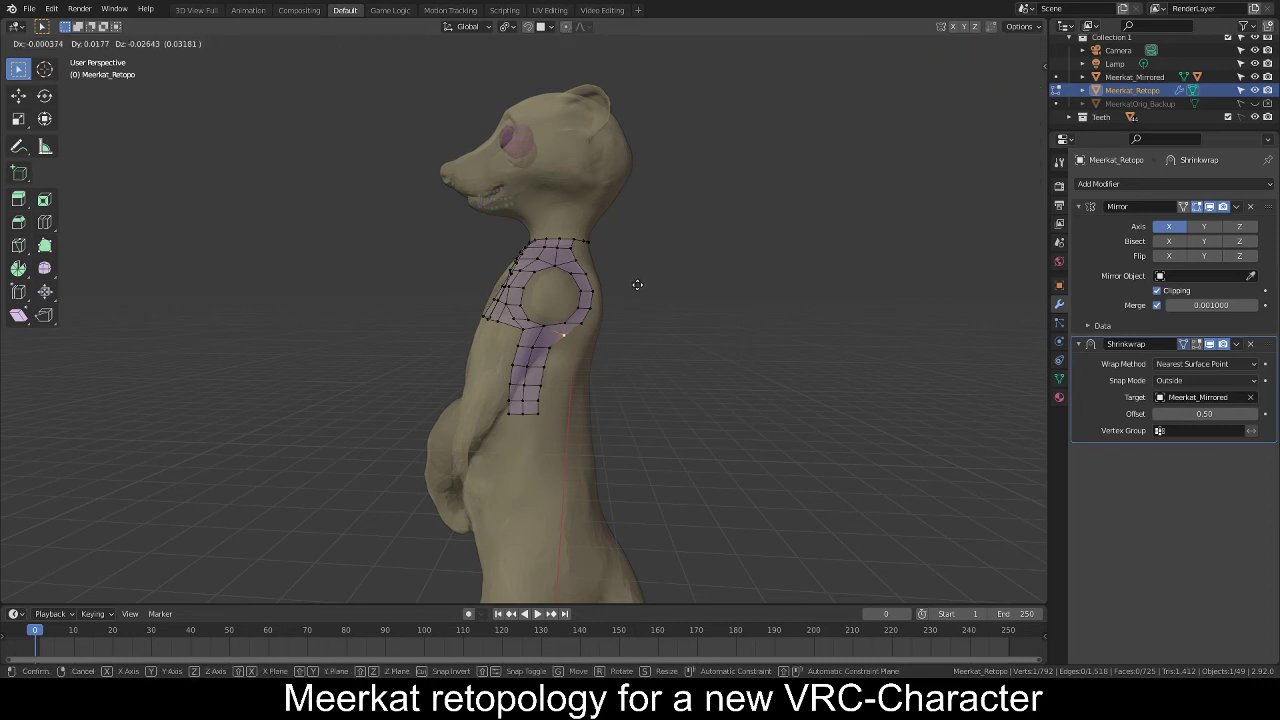
pyautogui.click(637, 285)
pyautogui.moveTo(603, 346); pyautogui.dragTo(570, 374, button='middle')
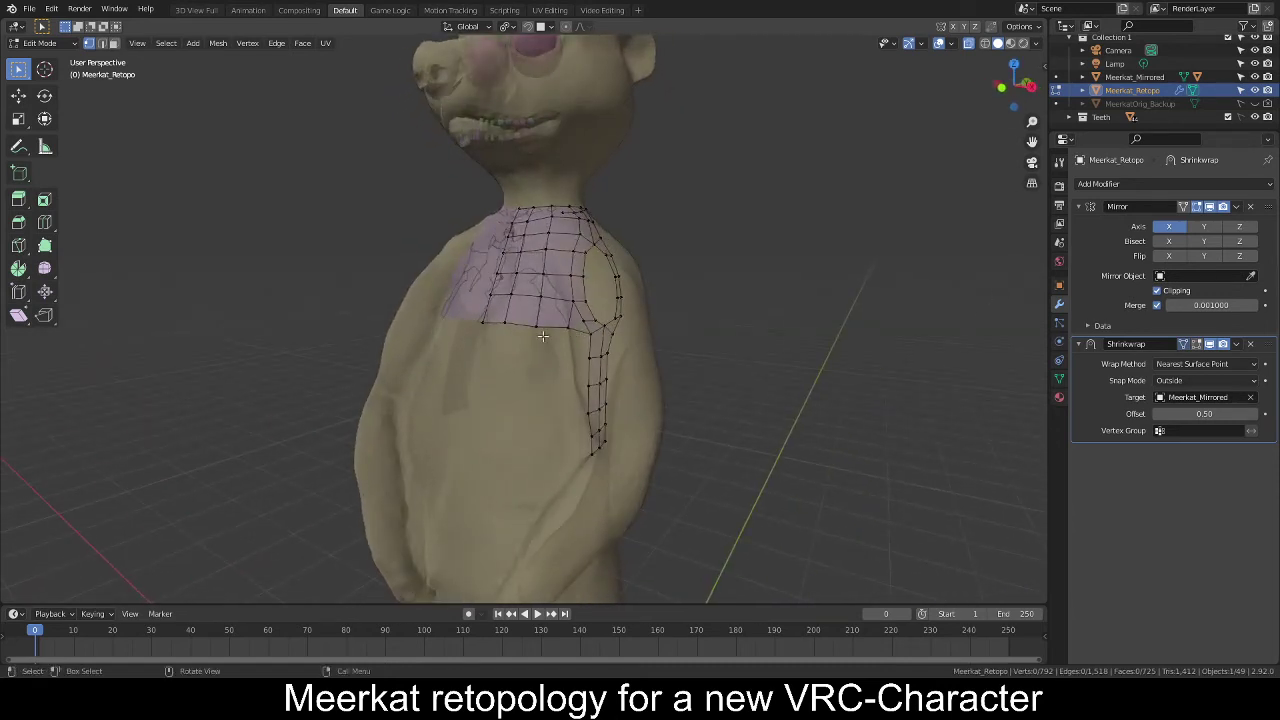
# Re-enable snapping, add a Poly Build quad between the chest's lower edge and the side strip, and adjust its free corner.
pyautogui.click(527, 27)
pyautogui.moveTo(760, 300); pyautogui.dragTo(645, 392, button='middle')
pyautogui.scroll(-4, 644, 340)
pyautogui.scroll(2, 726, 386)
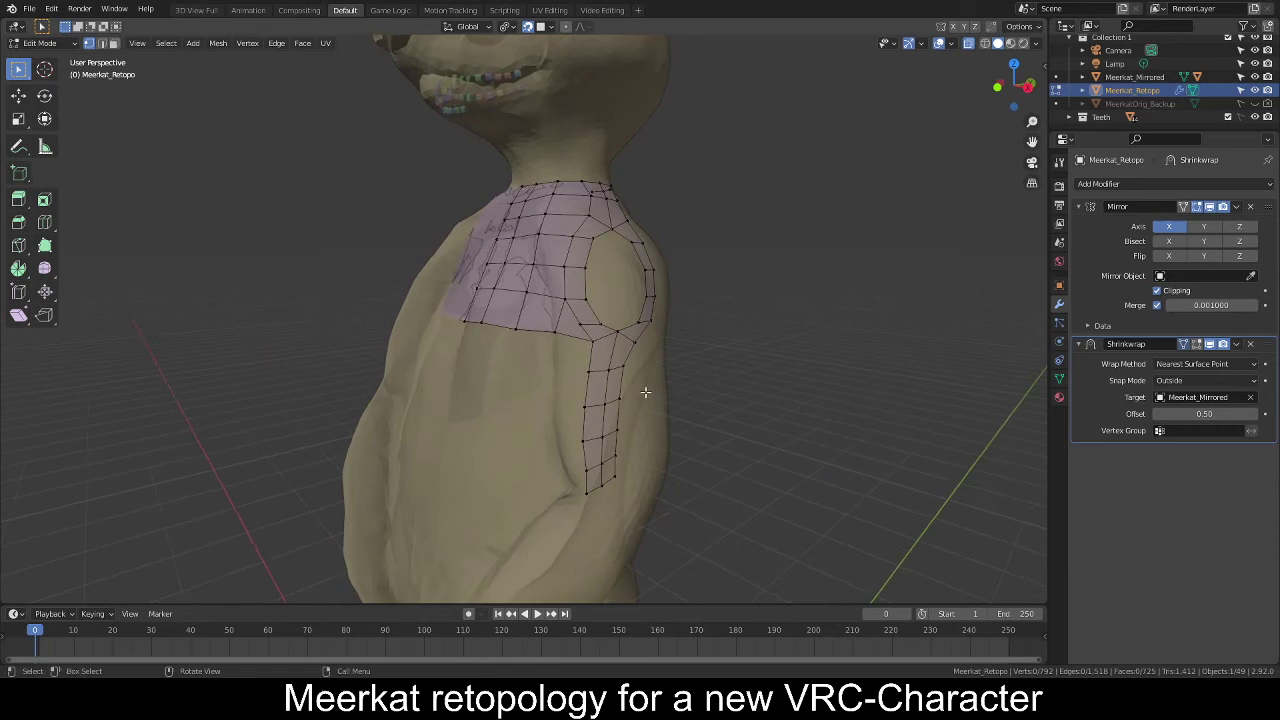
pyautogui.click(43, 250)
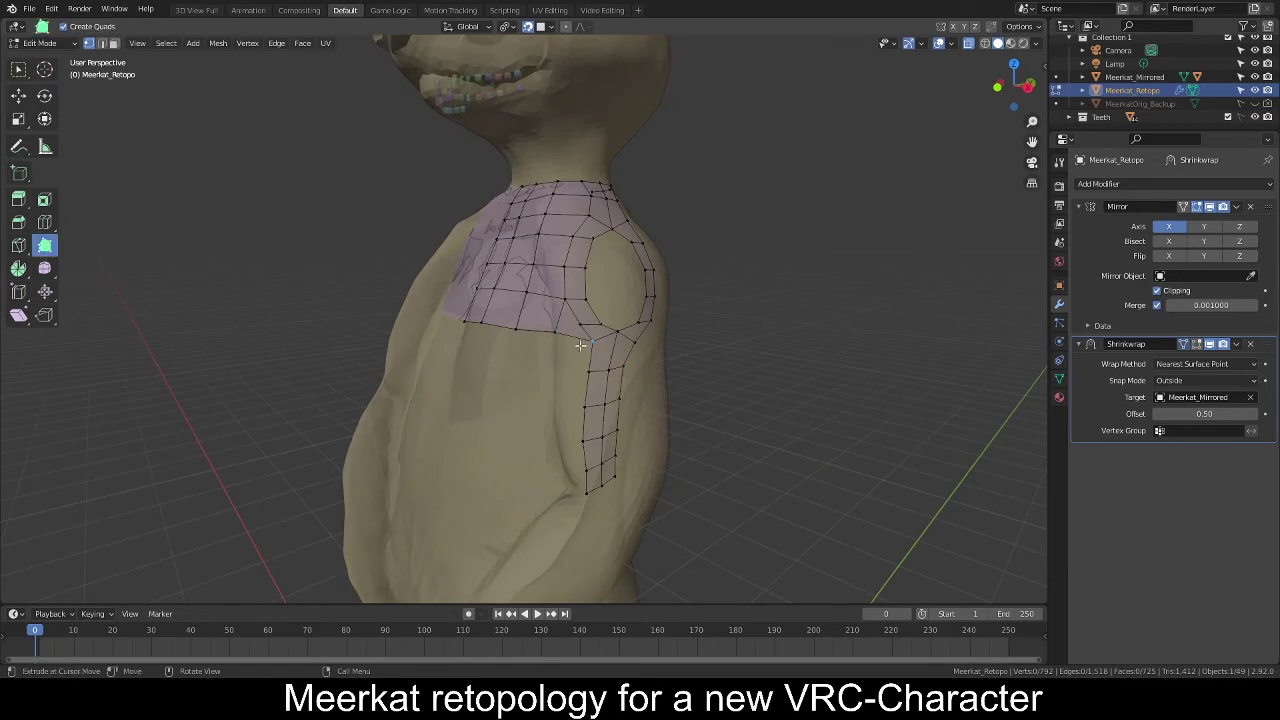
pyautogui.moveTo(762, 340)
pyautogui.mouseDown(button='middle')
pyautogui.moveTo(786, 329)
pyautogui.moveTo(762, 340)
pyautogui.mouseUp(button='middle')
pyautogui.scroll(6, 691, 346)
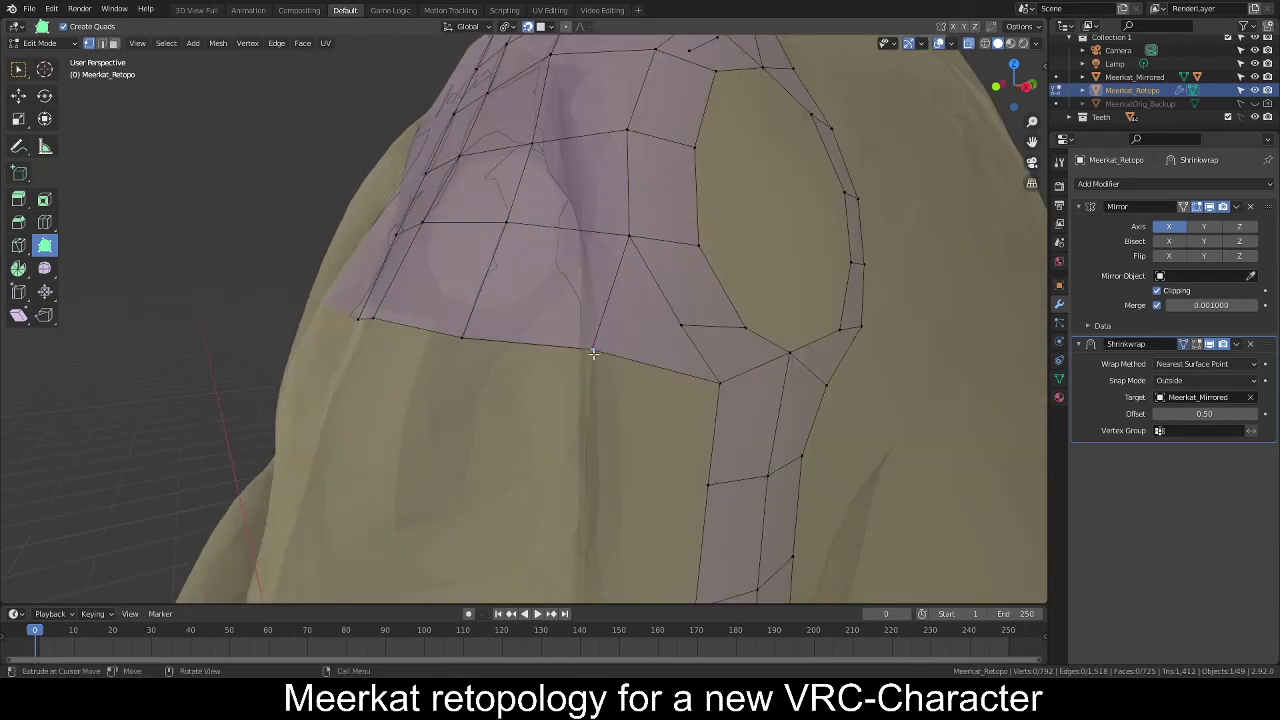
pyautogui.moveTo(593, 353); pyautogui.dragTo(594, 360)
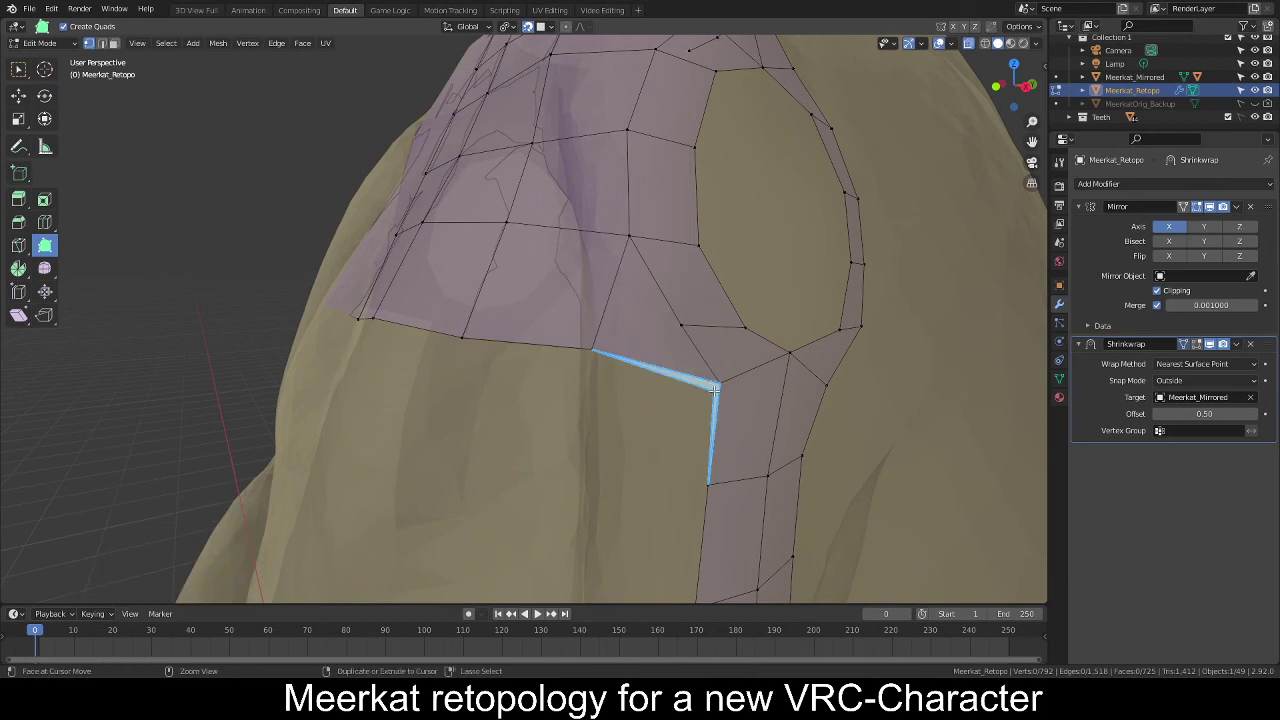
pyautogui.moveTo(714, 385); pyautogui.dragTo(581, 474)
pyautogui.scroll(-4, 669, 486)
pyautogui.moveTo(628, 462); pyautogui.dragTo(703, 469, button='middle')
pyautogui.moveTo(674, 375); pyautogui.dragTo(608, 388)
# Extend the new chest row with Poly Build quads from the side quad to the mirror centre line.
pyautogui.moveTo(608, 388); pyautogui.dragTo(618, 350, button='middle')
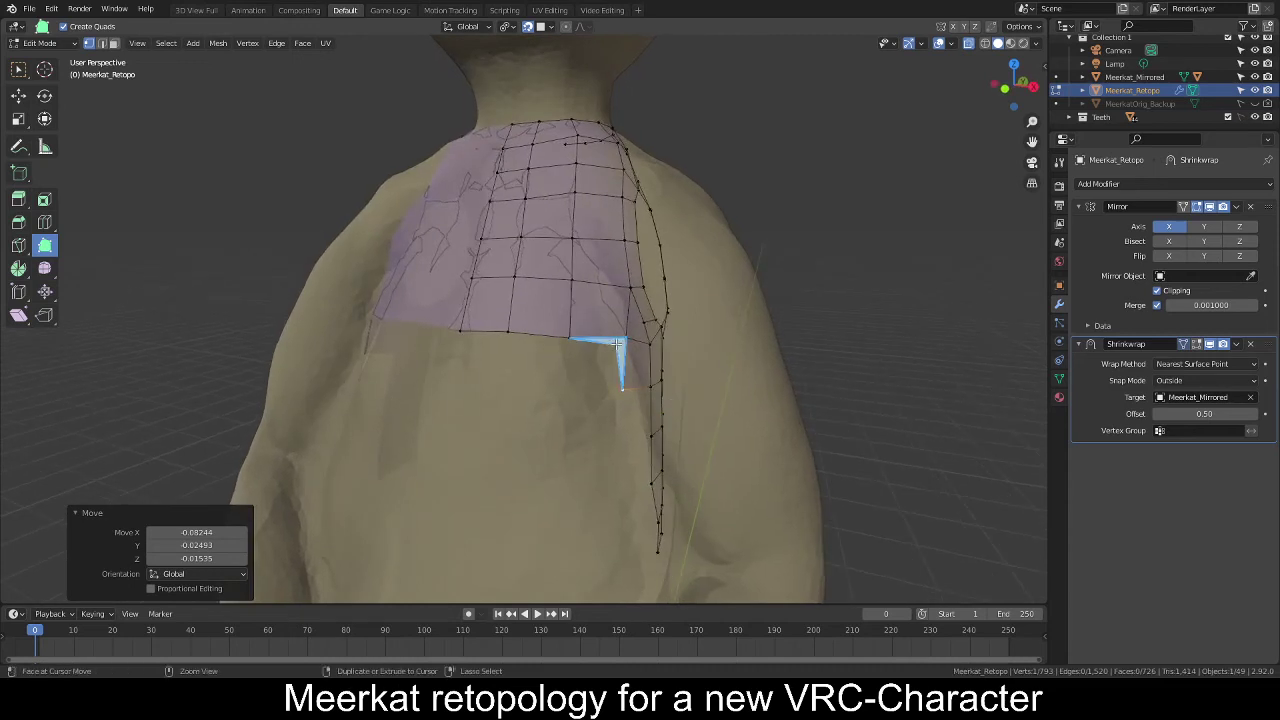
pyautogui.moveTo(617, 343); pyautogui.dragTo(504, 386)
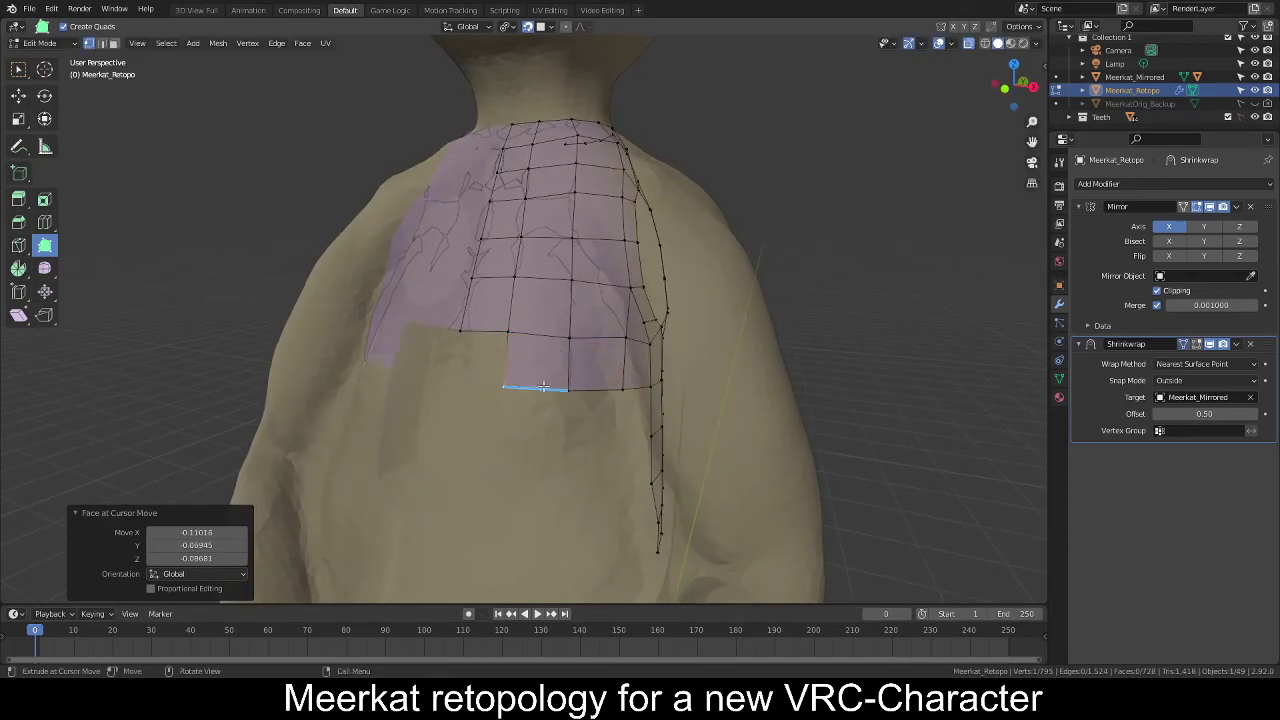
pyautogui.moveTo(504, 386); pyautogui.dragTo(580, 357, button='middle')
pyautogui.moveTo(580, 357); pyautogui.dragTo(512, 383)
pyautogui.moveTo(512, 383); pyautogui.dragTo(568, 403, button='middle')
# Build a second row of quads below it, from the side strip across the chest to the centre line.
pyautogui.scroll(2, 566, 418)
pyautogui.moveTo(600, 381); pyautogui.dragTo(497, 413)
pyautogui.moveTo(497, 413); pyautogui.dragTo(600, 410, button='middle')
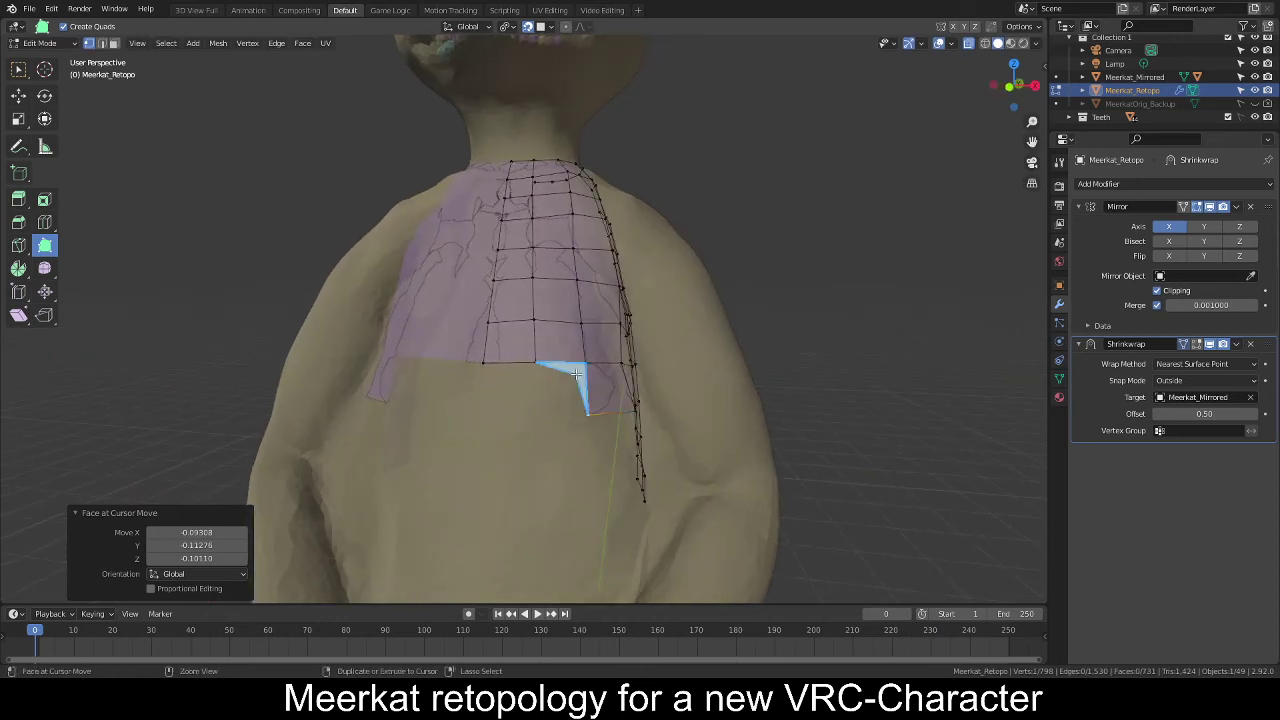
pyautogui.moveTo(579, 372); pyautogui.dragTo(452, 409)
pyautogui.moveTo(452, 409); pyautogui.dragTo(565, 420, button='middle')
# Add the first quads of the third and fourth rows in front of the side strip and adjust their free corners.
pyautogui.keyDown('ctrl'); pyautogui.moveTo(558, 425); pyautogui.dragTo(474, 458); pyautogui.keyUp('ctrl')
pyautogui.moveTo(474, 458); pyautogui.dragTo(556, 454, button='middle')
pyautogui.moveTo(558, 455); pyautogui.dragTo(590, 455)
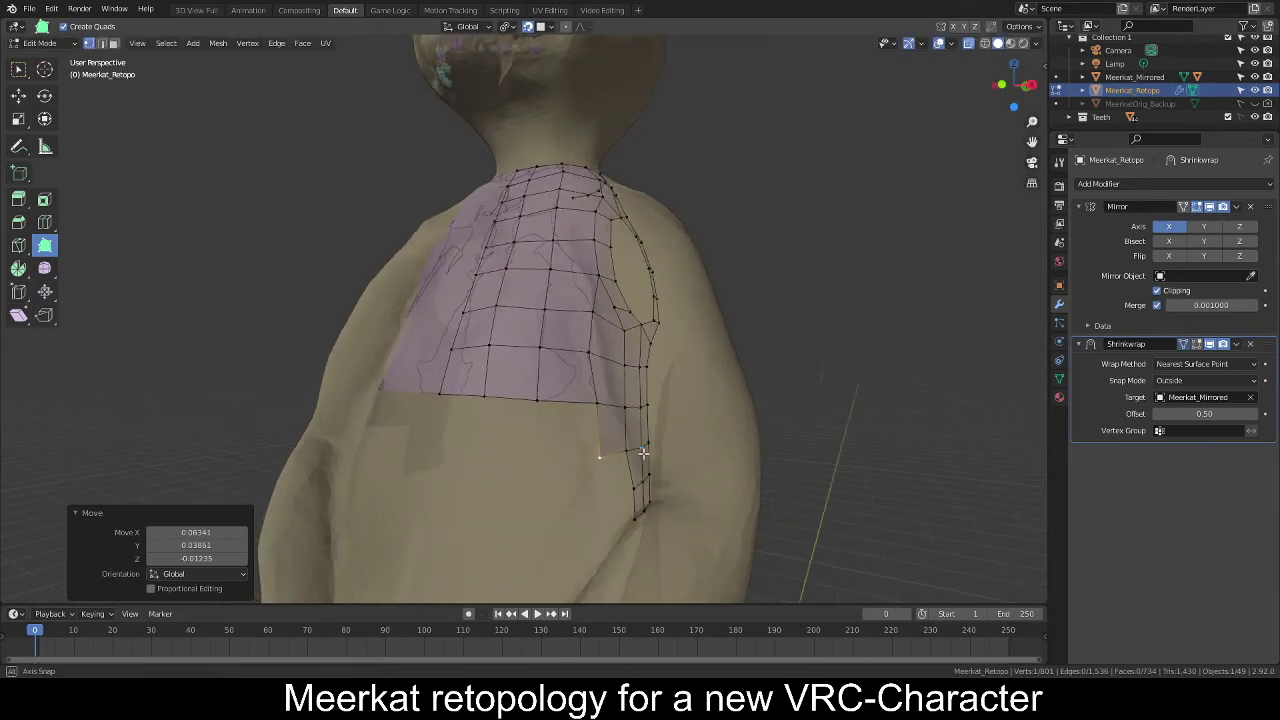
pyautogui.moveTo(590, 455)
pyautogui.mouseDown(button='middle')
pyautogui.moveTo(549, 417)
pyautogui.moveTo(576, 450)
pyautogui.mouseUp(button='middle')
pyautogui.keyDown('ctrl'); pyautogui.moveTo(543, 465); pyautogui.dragTo(478, 494); pyautogui.keyUp('ctrl')
pyautogui.moveTo(507, 483); pyautogui.dragTo(583, 474, button='middle')
pyautogui.moveTo(572, 472); pyautogui.dragTo(559, 479)
pyautogui.moveTo(643, 473); pyautogui.dragTo(558, 461, button='middle')
pyautogui.scroll(-1, 556, 461)
pyautogui.scroll(1, 534, 396)
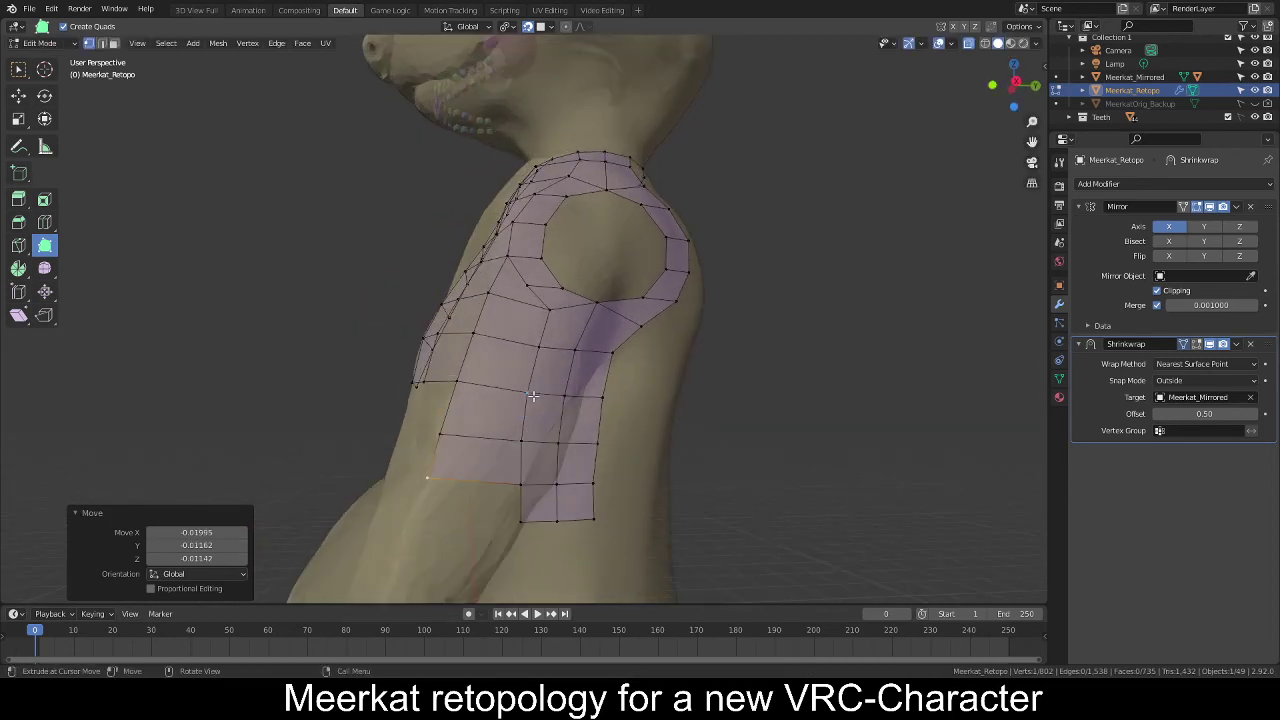
# Try to edge-slide the side strip's front edge path, below the shoulder opening, toward the chest.
pyautogui.press('2')
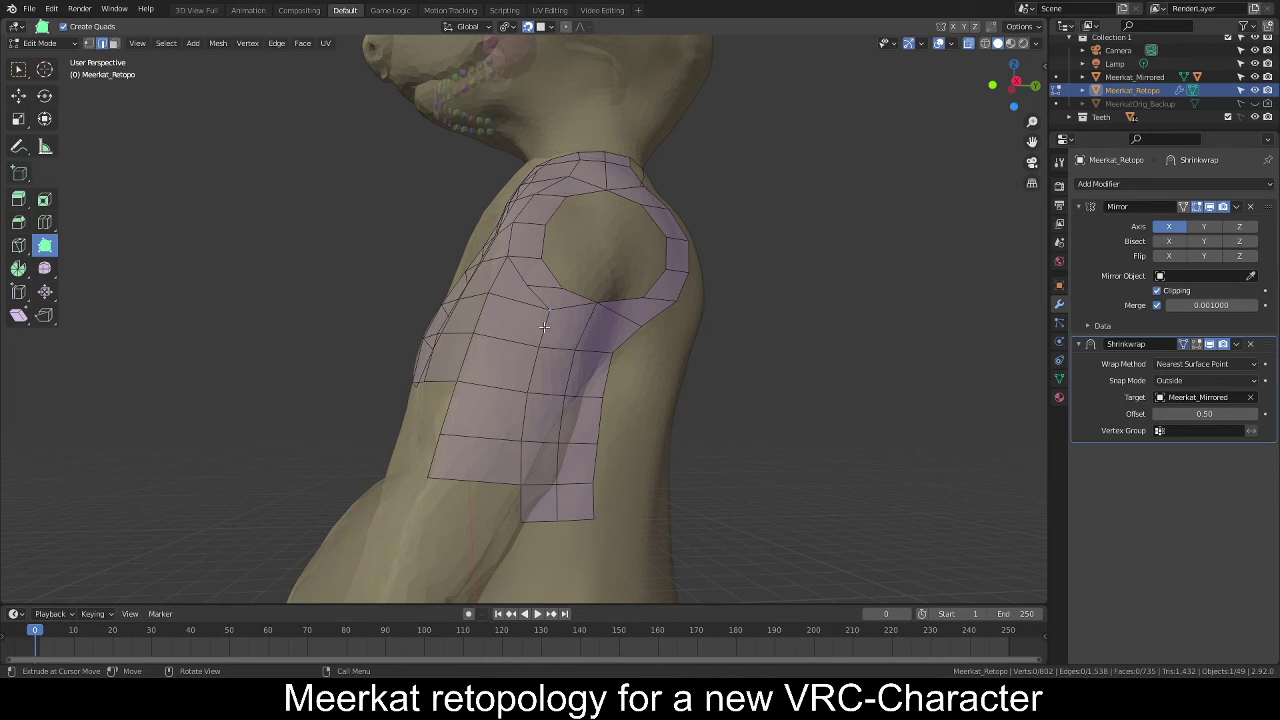
pyautogui.press('w')
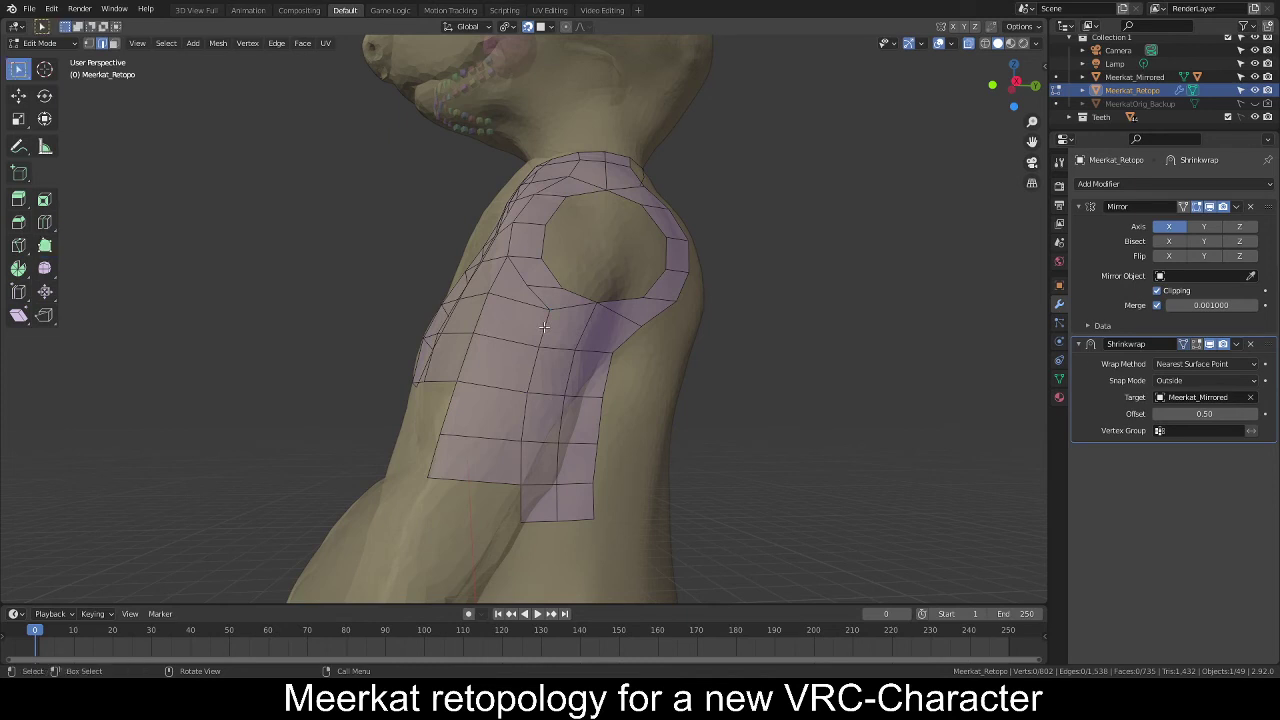
pyautogui.keyDown('ctrl'); pyautogui.click(521, 497); pyautogui.keyUp('ctrl')
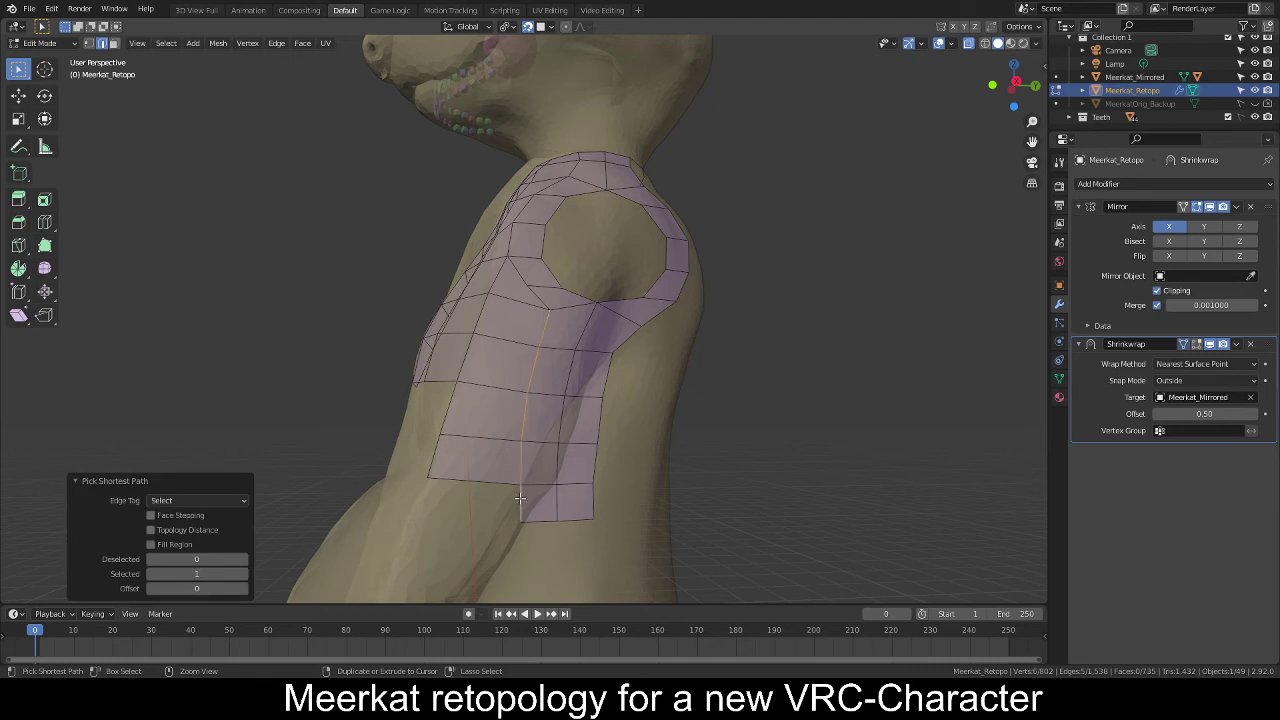
pyautogui.press('g')
pyautogui.press('g')
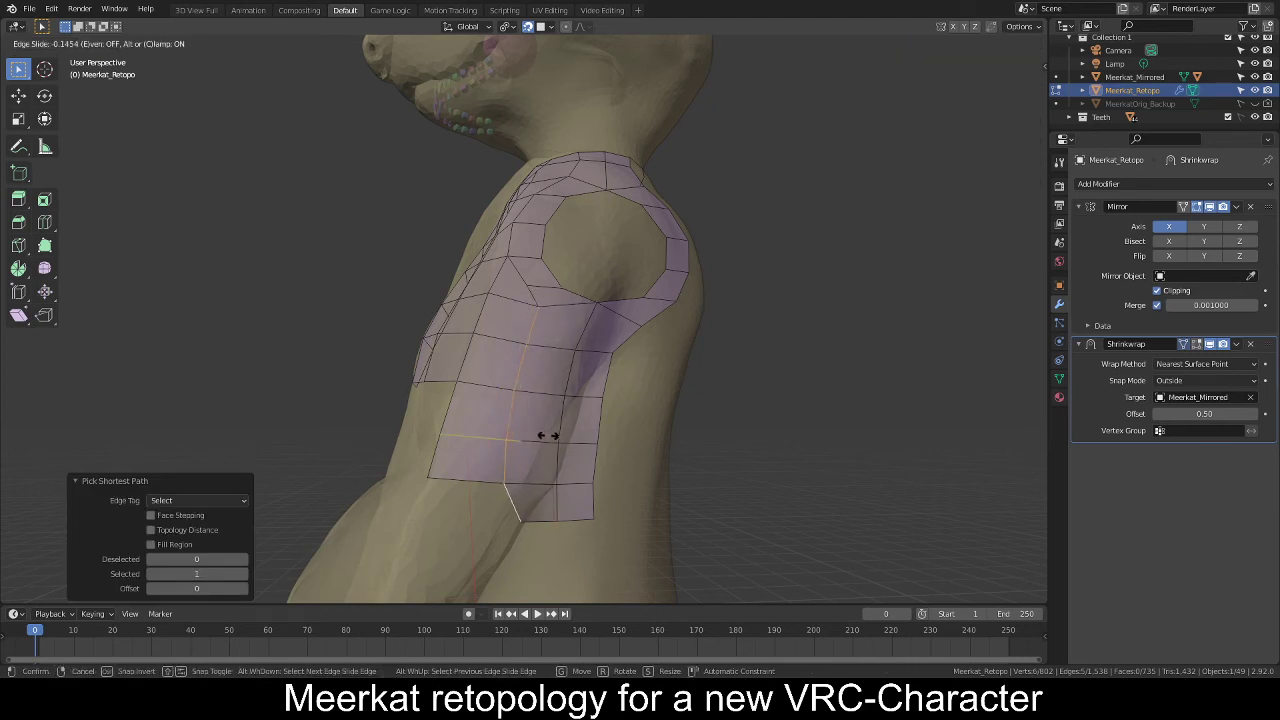
pyautogui.click(547, 435)
# Try to realign the side strip's lowest front vertex and the one above it by moving them individually.
pyautogui.press('1')
pyautogui.click(521, 521)
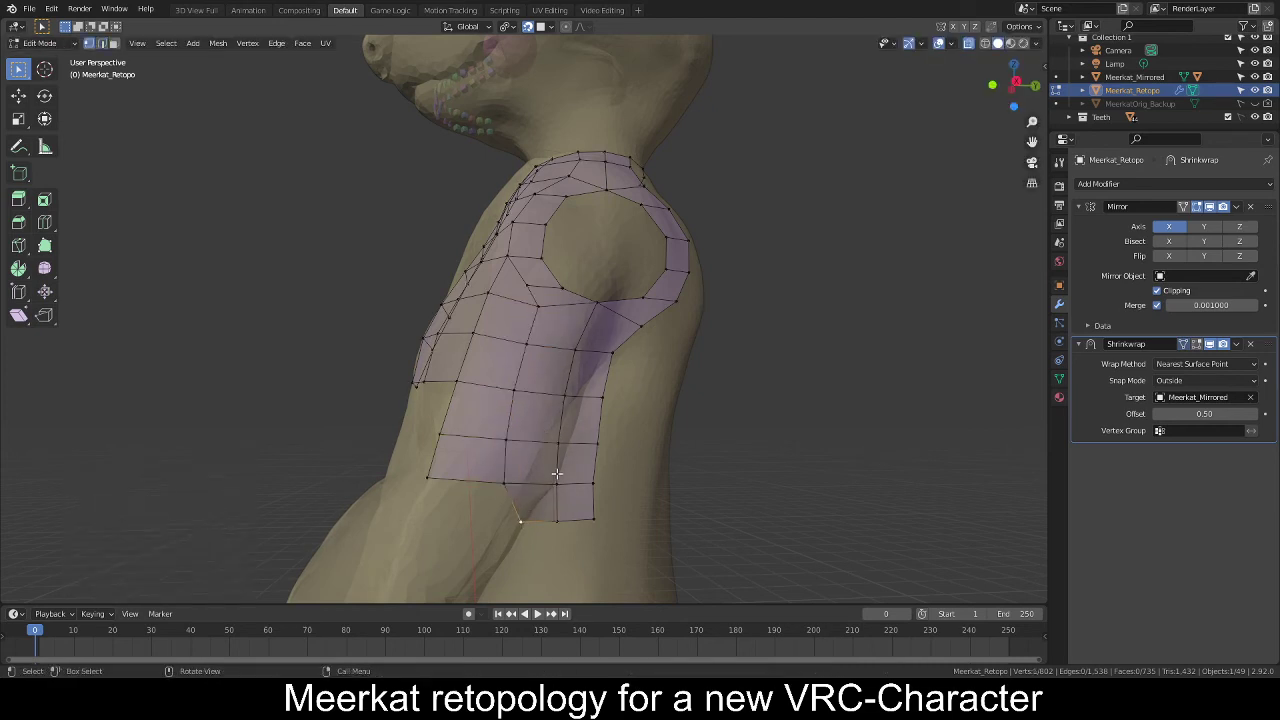
pyautogui.press('g')
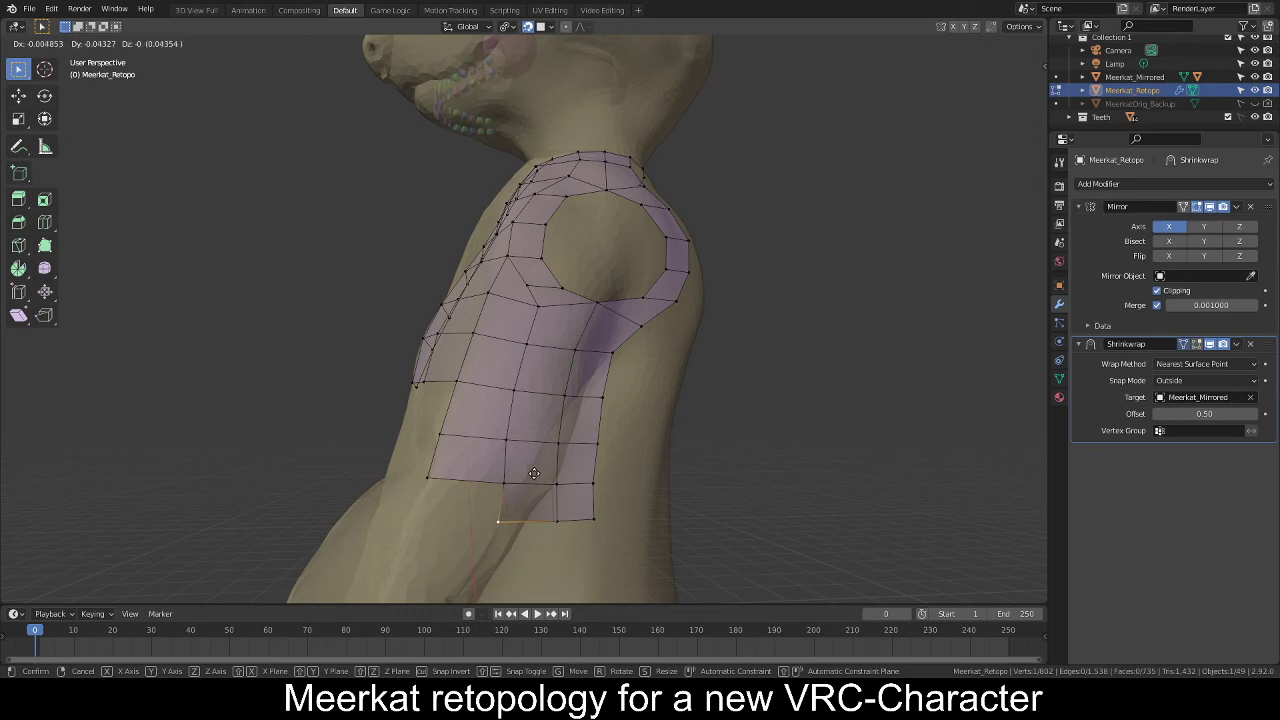
pyautogui.click(534, 473)
pyautogui.click(510, 481)
pyautogui.press('g')
pyautogui.click(510, 478)
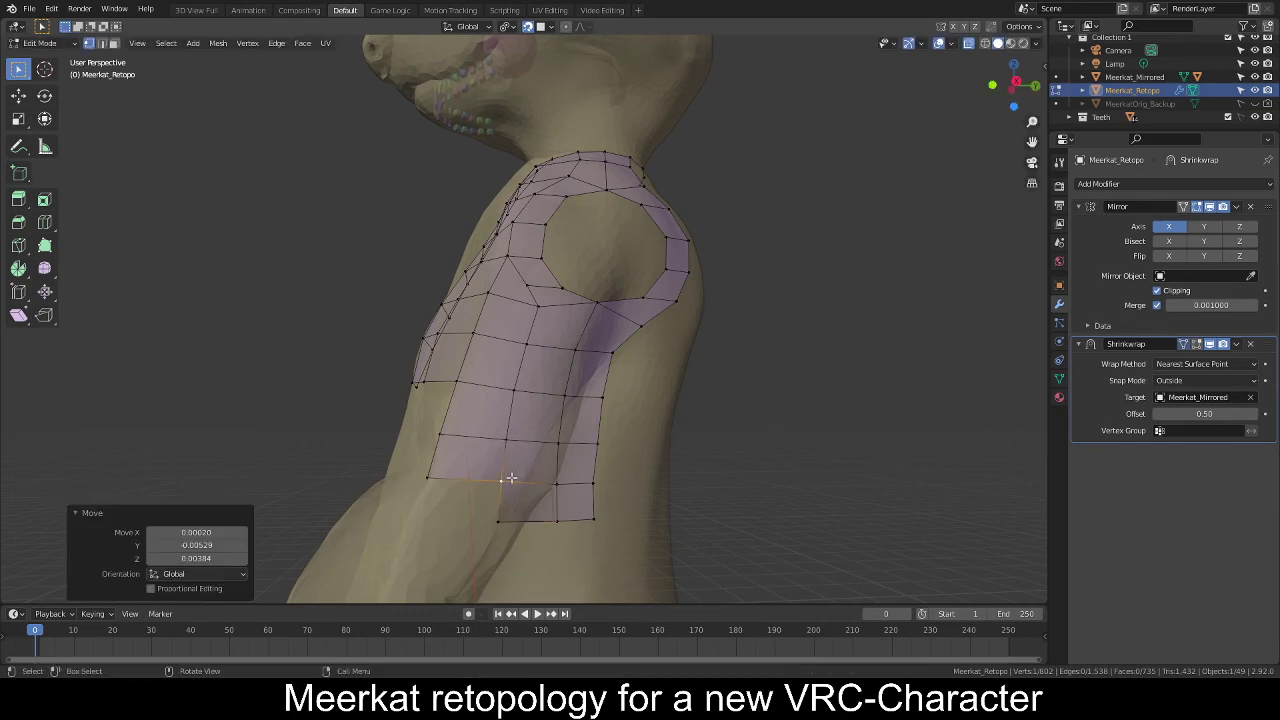
pyautogui.hotkey('alt', 'a')
pyautogui.moveTo(465, 438)
pyautogui.mouseDown(button='middle')
pyautogui.moveTo(536, 449)
pyautogui.moveTo(448, 434)
pyautogui.mouseUp(button='middle')
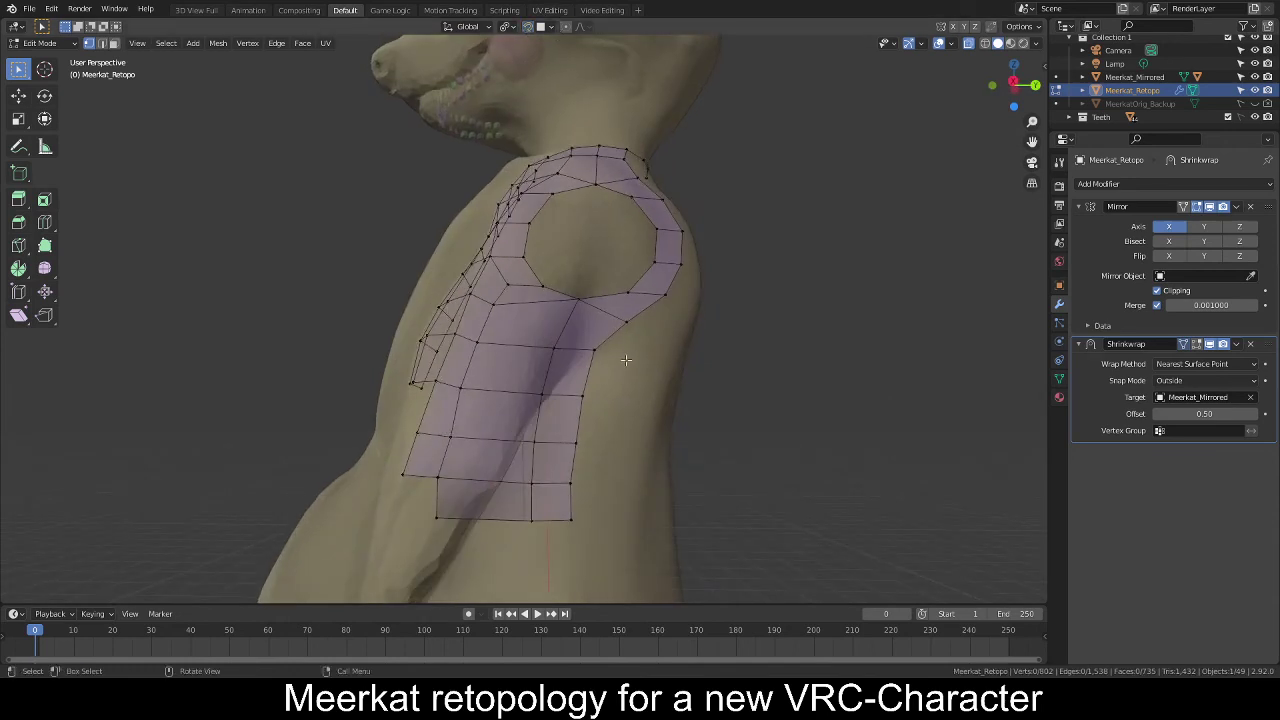
pyautogui.moveTo(626, 360)
pyautogui.mouseDown(button='middle')
pyautogui.moveTo(704, 382)
pyautogui.moveTo(644, 364)
pyautogui.mouseUp(button='middle')
# Undo the edge slide and the vertex moves on the side strip, back to the selected front edge path.
pyautogui.click(750, 515)
pyautogui.keyDown('ctrl'); pyautogui.click(719, 346); pyautogui.keyUp('ctrl')
pyautogui.hotkey('ctrl', 'z')
pyautogui.hotkey('ctrl', 'z')
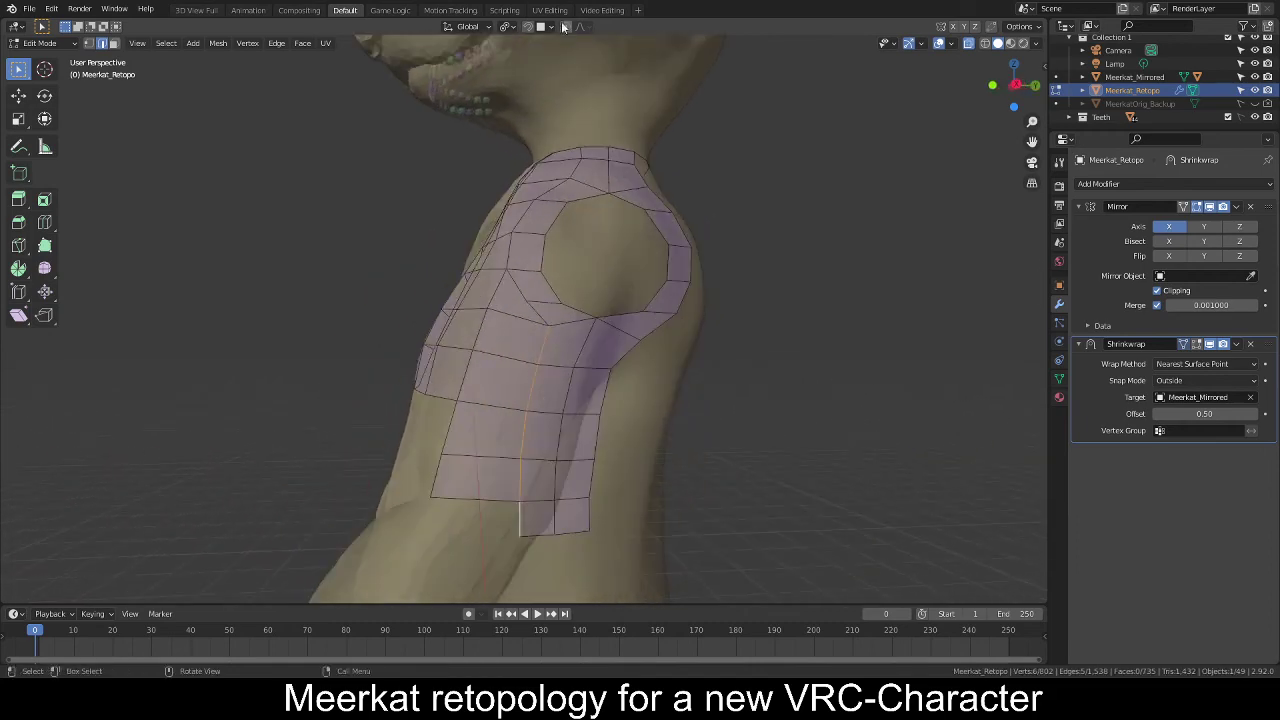
pyautogui.moveTo(686, 320); pyautogui.dragTo(657, 345, button='middle')
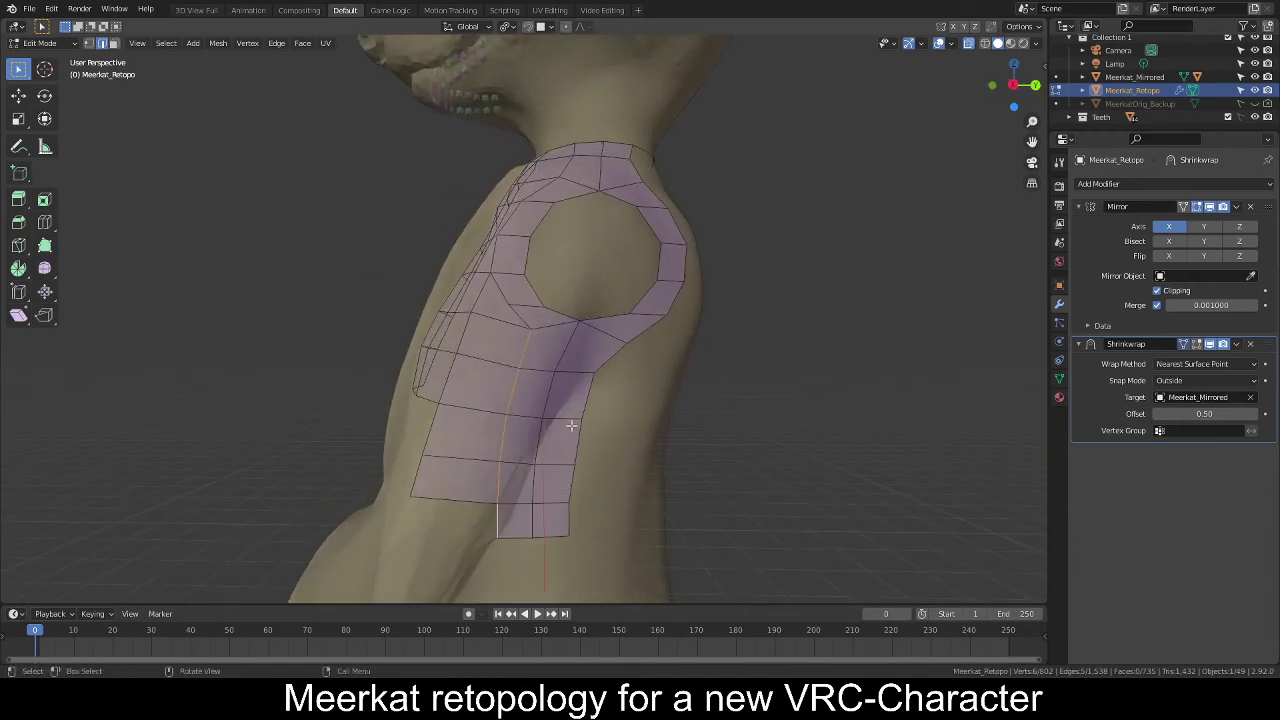
# Edge-slide the side strip's front edge path toward the chest by a factor of about -0.201 and move its lowest vertex into line.
pyautogui.press('g')
pyautogui.press('g')
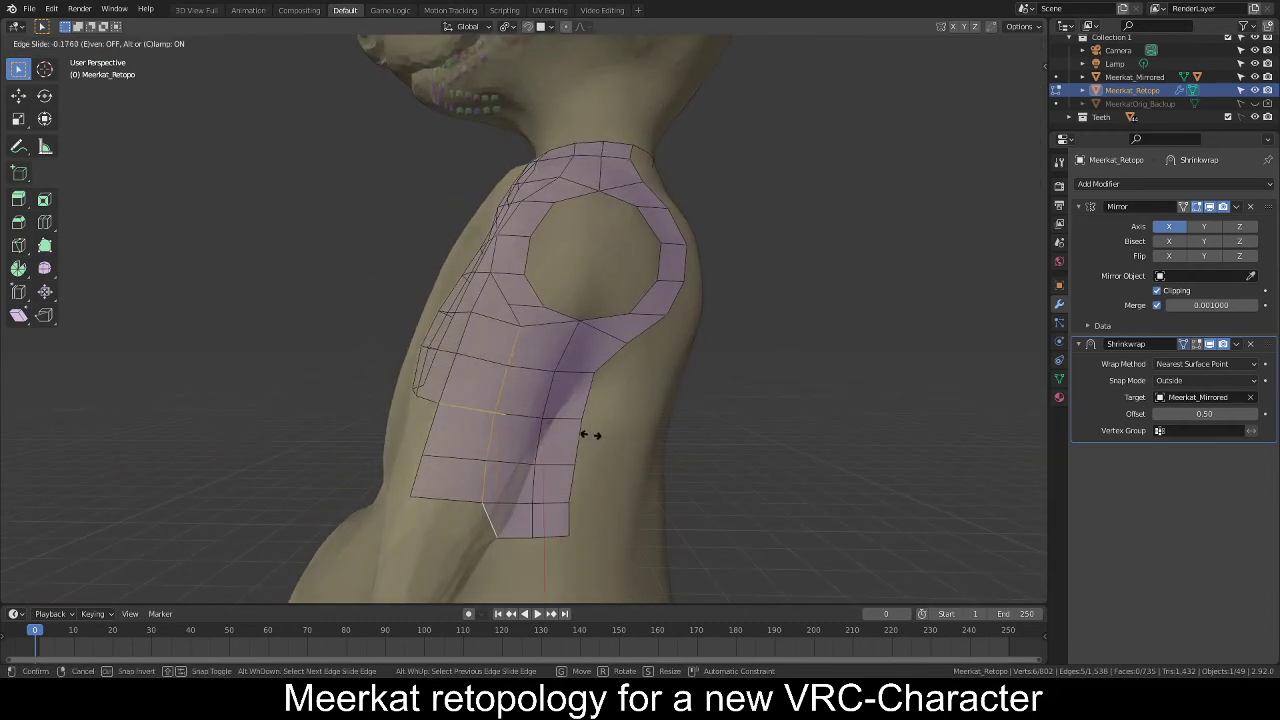
pyautogui.click(589, 435)
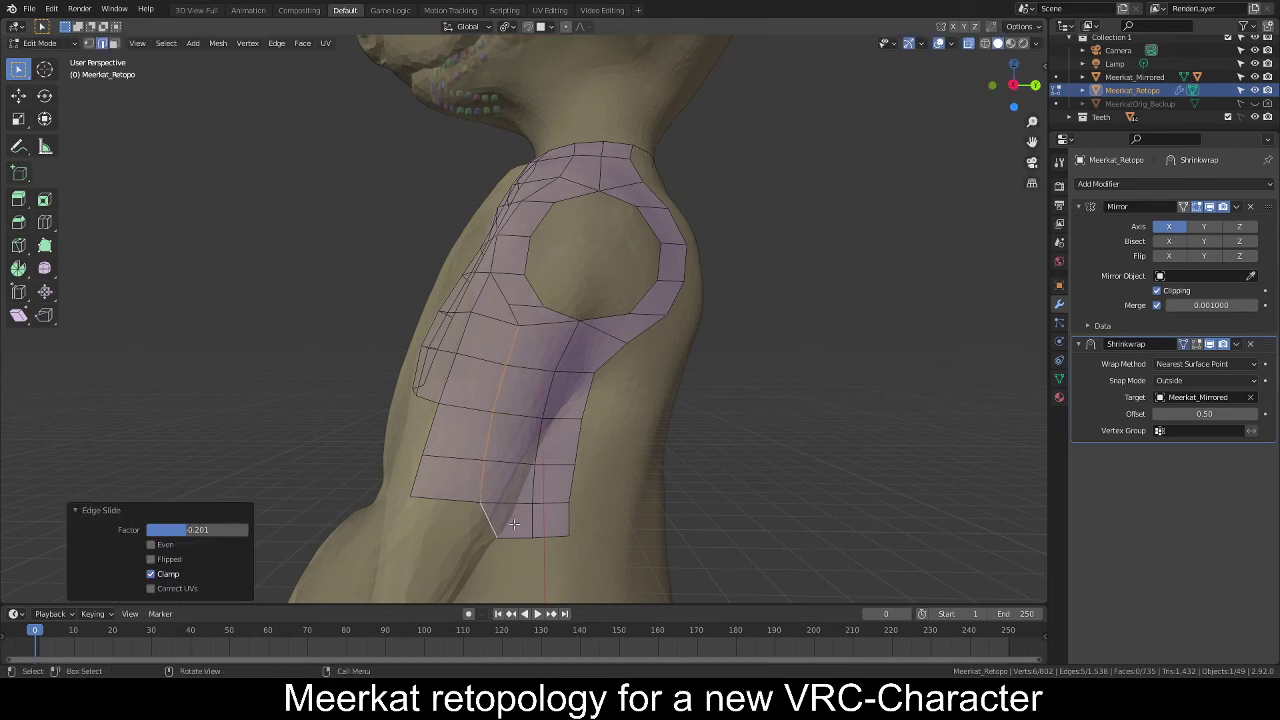
pyautogui.press('1')
pyautogui.click(497, 537)
pyautogui.press('g')
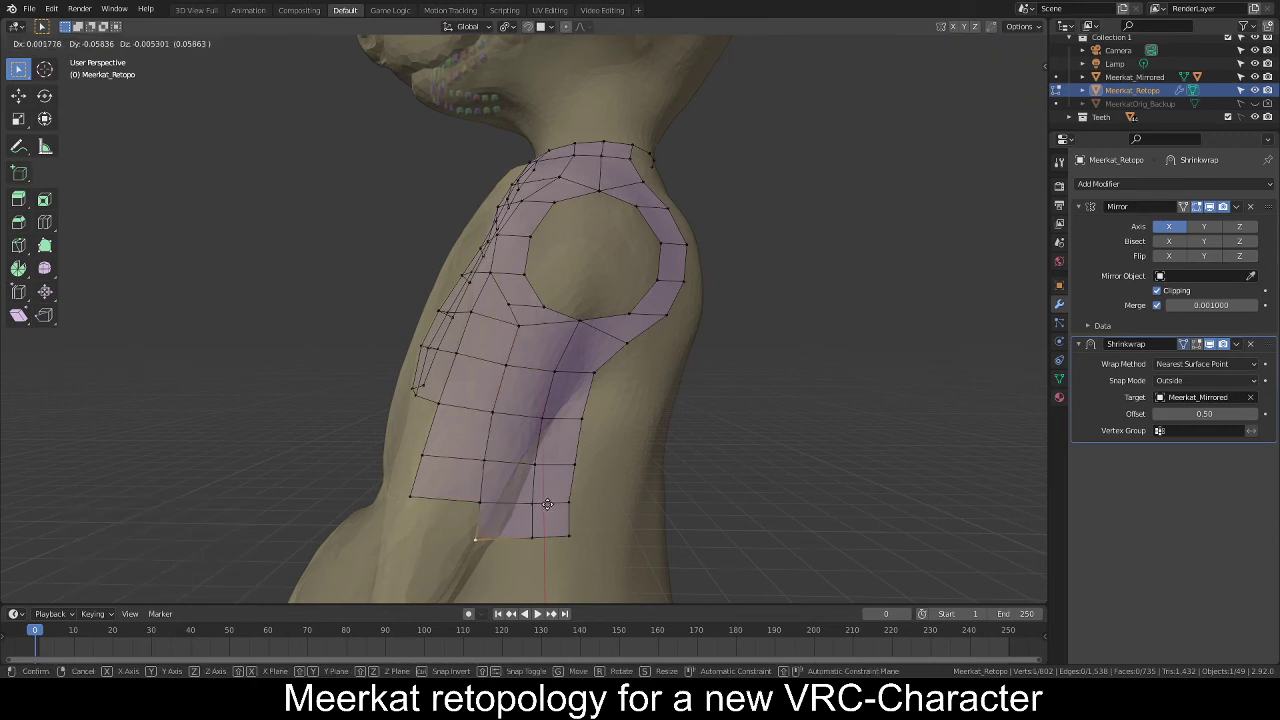
pyautogui.click(548, 502)
# Extend the lower chest rows with Poly Build quads from the side strip's front edge toward the chest.
pyautogui.moveTo(548, 502); pyautogui.dragTo(497, 470, button='middle')
pyautogui.click(44, 245)
pyautogui.moveTo(250, 300); pyautogui.dragTo(374, 326, button='middle')
pyautogui.moveTo(607, 507); pyautogui.dragTo(572, 512, button='middle')
pyautogui.moveTo(572, 510); pyautogui.dragTo(530, 531)
pyautogui.moveTo(530, 531); pyautogui.dragTo(555, 528, button='middle')
pyautogui.moveTo(555, 528); pyautogui.dragTo(598, 538)
# Add the remaining Poly Build quads in the lower chest rows to close the gap up to the mirror centerline.
pyautogui.moveTo(586, 543); pyautogui.dragTo(584, 432, button='middle')
pyautogui.moveTo(585, 432); pyautogui.dragTo(531, 556)
pyautogui.moveTo(531, 556); pyautogui.dragTo(575, 501, button='middle')
pyautogui.scroll(-1, 576, 501)
pyautogui.keyDown('ctrl'); pyautogui.moveTo(565, 394); pyautogui.dragTo(531, 496); pyautogui.keyUp('ctrl')
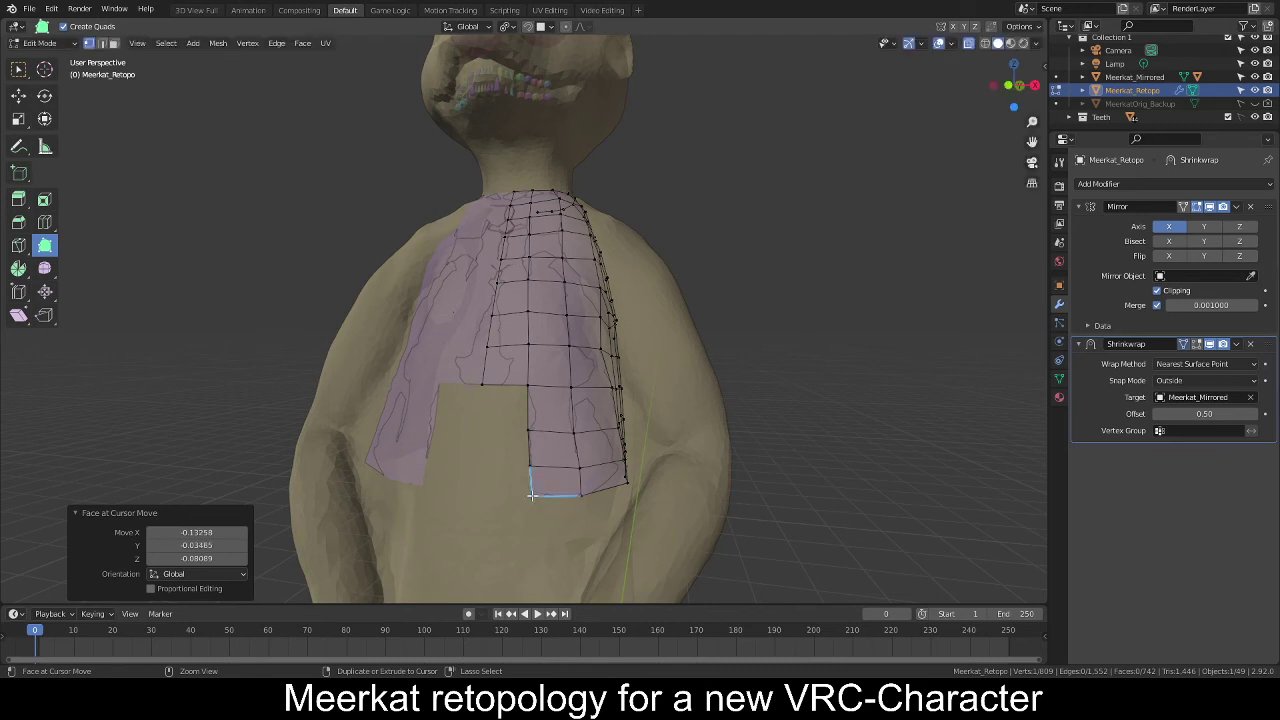
pyautogui.moveTo(482, 421); pyautogui.dragTo(417, 456)
pyautogui.moveTo(506, 467); pyautogui.dragTo(449, 489)
# Reveal the hidden head mesh, clear the selection, return to Object Mode and turn off X-ray display.
pyautogui.moveTo(796, 394)
pyautogui.mouseDown(button='middle')
pyautogui.moveTo(786, 371)
pyautogui.moveTo(669, 390)
pyautogui.moveTo(686, 371)
pyautogui.moveTo(654, 409)
pyautogui.moveTo(806, 387)
pyautogui.moveTo(805, 354)
pyautogui.mouseUp(button='middle')
pyautogui.hotkey('alt', 'h')
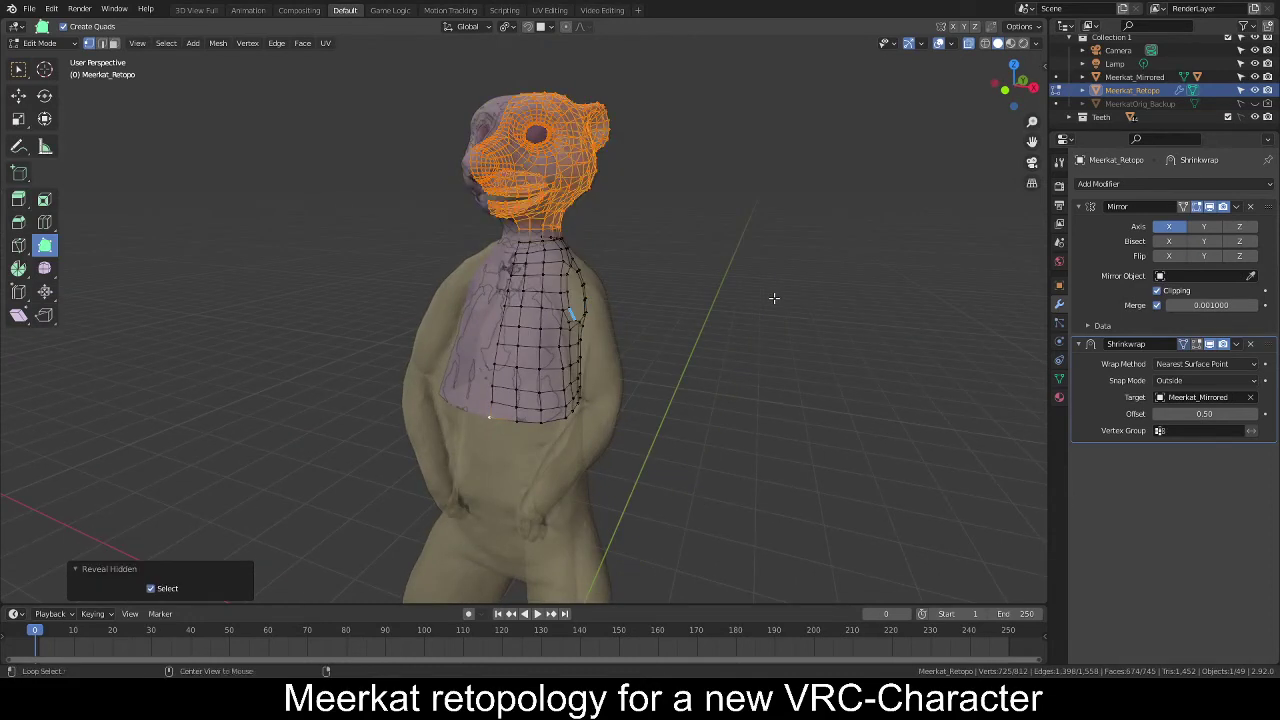
pyautogui.hotkey('alt', 'a')
pyautogui.press('Tab')
pyautogui.moveTo(803, 362); pyautogui.dragTo(882, 298, button='middle')
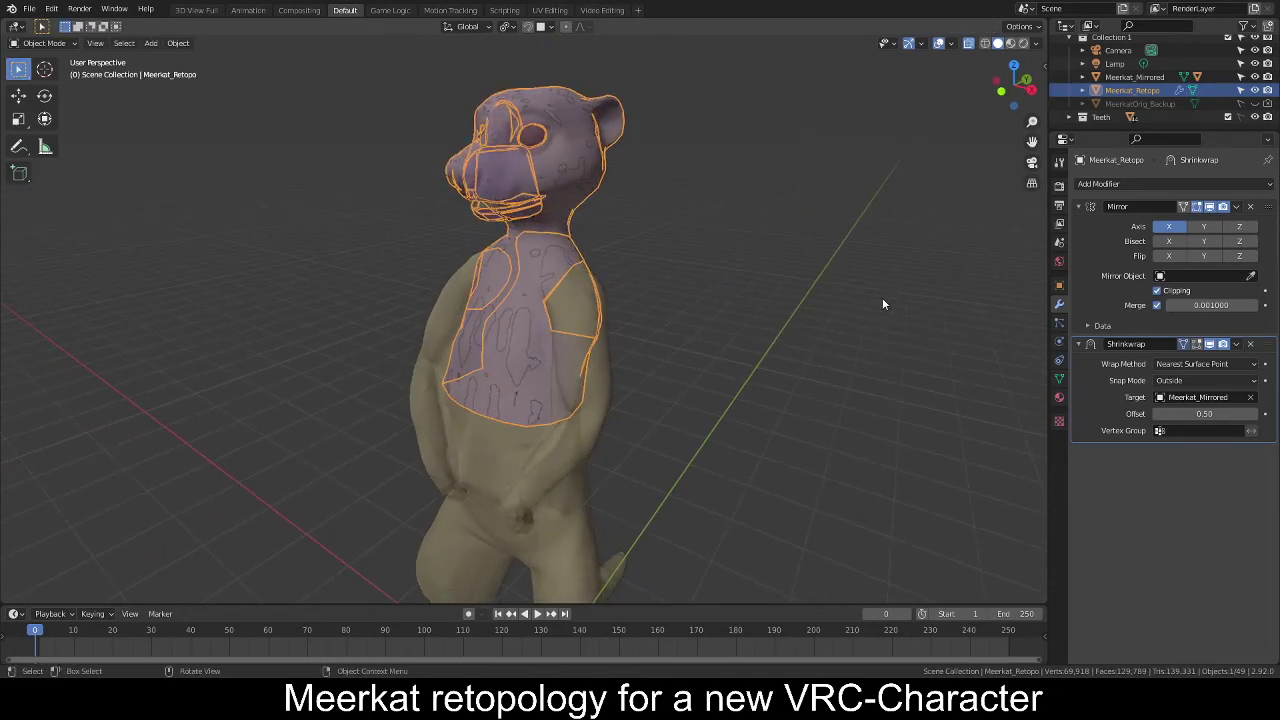
pyautogui.click(969, 44)
# Hide Meerkat_Mirrored to inspect the retopo mesh on its own, and show the sculpt again.
pyautogui.moveTo(730, 368); pyautogui.dragTo(776, 336, button='middle')
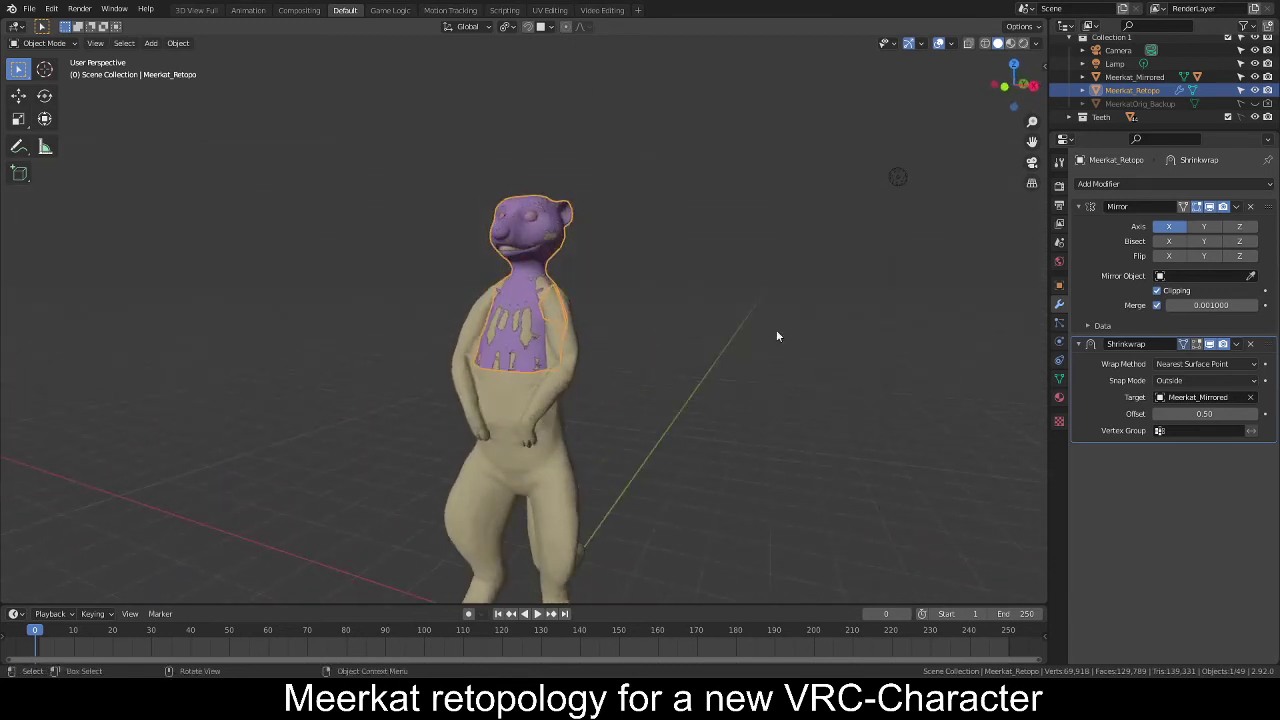
pyautogui.click(1255, 77)
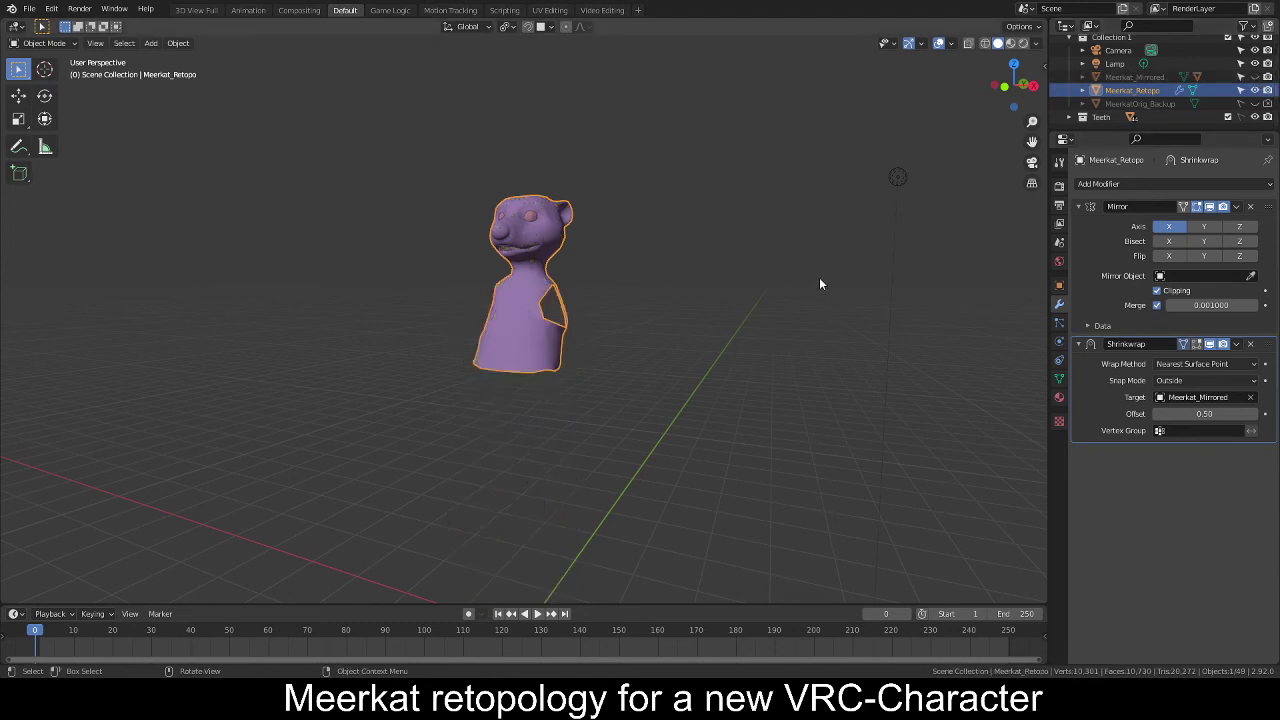
pyautogui.moveTo(819, 277); pyautogui.dragTo(755, 344, button='middle')
pyautogui.click(1255, 77)
pyautogui.scroll(3, 700, 285)
# Select Meerkat_Retopo and enter Edit Mode.
pyautogui.click(820, 298)
pyautogui.click(518, 284)
pyautogui.press('Tab')
pyautogui.scroll(2, 809, 300)
pyautogui.scroll(-3, 755, 344)
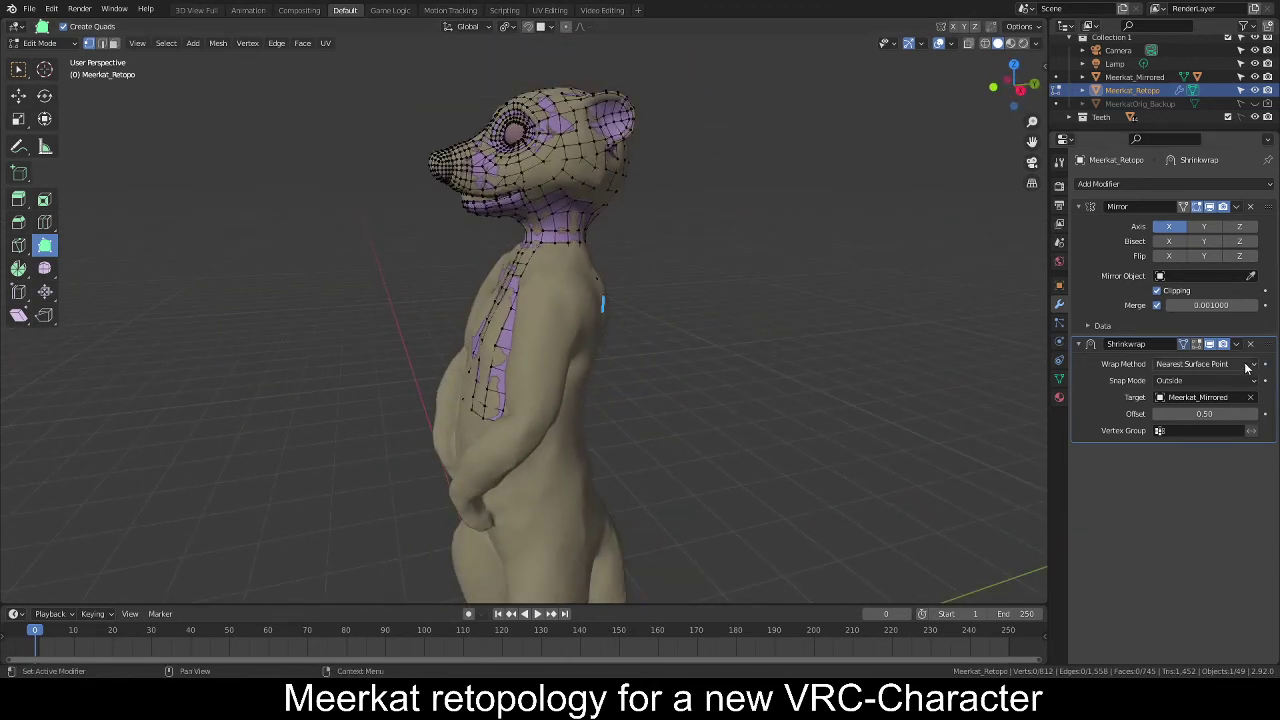
# Toggle the Shrinkwrap modifier's Edit Mode display to compare the mesh with and without it, and leave it enabled.
pyautogui.click(1197, 345)
pyautogui.click(1197, 345)
pyautogui.click(1197, 345)
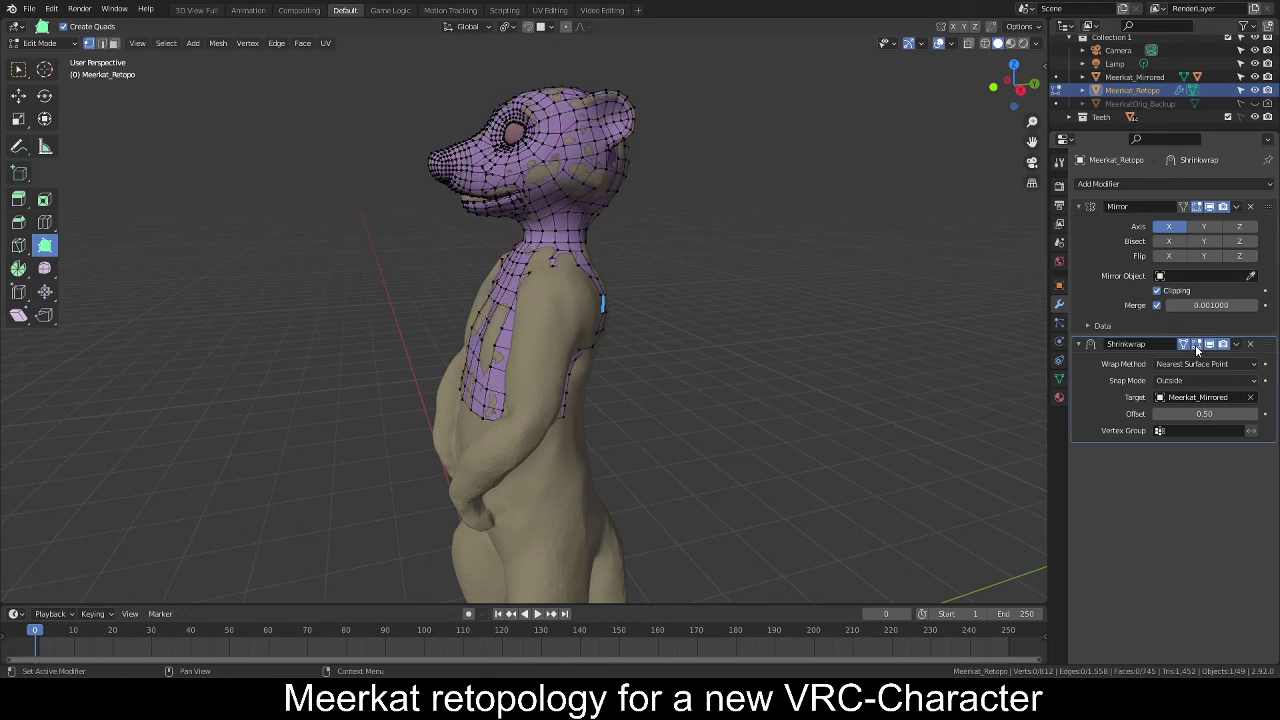
pyautogui.click(1197, 346)
pyautogui.click(1197, 346)
pyautogui.click(1197, 345)
pyautogui.click(1197, 345)
pyautogui.click(1197, 345)
pyautogui.click(1197, 345)
pyautogui.click(1197, 345)
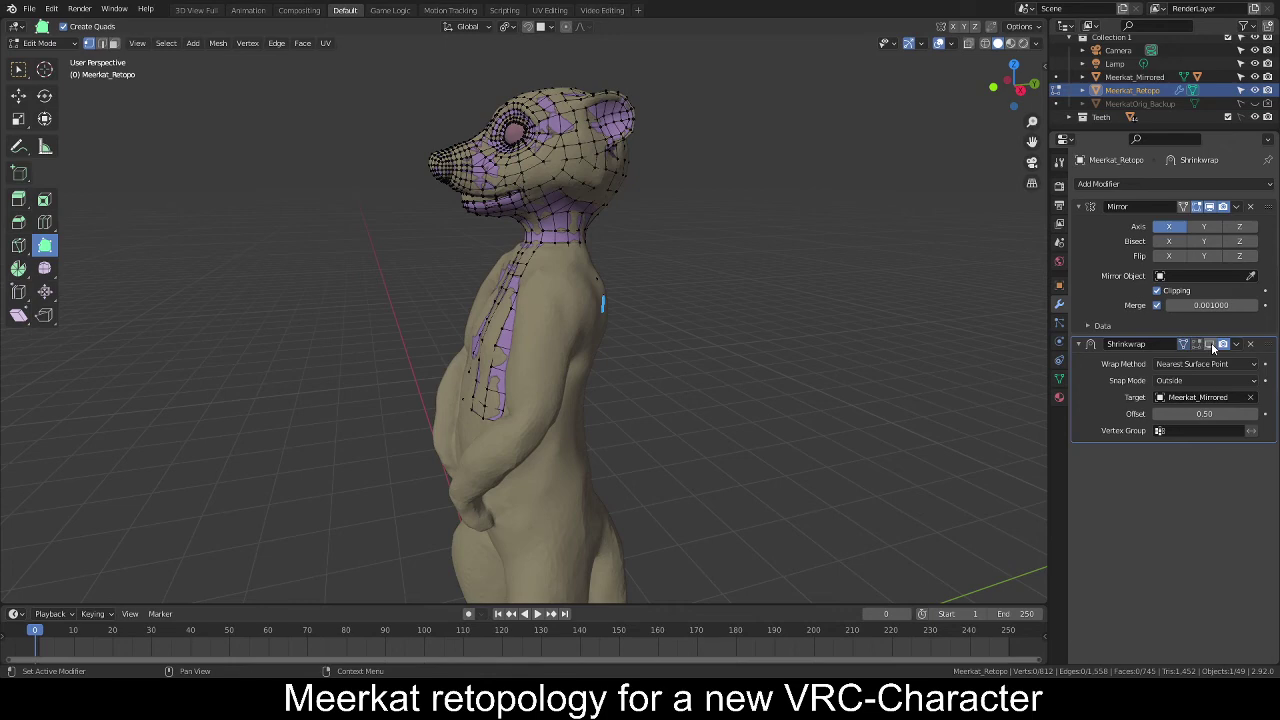
pyautogui.click(1204, 346)
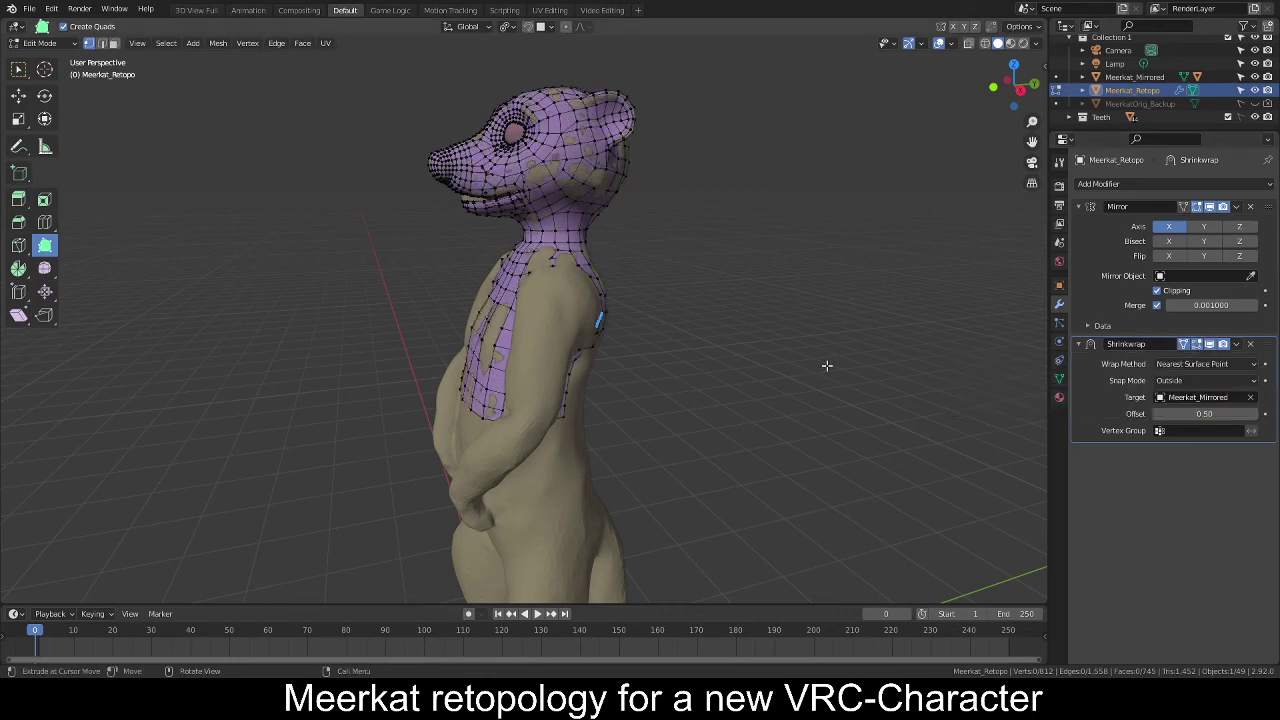
# Examine the mesh around the body with the Shrinkwrap's Edit Mode display off, and switch that display back on.
pyautogui.moveTo(760, 368); pyautogui.dragTo(870, 372, button='middle')
pyautogui.click(1200, 346)
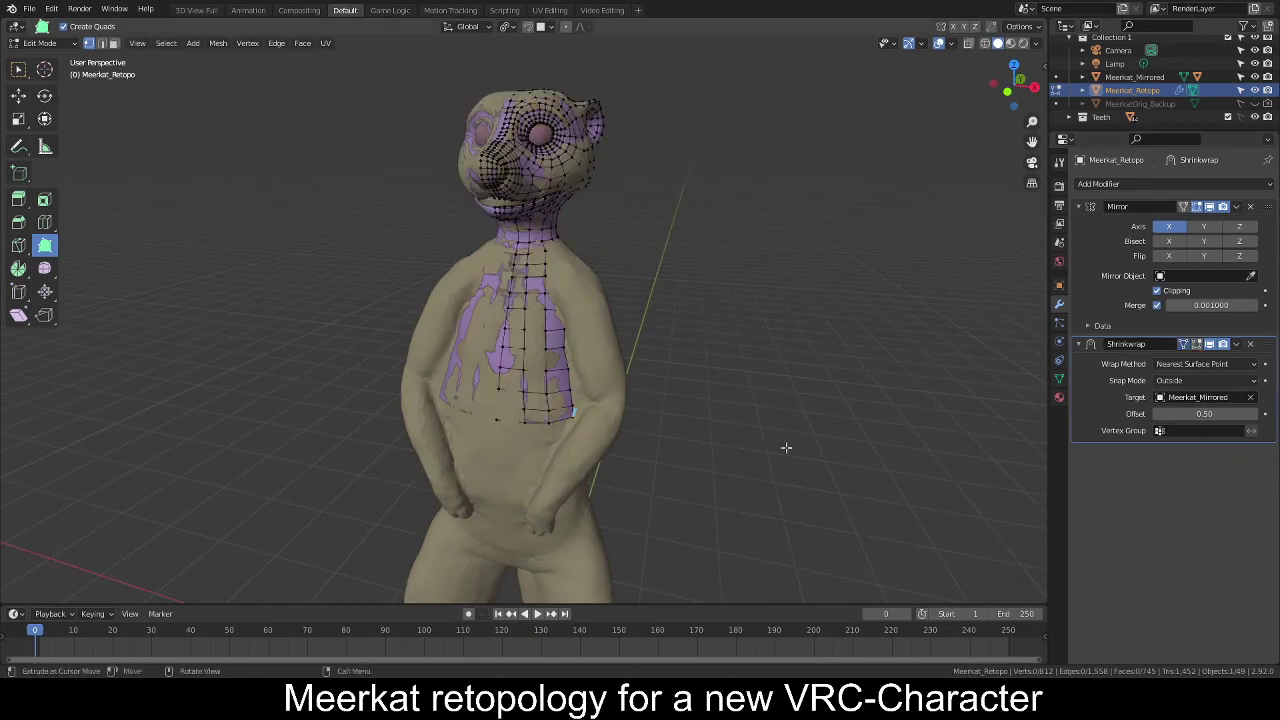
pyautogui.moveTo(789, 446); pyautogui.dragTo(520, 466, button='middle')
pyautogui.click(1201, 346)
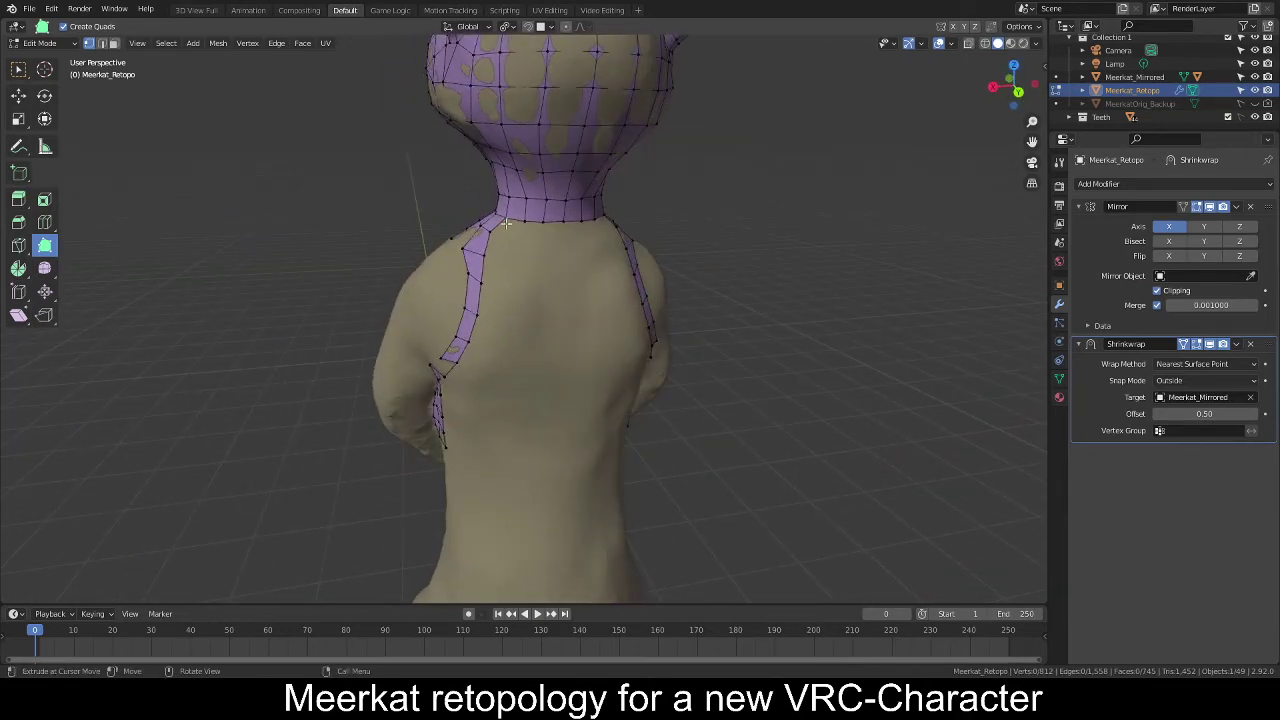
# Add two three-quad rows and two quads of a third row across the upper back below the neck, undoing the stray last action.
pyautogui.keyDown('ctrl'); pyautogui.moveTo(508, 225); pyautogui.dragTo(587, 243); pyautogui.keyUp('ctrl')
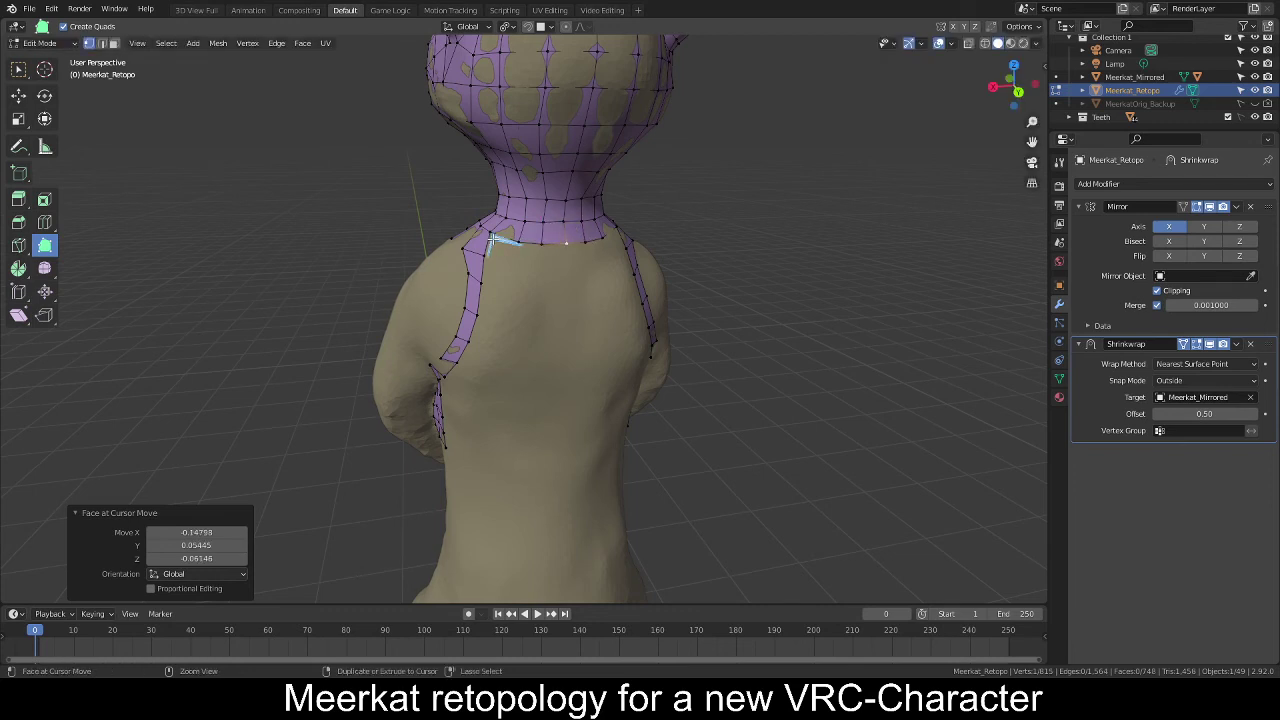
pyautogui.keyDown('ctrl'); pyautogui.moveTo(492, 238); pyautogui.dragTo(587, 267); pyautogui.keyUp('ctrl')
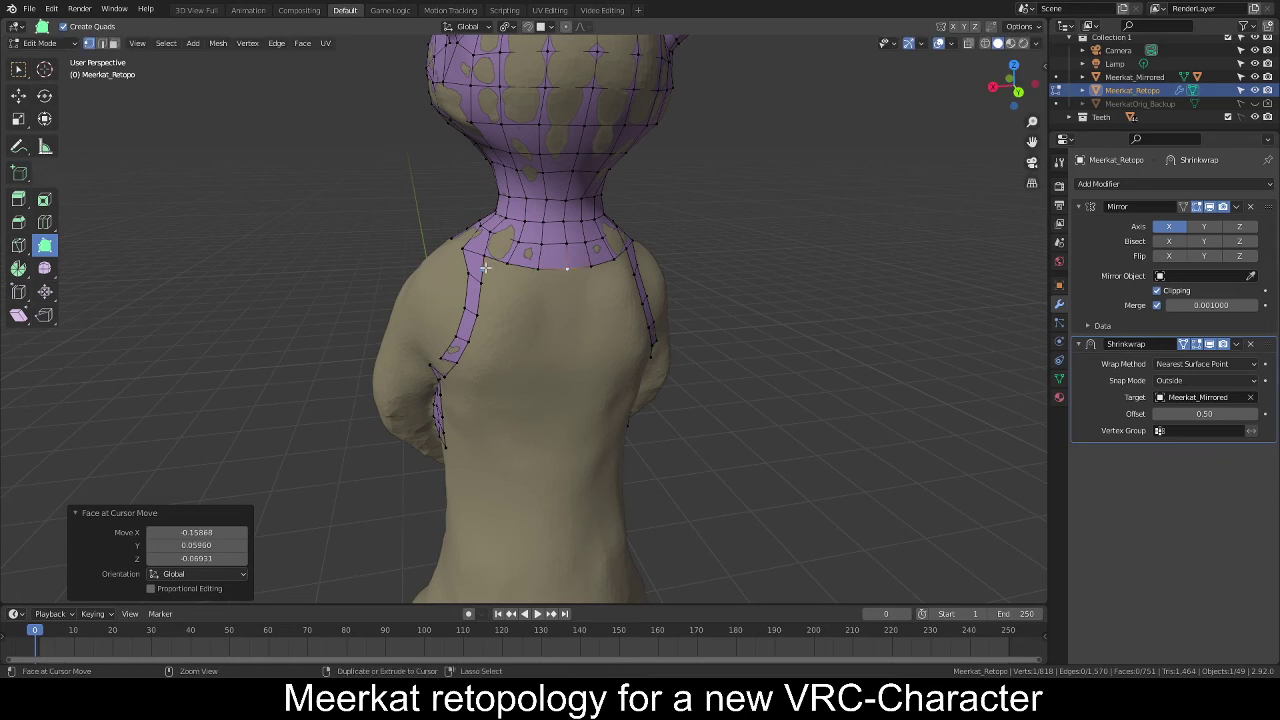
pyautogui.moveTo(485, 262)
pyautogui.keyDown('ctrl'); pyautogui.mouseDown()
pyautogui.moveTo(501, 288)
pyautogui.moveTo(537, 293)
pyautogui.moveTo(500, 288)
pyautogui.moveTo(520, 254)
pyautogui.moveTo(508, 263)
pyautogui.mouseUp(); pyautogui.keyUp('ctrl')
pyautogui.moveTo(508, 263); pyautogui.dragTo(615, 263, button='middle')
pyautogui.hotkey('ctrl', 'z')
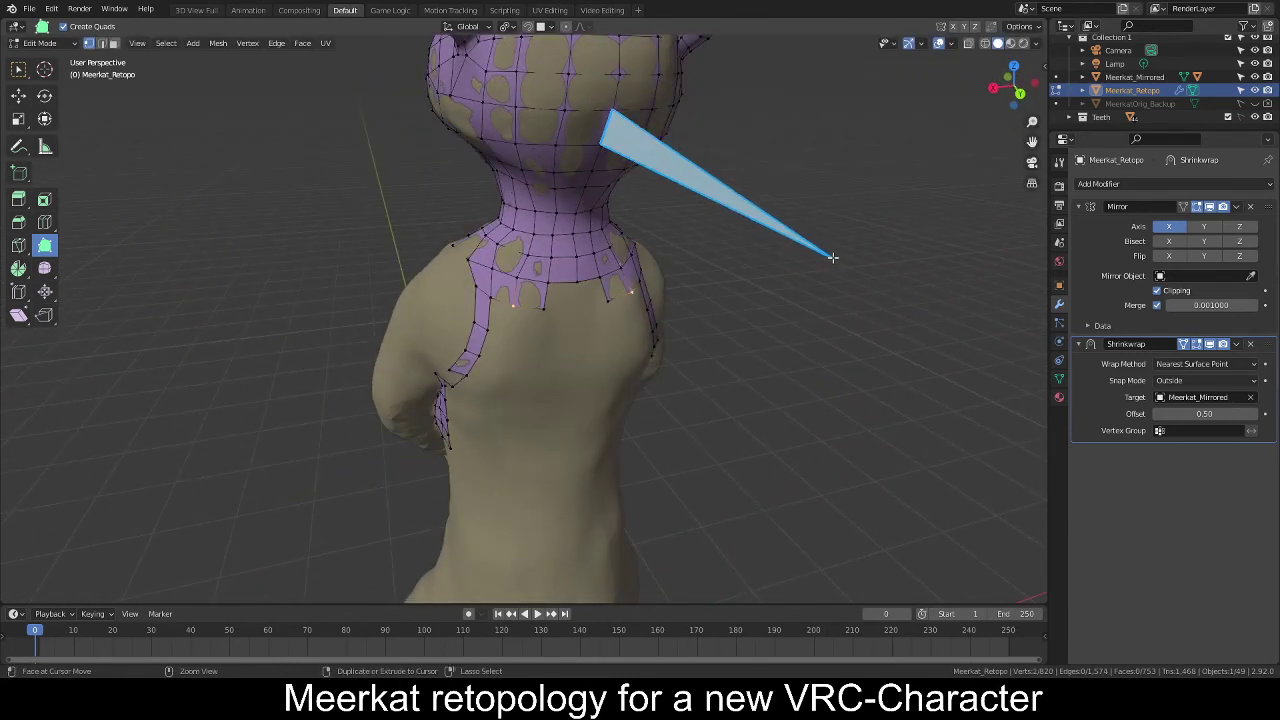
pyautogui.hotkey('ctrl', 'z')
# Move the vertices of the new upper-back column nearest the shoulder loop to even out the quads' spacing.
pyautogui.click(20, 71)
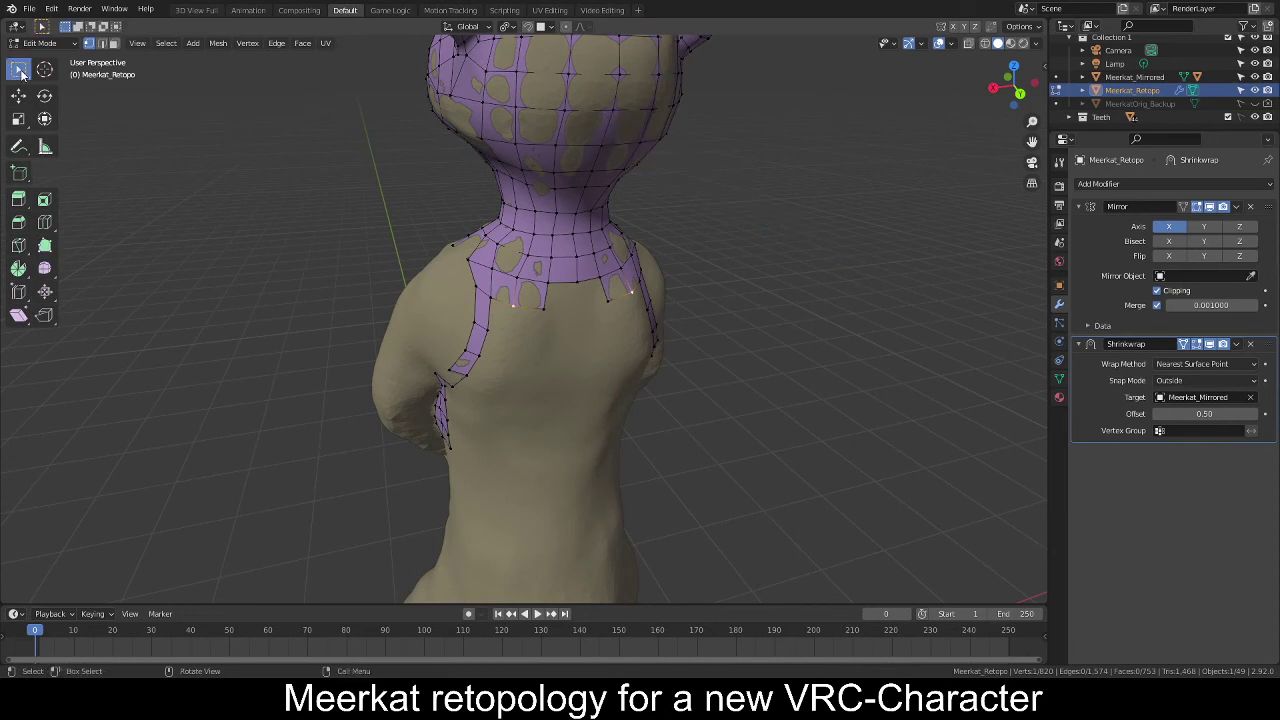
pyautogui.press('g')
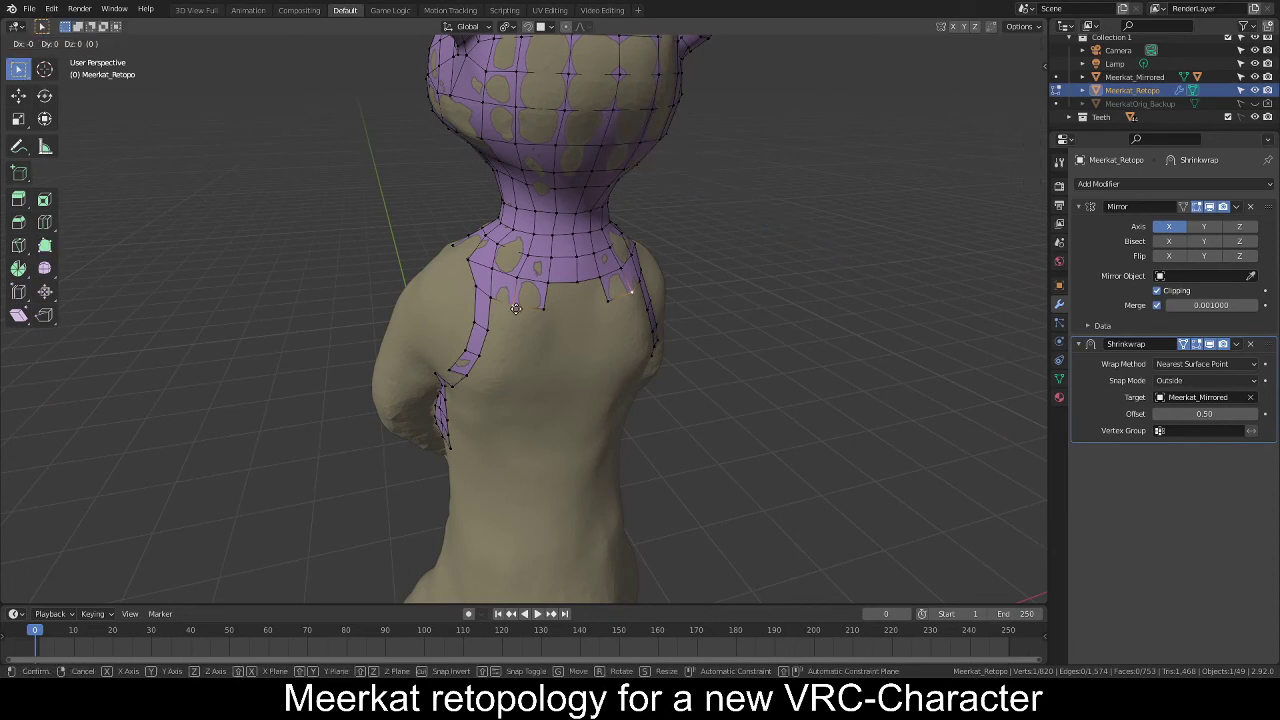
pyautogui.click(516, 307)
pyautogui.press('g')
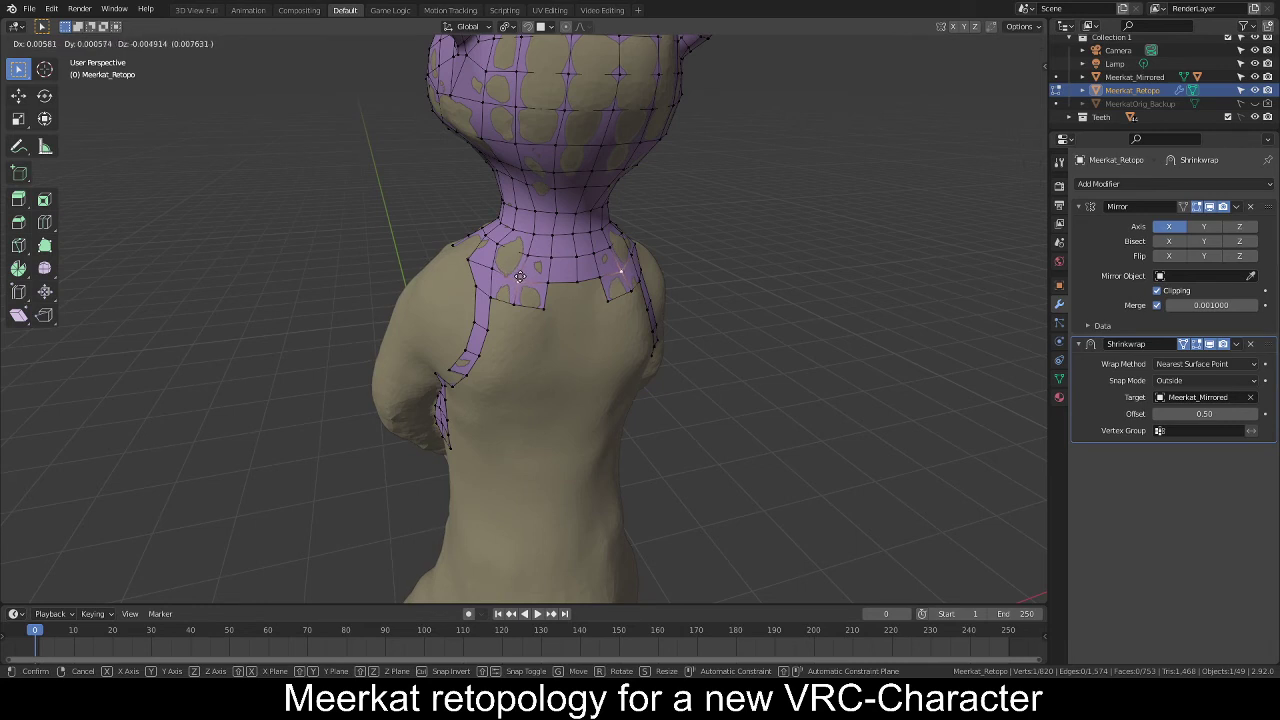
pyautogui.click(520, 271)
pyautogui.press('g')
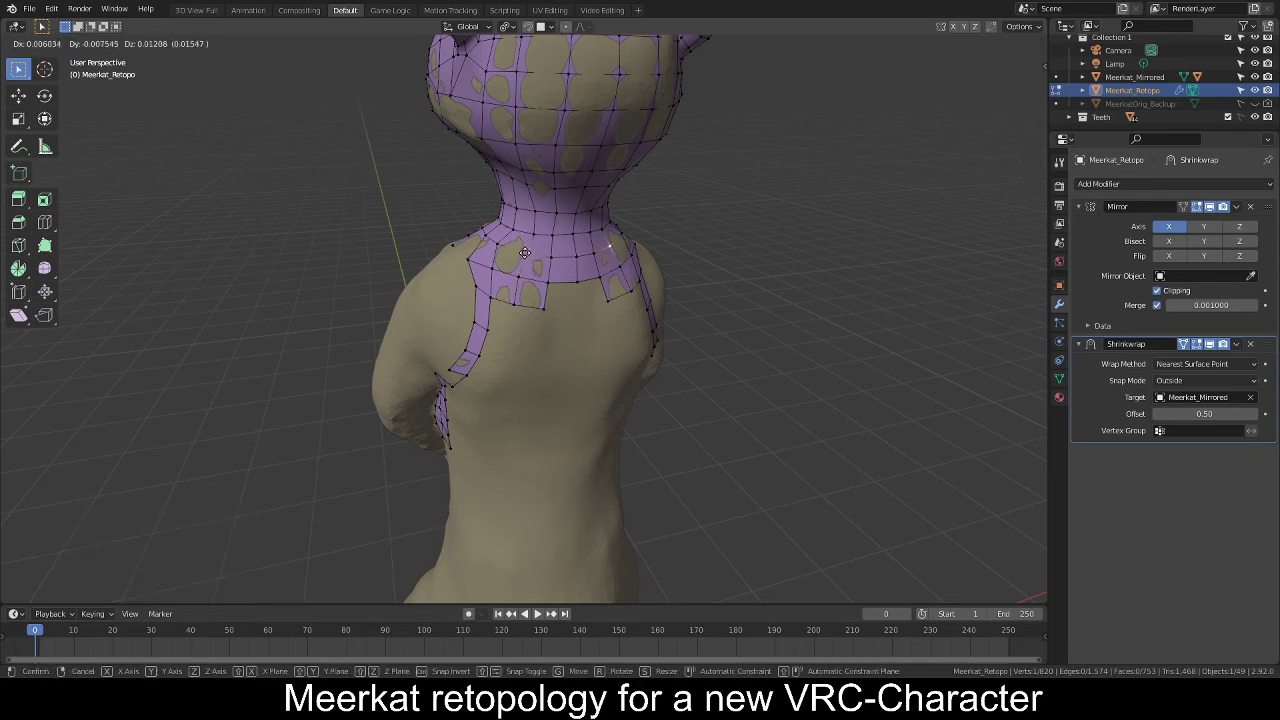
pyautogui.click(520, 252)
# Reposition the vertices of the upper-back column beside the spine and the centerline vertices to even out the rows.
pyautogui.press('g')
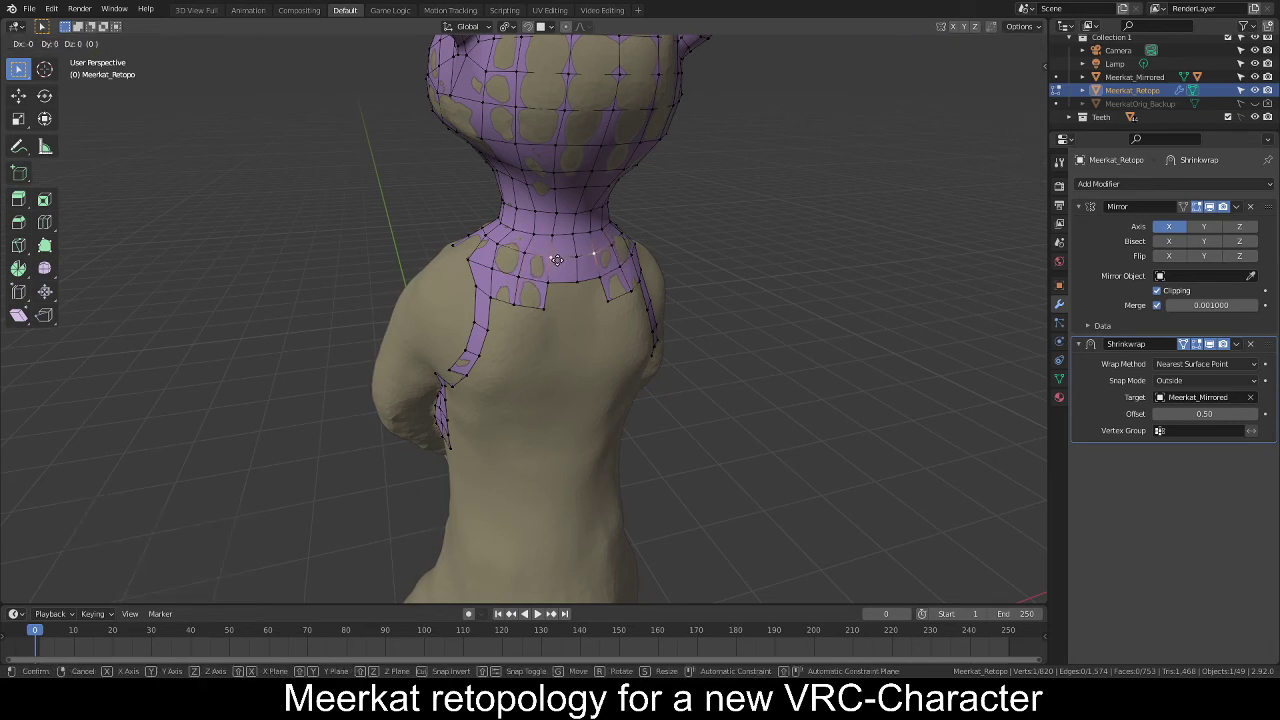
pyautogui.click(546, 281)
pyautogui.press('g')
pyautogui.click(546, 283)
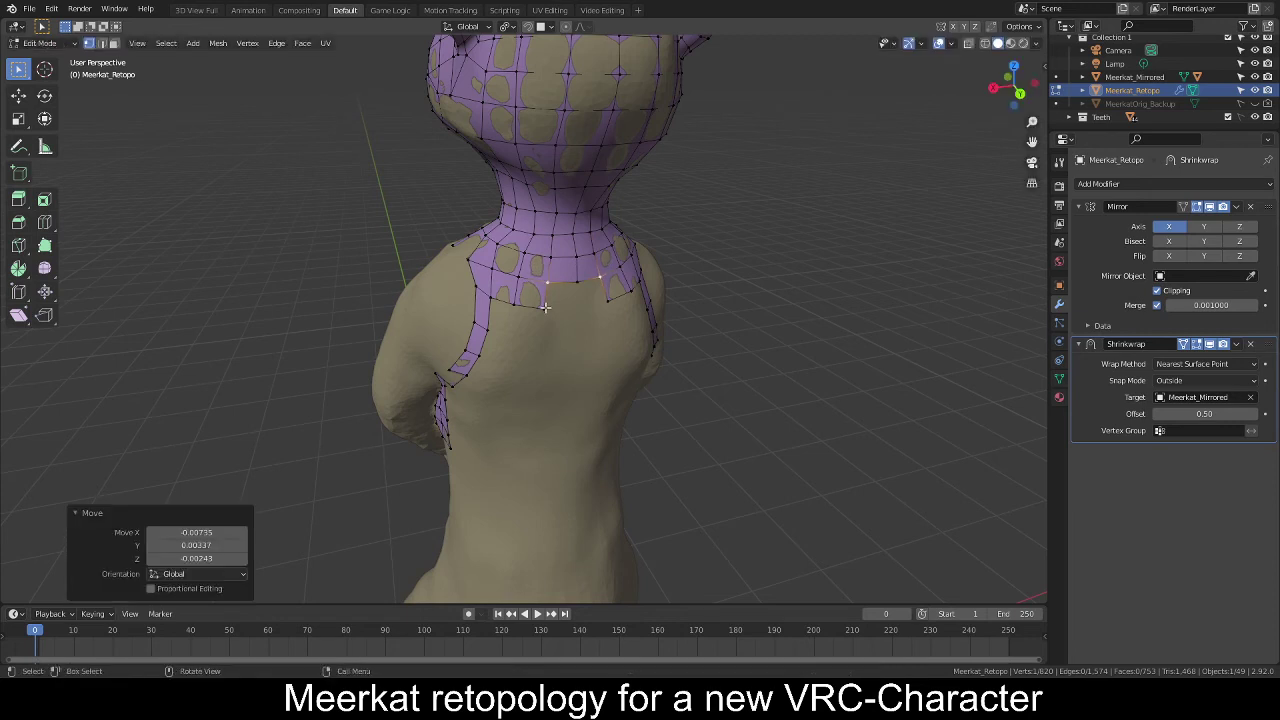
pyautogui.press('g')
pyautogui.click(546, 308)
pyautogui.press('g')
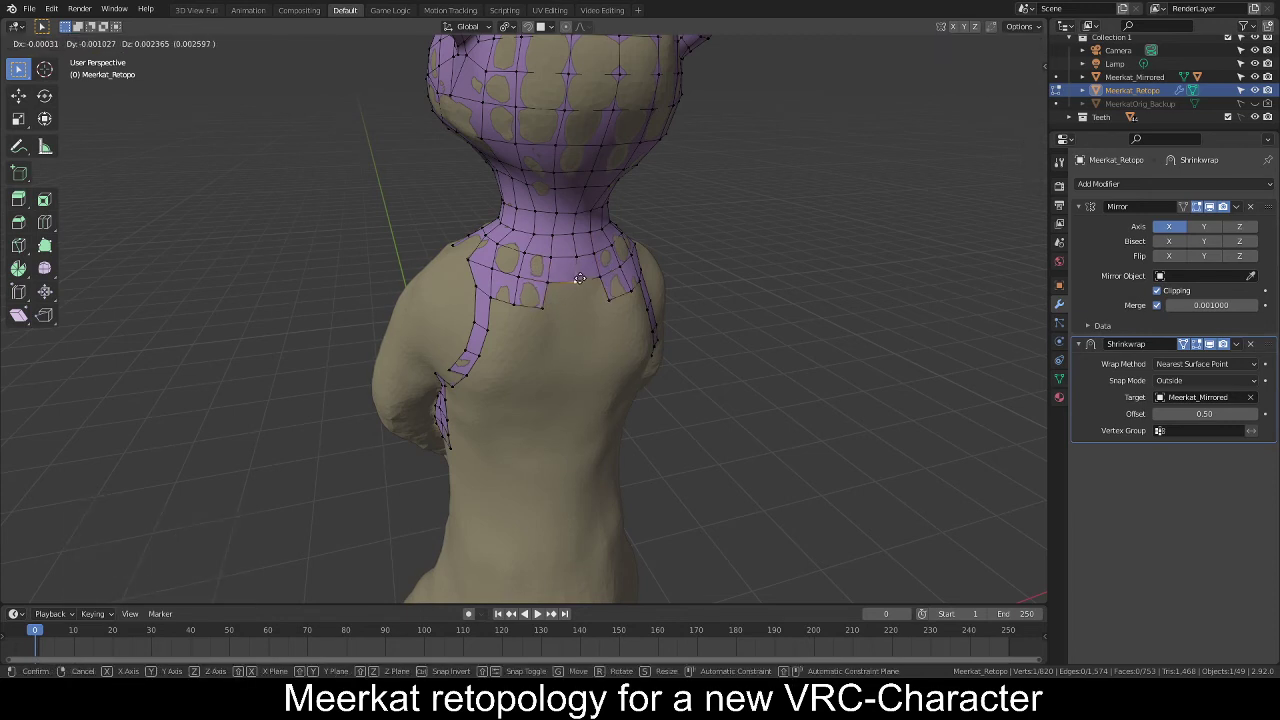
pyautogui.click(578, 278)
pyautogui.press('g')
pyautogui.click(574, 257)
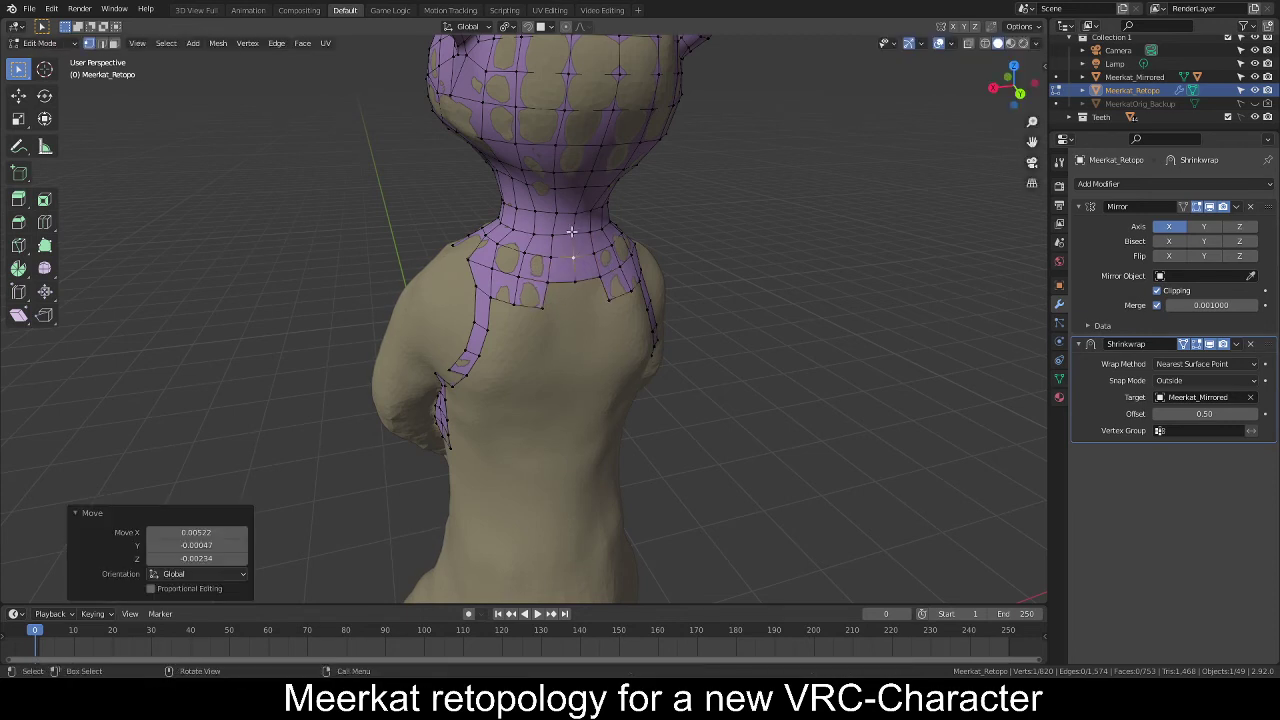
# Adjust the vertices along the neck's base loop at the back, from the spine outward to the shoulder.
pyautogui.press('g')
pyautogui.click(557, 234)
pyautogui.press('g')
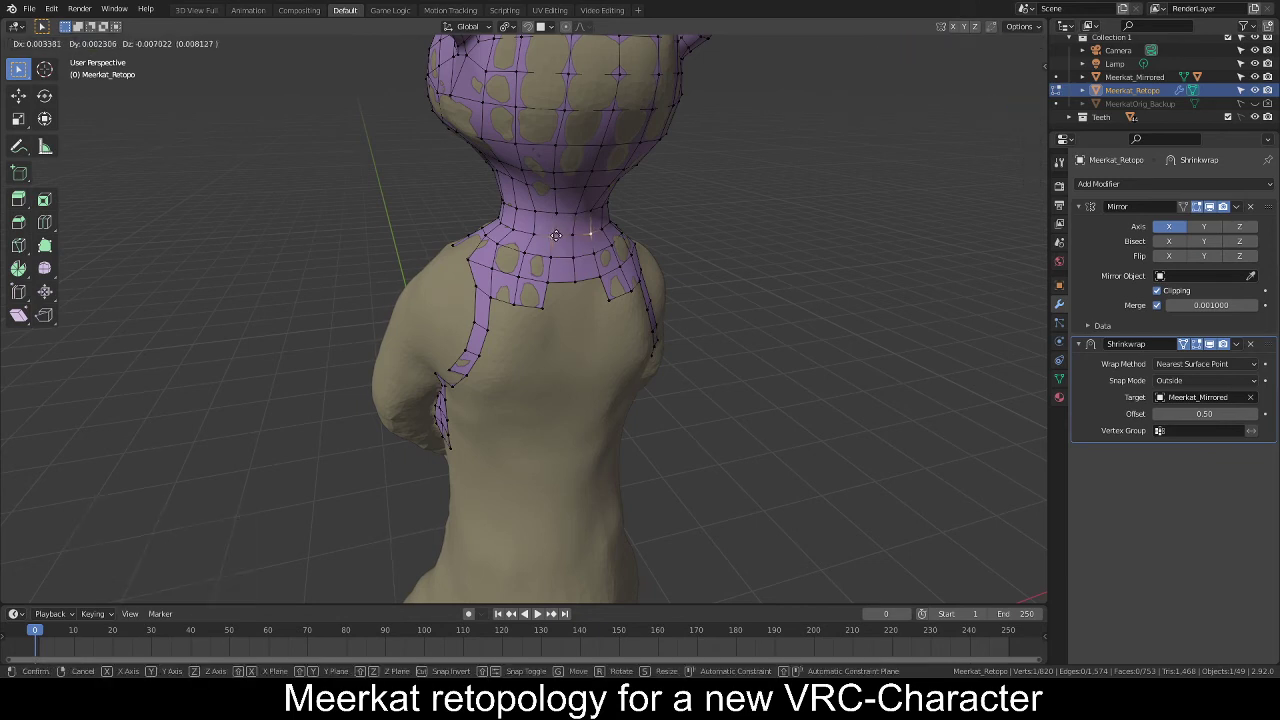
pyautogui.click(556, 235)
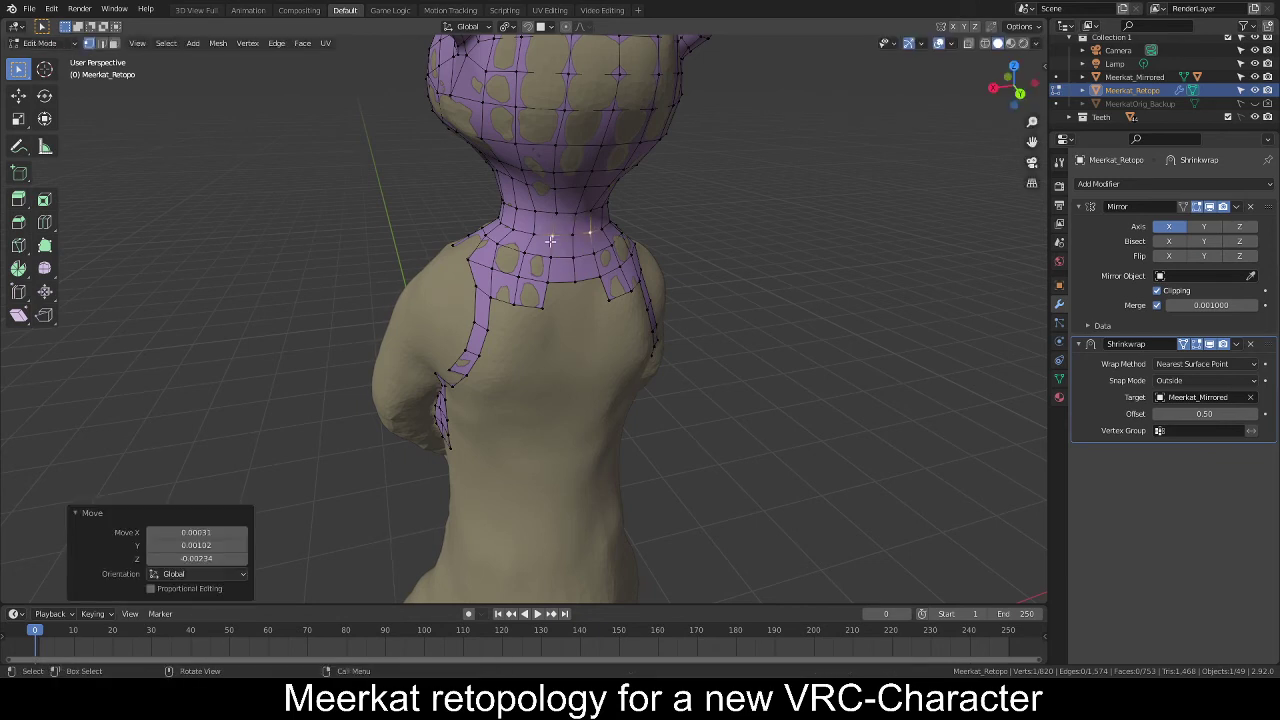
pyautogui.press('g')
pyautogui.click(527, 231)
pyautogui.press('g')
pyautogui.click(512, 228)
# Move the upper-back vertices next to the shoulder loop to smooth the first two rows there.
pyautogui.moveTo(512, 228); pyautogui.dragTo(532, 248, button='middle')
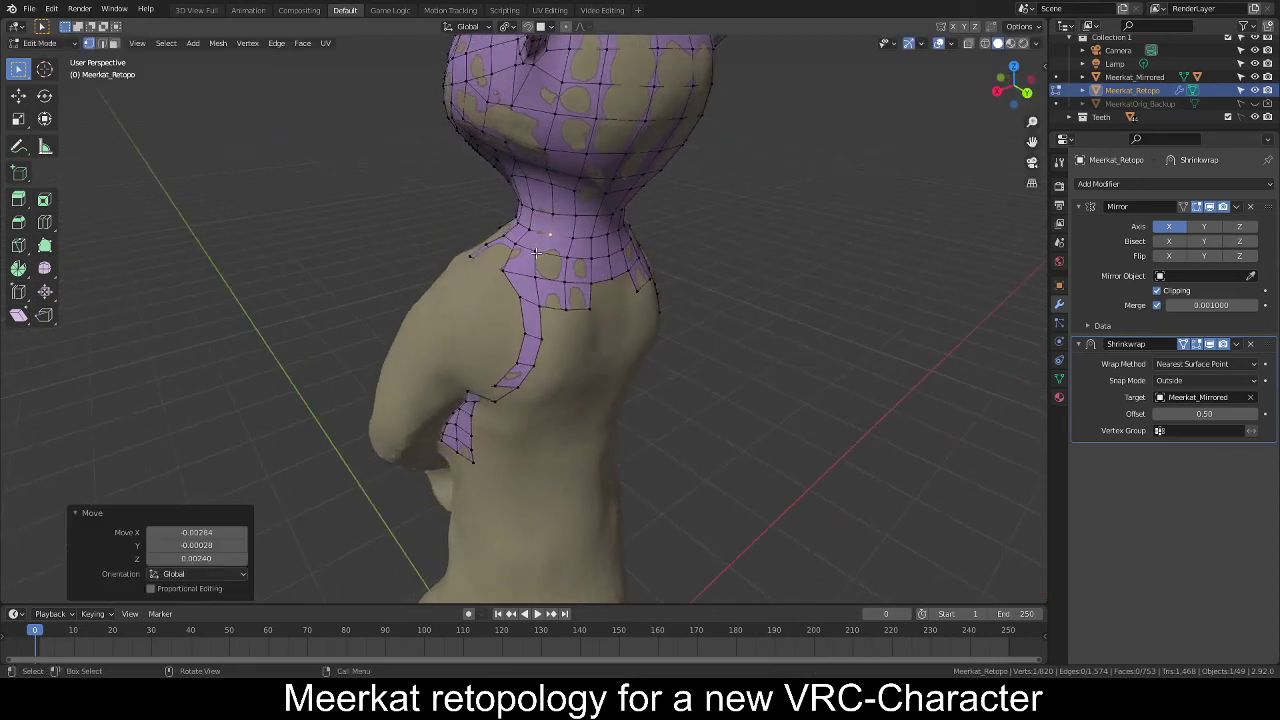
pyautogui.press('g')
pyautogui.click(536, 253)
pyautogui.press('g')
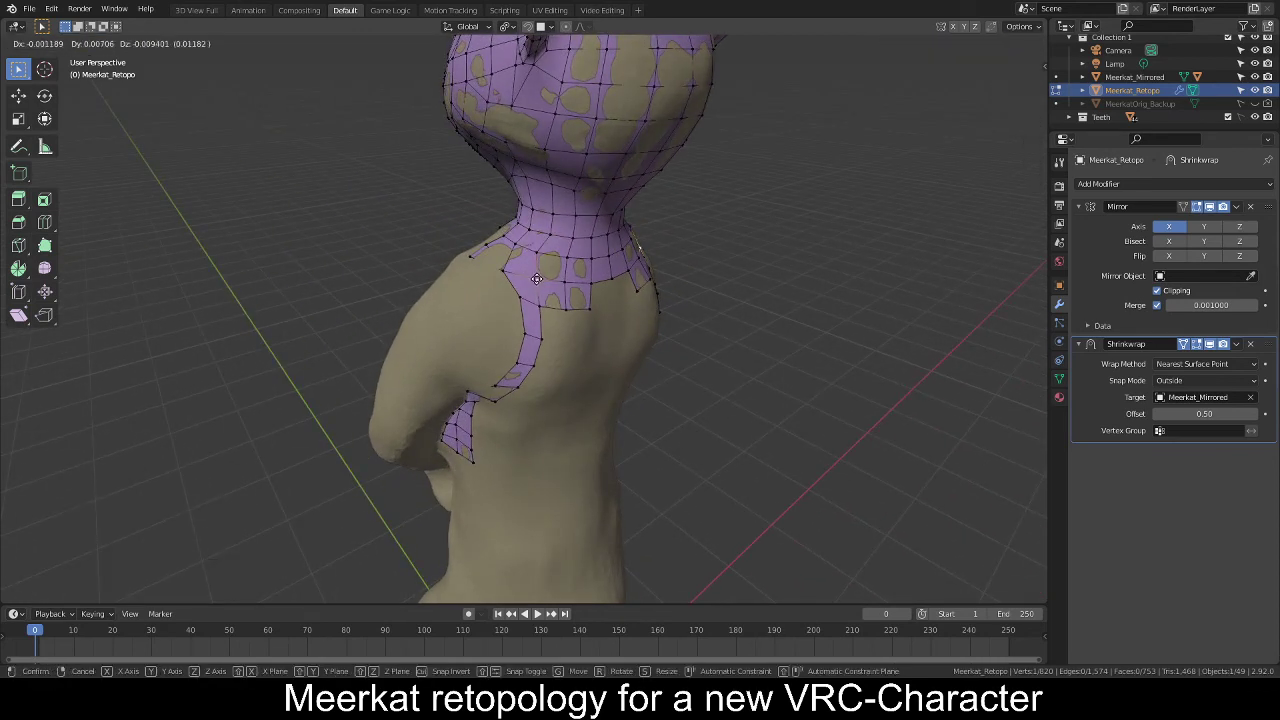
pyautogui.click(524, 281)
pyautogui.moveTo(524, 281)
pyautogui.mouseDown(button='middle')
pyautogui.moveTo(560, 282)
pyautogui.moveTo(528, 276)
pyautogui.mouseUp(button='middle')
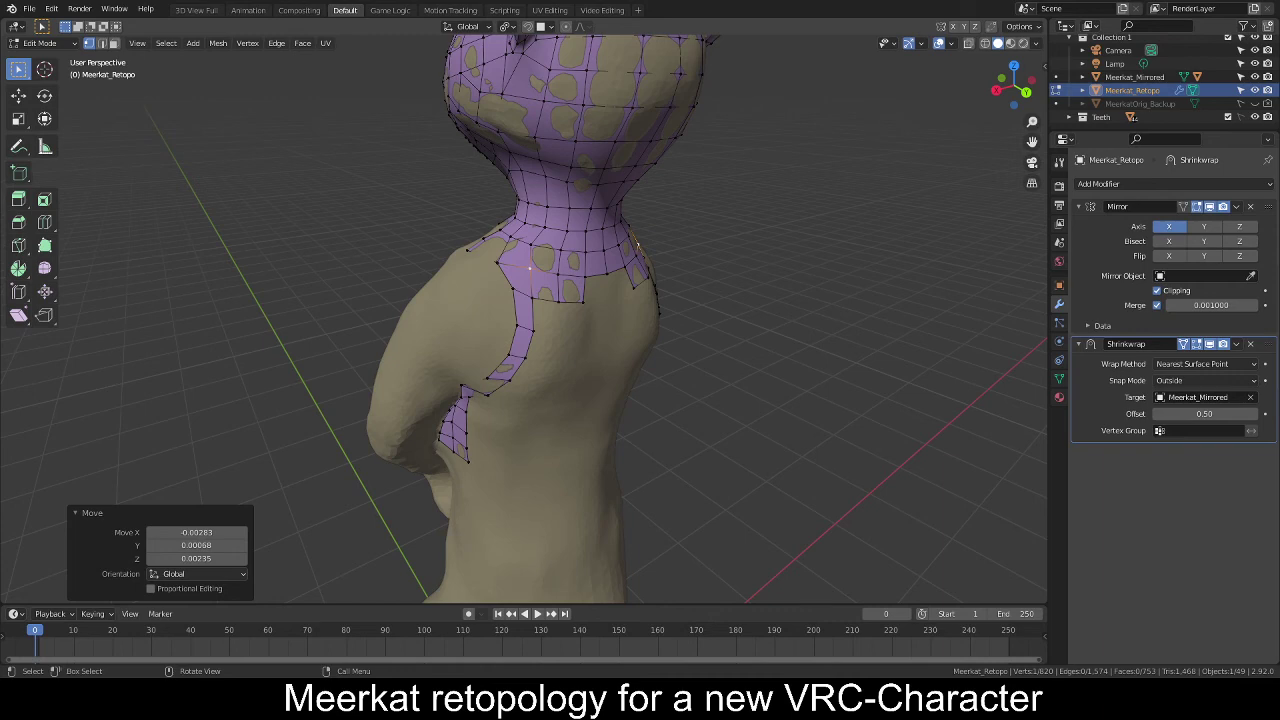
# Complete the third upper-back row at the centerline and add a fourth row of three Poly Build quads below it.
pyautogui.moveTo(603, 279); pyautogui.dragTo(510, 297, button='middle')
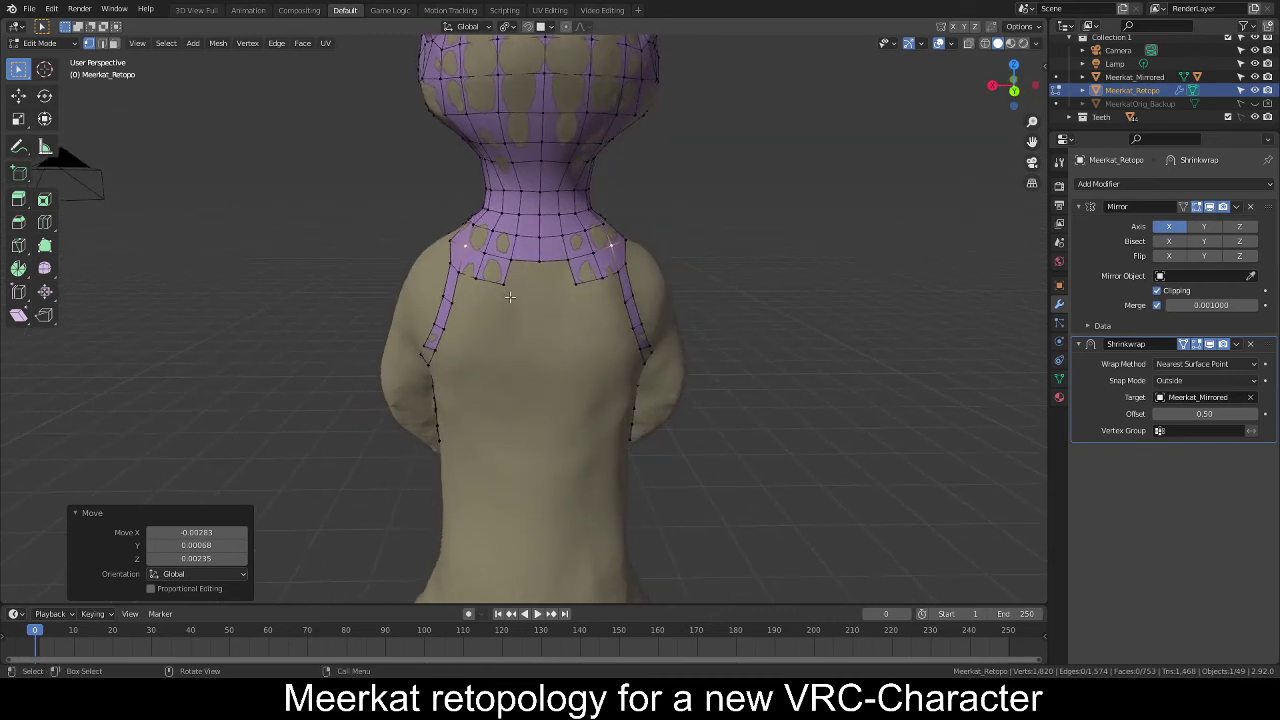
pyautogui.click(44, 246)
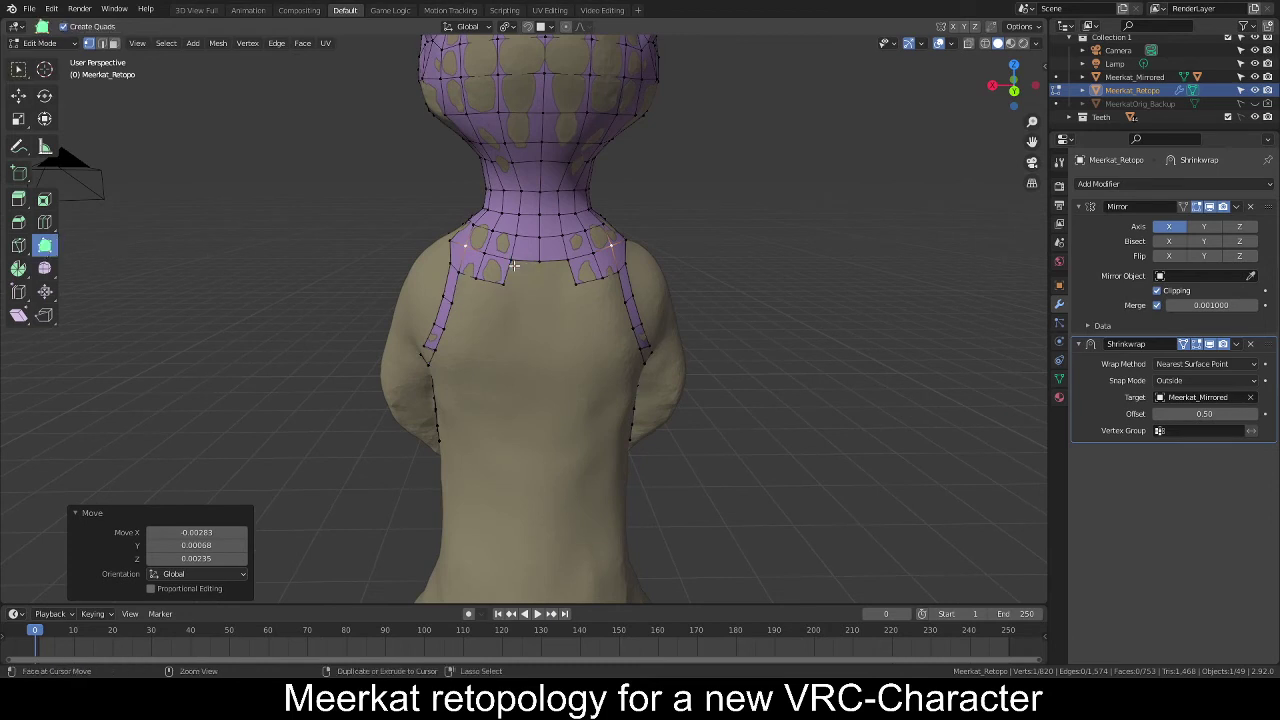
pyautogui.moveTo(512, 262); pyautogui.dragTo(555, 287)
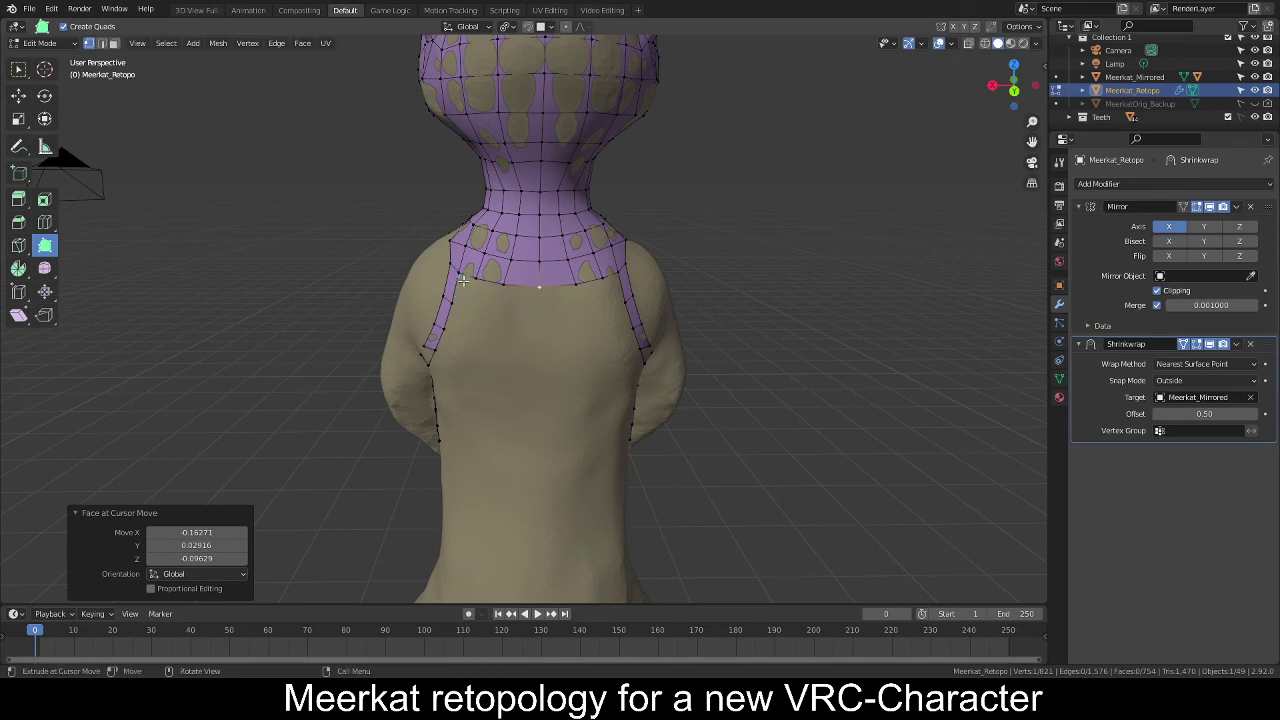
pyautogui.moveTo(461, 277); pyautogui.dragTo(484, 284, button='middle')
pyautogui.moveTo(484, 284); pyautogui.dragTo(522, 324)
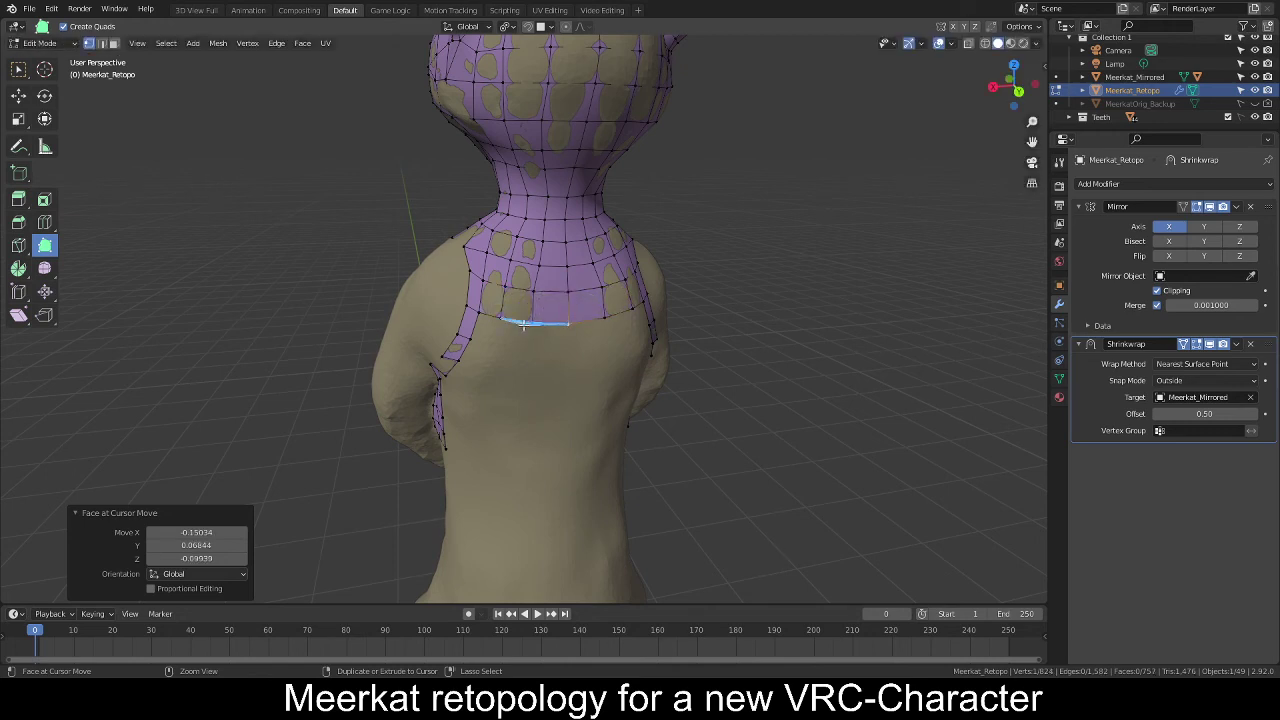
pyautogui.moveTo(523, 354); pyautogui.dragTo(610, 318, button='middle')
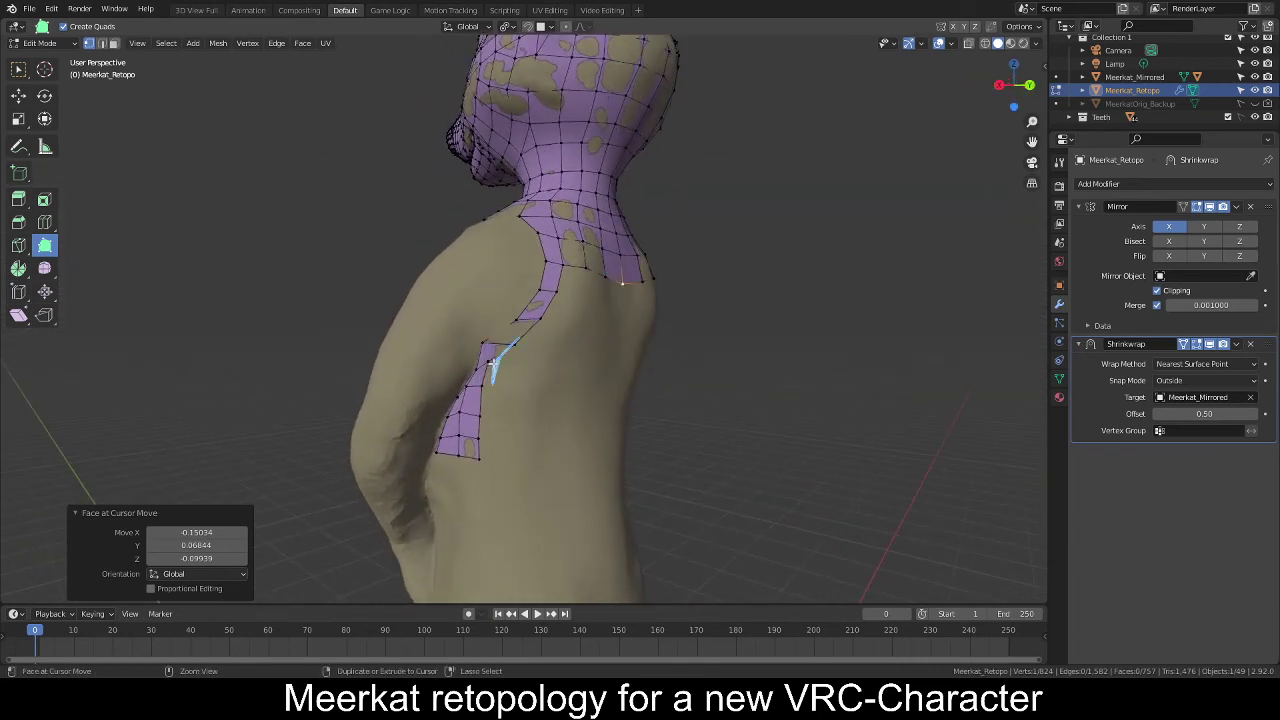
# Turn off the Shrinkwrap modifier's Edit Mode display and enable X-ray to see the mesh between the shoulder and back.
pyautogui.click(1198, 346)
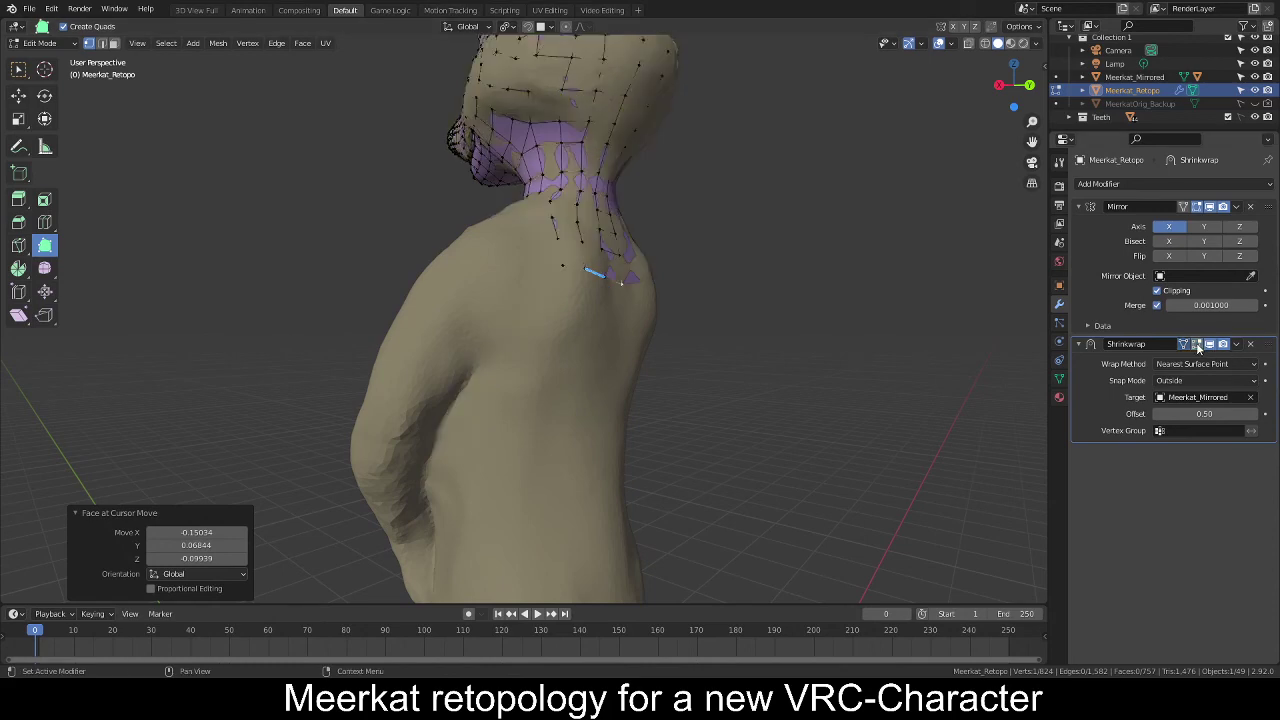
pyautogui.click(968, 43)
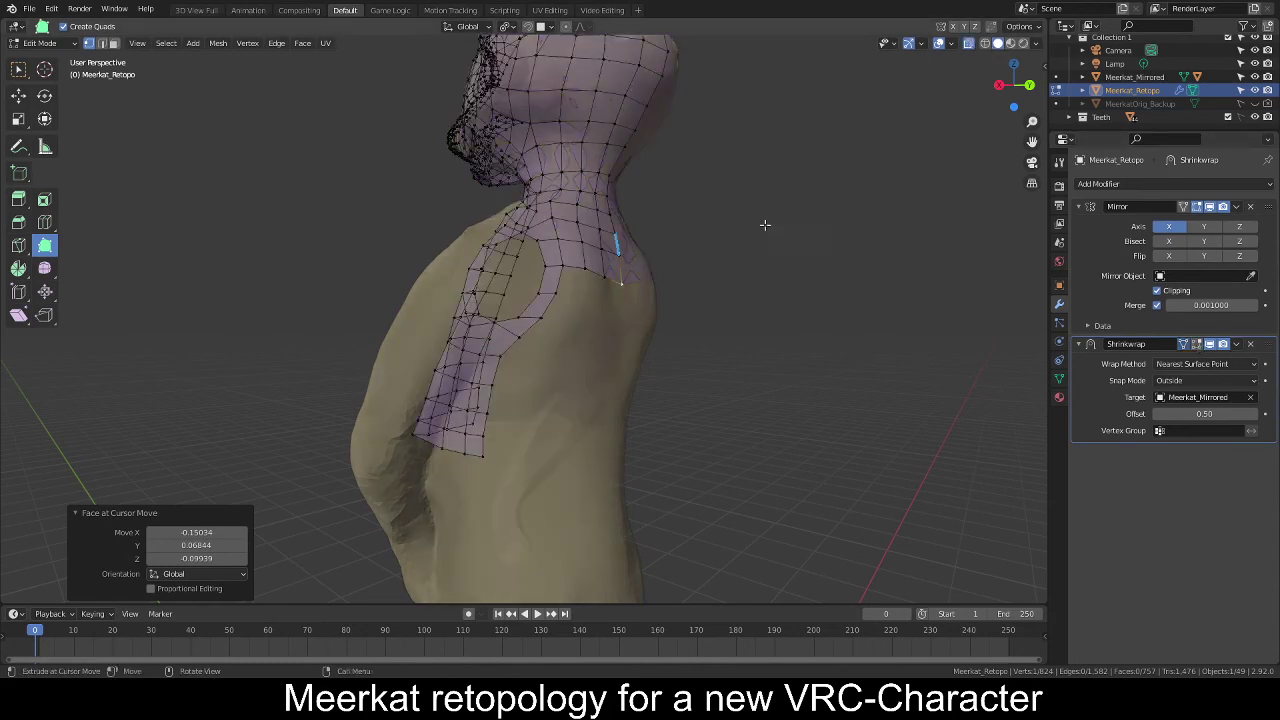
pyautogui.moveTo(689, 261); pyautogui.dragTo(708, 268, button='middle')
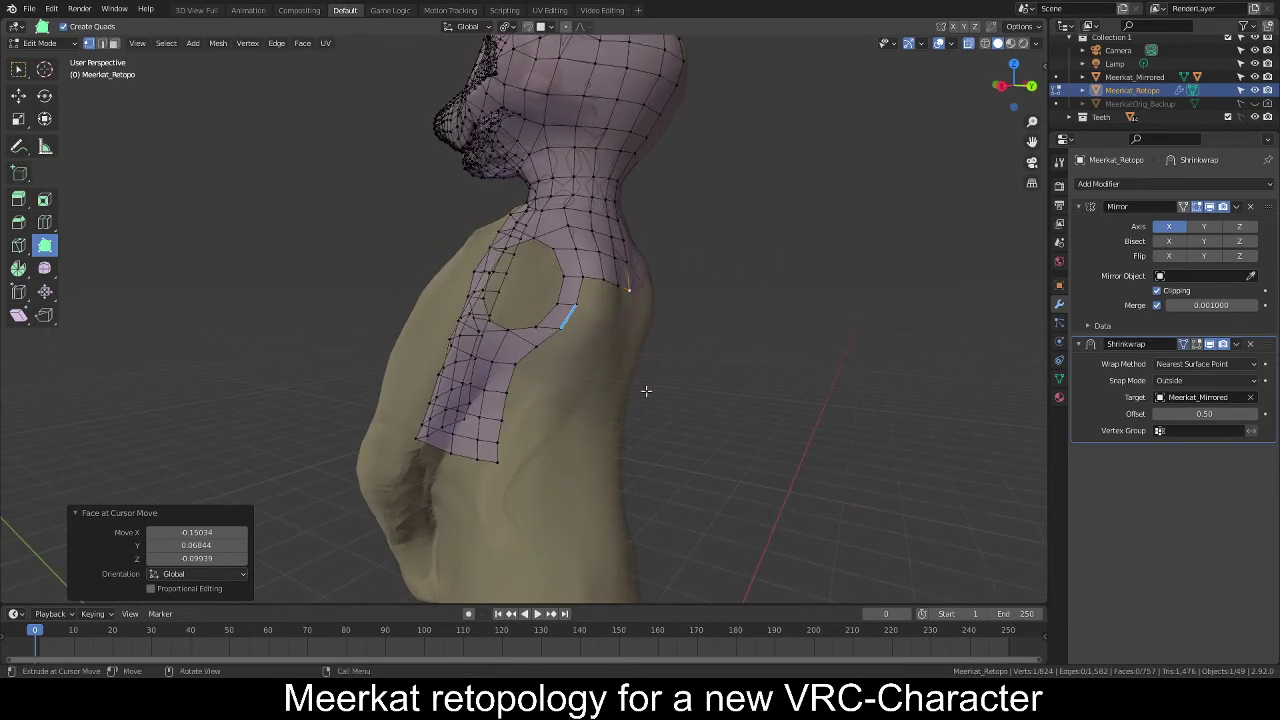
pyautogui.moveTo(646, 391); pyautogui.dragTo(580, 343, button='middle')
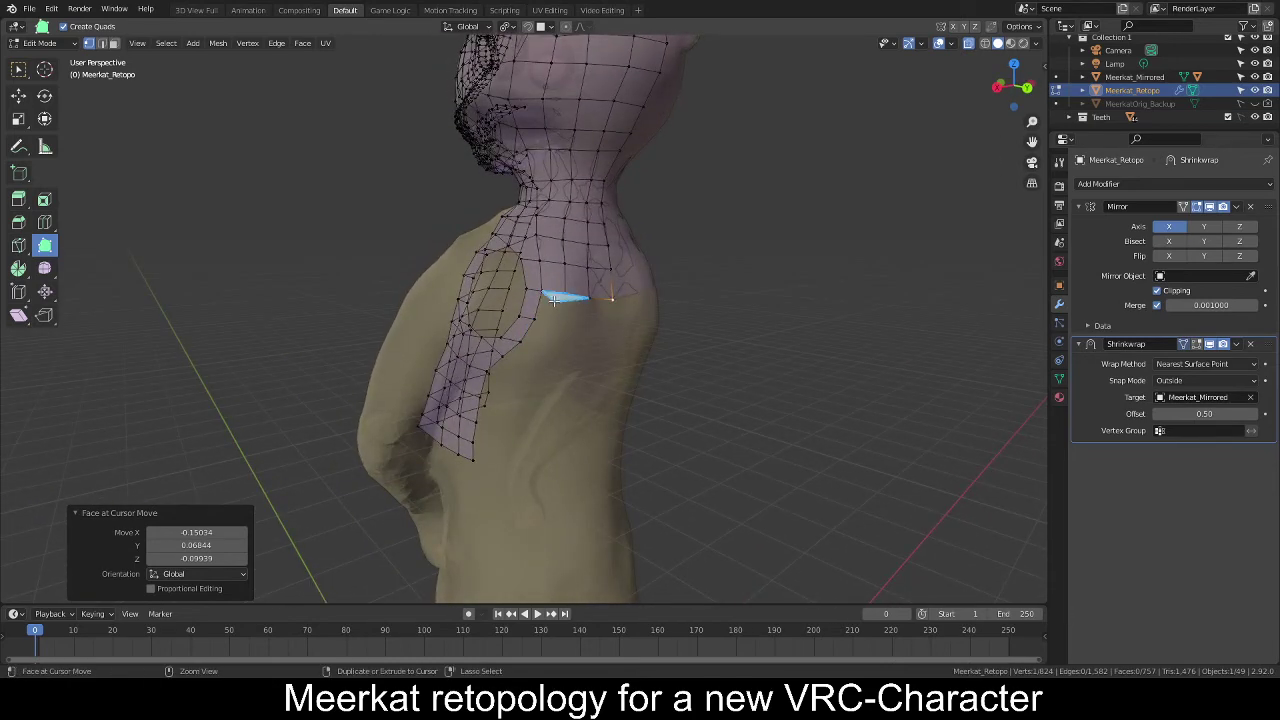
# Add columns of Poly Build quads behind the shoulder opening, running from the neck's base down to the lower edge of the side strip.
pyautogui.moveTo(554, 300); pyautogui.dragTo(555, 350)
pyautogui.moveTo(555, 350); pyautogui.dragTo(553, 374, button='middle')
pyautogui.moveTo(546, 352); pyautogui.dragTo(497, 458)
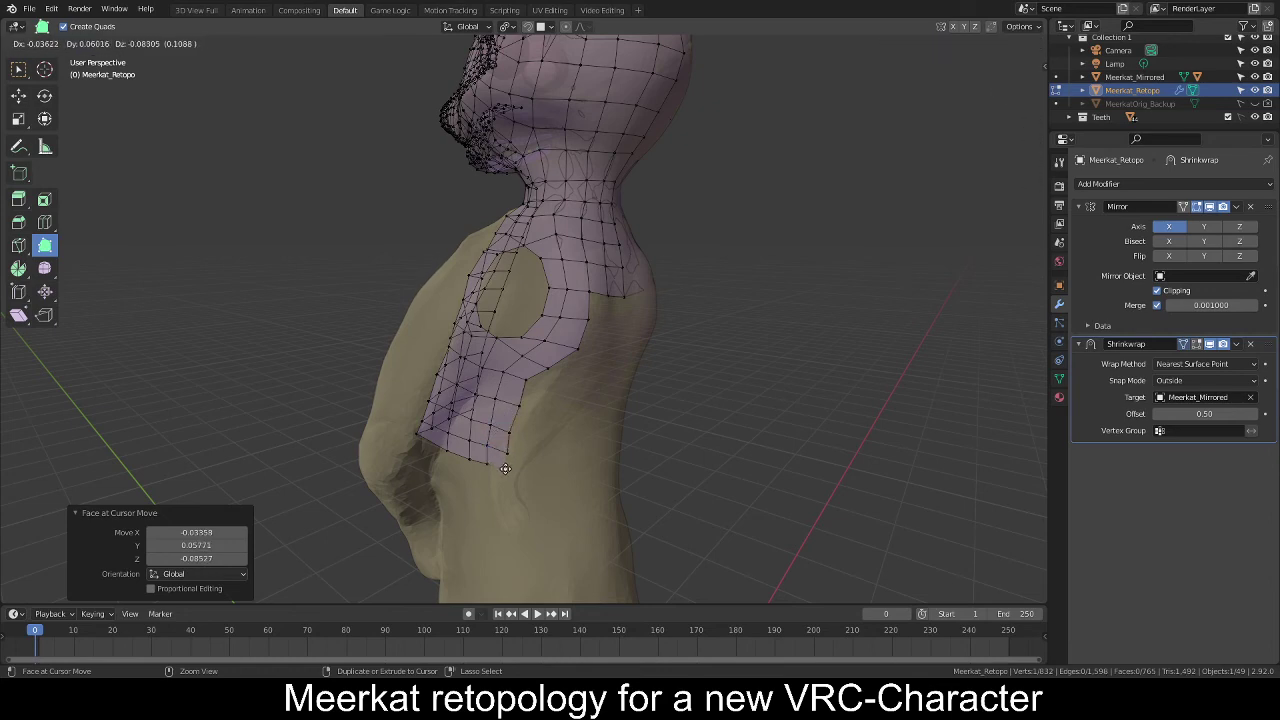
pyautogui.moveTo(503, 466); pyautogui.dragTo(600, 420, button='middle')
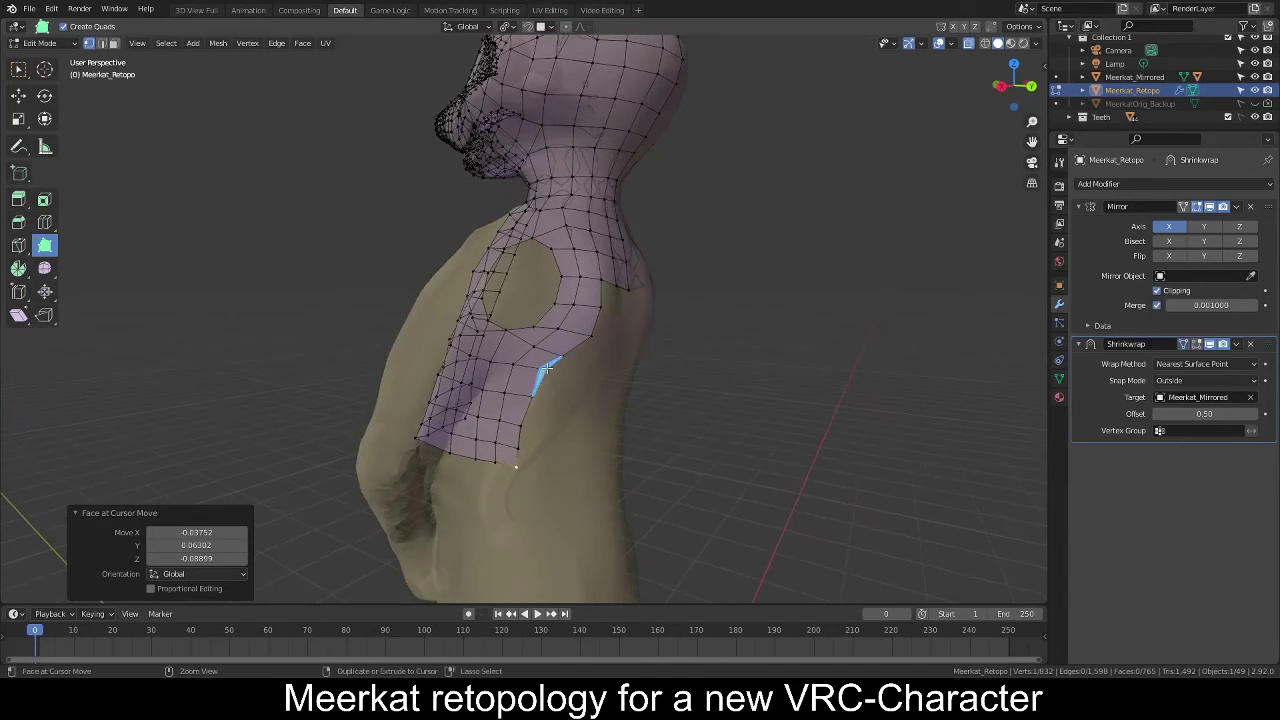
pyautogui.moveTo(547, 368); pyautogui.dragTo(552, 476)
pyautogui.moveTo(686, 414); pyautogui.dragTo(670, 416, button='middle')
pyautogui.keyDown('ctrl'); pyautogui.moveTo(529, 365); pyautogui.dragTo(583, 298); pyautogui.keyUp('ctrl')
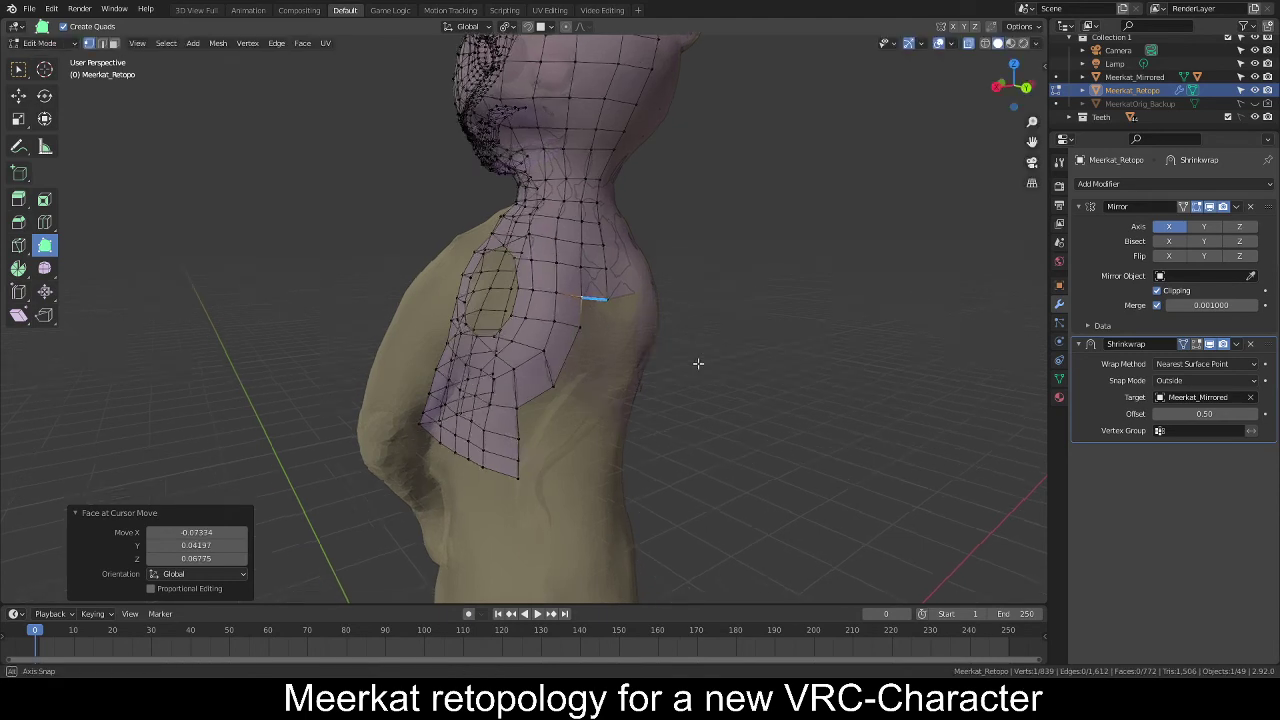
# Merge at center the two overlapping vertices where the new side column meets the upper-back row.
pyautogui.moveTo(698, 363); pyautogui.dragTo(663, 337, button='middle')
pyautogui.scroll(5, 663, 337)
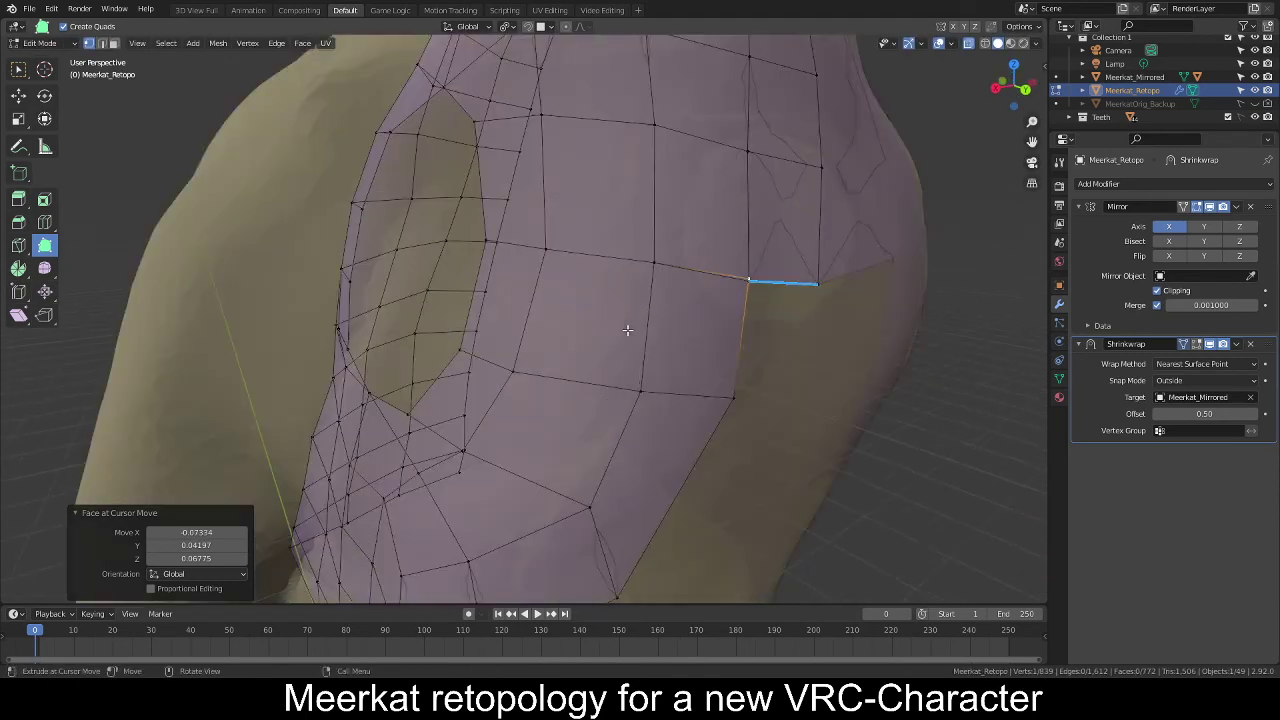
pyautogui.moveTo(771, 320); pyautogui.dragTo(762, 318, button='middle')
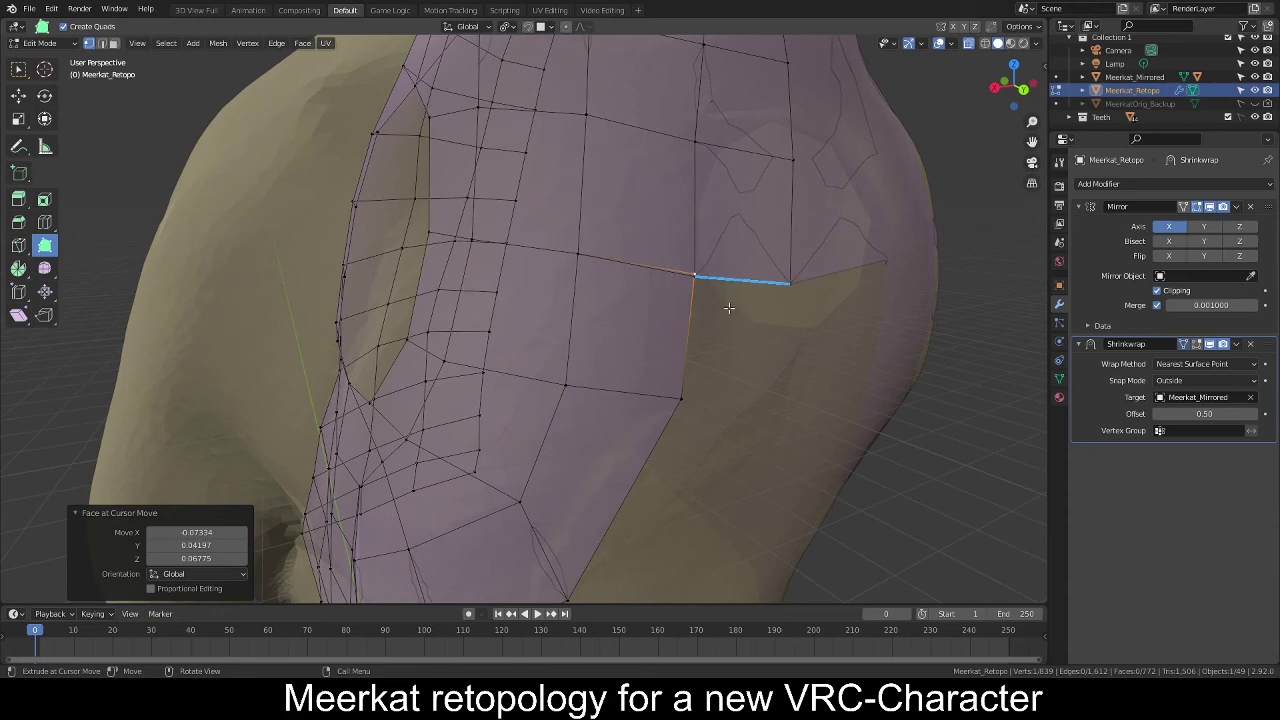
pyautogui.press('c')
pyautogui.click(689, 276)
pyautogui.rightClick(689, 275)
pyautogui.press('m')
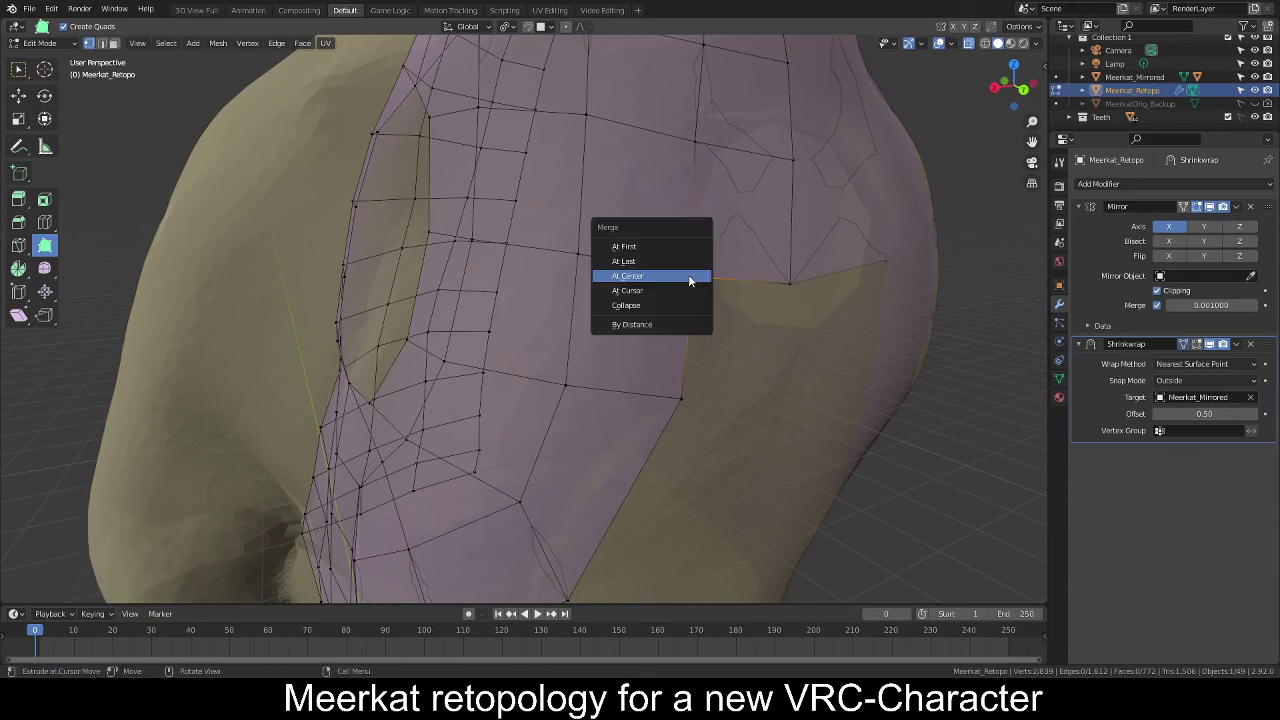
pyautogui.click(686, 277)
pyautogui.scroll(-6, 767, 338)
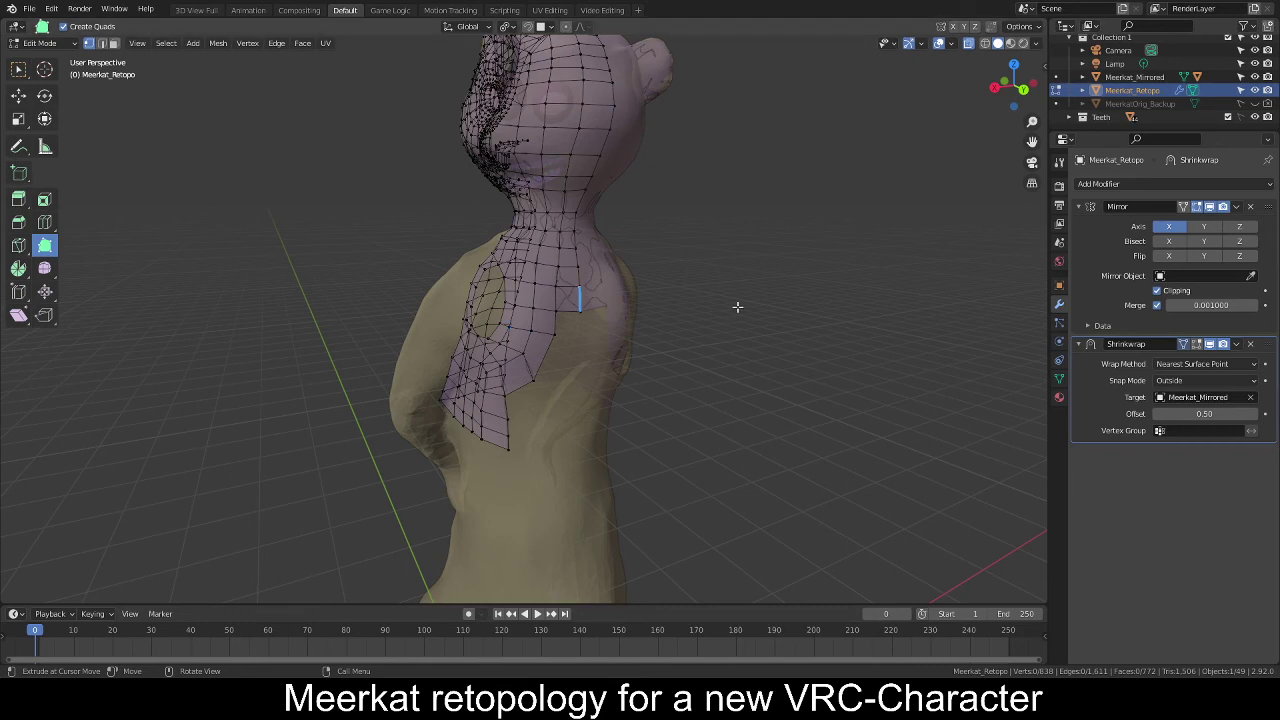
# Fill the remaining gap between the side columns and the back rows with Poly Build quads down to the lower edge.
pyautogui.moveTo(737, 307); pyautogui.dragTo(622, 382, button='middle')
pyautogui.keyDown('ctrl'); pyautogui.moveTo(571, 290); pyautogui.dragTo(600, 319); pyautogui.keyUp('ctrl')
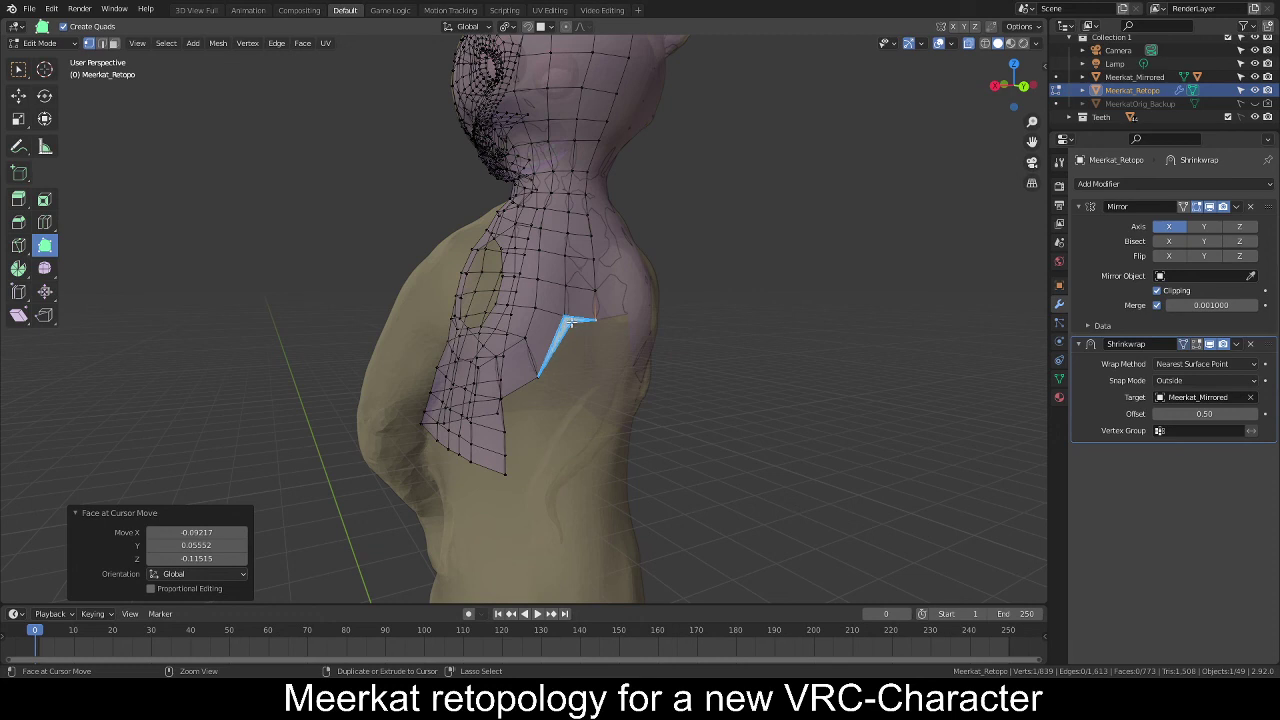
pyautogui.keyDown('ctrl'); pyautogui.moveTo(576, 338); pyautogui.dragTo(607, 345); pyautogui.keyUp('ctrl')
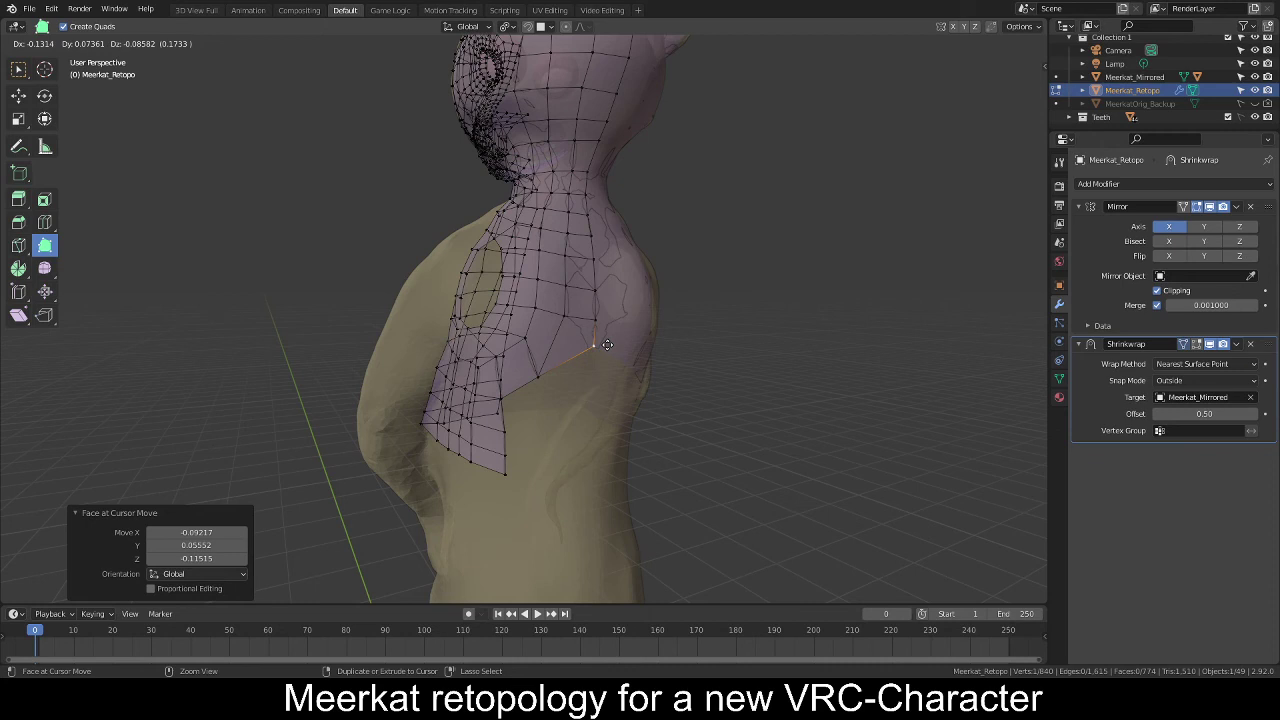
pyautogui.moveTo(607, 344); pyautogui.dragTo(596, 417)
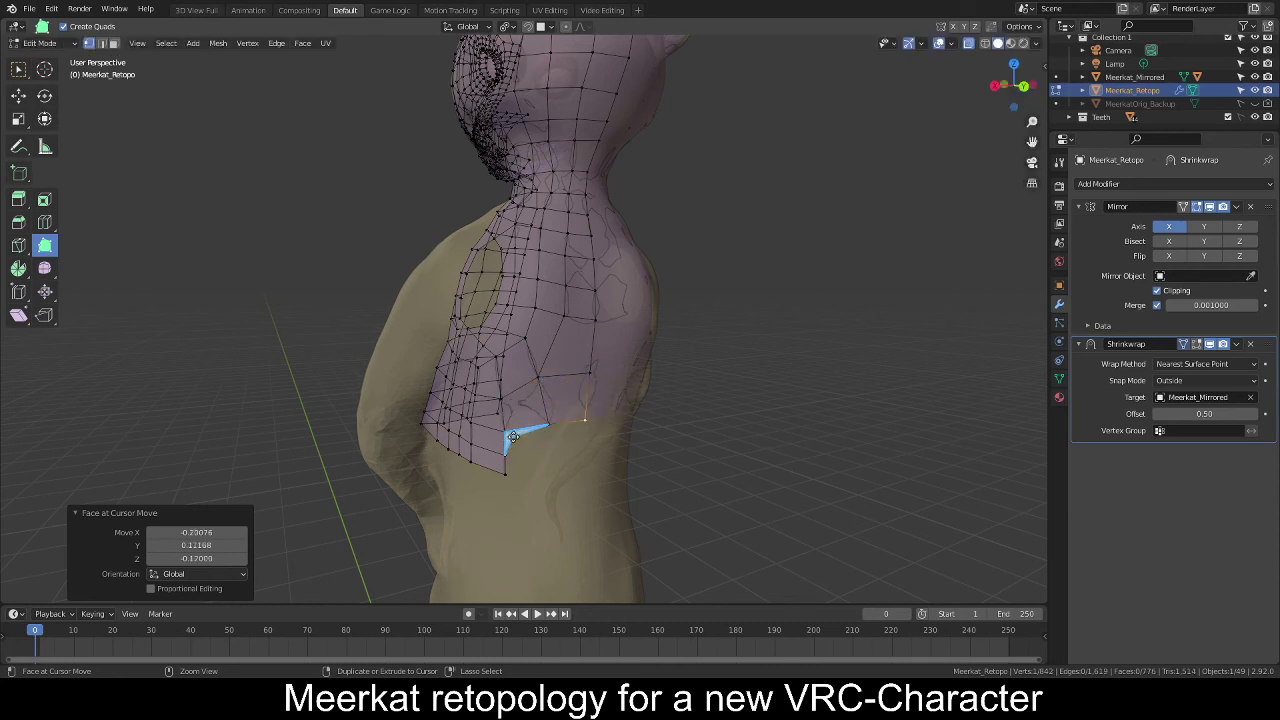
pyautogui.moveTo(513, 437); pyautogui.dragTo(600, 445)
pyautogui.moveTo(513, 460); pyautogui.dragTo(603, 470)
# Examine the retopologized head and torso in Object Mode from the front and sides, with and without X-ray.
pyautogui.moveTo(709, 366); pyautogui.dragTo(798, 358, button='middle')
pyautogui.press('Tab')
pyautogui.click(968, 43)
pyautogui.moveTo(900, 200); pyautogui.dragTo(753, 336, button='middle')
pyautogui.scroll(-4, 800, 340)
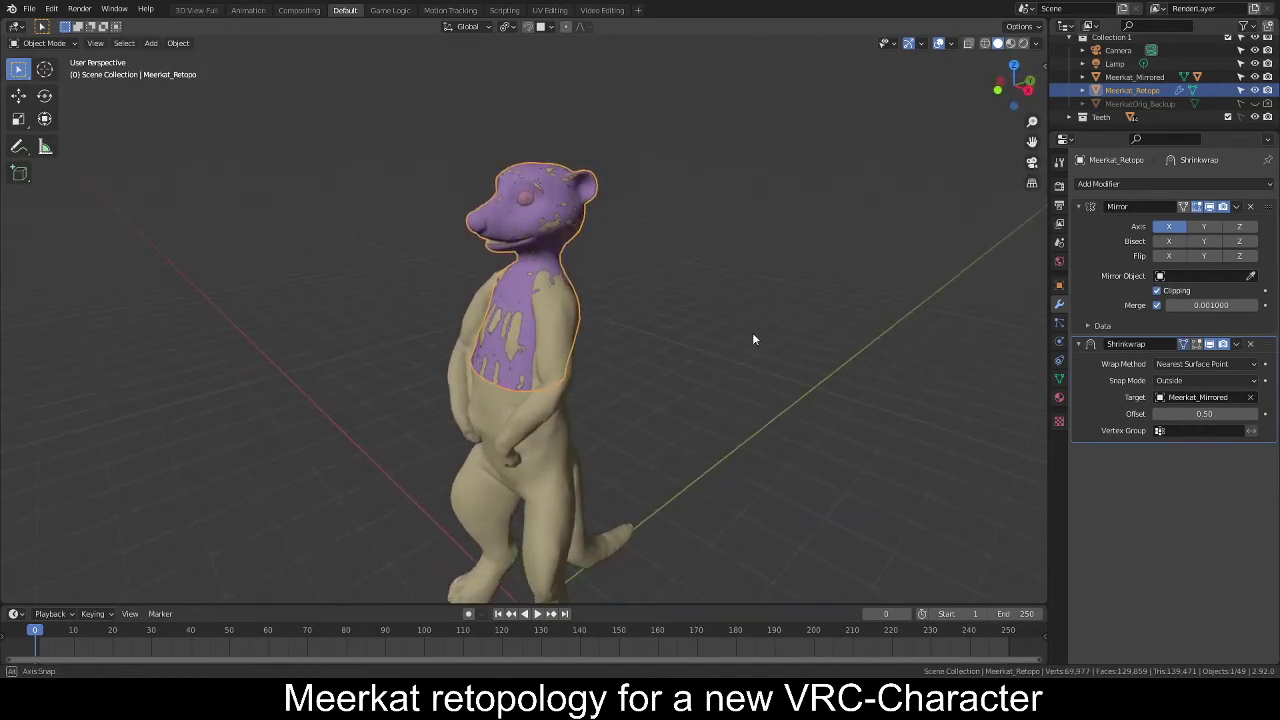
pyautogui.click(967, 43)
pyautogui.moveTo(716, 268); pyautogui.dragTo(785, 275, button='middle')
pyautogui.scroll(5, 763, 243)
pyautogui.press('Tab')
pyautogui.press('Tab')
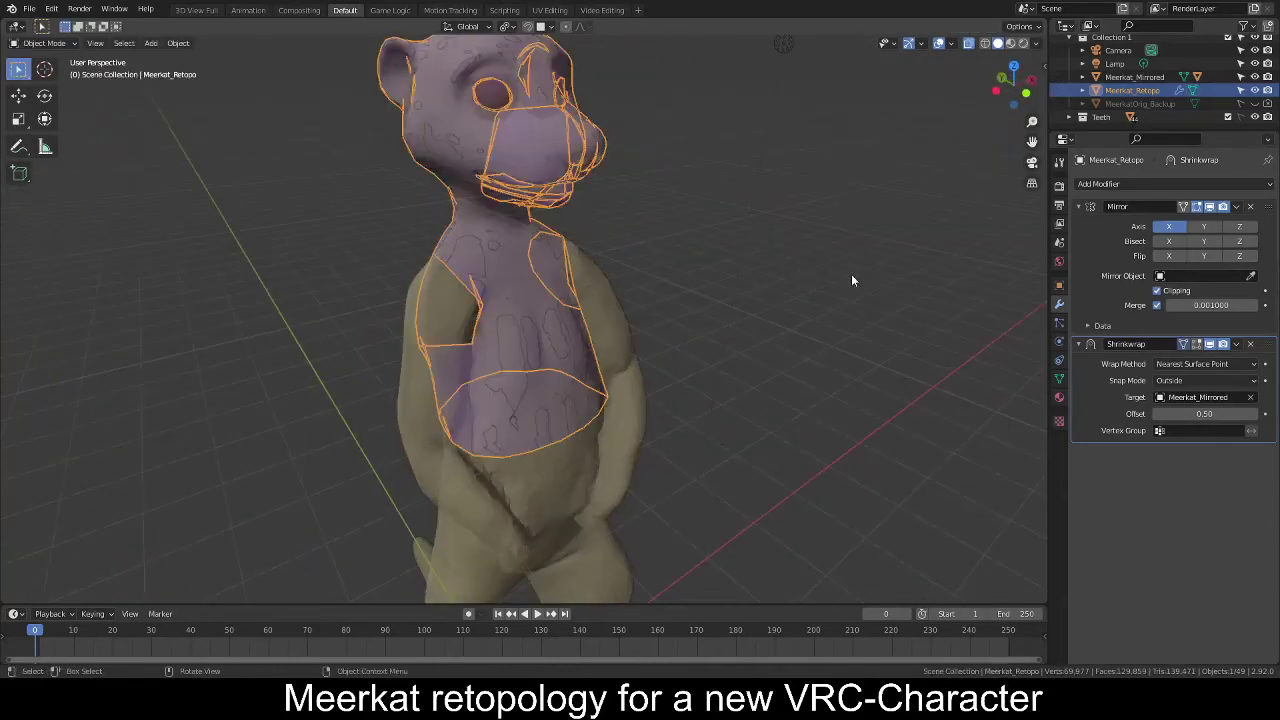
pyautogui.moveTo(915, 277); pyautogui.dragTo(830, 280, button='middle')
# Turn off X-ray display with nothing selected and save the file.
pyautogui.click(830, 280)
pyautogui.scroll(-3, 830, 280)
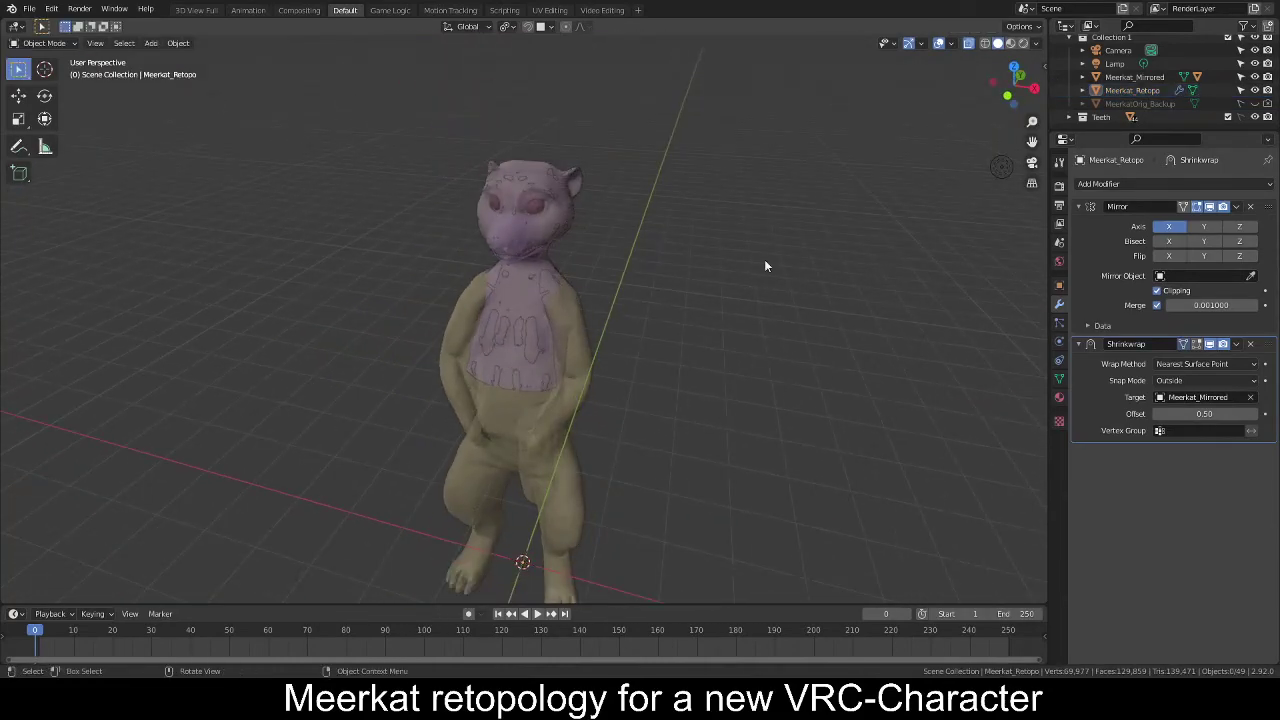
pyautogui.click(969, 44)
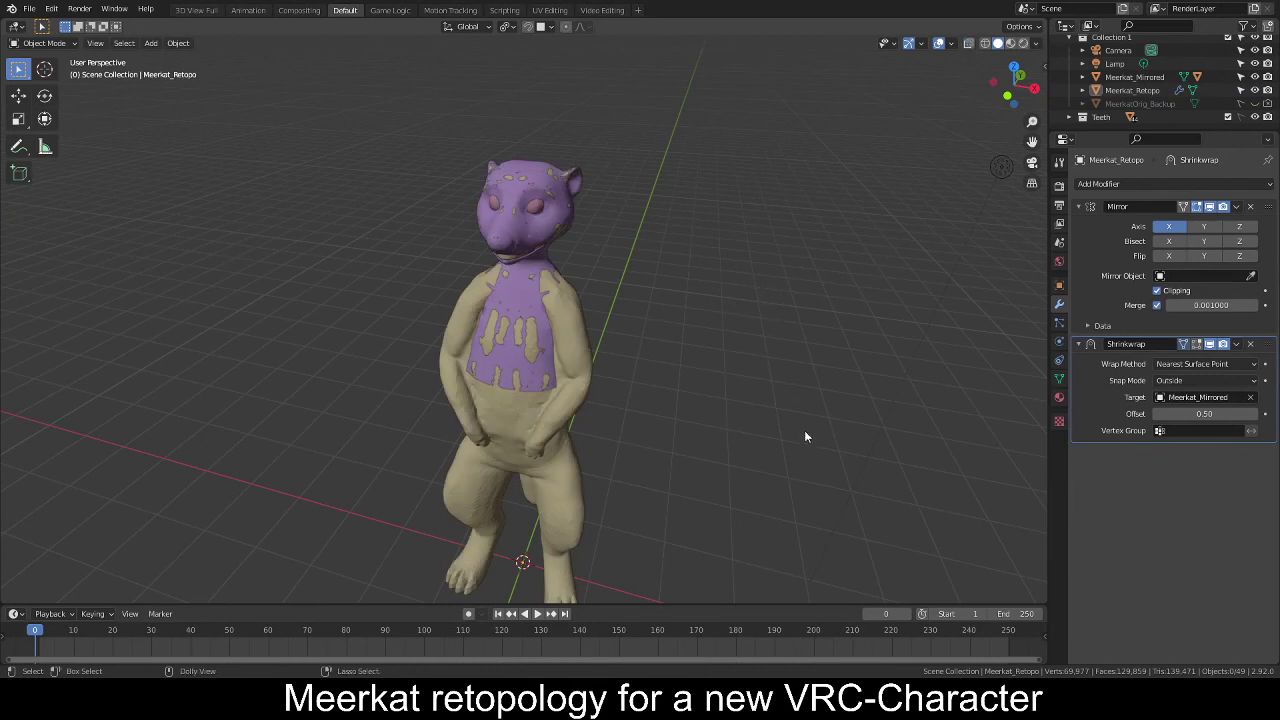
pyautogui.hotkey('ctrl', 's')
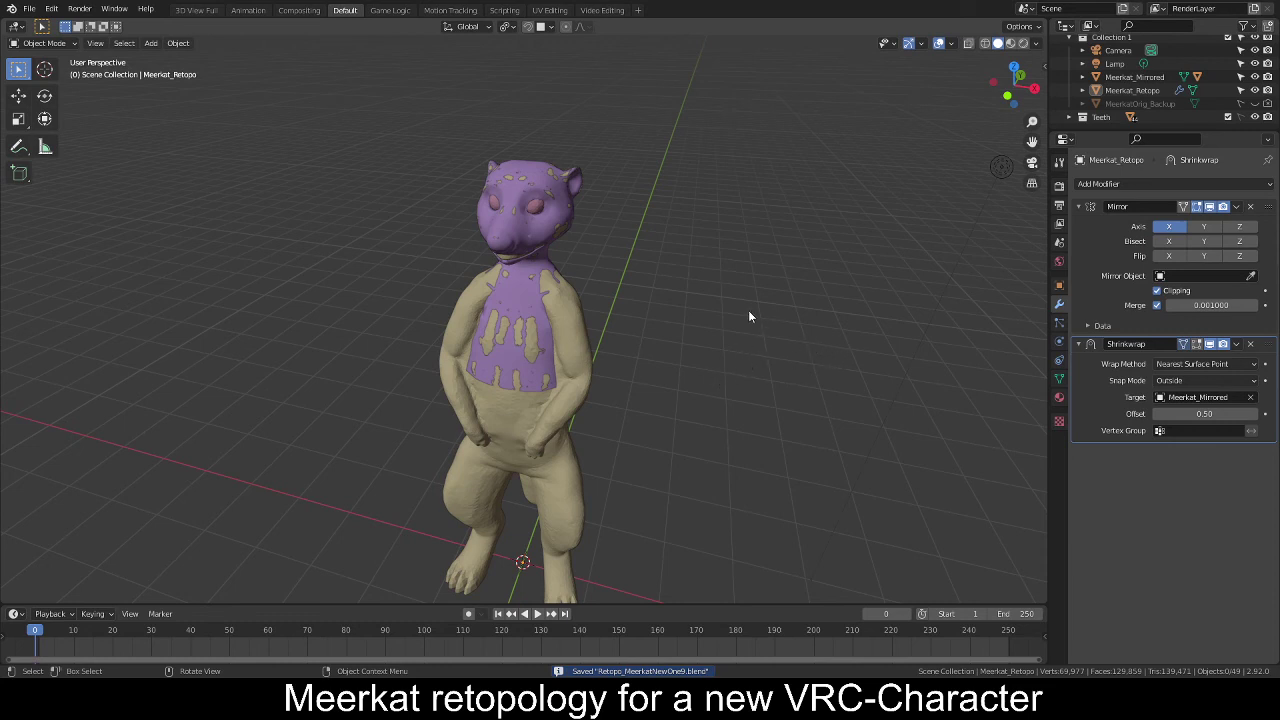
# Display the arm's rulers with the Measure tool and examine the arm segments from the front, side and back.
pyautogui.moveTo(708, 294); pyautogui.dragTo(684, 308, button='middle')
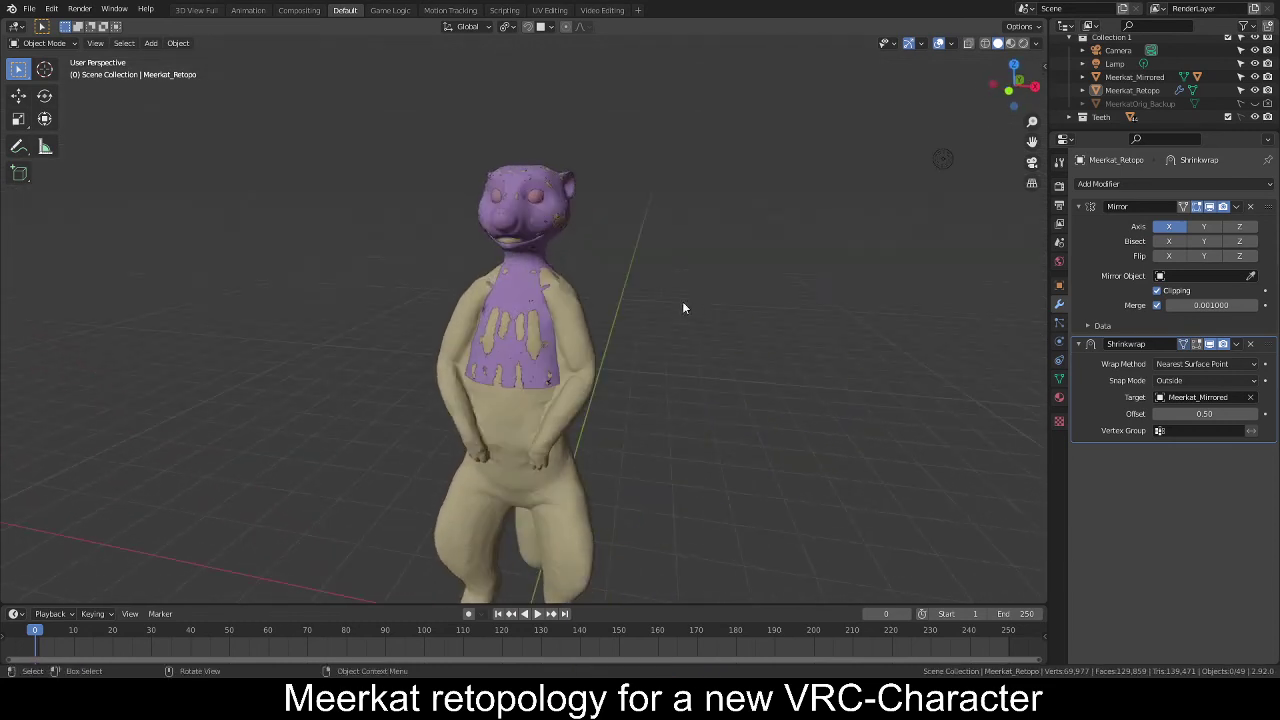
pyautogui.click(45, 147)
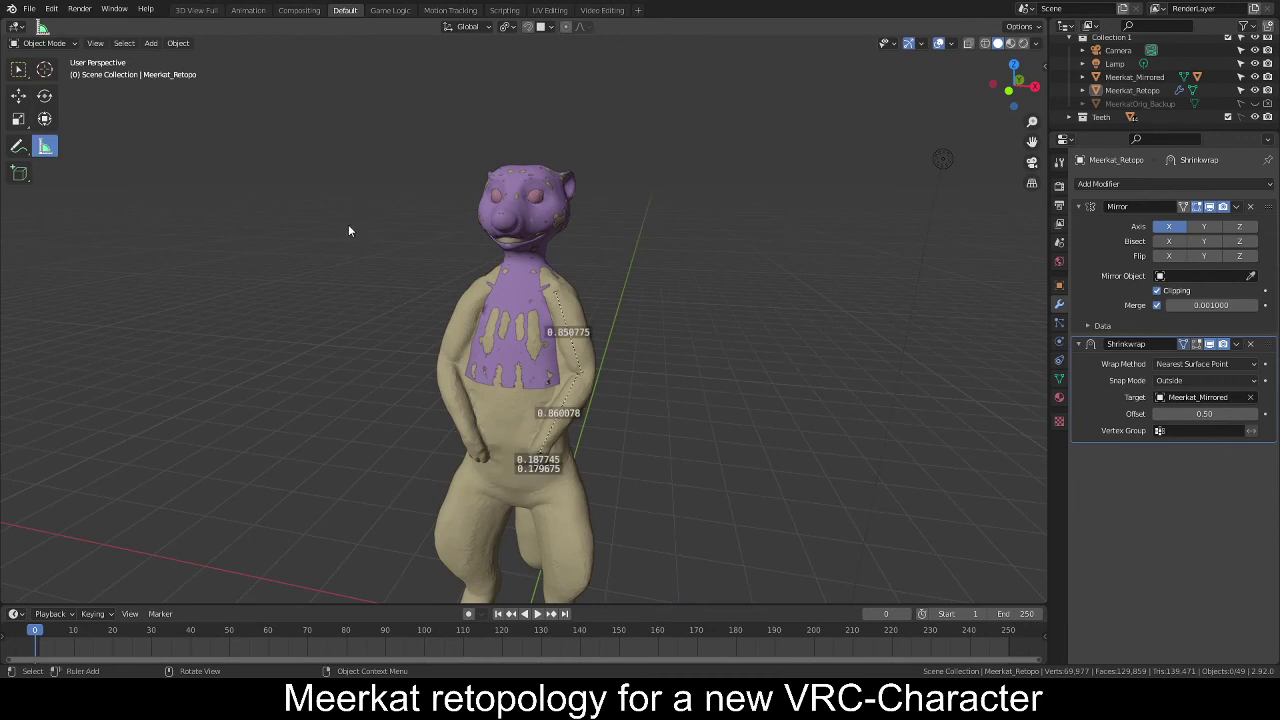
pyautogui.moveTo(350, 226)
pyautogui.mouseDown(button='middle')
pyautogui.moveTo(293, 200)
pyautogui.moveTo(374, 211)
pyautogui.moveTo(304, 214)
pyautogui.moveTo(359, 205)
pyautogui.mouseUp(button='middle')
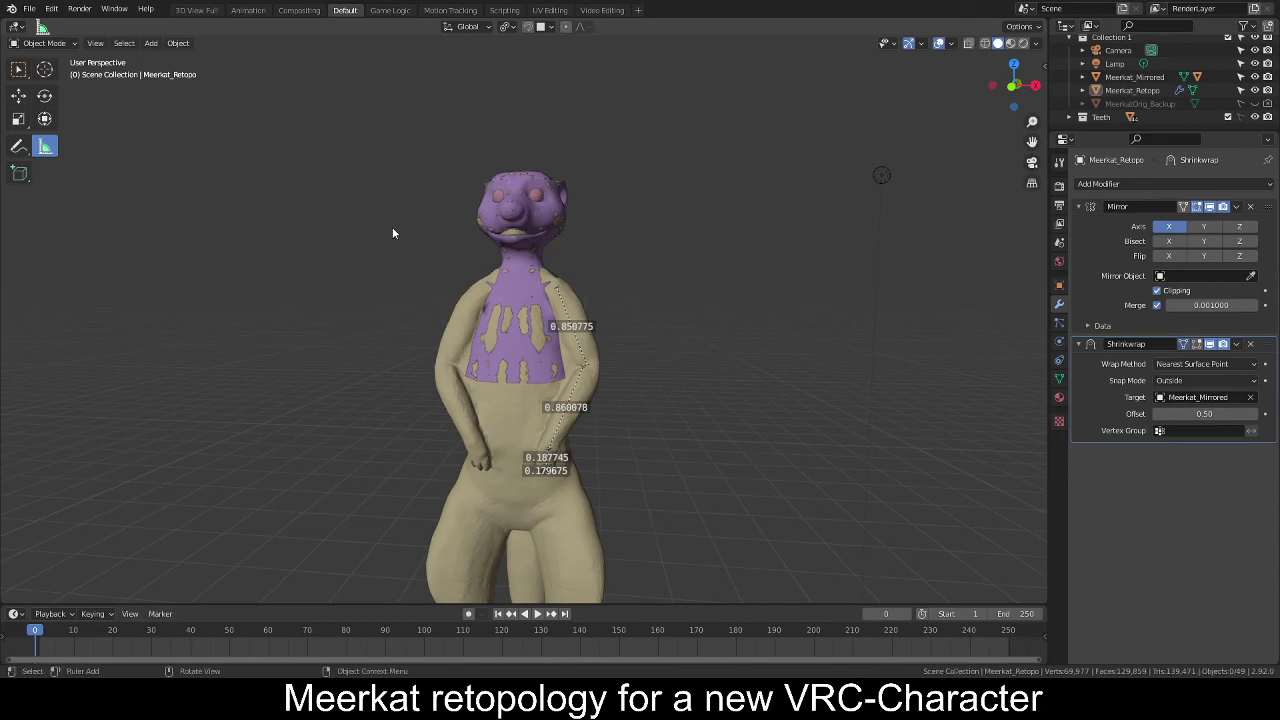
pyautogui.moveTo(393, 230); pyautogui.dragTo(410, 291)
pyautogui.press('x')
pyautogui.moveTo(354, 239); pyautogui.dragTo(324, 259, button='middle')
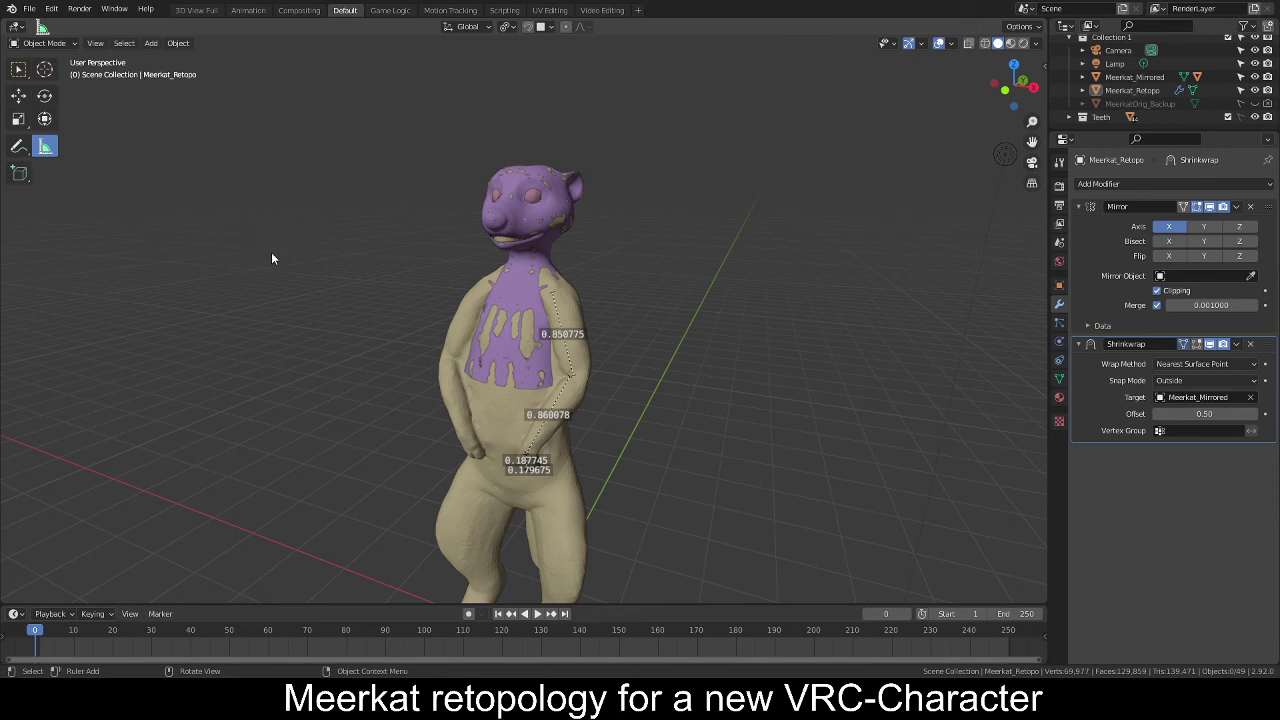
pyautogui.moveTo(300, 277); pyautogui.dragTo(288, 302, button='middle')
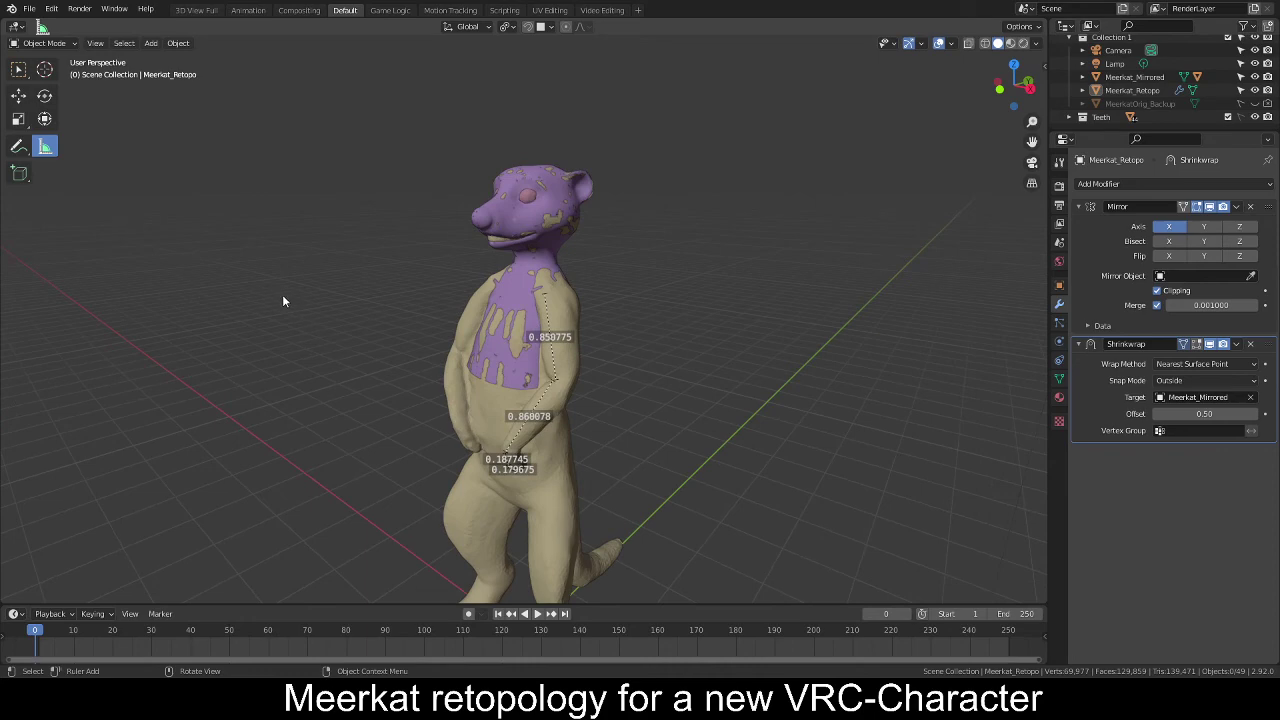
pyautogui.scroll(3, 348, 300)
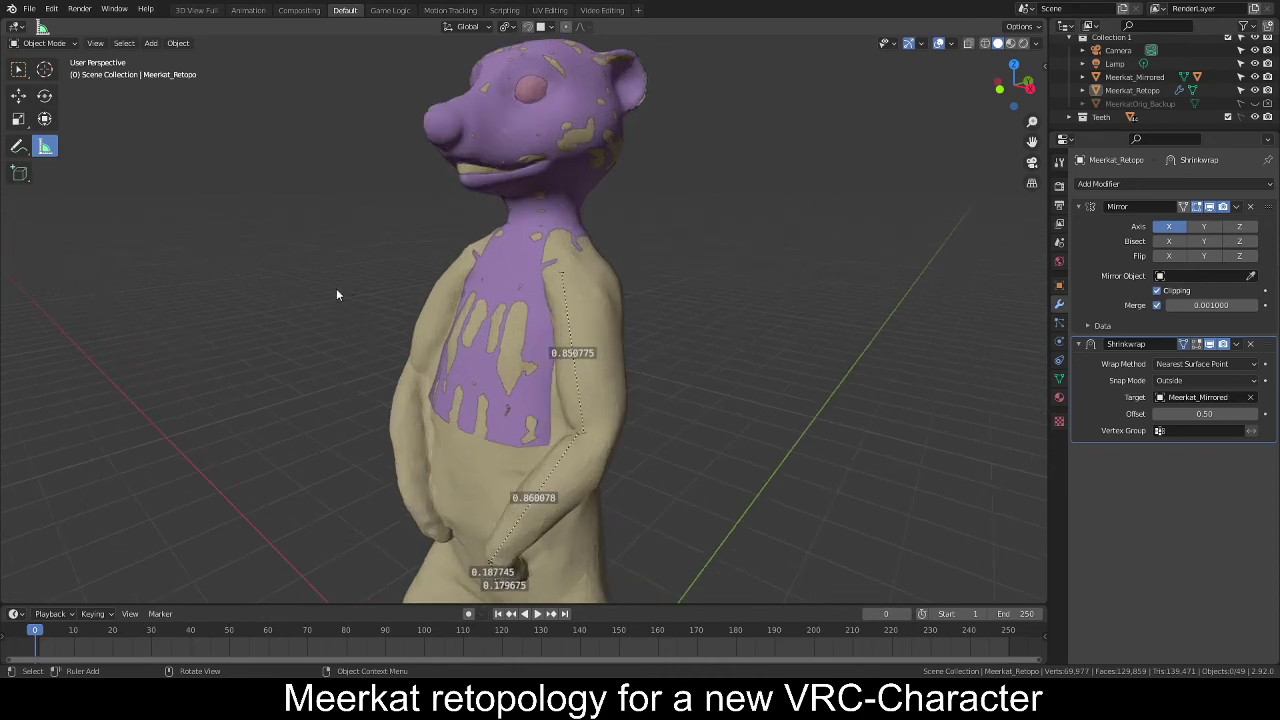
pyautogui.moveTo(336, 288)
pyautogui.mouseDown(button='middle')
pyautogui.moveTo(166, 297)
pyautogui.moveTo(345, 307)
pyautogui.mouseUp(button='middle')
pyautogui.moveTo(624, 379); pyautogui.dragTo(462, 360, button='middle')
# Return Meerkat_Retopo to Edit Mode with X-ray enabled, viewing the shoulder opening from the side.
pyautogui.click(546, 369)
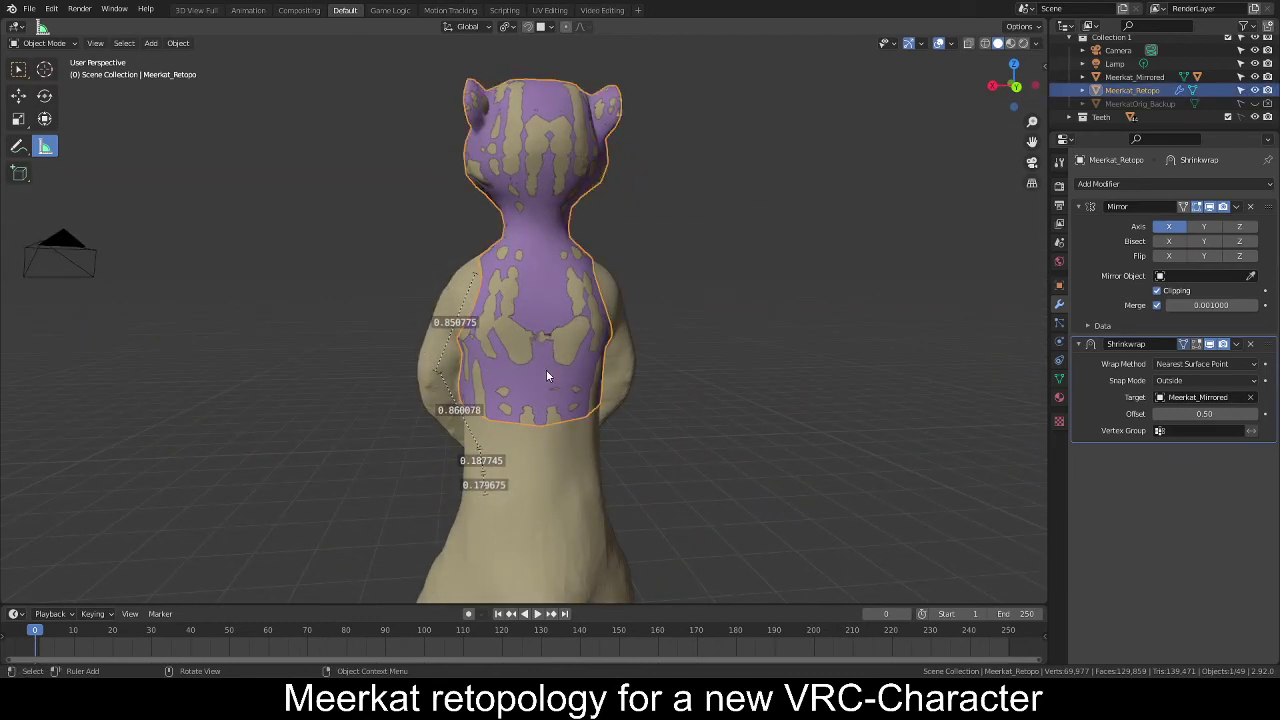
pyautogui.press('Tab')
pyautogui.moveTo(529, 362); pyautogui.dragTo(666, 374, button='middle')
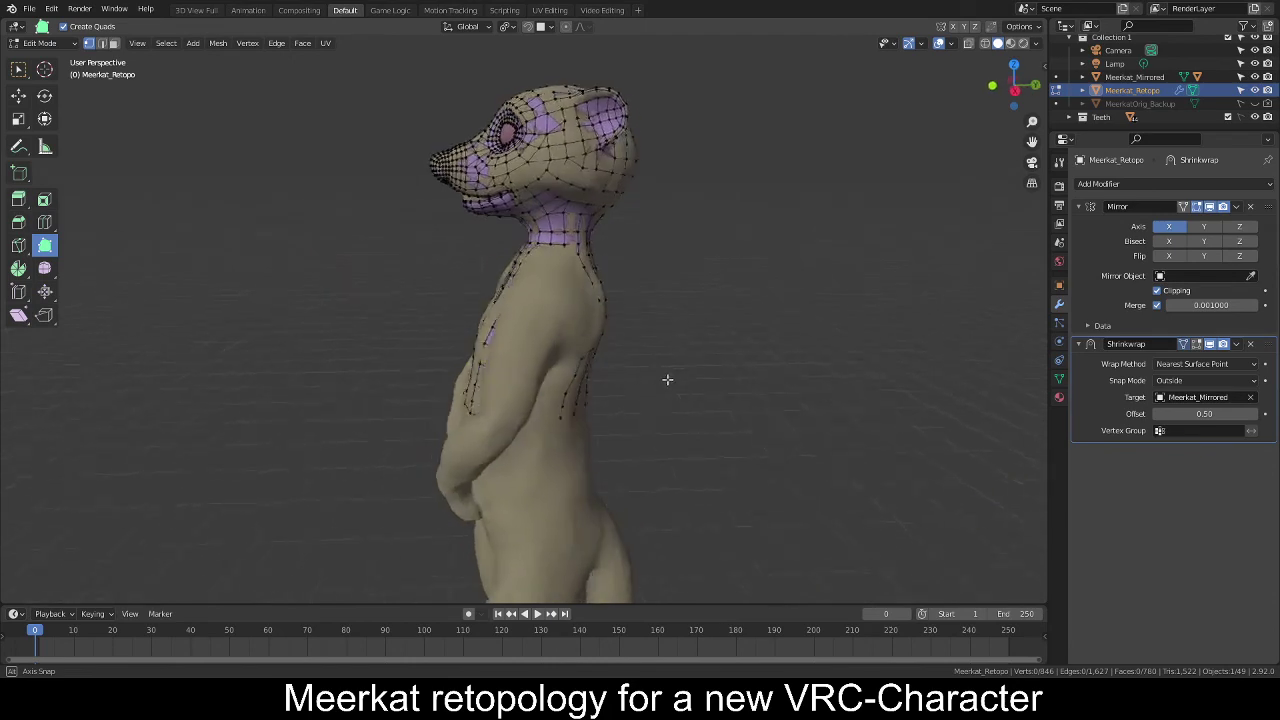
pyautogui.click(971, 43)
pyautogui.moveTo(774, 292)
pyautogui.mouseDown(button='middle')
pyautogui.moveTo(734, 277)
pyautogui.moveTo(777, 297)
pyautogui.mouseUp(button='middle')
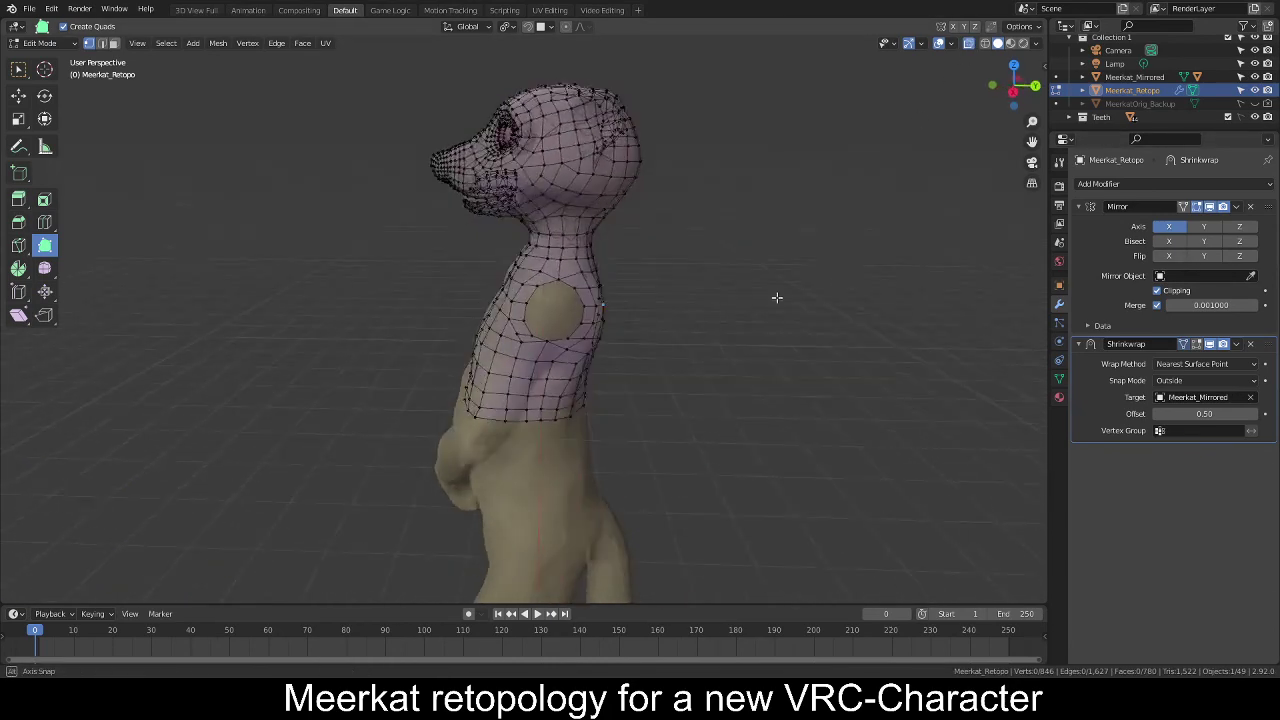
# Delete the vertices of the edge loop around the shoulder opening, keeping only one vertex at its lower edge.
pyautogui.press('2')
pyautogui.keyDown('alt'); pyautogui.click(551, 282); pyautogui.keyUp('alt')
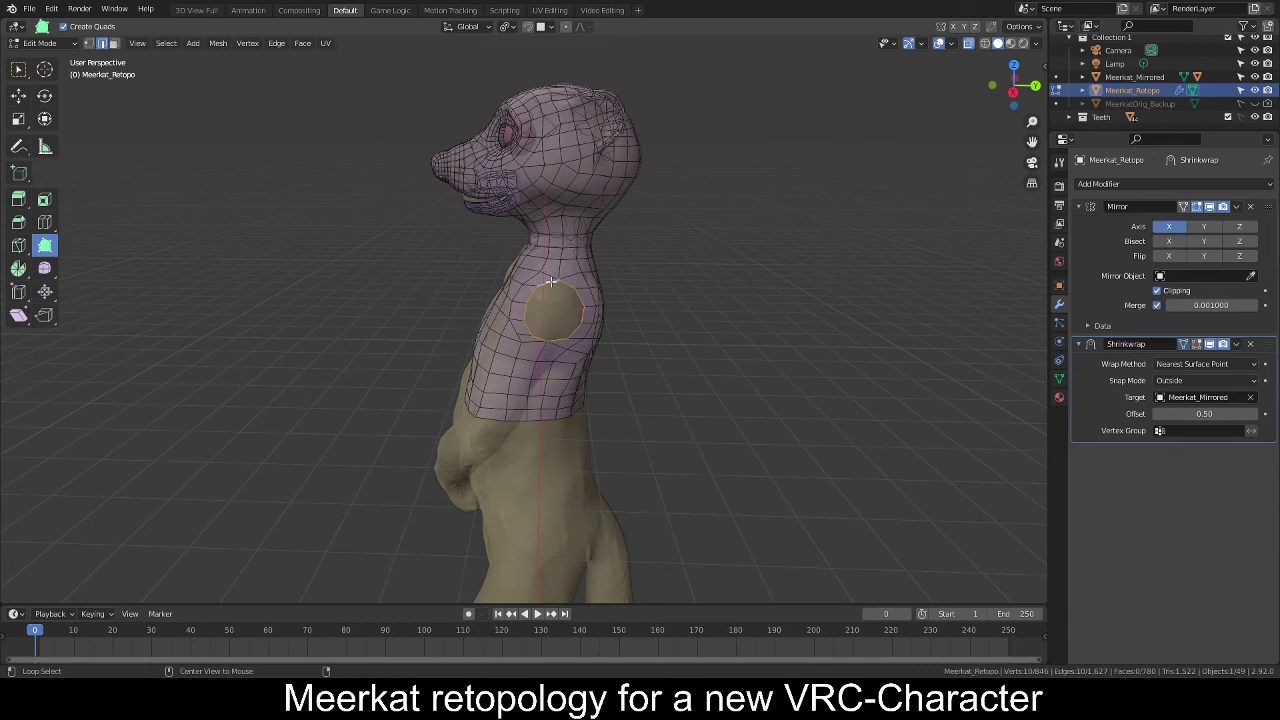
pyautogui.moveTo(843, 366); pyautogui.dragTo(761, 349, button='middle')
pyautogui.scroll(2, 785, 290)
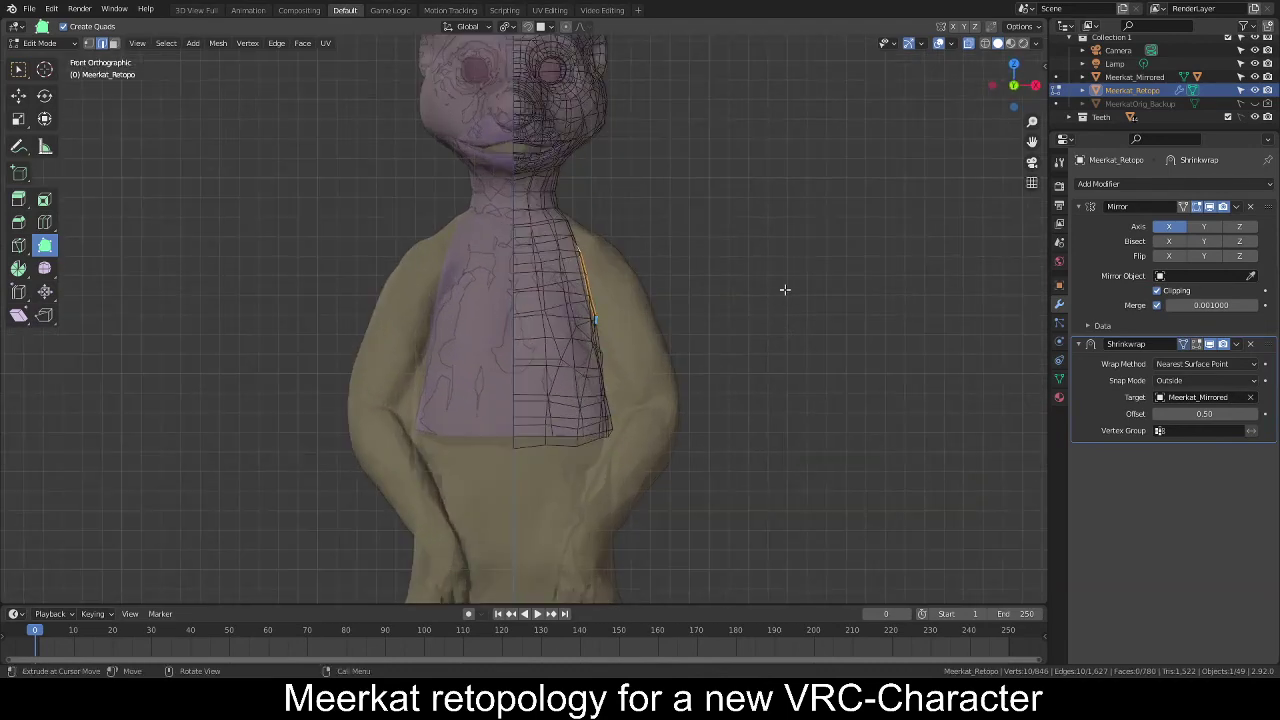
pyautogui.moveTo(708, 271); pyautogui.dragTo(447, 352, button='middle')
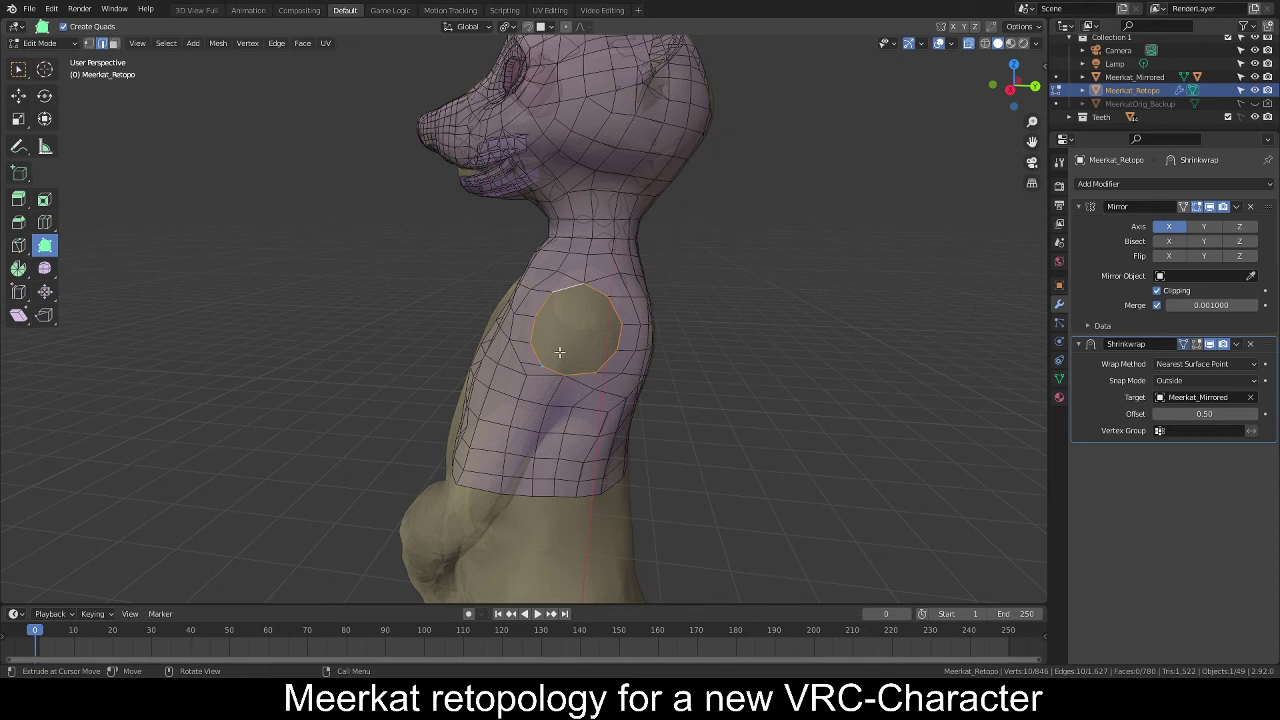
pyautogui.press('1')
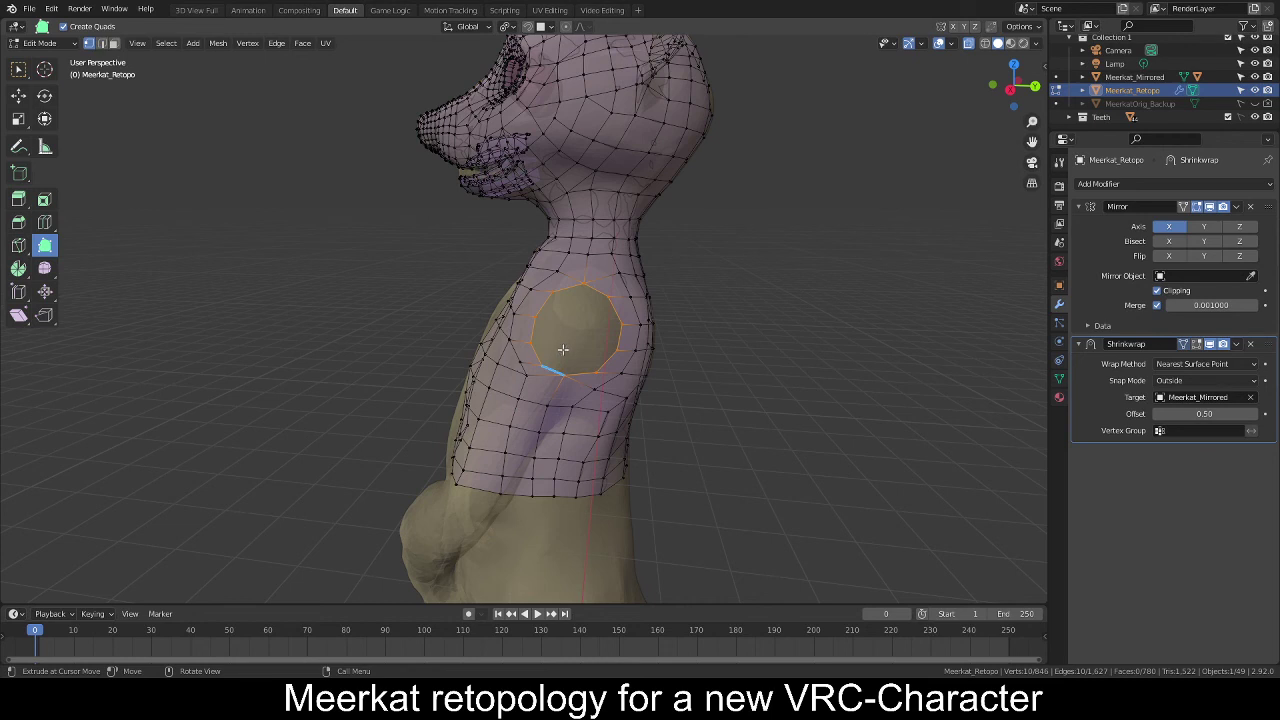
pyautogui.keyDown('shift'); pyautogui.click(566, 370); pyautogui.keyUp('shift')
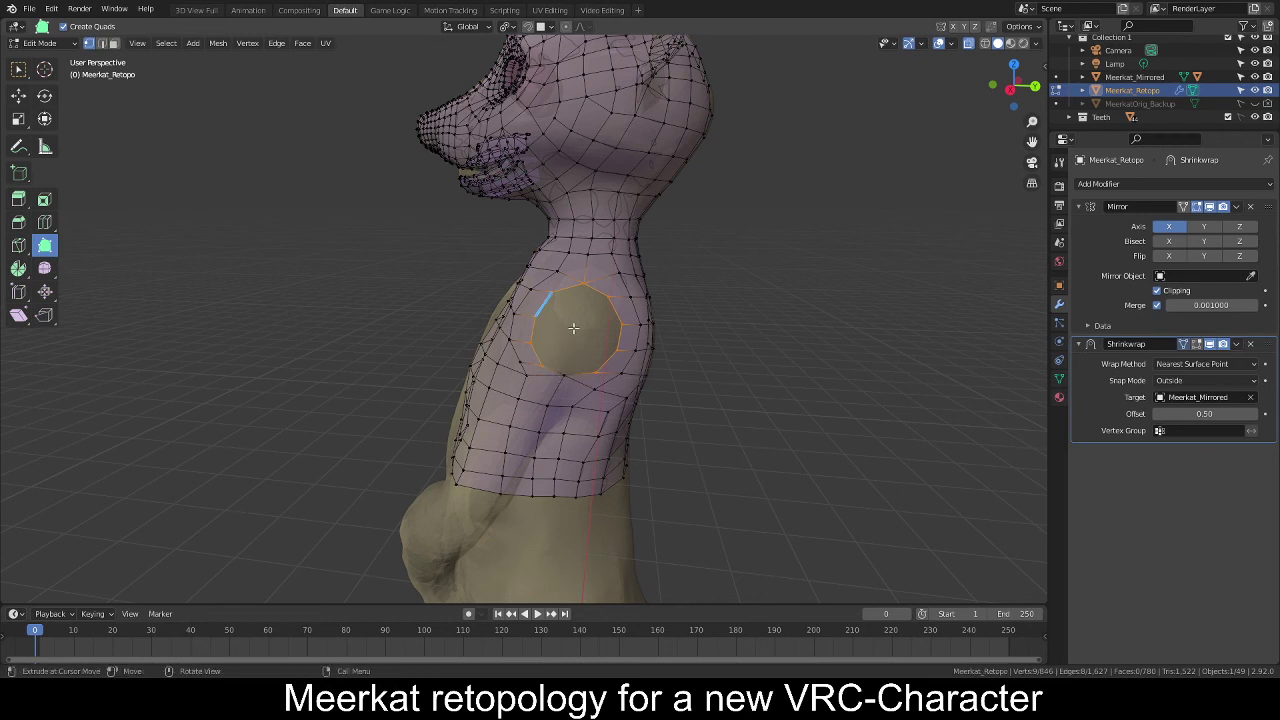
pyautogui.press('x')
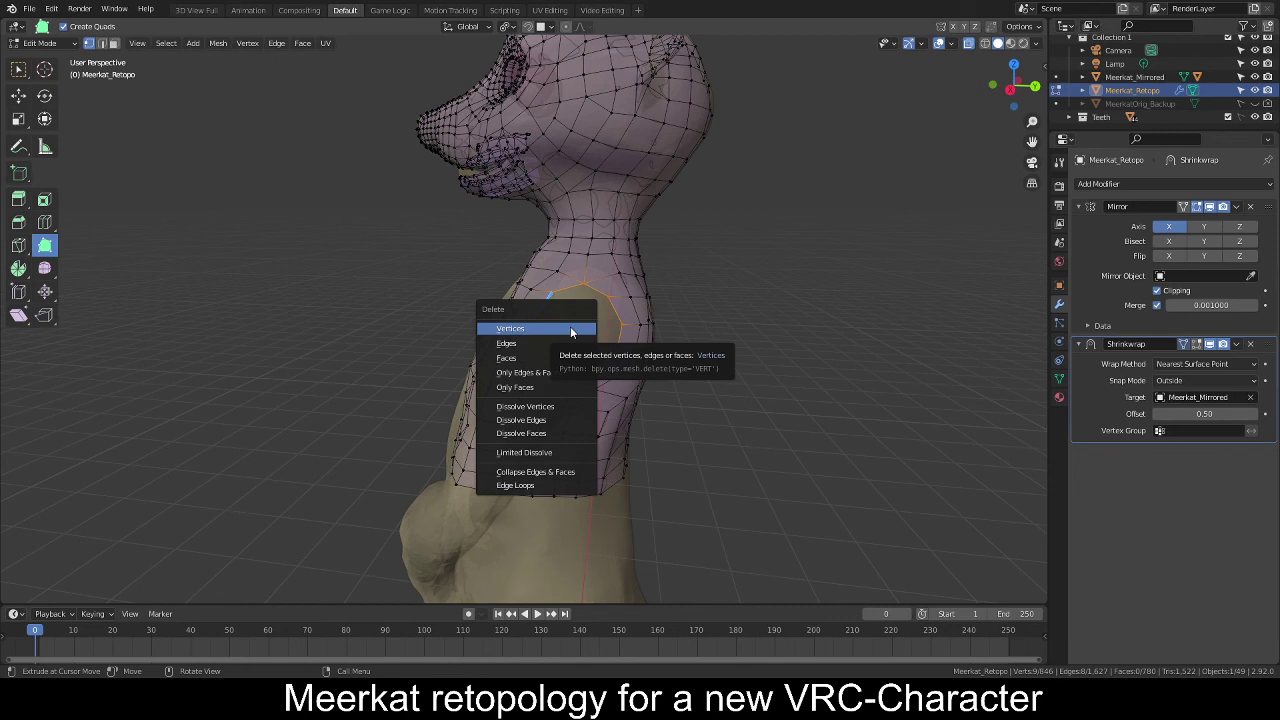
pyautogui.click(571, 330)
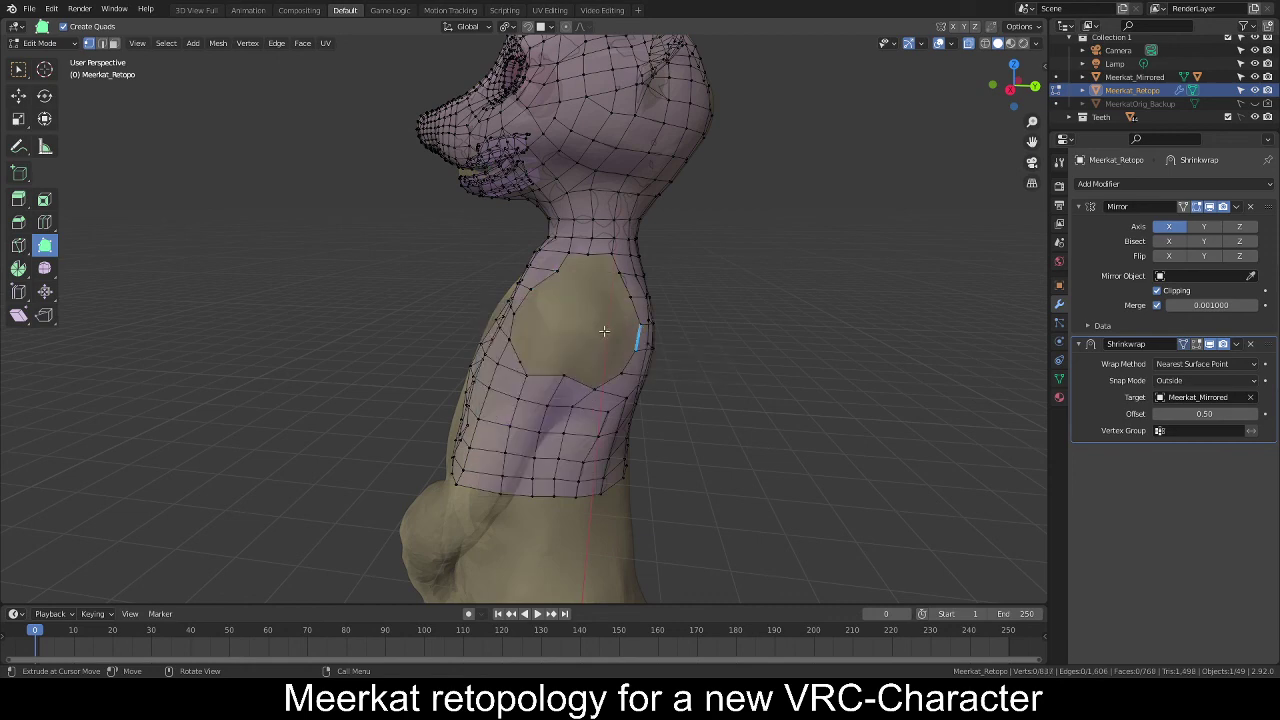
# Fill the upper front corner of the shoulder opening with a triangular face.
pyautogui.moveTo(570, 345); pyautogui.dragTo(615, 279, button='middle')
pyautogui.click(560, 244)
pyautogui.press('KP_3')
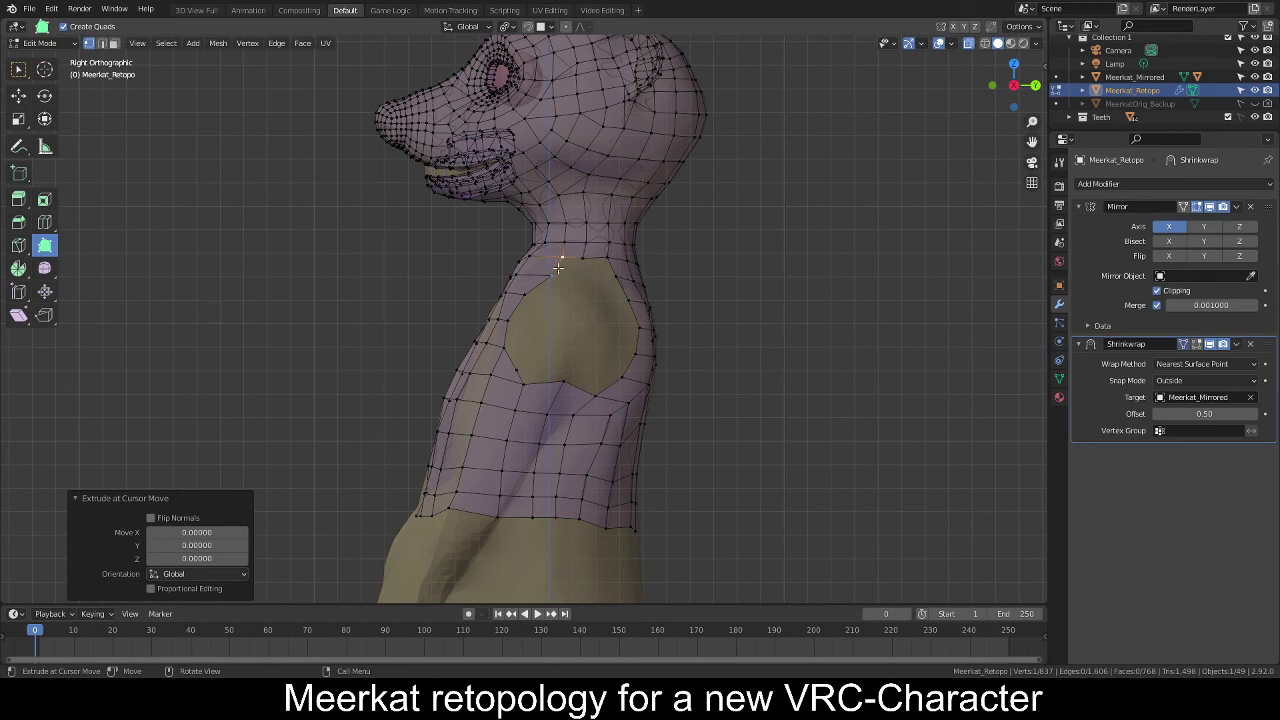
pyautogui.press('w')
pyautogui.click(553, 275)
pyautogui.keyDown('shift'); pyautogui.click(583, 258); pyautogui.keyUp('shift')
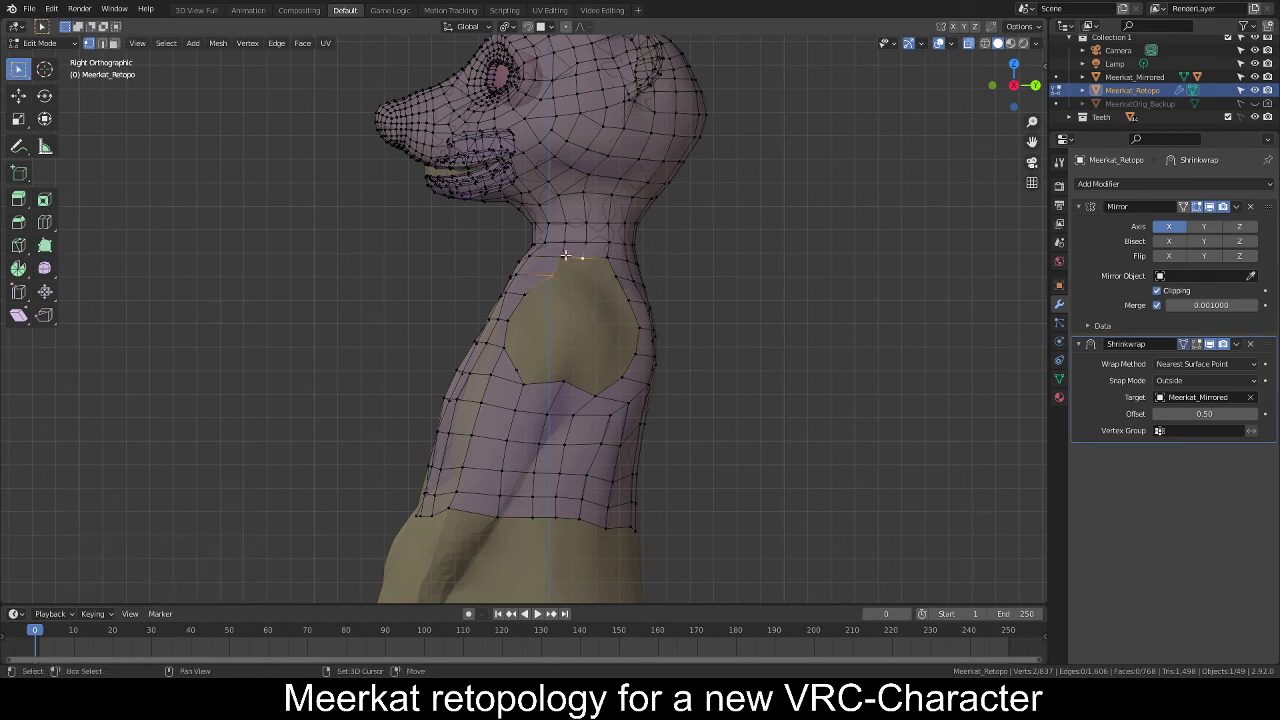
pyautogui.keyDown('shift'); pyautogui.click(563, 258); pyautogui.keyUp('shift')
pyautogui.press('f')
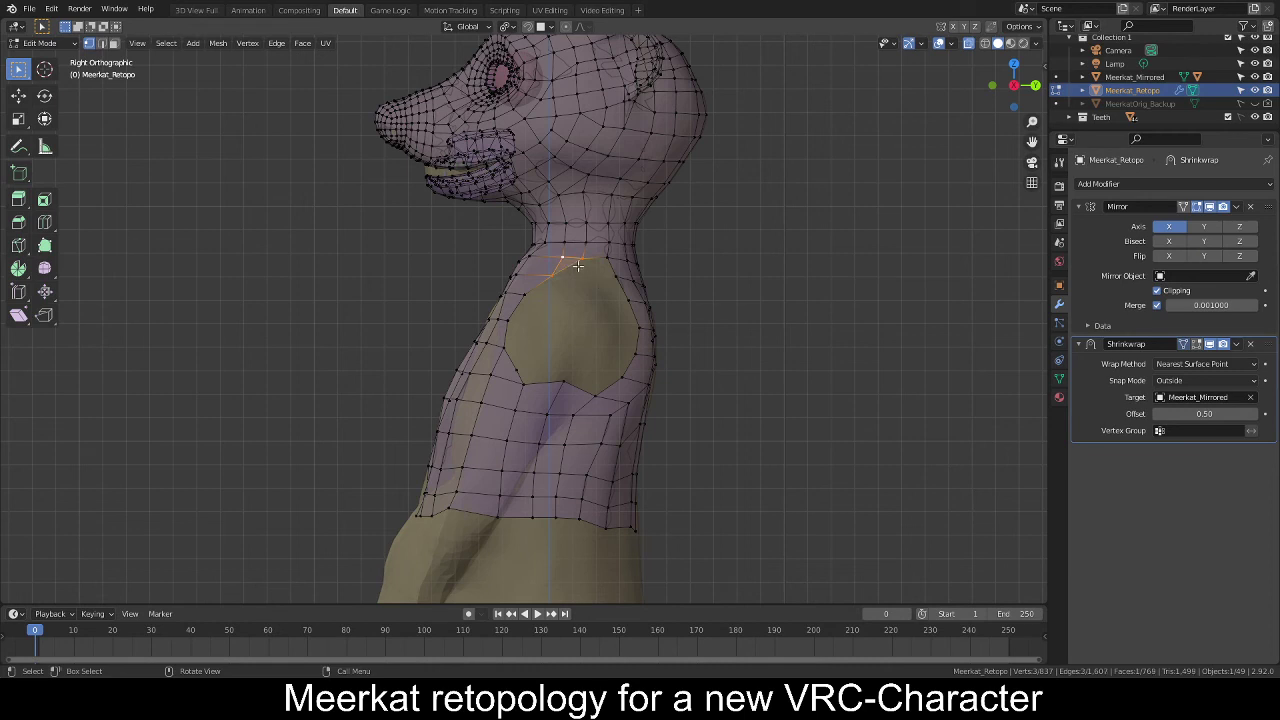
# Fill the upper rear corner of the shoulder opening with a triangular face and clear the selection.
pyautogui.click(583, 261)
pyautogui.keyDown('shift'); pyautogui.click(608, 260); pyautogui.keyUp('shift')
pyautogui.keyDown('shift'); pyautogui.click(616, 277); pyautogui.keyUp('shift')
pyautogui.press('f')
pyautogui.hotkey('alt', 'a')
# Reposition the vertices on the shoulder opening's lower edge to form a smooth curve.
pyautogui.moveTo(604, 313); pyautogui.dragTo(597, 385, button='middle')
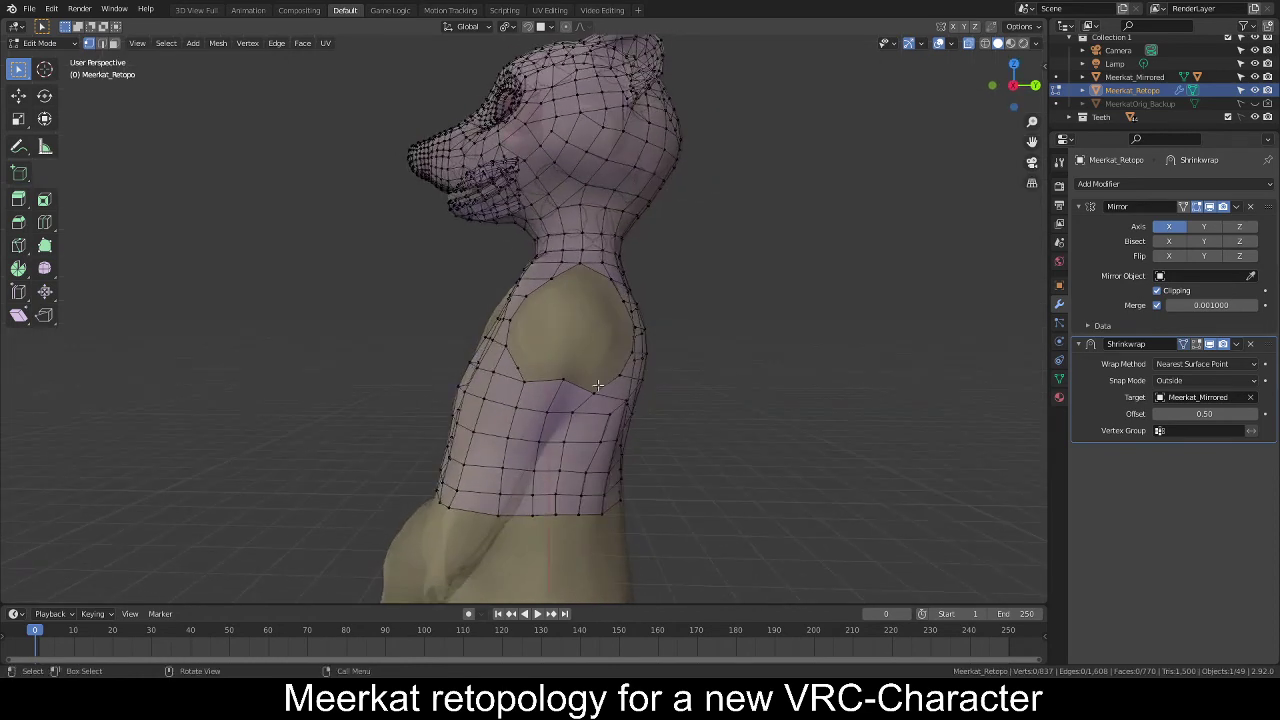
pyautogui.click(597, 385)
pyautogui.click(562, 379)
pyautogui.press('g')
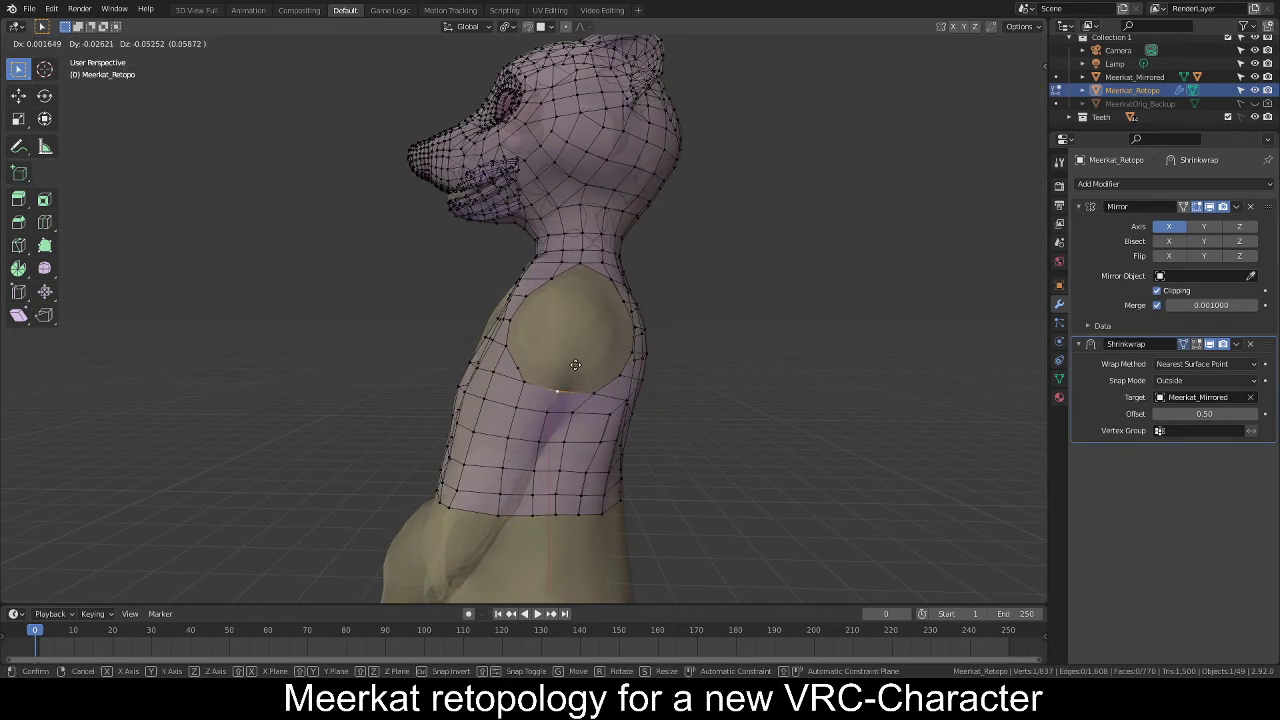
pyautogui.click(575, 365)
pyautogui.press('g')
pyautogui.click(588, 374)
pyautogui.moveTo(606, 346); pyautogui.dragTo(581, 340, button='middle')
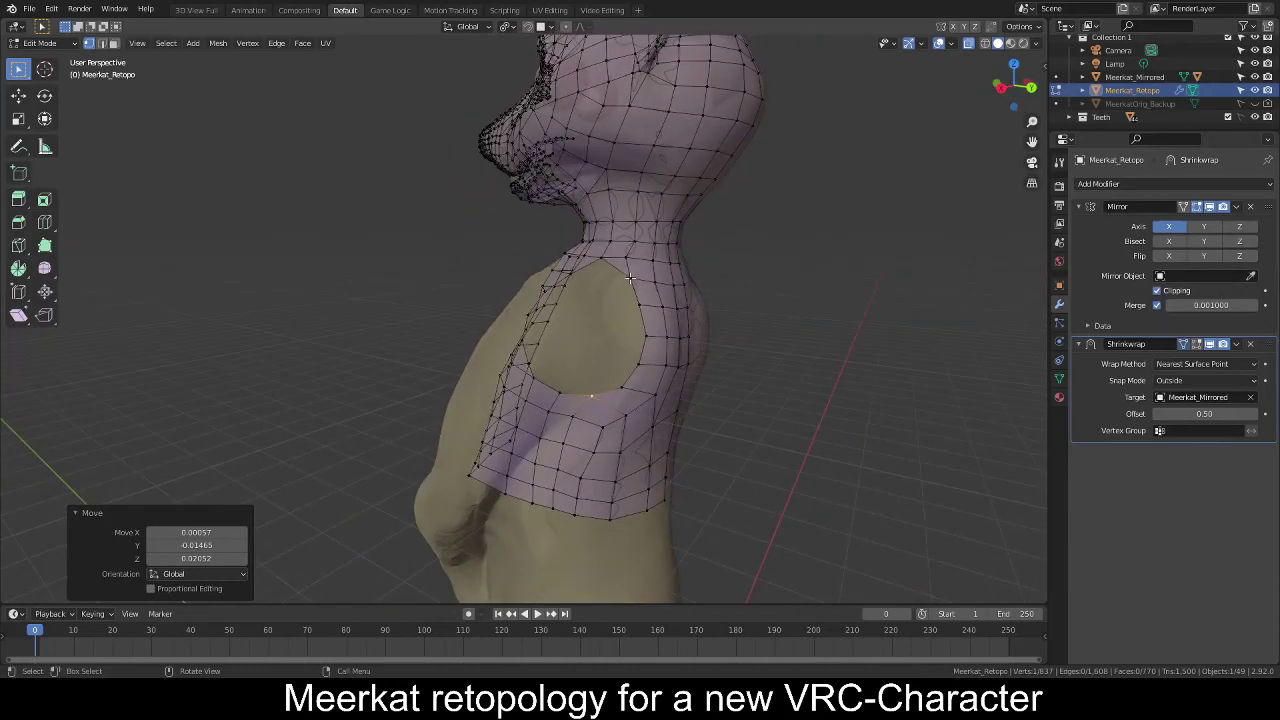
# Shift the vertices along the top of the shoulder opening and just above it to even out the upper rim.
pyautogui.hotkey('alt', 'a')
pyautogui.moveTo(607, 283); pyautogui.dragTo(627, 300)
pyautogui.press('KP_3')
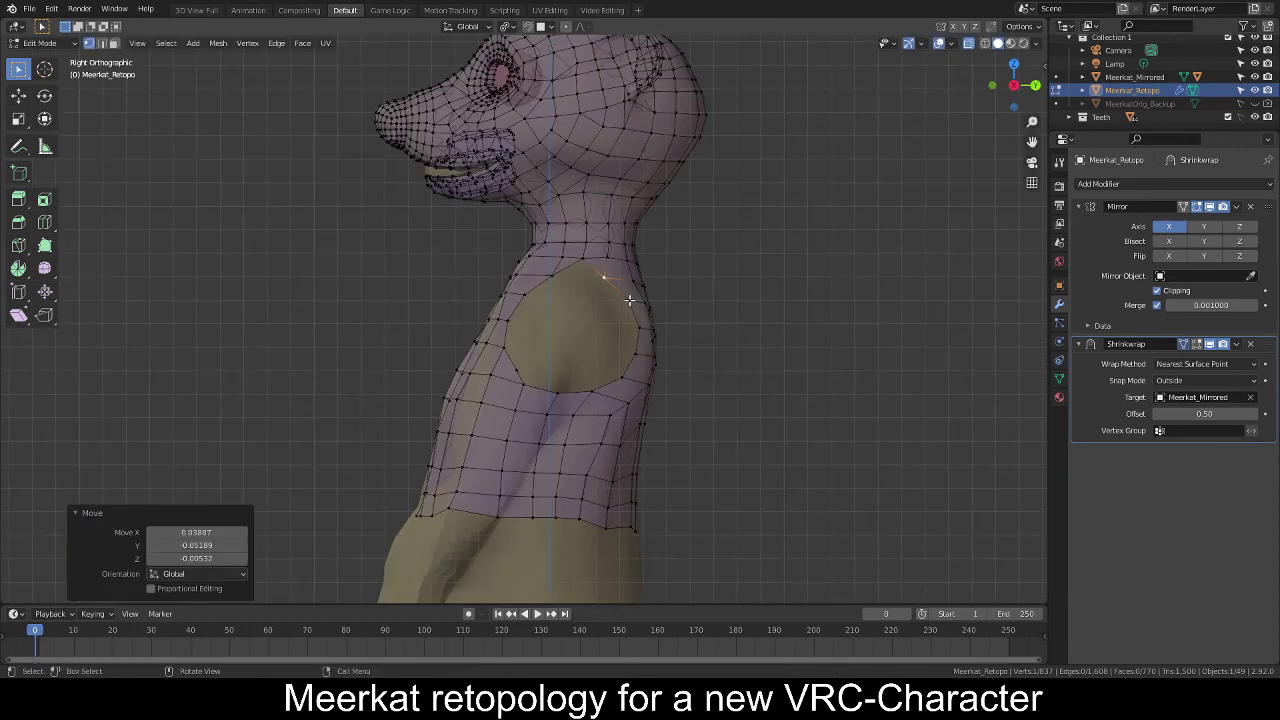
pyautogui.scroll(1, 629, 300)
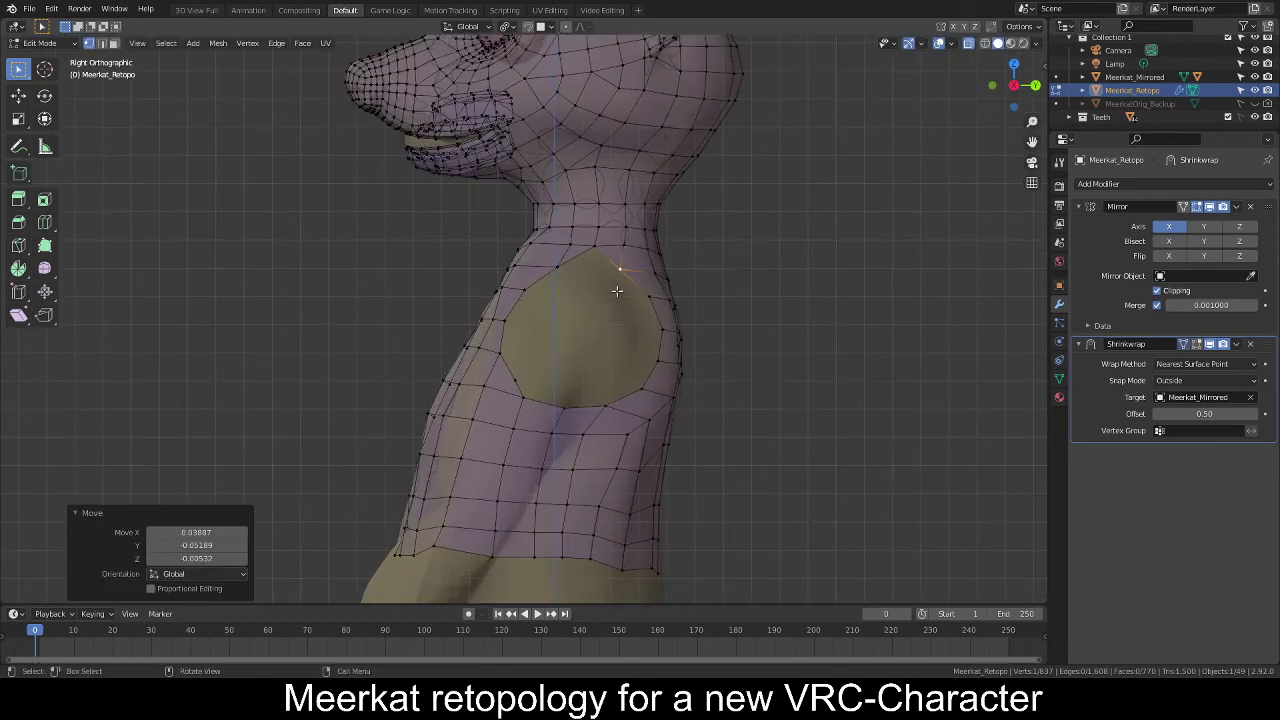
pyautogui.click(591, 247)
pyautogui.click(562, 262)
pyautogui.press('g')
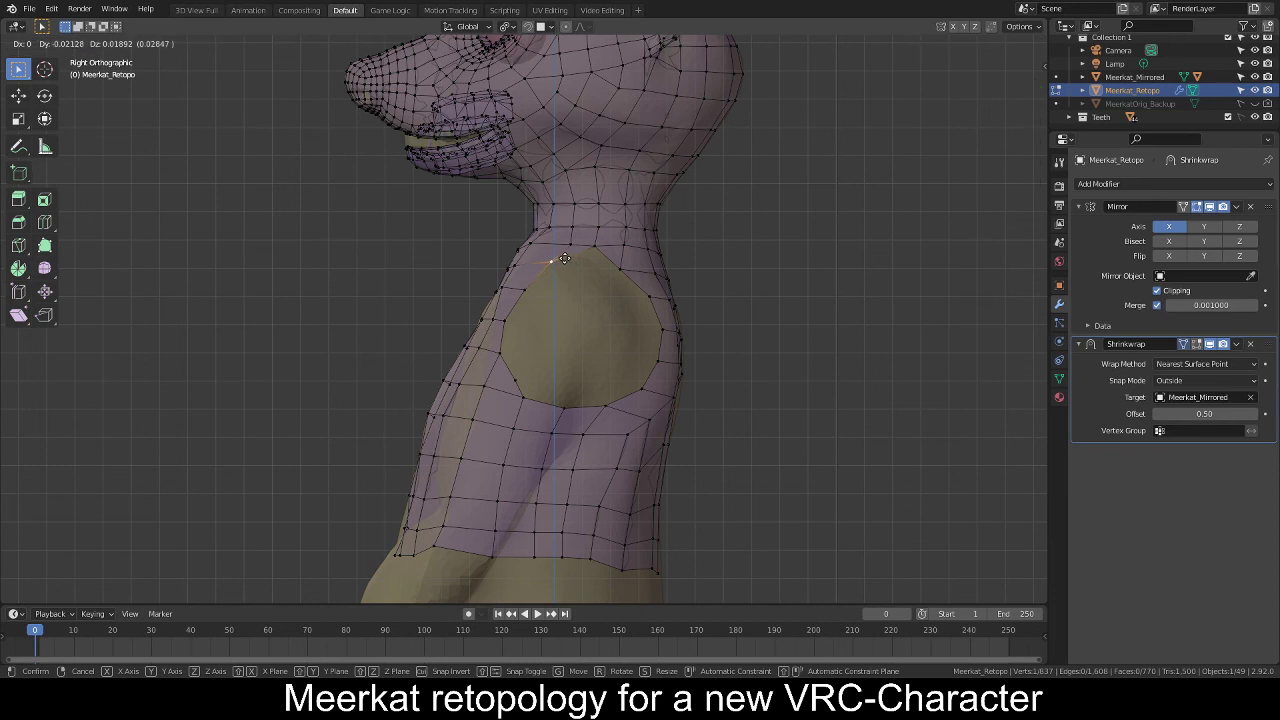
pyautogui.click(556, 259)
pyautogui.click(573, 248)
pyautogui.press('g')
pyautogui.click(571, 251)
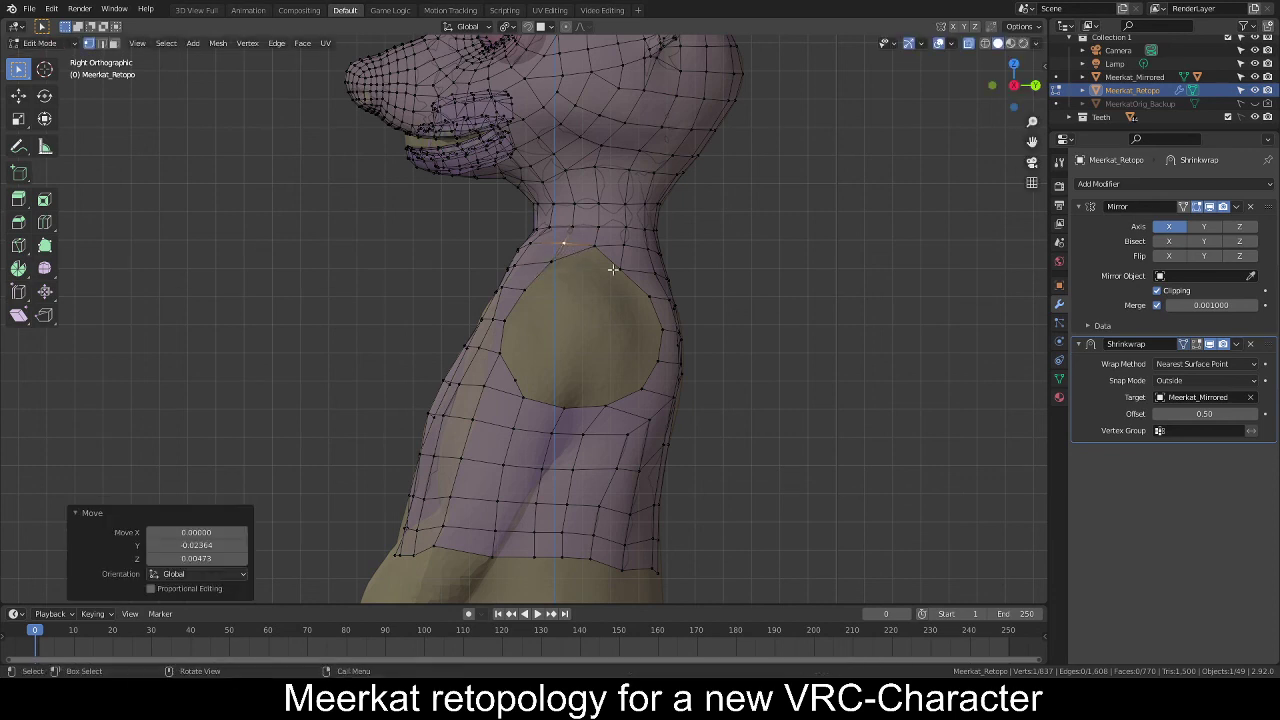
# Move the vertices along the rear edge of the shoulder opening slightly forward into an even arc.
pyautogui.click(619, 270)
pyautogui.press('g')
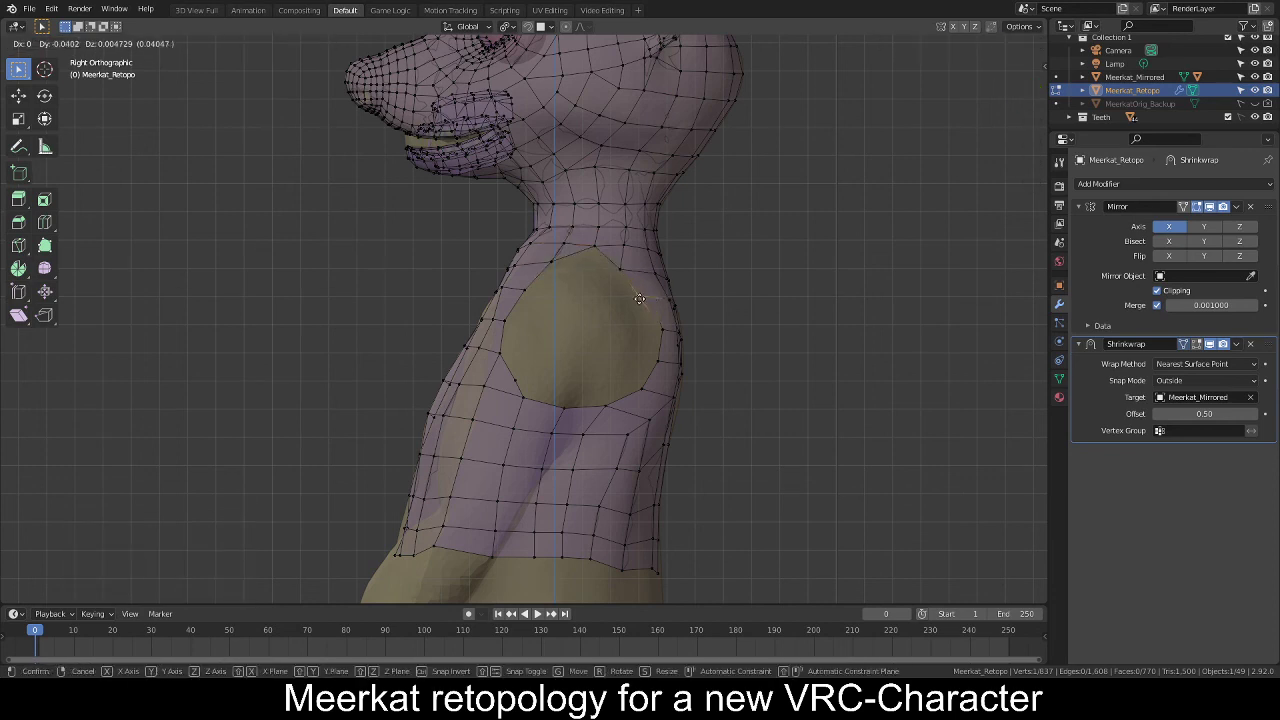
pyautogui.click(639, 297)
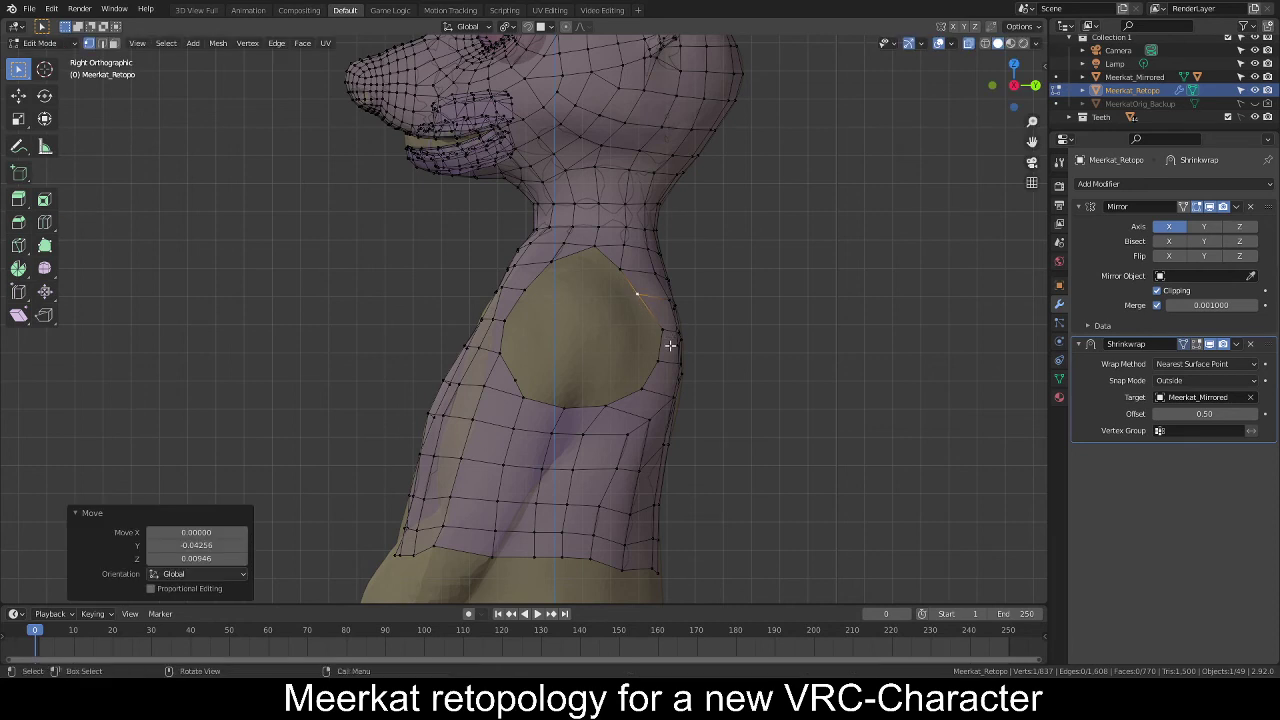
pyautogui.press('g')
pyautogui.click(654, 337)
pyautogui.press('g')
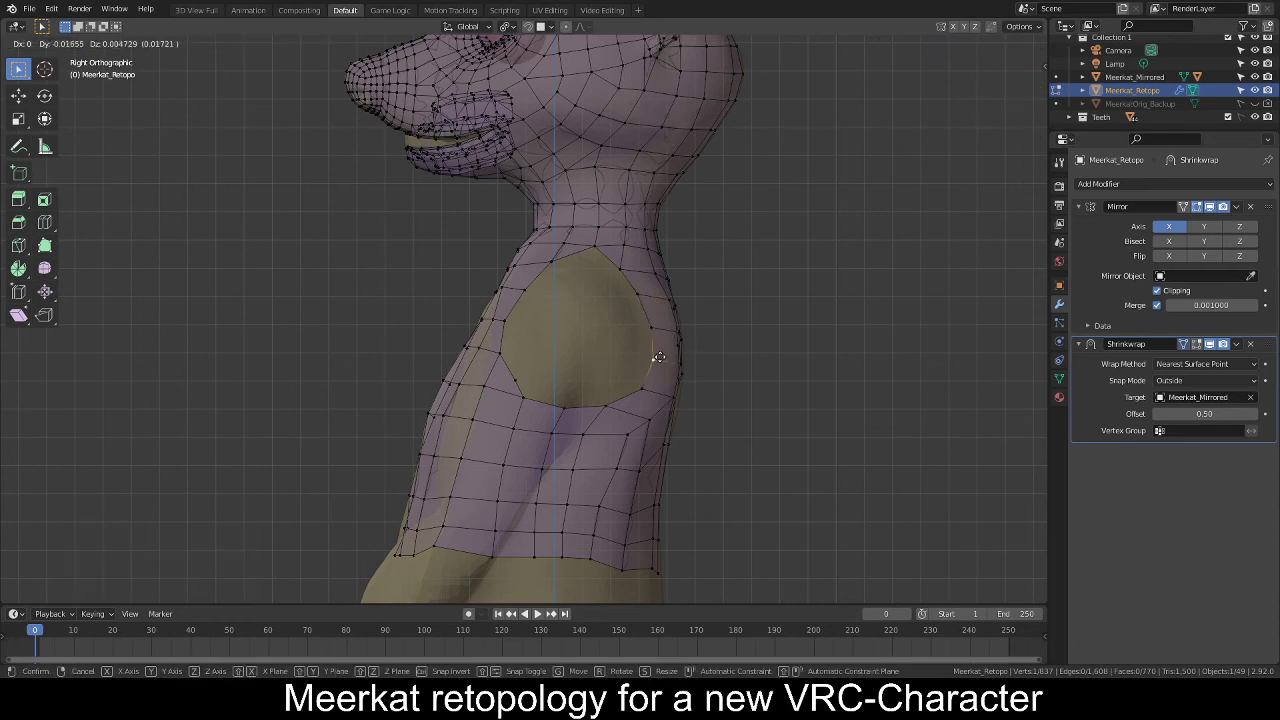
pyautogui.click(654, 360)
pyautogui.press('g')
pyautogui.click(620, 397)
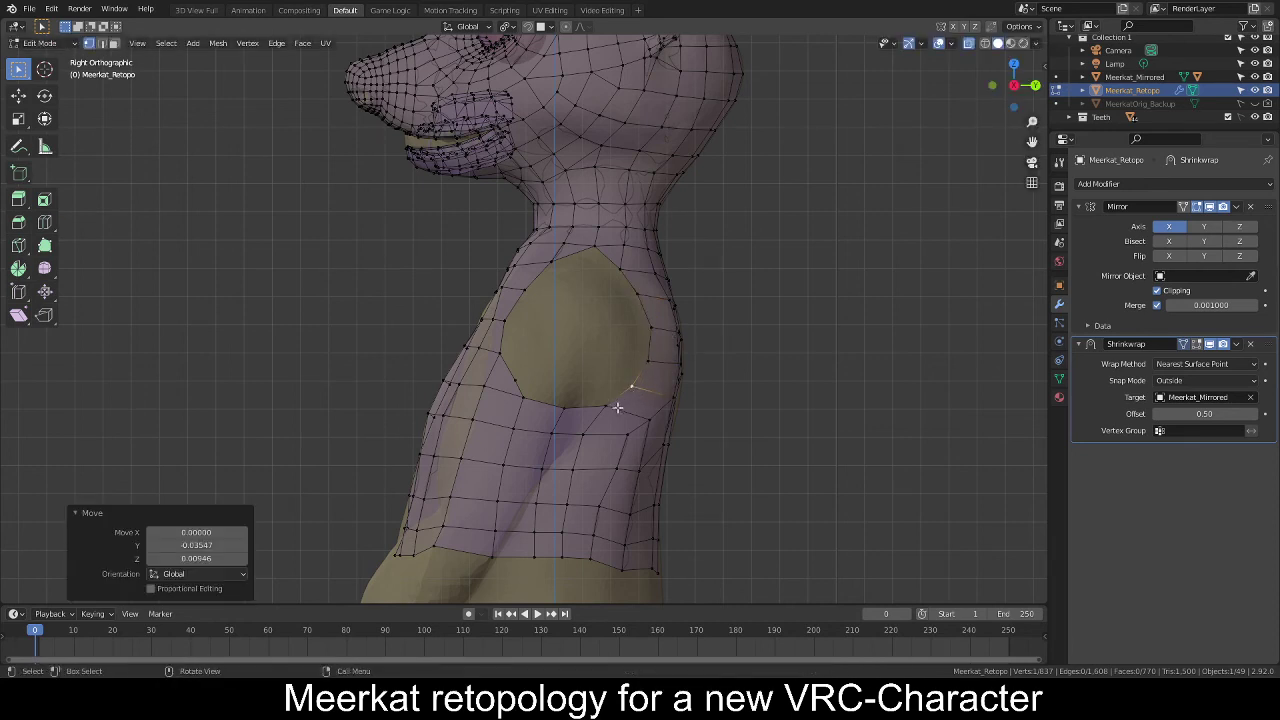
# Adjust the vertices at the lower rear and lower front of the shoulder opening to round its outline.
pyautogui.press('g')
pyautogui.click(601, 403)
pyautogui.press('g')
pyautogui.click(505, 374)
pyautogui.press('g')
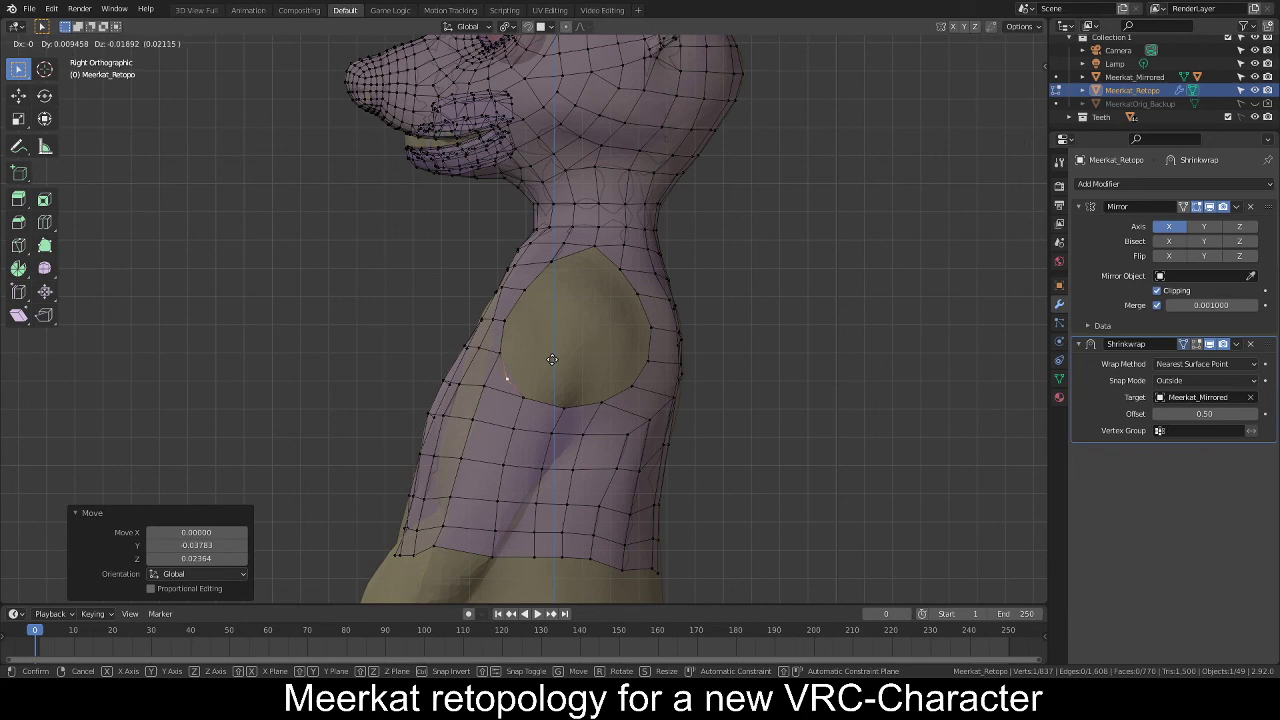
pyautogui.click(553, 357)
# Move the lower front vertex that sticks out of the shoulder opening back toward the torso along the X axis.
pyautogui.moveTo(553, 357); pyautogui.dragTo(714, 363, button='middle')
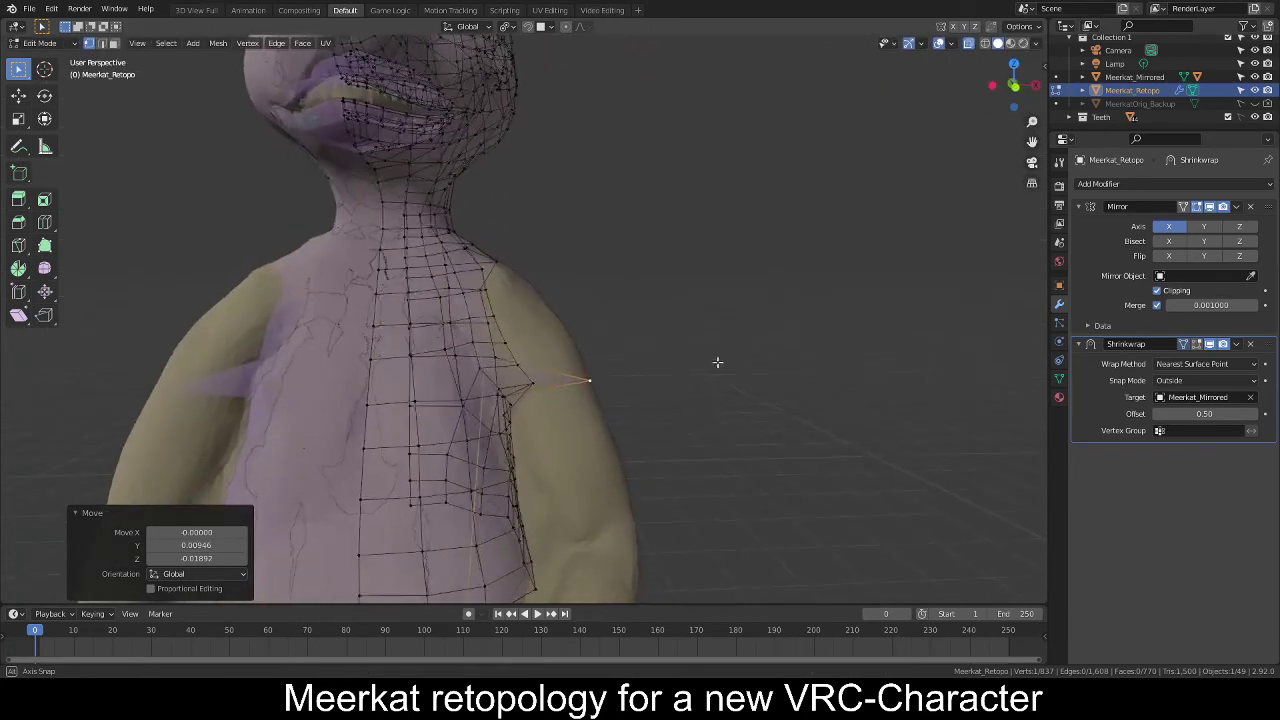
pyautogui.press('g')
pyautogui.press('z')
pyautogui.press('g')
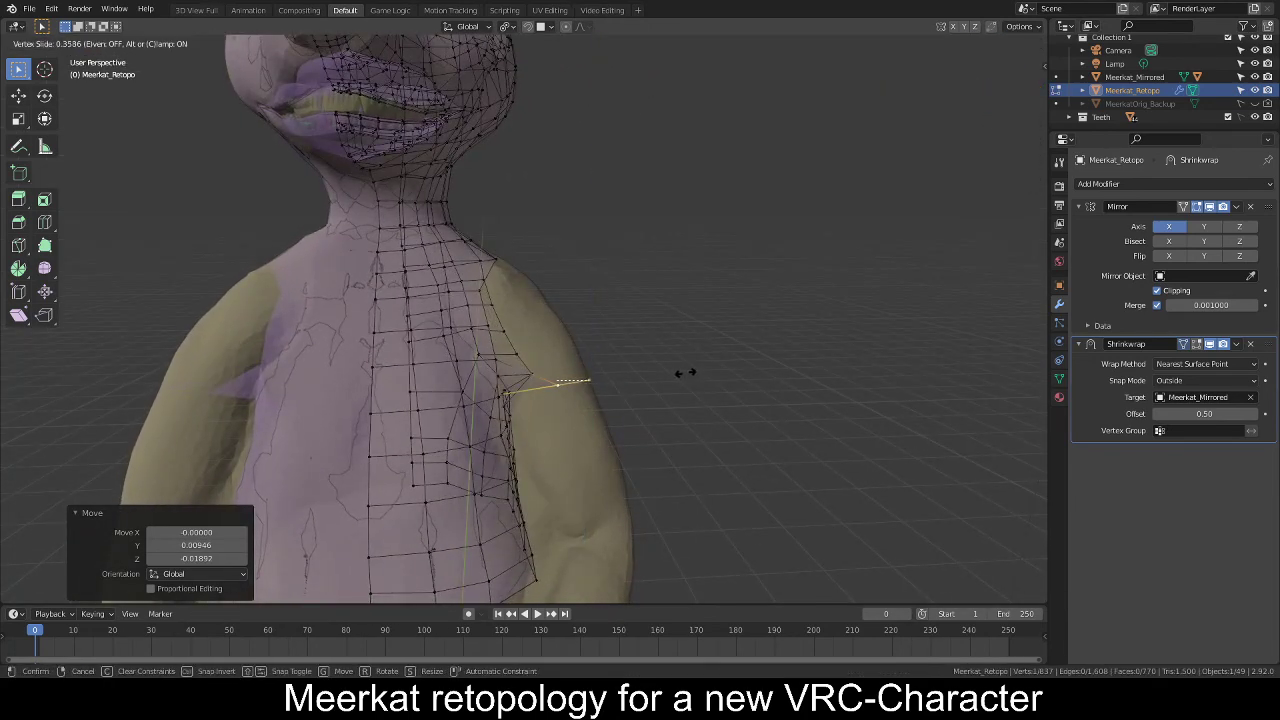
pyautogui.rightClick(653, 373)
pyautogui.press('g')
pyautogui.press('x')
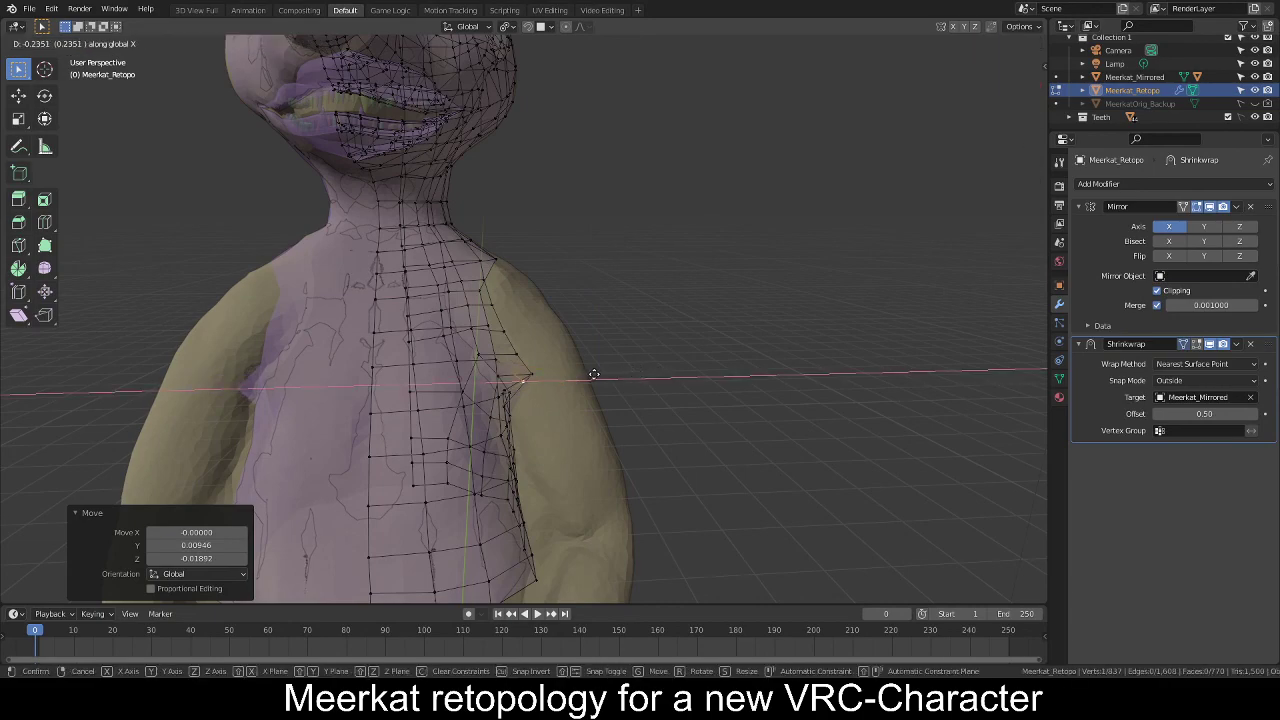
pyautogui.click(572, 370)
pyautogui.moveTo(572, 370)
pyautogui.mouseDown(button='middle')
pyautogui.moveTo(323, 337)
pyautogui.moveTo(291, 348)
pyautogui.moveTo(423, 374)
pyautogui.moveTo(570, 364)
pyautogui.mouseUp(button='middle')
# Extrude the shoulder opening's edge loop outward in front view, about 0.33 along X and 0.05 along Z.
pyautogui.keyDown('alt'); pyautogui.click(493, 370); pyautogui.keyUp('alt')
pyautogui.moveTo(750, 334); pyautogui.dragTo(798, 328, button='middle')
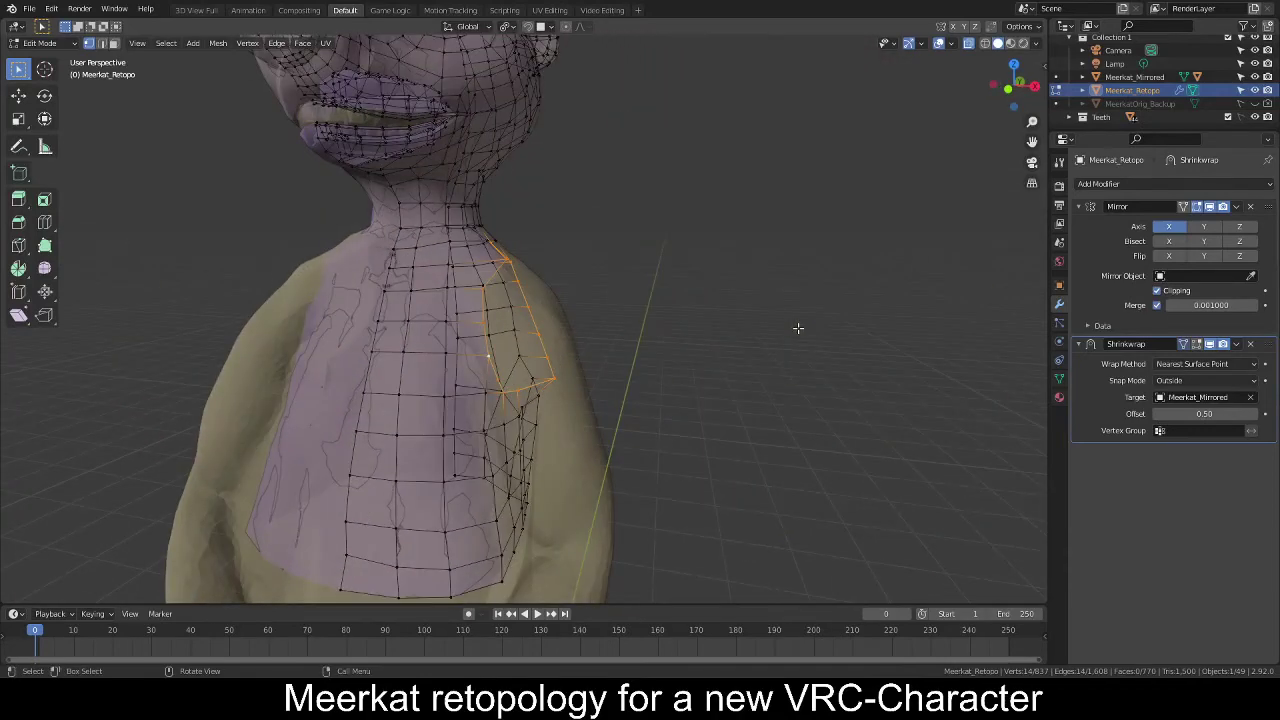
pyautogui.press('KP_1')
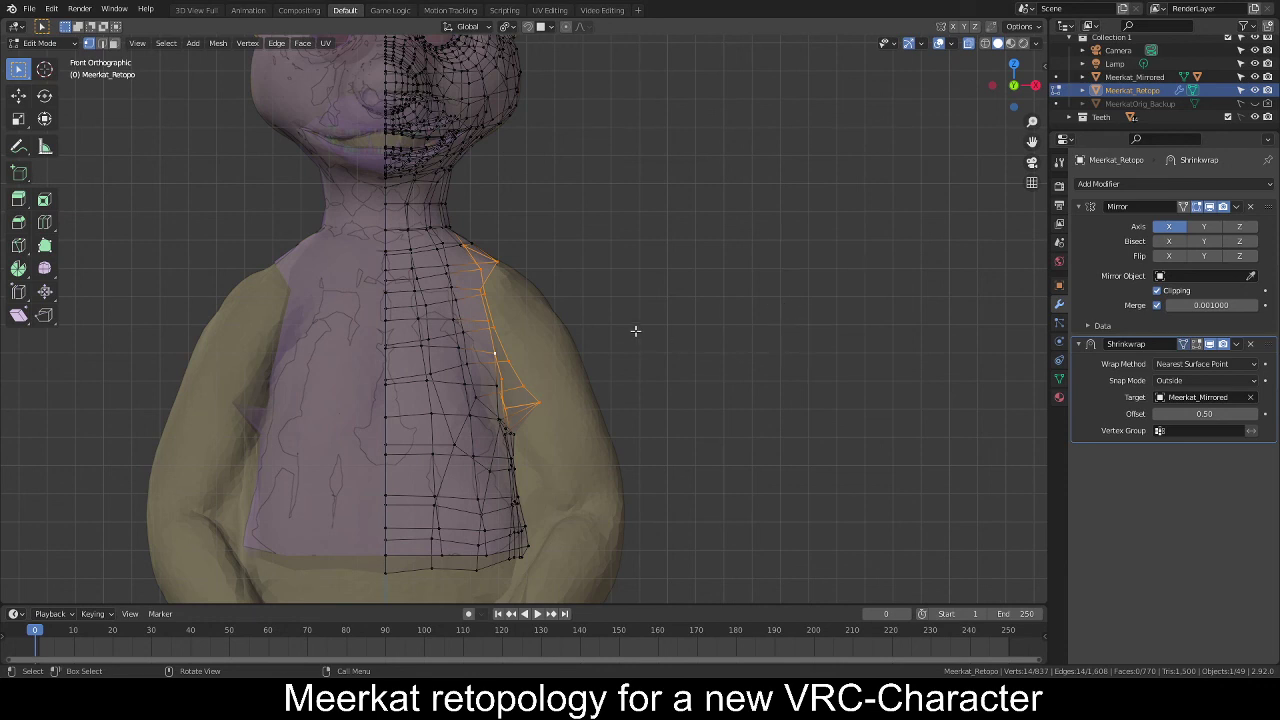
pyautogui.press('e')
pyautogui.click(728, 317)
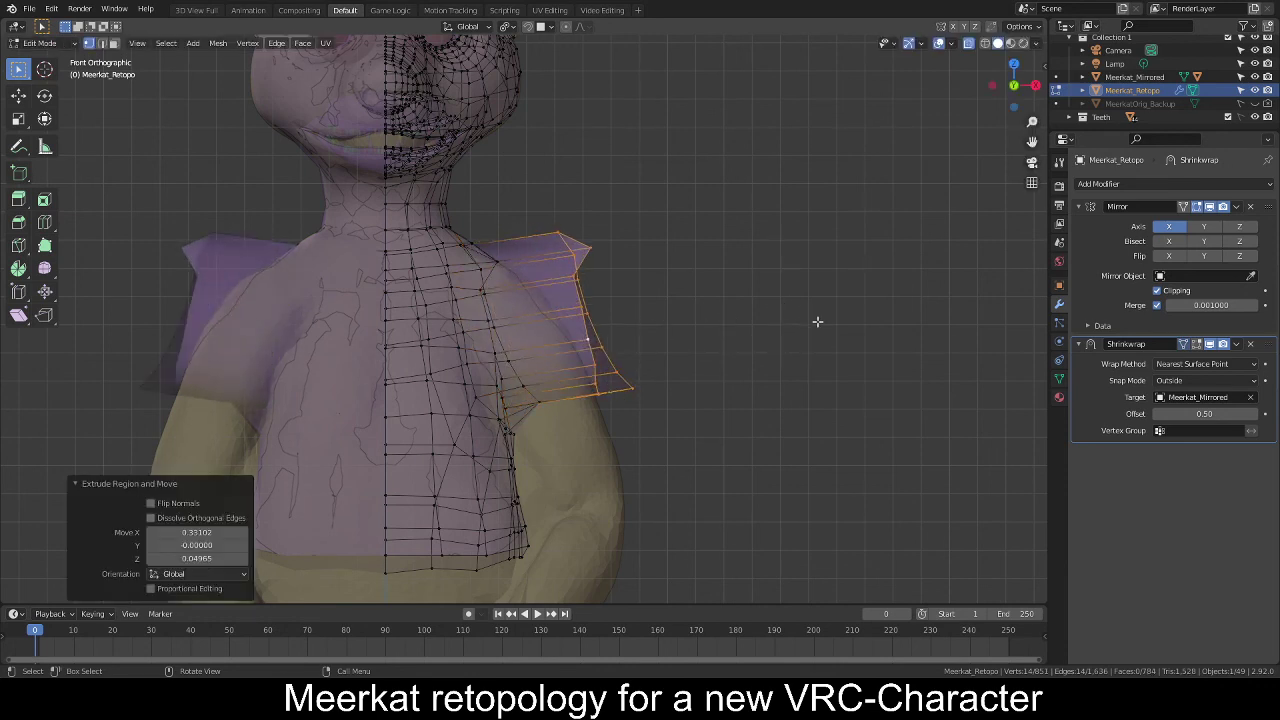
# Rotate the extruded loop about 10° and flatten it with a scale of 0 along X.
pyautogui.press('r')
pyautogui.click(814, 357)
pyautogui.press('s')
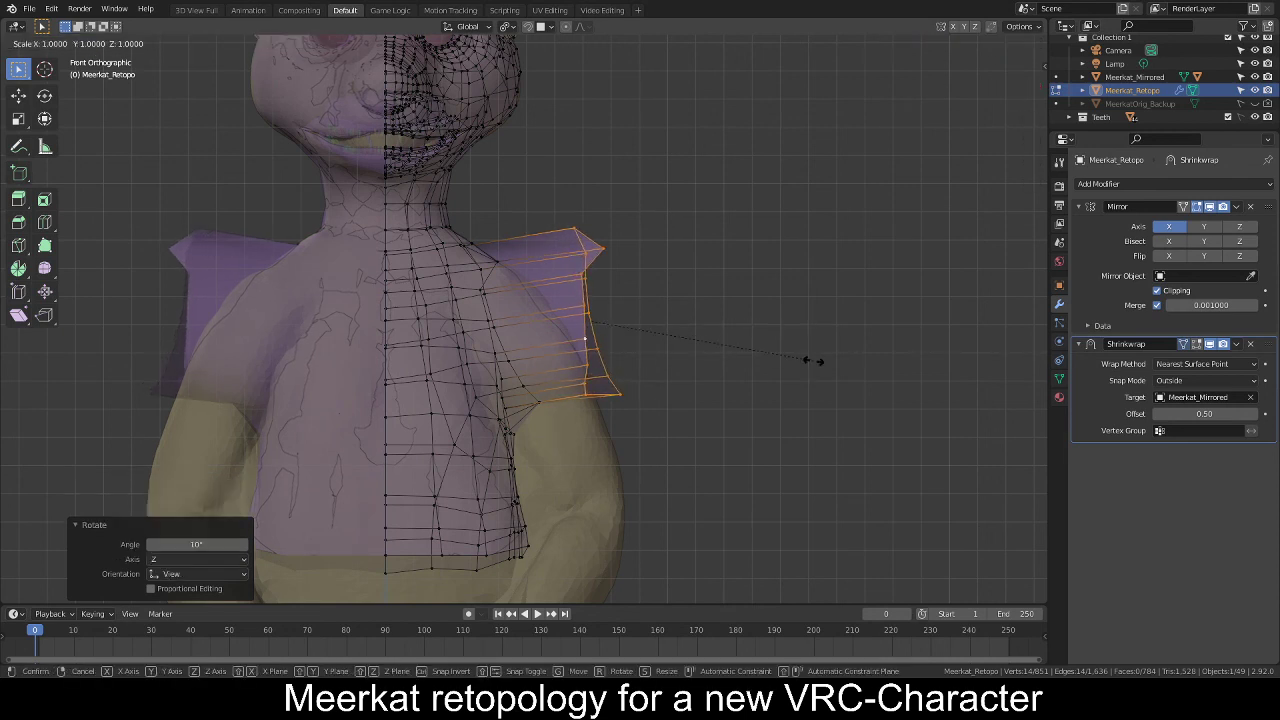
pyautogui.press('x')
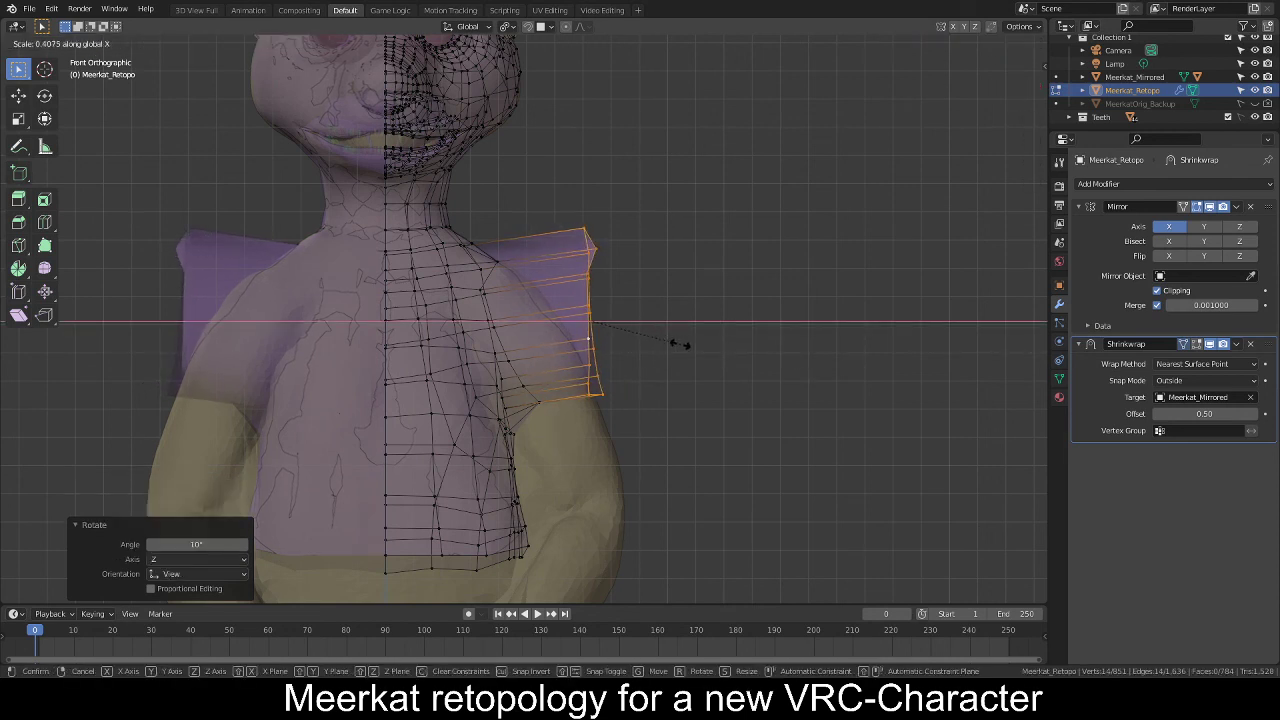
pyautogui.press('0')
pyautogui.press('Return')
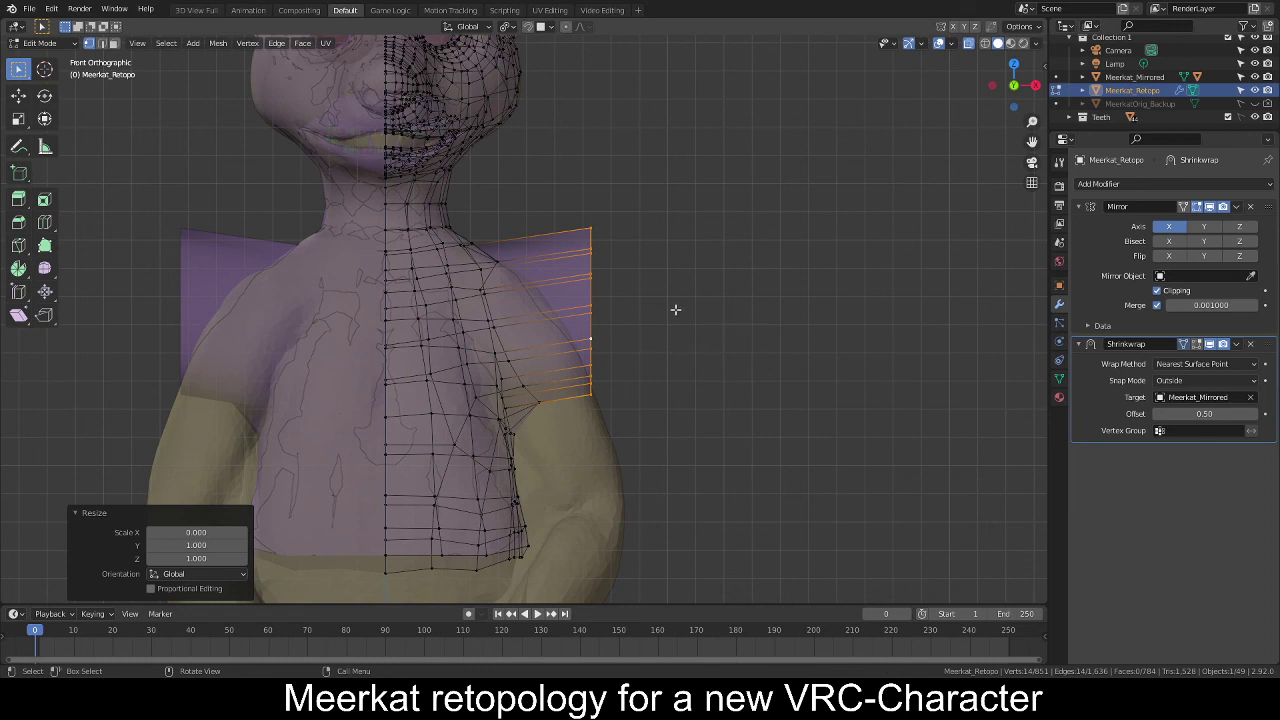
# Move the flattened loop about -0.13 in X and -0.11 in Z, and scale it to about 0.69.
pyautogui.press('g')
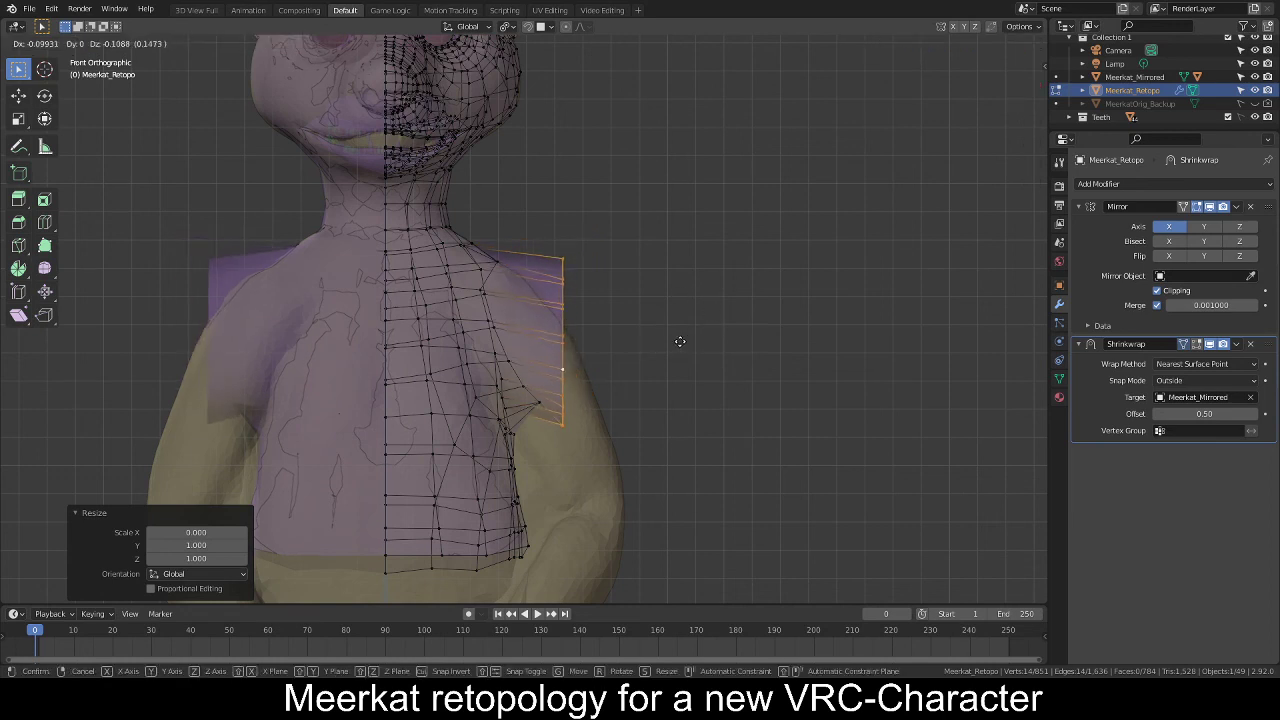
pyautogui.click(671, 341)
pyautogui.press('s')
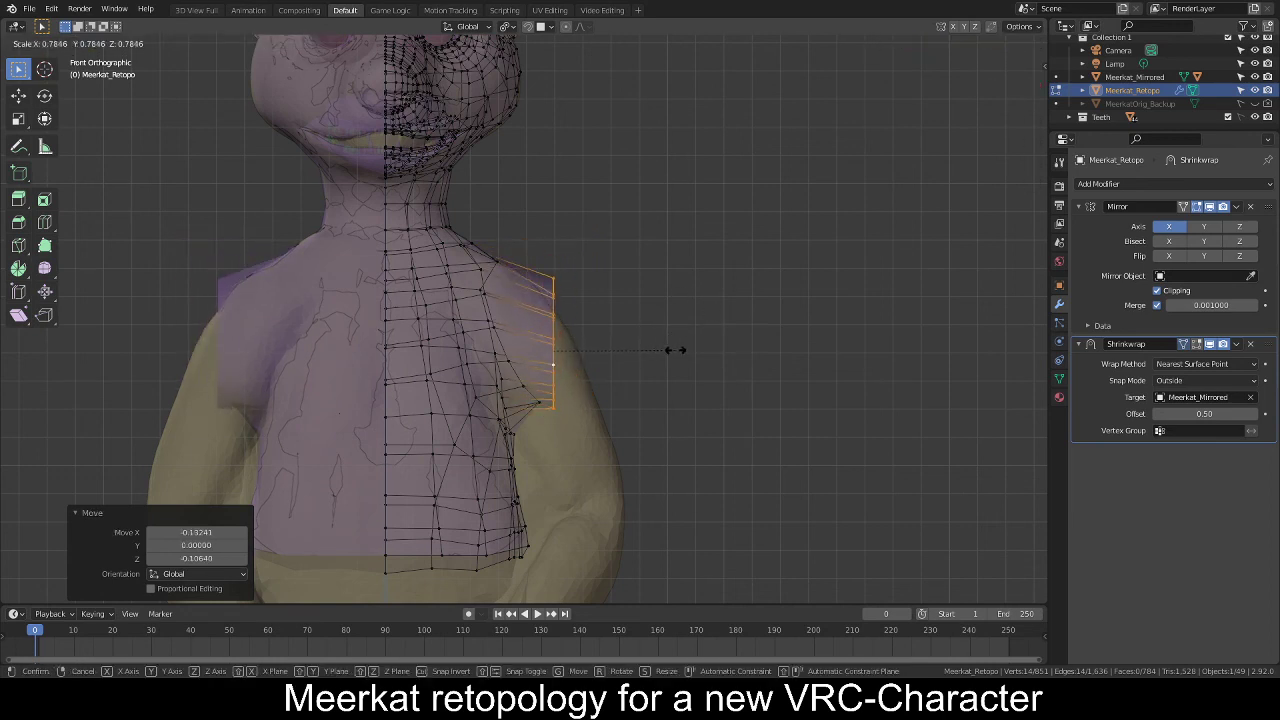
pyautogui.click(660, 349)
# Lower the top vertex of the new arm loop in side view to round off its peak.
pyautogui.press('KP_7')
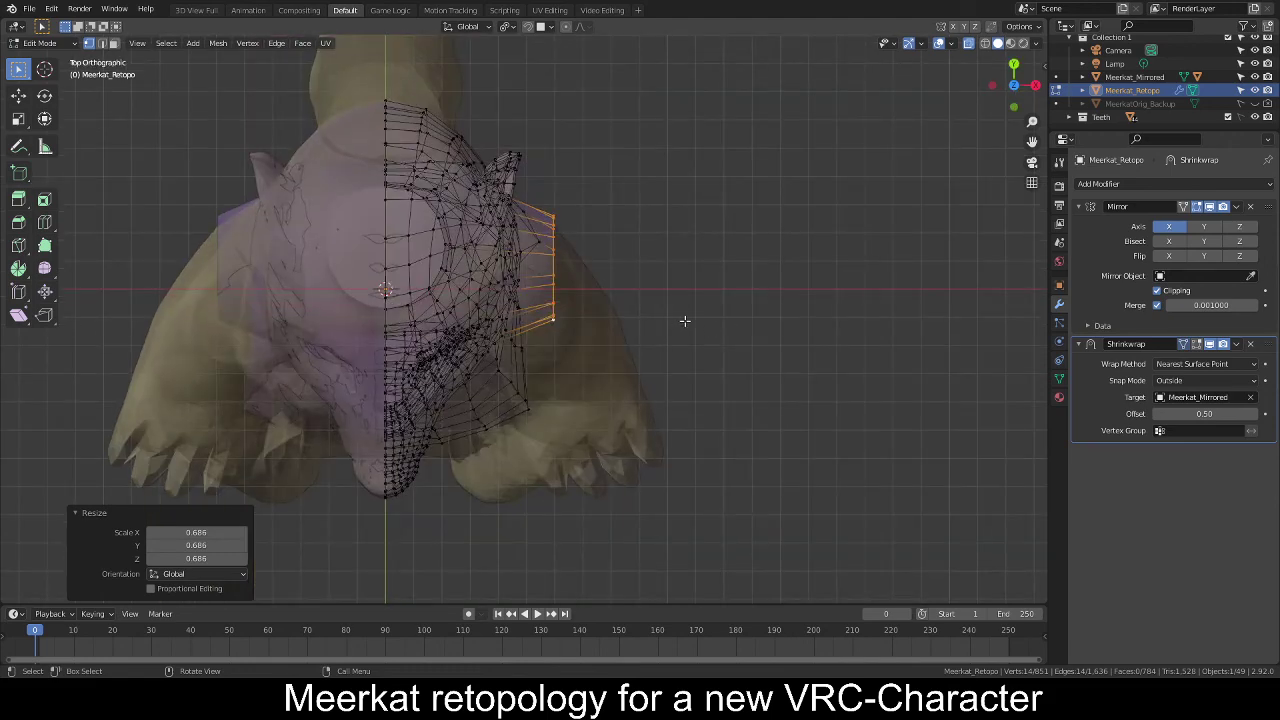
pyautogui.keyDown('shift'); pyautogui.moveTo(691, 320); pyautogui.dragTo(477, 183, button='middle'); pyautogui.keyUp('shift')
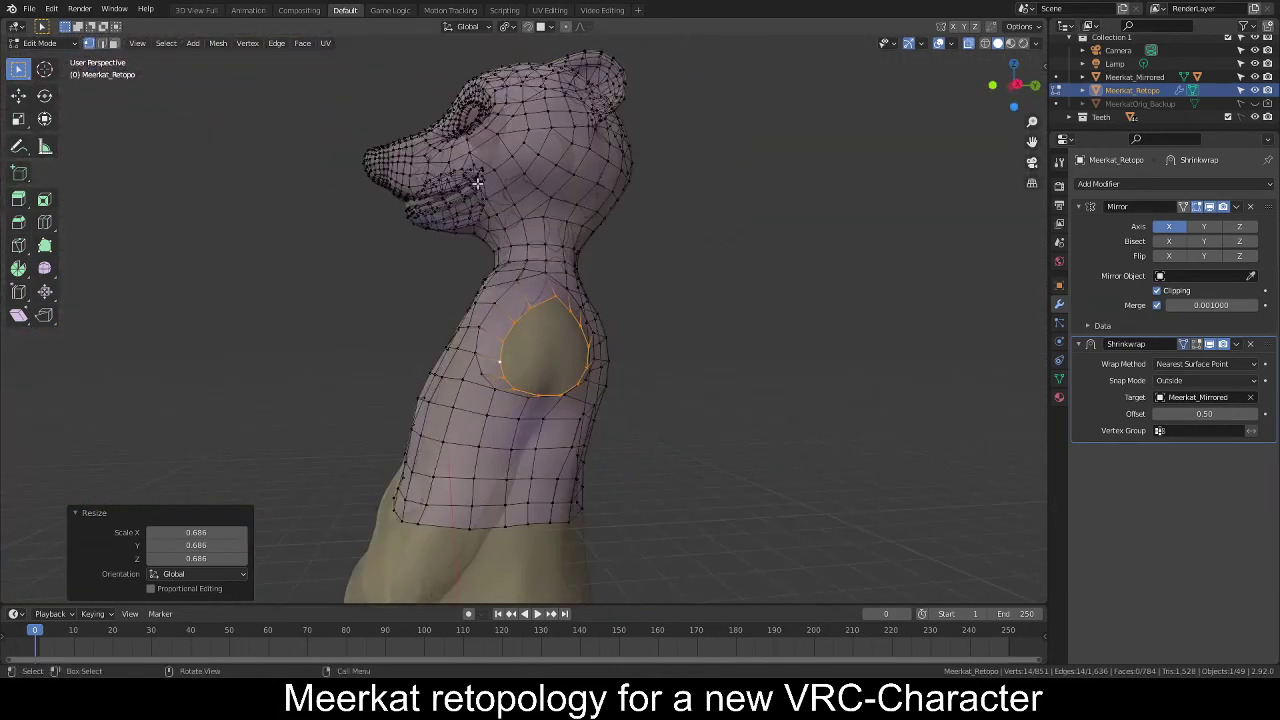
pyautogui.press('KP_3')
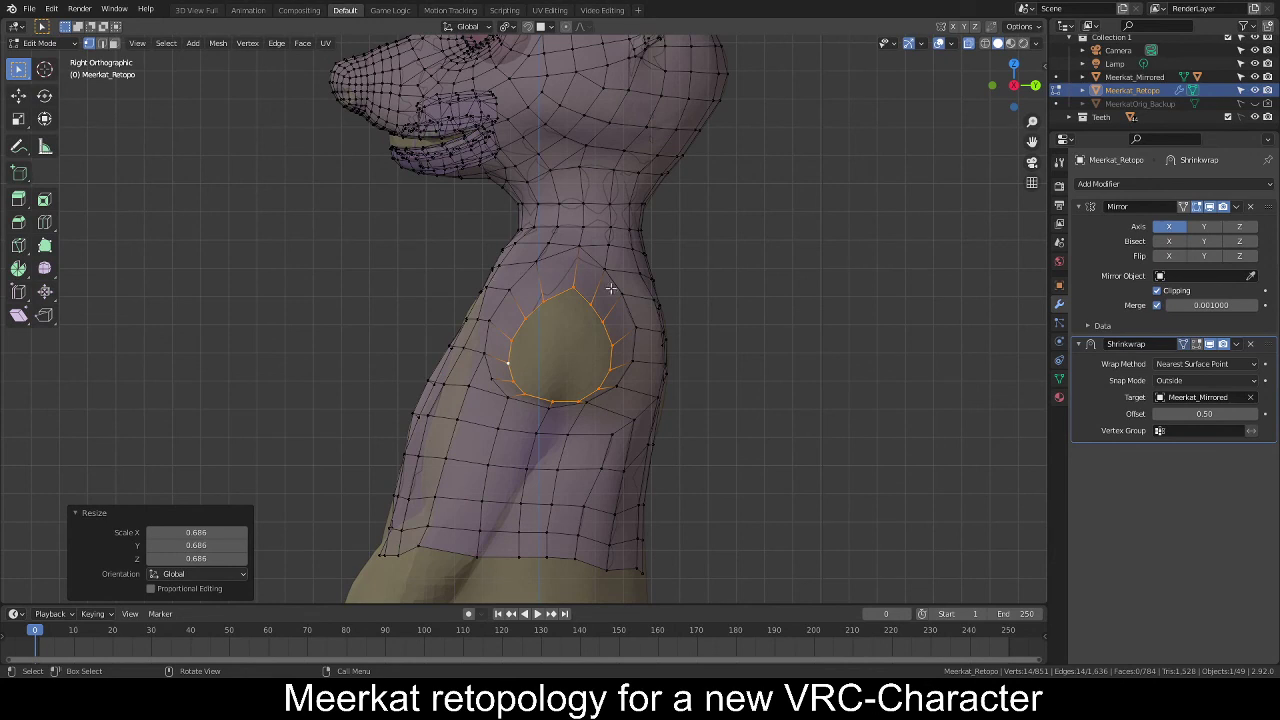
pyautogui.click(577, 287)
pyautogui.press('g')
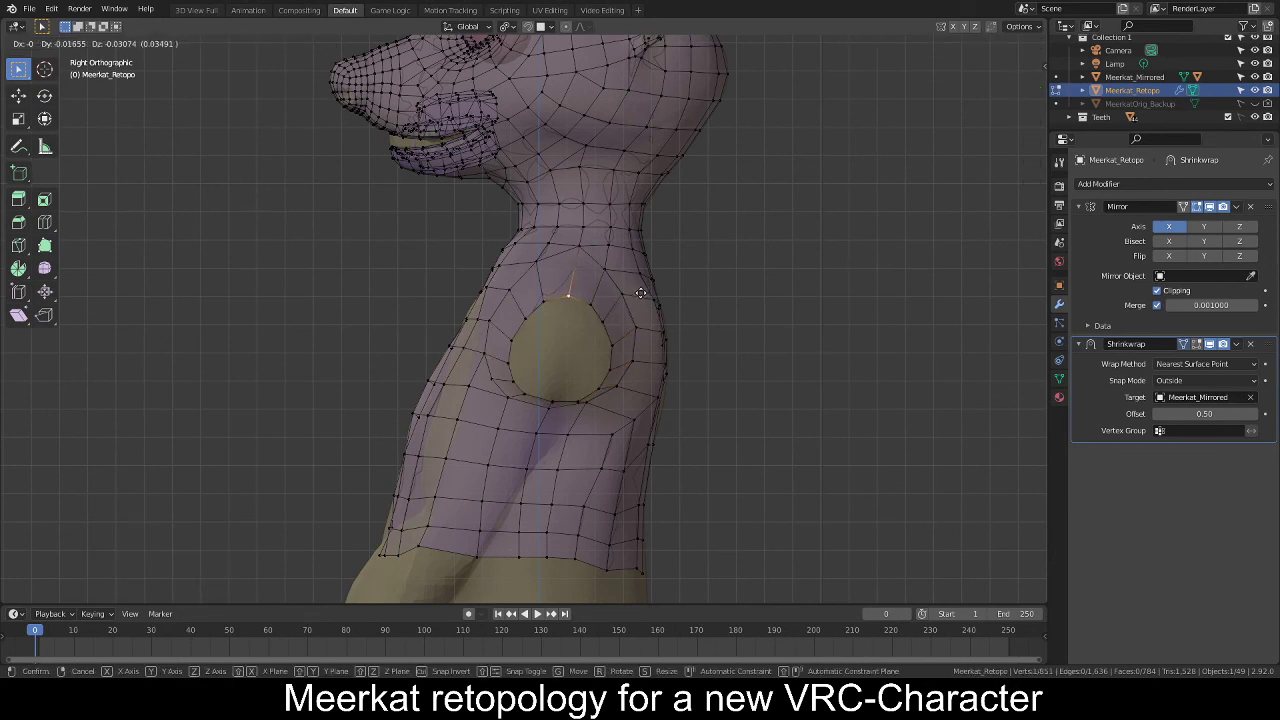
pyautogui.click(641, 292)
# Select the entire arm opening loop and raise it about 0.066 along Z.
pyautogui.keyDown('alt'); pyautogui.click(603, 331); pyautogui.keyUp('alt')
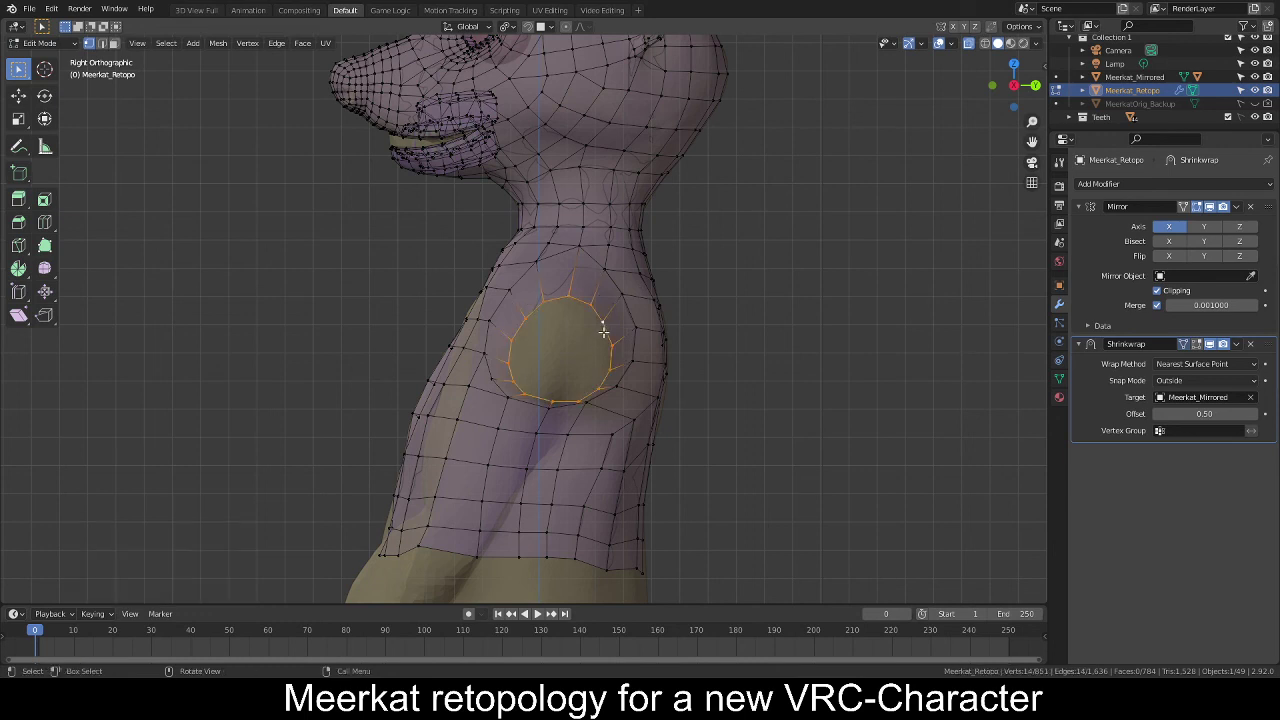
pyautogui.press('e')
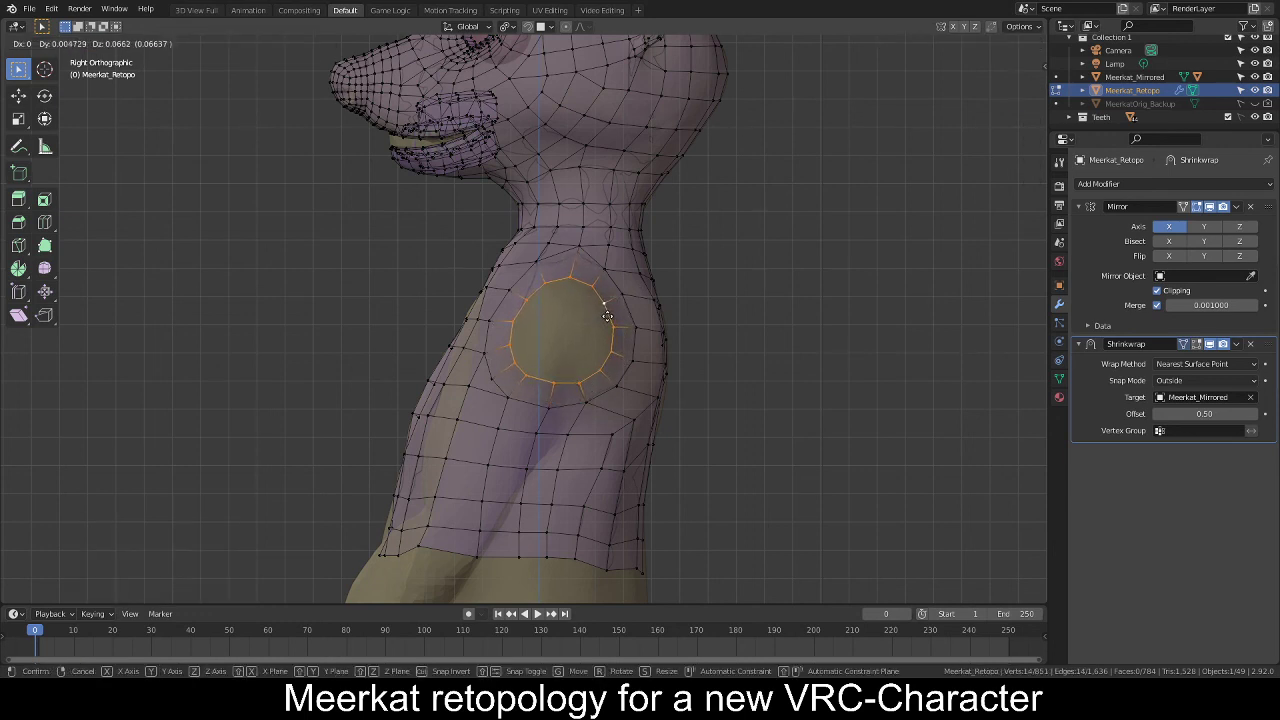
pyautogui.click(619, 322)
# Extrude the arm loop straight outward about 0.8 along the X axis in front view.
pyautogui.press('KP_1')
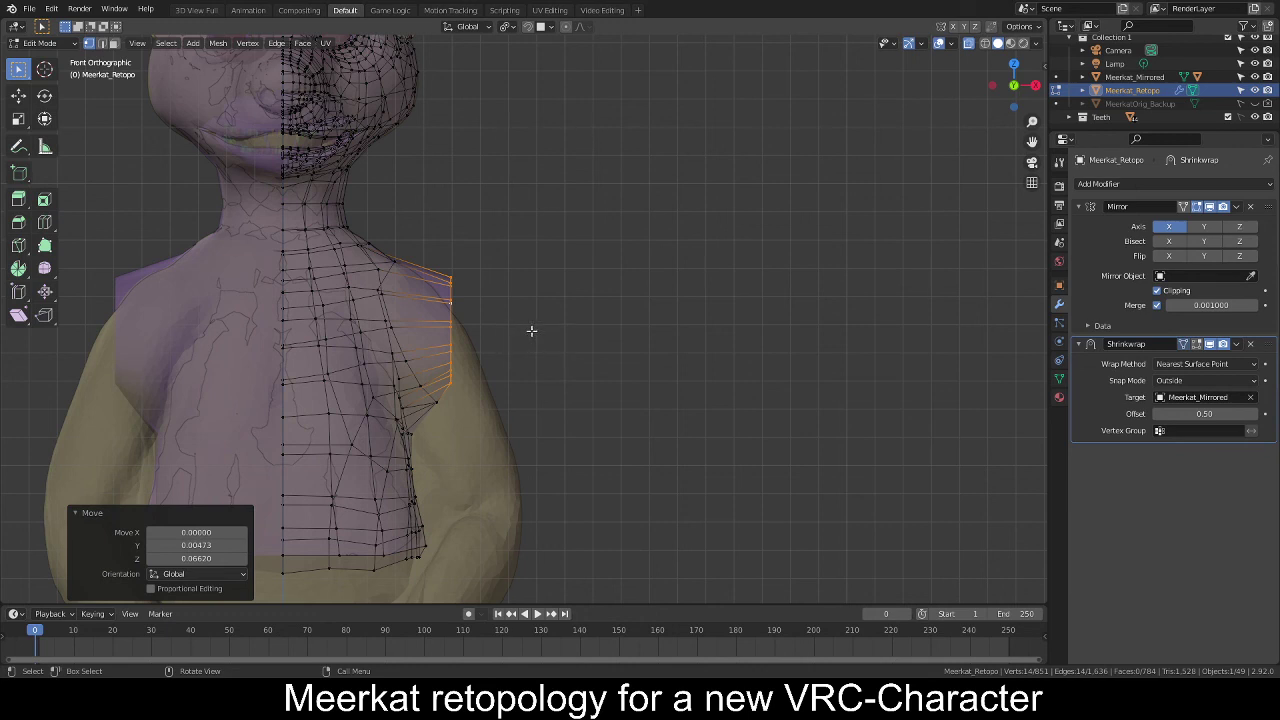
pyautogui.press('e')
pyautogui.press('x')
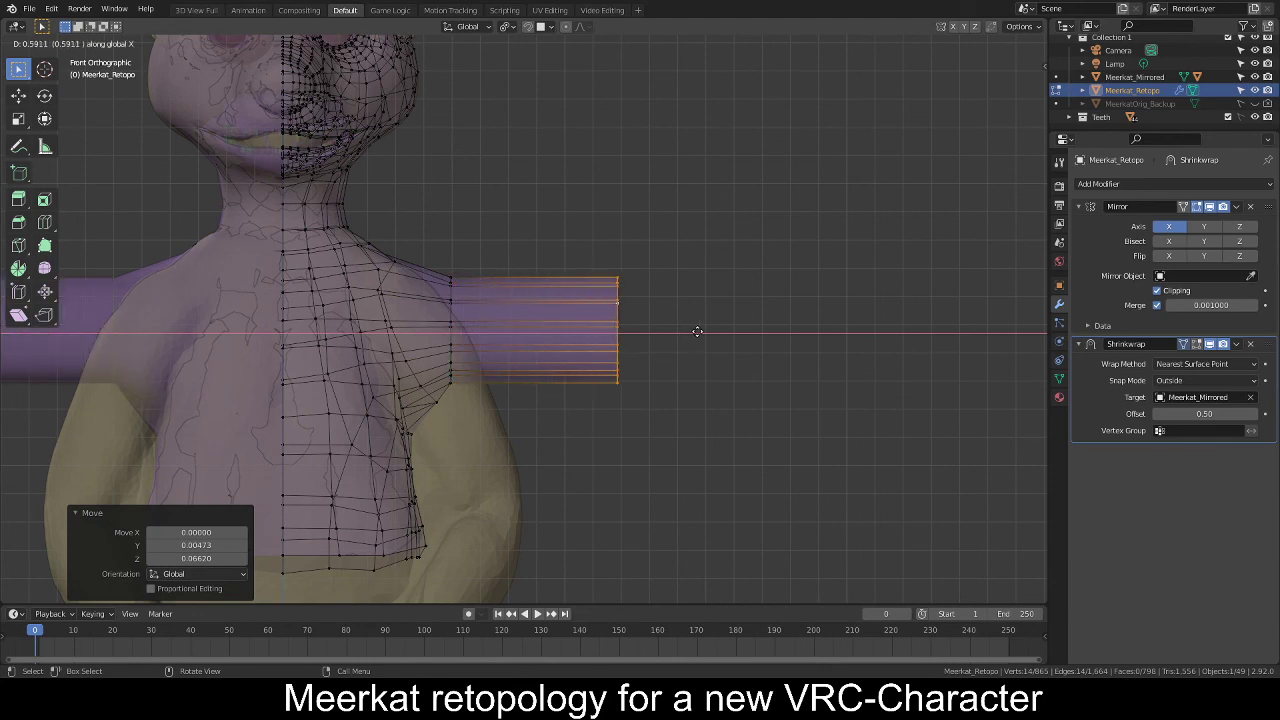
pyautogui.click(757, 337)
pyautogui.scroll(-5, 700, 350)
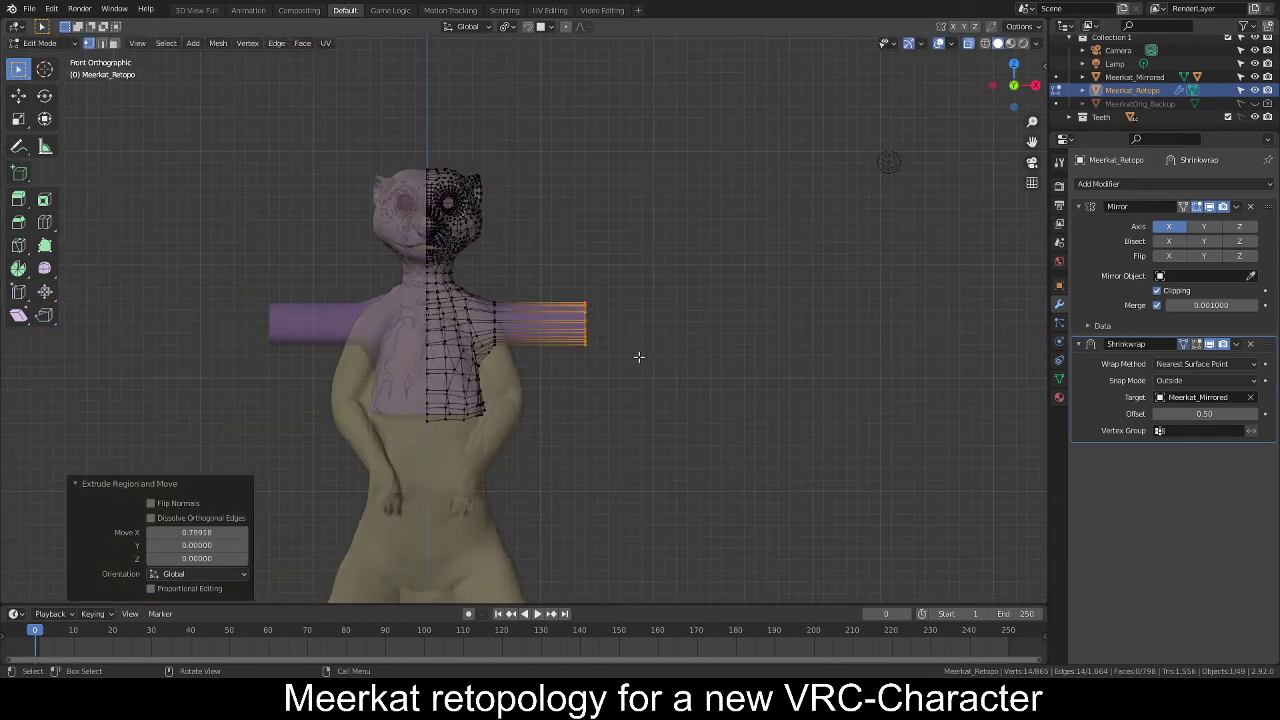
# Move the arm's end loop about 1.6 further outward along the X axis.
pyautogui.scroll(-3, 637, 356)
pyautogui.scroll(3, 631, 350)
pyautogui.press('g')
pyautogui.press('x')
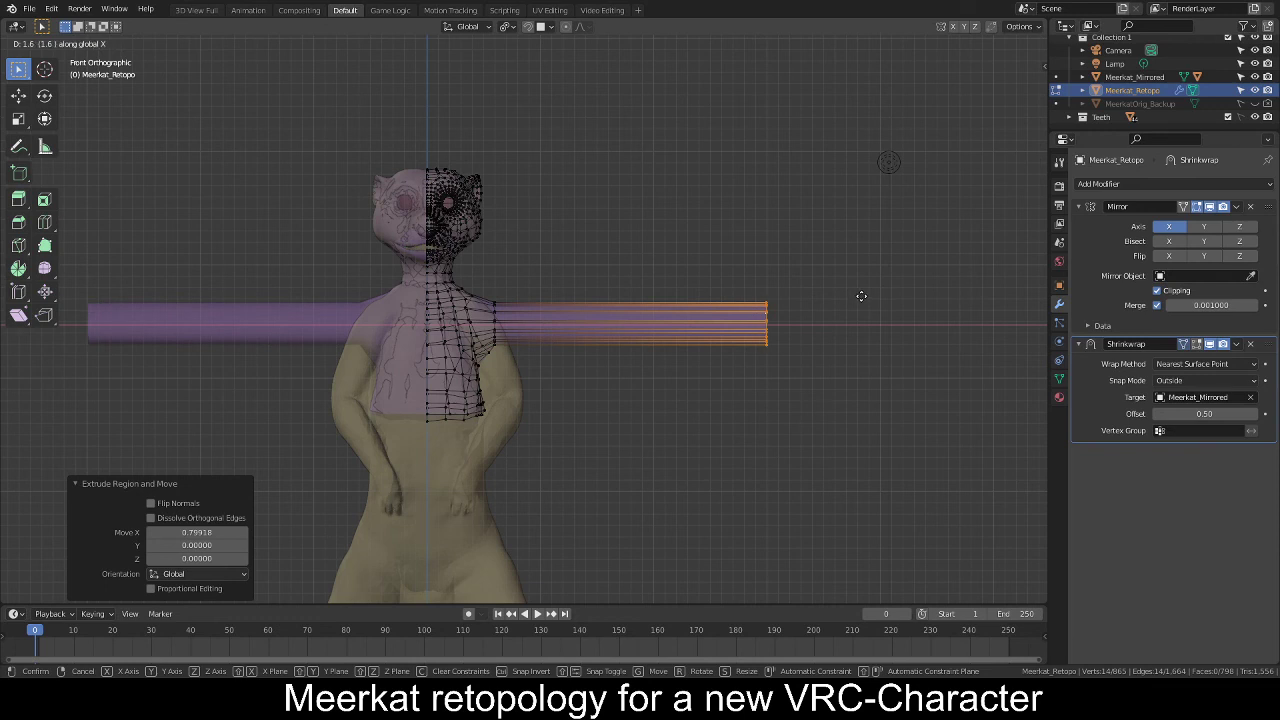
pyautogui.click(861, 296)
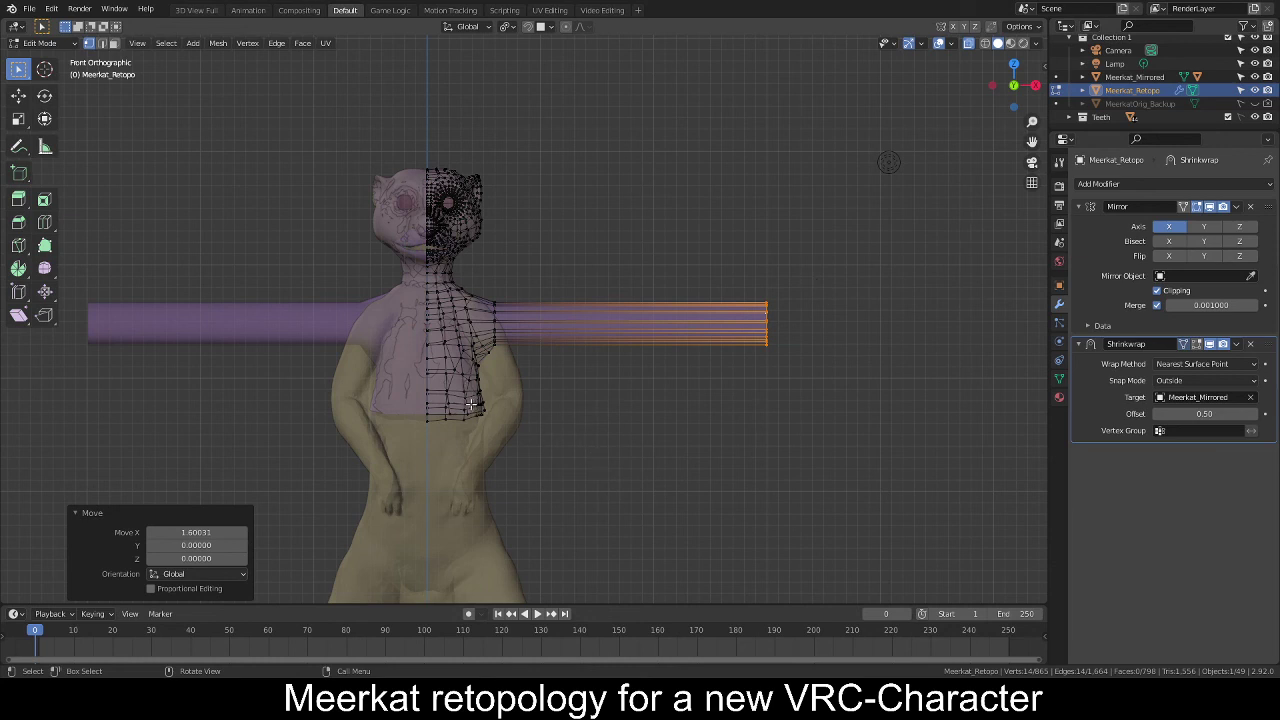
# Lay out three horizontal measuring lines in a row above the arm, about 0.85, 0.86 and 0.36 long, from the shoulder outward.
pyautogui.click(44, 147)
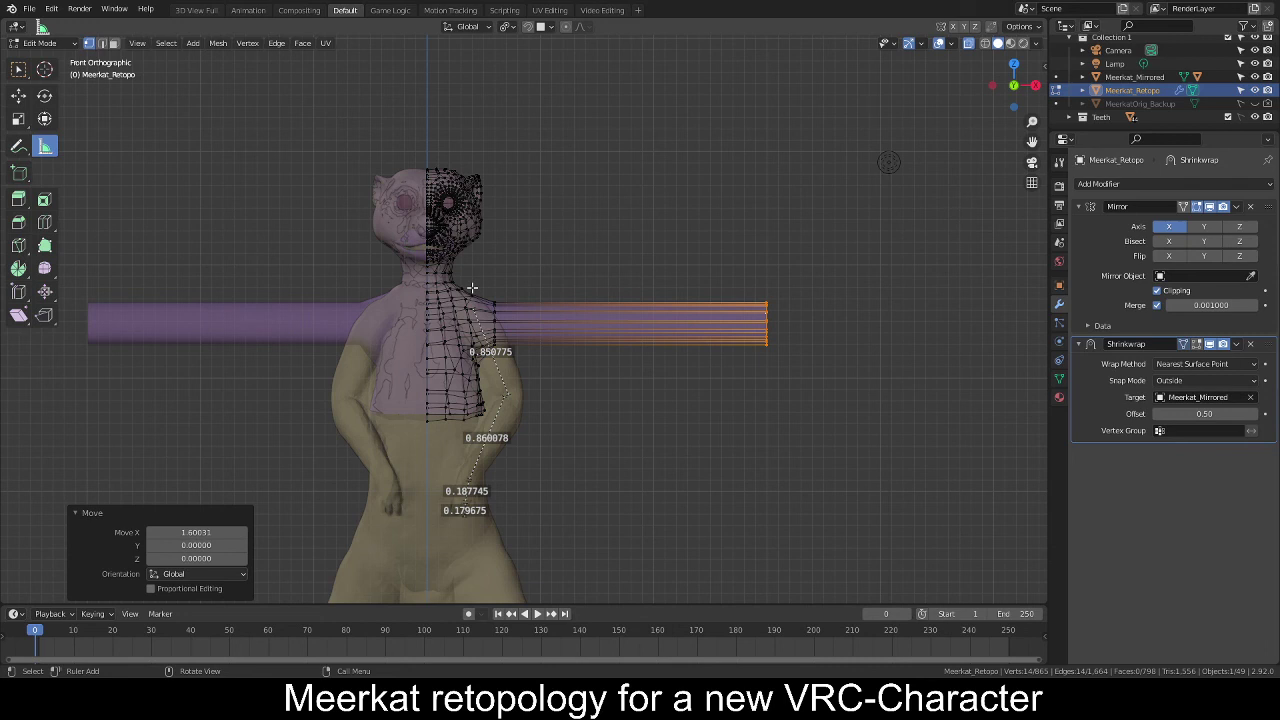
pyautogui.moveTo(472, 288); pyautogui.dragTo(568, 288)
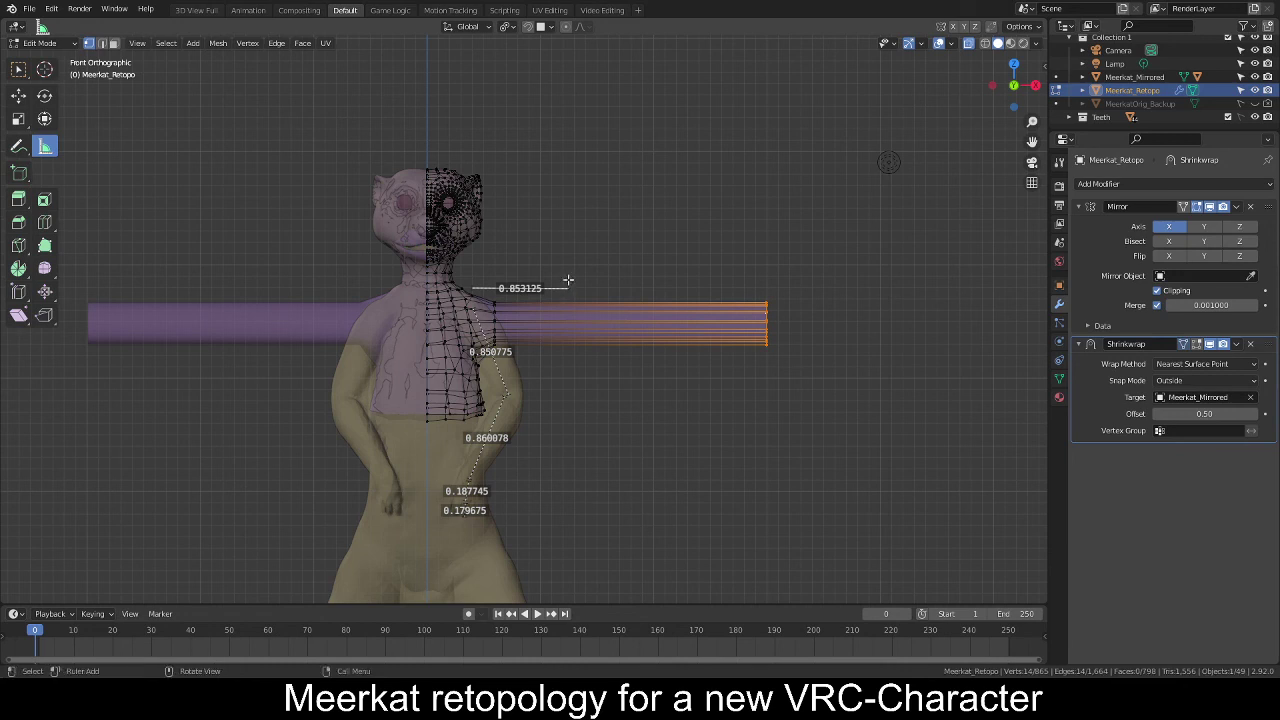
pyautogui.moveTo(568, 280); pyautogui.dragTo(666, 280)
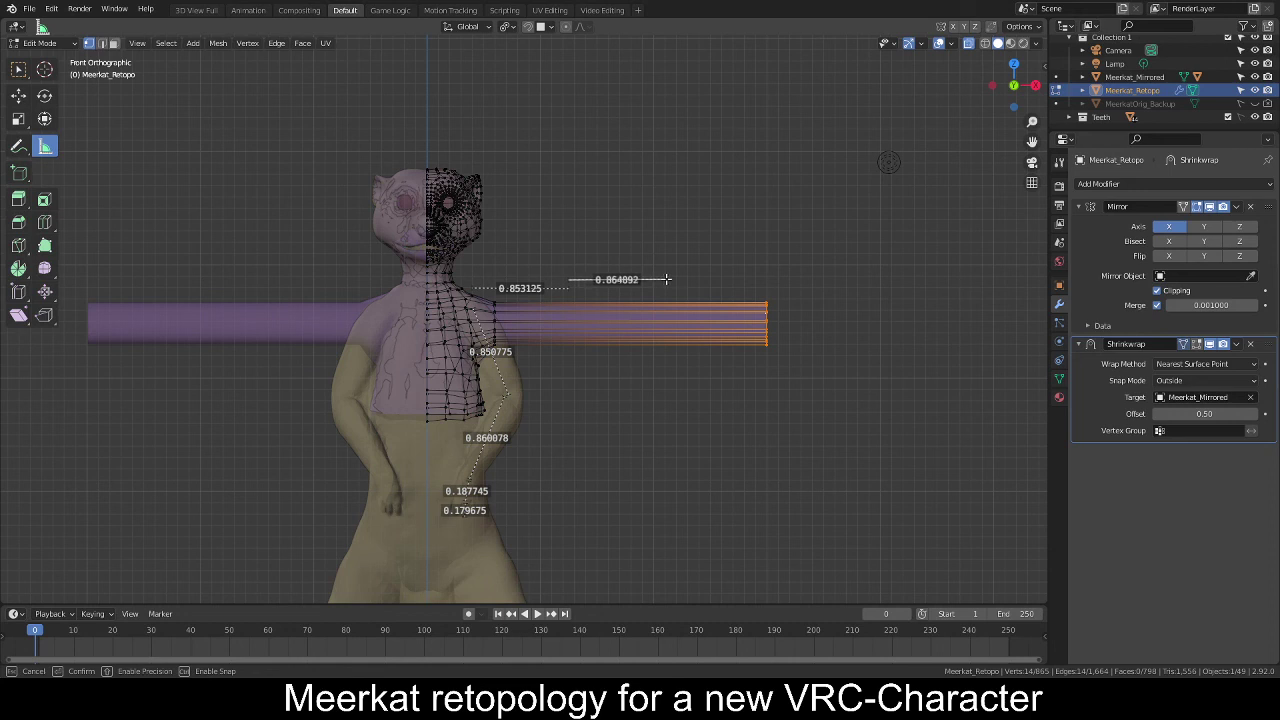
pyautogui.moveTo(666, 280); pyautogui.dragTo(666, 280)
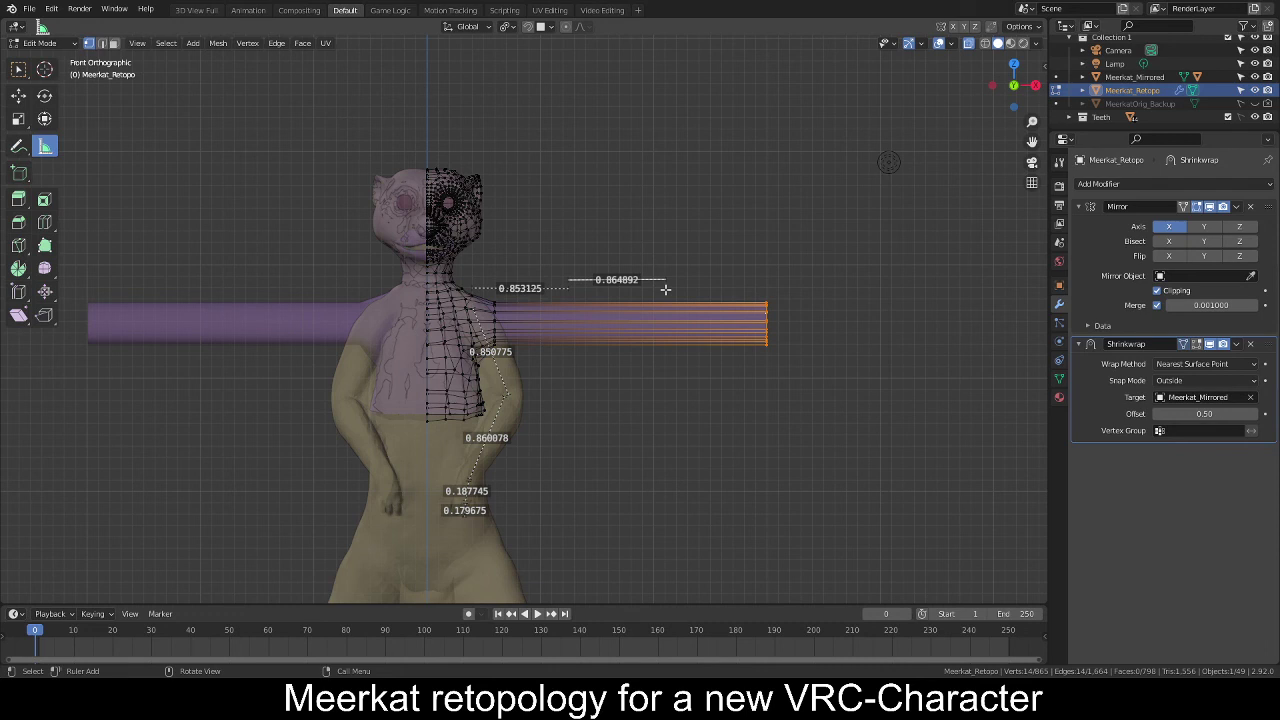
pyautogui.moveTo(665, 289); pyautogui.dragTo(708, 289)
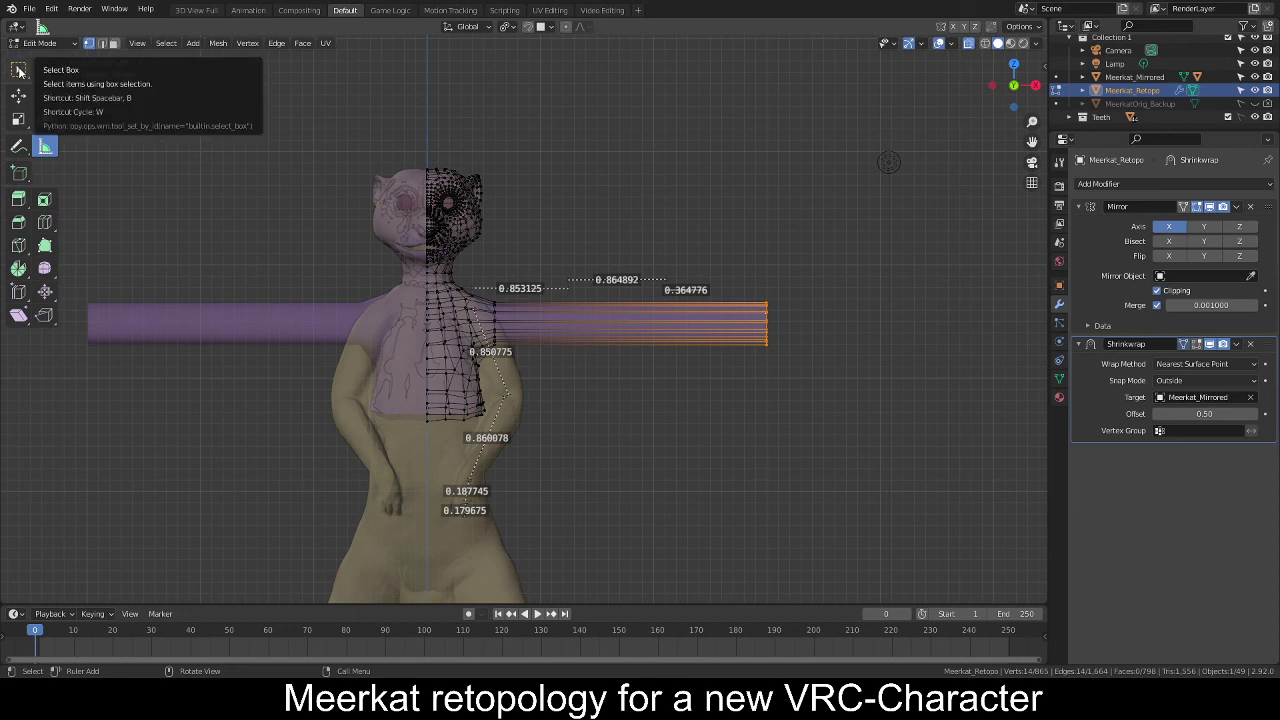
# Shorten the arm by moving its end loop about -0.54 and then 0.02 along X, to the end of the last measuring line.
pyautogui.scroll(3, 812, 278)
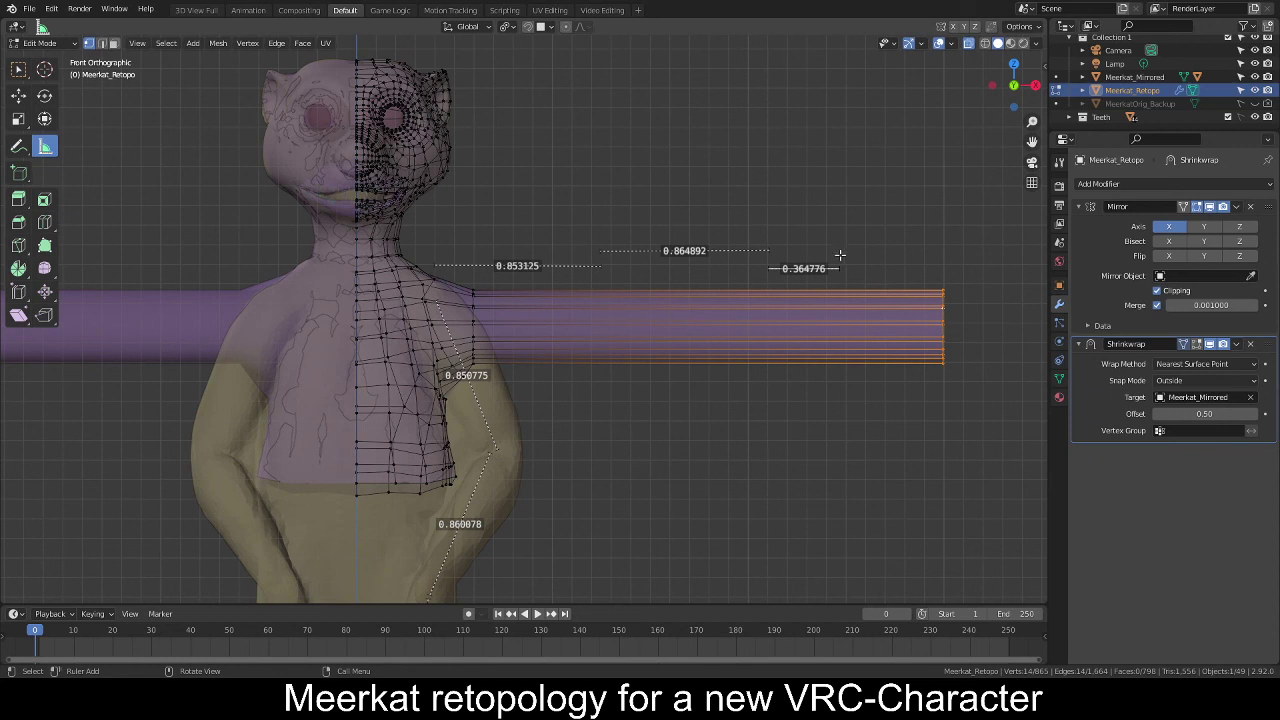
pyautogui.press('g')
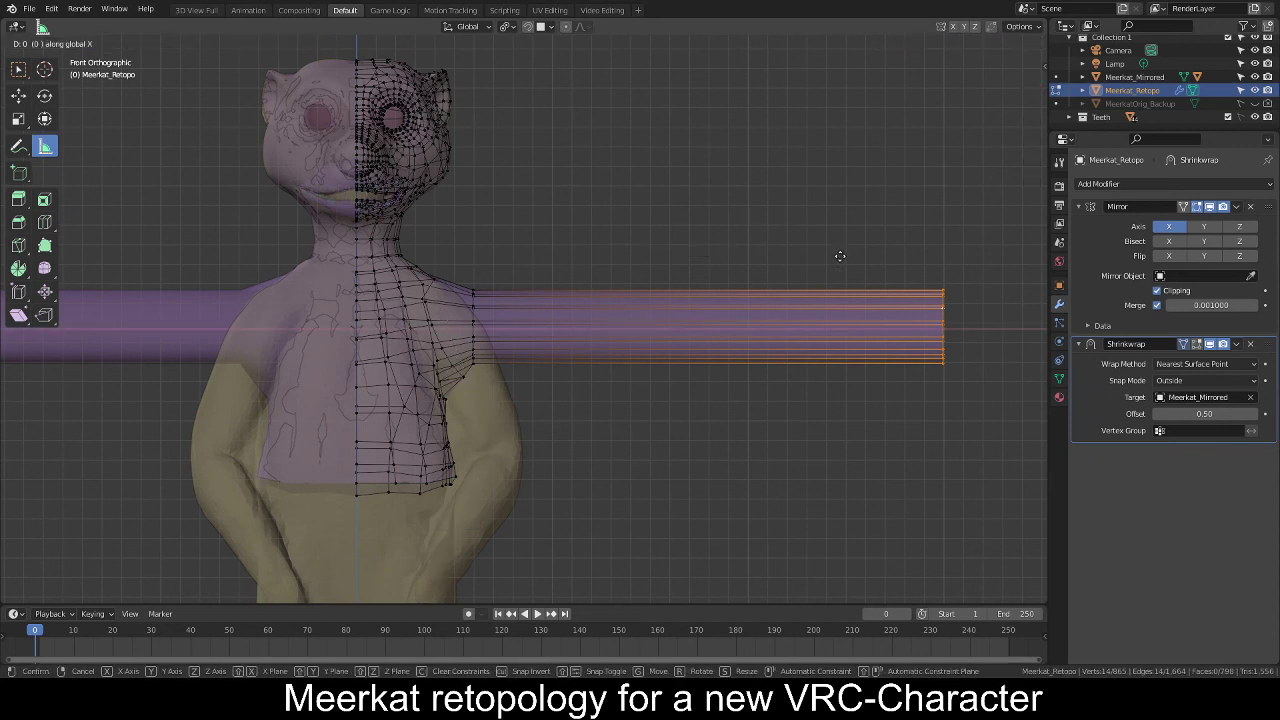
pyautogui.press('x')
pyautogui.click(735, 250)
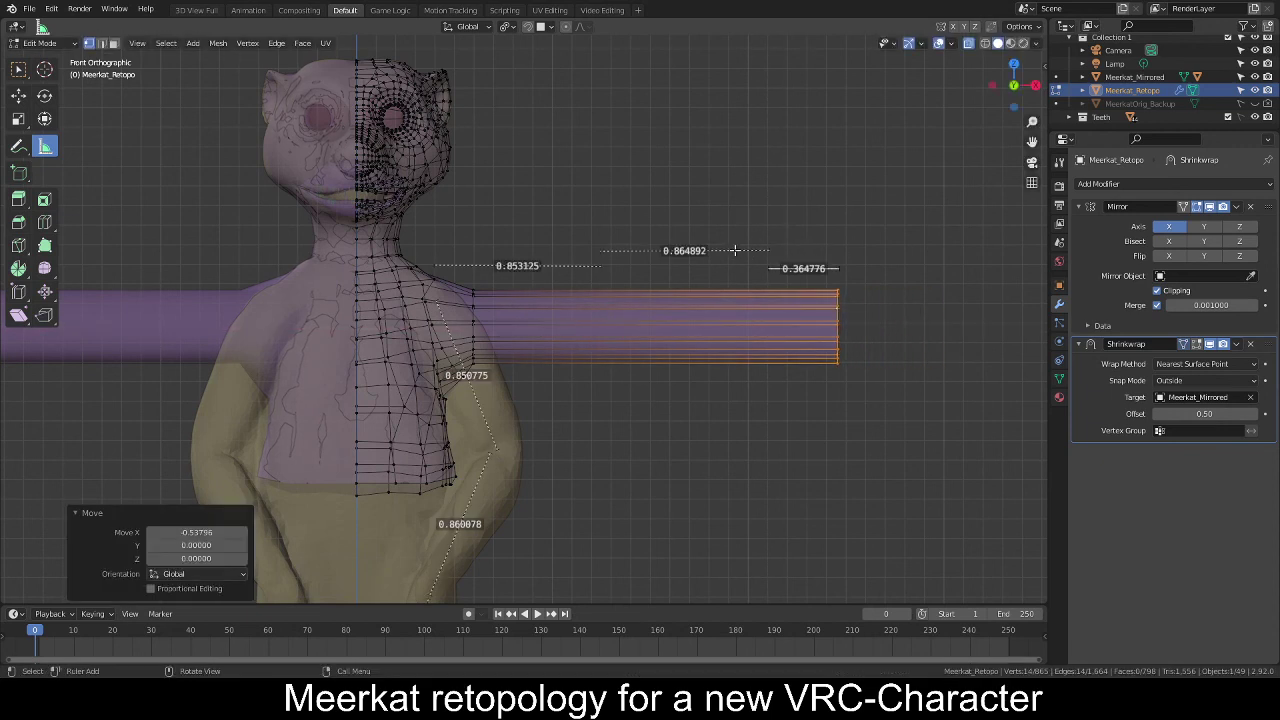
pyautogui.press('g')
pyautogui.press('x')
pyautogui.click(815, 206)
# Cut three edge loops around the arm and scale them together along X to about 0.16 for the elbow.
pyautogui.hotkey('ctrl', 'r')
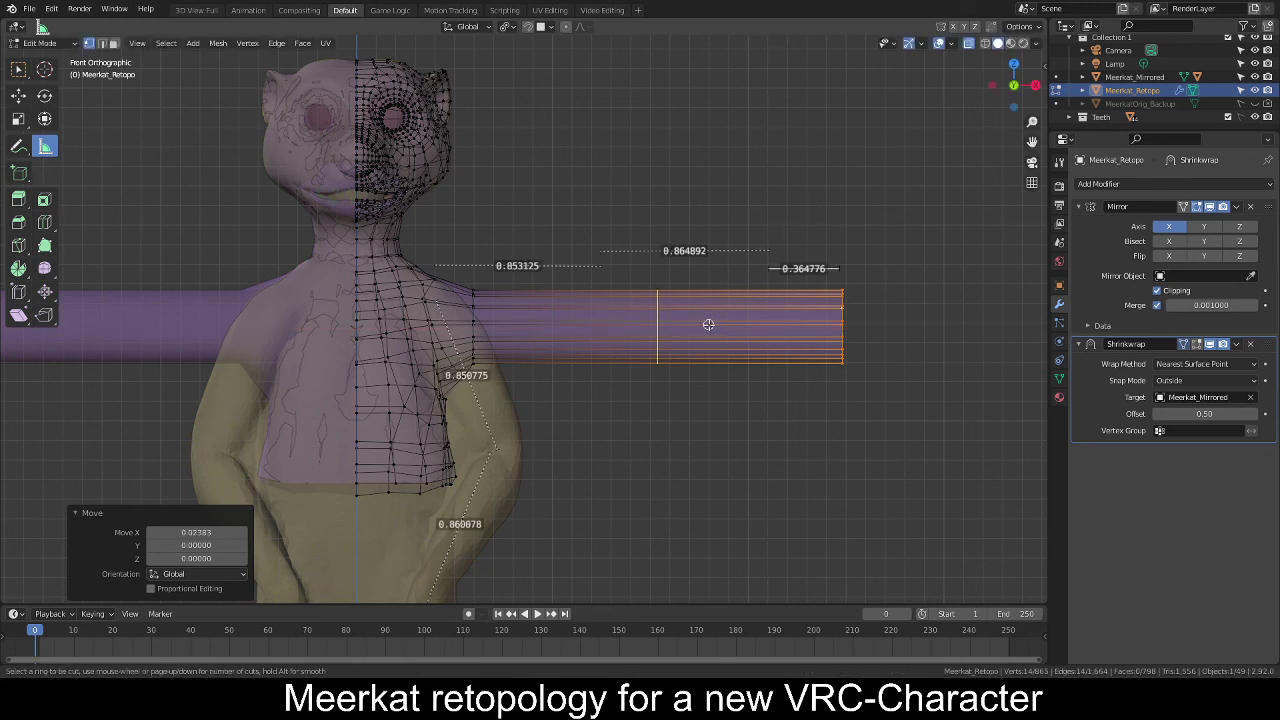
pyautogui.scroll(1, 665, 322)
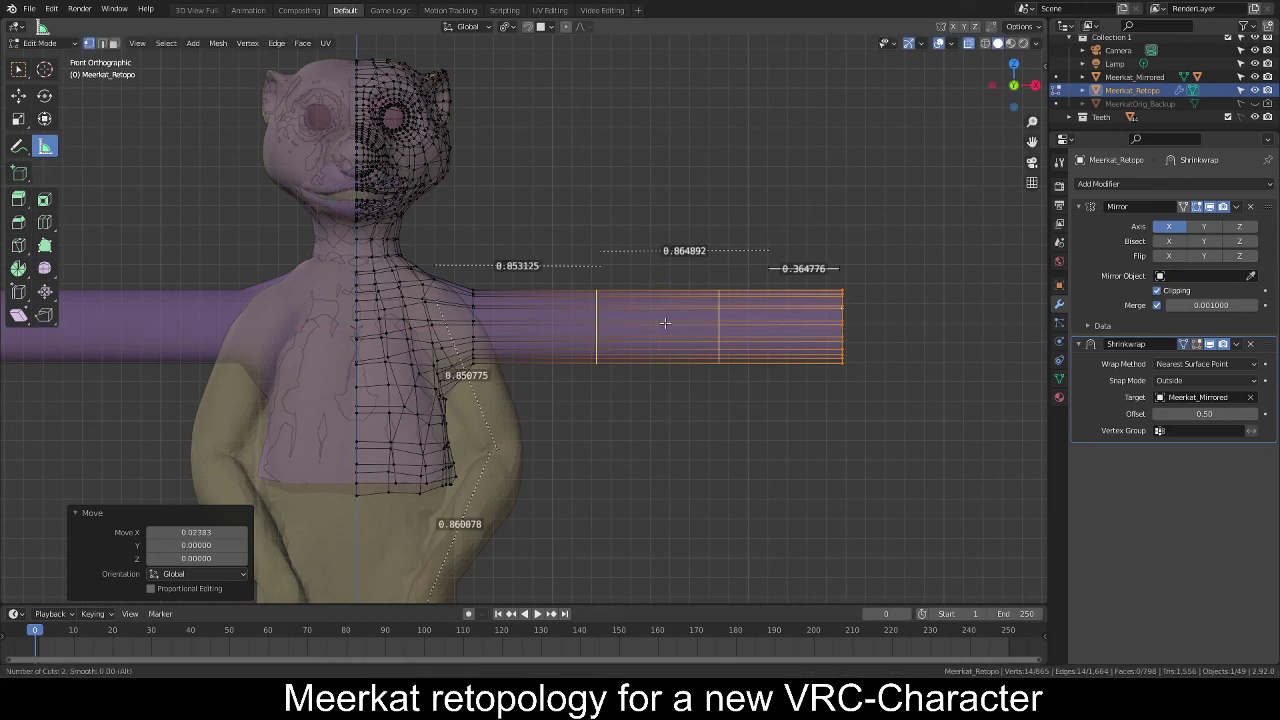
pyautogui.scroll(1, 665, 322)
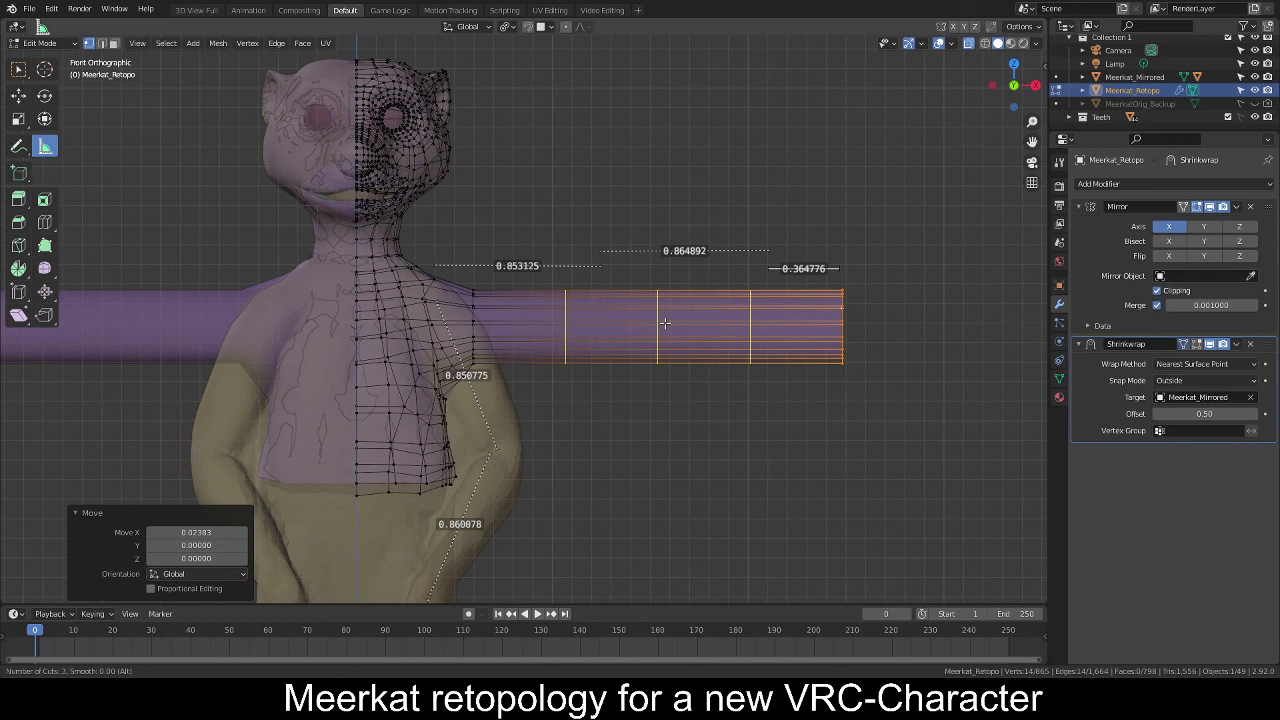
pyautogui.click(665, 322)
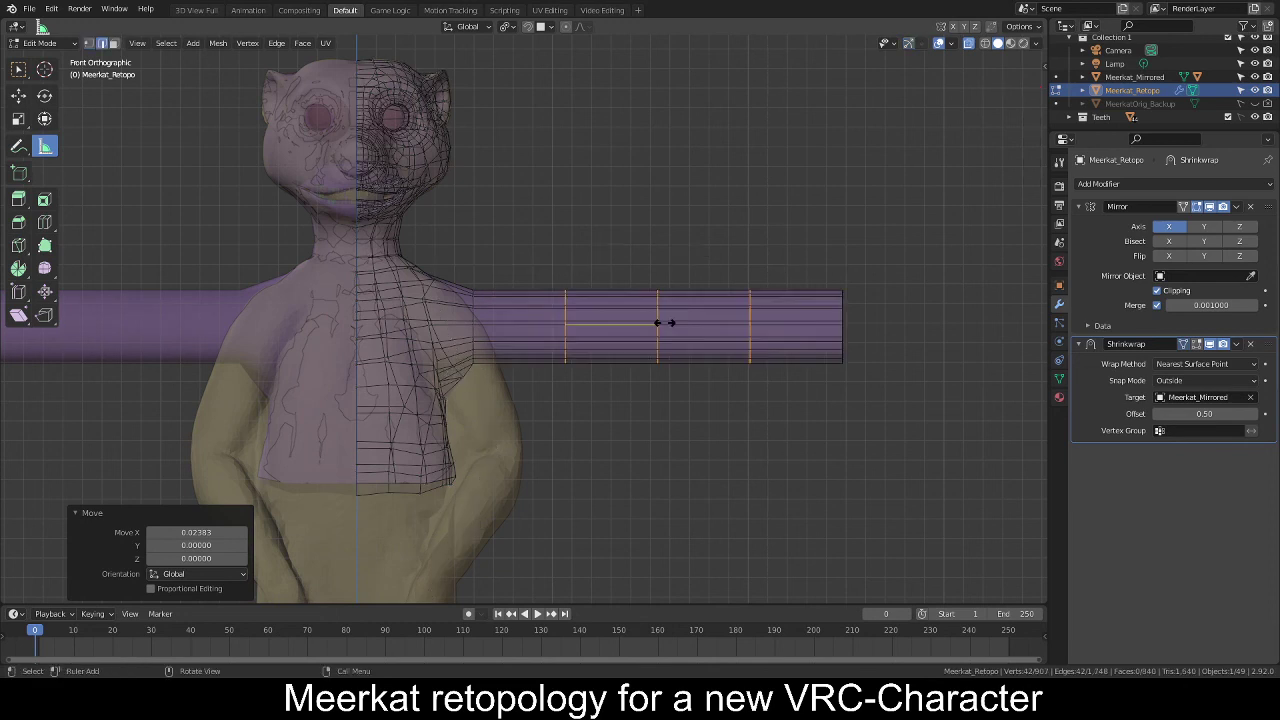
pyautogui.rightClick(990, 363)
pyautogui.press('s')
pyautogui.press('x')
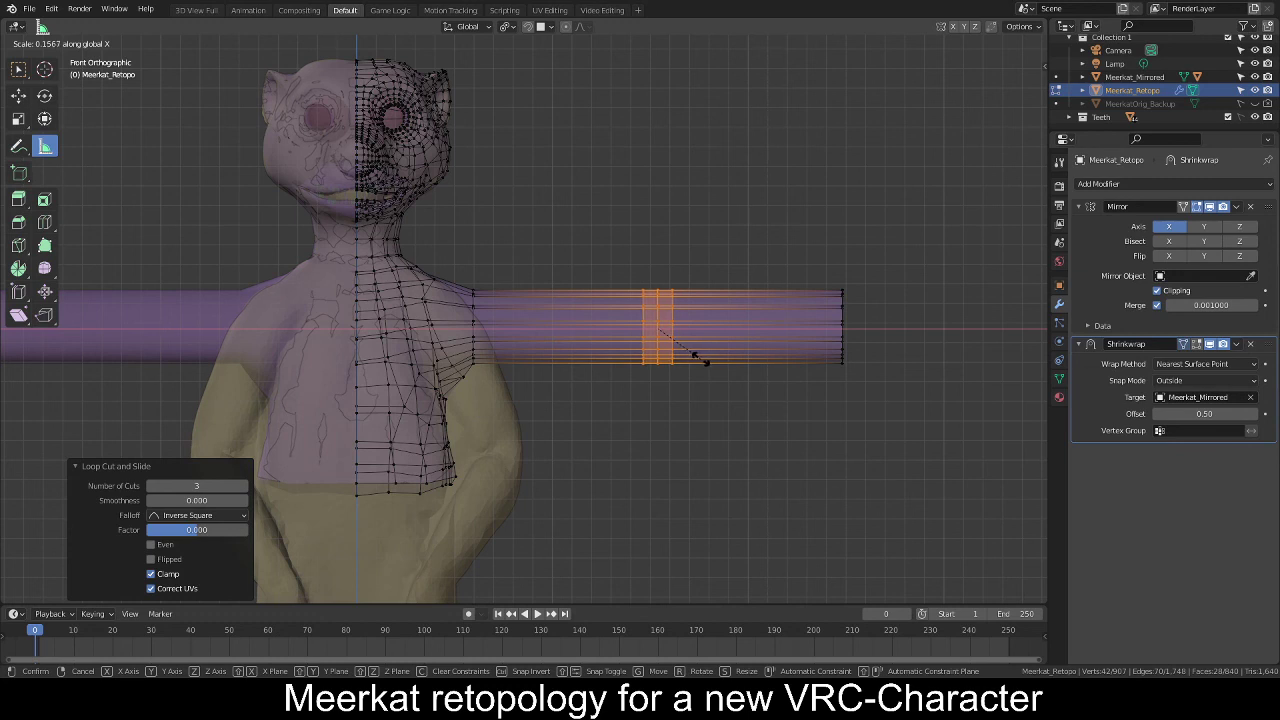
pyautogui.click(700, 358)
pyautogui.hotkey('alt', 'a')
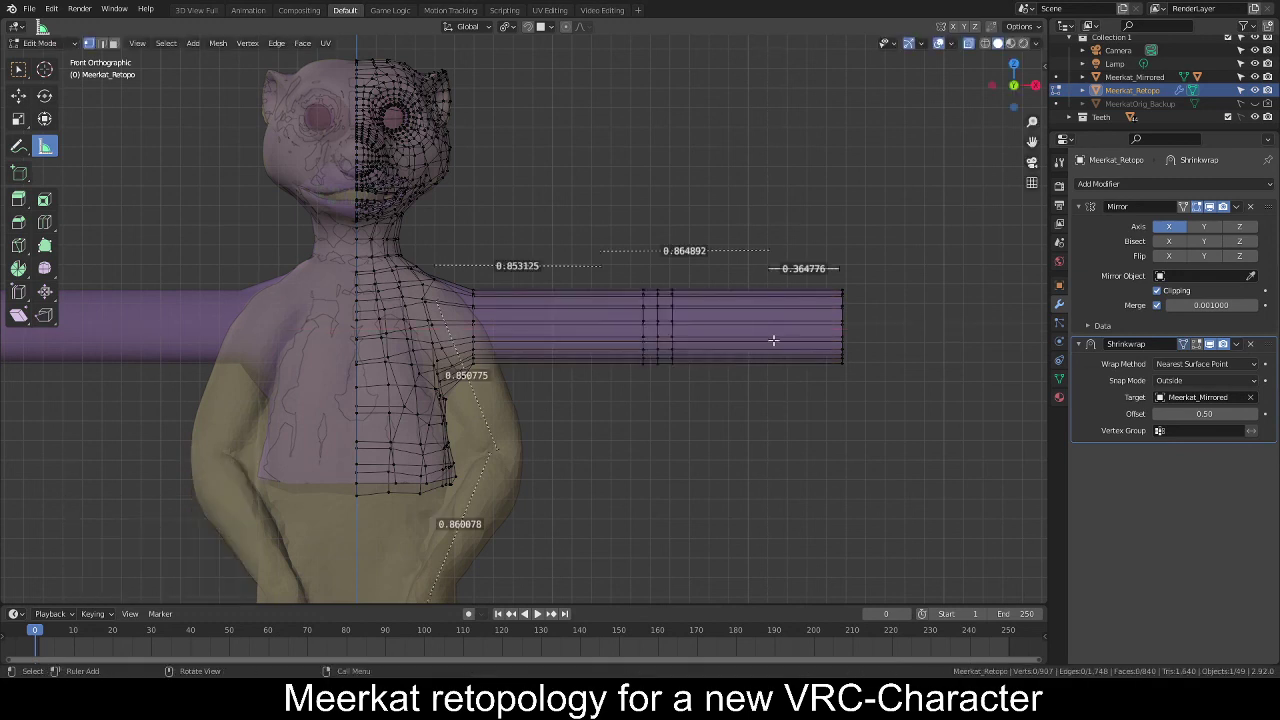
# Add two evenly spaced edge loops to the forearm between the elbow loops and the arm's end.
pyautogui.hotkey('ctrl', 'r')
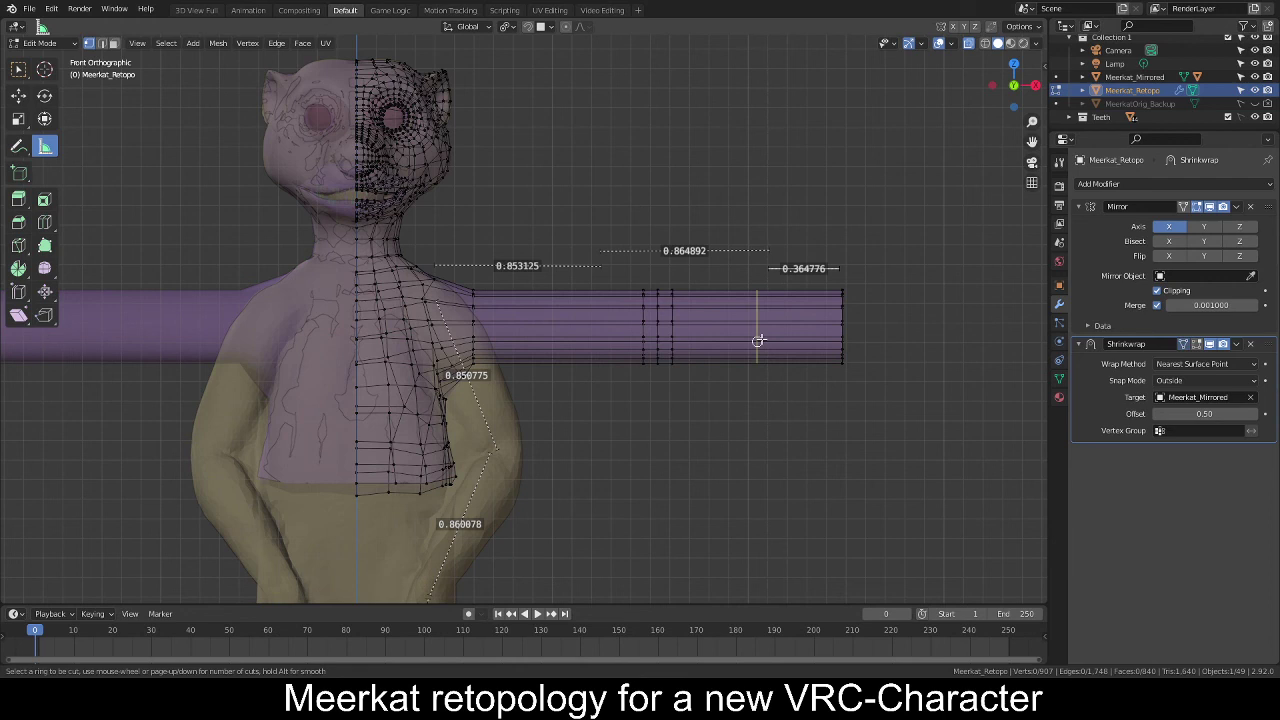
pyautogui.scroll(1, 760, 340)
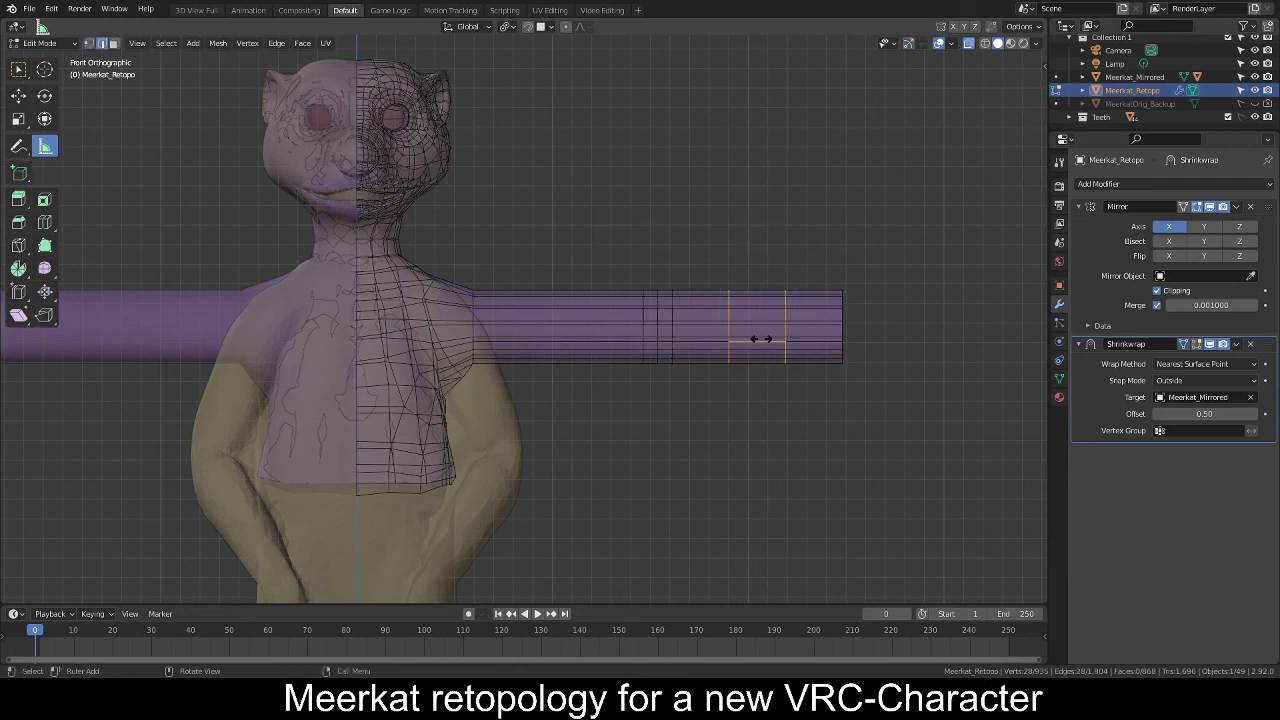
pyautogui.click(760, 340)
pyautogui.hotkey('alt', 'a')
pyautogui.hotkey('ctrl', 'r')
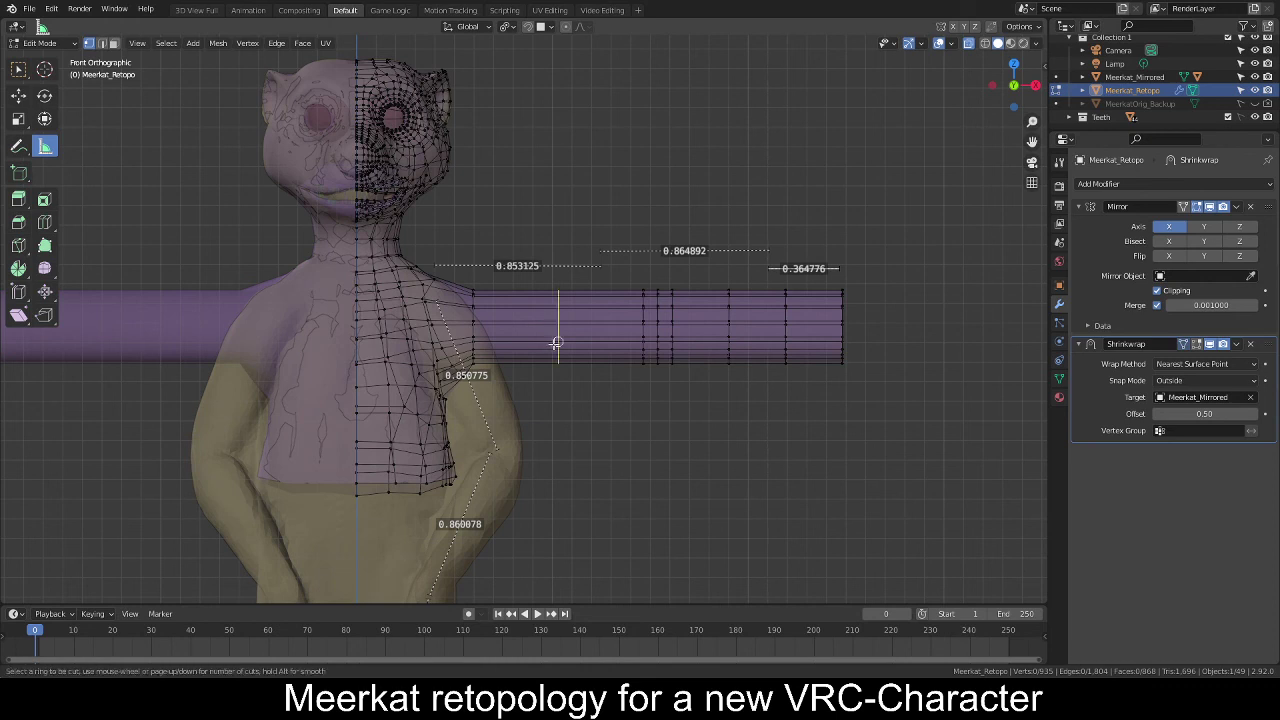
pyautogui.click(556, 343)
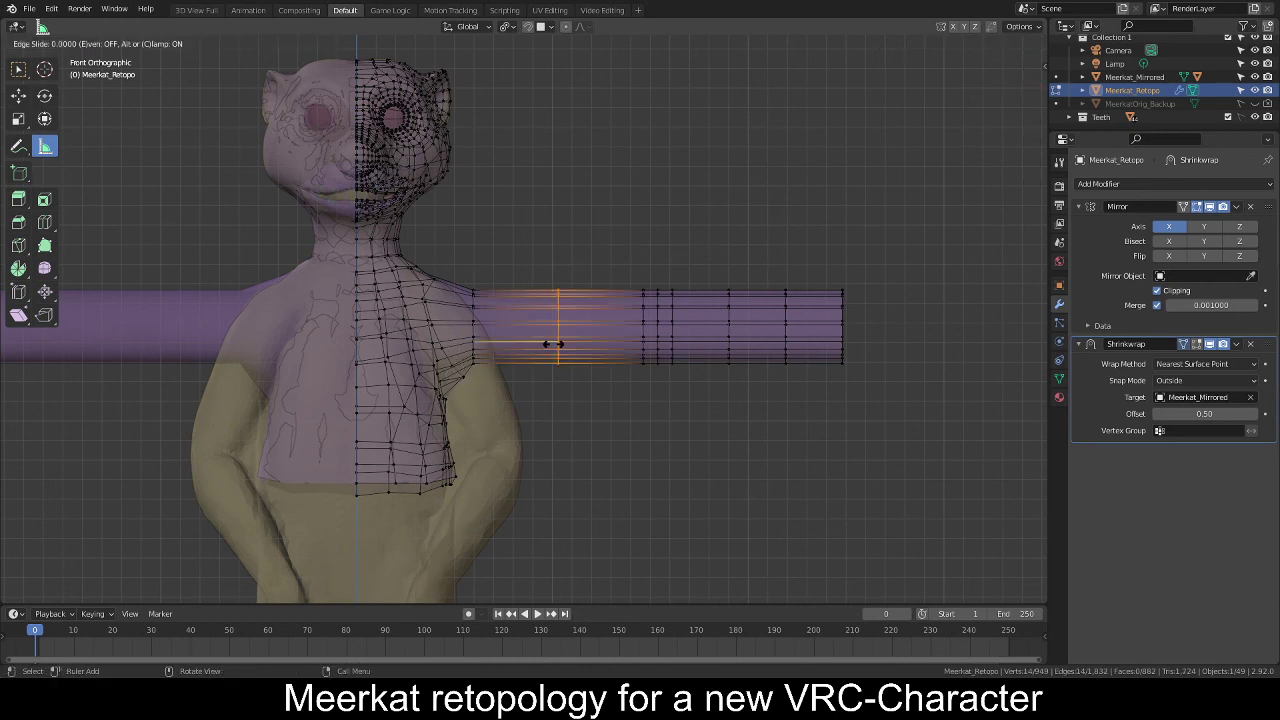
pyautogui.rightClick(553, 344)
pyautogui.hotkey('alt', 'a')
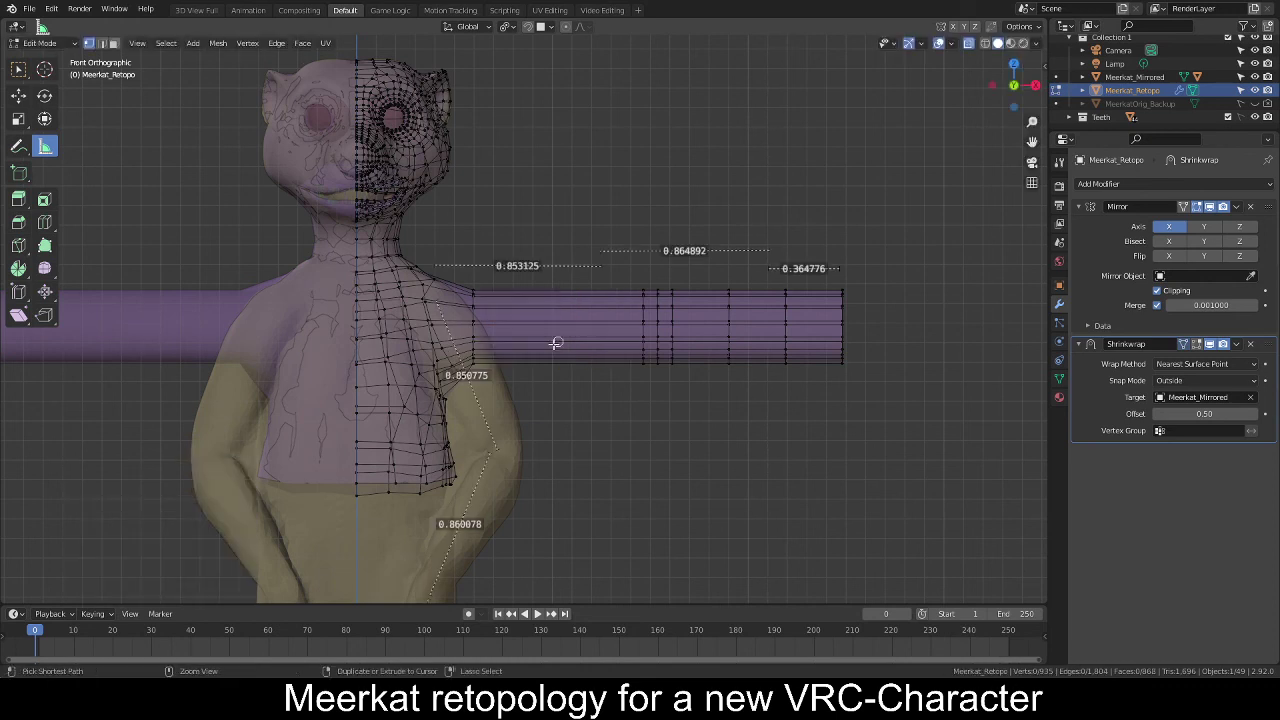
# Add two evenly spaced edge loops to the upper arm between the shoulder and the elbow loops.
pyautogui.hotkey('ctrl', 'r')
pyautogui.click(553, 344)
pyautogui.rightClick(553, 344)
pyautogui.hotkey('alt', 'a')
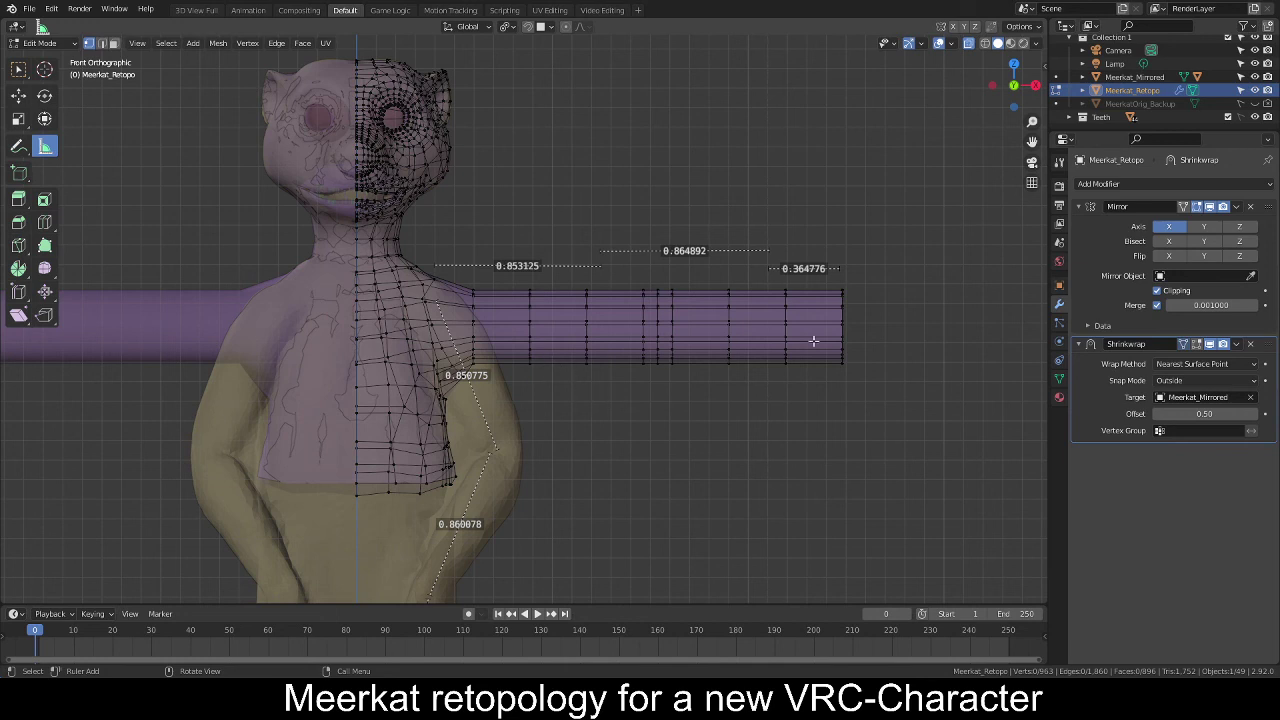
pyautogui.keyDown('alt'); pyautogui.click(845, 319); pyautogui.keyUp('alt')
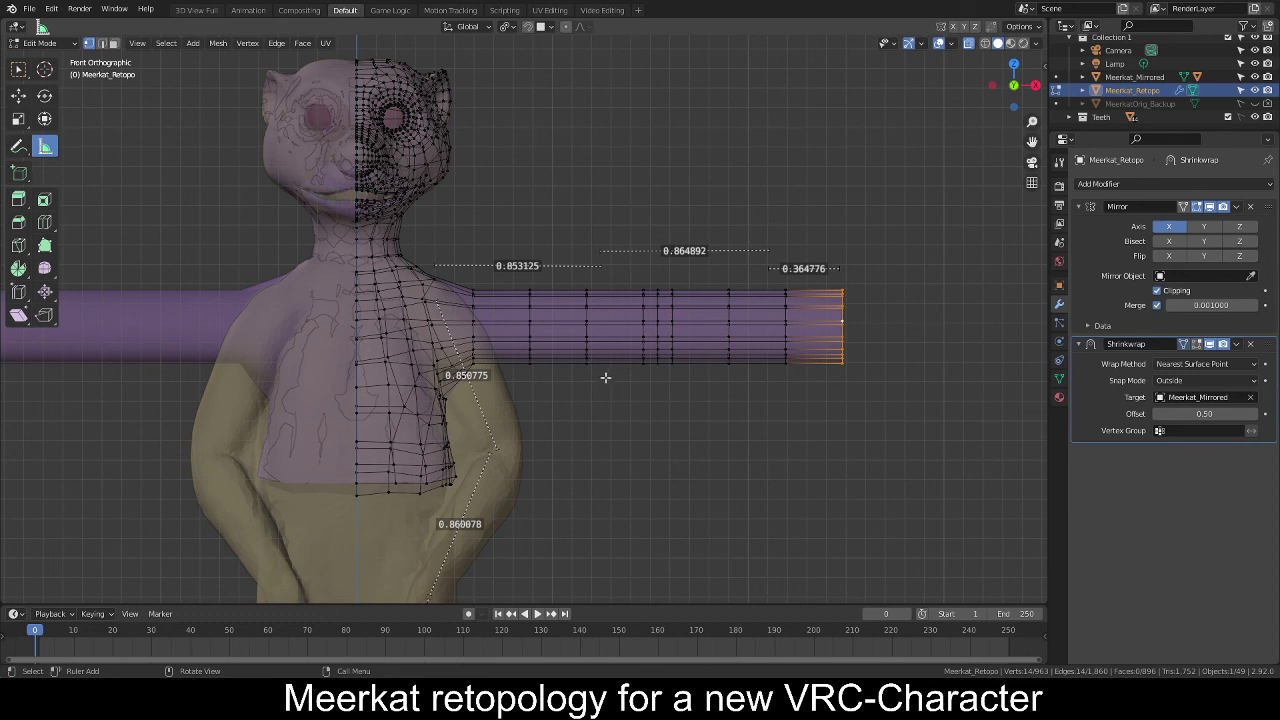
pyautogui.hotkey('alt', 'a')
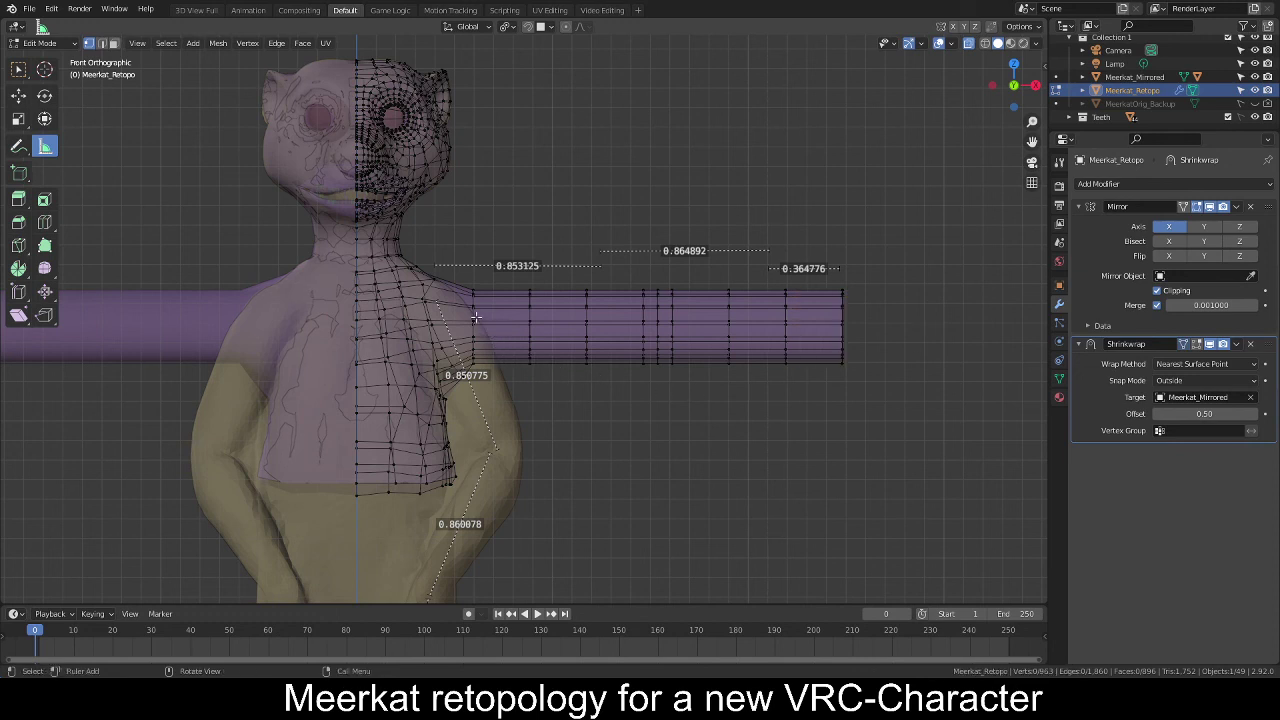
pyautogui.press('c')
pyautogui.click(472, 313)
pyautogui.press('Escape')
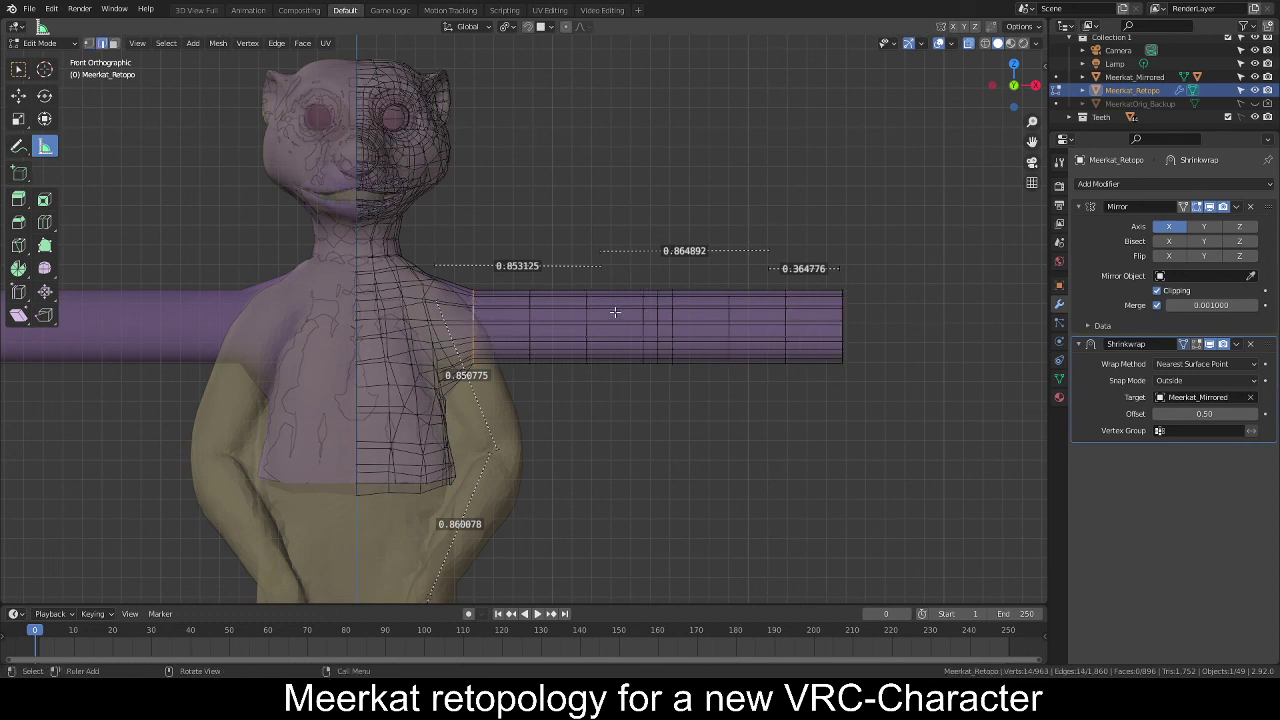
pyautogui.press('g')
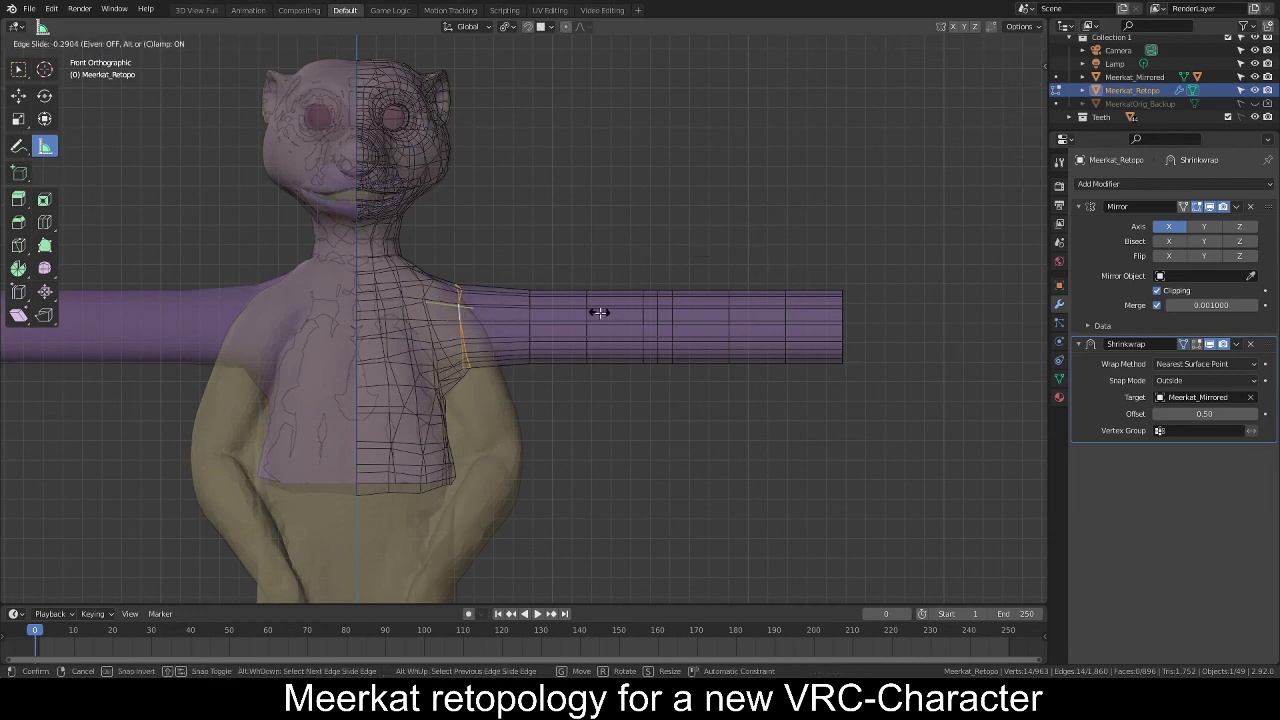
pyautogui.press('Escape')
pyautogui.press('g')
pyautogui.press('x')
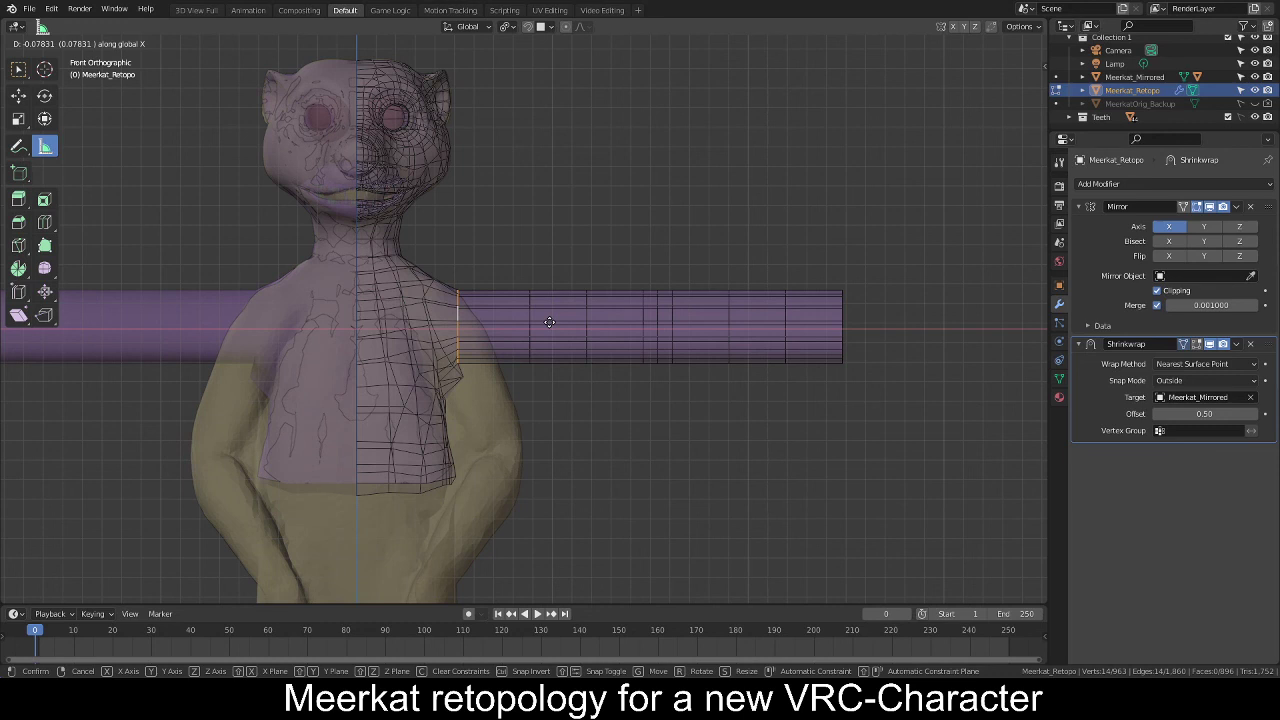
pyautogui.press('Escape')
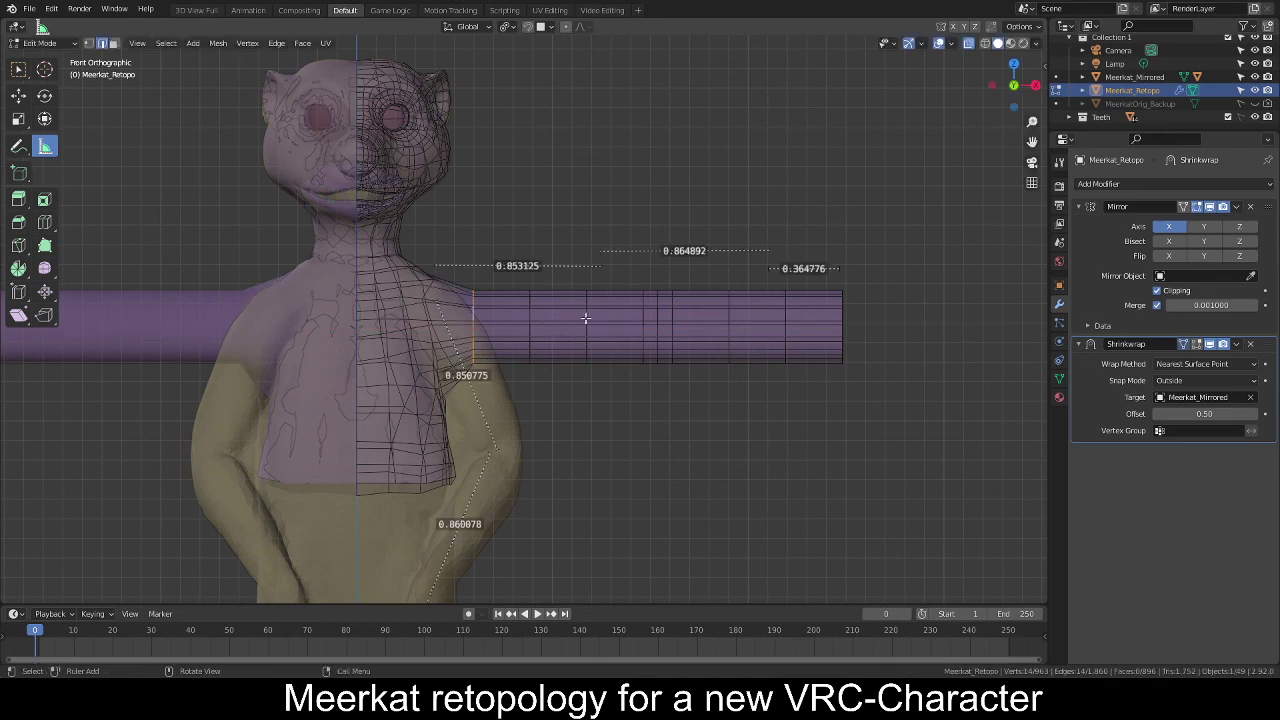
# Edge-slide both upper-arm loops toward the shoulder by a factor of about 0.62, and again by about 0.13.
pyautogui.keyDown('alt'); pyautogui.click(529, 317); pyautogui.keyUp('alt')
pyautogui.keyDown('alt'); pyautogui.keyDown('shift'); pyautogui.click(587, 317); pyautogui.keyUp('shift'); pyautogui.keyUp('alt')
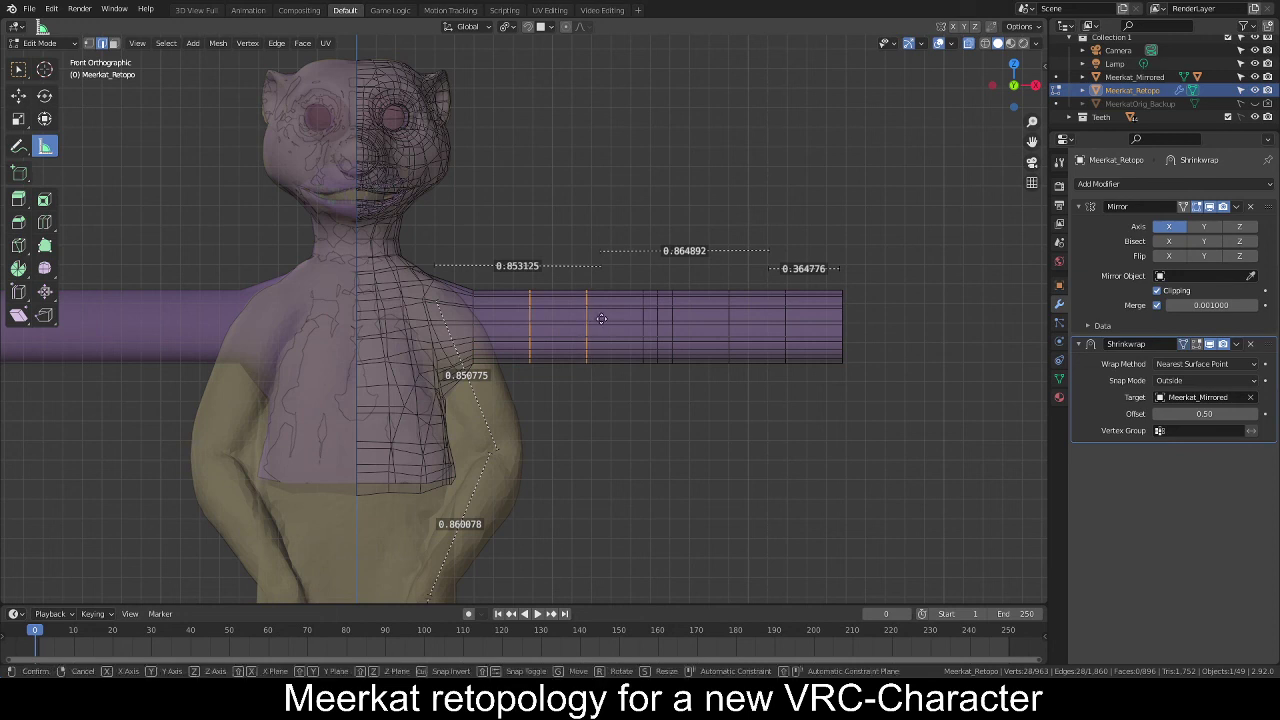
pyautogui.press('g')
pyautogui.press('g')
pyautogui.click(565, 320)
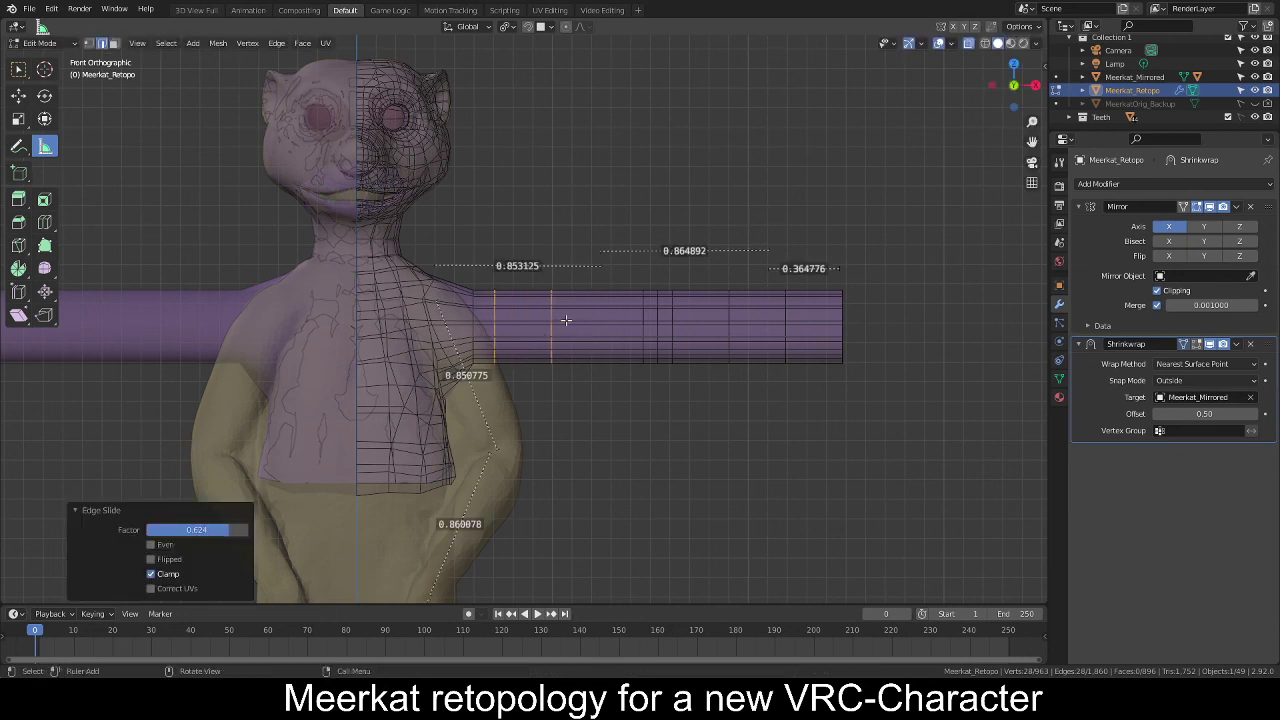
pyautogui.press('g')
pyautogui.press('g')
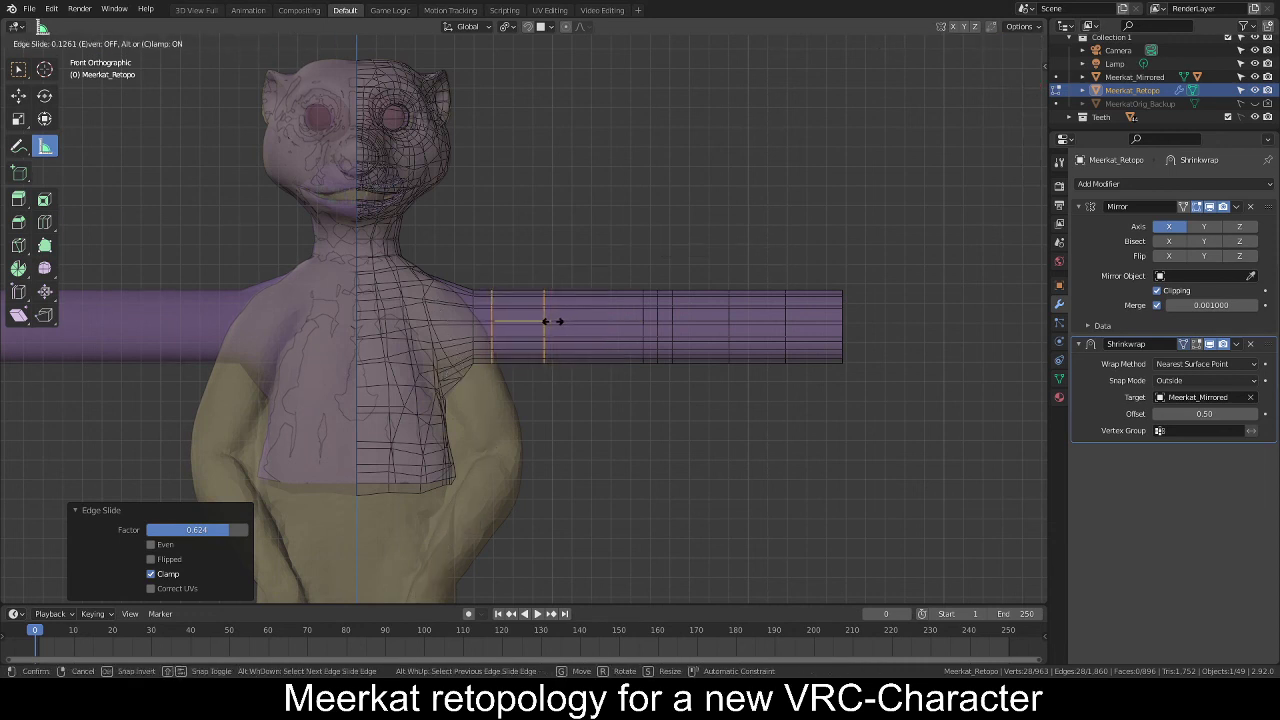
pyautogui.click(550, 320)
# Move the three elbow loops inward along X, centring them where the first and second measuring lines meet.
pyautogui.keyDown('alt'); pyautogui.click(643, 314); pyautogui.keyUp('alt')
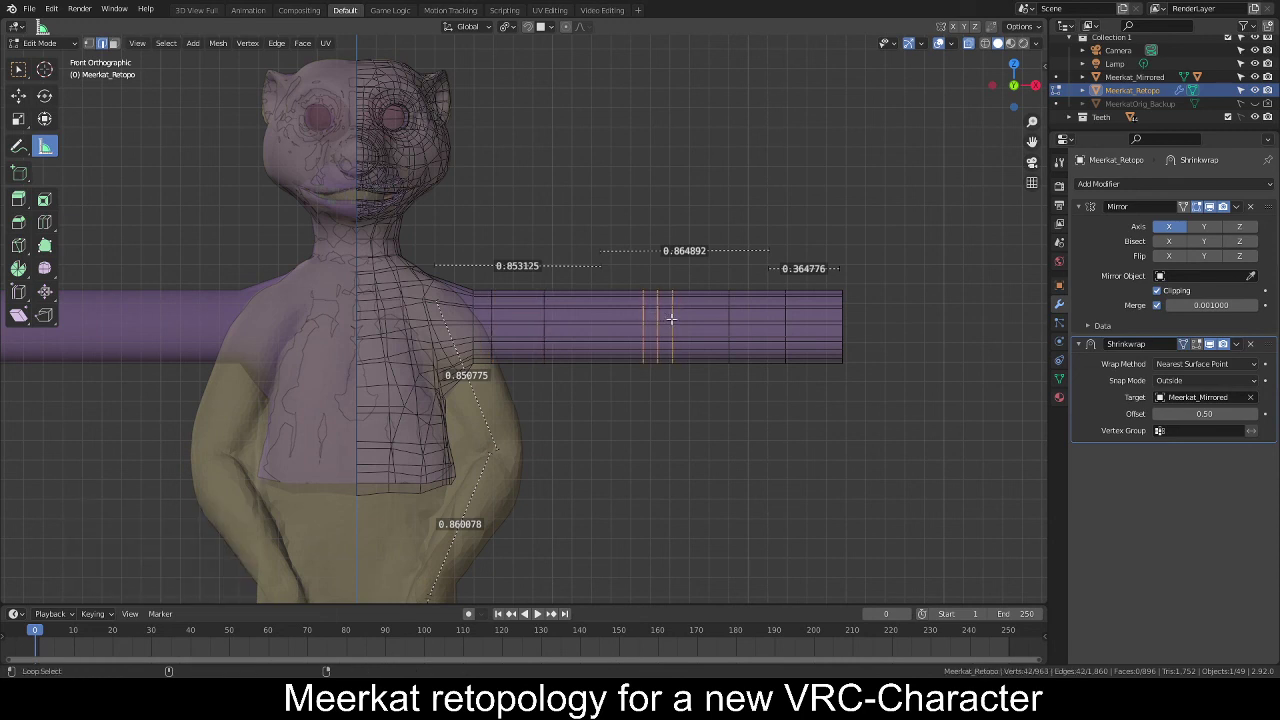
pyautogui.press('g')
pyautogui.press('x')
pyautogui.click(668, 317)
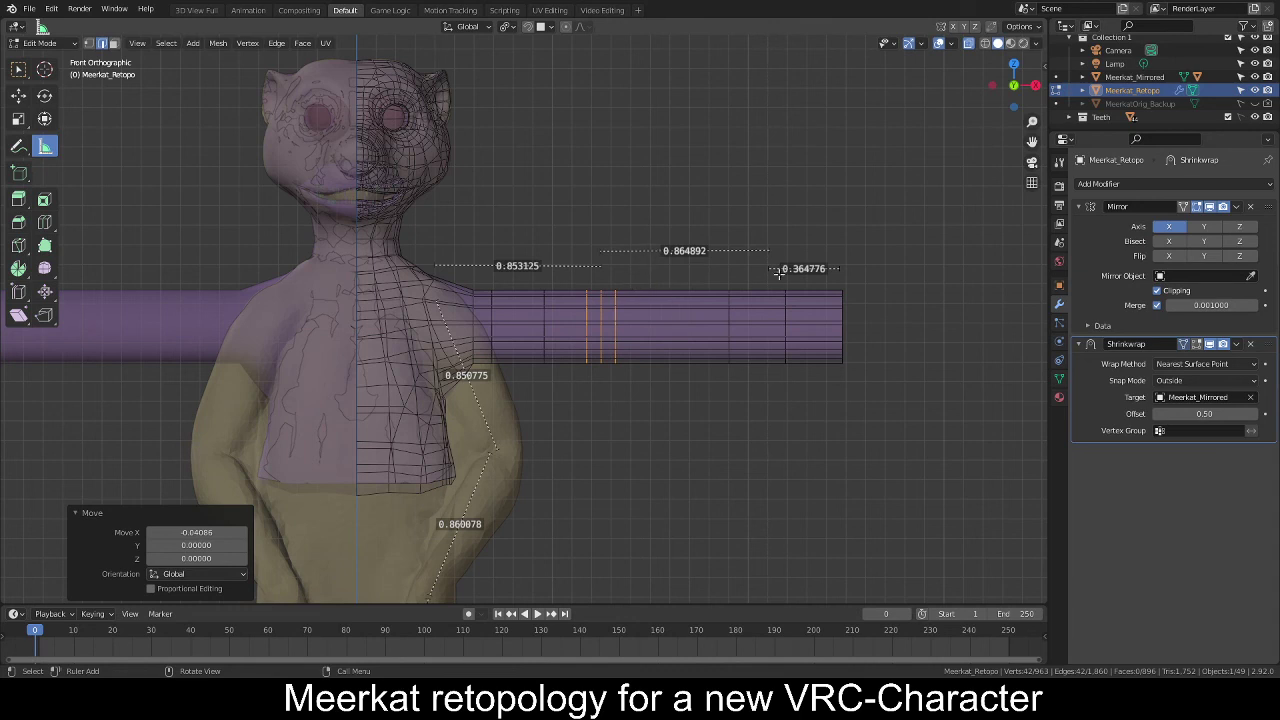
# Move the two forearm edge loops inward along X, placing them between the elbow loops and the start of the third measuring line.
pyautogui.keyDown('alt'); pyautogui.click(728, 318); pyautogui.keyUp('alt')
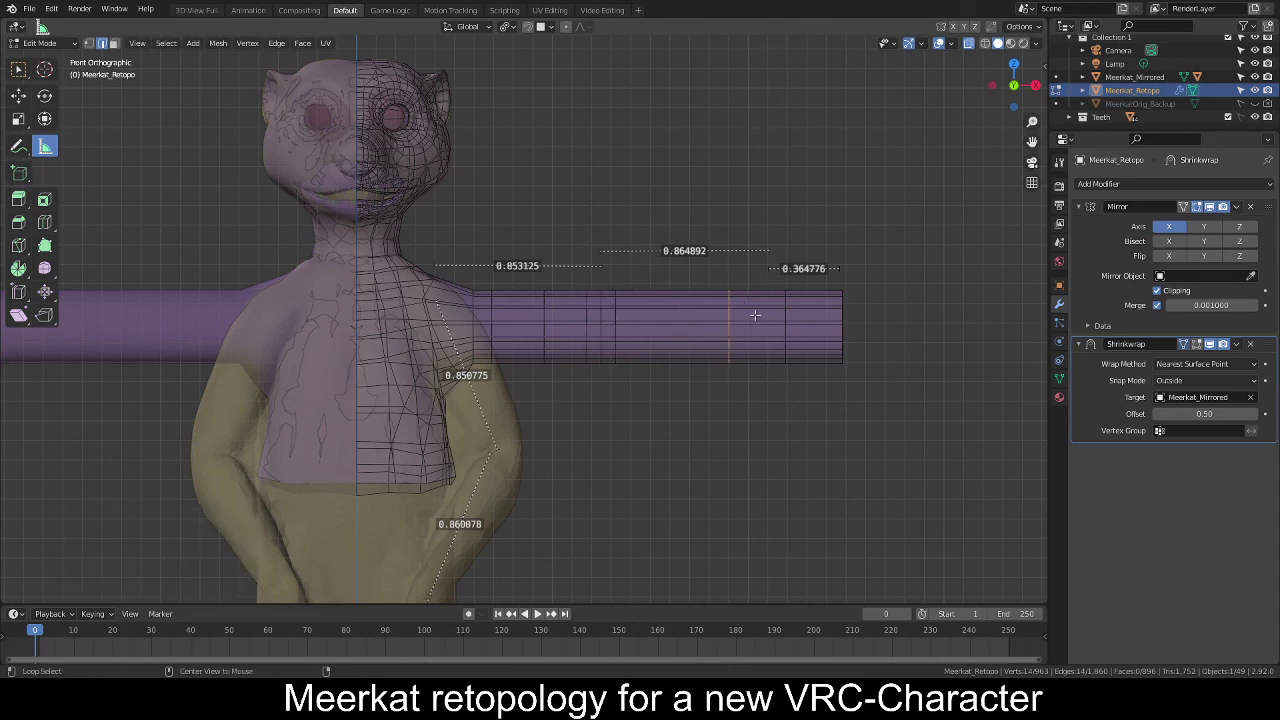
pyautogui.press('g')
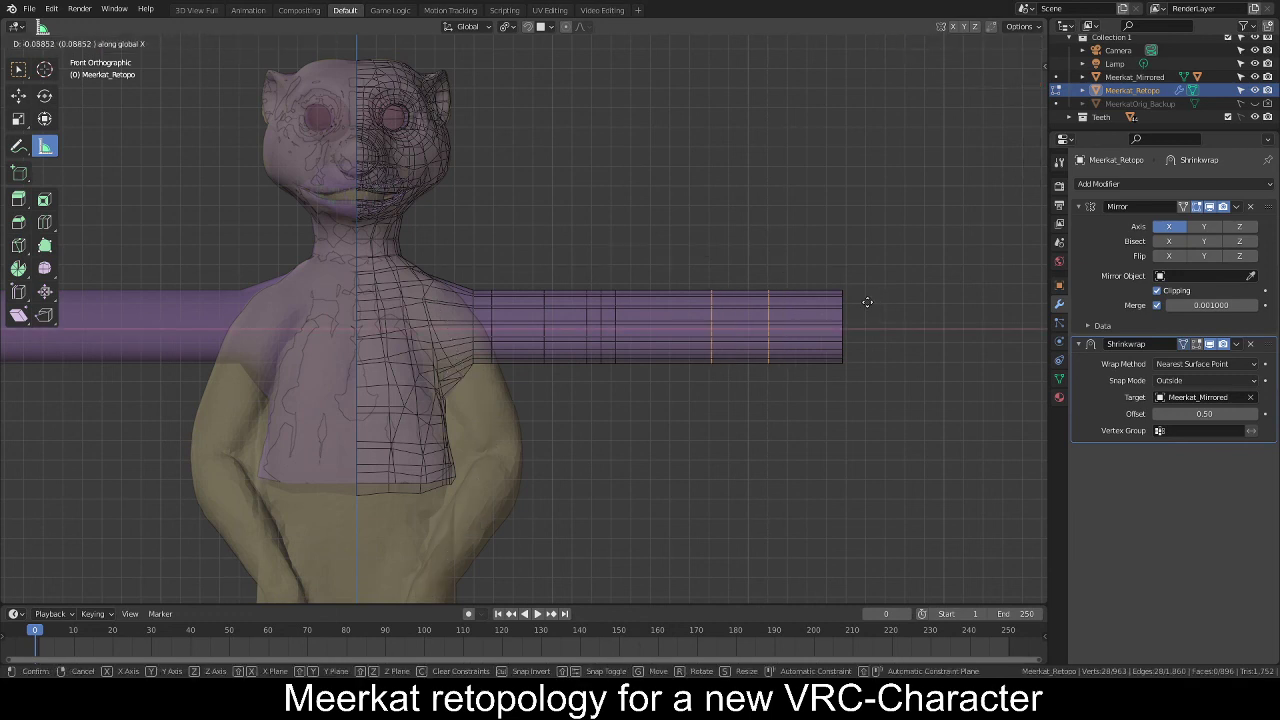
pyautogui.click(827, 302)
pyautogui.press('g')
pyautogui.press('x')
pyautogui.click(812, 302)
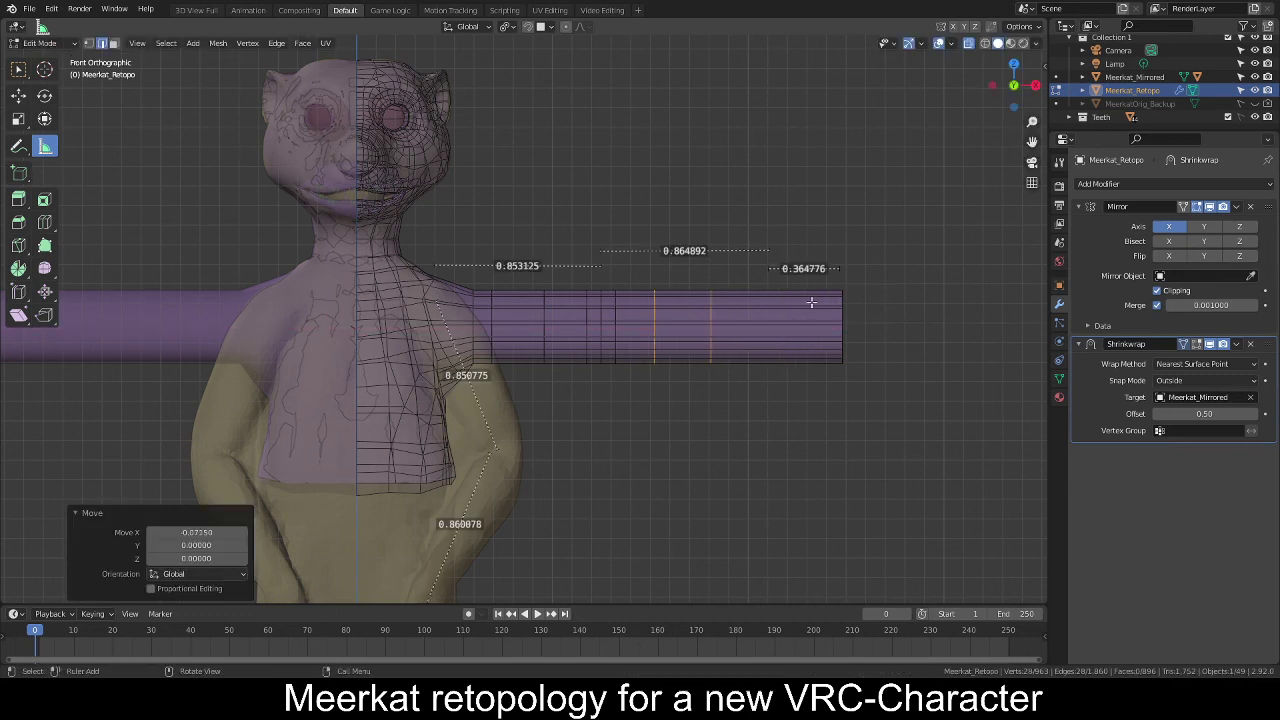
pyautogui.hotkey('alt', 'a')
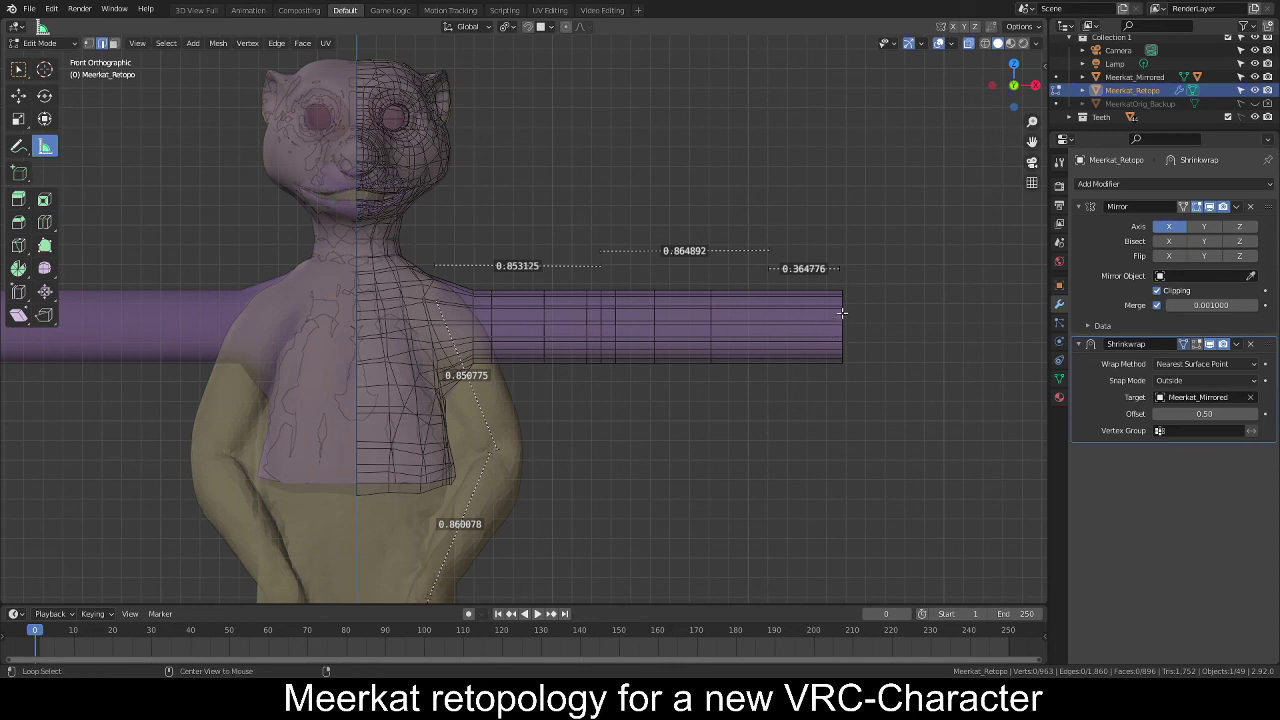
# Add one edge loop at the wrist, slid inward by about 0.12 to where the second and third measuring lines meet.
pyautogui.hotkey('ctrl', 'r')
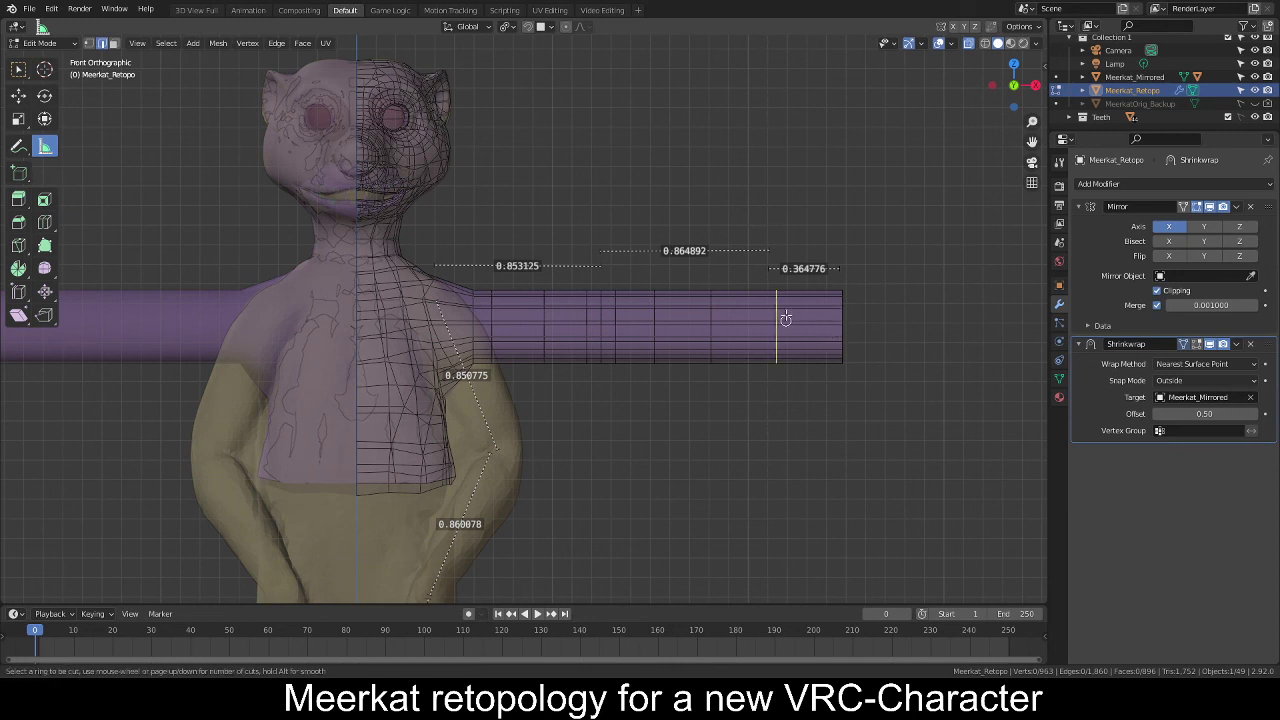
pyautogui.click(777, 315)
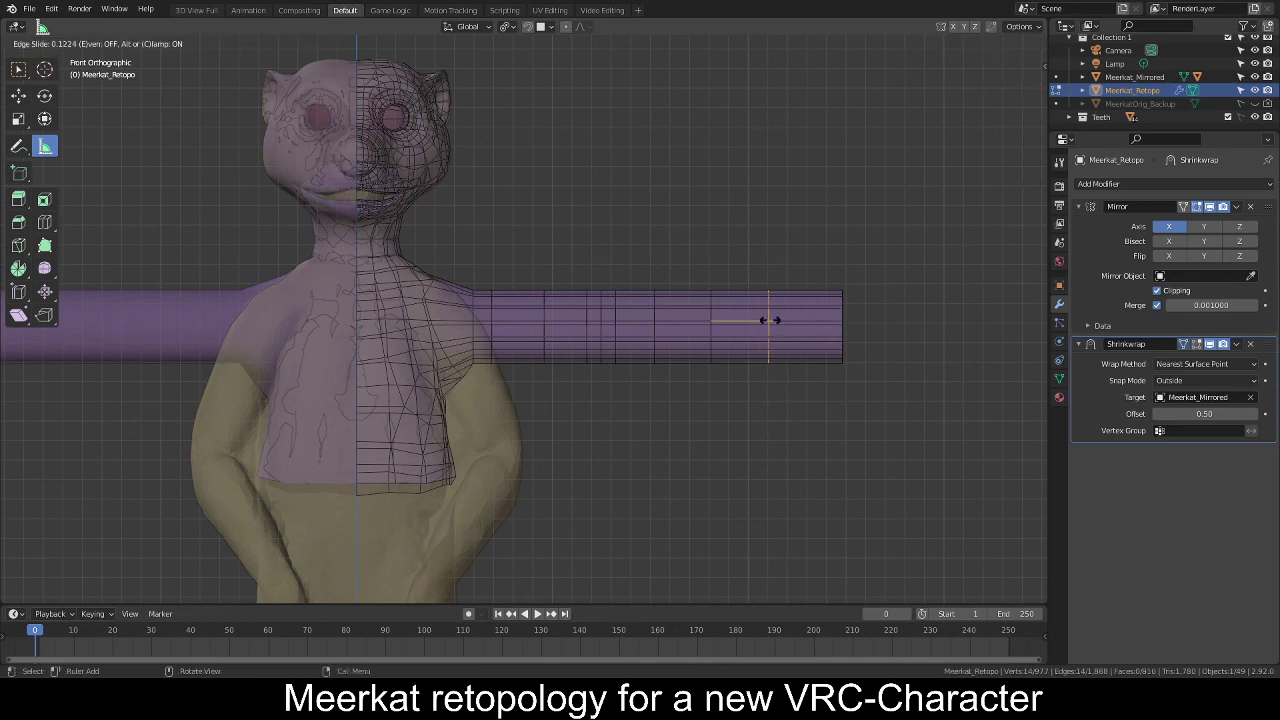
pyautogui.click(766, 317)
pyautogui.click(748, 373)
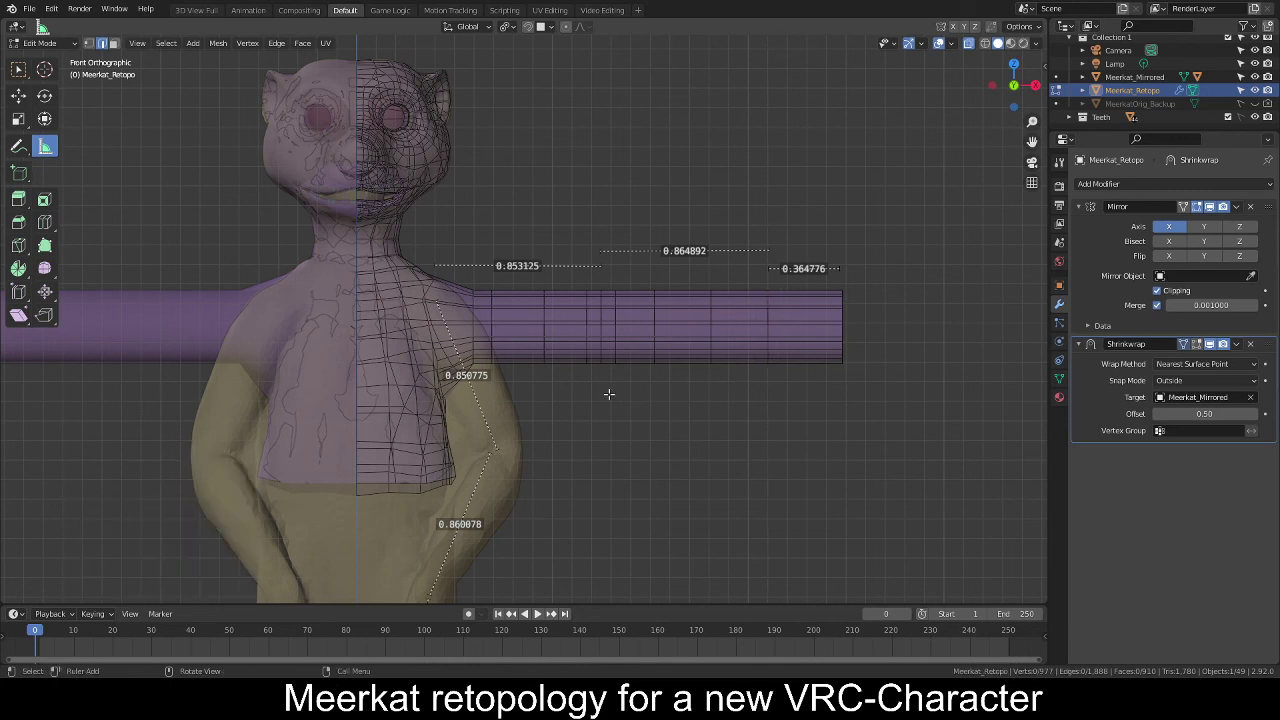
# Insert a centred edge loop around the shoulder just inside the arm's base and scale it to about 0.91.
pyautogui.scroll(-2, 608, 408)
pyautogui.keyDown('shift'); pyautogui.moveTo(595, 413); pyautogui.dragTo(594, 360, button='middle'); pyautogui.keyUp('shift')
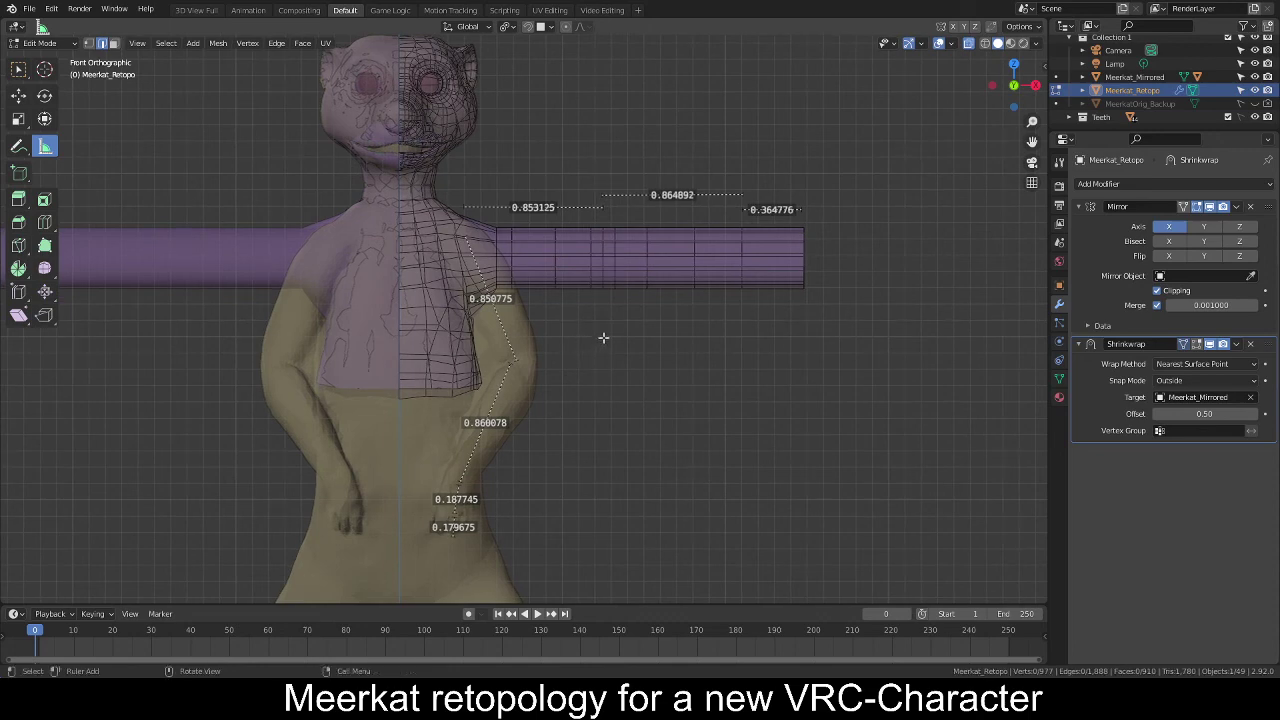
pyautogui.moveTo(603, 340); pyautogui.dragTo(603, 367, button='middle')
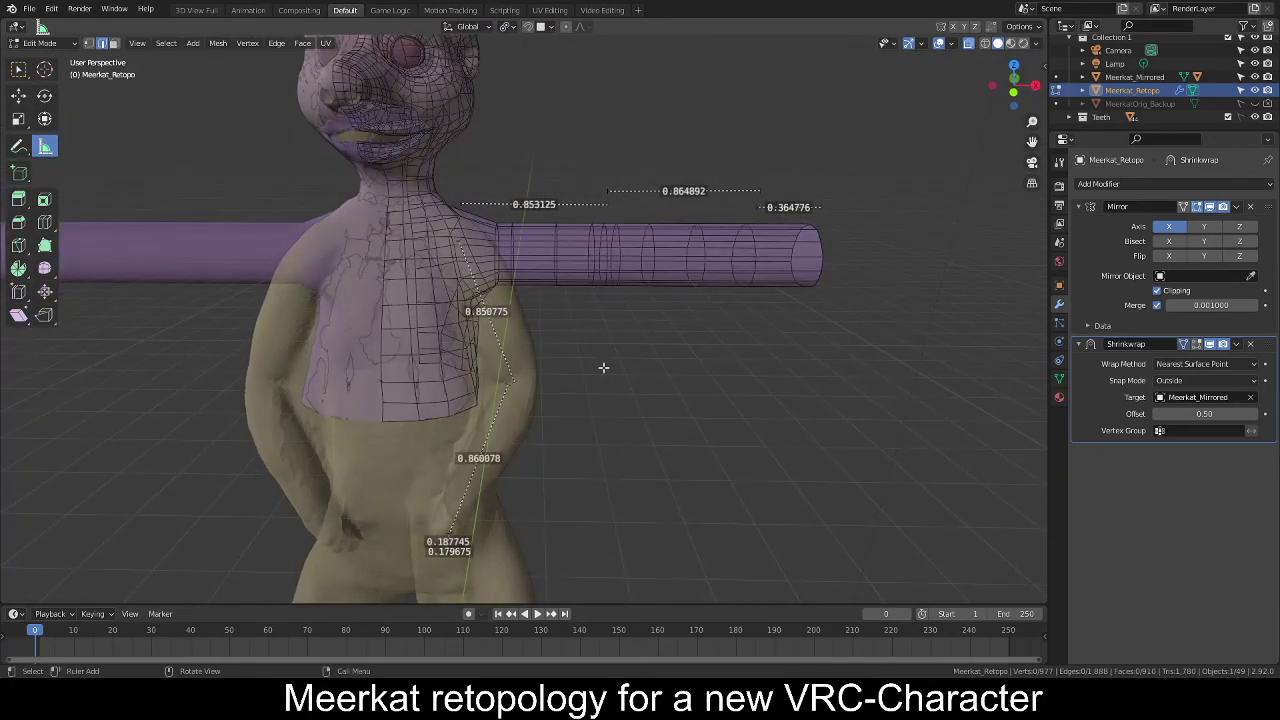
pyautogui.press('KP_1')
pyautogui.scroll(3, 603, 362)
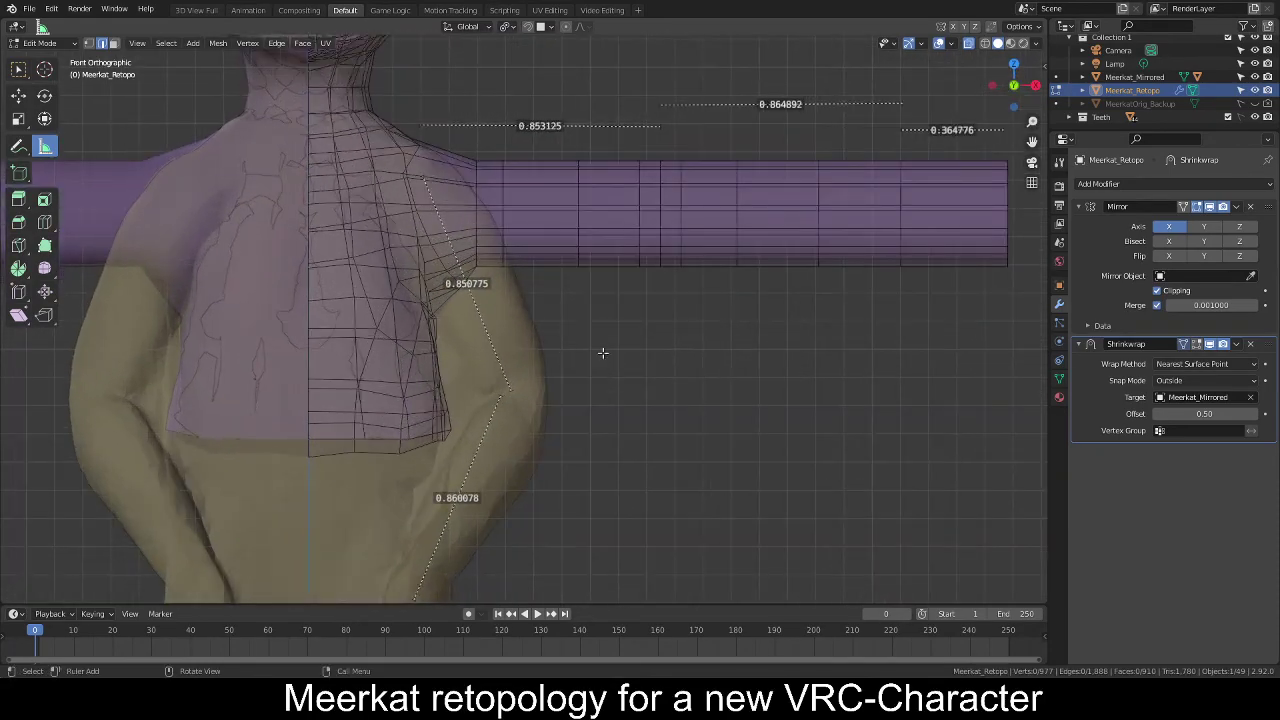
pyautogui.keyDown('shift'); pyautogui.moveTo(599, 316); pyautogui.dragTo(560, 434, button='middle'); pyautogui.keyUp('shift')
pyautogui.hotkey('ctrl', 'r')
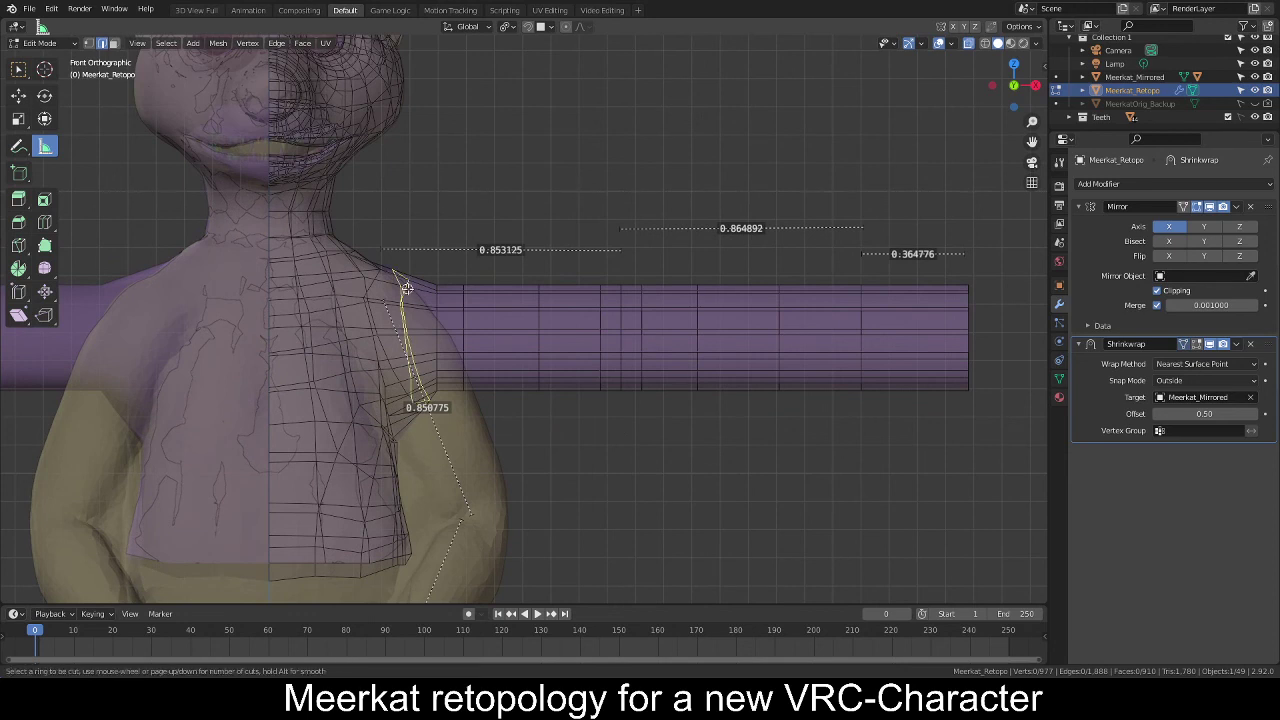
pyautogui.click(406, 289)
pyautogui.rightClick(406, 289)
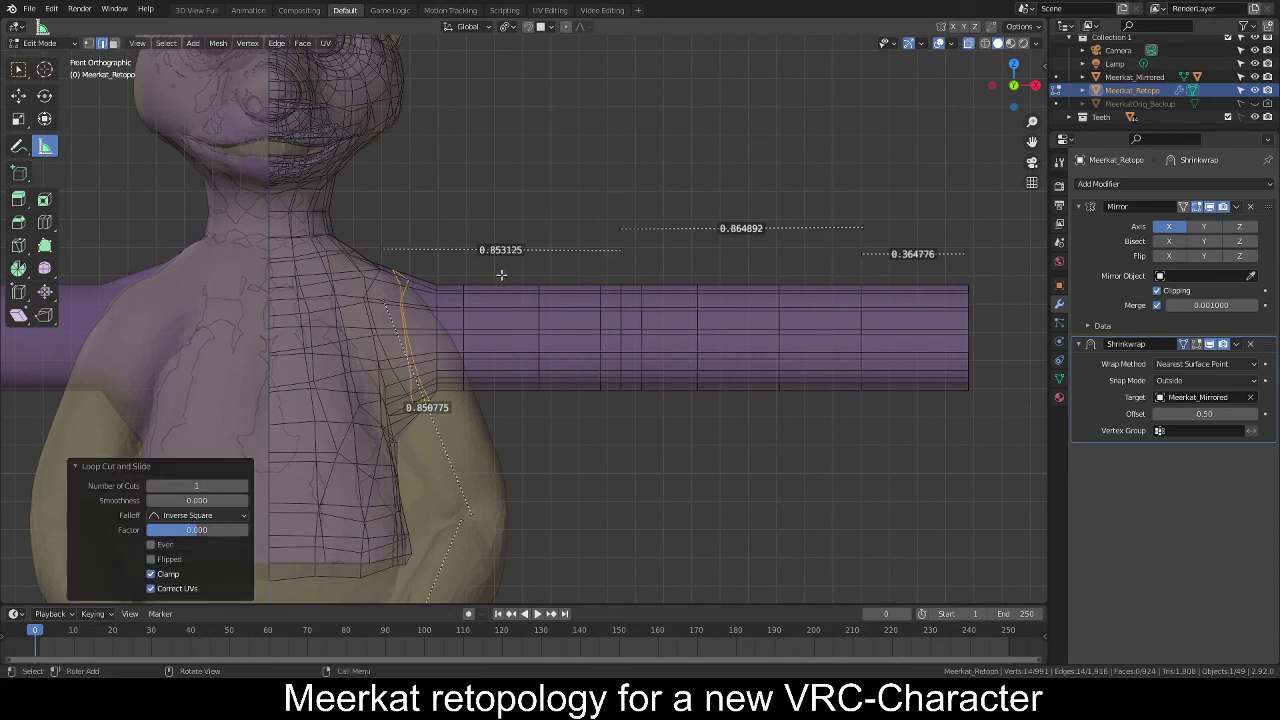
pyautogui.press('s')
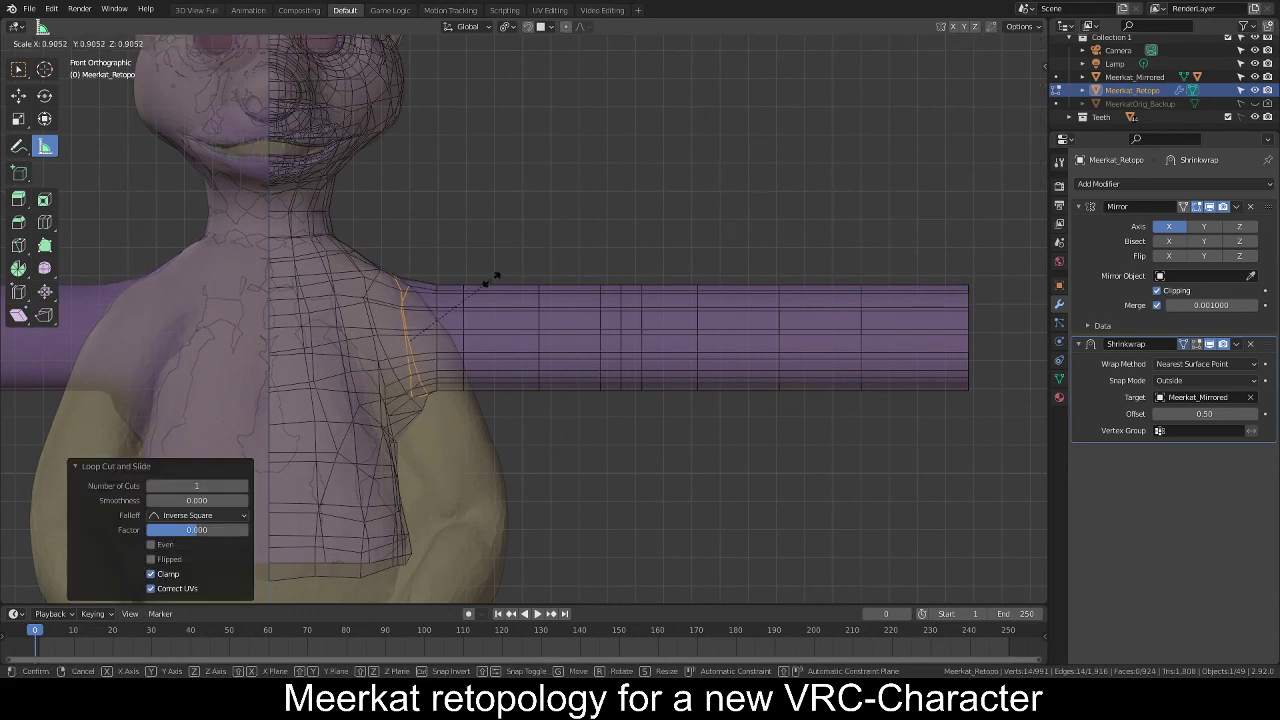
pyautogui.click(493, 281)
pyautogui.hotkey('alt', 'a')
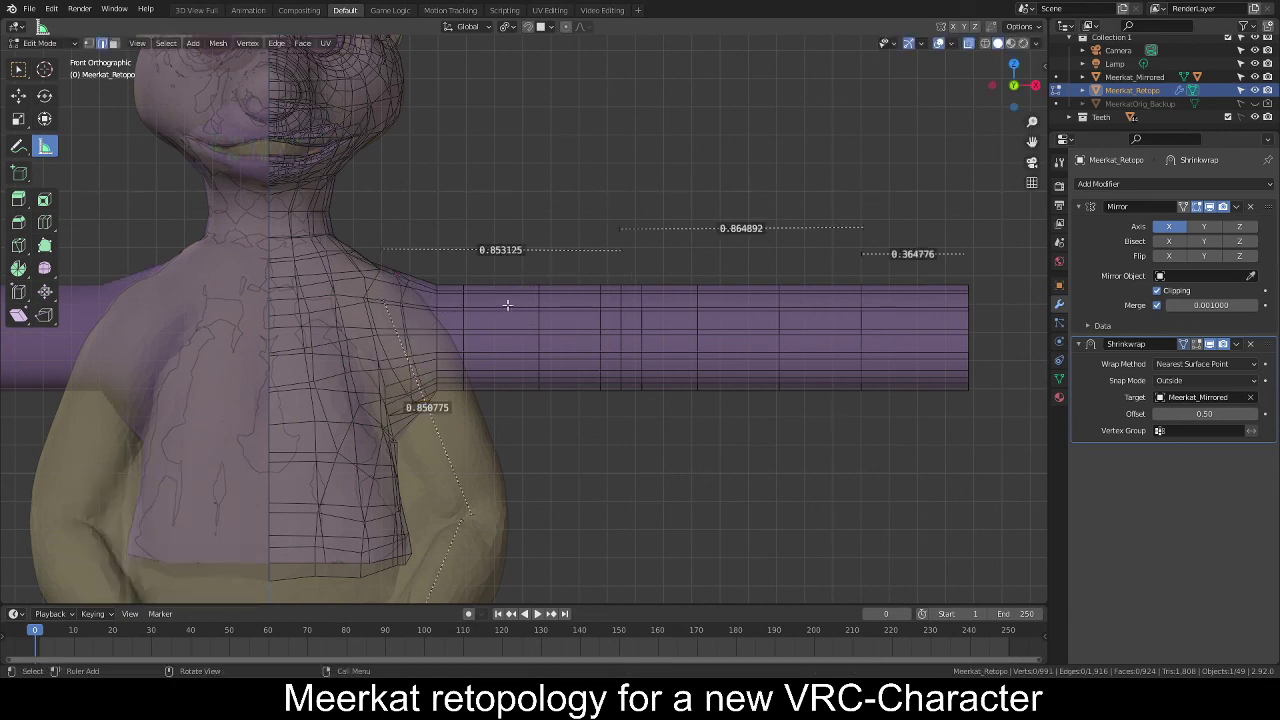
# Delete the ruler measurement running along the sculpted upper arm.
pyautogui.scroll(-3, 560, 392)
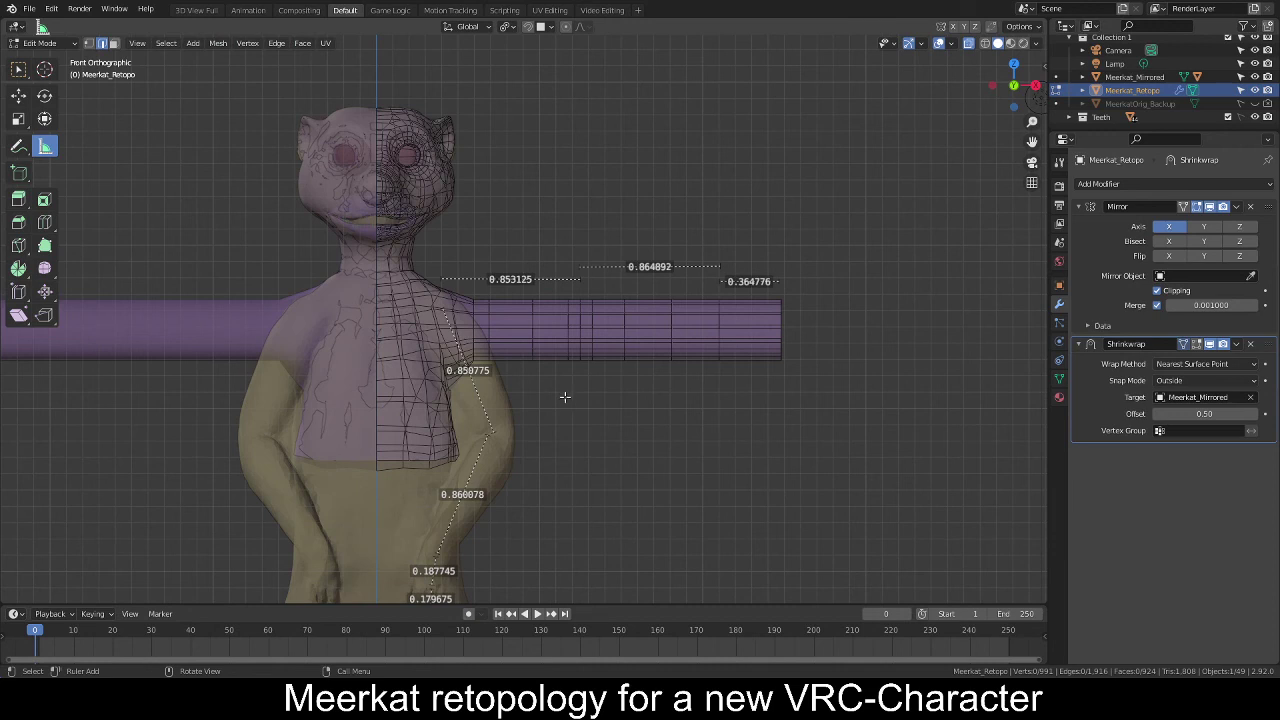
pyautogui.scroll(3, 570, 398)
pyautogui.rightClick(428, 408)
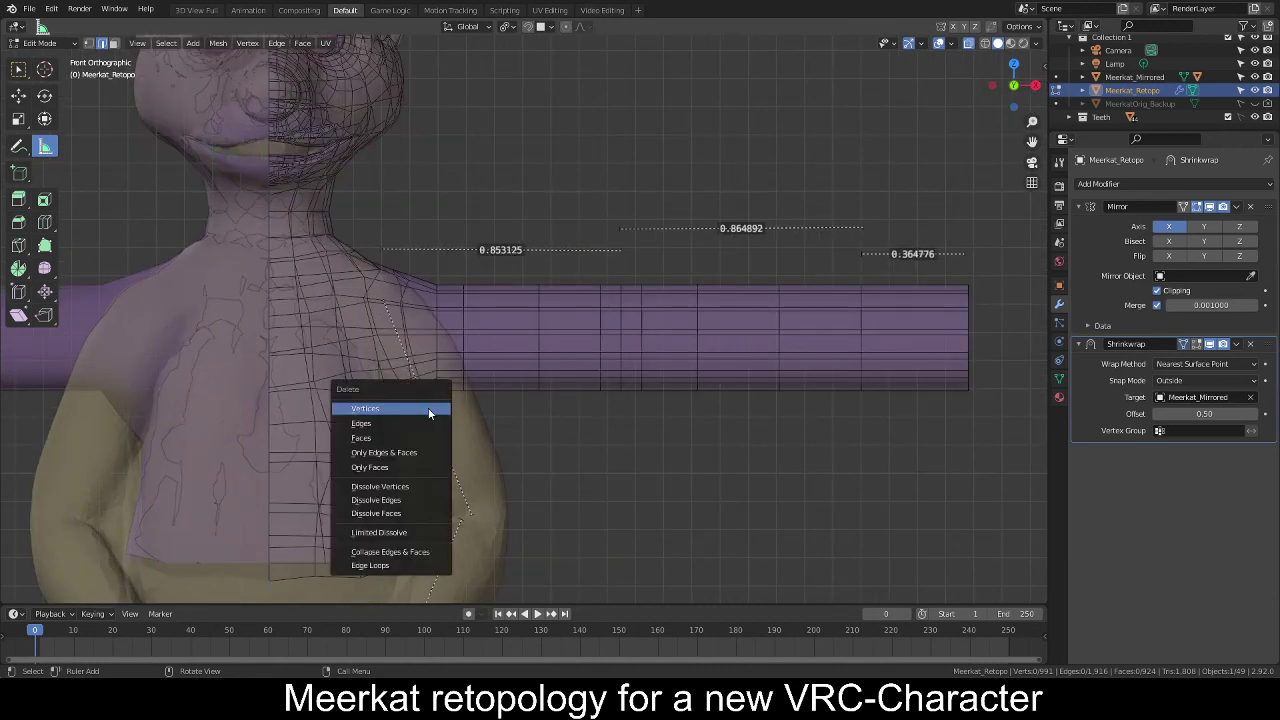
pyautogui.click(434, 412)
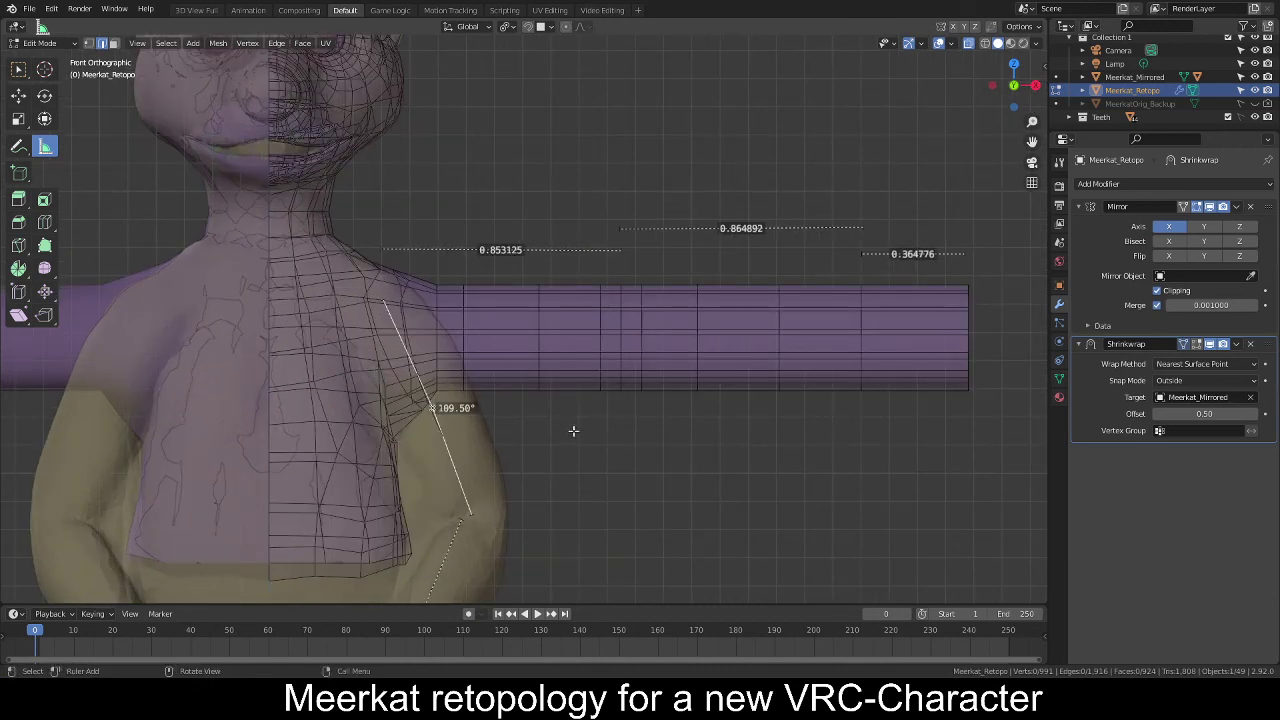
pyautogui.press('x')
# Delete the remaining ruler measurements along the sculpted forearm, hand and fingers.
pyautogui.keyDown('shift'); pyautogui.moveTo(520, 564); pyautogui.dragTo(559, 298, button='middle'); pyautogui.keyUp('shift')
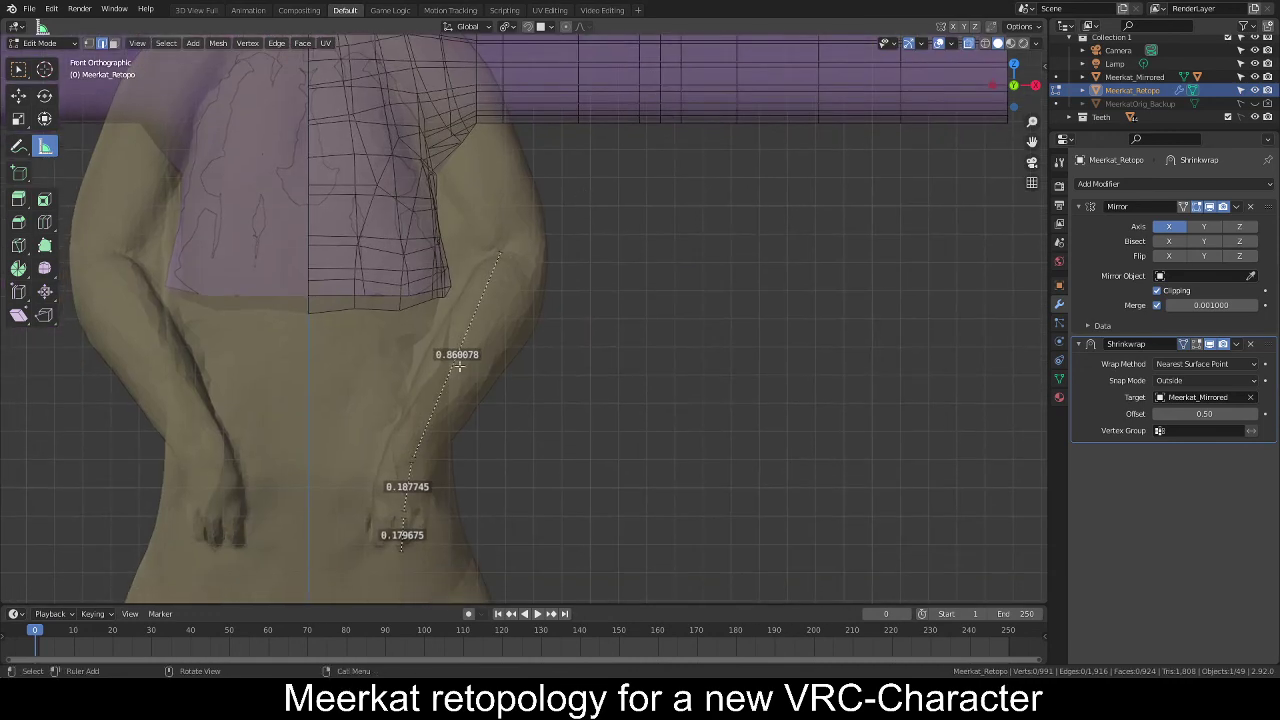
pyautogui.click(452, 356)
pyautogui.press('Delete')
pyautogui.moveTo(406, 487); pyautogui.dragTo(405, 489)
pyautogui.press('x')
pyautogui.click(405, 532)
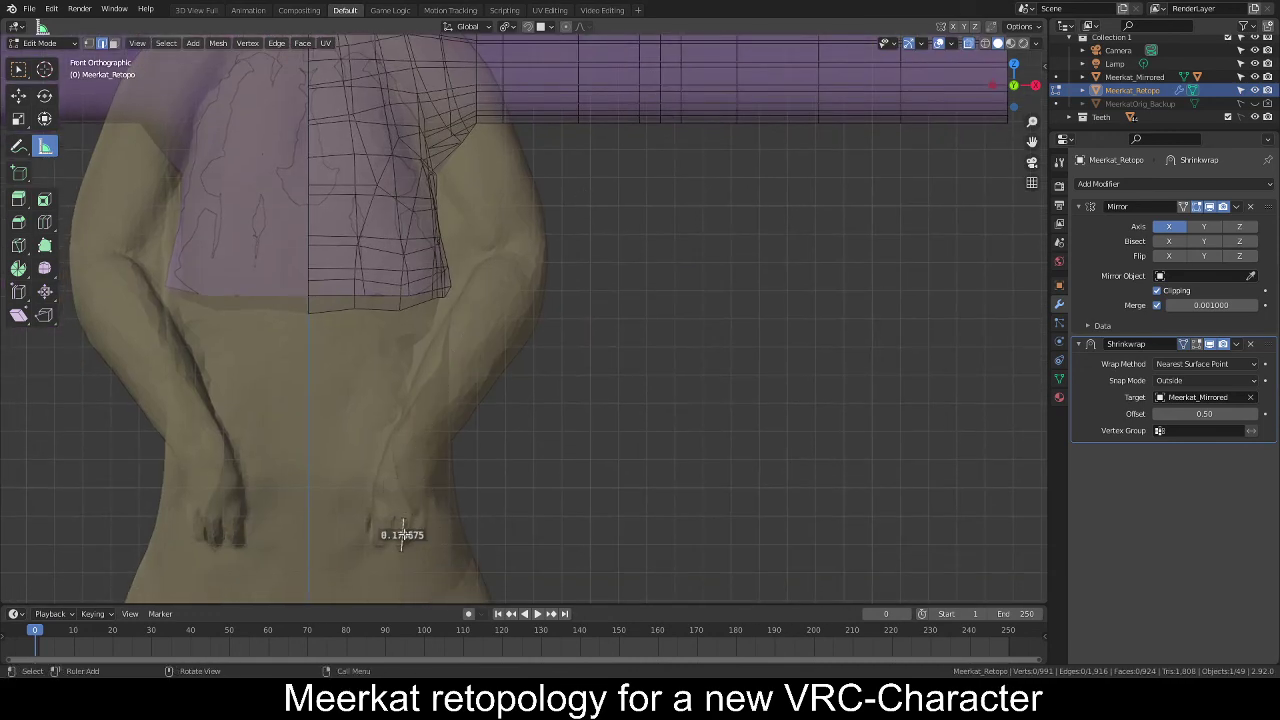
pyautogui.press('x')
# Examine the spacing of the edge loops along the straight arm from the front and in perspective.
pyautogui.keyDown('shift'); pyautogui.moveTo(632, 234); pyautogui.dragTo(532, 502, button='middle'); pyautogui.keyUp('shift')
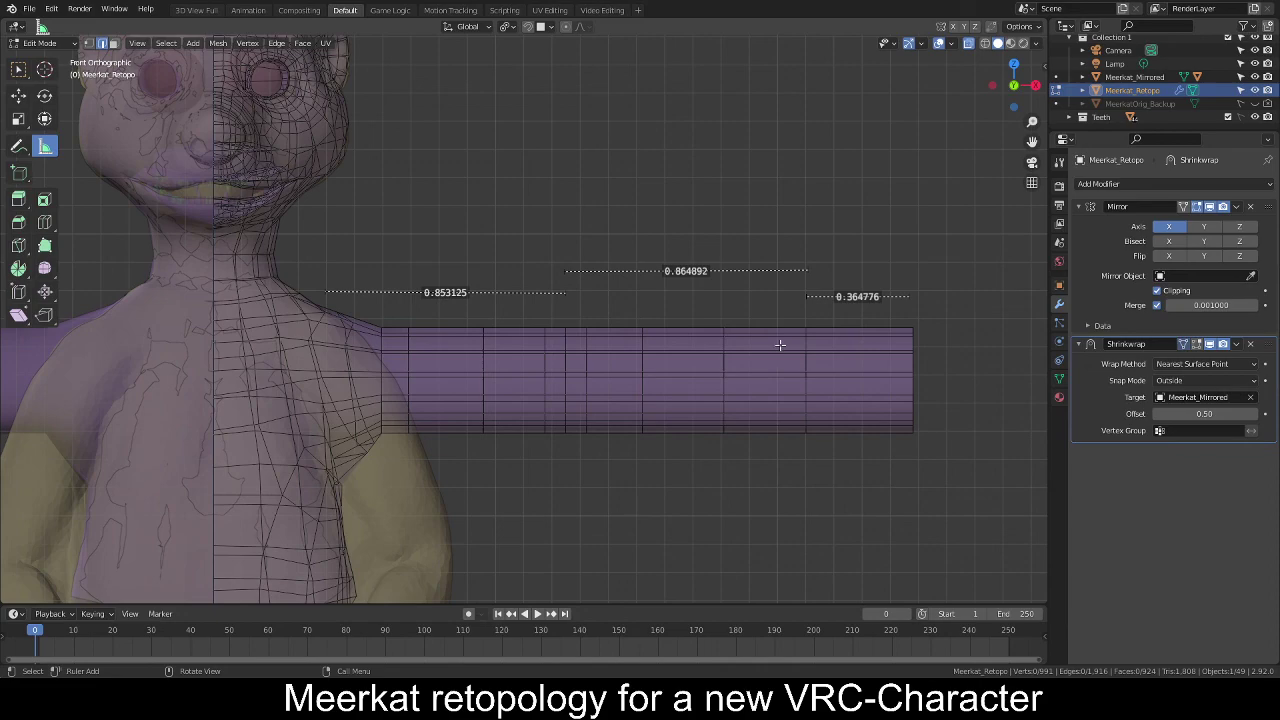
pyautogui.moveTo(830, 364); pyautogui.dragTo(671, 331, button='middle')
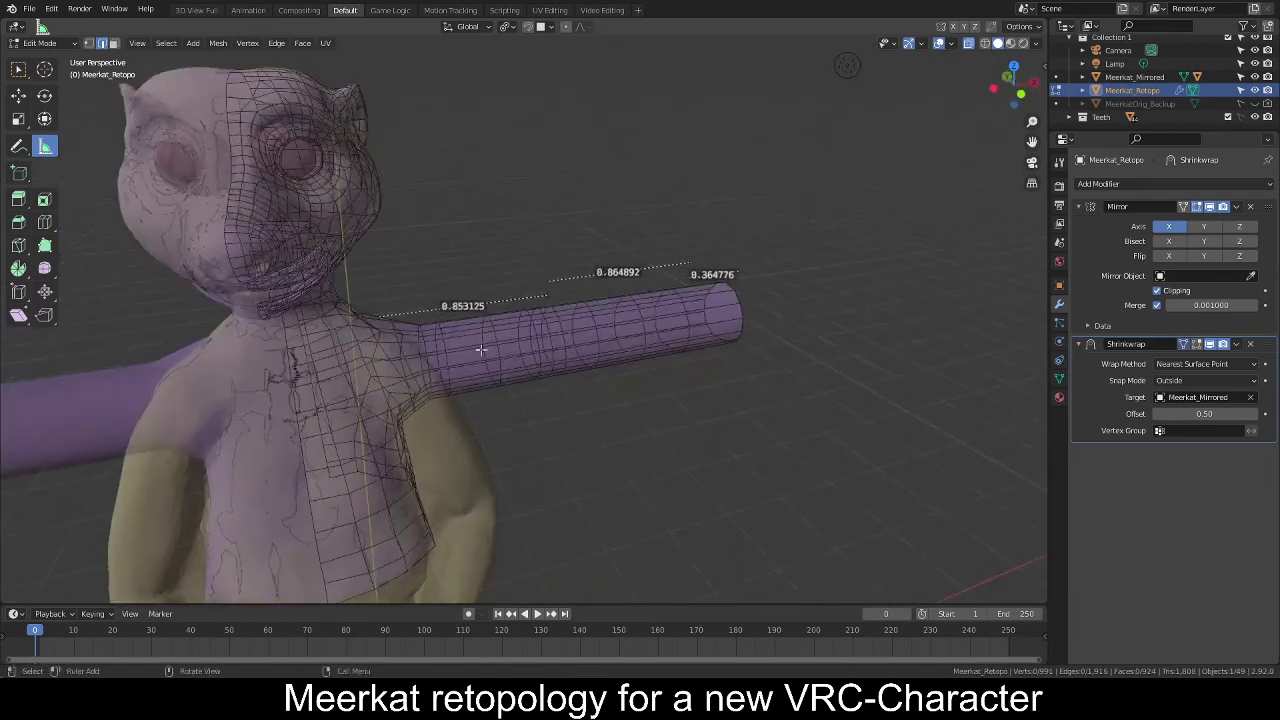
pyautogui.keyDown('shift'); pyautogui.moveTo(499, 337); pyautogui.dragTo(521, 322, button='middle'); pyautogui.keyUp('shift')
pyautogui.keyDown('alt'); pyautogui.click(521, 322); pyautogui.keyUp('alt')
pyautogui.scroll(3, 571, 354)
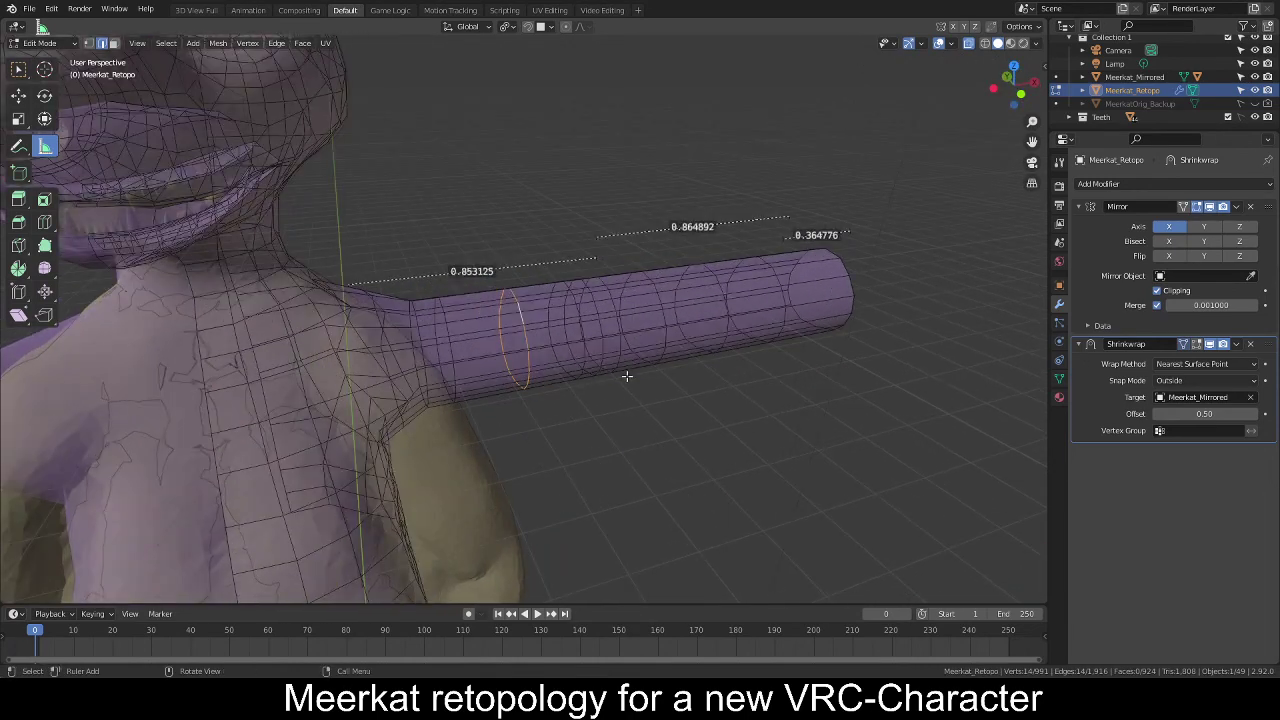
pyautogui.press('KP_1')
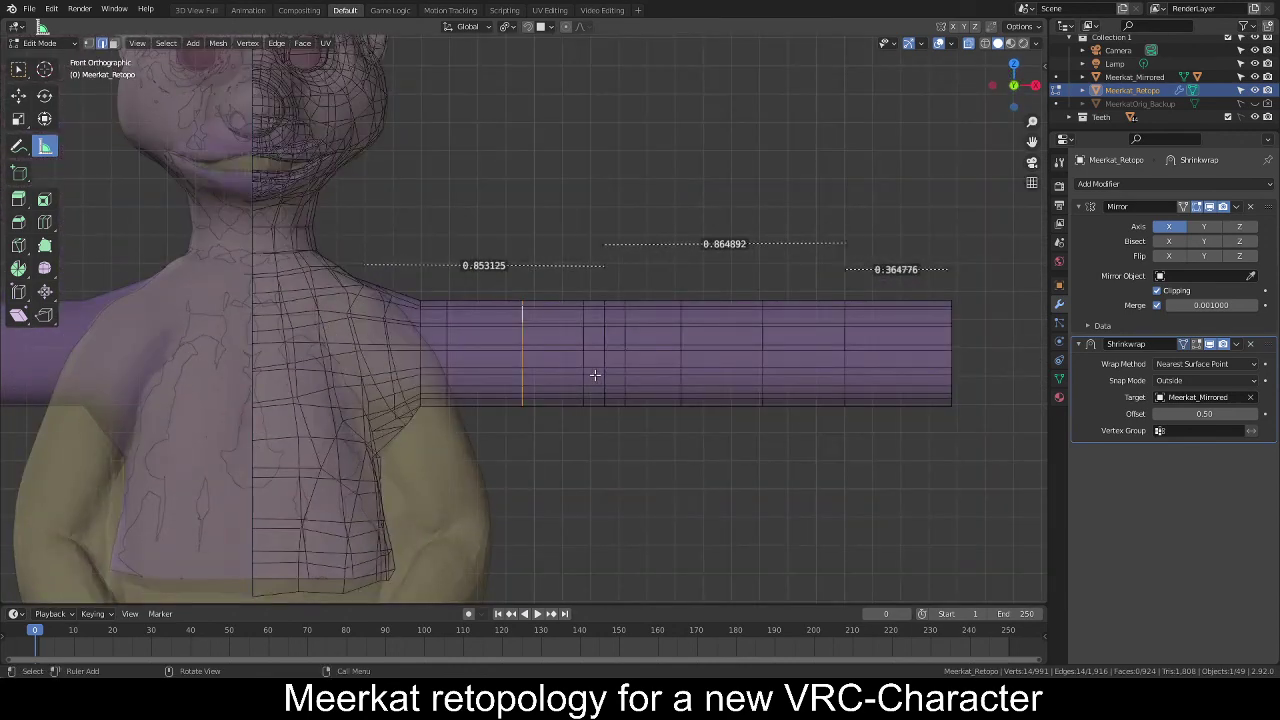
pyautogui.hotkey('alt', 'a')
pyautogui.scroll(-1, 563, 349)
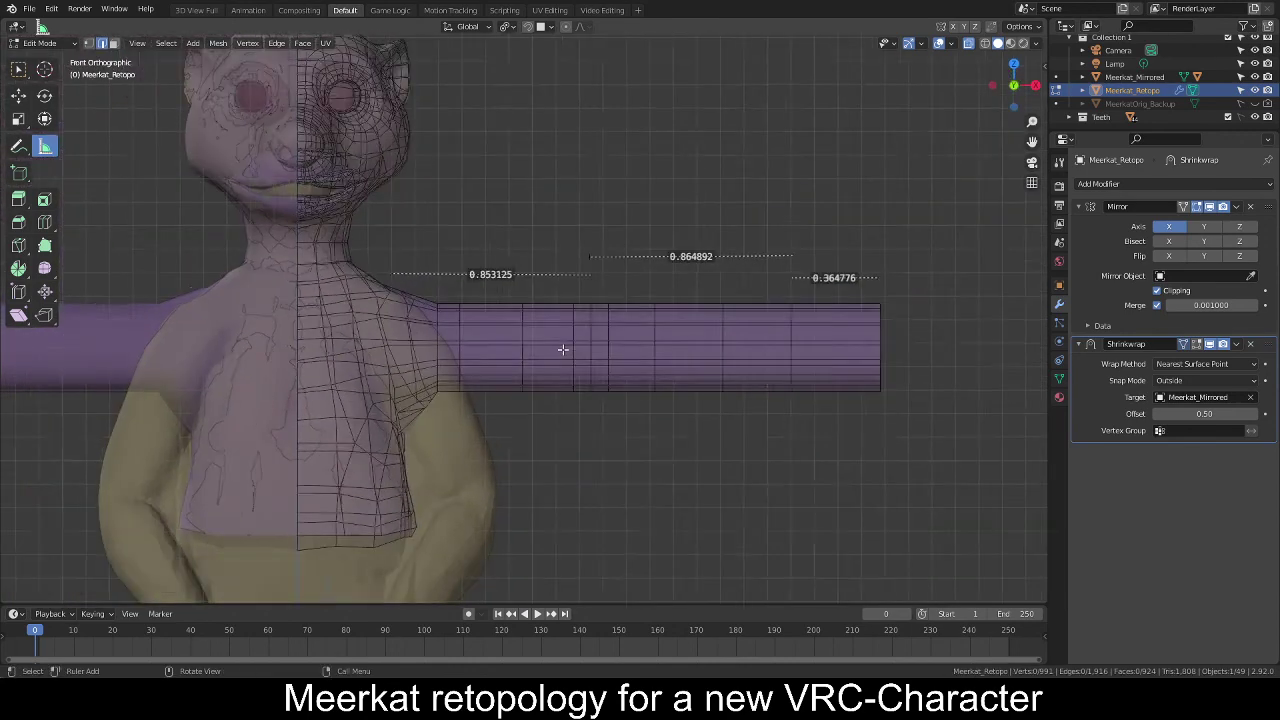
pyautogui.scroll(-1, 563, 349)
pyautogui.scroll(-1, 606, 372)
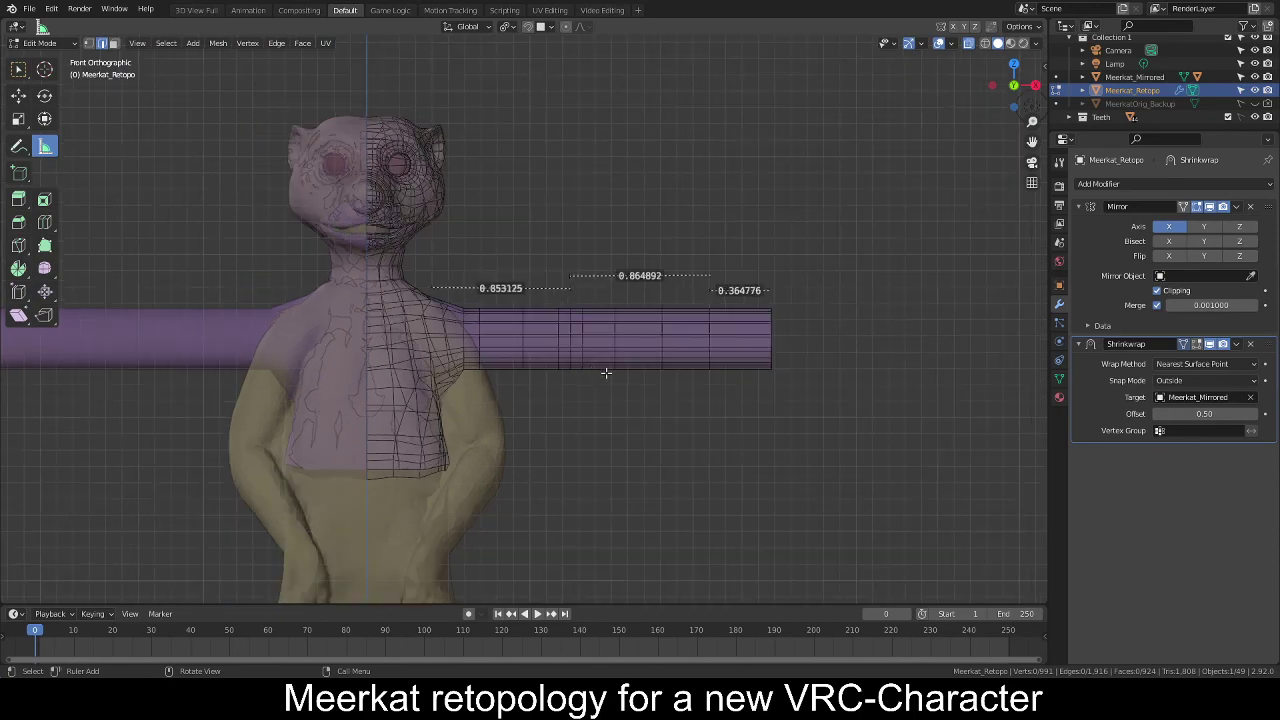
pyautogui.moveTo(606, 372); pyautogui.dragTo(636, 395, button='middle')
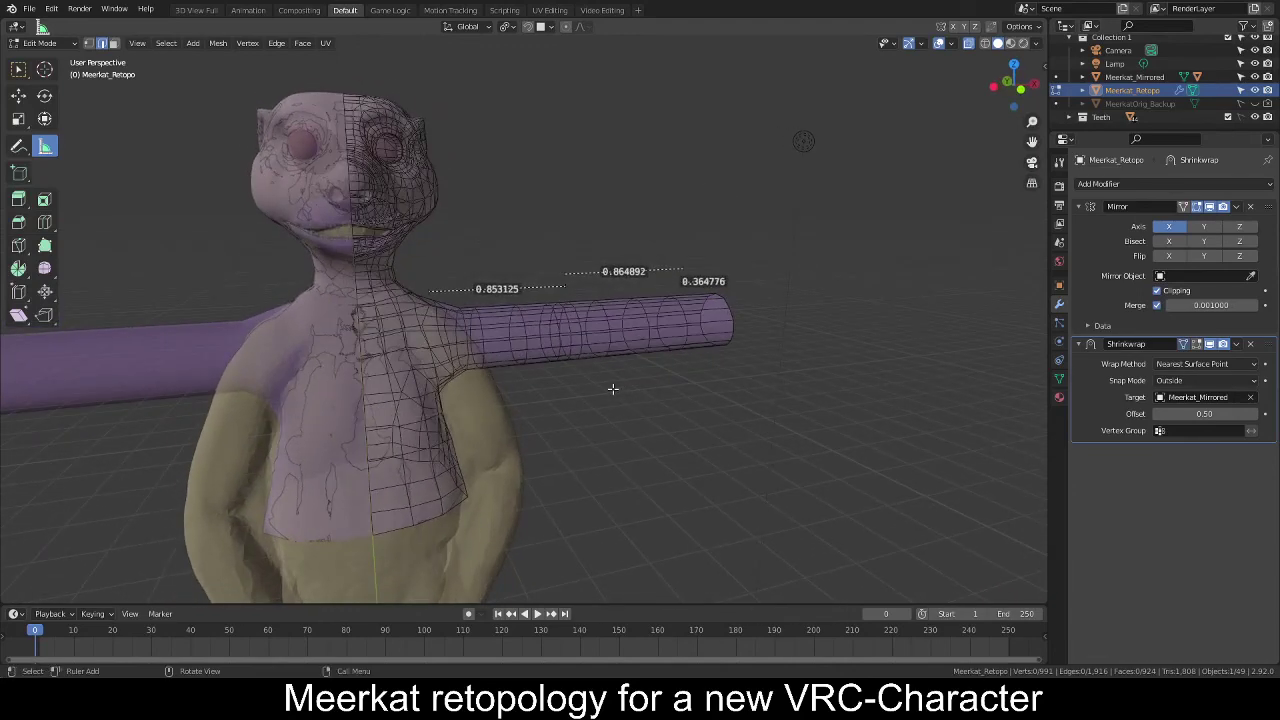